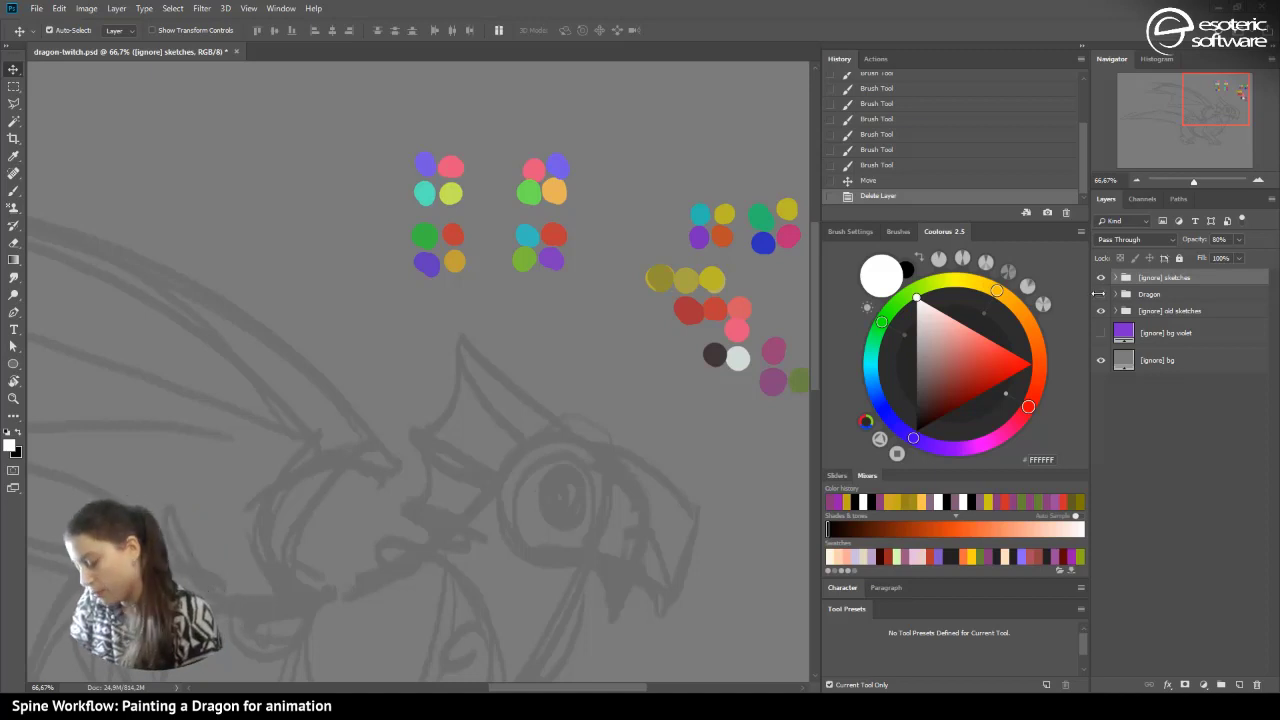
- Show the Dragon group and hide the [ignore] sketches group, with the whole dragon in view
left_click(1101, 294)
left_click(1101, 277)
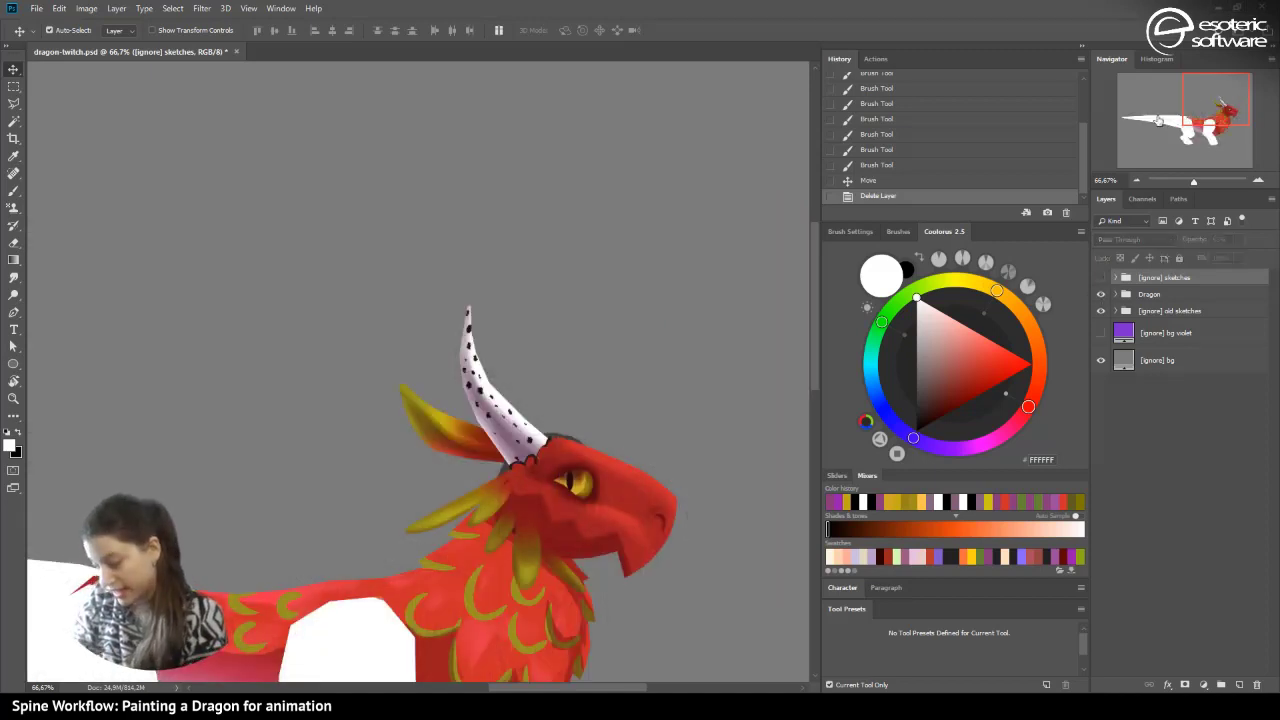
left_click_drag(1201, 97, 1185, 118)
left_click(1137, 181)
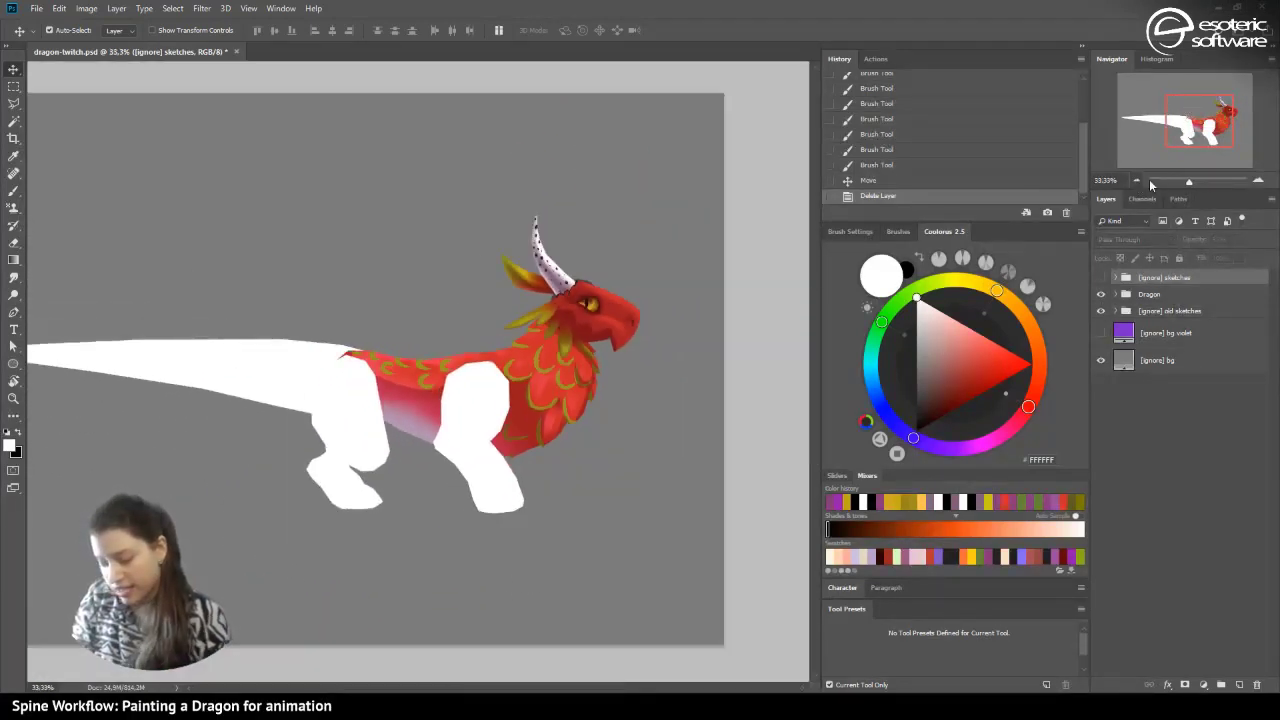
left_click(1137, 181)
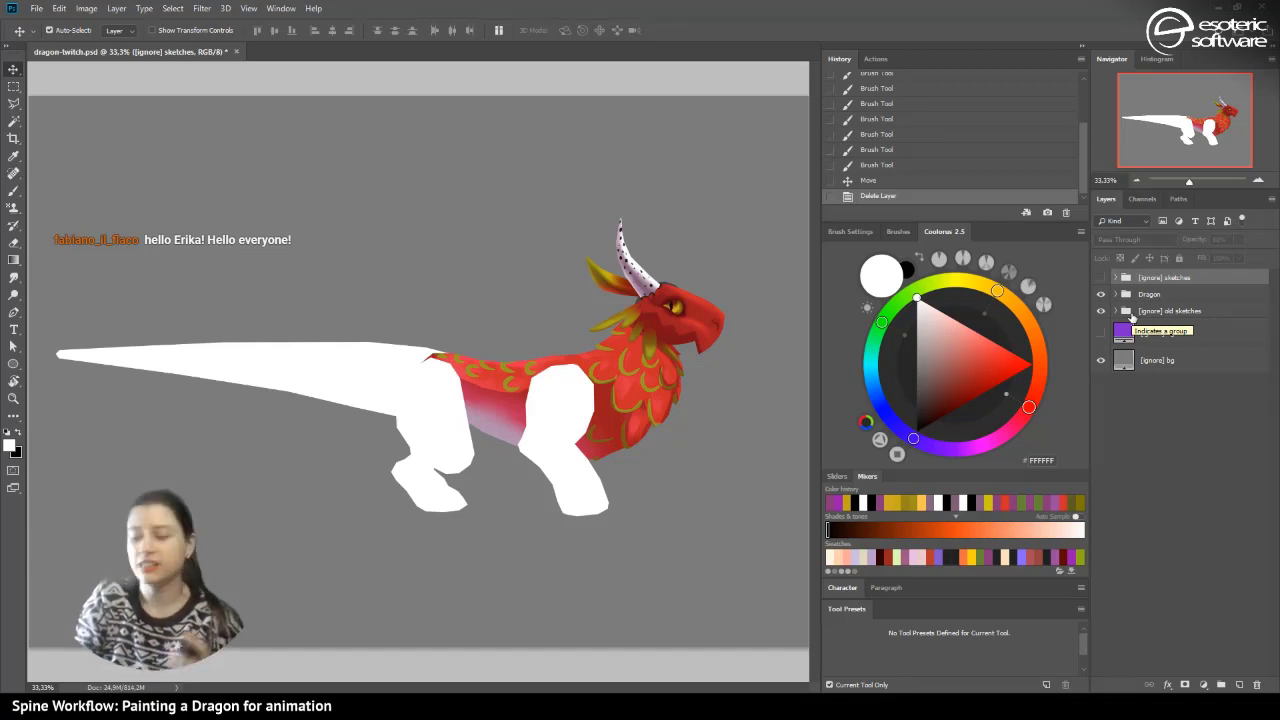
- Show the [ignore] sketches group again and turn on its Layer 27 with the dragon fruit reference photos
left_click(1102, 277)
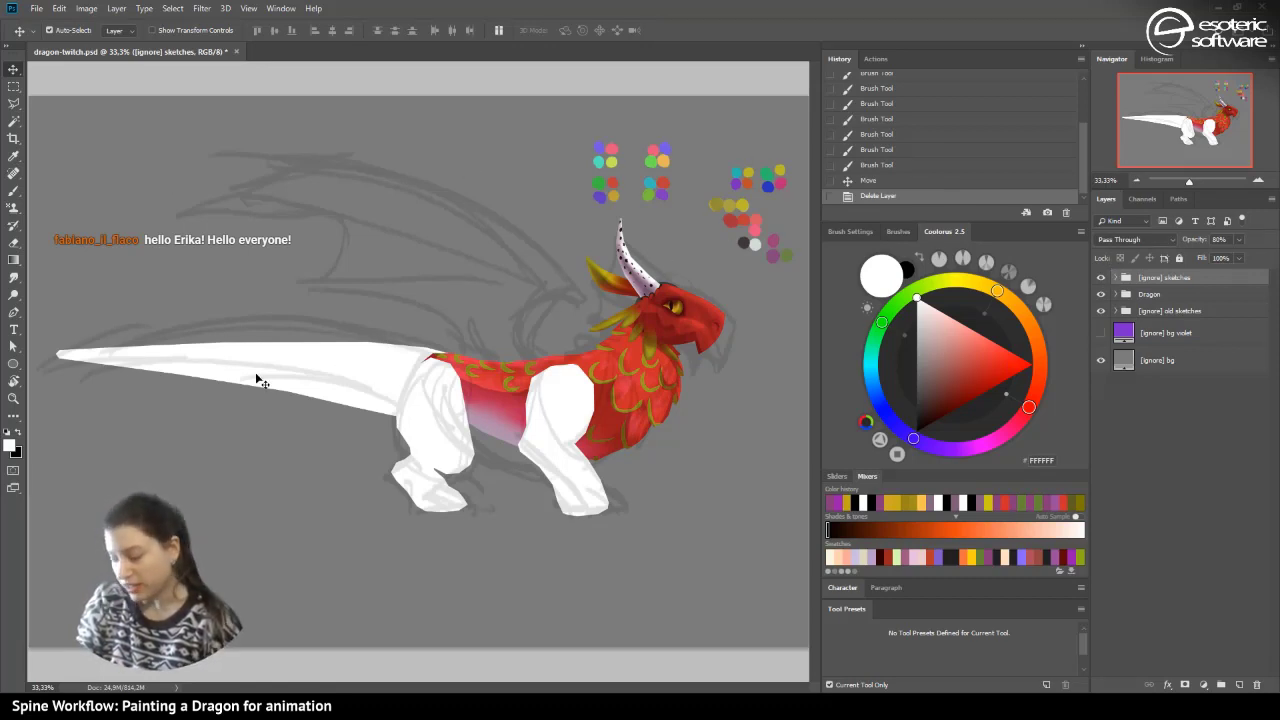
left_click(1114, 277)
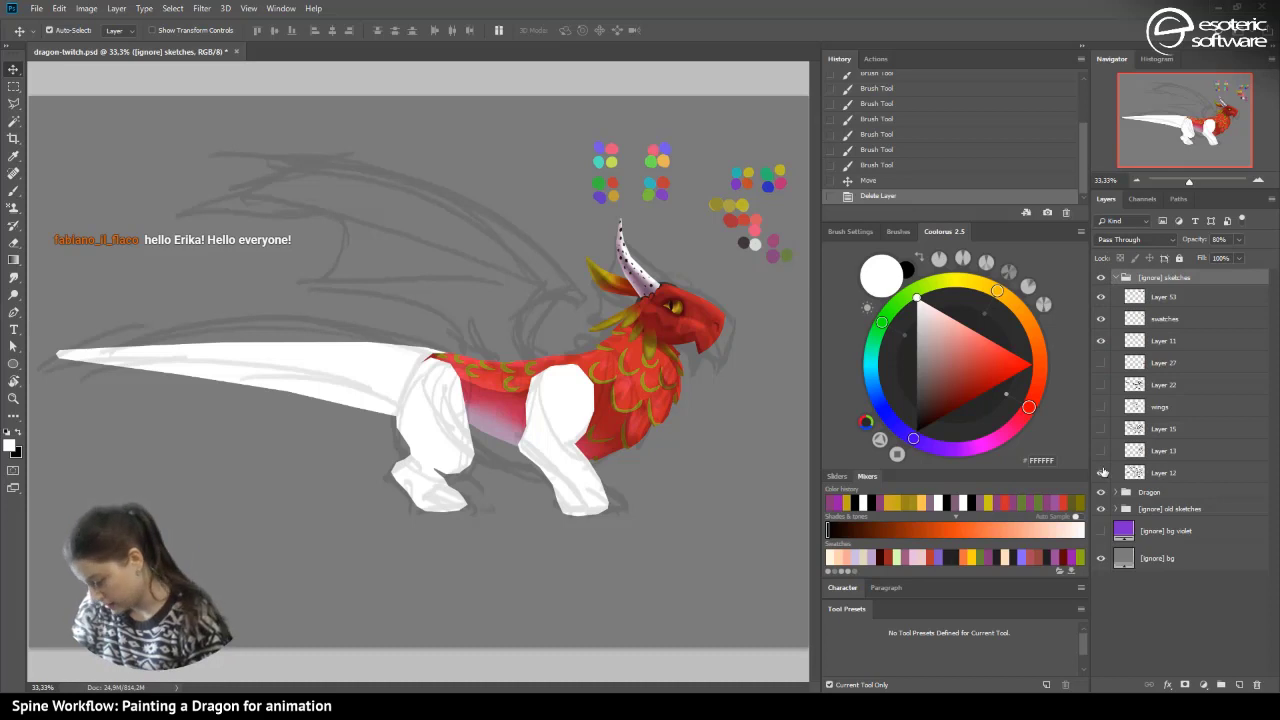
left_click(1102, 362)
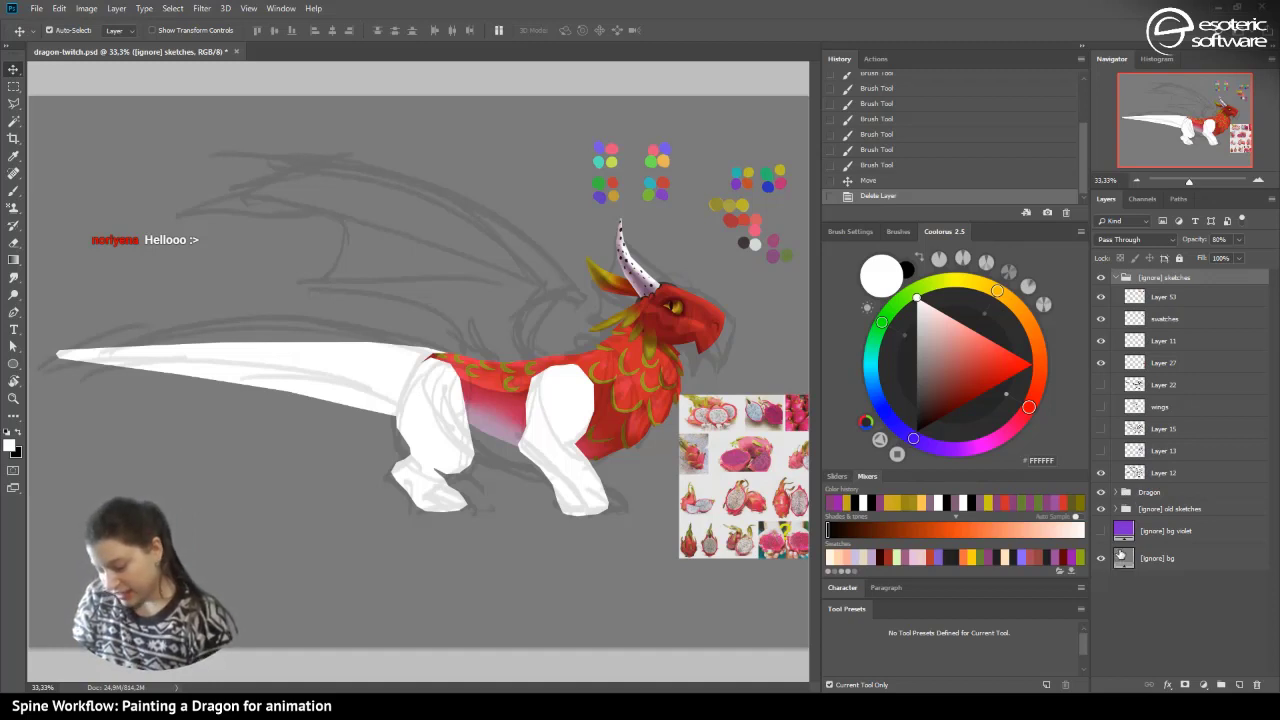
left_click(1116, 279)
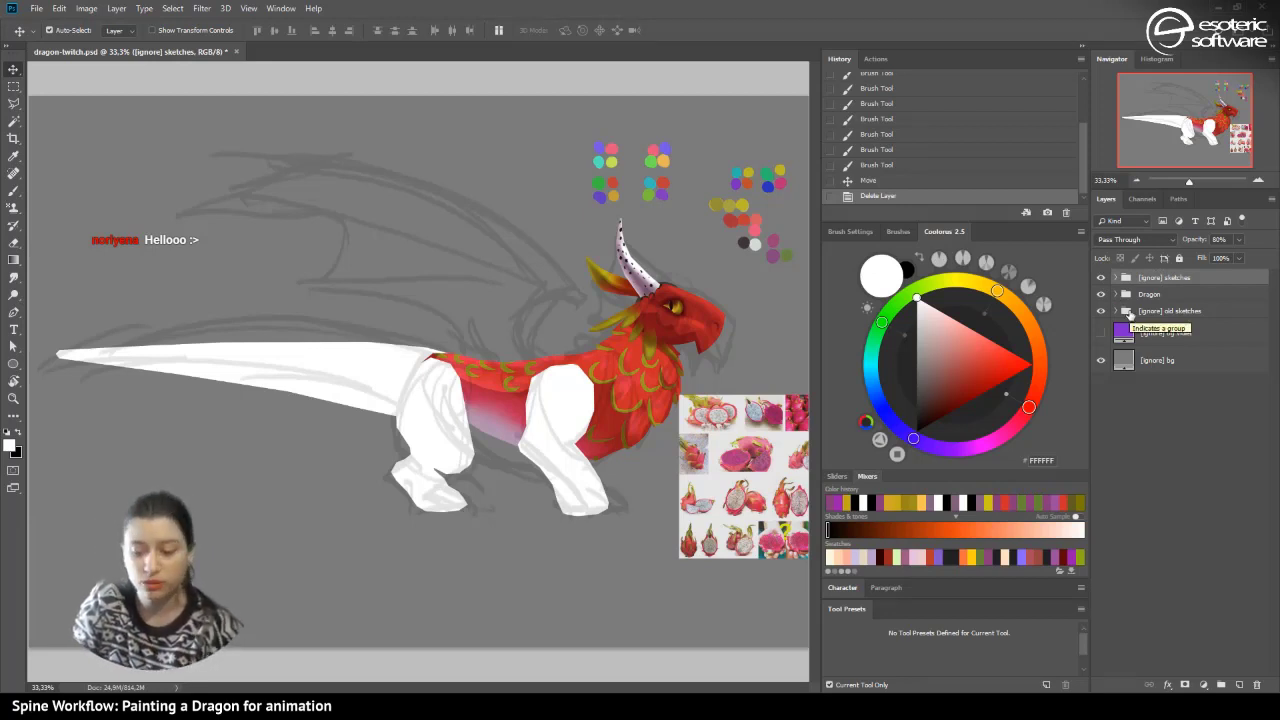
- Open the PhotoshopToSpine script to review its export settings and output paths, and close it without exporting
left_click(36, 8)
mouse_move(50, 322)
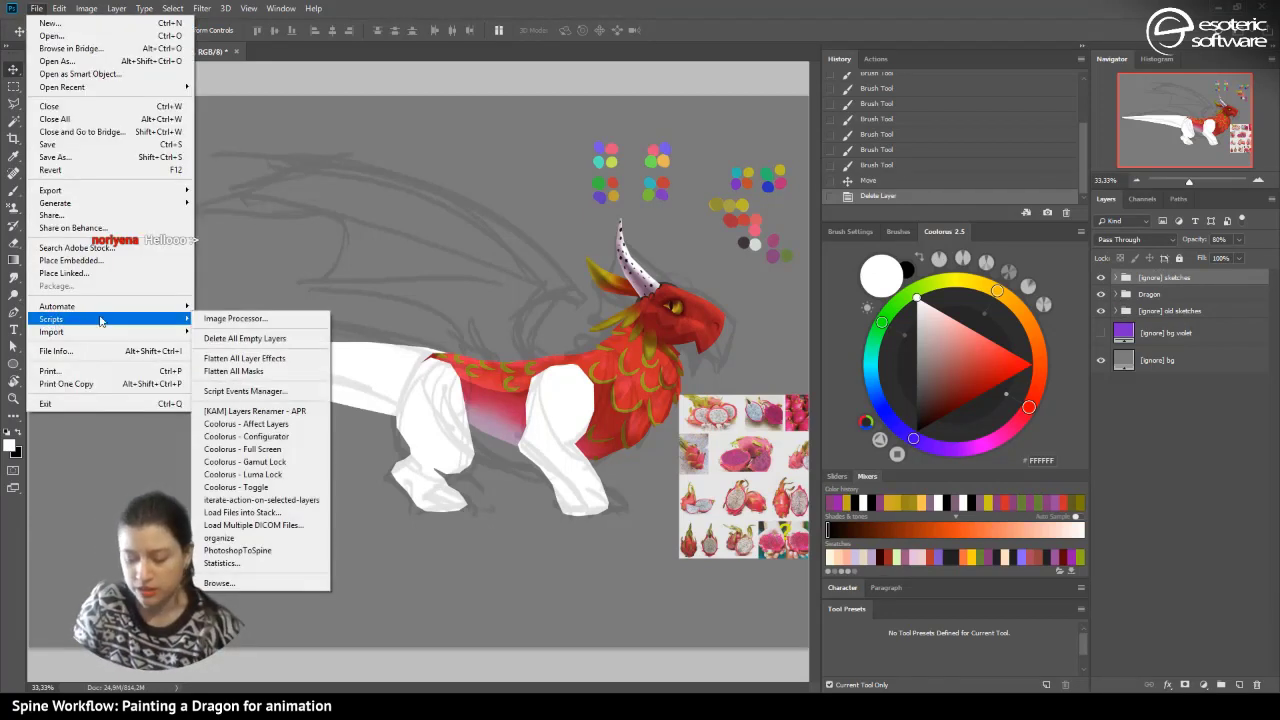
left_click(230, 550)
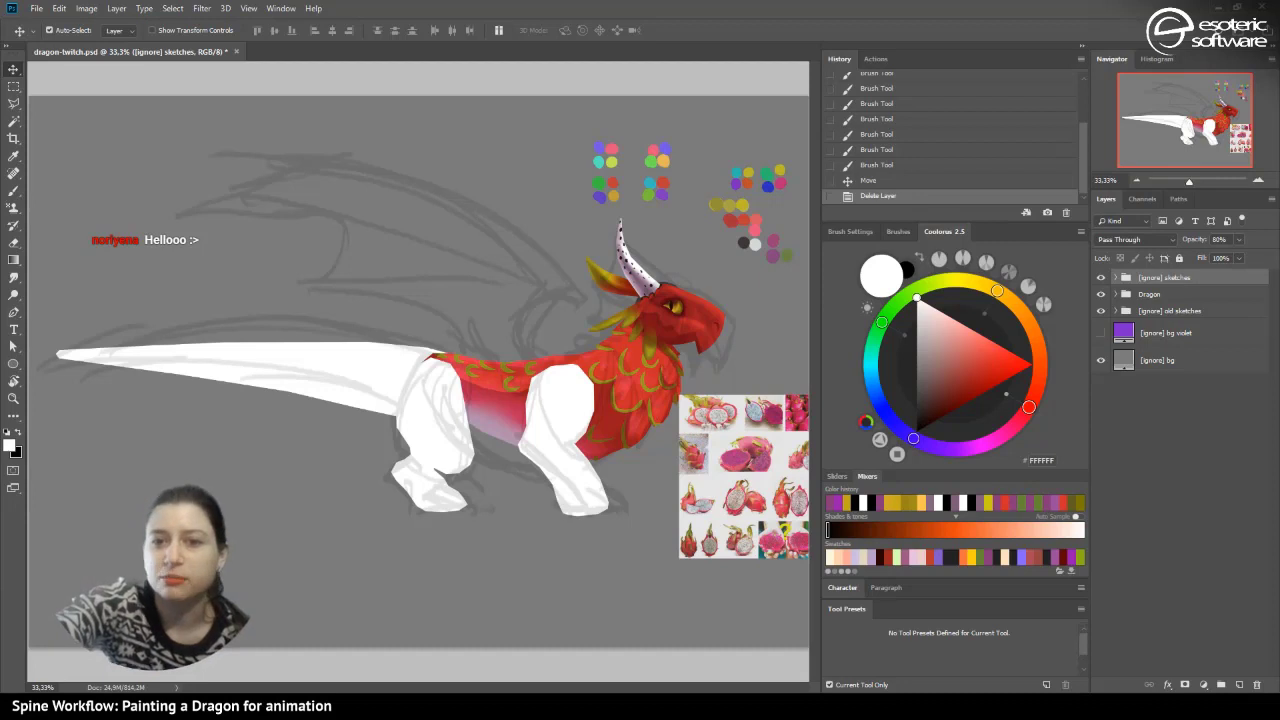
left_click_drag(484, 246, 558, 228)
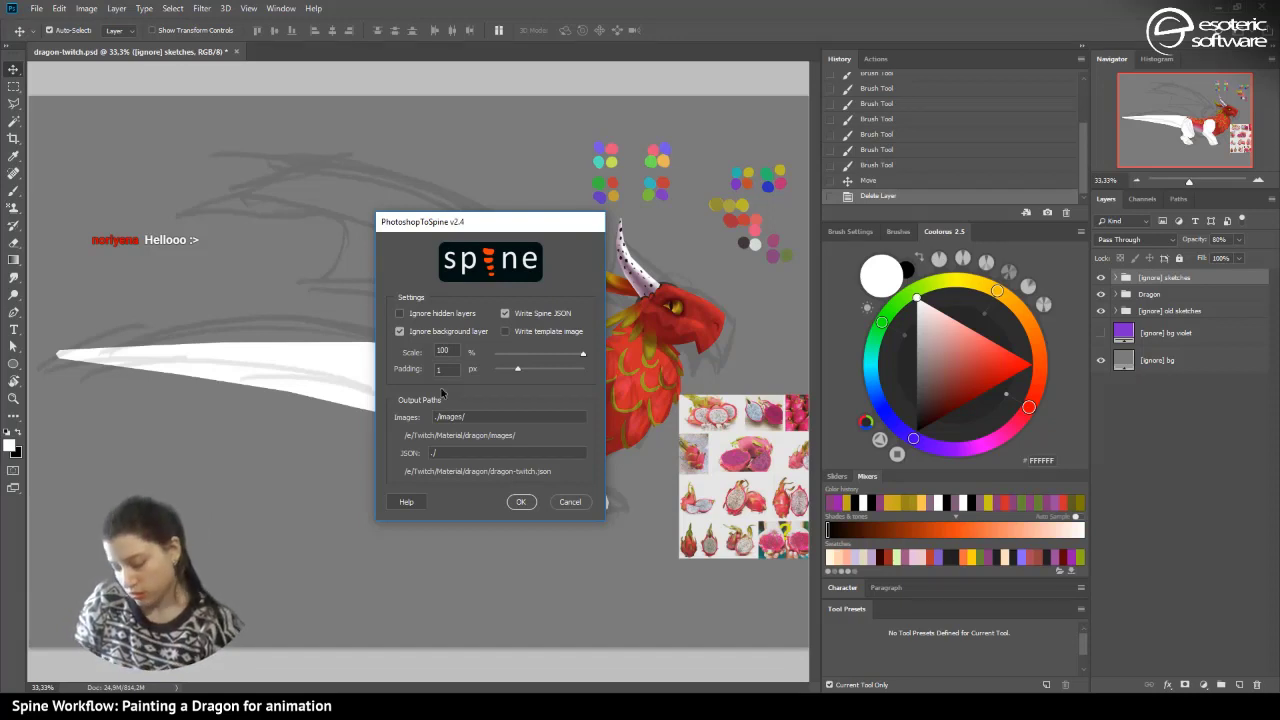
left_click(576, 500)
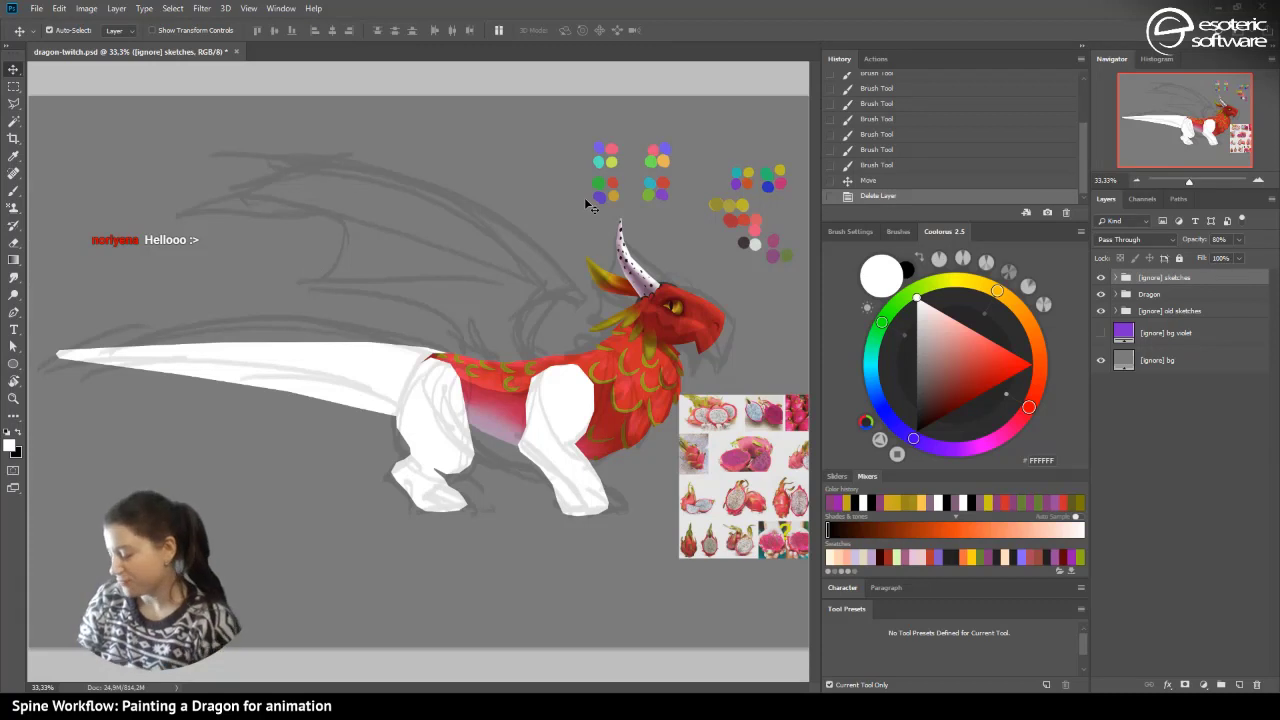
- Expand the Dragon group to show its part groups and add a new layer above the [ignore] sketches group
left_click(1116, 294)
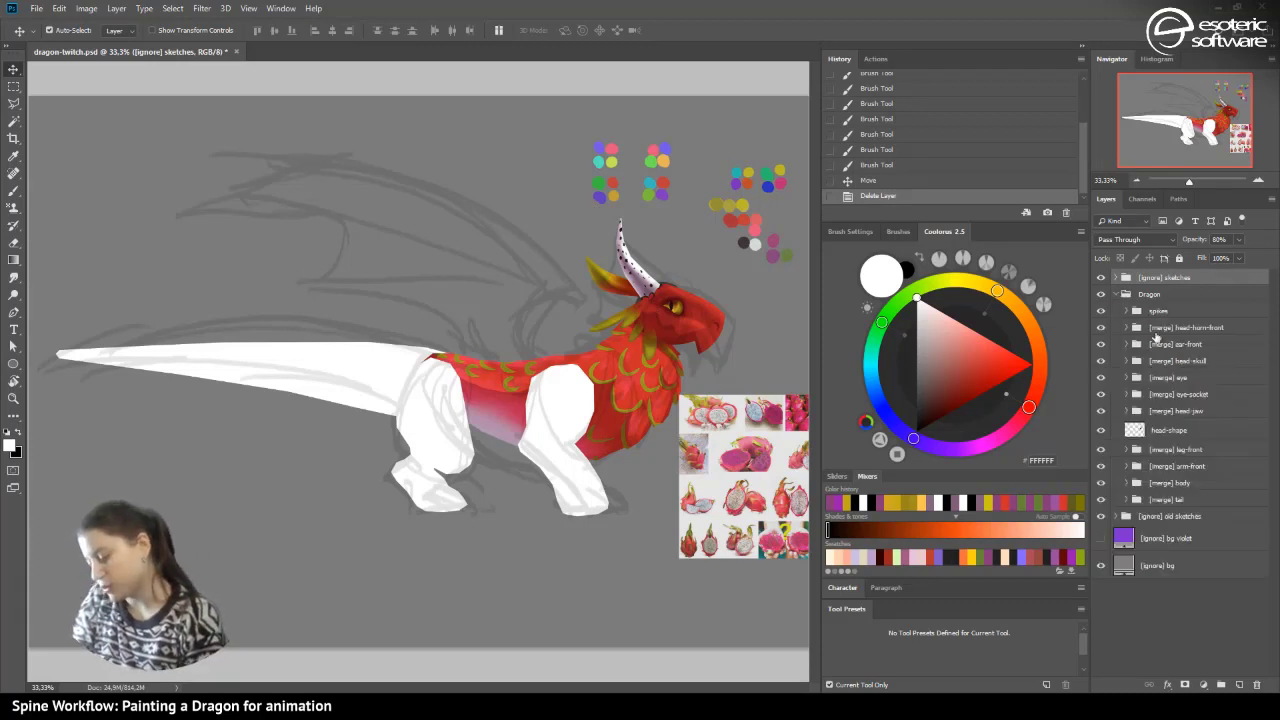
left_click(1155, 330)
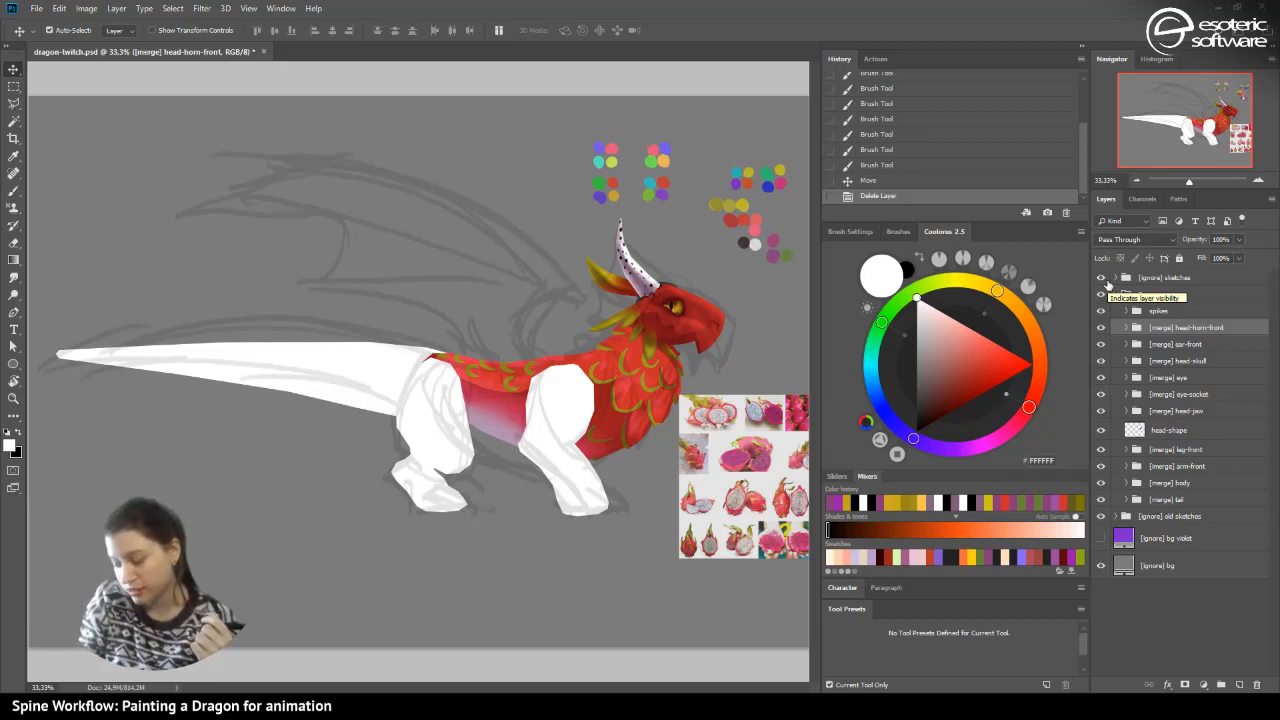
left_click(1152, 280)
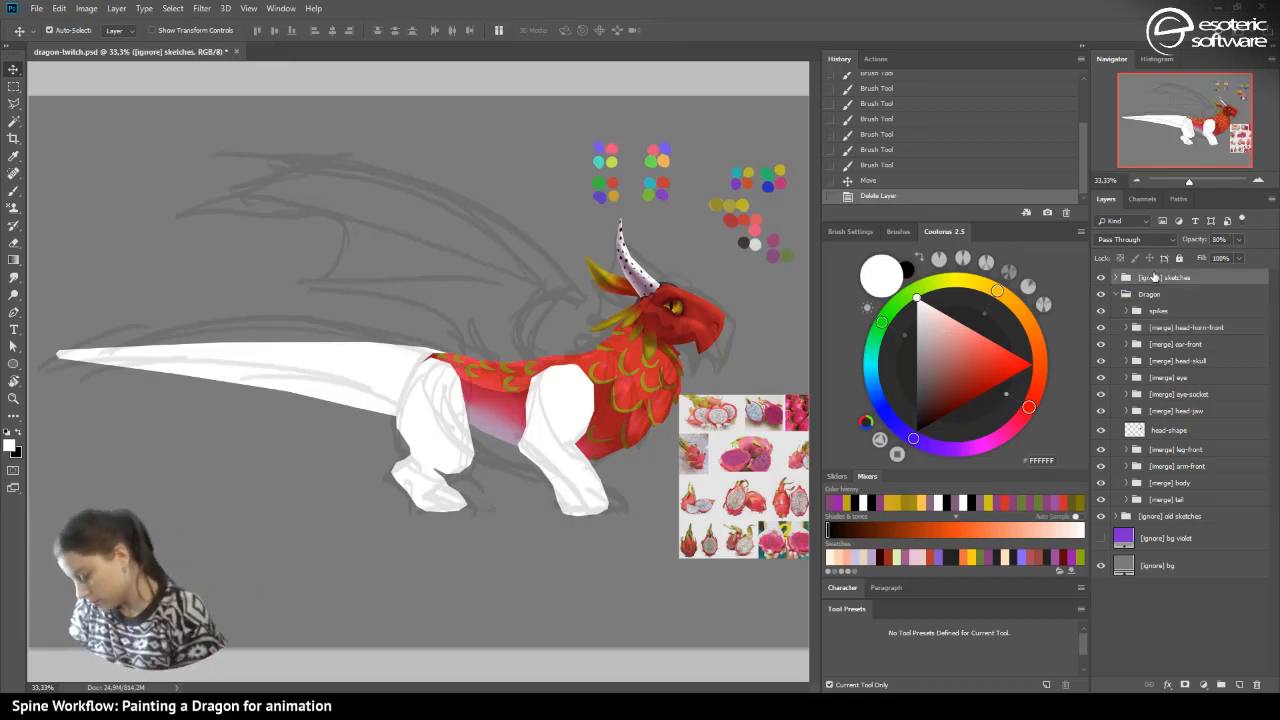
left_click(1239, 684)
- Choose a hard round 100 px brush, try outlining the wing in white, and undo the stroke
left_click(14, 190)
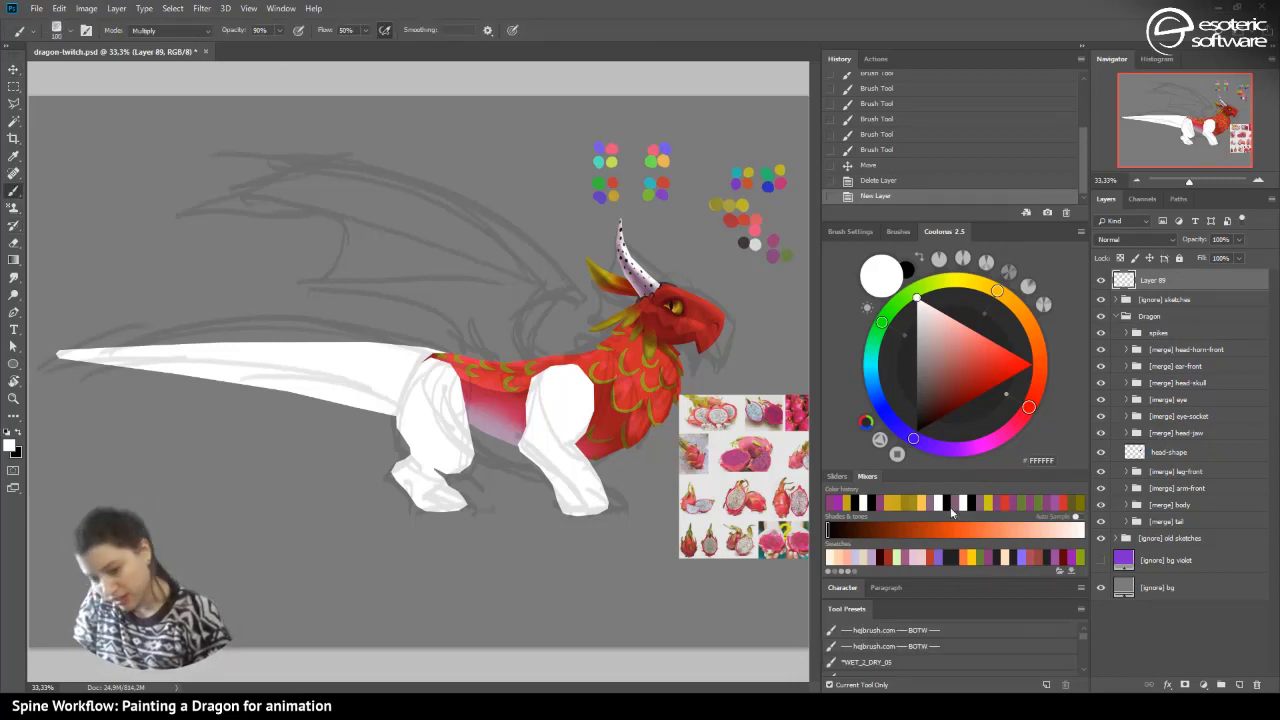
left_click(56, 30)
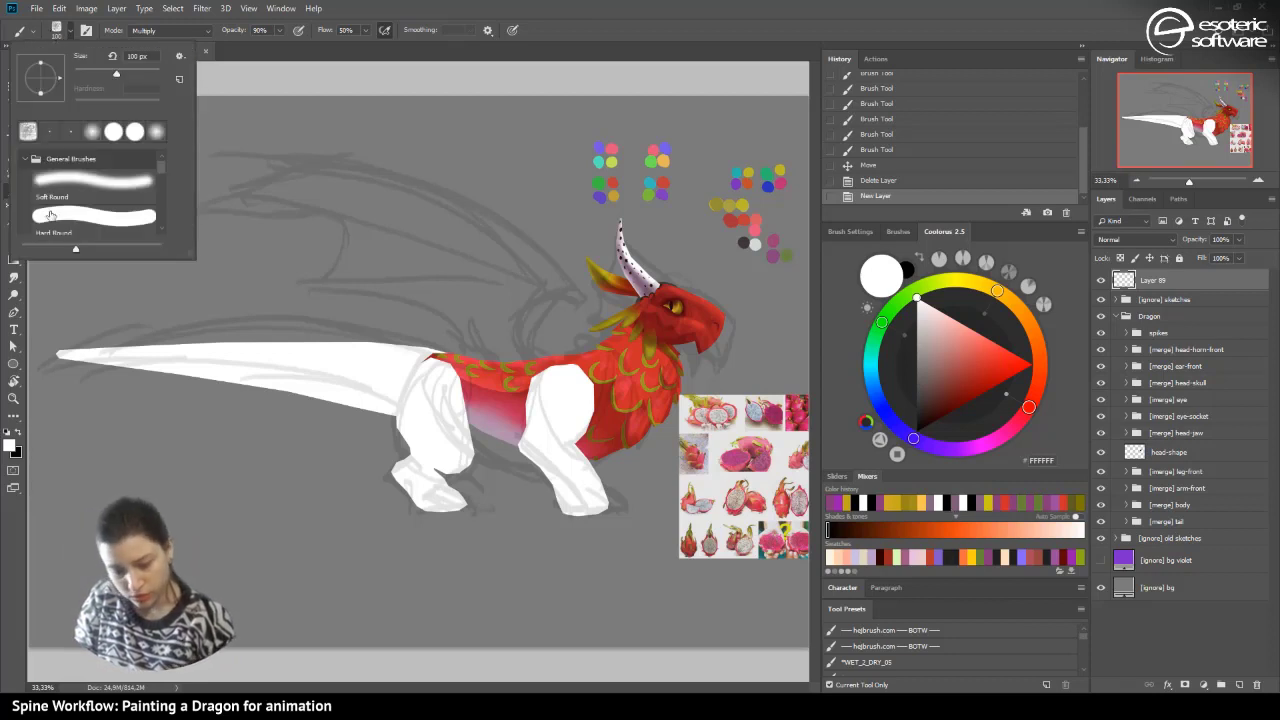
left_click(113, 133)
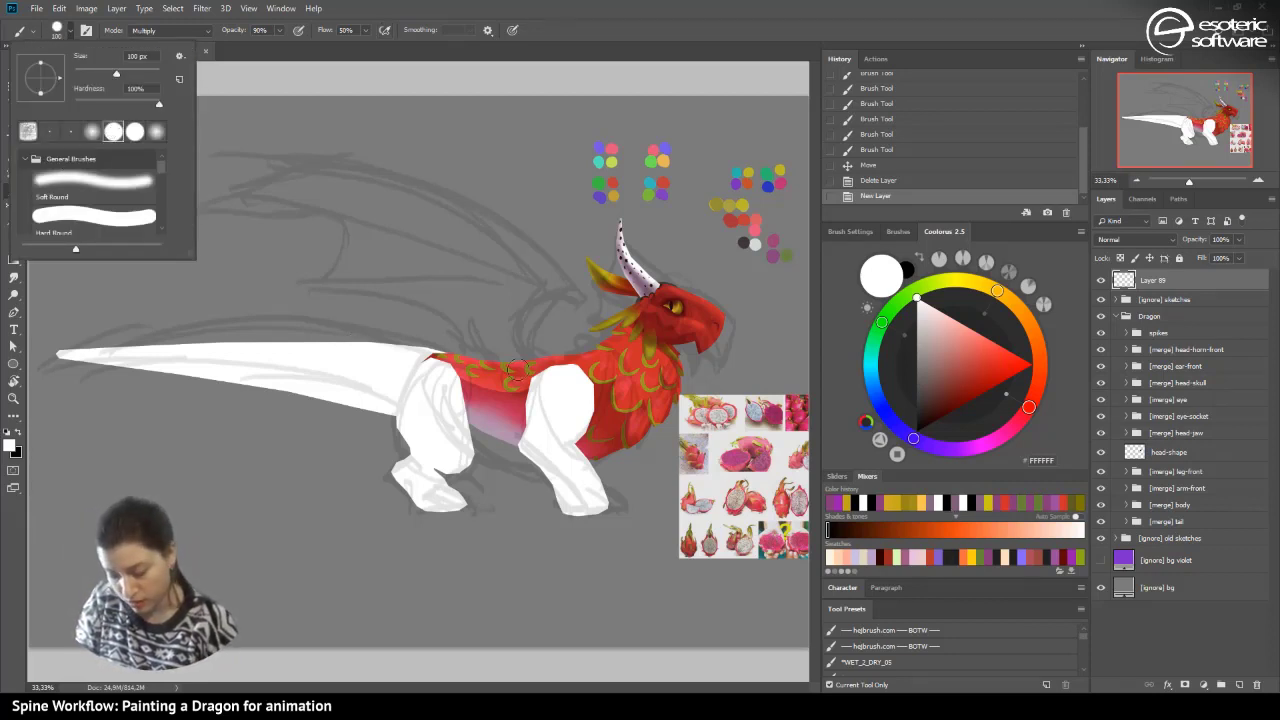
mouse_move(515, 380)
left_mouse_down()
mouse_move(396, 178)
mouse_move(275, 209)
mouse_move(430, 368)
left_mouse_up()
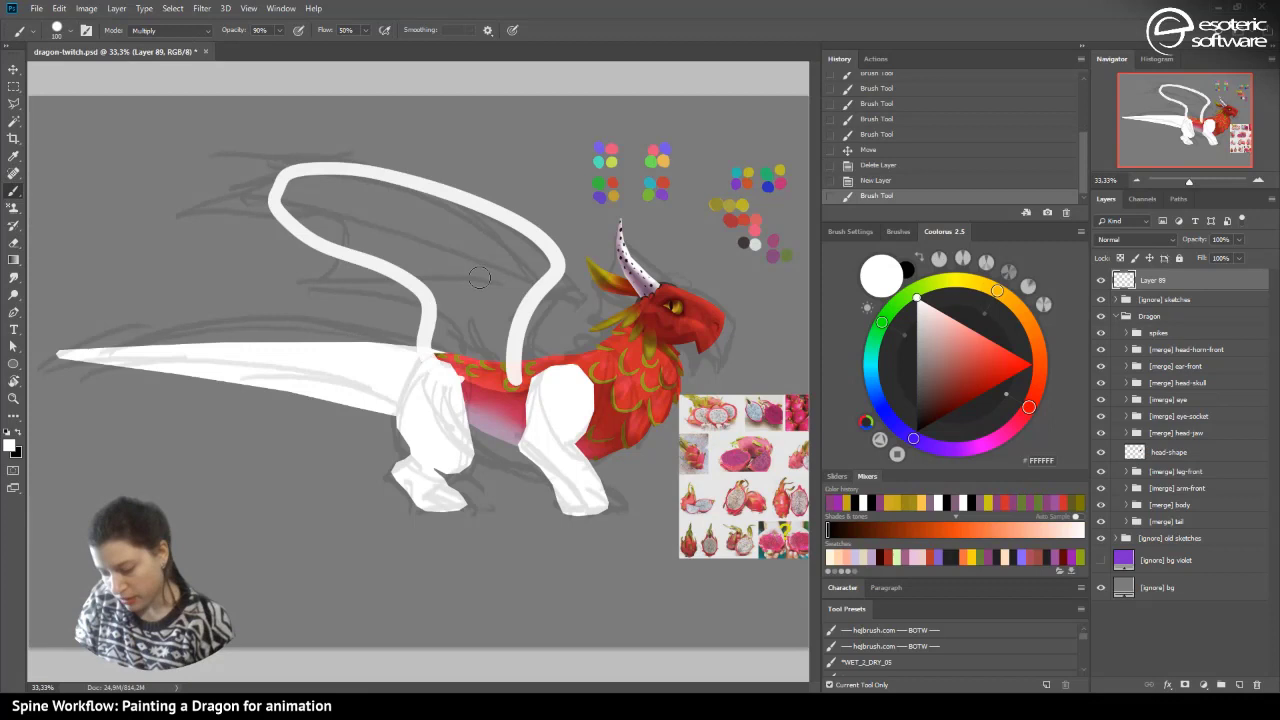
left_click(866, 181)
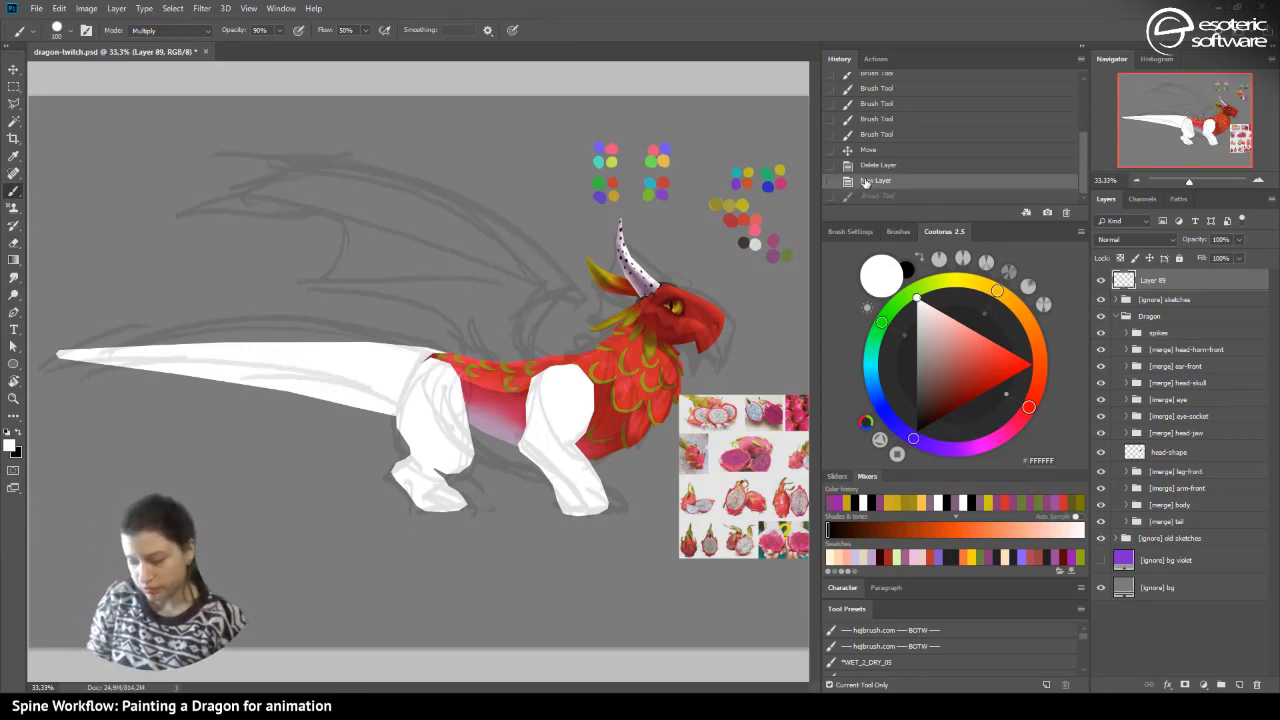
- Outline the dragon's skull and jaw parts on the new layer with a 42 px brush in violet sampled from the swatches
left_click(599, 190, "alt")
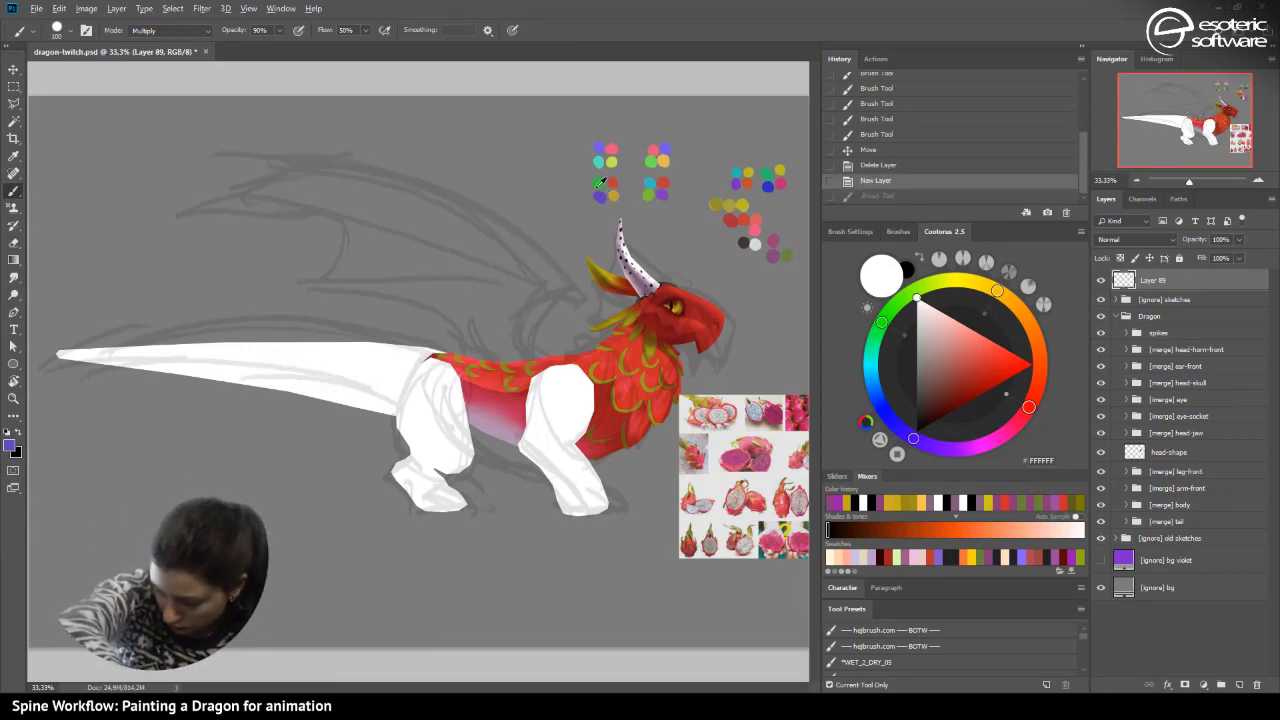
left_click(57, 37)
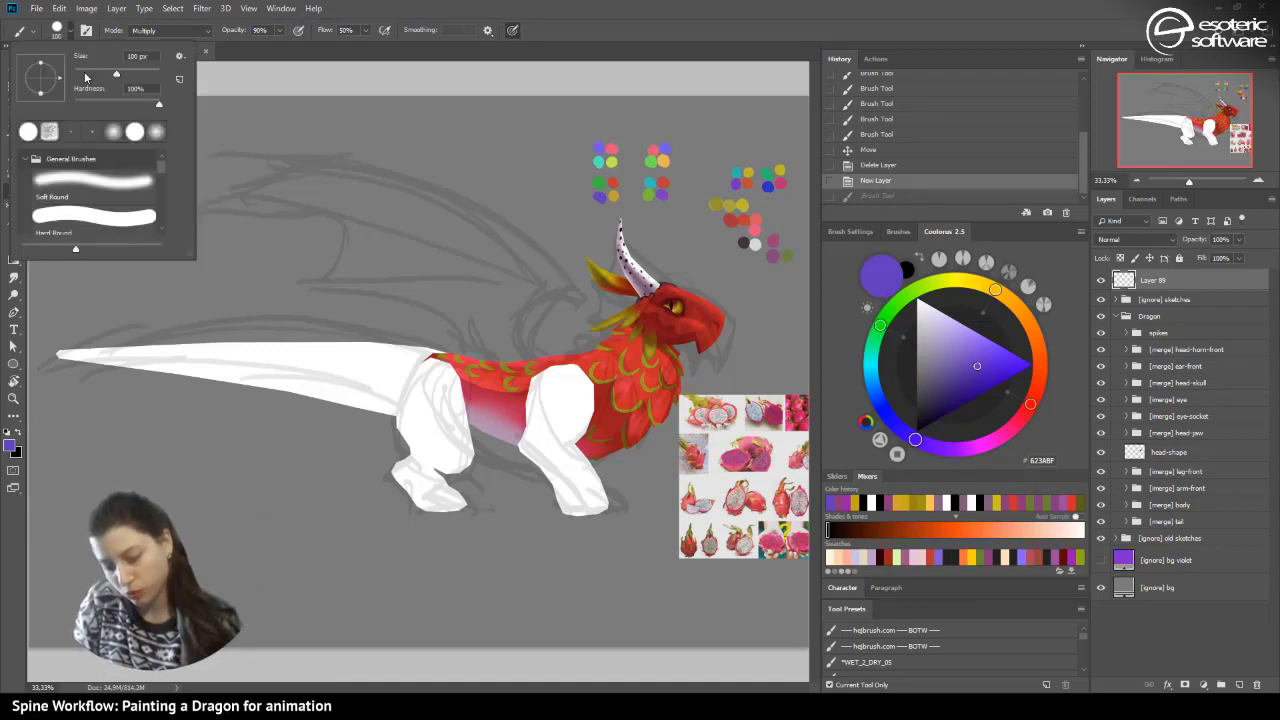
left_click(91, 73)
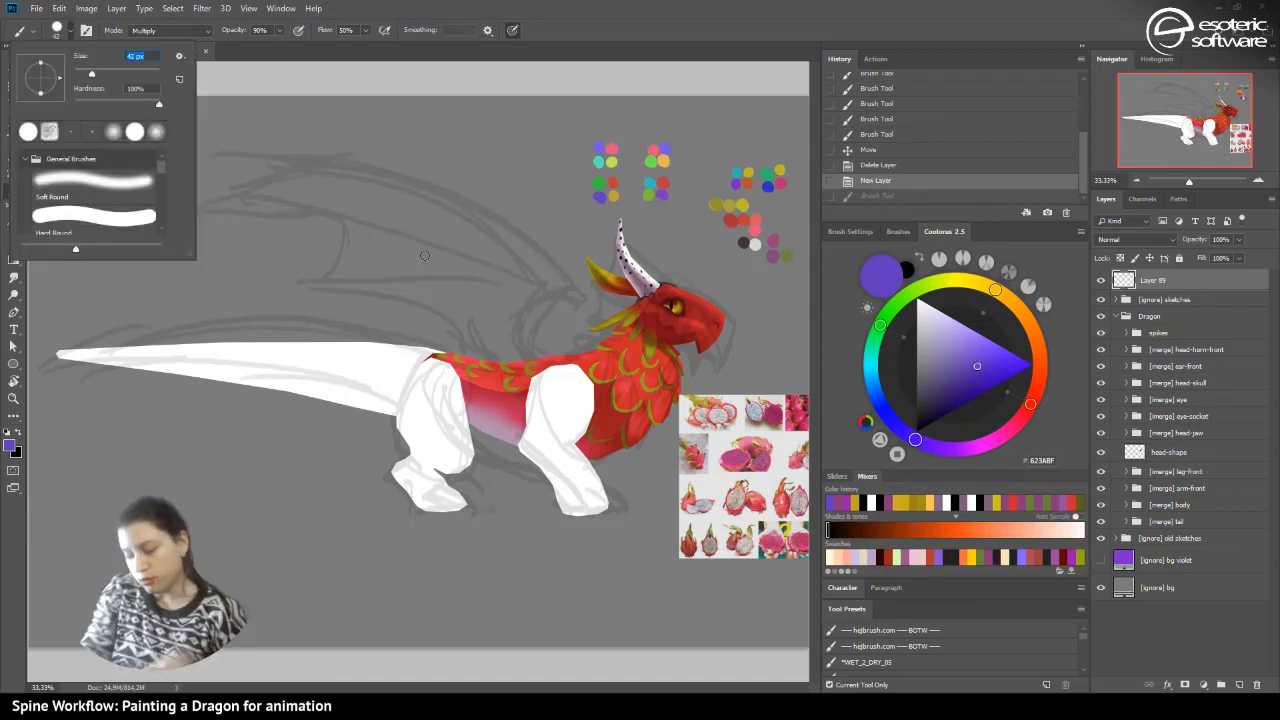
left_click(655, 286)
mouse_move(648, 290)
left_mouse_down()
mouse_move(708, 347)
mouse_move(690, 298)
left_mouse_up()
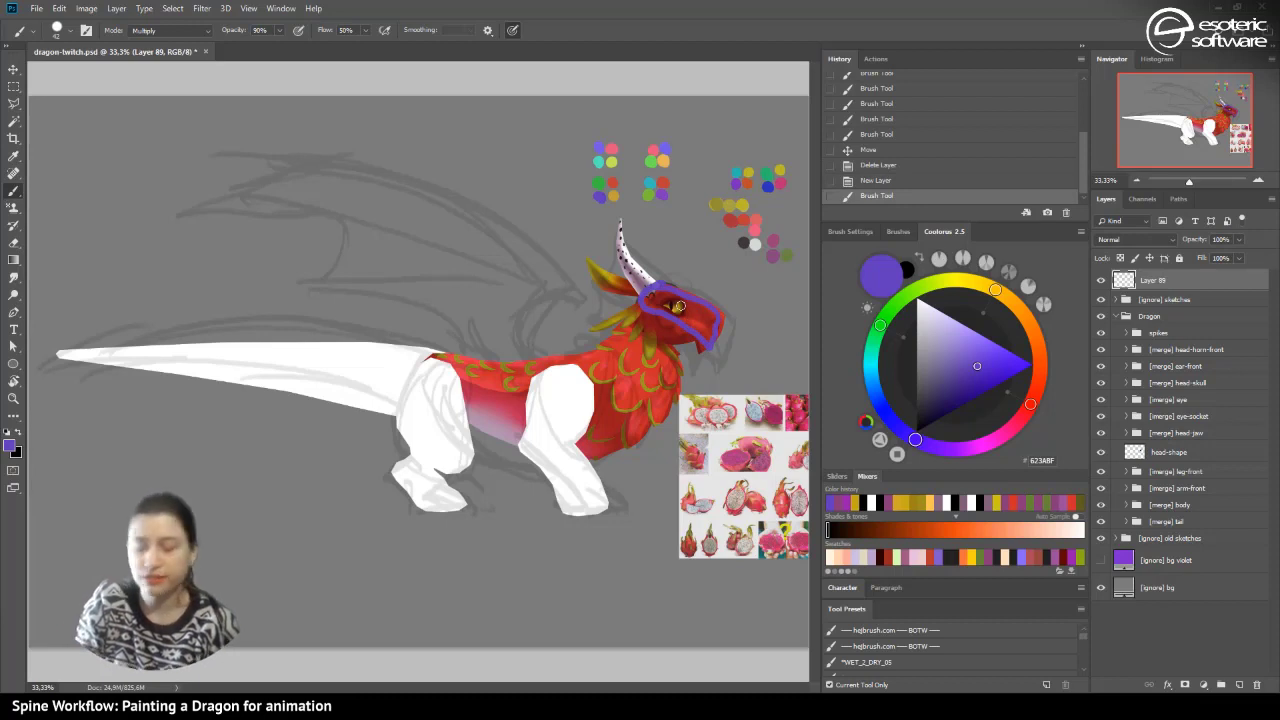
mouse_move(644, 322)
left_mouse_down()
mouse_move(694, 336)
mouse_move(641, 314)
left_mouse_up()
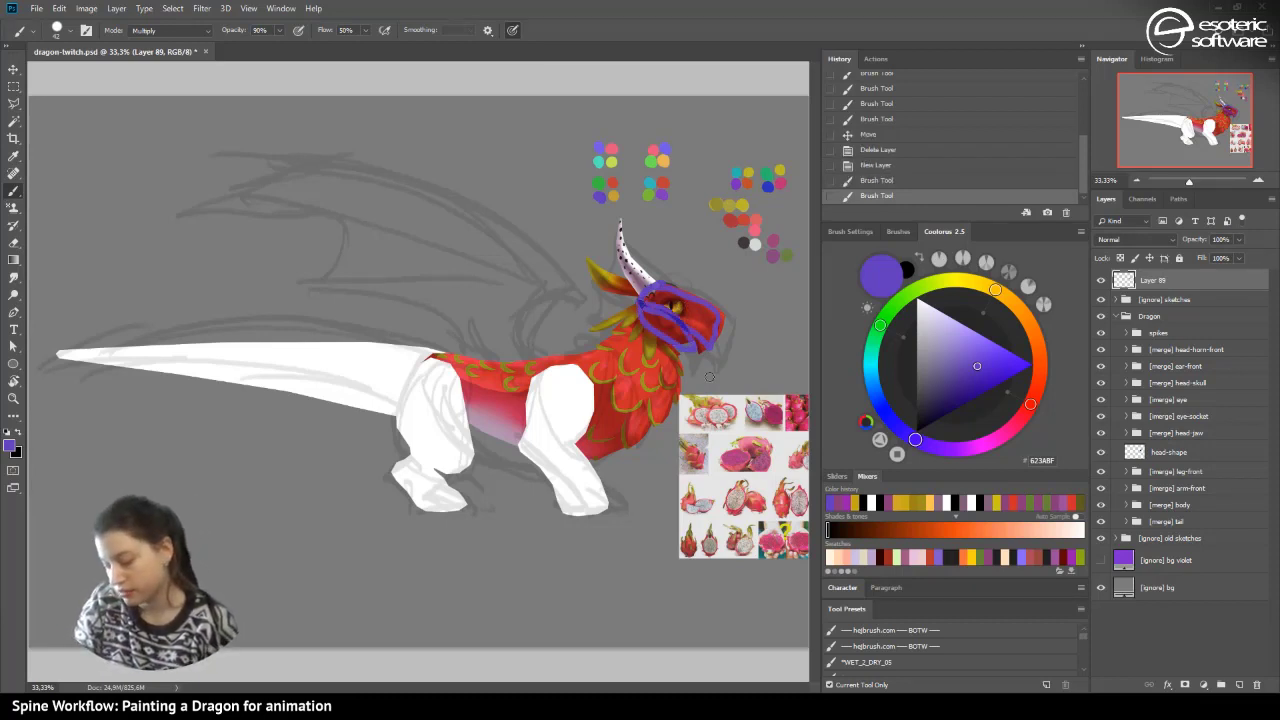
mouse_move(672, 327)
left_mouse_down()
mouse_move(710, 332)
mouse_move(693, 338)
left_mouse_up()
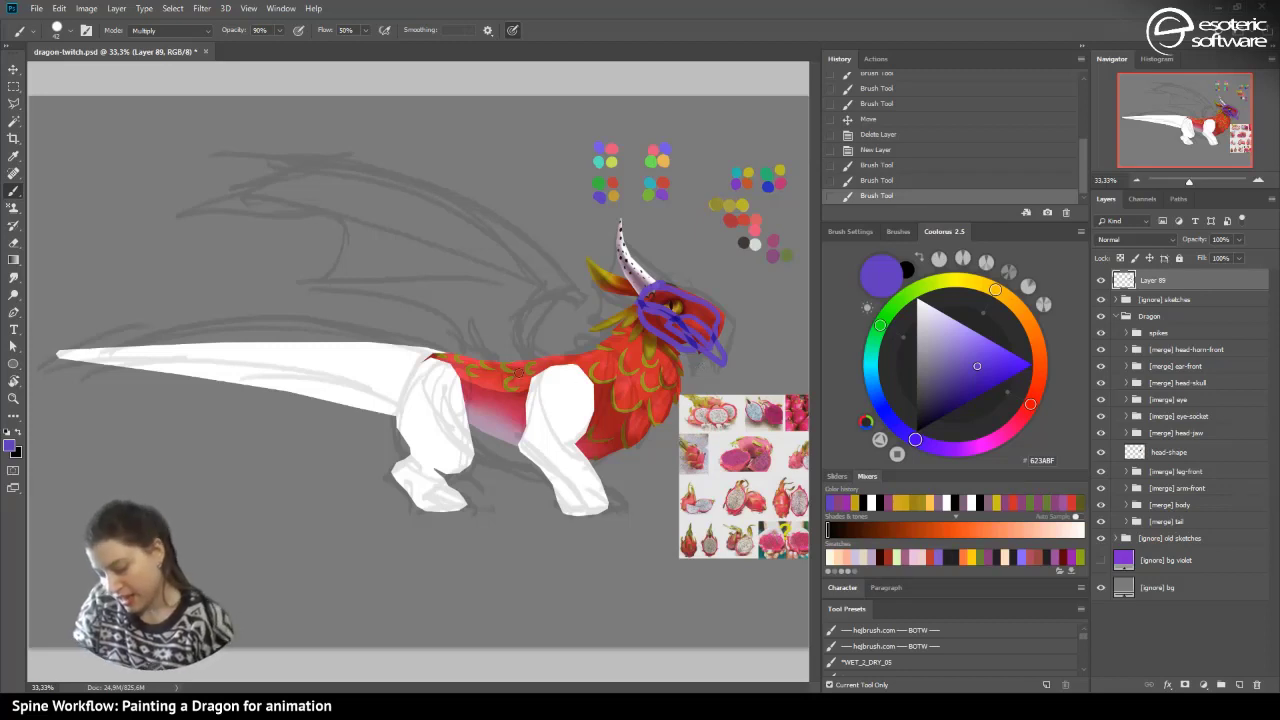
- Outline the dragon's body, front and back legs, and tail as separate overlapping violet shapes
mouse_move(600, 348)
left_mouse_down()
mouse_move(432, 354)
mouse_move(415, 402)
mouse_move(505, 445)
mouse_move(570, 457)
mouse_move(650, 414)
mouse_move(665, 338)
left_mouse_up()
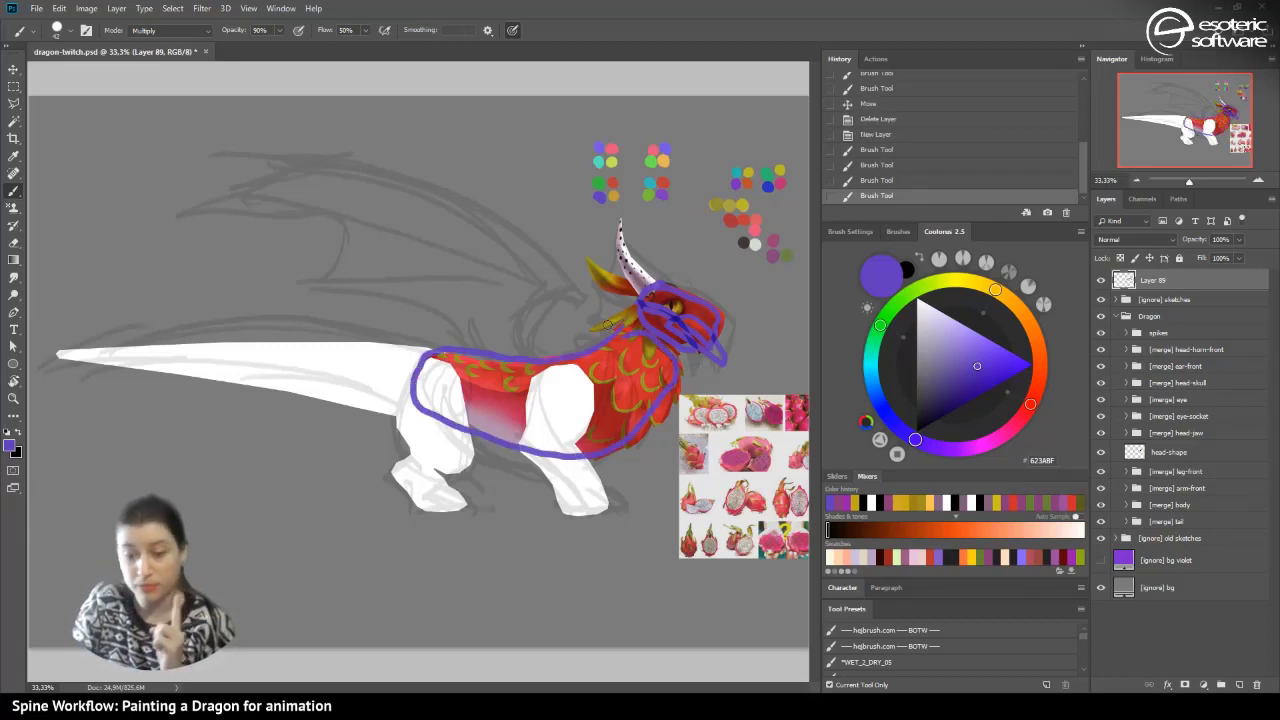
mouse_move(522, 437)
left_mouse_down()
mouse_move(526, 382)
mouse_move(580, 381)
mouse_move(570, 444)
mouse_move(600, 492)
mouse_move(582, 511)
mouse_move(498, 428)
left_mouse_up()
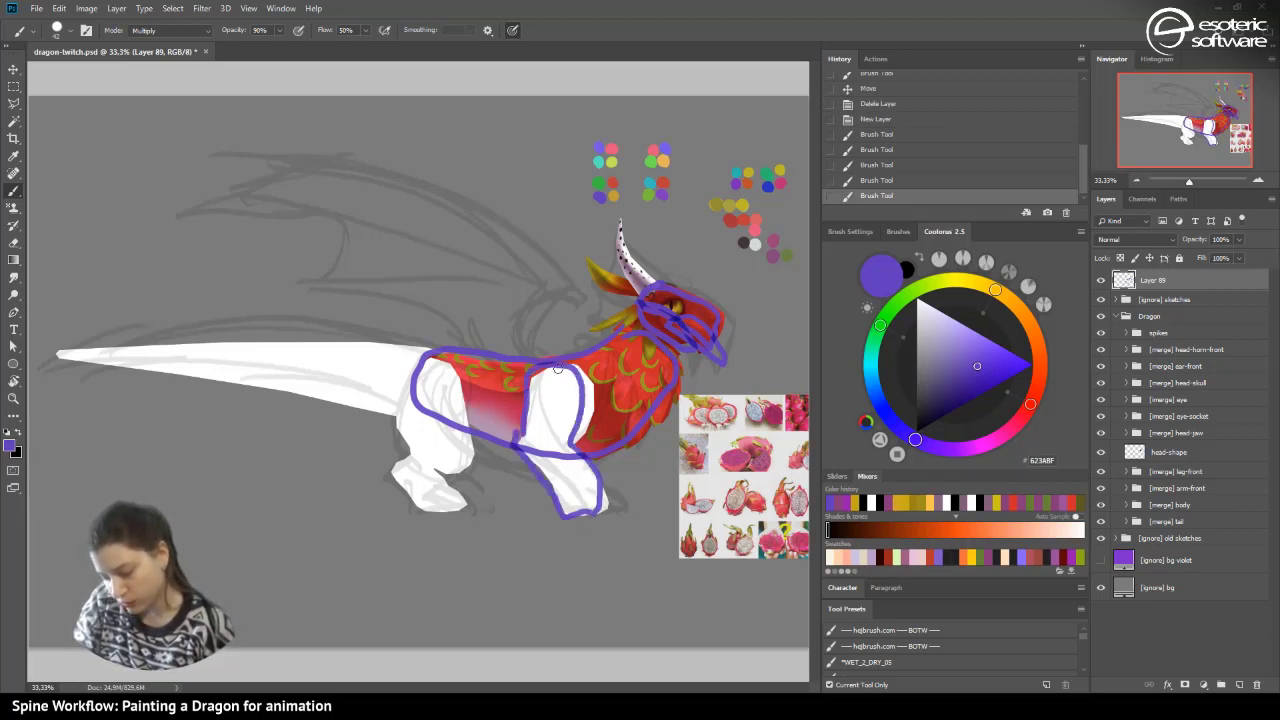
mouse_move(437, 468)
left_mouse_down()
mouse_move(424, 509)
mouse_move(395, 473)
mouse_move(408, 456)
mouse_move(393, 419)
mouse_move(434, 363)
mouse_move(475, 432)
mouse_move(474, 476)
mouse_move(468, 372)
left_mouse_up()
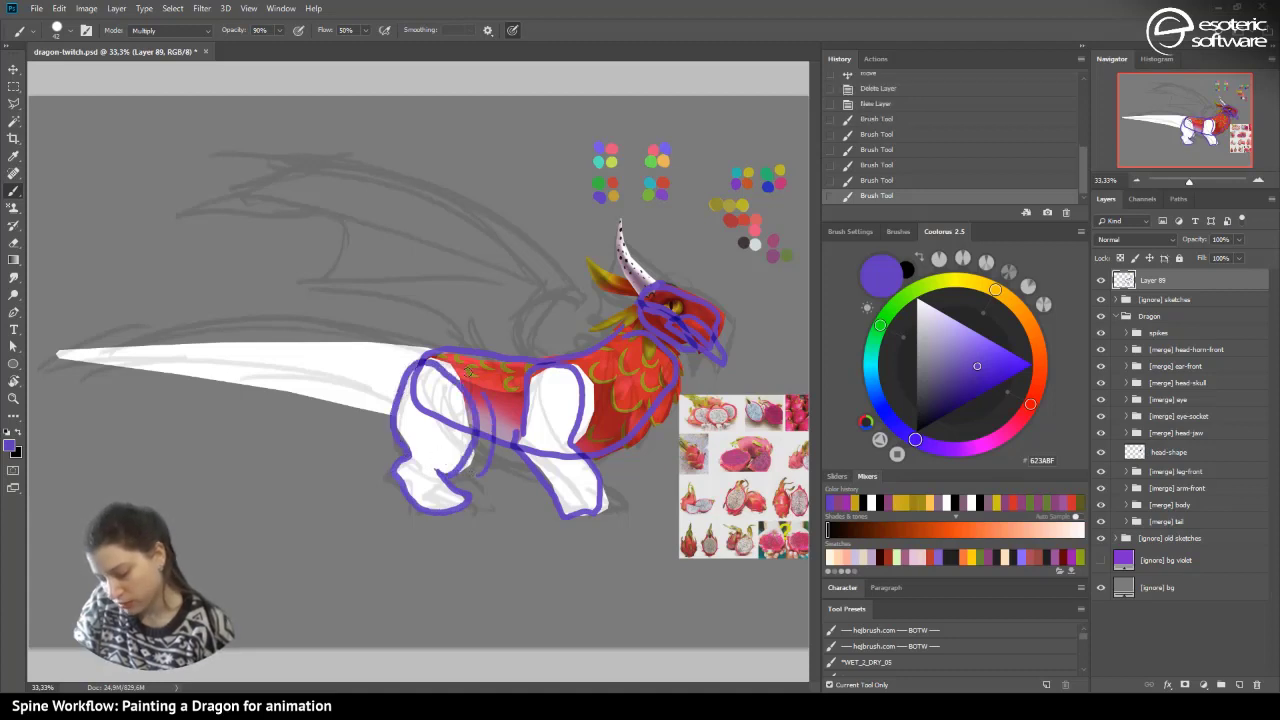
mouse_move(478, 430)
left_mouse_down()
mouse_move(469, 476)
mouse_move(495, 502)
left_mouse_up()
mouse_move(608, 482)
left_mouse_down()
mouse_move(625, 495)
mouse_move(595, 376)
left_mouse_up()
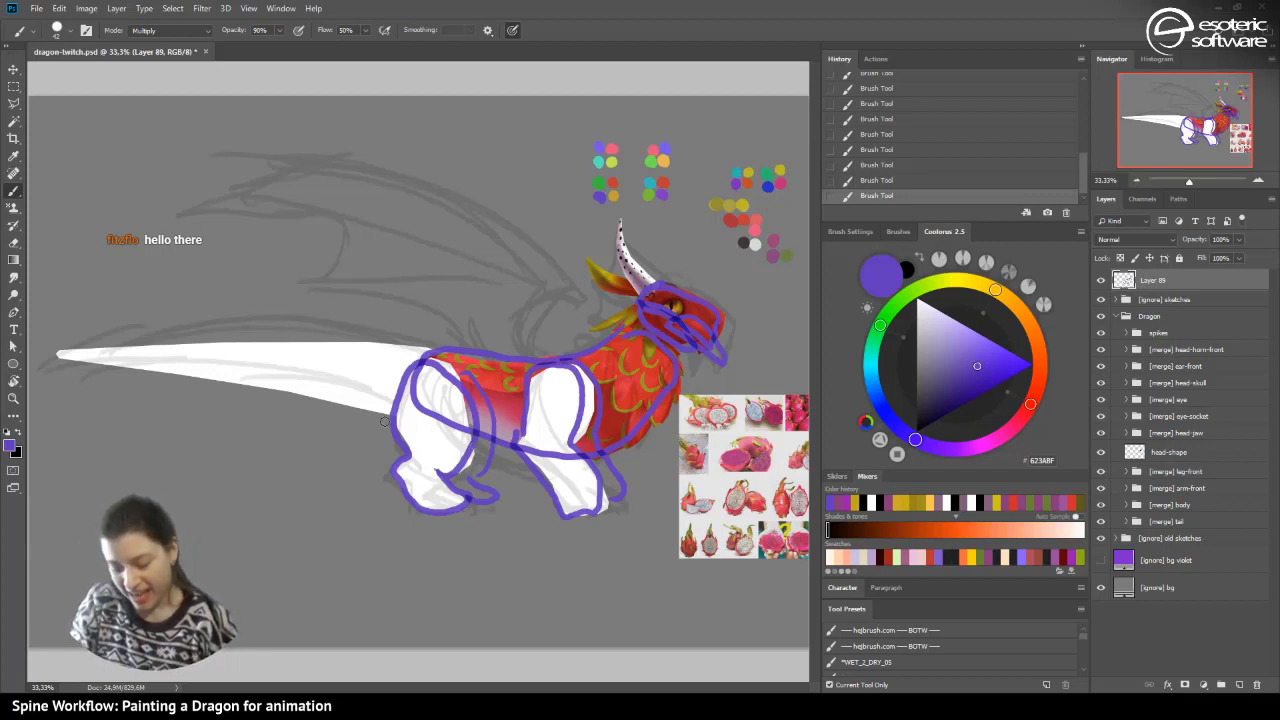
mouse_move(386, 422)
left_mouse_down()
mouse_move(71, 349)
mouse_move(248, 336)
mouse_move(430, 354)
left_mouse_up()
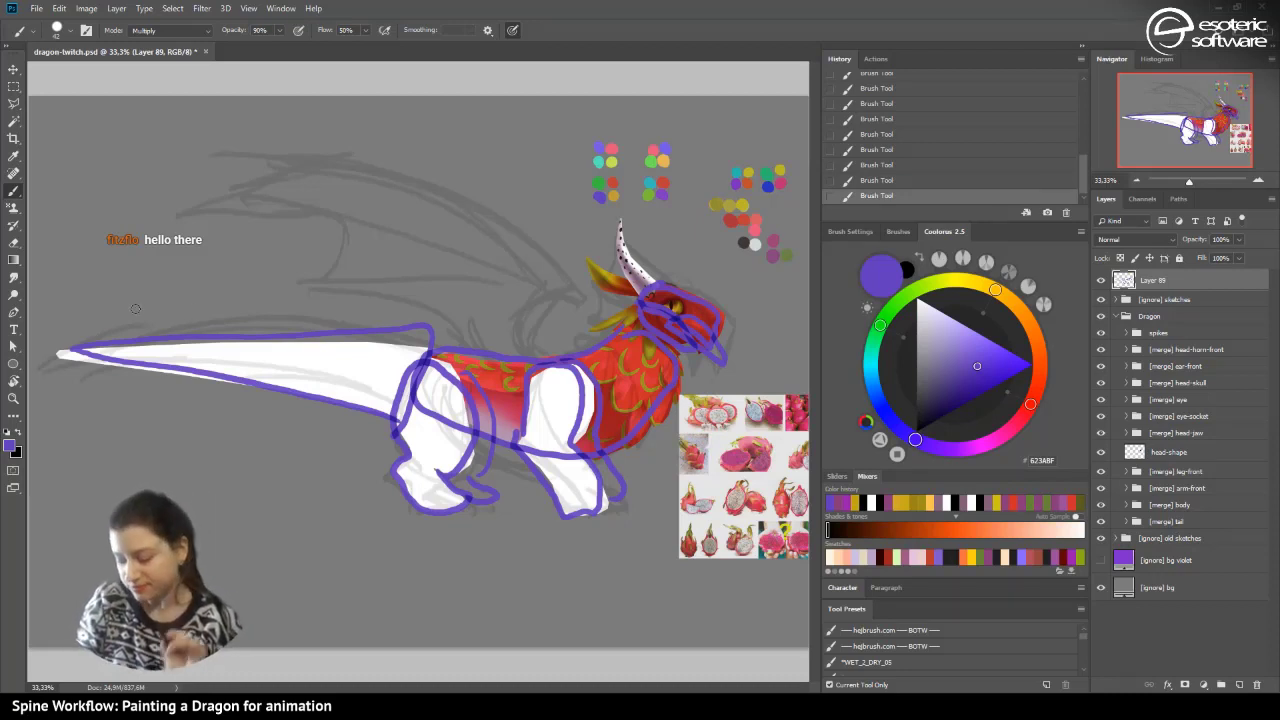
- Outline the wing as two overlapping violet parts and mark the horn and ear parts on the head
mouse_move(546, 375)
left_mouse_down()
mouse_move(541, 320)
mouse_move(361, 290)
mouse_move(567, 381)
left_mouse_up()
mouse_move(557, 287)
left_mouse_down()
mouse_move(204, 184)
mouse_move(385, 254)
mouse_move(570, 284)
left_mouse_up()
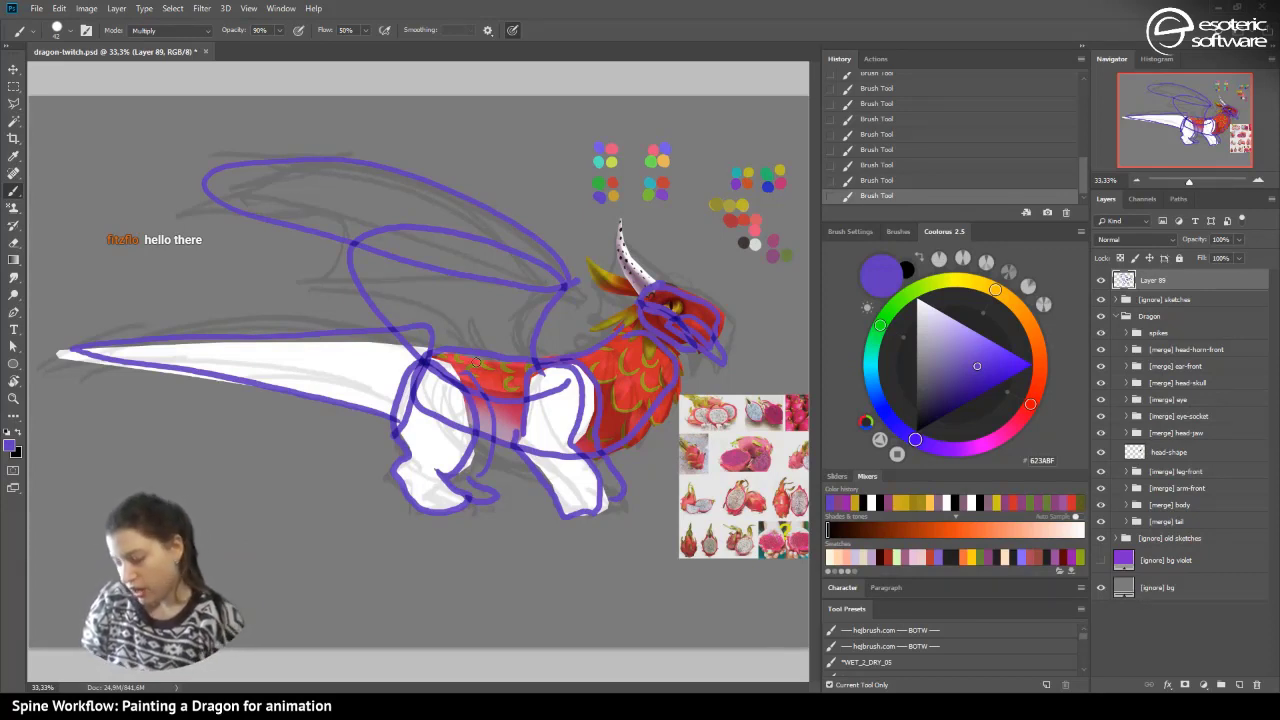
mouse_move(634, 284)
left_mouse_down()
mouse_move(626, 249)
mouse_move(652, 288)
mouse_move(585, 258)
mouse_move(636, 246)
mouse_move(609, 302)
mouse_move(631, 294)
mouse_move(603, 258)
mouse_move(588, 324)
mouse_move(662, 350)
left_mouse_up()
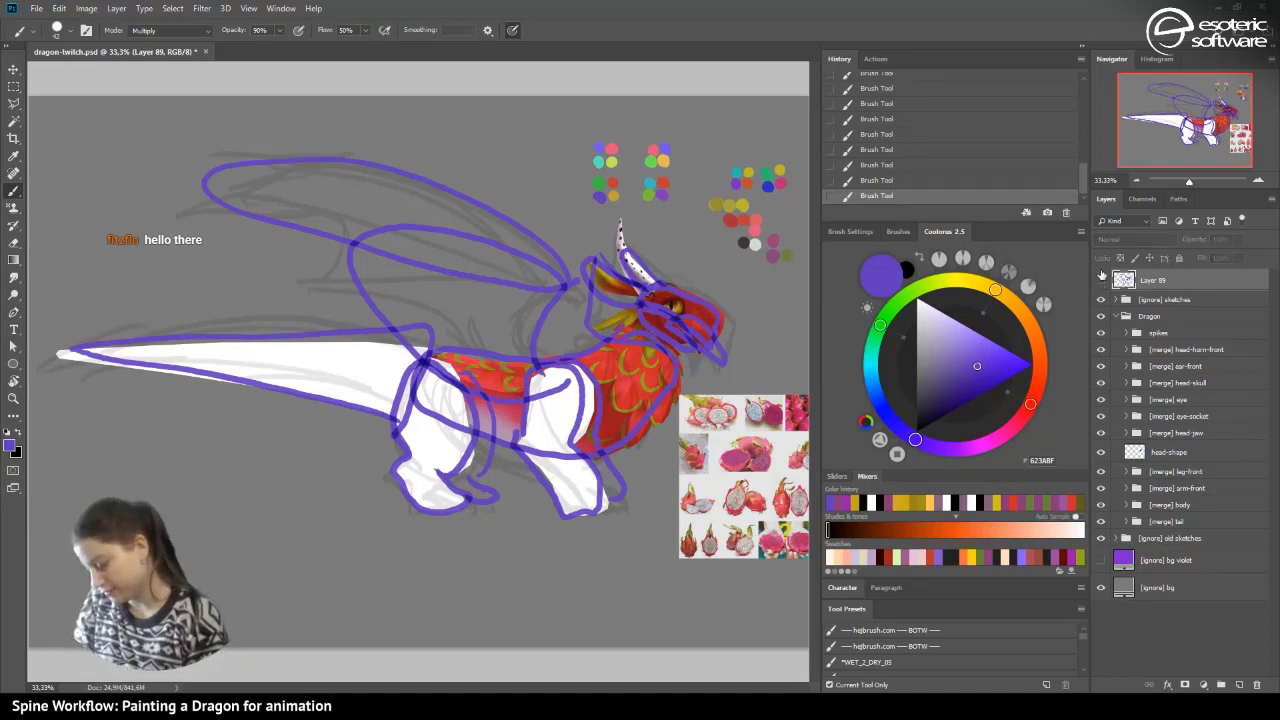
- Hide the violet outline layer and the [ignore] sketches group so only the dragon artwork shows on the canvas
left_click(1101, 280)
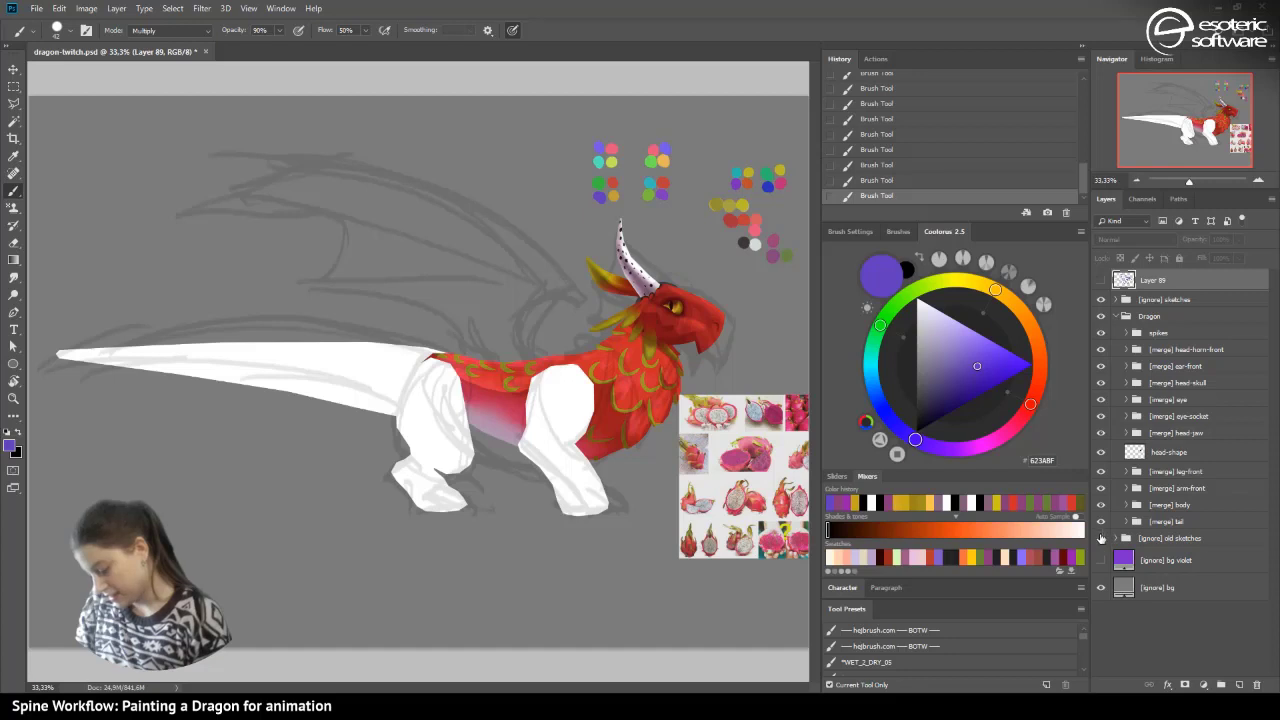
left_click(1101, 300)
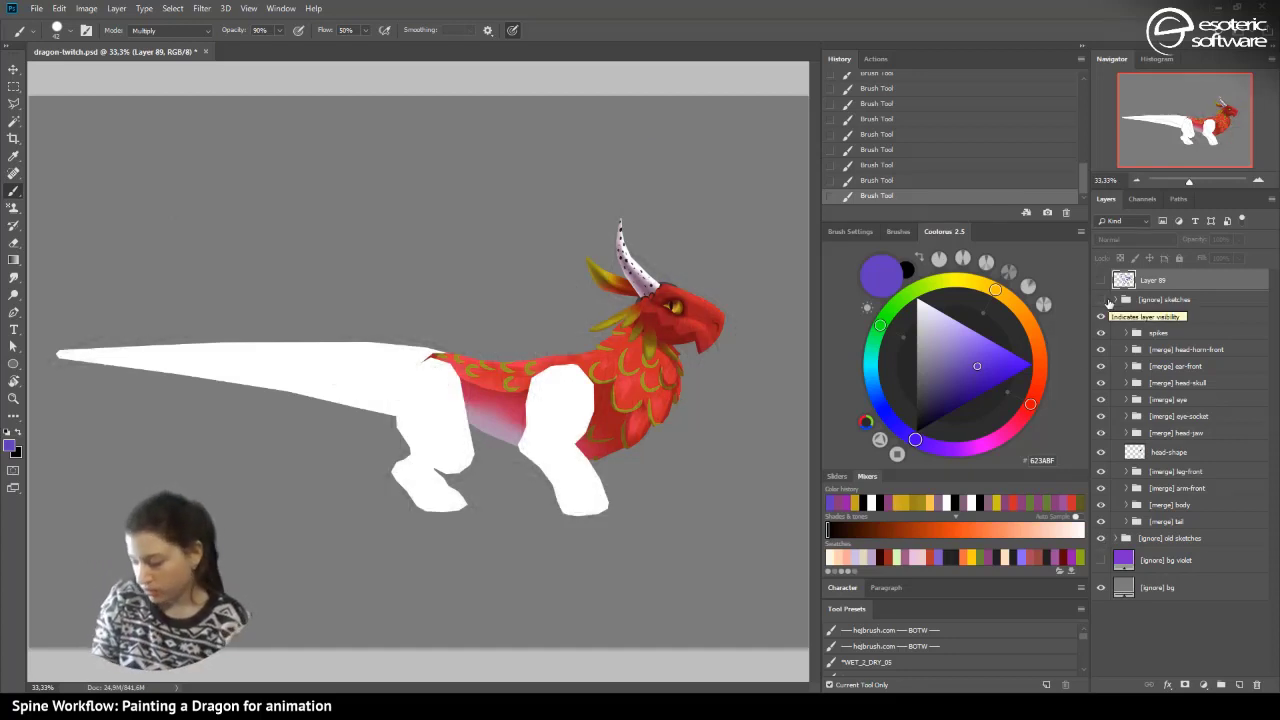
left_click(1258, 180)
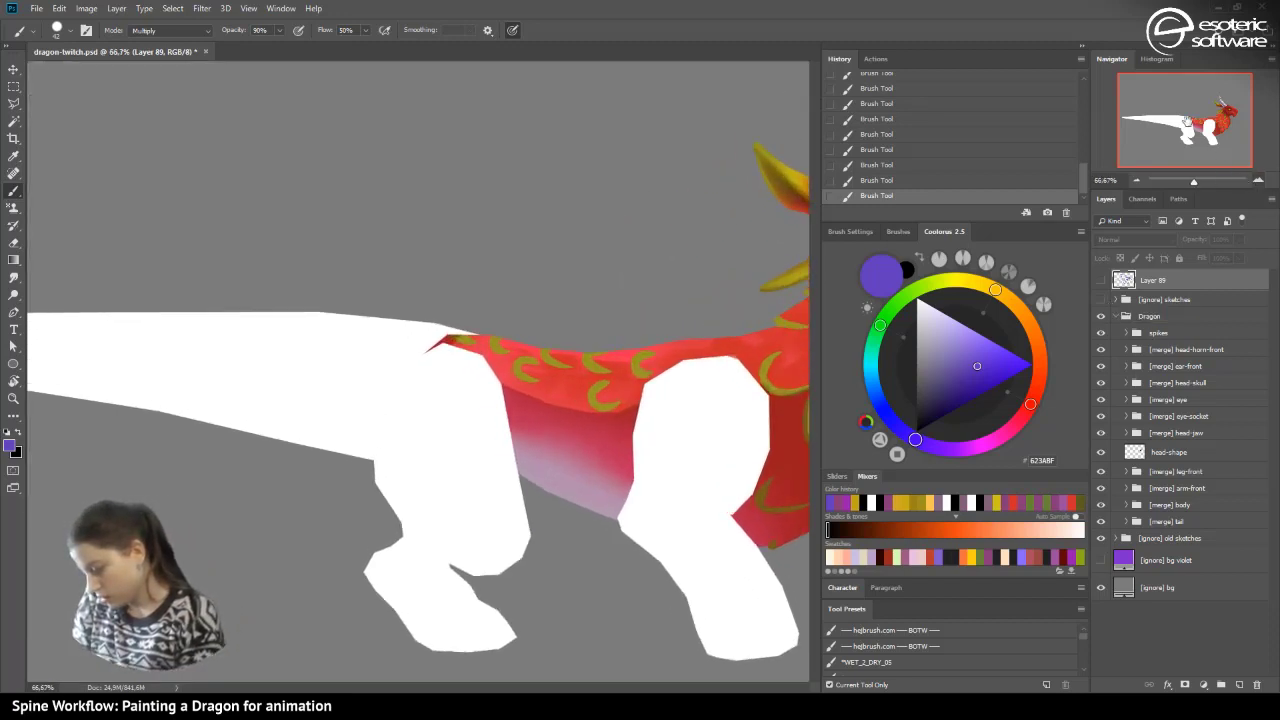
- Select the dragon's front arm on the canvas with the Move tool and toggle the visibility of its [merge] arm-front group
left_click_drag(1211, 131, 1193, 107)
mouse_move(487, 688)
left_mouse_down()
mouse_move(524, 688)
mouse_move(484, 689)
left_mouse_up()
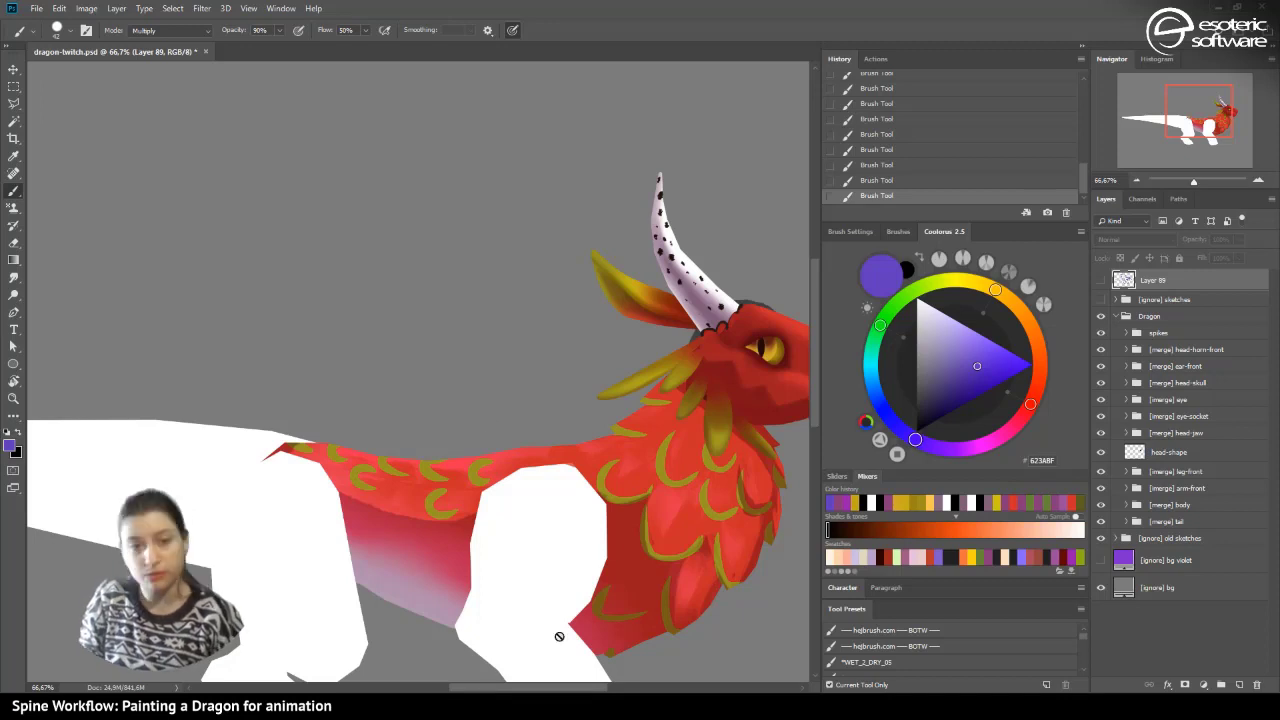
left_click_drag(812, 266, 815, 298)
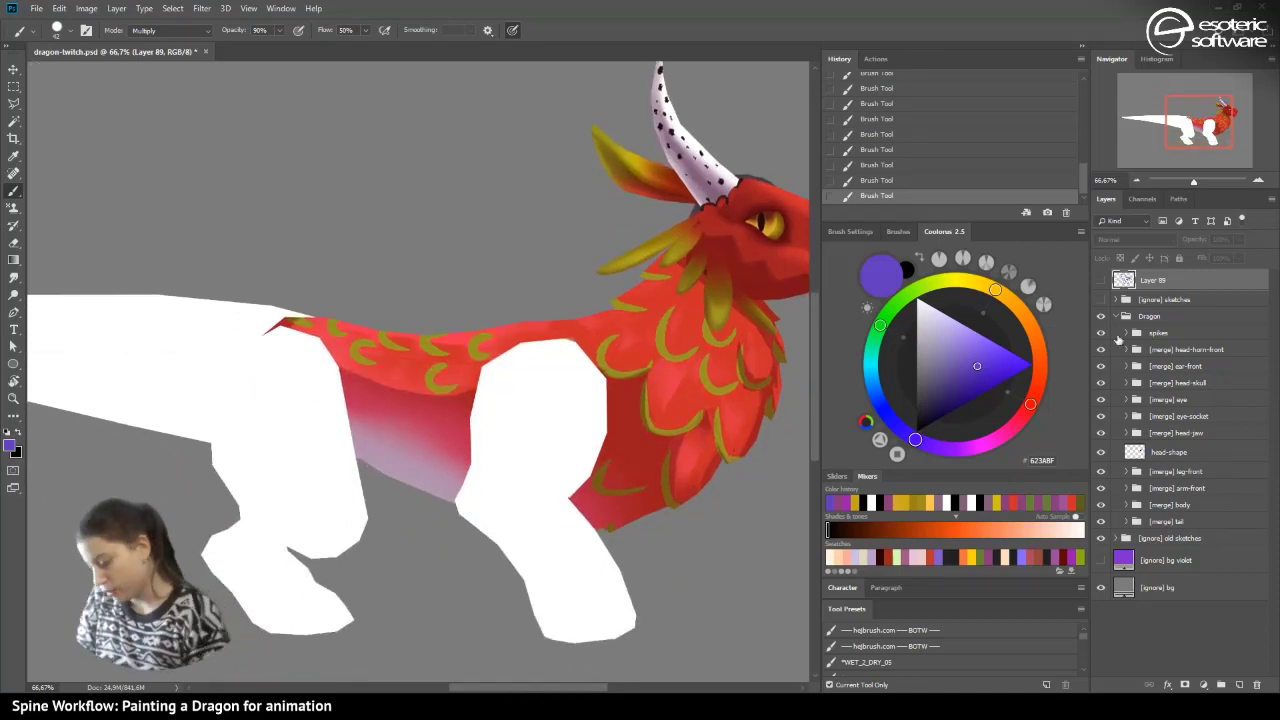
left_click(1145, 333)
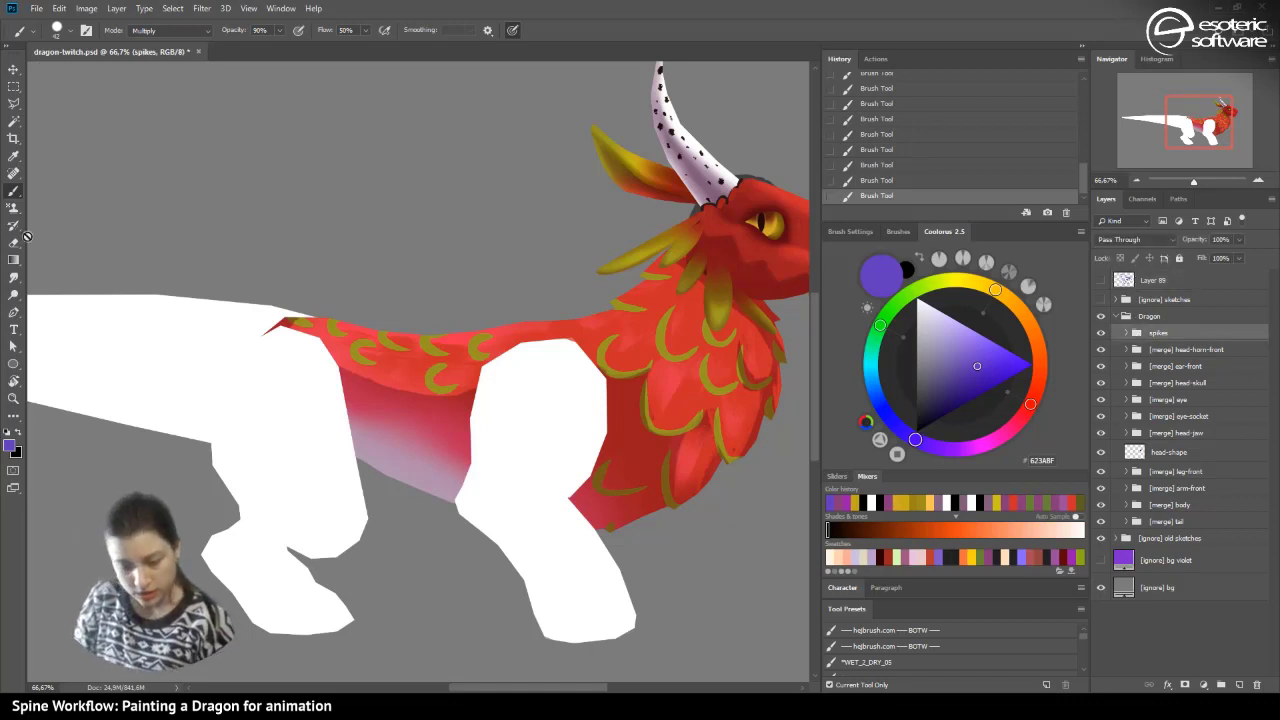
left_click(12, 70)
left_click(540, 402)
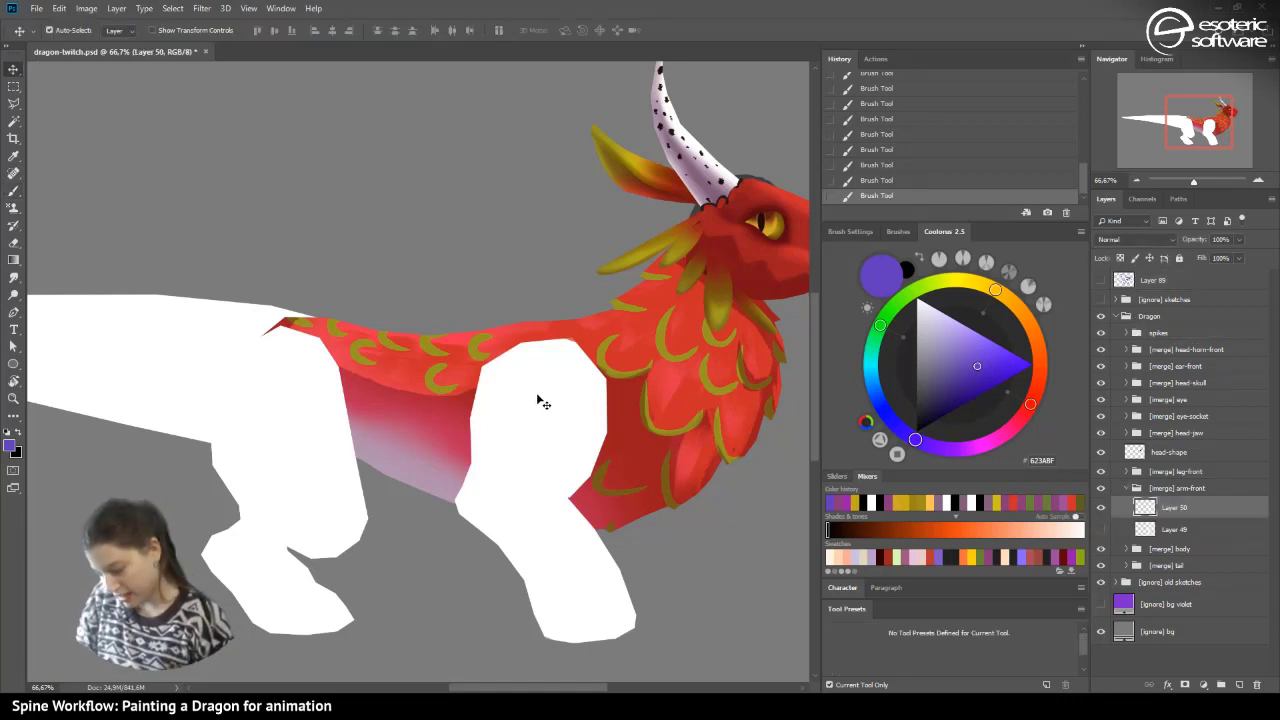
left_click(1100, 490)
left_click(1100, 490)
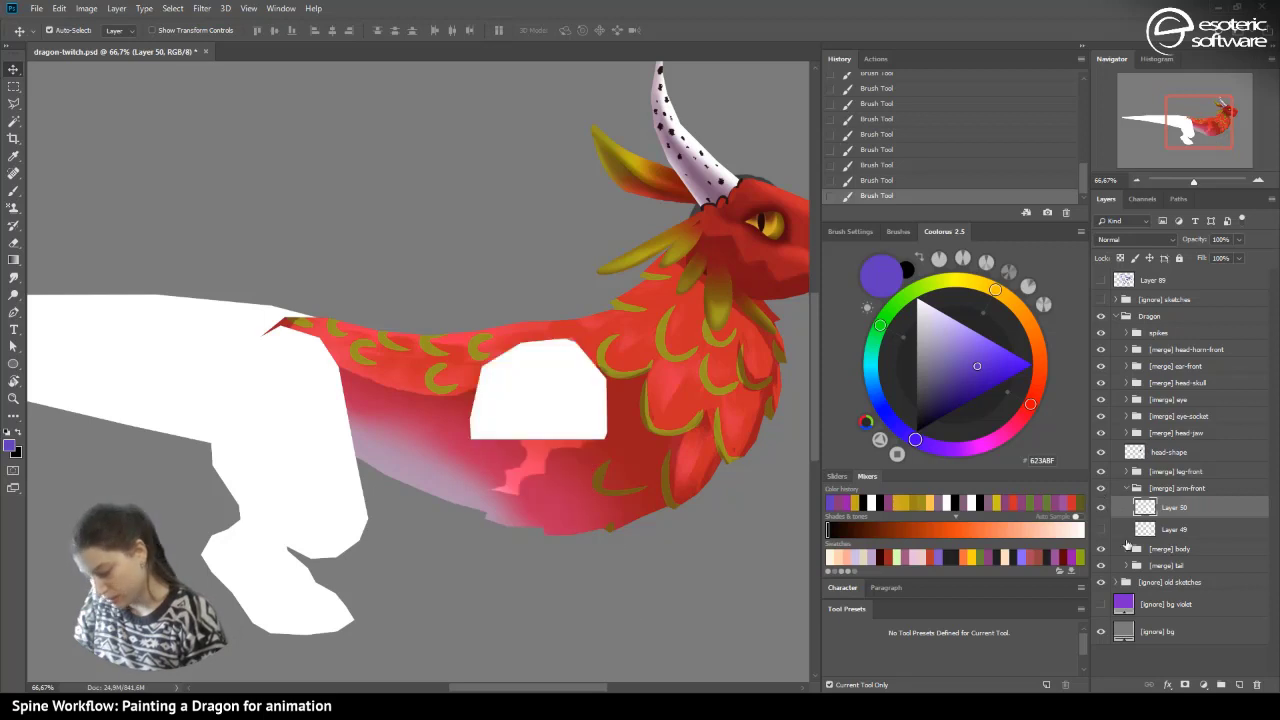
- Open the [merge] arm-front group's name for editing, keep the name as it is, and save the file with Layer 50 selected
left_click(1151, 482)
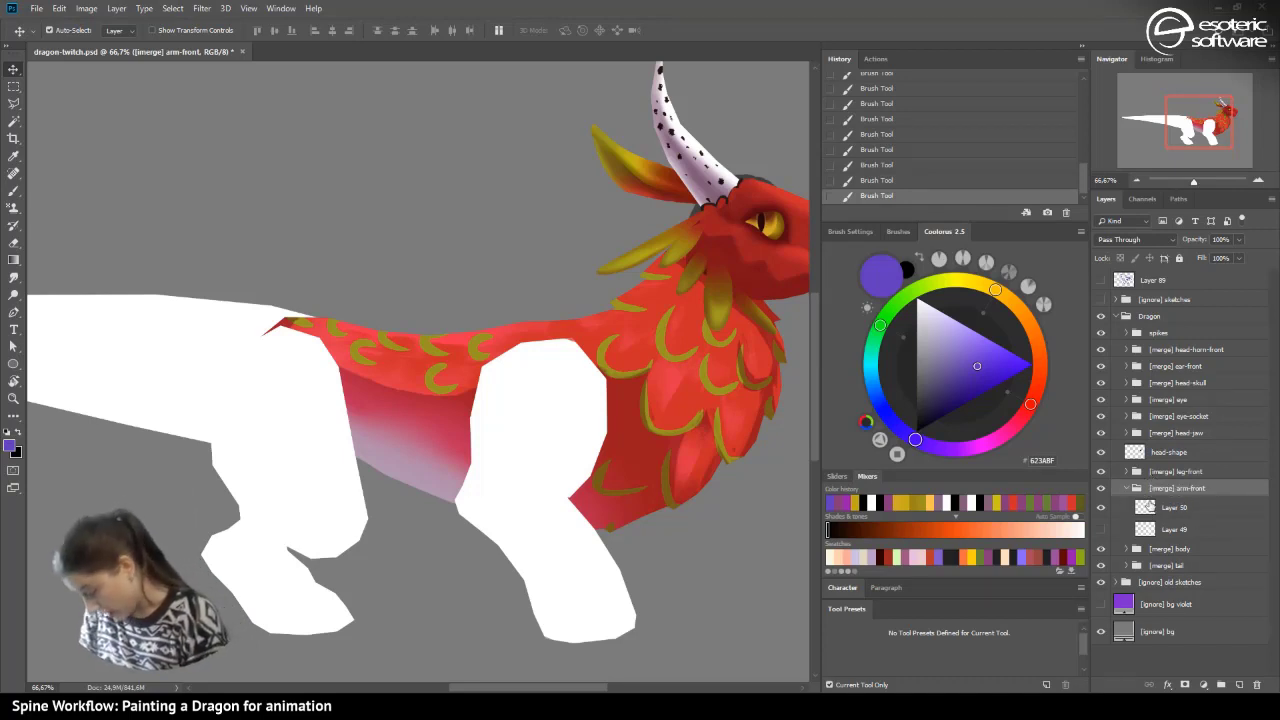
double_click(1162, 489)
left_click(1151, 489)
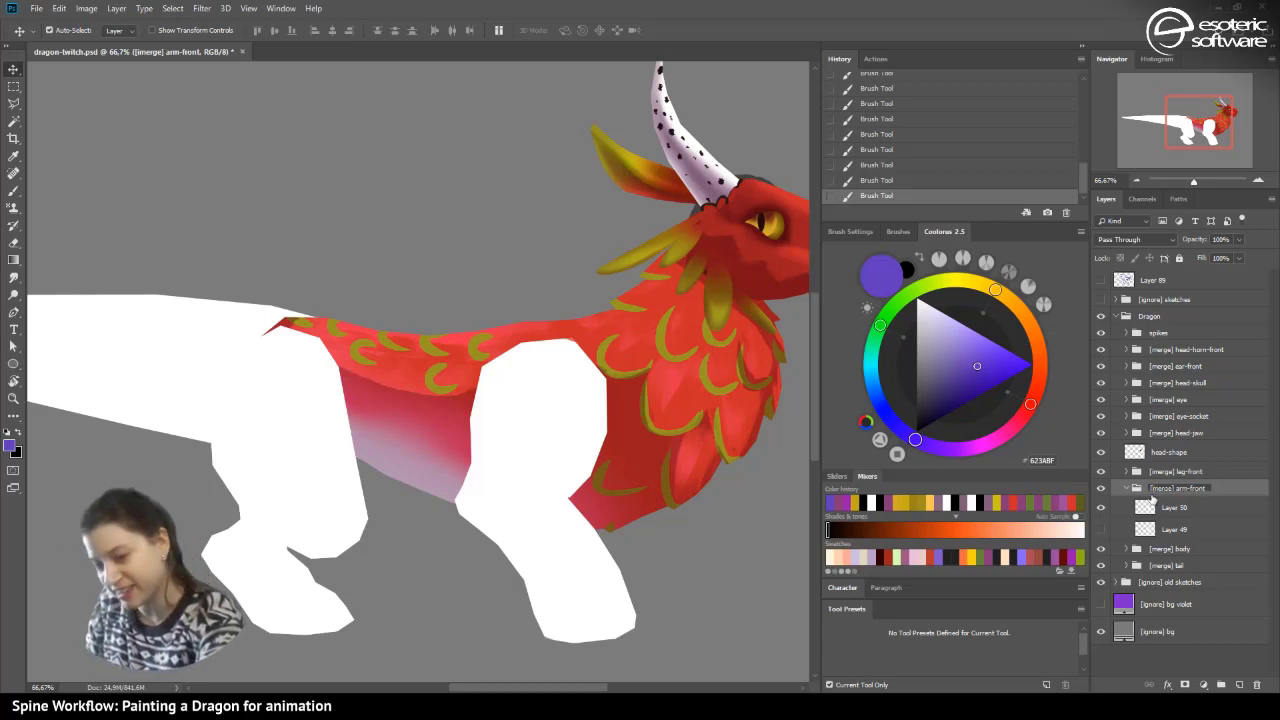
key("Return")
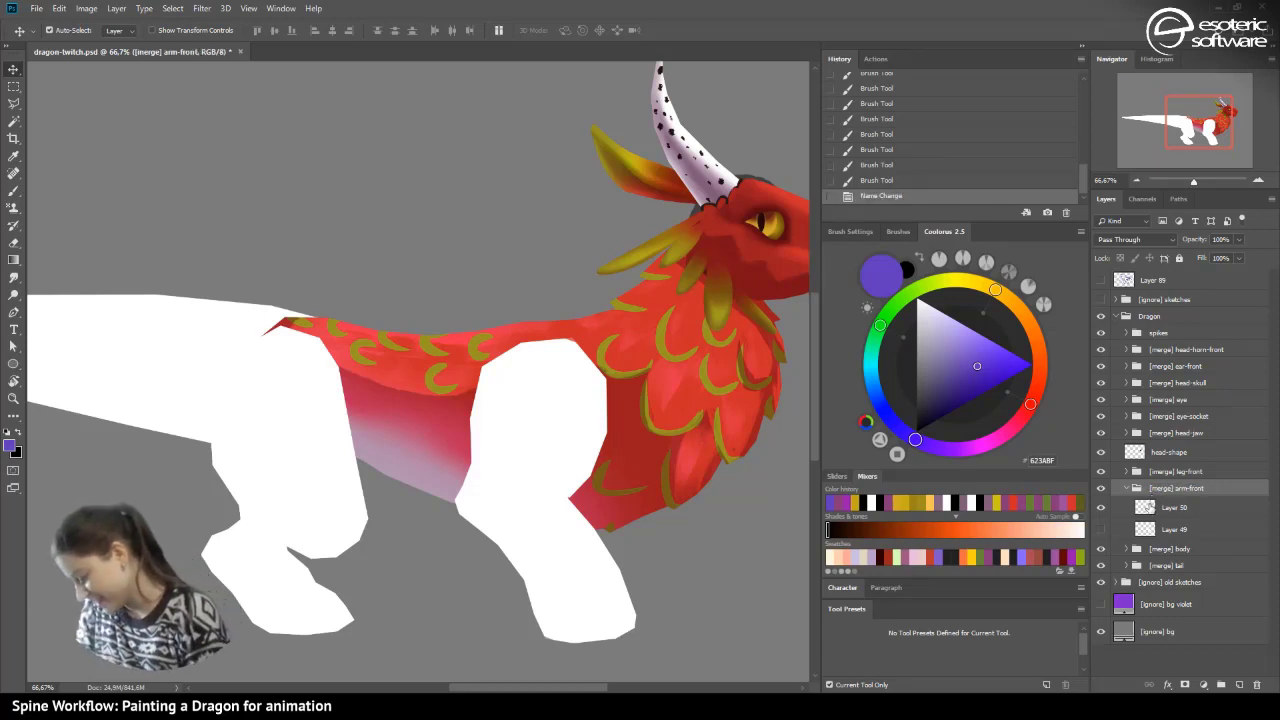
left_click(1156, 507)
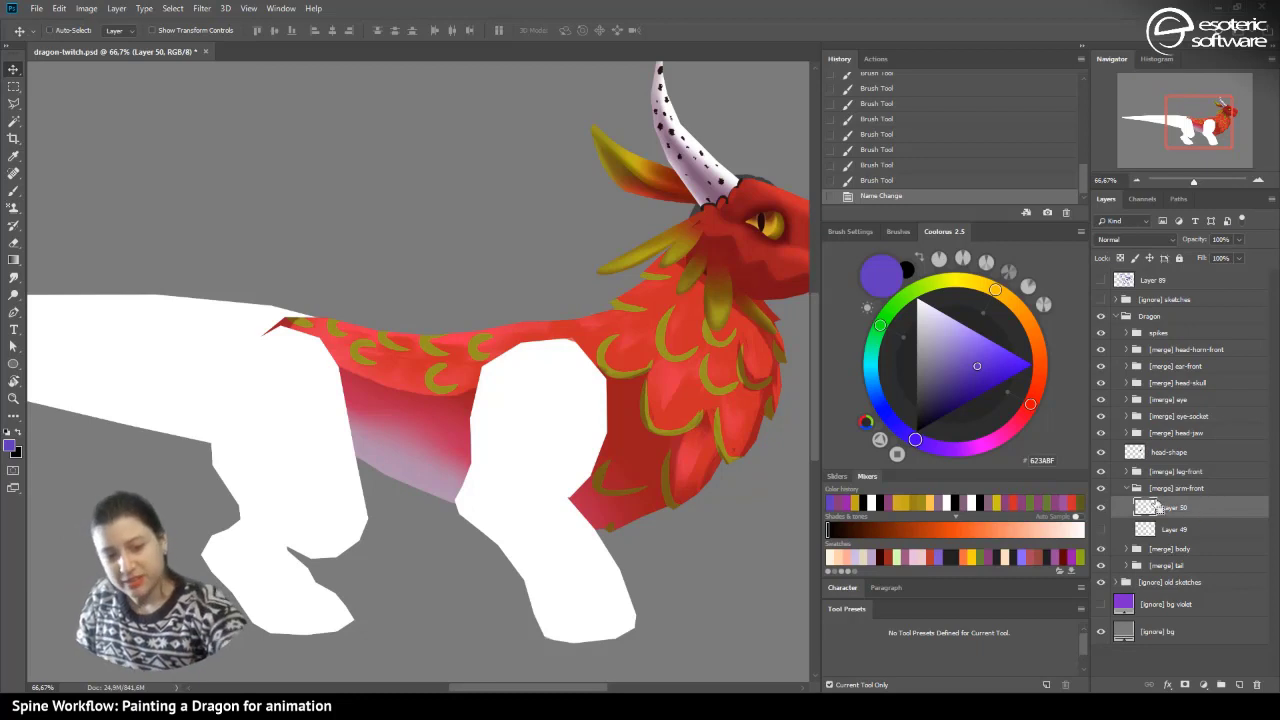
key("ctrl+s")
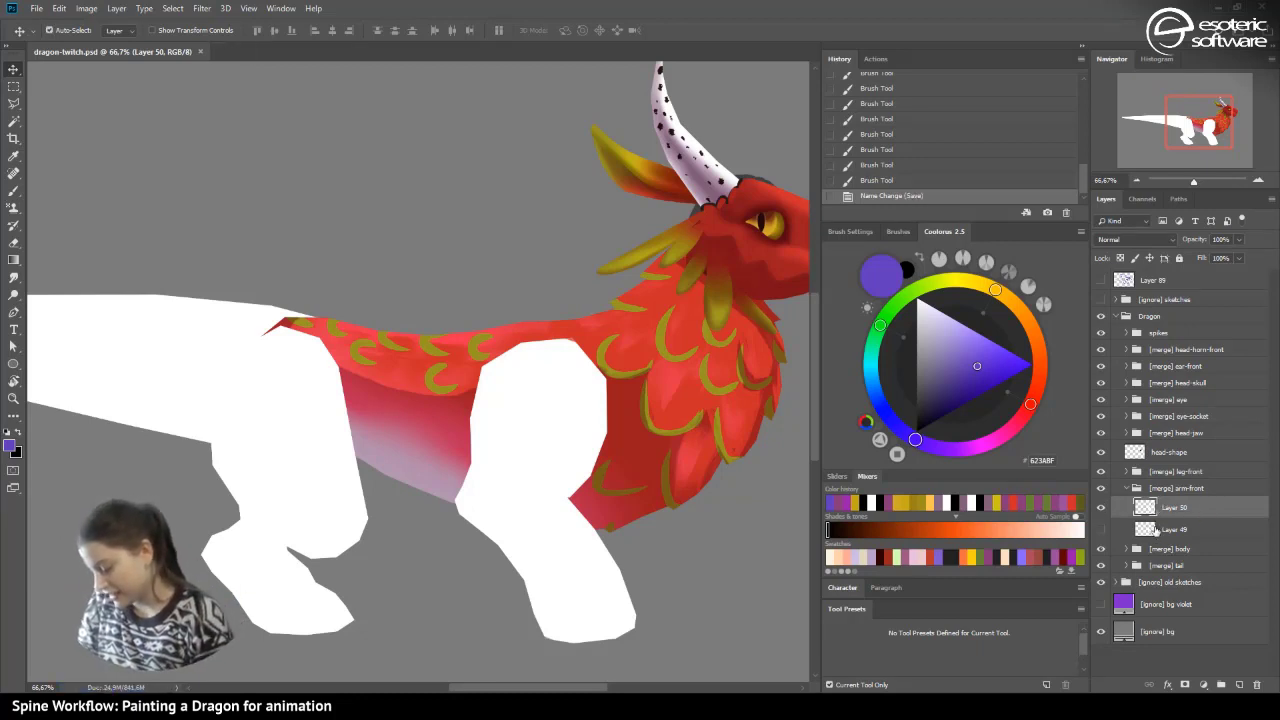
- Lock Layer 50's transparent pixels and add a new layer clipped to it in Multiply mode at 50% opacity
left_click(1102, 508)
left_click(1102, 507)
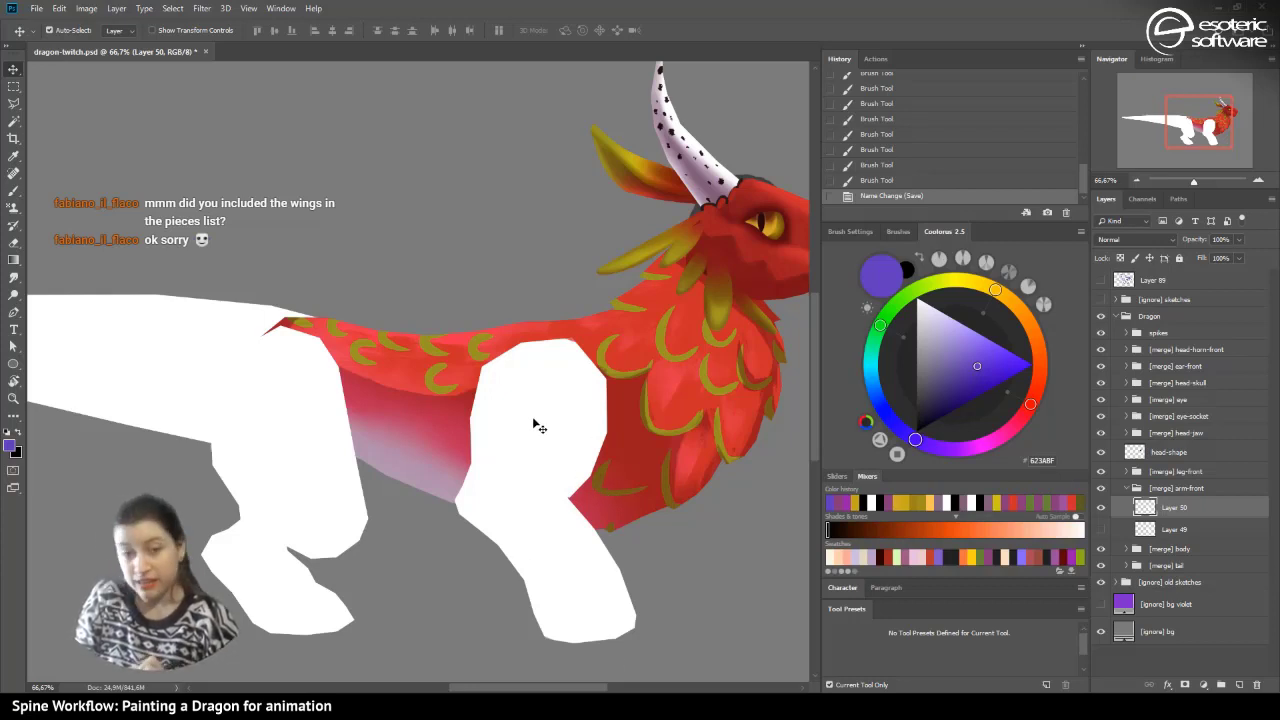
left_click(1121, 258)
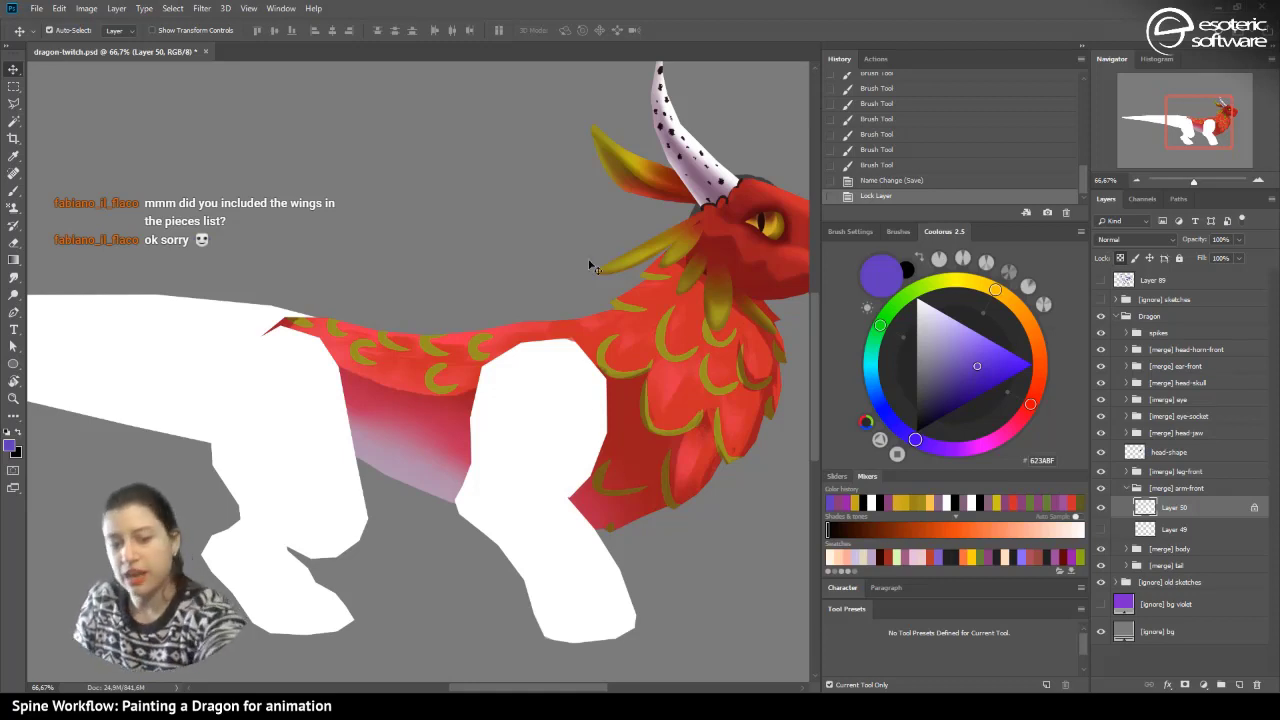
key("F2")
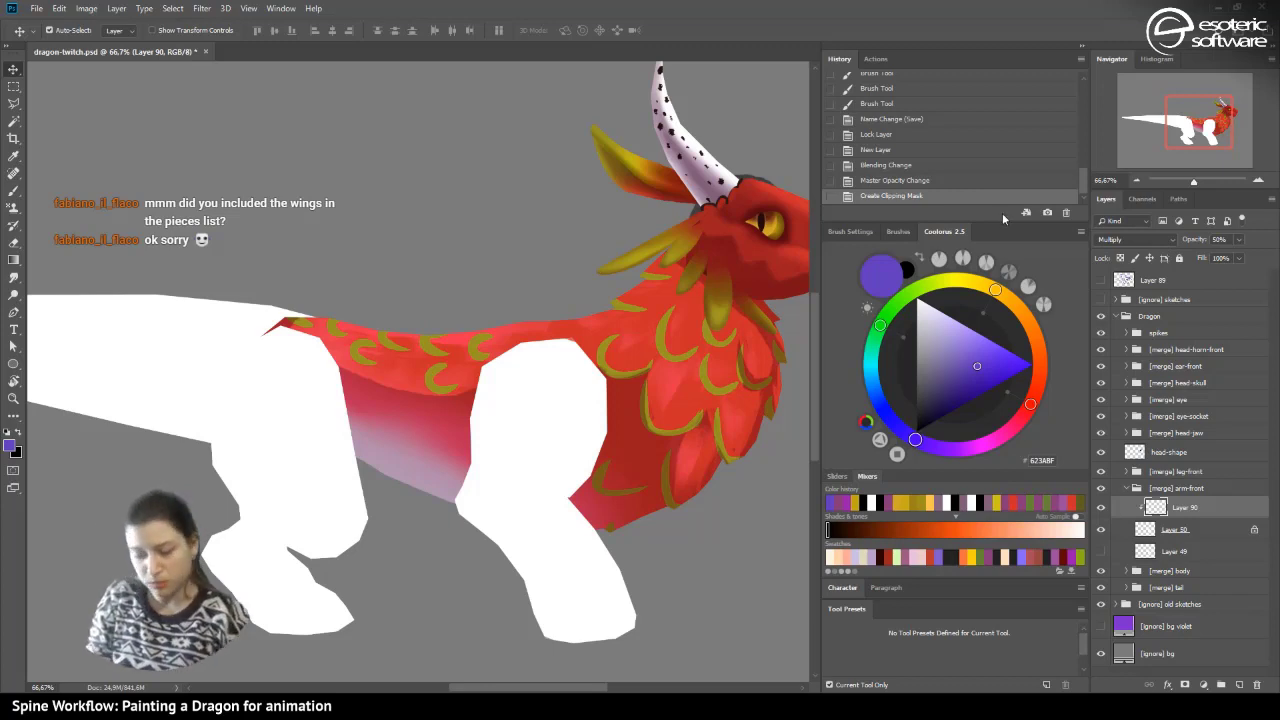
- Paint shading along the front arm's rear edge and foot on the clipped layer, using a purple from the swatches and the 42 px brush
left_click(16, 190)
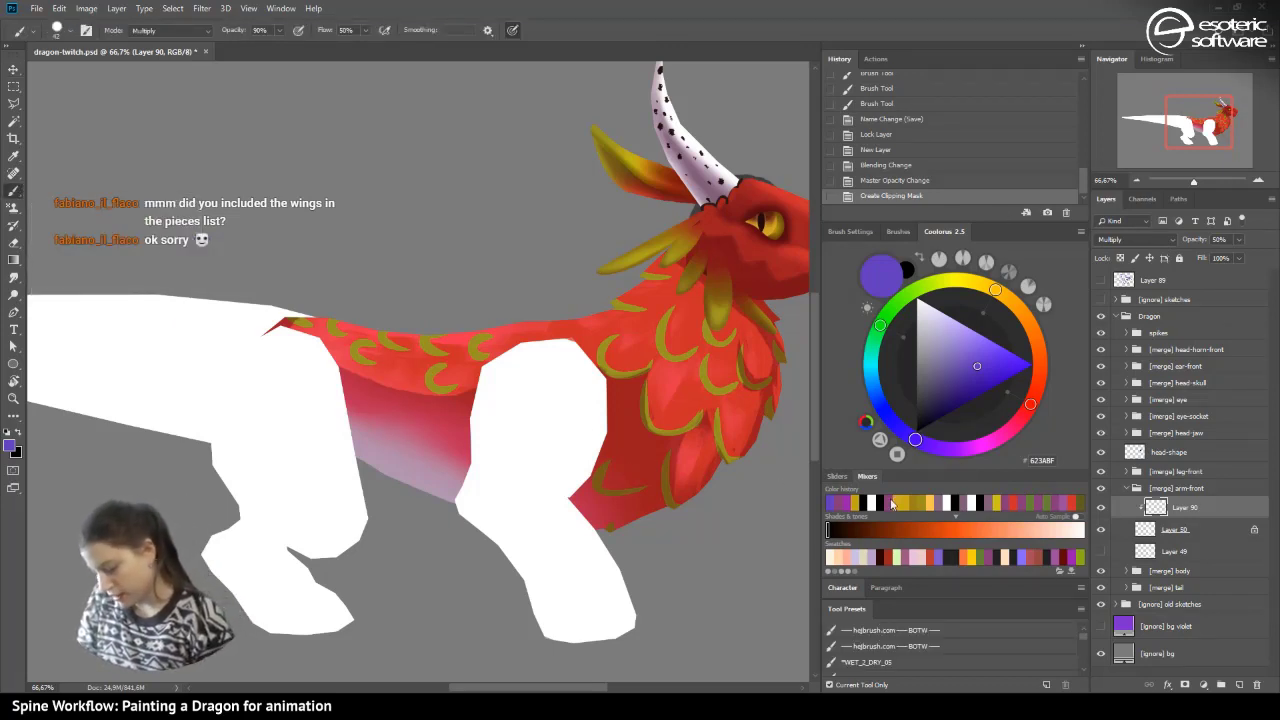
left_click(989, 558)
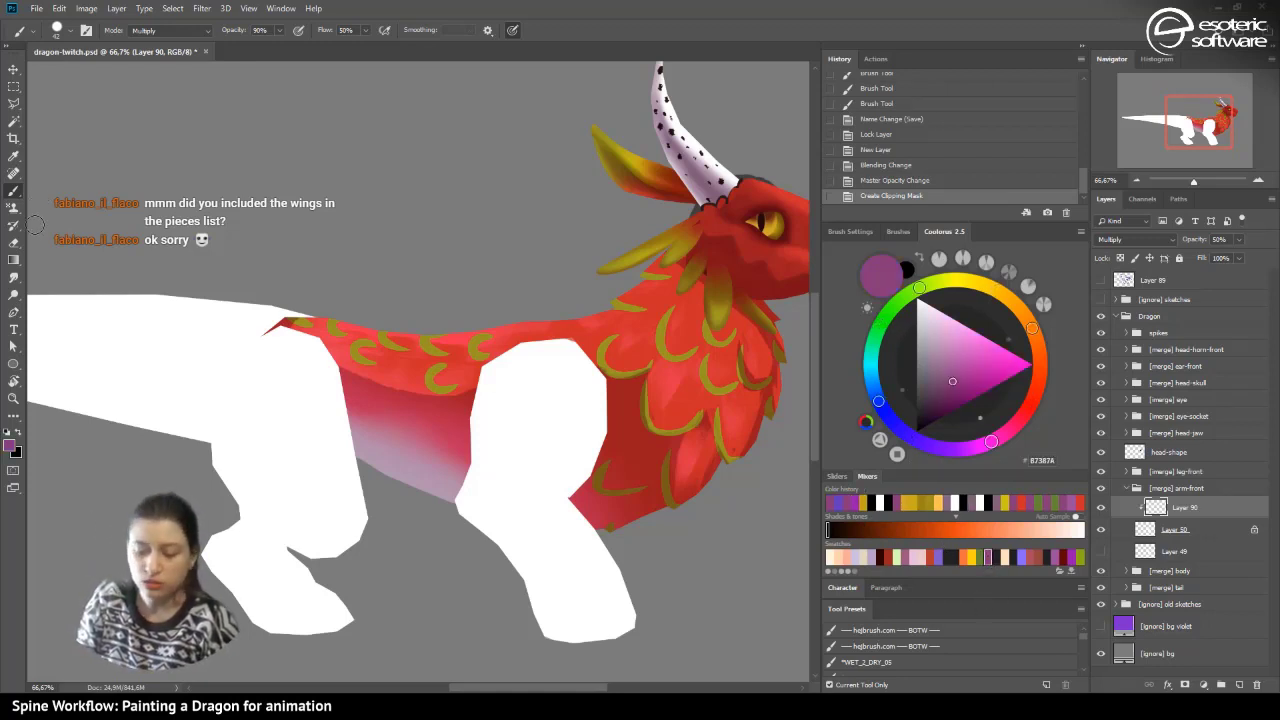
mouse_move(468, 428)
left_mouse_down()
mouse_move(493, 528)
mouse_move(470, 503)
mouse_move(467, 514)
mouse_move(582, 635)
mouse_move(522, 581)
mouse_move(554, 655)
left_mouse_up()
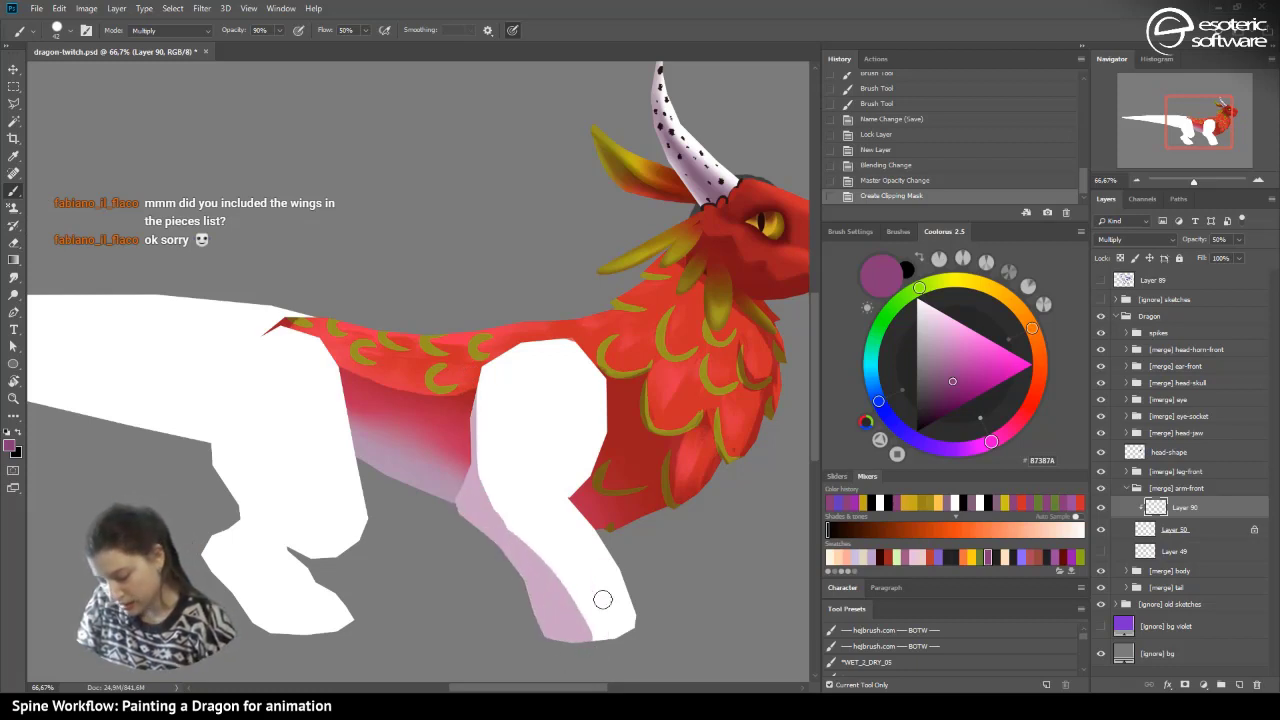
mouse_move(603, 600)
left_mouse_down()
mouse_move(585, 522)
mouse_move(618, 630)
mouse_move(602, 538)
mouse_move(540, 598)
mouse_move(596, 580)
left_mouse_up()
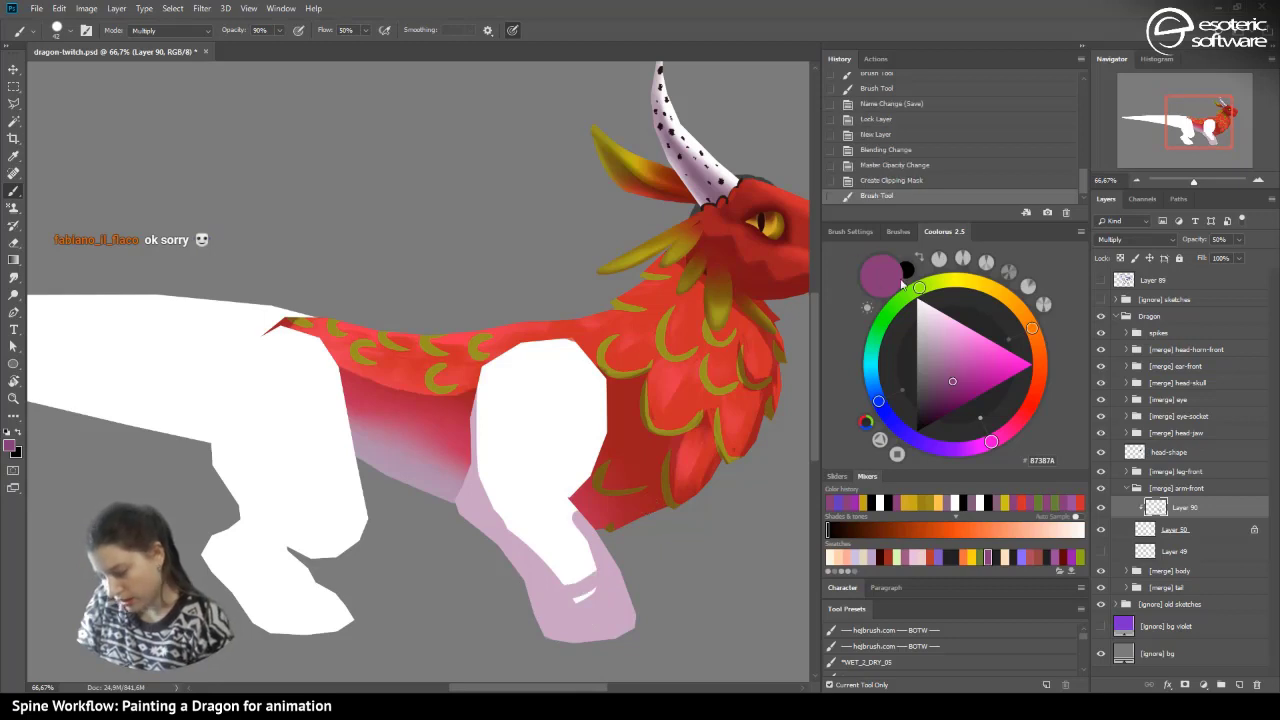
mouse_move(606, 575)
left_mouse_down()
mouse_move(545, 612)
mouse_move(577, 622)
mouse_move(497, 563)
mouse_move(497, 591)
mouse_move(598, 656)
mouse_move(531, 563)
mouse_move(595, 605)
mouse_move(612, 590)
mouse_move(585, 555)
left_mouse_up()
- Set the brush to Normal mode at 100% opacity and paint over the uneven shading on the lower front arm
left_click(162, 31)
left_click(147, 41)
left_click(279, 31)
left_click_drag(284, 46, 349, 70)
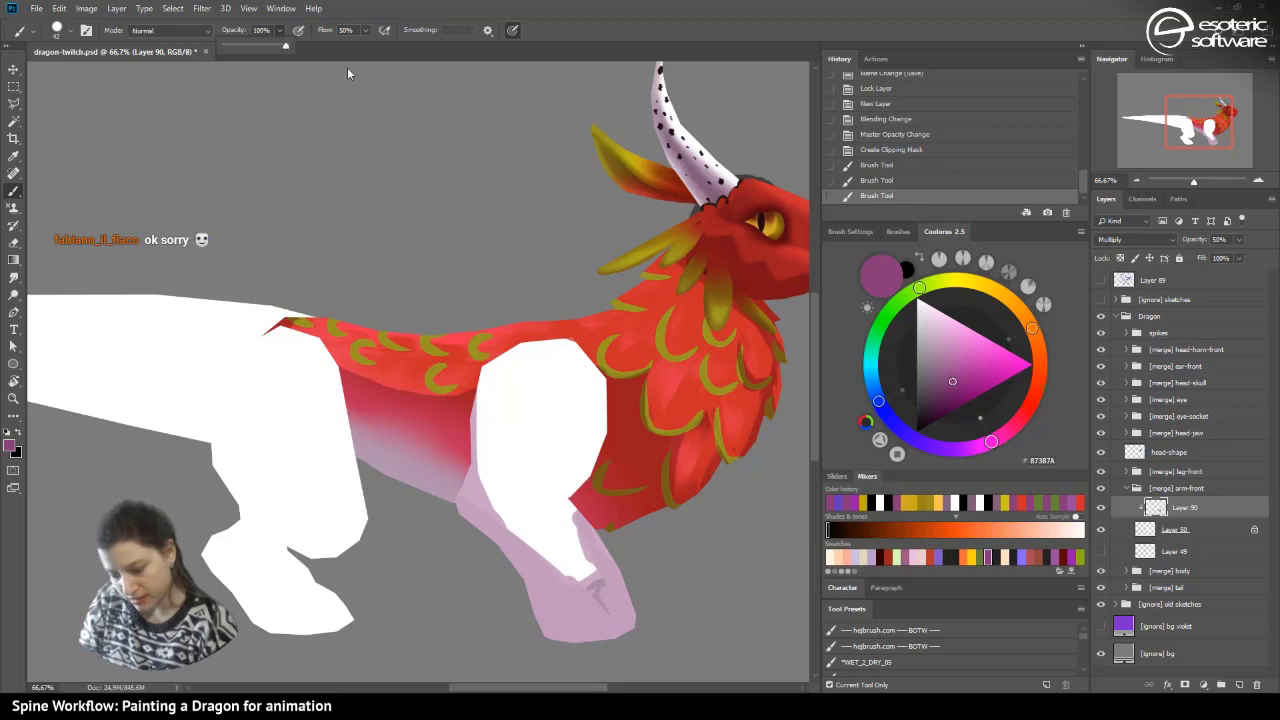
mouse_move(495, 535)
left_mouse_down()
mouse_move(593, 584)
mouse_move(620, 617)
left_mouse_up()
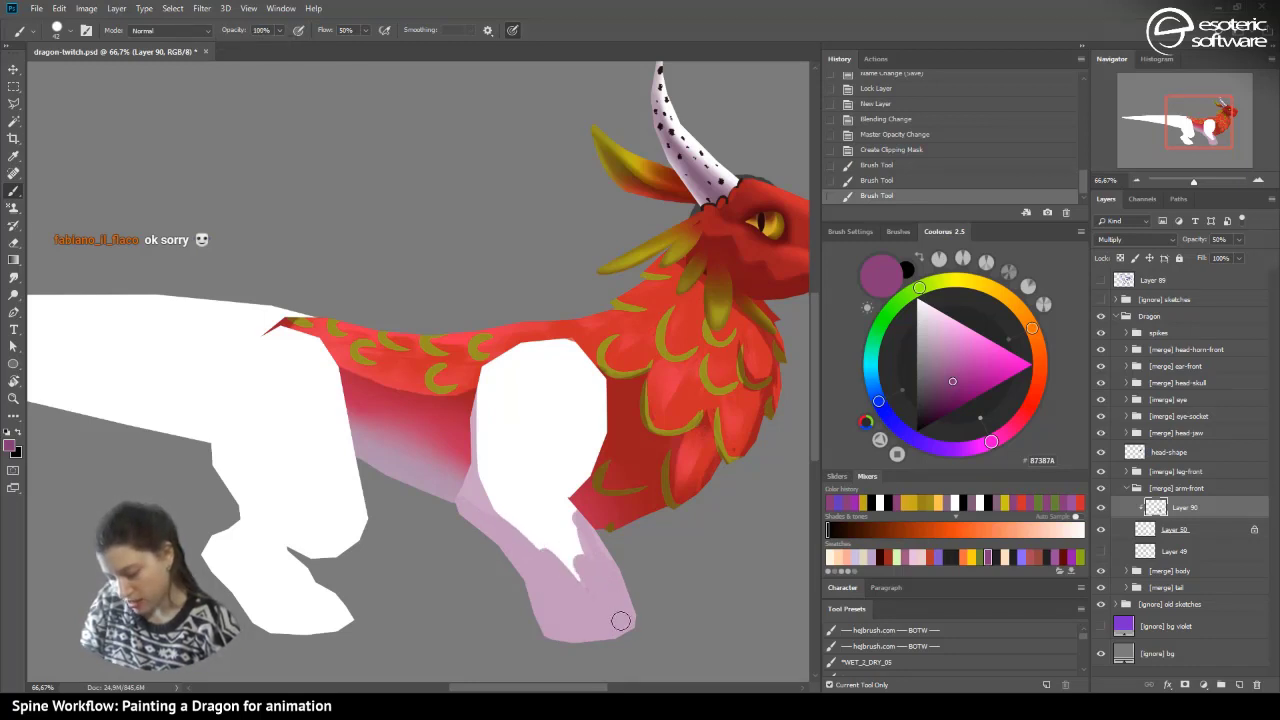
- Replace the hard-edged arm shading with soft purple shading along the rear edge and foot, using the Soft Round brush at 136 px
left_click(70, 30)
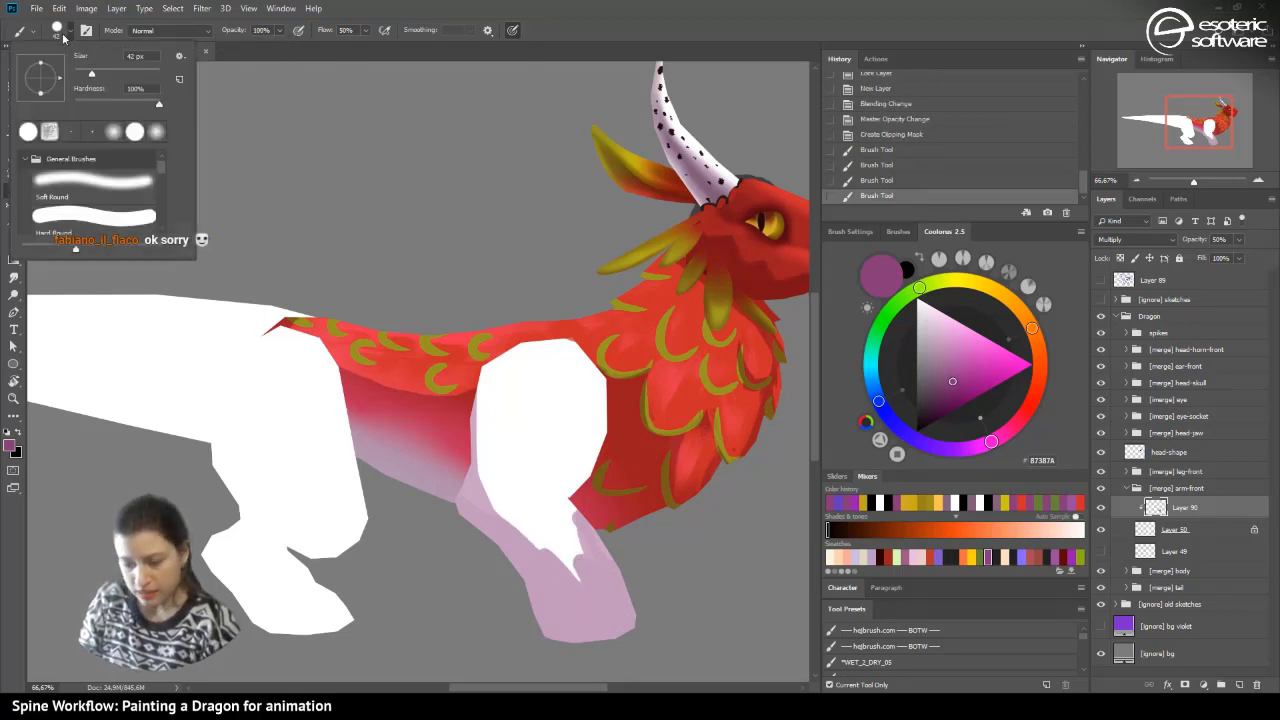
left_click(93, 184)
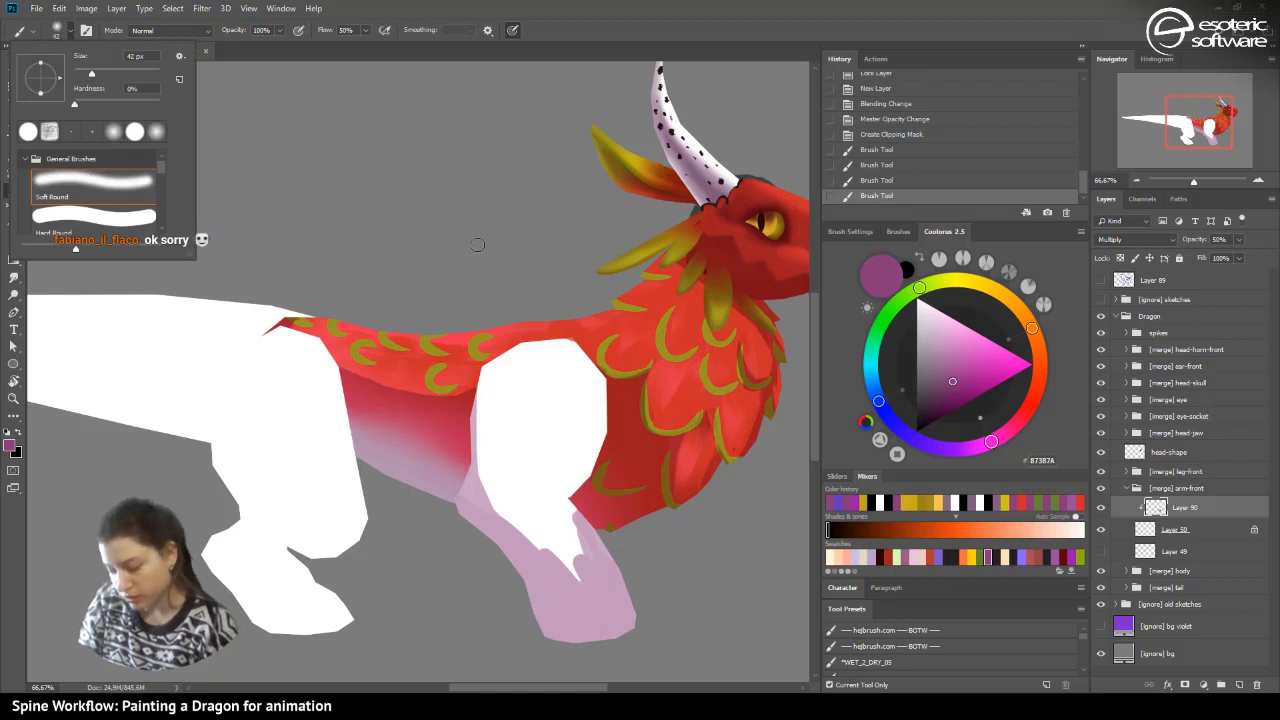
left_click_drag(127, 81, 125, 80)
mouse_move(560, 588)
left_mouse_down()
mouse_move(503, 502)
mouse_move(613, 653)
mouse_move(498, 431)
mouse_move(501, 390)
mouse_move(473, 498)
mouse_move(580, 604)
mouse_move(586, 639)
mouse_move(523, 544)
mouse_move(550, 579)
mouse_move(540, 590)
mouse_move(568, 657)
mouse_move(595, 635)
left_mouse_up()
left_click(856, 119)
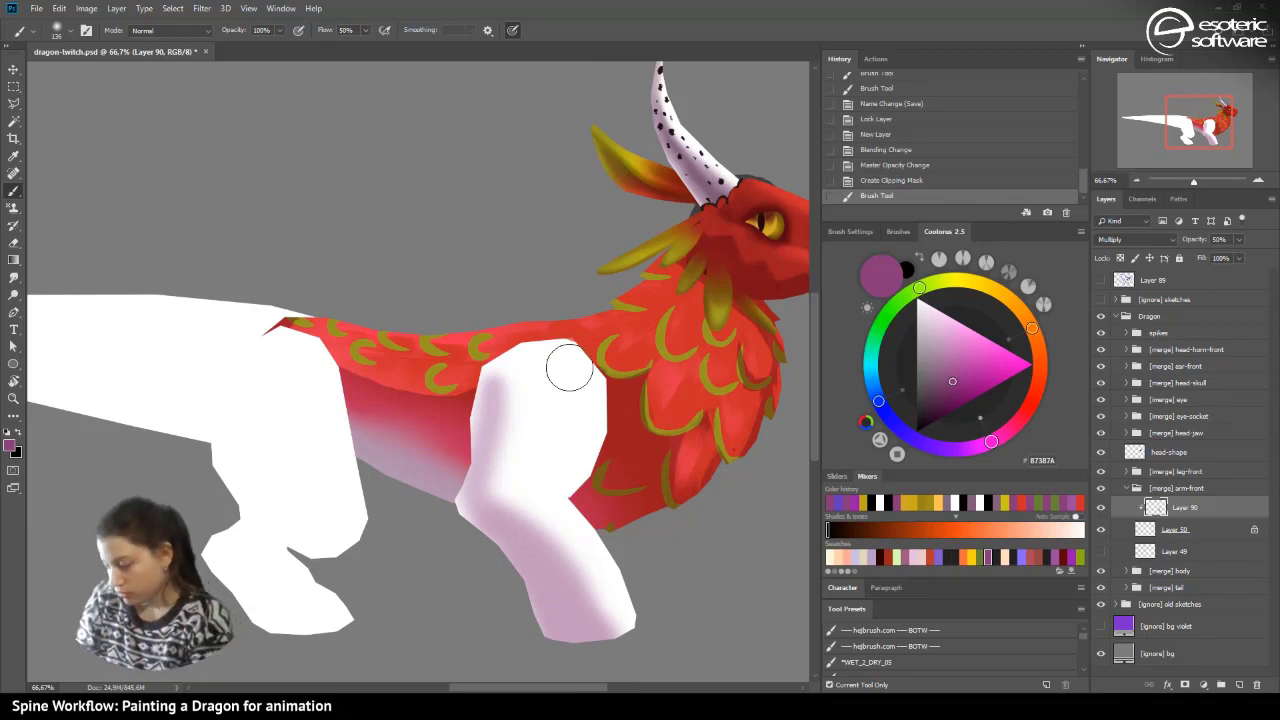
- Select Layer 50, show the [ignore] sketches group and sample the red from its painted color combinations
left_click_drag(1216, 125, 1223, 119)
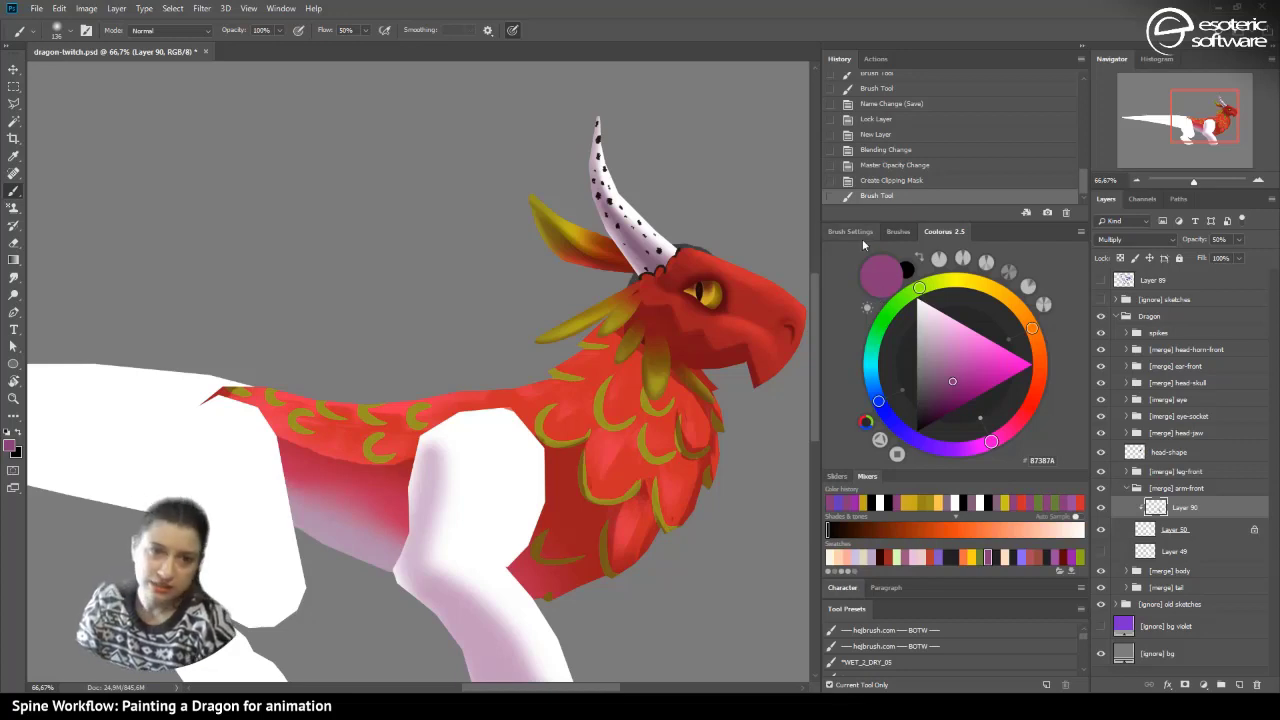
left_click(1163, 529)
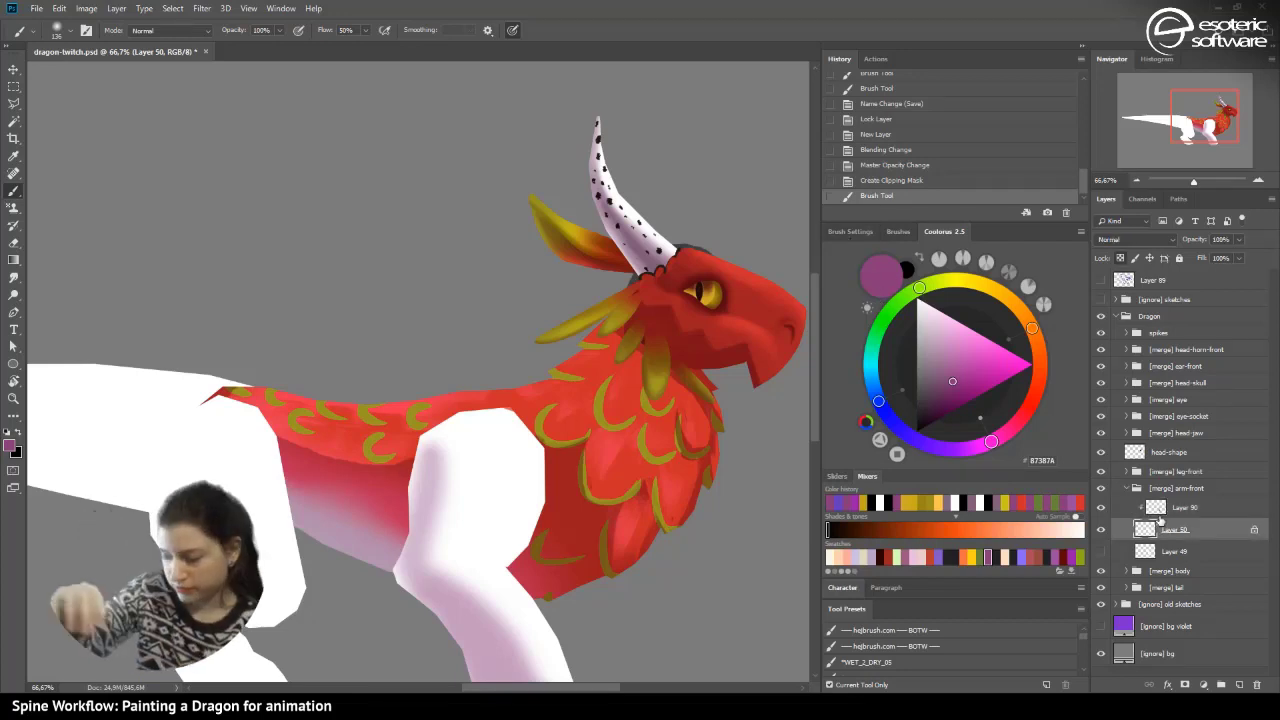
left_click(1101, 300)
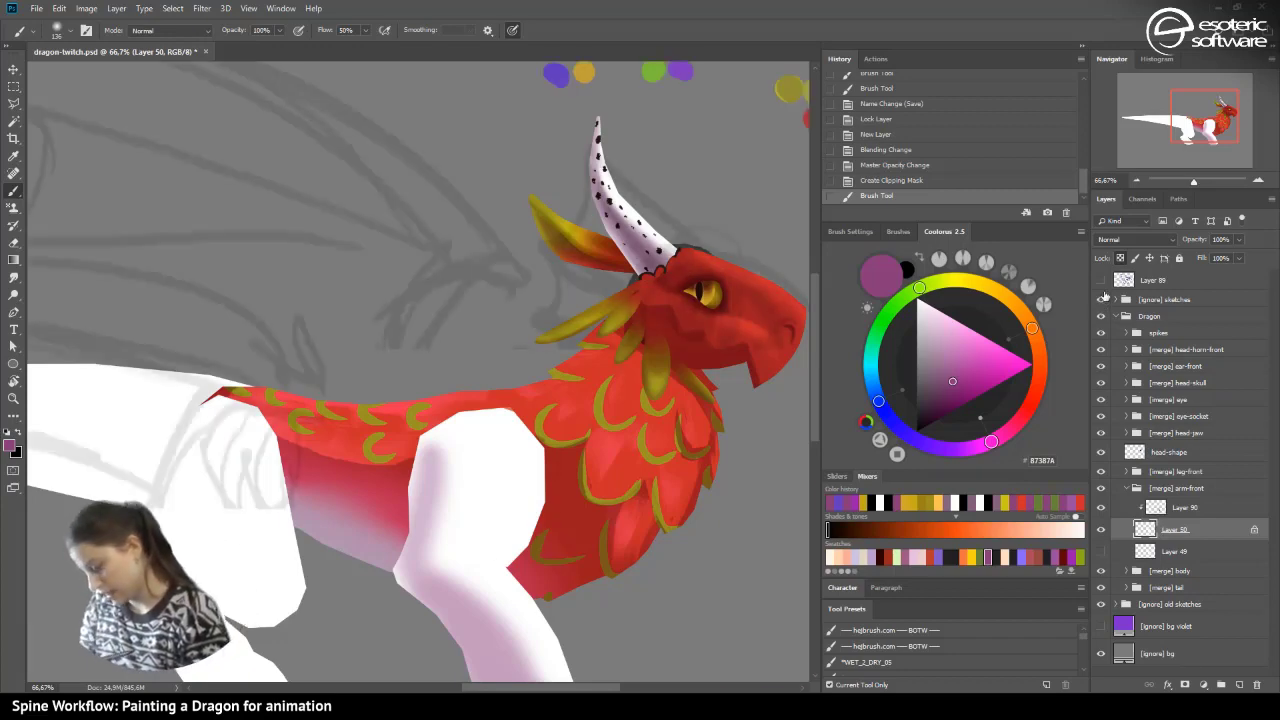
left_click_drag(1198, 118, 1231, 79)
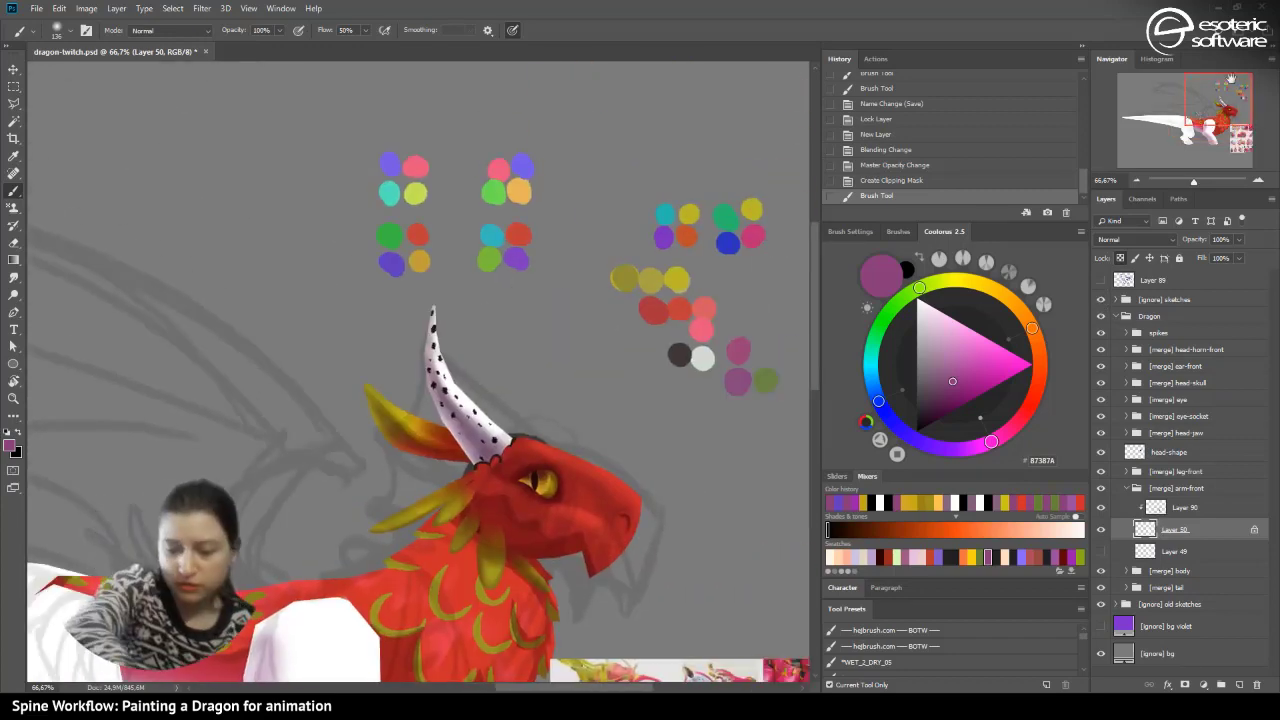
left_click(520, 236, "alt")
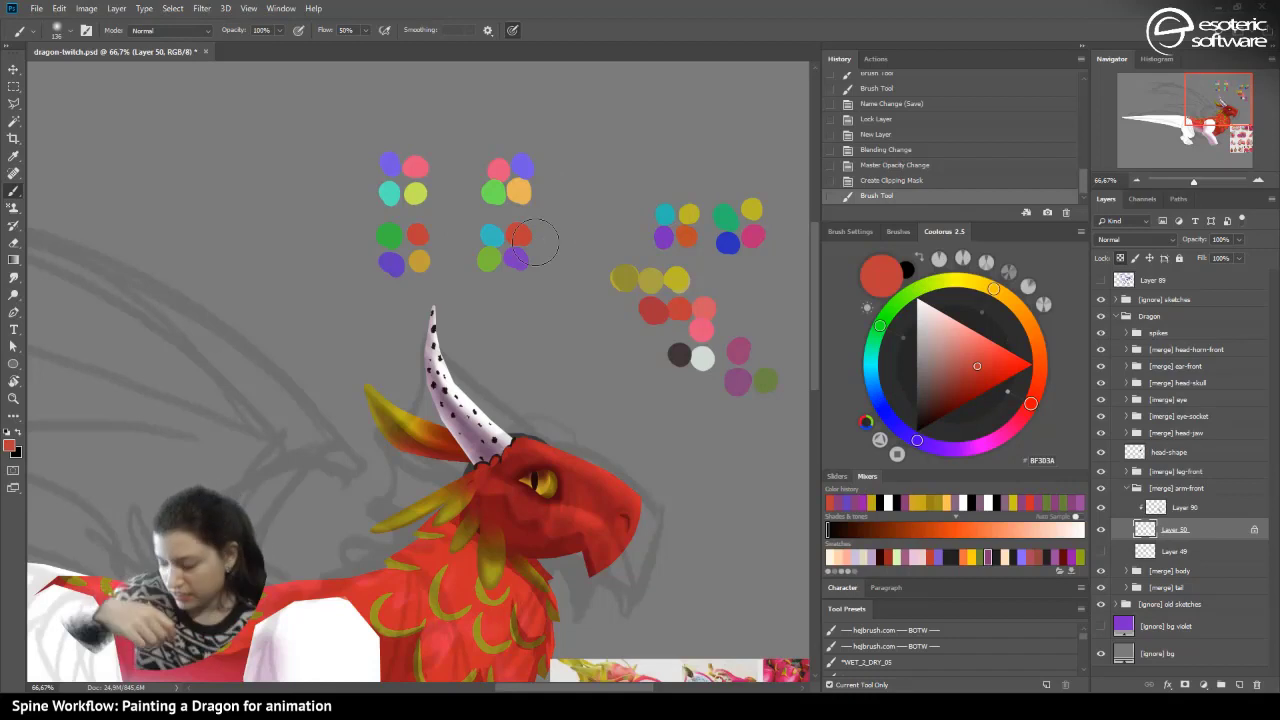
- Fill the front arm on Layer 50 with the sampled red using the Gradient tool
left_click(1135, 179)
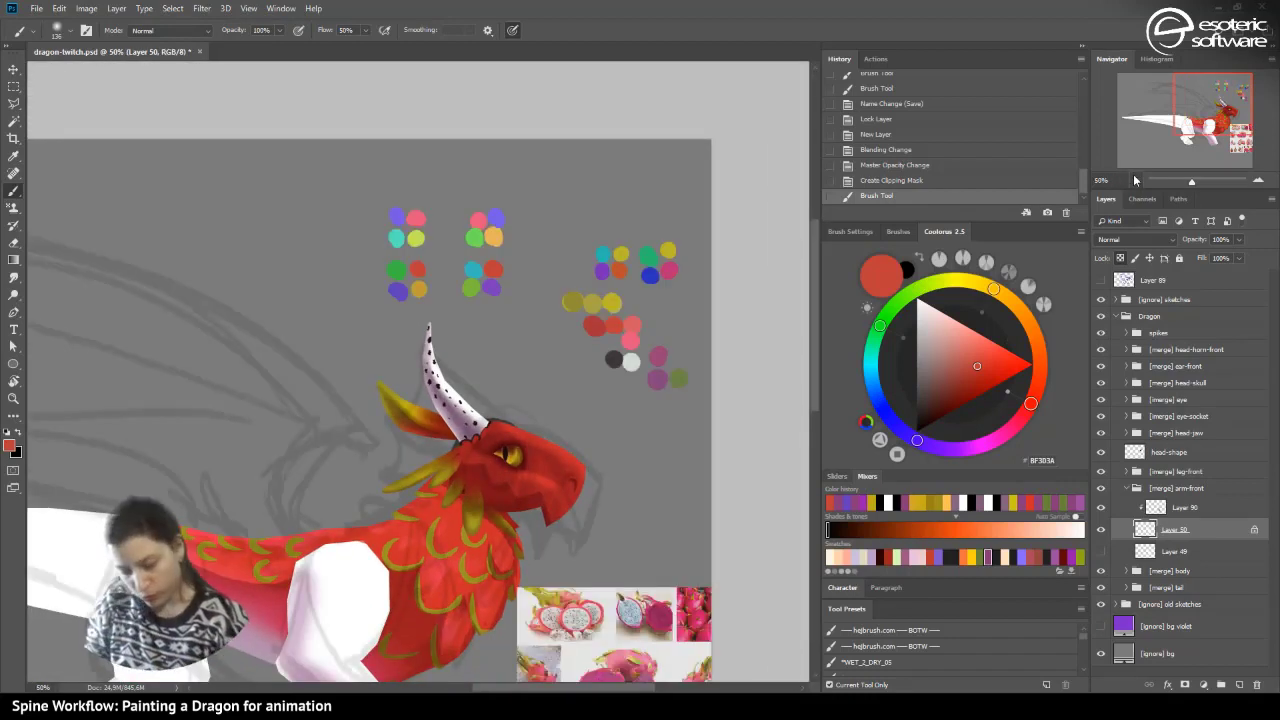
left_click(13, 259)
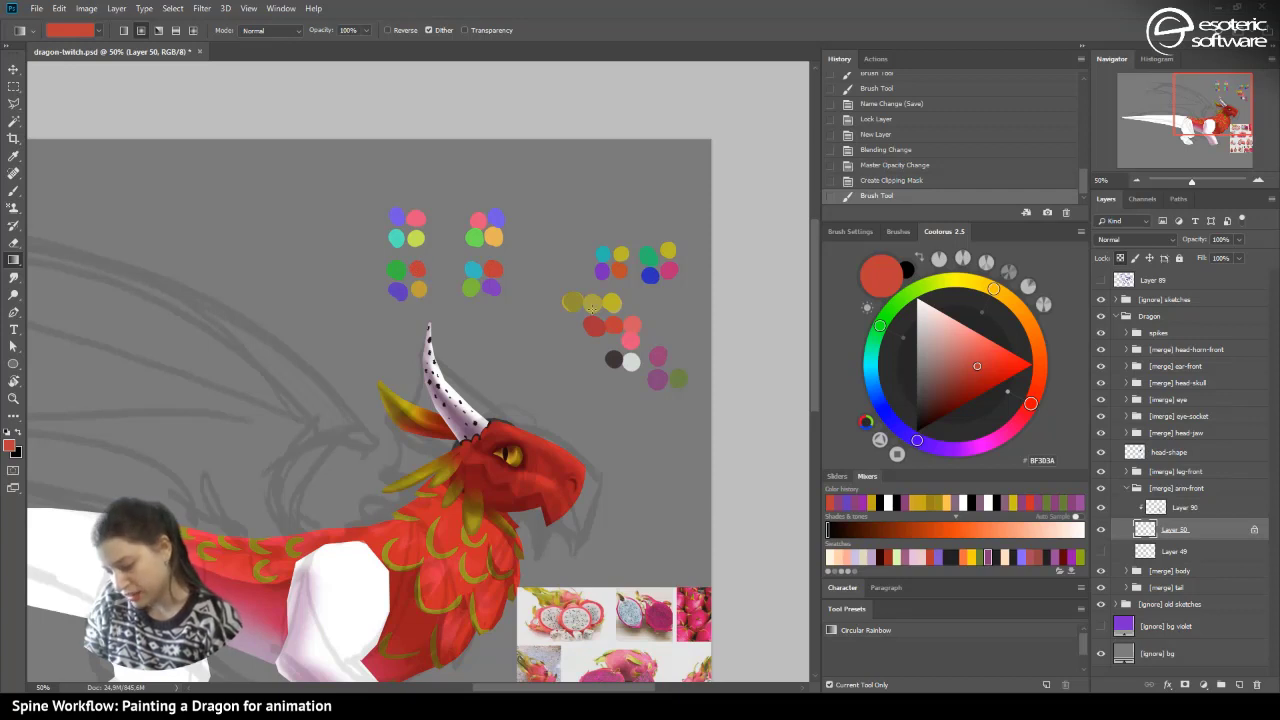
scroll(814, 352, "down", 3)
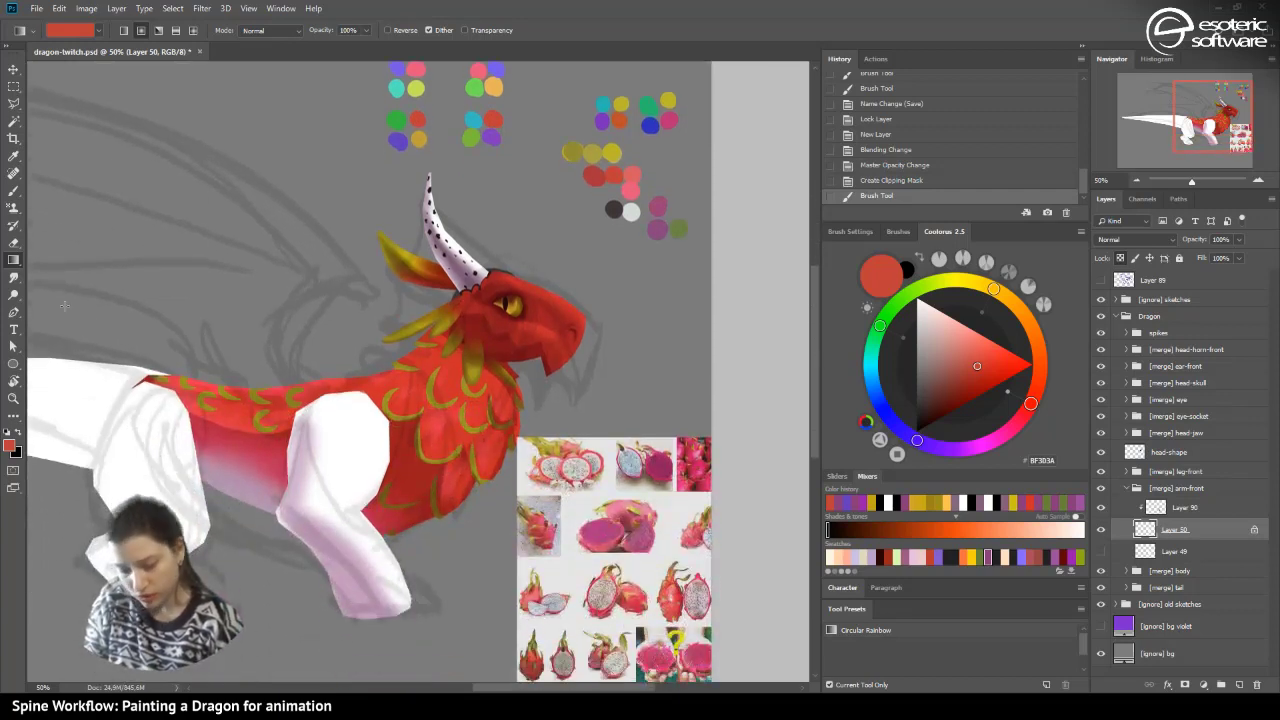
left_click_drag(486, 688, 453, 679)
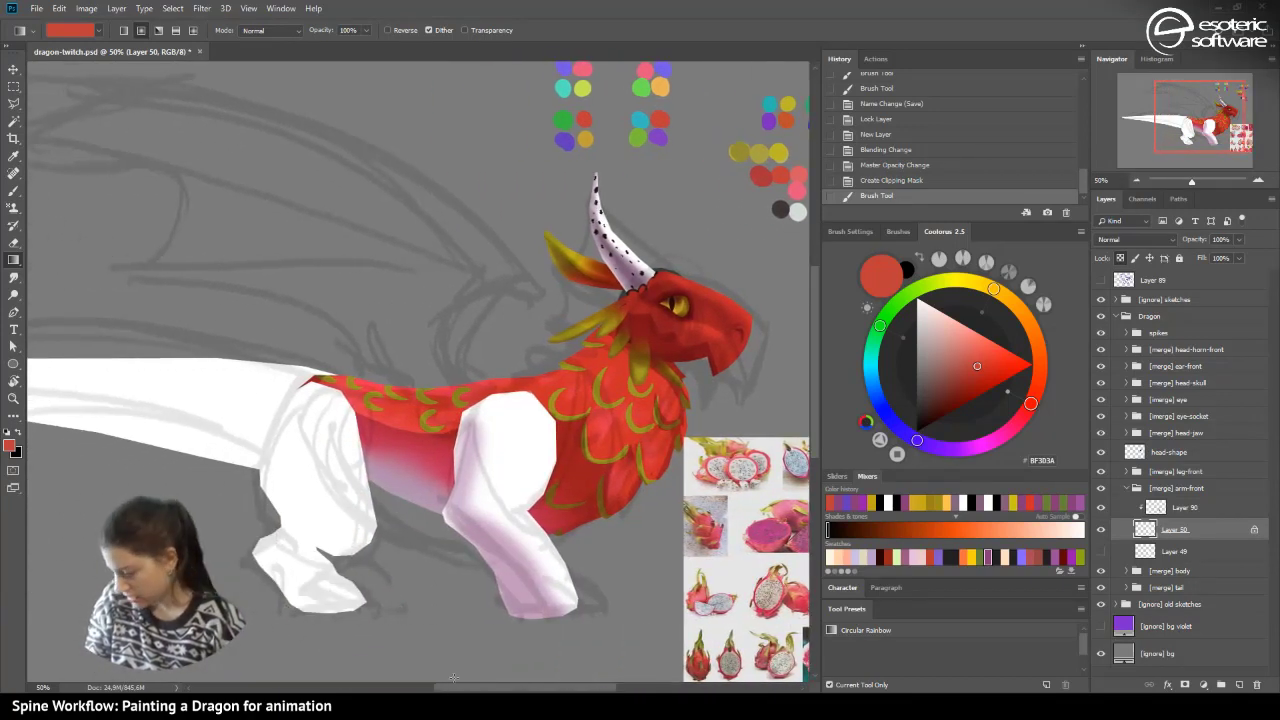
left_click_drag(463, 377, 390, 286)
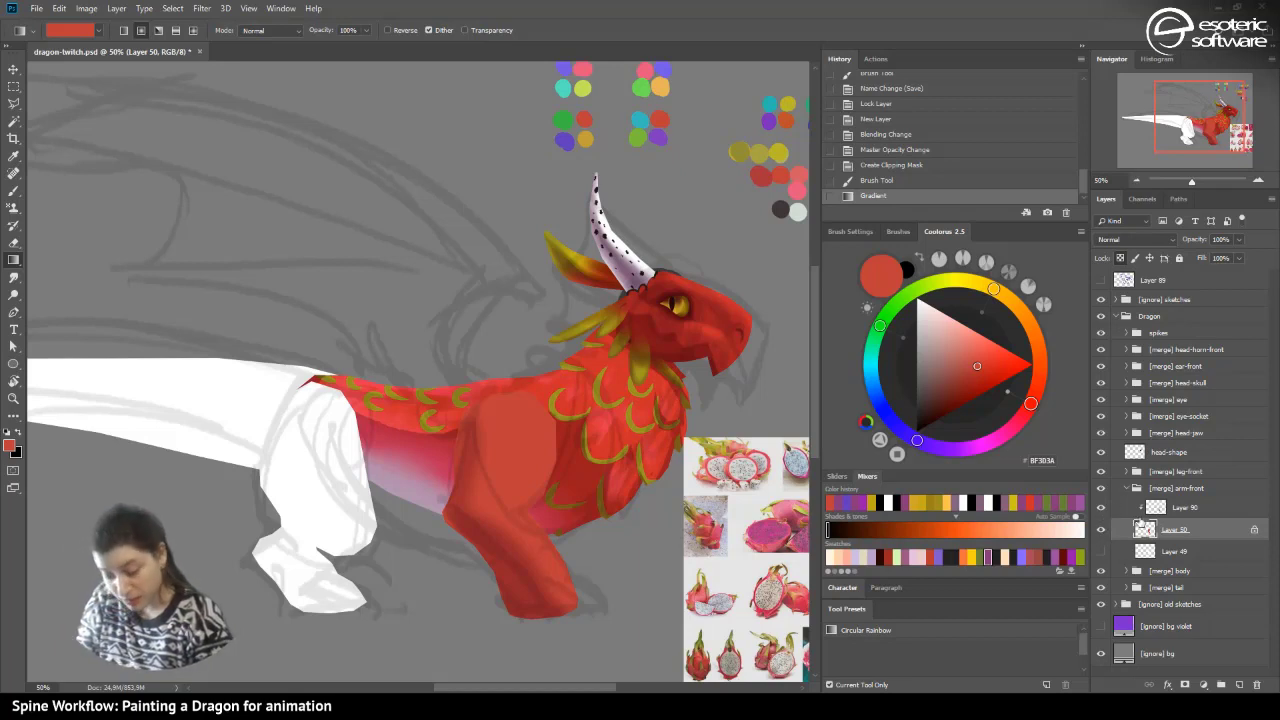
- Compare the red arm with and without Layer 90's shading, leave that layer hidden, and hide the Dragon group to expose the sketch
left_click(1101, 509)
left_click(1101, 509)
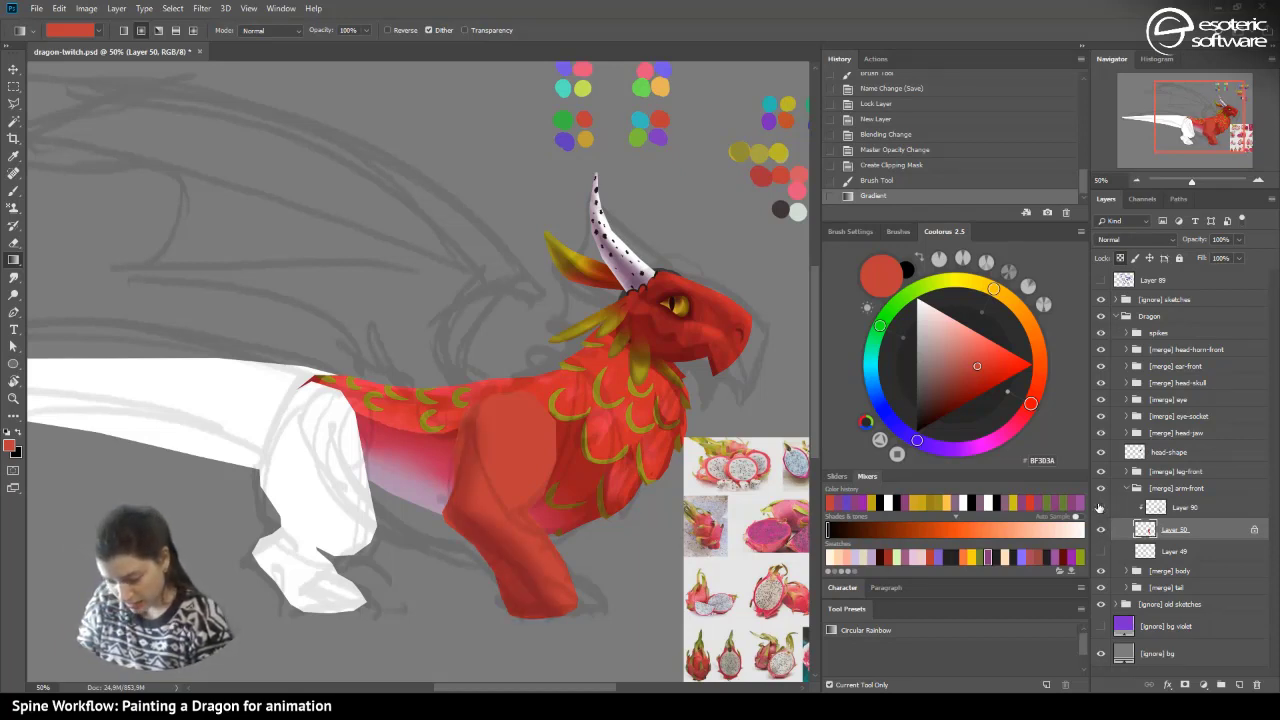
left_click(1100, 508)
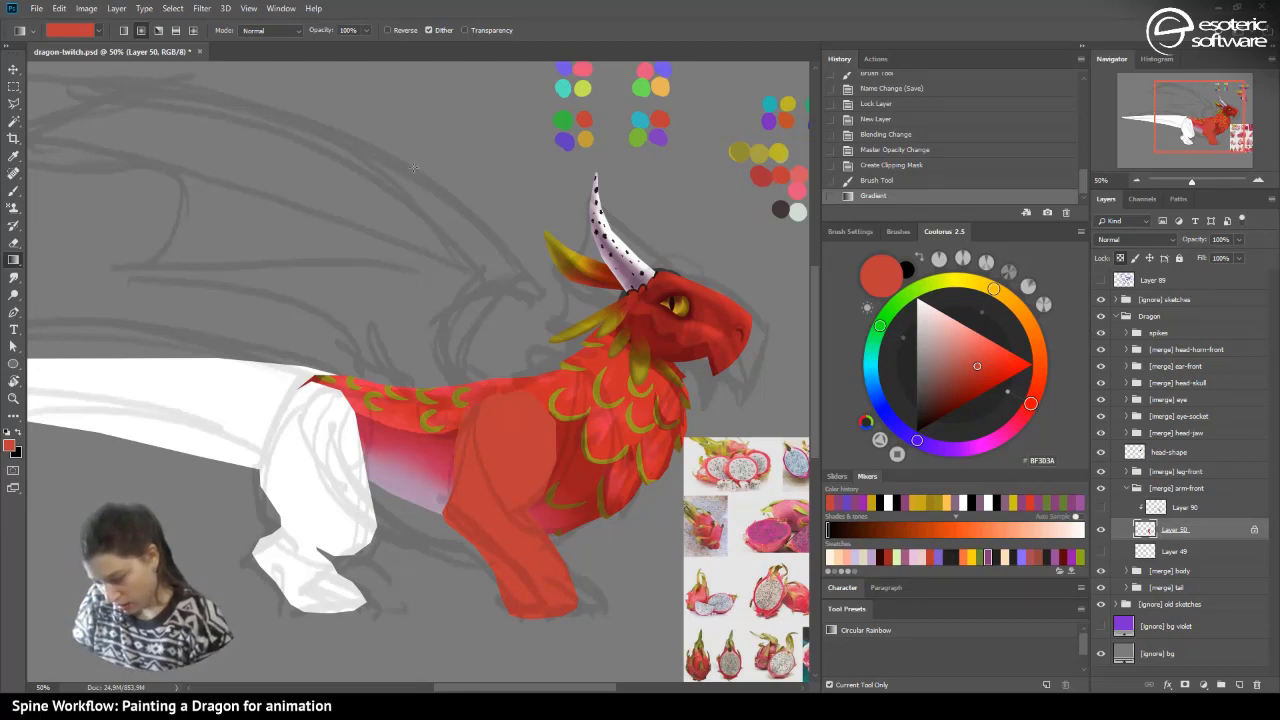
left_click(1100, 316)
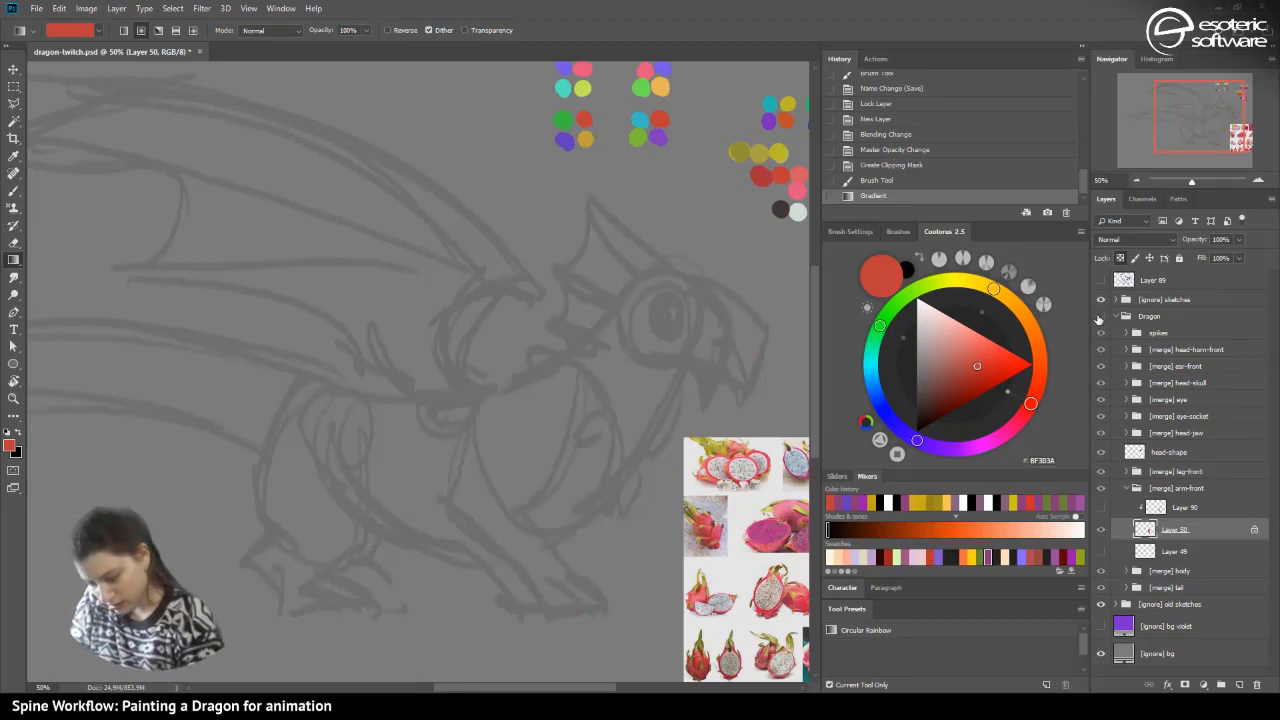
- Sample the head's base red with the Dragon group shown, the sketches hidden and the clipped shading layers in head-skull's Group 15 turned off
left_click(1100, 316)
left_click_drag(1100, 299, 1101, 281)
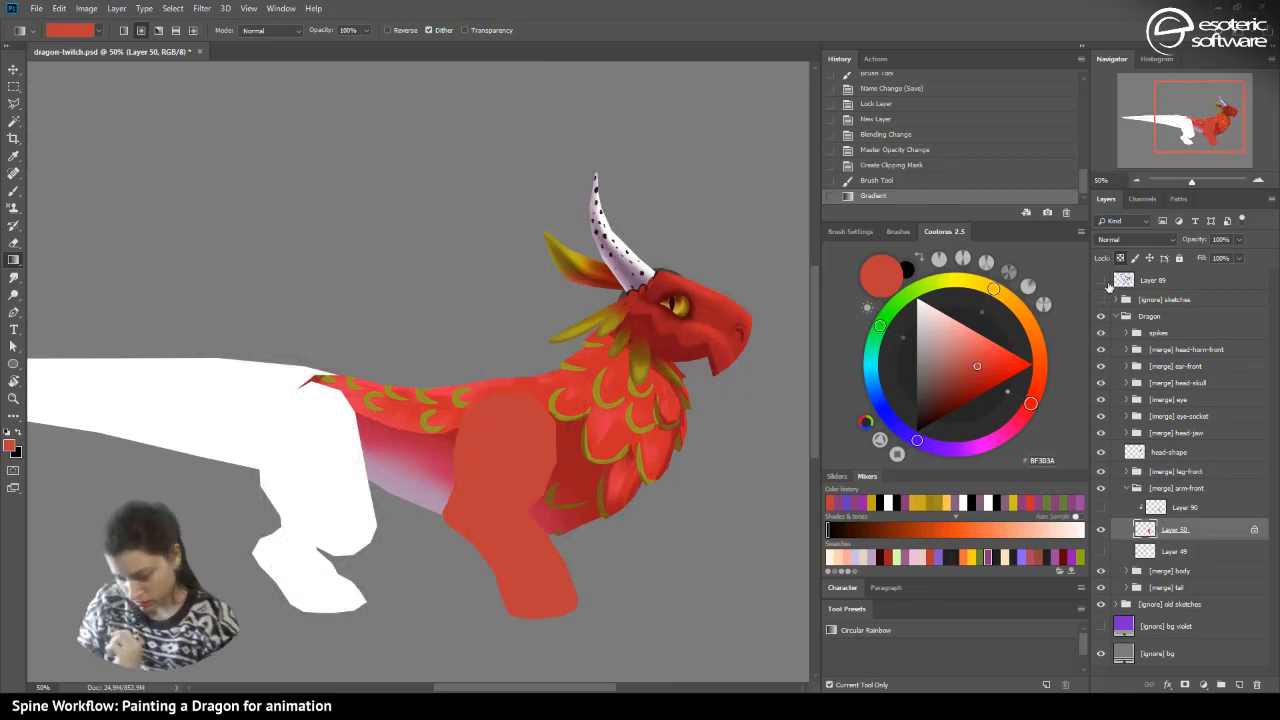
left_click(1126, 383)
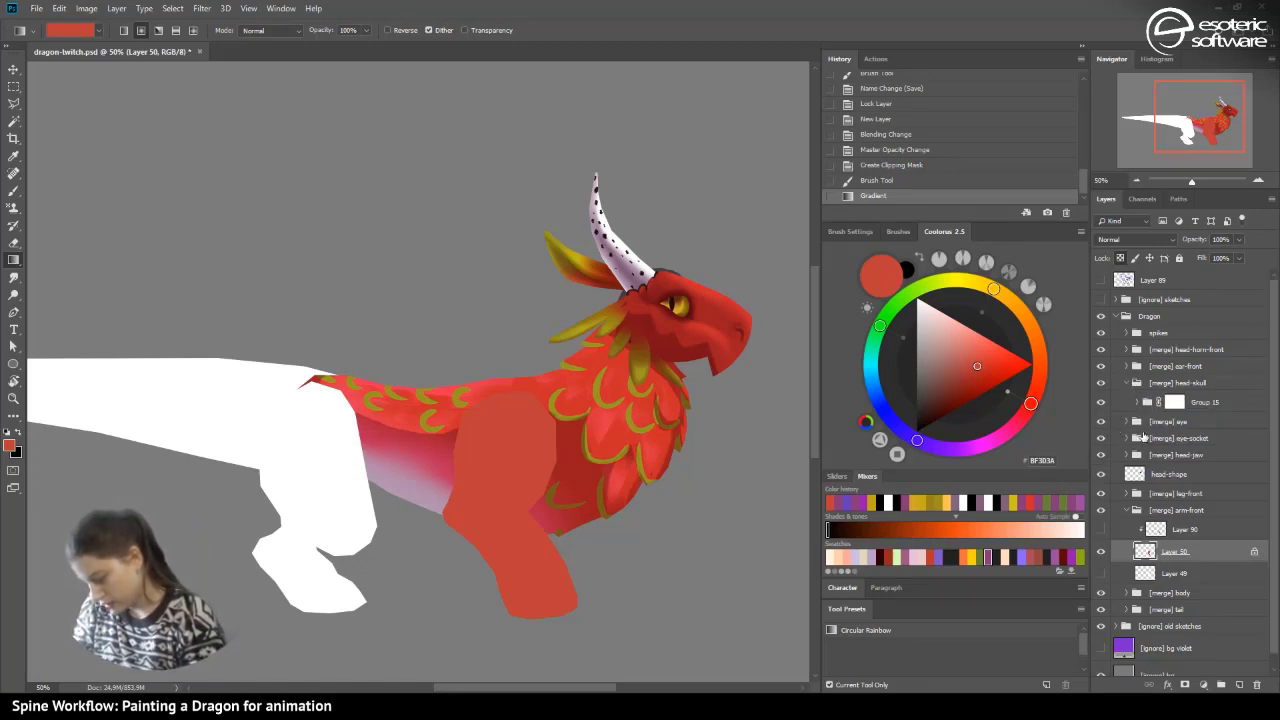
left_click(1136, 402)
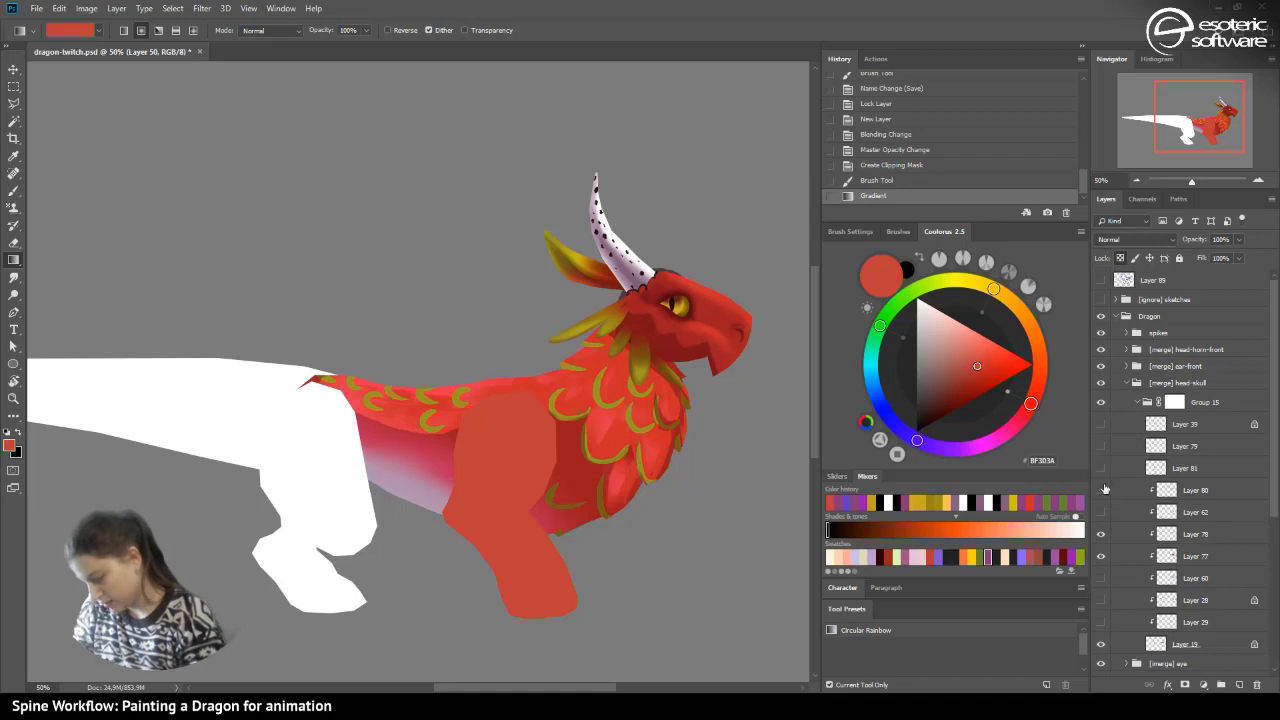
left_click(1100, 540)
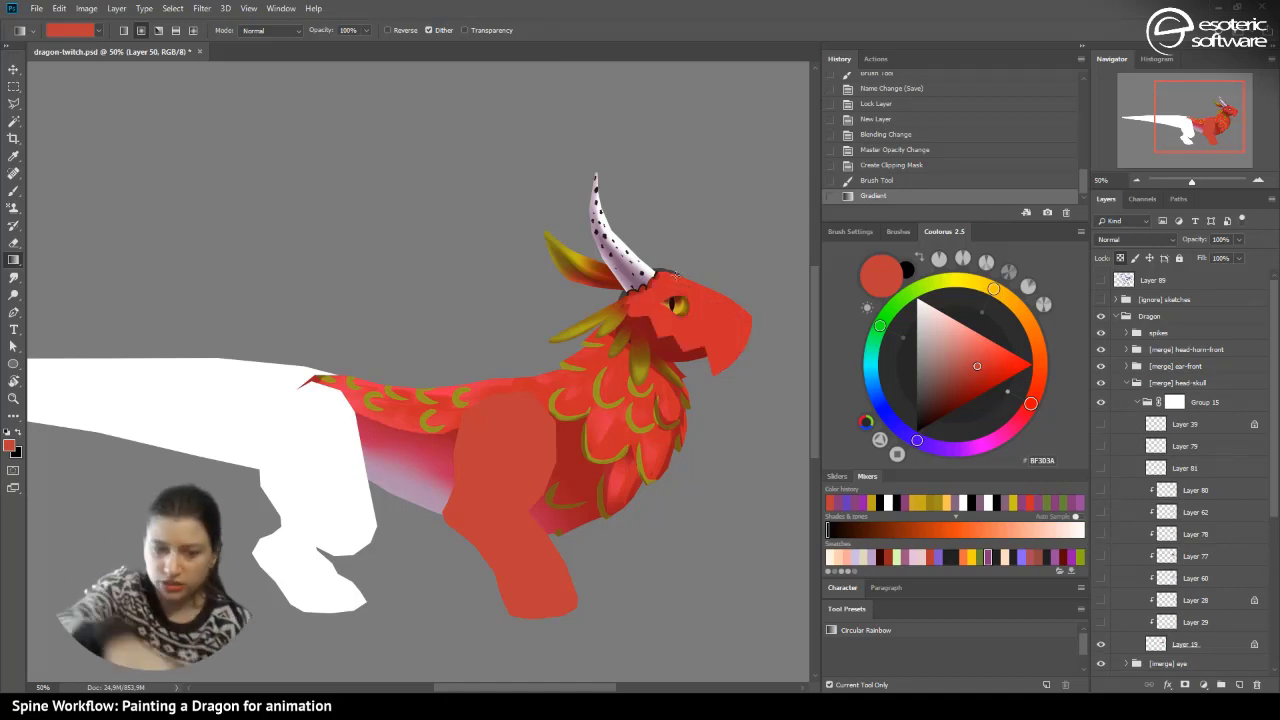
left_click(719, 318, "alt")
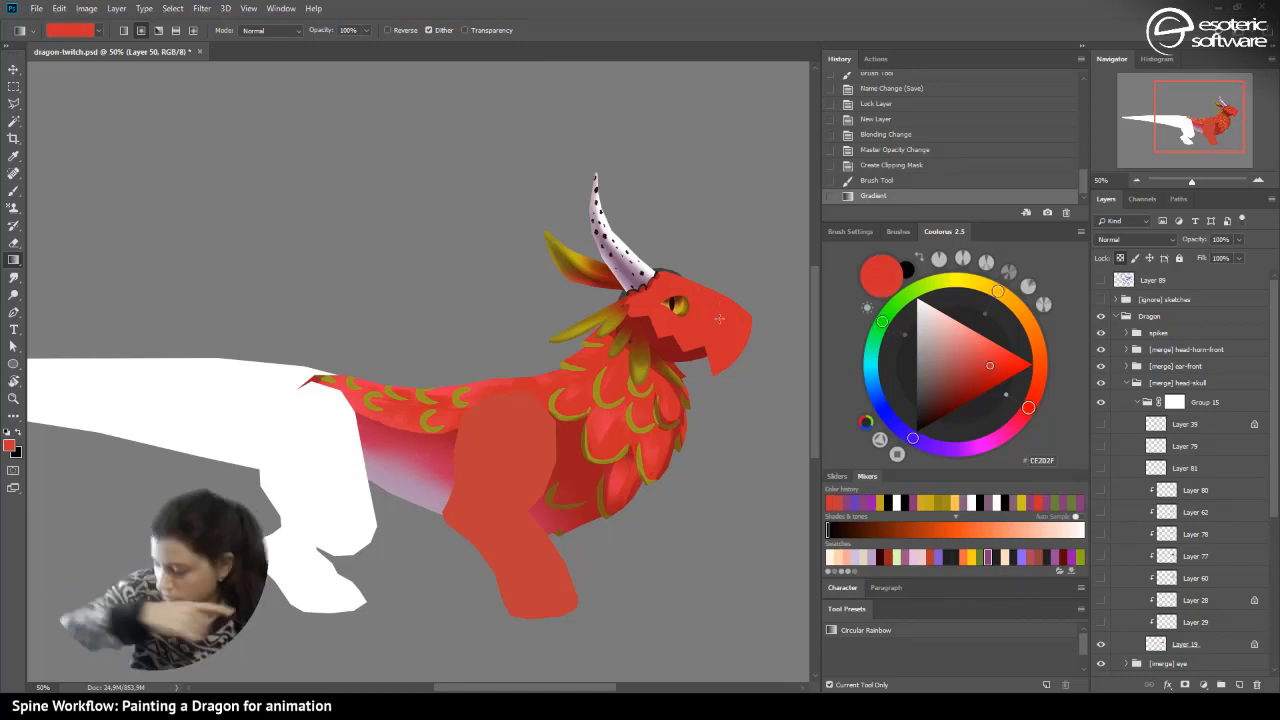
- Revert the document history to the brushed arm shading, before the arm's red gradient fill
left_click(860, 176)
left_click(855, 161)
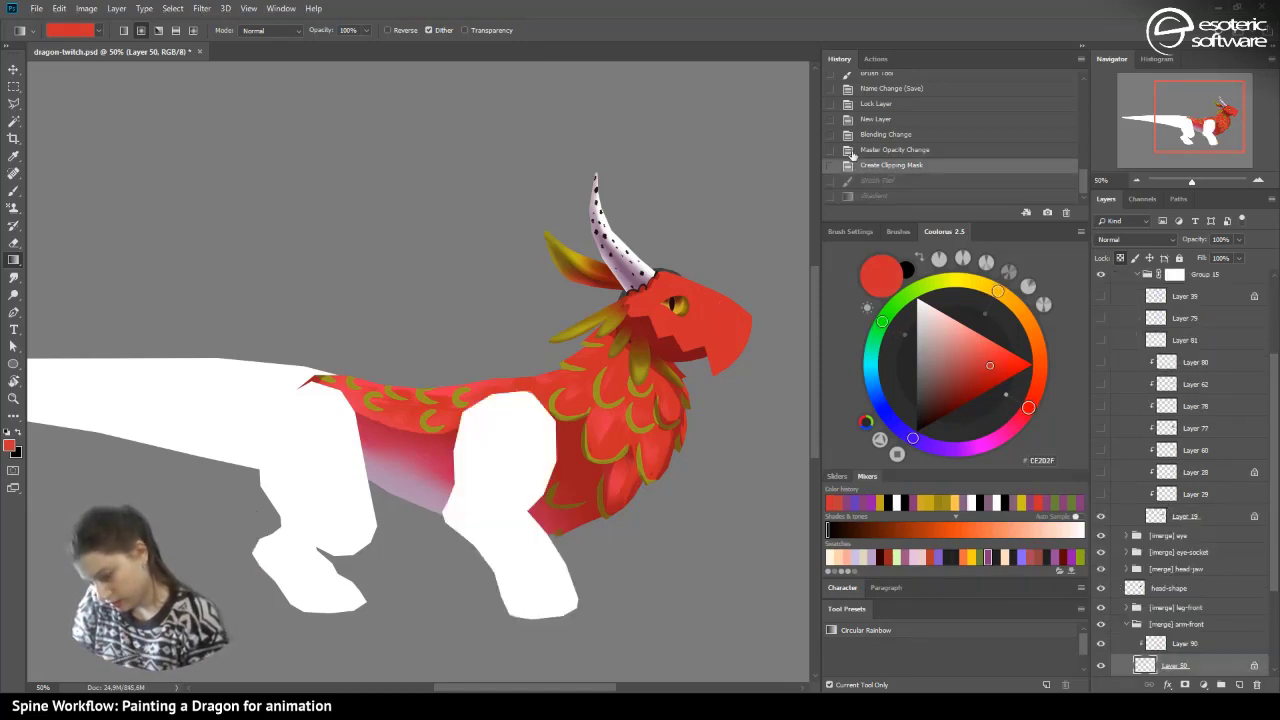
left_click(864, 103)
left_click(871, 181)
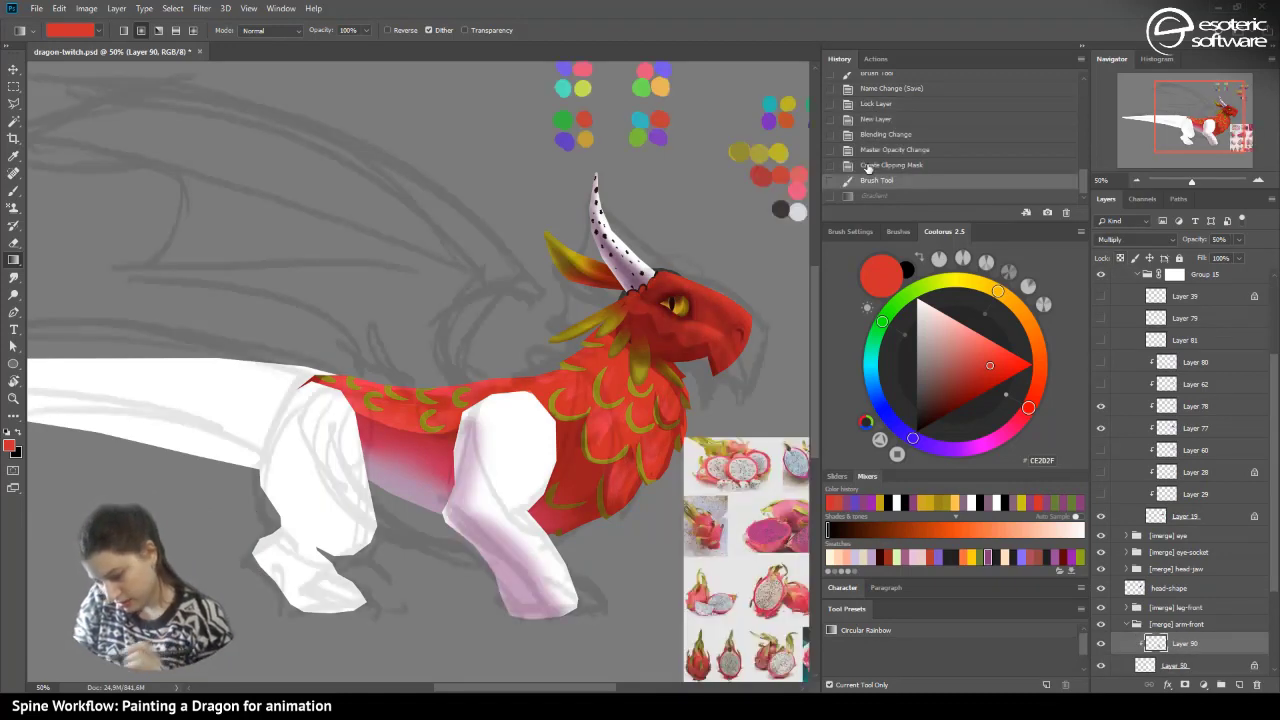
- Collapse the [merge] head-skull group and hide the [ignore] sketches group
left_click_drag(1273, 383, 1269, 287)
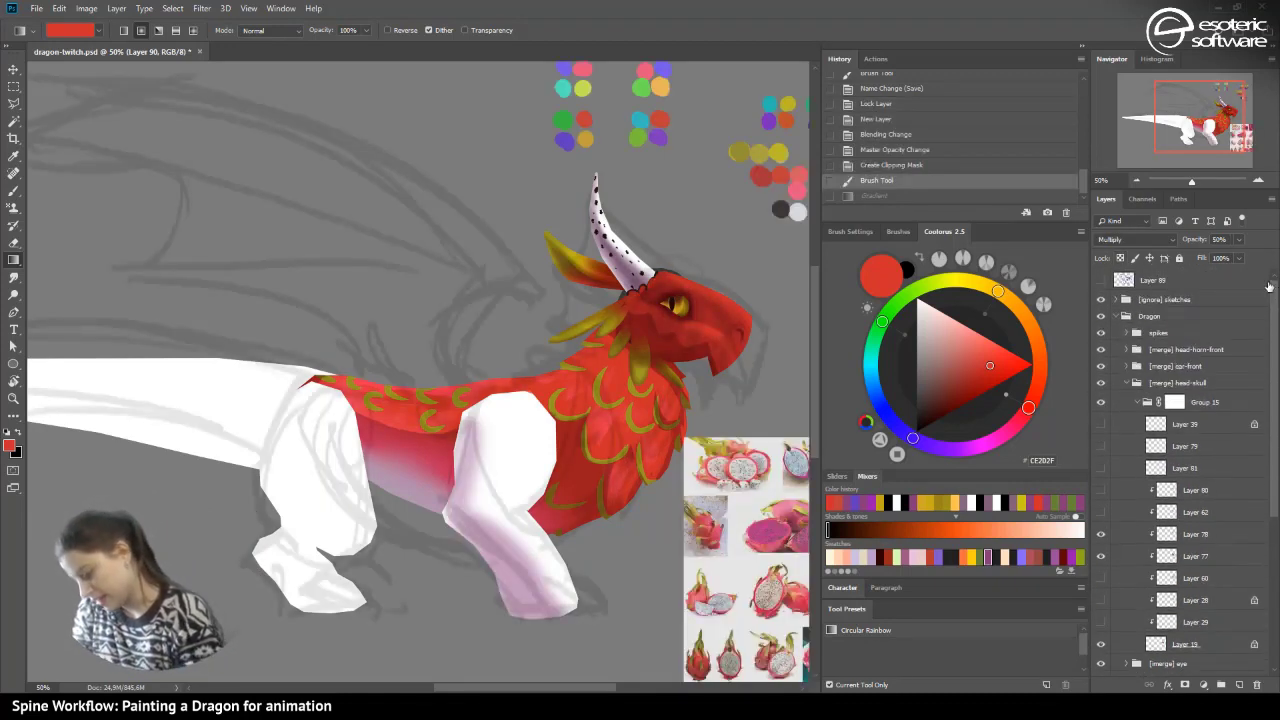
left_click(1127, 383)
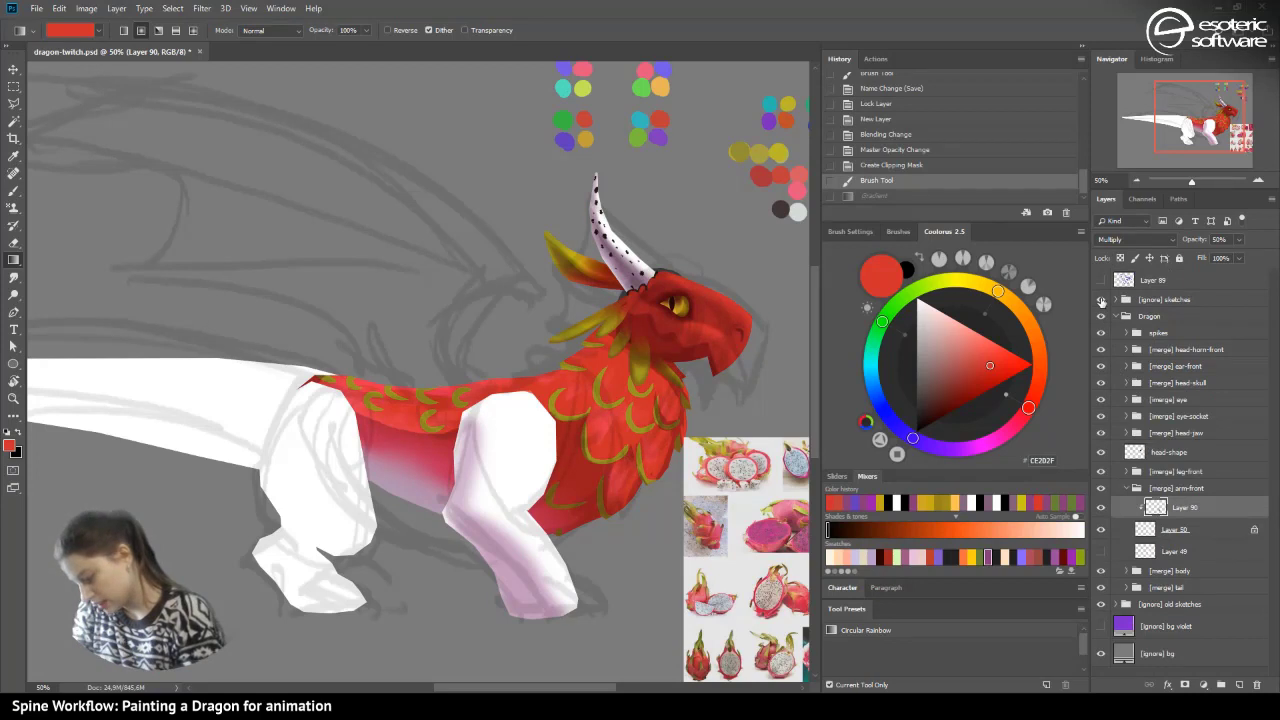
left_click(1101, 300)
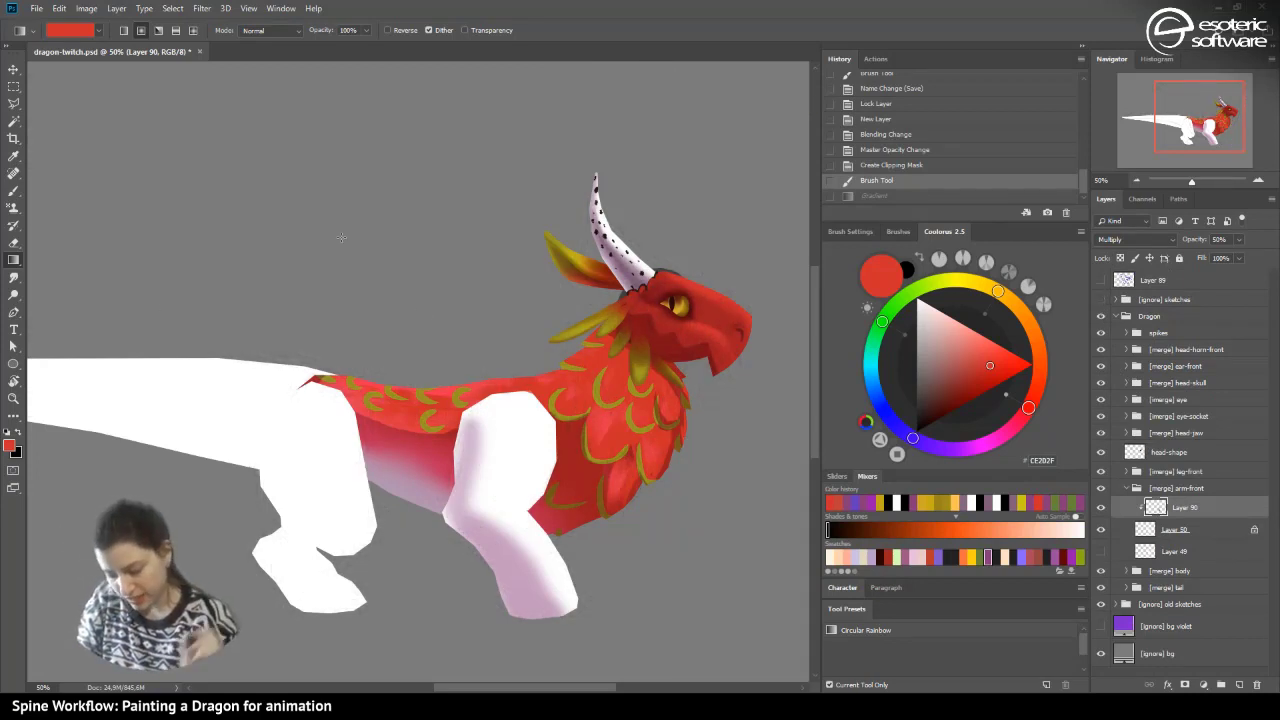
key("ctrl+z")
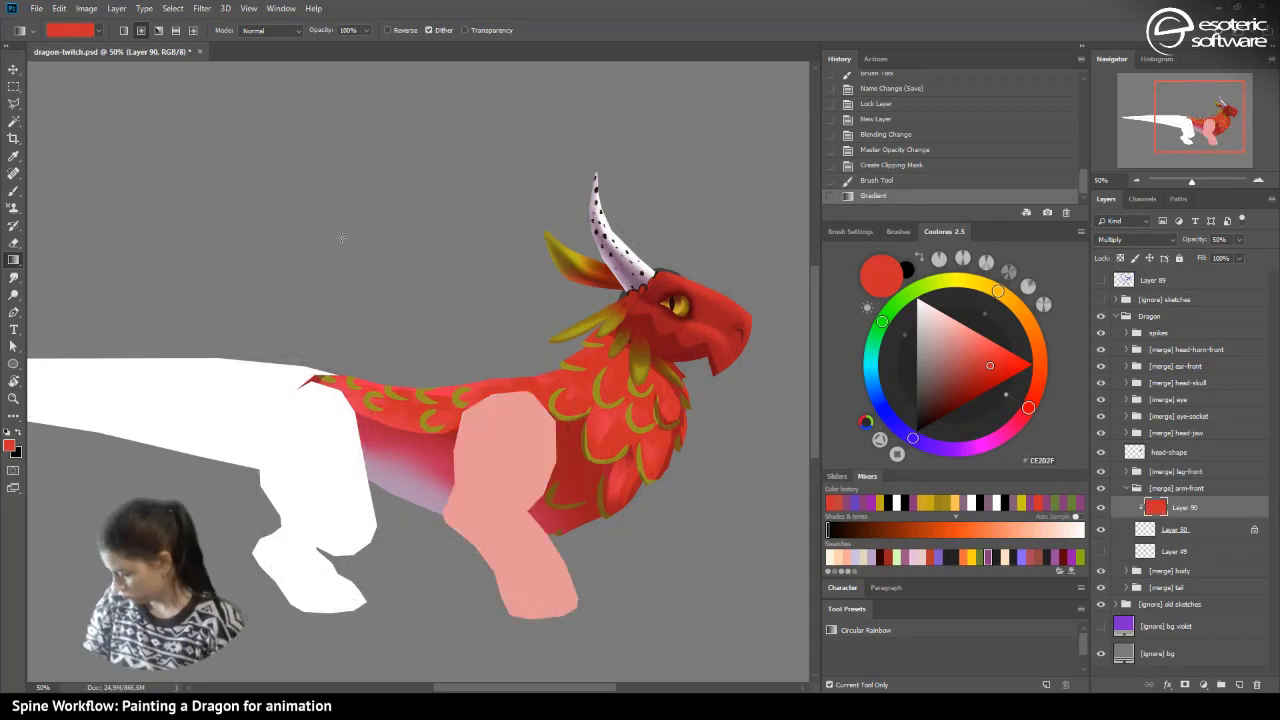
left_click(1171, 489)
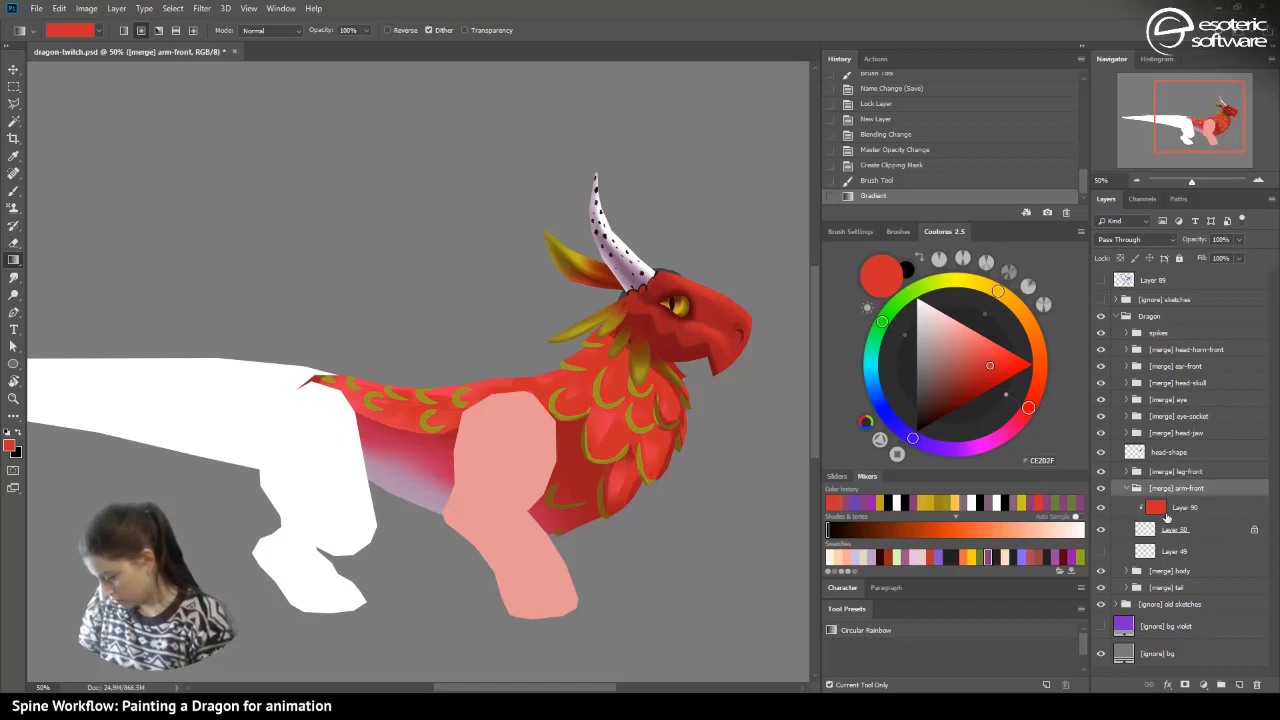
left_click(1170, 508)
key("ctrl+z")
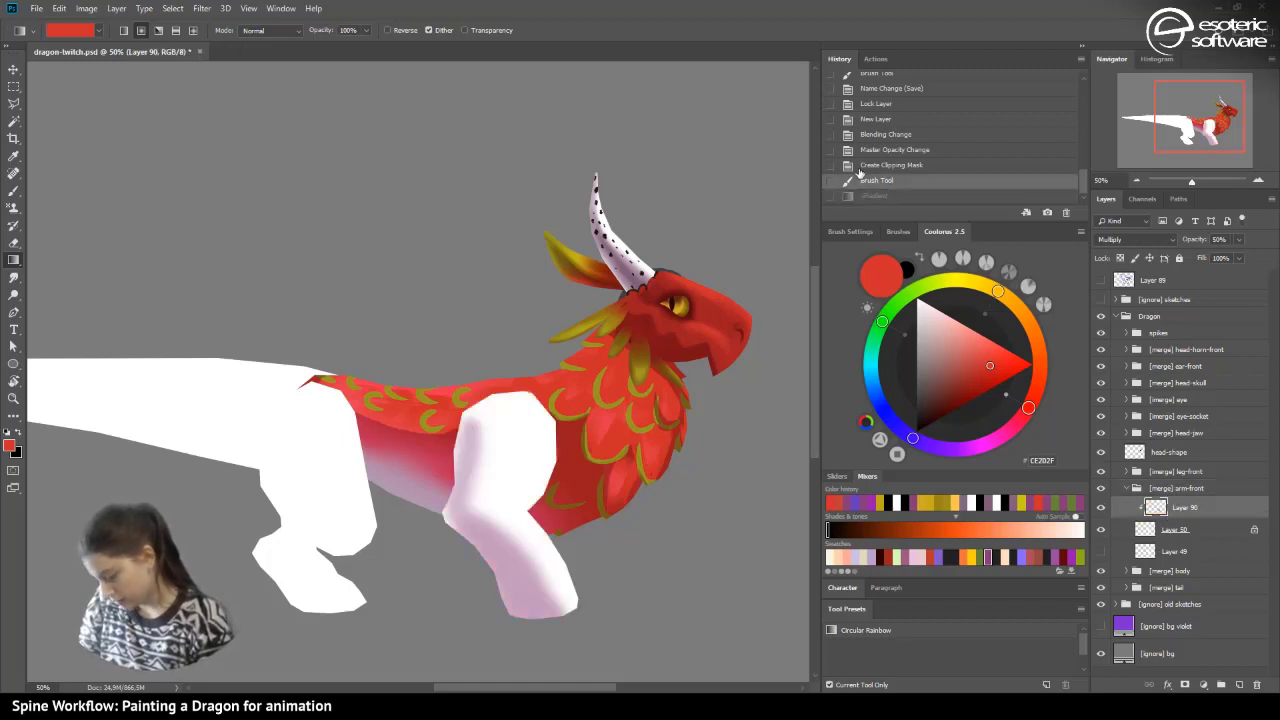
- Fill the front arm on Layer 50 with the sampled head red using the Gradient tool
left_click(1155, 528)
left_click_drag(442, 332, 301, 210)
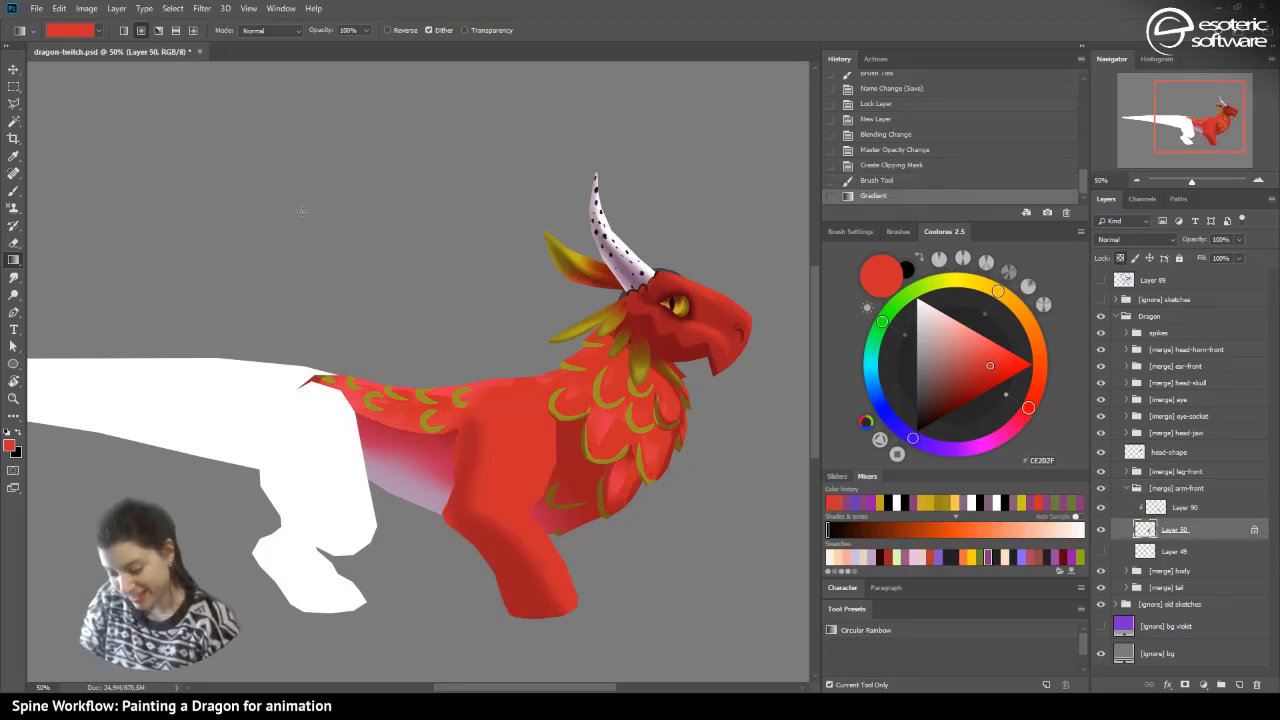
left_click_drag(458, 366, 347, 243)
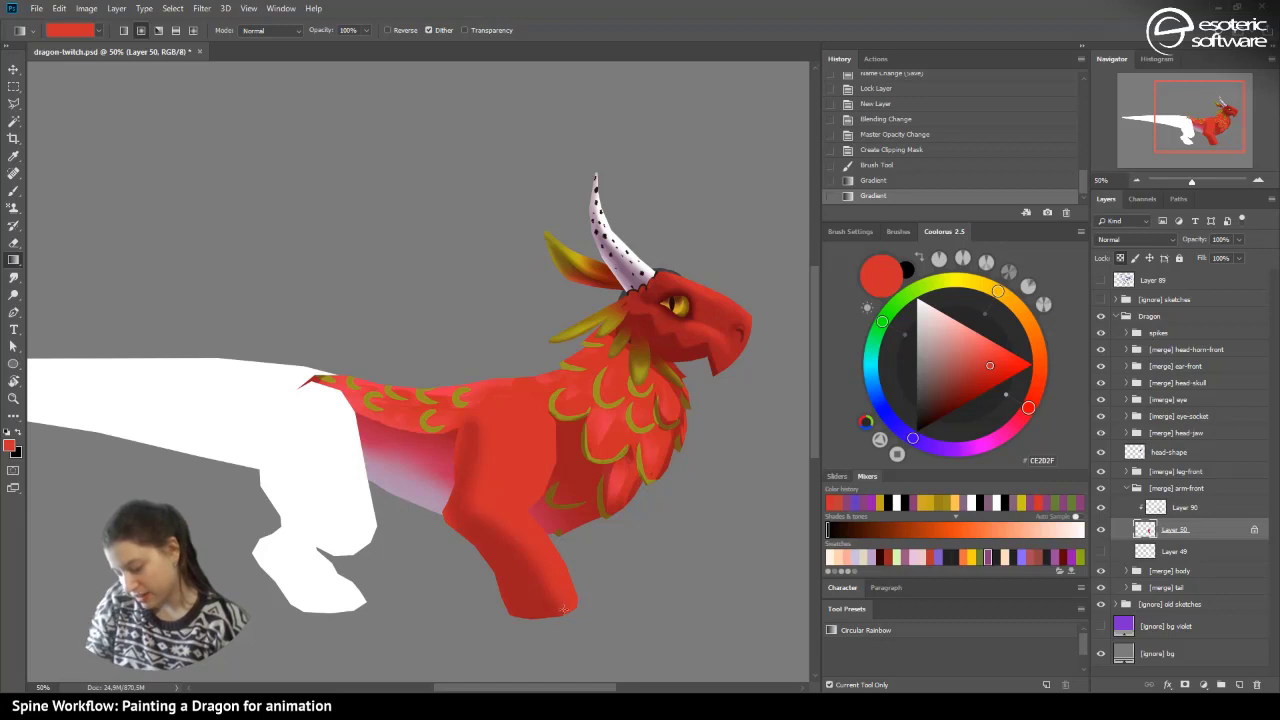
- Brush soft purple #87387A shading over the lower front arm and the edges of the upper arm on Layer 90
left_click(1160, 508)
left_click(988, 557)
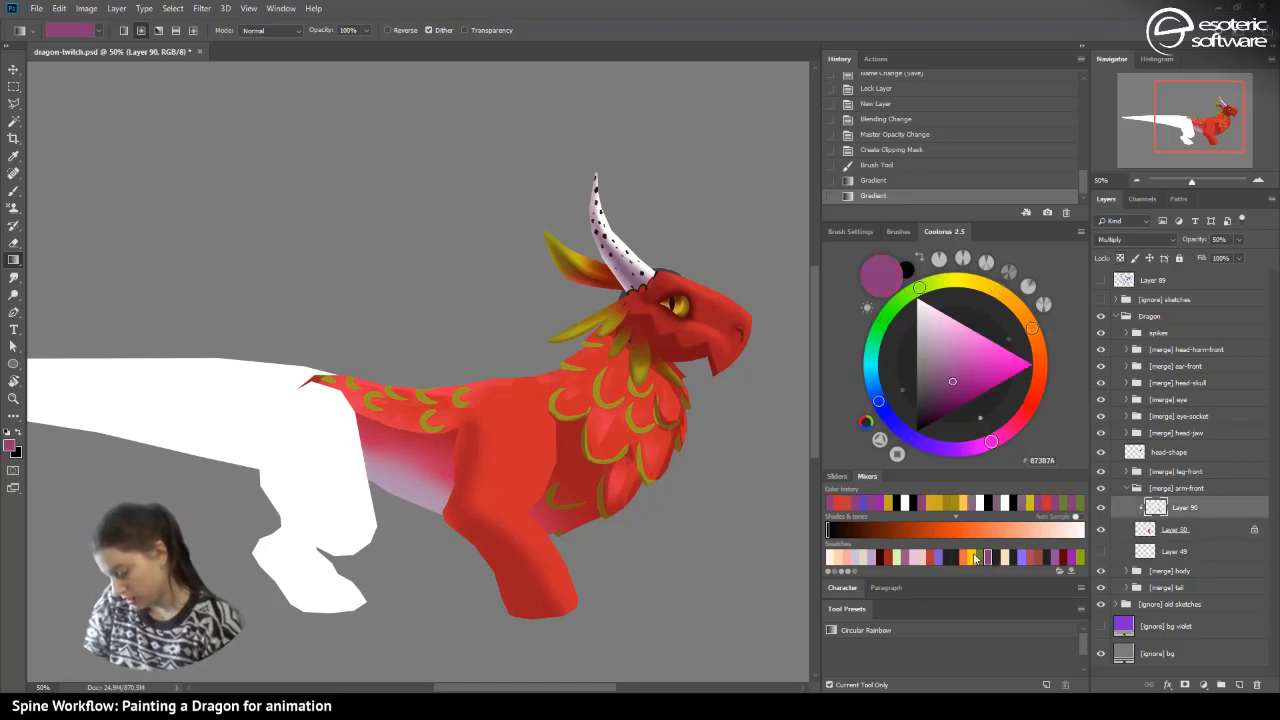
left_click_drag(537, 590, 549, 552)
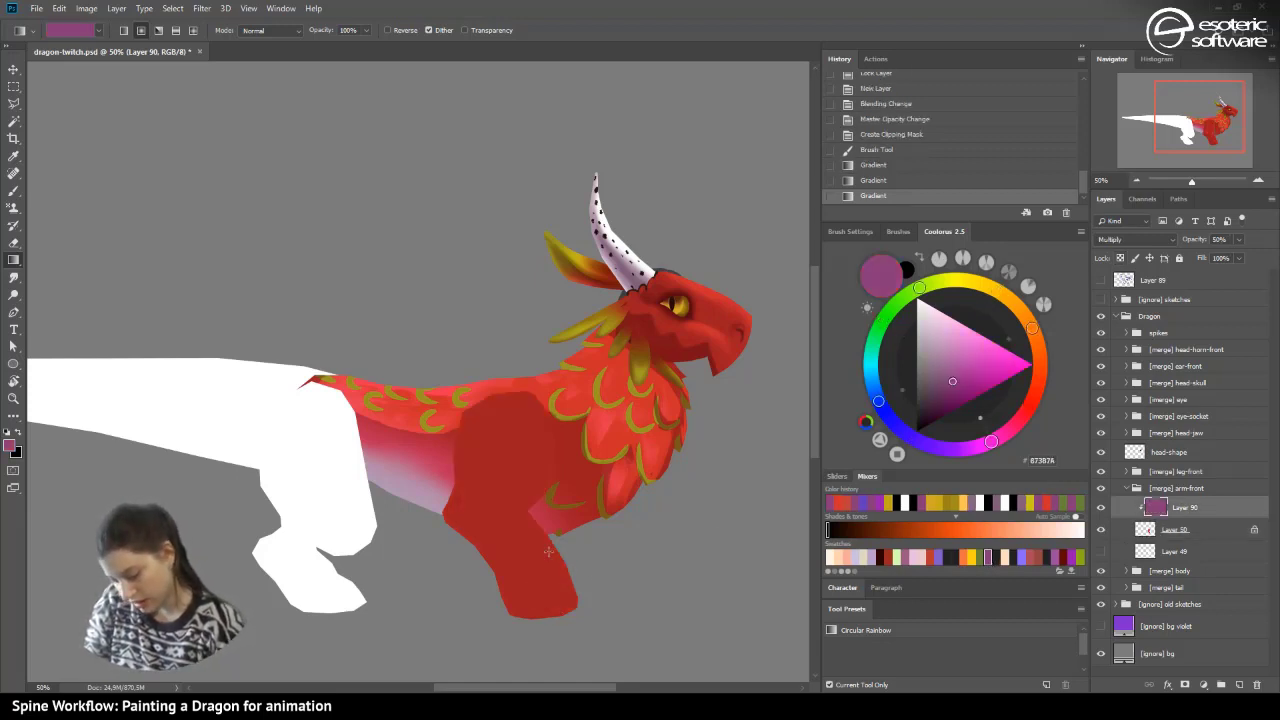
left_click(872, 180)
left_click(14, 191)
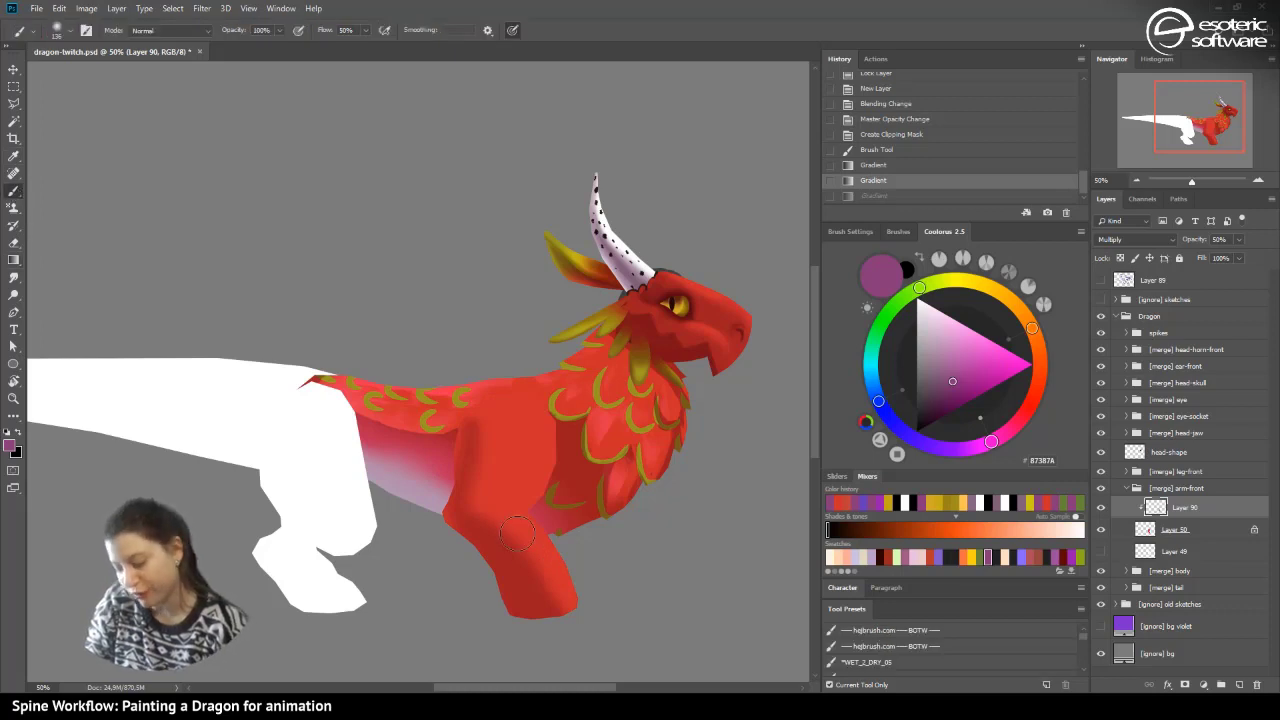
mouse_move(517, 533)
left_mouse_down()
mouse_move(549, 409)
mouse_move(515, 504)
mouse_move(529, 497)
mouse_move(430, 468)
mouse_move(549, 444)
mouse_move(456, 494)
mouse_move(488, 346)
left_mouse_up()
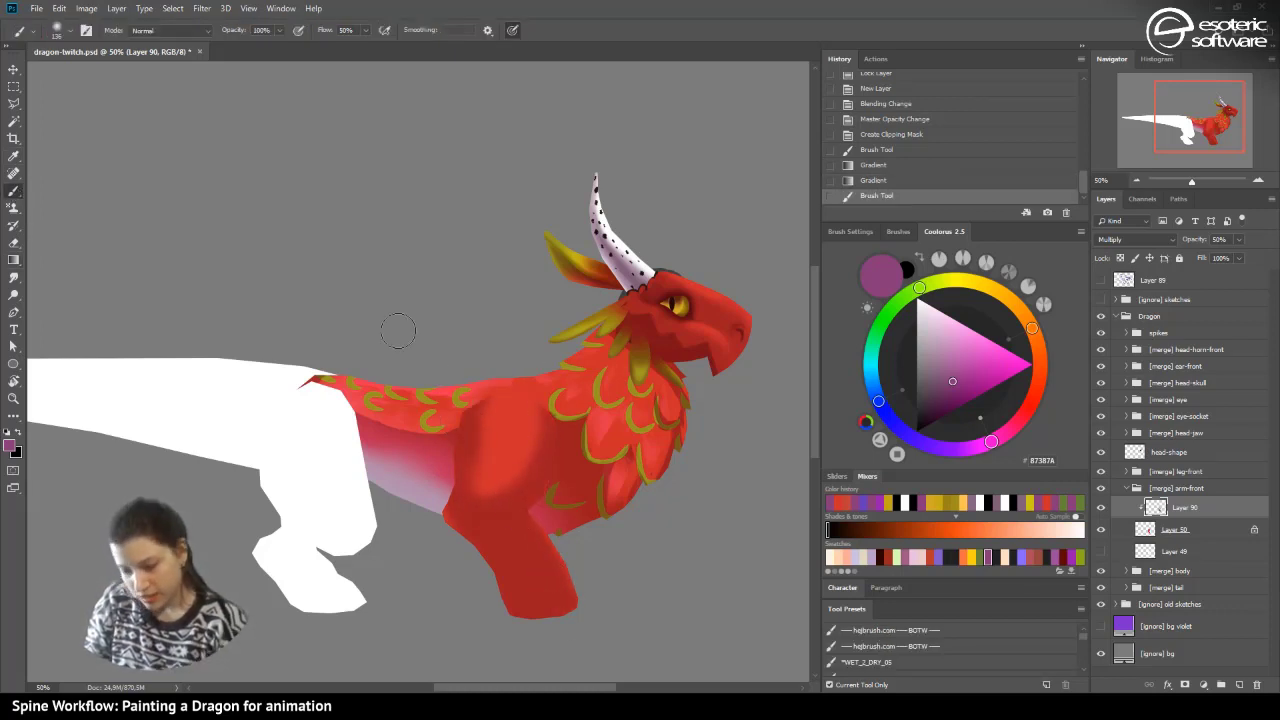
mouse_move(545, 570)
left_mouse_down()
mouse_move(540, 610)
mouse_move(465, 550)
mouse_move(430, 497)
left_mouse_up()
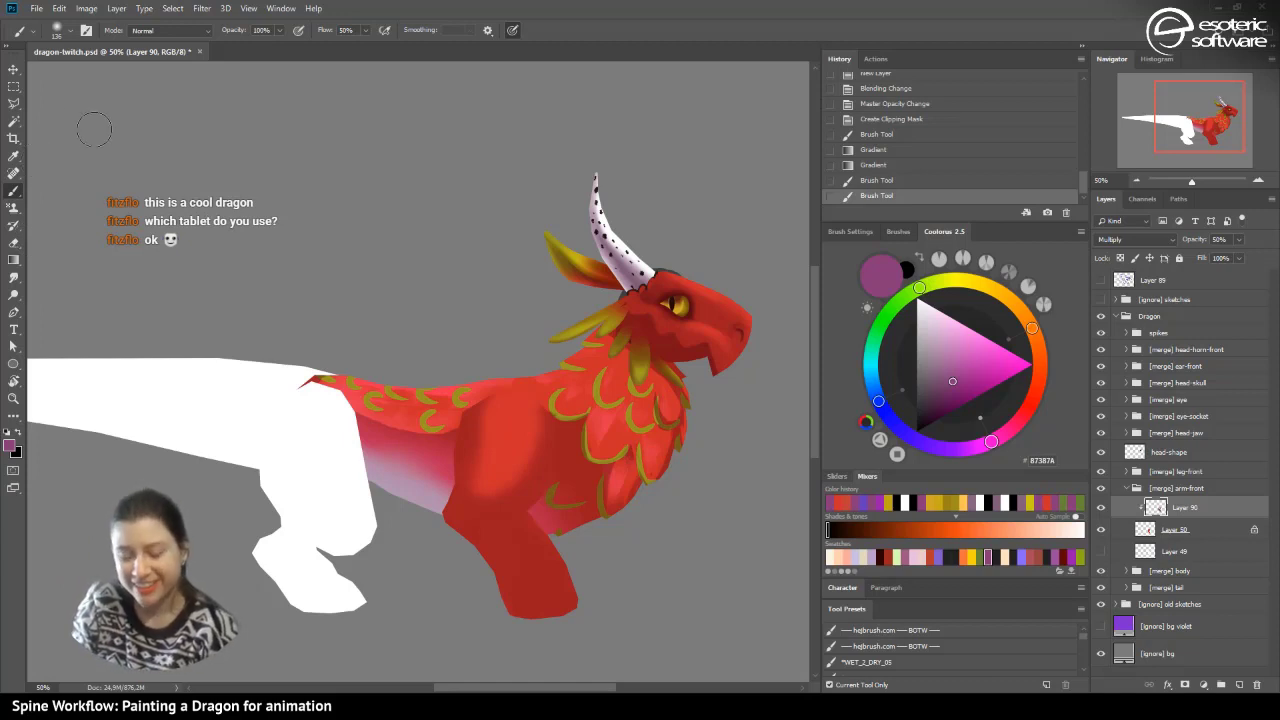
- Set up the Eraser with the Soft Round brush at 158 px
left_click(16, 69)
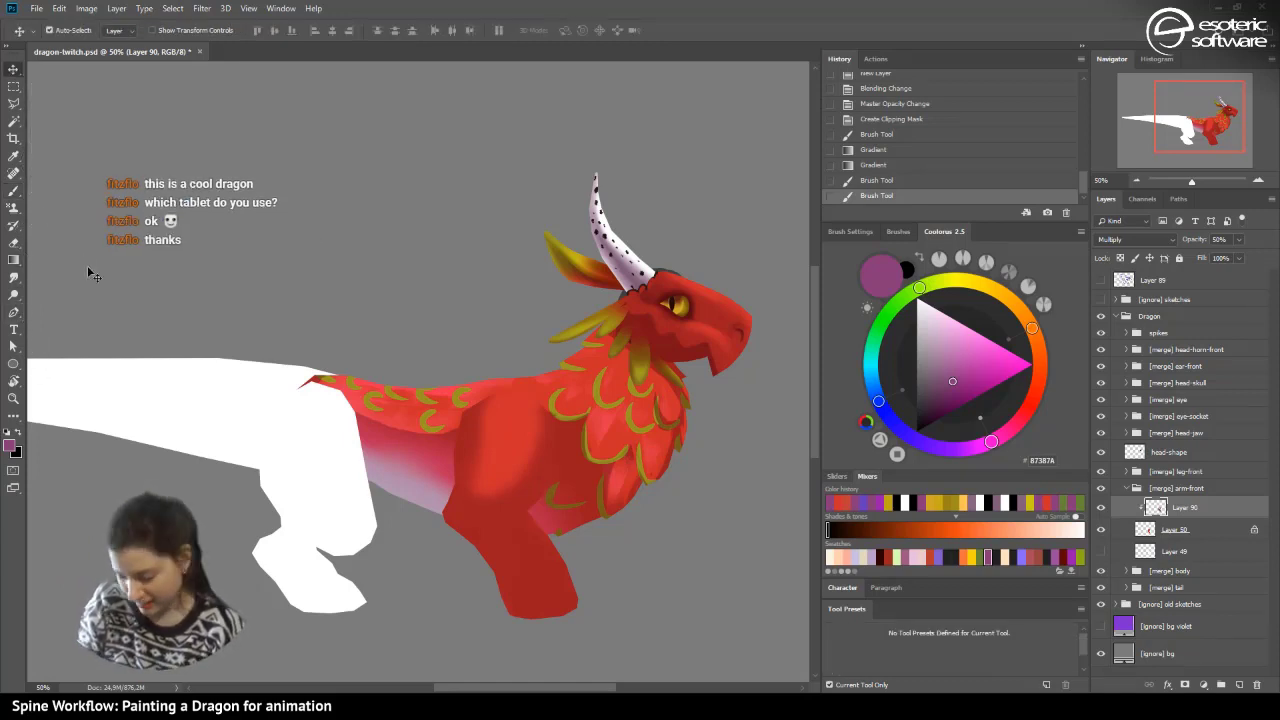
left_click(18, 259)
left_click(18, 191)
left_click(14, 242)
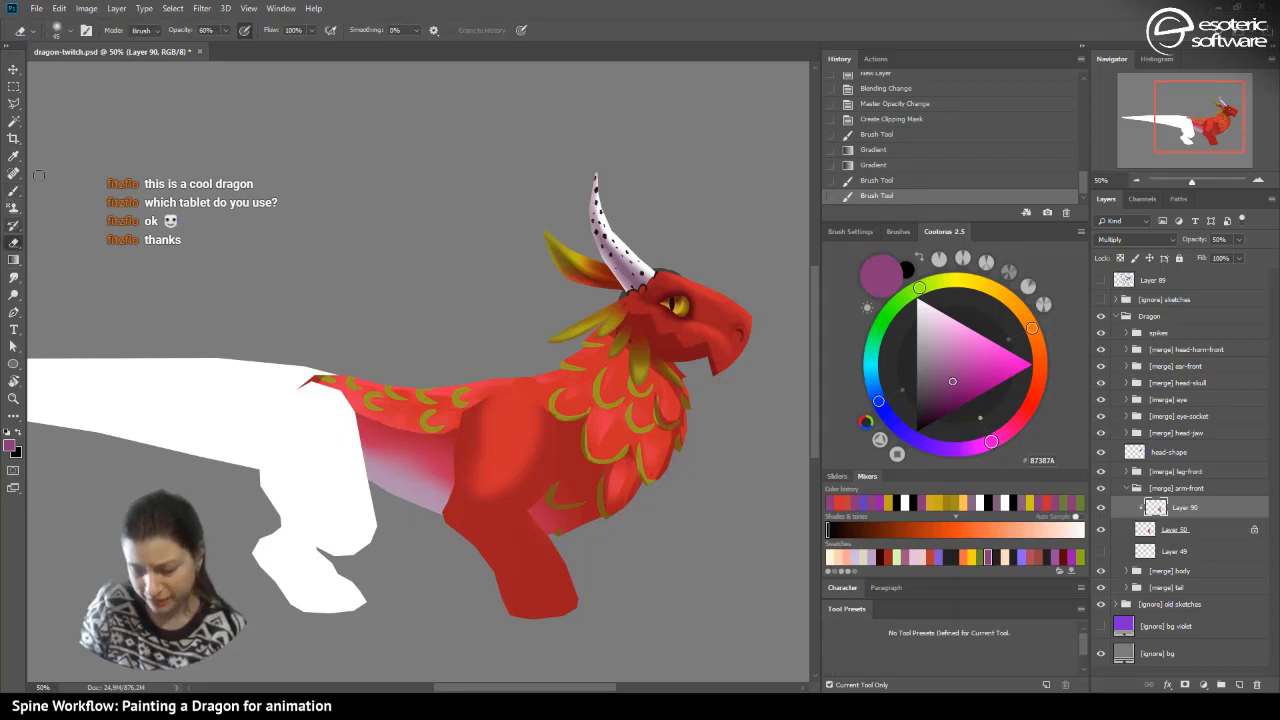
left_click(58, 30)
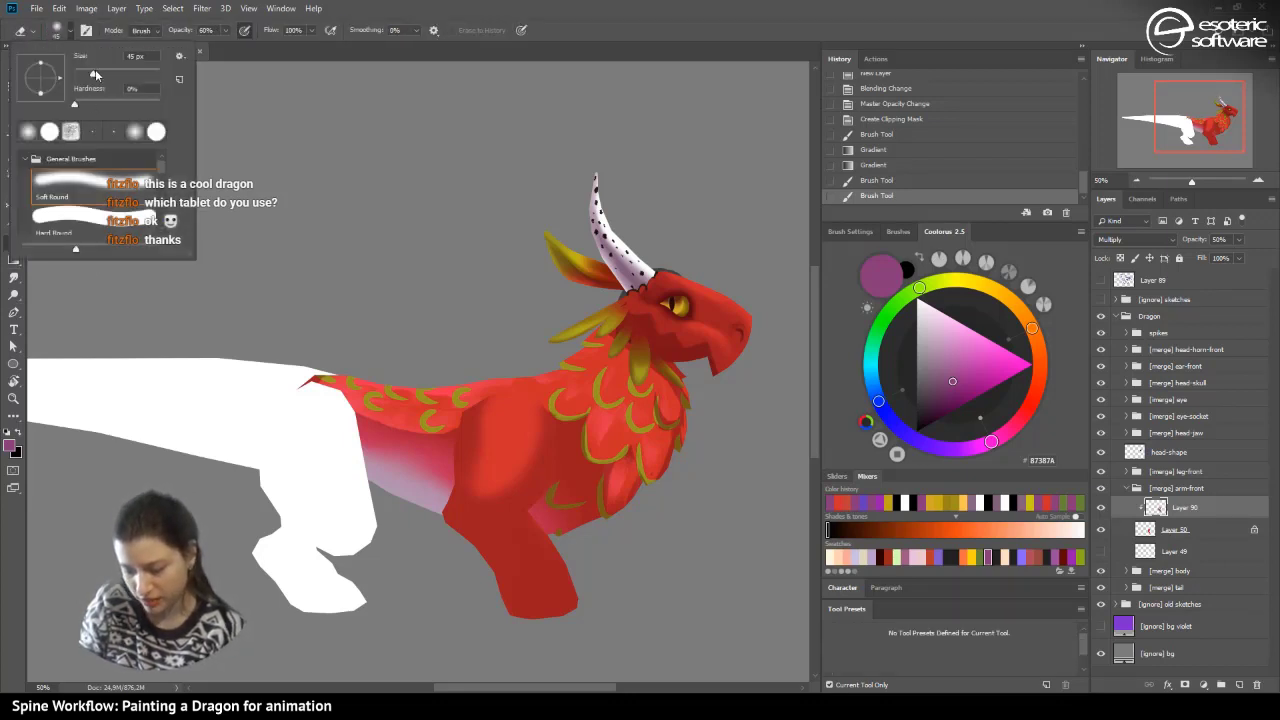
left_click_drag(93, 73, 109, 74)
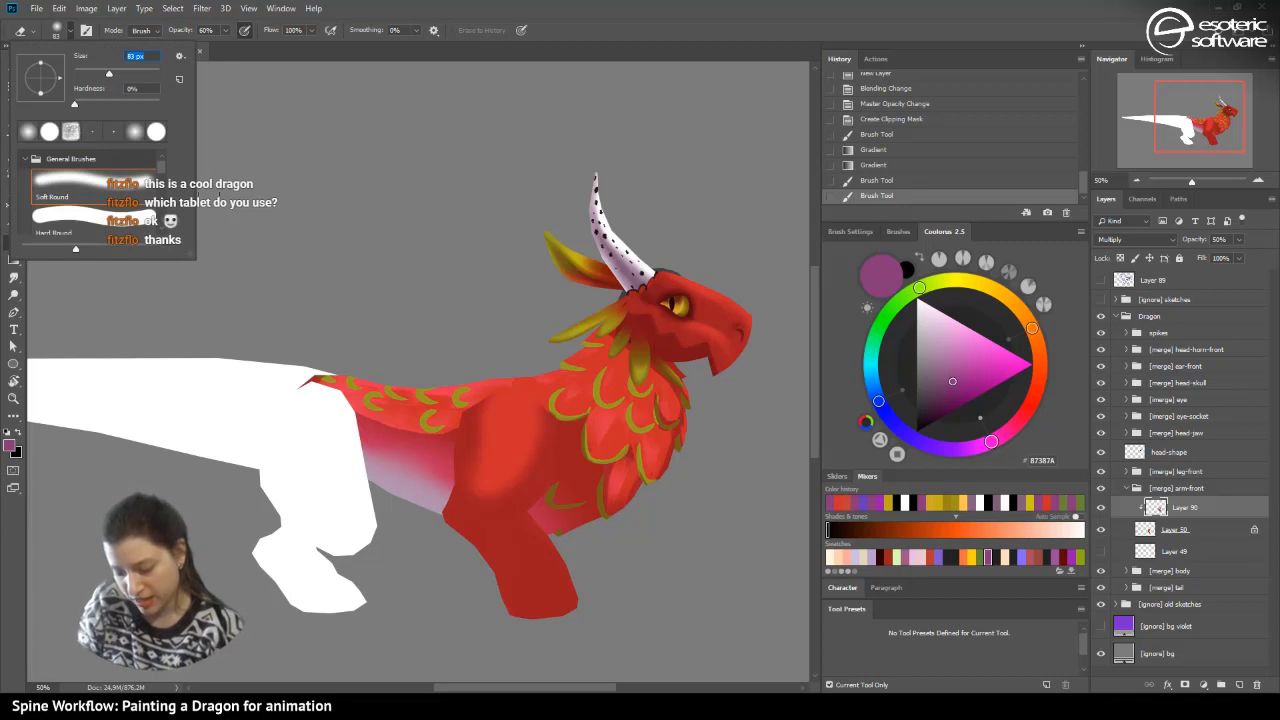
left_click(141, 75)
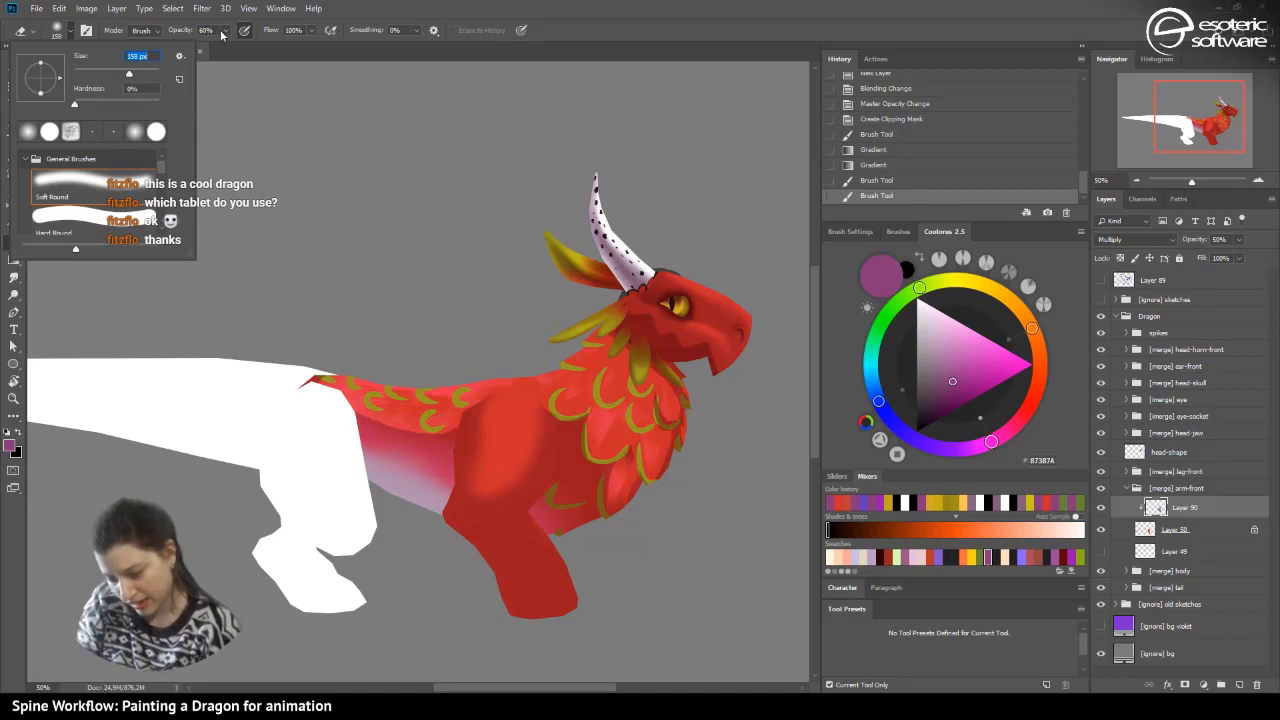
- Undo a test erase of the lower arm's shading at 60% opacity and set the eraser opacity to 37%
mouse_move(470, 540)
left_mouse_down()
mouse_move(522, 620)
mouse_move(542, 527)
left_mouse_up()
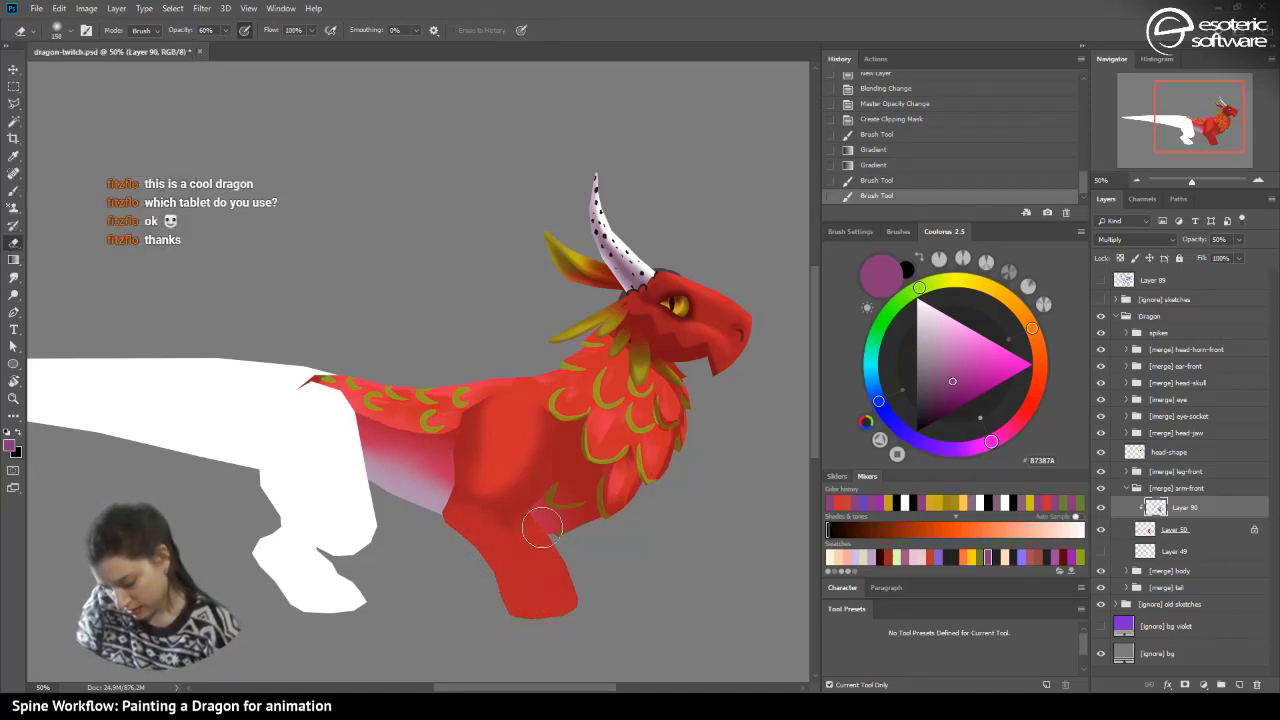
left_click(856, 179)
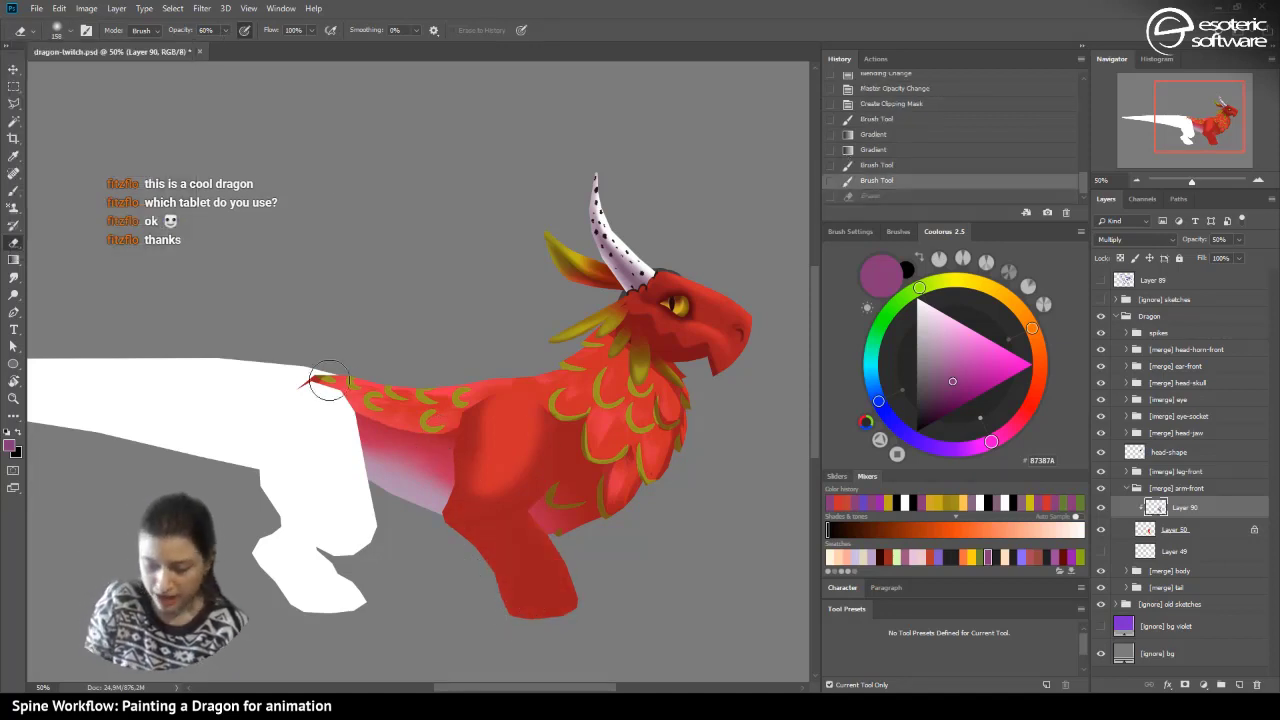
left_click(224, 31)
left_click(211, 46)
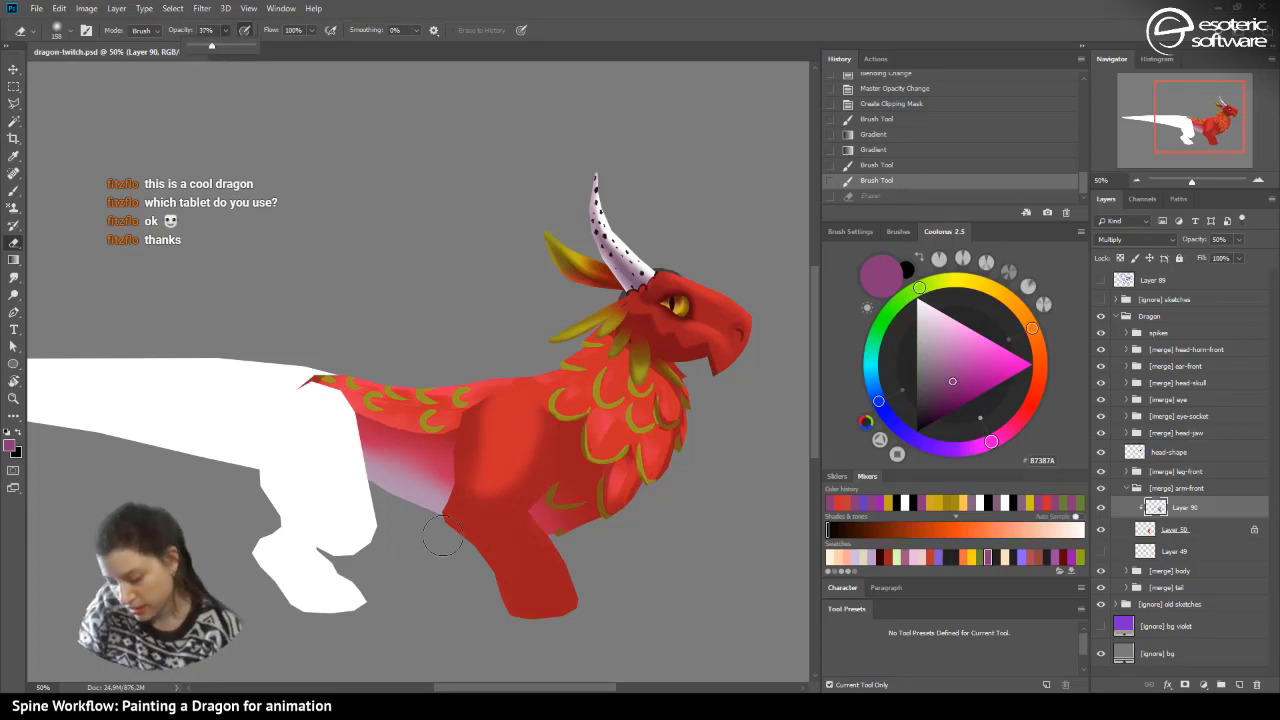
- Lighten Layer 90's purple shading on the lower arm, foot and elbow with repeated soft eraser strokes
left_click_drag(508, 618, 456, 538)
mouse_move(548, 640)
left_mouse_down()
mouse_move(562, 614)
mouse_move(540, 545)
left_mouse_up()
left_click_drag(516, 618, 551, 531)
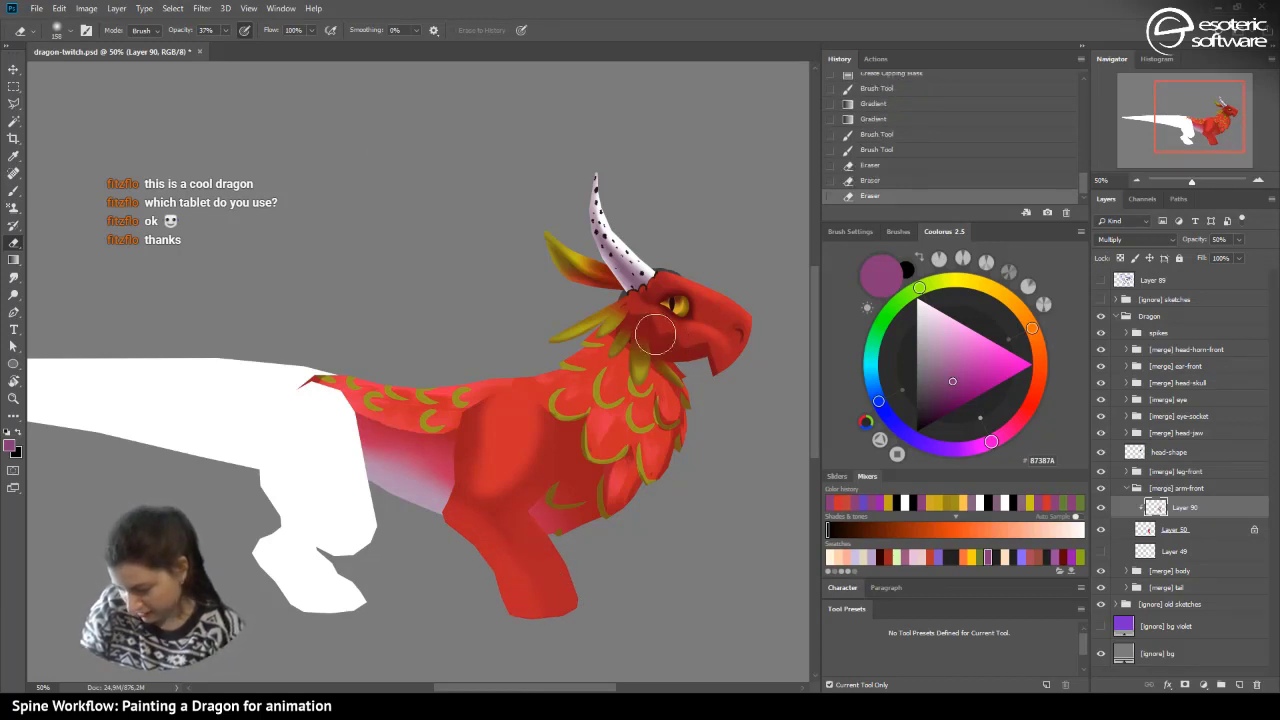
mouse_move(500, 570)
left_mouse_down()
mouse_move(560, 616)
mouse_move(502, 557)
mouse_move(432, 520)
mouse_move(423, 468)
left_mouse_up()
left_click(852, 178)
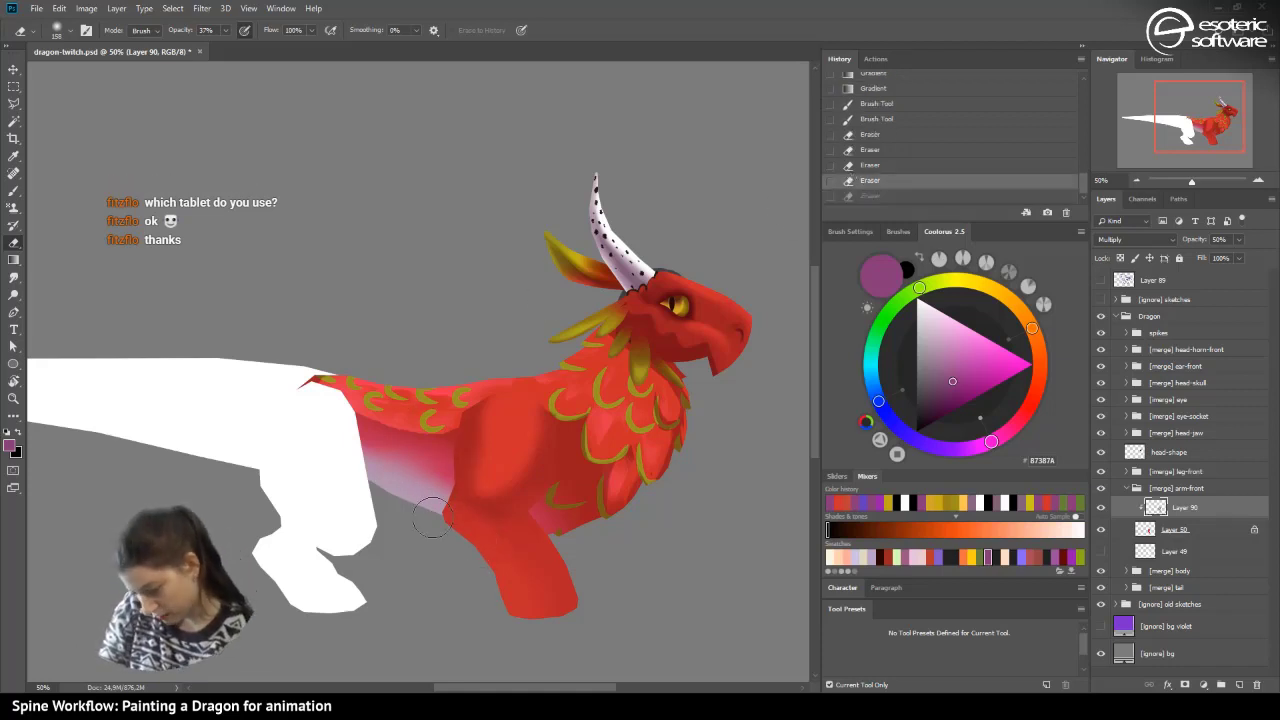
key("ctrl+shift+z")
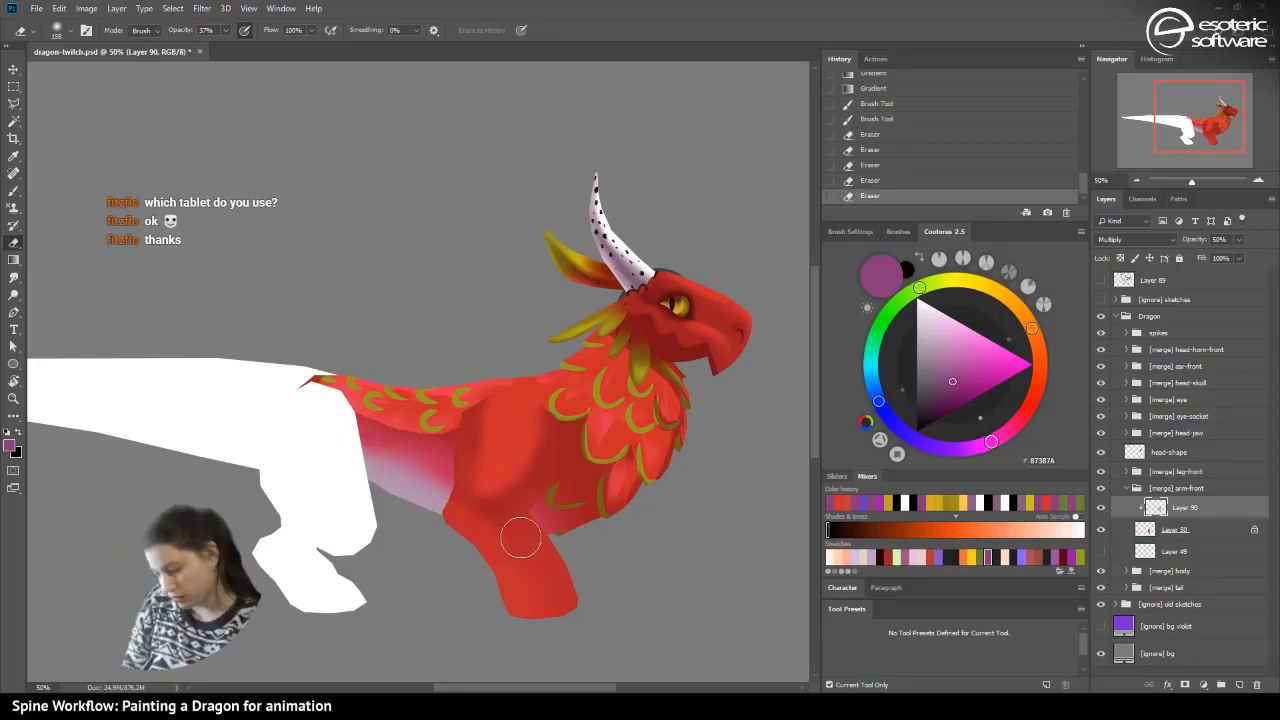
mouse_move(520, 537)
left_mouse_down()
mouse_move(586, 390)
mouse_move(529, 523)
left_mouse_up()
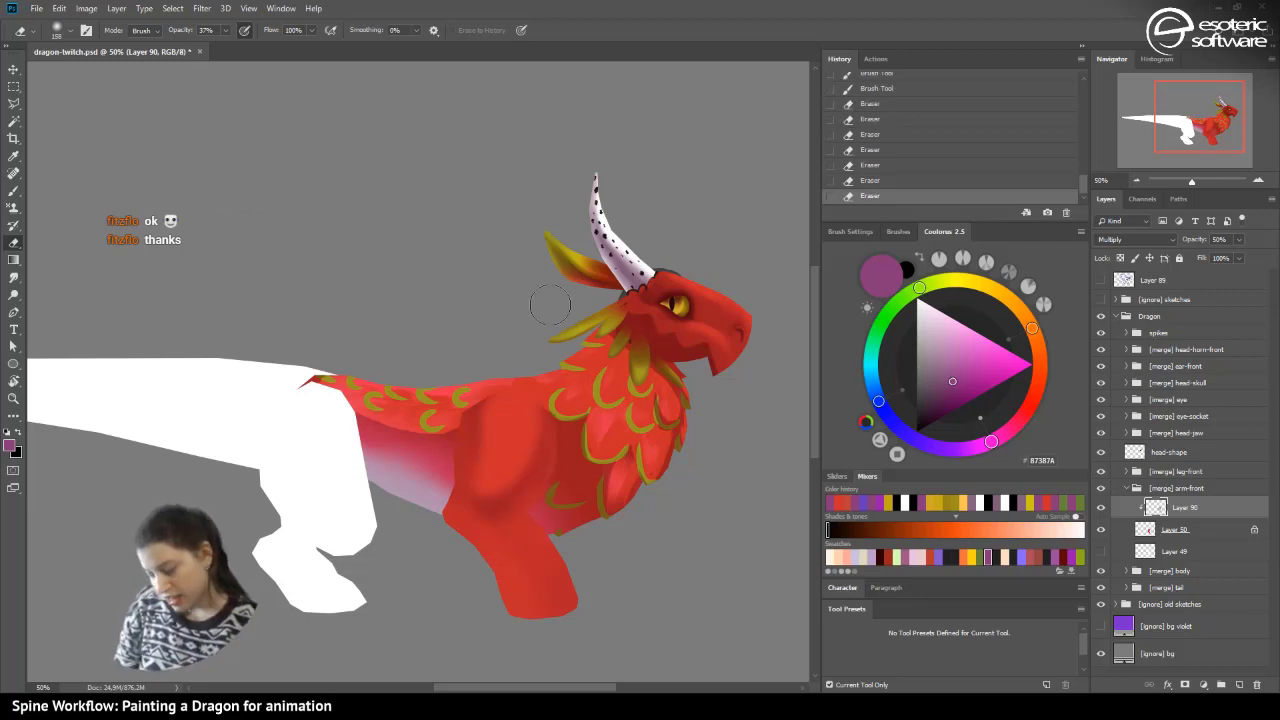
left_click(515, 529)
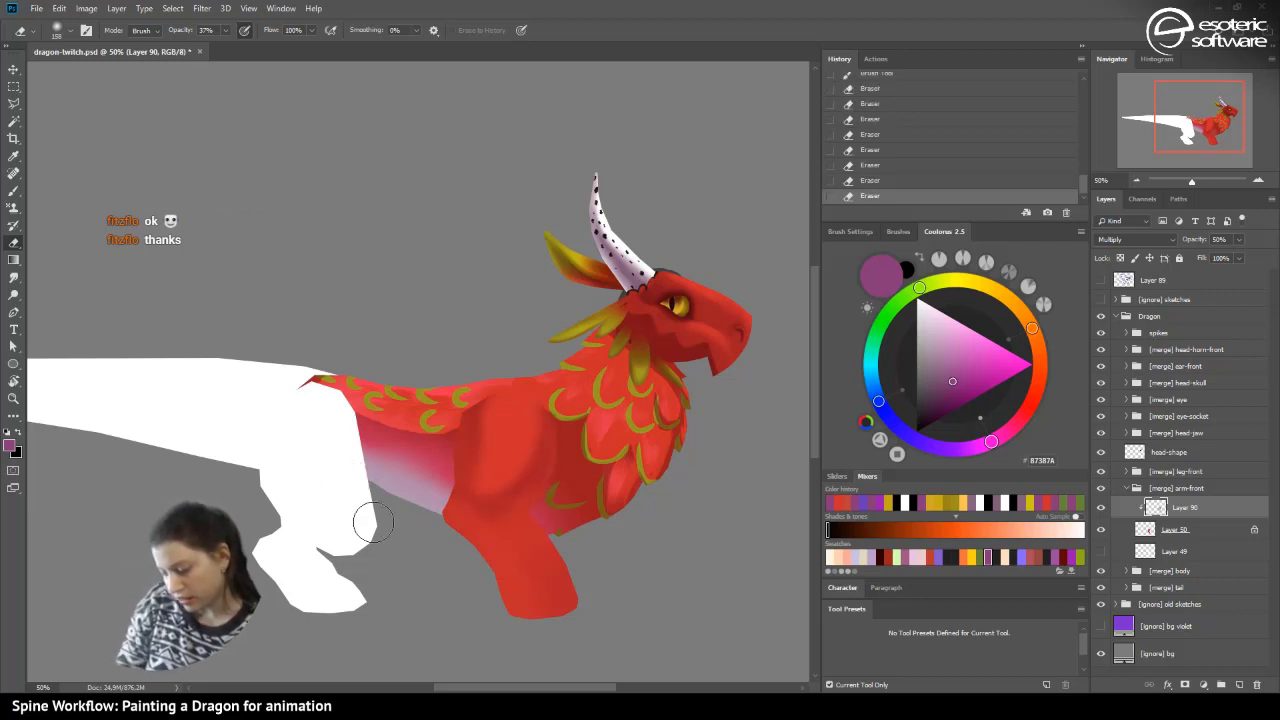
- Brush purple shading back along the rear edge of the lower arm, down to the foot, on Layer 90
key("b")
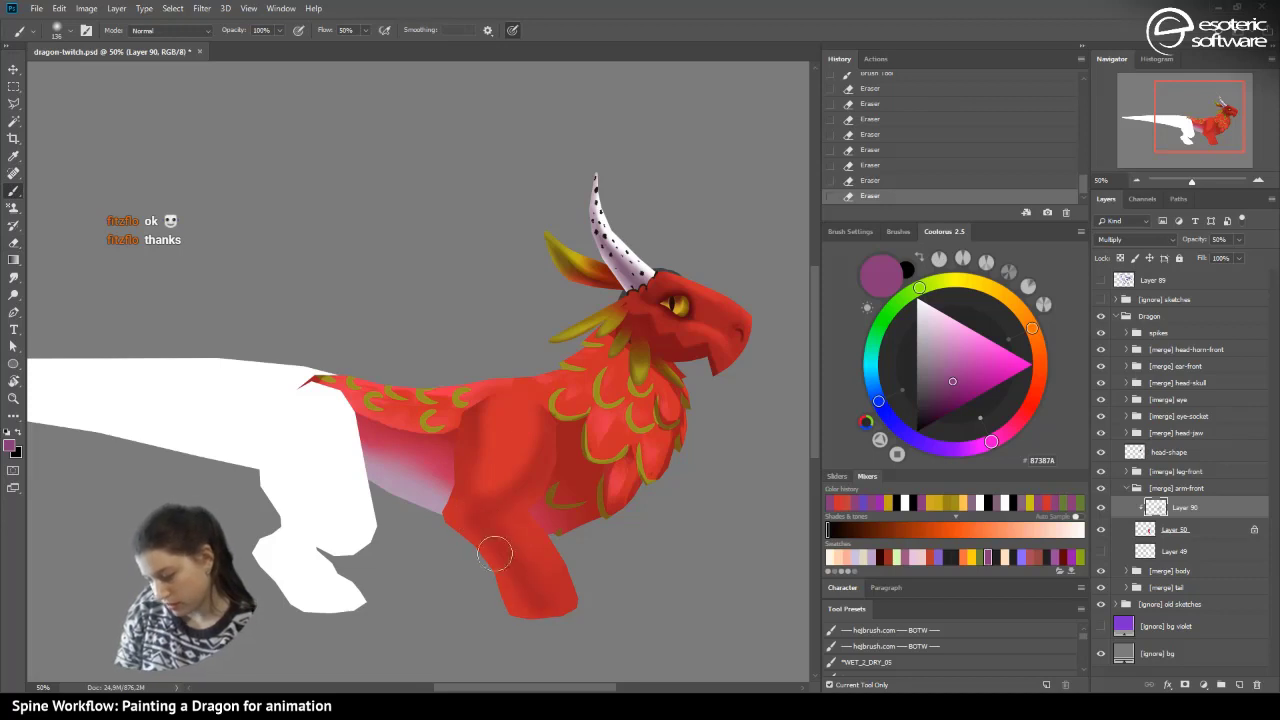
left_click_drag(495, 550, 528, 606)
mouse_move(491, 520)
left_mouse_down()
mouse_move(542, 614)
mouse_move(497, 513)
mouse_move(547, 604)
mouse_move(505, 508)
mouse_move(519, 516)
mouse_move(496, 530)
mouse_move(399, 492)
mouse_move(437, 511)
mouse_move(526, 514)
mouse_move(511, 540)
mouse_move(446, 546)
left_mouse_up()
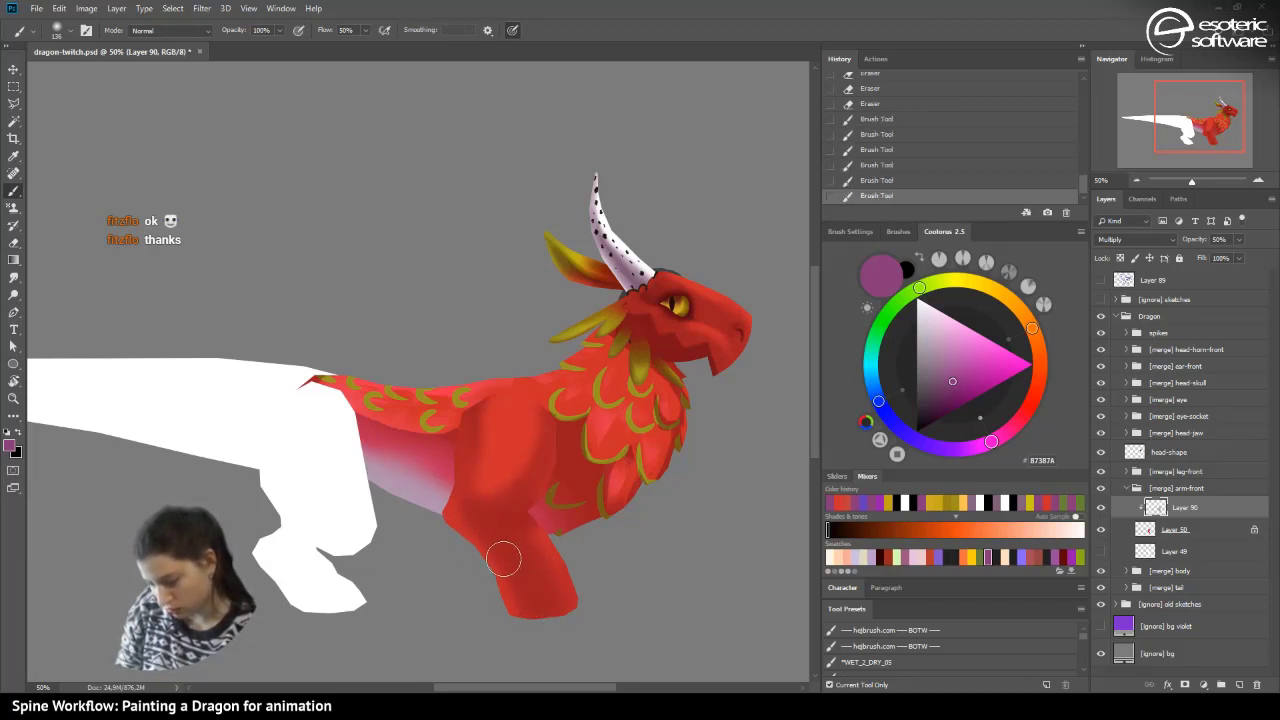
- Undo the last brush stroke and repaint purple shading on Layer 90 around the front arm's elbow, upper arm and lower arm edge
left_click(854, 180)
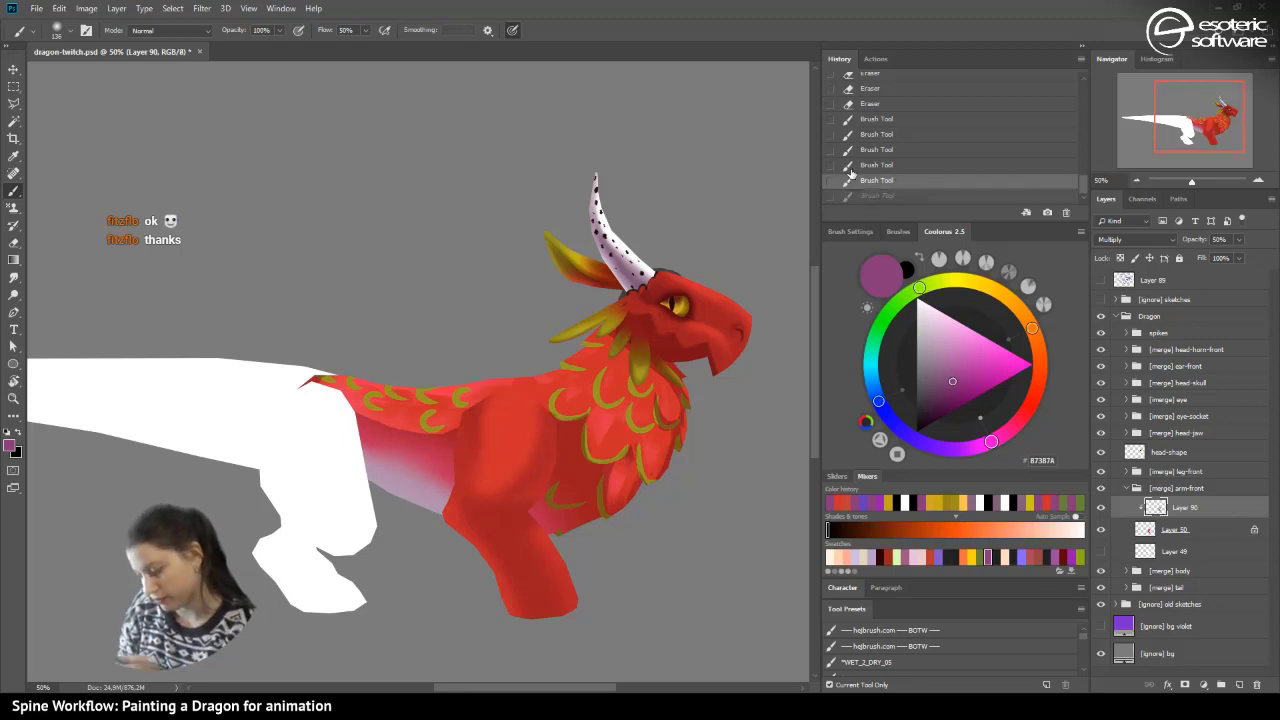
left_click_drag(503, 517, 549, 449)
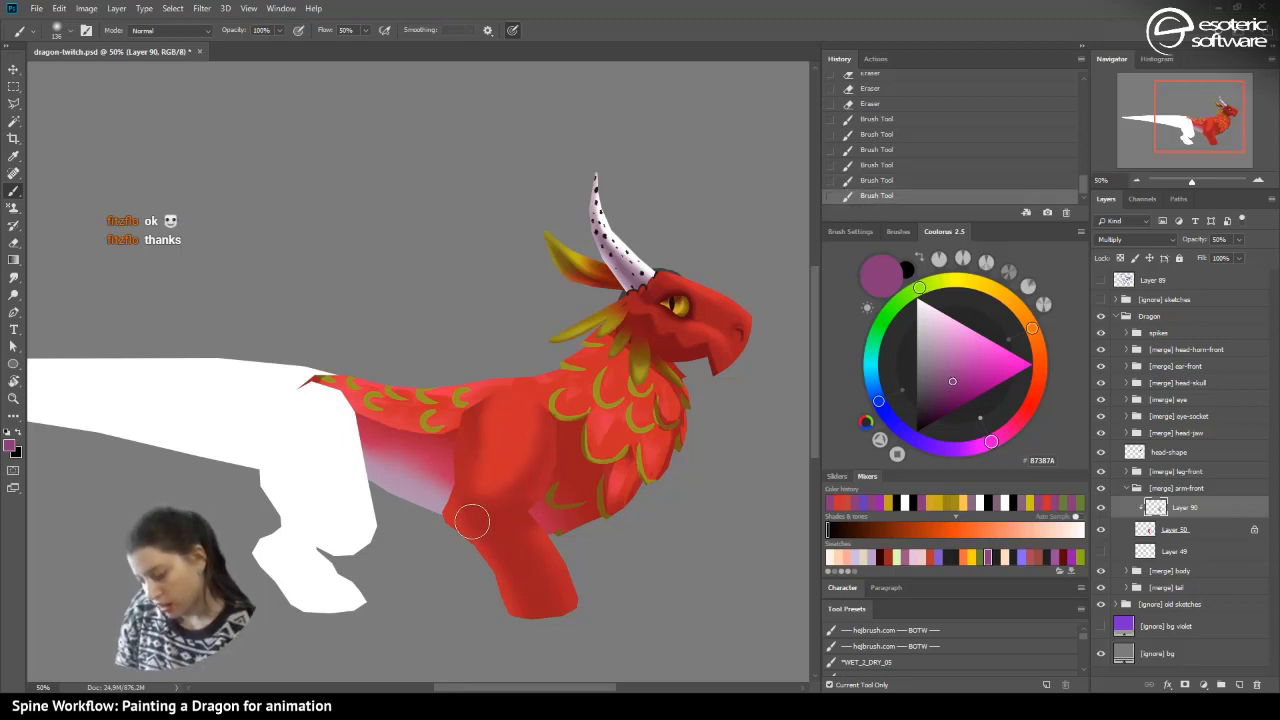
left_click_drag(504, 546, 552, 630)
left_click_drag(447, 505, 456, 511)
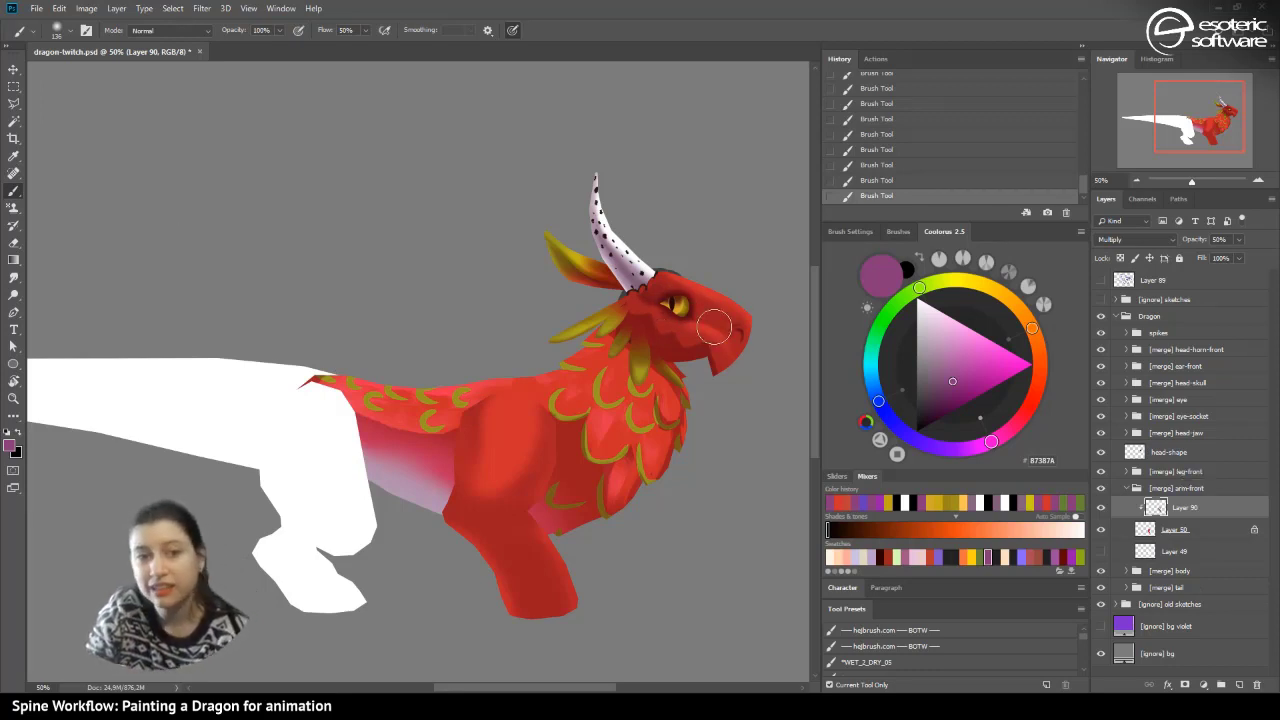
- Add a new layer clipped above Layer 90 and set it to Linear Dodge (Add) at 48% opacity
left_click(1238, 685)
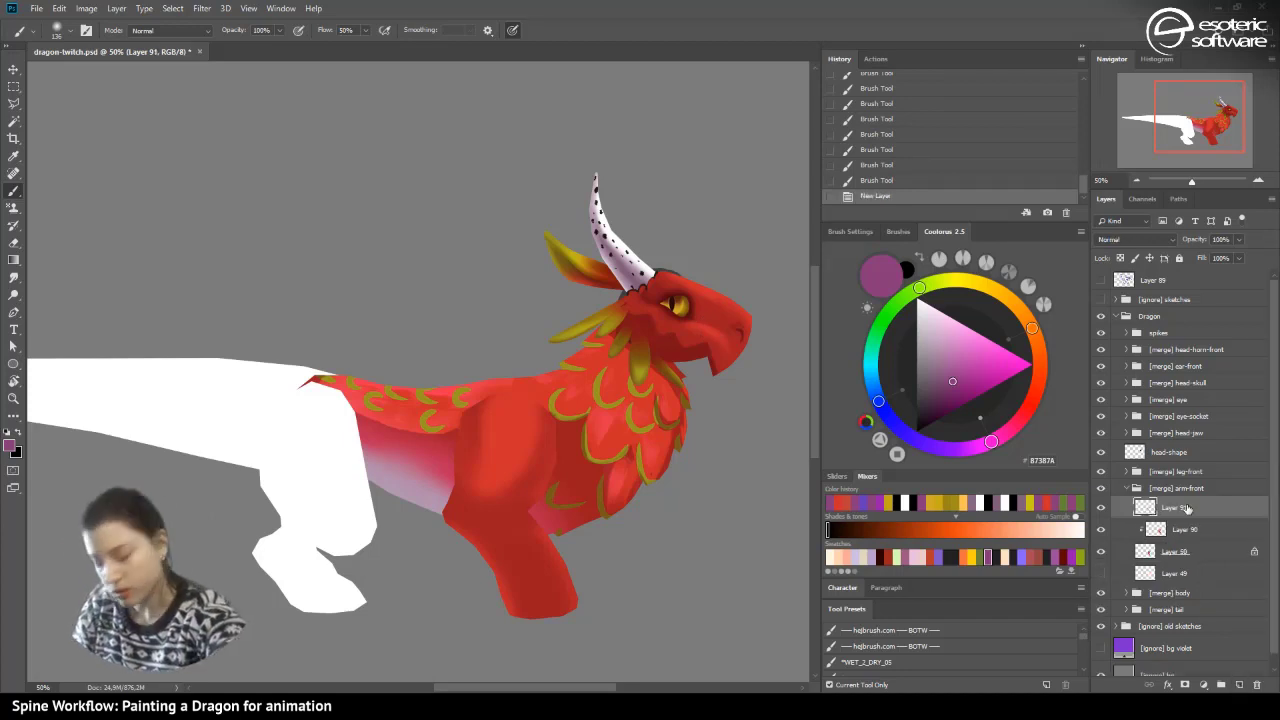
key("ctrl+alt+g")
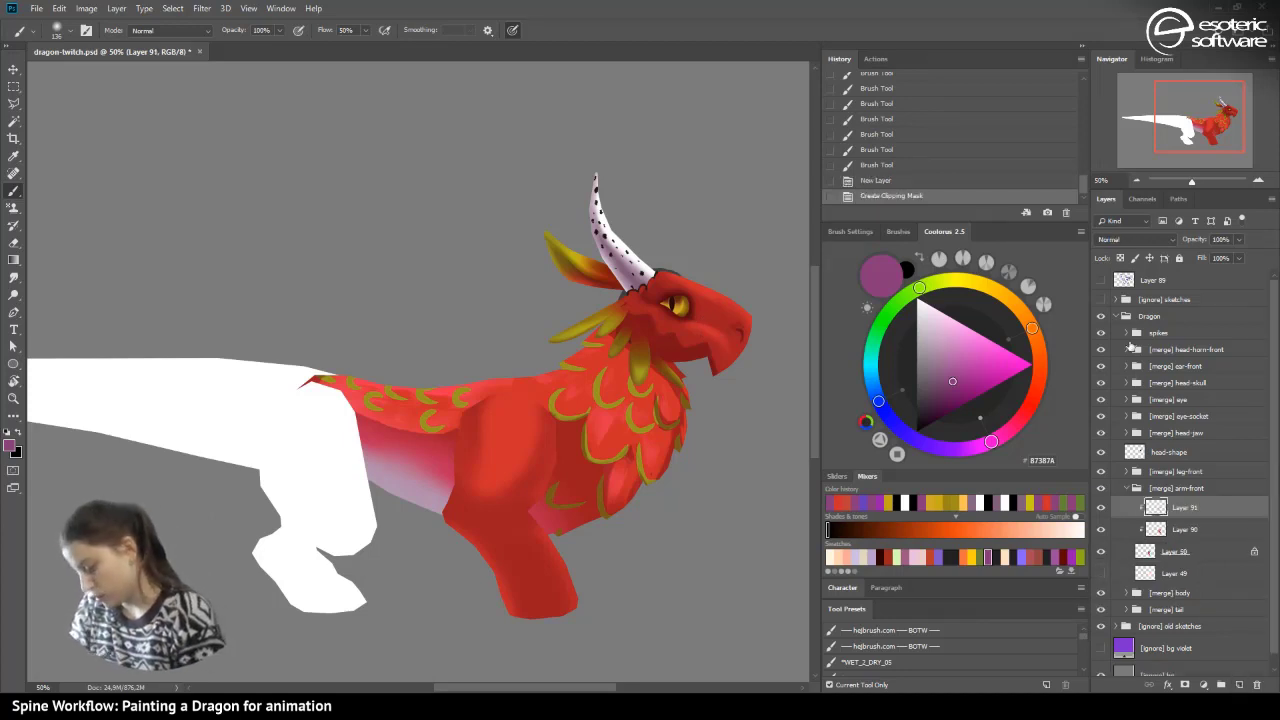
left_click(1122, 242)
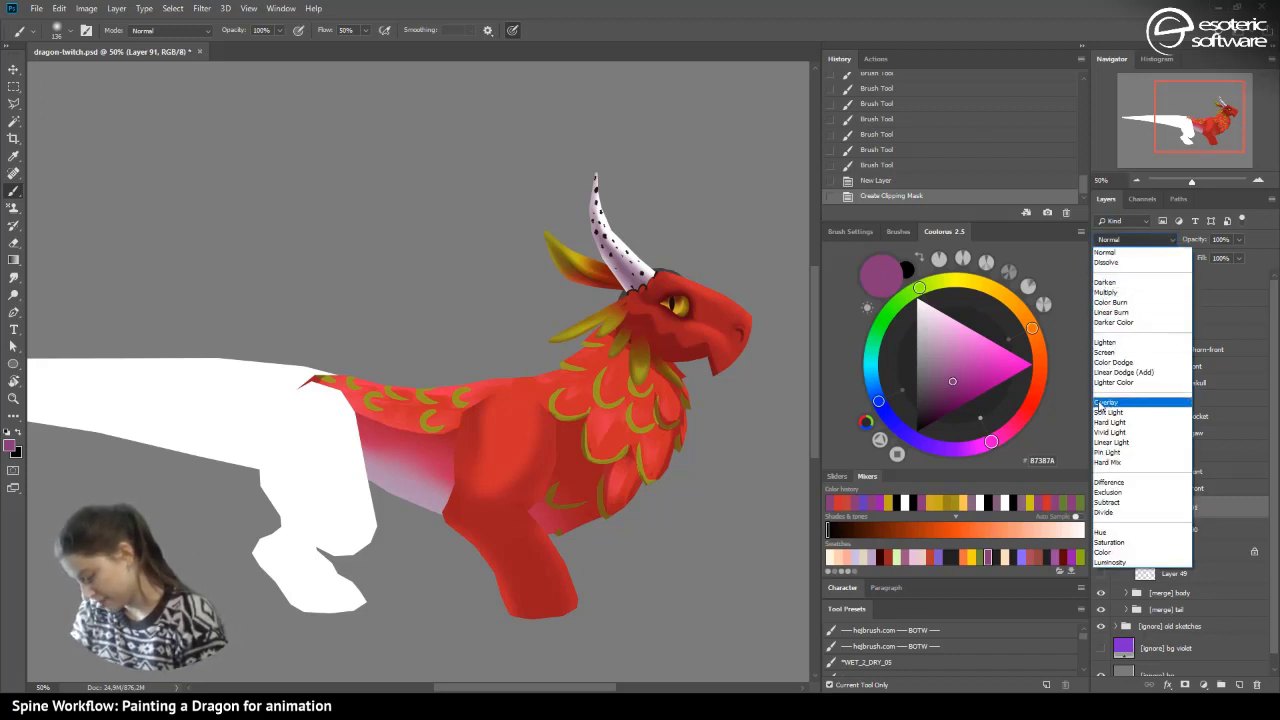
left_click(1115, 372)
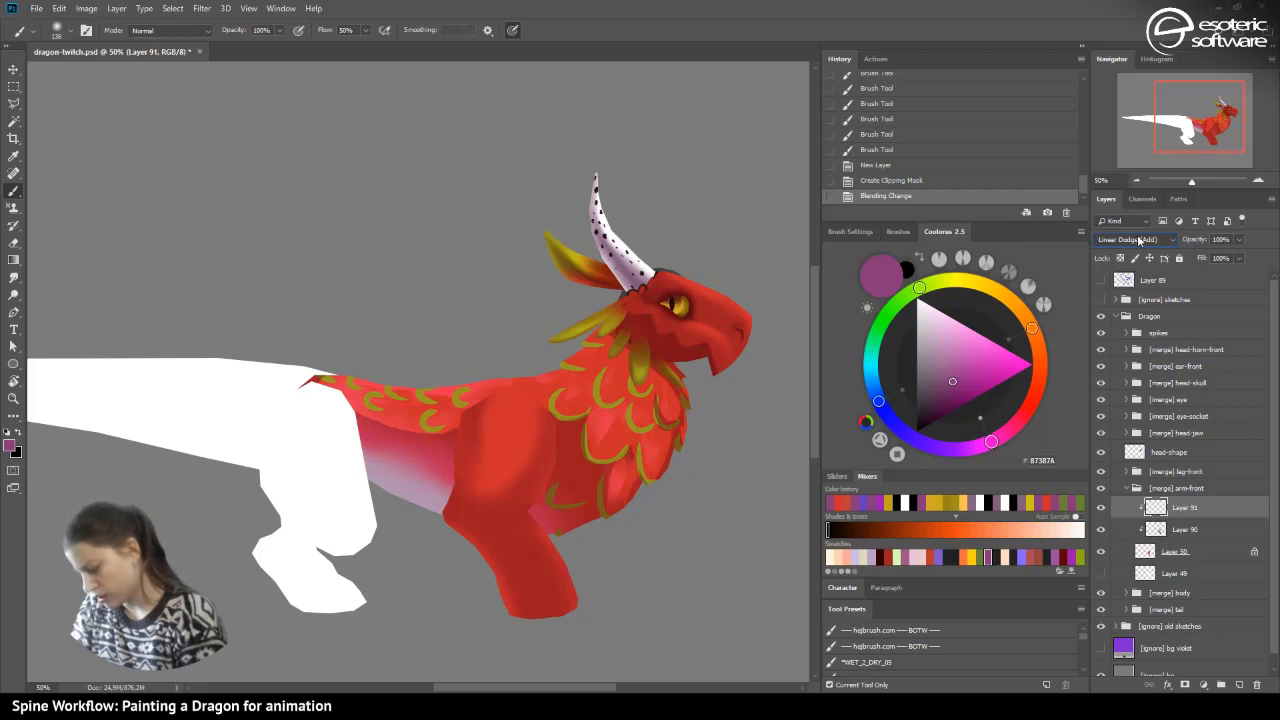
left_click(1238, 240)
left_click(1195, 256)
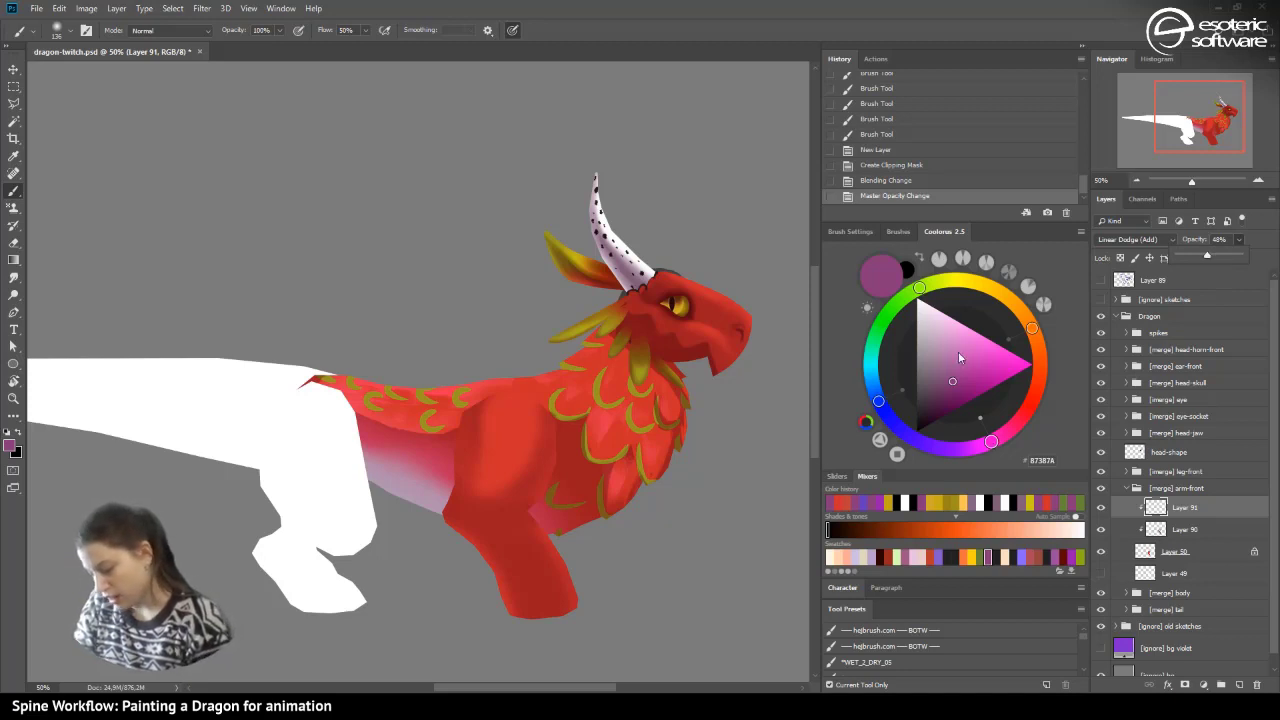
- Brush a green (#498738) highlight over the front arm's upper part and change the layer's blending mode to Color Dodge
left_click(920, 290)
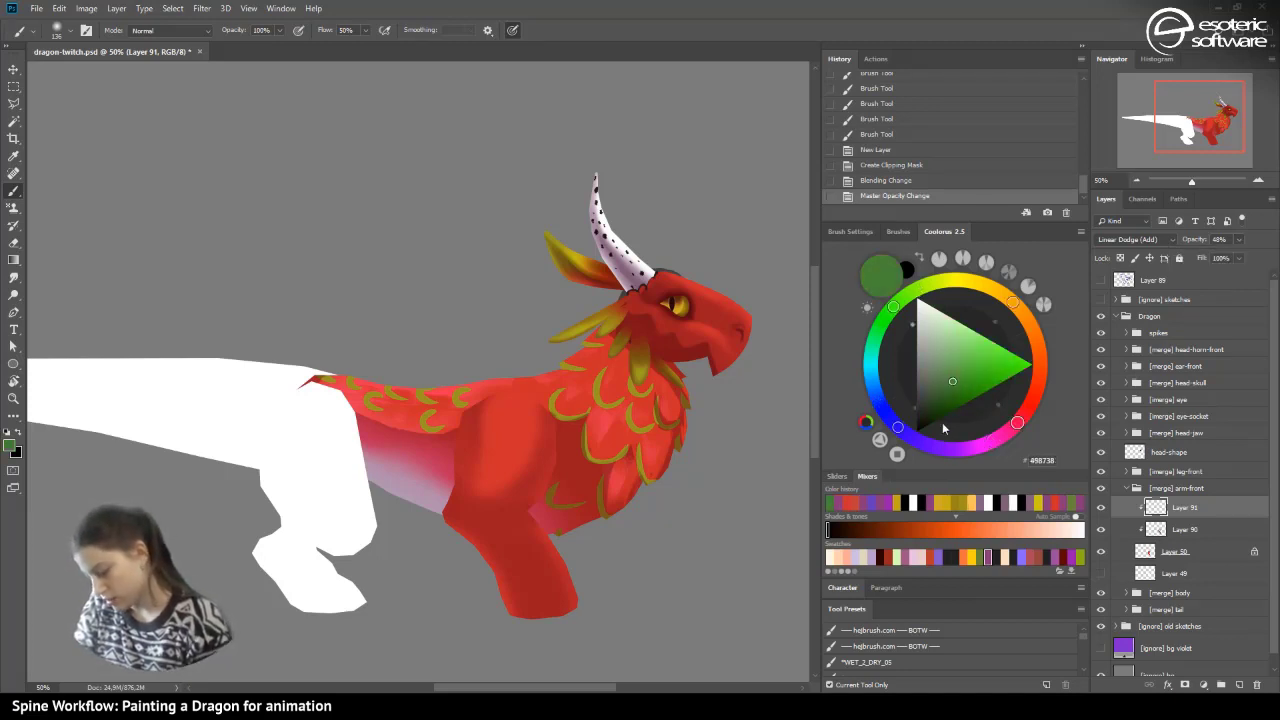
mouse_move(474, 394)
left_mouse_down()
mouse_move(475, 477)
mouse_move(490, 385)
mouse_move(496, 445)
mouse_move(486, 388)
mouse_move(524, 426)
mouse_move(521, 413)
mouse_move(485, 469)
mouse_move(481, 377)
mouse_move(558, 425)
mouse_move(525, 400)
left_mouse_up()
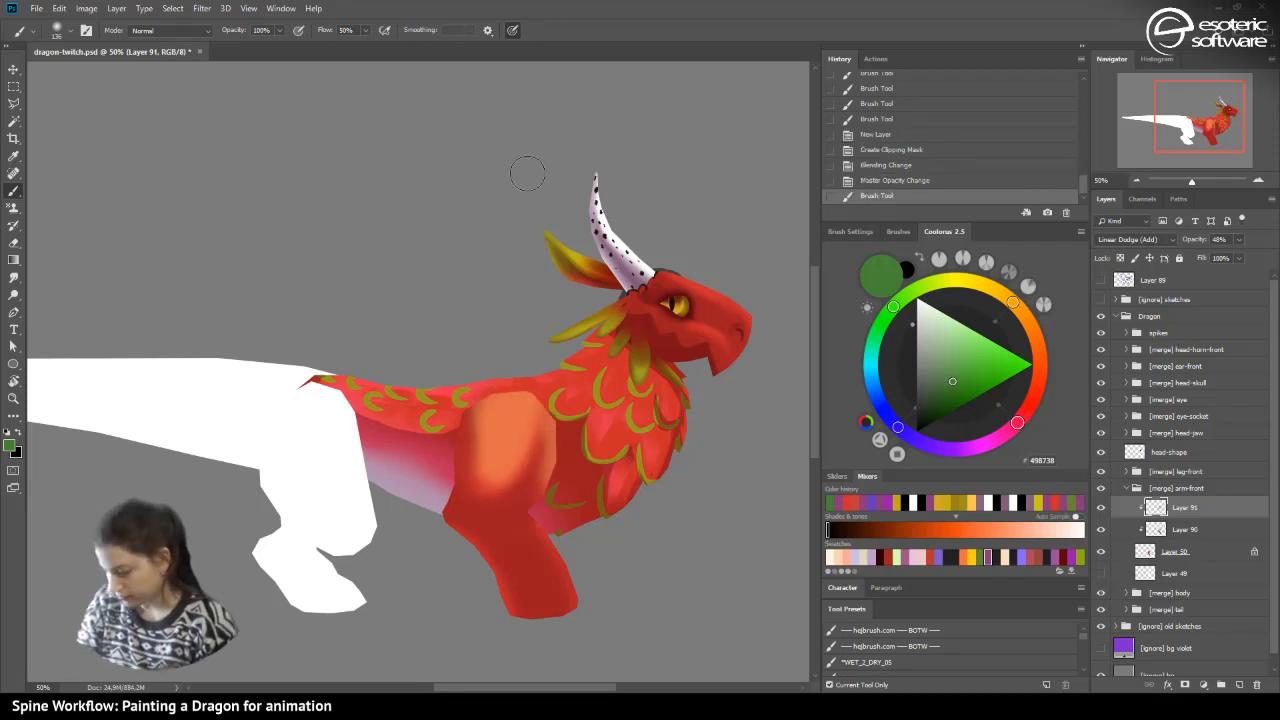
left_click(1138, 240)
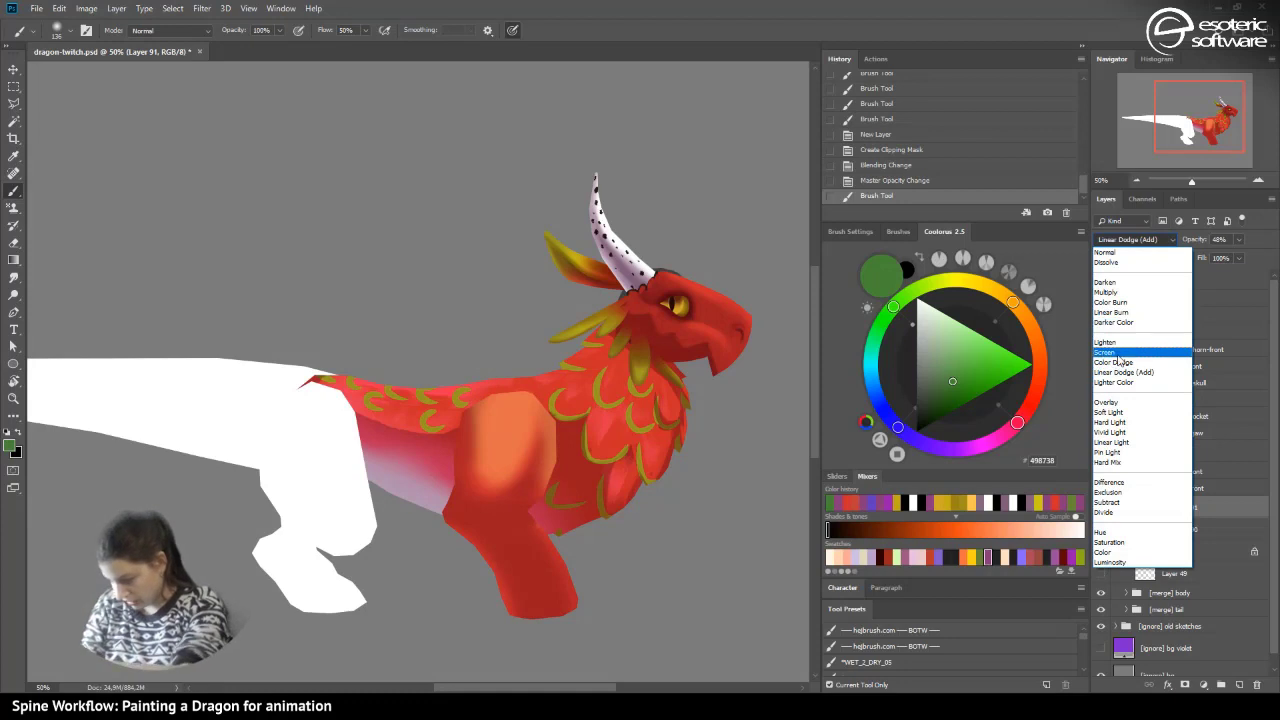
left_click(1132, 374)
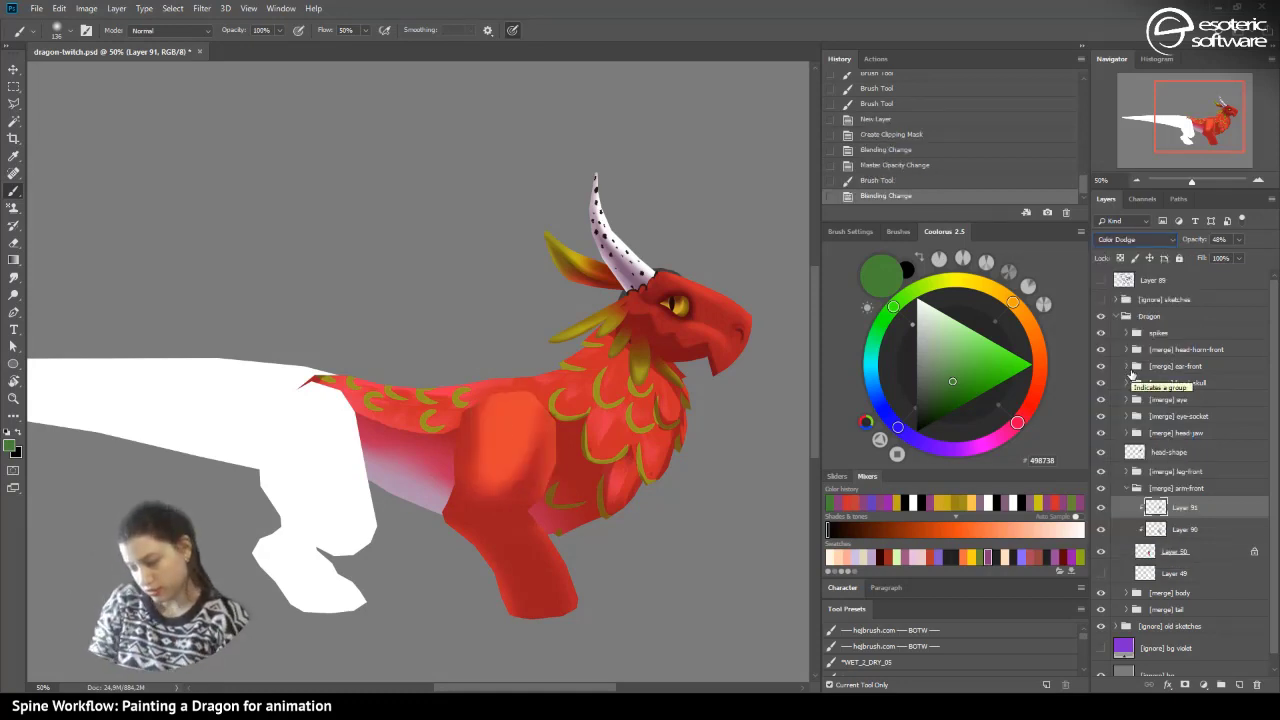
- Extend the green Color Dodge highlight with brush strokes along the elbow, lower arm and foot
left_click(431, 494)
left_click(419, 524)
mouse_move(419, 524)
left_mouse_down()
mouse_move(431, 513)
mouse_move(465, 563)
mouse_move(429, 534)
mouse_move(530, 642)
left_mouse_up()
left_click_drag(540, 515, 558, 528)
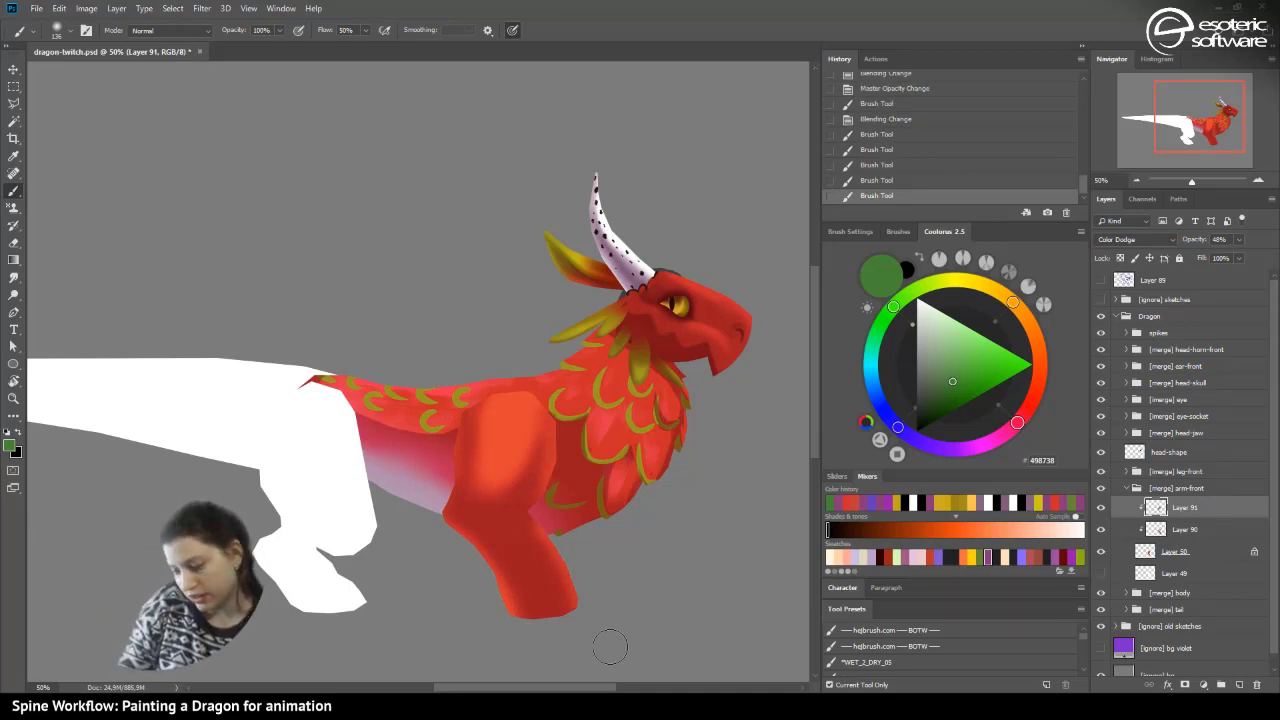
- Soften the highlight on the front arm with repeated 37% opacity eraser strokes and save the file
left_click(14, 243)
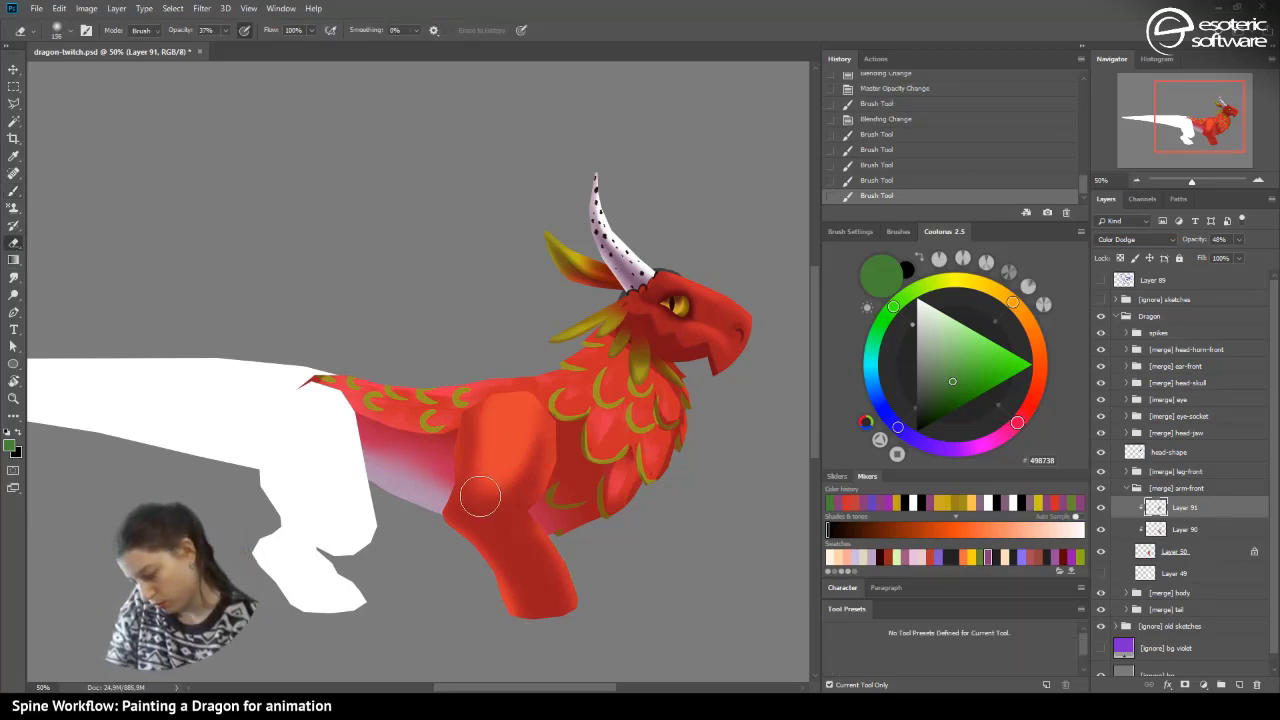
left_click_drag(481, 497, 500, 410)
mouse_move(470, 480)
left_mouse_down()
mouse_move(495, 415)
mouse_move(483, 383)
left_mouse_up()
left_click_drag(460, 440, 472, 383)
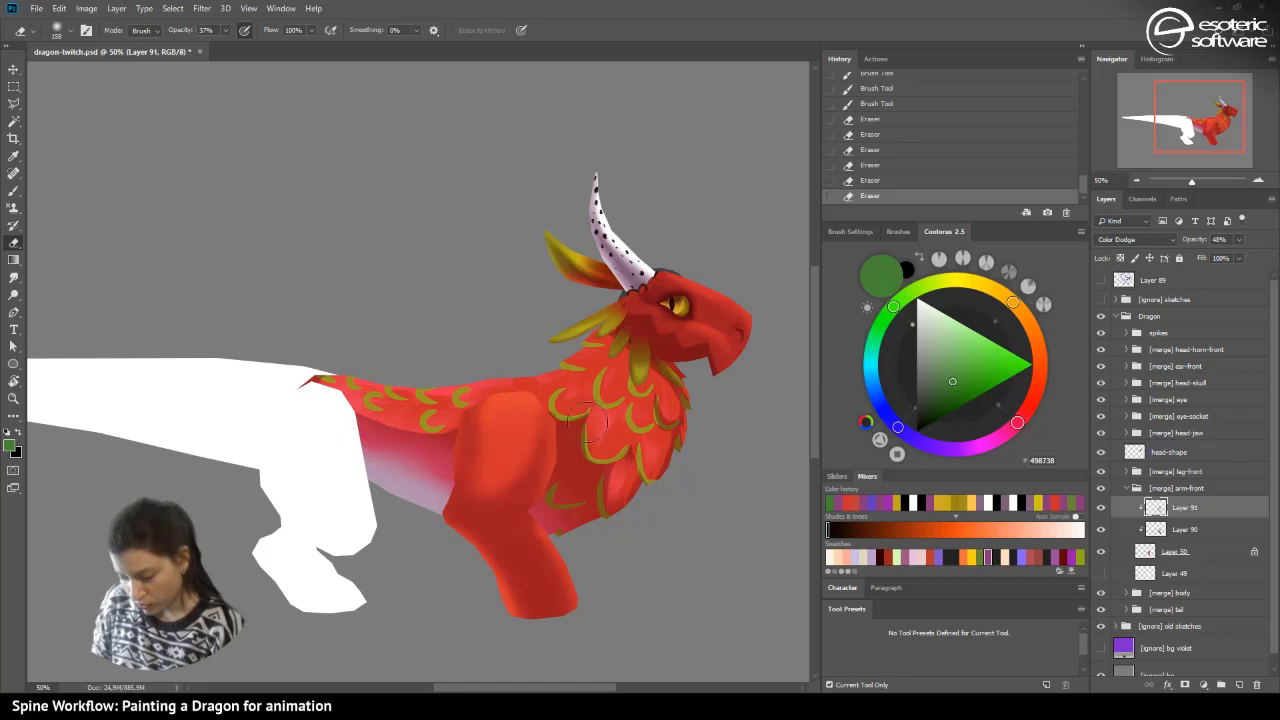
left_click_drag(499, 426, 445, 437)
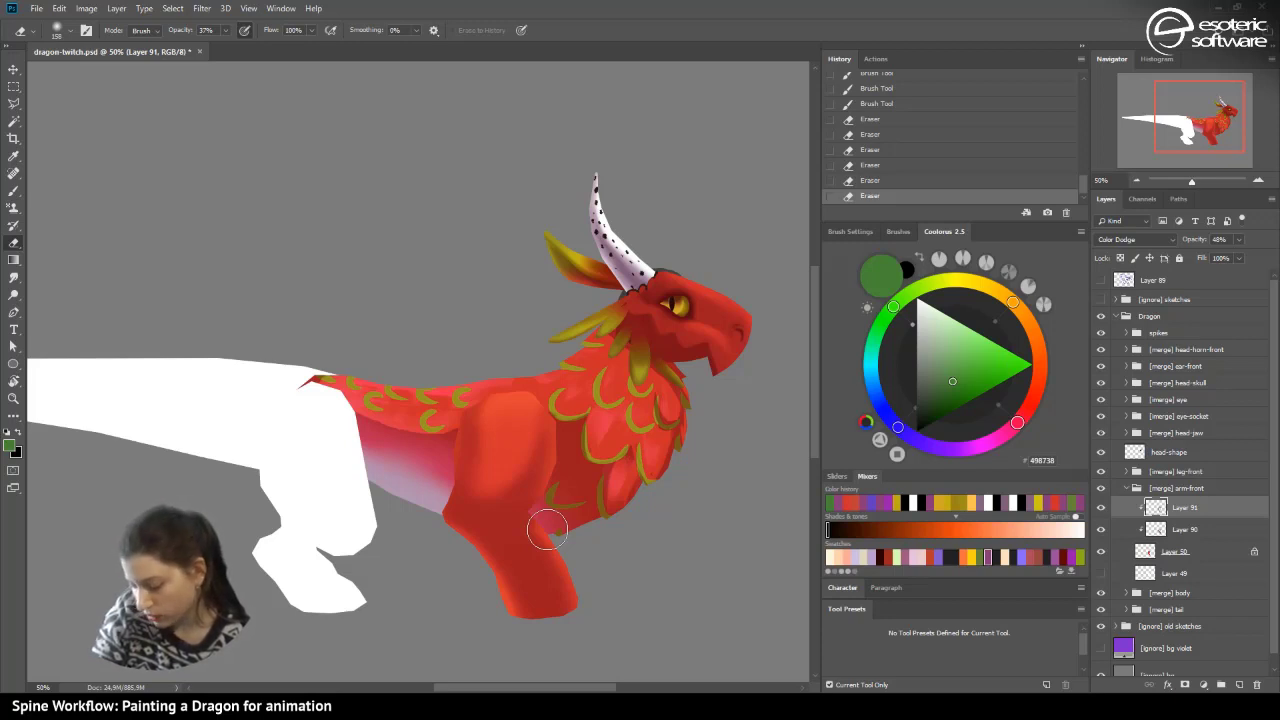
key("ctrl+s")
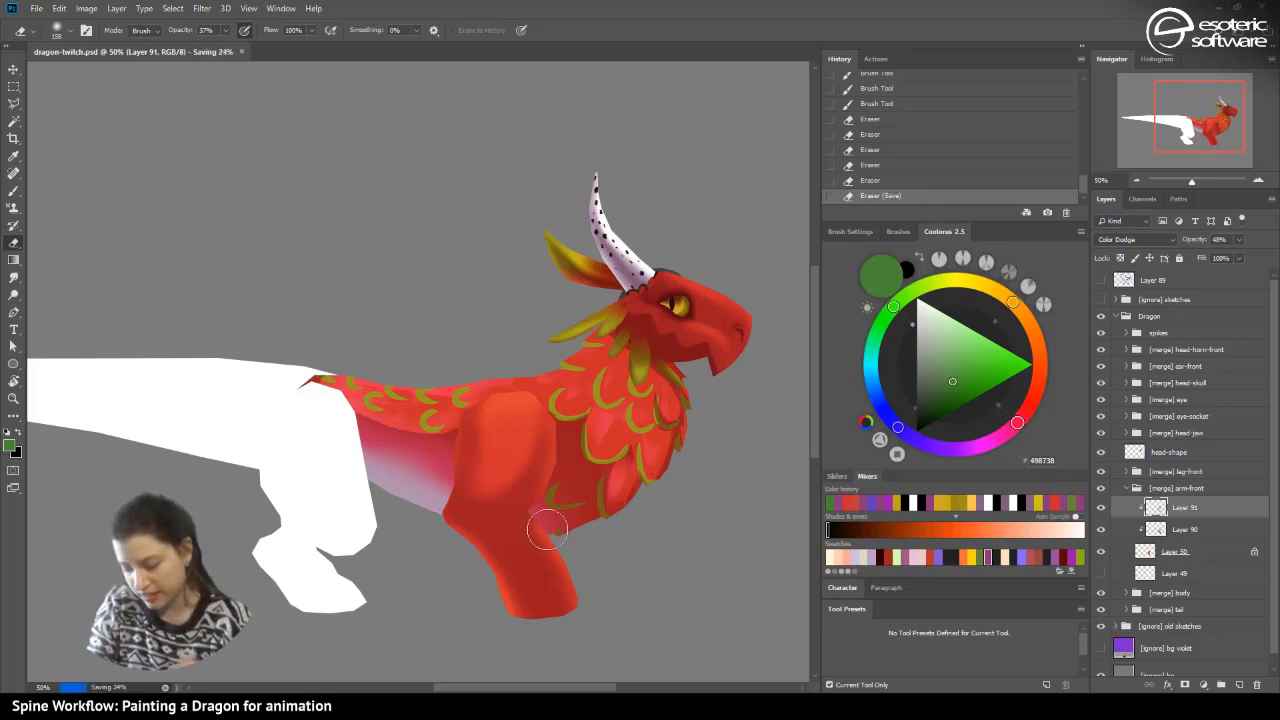
- Lock the transparent pixels of the front leg's Layer 51 and fill the leg with red using the Gradient tool
left_click(21, 71)
left_click(300, 505)
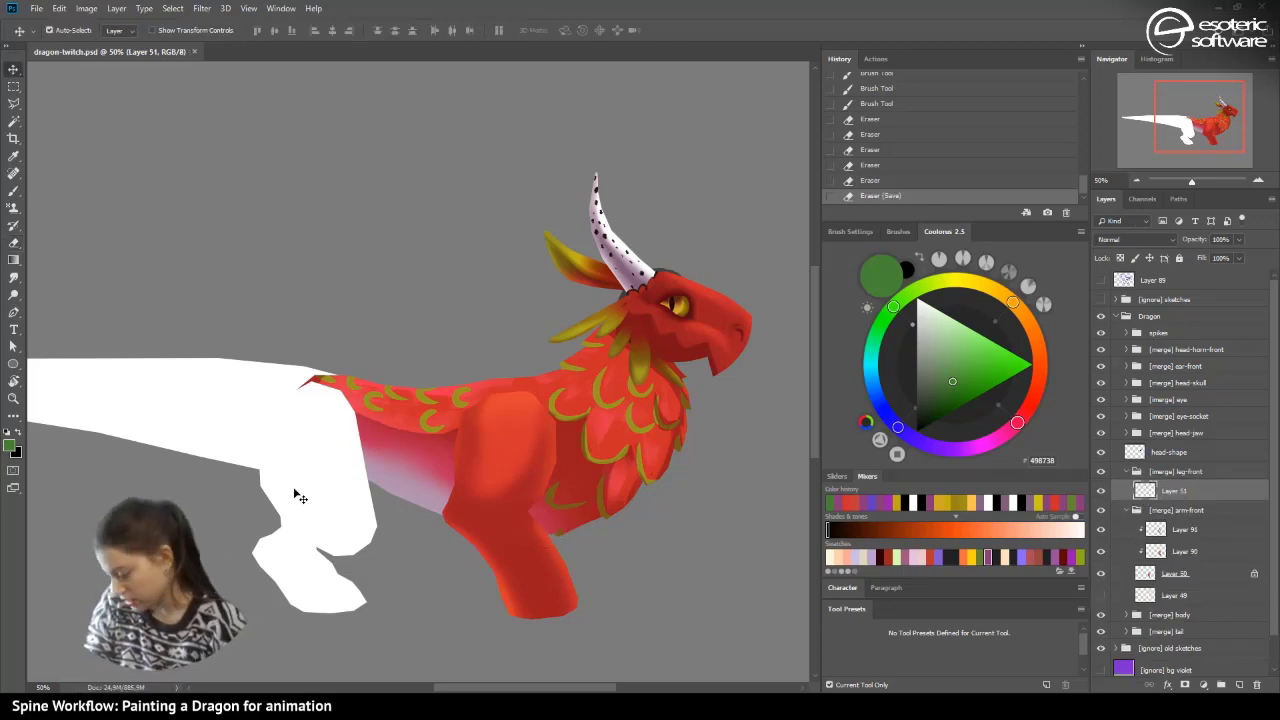
left_click(1102, 492)
left_click(1102, 492)
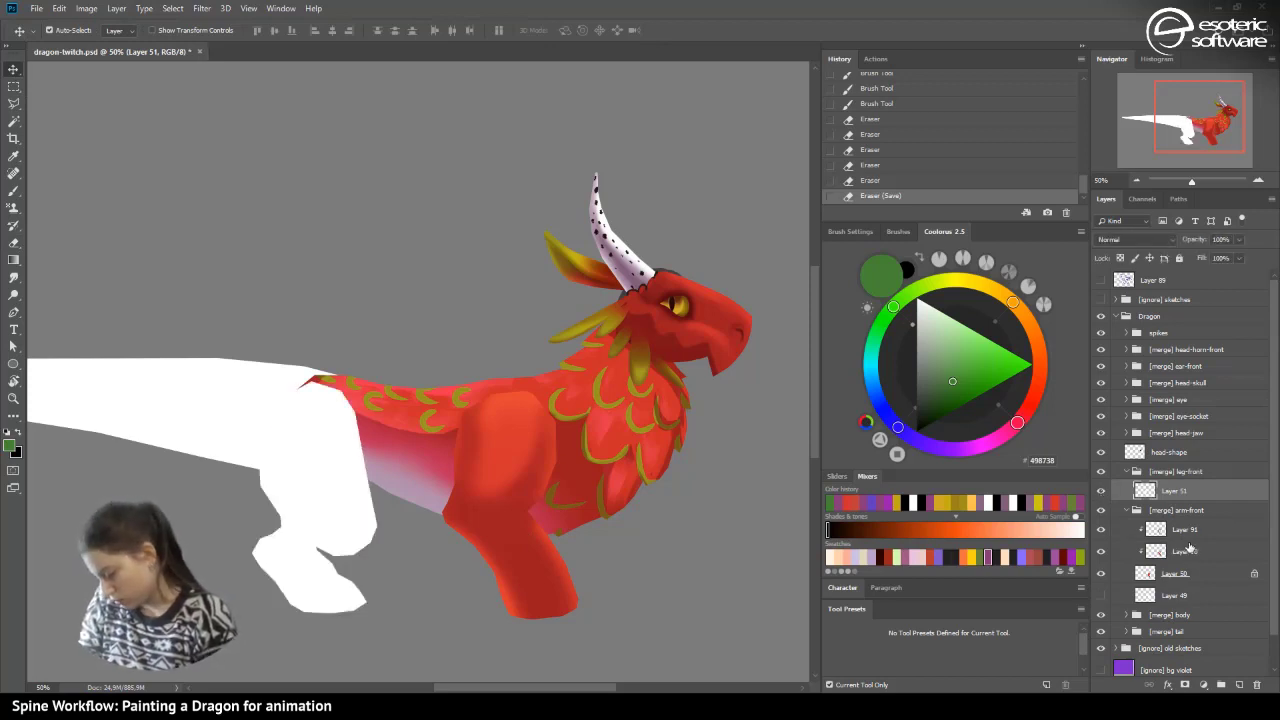
left_click(1121, 258)
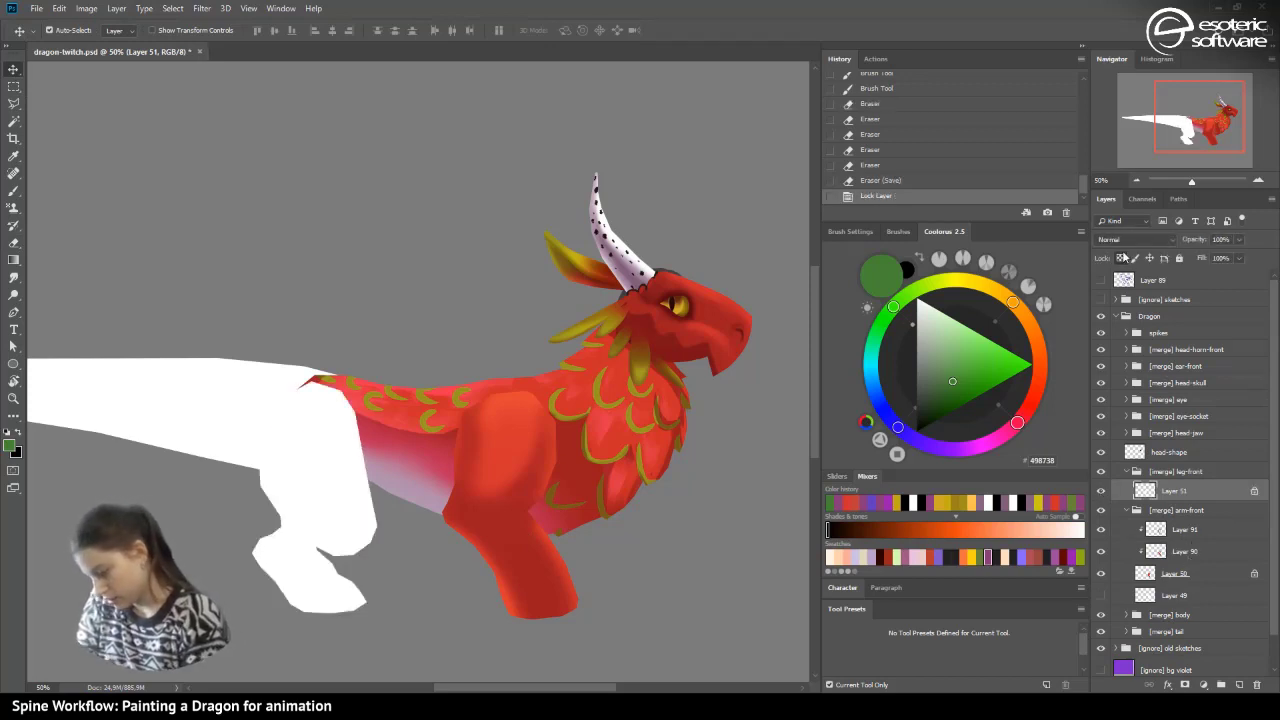
left_click(849, 502)
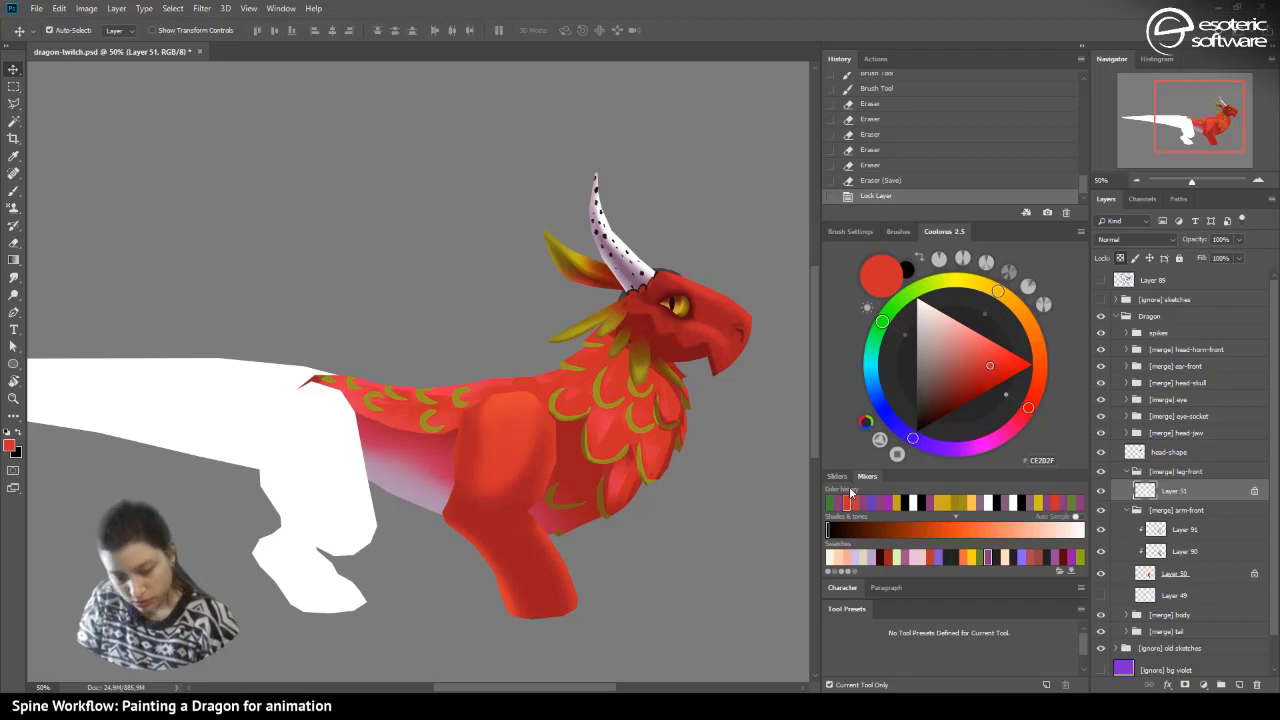
left_click(13, 260)
left_click_drag(42, 268, 94, 220)
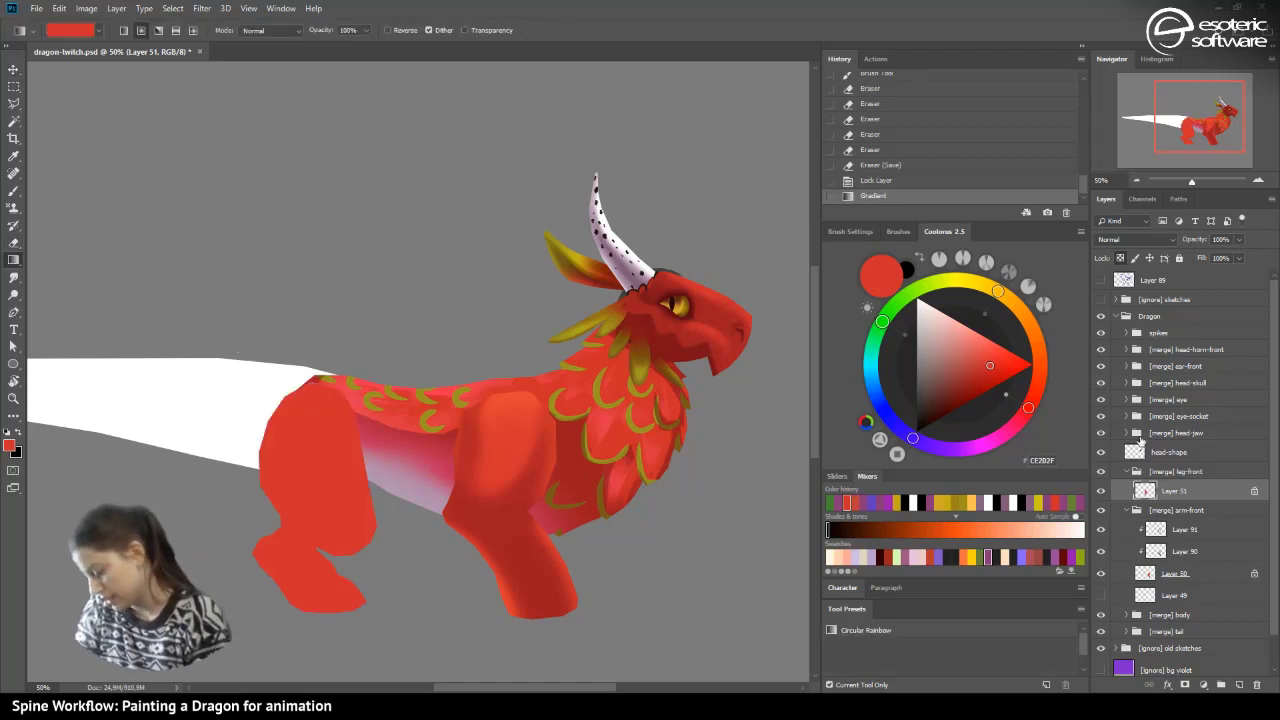
- Collapse the leg and arm groups, lock transparent pixels on the tail group's Layer 52, and fill the tail with the red gradient
left_click(1127, 470)
left_click(1125, 488)
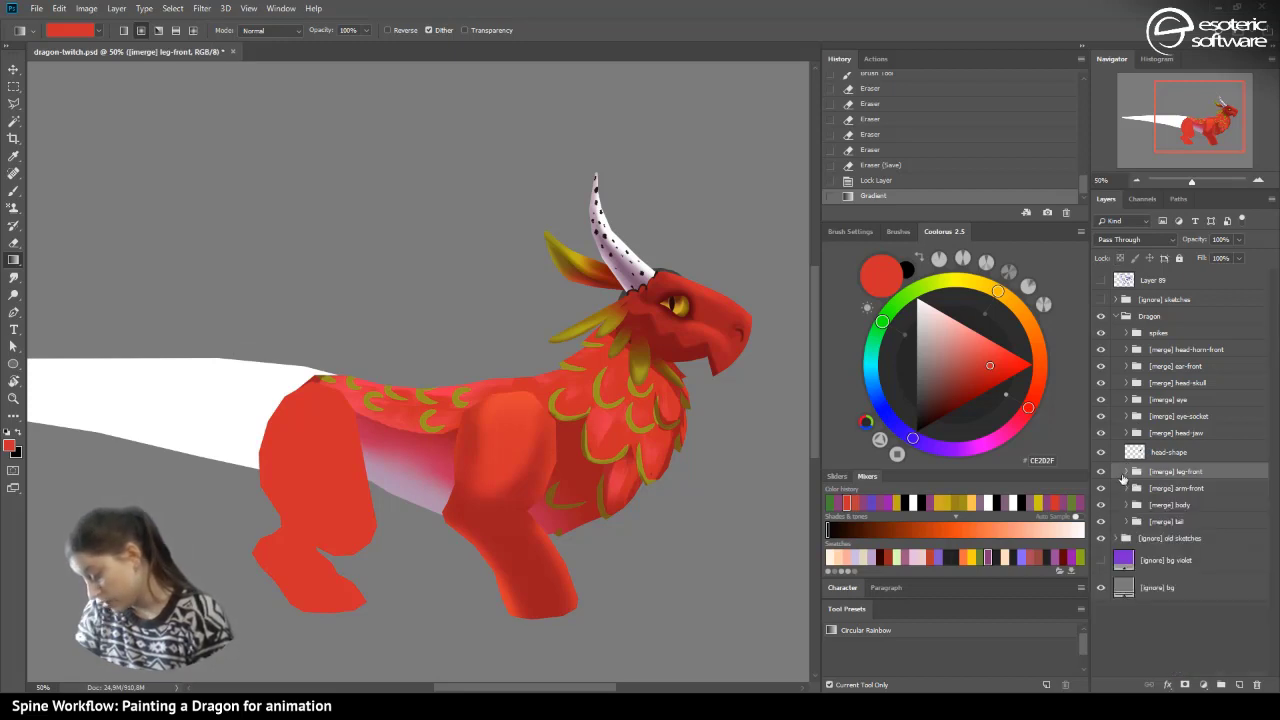
left_click(1126, 521)
left_click(1180, 540)
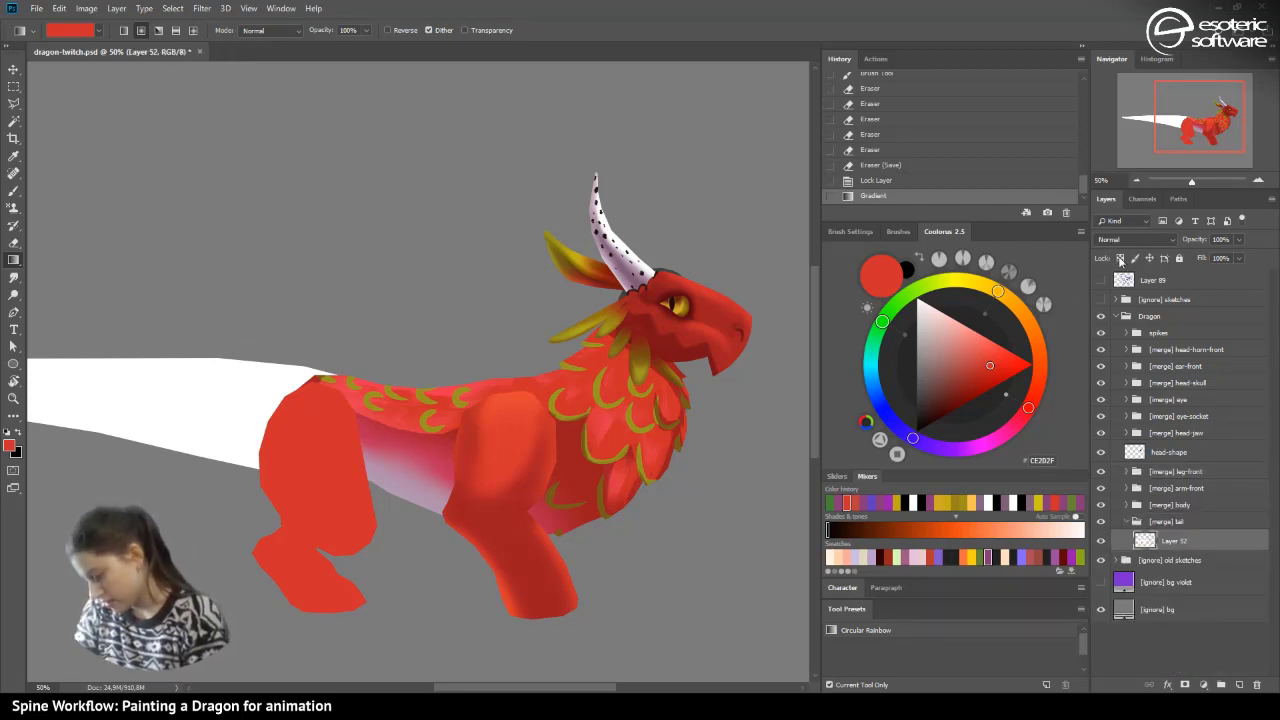
left_click(1121, 259)
left_click_drag(83, 144, 84, 146)
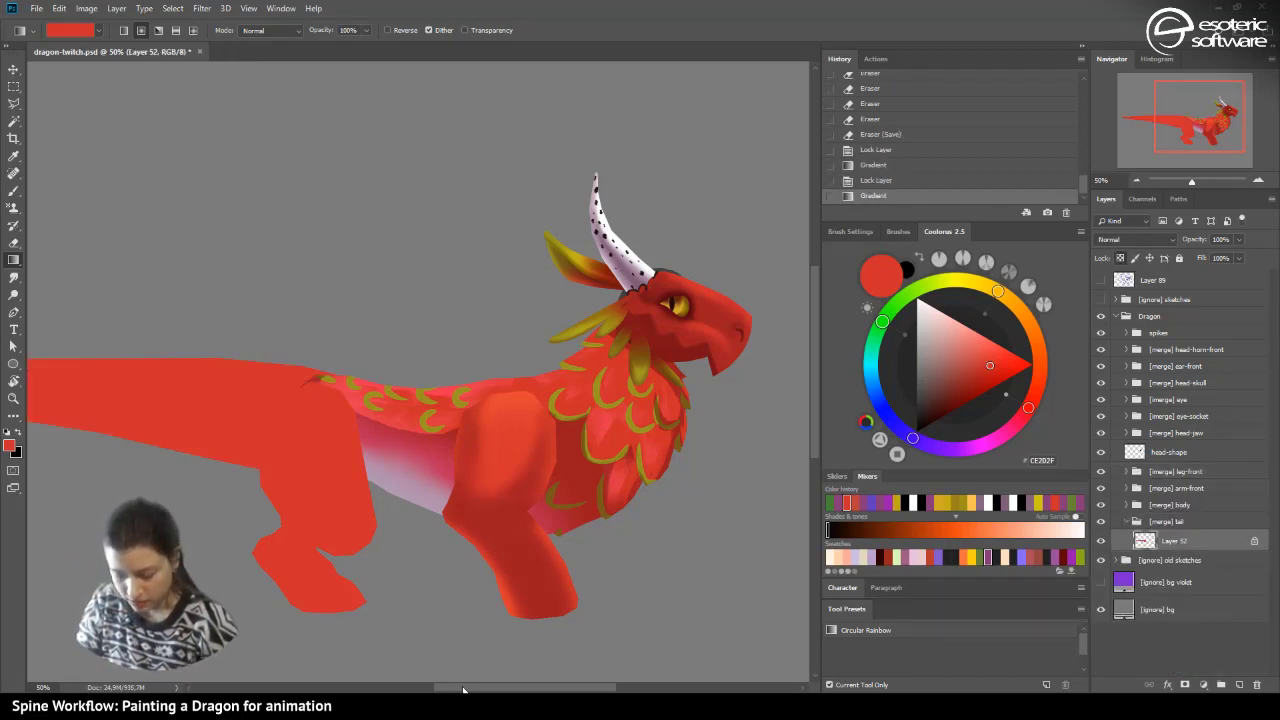
- Add a clipped Multiply layer at 50% opacity above the tail's base layer and brush purple (#87387A) shading along the tail's lower half
left_click_drag(463, 690, 392, 689)
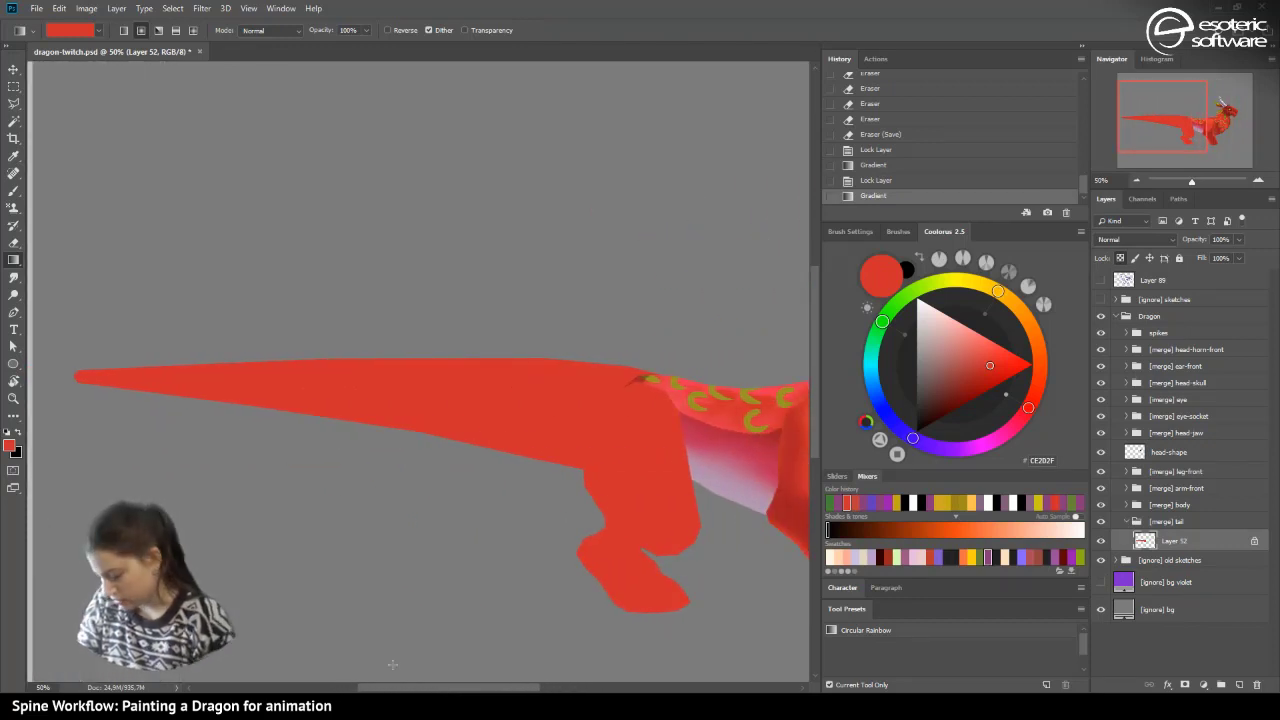
key("F2")
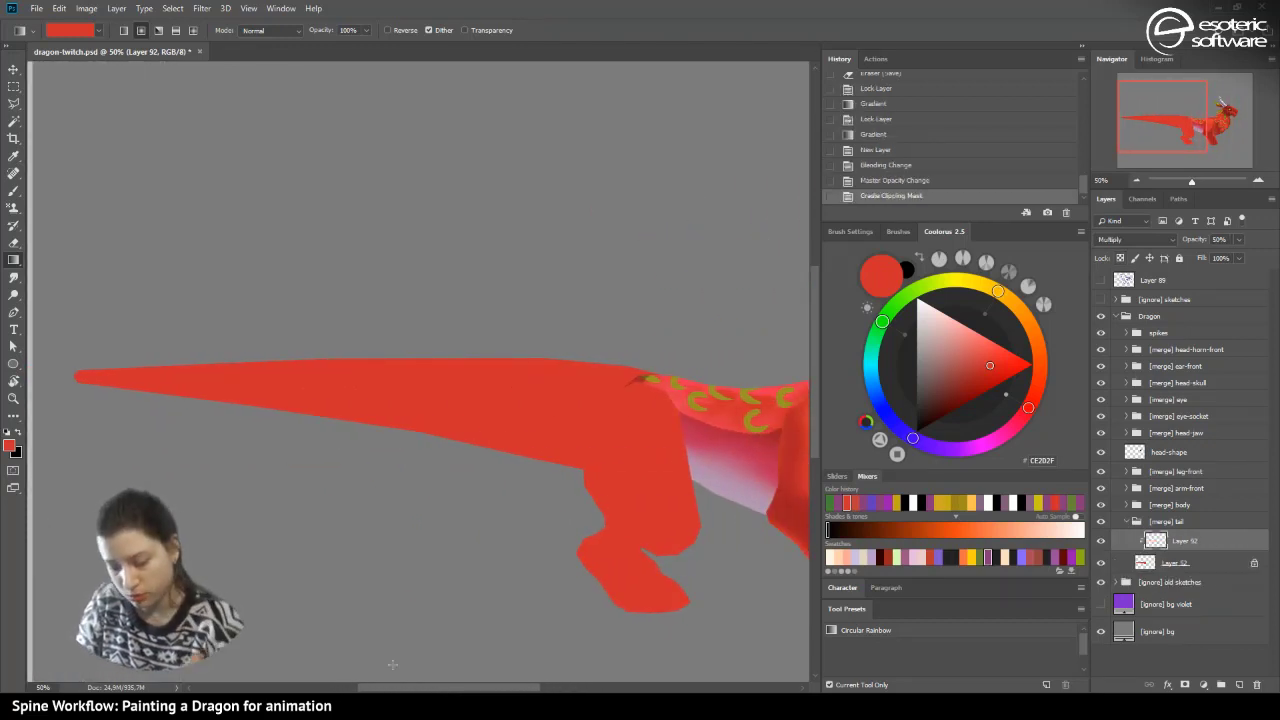
left_click(15, 192)
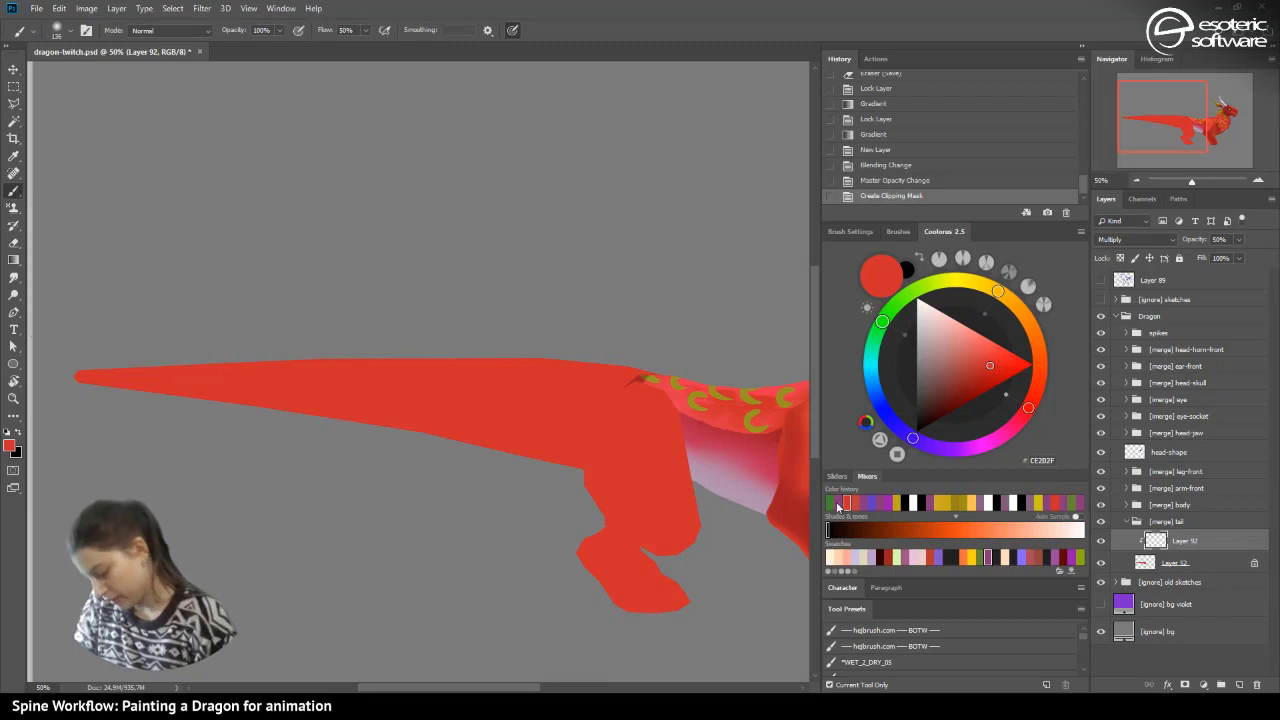
left_click(838, 502)
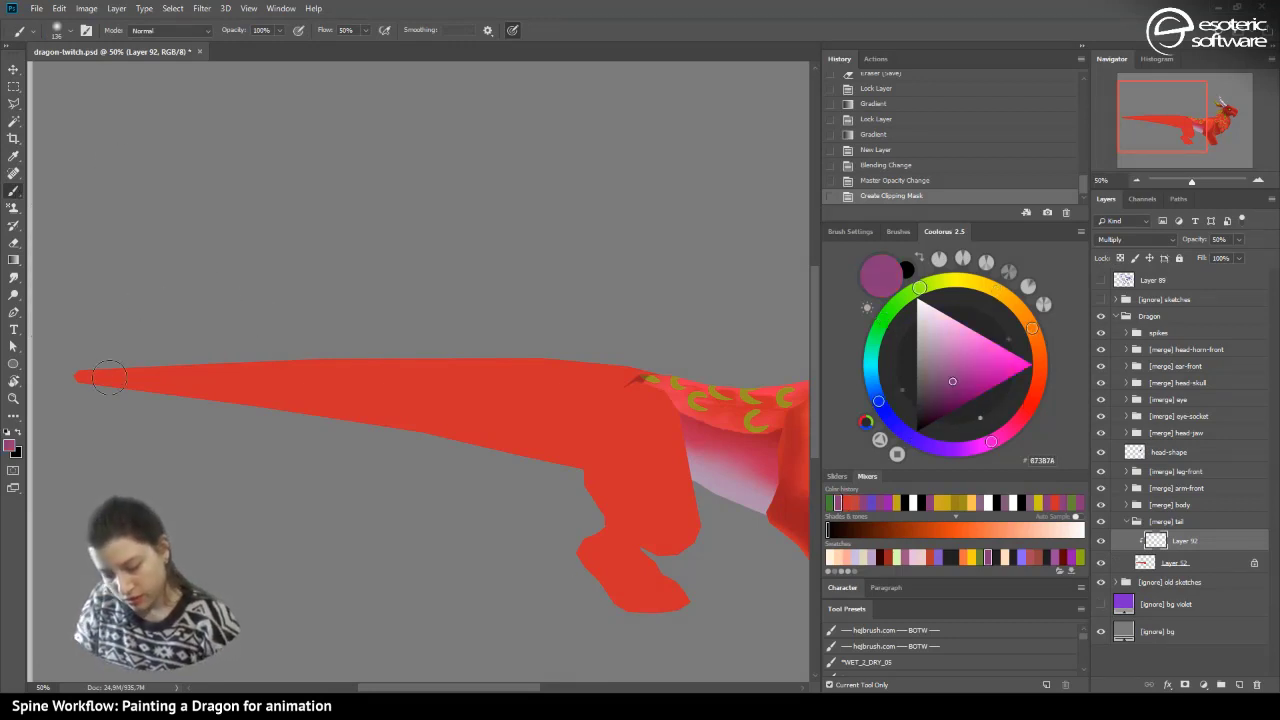
mouse_move(100, 388)
left_mouse_down()
mouse_move(700, 469)
mouse_move(561, 432)
mouse_move(135, 384)
left_mouse_up()
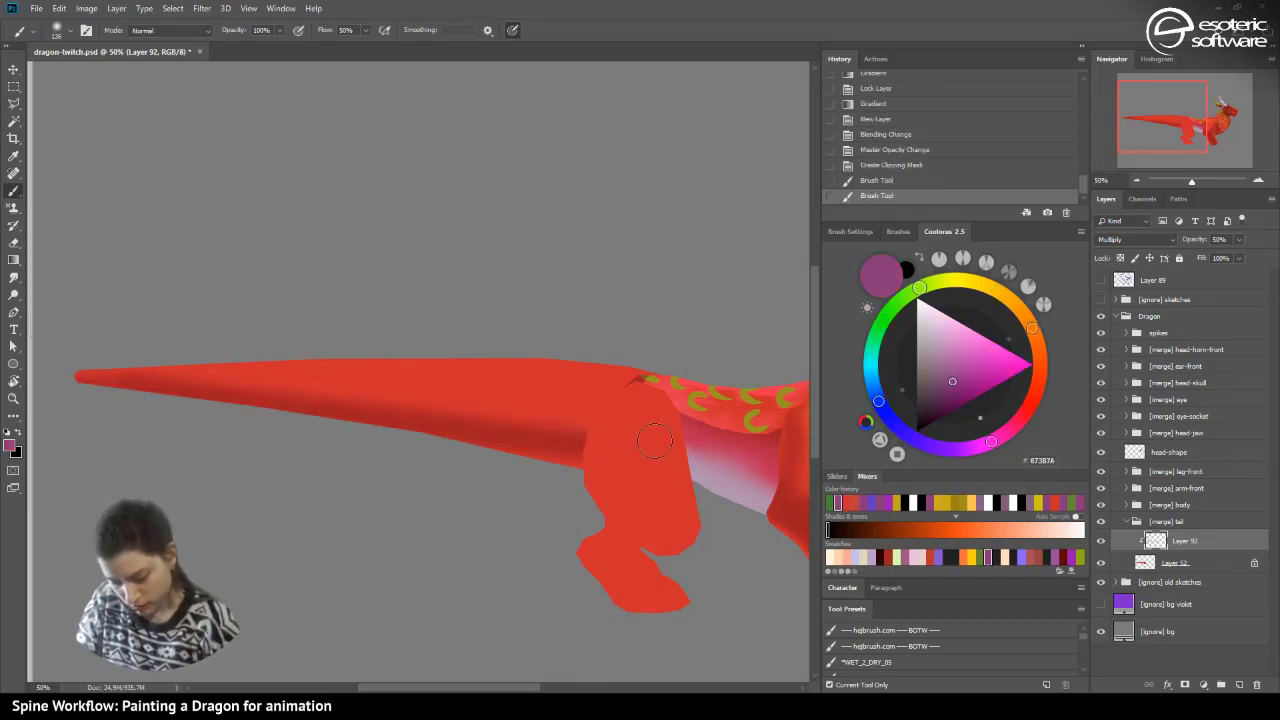
left_click_drag(640, 437, 230, 392)
mouse_move(600, 410)
left_mouse_down()
mouse_move(178, 378)
mouse_move(262, 376)
left_mouse_up()
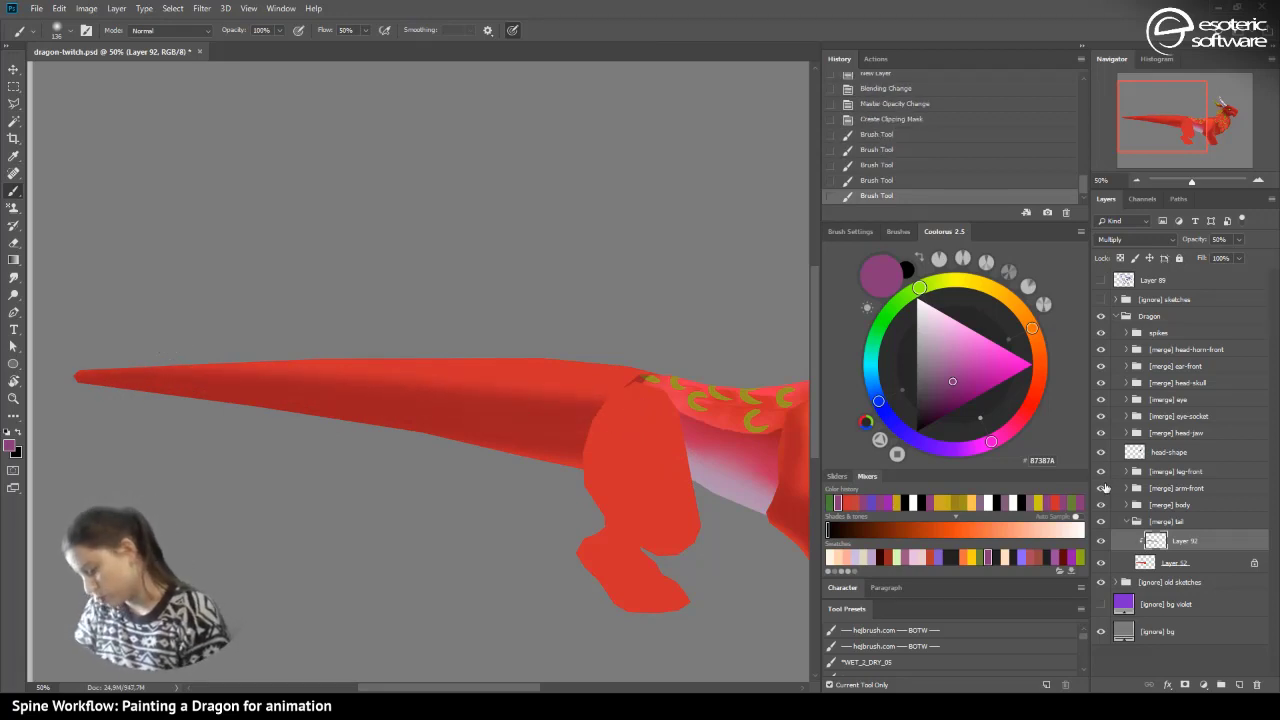
- Hide the leg-front and body groups and extend the purple shading across the tail's thick end and along to the tip
left_click(1101, 473)
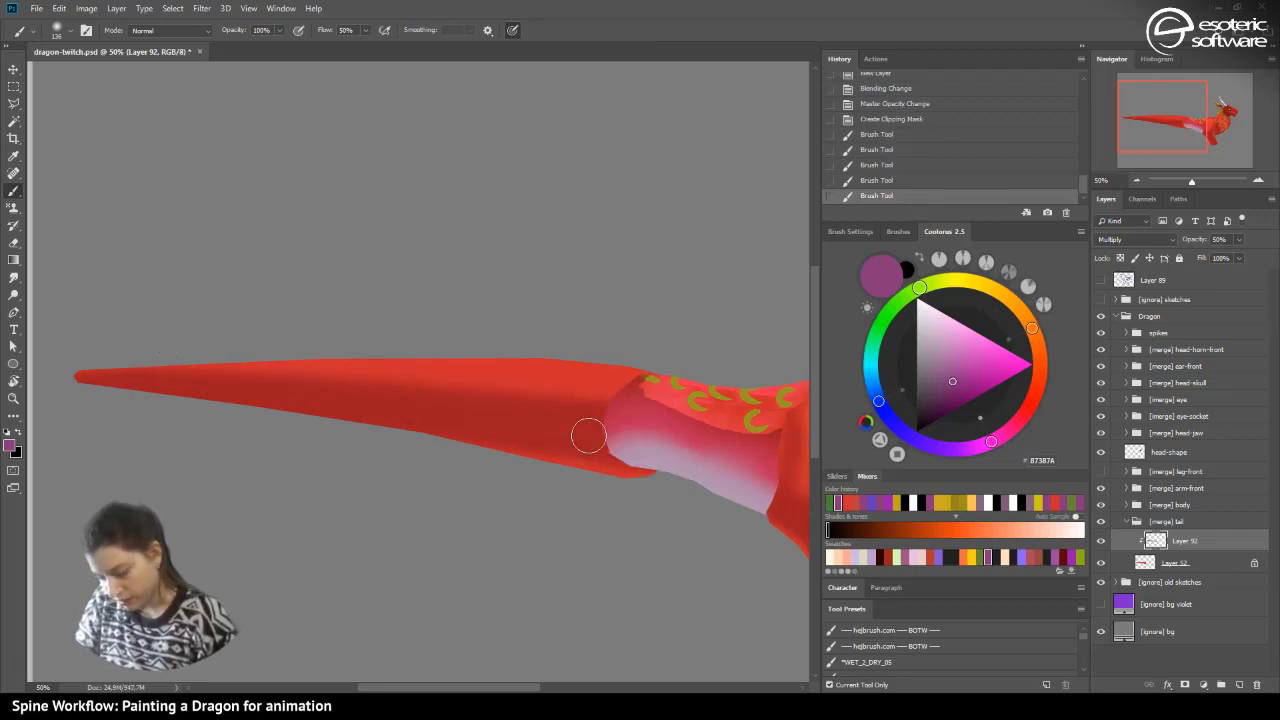
left_click(1101, 507)
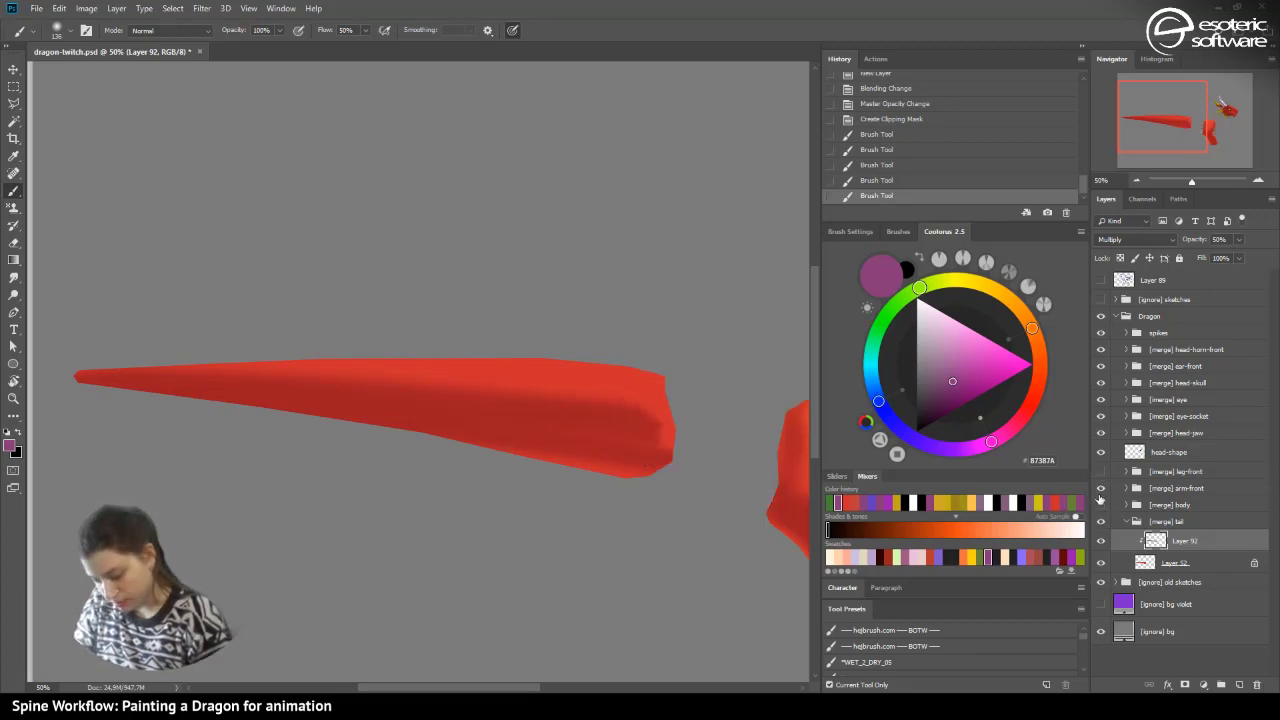
left_click_drag(679, 394, 660, 420)
mouse_move(668, 400)
left_mouse_down()
mouse_move(640, 430)
mouse_move(134, 406)
mouse_move(120, 384)
left_mouse_up()
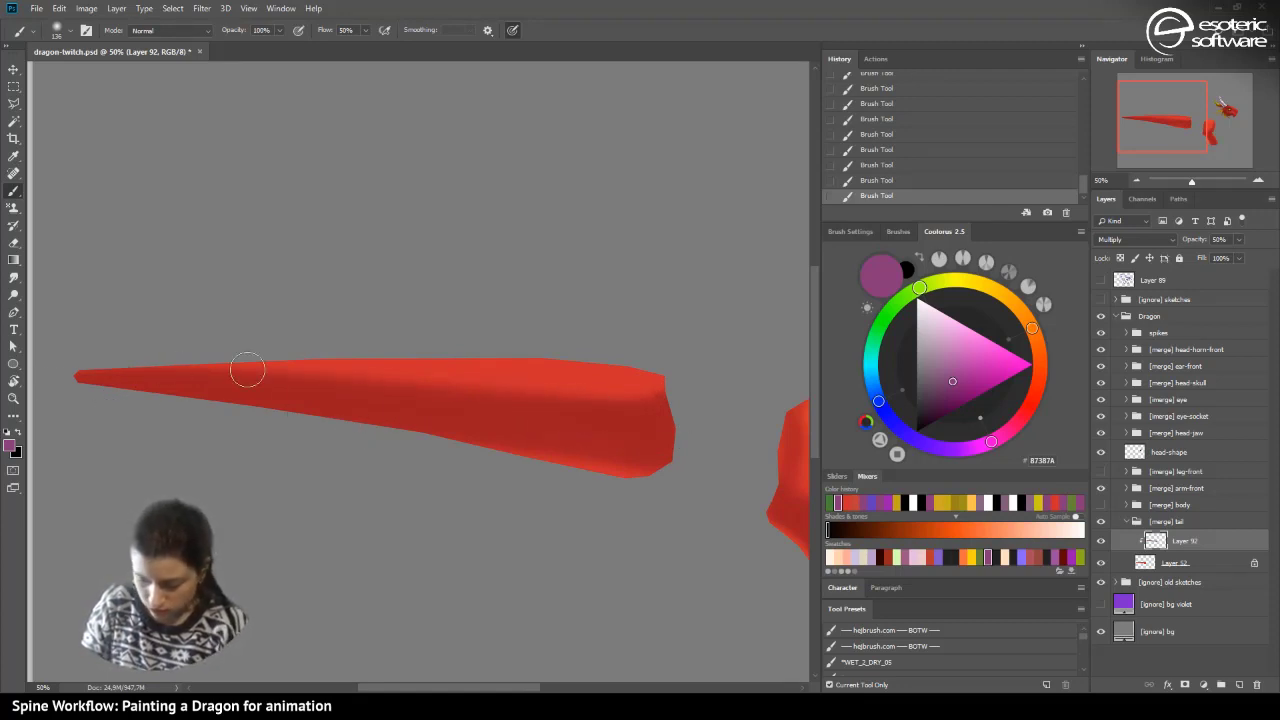
- Enlarge the brush to 243 px and paint purple shading along the middle of the tail toward the tip on Layer 92
left_click(57, 30)
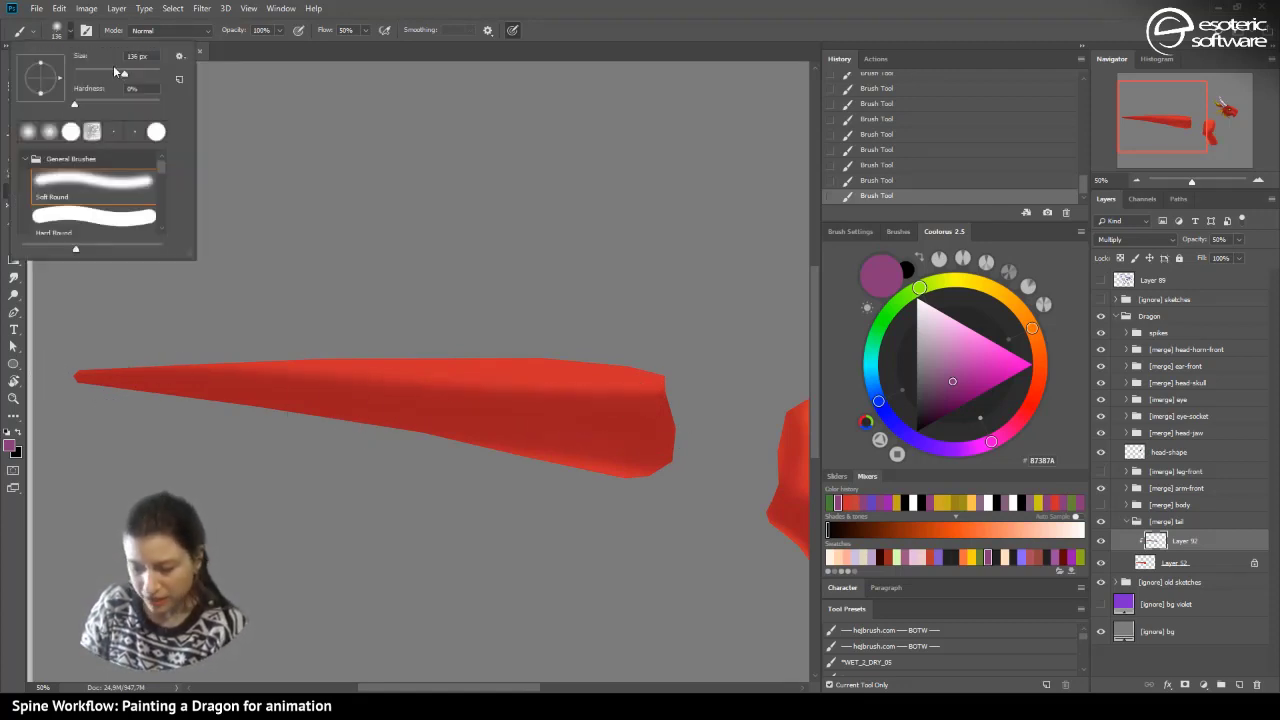
left_click_drag(663, 421, 172, 374)
left_click_drag(584, 417, 27, 354)
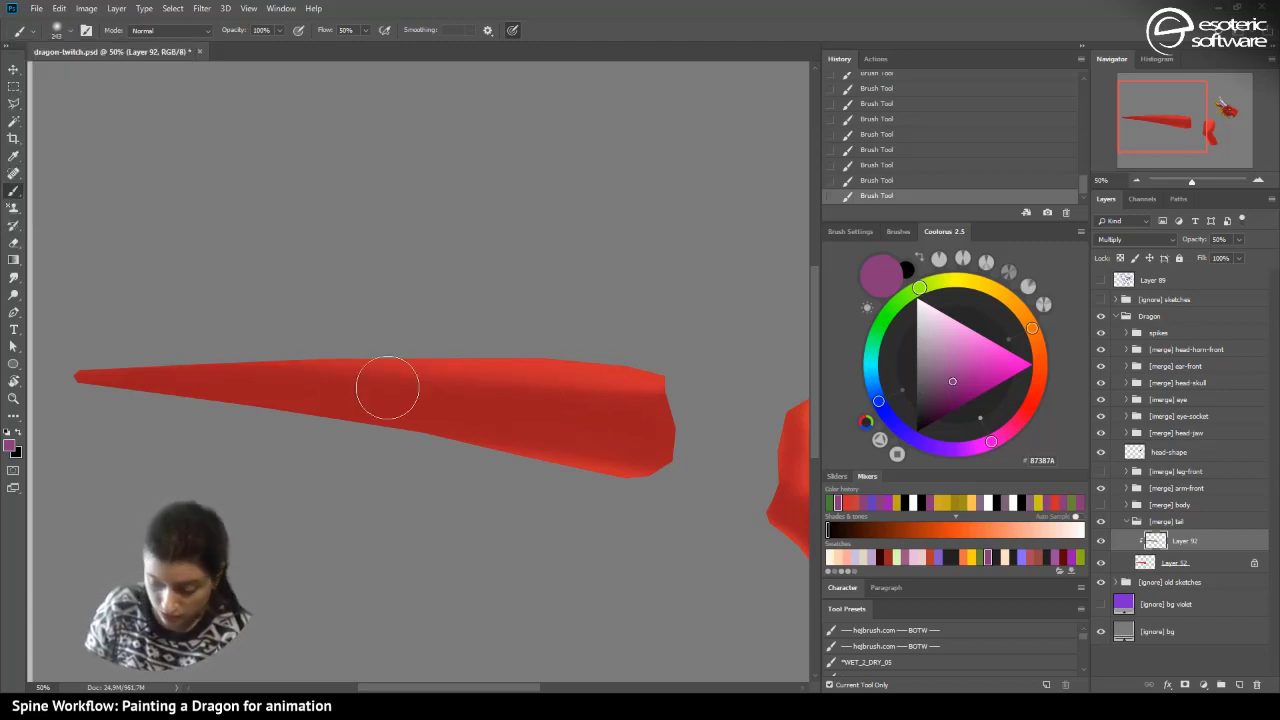
- Erase the shading along the tail's upper edge using a soft eraser at 187 px and 37% opacity
left_click(13, 243)
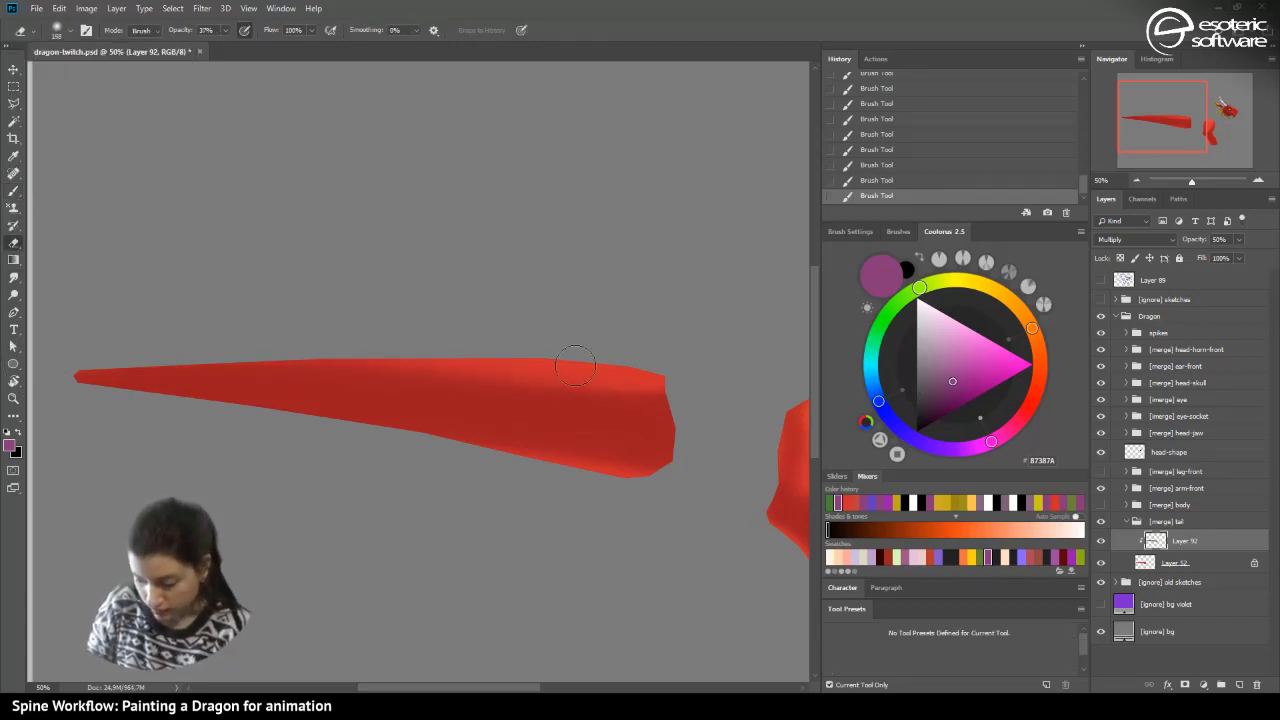
left_click(57, 30)
left_click_drag(140, 73, 126, 70)
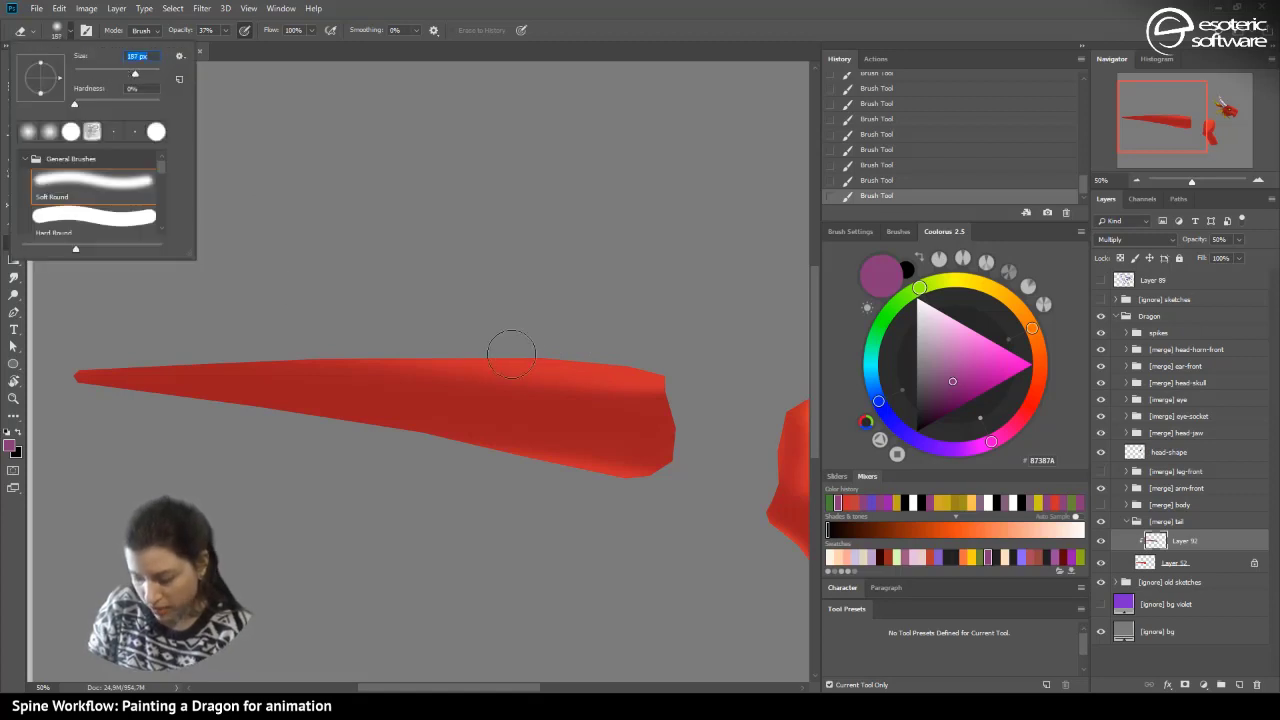
left_click_drag(505, 354, 140, 350)
left_click(863, 181)
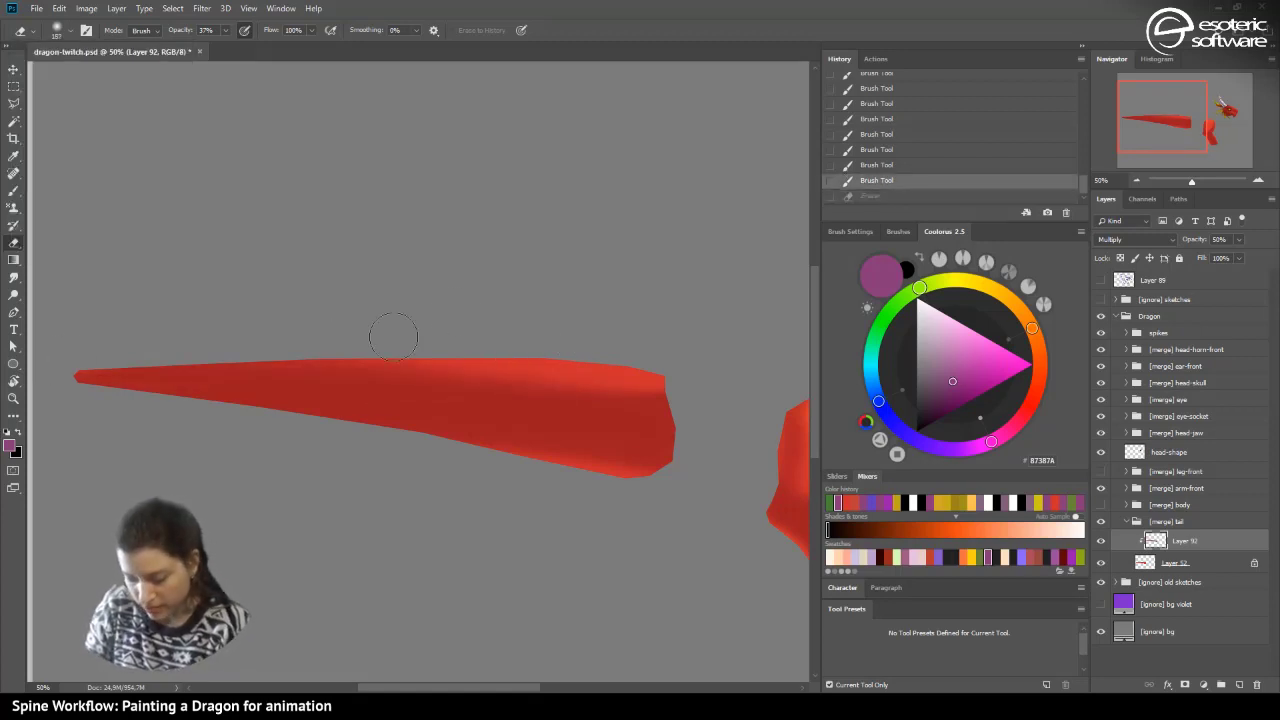
left_click_drag(508, 350, 358, 342)
left_click_drag(392, 327, 9, 346)
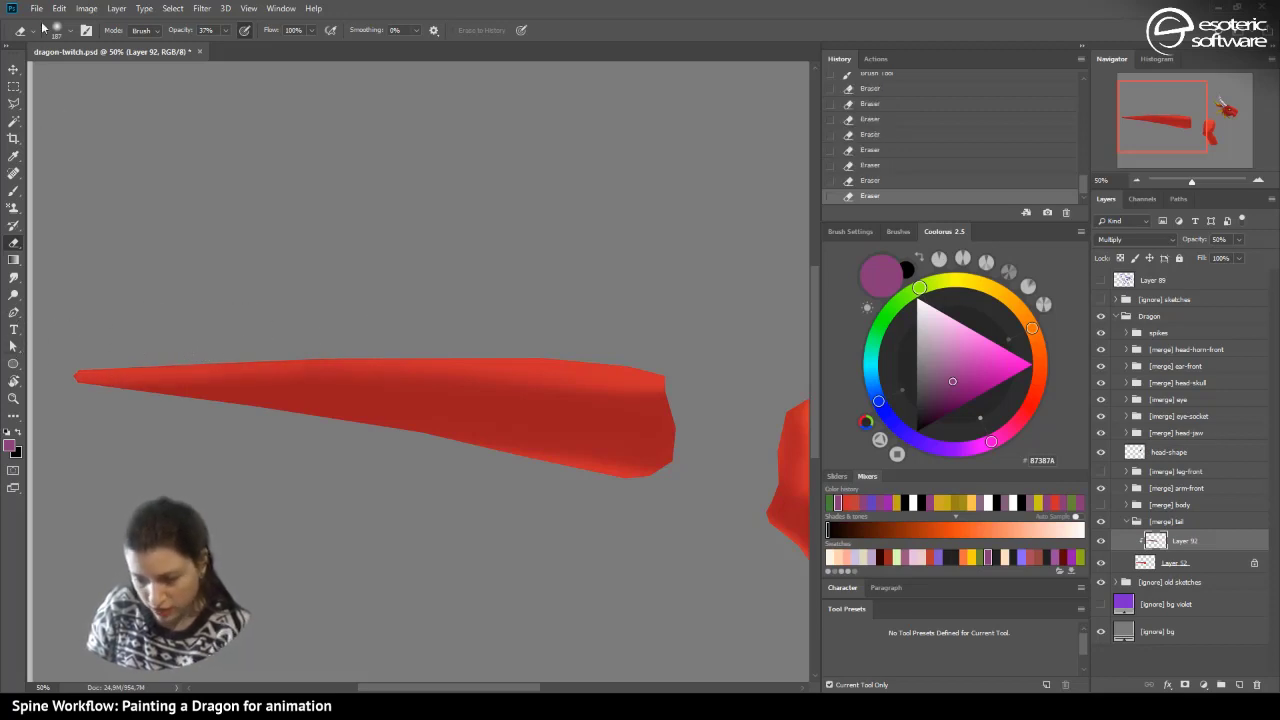
- Lighten the shading along the edges of the tail's thin end with a smaller soft eraser
left_click(58, 29)
left_click(107, 73)
left_click(179, 369)
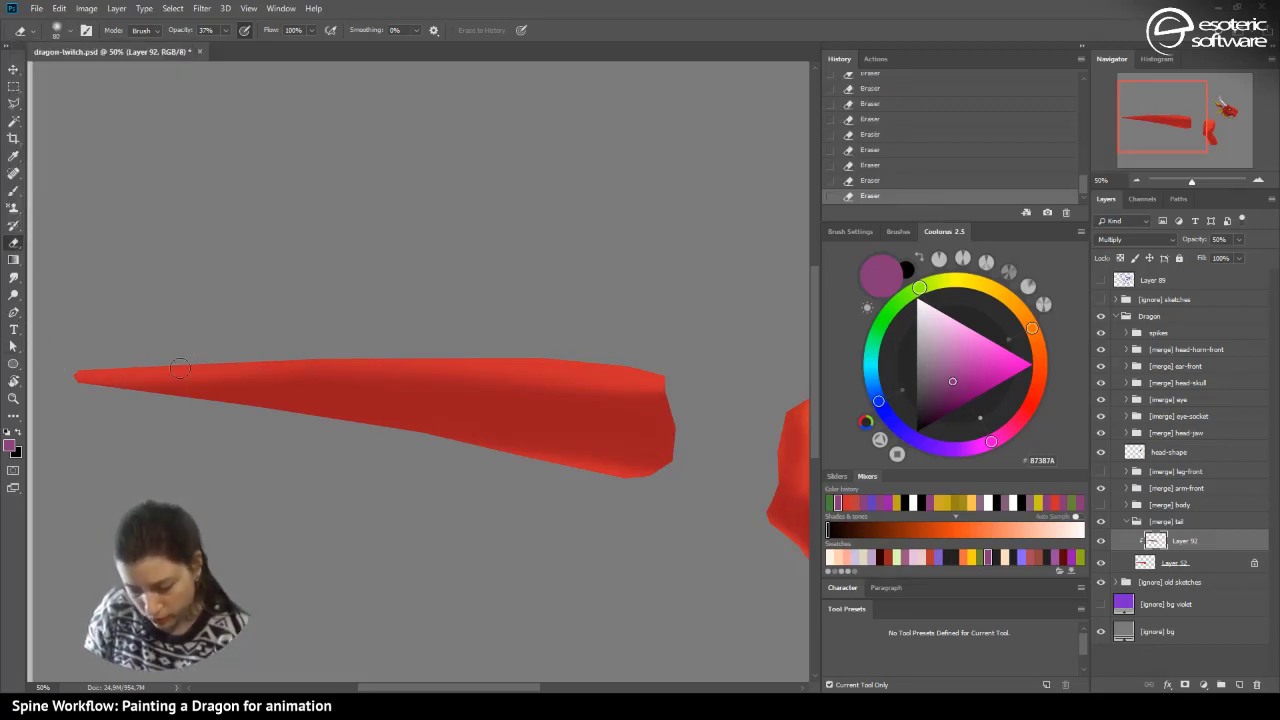
left_click(827, 179)
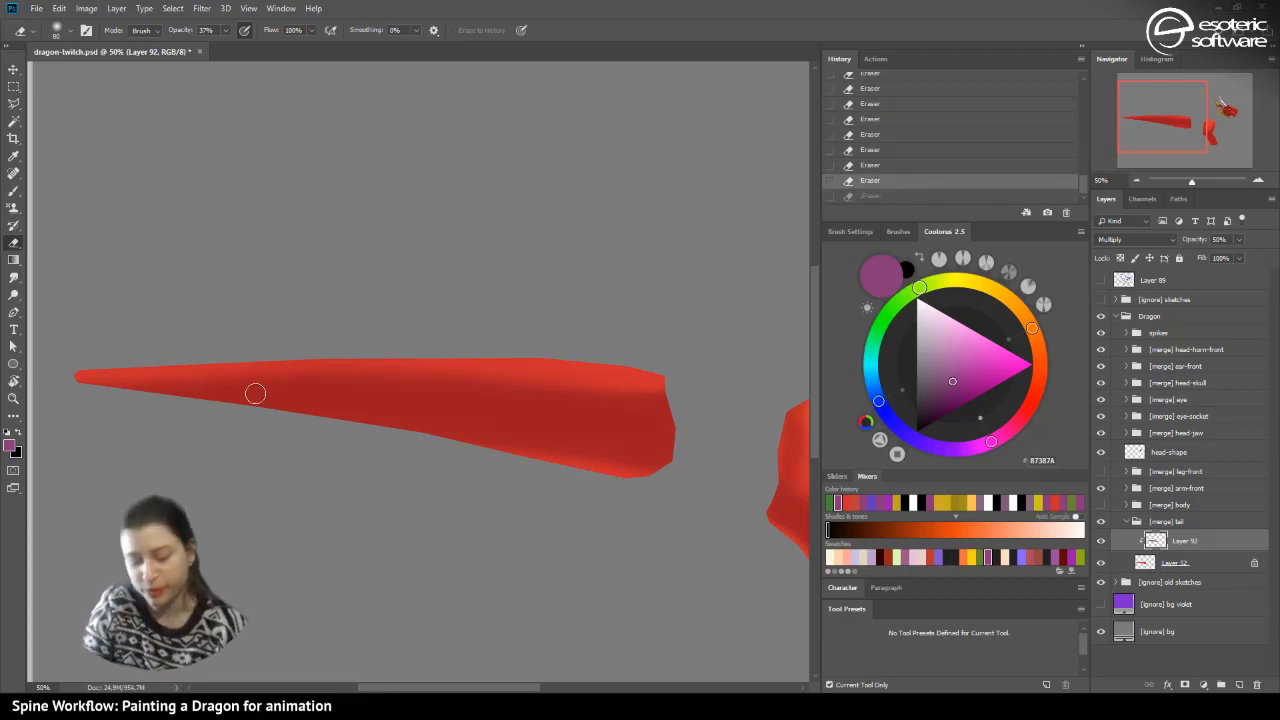
left_click_drag(152, 359, 112, 356)
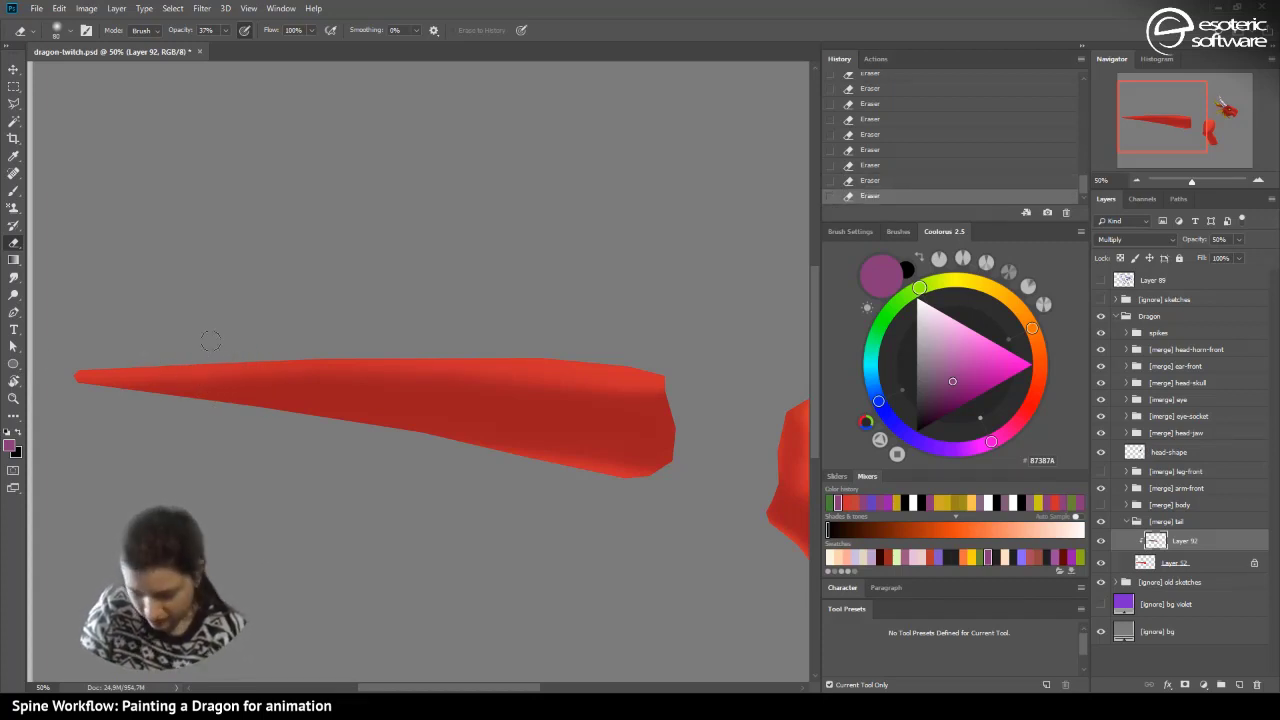
key("ctrl+z")
left_click_drag(127, 400, 237, 408)
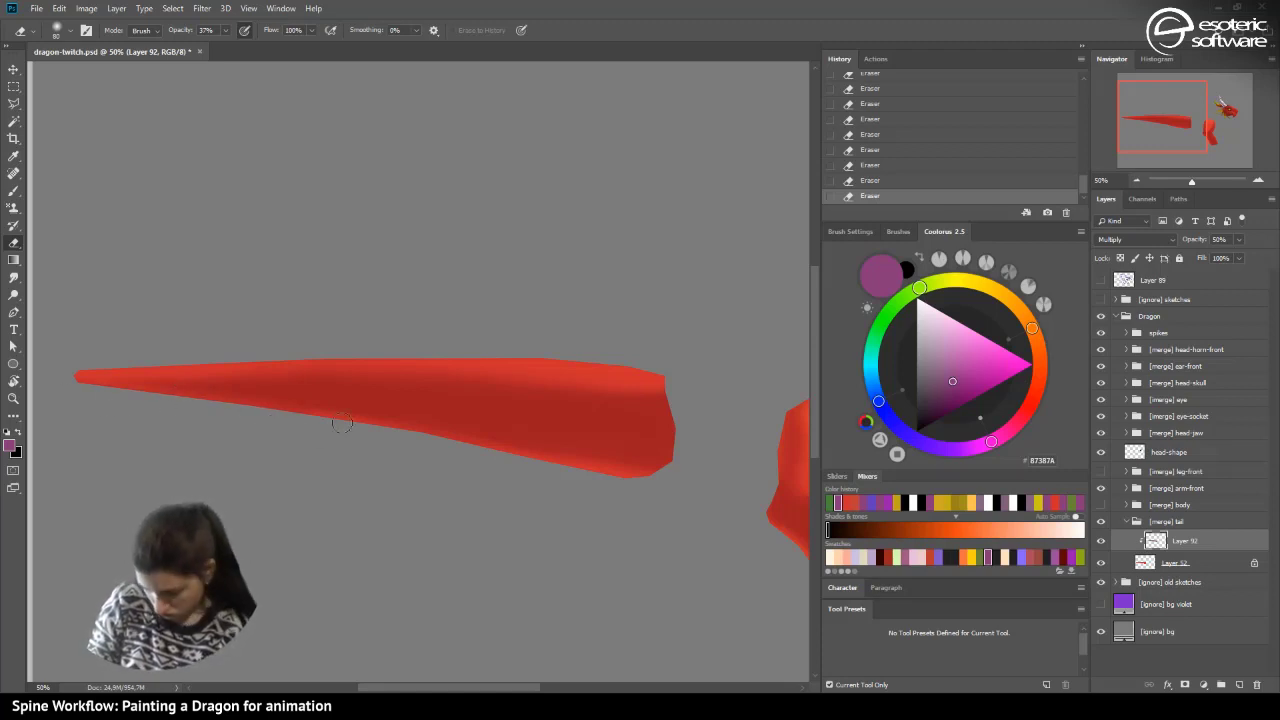
- Try to erase the shading along the tail's lower edge with a larger soft eraser, undoing the strokes
left_click(57, 38)
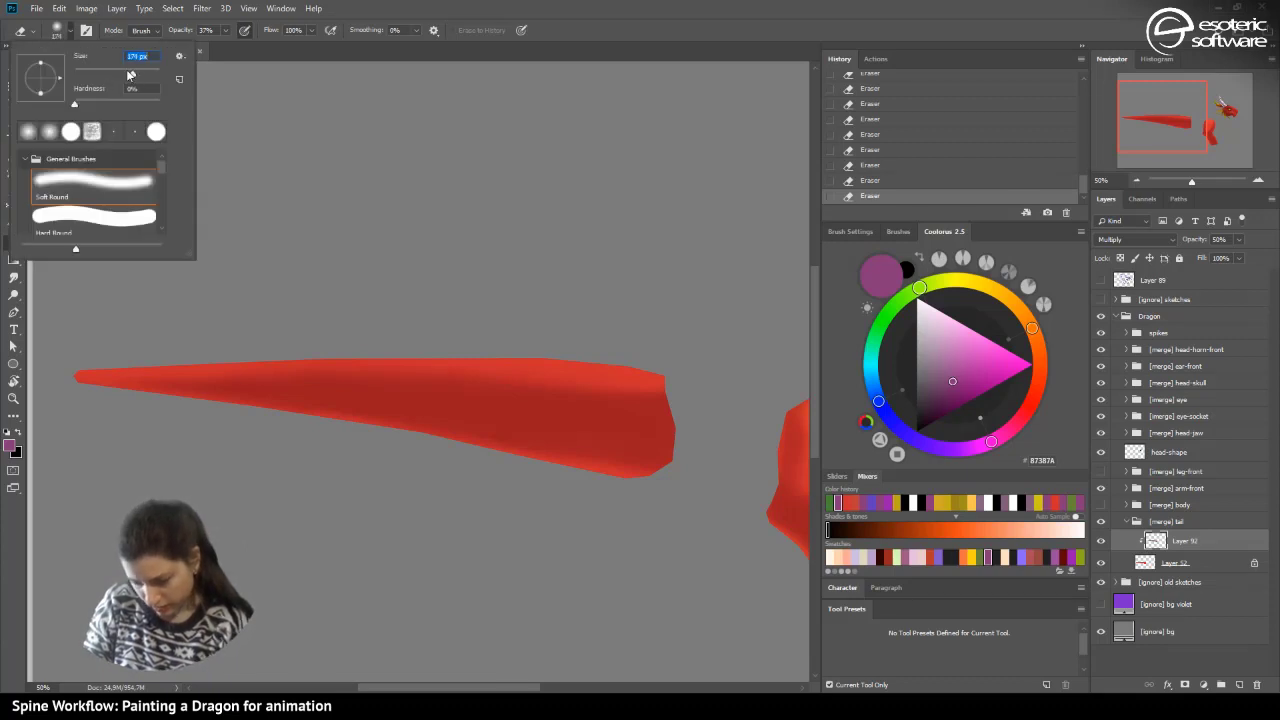
left_click_drag(281, 422, 691, 483)
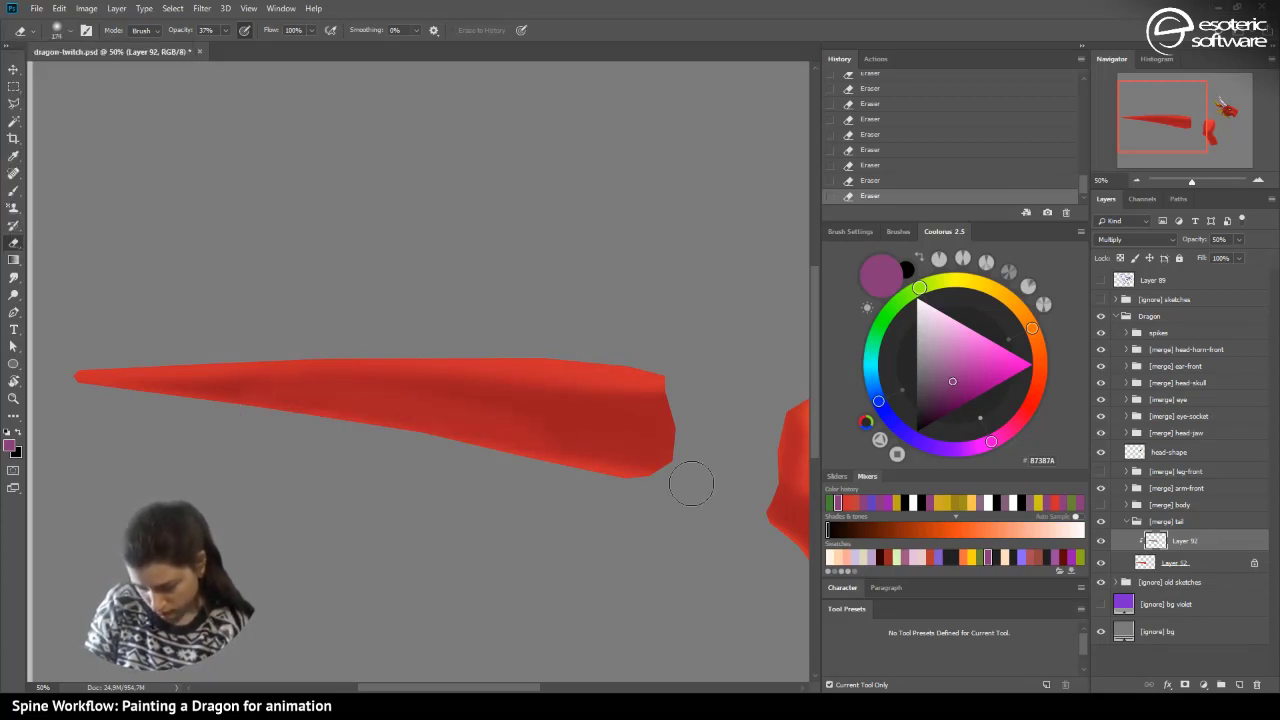
left_click(842, 183)
left_click_drag(451, 449, 294, 380)
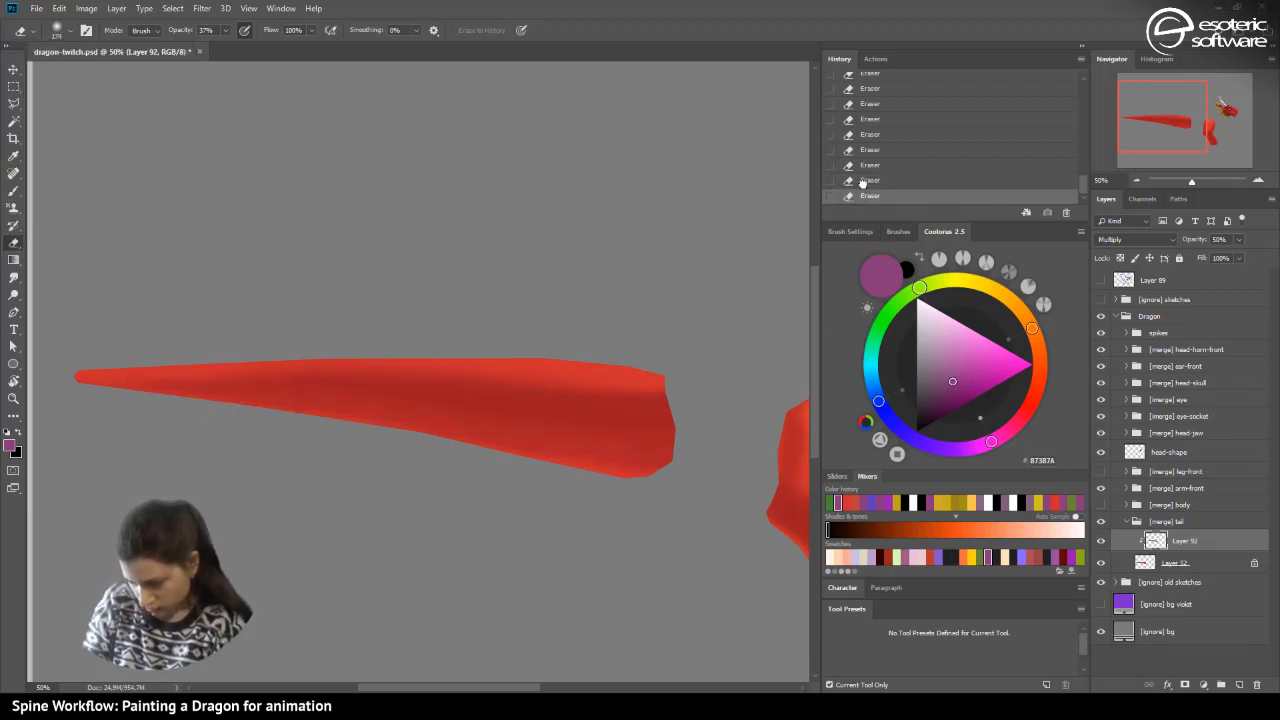
key("ctrl+z")
- Set the eraser's brush spacing to 17% and erase the shading along the tail's lower edge at 175 px
left_click(64, 38)
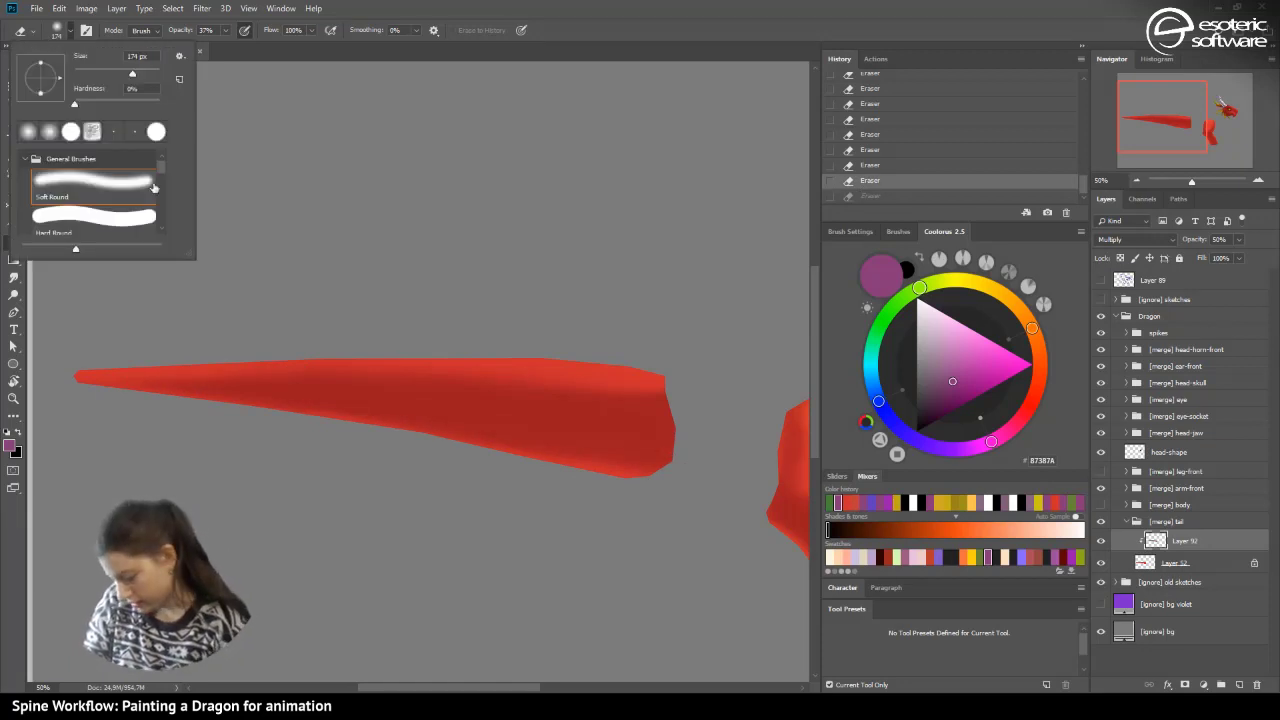
left_click(897, 231)
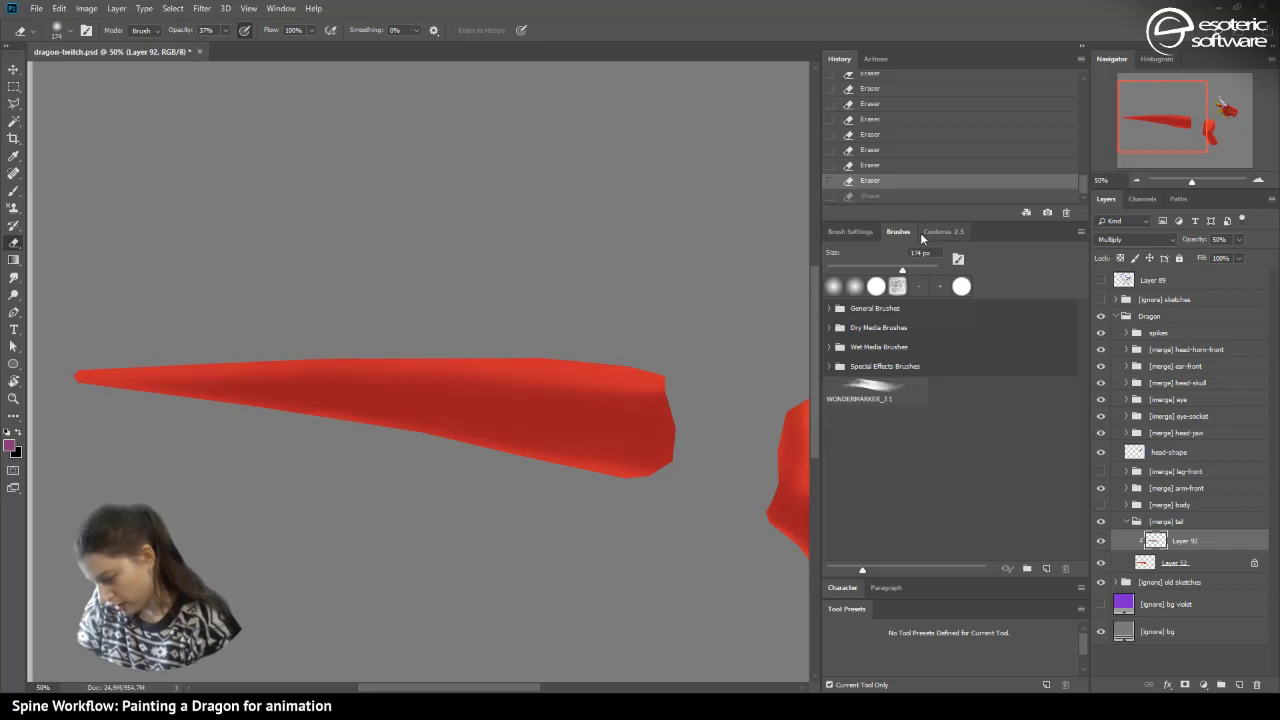
left_click(850, 231)
left_click_drag(937, 461, 935, 462)
left_click_drag(657, 469, 251, 426)
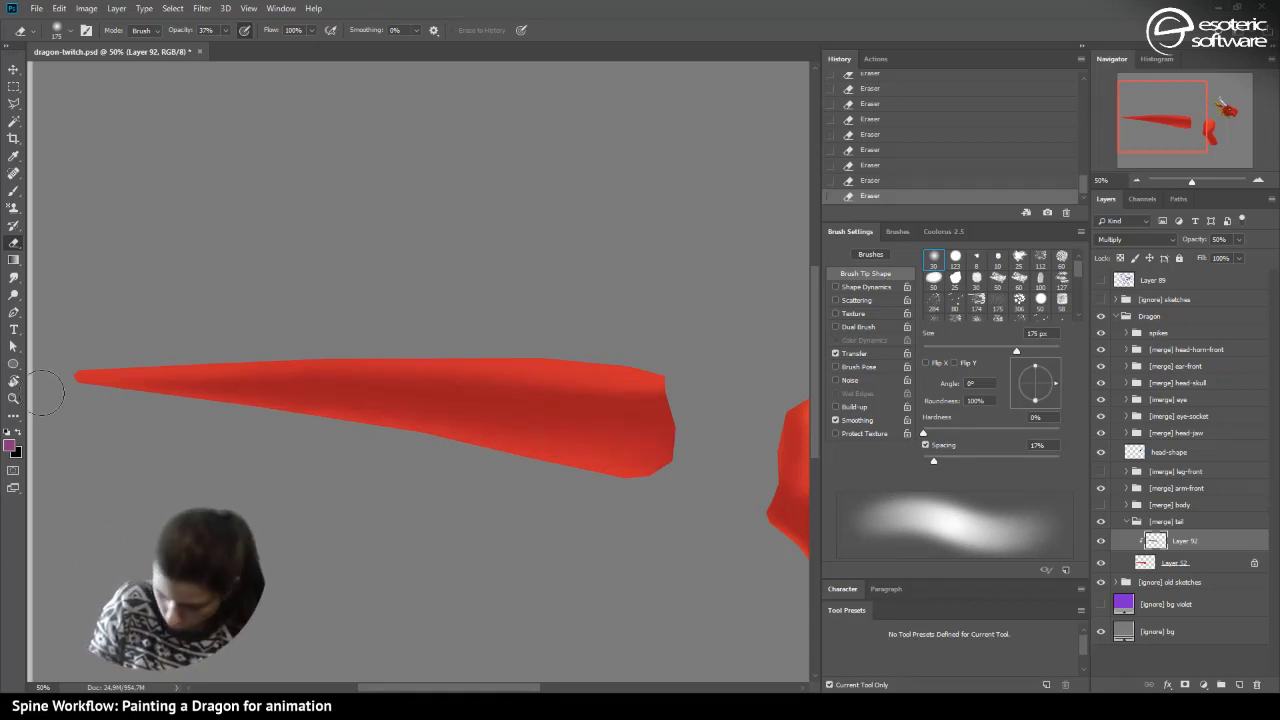
- Repaint purple shading through the middle of the tail with the 243 px brush, undoing the last stroke
key("b")
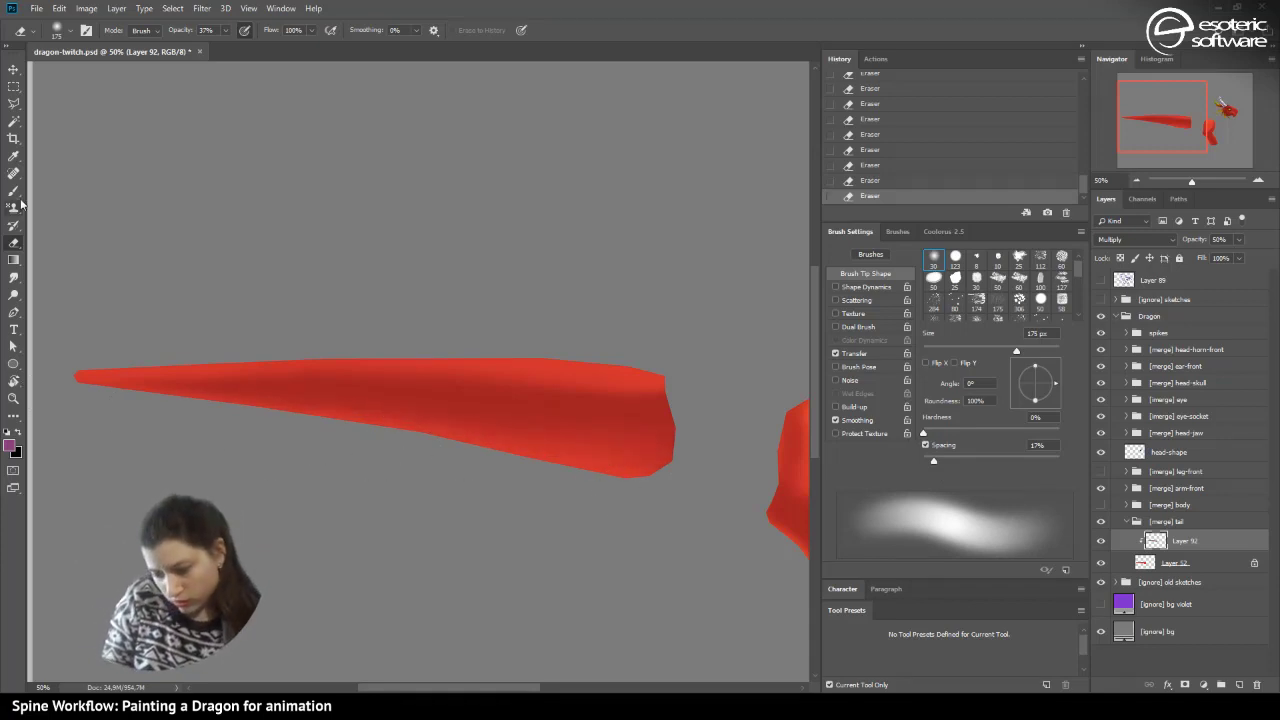
mouse_move(232, 379)
left_mouse_down()
mouse_move(647, 450)
mouse_move(645, 435)
mouse_move(497, 422)
left_mouse_up()
left_click_drag(676, 392, 307, 376)
left_click_drag(500, 386, 77, 366)
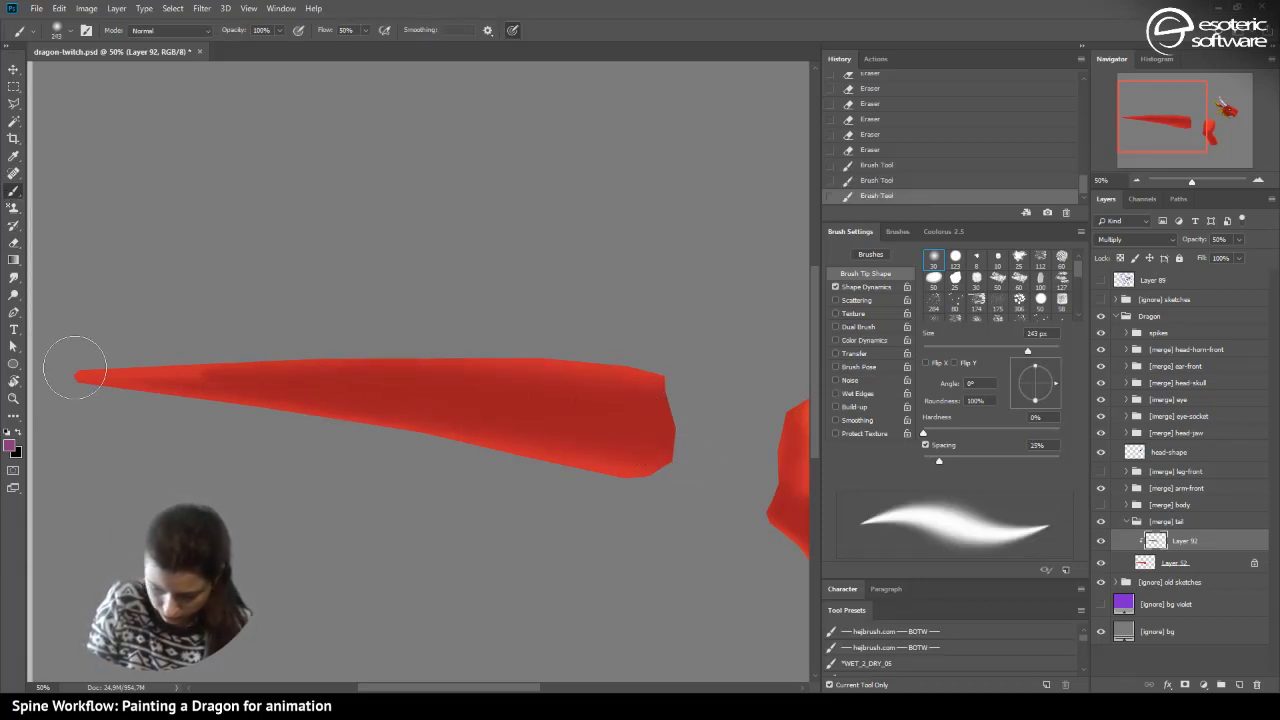
left_click(828, 180)
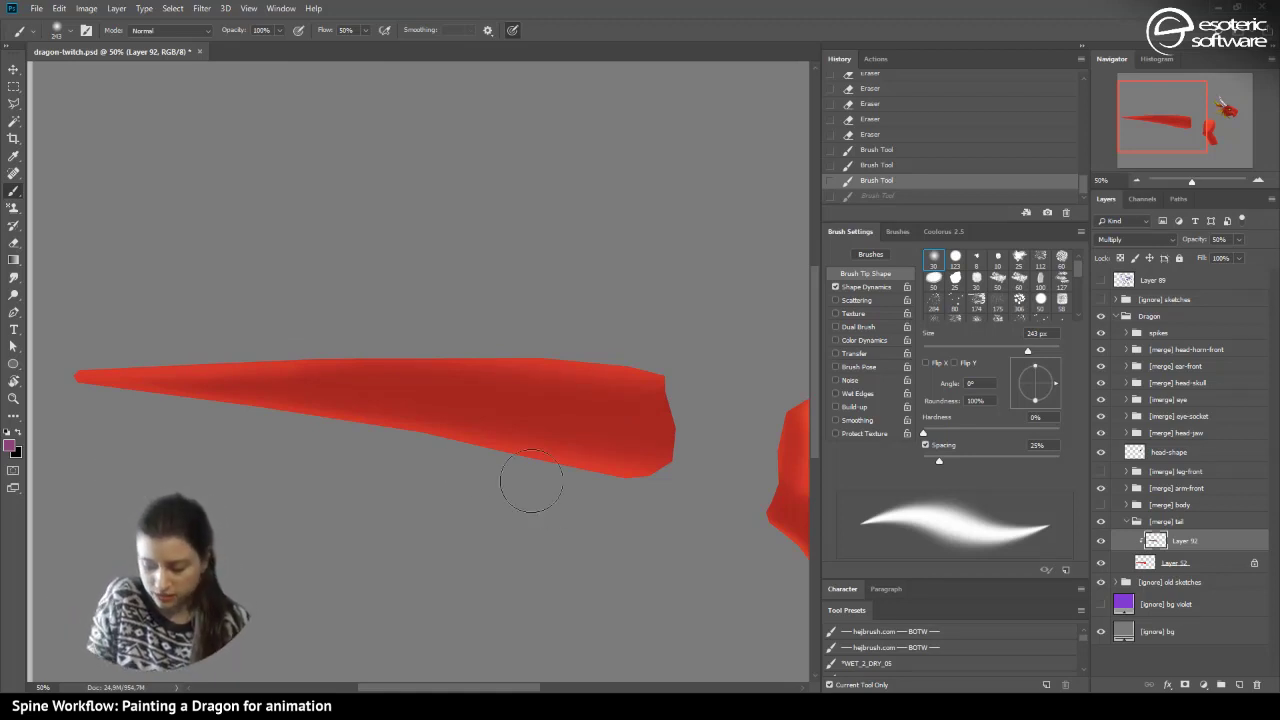
- Reduce the brush to 124 px and shade the tail's thick end and the stretch leading toward the tip
left_click(55, 32)
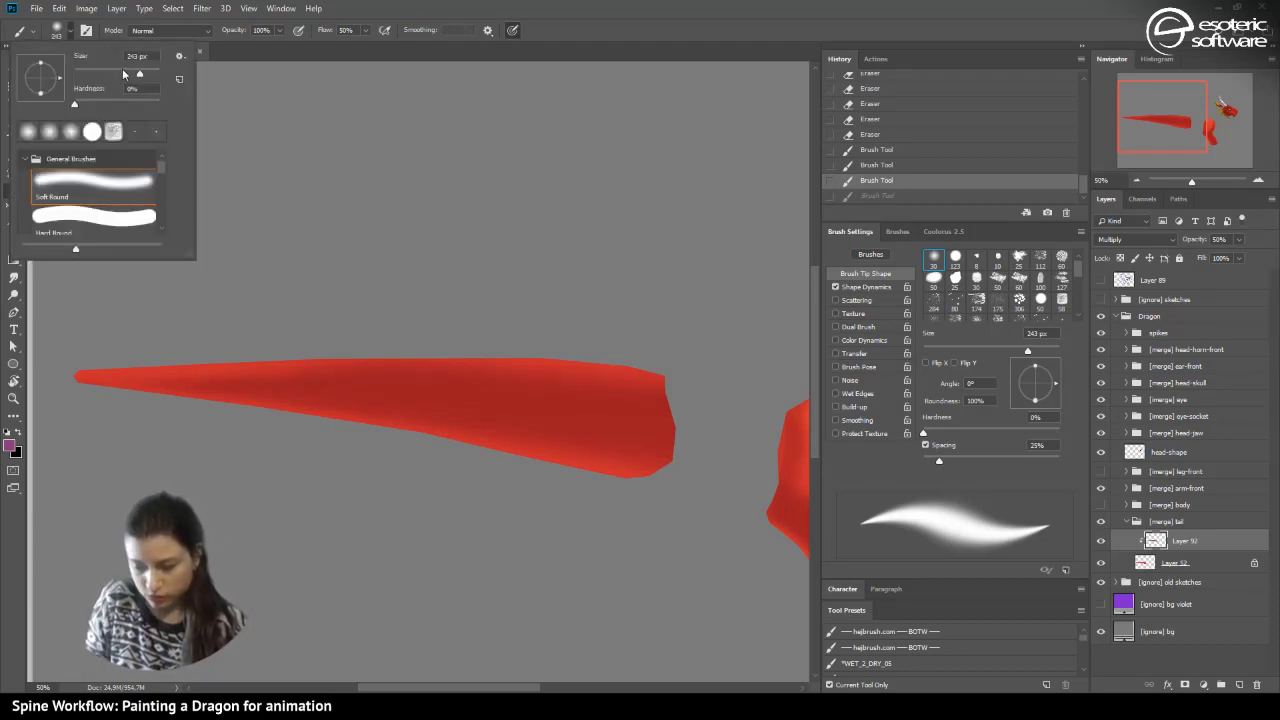
left_click_drag(666, 451, 609, 443)
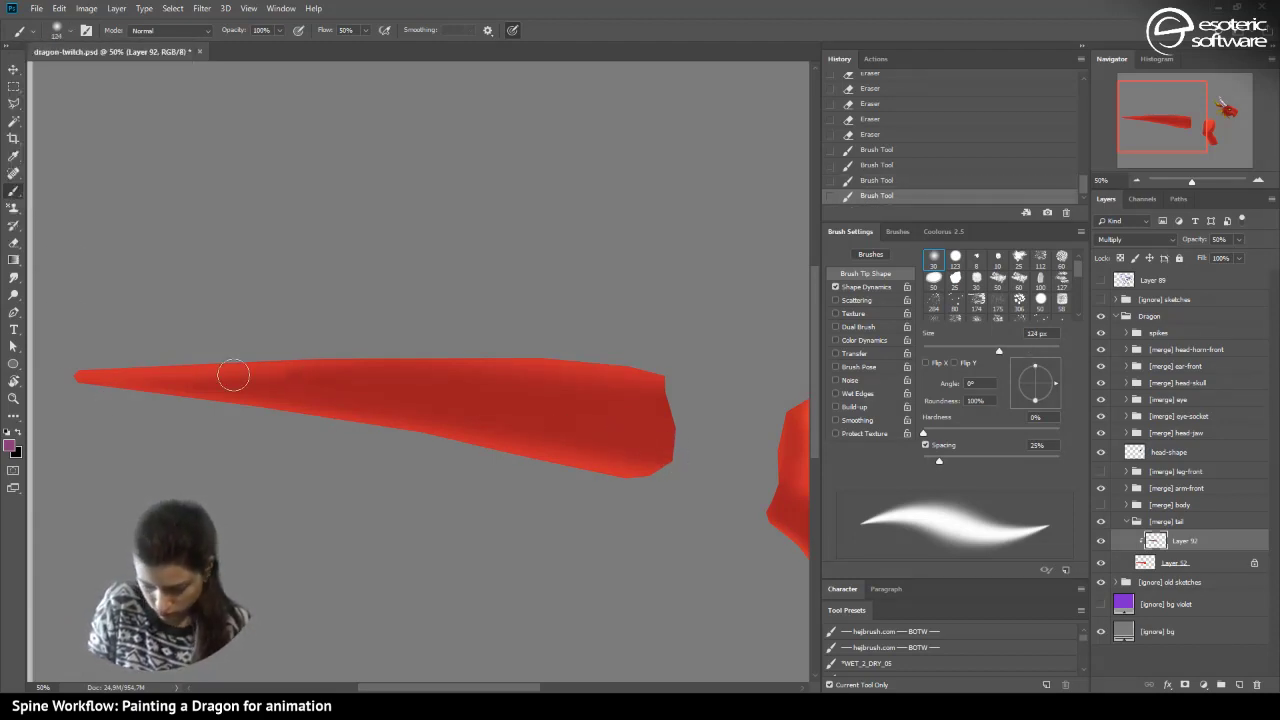
mouse_move(205, 374)
left_mouse_down()
mouse_move(287, 385)
mouse_move(150, 374)
left_mouse_up()
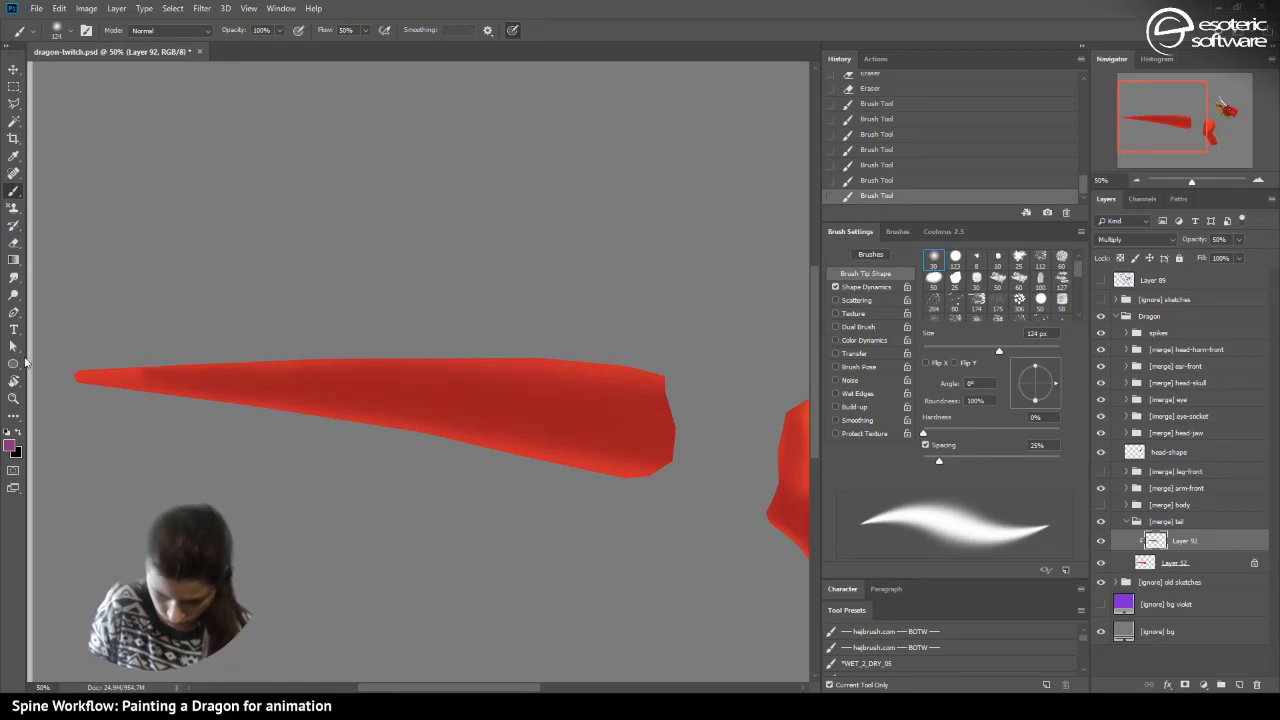
- Erase the shading on the tail's tip and its nearby upper edge with the 175 px soft eraser
left_click(16, 240)
left_click(50, 355)
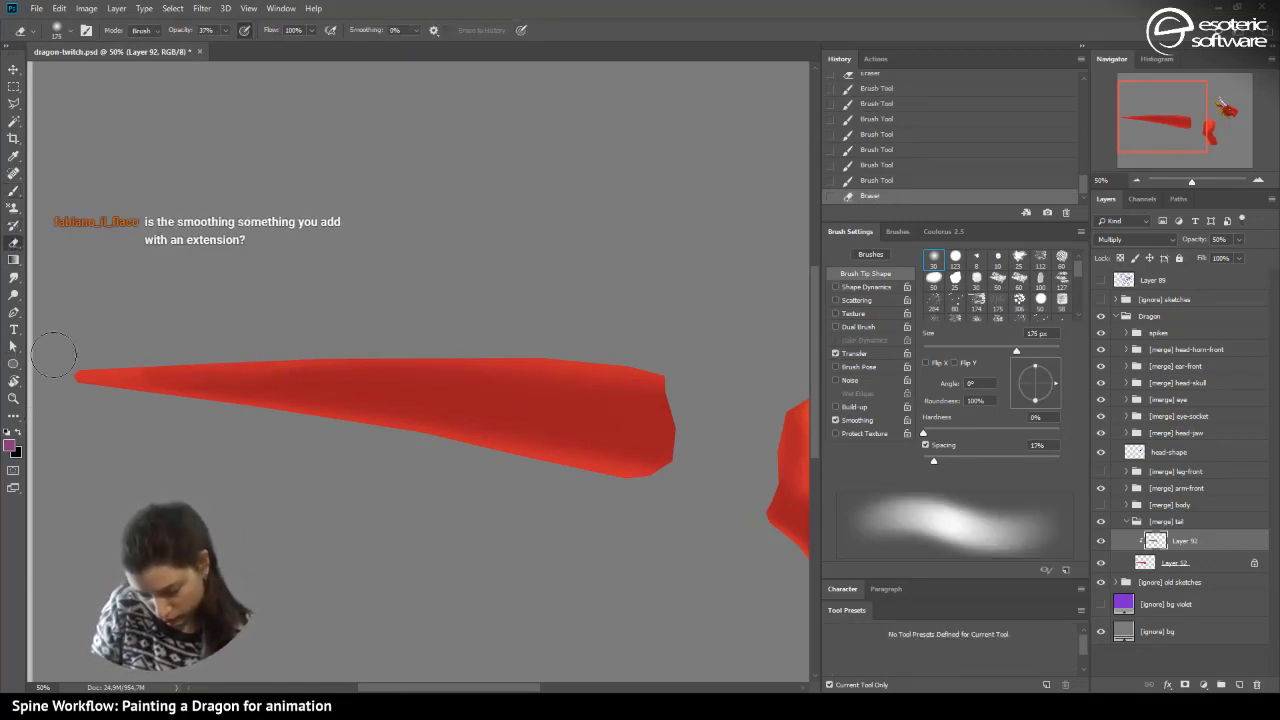
mouse_move(54, 355)
left_mouse_down()
mouse_move(188, 359)
mouse_move(57, 368)
mouse_move(166, 359)
mouse_move(135, 360)
left_mouse_up()
left_click_drag(110, 361, 173, 361)
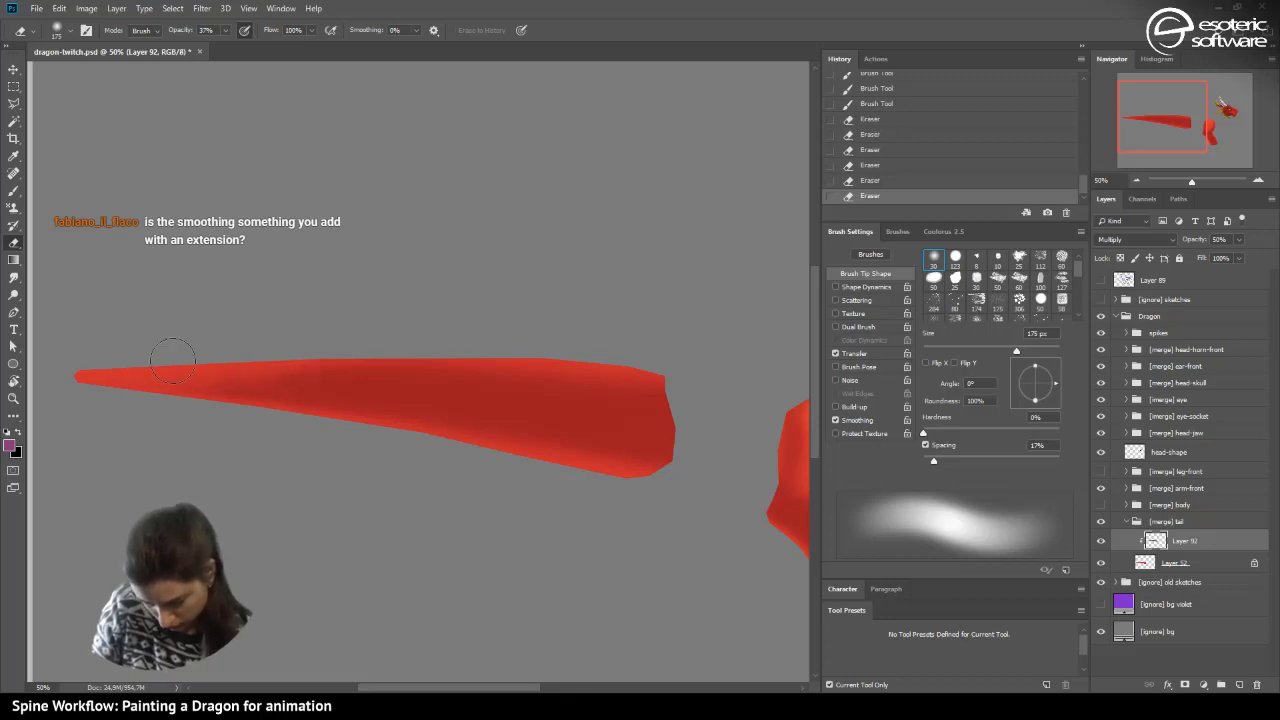
left_click(173, 362)
- Turn off the brush's Shape Dynamics and paint even purple shading along the tail's thin half to the tip
left_click(16, 191)
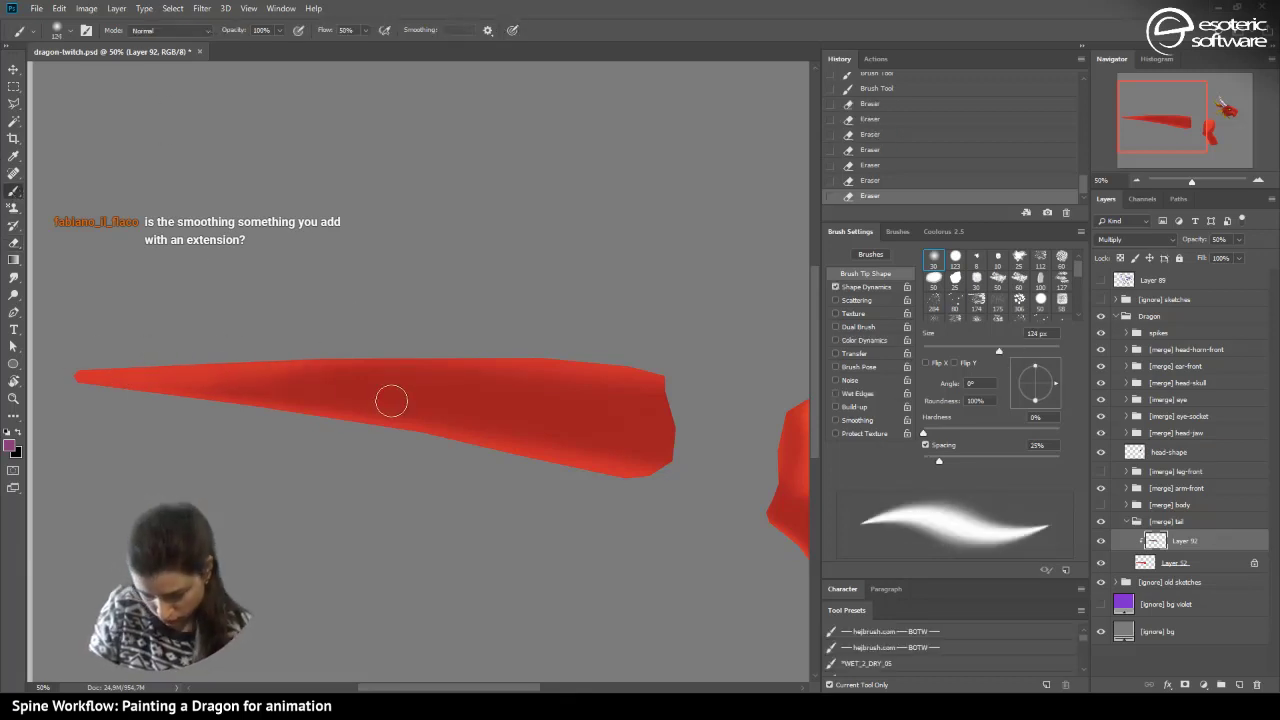
left_click_drag(200, 387, 114, 375)
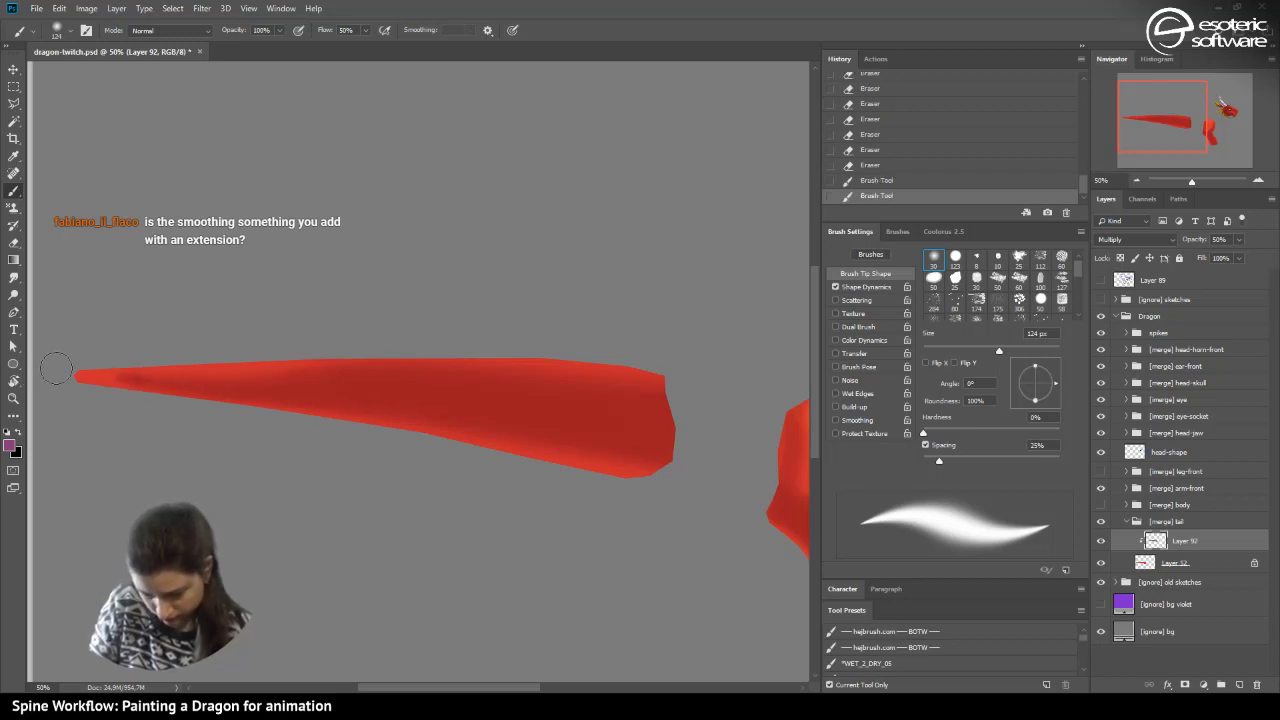
left_click(860, 161)
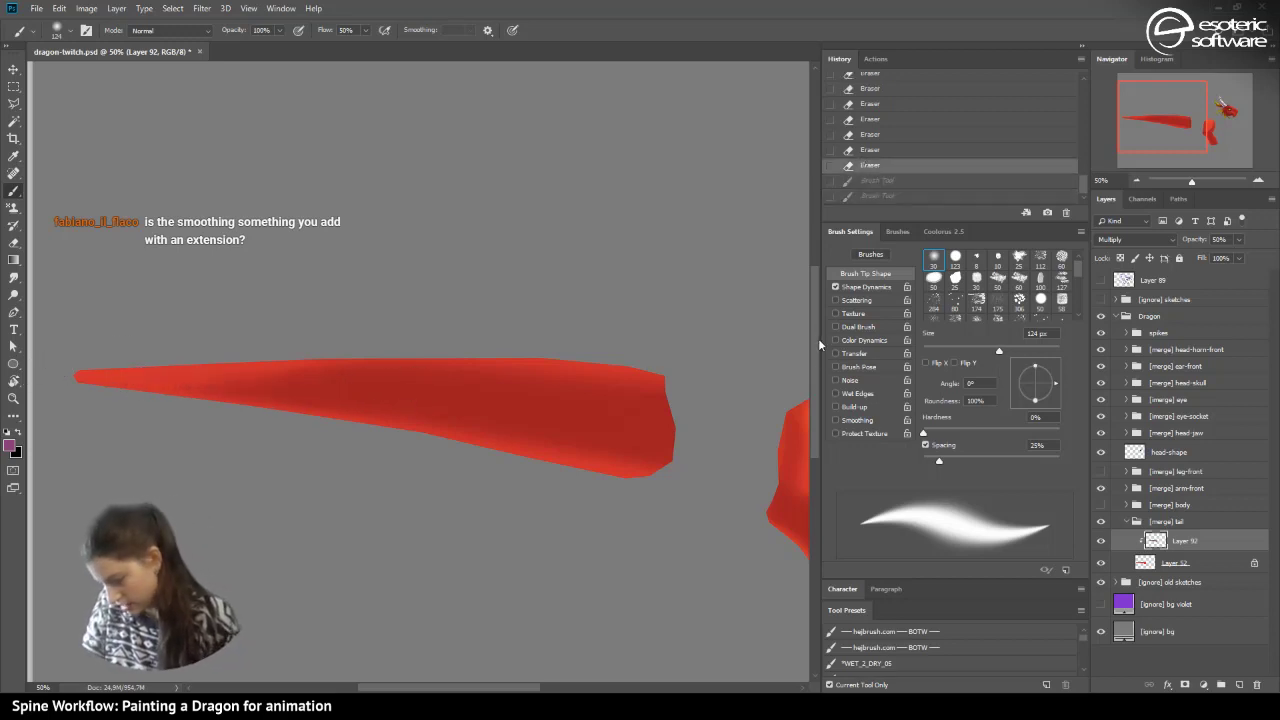
left_click(836, 287)
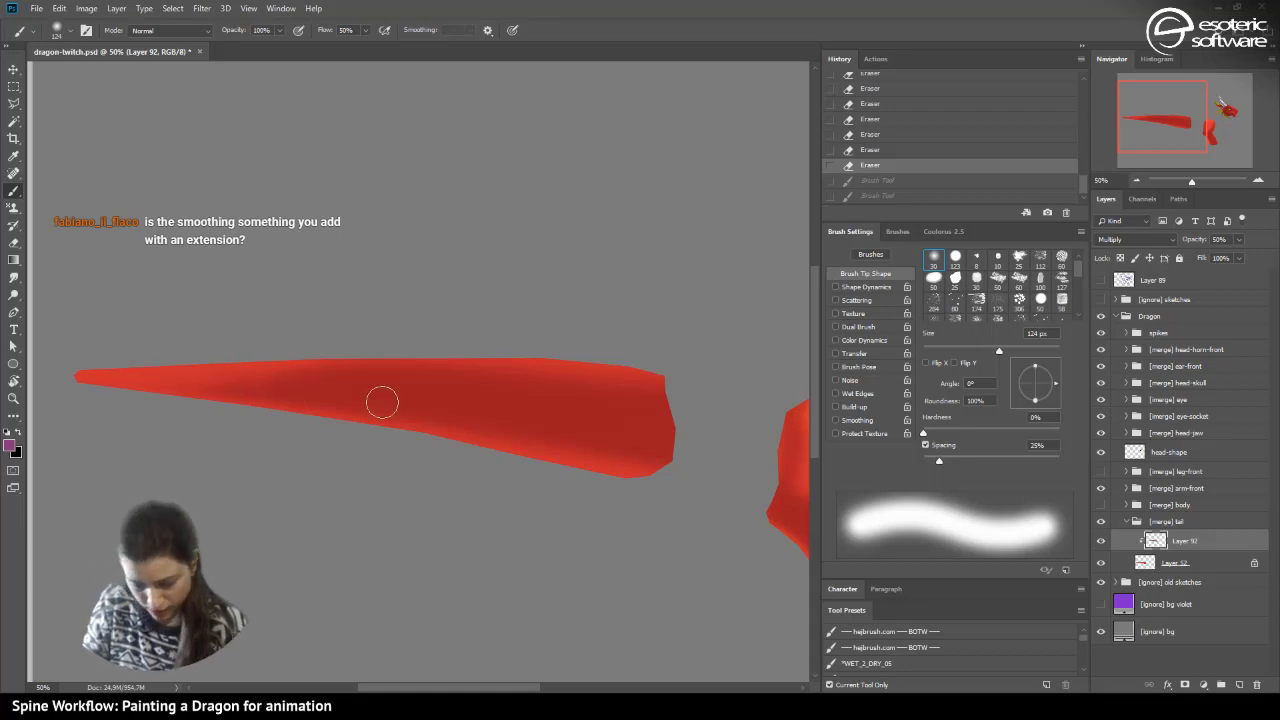
left_click_drag(380, 400, 100, 375)
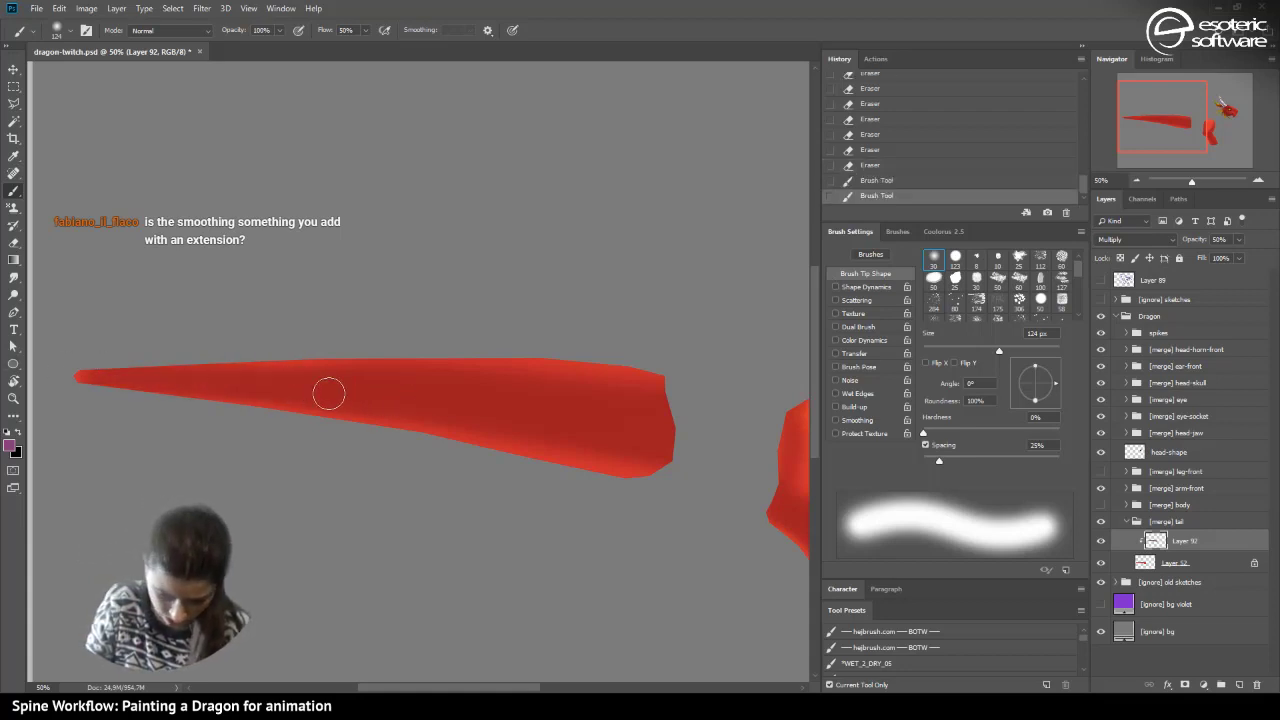
mouse_move(329, 394)
left_mouse_down()
mouse_move(8, 372)
mouse_move(662, 425)
mouse_move(300, 356)
mouse_move(424, 414)
mouse_move(37, 377)
left_mouse_up()
left_click(876, 181)
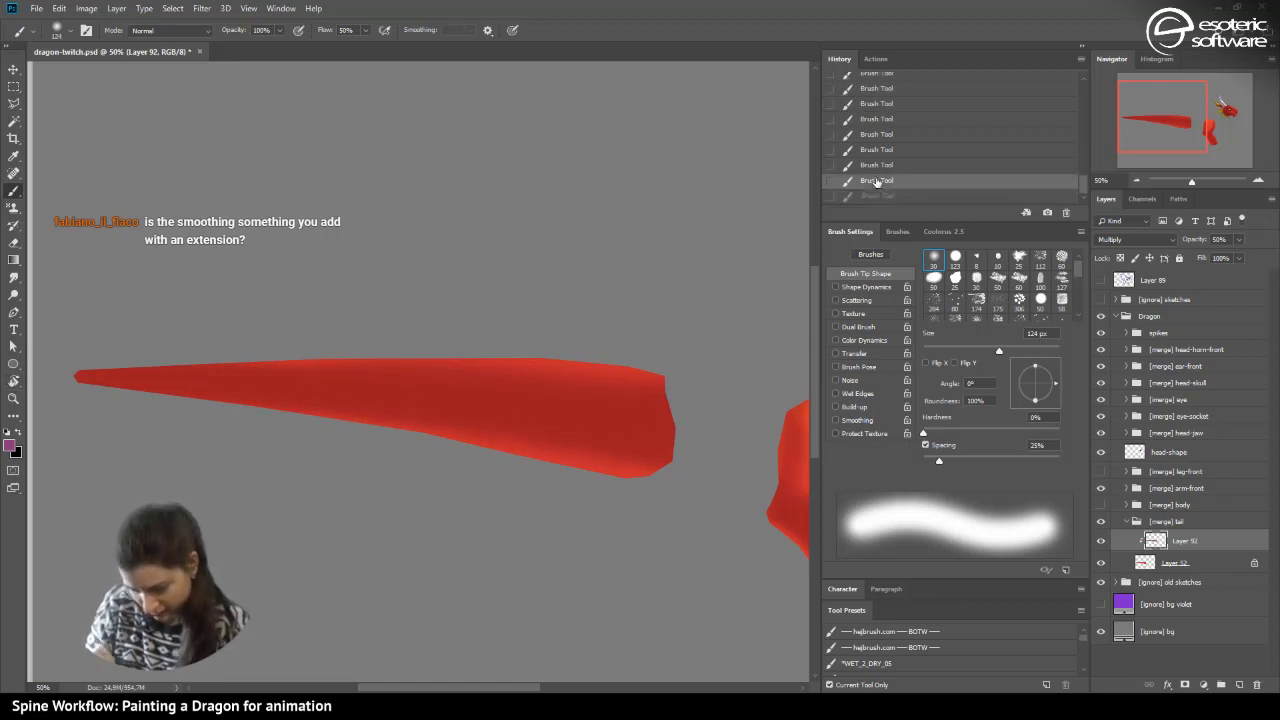
- Soften the new shading by erasing along the lower and upper edges of the tail with the 175 px eraser
left_click(13, 244)
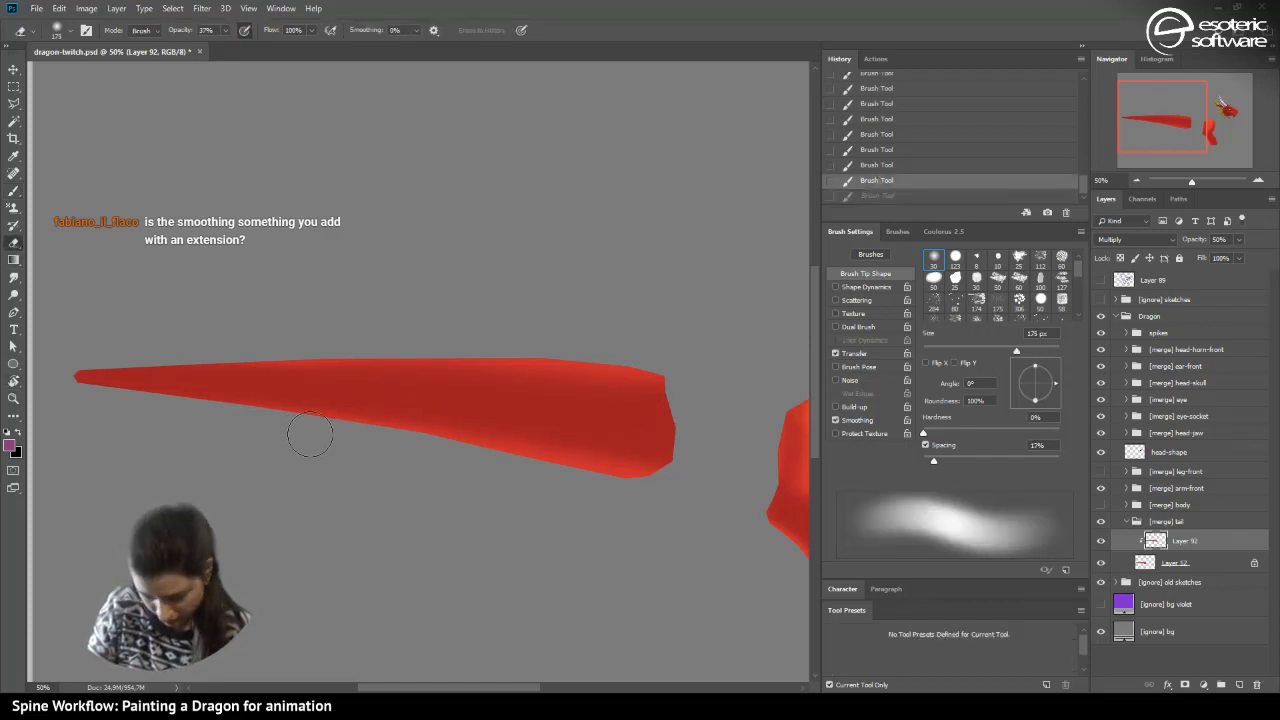
left_click_drag(311, 434, 40, 400)
left_click_drag(80, 370, 240, 346)
mouse_move(133, 328)
left_mouse_down()
mouse_move(331, 343)
mouse_move(263, 337)
left_mouse_up()
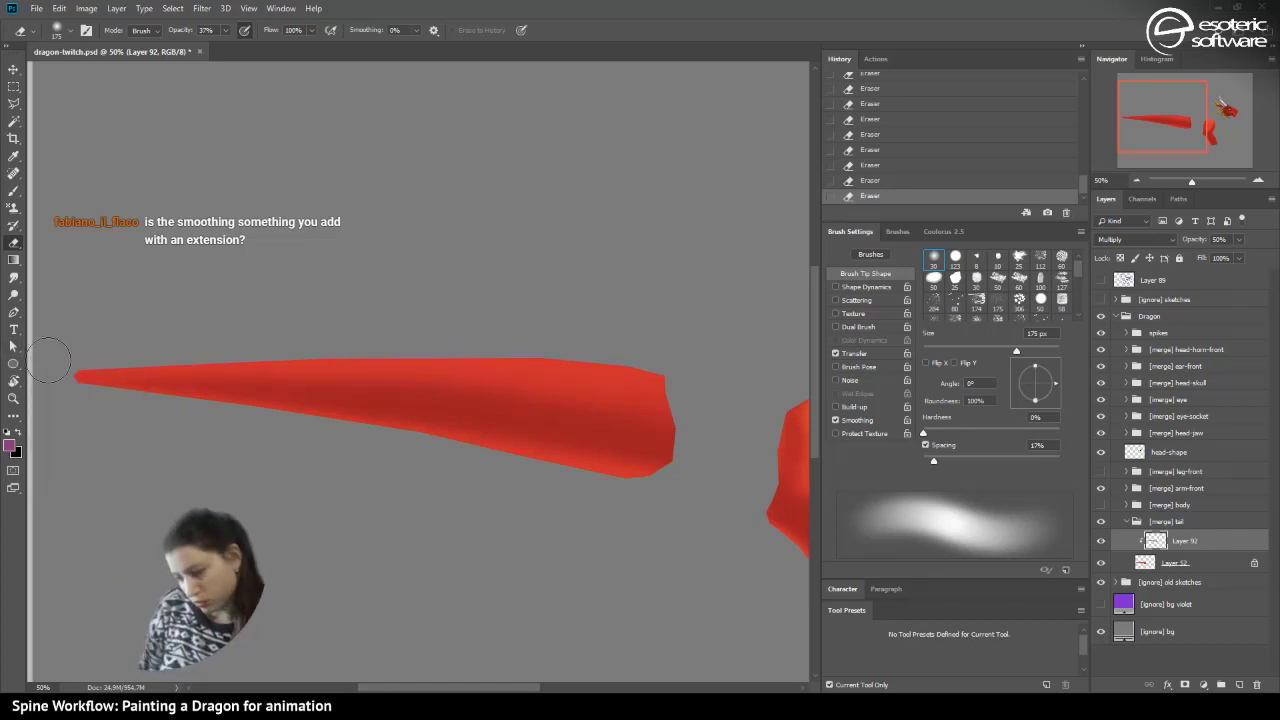
- Try shading the tail's tip with the 124 px soft brush and revert the stroke
left_click(12, 188)
left_click(12, 190)
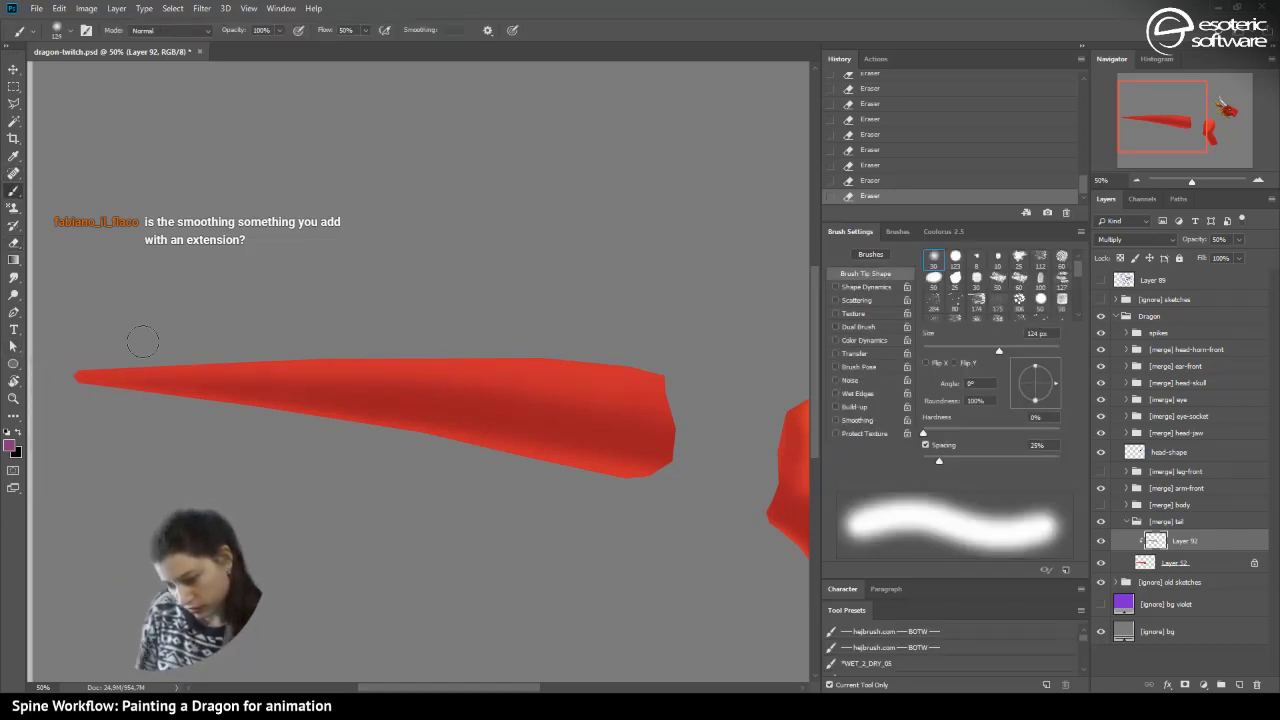
left_click_drag(62, 377, 212, 381)
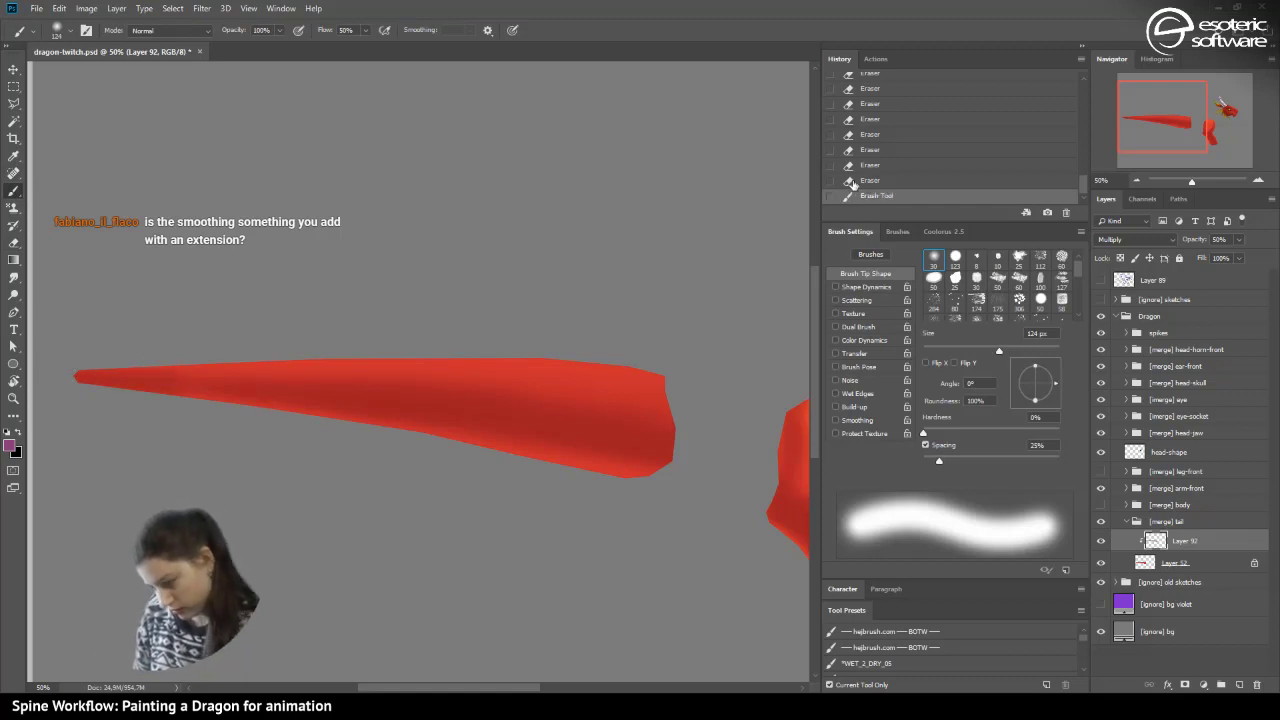
left_click(850, 183)
- Reduce the brush size to 48 px, try a shading stroke on the tail's tip and revert it
left_click(58, 30)
left_click_drag(102, 73, 94, 73)
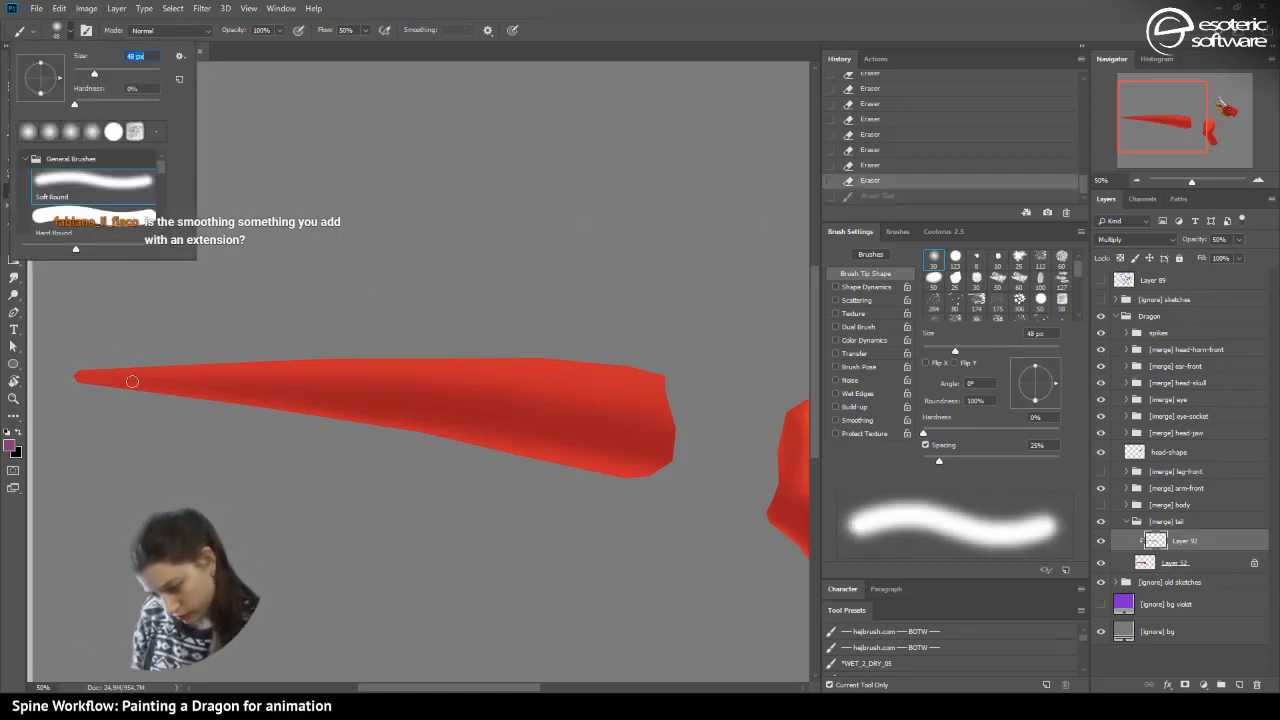
left_click_drag(75, 381, 137, 382)
left_click(859, 186)
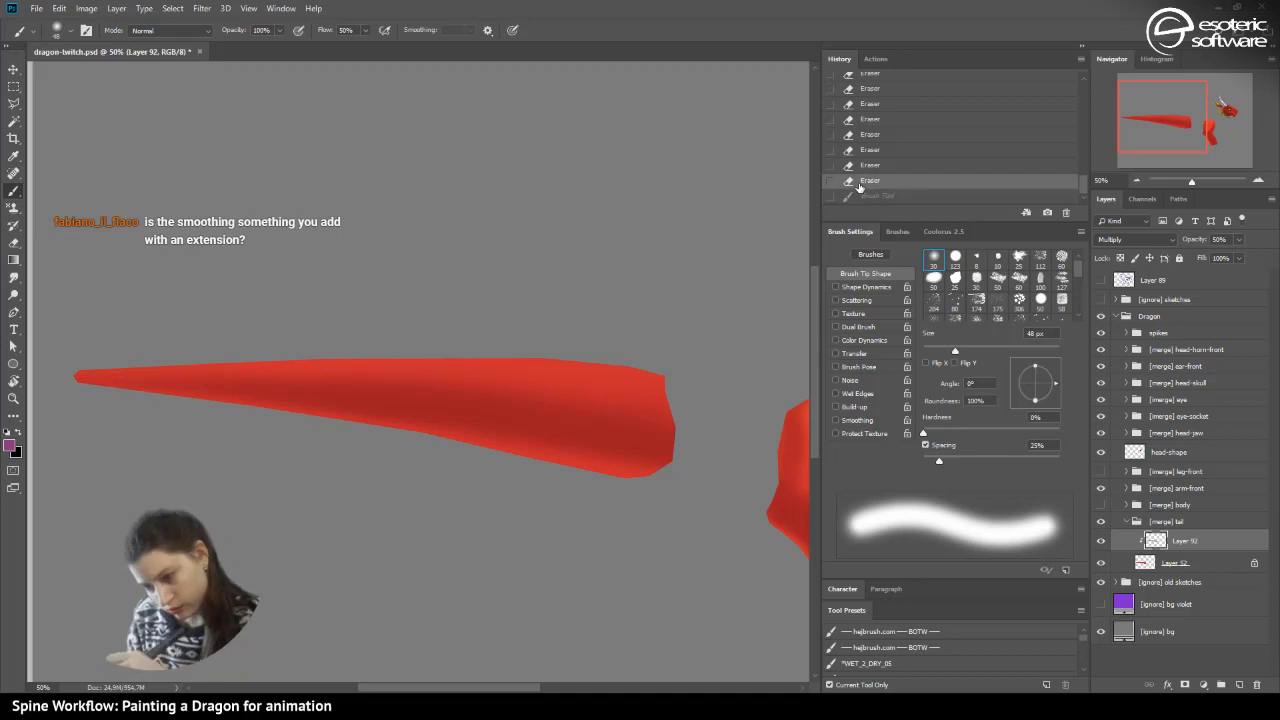
- Enable pressure-controlled opacity, set brush opacity to 42% and build up purple shading along the tail's thin end to the tip
left_click(298, 30)
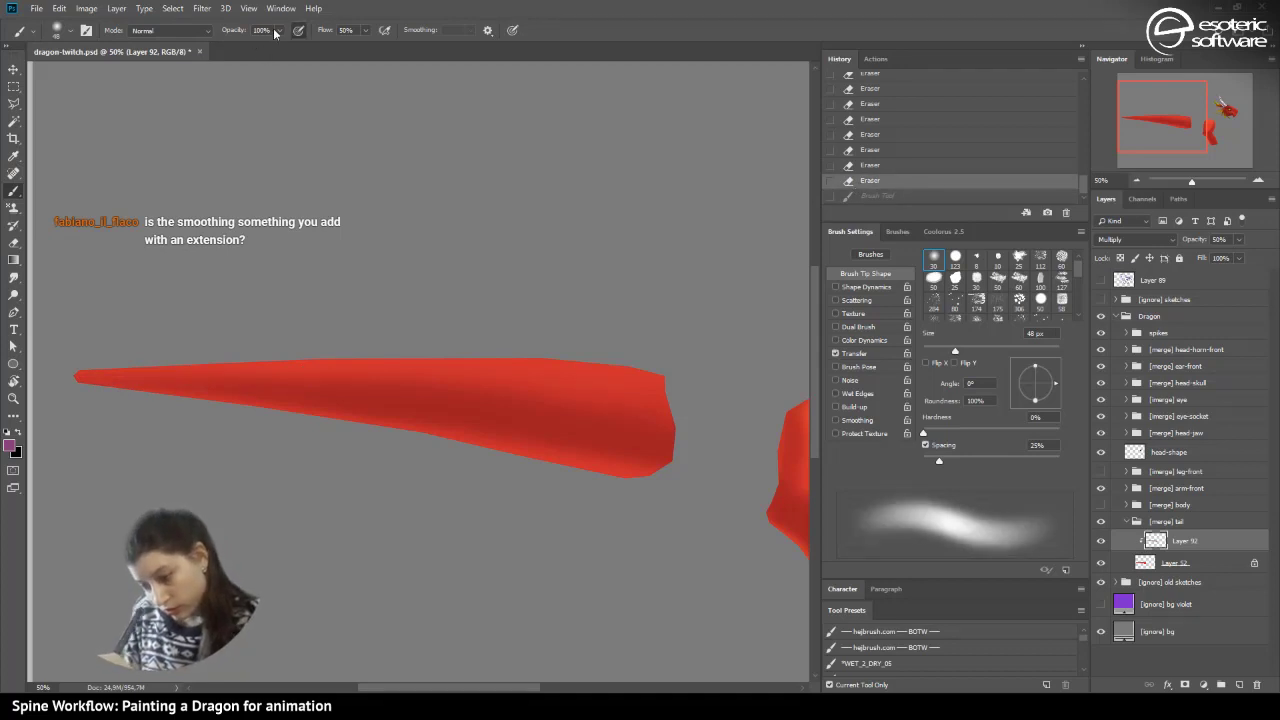
left_click(276, 31)
left_click(243, 44)
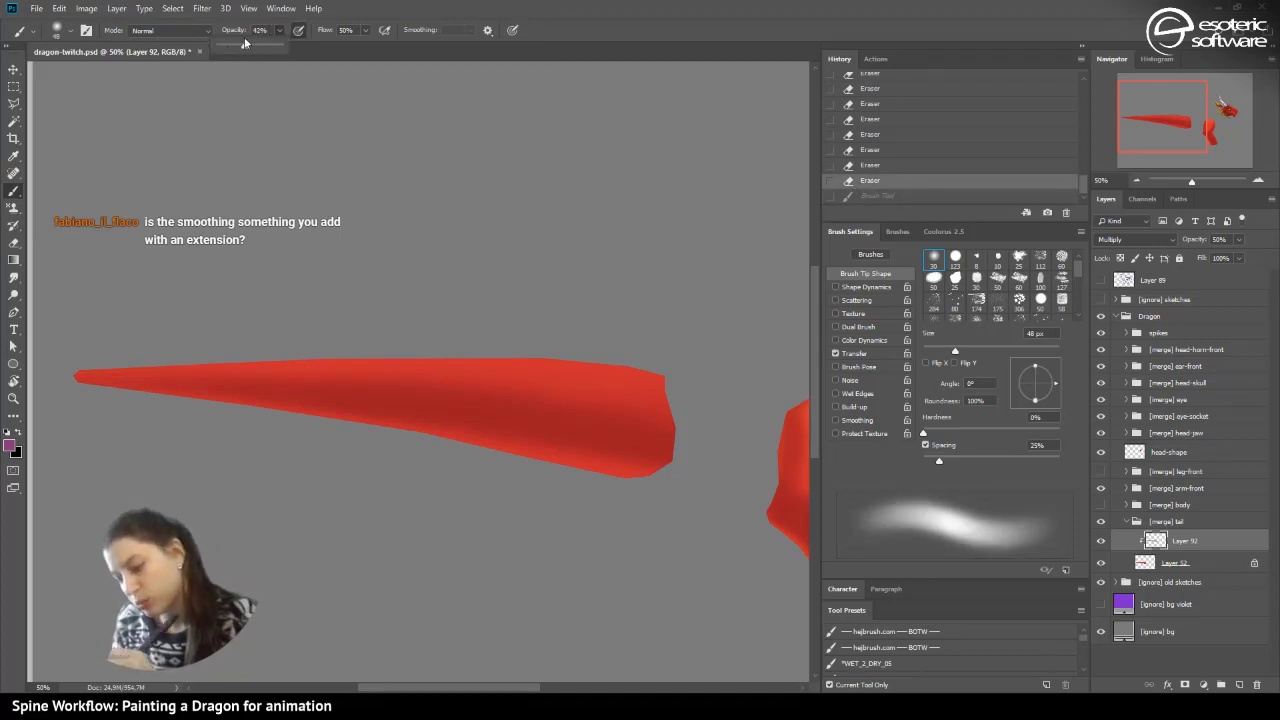
left_click(68, 30)
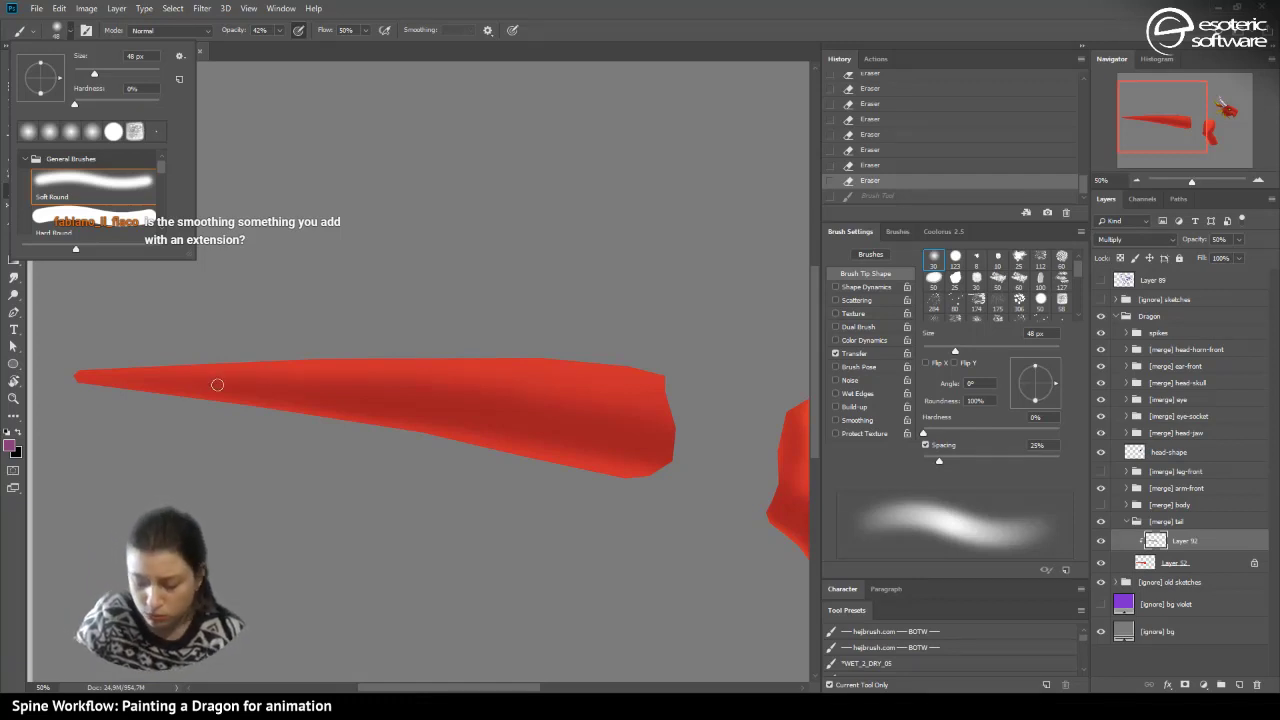
left_click_drag(230, 385, 54, 380)
left_click_drag(209, 385, 45, 385)
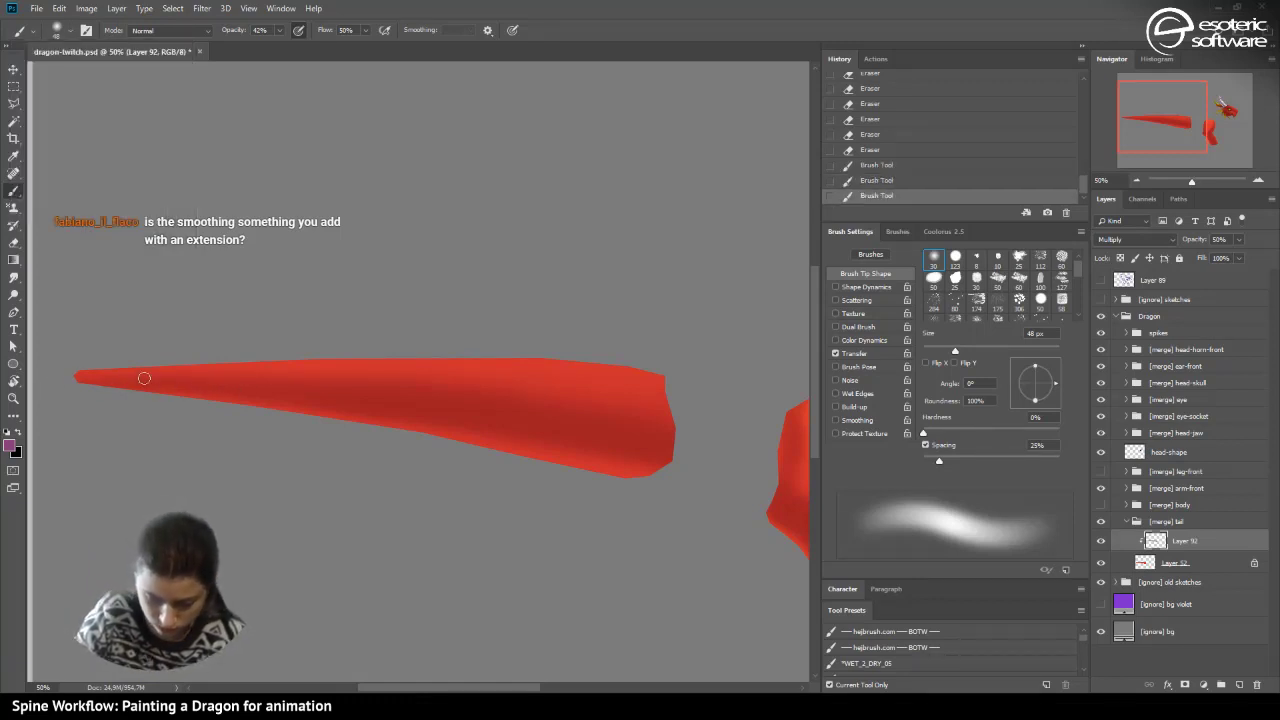
left_click_drag(143, 378, 57, 376)
left_click_drag(199, 374, 57, 378)
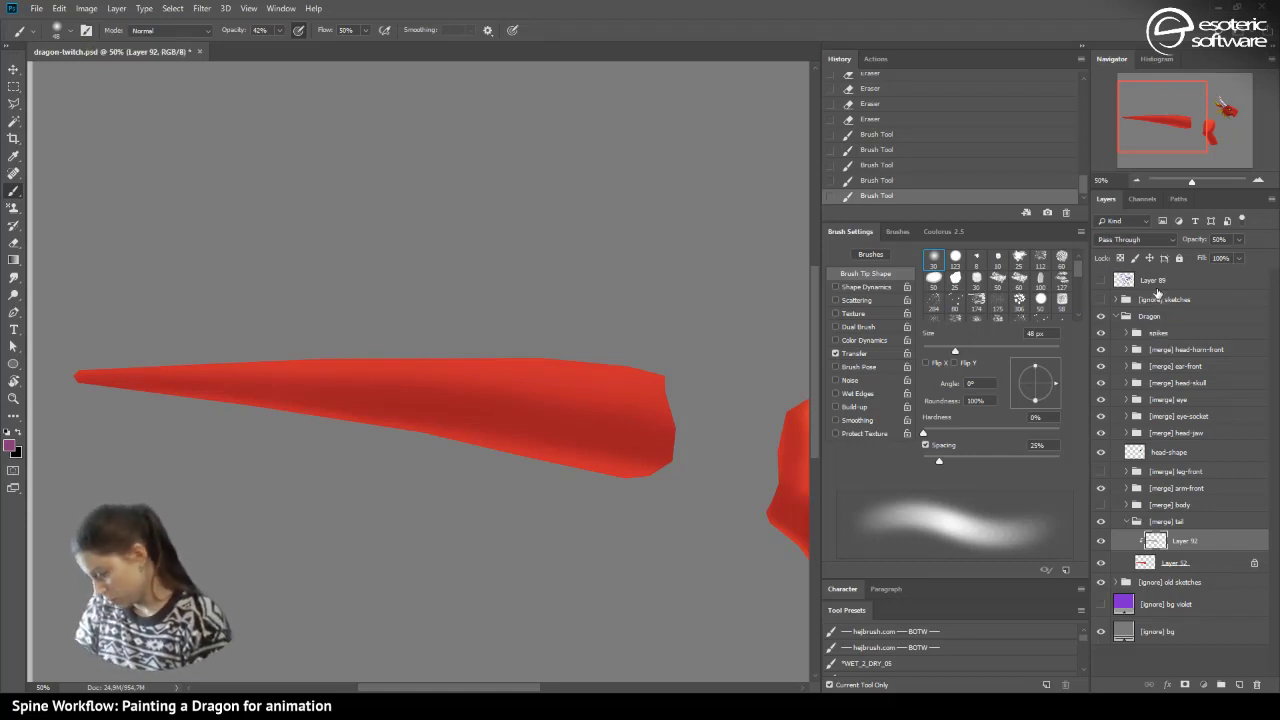
- Add a layer above the [ignore] sketches group and draw loose purple test strokes across the canvas
left_click(1165, 299)
left_click(1239, 684)
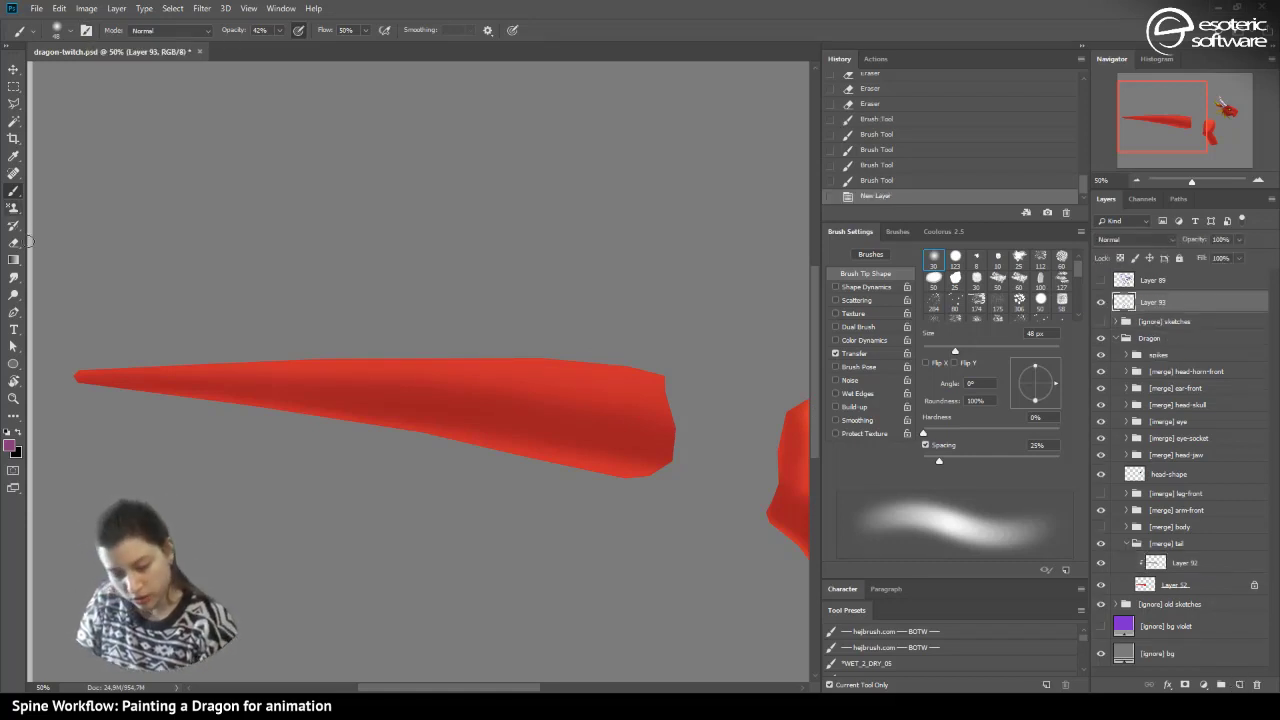
left_click_drag(319, 619, 307, 360)
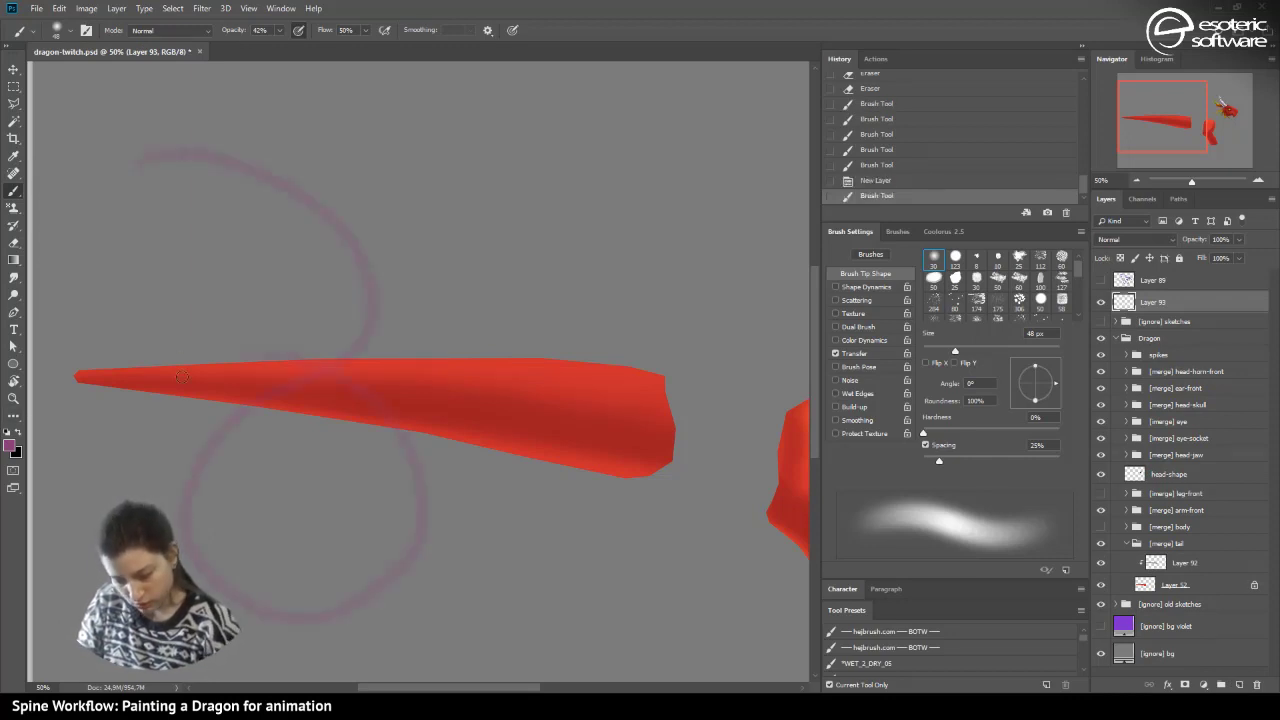
left_click_drag(218, 258, 215, 435)
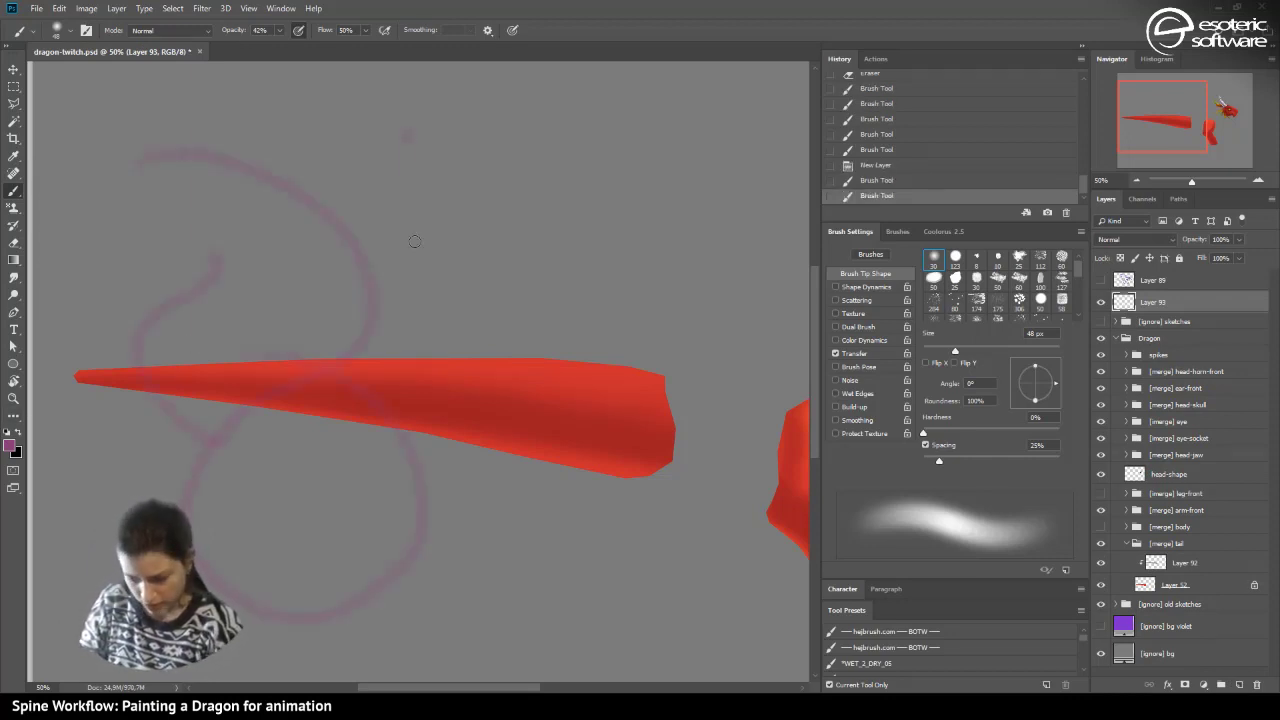
mouse_move(426, 172)
left_mouse_down()
mouse_move(486, 149)
mouse_move(521, 168)
mouse_move(557, 237)
mouse_move(585, 452)
mouse_move(552, 472)
left_mouse_up()
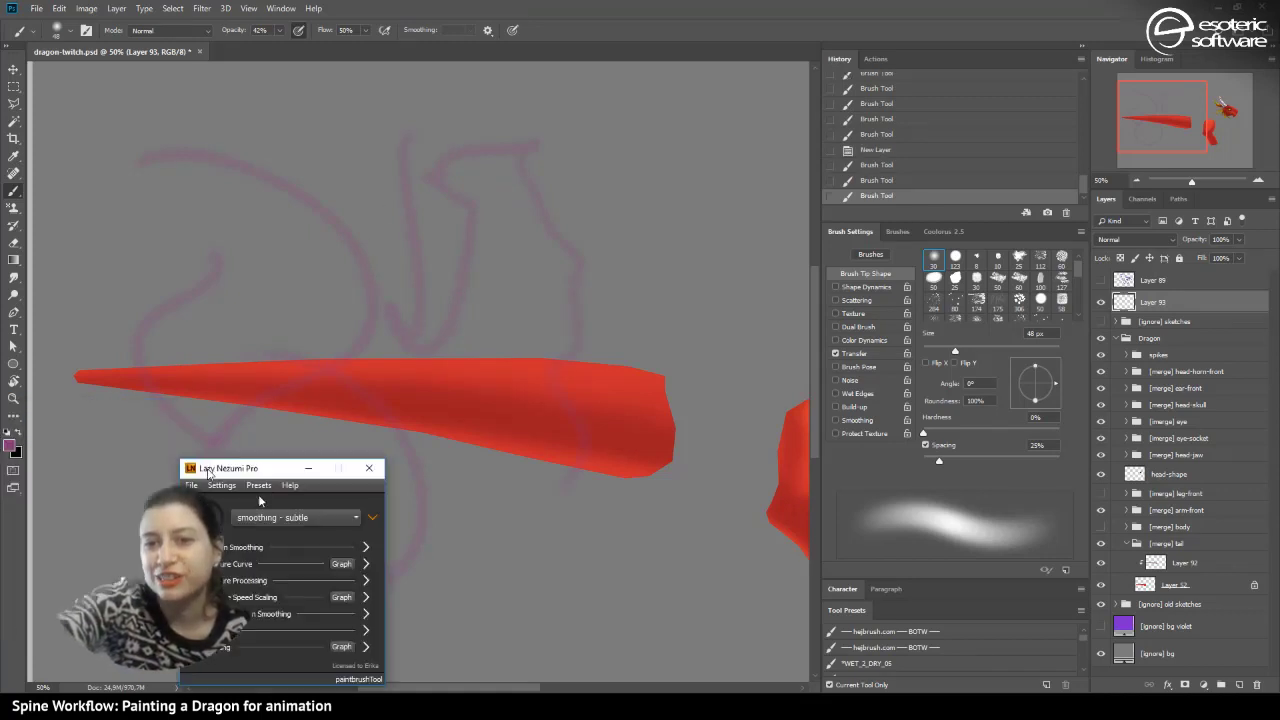
- Place the Lazy Nezumi Pro window beside the tail and draw test strokes with the Hard Round brush, switching to black
mouse_move(279, 461)
left_mouse_down()
mouse_move(514, 503)
mouse_move(614, 321)
mouse_move(703, 238)
left_mouse_up()
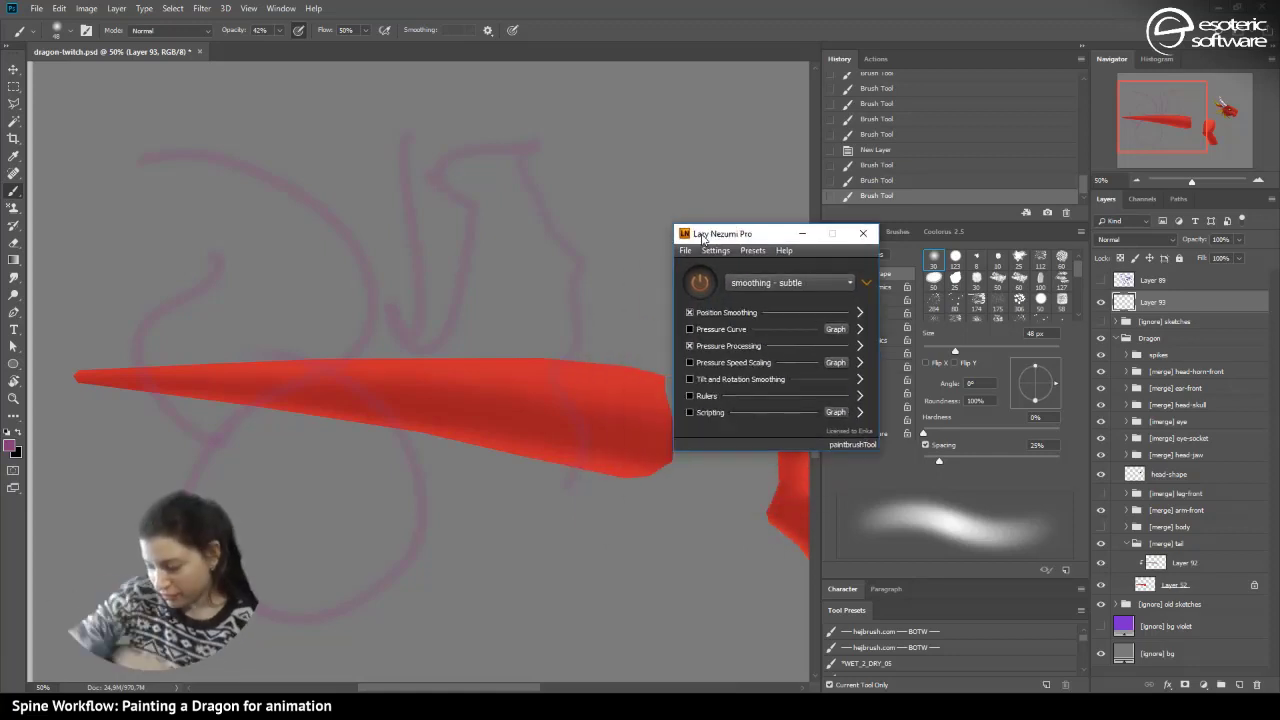
left_click(20, 429)
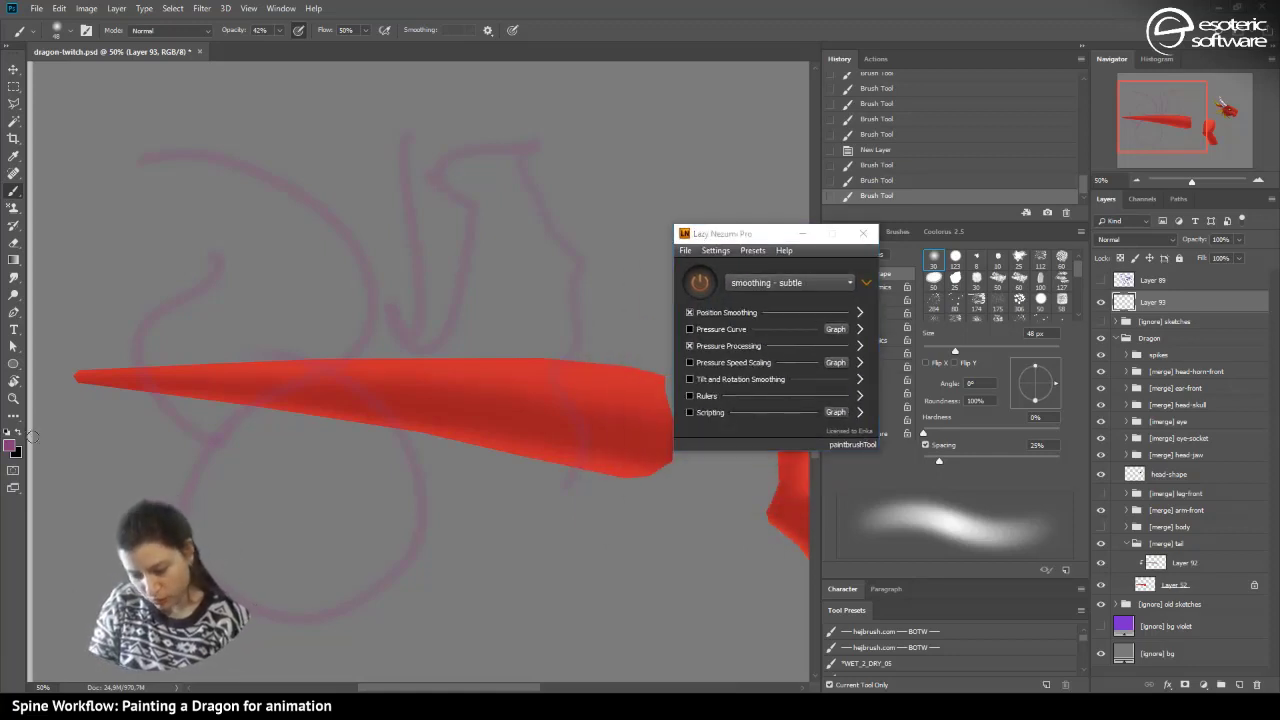
left_click(57, 30)
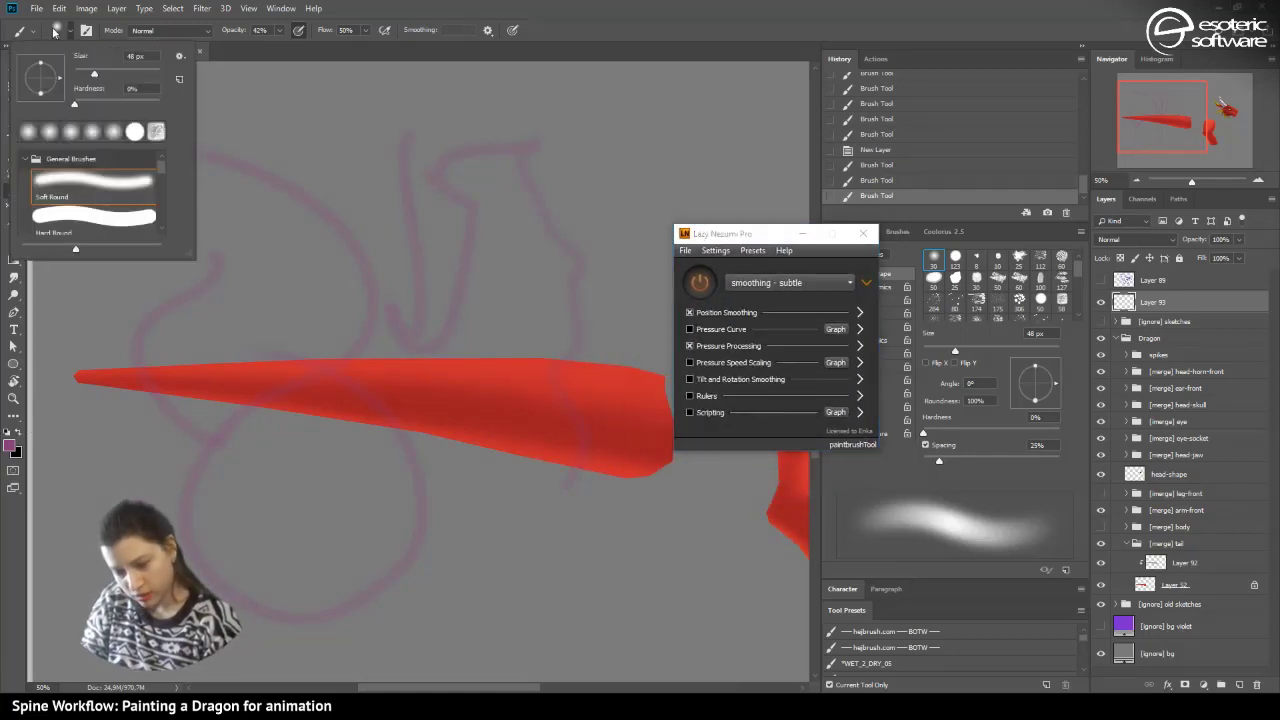
left_click(70, 222)
mouse_move(295, 157)
left_mouse_down()
mouse_move(221, 382)
mouse_move(322, 410)
mouse_move(246, 162)
left_mouse_up()
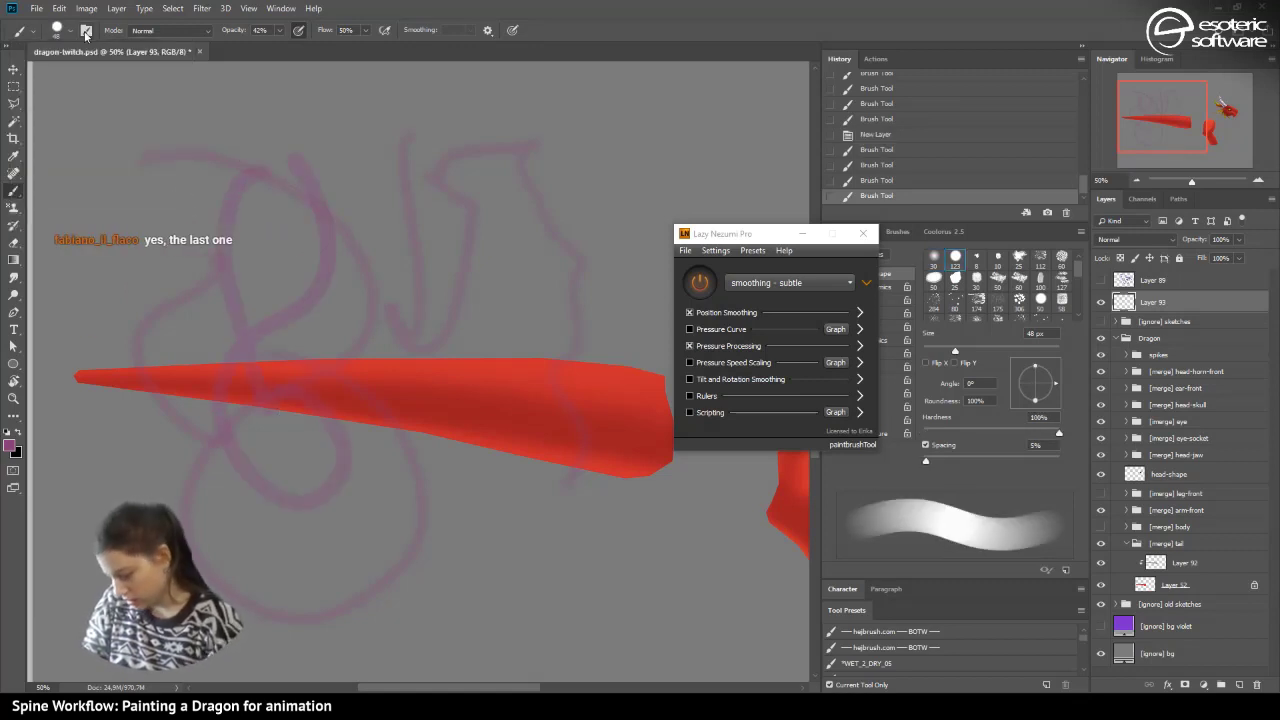
left_click(19, 434)
mouse_move(176, 208)
left_mouse_down()
mouse_move(166, 467)
mouse_move(256, 481)
mouse_move(305, 195)
left_mouse_up()
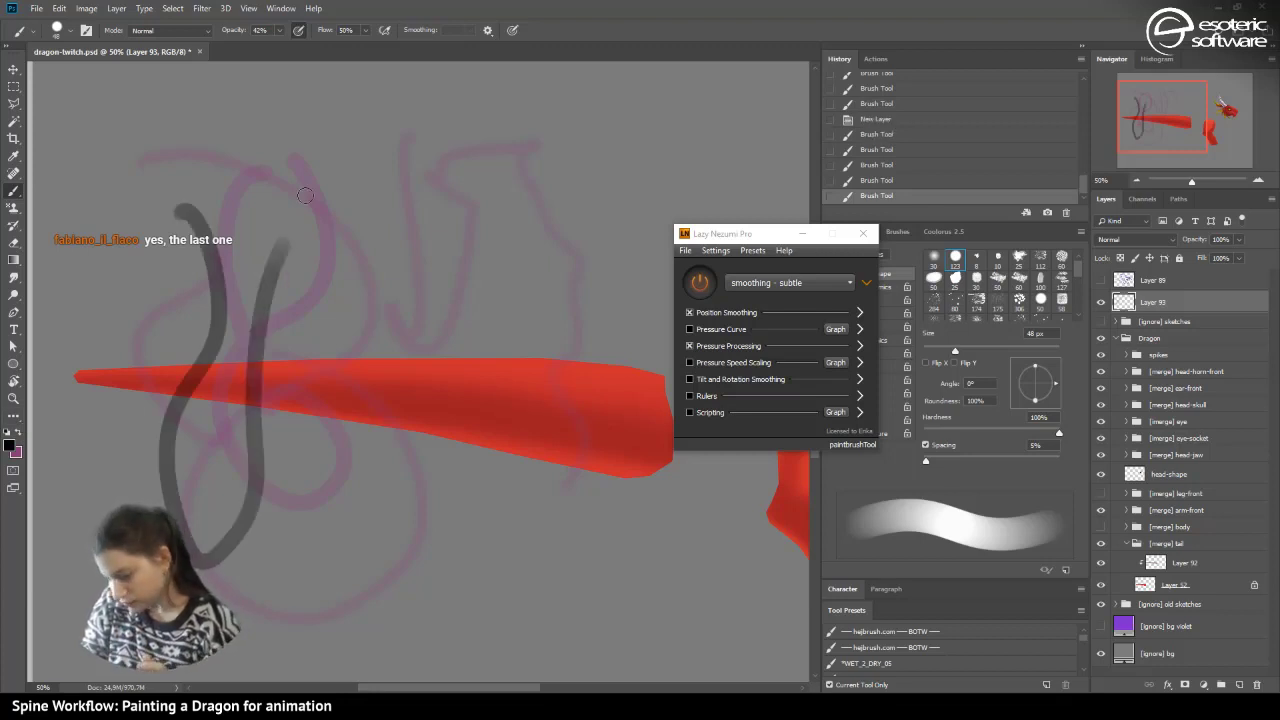
- Switch the Lazy Nezumi Pro preset to smoothing - massive and draw looping black test strokes over the canvas
left_click(765, 283)
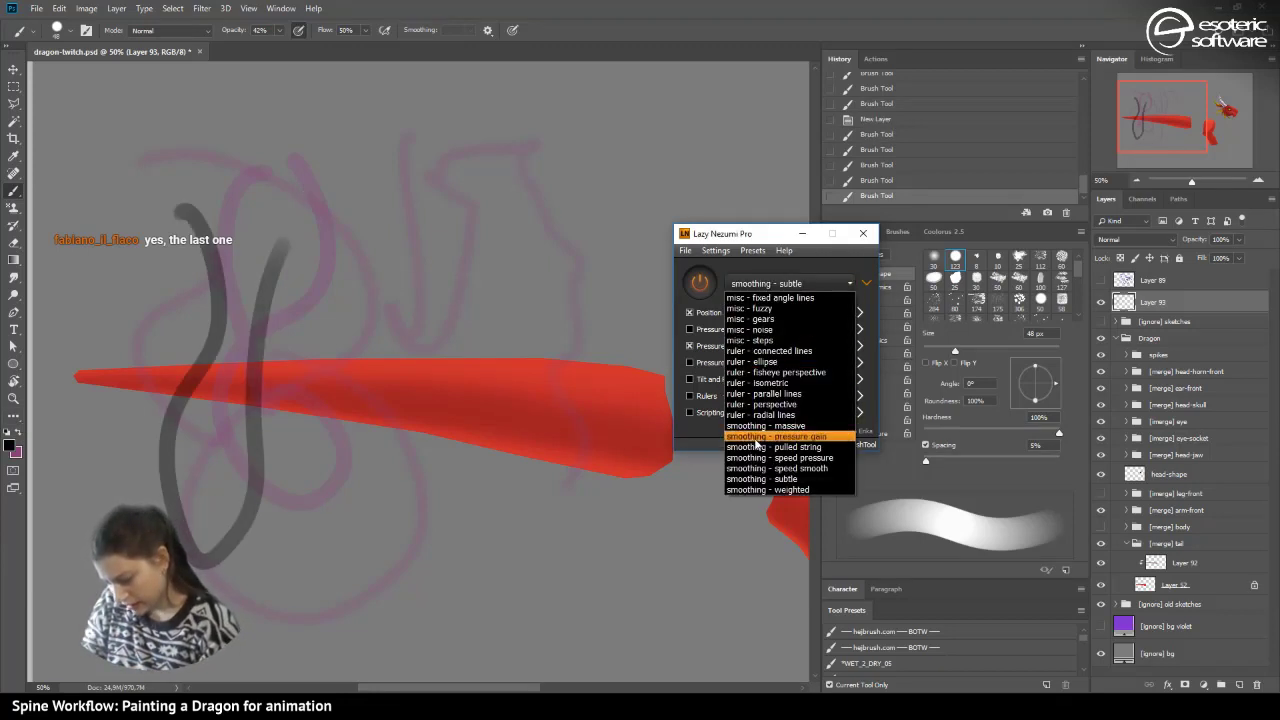
left_click(765, 426)
mouse_move(360, 110)
left_mouse_down()
mouse_move(385, 410)
mouse_move(528, 360)
mouse_move(333, 378)
mouse_move(470, 500)
mouse_move(275, 185)
mouse_move(450, 560)
mouse_move(308, 300)
mouse_move(590, 400)
mouse_move(618, 228)
left_mouse_up()
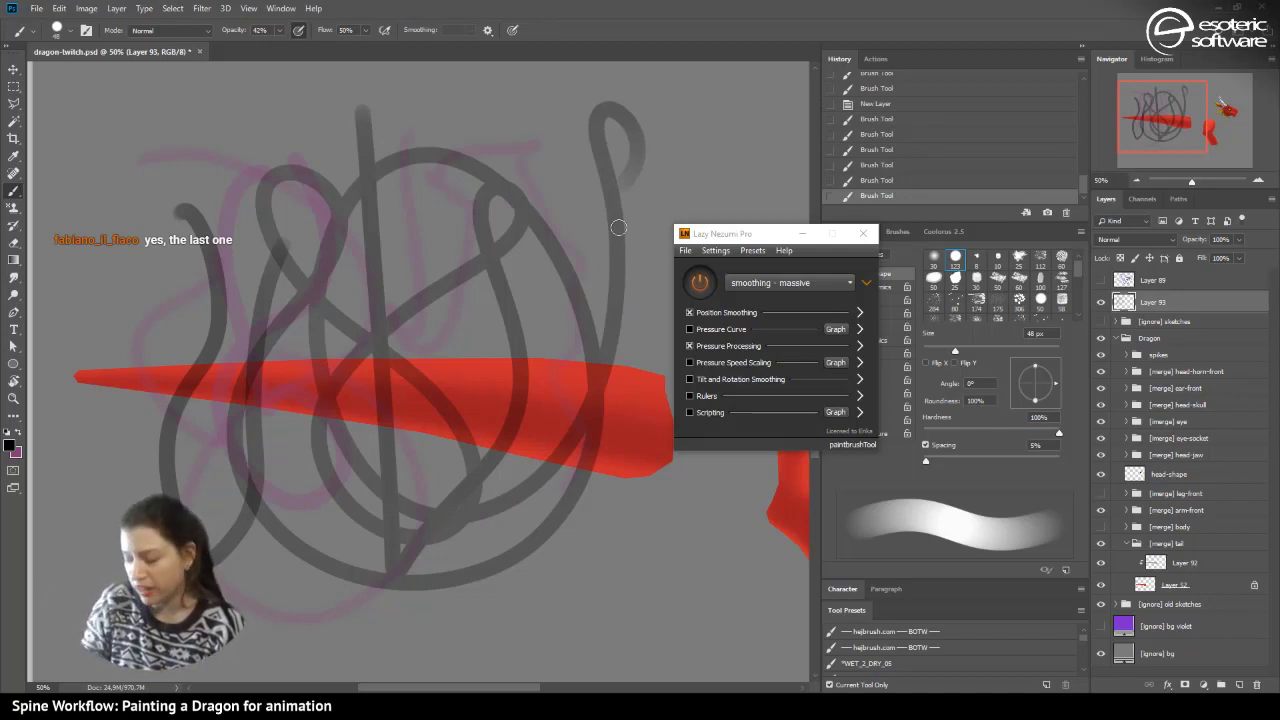
left_click_drag(130, 222, 510, 295)
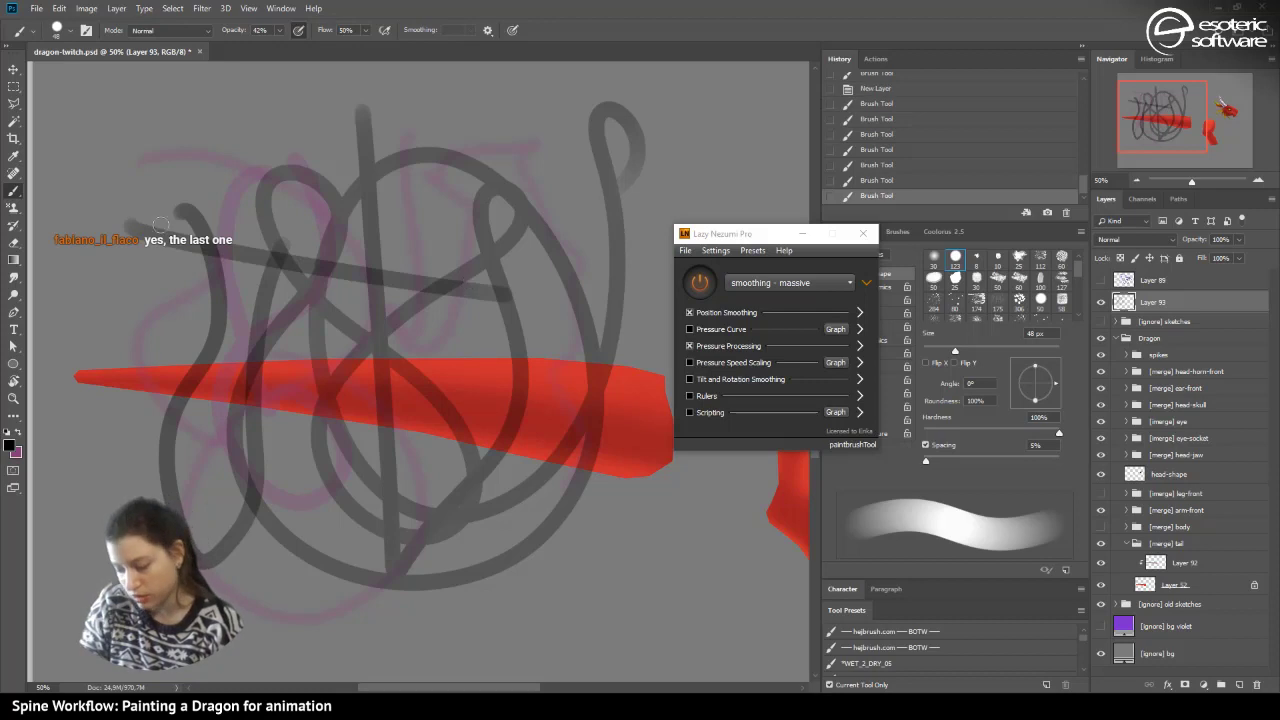
- Set the Lazy Nezumi Pro preset back to smoothing - subtle and draw wavy comparison strokes around the canvas
left_click(775, 283)
left_click(762, 479)
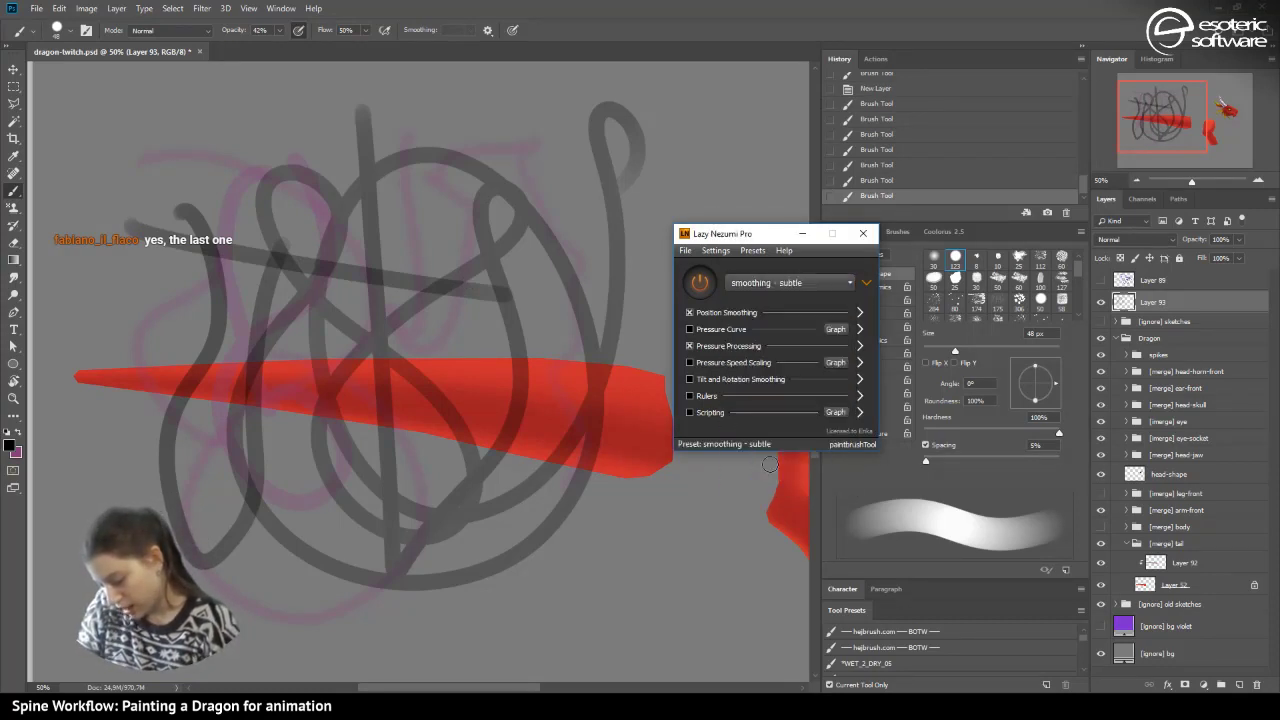
mouse_move(700, 130)
left_mouse_down()
mouse_move(583, 216)
mouse_move(619, 292)
mouse_move(552, 300)
mouse_move(537, 114)
mouse_move(352, 157)
mouse_move(275, 139)
mouse_move(126, 146)
mouse_move(112, 230)
mouse_move(123, 334)
mouse_move(90, 405)
mouse_move(85, 551)
mouse_move(106, 562)
mouse_move(277, 557)
mouse_move(354, 622)
mouse_move(505, 615)
left_mouse_up()
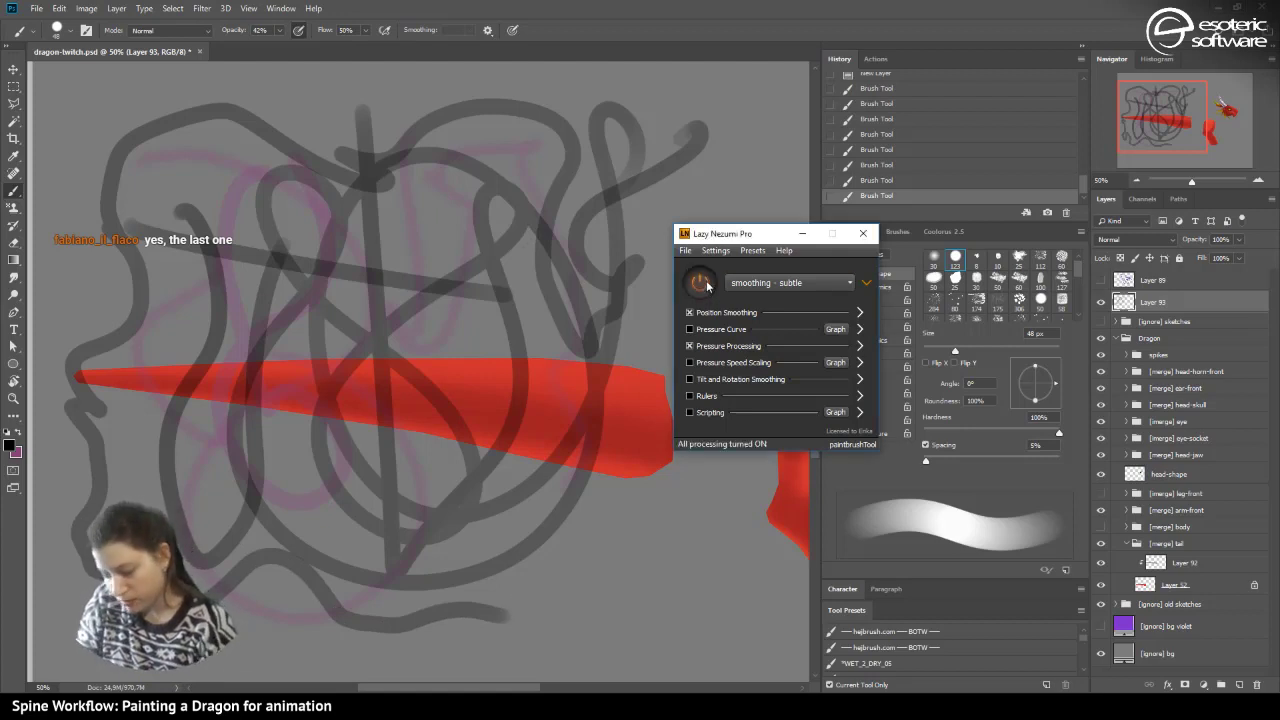
- Move the Lazy Nezumi Pro window off the canvas and delete the layer holding the test strokes
left_click_drag(722, 233, 181, 173)
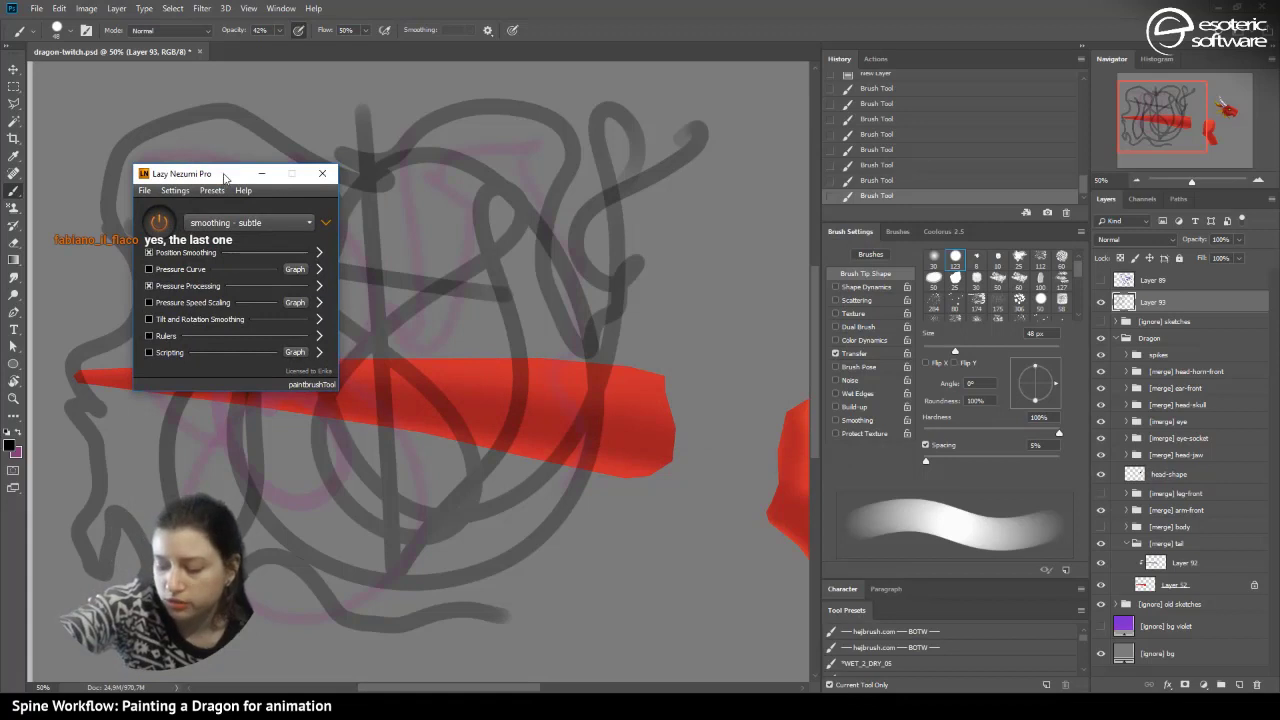
left_click_drag(225, 176, 0, 105)
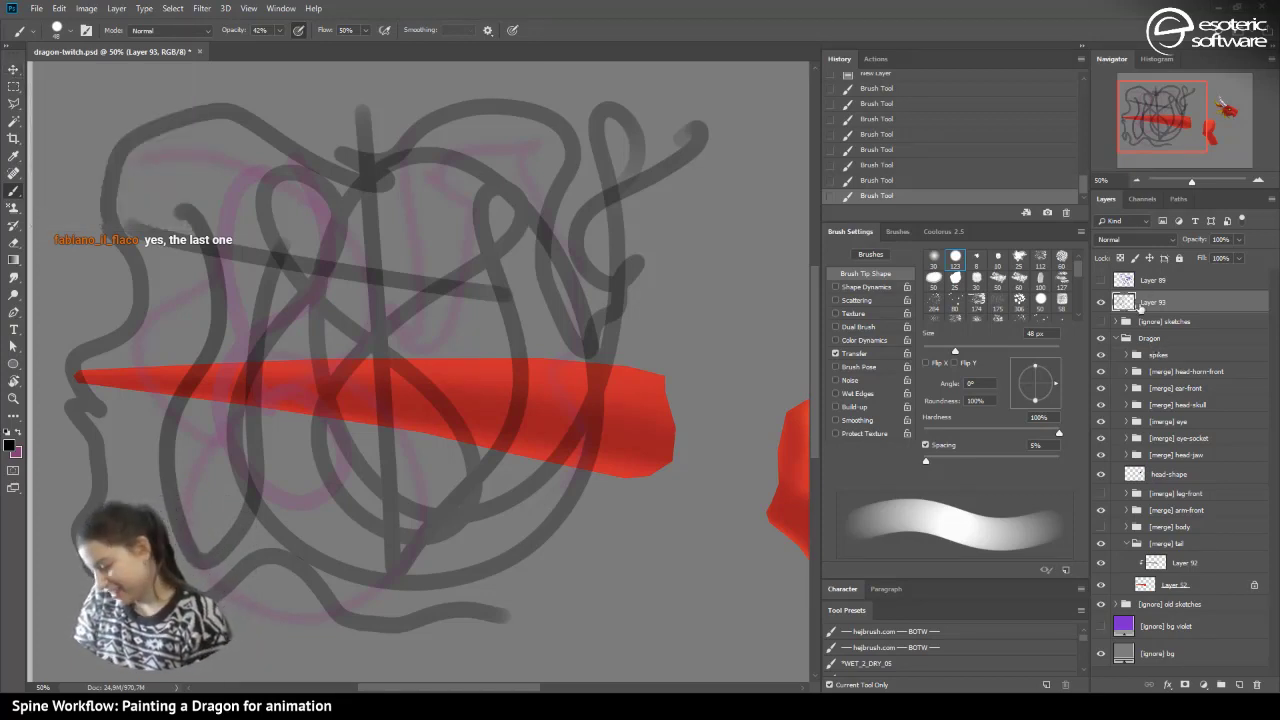
mouse_move(1153, 302)
left_mouse_down()
mouse_move(1190, 617)
mouse_move(1255, 685)
left_mouse_up()
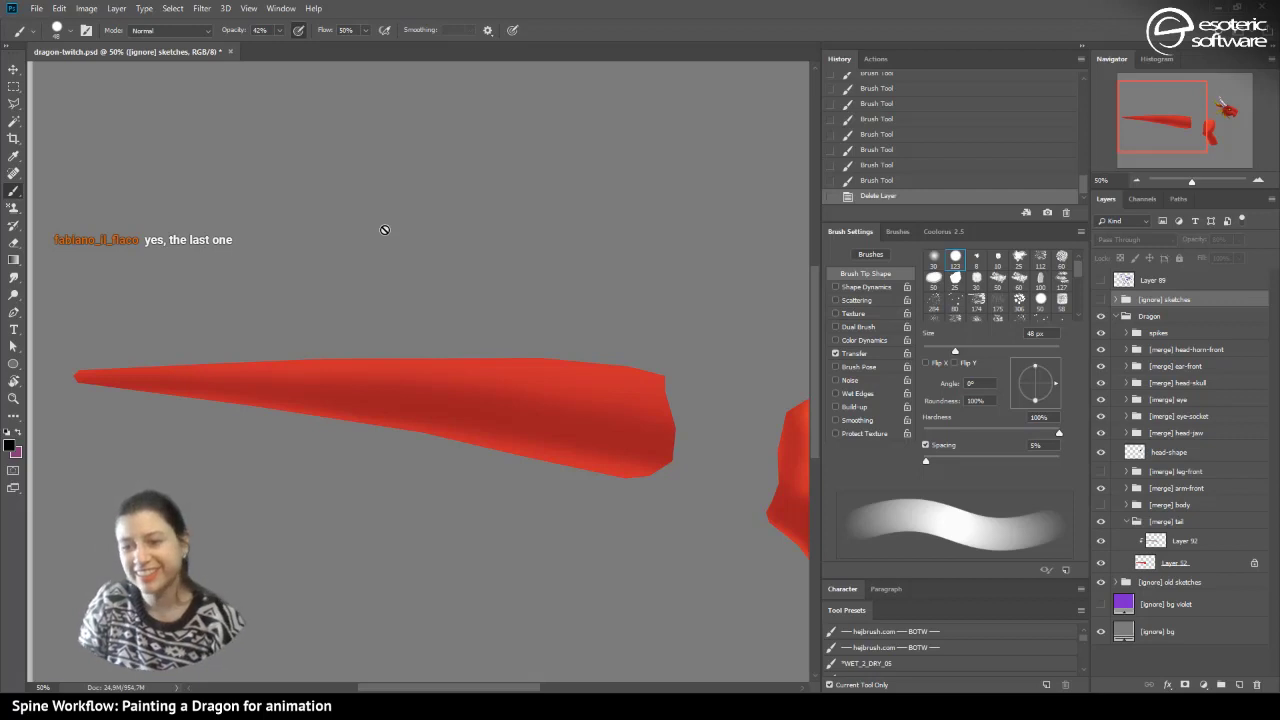
left_click(1157, 314)
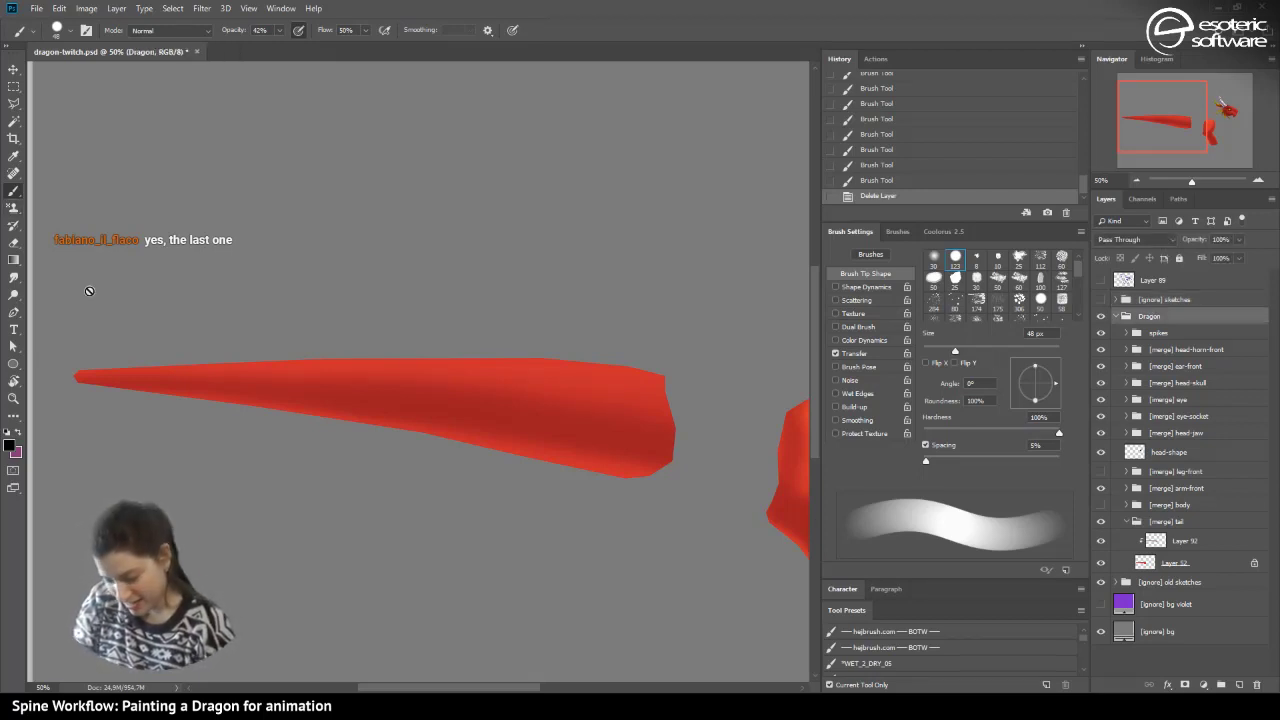
- Add a new layer above the tail's Multiply shading layer and make it a clipping mask
left_click_drag(1144, 121, 1174, 121)
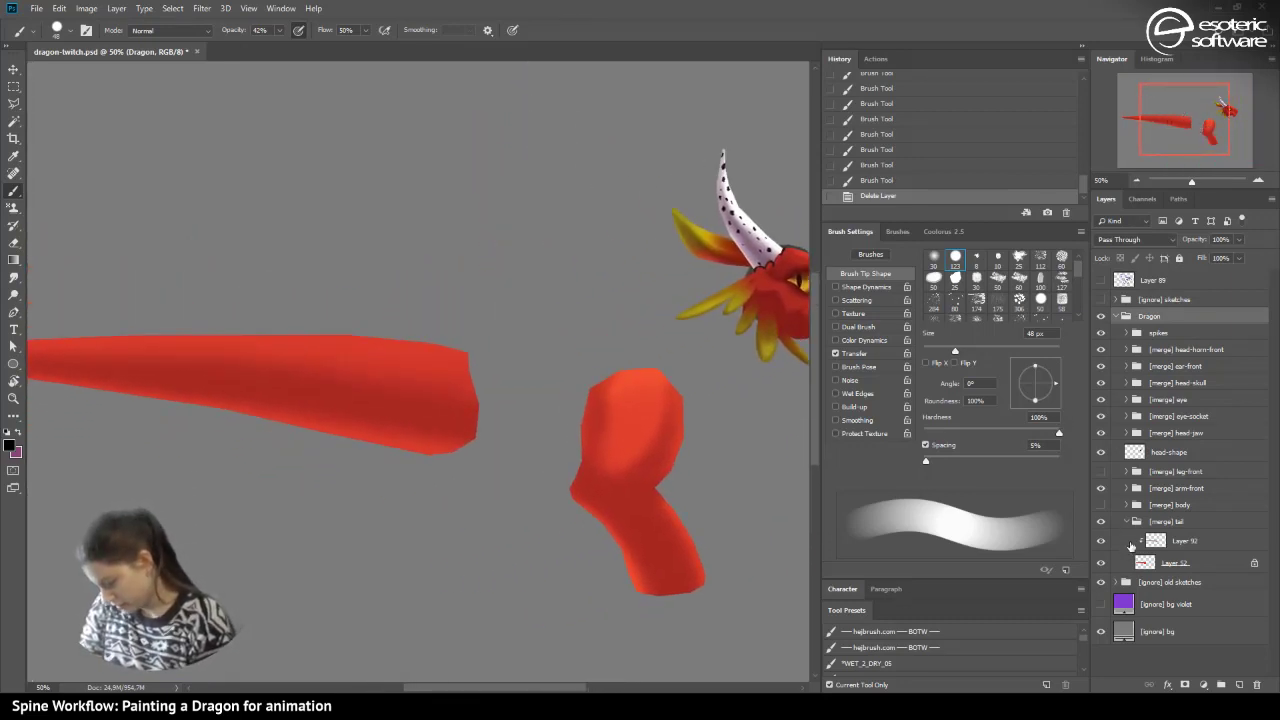
left_click(1160, 541)
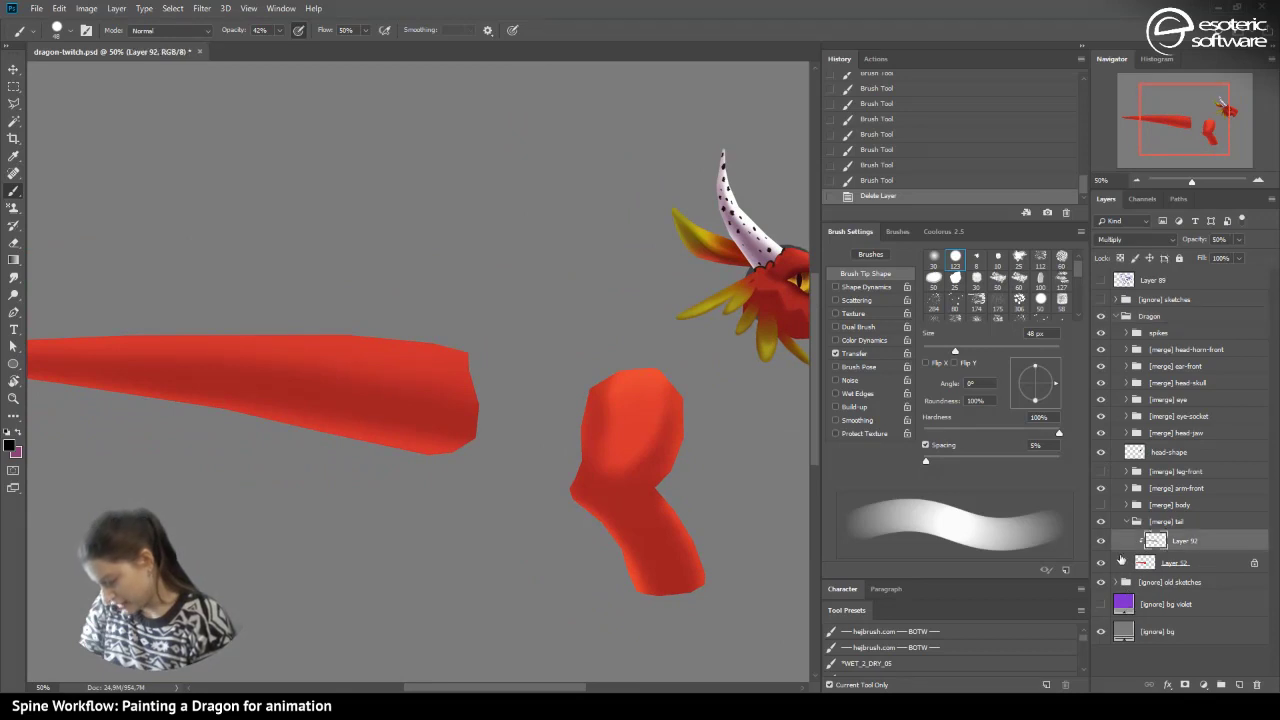
left_click(1239, 685)
right_click(1168, 546)
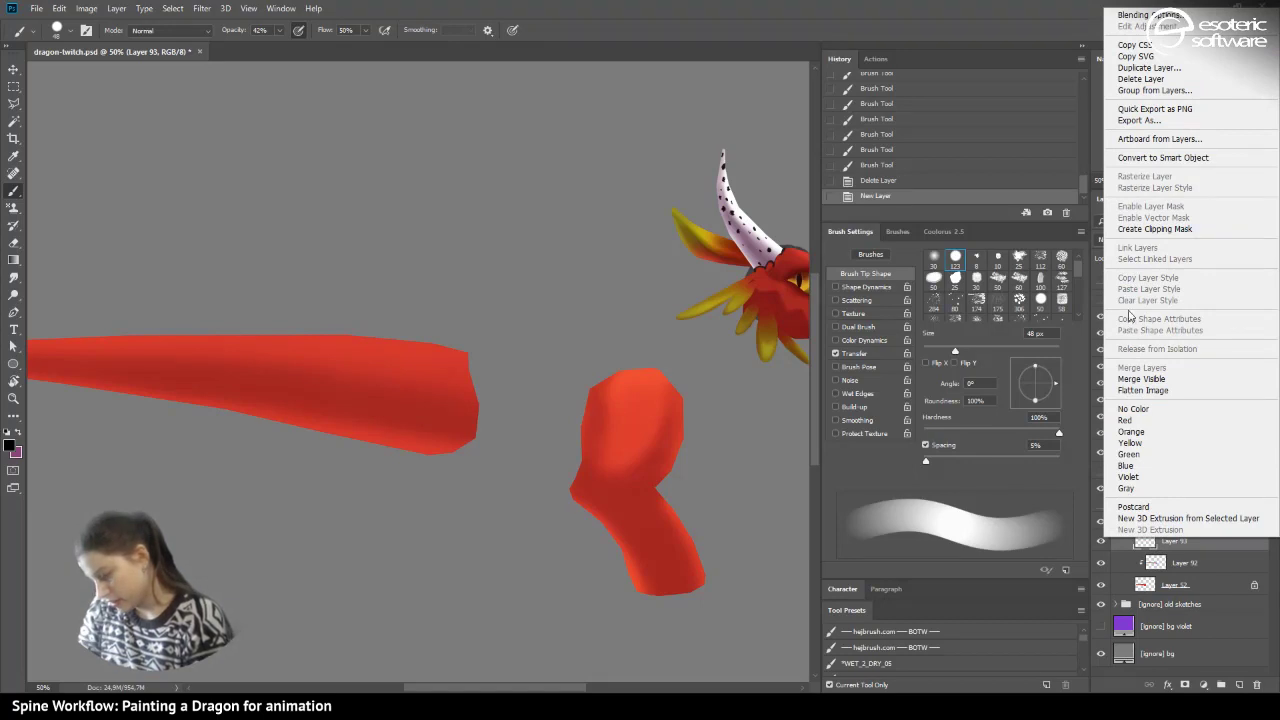
left_click(1133, 230)
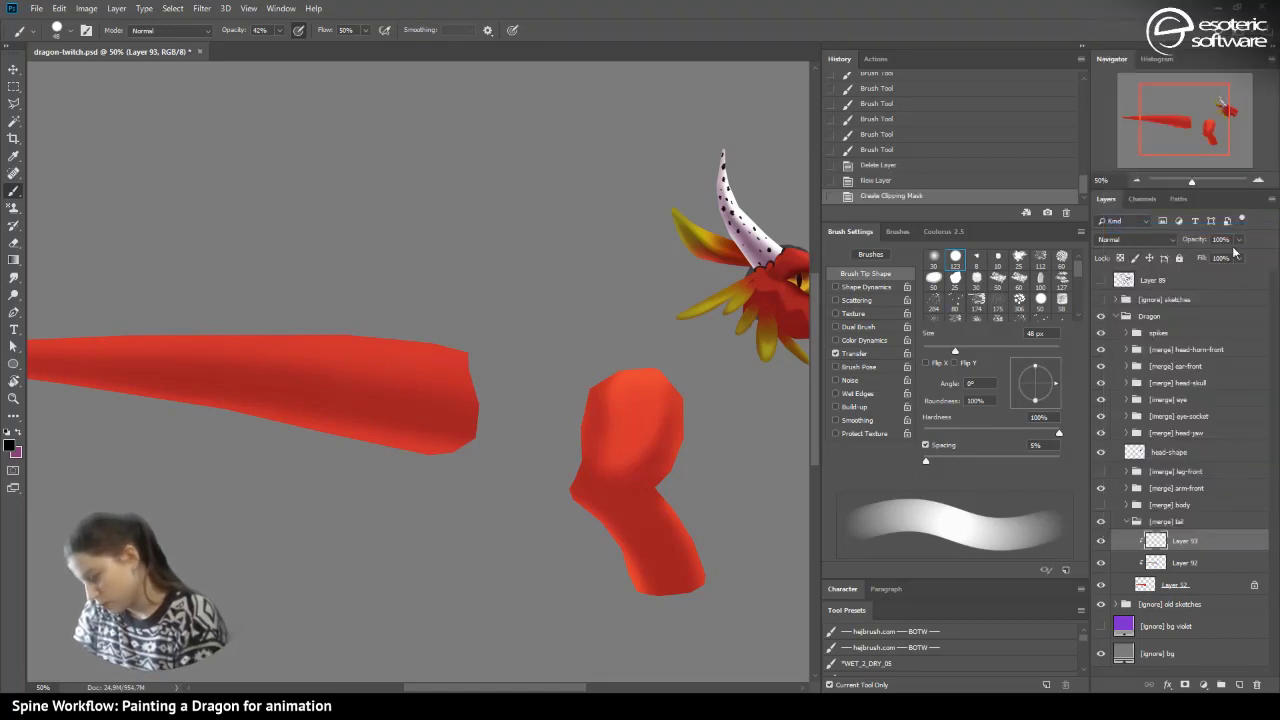
- Set the new clipped layer's opacity to 50% and its blend mode to Color Dodge
type("5")
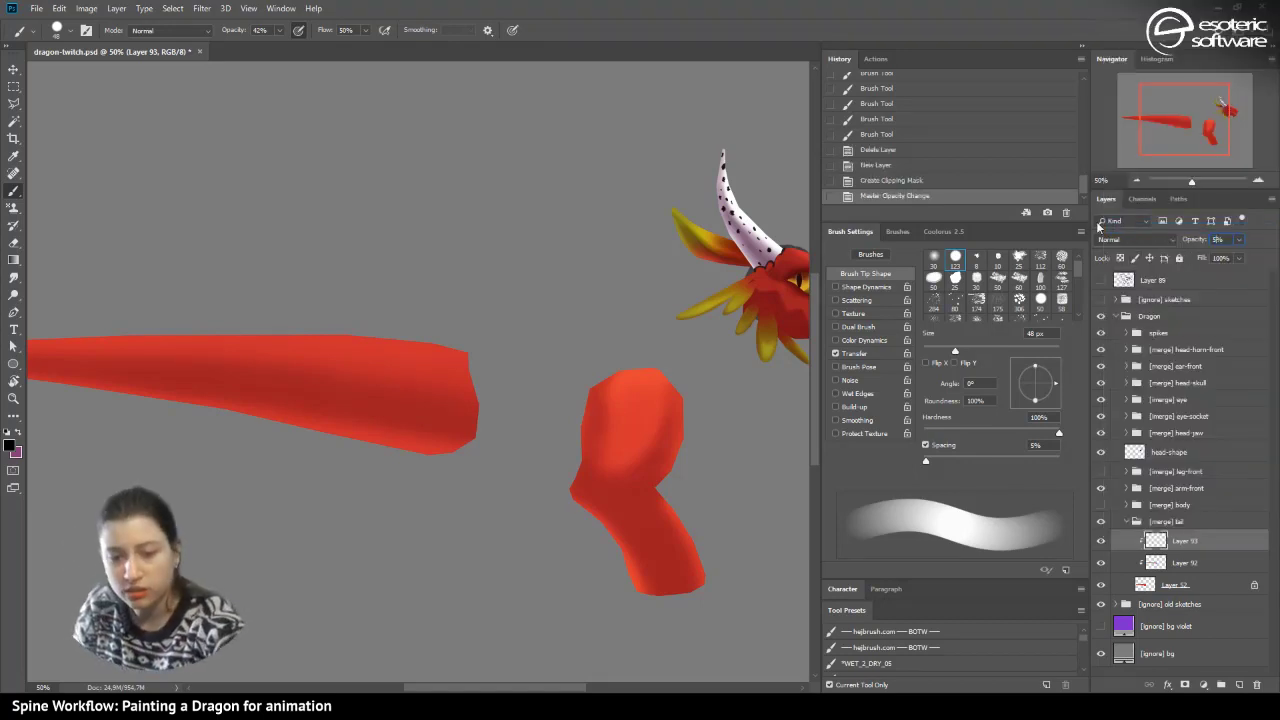
left_click(1120, 240)
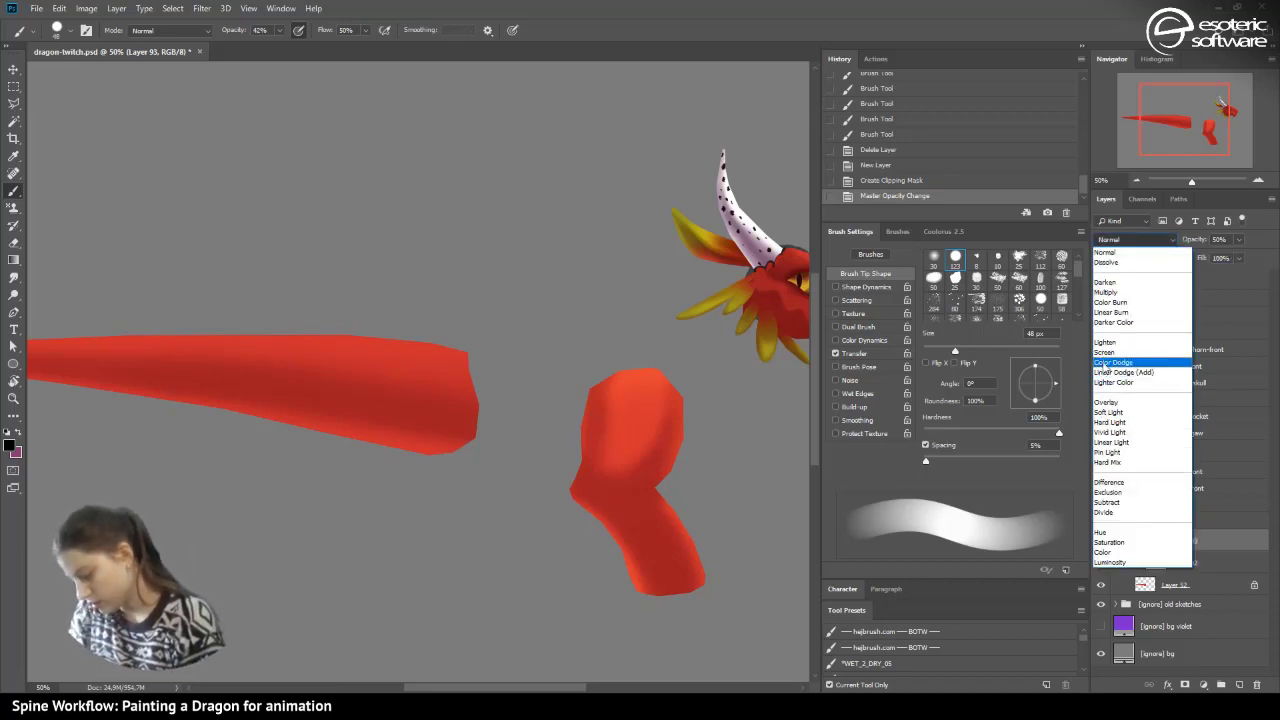
left_click(1110, 362)
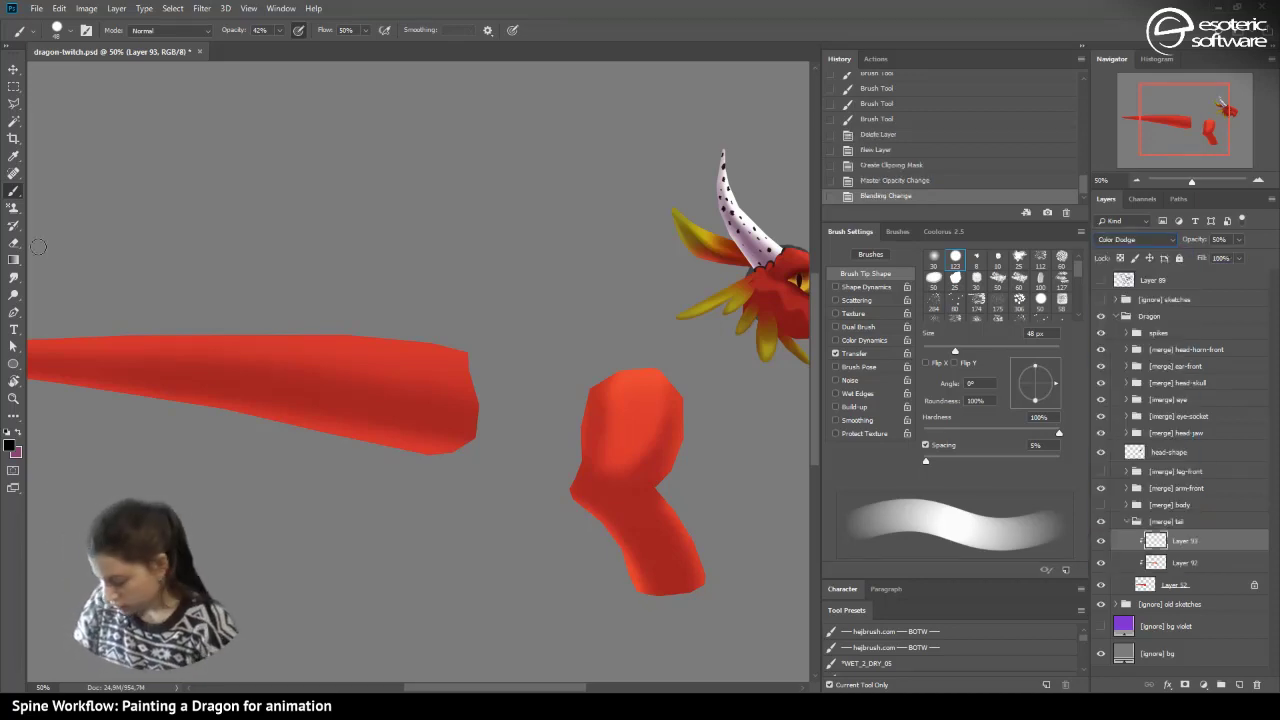
- Pick the olive green swatch #678738 as the painting colour, choose the Soft Round brush and check its brush settings
left_click(943, 231)
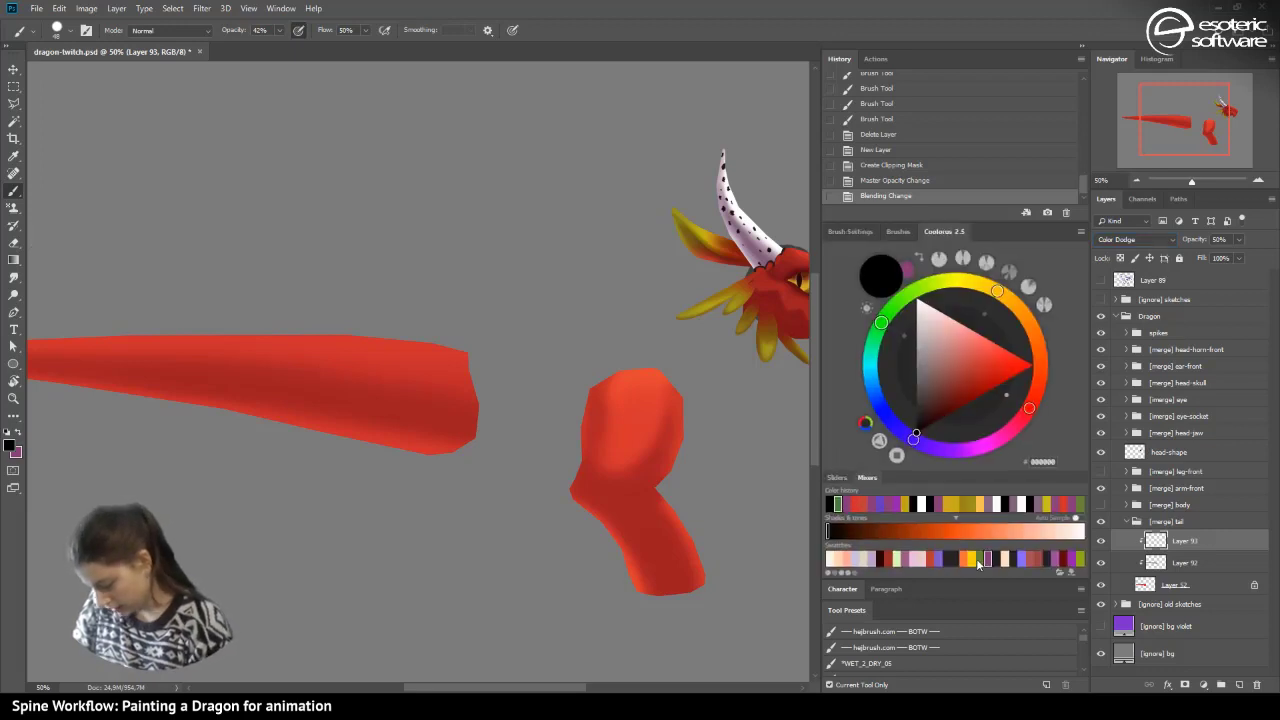
left_click(979, 560)
left_click(55, 32)
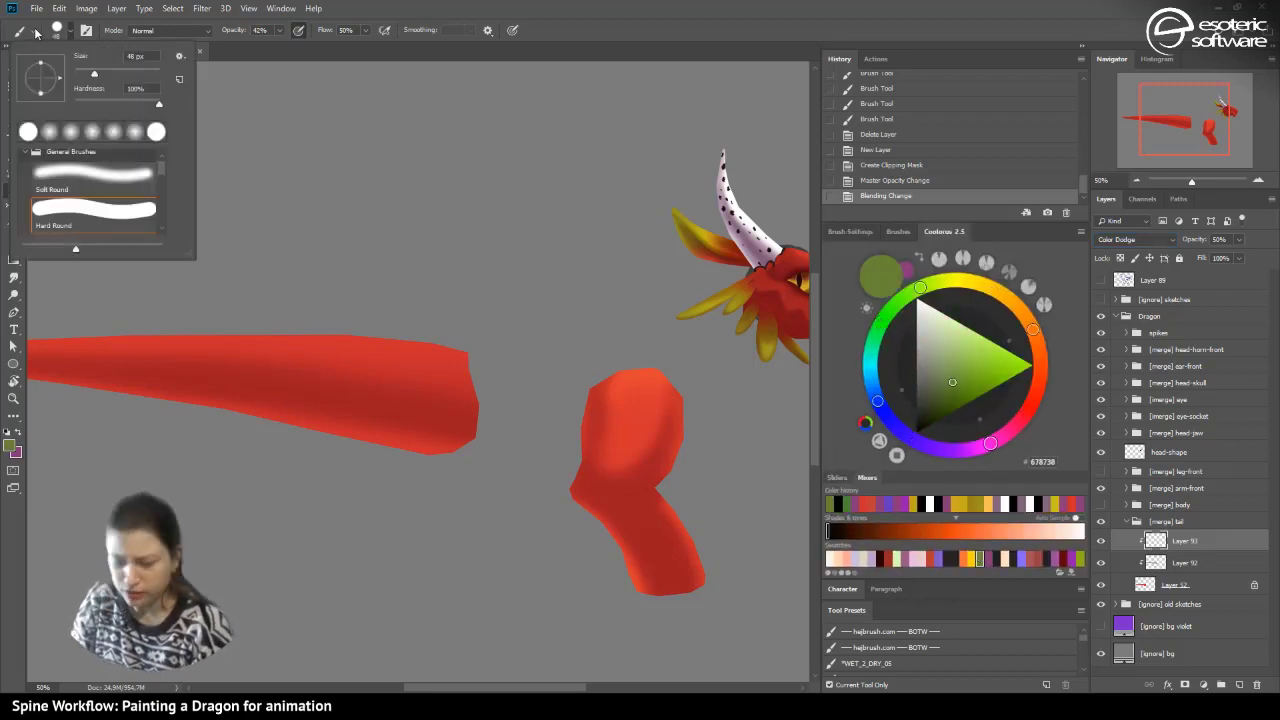
left_click(97, 173)
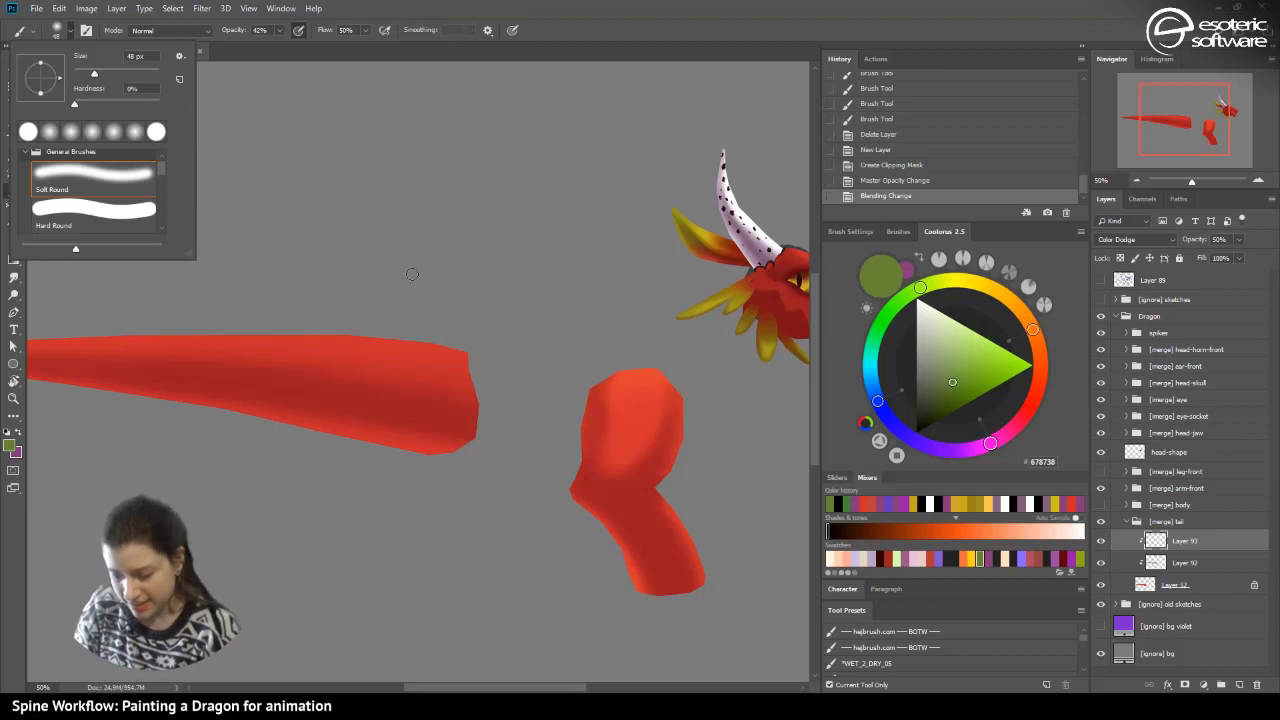
left_click(886, 231)
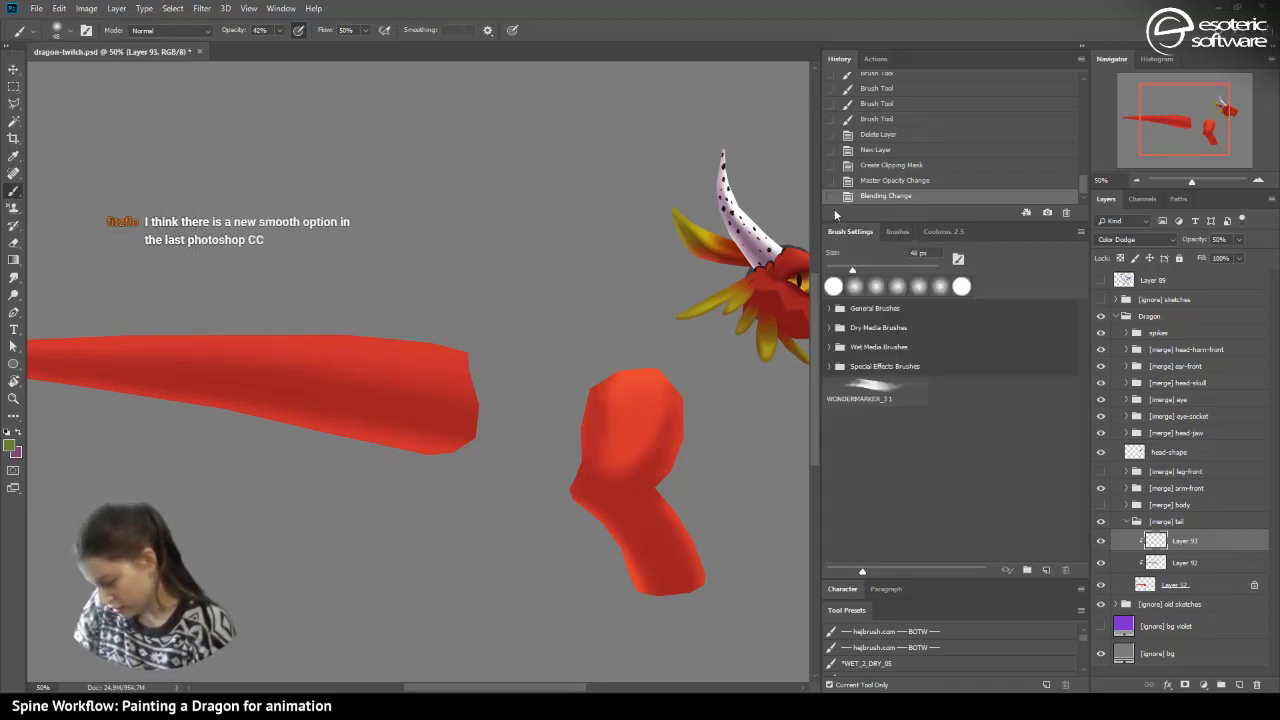
left_click(849, 231)
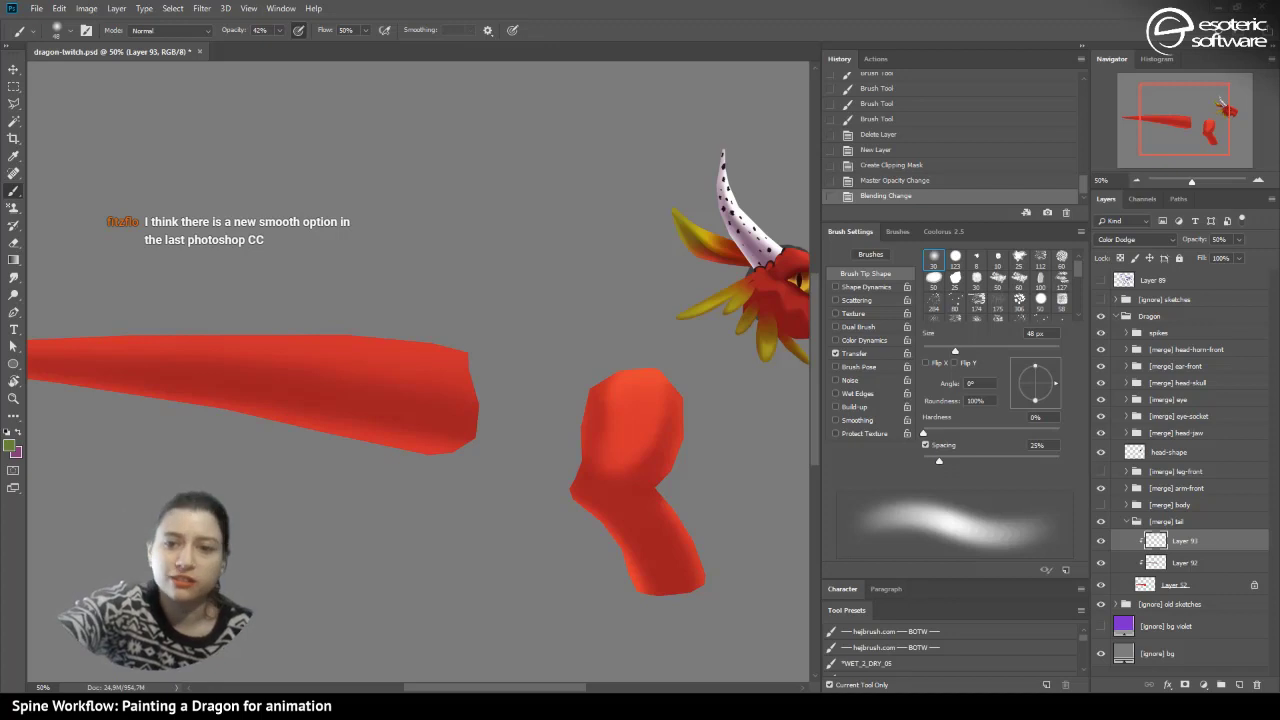
- Bring the Lazy Nezumi Pro window onto the canvas and set its preset to ruler - isometric
left_click_drag(0, 300, 479, 295)
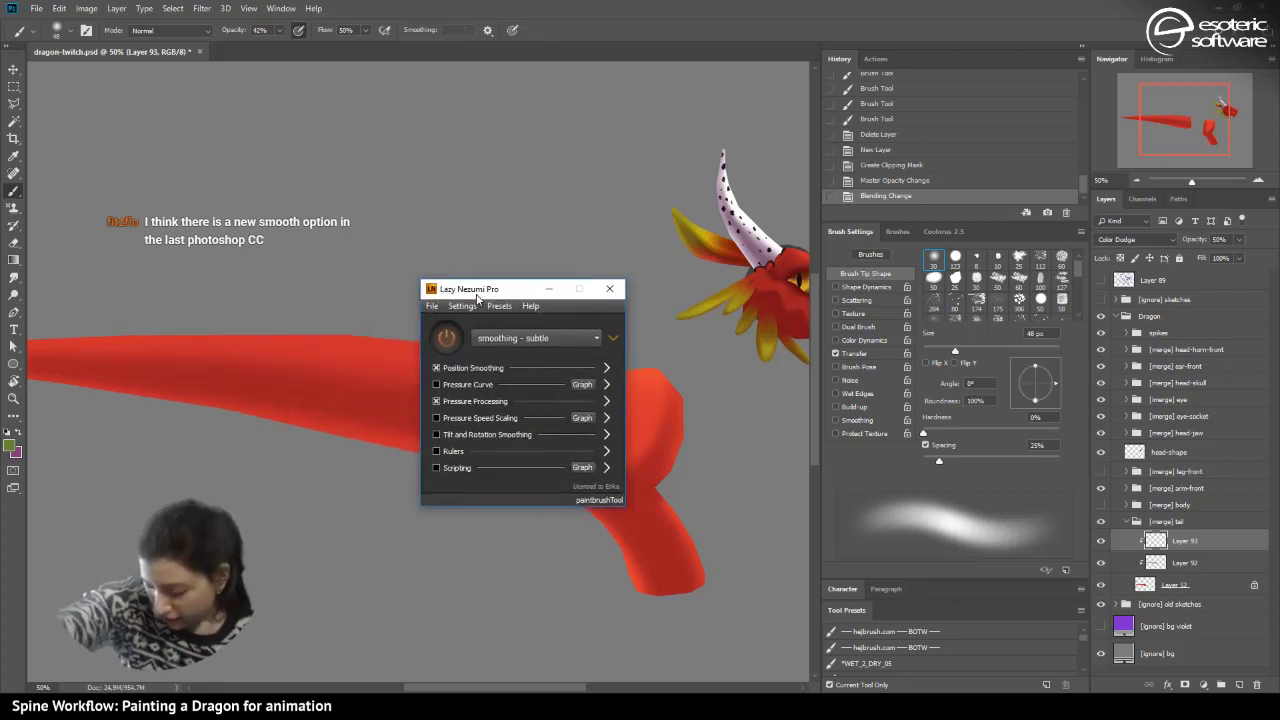
left_click(499, 339)
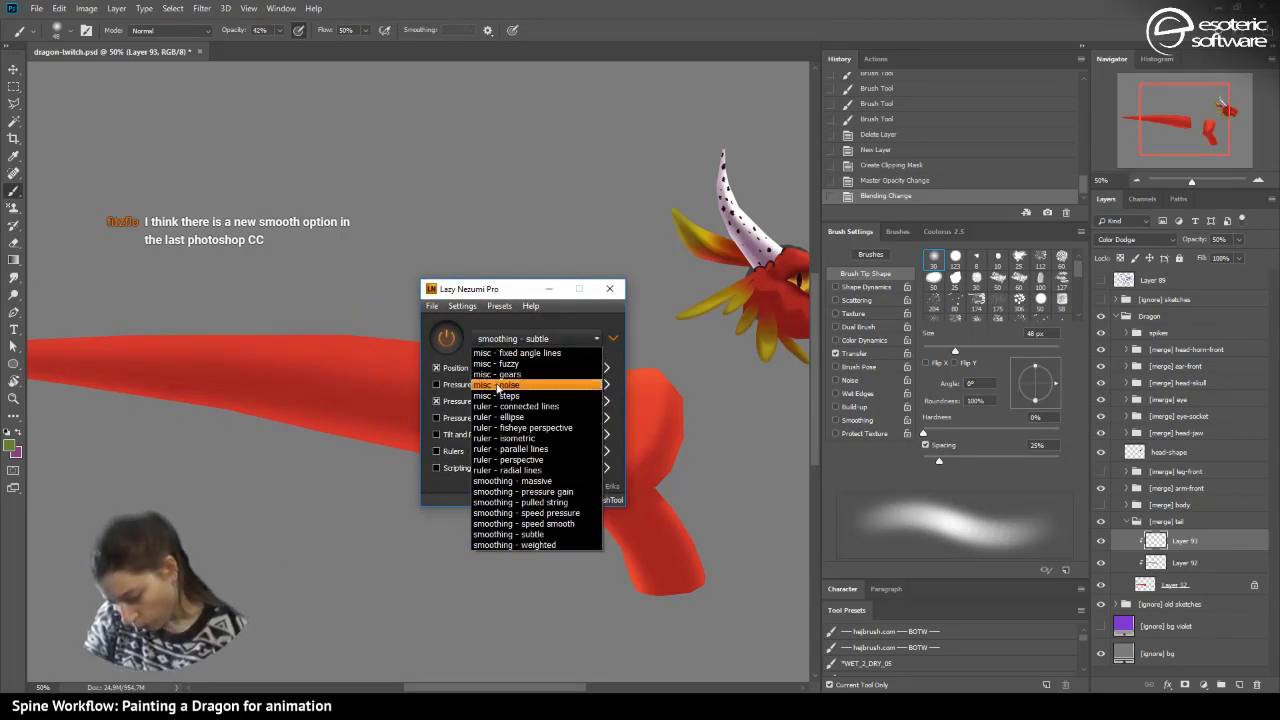
left_click(505, 438)
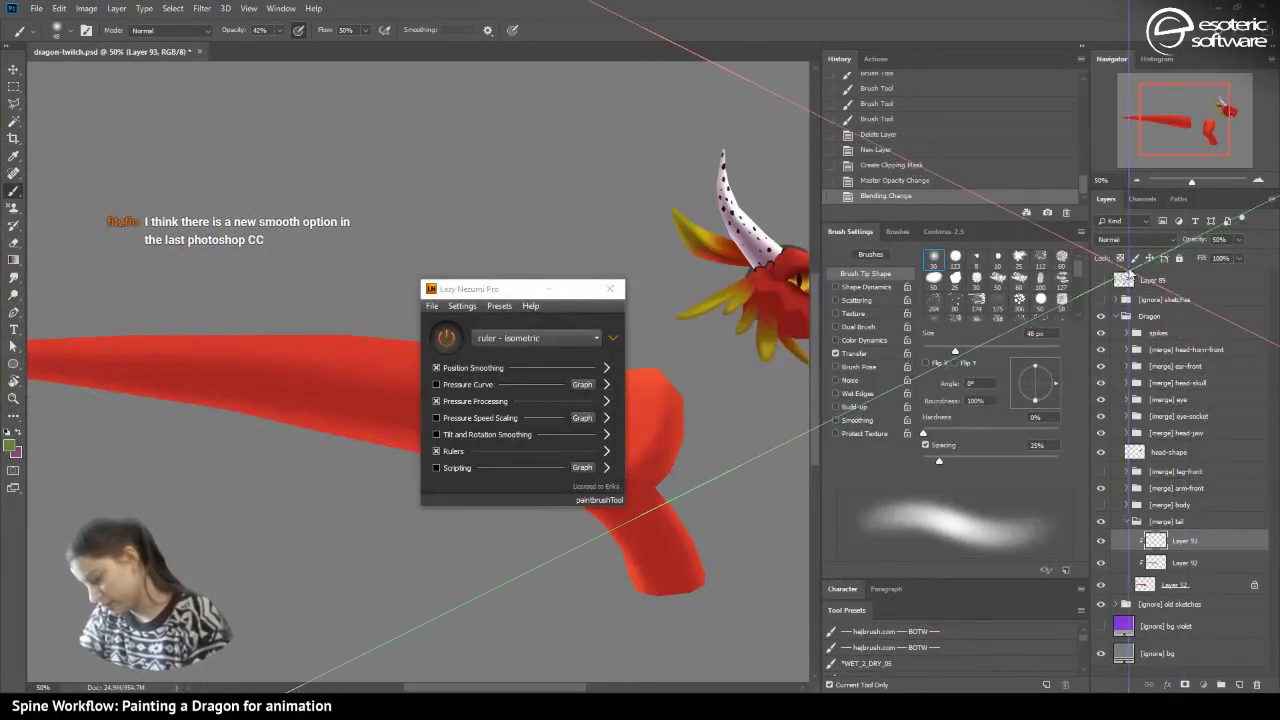
- Add a new layer above Layer 89 and reset the painting colours to default black and white
left_click(1127, 278)
key("ctrl+shift+alt+n")
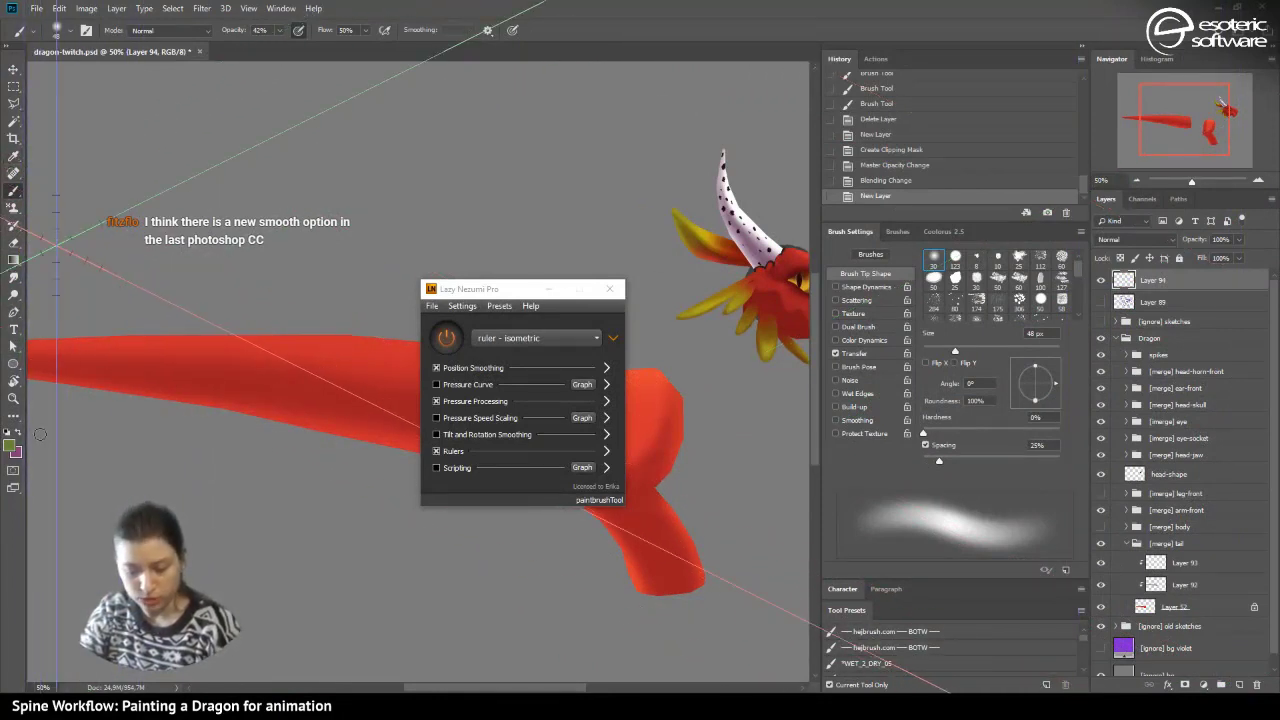
left_click(7, 432)
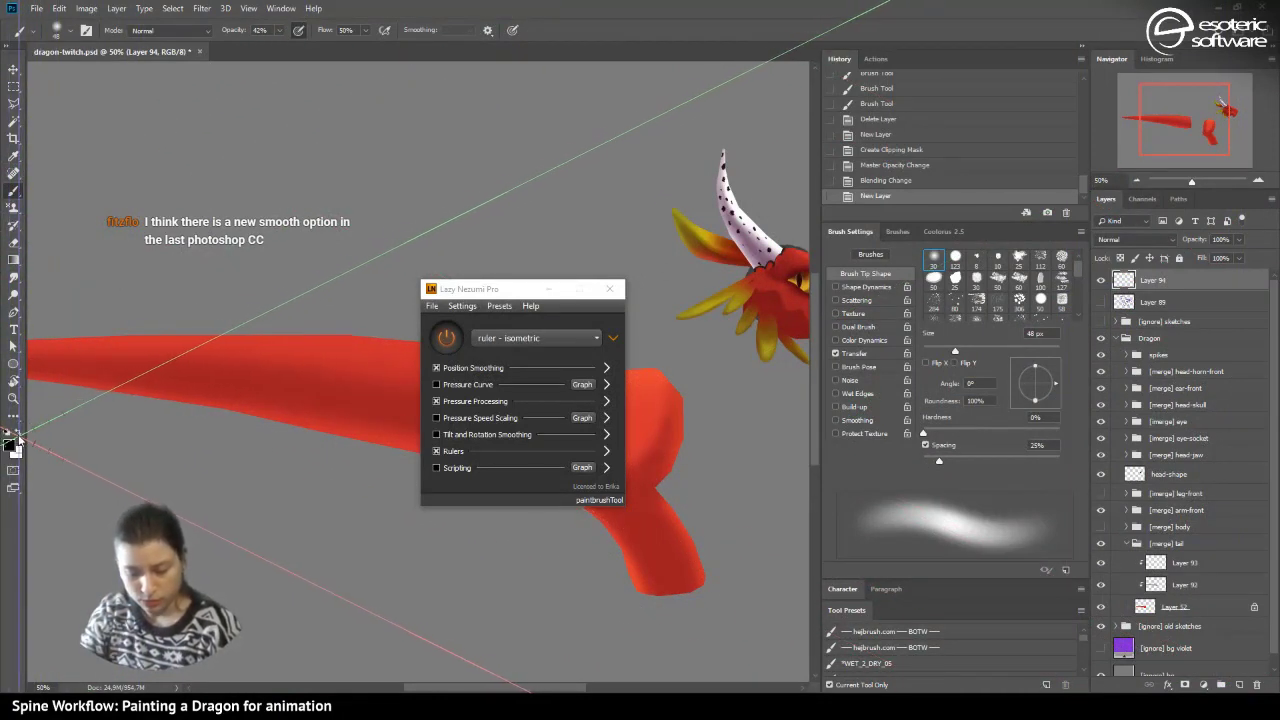
- Sketch an isometric box above the tail along the ruler guides with soft black strokes
mouse_move(146, 248)
left_mouse_down()
mouse_move(326, 379)
mouse_move(201, 264)
mouse_move(330, 322)
mouse_move(359, 350)
mouse_move(371, 319)
mouse_move(359, 188)
mouse_move(298, 148)
left_mouse_up()
mouse_move(298, 148)
left_mouse_down()
mouse_move(187, 128)
mouse_move(202, 121)
mouse_move(201, 98)
mouse_move(200, 316)
left_mouse_up()
left_click_drag(375, 190, 478, 138)
left_click_drag(376, 358, 532, 278)
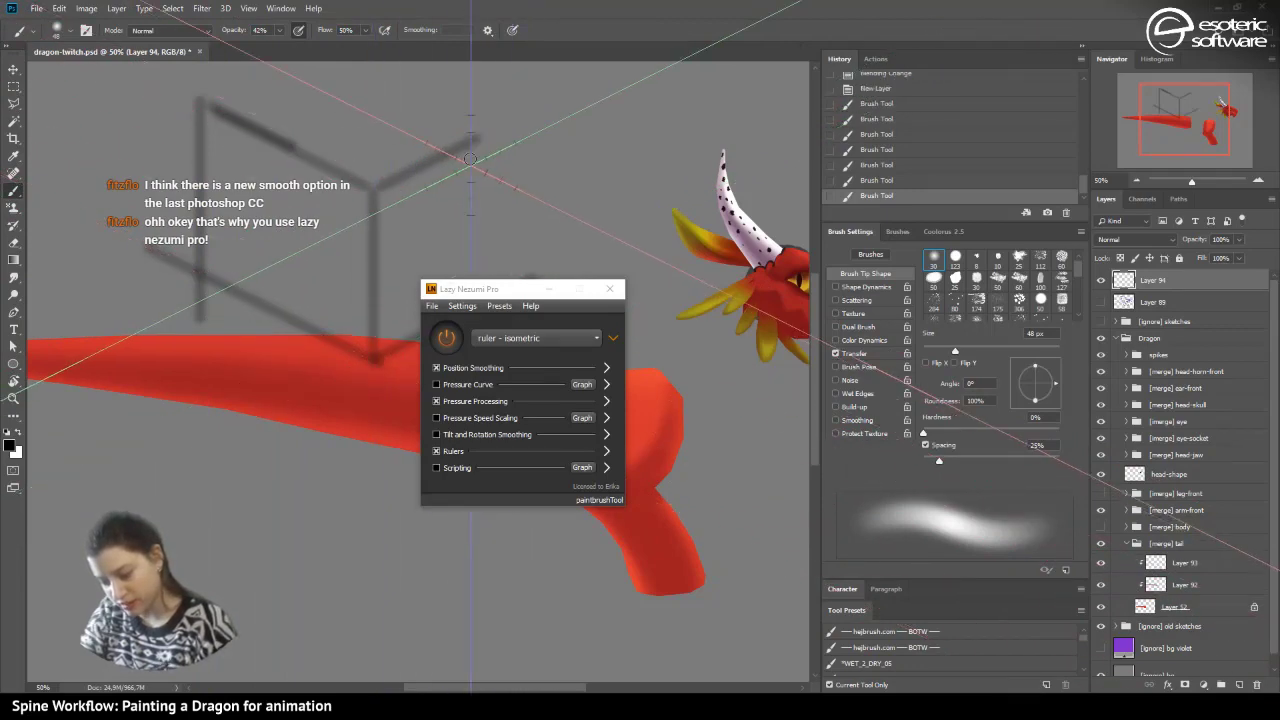
mouse_move(473, 140)
left_mouse_down()
mouse_move(473, 300)
mouse_move(318, 62)
left_mouse_up()
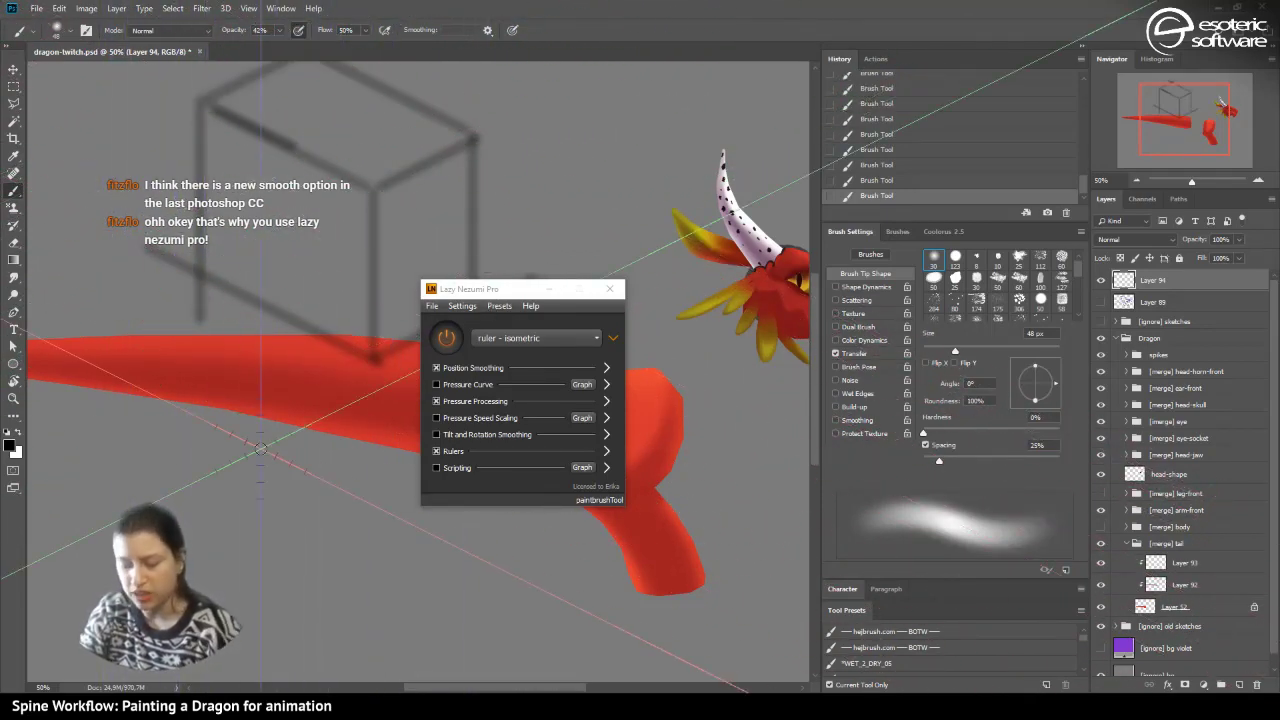
- Set the Lazy Nezumi Pro preset to ruler - perspective and move its window aside to show the perspective guides
left_click(540, 338)
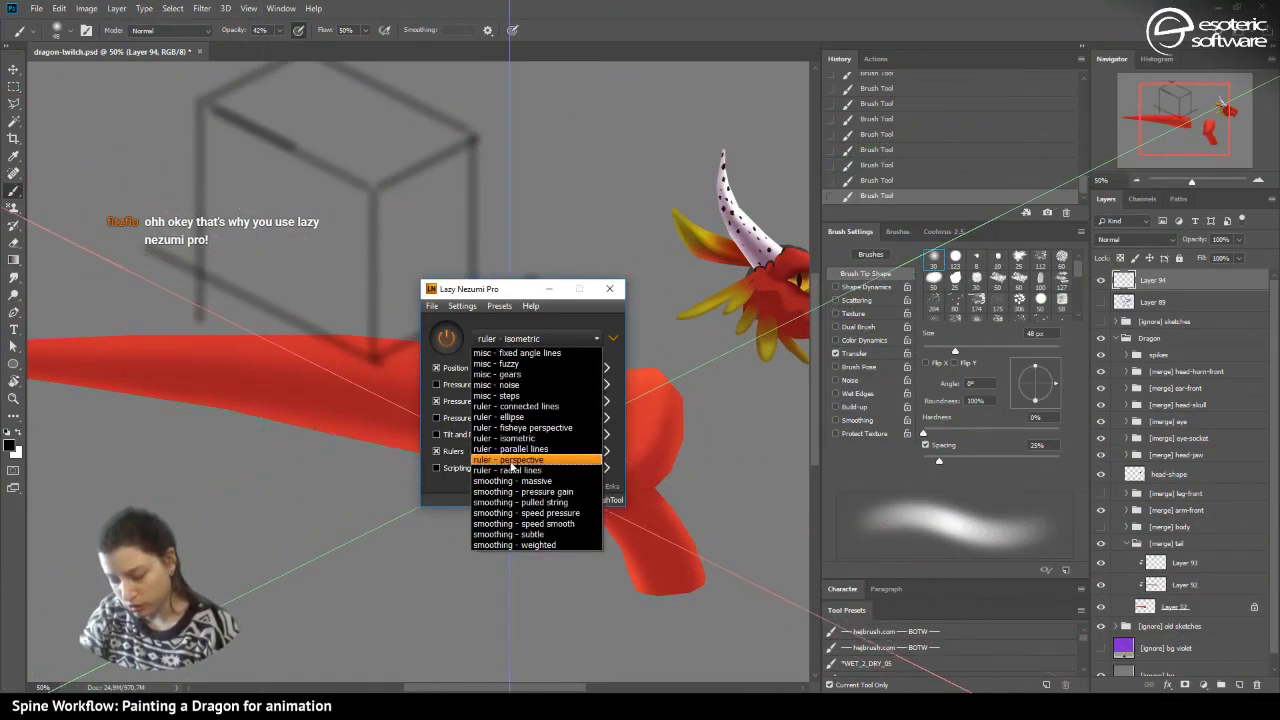
left_click(508, 459)
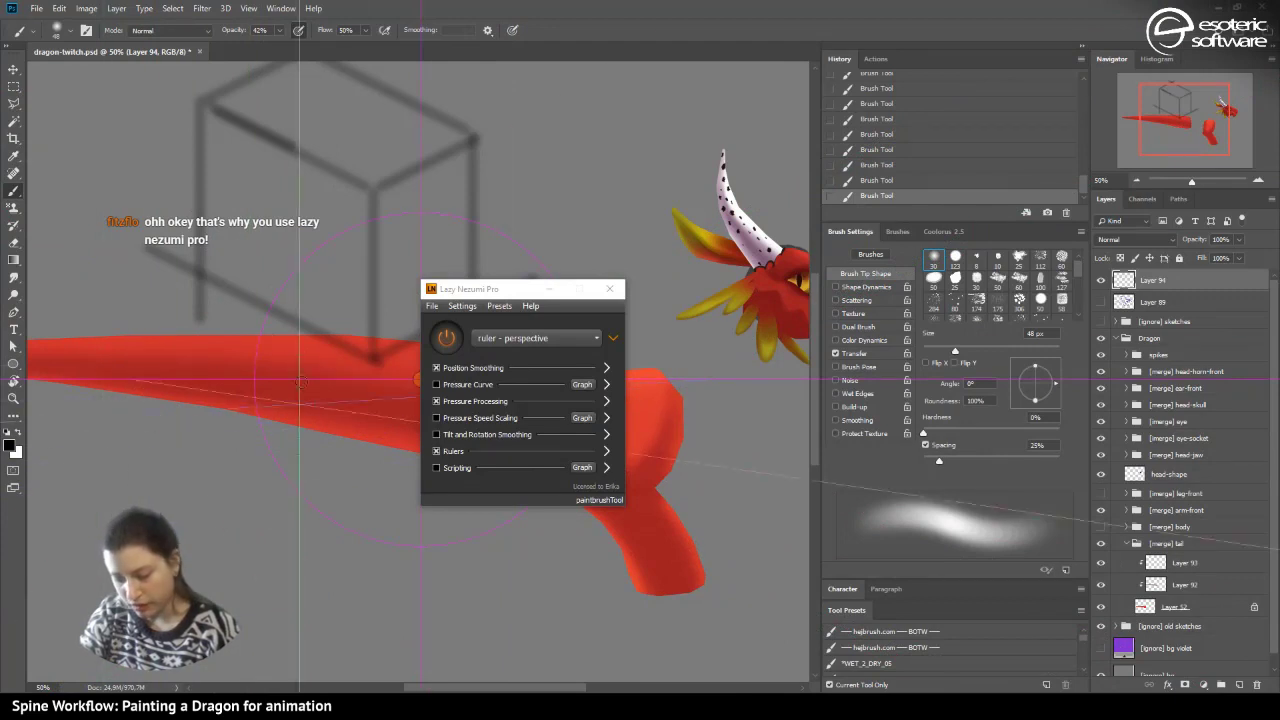
left_click_drag(460, 292, 708, 355)
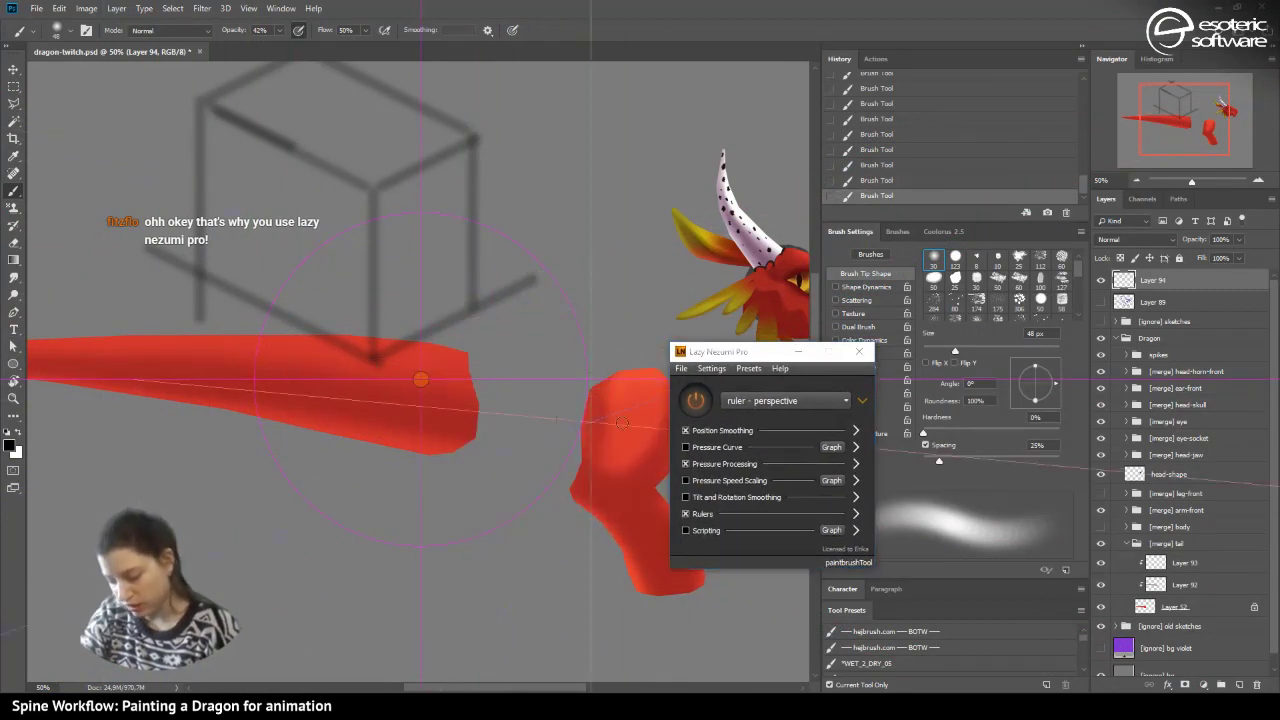
- Return the Lazy Nezumi Pro preset to smoothing - subtle and move its window off the canvas
left_click(765, 401)
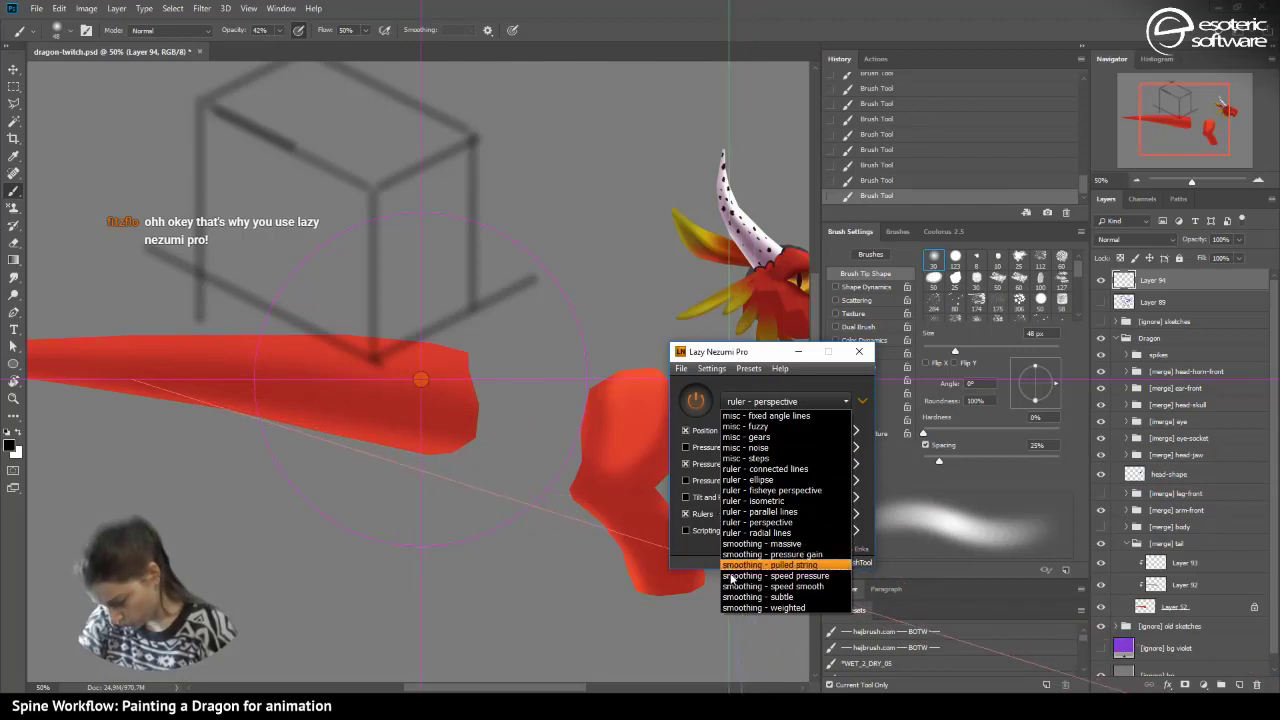
left_click(748, 597)
left_click_drag(766, 354, 152, 196)
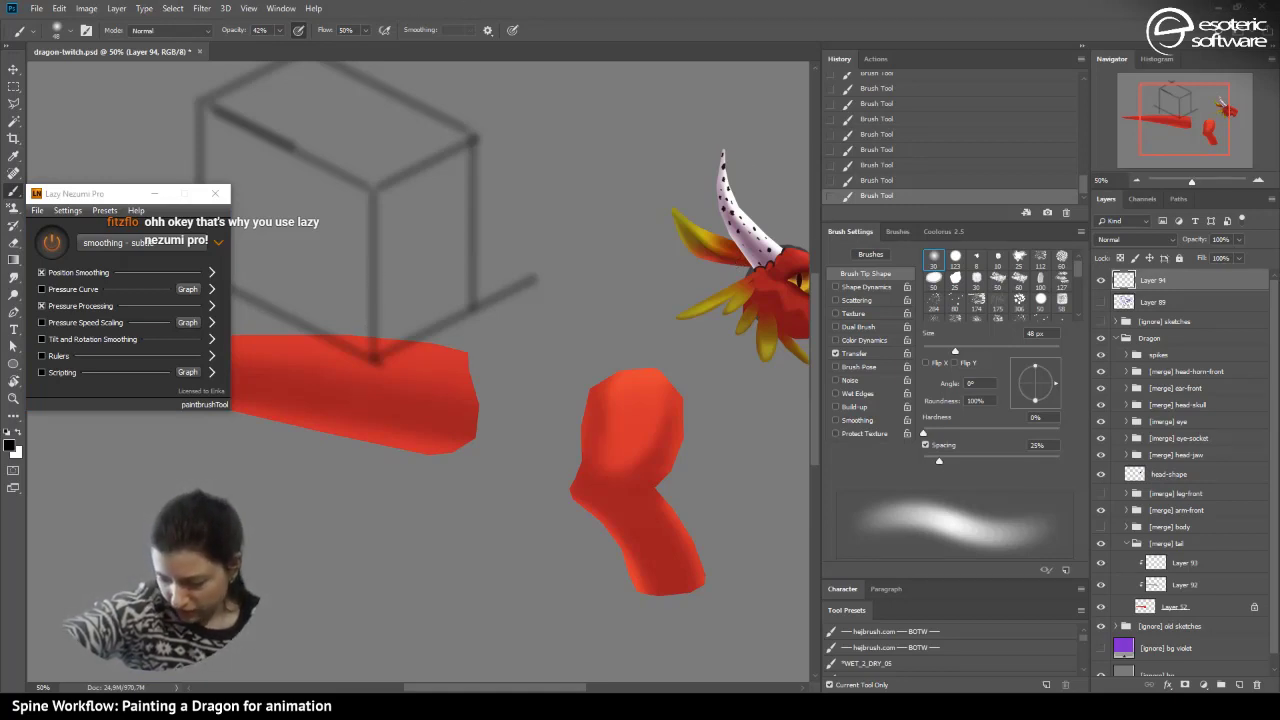
left_click_drag(105, 197, 0, 185)
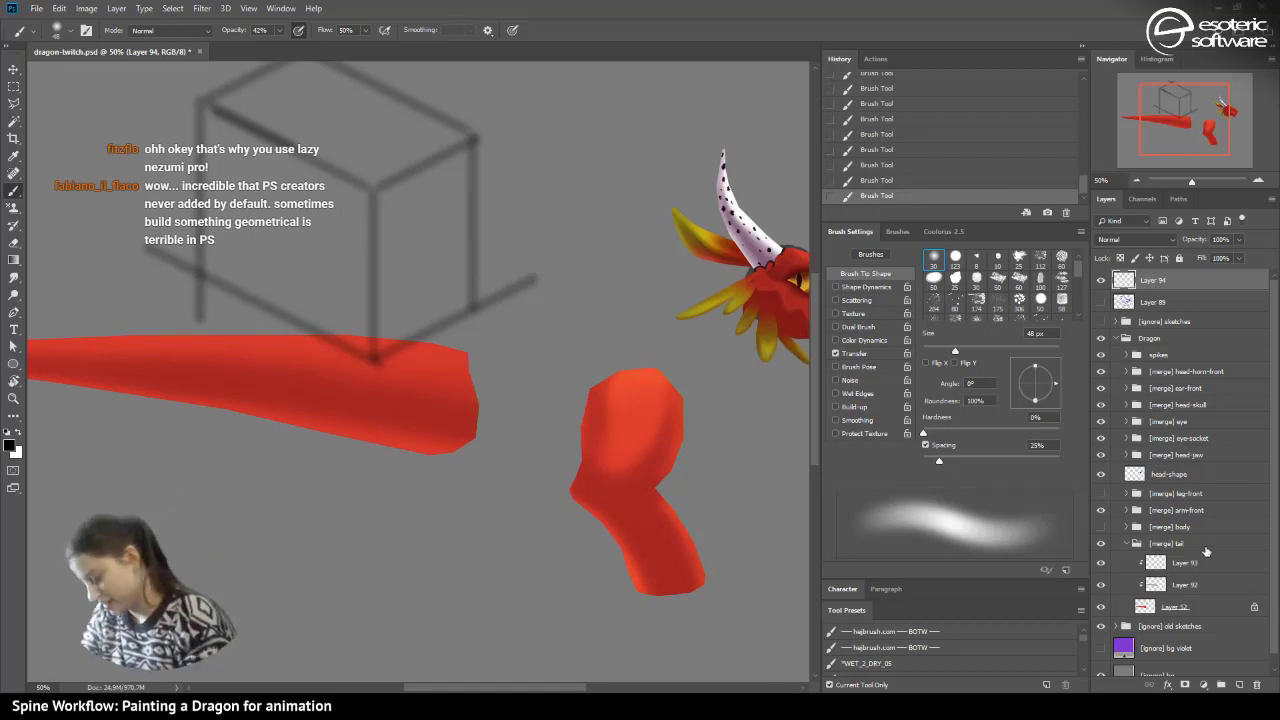
- Delete the layer holding the isometric box sketch and return to the Brush tool
left_click(13, 69)
mouse_move(1150, 281)
left_mouse_down()
mouse_move(1185, 666)
mouse_move(1253, 683)
left_mouse_up()
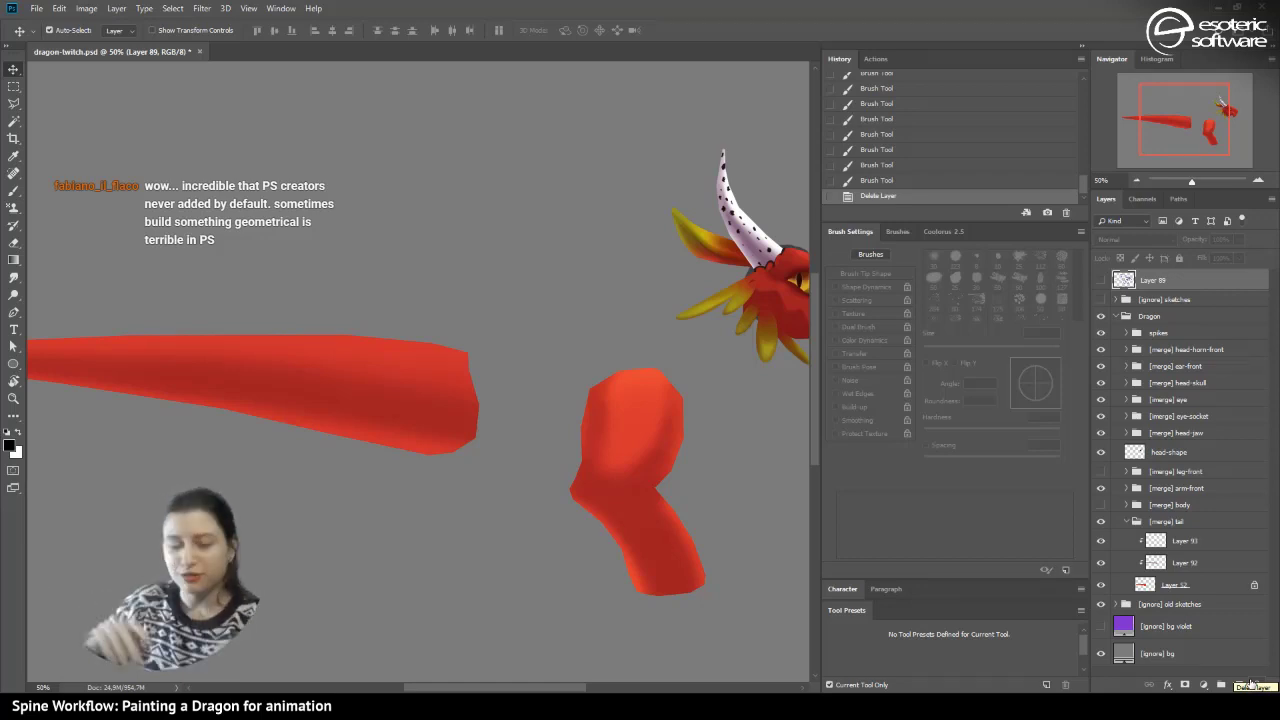
left_click(14, 190)
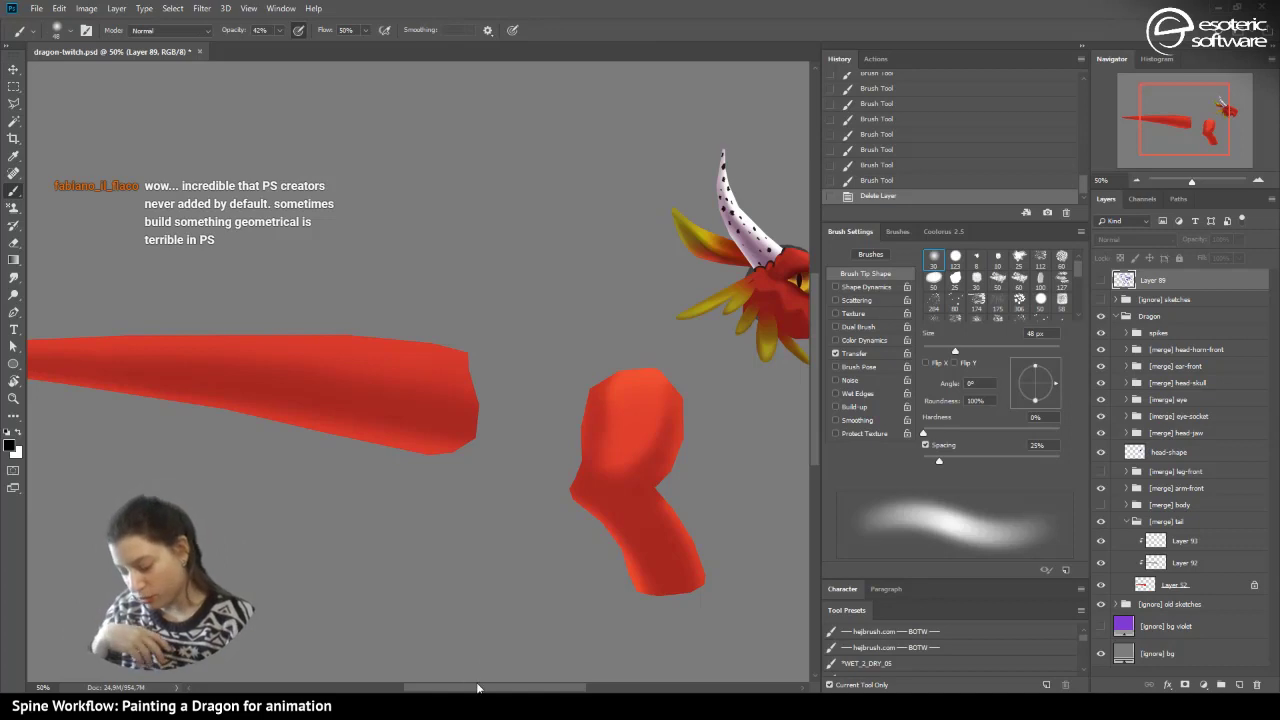
- Show the [merge] body group, collapse the [merge] tail group and select the body group
left_click_drag(477, 687, 511, 687)
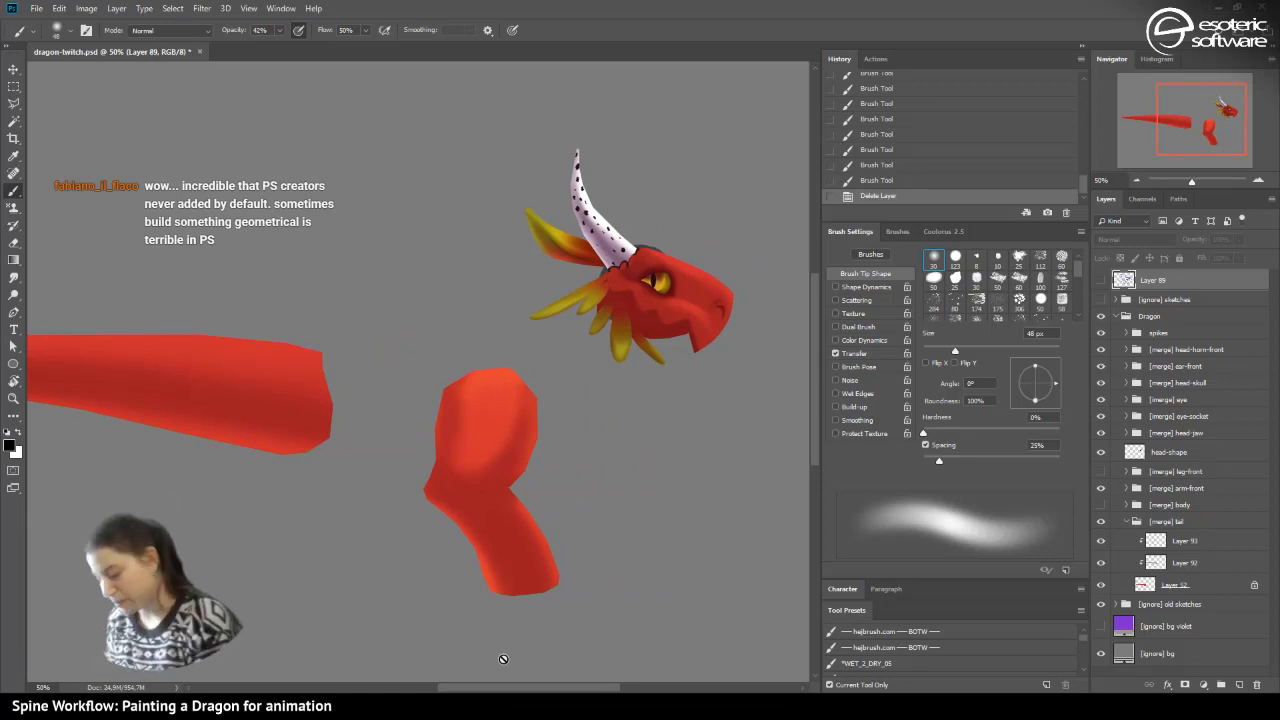
left_click(1160, 452)
left_click(1152, 605)
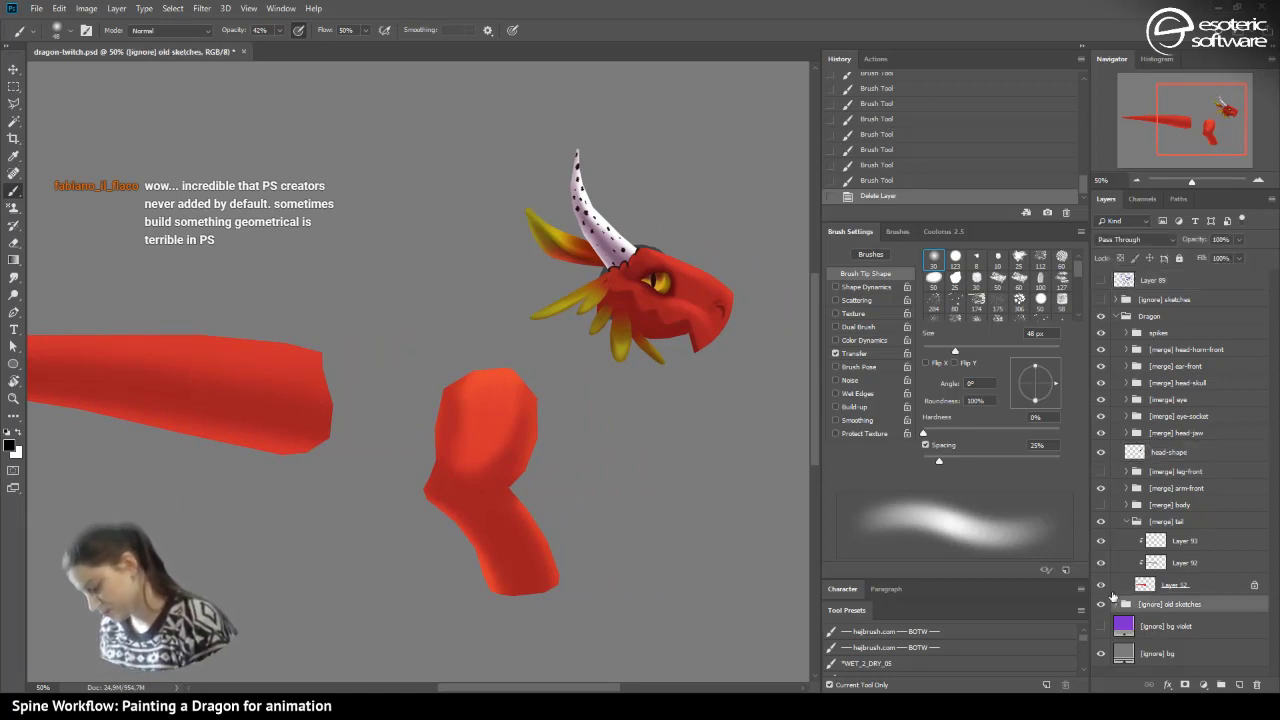
left_click(1101, 585)
left_click(1101, 585)
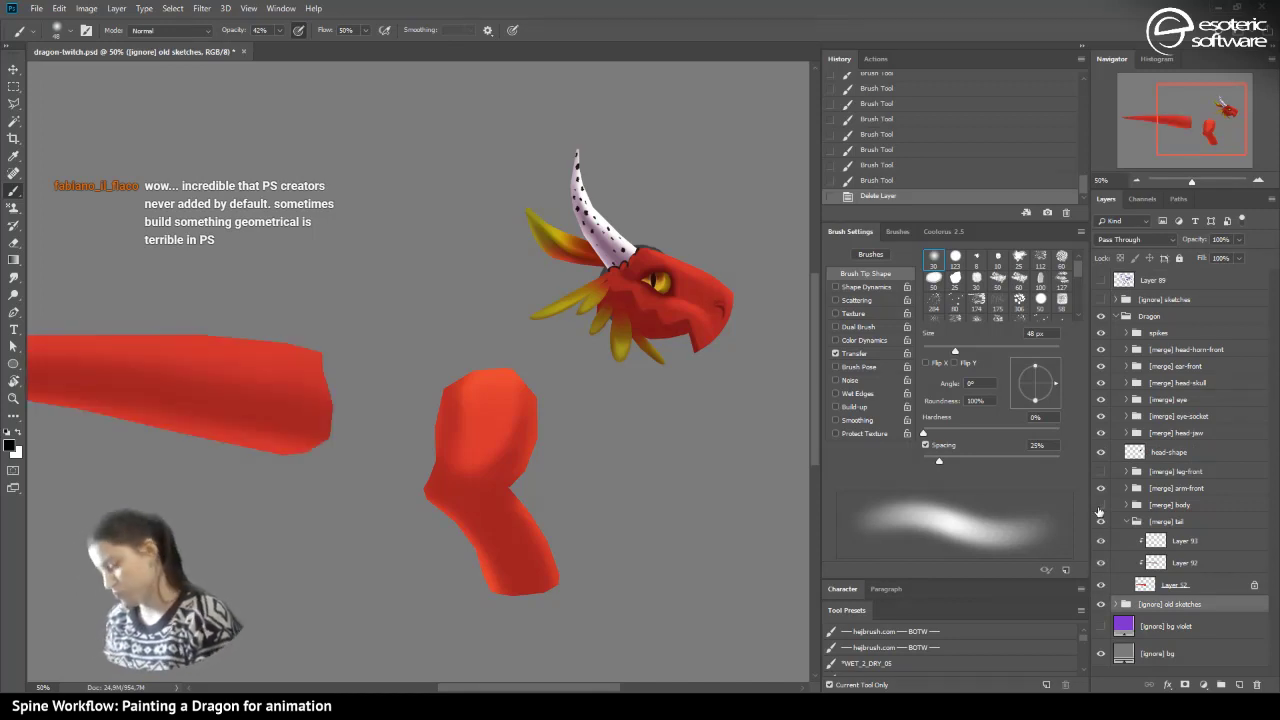
left_click(1101, 505)
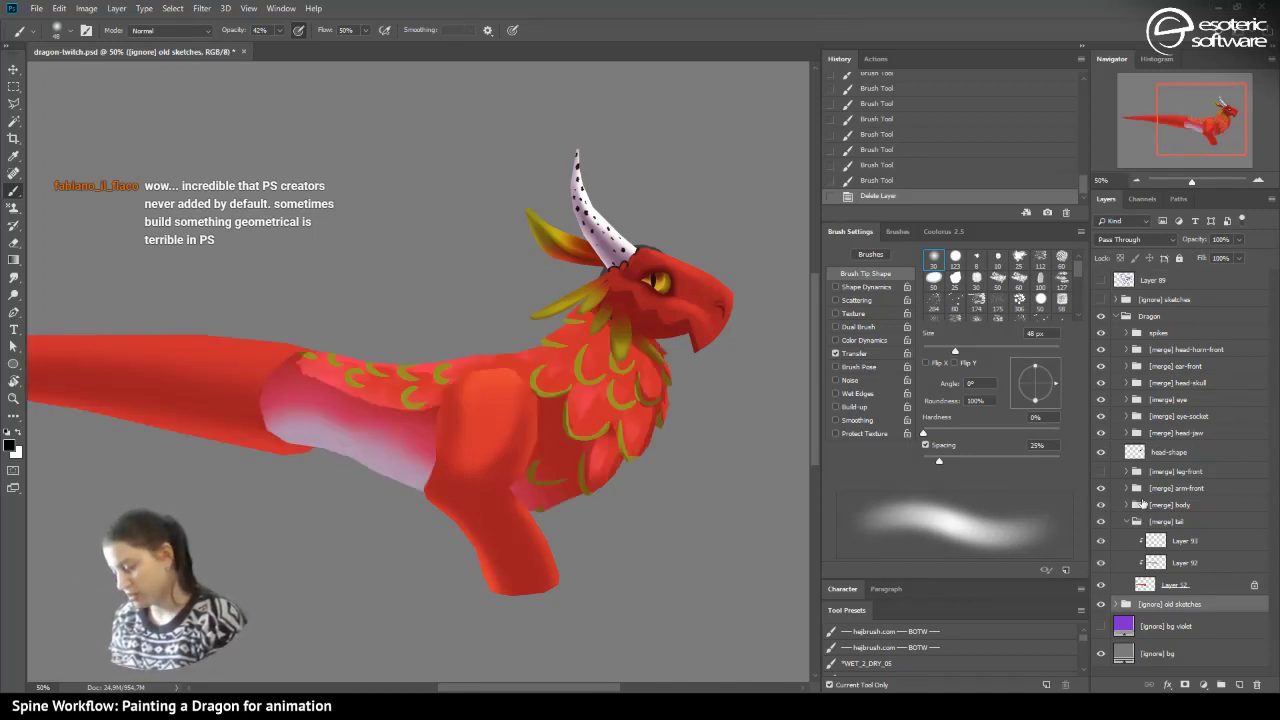
left_click(1125, 521)
left_click(1140, 508)
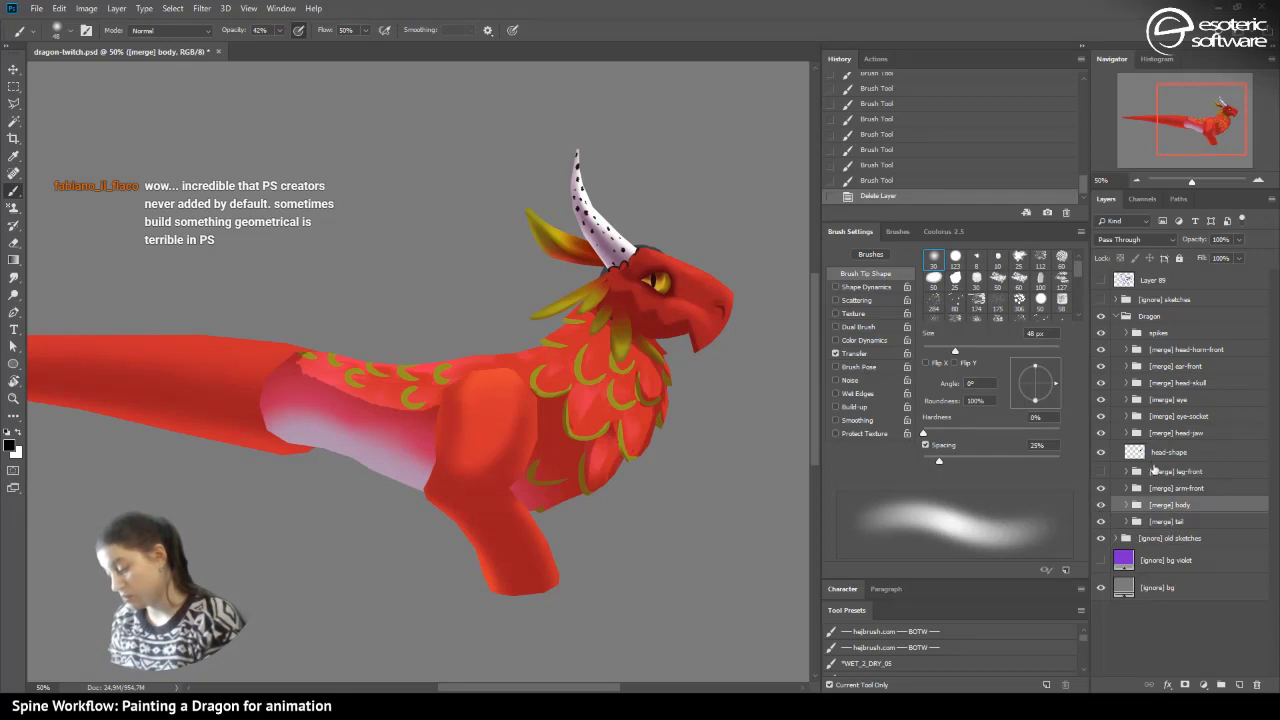
- Show the [merge] leg-front group and save the document
mouse_move(487, 688)
left_mouse_down()
mouse_move(386, 688)
mouse_move(490, 688)
mouse_move(420, 688)
mouse_move(487, 688)
mouse_move(476, 690)
left_mouse_up()
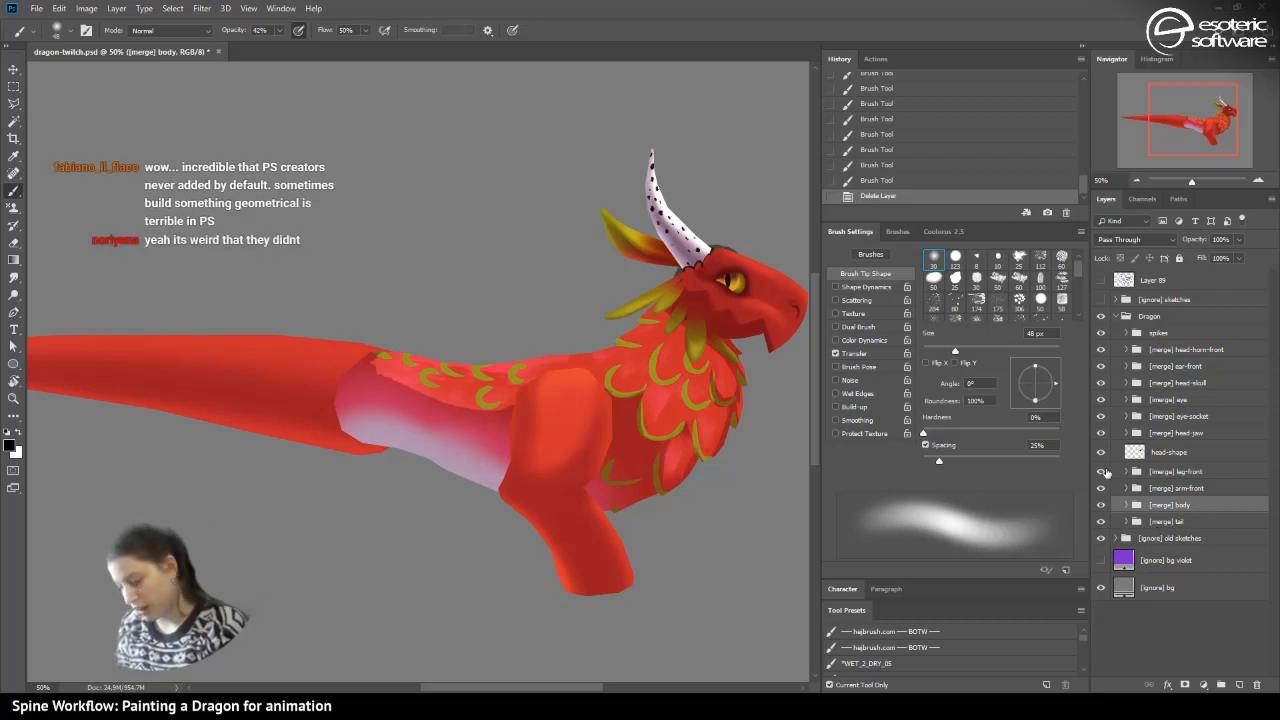
left_click(1101, 471)
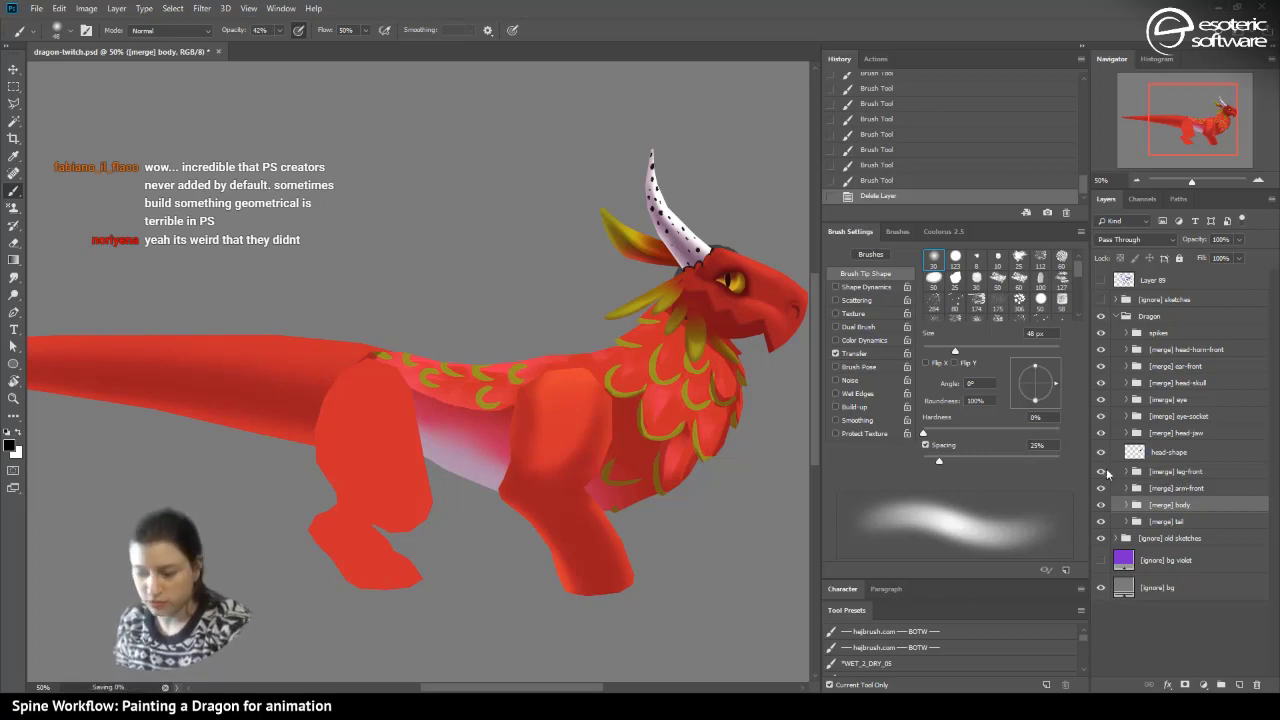
key("ctrl+s")
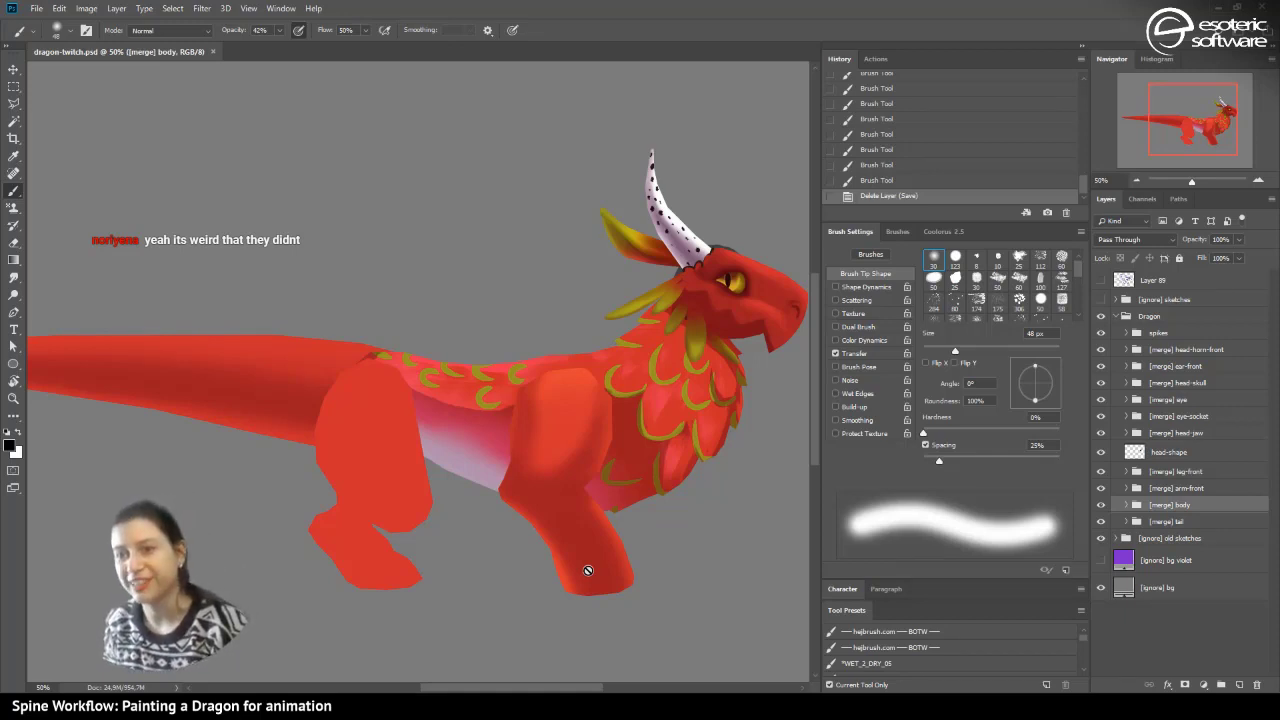
- Add a new layer above the flat red base layer in the [merge] leg-front group and switch to the Brush tool
left_click(1155, 489)
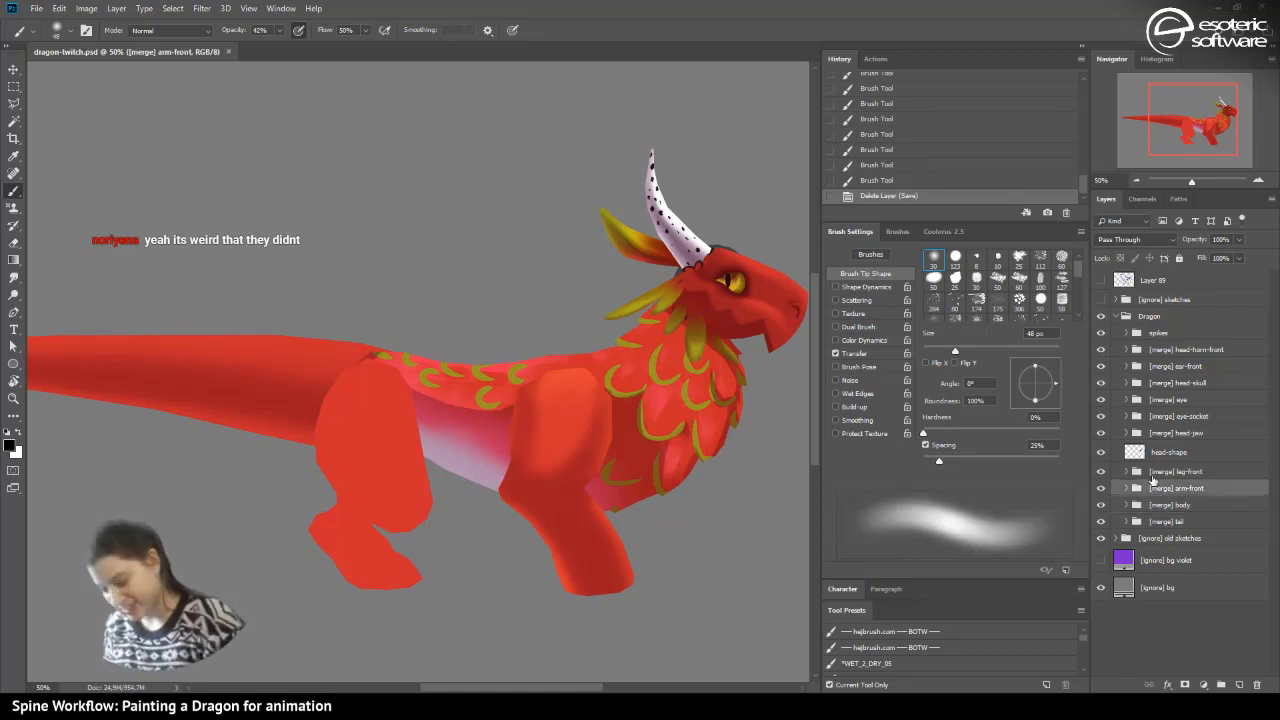
mouse_move(477, 687)
left_mouse_down()
mouse_move(444, 687)
mouse_move(527, 687)
mouse_move(480, 688)
left_mouse_up()
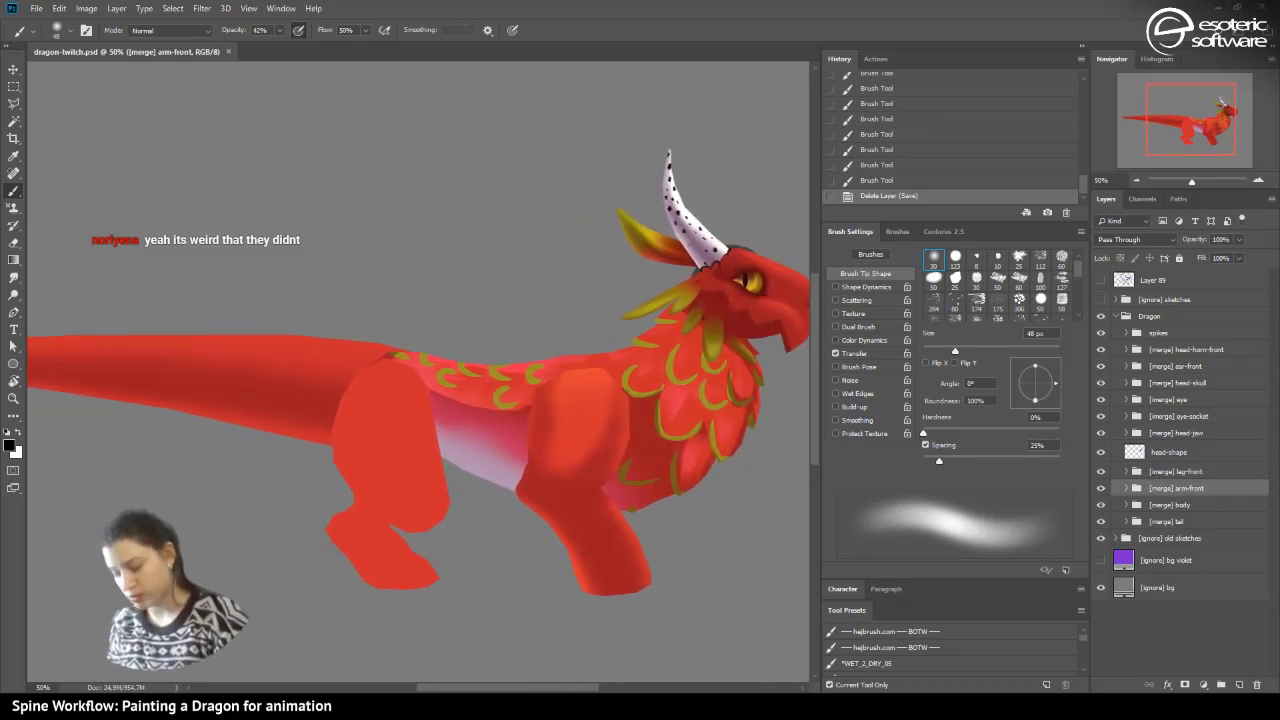
left_click(13, 69)
left_click(378, 457)
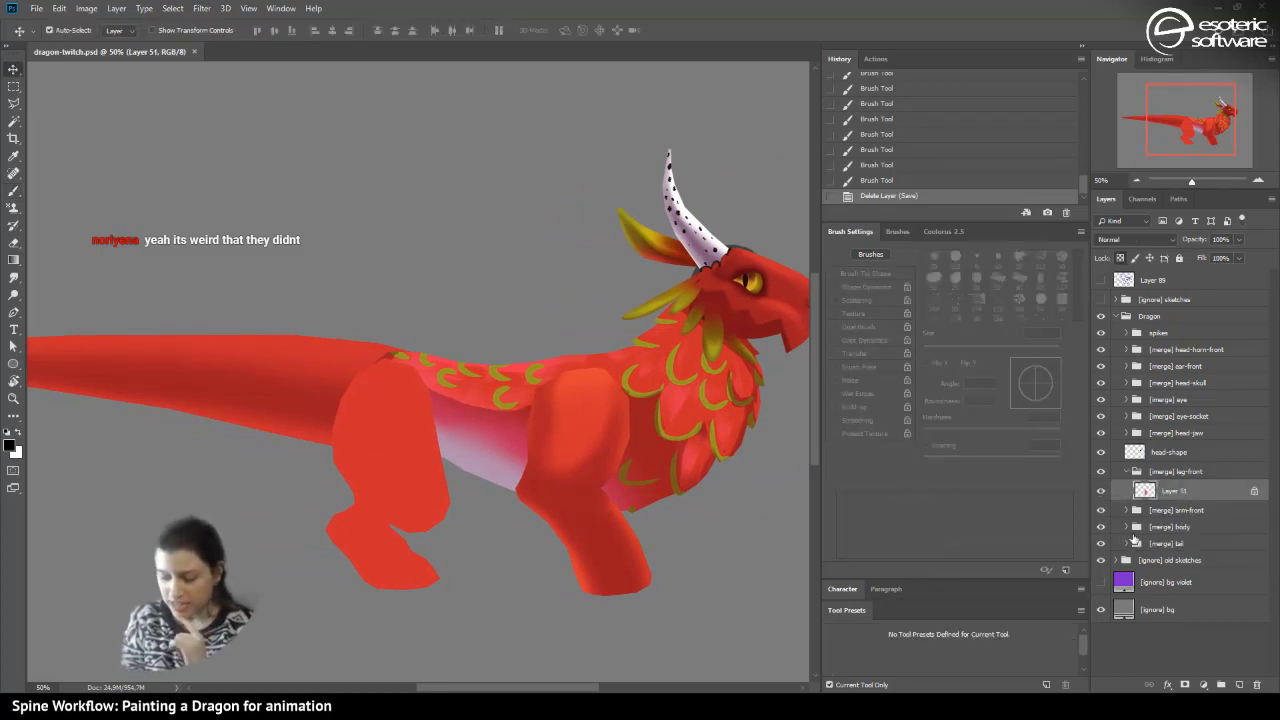
left_click(1239, 684)
left_click(15, 187)
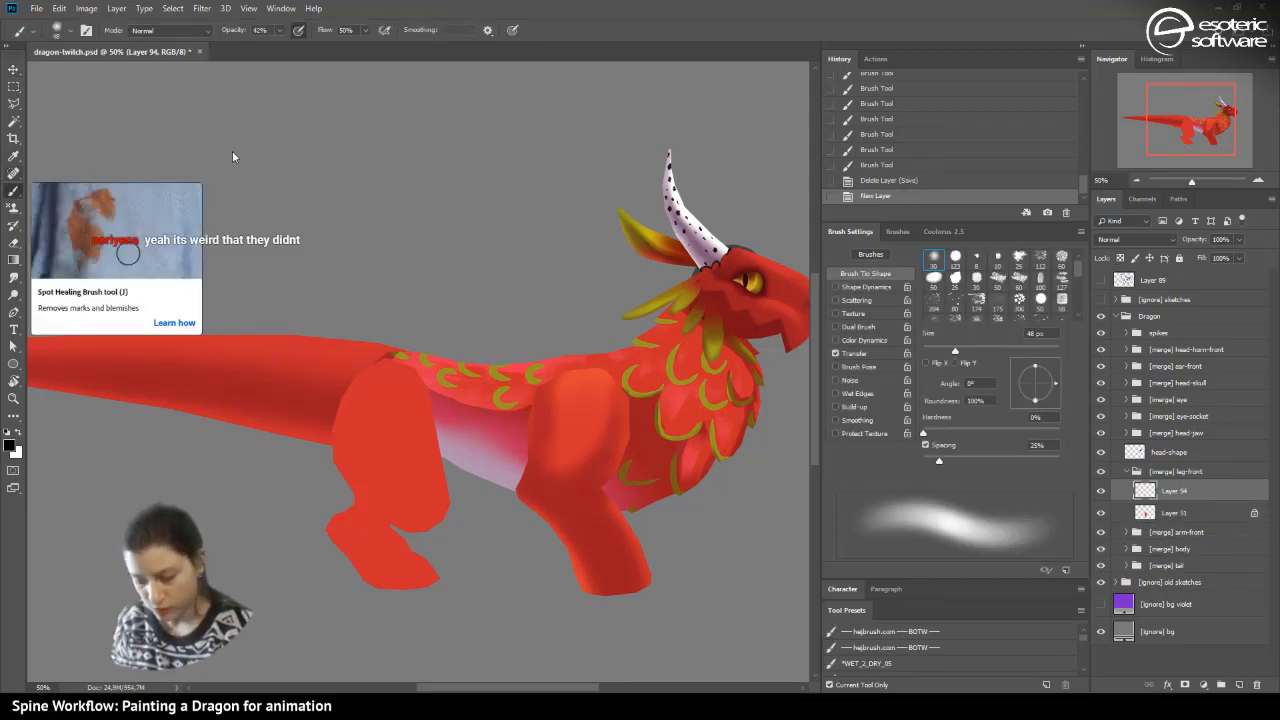
- Try a soft black shading stroke down the rear edge of the hind leg, and undo it
mouse_move(356, 374)
left_mouse_down()
mouse_move(345, 472)
mouse_move(365, 505)
left_mouse_up()
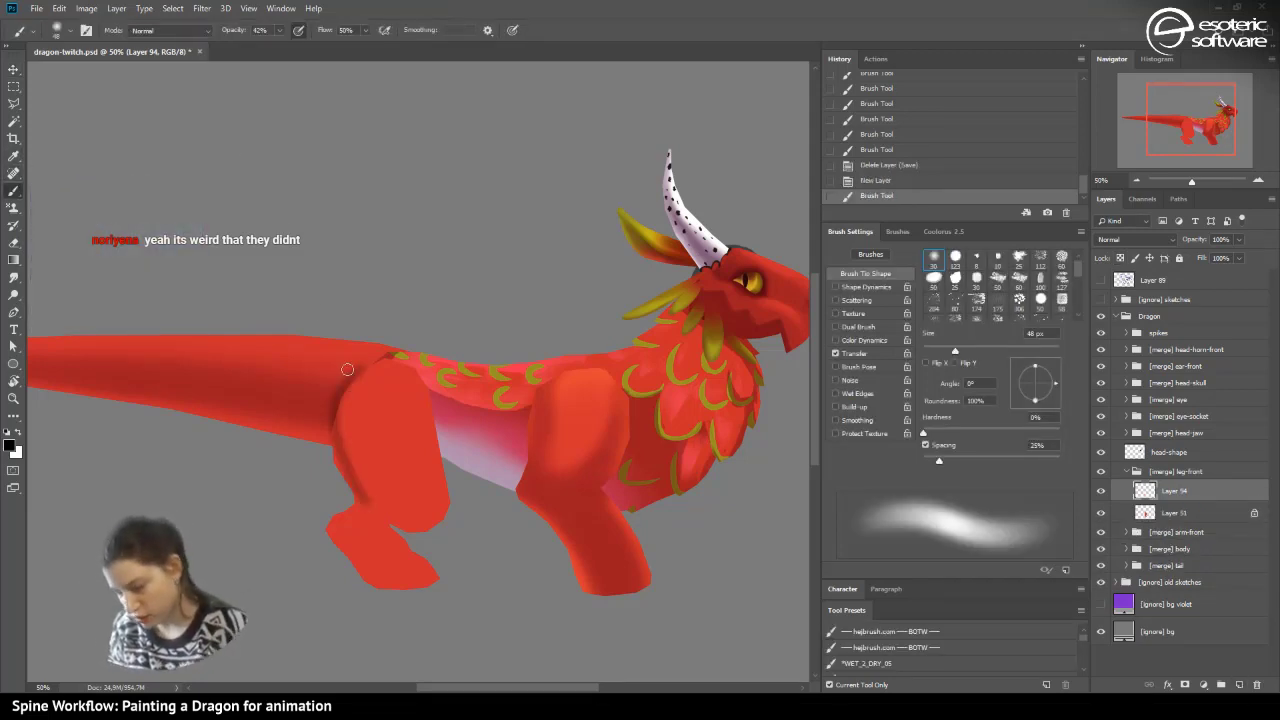
left_click(868, 181)
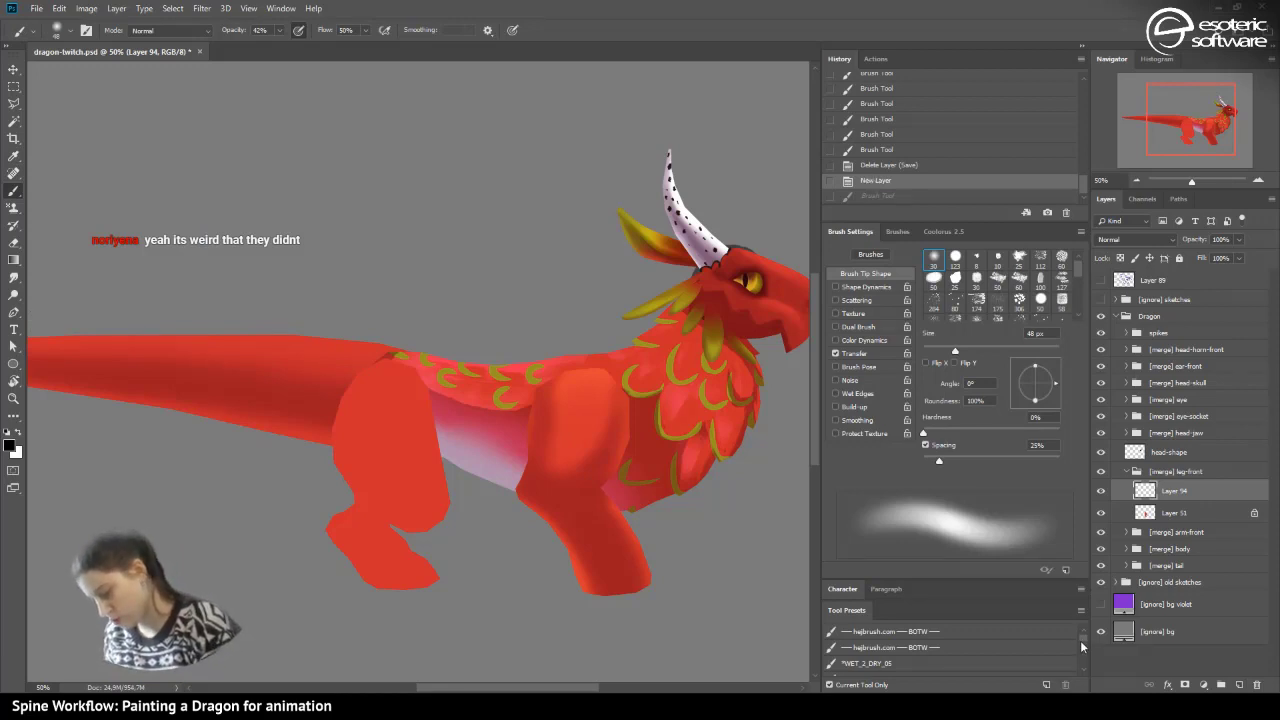
- Try the POWER_INKS_06 brush preset with a black stroke down the hind leg's rear edge, and undo the stroke
scroll(1064, 640, "down", 5)
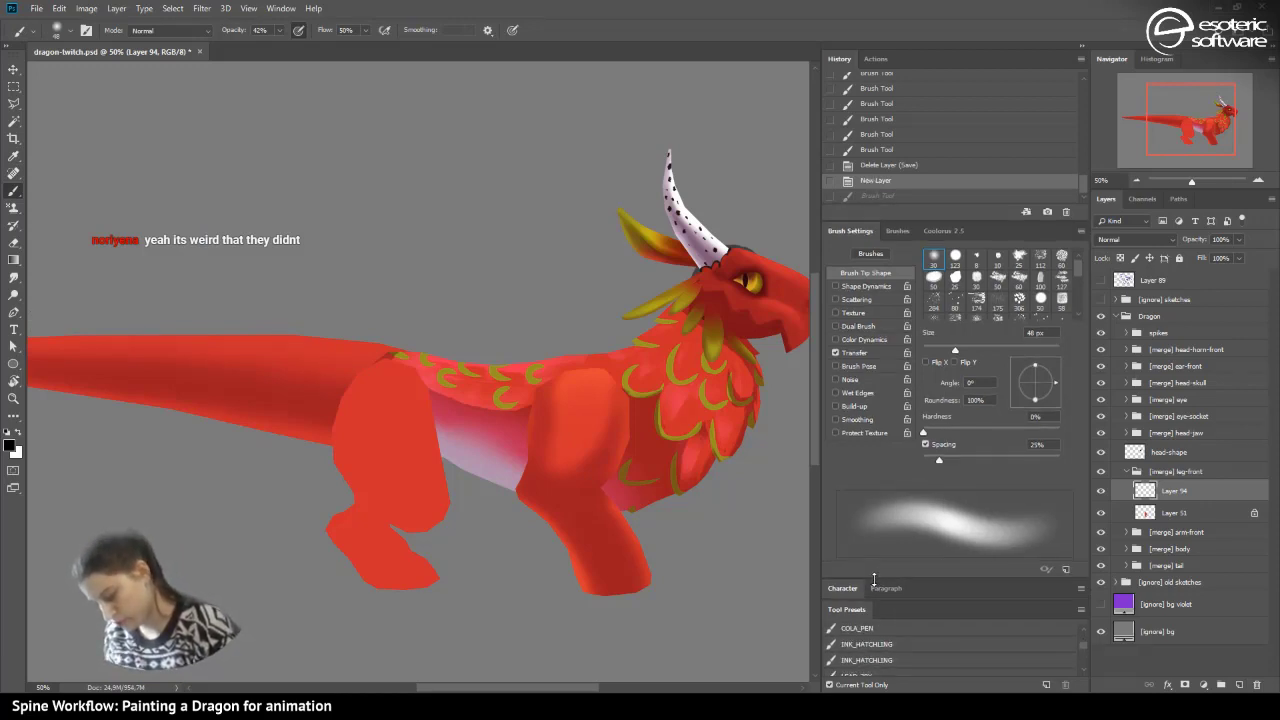
left_click_drag(876, 588, 876, 515)
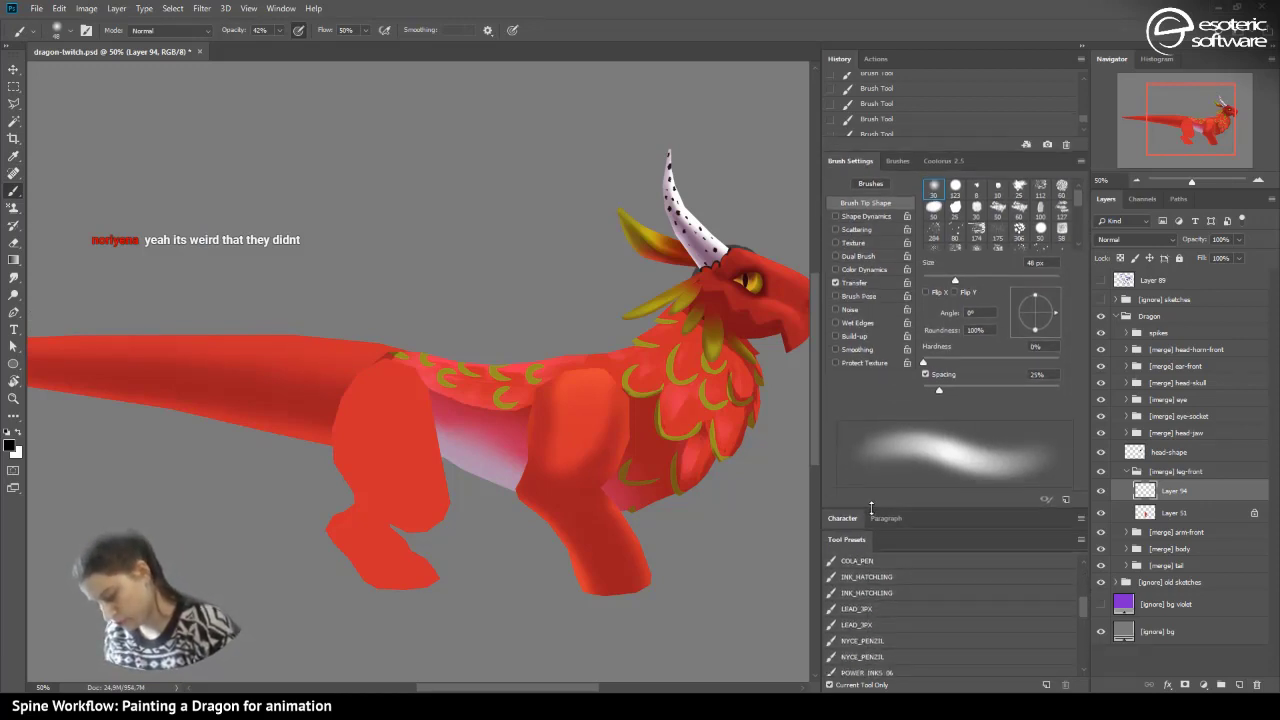
left_click(850, 667)
left_click_drag(362, 368, 336, 510)
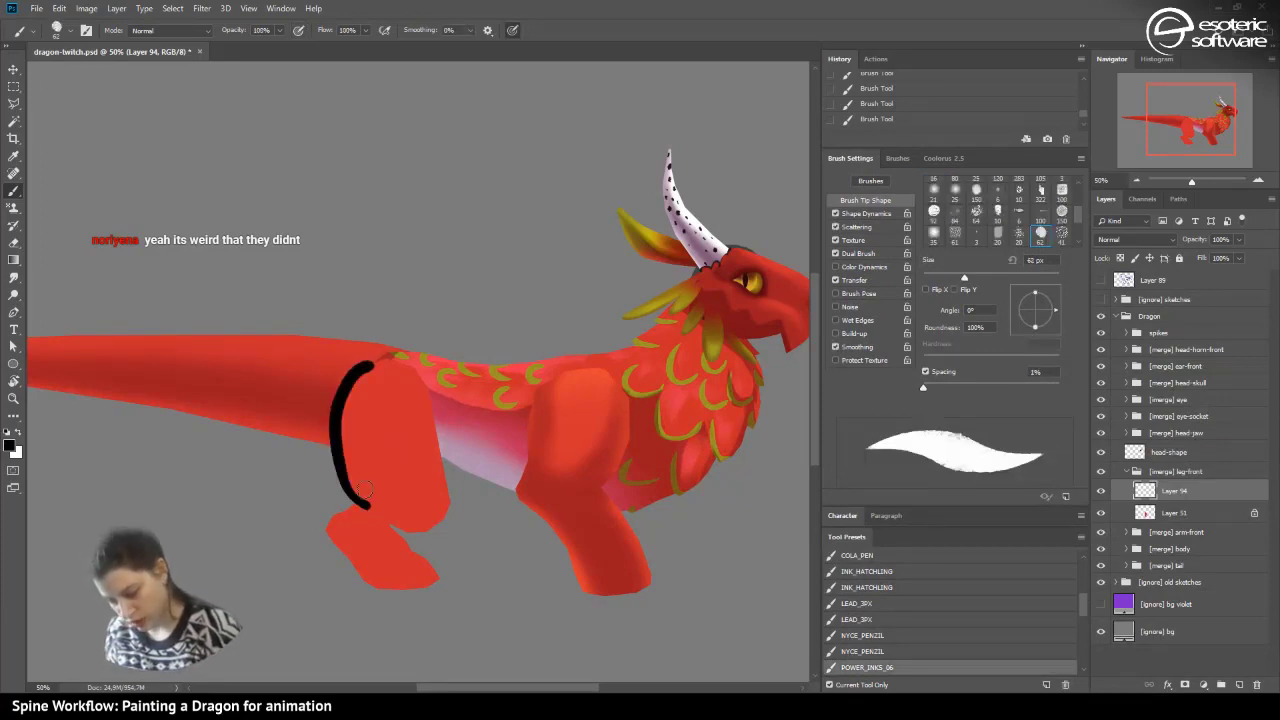
left_click(866, 108)
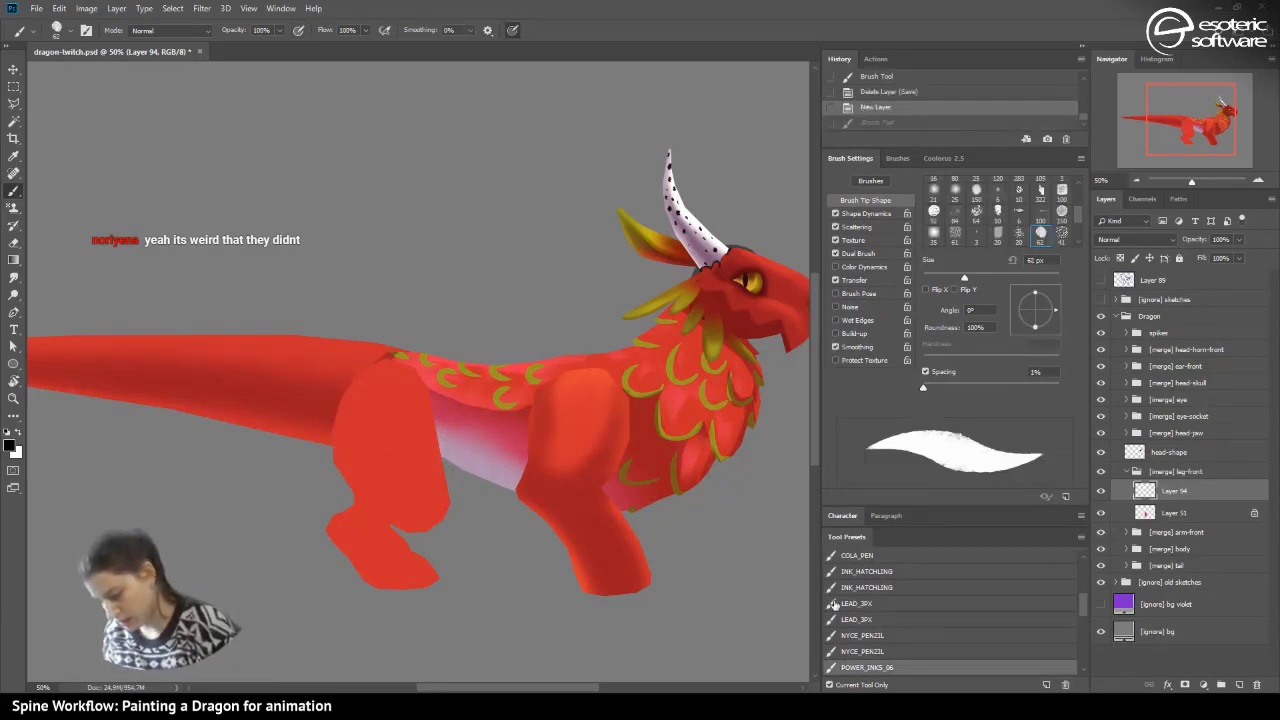
- Choose the INK_HATCHLING brush preset, test it on the hind leg, undo the stroke and set the brush size to 18 px
left_click(862, 572)
left_click_drag(351, 376, 350, 508)
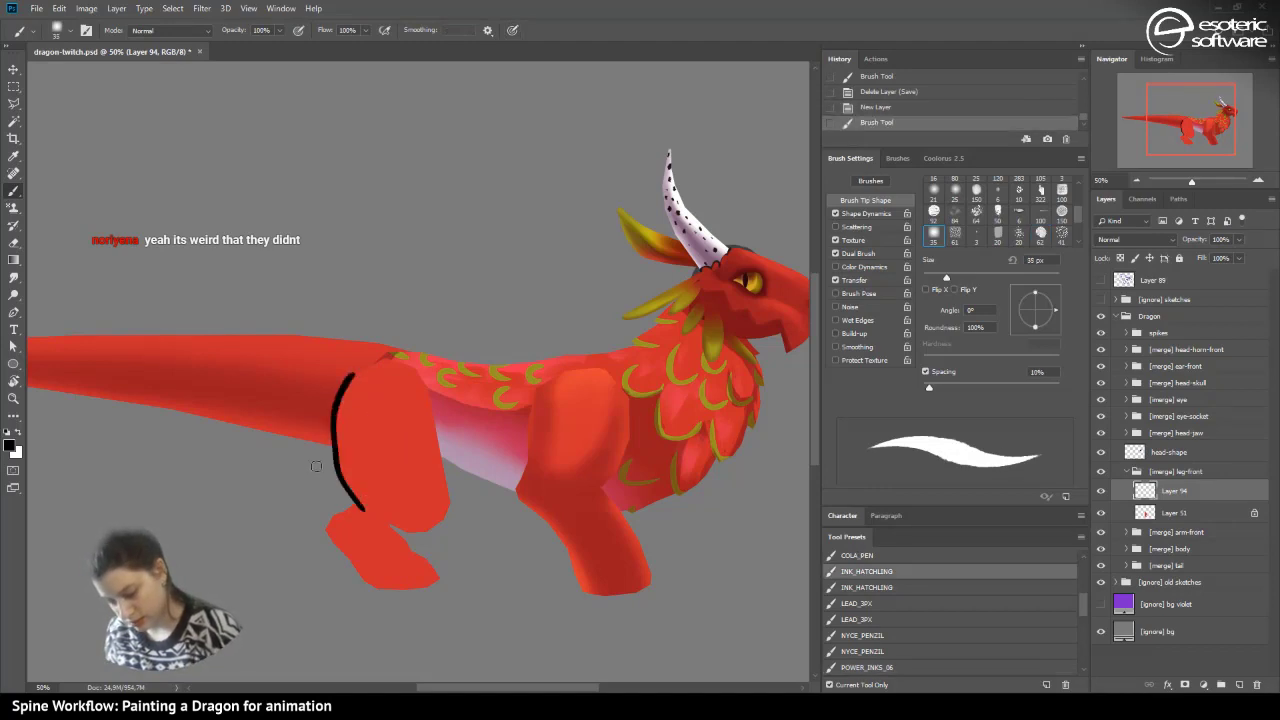
key("ctrl+z")
right_click(251, 279)
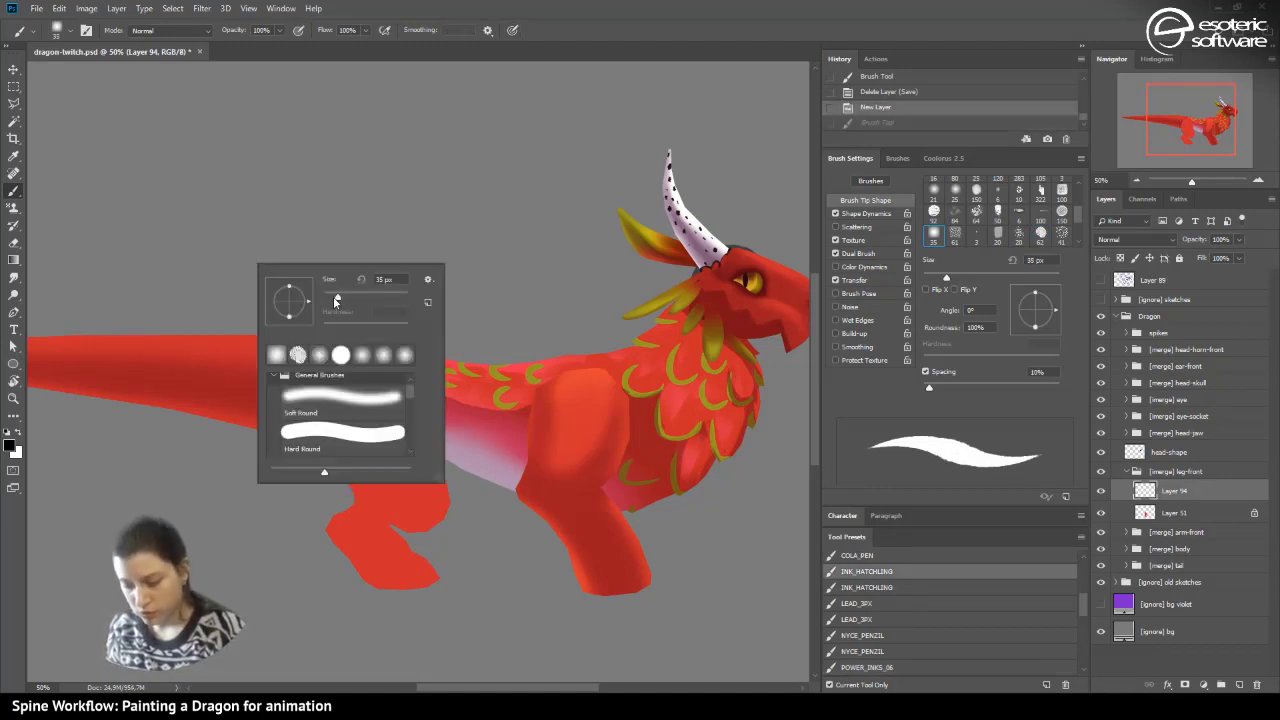
left_click_drag(337, 298, 328, 300)
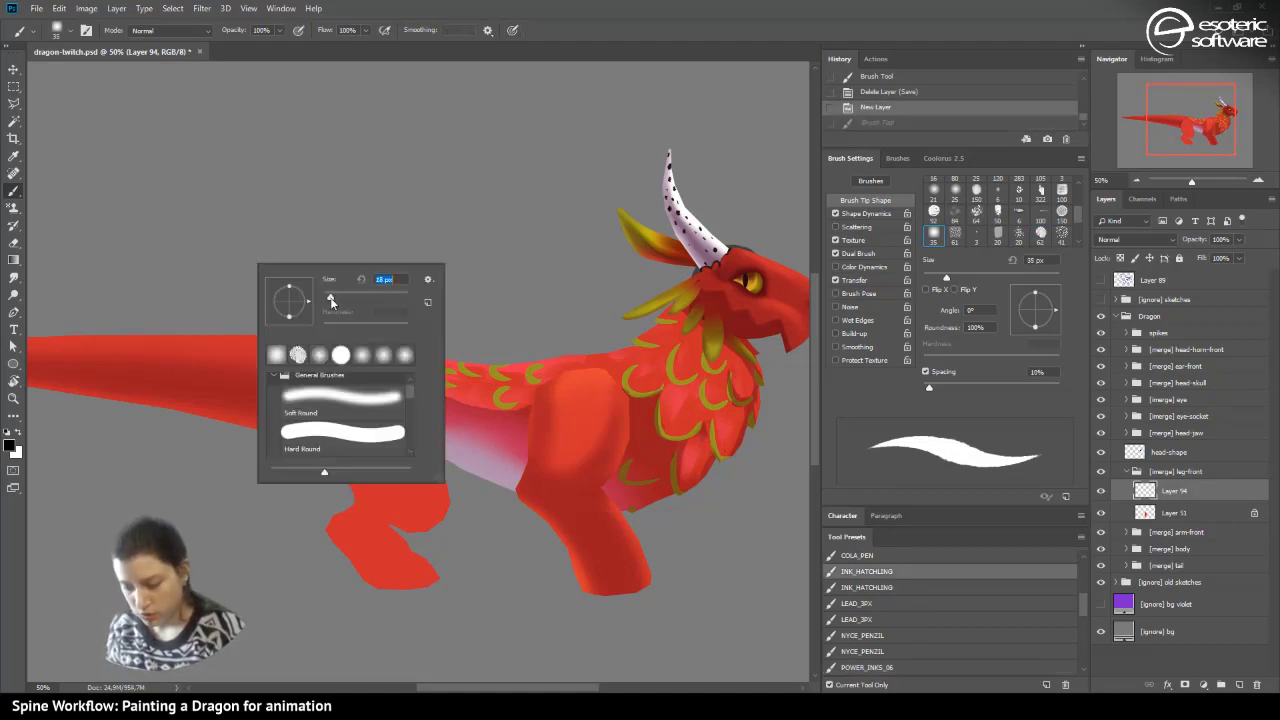
left_click(436, 50)
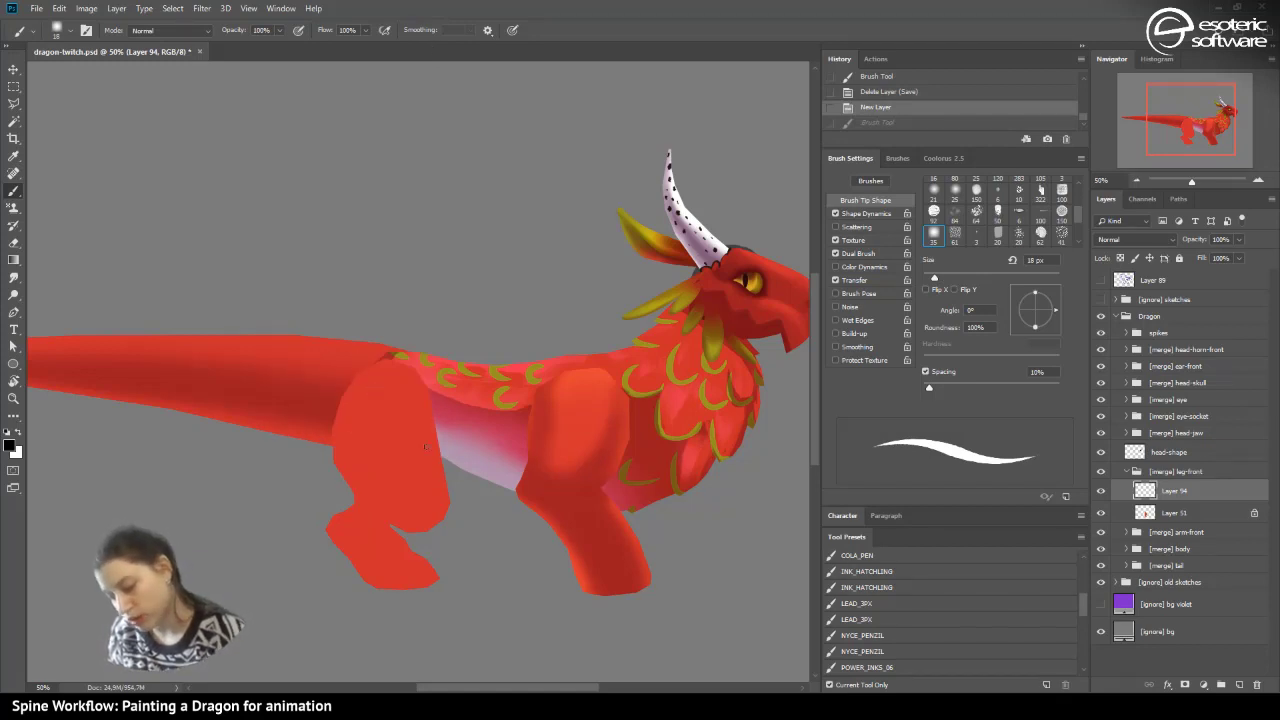
- Sketch black outlines for the hind leg, its knee and toes, plus the rear edge of the front leg
mouse_move(385, 527)
left_mouse_down()
mouse_move(430, 524)
mouse_move(442, 462)
mouse_move(430, 405)
left_mouse_up()
mouse_move(438, 448)
left_mouse_down()
mouse_move(420, 370)
mouse_move(332, 462)
mouse_move(348, 500)
mouse_move(327, 526)
mouse_move(378, 588)
mouse_move(413, 586)
mouse_move(386, 559)
mouse_move(438, 586)
left_mouse_up()
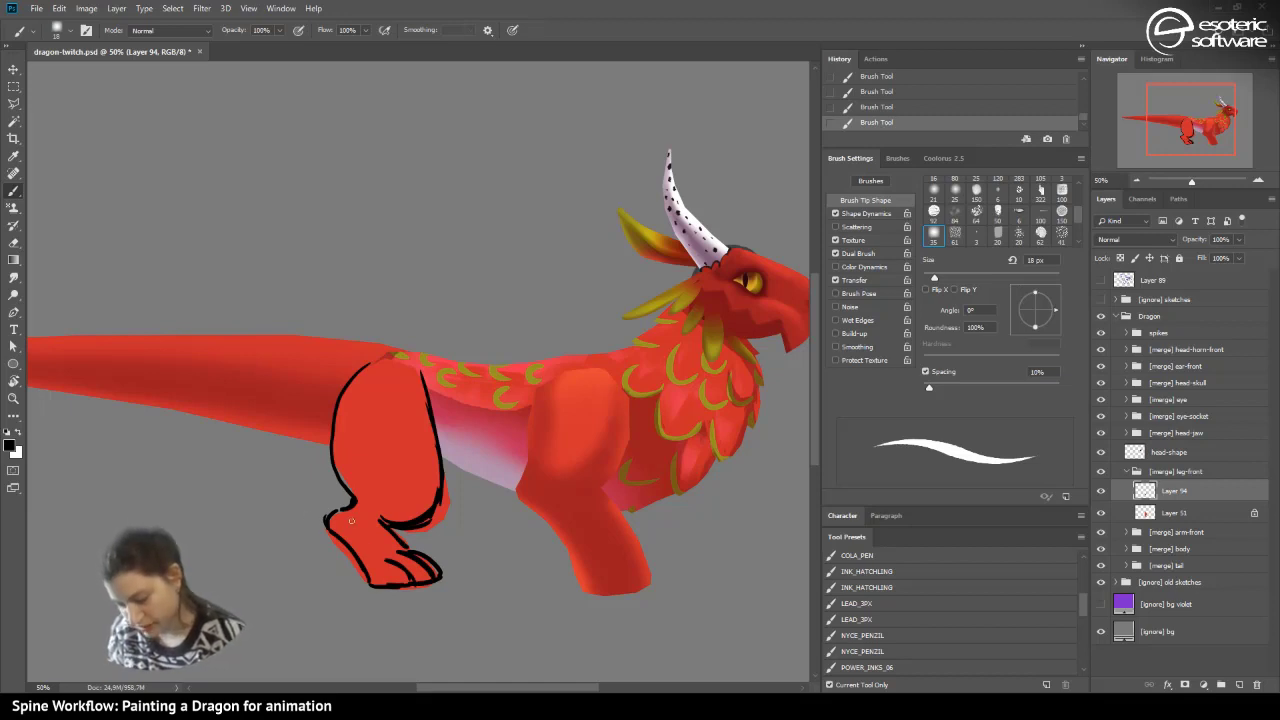
mouse_move(384, 529)
left_mouse_down()
mouse_move(404, 533)
mouse_move(390, 525)
left_mouse_up()
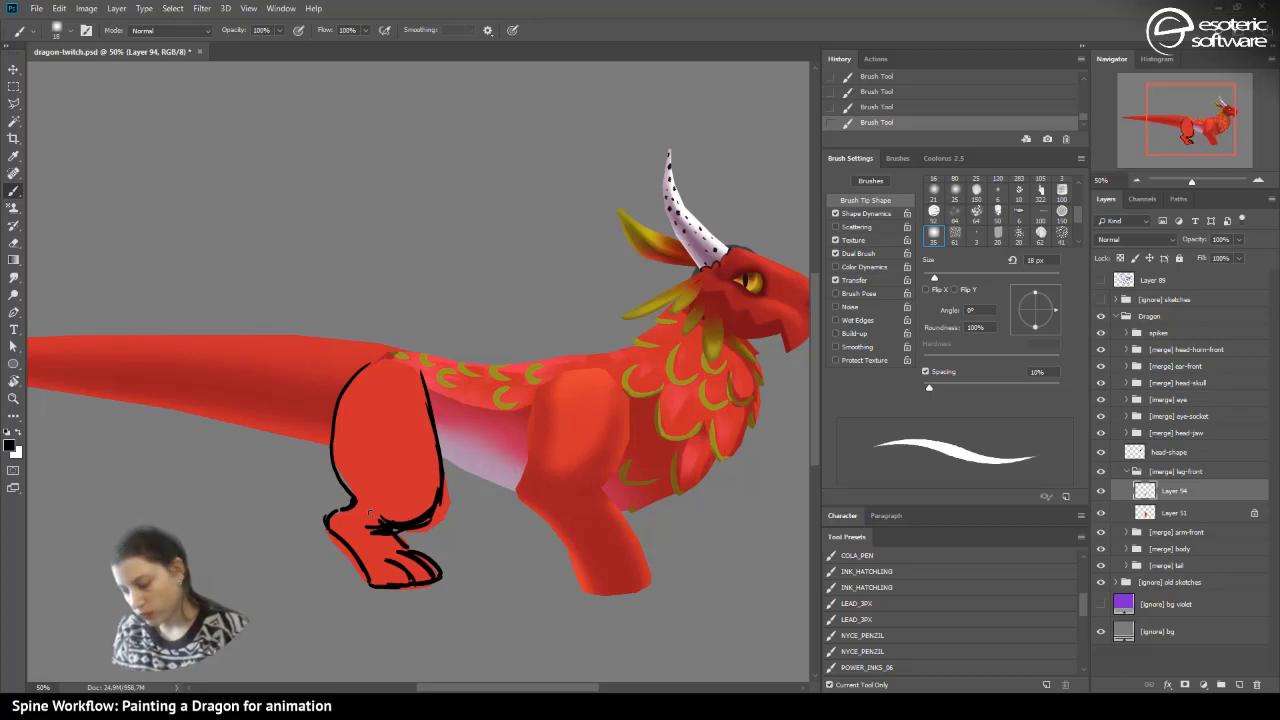
left_click_drag(533, 398, 516, 486)
mouse_move(535, 436)
left_mouse_down()
mouse_move(524, 484)
mouse_move(568, 535)
left_mouse_up()
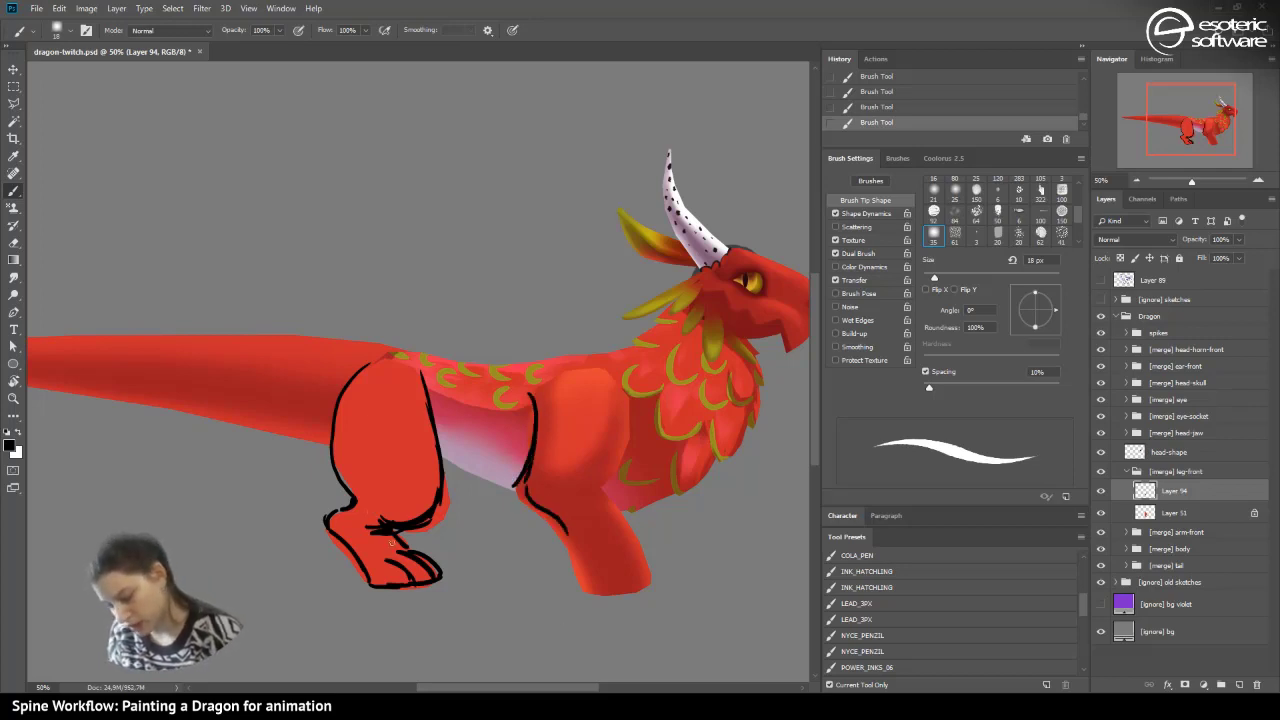
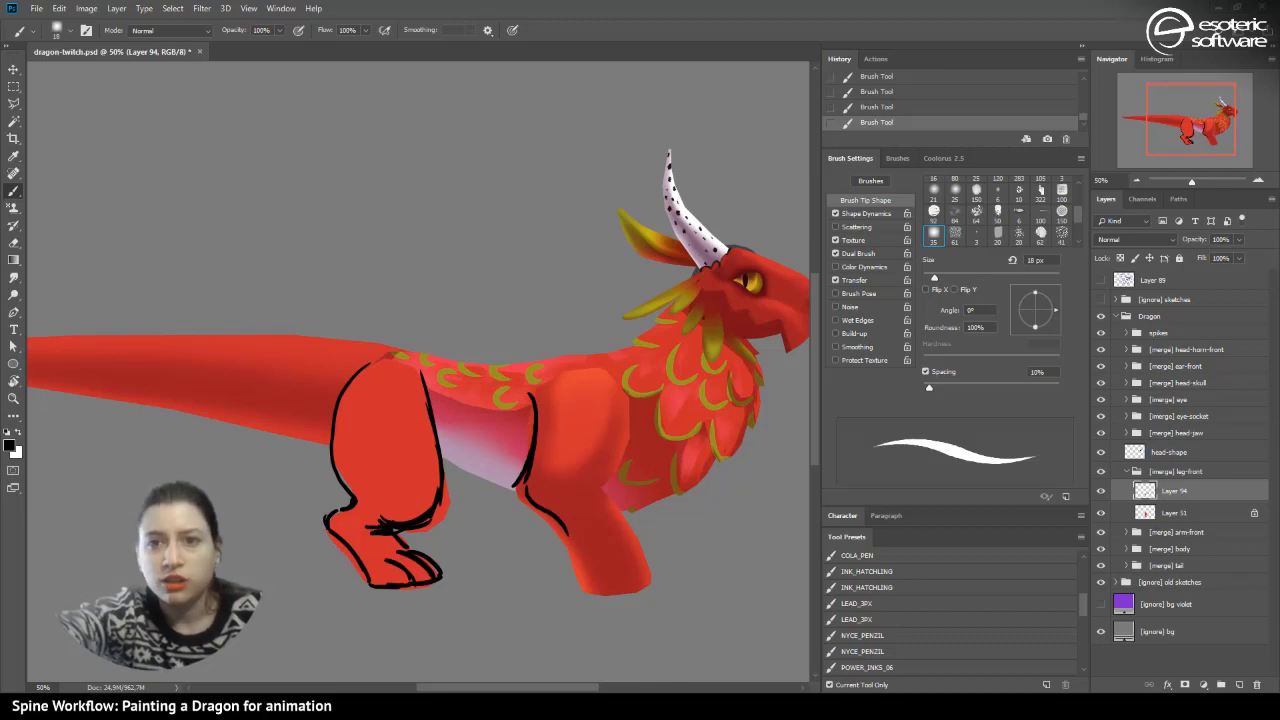
- Switch to the browser and browse the "varano" image results for lizard leg references, previewing the Bengal monitor photo
left_click_drag(0, 90, 582, 49)
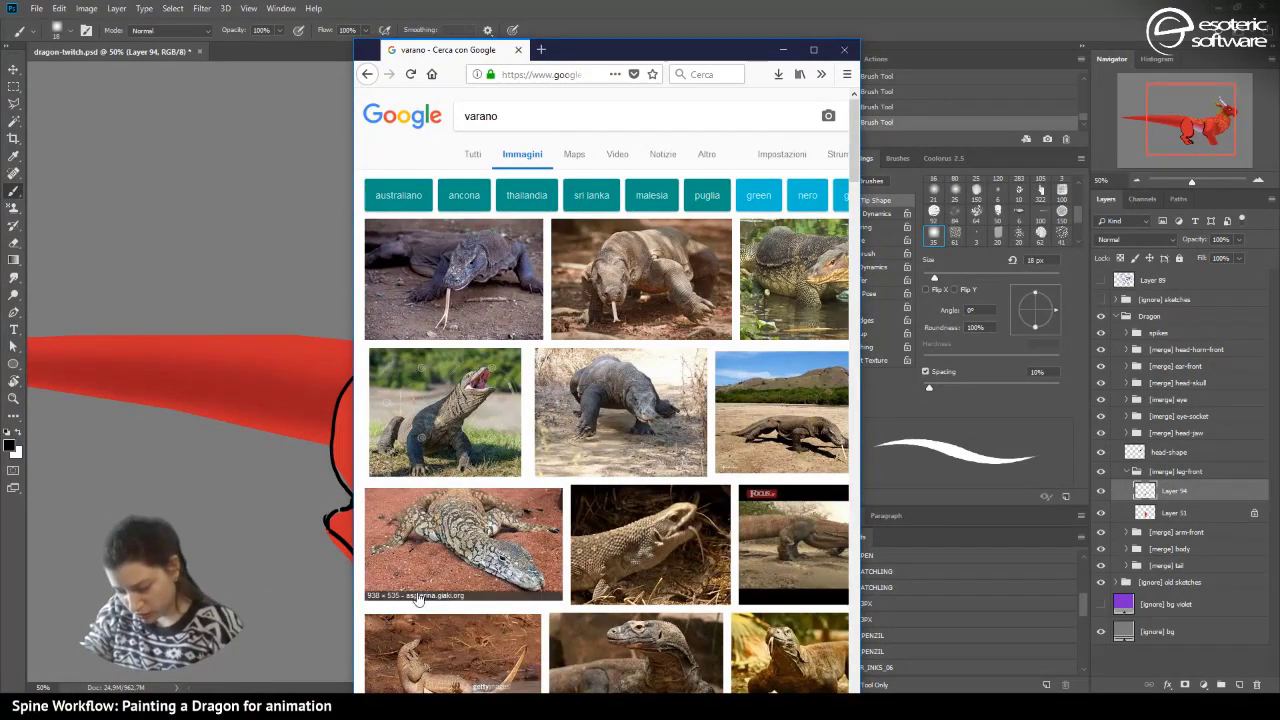
scroll(784, 510, "down", 3)
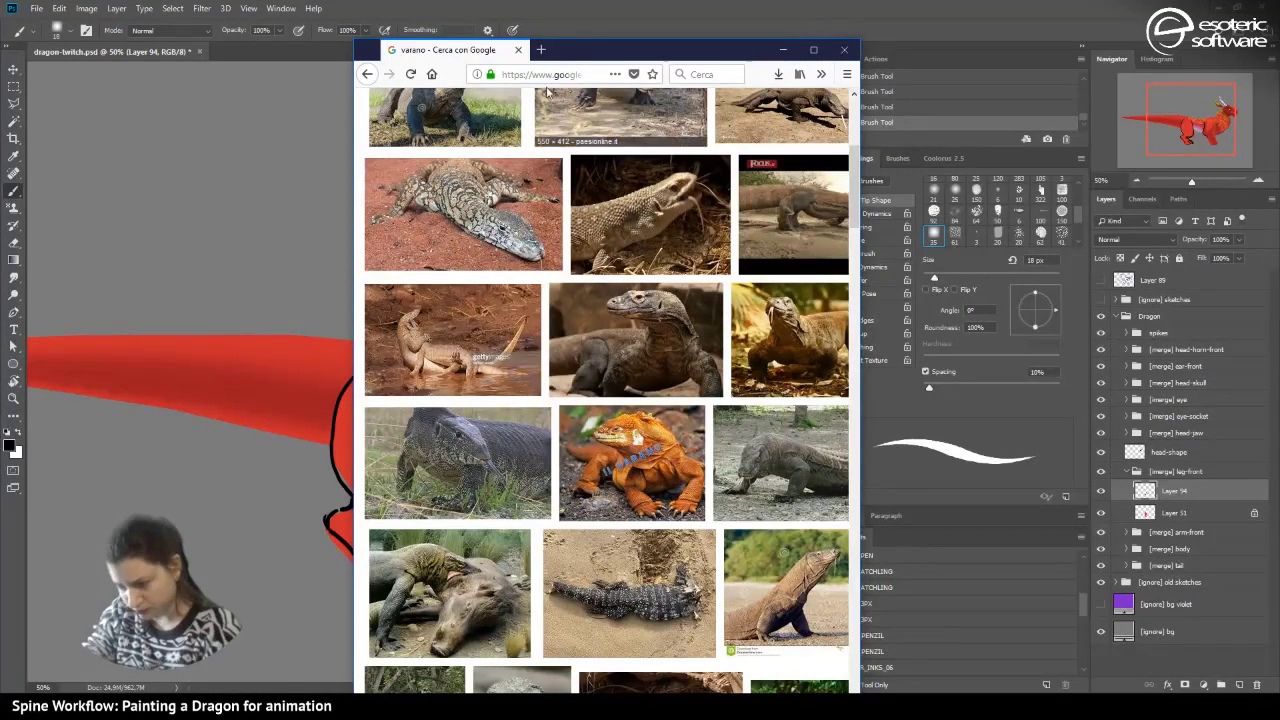
left_click_drag(563, 49, 617, 55)
scroll(600, 400, "up", 1)
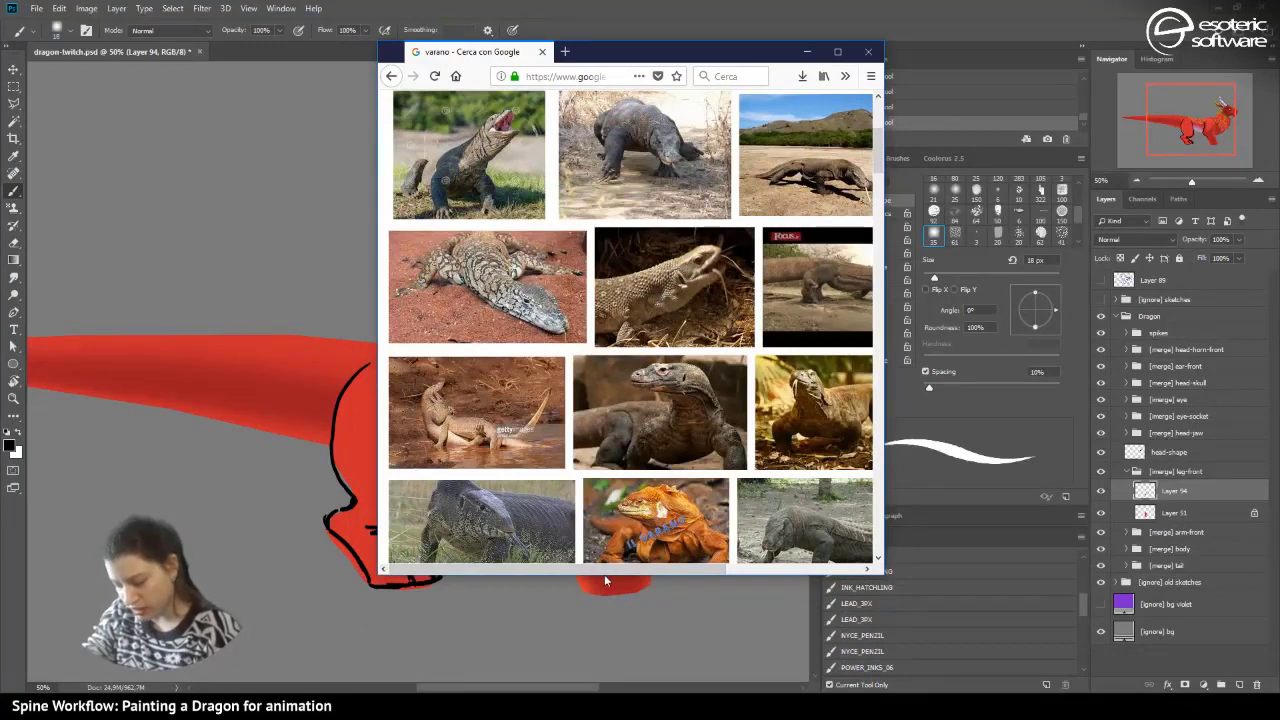
left_click(468, 452)
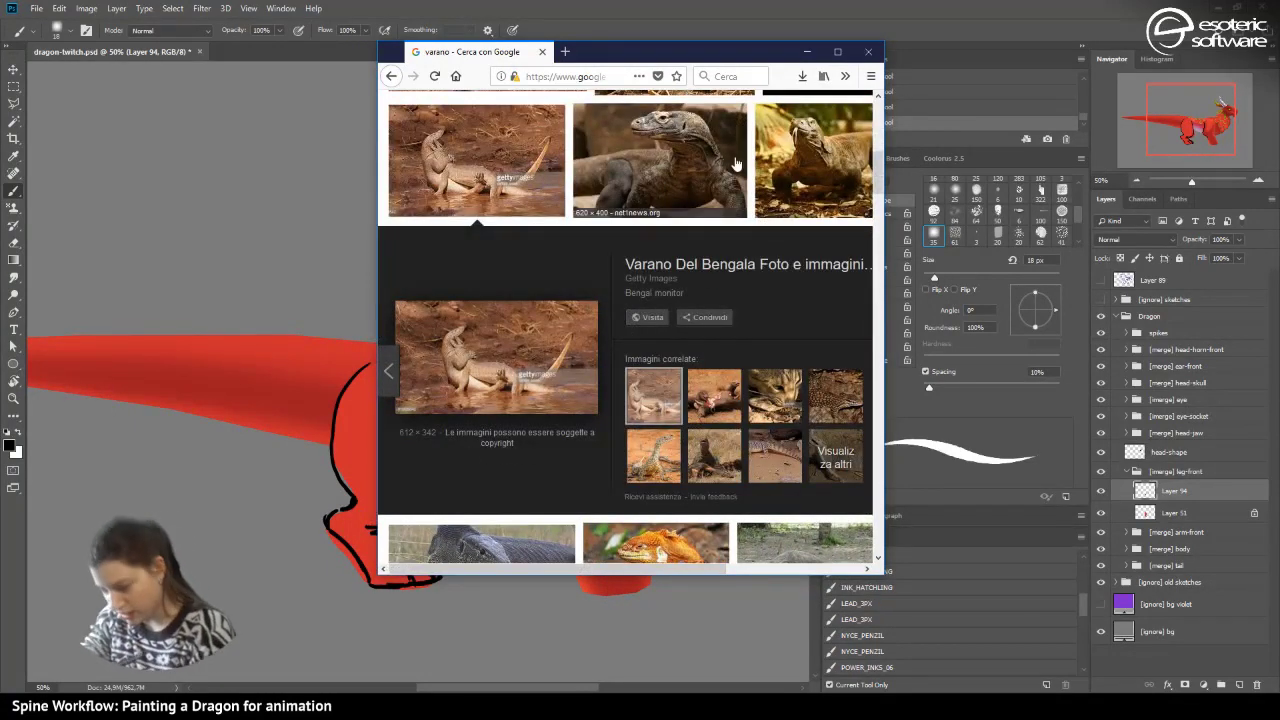
left_click_drag(582, 568, 608, 570)
left_click_drag(876, 174, 876, 203)
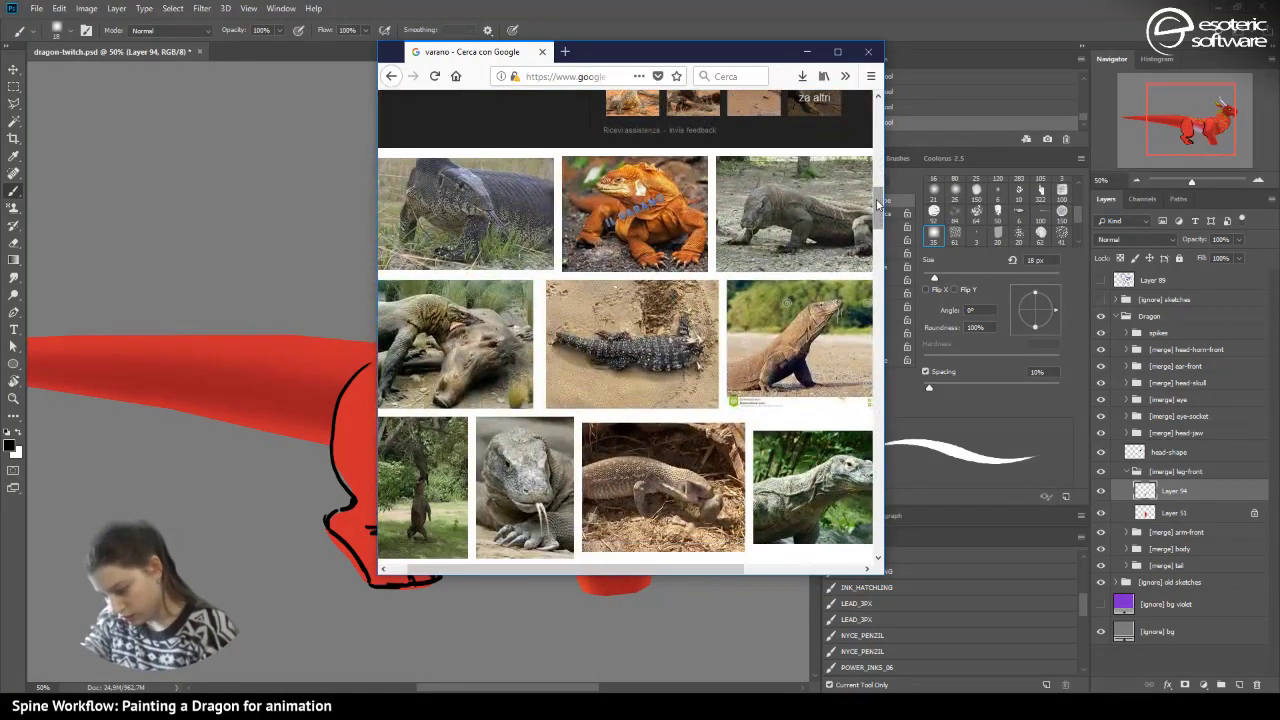
- Preview the Komodo dragon photo, place the browser beside the leg sketch and examine further monitor lizard images
left_click(760, 362)
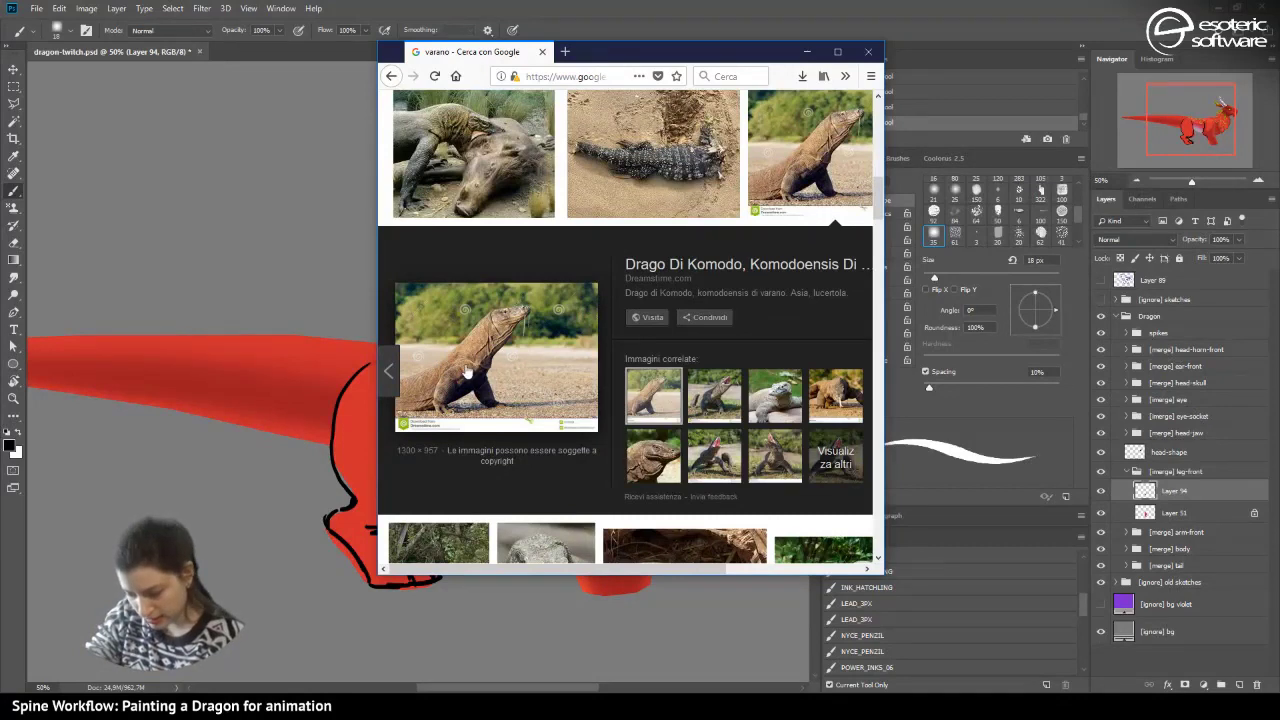
mouse_move(600, 50)
left_mouse_down()
mouse_move(779, 128)
mouse_move(980, 132)
mouse_move(901, 94)
left_mouse_up()
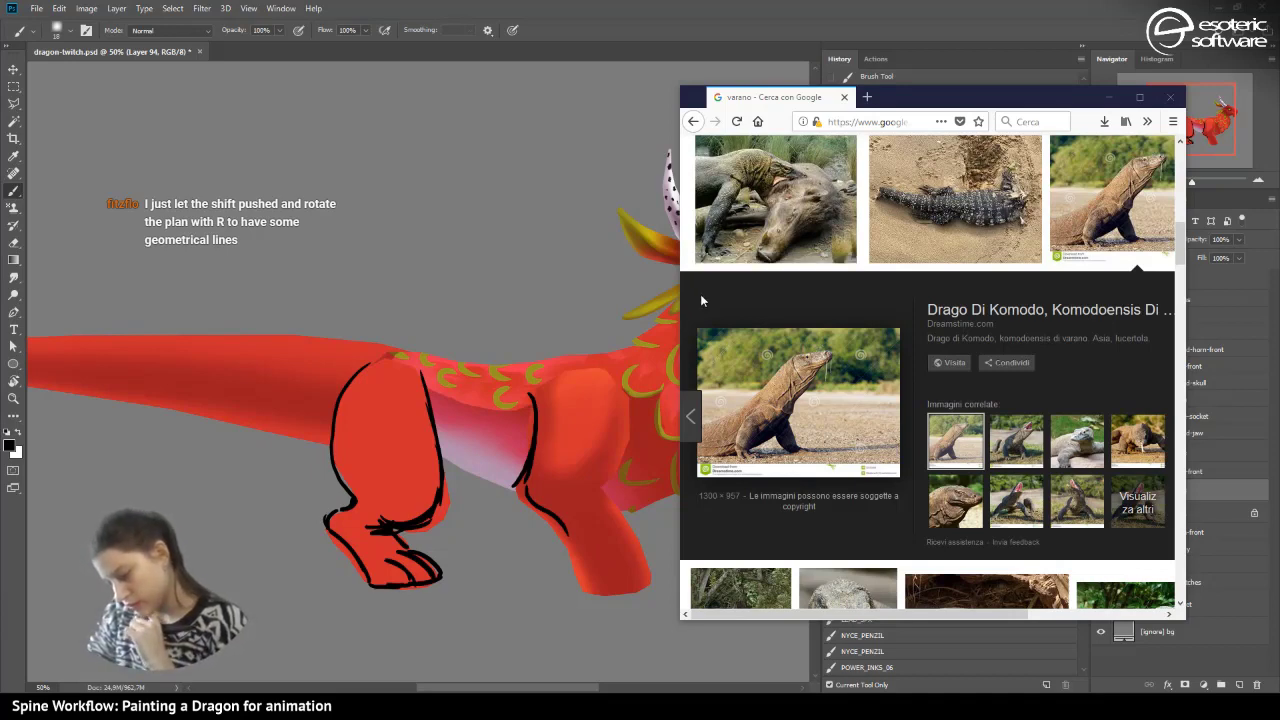
left_click_drag(1179, 240, 1178, 273)
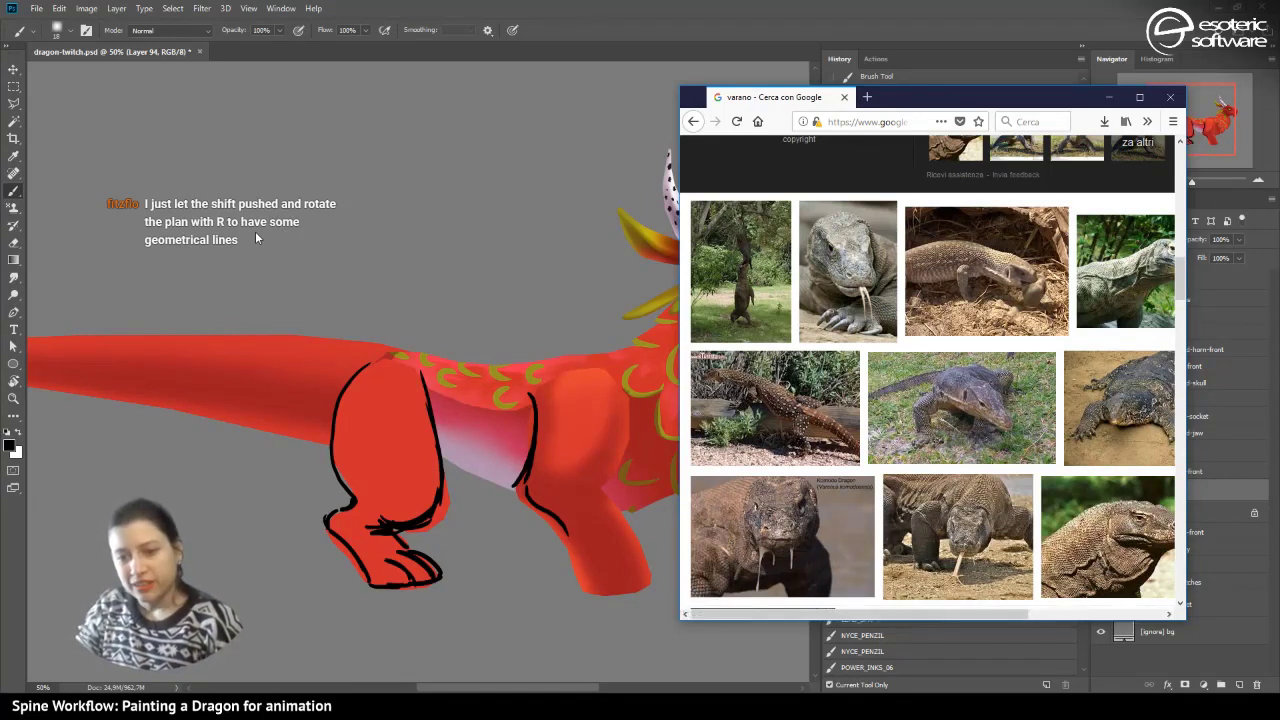
- Switch back to Photoshop and try the Rotate View tool on the canvas
left_click(295, 56)
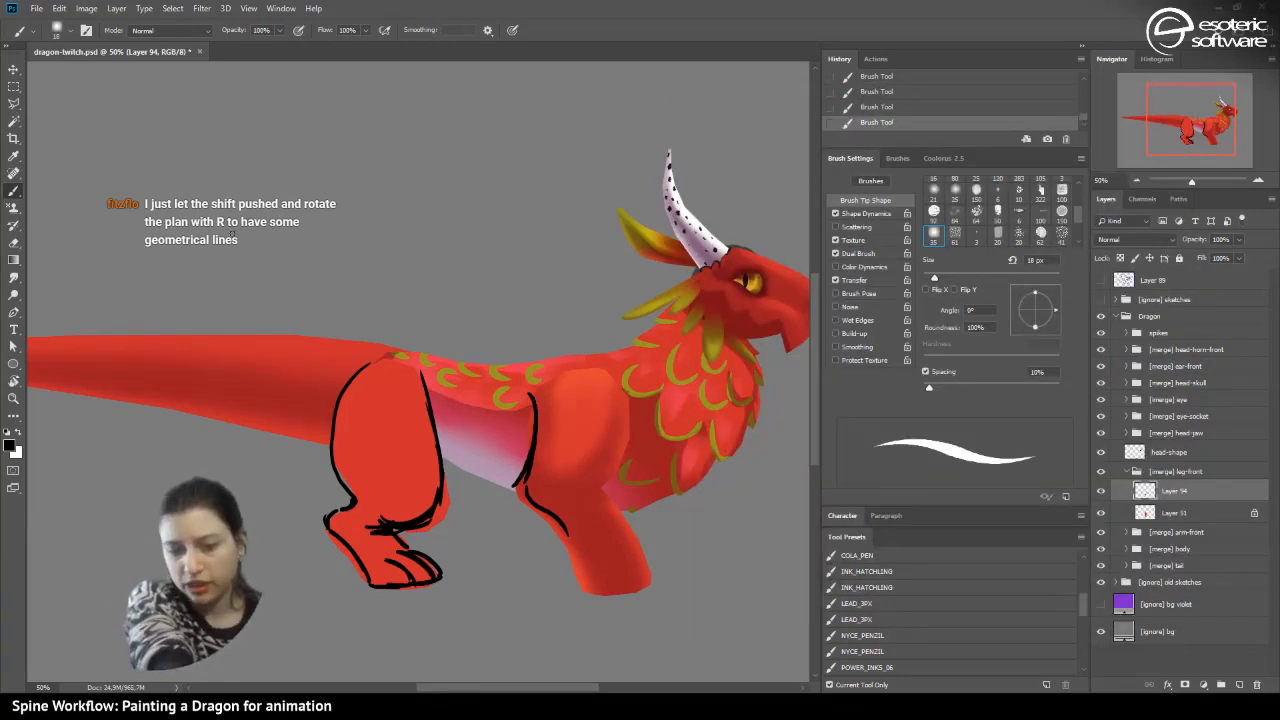
key("r")
mouse_move(310, 224)
left_mouse_down()
mouse_move(487, 362)
mouse_move(394, 491)
mouse_move(374, 323)
mouse_move(340, 278)
left_mouse_up()
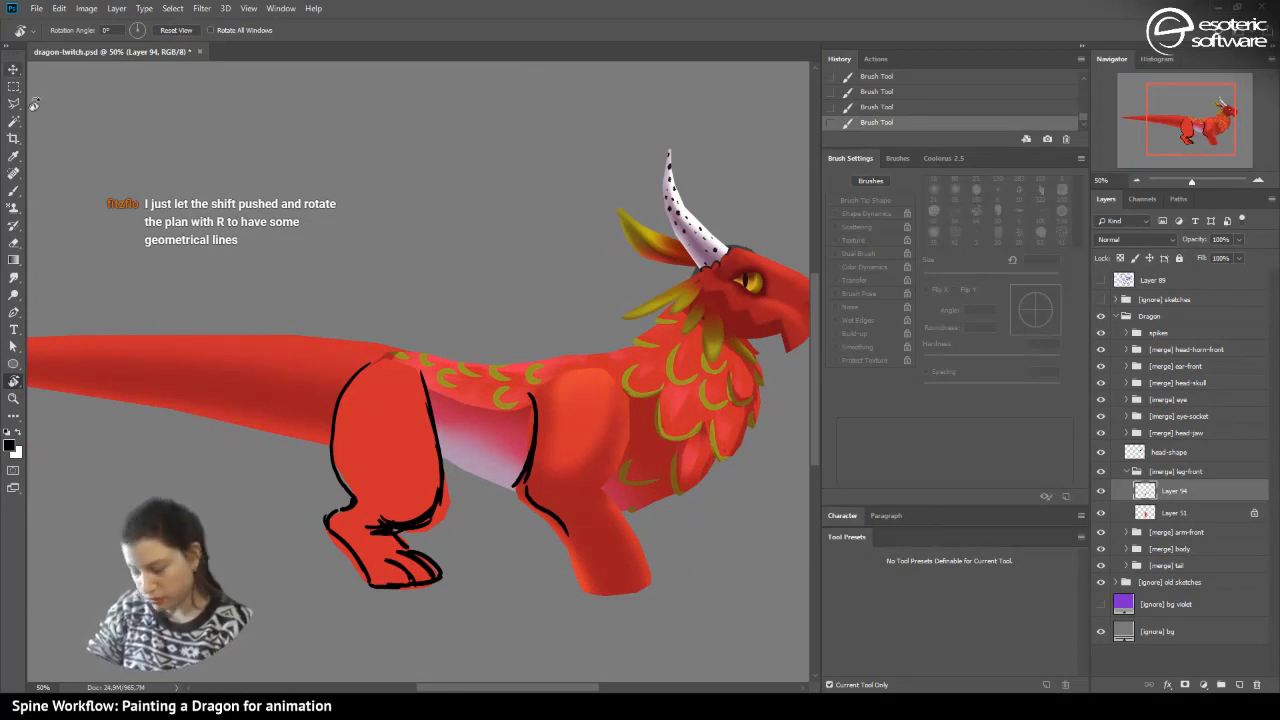
- Switch to the browser and examine more "varano" images to compare the lizards' leg poses with the sketch
left_click(292, 706)
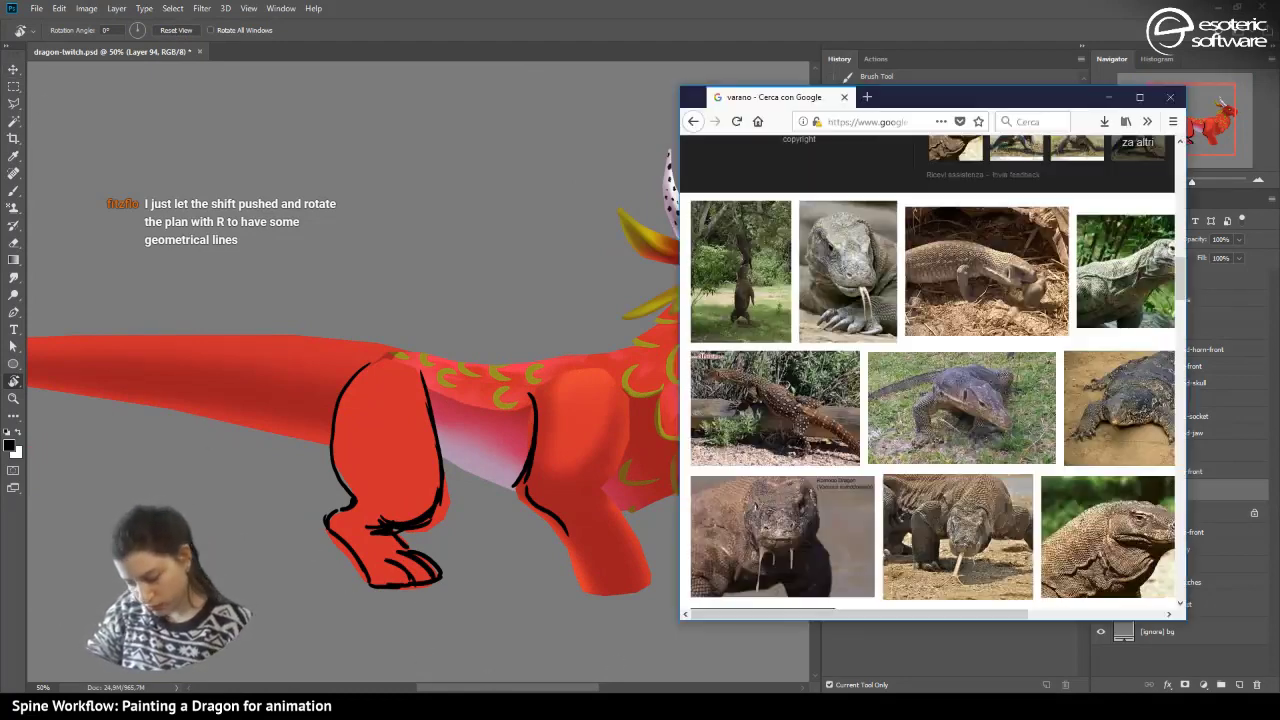
left_click_drag(1178, 272, 1152, 360)
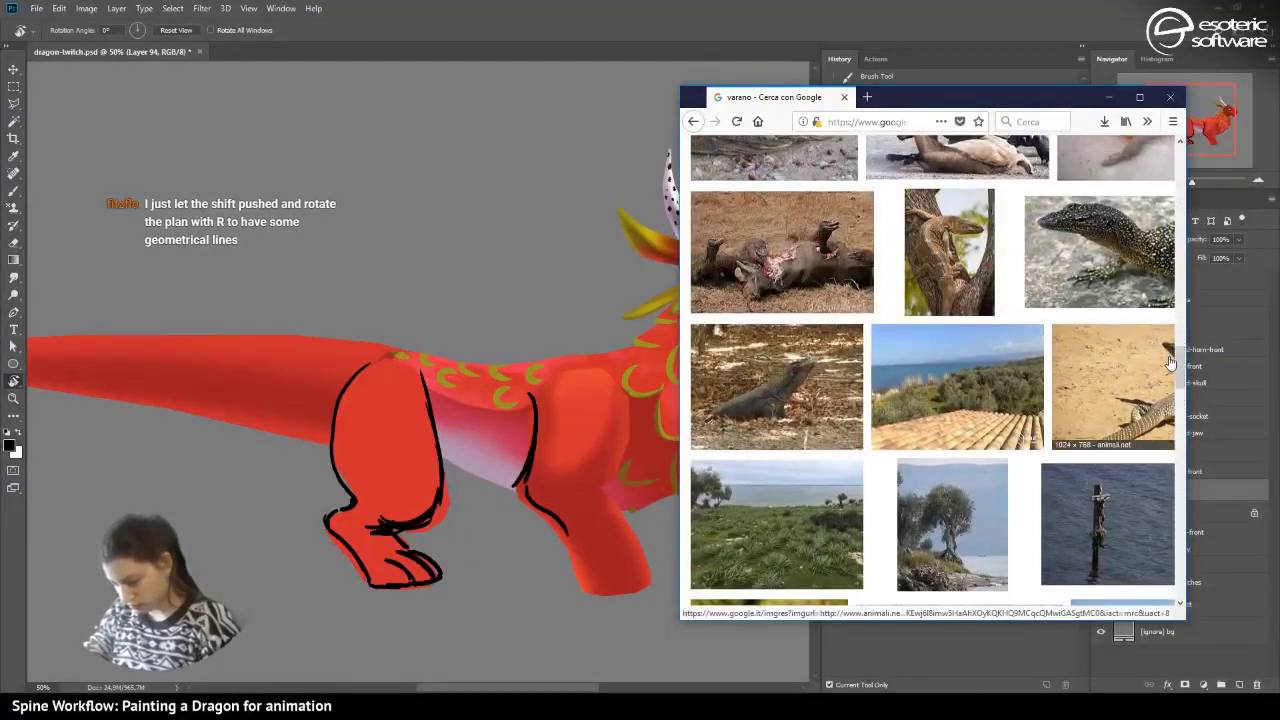
left_click_drag(871, 615, 990, 615)
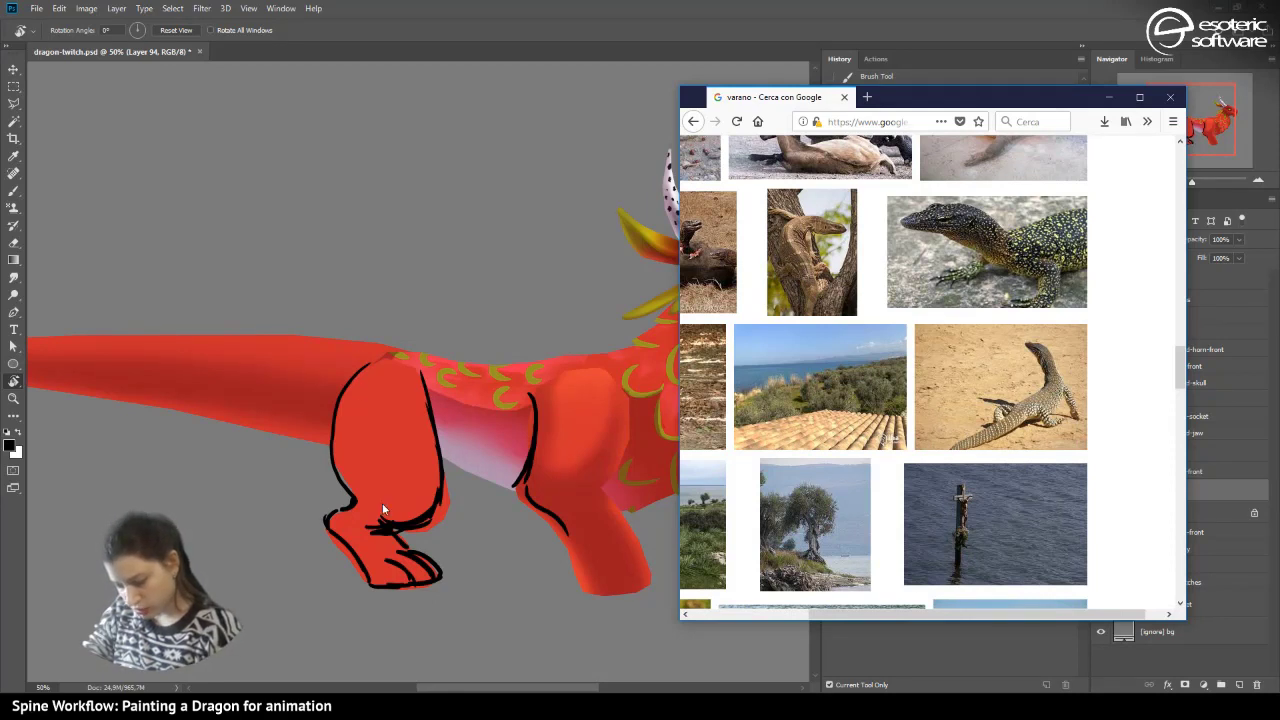
- Return to Photoshop, hide the black leg sketch layer, add a new layer above it and activate the Brush tool
left_click(374, 30)
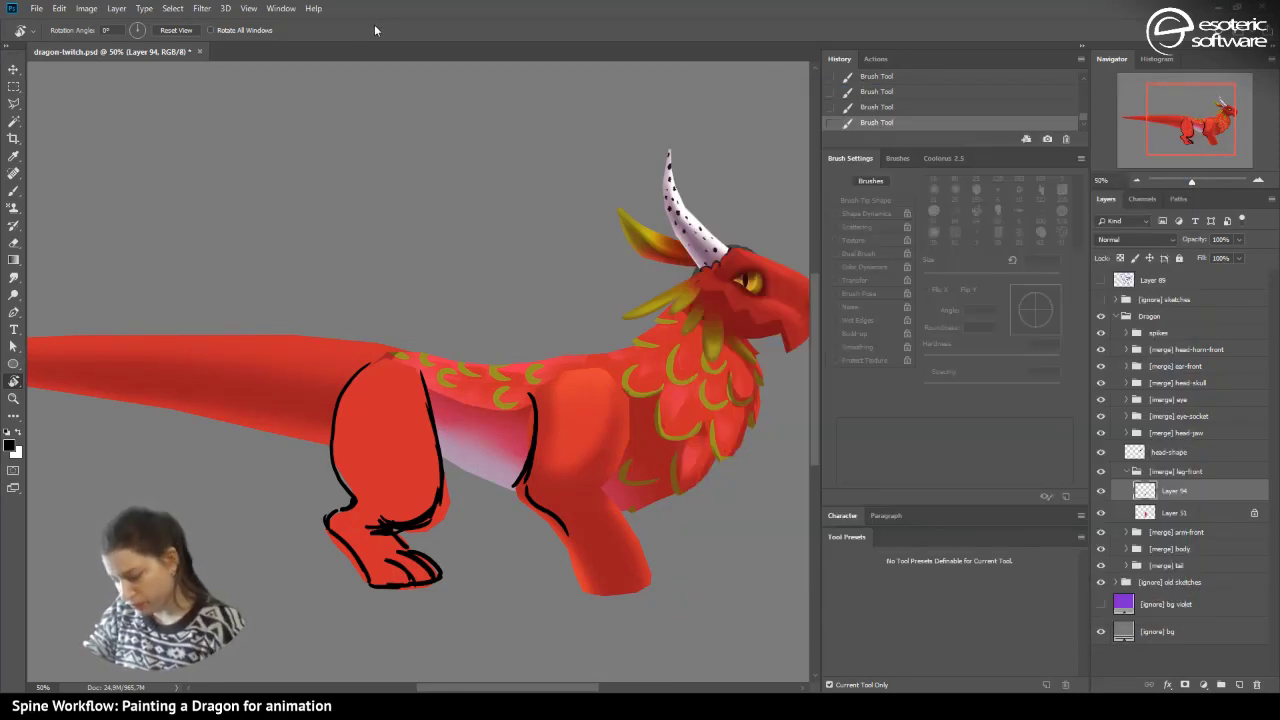
left_click(1102, 490)
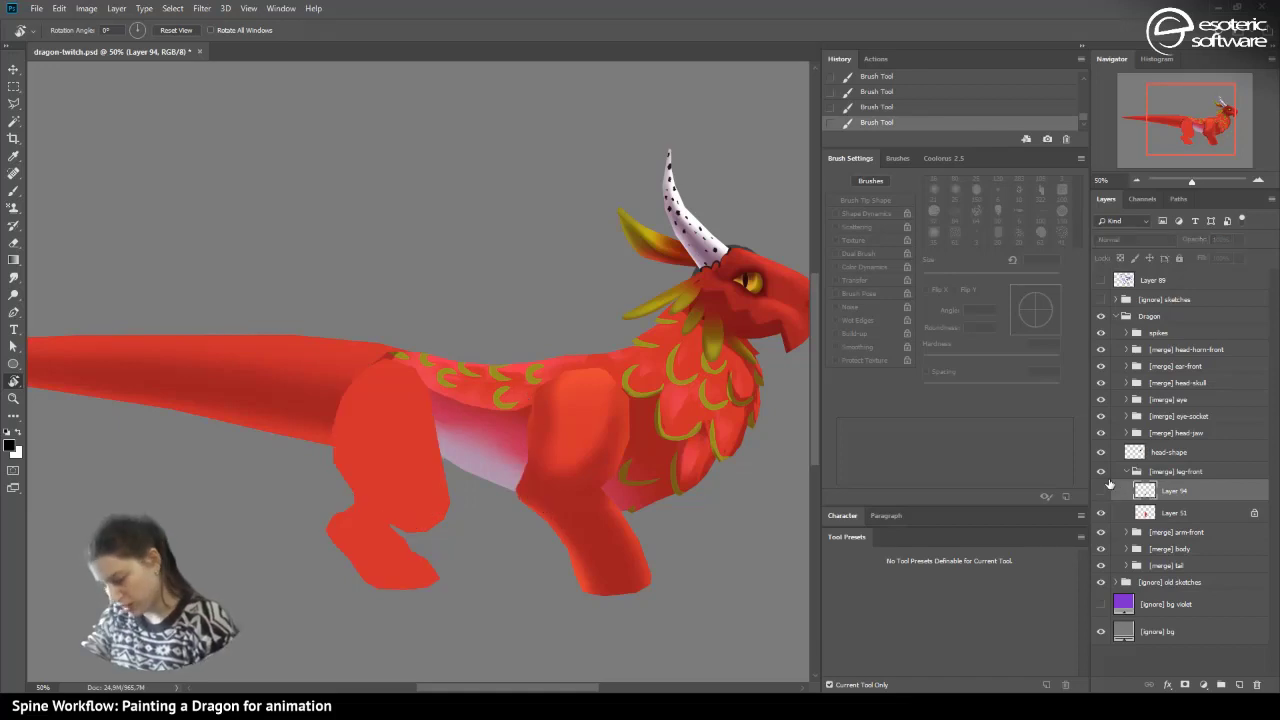
left_click(1239, 685)
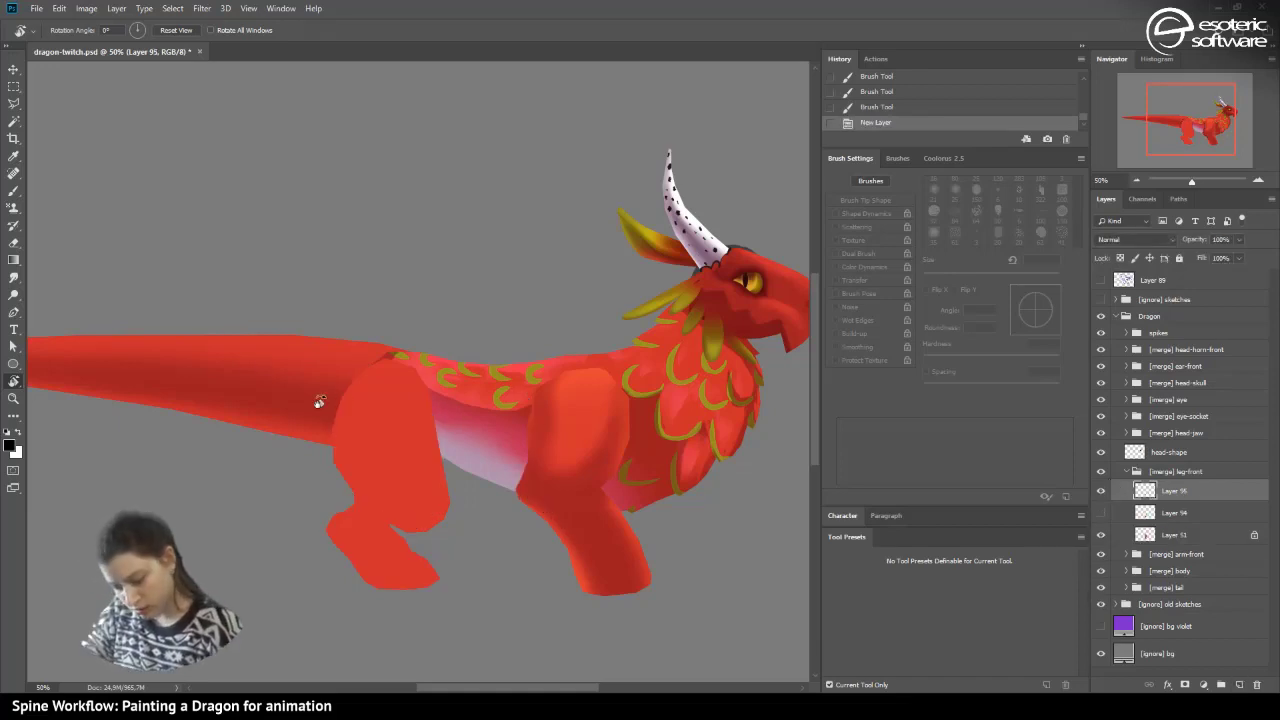
left_click(14, 190)
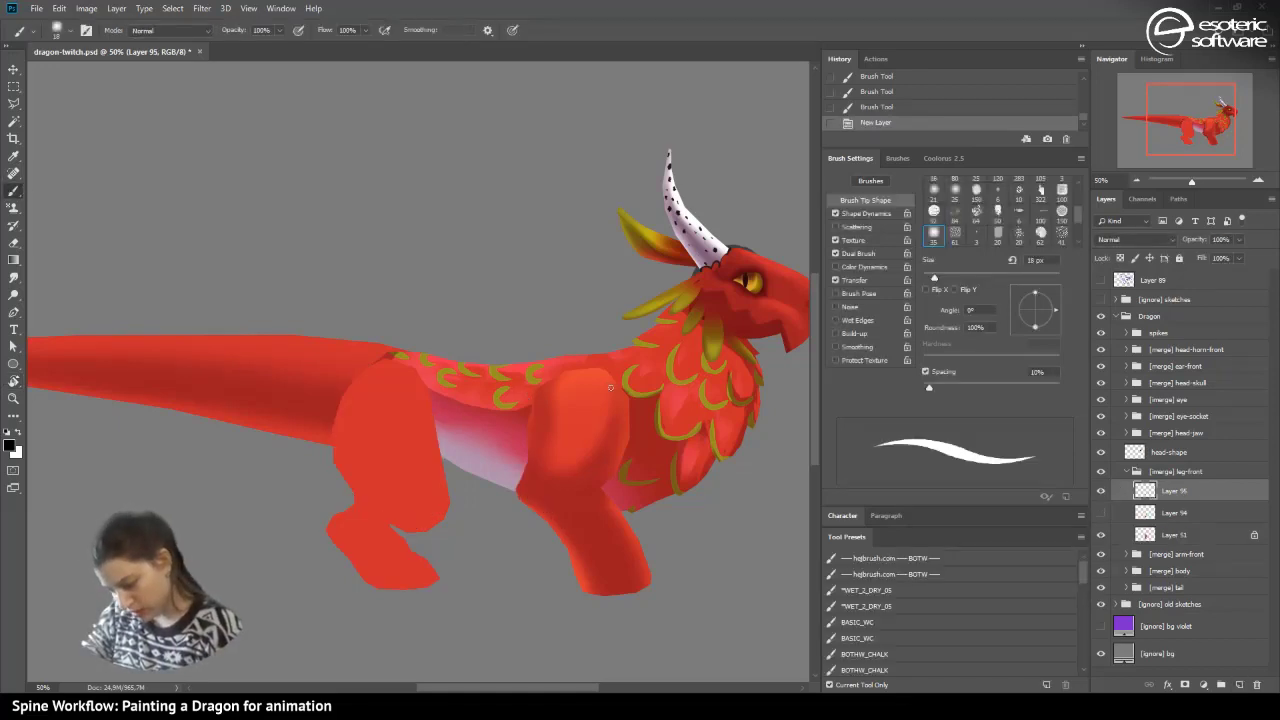
- Sketch black outlines for the front leg's upper arm, forearm, foot and toes on the new layer
left_click_drag(610, 388, 620, 478)
left_click_drag(614, 418, 603, 484)
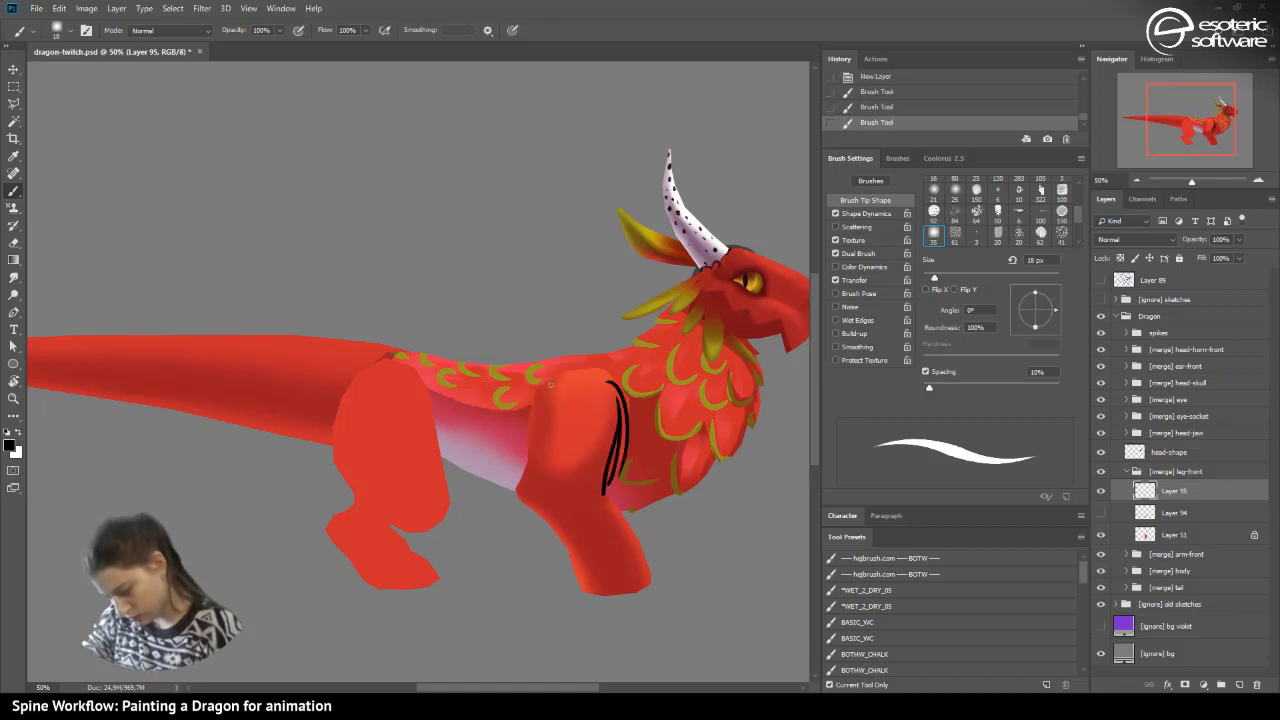
mouse_move(551, 389)
left_mouse_down()
mouse_move(519, 493)
mouse_move(527, 446)
mouse_move(576, 553)
left_mouse_up()
left_click_drag(518, 486, 579, 569)
mouse_move(601, 493)
left_mouse_down()
mouse_move(640, 561)
mouse_move(632, 594)
left_mouse_up()
mouse_move(650, 578)
left_mouse_down()
mouse_move(648, 592)
mouse_move(664, 594)
mouse_move(582, 584)
left_mouse_up()
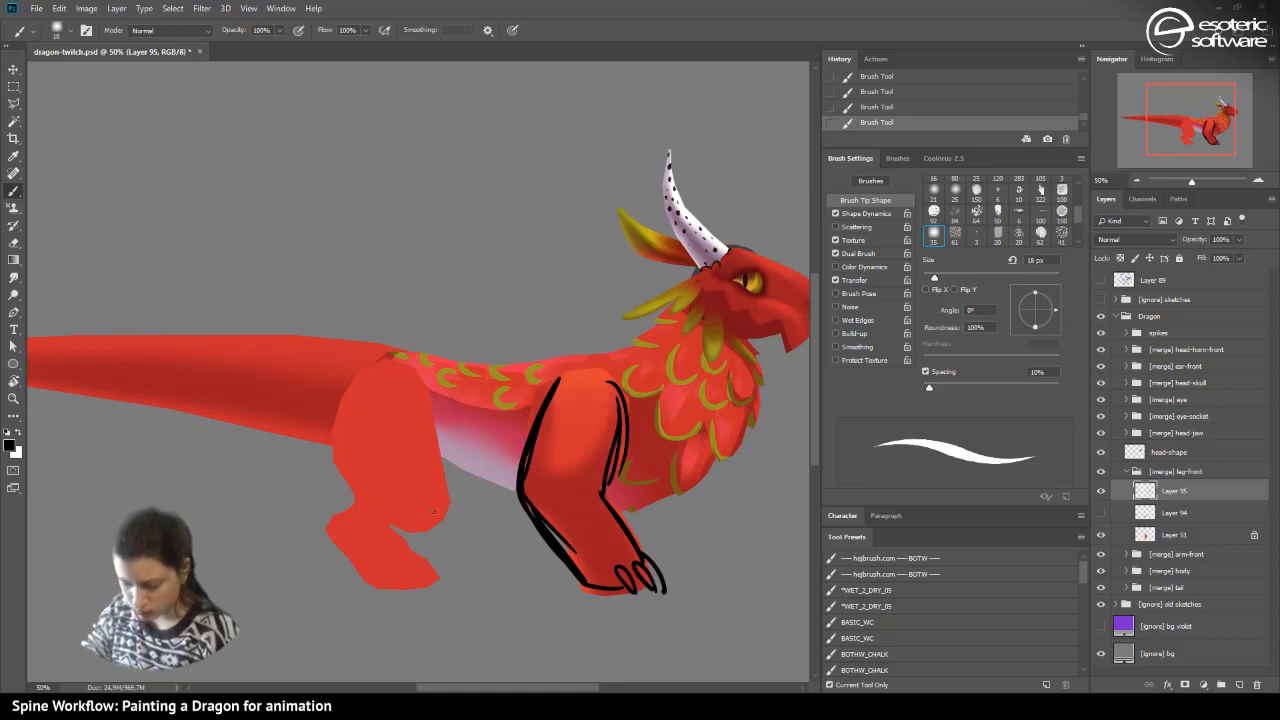
- Sketch the front and rear contours of the hind leg's thigh with repeated black strokes
left_click_drag(424, 388, 444, 532)
left_click_drag(346, 428, 370, 504)
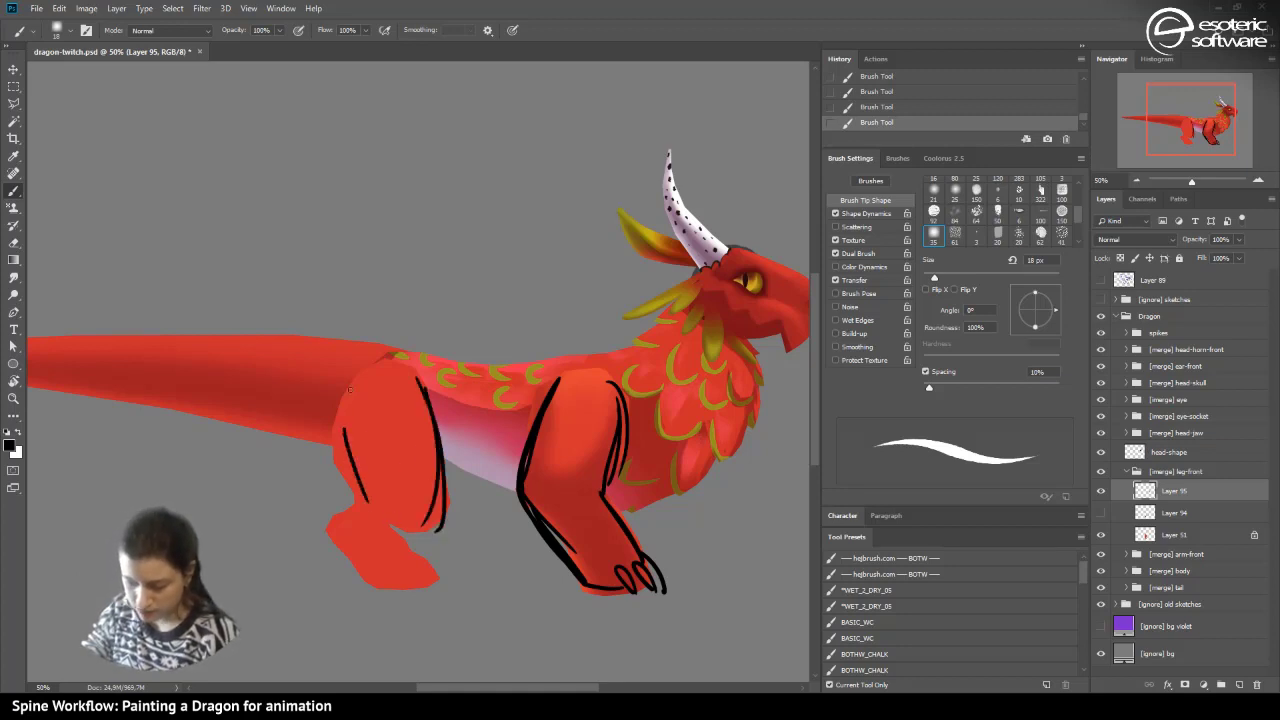
left_click_drag(350, 378, 344, 430)
left_click_drag(352, 384, 368, 502)
left_click_drag(370, 358, 342, 432)
left_click_drag(364, 364, 348, 500)
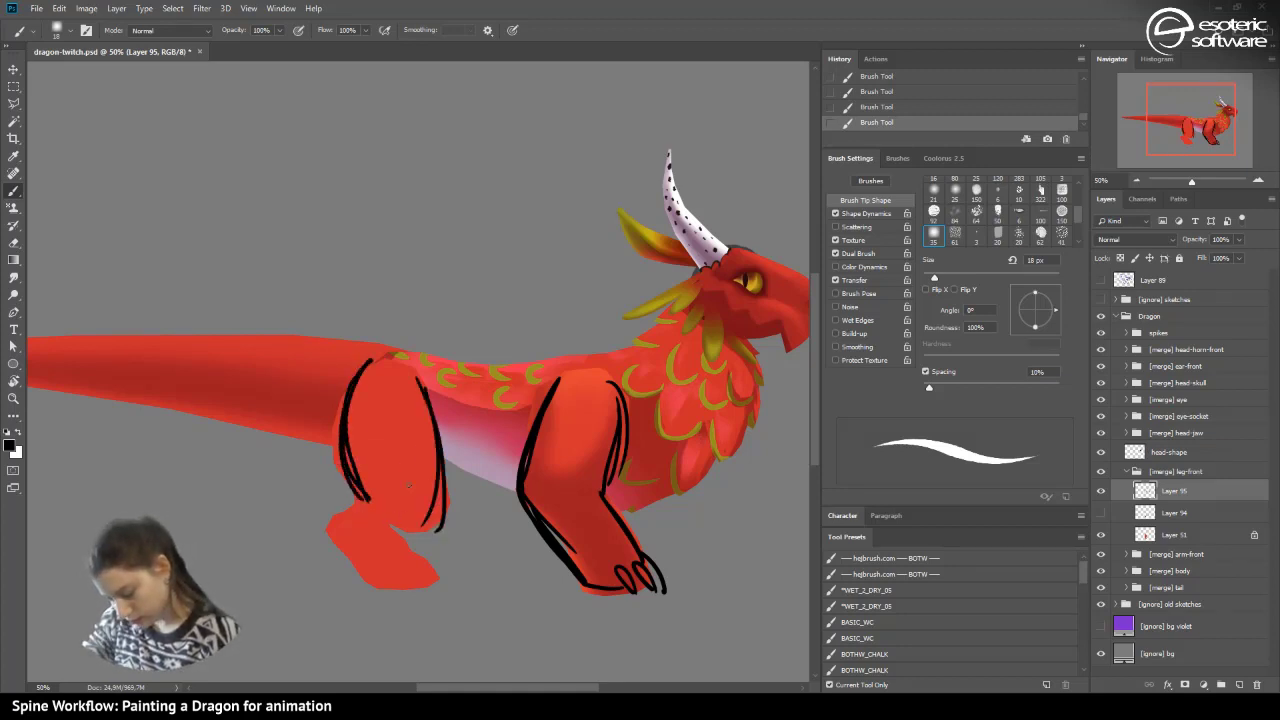
- Recheck the "varano" images in the browser, then return to Photoshop and sketch the hind leg's lower leg and foot
key("alt+Tab")
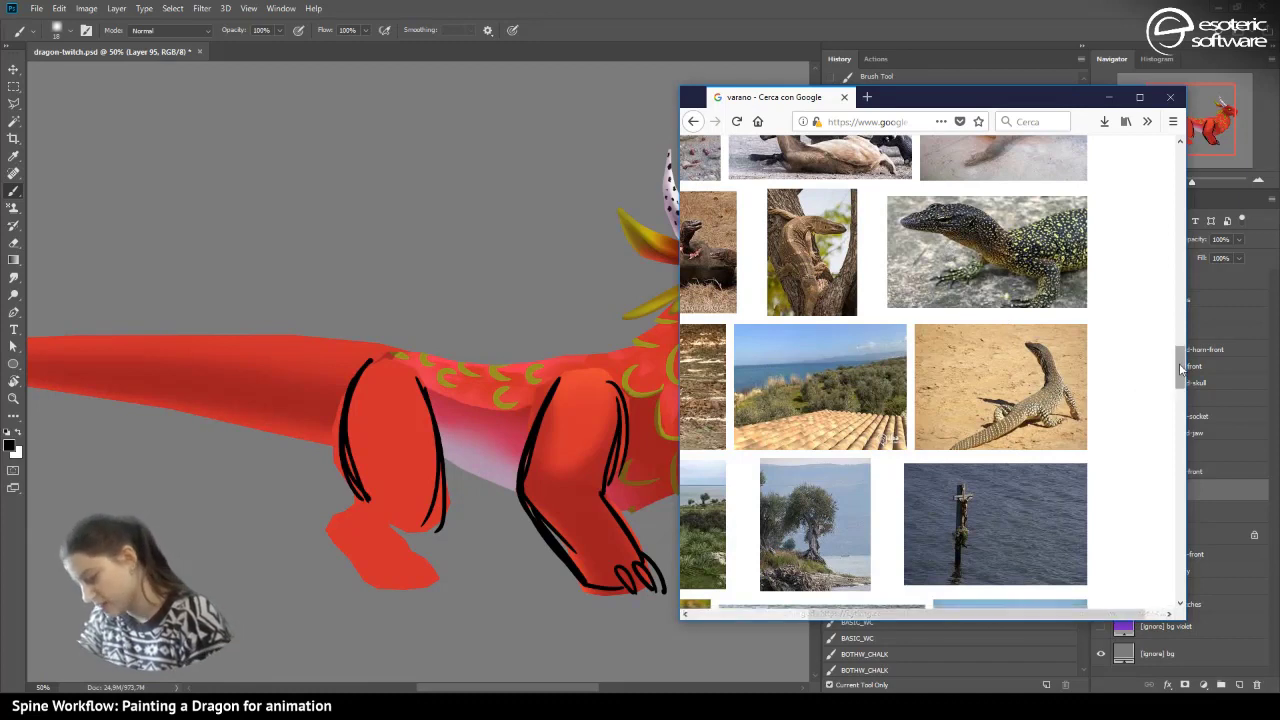
left_click_drag(1180, 370, 1178, 345)
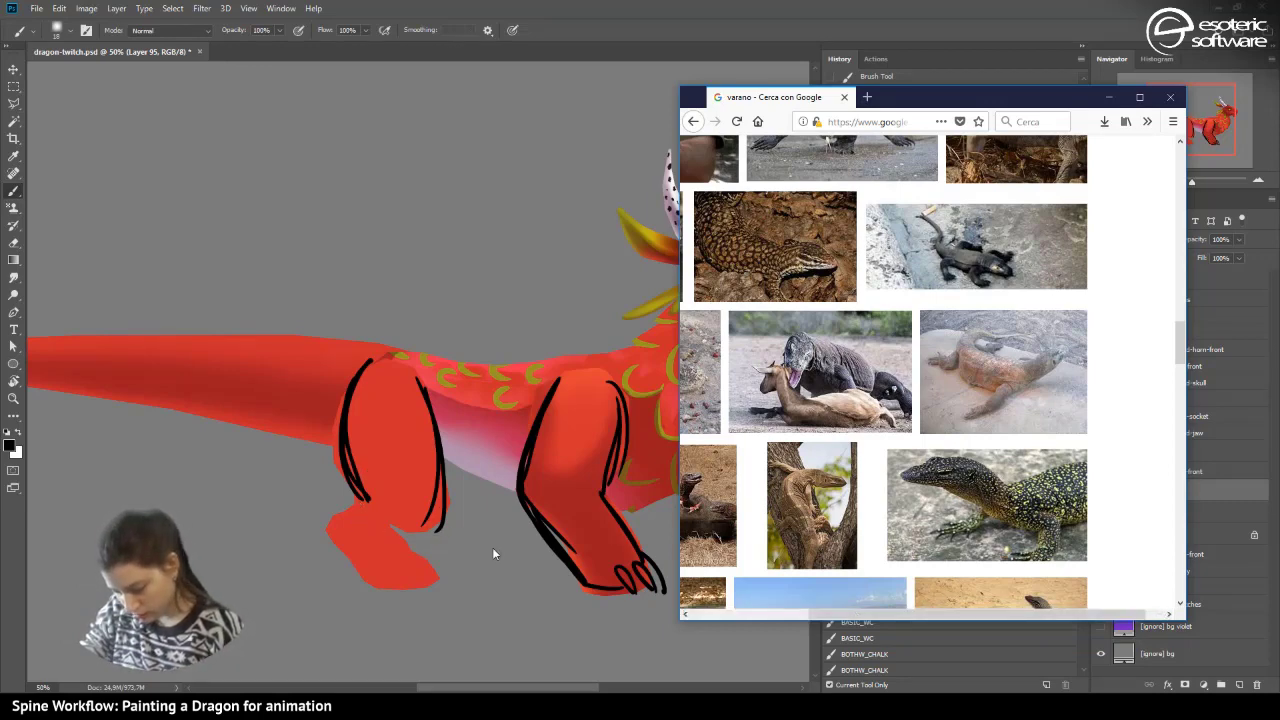
left_click(490, 586)
mouse_move(425, 519)
left_mouse_down()
mouse_move(498, 578)
mouse_move(478, 574)
left_mouse_up()
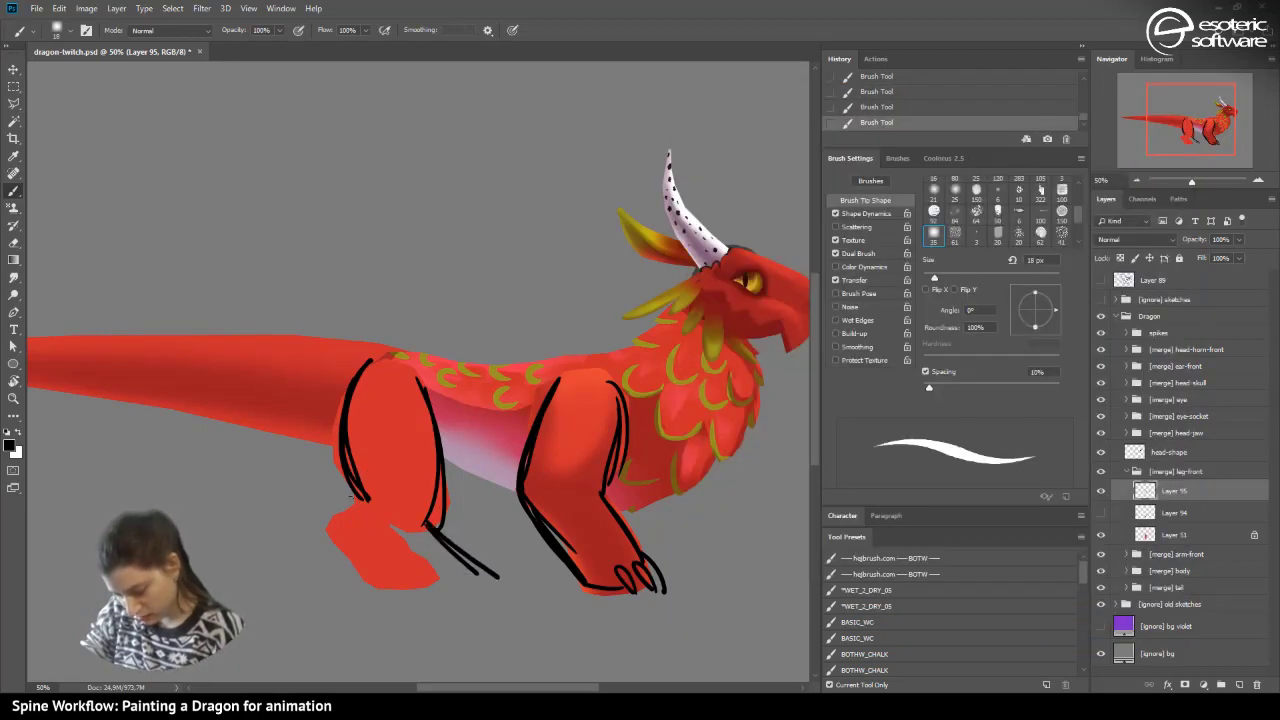
mouse_move(357, 493)
left_mouse_down()
mouse_move(423, 590)
mouse_move(495, 588)
left_mouse_up()
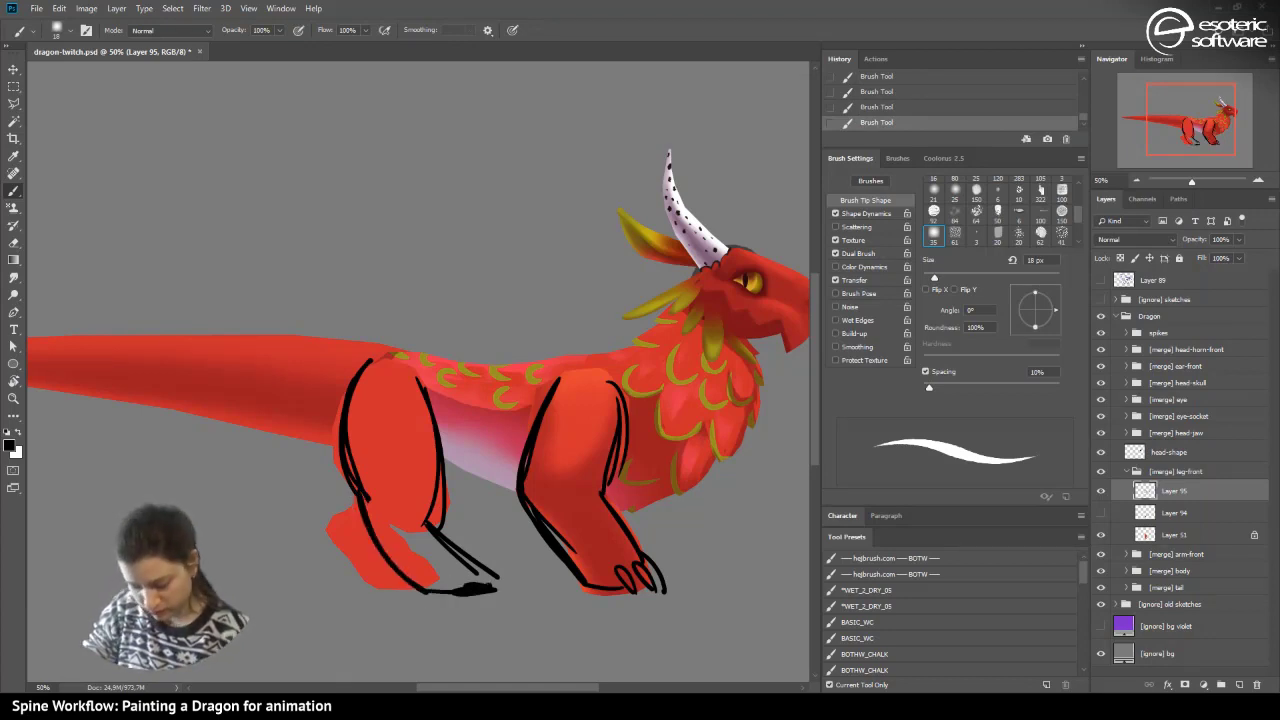
- Switch to the browser and examine the monitor lizards' hind legs in the earlier "varano" images, then return to Photoshop
key("alt+Tab")
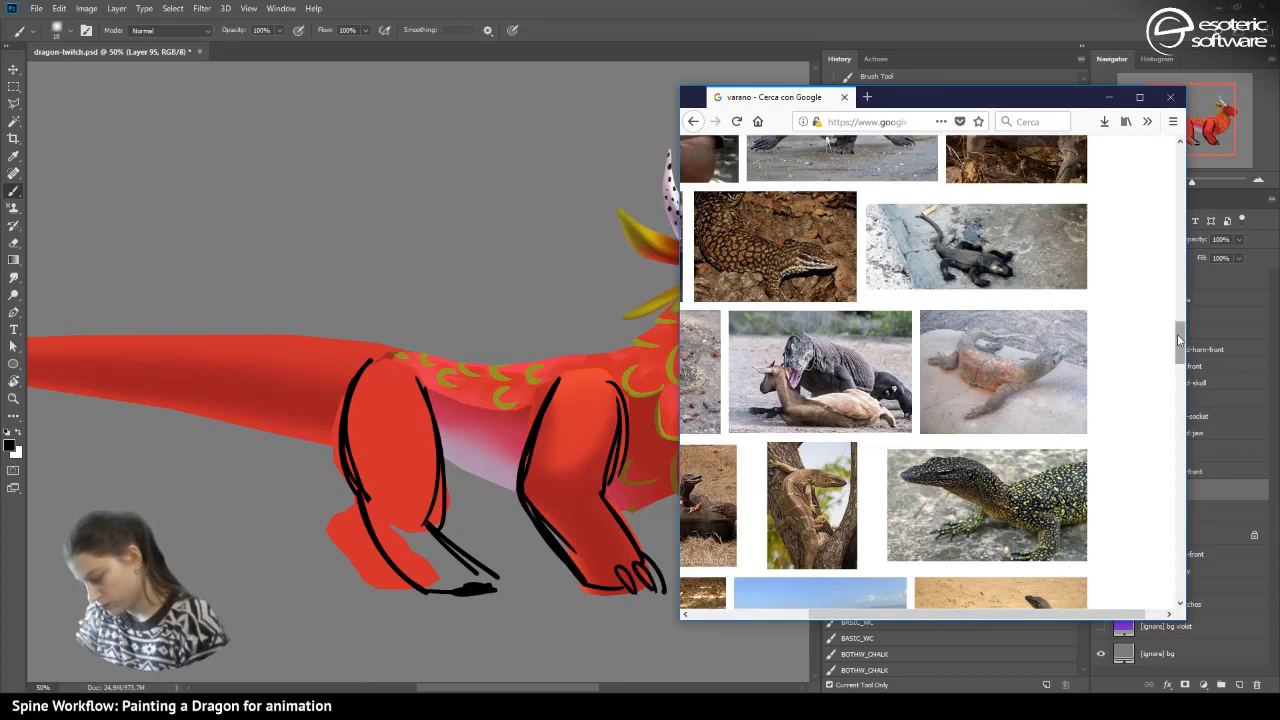
left_click_drag(1179, 341, 1176, 263)
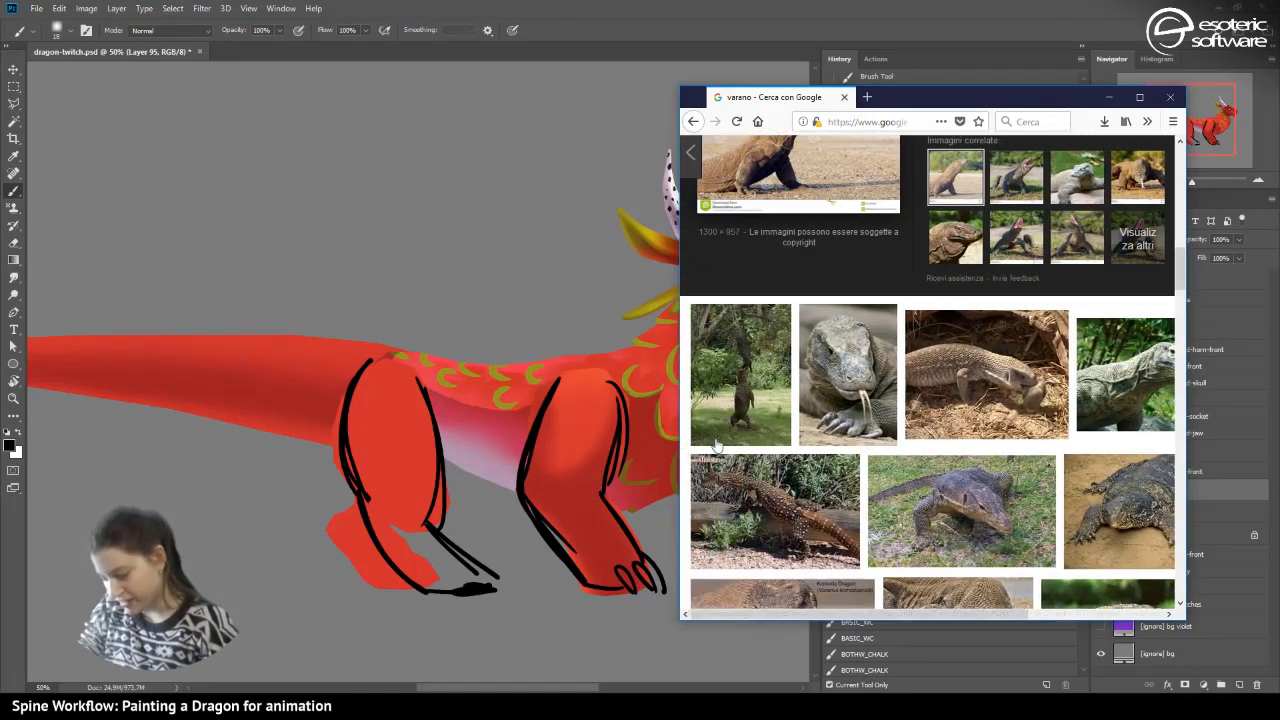
left_click_drag(1180, 266, 1180, 235)
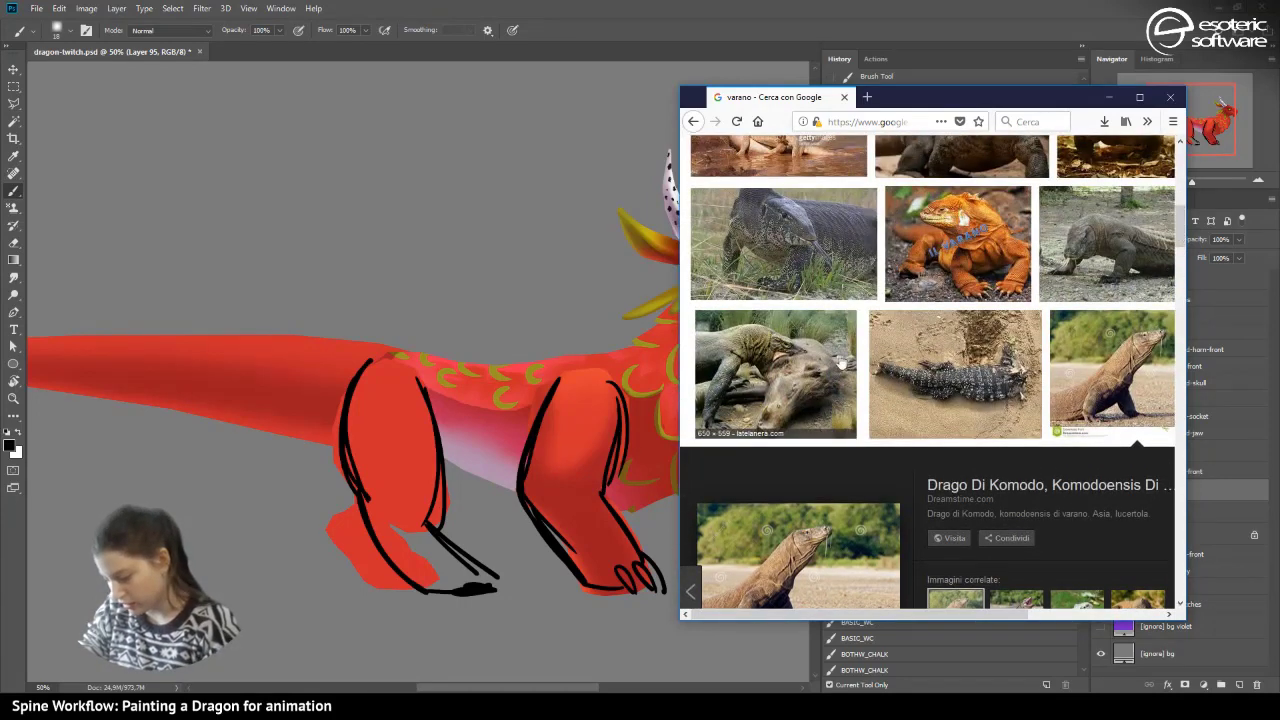
left_click_drag(1181, 252, 1185, 205)
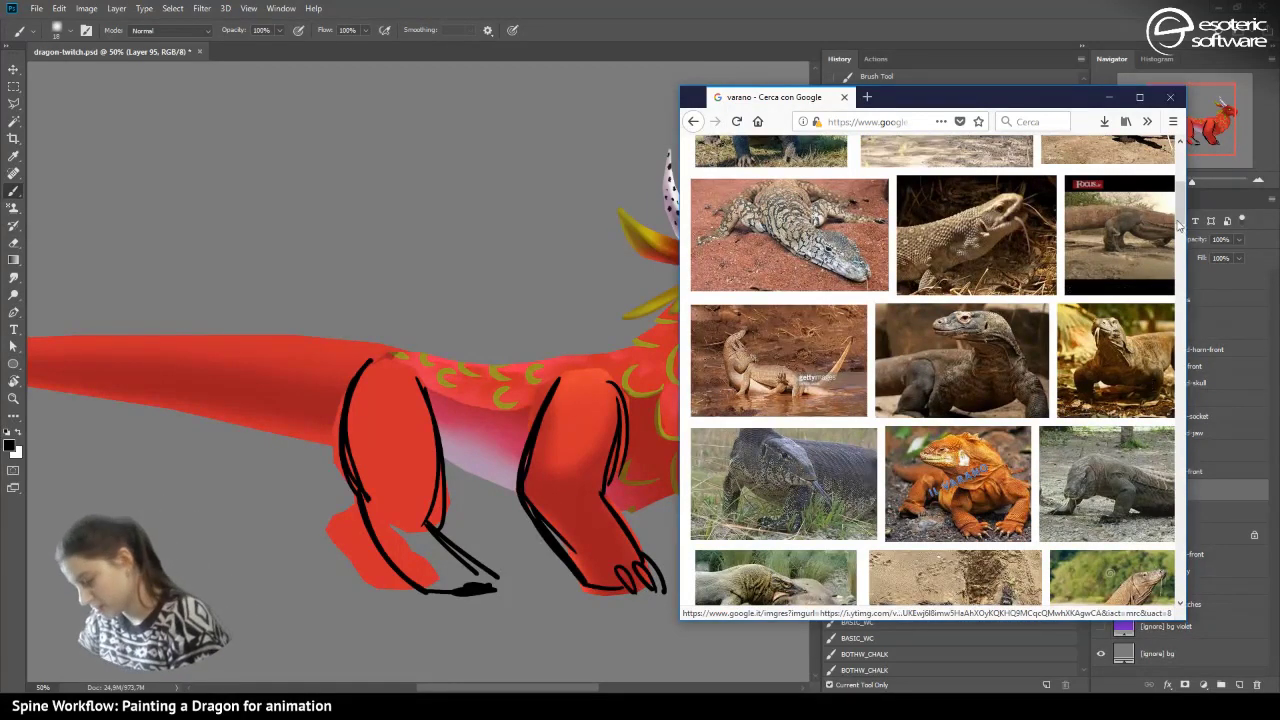
scroll(1175, 160, "up", 10)
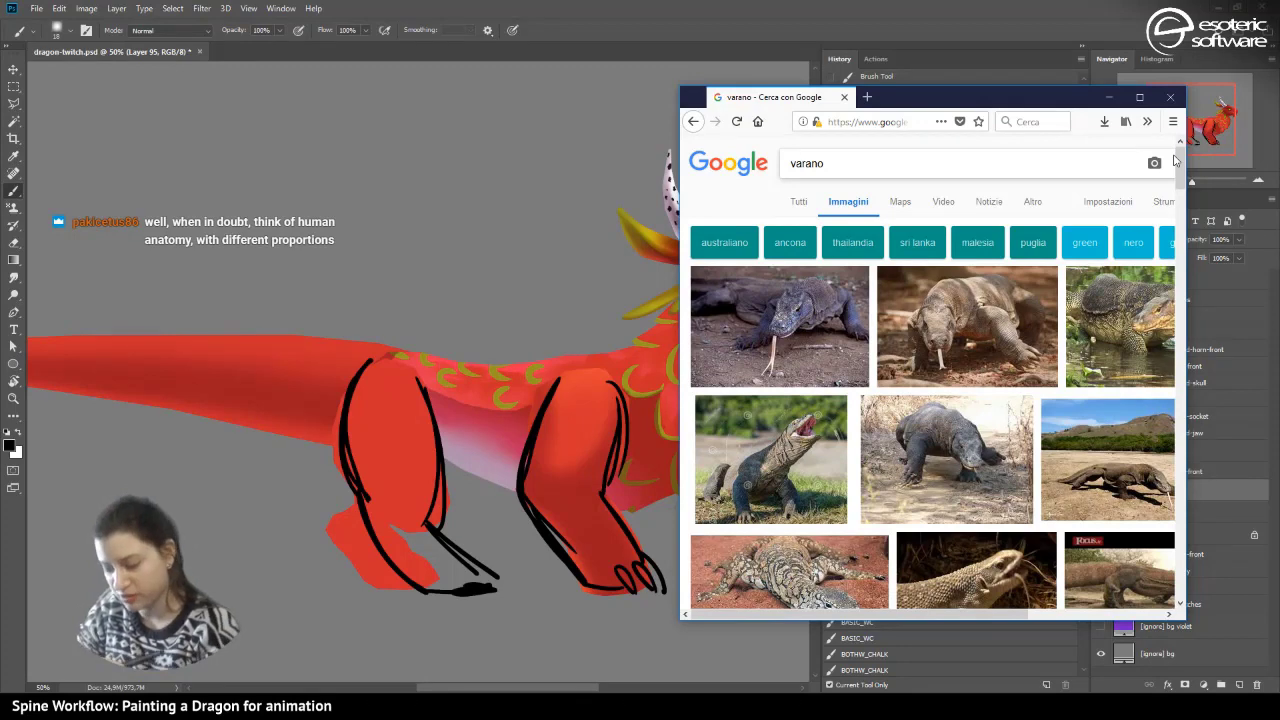
left_click(564, 24)
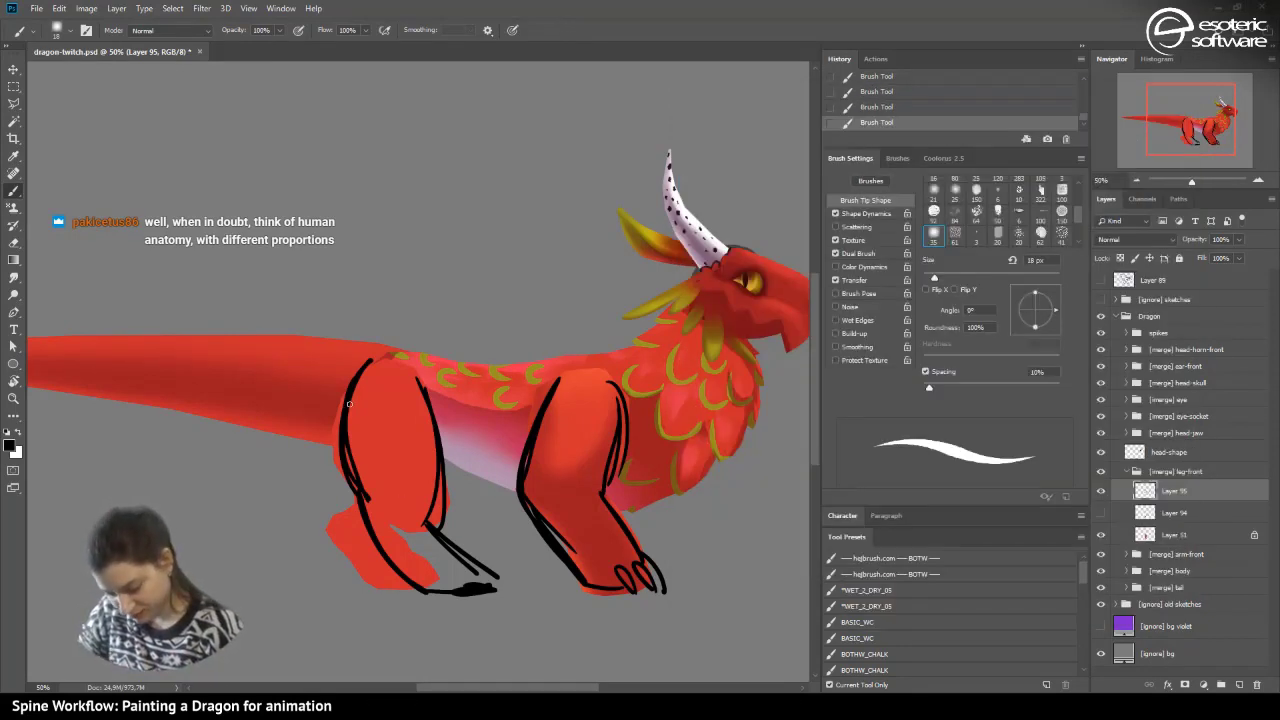
- Close the hind thigh's outline at its lower end and top, then reinforce the lower leg and add toes
mouse_move(432, 505)
left_mouse_down()
mouse_move(374, 500)
mouse_move(436, 464)
left_mouse_up()
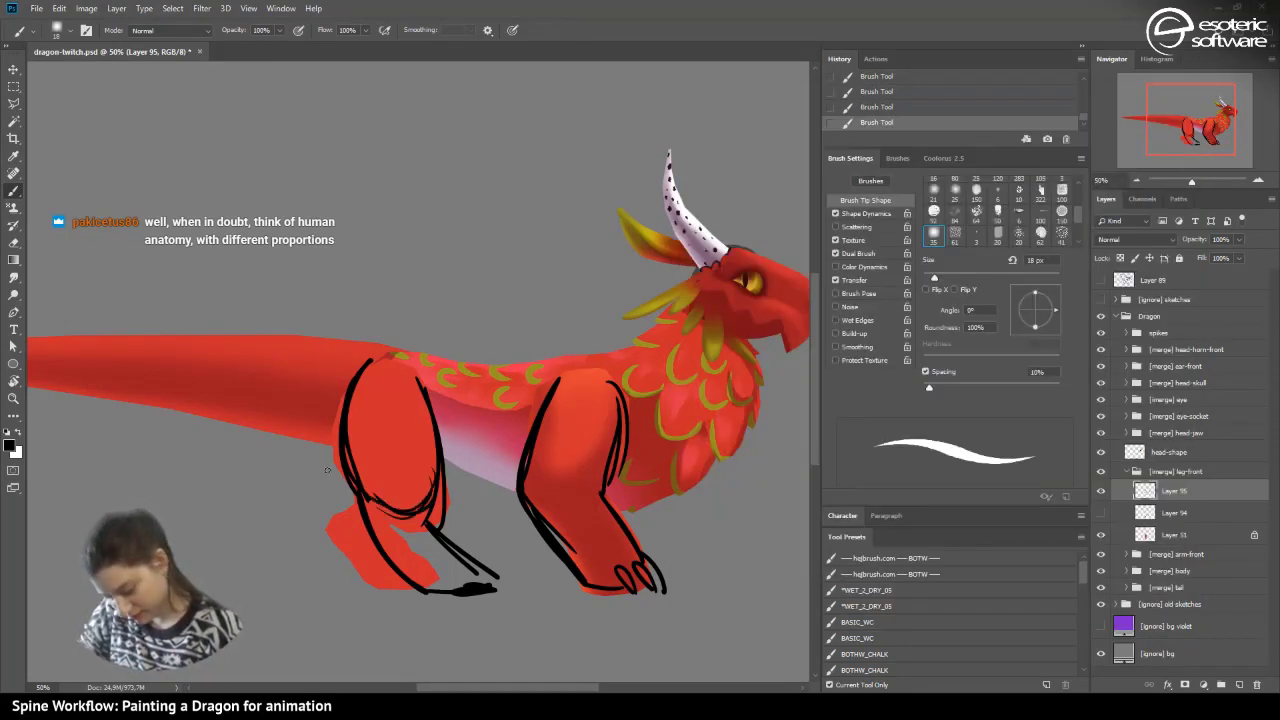
left_click_drag(384, 556, 426, 602)
left_click_drag(430, 512, 476, 580)
left_click_drag(427, 516, 470, 586)
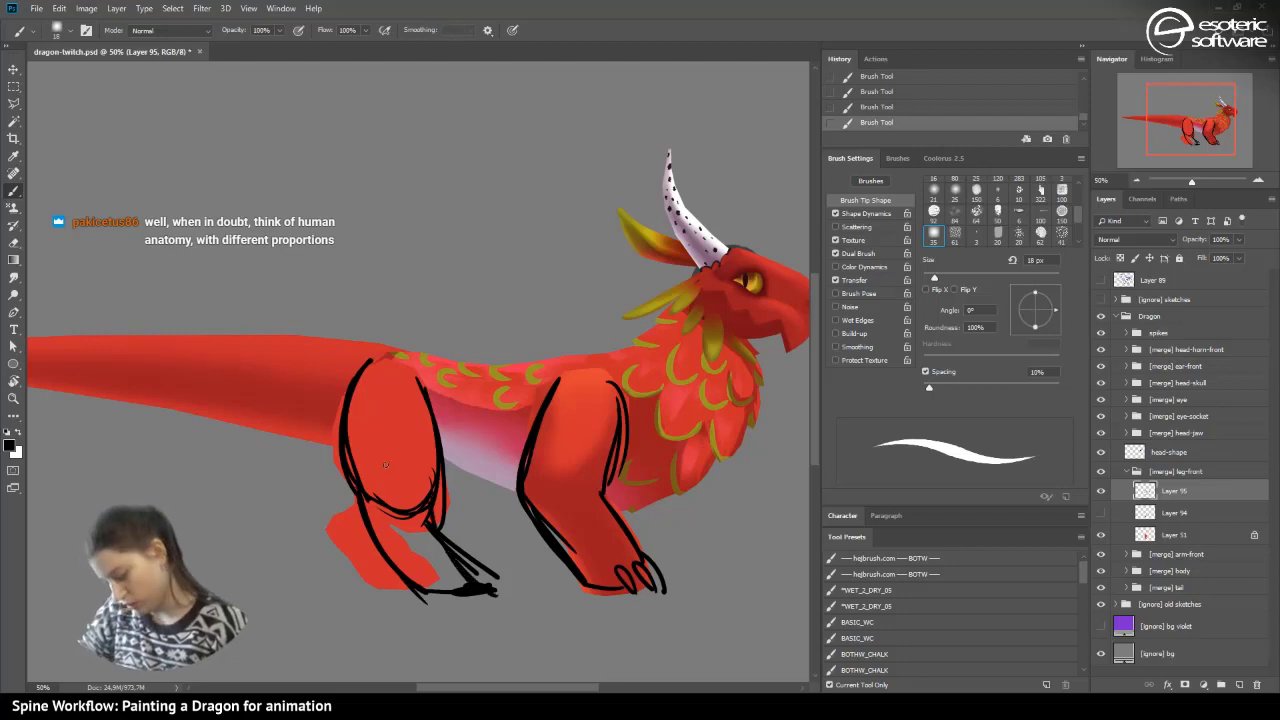
mouse_move(382, 372)
left_mouse_down()
mouse_move(416, 386)
mouse_move(352, 414)
left_mouse_up()
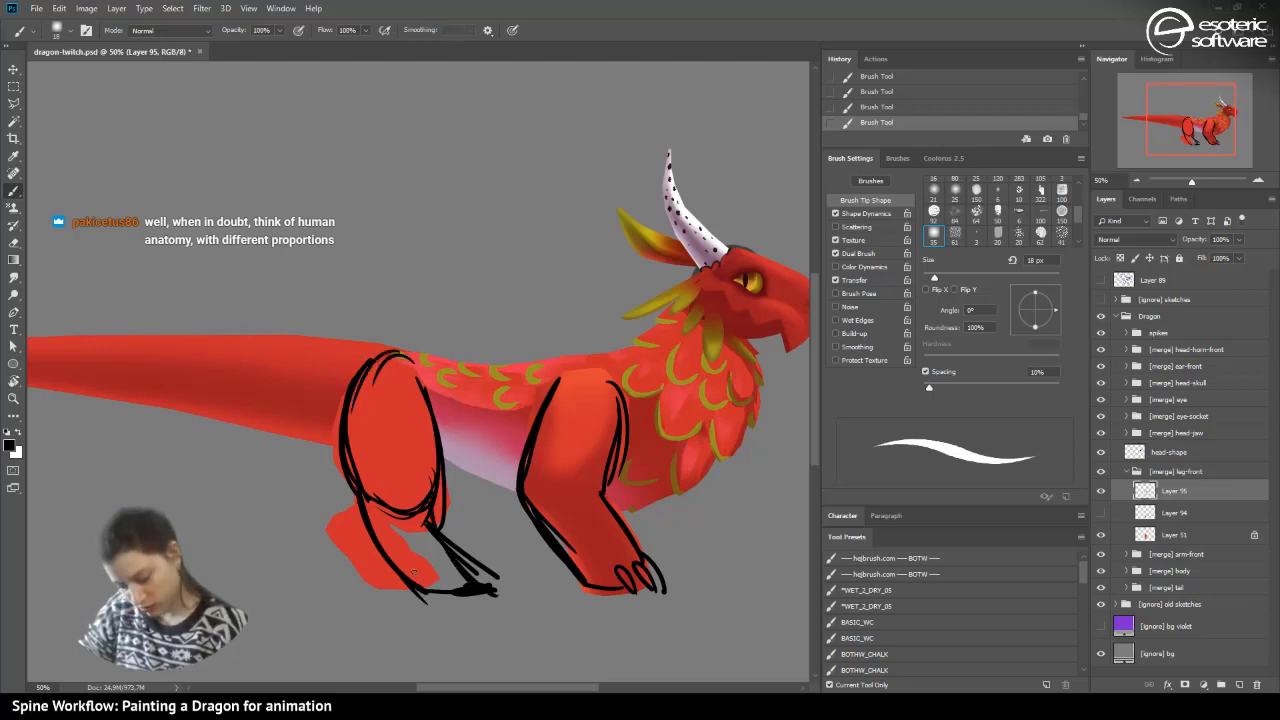
left_click_drag(414, 588, 478, 586)
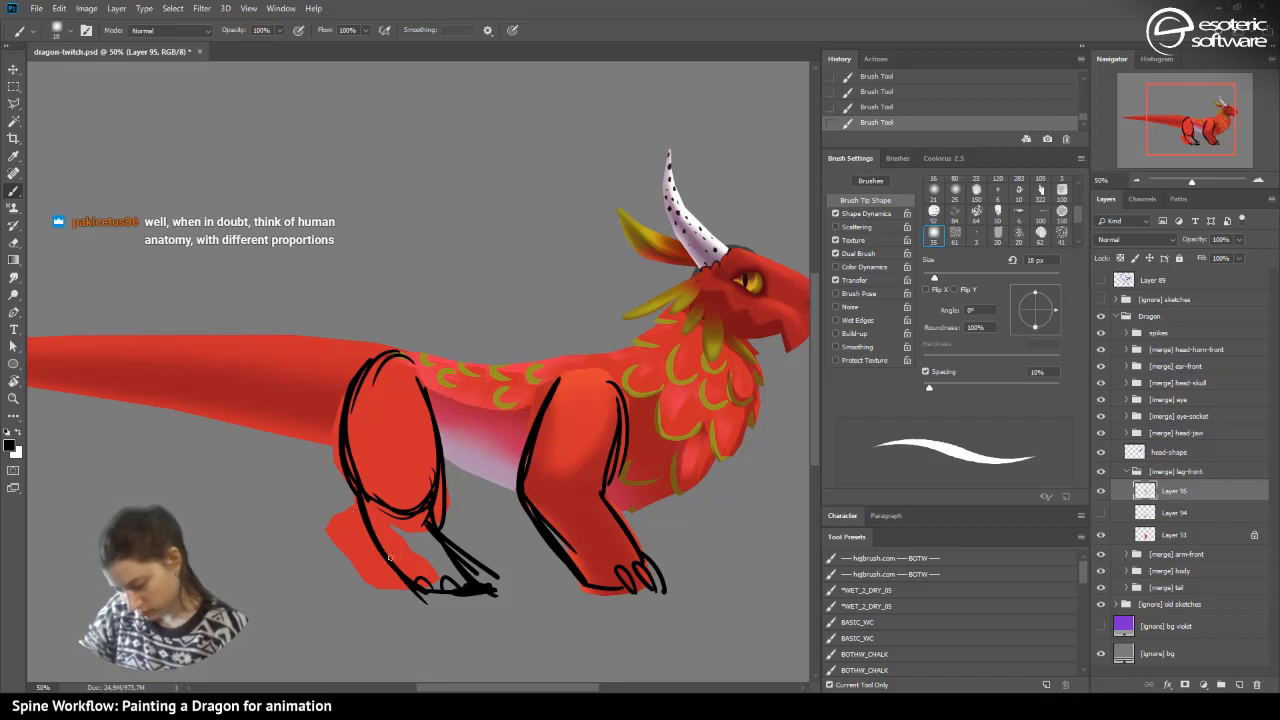
- Sketch an angular leg contour between the two legs and an alternative lower hind leg over the painted red shape
mouse_move(494, 428)
left_mouse_down()
mouse_move(462, 497)
mouse_move(524, 580)
mouse_move(492, 586)
left_mouse_up()
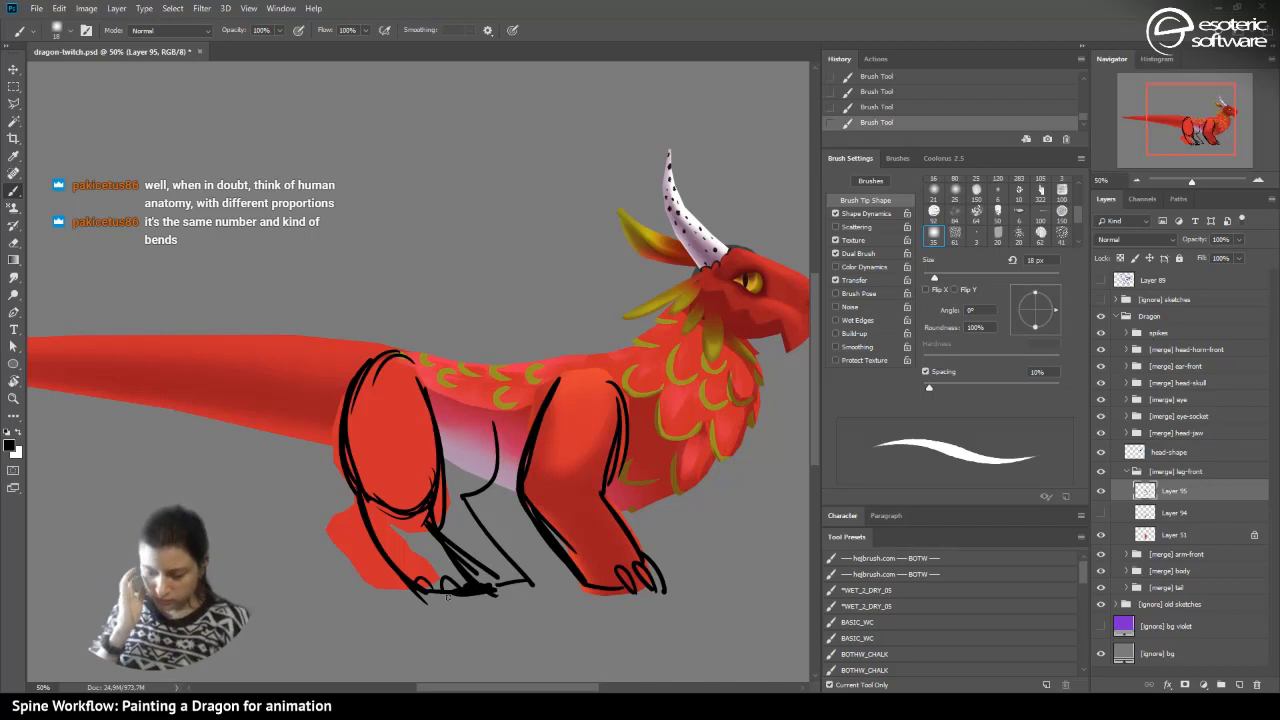
mouse_move(356, 494)
left_mouse_down()
mouse_move(339, 532)
mouse_move(345, 516)
mouse_move(388, 585)
left_mouse_up()
left_click_drag(355, 537, 450, 602)
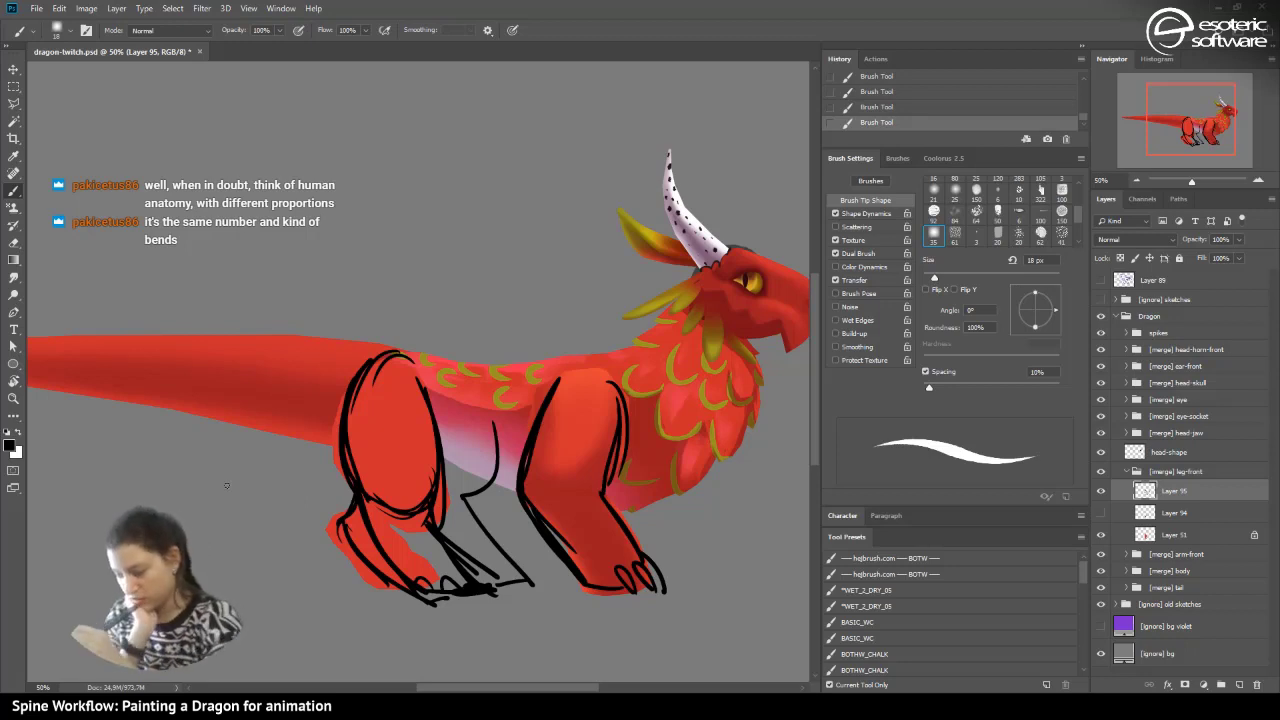
- Hide the current leg sketch layer and draw the hind thigh's front and rear contours in black on a new layer
left_click(1101, 491)
left_click(1239, 684)
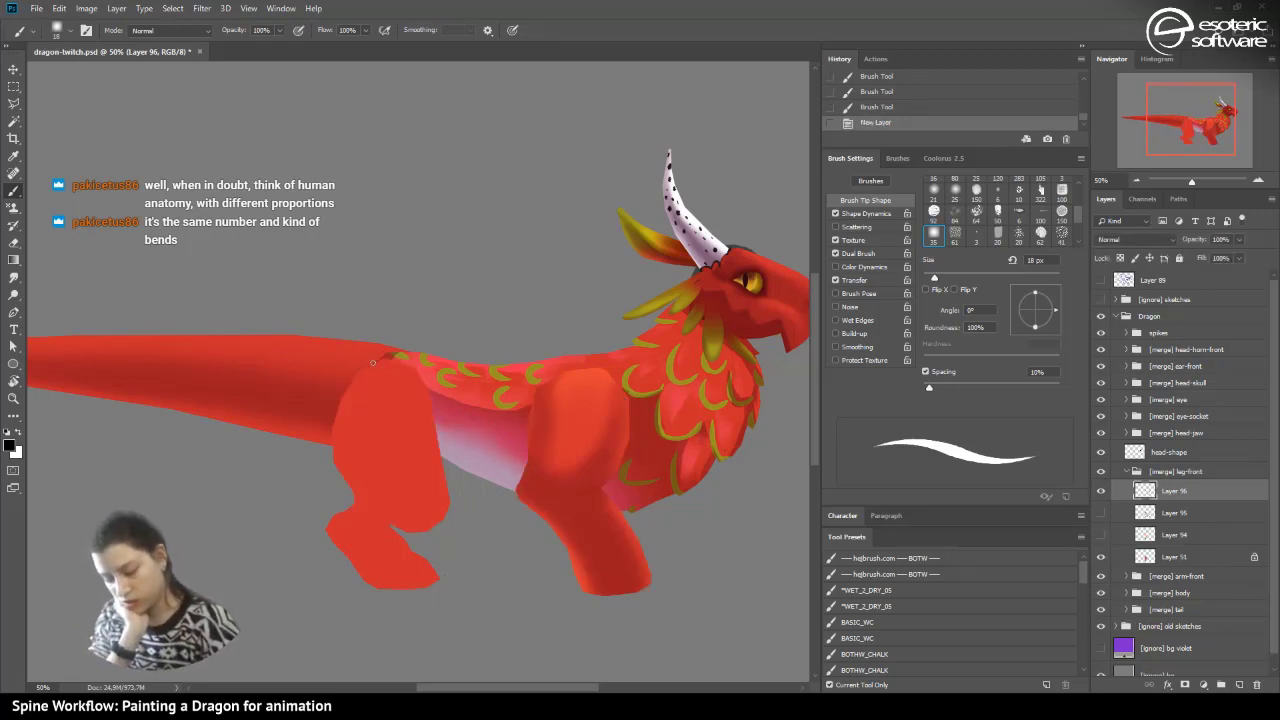
left_click_drag(372, 362, 346, 468)
left_click_drag(350, 408, 362, 478)
mouse_move(416, 362)
left_mouse_down()
mouse_move(439, 419)
mouse_move(442, 498)
left_mouse_up()
left_click_drag(426, 400, 425, 528)
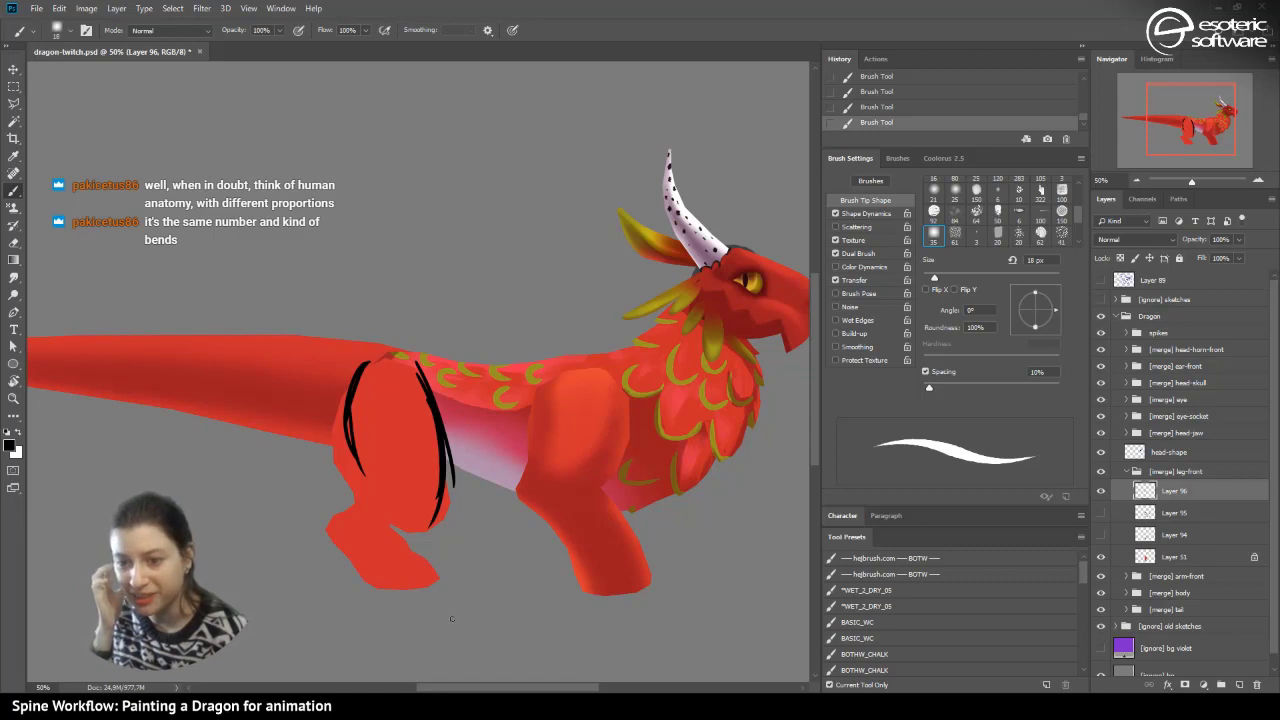
- Sketch the hind leg's knee, lower leg and heel contours down to the foot with black strokes
mouse_move(436, 452)
left_mouse_down()
mouse_move(428, 512)
mouse_move(402, 509)
mouse_move(433, 586)
left_mouse_up()
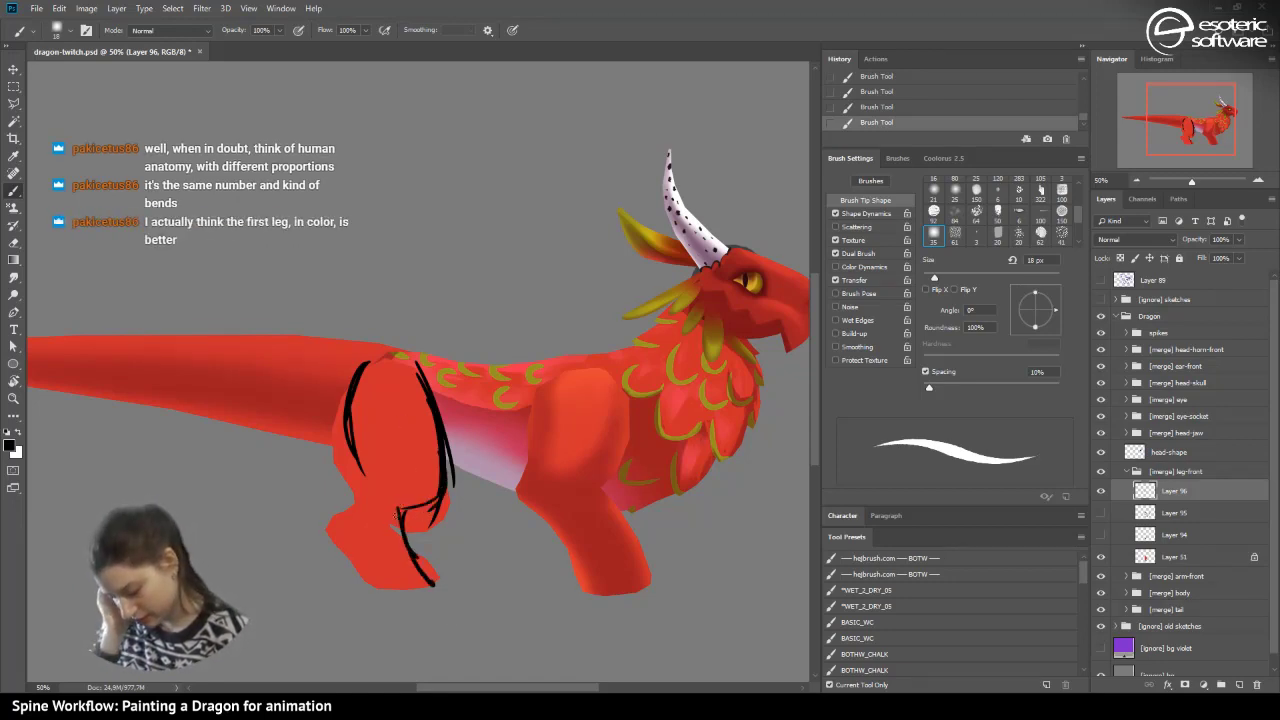
left_click_drag(396, 508, 416, 568)
left_click_drag(340, 502, 370, 588)
left_click_drag(340, 478, 362, 578)
left_click_drag(352, 446, 330, 530)
left_click_drag(334, 510, 368, 584)
mouse_move(354, 432)
left_mouse_down()
mouse_move(342, 480)
mouse_move(352, 458)
left_mouse_up()
left_click_drag(338, 504, 334, 520)
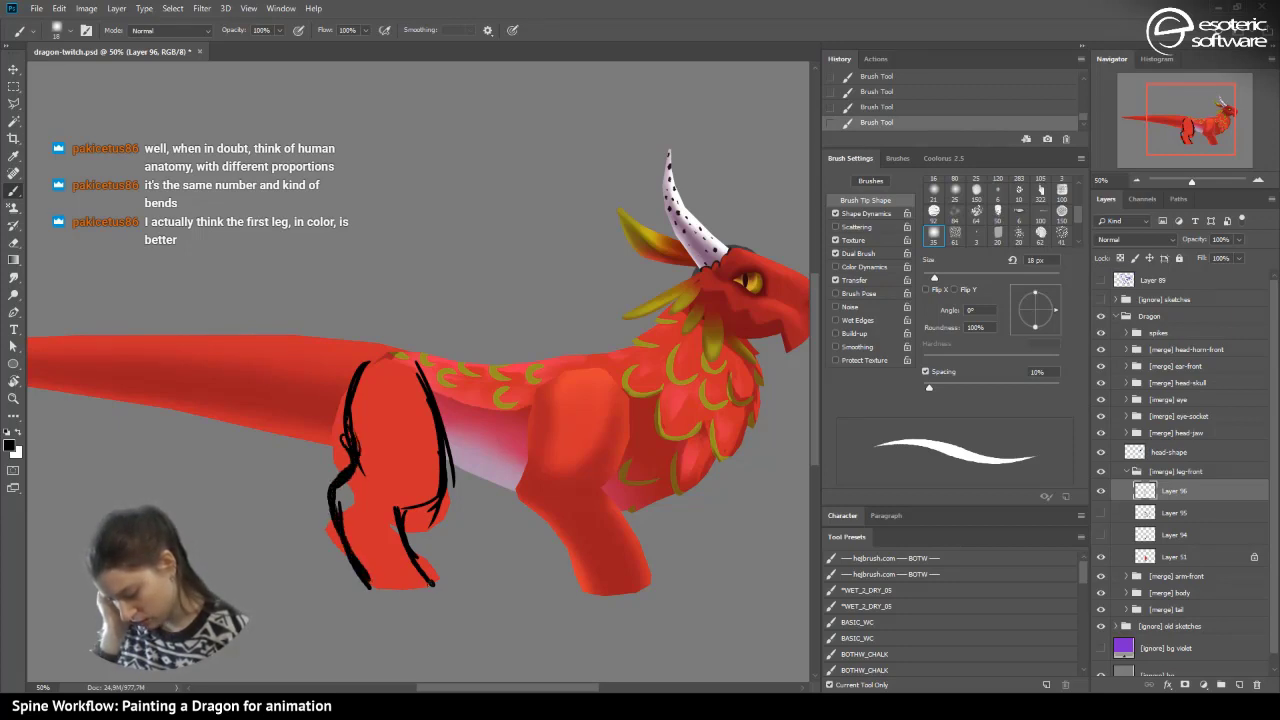
- Add the hind foot's sole and toes, hide the painted hind leg layer and close the thigh outline at the top
mouse_move(438, 582)
left_mouse_down()
mouse_move(372, 588)
mouse_move(424, 588)
left_mouse_up()
left_click_drag(440, 484, 418, 504)
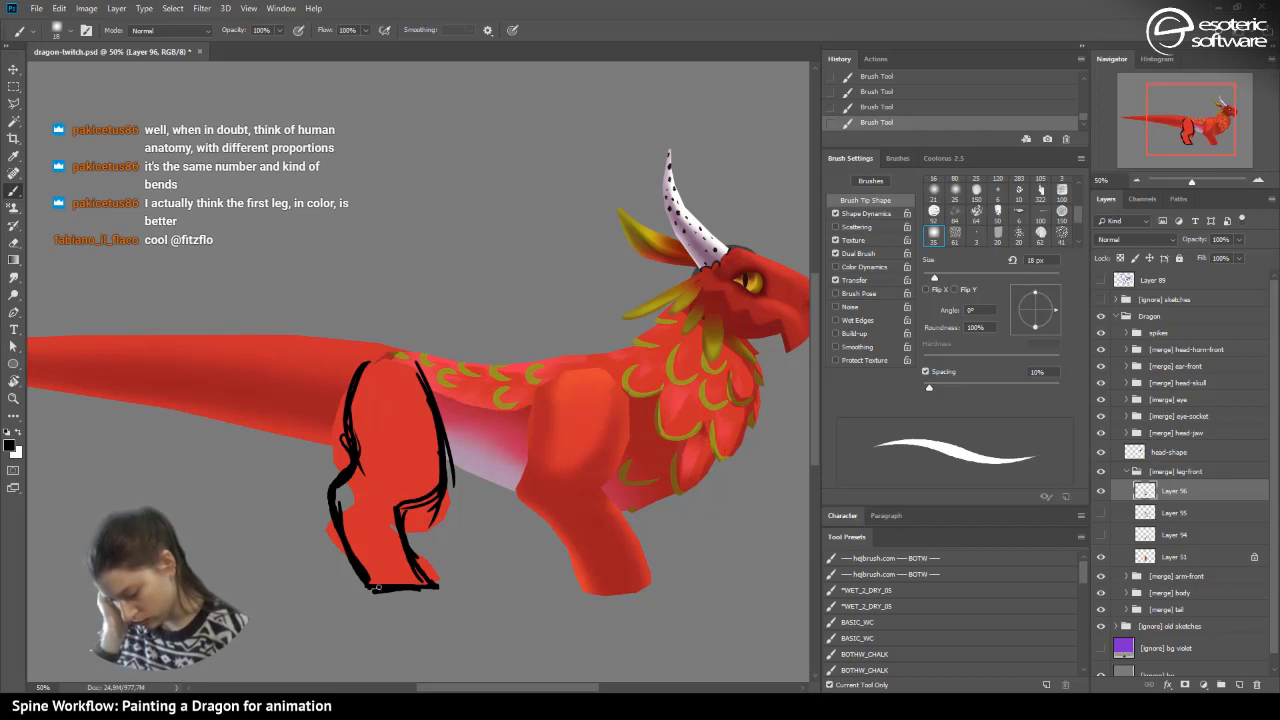
mouse_move(375, 563)
left_mouse_down()
mouse_move(387, 585)
mouse_move(428, 572)
mouse_move(436, 584)
mouse_move(374, 582)
mouse_move(420, 585)
left_mouse_up()
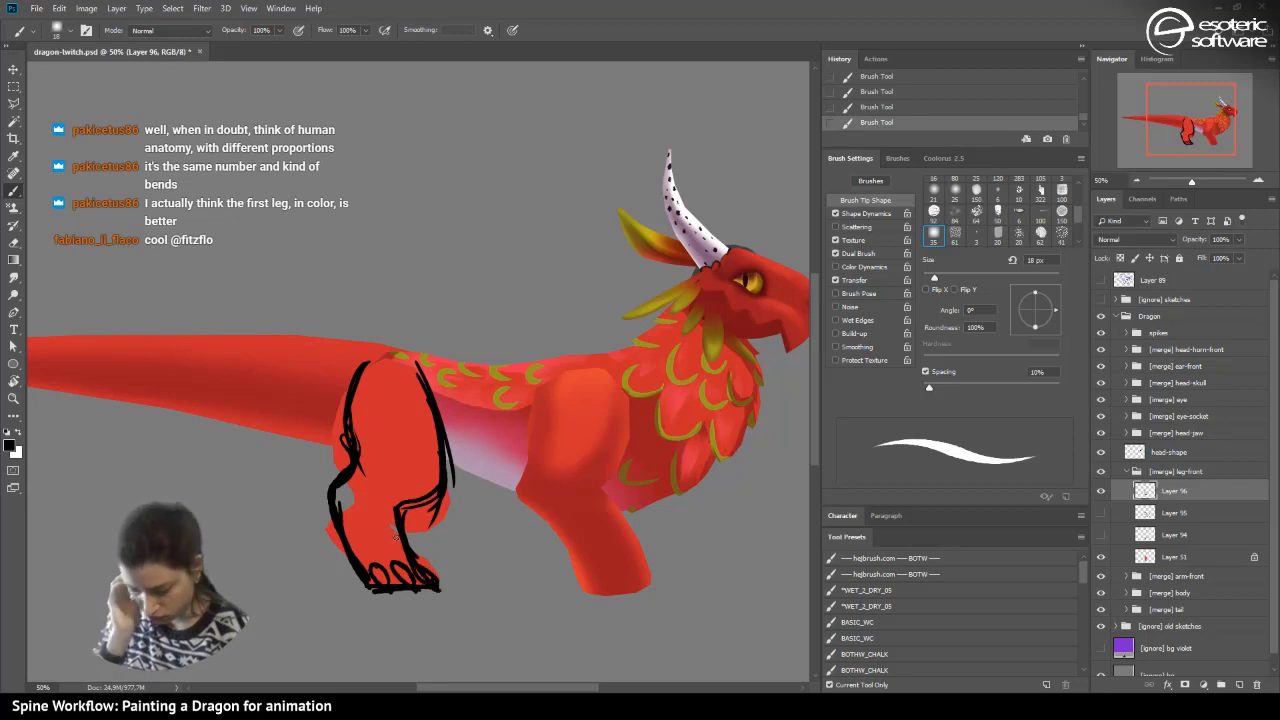
left_click(1102, 554)
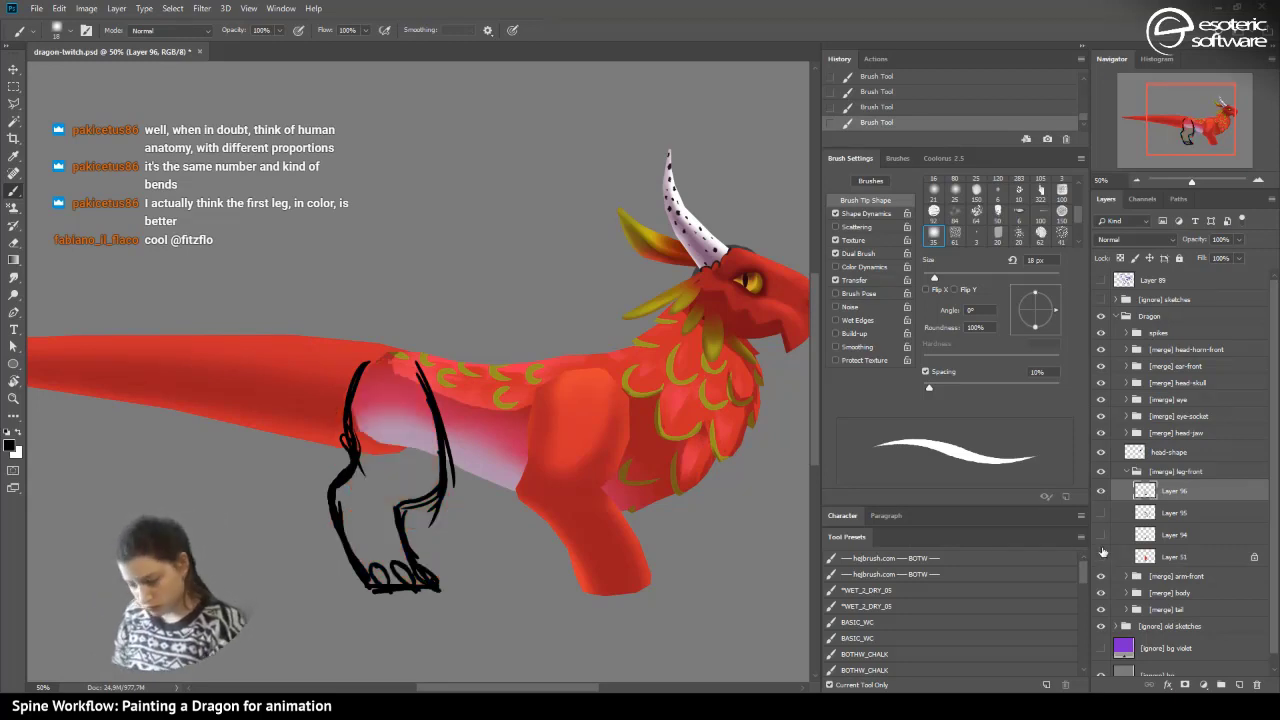
left_click_drag(360, 372, 418, 352)
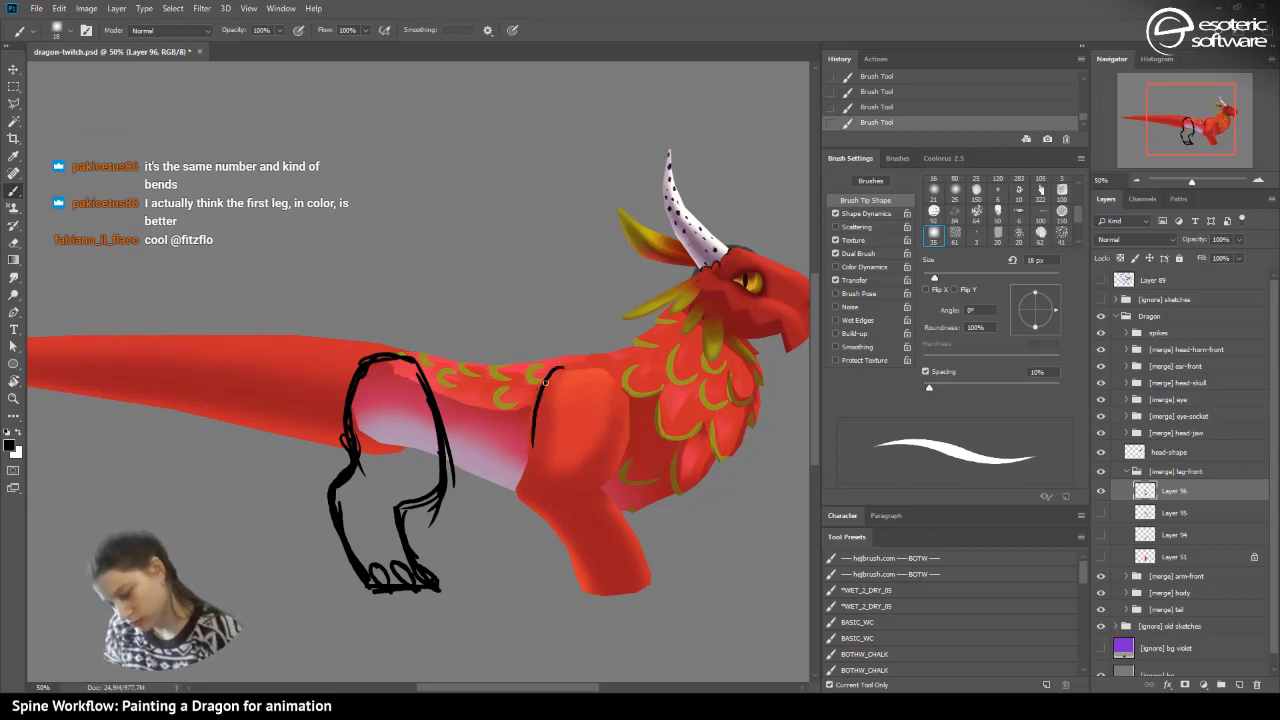
- Outline the front leg's upper arm, forearm and sole with black strokes over the painted leg
mouse_move(562, 370)
left_mouse_down()
mouse_move(533, 480)
mouse_move(587, 572)
left_mouse_up()
left_click_drag(540, 495, 587, 592)
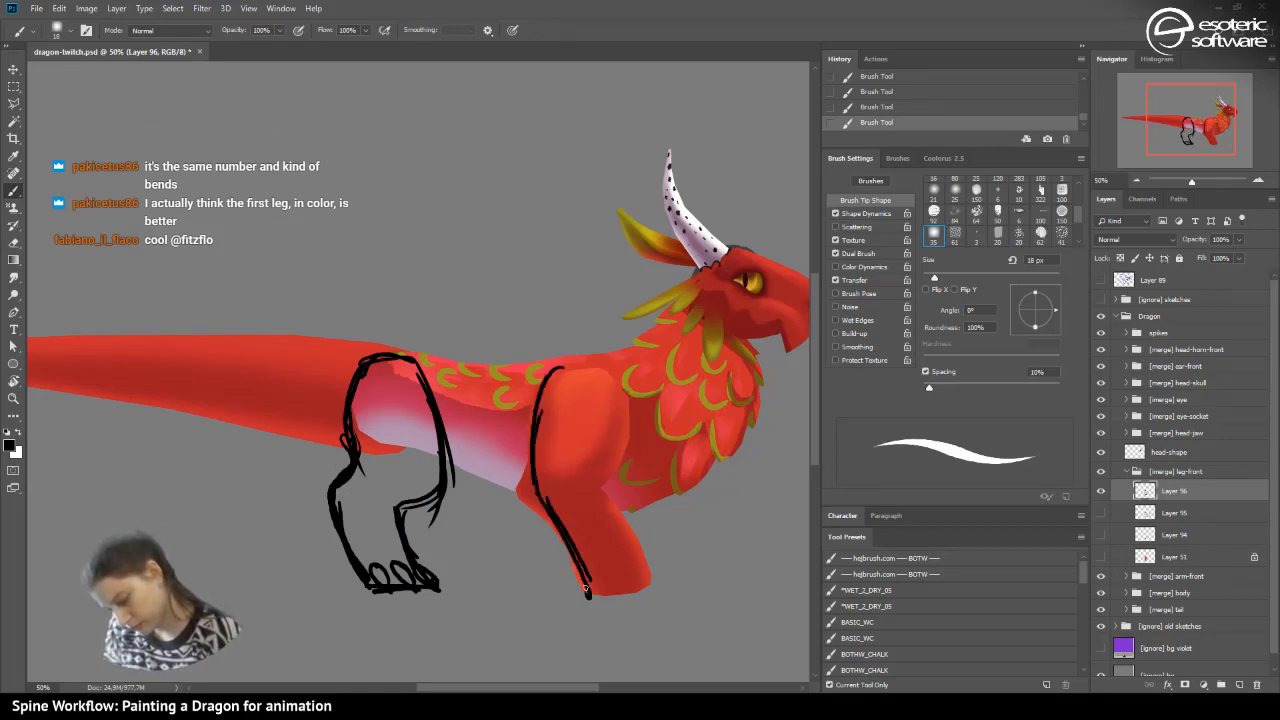
mouse_move(606, 366)
left_mouse_down()
mouse_move(612, 456)
mouse_move(598, 488)
left_mouse_up()
left_click_drag(608, 392, 590, 486)
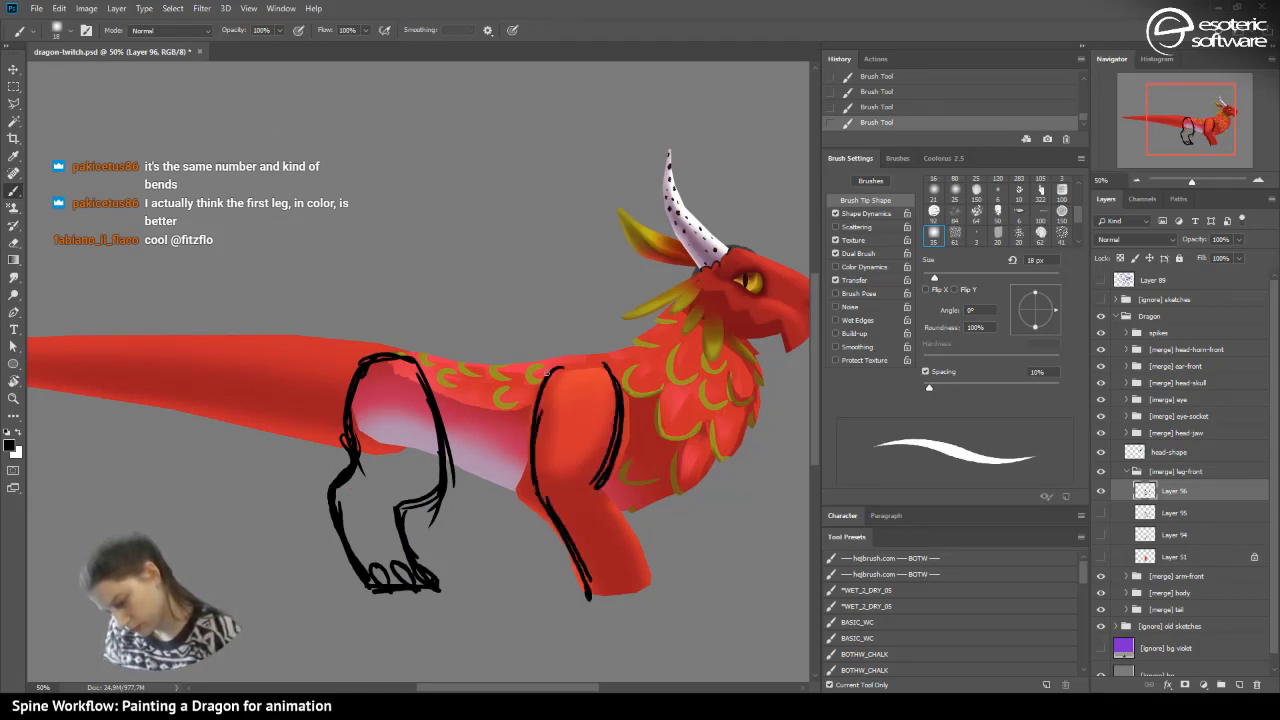
mouse_move(550, 364)
left_mouse_down()
mouse_move(540, 482)
mouse_move(647, 580)
left_mouse_up()
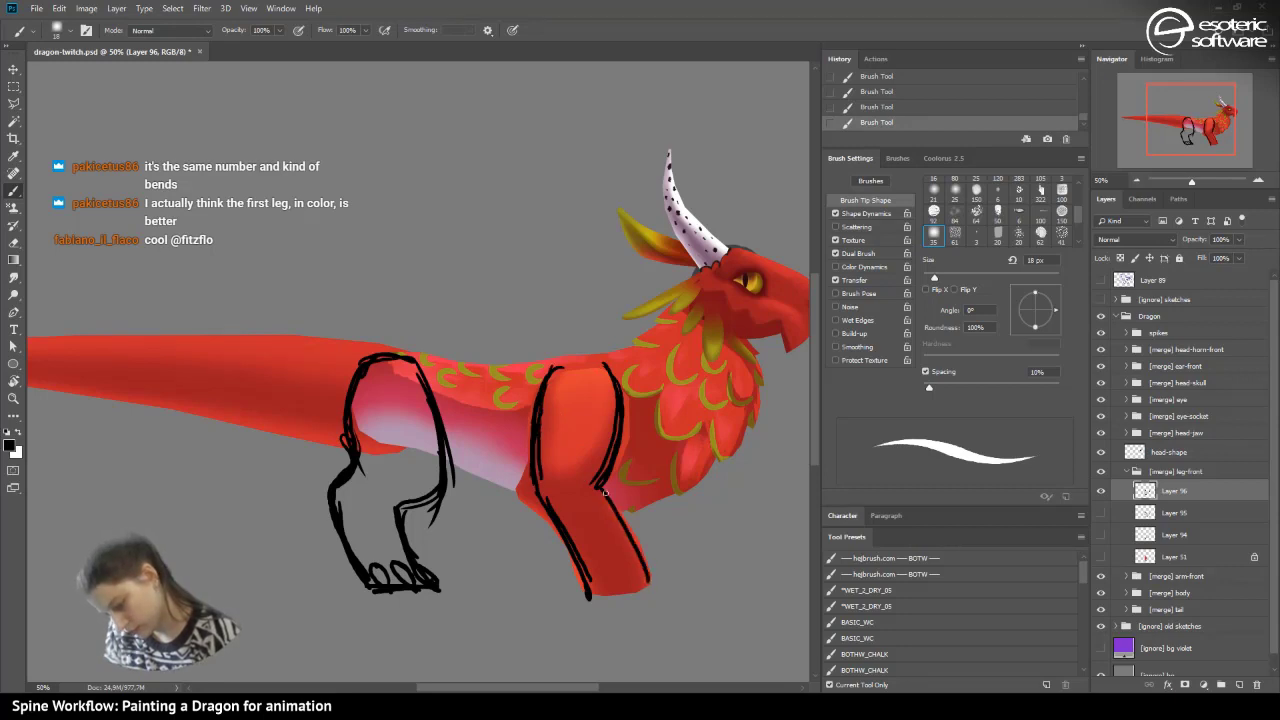
mouse_move(603, 490)
left_mouse_down()
mouse_move(649, 592)
mouse_move(603, 596)
left_mouse_up()
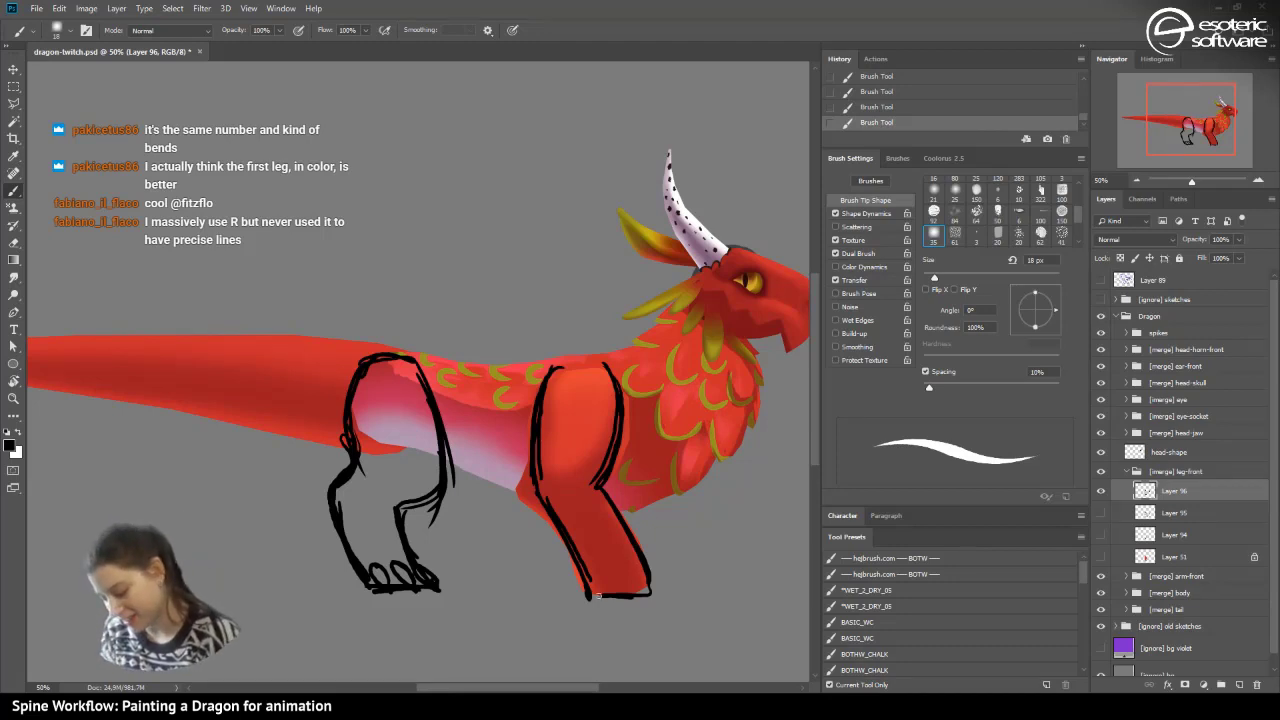
- Sketch the front foot's toes and a small claw behind the forearm
mouse_move(598, 596)
left_mouse_down()
mouse_move(660, 598)
mouse_move(622, 580)
mouse_move(602, 592)
left_mouse_up()
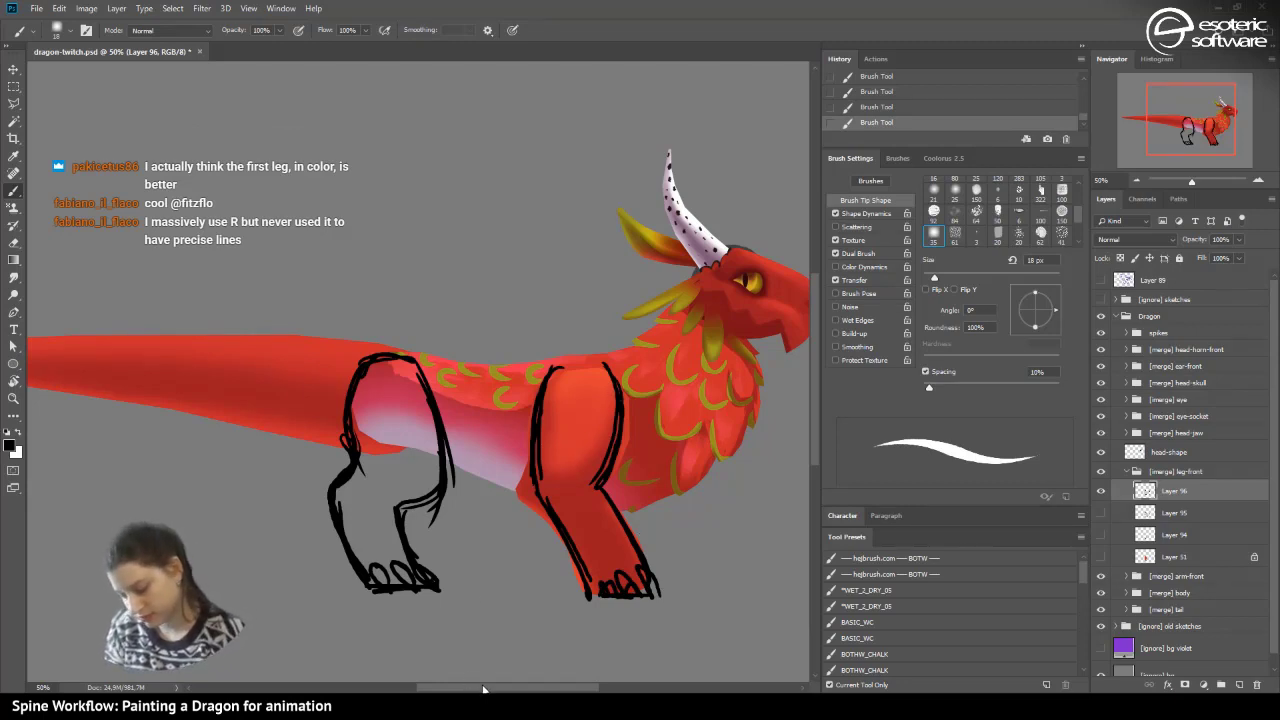
left_click_drag(484, 688, 512, 688)
mouse_move(462, 575)
left_mouse_down()
mouse_move(434, 524)
mouse_move(451, 548)
mouse_move(438, 556)
mouse_move(446, 576)
left_mouse_up()
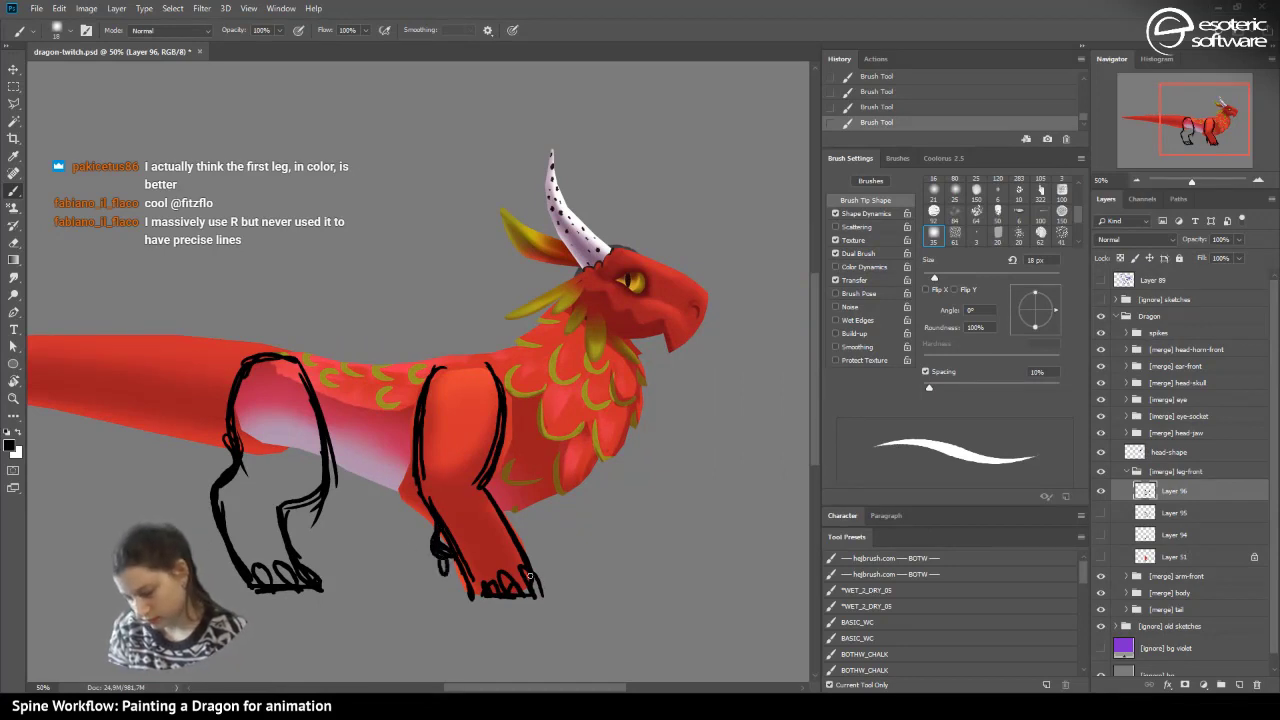
- Step back and forward through the last brush strokes, then sketch the far front leg's lower contour and foot
left_click(864, 88)
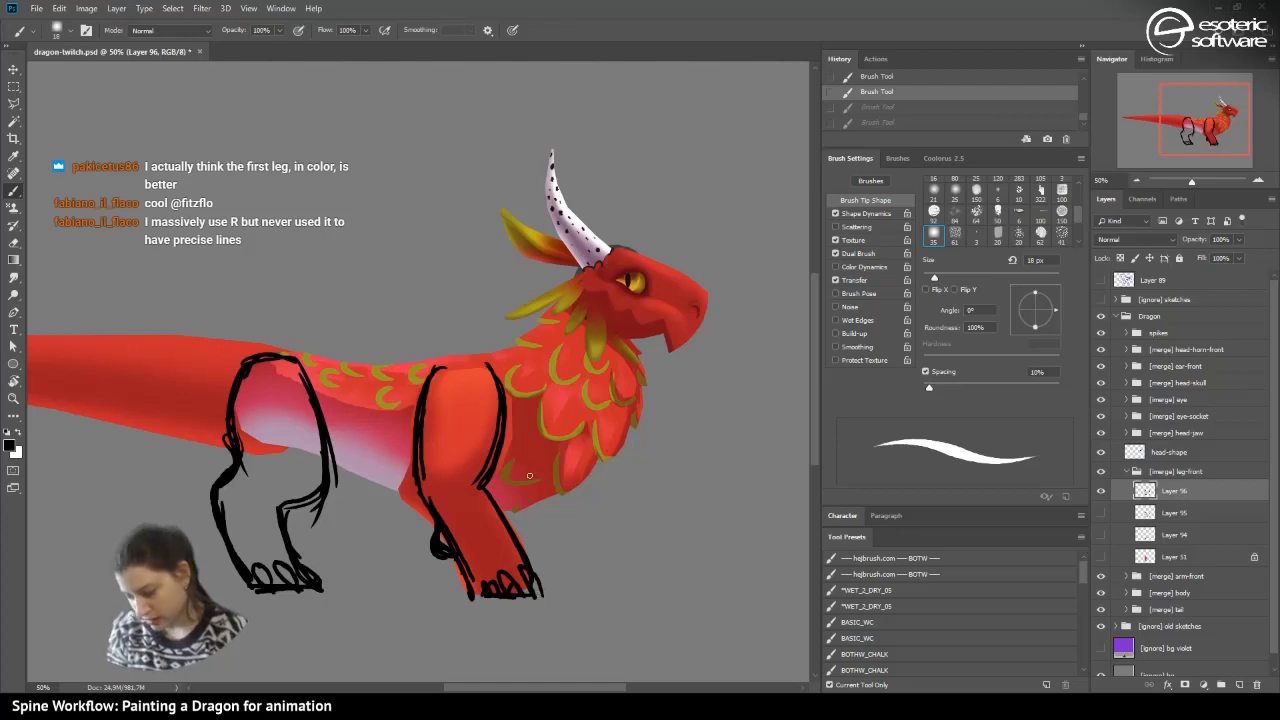
key("ctrl+shift+z")
key("ctrl+shift+z")
mouse_move(560, 598)
left_mouse_down()
mouse_move(575, 600)
mouse_move(568, 577)
left_mouse_up()
- Switch to the browser and search Google Images for "elephant"
key("alt+Tab")
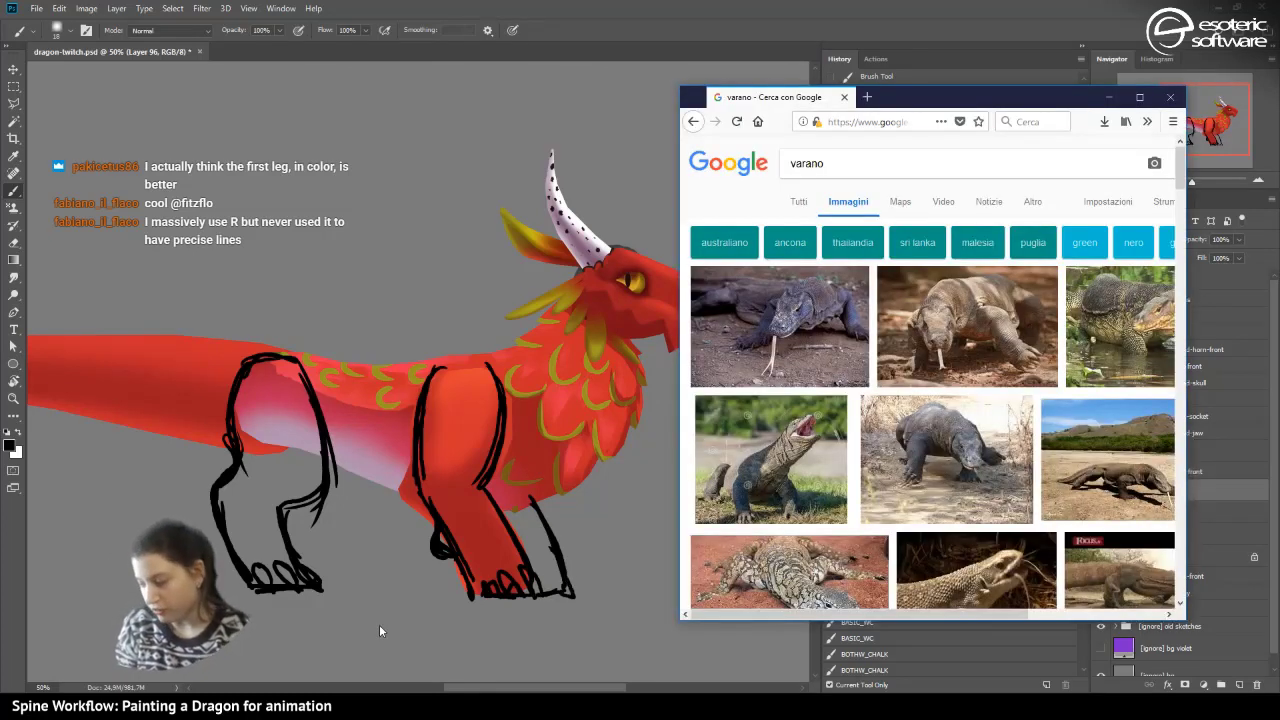
double_click(806, 164)
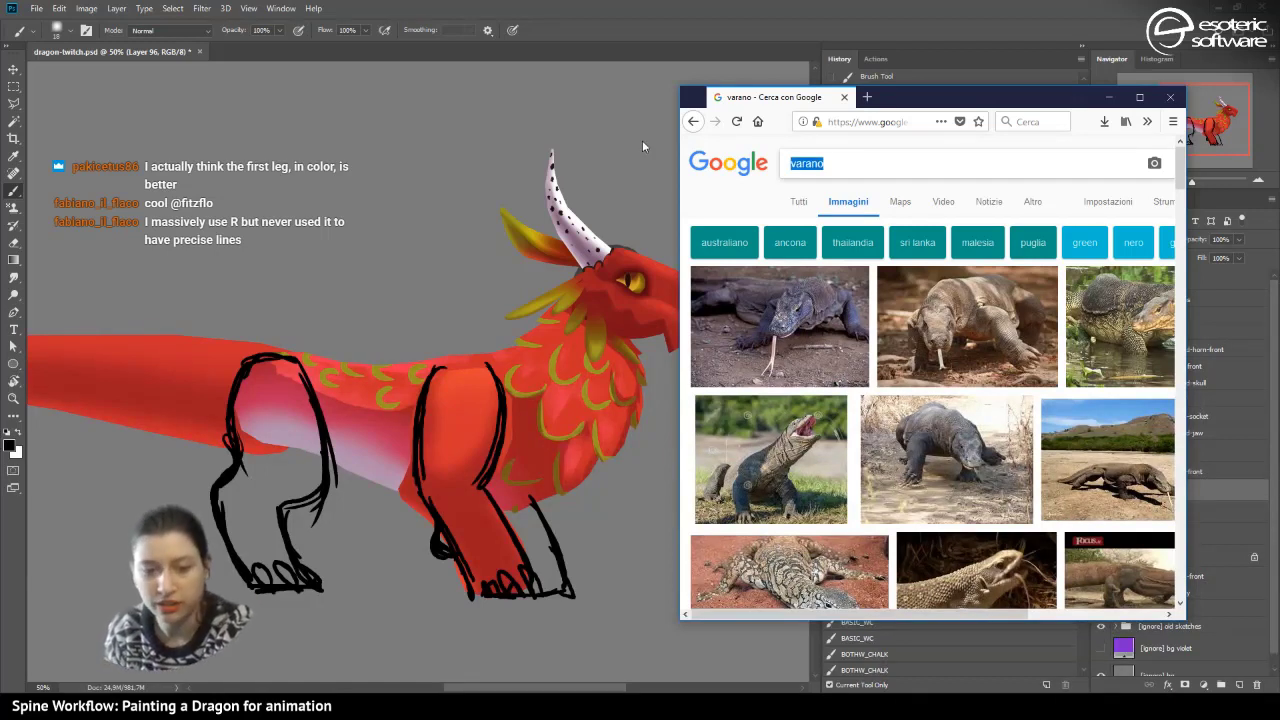
type("elep")
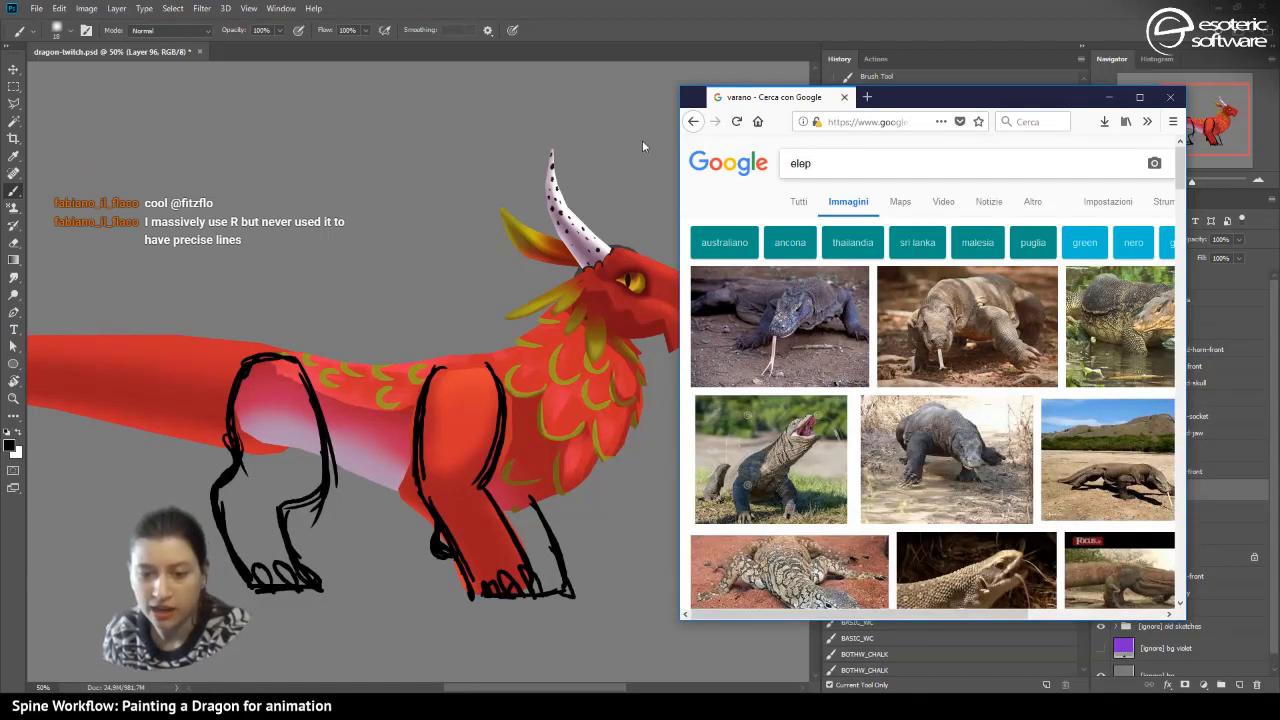
type("hant")
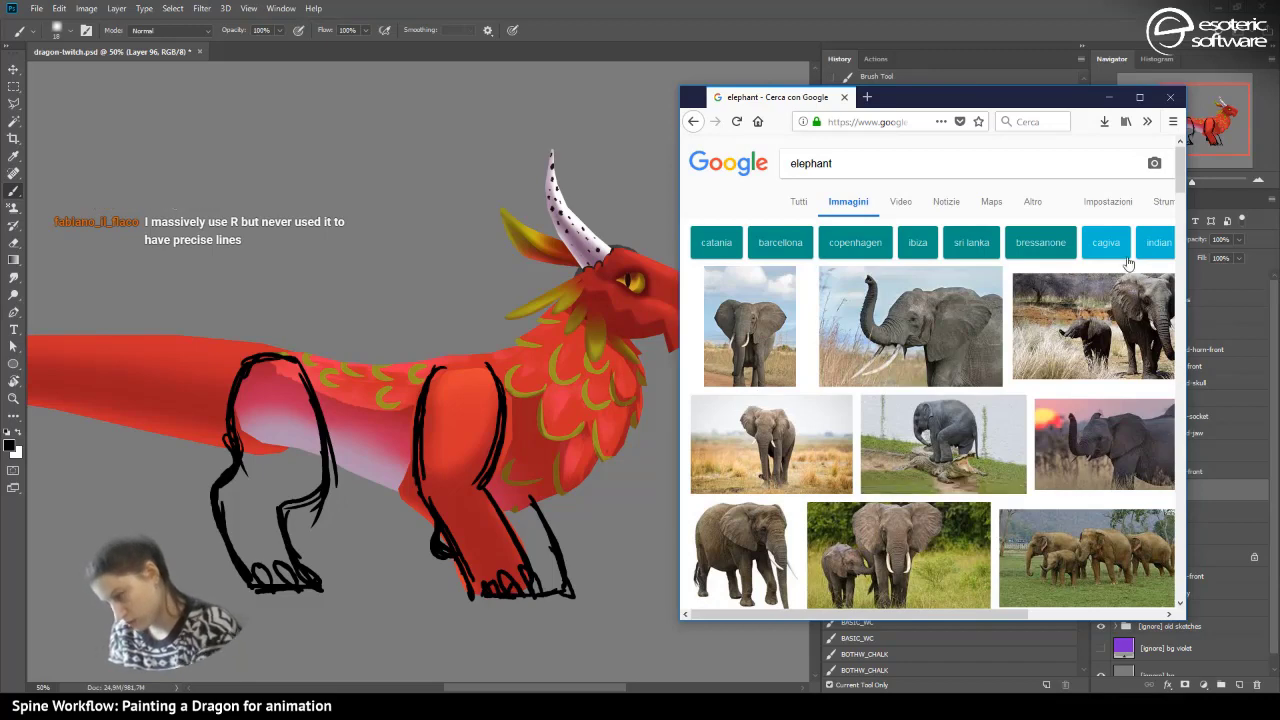
- Browse the elephant image results for leg references, switching between the browser and the Photoshop painting to compare the anatomy
left_click_drag(1181, 174, 1182, 213)
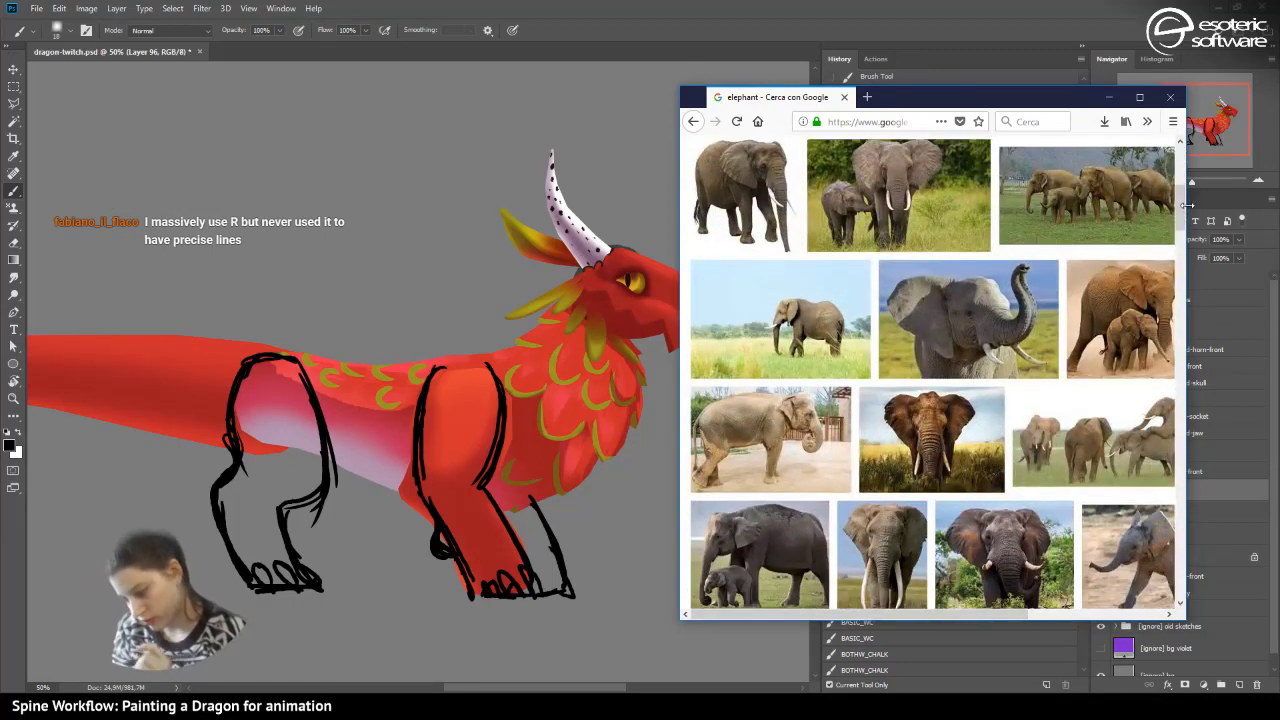
left_click(293, 378)
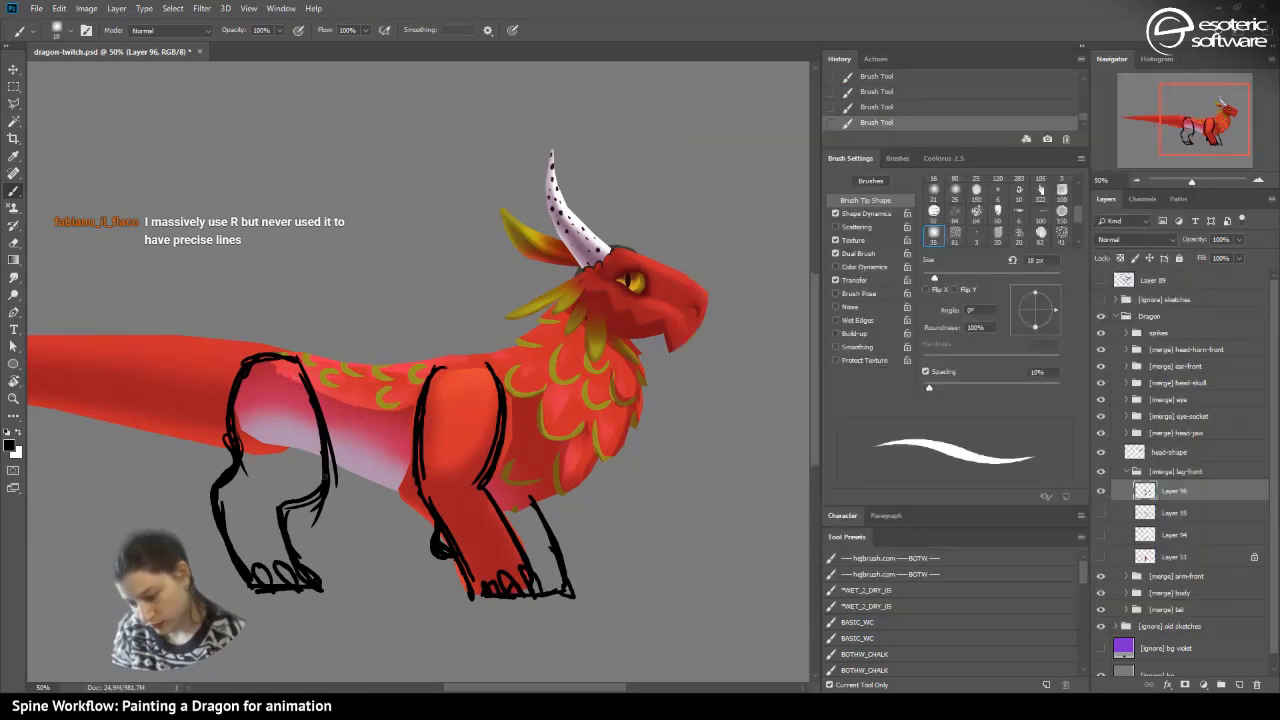
key("alt+Tab")
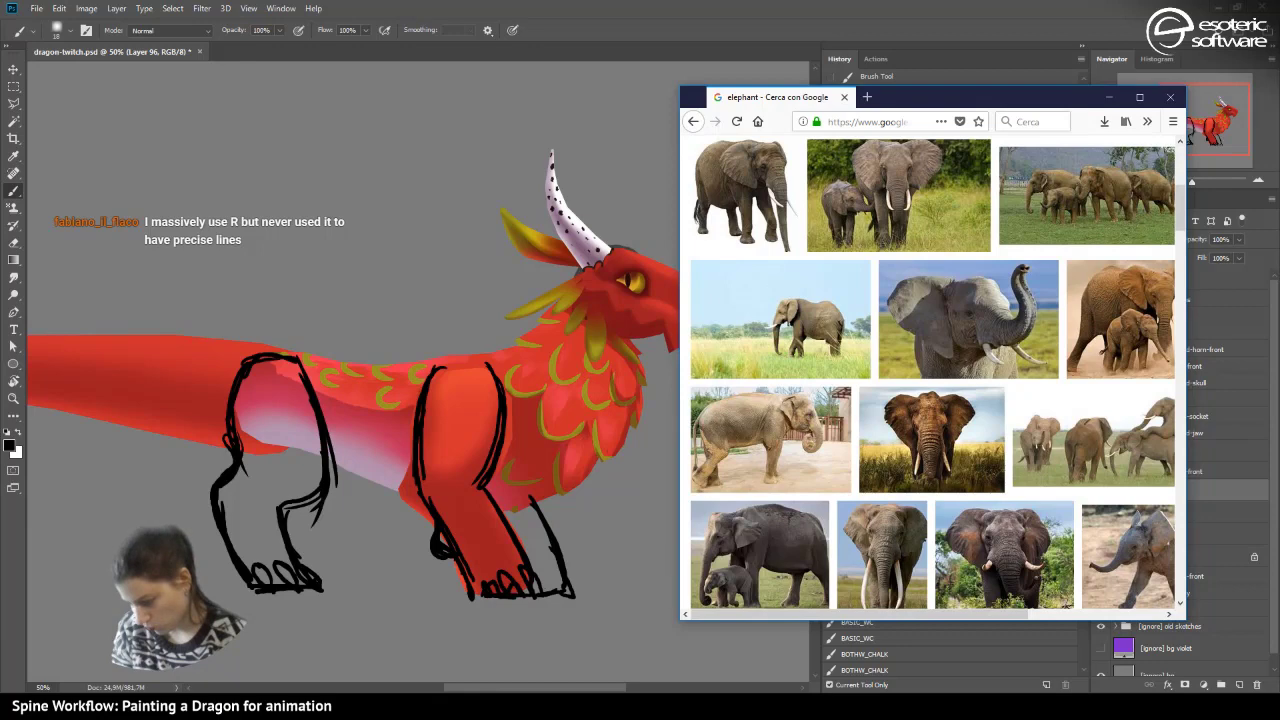
key("super+Down")
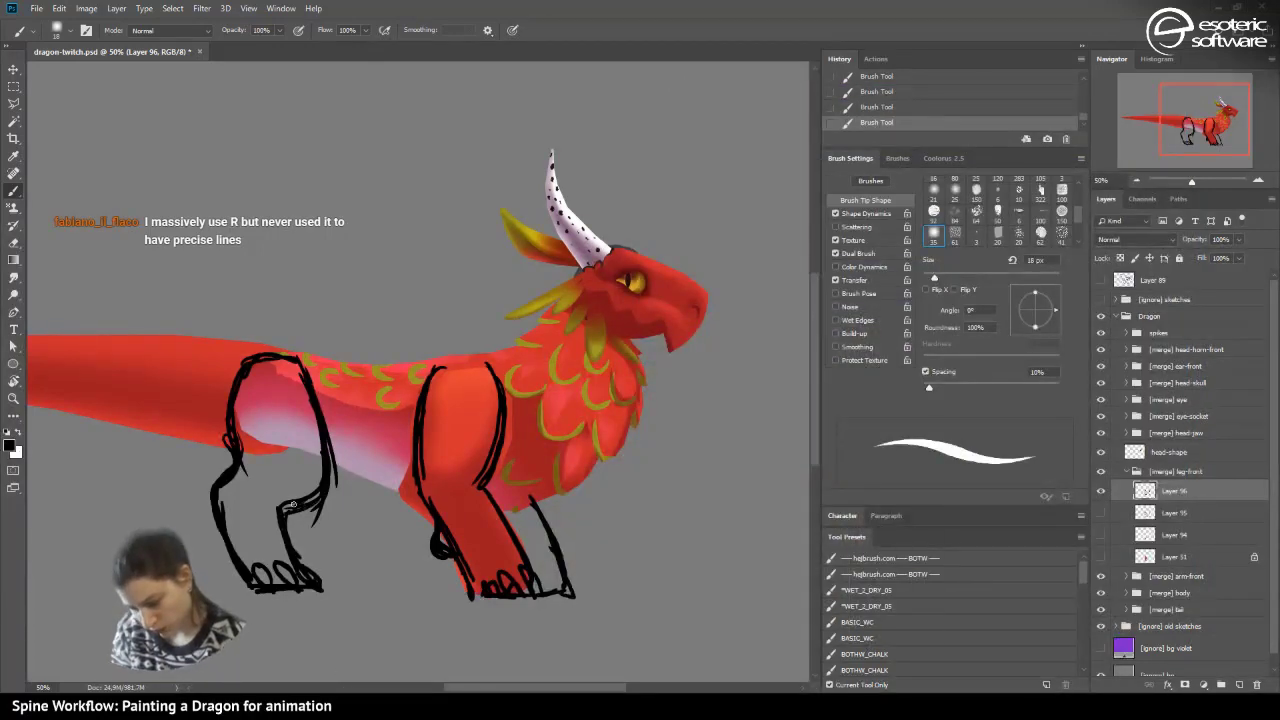
- Draw narrower front and rear contours inside the hind lower leg and start erasing its old rear outline
left_click_drag(293, 505, 322, 590)
left_click_drag(234, 482, 226, 544)
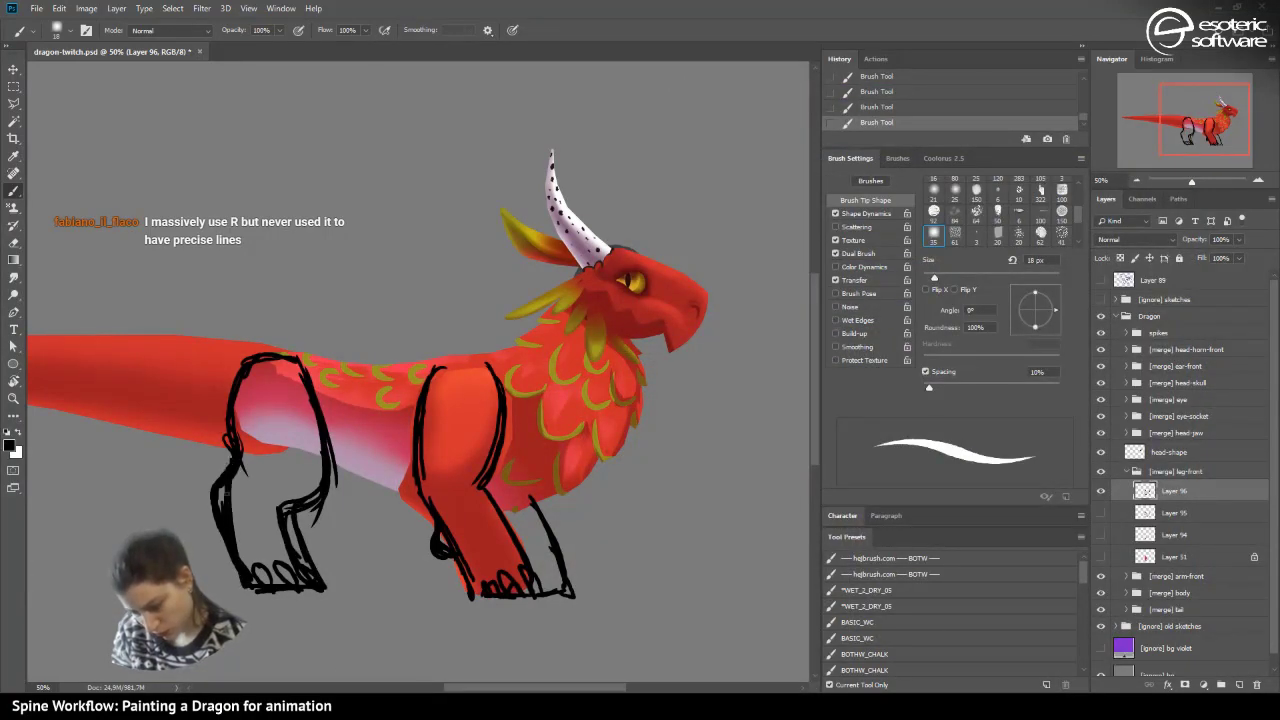
left_click(13, 243)
left_click_drag(226, 462, 216, 532)
- Set the eraser to 100% opacity without pen pressure and 100% hardness, and erase the hind lower leg's rear contour
left_click(57, 27)
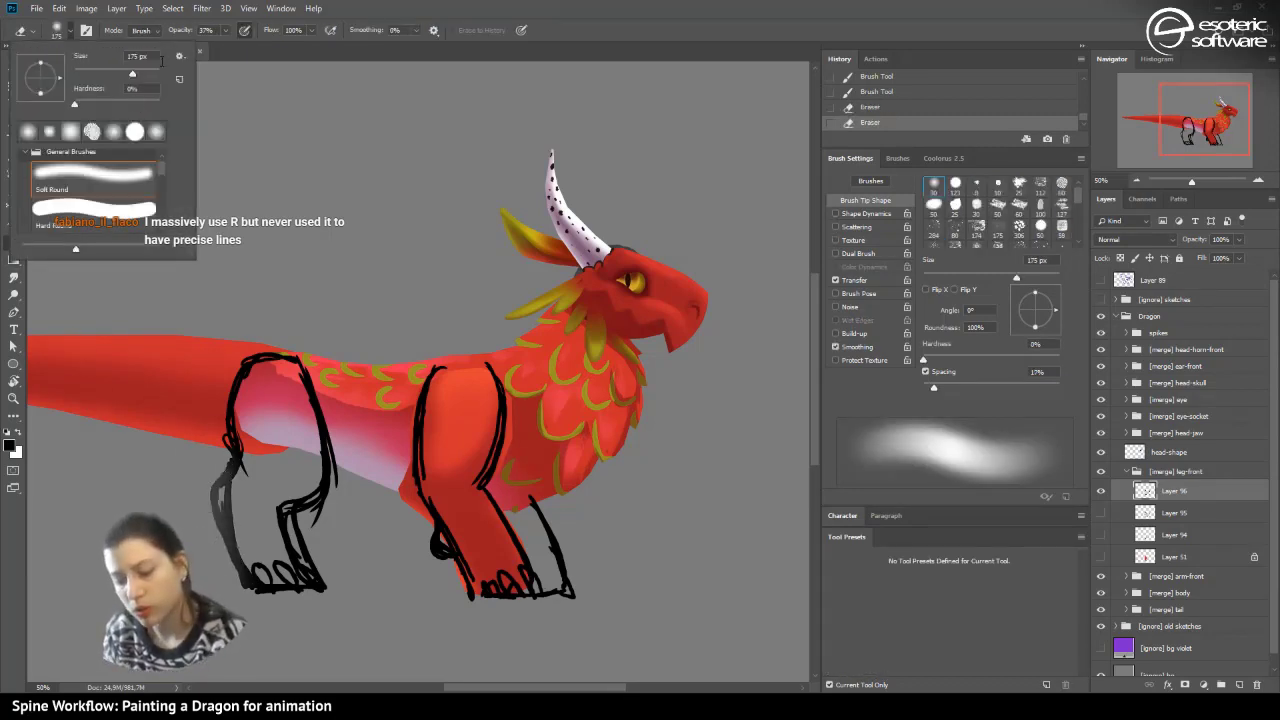
left_click(247, 31)
left_click(224, 33)
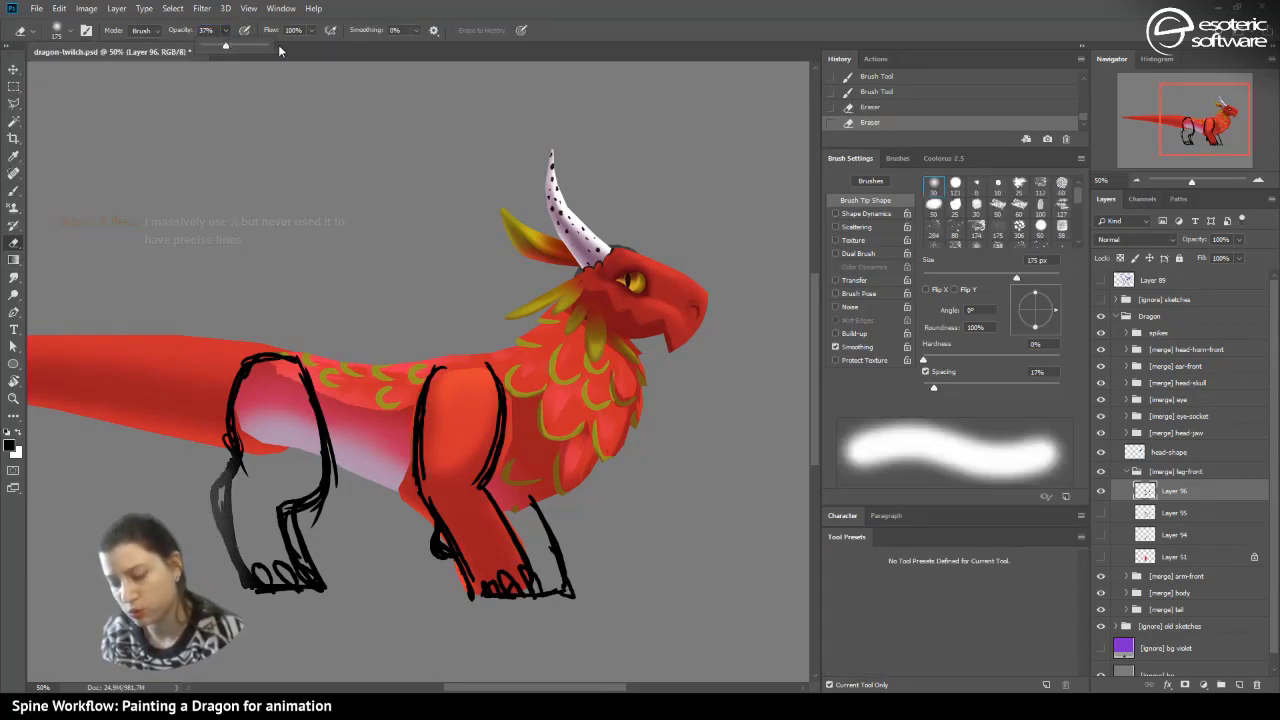
left_click_drag(228, 45, 274, 48)
left_click_drag(210, 475, 212, 550)
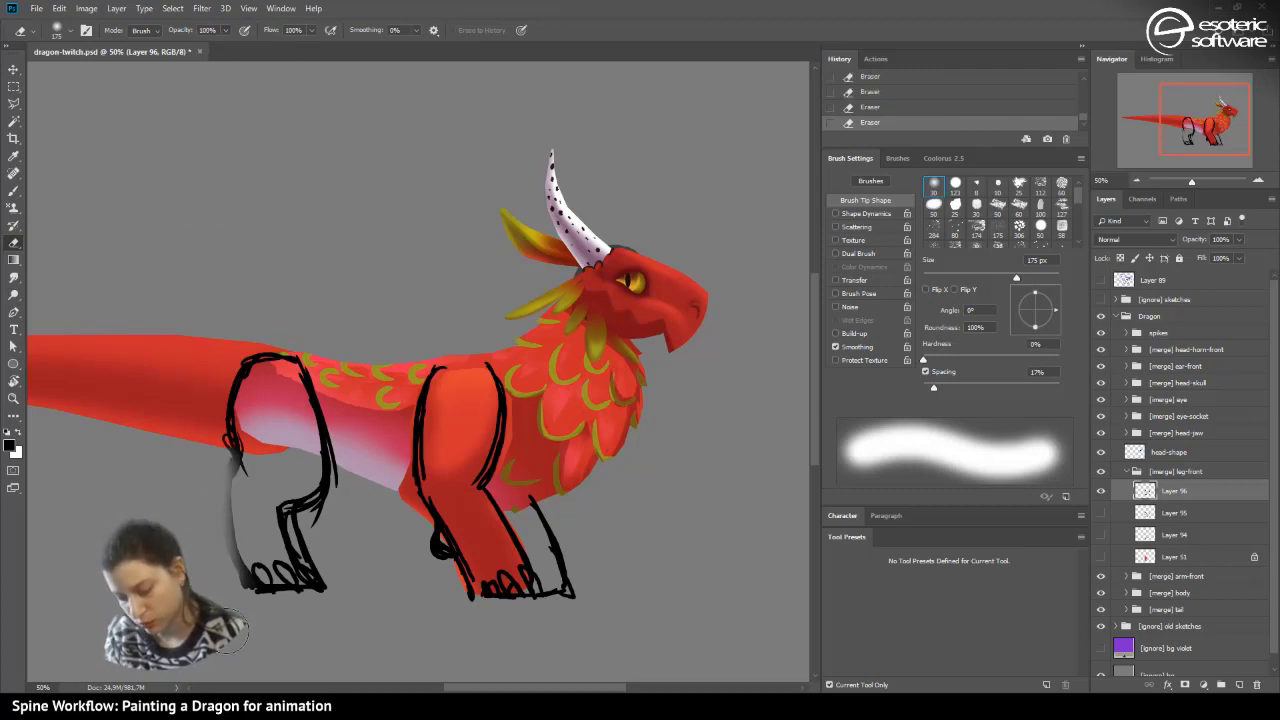
left_click(57, 30)
left_click_drag(100, 104, 167, 118)
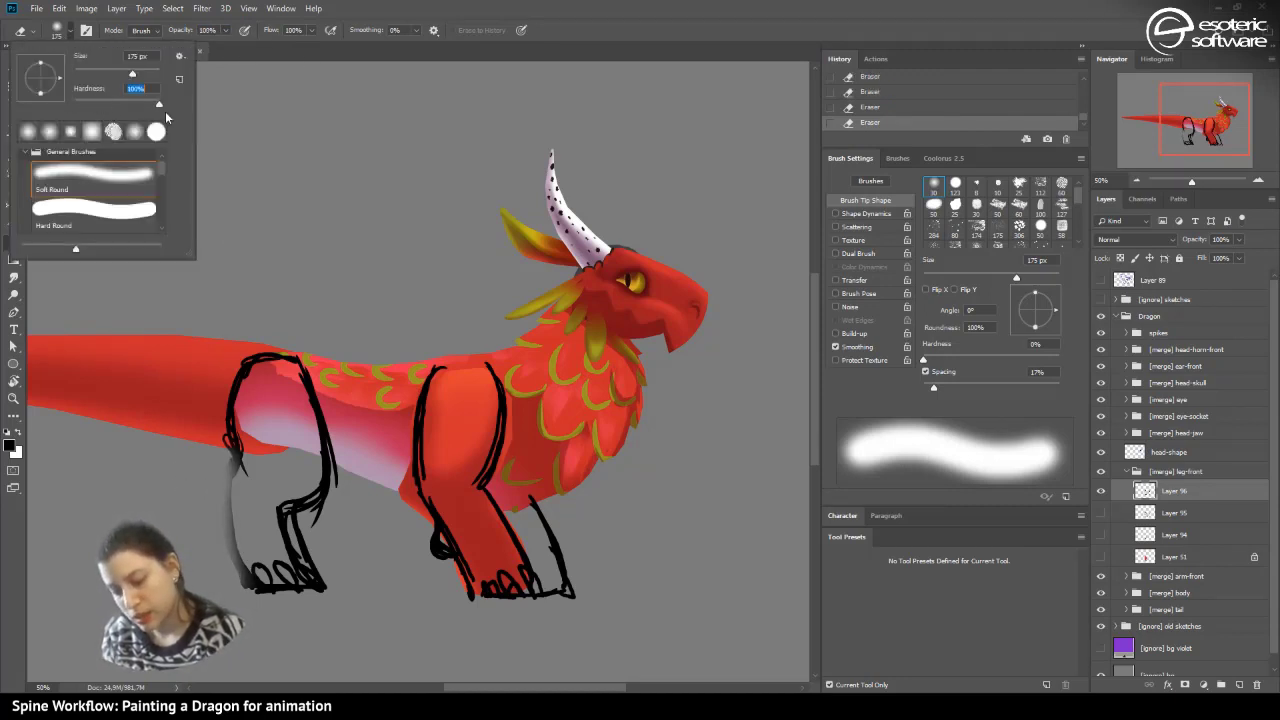
left_click_drag(200, 484, 206, 530)
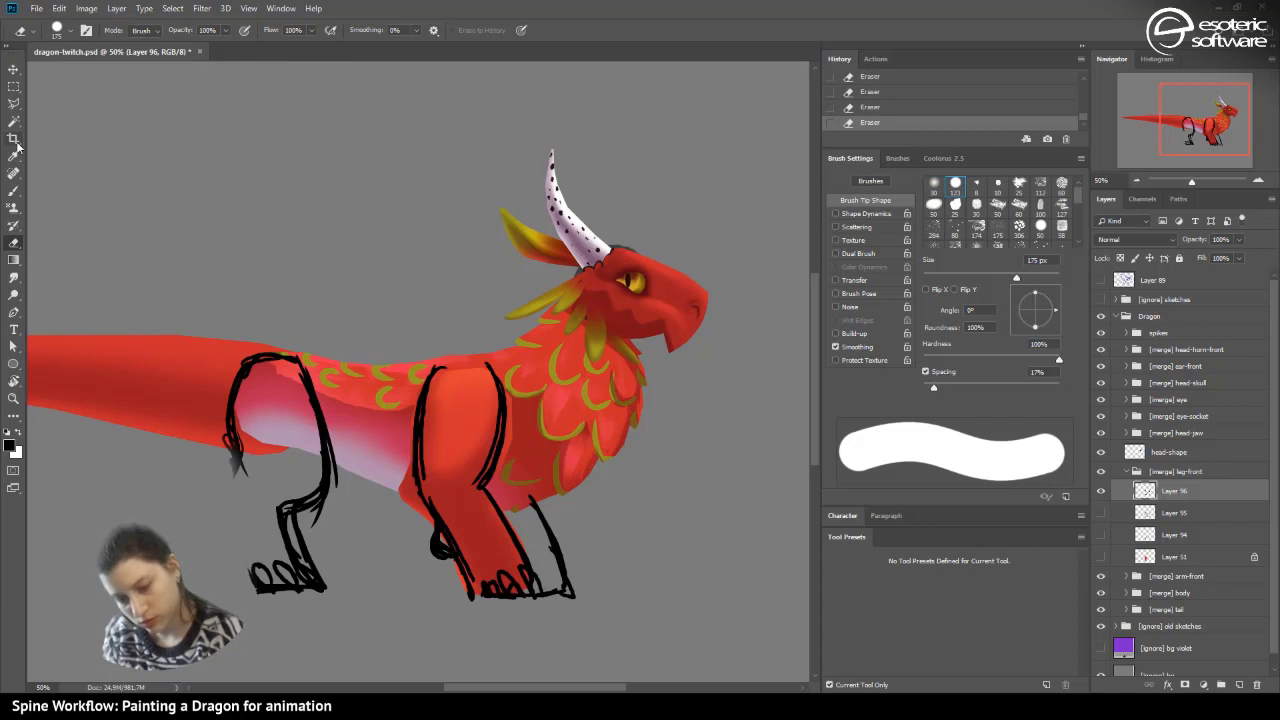
- Redraw the hind leg's rear contour down to the foot and sketch a narrower thigh and new hip line with the Brush
key("b")
mouse_move(228, 444)
left_mouse_down()
mouse_move(235, 545)
mouse_move(250, 591)
mouse_move(238, 425)
left_mouse_up()
left_click_drag(254, 586, 262, 586)
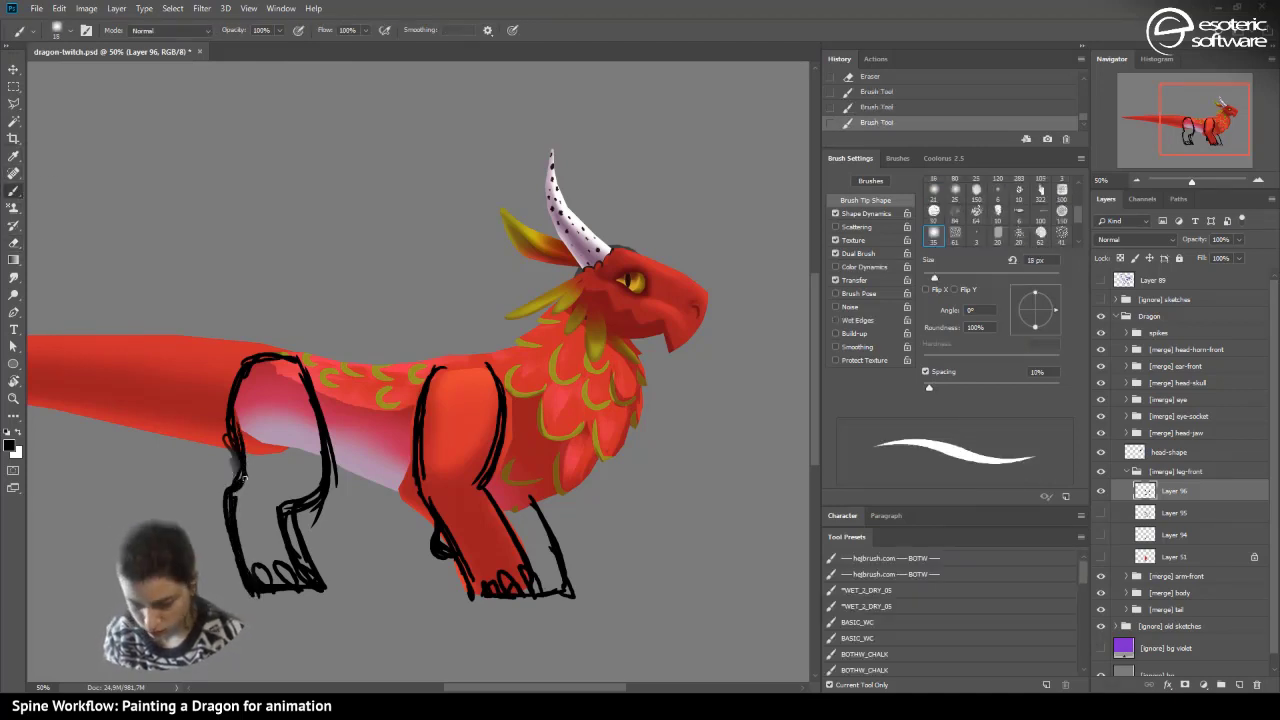
mouse_move(246, 484)
left_mouse_down()
mouse_move(230, 377)
mouse_move(268, 344)
left_mouse_up()
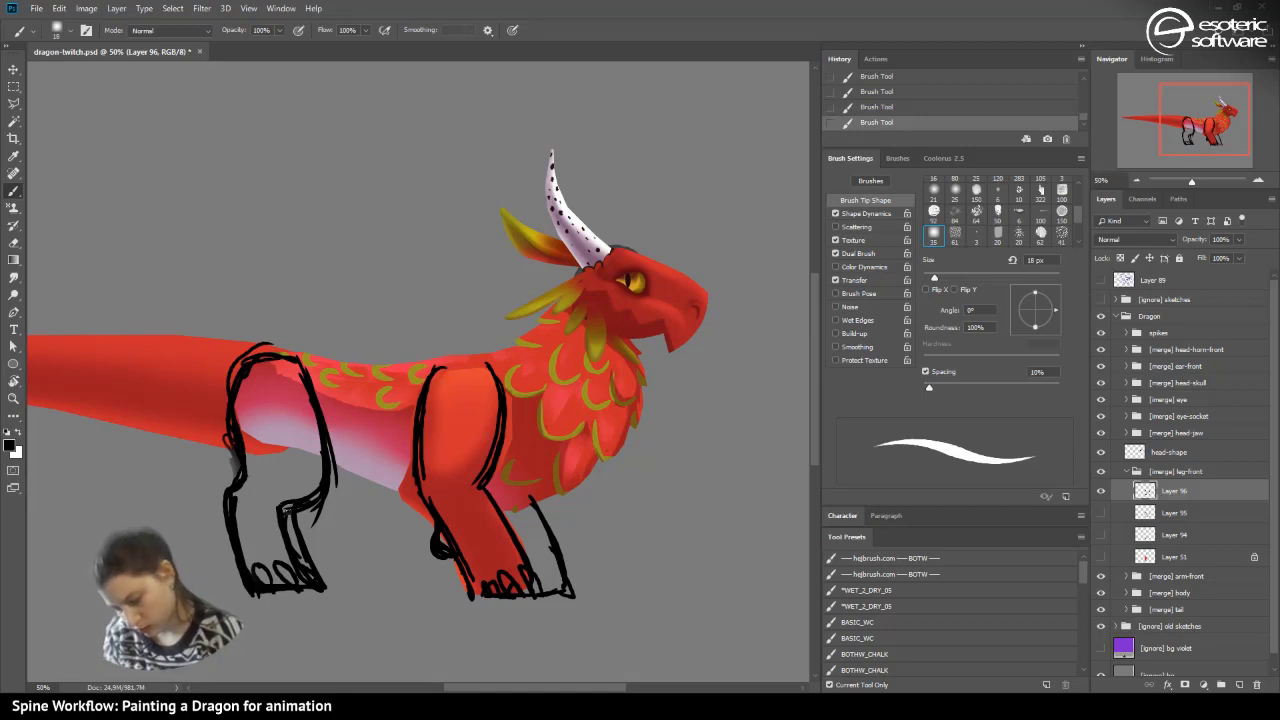
left_click_drag(314, 440, 310, 496)
left_click_drag(308, 368, 315, 505)
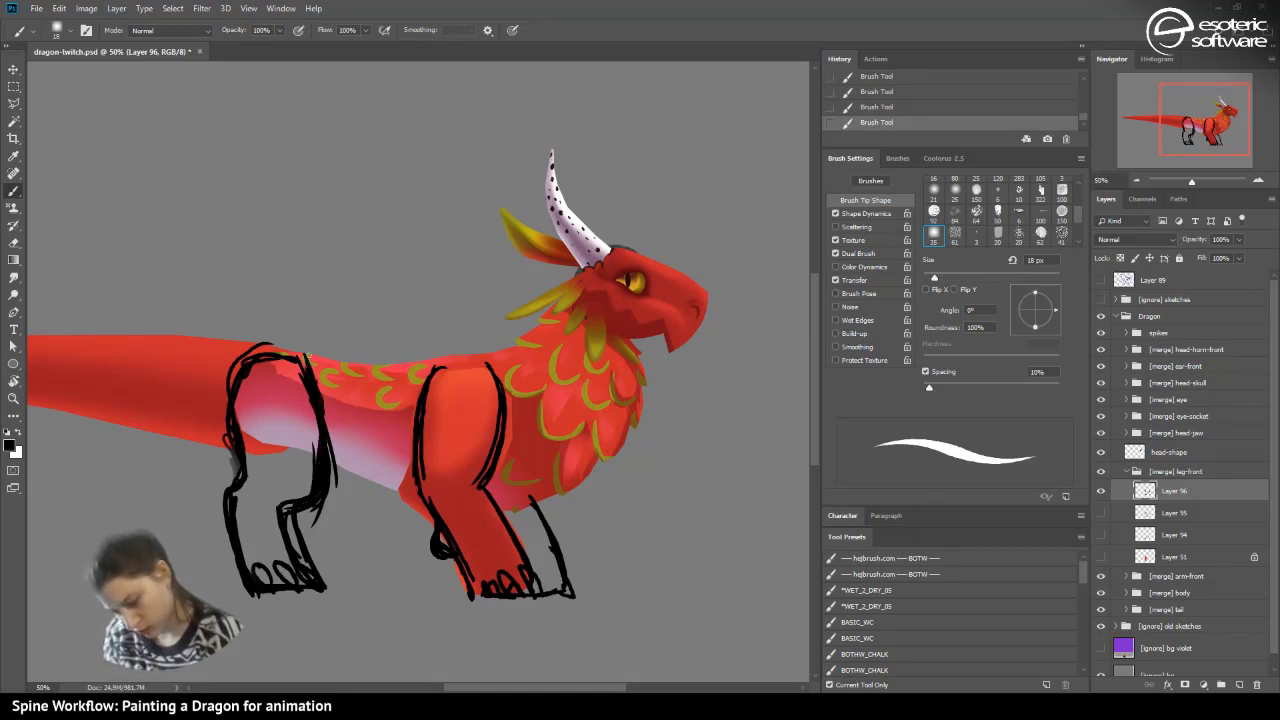
mouse_move(226, 392)
left_mouse_down()
mouse_move(243, 487)
mouse_move(223, 397)
mouse_move(298, 353)
left_mouse_up()
- Erase the superseded outer sketch lines around the hind thigh and hip
left_click(13, 244)
mouse_move(189, 375)
left_mouse_down()
mouse_move(289, 303)
mouse_move(267, 317)
left_mouse_up()
mouse_move(200, 393)
left_mouse_down()
mouse_move(202, 474)
mouse_move(172, 396)
mouse_move(185, 452)
mouse_move(202, 463)
mouse_move(195, 433)
mouse_move(204, 461)
mouse_move(194, 428)
mouse_move(157, 429)
left_mouse_up()
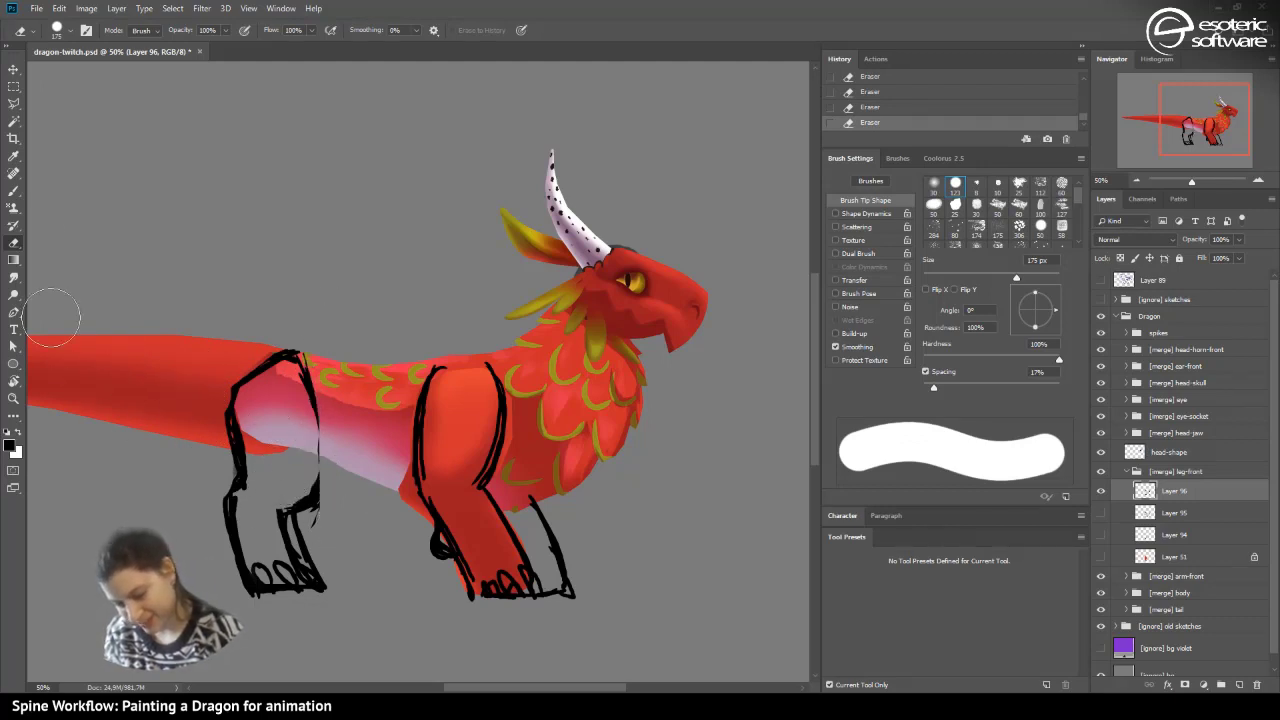
- Reinforce the hind thigh's front, rear and hip outlines and thicken the front leg's upper arm and forearm contours
left_click(14, 190)
mouse_move(318, 484)
left_mouse_down()
mouse_move(306, 392)
mouse_move(322, 488)
left_mouse_up()
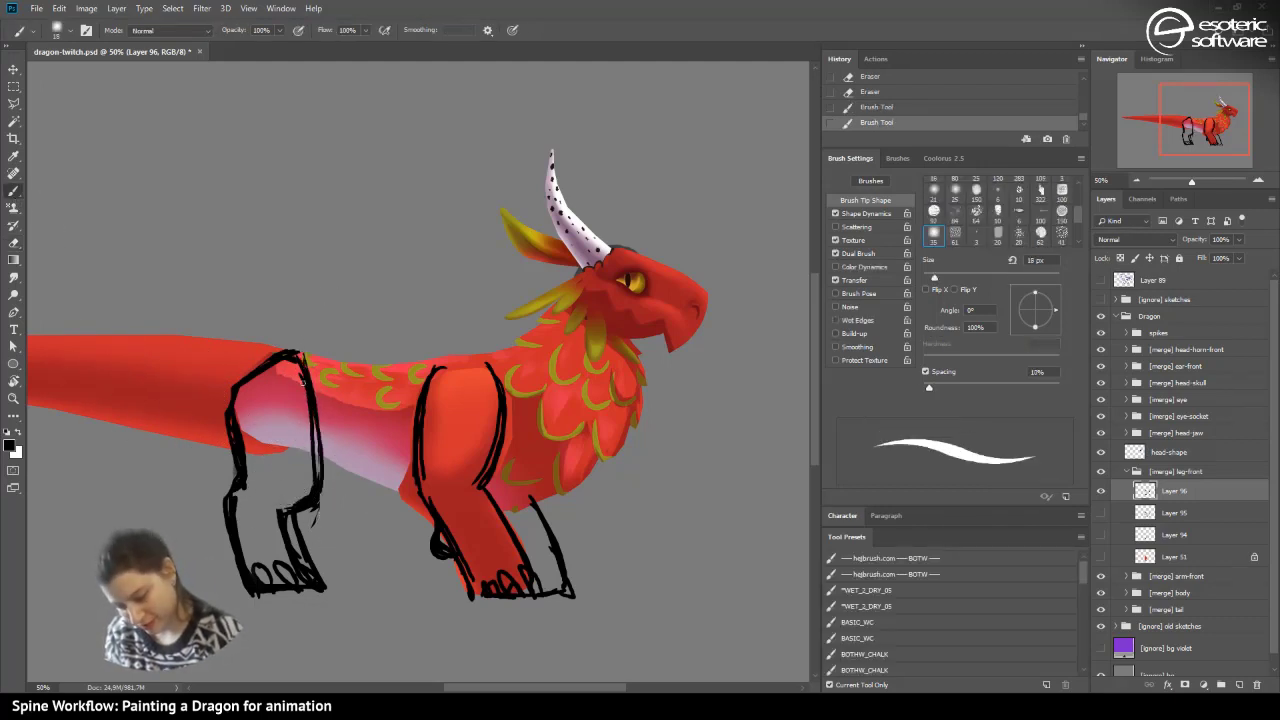
left_click_drag(300, 362, 318, 478)
left_click_drag(228, 411, 249, 494)
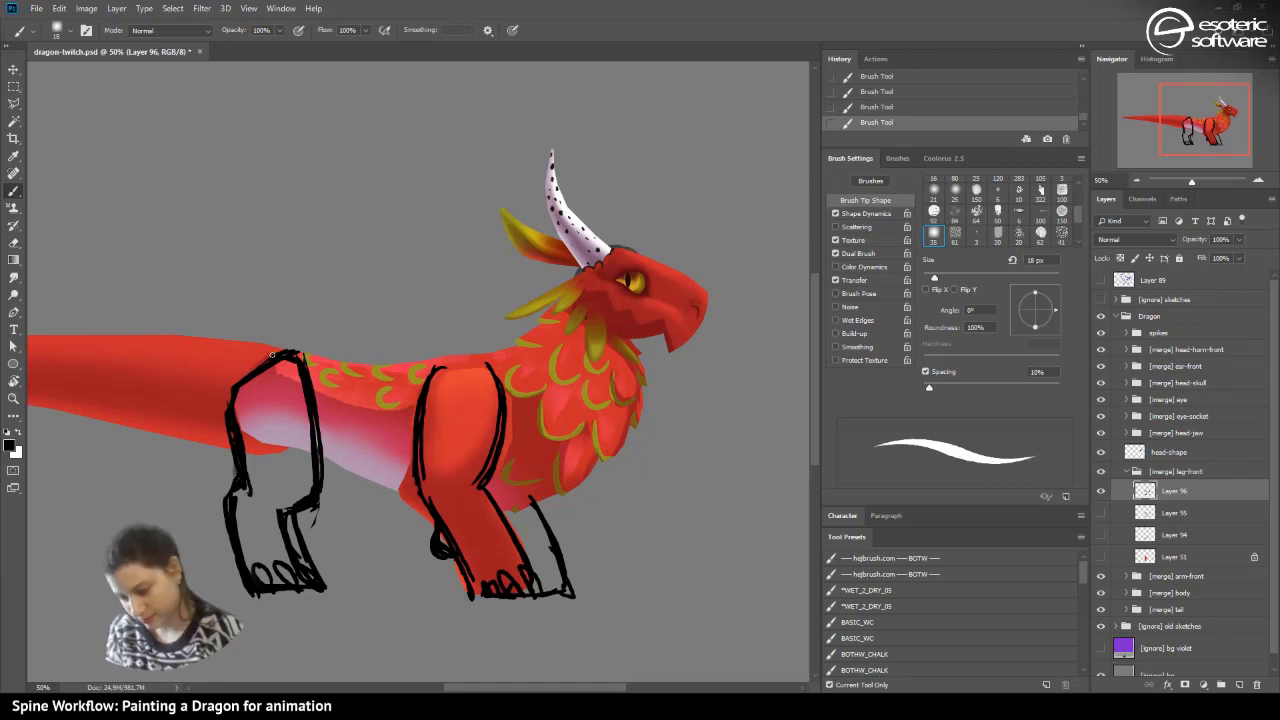
mouse_move(268, 358)
left_mouse_down()
mouse_move(229, 400)
mouse_move(236, 382)
left_mouse_up()
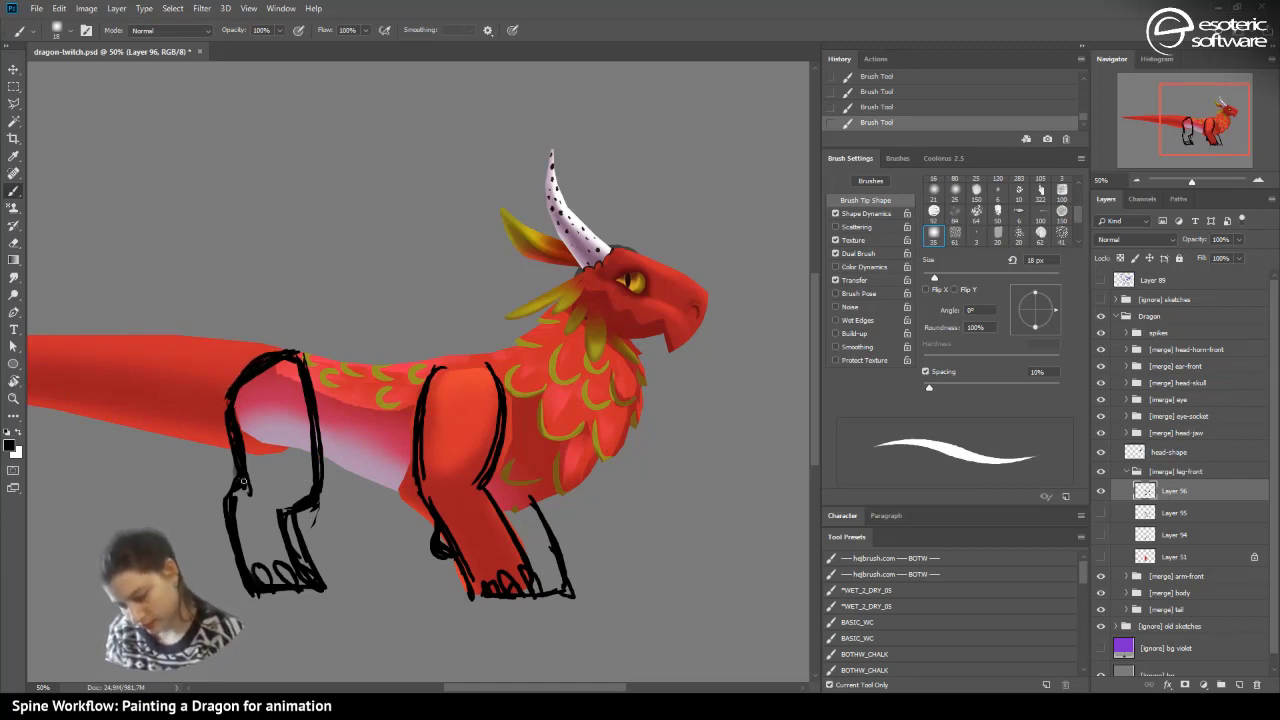
mouse_move(424, 398)
left_mouse_down()
mouse_move(496, 362)
mouse_move(470, 362)
mouse_move(412, 470)
mouse_move(410, 494)
mouse_move(450, 548)
left_mouse_up()
left_click_drag(472, 478, 521, 553)
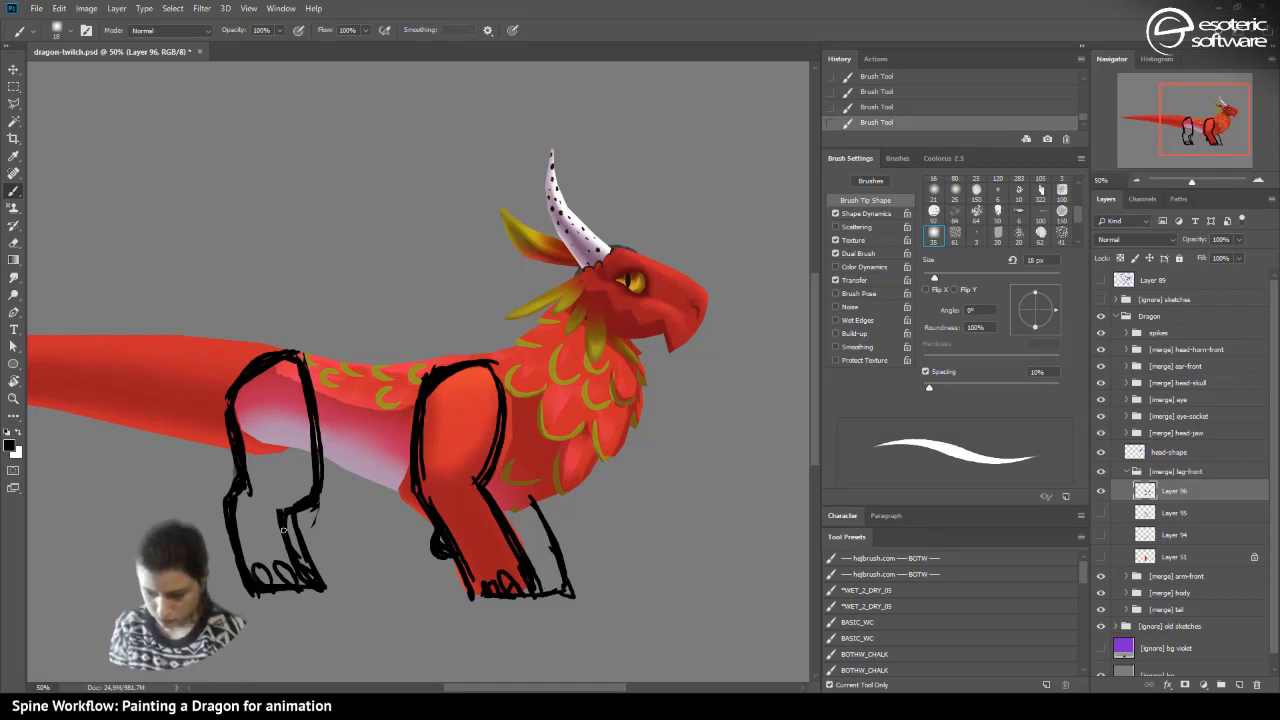
- Sketch the hind knee and the shin's front line, stepping one stroke back and forward, and strengthen the front forearm's contours
left_click_drag(283, 530, 306, 590)
left_click_drag(279, 512, 312, 592)
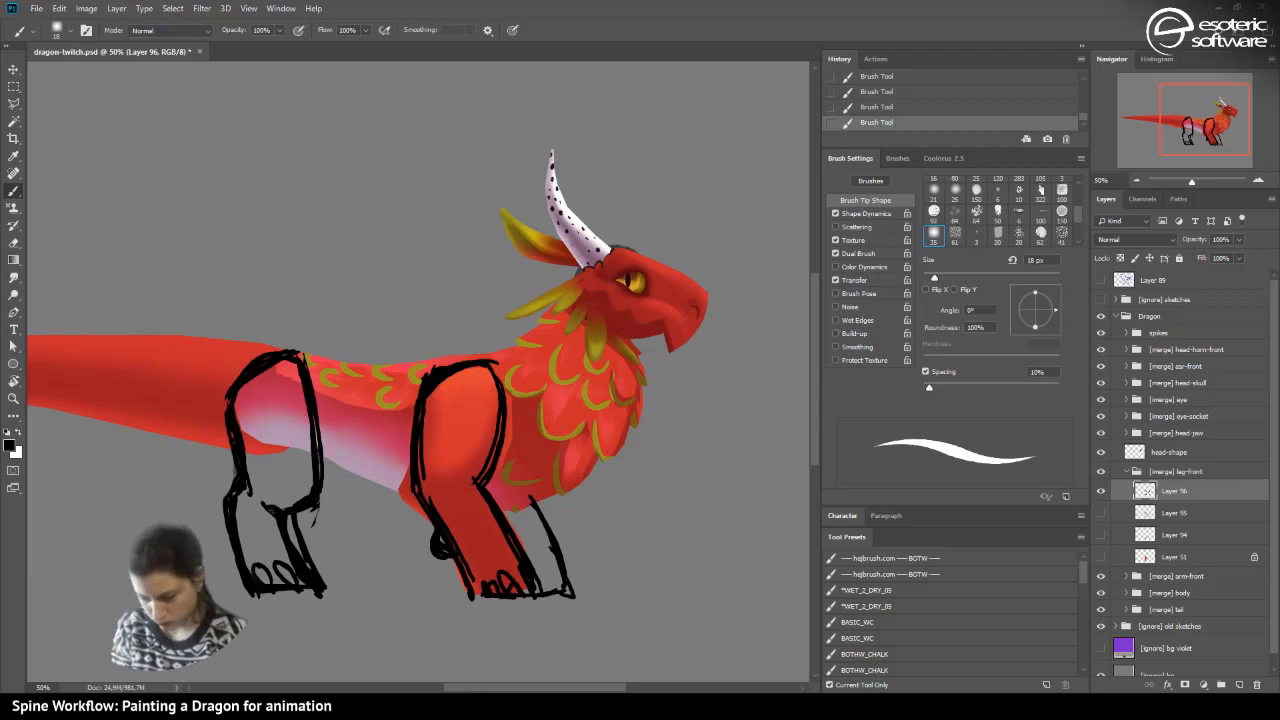
left_click(855, 106)
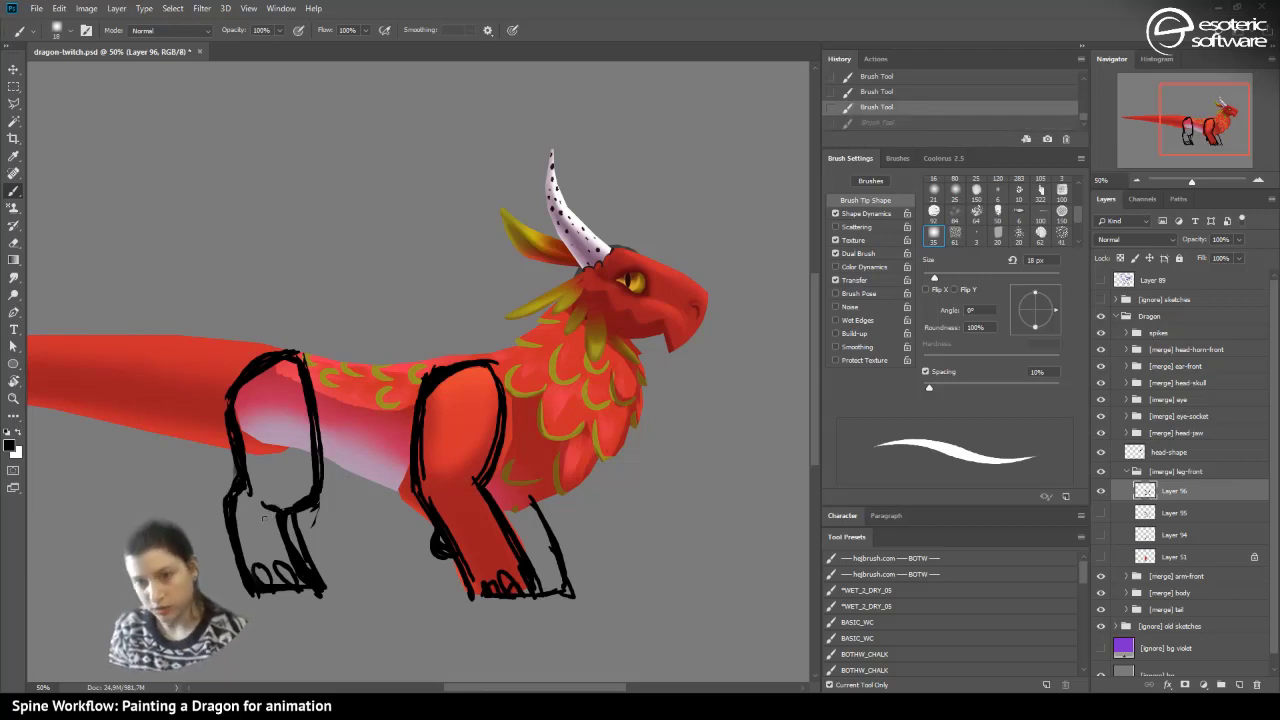
key("ctrl+shift+z")
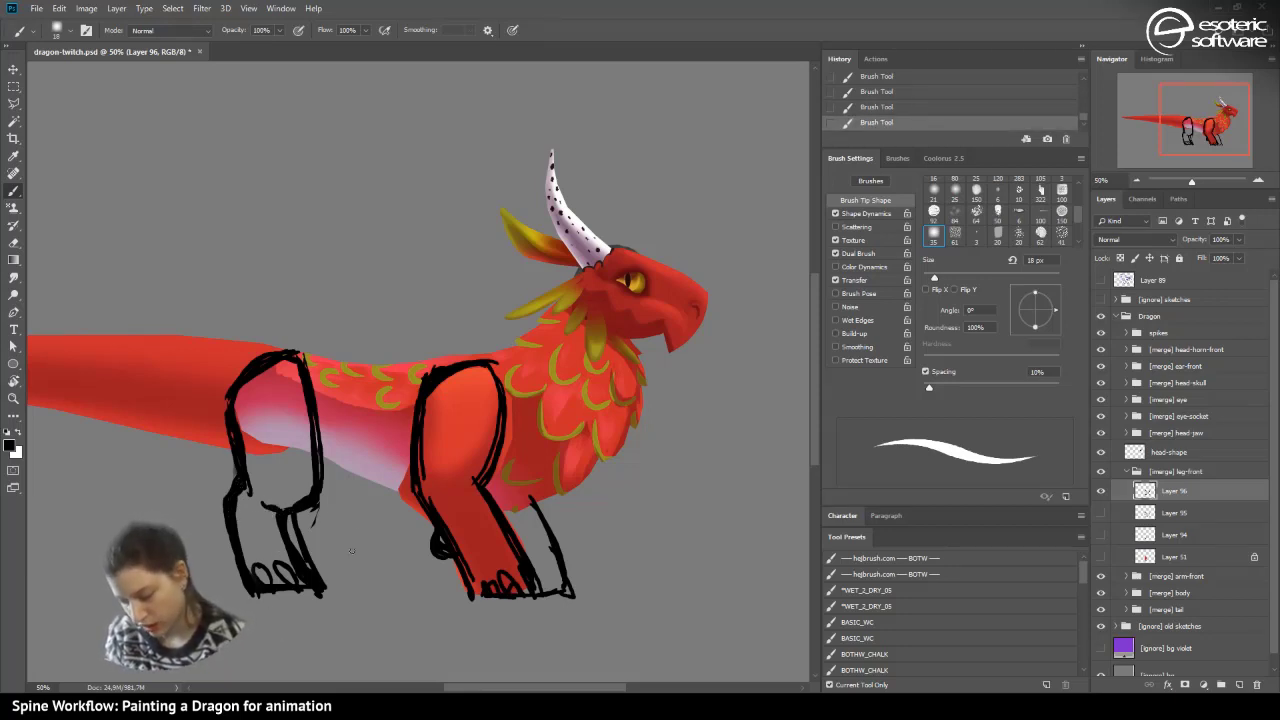
left_click_drag(477, 592, 463, 557)
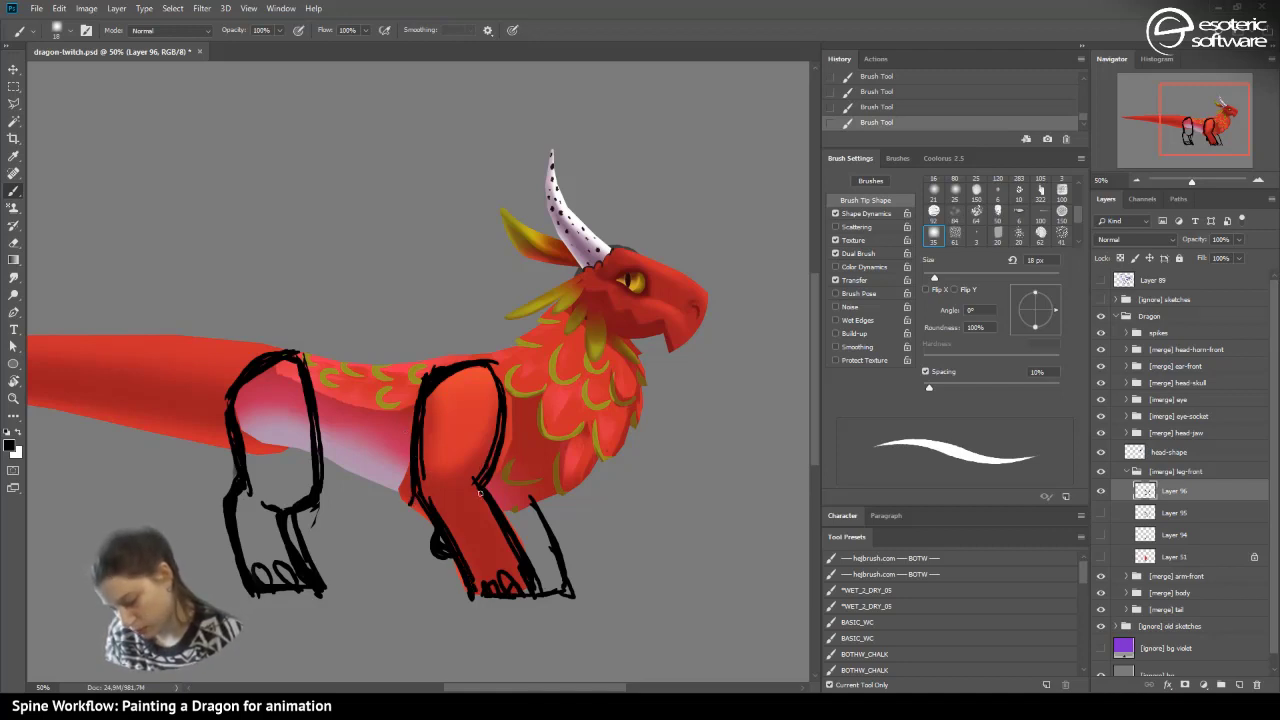
left_click_drag(480, 492, 527, 597)
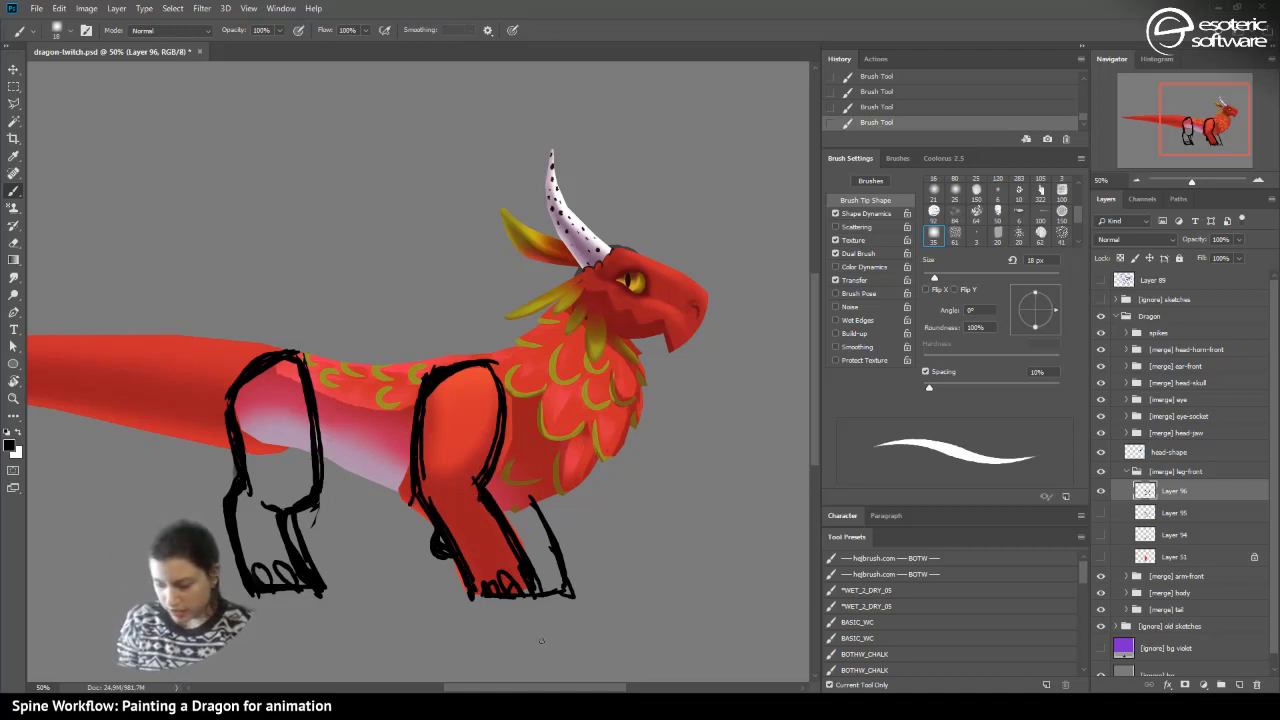
- Free-transform the [merge] tail group to about 90% height so the tail is thinner, and check it against the body
scroll(641, 352, "right", 3)
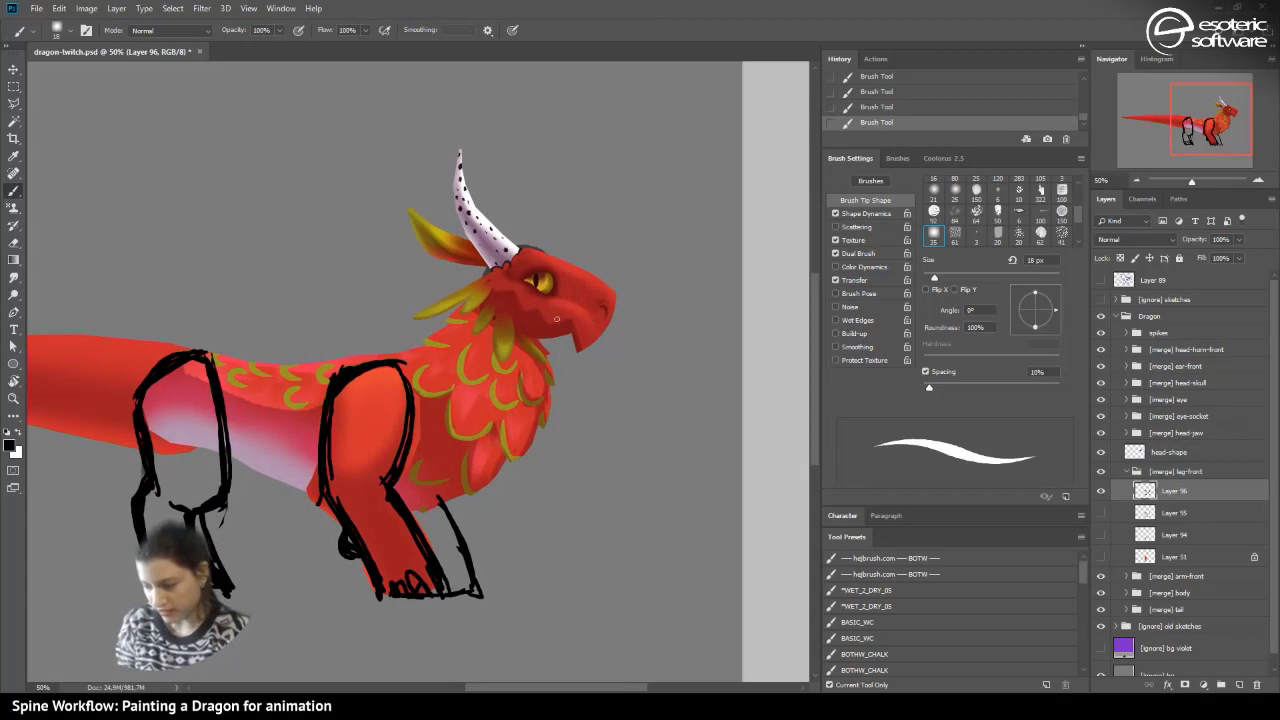
scroll(479, 687, "left", 6)
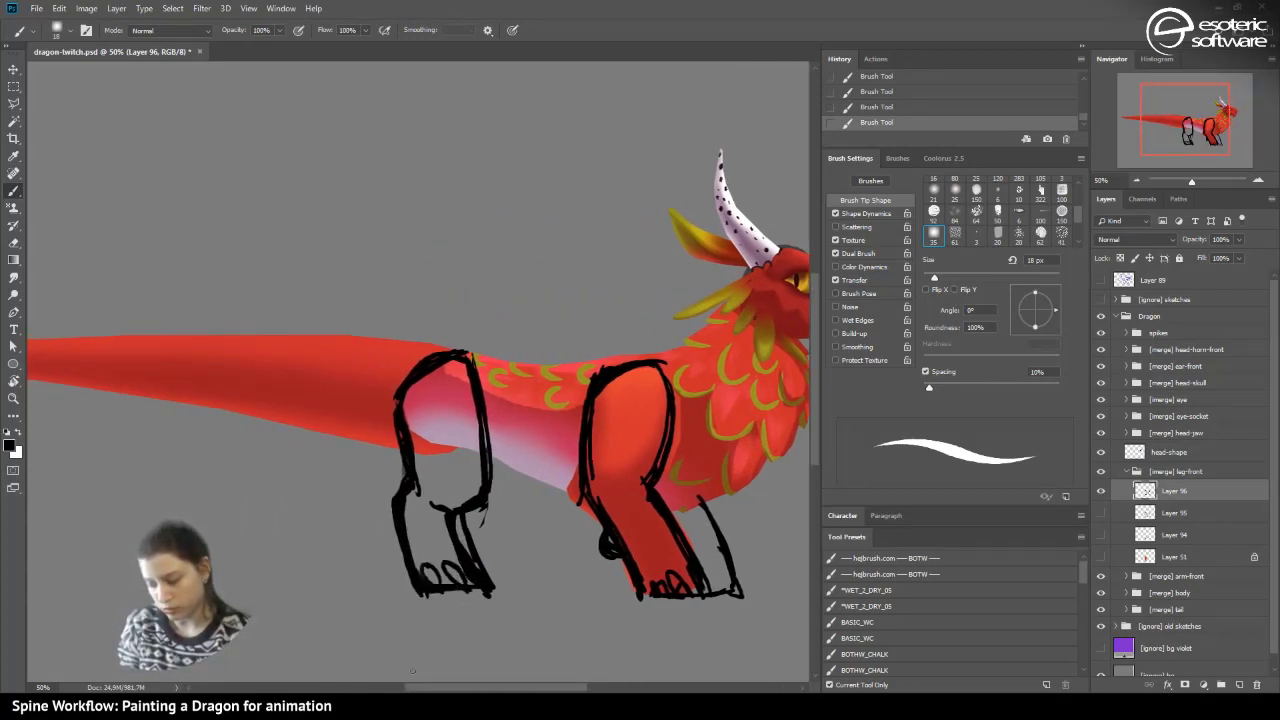
mouse_move(410, 687)
left_mouse_down()
mouse_move(367, 688)
mouse_move(413, 690)
left_mouse_up()
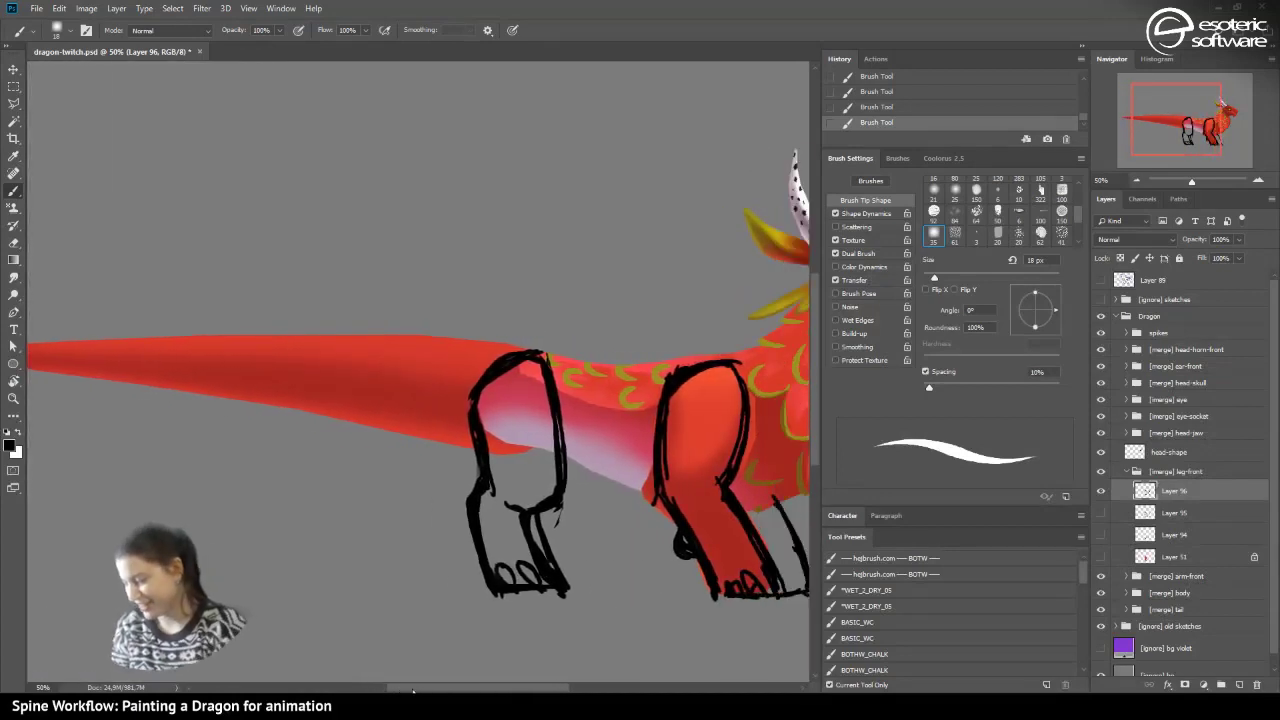
left_click(1160, 609)
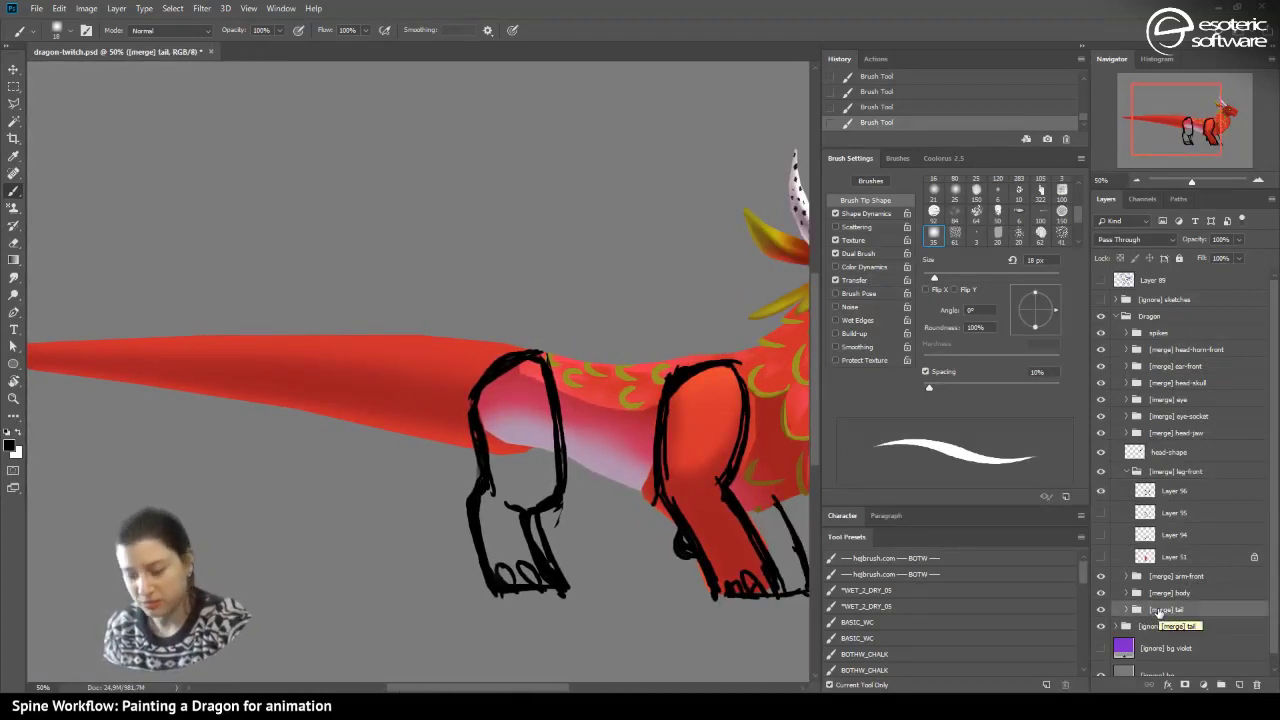
key("ctrl+t")
left_click_drag(255, 474, 254, 461)
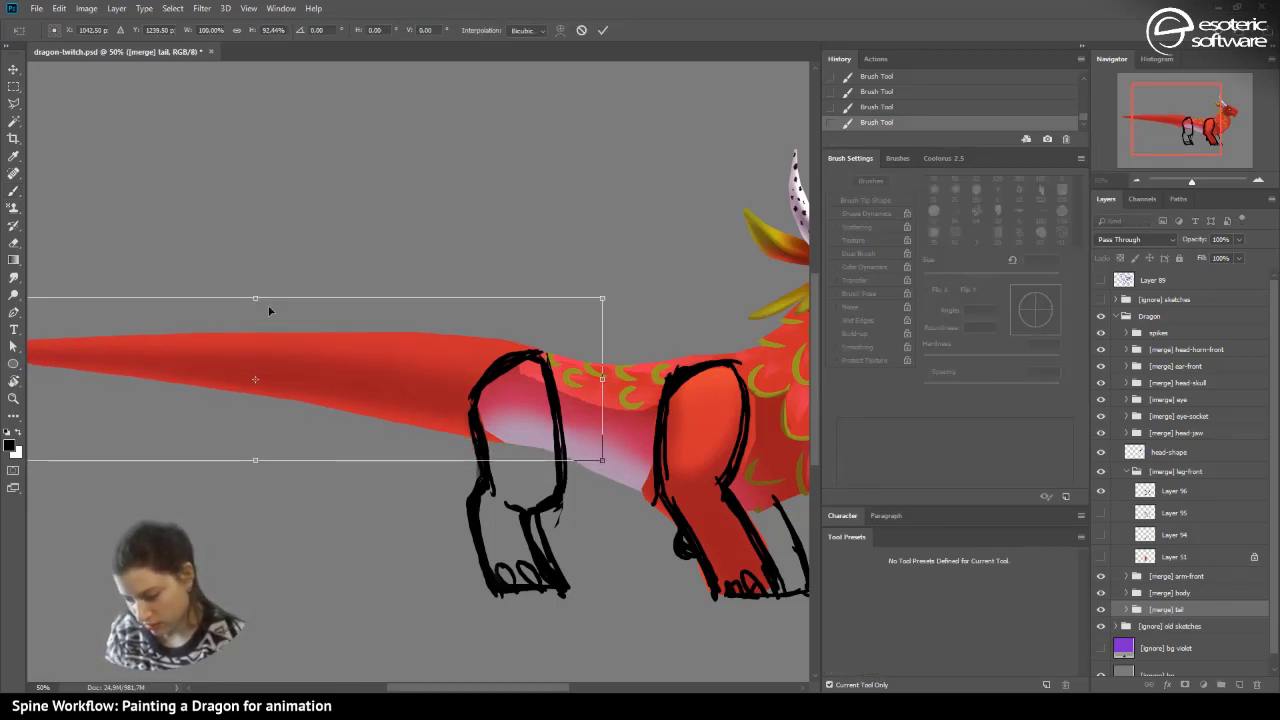
left_click_drag(254, 298, 254, 303)
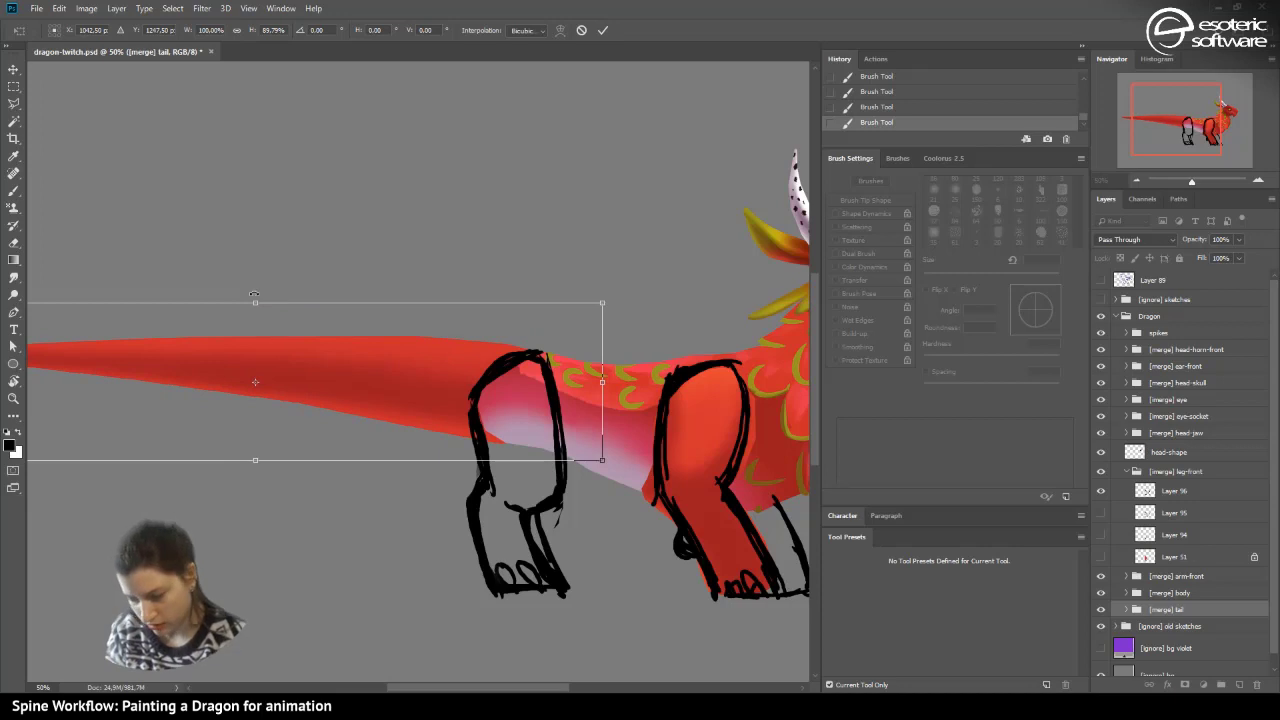
left_click(603, 30)
scroll(400, 400, "left", 5)
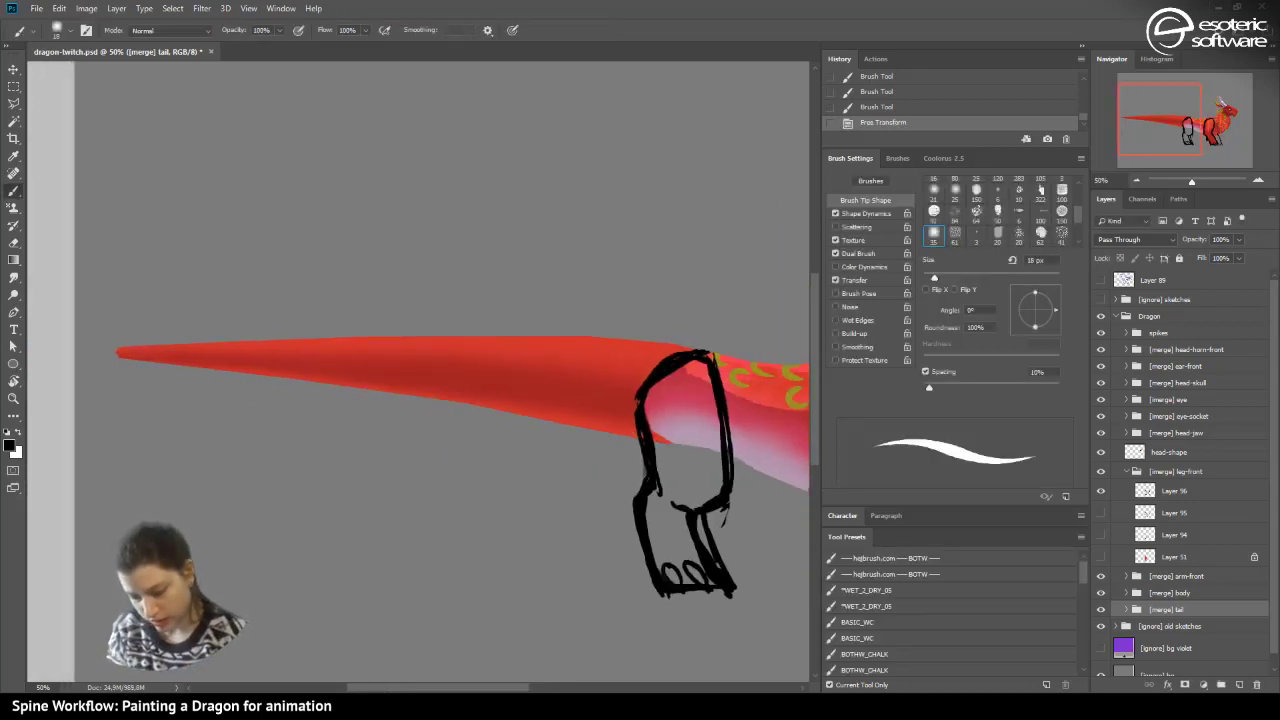
left_click_drag(585, 521, 385, 521)
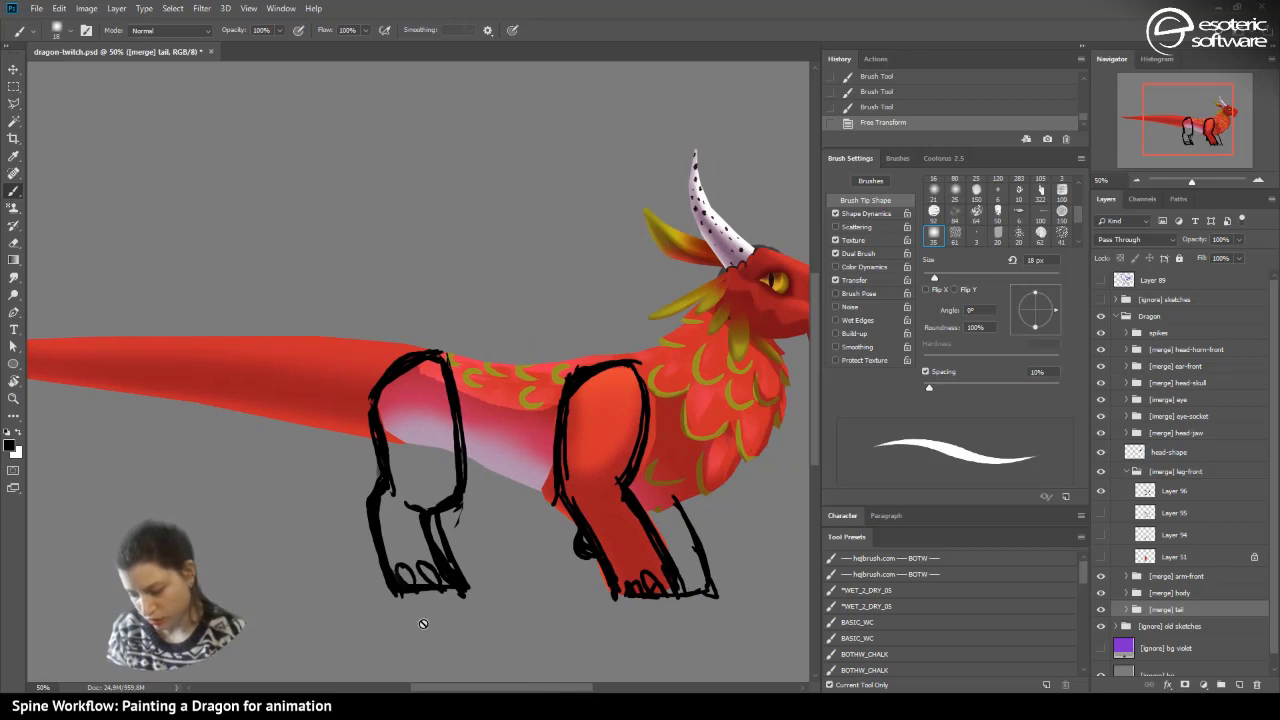
mouse_move(421, 689)
left_mouse_down()
mouse_move(391, 688)
mouse_move(463, 670)
mouse_move(413, 682)
left_mouse_up()
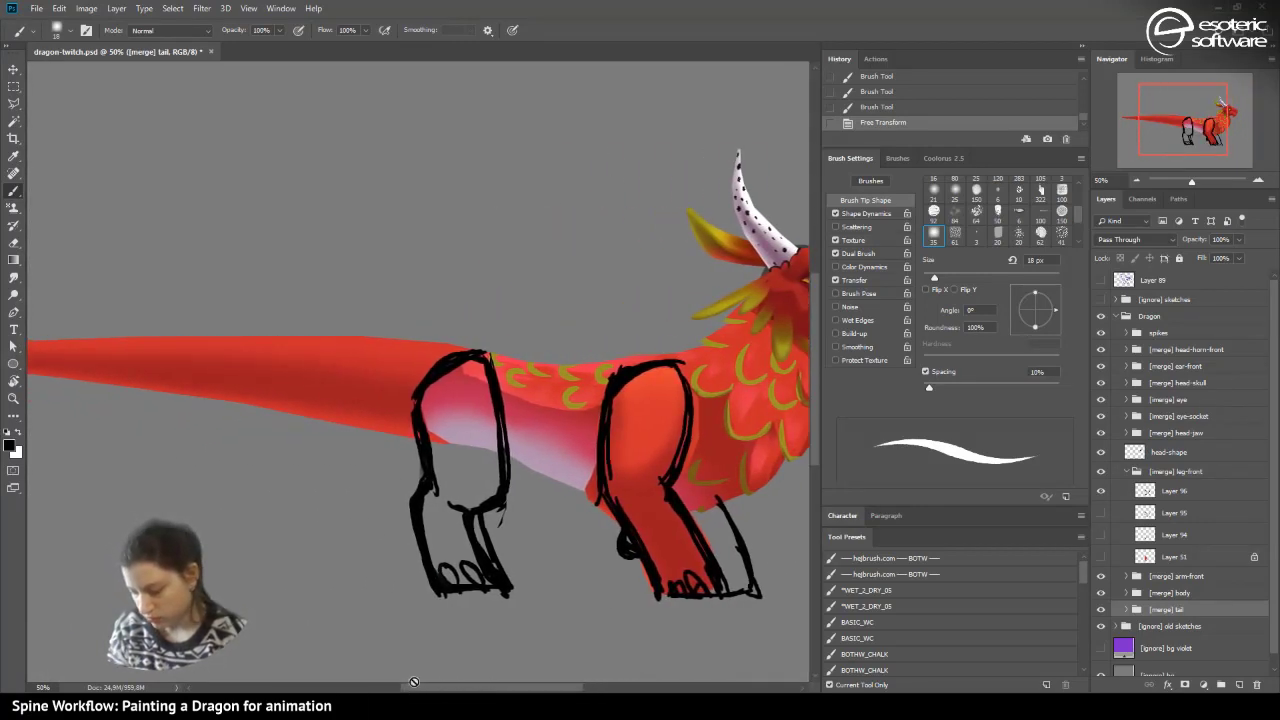
- Toggle the visibility of Layer 51 to check it, and lower the leg sketch's opacity on Layer 96 to 13%
left_click(1150, 558)
left_click(1101, 557)
left_click(1101, 557)
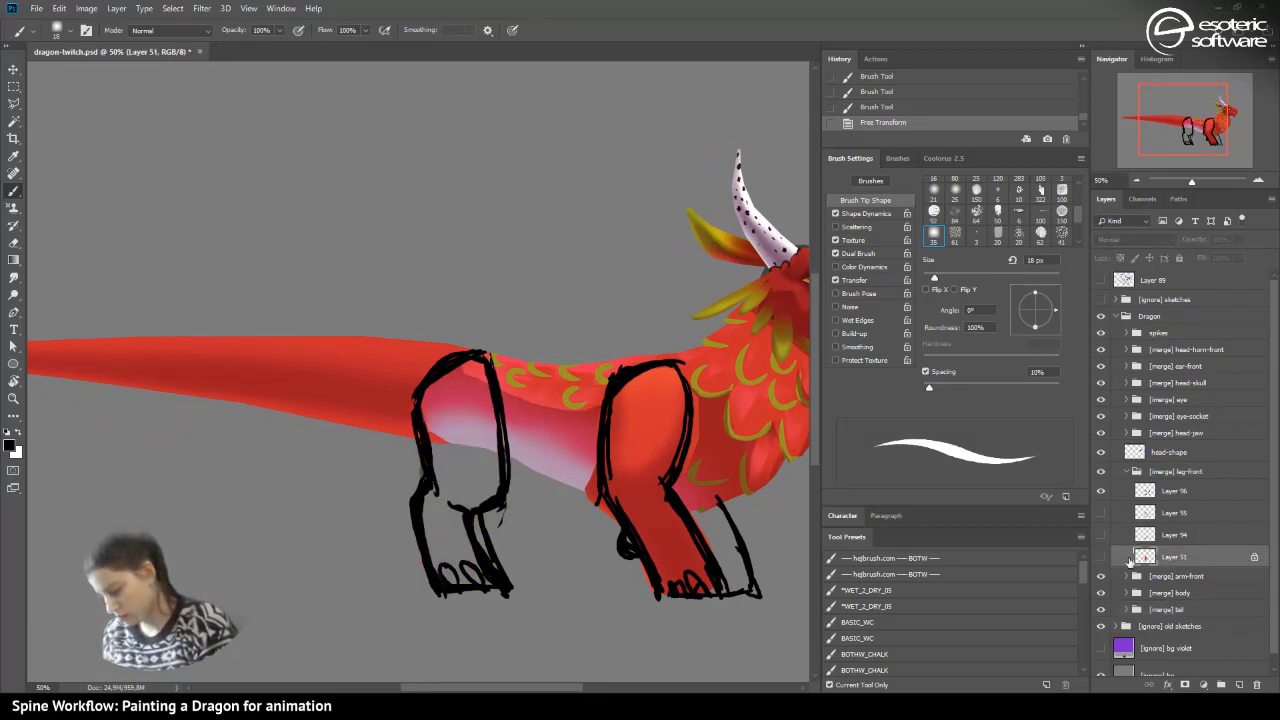
left_click(1150, 491)
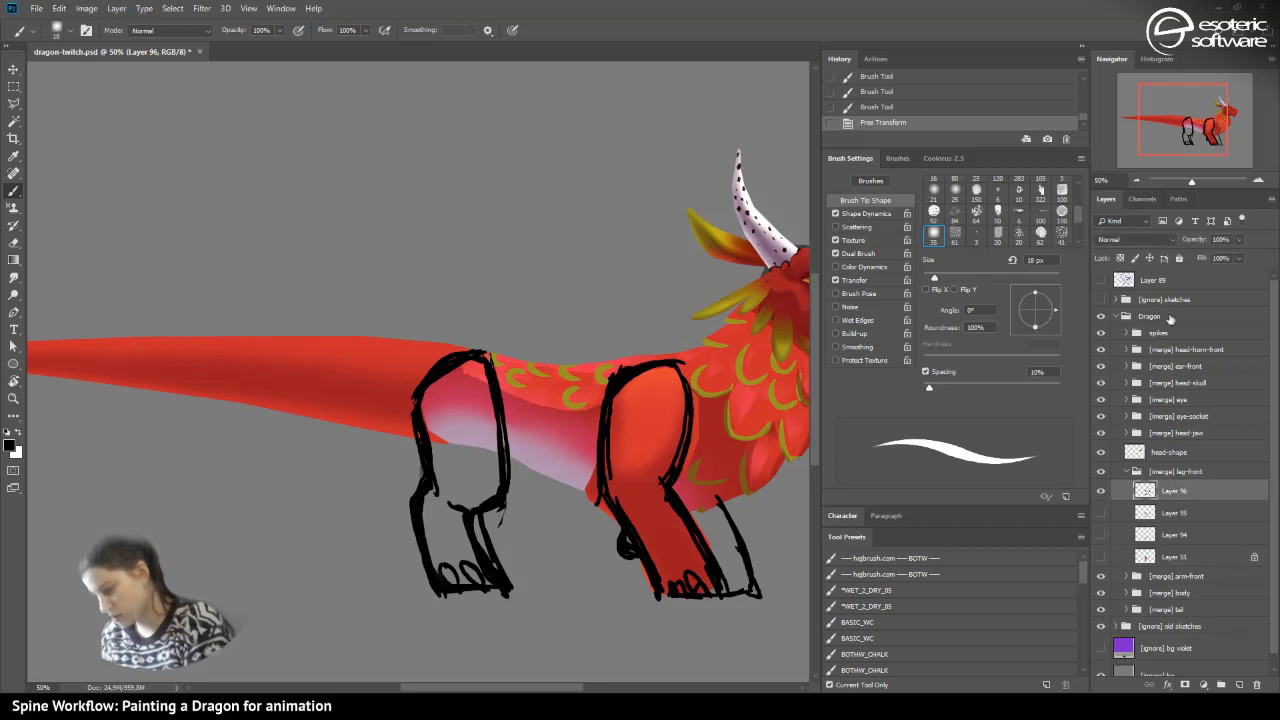
left_click(1241, 241)
left_click(1188, 256)
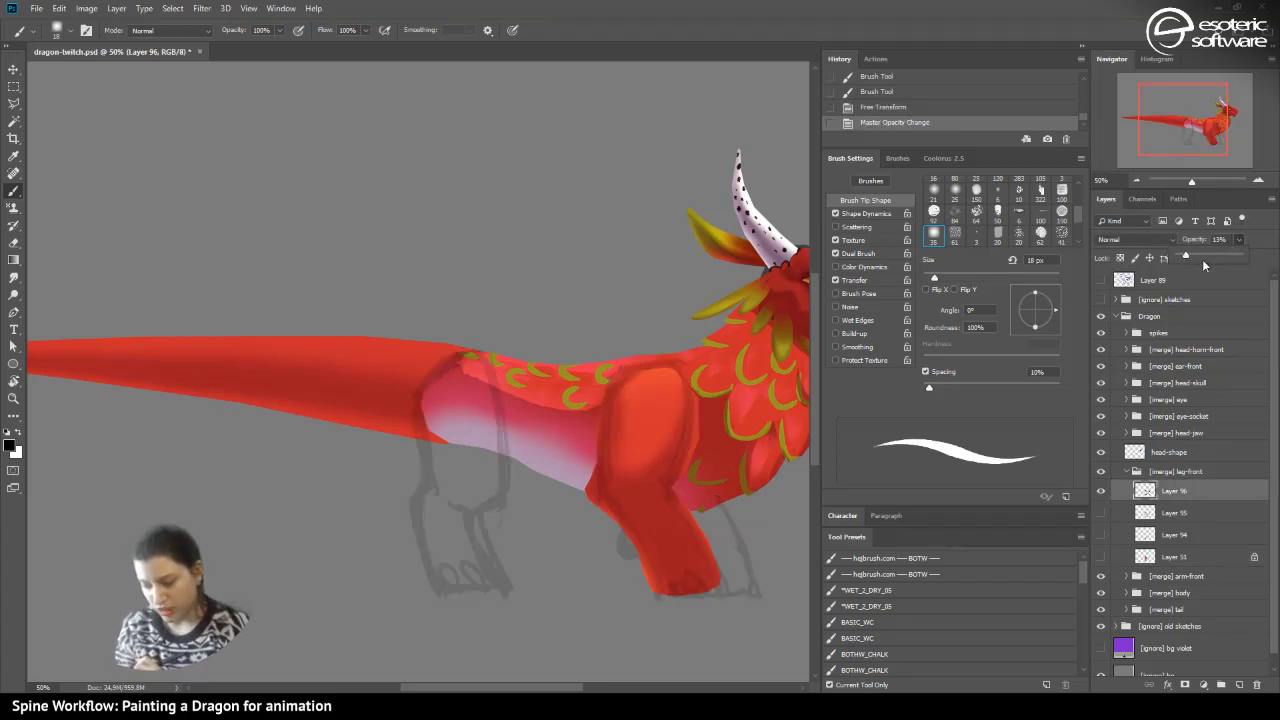
- With Layer 51 active, trace the sketched hind leg from hip to foot with the Polygonal Lasso and close the selection
left_click(1158, 557)
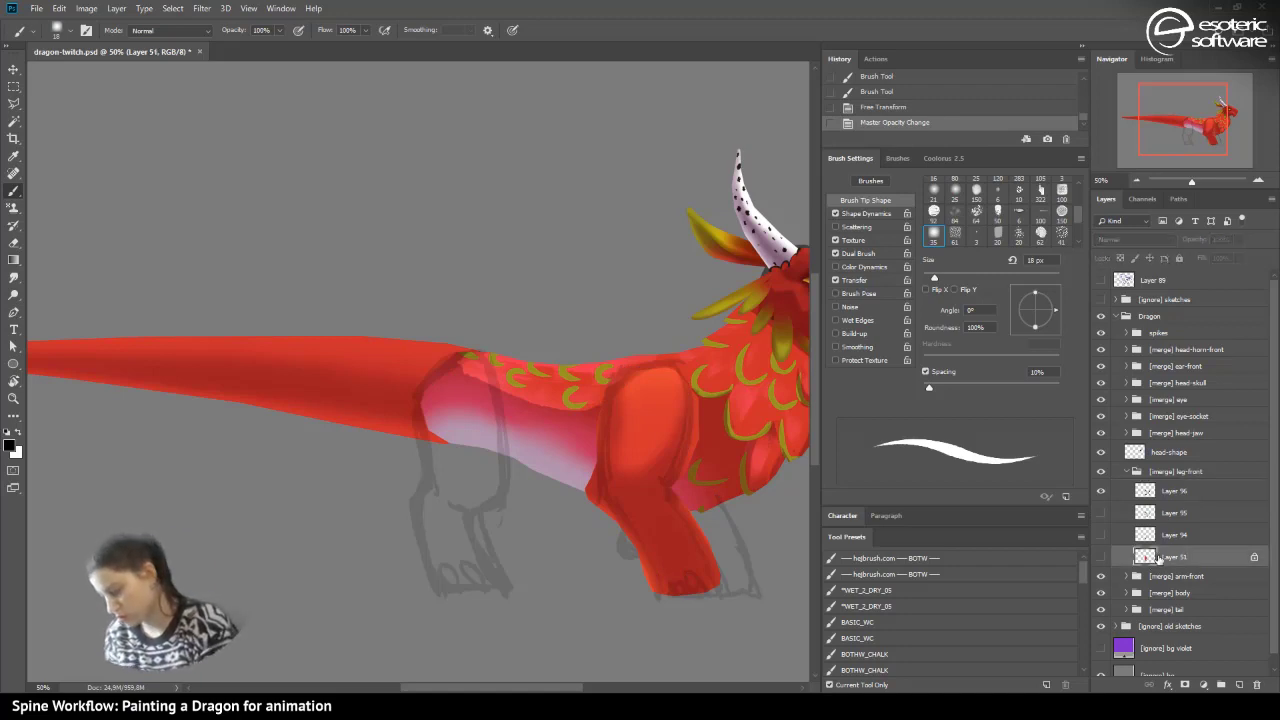
key("l")
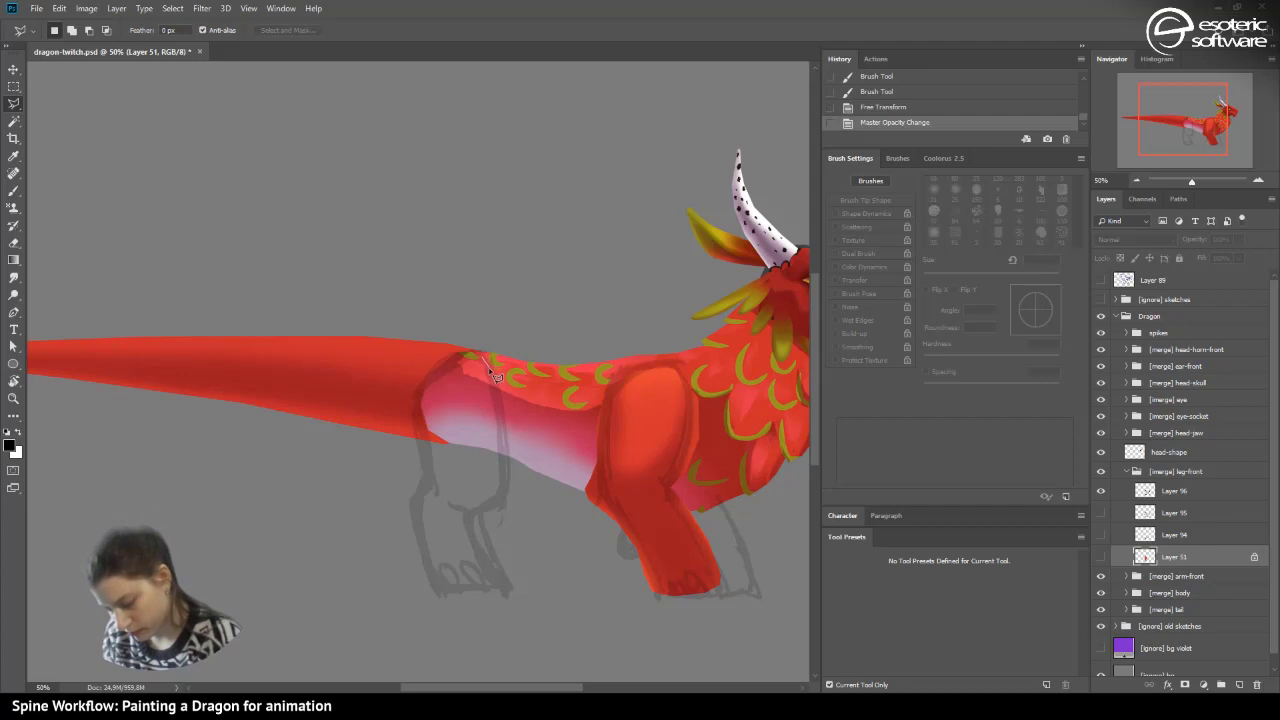
mouse_move(503, 398)
left_mouse_down()
mouse_move(496, 386)
mouse_move(499, 500)
left_mouse_up()
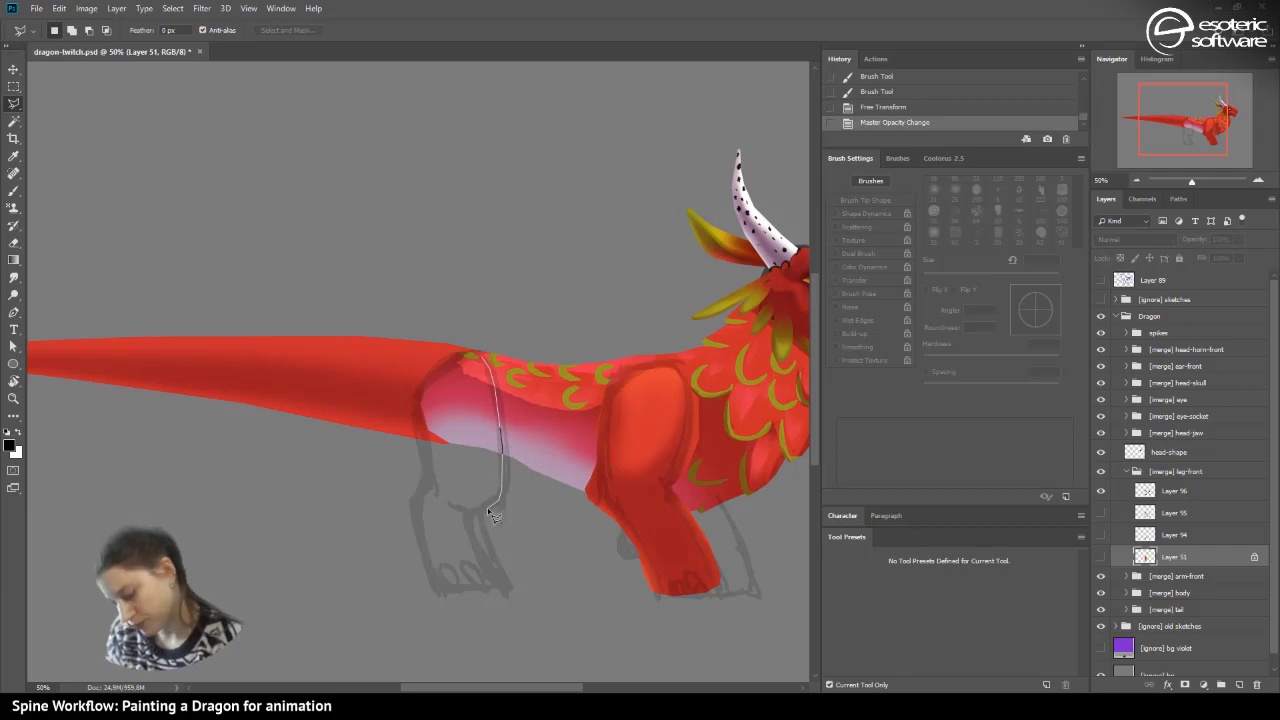
mouse_move(485, 514)
left_mouse_down()
mouse_move(466, 545)
mouse_move(473, 516)
mouse_move(478, 560)
mouse_move(477, 462)
mouse_move(460, 526)
mouse_move(471, 522)
mouse_move(494, 574)
mouse_move(443, 501)
mouse_move(507, 590)
left_mouse_up()
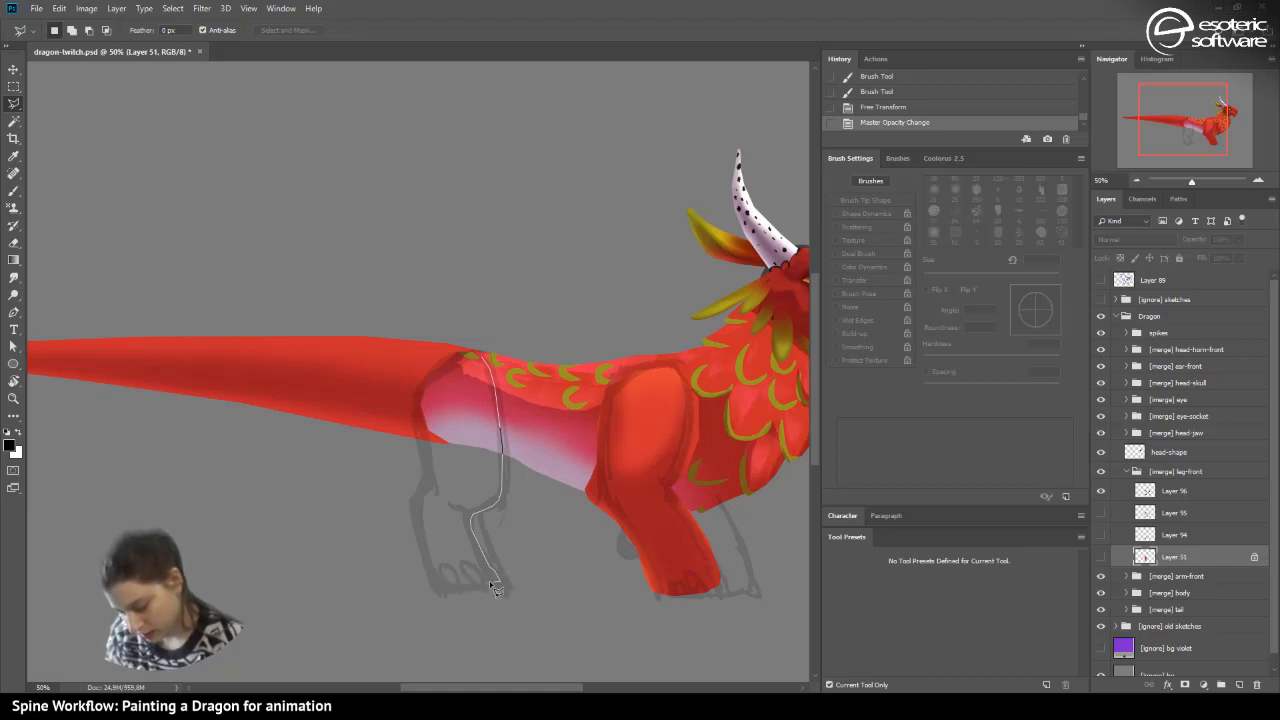
mouse_move(500, 592)
left_mouse_down()
mouse_move(31, 464)
mouse_move(593, 421)
mouse_move(630, 210)
mouse_move(731, 316)
mouse_move(914, 180)
mouse_move(860, 143)
mouse_move(564, 252)
mouse_move(622, 349)
mouse_move(592, 346)
mouse_move(622, 347)
mouse_move(583, 350)
mouse_move(561, 316)
mouse_move(552, 257)
mouse_move(572, 242)
mouse_move(554, 208)
mouse_move(561, 145)
left_mouse_up()
left_click_drag(605, 102, 620, 122)
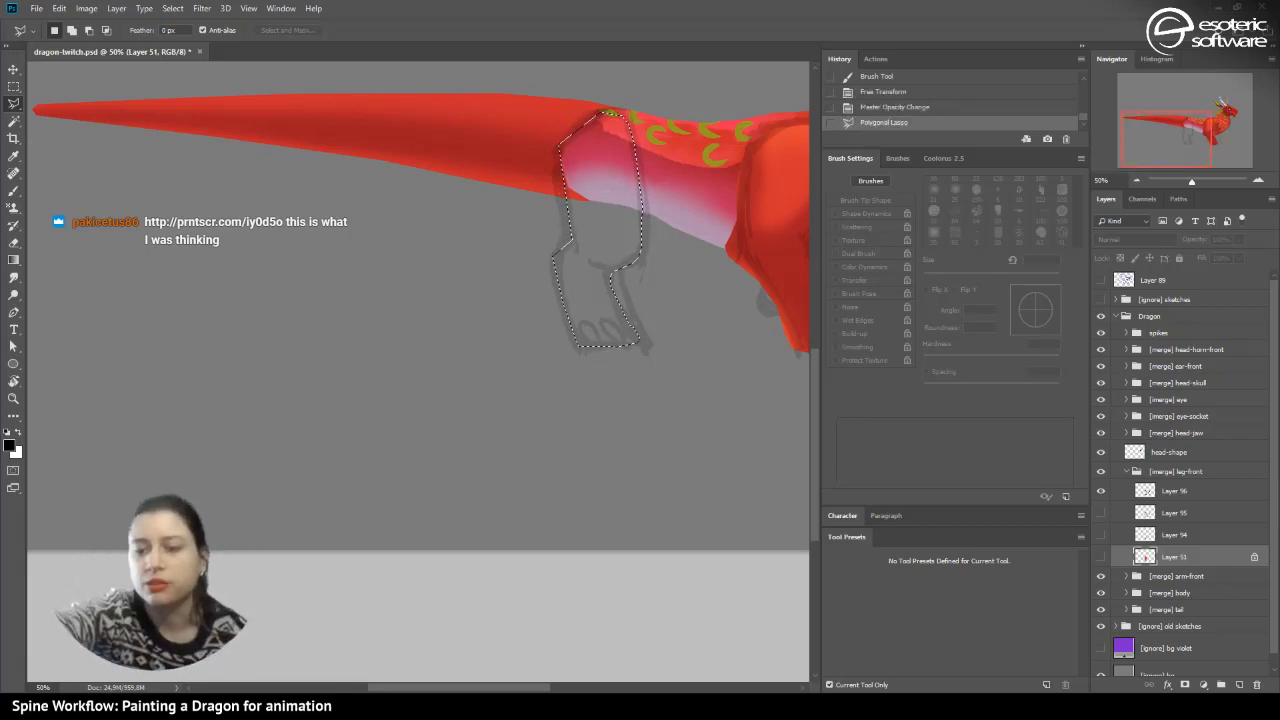
- Switch to the browser to examine the Lightshot image of suggested leg anatomy, move its window aside, and return to Photoshop
key("ctrl+h")
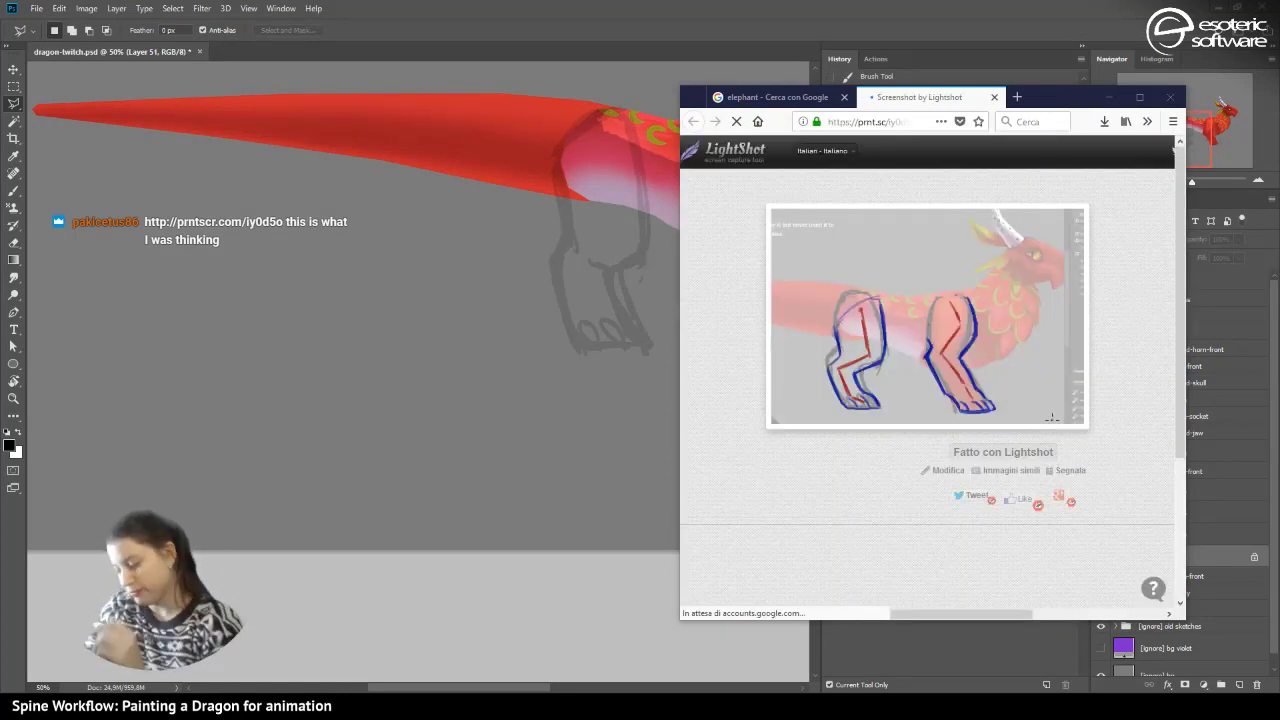
left_click(848, 297)
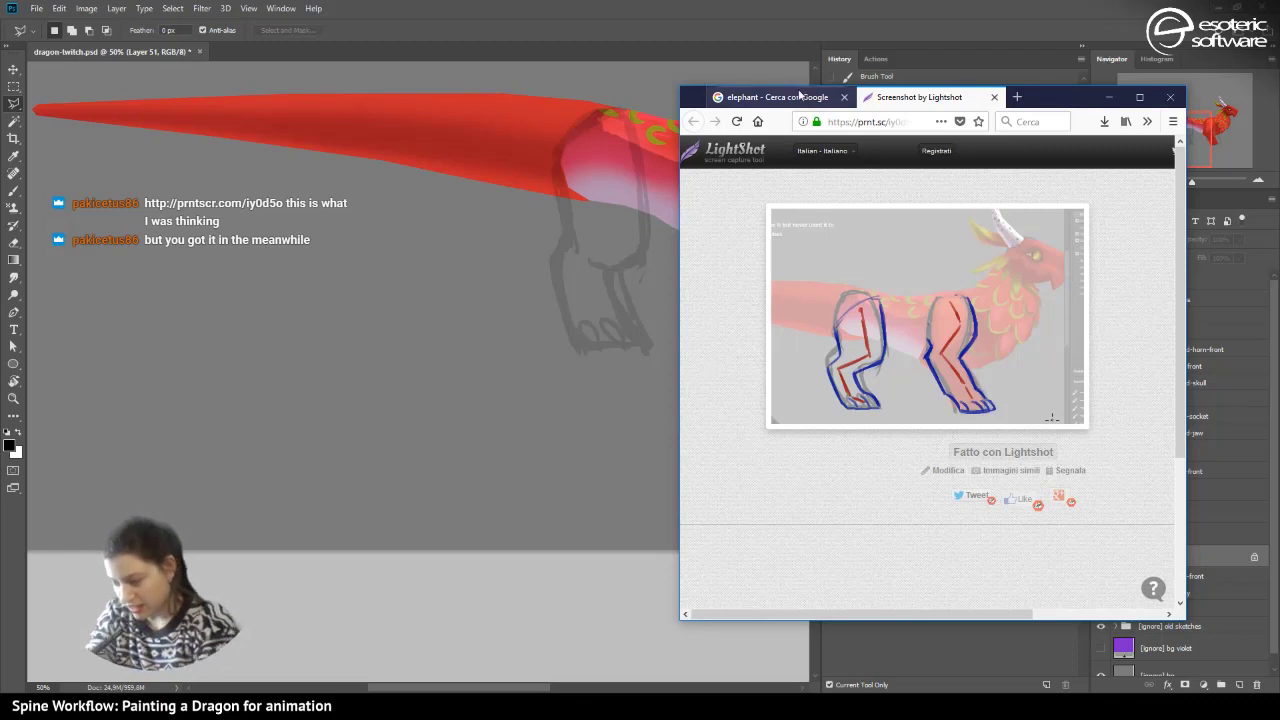
left_click_drag(1048, 97, 887, 107)
left_click_drag(317, 101, 370, 62)
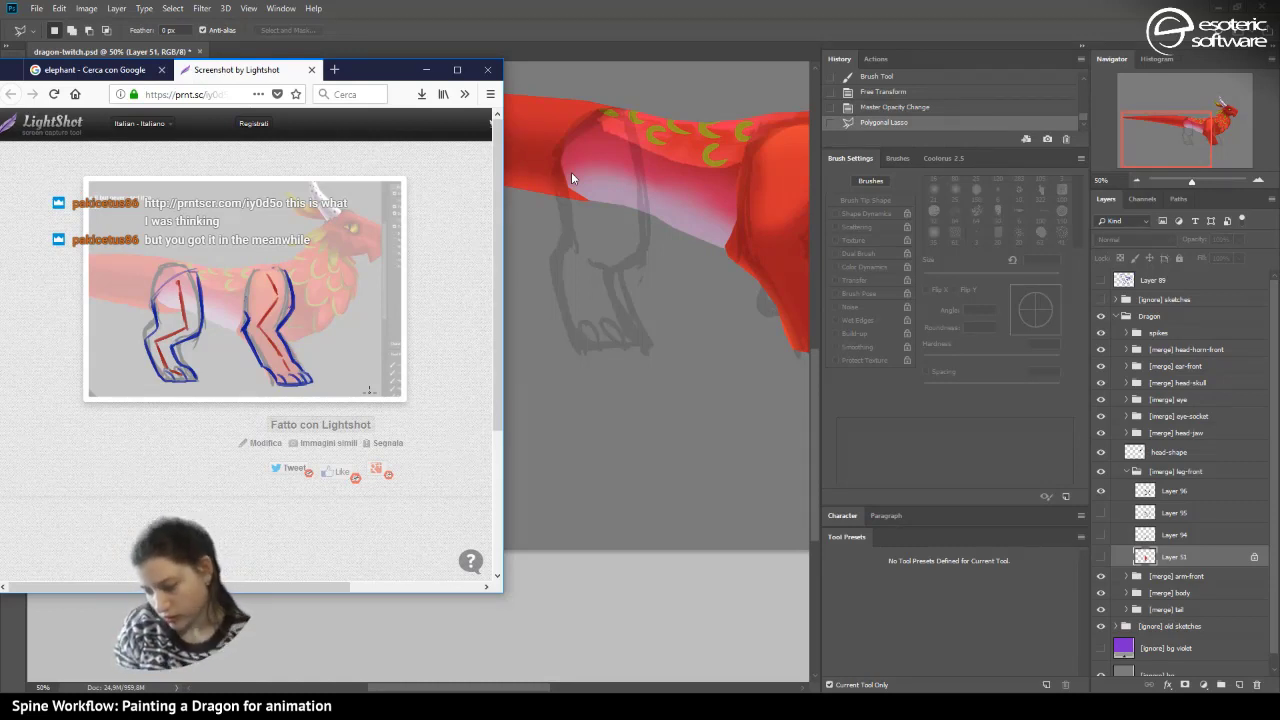
left_click(472, 689)
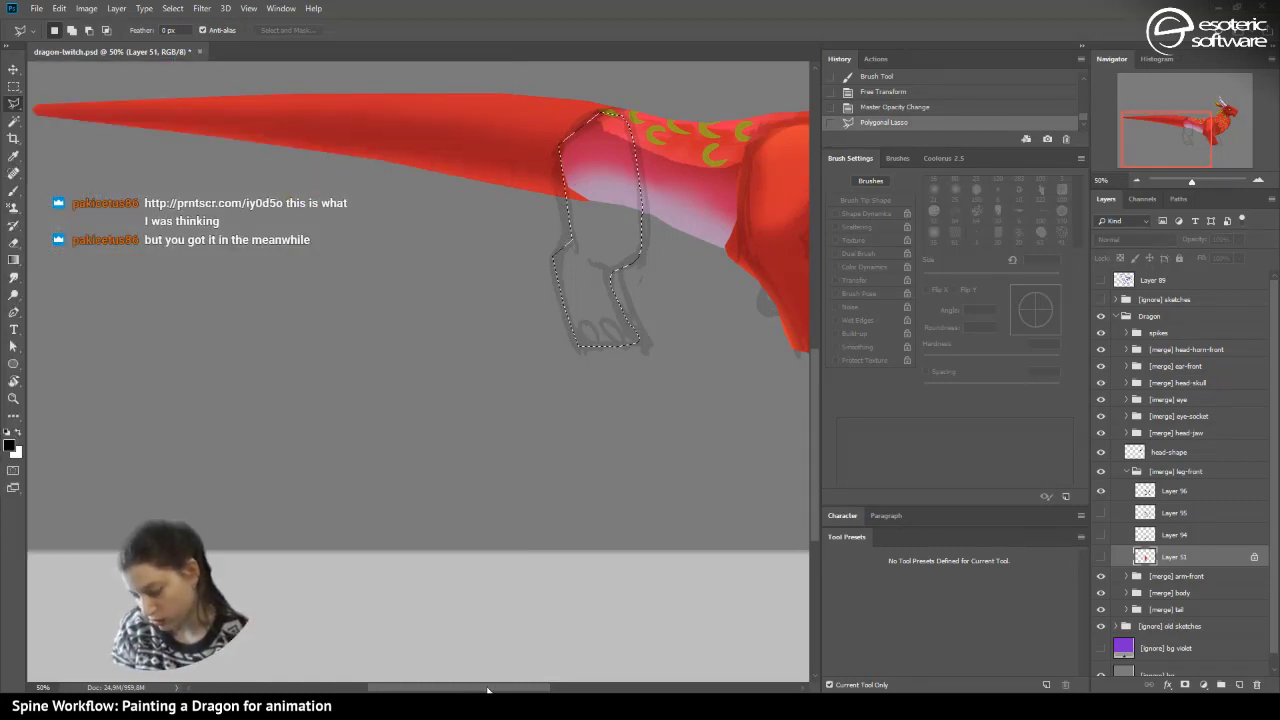
- Save the dragon file and clear the hind leg selection
left_click_drag(487, 690, 535, 690)
key("ctrl+s")
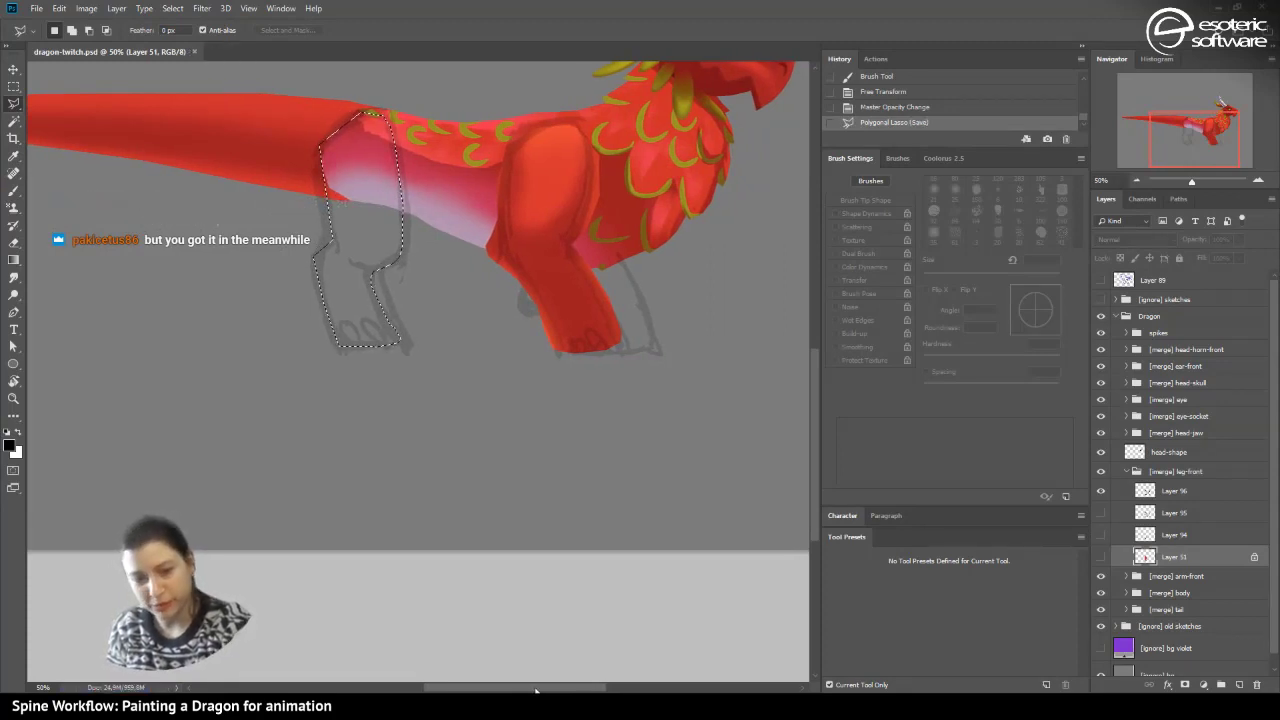
key("ctrl+d")
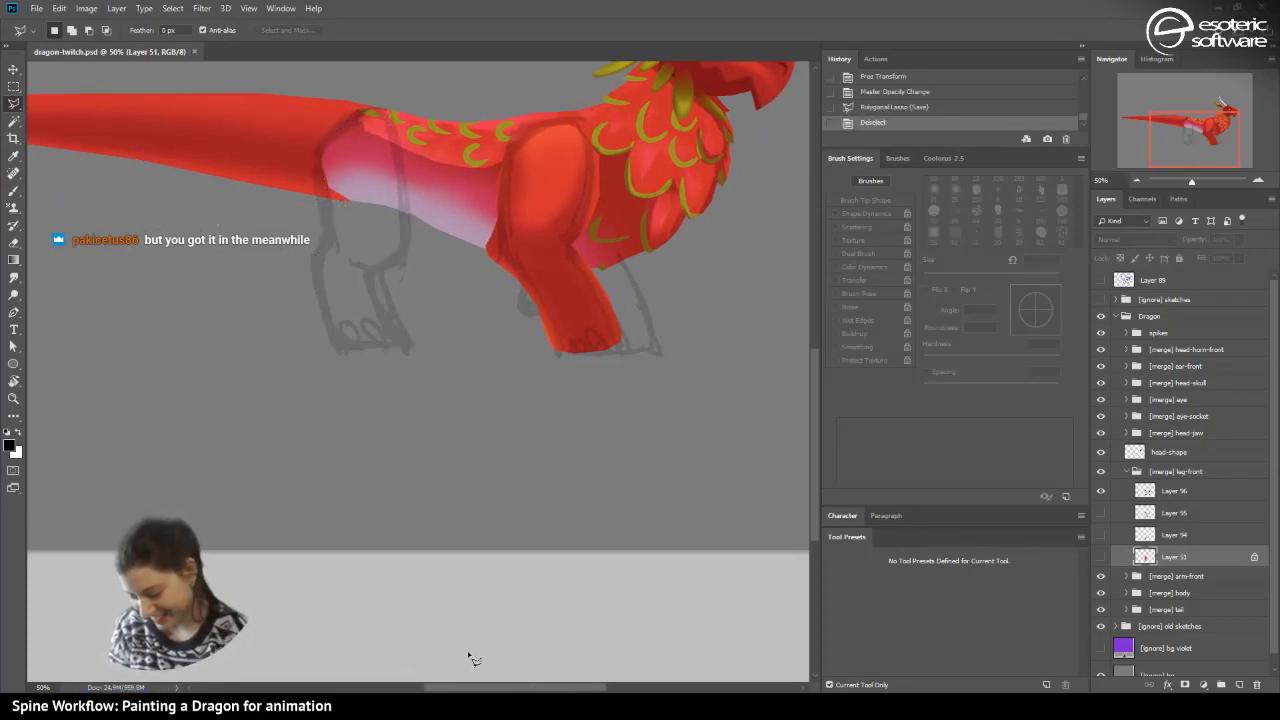
- Compare the browser's suggested leg anatomy with the dragon, and return to Photoshop with the Brush tool active
left_click(300, 705)
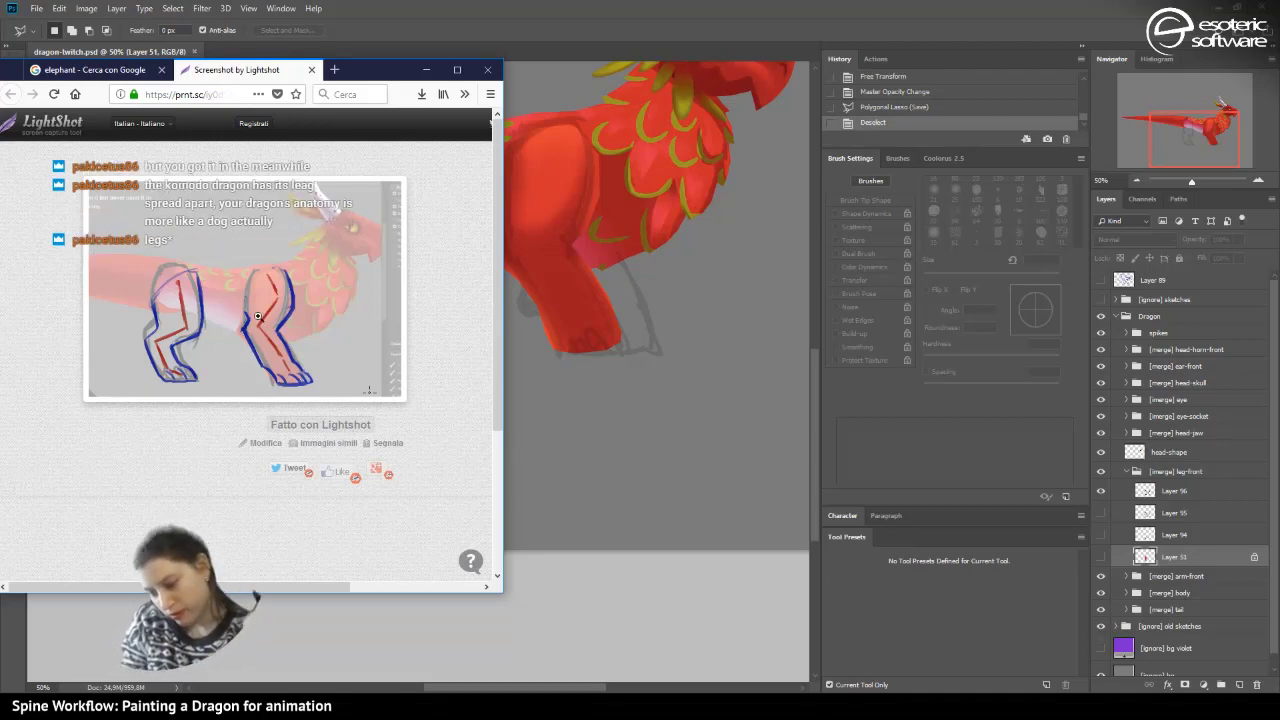
left_click(524, 8)
left_click(17, 192)
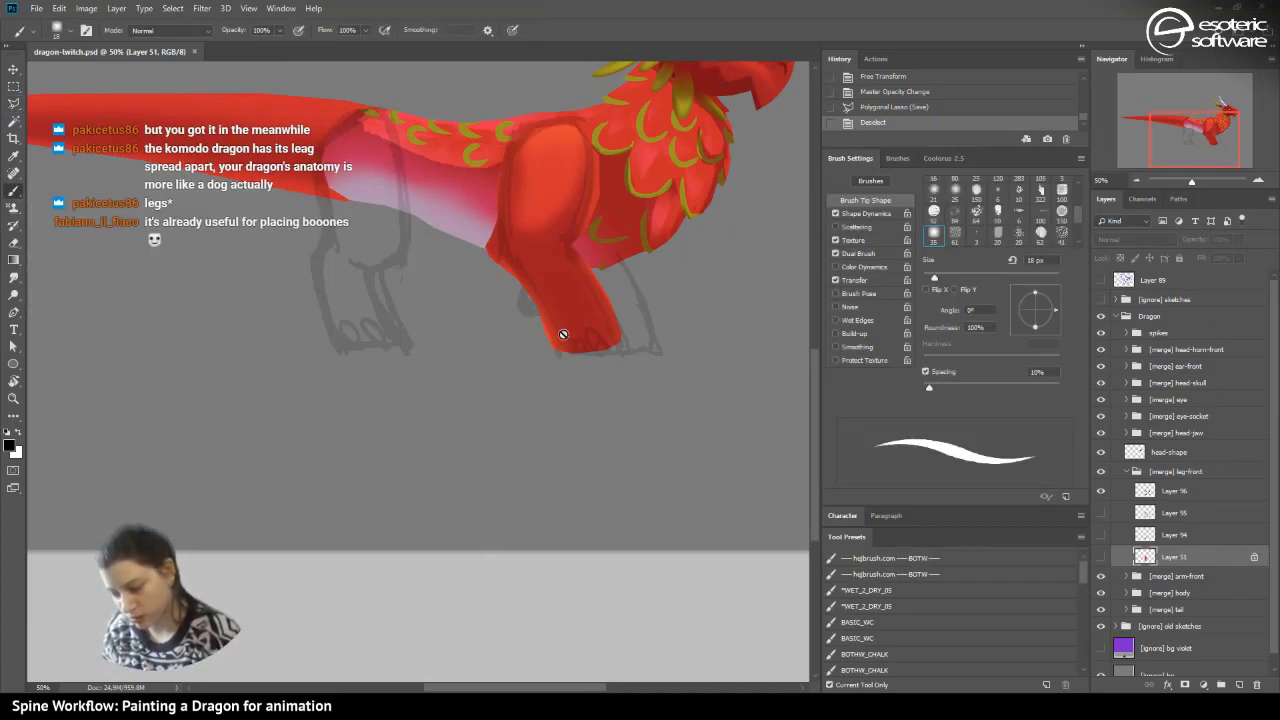
- Switch back to the browser and open the suggested leg anatomy image on its own
key("alt+Tab")
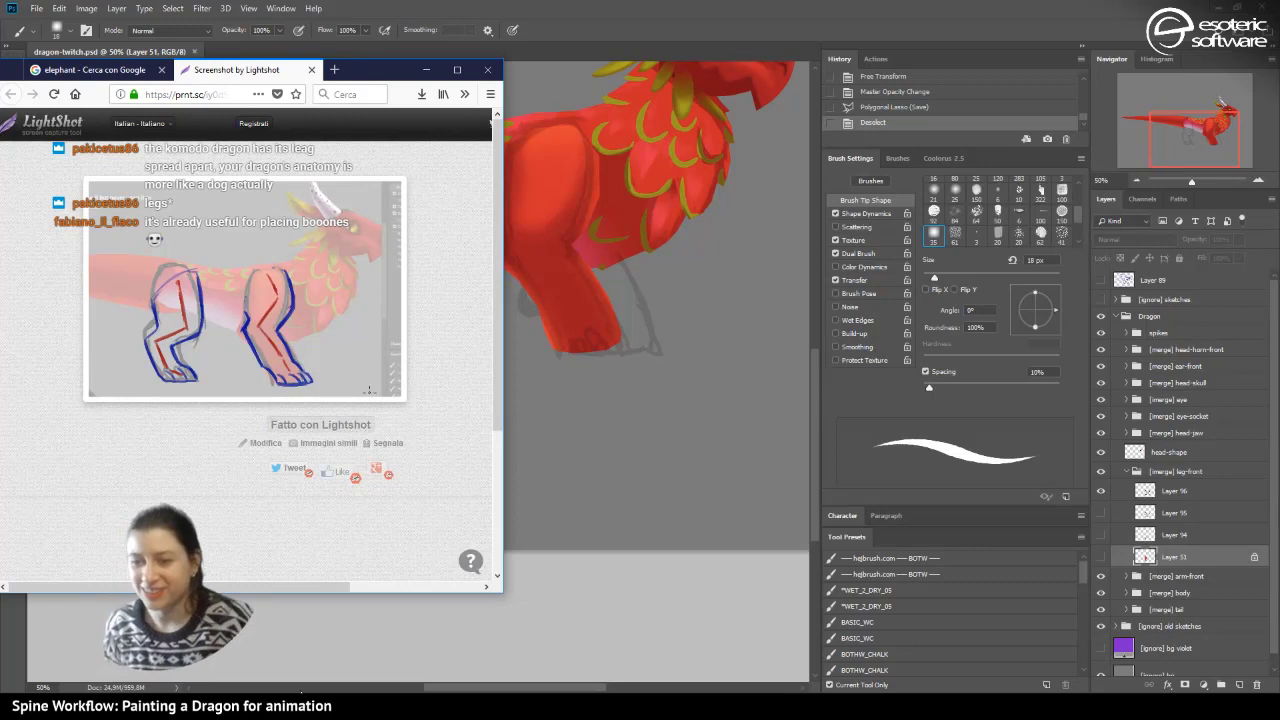
right_click(225, 282)
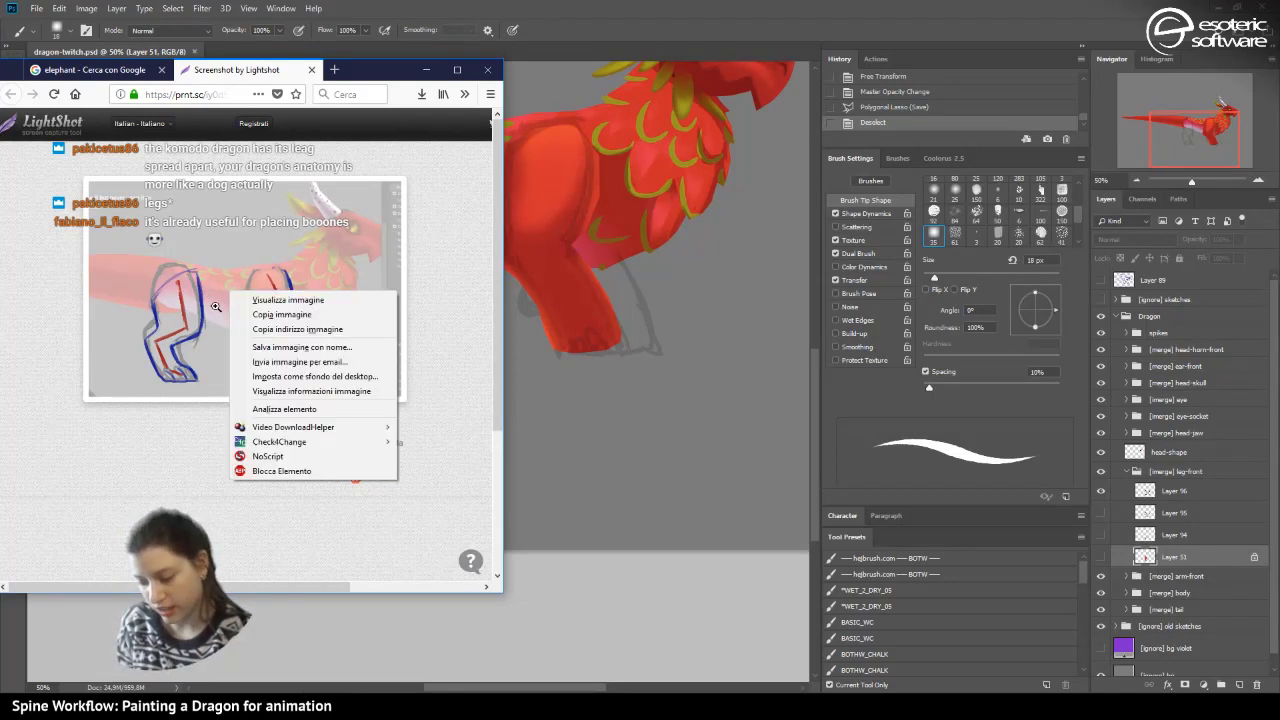
left_click(255, 296)
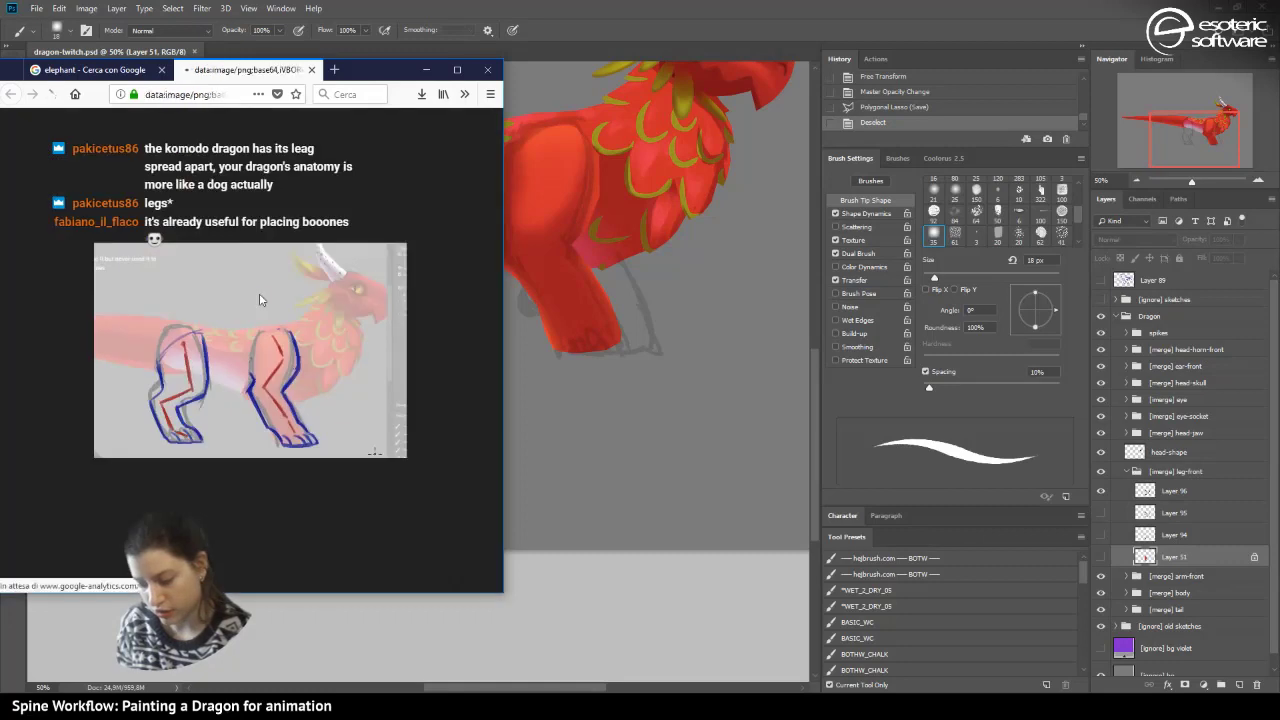
- Copy the leg anatomy reference image from the browser and paste it into dragon-twitch.psd in Photoshop
right_click(210, 351)
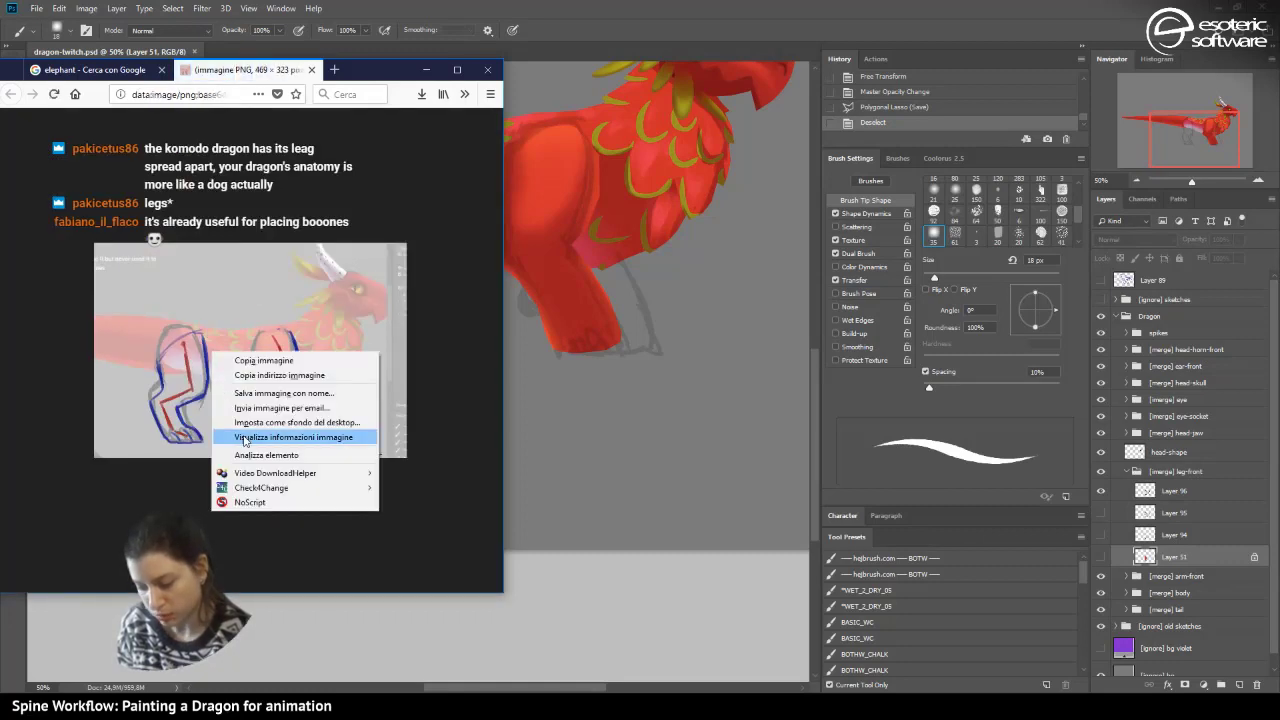
left_click(250, 360)
left_click(551, 12)
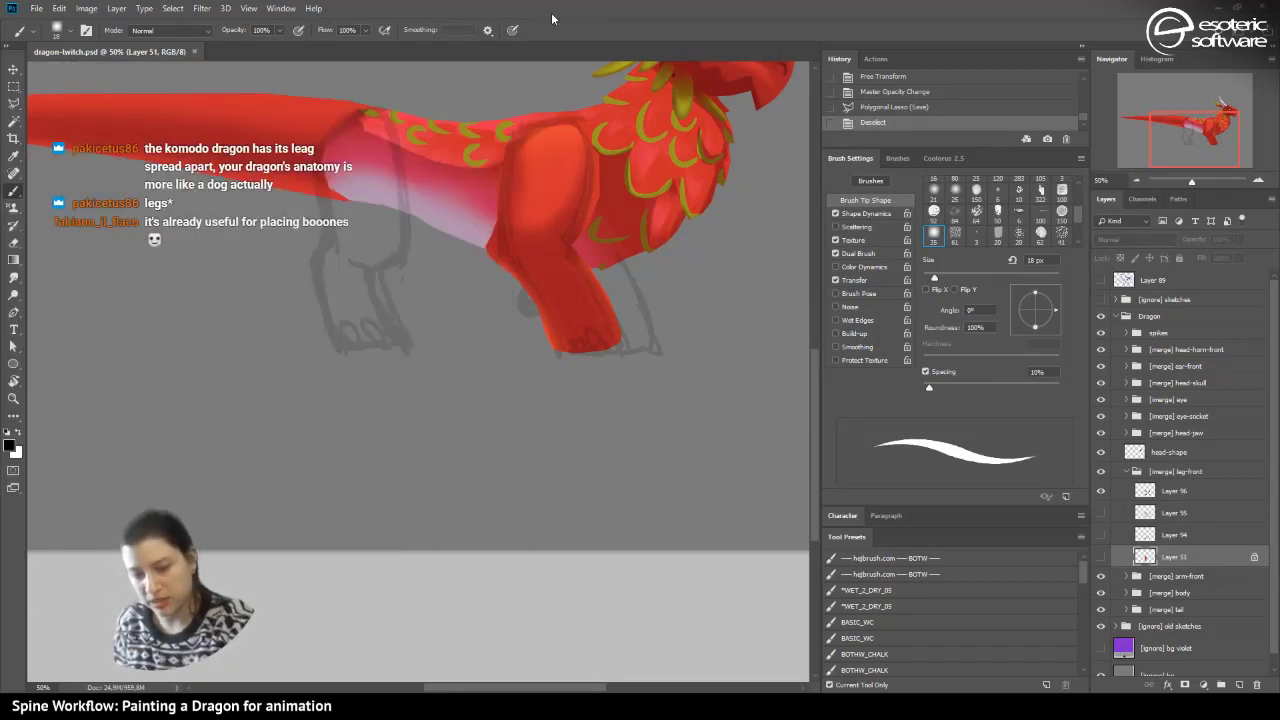
key("ctrl+v")
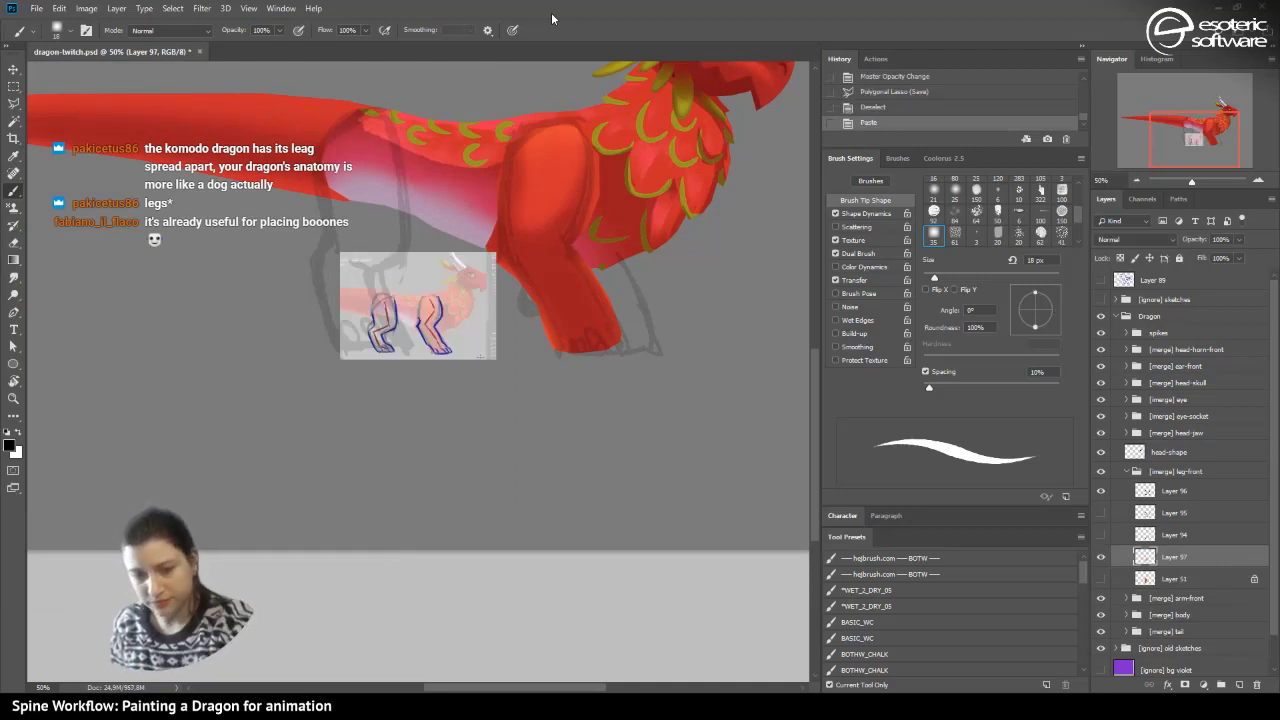
- Enlarge the pasted leg reference with Free Transform and place it below the dragon's chest, overlapping the front leg
key("ctrl+t")
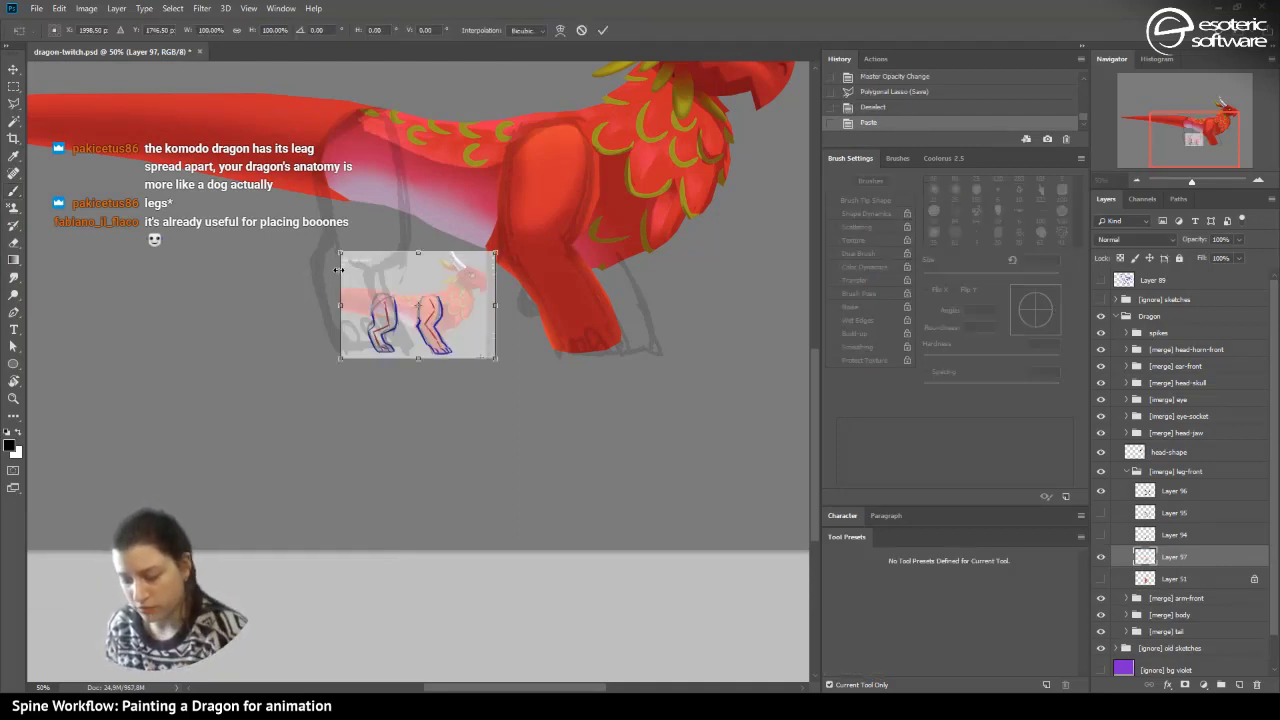
left_click_drag(340, 253, 142, 122)
left_click_drag(210, 207, 621, 365)
left_click(602, 30)
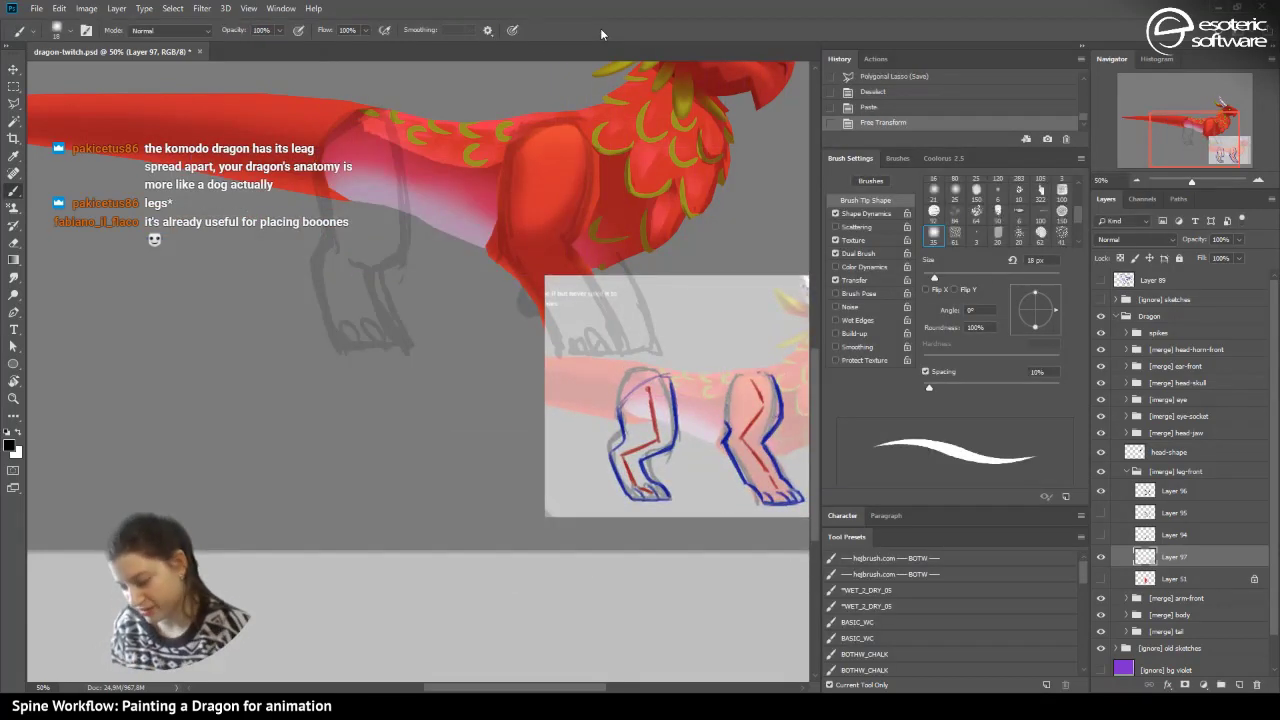
- Add a new layer above the pasted reference and sketch the back edge of the hind thigh in black
left_click_drag(438, 687, 447, 687)
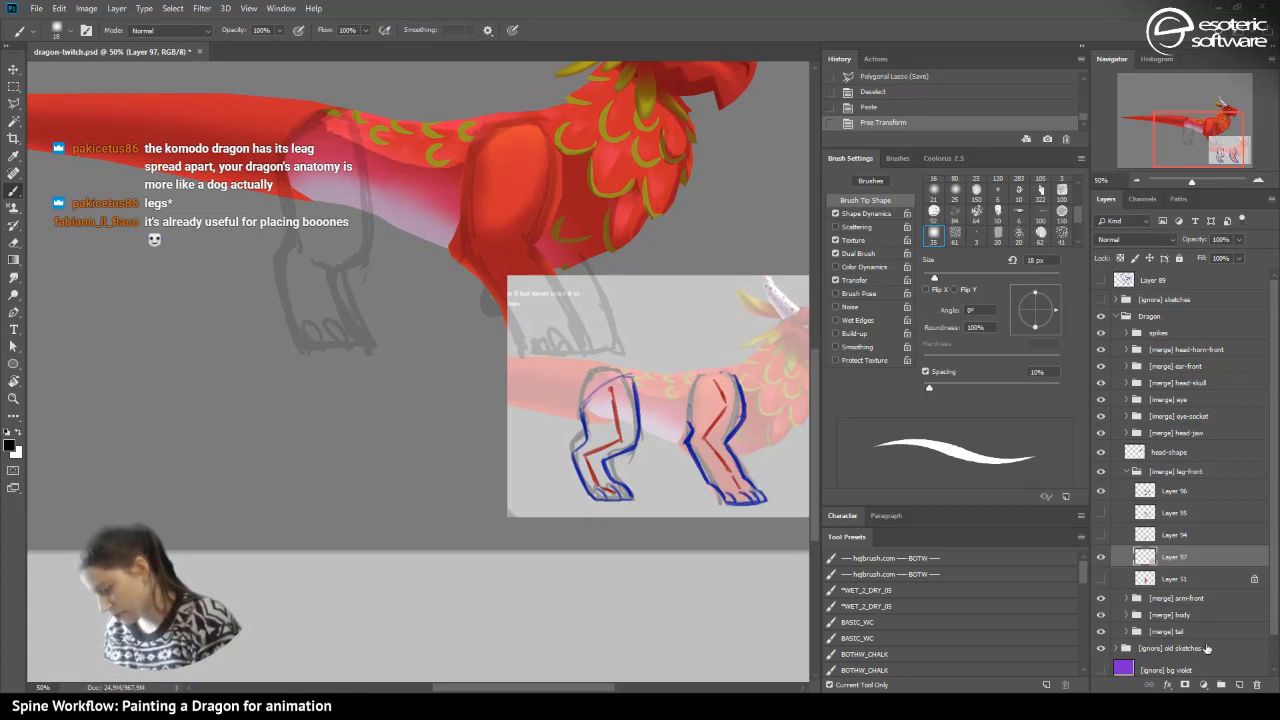
left_click(1238, 685)
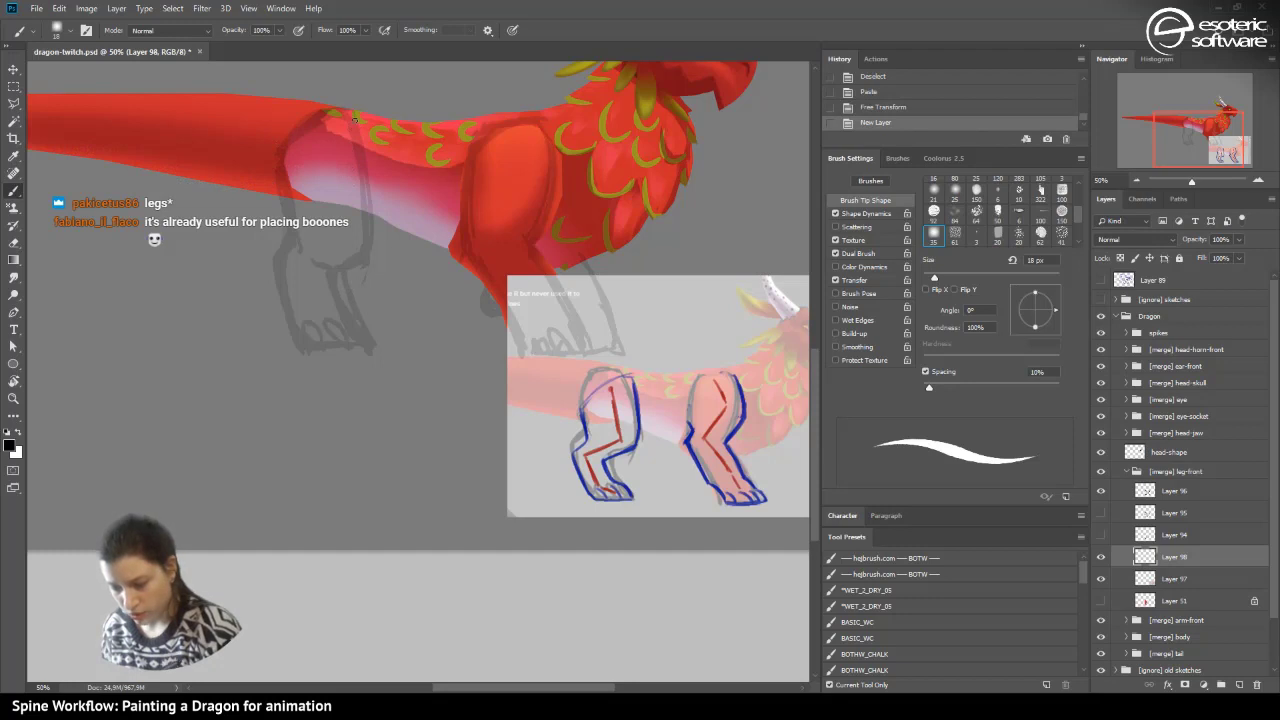
mouse_move(354, 119)
left_mouse_down()
mouse_move(285, 151)
mouse_move(276, 190)
left_mouse_up()
left_click(856, 105)
mouse_move(286, 136)
left_mouse_down()
mouse_move(278, 204)
mouse_move(295, 238)
left_mouse_up()
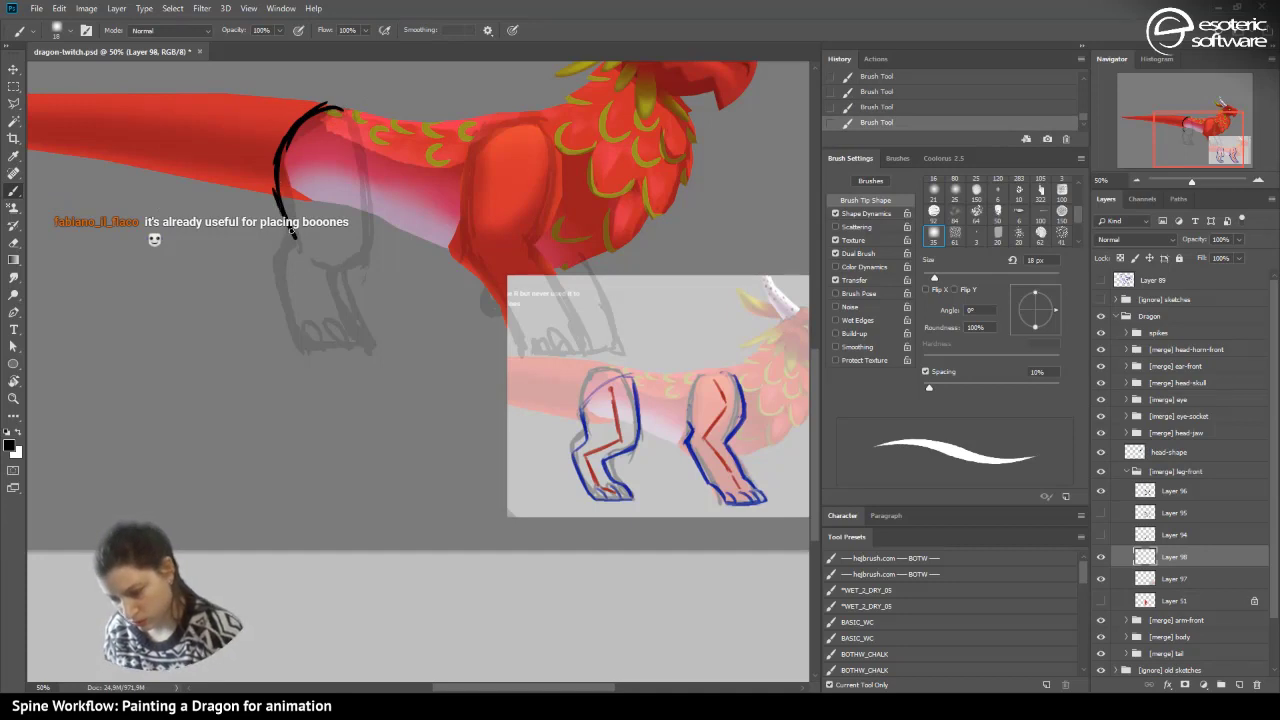
- Sketch the top and front edge of the hind thigh, angling the line back to the ankle bend
mouse_move(322, 101)
left_mouse_down()
mouse_move(350, 112)
mouse_move(366, 172)
left_mouse_up()
mouse_move(352, 104)
left_mouse_down()
mouse_move(373, 196)
mouse_move(365, 158)
mouse_move(369, 240)
left_mouse_up()
left_click_drag(370, 185, 373, 238)
mouse_move(371, 193)
left_mouse_down()
mouse_move(368, 244)
mouse_move(317, 278)
left_mouse_up()
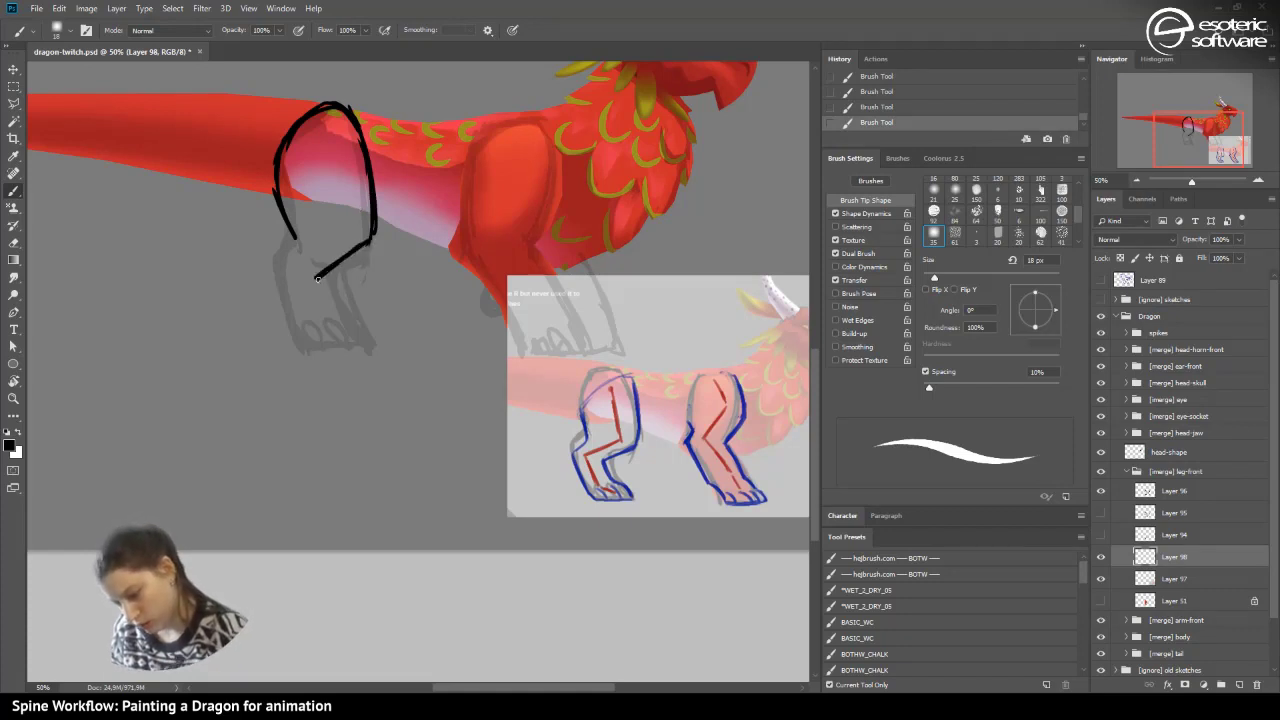
left_click(862, 107)
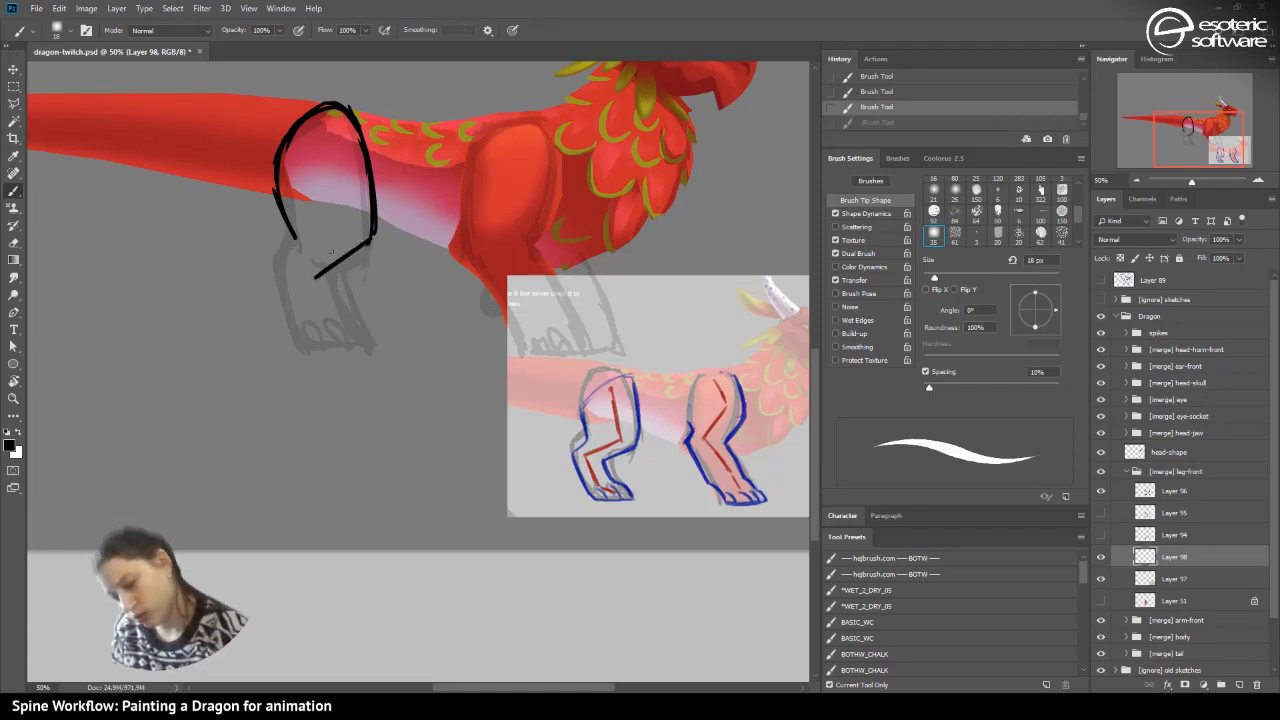
left_click(865, 91)
key("ctrl+shift+z")
key("ctrl+shift+z")
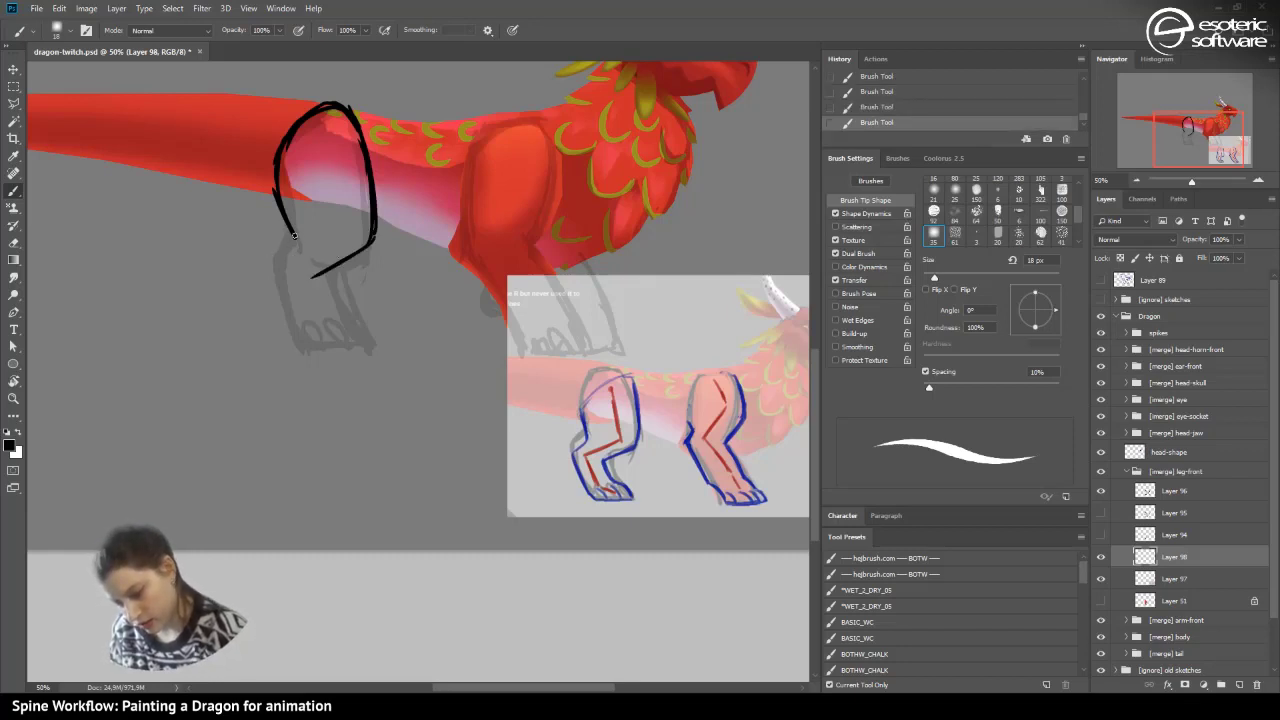
- Sketch the hind leg's heel, lower leg and foot with its toes, following the reference
mouse_move(296, 238)
left_mouse_down()
mouse_move(265, 264)
mouse_move(298, 331)
left_mouse_up()
left_click_drag(265, 263, 295, 345)
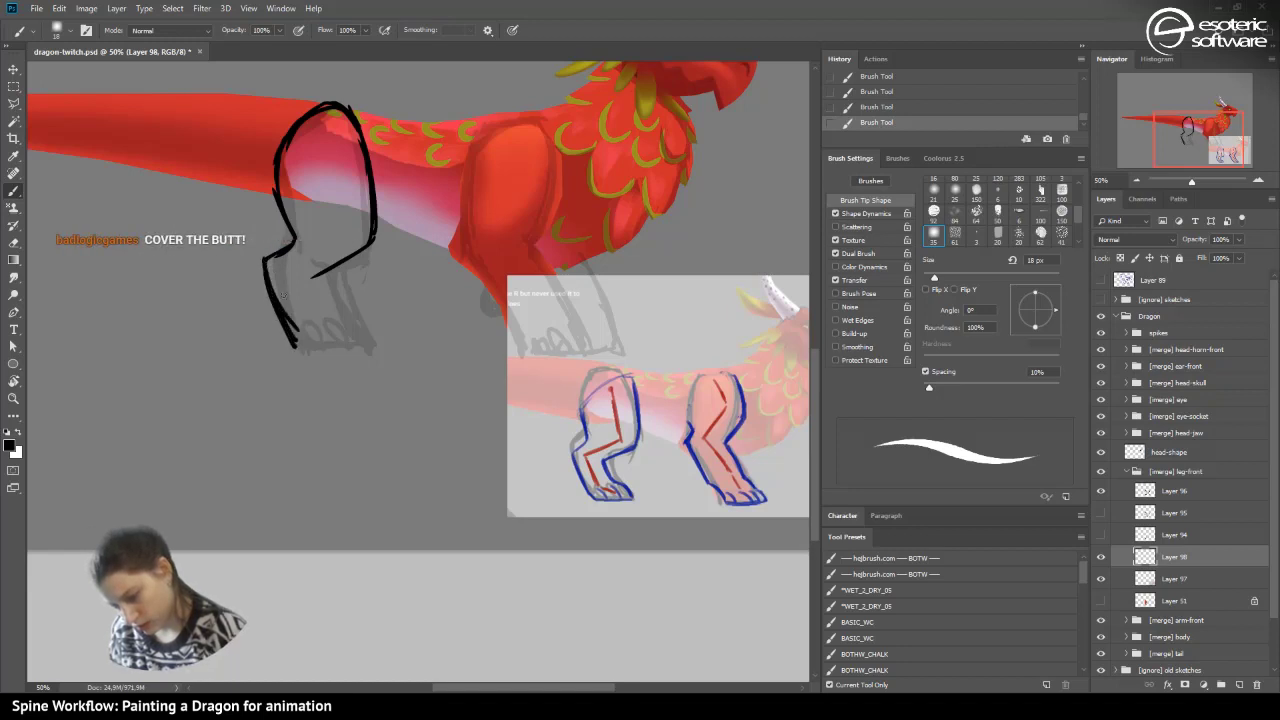
mouse_move(311, 276)
left_mouse_down()
mouse_move(360, 331)
mouse_move(308, 338)
mouse_move(360, 350)
left_mouse_up()
mouse_move(306, 318)
left_mouse_down()
mouse_move(334, 342)
mouse_move(352, 338)
left_mouse_up()
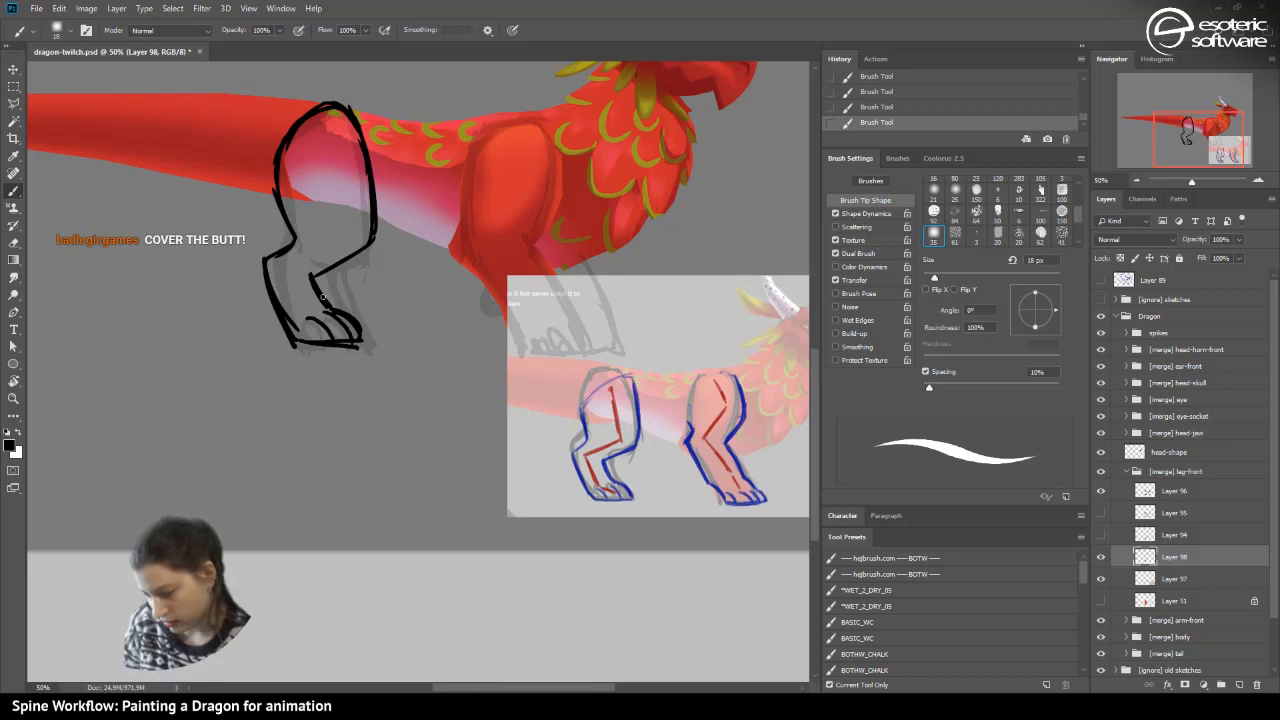
- Reinforce the back and front contours of the hind thigh with additional black strokes
left_click_drag(296, 240, 267, 162)
left_click_drag(278, 210, 290, 130)
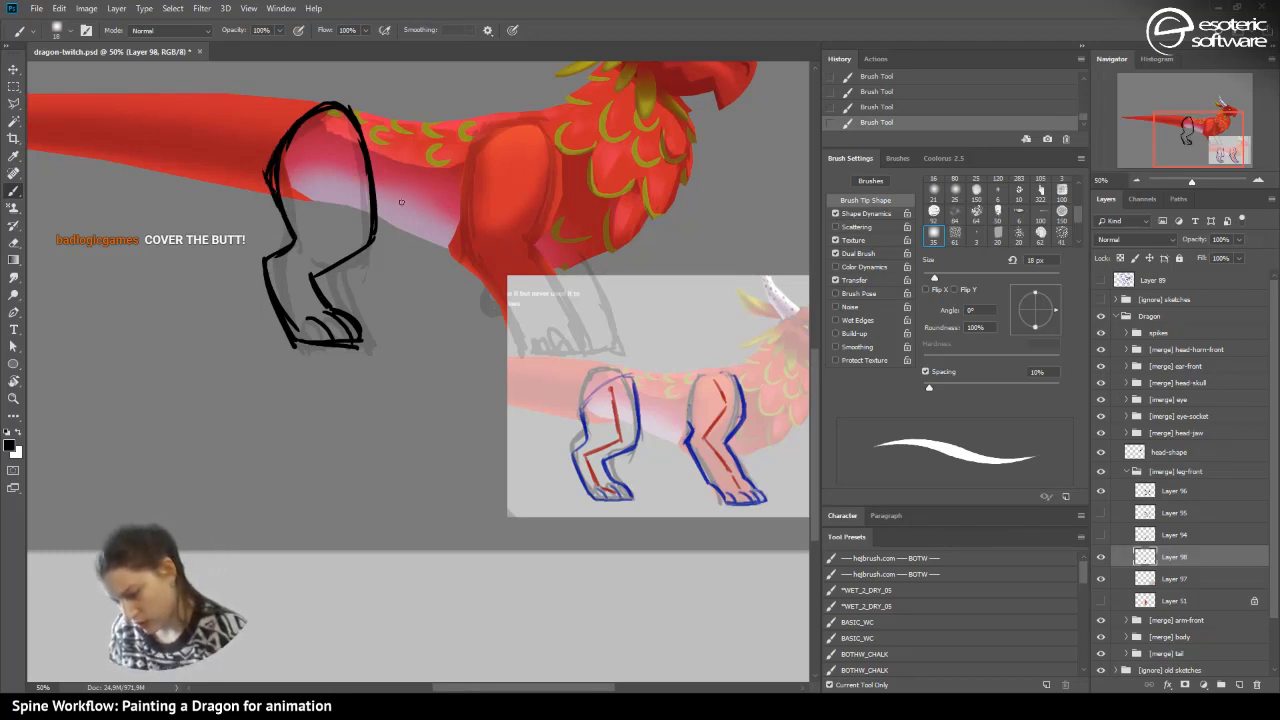
left_click_drag(368, 246, 372, 200)
left_click_drag(375, 180, 354, 104)
left_click_drag(370, 164, 362, 110)
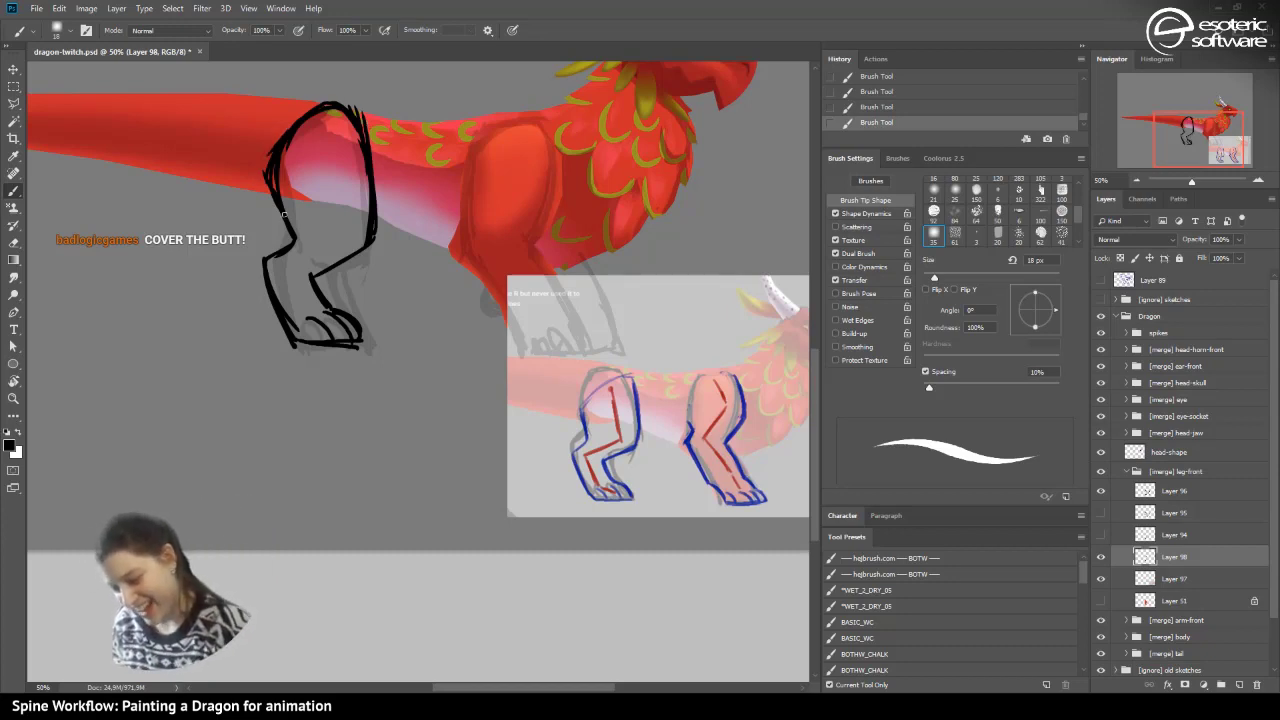
- Sketch the front leg's front edge and its rear contour from the elbow down, following the reference
left_click_drag(475, 690, 495, 688)
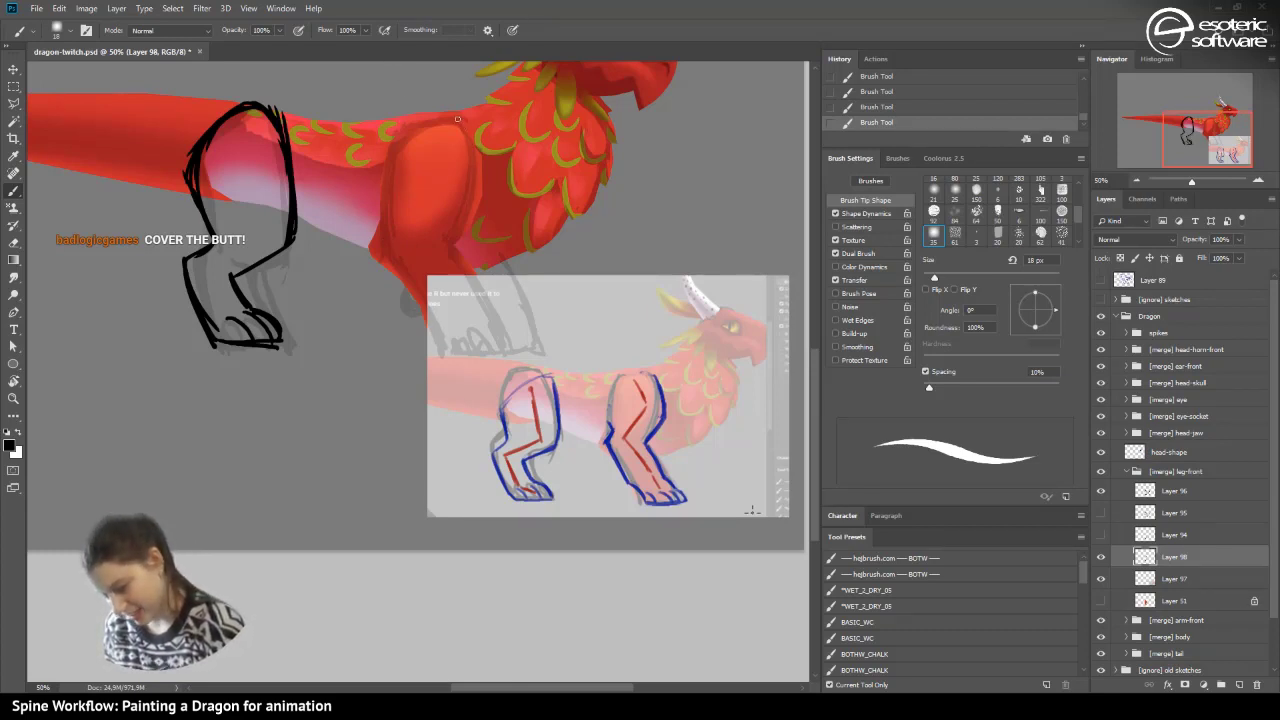
mouse_move(457, 118)
left_mouse_down()
mouse_move(477, 206)
mouse_move(443, 235)
left_mouse_up()
left_click_drag(477, 184, 442, 242)
left_click_drag(460, 116, 474, 179)
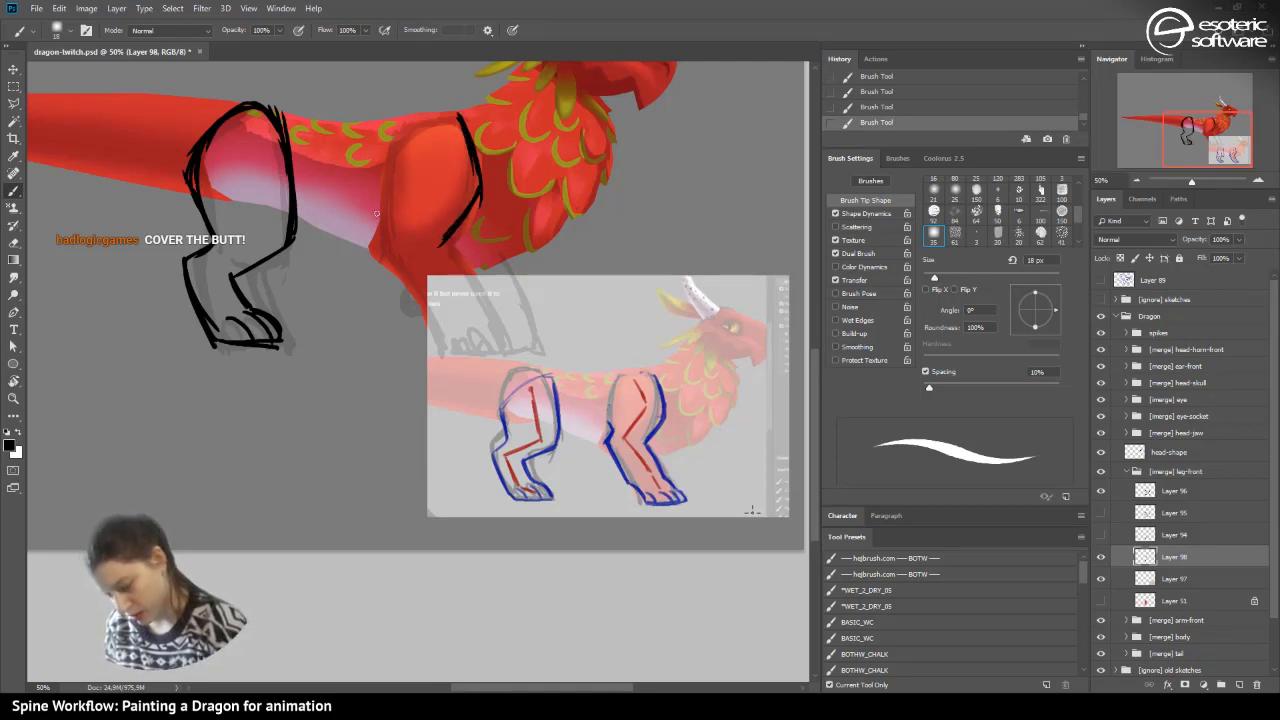
mouse_move(374, 193)
left_mouse_down()
mouse_move(388, 211)
mouse_move(373, 243)
mouse_move(427, 318)
mouse_move(460, 263)
left_mouse_up()
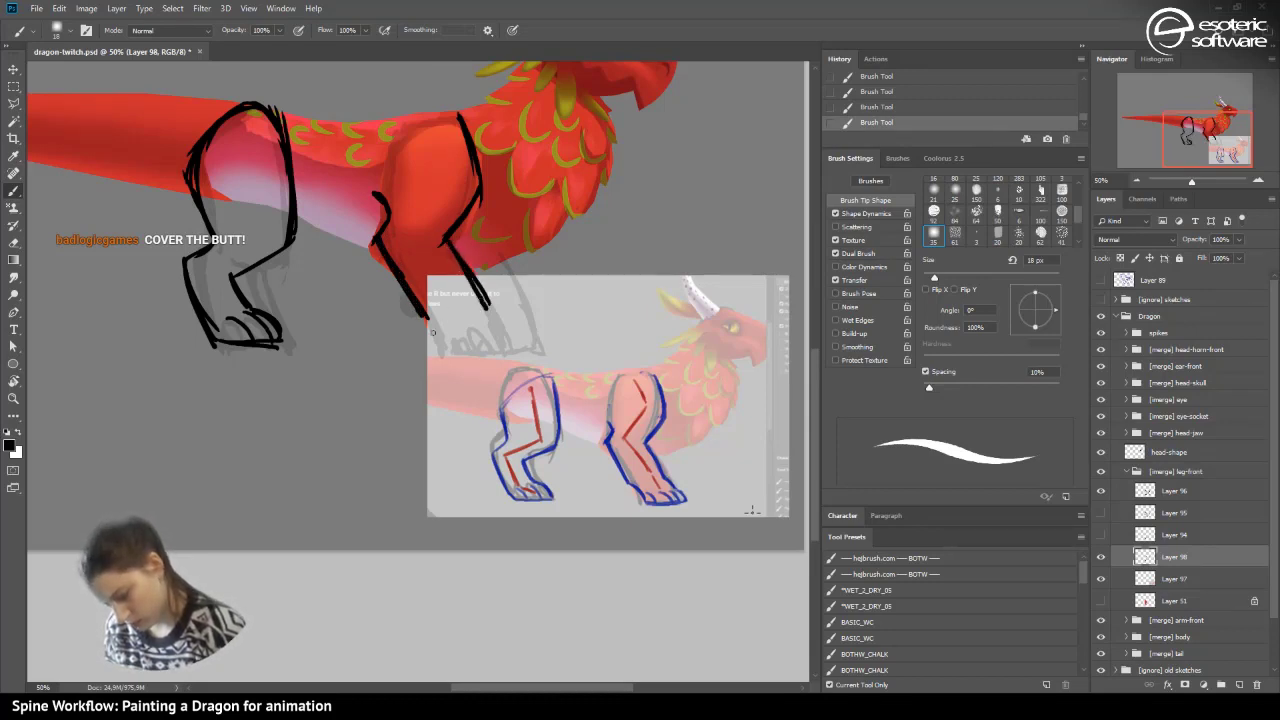
- Sketch the front paw with its heel, sole and toes at the end of the front leg
left_click_drag(420, 316, 455, 358)
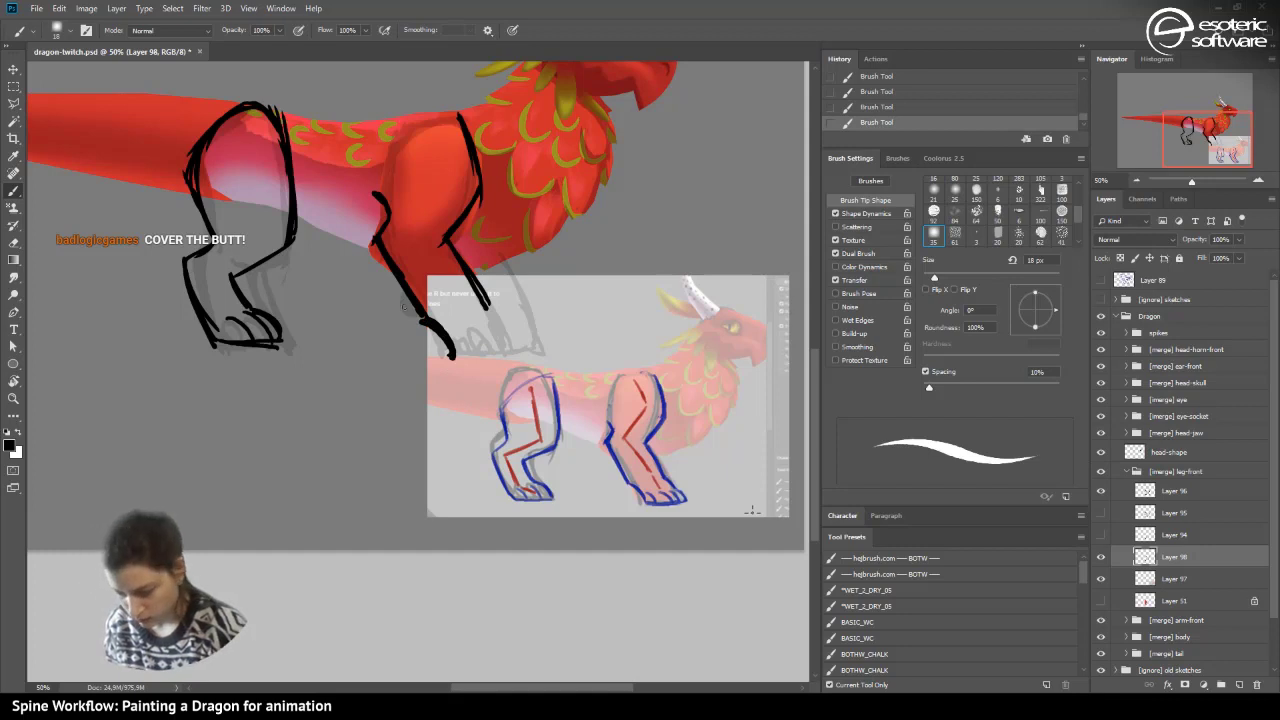
left_click_drag(404, 306, 421, 313)
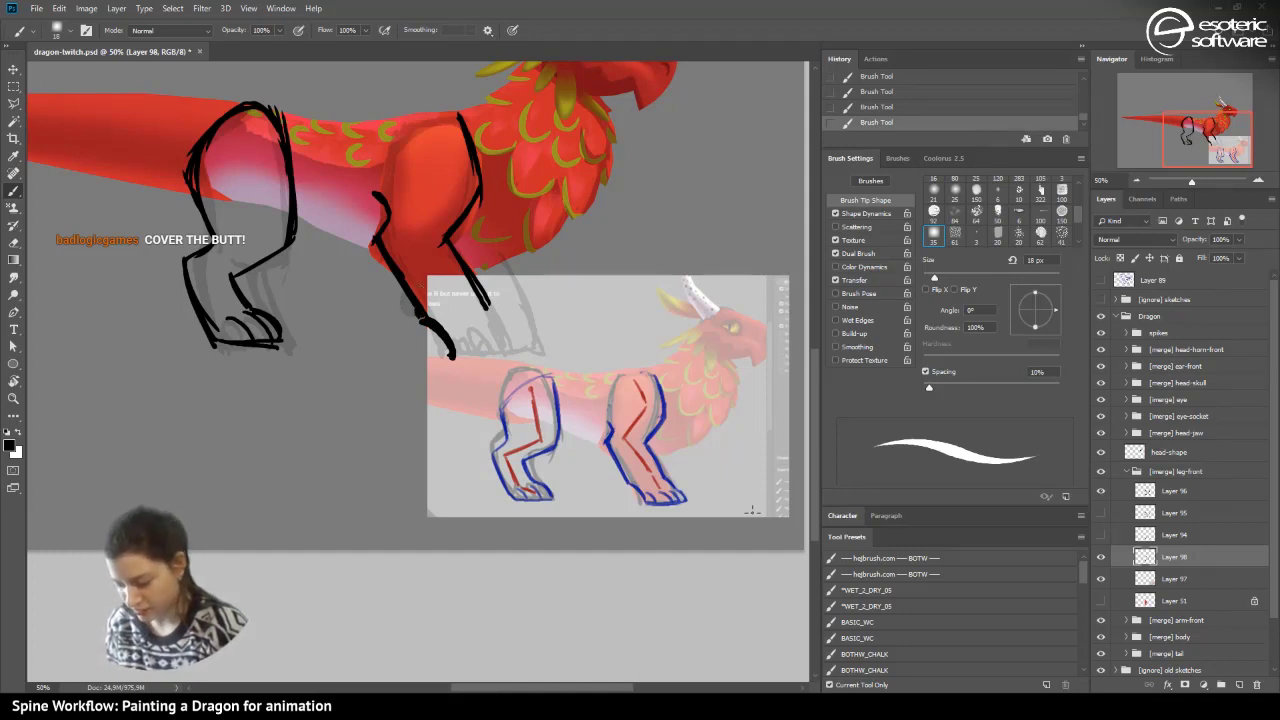
mouse_move(484, 308)
left_mouse_down()
mouse_move(519, 360)
mouse_move(508, 336)
mouse_move(483, 357)
mouse_move(498, 330)
mouse_move(506, 358)
mouse_move(524, 360)
mouse_move(452, 356)
left_mouse_up()
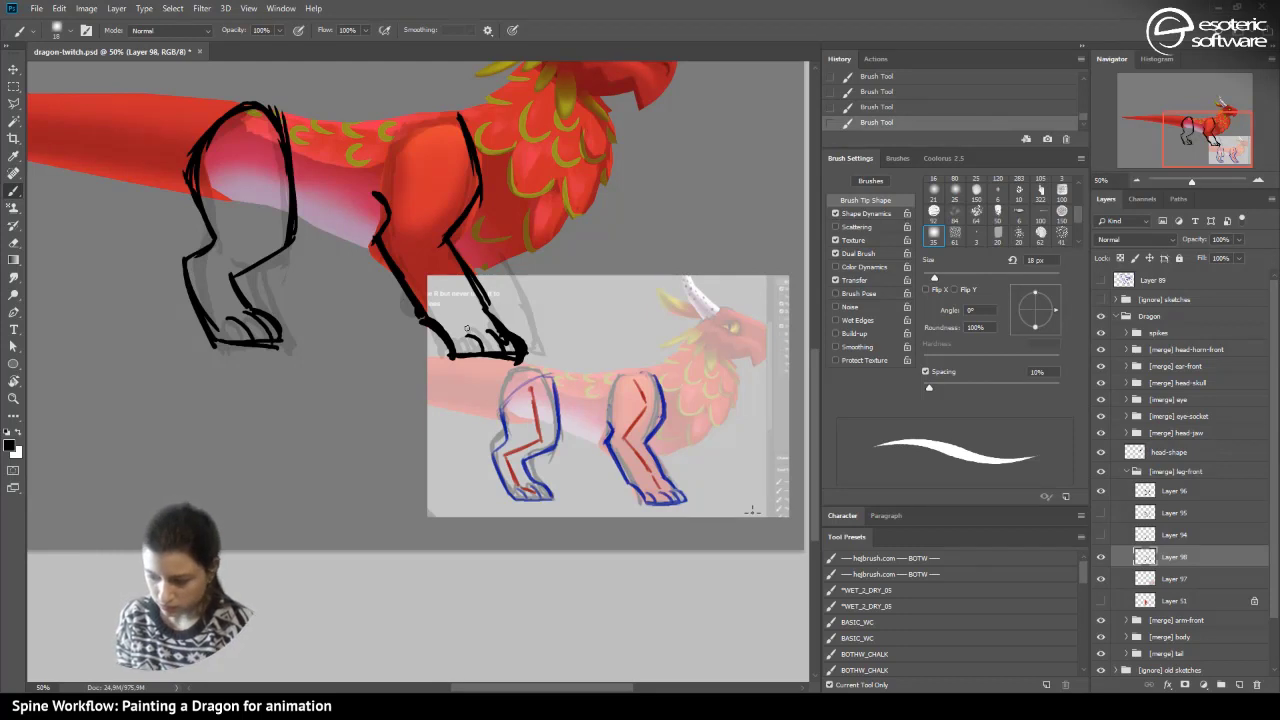
- Hide the pasted reference layer and draw rounded claws on the toes of the hind and front feet
left_click(1104, 578)
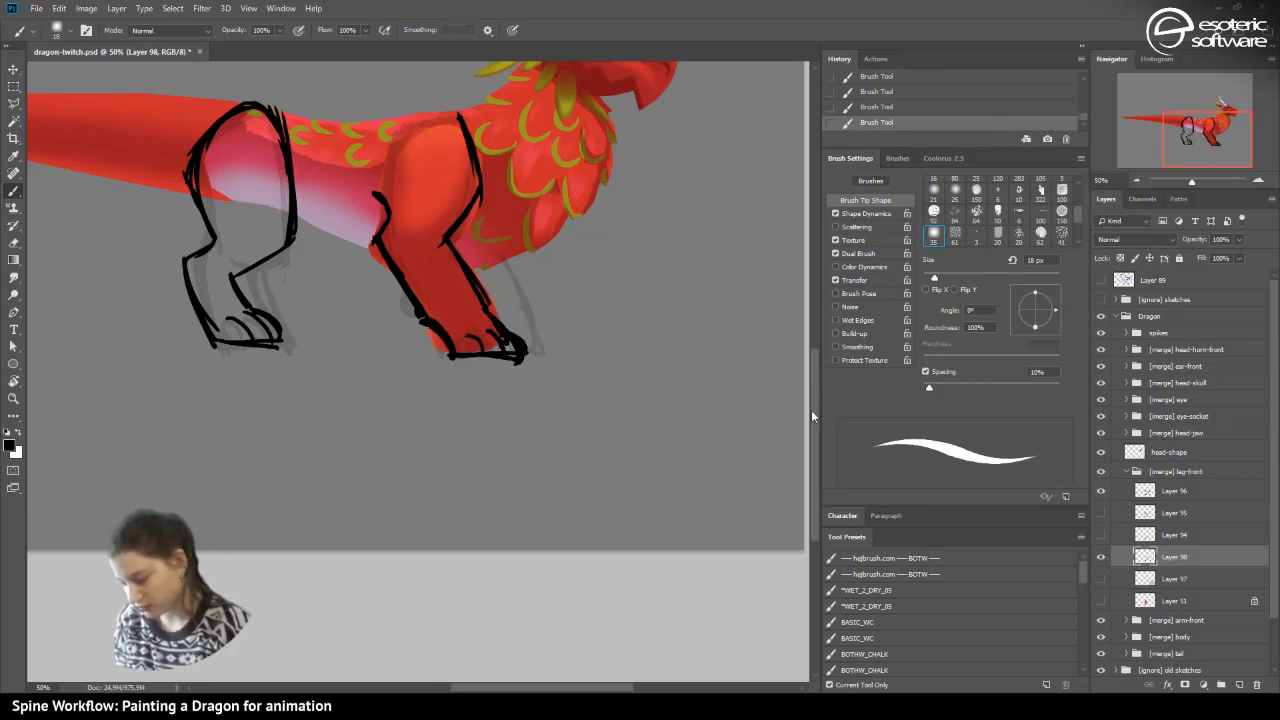
scroll(811, 405, "up", 2)
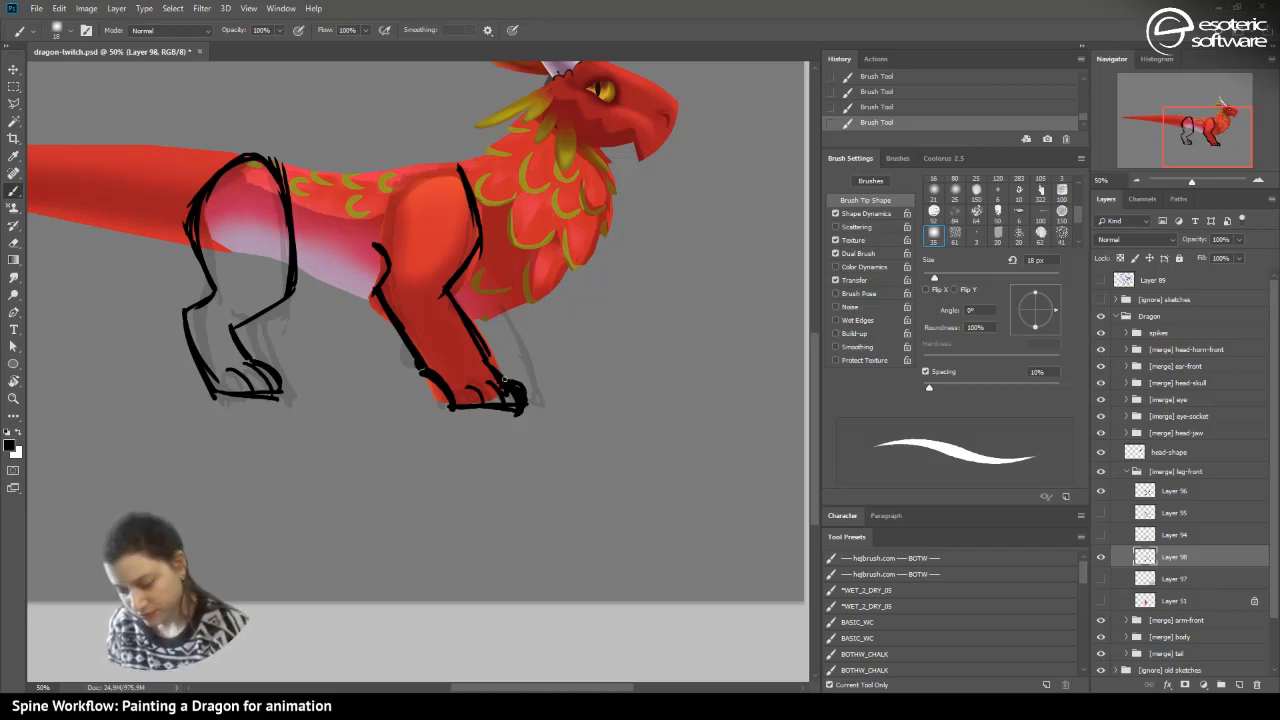
mouse_move(250, 379)
left_mouse_down()
mouse_move(236, 392)
mouse_move(250, 400)
mouse_move(286, 394)
left_mouse_up()
mouse_move(466, 394)
left_mouse_down()
mouse_move(478, 418)
mouse_move(522, 396)
left_mouse_up()
left_click_drag(528, 392, 540, 414)
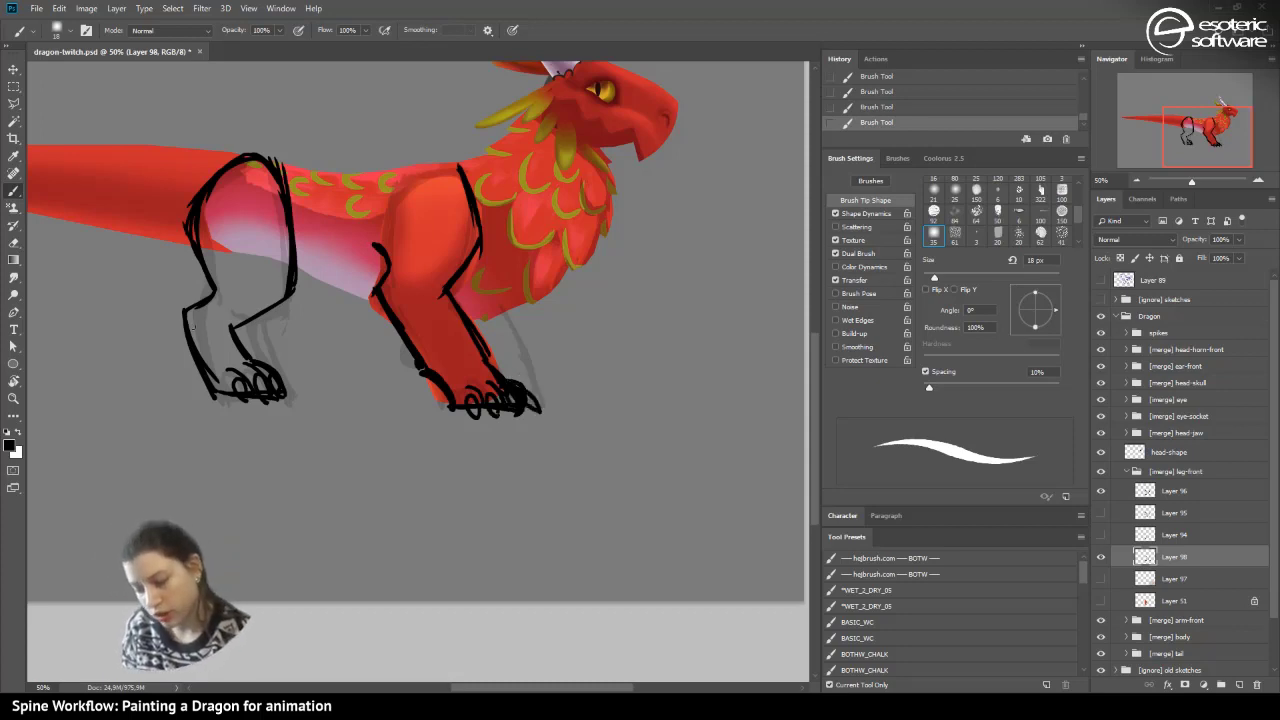
- Outline the front leg's shoulder and elbow, and add a short contour mark inside the hind heel
left_click_drag(202, 318, 203, 340)
left_click(849, 107)
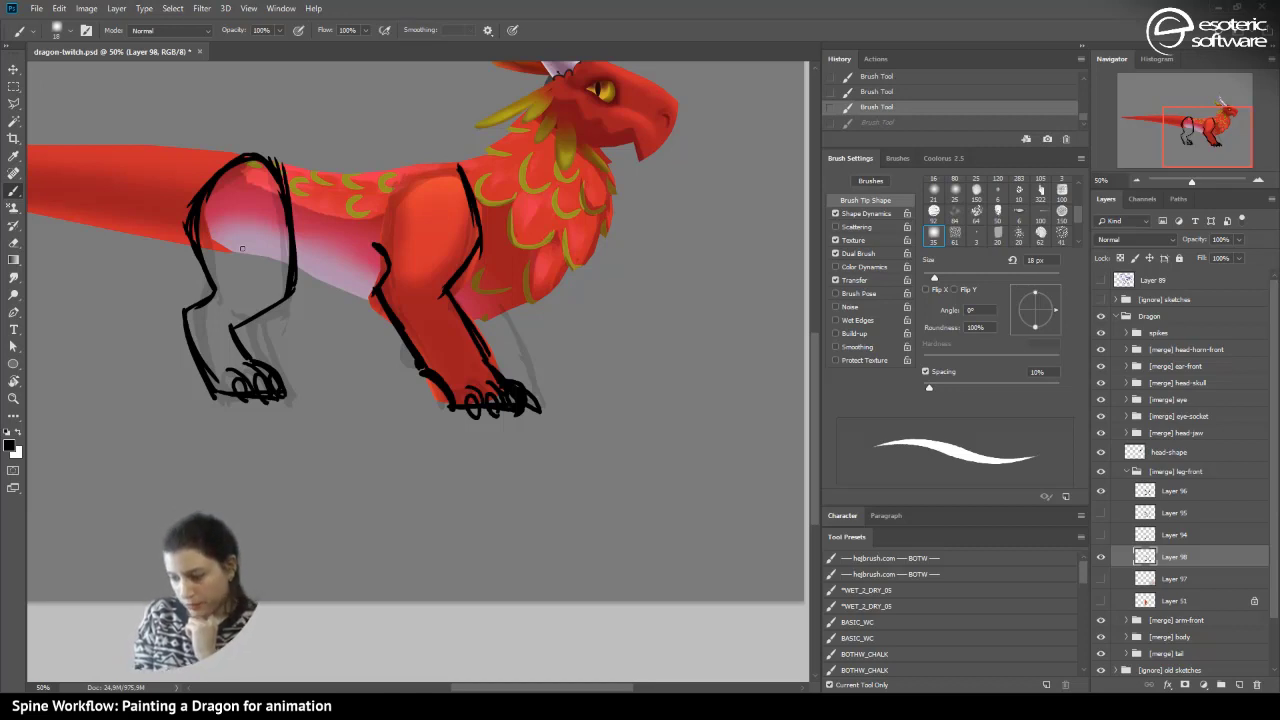
mouse_move(374, 240)
left_mouse_down()
mouse_move(367, 225)
mouse_move(394, 180)
mouse_move(458, 163)
mouse_move(412, 172)
mouse_move(370, 250)
mouse_move(400, 195)
left_mouse_up()
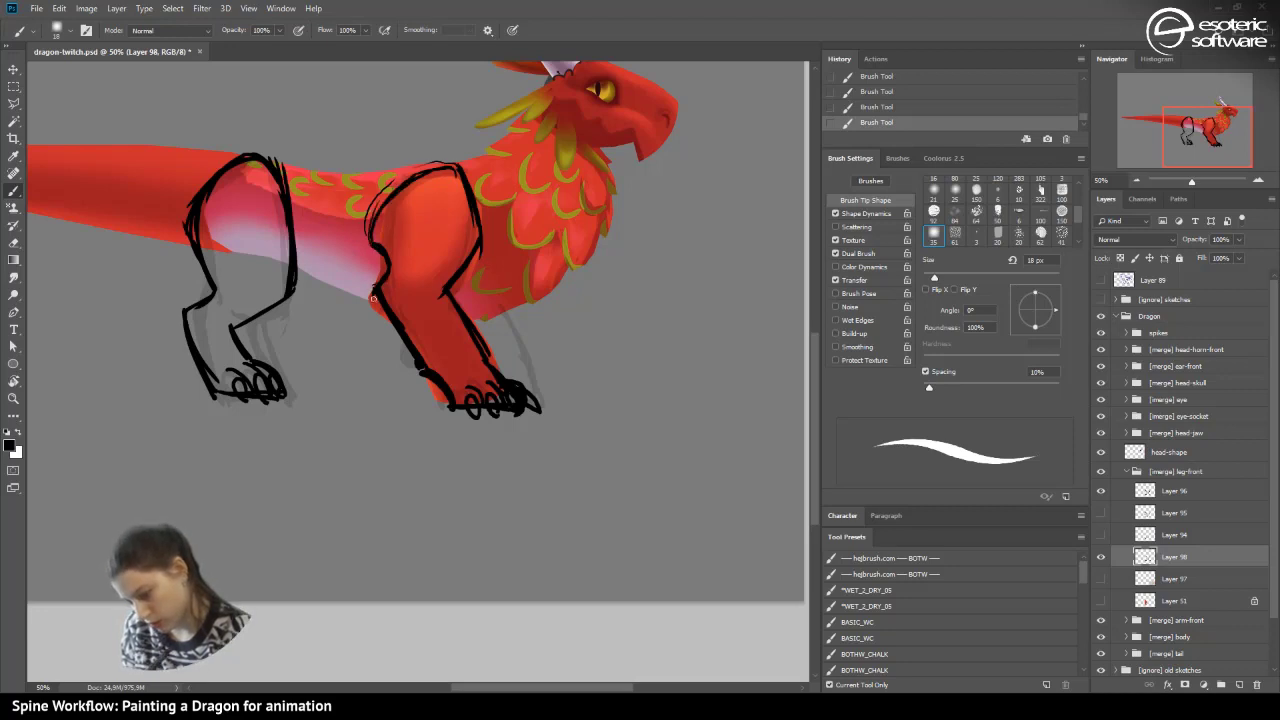
left_click_drag(372, 297, 394, 324)
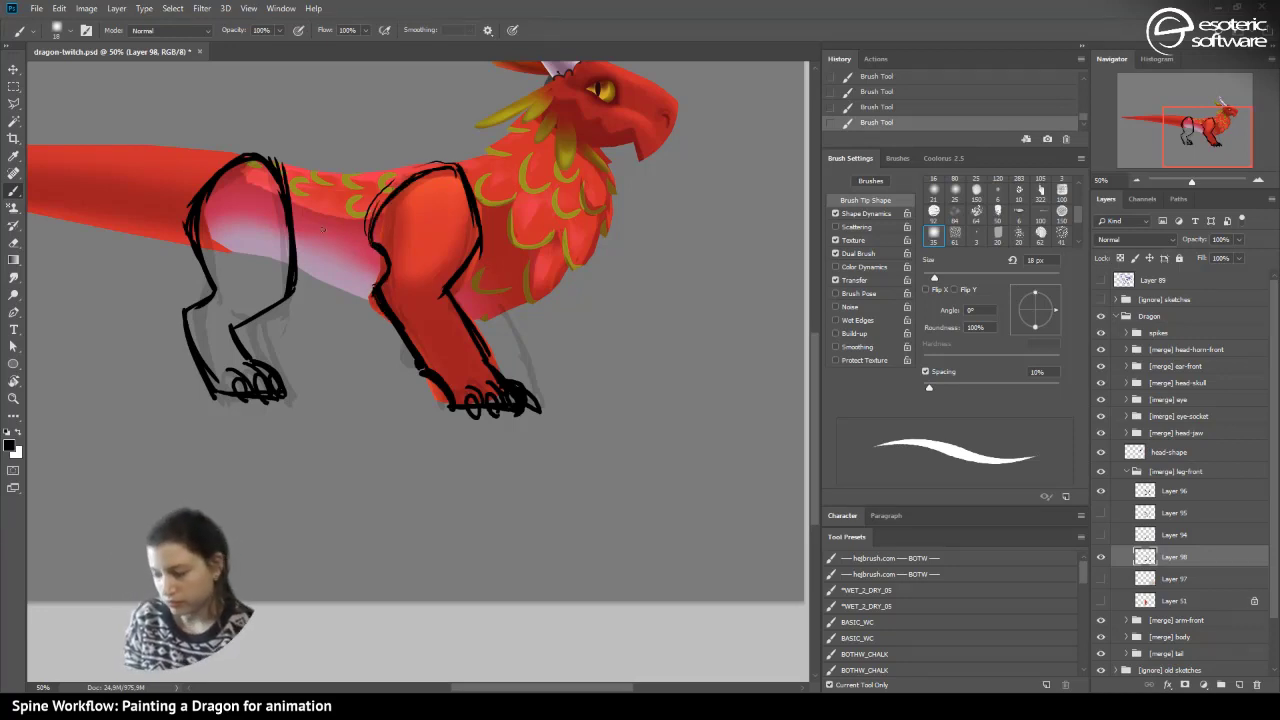
left_click_drag(490, 687, 463, 687)
left_click_drag(318, 313, 323, 336)
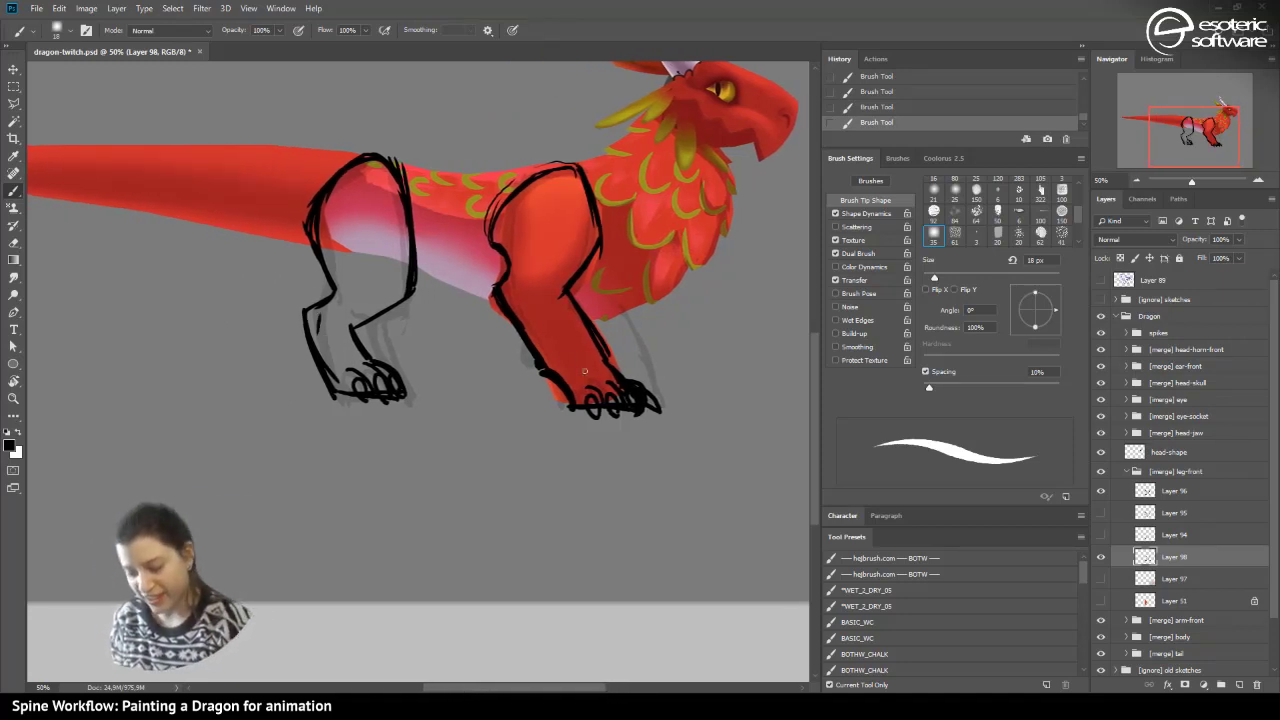
- Expand the [ignore] sketches group and create a new layer at its top
left_click_drag(812, 360, 818, 342)
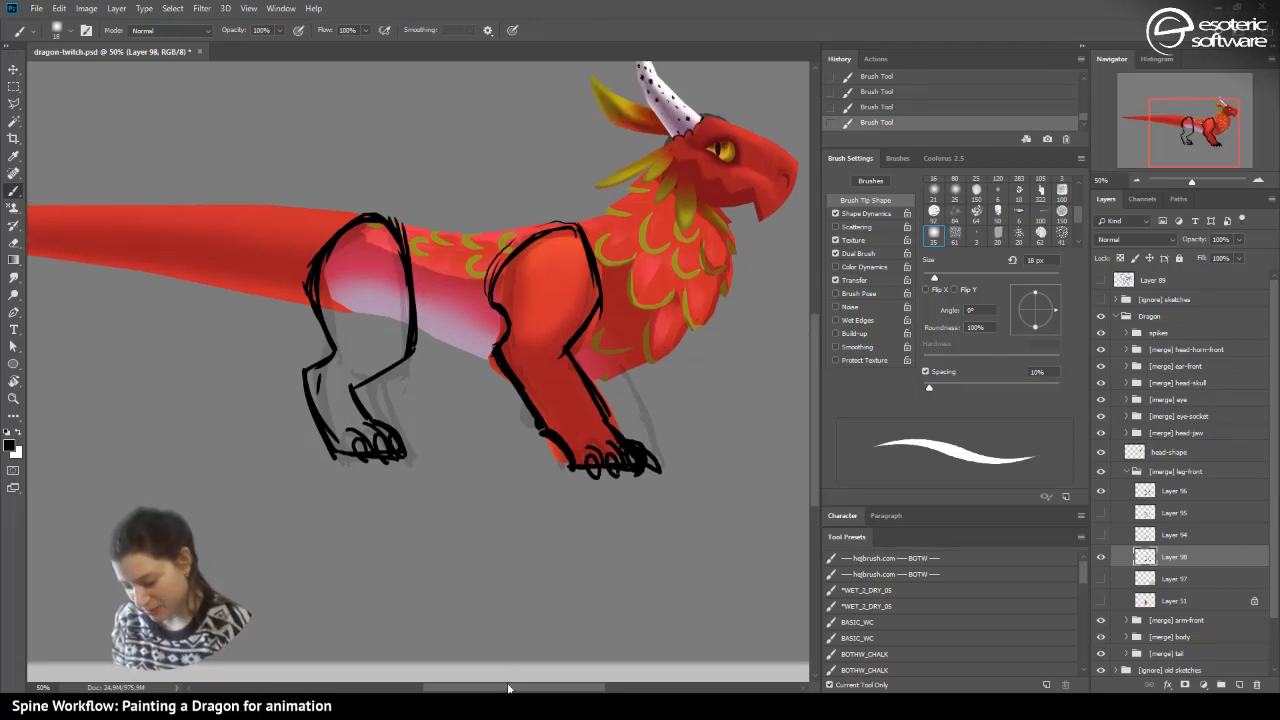
scroll(352, 222, "left", 5)
left_click_drag(484, 687, 489, 686)
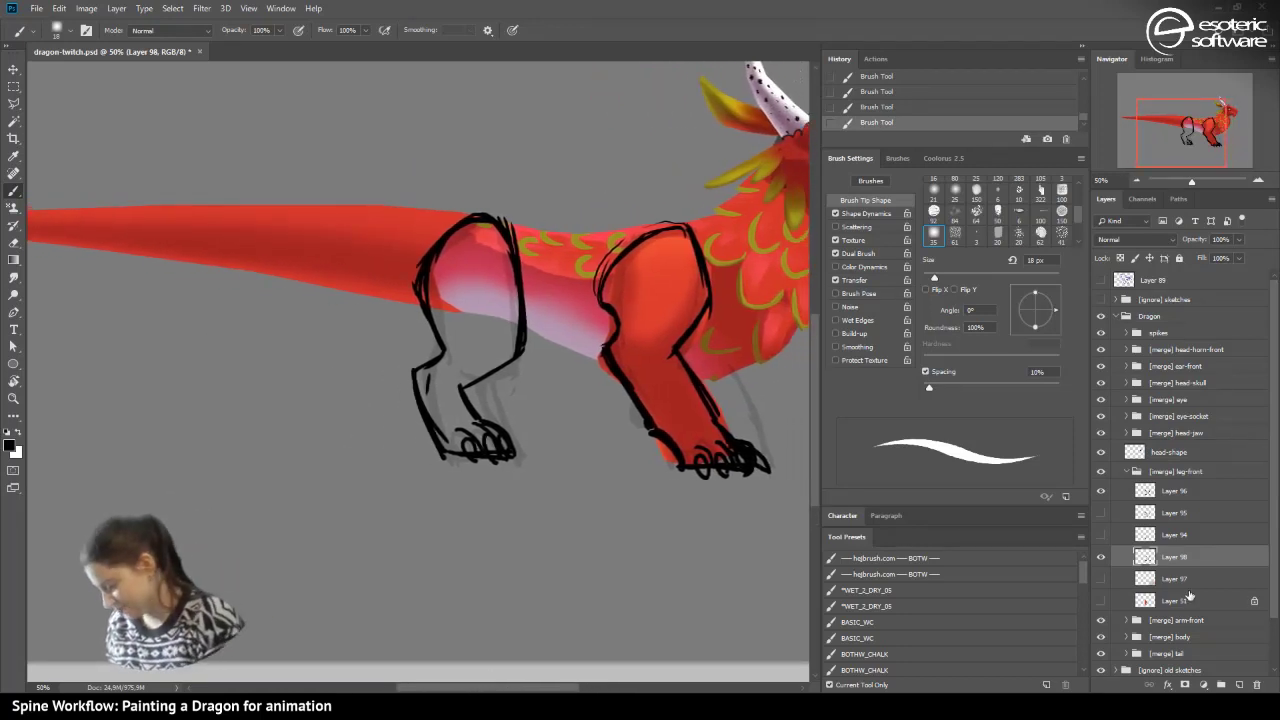
left_click(1117, 300)
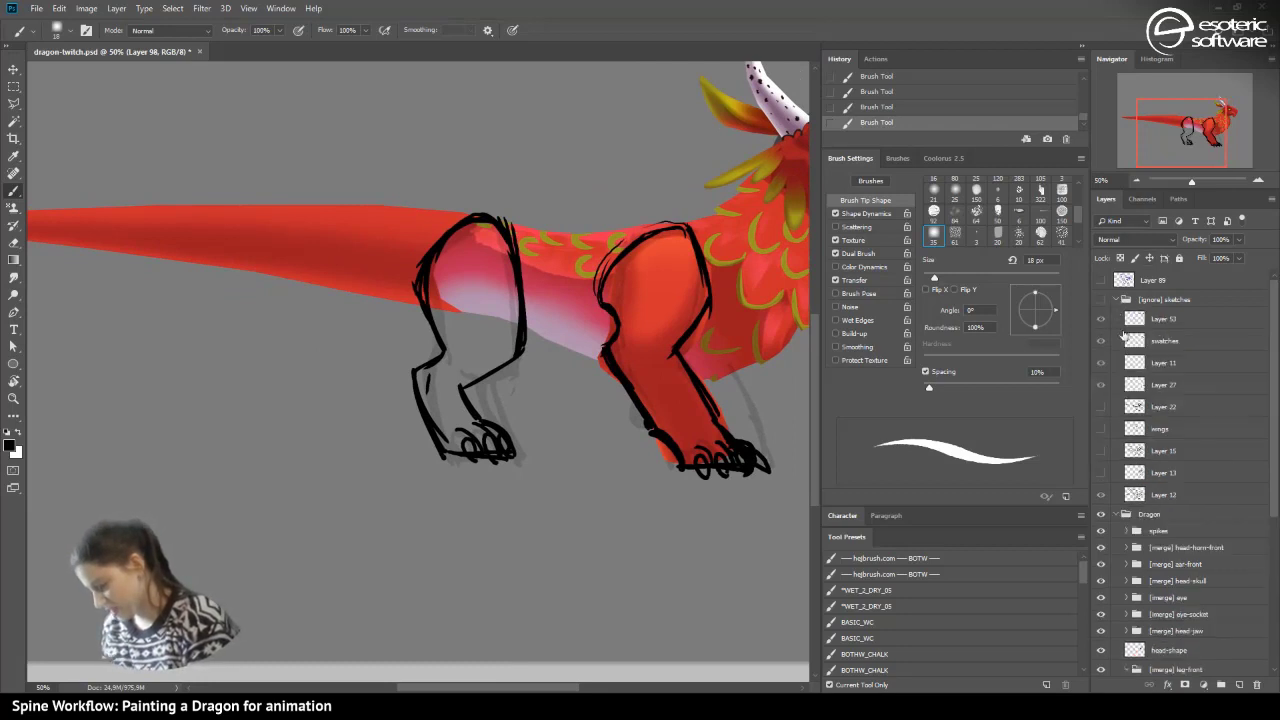
left_click(1146, 319)
left_click(1238, 684)
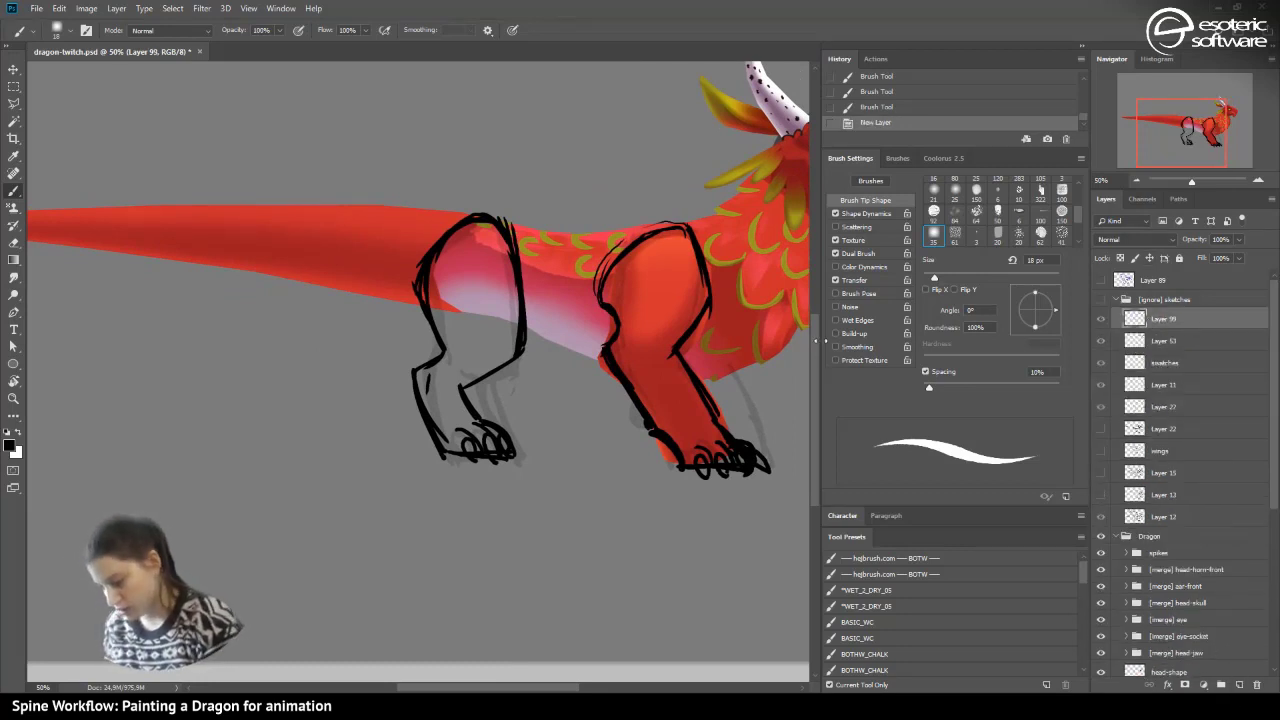
- Show the [ignore] sketches group and hide Layer 53, swatches and Layer 12 inside it
scroll(813, 326, "up", 1)
left_click_drag(468, 687, 514, 687)
left_click(1103, 300)
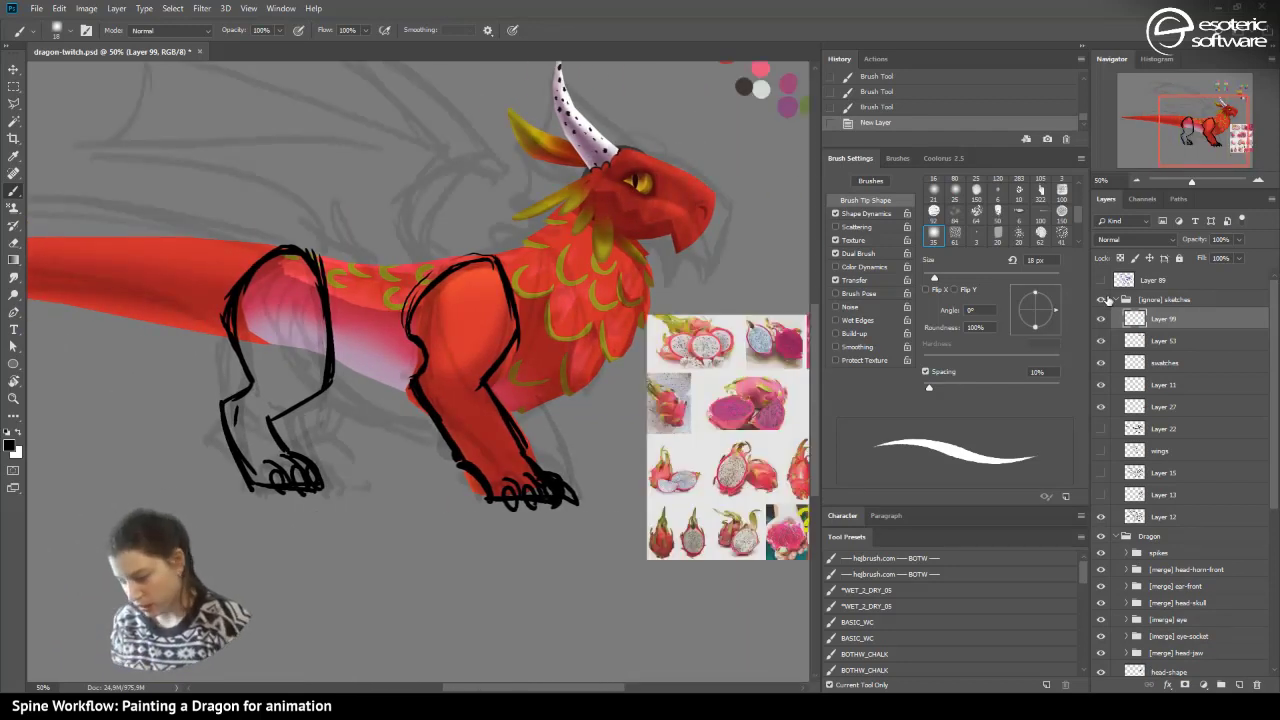
left_click(1100, 408)
left_click(1102, 407)
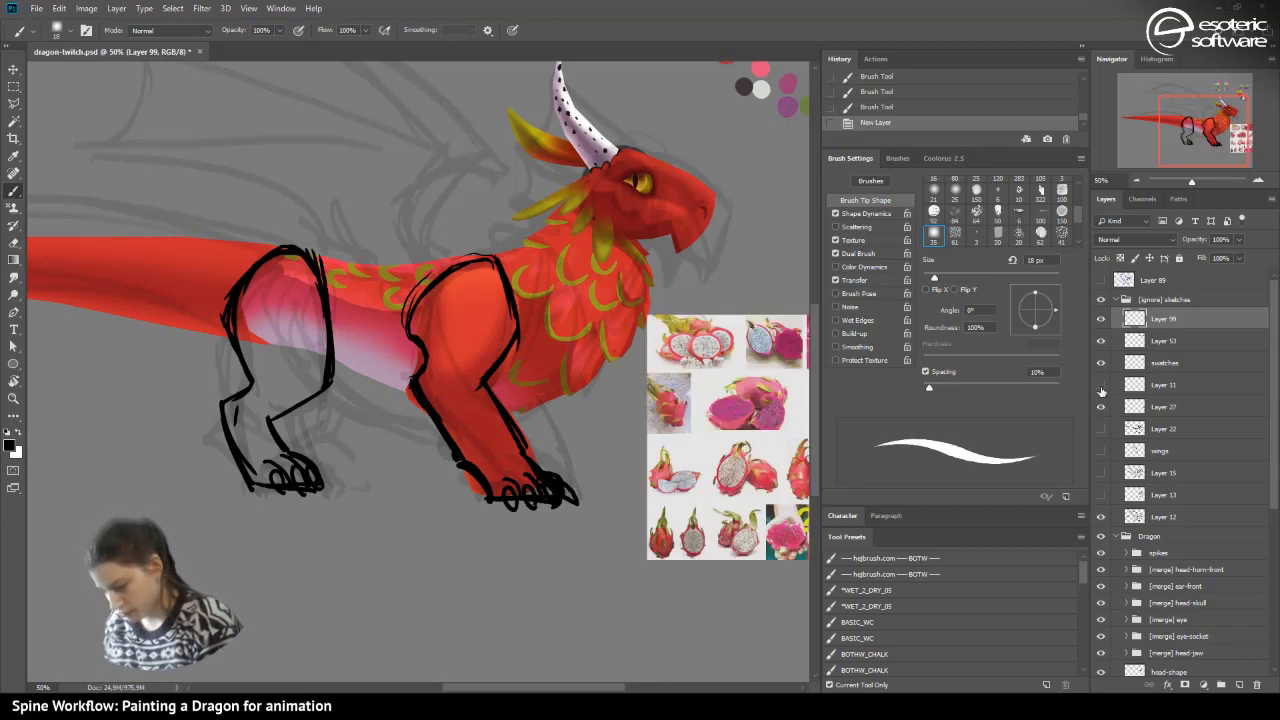
left_click(1101, 362)
left_click(1101, 341)
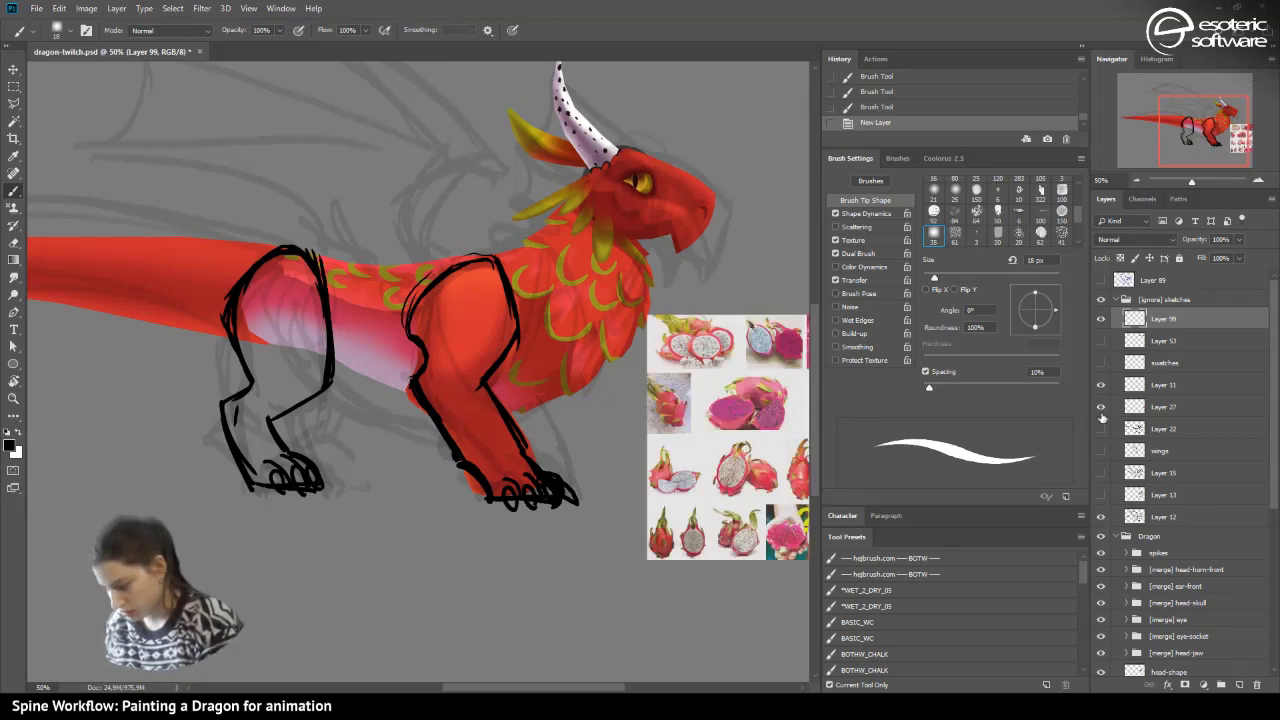
left_click(1100, 516)
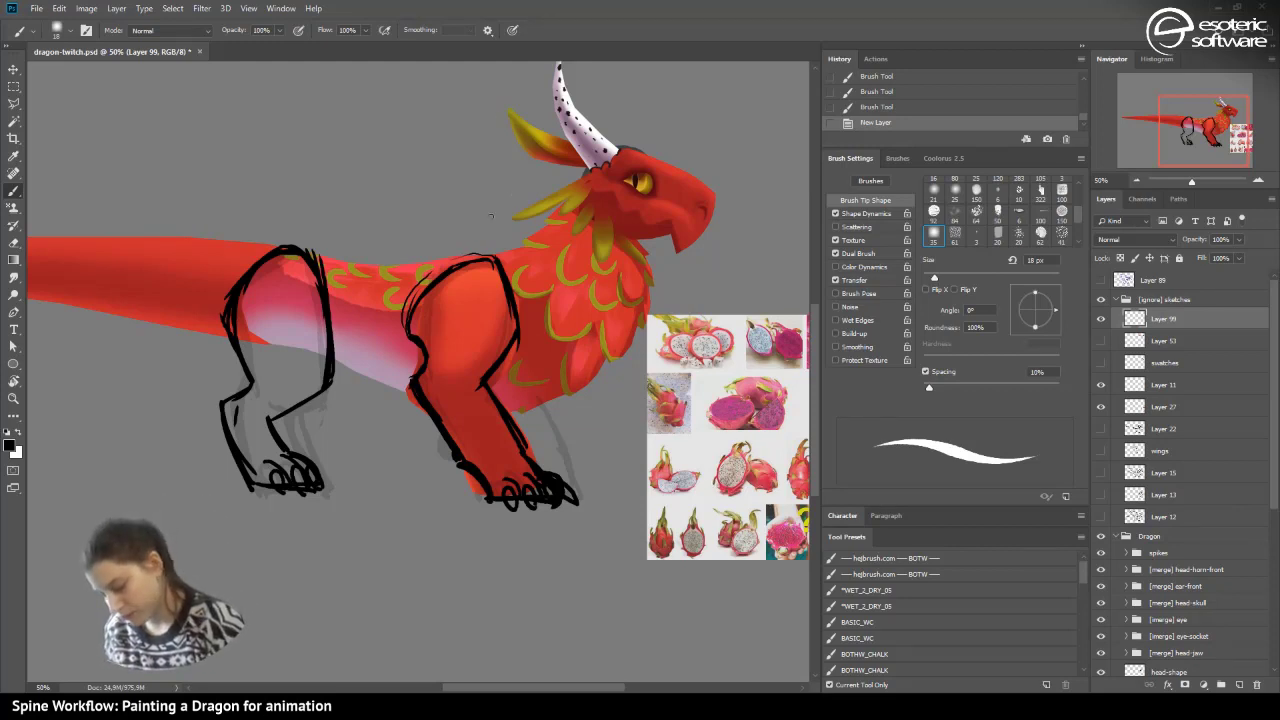
- Sketch a curled leaf-like scale on the nape and another on the back where the tail begins
mouse_move(552, 219)
left_mouse_down()
mouse_move(482, 222)
mouse_move(536, 250)
mouse_move(408, 236)
mouse_move(460, 260)
left_mouse_up()
left_click(853, 108)
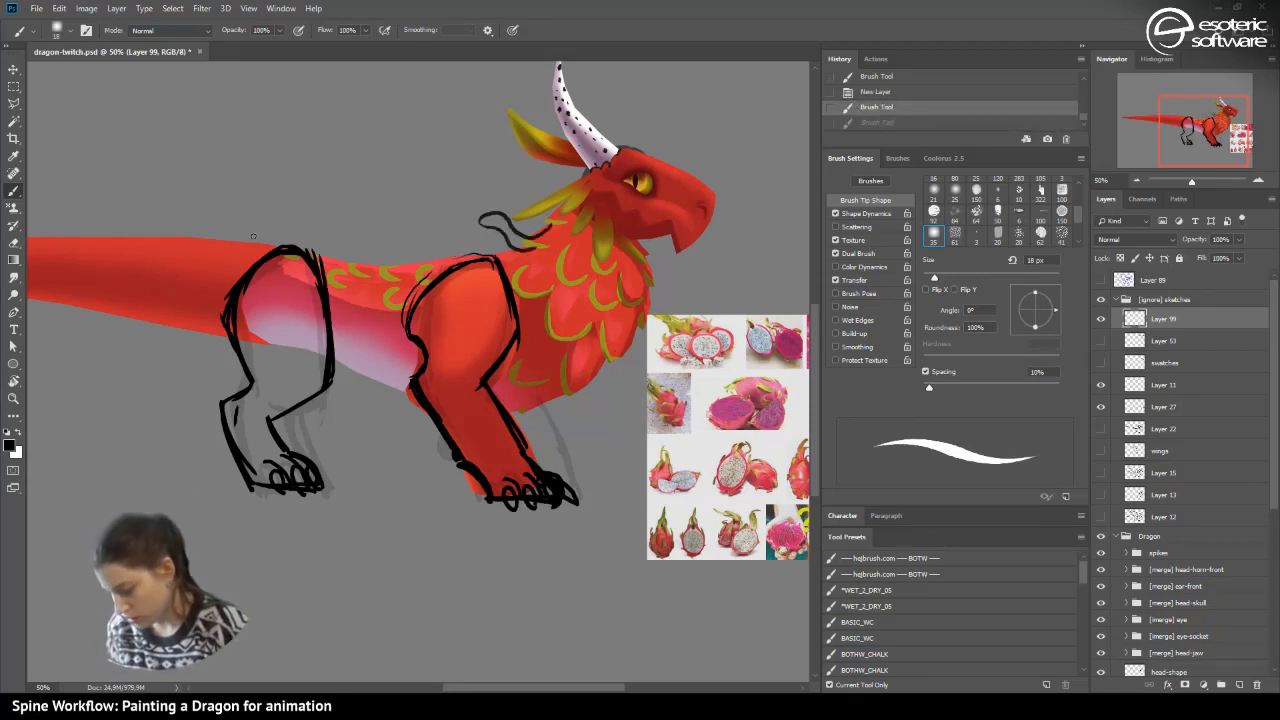
mouse_move(271, 248)
left_mouse_down()
mouse_move(192, 219)
mouse_move(228, 239)
left_mouse_up()
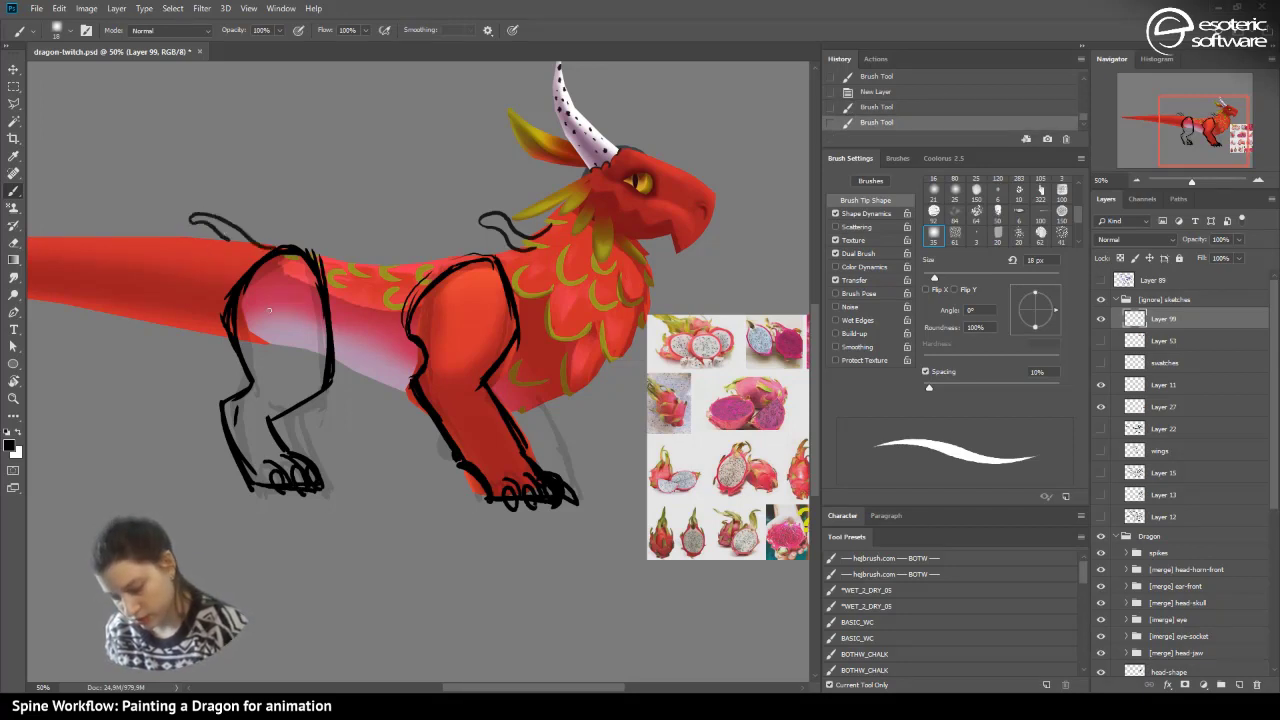
- Sketch pointed leaf scales along the upper and lower edges of the tail base, with overlapping scale outlines inside it
left_click_drag(482, 687, 447, 687)
mouse_move(370, 241)
left_mouse_down()
mouse_move(274, 214)
mouse_move(331, 269)
mouse_move(361, 277)
mouse_move(323, 298)
mouse_move(345, 292)
mouse_move(322, 322)
mouse_move(350, 340)
left_mouse_up()
left_click(834, 108)
left_click_drag(540, 686, 613, 679)
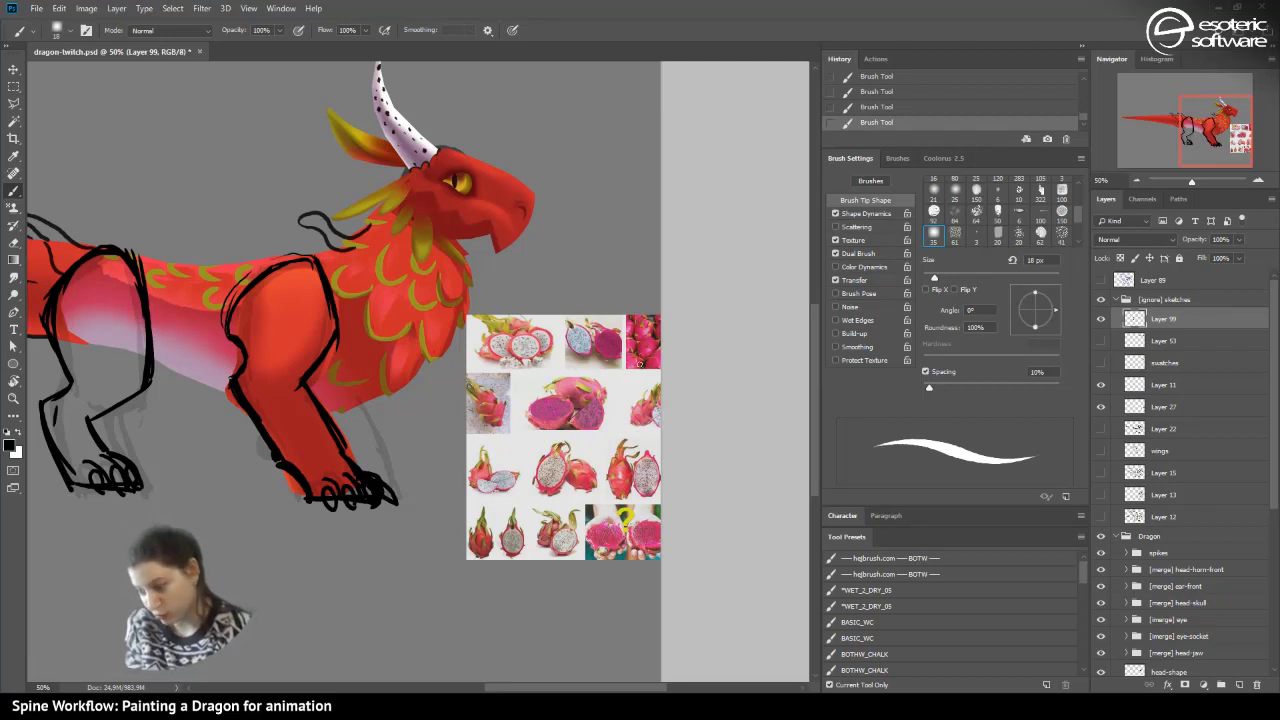
left_click_drag(514, 678, 435, 688)
mouse_move(279, 277)
left_mouse_down()
mouse_move(238, 231)
mouse_move(202, 223)
mouse_move(235, 256)
left_mouse_up()
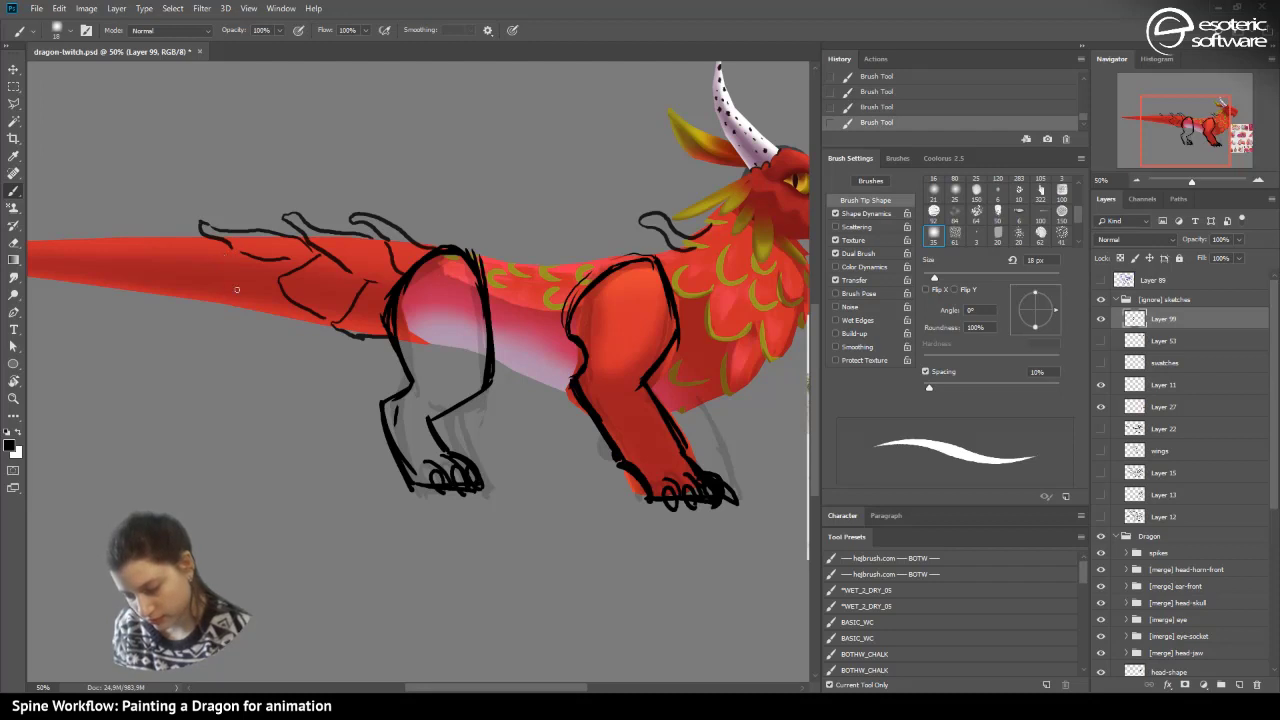
mouse_move(330, 326)
left_mouse_down()
mouse_move(213, 317)
mouse_move(167, 296)
mouse_move(124, 292)
left_mouse_up()
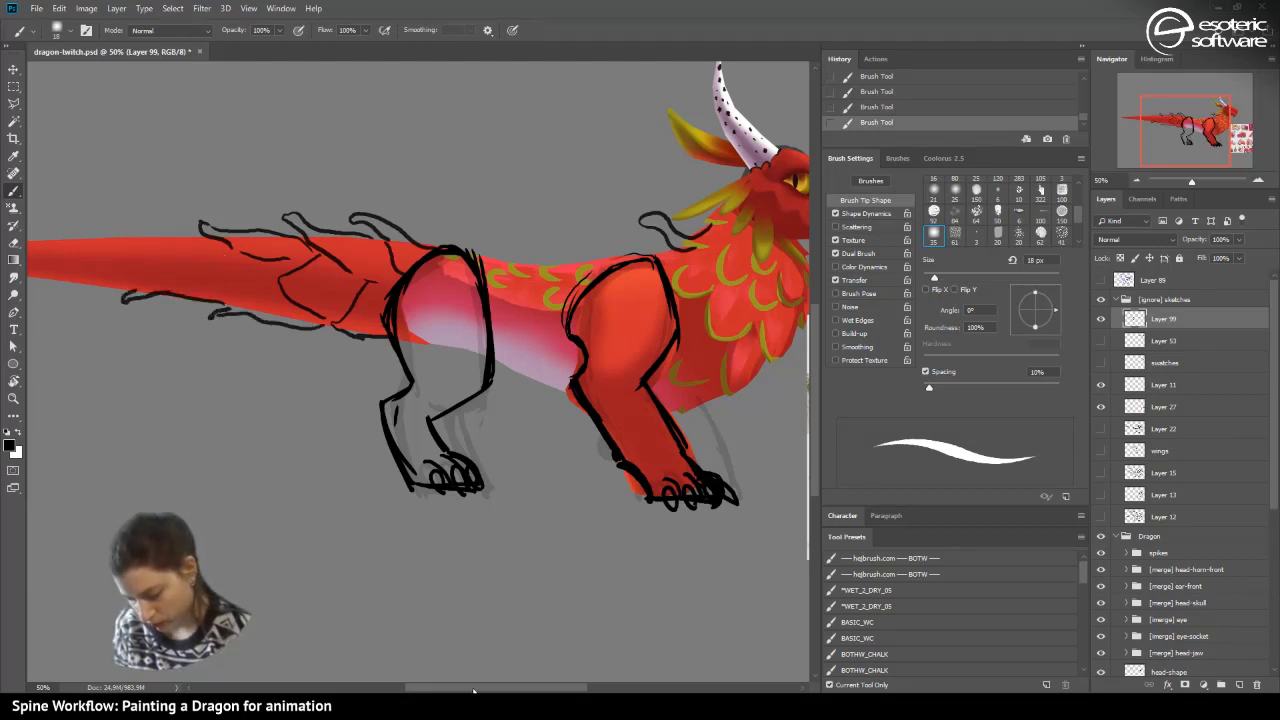
- Continue the overlapping pointed scales along both edges of the tail down to its tip
left_click_drag(473, 690, 438, 690)
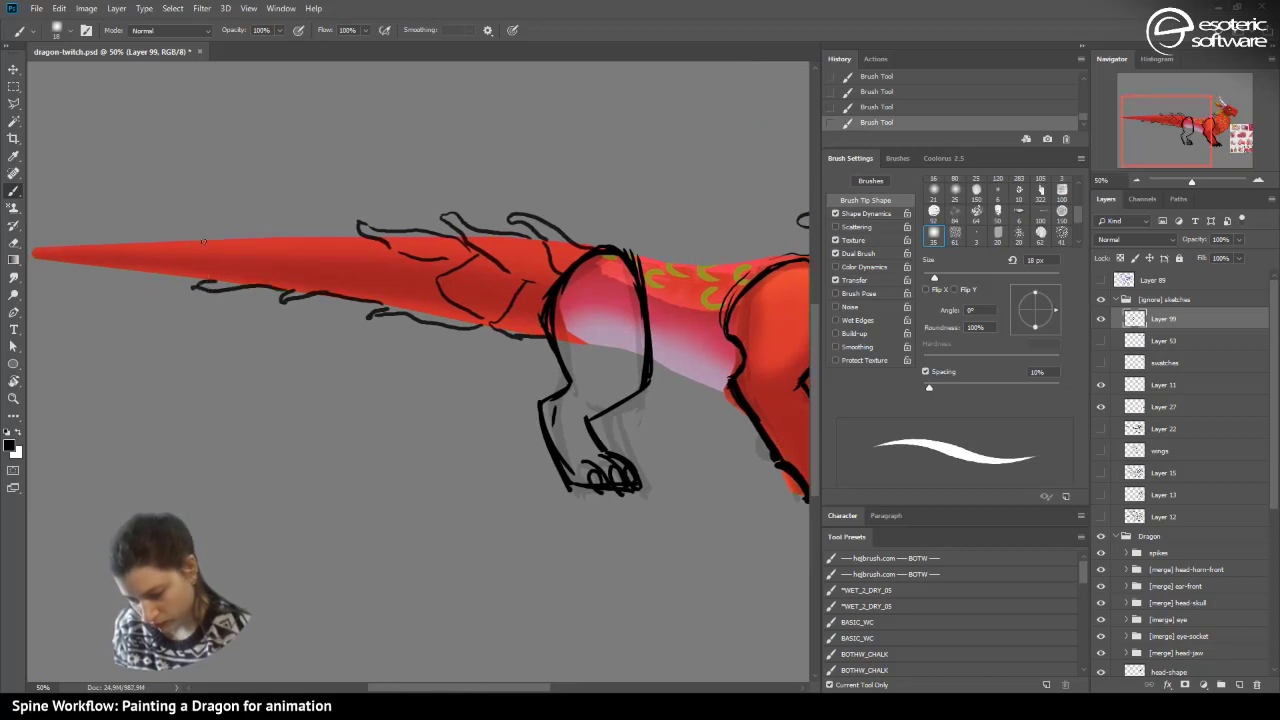
mouse_move(352, 231)
left_mouse_down()
mouse_move(222, 238)
mouse_move(314, 290)
mouse_move(383, 243)
left_mouse_up()
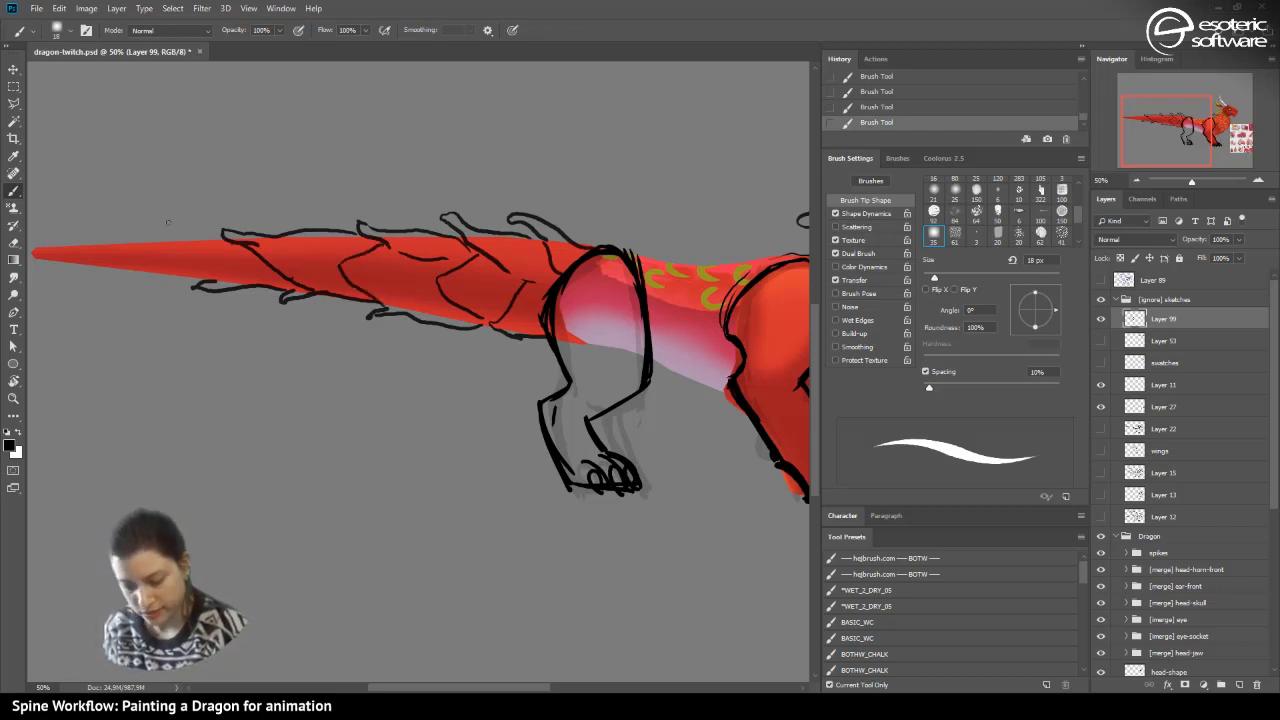
mouse_move(219, 241)
left_mouse_down()
mouse_move(136, 230)
mouse_move(185, 260)
mouse_move(160, 280)
mouse_move(149, 265)
mouse_move(194, 275)
mouse_move(101, 272)
mouse_move(117, 258)
mouse_move(60, 238)
mouse_move(80, 260)
mouse_move(35, 250)
left_mouse_up()
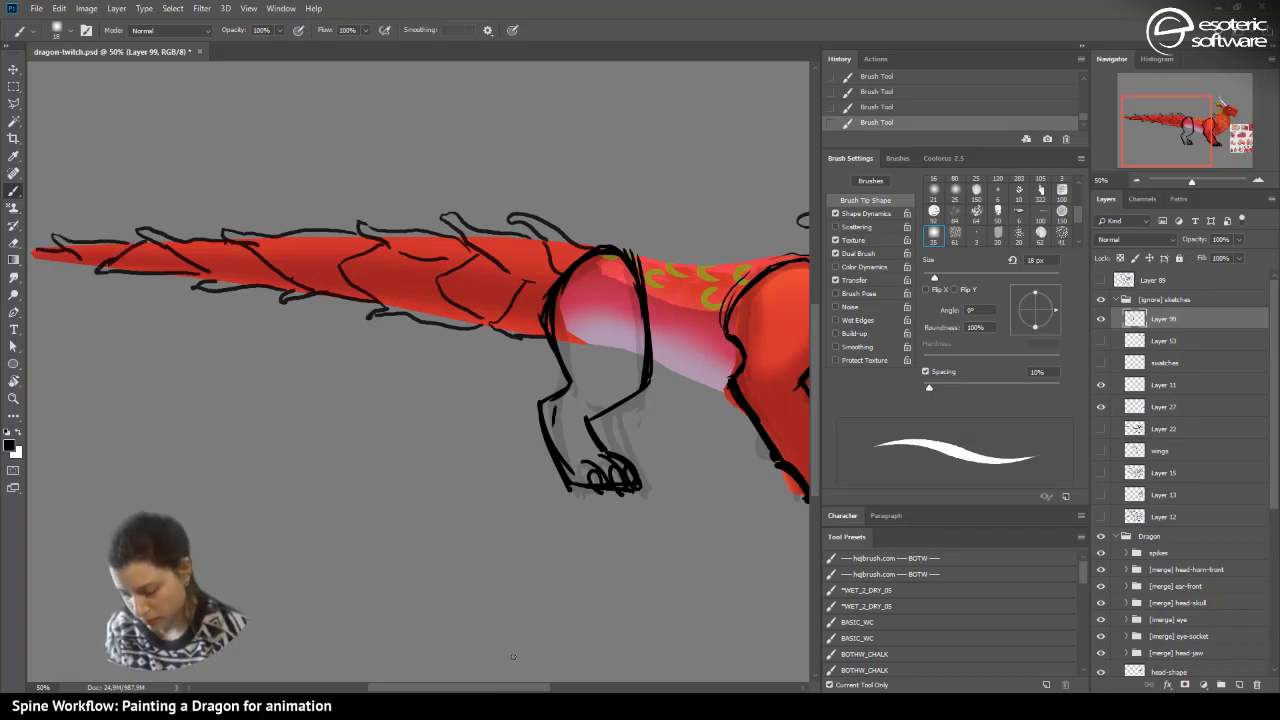
left_click_drag(514, 654, 610, 654)
mouse_move(147, 250)
left_mouse_down()
mouse_move(102, 239)
mouse_move(186, 267)
mouse_move(176, 256)
left_mouse_up()
- Rework the scale outlines along the middle of the tail, undo the stray stroke, and reinforce the scales on its lower edge
left_click_drag(470, 687, 502, 687)
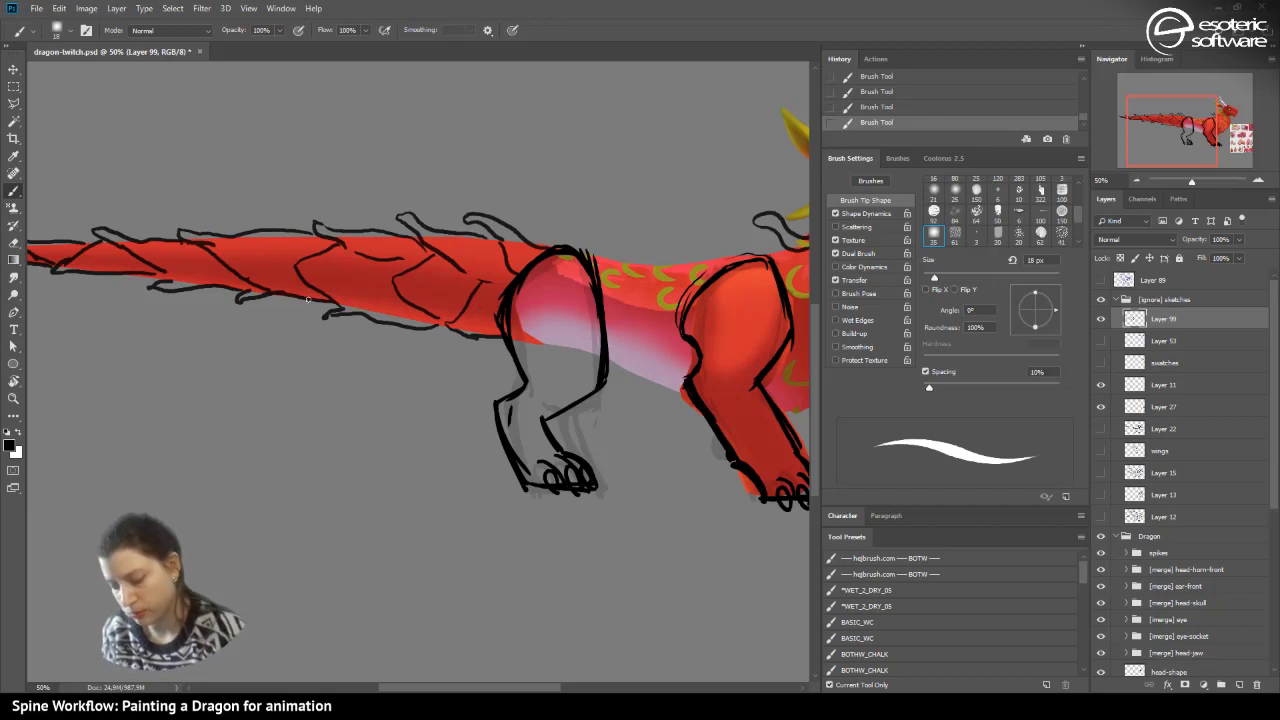
left_click_drag(236, 241, 338, 247)
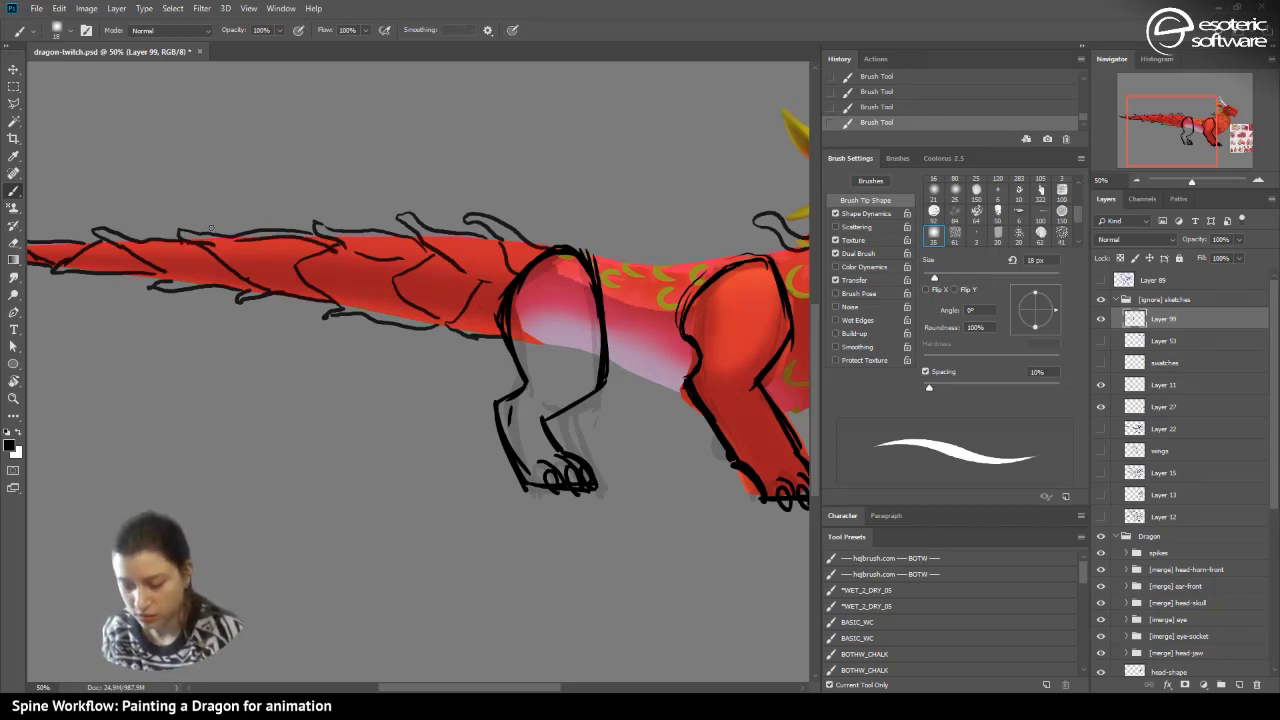
left_click(849, 104)
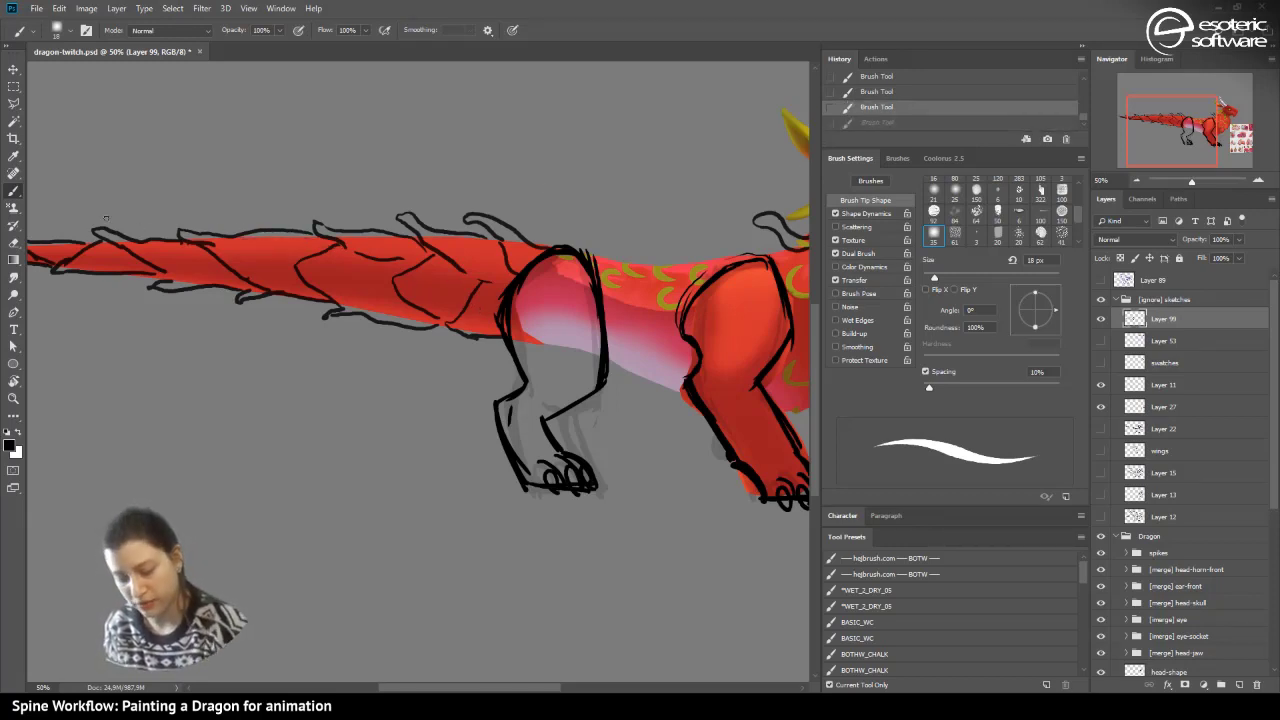
left_click_drag(493, 687, 456, 689)
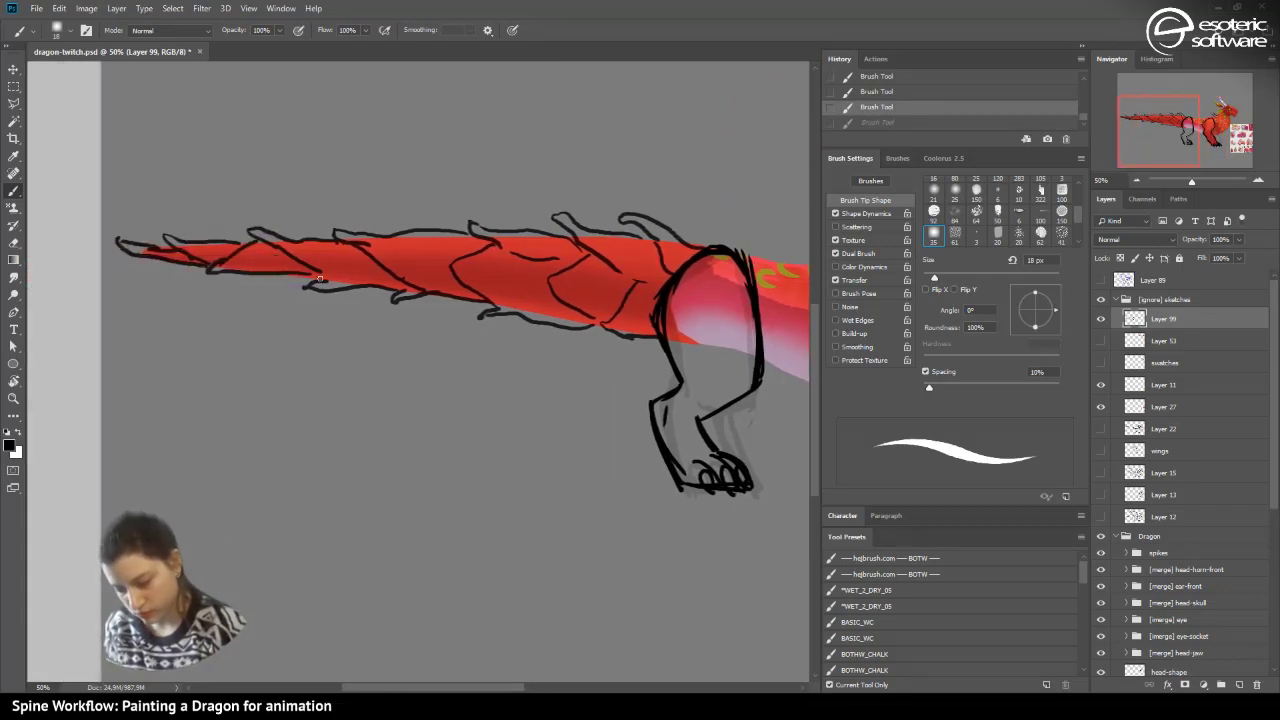
left_click_drag(320, 278, 400, 287)
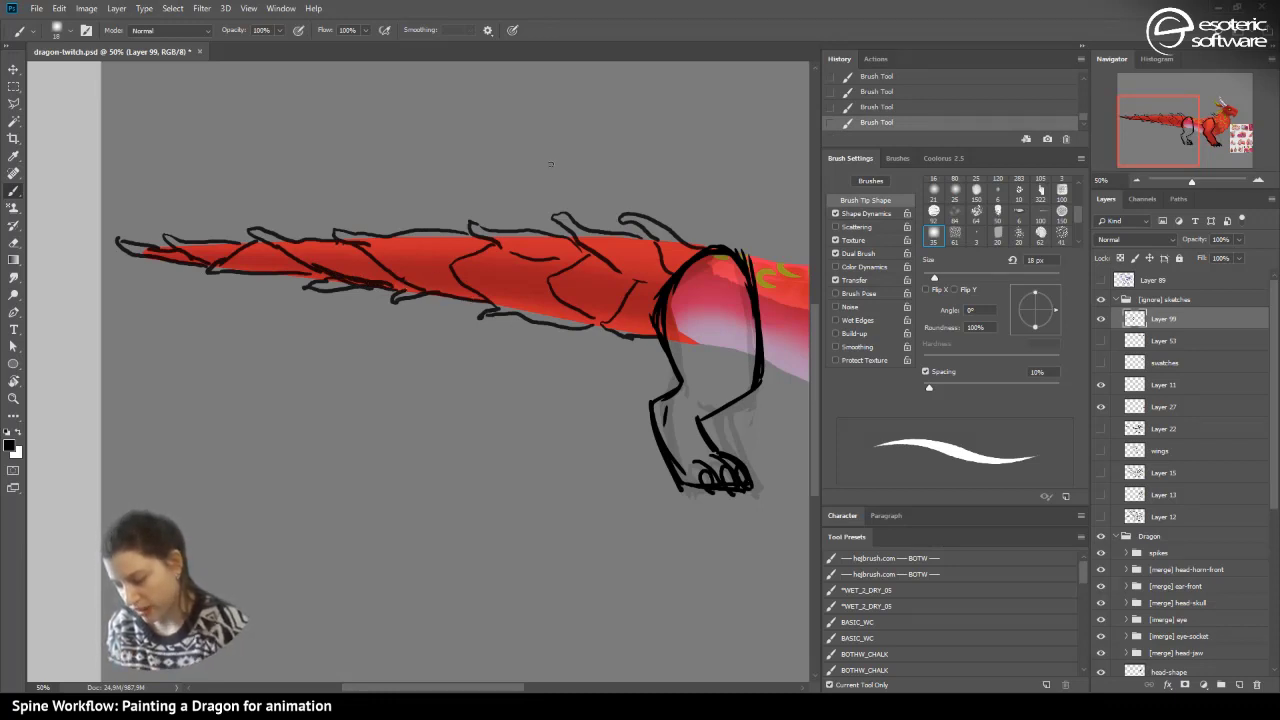
- Sketch a pointed scale on the back in front of the hind leg and curling leaf tips around the tail's end
scroll(550, 163, "right", 4)
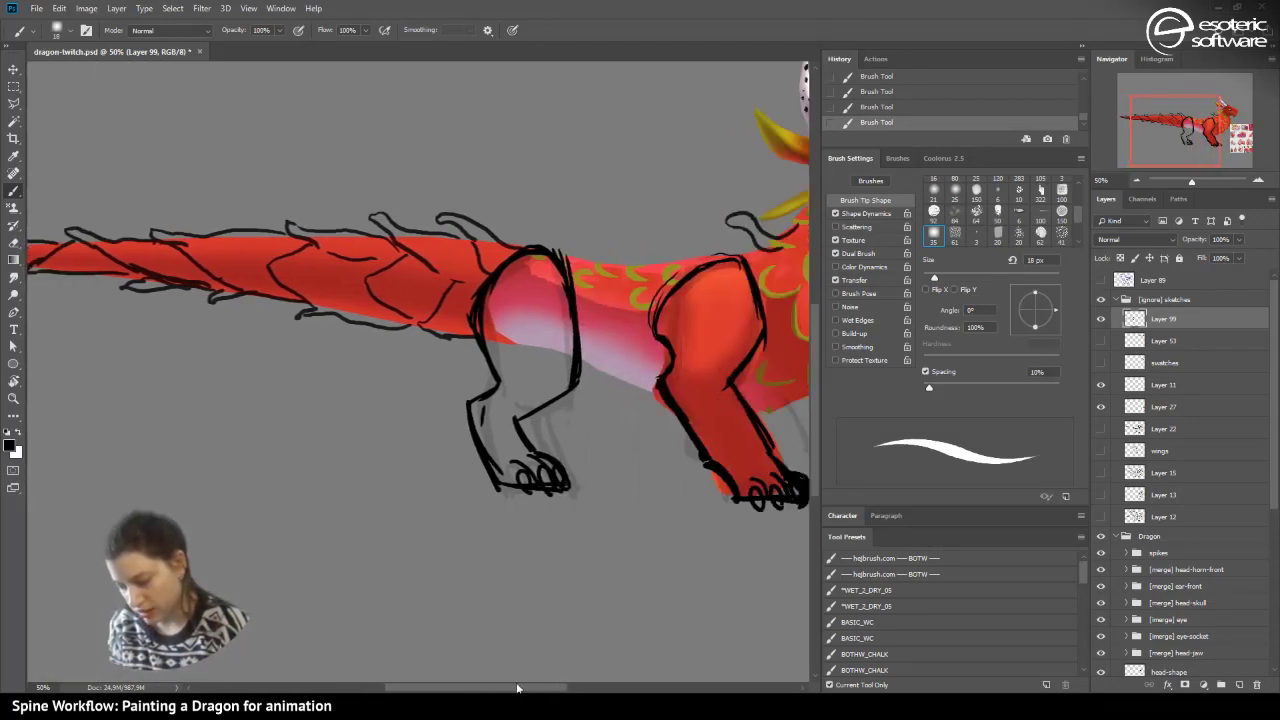
mouse_move(530, 243)
left_mouse_down()
mouse_move(583, 265)
mouse_move(565, 232)
mouse_move(619, 265)
mouse_move(652, 262)
left_mouse_up()
mouse_move(426, 690)
left_mouse_down()
mouse_move(356, 690)
mouse_move(470, 690)
mouse_move(431, 690)
left_mouse_up()
scroll(387, 450, "right", 4)
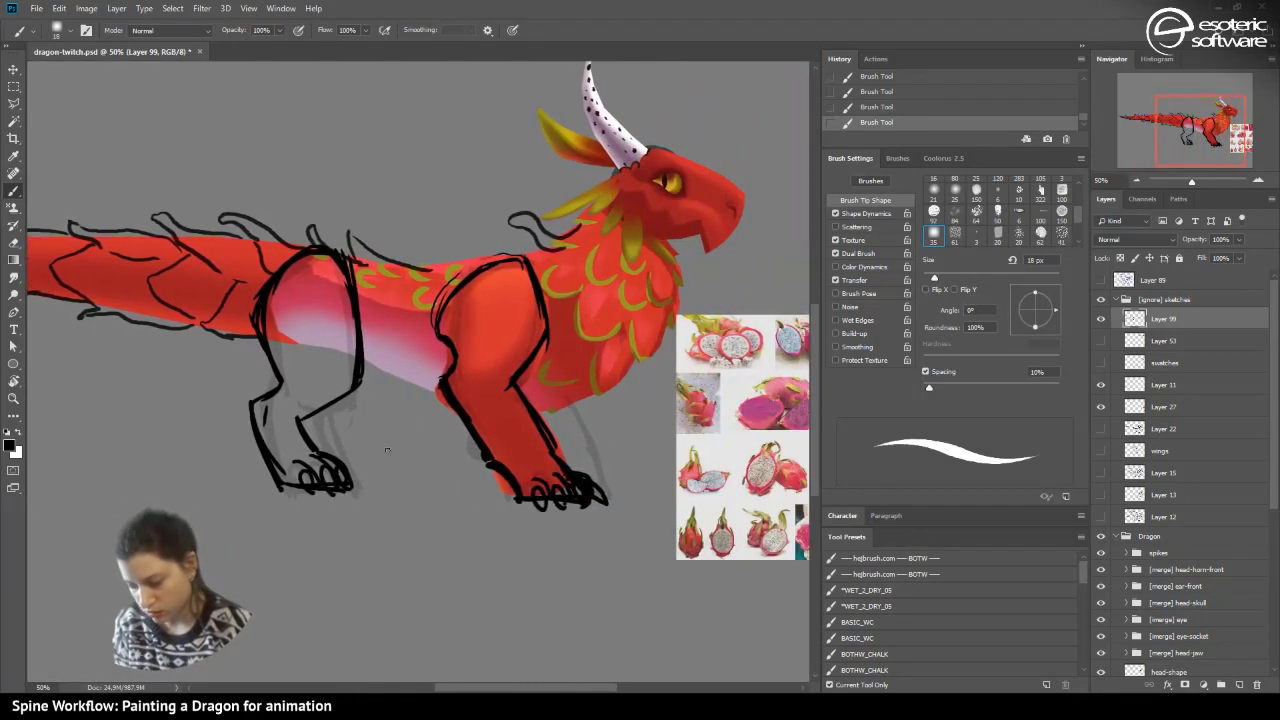
left_click(1136, 180)
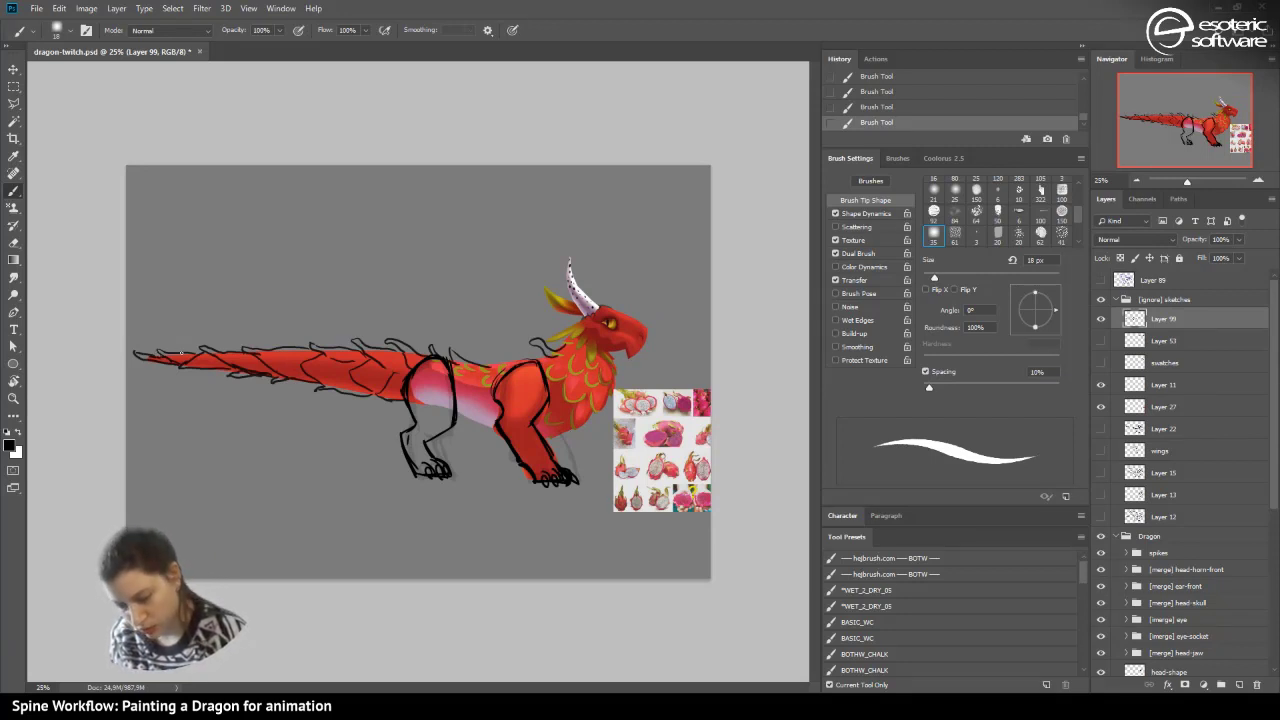
mouse_move(181, 345)
left_mouse_down()
mouse_move(150, 322)
mouse_move(184, 354)
mouse_move(176, 372)
mouse_move(195, 364)
mouse_move(195, 389)
left_mouse_up()
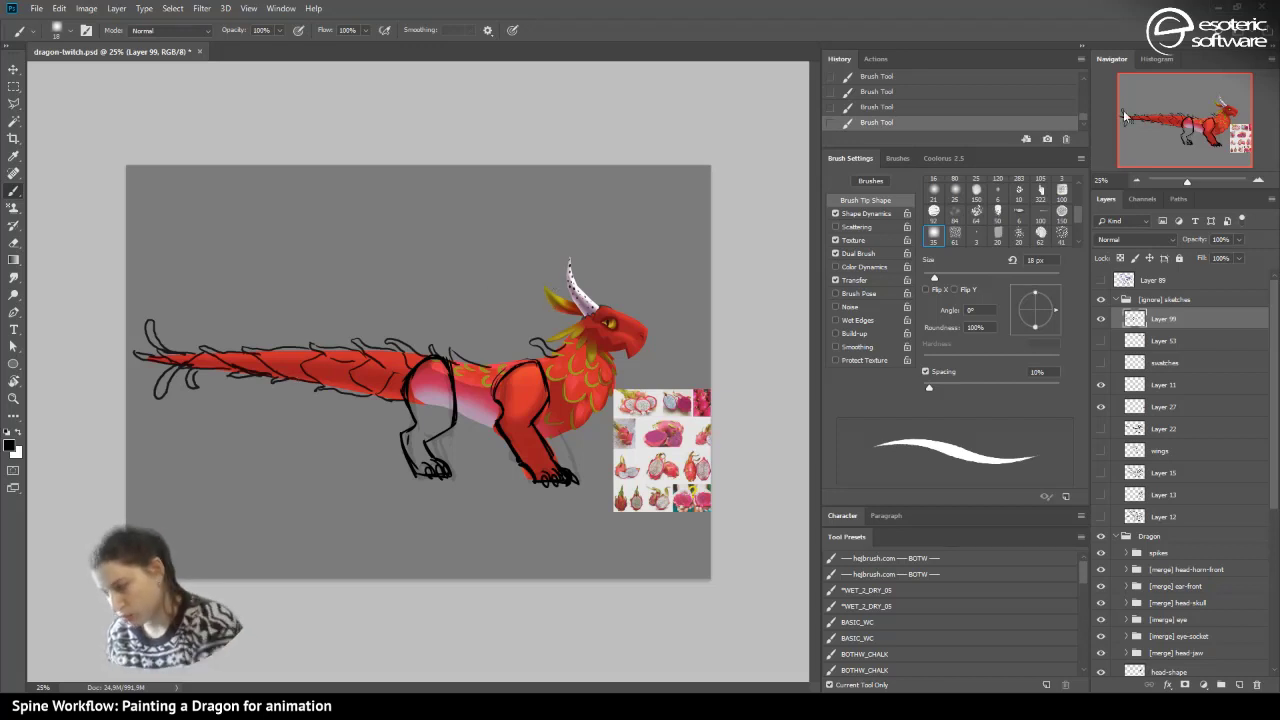
- Sketch a curled scale on the upper back above the front leg, with contour lines sweeping over the shoulder
left_click(1257, 179)
left_click(1257, 179)
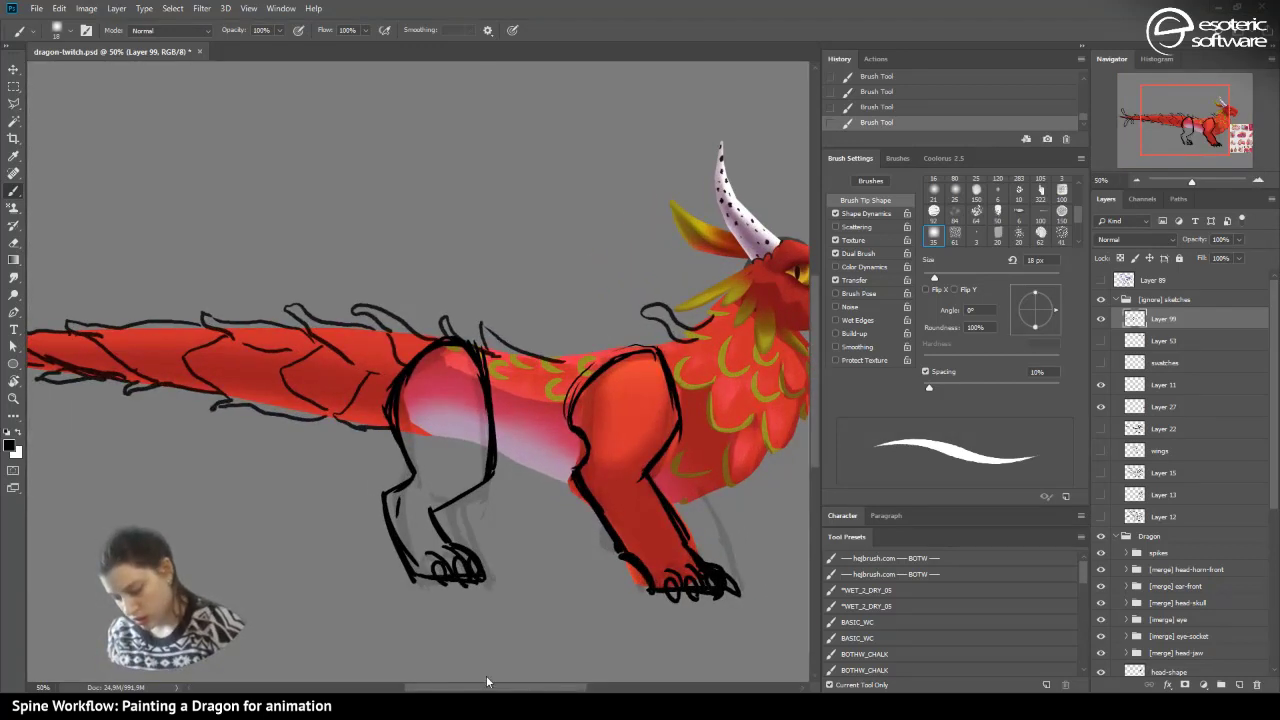
left_click_drag(487, 683, 531, 665)
mouse_move(370, 352)
left_mouse_down()
mouse_move(413, 328)
mouse_move(359, 349)
mouse_move(437, 363)
mouse_move(473, 389)
left_mouse_up()
mouse_move(473, 389)
left_mouse_down()
mouse_move(405, 356)
mouse_move(468, 390)
left_mouse_up()
left_click_drag(356, 350, 508, 398)
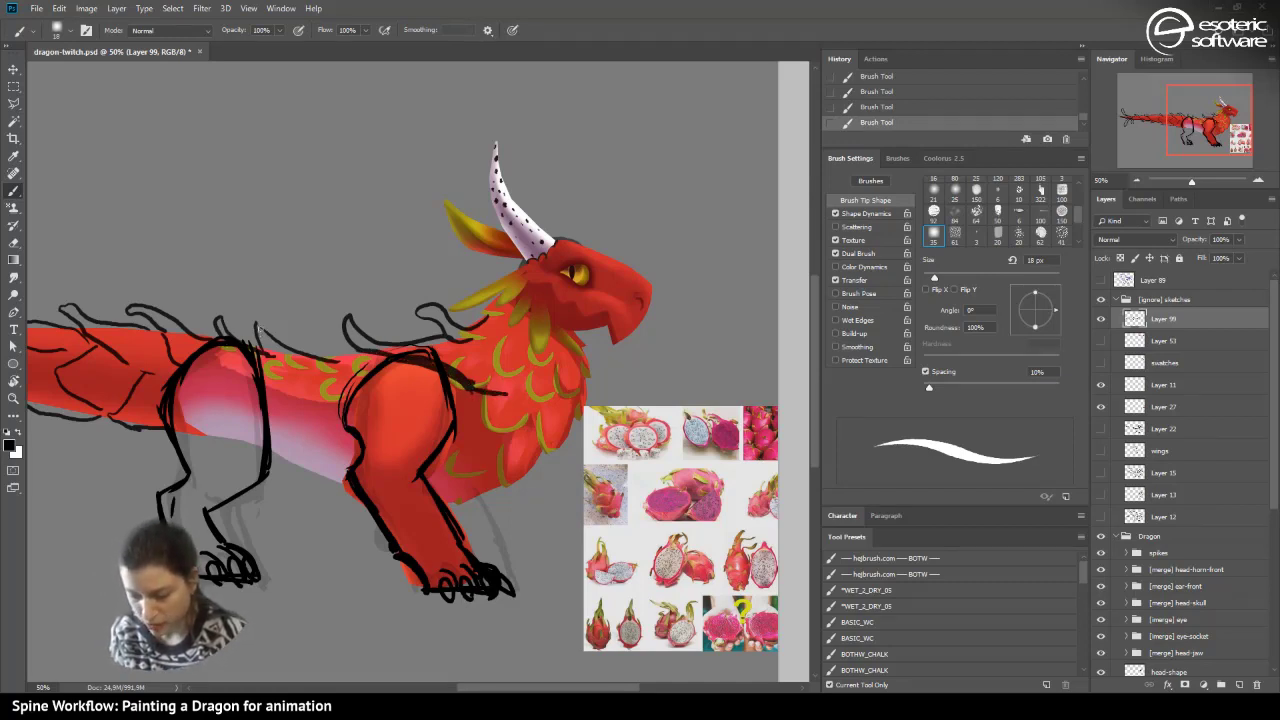
- Sketch large pointed scales over the flank, shoulder and chest, and reinforce the lower edge of the chest
mouse_move(258, 326)
left_mouse_down()
mouse_move(272, 368)
mouse_move(319, 397)
mouse_move(377, 391)
mouse_move(407, 364)
mouse_move(284, 390)
mouse_move(322, 357)
mouse_move(368, 346)
mouse_move(205, 325)
mouse_move(230, 370)
mouse_move(283, 377)
mouse_move(281, 366)
mouse_move(201, 377)
mouse_move(288, 392)
mouse_move(281, 422)
mouse_move(331, 398)
mouse_move(263, 418)
left_mouse_up()
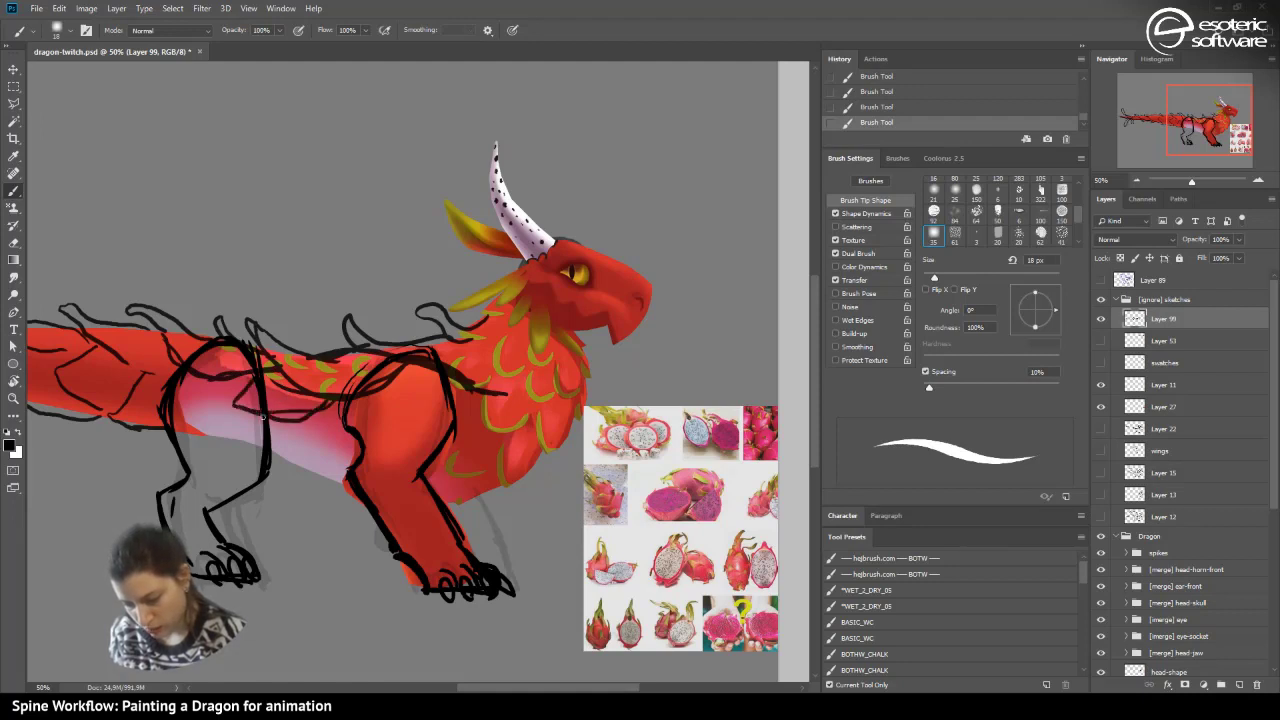
mouse_move(386, 386)
left_mouse_down()
mouse_move(388, 438)
mouse_move(472, 378)
mouse_move(392, 446)
mouse_move(380, 392)
left_mouse_up()
mouse_move(480, 402)
left_mouse_down()
mouse_move(508, 442)
mouse_move(539, 450)
mouse_move(548, 397)
mouse_move(575, 415)
left_mouse_up()
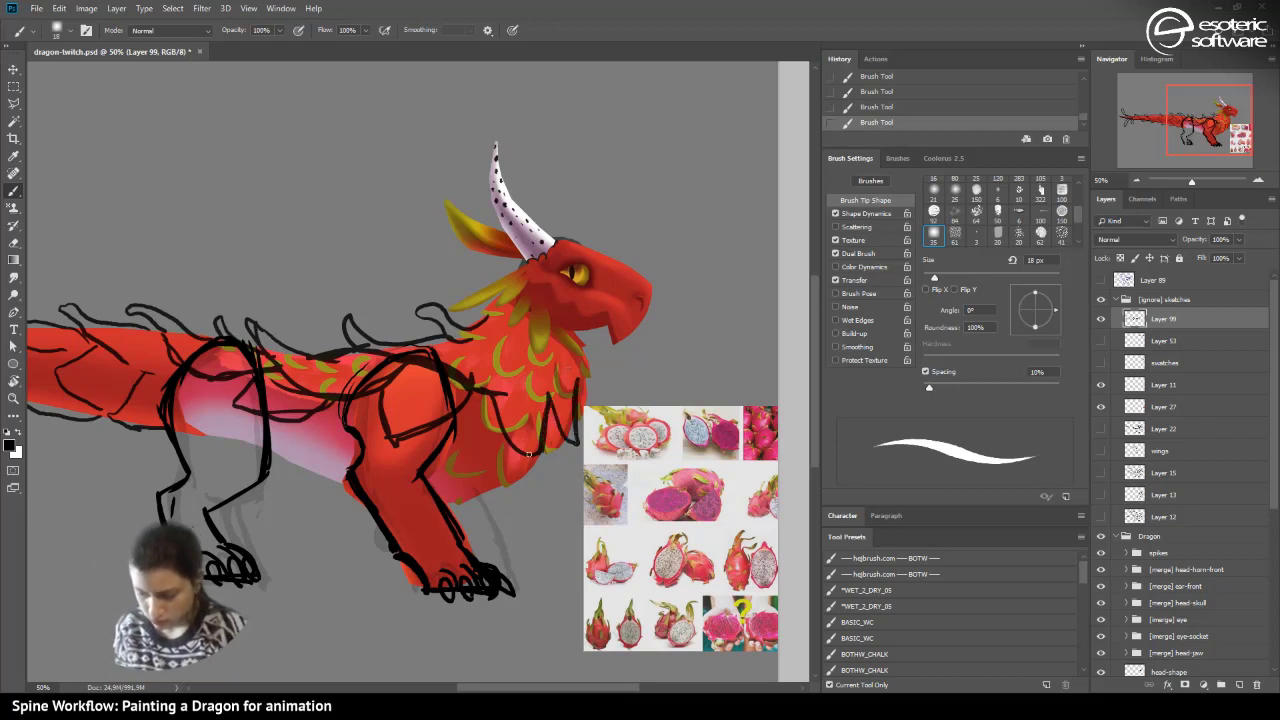
left_click_drag(529, 454, 499, 486)
left_click_drag(562, 428, 498, 478)
left_click_drag(548, 440, 502, 472)
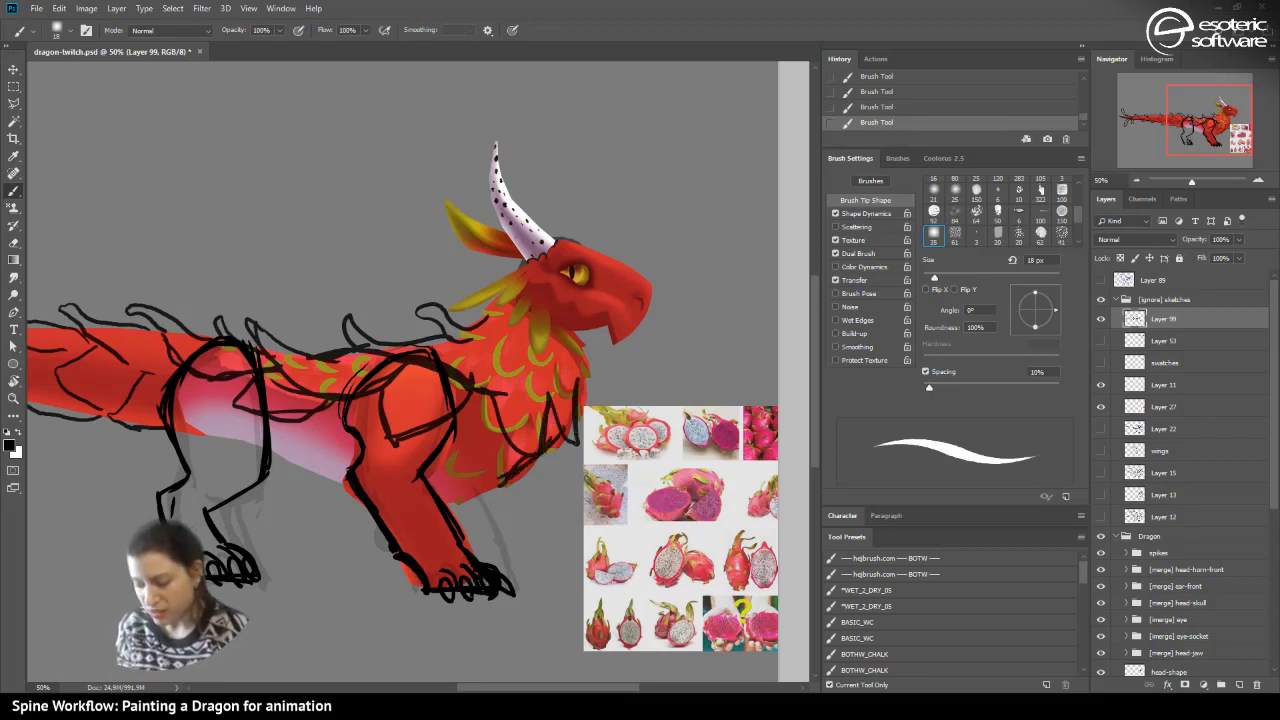
- Undo the stray strokes and outline the belly's lower edge between the hind and front legs
mouse_move(473, 687)
left_mouse_down()
mouse_move(448, 687)
mouse_move(459, 687)
left_mouse_up()
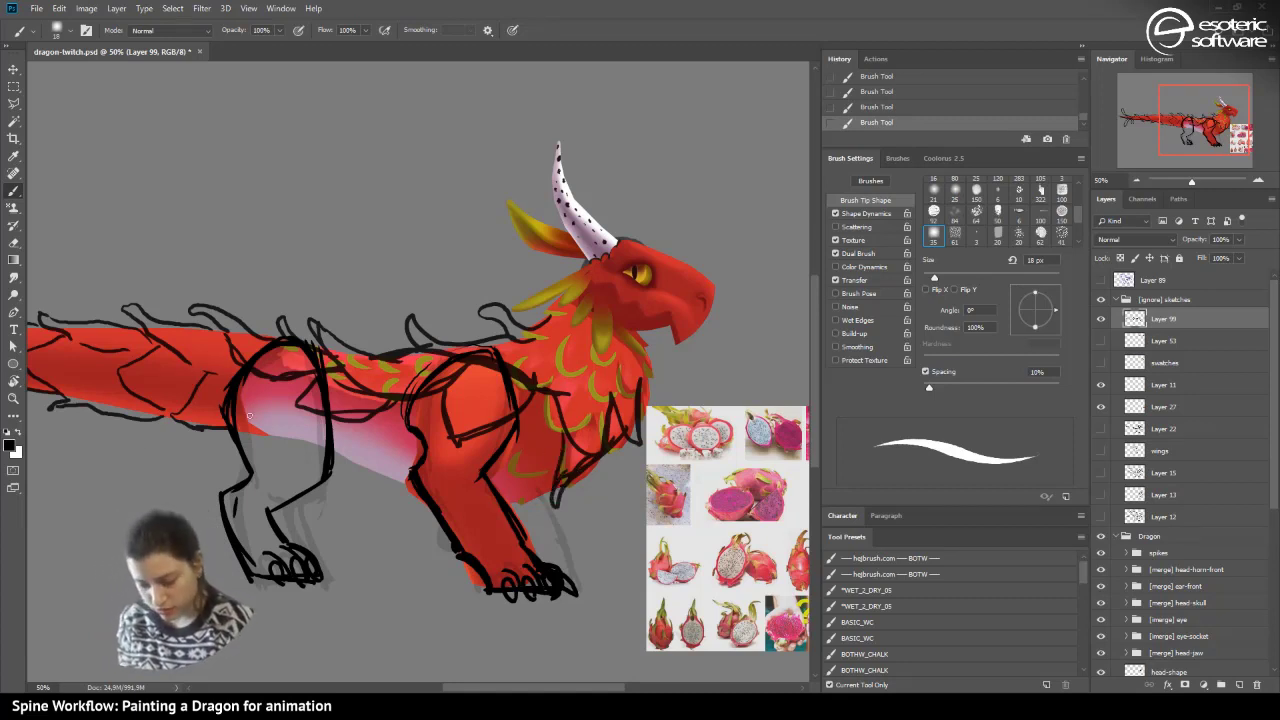
mouse_move(480, 684)
left_mouse_down()
mouse_move(451, 686)
mouse_move(497, 690)
left_mouse_up()
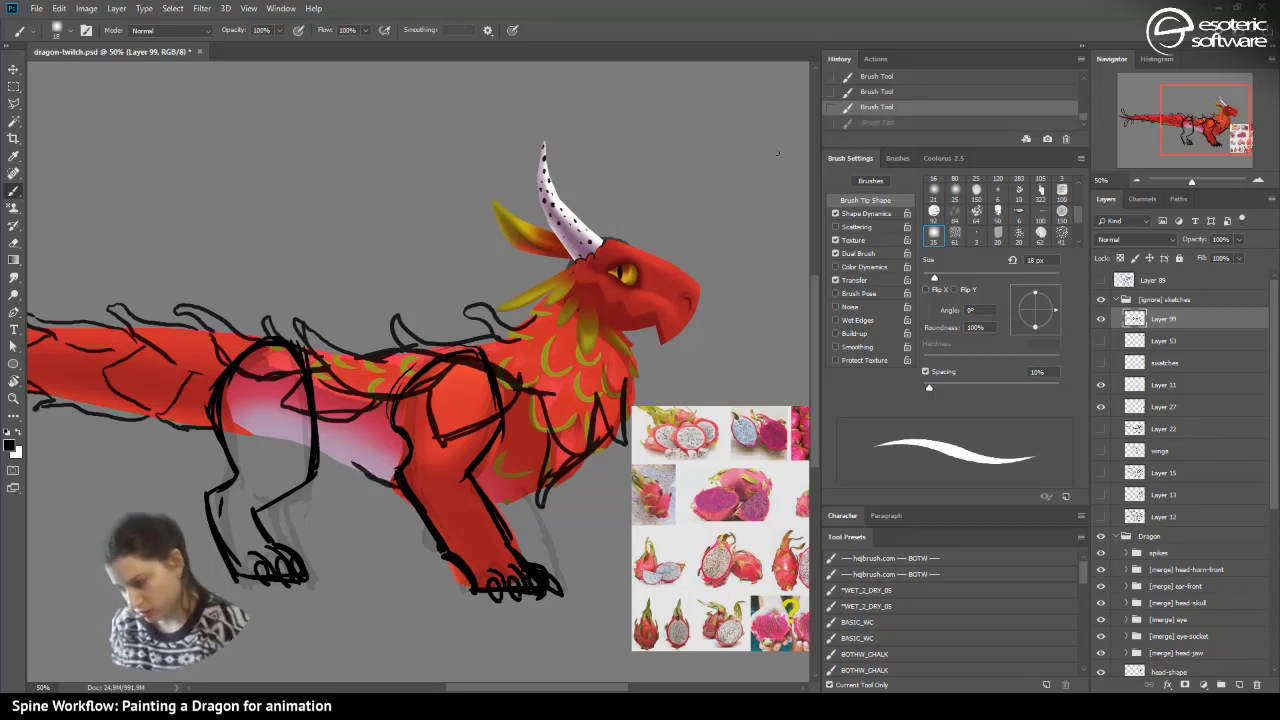
left_click(856, 82)
left_click_drag(316, 440, 396, 490)
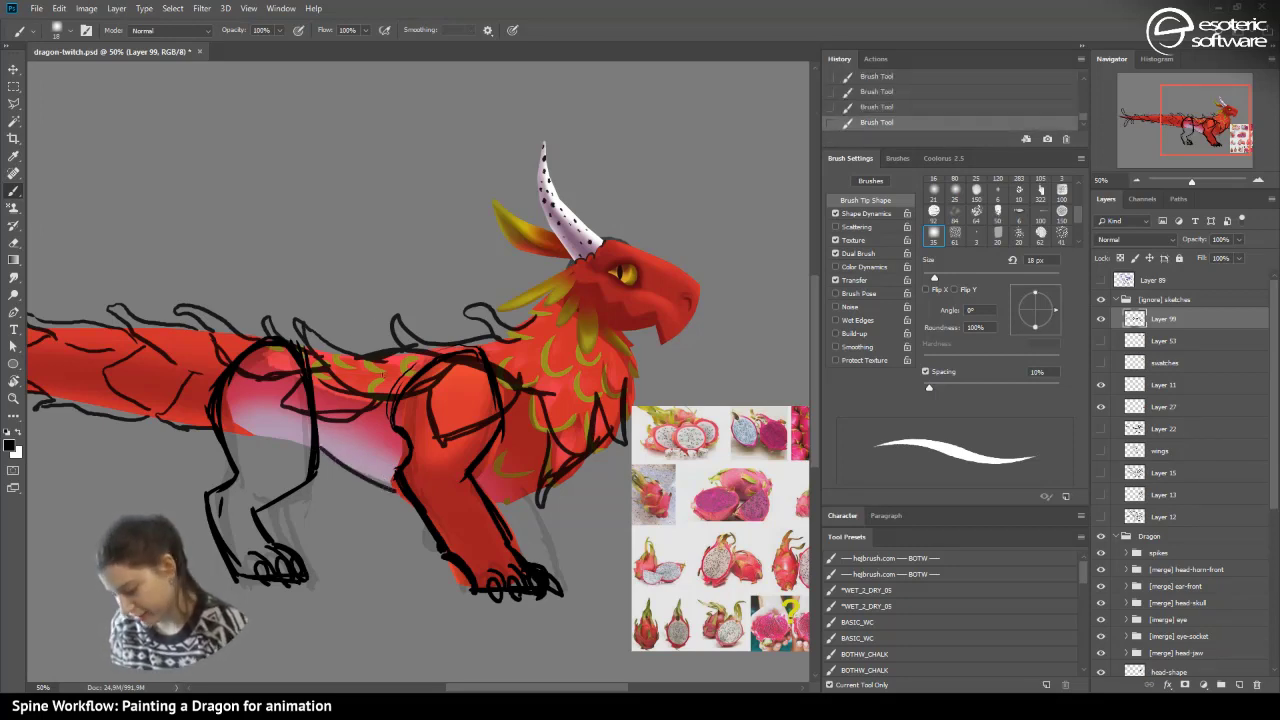
- Dot the belly and lower chest with small dark seed spots and add a scale edge behind the front leg
left_click(351, 443)
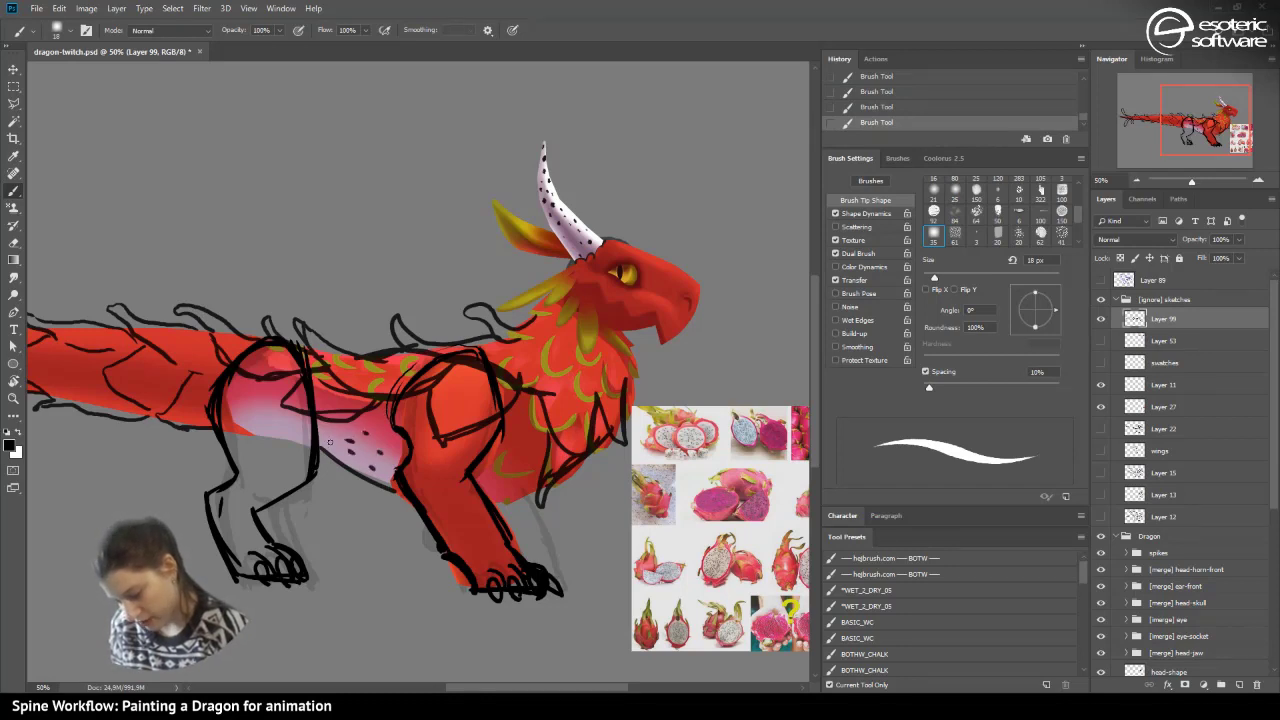
left_click(384, 440)
left_click(393, 444)
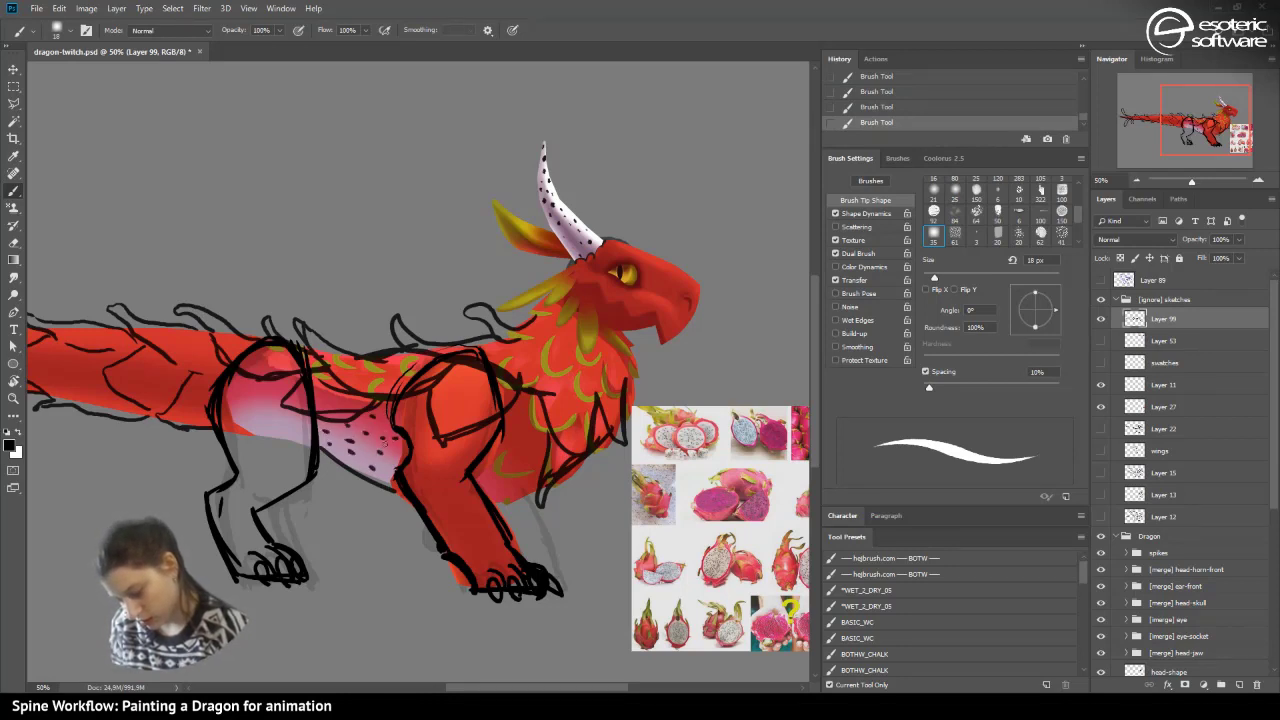
mouse_move(492, 462)
left_mouse_down()
mouse_move(544, 442)
mouse_move(495, 442)
left_mouse_up()
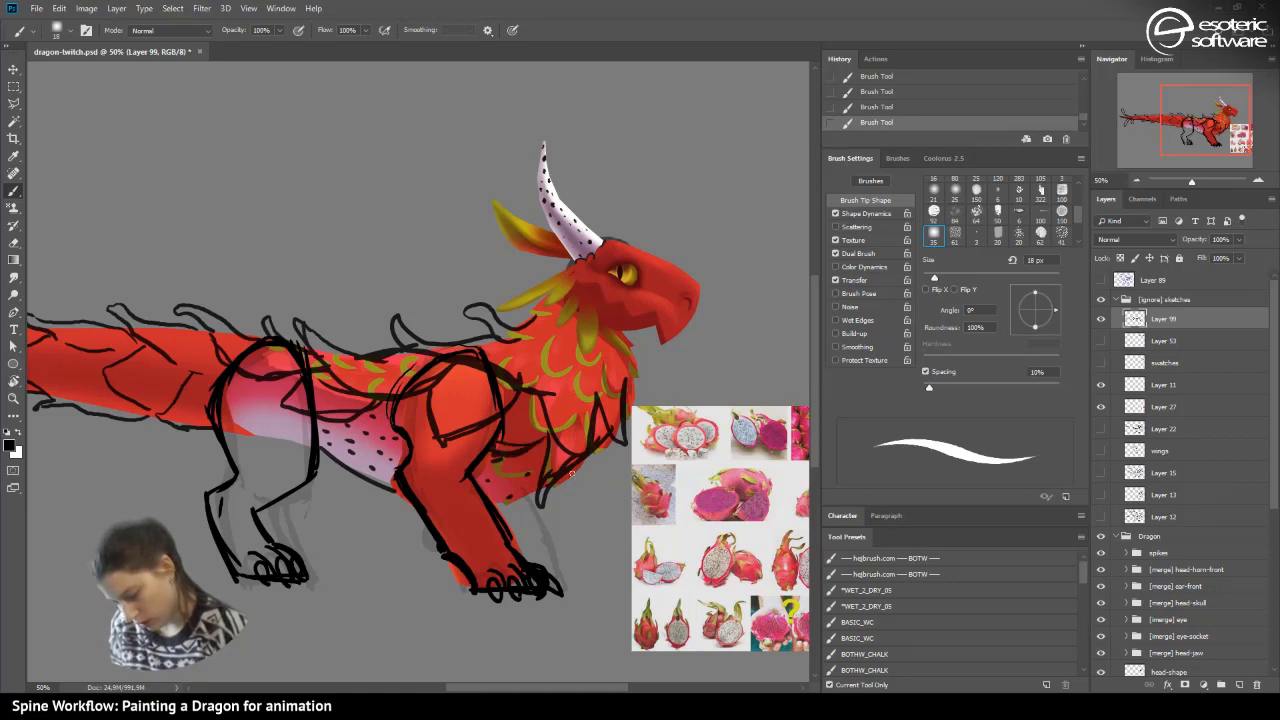
- Sketch curling leaf tips on the front of the chest and under the jaw, and long leaf strands around the ear
mouse_move(592, 462)
left_mouse_down()
mouse_move(607, 432)
mouse_move(614, 506)
left_mouse_up()
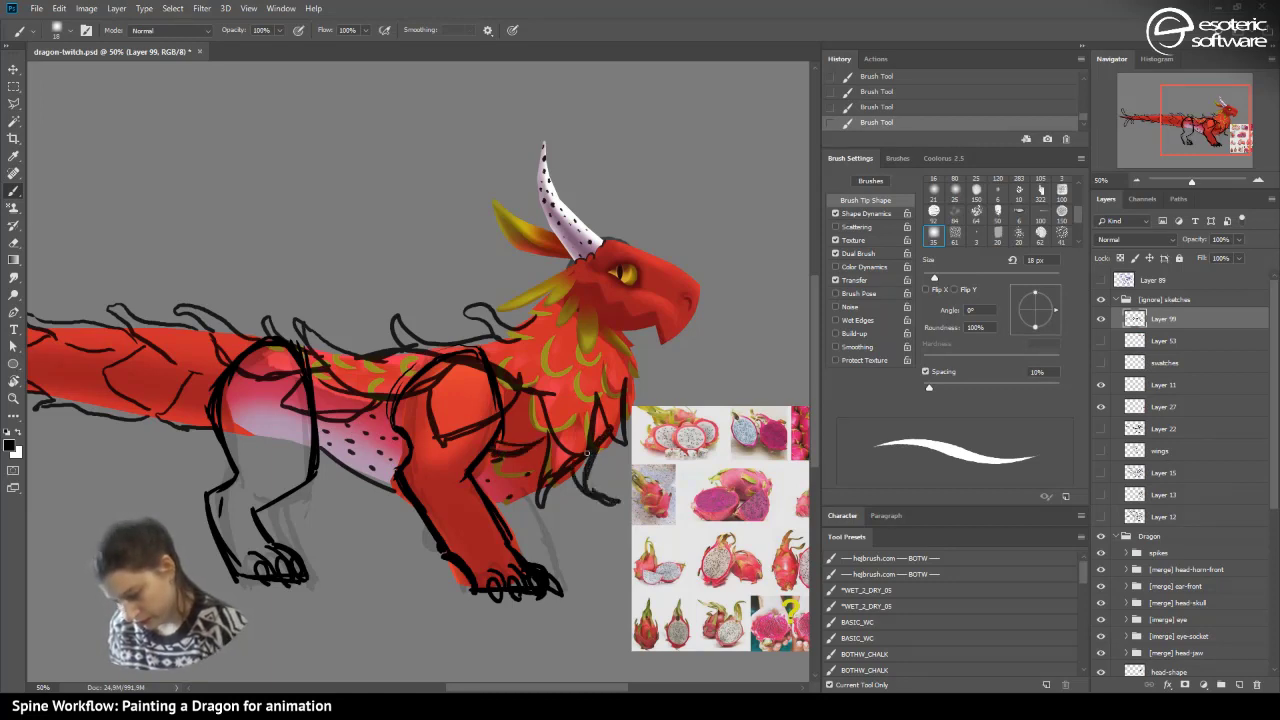
left_click_drag(645, 395, 618, 344)
mouse_move(640, 354)
left_mouse_down()
mouse_move(632, 372)
mouse_move(646, 336)
left_mouse_up()
mouse_move(525, 323)
left_mouse_down()
mouse_move(548, 298)
mouse_move(484, 221)
mouse_move(508, 272)
mouse_move(569, 304)
left_mouse_up()
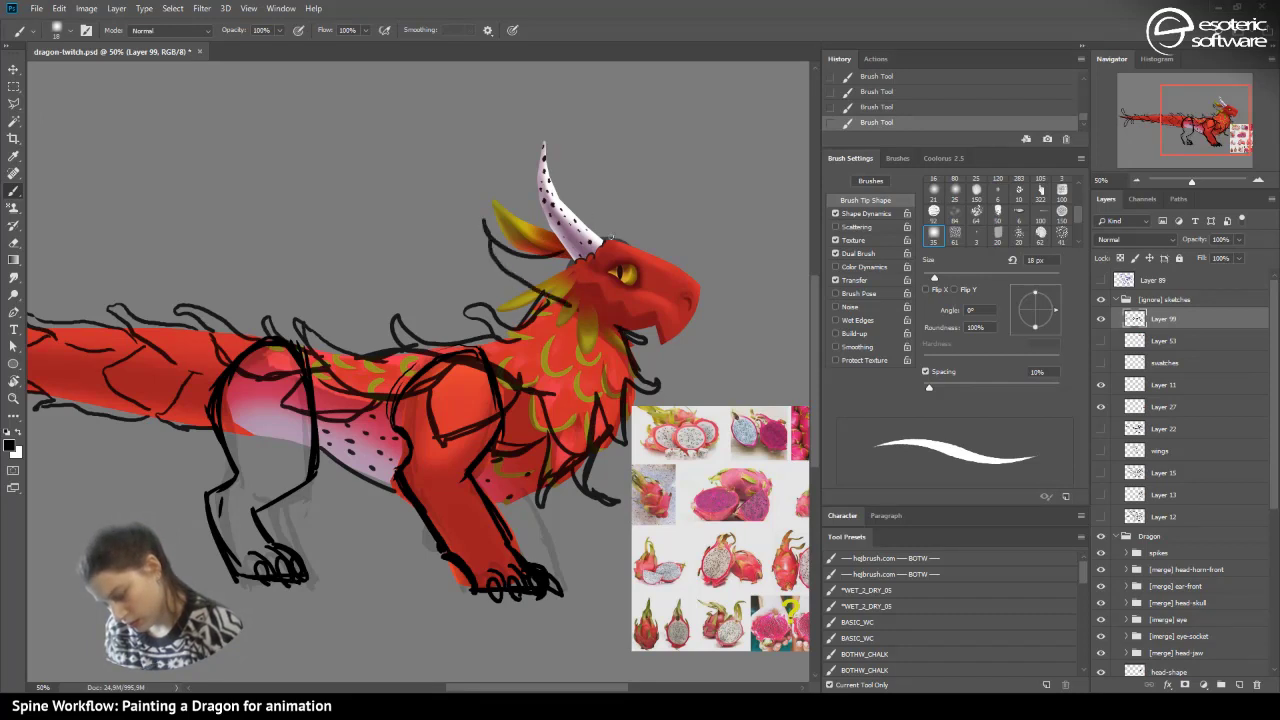
- Sketch curling leaf tips on the head around the horn, add a cheek line, and undo the last stroke
left_click_drag(609, 238, 567, 204)
mouse_move(614, 242)
left_mouse_down()
mouse_move(645, 200)
mouse_move(640, 252)
left_mouse_up()
mouse_move(572, 276)
left_mouse_down()
mouse_move(590, 362)
mouse_move(597, 292)
mouse_move(595, 346)
mouse_move(616, 328)
left_mouse_up()
left_click(853, 106)
left_click(855, 107)
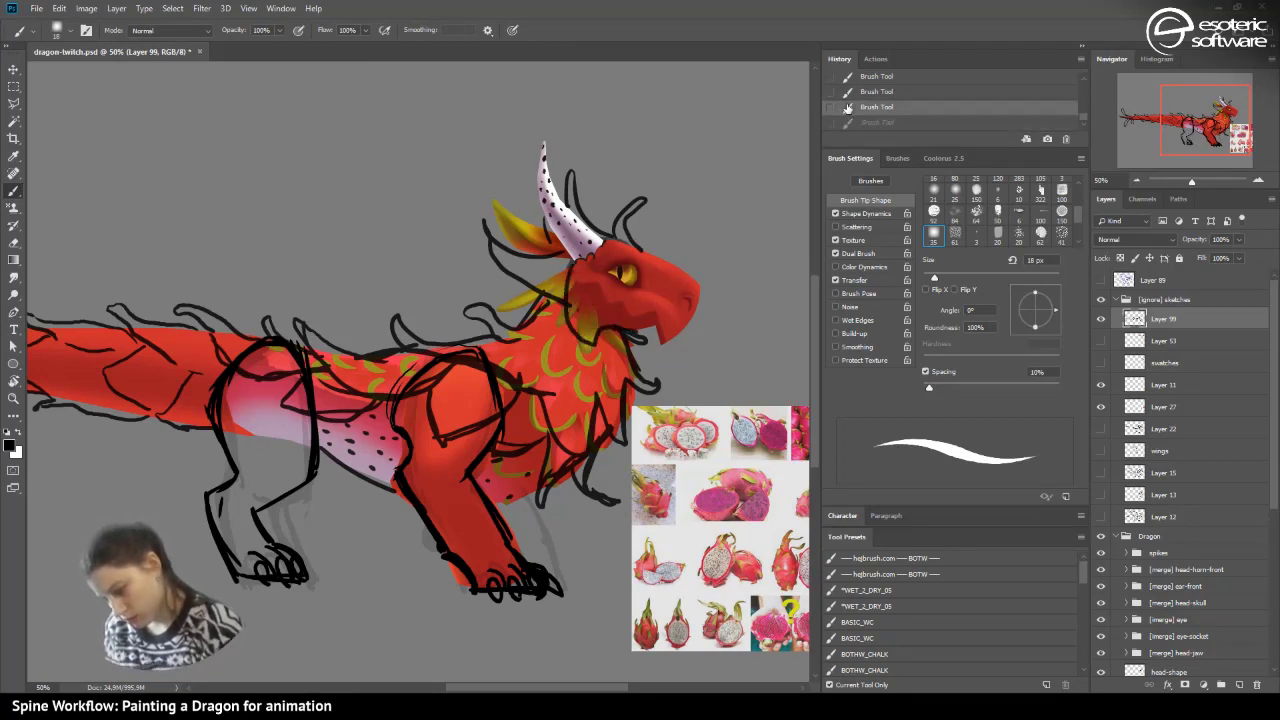
- Add a curved line behind the cheek and sketch a pointed leaf tip along the ear's outer edge
mouse_move(571, 264)
left_mouse_down()
mouse_move(582, 328)
mouse_move(618, 330)
mouse_move(574, 318)
mouse_move(563, 329)
left_mouse_up()
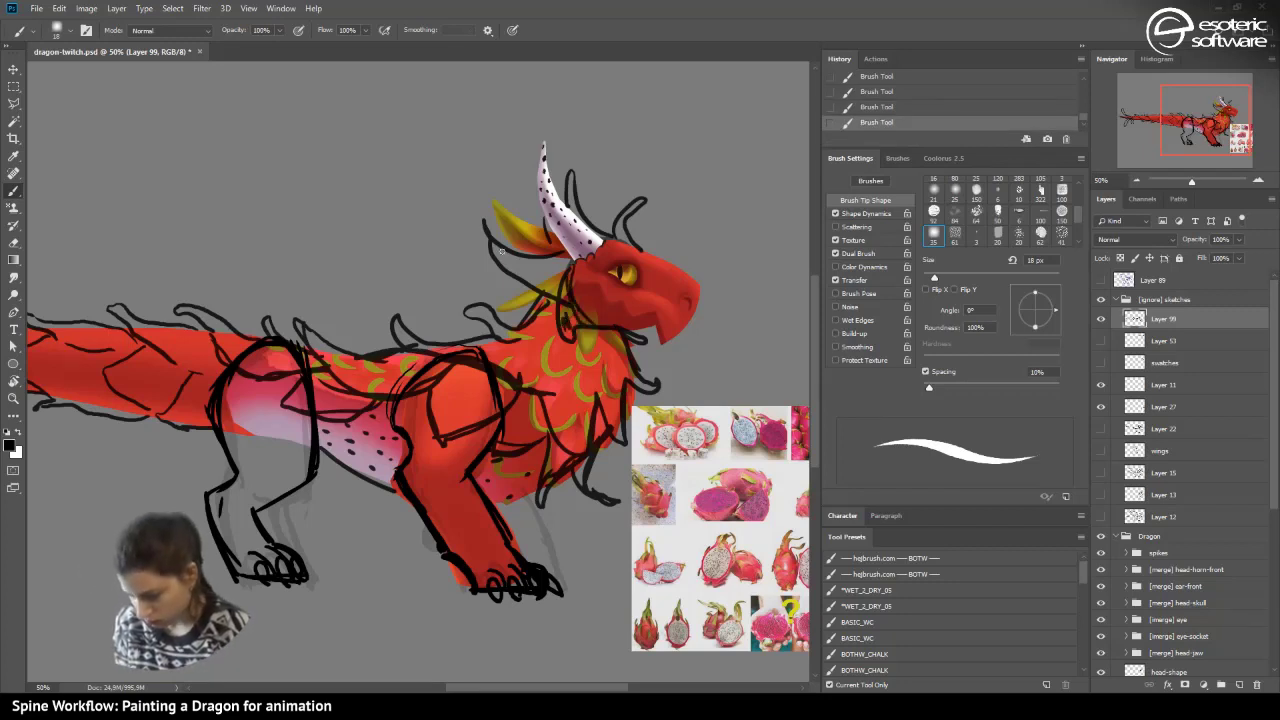
mouse_move(494, 214)
left_mouse_down()
mouse_move(482, 250)
mouse_move(516, 268)
left_mouse_up()
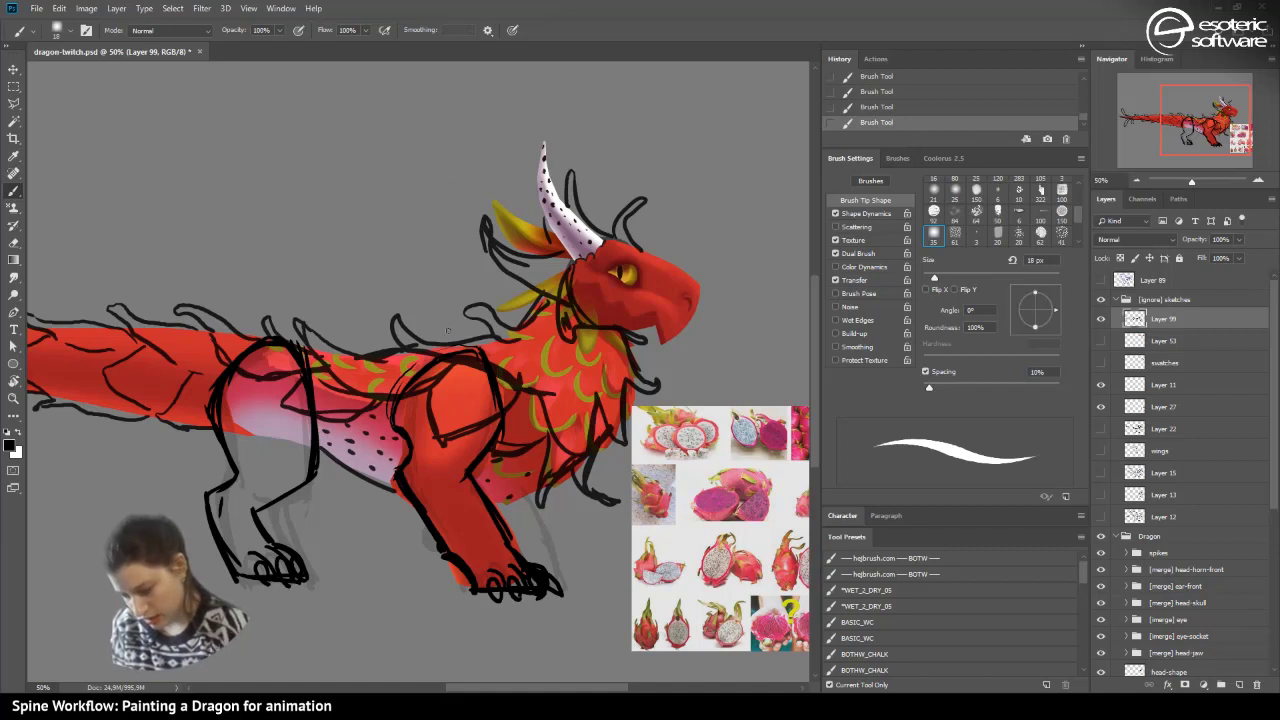
left_click_drag(408, 328, 440, 143)
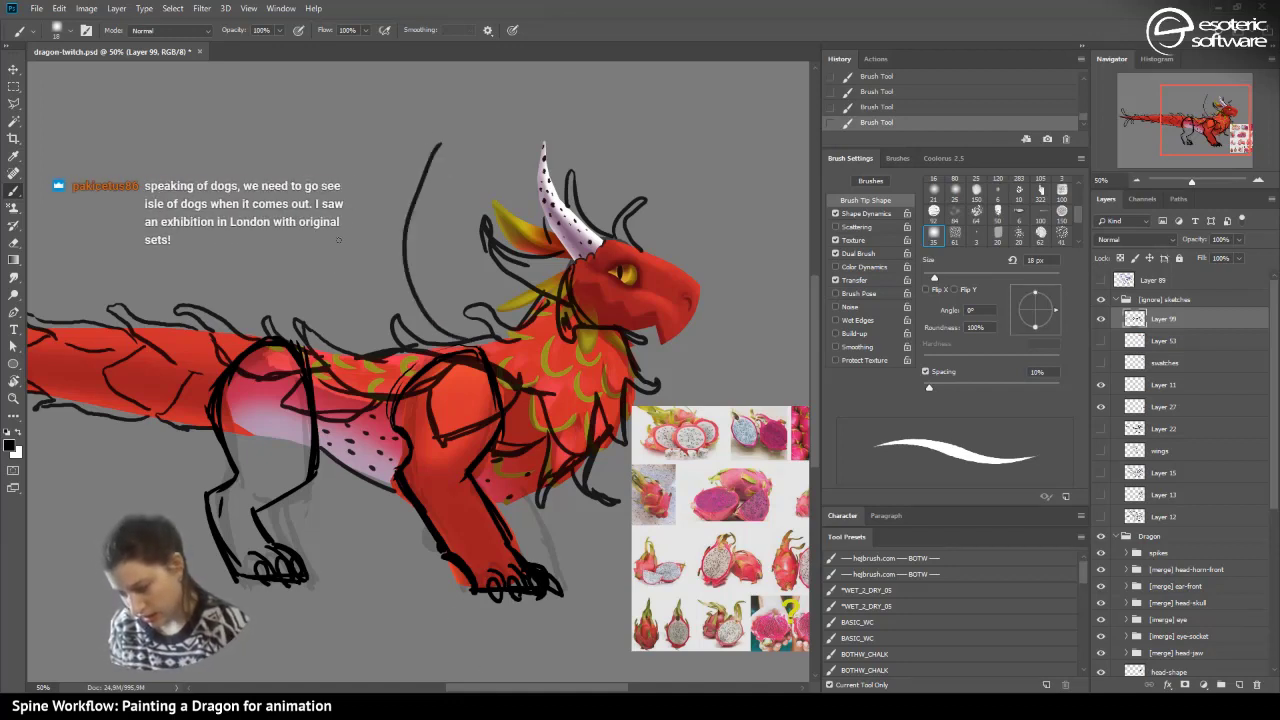
left_click(871, 108)
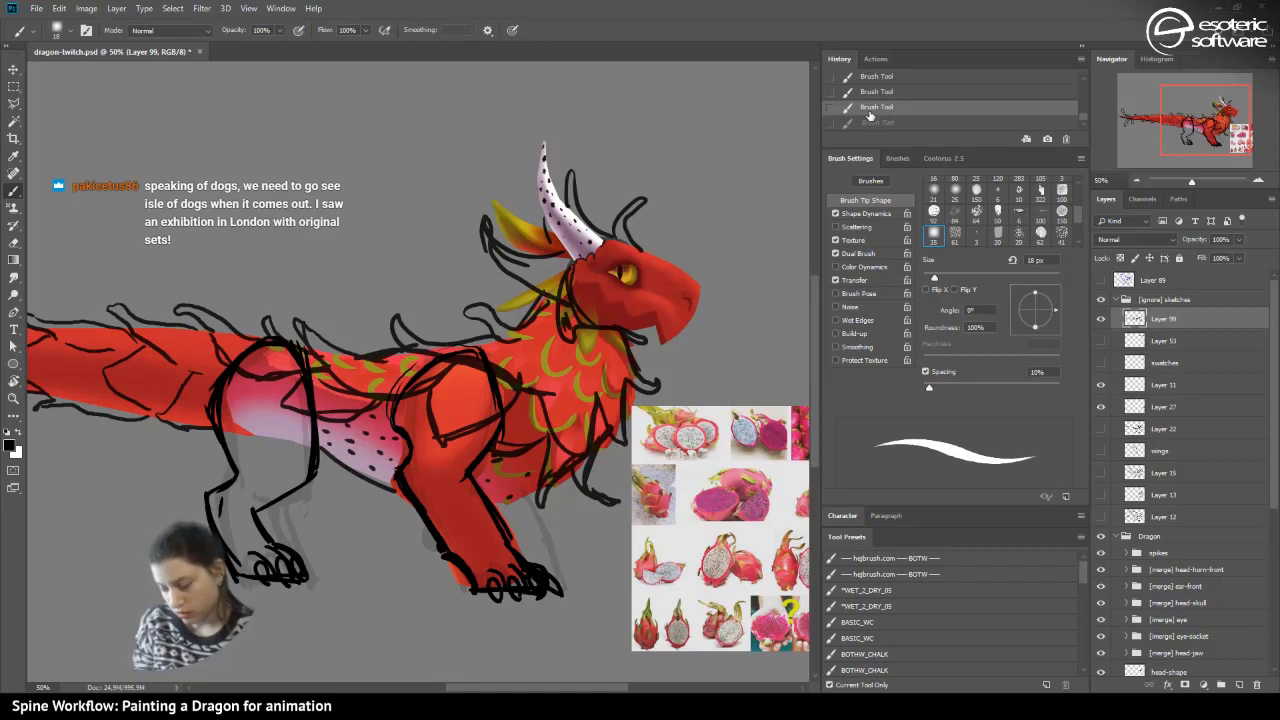
mouse_move(255, 378)
left_mouse_down()
mouse_move(236, 422)
mouse_move(253, 451)
mouse_move(306, 424)
mouse_move(240, 386)
left_mouse_up()
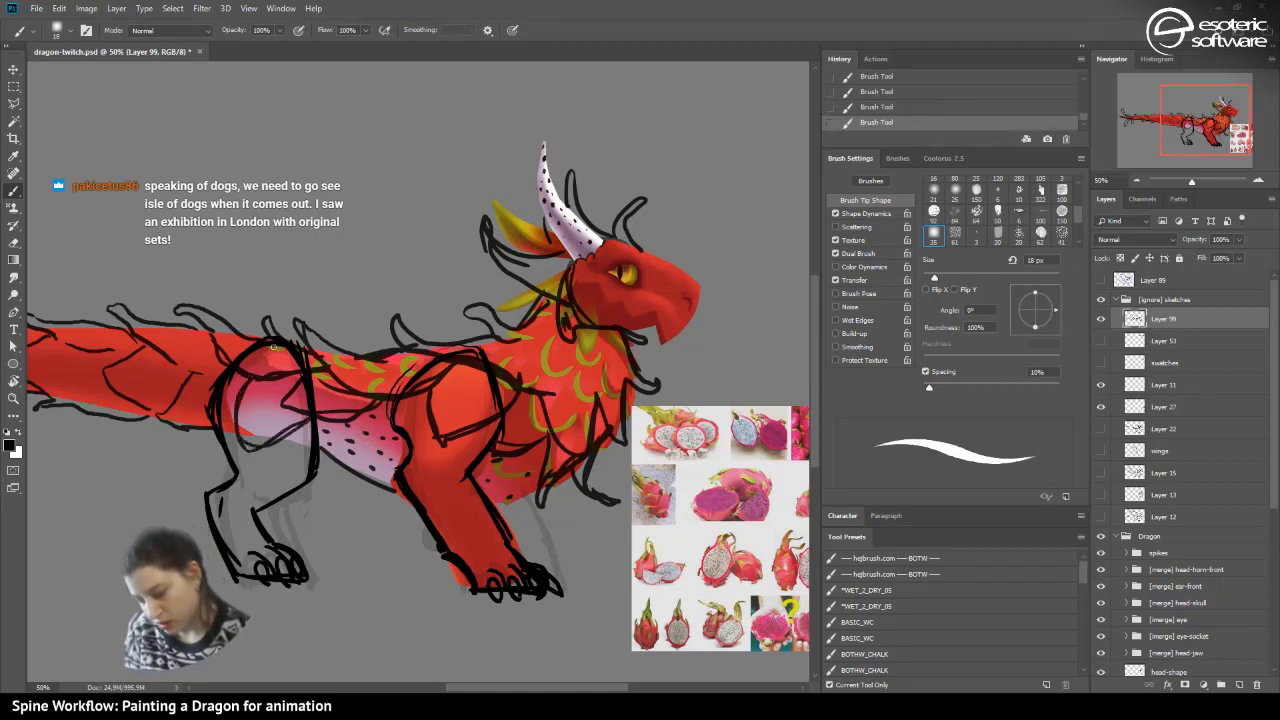
left_click(862, 108)
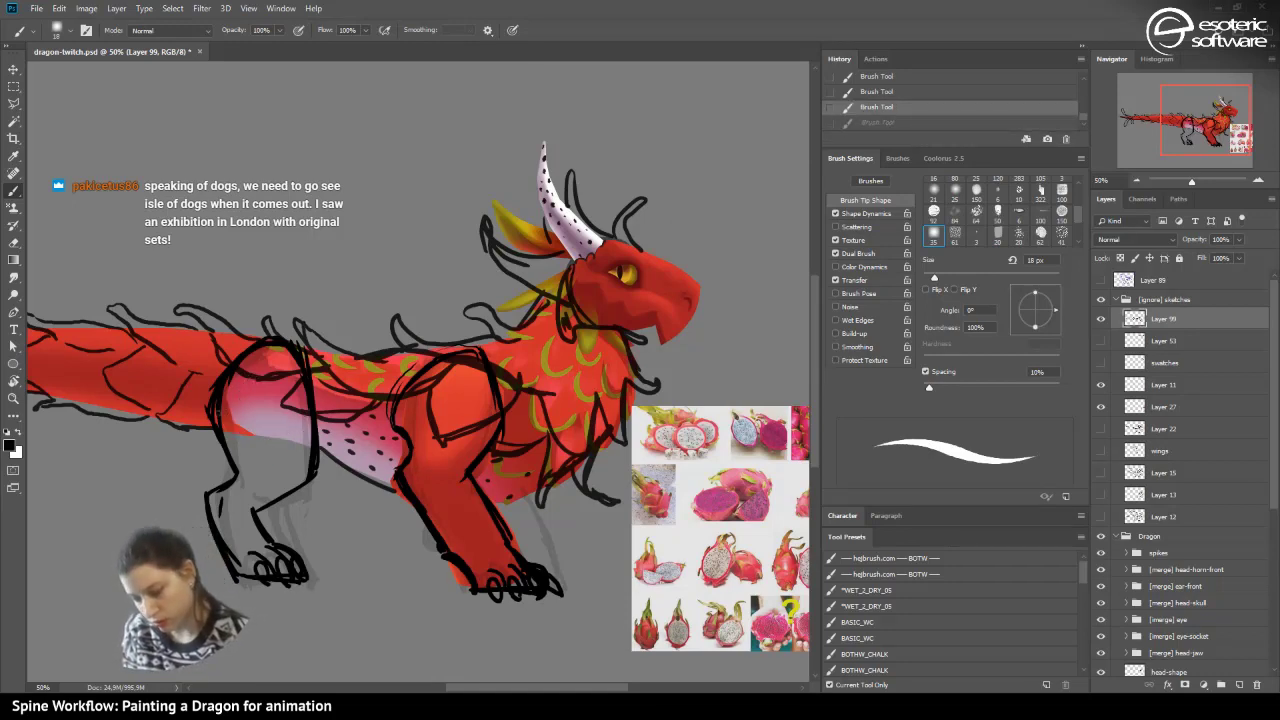
- Sketch the far hind leg with seed spots, add an inner contour to the near thigh, and undo the last stroke
left_click_drag(318, 480, 350, 576)
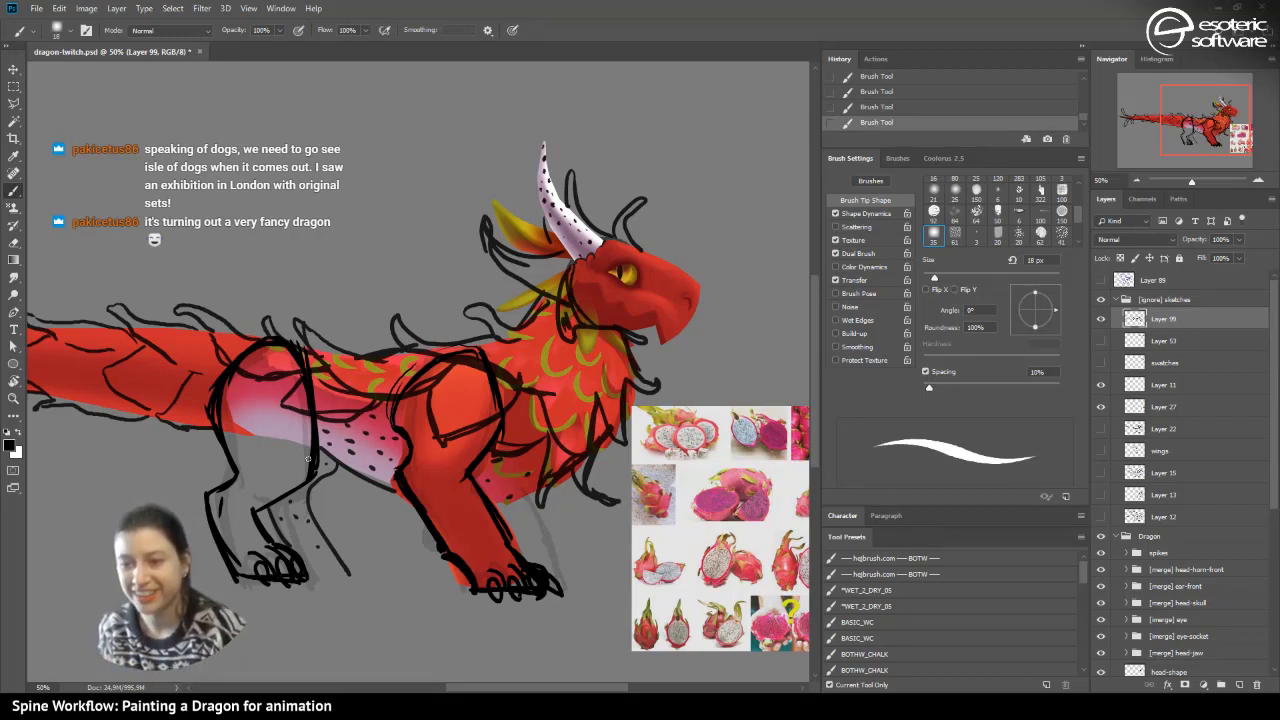
left_click_drag(478, 690, 420, 688)
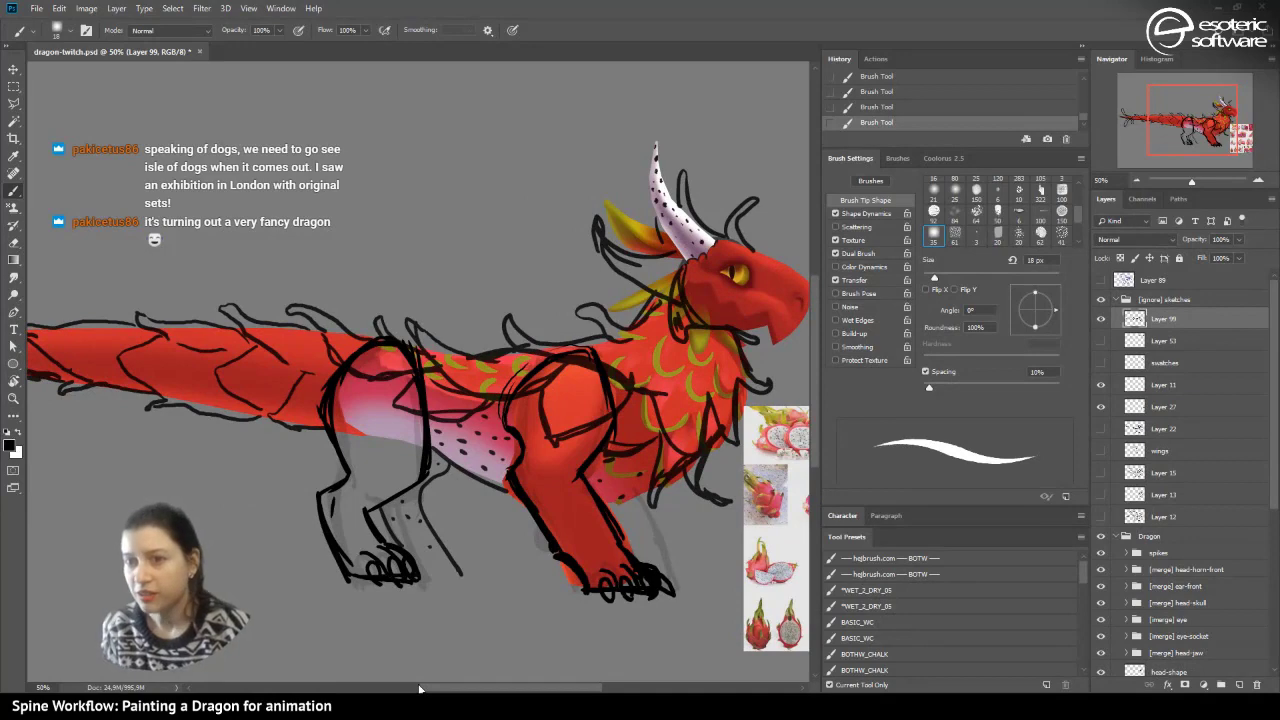
mouse_move(439, 690)
left_mouse_down()
mouse_move(521, 690)
mouse_move(372, 688)
mouse_move(436, 688)
left_mouse_up()
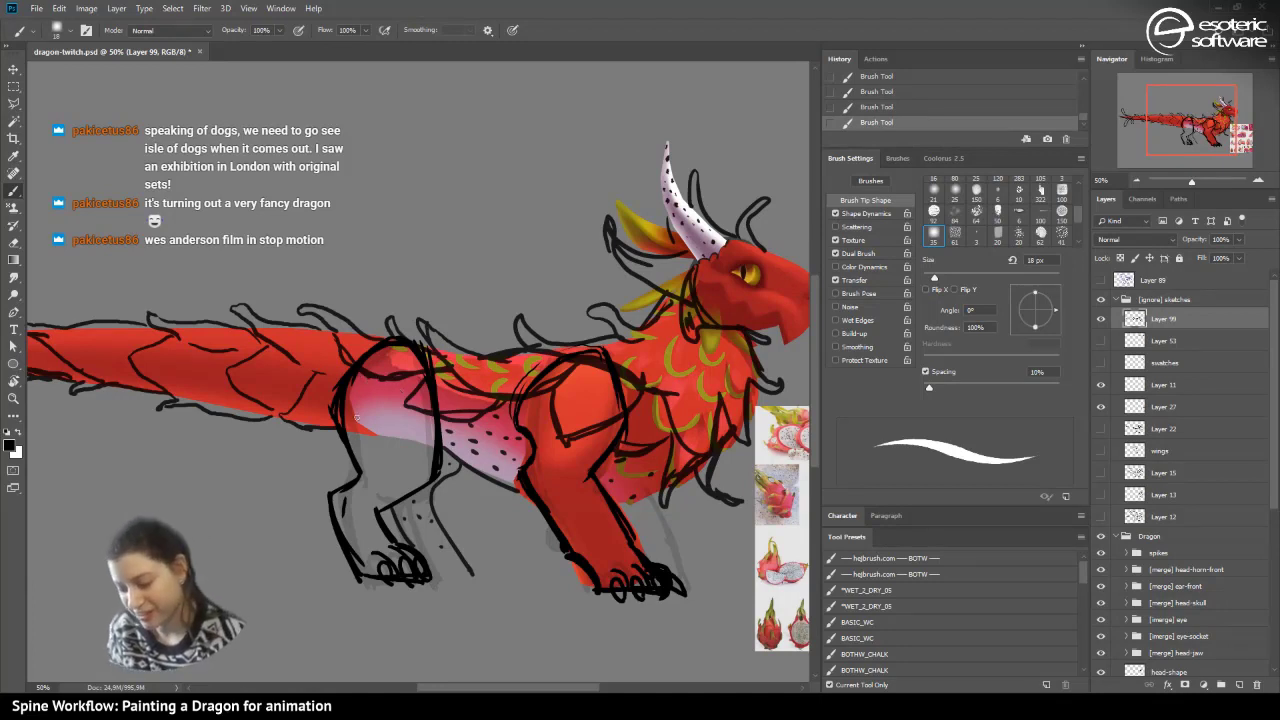
mouse_move(356, 418)
left_mouse_down()
mouse_move(416, 416)
mouse_move(369, 444)
mouse_move(361, 398)
left_mouse_up()
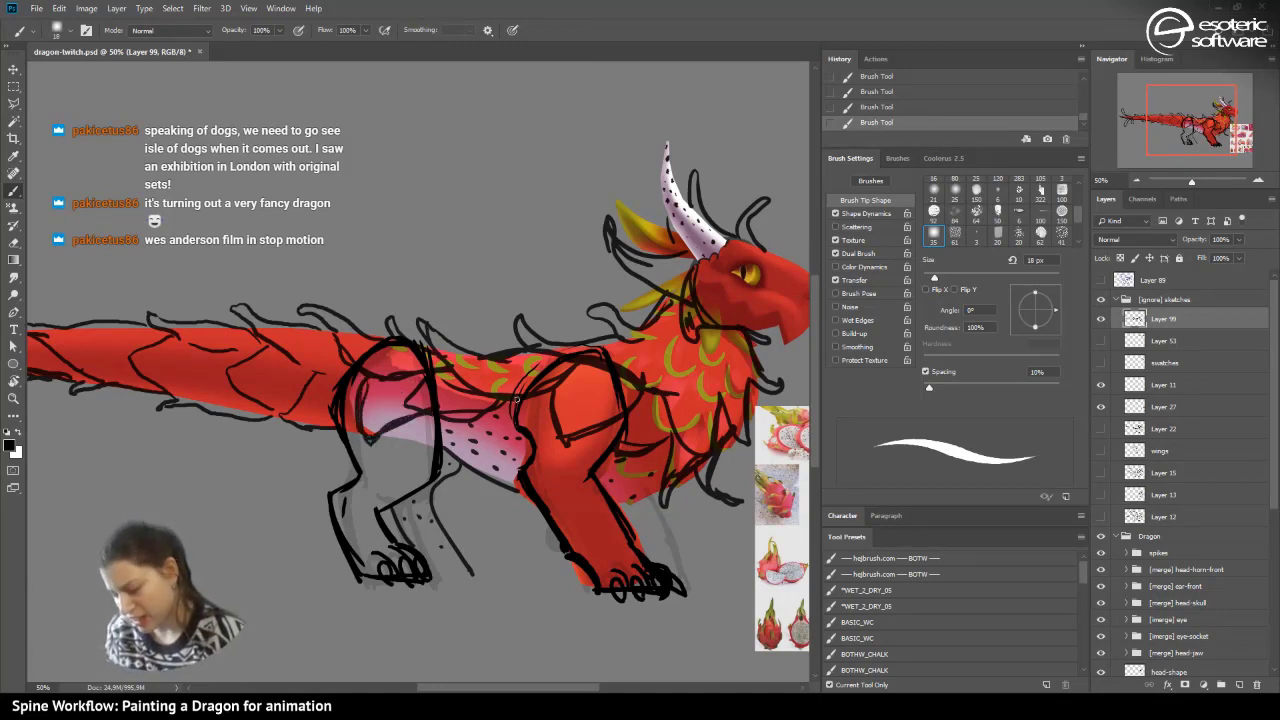
left_click(857, 105)
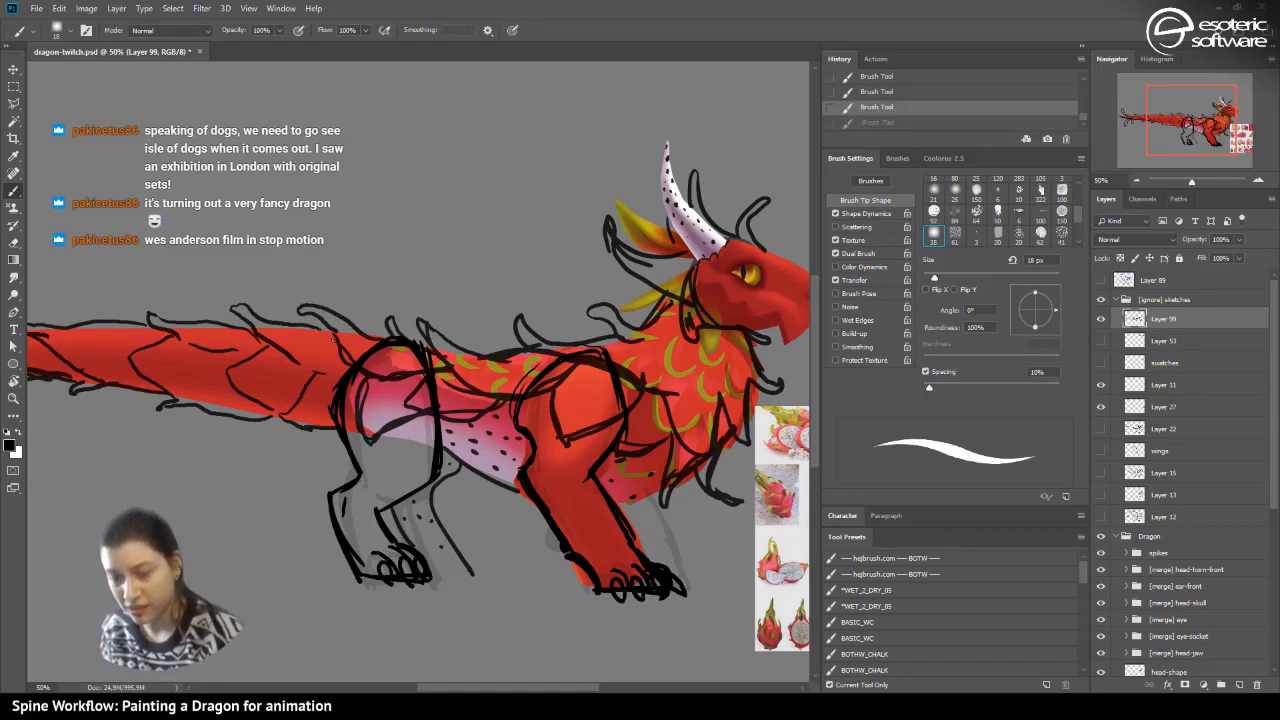
- Sketch pointed scale edges around the hind leg's knee and down the front leg, and undo the last stroke
mouse_move(389, 465)
left_mouse_down()
mouse_move(430, 484)
mouse_move(385, 430)
mouse_move(365, 502)
left_mouse_up()
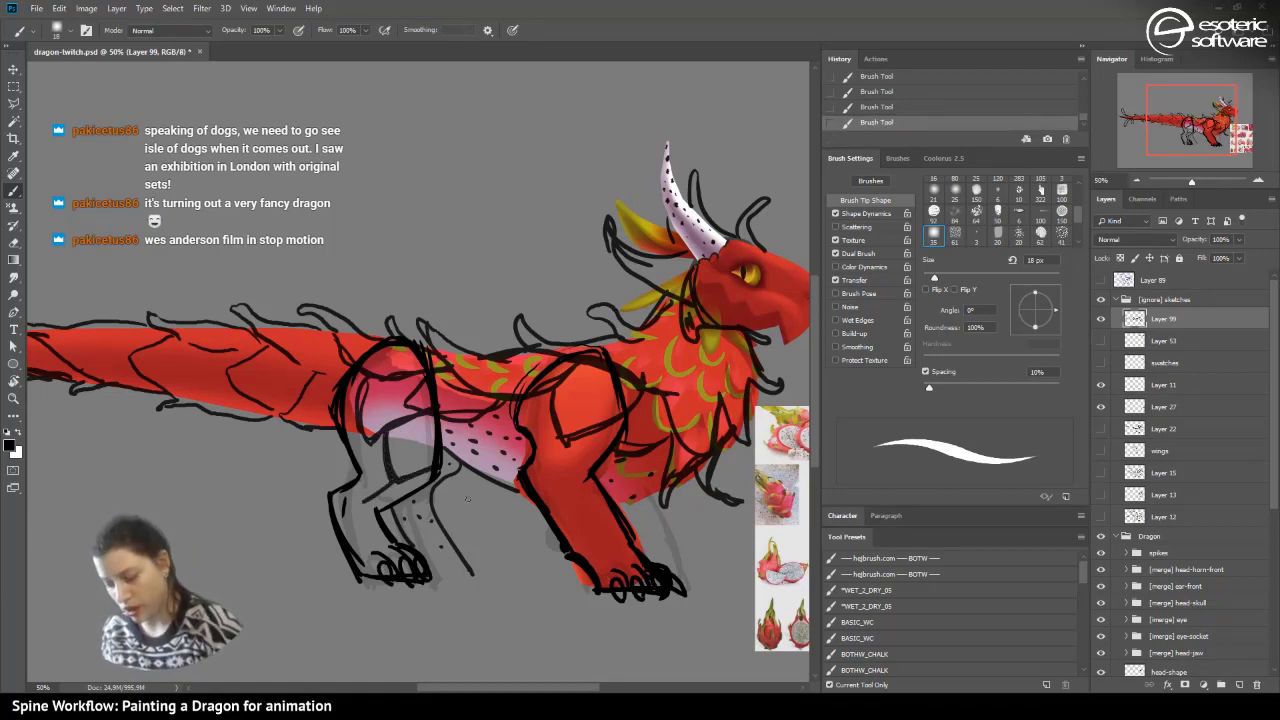
mouse_move(567, 441)
left_mouse_down()
mouse_move(567, 504)
mouse_move(557, 485)
mouse_move(570, 511)
mouse_move(591, 482)
left_mouse_up()
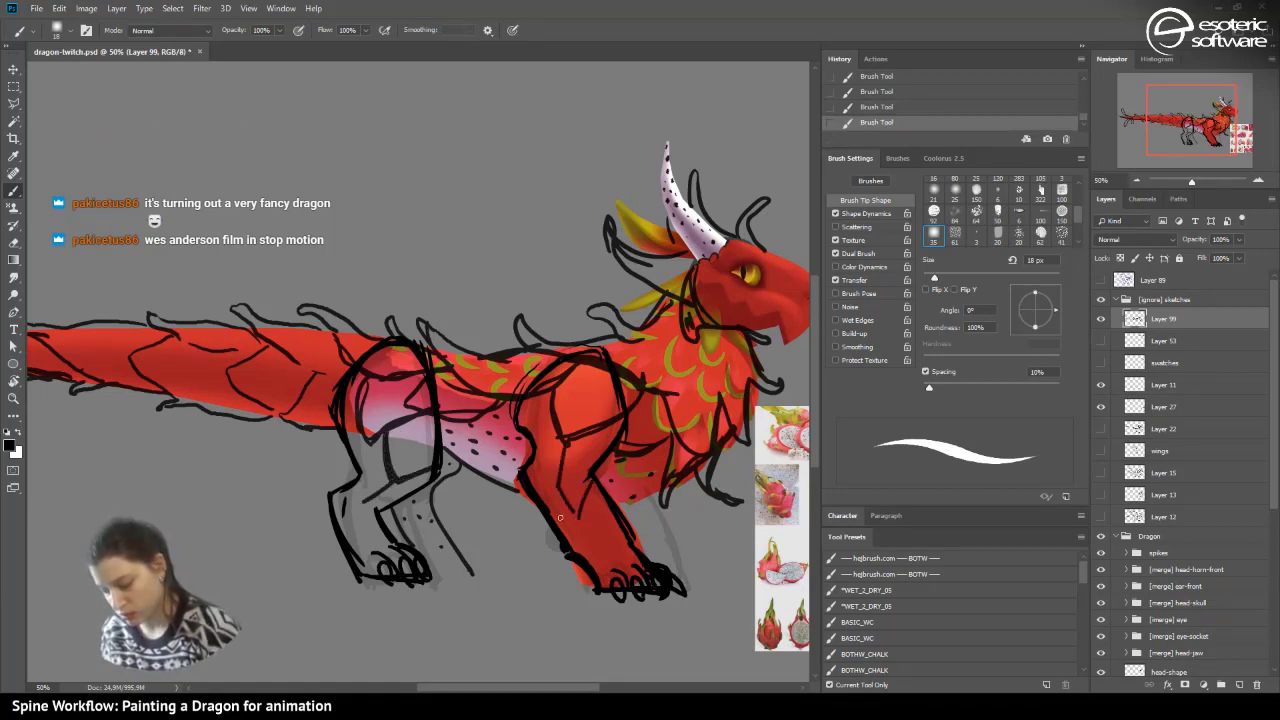
left_click_drag(386, 463, 347, 459)
mouse_move(365, 502)
left_mouse_down()
mouse_move(378, 526)
mouse_move(364, 500)
left_mouse_up()
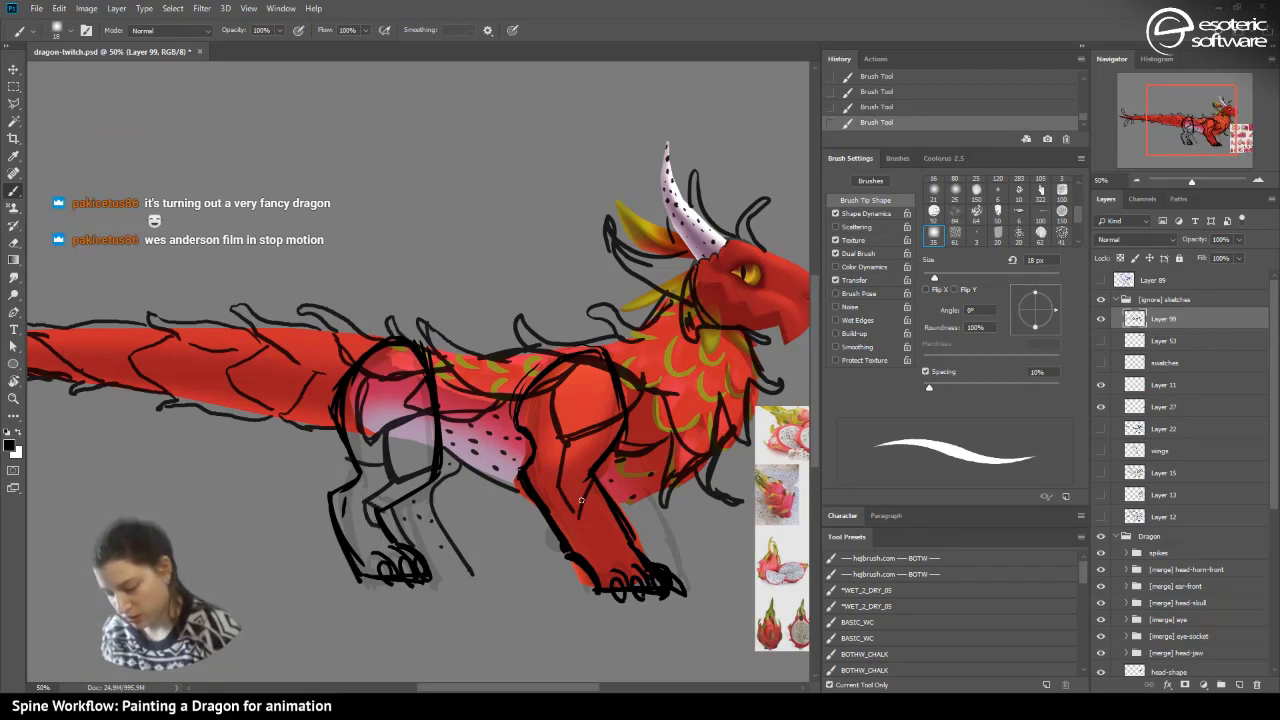
left_click_drag(583, 503, 632, 543)
left_click(860, 106)
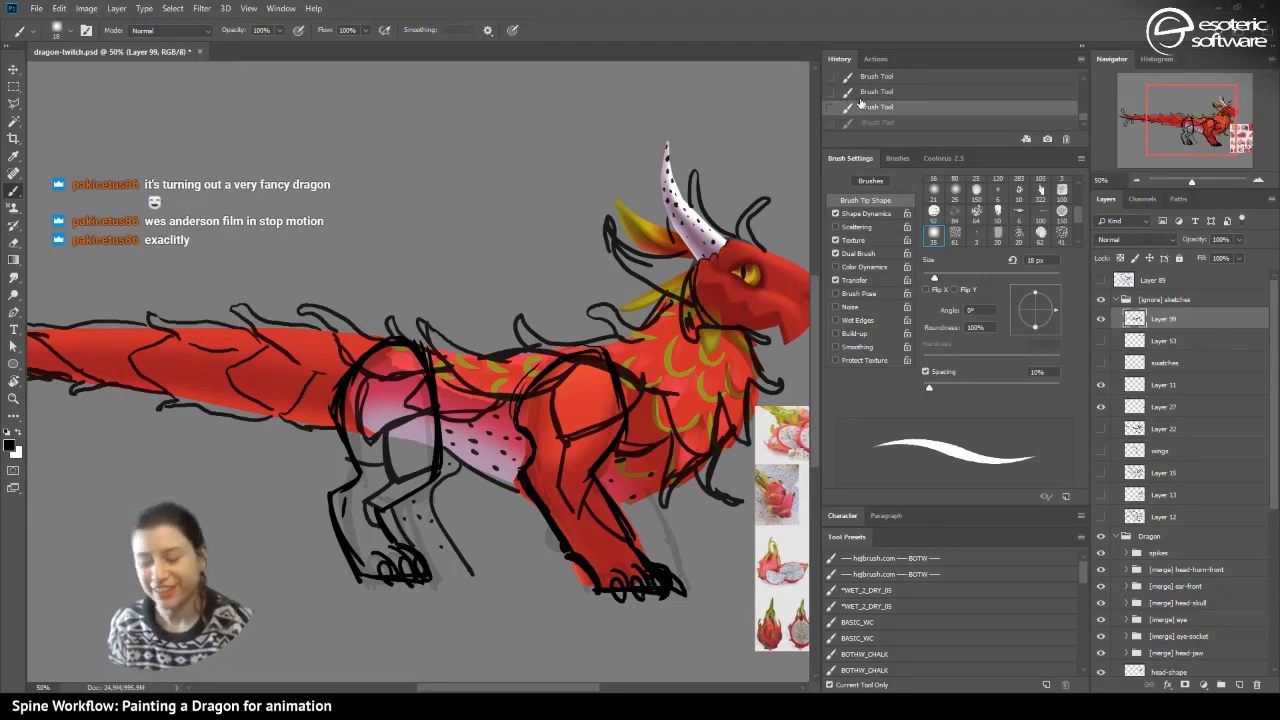
- Close the bottom of the far hind leg with a short line beside the near hind foot
left_click_drag(431, 687, 397, 687)
scroll(443, 678, "right", 8)
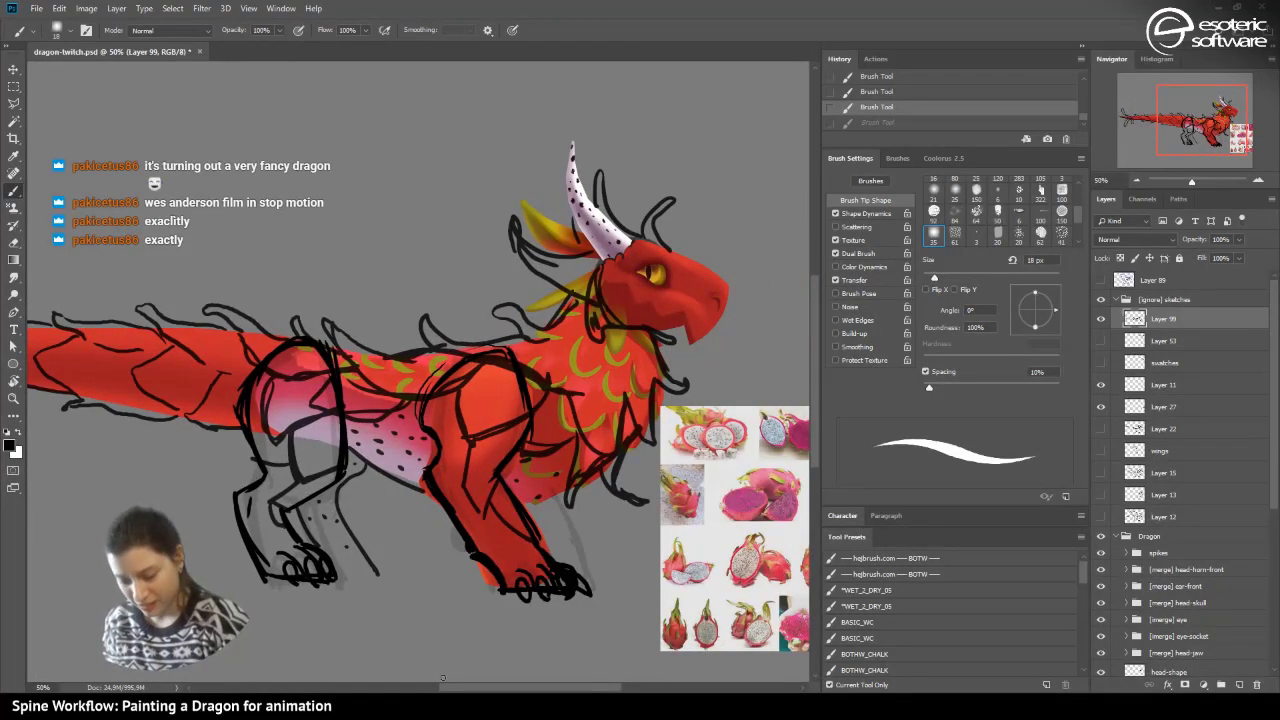
left_click_drag(340, 556, 390, 576)
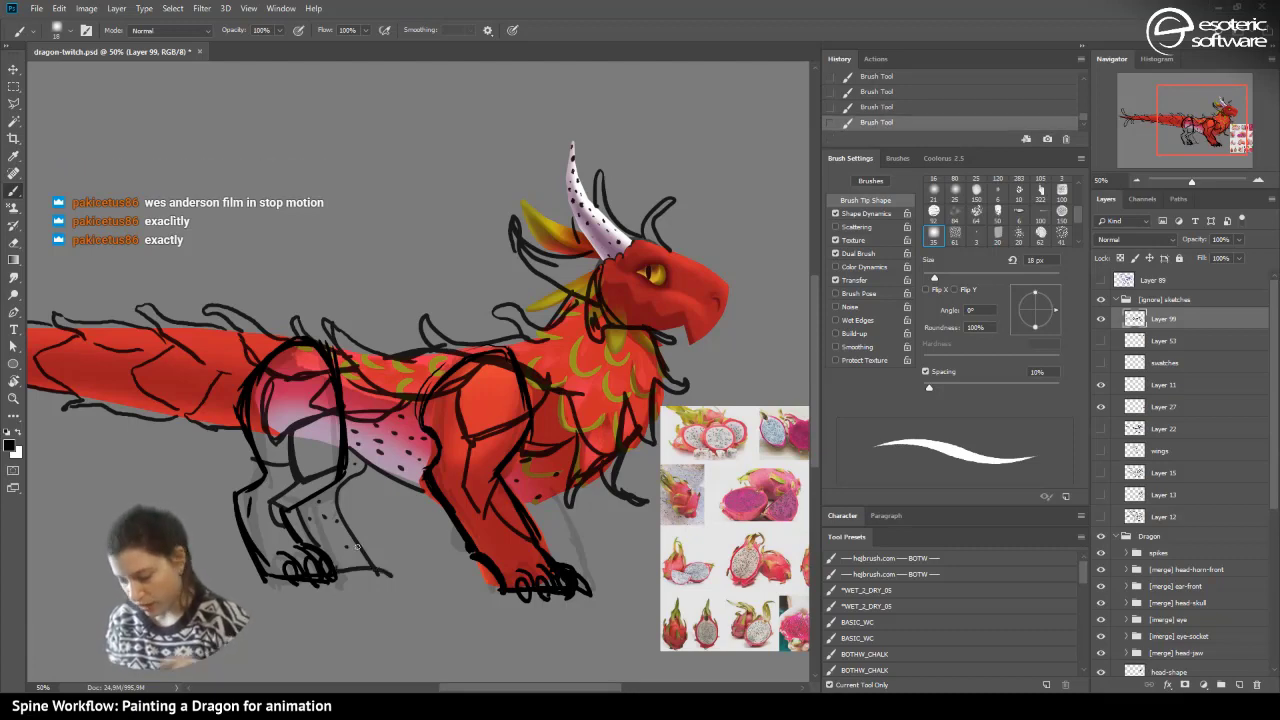
- Reduce the opacity of the leaf-and-scale sketch on Layer 99 to 26%, toggling its visibility to check it
left_click(1101, 318)
left_click(1101, 318)
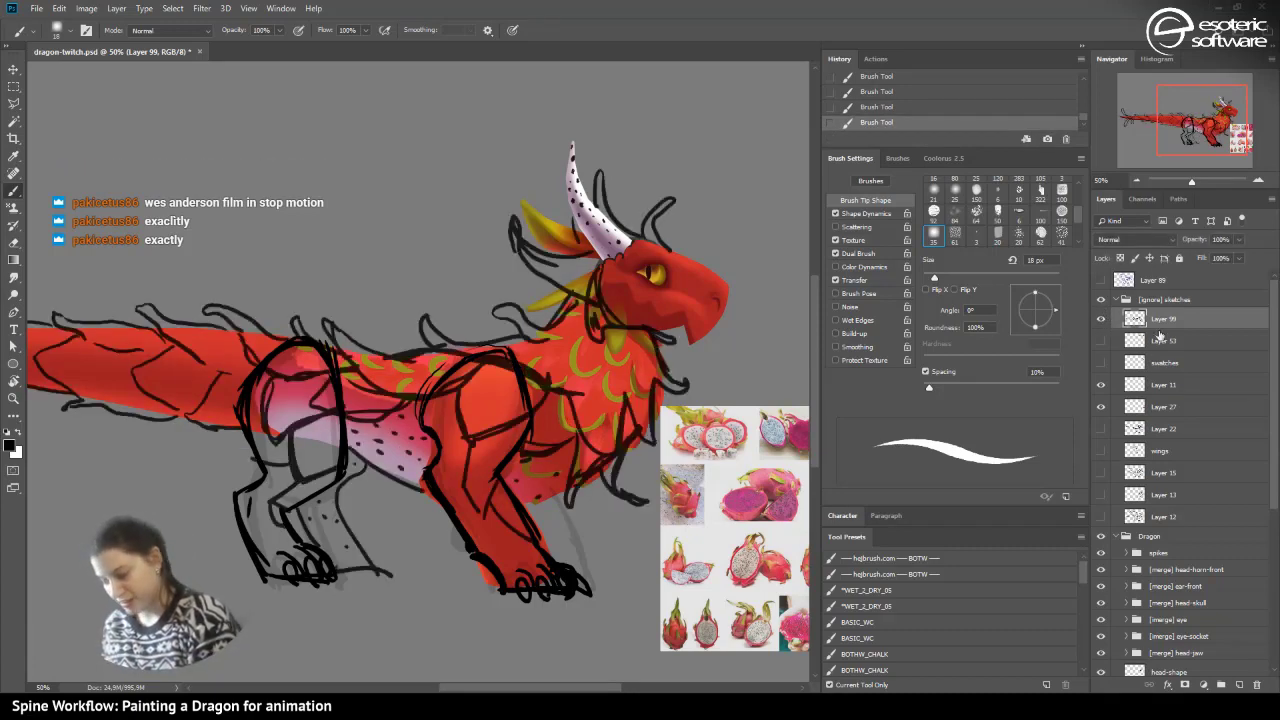
left_click(1239, 241)
left_click(1209, 253)
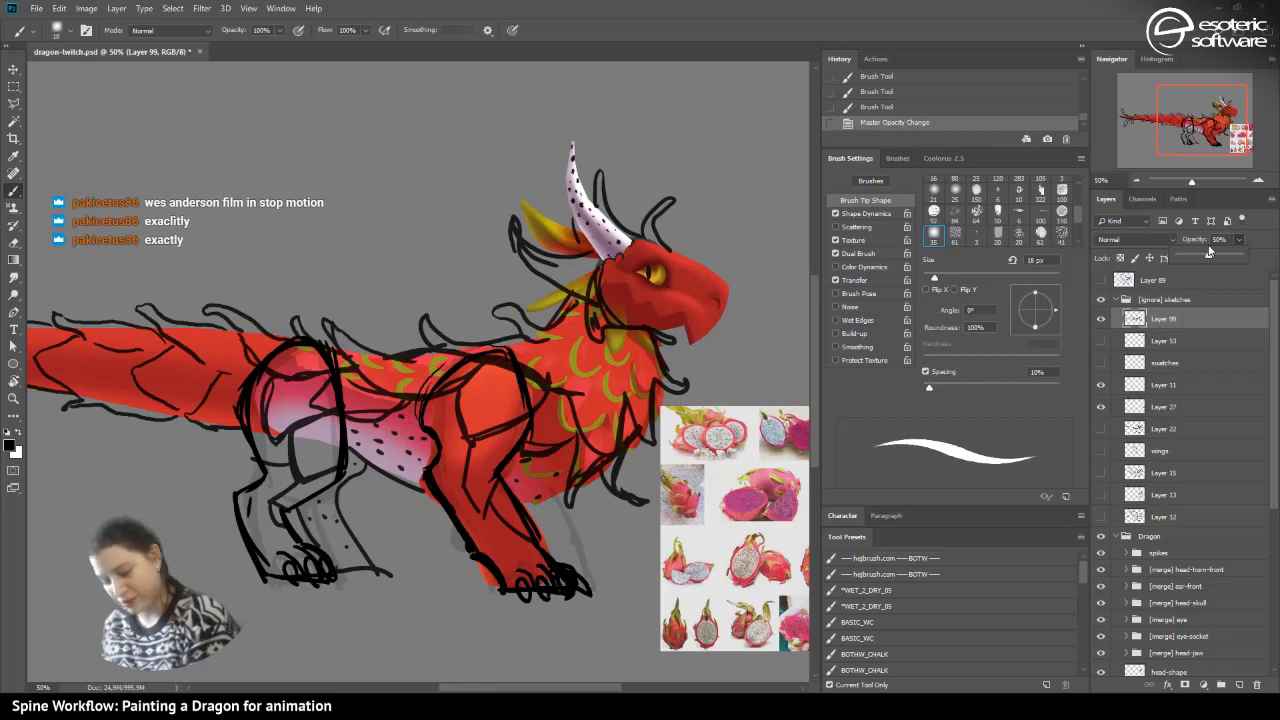
left_click(1100, 318)
left_click(1100, 318)
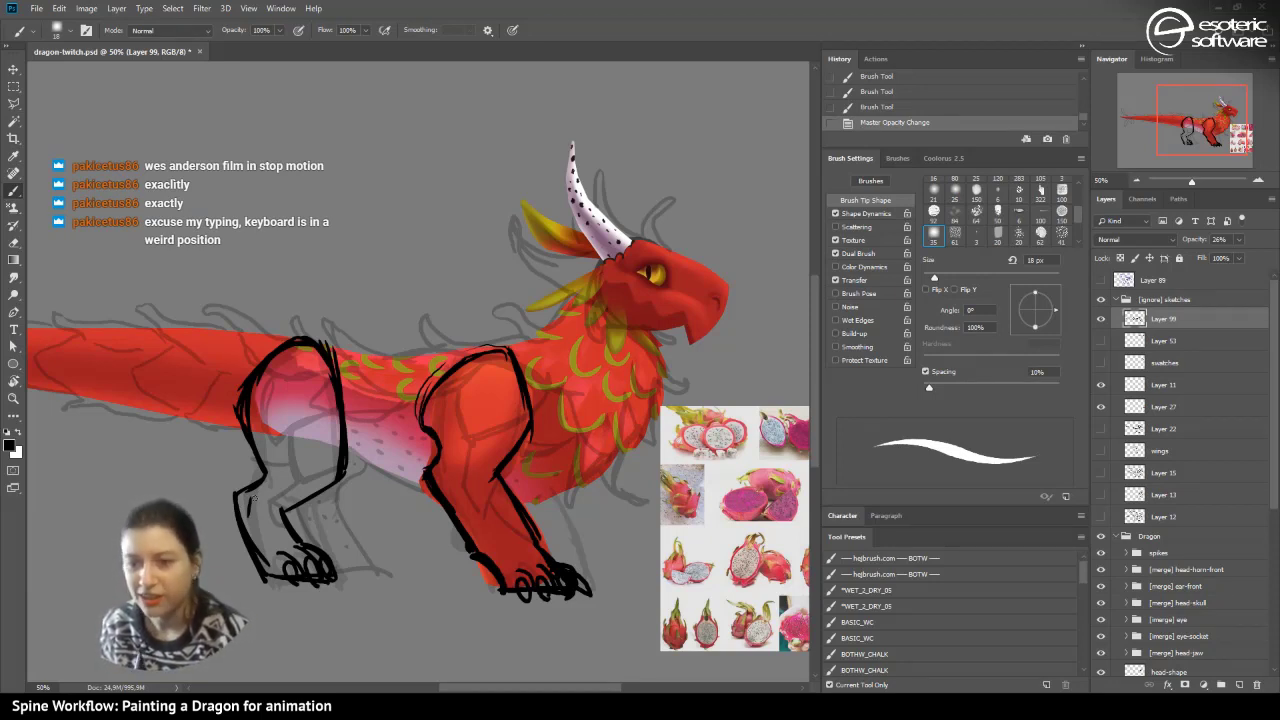
- Lower the leg outline sketch on Layer 98 to 29% opacity and hide Layer 96 in the leg-front group
left_click_drag(1272, 369, 1257, 515)
left_click(1102, 512)
left_click(1102, 512)
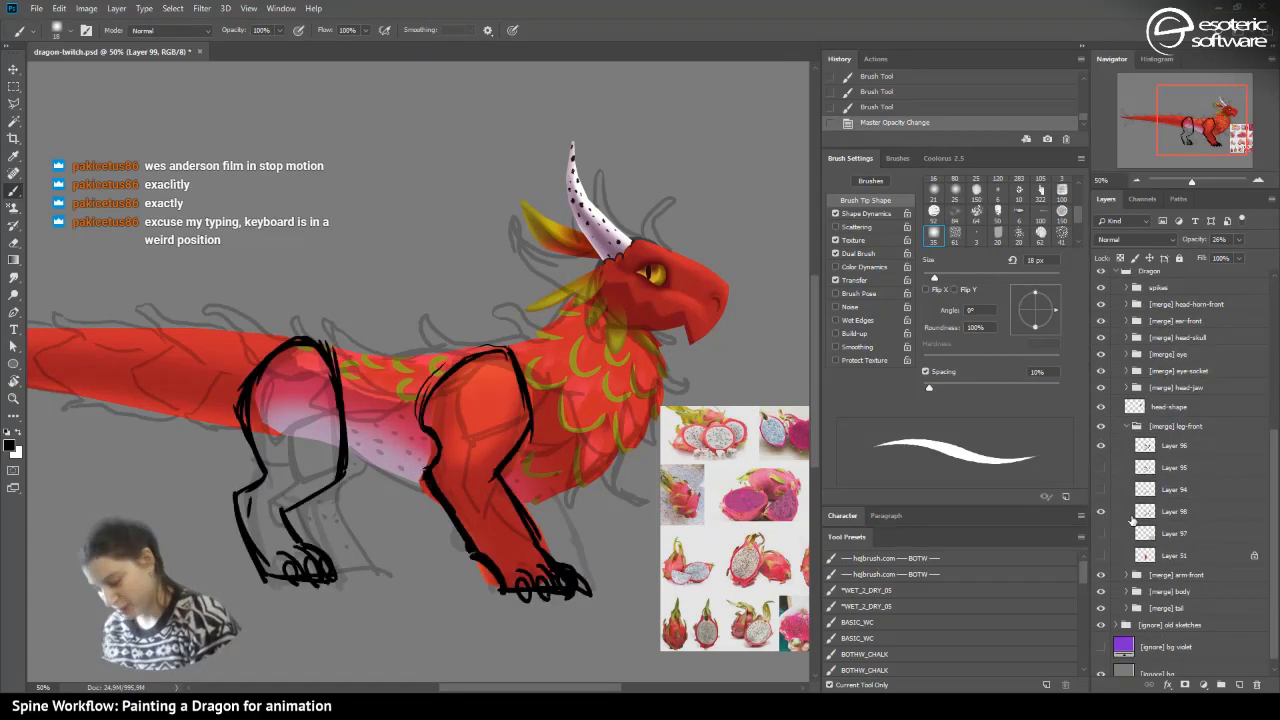
left_click(1148, 516)
left_click(1196, 255)
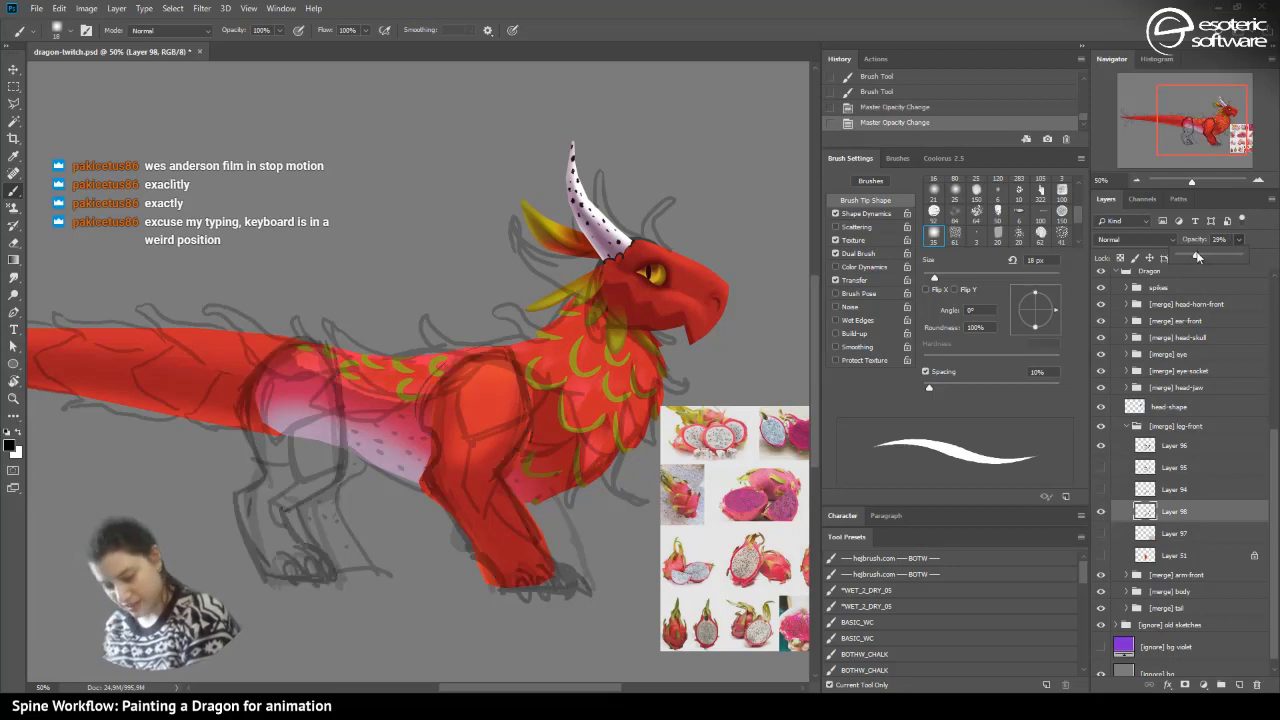
left_click(1101, 446)
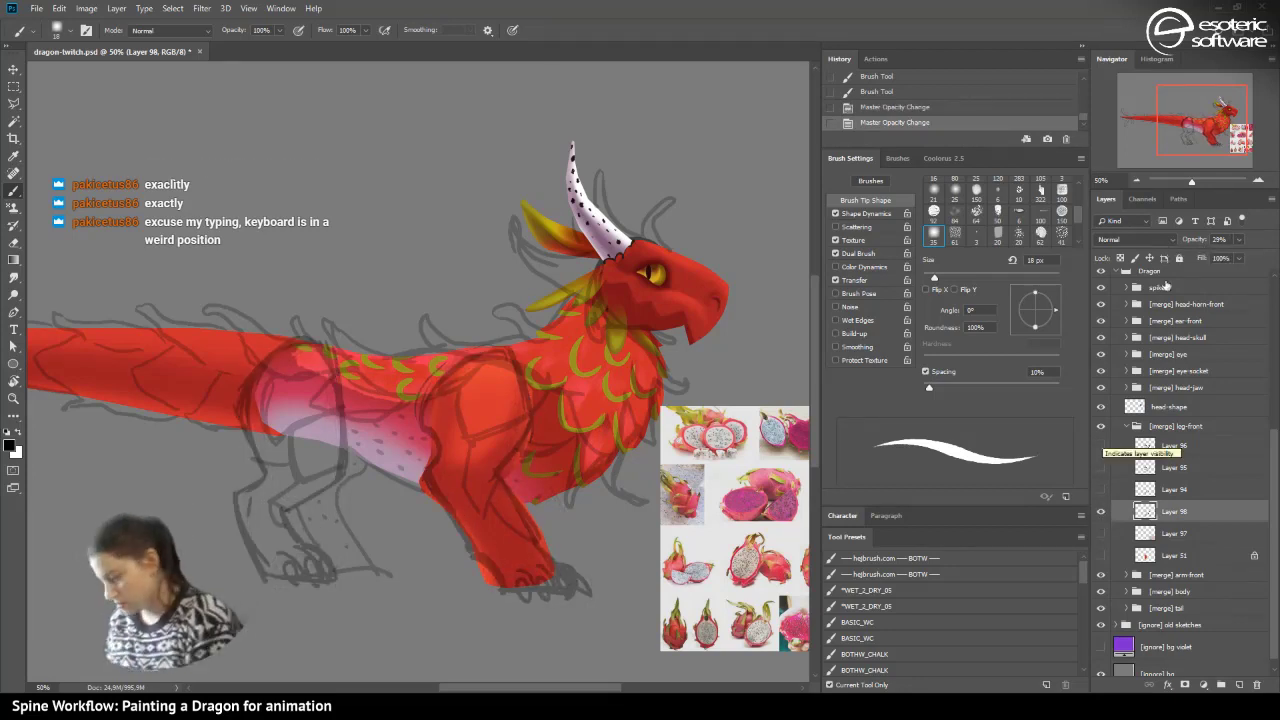
- Fade the sketch on Layer 99 further to 14% opacity
scroll(1255, 380, "up", 5)
scroll(1255, 318, "up", 1)
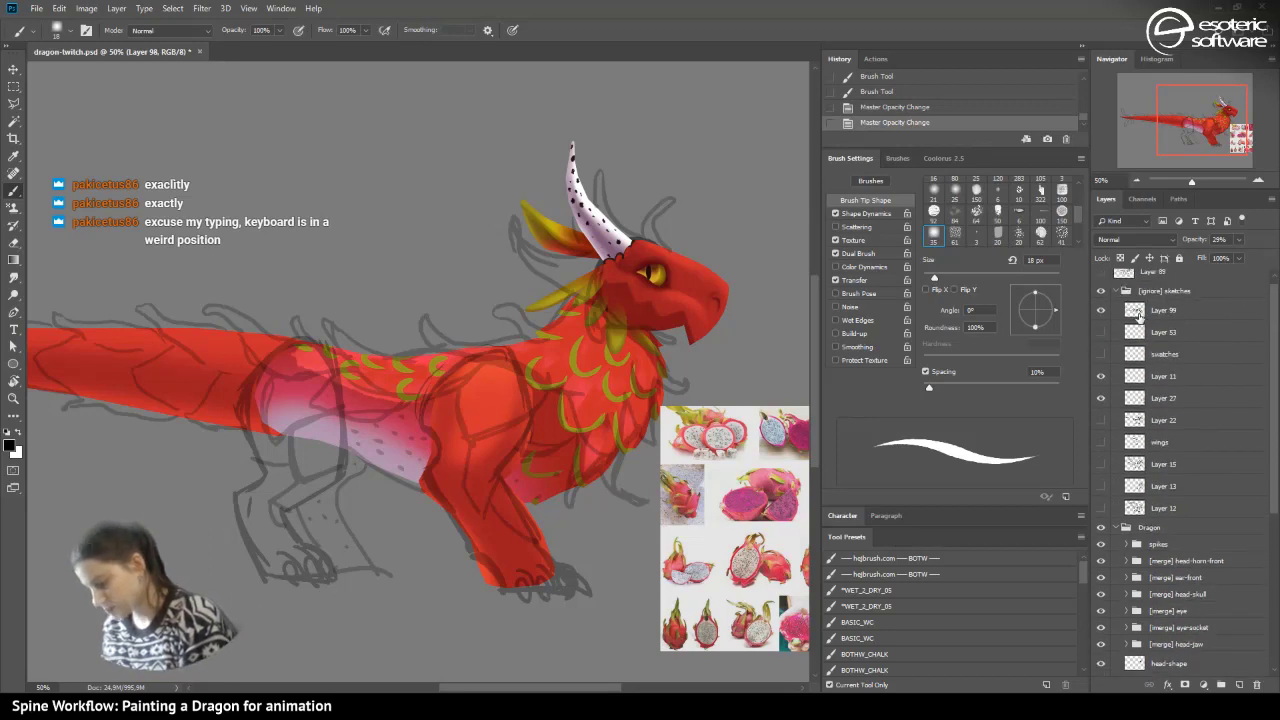
left_click(1142, 312)
left_click(1239, 243)
left_click_drag(1218, 255, 1211, 256)
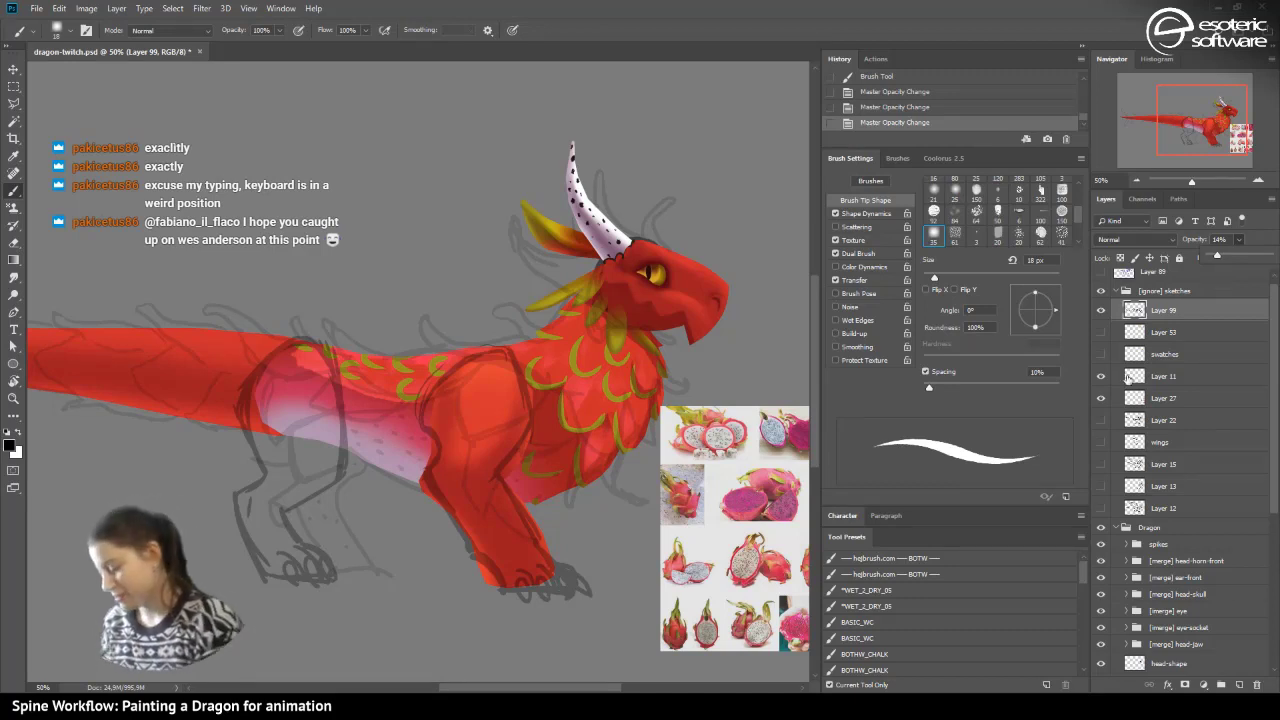
- Create a new layer between Layer 98 and Layer 97 in the leg-front group
left_click_drag(1267, 305, 1266, 451)
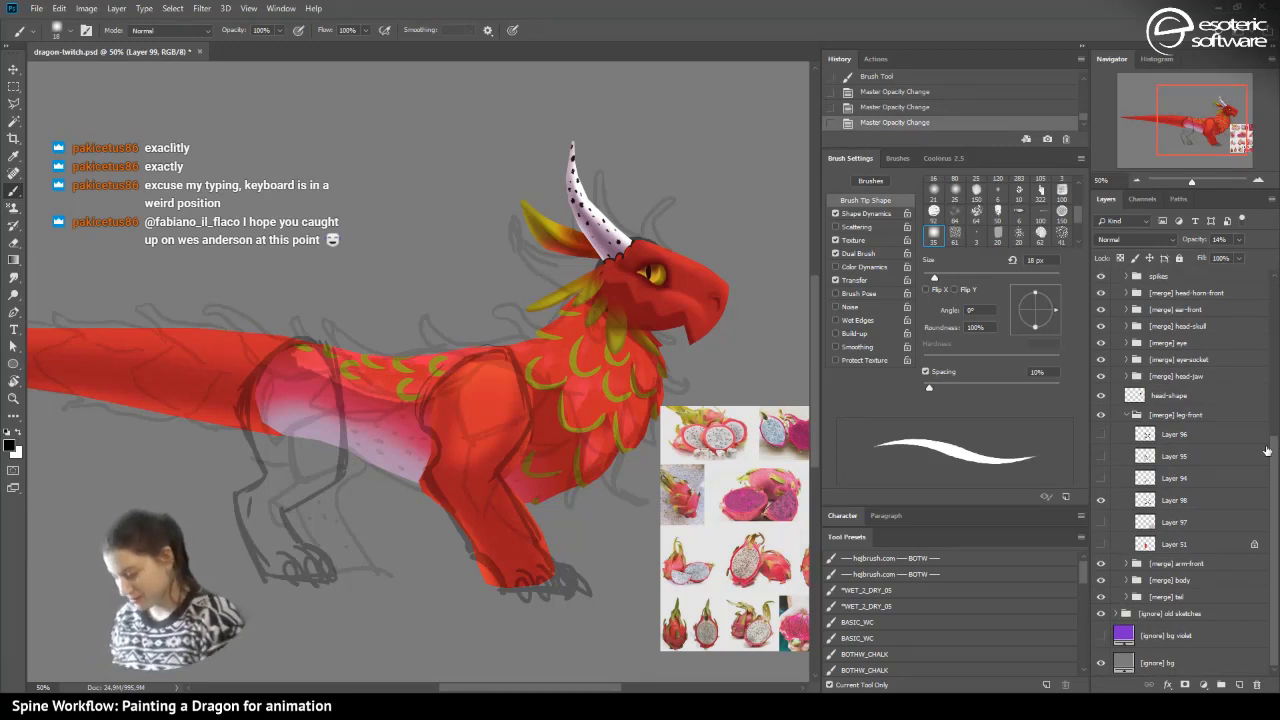
left_click(1190, 500)
left_click(1101, 500)
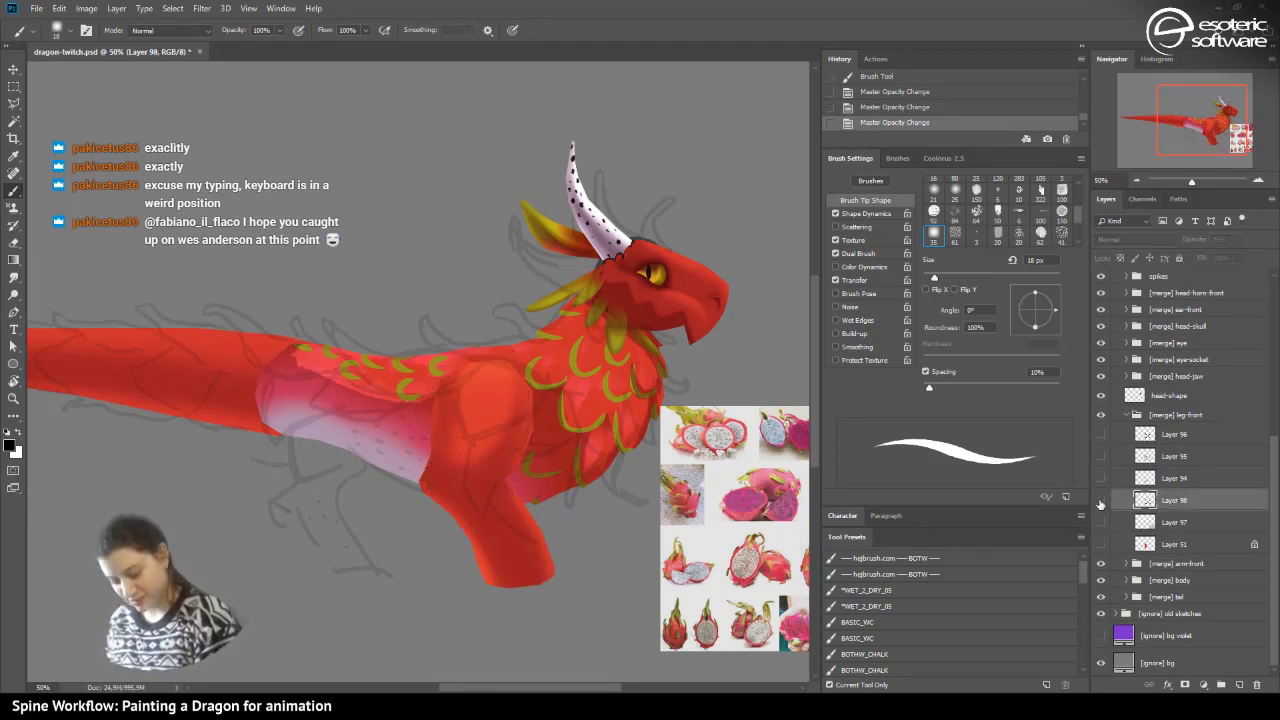
left_click(1101, 500)
left_click(1150, 525)
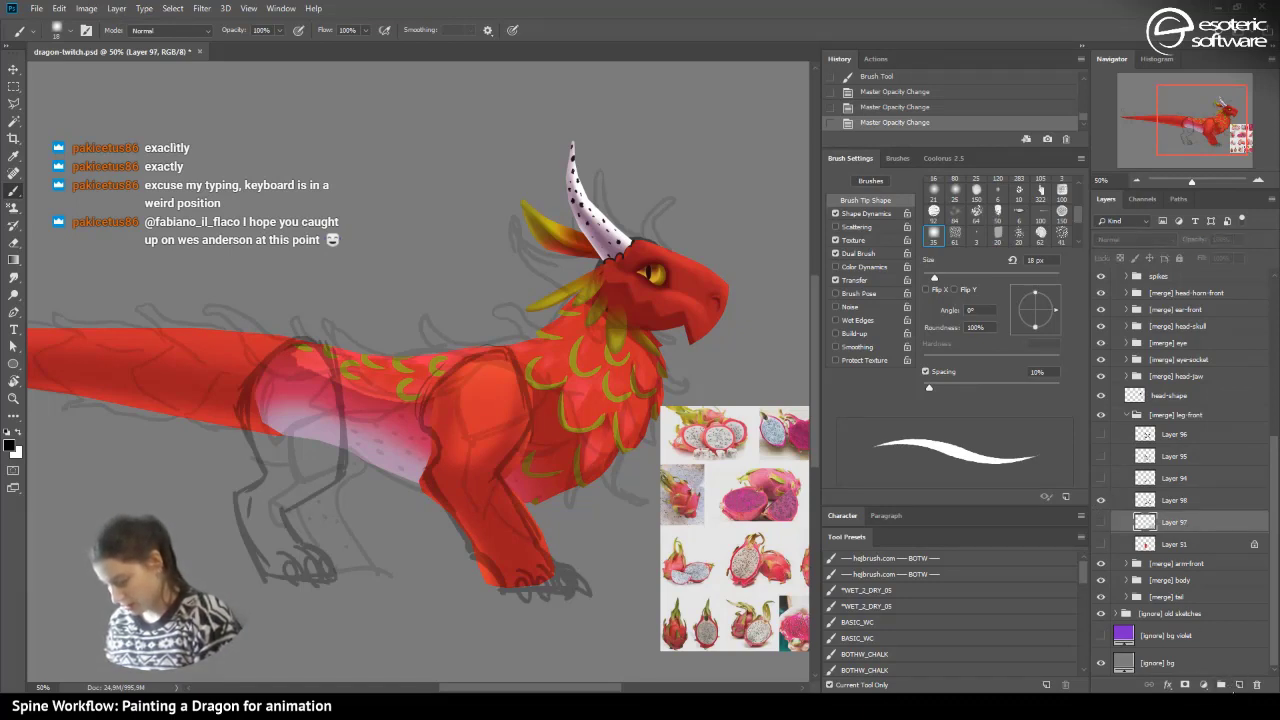
left_click(1239, 685)
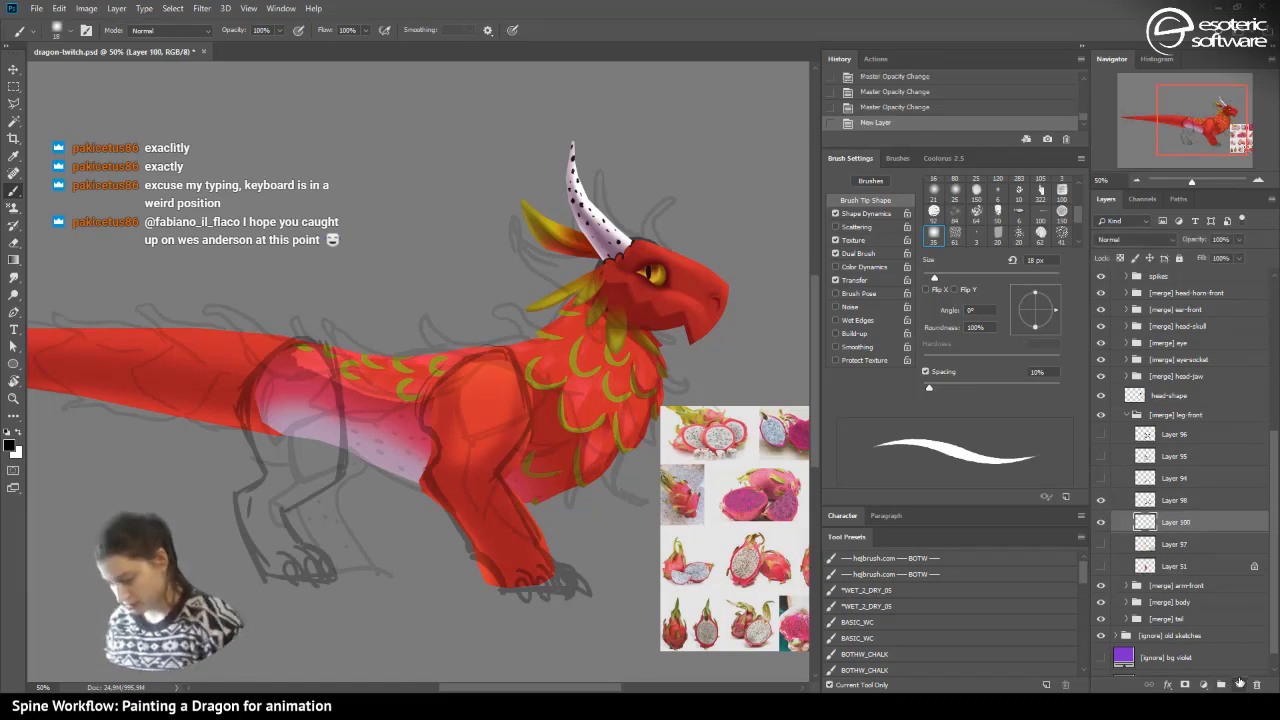
- Select the hind leg's full silhouette on Layer 100 with the Polygonal Lasso, tracing the sketch and adding the front thigh area as a second selection
left_click(13, 102)
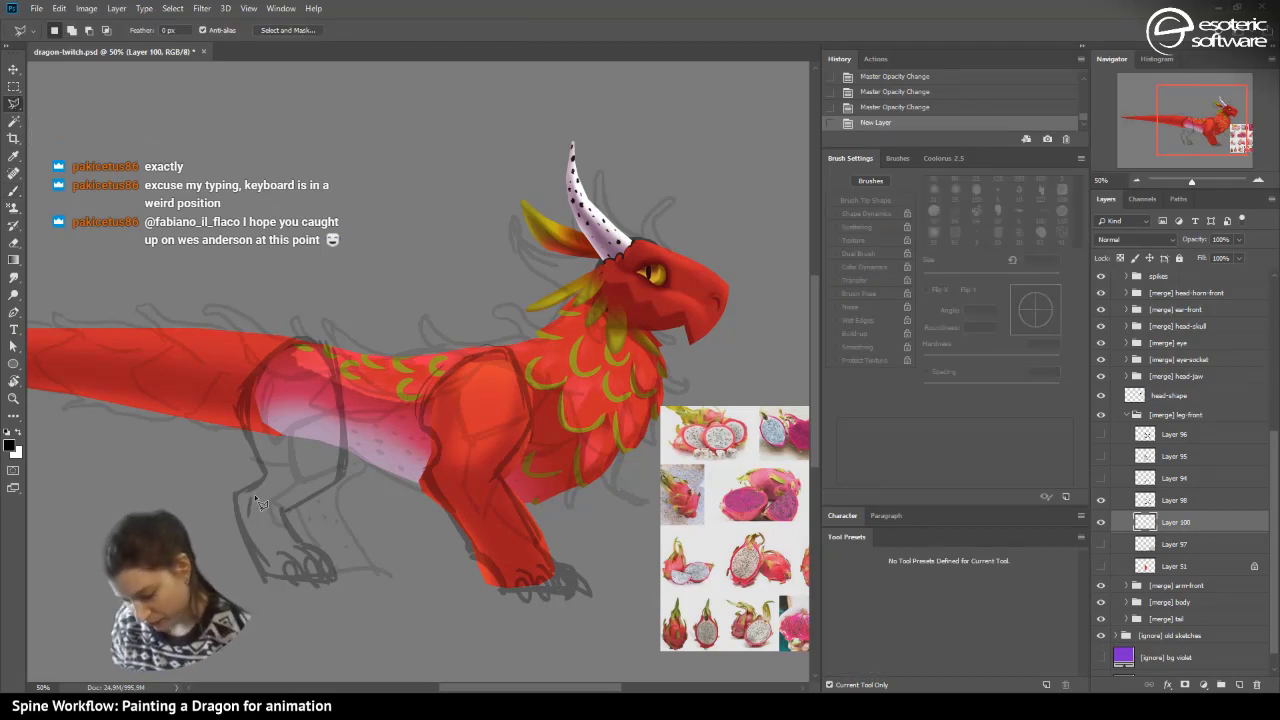
left_click(1257, 181)
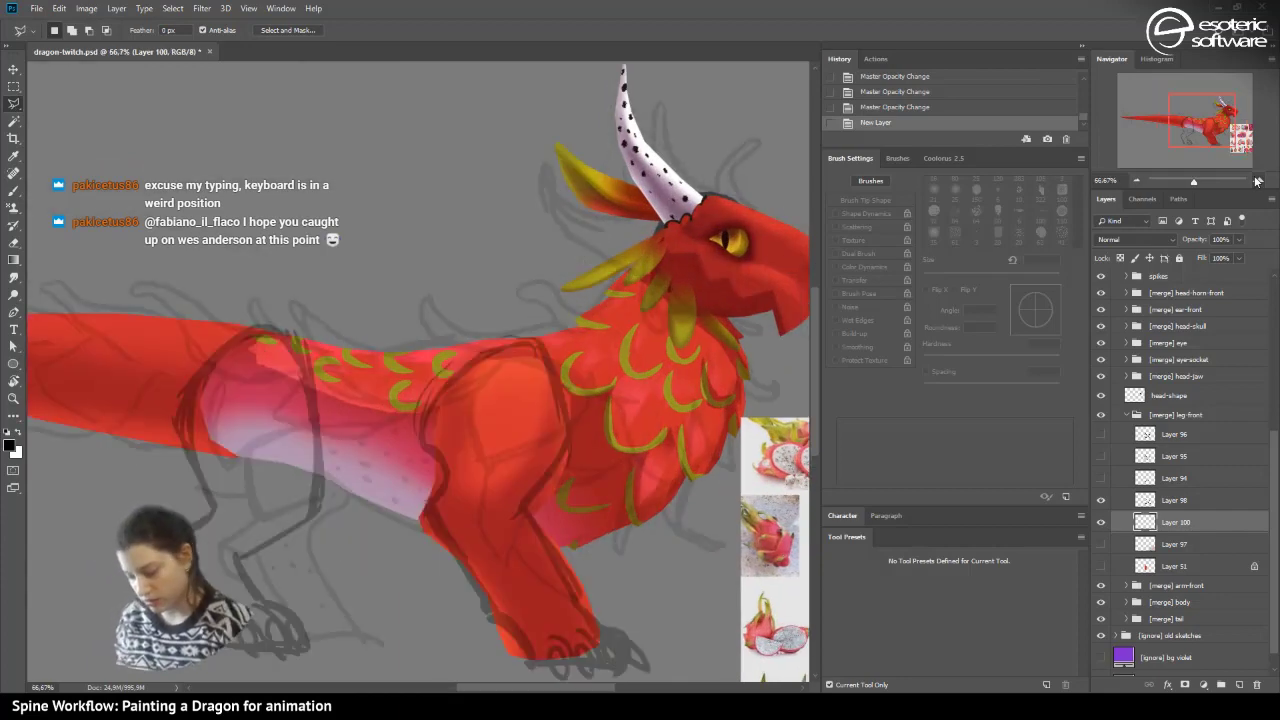
scroll(818, 302, "down", 3)
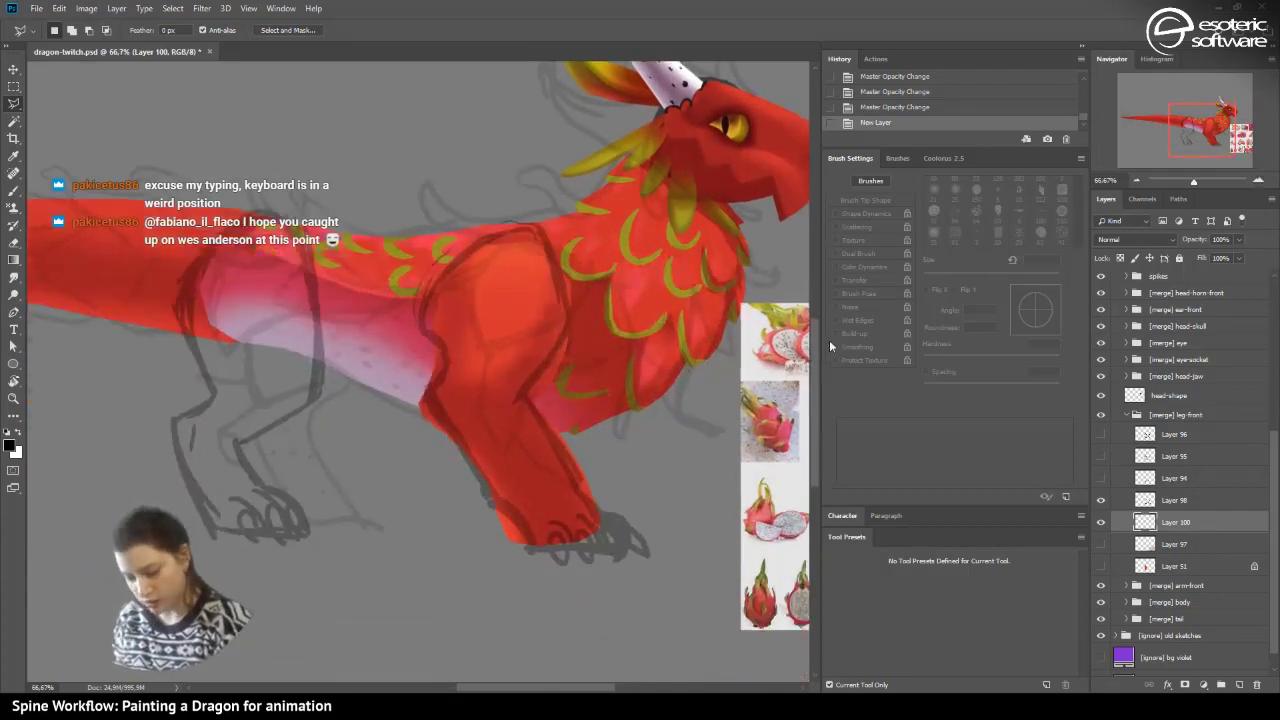
left_click(251, 473)
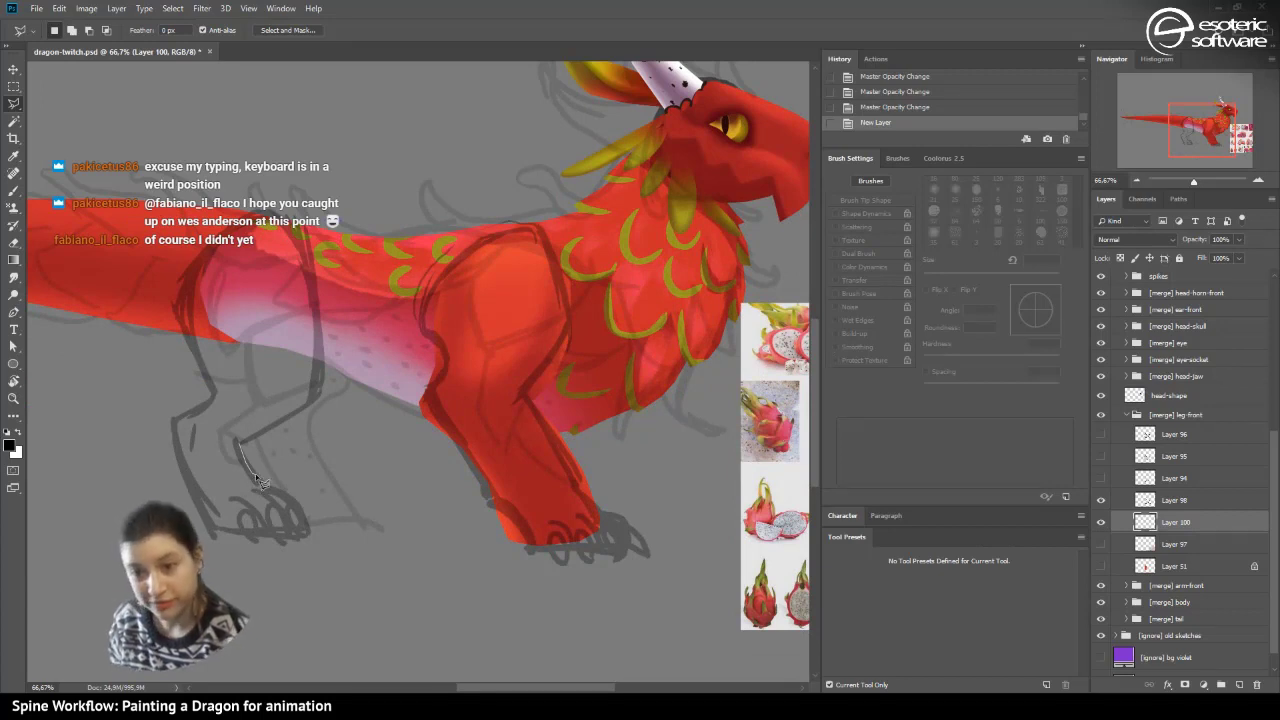
mouse_move(264, 476)
left_mouse_down()
mouse_move(310, 529)
mouse_move(305, 516)
mouse_move(308, 532)
mouse_move(264, 536)
mouse_move(275, 532)
mouse_move(241, 515)
mouse_move(267, 535)
mouse_move(231, 542)
left_mouse_up()
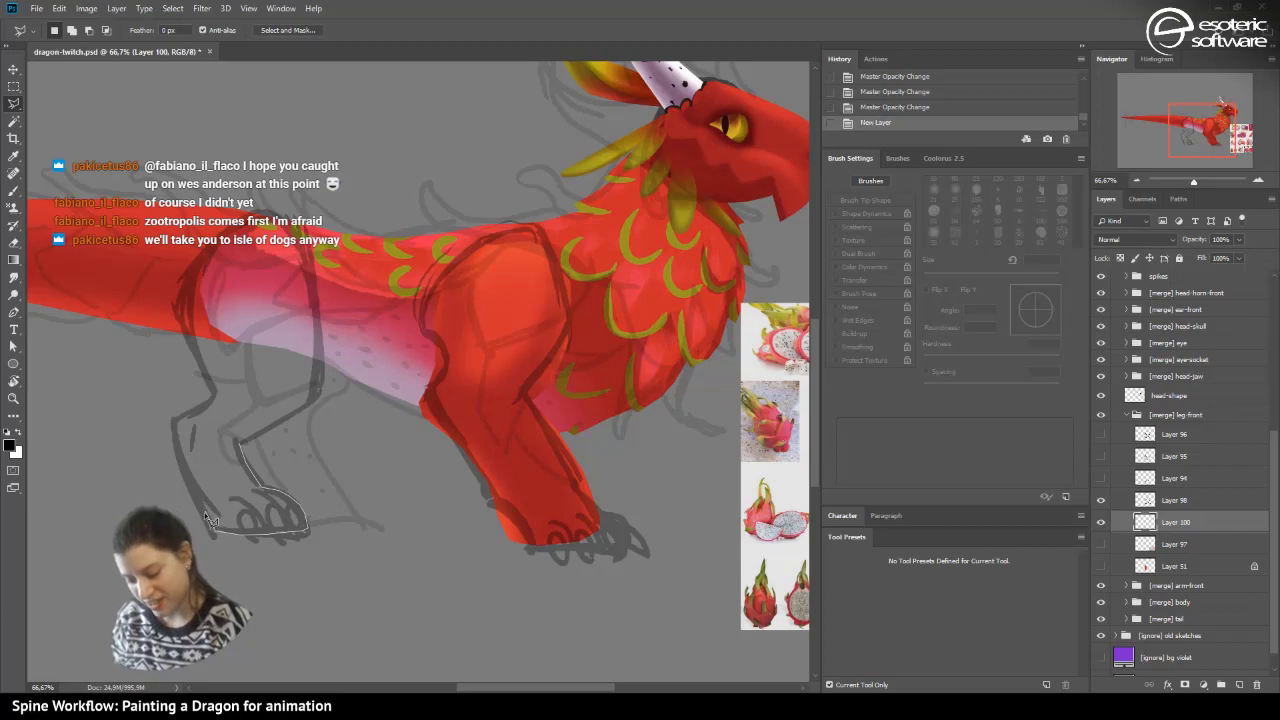
left_click(209, 527)
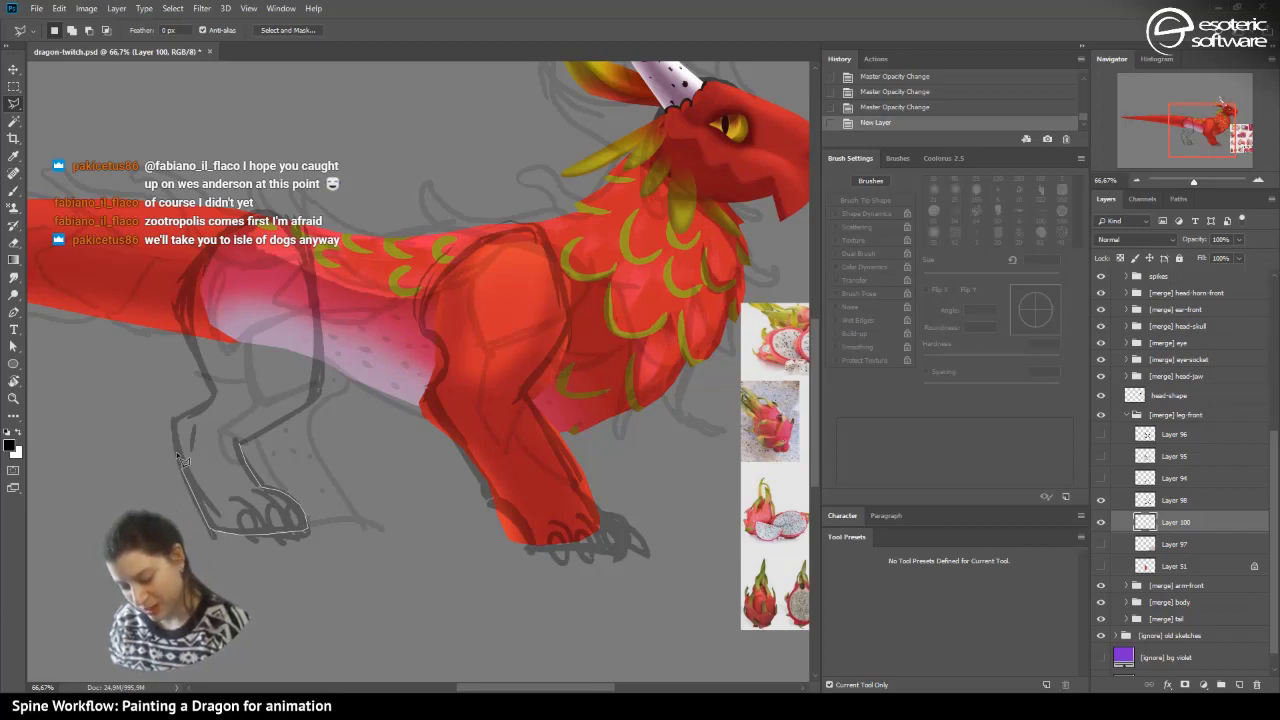
mouse_move(191, 481)
left_mouse_down()
mouse_move(180, 382)
mouse_move(198, 405)
mouse_move(183, 419)
mouse_move(213, 399)
mouse_move(190, 344)
mouse_move(219, 279)
mouse_move(231, 296)
mouse_move(207, 376)
mouse_move(186, 278)
mouse_move(188, 333)
left_mouse_up()
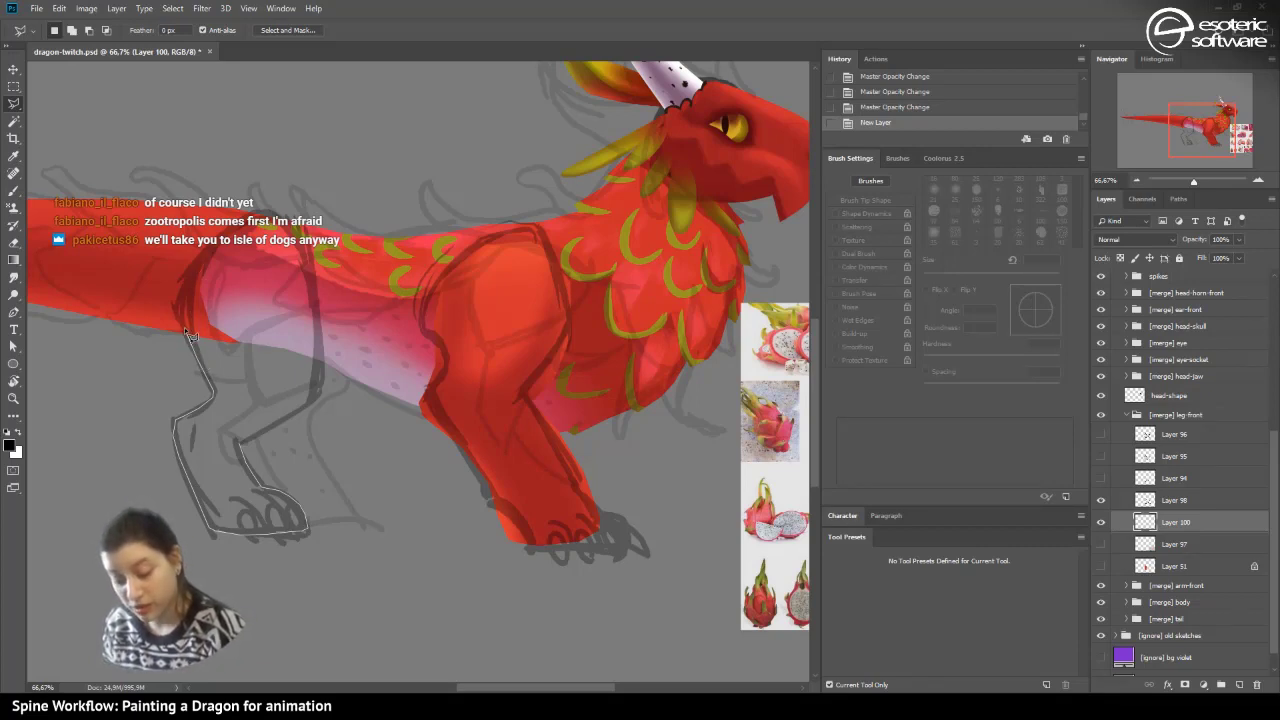
mouse_move(186, 287)
left_mouse_down()
mouse_move(222, 214)
mouse_move(228, 244)
mouse_move(256, 206)
mouse_move(262, 232)
mouse_move(271, 191)
mouse_move(266, 246)
mouse_move(247, 203)
left_mouse_up()
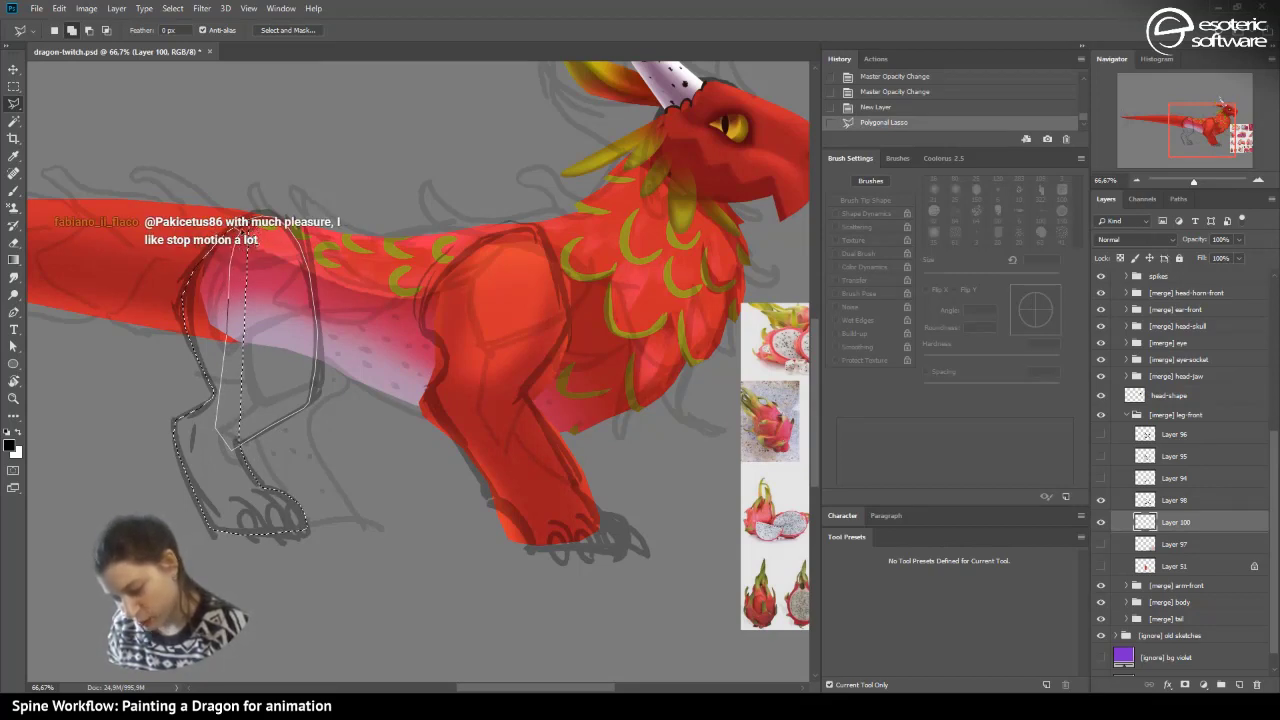
left_click(248, 260)
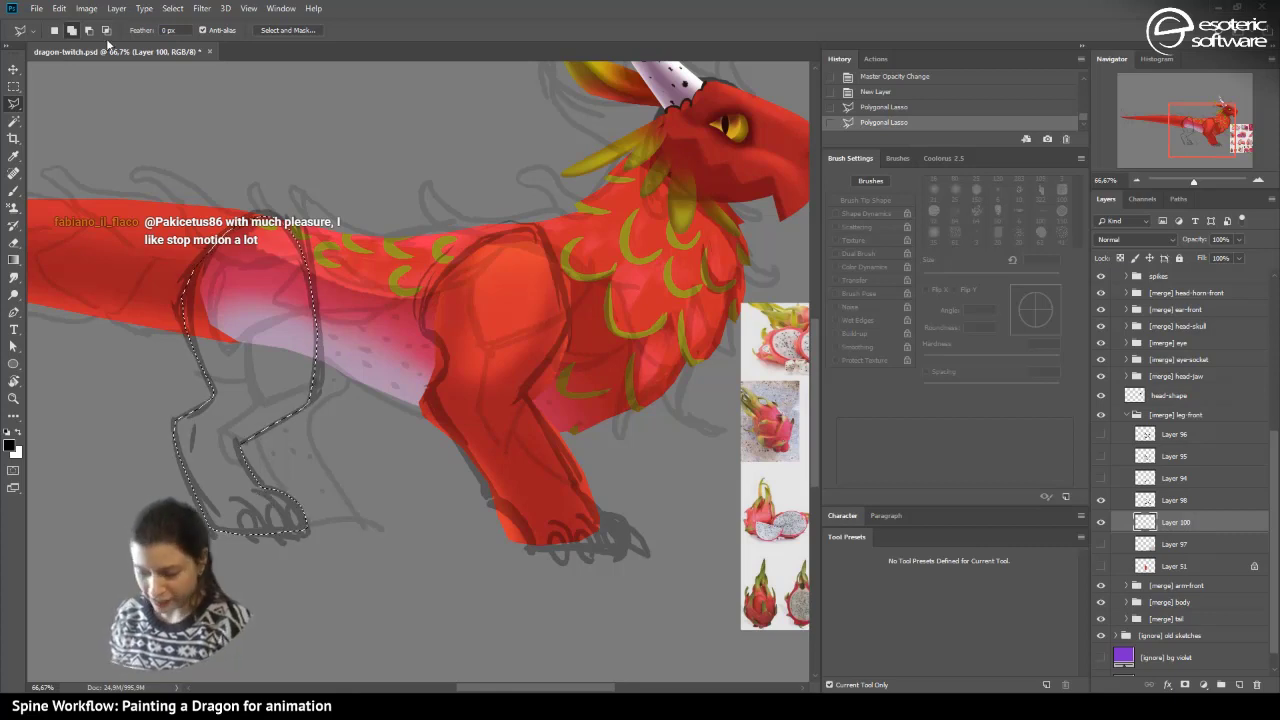
- Fill the hind-leg selection on Layer 100 with solid white using the Gradient tool, and deselect it
left_click(13, 259)
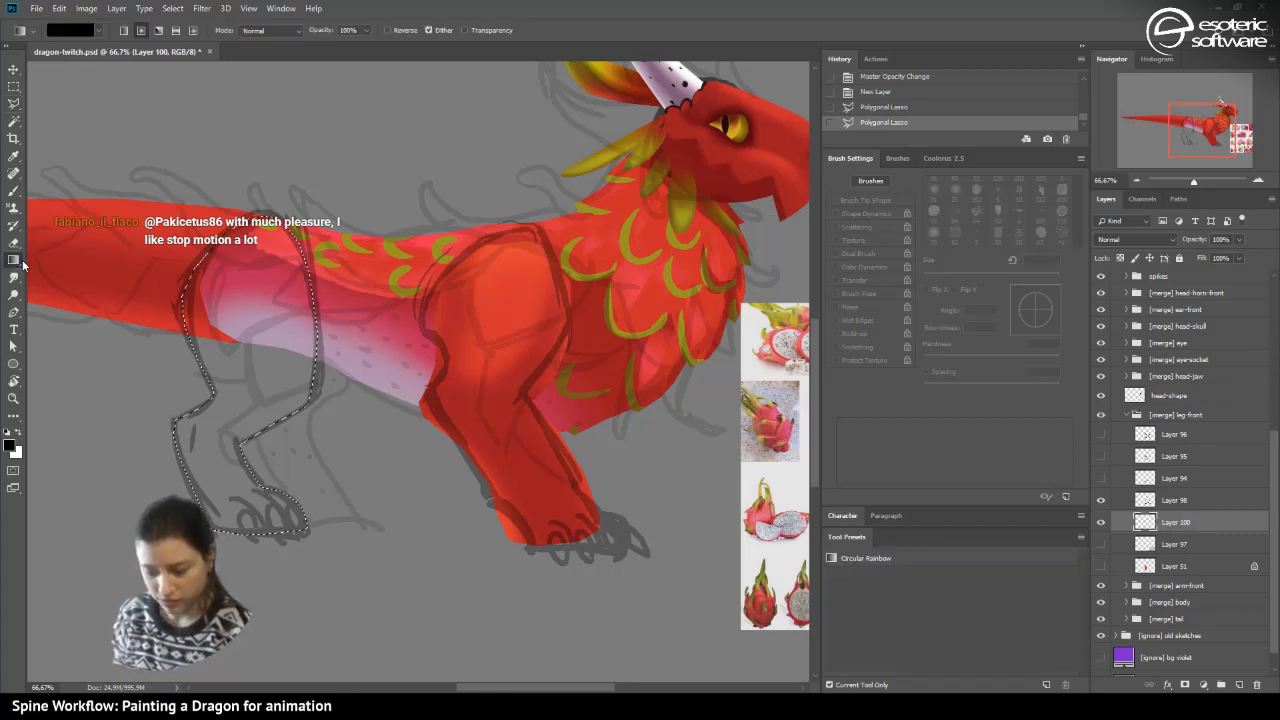
left_click(22, 436)
left_click_drag(106, 82, 92, 53)
key("ctrl+d")
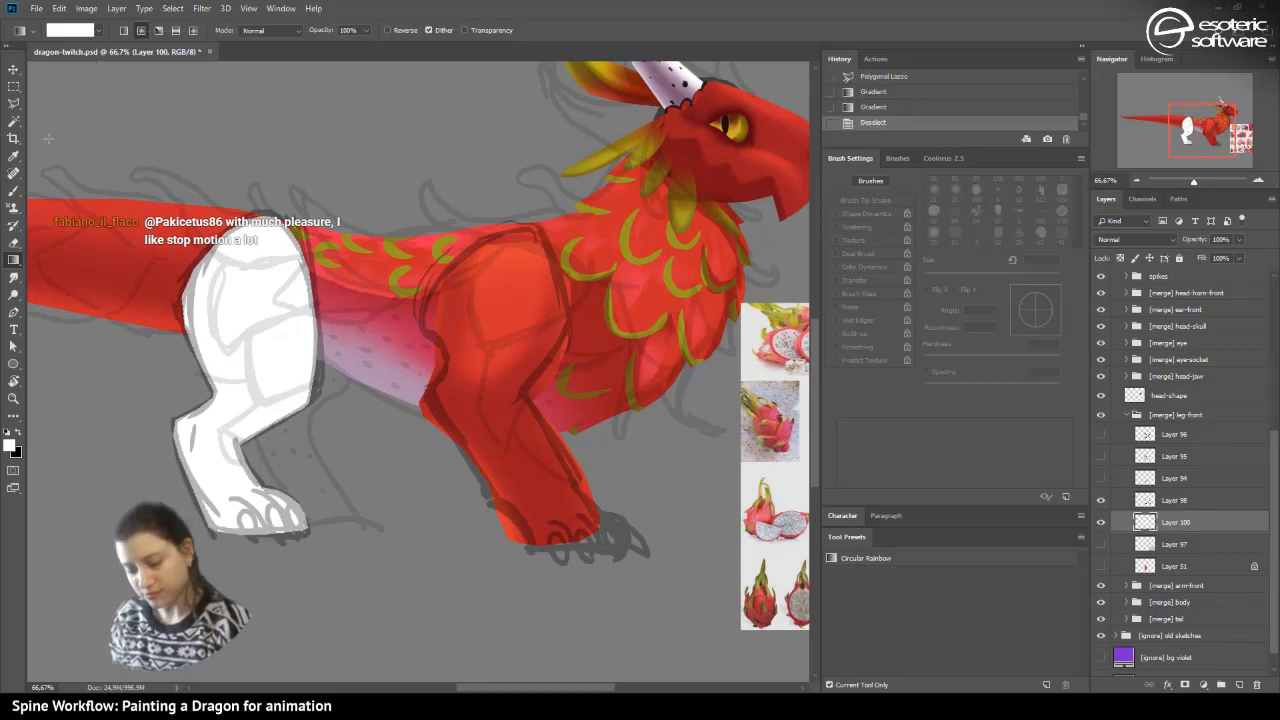
- Toggle Layer 100's visibility and hide the Layer 98 outline to check the white hind-leg silhouette
left_click(1101, 519)
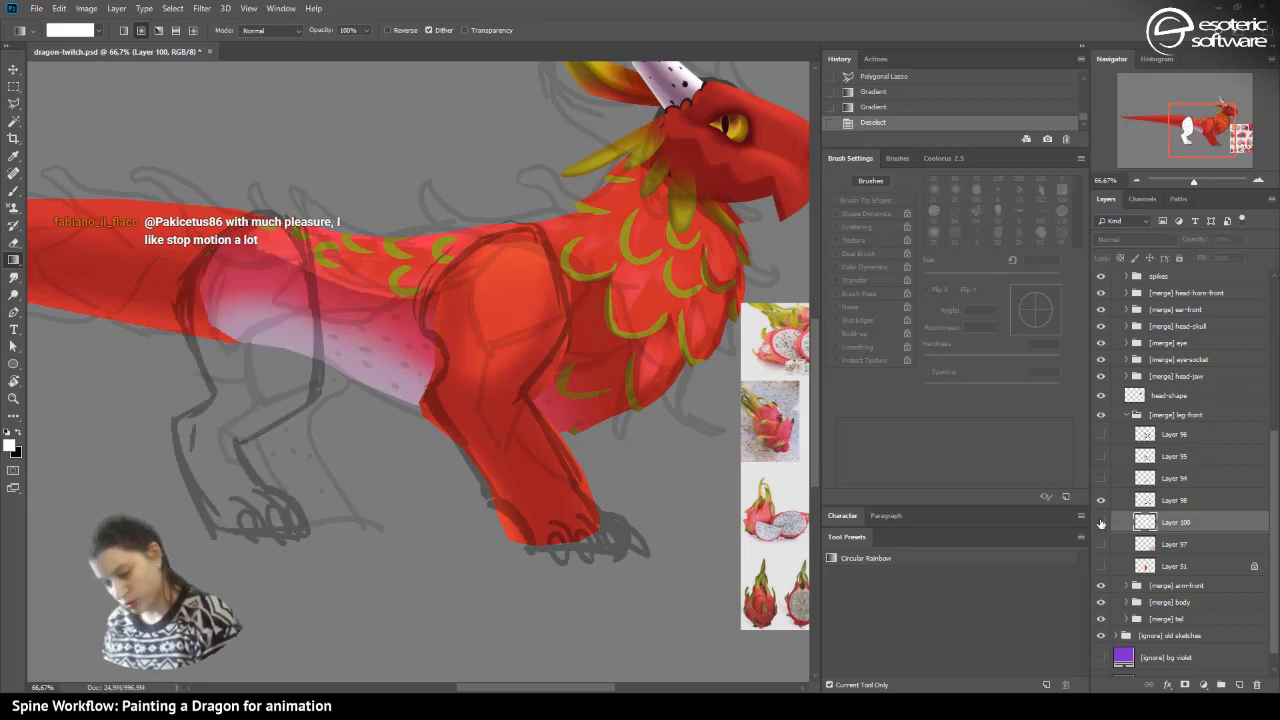
left_click(1101, 524)
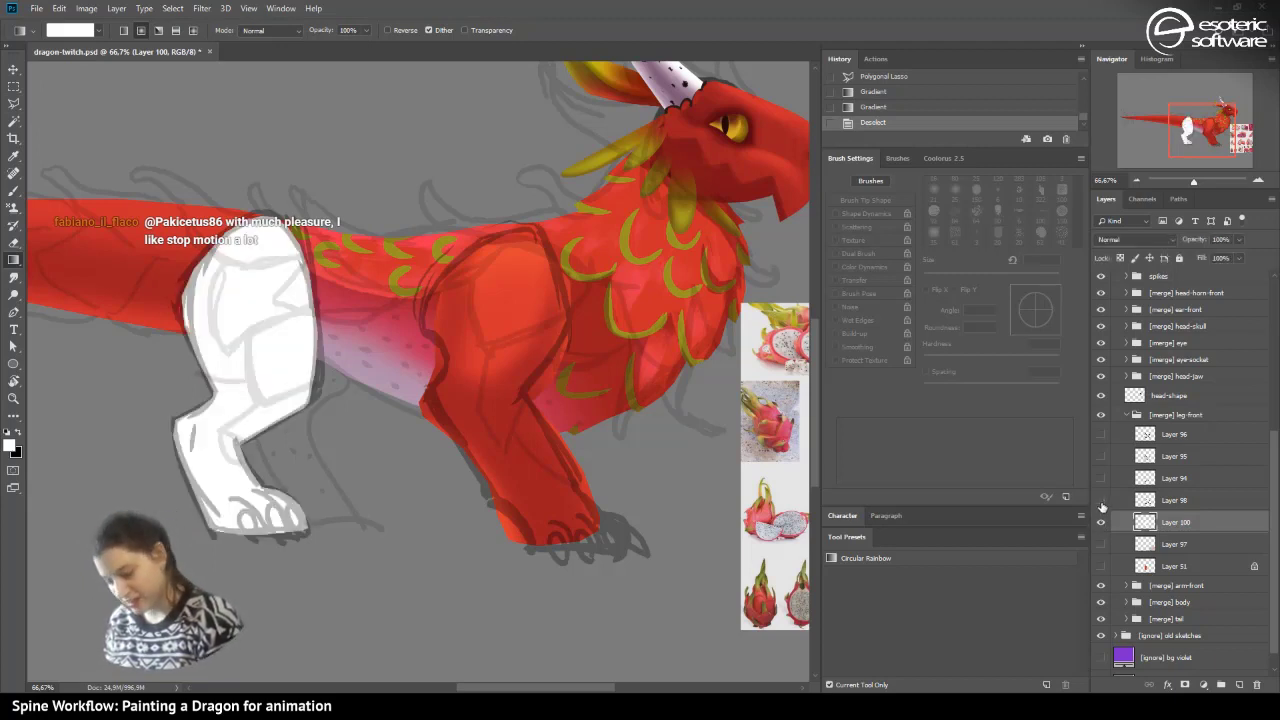
left_click(1101, 502)
left_click(1101, 500)
left_click(1102, 500)
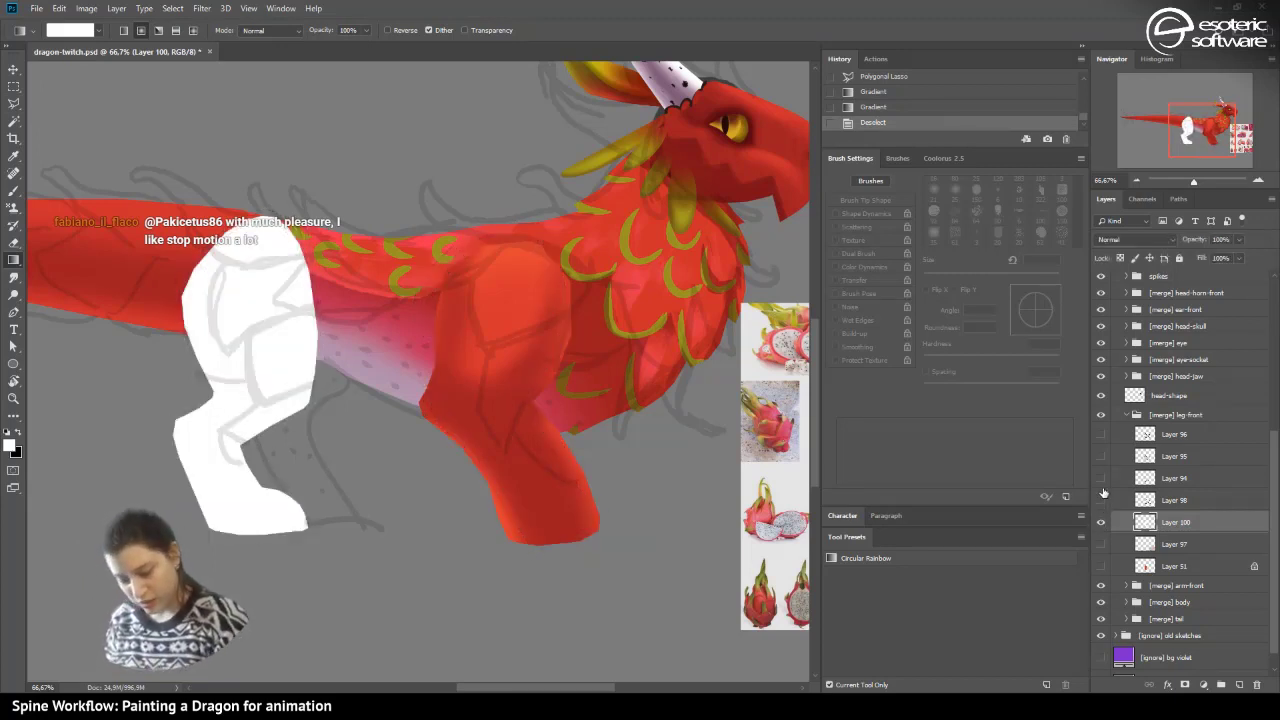
- Smooth the heel corner of the white hind leg with a hard 21 px Eraser, stepping back the last stroke
left_click(13, 243)
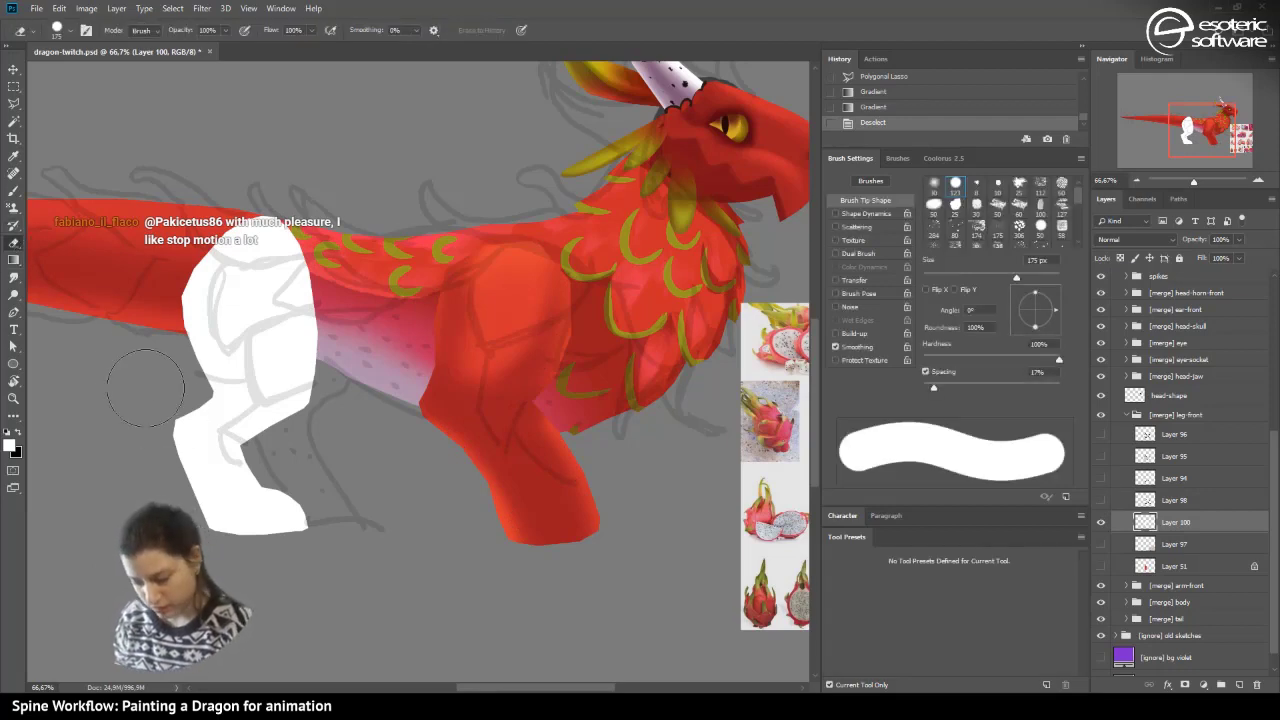
left_click(60, 30)
left_click(81, 74)
left_click_drag(163, 422, 178, 409)
left_click(178, 409)
left_click(167, 422)
left_click(166, 432)
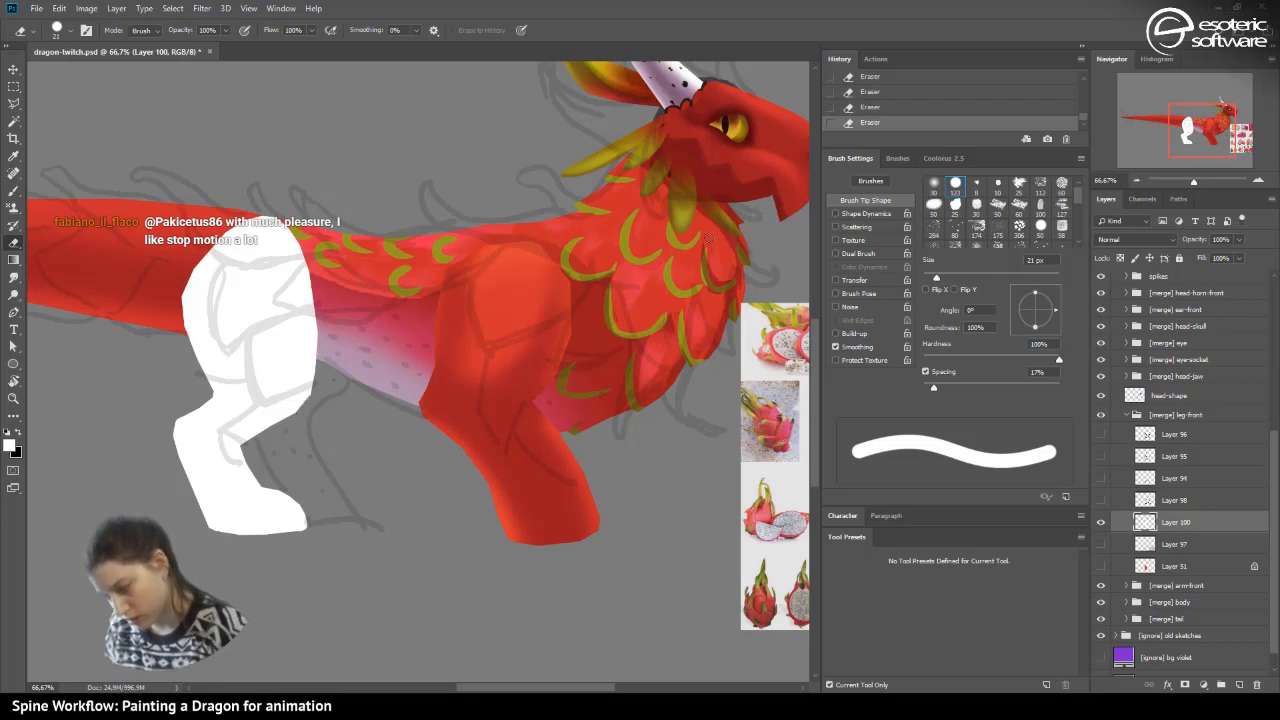
left_click(850, 108)
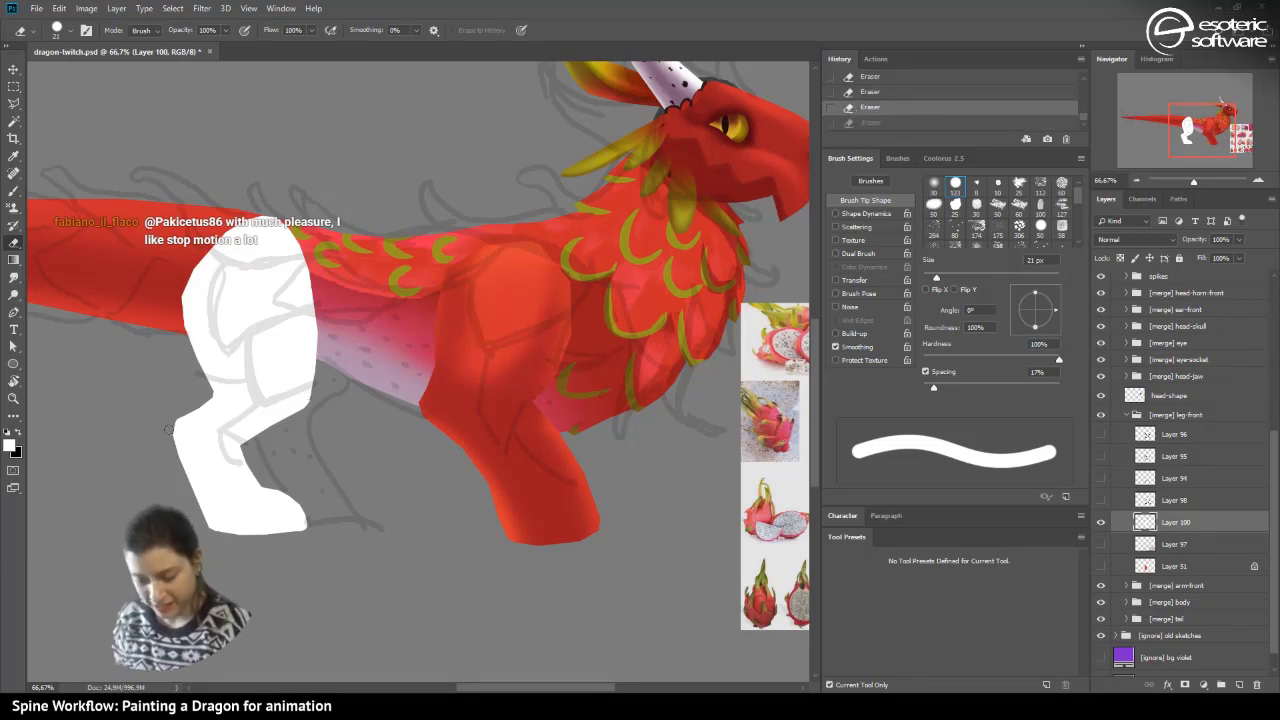
- Trim the rear edge of the white thigh with the Eraser, stepping back one stroke and redoing it
left_click(175, 311)
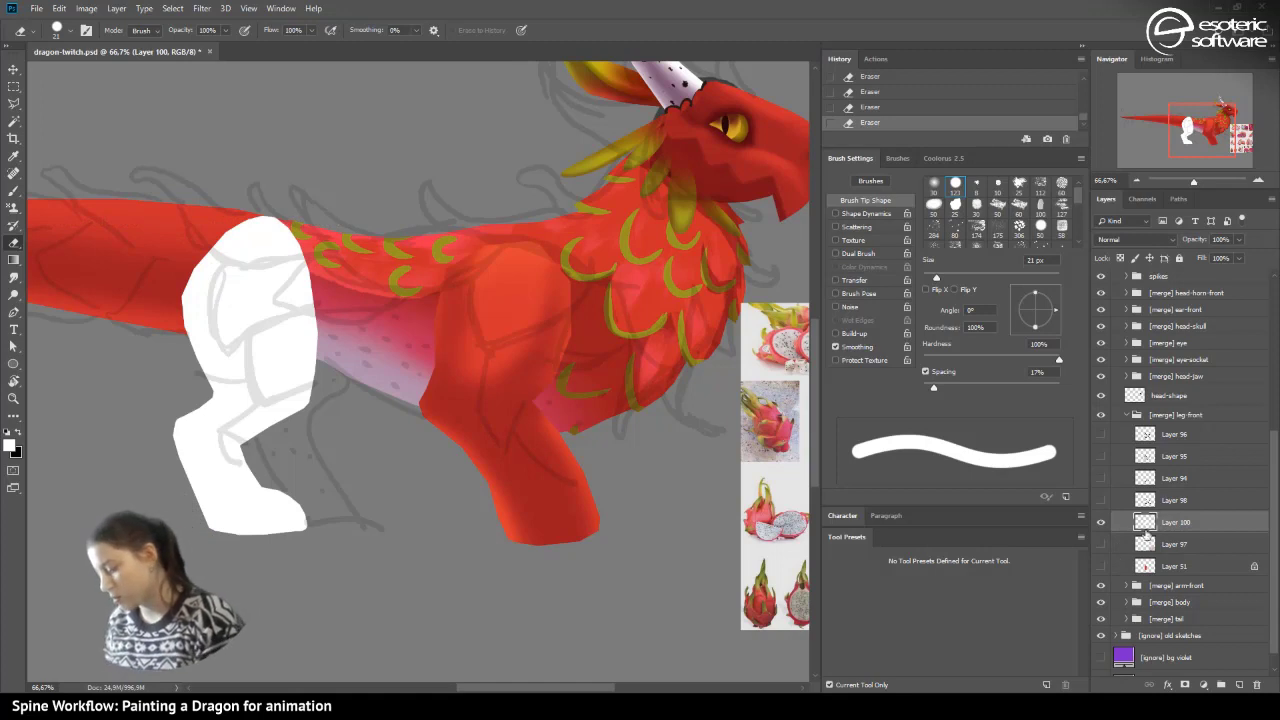
left_click(1101, 524)
left_click(1102, 545)
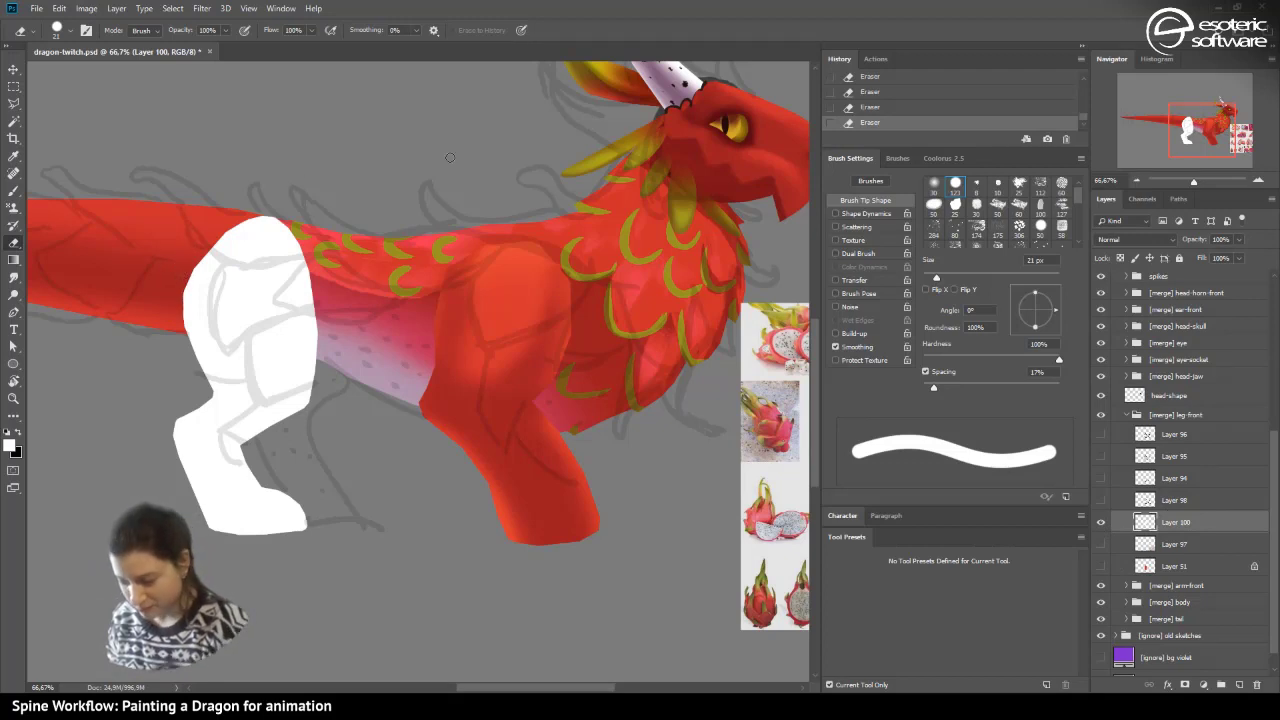
left_click(853, 106)
left_click_drag(184, 256, 176, 304)
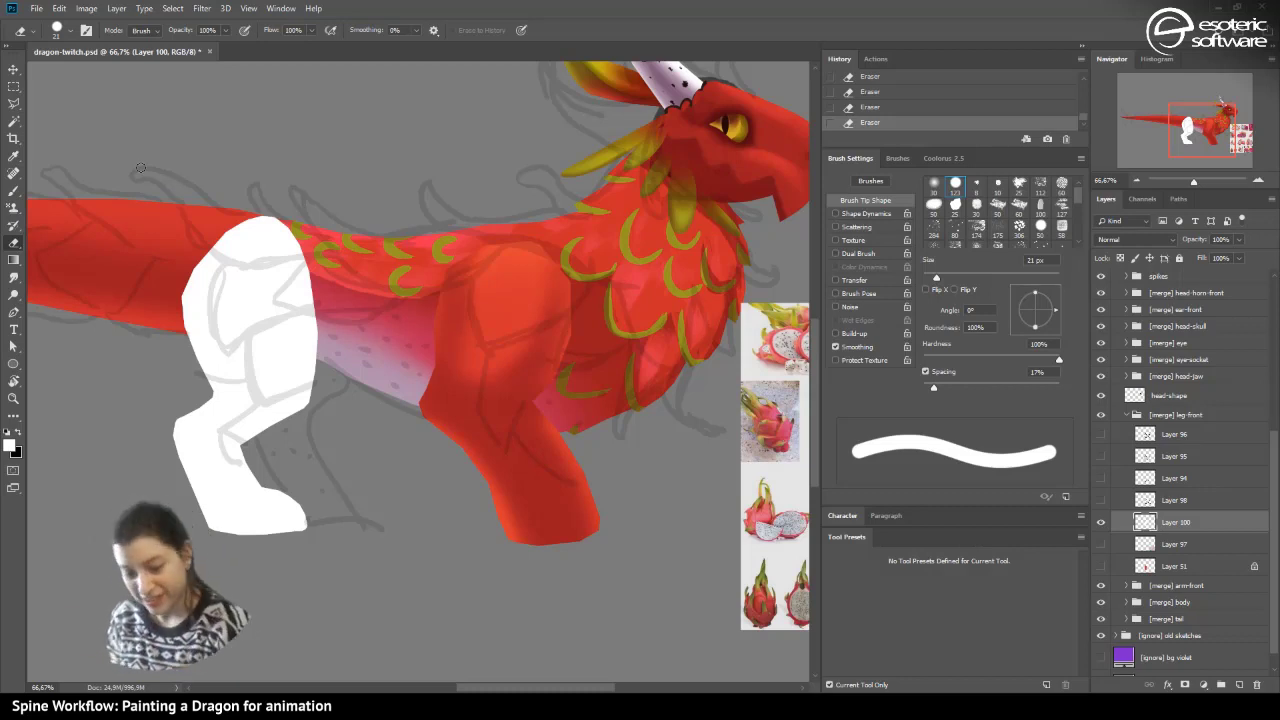
- Move Layer 98 from the leg-front group into the [ignore] sketches group below Layer 99 and make it visible
left_click(16, 68)
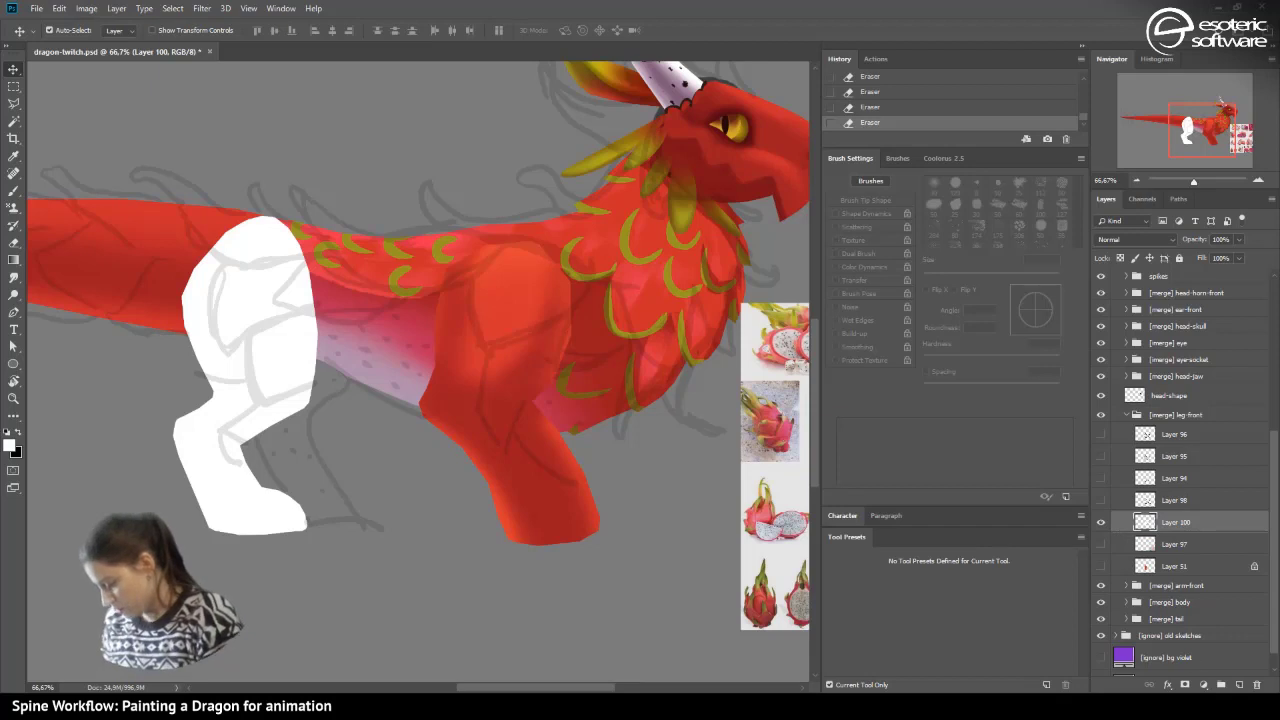
left_click(1100, 499)
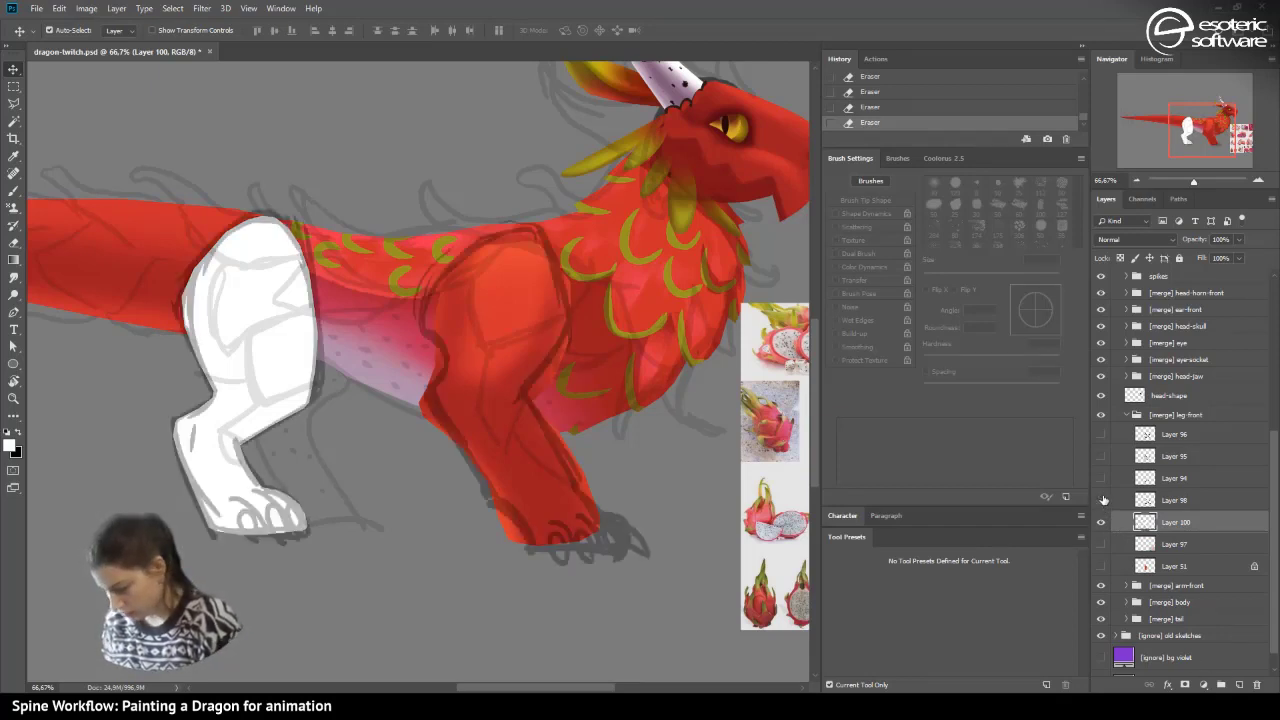
left_click(1100, 499)
left_click_drag(1145, 499, 1130, 407)
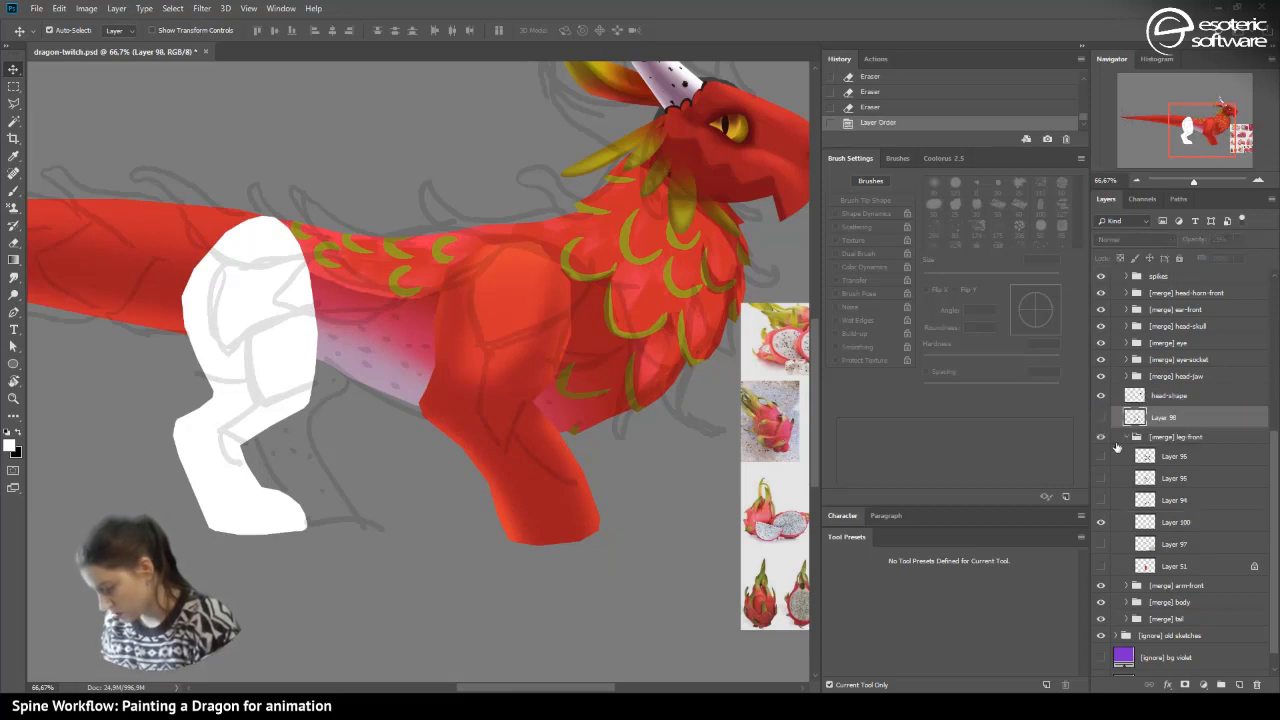
left_click(1101, 418)
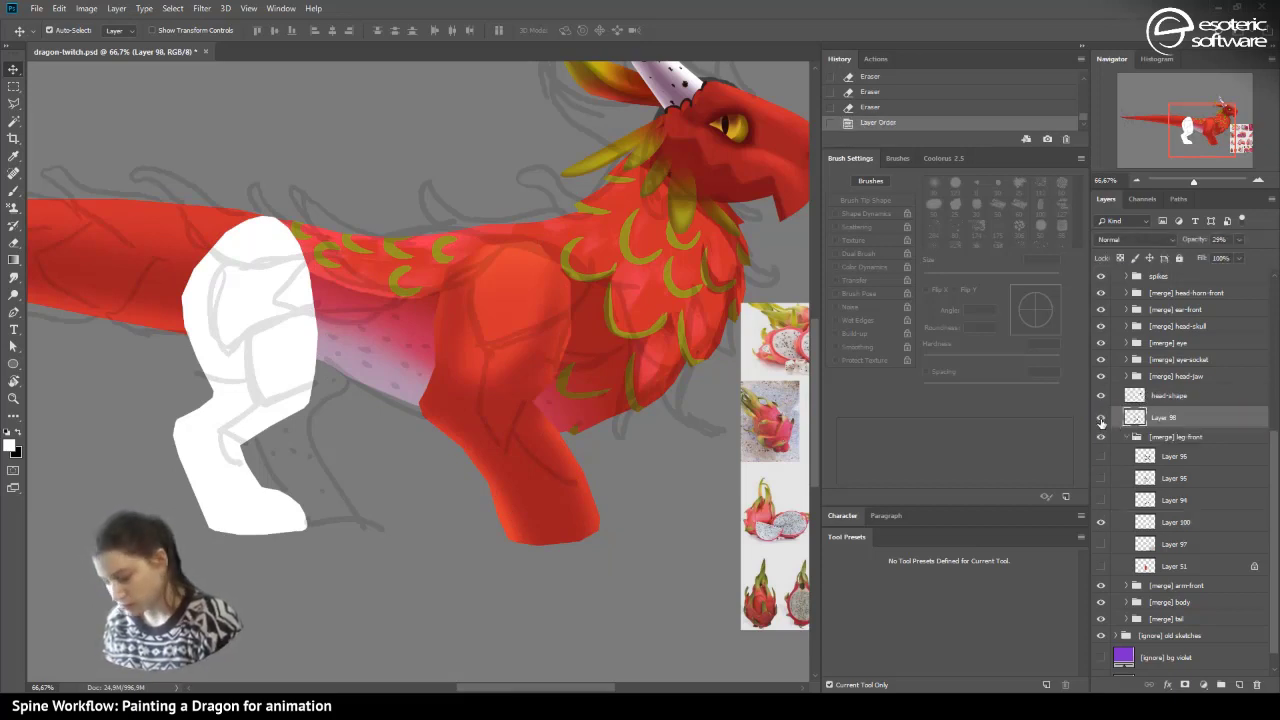
mouse_move(1131, 419)
left_mouse_down()
mouse_move(1115, 222)
mouse_move(1118, 290)
mouse_move(1152, 350)
left_mouse_up()
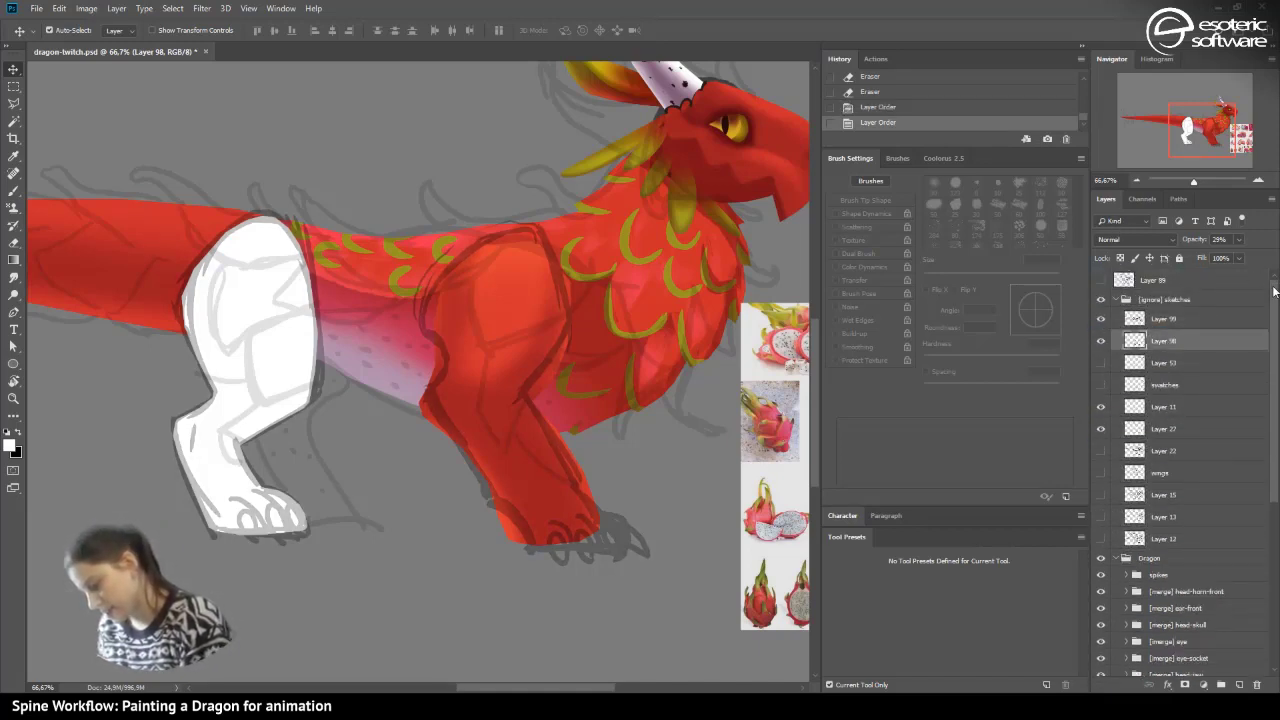
- Inspect the reference on Layer 97, move it from leg-front into the [ignore] sketches group between Layer 15 and Layer 13, and hide it
left_click_drag(1274, 291, 1274, 430)
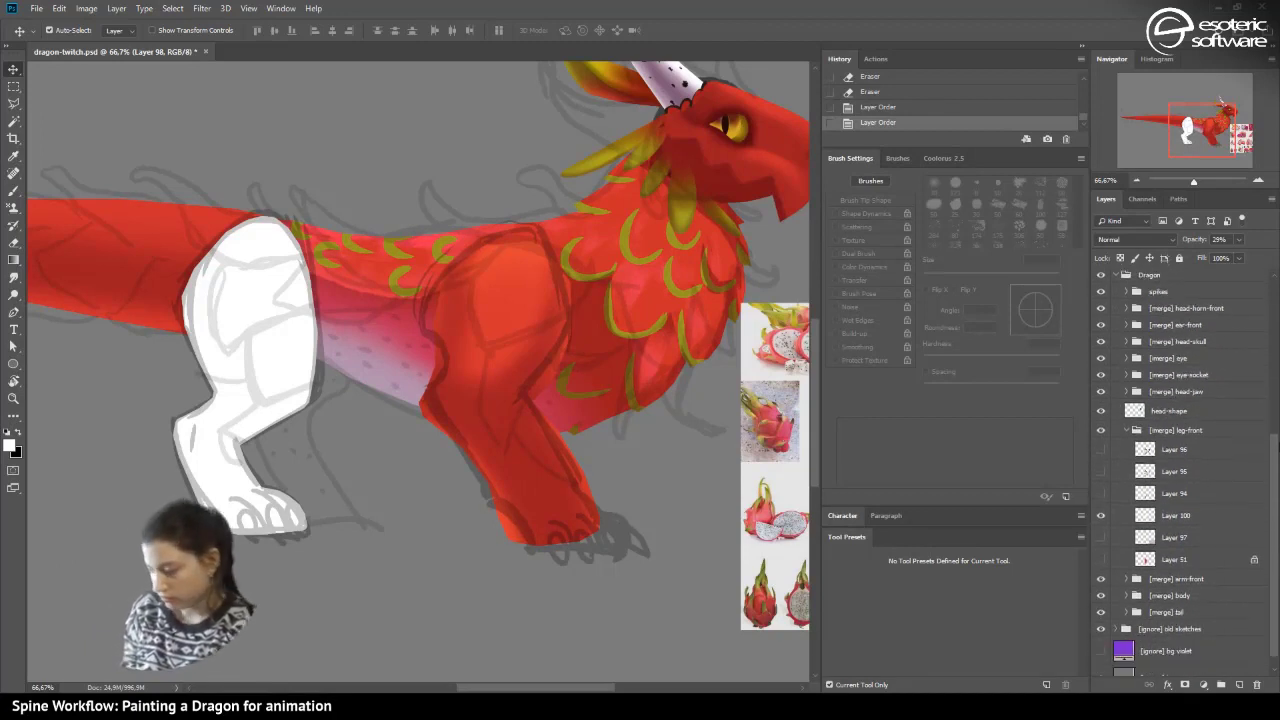
left_click(1100, 540)
left_click(1150, 539)
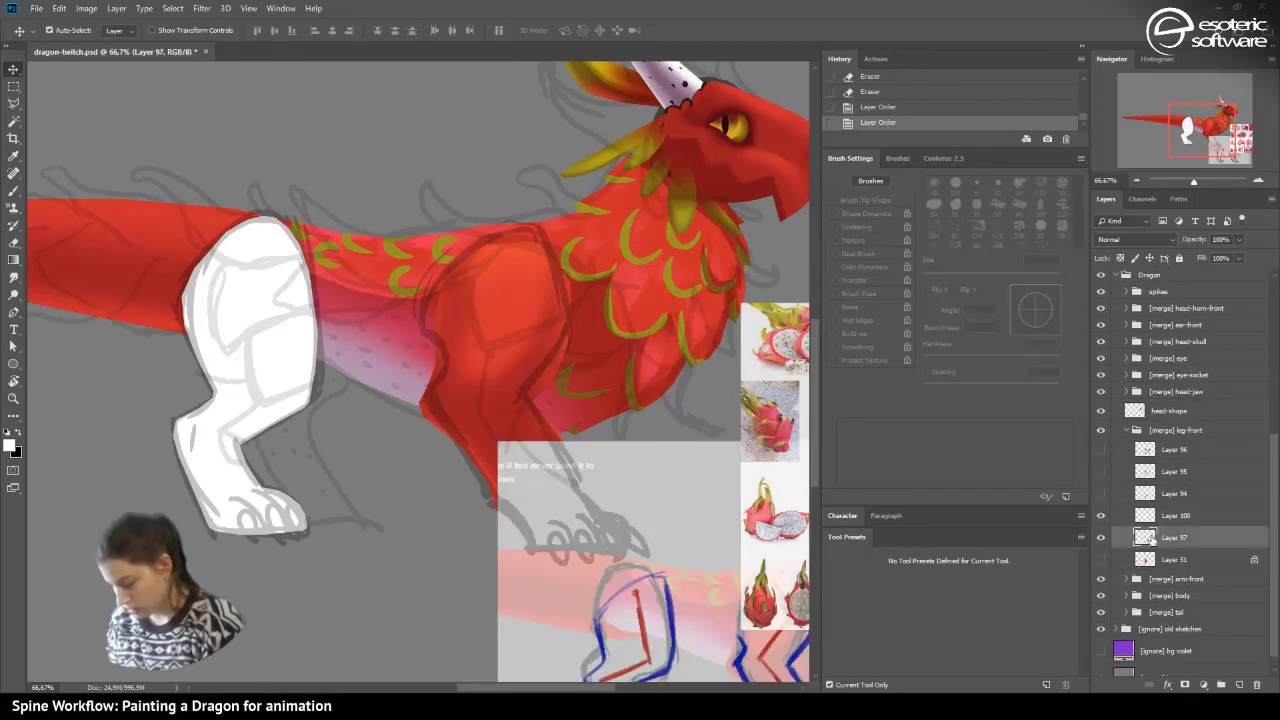
key("space")
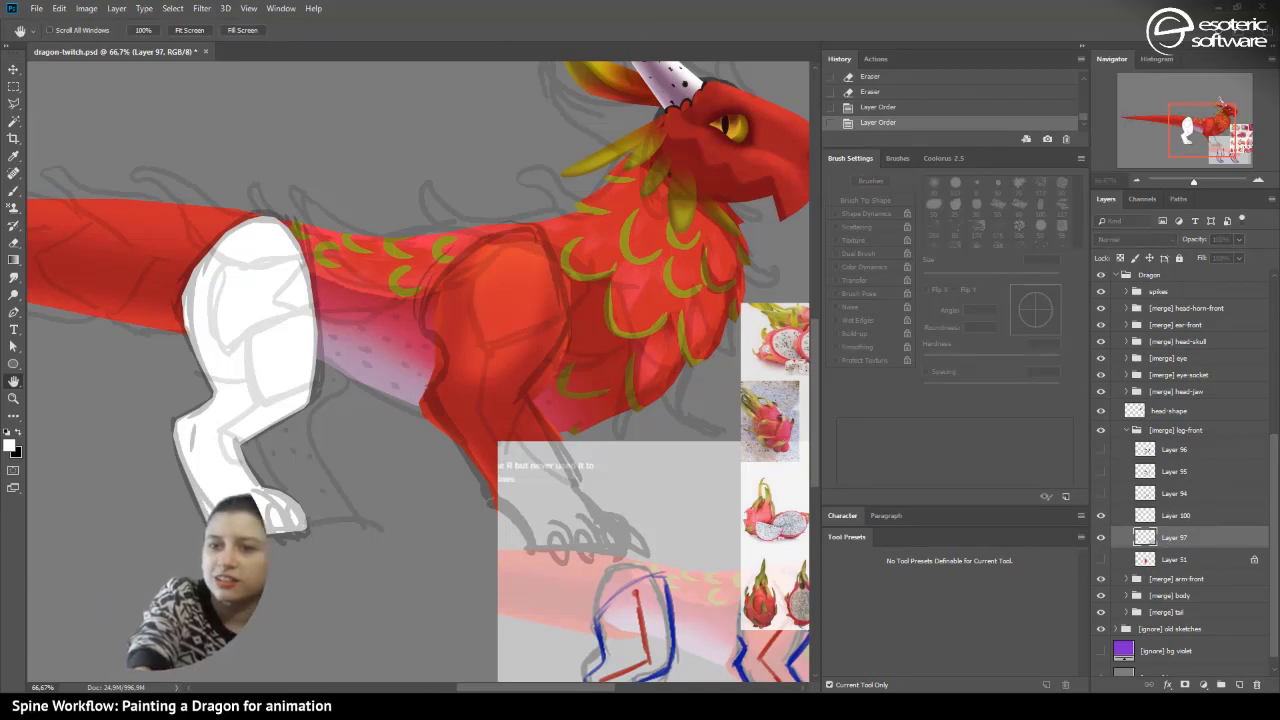
left_click_drag(0, 228, 460, 178)
left_click(847, 224)
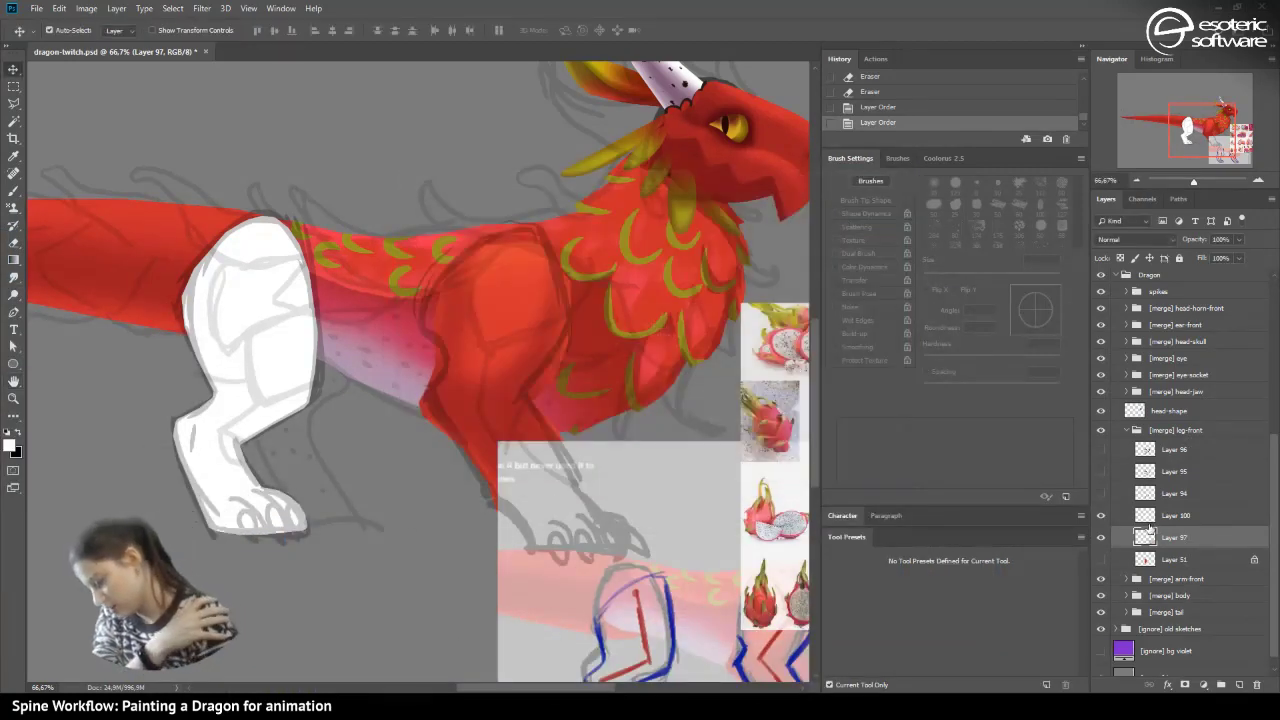
left_click_drag(1150, 532, 1135, 318)
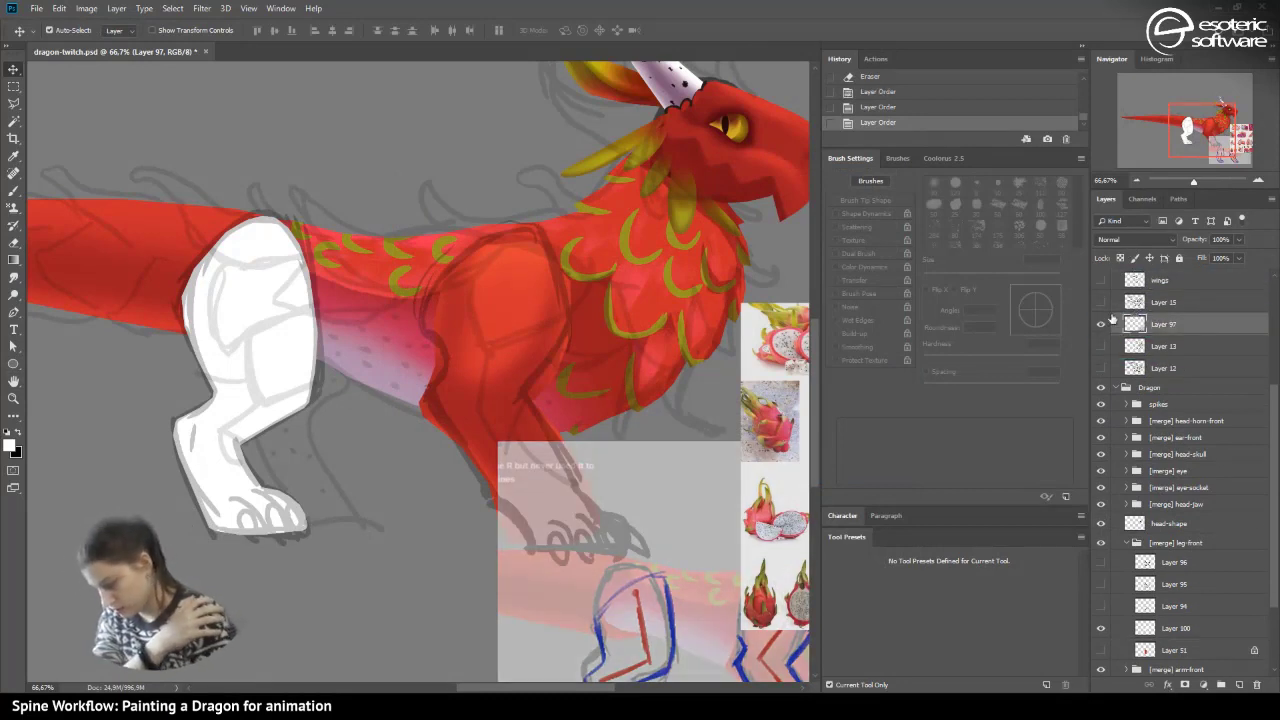
left_click(1101, 324)
- Reveal the old leg line sketches on Layer 94 and Layer 95 in the leg-front group and delete both layers
left_click(1101, 606)
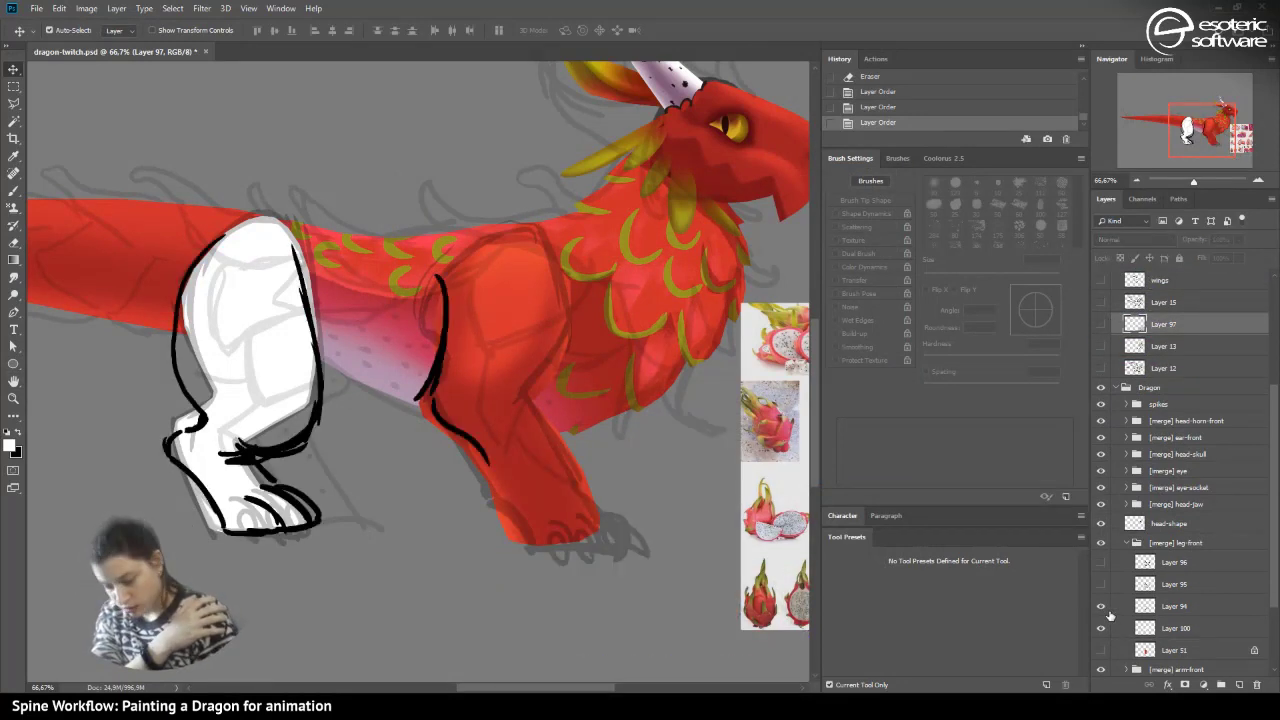
left_click(1150, 606)
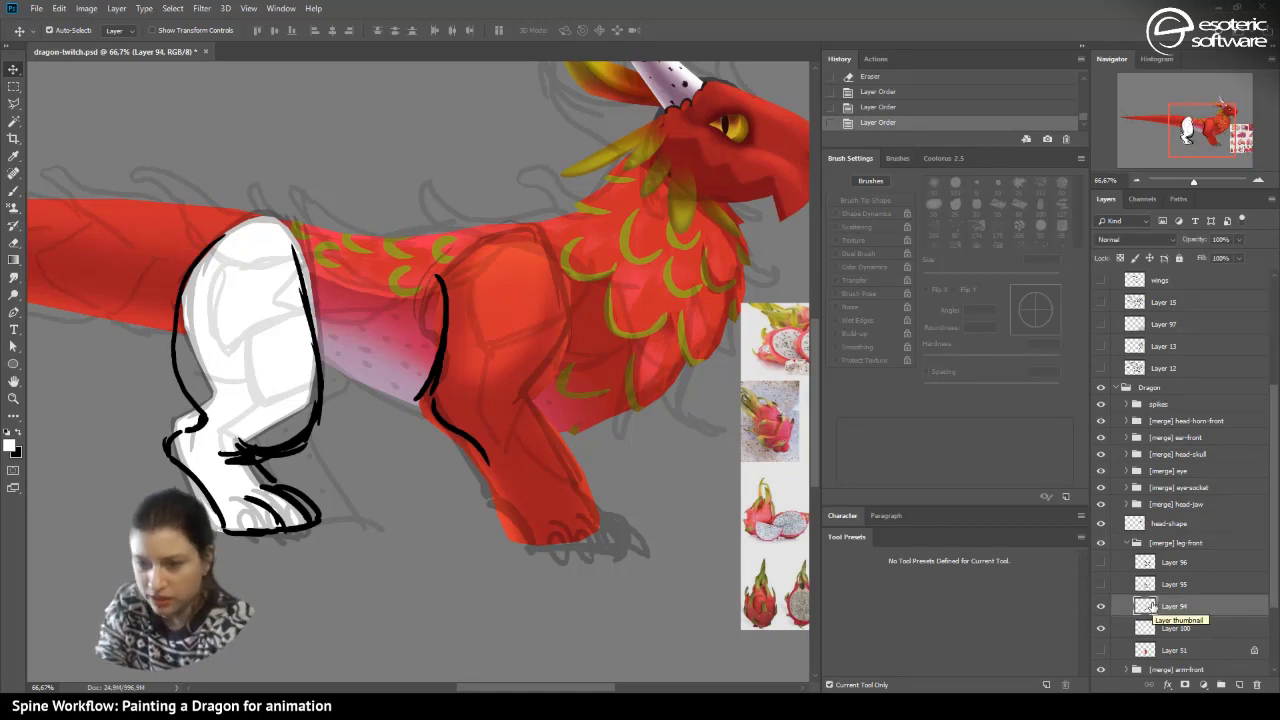
key("Delete")
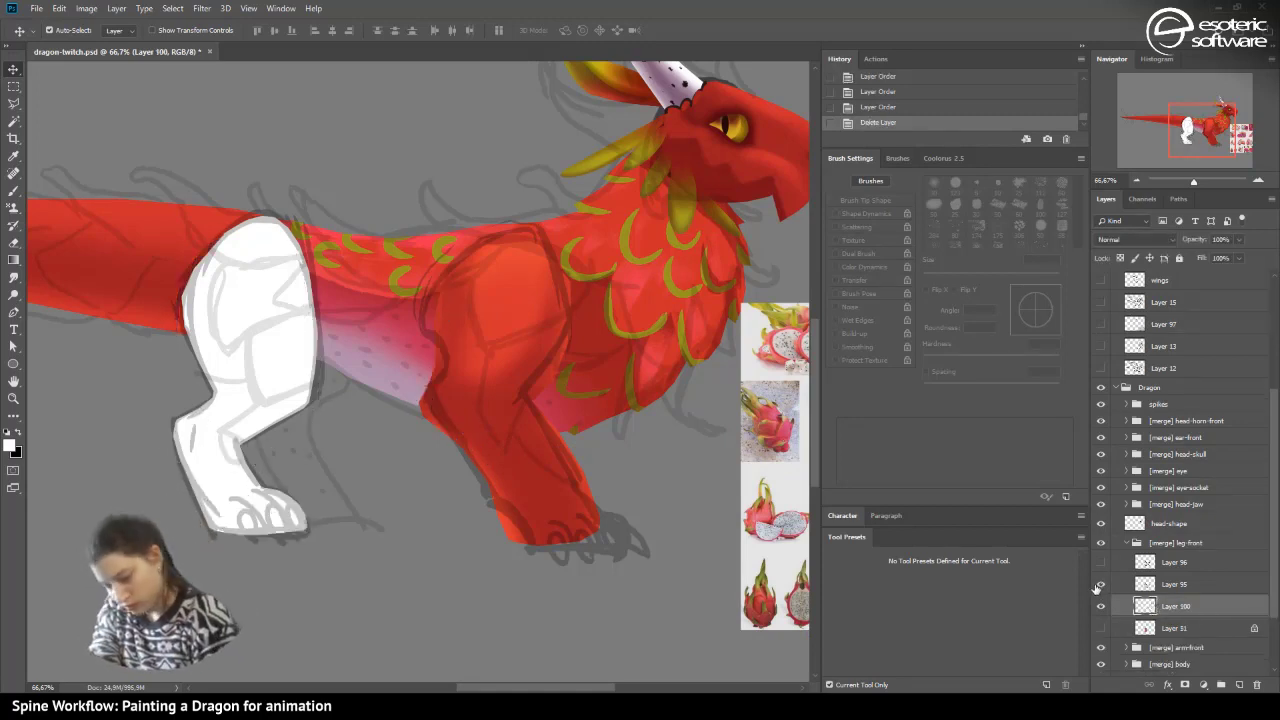
left_click(1101, 584)
left_click(1150, 585)
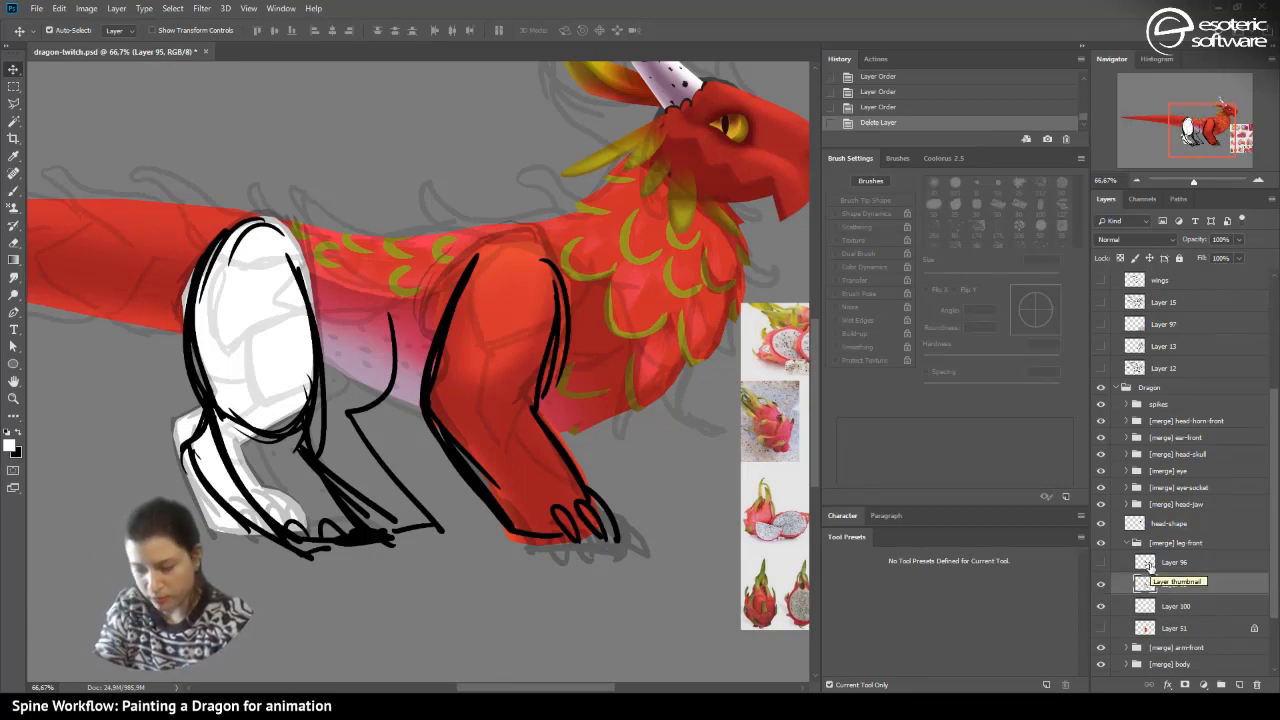
key("Delete")
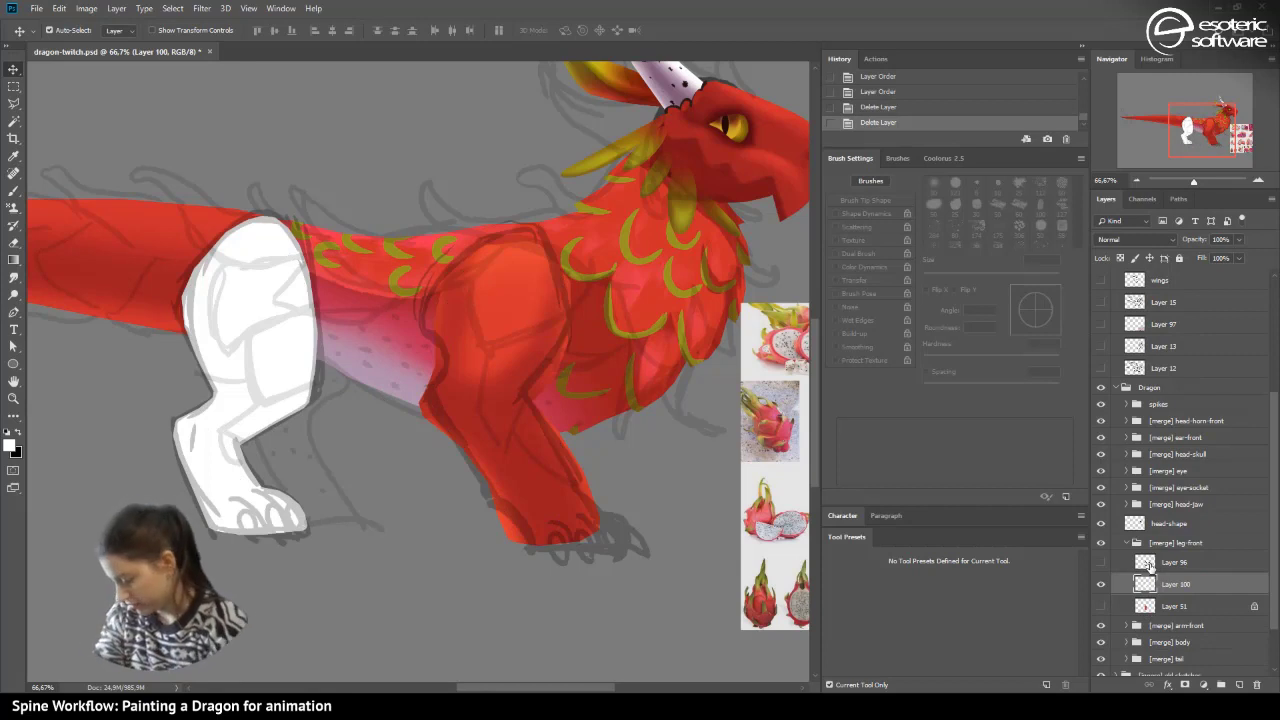
- Reveal the old leg drawing on Layer 96 in the leg-front group, delete that layer, and check the silhouette on Layer 100
left_click(1101, 564)
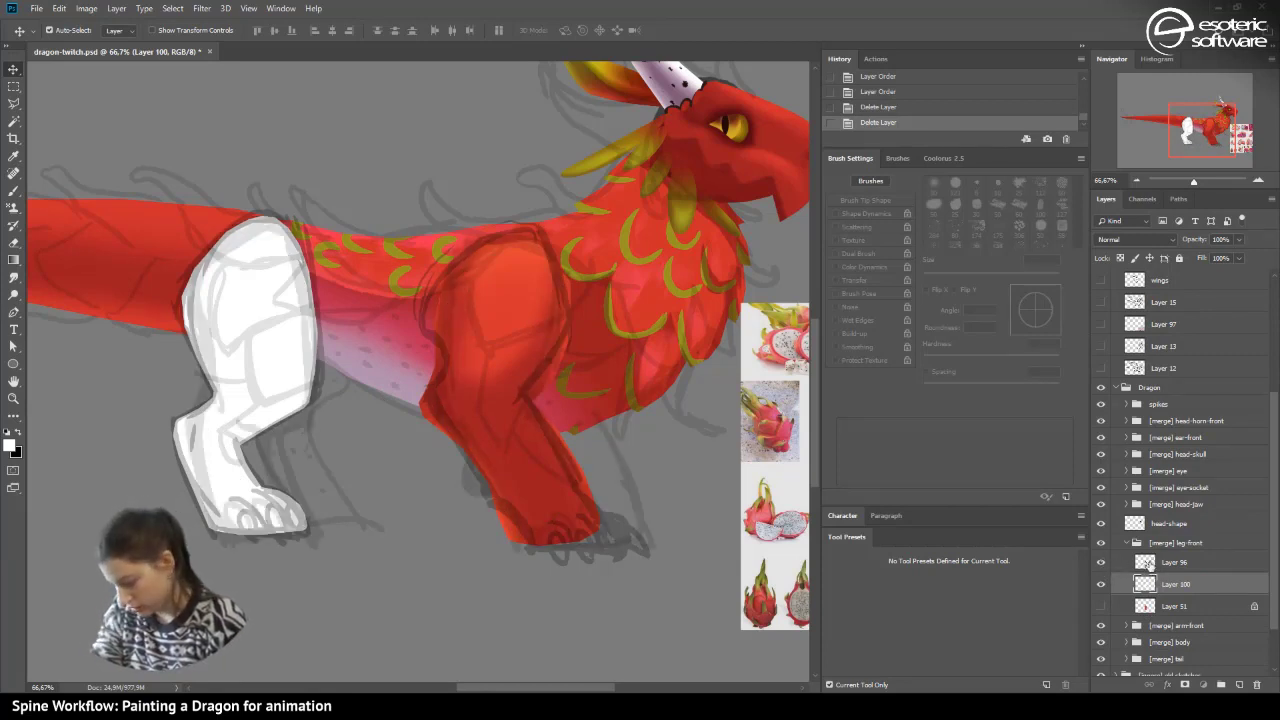
left_click(1150, 562)
key("Delete")
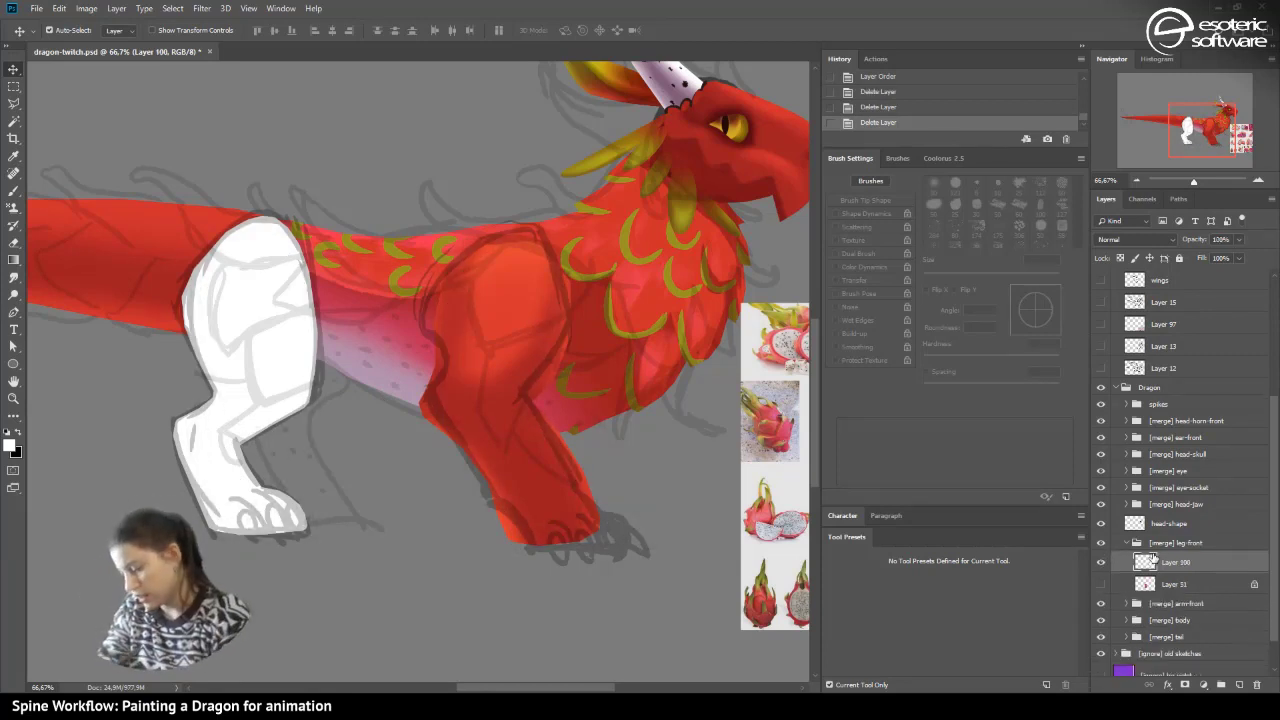
left_click(1101, 563)
left_click(1101, 563)
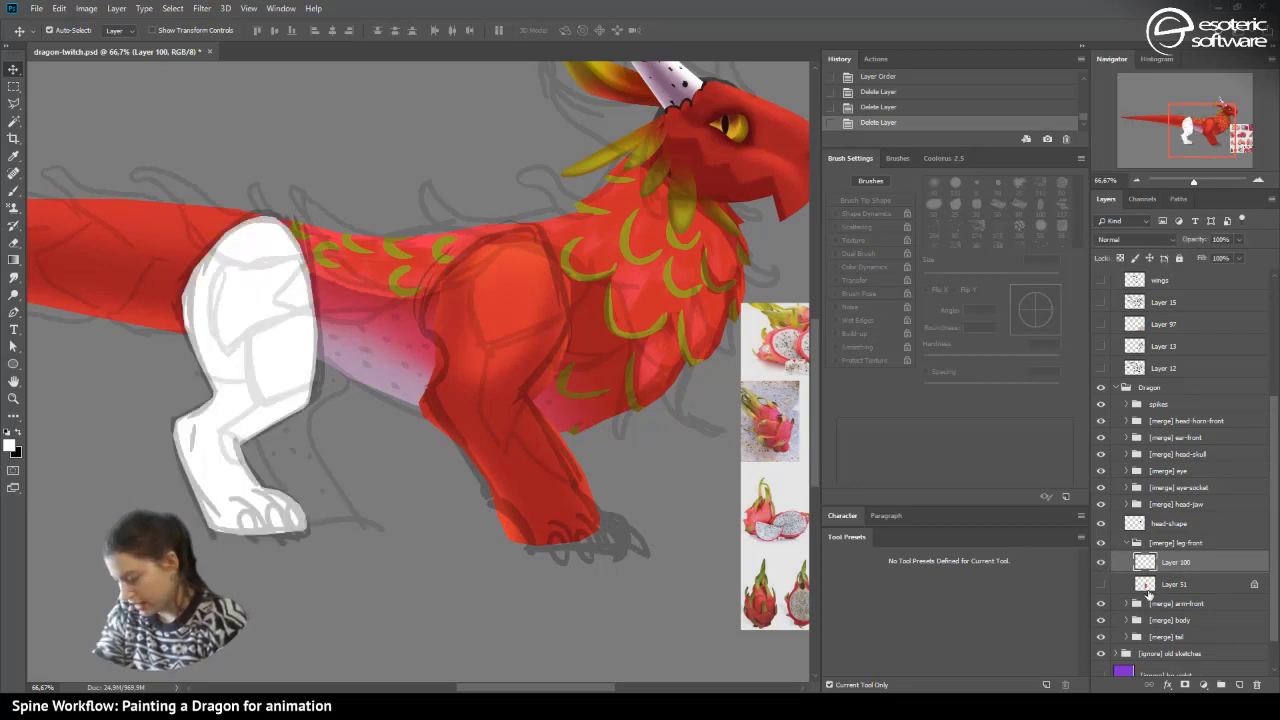
- Compare the old red leg on Layer 51 with the white silhouette, delete Layer 51, and save the document
left_click(1148, 590)
left_click(1101, 584)
left_click(1102, 563)
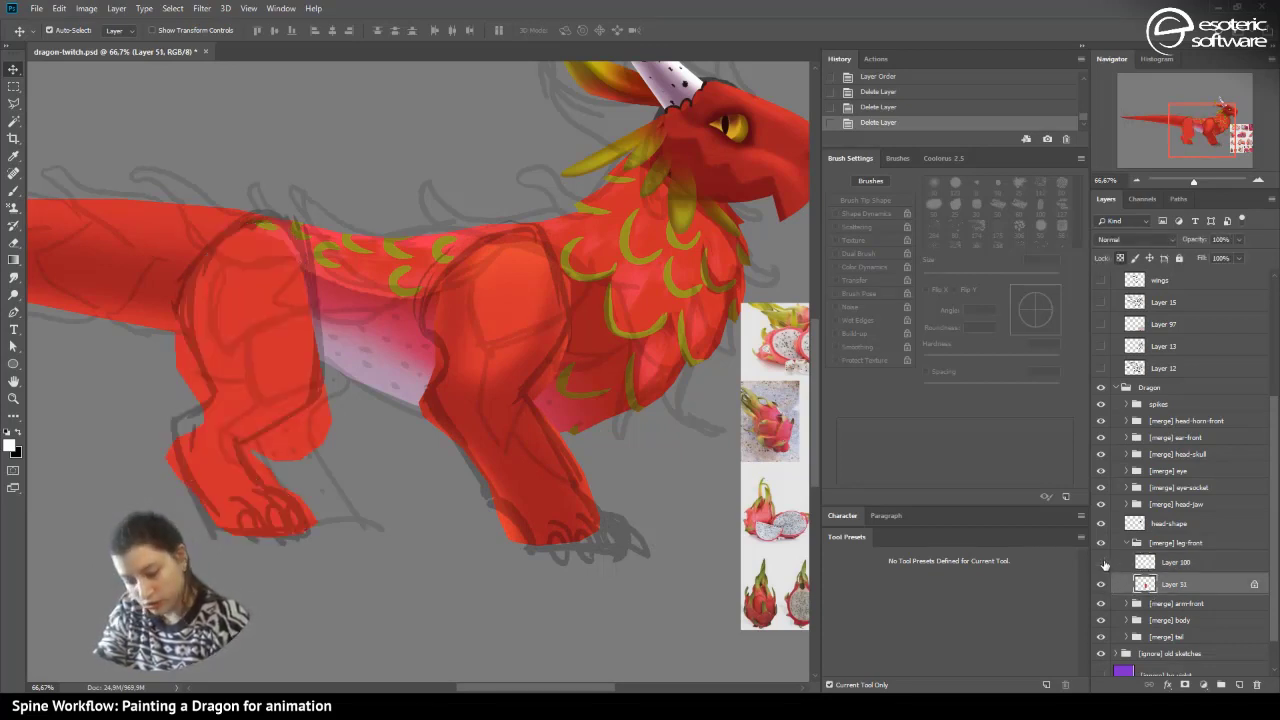
left_click(1101, 563)
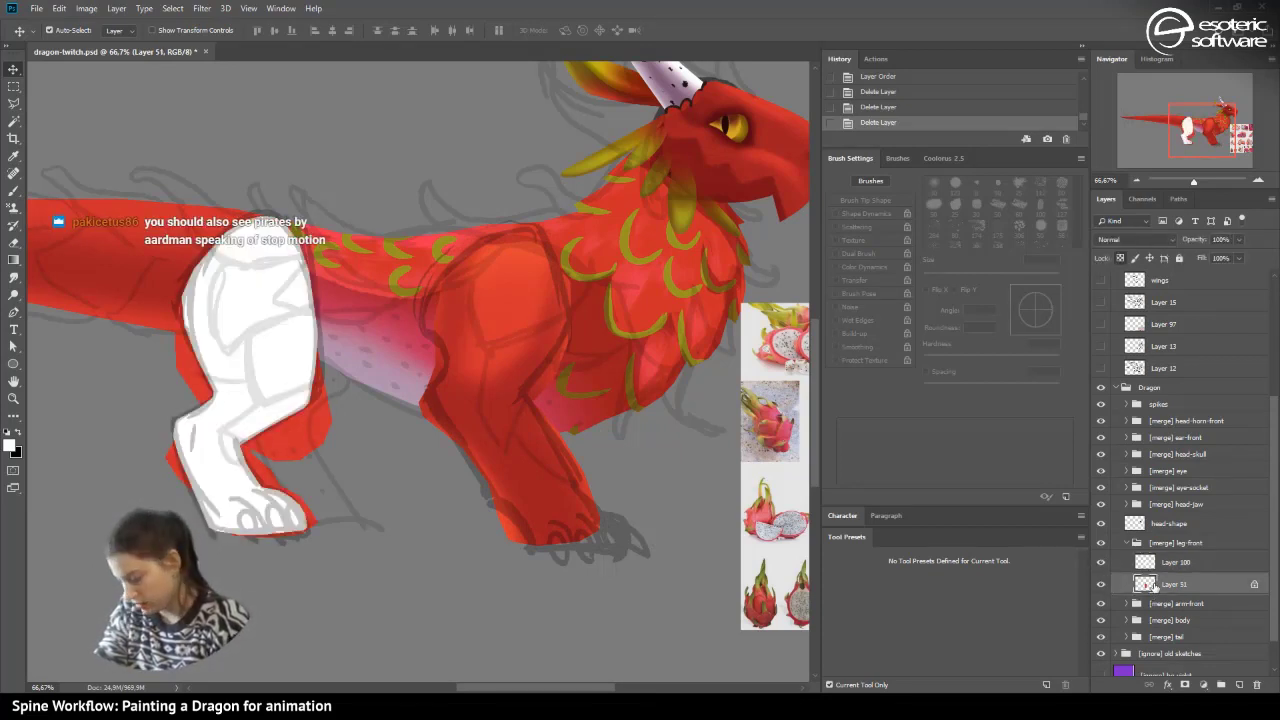
key("Delete")
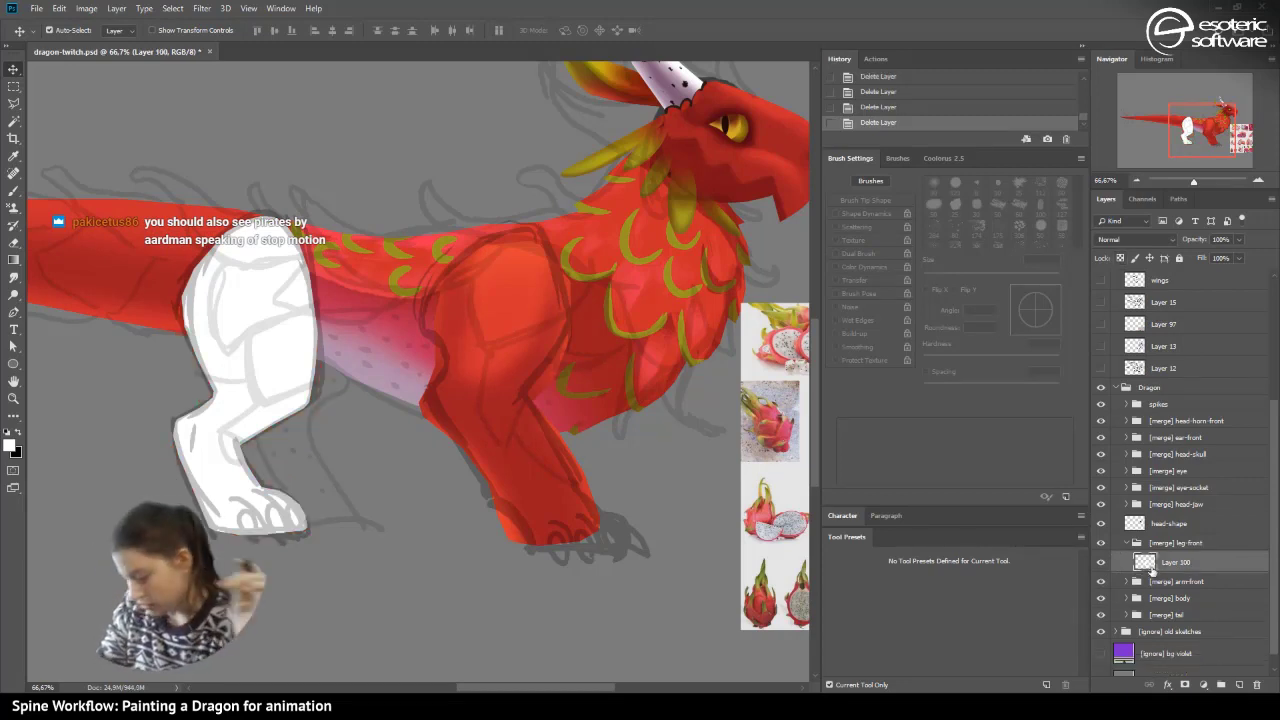
key("ctrl+s")
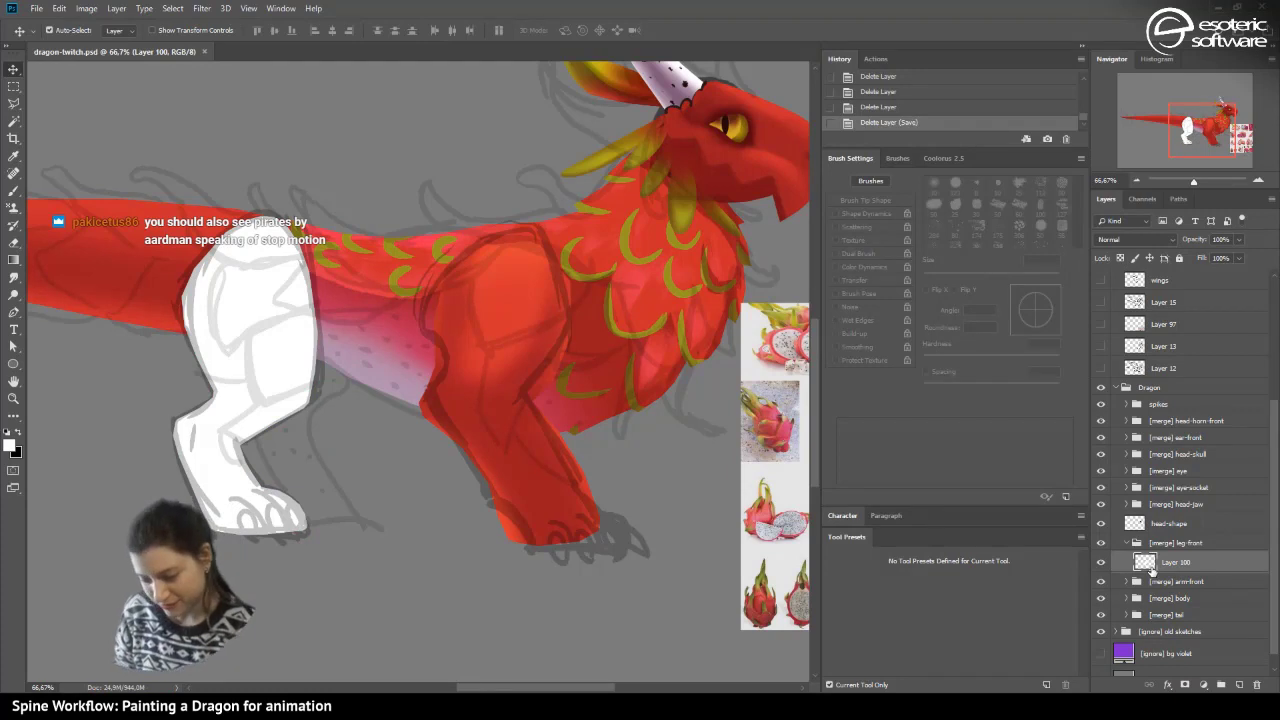
- Trim the rear edge of the white thigh with the Eraser and step back the last two eraser strokes
key("e")
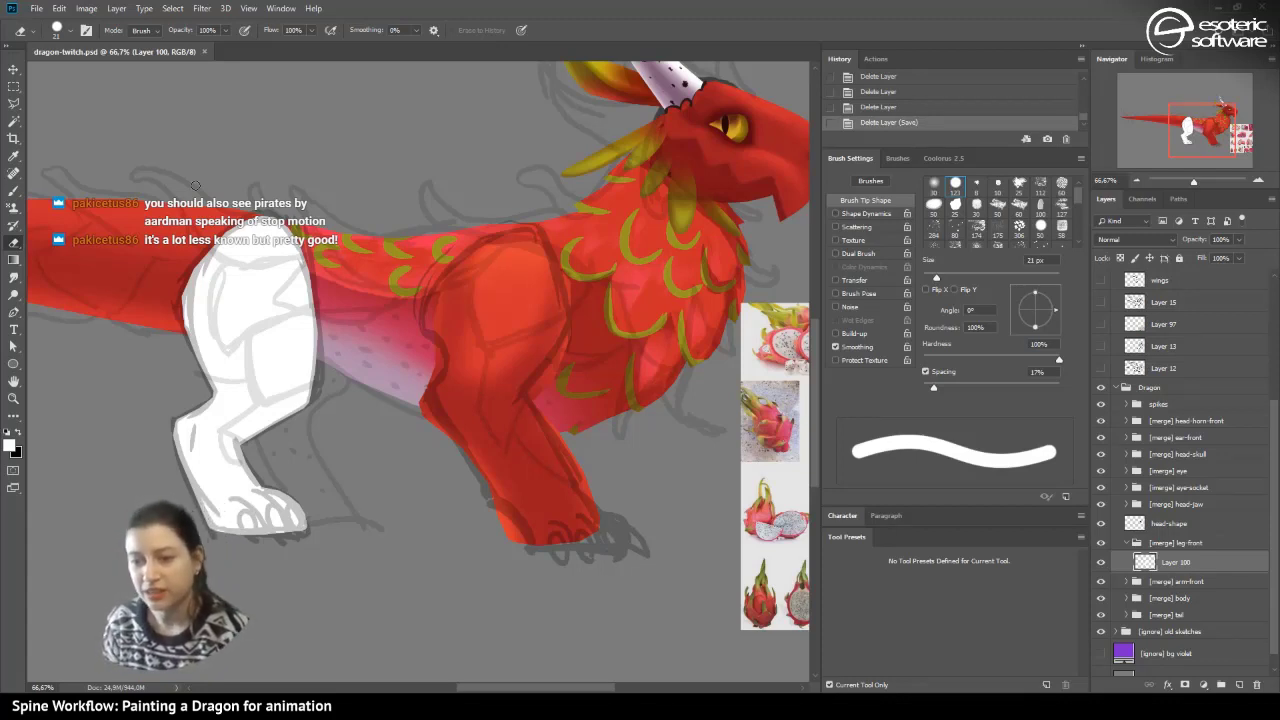
left_click_drag(174, 307, 182, 270)
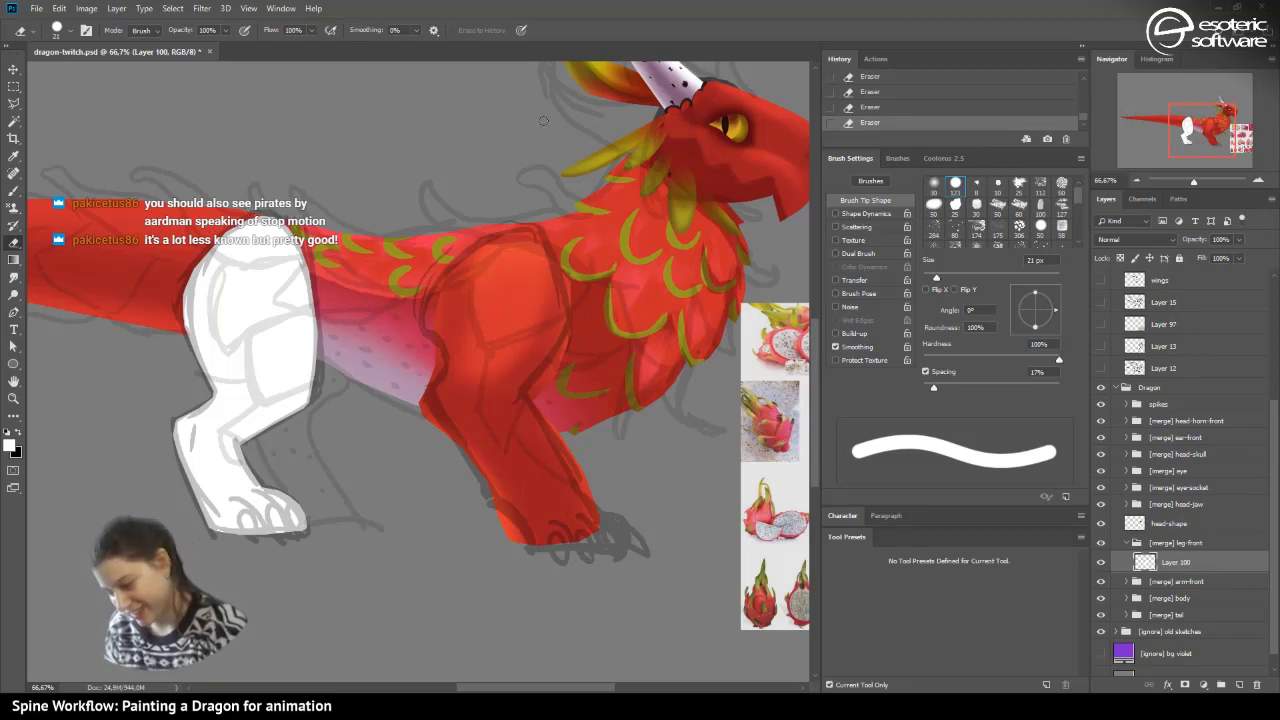
left_click(858, 90)
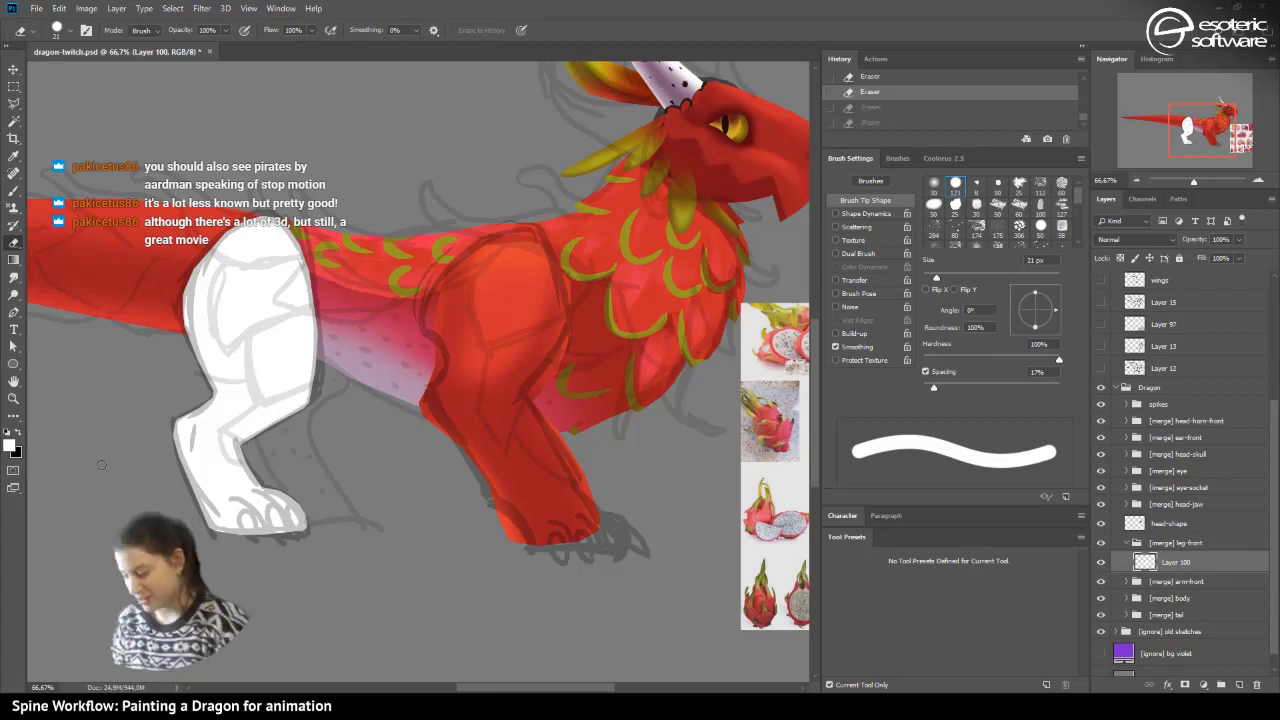
- Collapse and hide the leg-front group, check which part the arm-front group holds, and expand arm-front
left_click(1125, 543)
left_click(1101, 547)
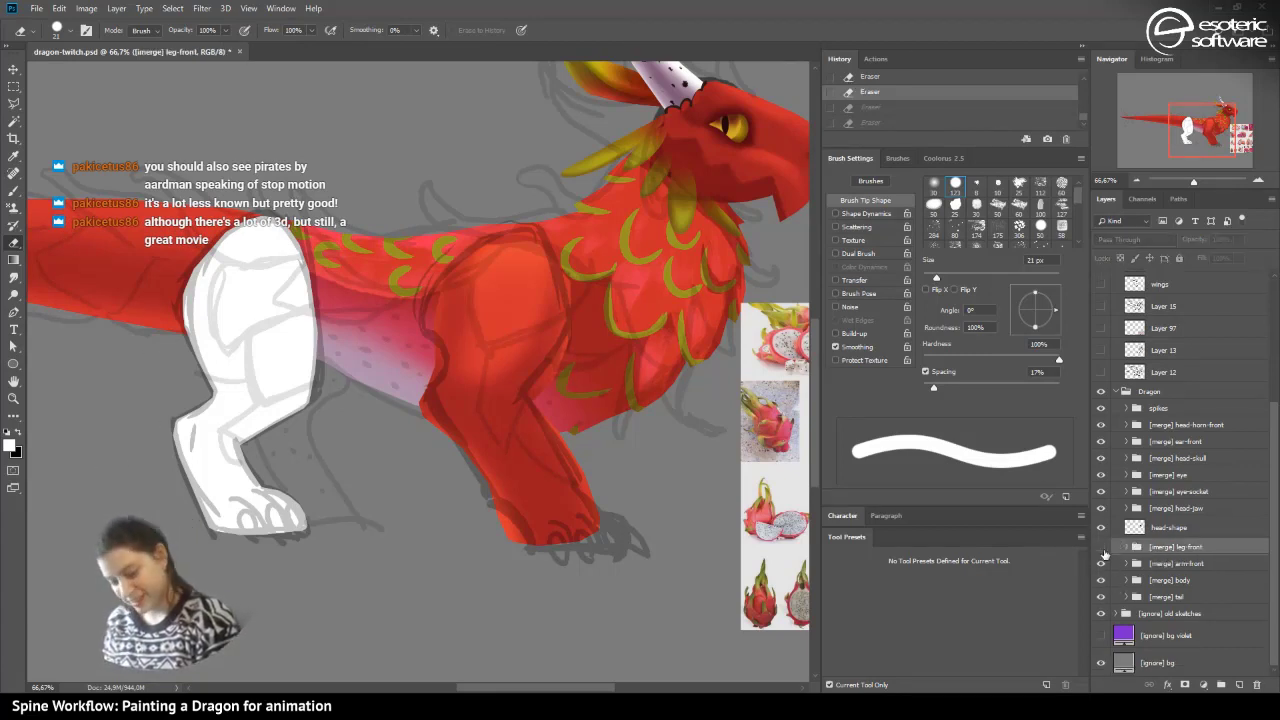
left_click(1101, 564)
left_click(1101, 565)
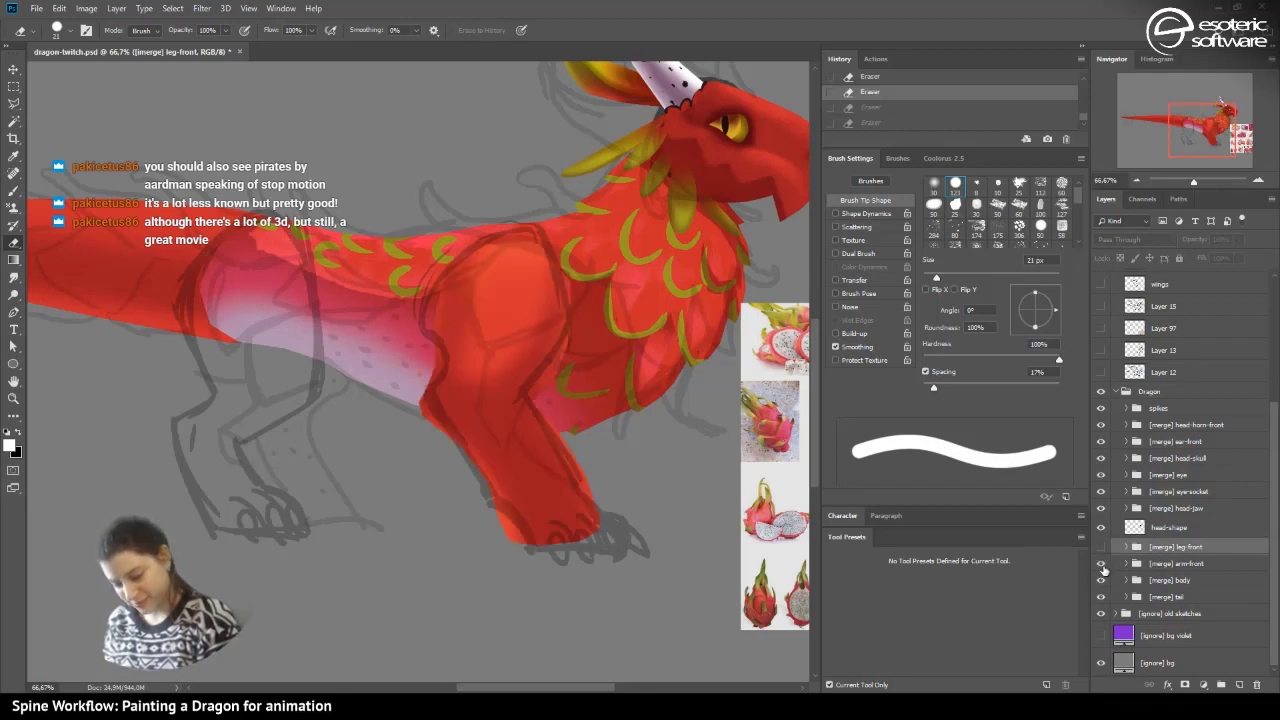
left_click(1129, 566)
left_click(1126, 564)
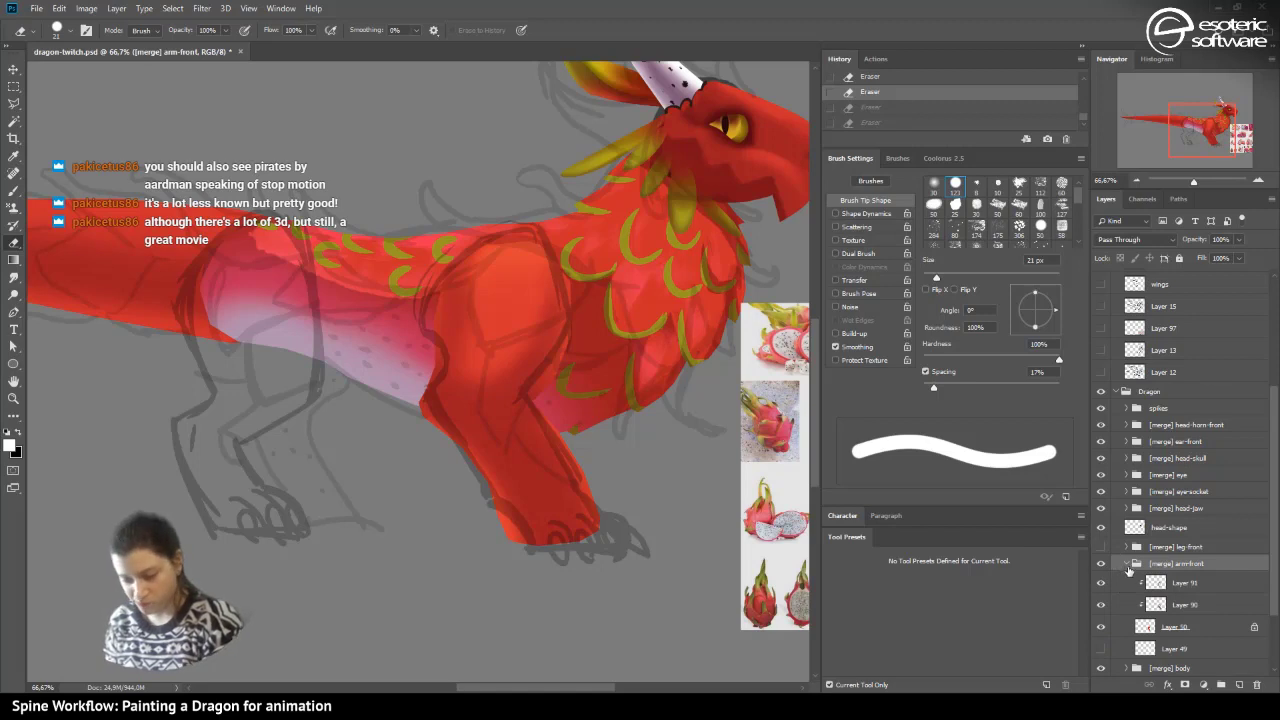
- Hide the existing painted layers in the arm-front group and add a new empty layer above Layer 91
left_click(1157, 582)
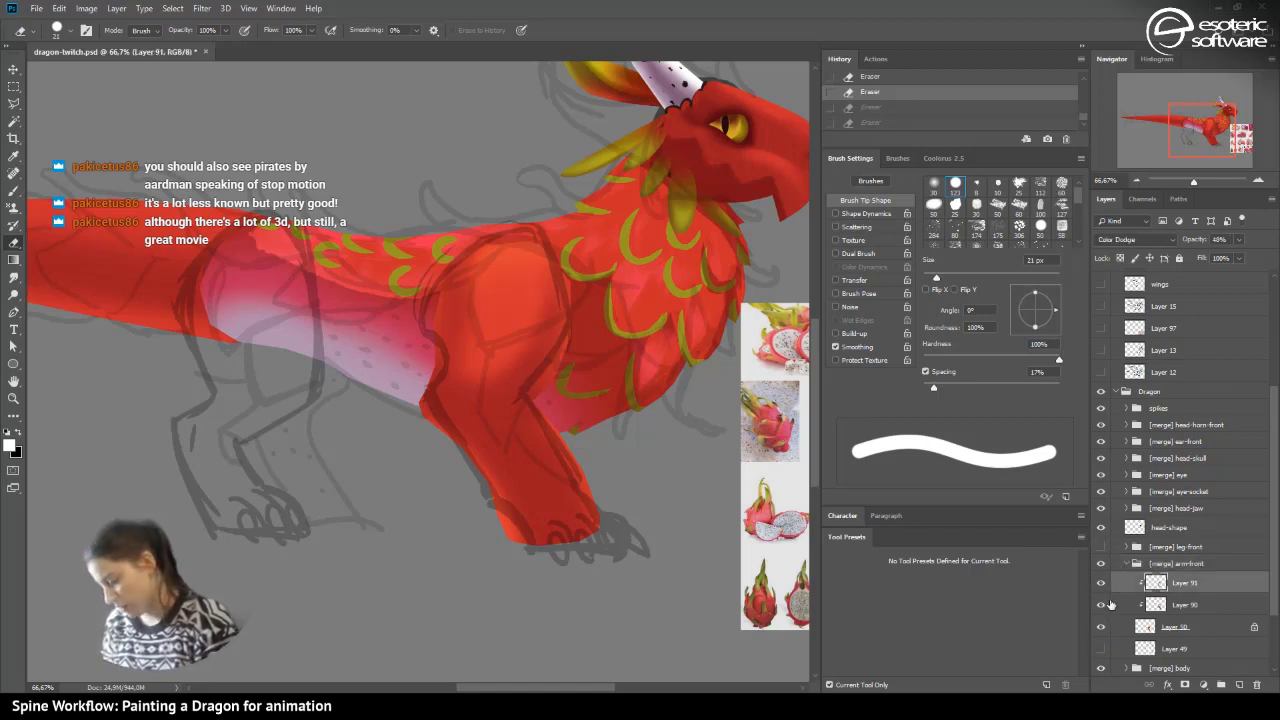
left_click_drag(1101, 583, 1101, 648)
left_click(1239, 684)
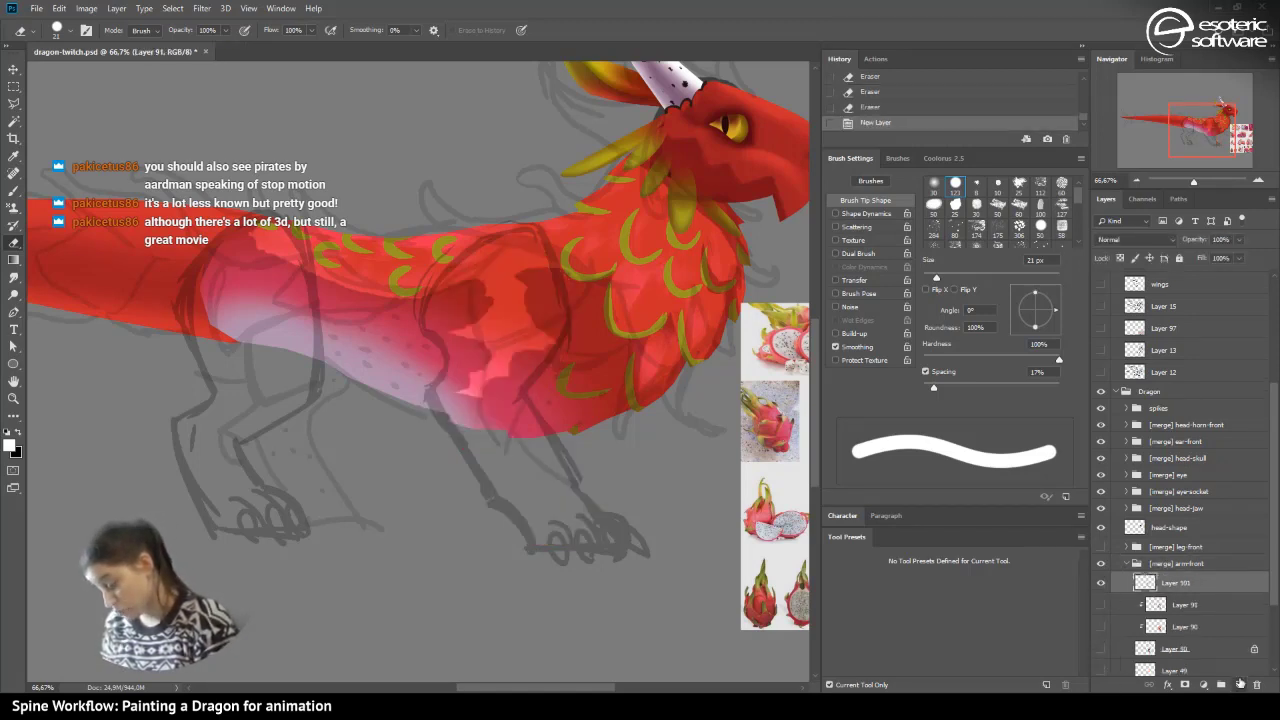
- Show the leg-front group again and trace the foreleg's front edge from elbow to shoulder top with the Polygonal Lasso
left_click(14, 103)
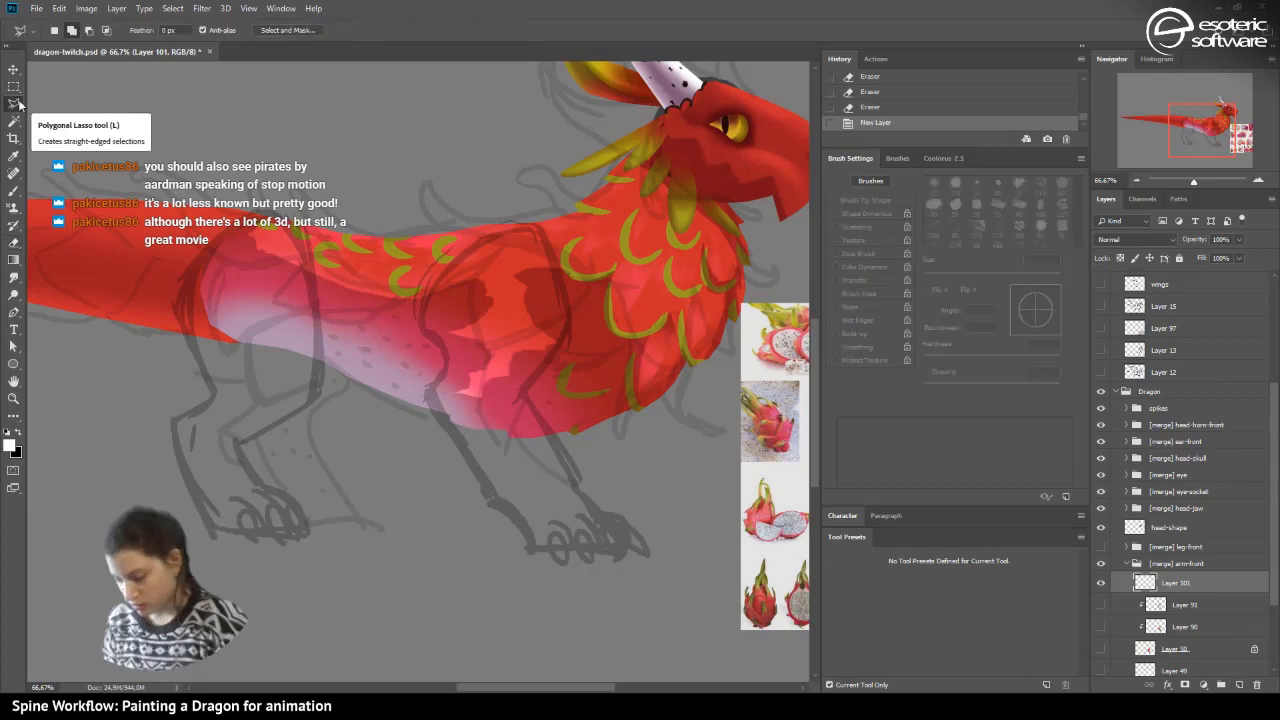
left_click(1101, 547)
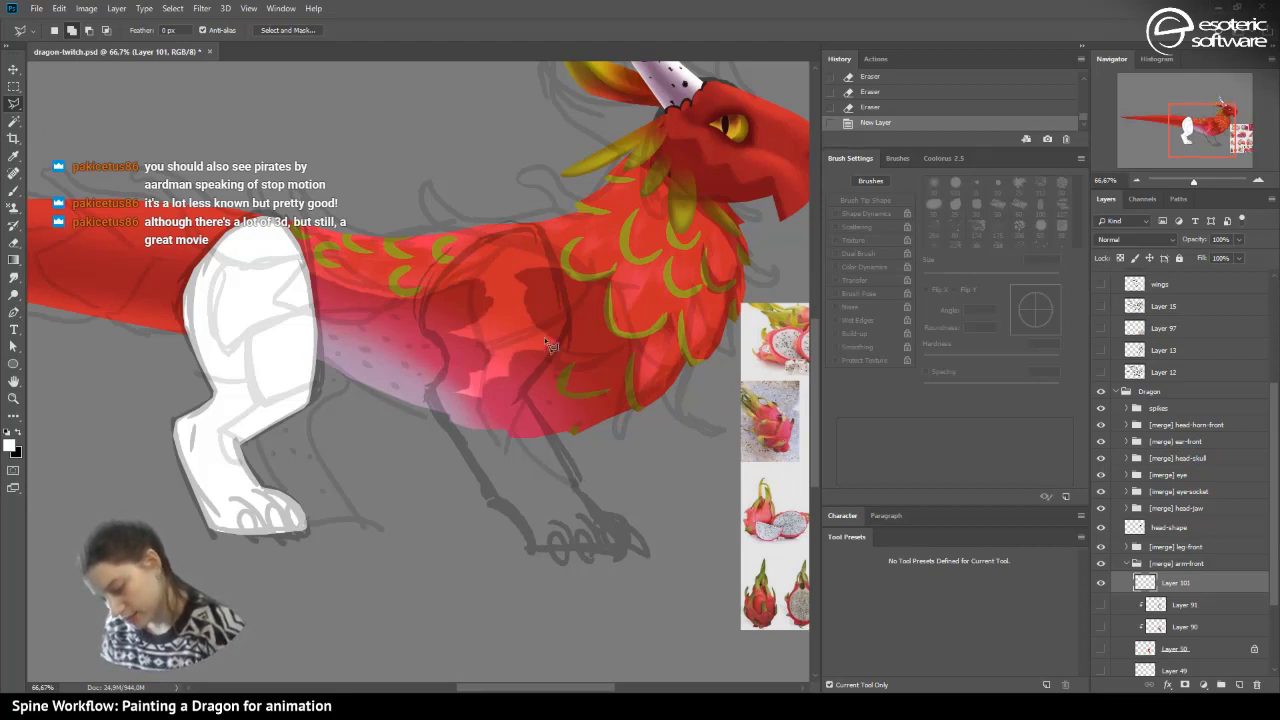
left_click(522, 400)
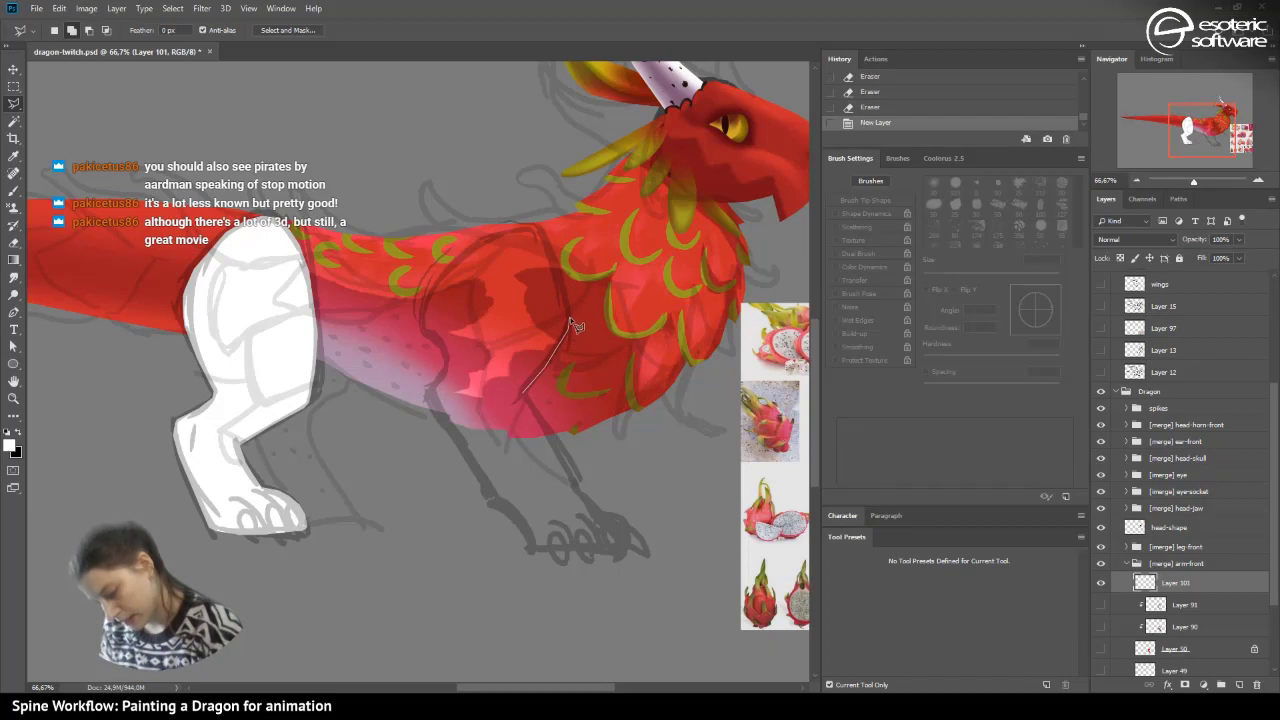
left_click(568, 326)
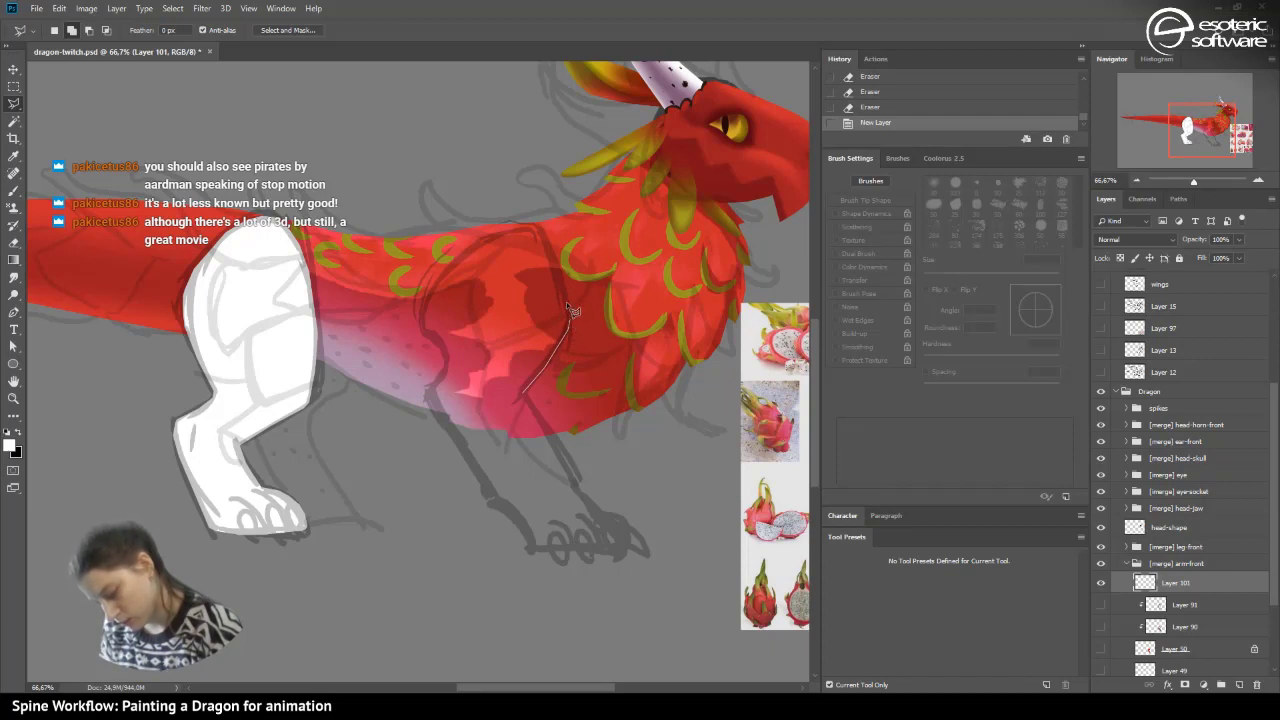
left_click(528, 225)
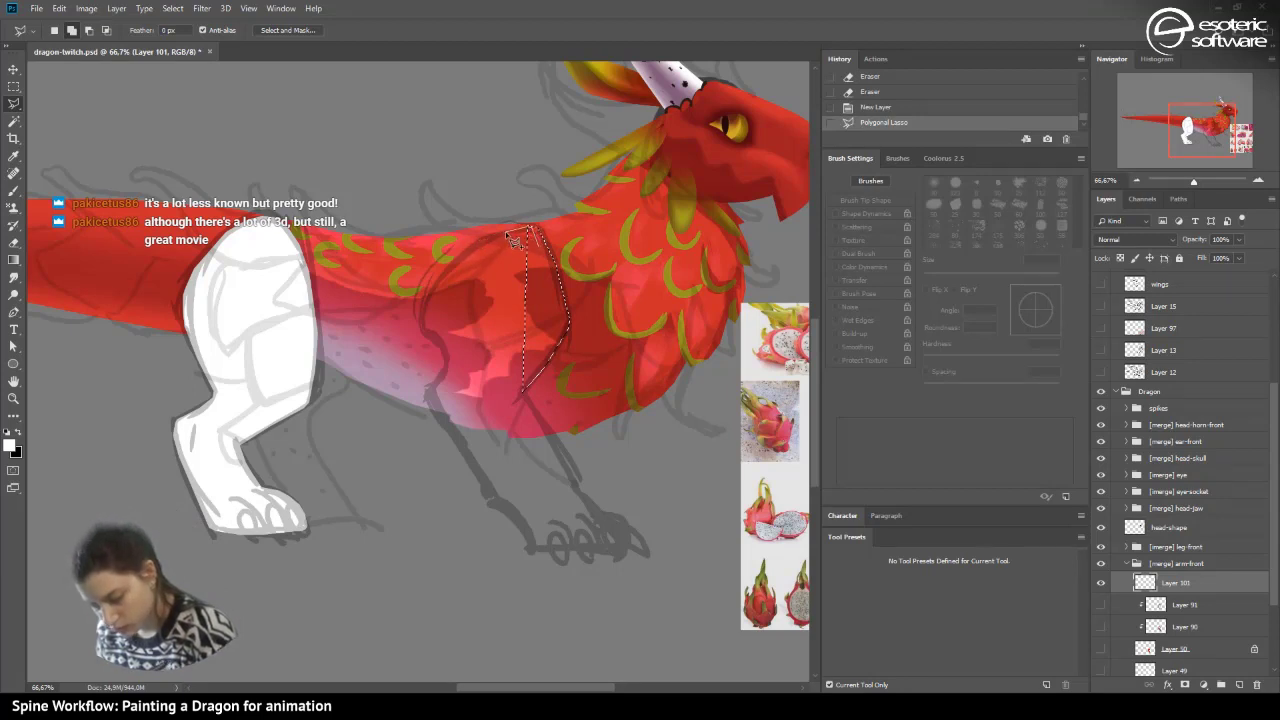
- Add the rest of the foreleg to the selection, tracing the shoulder, rear edge, paw and front of the lower leg along the sketch
left_click(469, 247)
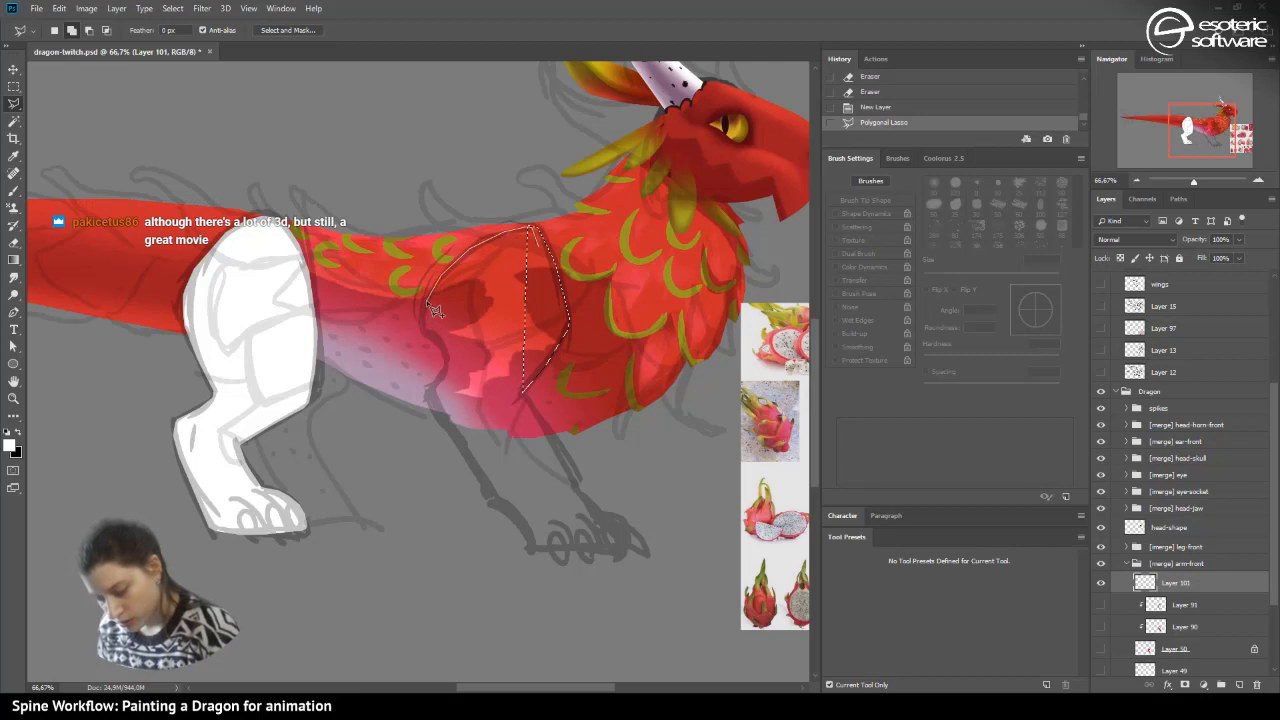
left_click_drag(425, 330, 431, 338)
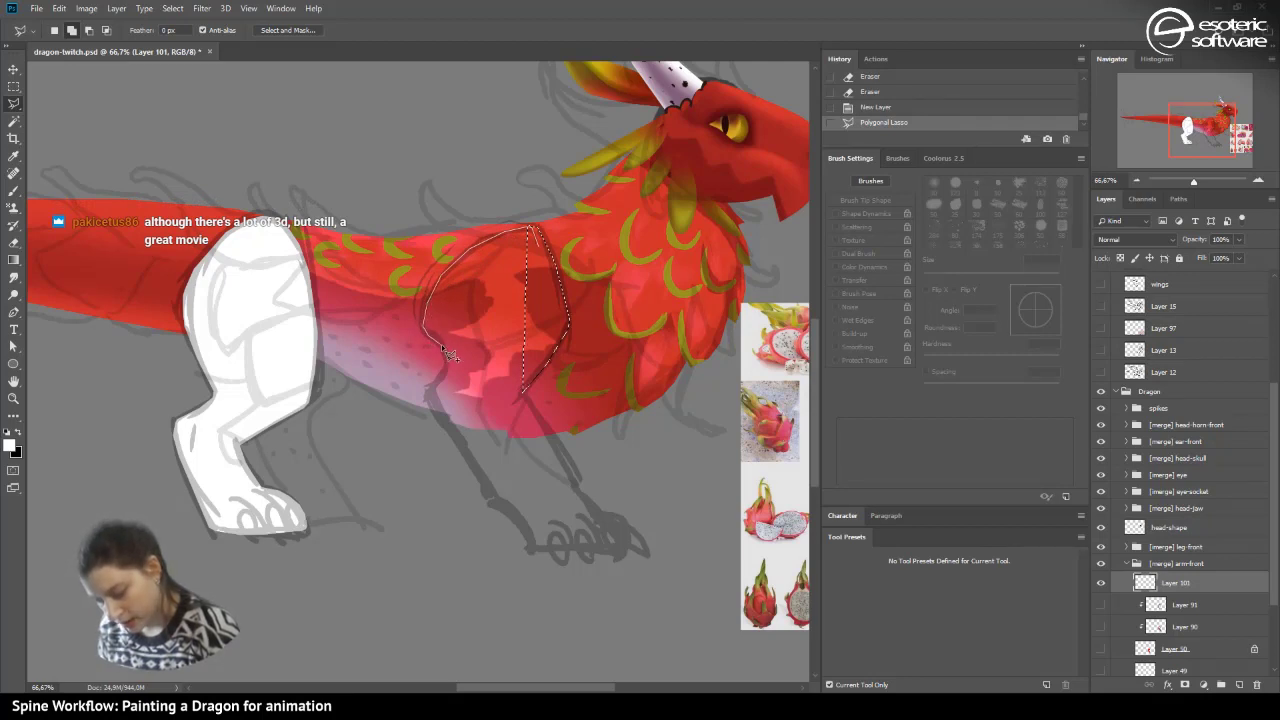
mouse_move(449, 360)
left_mouse_down()
mouse_move(429, 405)
mouse_move(454, 428)
mouse_move(458, 403)
mouse_move(454, 463)
mouse_move(444, 412)
mouse_move(492, 507)
mouse_move(484, 490)
mouse_move(524, 518)
mouse_move(508, 514)
mouse_move(532, 546)
mouse_move(617, 544)
mouse_move(627, 557)
mouse_move(612, 558)
mouse_move(626, 532)
mouse_move(600, 497)
left_mouse_up()
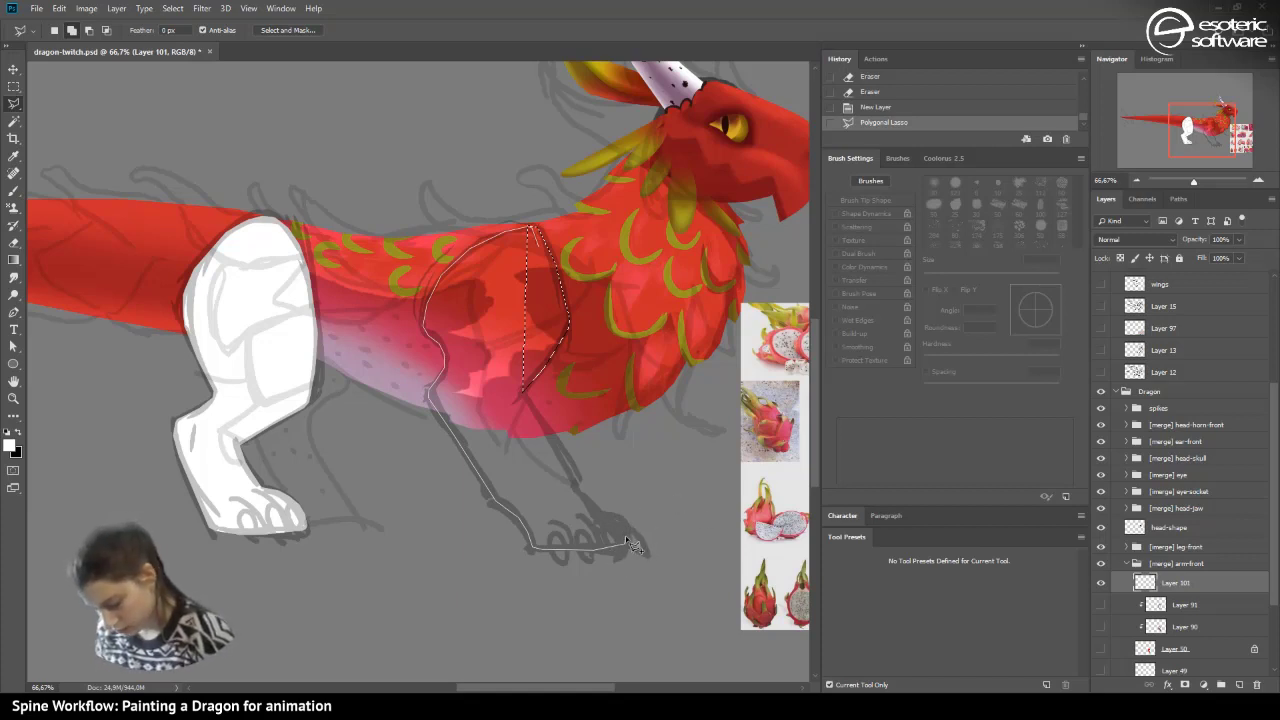
left_click(619, 520)
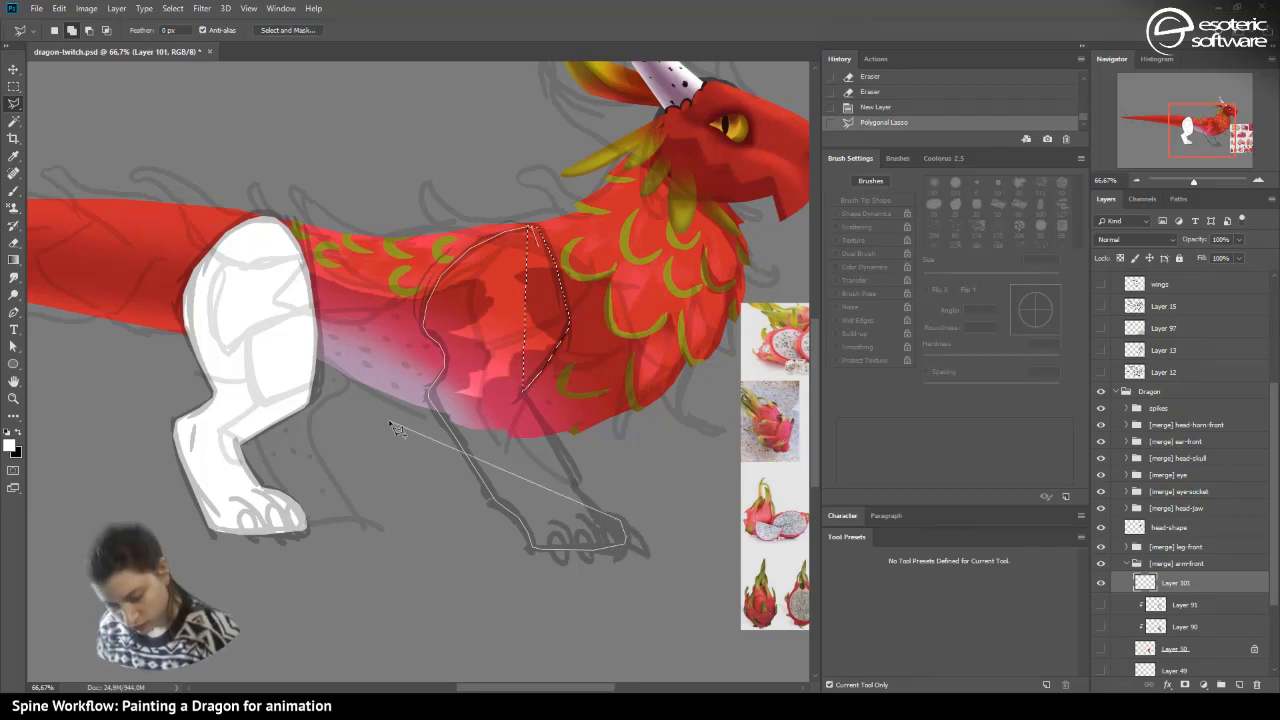
left_click(557, 488)
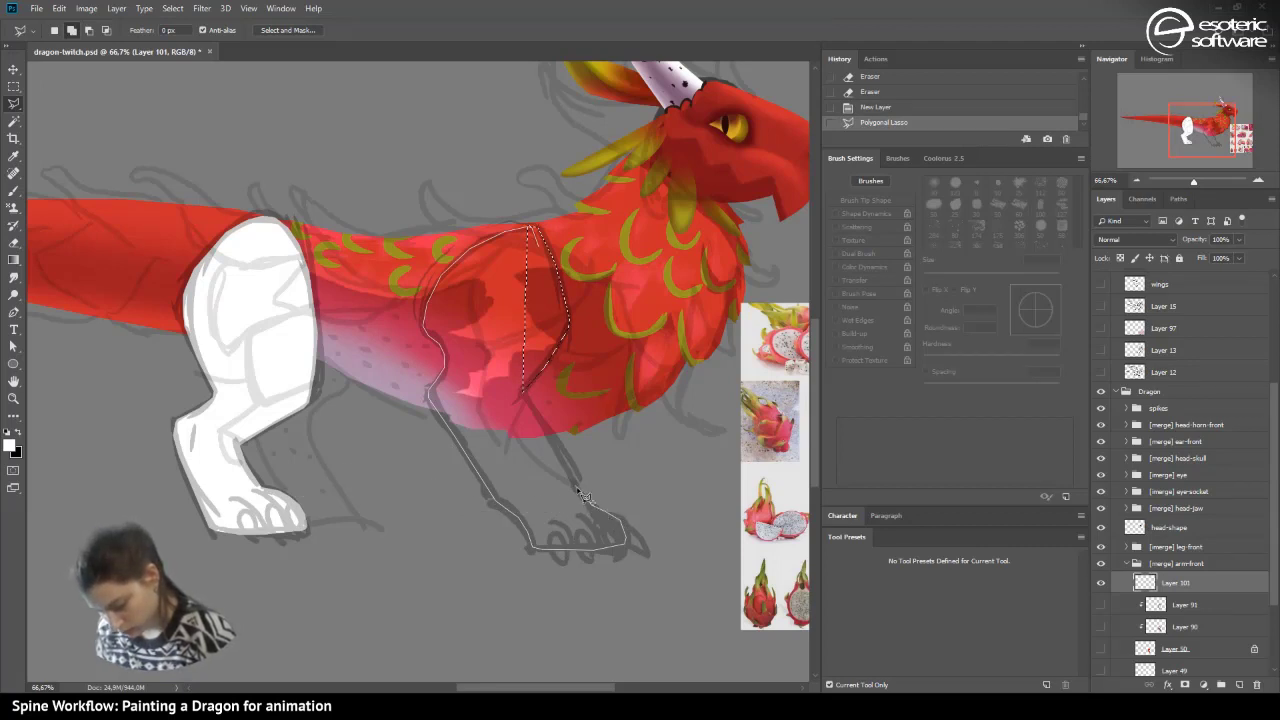
left_click(579, 486)
left_click(523, 392)
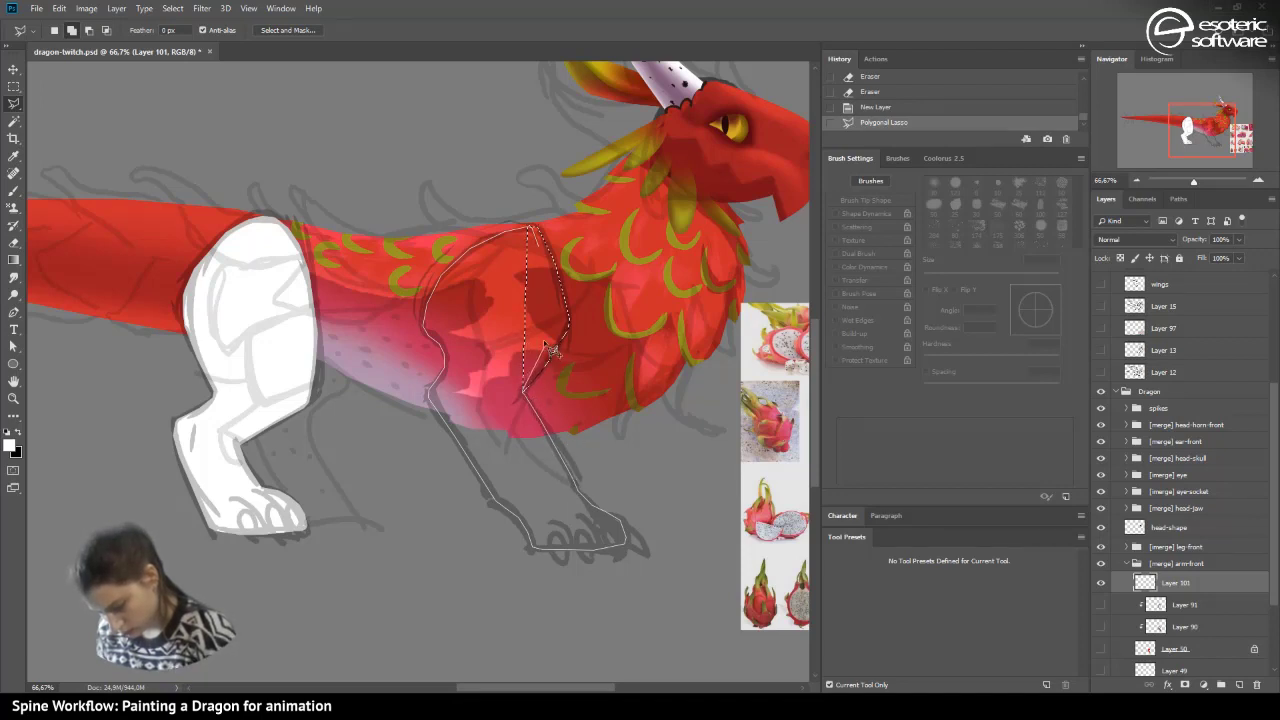
left_click(538, 238)
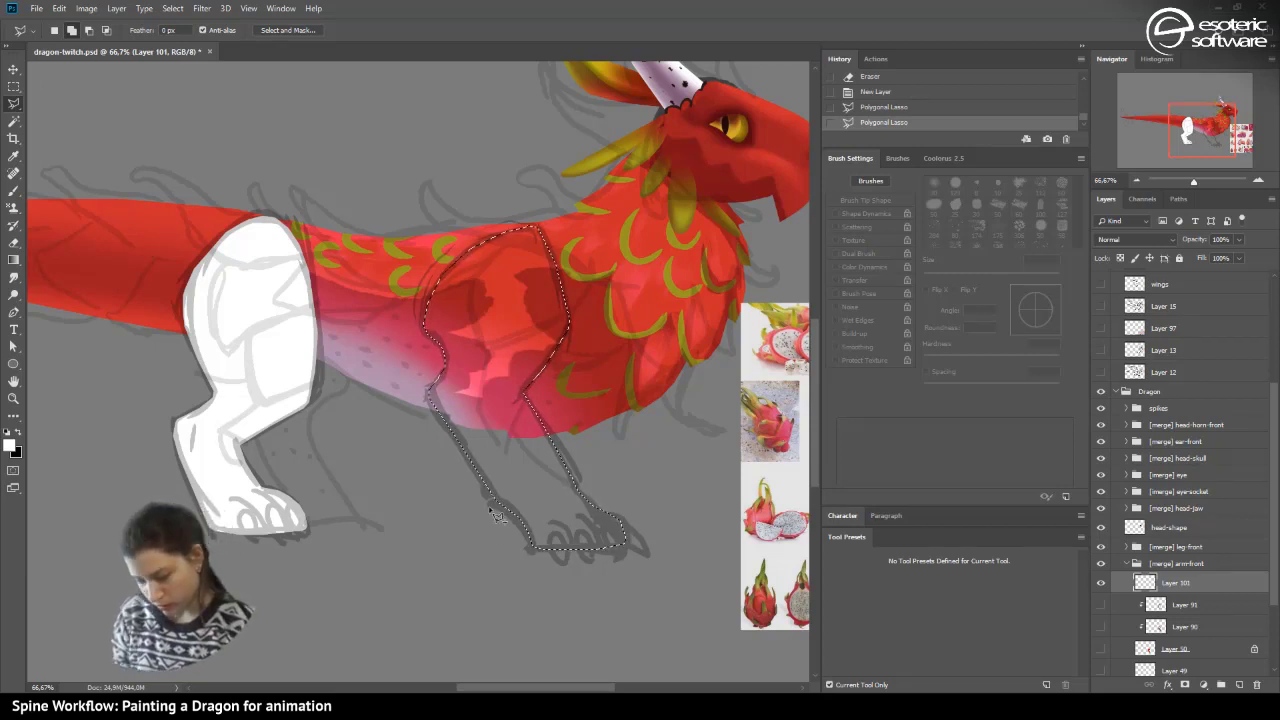
- Fill the foreleg selection with white using the Gradient tool on the new layer and deselect it
left_click(15, 259)
left_click_drag(200, 150, 247, 129)
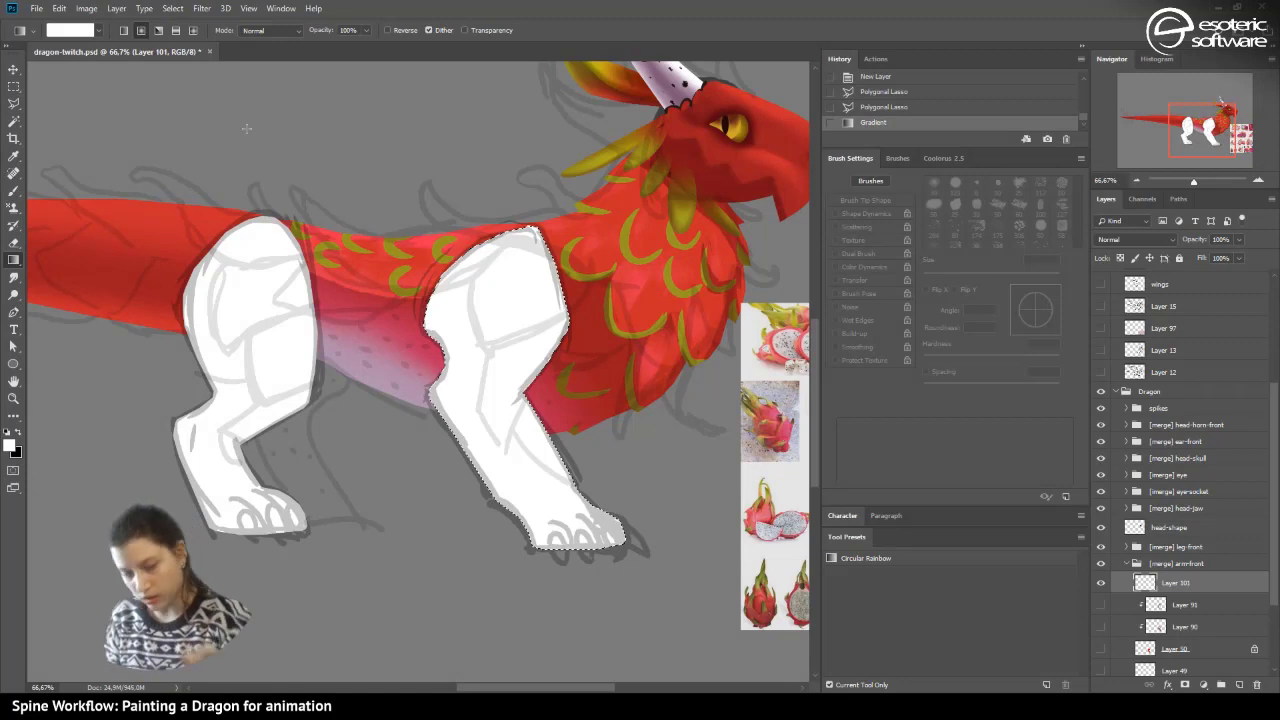
key("ctrl+d")
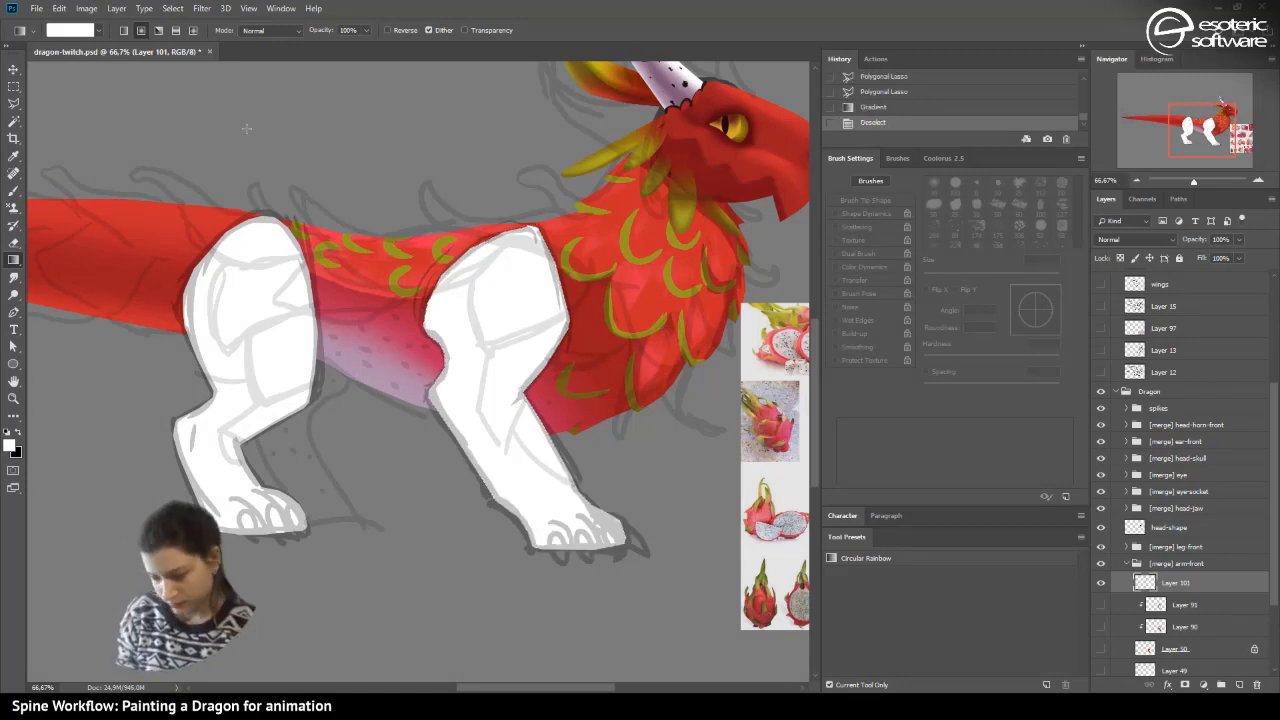
- Round the top of the white shoulder with the Eraser and reshape the foremost toe with white brush strokes and erasing
key("e")
mouse_move(518, 222)
left_mouse_down()
mouse_move(508, 213)
mouse_move(536, 218)
mouse_move(558, 200)
left_mouse_up()
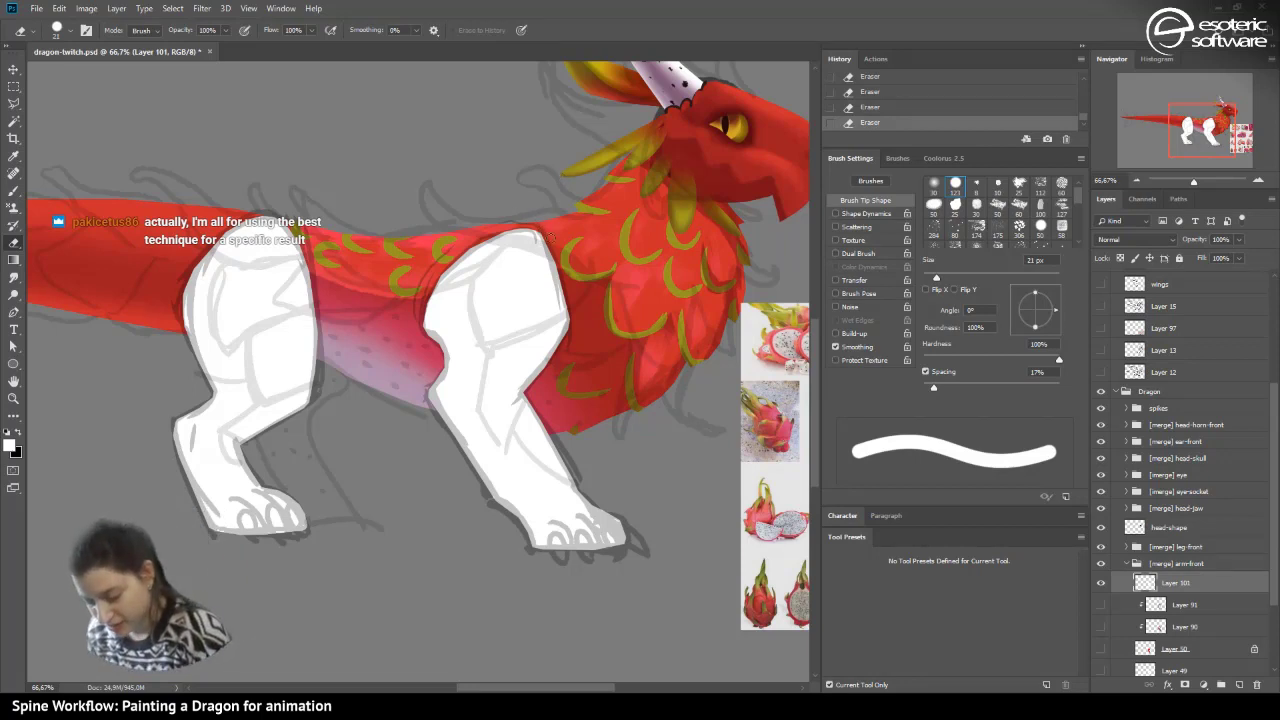
left_click(13, 190)
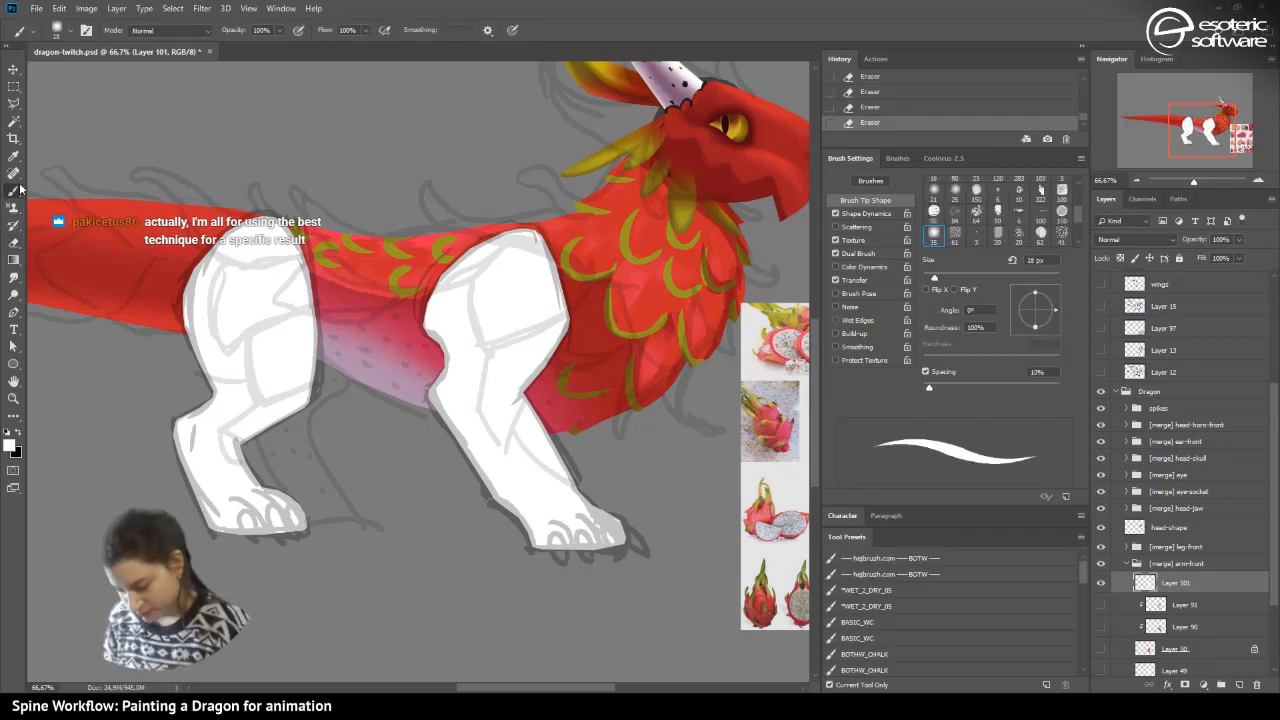
mouse_move(622, 538)
left_mouse_down()
mouse_move(593, 526)
mouse_move(621, 539)
mouse_move(623, 526)
mouse_move(577, 513)
mouse_move(622, 538)
mouse_move(624, 527)
mouse_move(572, 510)
mouse_move(606, 524)
left_mouse_up()
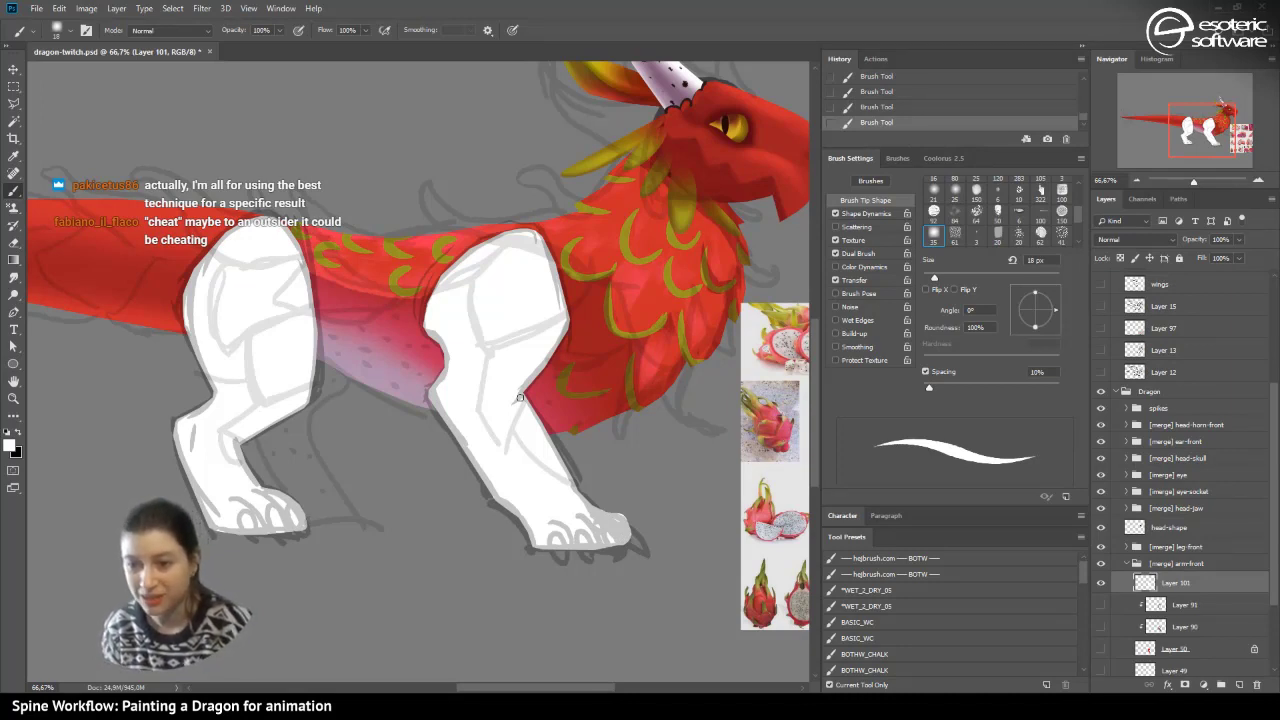
key("ctrl+z")
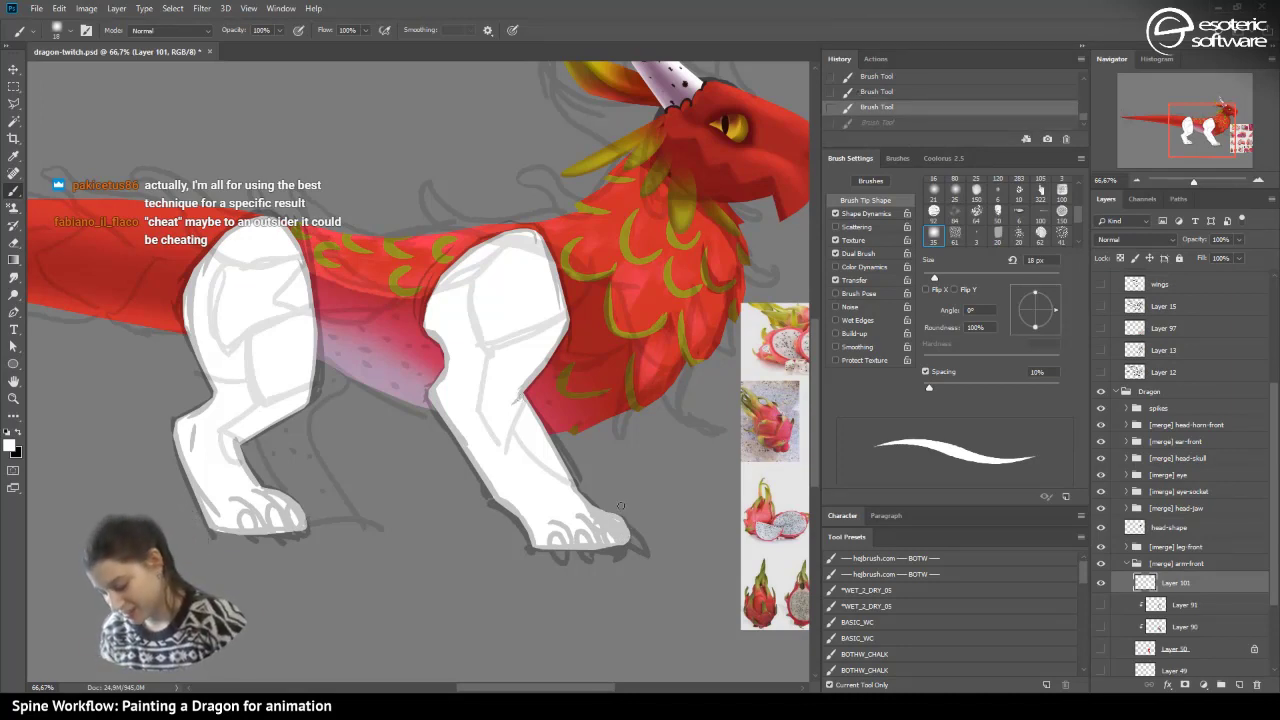
key("e")
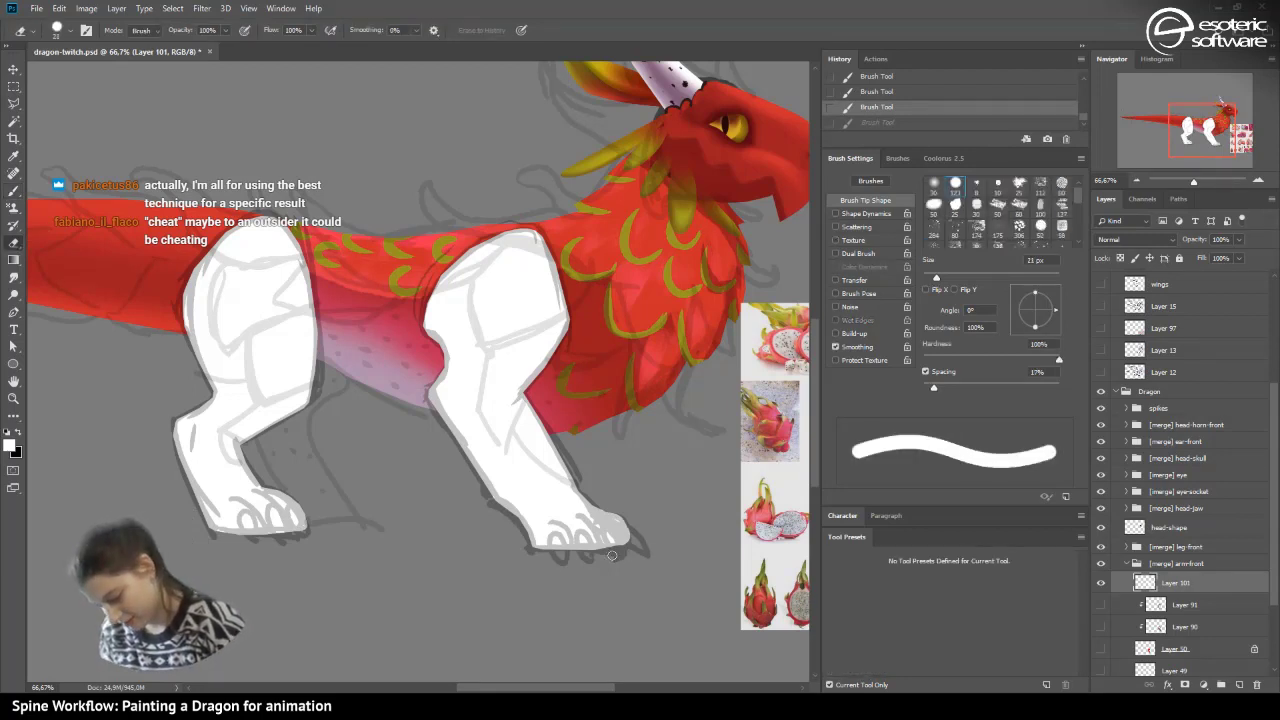
mouse_move(631, 528)
left_mouse_down()
mouse_move(620, 538)
mouse_move(619, 520)
left_mouse_up()
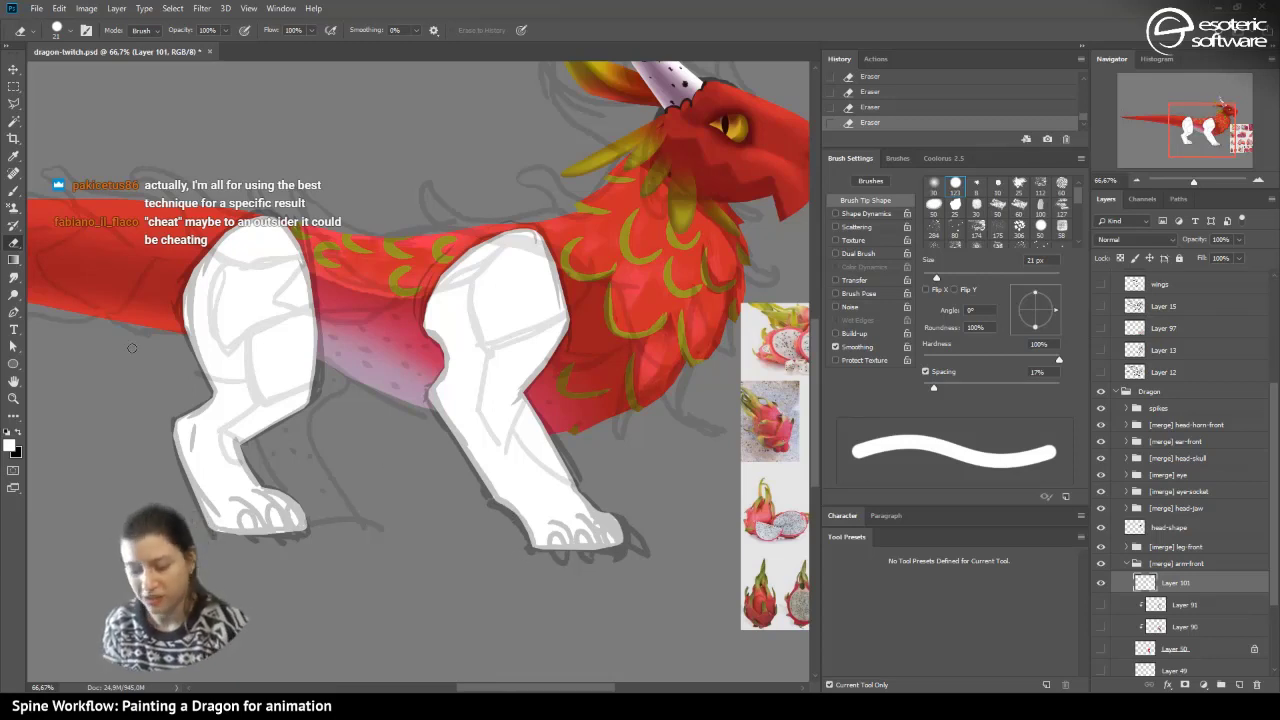
- Touch up the white foreleg's front edge above the paw with brush strokes and undo the last stroke on the front toe
key("b")
left_click_drag(573, 493, 575, 501)
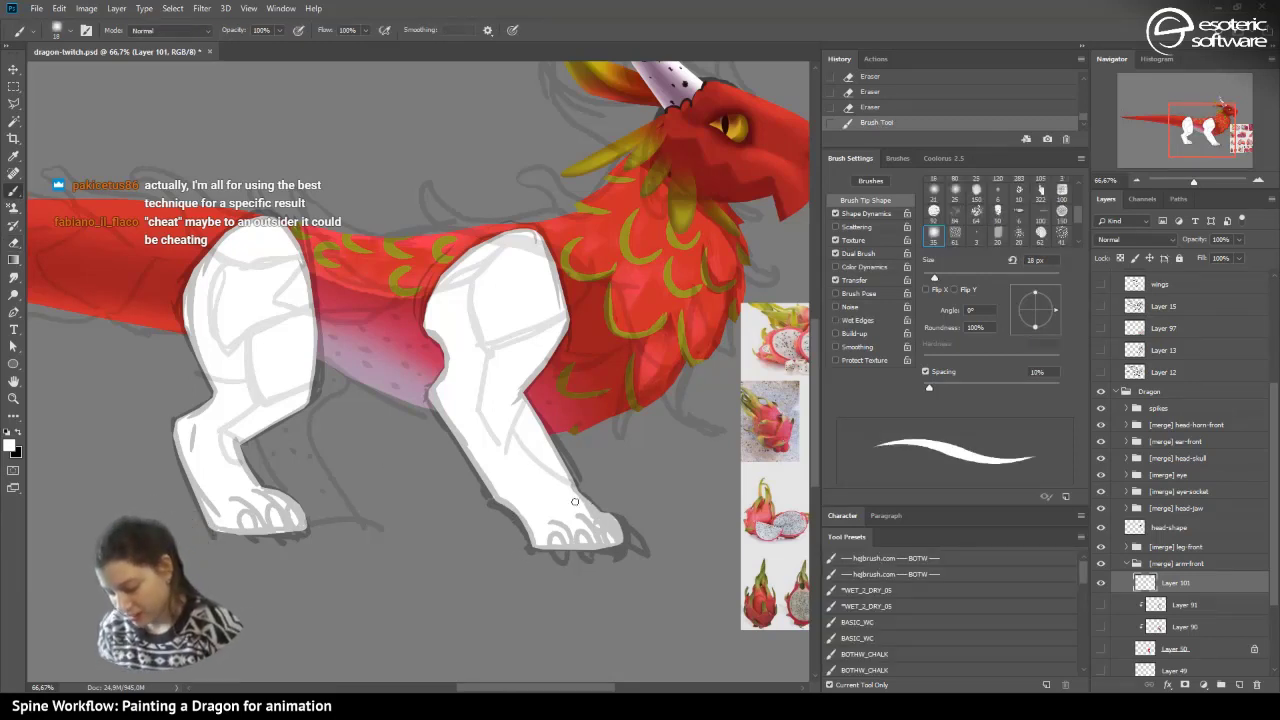
left_click(515, 469)
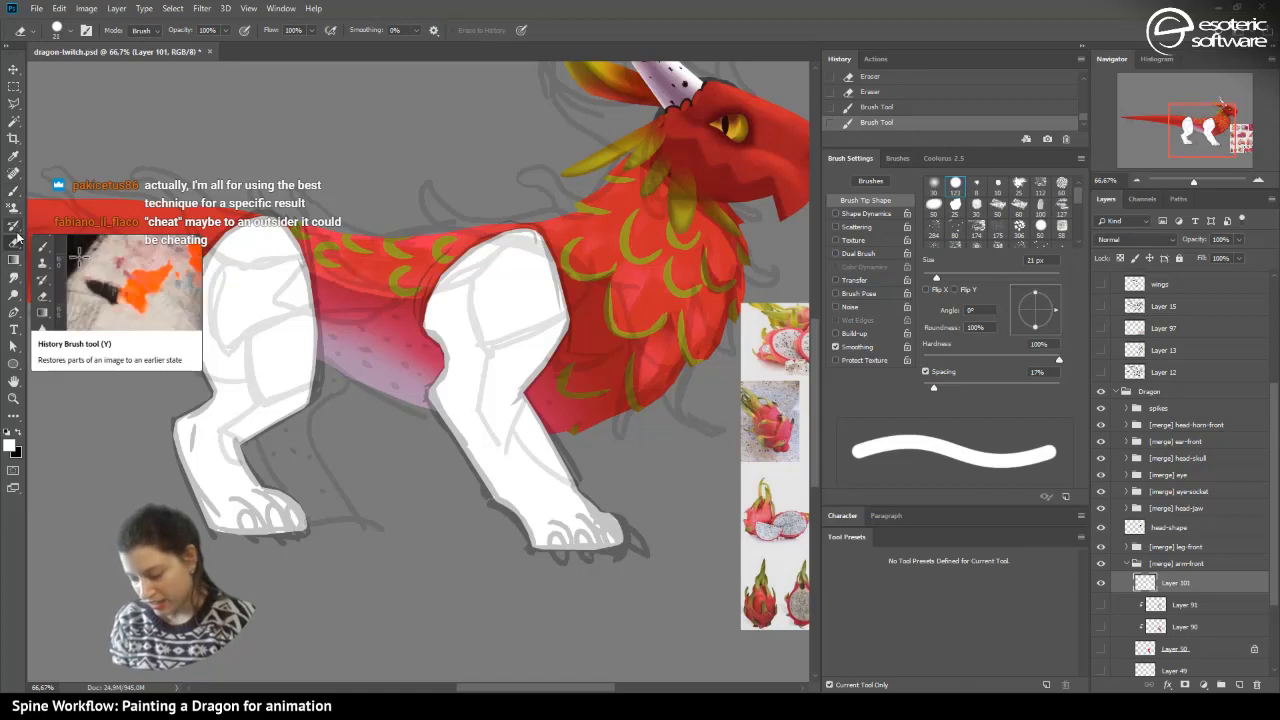
left_click(13, 190)
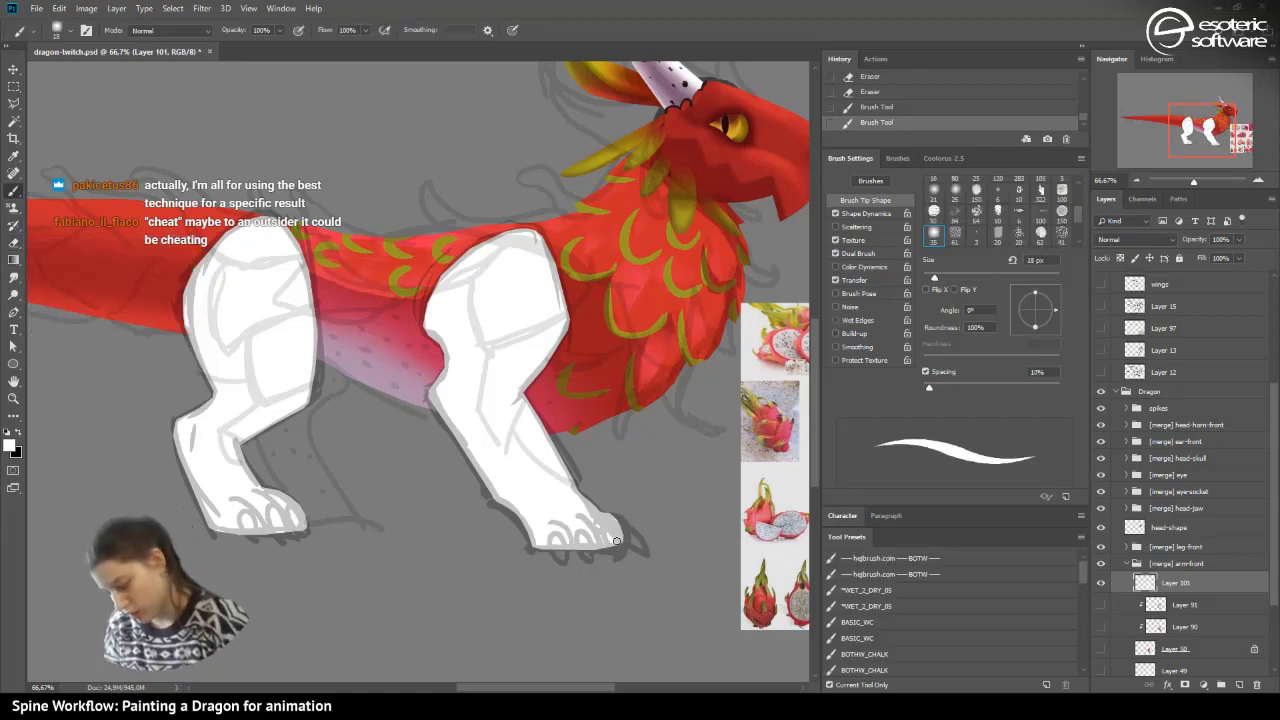
mouse_move(614, 519)
left_mouse_down()
mouse_move(618, 541)
mouse_move(602, 545)
left_mouse_up()
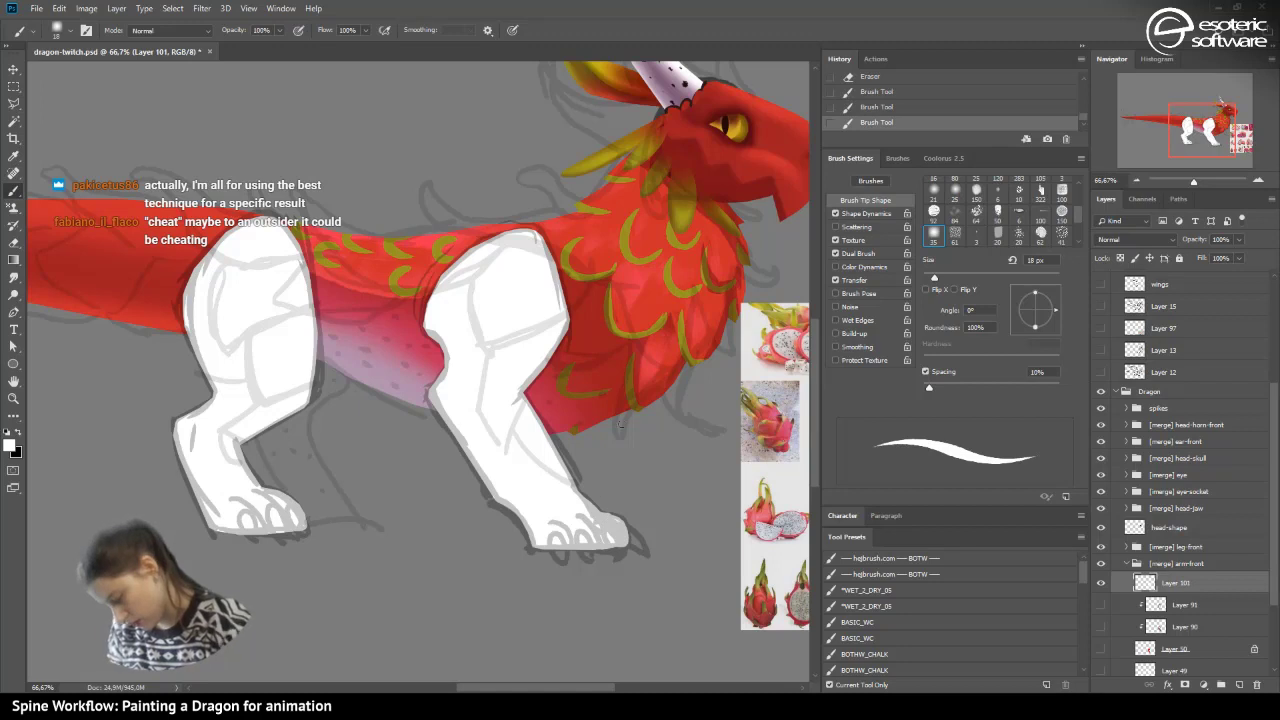
left_click(849, 107)
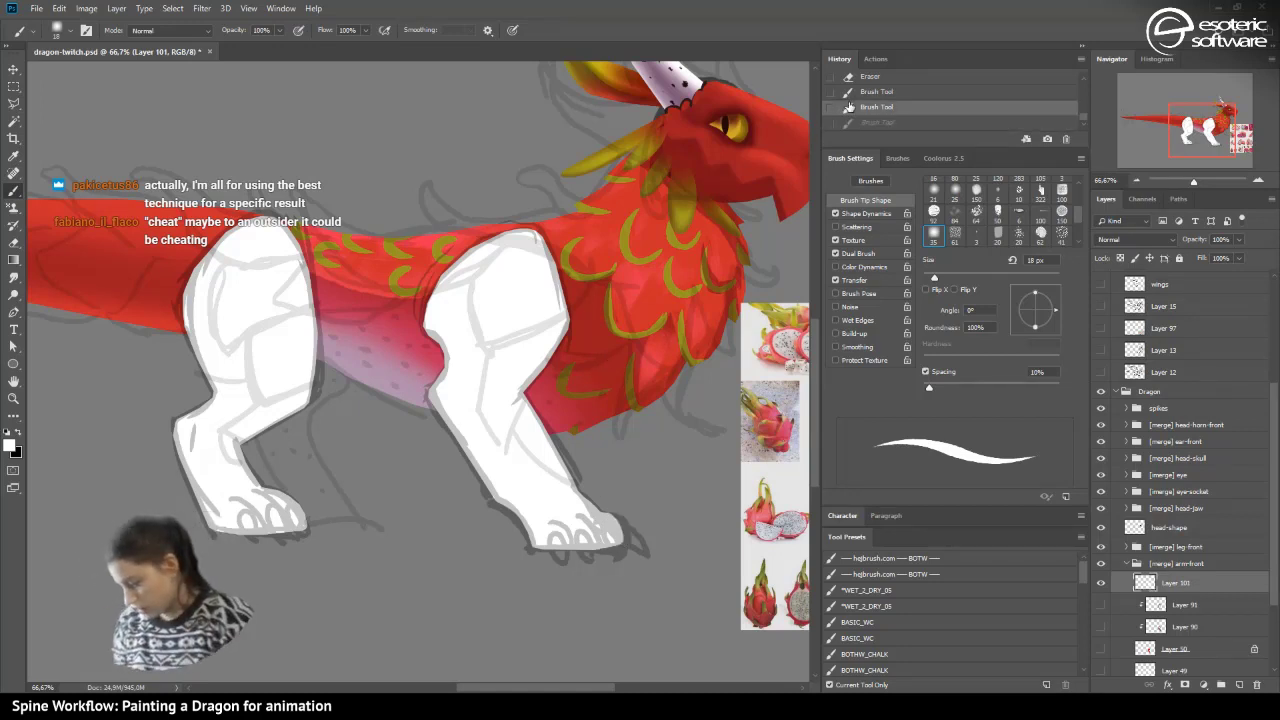
- Show Layer 53 and the swatches layer in the sketches group and hide sketch Layers 98 and 99
scroll(1272, 396, "up", 5)
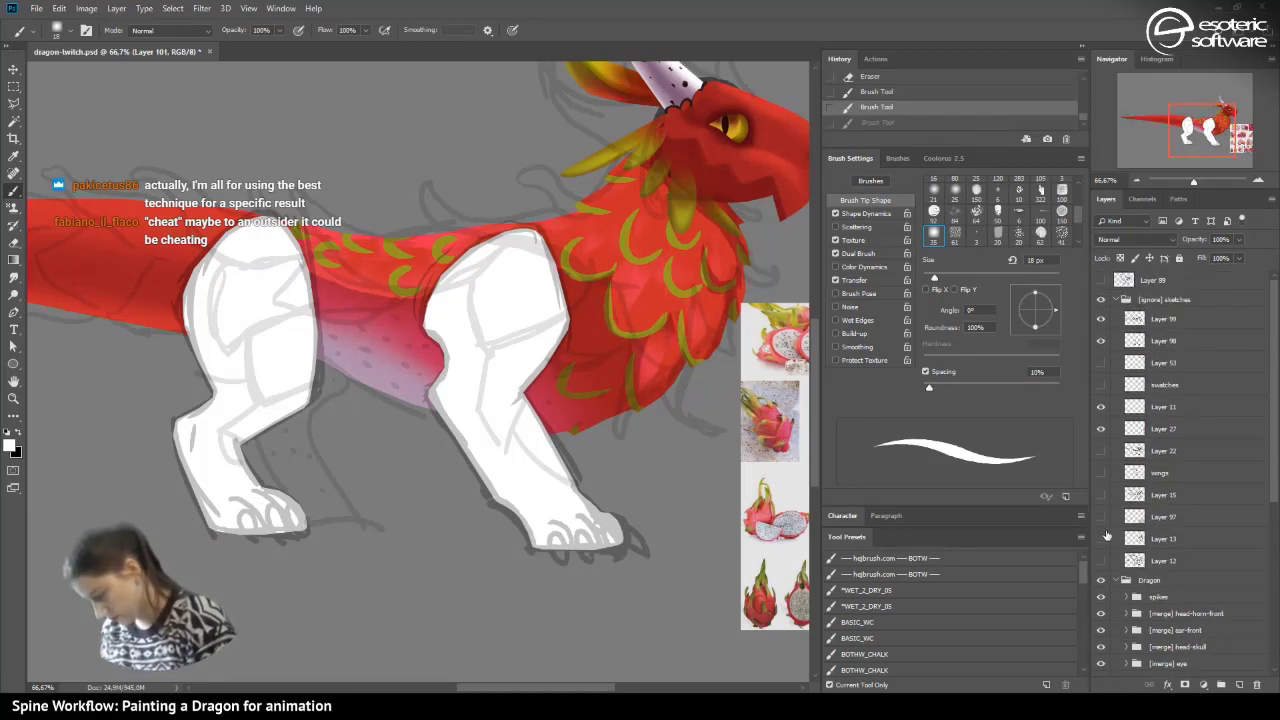
left_click(1100, 474)
left_click(1100, 474)
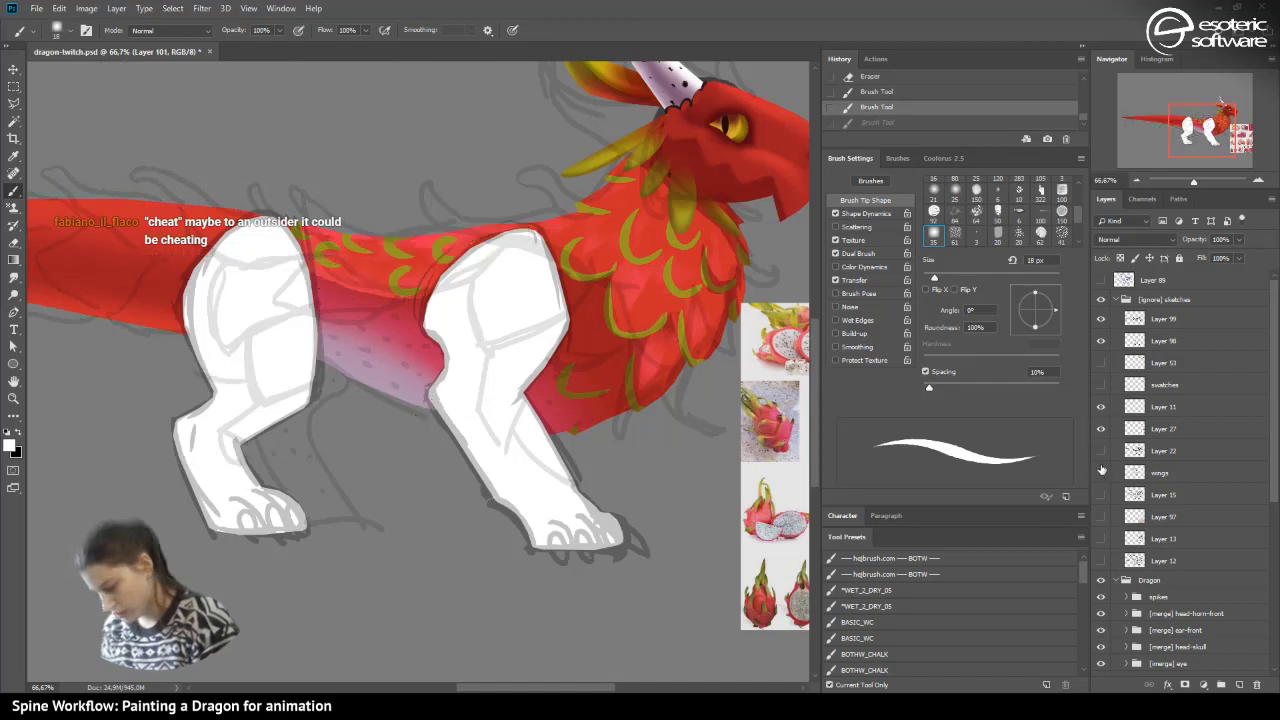
left_click(1101, 363)
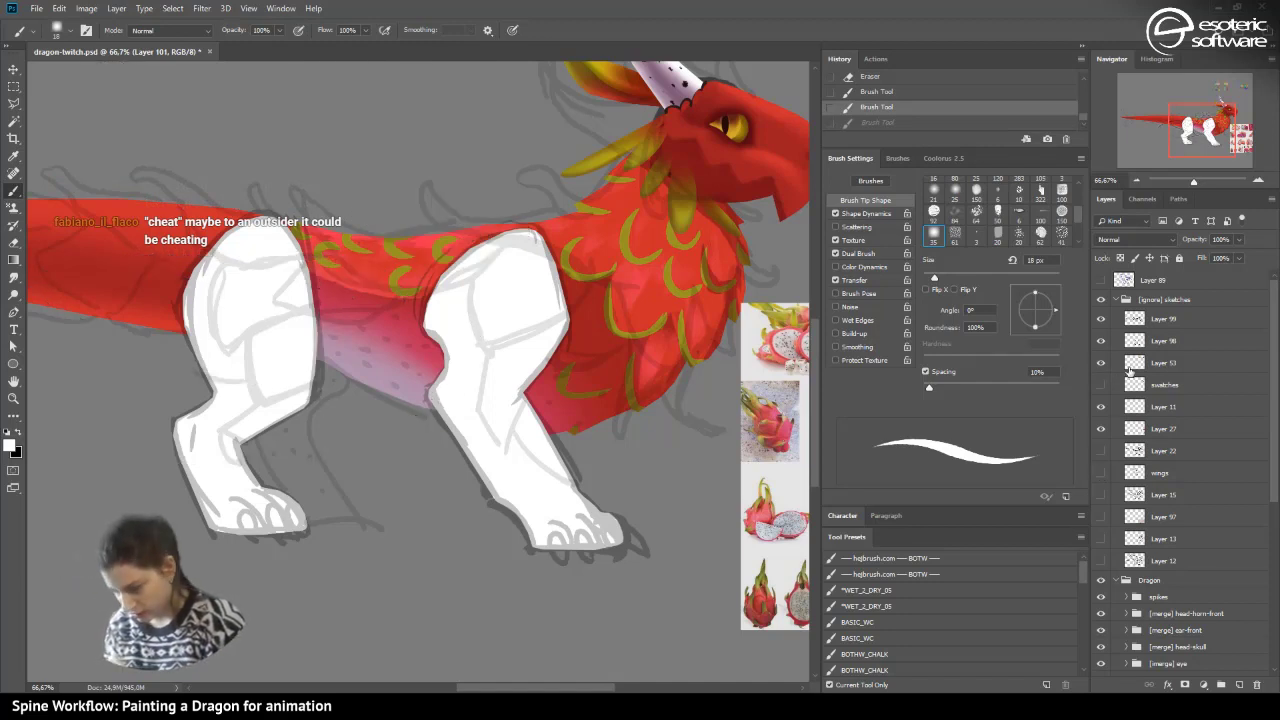
left_click(1101, 363)
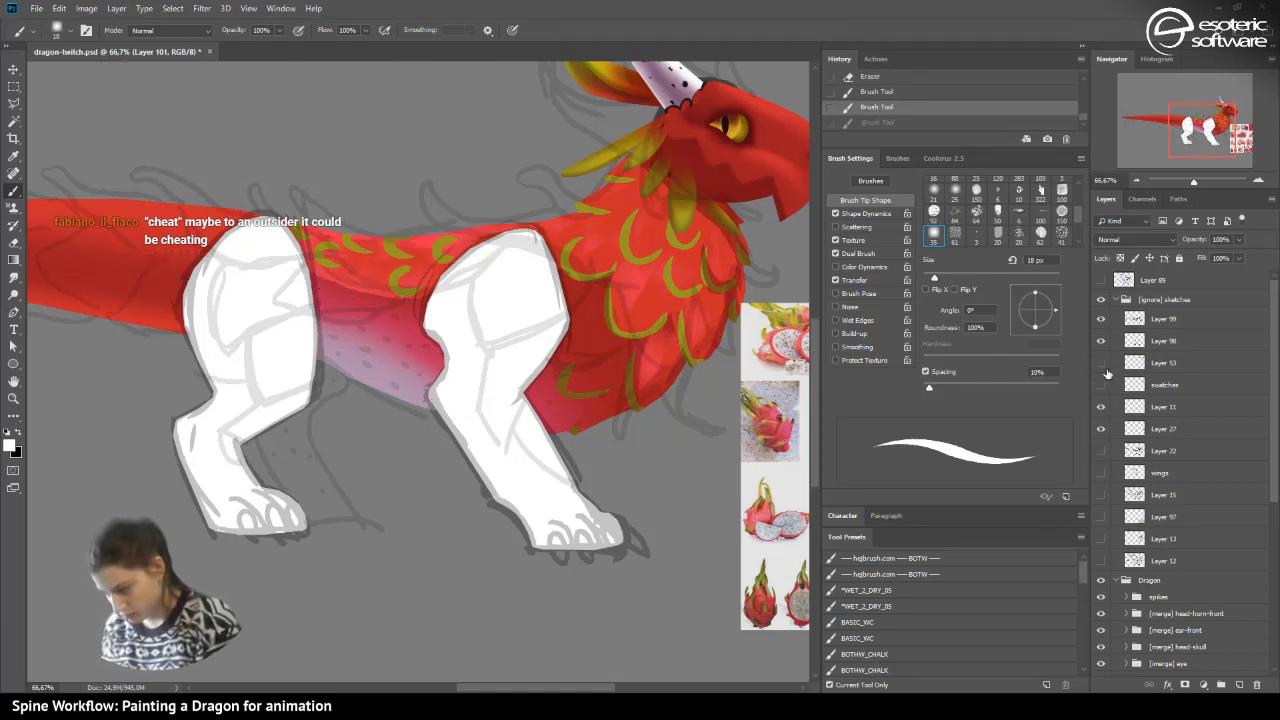
left_click(1102, 384)
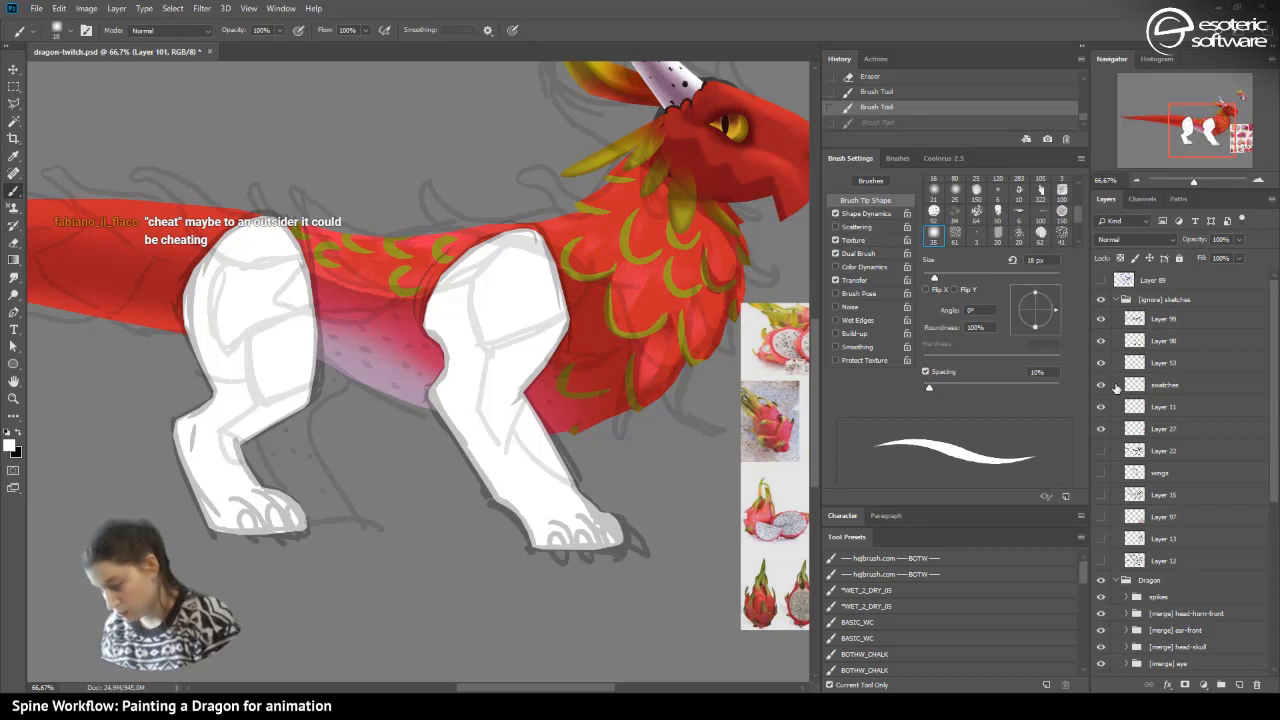
left_click(1104, 342)
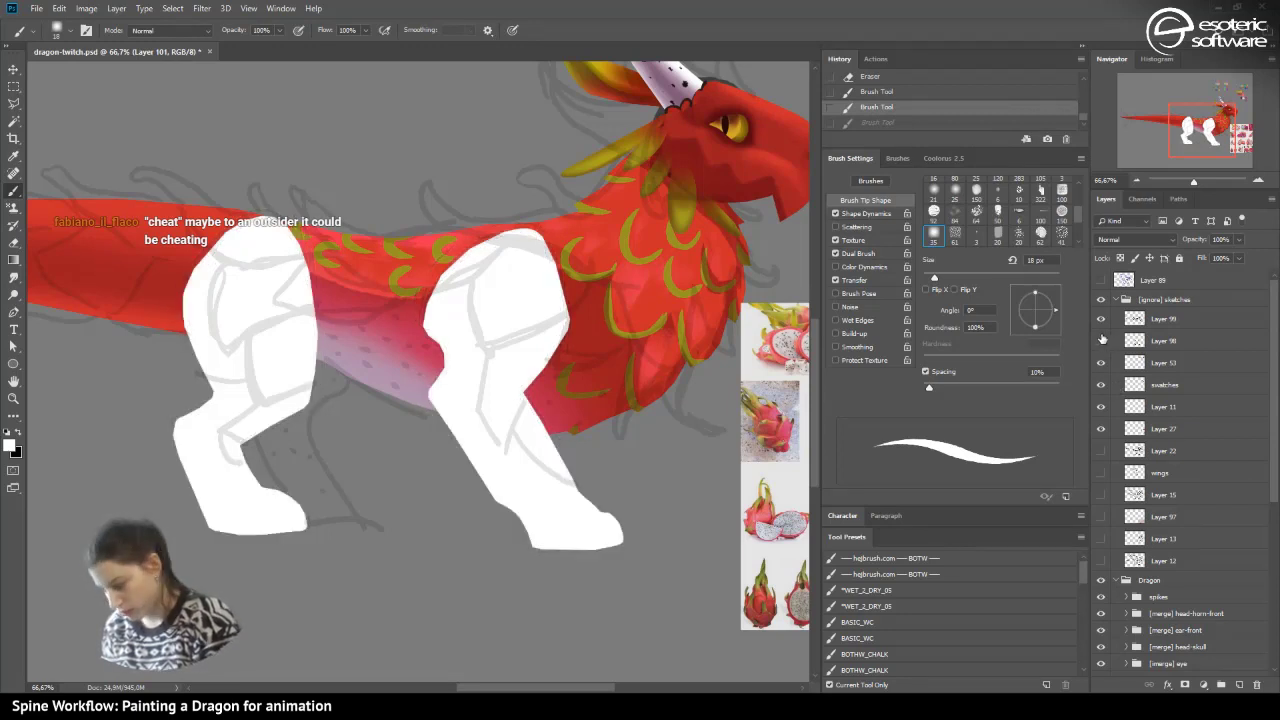
left_click(1100, 320)
left_click(1100, 320)
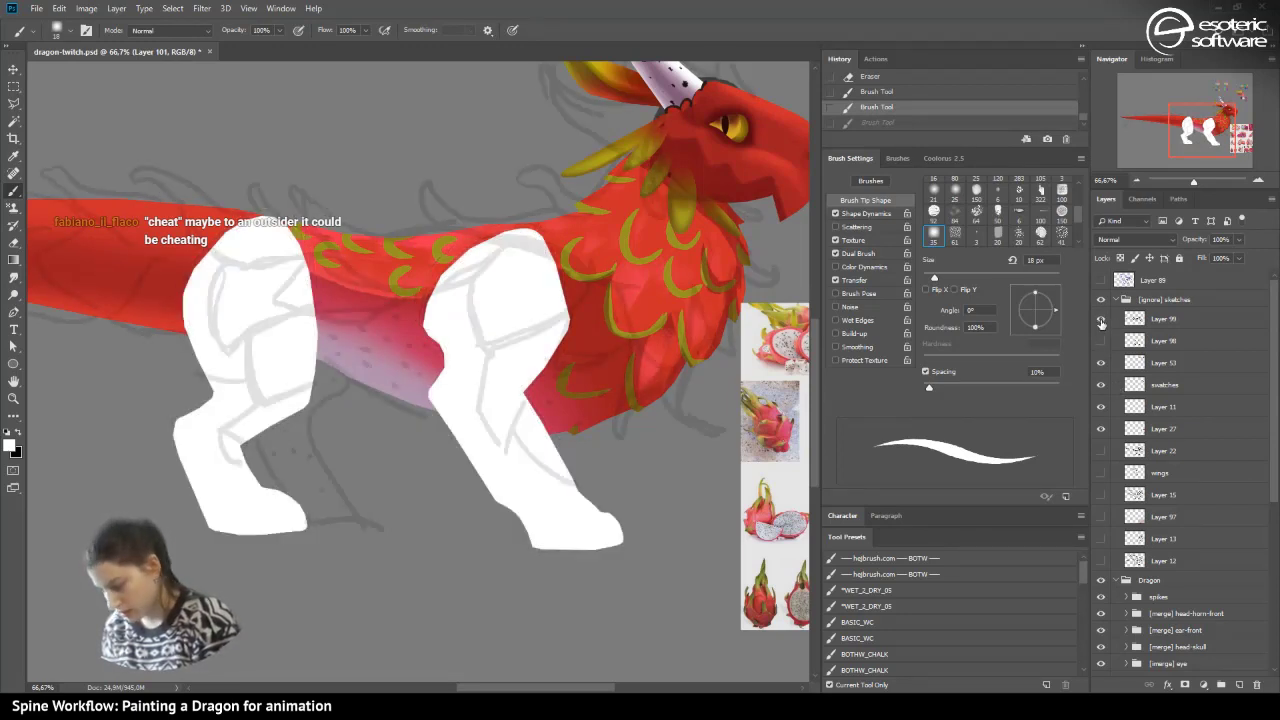
left_click(1100, 320)
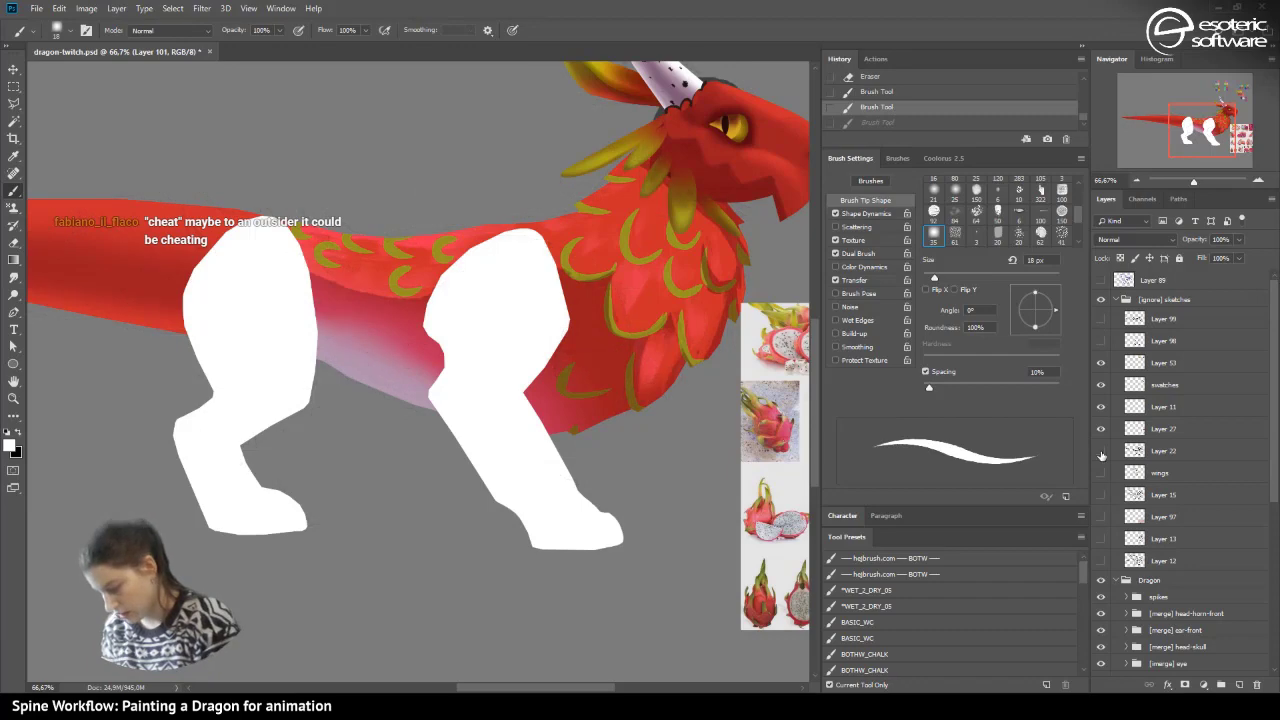
- Show Layer 97 to examine its annotated leg structure reference, and hide it again
left_click(1101, 517)
left_click_drag(1205, 140, 1221, 145)
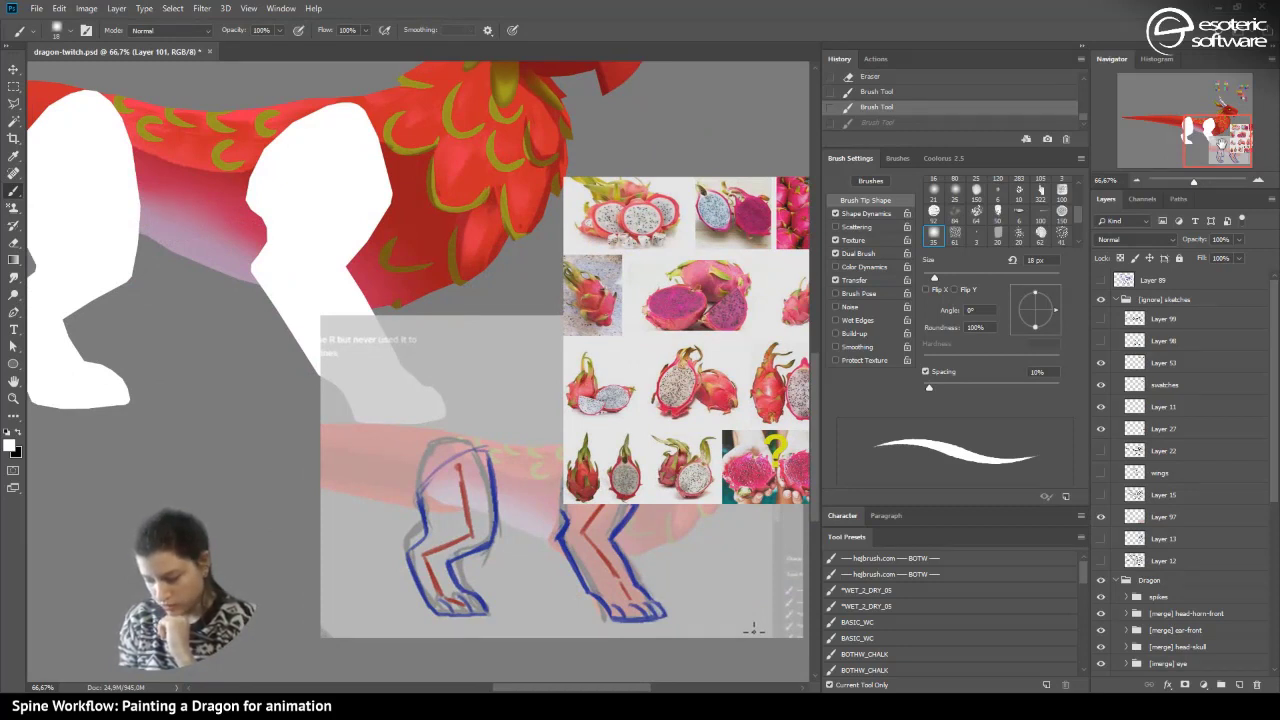
left_click(1101, 517)
- Collapse the sketches group and save the document
left_click(1136, 182)
left_click(1135, 180)
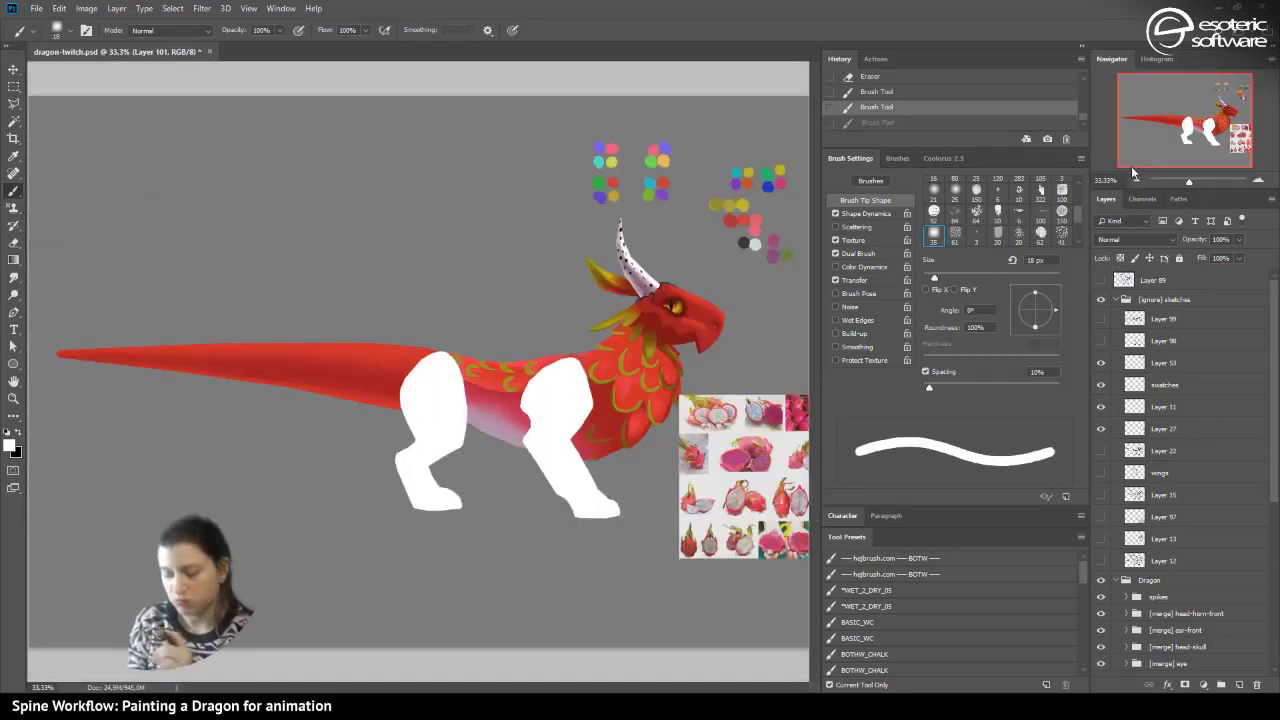
key("ctrl+s")
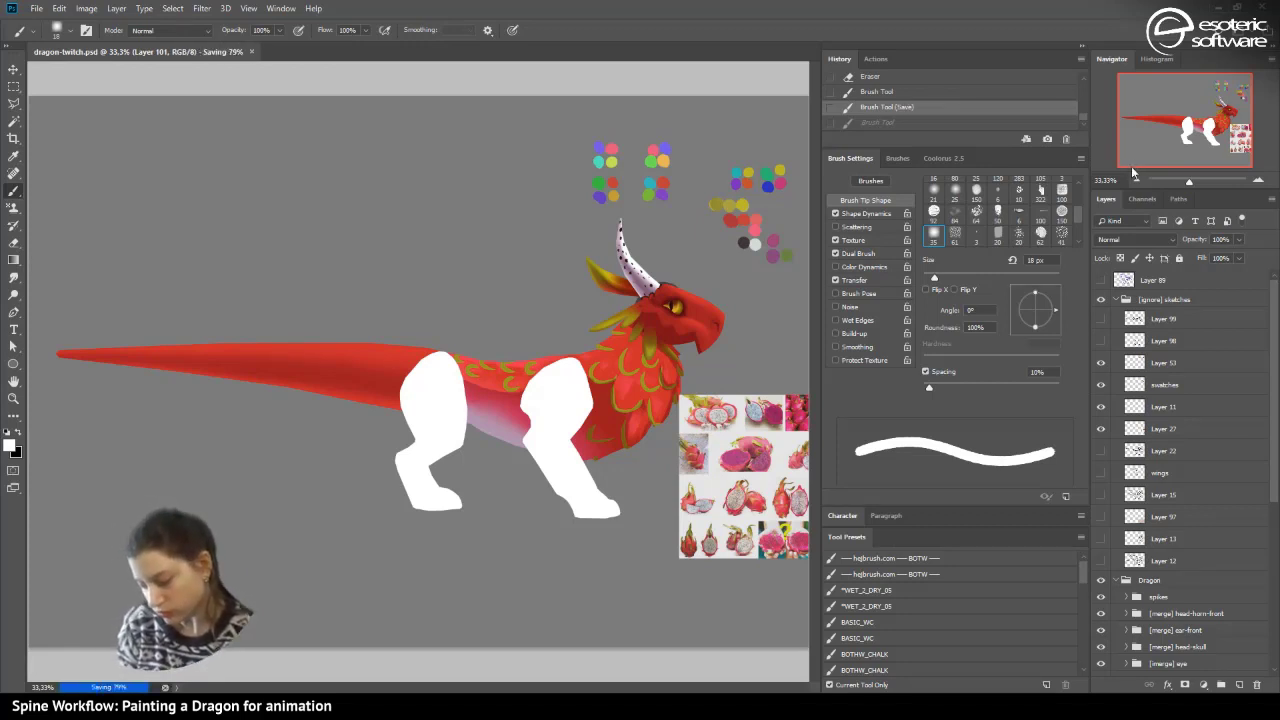
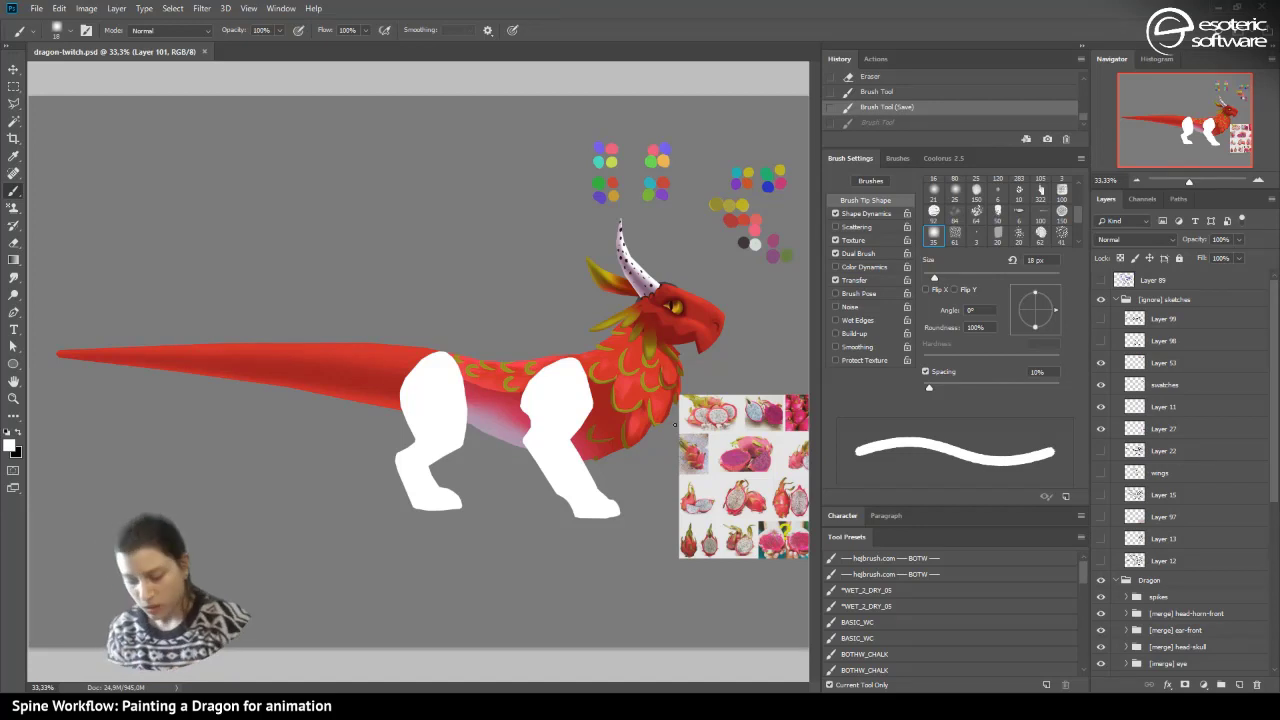
left_click(1118, 300)
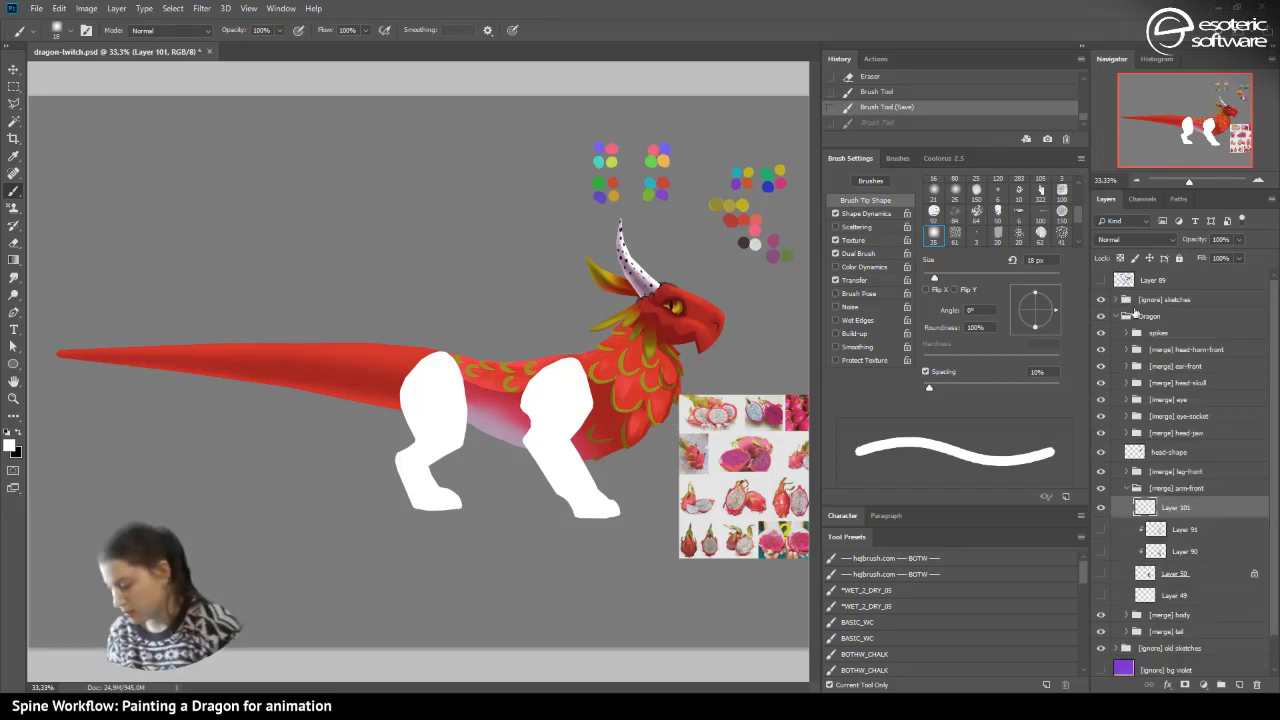
key("ctrl+s")
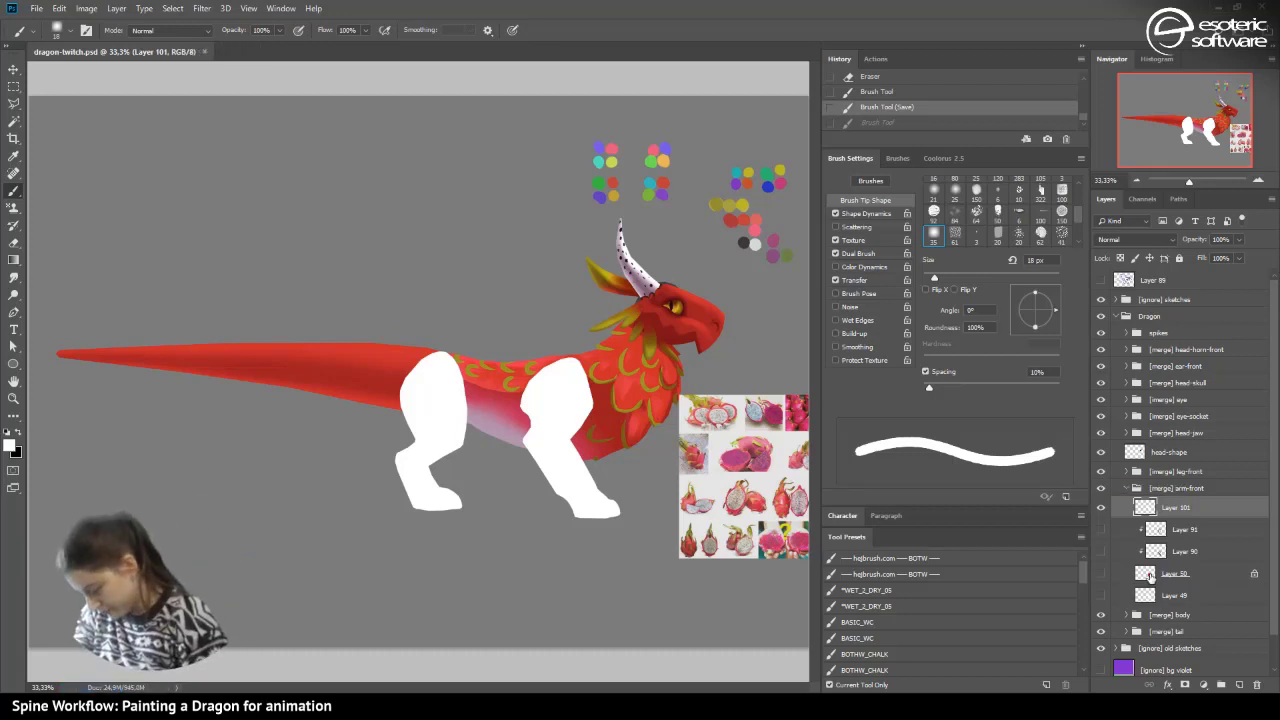
- Compare the old foreleg on Layer 50 with the new silhouette and lock the transparent pixels of Layer 101
left_click(1148, 576)
left_click(1100, 576)
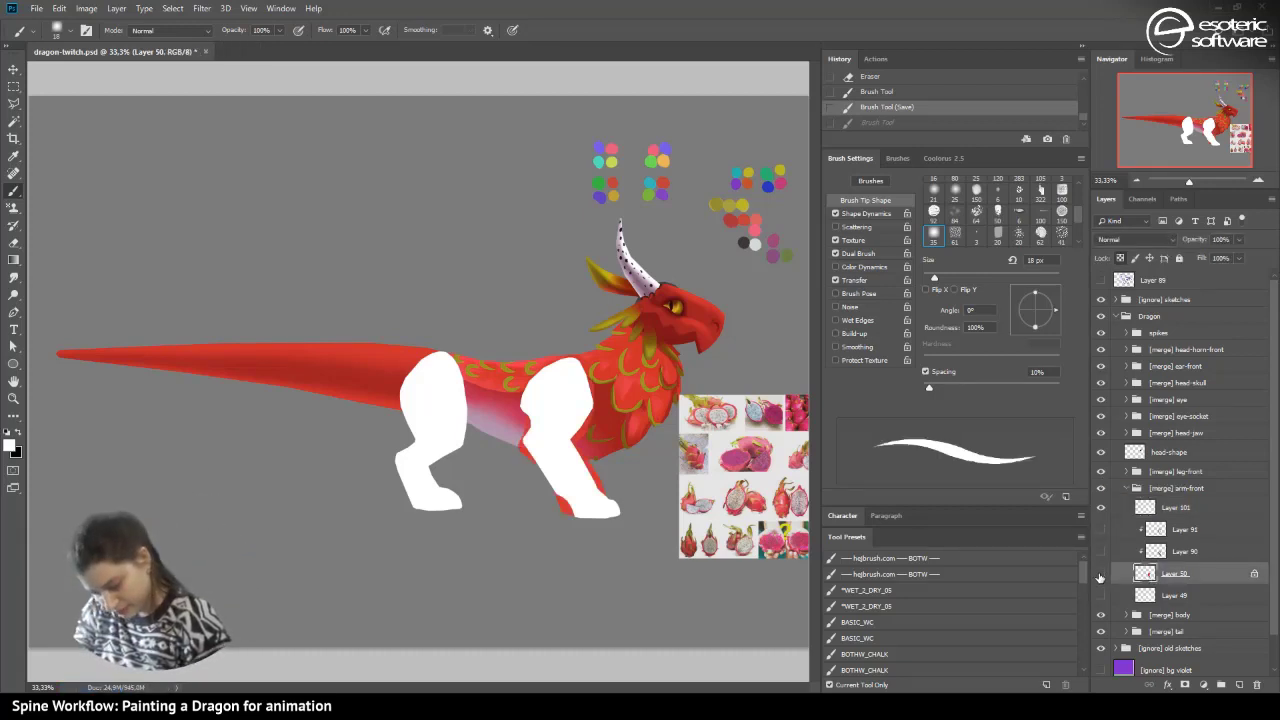
left_click(1100, 576)
left_click(1160, 507)
left_click(1121, 258)
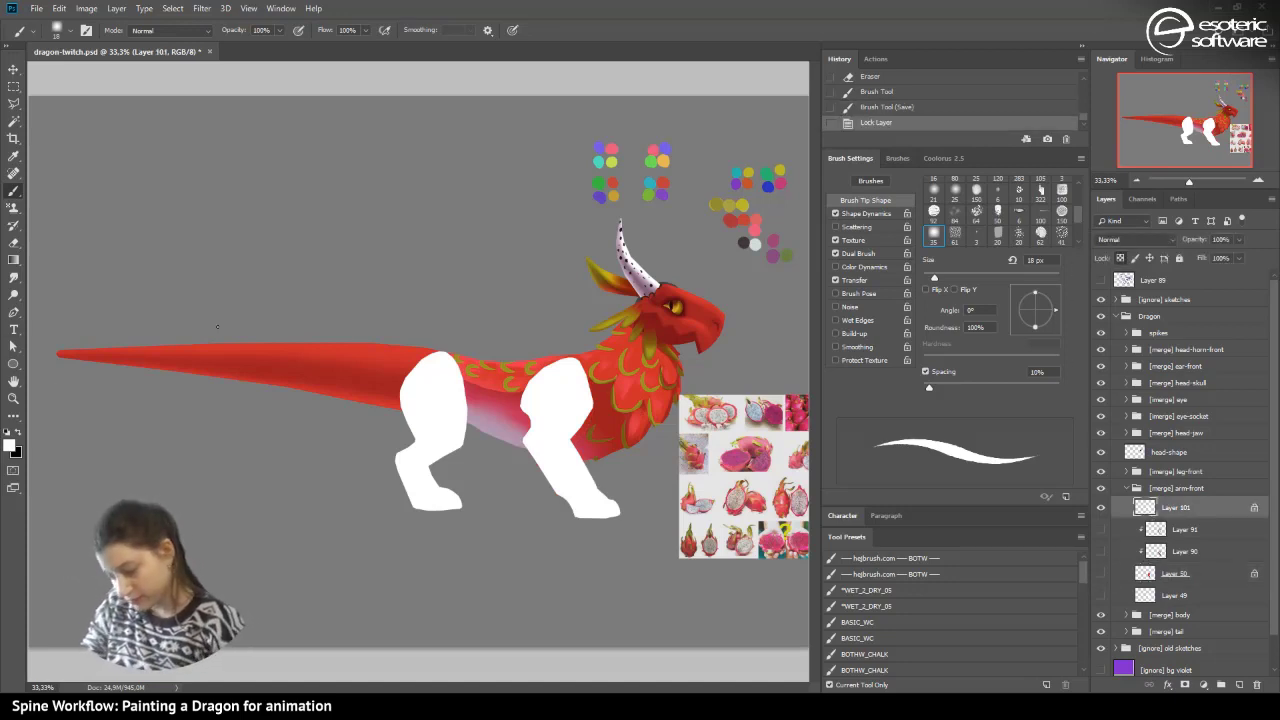
- Fill the foreleg silhouette on Layer 101 with a red from the color history using the Gradient tool
left_click(943, 158)
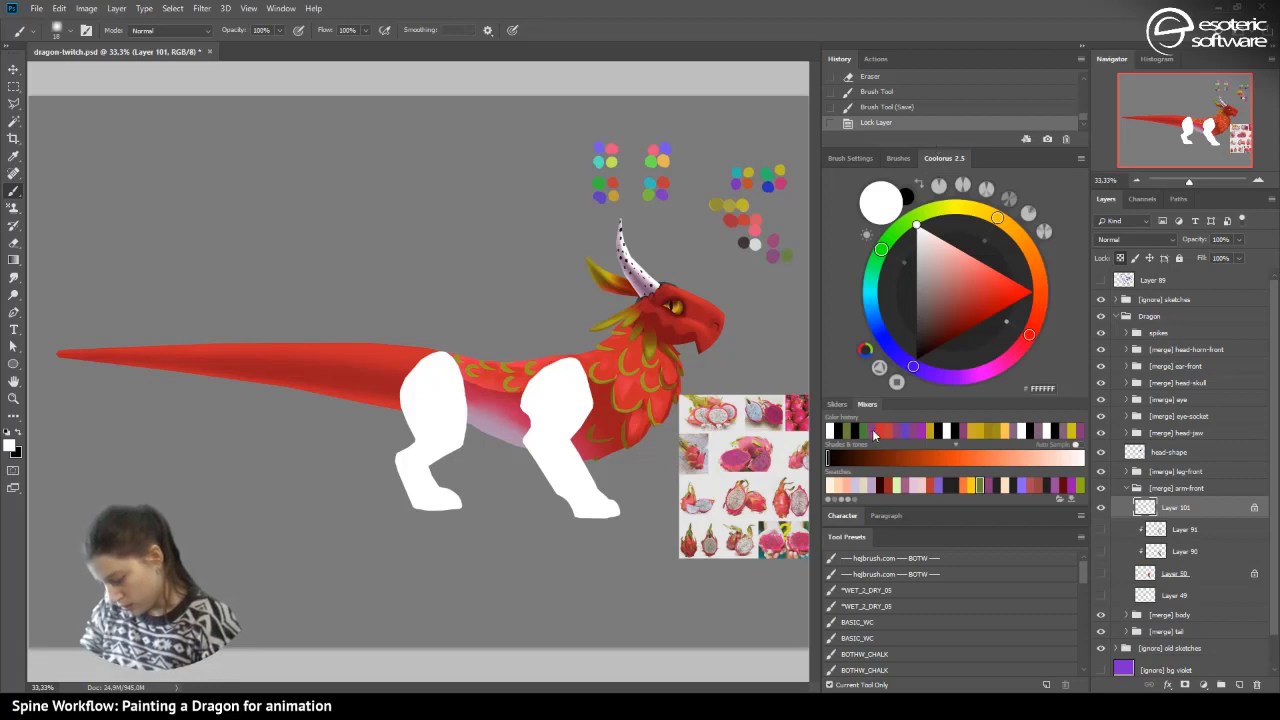
left_click(878, 430)
left_click(13, 260)
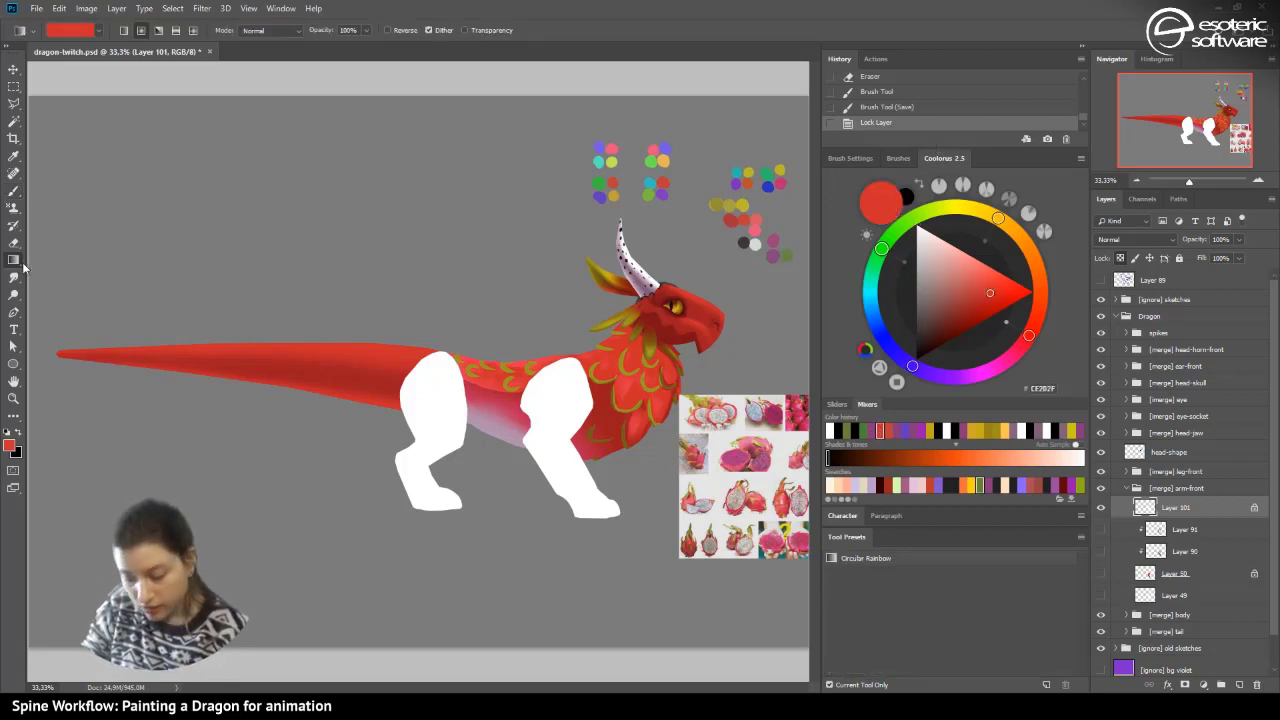
left_click_drag(458, 252, 518, 332)
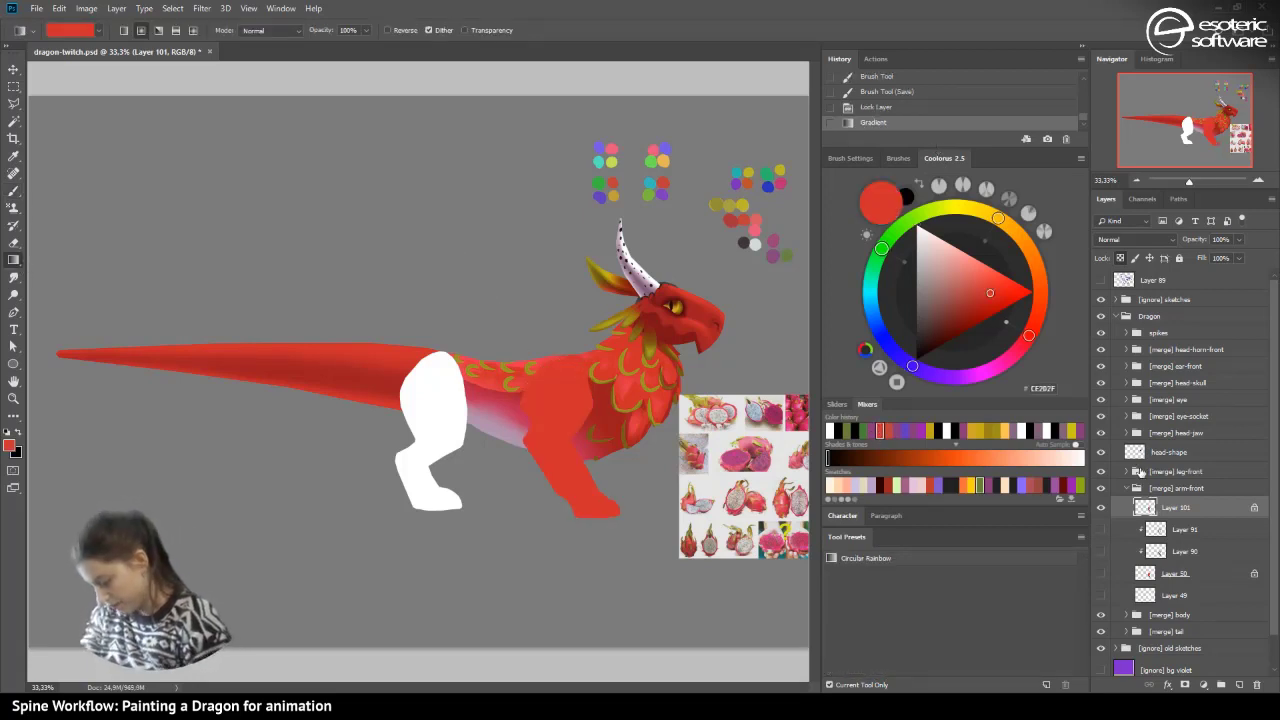
- Lock the transparent pixels of Layer 100 in the leg-front group and fill the hind leg with the same red
left_click(1126, 471)
left_click(1147, 491)
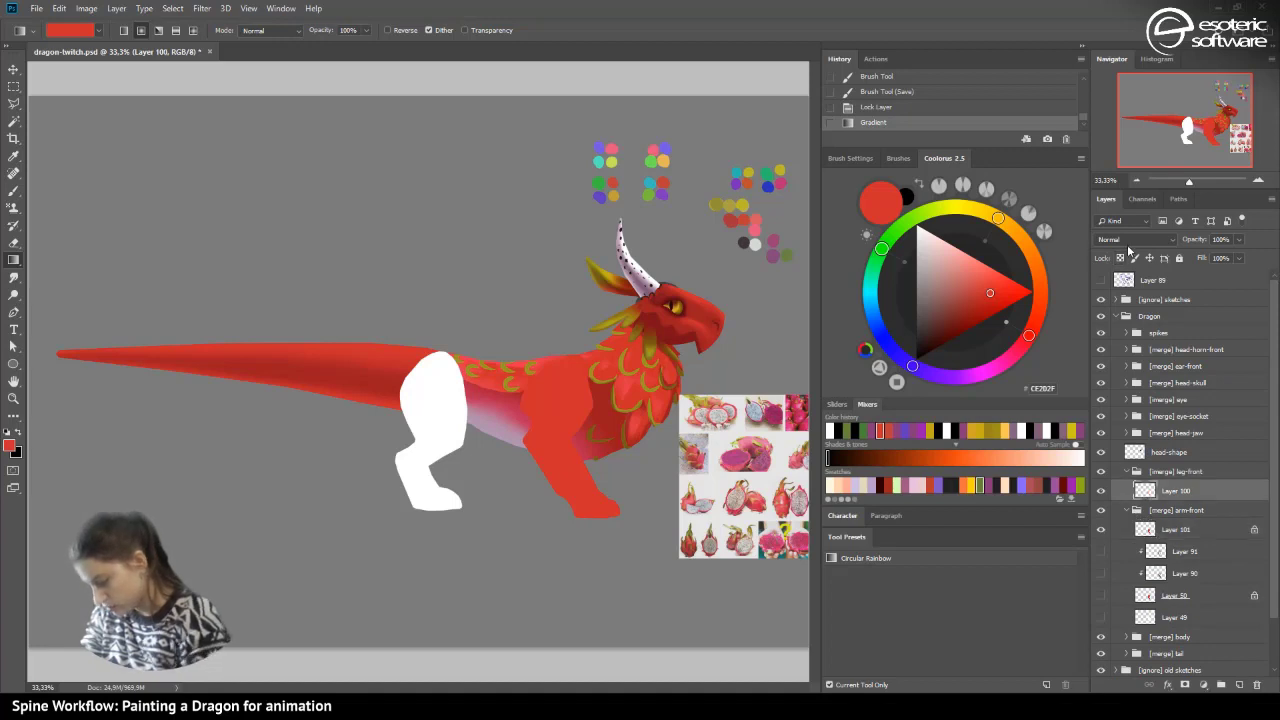
left_click(1120, 257)
left_click_drag(280, 179, 282, 181)
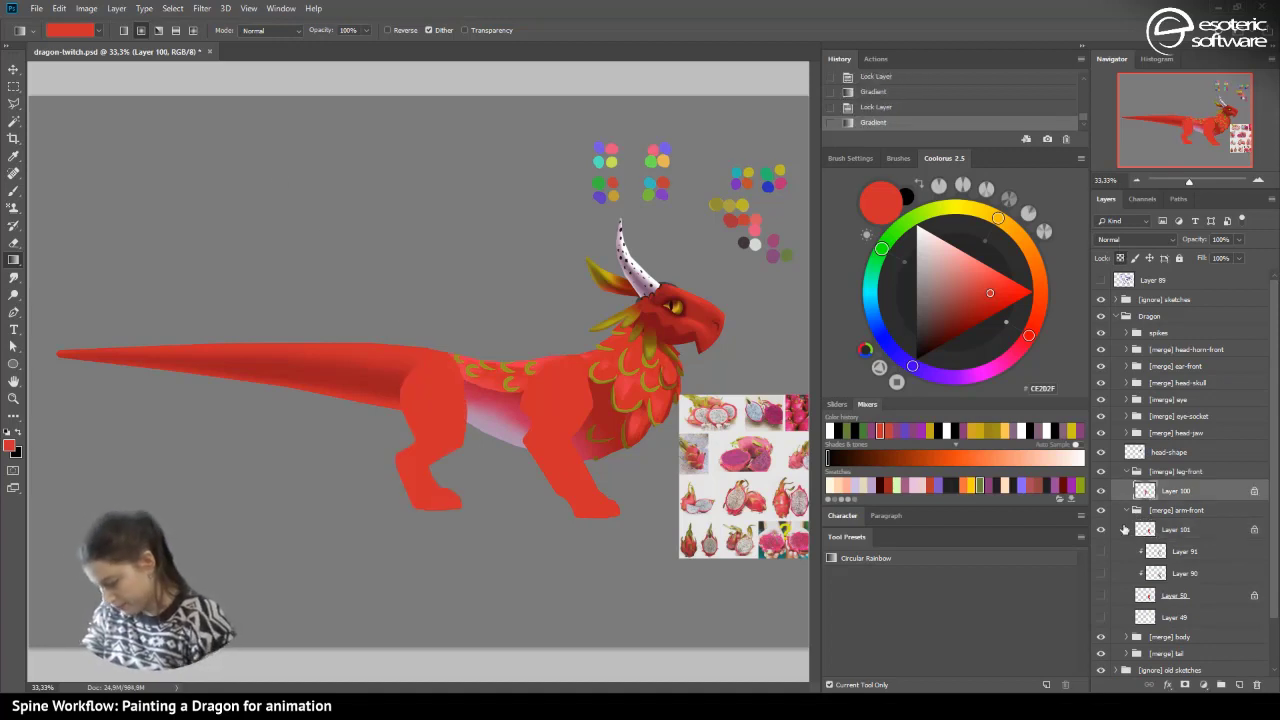
- Compare the old foreleg on Layer 50 with Layer 101 by toggling their visibility, and delete Layer 50
left_click(1101, 598)
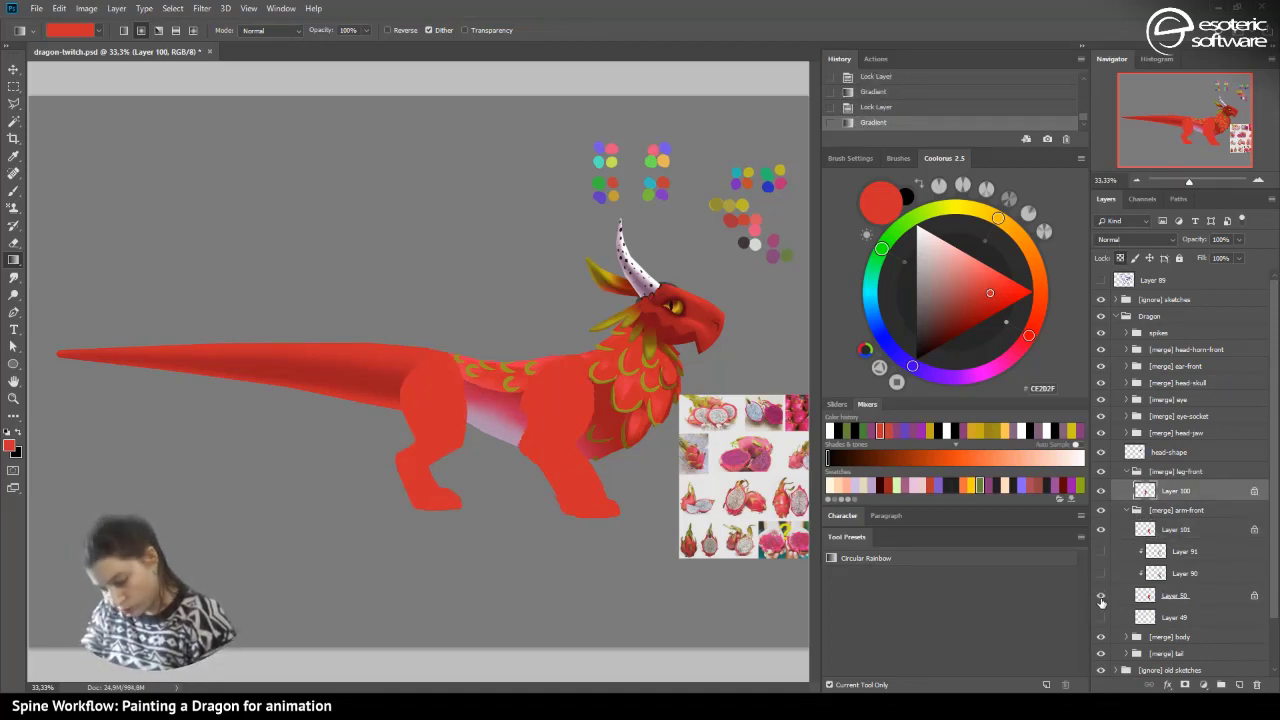
left_click(1104, 532)
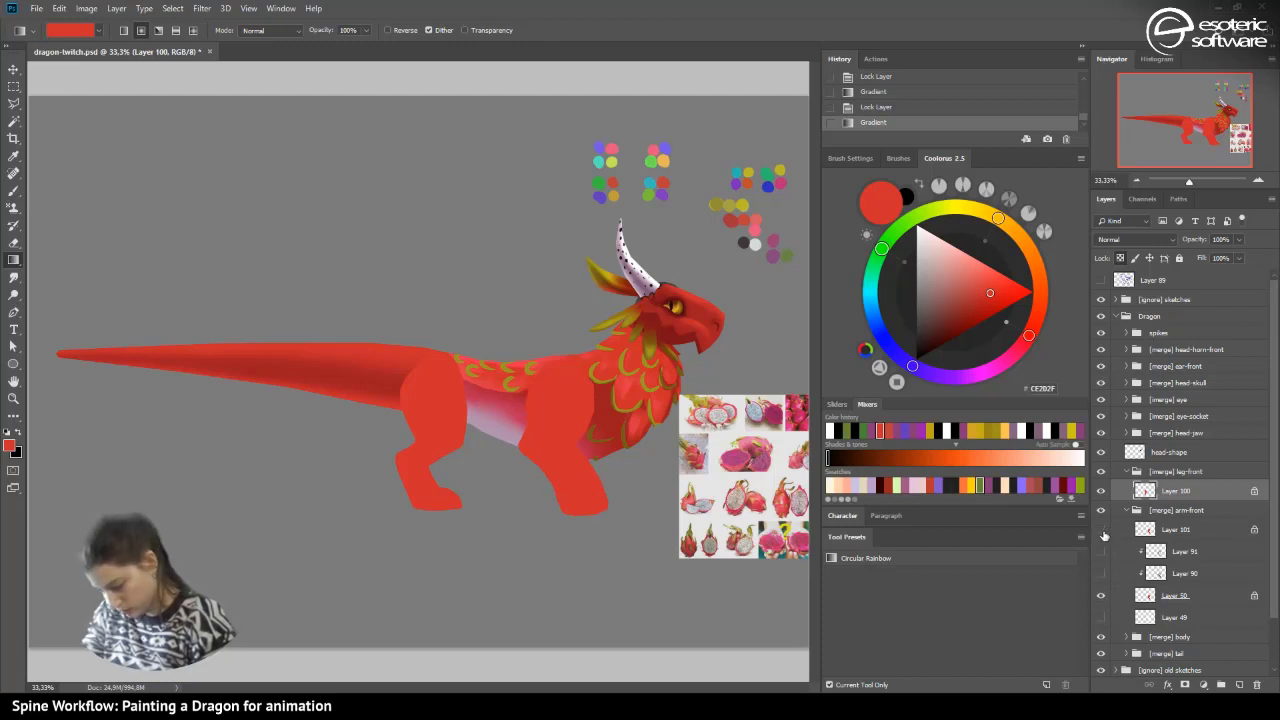
left_click(1104, 532)
left_click(1170, 595)
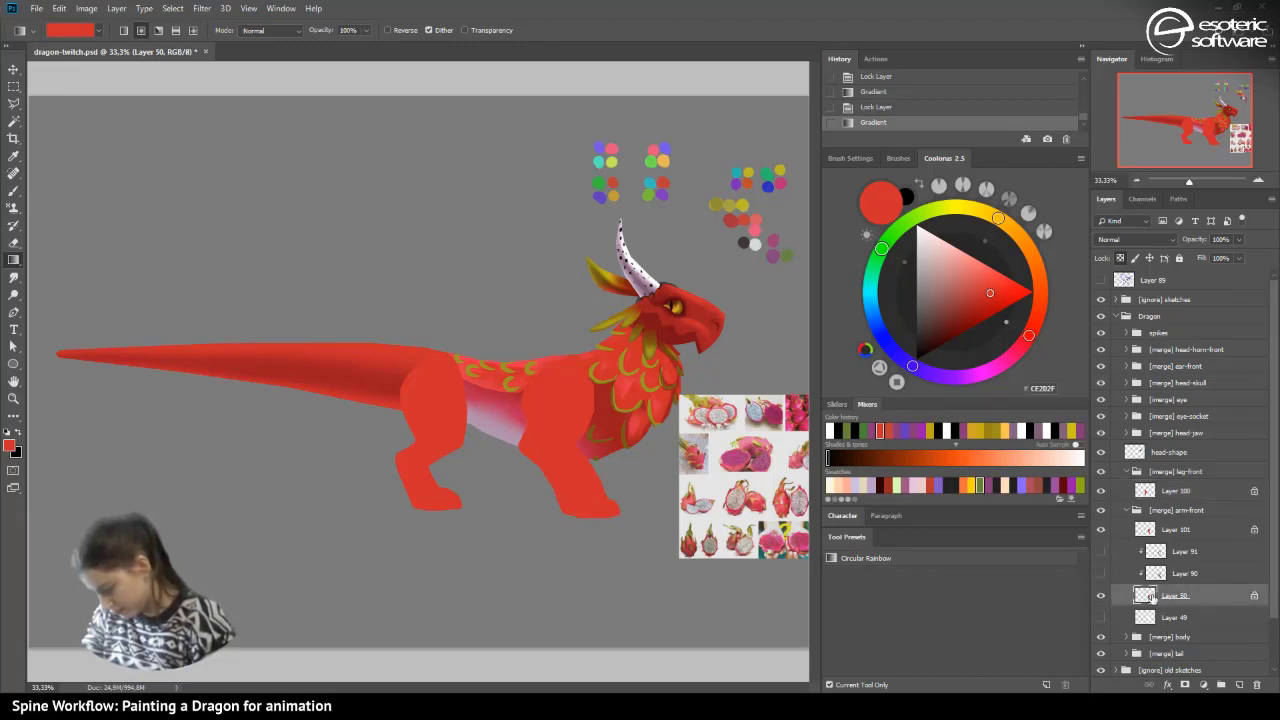
key("Delete")
- Move Layers 90 and 91 above Layer 101 in the arm-front group and clip both to it
left_click(1150, 576)
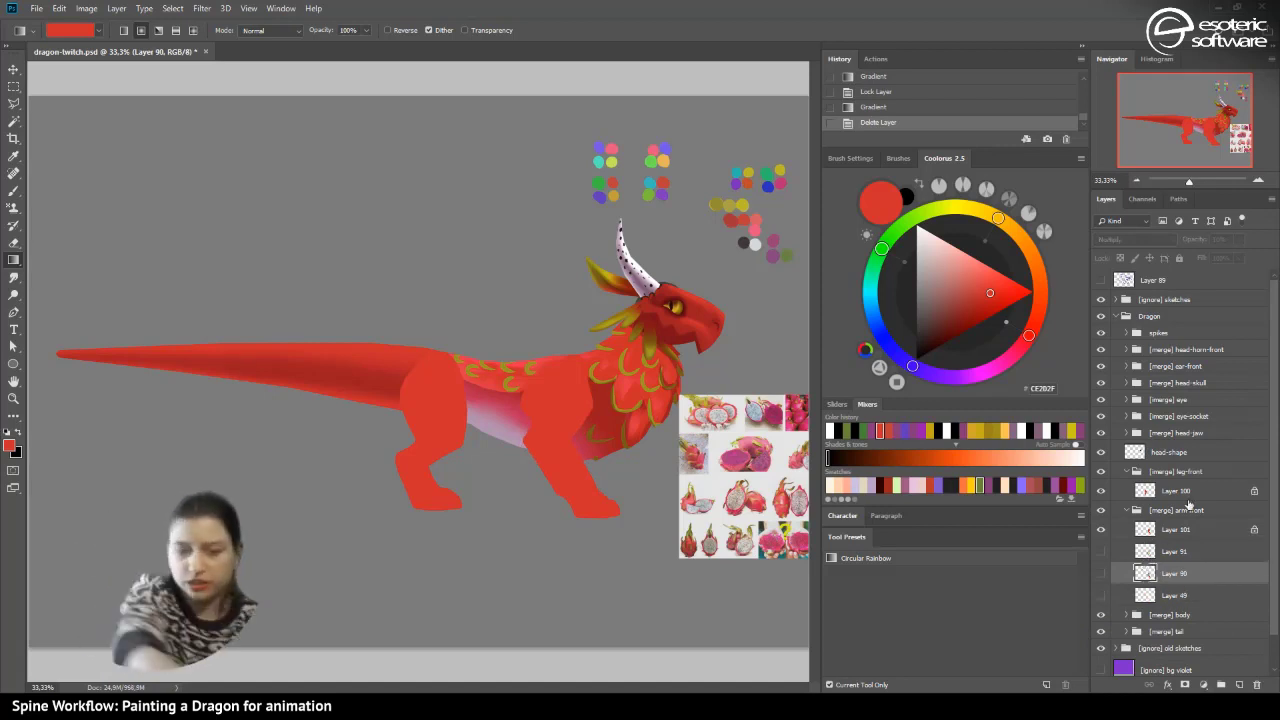
left_click(1167, 552, "shift")
left_click_drag(1170, 556, 1160, 515)
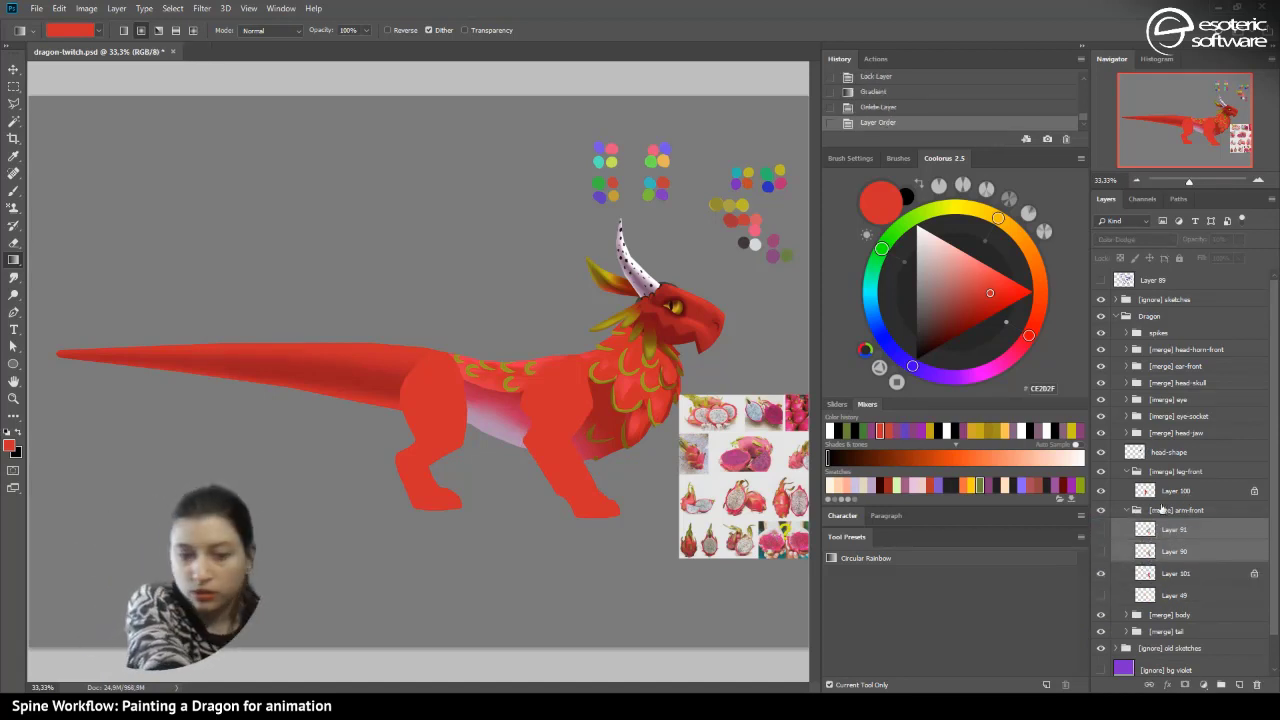
key("ctrl+alt+g")
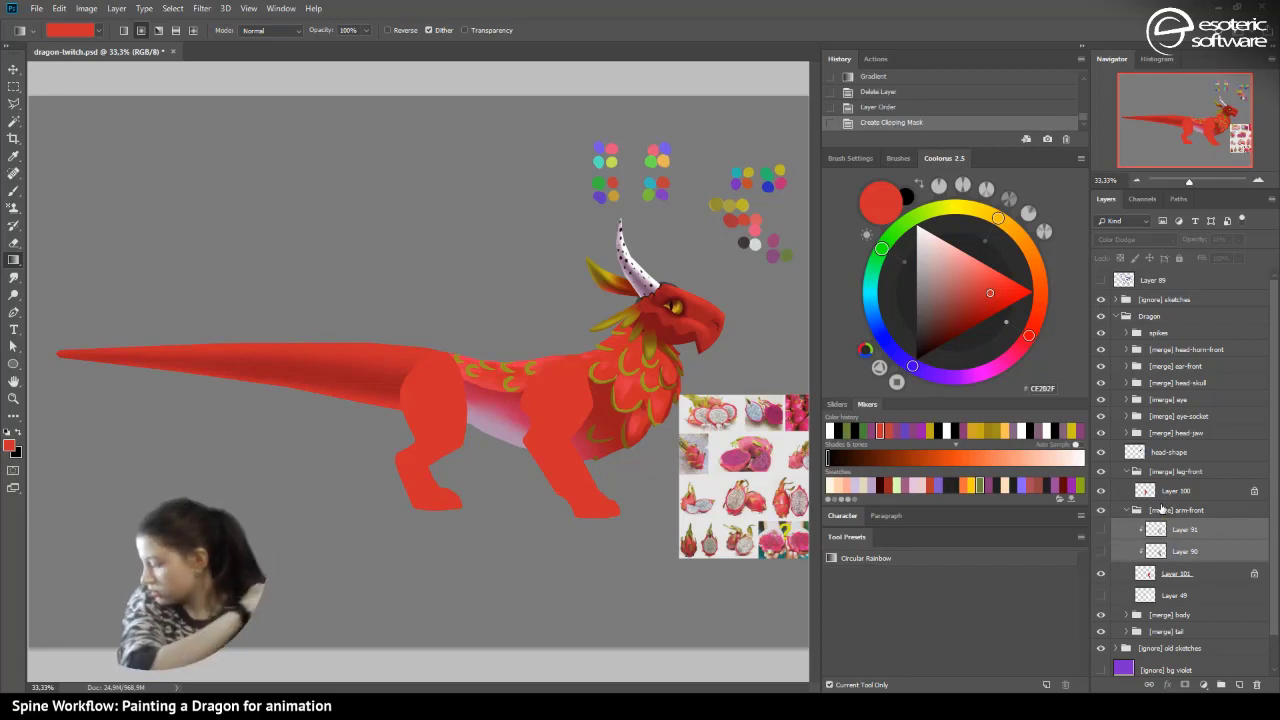
- Show the clipped shading Layers 90 and 91 to check them on the new foreleg, and hide them again
left_click(1100, 552)
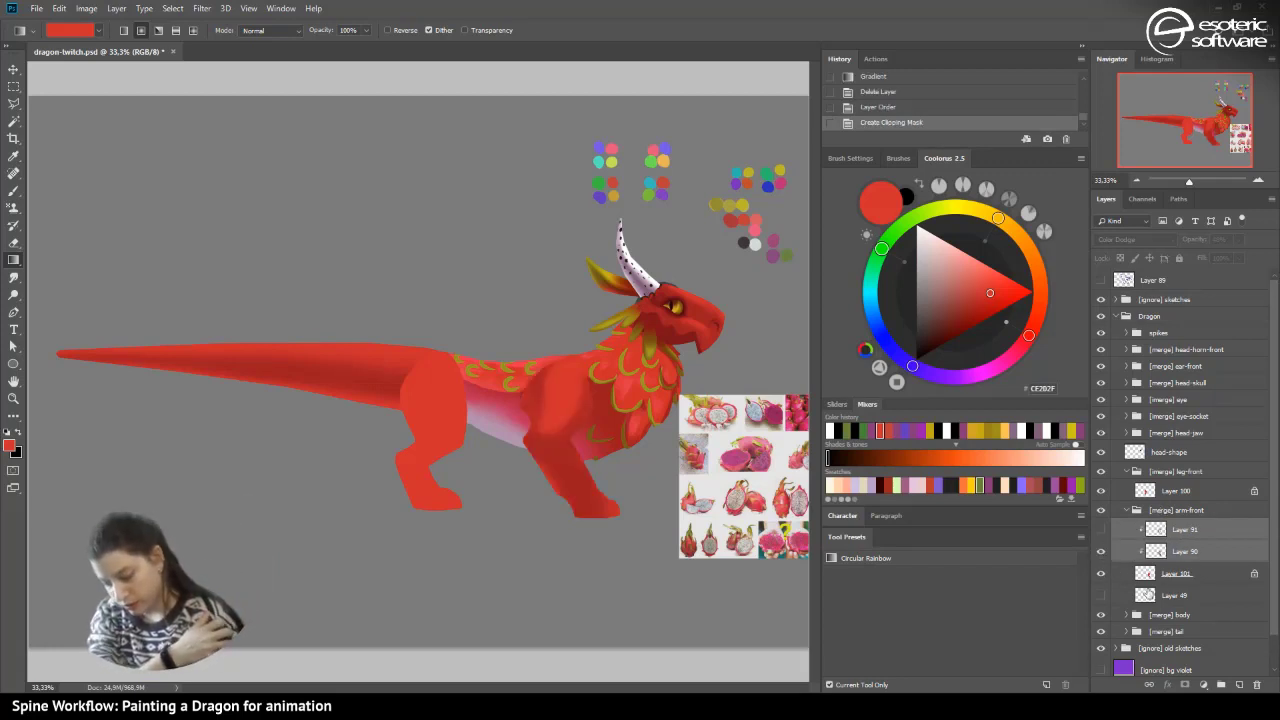
left_click(1100, 529)
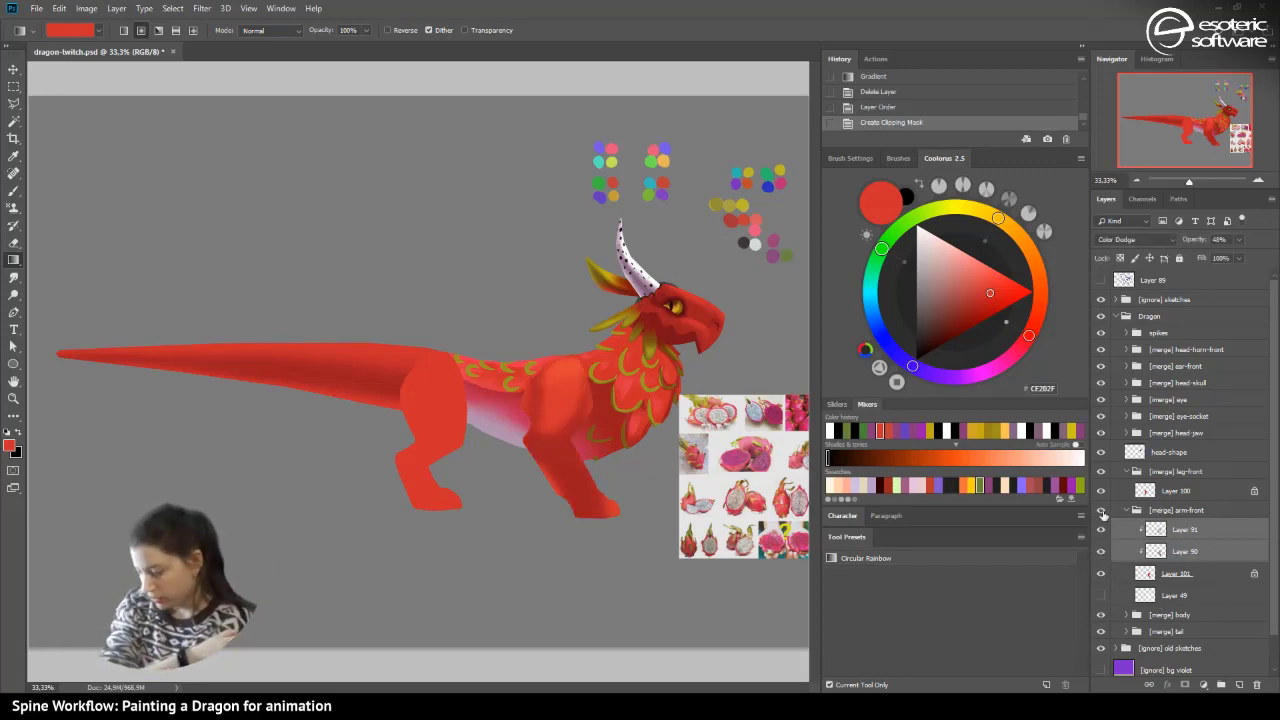
left_click(1101, 527)
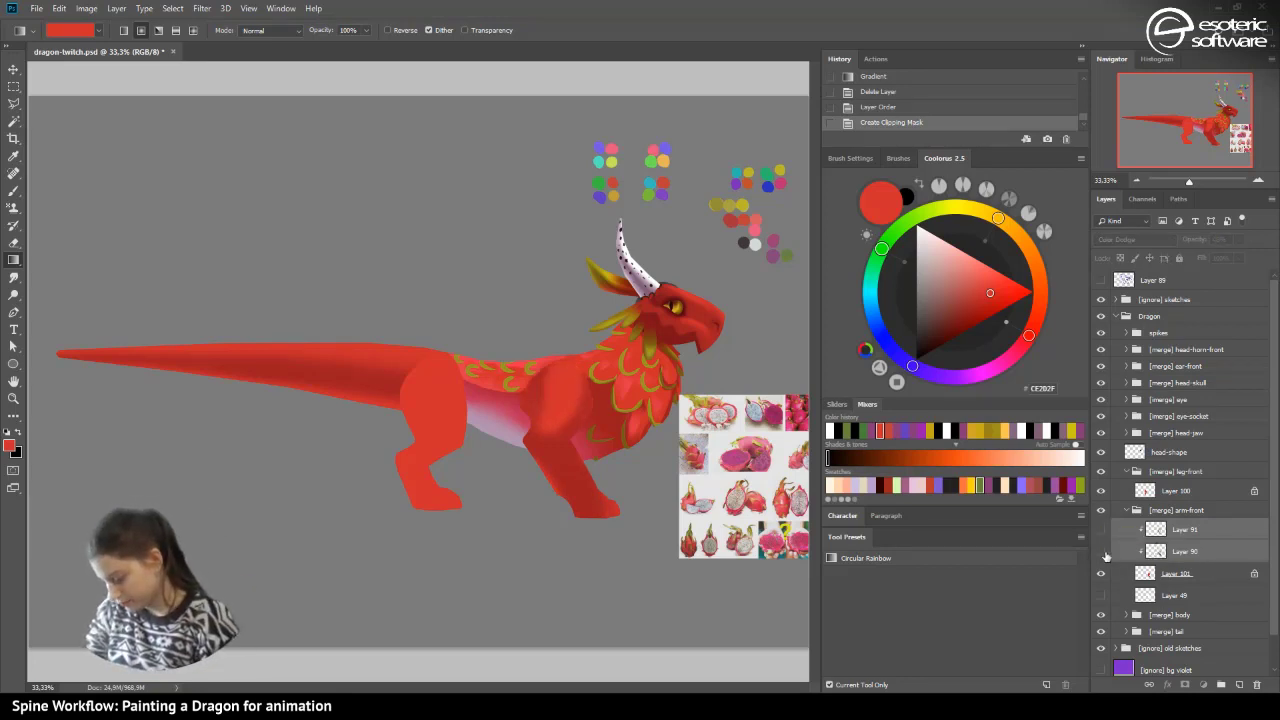
- Show Layer 90 in the arm-front group, select it for painting, and choose purple as the foreground color
left_click(1101, 552)
left_click(1158, 548)
key("b")
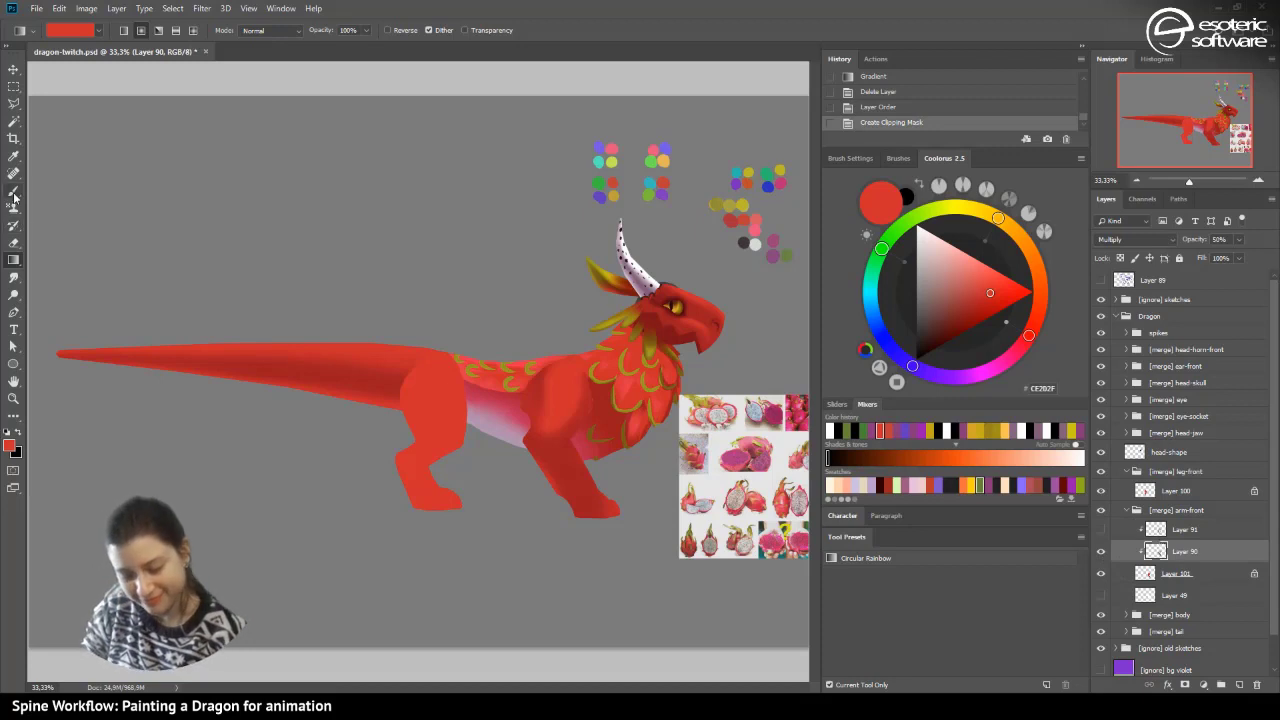
left_click(48, 33)
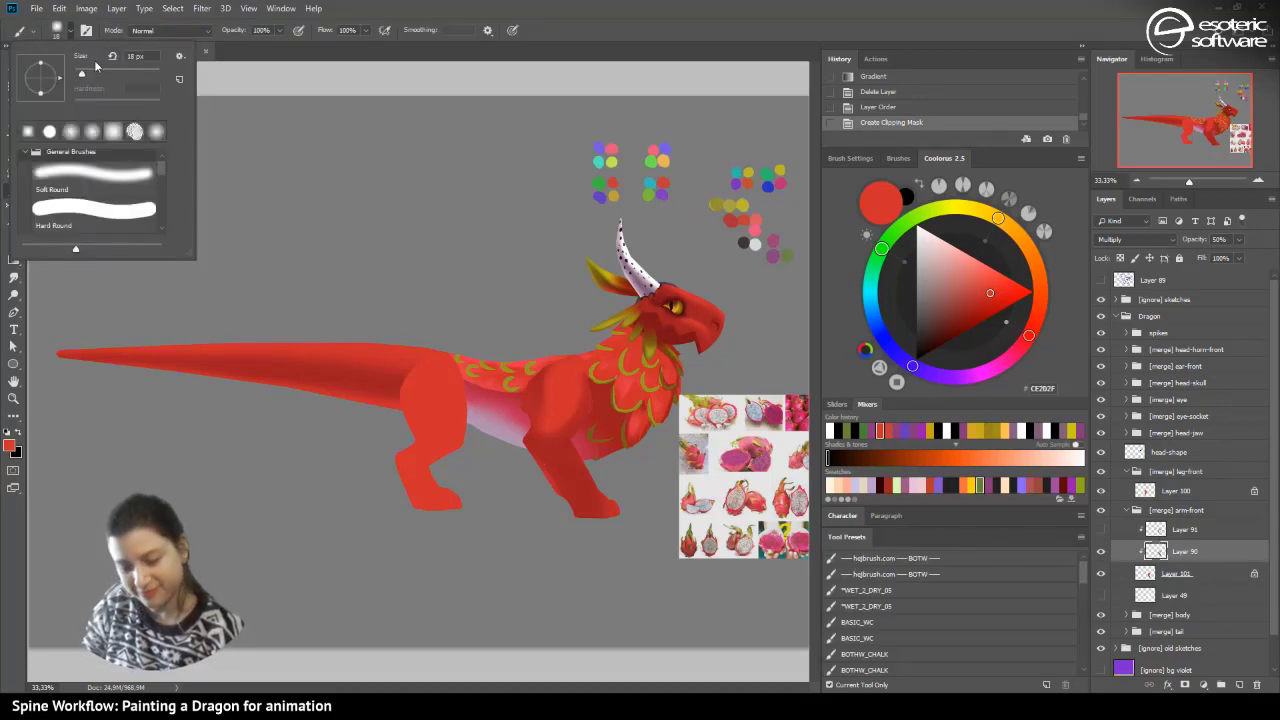
left_click(55, 36)
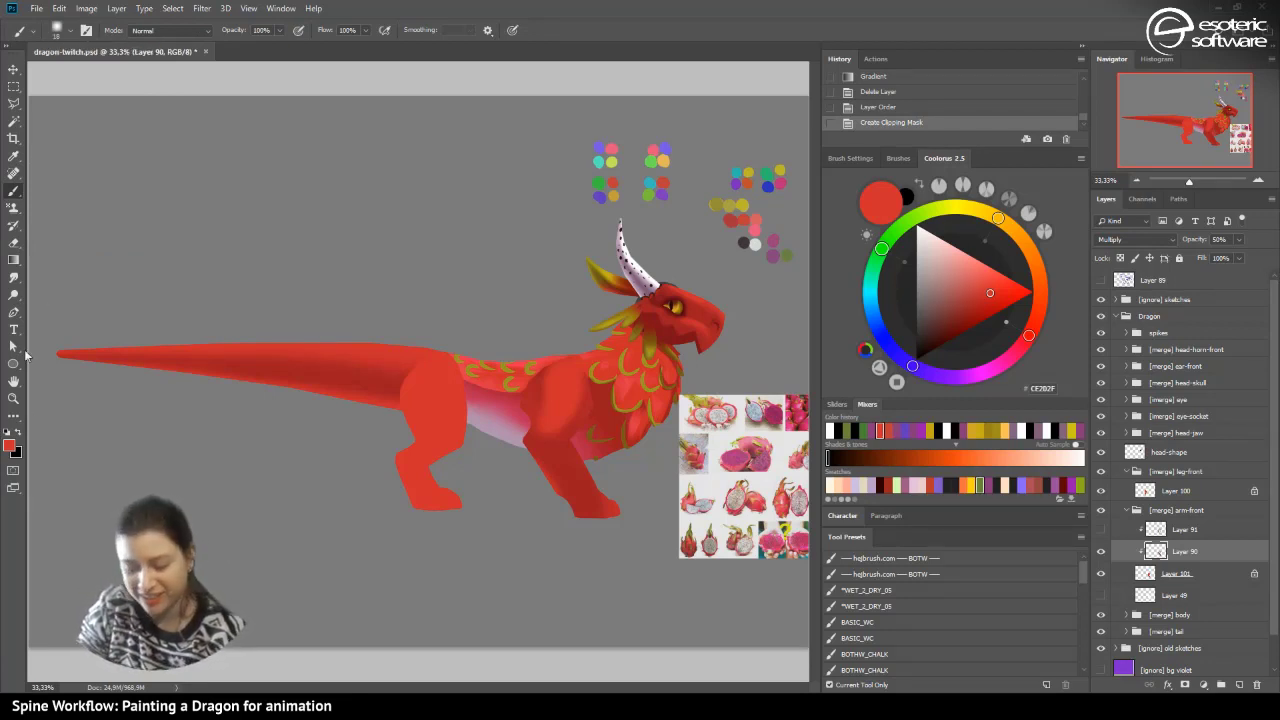
left_click(13, 259)
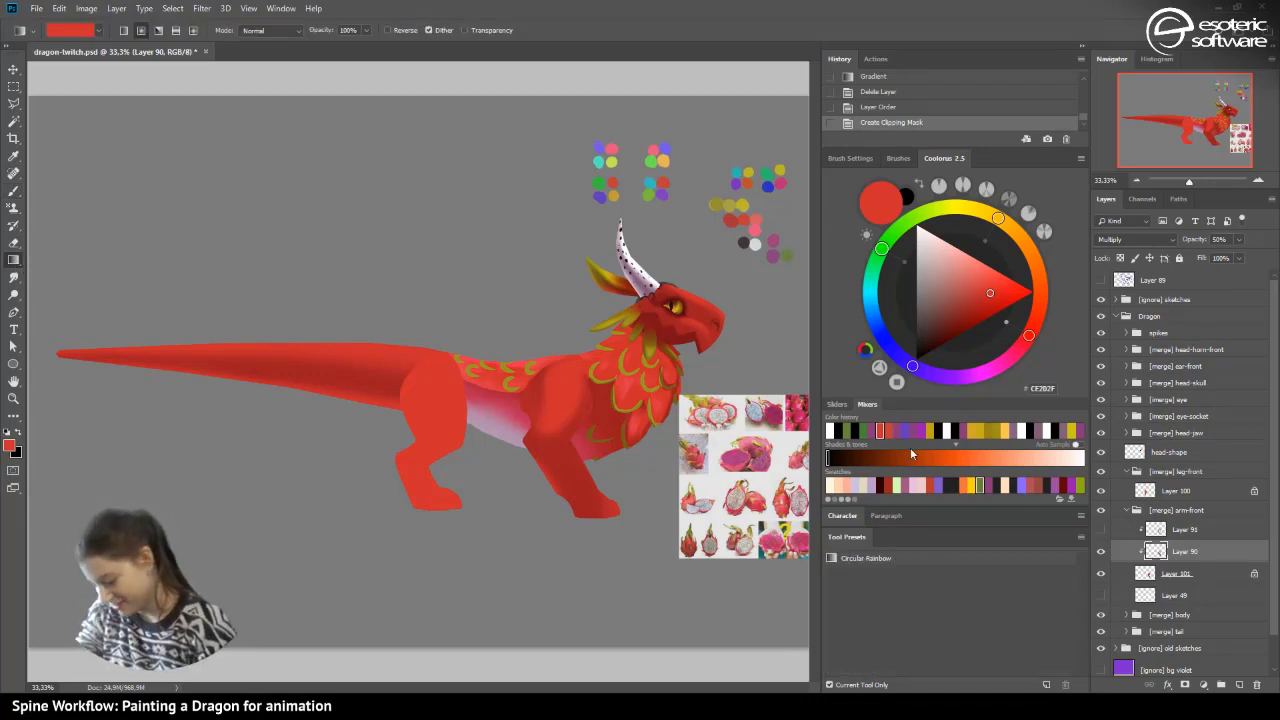
left_click(988, 486)
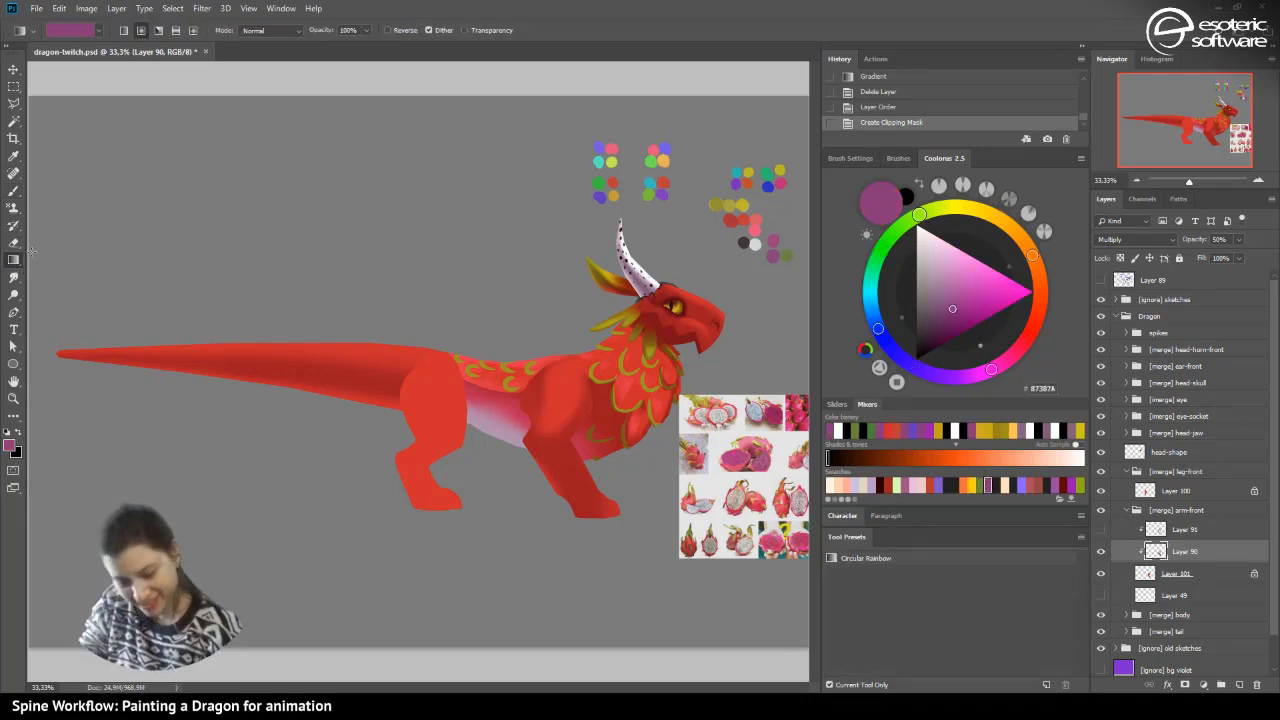
- Paint purple shading over the lower foreleg on Layer 90 with a Soft Round brush at 190 px
left_click(14, 189)
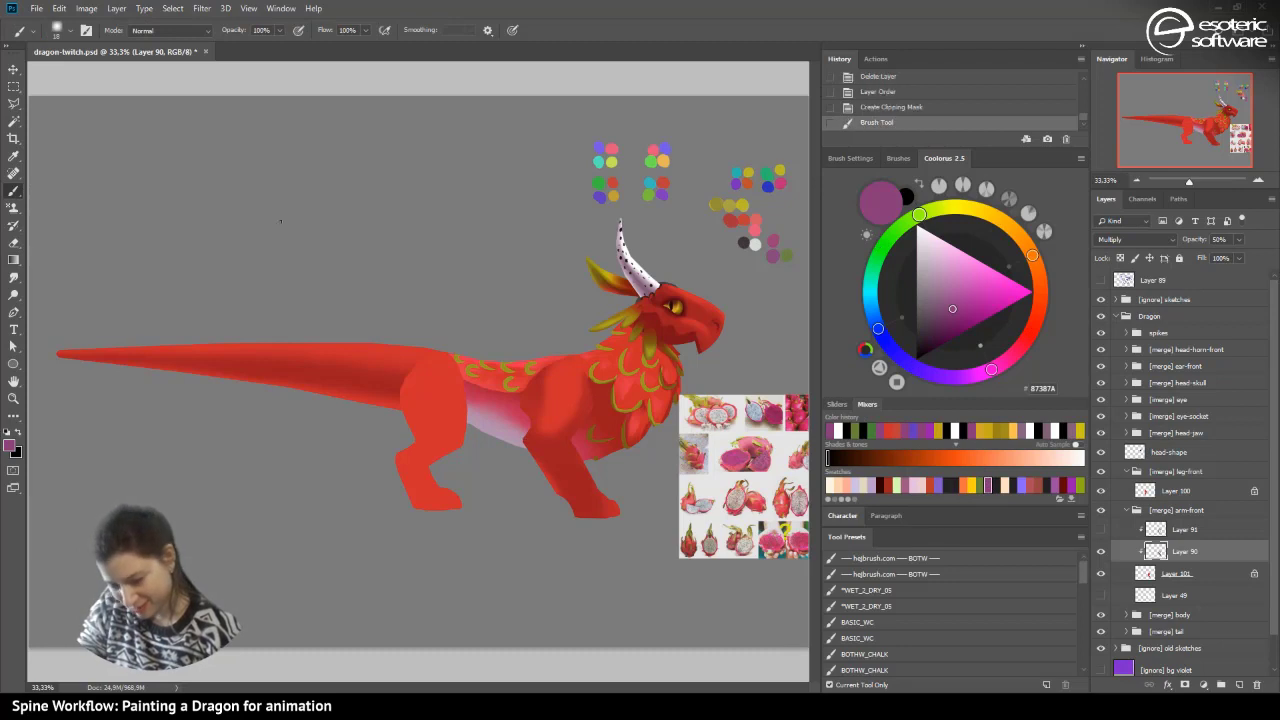
left_click(70, 30)
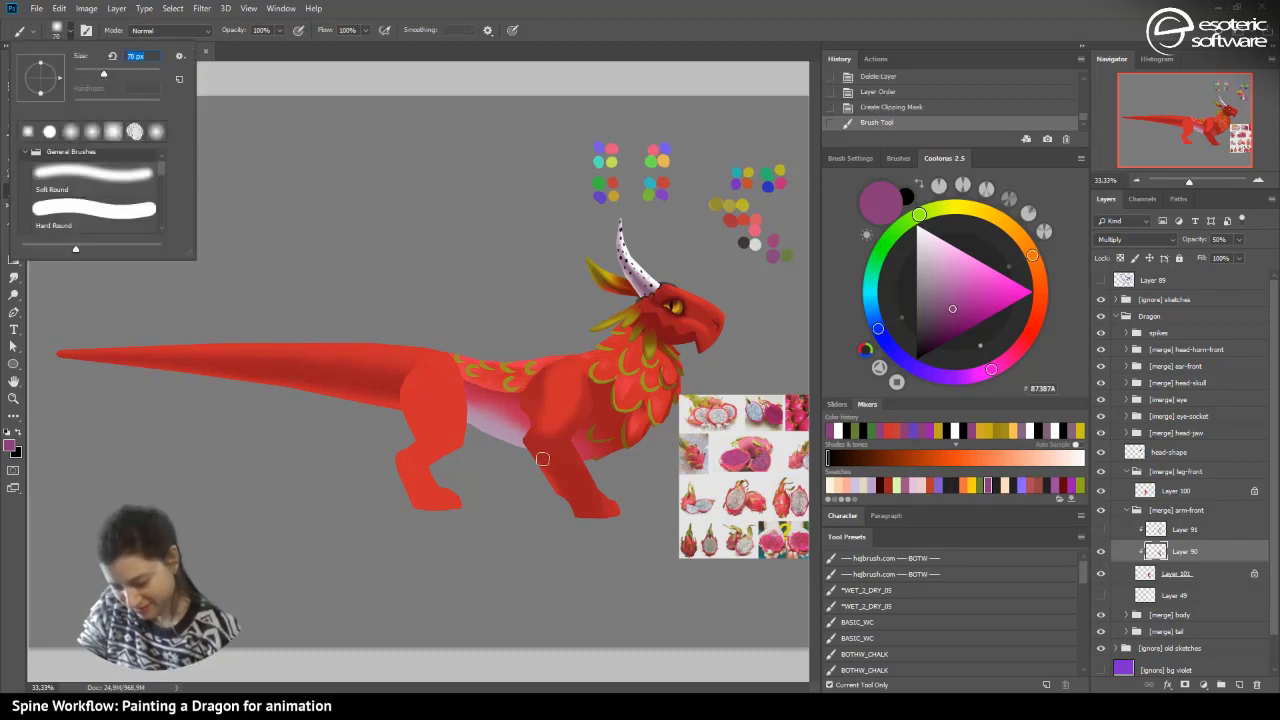
left_click(80, 177)
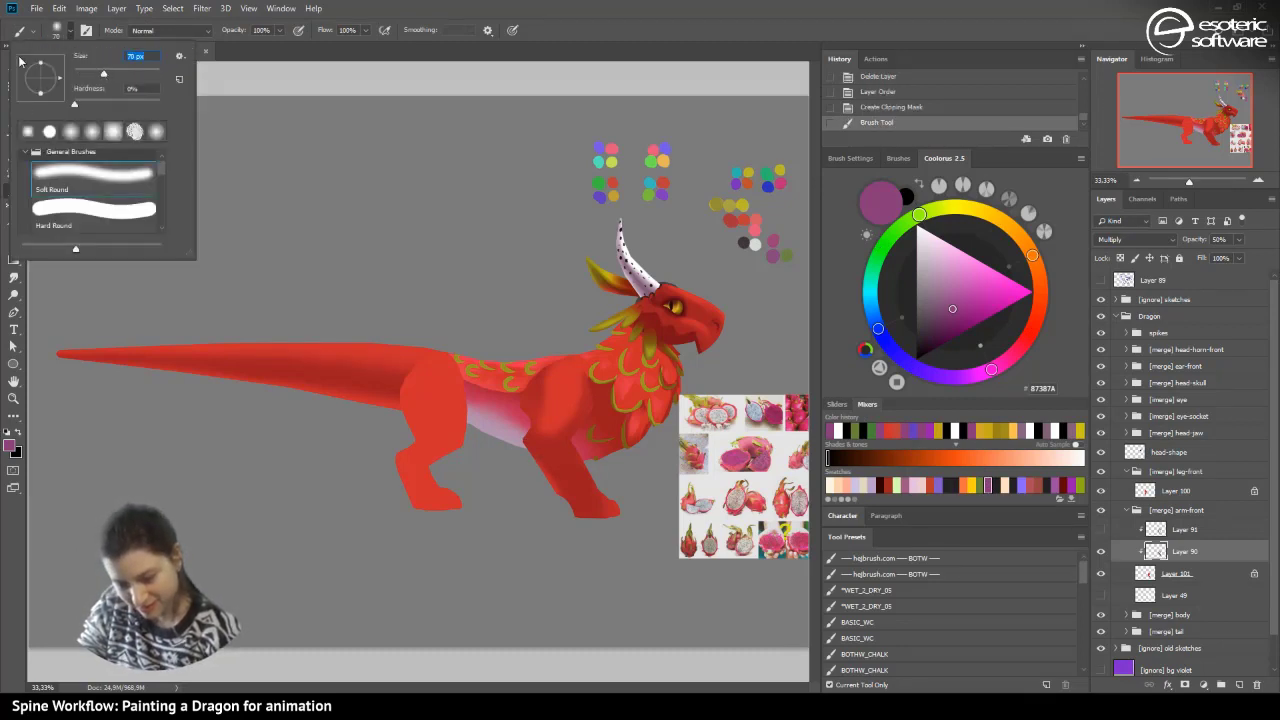
type("190")
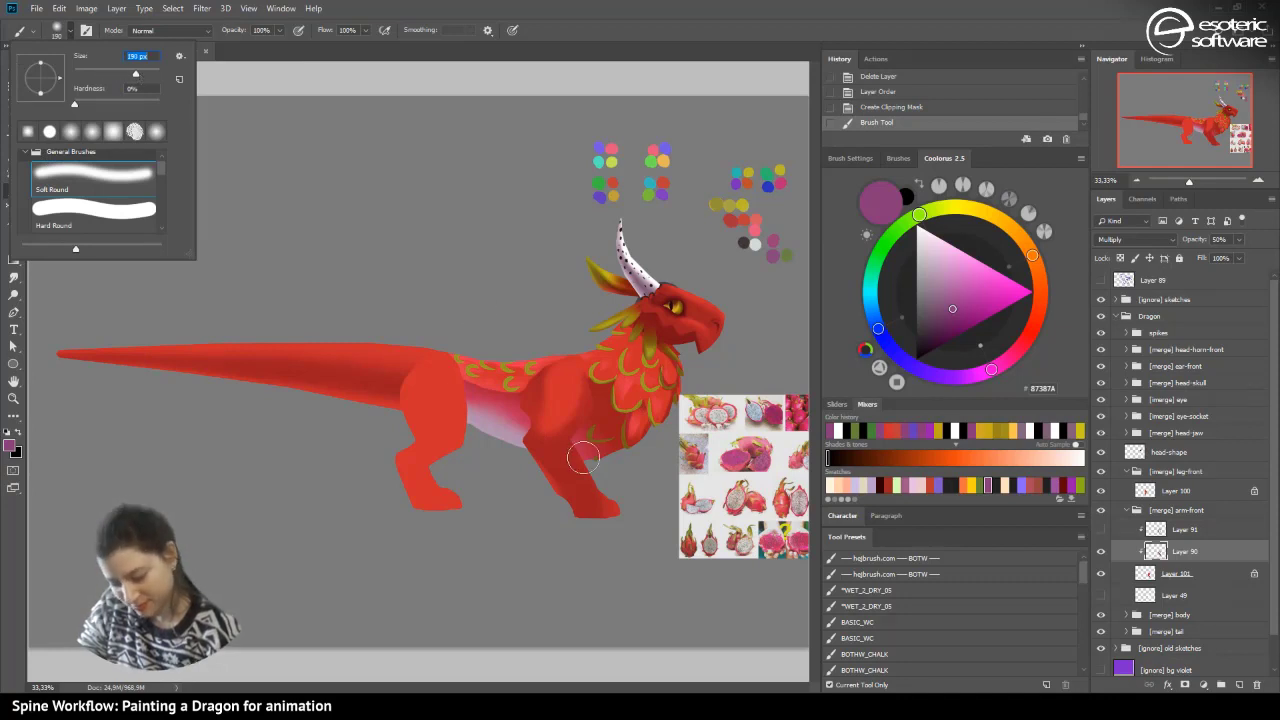
key("Return")
mouse_move(610, 510)
left_mouse_down()
mouse_move(555, 440)
mouse_move(566, 522)
left_mouse_up()
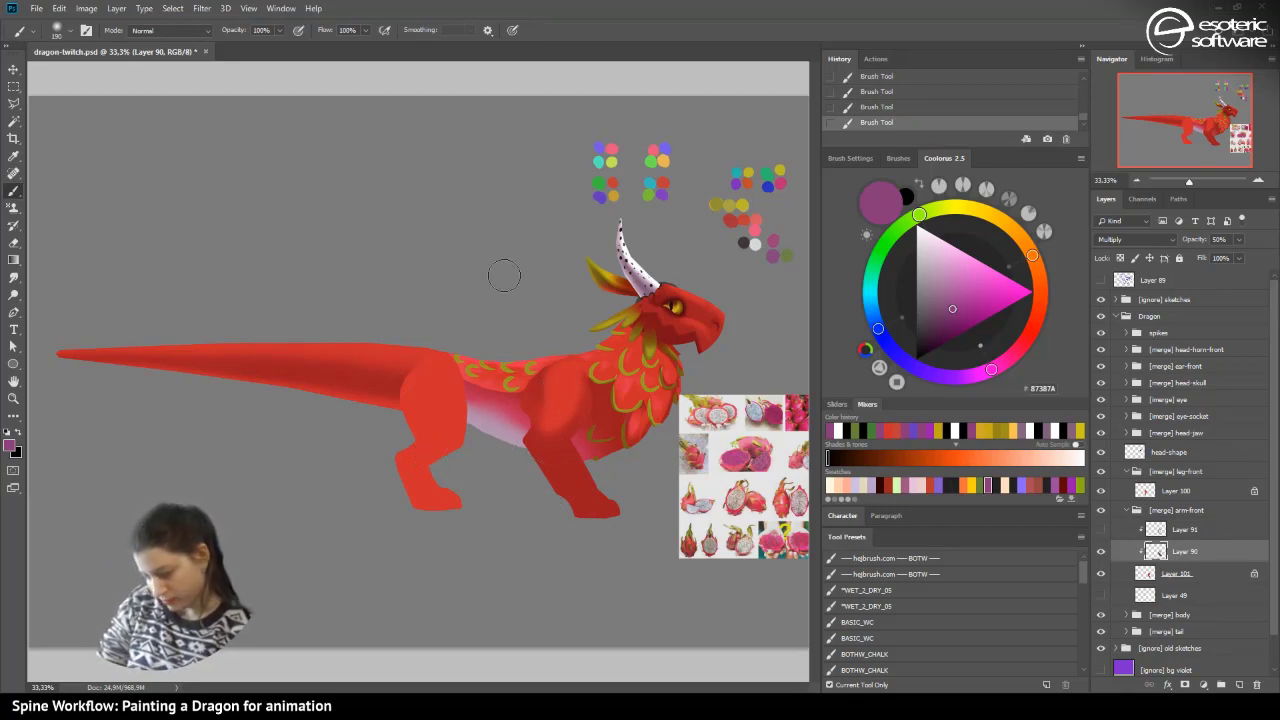
- Try a purple gradient on Layer 90, first opaque and then with transparency enabled, and undo both
key("g")
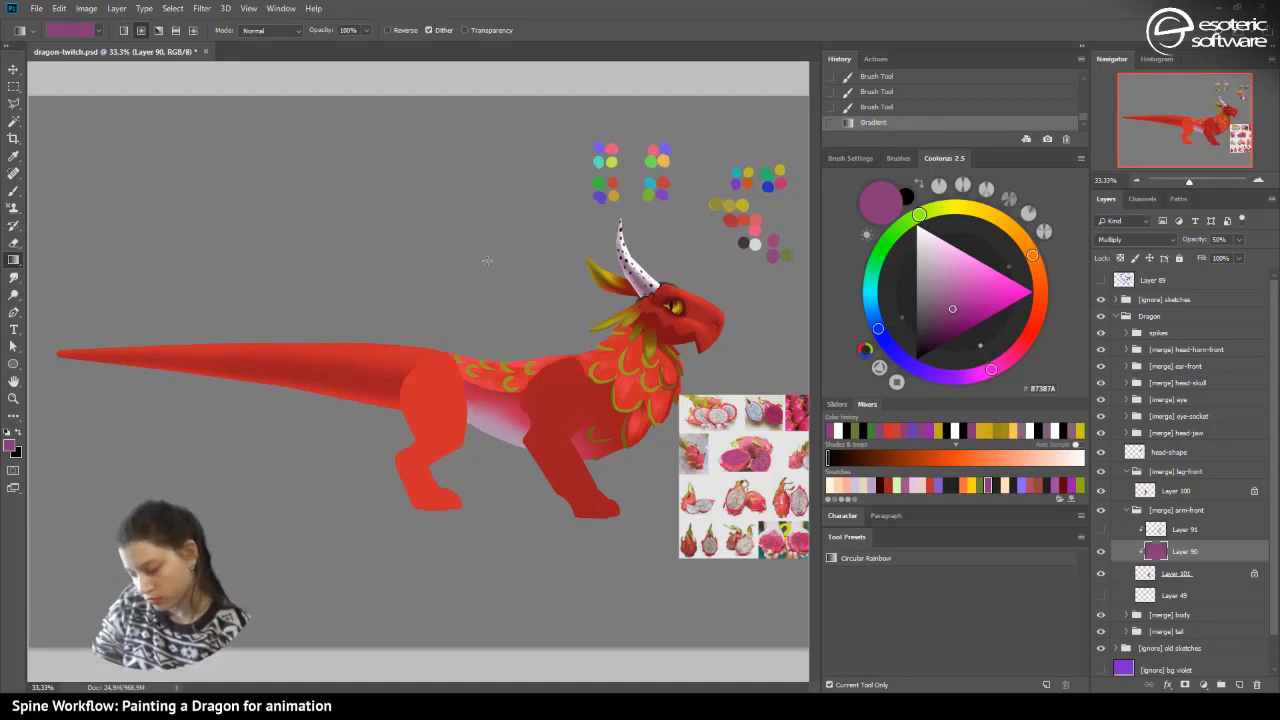
key("ctrl+z")
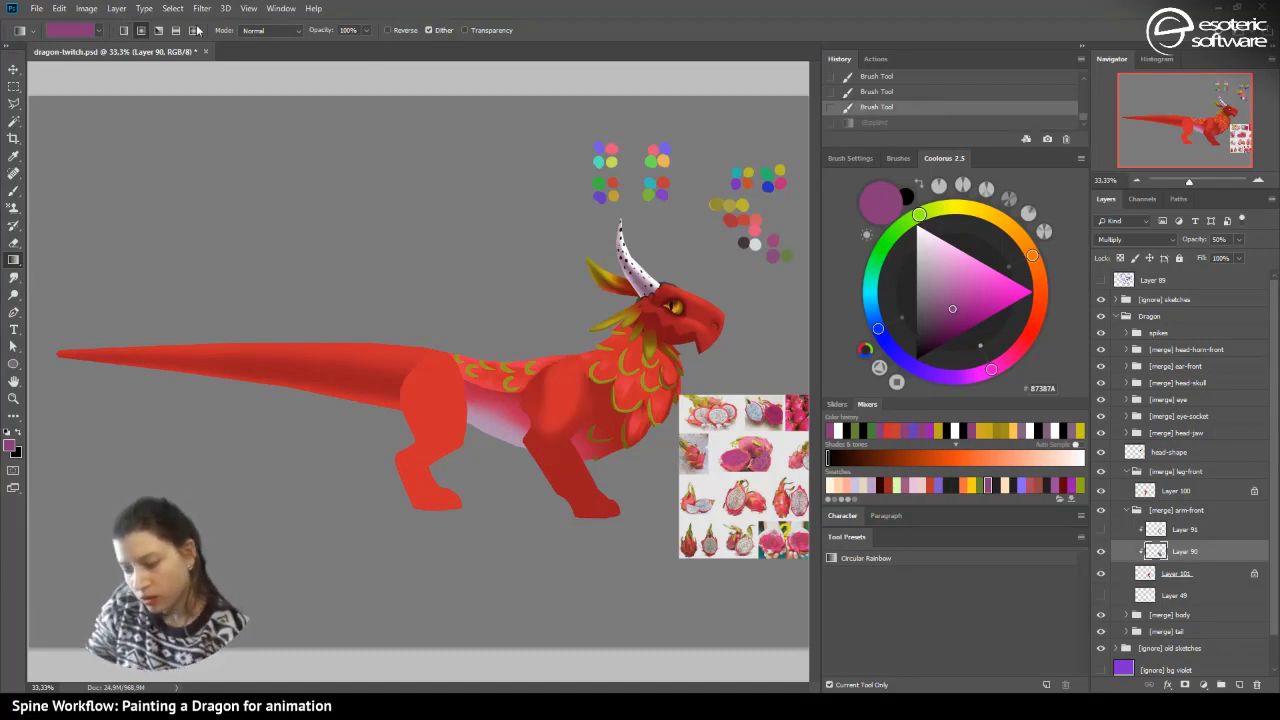
left_click(463, 30)
left_click_drag(540, 450, 571, 330)
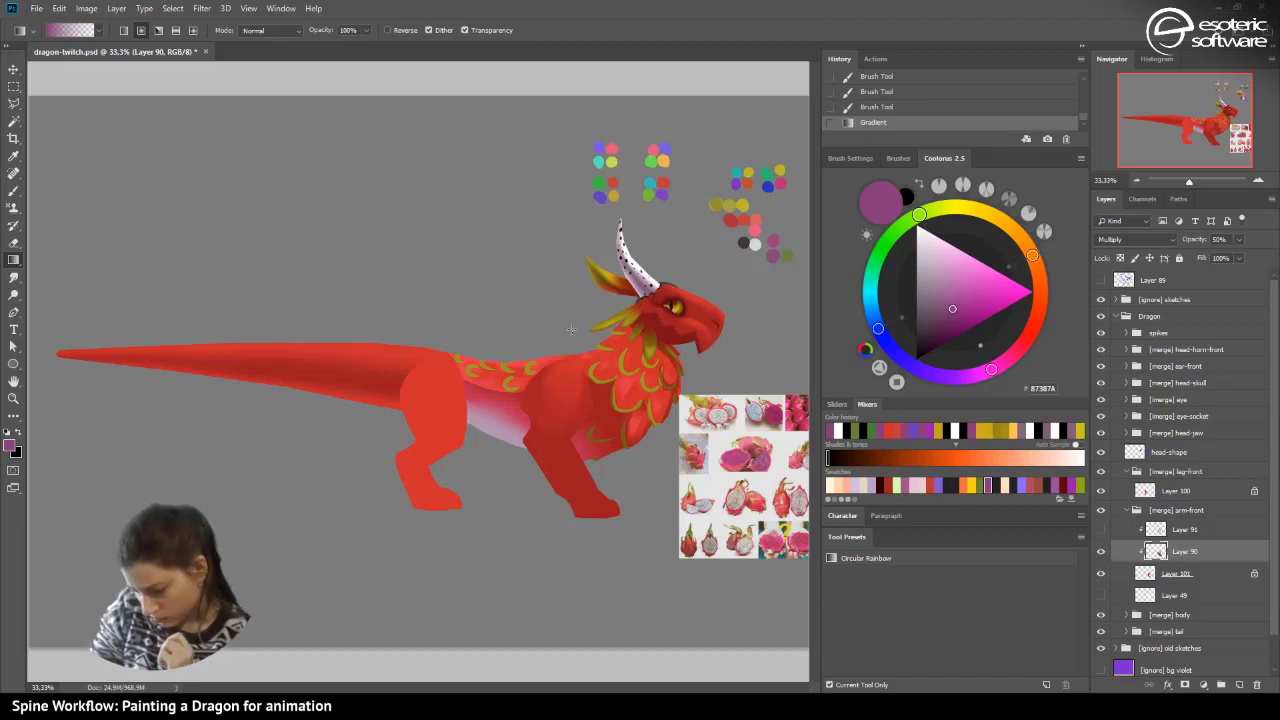
left_click(860, 106)
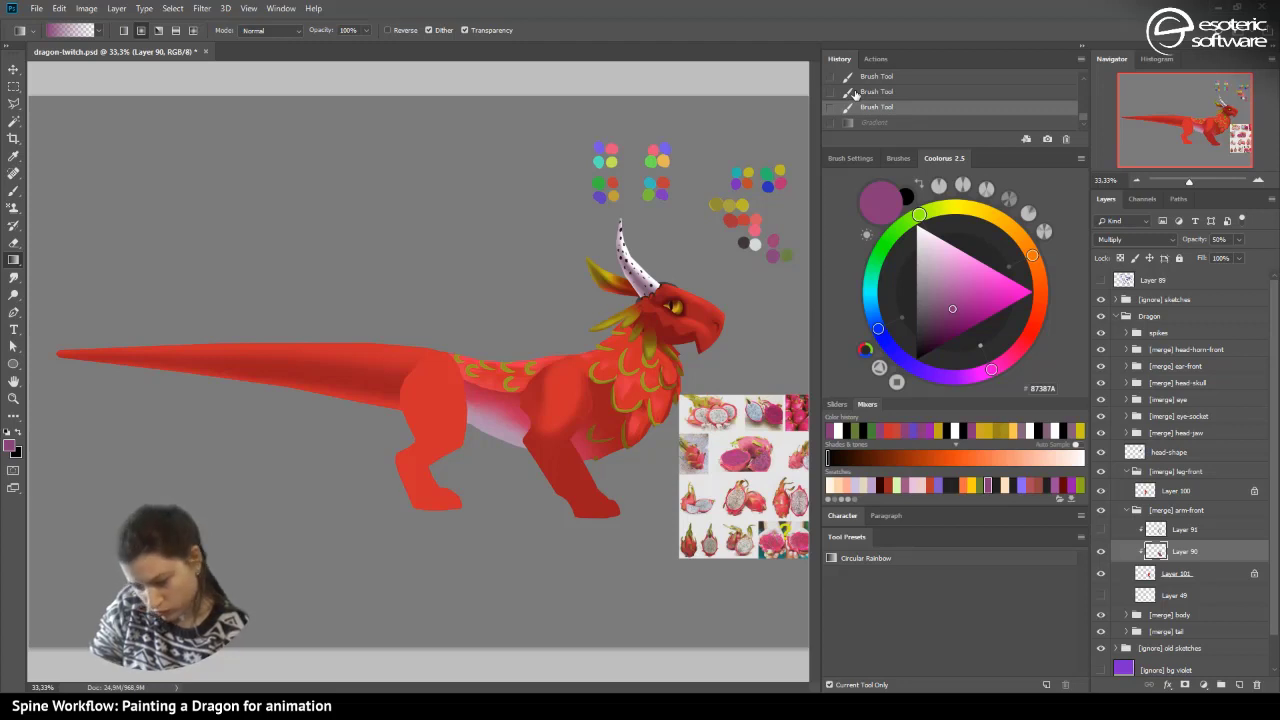
- Try erasing some shading from the upper foreleg with a small hard eraser, and undo the stroke
key("e")
left_click_drag(543, 390, 544, 414)
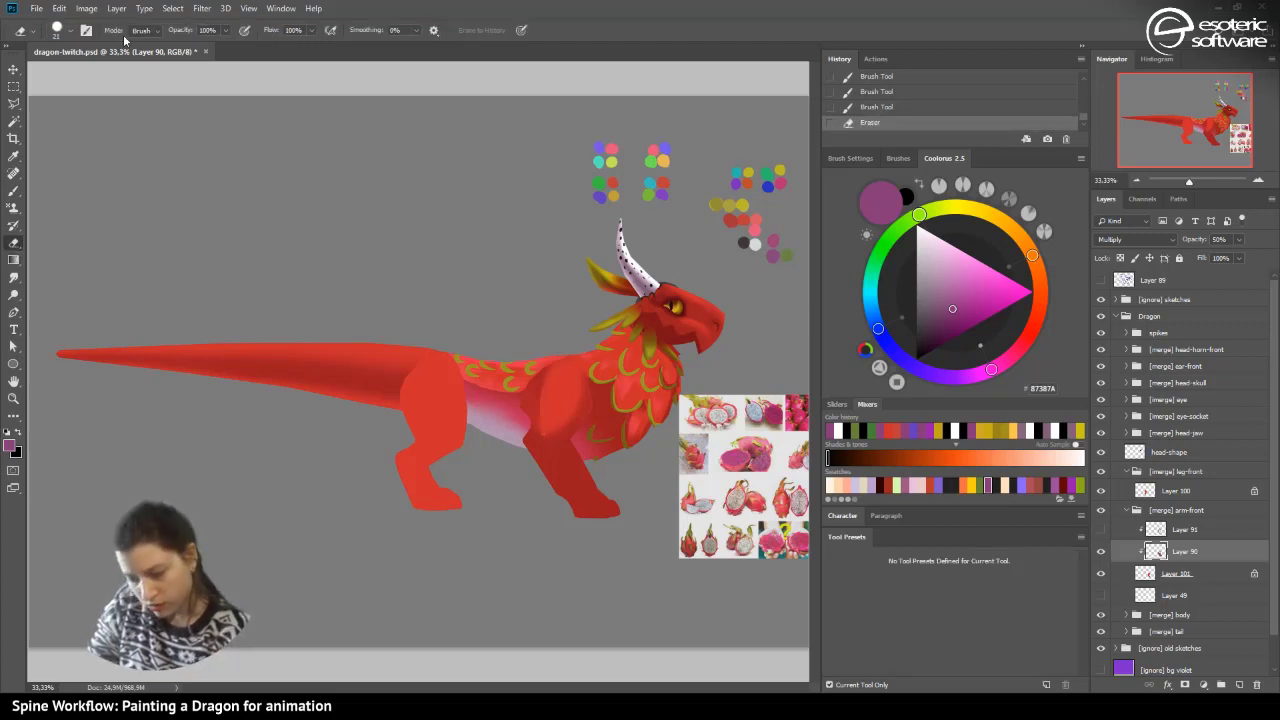
left_click(862, 107)
- Set the eraser to 89 px, 0% hardness and 60% opacity with pen-pressure opacity, and erase the shading over the dragon's shoulder
left_click(70, 30)
left_click_drag(98, 73, 112, 78)
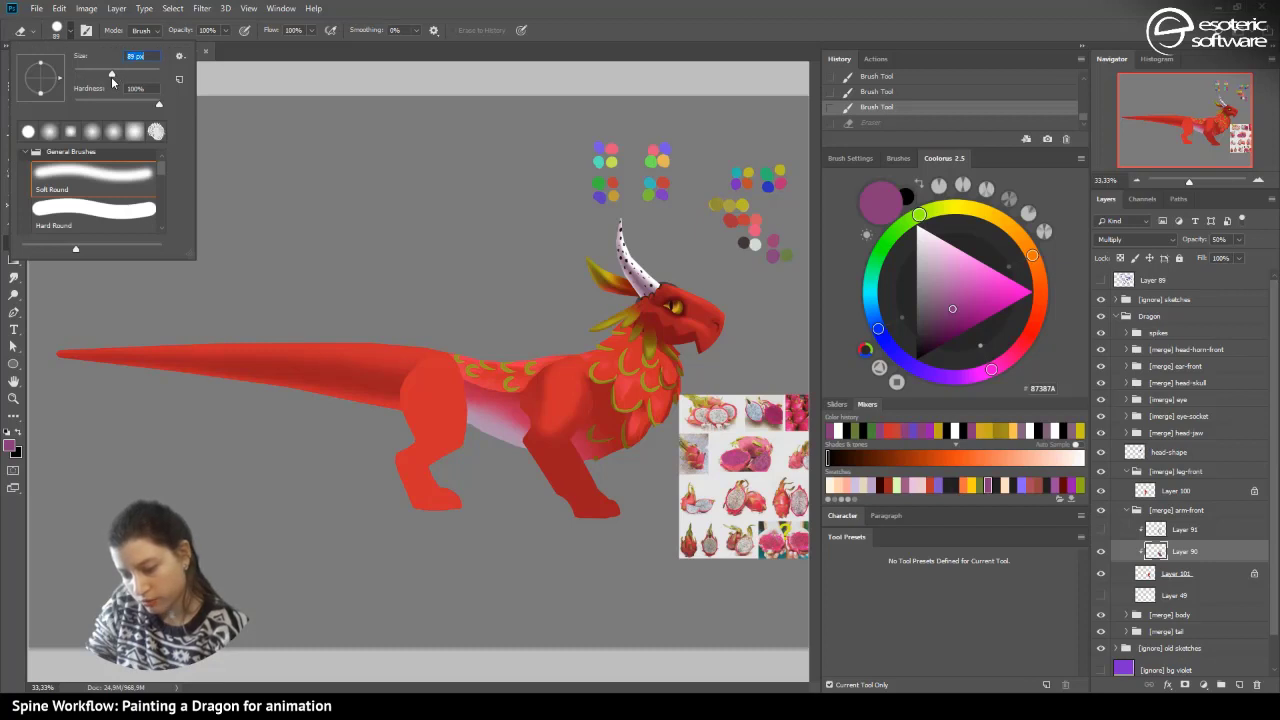
left_click_drag(546, 428, 522, 352)
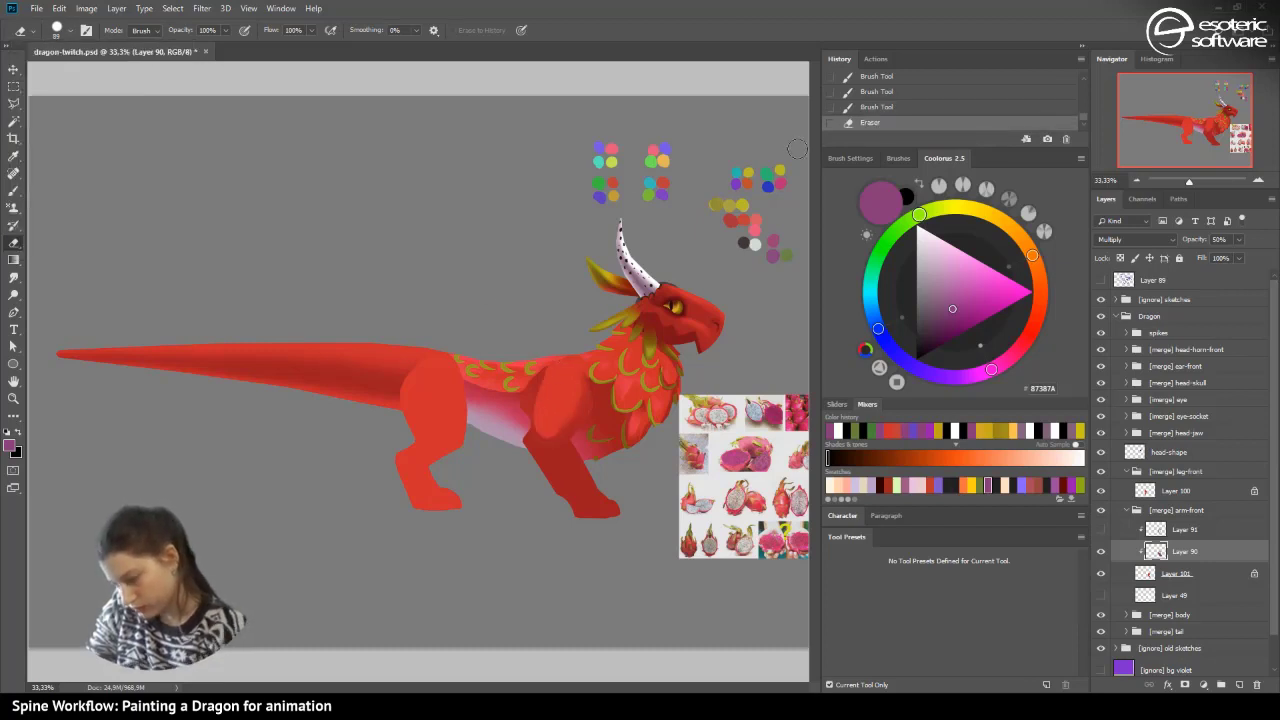
left_click(843, 107)
left_click(70, 30)
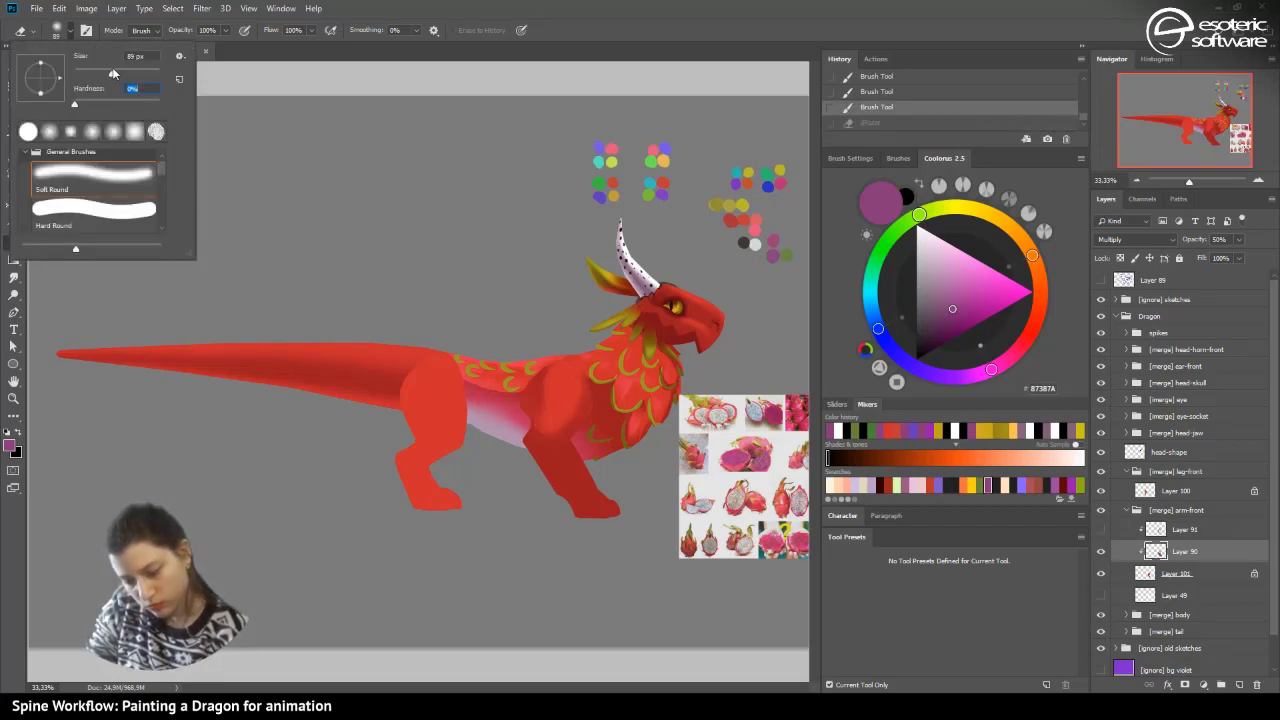
left_click(226, 31)
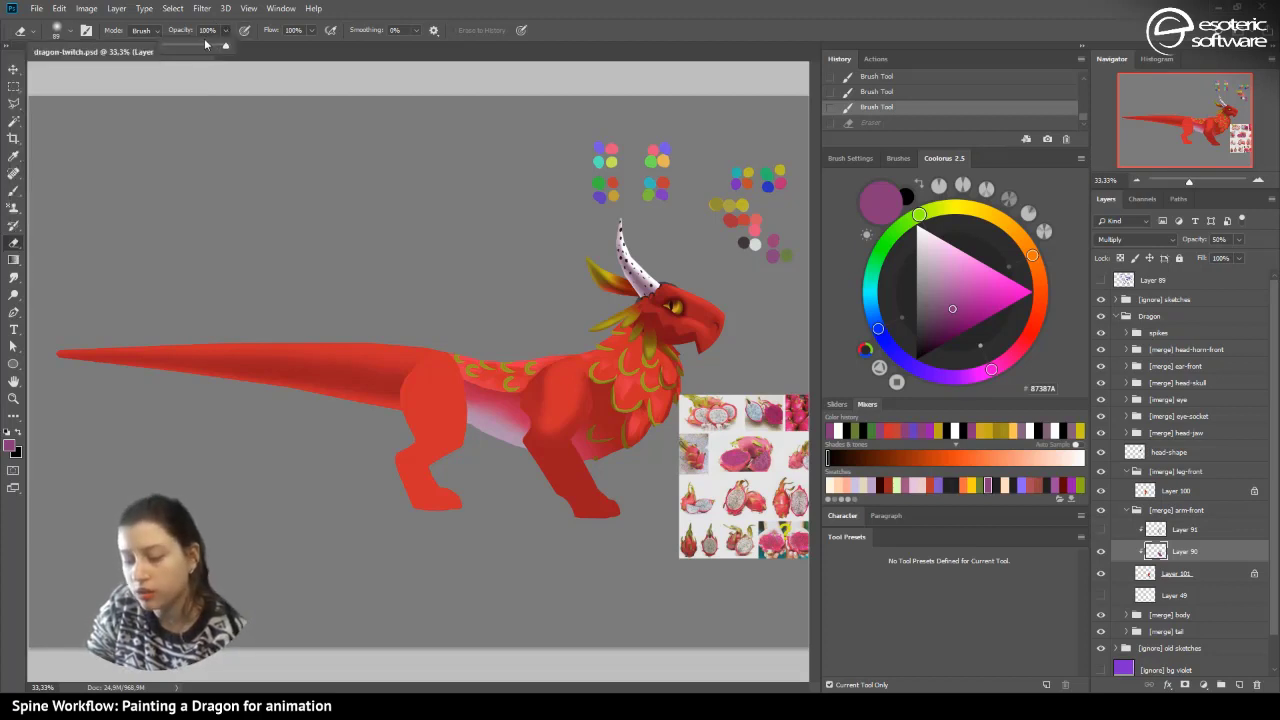
left_click(202, 45)
left_click(243, 32)
mouse_move(545, 421)
left_mouse_down()
mouse_move(546, 352)
mouse_move(557, 425)
left_mouse_up()
mouse_move(576, 368)
left_mouse_down()
mouse_move(540, 416)
mouse_move(493, 372)
mouse_move(543, 421)
mouse_move(567, 400)
mouse_move(533, 440)
mouse_move(533, 386)
left_mouse_up()
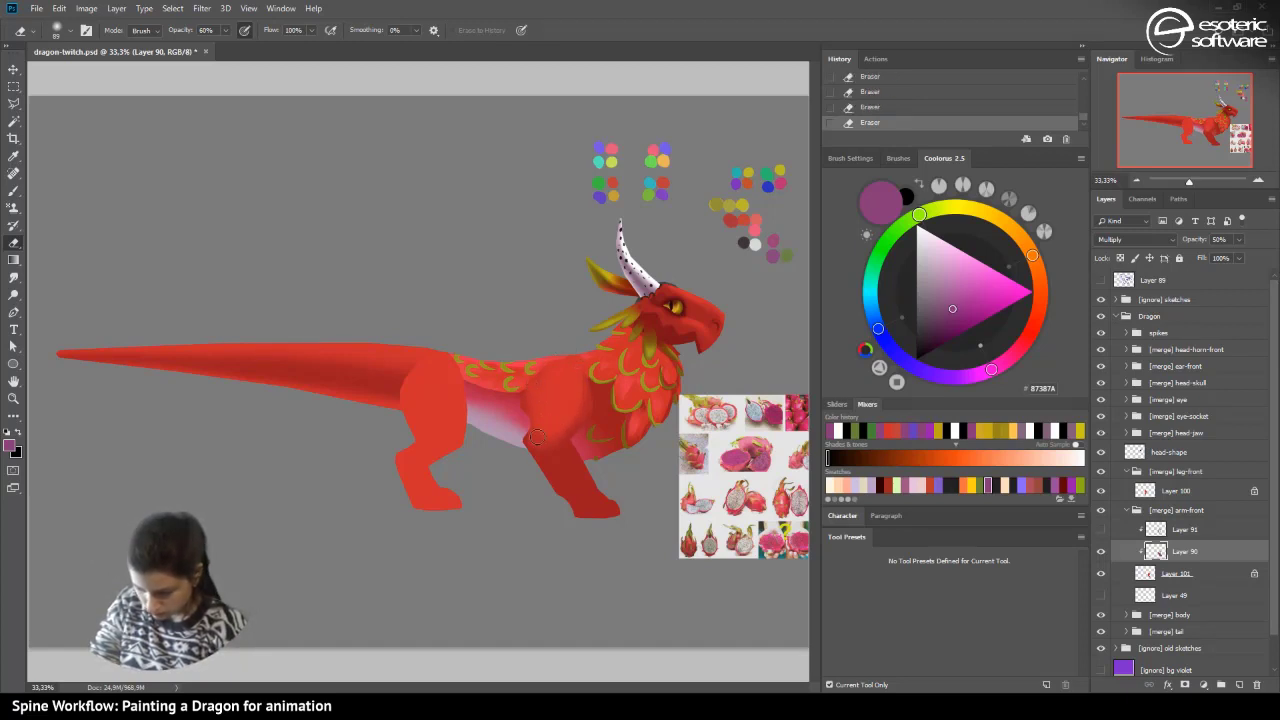
- Undo and redo the recent eraser strokes to compare the foreleg's shading before and after them
left_click(850, 107)
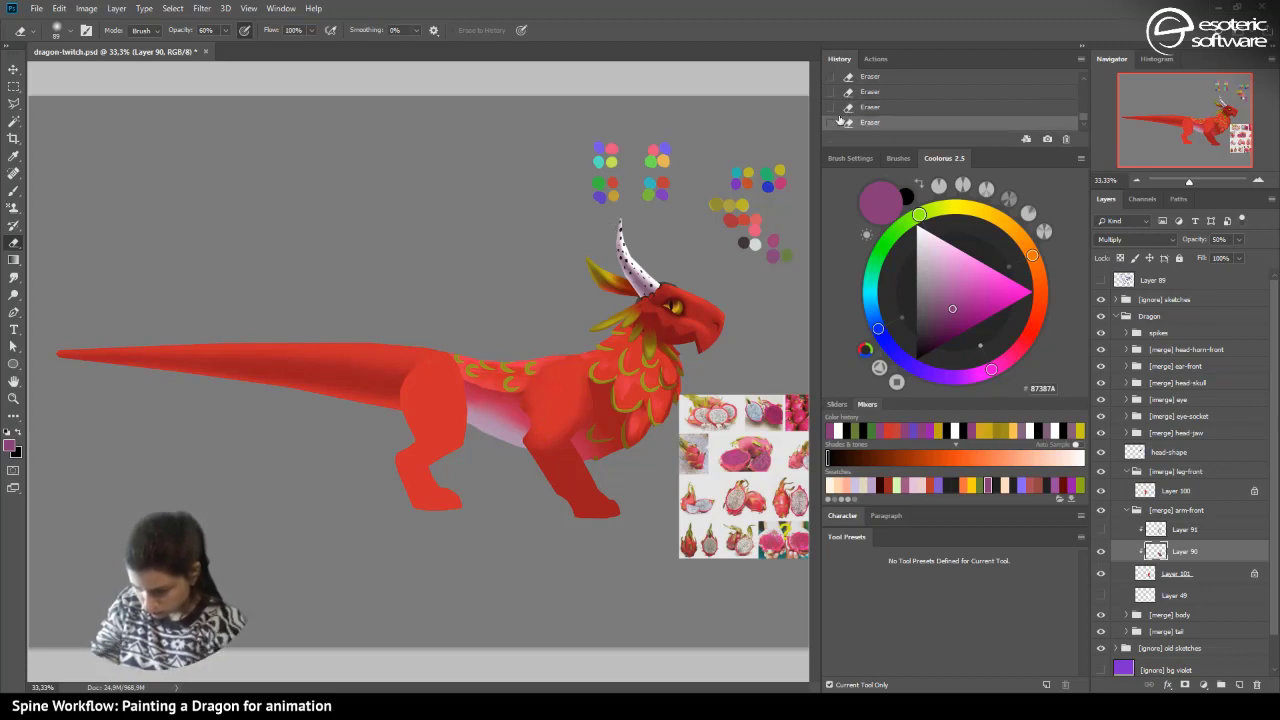
key("ctrl+alt+z")
key("ctrl+shift+z")
key("ctrl+shift+z")
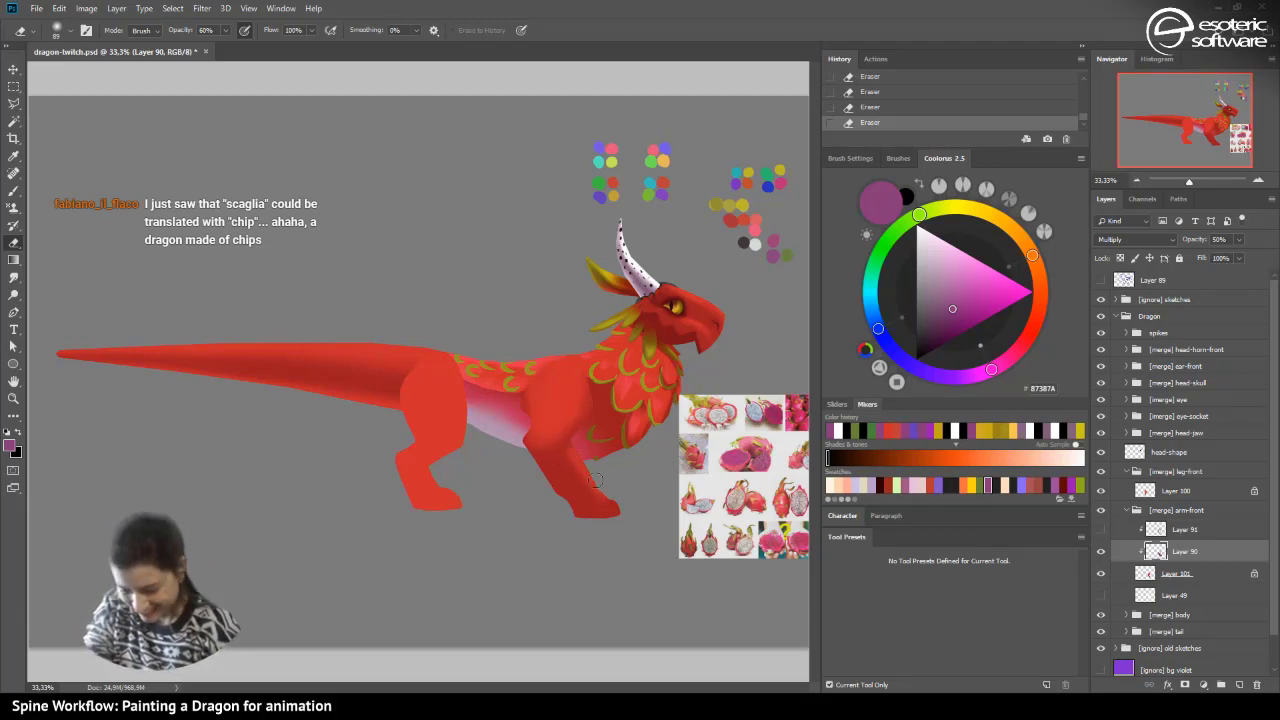
key("ctrl+z")
key("ctrl+z")
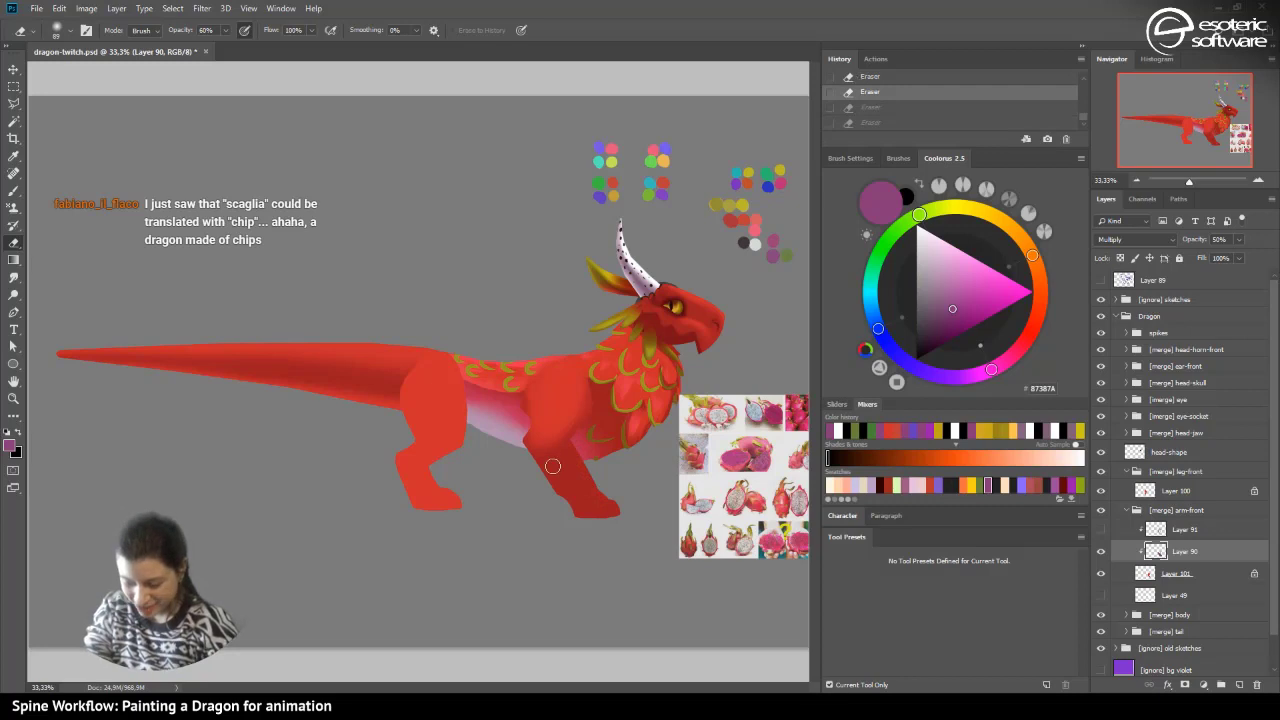
key("ctrl+shift+z")
key("ctrl+shift+z")
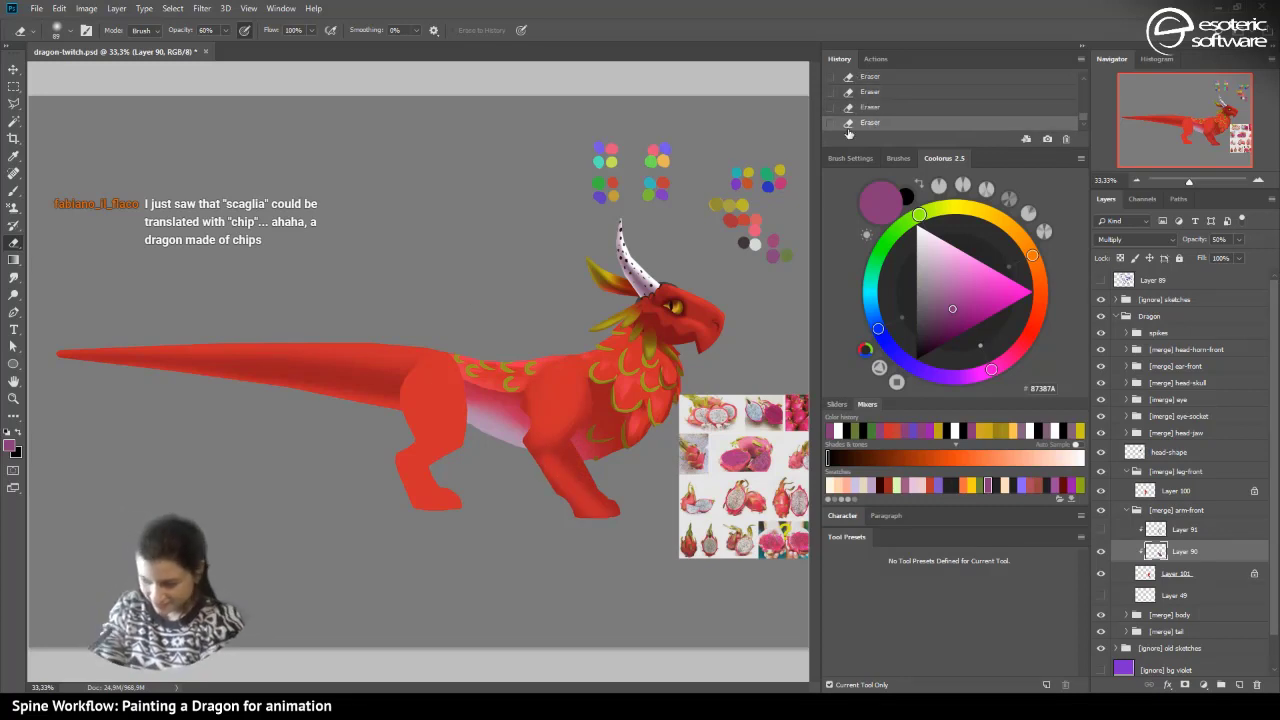
- Revert the last three eraser strokes, enlarge the soft eraser to 133 px, and erase shading along the lower foreleg
left_click(857, 79)
left_click(60, 31)
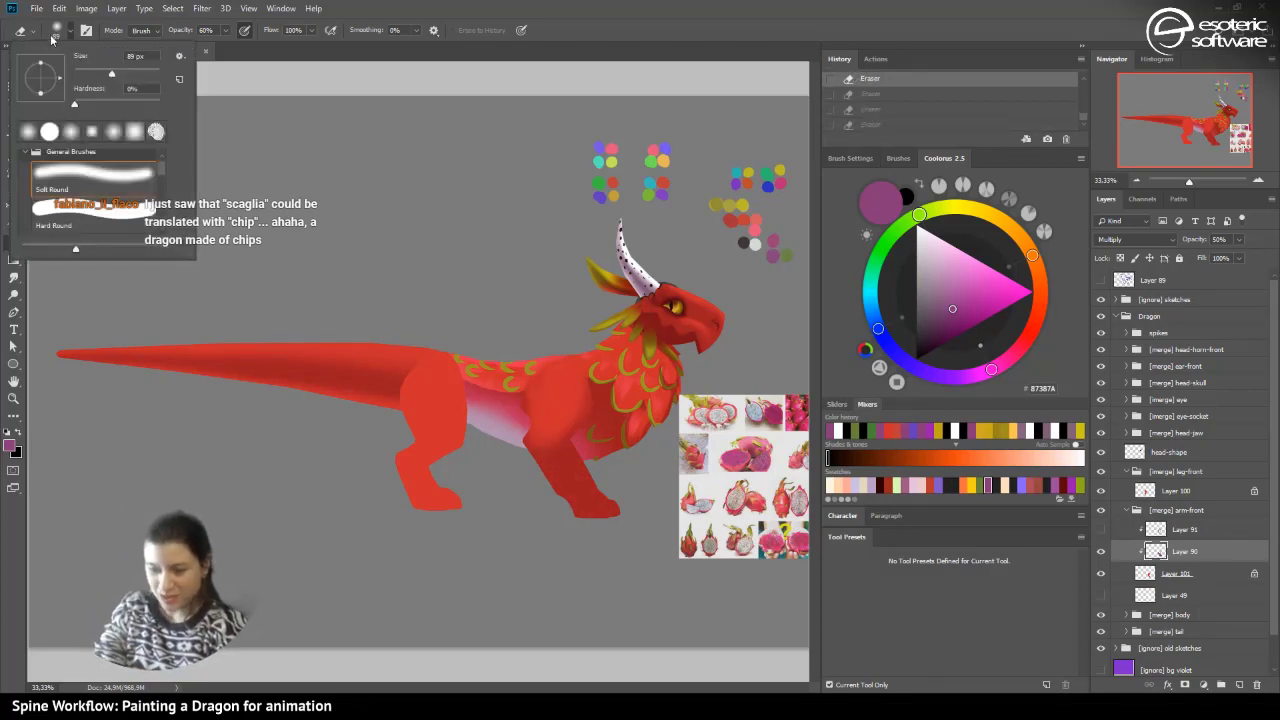
left_click_drag(92, 74, 117, 74)
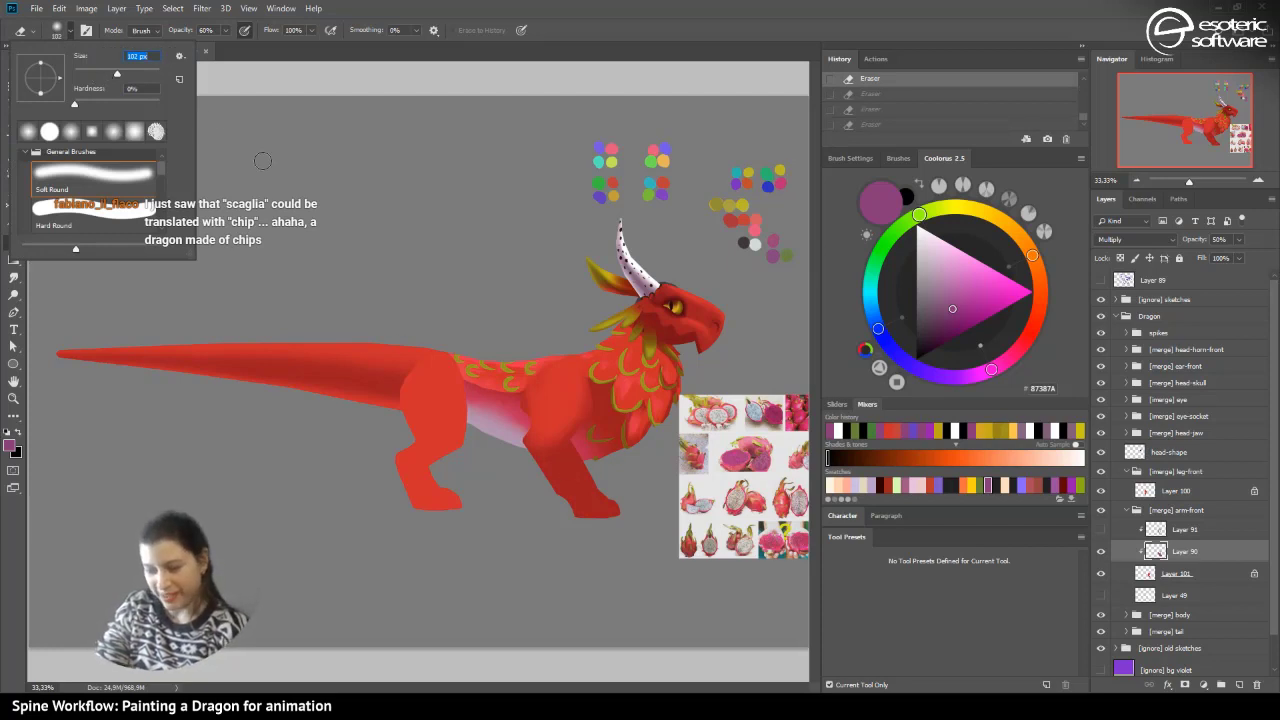
left_click(124, 73)
left_click_drag(540, 461, 582, 512)
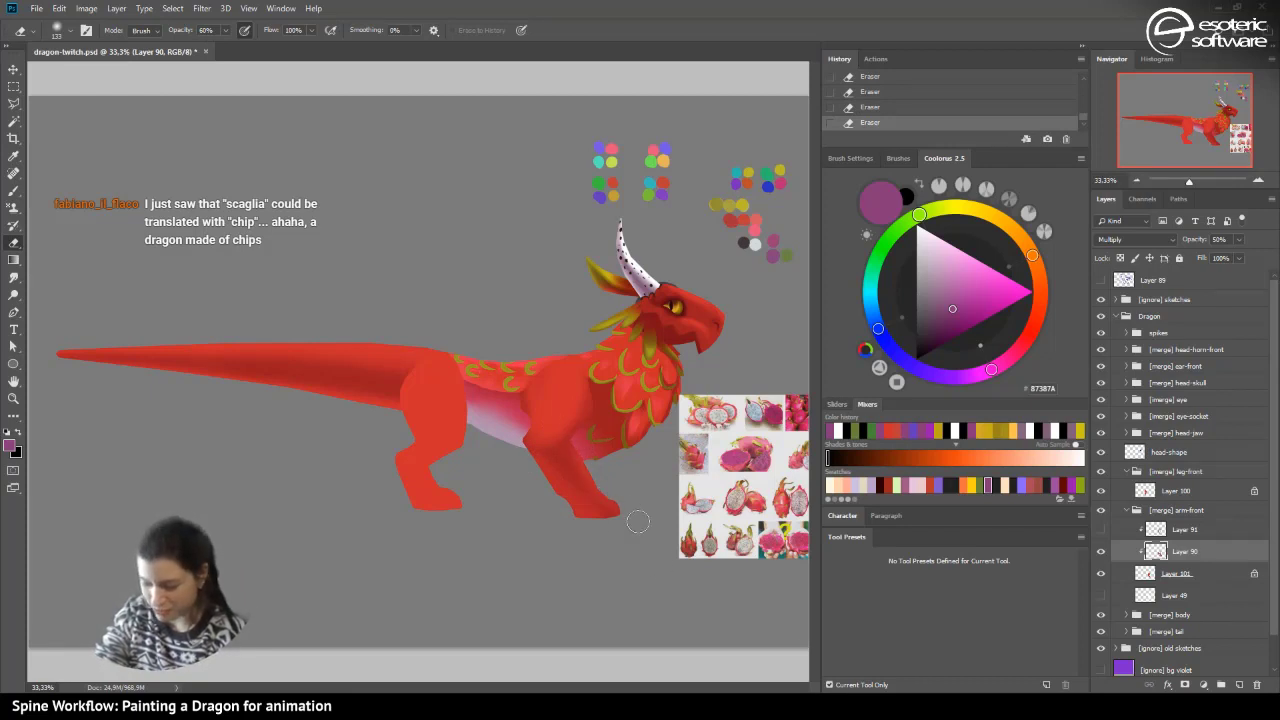
- Compare the lower foreleg's shading with and without the last two eraser strokes
key("ctrl+z")
key("ctrl+z")
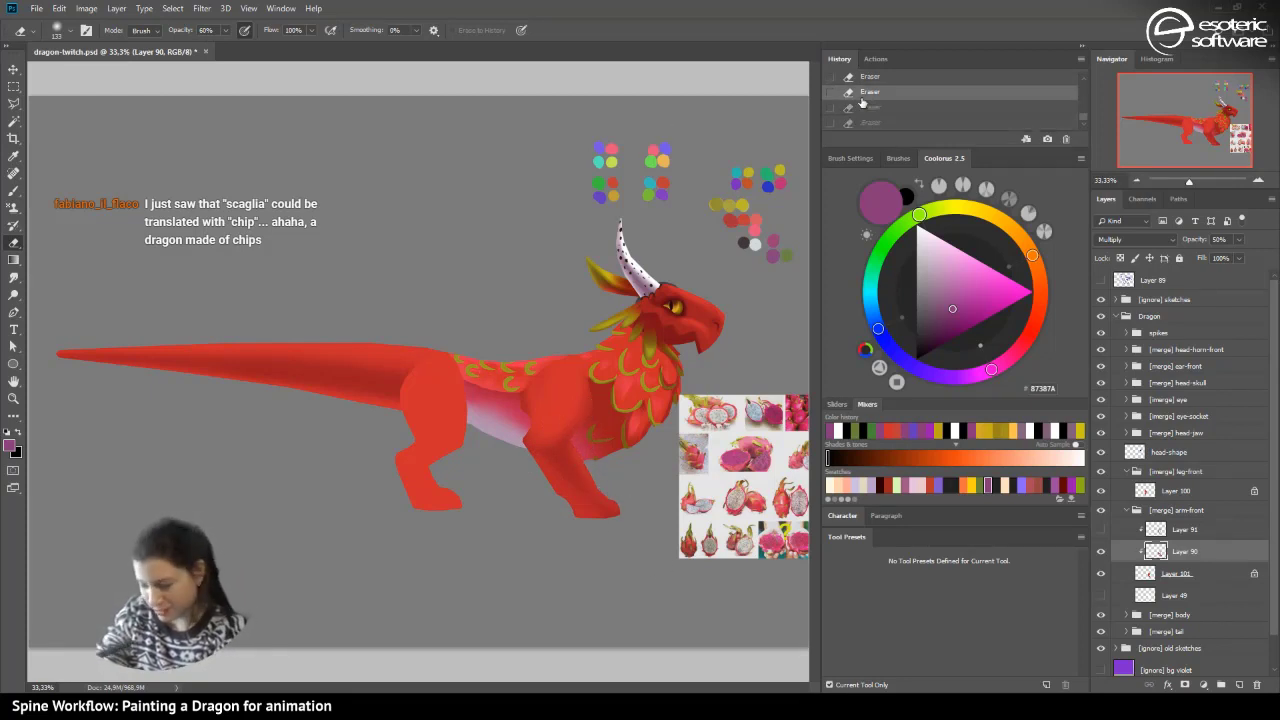
key("ctrl+shift+z")
key("ctrl+shift+z")
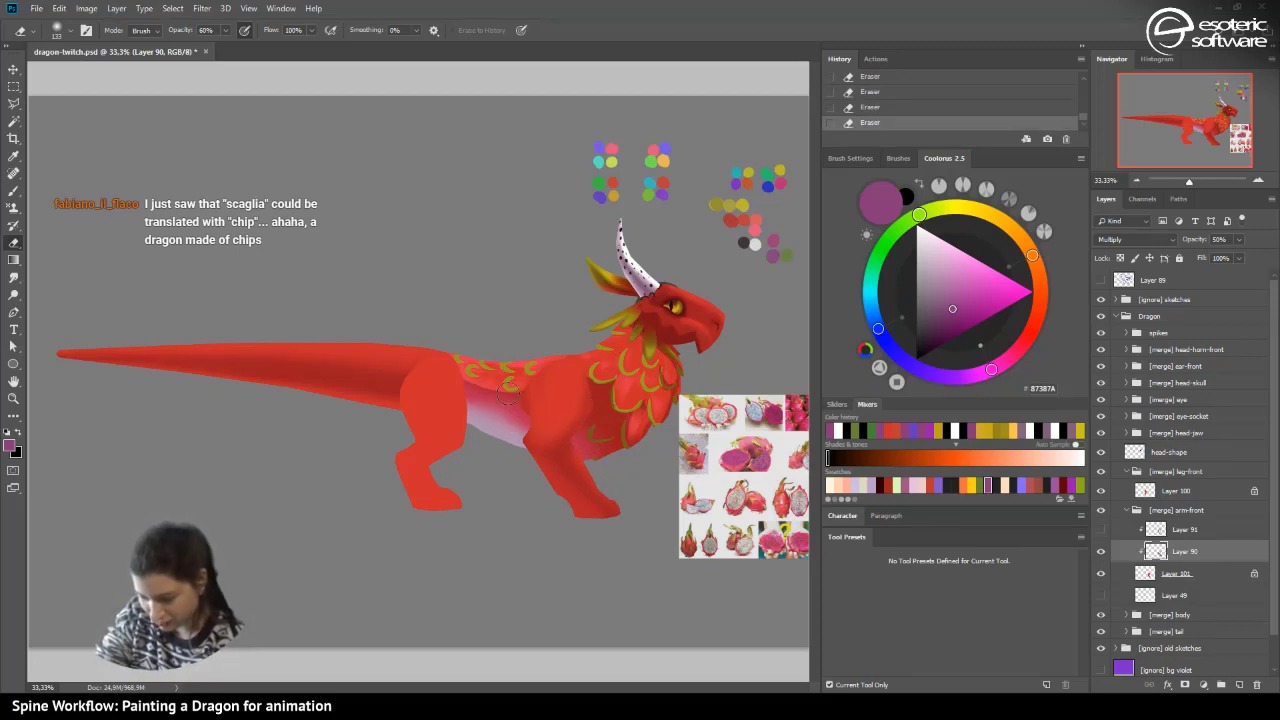
- Undo the last eraser stroke and rework the lower foreleg's purple shading on Layer 90 with the Brush tool
left_click(838, 107)
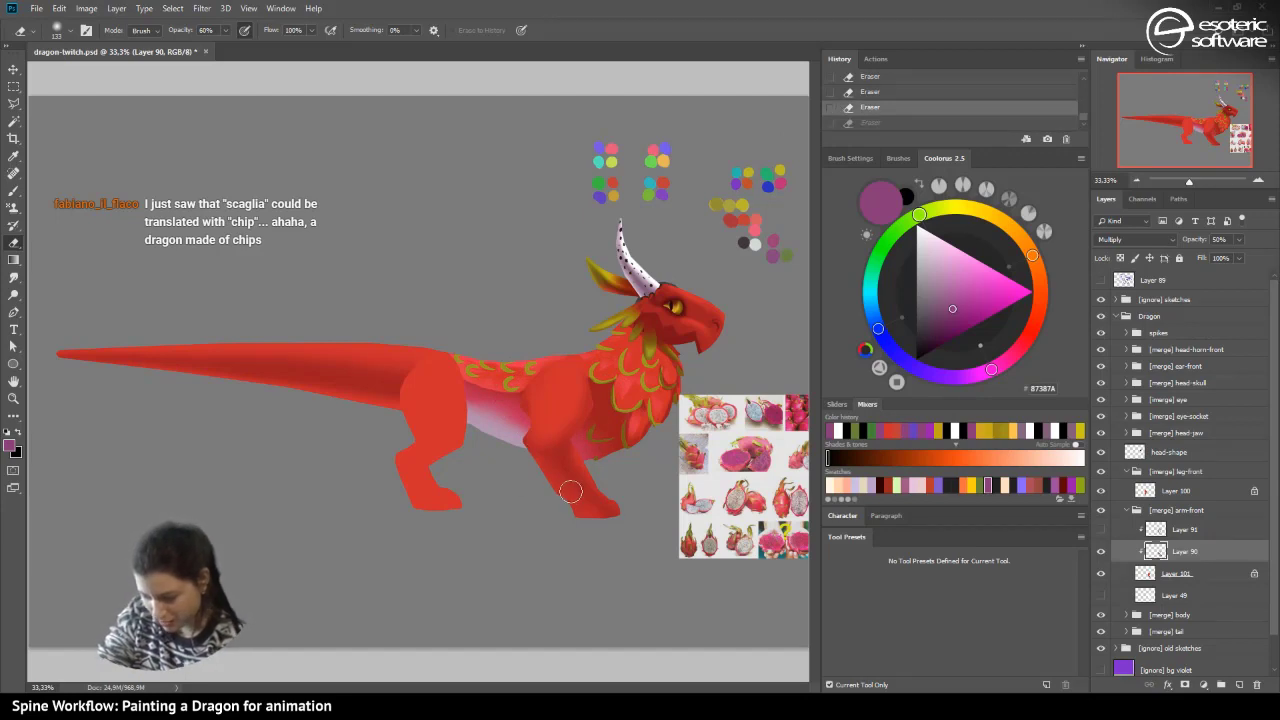
mouse_move(540, 460)
left_mouse_down()
mouse_move(588, 506)
mouse_move(575, 514)
mouse_move(601, 519)
mouse_move(553, 507)
mouse_move(547, 521)
mouse_move(568, 492)
left_mouse_up()
key("b")
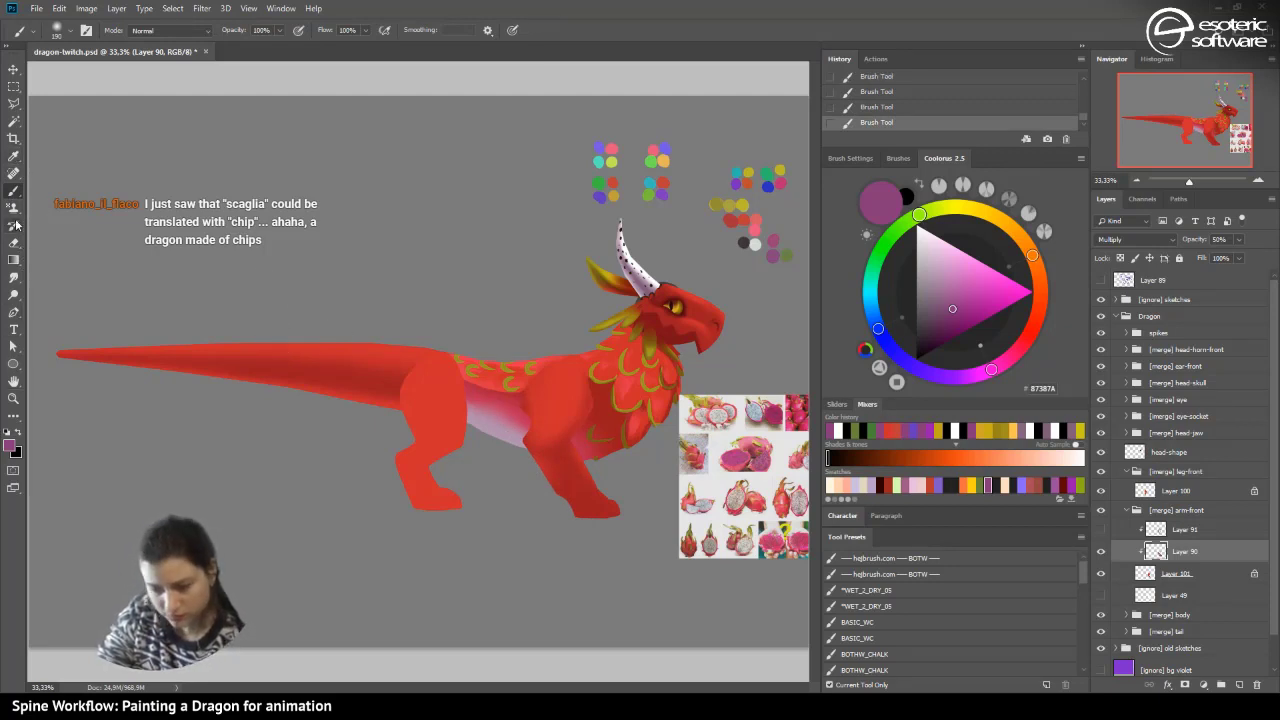
- Soften the shading along both edges of the lower foreleg with the eraser, and undo the last stroke
left_click(15, 243)
left_click_drag(542, 490, 586, 546)
left_click_drag(606, 485, 609, 473)
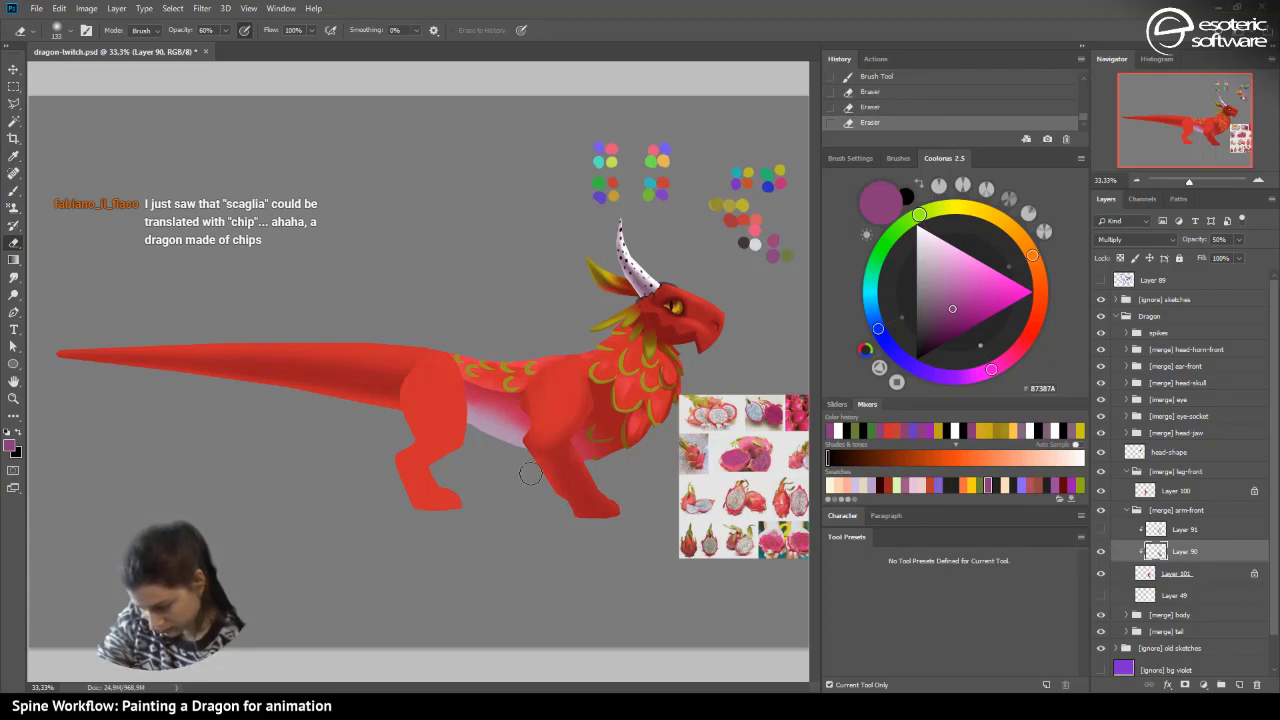
left_click_drag(530, 477, 539, 483)
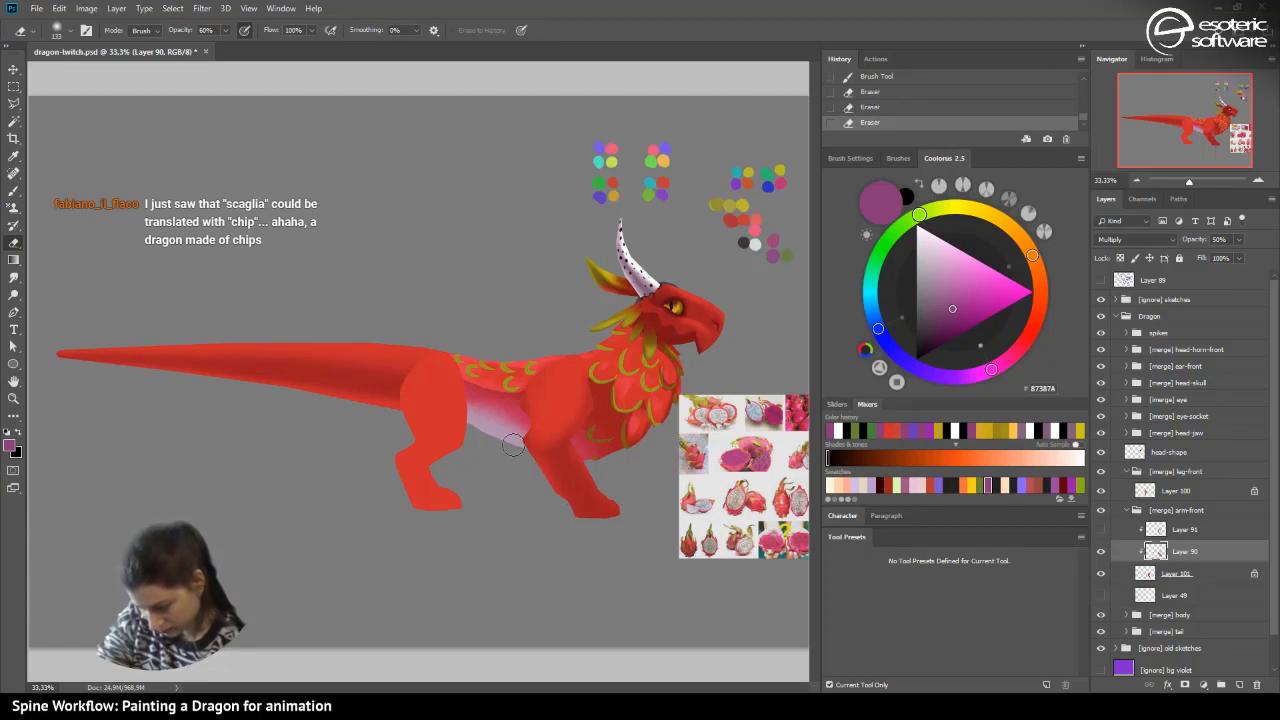
left_click(861, 110)
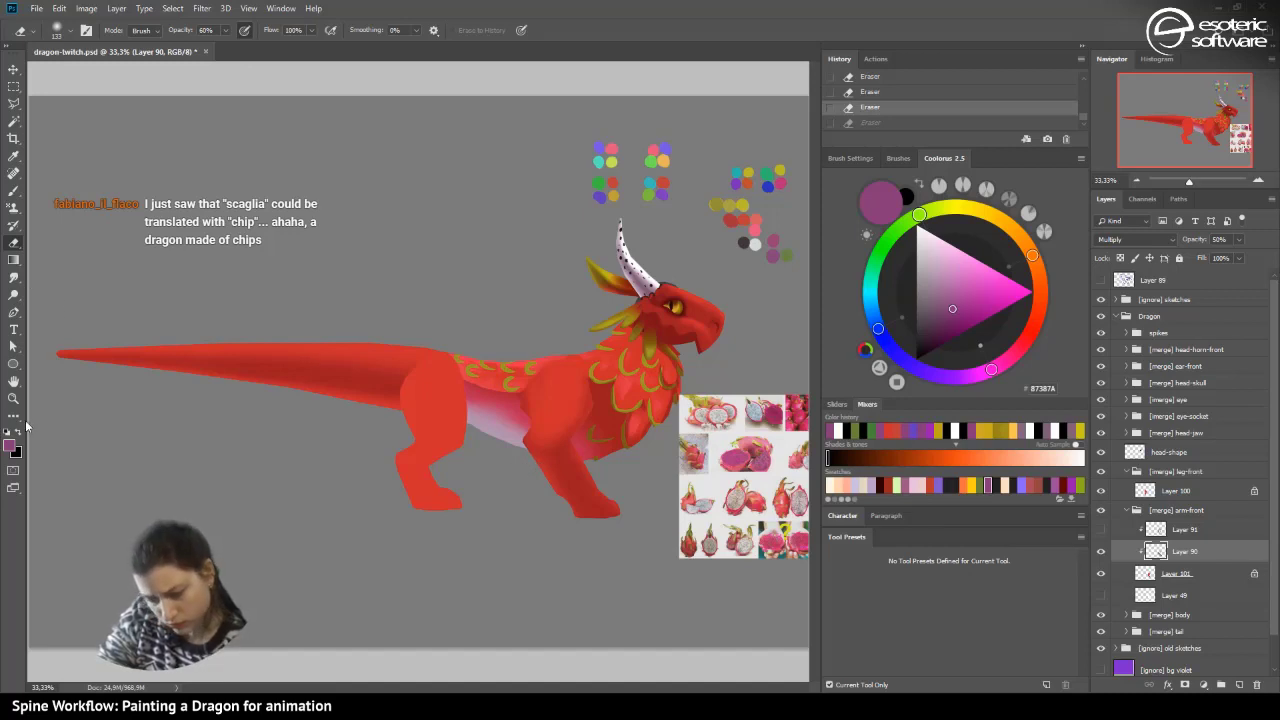
- Add another purple shadow stroke to the lower foreleg on Layer 90 and compare the shading with and without it
left_click(21, 431)
left_click(21, 431)
key("b")
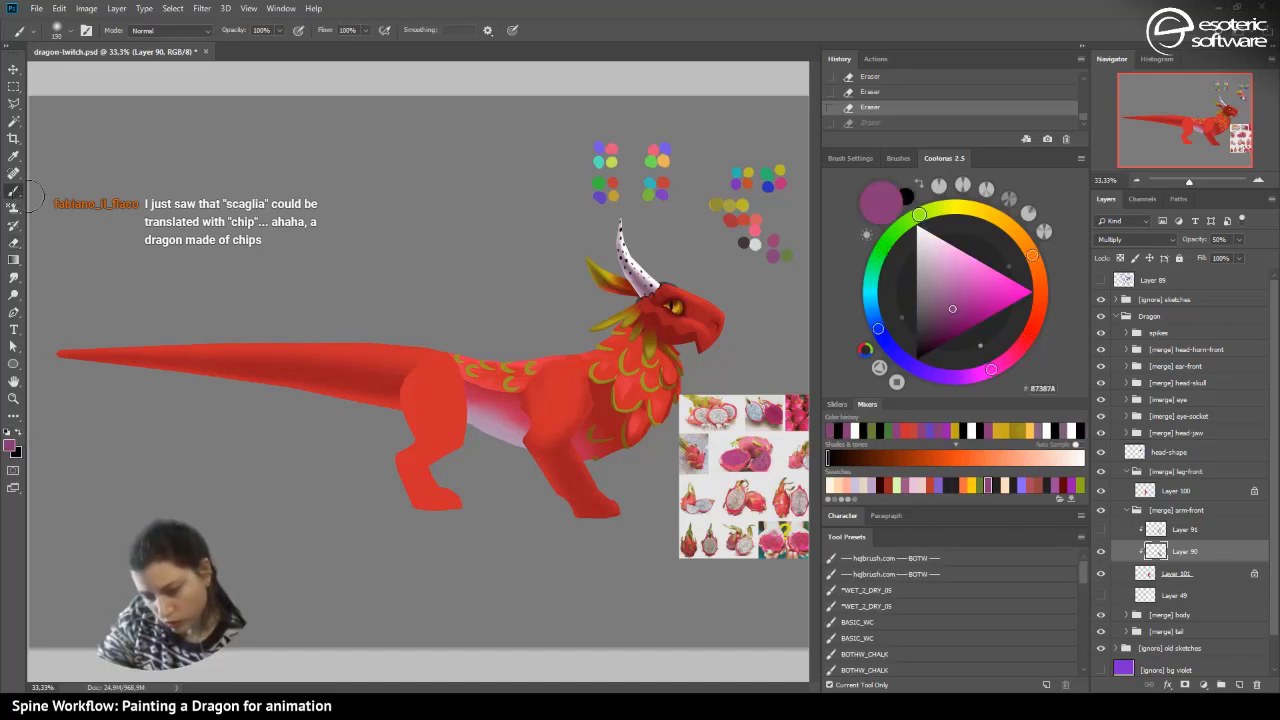
left_click(560, 488)
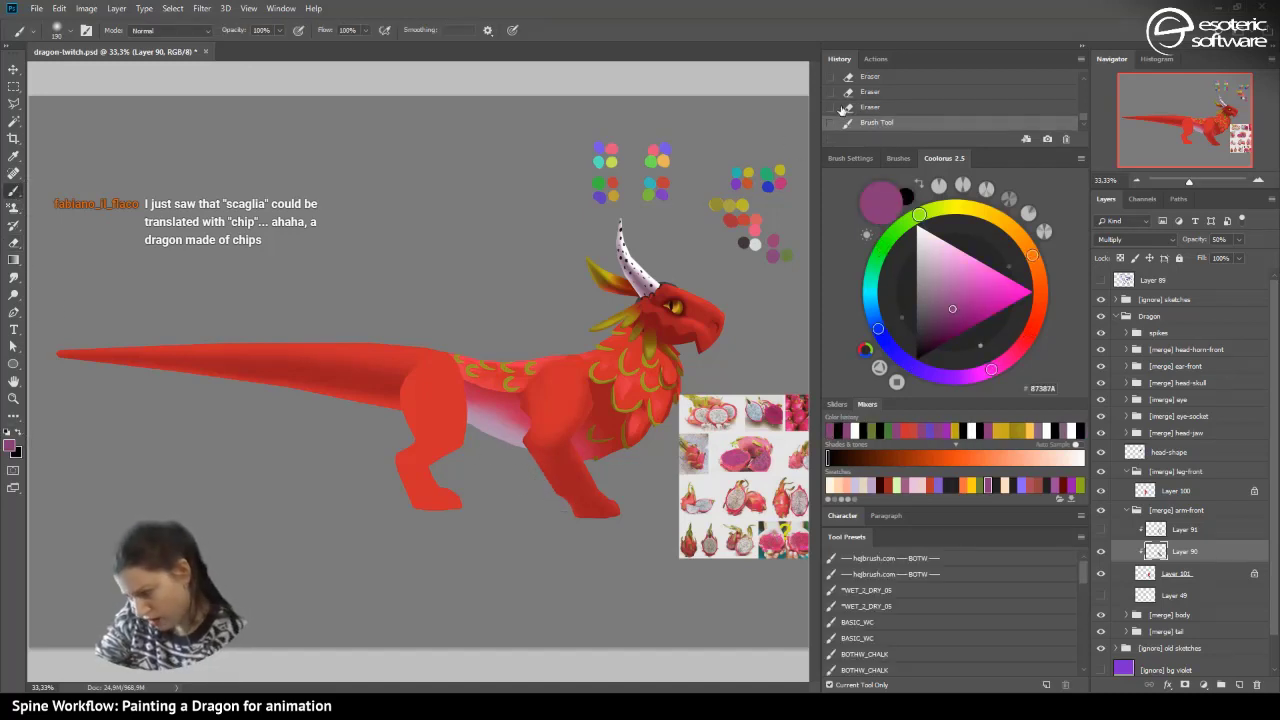
key("ctrl+z")
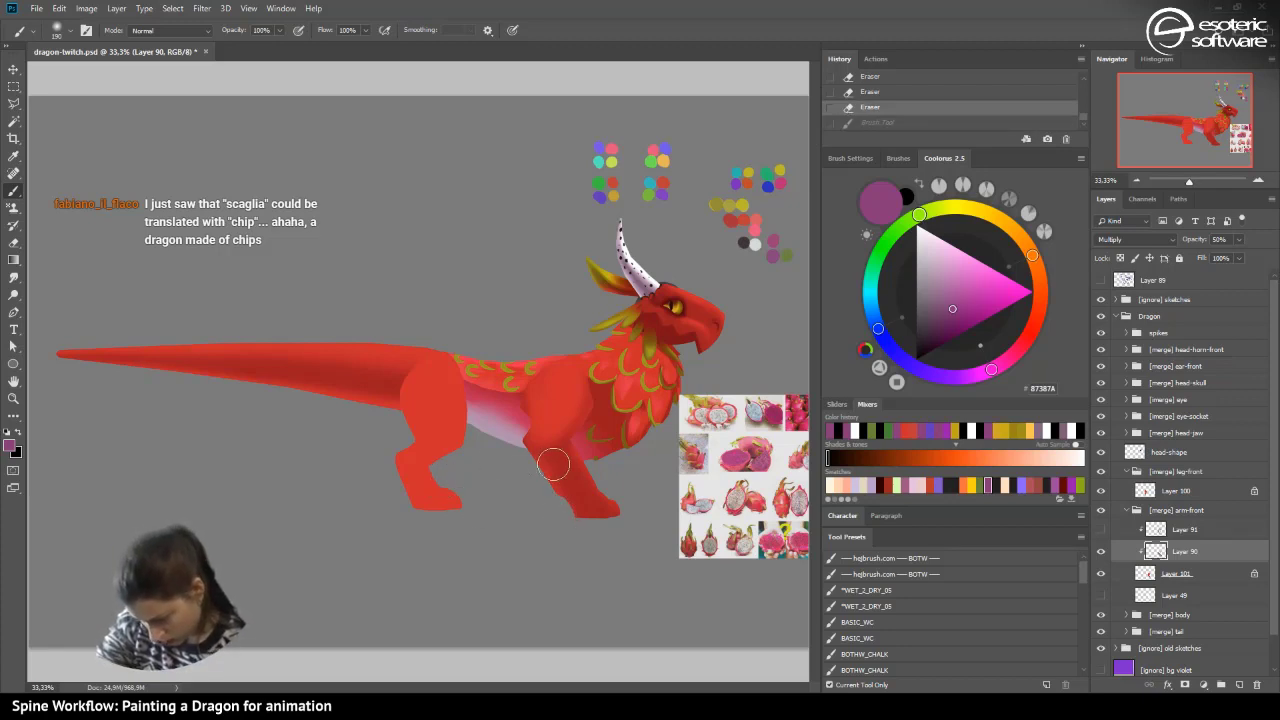
key("ctrl+shift+z")
- Soften the foreleg's new shading on Layer 90 with the eraser and save the document
left_click(23, 246)
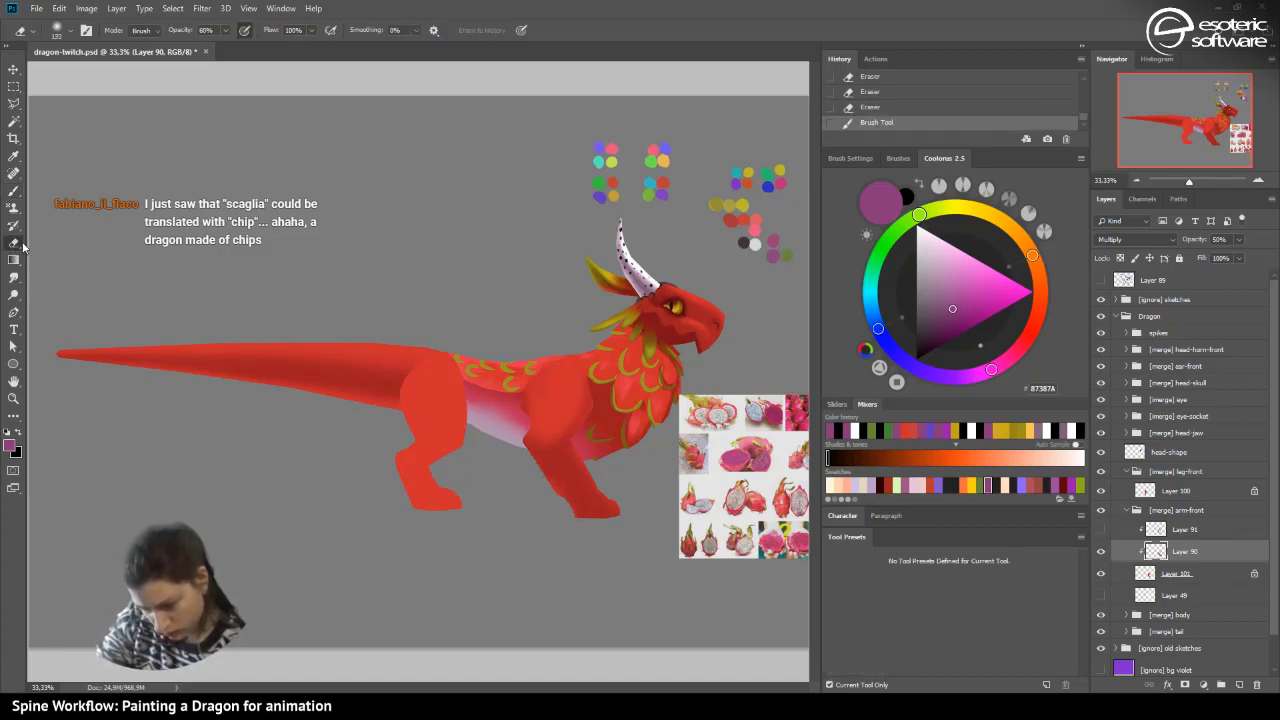
mouse_move(500, 438)
left_mouse_down()
mouse_move(537, 486)
mouse_move(527, 478)
mouse_move(597, 461)
mouse_move(570, 416)
mouse_move(598, 418)
left_mouse_up()
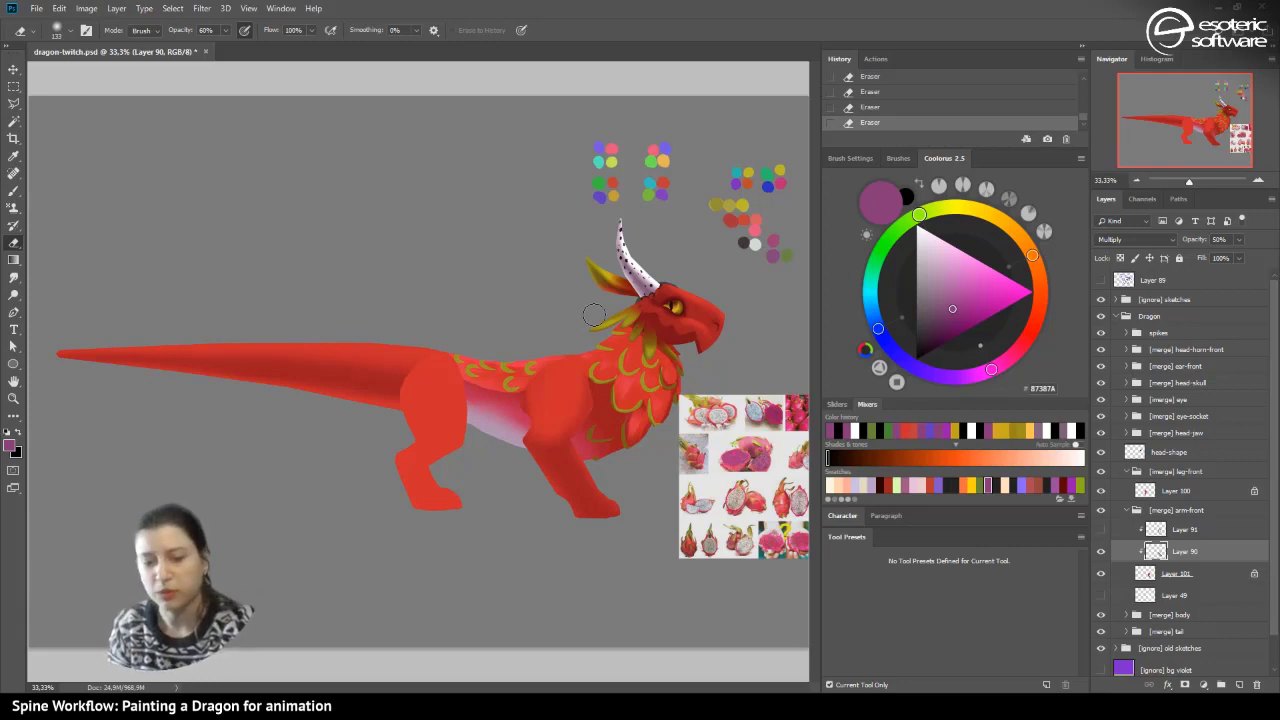
key("ctrl+s")
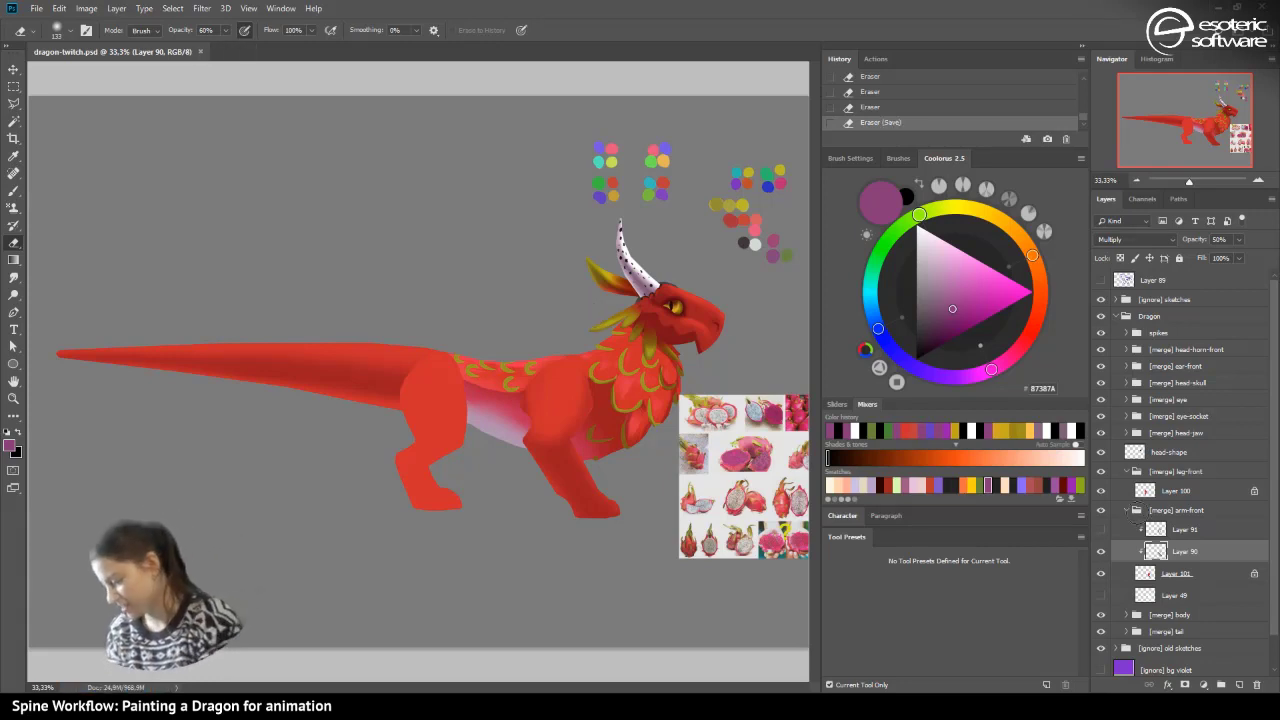
- Create a layer clipped to Layer 100 in the leg-front group, set to Multiply at 50% opacity, and save the document
left_click(1125, 511)
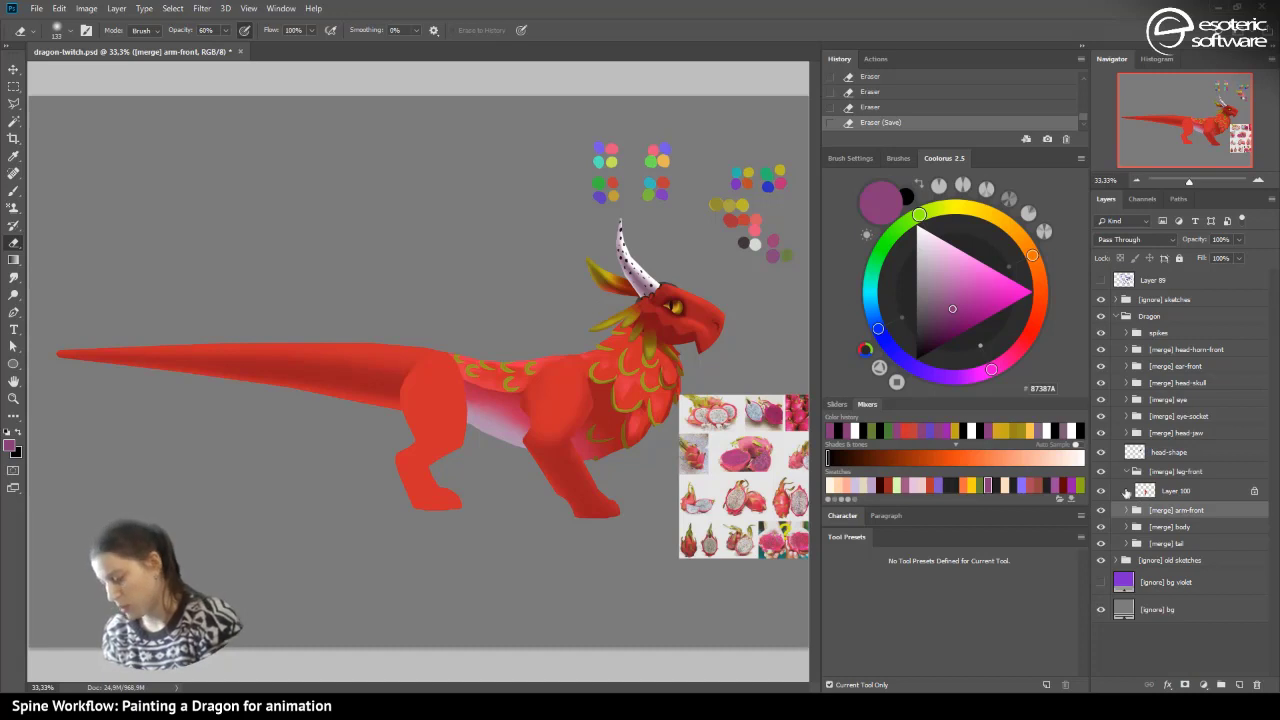
left_click(1130, 495)
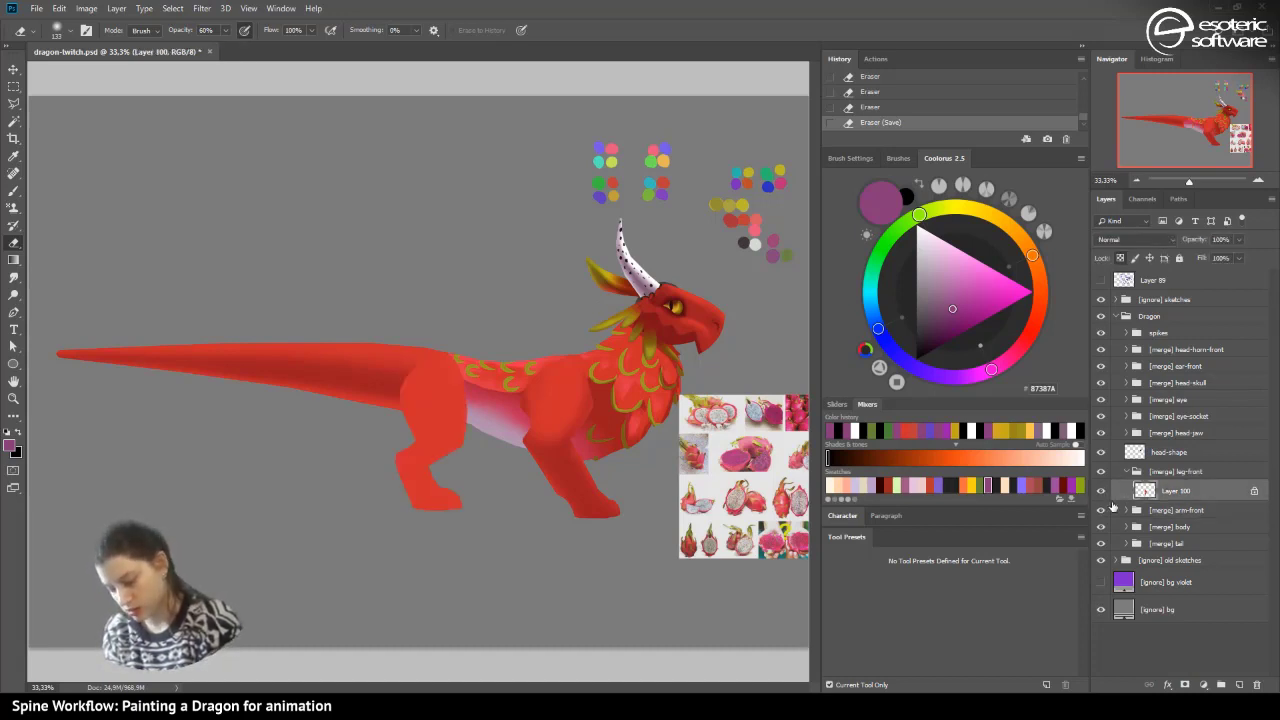
left_click(1101, 490)
left_click(1101, 490)
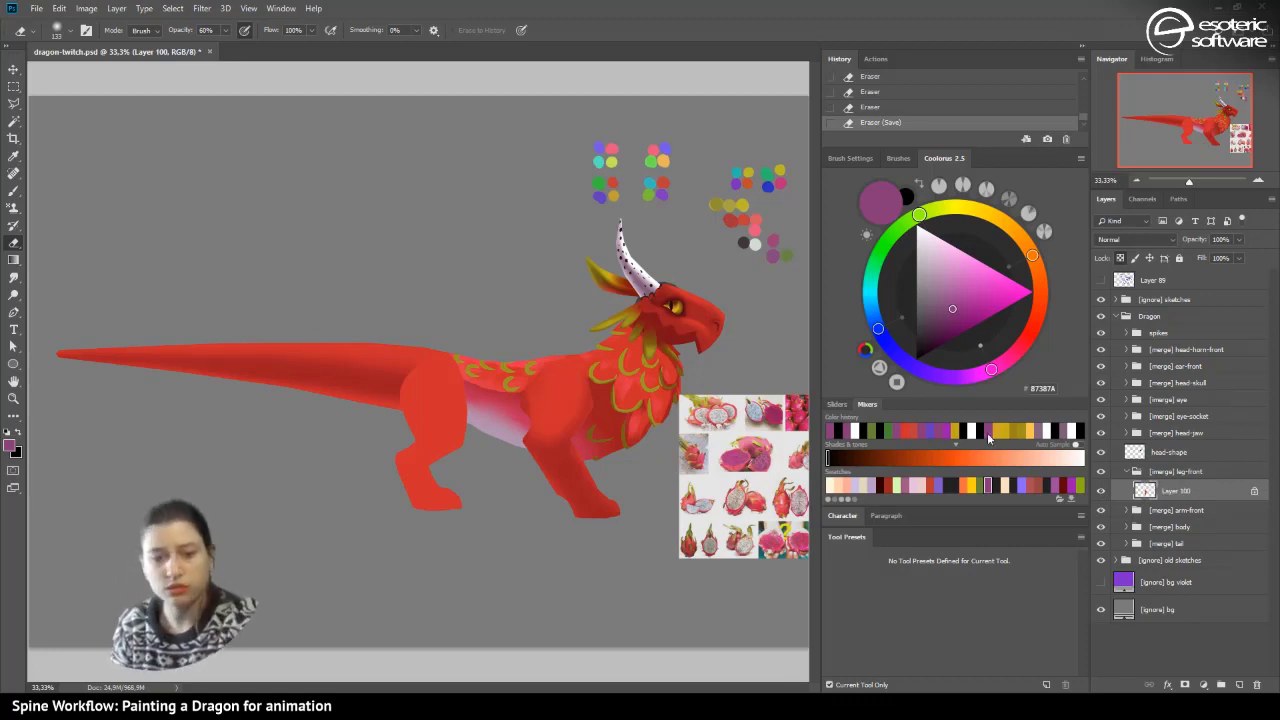
key("F2")
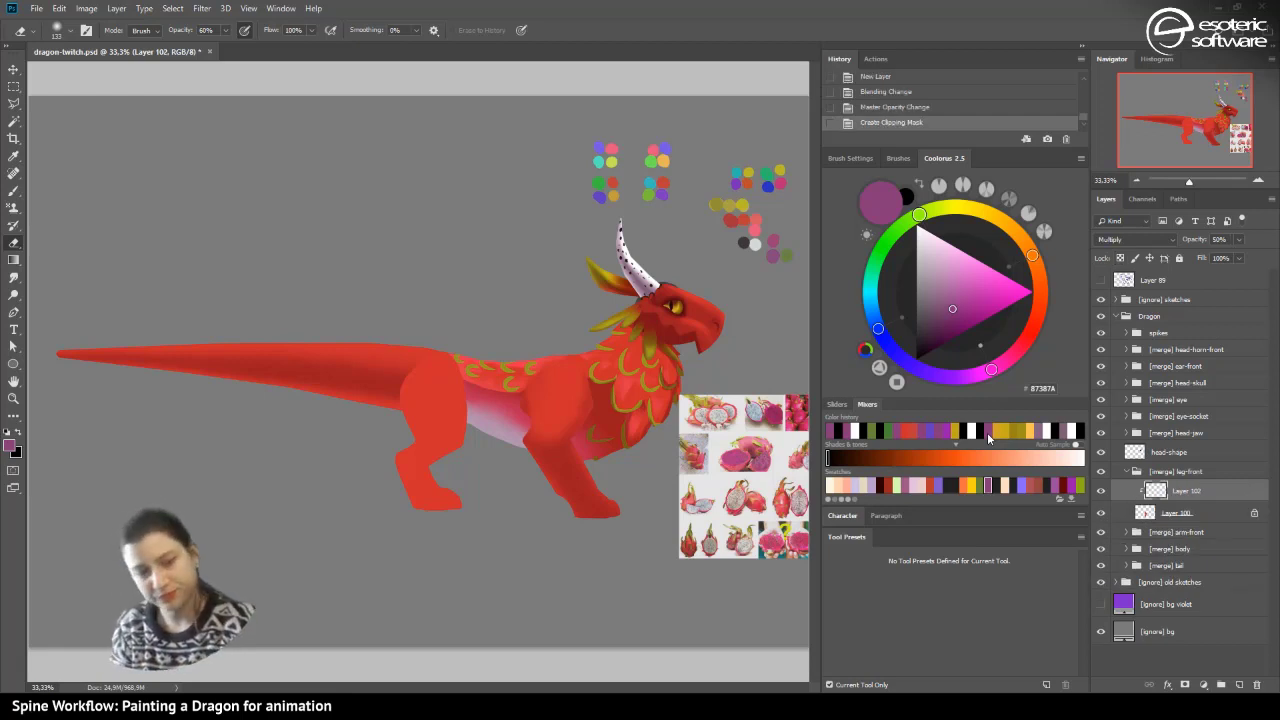
key("ctrl+s")
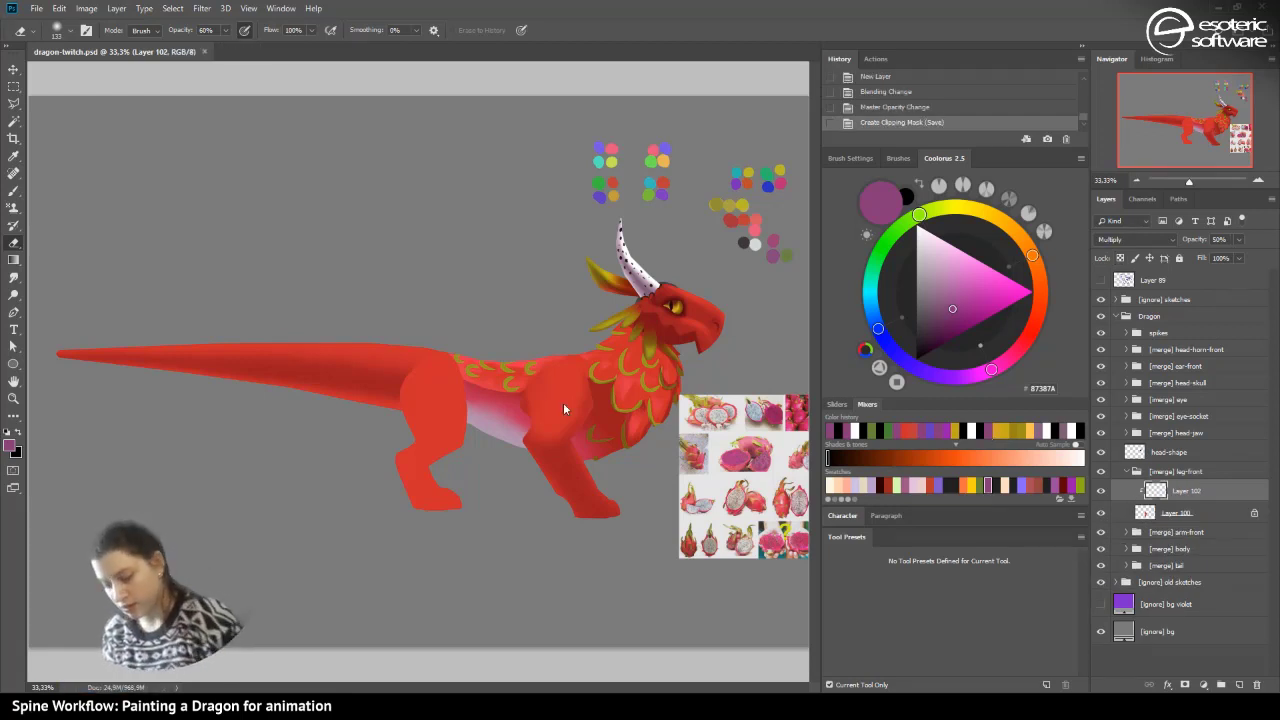
- Paint soft purple shadows over the hind leg's thigh and lower leg on Layer 102, reverting the strokes that do not fit
left_click(431, 453)
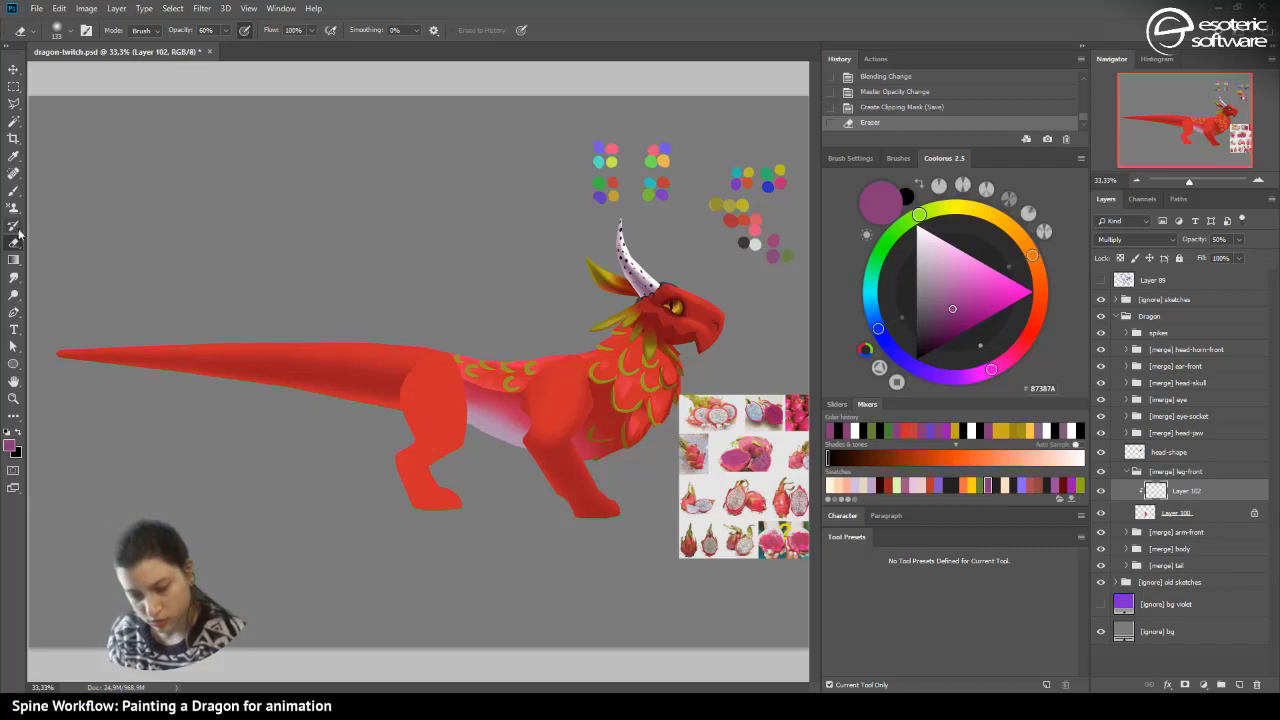
key("b")
mouse_move(412, 460)
left_mouse_down()
mouse_move(466, 431)
mouse_move(396, 420)
mouse_move(453, 443)
mouse_move(410, 426)
left_mouse_up()
mouse_move(408, 428)
left_mouse_down()
mouse_move(391, 395)
mouse_move(407, 431)
mouse_move(386, 350)
left_mouse_up()
left_click_drag(391, 401, 412, 375)
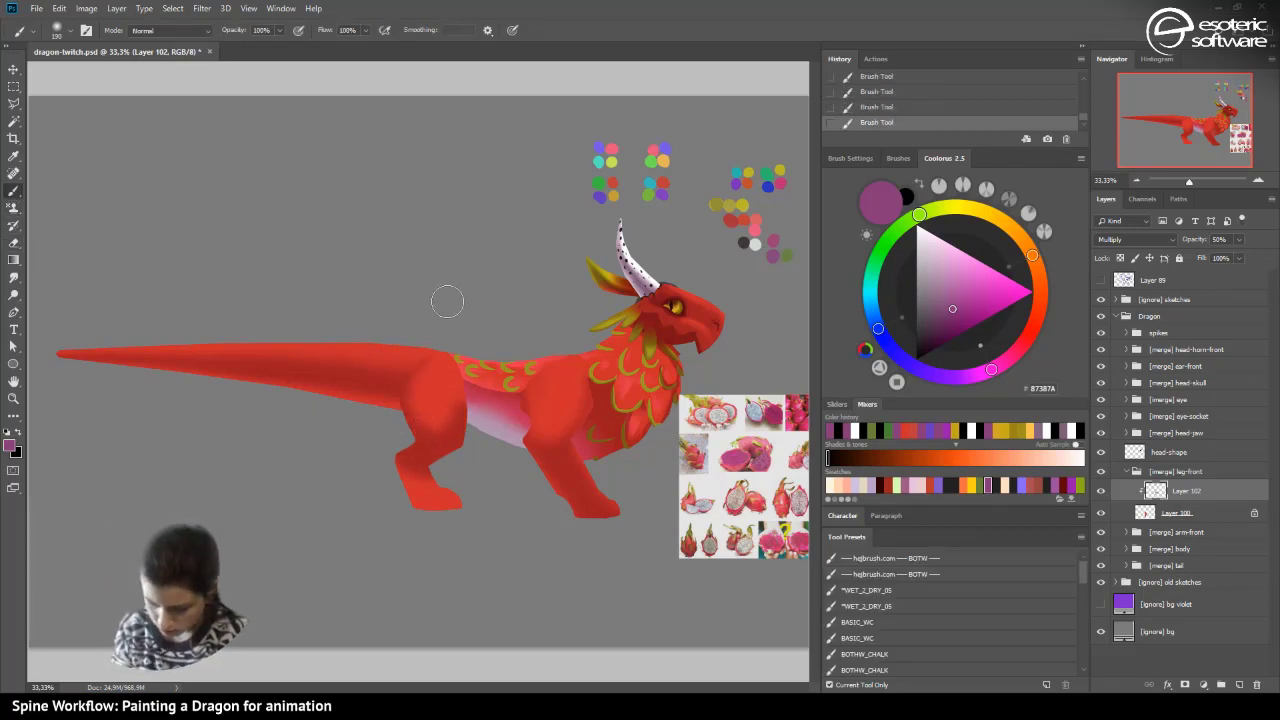
left_click(860, 108)
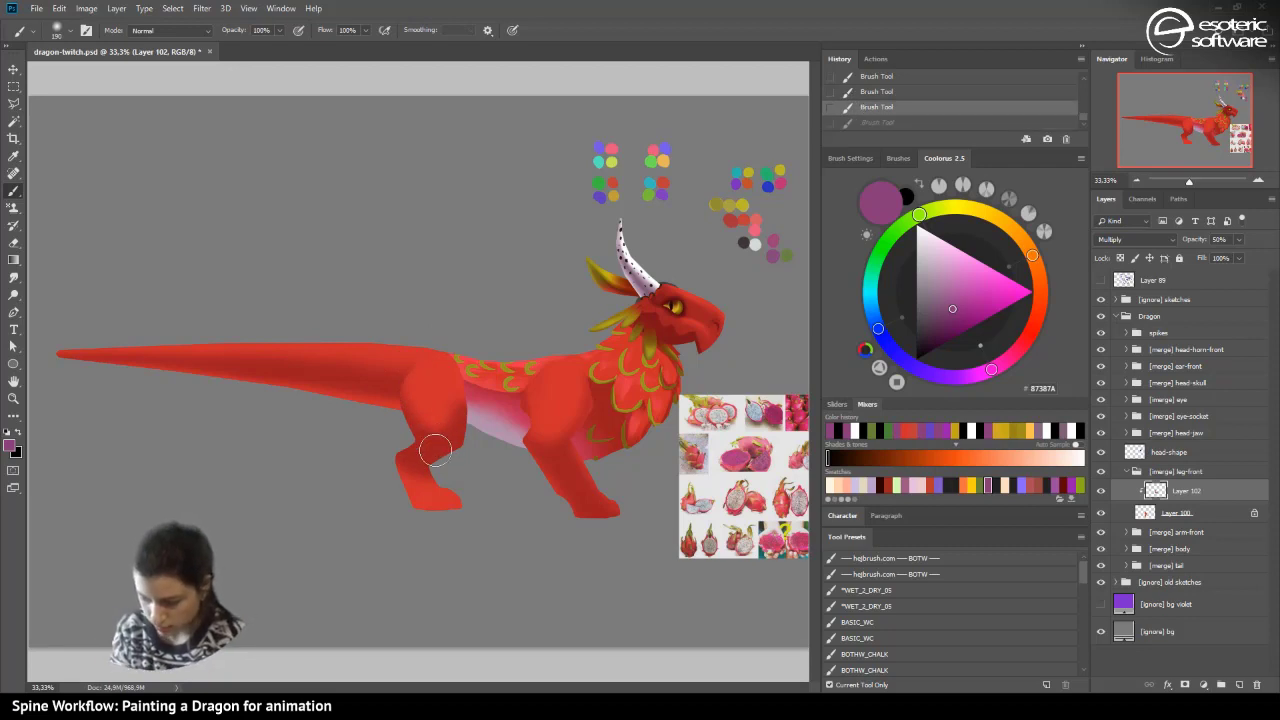
left_click_drag(436, 449, 442, 350)
left_click(877, 109)
mouse_move(460, 440)
left_mouse_down()
mouse_move(440, 487)
mouse_move(467, 494)
mouse_move(443, 511)
left_mouse_up()
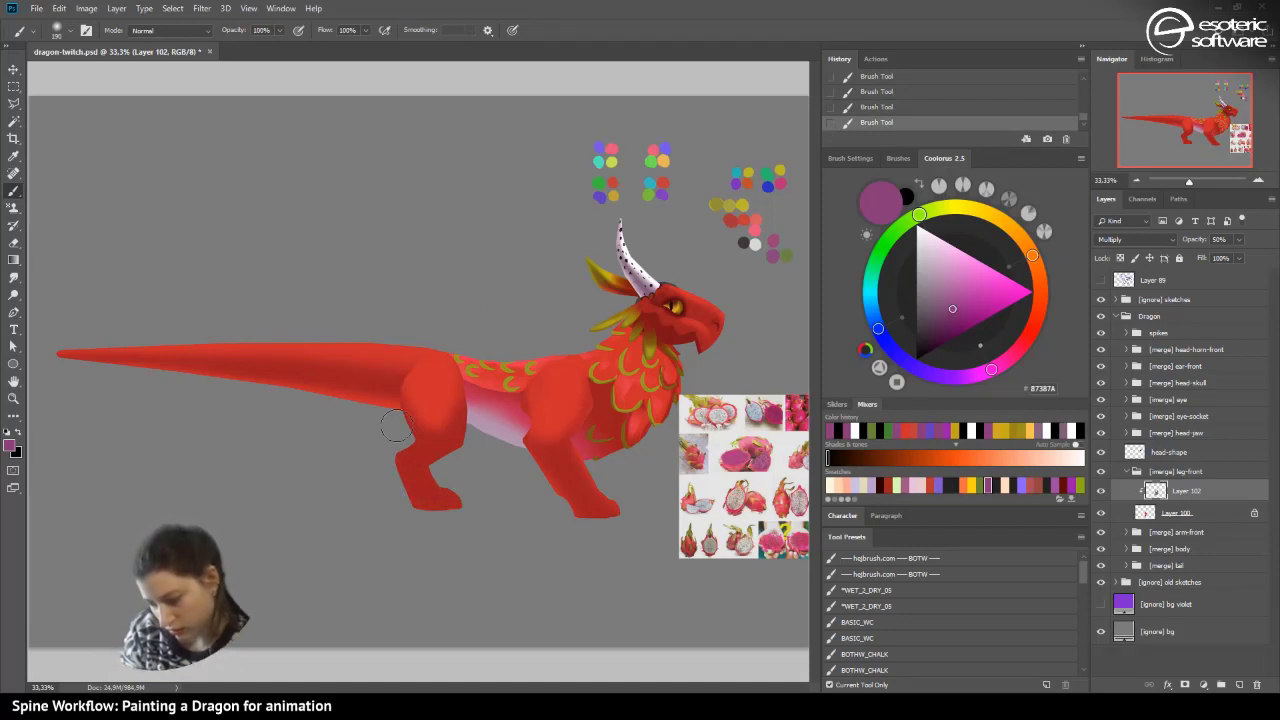
- Soften the purple shading along the rear edge of the hind leg with the eraser
key("e")
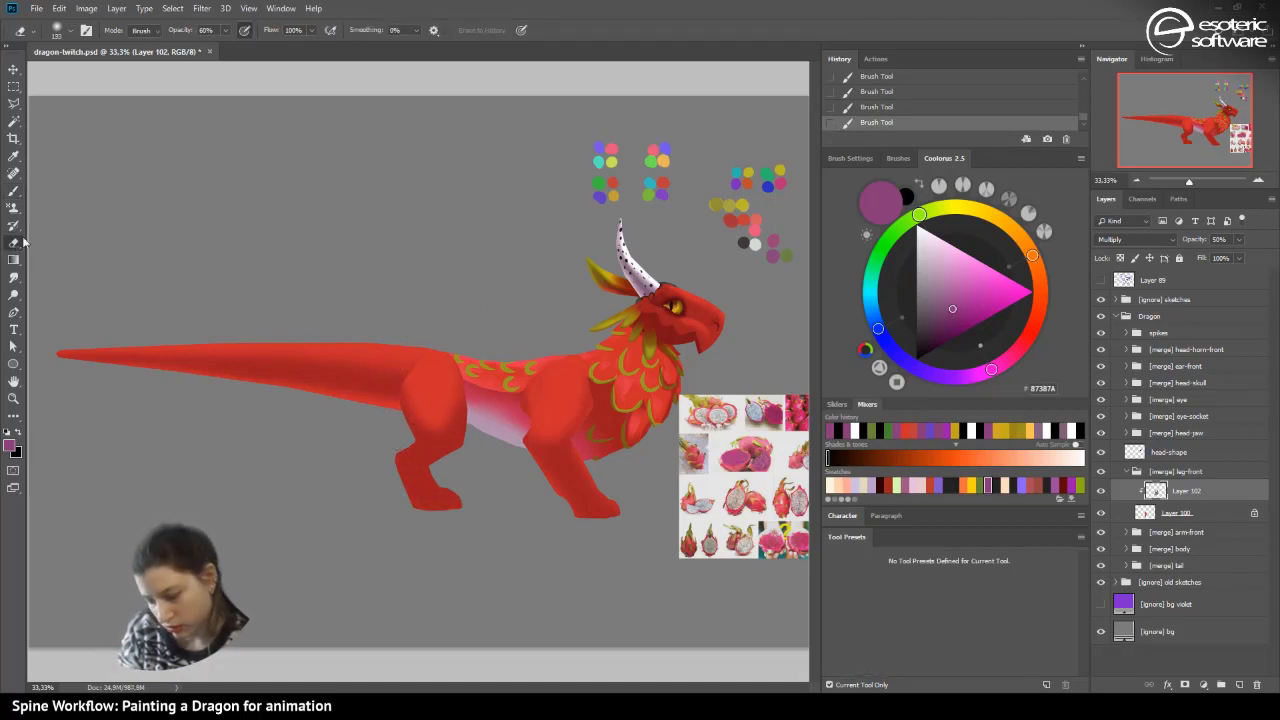
mouse_move(392, 485)
left_mouse_down()
mouse_move(386, 468)
mouse_move(409, 518)
left_mouse_up()
left_click_drag(398, 410, 392, 384)
left_click_drag(386, 446, 388, 448)
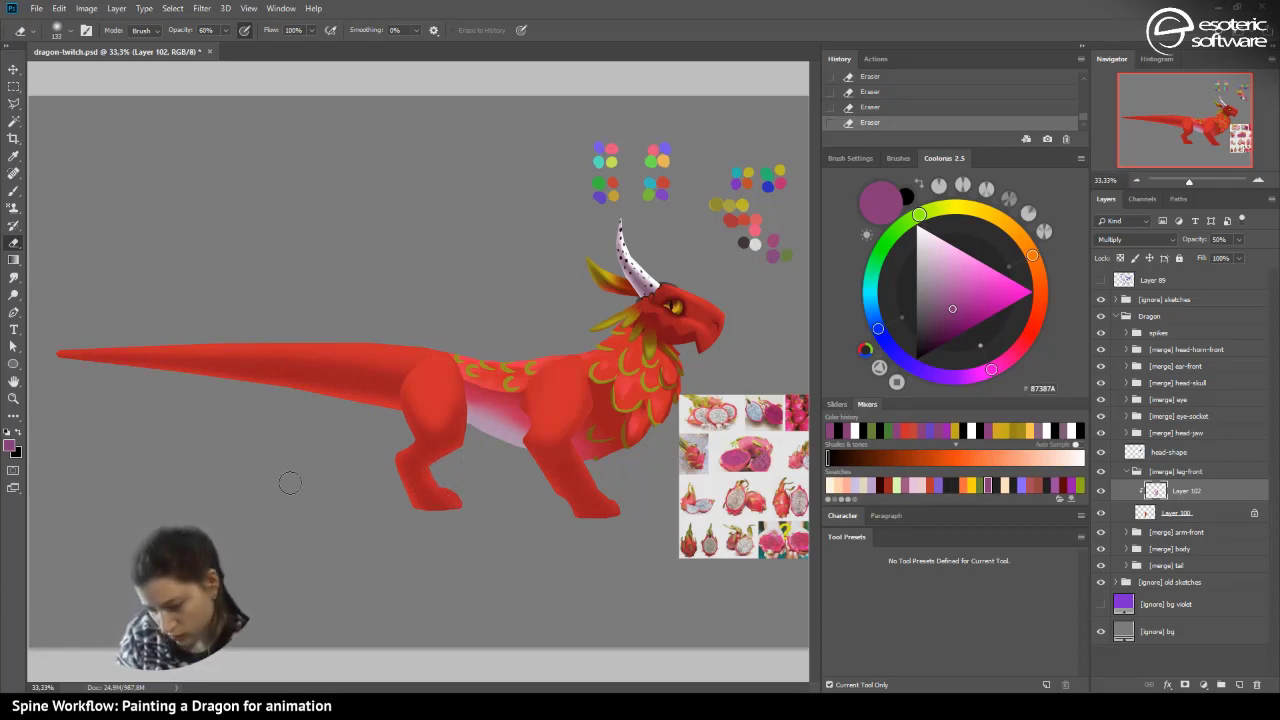
- Shade the hind foot and ankle in purple and refine the shading with a smaller soft eraser
left_click(54, 35)
left_click(116, 76)
left_click(424, 493)
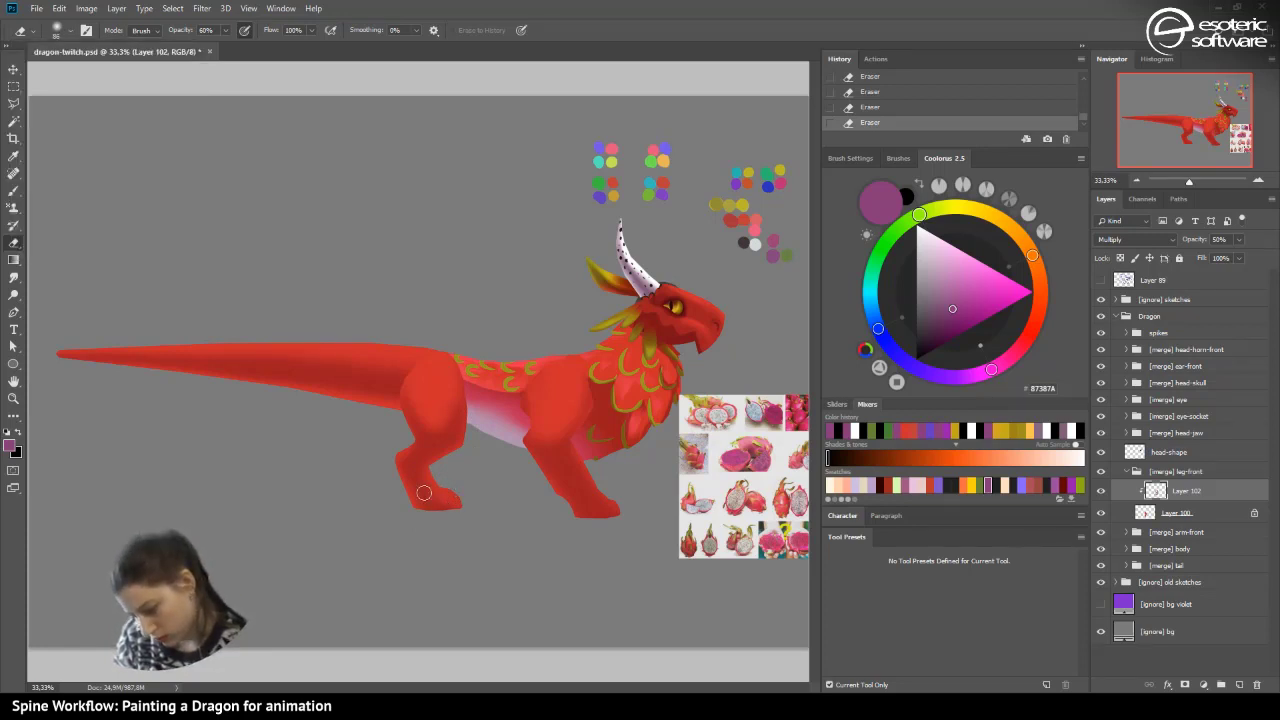
left_click(14, 191)
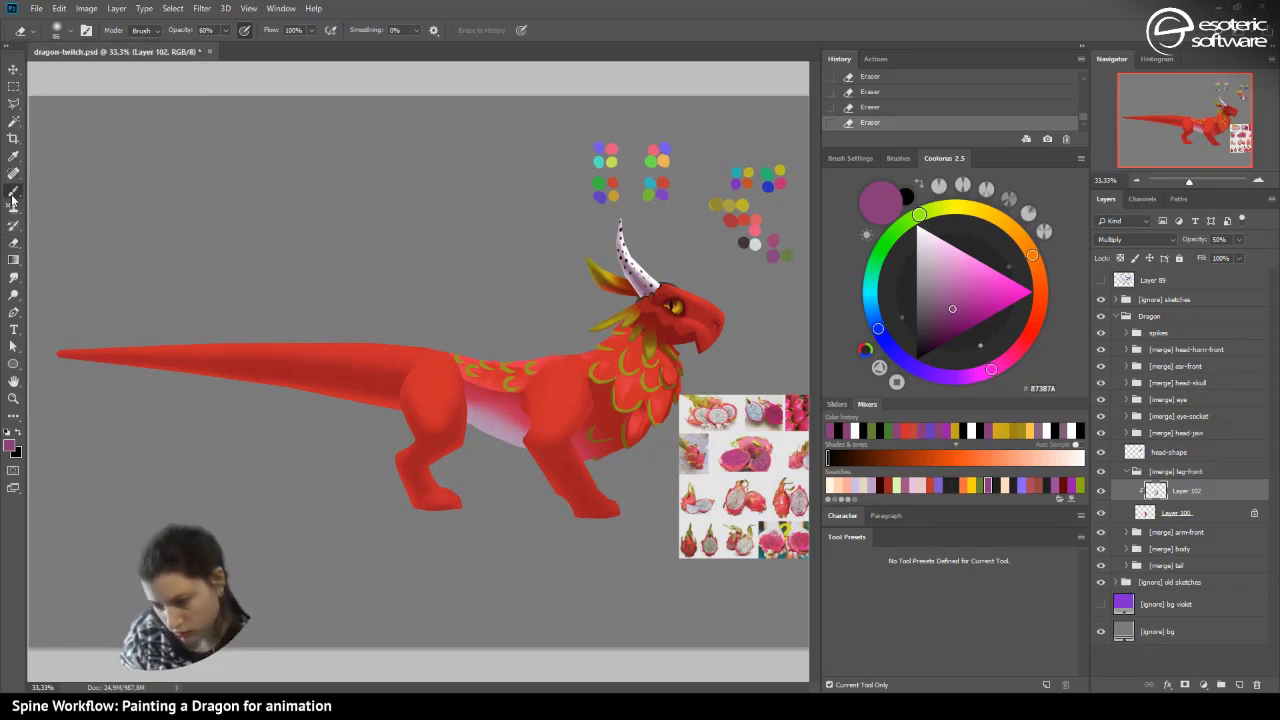
mouse_move(423, 510)
left_mouse_down()
mouse_move(429, 519)
mouse_move(396, 498)
mouse_move(417, 493)
left_mouse_up()
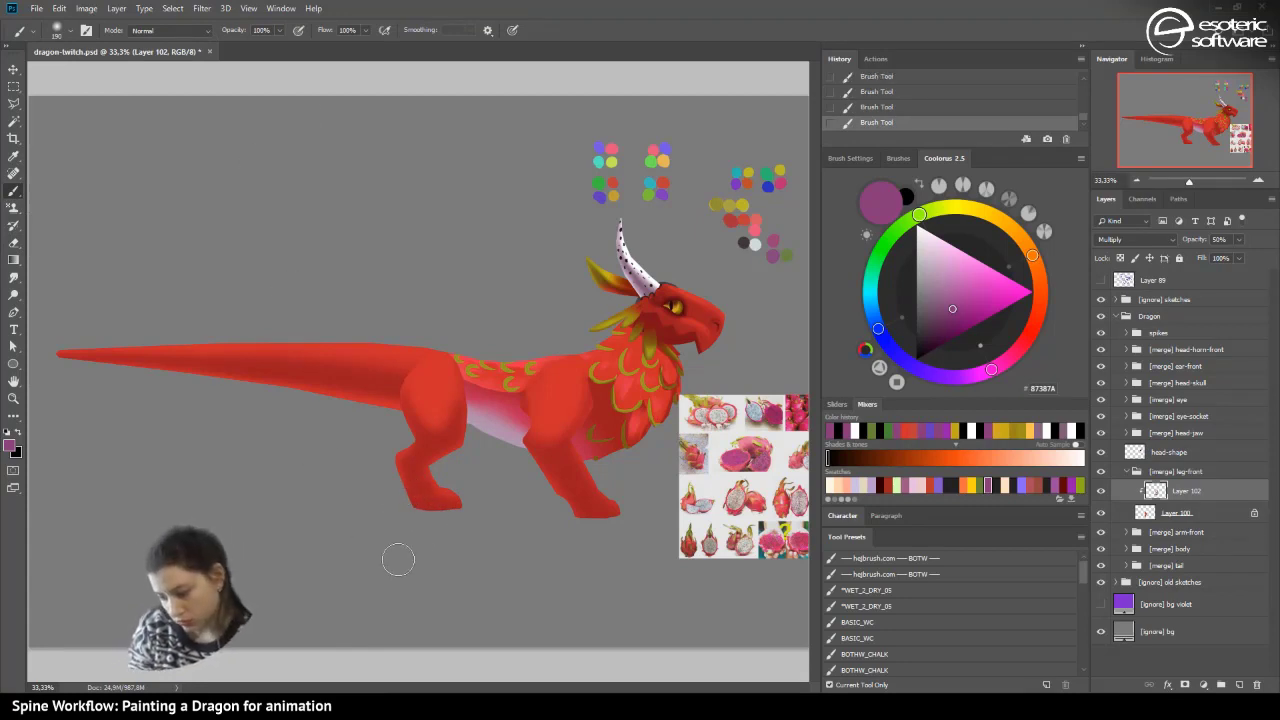
left_click(14, 243)
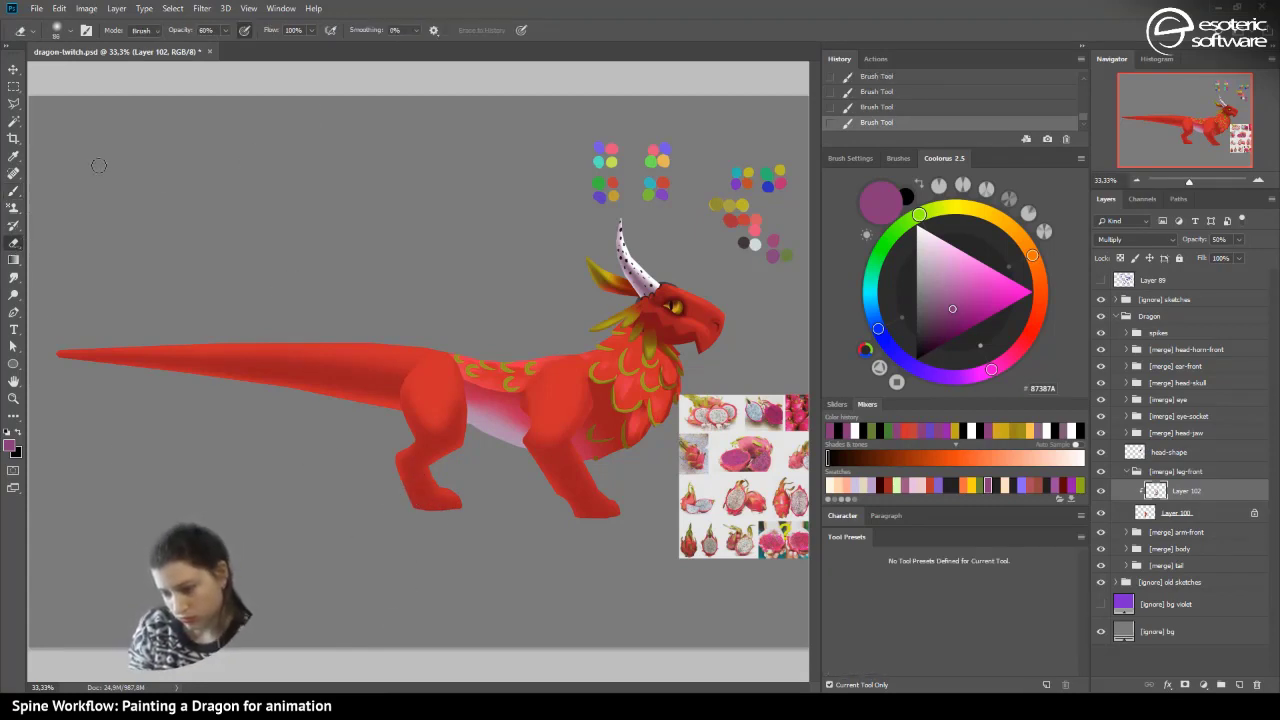
left_click_drag(389, 490, 408, 525)
left_click_drag(402, 500, 434, 566)
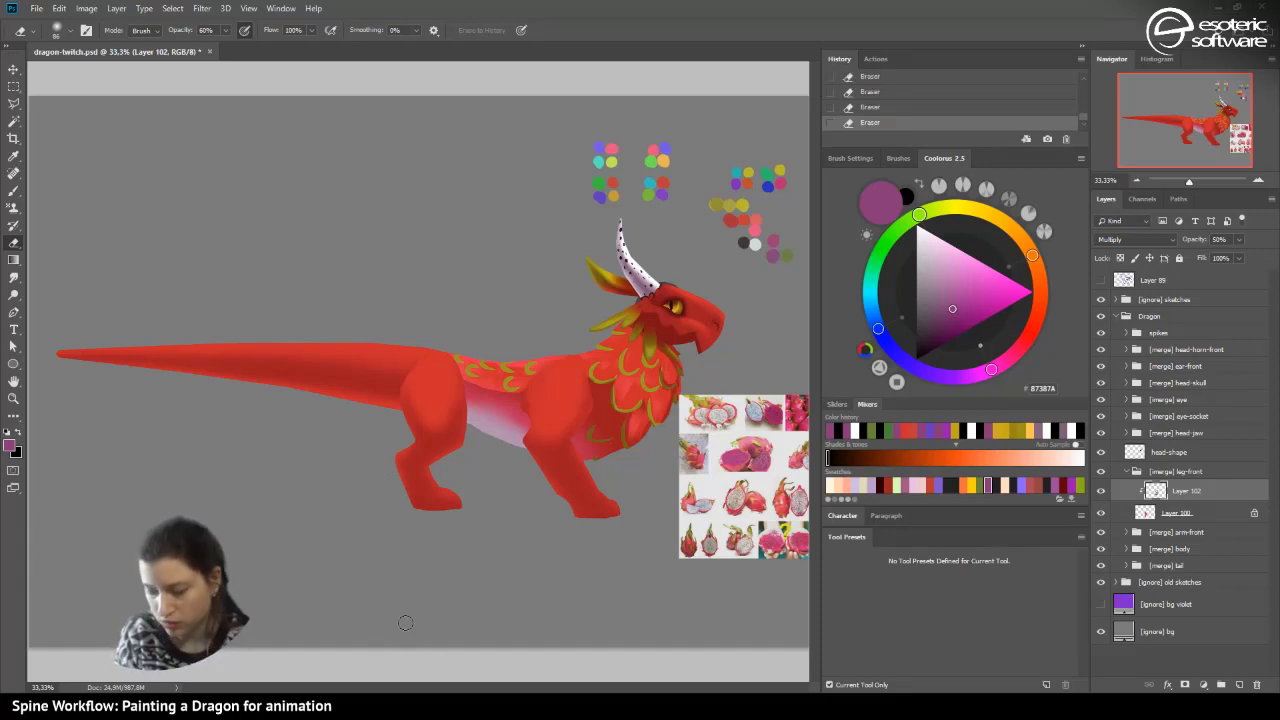
- Set the Soft Round brush to 243 px and 52% opacity, undoing a test stroke over the thigh
key("b")
left_click(60, 34)
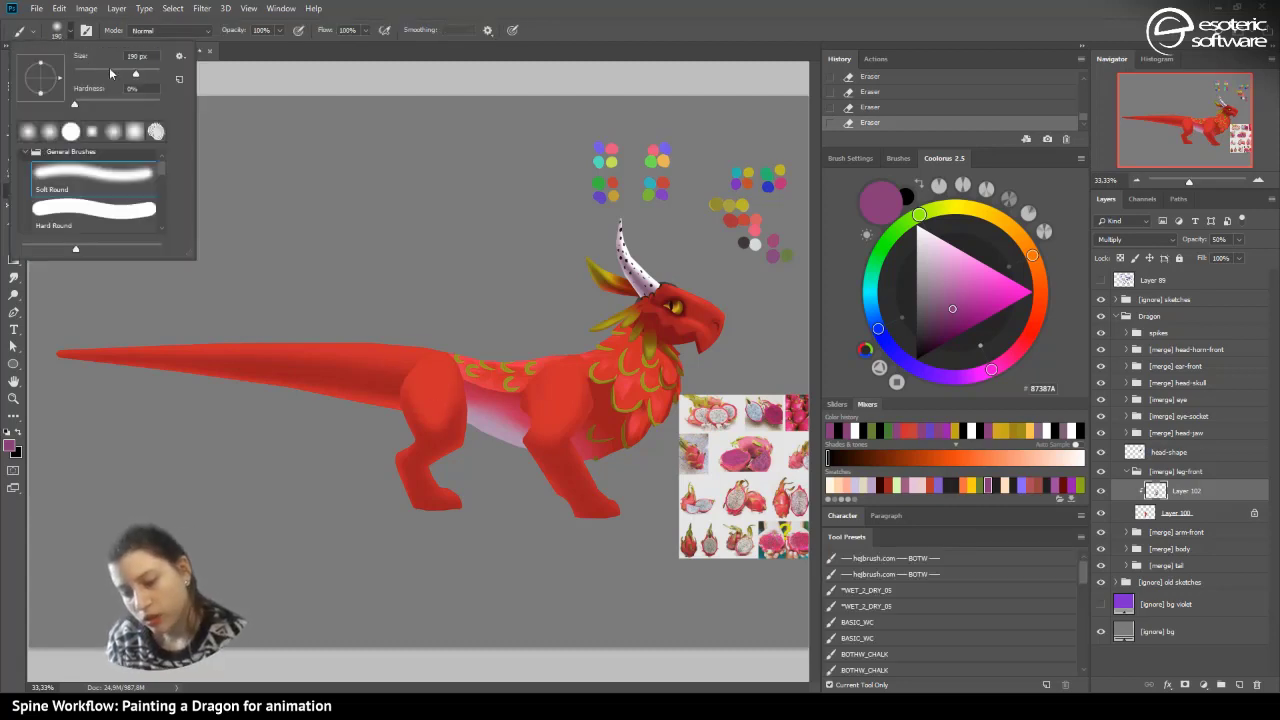
left_click(142, 74)
left_click_drag(438, 438, 410, 370)
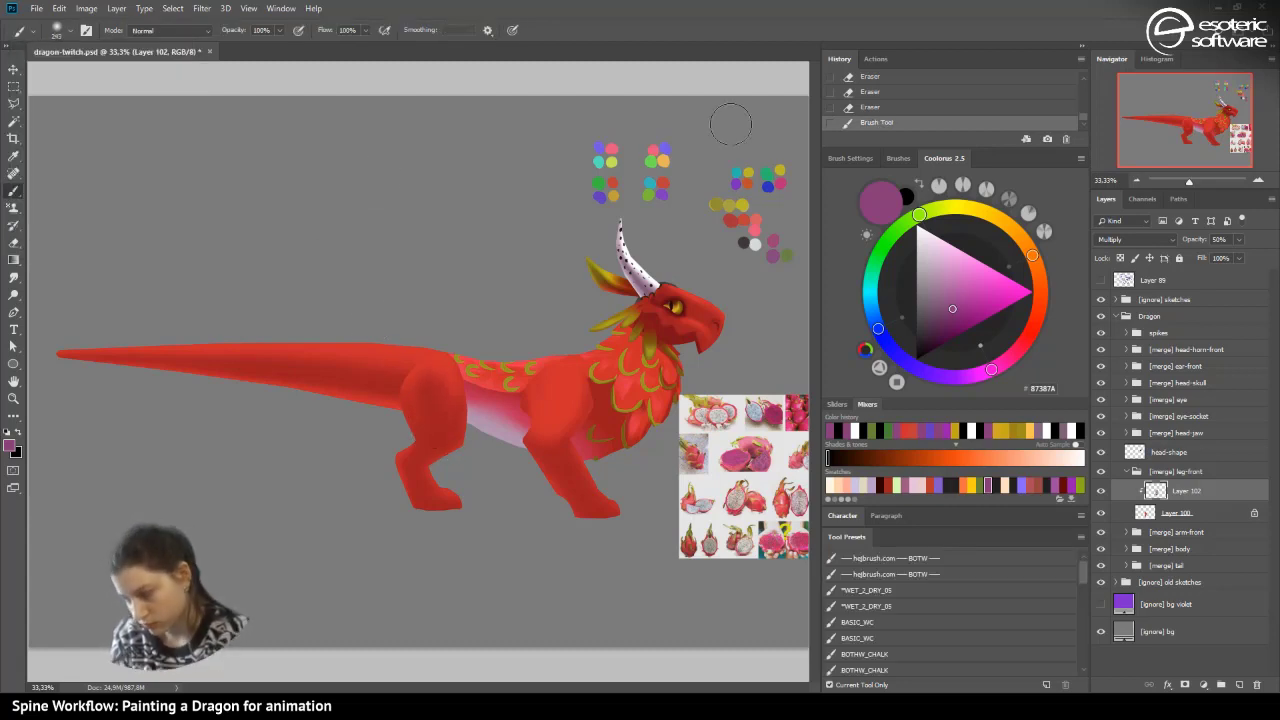
key("ctrl+z")
left_click_drag(279, 30, 251, 48)
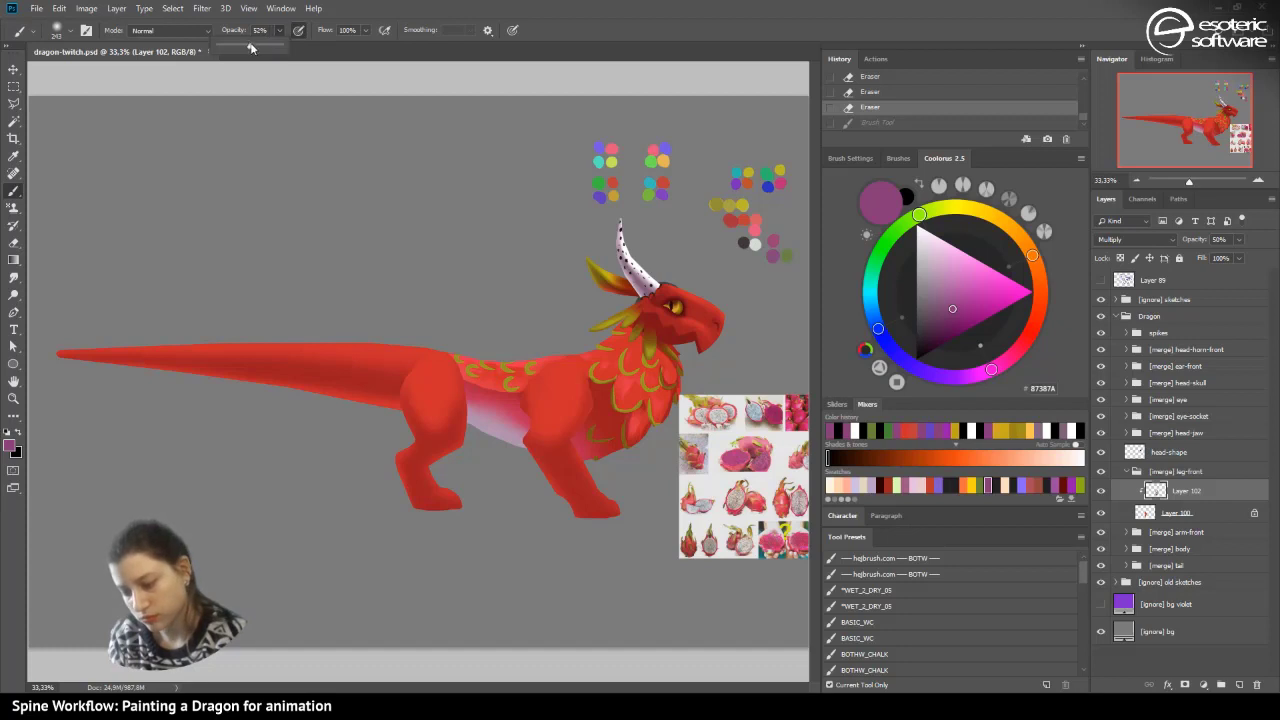
- Paint one light purple shadow stroke on the hind thigh, revert the extra strokes after it, and save the document
left_click(430, 412)
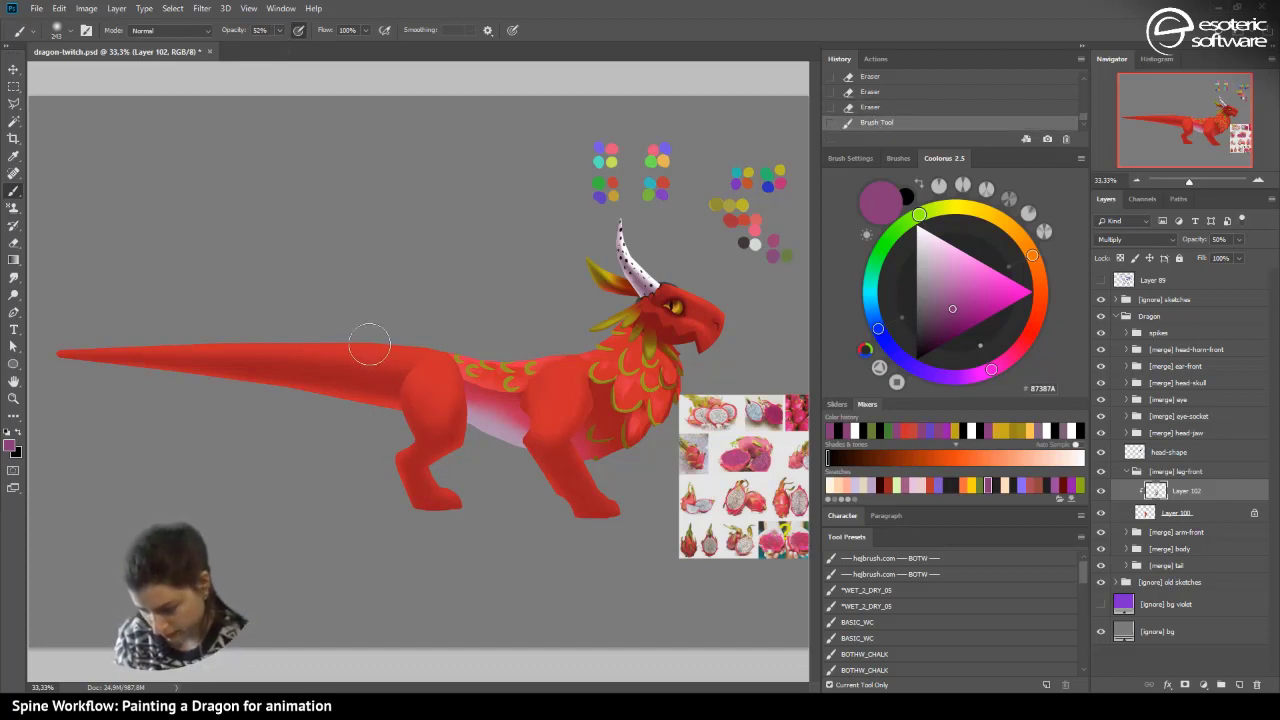
left_click(429, 436)
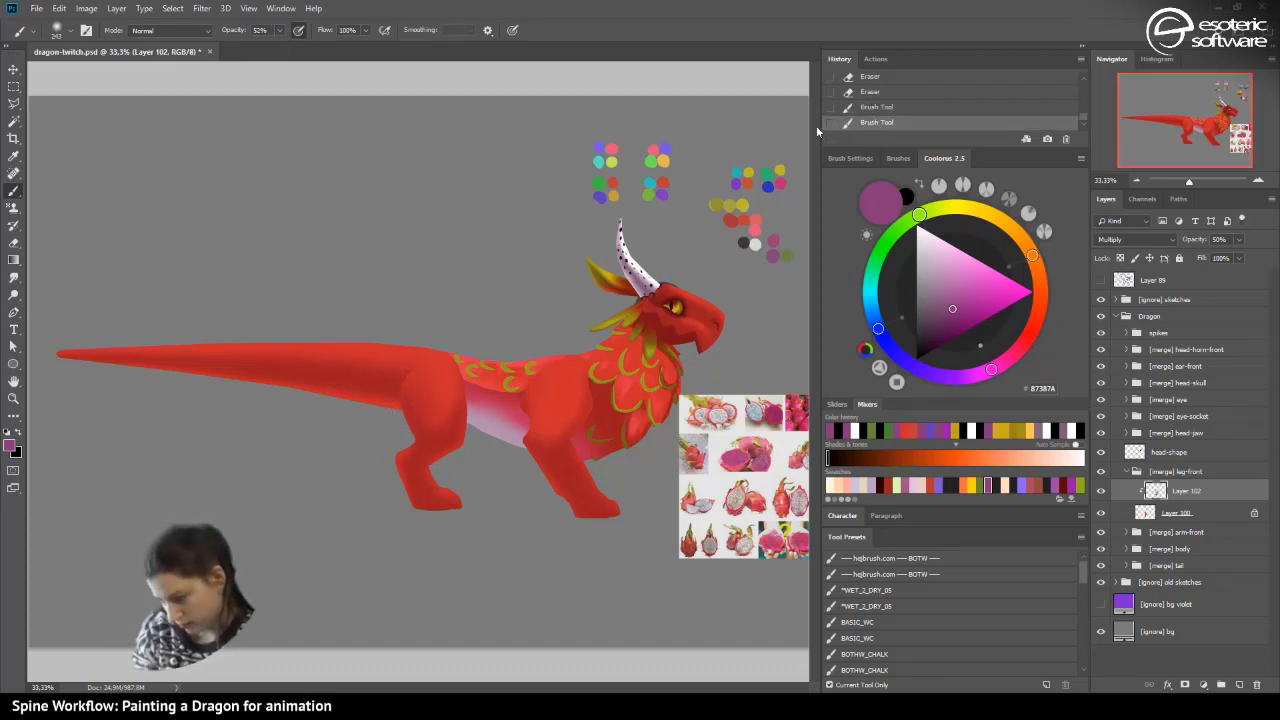
left_click(859, 111)
left_click_drag(414, 342, 374, 395)
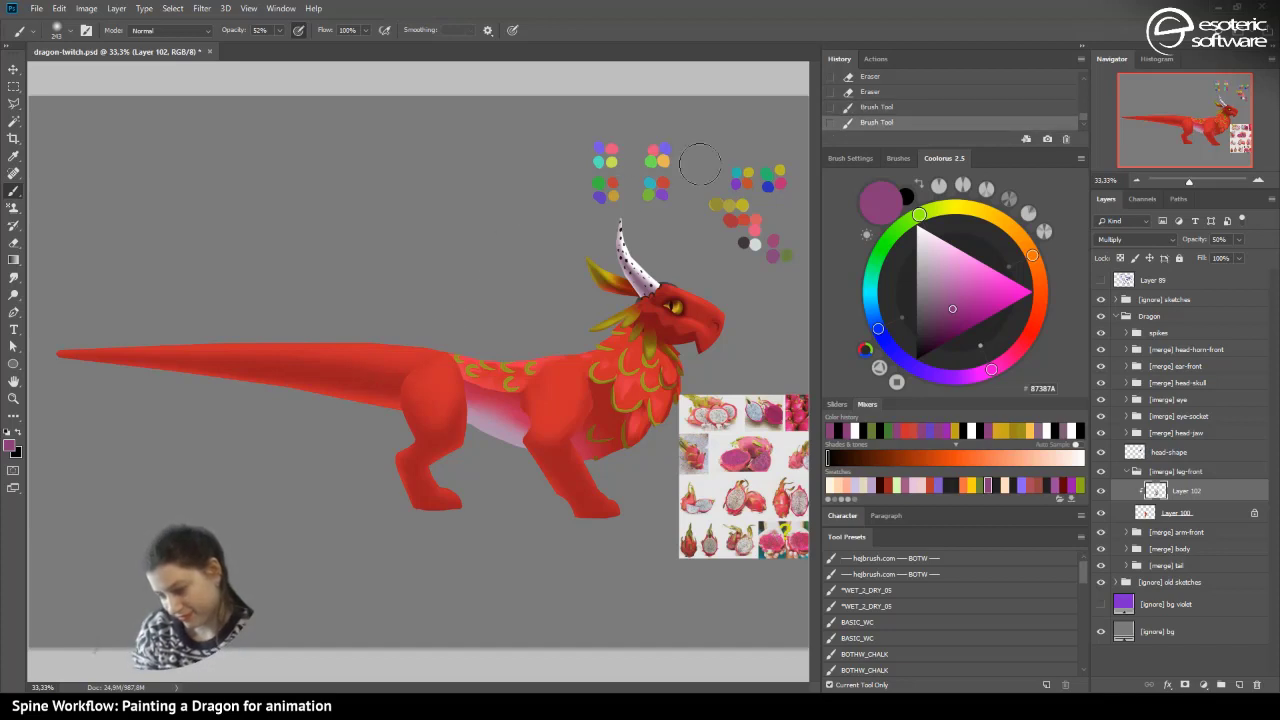
left_click(849, 108)
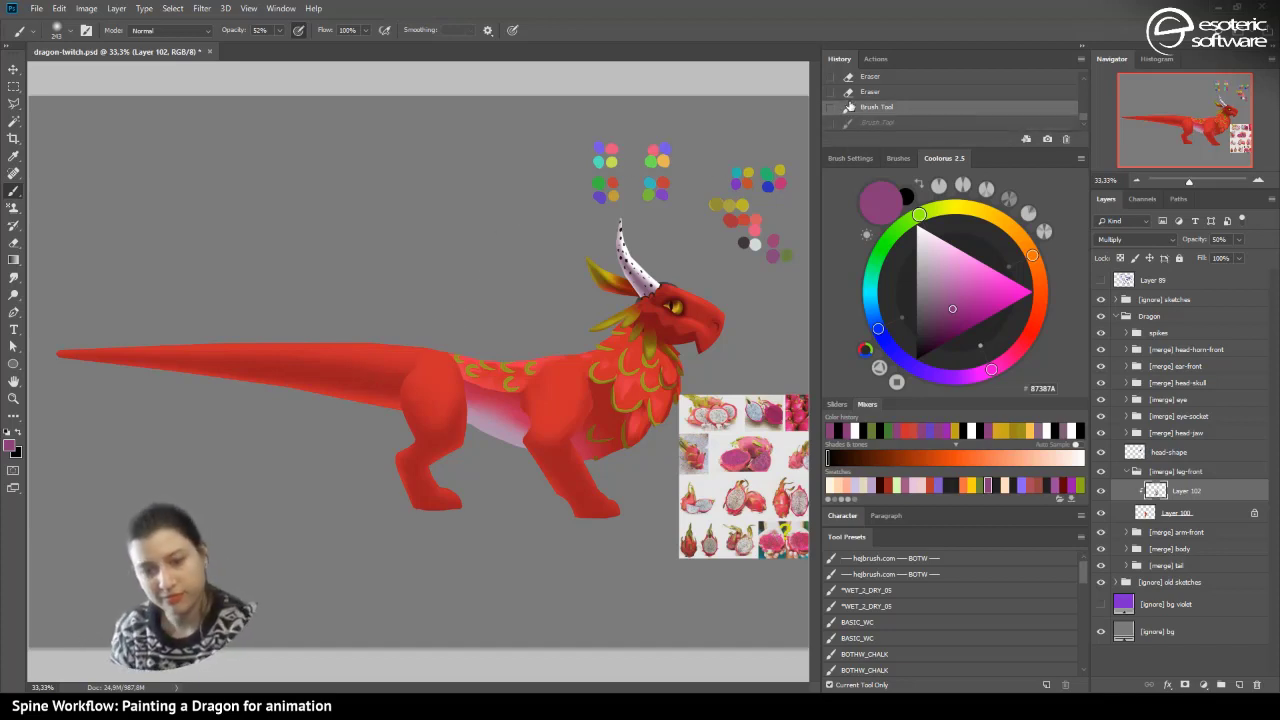
key("ctrl+s")
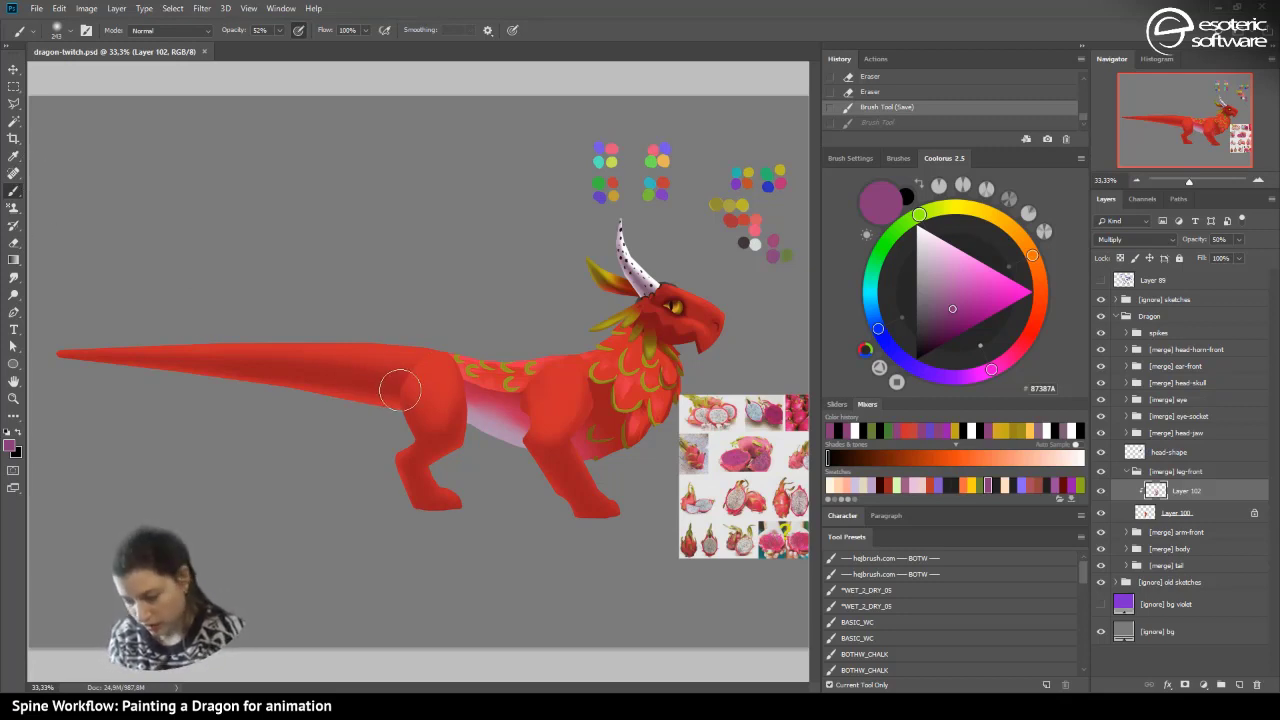
- Paint soft purple shadows on the upper thigh where it meets the tail, reverting the first attempt
left_click_drag(400, 390, 409, 318)
left_click(858, 106)
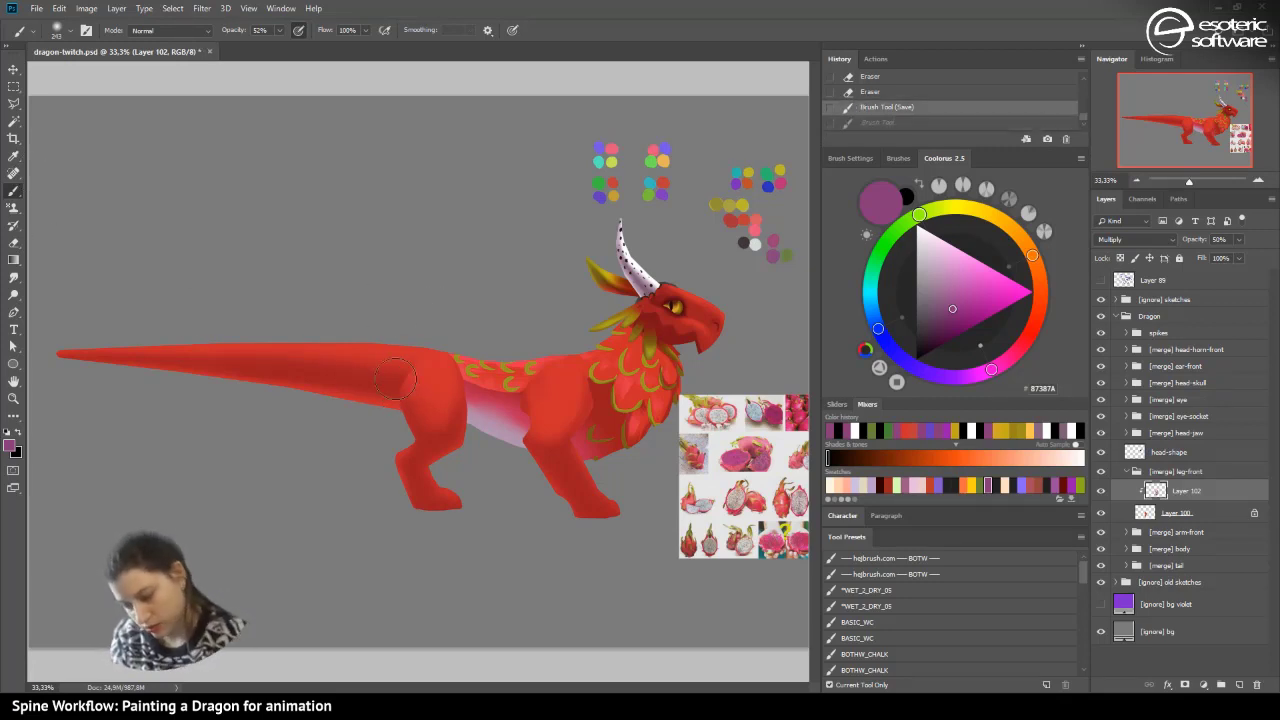
left_click_drag(395, 378, 408, 334)
left_click_drag(393, 393, 425, 300)
- Erase part of the purple shading along the thigh's rear and upper edge to soften it
left_click(13, 243)
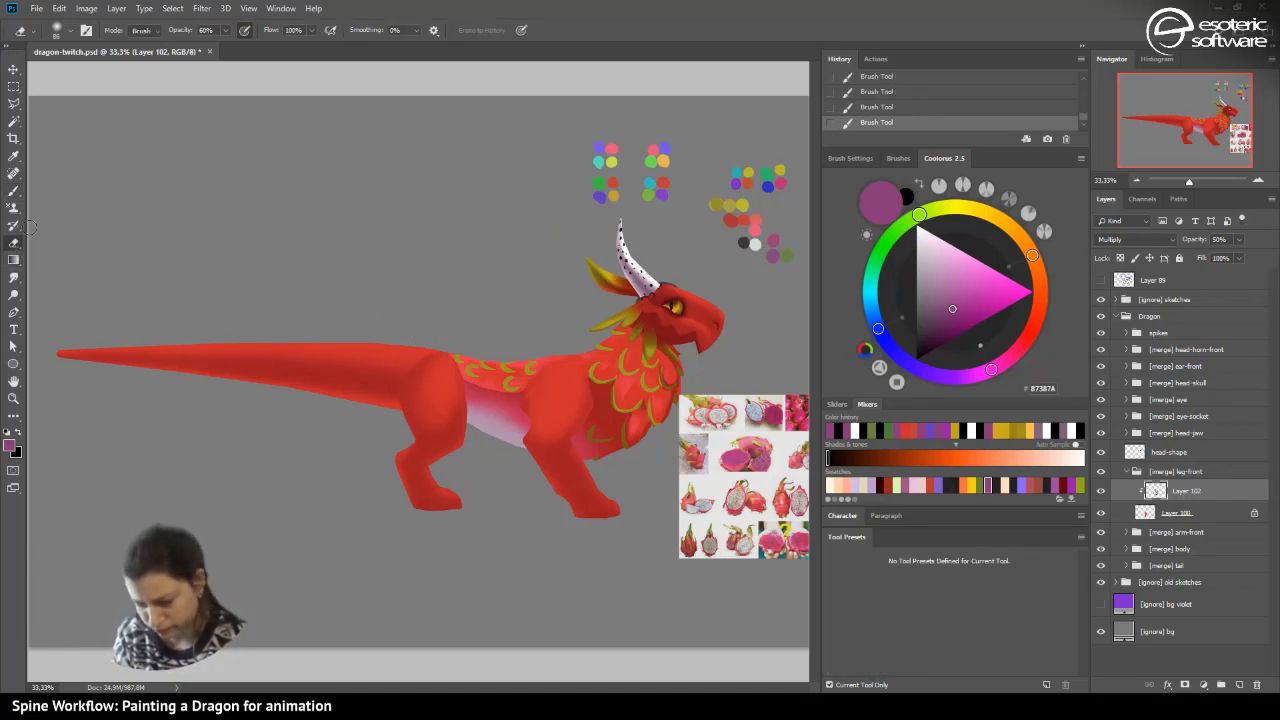
mouse_move(400, 430)
left_mouse_down()
mouse_move(399, 367)
mouse_move(390, 407)
mouse_move(430, 345)
left_mouse_up()
left_click_drag(389, 399, 448, 332)
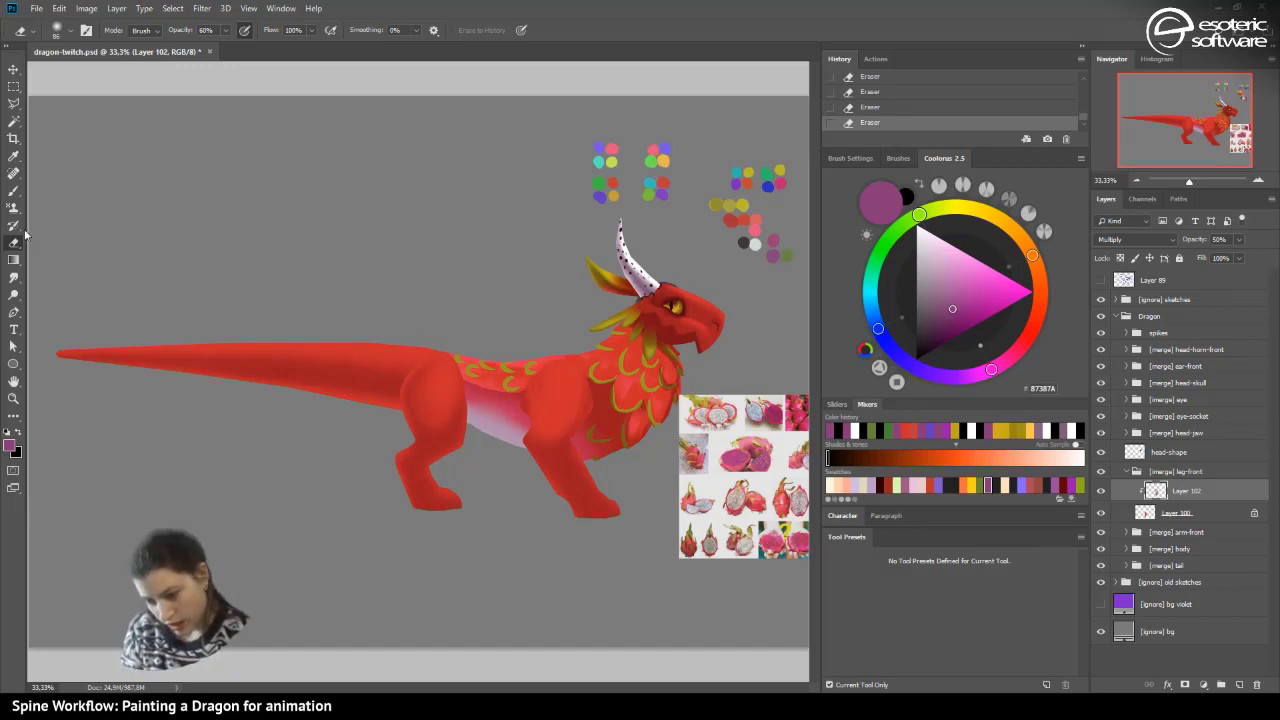
- Repaint light purple shading along the rear of the thigh with the 52% opacity brush
left_click(14, 190)
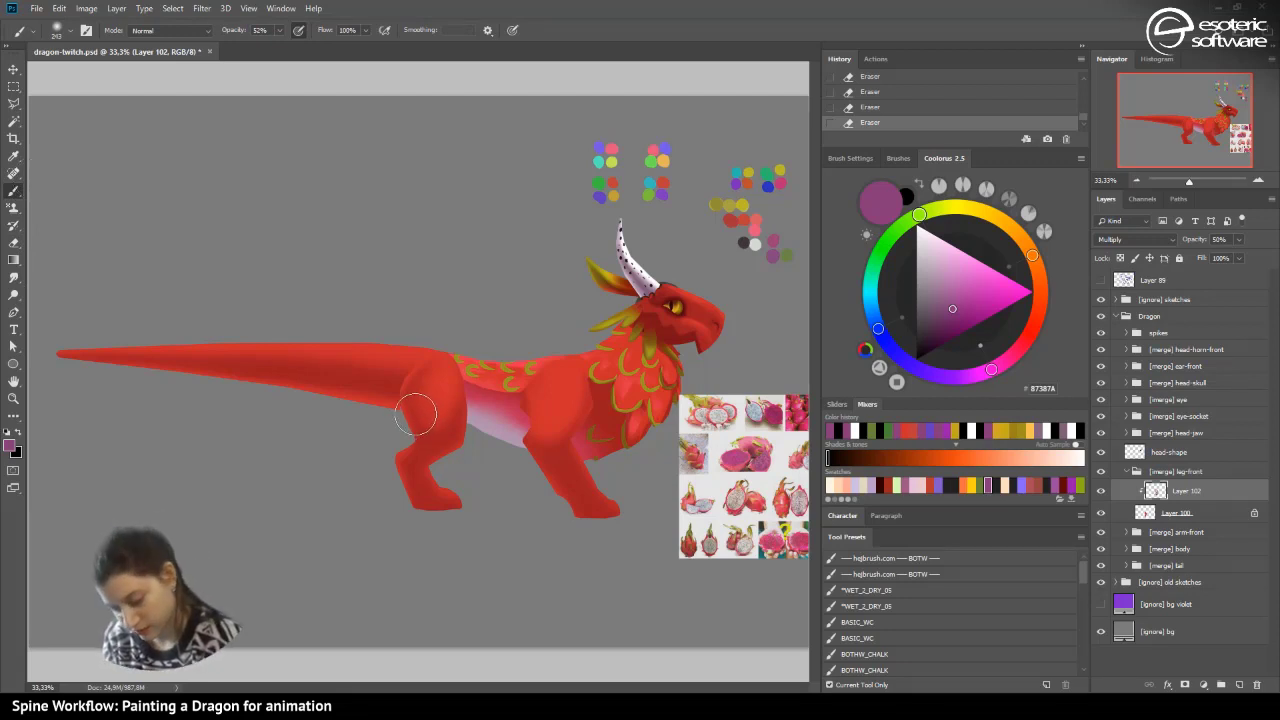
left_click_drag(416, 414, 420, 350)
left_click(402, 376)
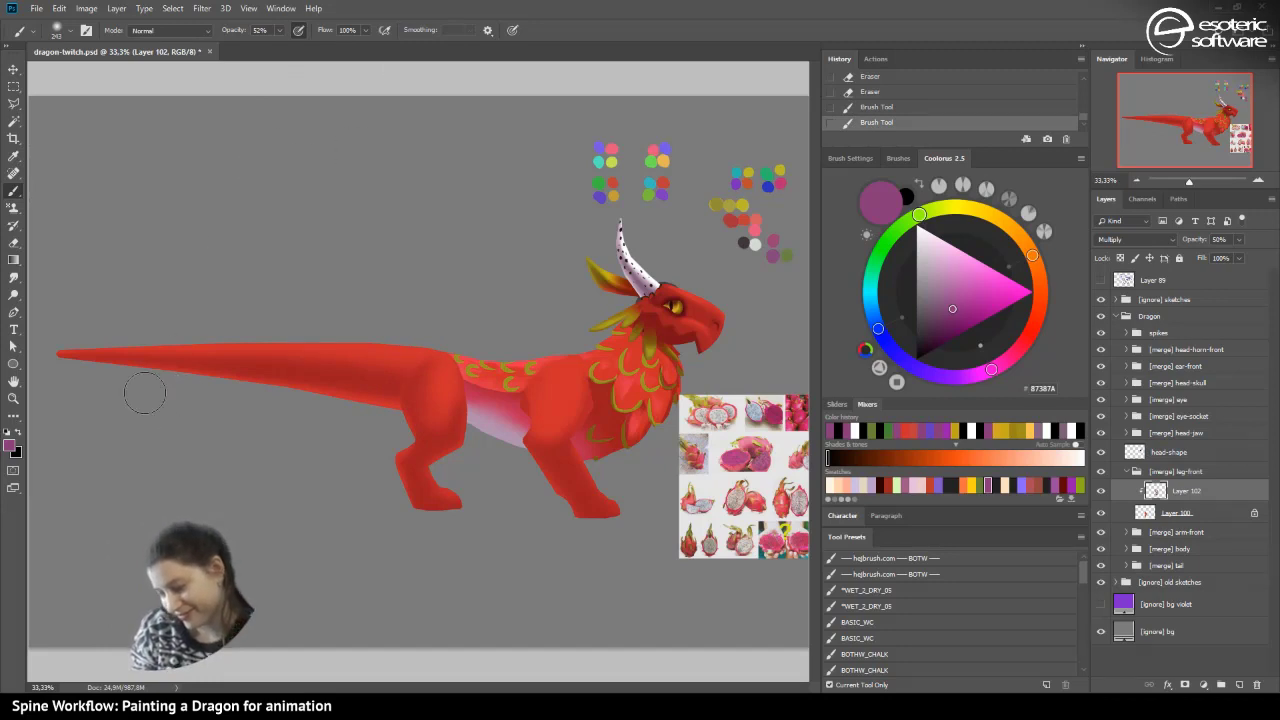
- Add one more light purple shadow stroke to the hind thigh and save the document
left_click(478, 414)
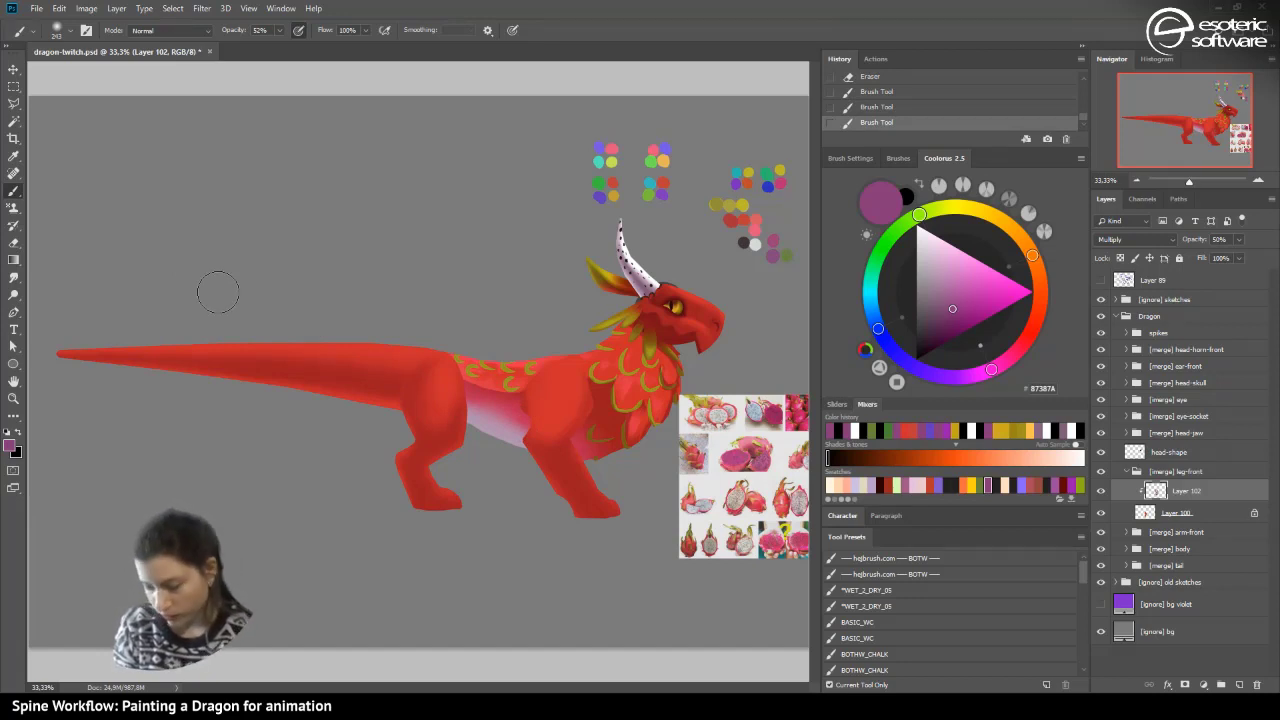
key("ctrl+s")
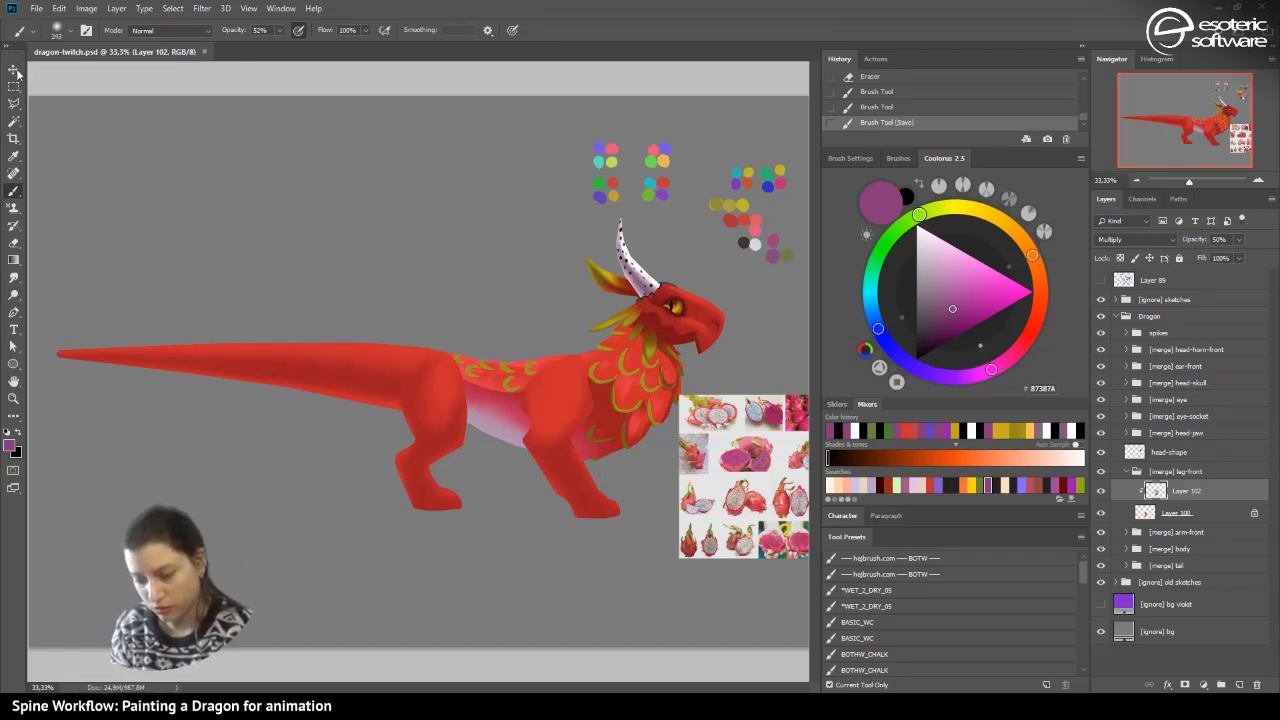
- Expand the body layer group and briefly hide its base, Layer 48, to check what it contains
left_click(20, 68)
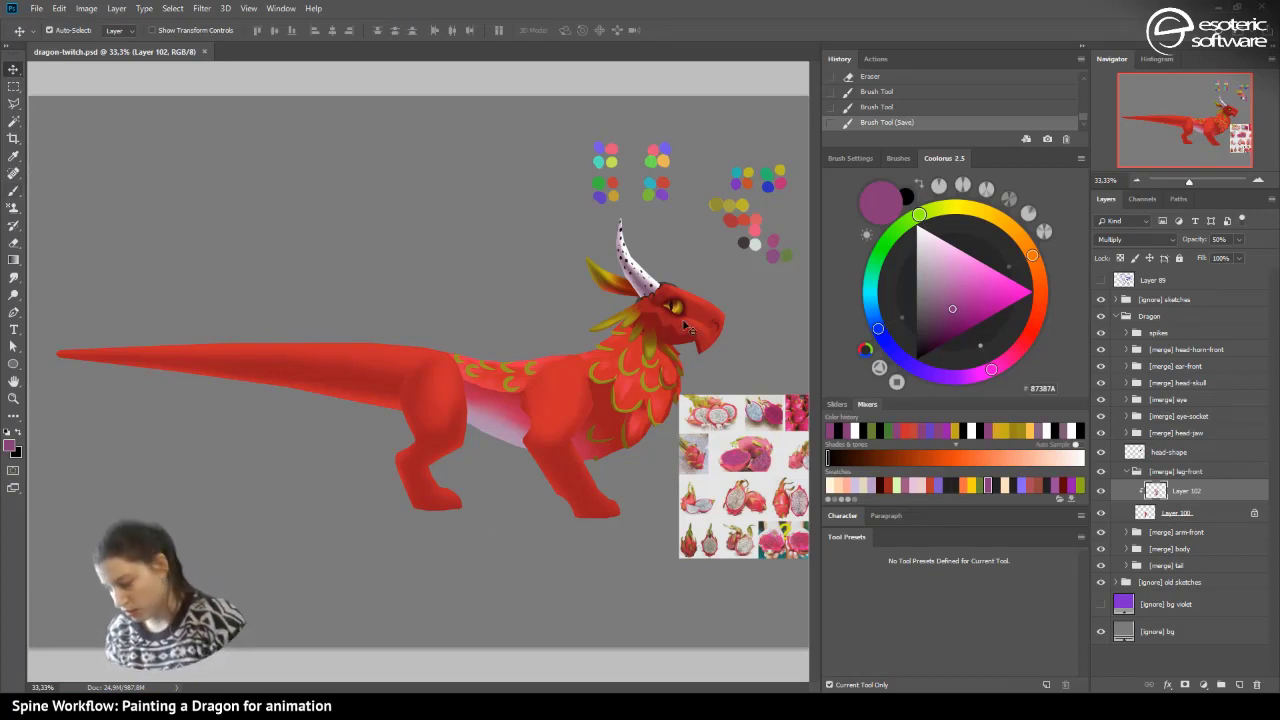
left_click(1128, 549)
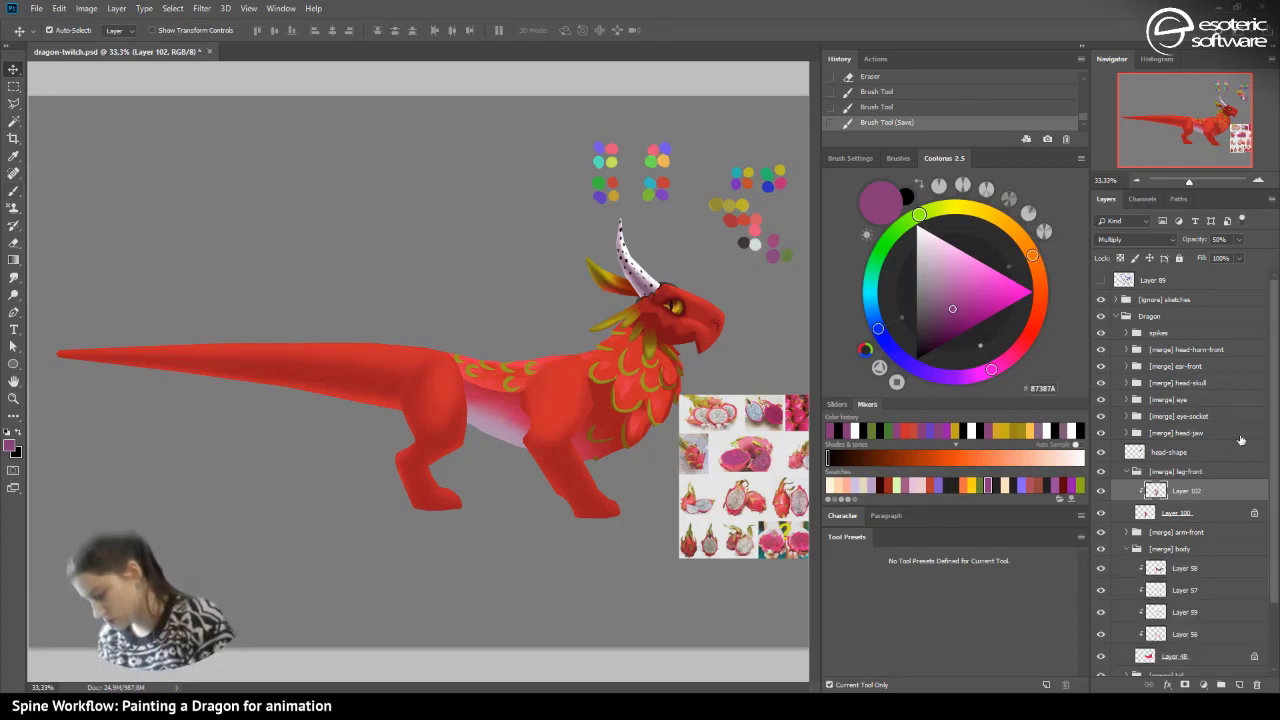
scroll(1271, 387, "down", 2)
left_click(1120, 578)
left_click(1101, 579)
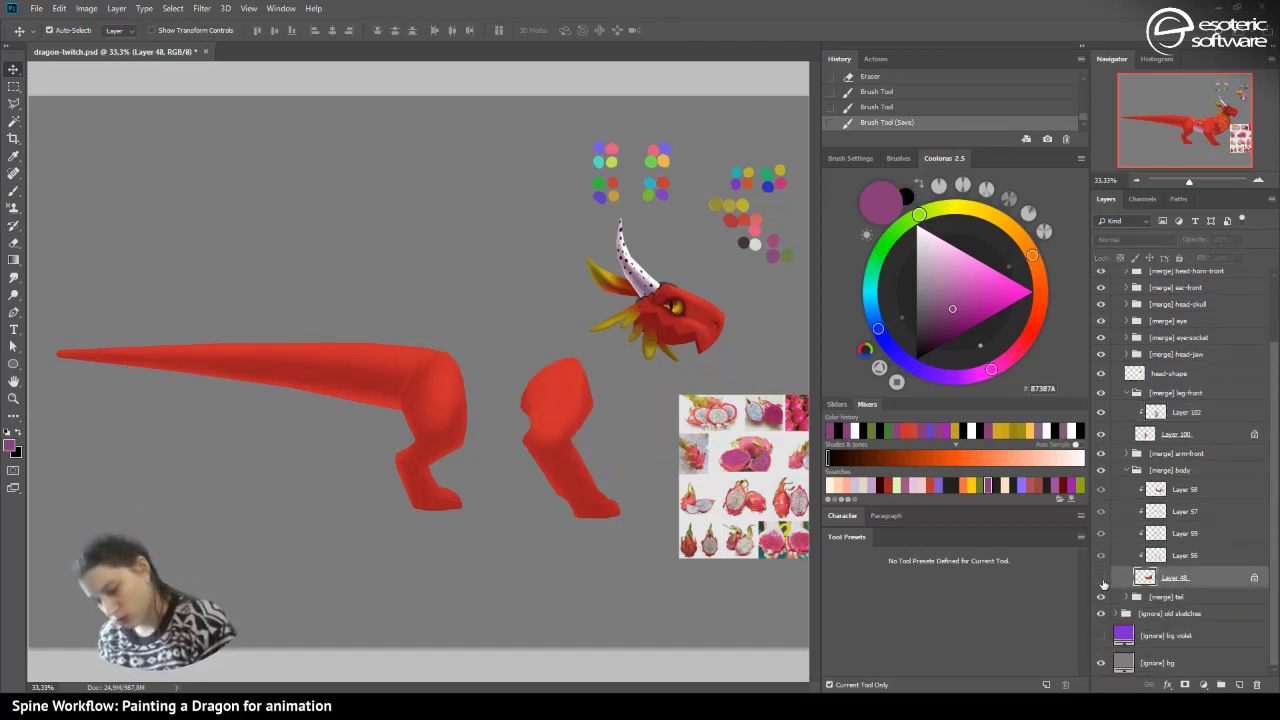
left_click(1101, 579)
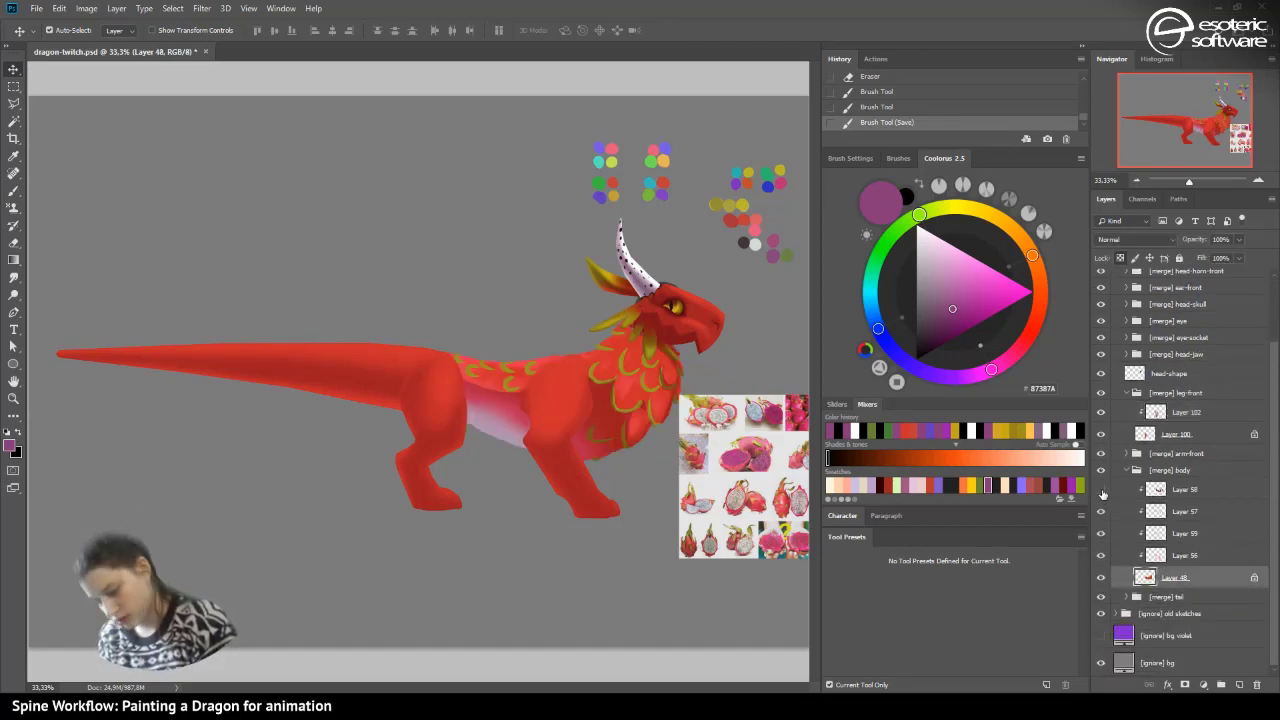
- Toggle Layers 58, 57 and 59 in the body group to compare what each contributes, leaving Layer 58 hidden
left_click(1102, 490)
left_click(1102, 490)
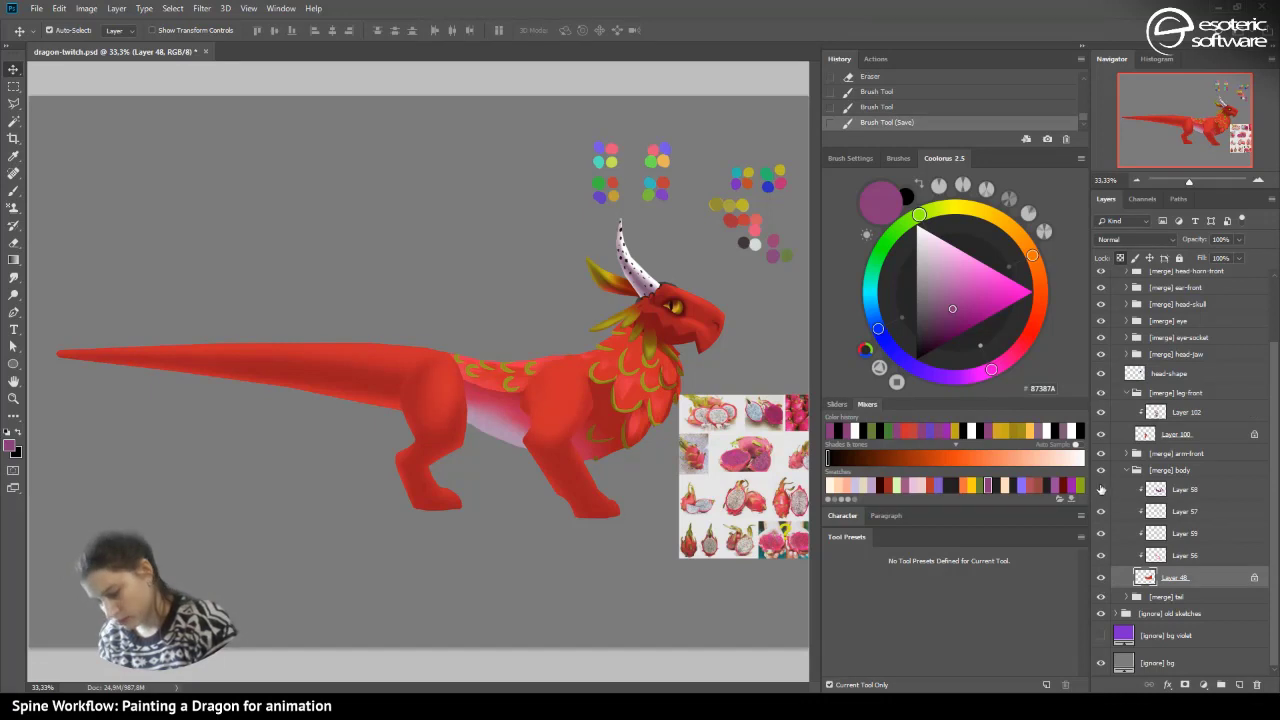
left_click(1102, 490)
left_click(1102, 490)
left_click(1101, 490)
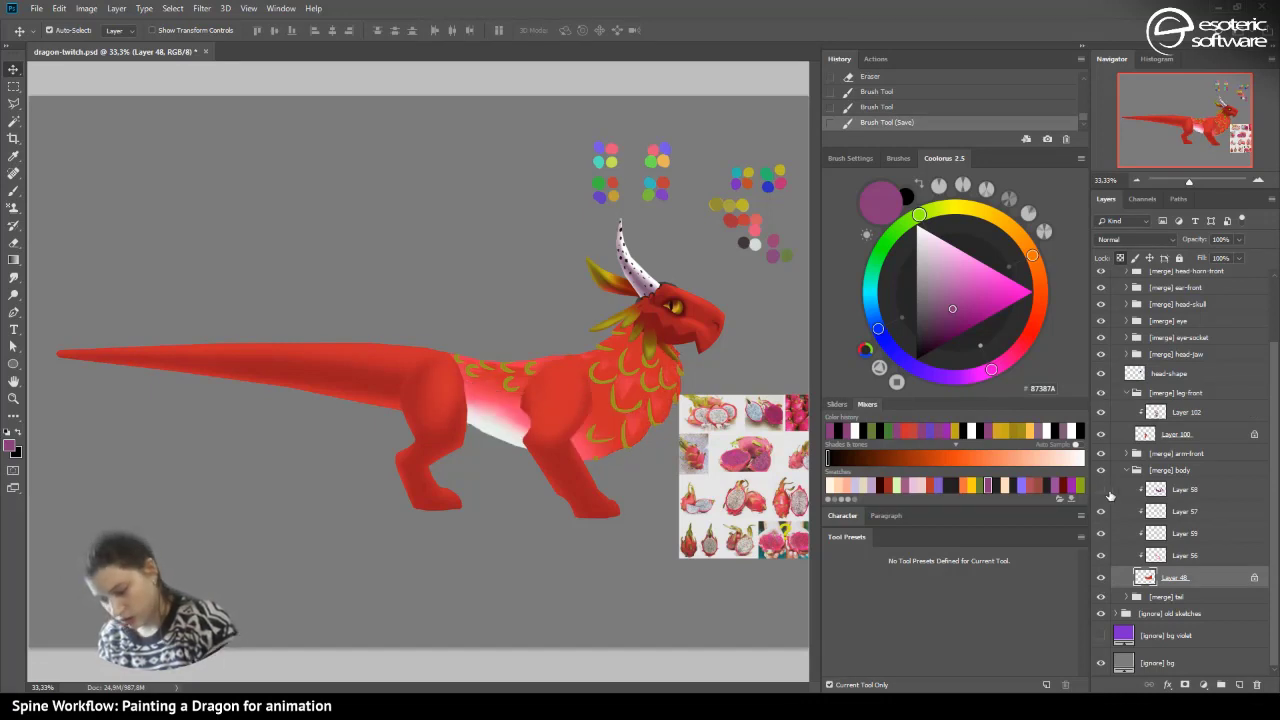
left_click(1101, 511)
left_click(1101, 514)
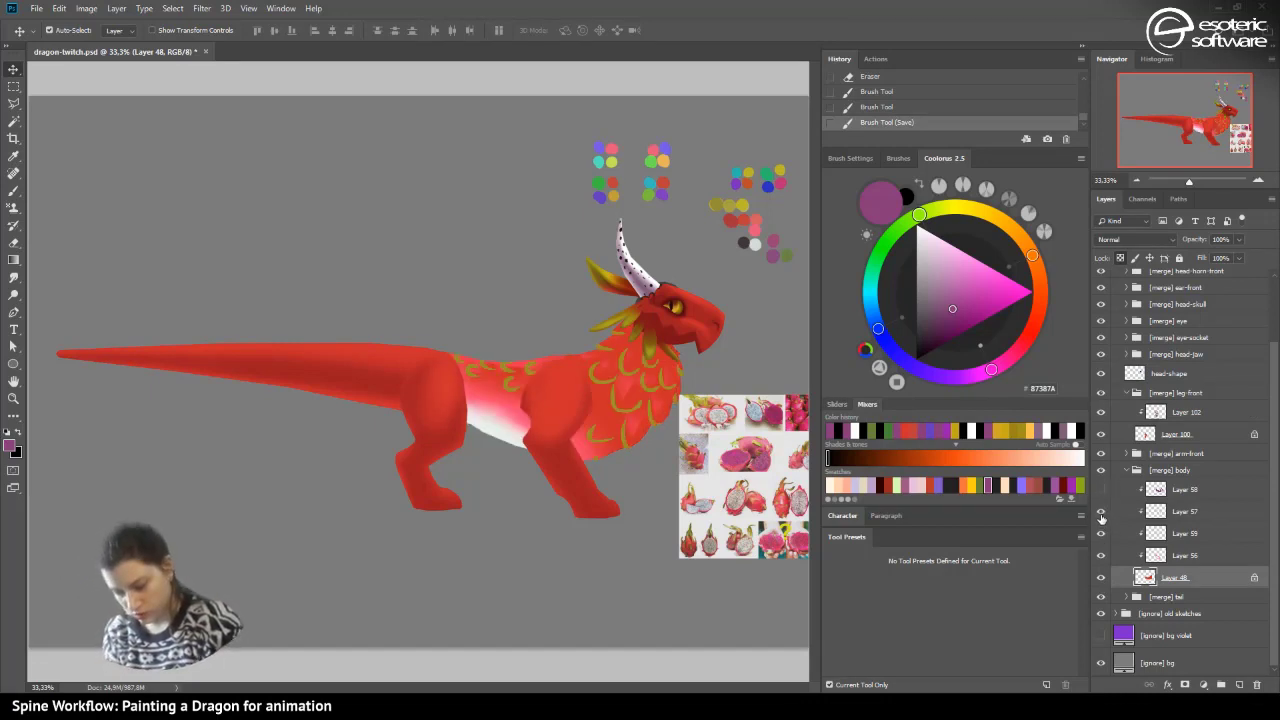
left_click(1101, 517)
left_click(1101, 517)
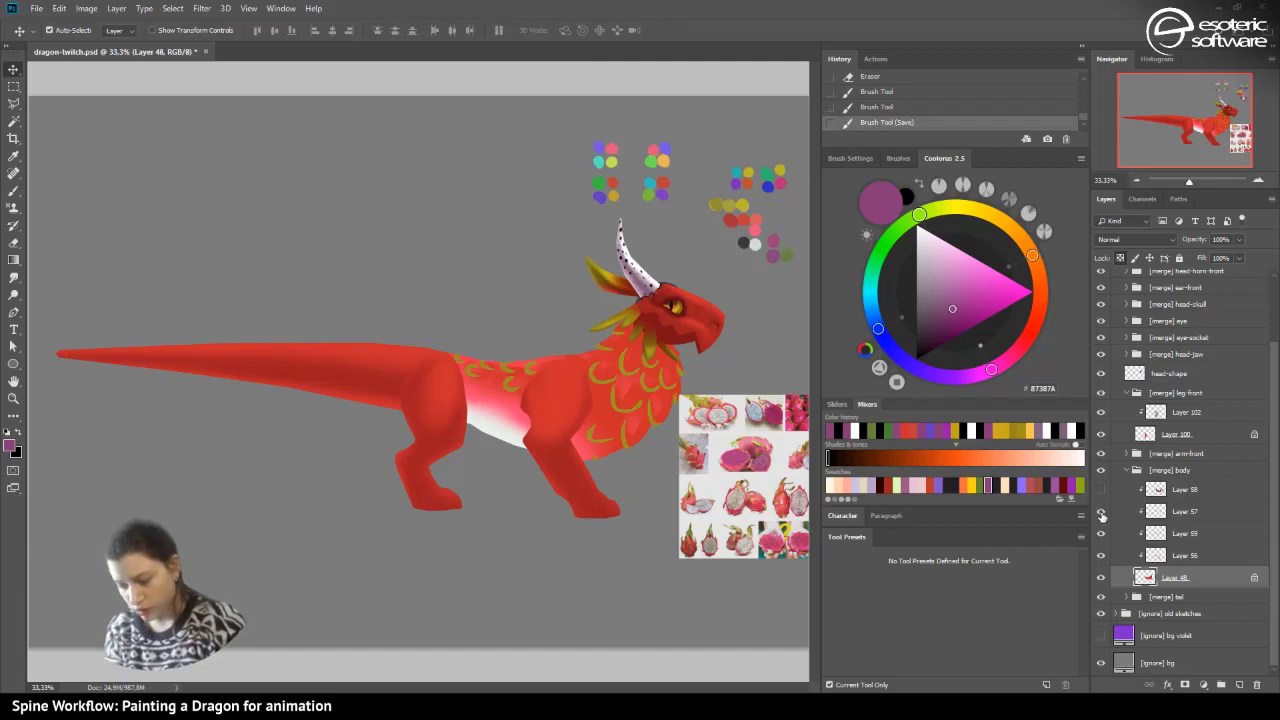
left_click(1100, 513)
left_click(1100, 514)
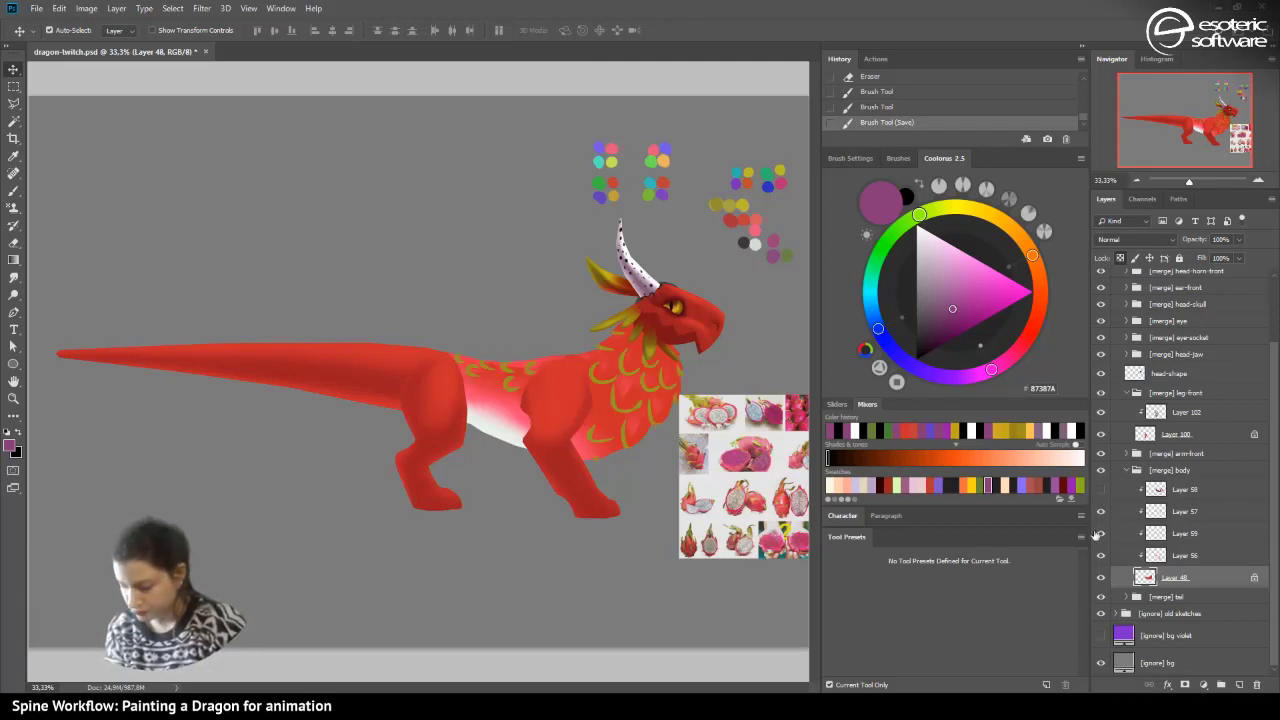
left_click(1101, 536)
left_click(1101, 535)
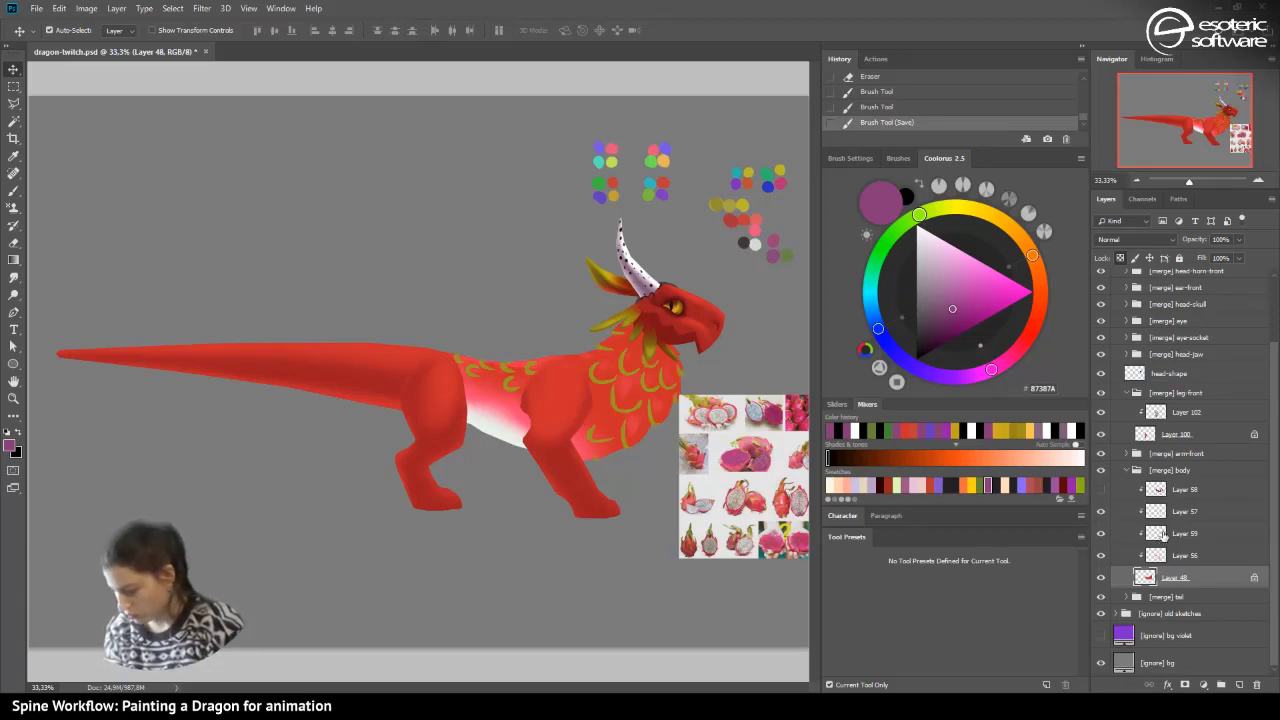
- Delete Layer 59 and the white belly gradient on Layer 56 from the body group
left_click(1150, 530)
key("Delete")
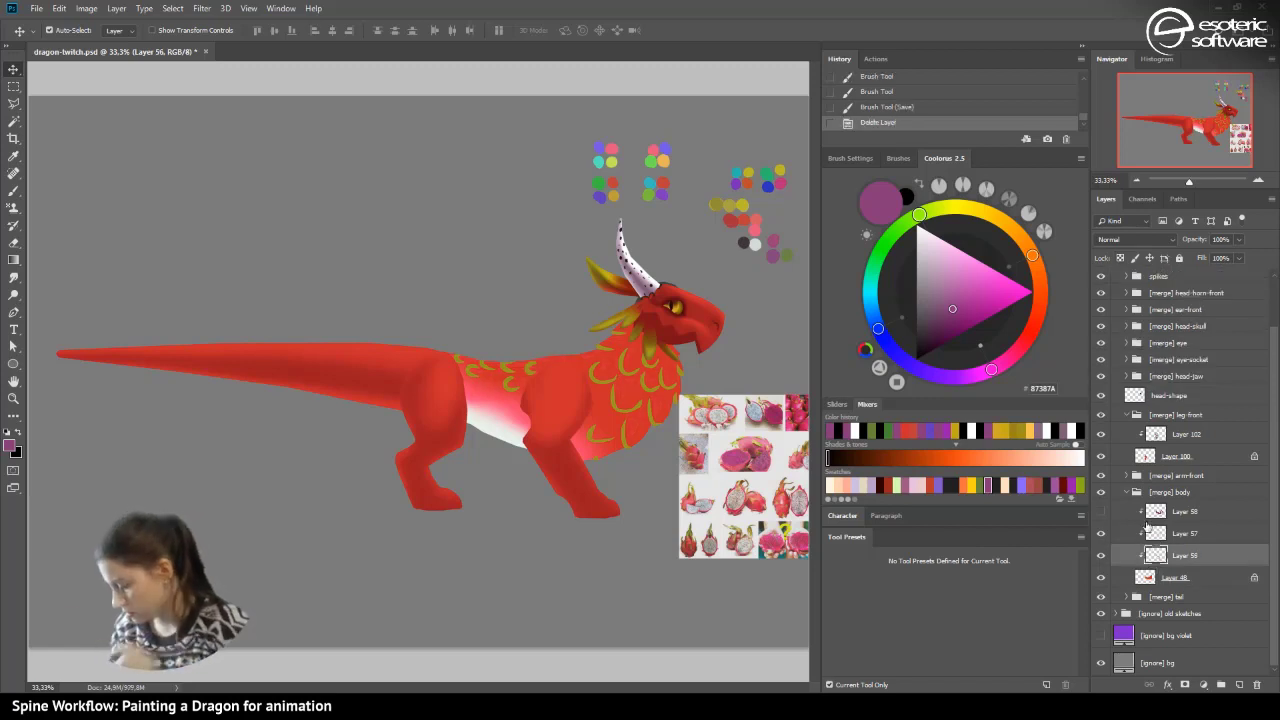
left_click(1101, 556)
left_click(1101, 552)
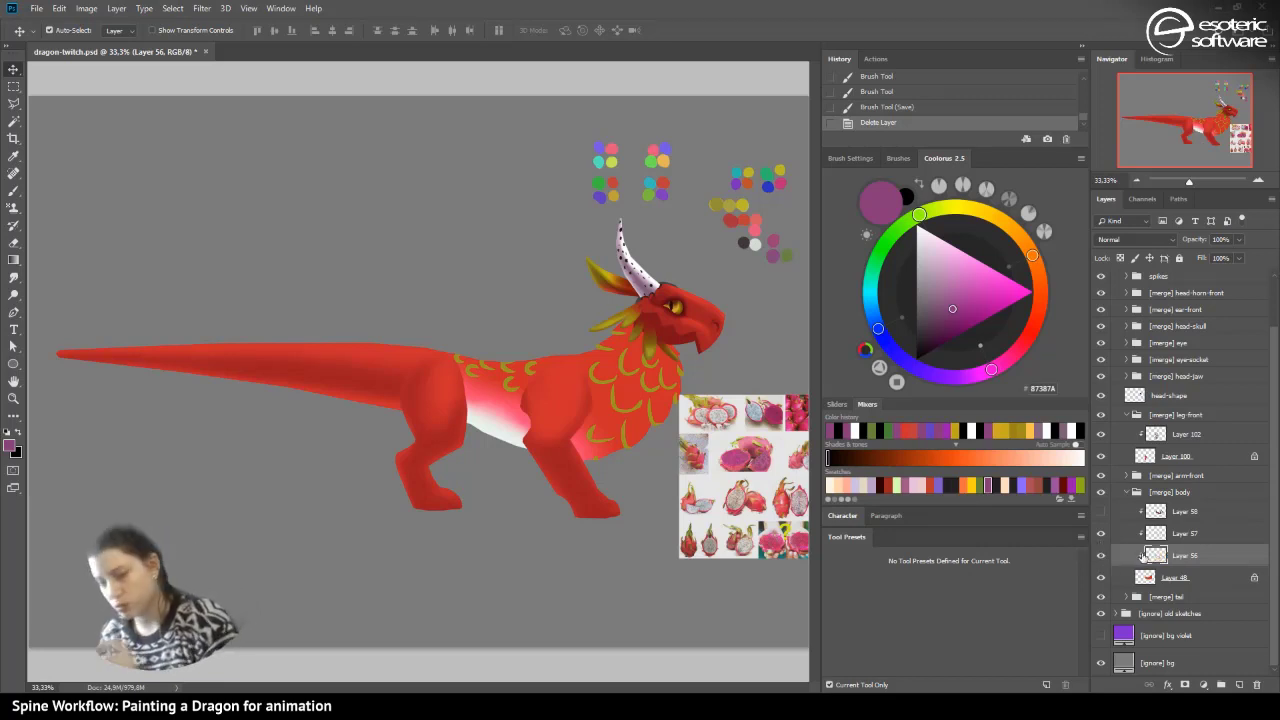
key("Delete")
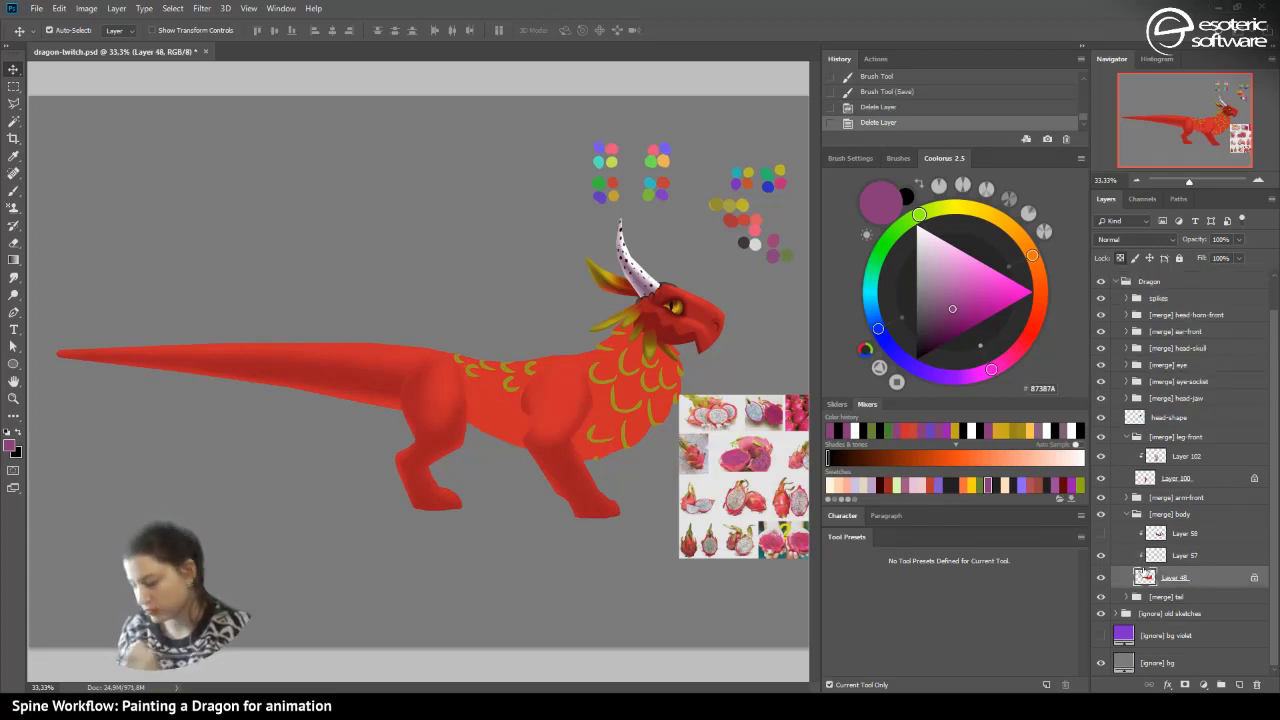
- Show Layer 58 again and add a clipped layer above Layer 57, set to Multiply at 50% opacity
left_click(1155, 537)
left_click(1101, 535)
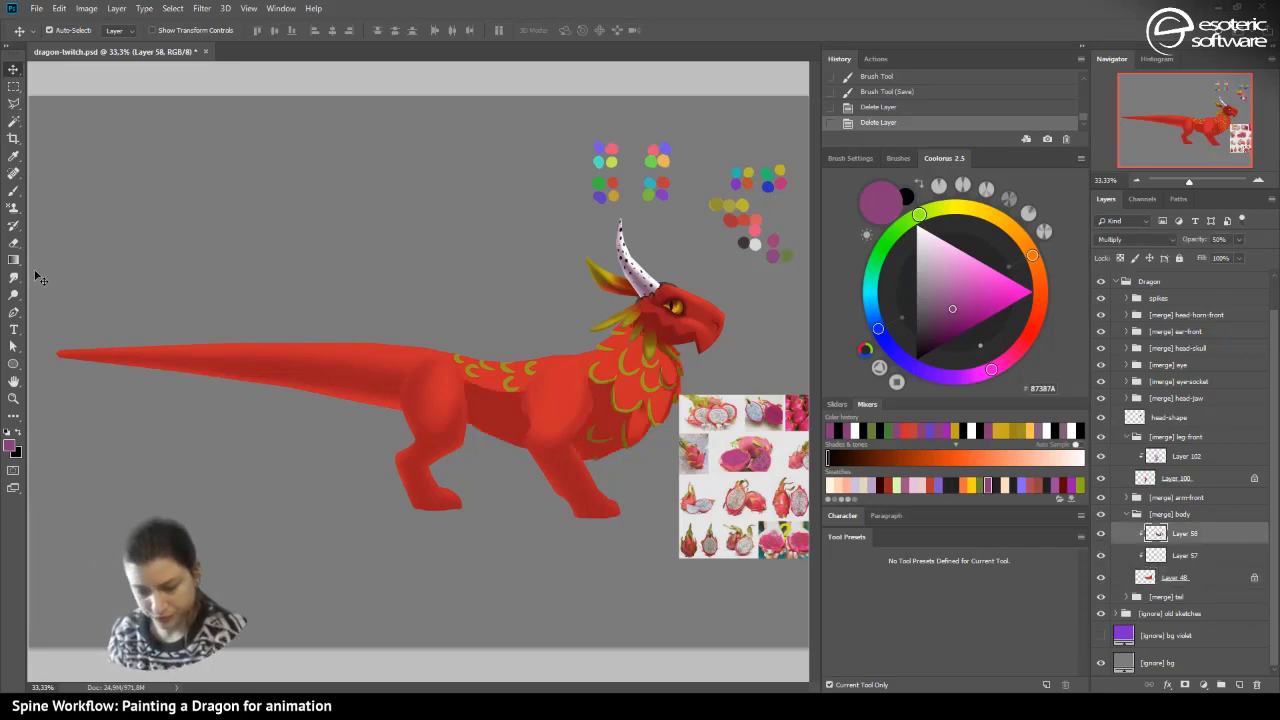
left_click(1177, 552)
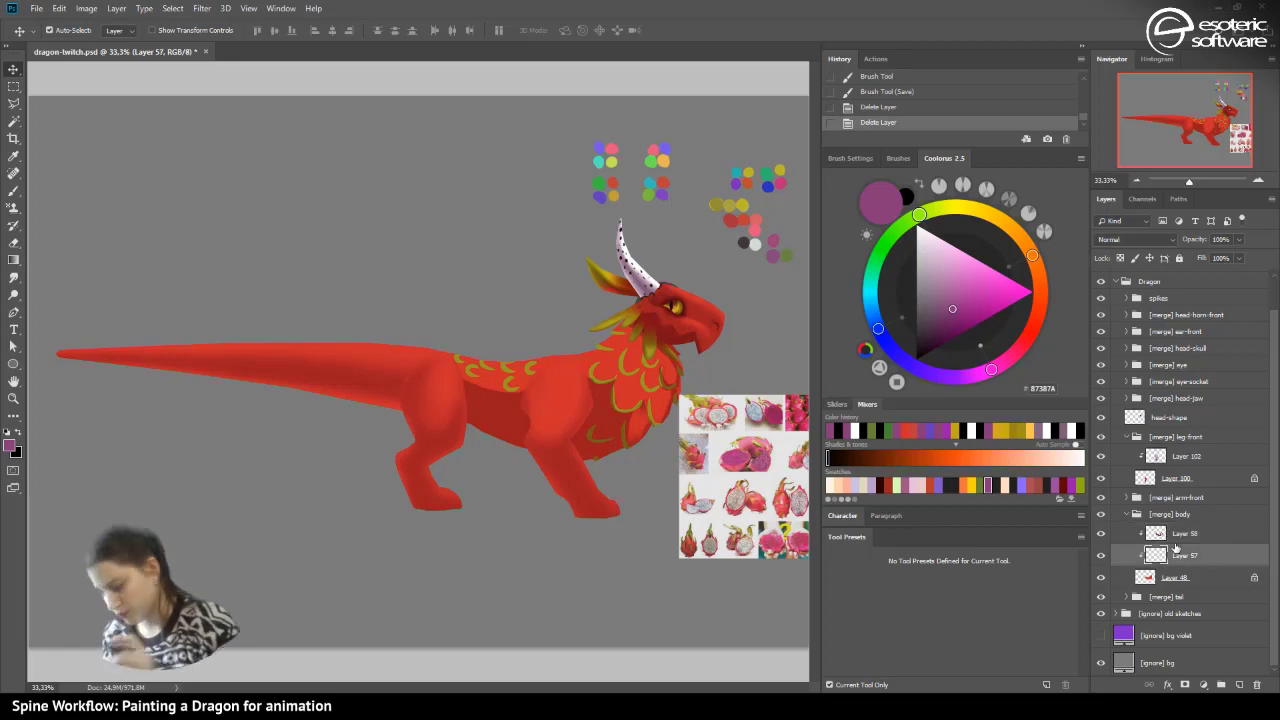
key("ctrl+shift+alt+n")
key("shift+alt+m")
key("5")
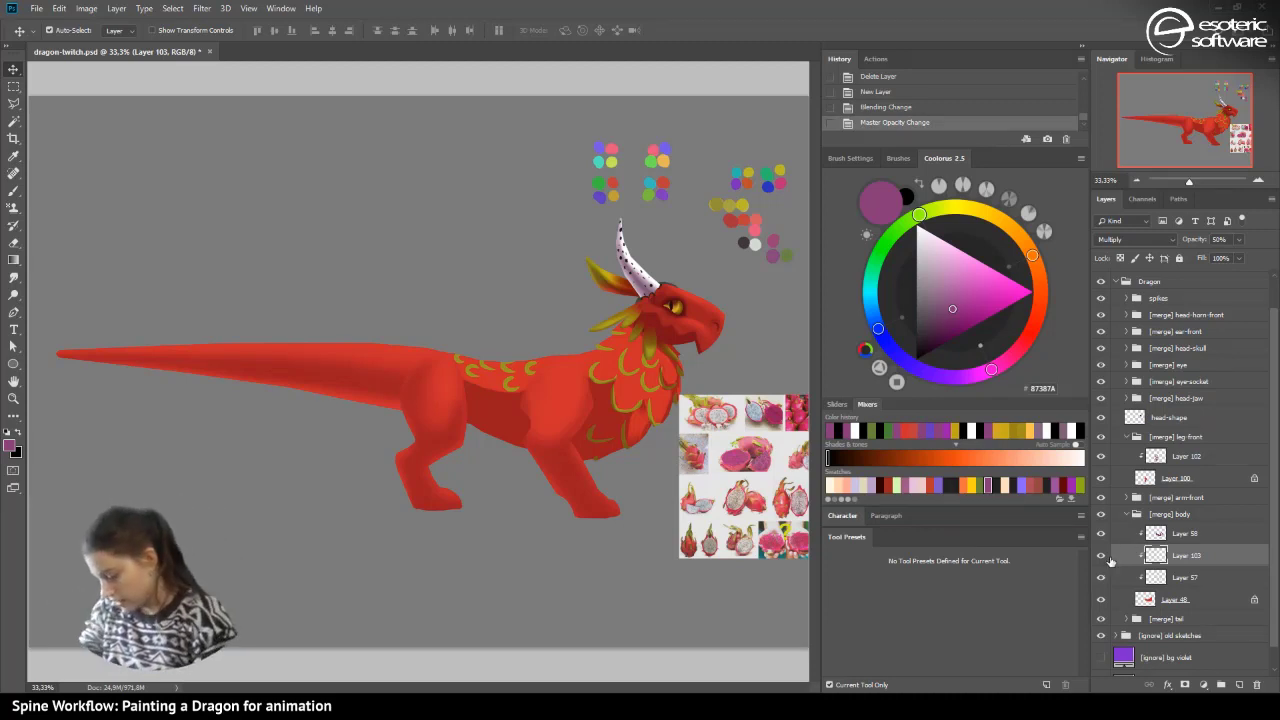
- Paint soft purple shadows on the lower chest and belly with the brush, hiding the old shading on Layer 58
left_click(14, 190)
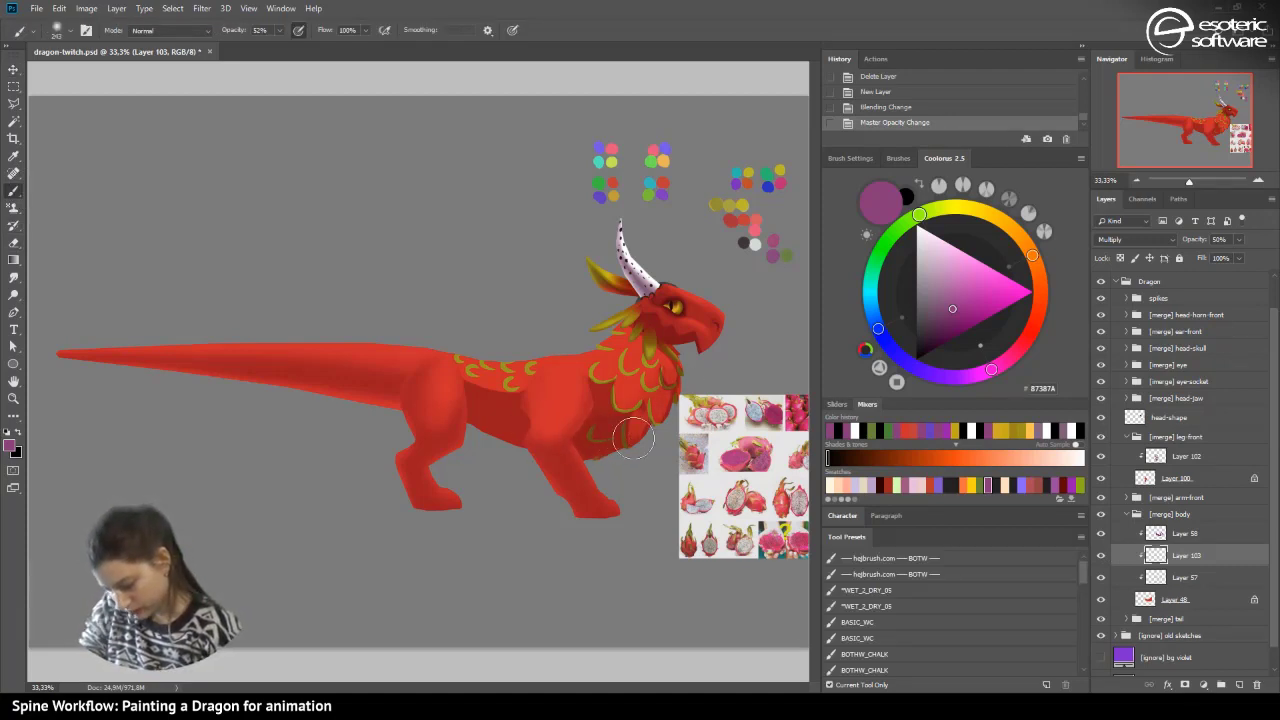
mouse_move(567, 433)
left_mouse_down()
mouse_move(628, 429)
mouse_move(650, 410)
left_mouse_up()
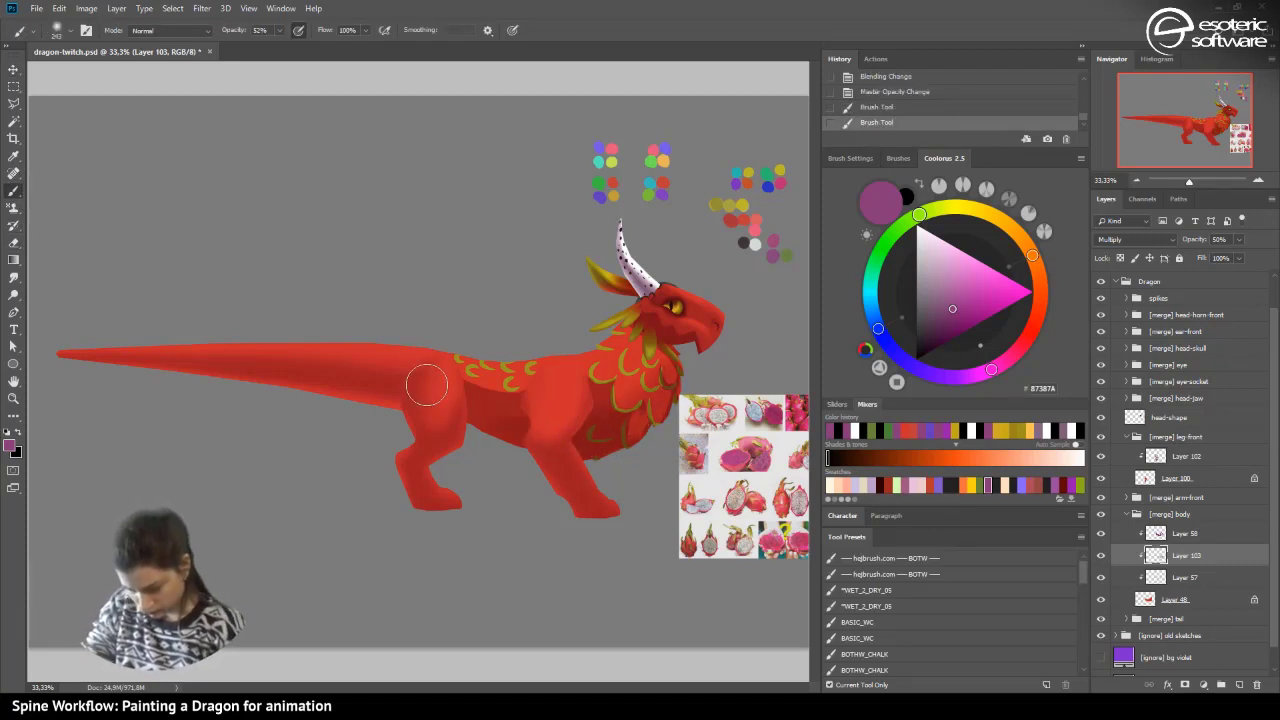
left_click(1102, 531)
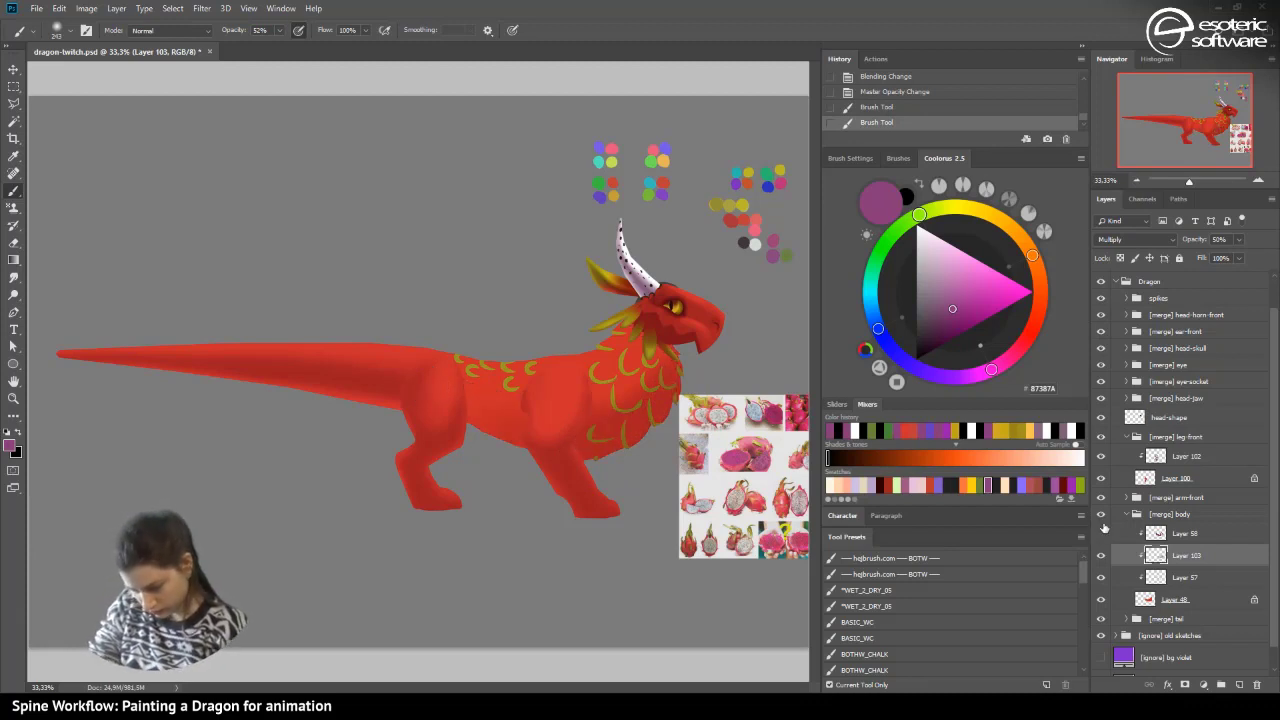
left_click_drag(640, 444, 607, 444)
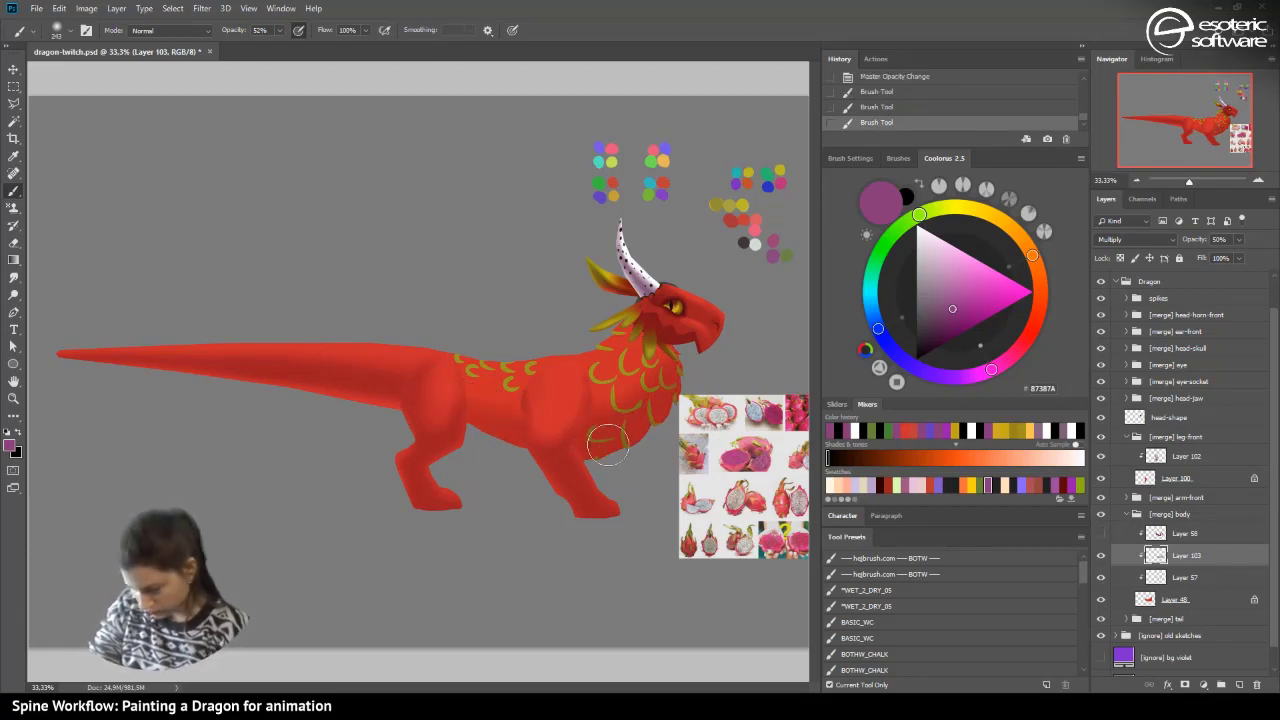
- Hide the arm-front and leg-front groups and paint purple shadow on the body where it meets the tail
left_click(1101, 498)
left_click(1104, 437)
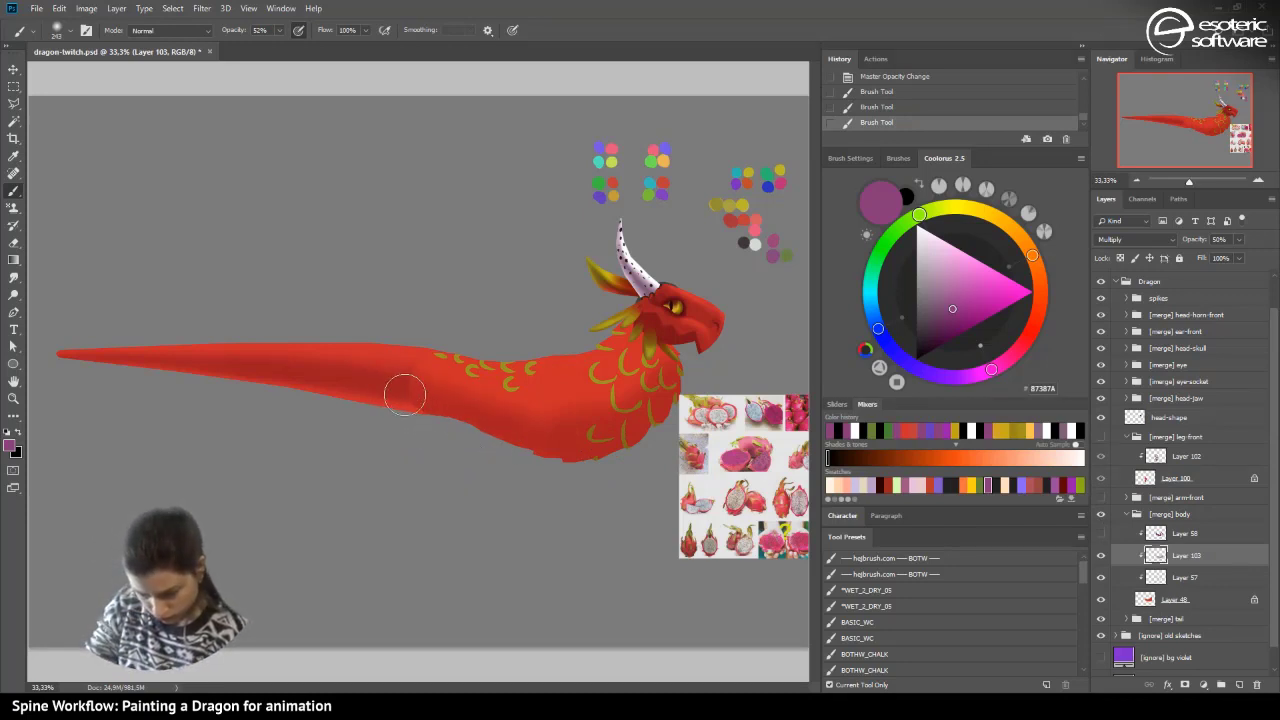
left_click_drag(403, 393, 414, 381)
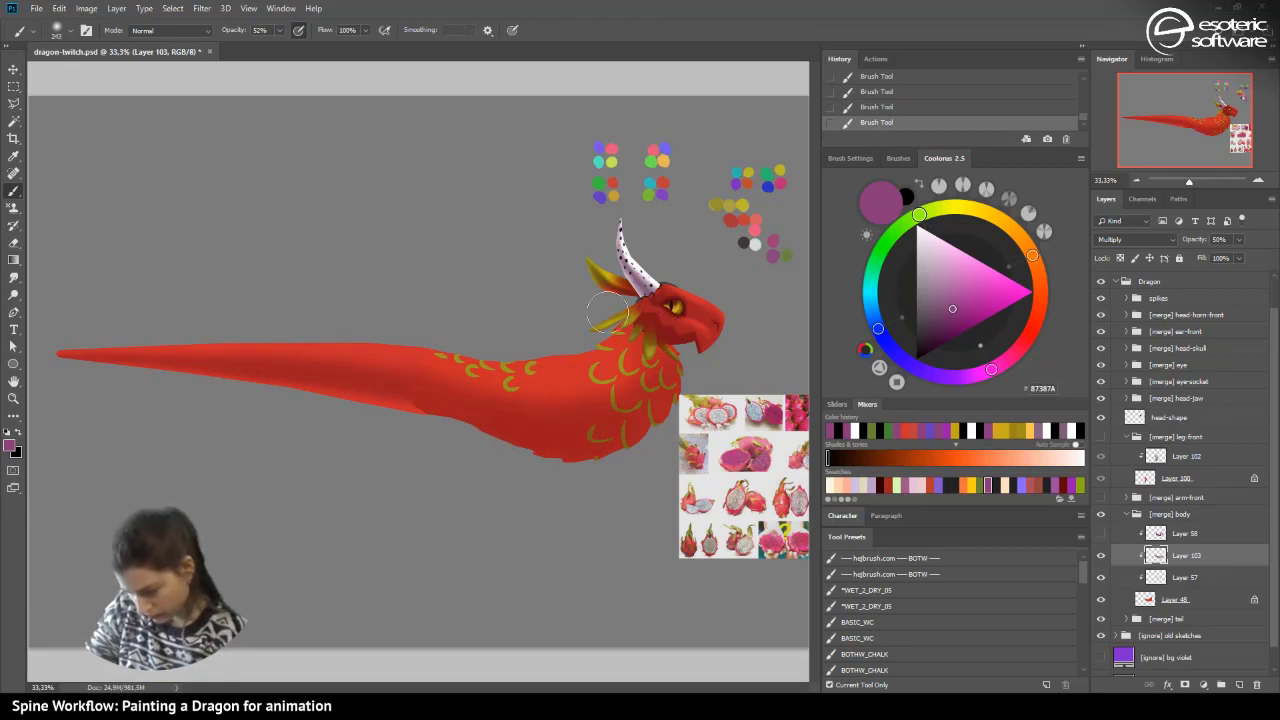
- Raise the brush opacity to 100% and shade the body from the belly up to the neck
left_click(279, 31)
left_click_drag(287, 45, 321, 46)
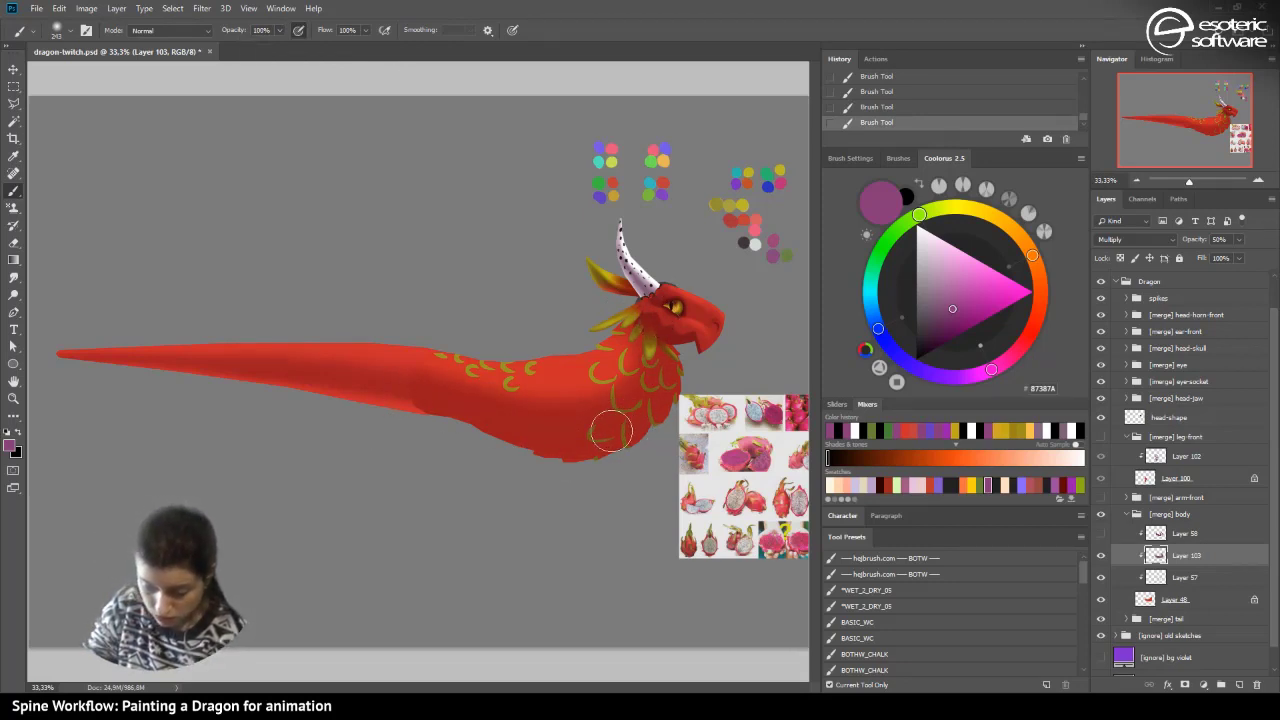
mouse_move(510, 425)
left_mouse_down()
mouse_move(320, 394)
mouse_move(516, 416)
mouse_move(453, 406)
mouse_move(658, 360)
left_mouse_up()
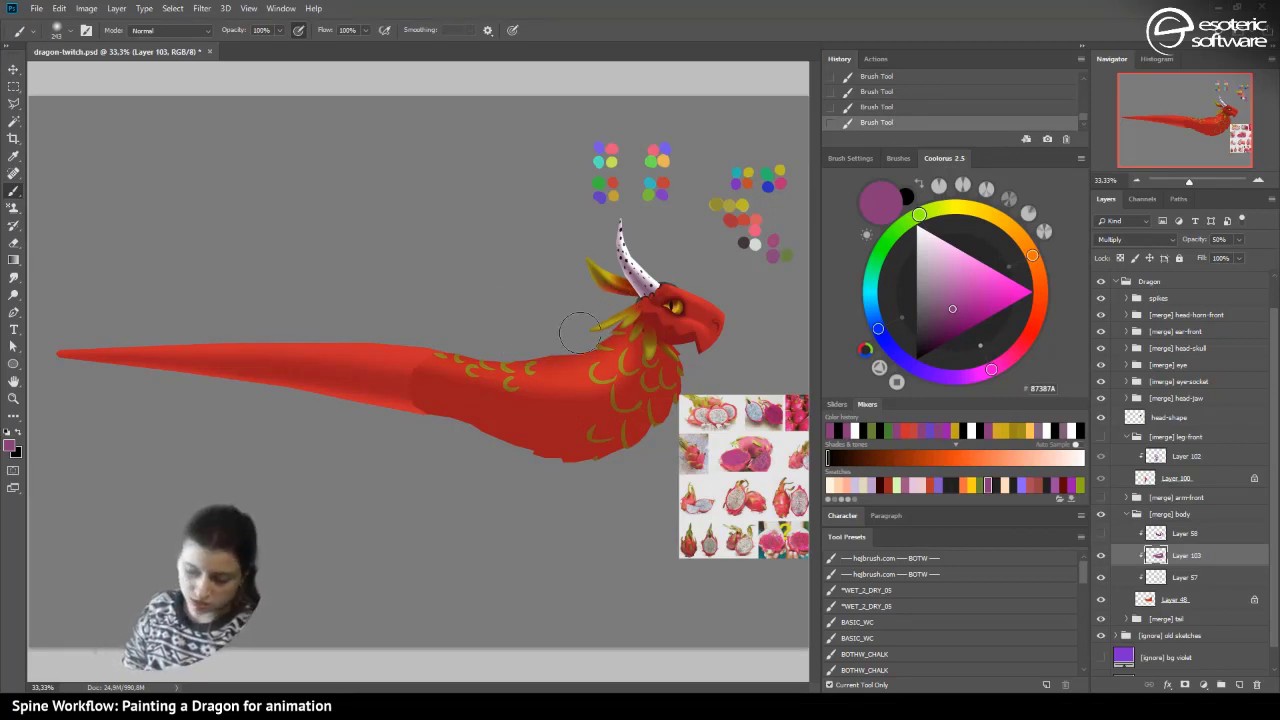
- Erase shading along the body's upper rear at 60% opacity to soften it, undoing the first stroke
left_click(21, 238)
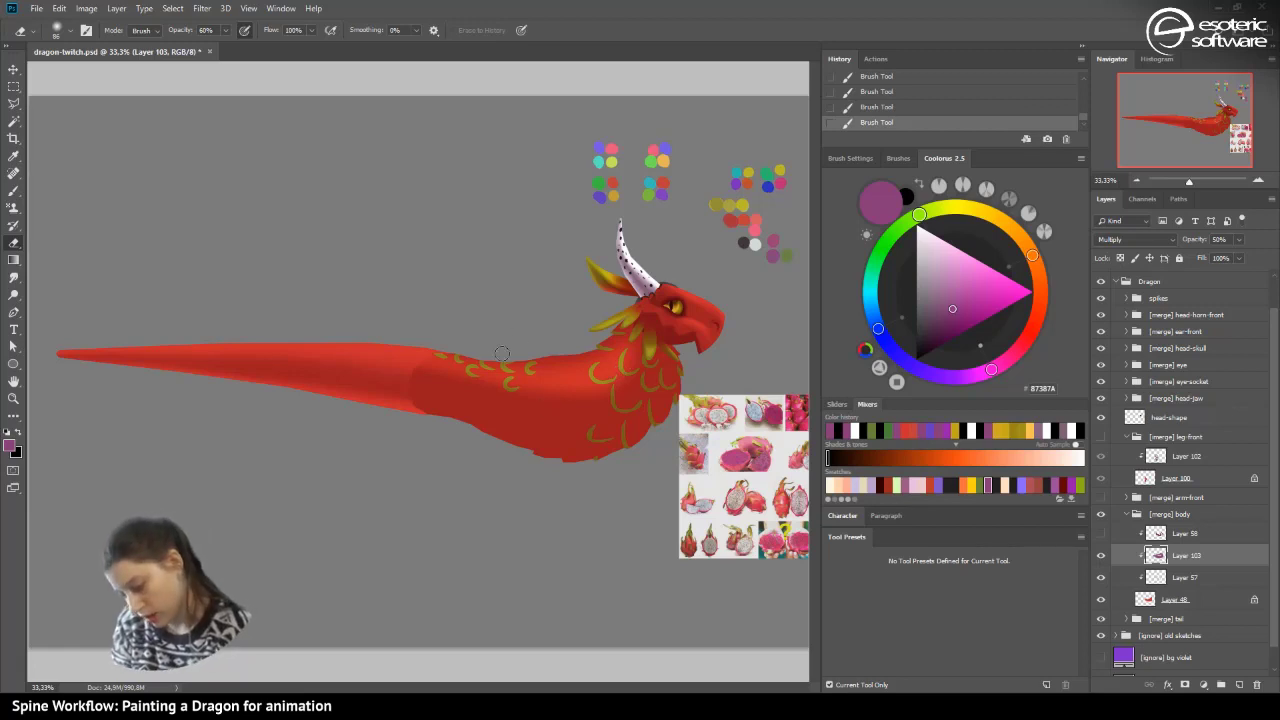
mouse_move(389, 371)
left_mouse_down()
mouse_move(430, 373)
mouse_move(410, 381)
mouse_move(446, 362)
left_mouse_up()
key("ctrl+z")
left_click_drag(333, 345, 440, 360)
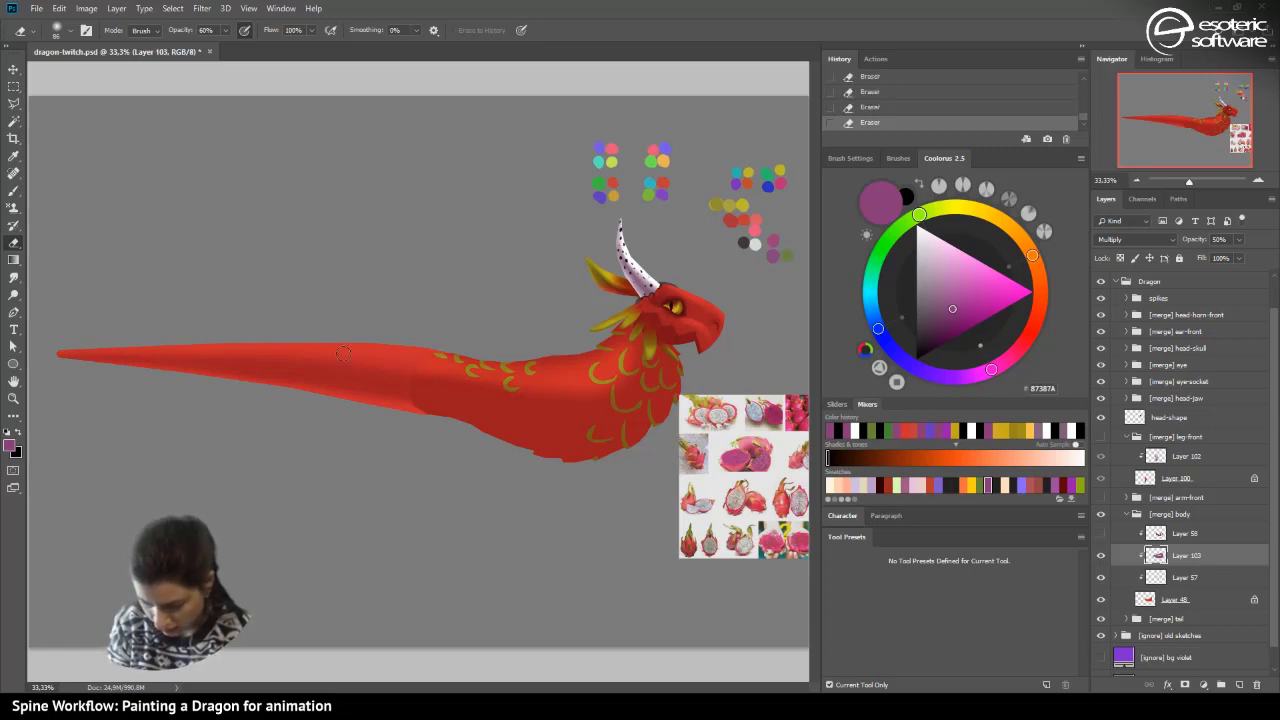
- Repaint the purple shadow at the body's rear and erase along its lower edge to blend it into the tail
key("b")
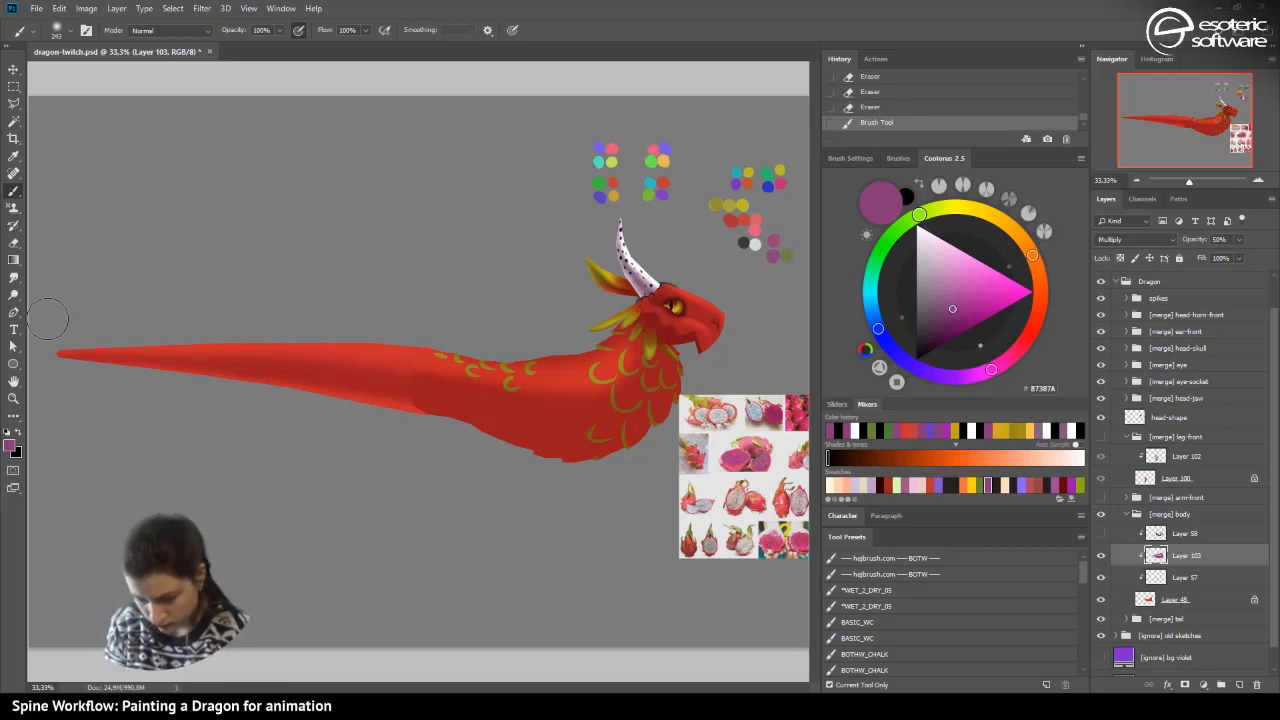
left_click(13, 242)
left_click_drag(401, 409, 464, 432)
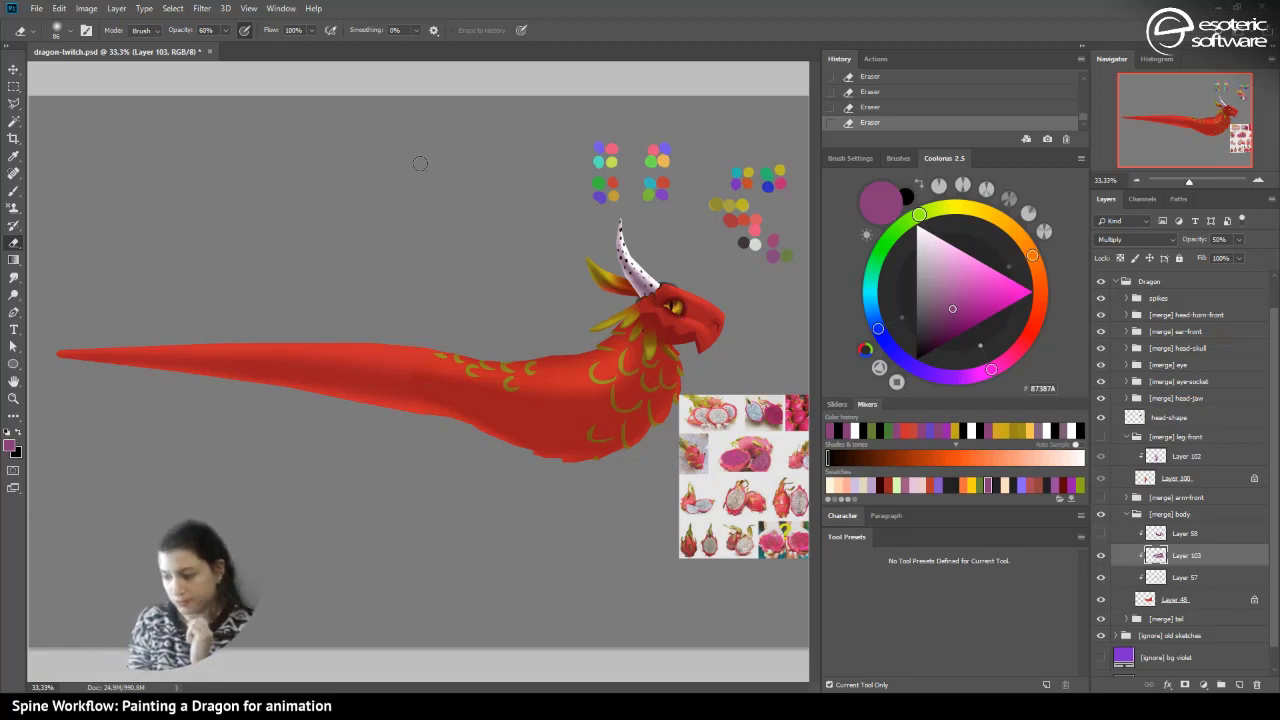
- Lighten the body shading with a larger soft eraser at 35% opacity, and show the leg-front group again
left_click(57, 31)
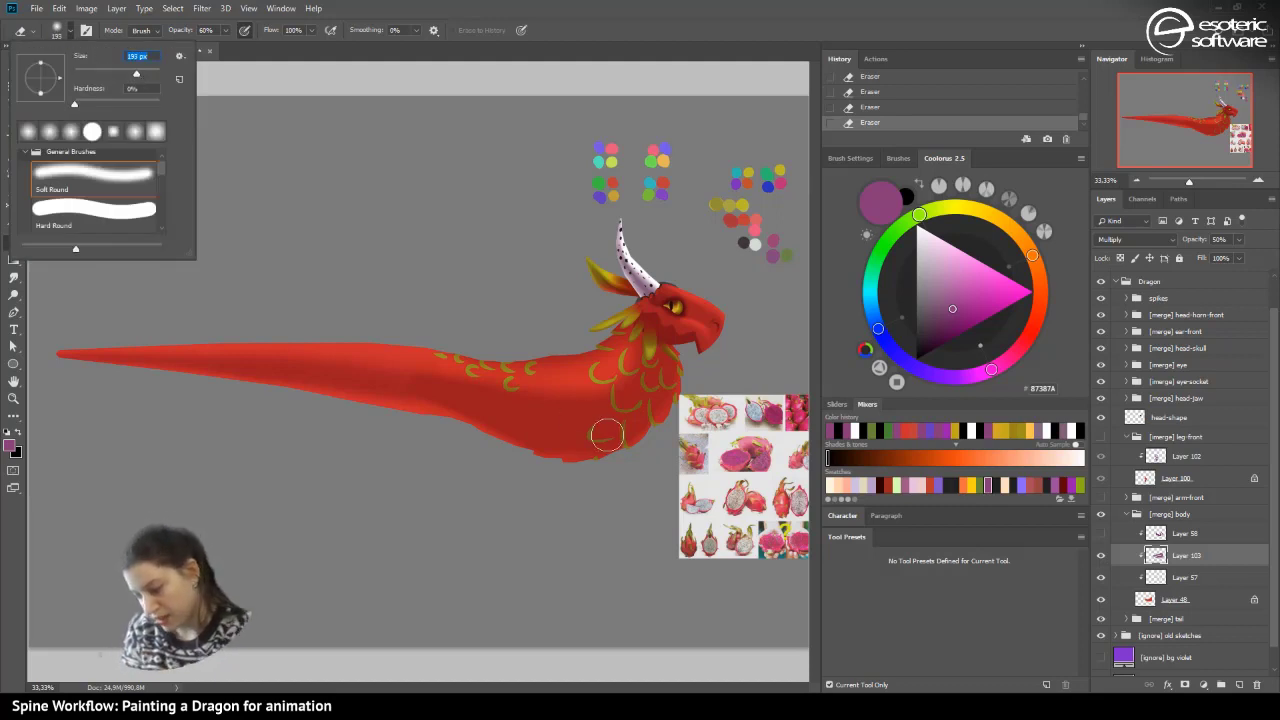
left_click(140, 74)
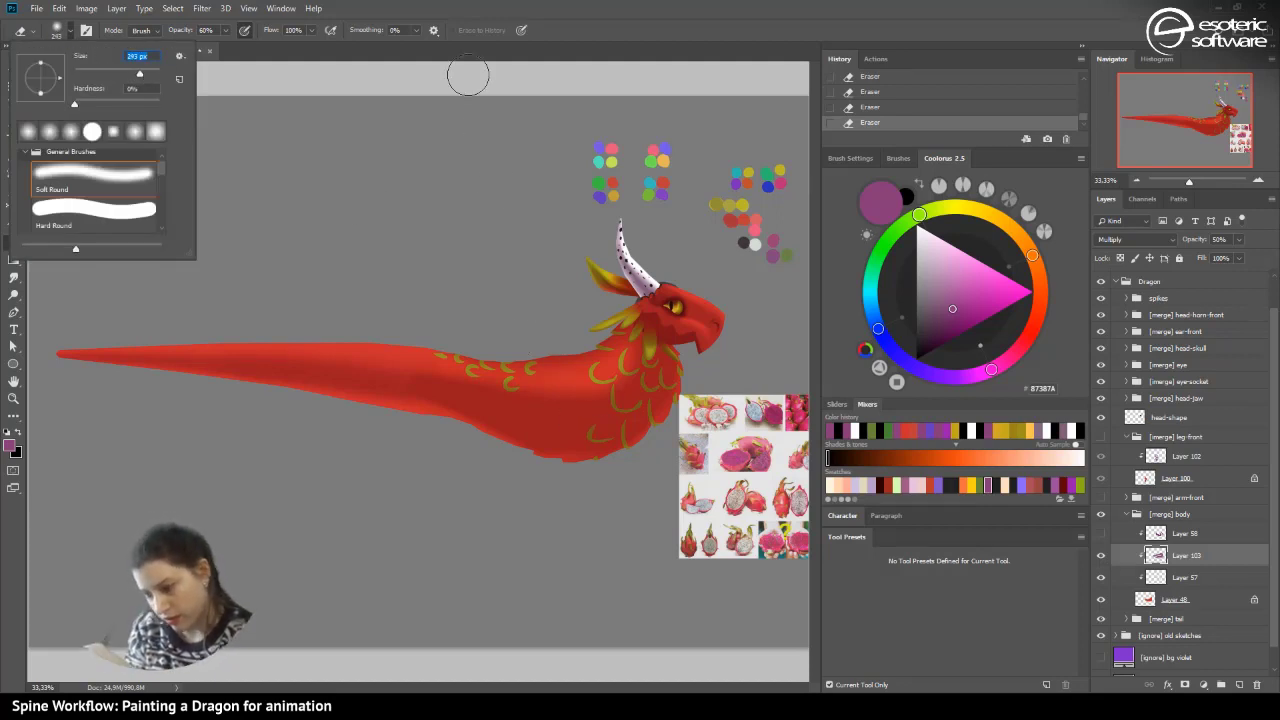
left_click(225, 30)
key("[")
key("[")
left_click(211, 46)
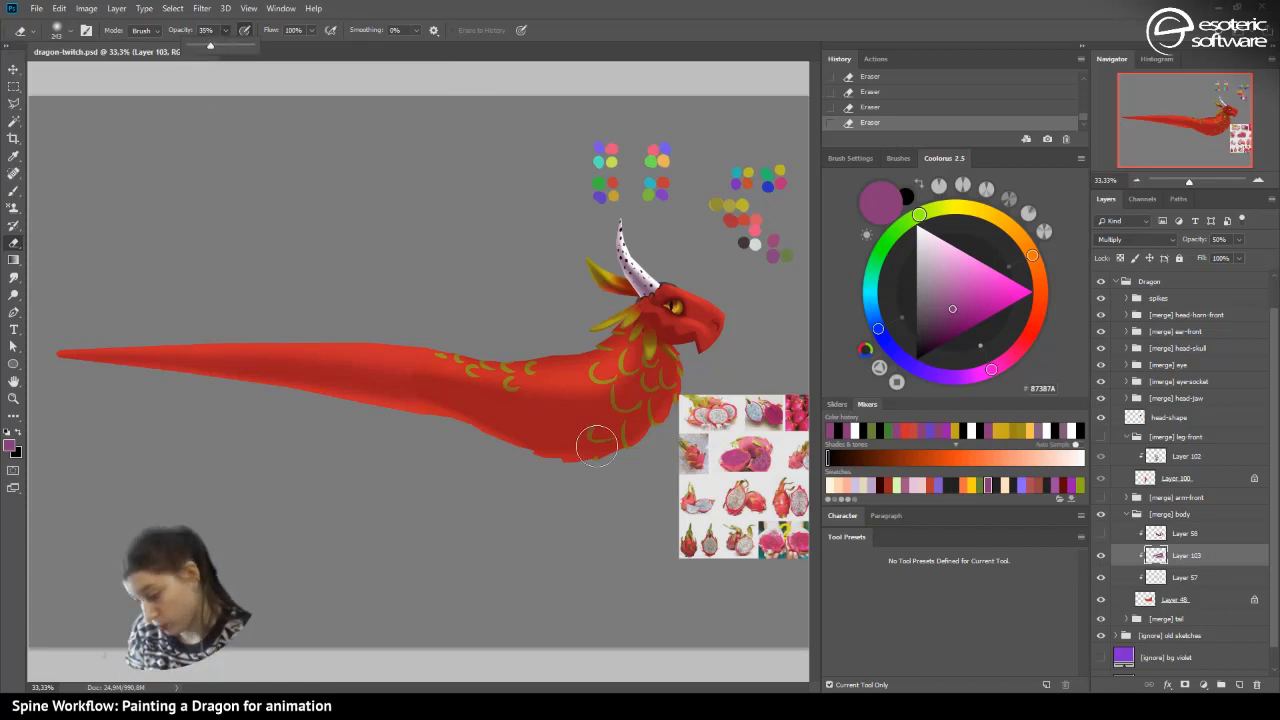
left_click(668, 426)
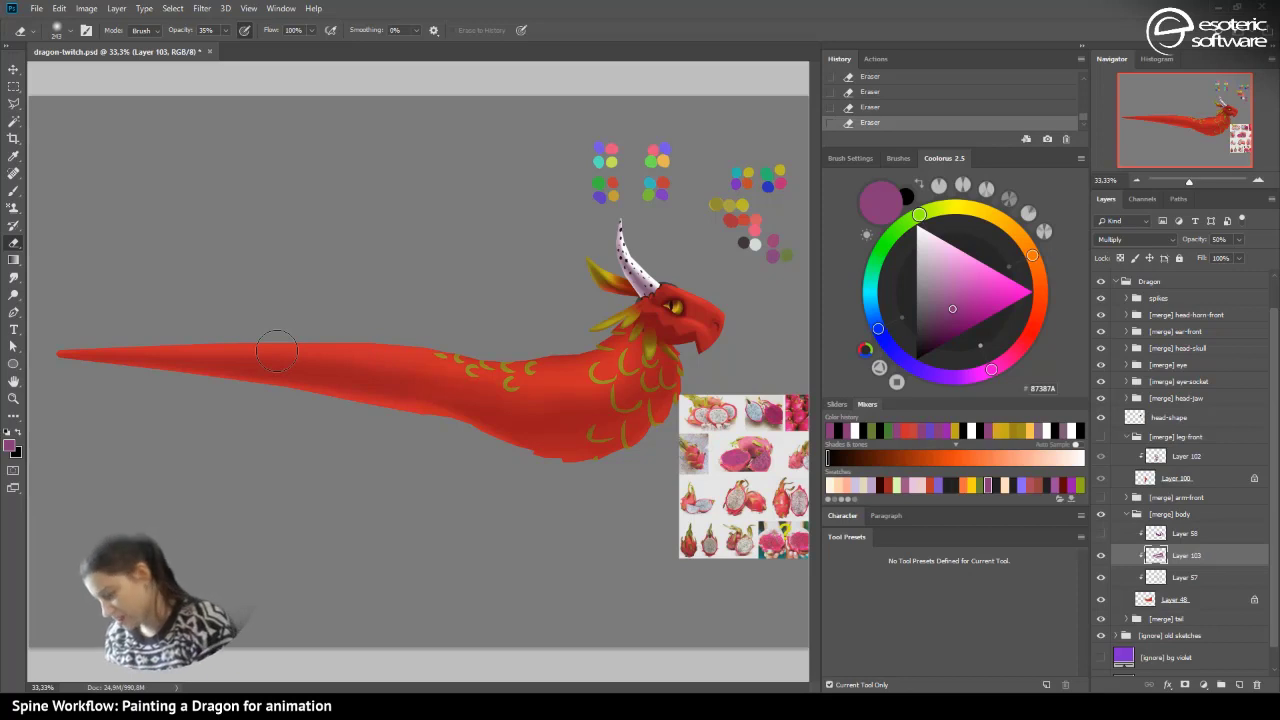
left_click(1101, 436)
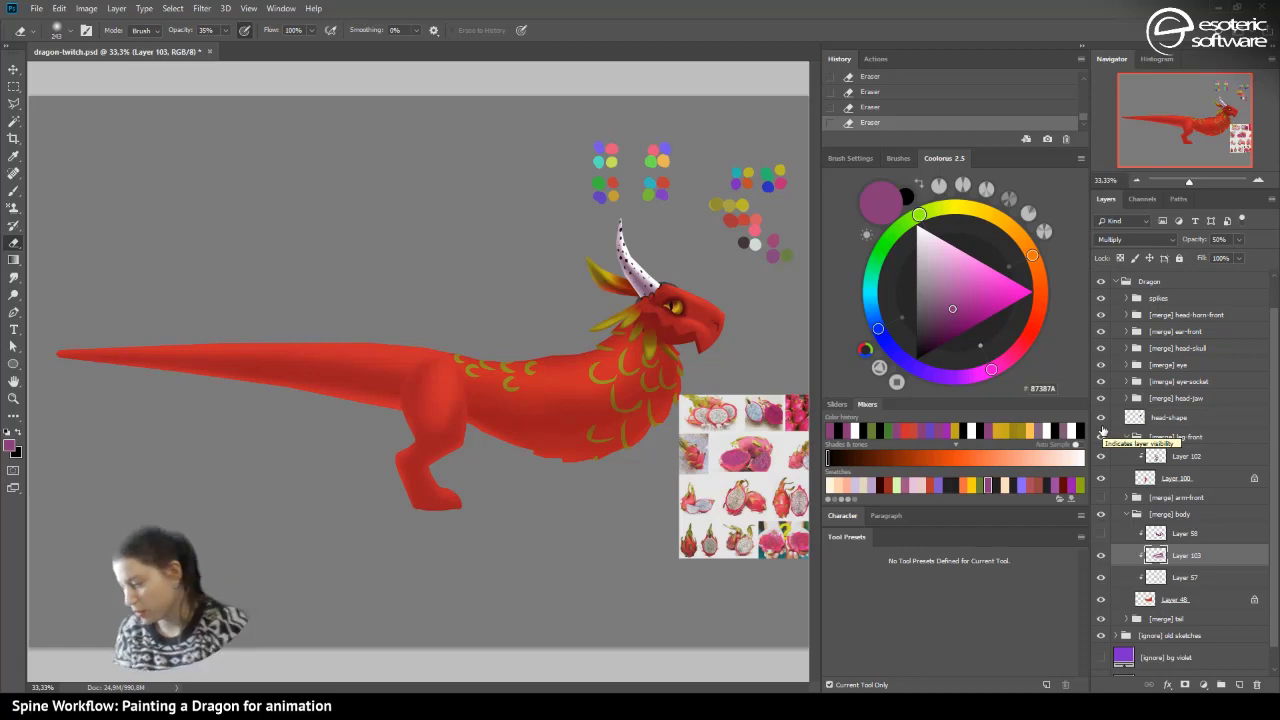
- Try moving the leg-front group, undo the shift of its shadow layer, reselect the group and turn off Auto-Select
left_click(1154, 437)
left_click(14, 69)
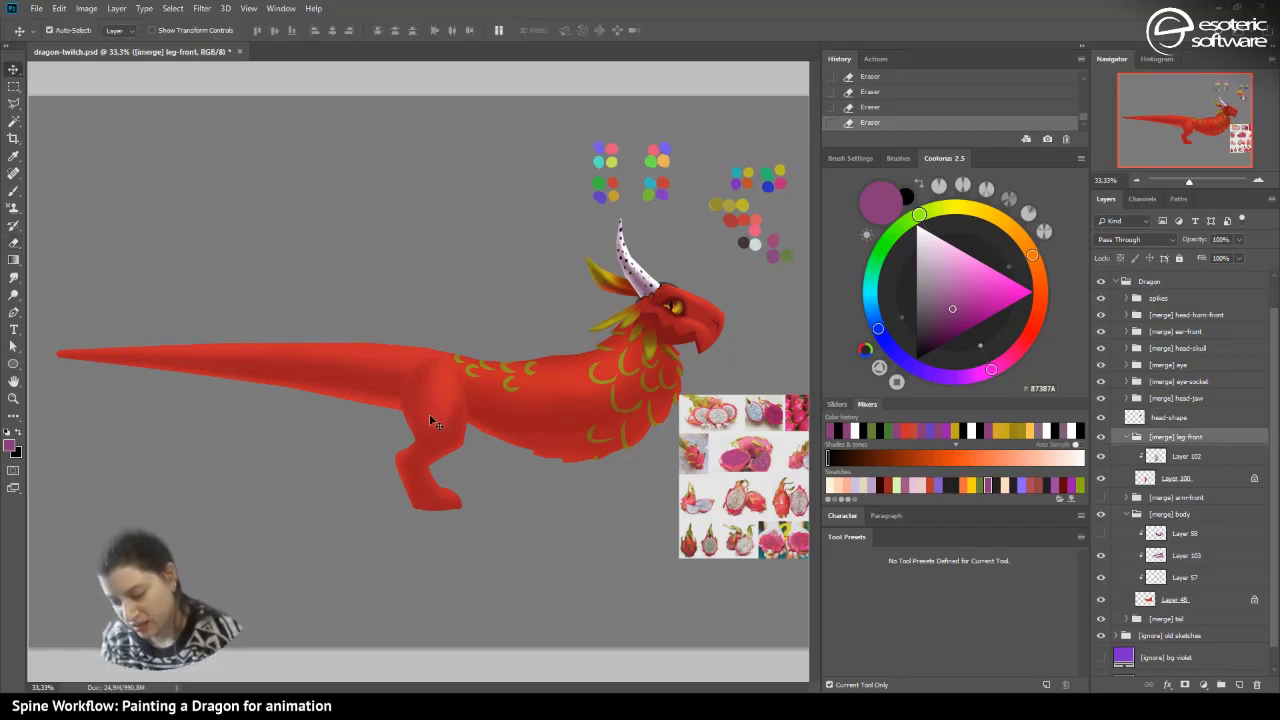
left_click_drag(423, 422, 505, 413)
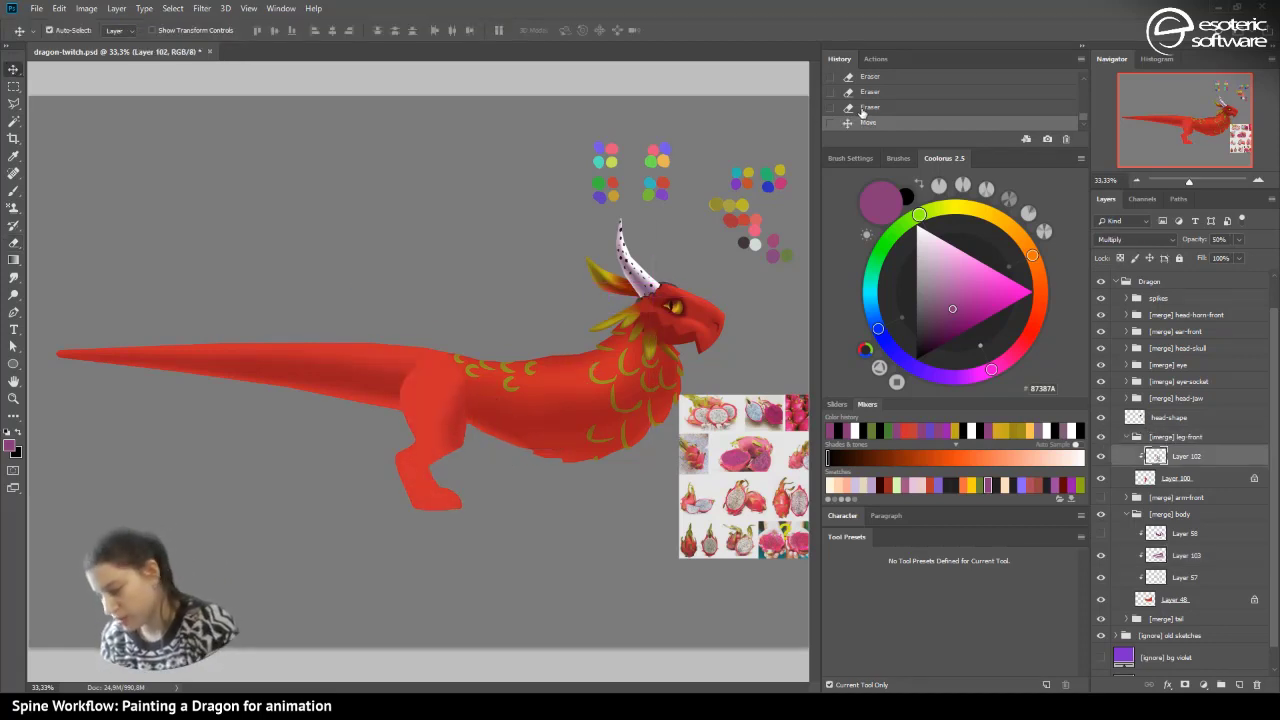
key("ctrl+z")
left_click(1156, 437)
left_click(63, 32)
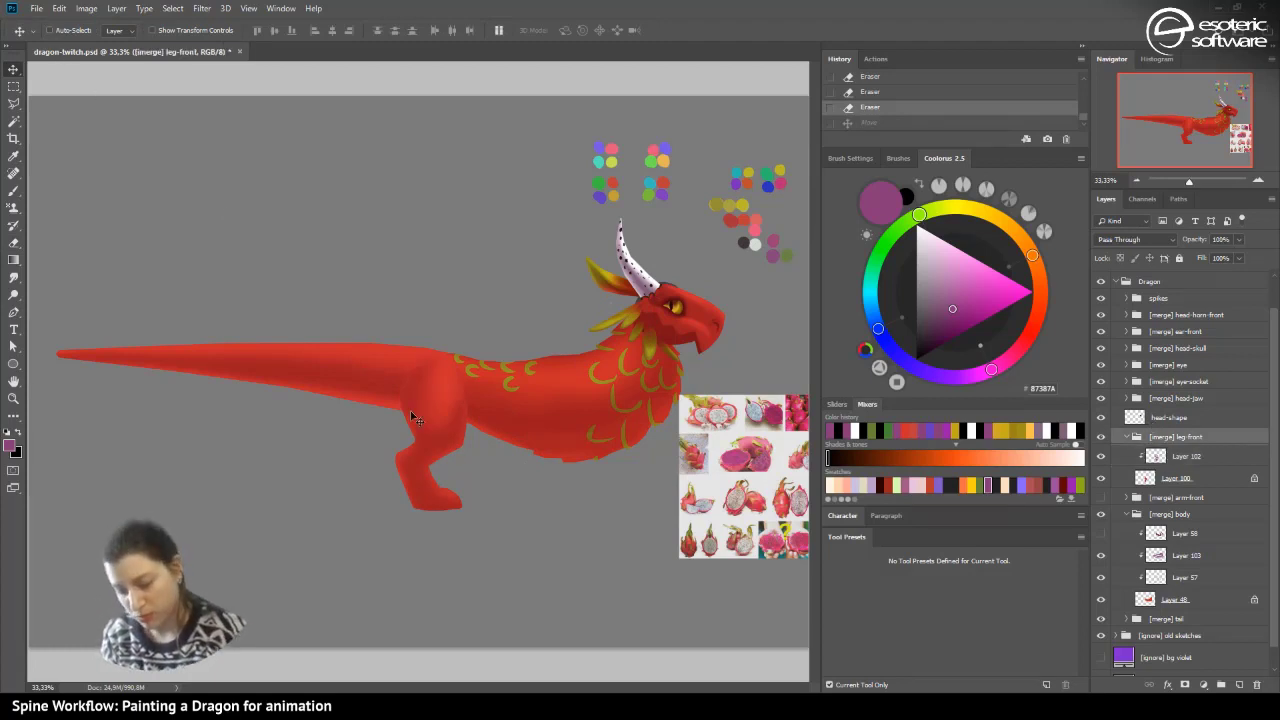
- Test-move the leg-front group forward under the belly, show and shift the arm-front group toward the chest, and revert everything
left_click_drag(434, 446, 565, 498)
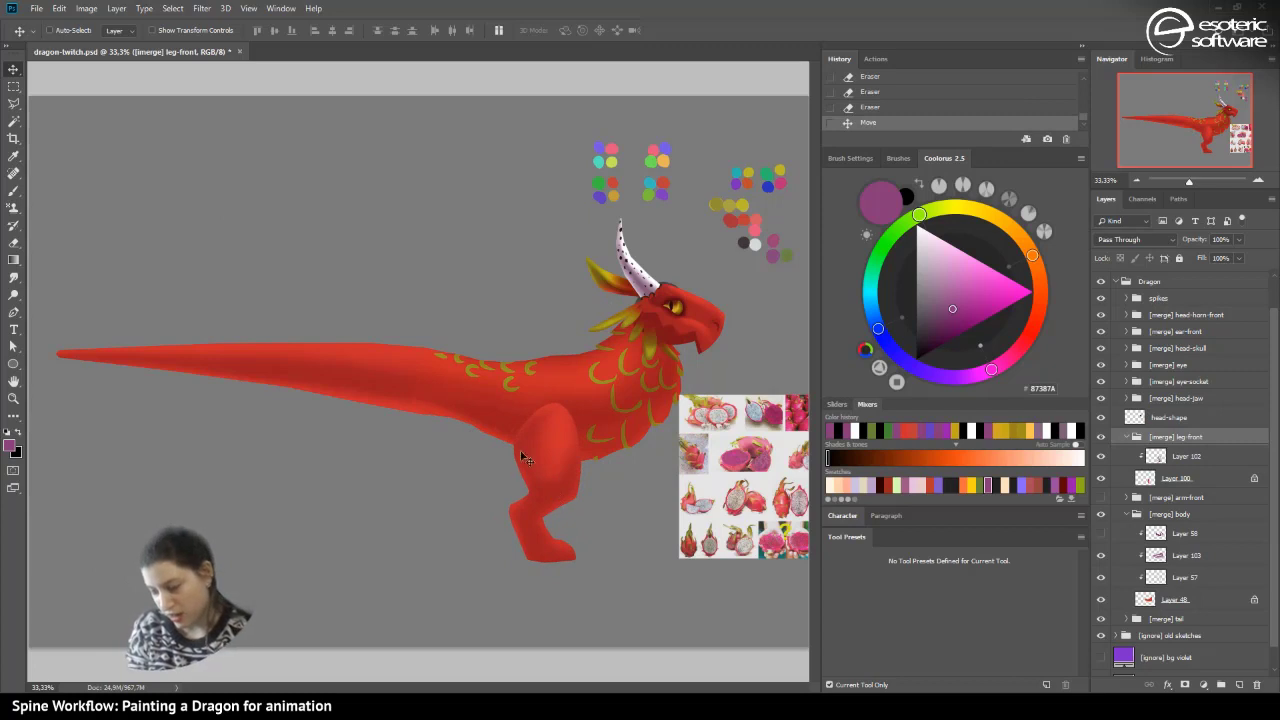
mouse_move(528, 460)
left_mouse_down()
mouse_move(514, 455)
mouse_move(527, 457)
mouse_move(520, 438)
mouse_move(425, 445)
mouse_move(522, 445)
mouse_move(530, 466)
left_mouse_up()
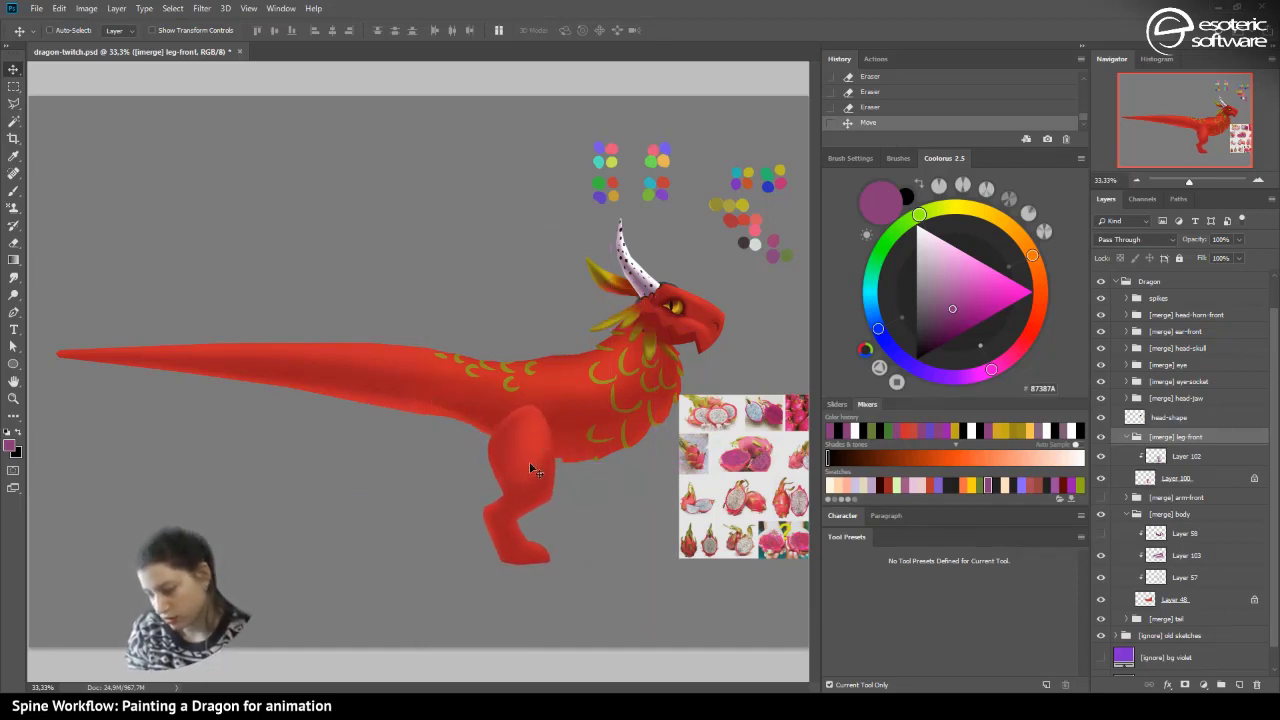
left_click(1100, 497)
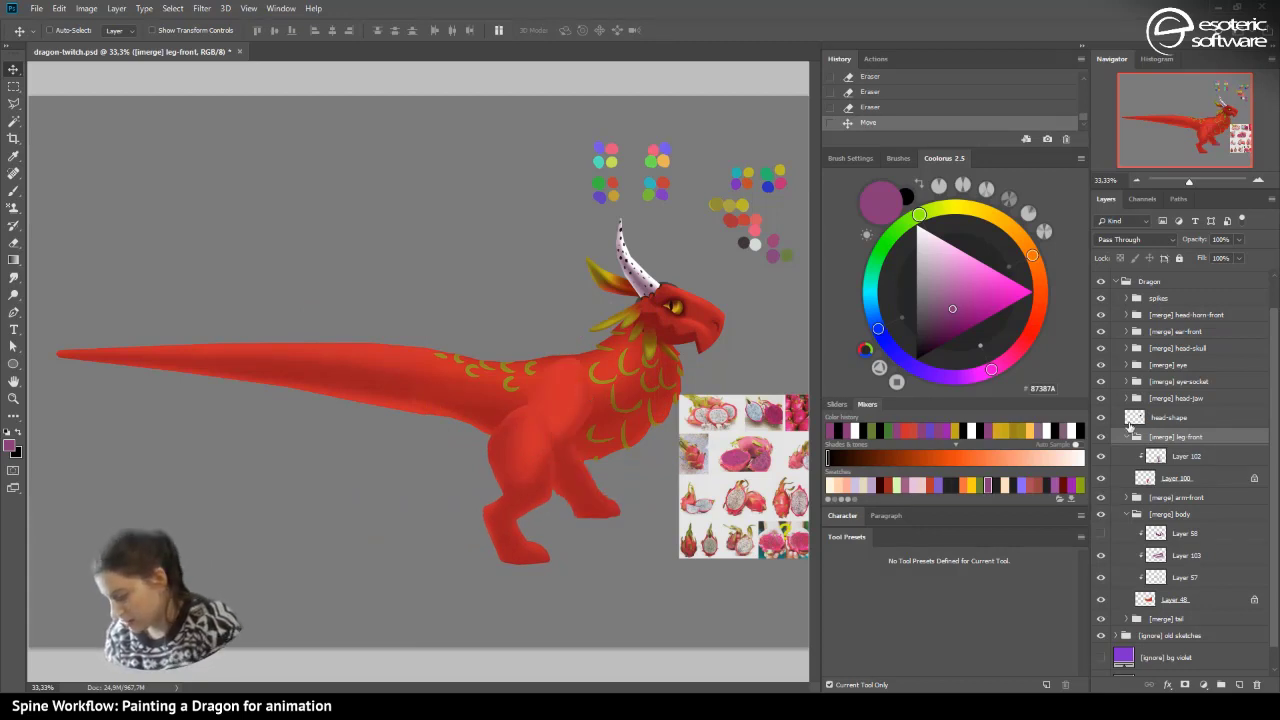
left_click(1176, 497)
left_click_drag(585, 410, 606, 358)
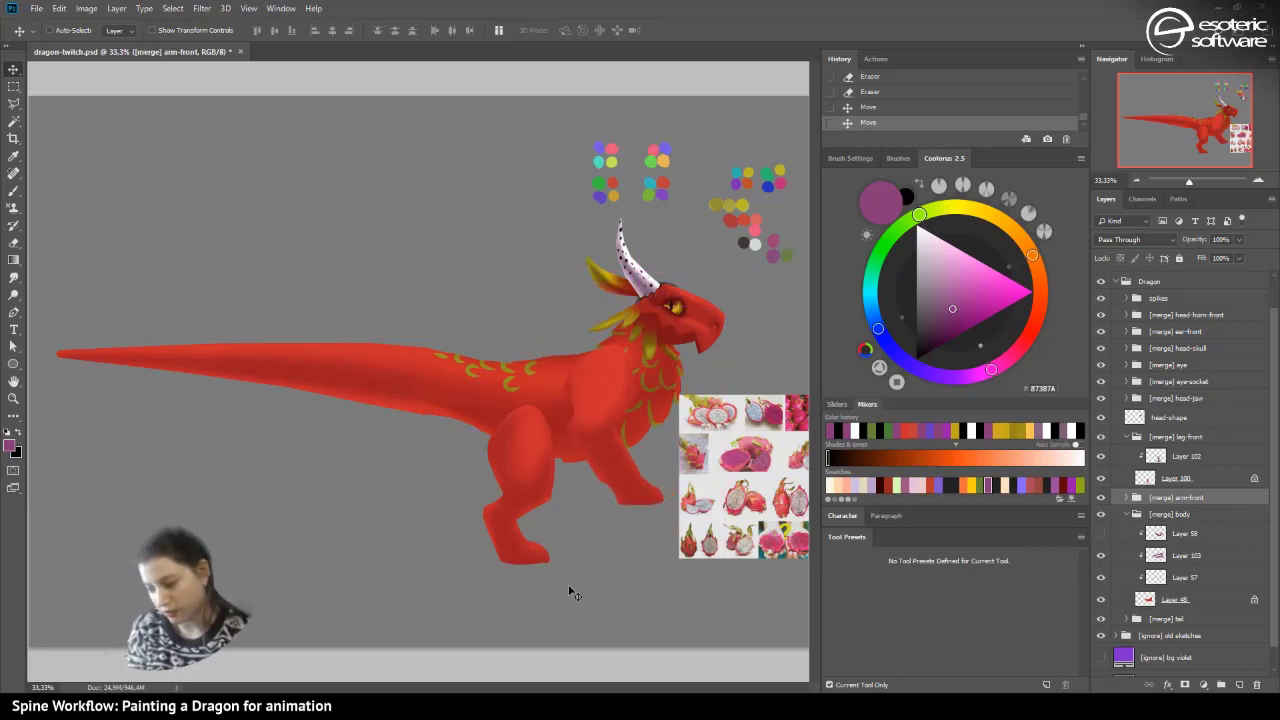
left_click(857, 92)
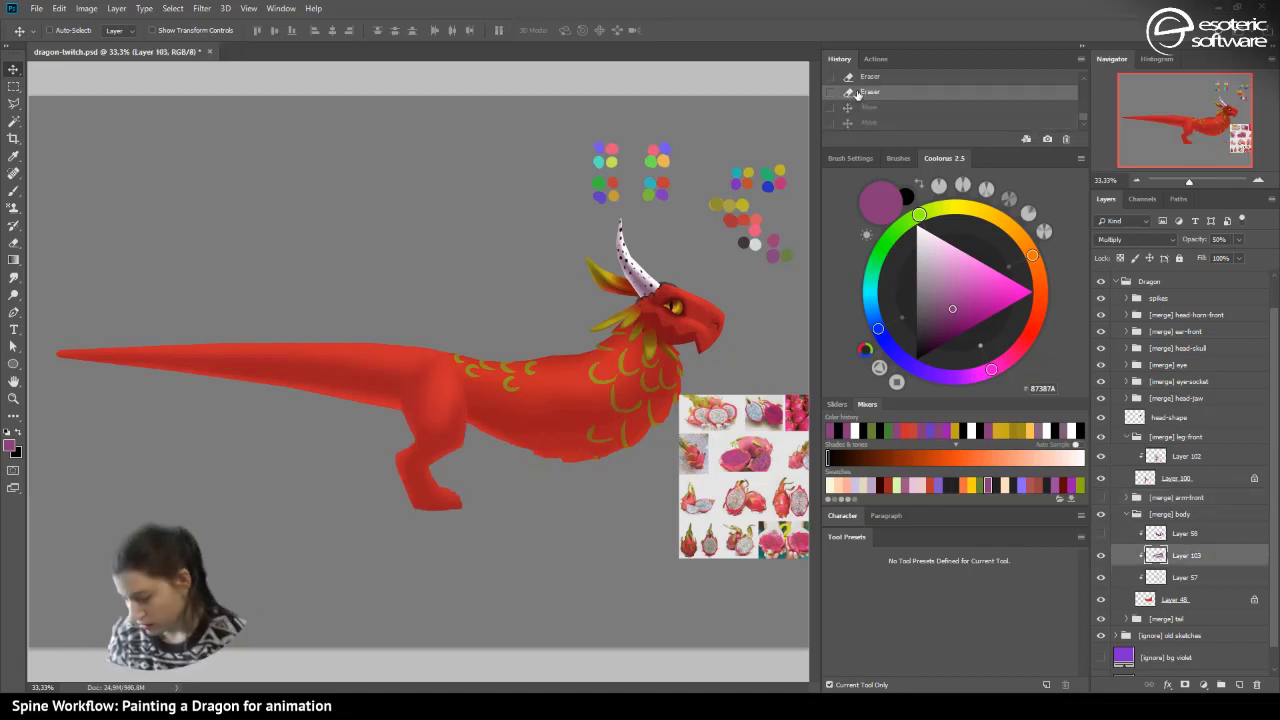
- Move the body group up and away from the other parts as a test, and revert the move
left_click(1166, 514)
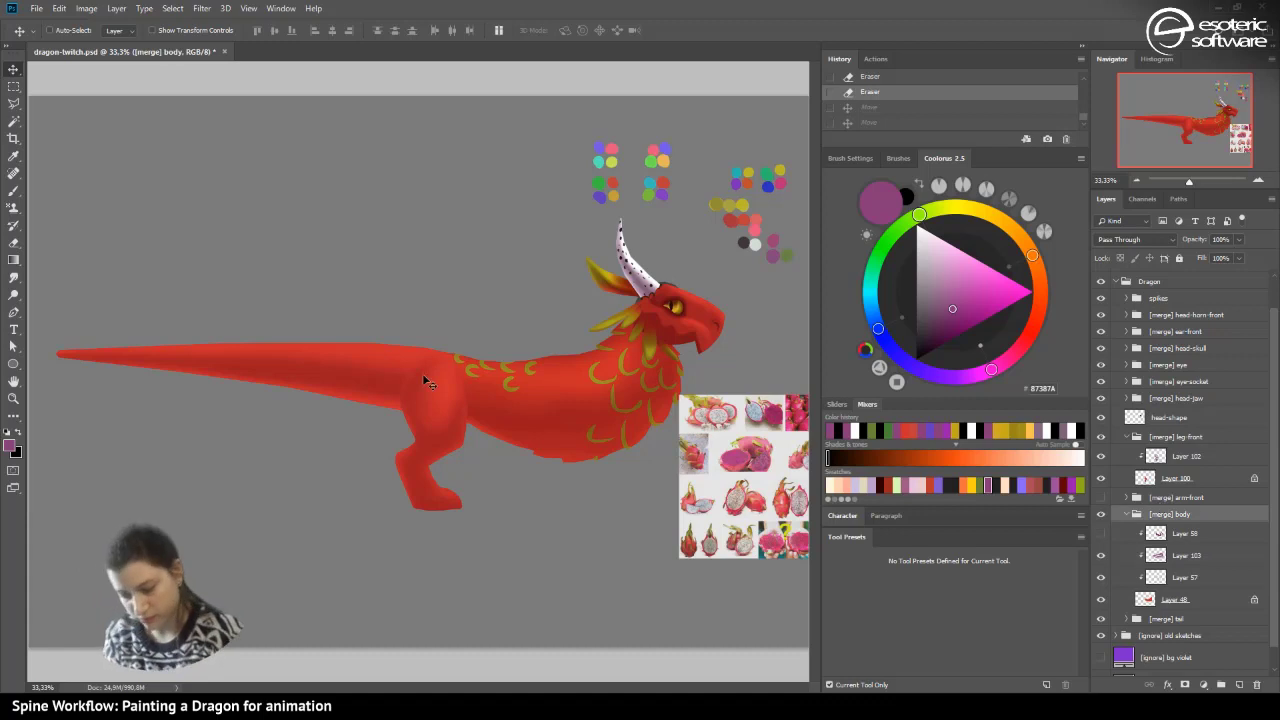
left_click_drag(426, 402, 399, 389)
left_click_drag(529, 426, 334, 242)
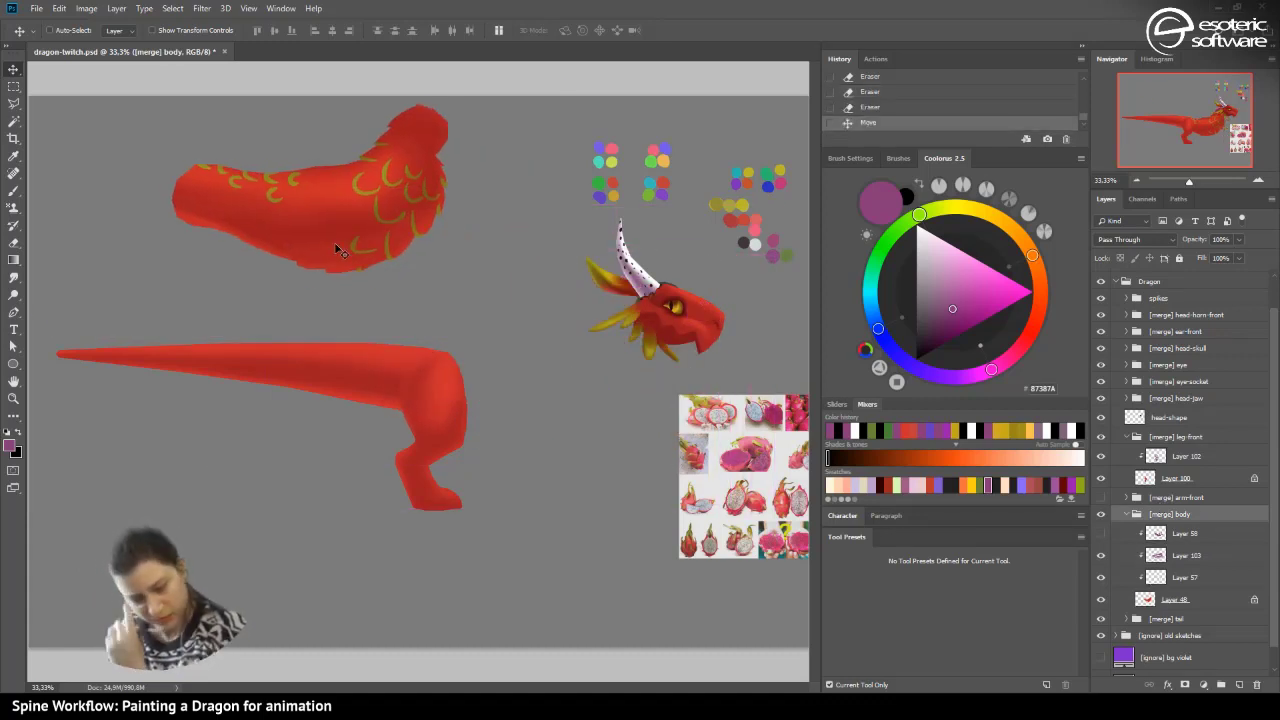
left_click(870, 107)
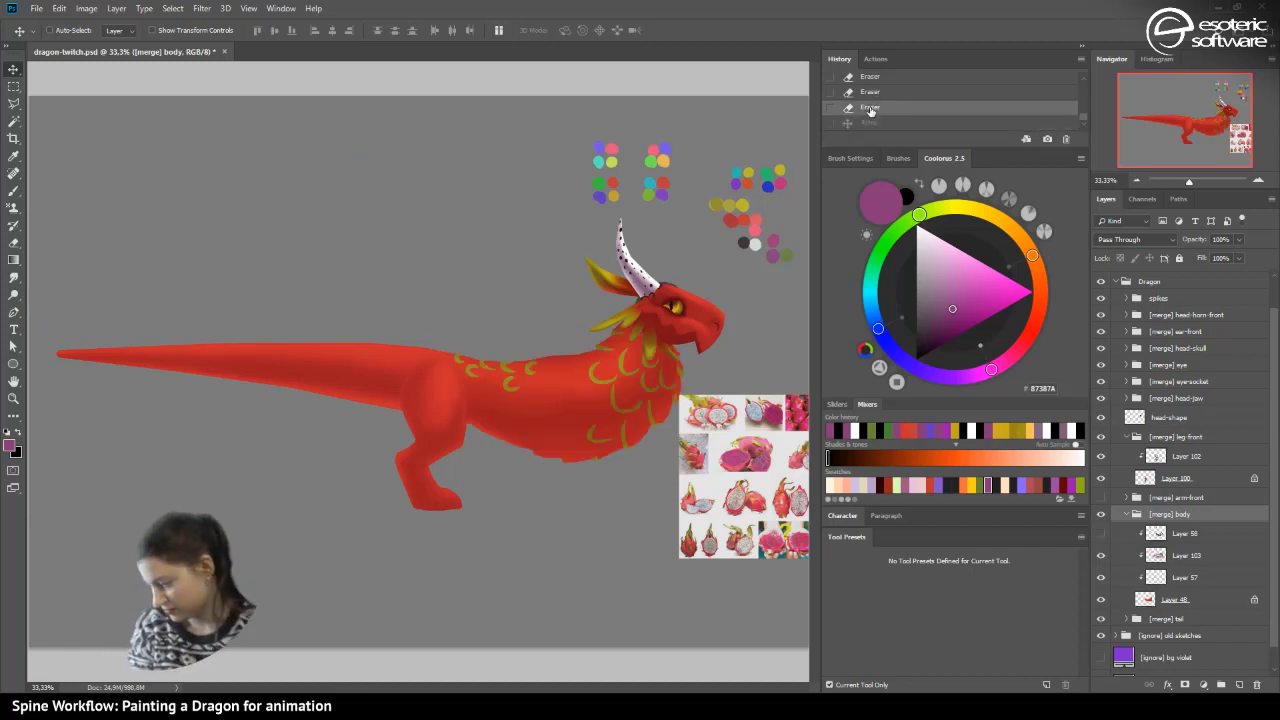
- Show the arm-front group again and save the document
left_click(1101, 478)
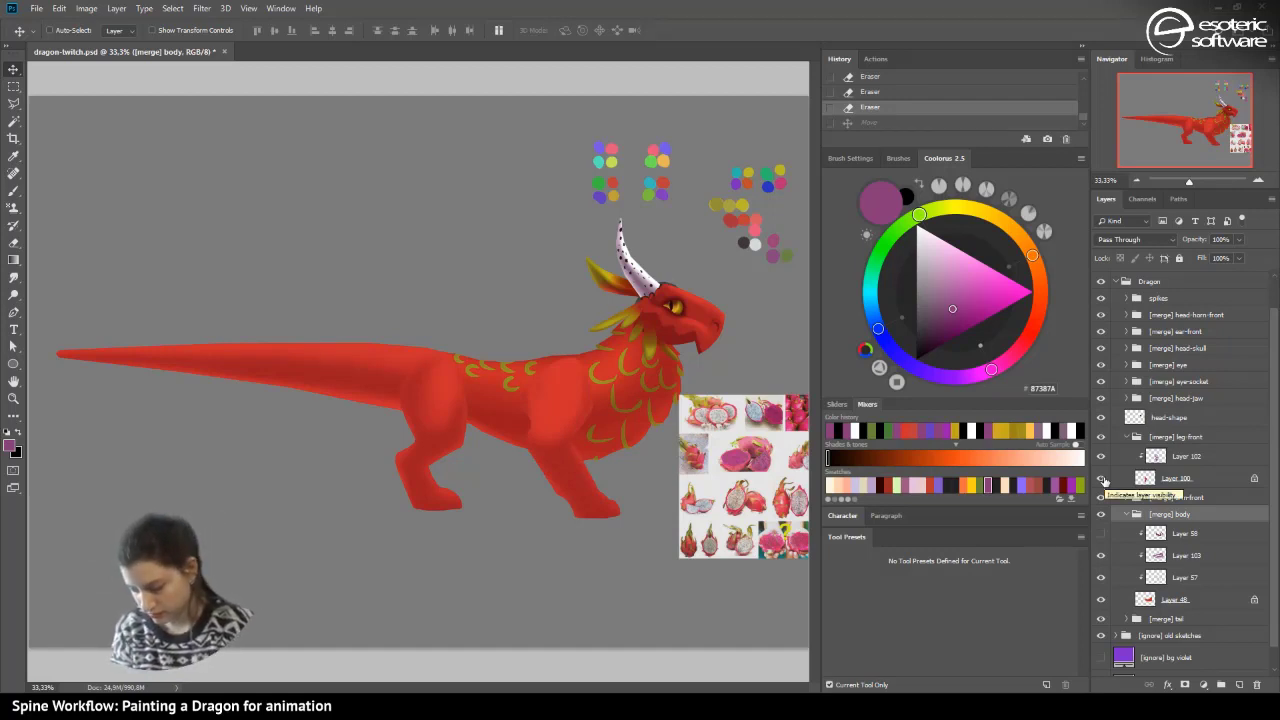
key("ctrl+s")
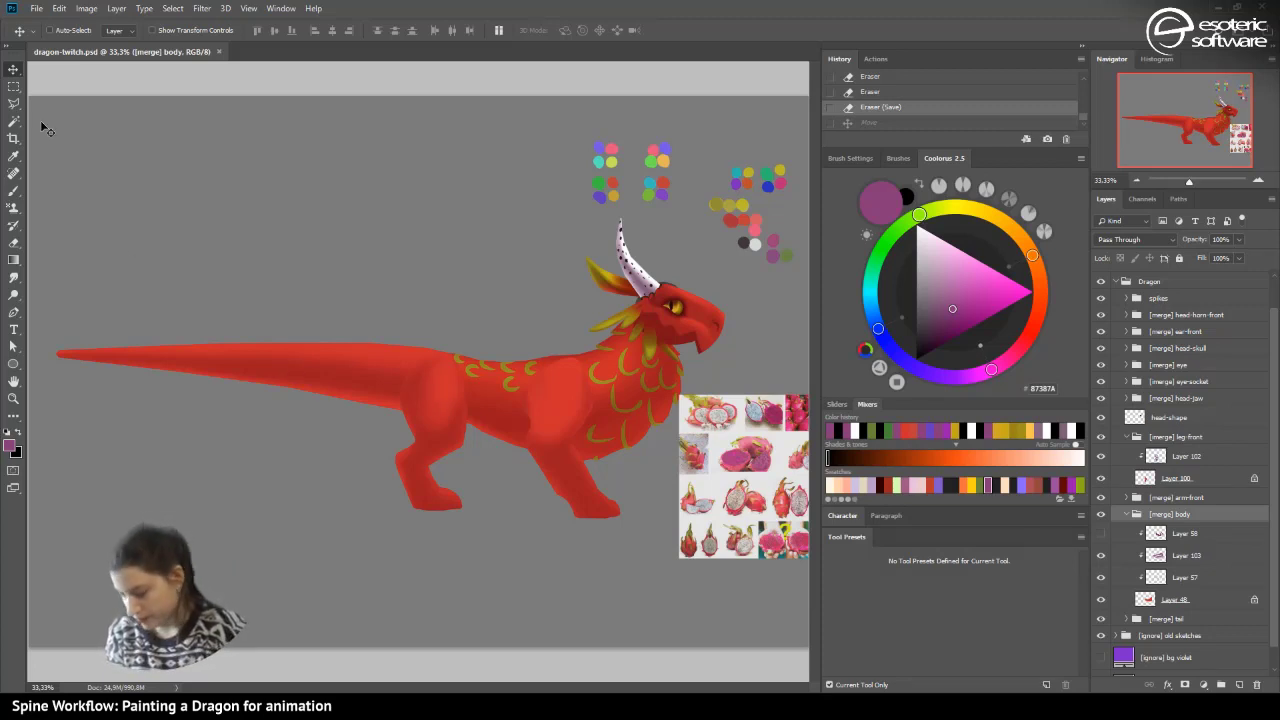
- Expand the sketches group, check the Layer 98 leg sketch, and show only the Layer 99 spike sketch instead
scroll(1240, 320, "up", 2)
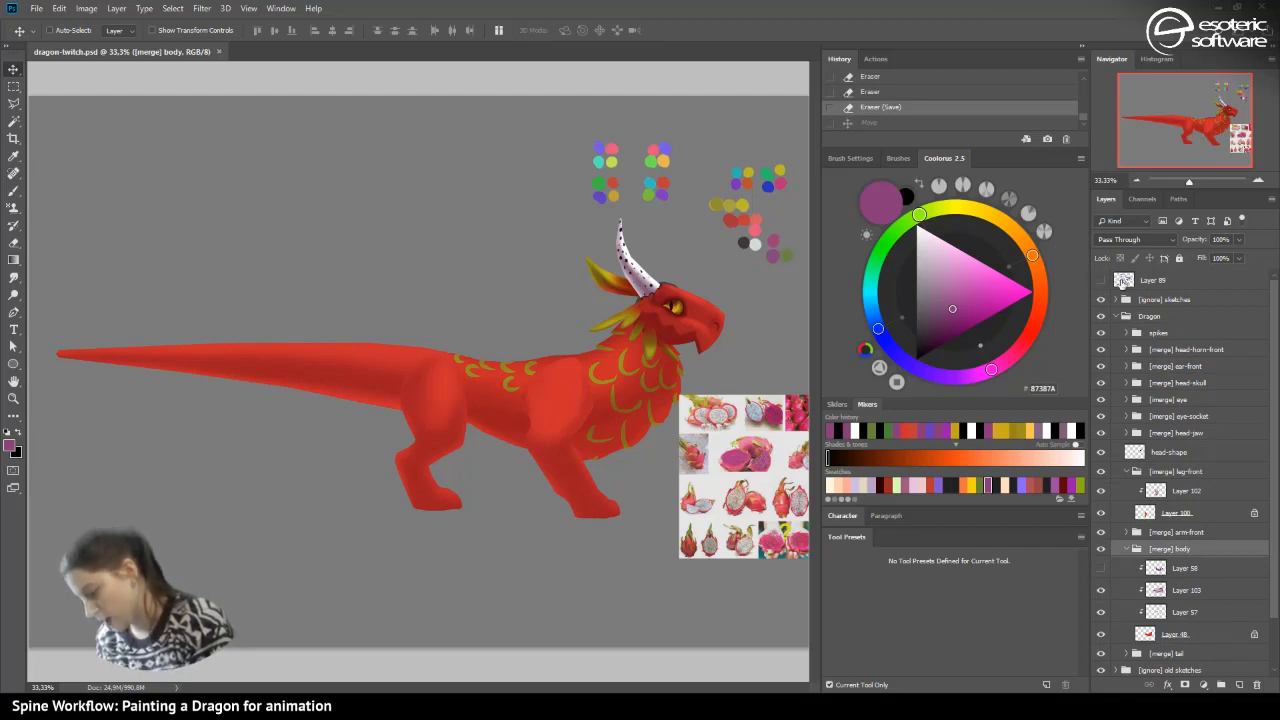
left_click(1117, 299)
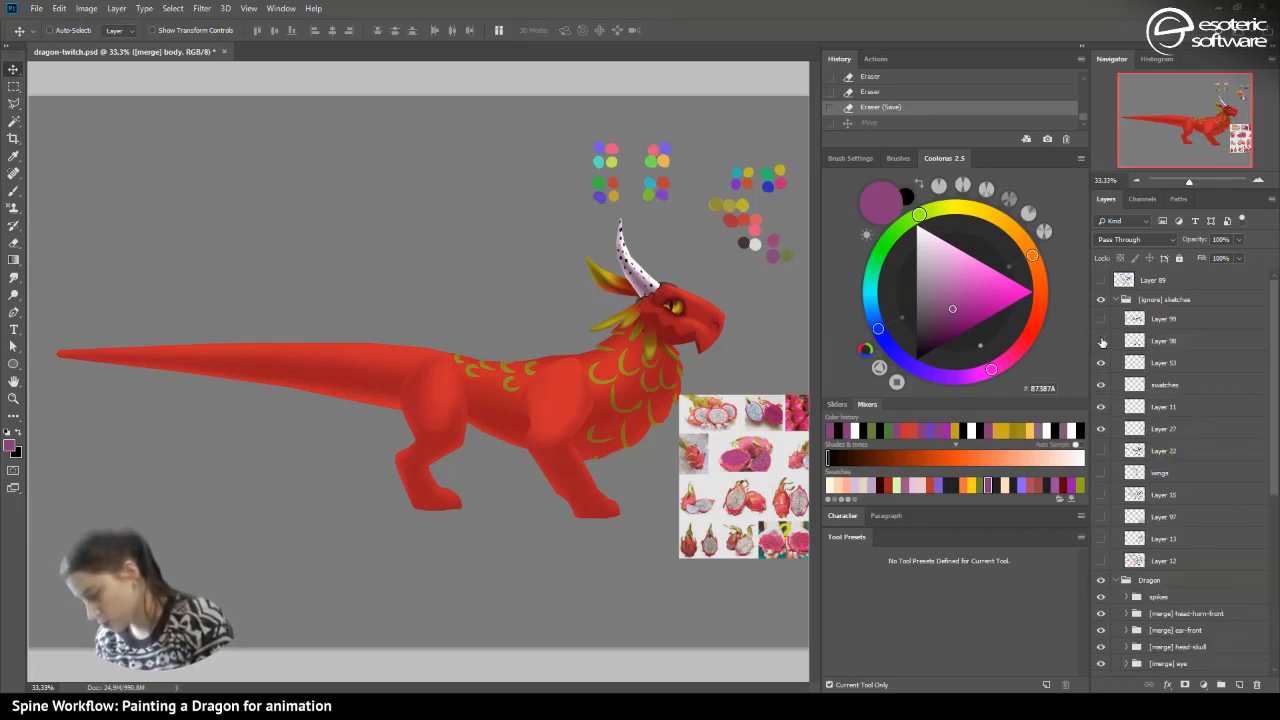
left_click(1101, 341)
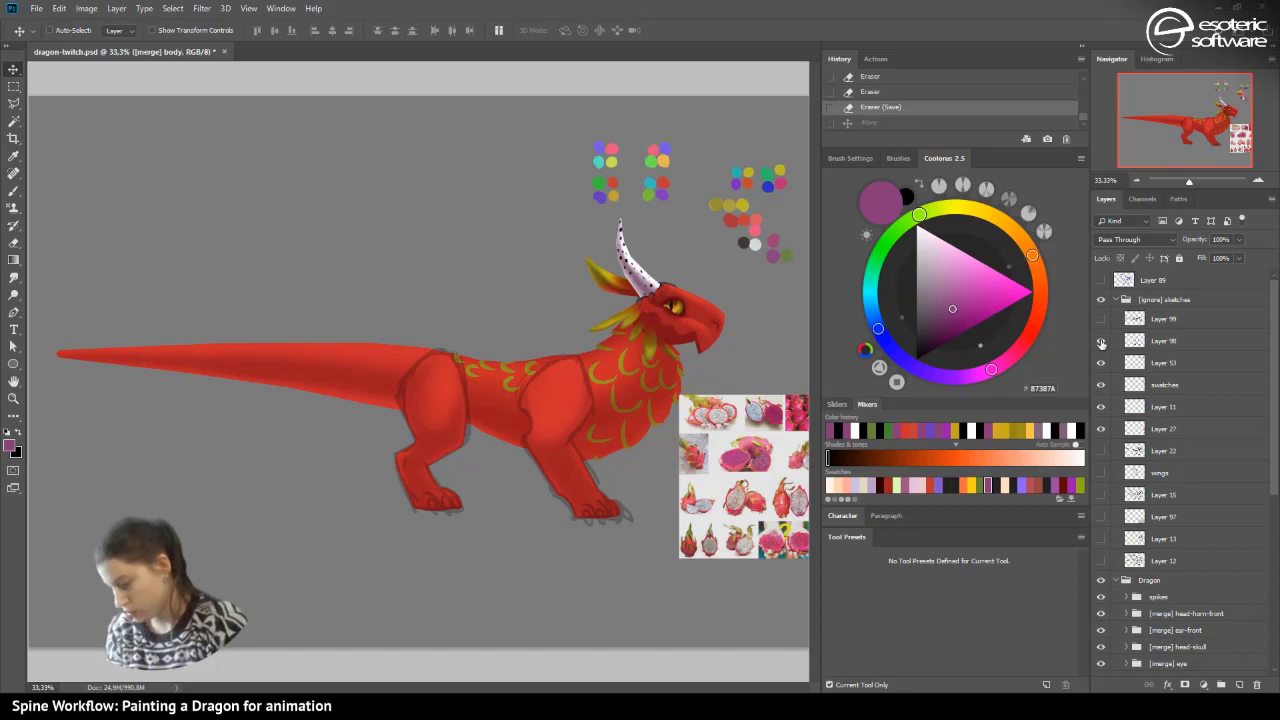
left_click(1101, 341)
left_click(1100, 319)
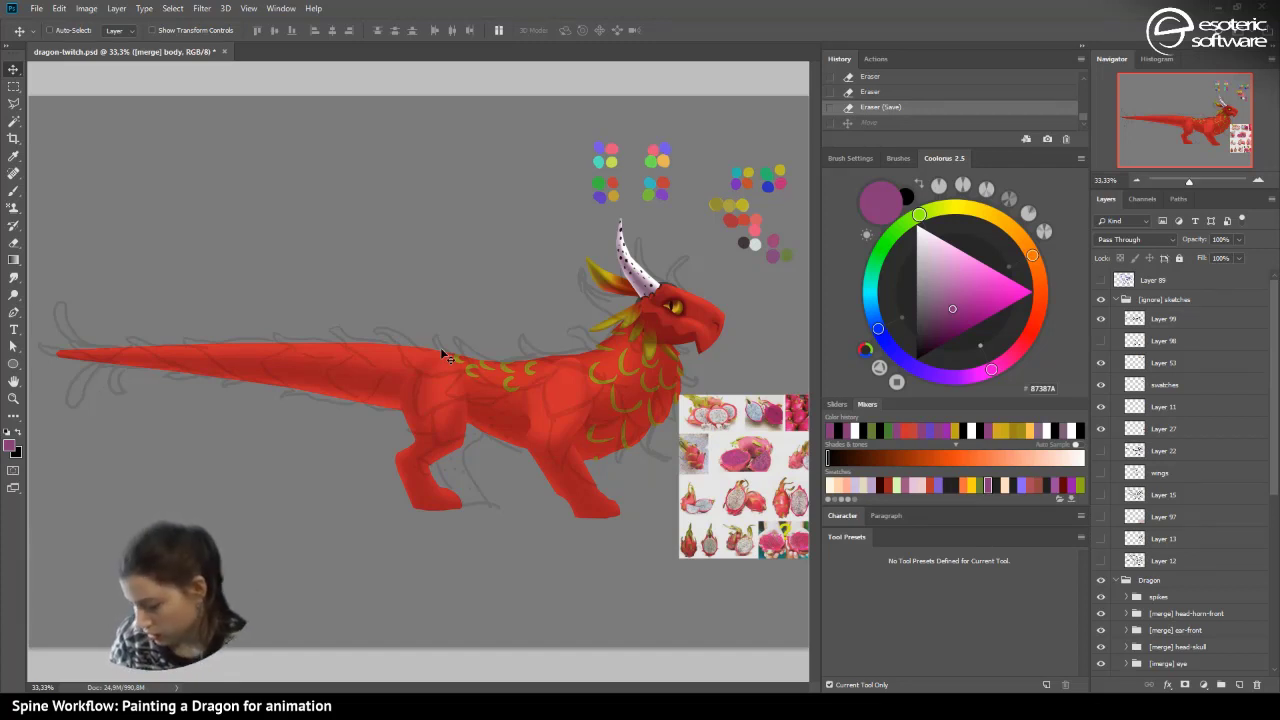
- Collapse the leg-front group and create a new group containing an empty layer directly above it
left_click(15, 192)
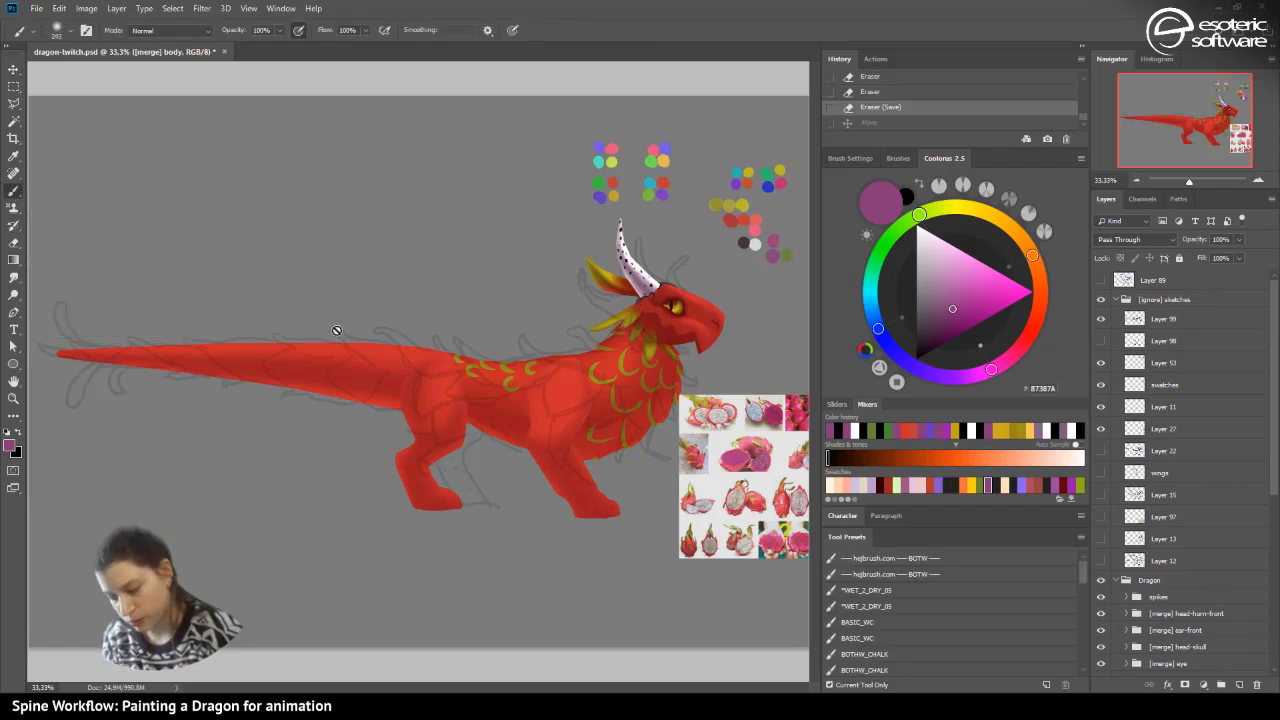
left_click_drag(1269, 307, 1268, 346)
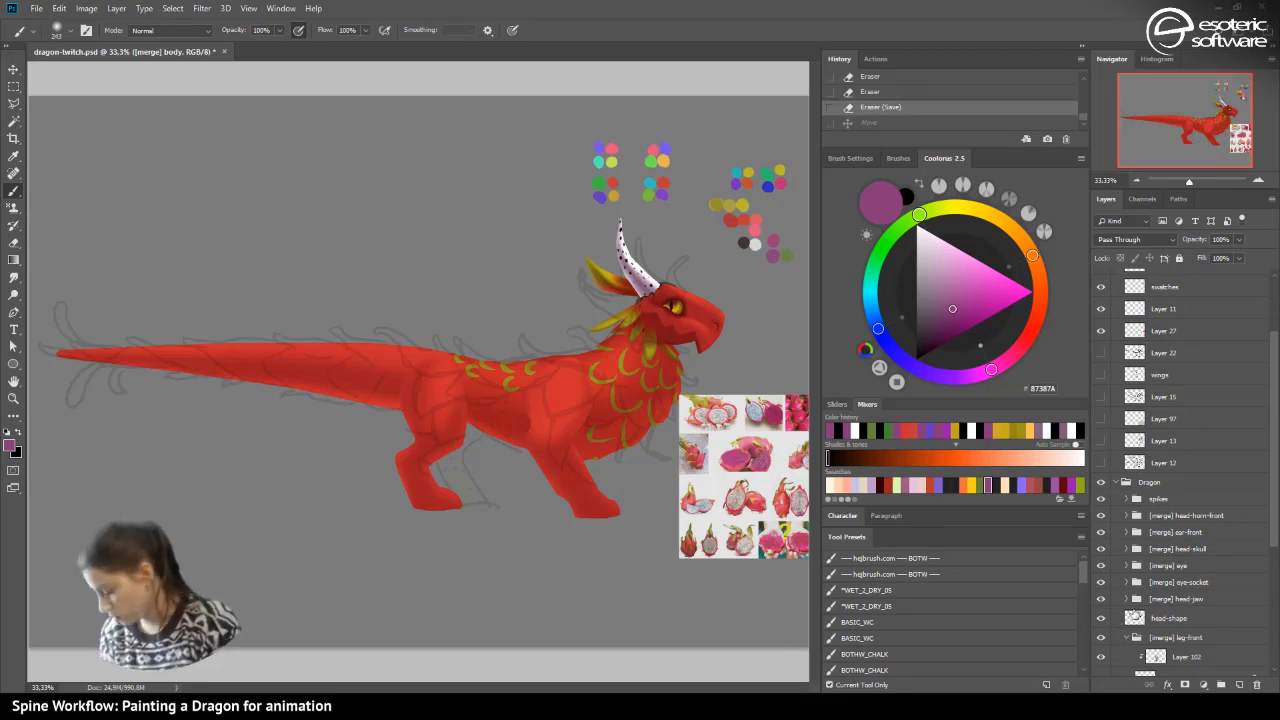
left_click(1123, 641)
left_click(1125, 638)
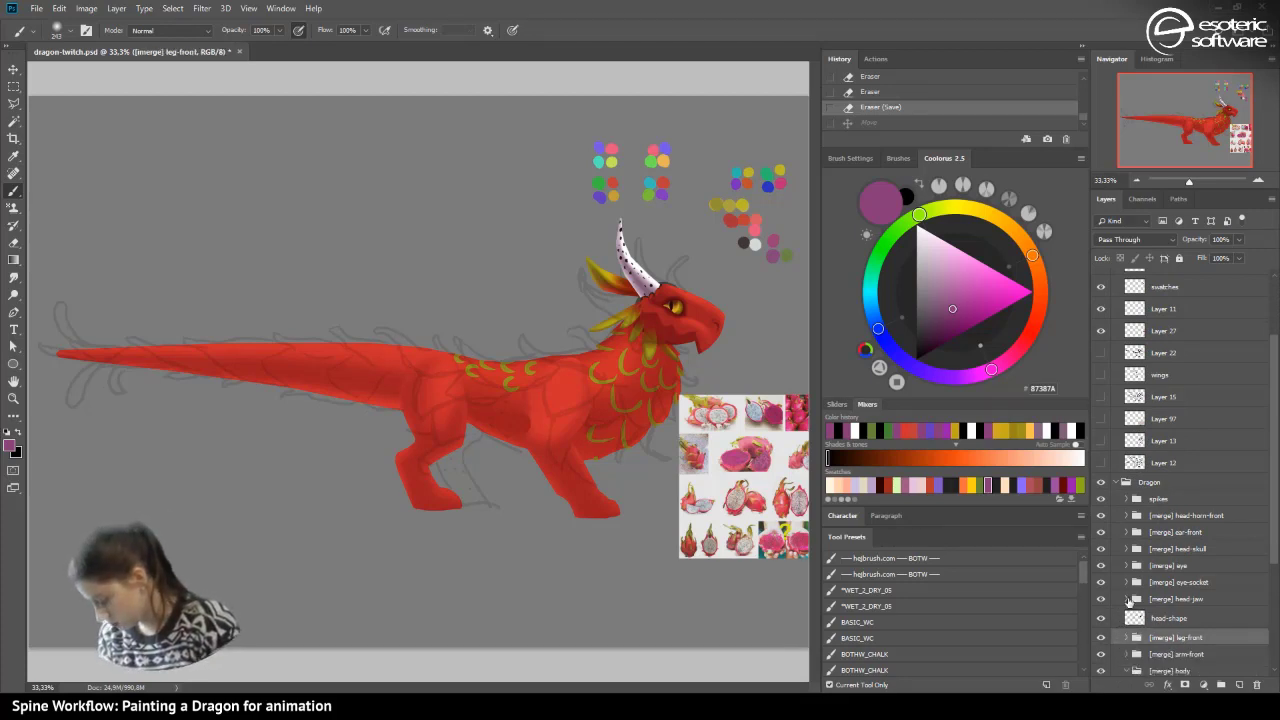
left_click(1132, 622)
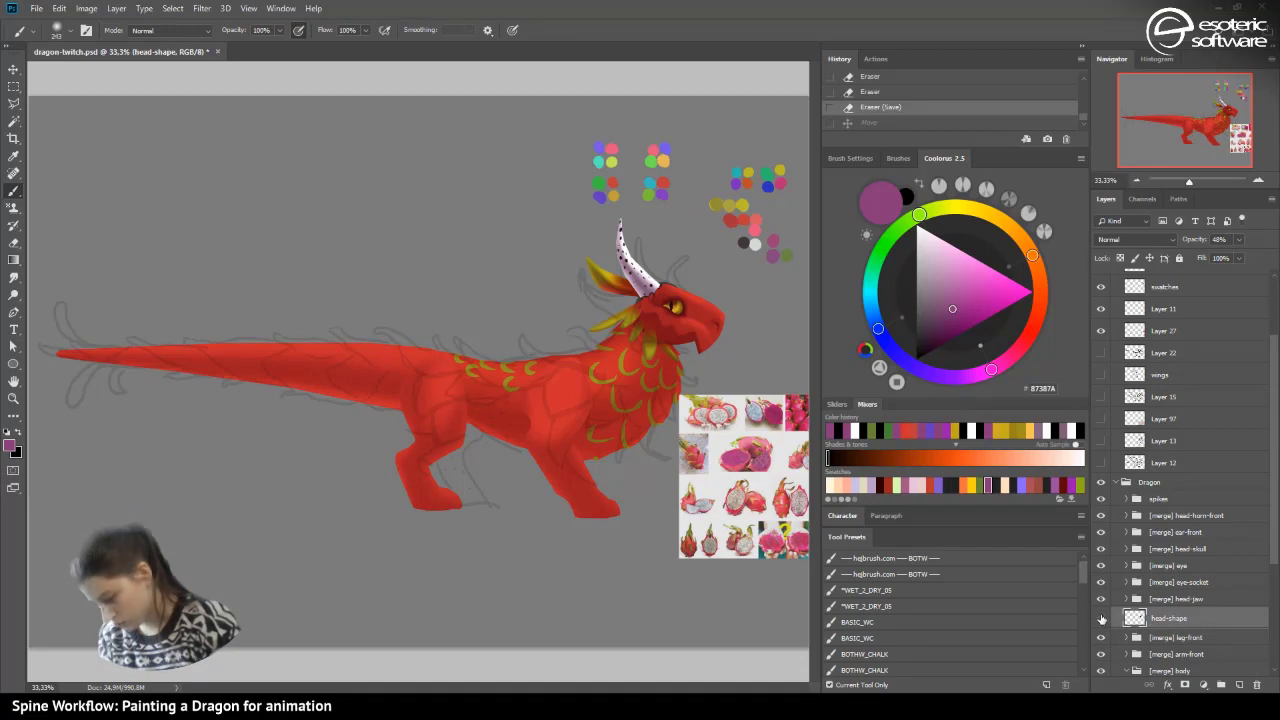
left_click(1176, 638)
left_click(1221, 685)
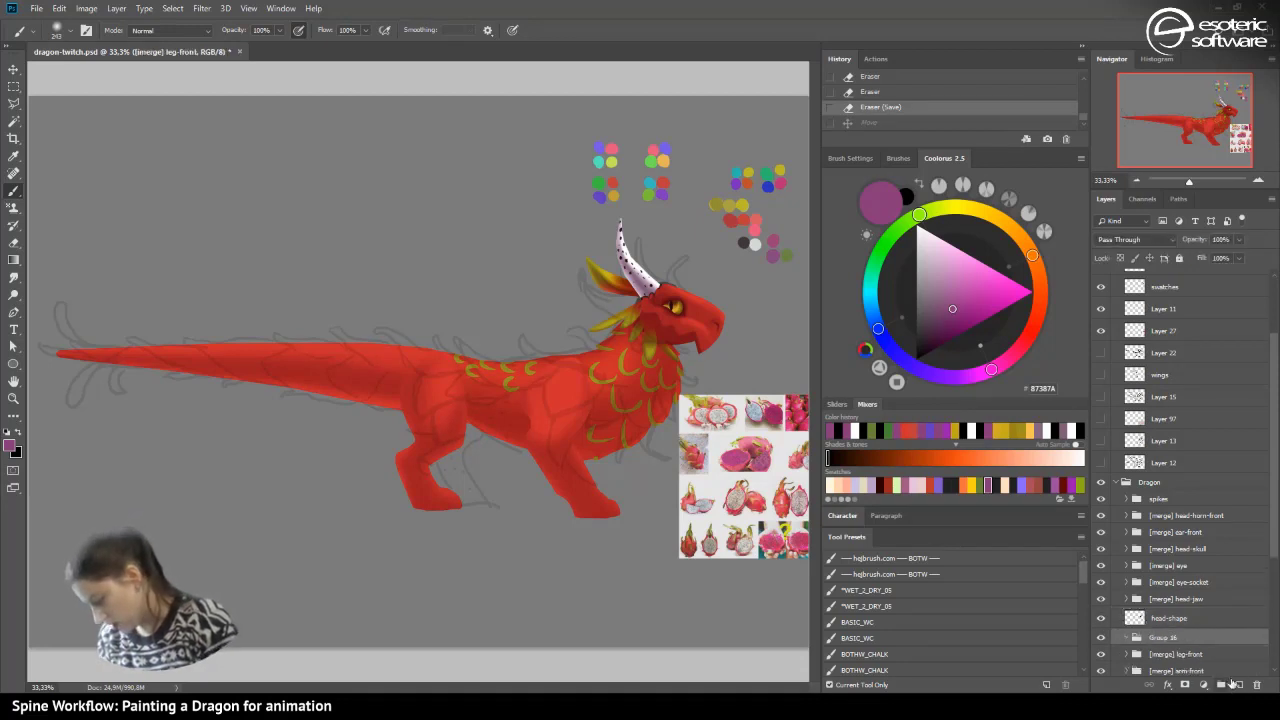
left_click(1239, 684)
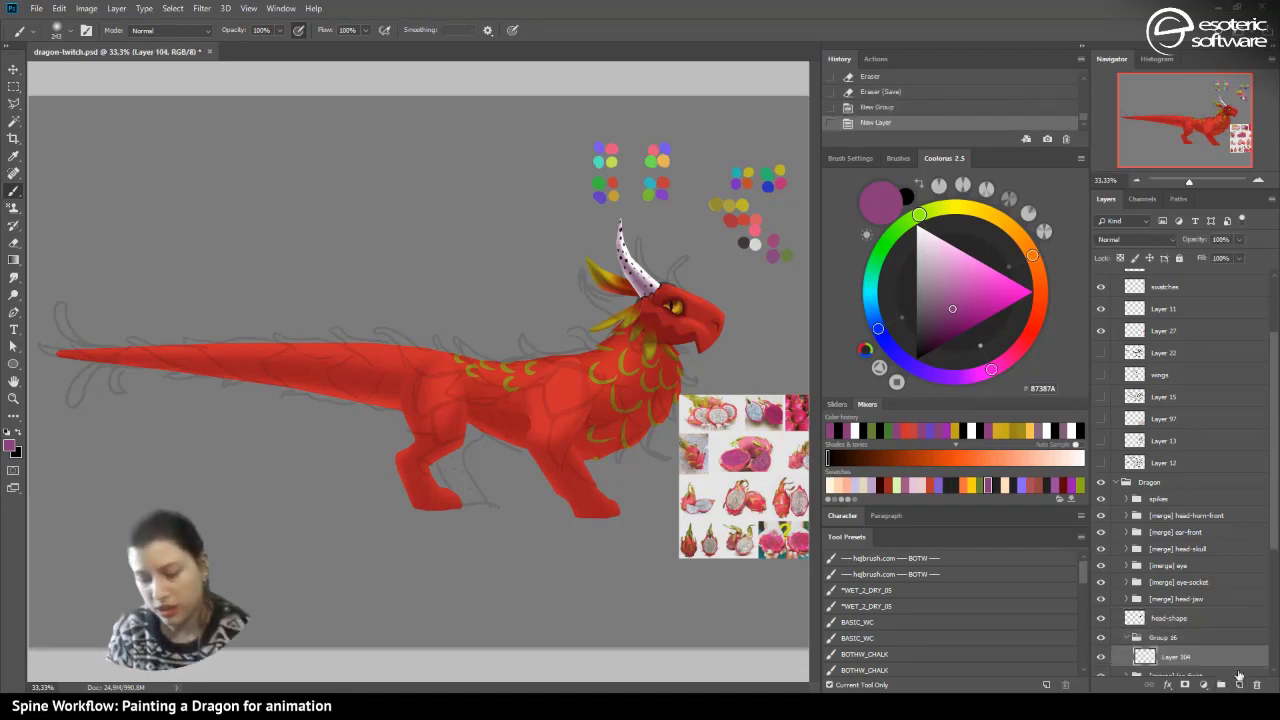
- Reset the painting colour to black and set the round brush to 37 px size and 100% hardness
left_click(7, 431)
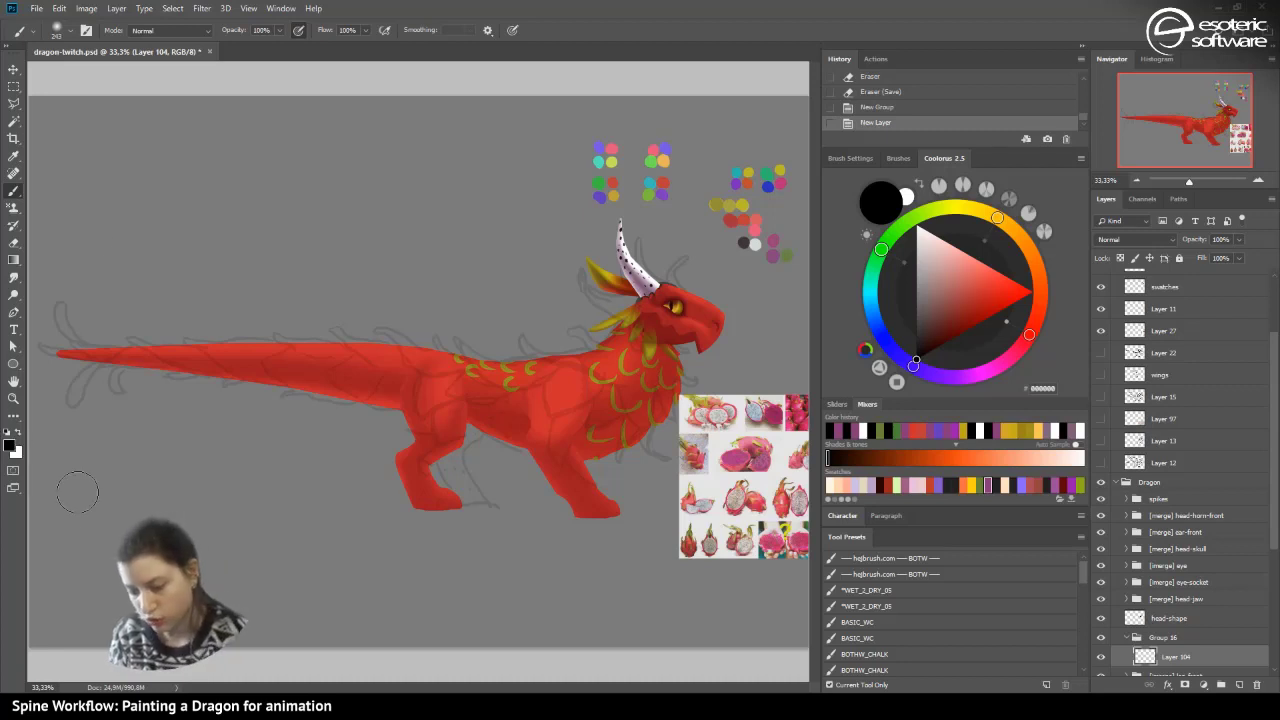
left_click(70, 30)
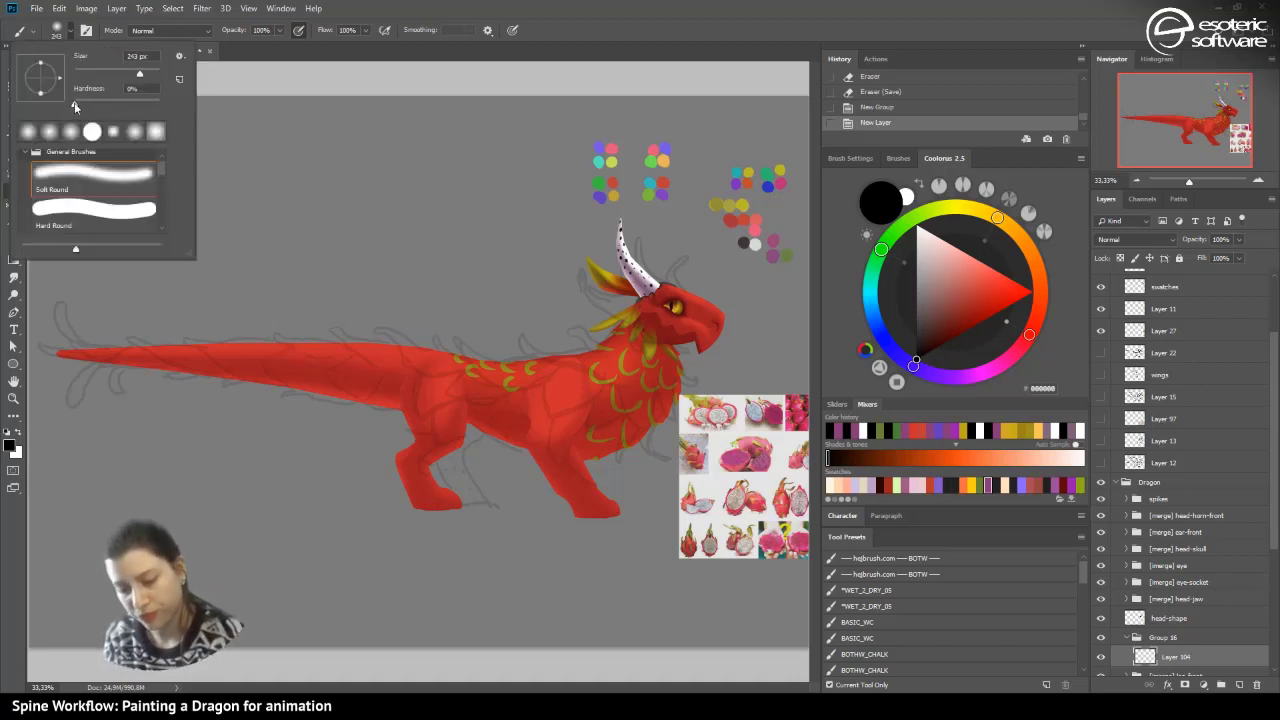
left_click_drag(149, 75, 170, 74)
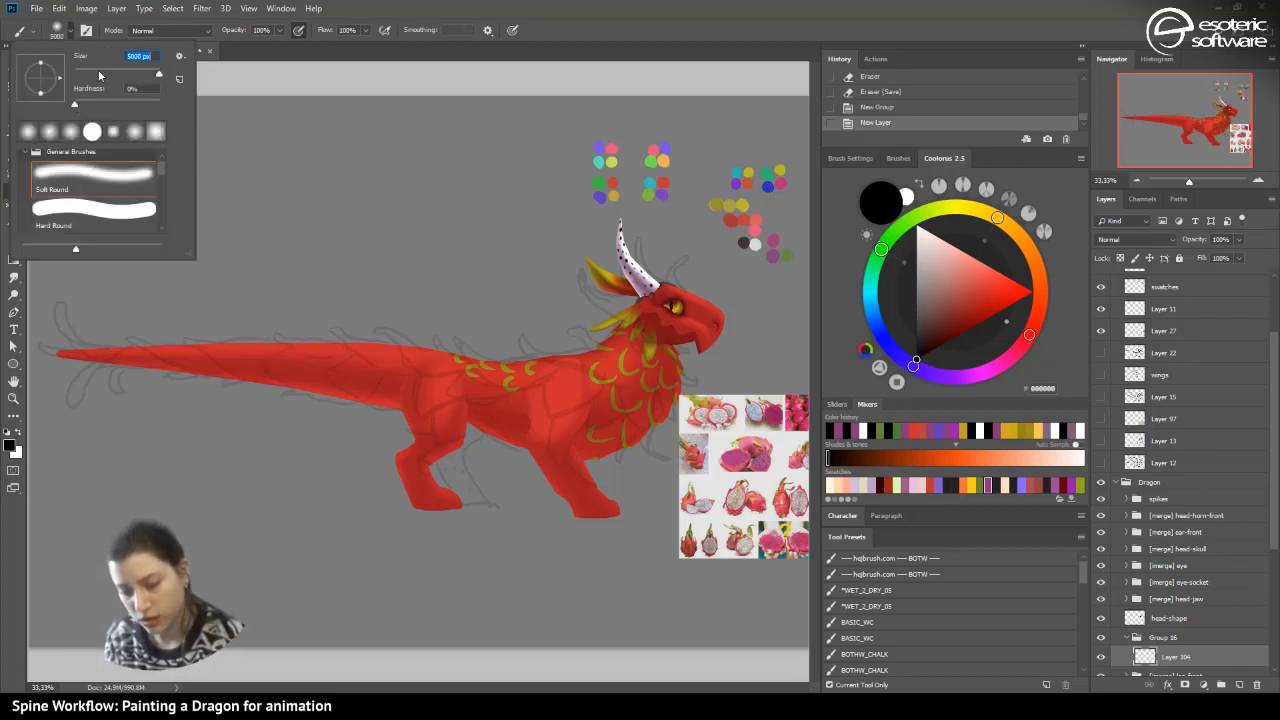
left_click(91, 73)
left_click_drag(87, 103, 252, 151)
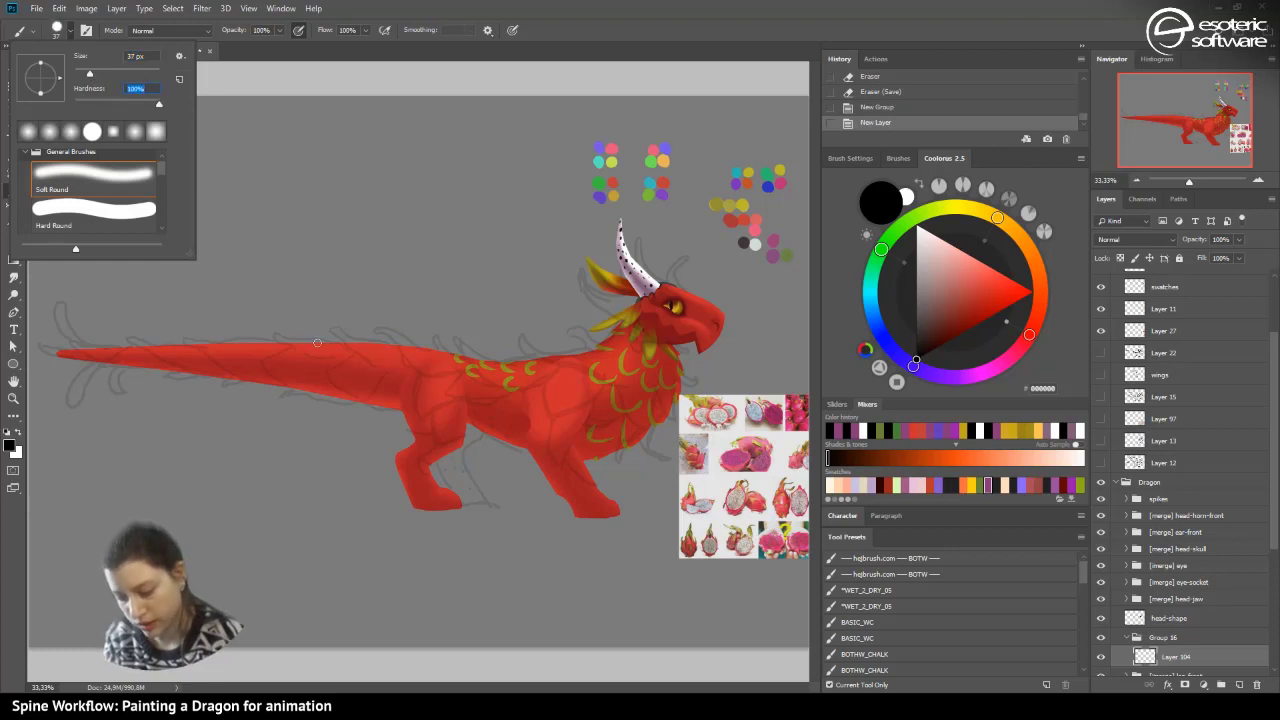
- Try a black brush stroke along the sketched spike at the dragon's throat, and undo it
left_click(1257, 179)
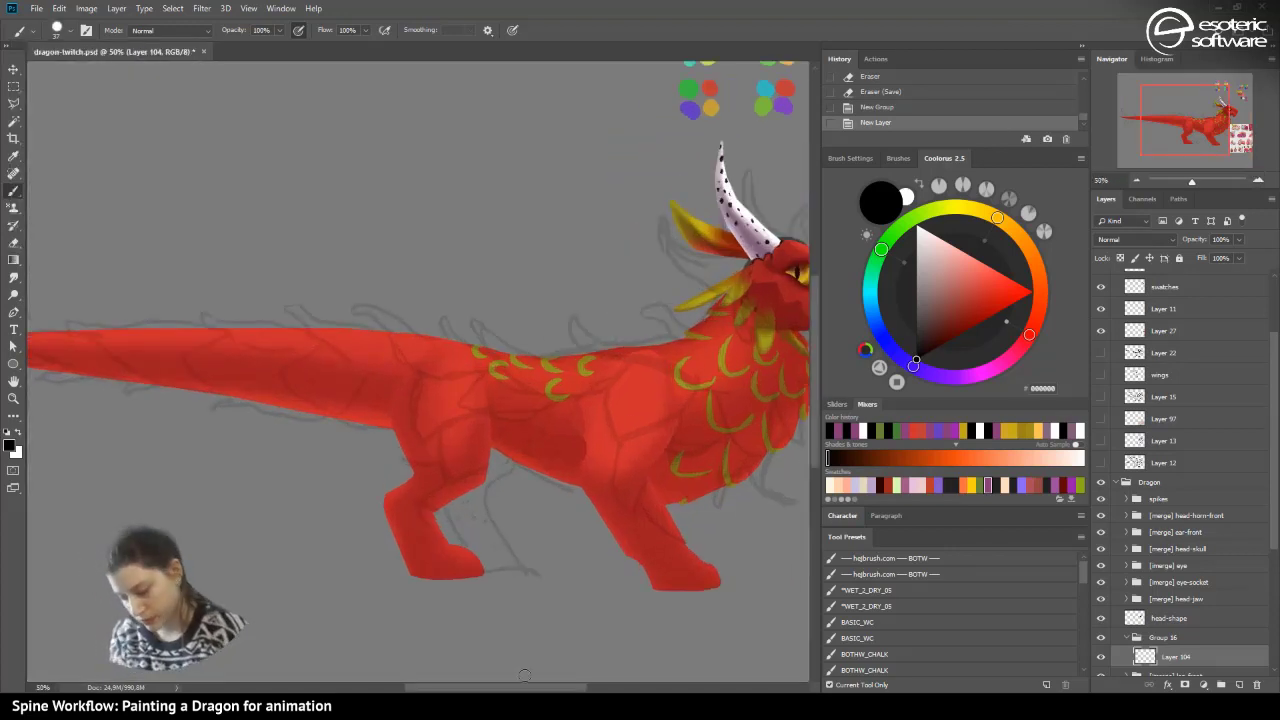
left_click_drag(527, 690, 565, 690)
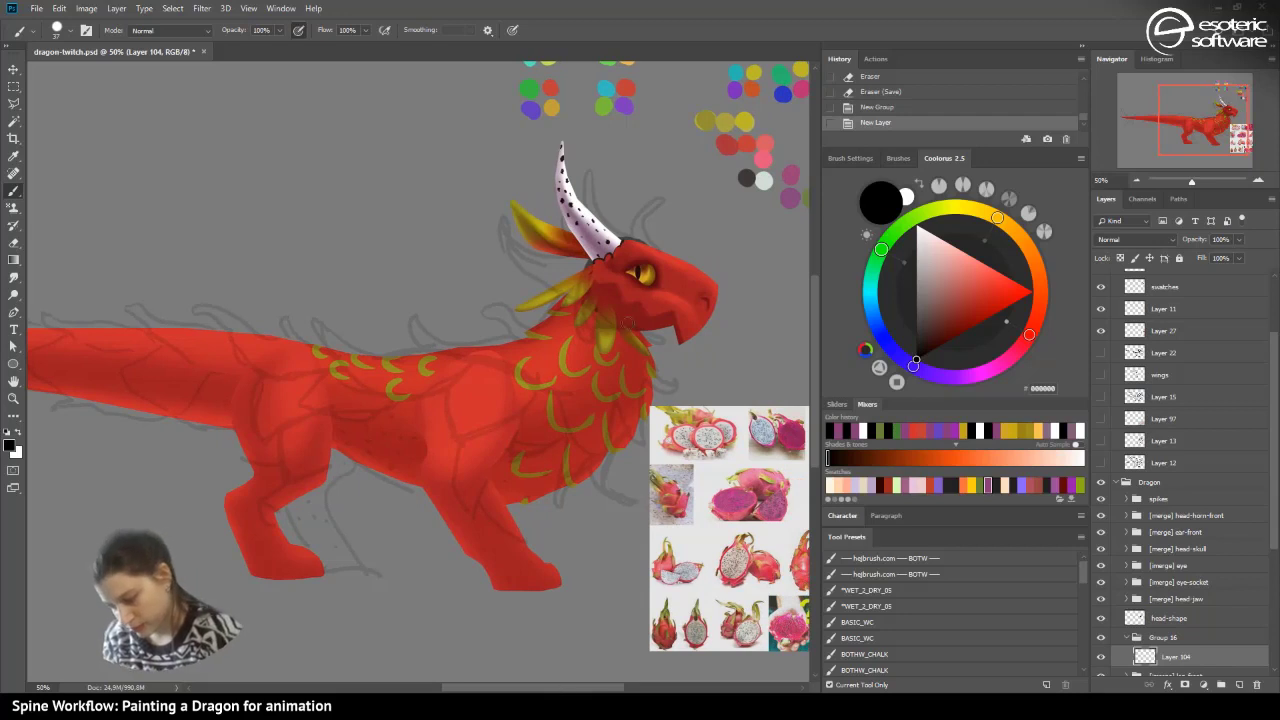
left_click_drag(636, 350, 682, 392)
left_click(852, 107)
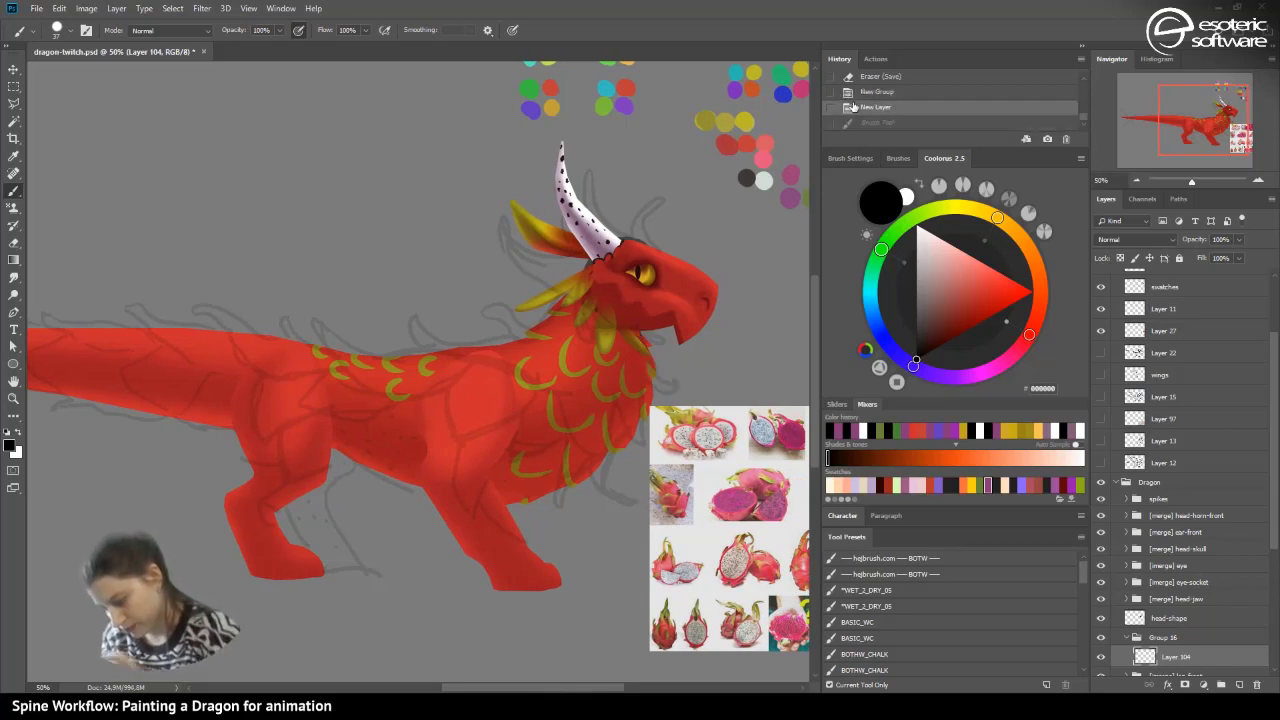
- Paint a curved black spike at the throat with the INK_HATCHLING brush preset, and add a new layer above it
left_click(857, 605)
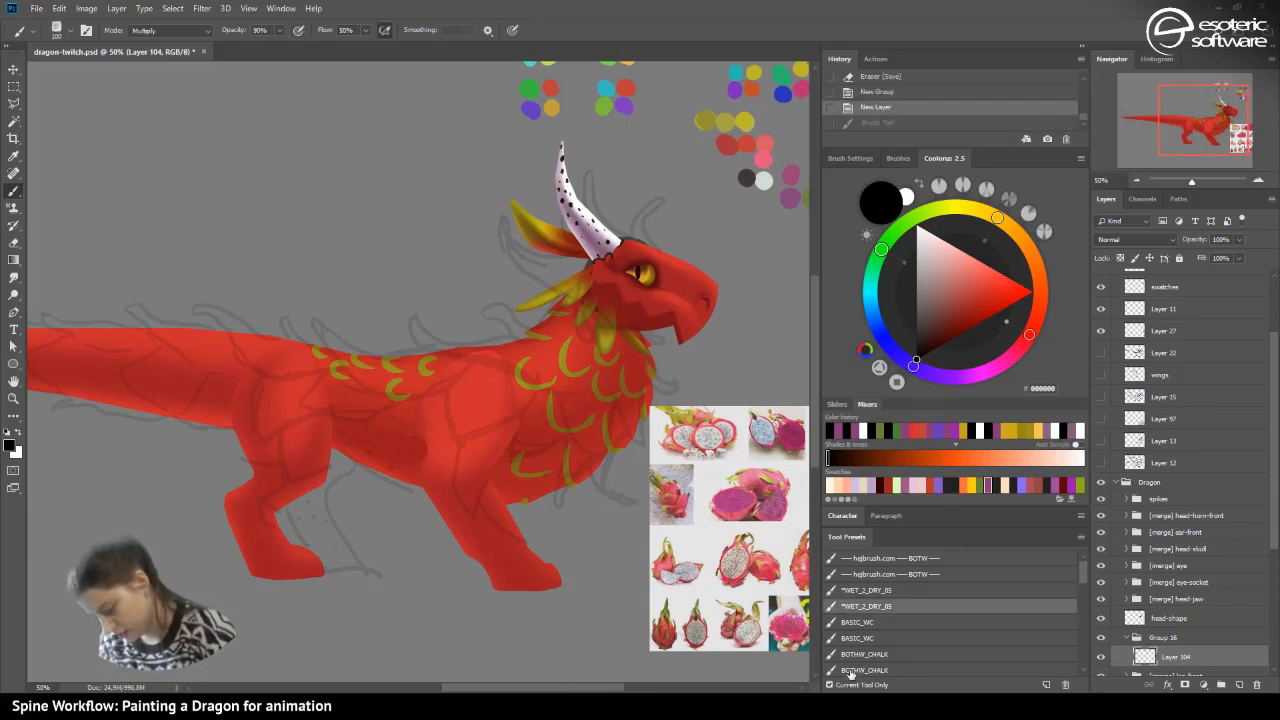
left_click_drag(1085, 570, 1082, 588)
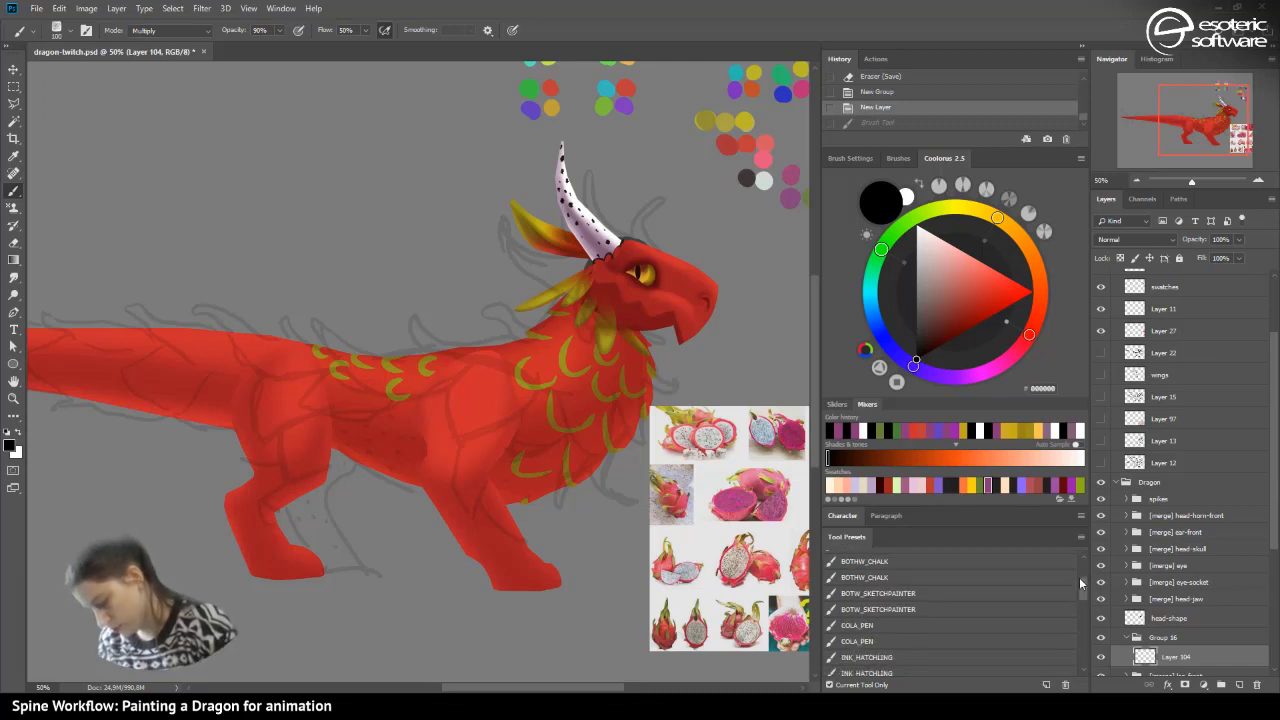
left_click(850, 657)
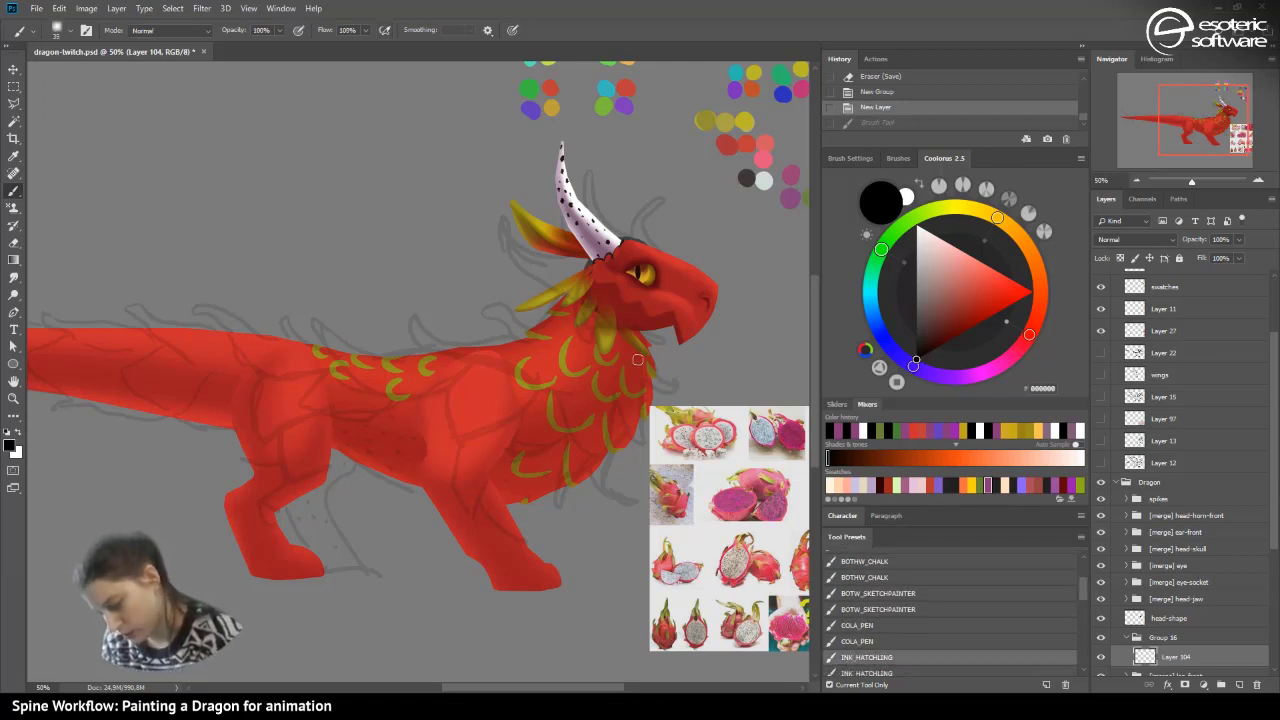
mouse_move(634, 350)
left_mouse_down()
mouse_move(674, 390)
mouse_move(624, 330)
left_mouse_up()
left_click_drag(652, 377, 630, 333)
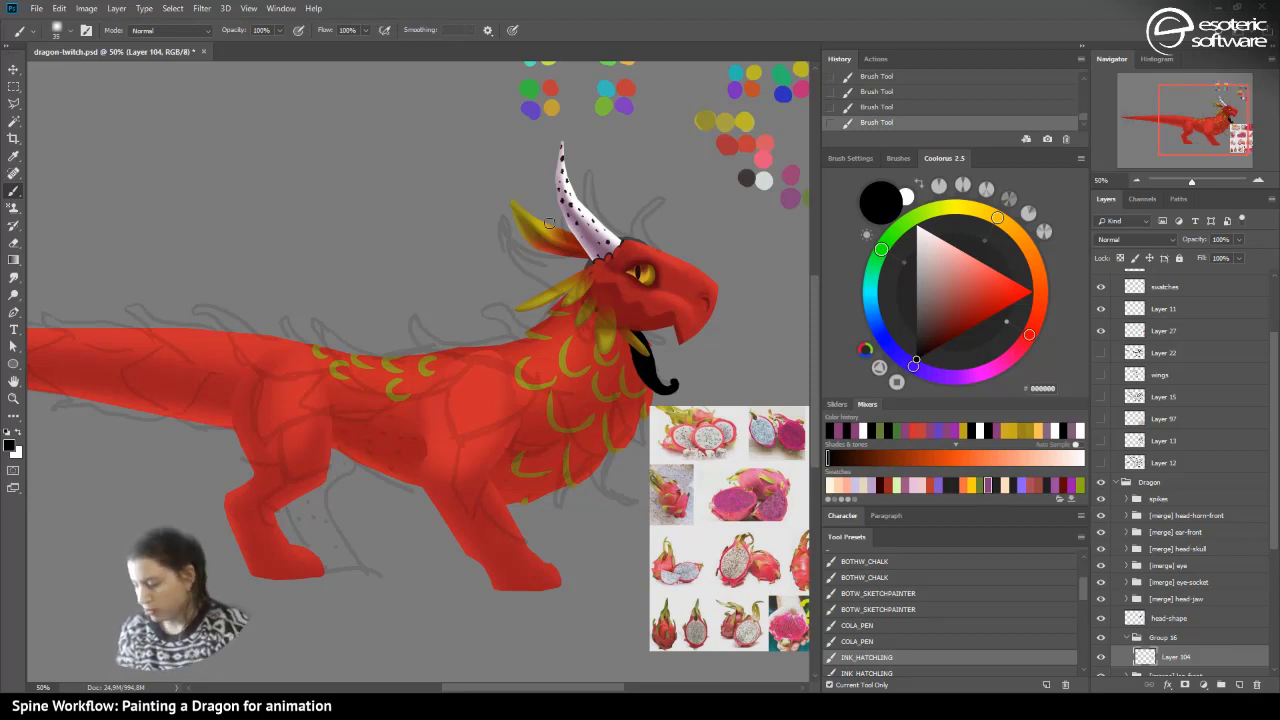
left_click(1239, 684)
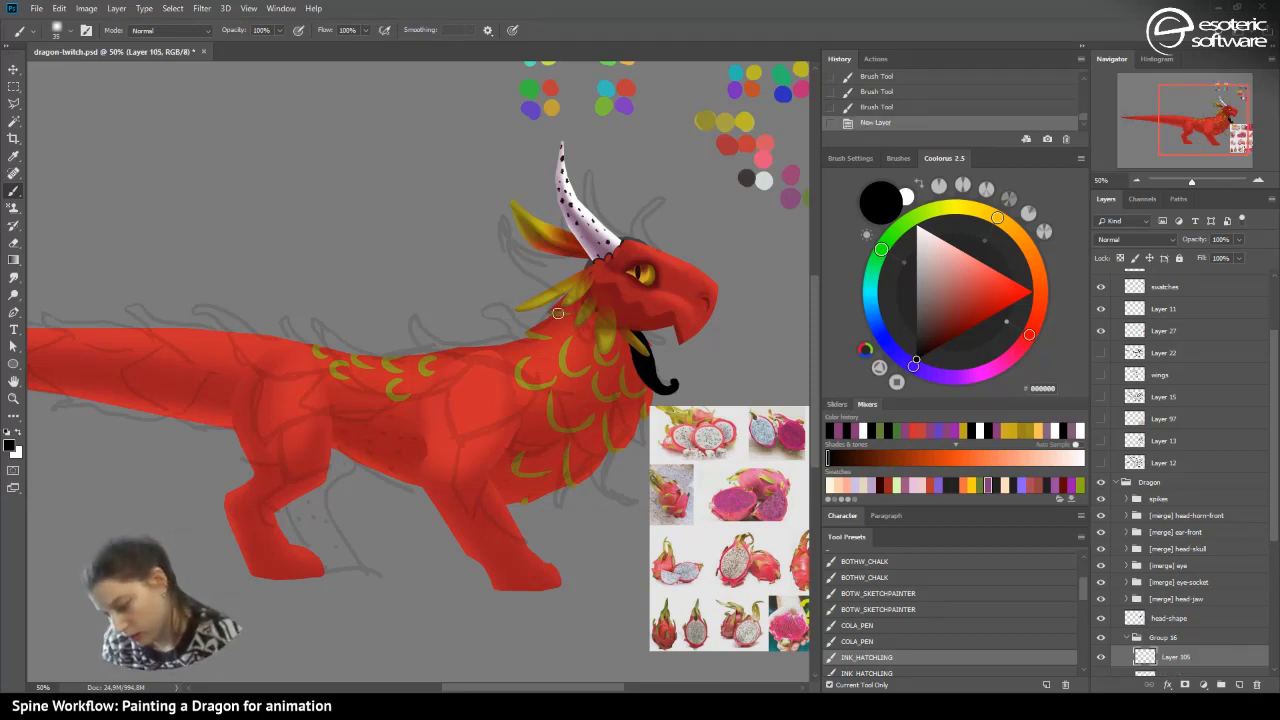
- Paint a curled black spike on the back of the neck, and set the eraser to 20 px size and 100% hardness
mouse_move(566, 296)
left_mouse_down()
mouse_move(481, 320)
mouse_move(505, 315)
mouse_move(512, 331)
mouse_move(560, 320)
mouse_move(522, 331)
mouse_move(562, 301)
mouse_move(527, 330)
mouse_move(558, 299)
mouse_move(528, 333)
mouse_move(554, 344)
mouse_move(577, 301)
left_mouse_up()
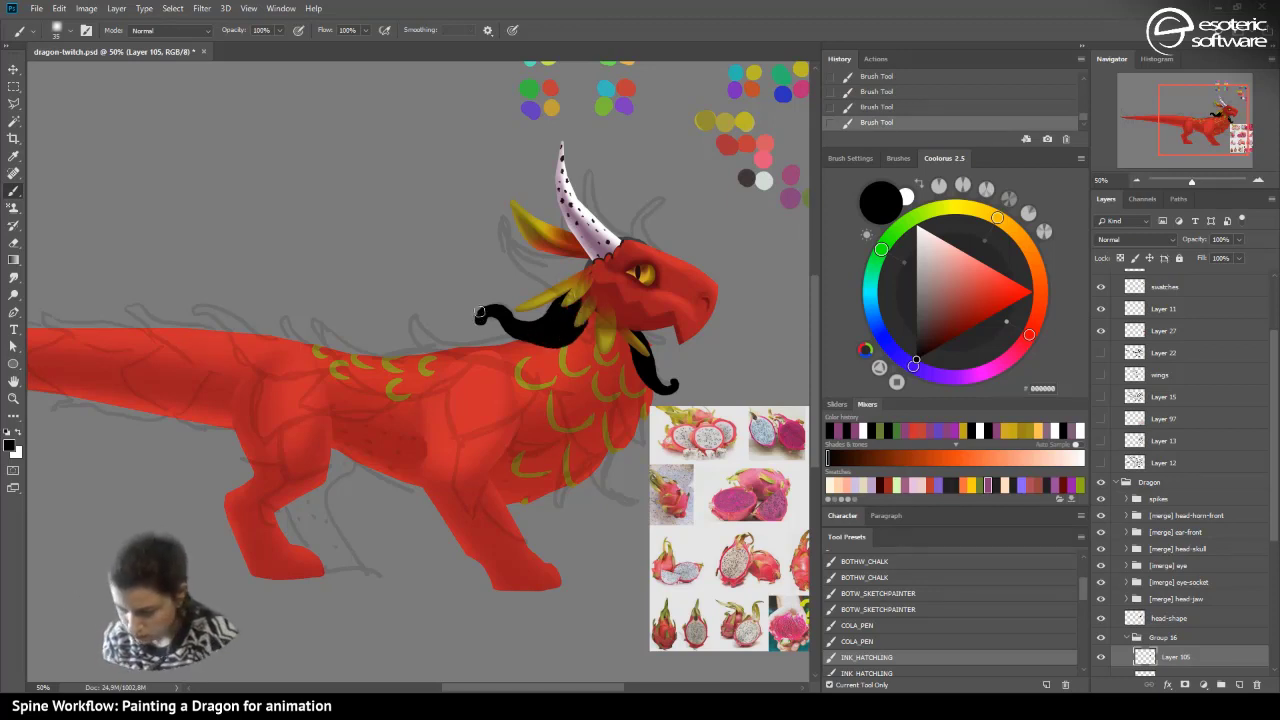
key("e")
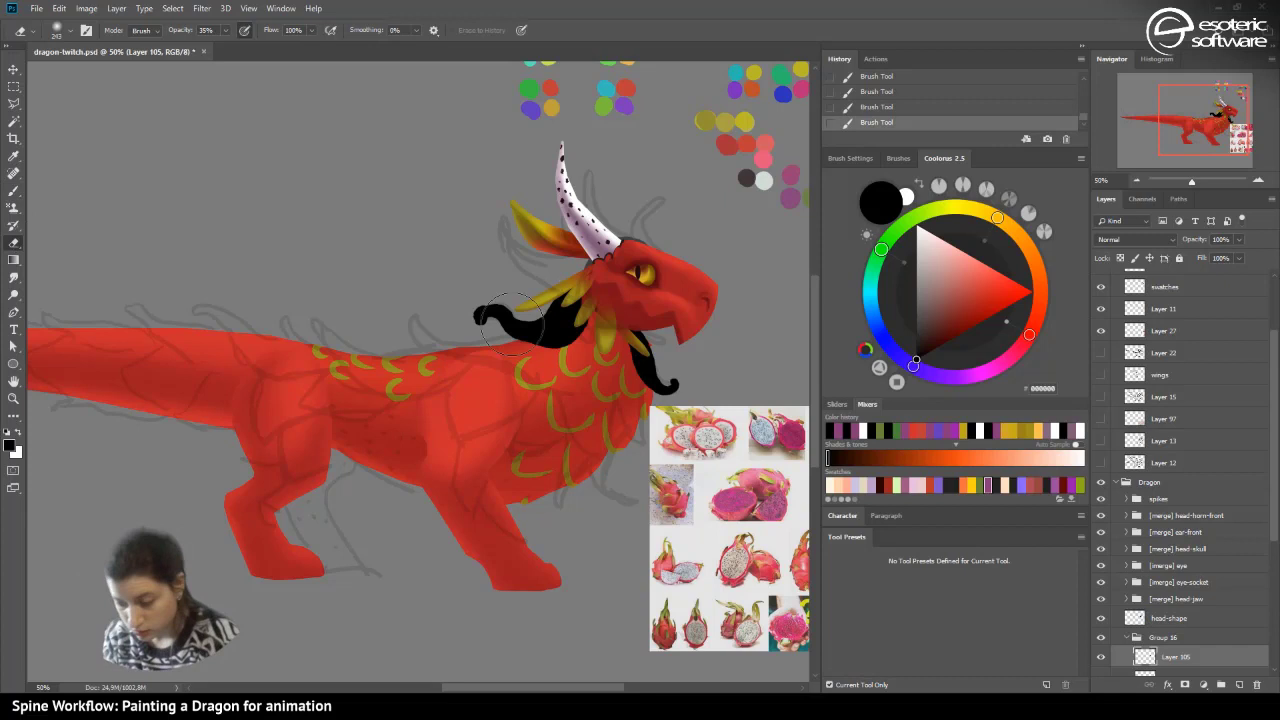
left_click(68, 31)
left_click(83, 74)
left_click_drag(84, 105, 160, 104)
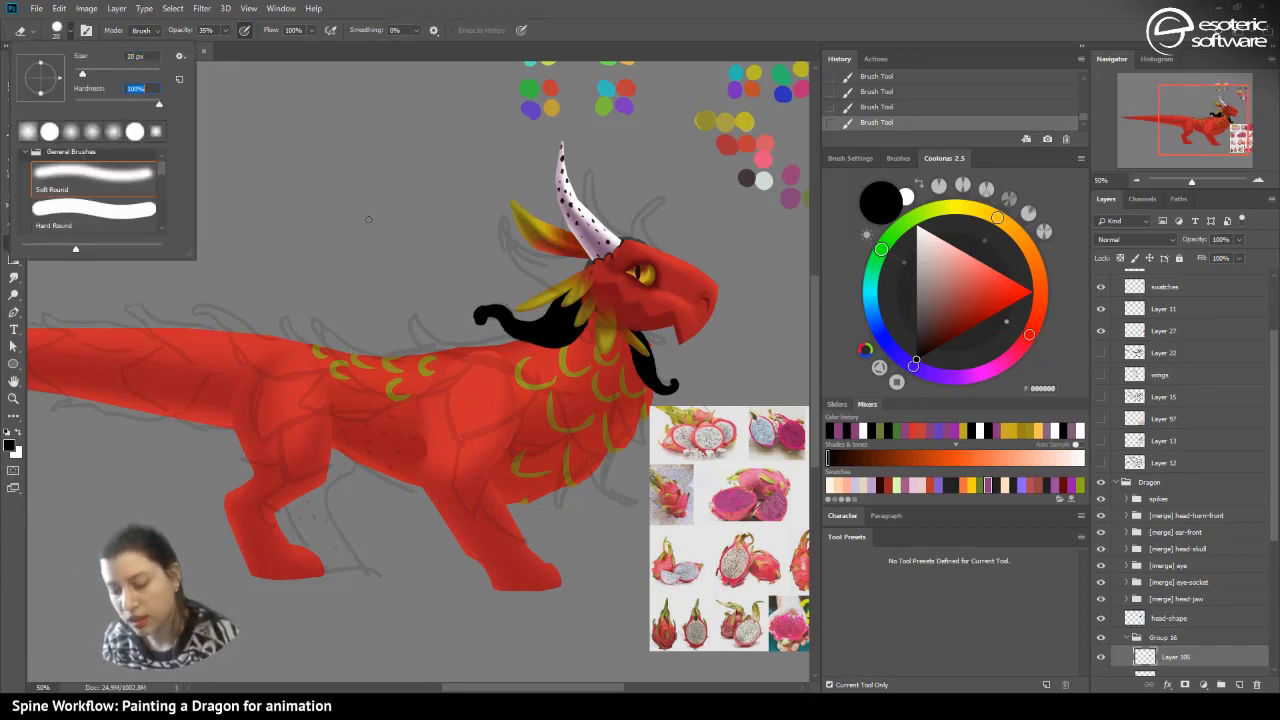
- Set the eraser opacity to 100% and thin the curled tip of the neck spike, undoing unwanted eraser strokes
left_click_drag(485, 328, 497, 332)
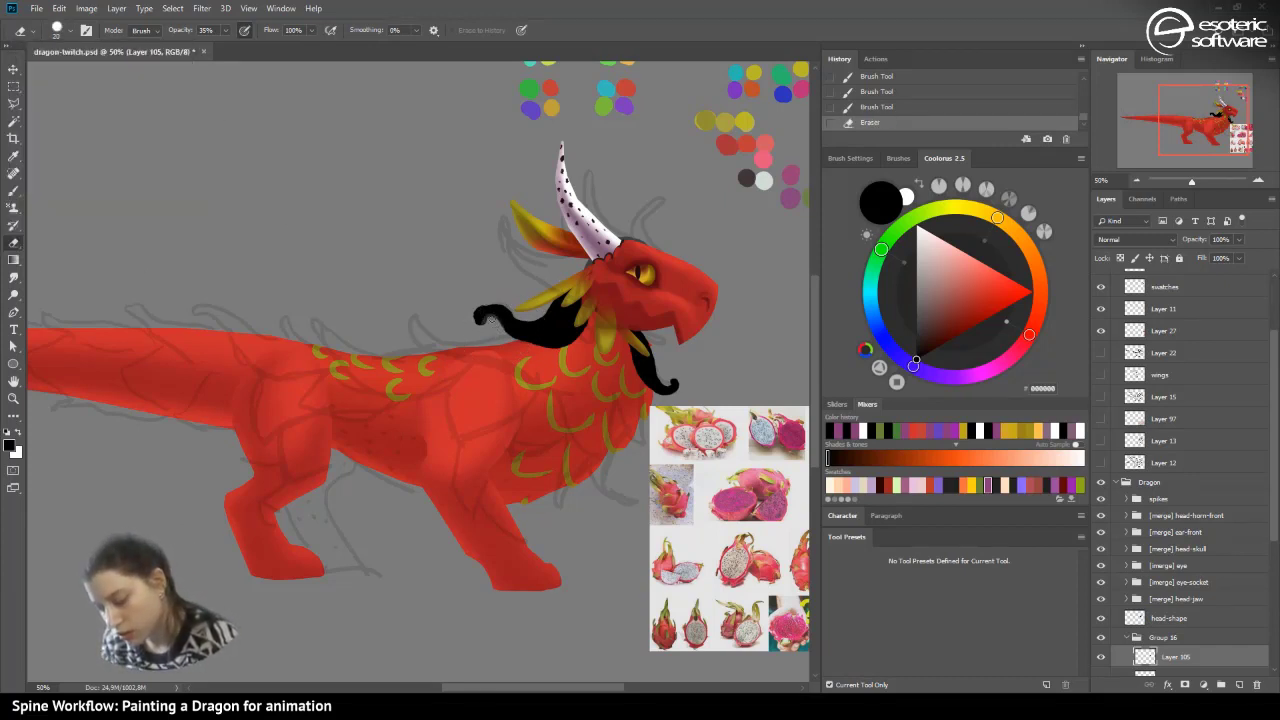
left_click(852, 108)
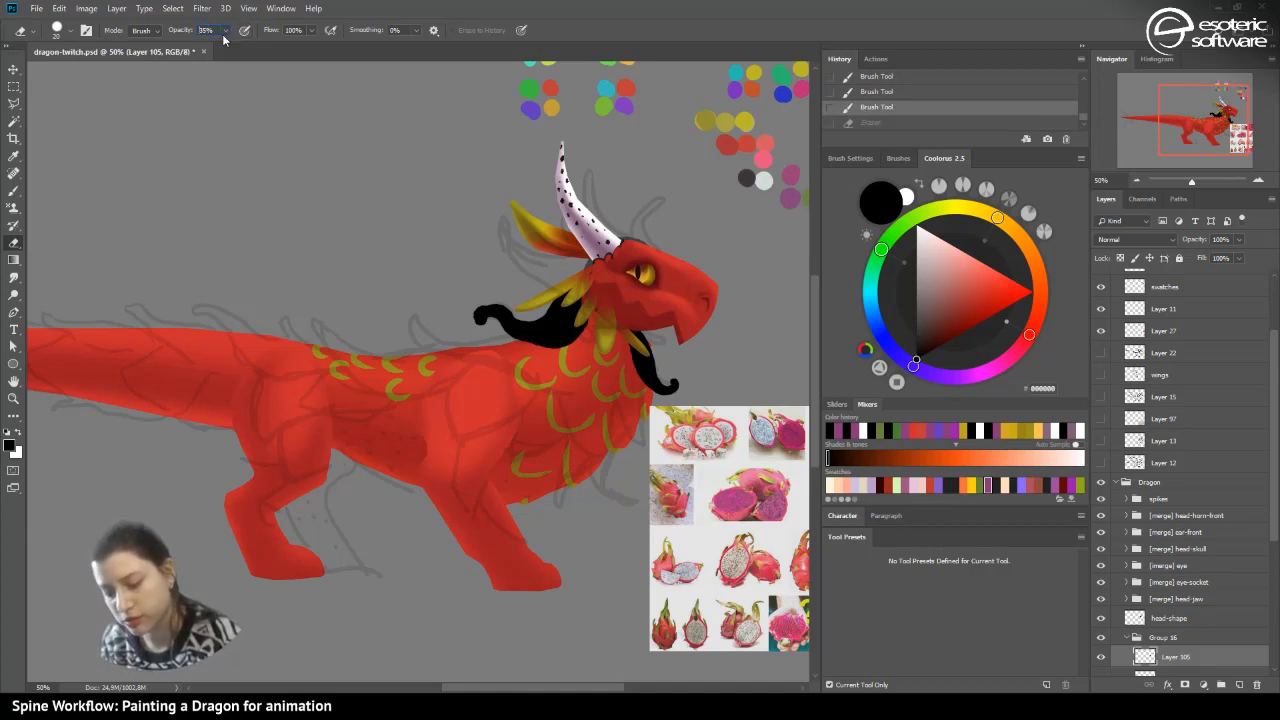
left_click(225, 31)
left_click_drag(226, 45, 318, 58)
mouse_move(496, 325)
left_mouse_down()
mouse_move(508, 338)
mouse_move(480, 314)
left_mouse_up()
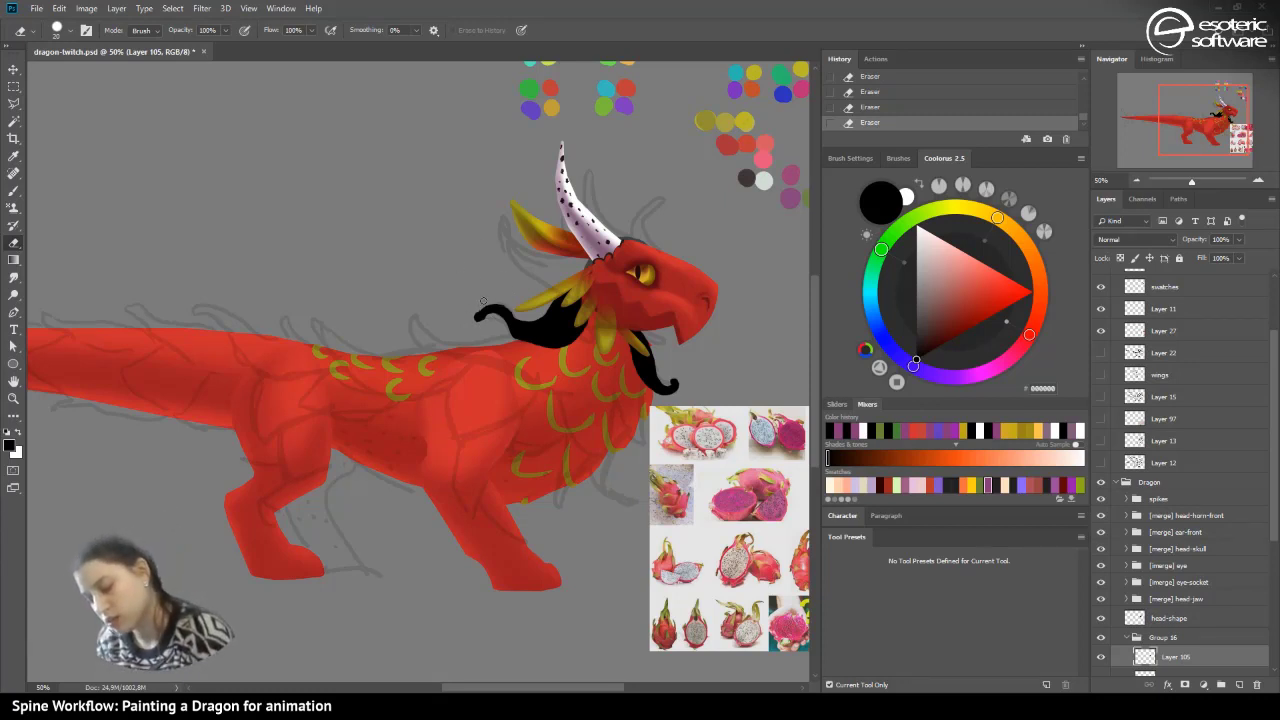
key("ctrl+z")
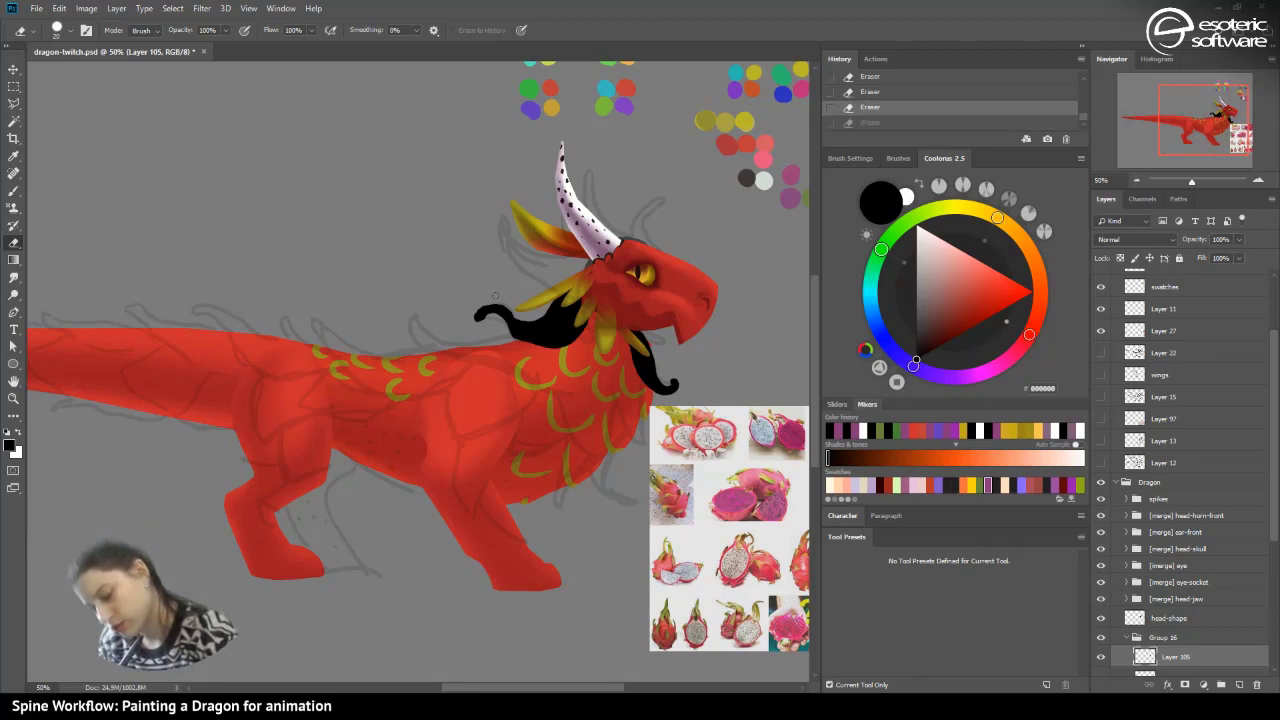
mouse_move(495, 295)
left_mouse_down()
mouse_move(472, 307)
mouse_move(509, 298)
left_mouse_up()
left_click(850, 108)
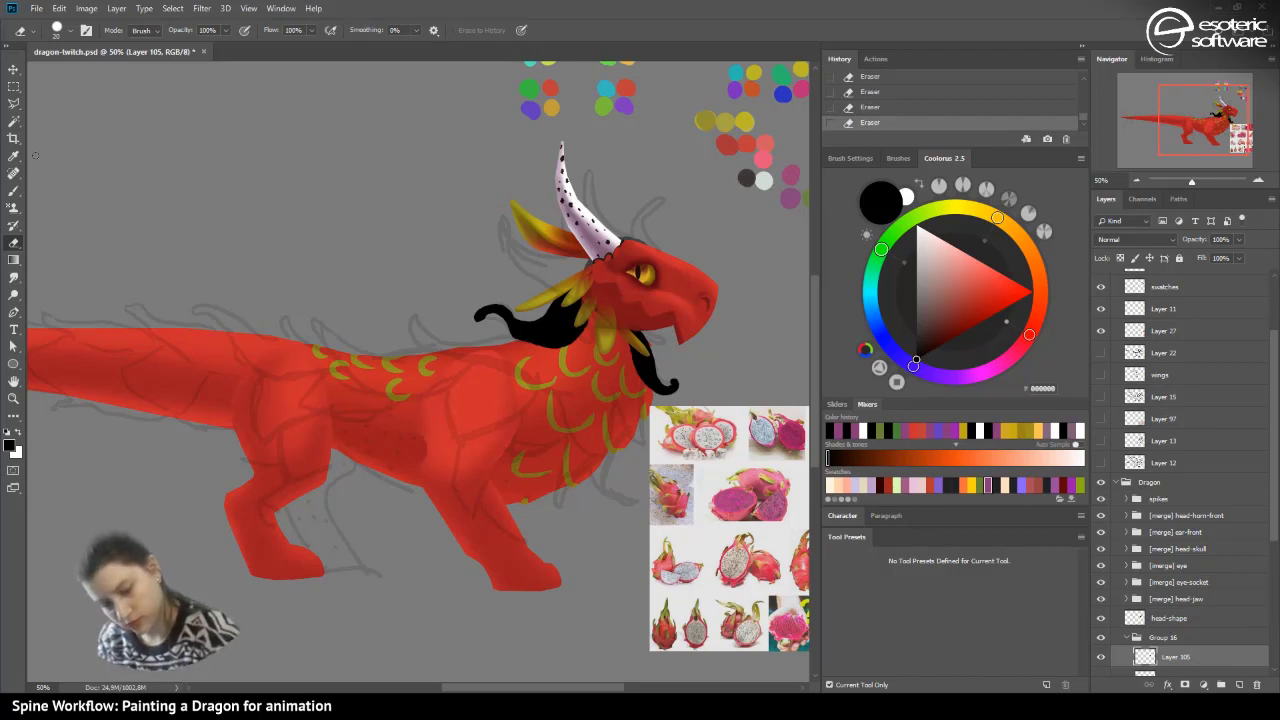
- Touch up the curled tip of the neck spike with black brush strokes
key("b")
left_click_drag(556, 342, 592, 312)
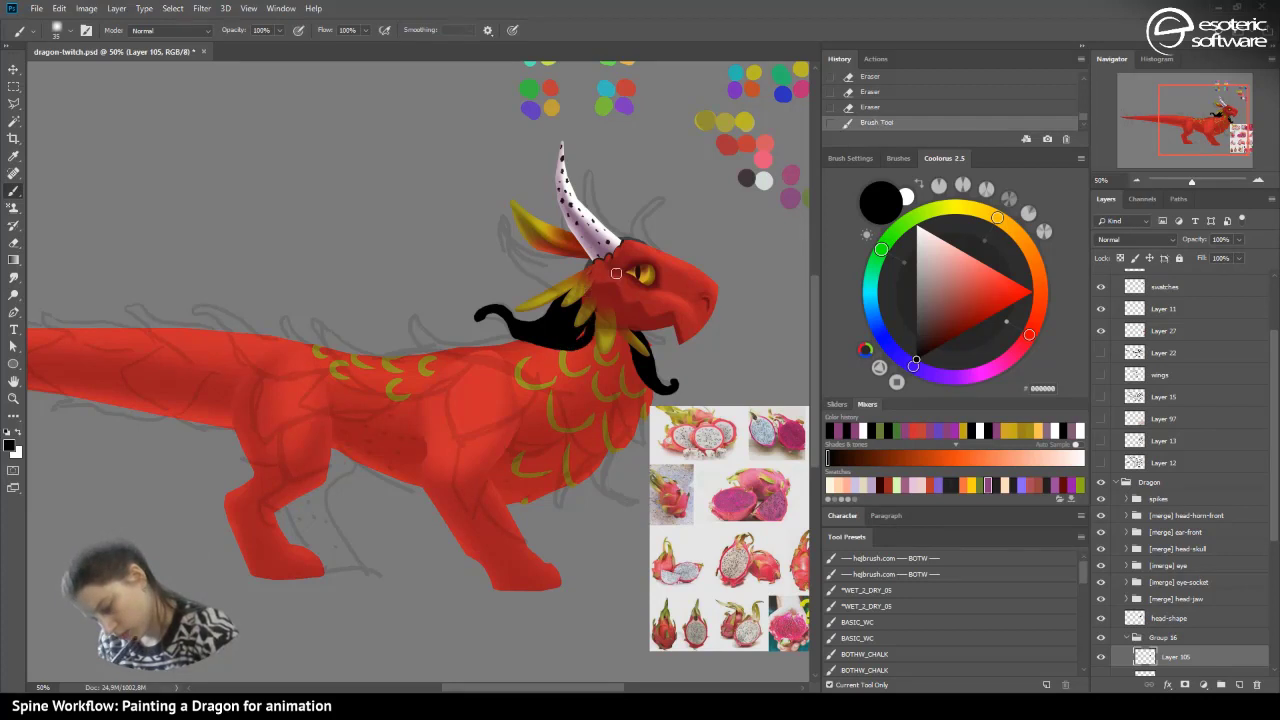
key("ctrl+z")
key("ctrl+shift+z")
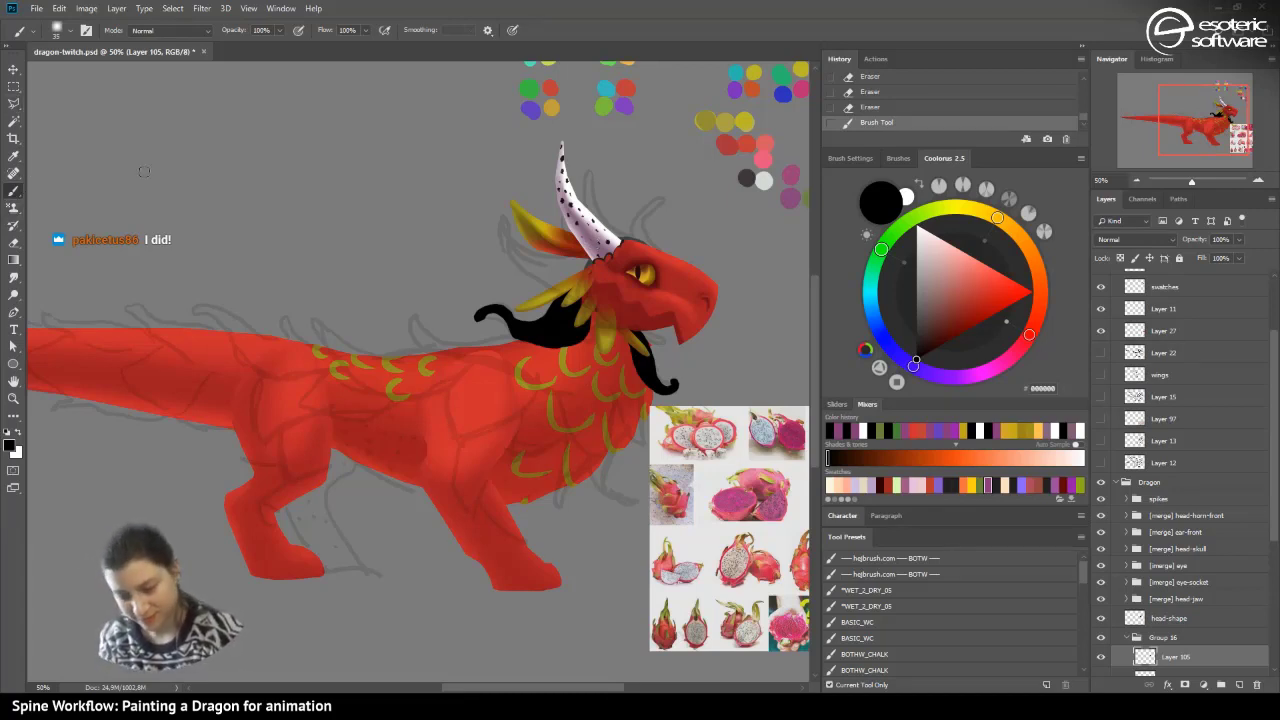
left_click_drag(482, 324, 484, 321)
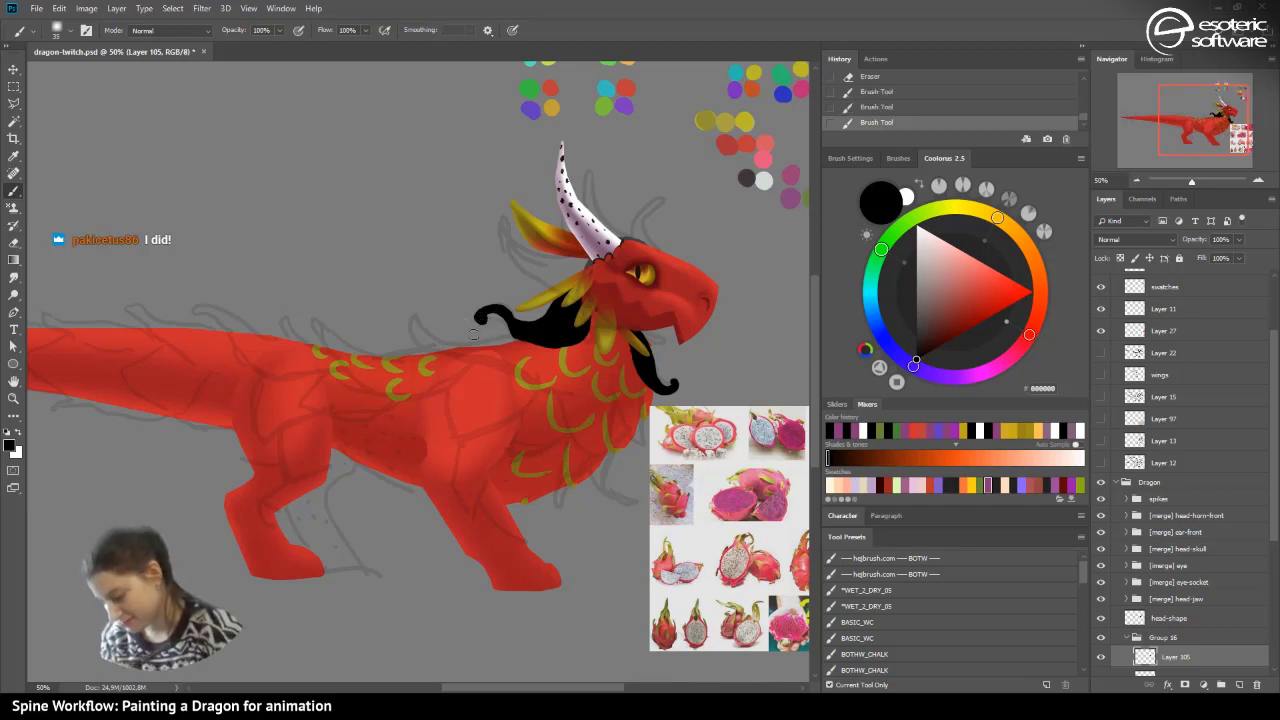
- Add a new layer and paint a long black leaf-like spike along the dragon's back, from the shoulder towards the hip
left_click(1239, 685)
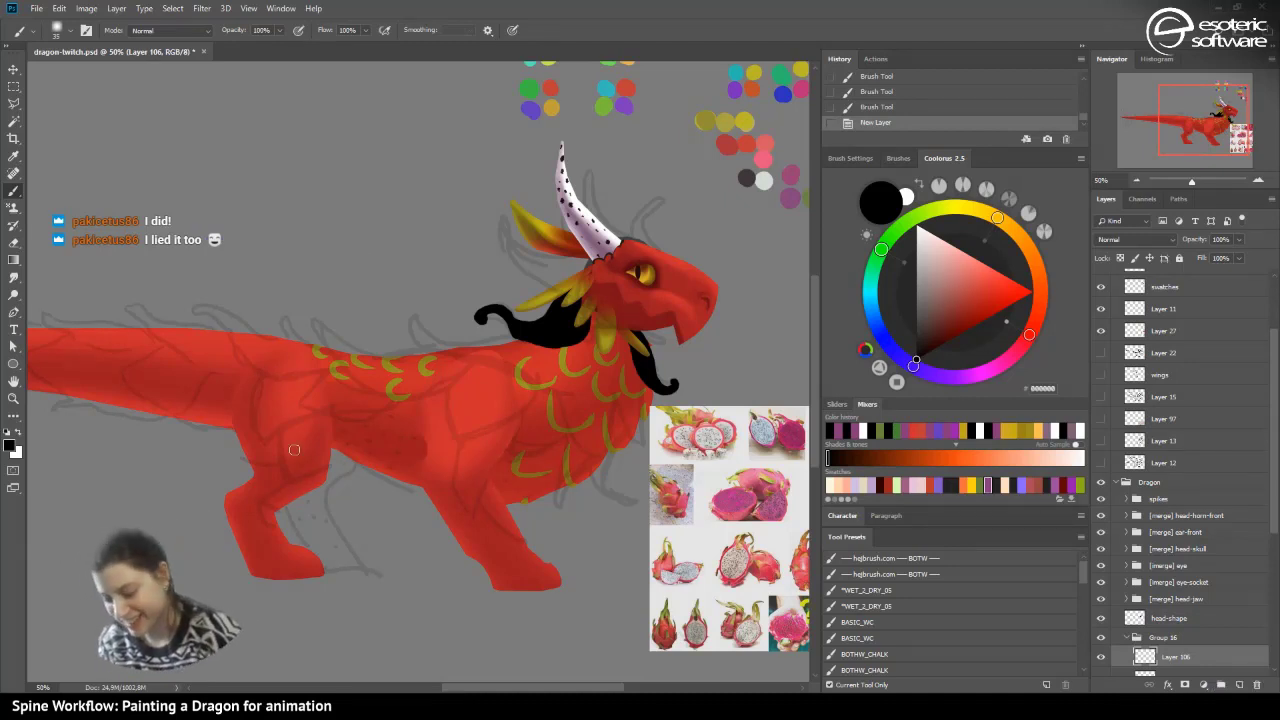
left_click_drag(515, 690, 507, 690)
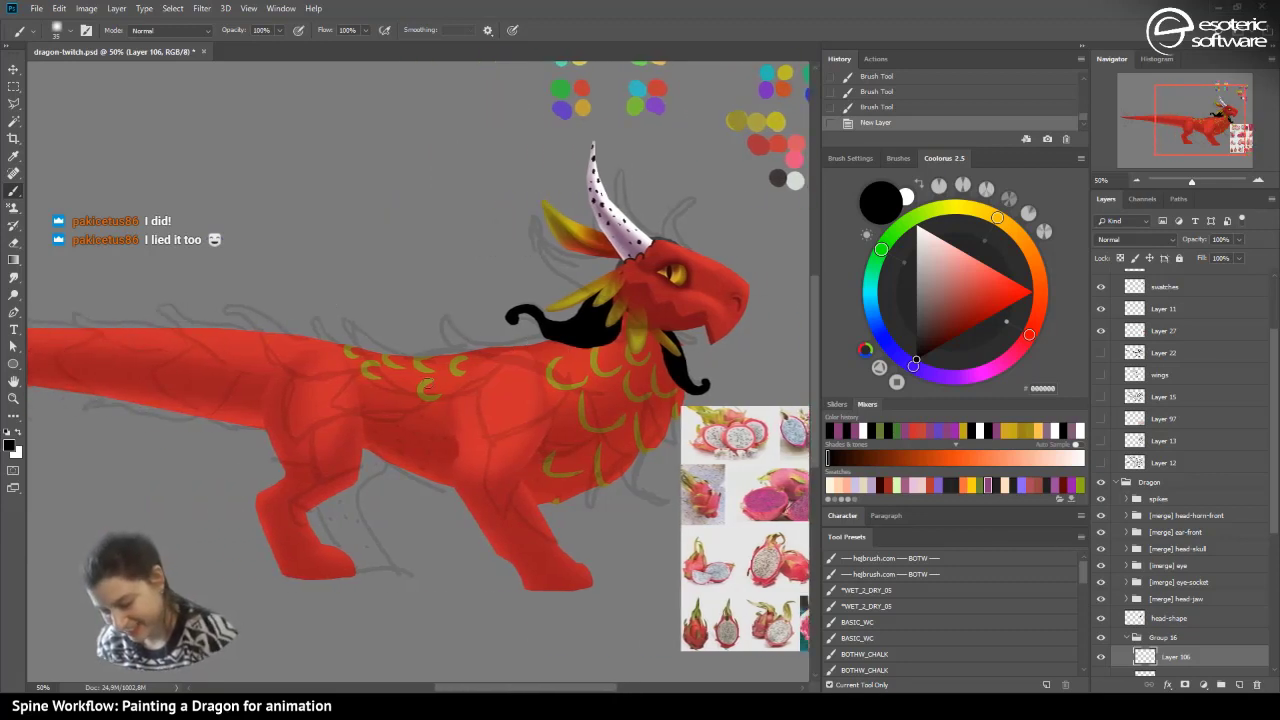
mouse_move(508, 356)
left_mouse_down()
mouse_move(395, 355)
mouse_move(338, 305)
mouse_move(366, 360)
mouse_move(424, 394)
mouse_move(530, 360)
mouse_move(486, 345)
mouse_move(465, 352)
mouse_move(508, 352)
mouse_move(461, 356)
mouse_move(532, 361)
mouse_move(509, 363)
mouse_move(526, 352)
mouse_move(508, 350)
mouse_move(489, 358)
mouse_move(512, 358)
mouse_move(487, 378)
mouse_move(421, 391)
mouse_move(428, 368)
mouse_move(406, 368)
mouse_move(400, 353)
mouse_move(388, 366)
mouse_move(413, 373)
mouse_move(388, 355)
left_mouse_up()
left_click(855, 107)
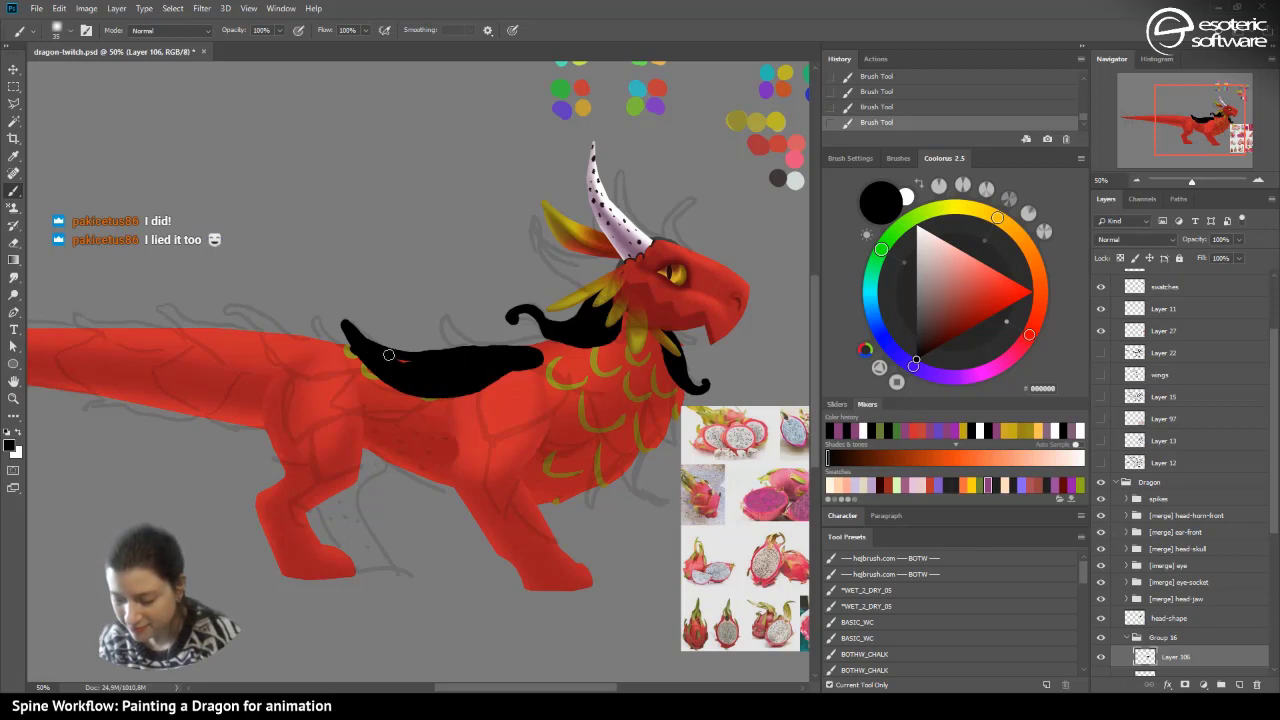
- Erase along the edges of the long back spike to smooth its outline and taper its tip to a point
left_click(13, 241)
mouse_move(375, 380)
left_mouse_down()
mouse_move(346, 340)
mouse_move(482, 343)
mouse_move(431, 346)
left_mouse_up()
mouse_move(349, 321)
left_mouse_down()
mouse_move(400, 350)
mouse_move(468, 345)
left_mouse_up()
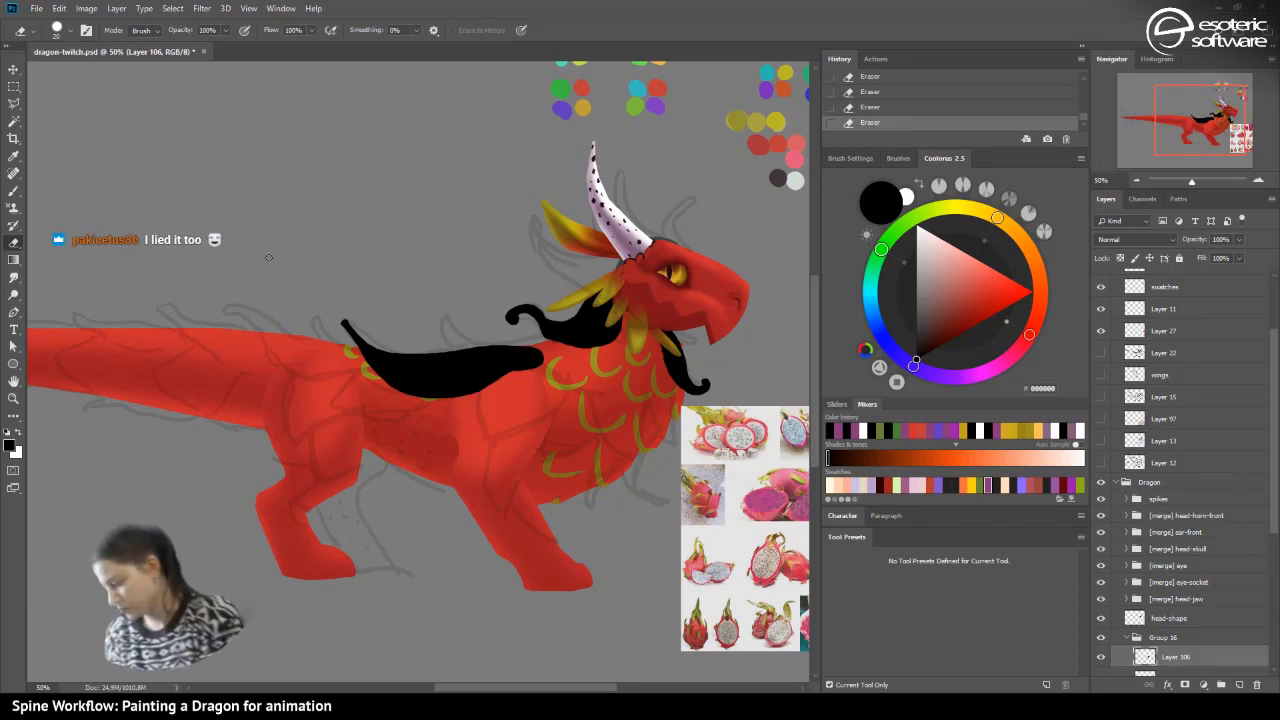
- Select the throat spike's layer, Layer 104, and undo the last eraser stroke
key("alt+bracketleft")
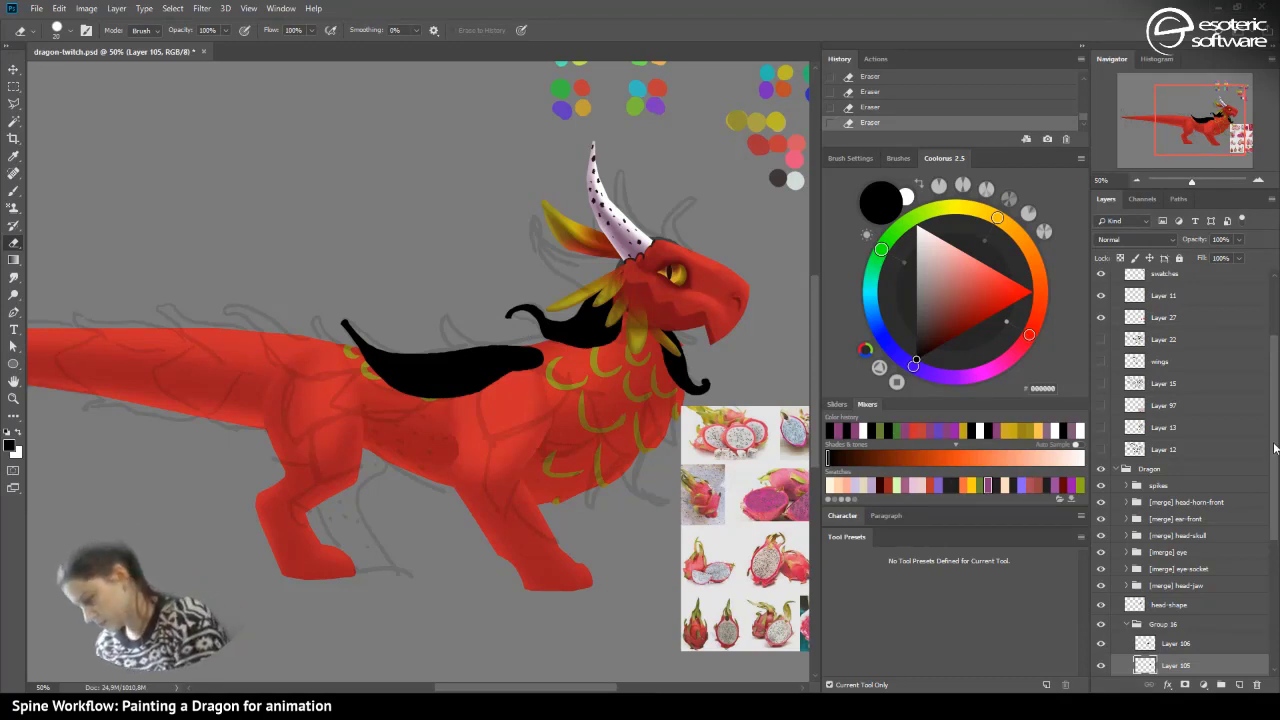
scroll(1180, 500, "down", 2)
left_click(1165, 626)
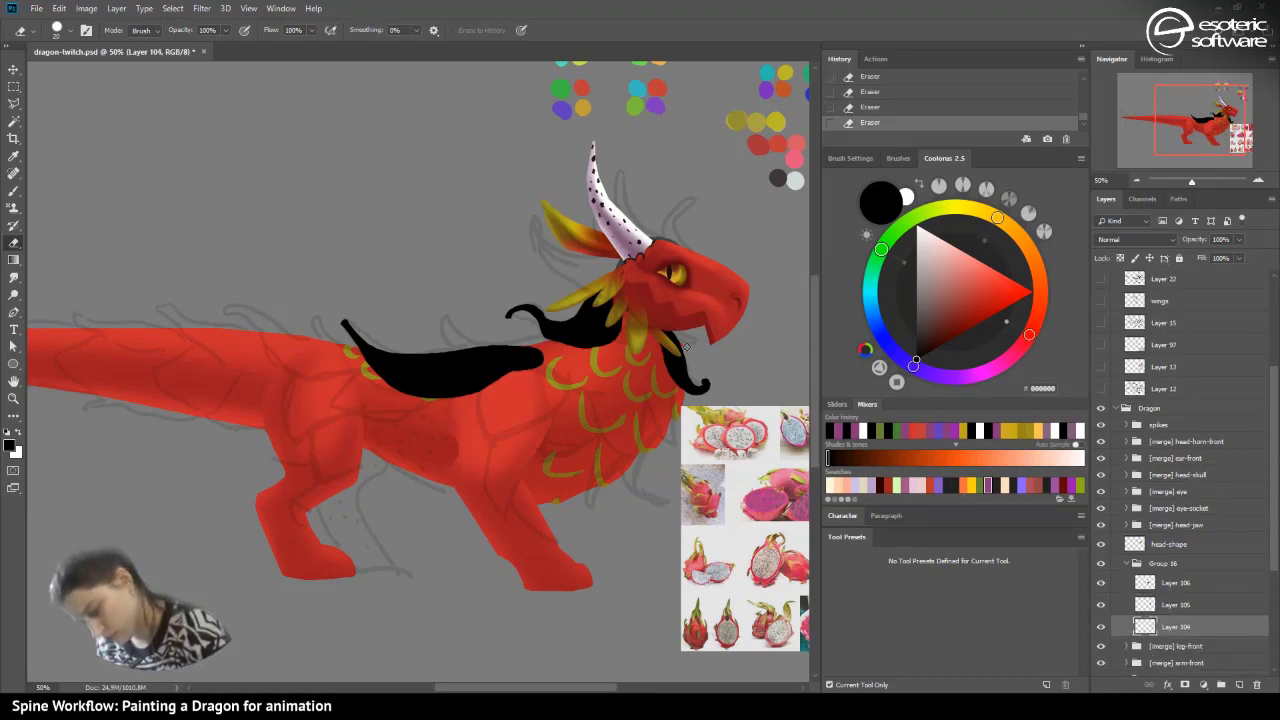
key("ctrl+z")
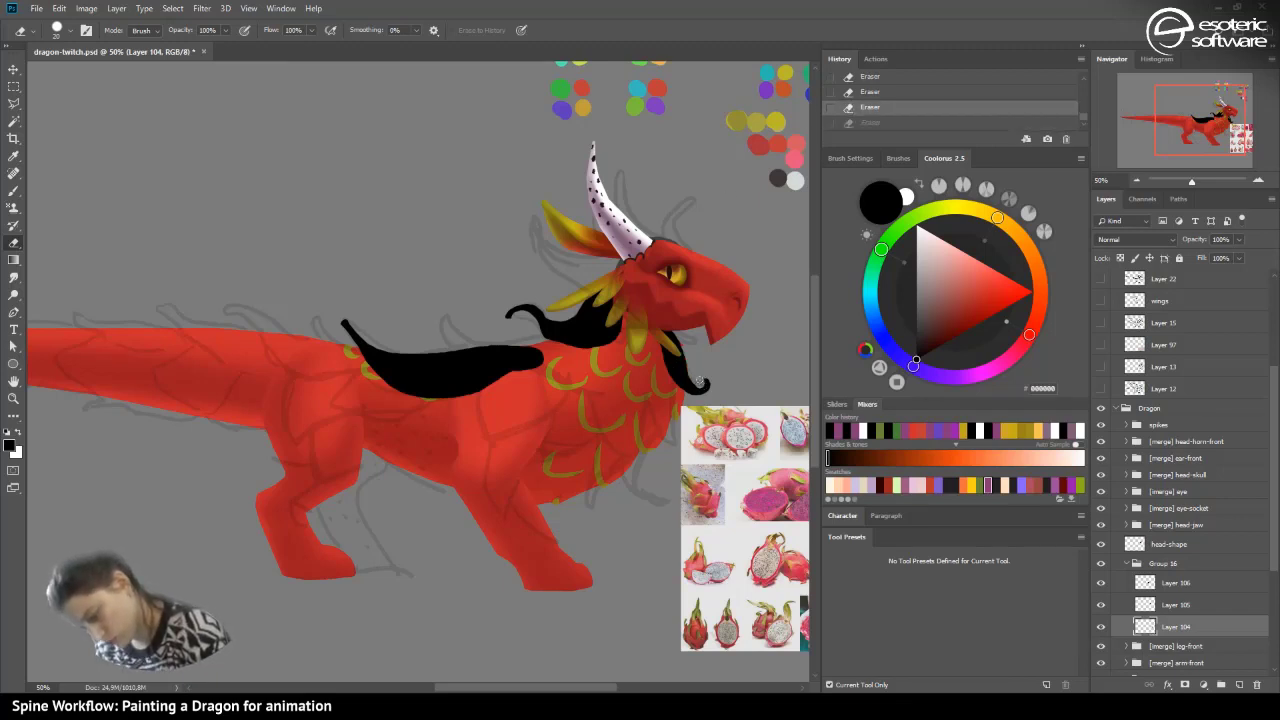
- Erase along the curled tip of the black spike on the throat to refine its outline on Layer 104
left_click_drag(697, 381, 688, 369)
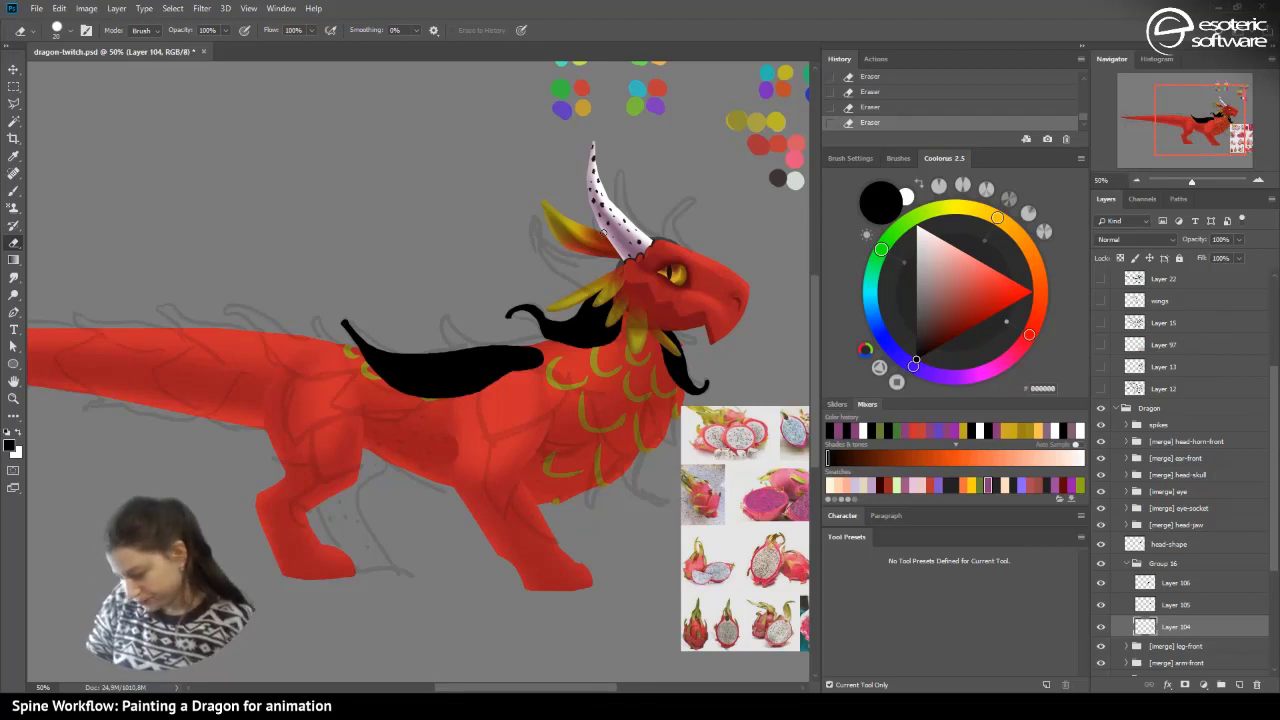
left_click(1160, 586)
left_click(1239, 685)
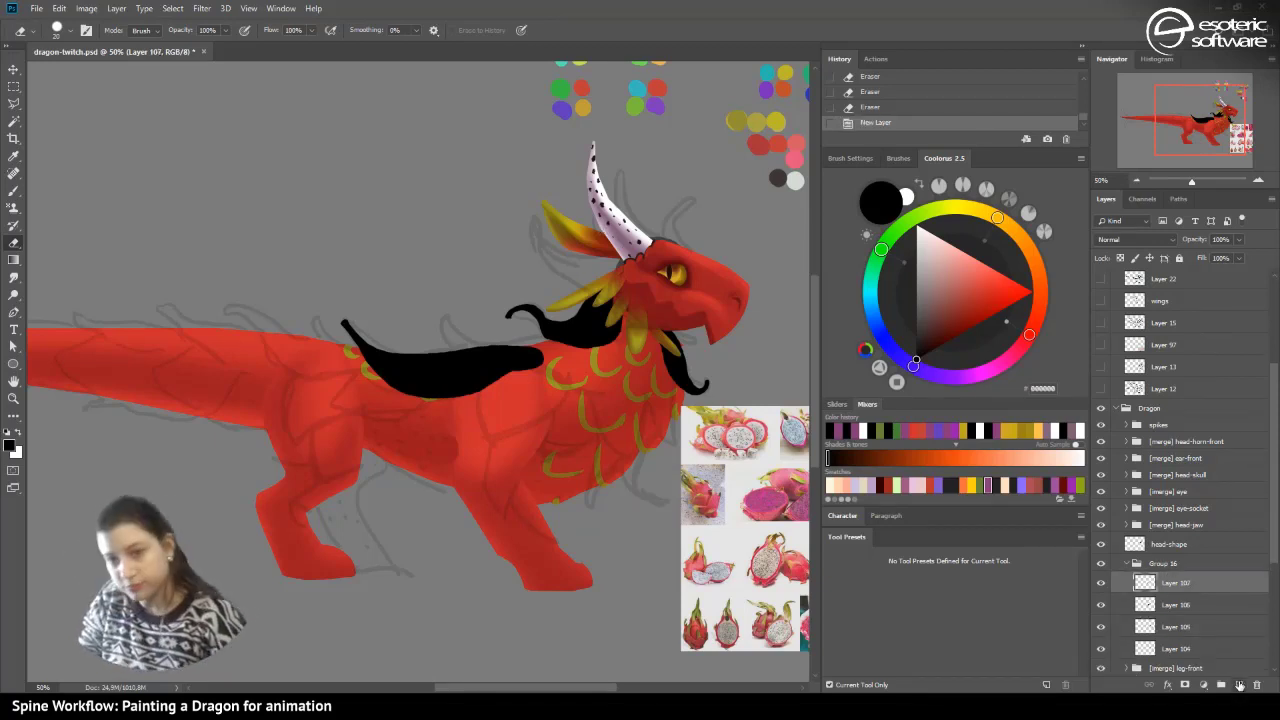
left_click(15, 191)
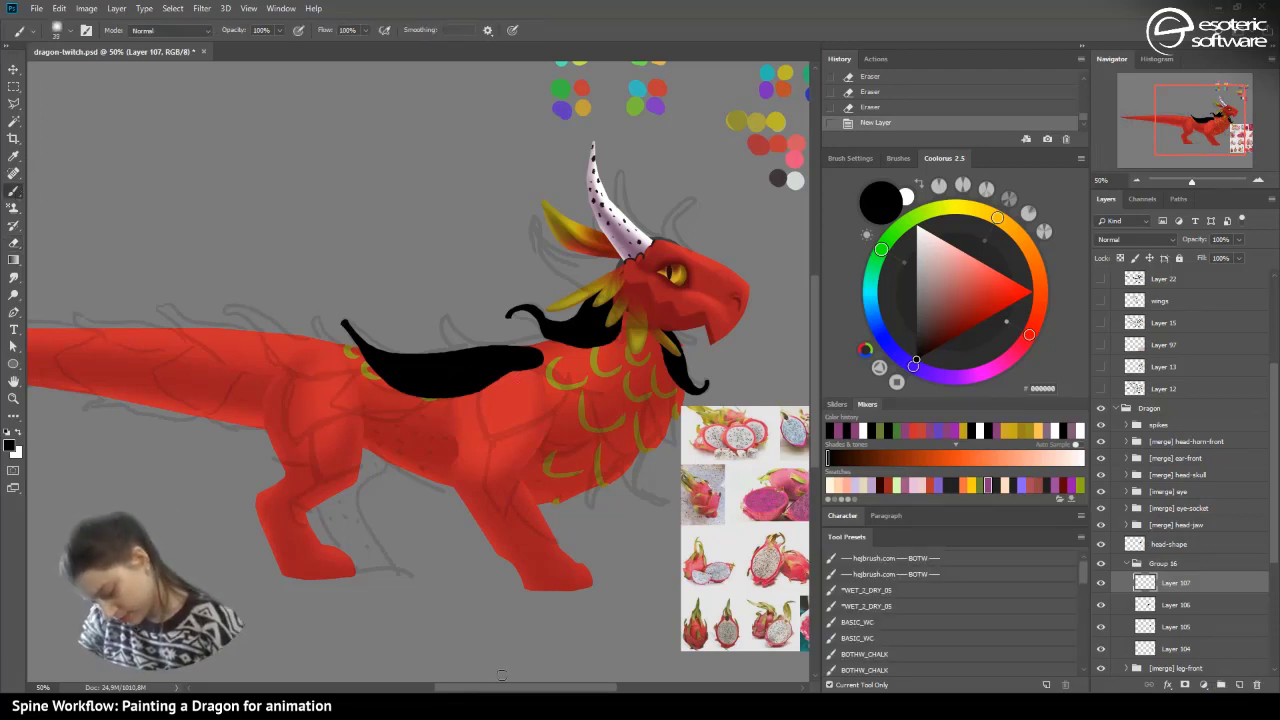
left_click_drag(503, 690, 453, 690)
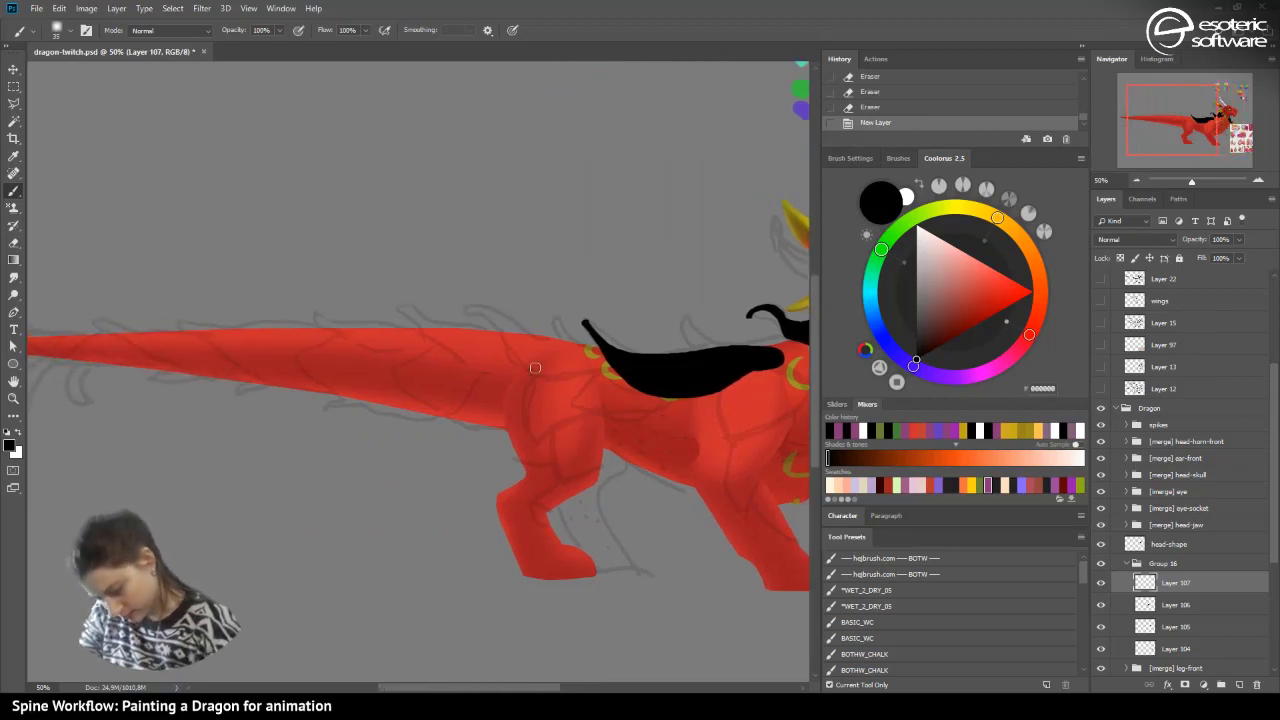
mouse_move(535, 367)
left_mouse_down()
mouse_move(494, 372)
mouse_move(440, 408)
mouse_move(495, 428)
mouse_move(529, 412)
mouse_move(532, 366)
left_mouse_up()
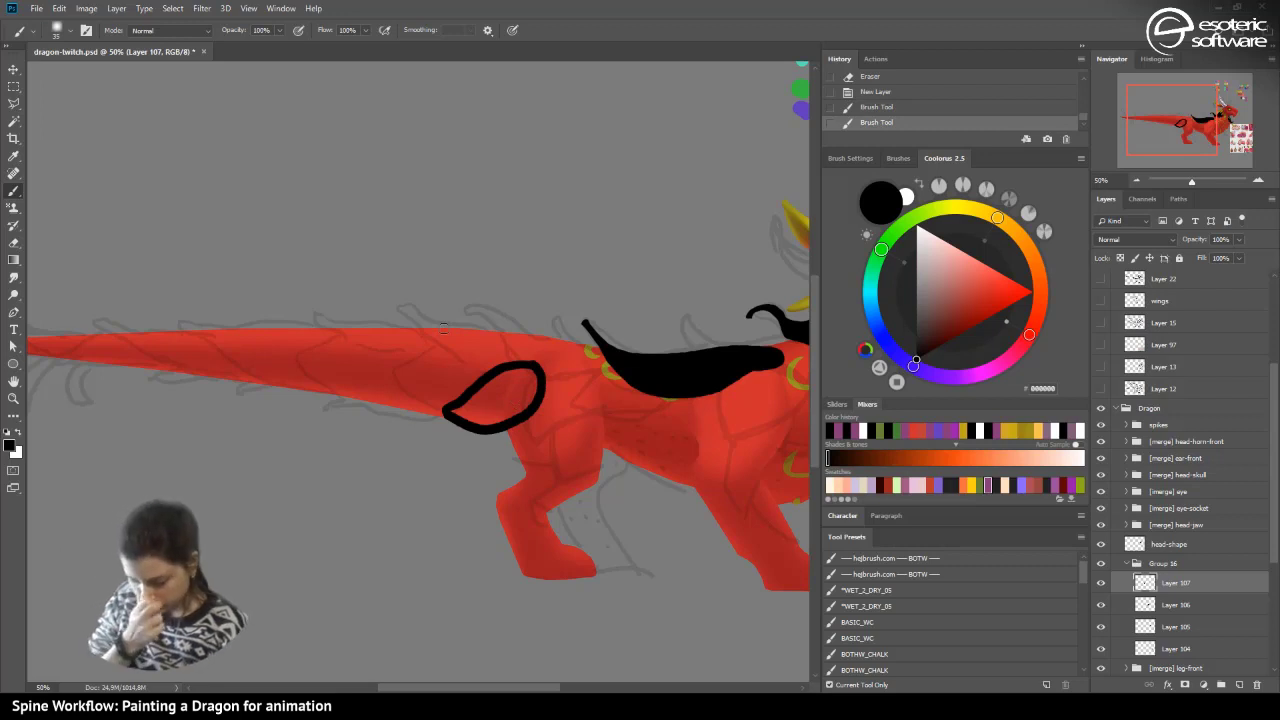
mouse_move(493, 381)
left_mouse_down()
mouse_move(485, 419)
mouse_move(532, 388)
mouse_move(496, 423)
mouse_move(537, 385)
mouse_move(492, 420)
mouse_move(455, 412)
mouse_move(474, 415)
mouse_move(489, 382)
mouse_move(470, 406)
mouse_move(514, 373)
left_mouse_up()
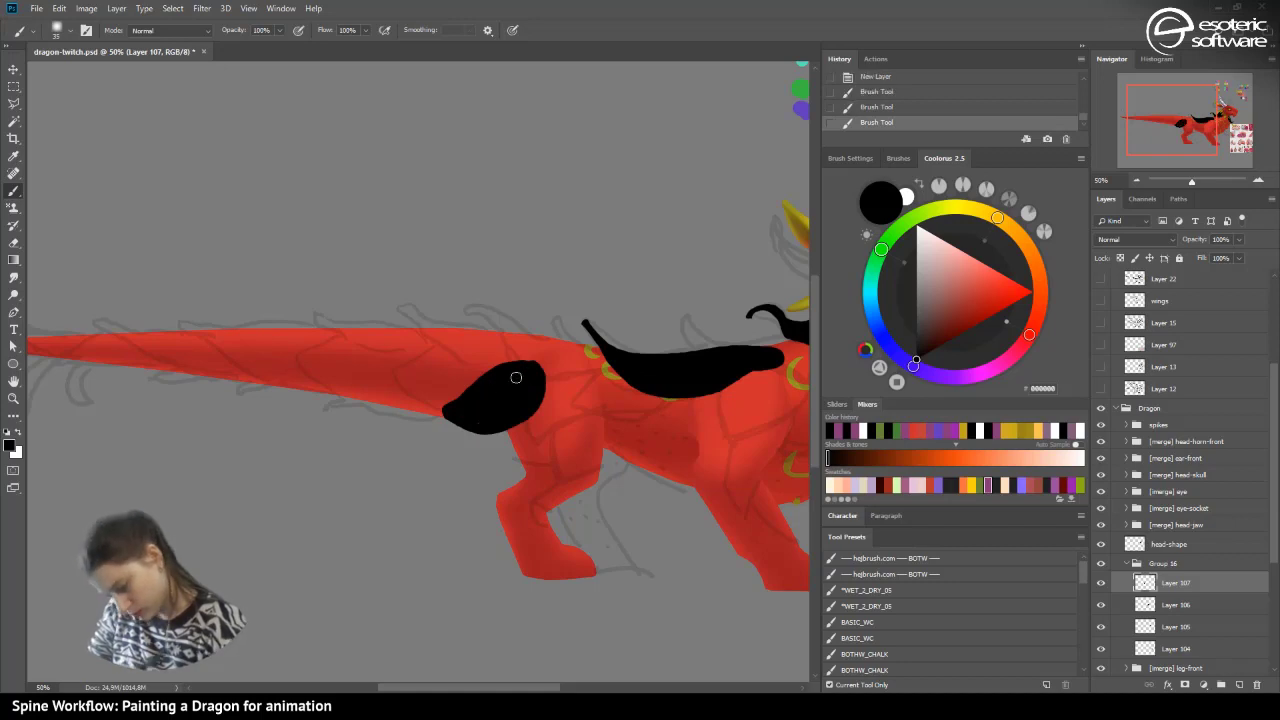
left_click(14, 243)
left_click_drag(435, 408, 487, 368)
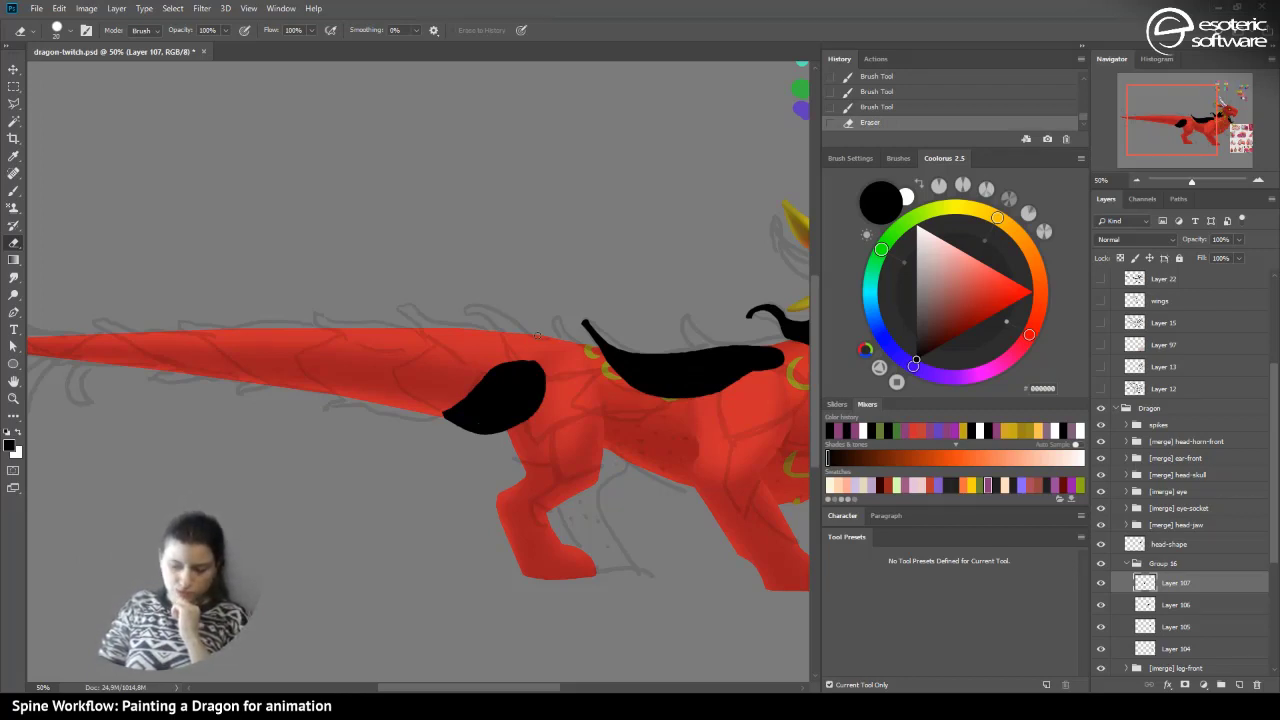
scroll(1200, 640, "down", 1)
left_click(1254, 686)
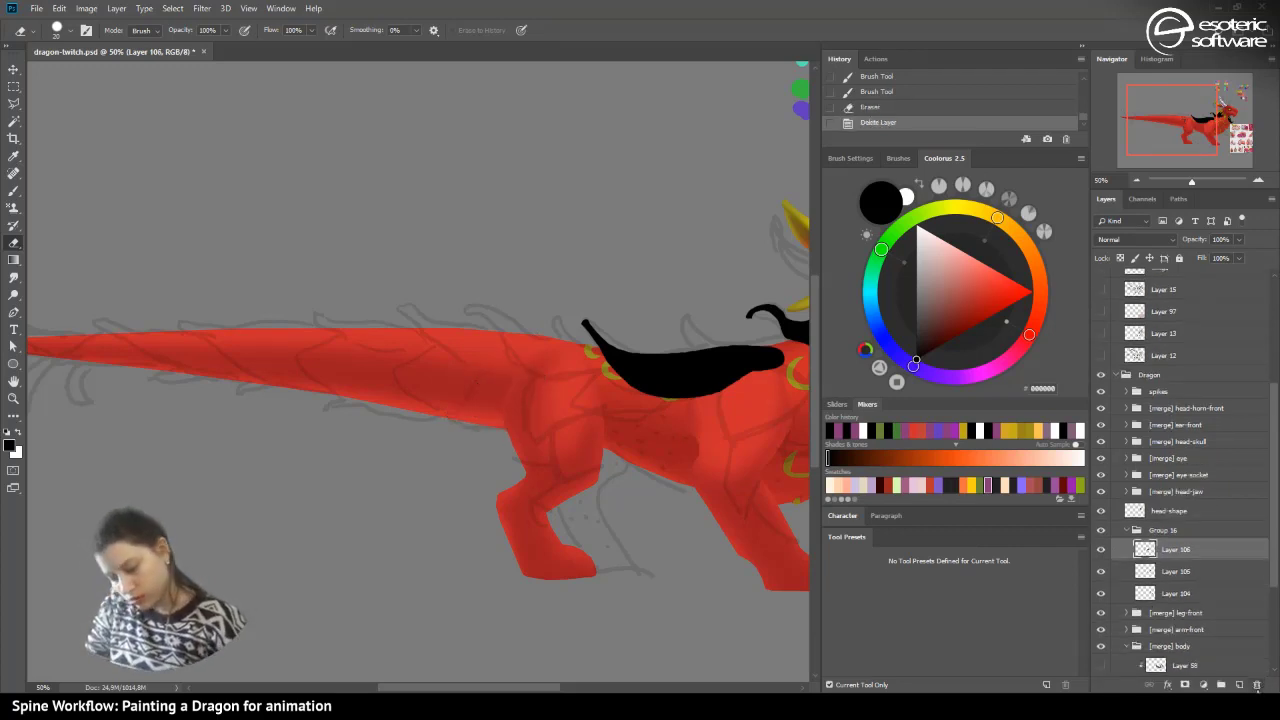
- Add a layer above Layer 106 and paint a solid white, backward-curving spike from the neck base over the black back spike
left_click_drag(525, 690, 609, 650)
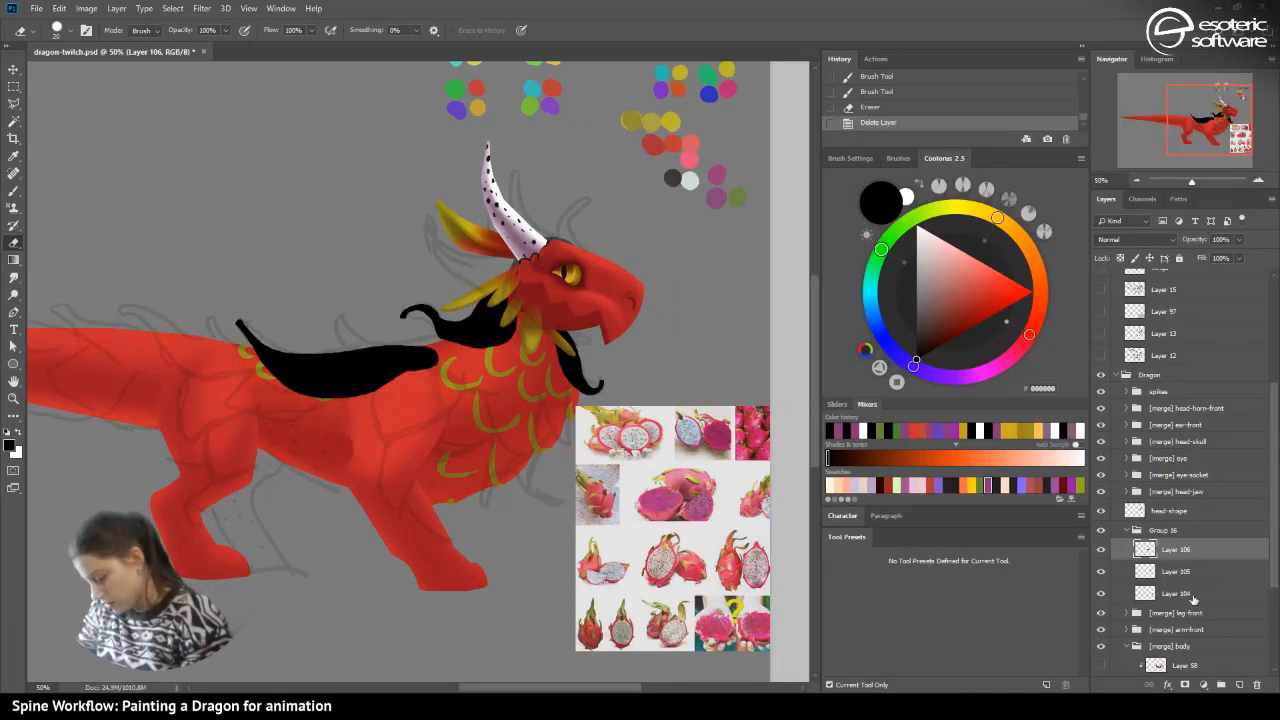
left_click(1239, 685)
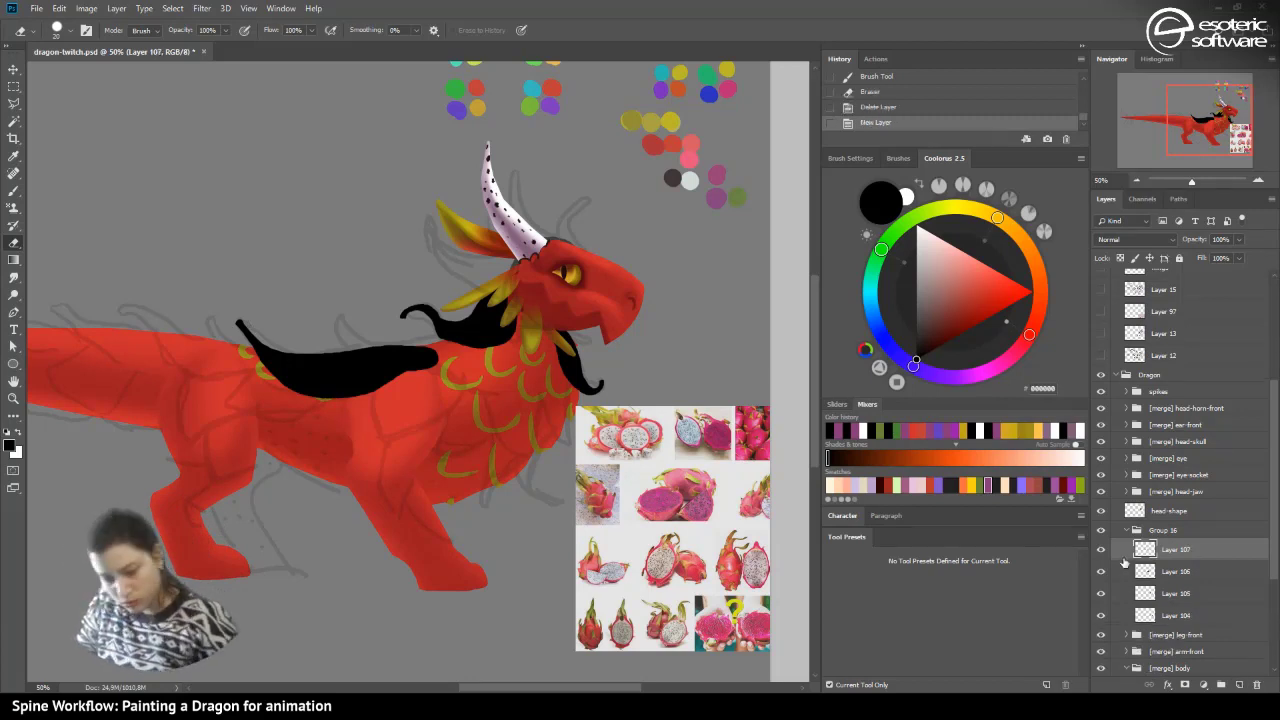
left_click(19, 442)
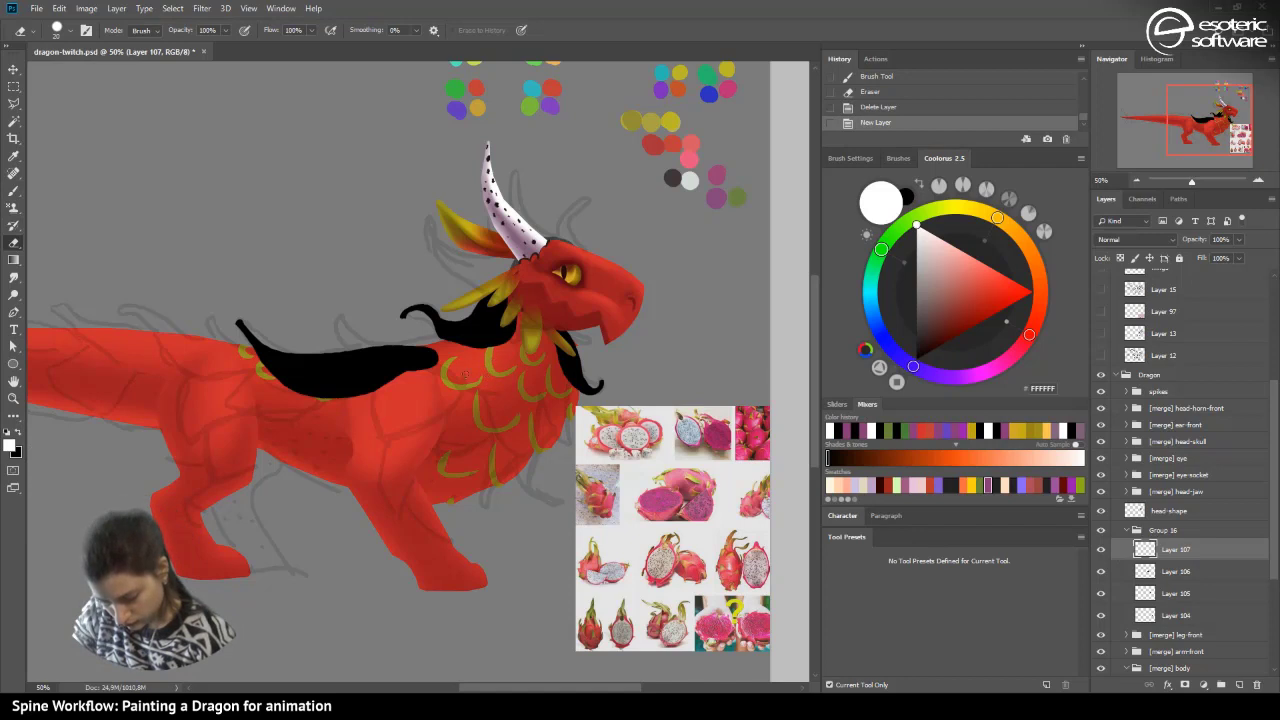
left_click_drag(465, 373, 465, 352)
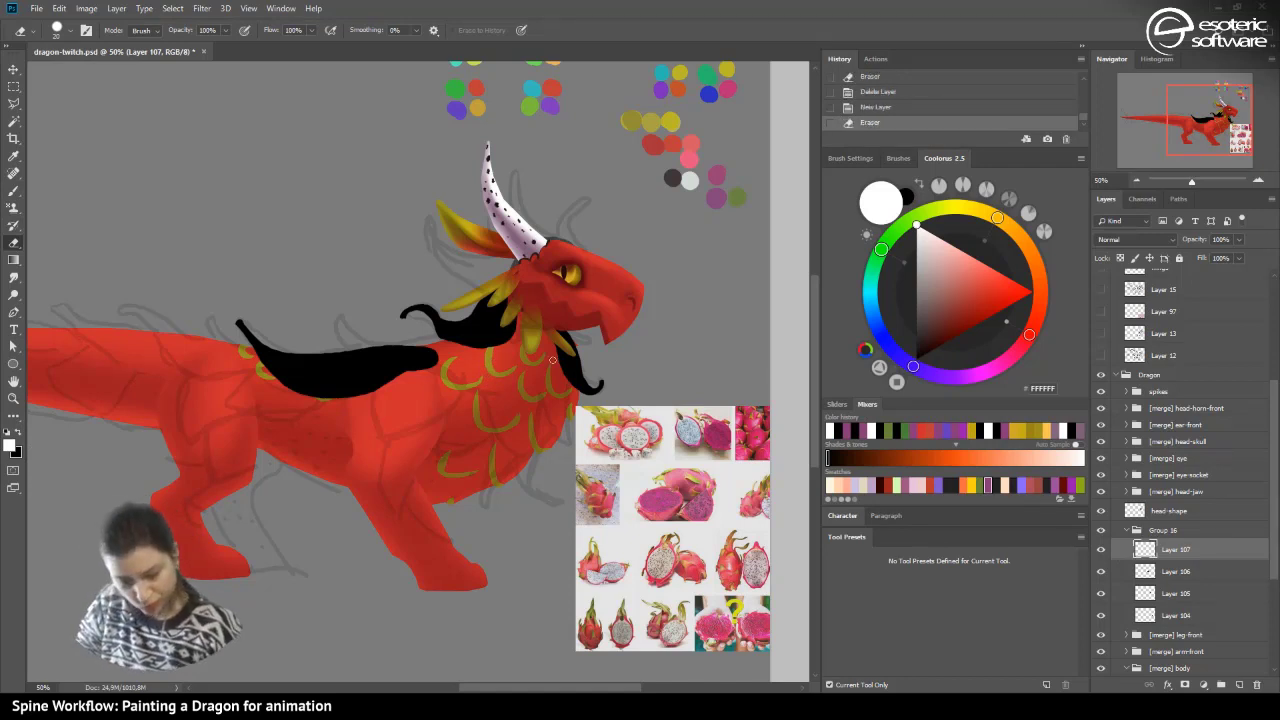
key("b")
mouse_move(497, 345)
left_mouse_down()
mouse_move(433, 380)
mouse_move(338, 313)
mouse_move(365, 352)
mouse_move(460, 374)
mouse_move(516, 350)
left_mouse_up()
key("ctrl+z")
mouse_move(372, 356)
left_mouse_down()
mouse_move(400, 372)
mouse_move(508, 358)
mouse_move(510, 330)
left_mouse_up()
mouse_move(338, 316)
left_mouse_down()
mouse_move(374, 348)
mouse_move(478, 345)
left_mouse_up()
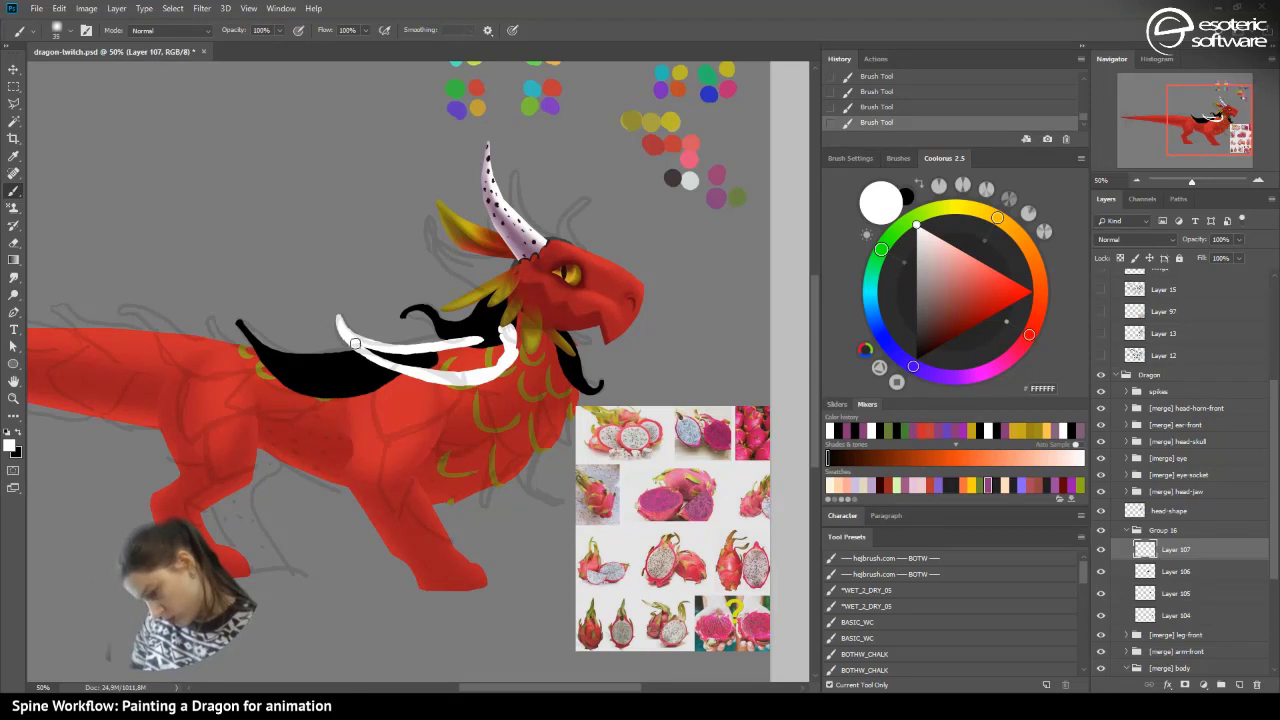
mouse_move(354, 343)
left_mouse_down()
mouse_move(500, 330)
mouse_move(400, 352)
mouse_move(470, 352)
mouse_move(447, 372)
mouse_move(492, 350)
mouse_move(470, 345)
mouse_move(505, 355)
left_mouse_up()
- Refine the edges and curved tip of the white spike with the Eraser, undoing strokes that cut it badly
left_click(14, 243)
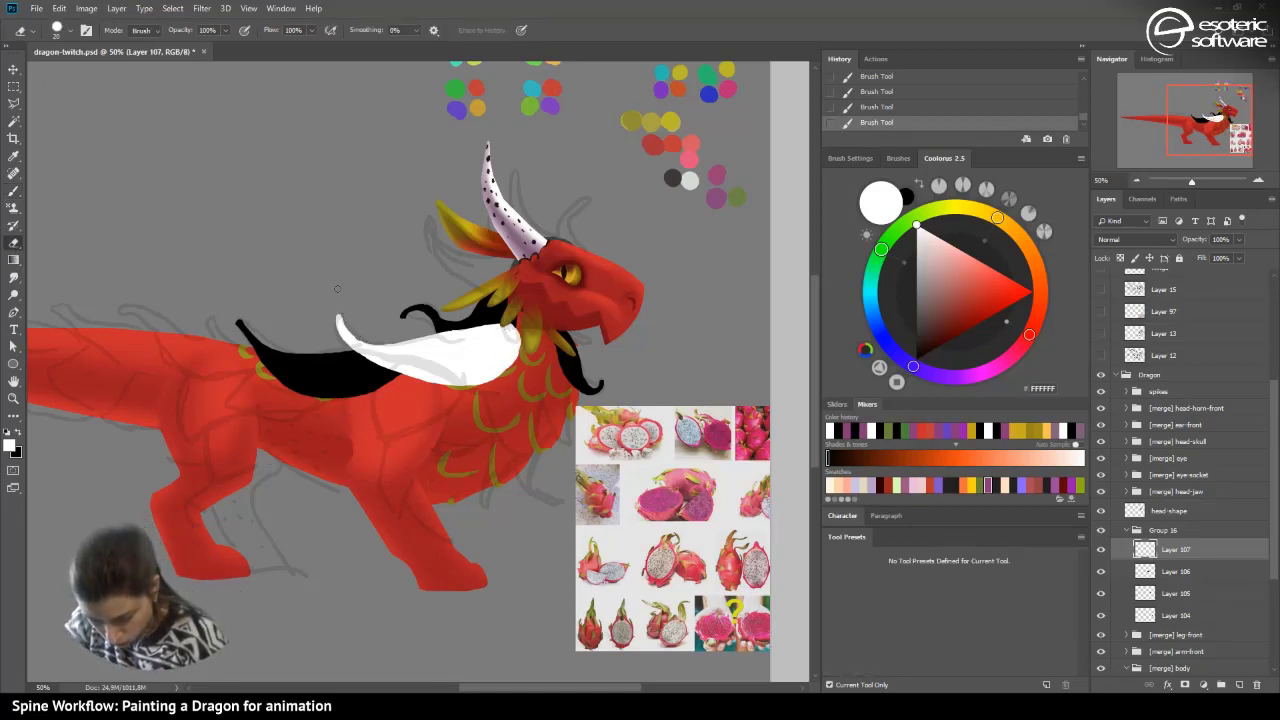
left_click(867, 106)
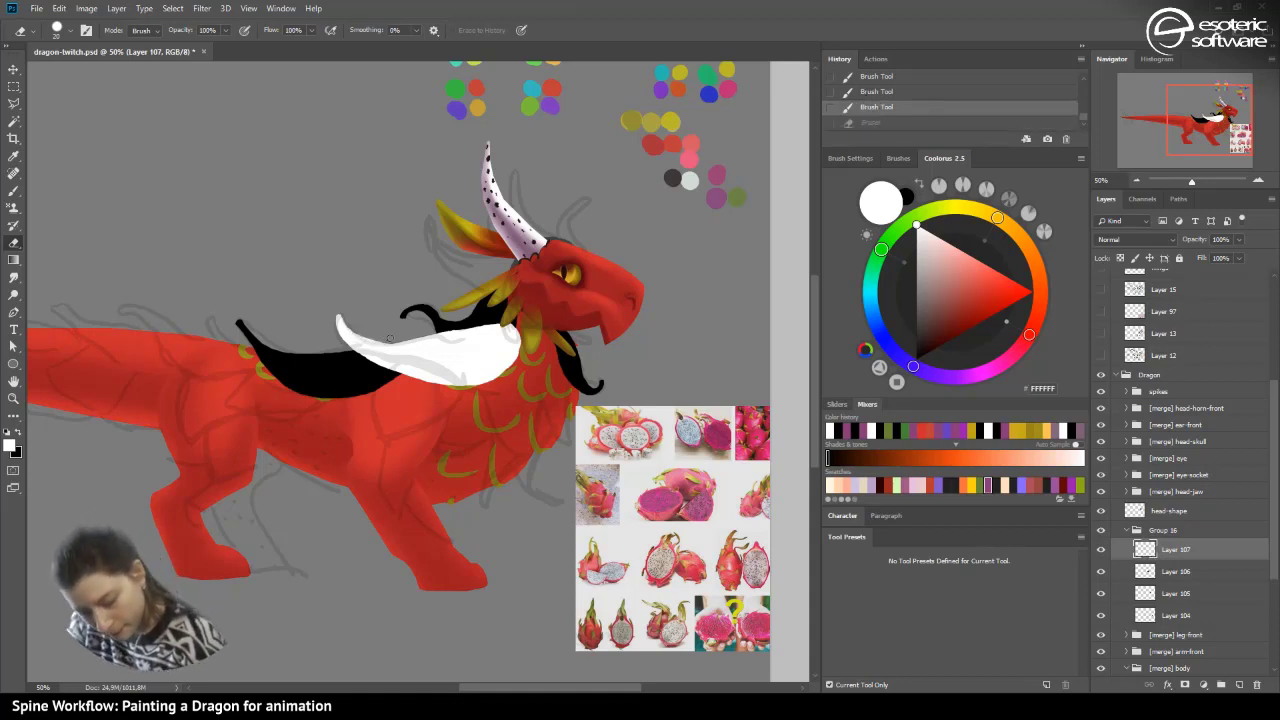
mouse_move(349, 325)
left_mouse_down()
mouse_move(357, 305)
mouse_move(335, 328)
mouse_move(340, 347)
mouse_move(330, 313)
left_mouse_up()
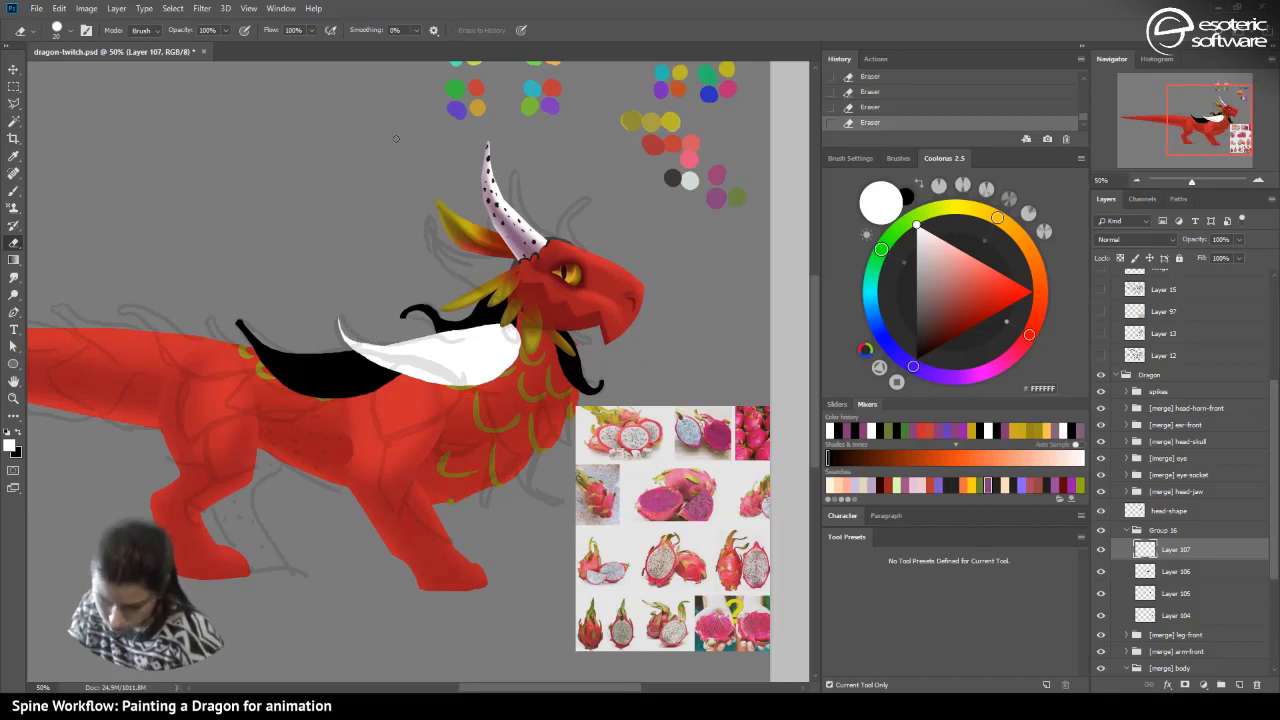
key("ctrl+z")
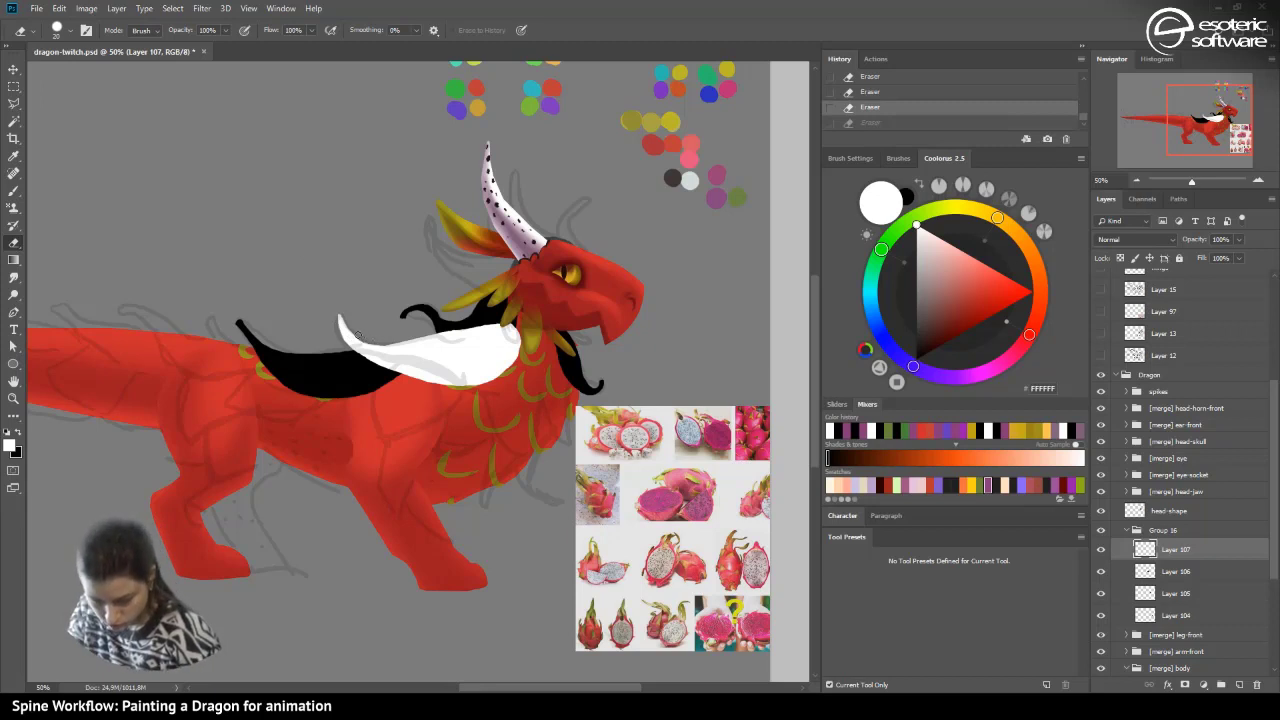
left_click_drag(357, 335, 337, 314)
left_click(849, 106)
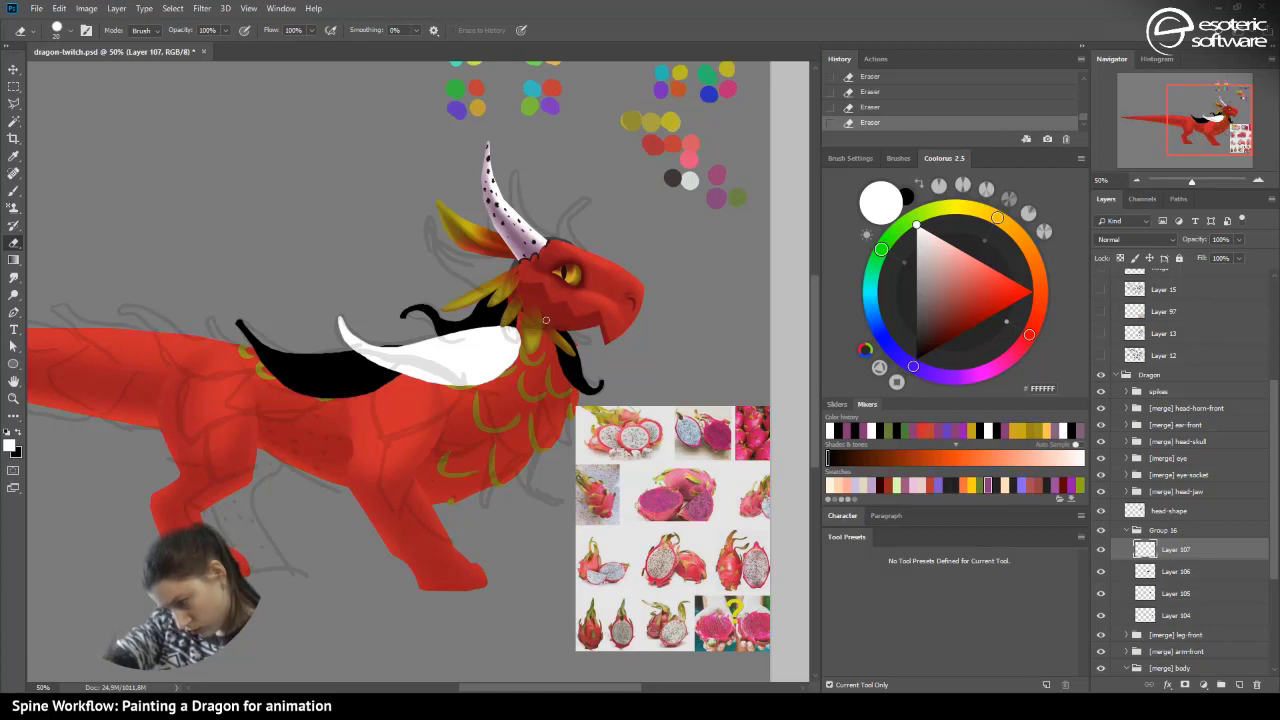
left_click(851, 109)
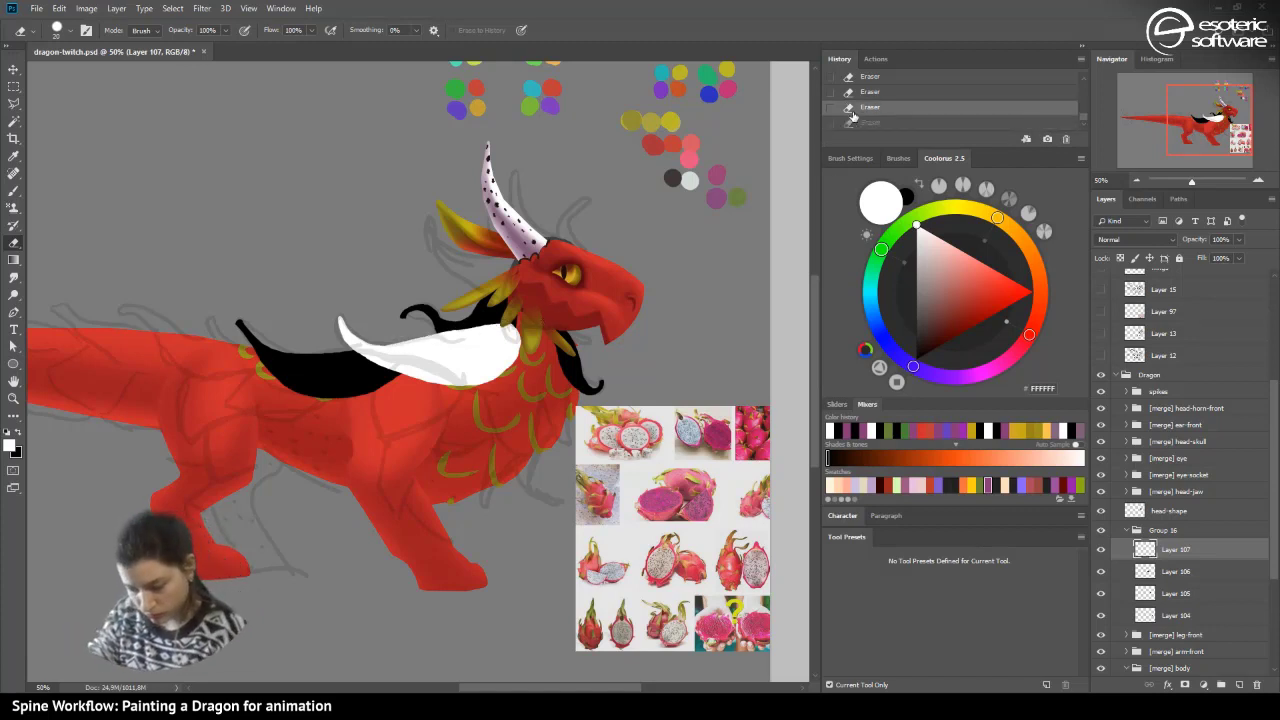
mouse_move(333, 323)
left_mouse_down()
mouse_move(431, 391)
mouse_move(384, 374)
left_mouse_up()
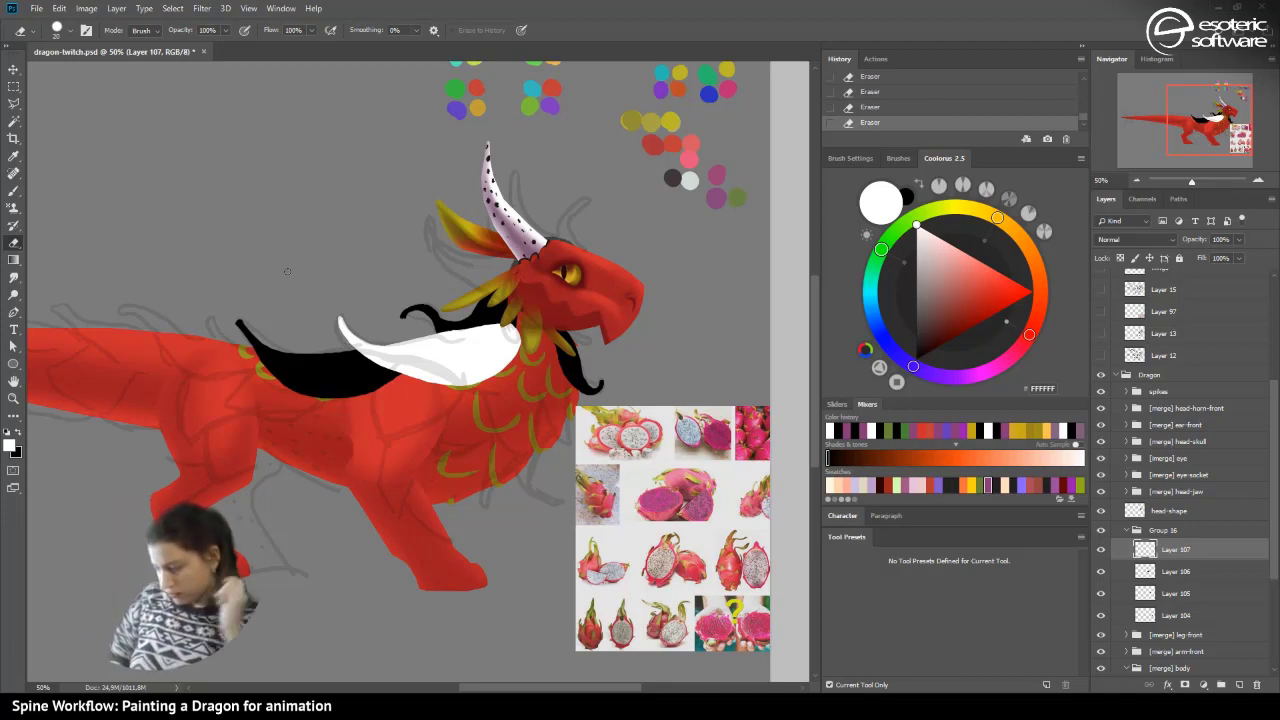
- Move Layer 105 above Layer 107 at the top of Group 16 and save the document
left_click_drag(1150, 552, 1135, 525)
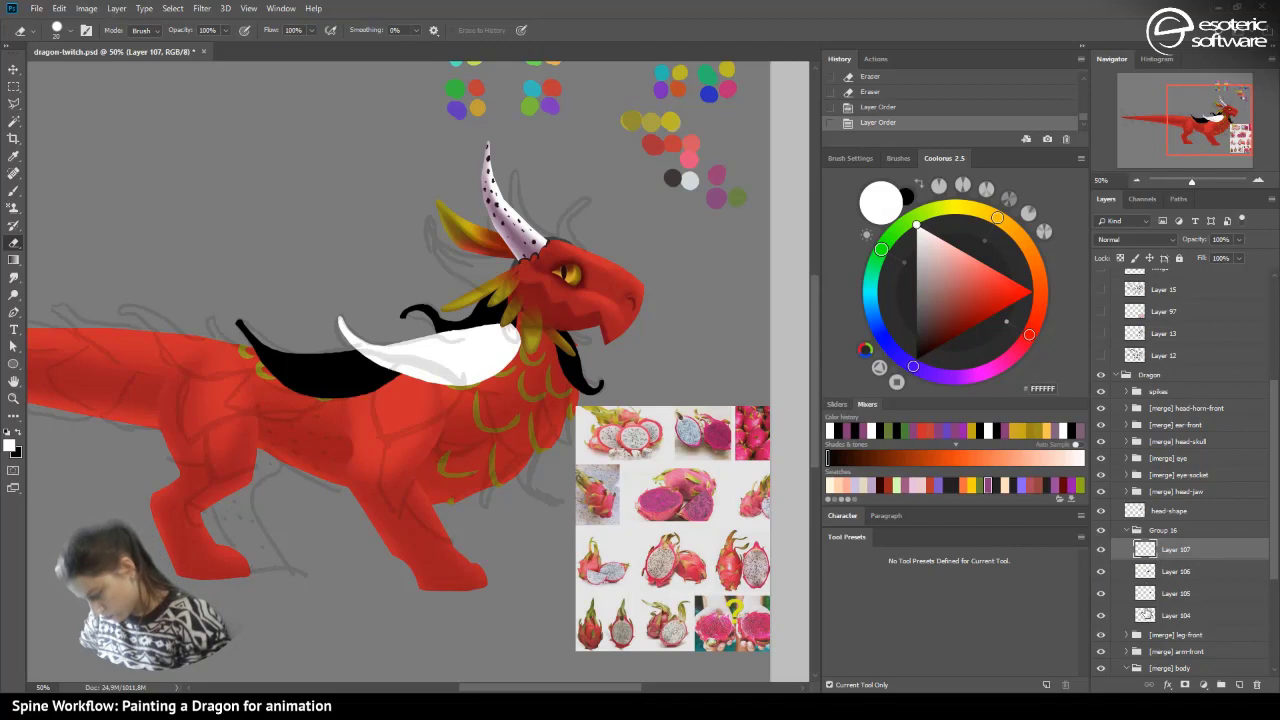
left_click_drag(1150, 593, 1150, 540)
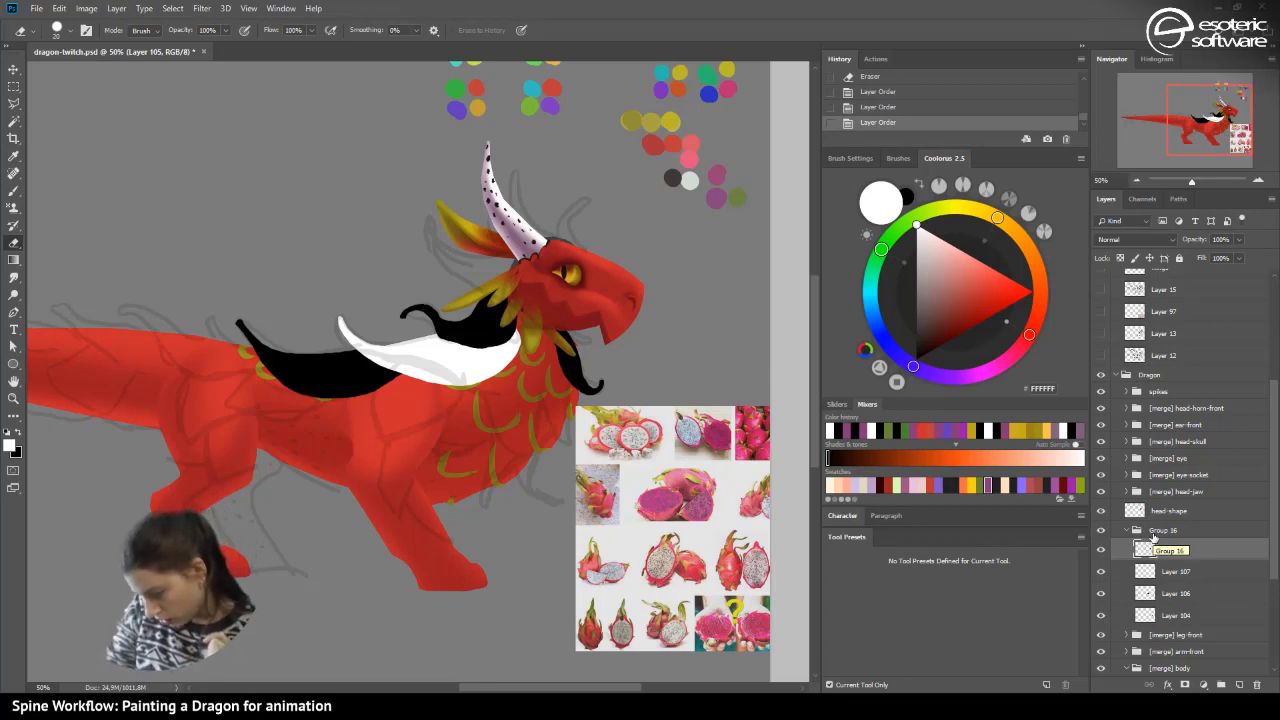
key("ctrl+s")
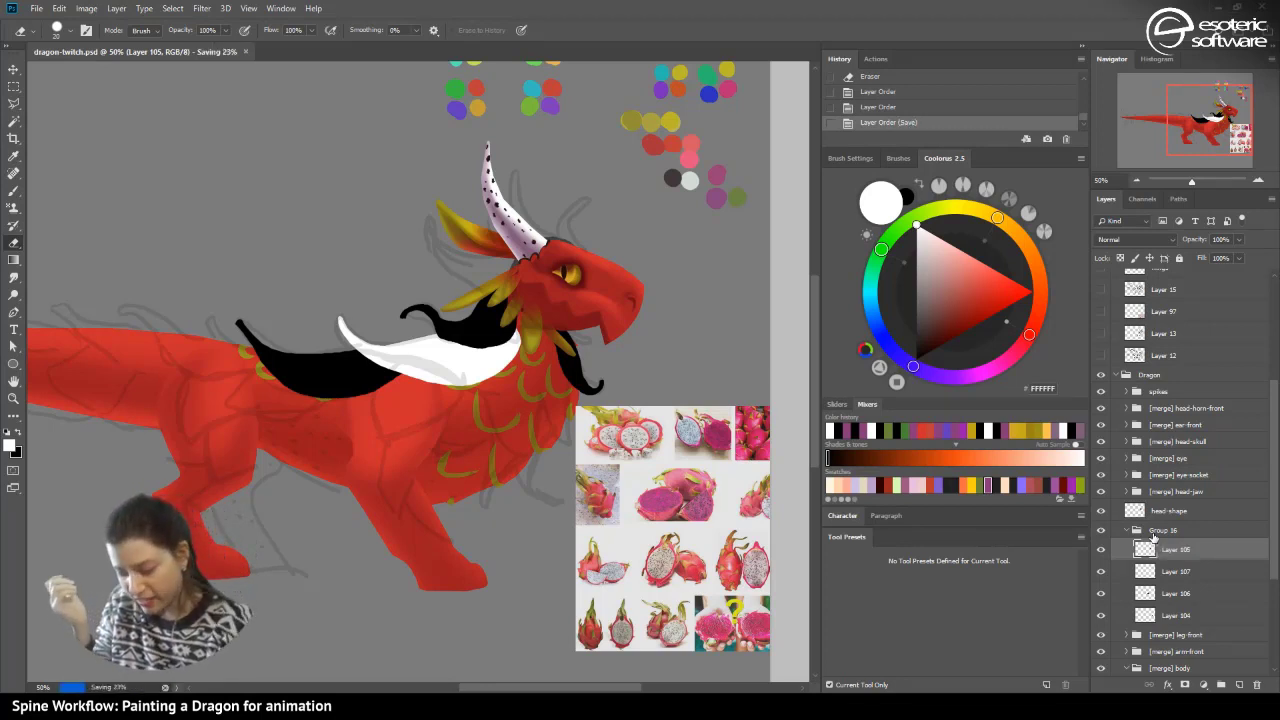
- On a new layer above Layer 105, paint a filled white teardrop scale on the shoulder, hiding Layer 107 to complete its upper edge
mouse_move(1194, 132)
left_mouse_down()
mouse_move(1150, 134)
mouse_move(1190, 132)
mouse_move(1200, 150)
mouse_move(1144, 132)
mouse_move(1186, 132)
left_mouse_up()
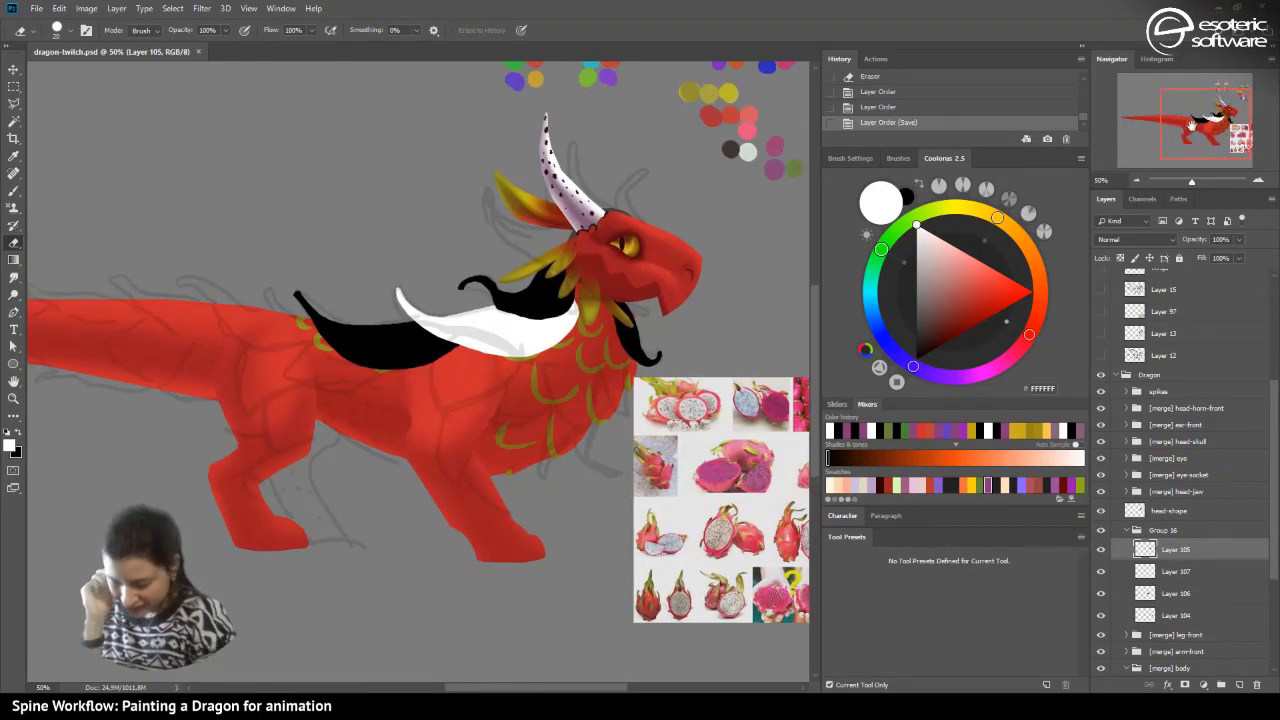
left_click(1239, 684)
left_click(18, 192)
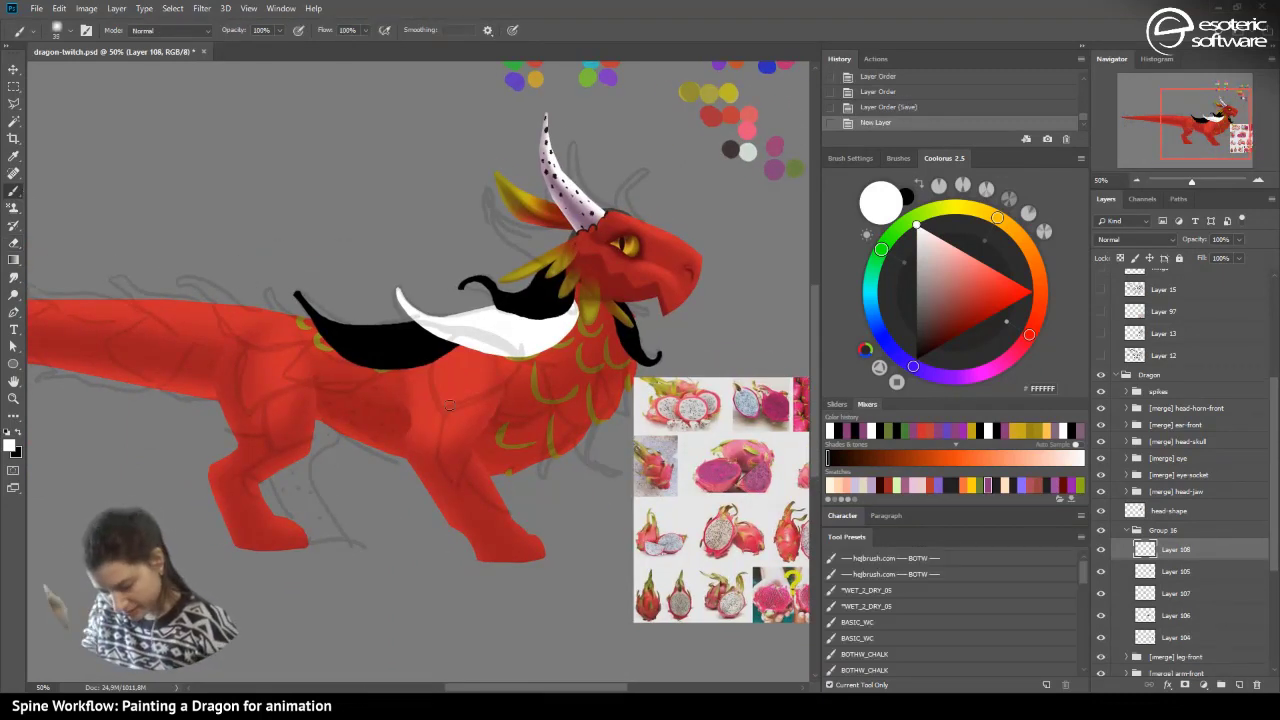
mouse_move(445, 346)
left_mouse_down()
mouse_move(437, 416)
mouse_move(483, 397)
mouse_move(518, 356)
left_mouse_up()
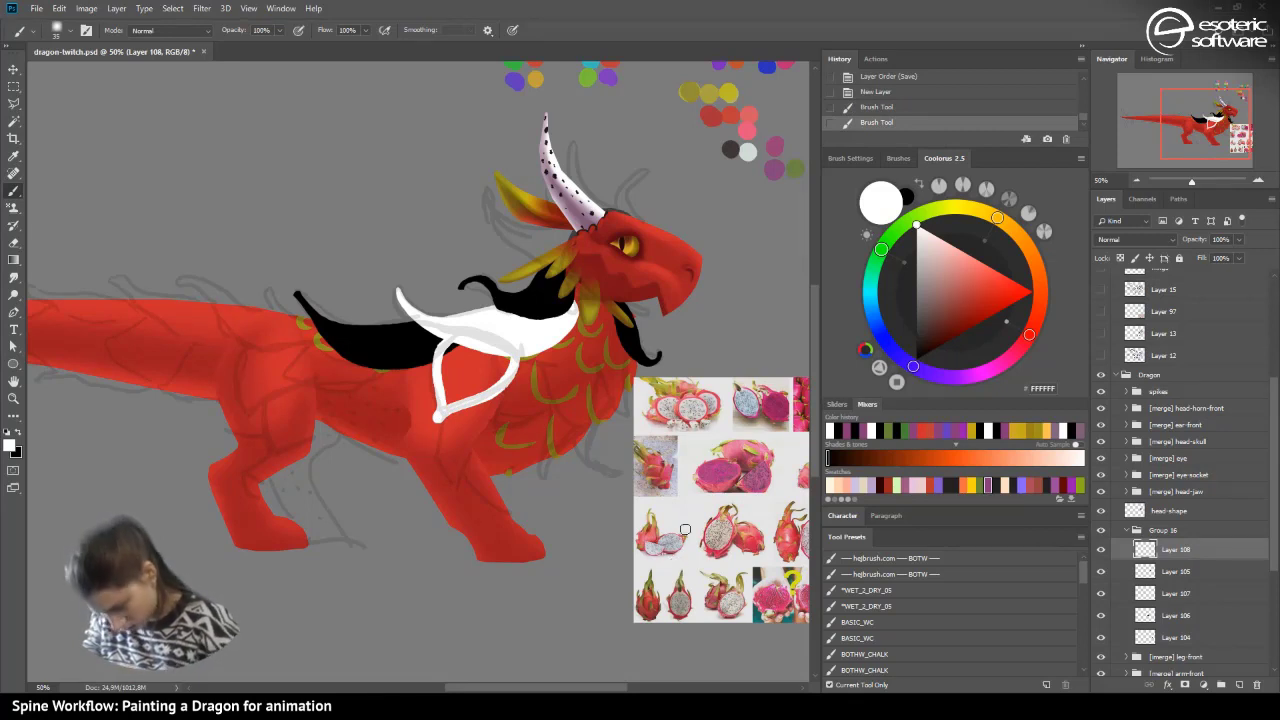
mouse_move(453, 407)
left_mouse_down()
mouse_move(496, 382)
mouse_move(457, 383)
mouse_move(436, 418)
mouse_move(442, 394)
mouse_move(439, 419)
mouse_move(484, 383)
mouse_move(490, 339)
mouse_move(463, 397)
mouse_move(505, 362)
mouse_move(471, 388)
mouse_move(455, 338)
left_mouse_up()
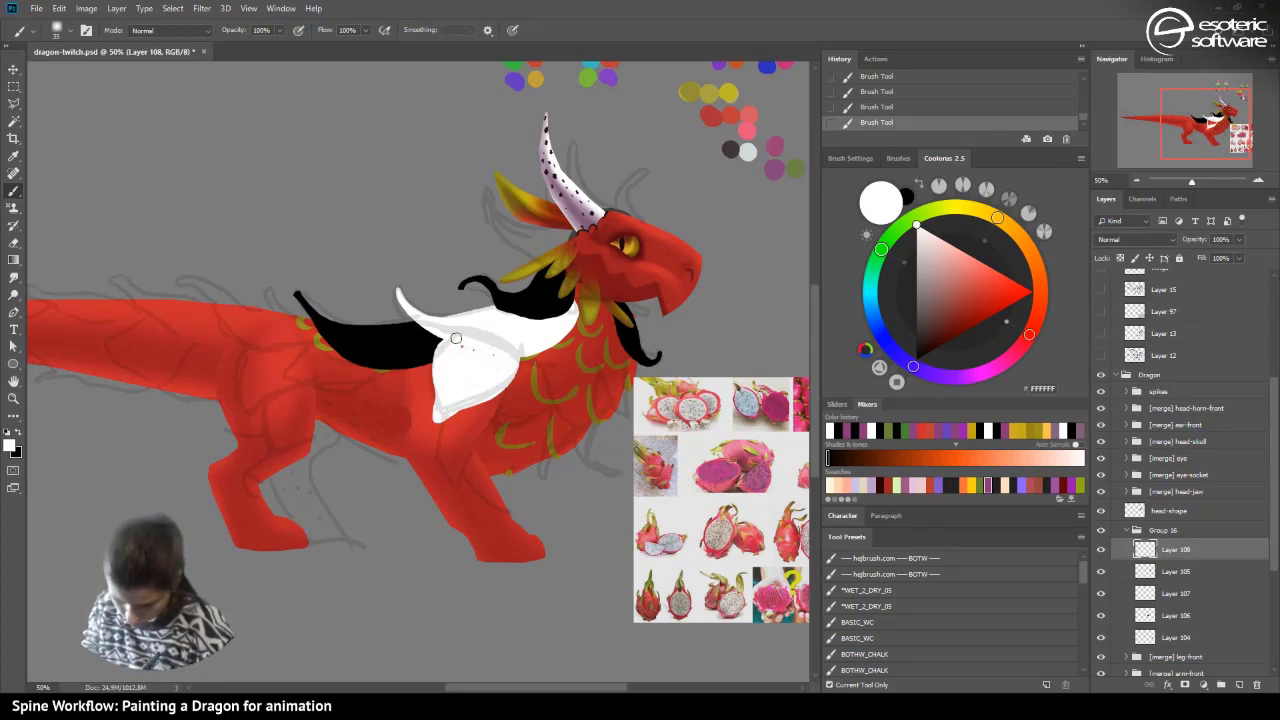
left_click(1102, 592)
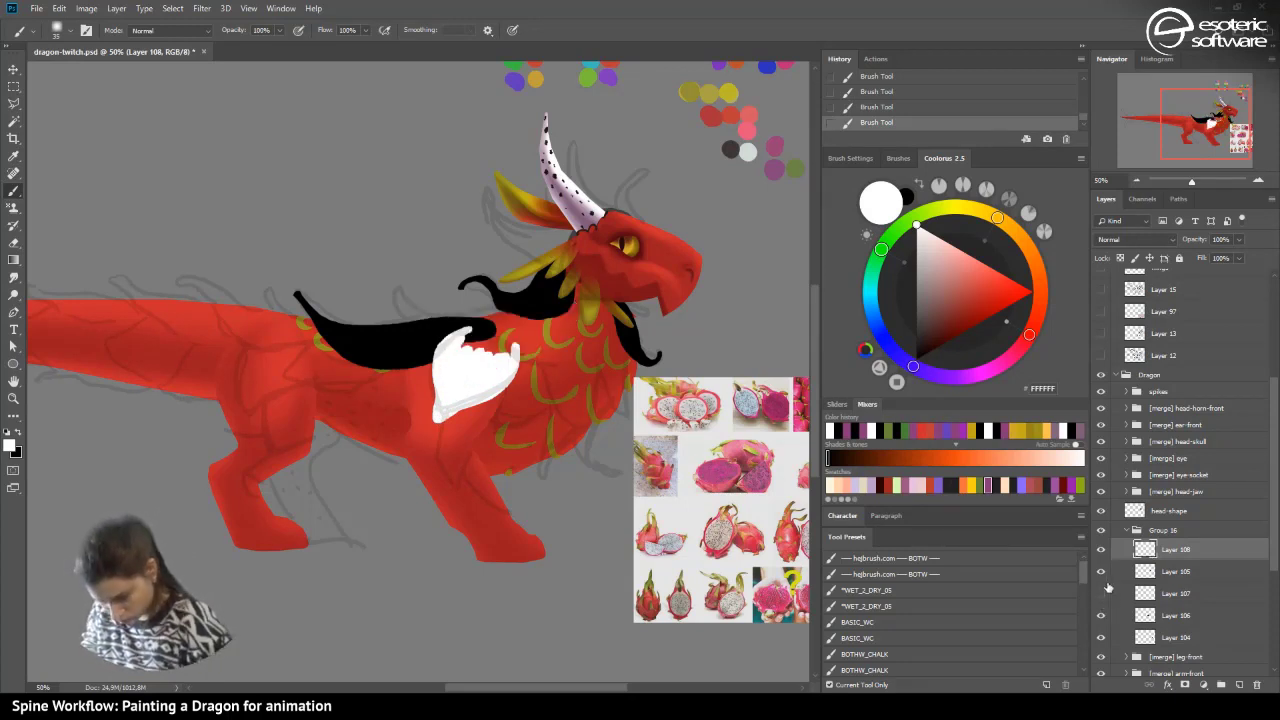
mouse_move(501, 363)
left_mouse_down()
mouse_move(495, 335)
mouse_move(464, 354)
mouse_move(482, 343)
mouse_move(458, 336)
mouse_move(500, 324)
mouse_move(514, 352)
mouse_move(469, 330)
left_mouse_up()
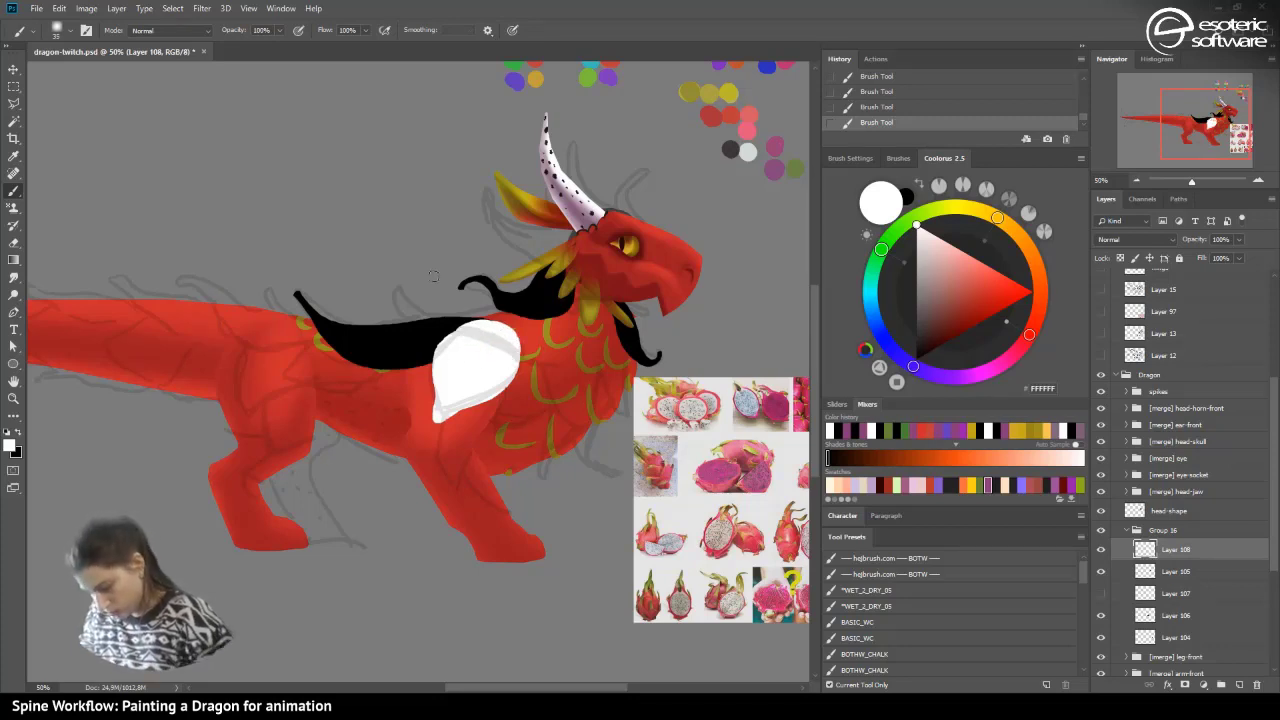
- On another new layer, paint a filled white scale with a curled tip on the chest and trim the tip with the Eraser
left_click(1239, 682)
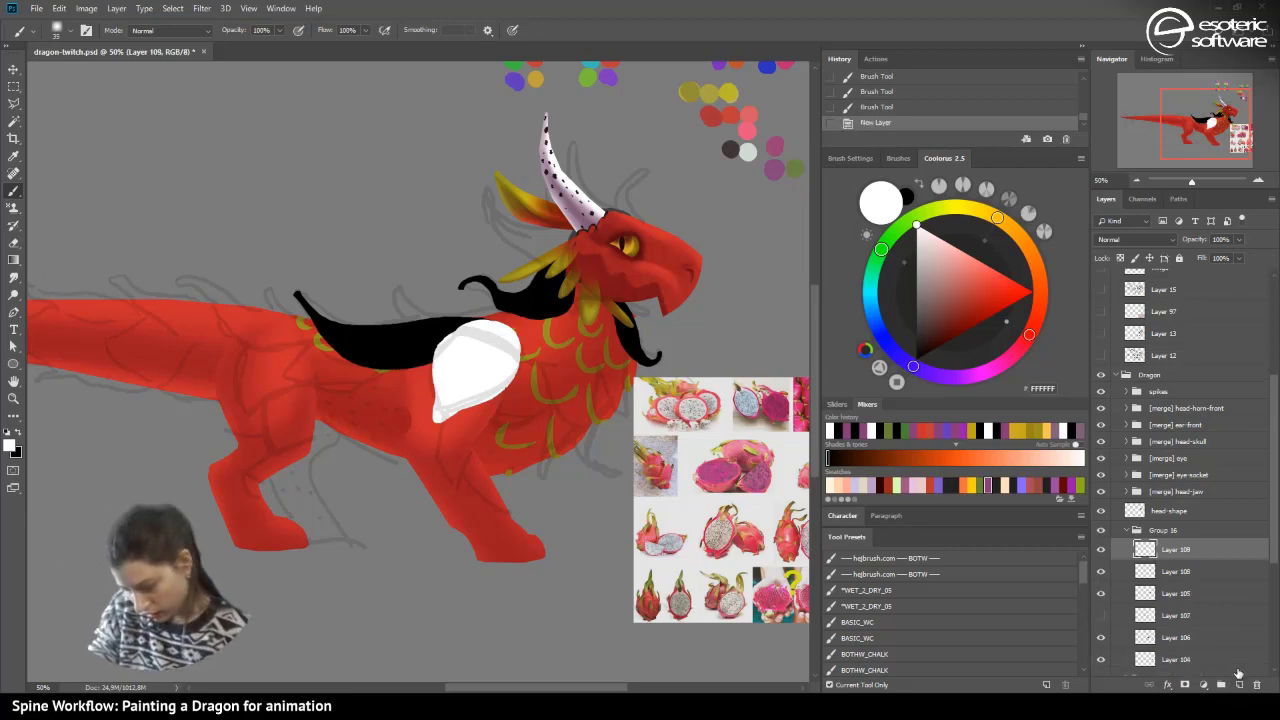
mouse_move(548, 350)
left_mouse_down()
mouse_move(564, 413)
mouse_move(614, 419)
mouse_move(593, 427)
mouse_move(609, 412)
mouse_move(590, 407)
mouse_move(587, 333)
mouse_move(561, 333)
mouse_move(547, 361)
mouse_move(561, 408)
mouse_move(558, 376)
mouse_move(581, 378)
mouse_move(583, 353)
mouse_move(591, 365)
mouse_move(569, 410)
mouse_move(585, 420)
mouse_move(591, 361)
left_mouse_up()
left_click(14, 243)
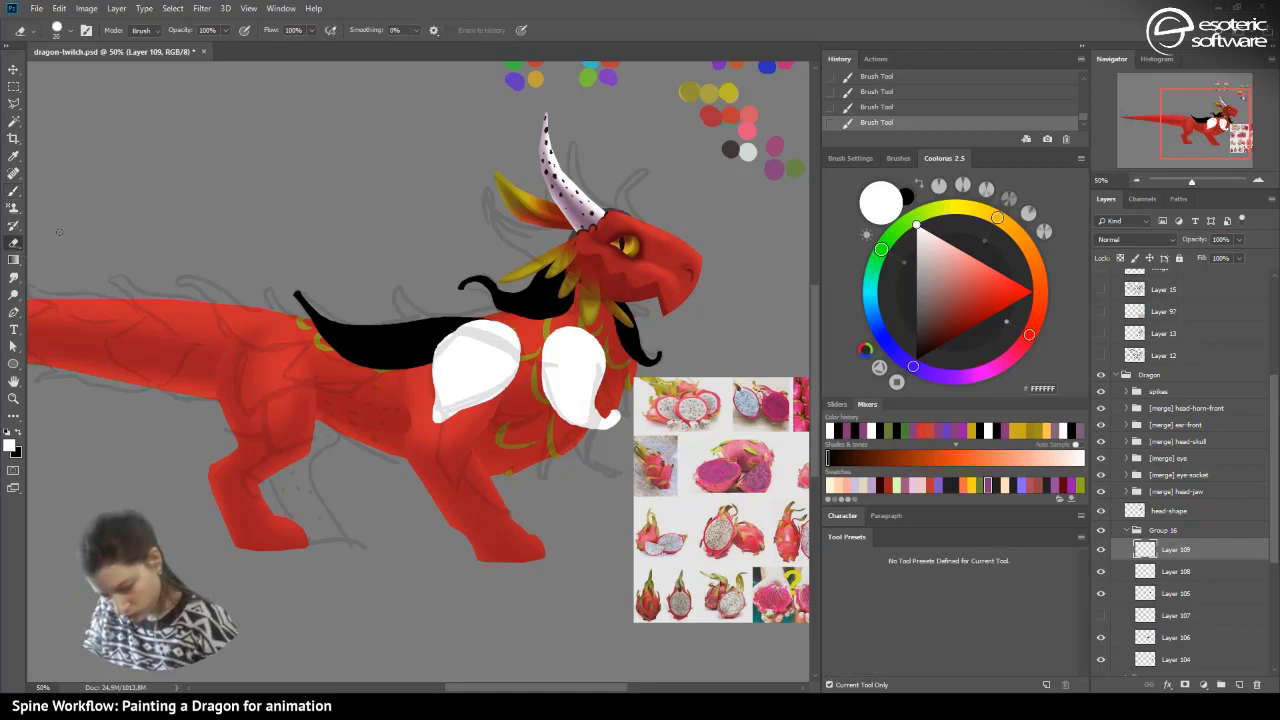
left_click(611, 413)
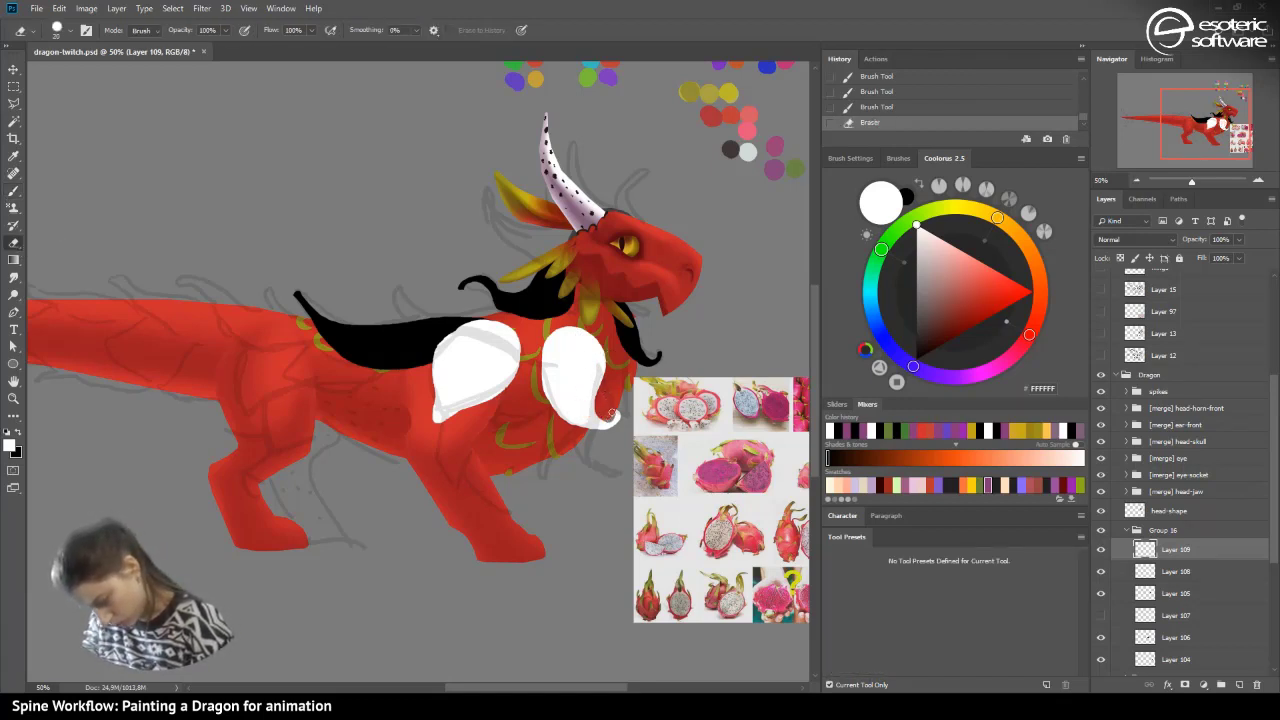
left_click(611, 413)
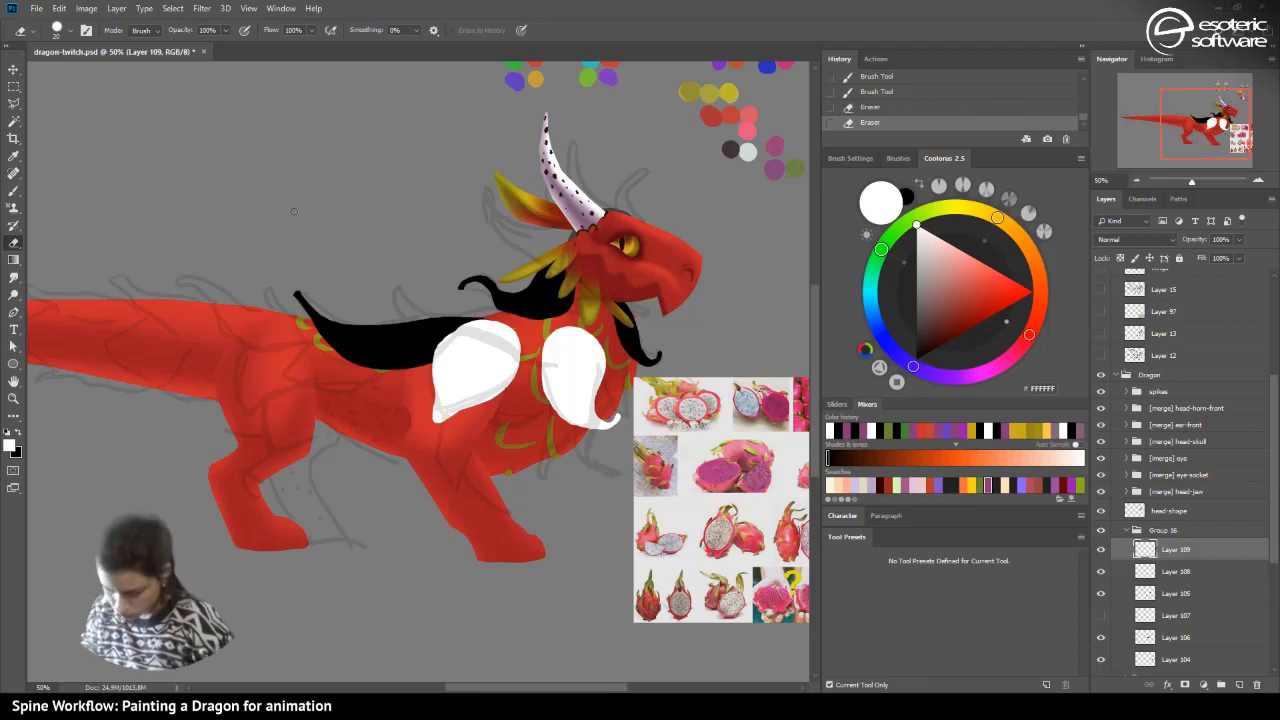
- Sharpen the lower tip of the white shoulder scale on Layer 108 with the Eraser
left_click(1160, 577)
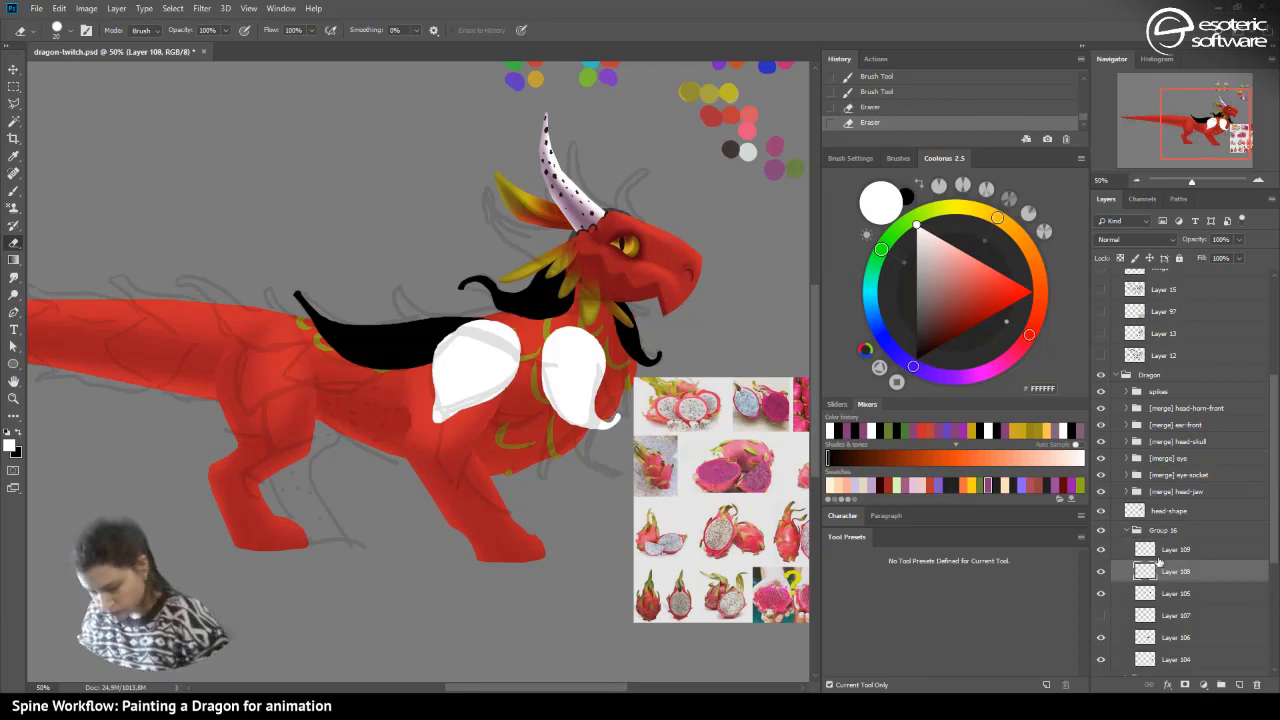
left_click(448, 415)
left_click(446, 415)
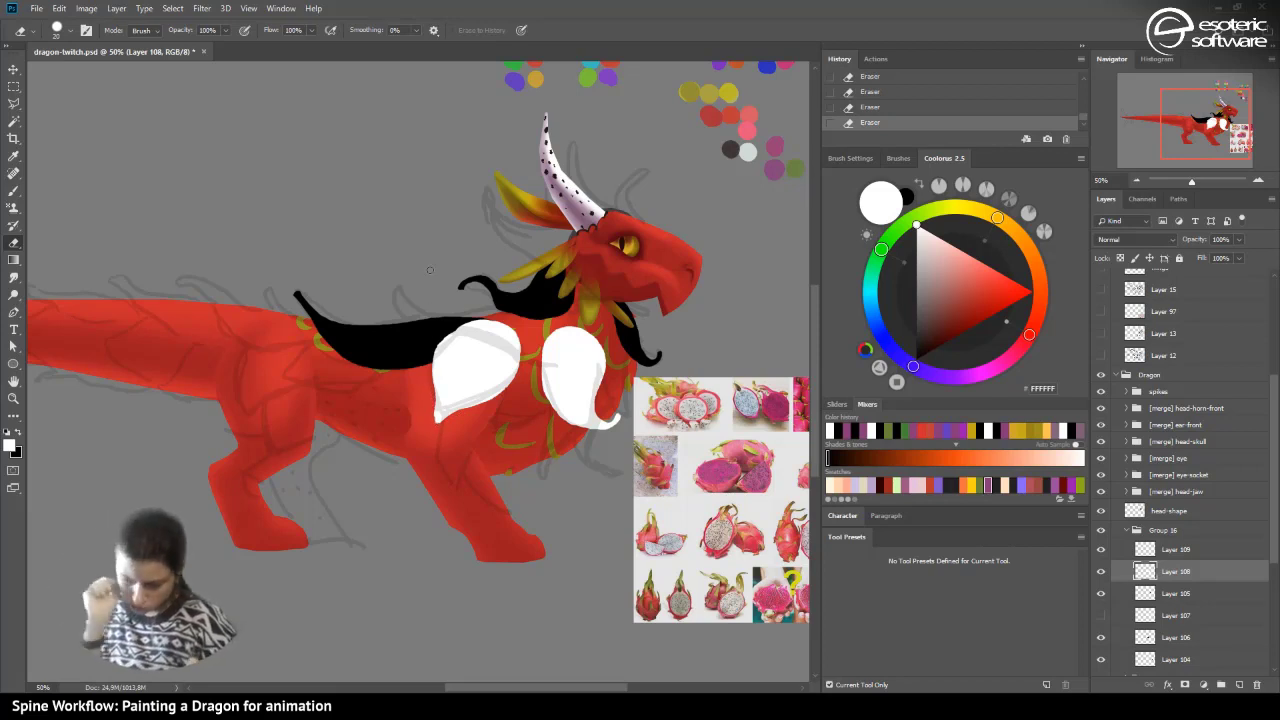
- Show Layer 107 again and compare the shoulder with the Layer 108 scale hidden and shown
left_click(1101, 615)
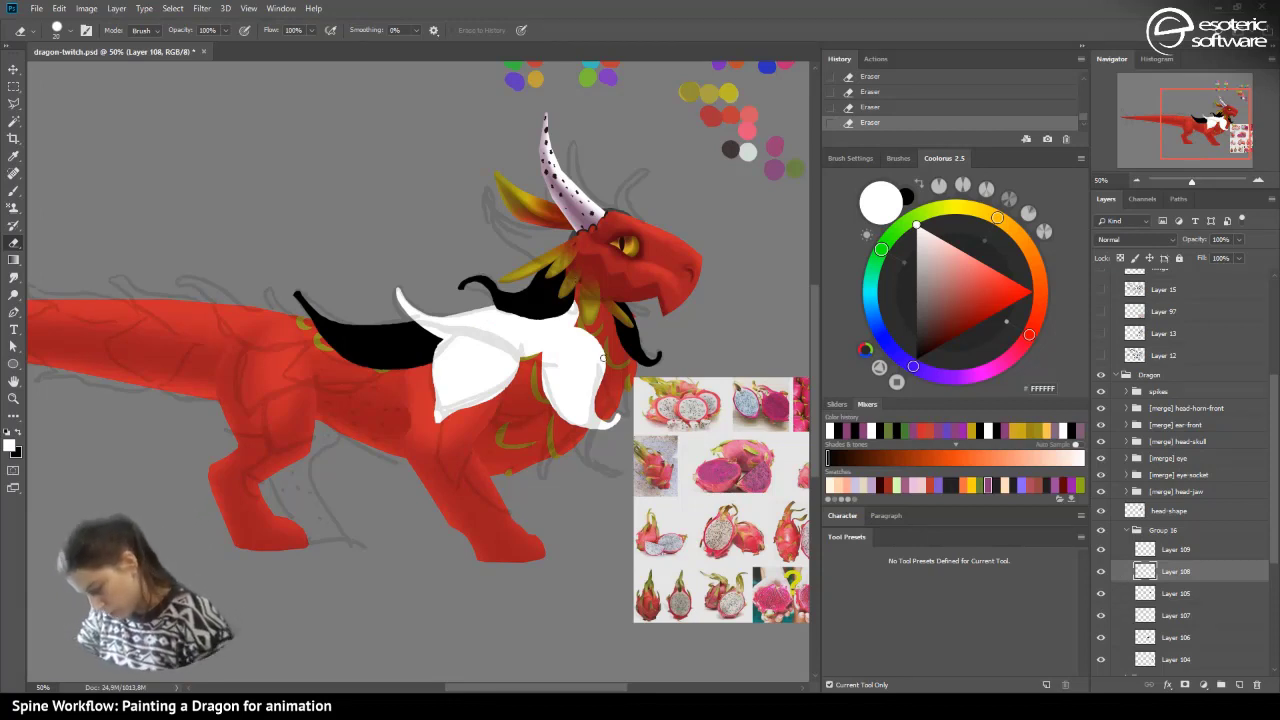
left_click(1101, 572)
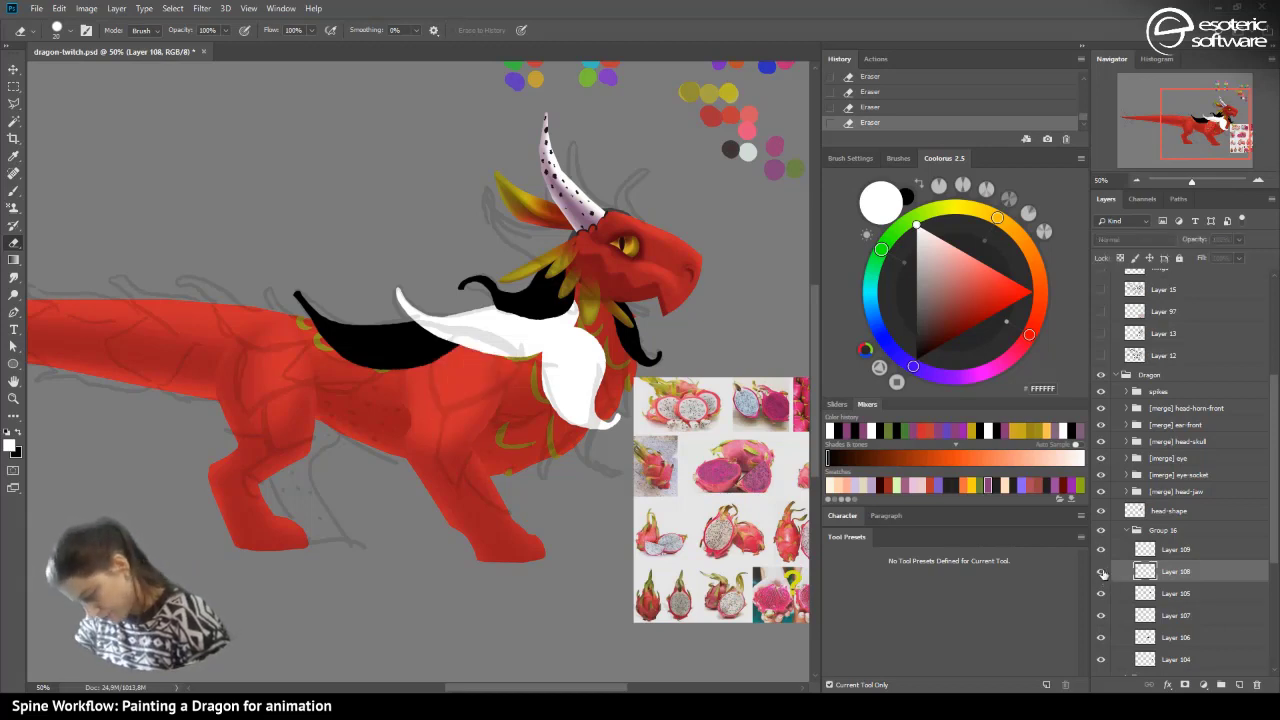
left_click(1101, 572)
- Add a new layer for green painting with colour 678738 and place it above Layer 109 at the top of Group 16
left_click(1239, 684)
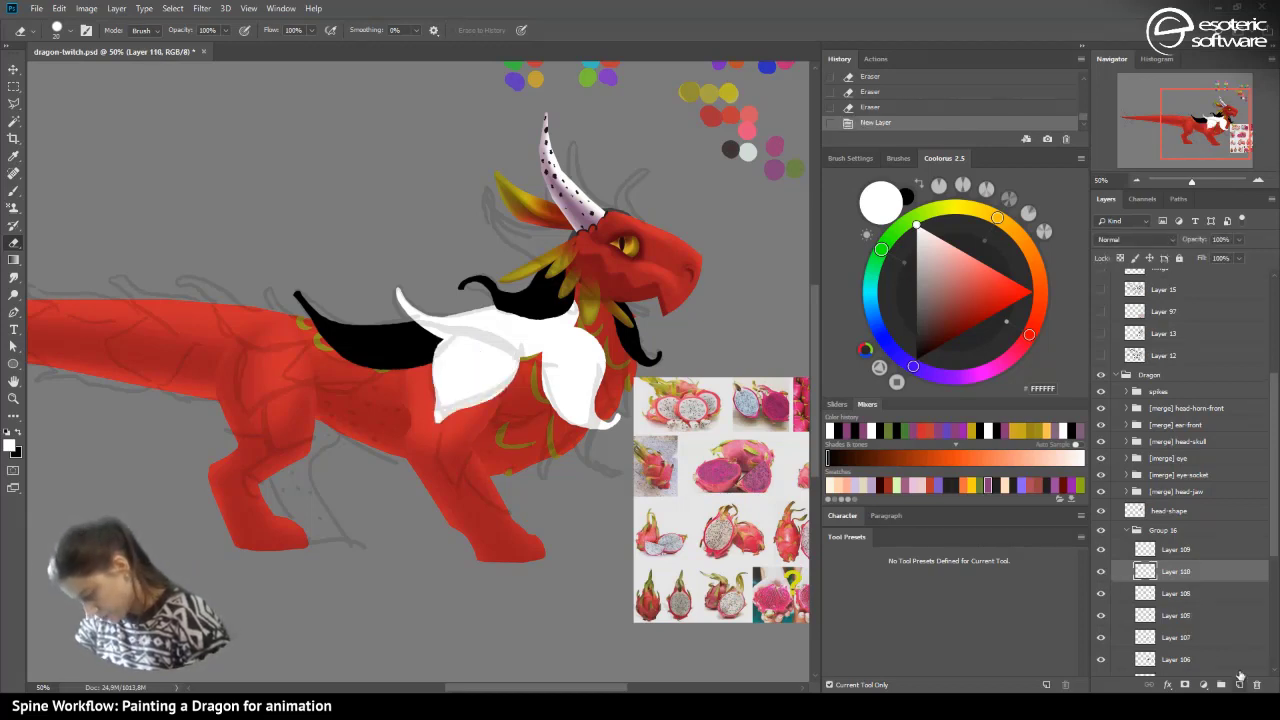
left_click(888, 430)
key("b")
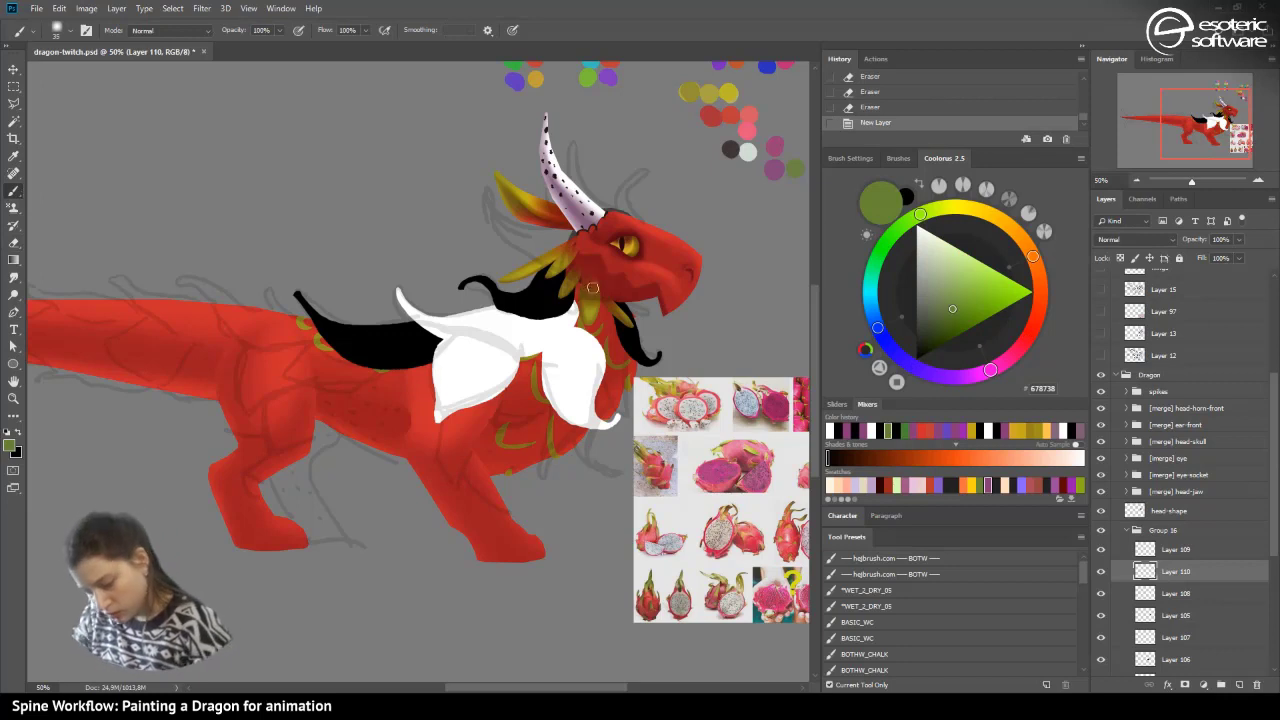
mouse_move(592, 288)
left_mouse_down()
mouse_move(577, 292)
mouse_move(600, 388)
left_mouse_up()
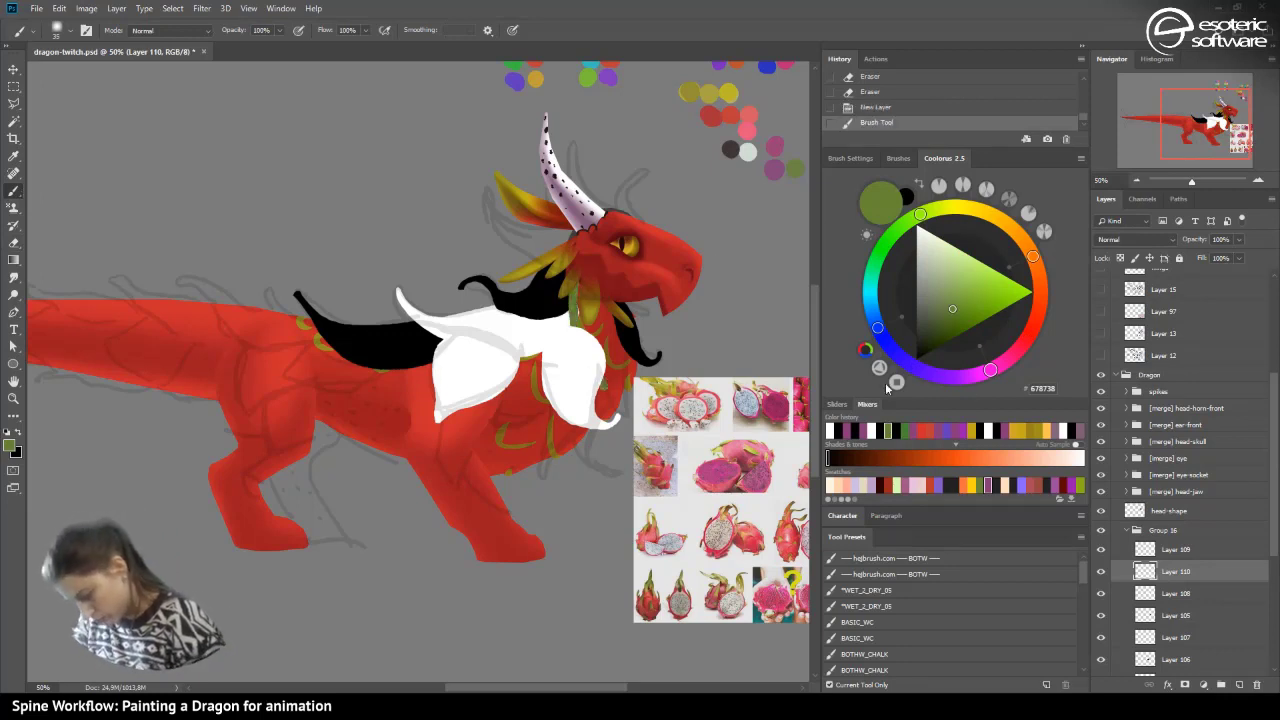
left_click(877, 107)
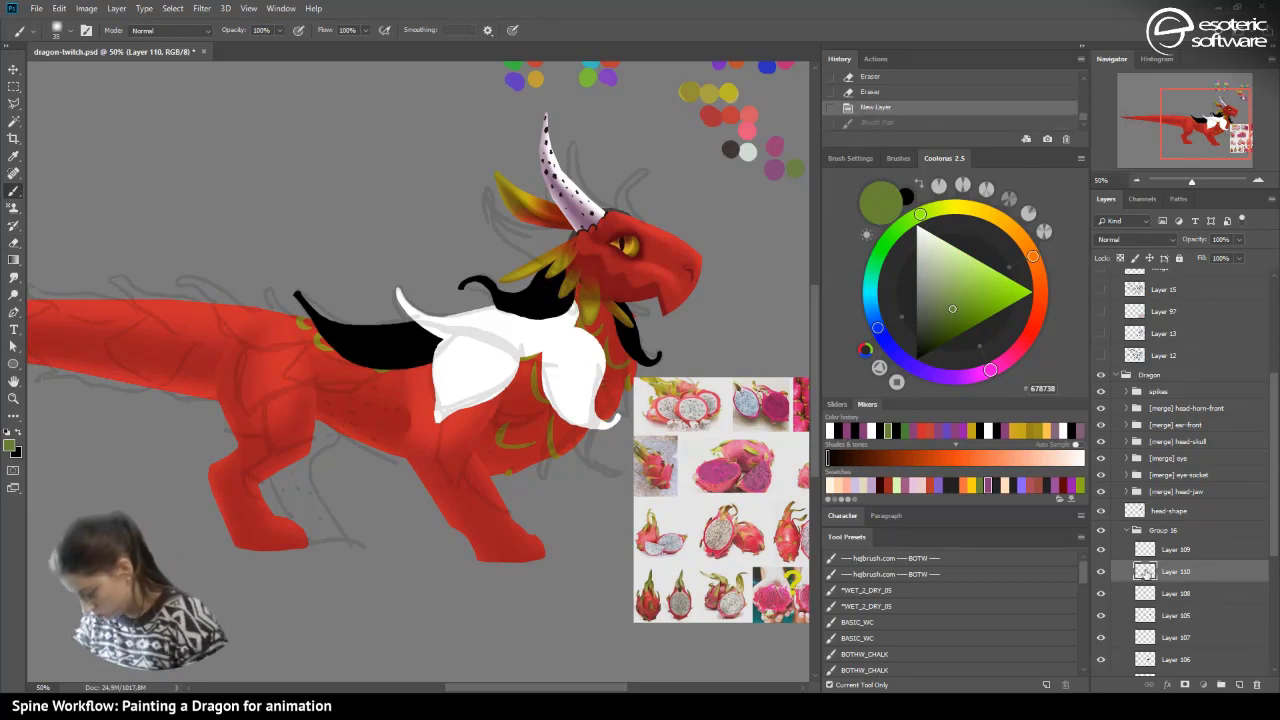
left_click_drag(1143, 571, 1145, 540)
- Paint a filled green leaf-shaped scale running from below the jaw down the front of the neck
left_click_drag(1194, 118, 1201, 111)
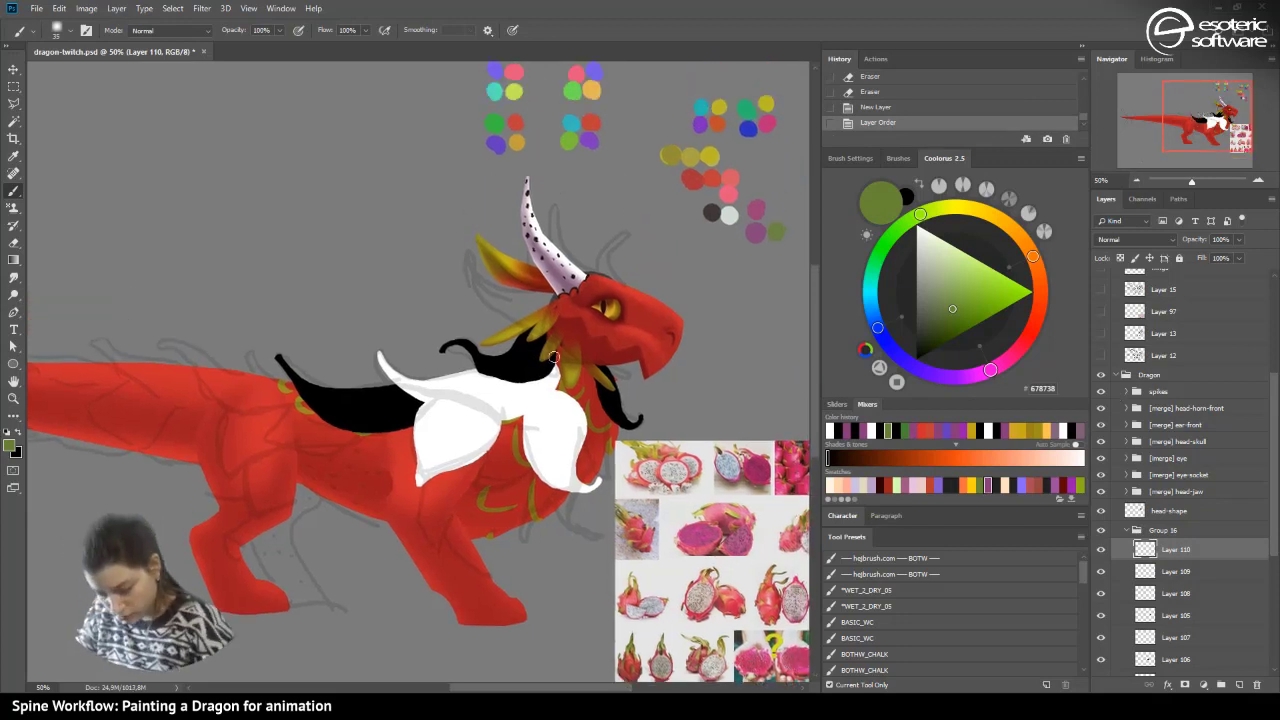
left_click_drag(557, 341, 565, 412)
left_click_drag(603, 455, 606, 456)
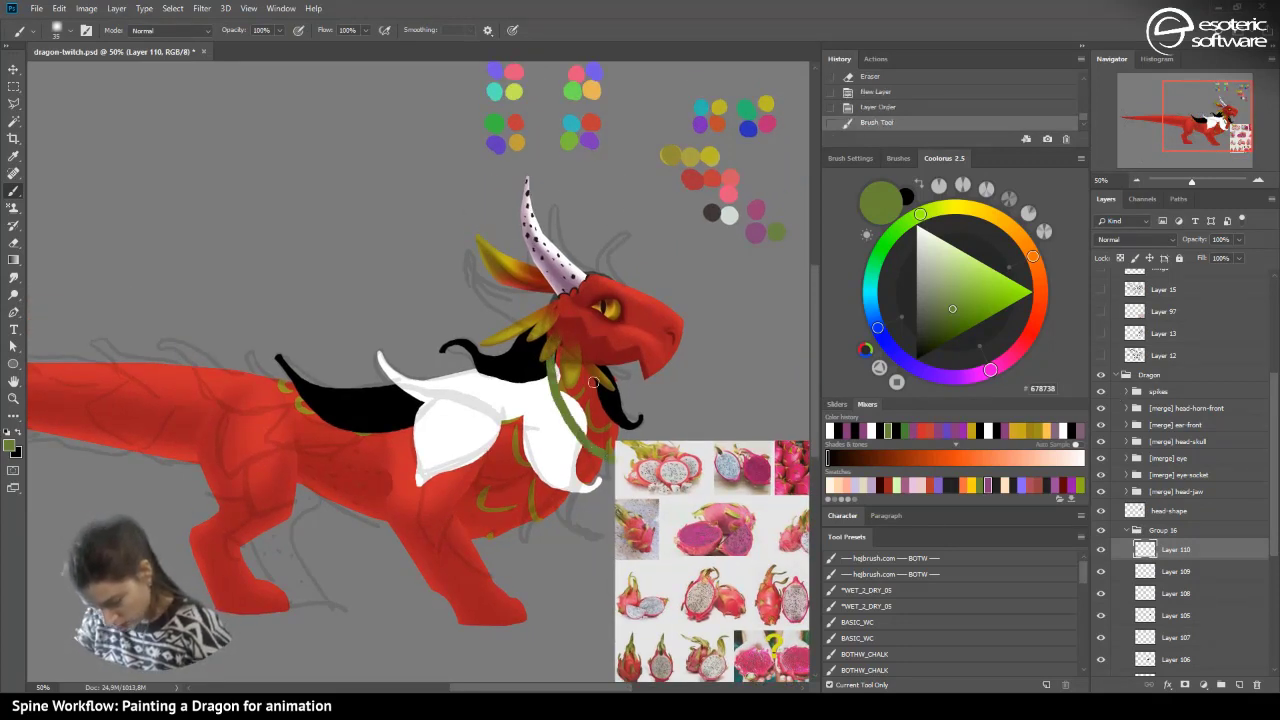
left_click(846, 107)
mouse_move(560, 357)
left_mouse_down()
mouse_move(561, 417)
mouse_move(607, 478)
left_mouse_up()
left_click(862, 107)
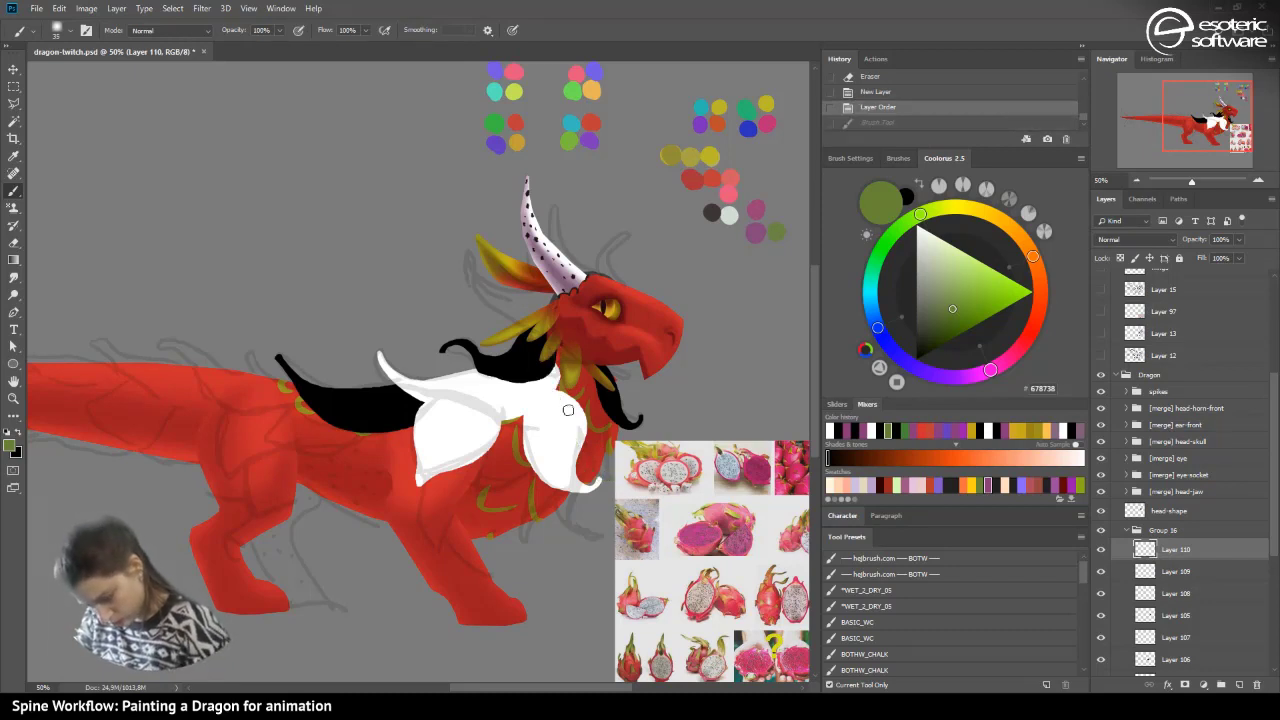
mouse_move(556, 342)
left_mouse_down()
mouse_move(592, 456)
mouse_move(611, 469)
mouse_move(606, 405)
mouse_move(555, 361)
mouse_move(589, 373)
mouse_move(596, 453)
mouse_move(555, 357)
mouse_move(585, 367)
mouse_move(554, 351)
mouse_move(588, 390)
mouse_move(542, 331)
left_mouse_up()
- Sharpen the lower tip and clean the edge of the green neck scale with the Eraser
left_click(14, 243)
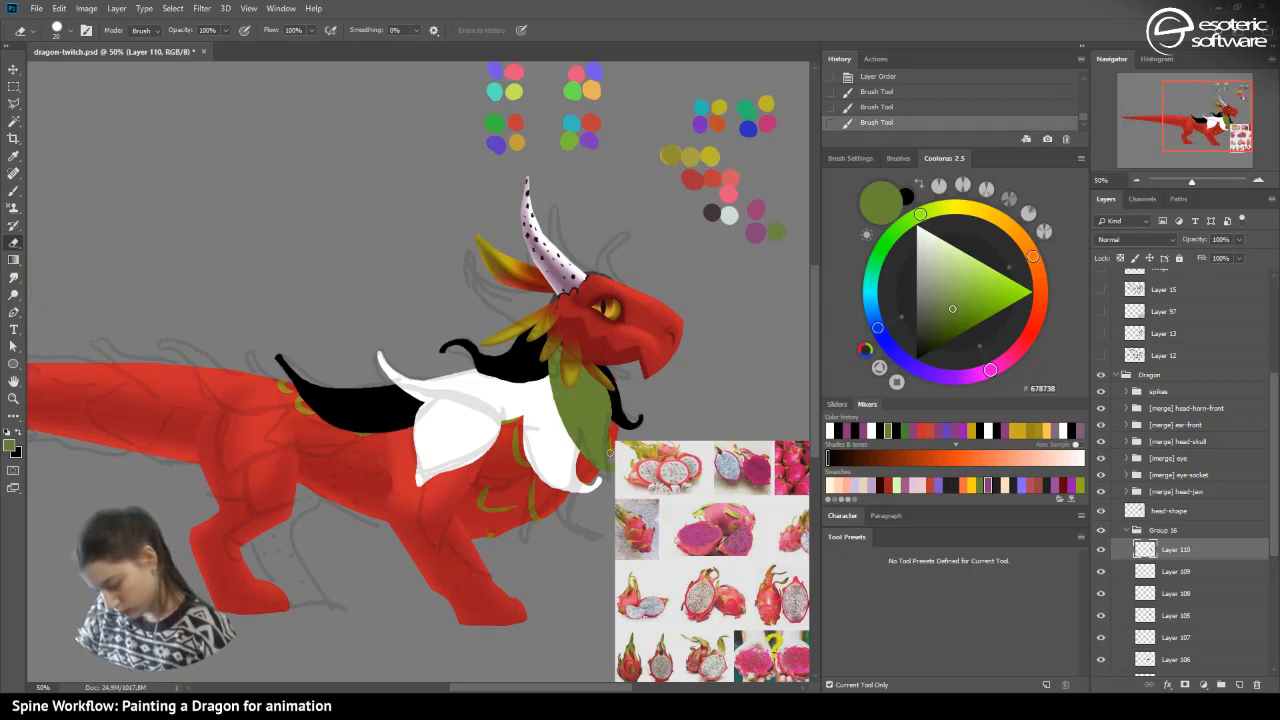
left_click_drag(609, 452, 619, 478)
left_click(857, 106)
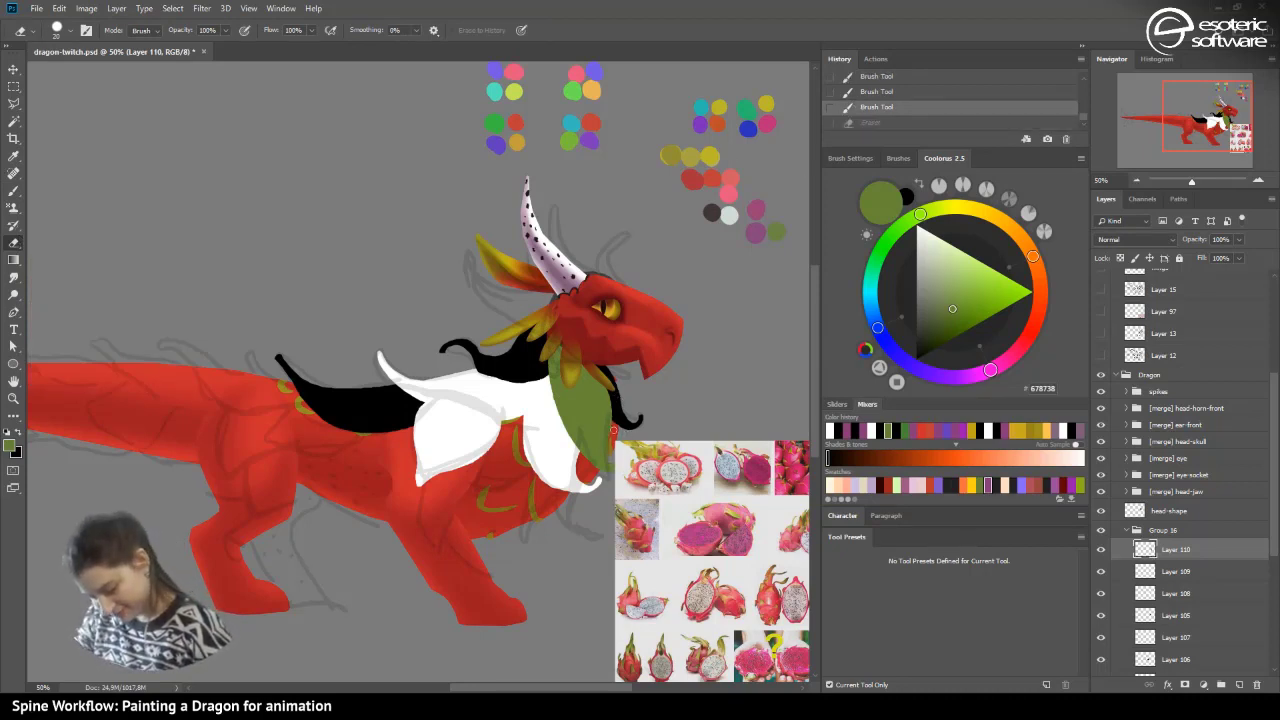
left_click_drag(609, 459, 606, 474)
left_click_drag(550, 415, 568, 438)
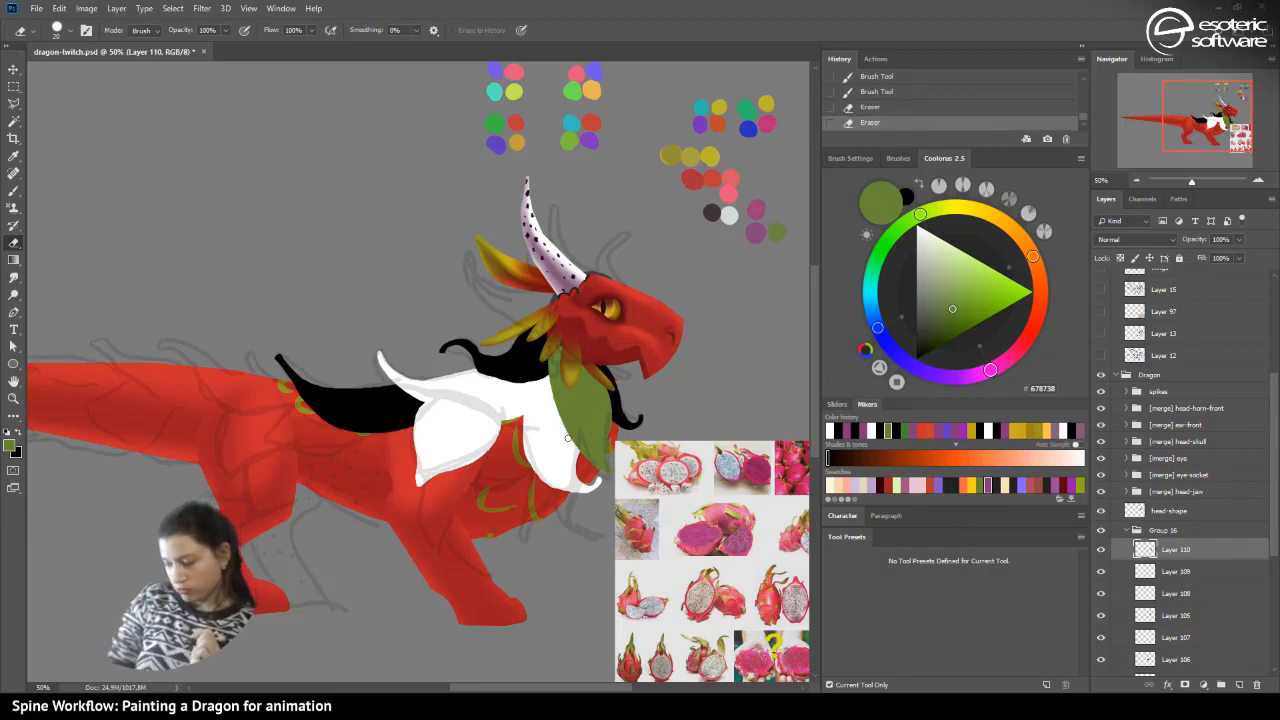
- On a new layer above Layer 110, paint a filled green scale with a curved lower tip on the front of the chest
left_click_drag(1221, 123, 1214, 130)
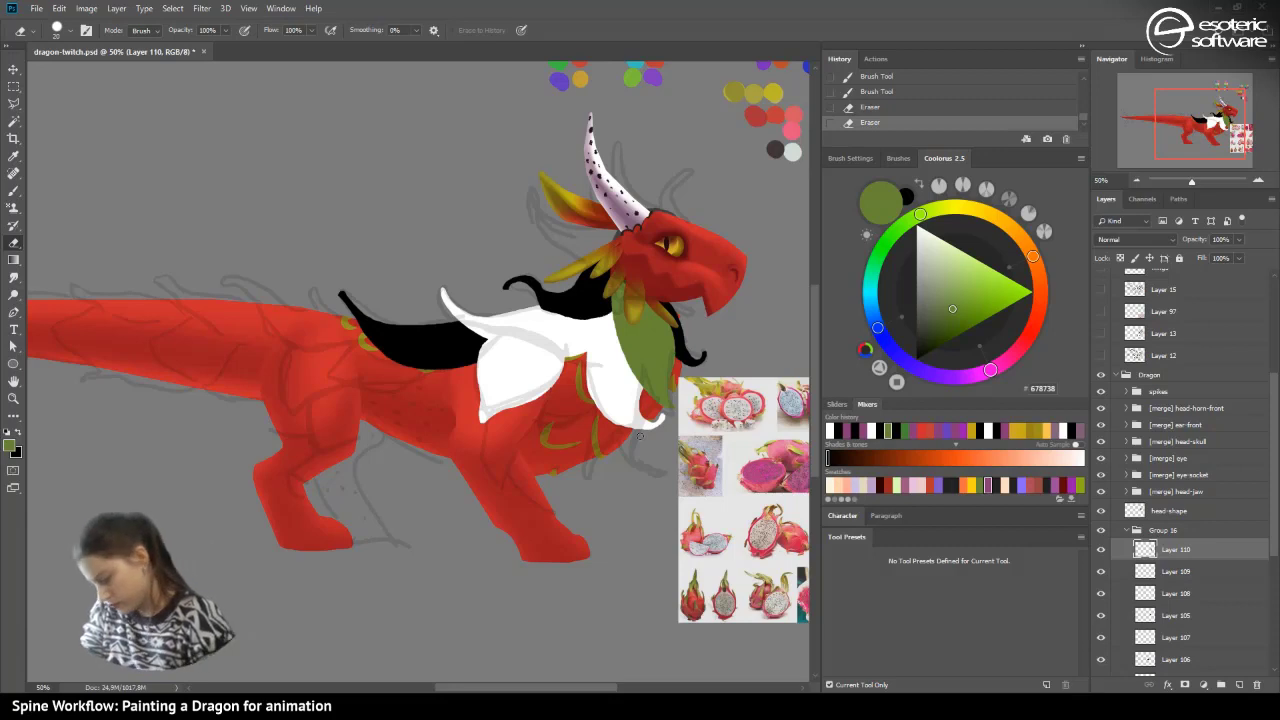
left_click(1239, 685)
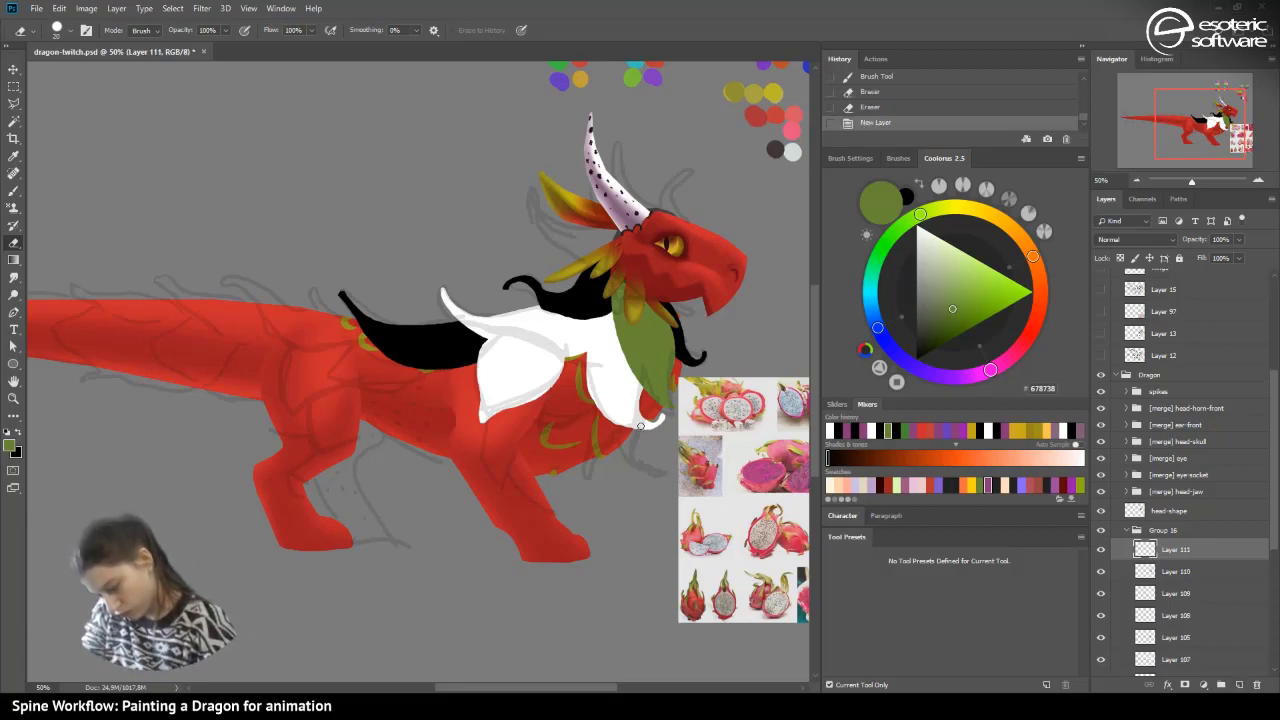
left_click(645, 473)
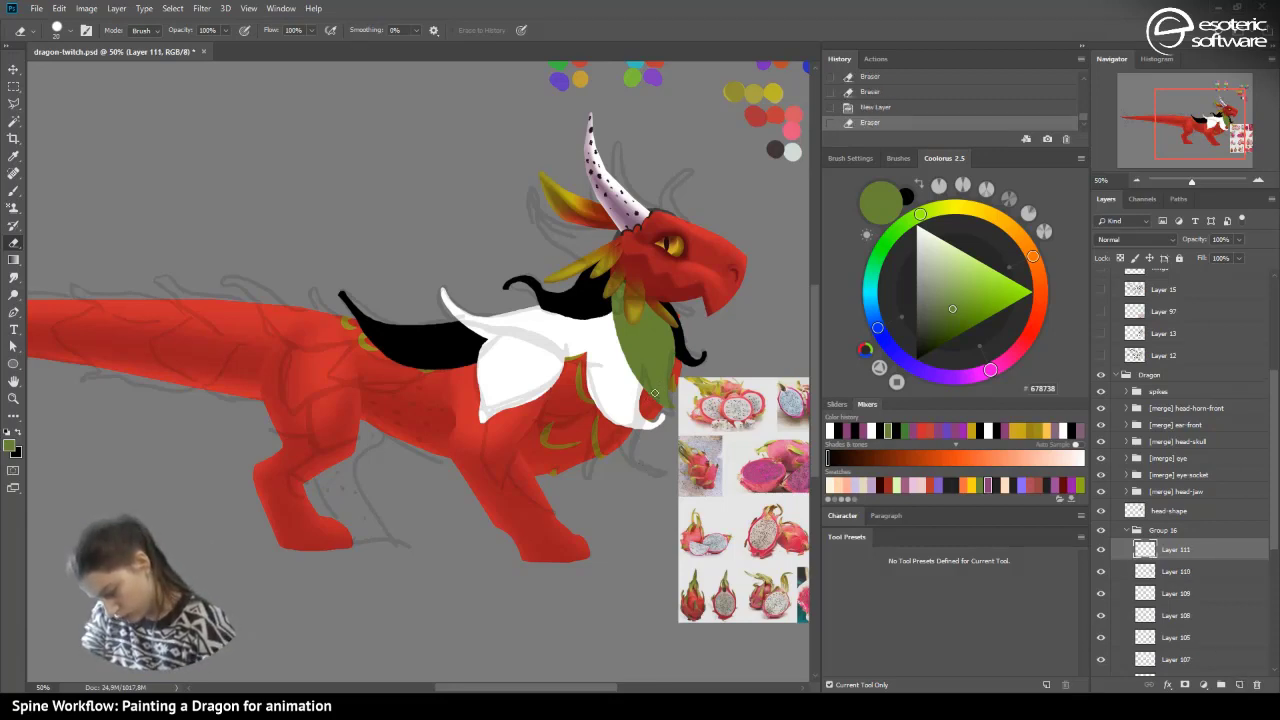
left_click(645, 468)
left_click(14, 190)
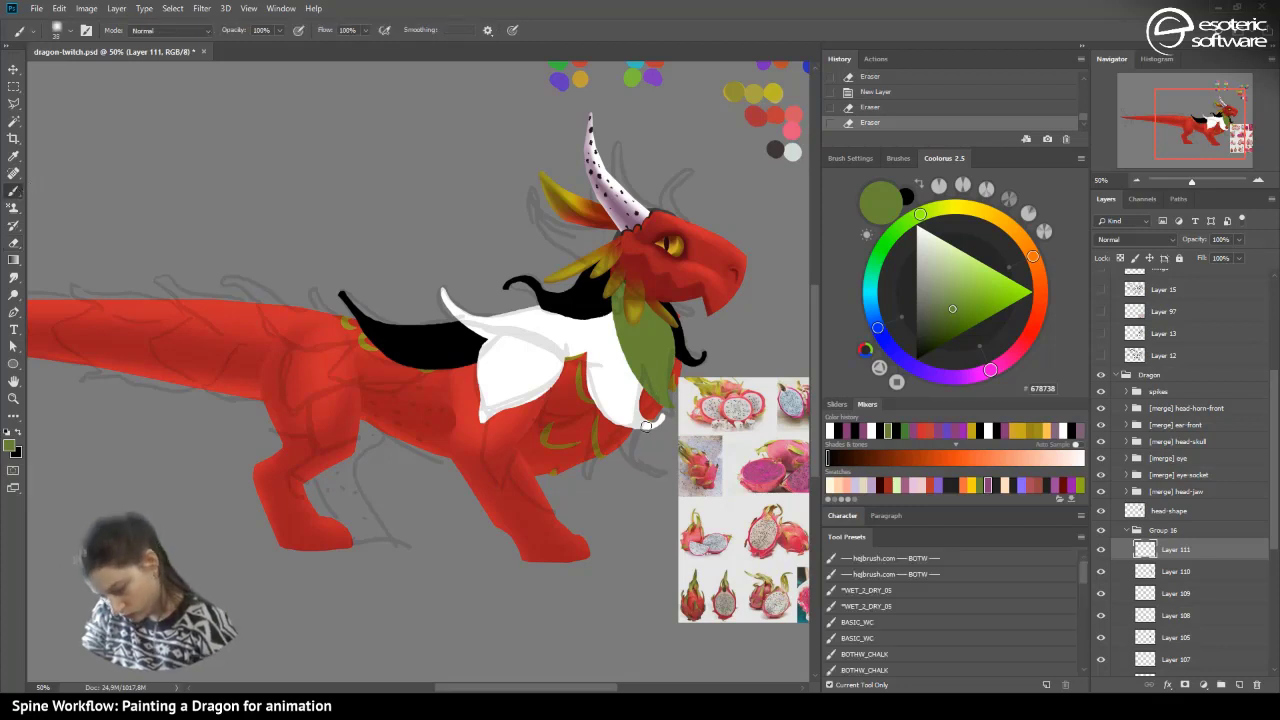
mouse_move(656, 400)
left_mouse_down()
mouse_move(637, 444)
mouse_move(663, 478)
mouse_move(633, 464)
mouse_move(622, 397)
left_mouse_up()
mouse_move(633, 459)
left_mouse_down()
mouse_move(630, 401)
mouse_move(618, 423)
mouse_move(634, 391)
mouse_move(647, 410)
mouse_move(644, 390)
mouse_move(623, 416)
mouse_move(650, 376)
left_mouse_up()
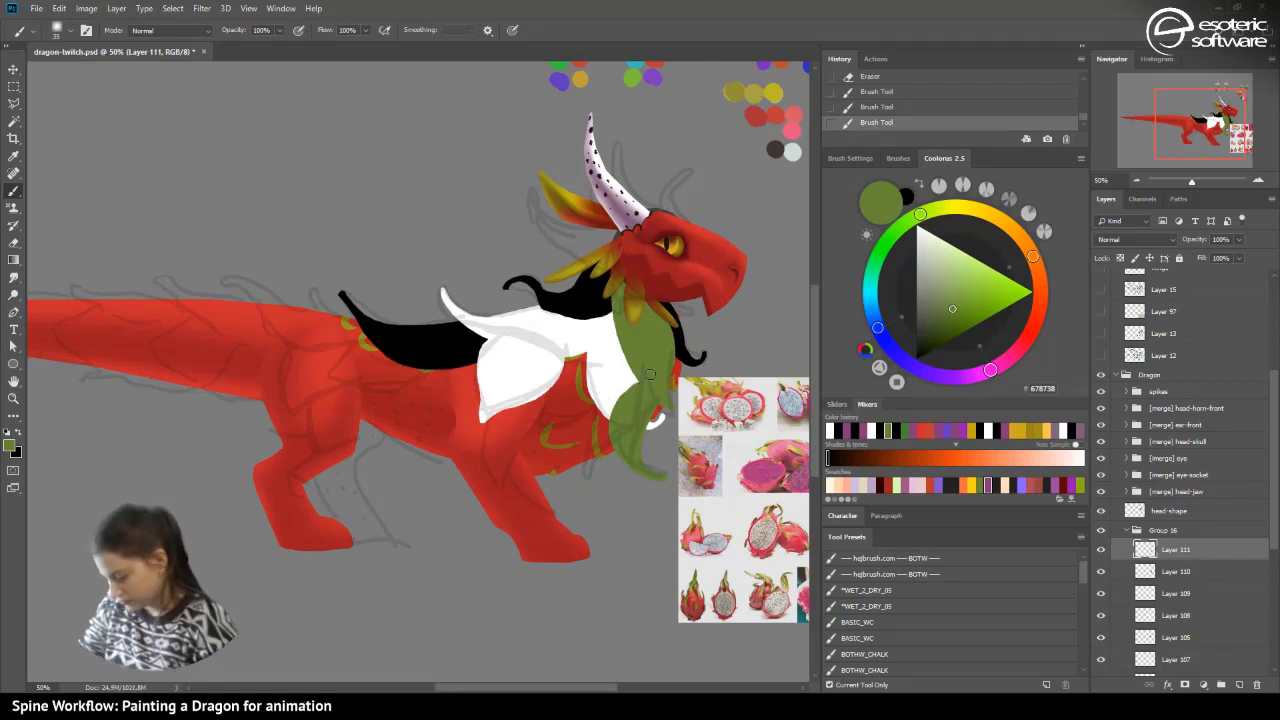
- On another new layer, paint a filled white spike with a curled tip on the back above the hips
left_click(1240, 683)
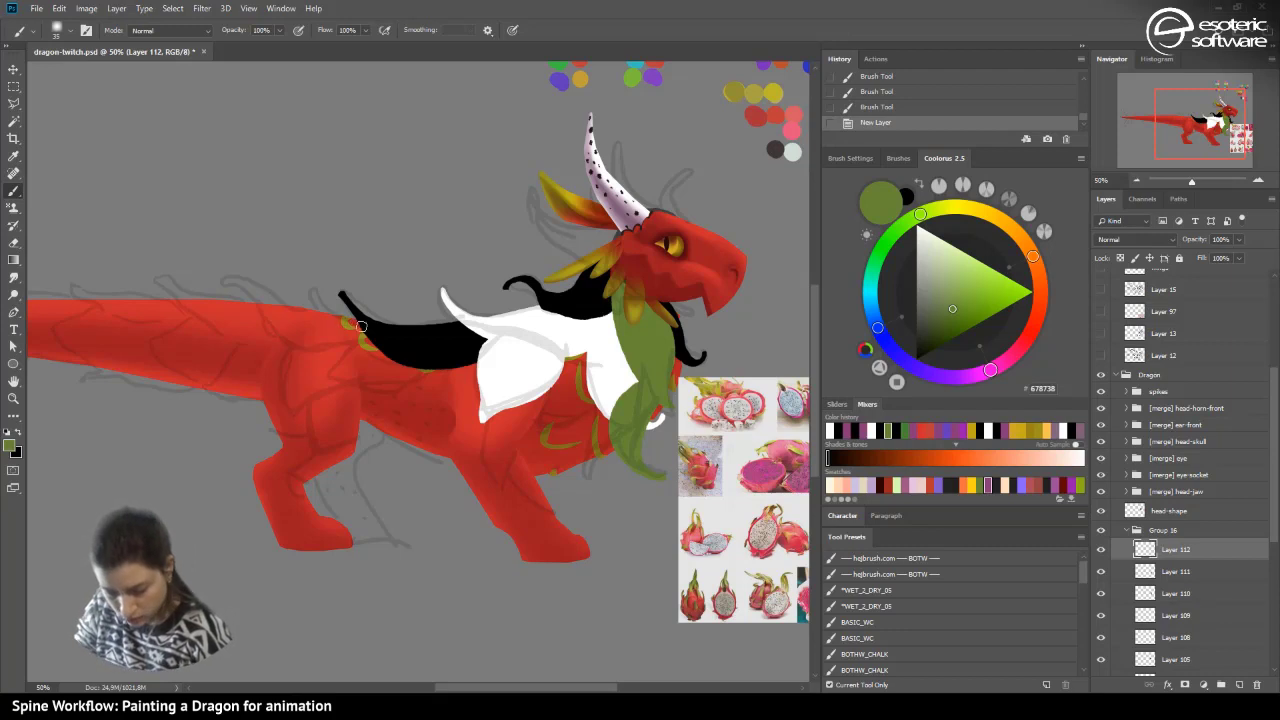
mouse_move(361, 326)
left_mouse_down()
mouse_move(304, 280)
mouse_move(315, 316)
mouse_move(353, 337)
left_mouse_up()
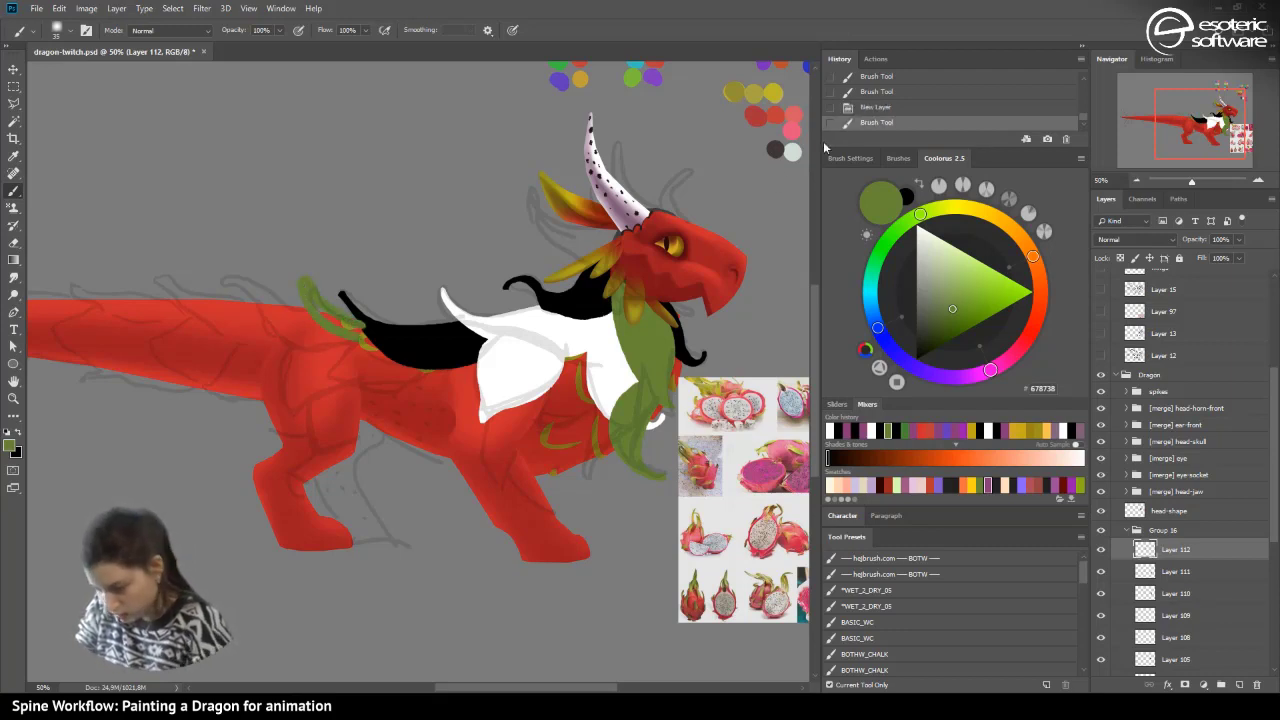
left_click(846, 107)
left_click(7, 432)
left_click(18, 431)
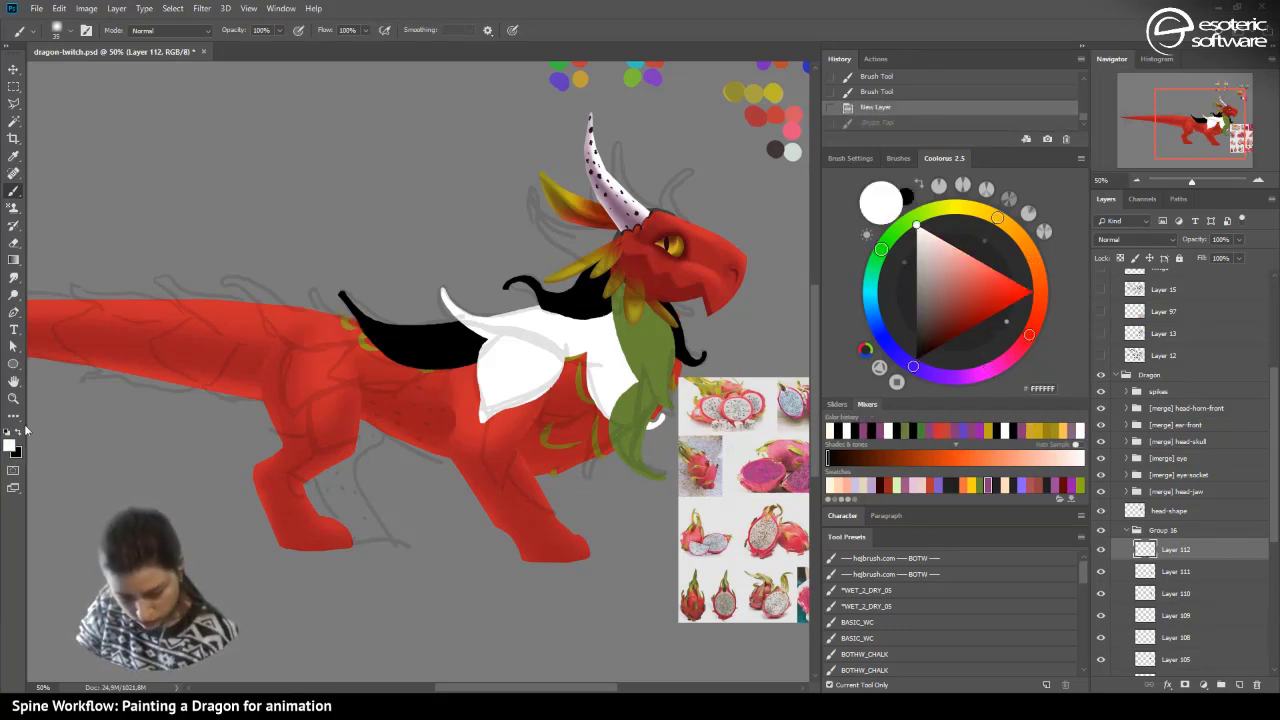
mouse_move(370, 326)
left_mouse_down()
mouse_move(314, 289)
mouse_move(350, 340)
mouse_move(397, 355)
mouse_move(316, 307)
mouse_move(224, 278)
mouse_move(295, 326)
mouse_move(385, 338)
mouse_move(285, 312)
mouse_move(306, 315)
left_mouse_up()
left_click(866, 105)
- Sharpen both ends of the white hip spike with the Eraser and save the document
left_click(21, 243)
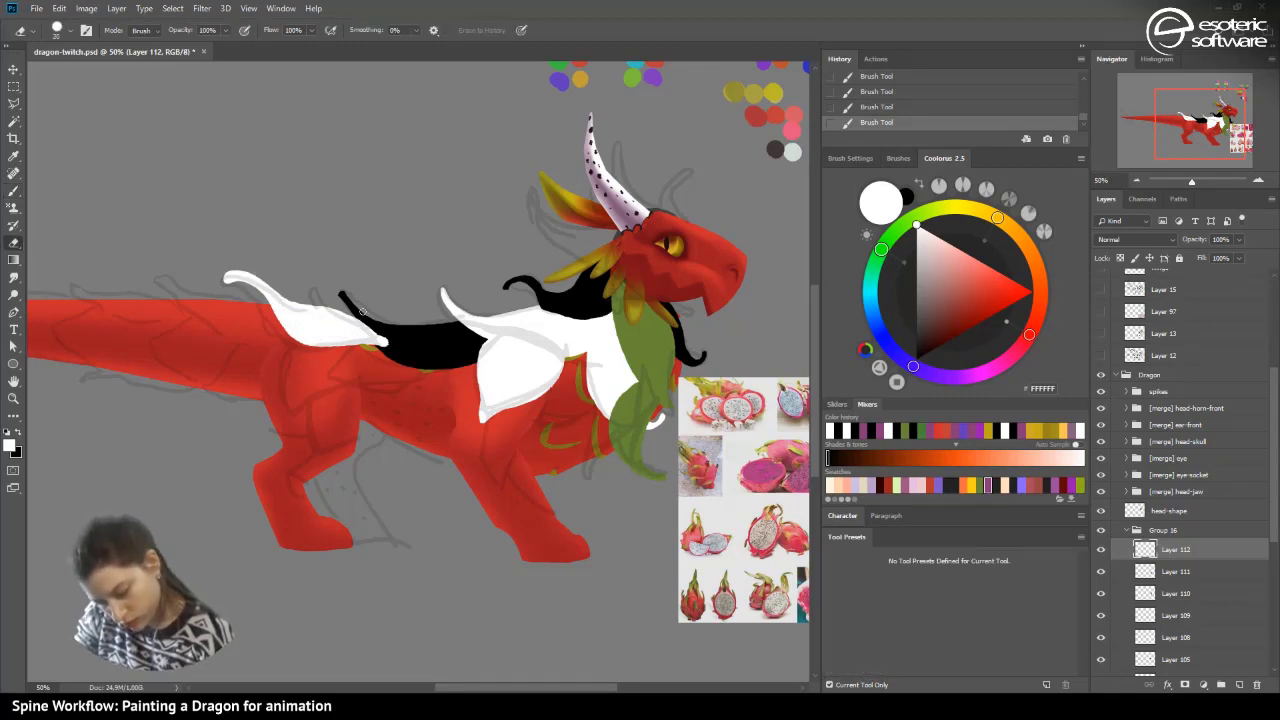
left_click_drag(394, 346, 374, 338)
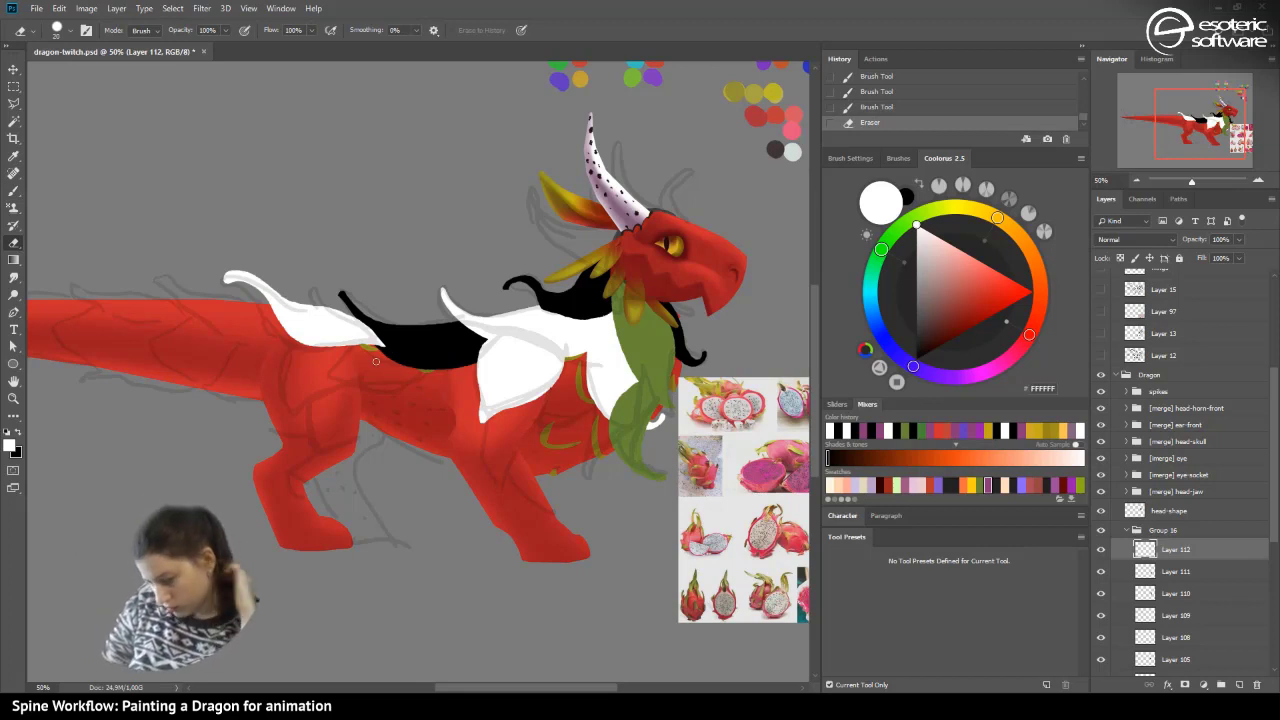
left_click_drag(228, 286, 252, 282)
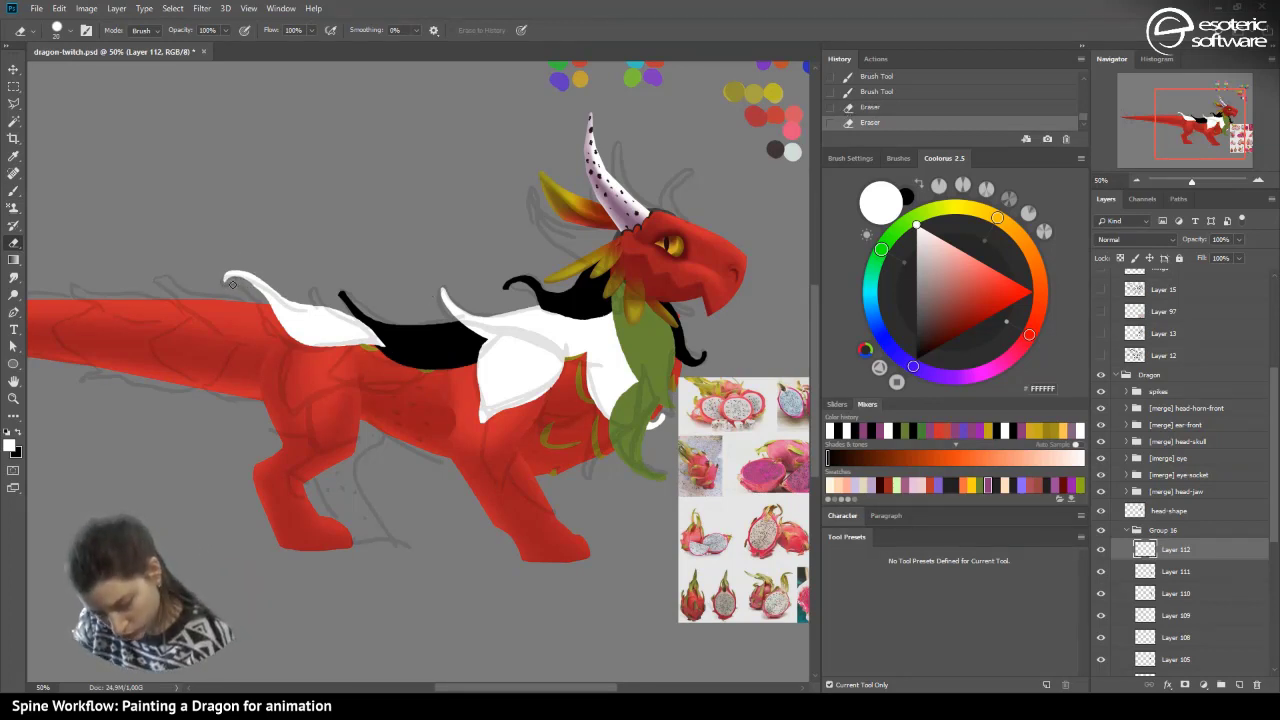
left_click(849, 107)
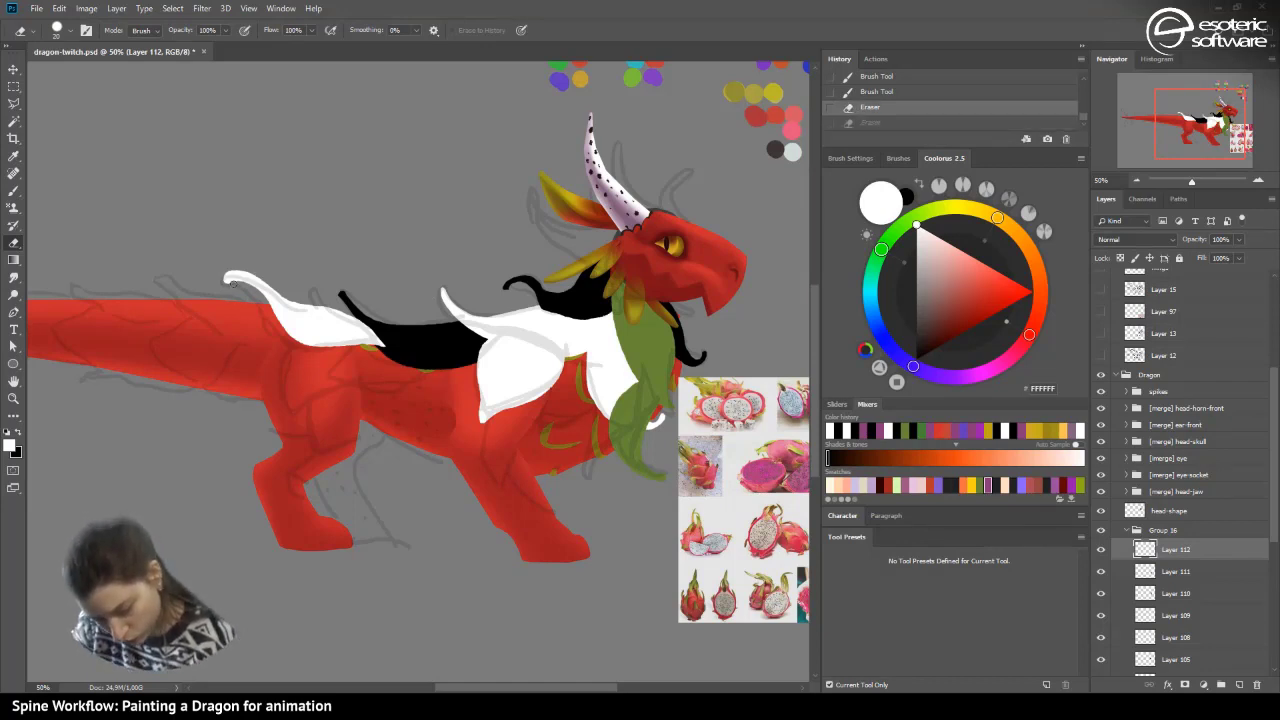
mouse_move(253, 291)
left_mouse_down()
mouse_move(246, 282)
mouse_move(258, 292)
left_mouse_up()
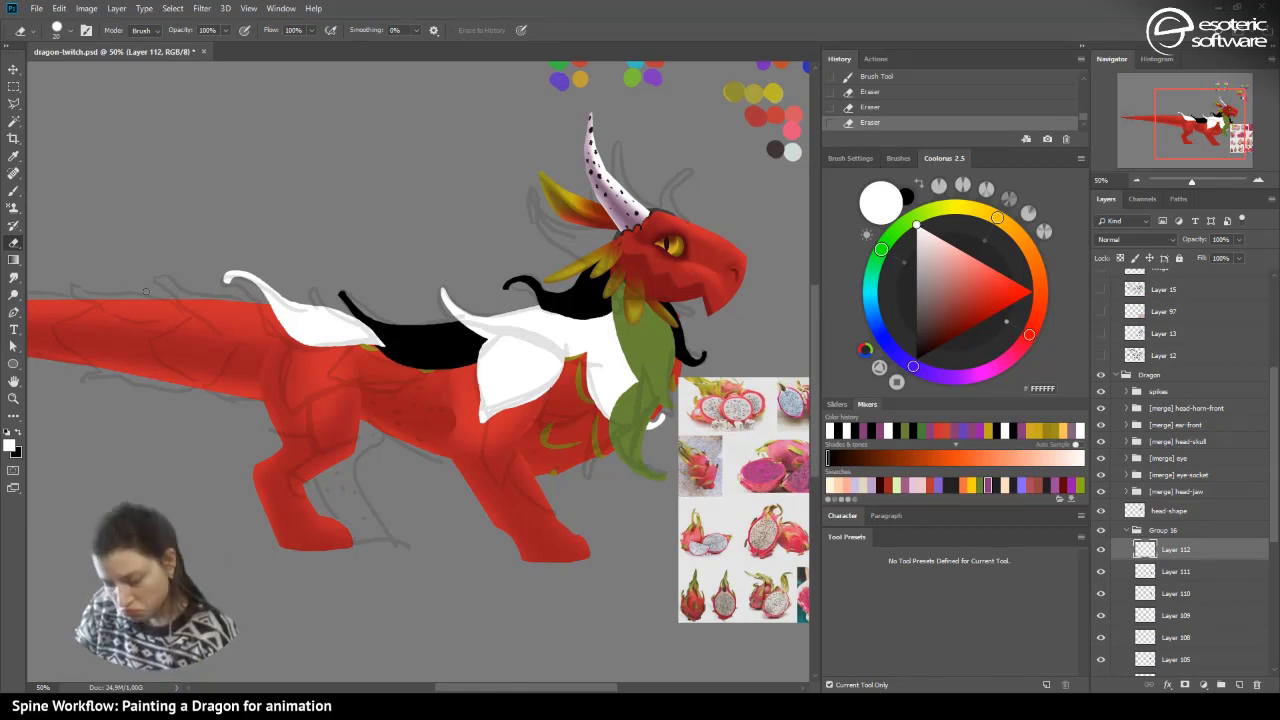
key("b")
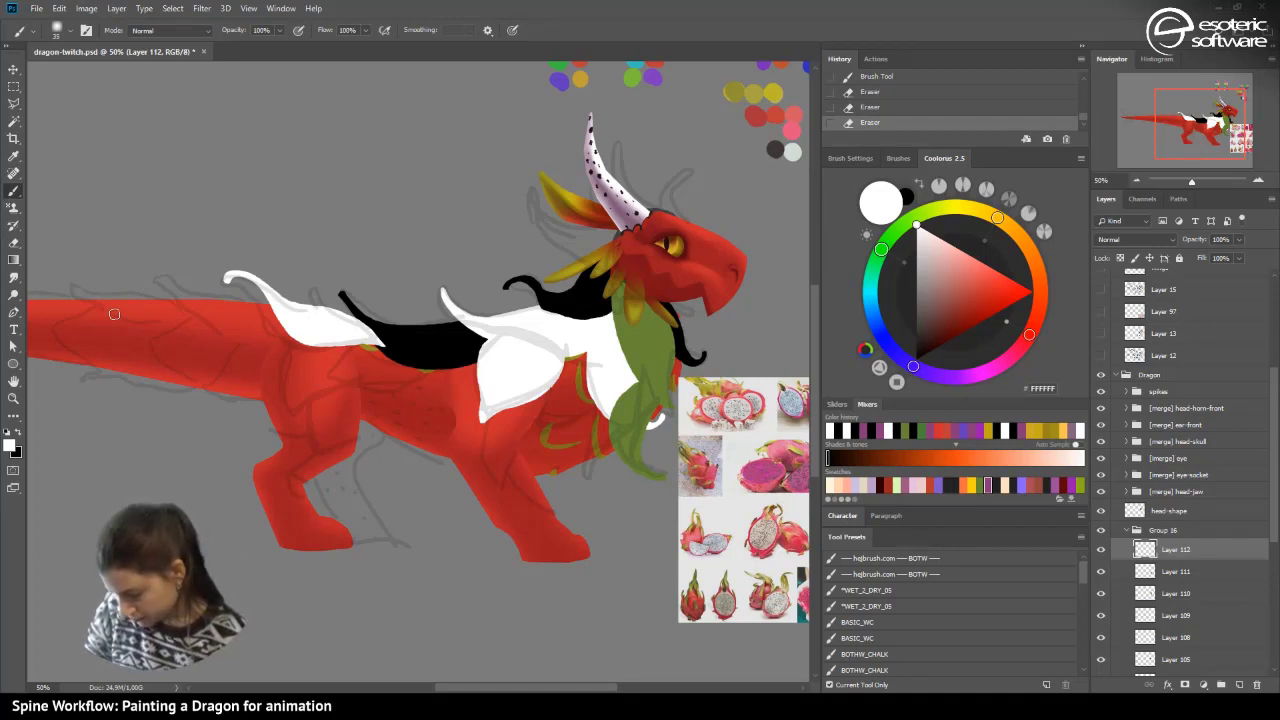
key("ctrl+s")
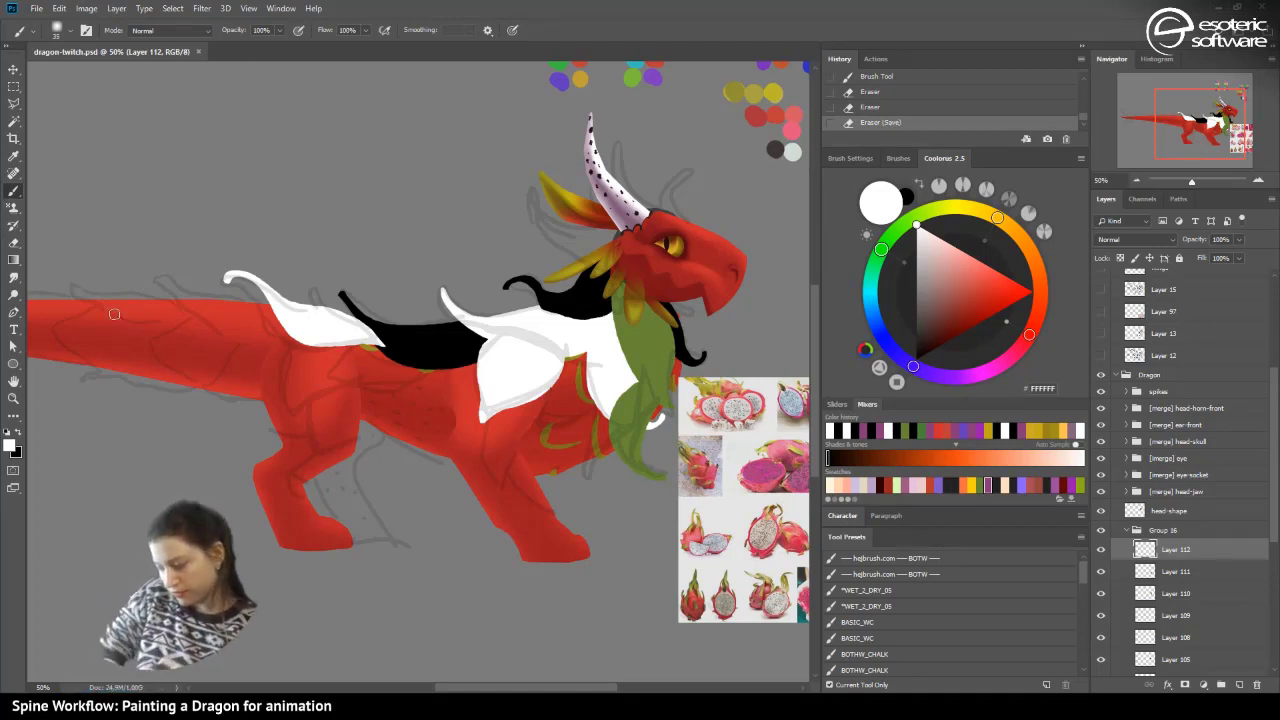
- Move Layer 112 between Layer 106 and Layer 104, save the document, and check the hip spike by toggling its visibility
left_click(1135, 179)
left_click(1135, 179)
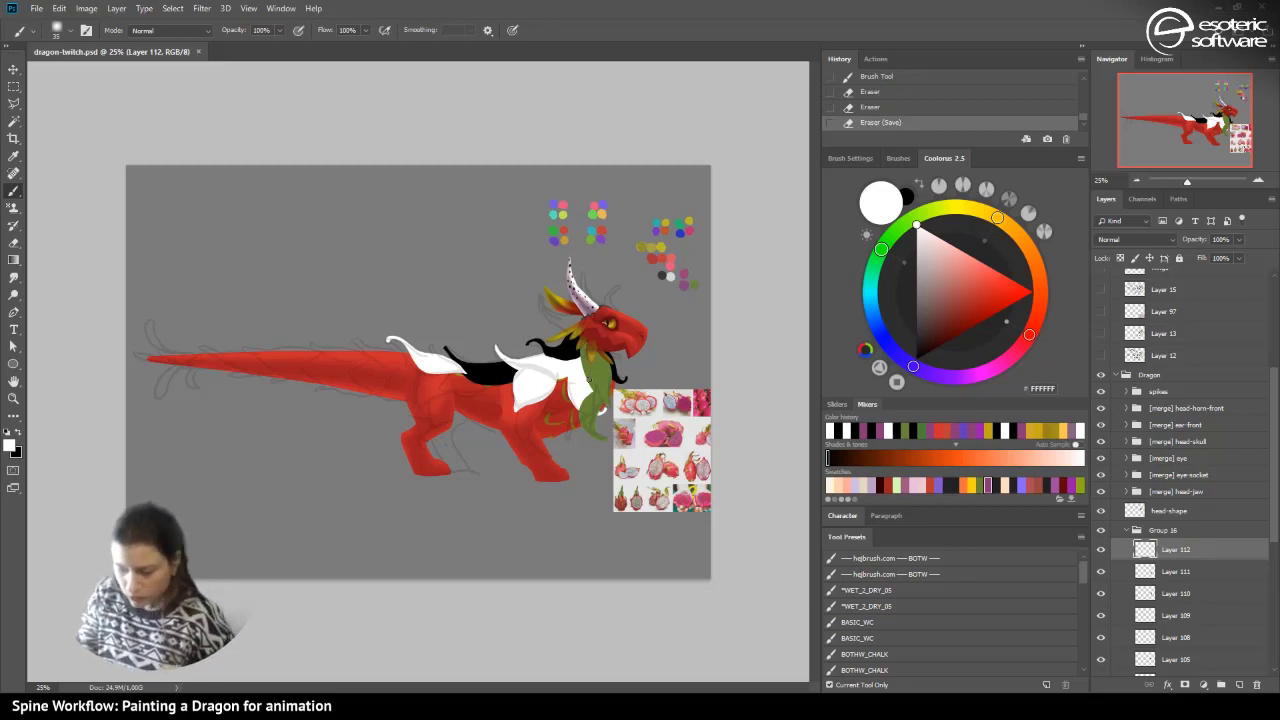
left_click_drag(1274, 418, 1274, 503)
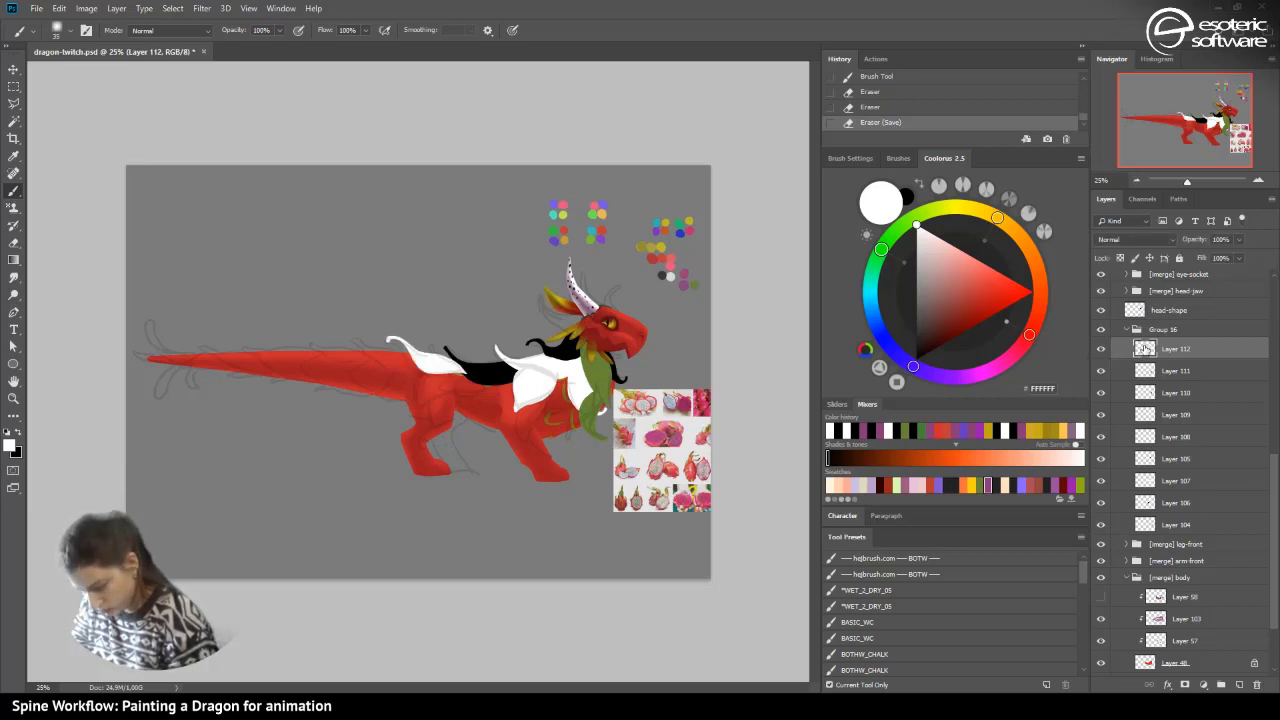
left_click_drag(1146, 352, 1137, 513)
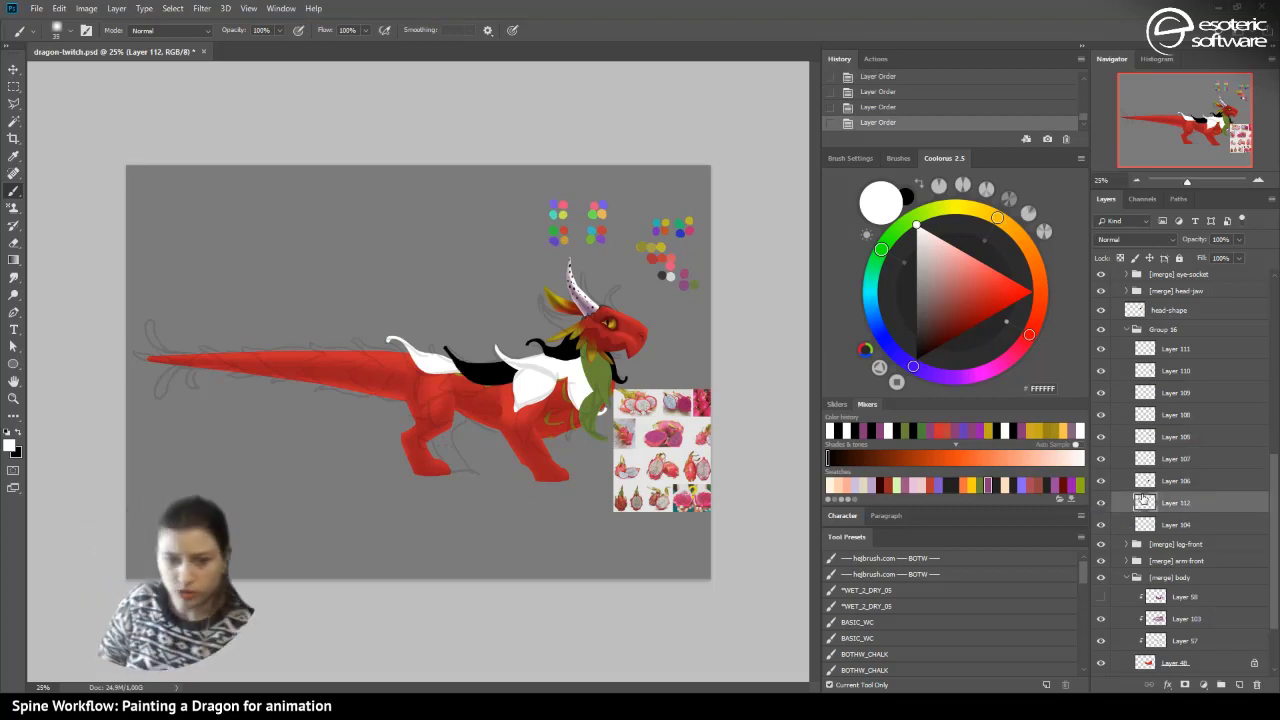
key("ctrl+s")
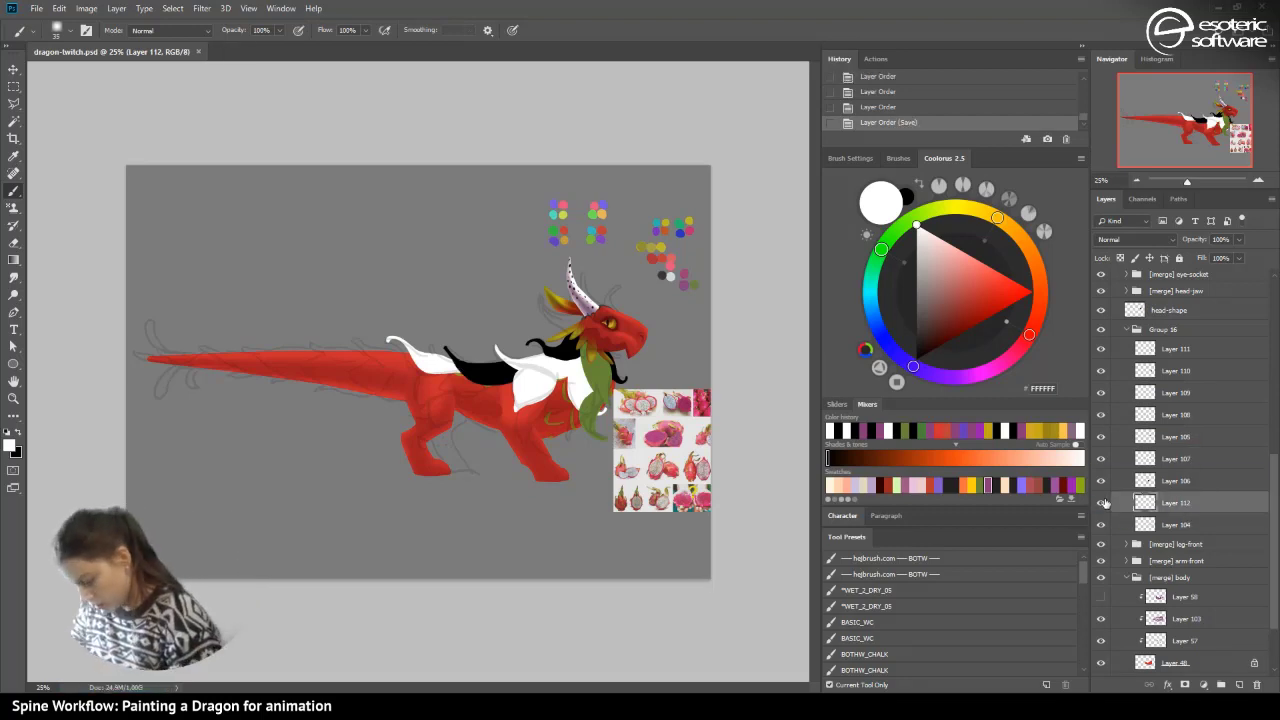
left_click(1101, 503)
left_click(1101, 504)
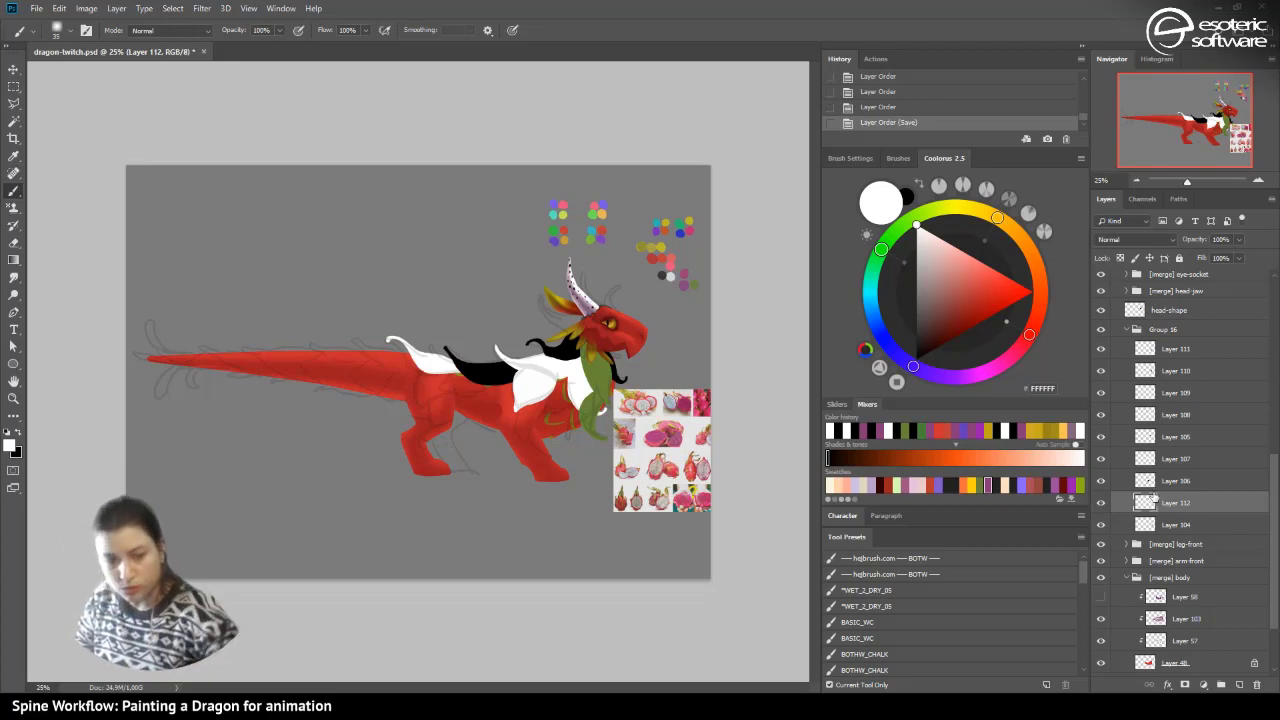
- Put Layer 112, the white hip spike, in its own group and lock the layer's transparent pixels
key("ctrl+g")
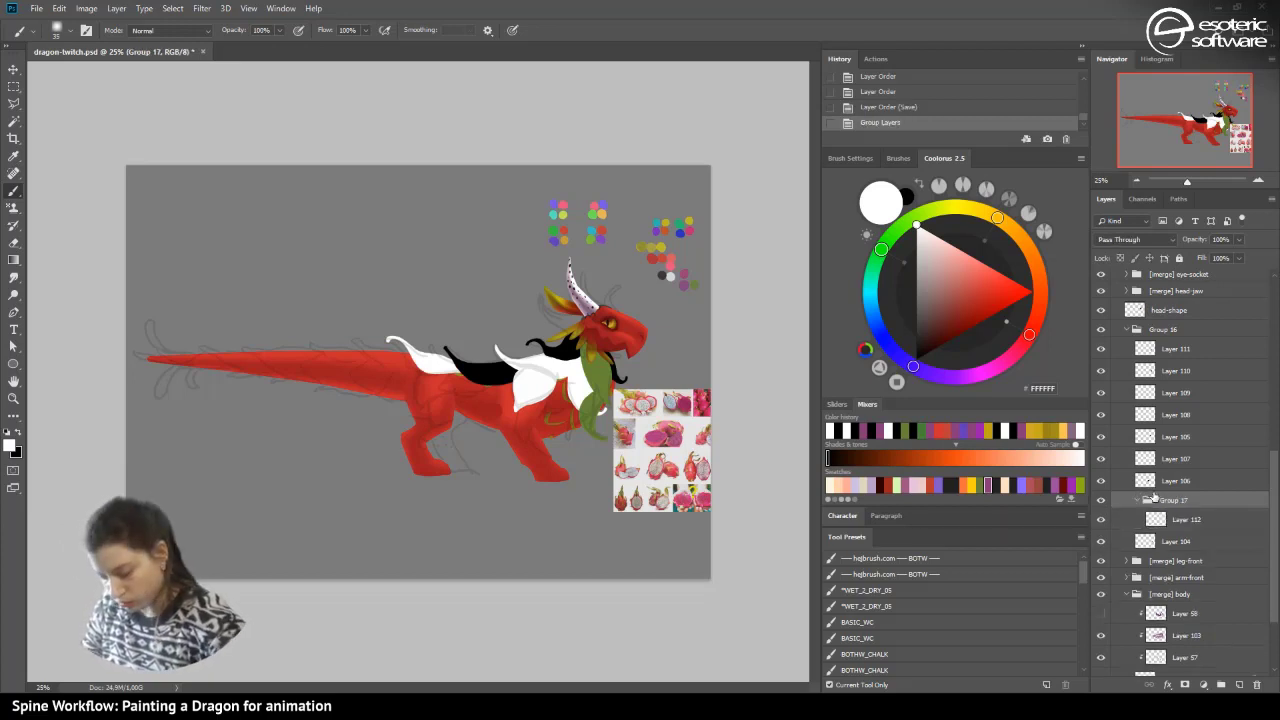
left_click(1165, 522)
left_click(1120, 257)
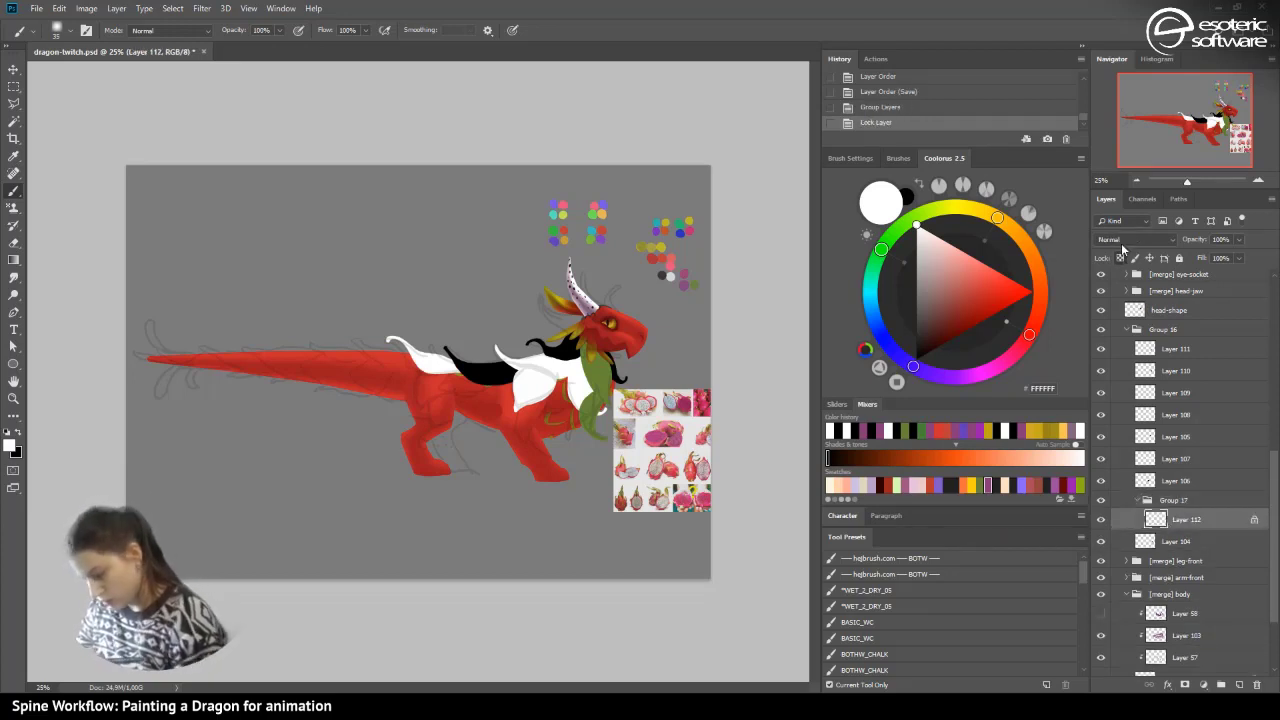
- Recolour the white hip spike on Layer 112 solid red using the Gradient tool with gradient transparency turned off
key("g")
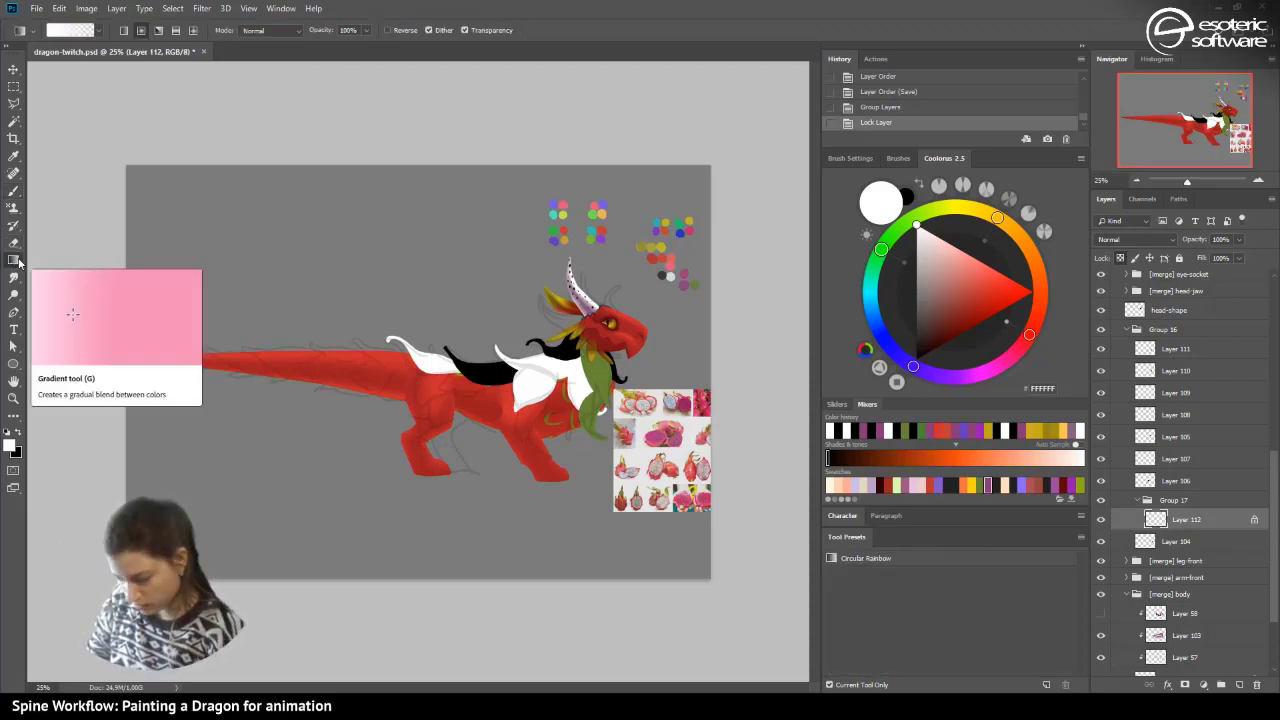
left_click(938, 431)
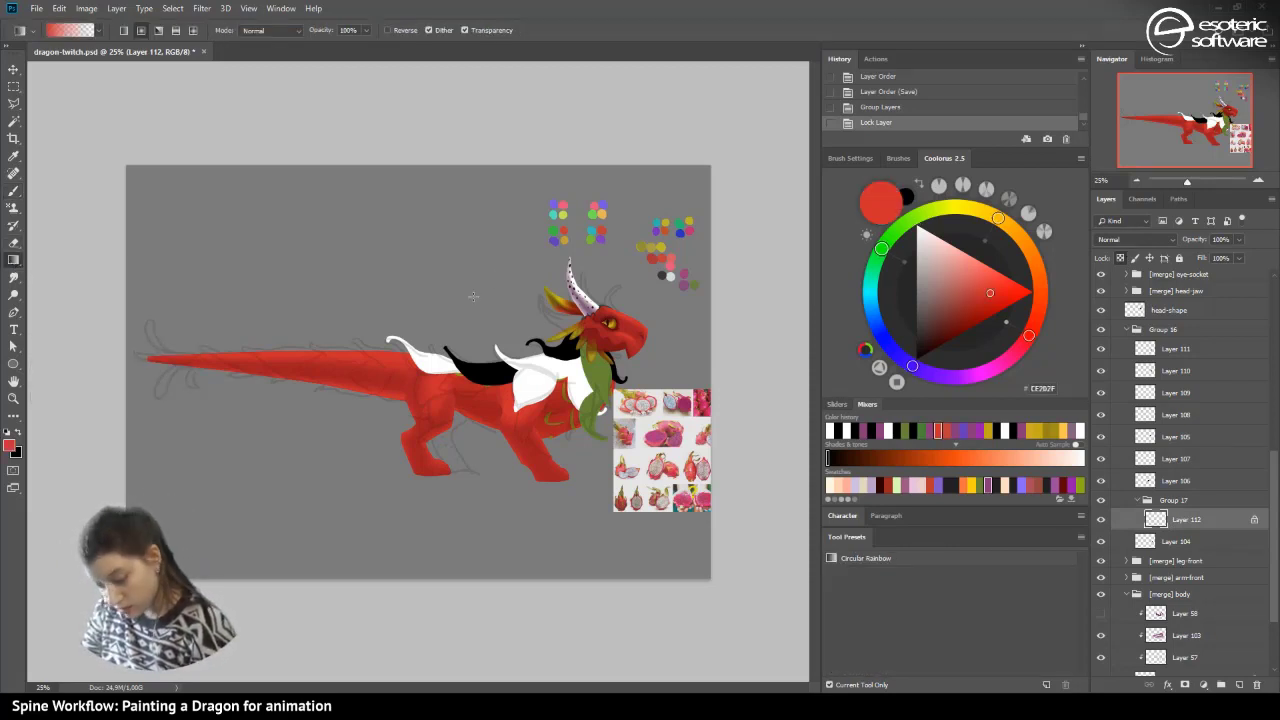
left_click_drag(249, 247, 329, 306)
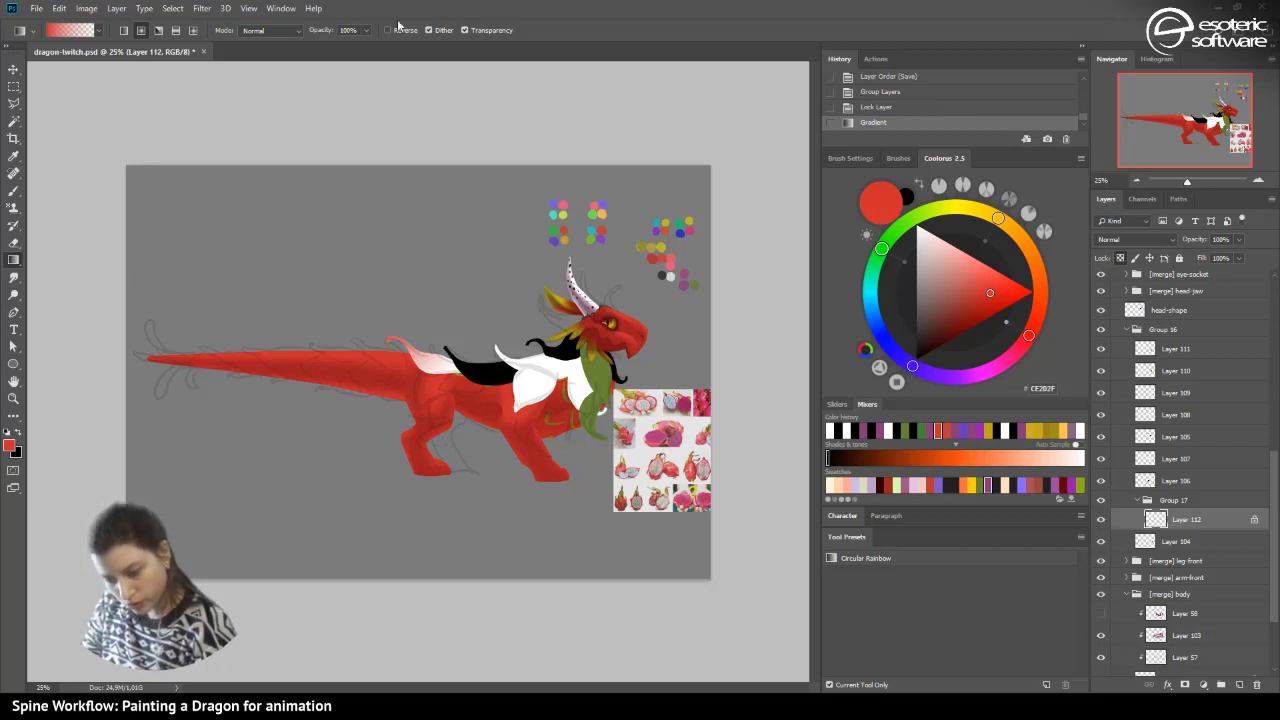
left_click(465, 30)
left_click_drag(429, 278, 296, 195)
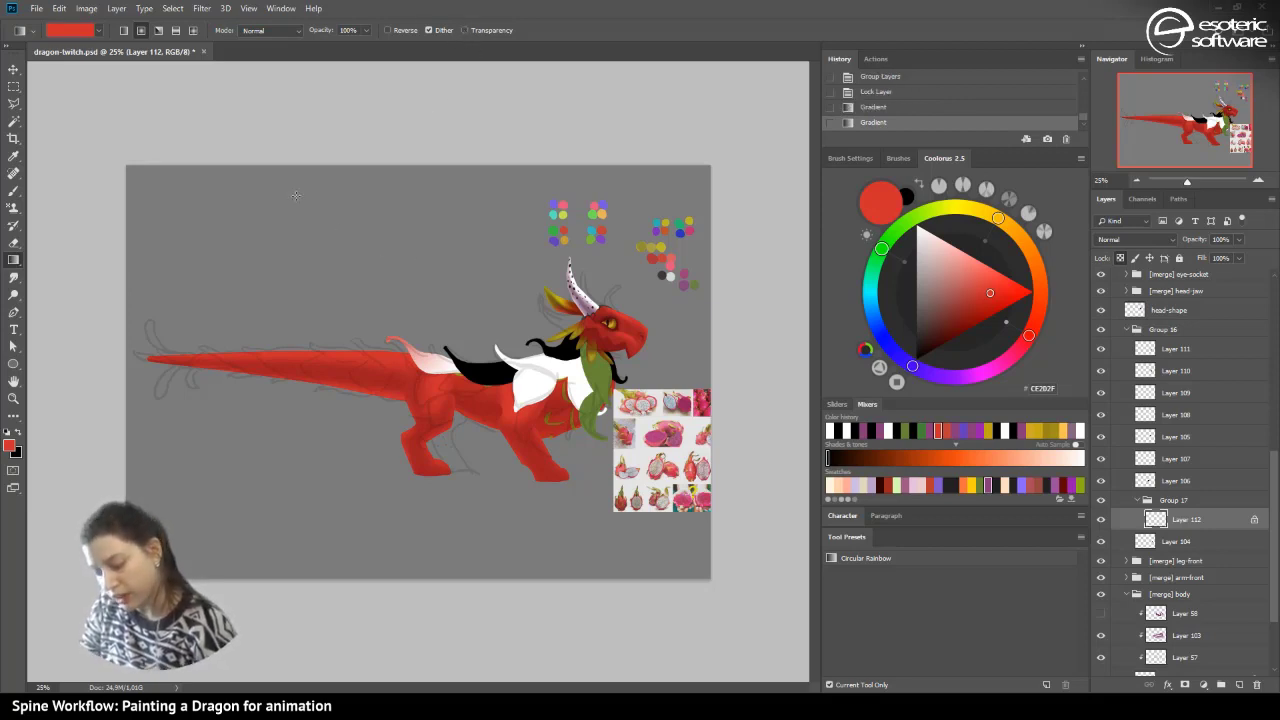
- Add Layer 113 above the spike plus two layers clipped to it, the upper one Multiply at 50% opacity and the lower one Normal
left_click(1239, 685)
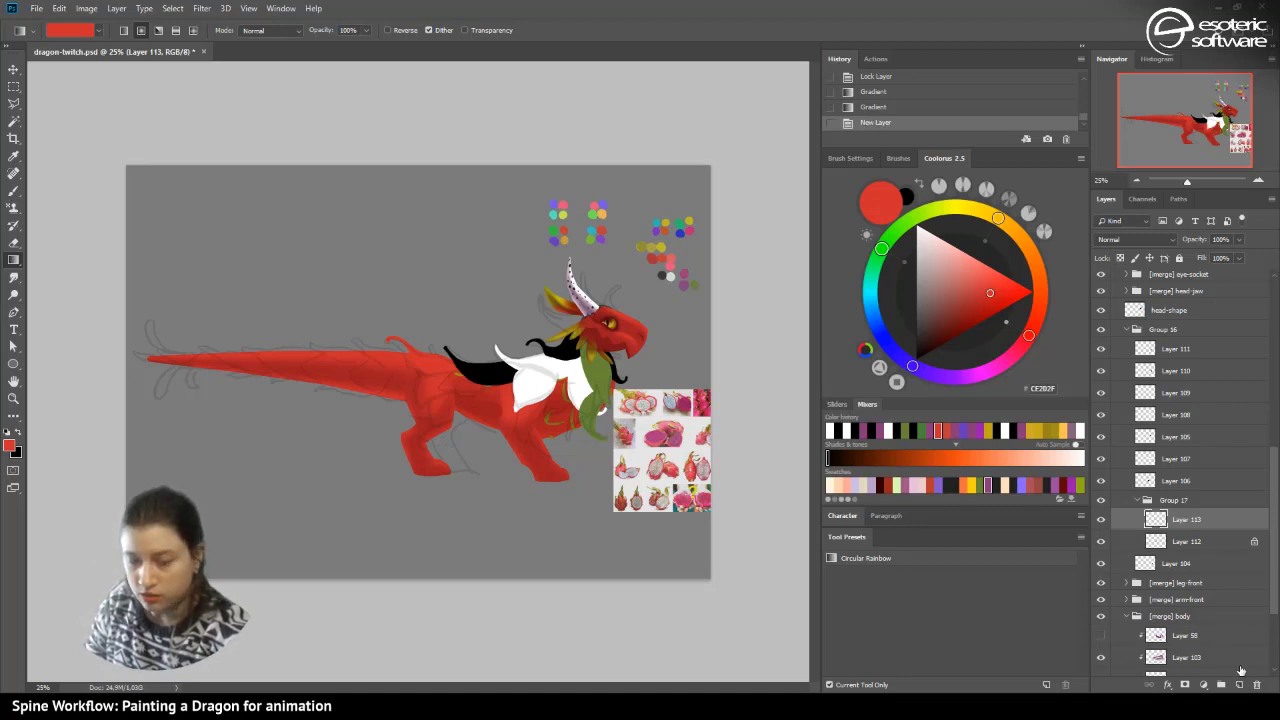
key("F2")
left_click(1179, 550)
left_click(1239, 685)
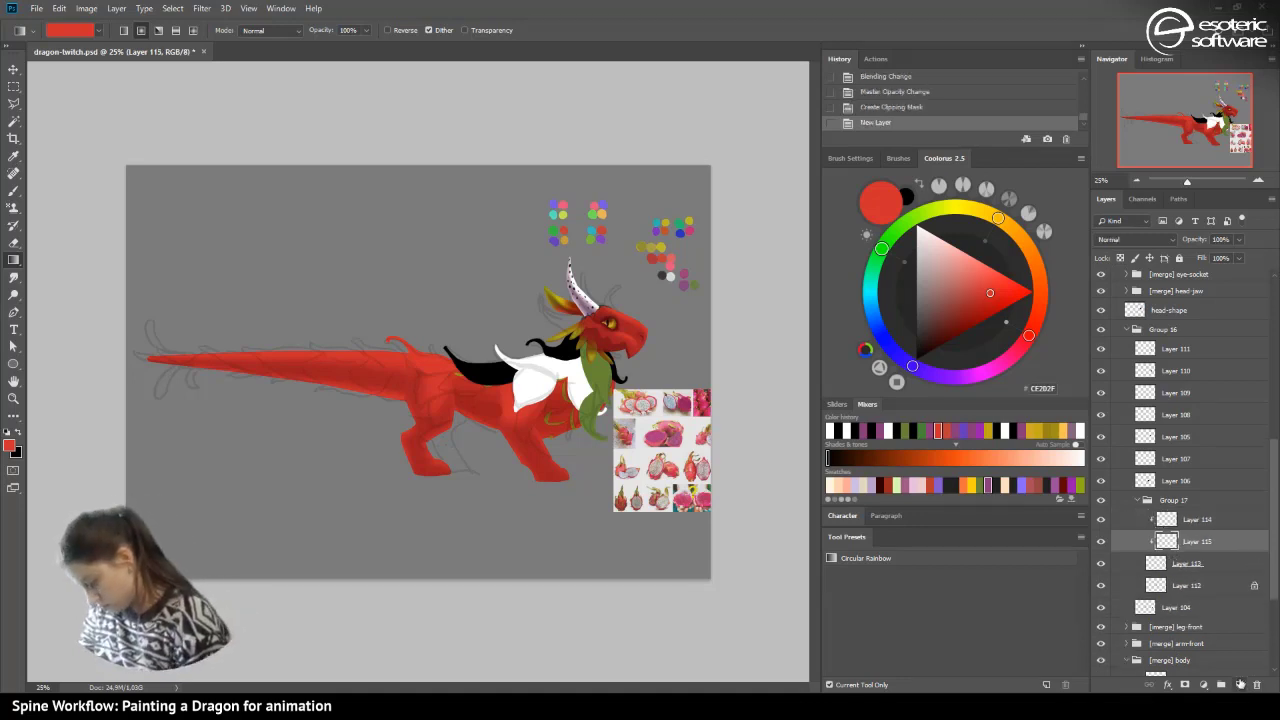
- Hide the Layer 99 sketch in the [ignore] sketches group
left_click(1258, 179)
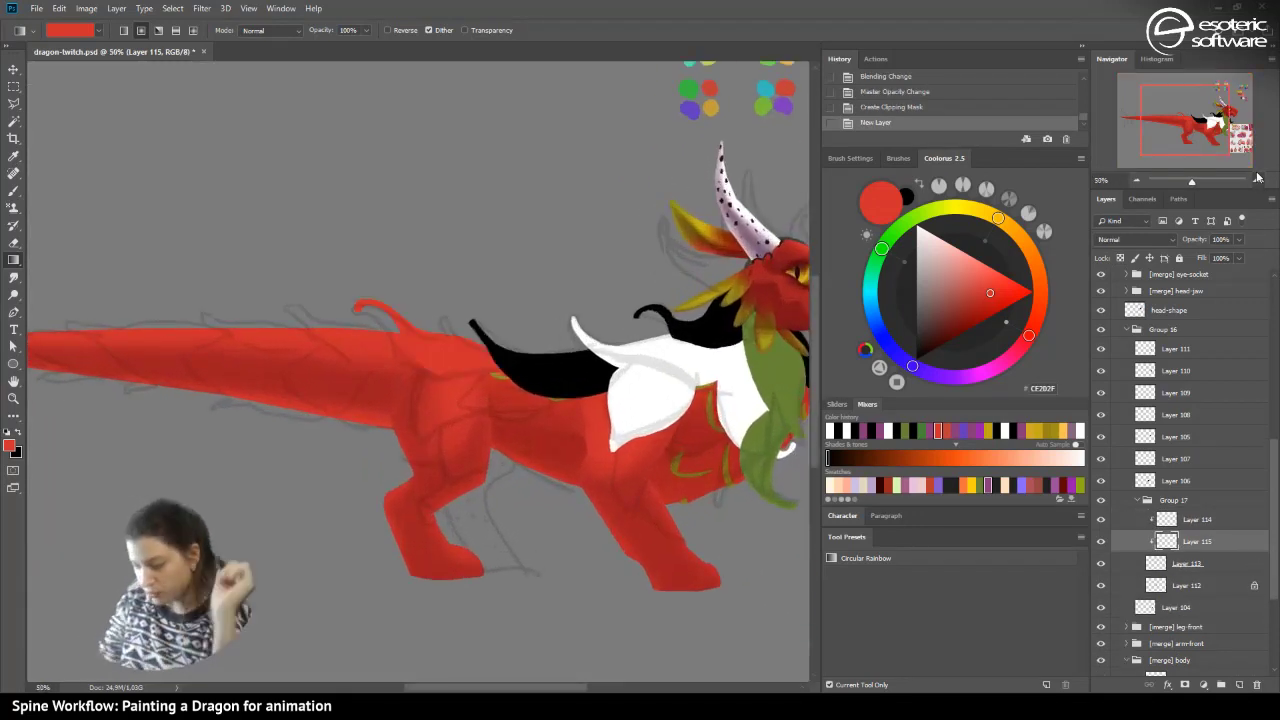
left_click_drag(1174, 104, 1180, 89)
left_click_drag(1272, 482, 1250, 274)
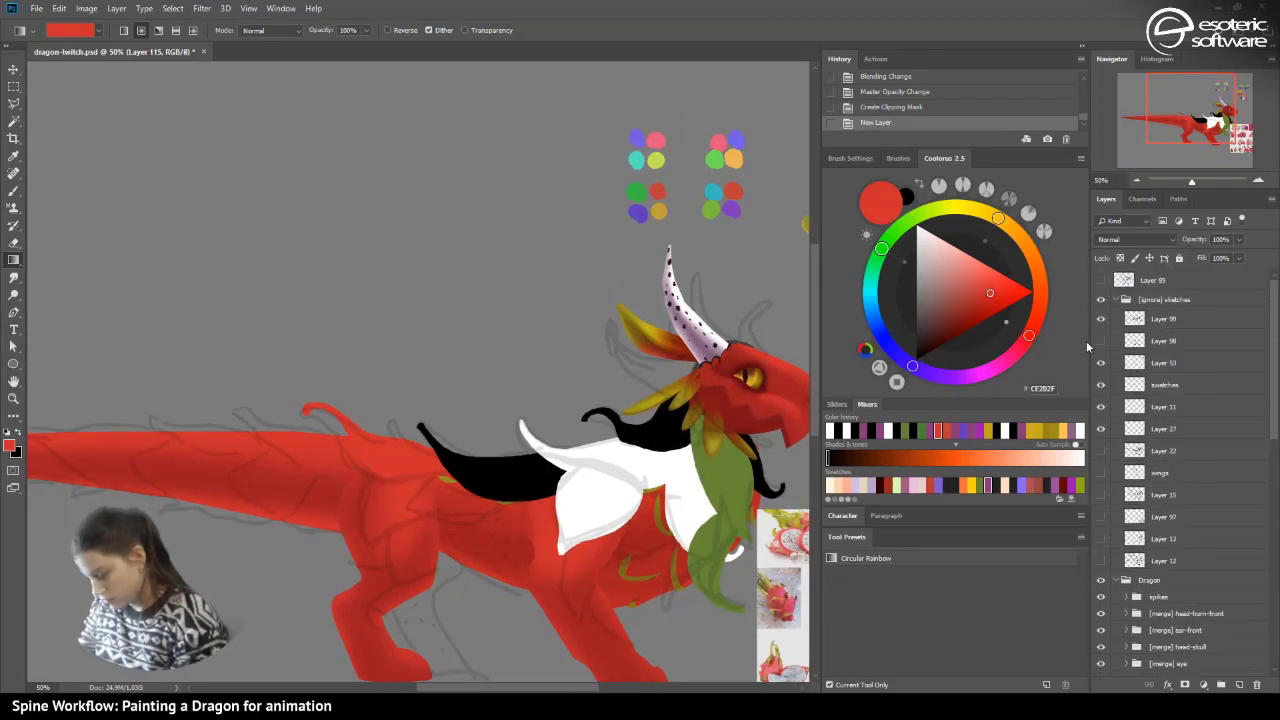
left_click(1101, 301)
left_click(1101, 301)
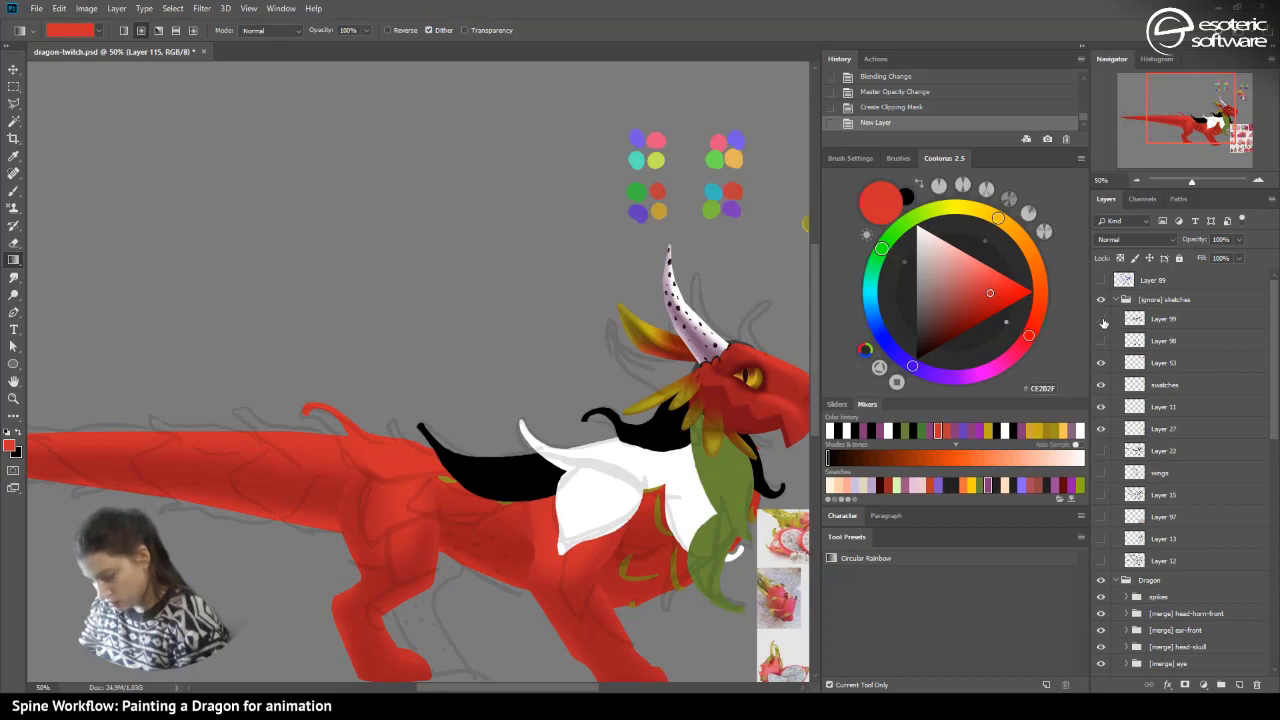
left_click(1103, 319)
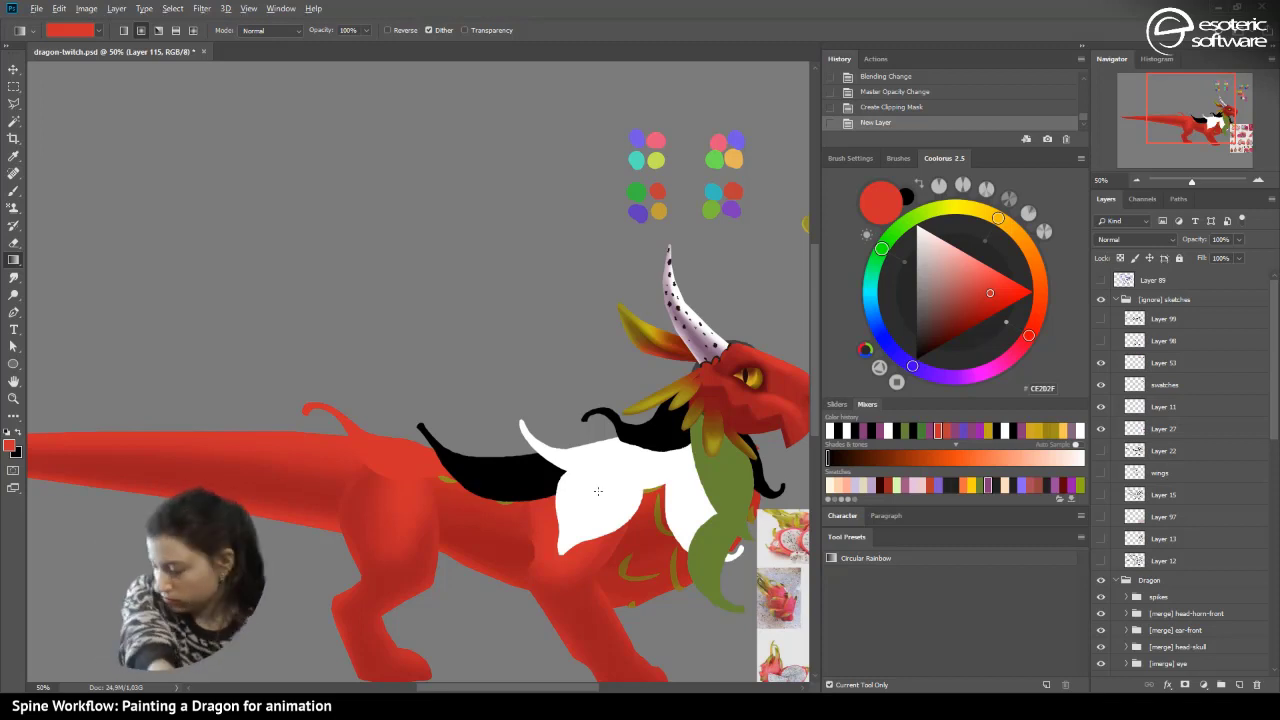
- Sample bright yellow as the foreground and darker olive yellow as the background from the canvas swatches, and turn gradient transparency on
left_click_drag(815, 320, 595, 688)
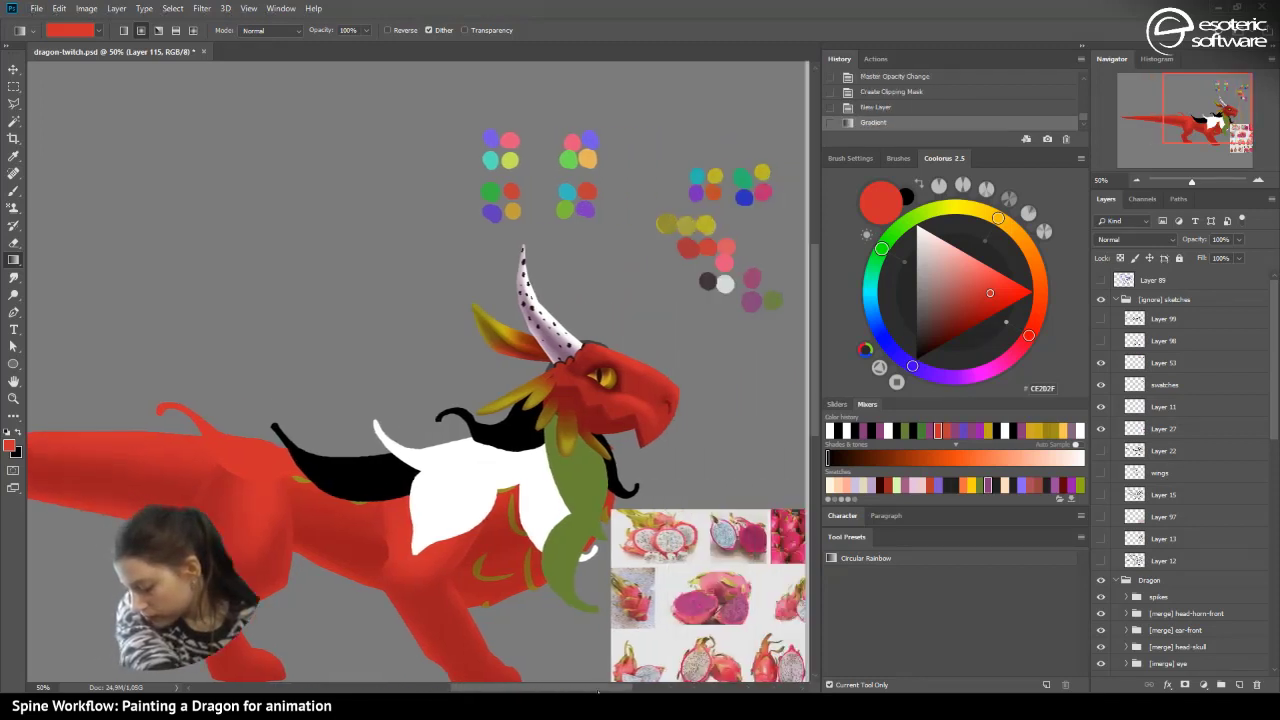
left_click(703, 222, "alt")
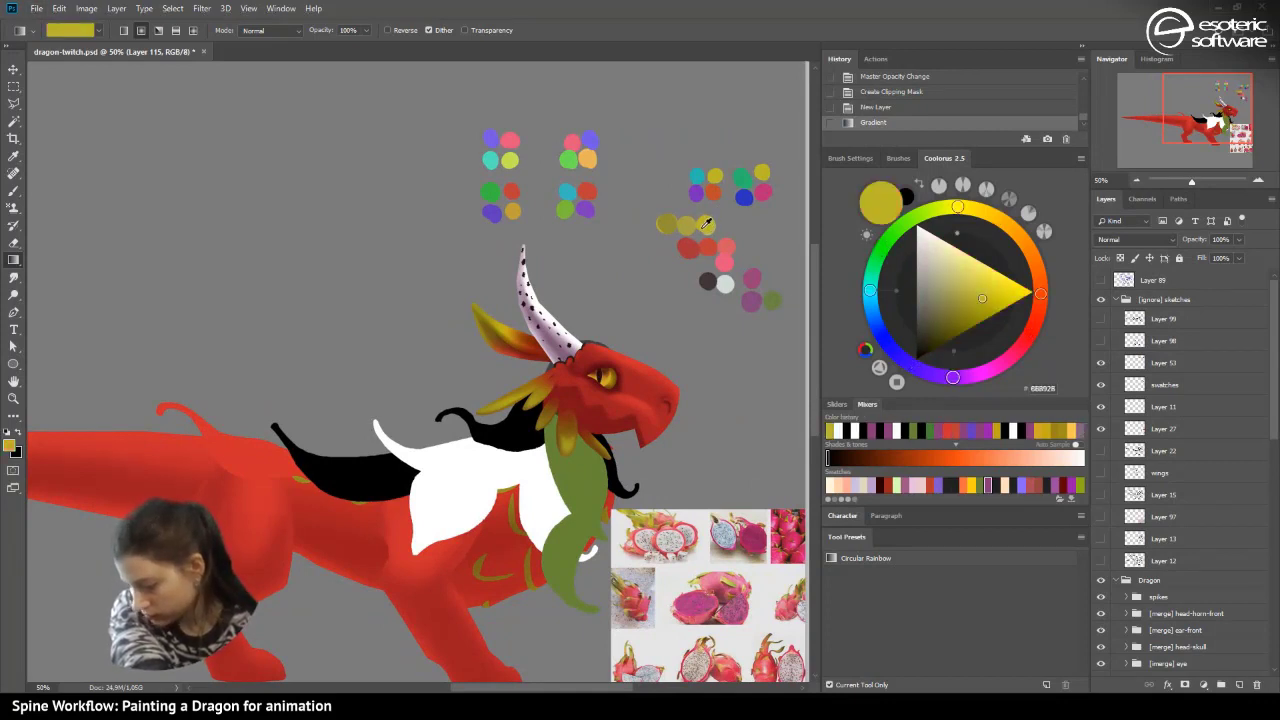
left_click(688, 229, "alt")
left_click(706, 226, "alt")
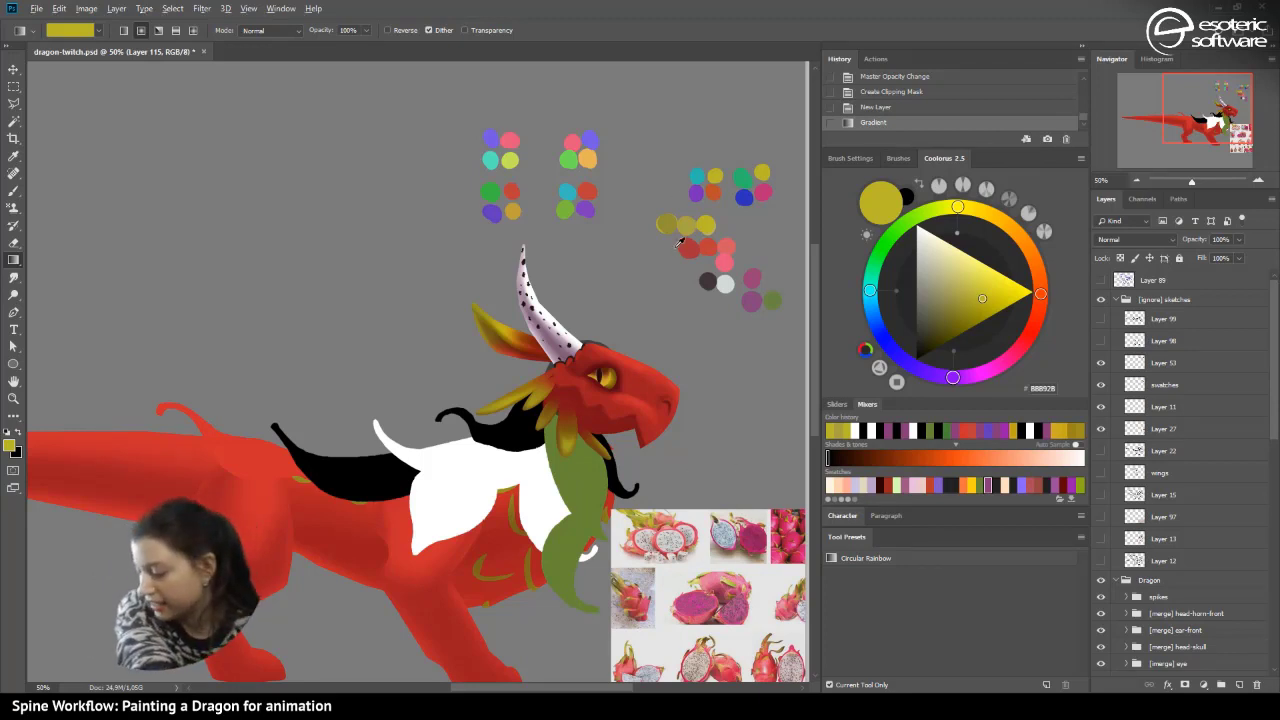
key("x")
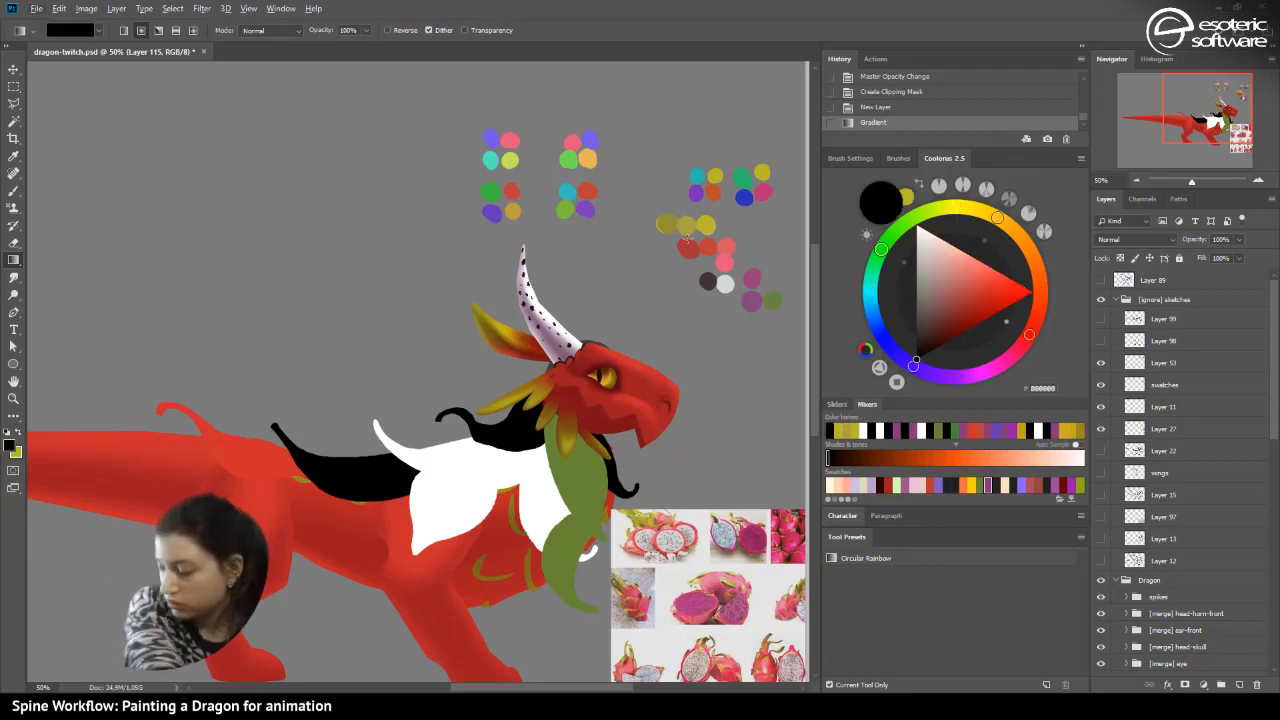
left_click(673, 222, "alt")
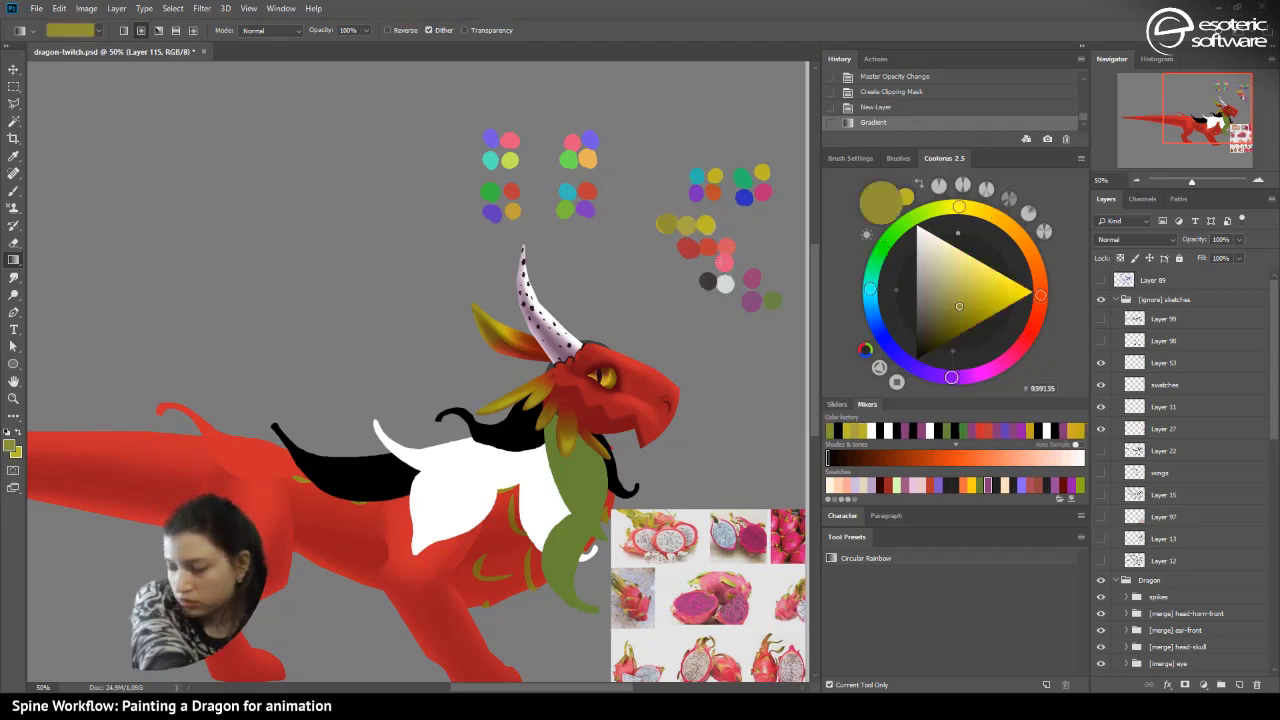
left_click(465, 30)
left_click_drag(488, 688, 451, 690)
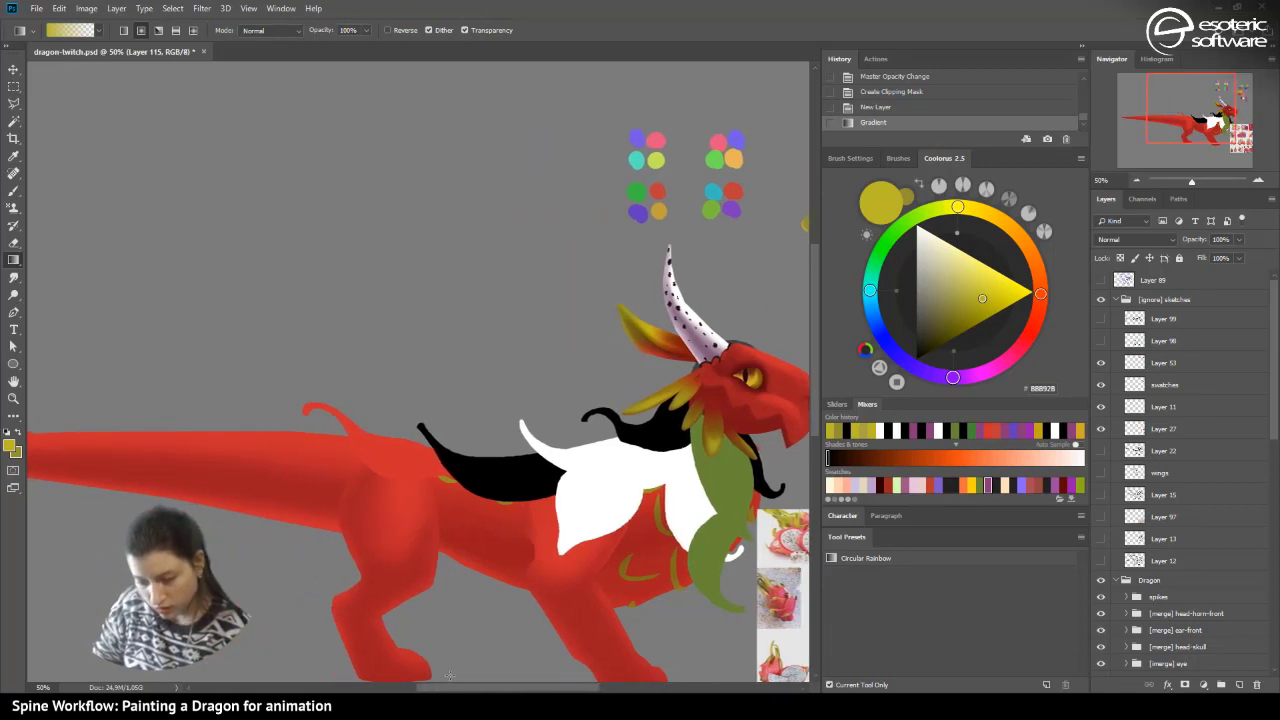
- Try a yellow gradient over the hip spike on Layer 115, and revert the layer to before its gradients
left_click(20, 193)
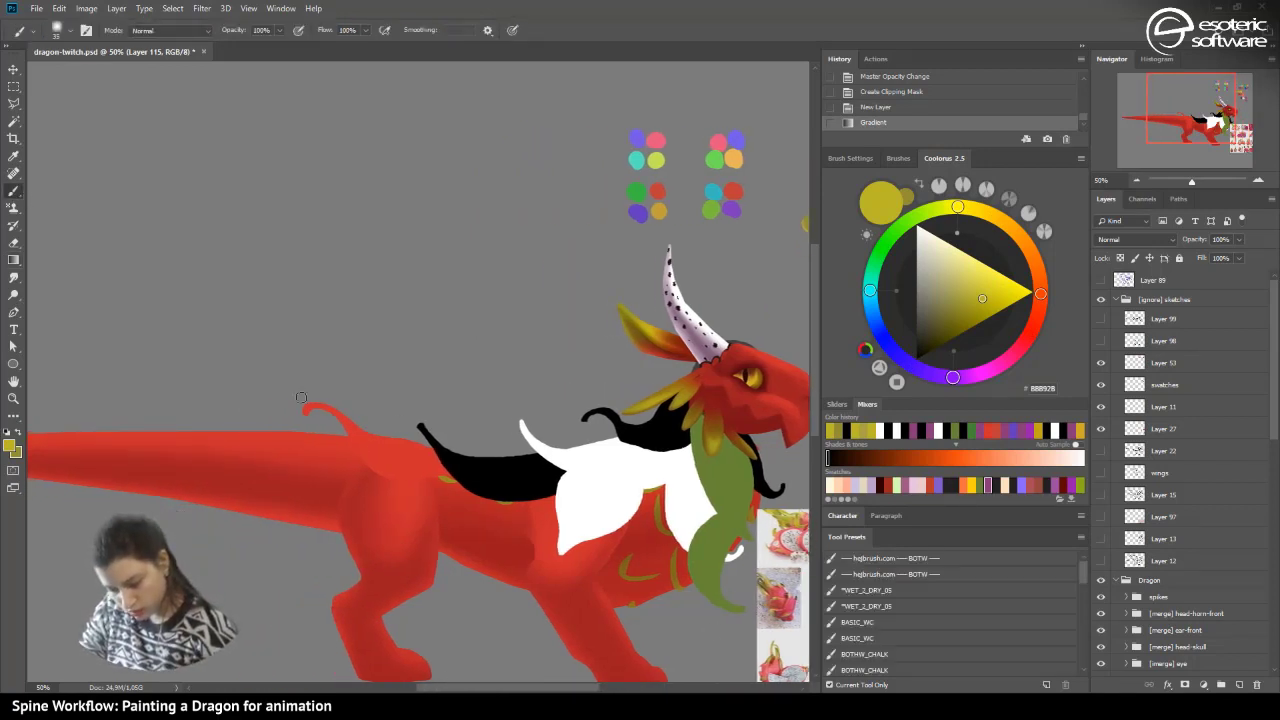
left_click(13, 259)
left_click_drag(330, 405, 387, 486)
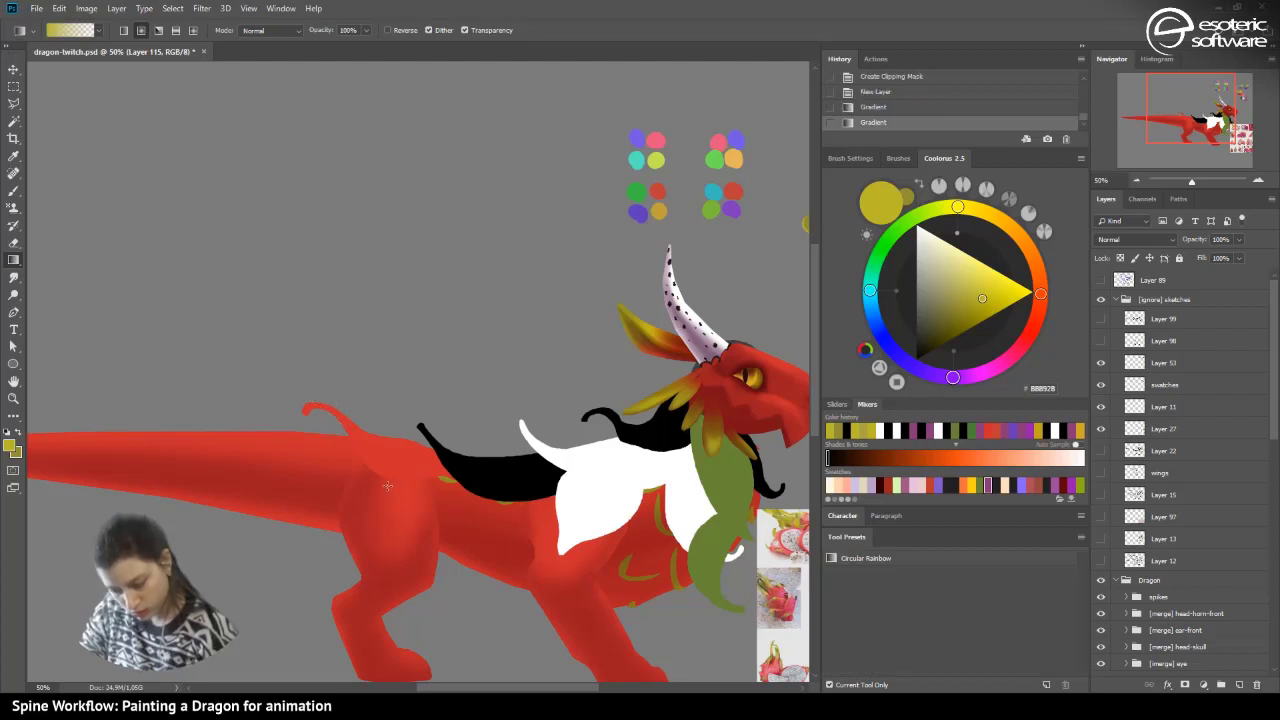
scroll(1257, 556, "down", 15)
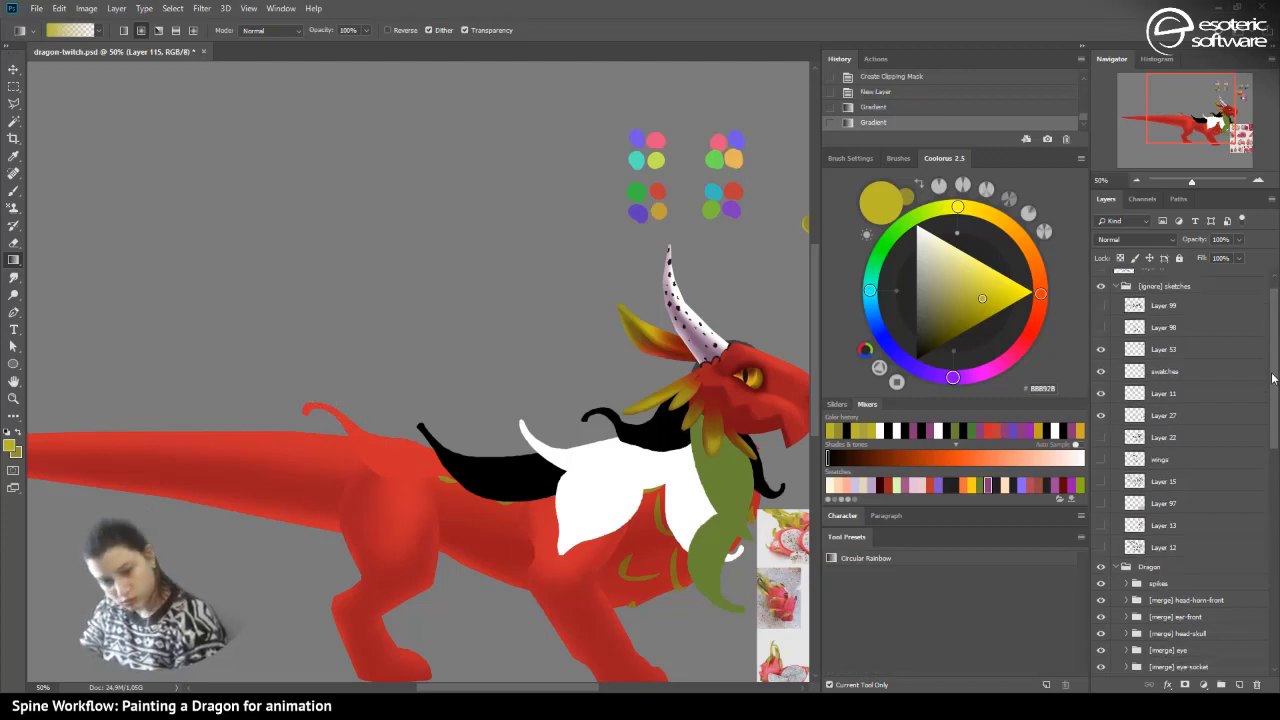
scroll(1257, 556, "down", 2)
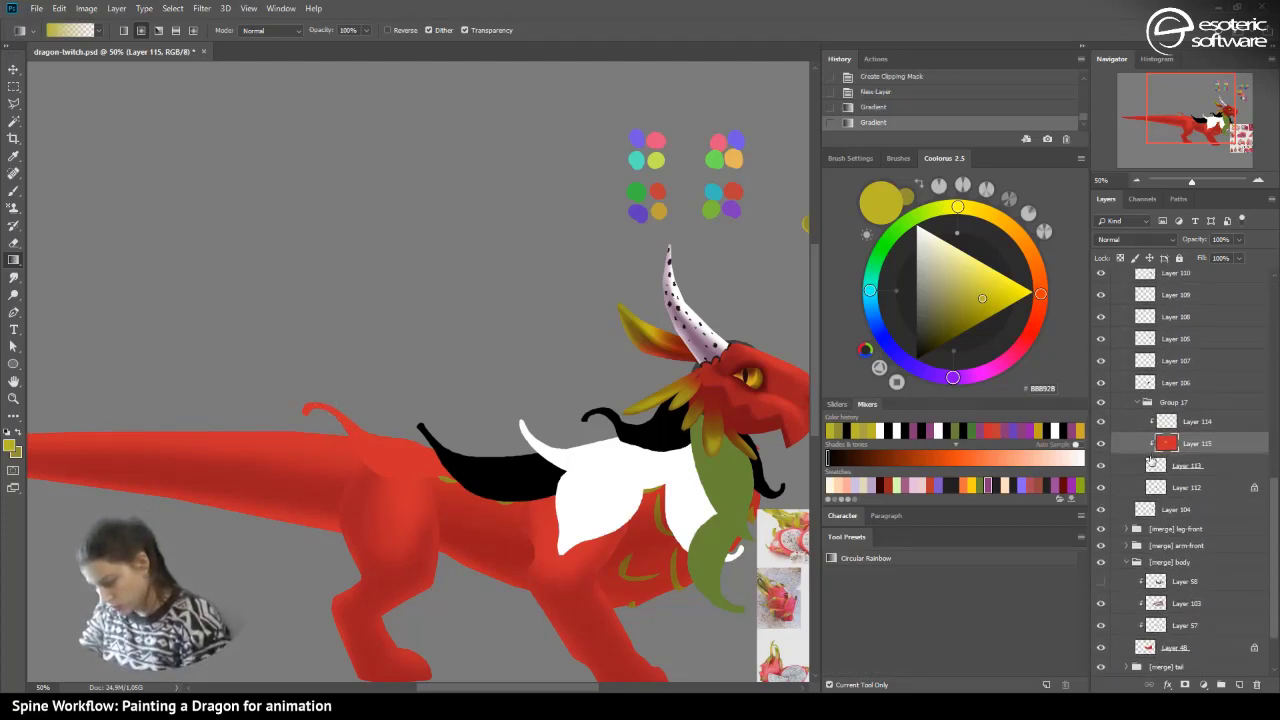
left_click(868, 90)
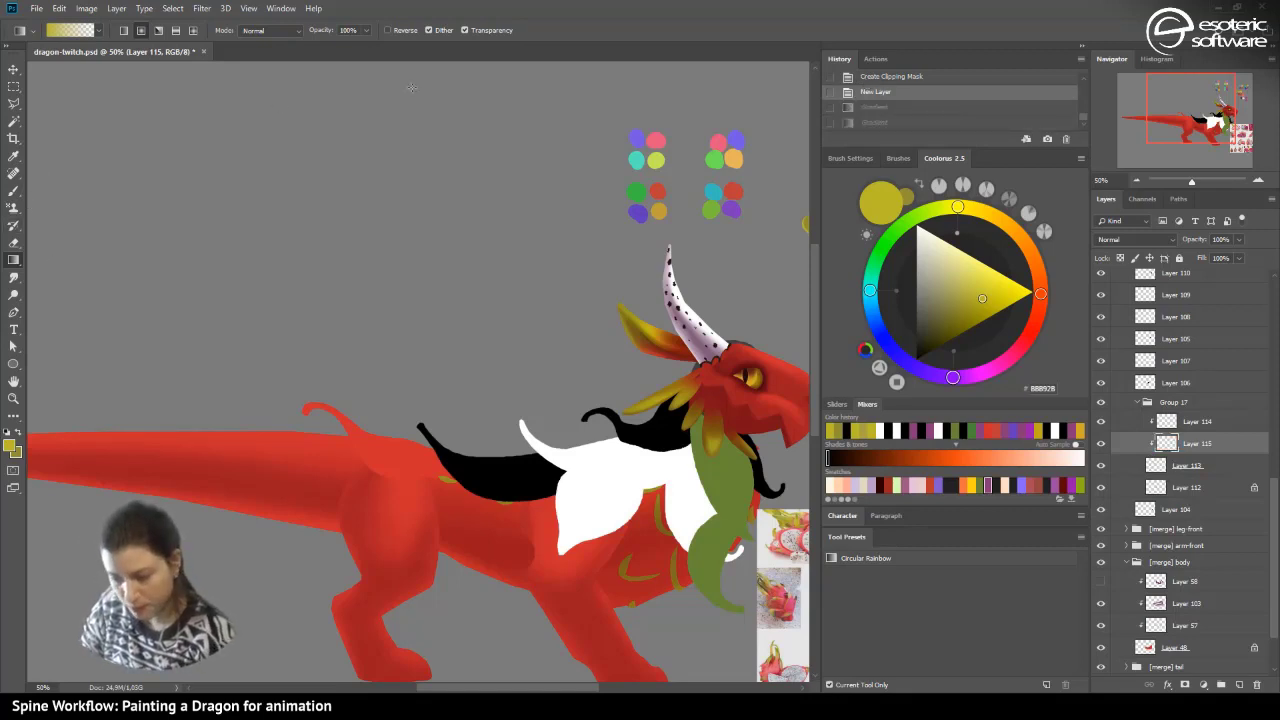
- Apply a soft yellow radial gradient around the hip spike's tip on Layer 115 and move that layer directly above Layer 112
left_click_drag(399, 480, 400, 481)
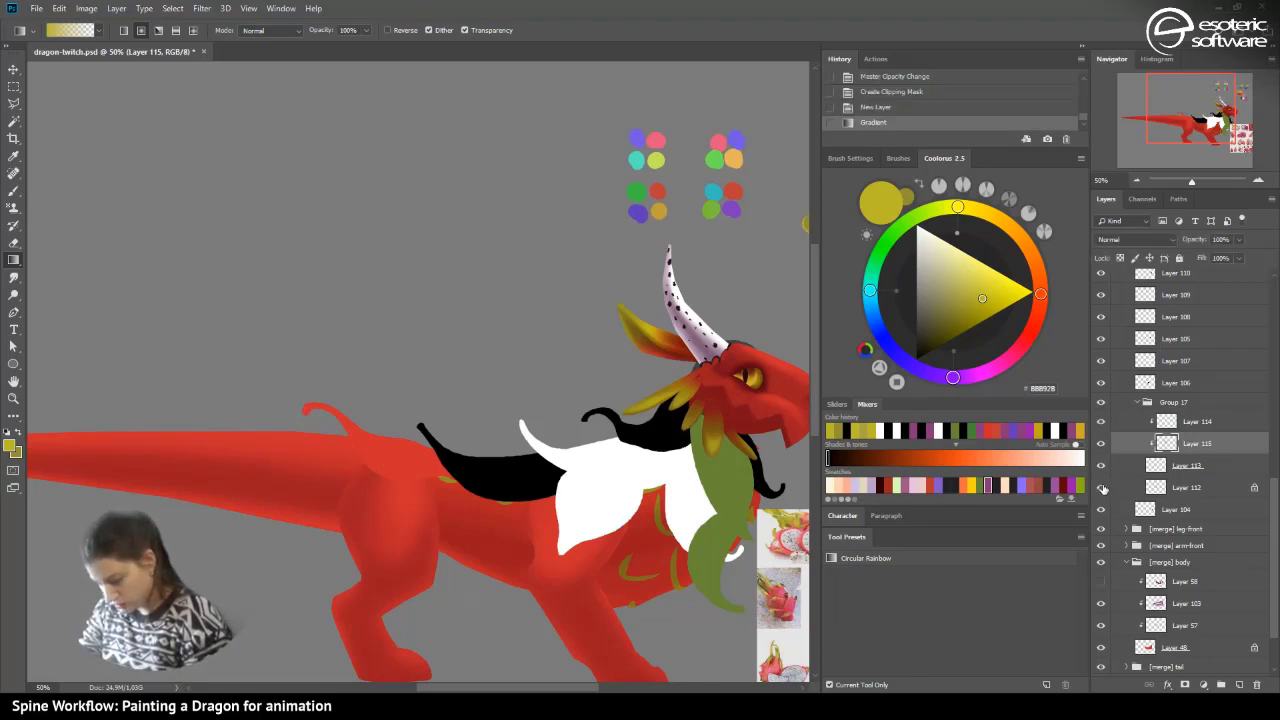
left_click_drag(1163, 446, 1166, 472)
left_click(1100, 488)
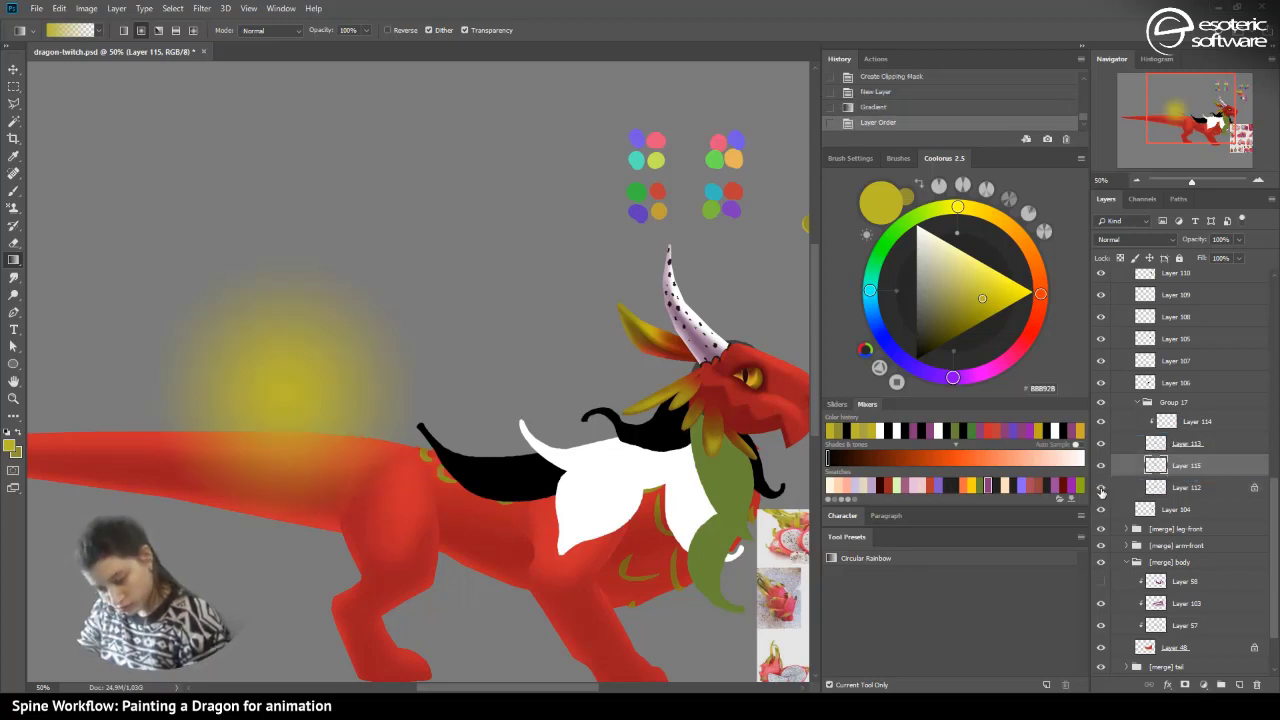
left_click(1100, 488)
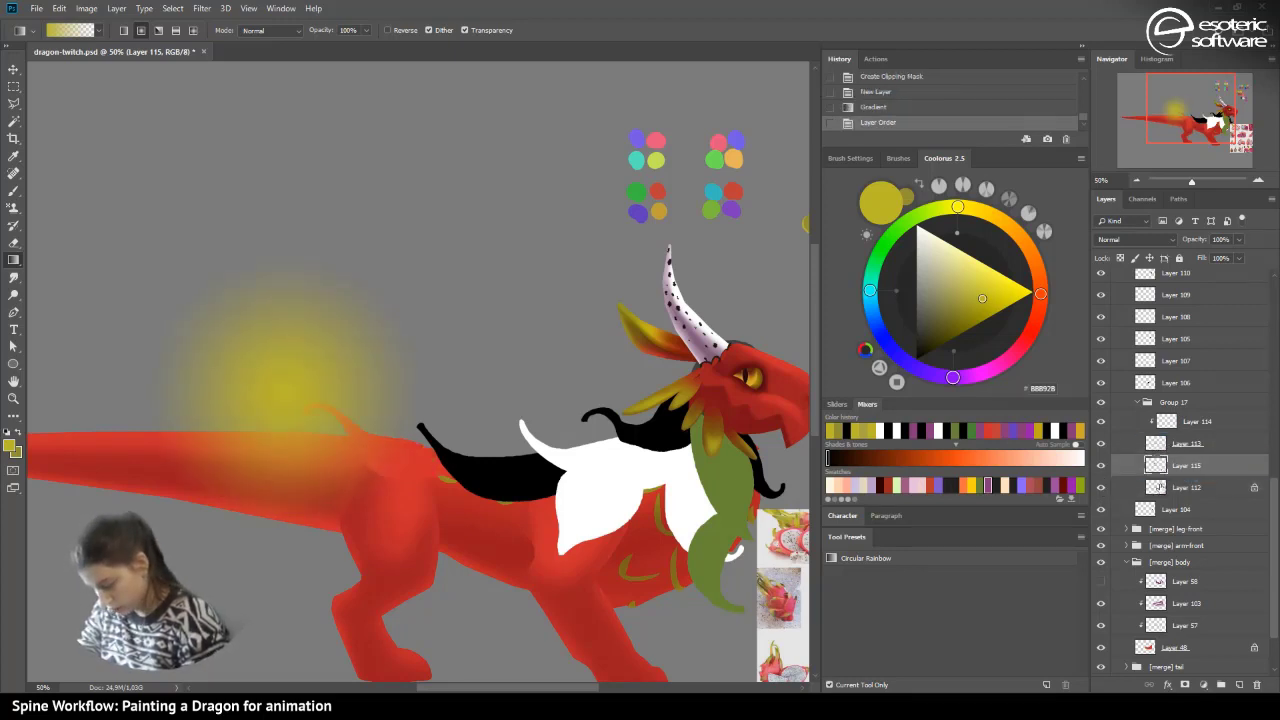
- Clip Layers 115 and 114 to the red spike on Layer 112 and delete the empty Layer 113
right_click(1156, 465)
right_click(1205, 470)
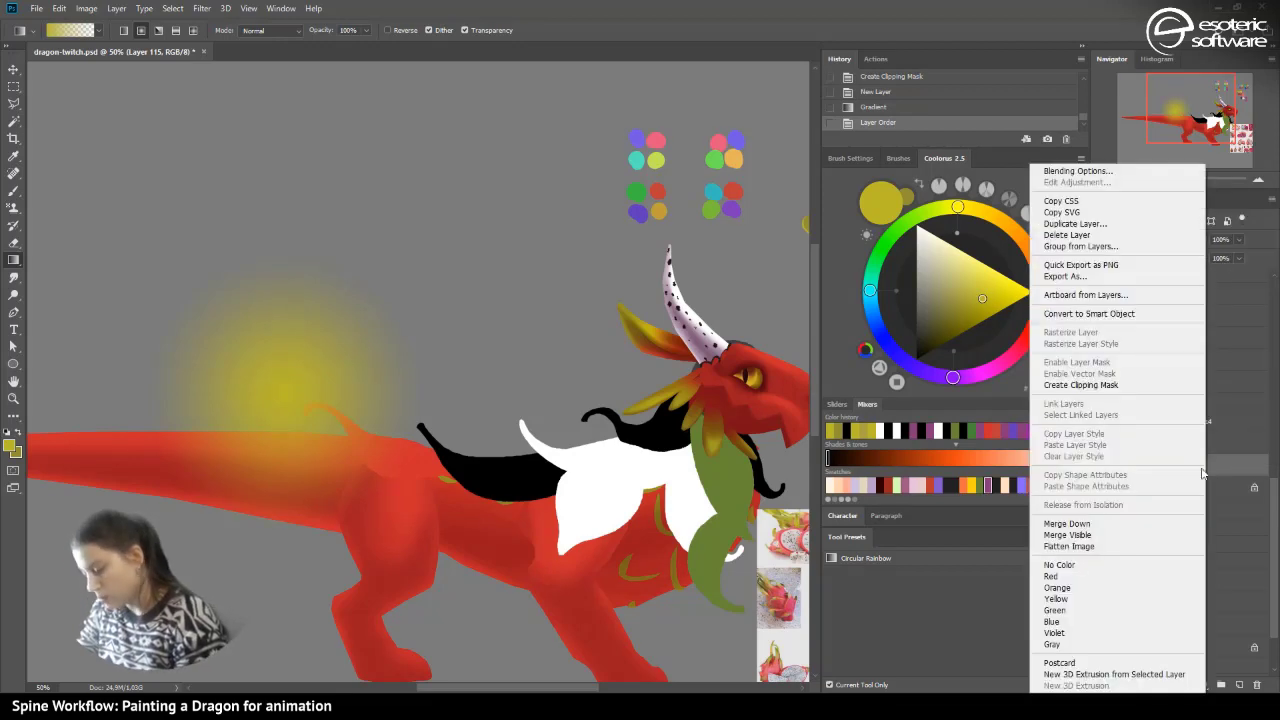
left_click(1085, 385)
mouse_move(1165, 430)
left_mouse_down()
mouse_move(1163, 464)
mouse_move(1154, 436)
left_mouse_up()
left_click(1156, 424)
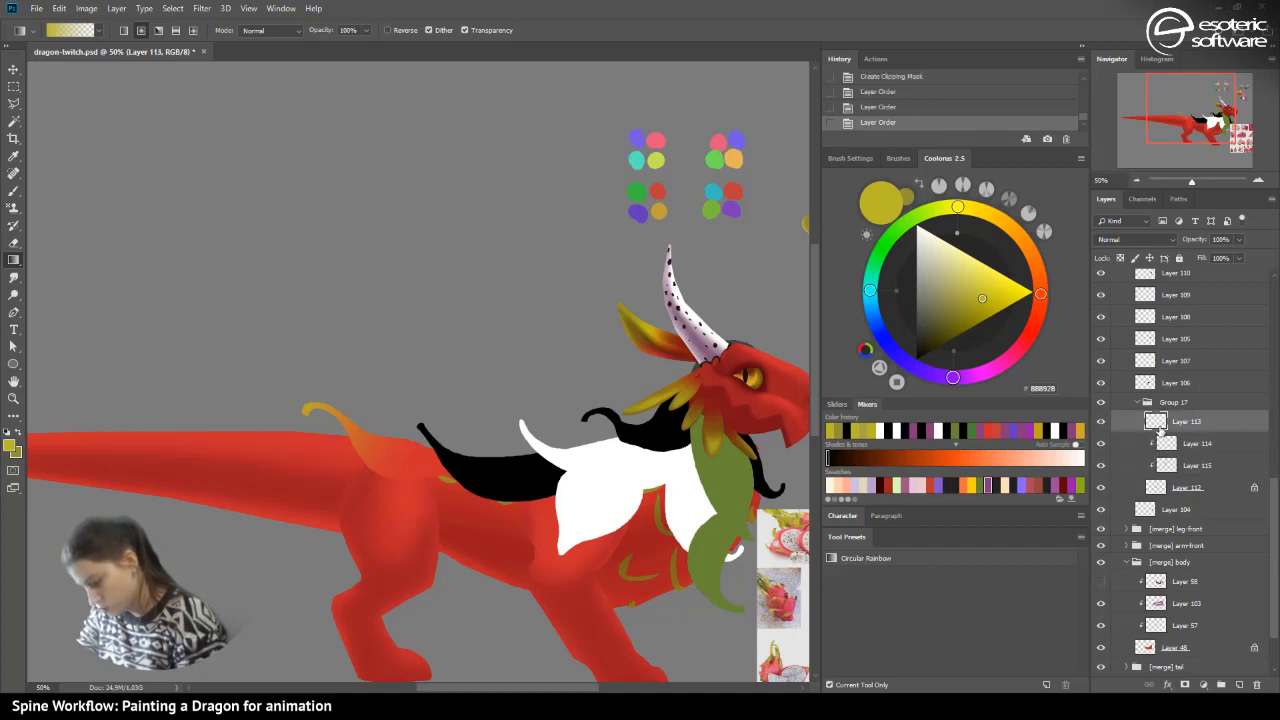
key("Delete")
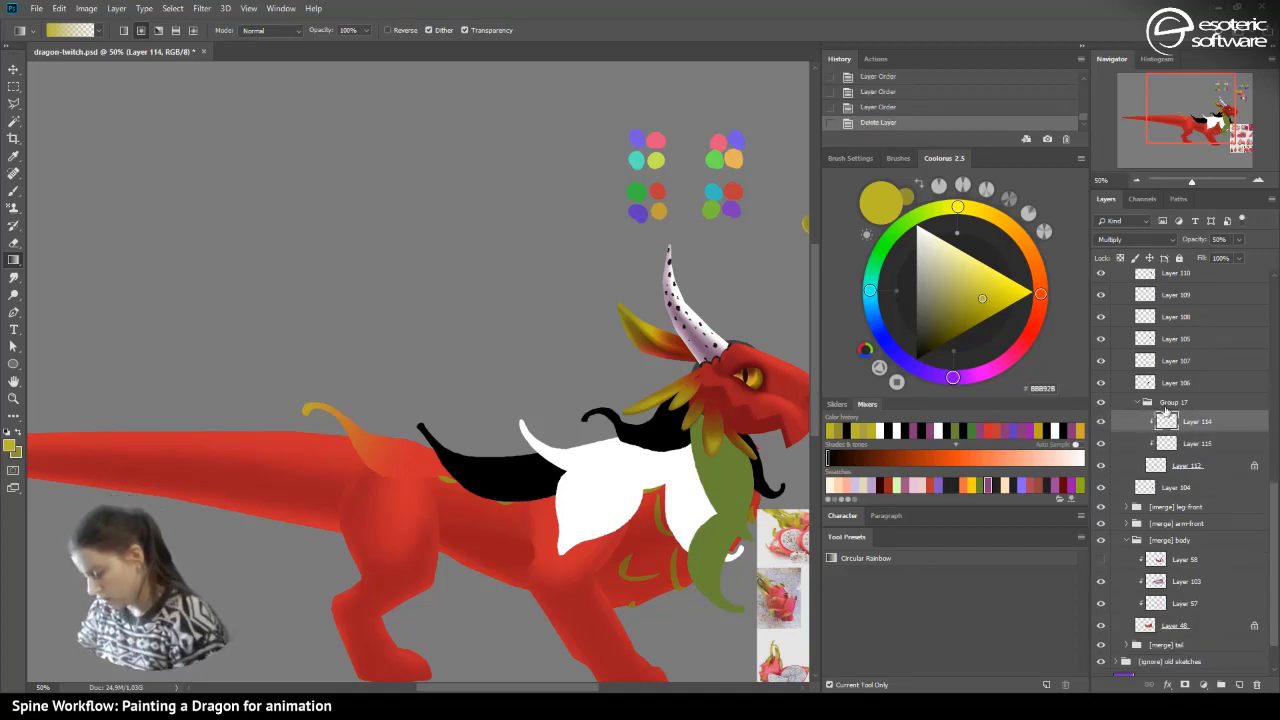
- Add another yellow gradient to the hip spike on Layer 115 and erase it around the spike's base with a soft 84 px Eraser
left_click(1172, 446)
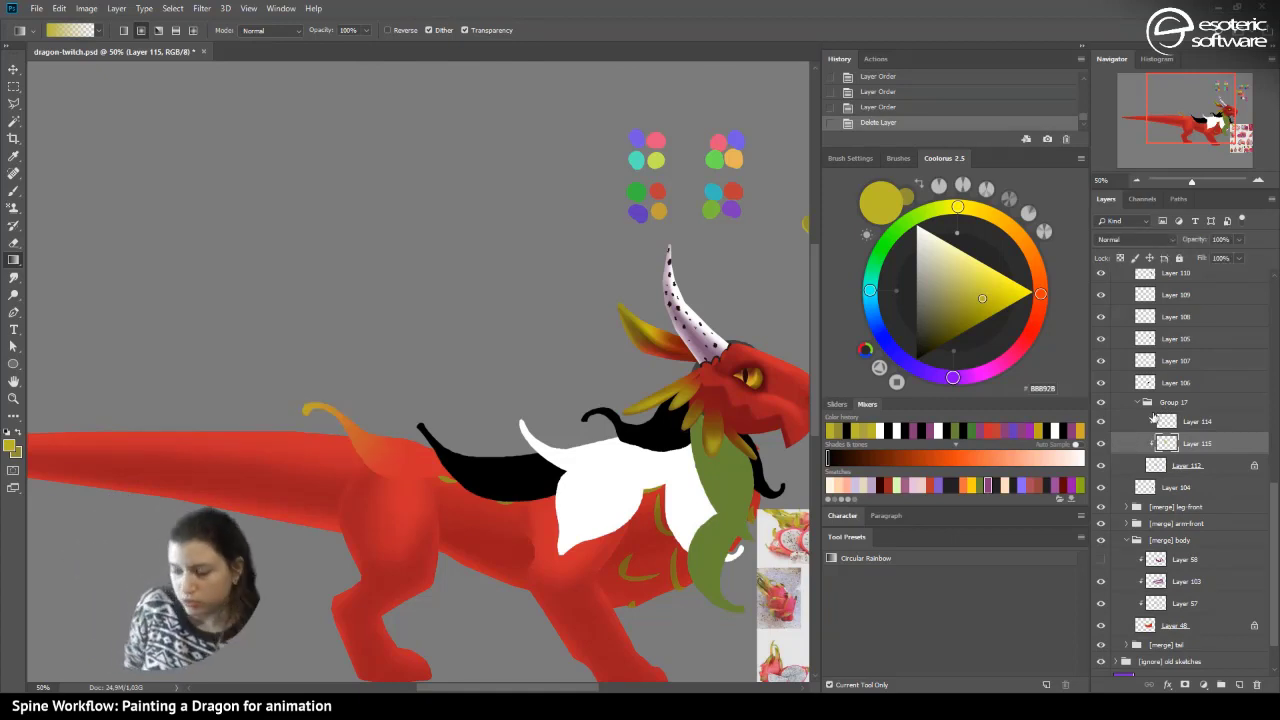
left_click_drag(375, 436, 412, 478)
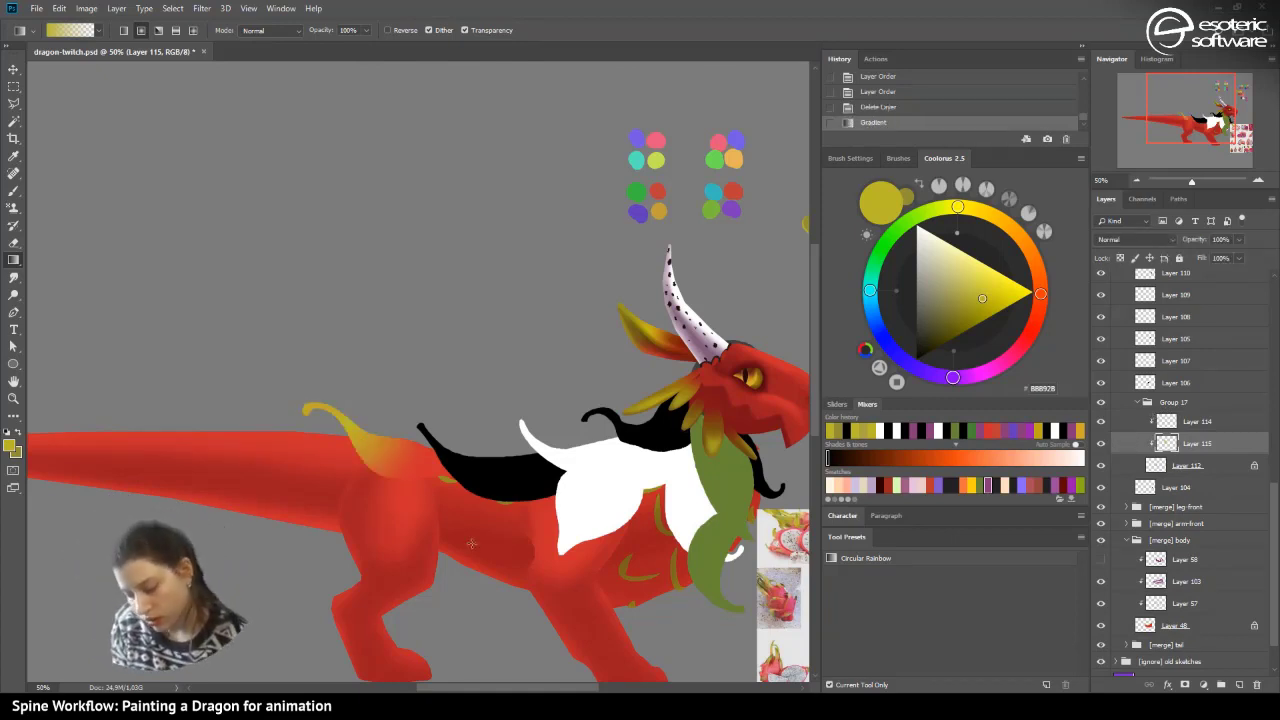
left_click(19, 244)
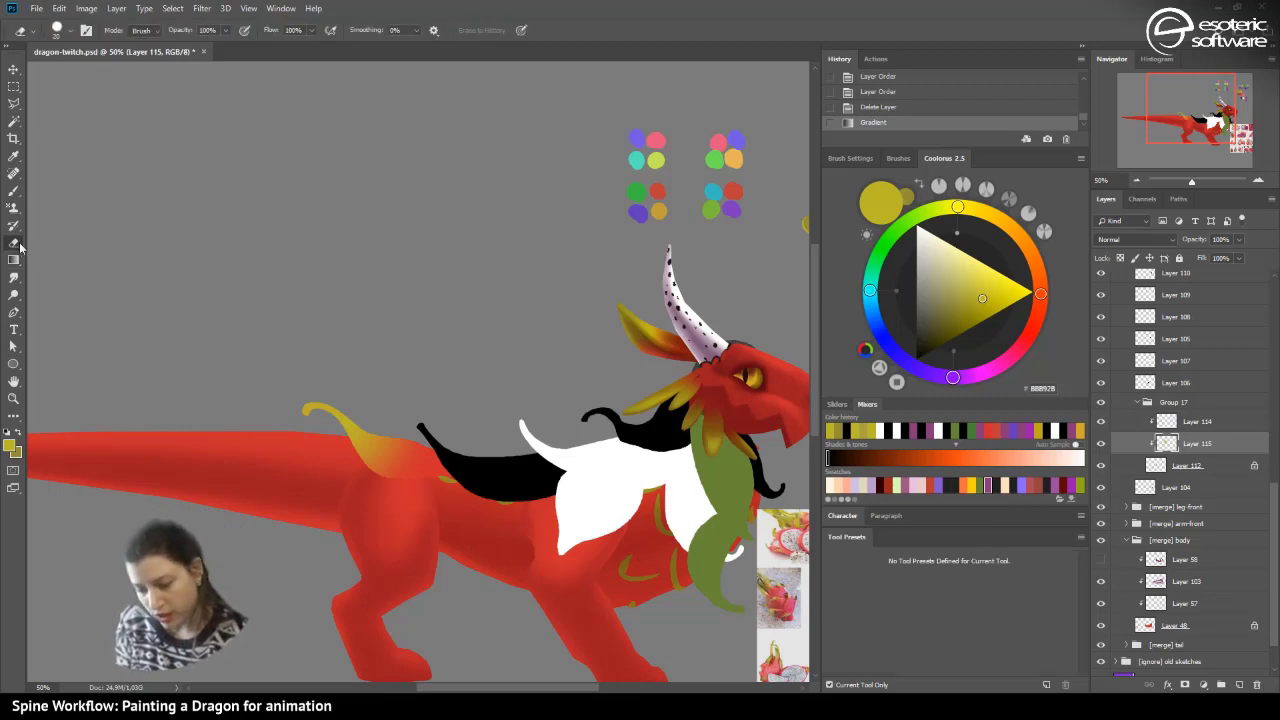
left_click(60, 29)
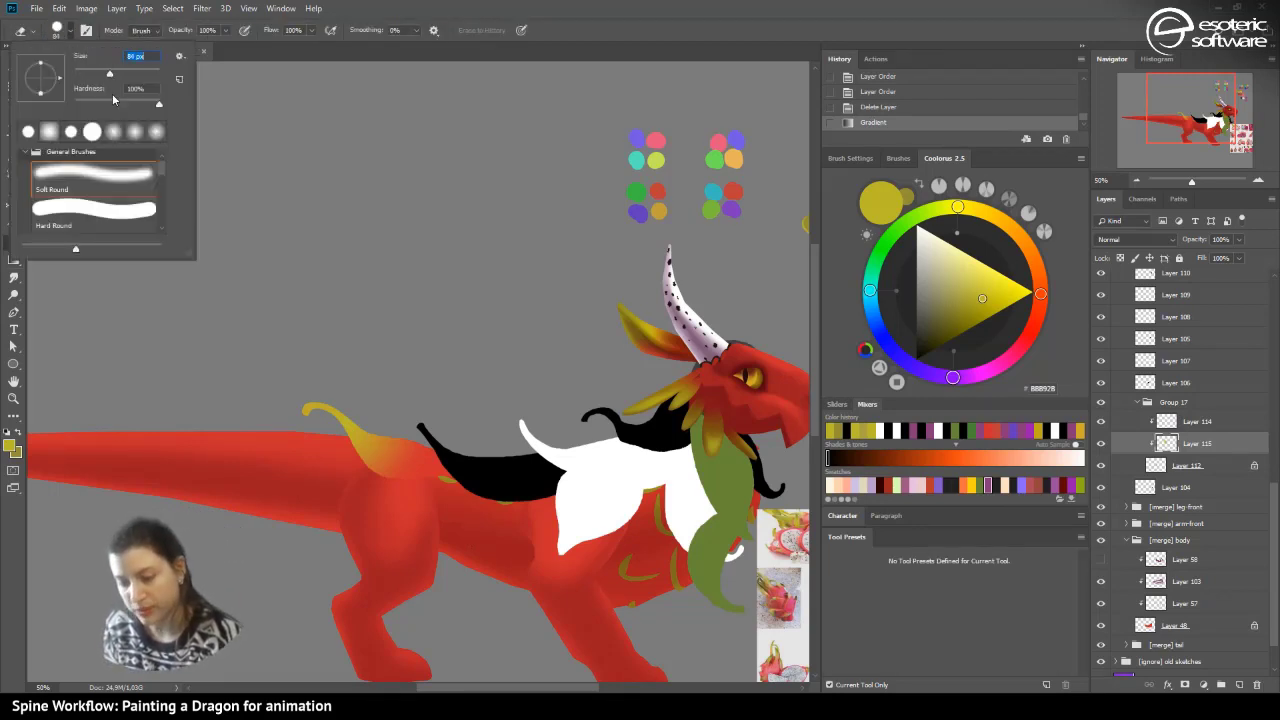
left_click(390, 450)
mouse_move(390, 450)
left_mouse_down()
mouse_move(371, 426)
mouse_move(423, 464)
mouse_move(362, 404)
left_mouse_up()
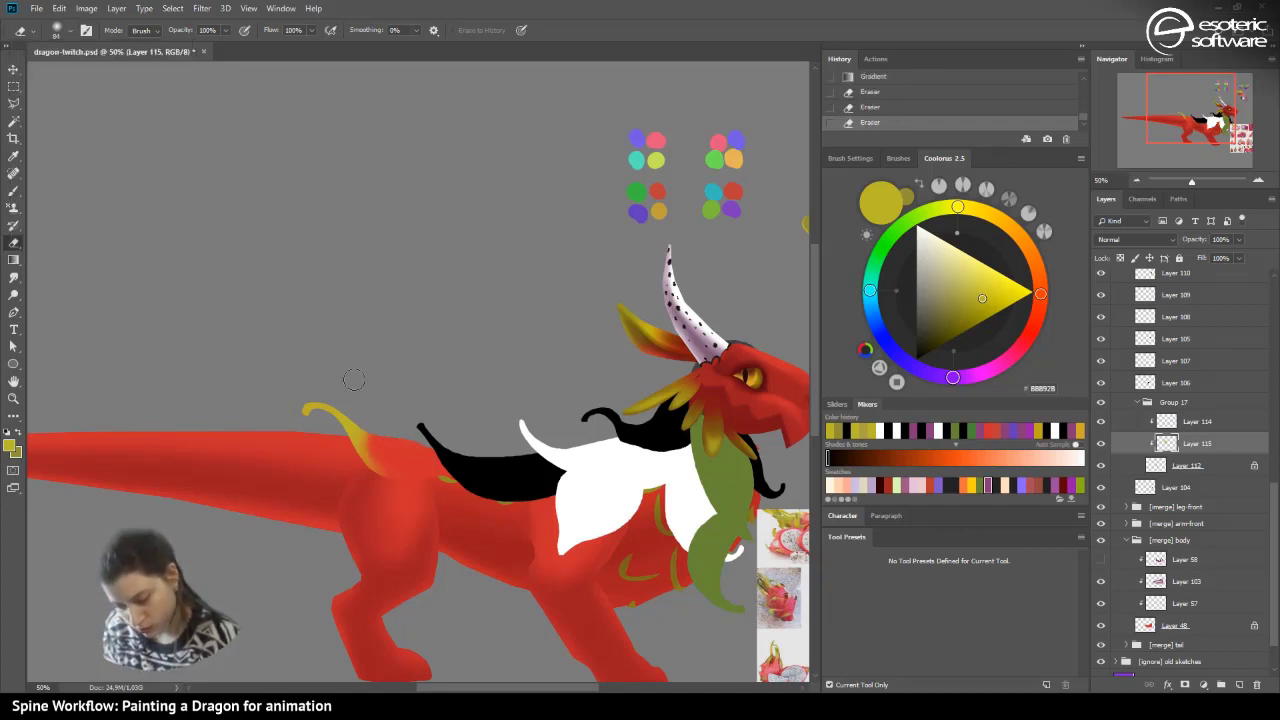
left_click(398, 437)
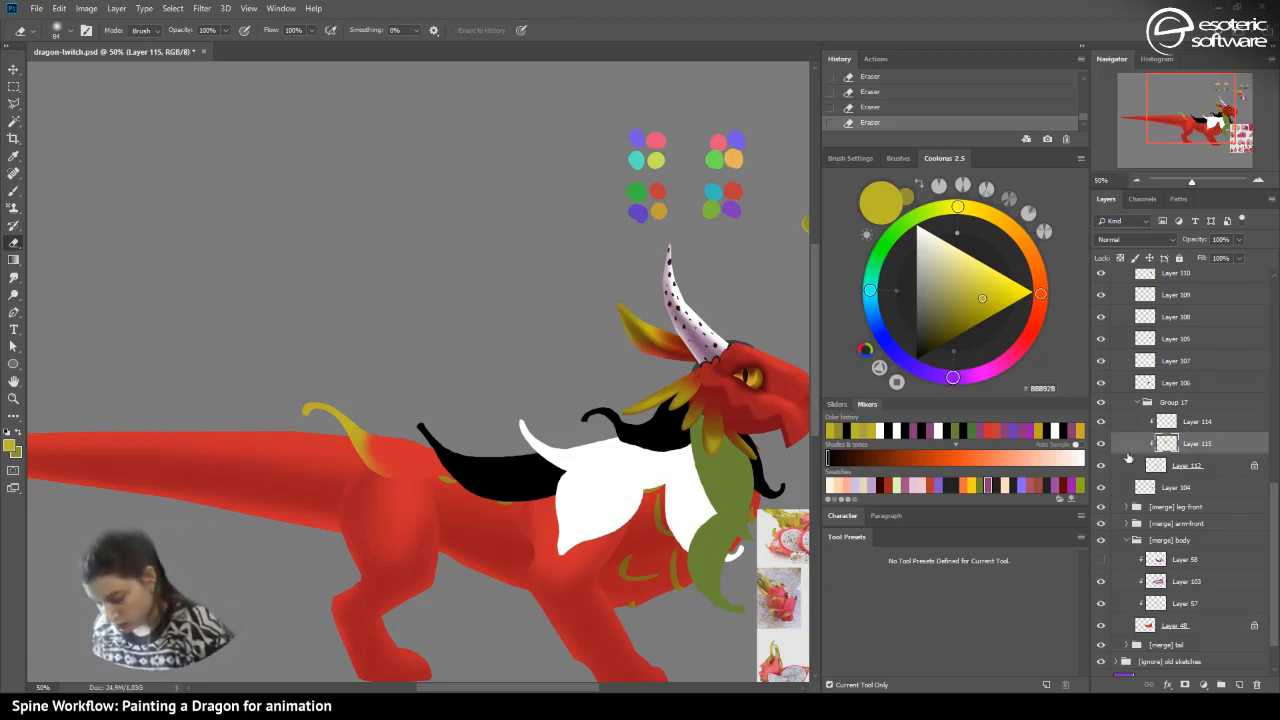
- Try brushing the darker yellow 939135 onto the hip spike's tip on Layer 115, and revert those strokes
left_click(24, 434)
left_click(13, 190)
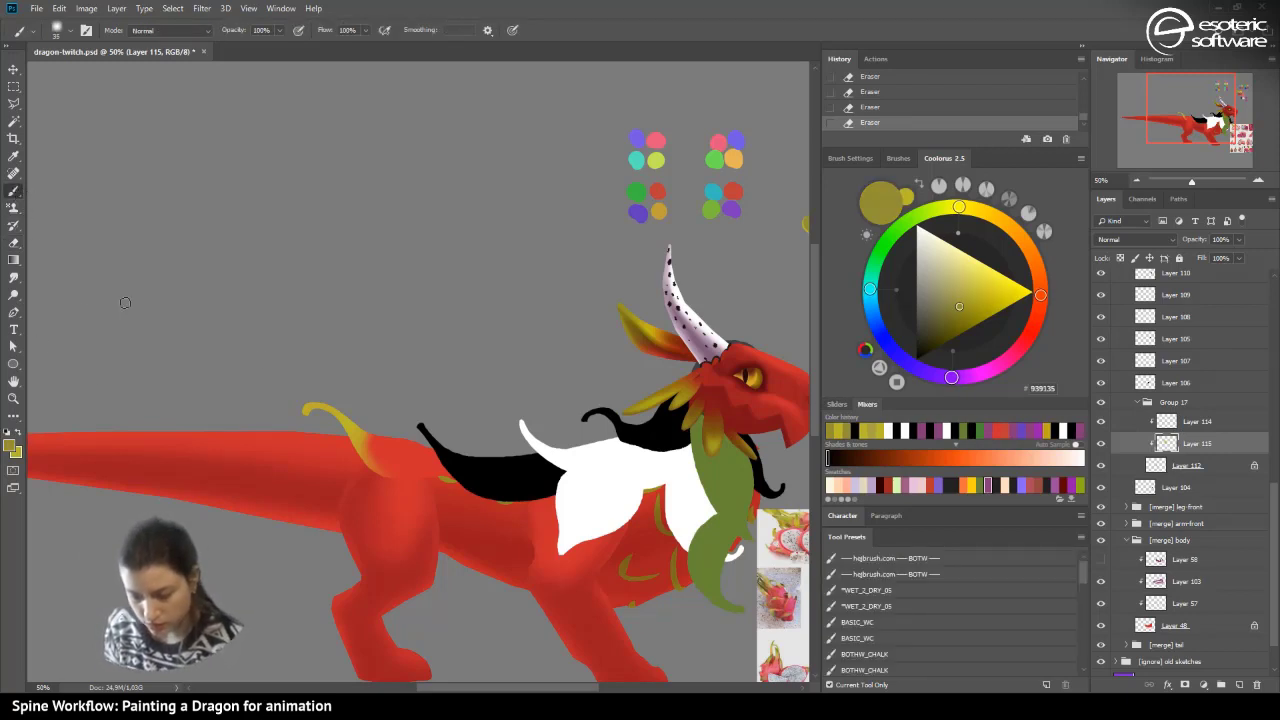
left_click_drag(314, 420, 302, 404)
left_click_drag(312, 416, 296, 400)
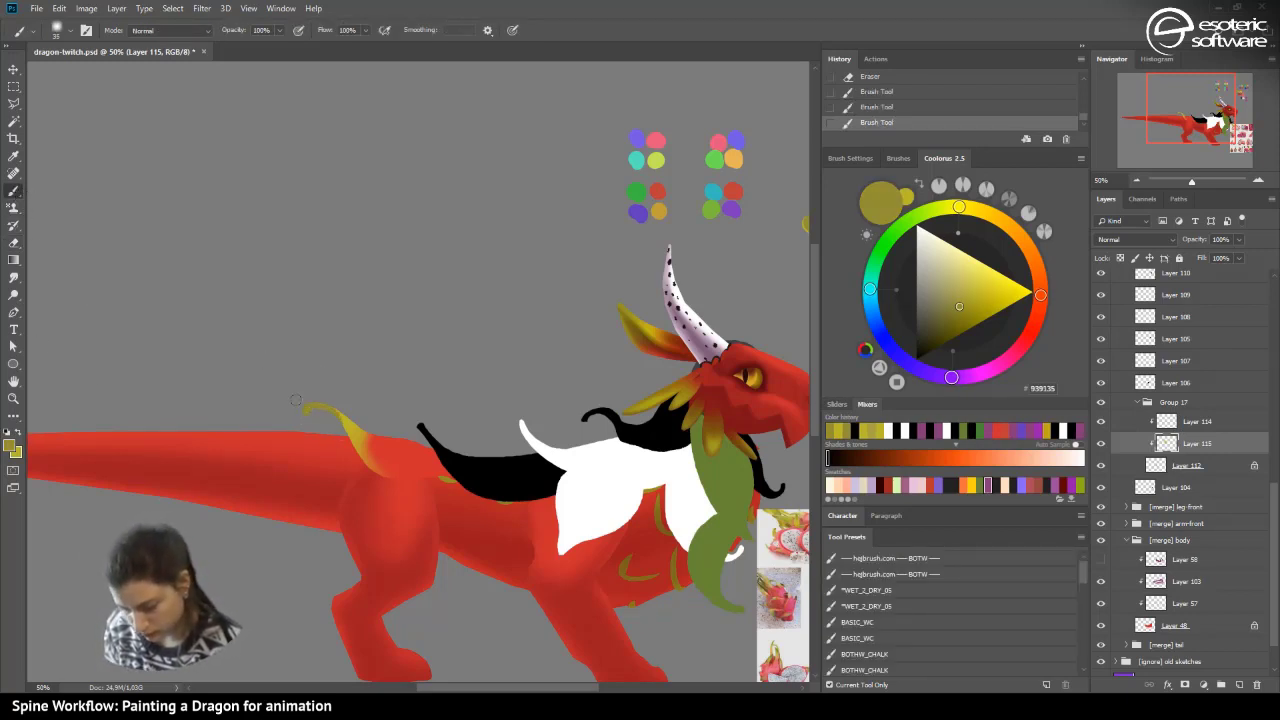
left_click(858, 80)
- Apply soft radial gradients in the darker yellow 939135 from the hip spike's tip toward its base on Layer 115
left_click(13, 259)
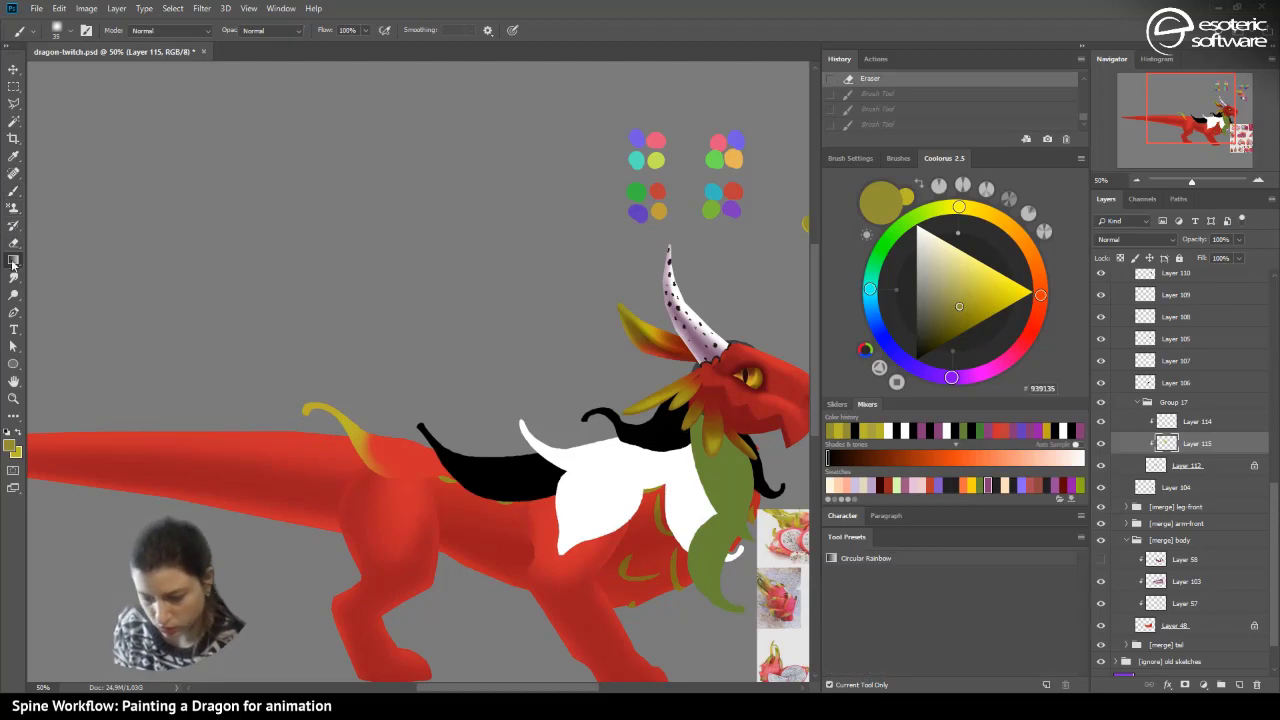
left_click_drag(299, 399, 341, 454)
mouse_move(302, 408)
left_mouse_down()
mouse_move(332, 416)
mouse_move(374, 508)
left_mouse_up()
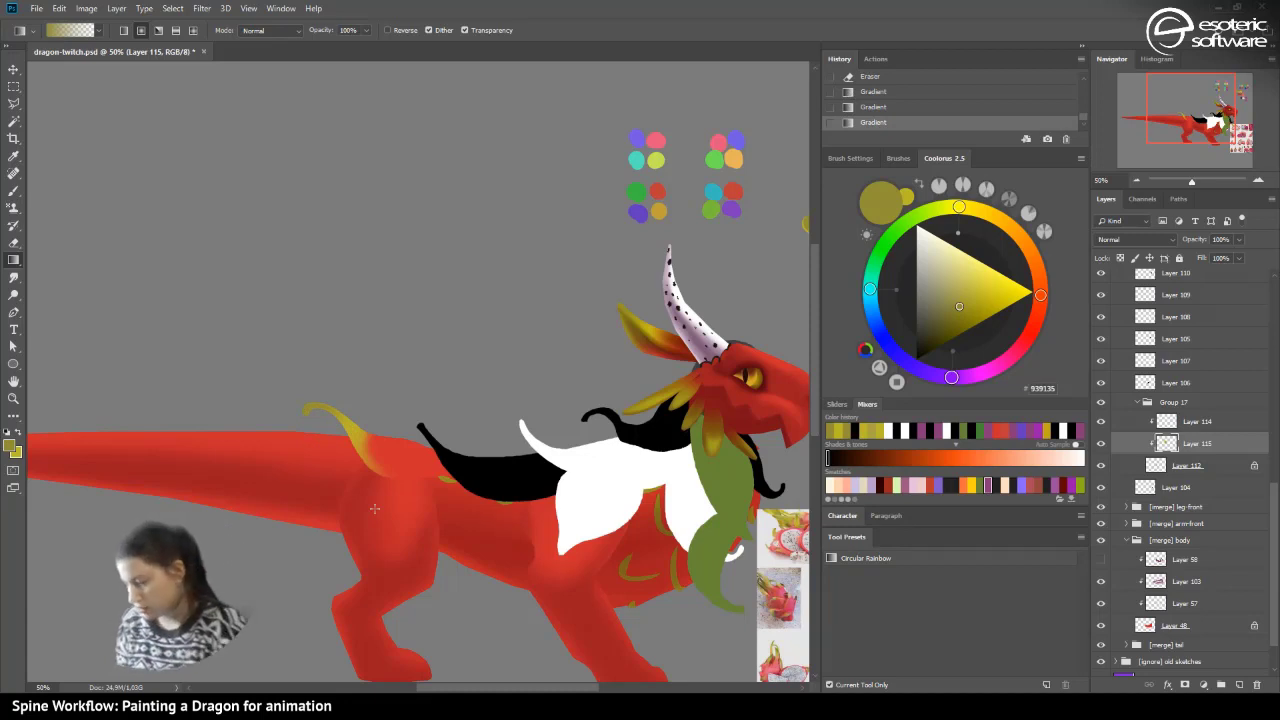
- Paint purple 87387A shading along the hip spike on Layer 114 with a 35 px Soft Round brush
left_click(1162, 420)
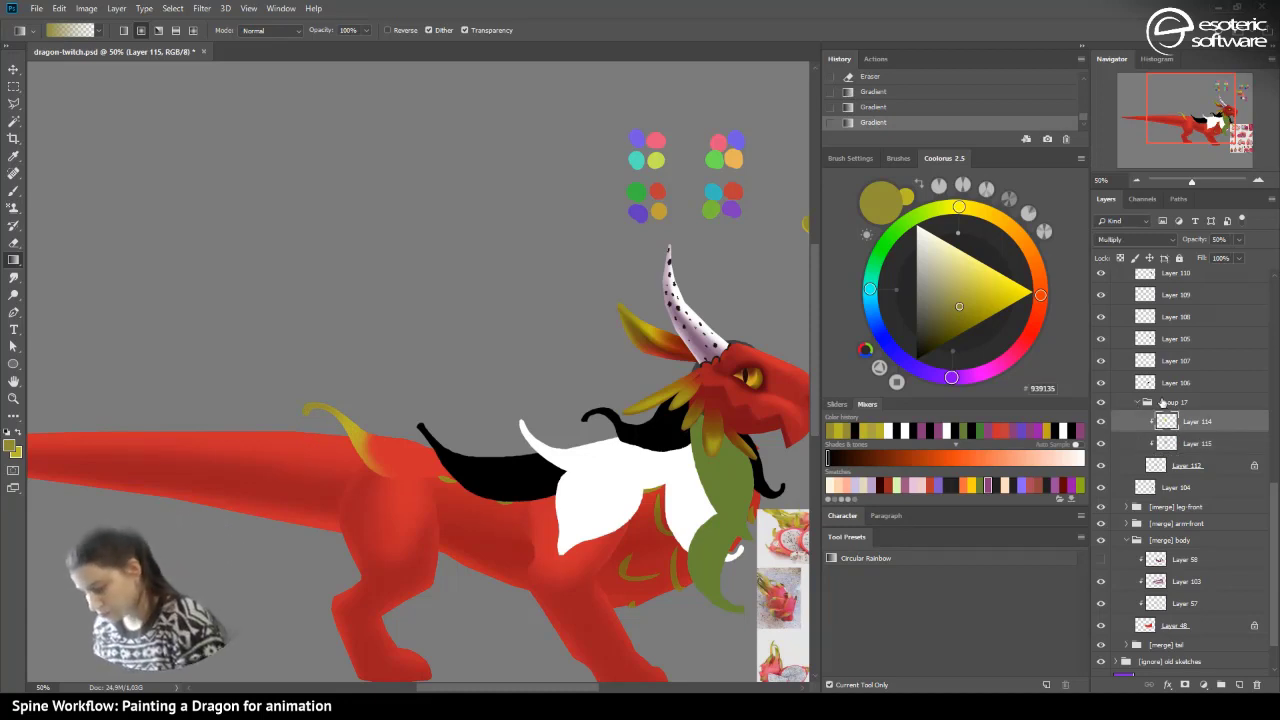
left_click(13, 190)
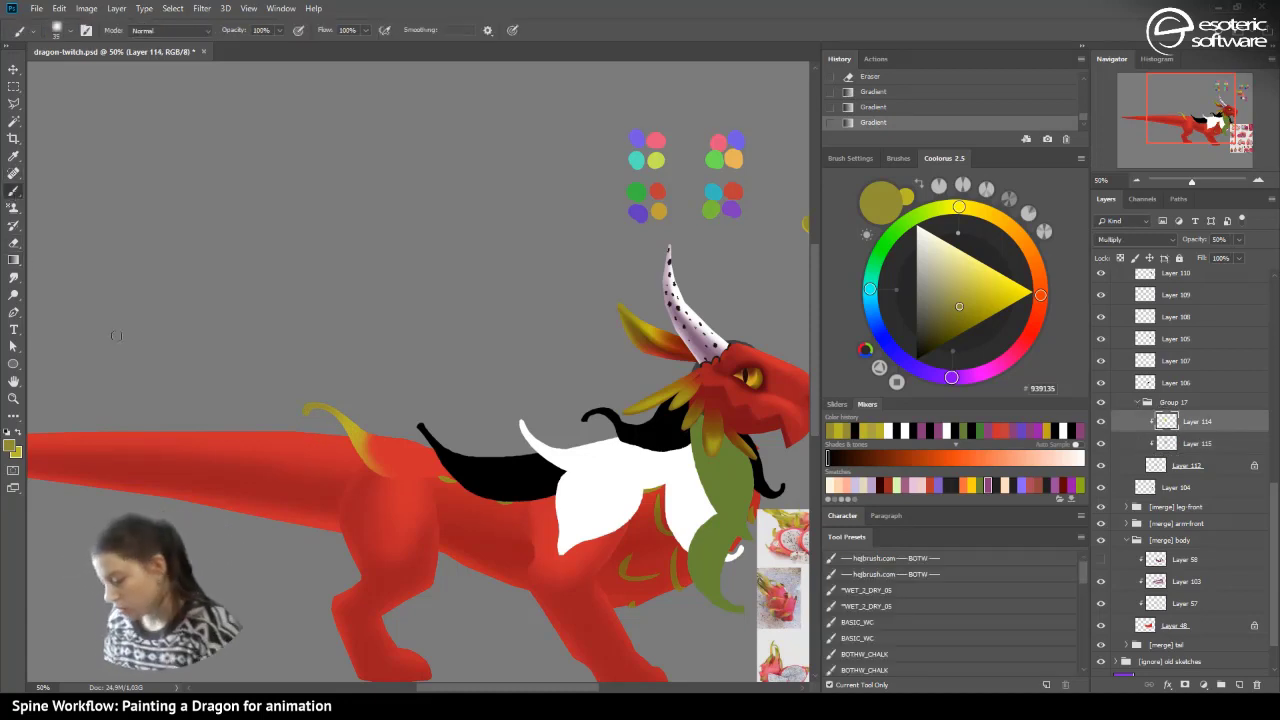
left_click(985, 487)
left_click(988, 486)
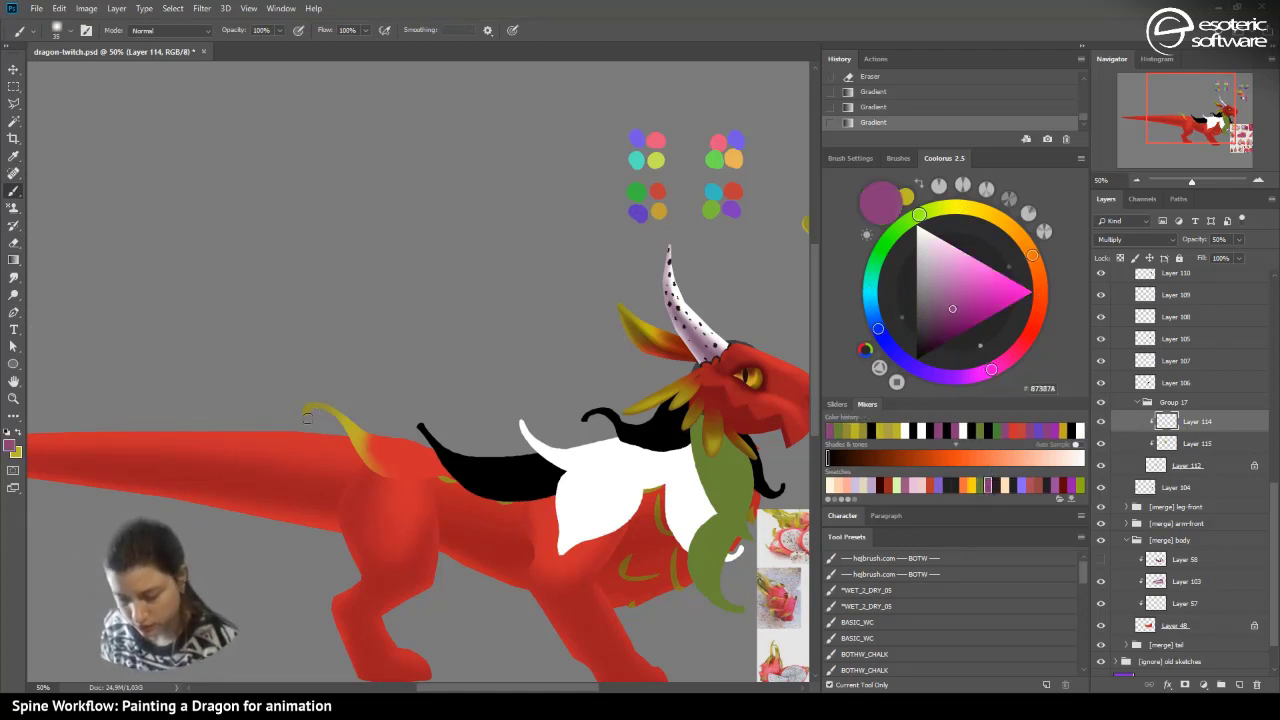
mouse_move(307, 418)
left_mouse_down()
mouse_move(330, 415)
mouse_move(338, 442)
left_mouse_up()
left_click(56, 30)
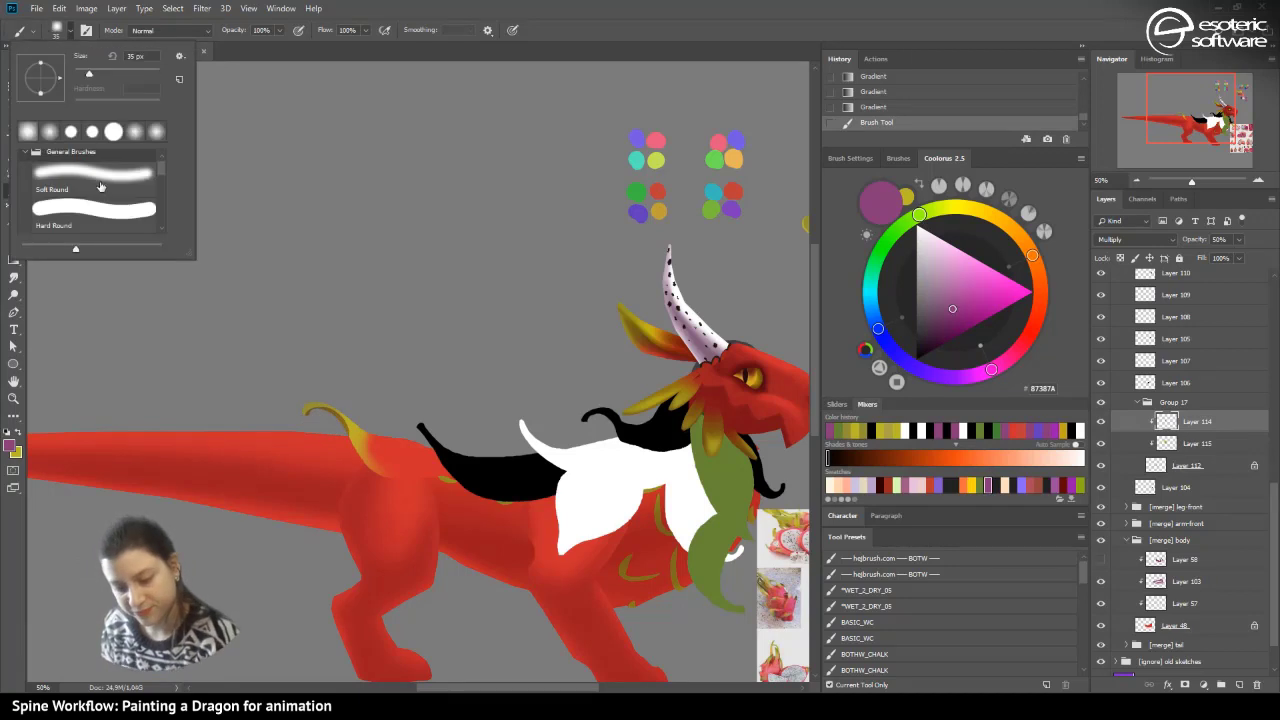
left_click(100, 187)
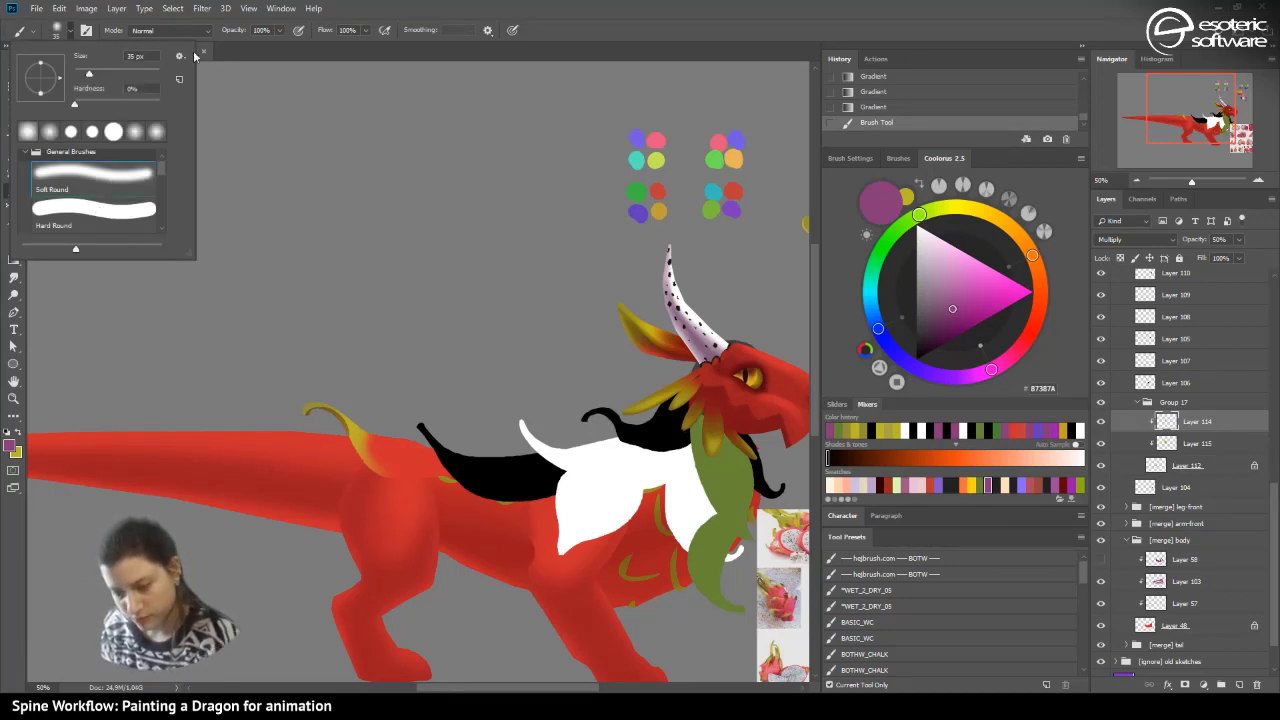
left_click(850, 158)
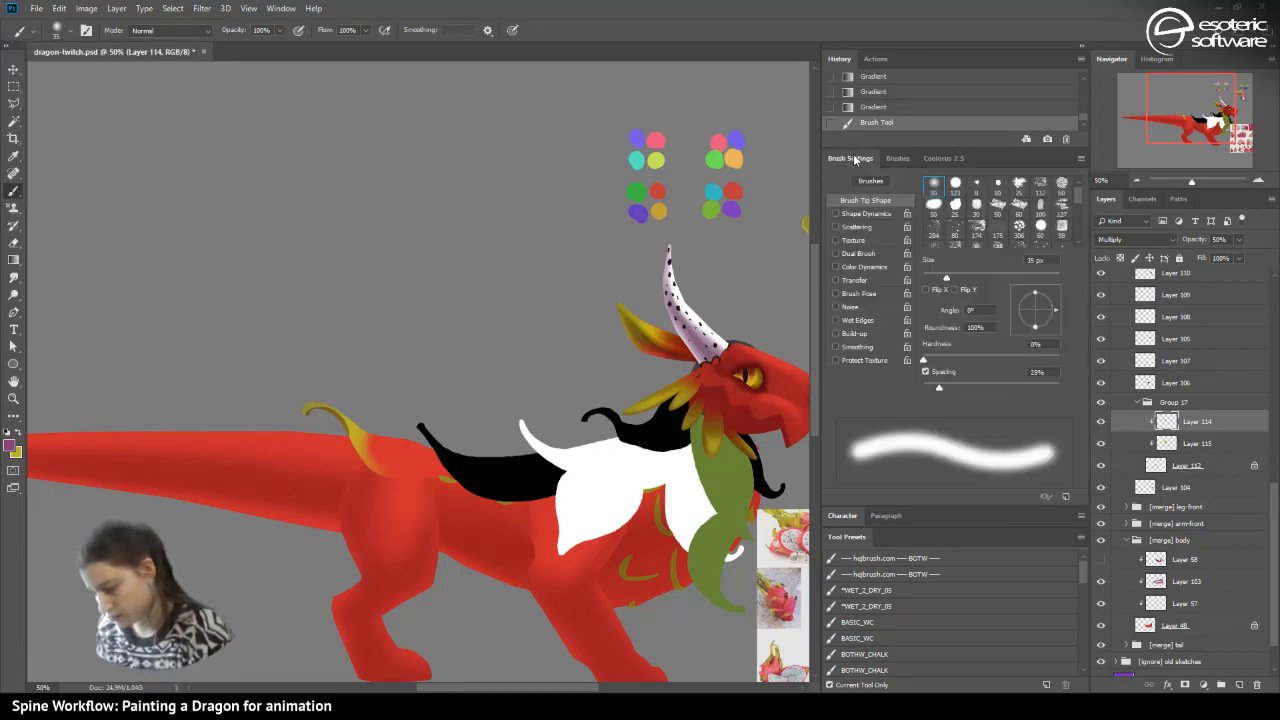
left_click(944, 158)
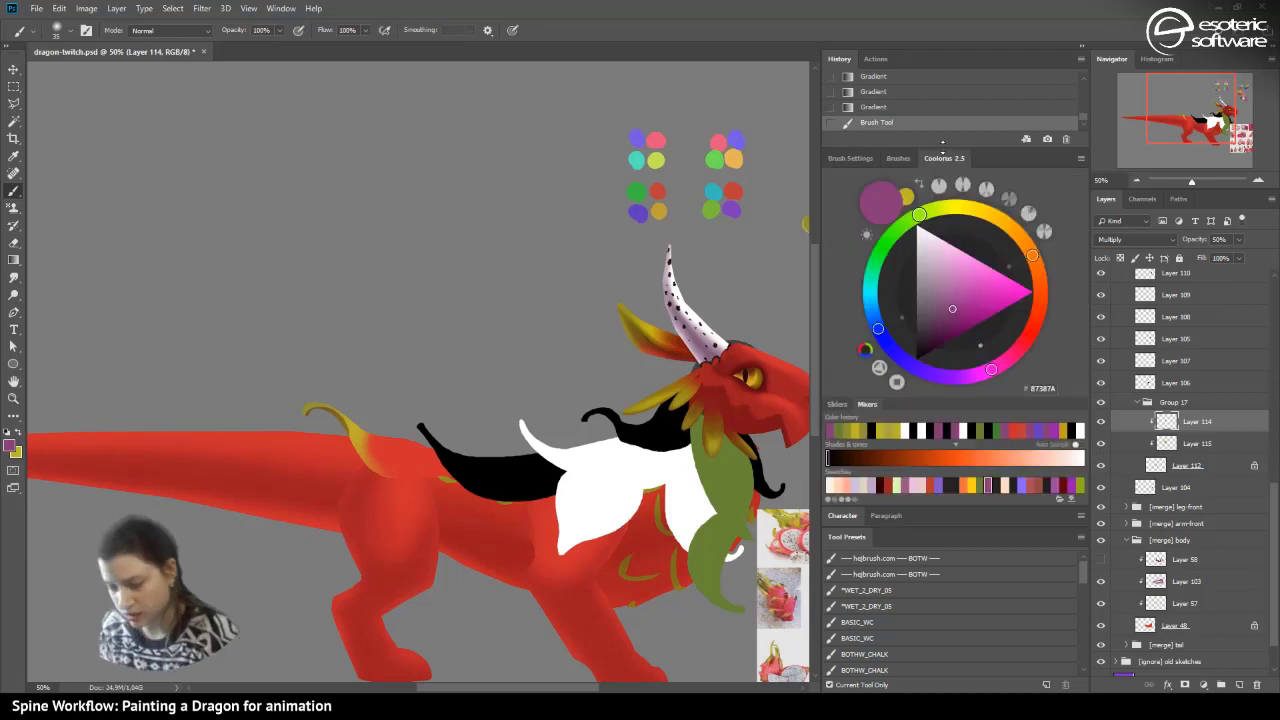
left_click(867, 103)
left_click_drag(314, 410, 396, 486)
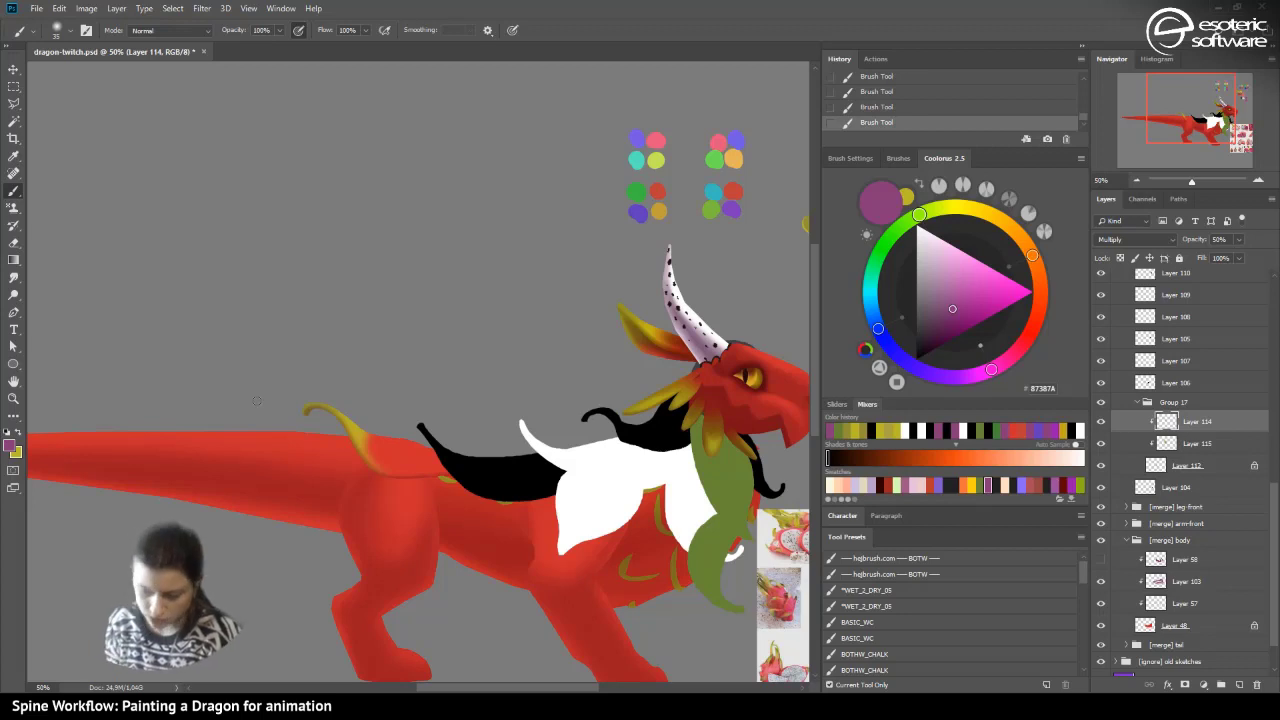
- Enlarge the Soft Round brush to 193 px and deepen the purple shading on the hip spike
left_click(71, 30)
left_click(133, 73)
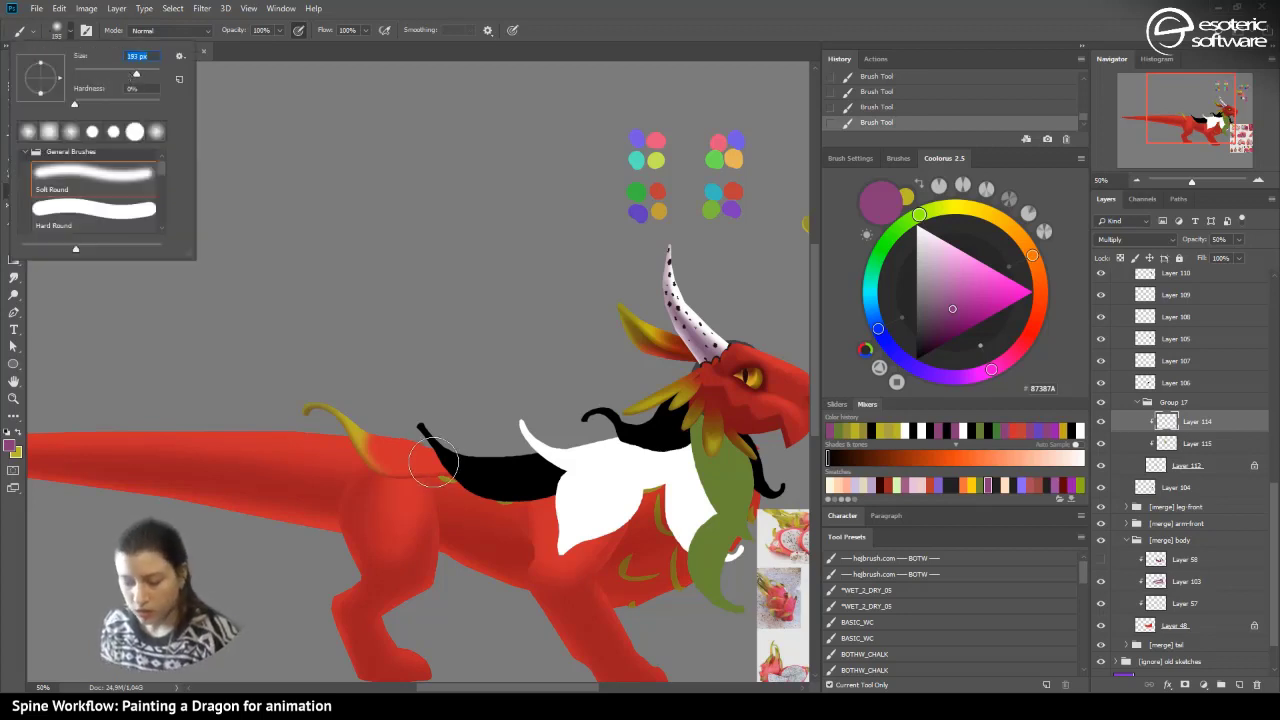
key("Return")
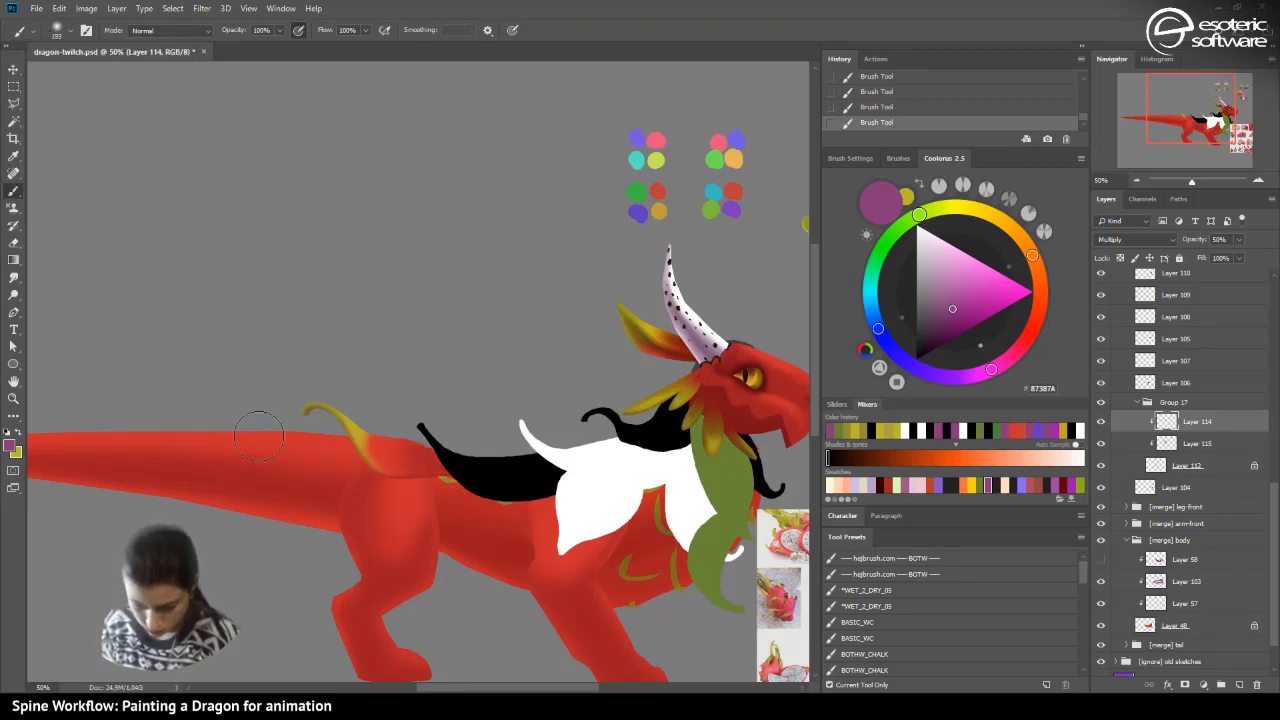
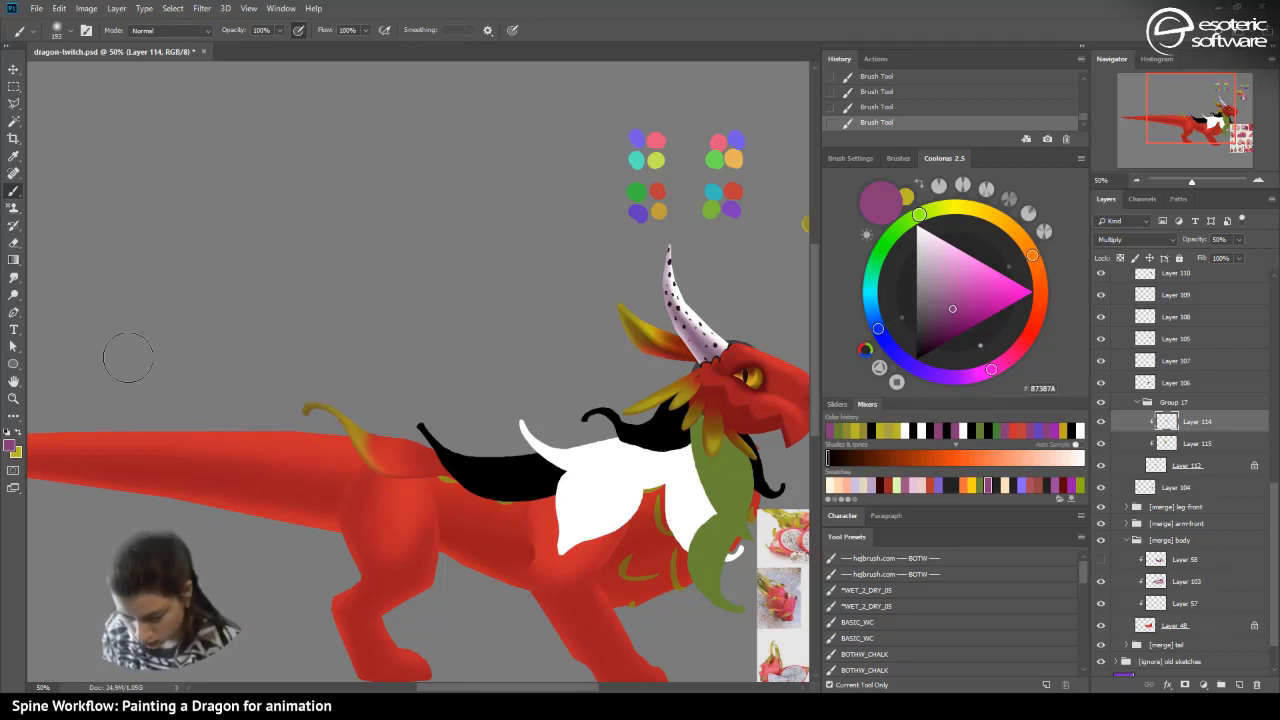
- Erase excess purple shading around the hip spike's tip on Layer 114 and save the document
left_click(19, 241)
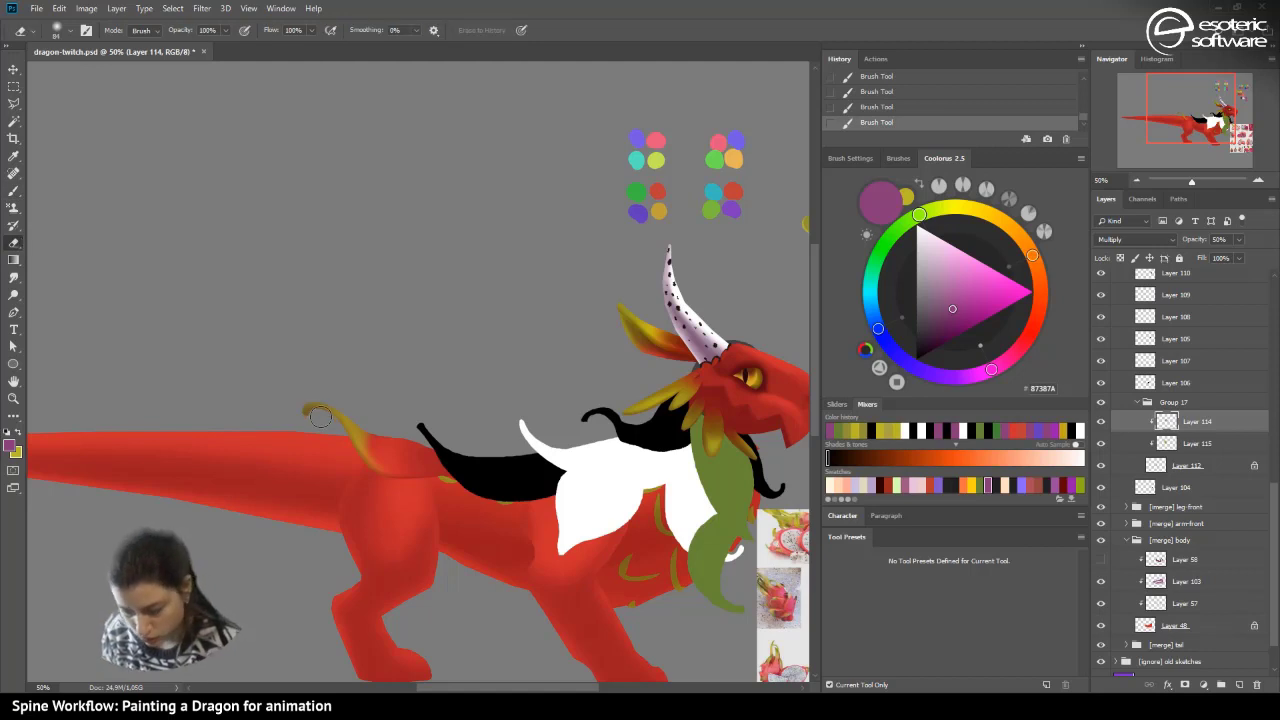
mouse_move(321, 420)
left_mouse_down()
mouse_move(305, 435)
mouse_move(287, 411)
mouse_move(302, 390)
mouse_move(338, 386)
mouse_move(314, 385)
left_mouse_up()
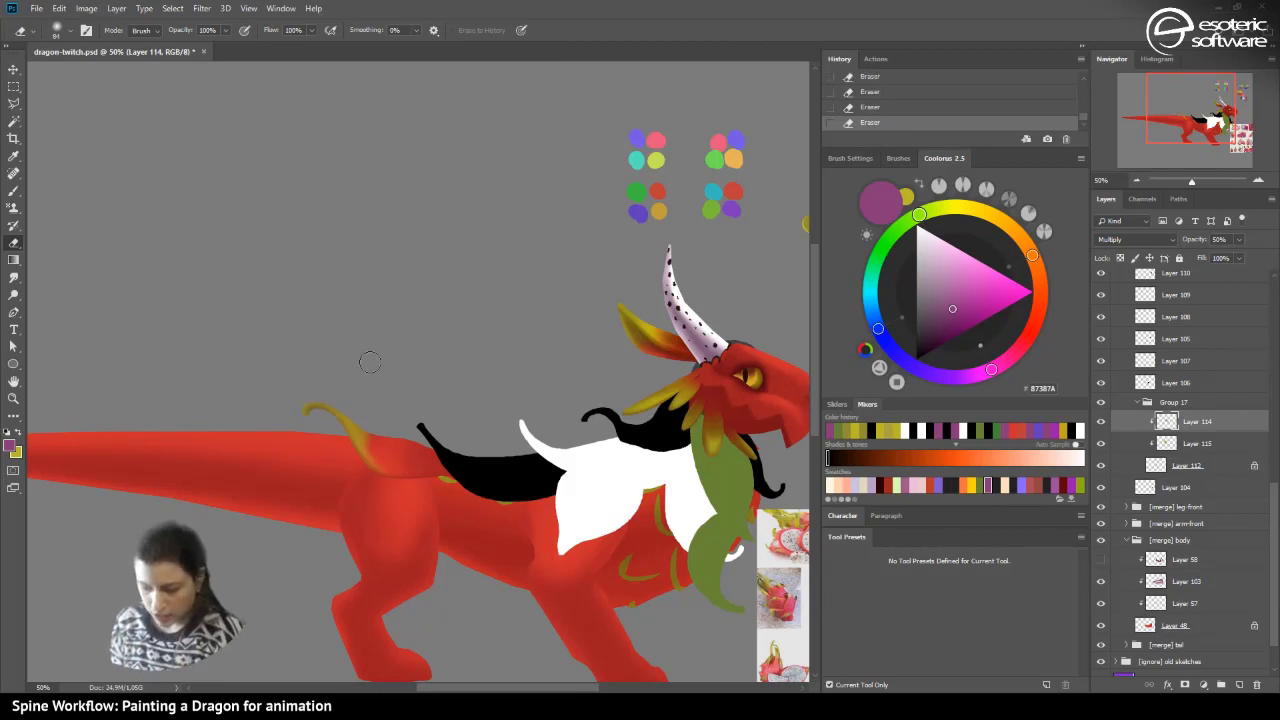
left_click_drag(414, 679, 452, 678)
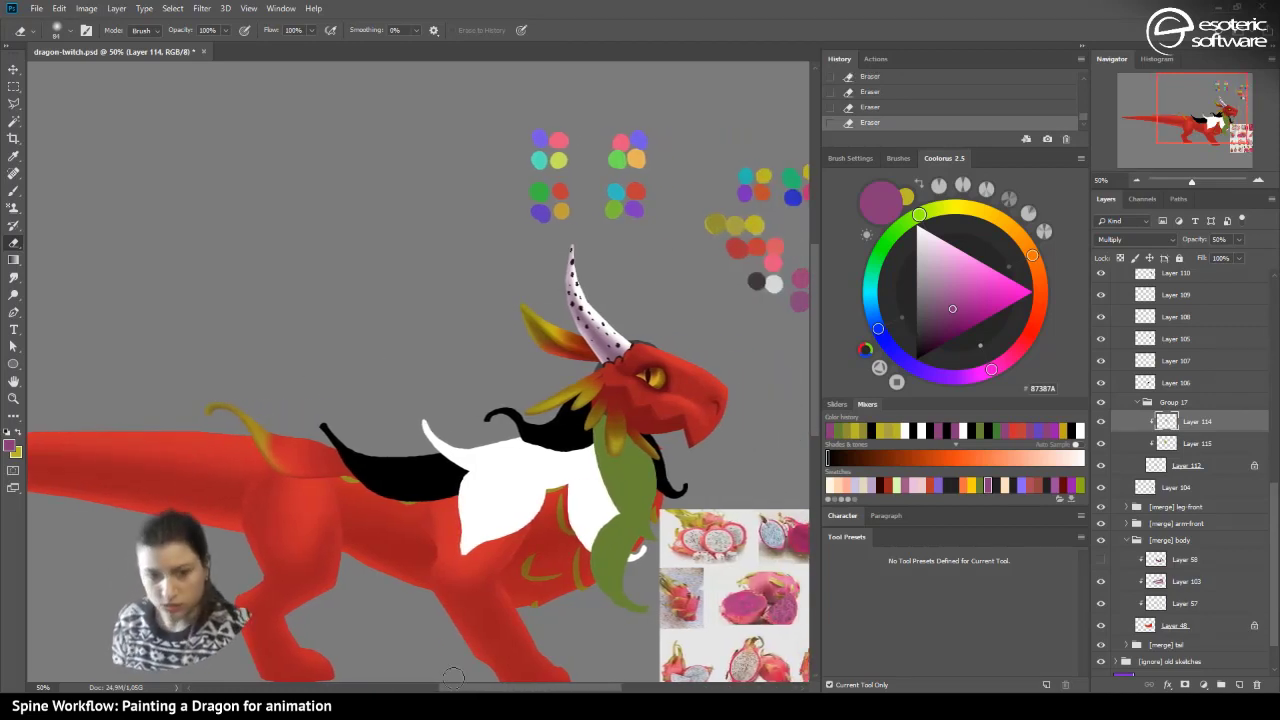
key("ctrl+s")
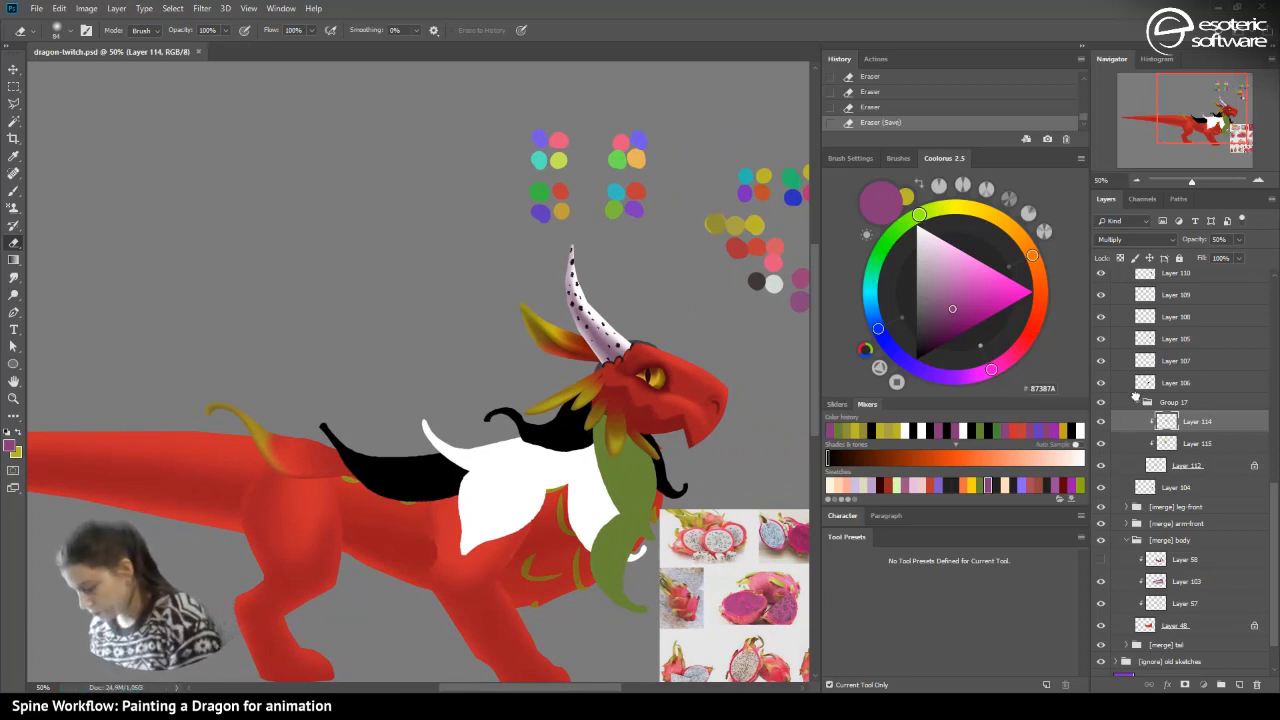
- Put the black back spike's Layer 106 in its own group and add a clipped shading layer above it
left_click(1136, 400)
left_click(1140, 400)
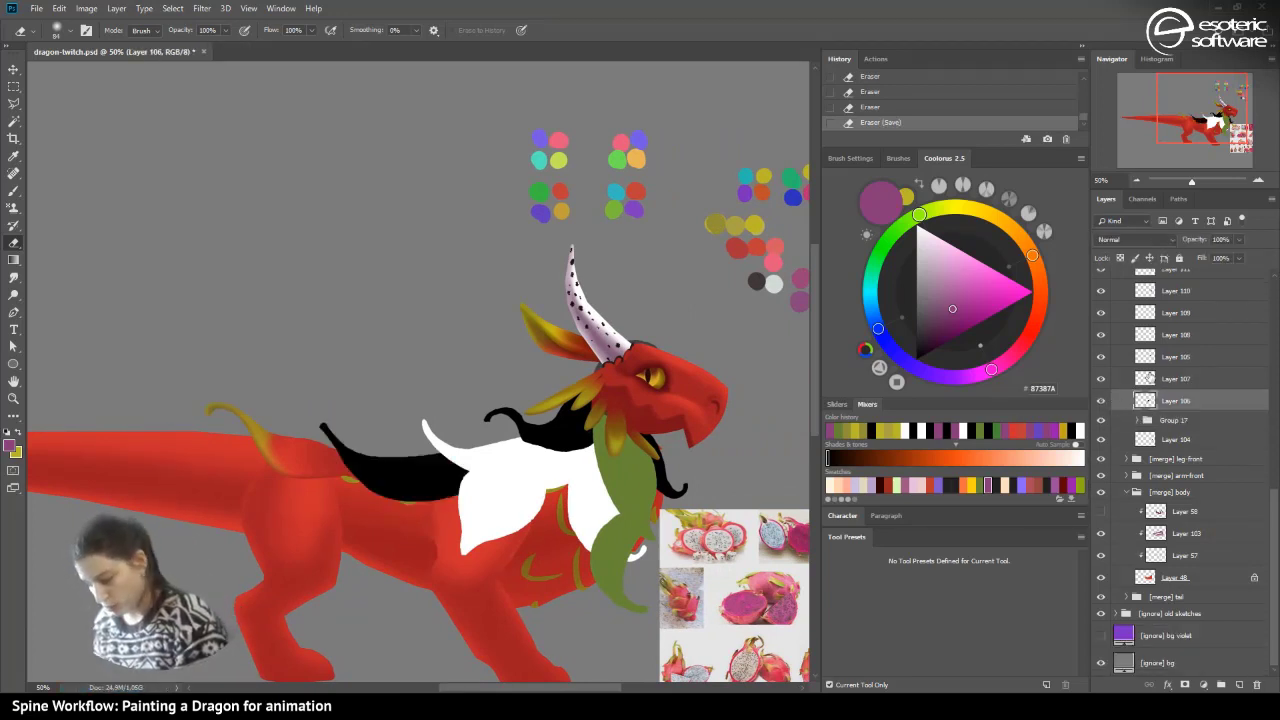
key("ctrl+g")
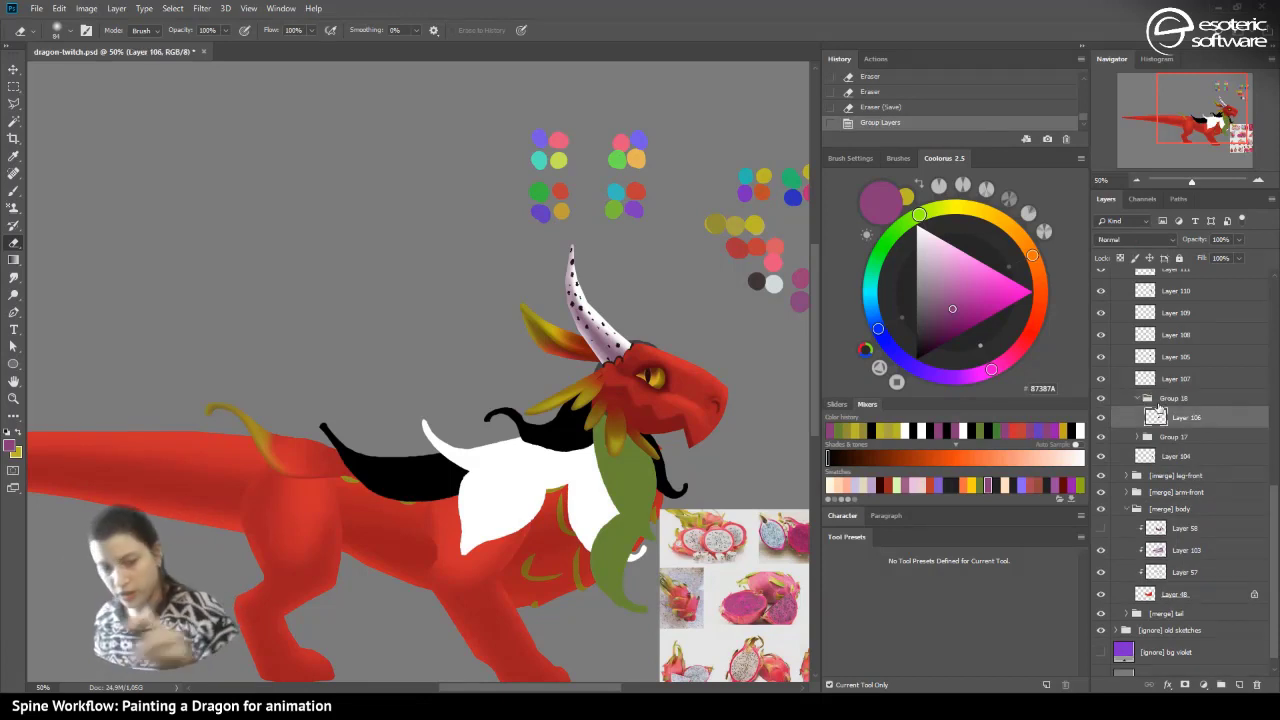
key("F2")
- Add a second clipped layer directly above Layer 106 and lock Layer 106's transparent pixels
left_click(1161, 440)
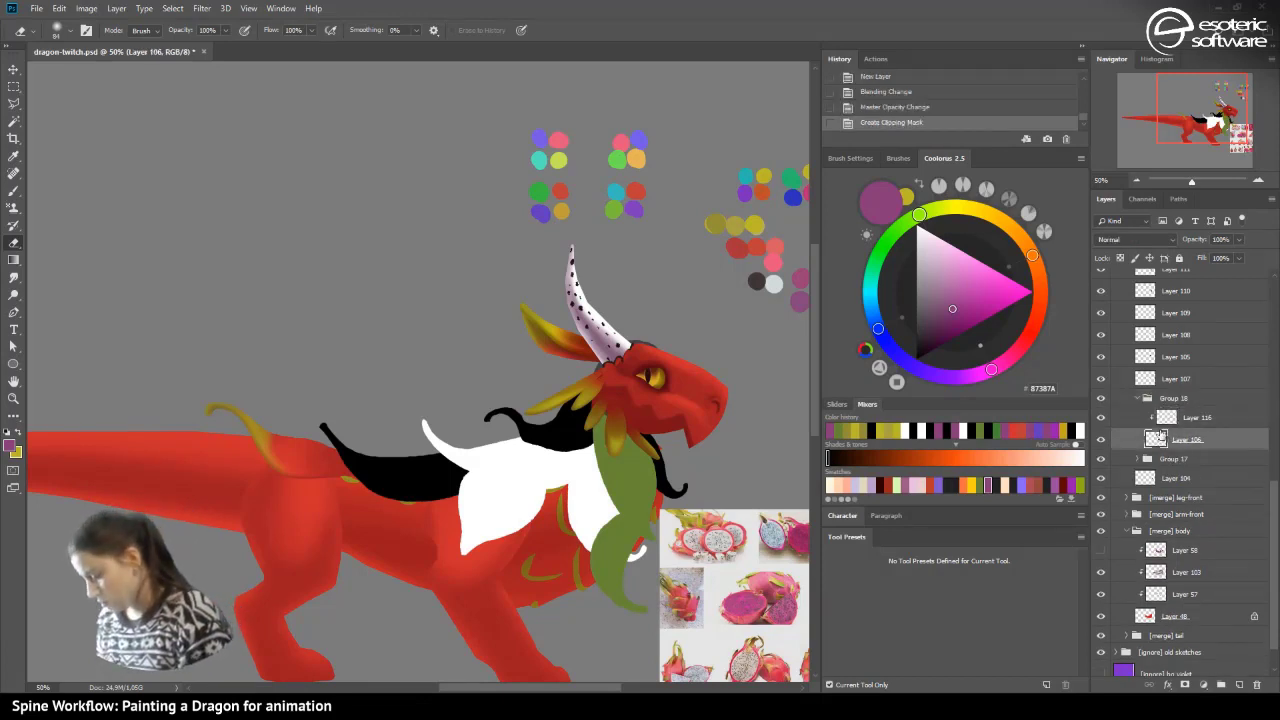
left_click(1239, 684)
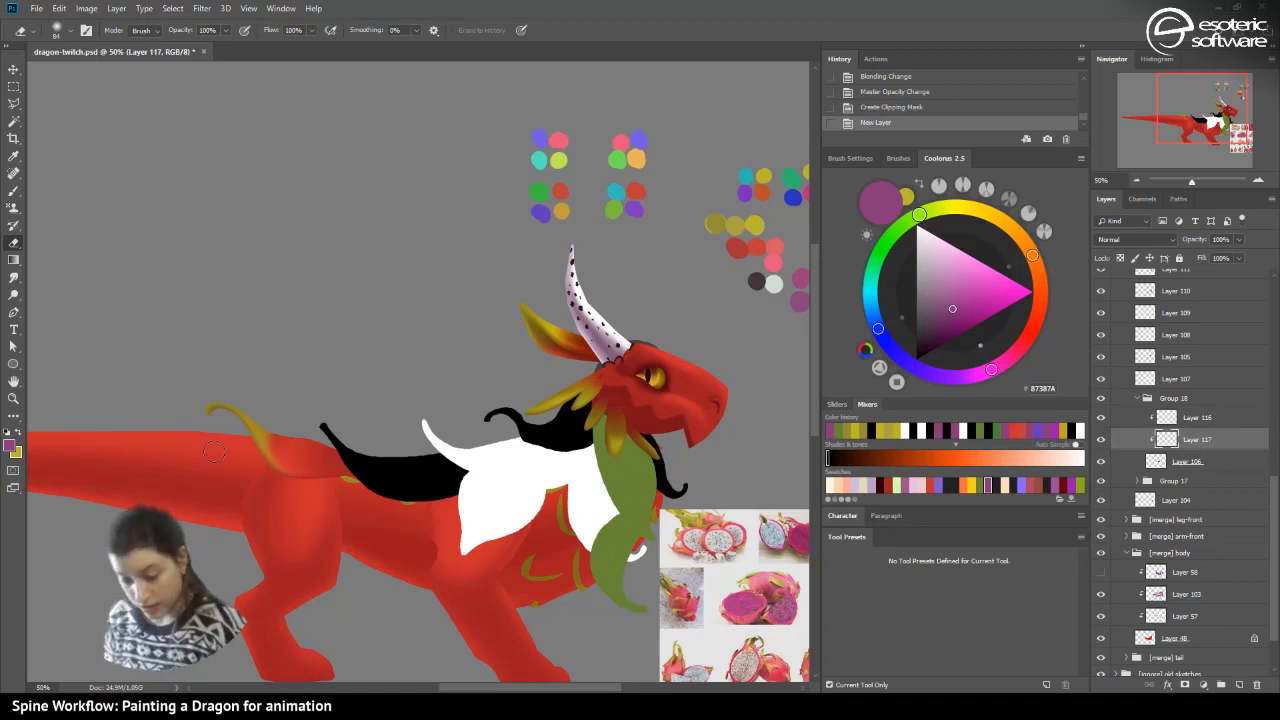
left_click(1160, 460)
left_click(1122, 258)
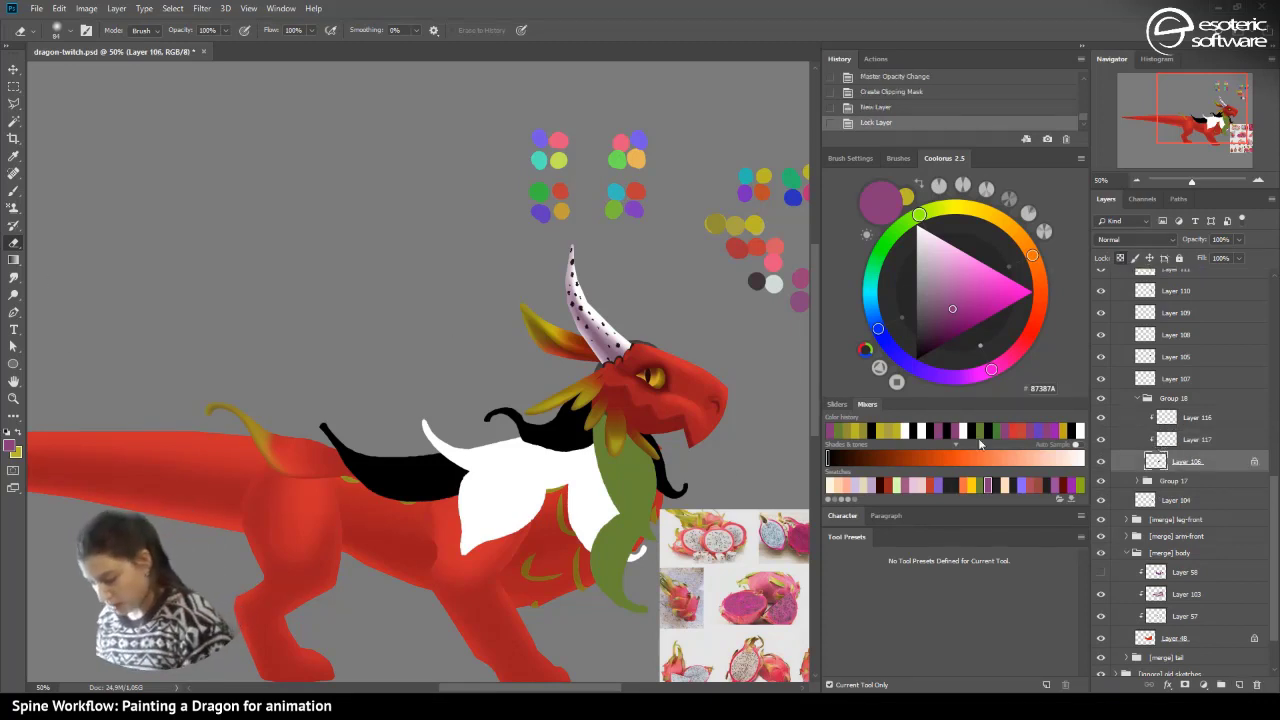
- Recolour the black back spike on Layer 106 solid red CE2D2F with the Gradient tool, turning gradient transparency off
left_click(1012, 430)
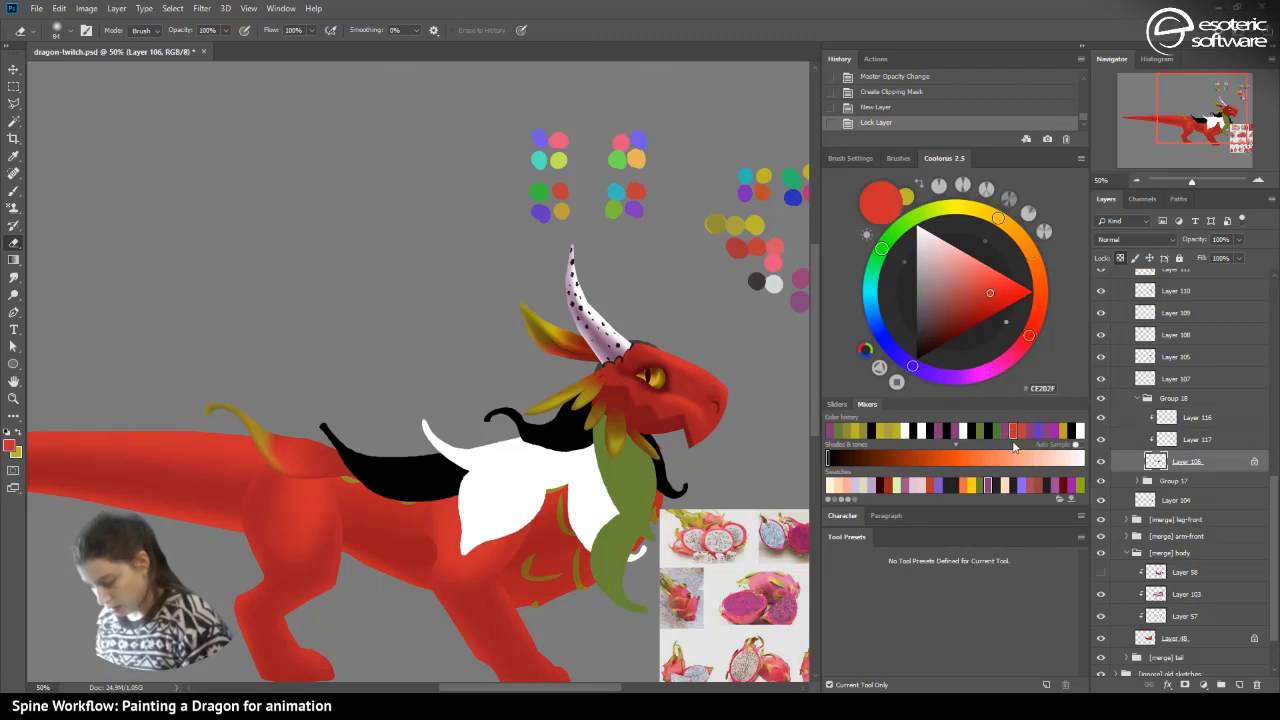
left_click(13, 259)
left_click_drag(266, 326, 398, 398)
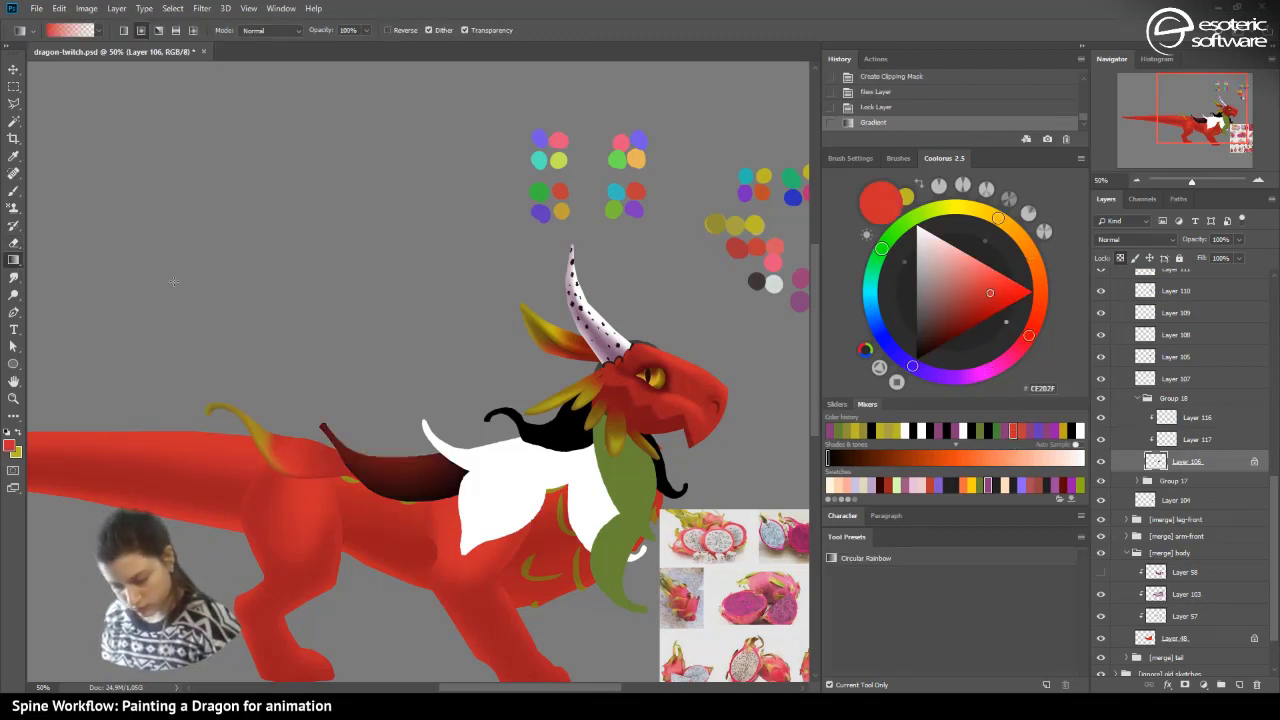
left_click(468, 29)
left_click_drag(322, 304, 213, 173)
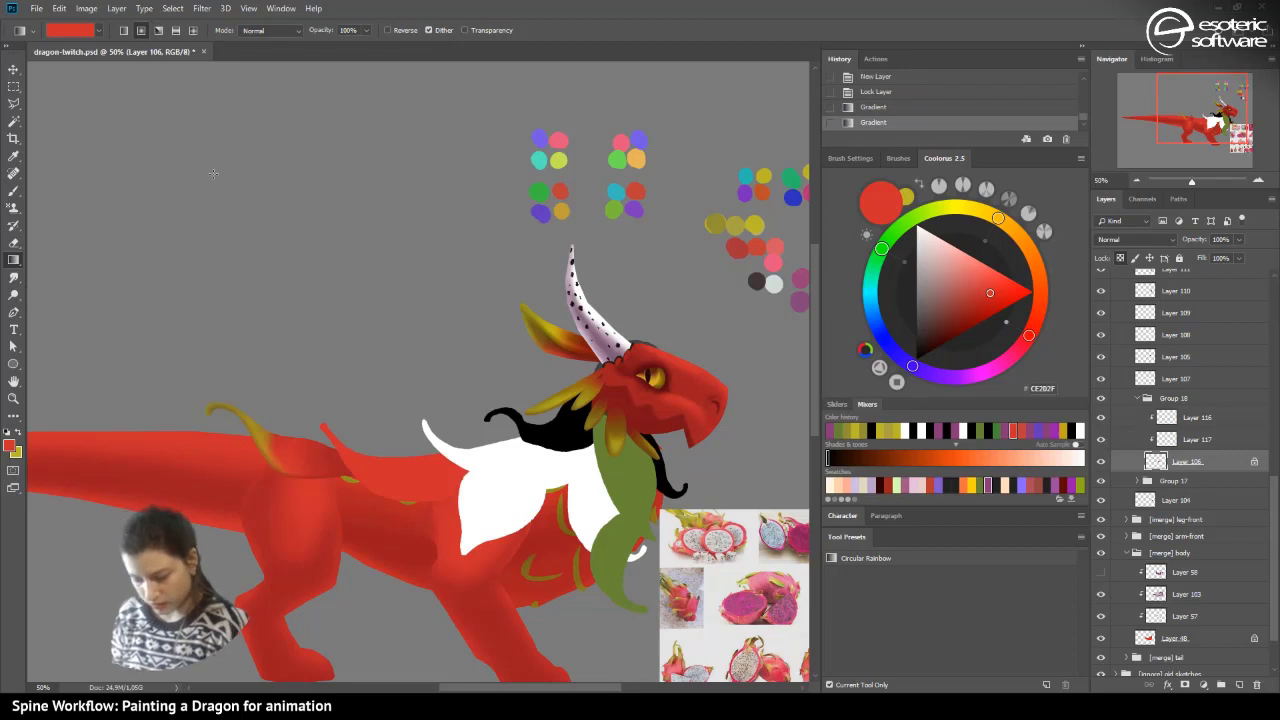
- Apply a yellow radial gradient with transparency on from the back spike's tip on clipped Layer 117
left_click(1170, 440)
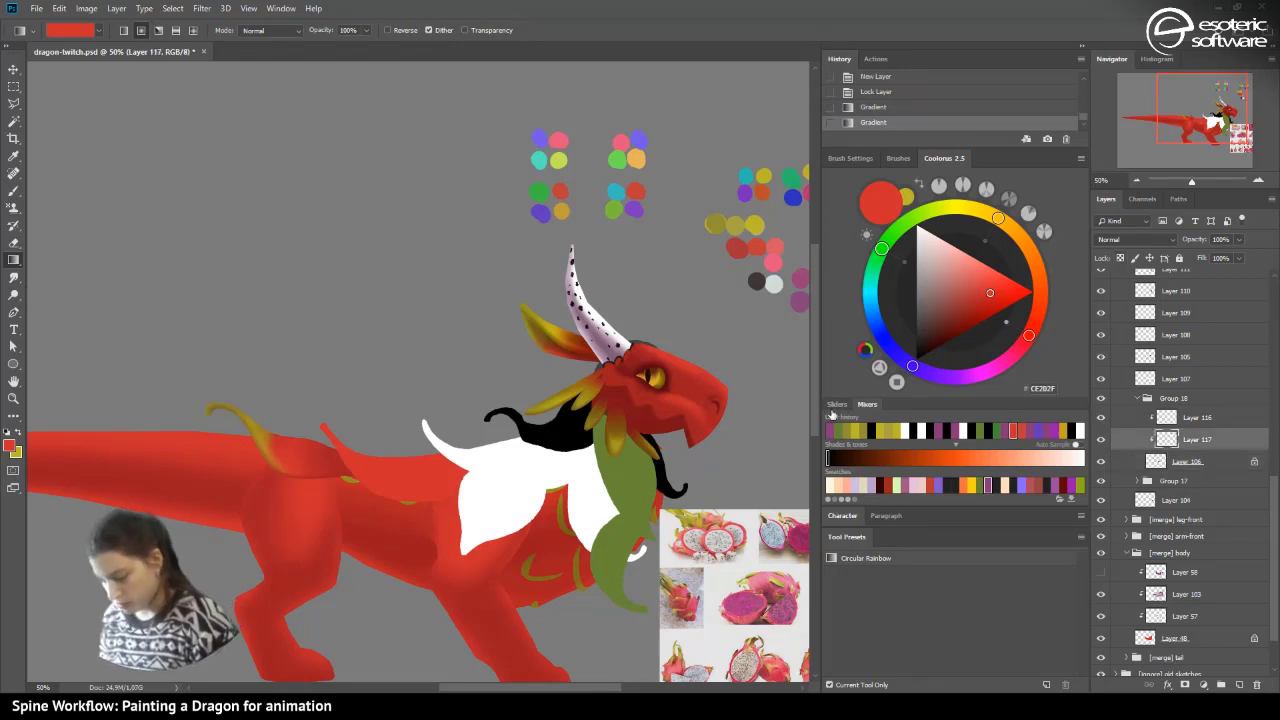
left_click(856, 432)
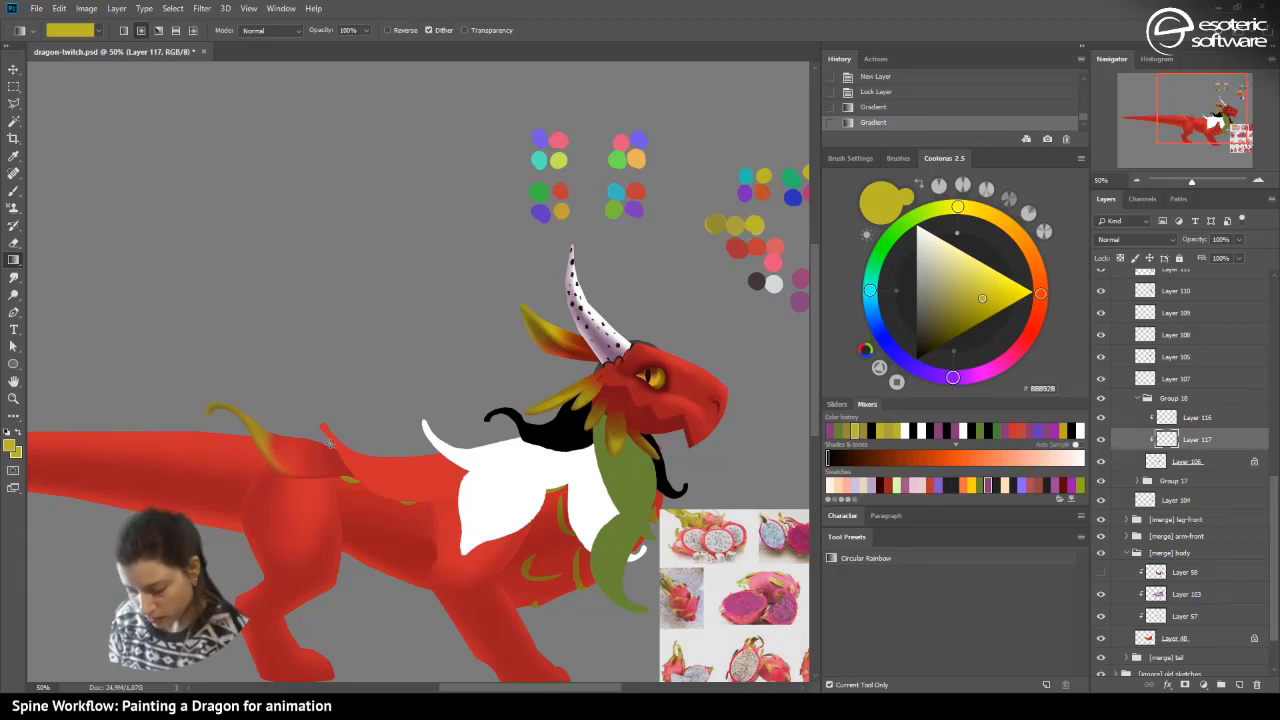
left_click_drag(330, 443, 345, 472)
left_click(860, 107)
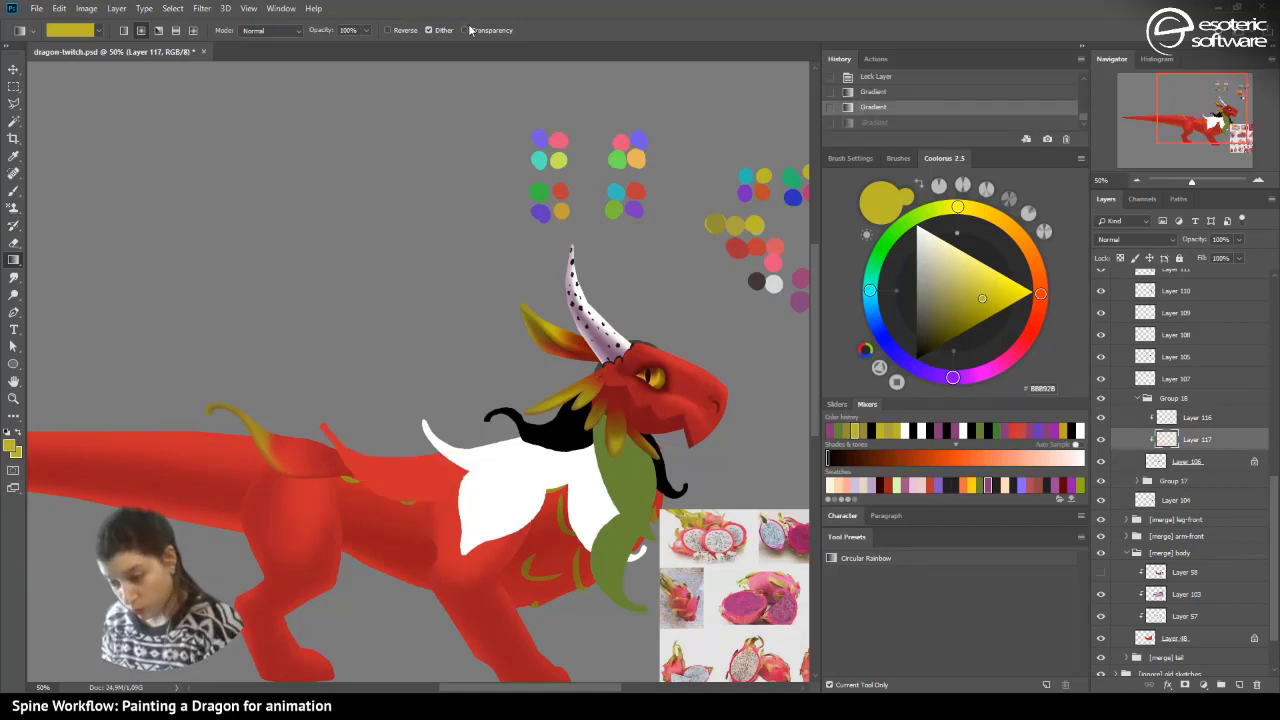
left_click(465, 30)
left_click_drag(323, 431, 428, 517)
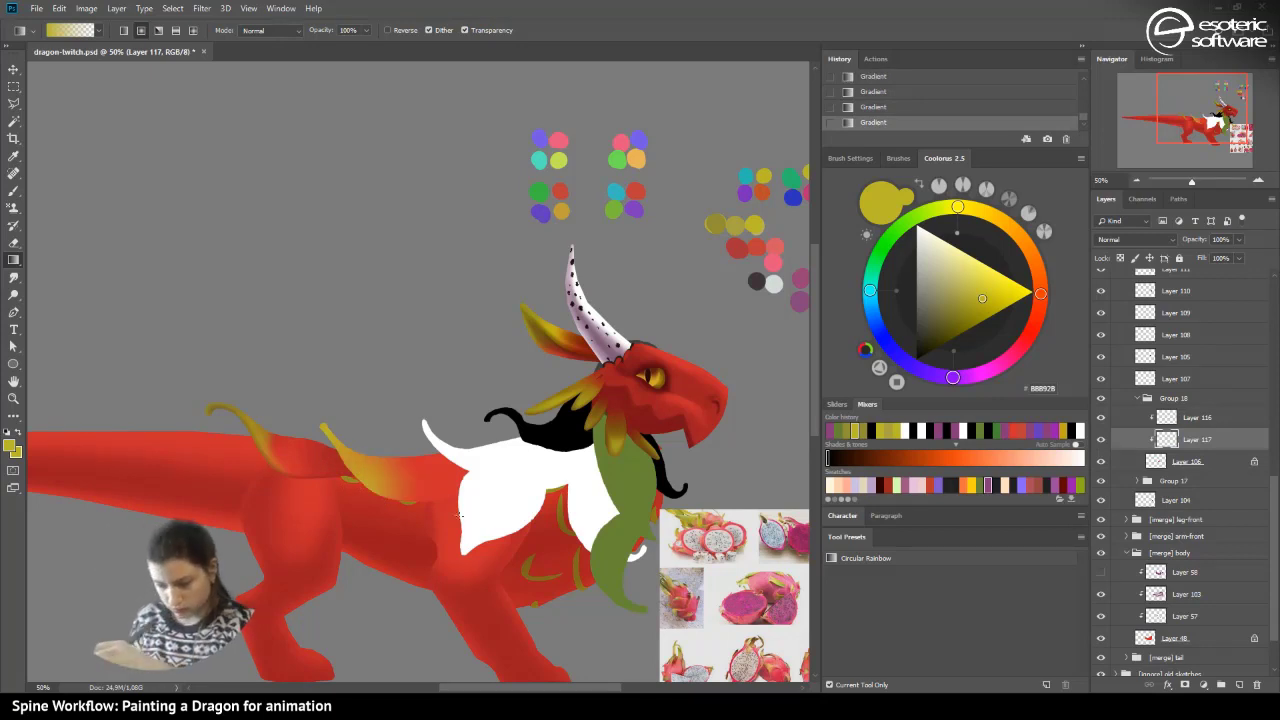
- Revert and redo the last yellow gradient on Layer 117 to adjust how far it reaches along the back spike
left_click(861, 108)
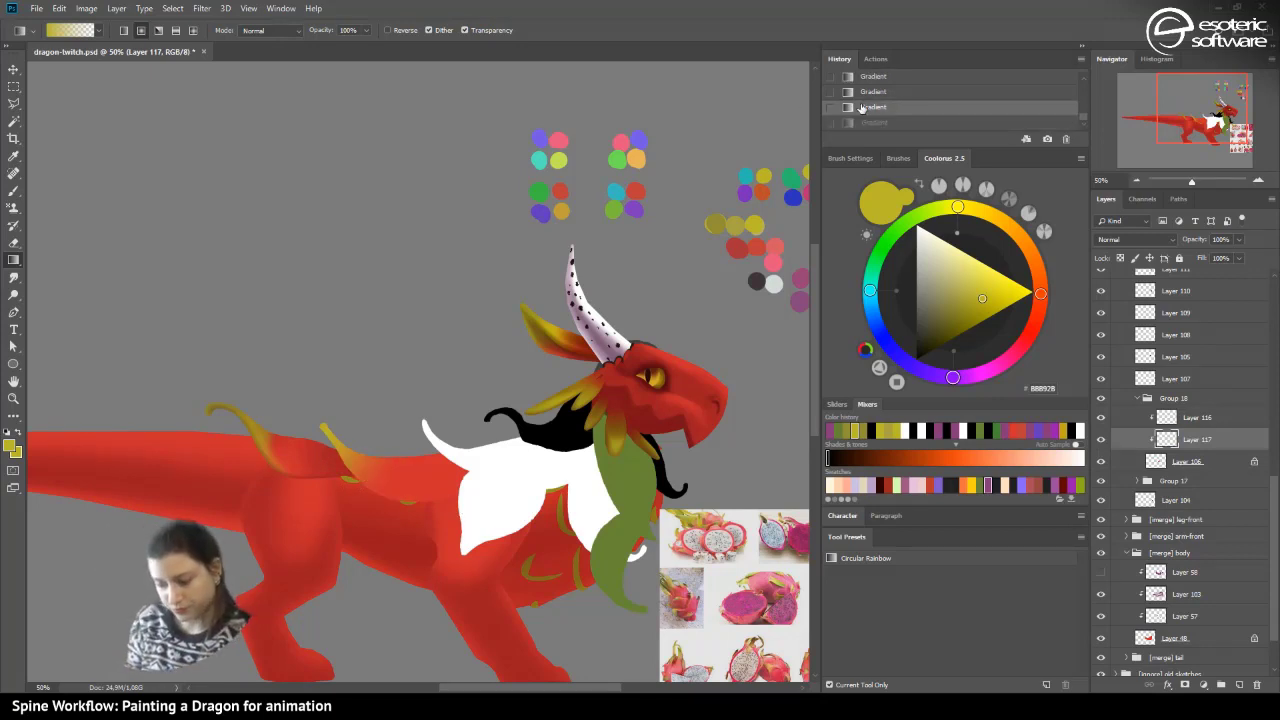
key("ctrl+shift+z")
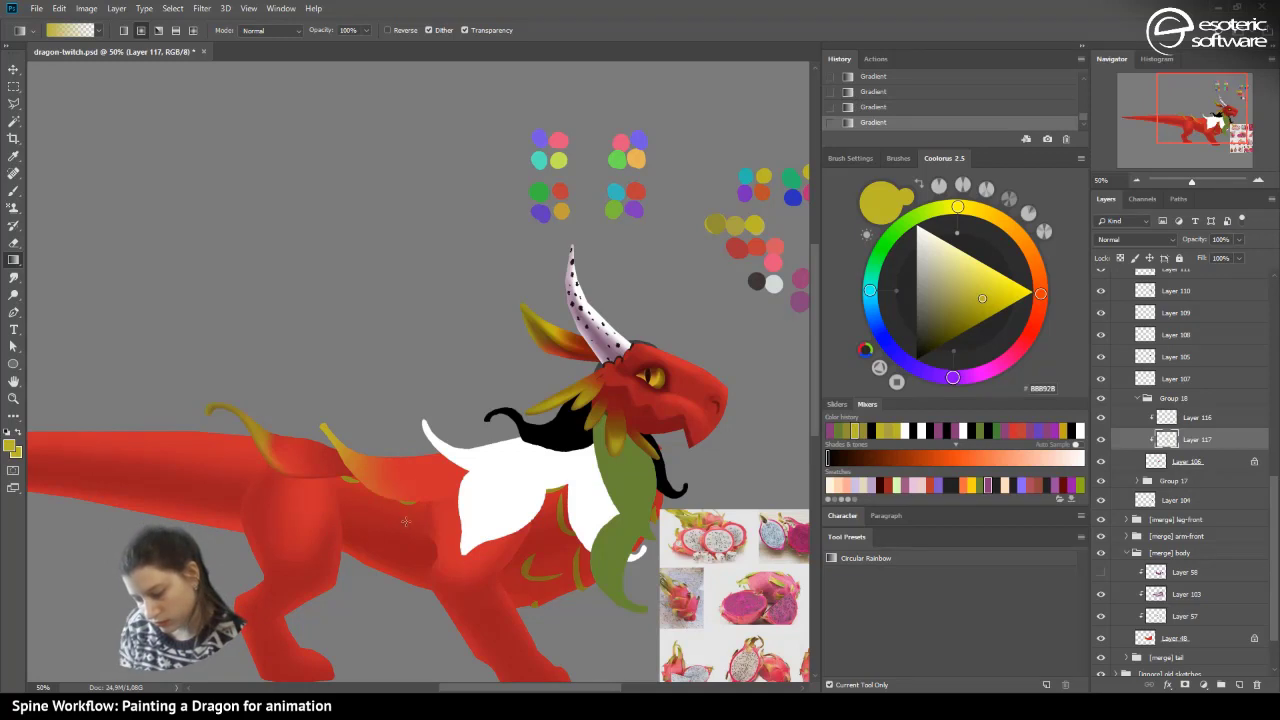
left_click(846, 107)
key("ctrl+shift+z")
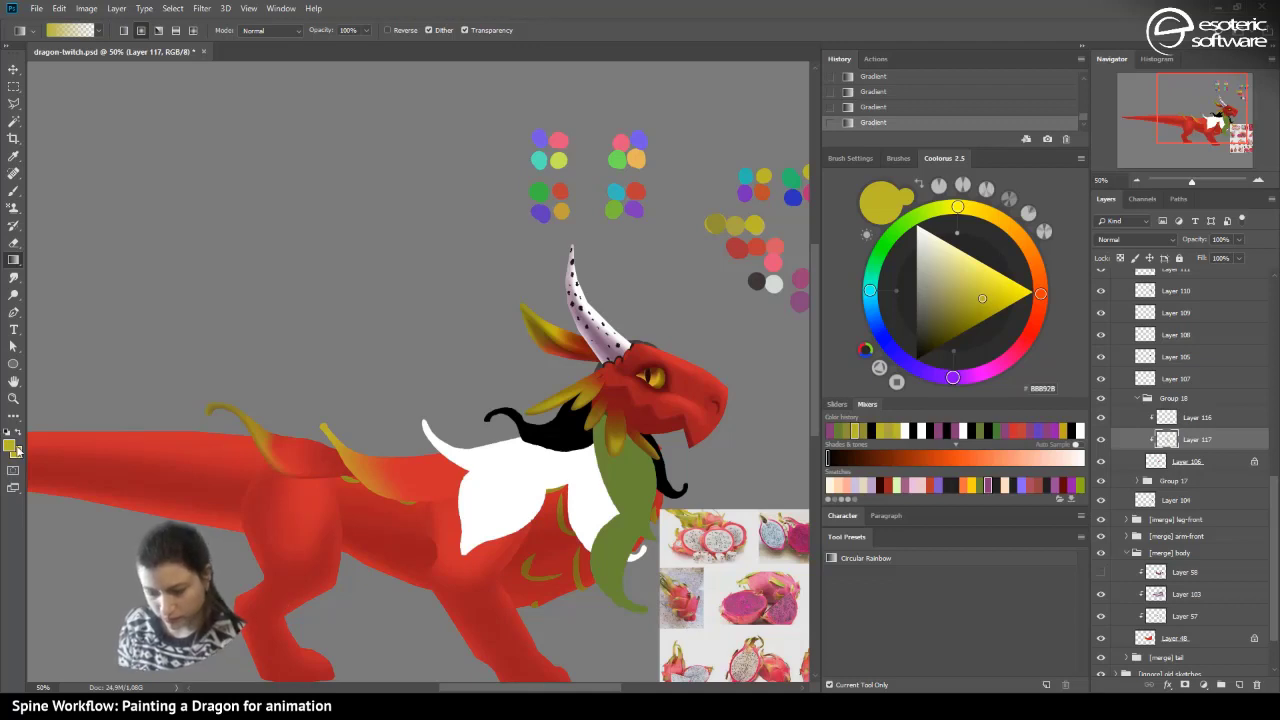
- Shade the back spike on the Multiply Layer 116 with purple 87387A, using a soft round brush at 193 px
left_click(848, 432)
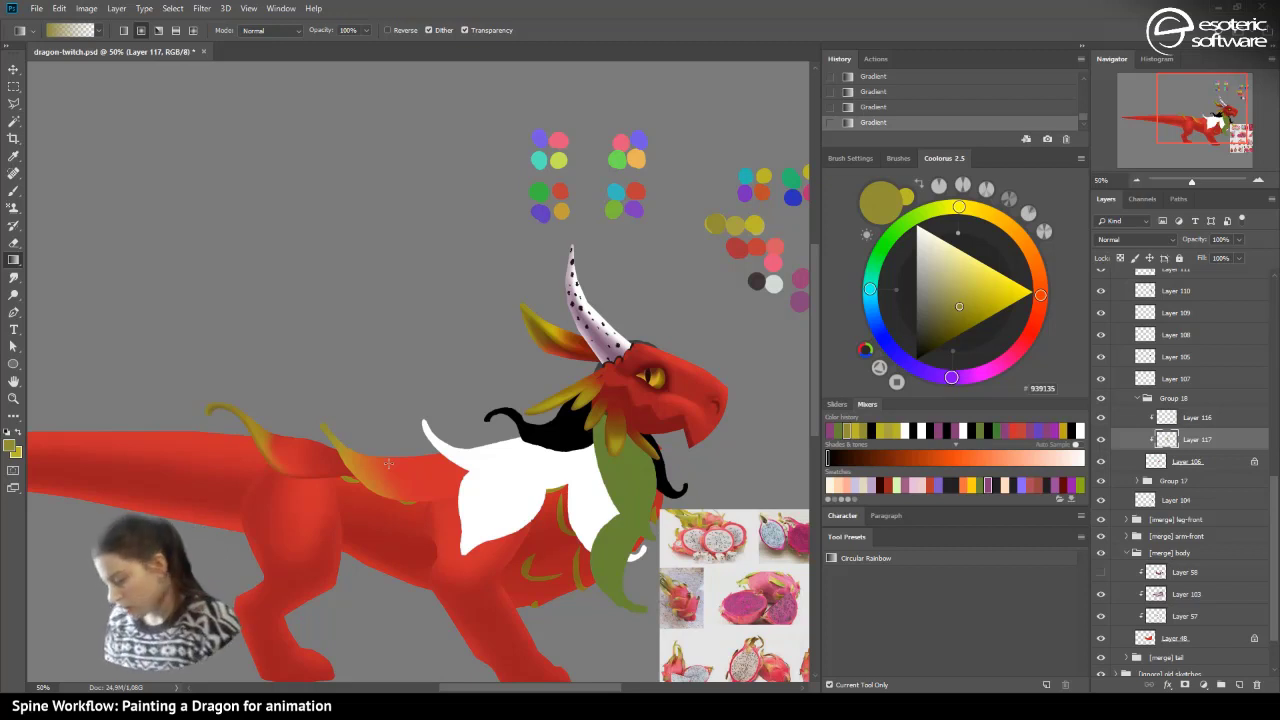
left_click(1175, 415)
left_click(992, 488)
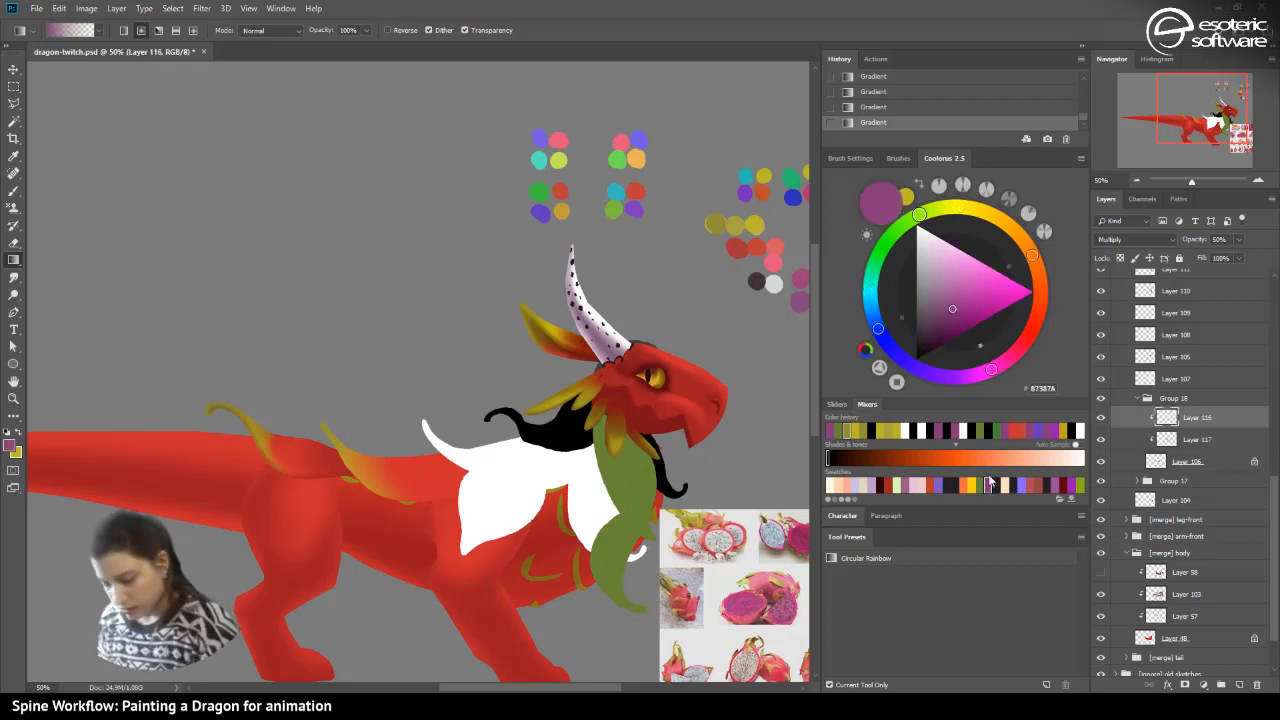
left_click(15, 192)
mouse_move(307, 435)
left_mouse_down()
mouse_move(324, 476)
mouse_move(300, 422)
left_mouse_up()
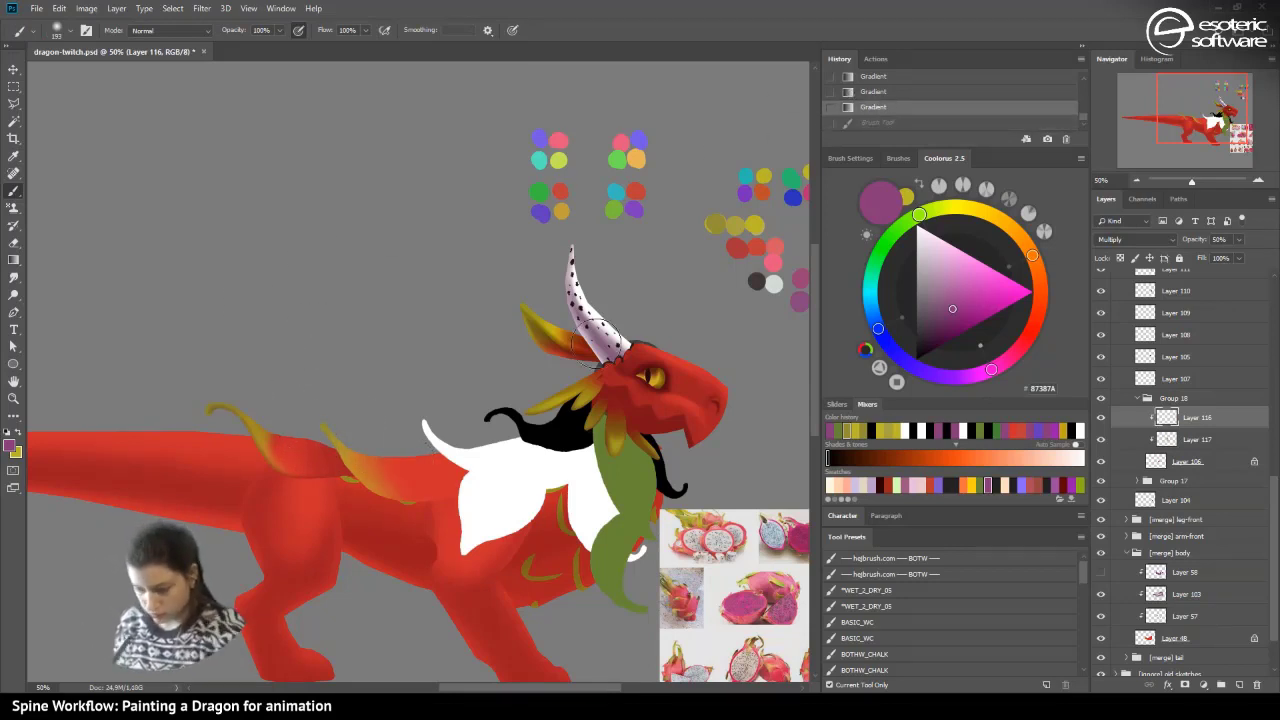
left_click(425, 445)
left_click_drag(460, 455, 323, 389)
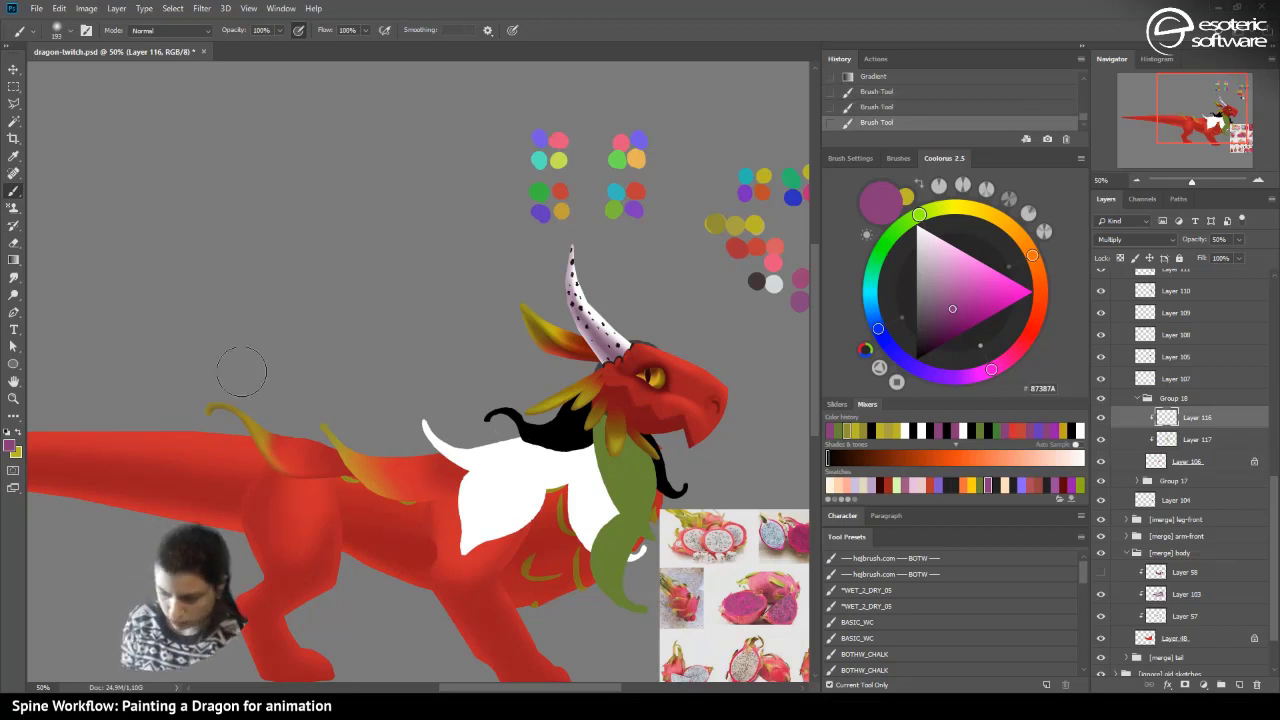
mouse_move(477, 514)
left_mouse_down()
mouse_move(411, 533)
mouse_move(470, 523)
left_mouse_up()
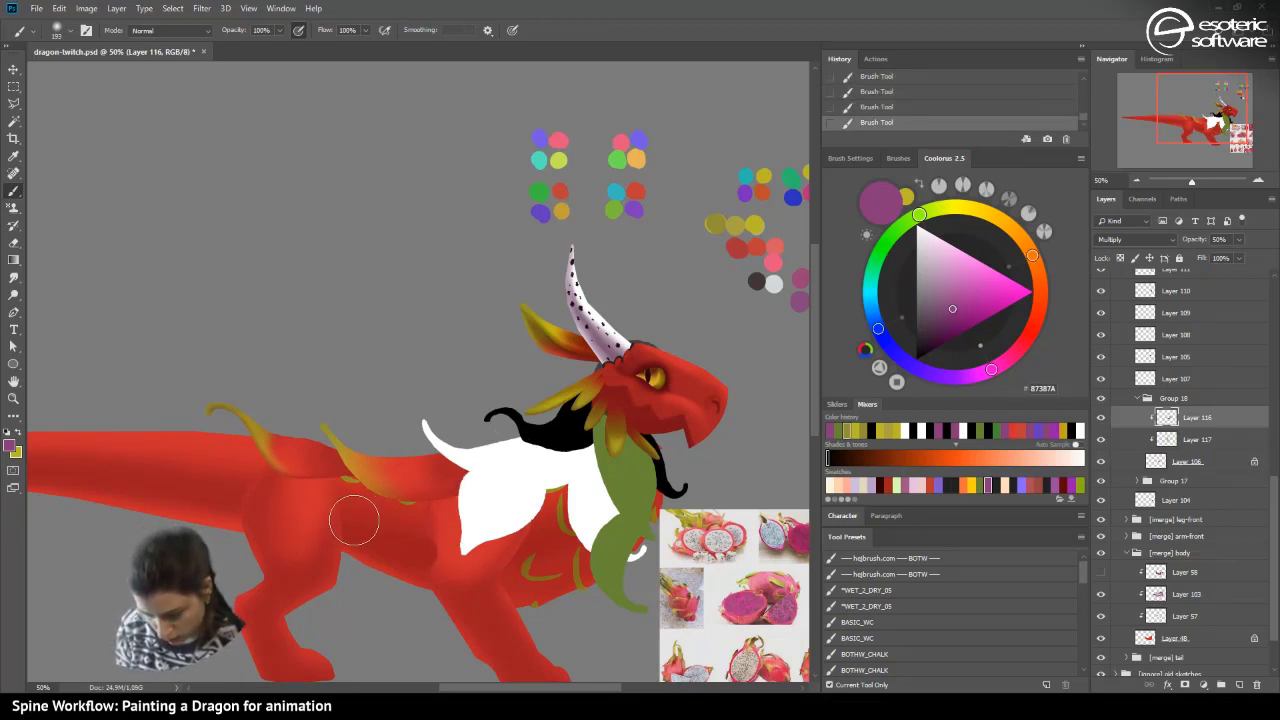
- Add finer purple shading to the back spike on Layer 116 with a smaller brush, comparing the strokes through the history
left_click(50, 36)
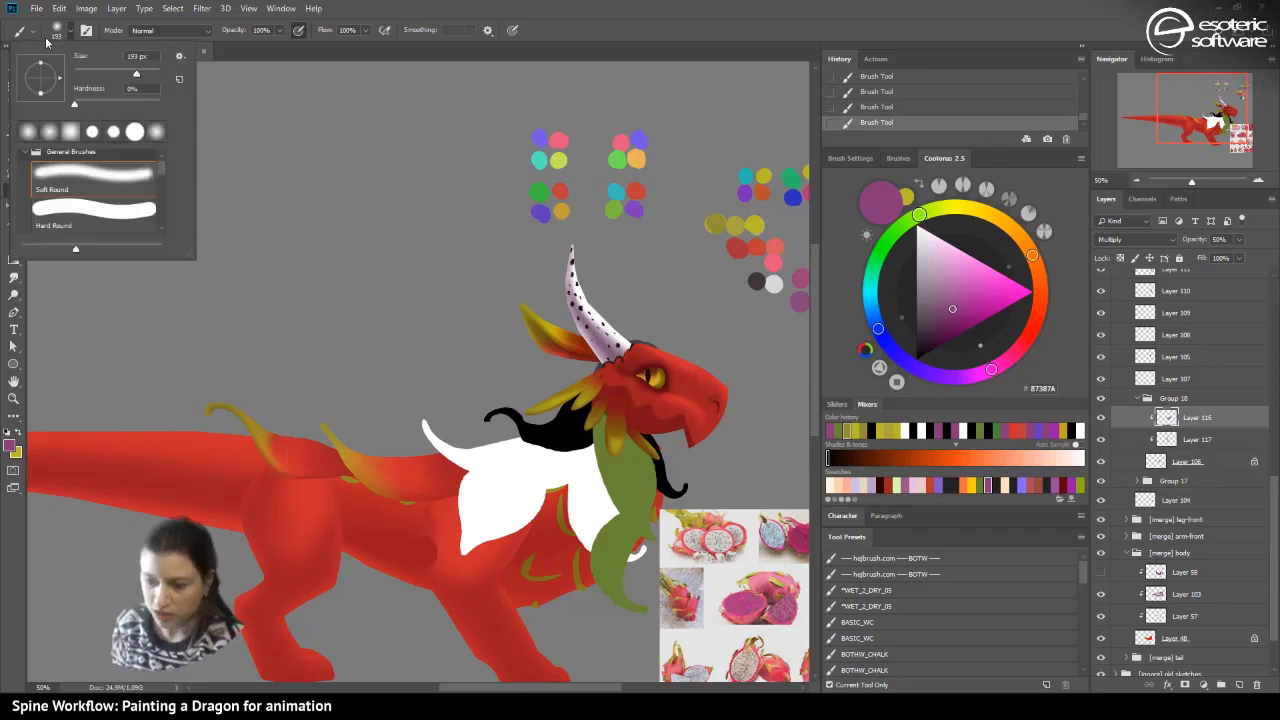
left_click(99, 74)
left_click(412, 509)
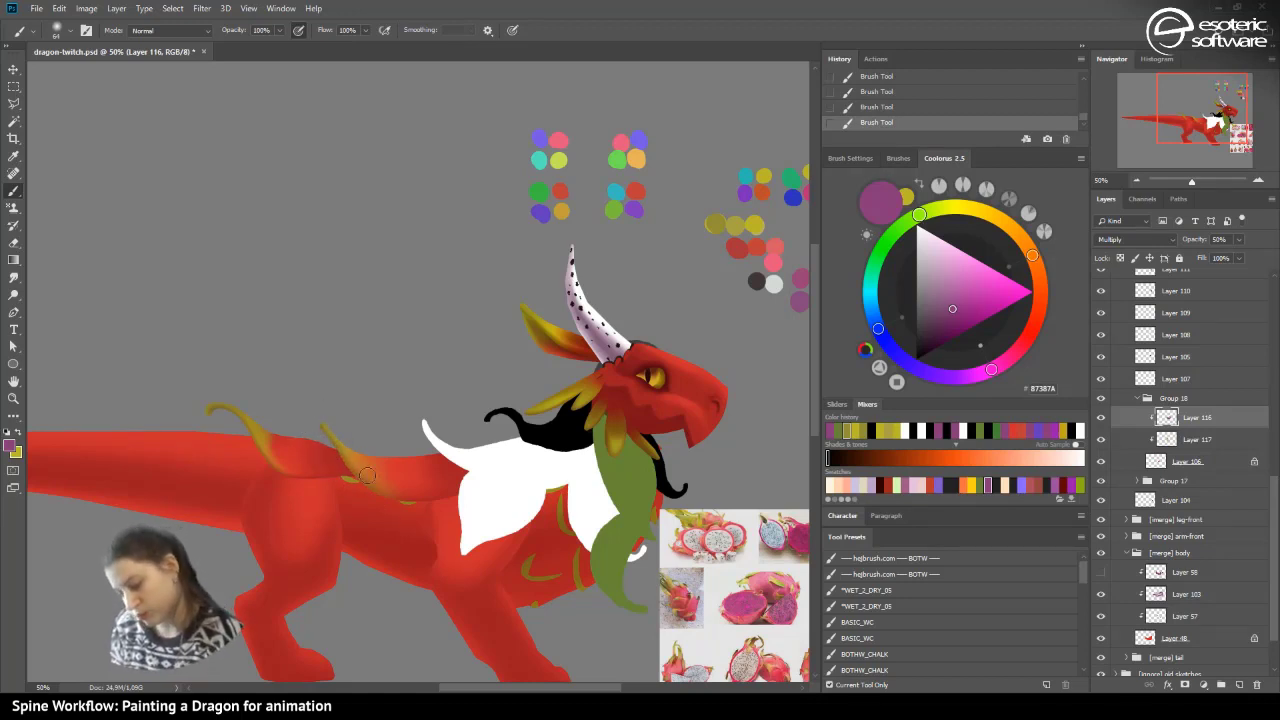
left_click_drag(372, 464, 345, 438)
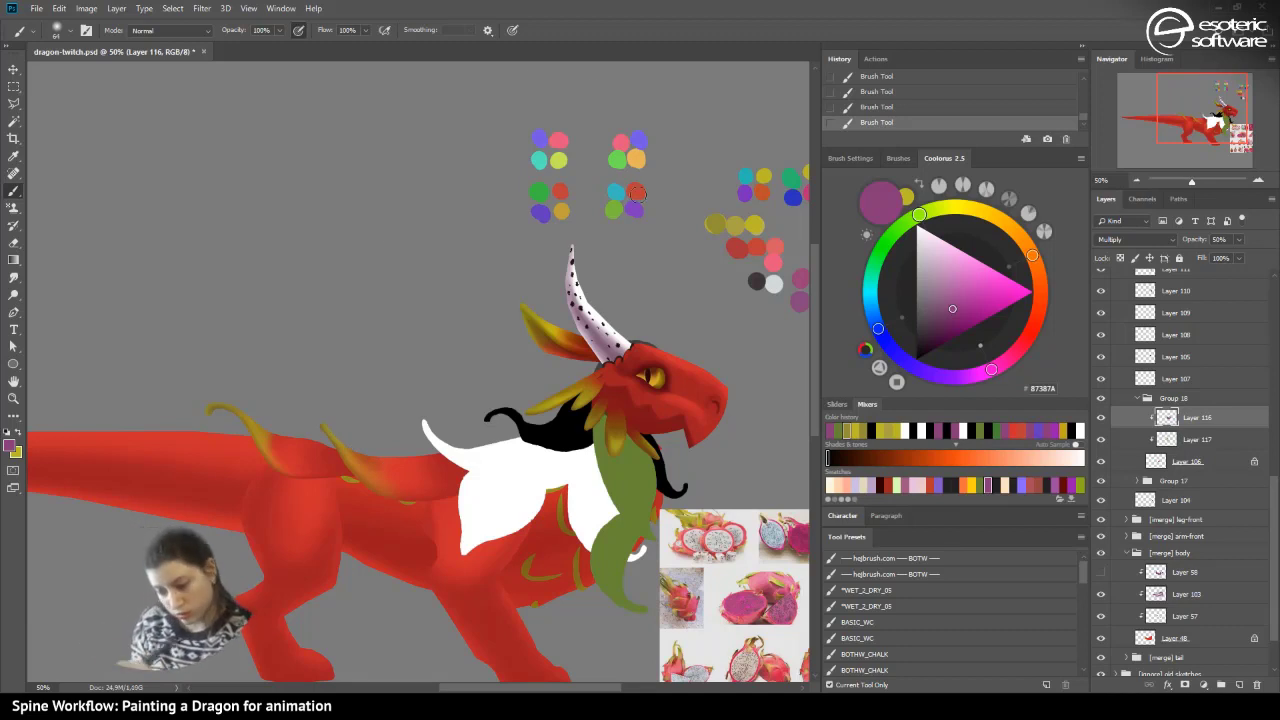
left_click(853, 97)
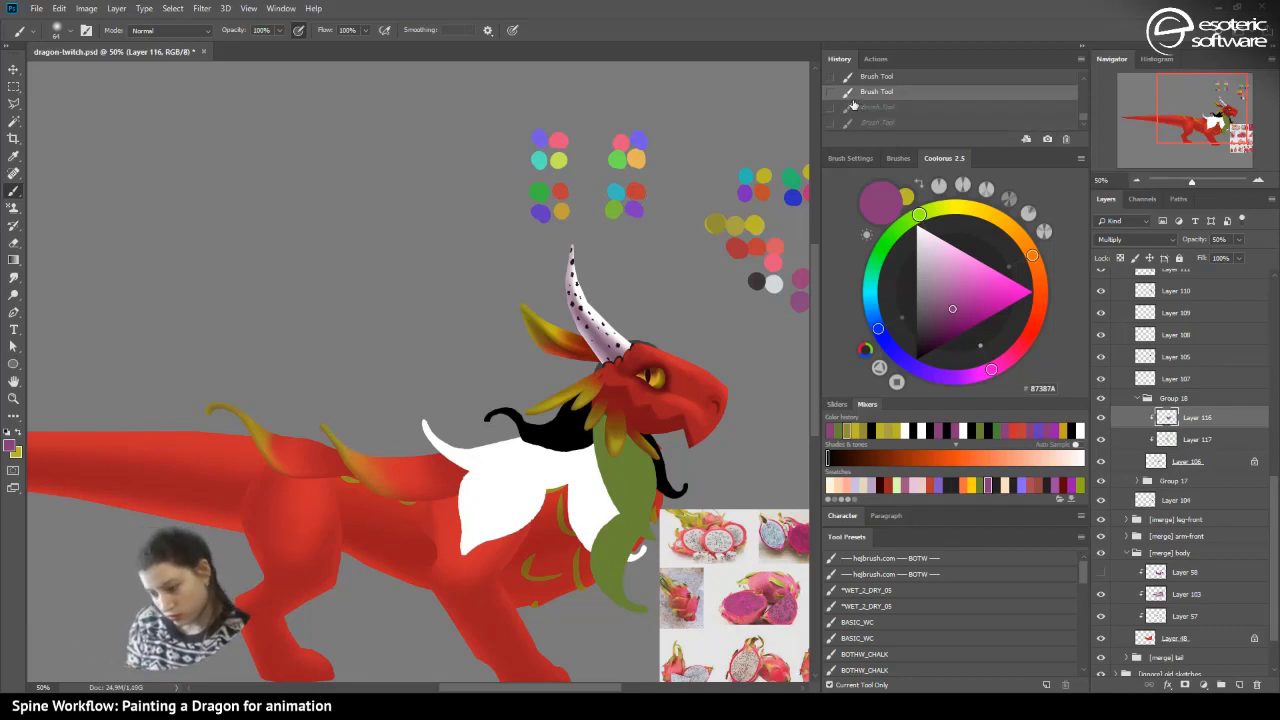
key("ctrl+shift+z")
key("ctrl+shift+z")
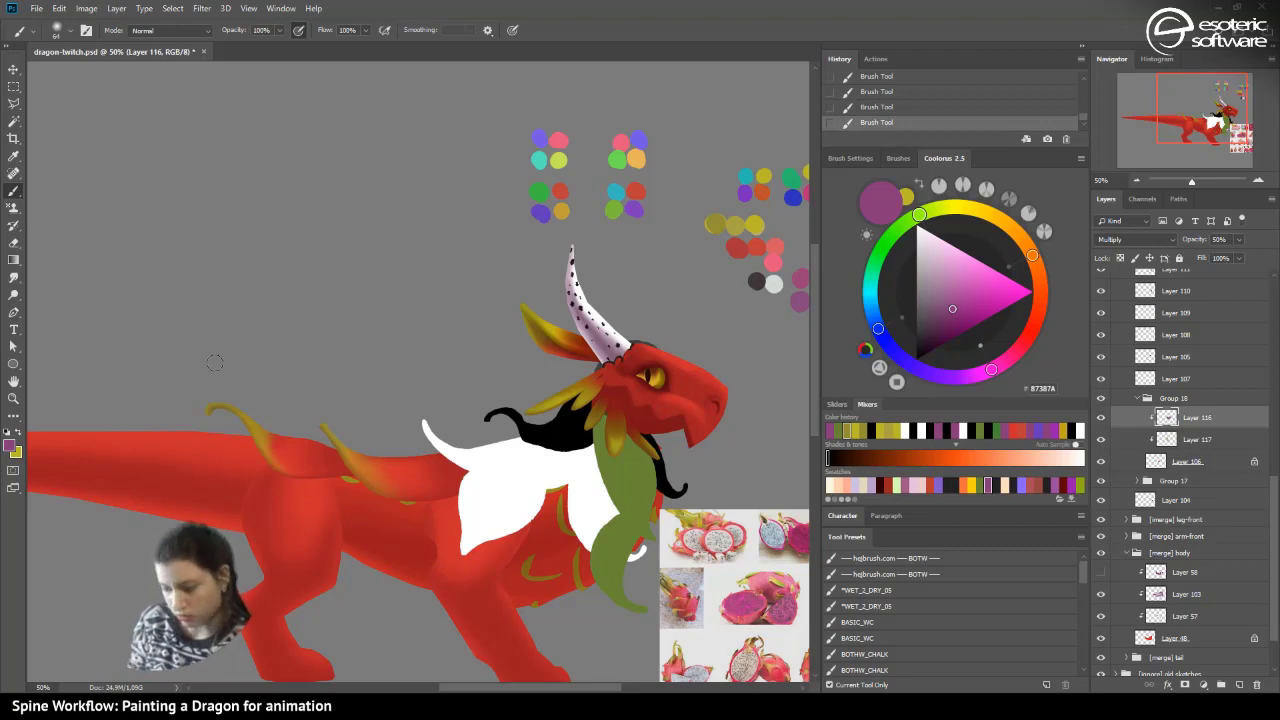
- Erase excess purple shading along the lower edge of the back spike on Layer 116, checking against the history
key("e")
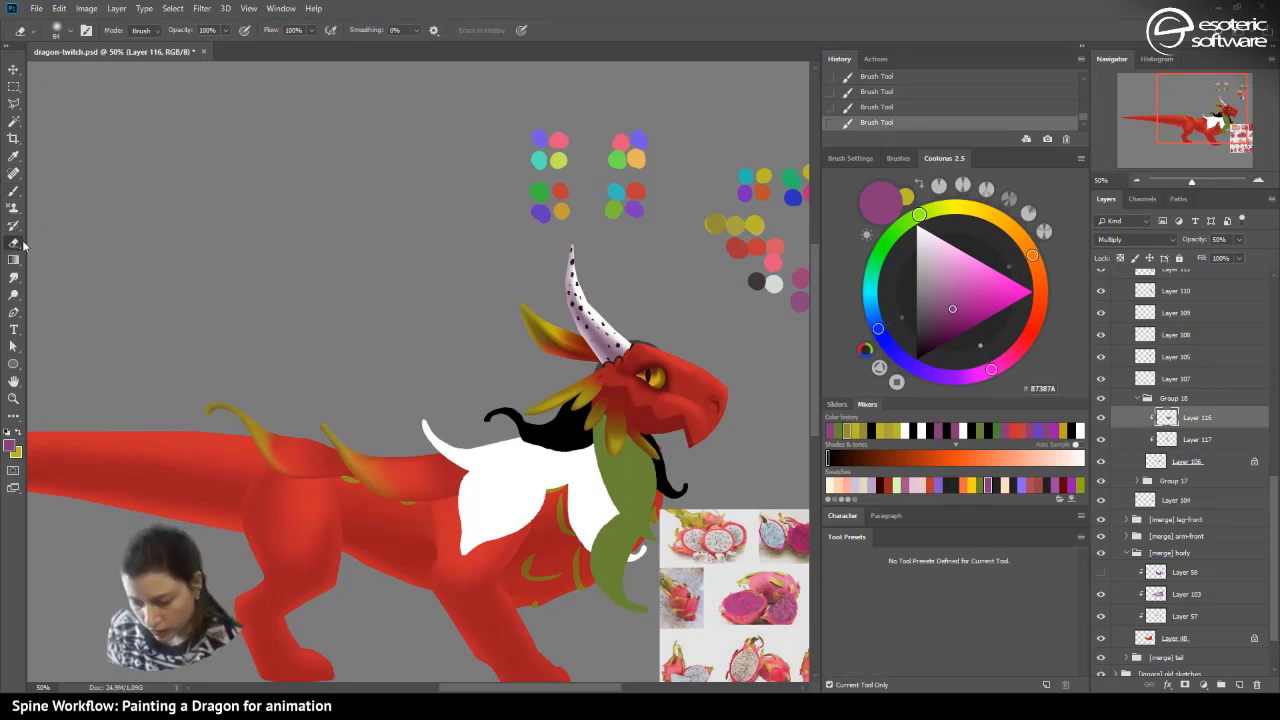
left_click_drag(346, 482, 366, 502)
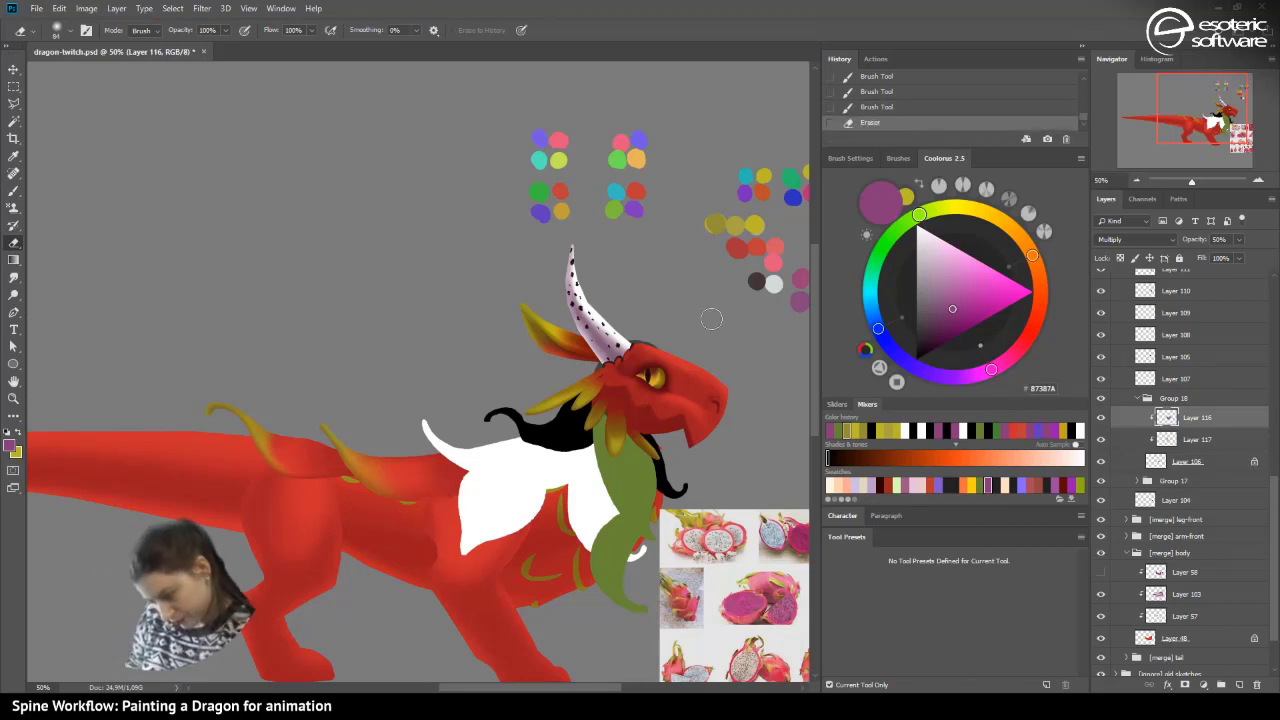
left_click(866, 111)
key("ctrl+z")
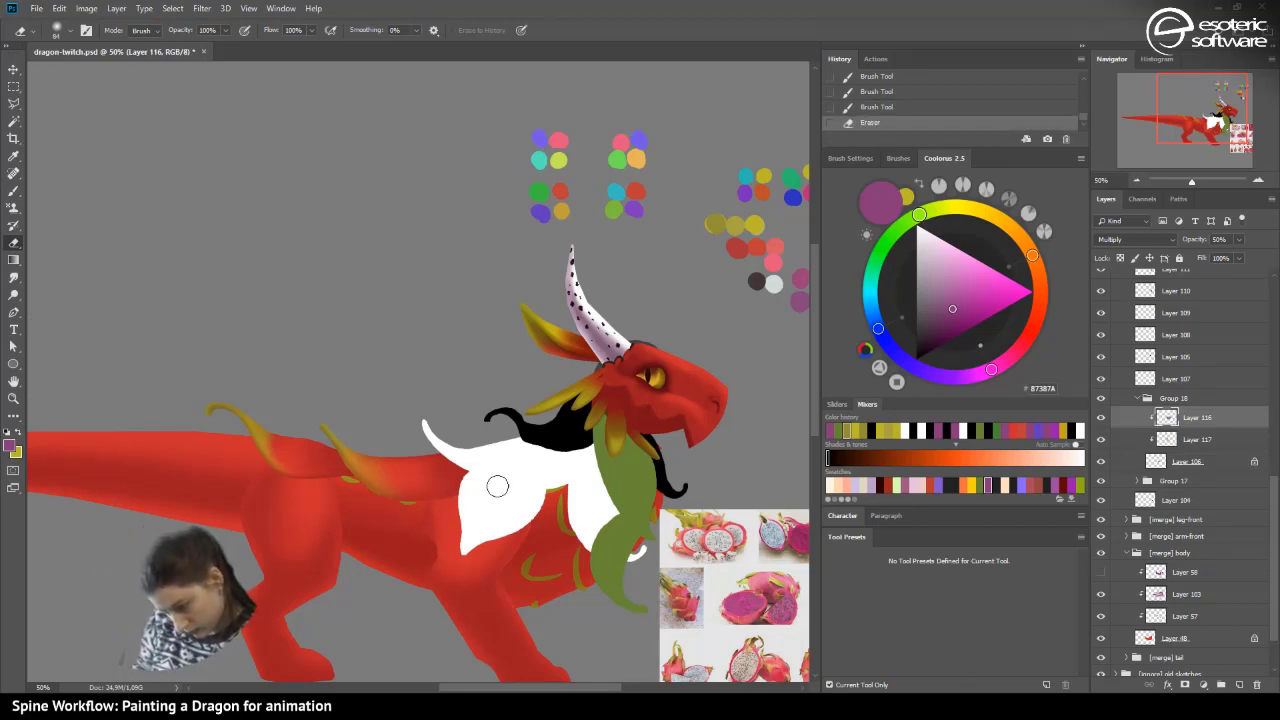
mouse_move(383, 508)
left_mouse_down()
mouse_move(314, 467)
mouse_move(324, 433)
mouse_move(344, 470)
left_mouse_up()
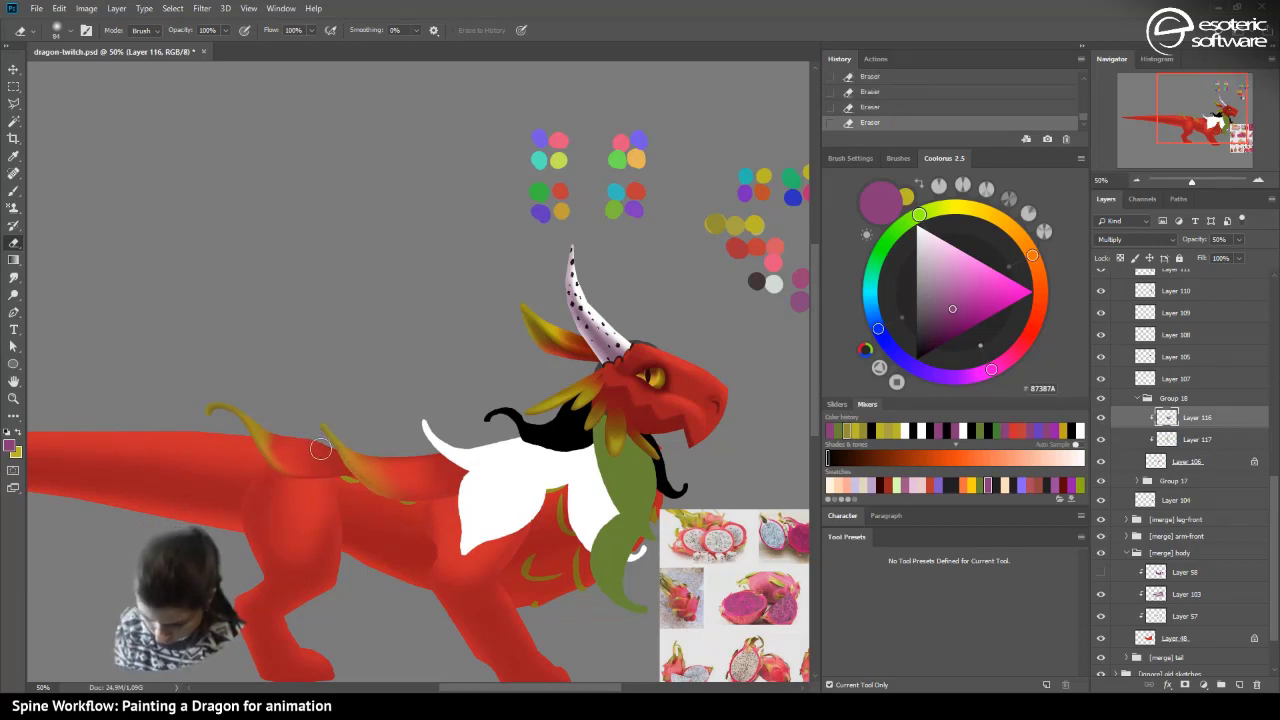
- Step back through the recent eraser strokes and erase the back spike's shading again to refine its edges
left_click(852, 107)
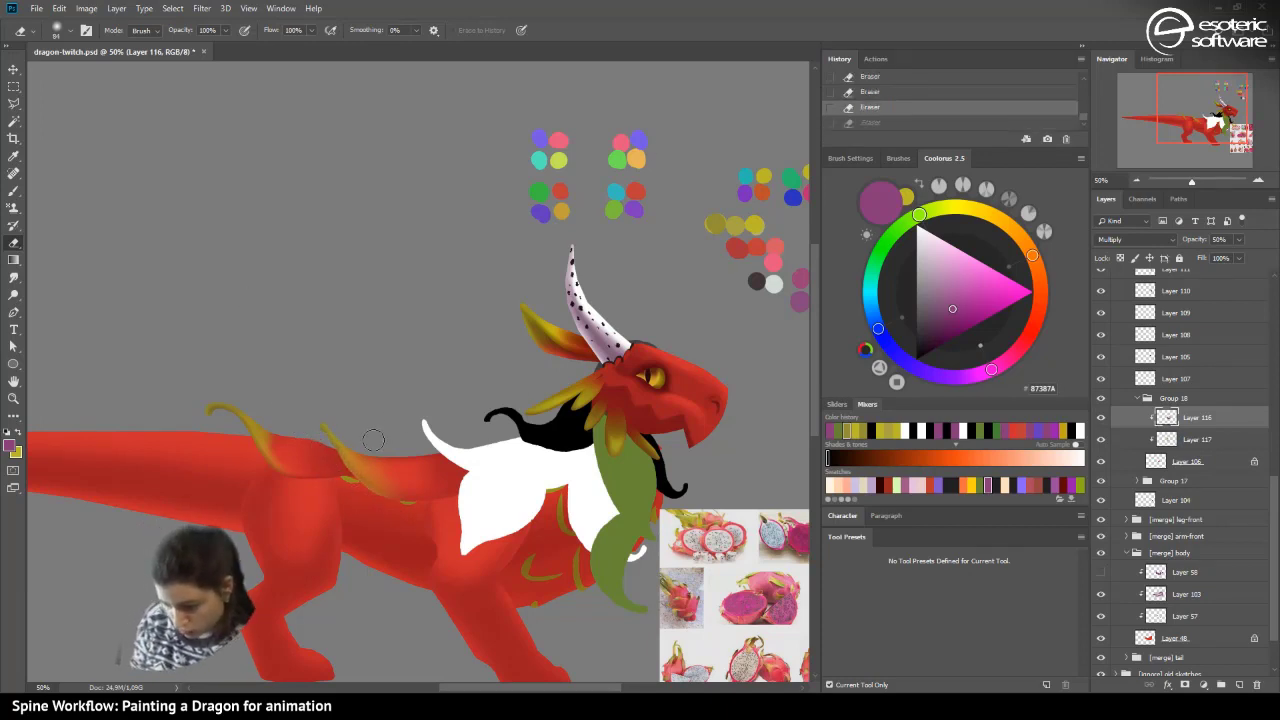
left_click_drag(375, 441, 370, 447)
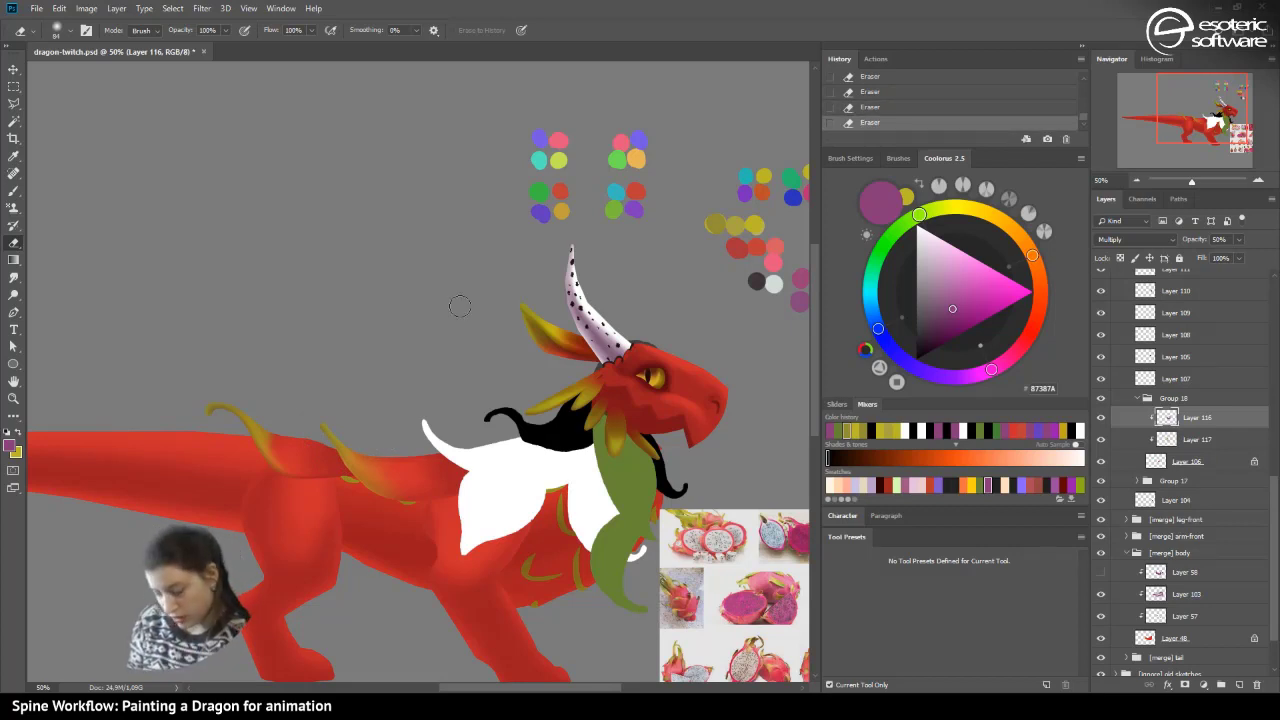
left_click(869, 89)
left_click(870, 110)
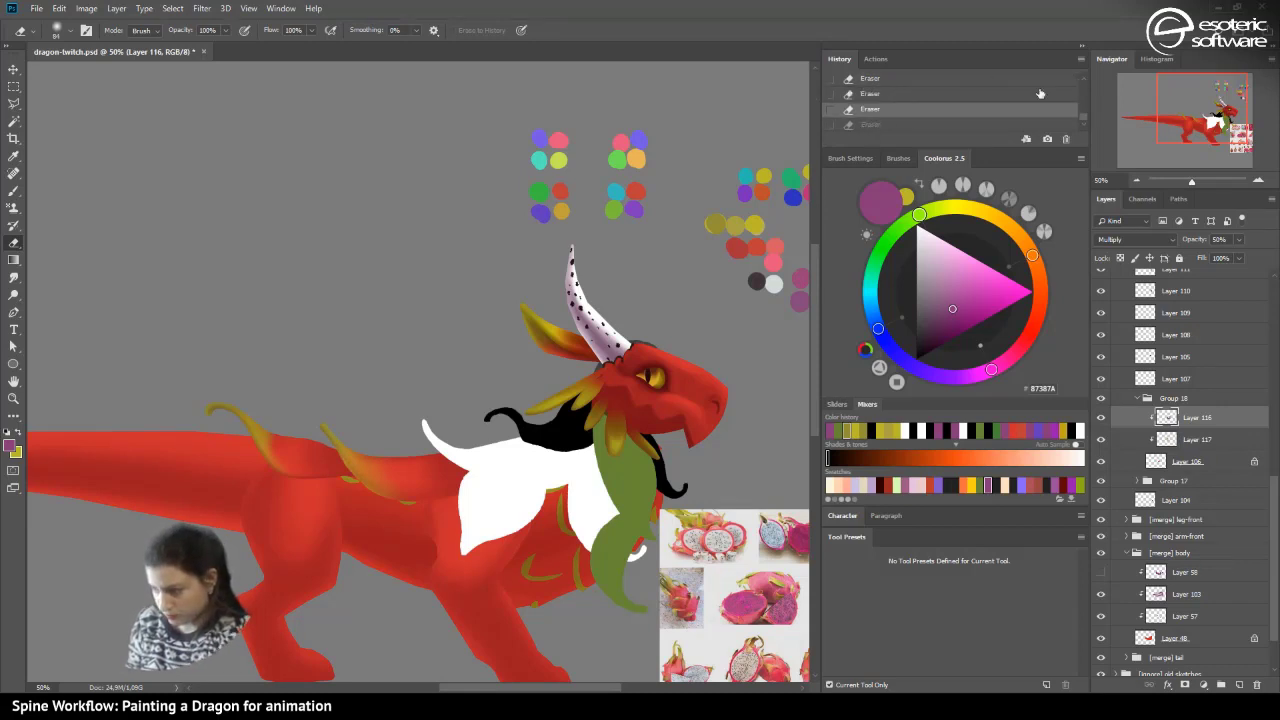
left_click(910, 83)
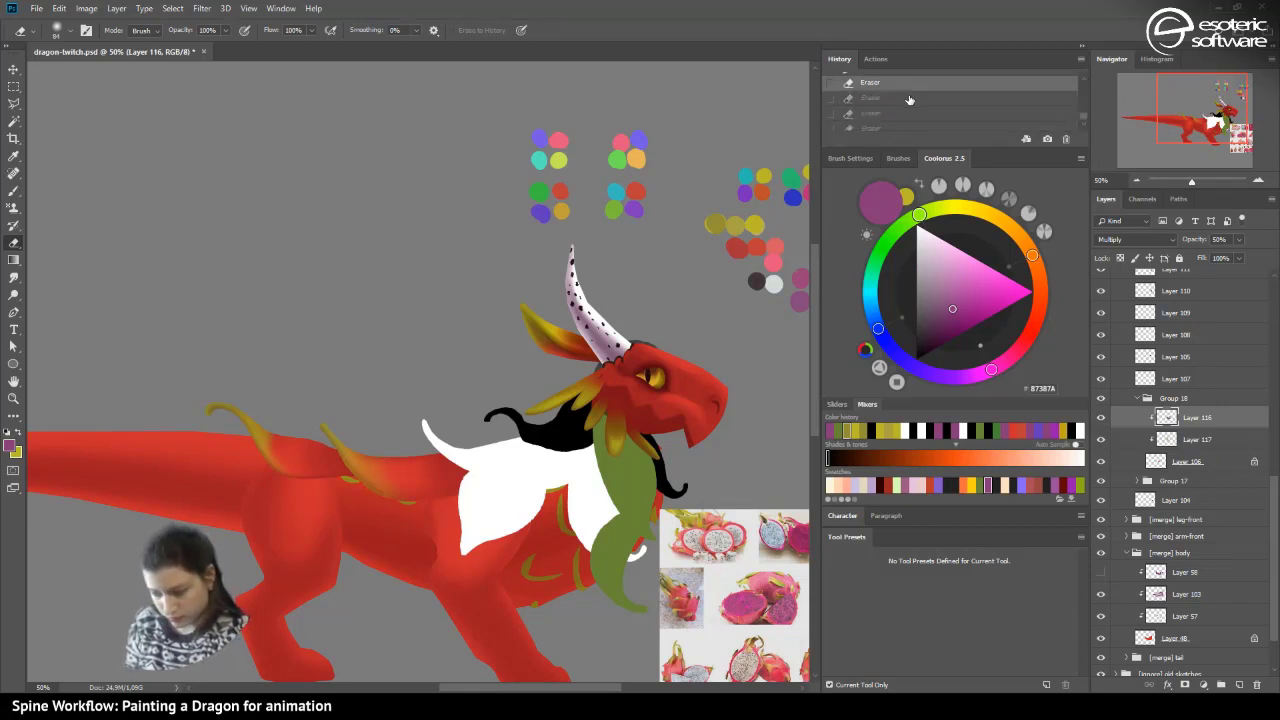
left_click_drag(376, 446, 452, 434)
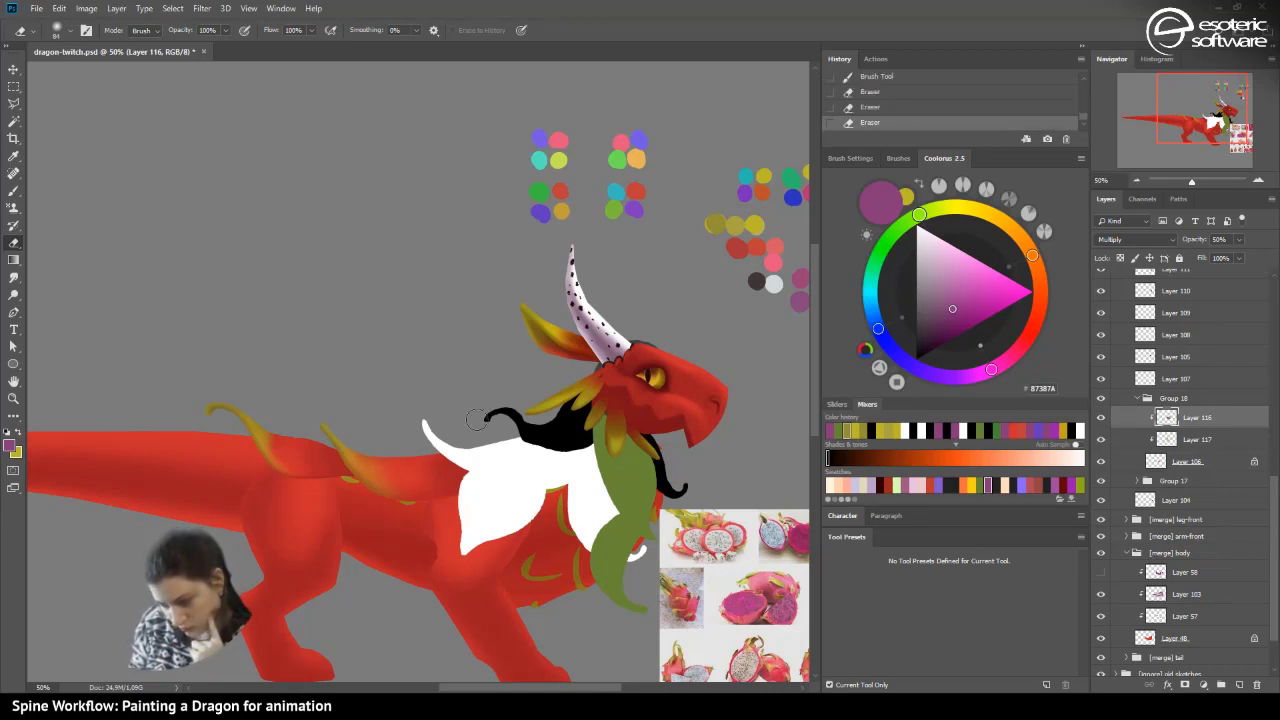
left_click_drag(343, 489, 332, 476)
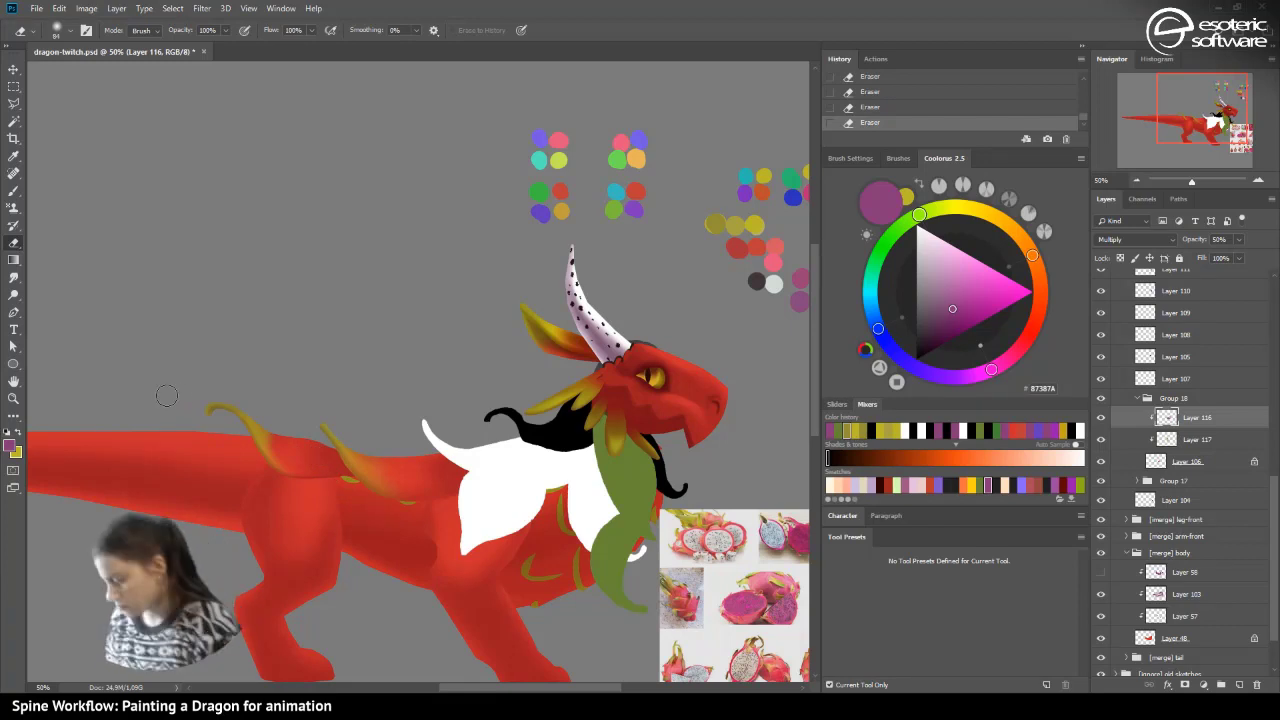
- Collapse Group 18, put Layer 107 in its own group and save the document
left_click(1147, 398)
left_click(1160, 379)
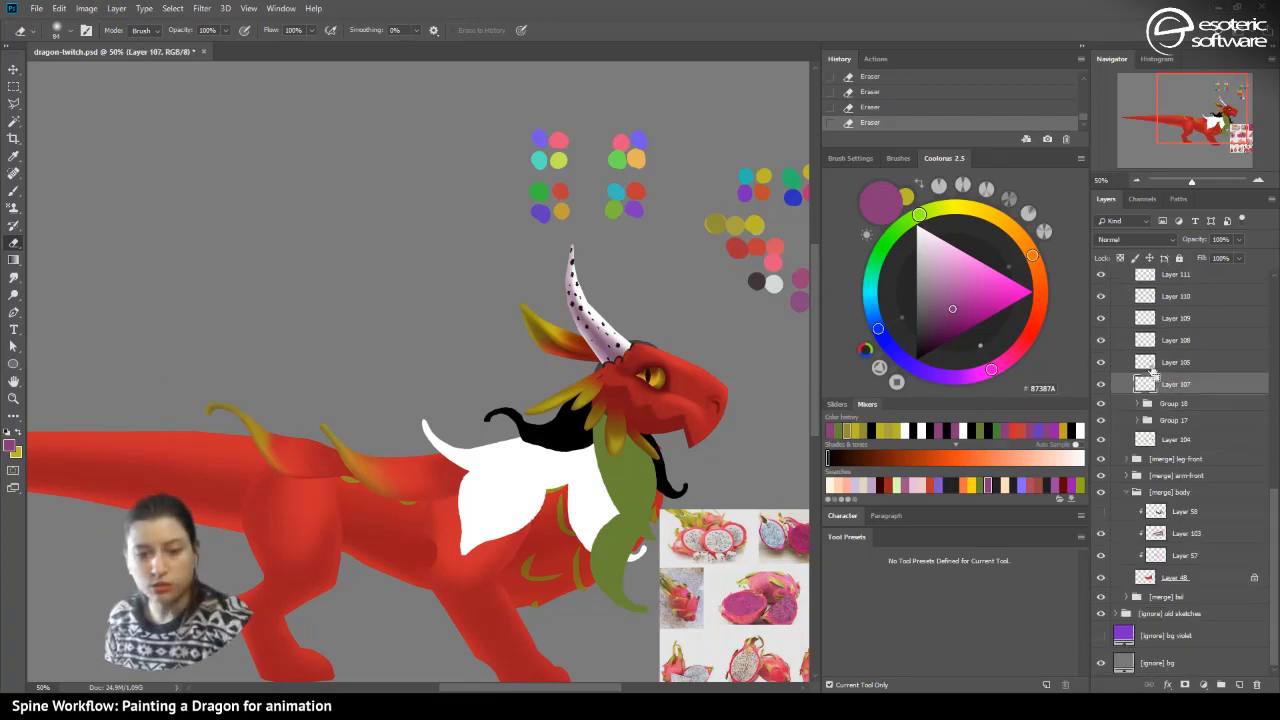
key("ctrl+g")
key("ctrl+s")
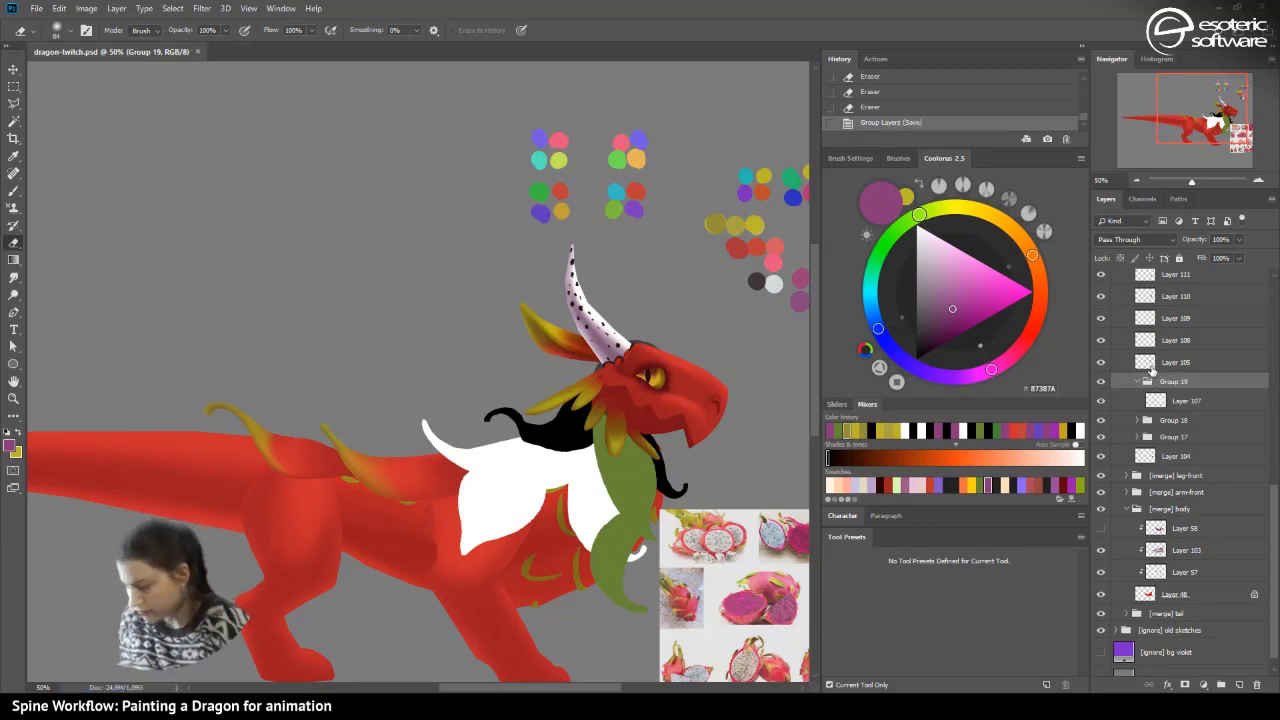
- Lock Layer 107's transparent pixels and recolour its white shoulder spike solid red CE2D2F with the Gradient tool, turning gradient transparency off
left_click(1101, 401)
left_click(1101, 401)
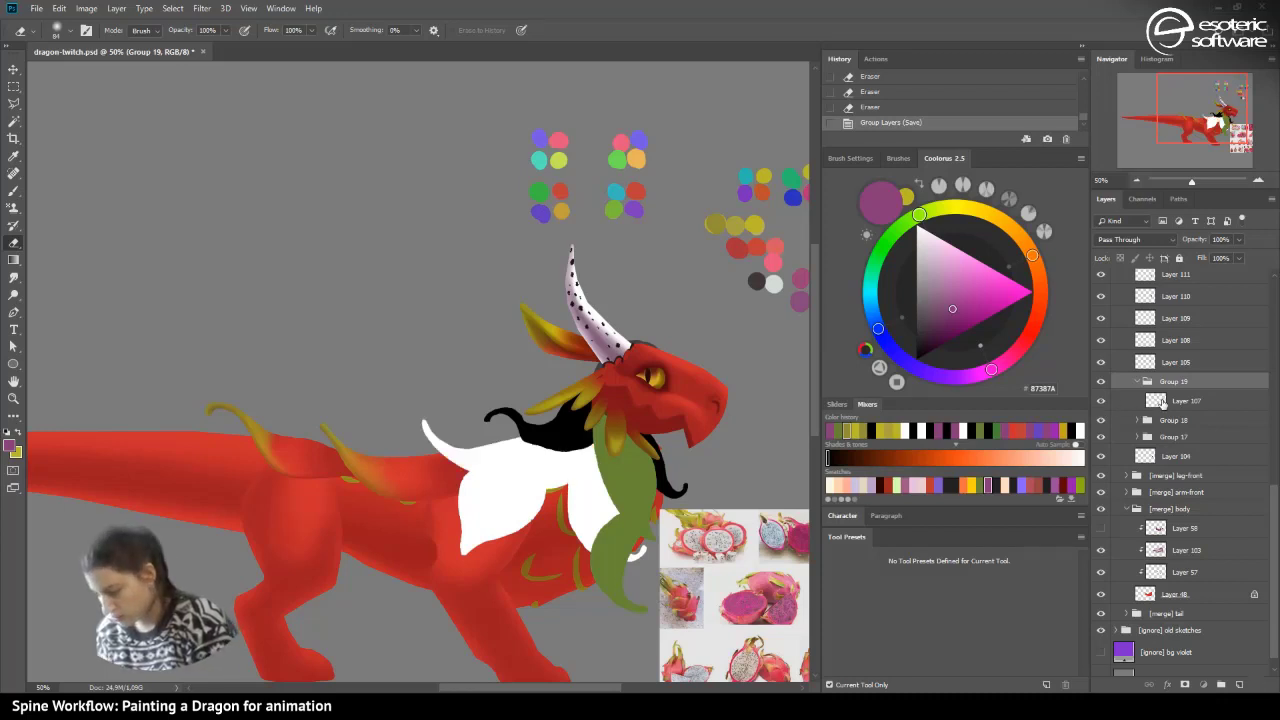
left_click(1160, 402)
left_click(1121, 257)
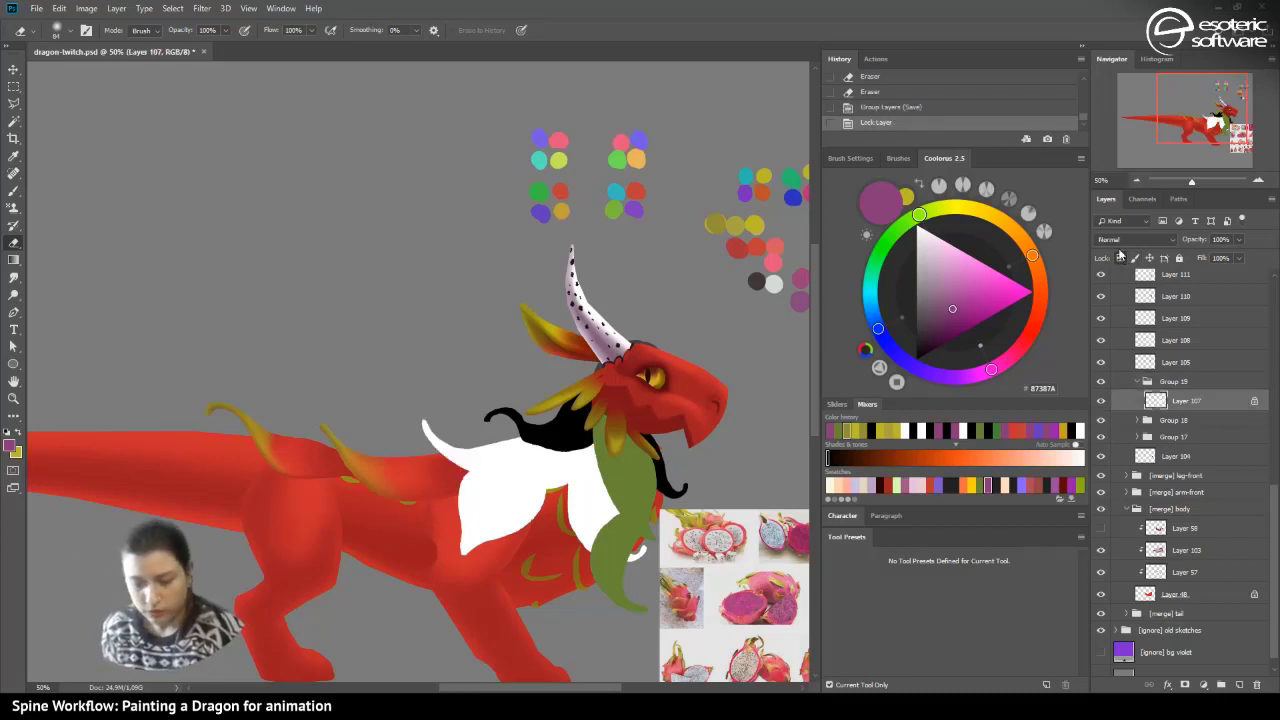
left_click(13, 259)
left_click(1013, 431)
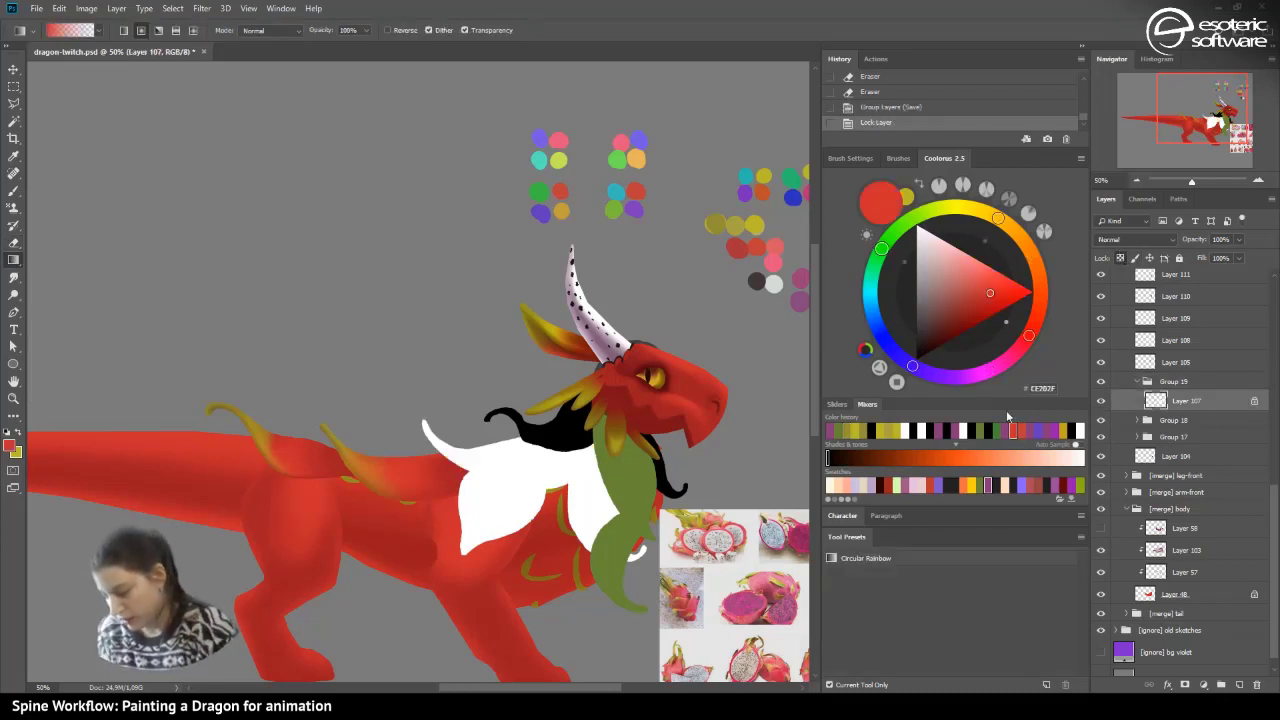
left_click_drag(366, 338, 364, 300)
left_click(463, 31)
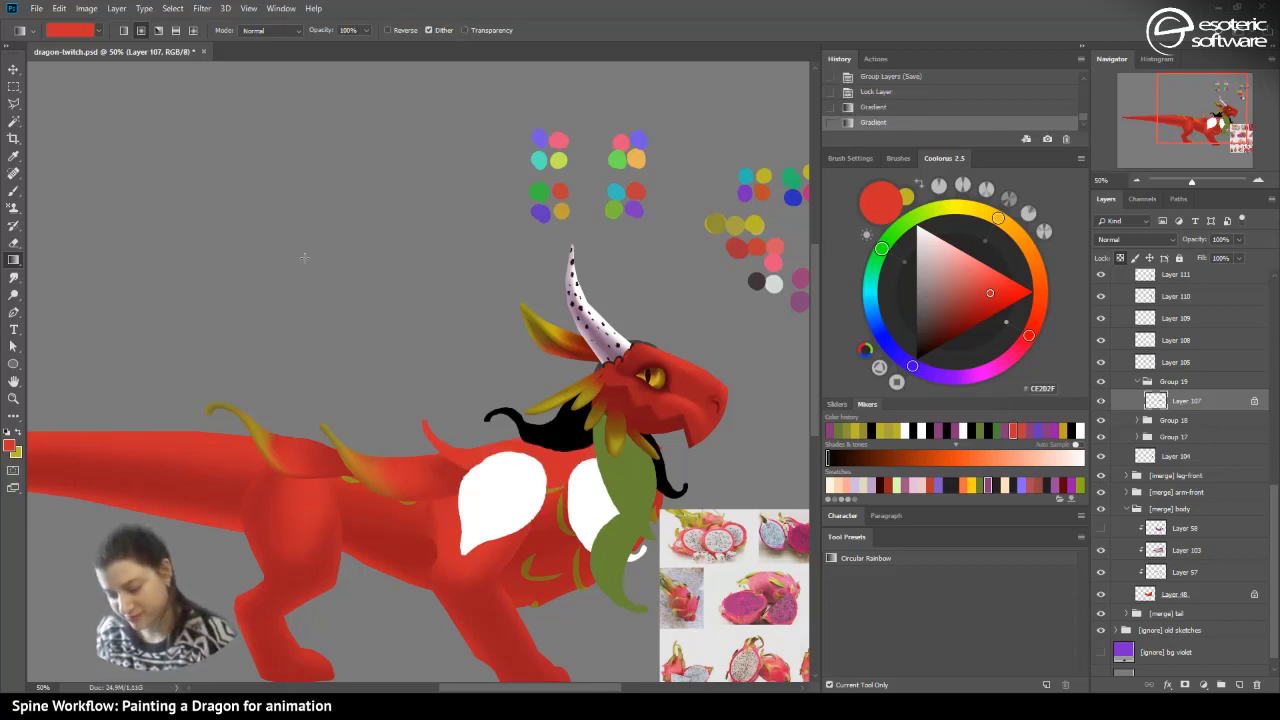
- Toggle Layers 105 and 108 to identify their parts, and move Layer 108 directly below Group 19
left_click(14, 191)
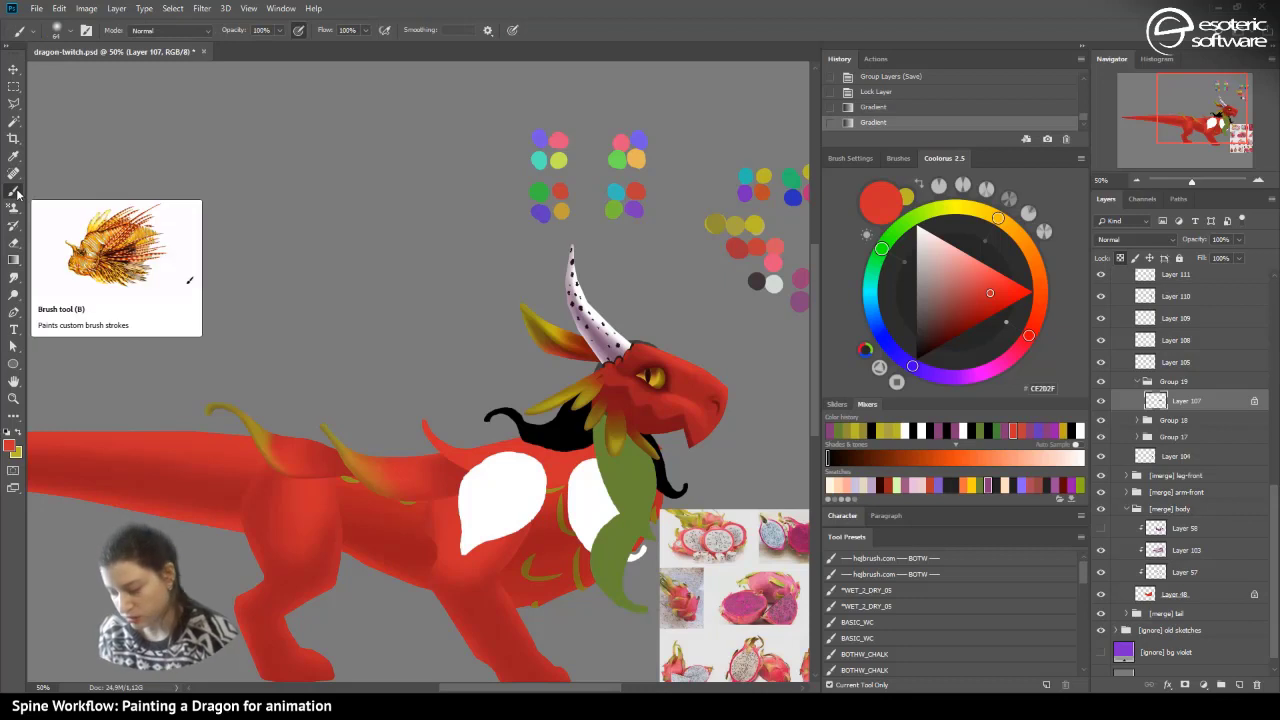
left_click(1140, 364)
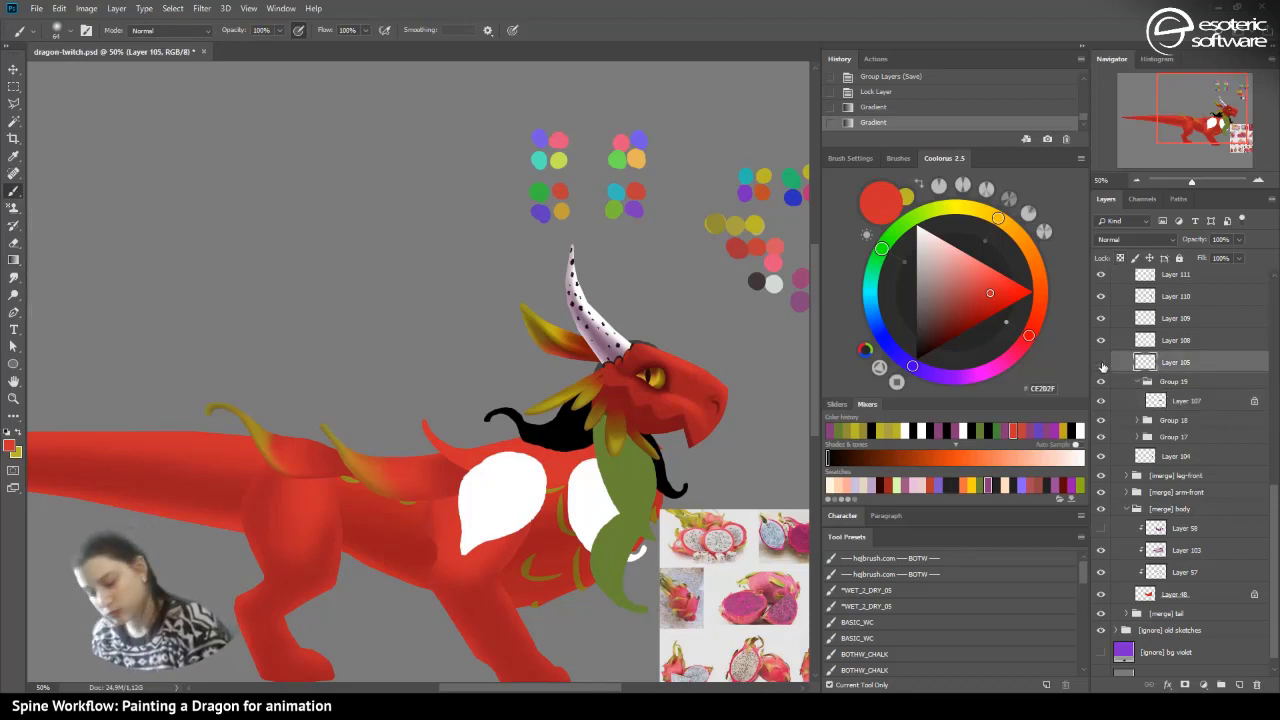
left_click(1101, 363)
left_click(1101, 363)
left_click(1101, 340)
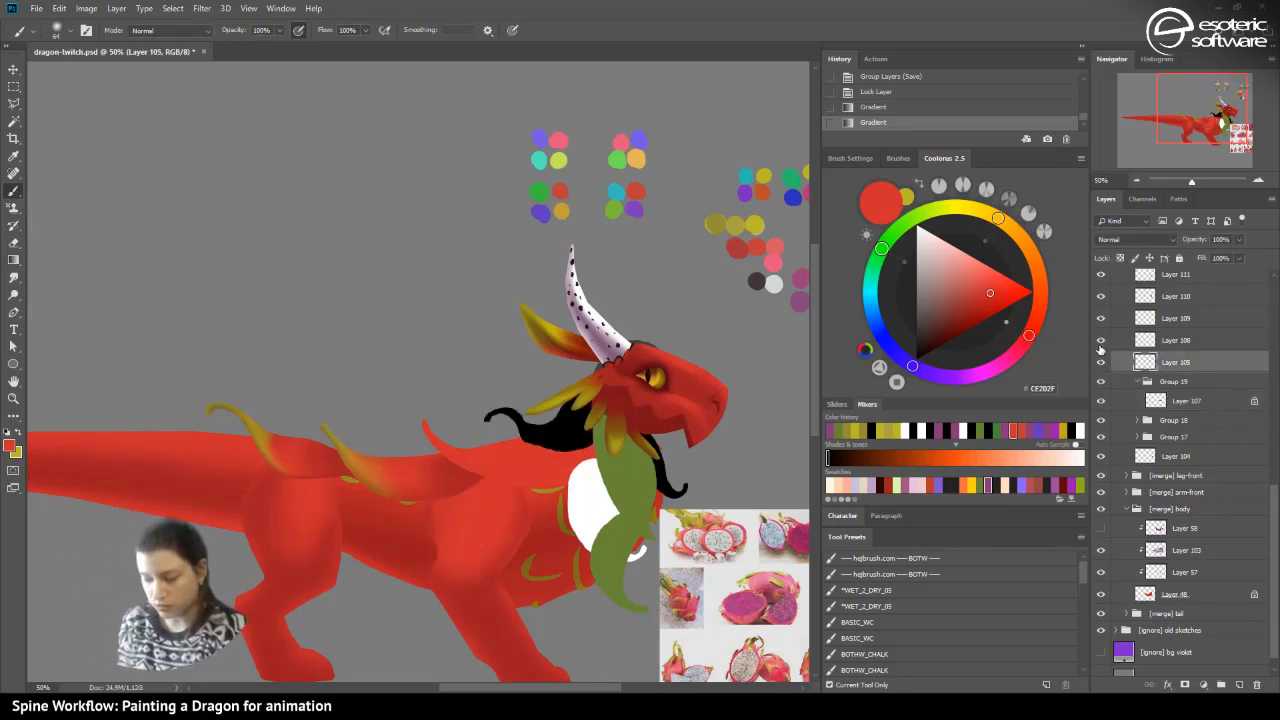
left_click(1101, 340)
left_click_drag(1148, 340, 1148, 436)
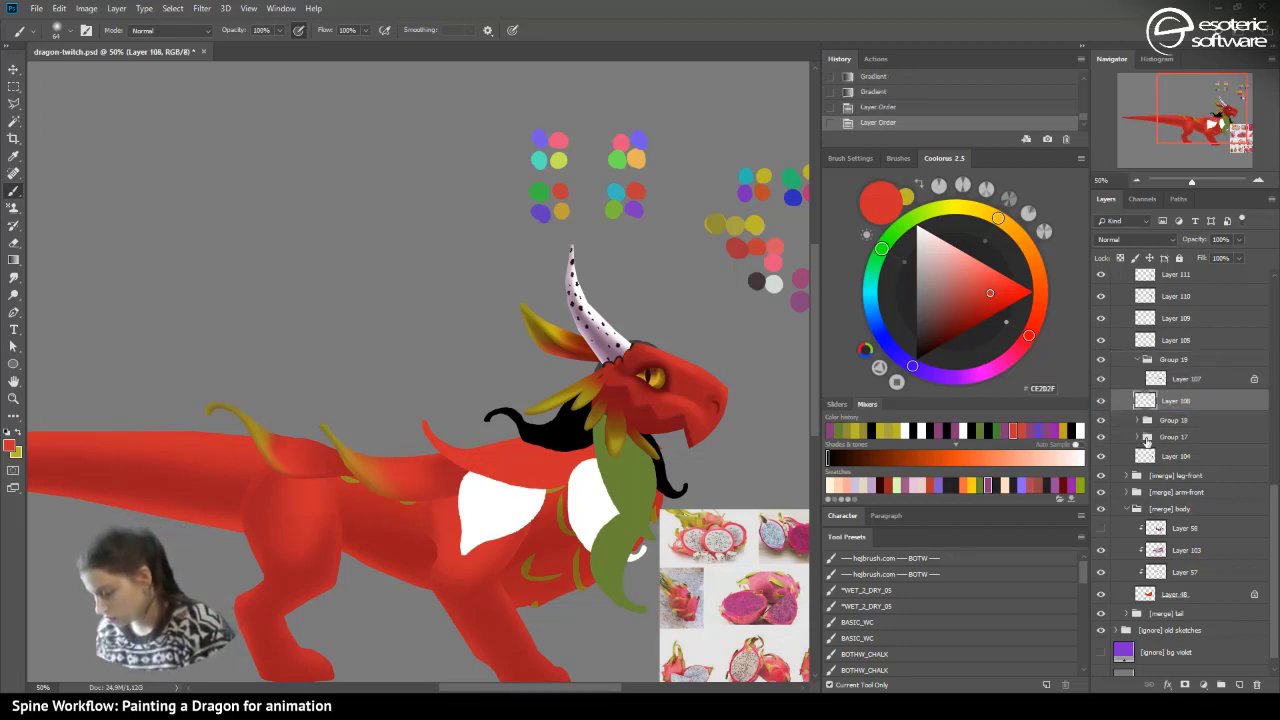
left_click(1100, 403)
left_click(1100, 403)
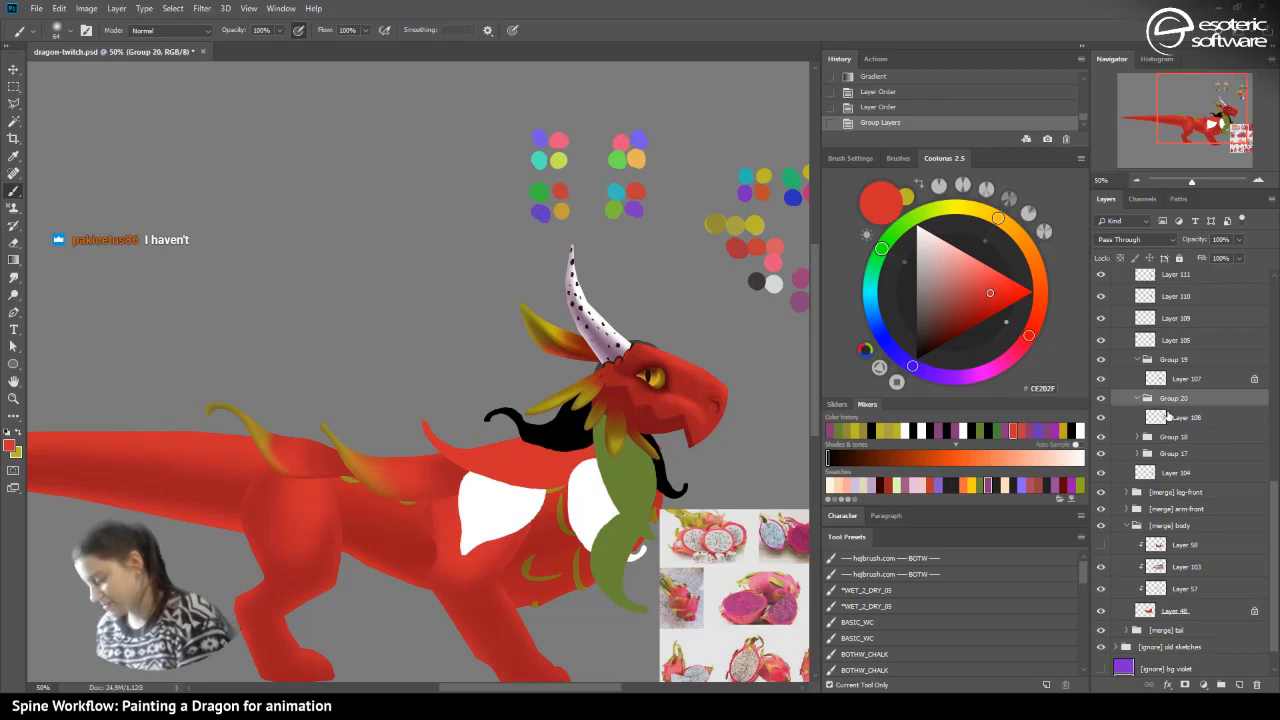
- Group Layer 108, lock its transparent pixels and recolour its white shoulder scale solid red CE2D2F with the Gradient tool
key("ctrl+g")
left_click(1120, 258)
key("g")
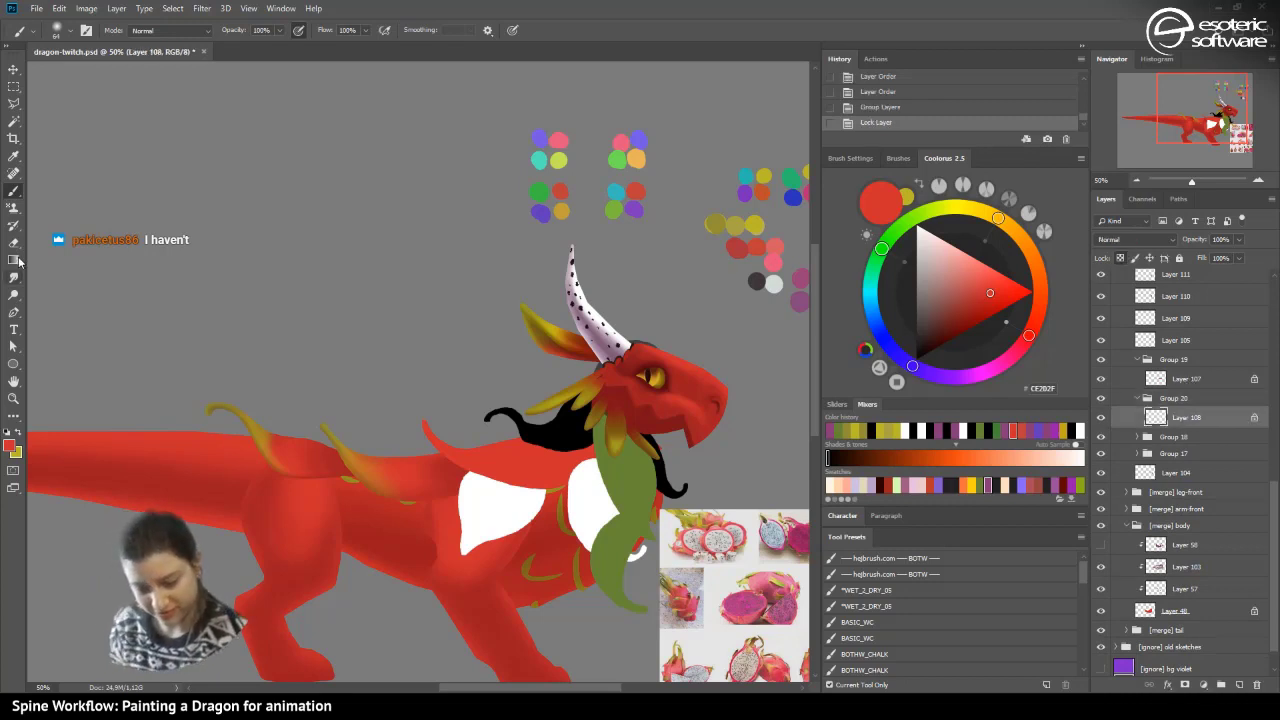
left_click_drag(299, 361, 210, 274)
left_click_drag(376, 414, 324, 382)
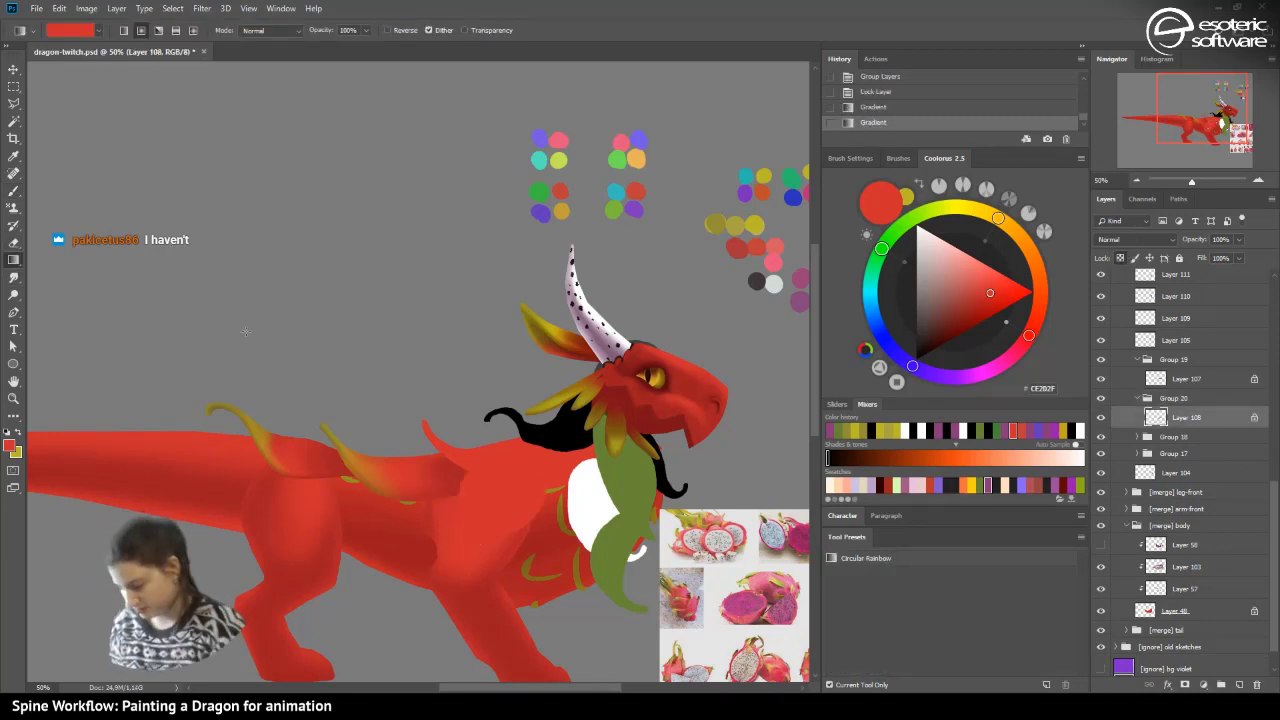
- Add two layers clipped to Layer 108, set the upper one to Multiply at 50% opacity, and select the lower one
left_click(1238, 686)
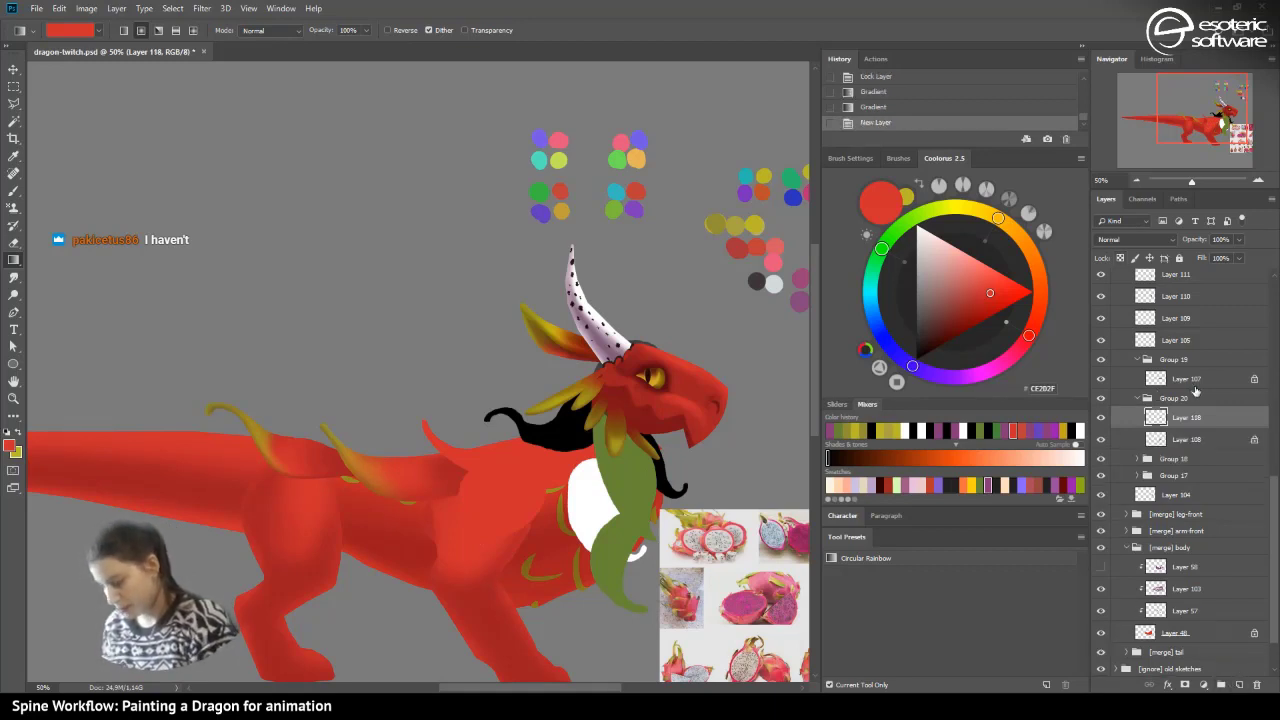
right_click(1178, 420)
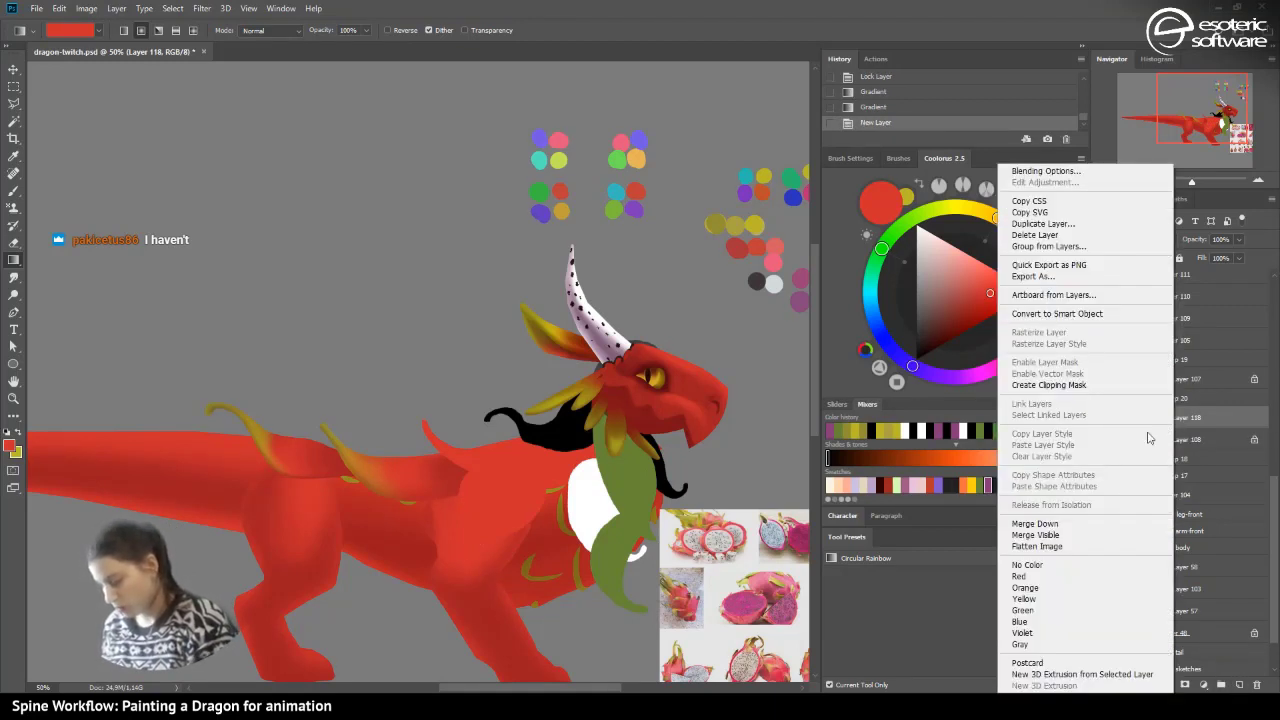
left_click(1024, 386)
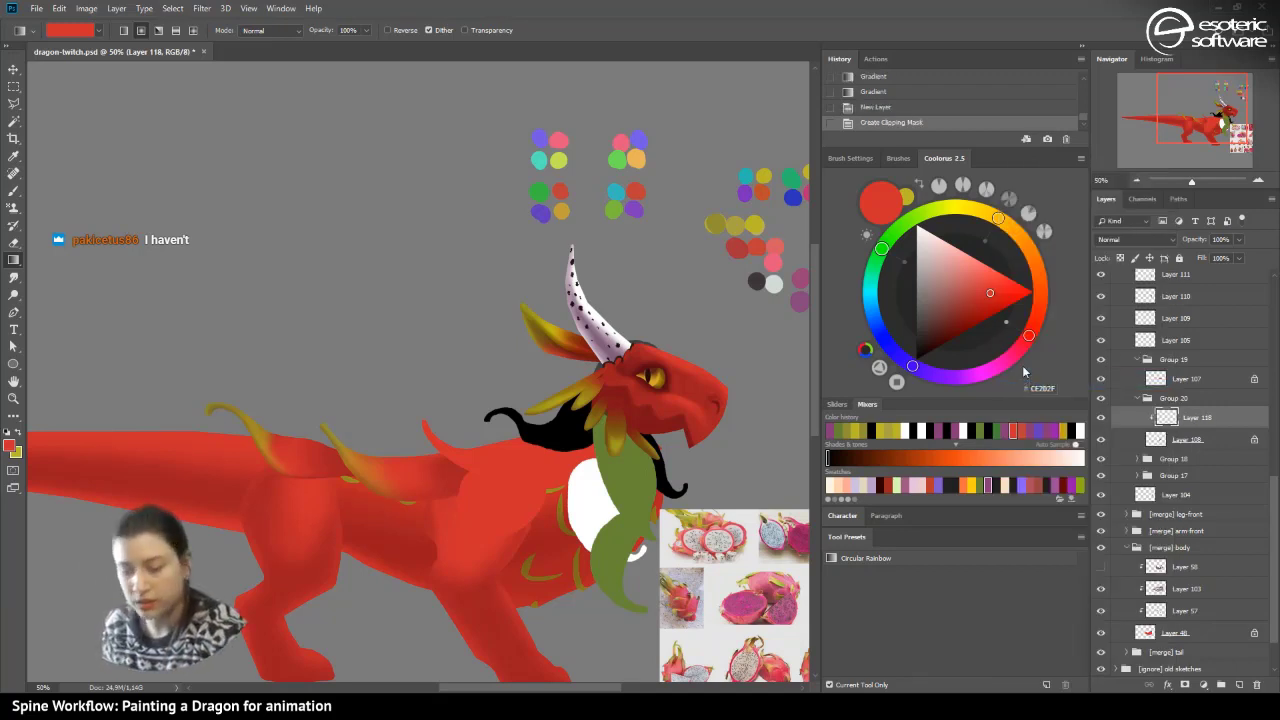
key("F2")
left_click(1176, 441)
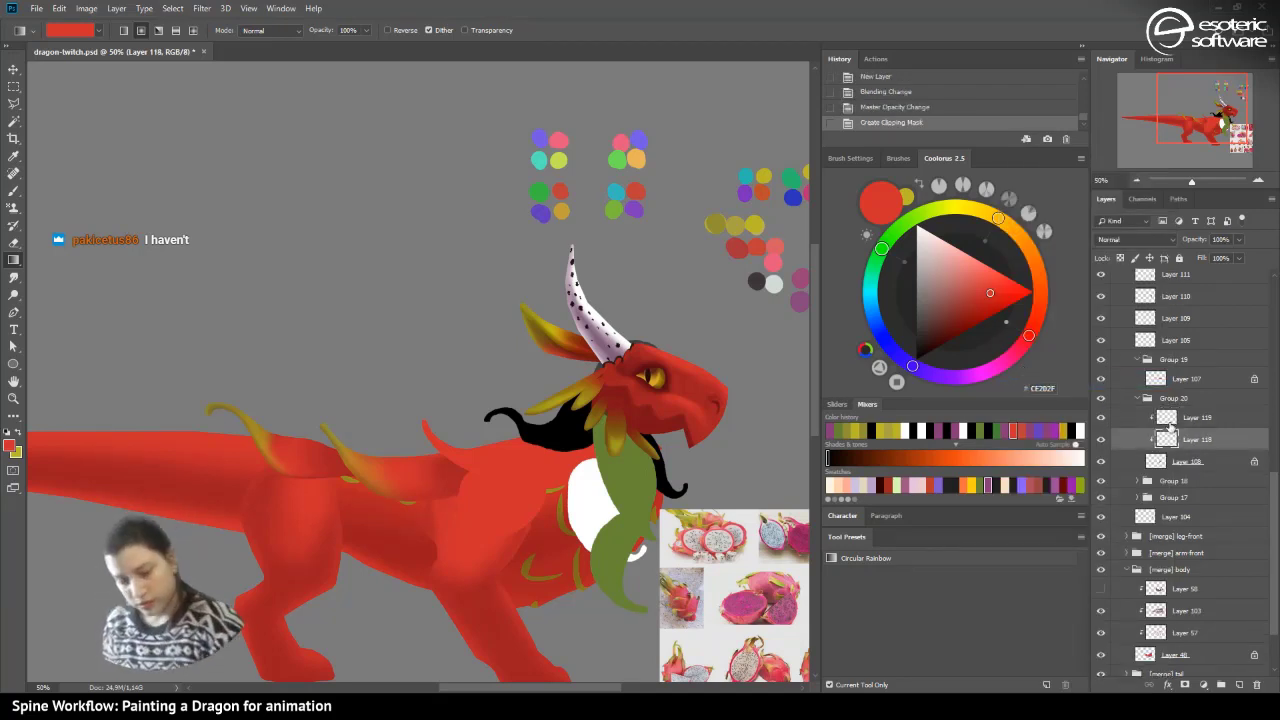
- Swap the foreground colour to yellow, undo the trial opaque gradient on Layer 118, and turn gradient transparency on
left_click(20, 434)
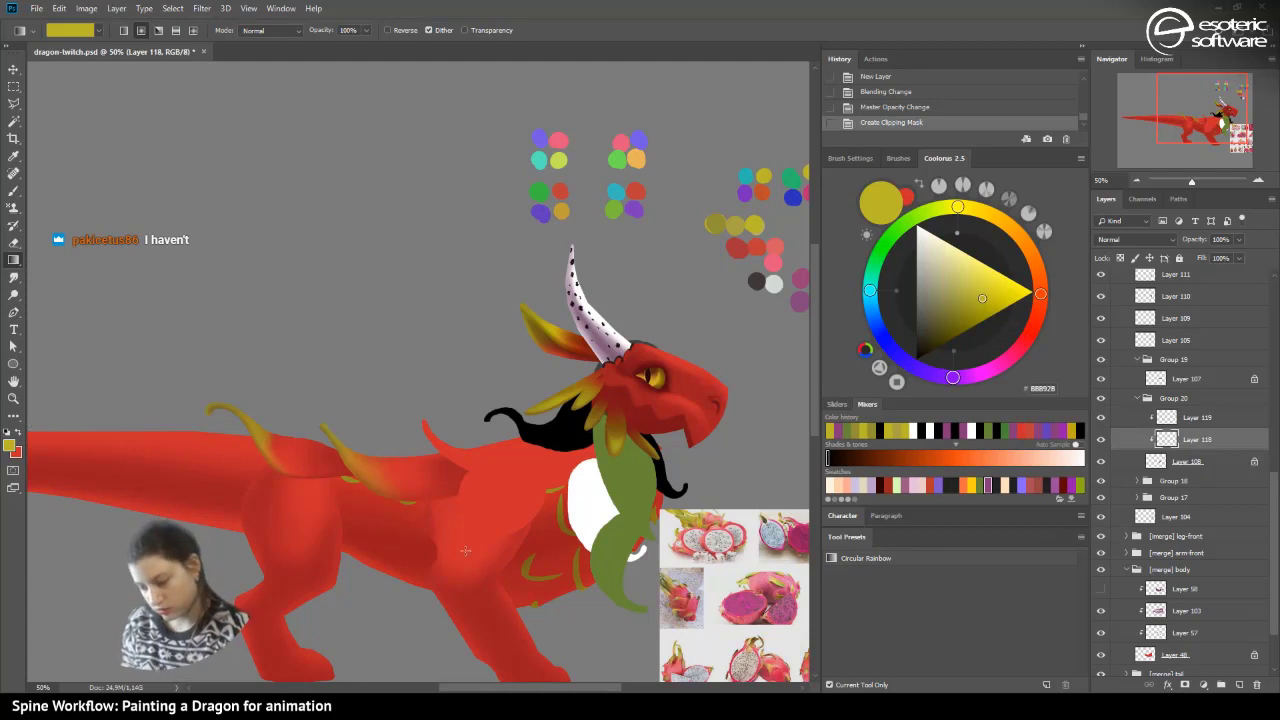
left_click_drag(465, 550, 502, 394)
left_click(865, 107)
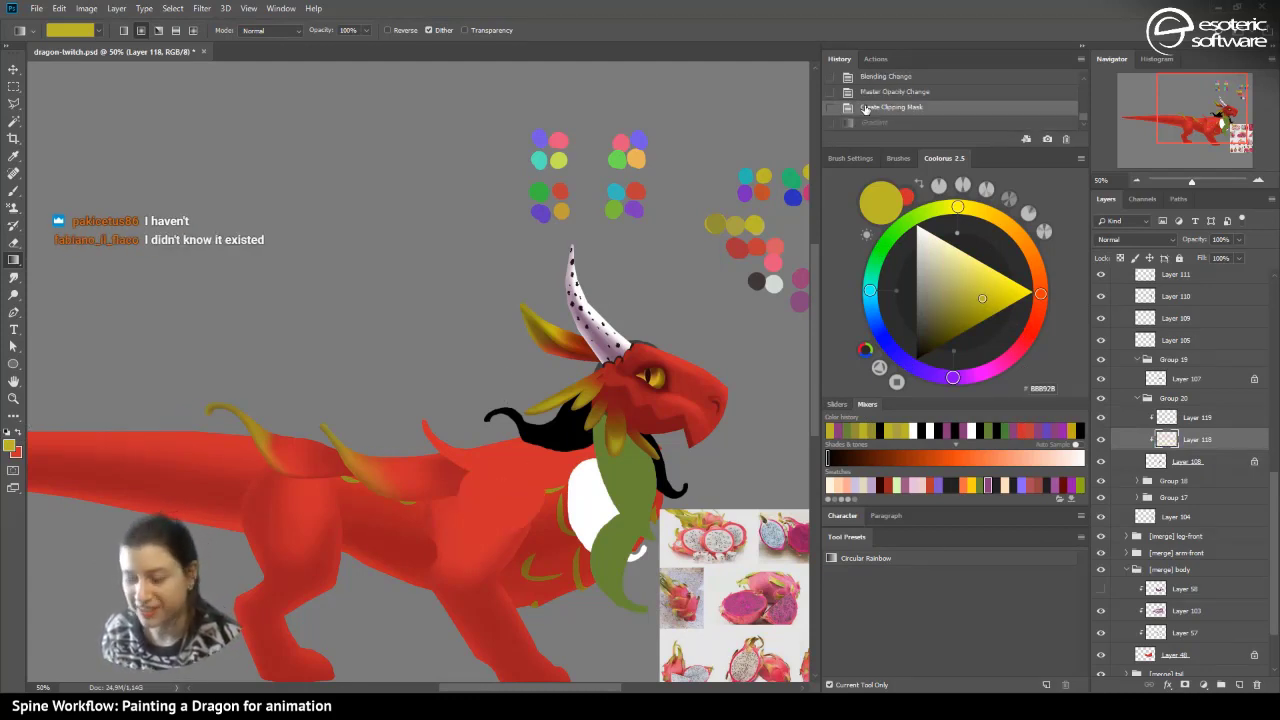
left_click(464, 30)
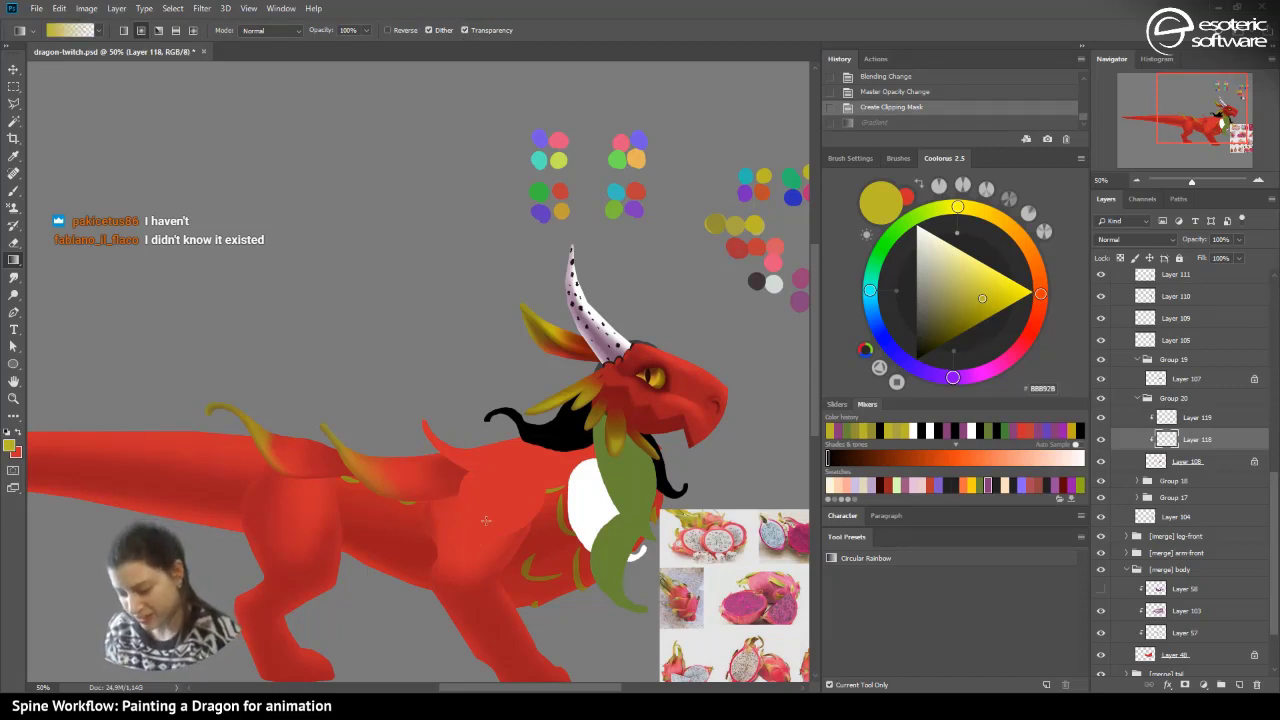
left_click_drag(460, 574, 511, 468)
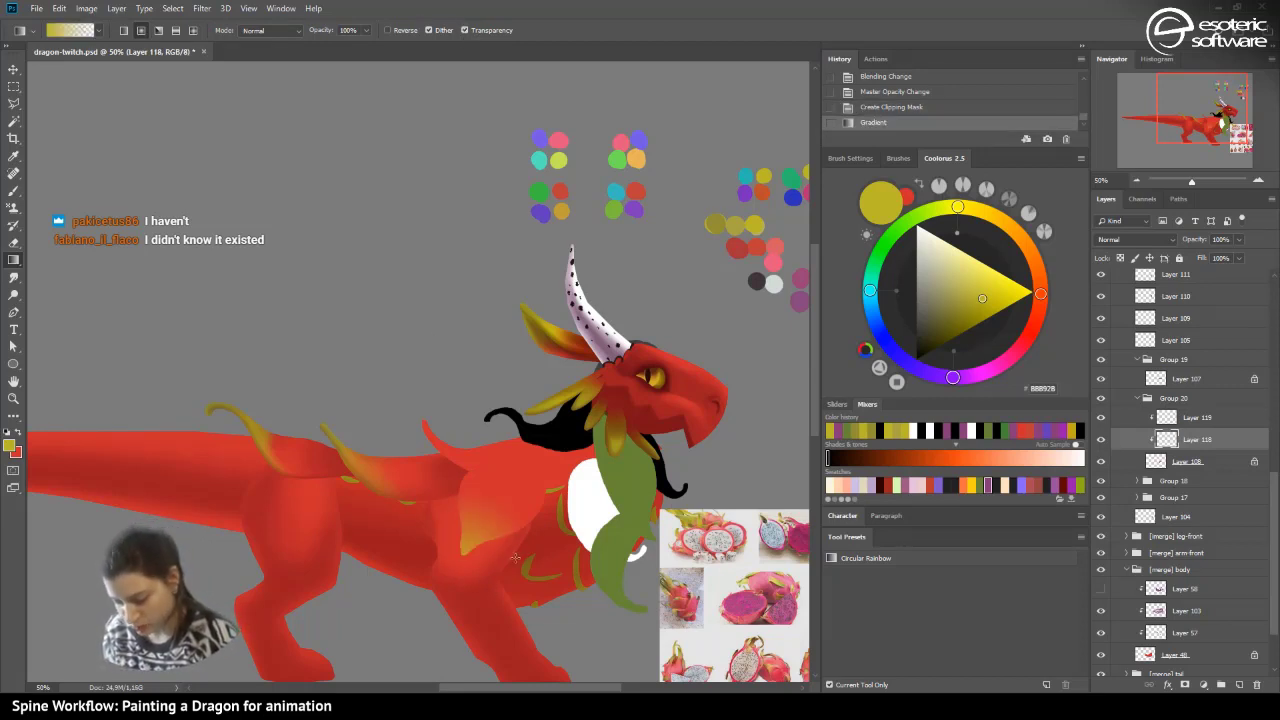
left_click_drag(516, 557, 506, 456)
left_click(862, 97)
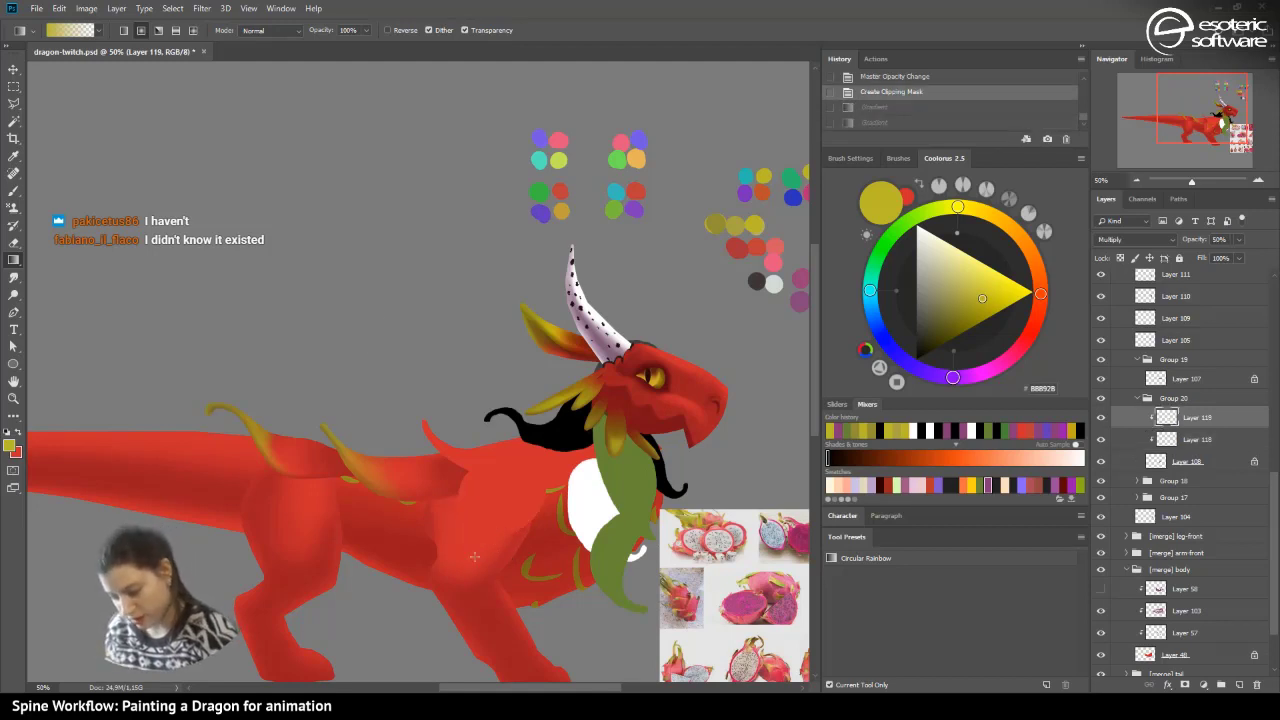
left_click_drag(450, 570, 478, 458)
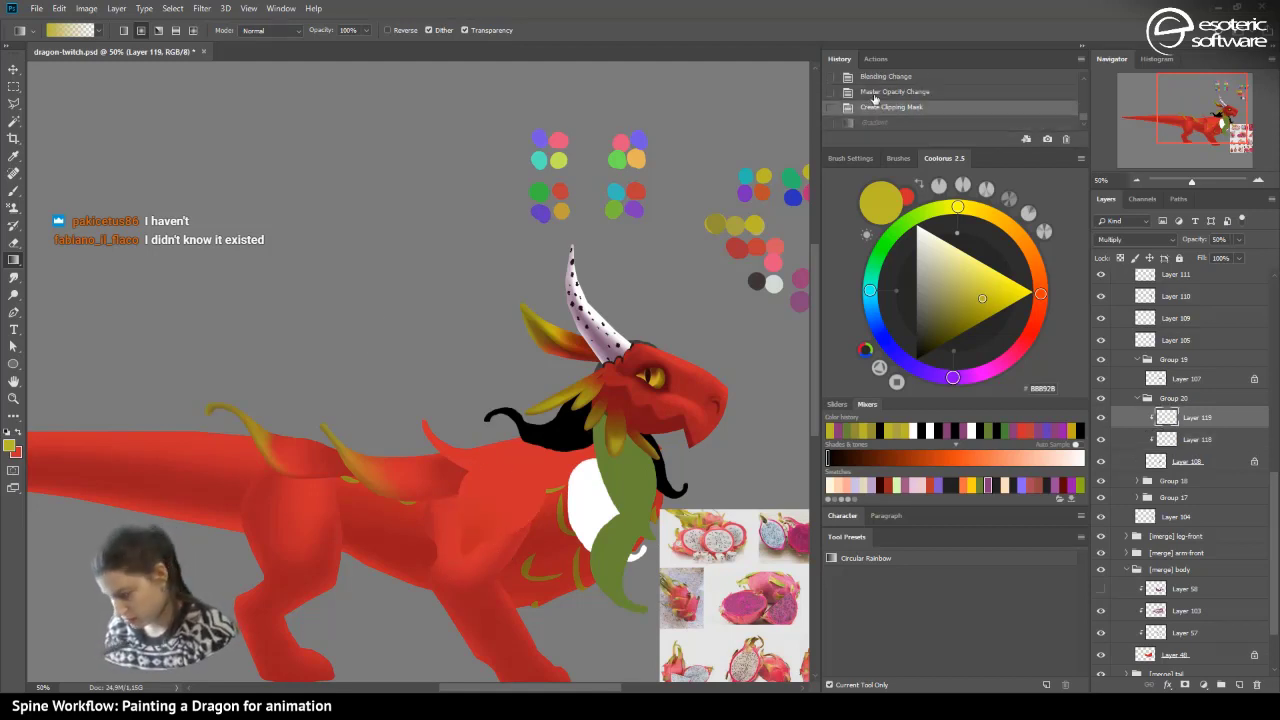
key("ctrl+z")
- Fade yellow into the shoulder scale's tip and side edges on Layer 118 with several transparent gradients, comparing the last ones in the history
left_click(1182, 431)
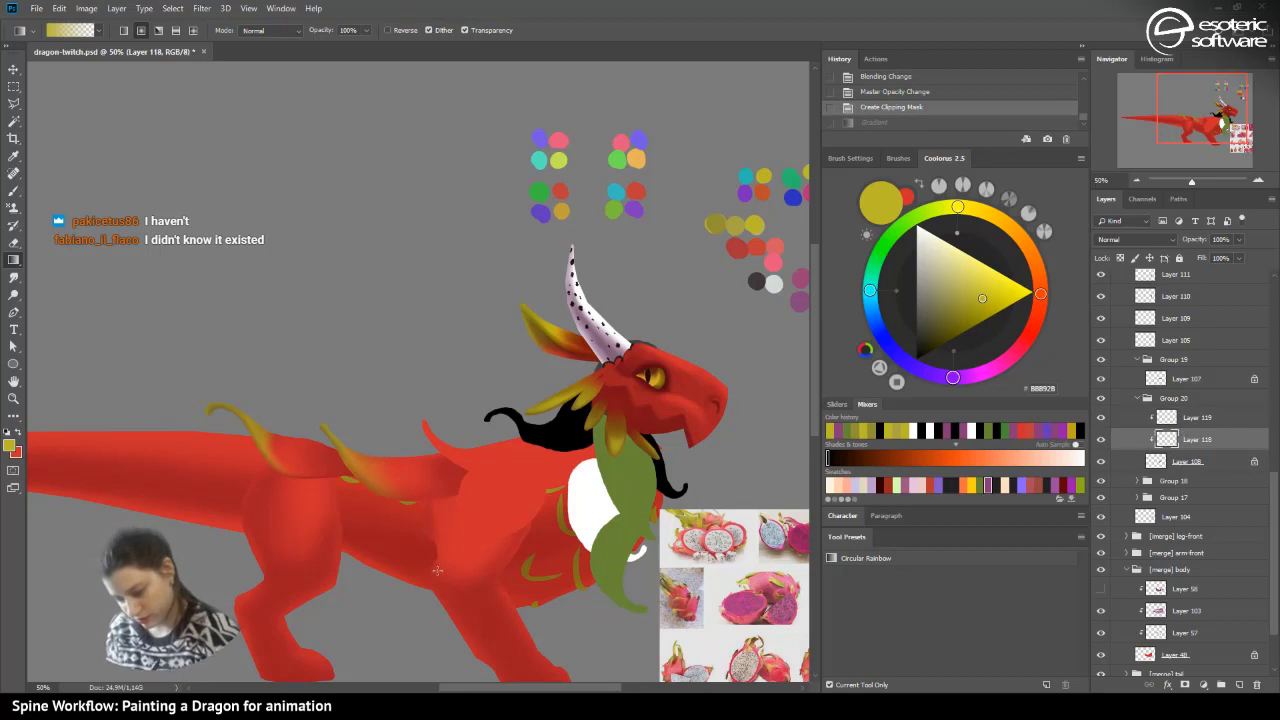
left_click_drag(440, 568, 519, 449)
left_click_drag(470, 570, 498, 457)
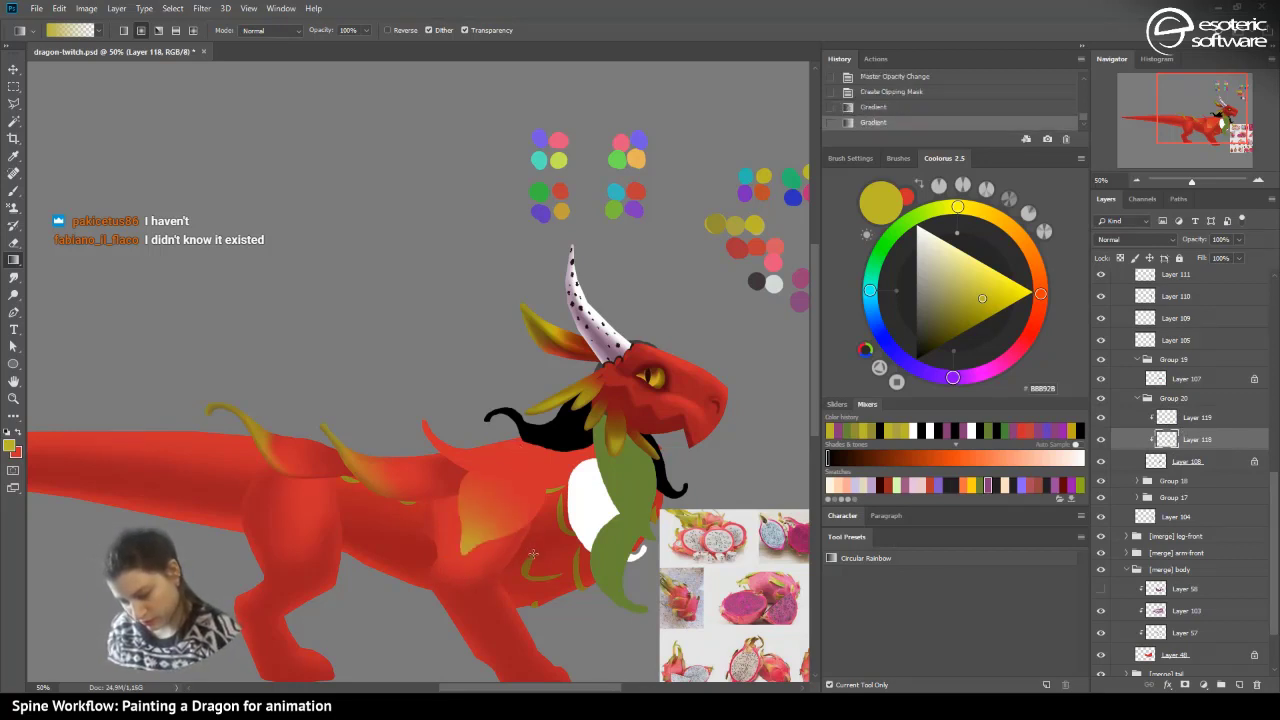
left_click_drag(533, 554, 511, 474)
left_click_drag(500, 554, 504, 470)
left_click(873, 108)
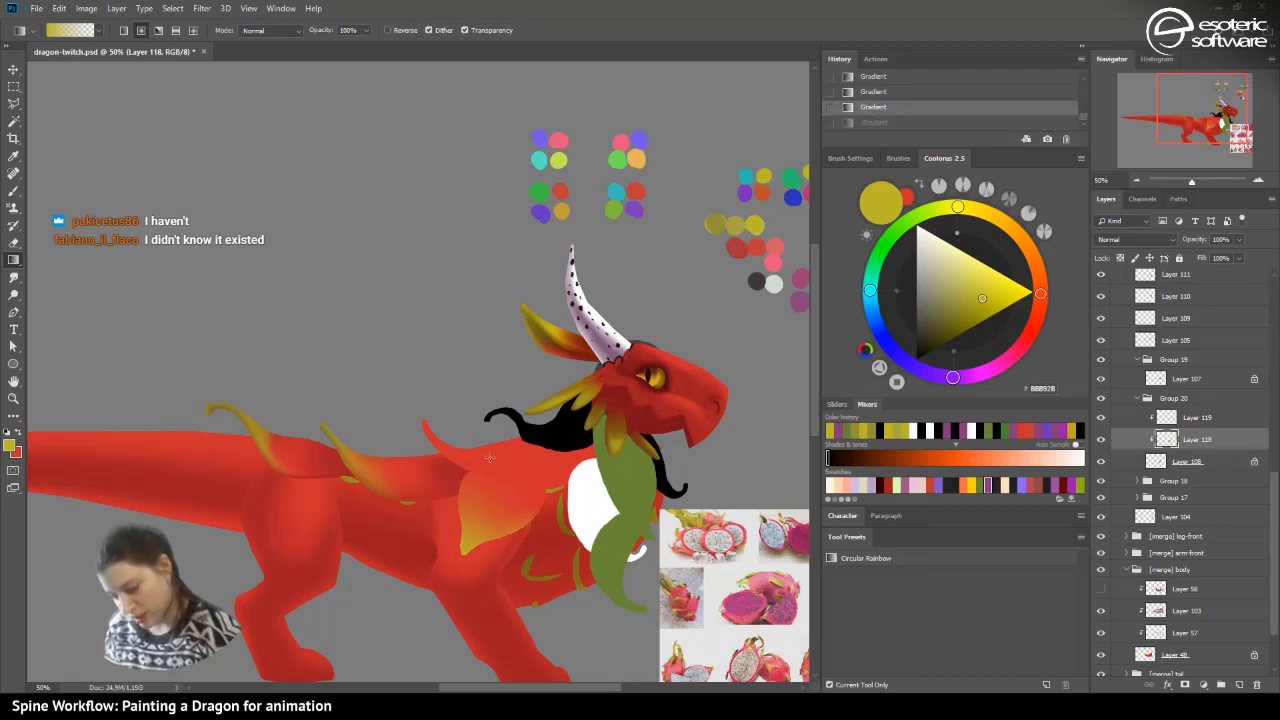
key("ctrl+shift+z")
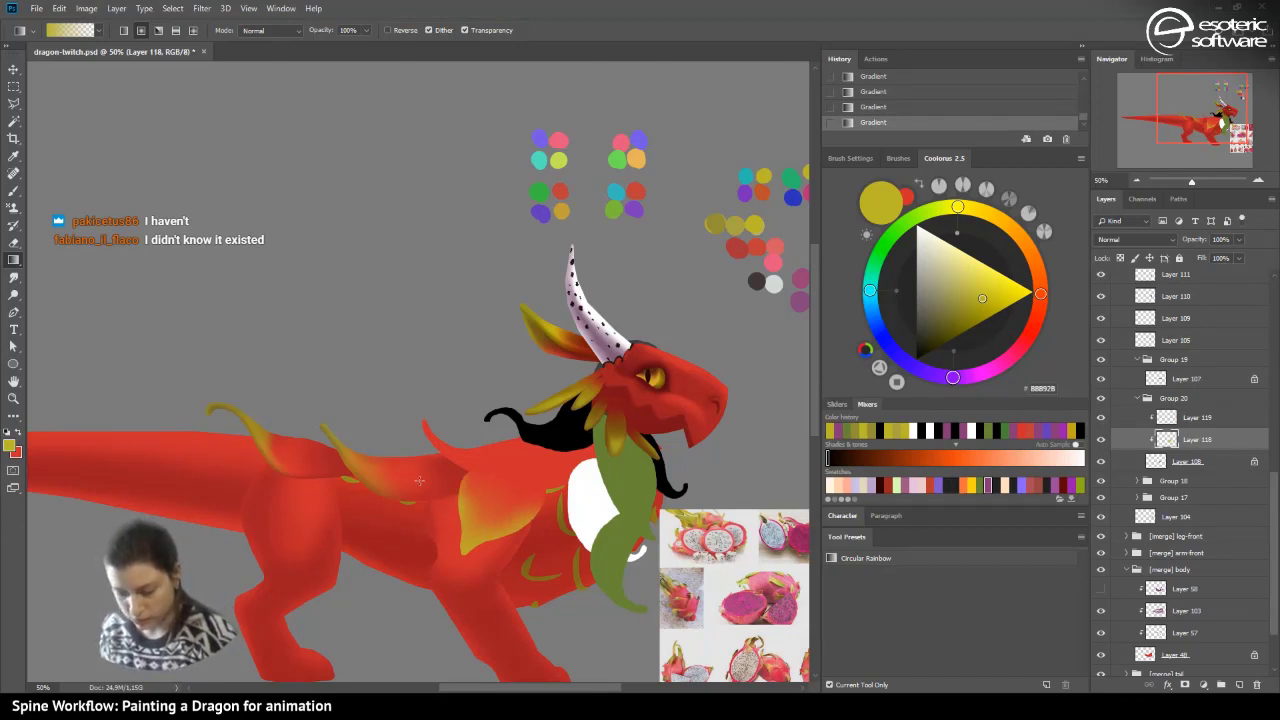
left_click(870, 92)
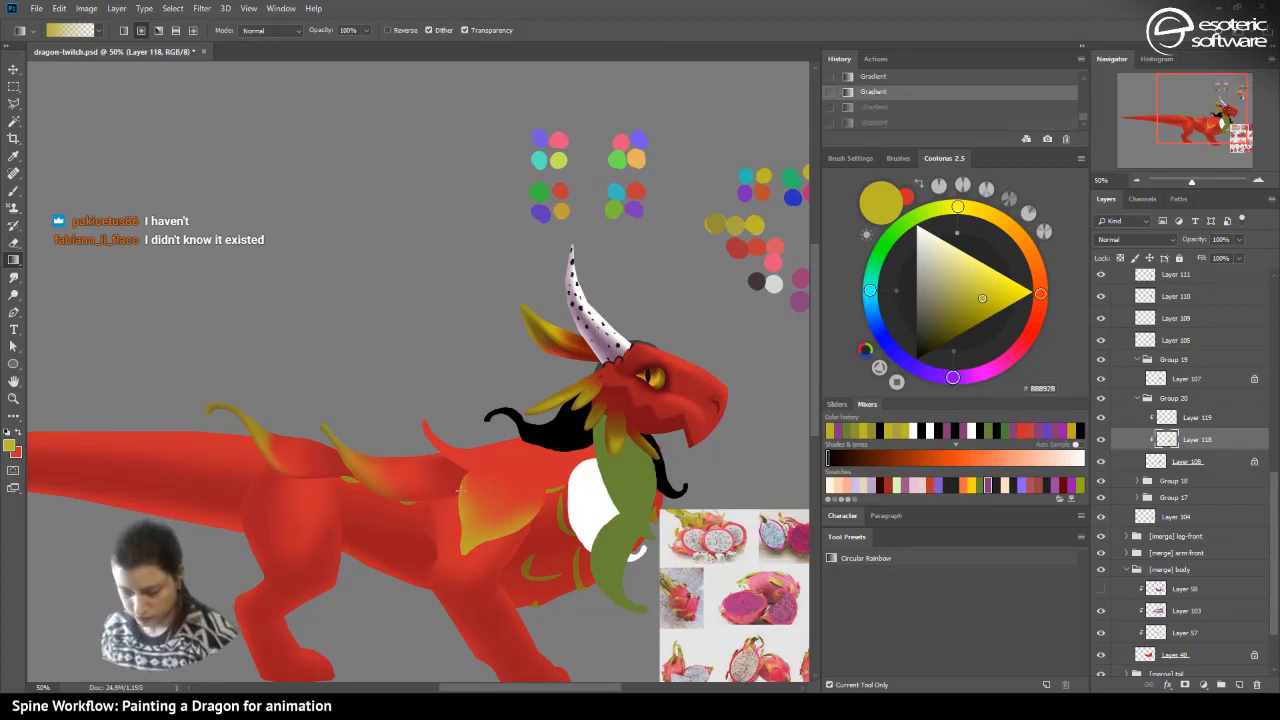
key("ctrl+z")
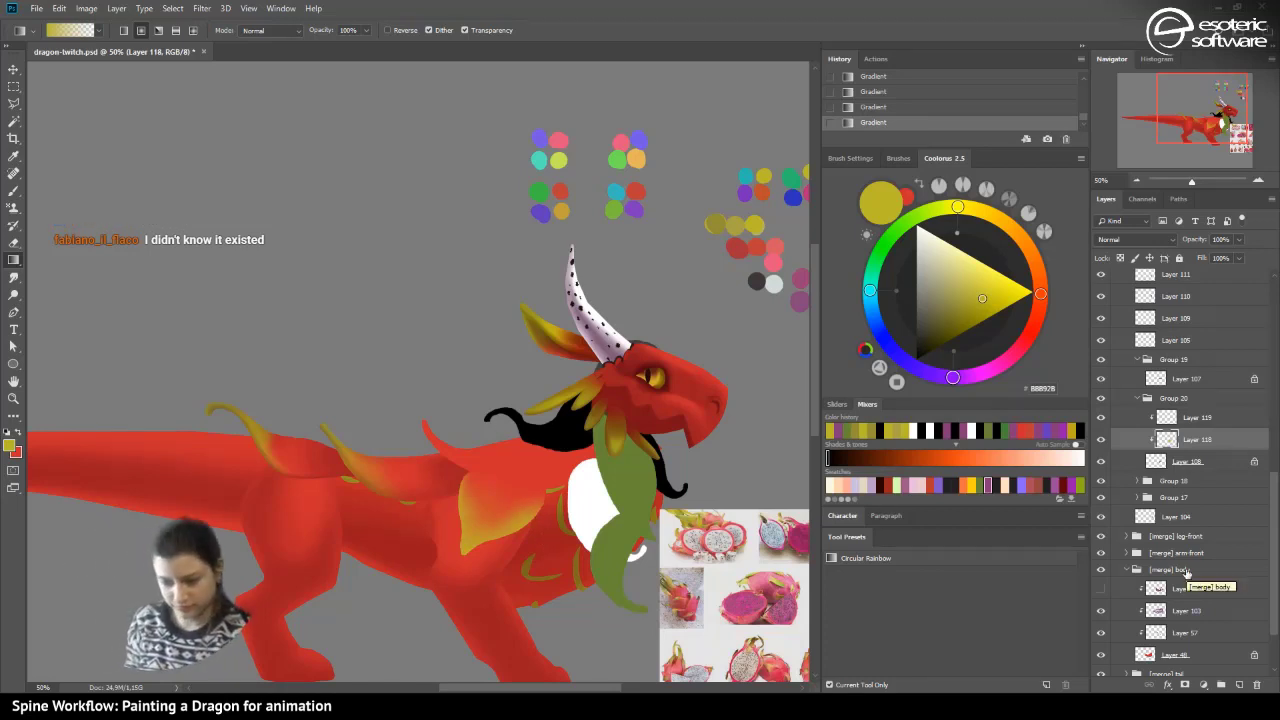
- Brush soft purple 87387A shading along the lower edge and tip of the shoulder scale on Multiply Layer 119
left_click(14, 190)
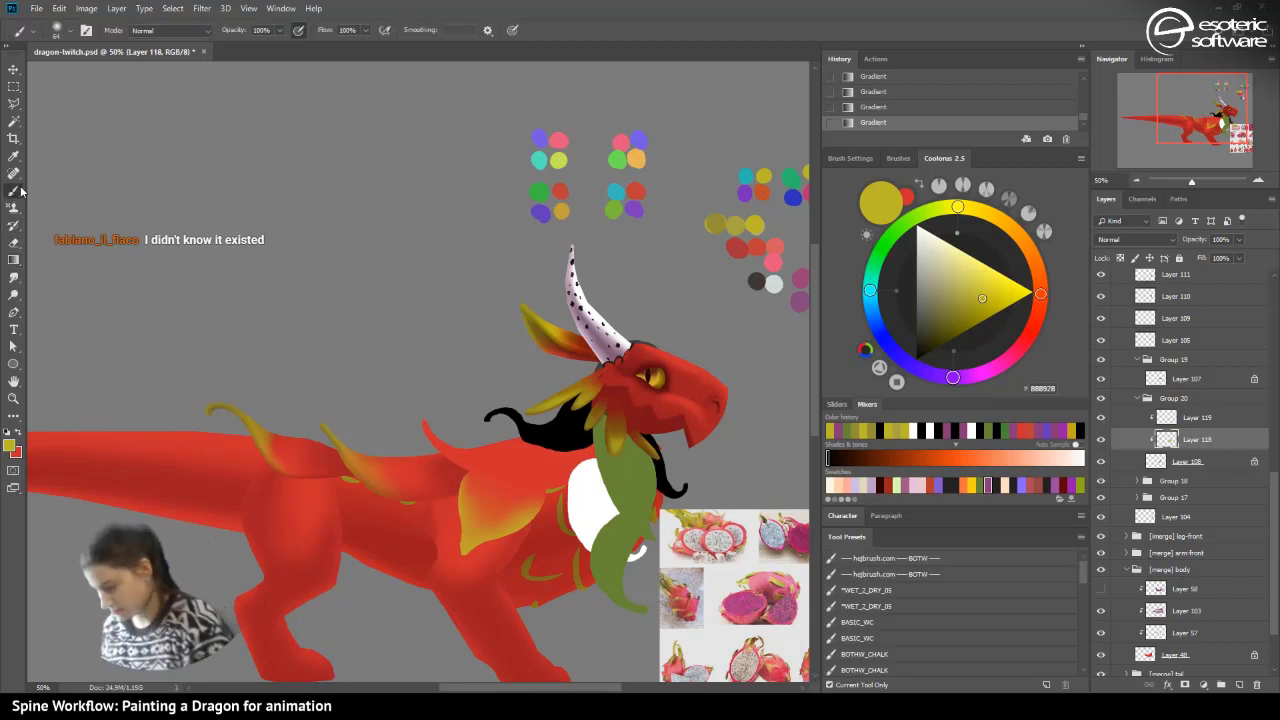
key("alt+bracketright")
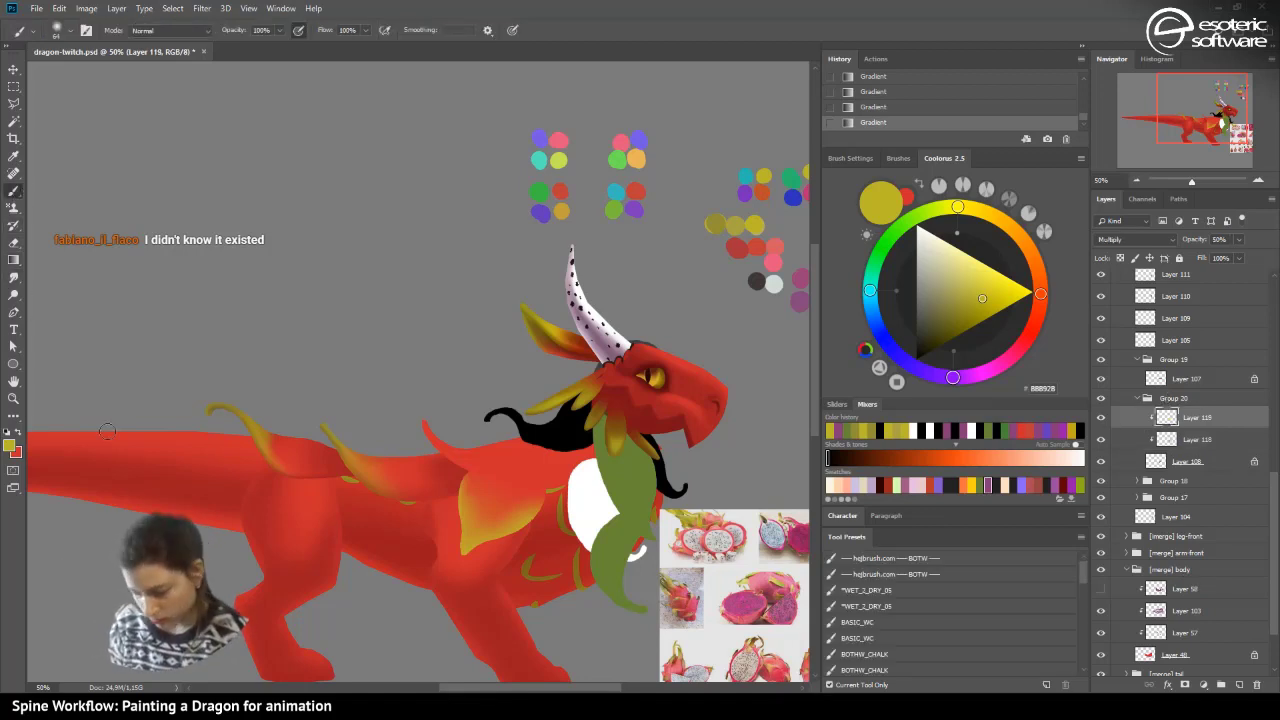
left_click(989, 486)
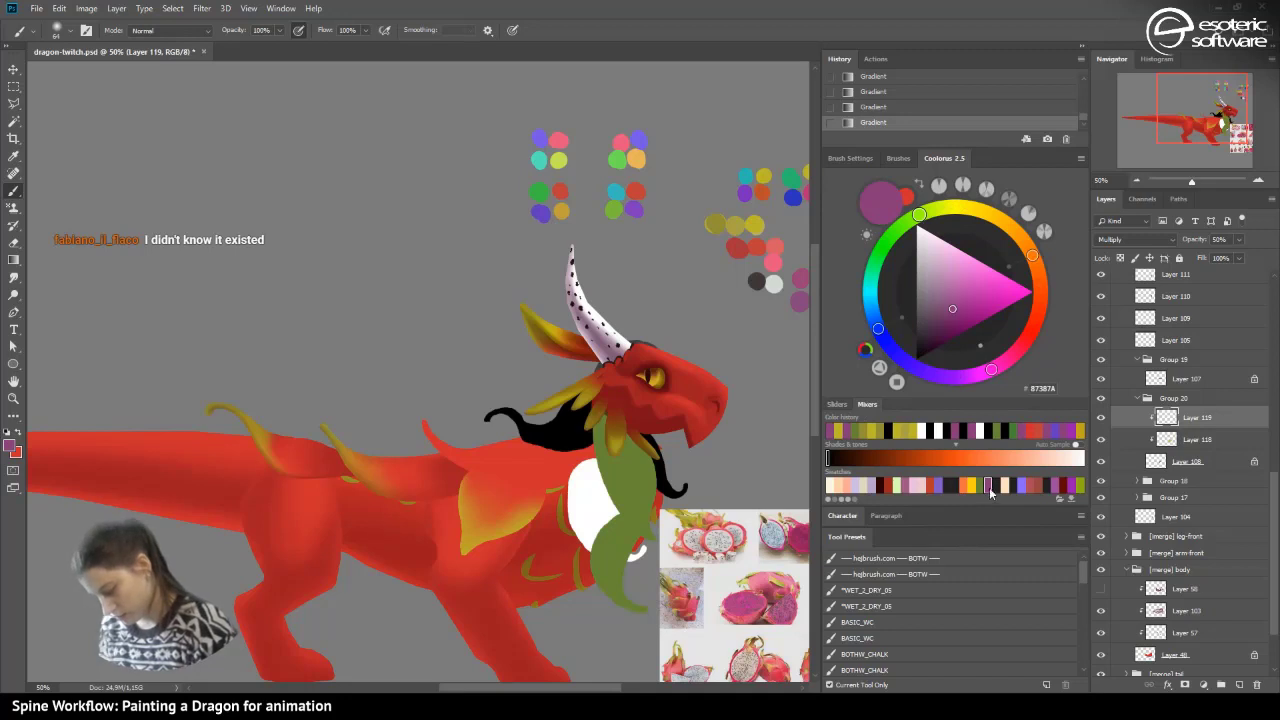
left_click(466, 562)
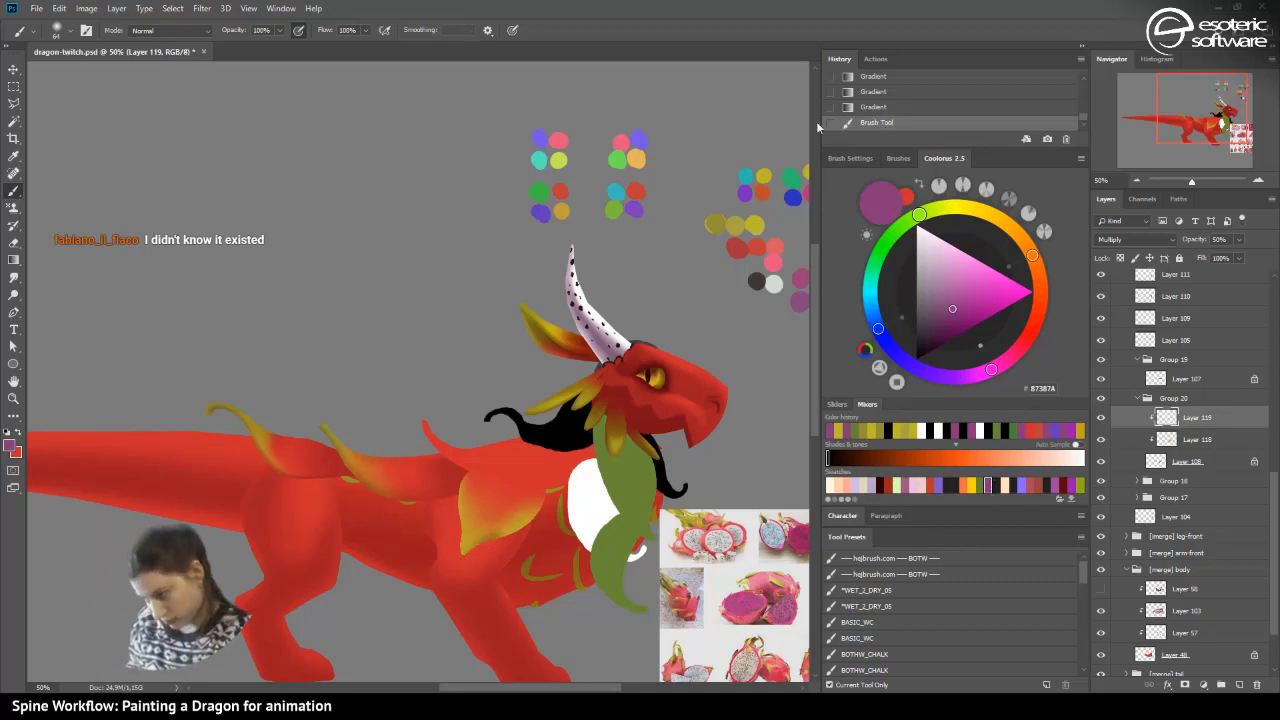
key("ctrl+z")
left_click(506, 545)
left_click(470, 556)
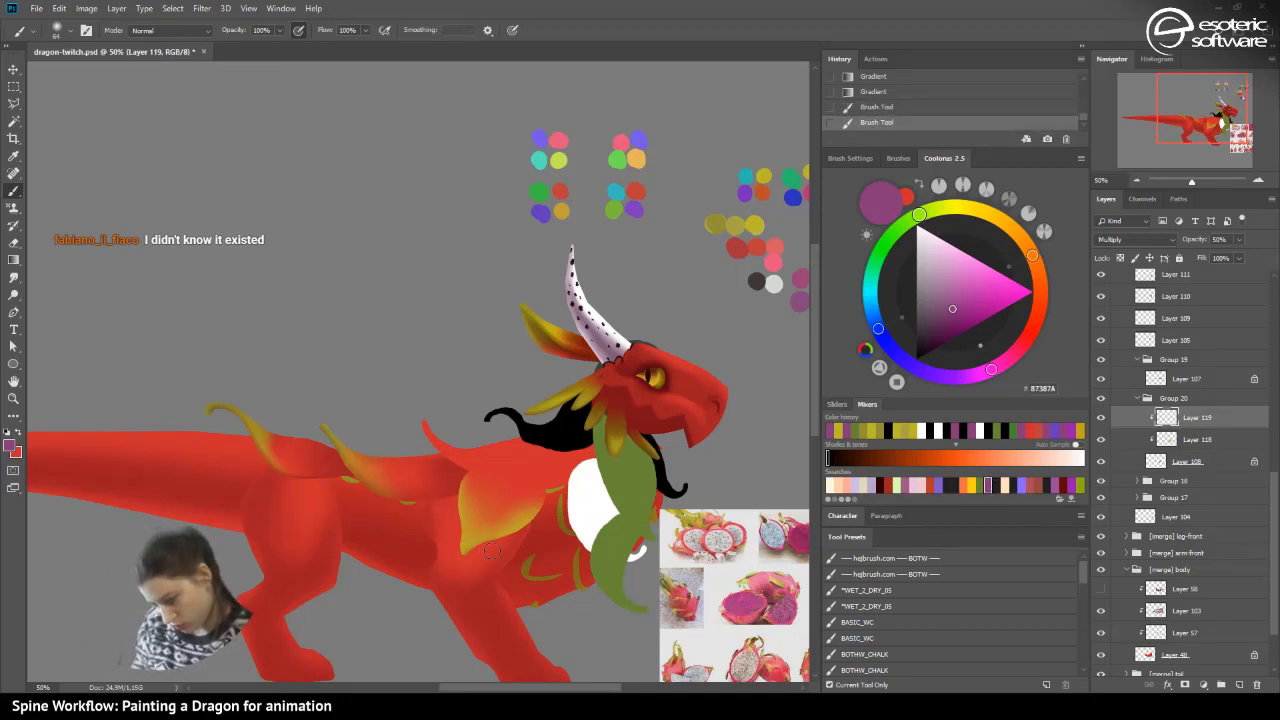
left_click(476, 555)
left_click(478, 554)
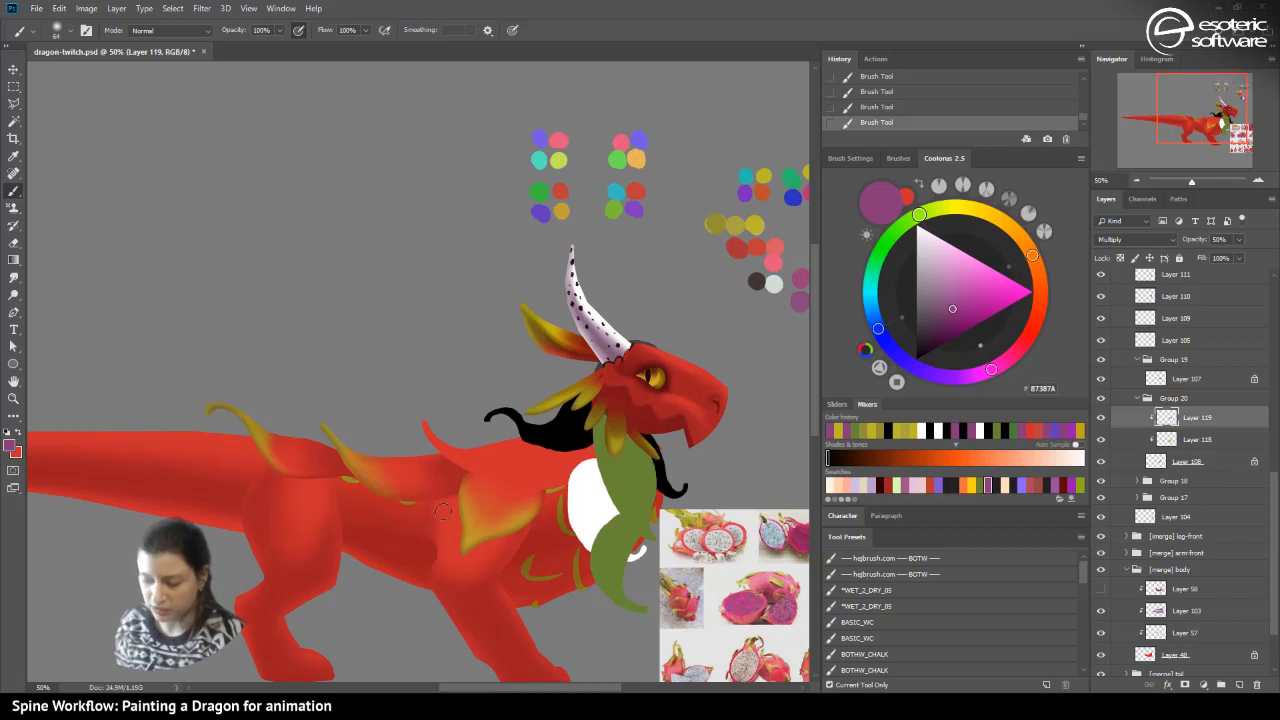
- Enlarge the soft round brush to about 150 px and shade the upper part of the shoulder scale on Layer 119
left_click(57, 31)
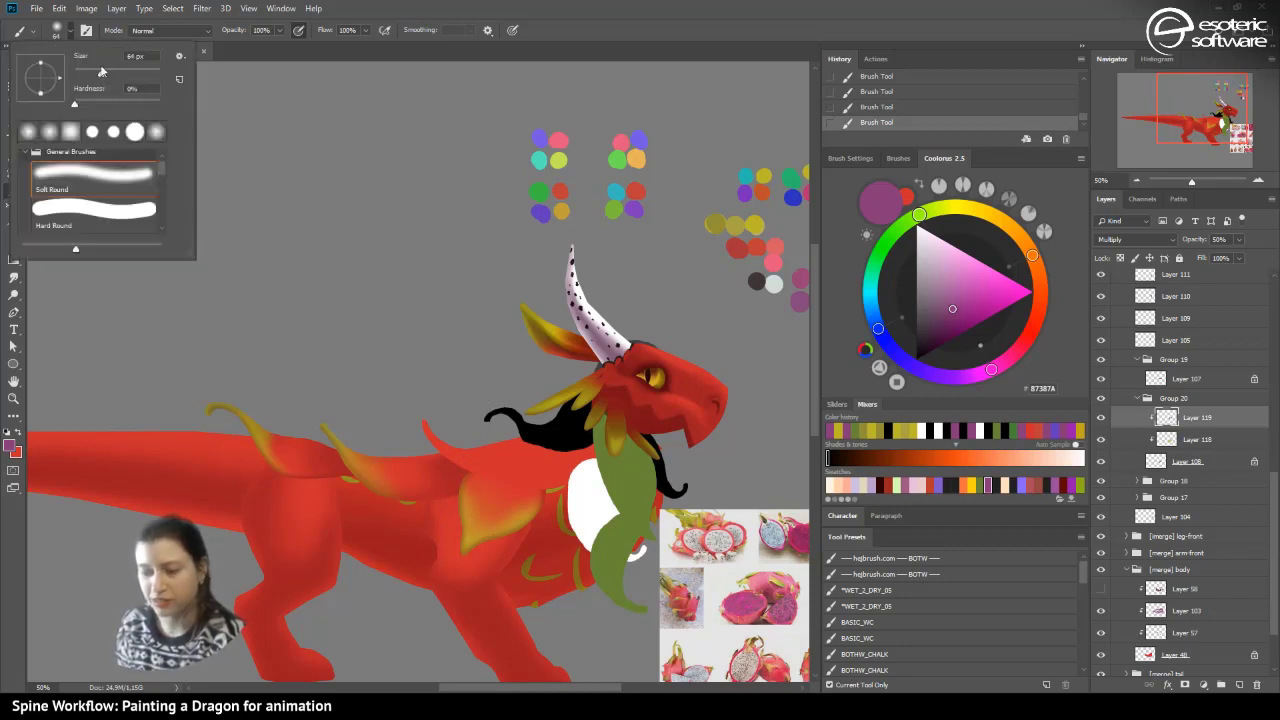
left_click_drag(104, 73, 129, 73)
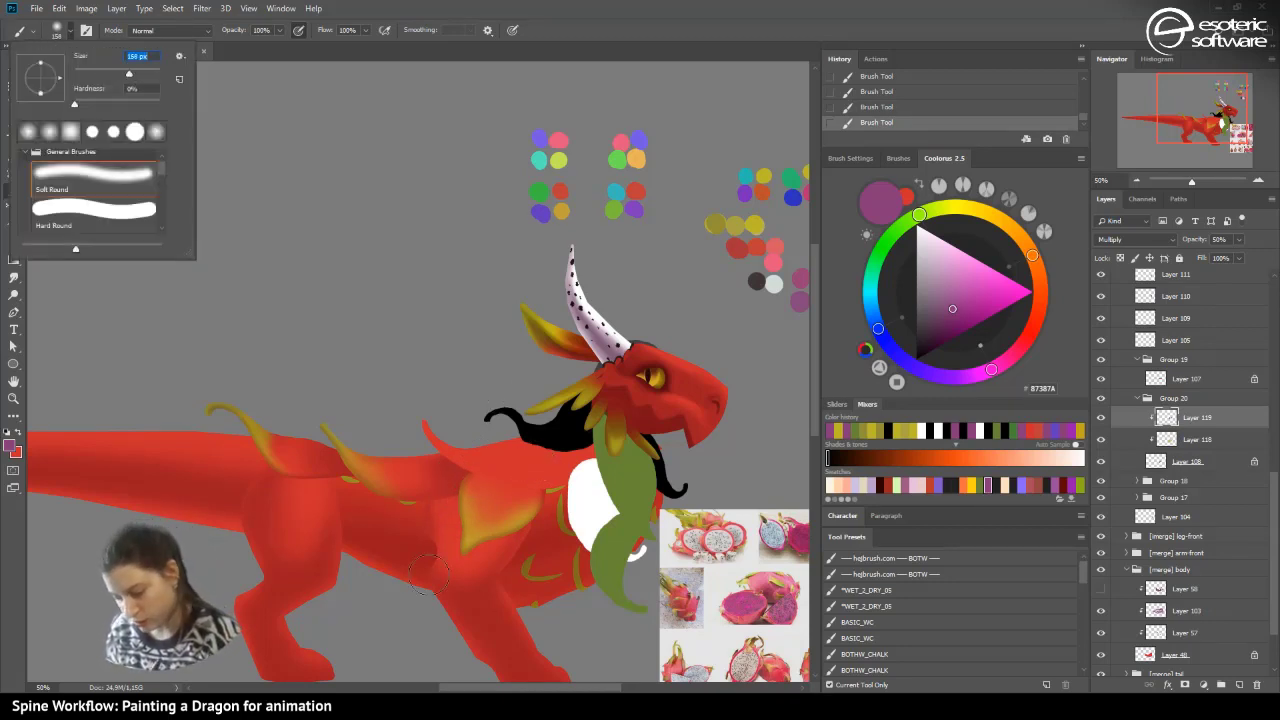
key("Return")
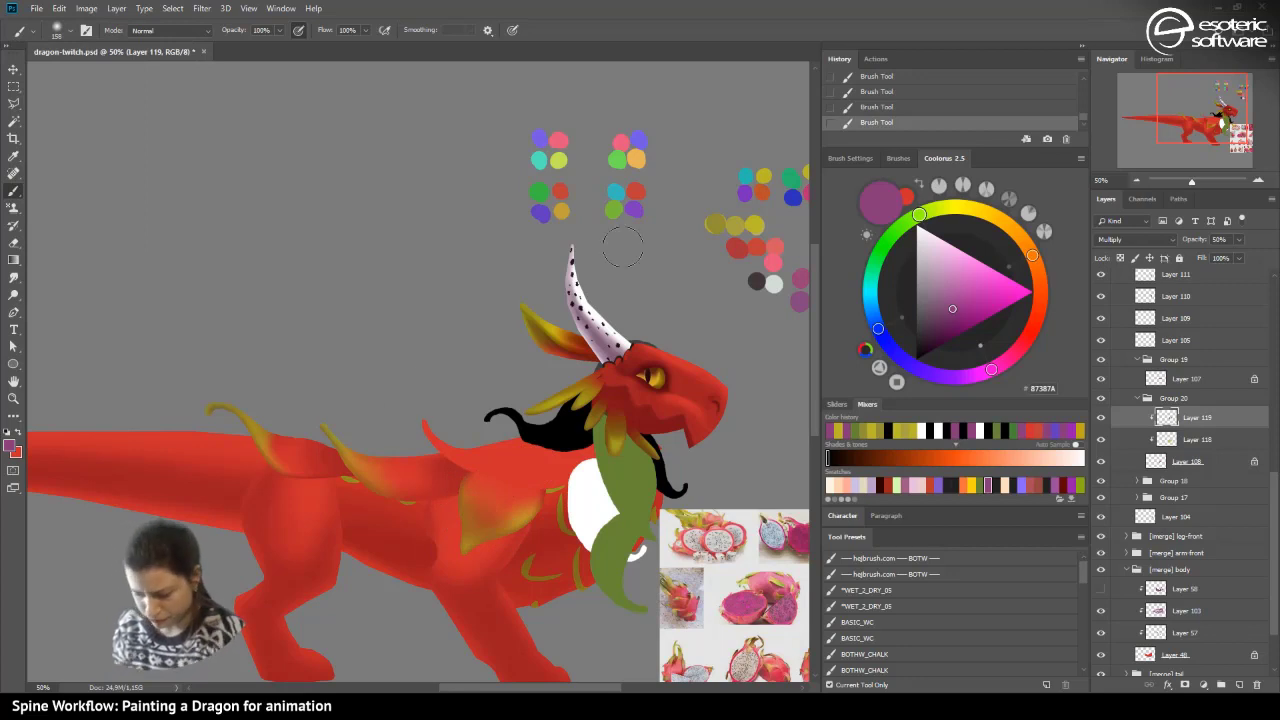
left_click(862, 106)
left_click_drag(532, 458, 528, 476)
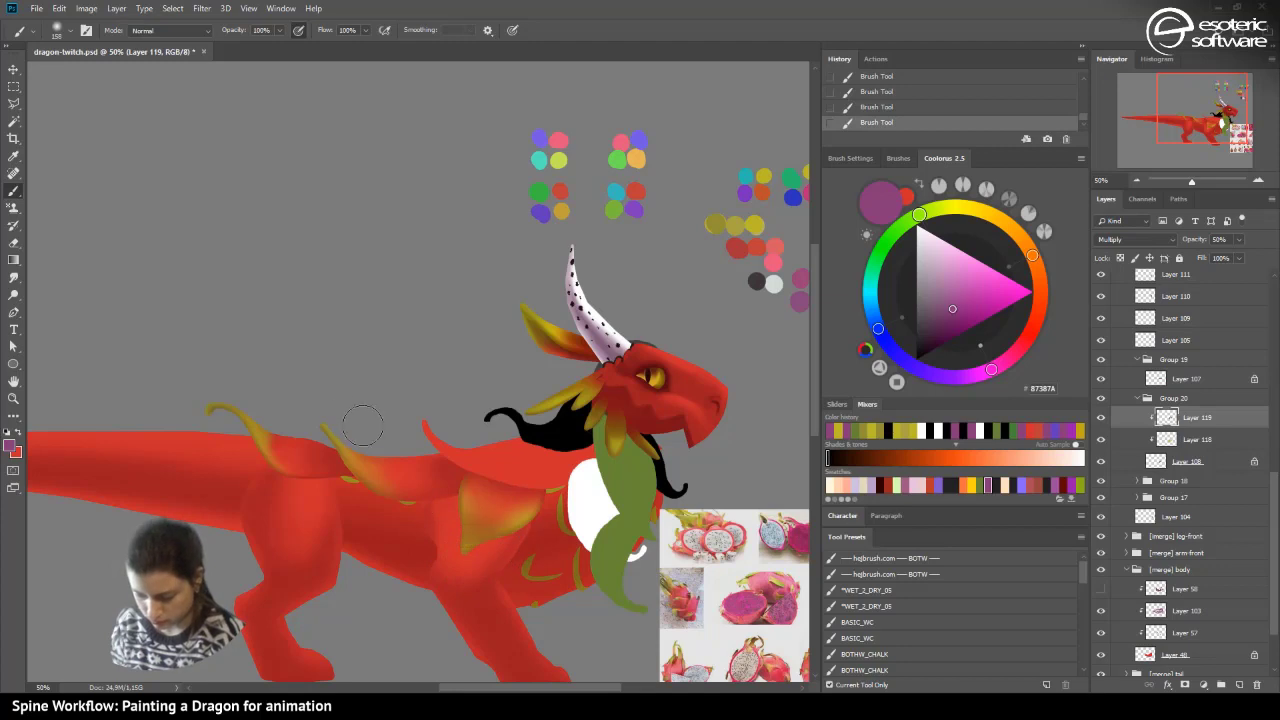
- Refine the purple shading on the shoulder scale's lower and rear edges, comparing strokes in the history, and save the document
left_click(872, 107)
mouse_move(478, 536)
left_mouse_down()
mouse_move(514, 510)
mouse_move(509, 551)
left_mouse_up()
left_click(874, 108)
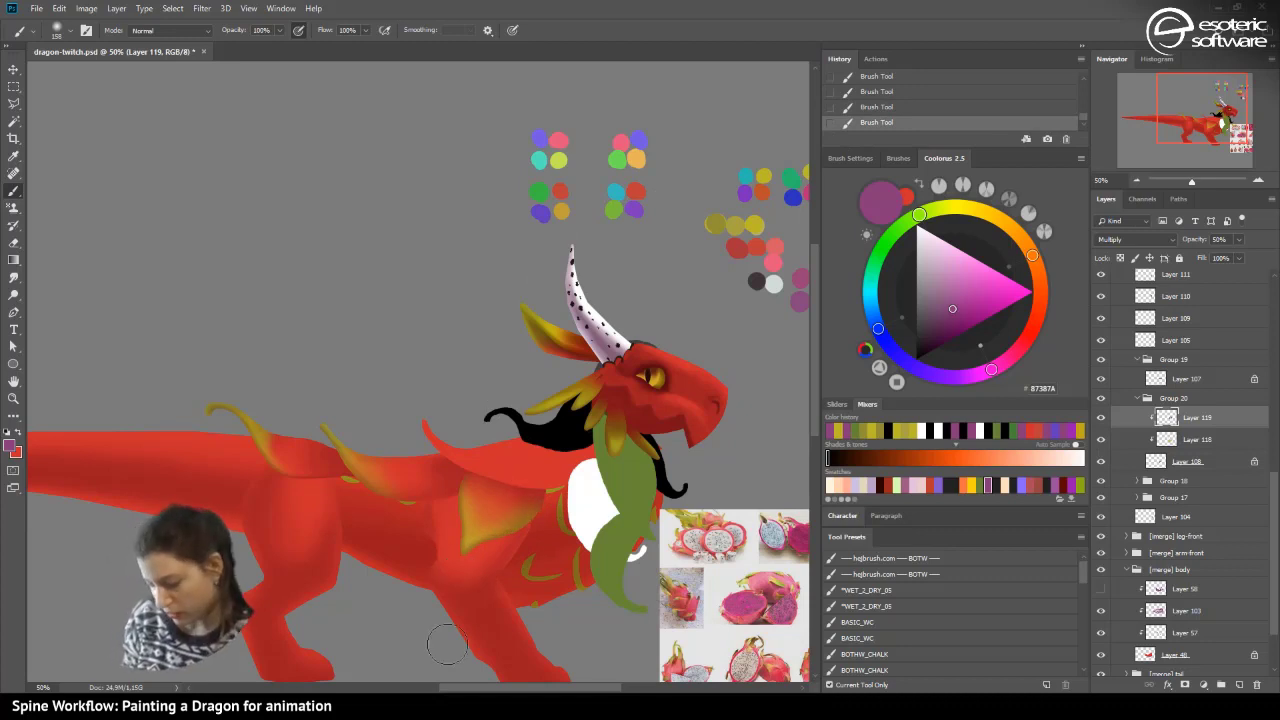
left_click(850, 107)
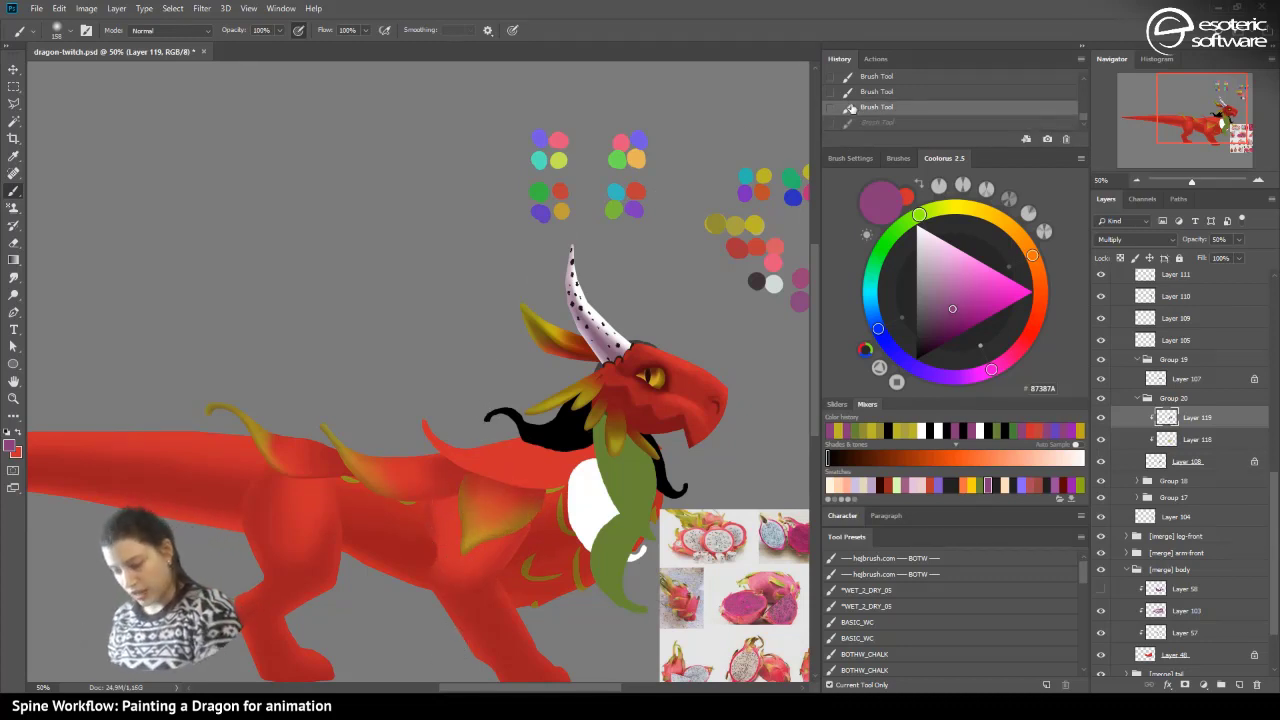
left_click_drag(462, 490, 478, 518)
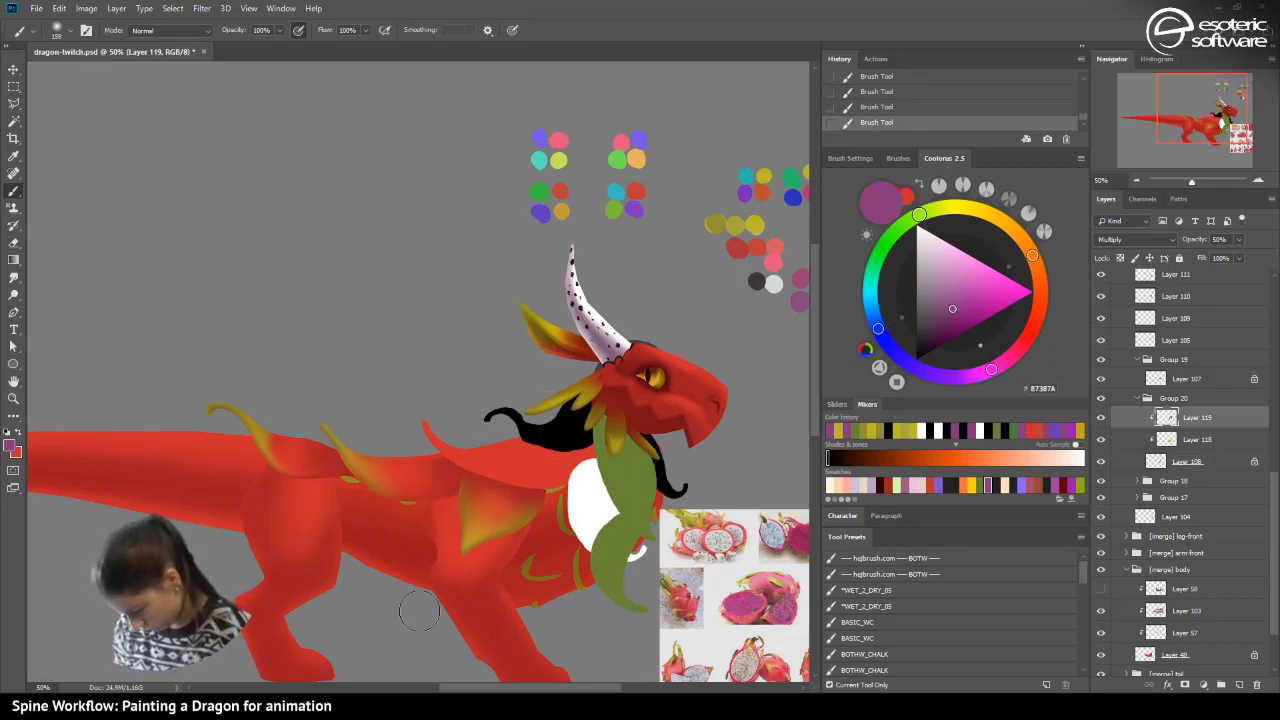
scroll(815, 428, "down", 3)
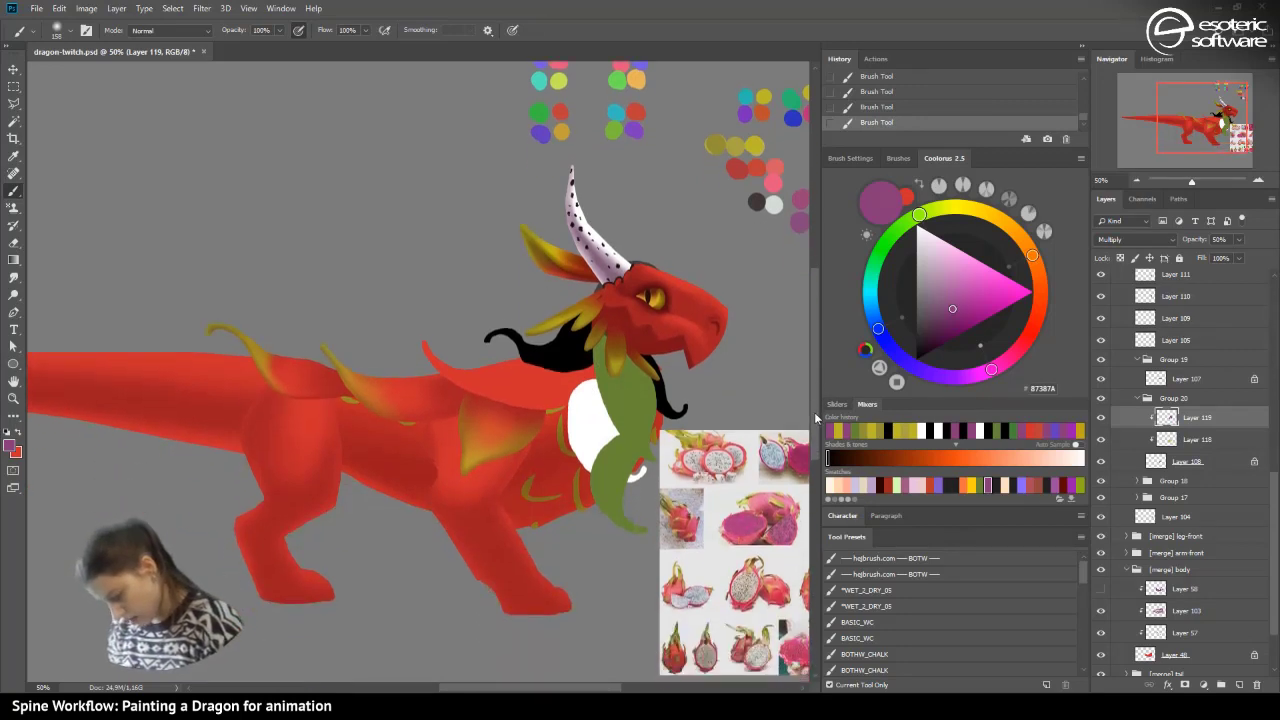
left_click_drag(814, 423, 817, 389)
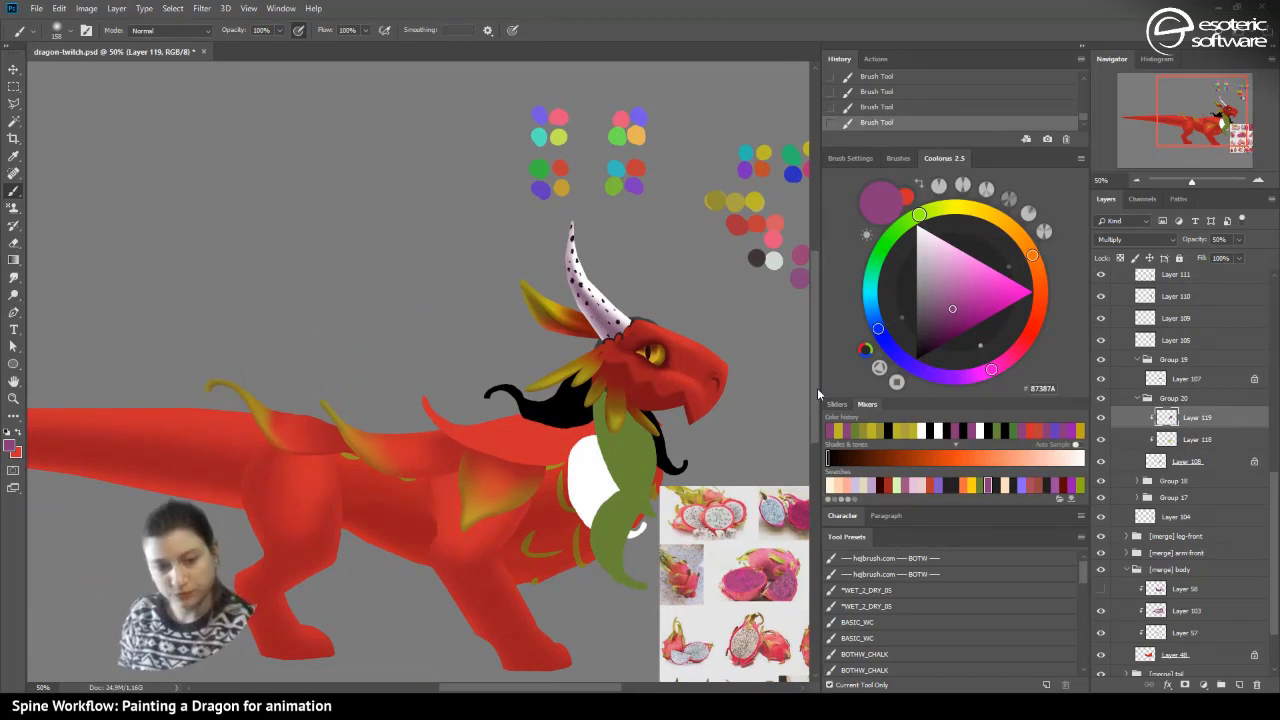
key("ctrl+s")
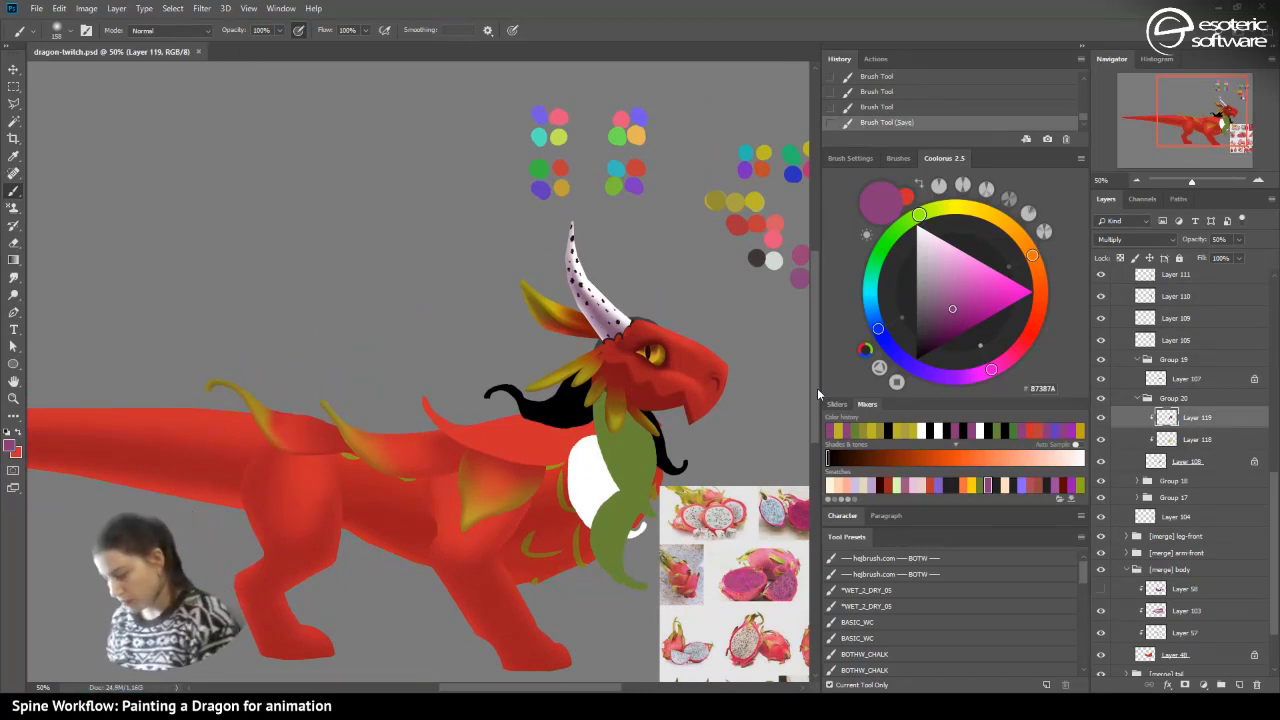
- Erase part of the purple shading on the shoulder scale on Layer 119 and step back through the last eraser strokes
left_click(14, 243)
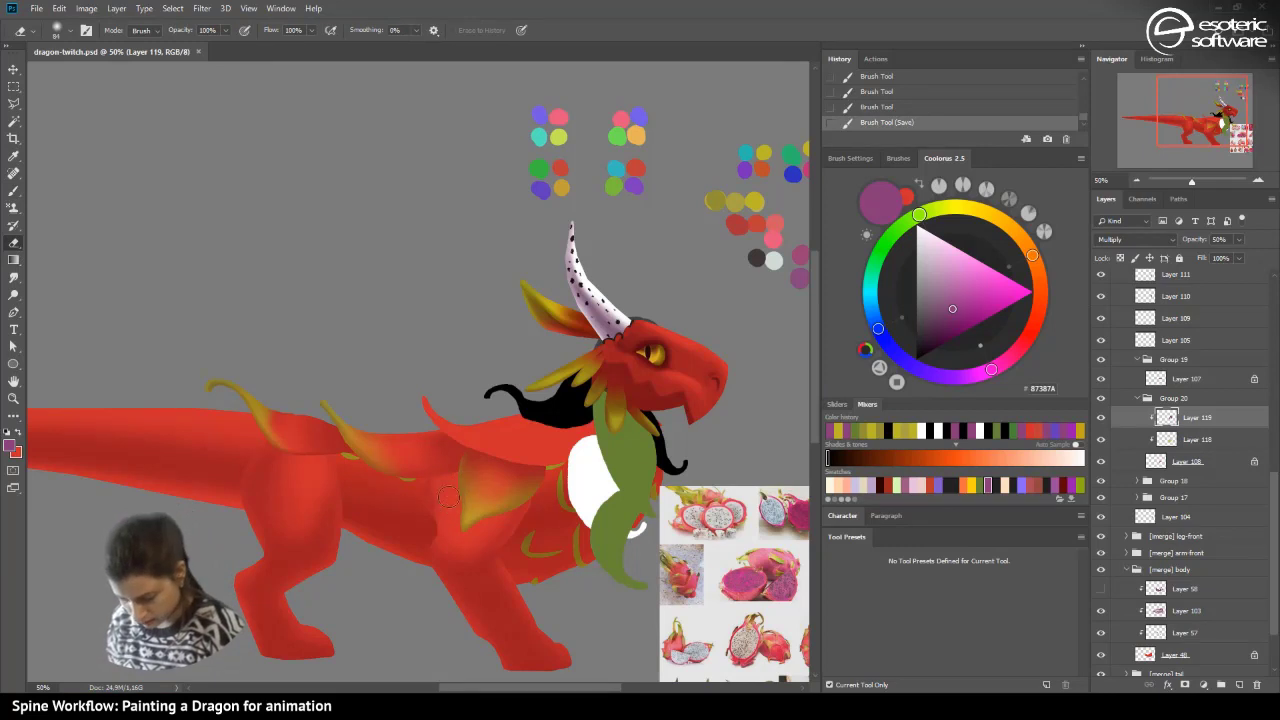
left_click_drag(449, 497, 466, 420)
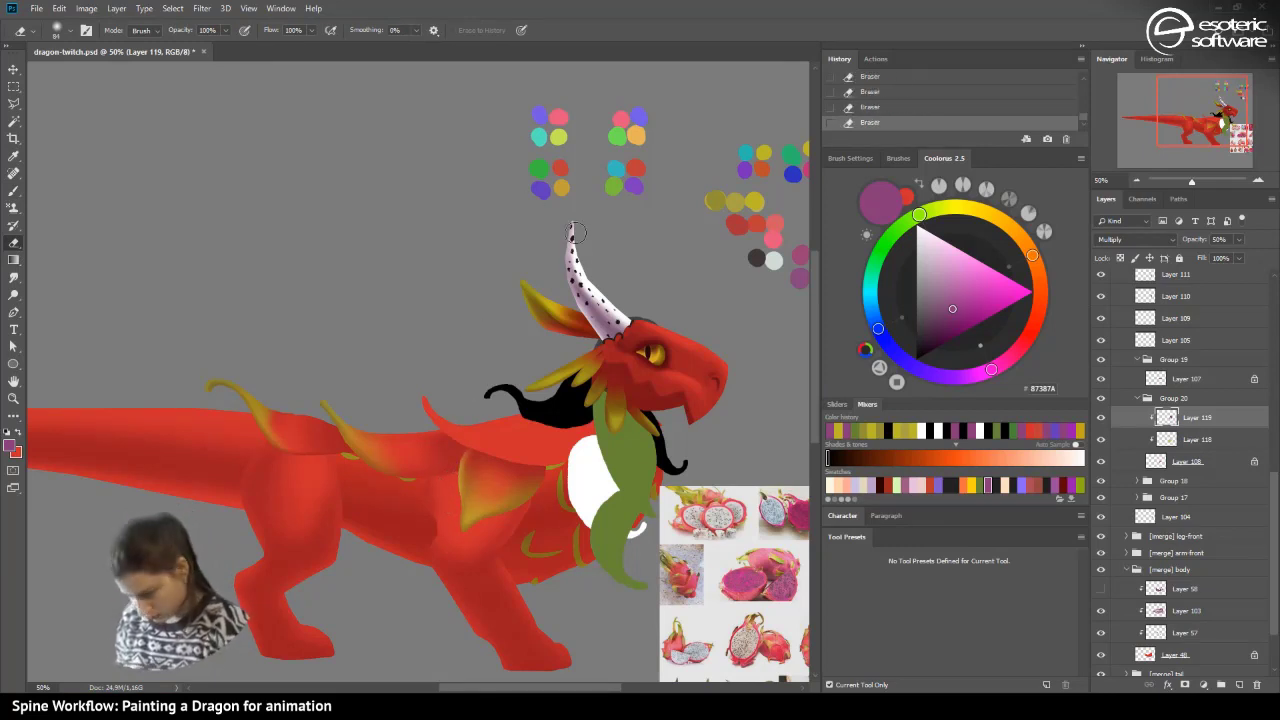
left_click(869, 89)
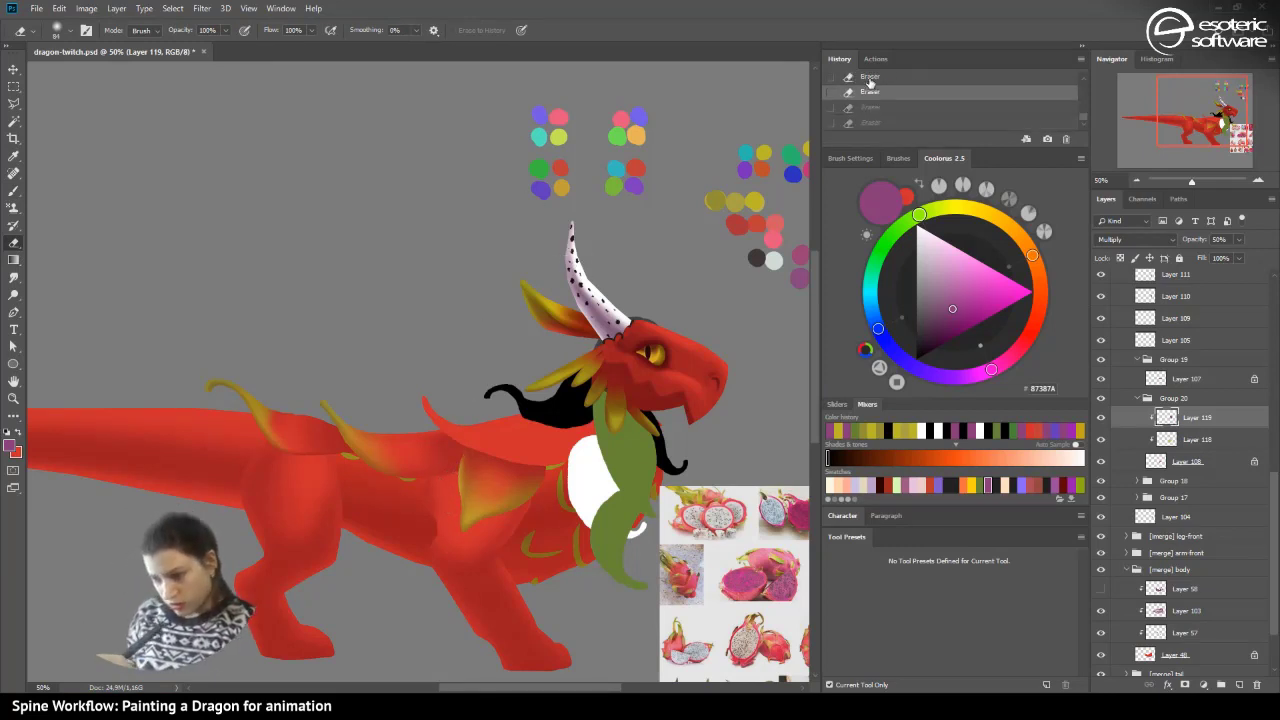
- Set the eraser opacity to 46% and return the shoulder scale's shading to the saved brush state in the history
key("4")
key("6")
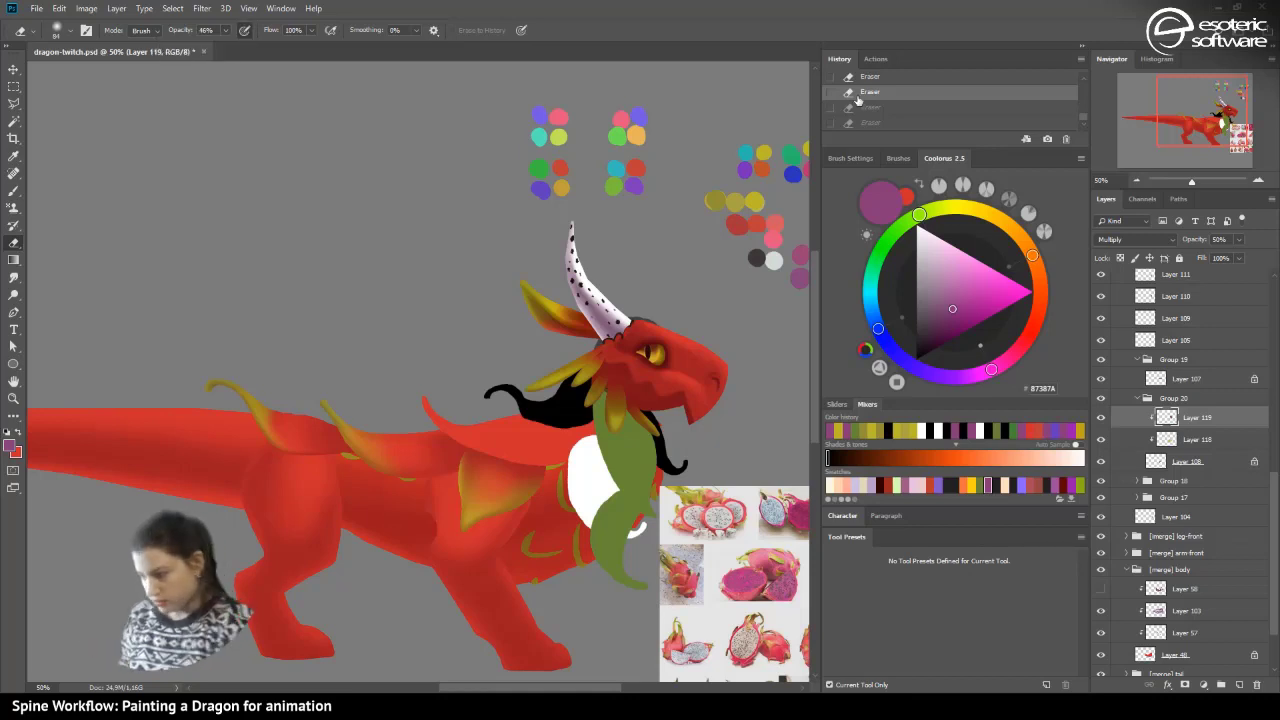
left_click(1082, 78)
left_click(904, 81)
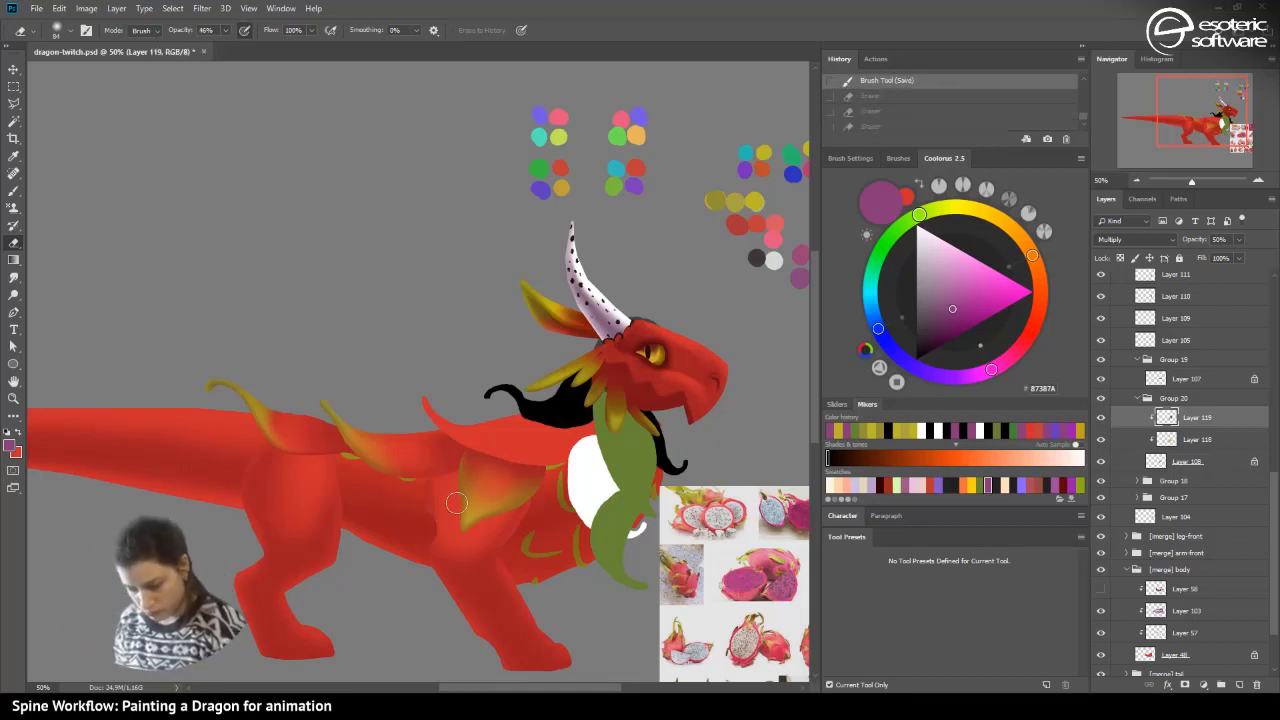
- Reapply the eraser strokes on the shoulder scale, step back to an earlier one in the history, and save the document
key("ctrl+shift+z")
key("ctrl+shift+z")
key("ctrl+shift+z")
key("ctrl+shift+z")
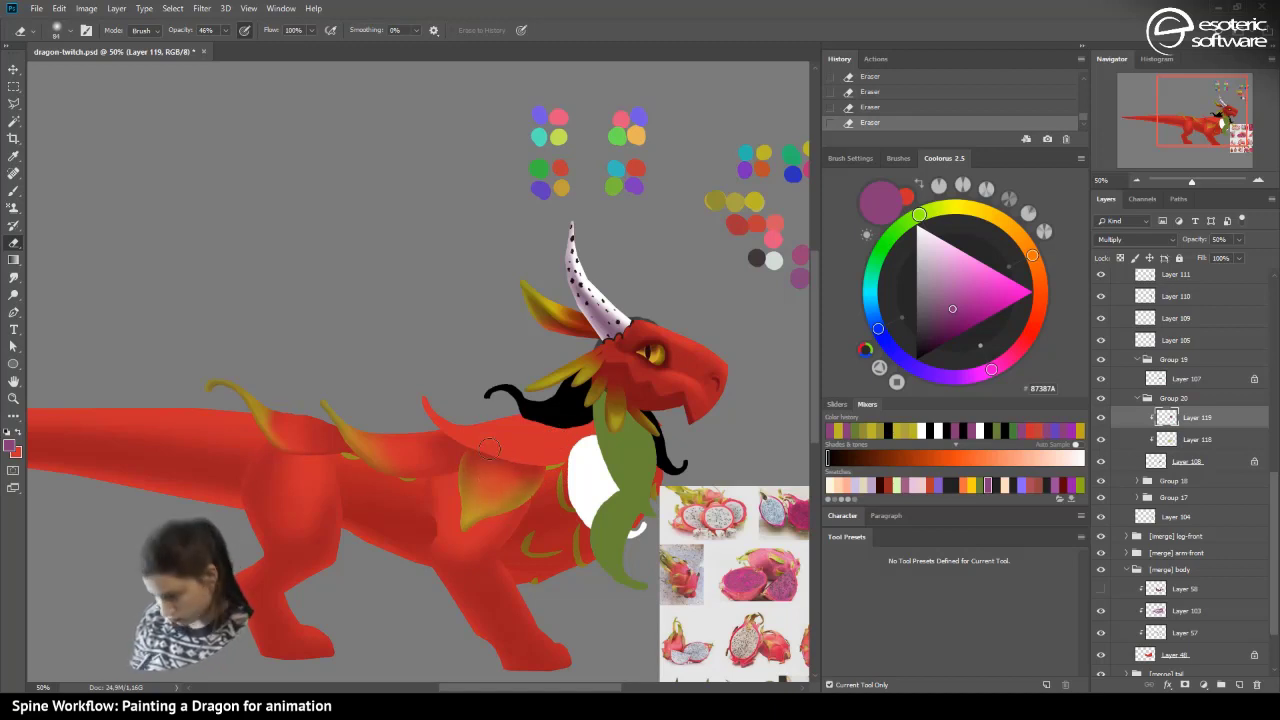
left_click(868, 79)
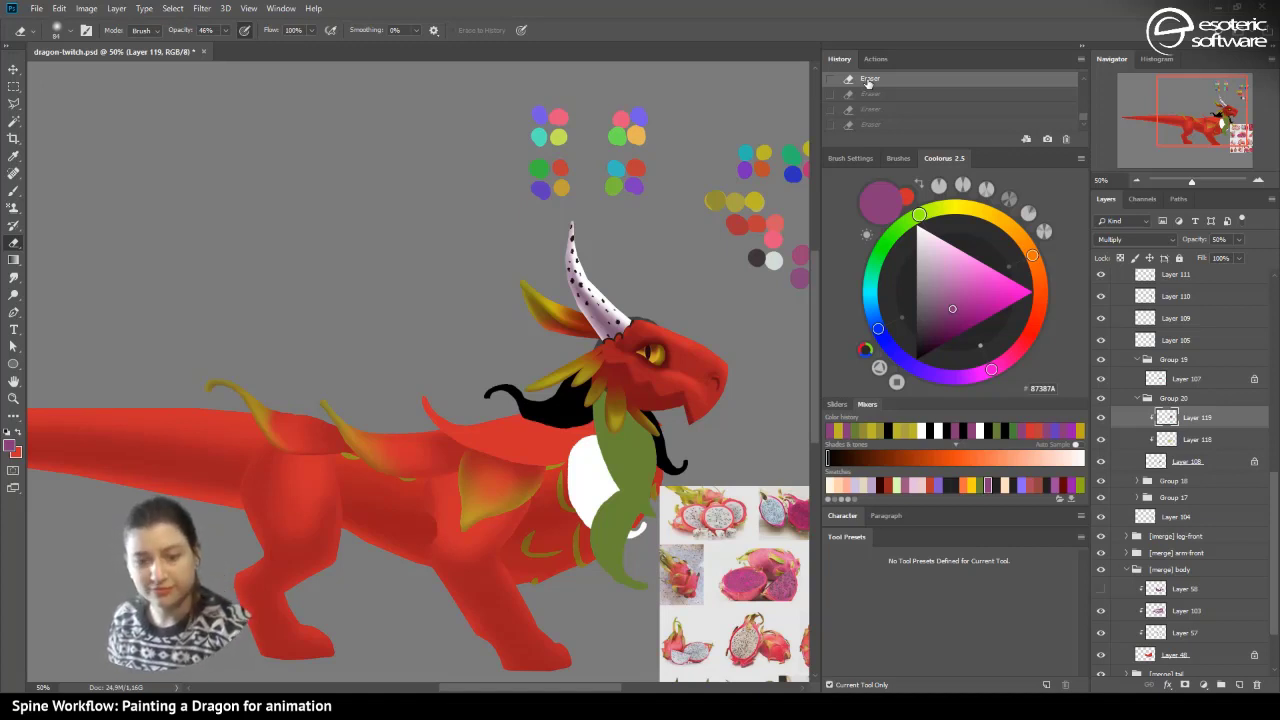
key("ctrl+s")
- Collapse Group 19 and Group 20 and toggle Group 19's visibility to check which scale it holds
left_click(1147, 392)
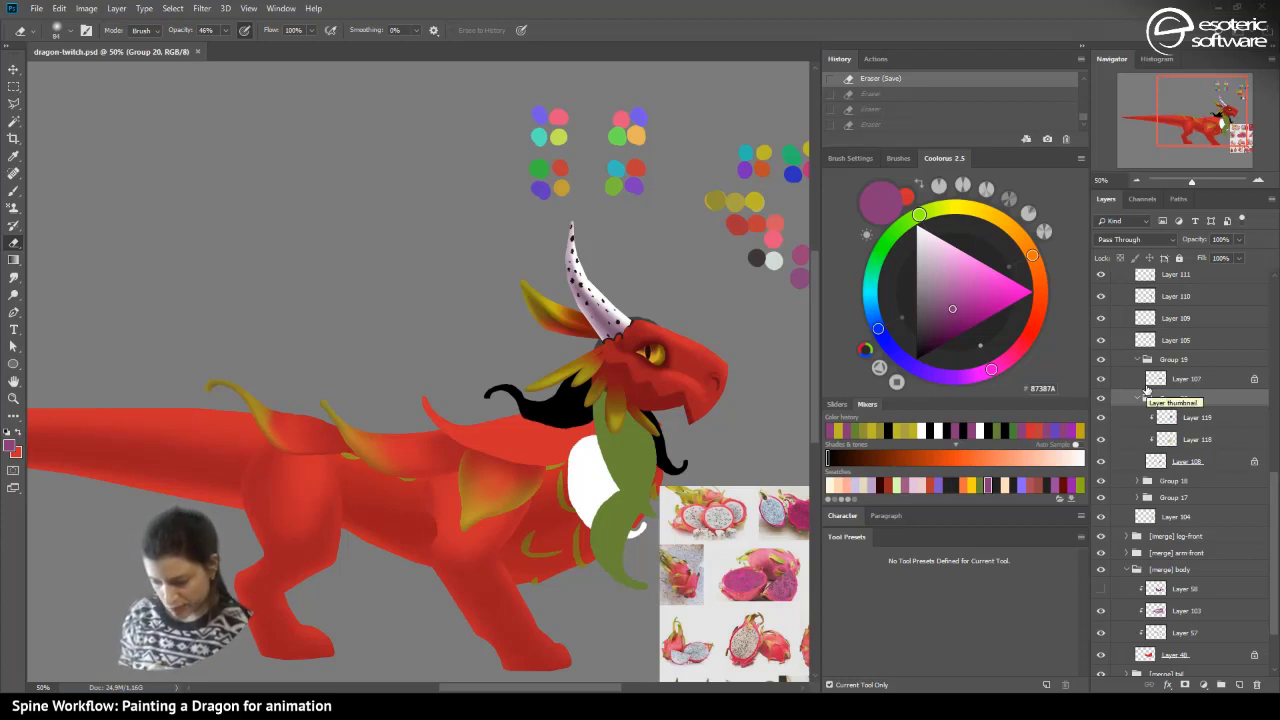
left_click(1151, 378)
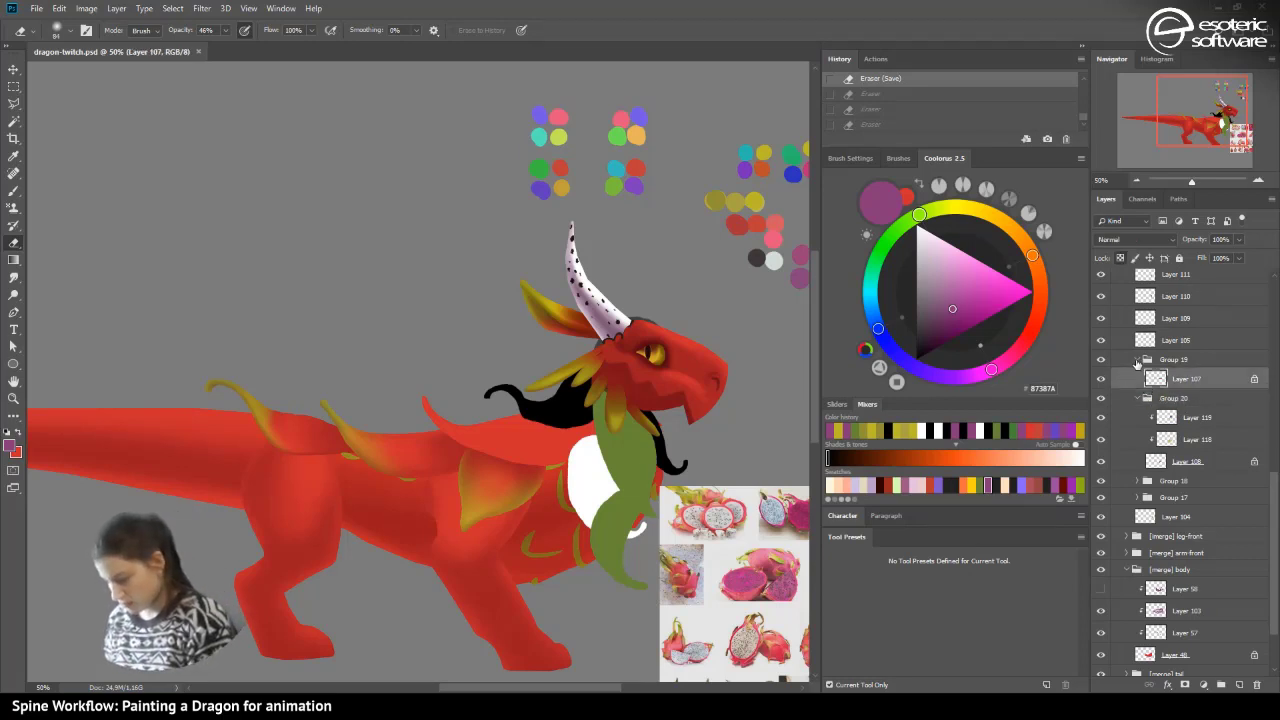
left_click(1136, 359)
left_click(1100, 358)
left_click(1100, 358)
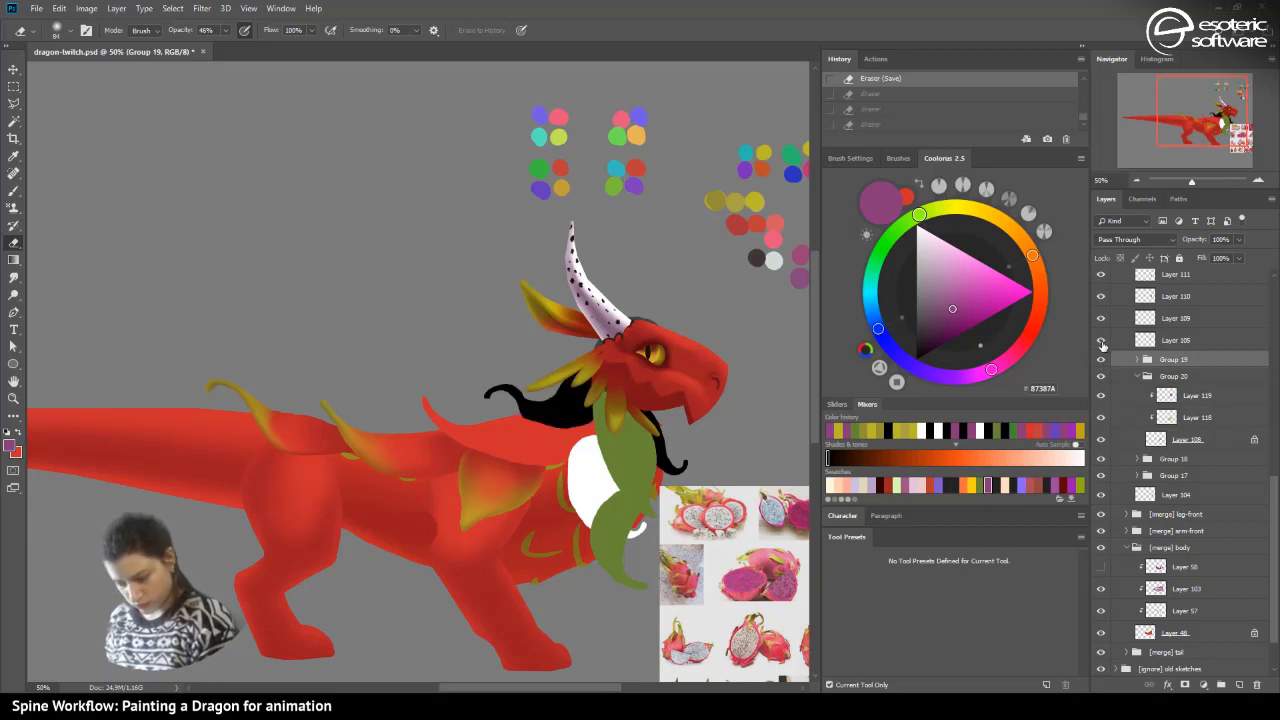
left_click(1137, 376)
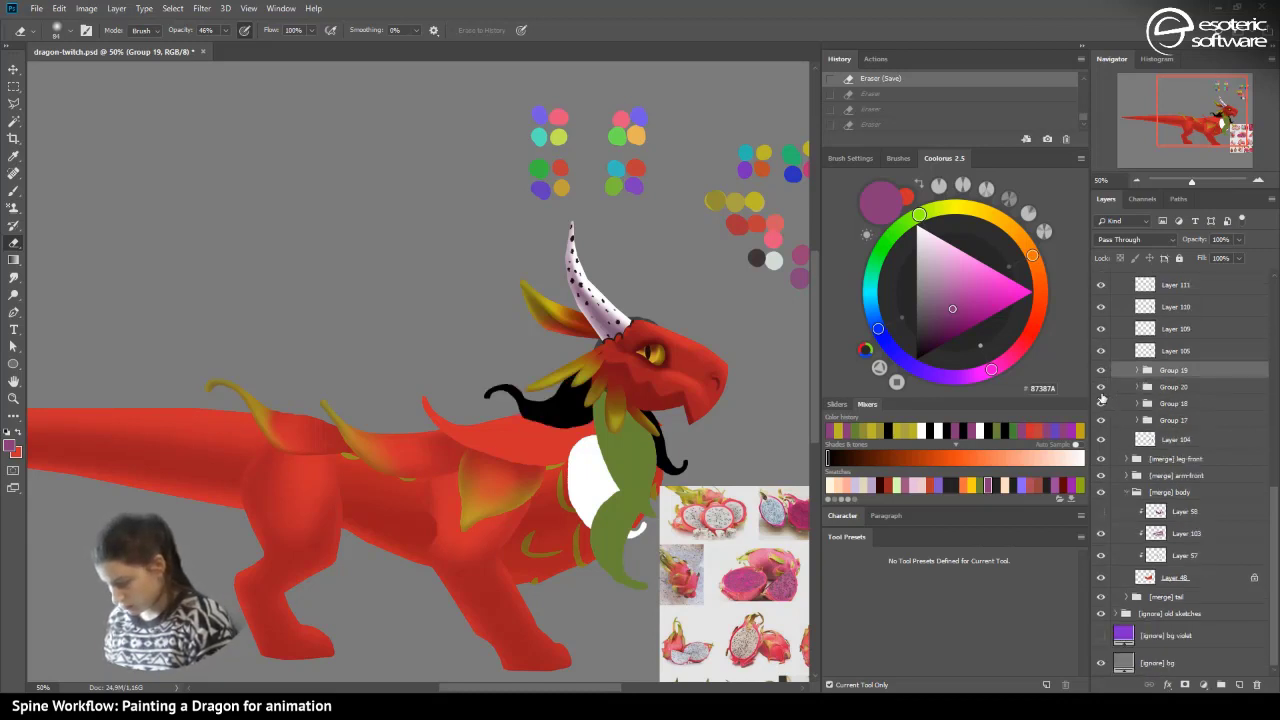
left_click(1100, 370)
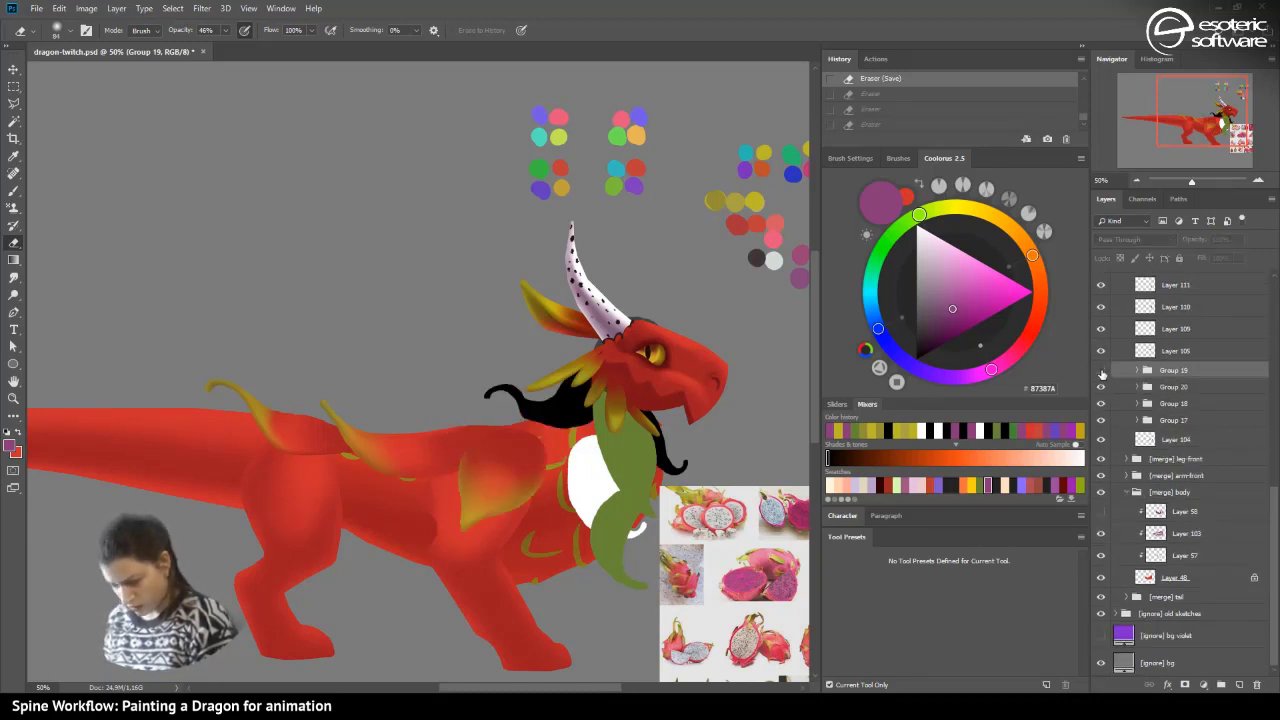
left_click(1100, 370)
- In Group 19, add a clipped Multiply layer at 50% opacity above Layer 107 and a clipped Normal layer between them
left_click(1139, 371)
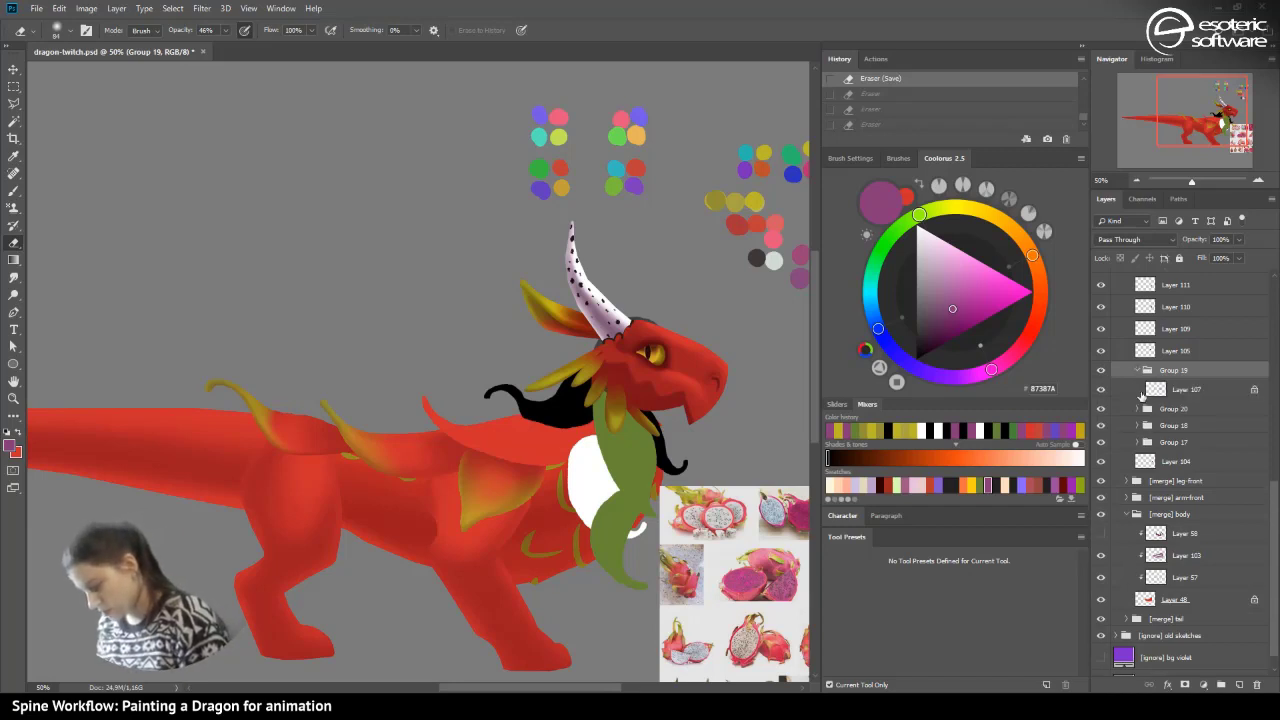
left_click(1160, 389)
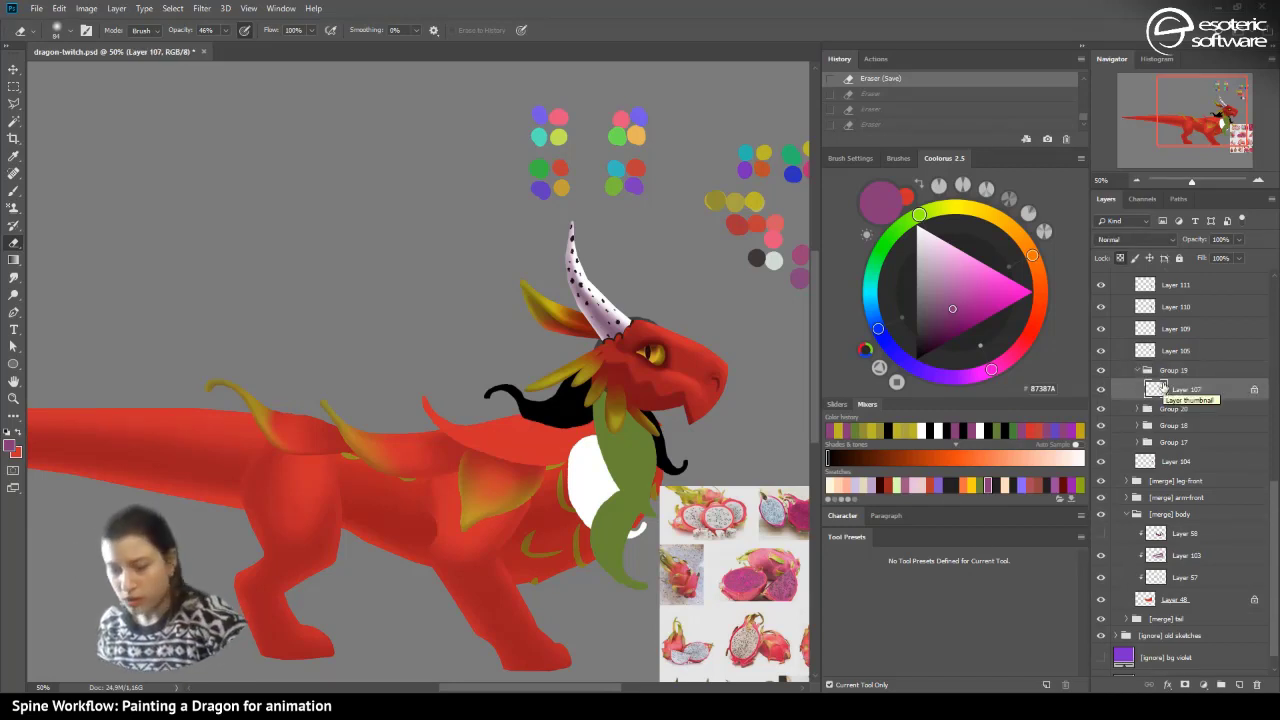
key("F2")
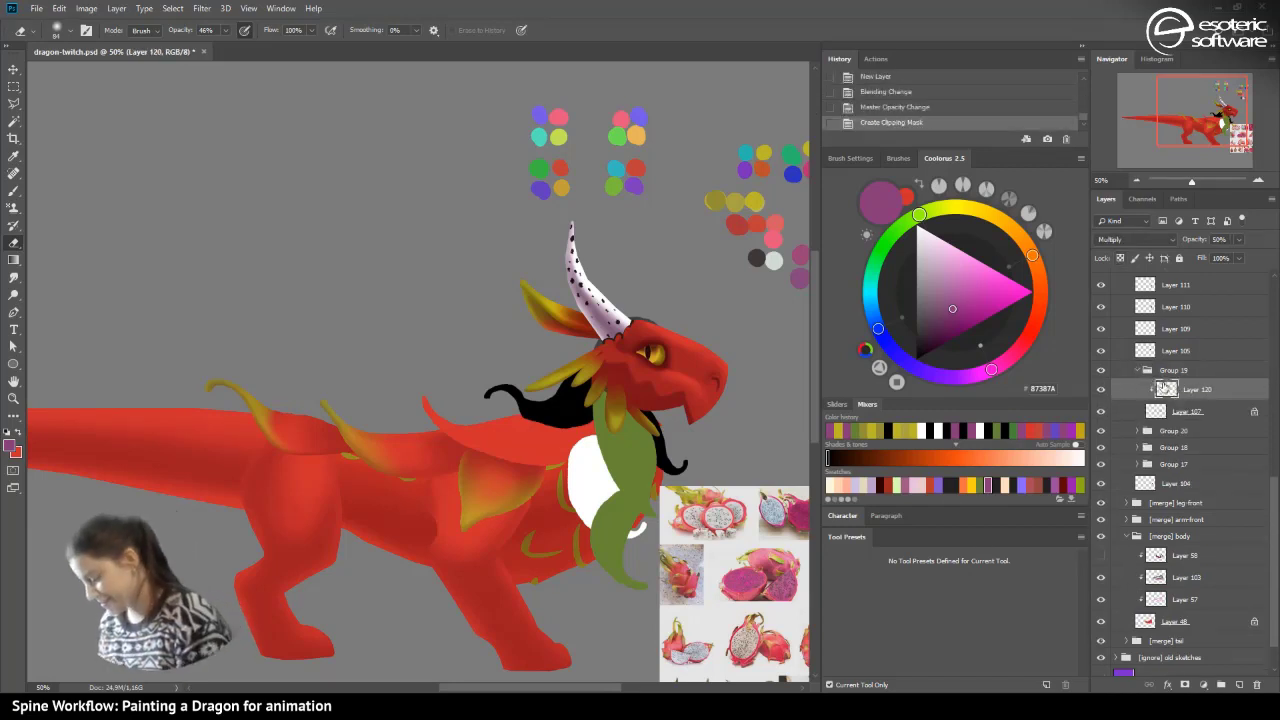
left_click(1189, 411)
left_click(1240, 684)
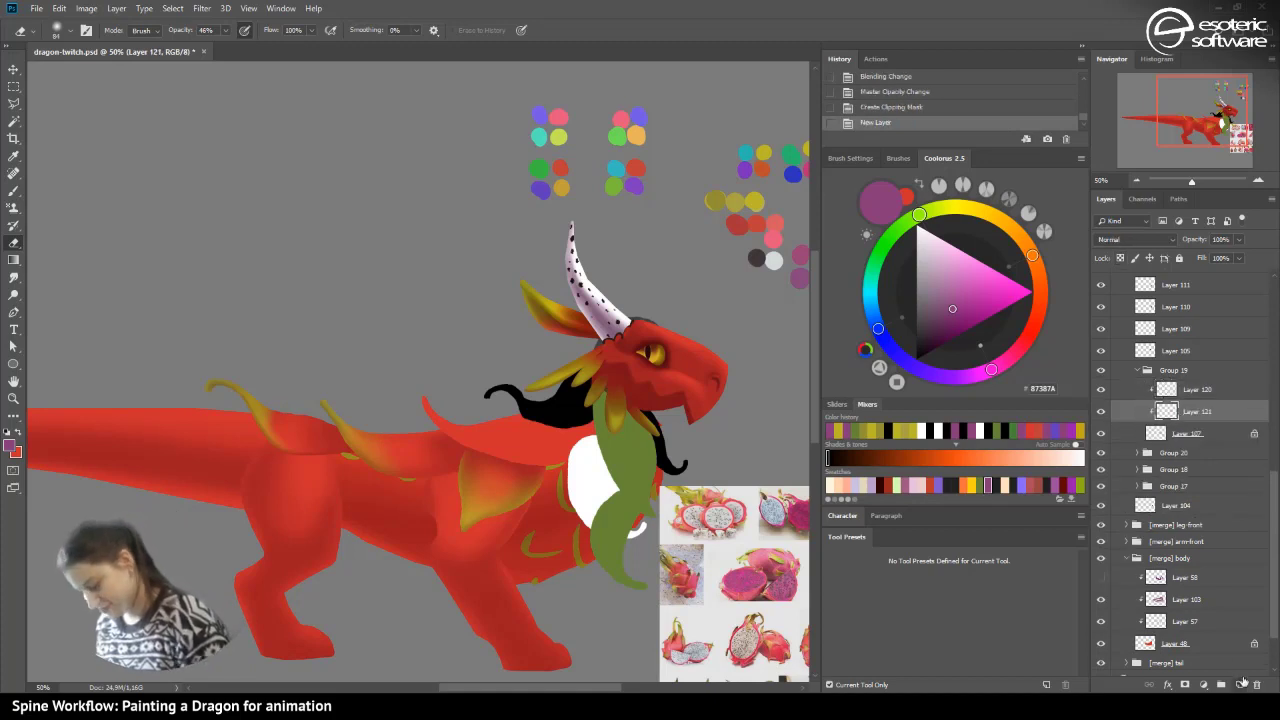
- Brush soft olive yellow over the tip and edges of the large scale above the shoulder on Layer 121
left_click(18, 190)
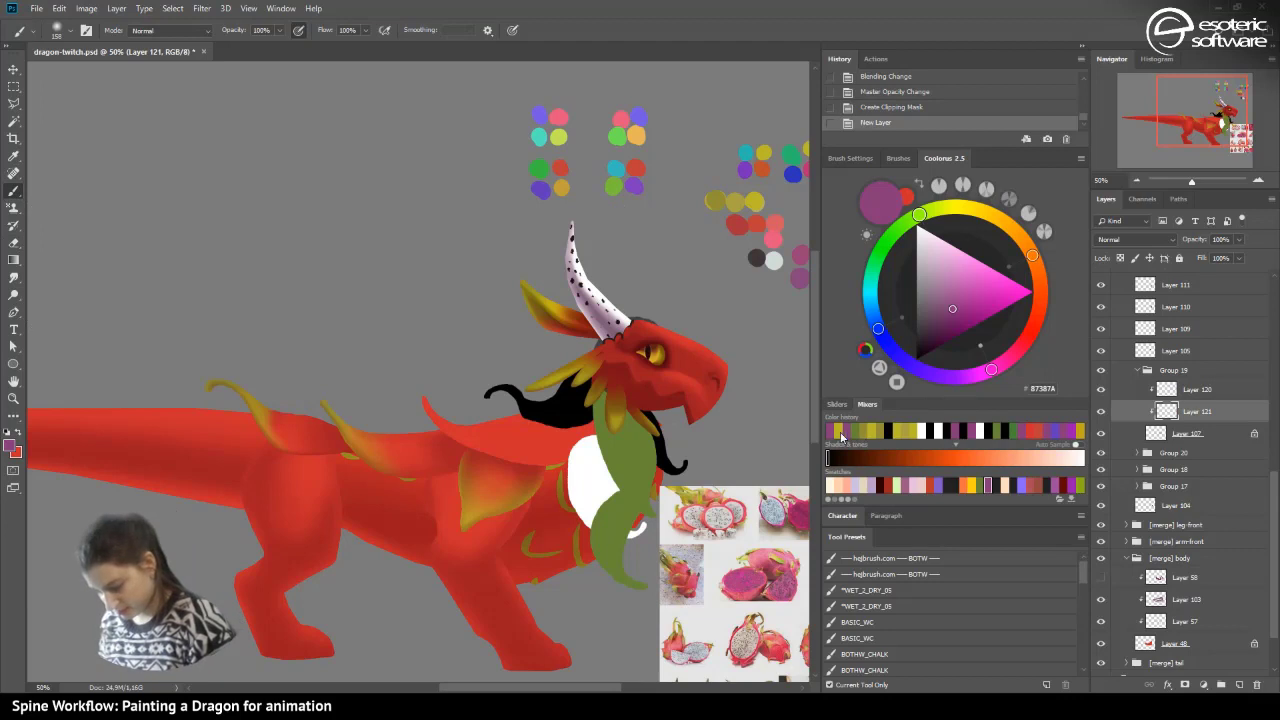
left_click(840, 432)
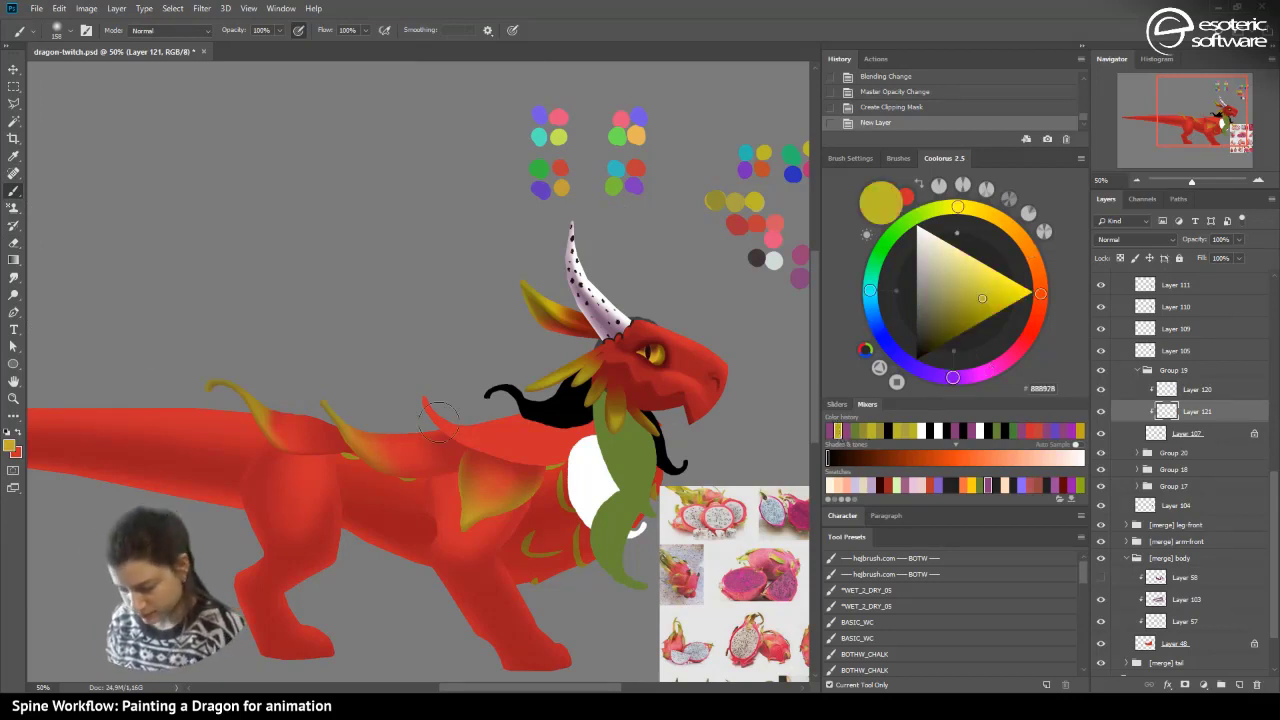
mouse_move(439, 422)
left_mouse_down()
mouse_move(471, 469)
mouse_move(448, 436)
mouse_move(480, 469)
mouse_move(463, 460)
mouse_move(605, 531)
left_mouse_up()
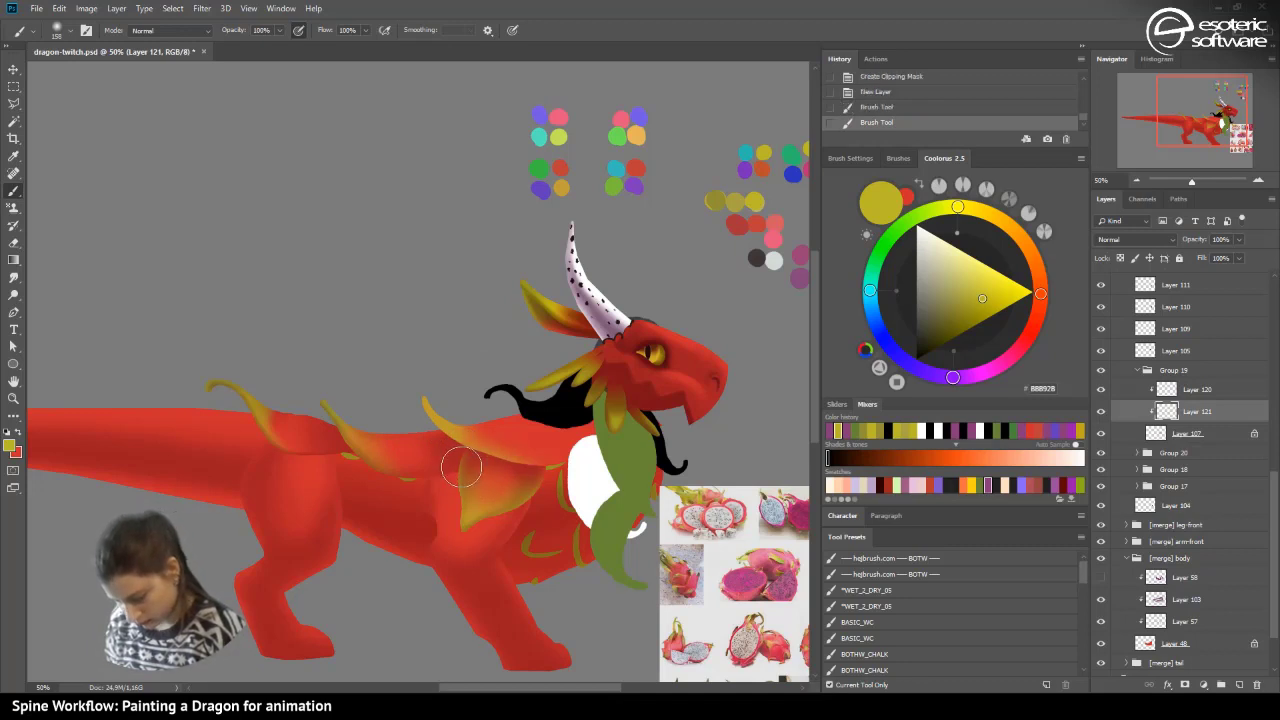
mouse_move(462, 467)
left_mouse_down()
mouse_move(634, 537)
mouse_move(530, 474)
mouse_move(589, 485)
left_mouse_up()
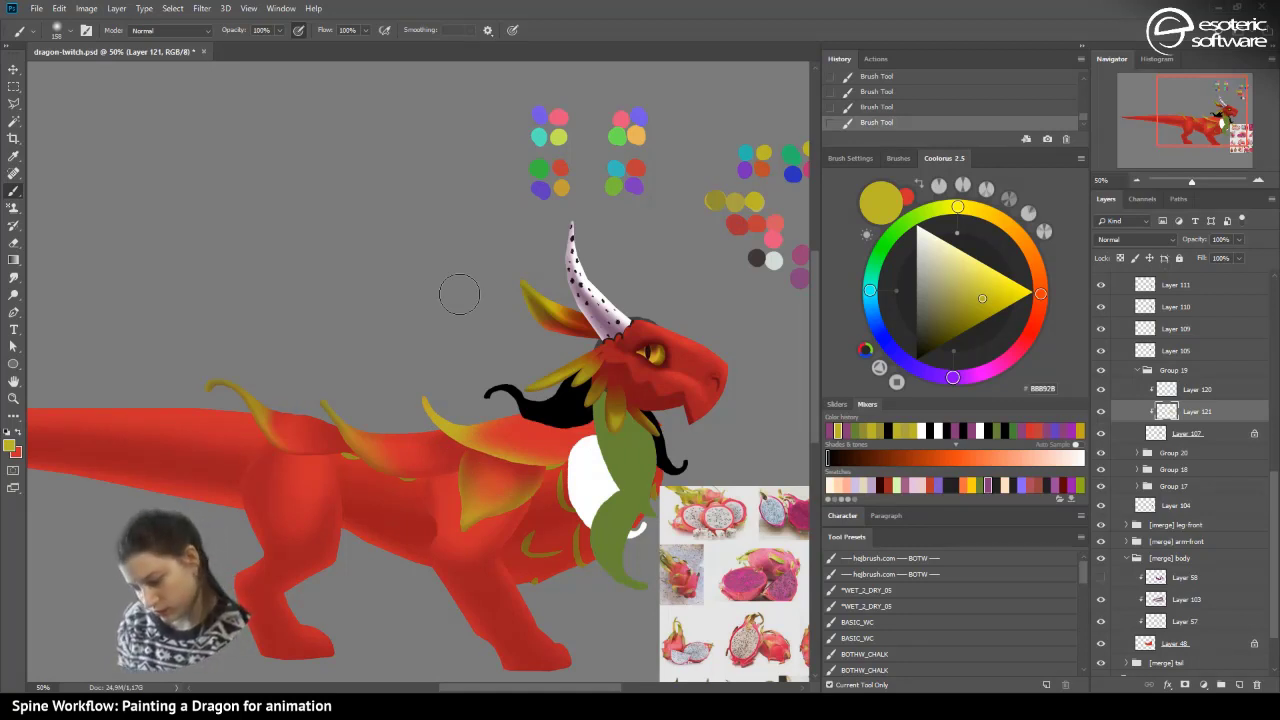
- Brush purple 87387A shading on the scale above the shoulder on Multiply Layer 120
left_click(14, 259)
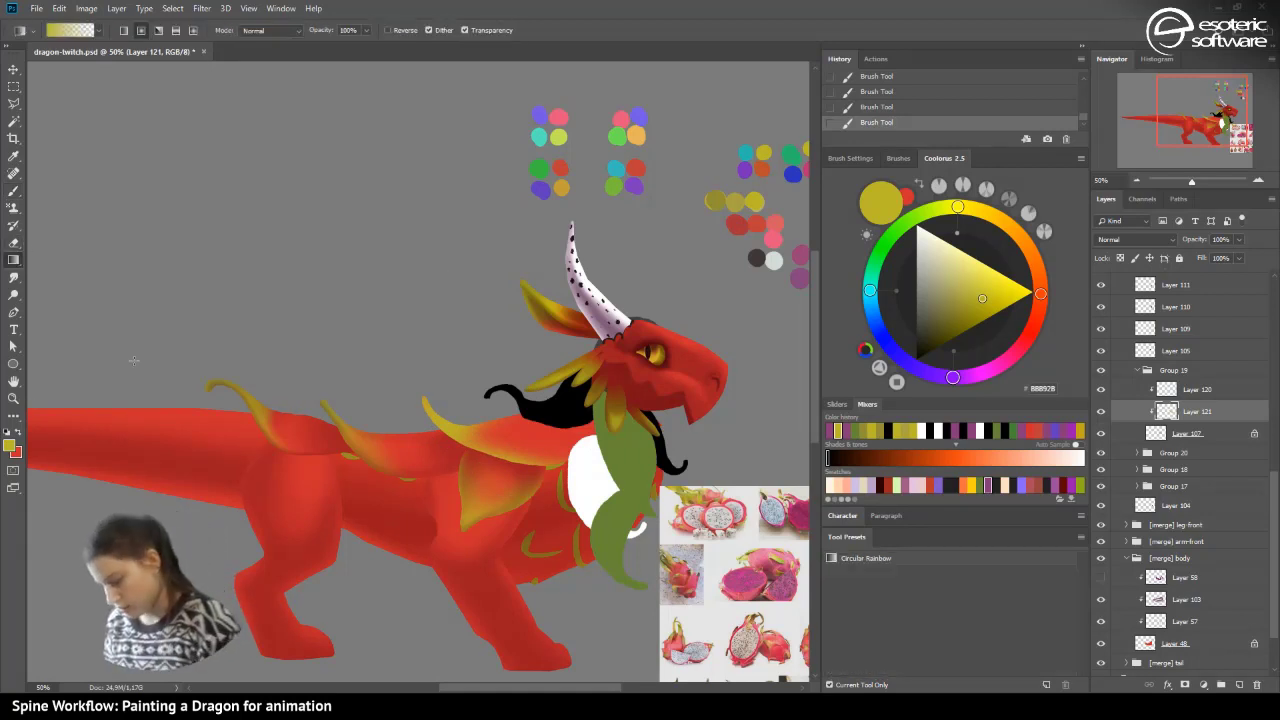
left_click(836, 430)
left_click(1178, 389)
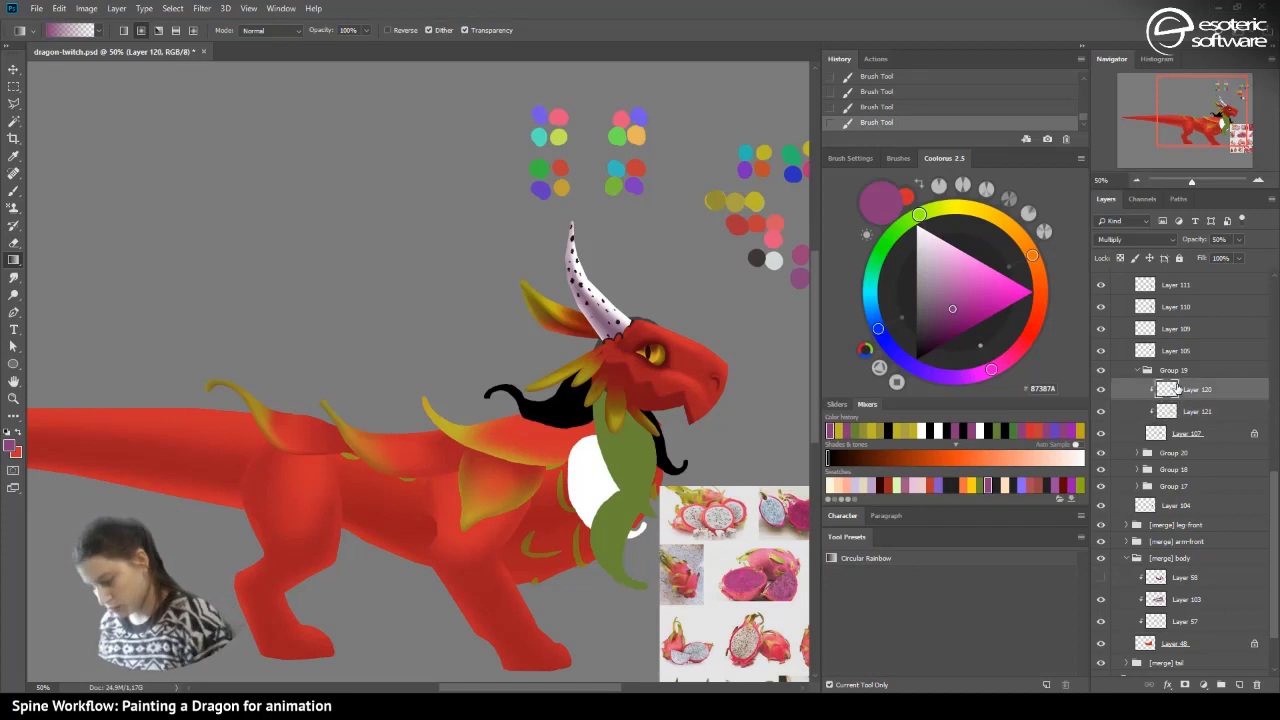
key("b")
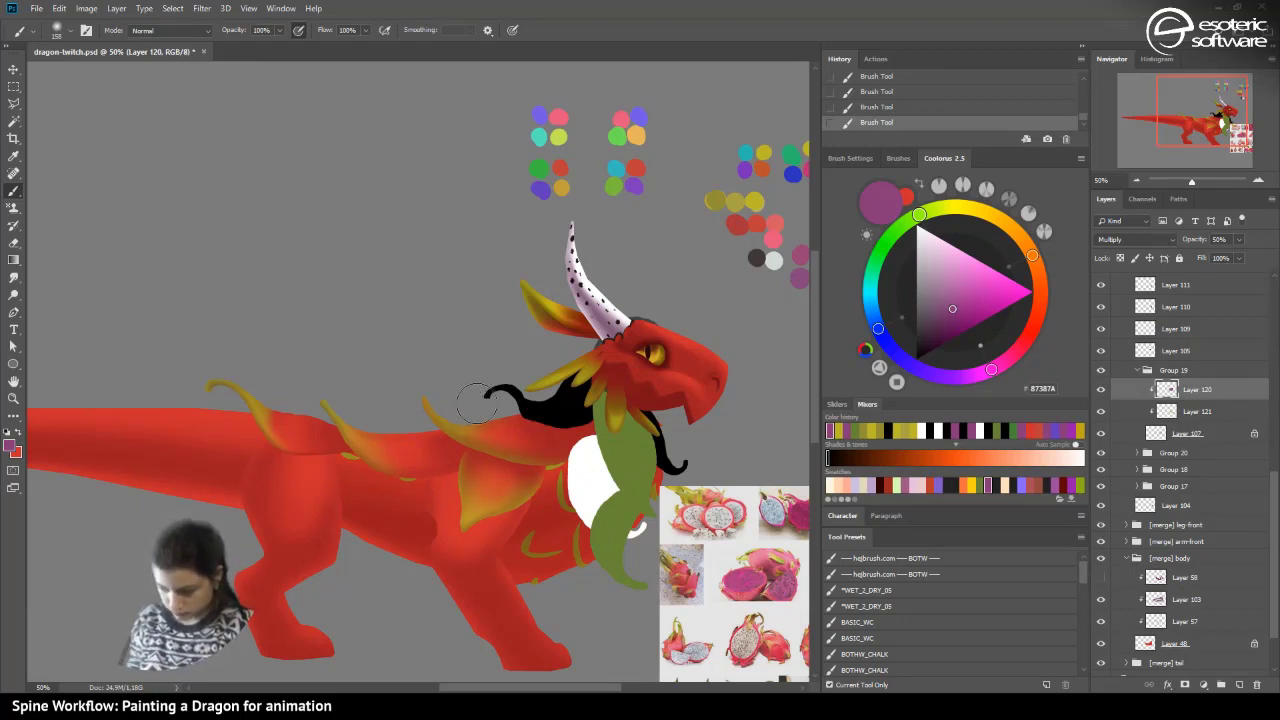
- Erase excess purple shading near the tip of the scale above the shoulder, reducing the soft round eraser to about 40 px
left_click(9, 246)
left_click_drag(439, 452, 457, 456)
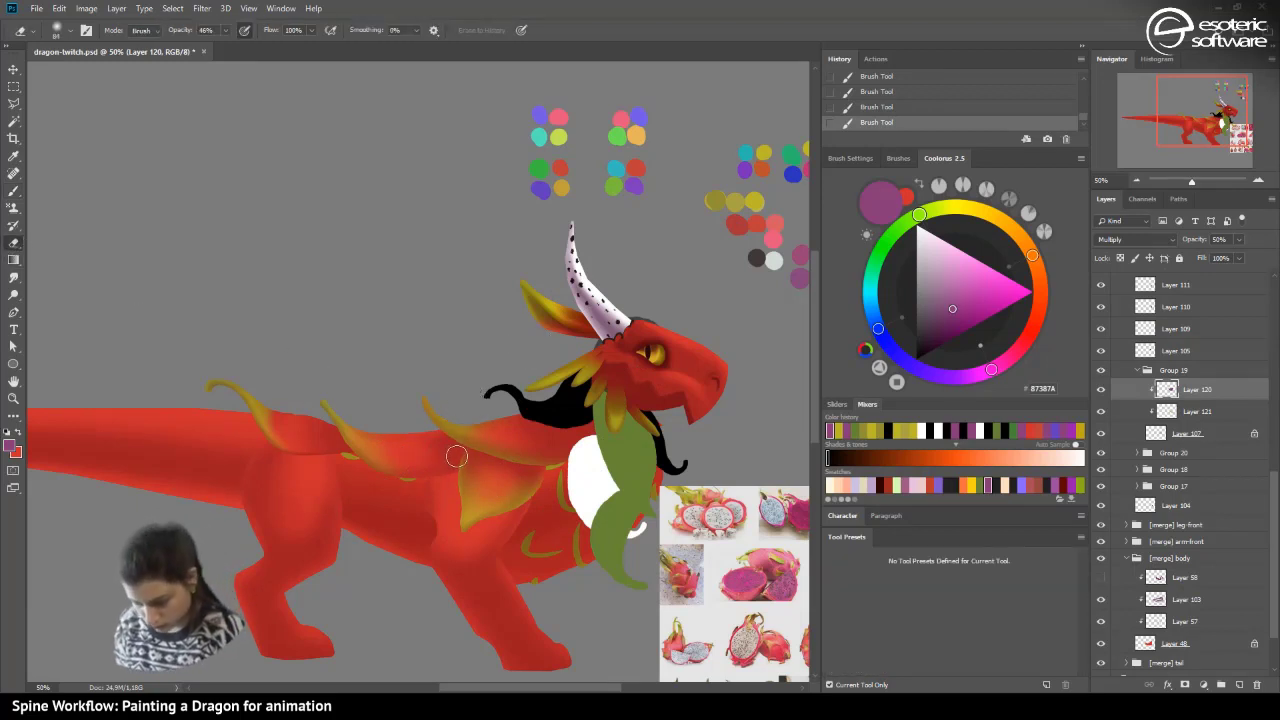
left_click_drag(405, 419, 447, 453)
left_click(70, 31)
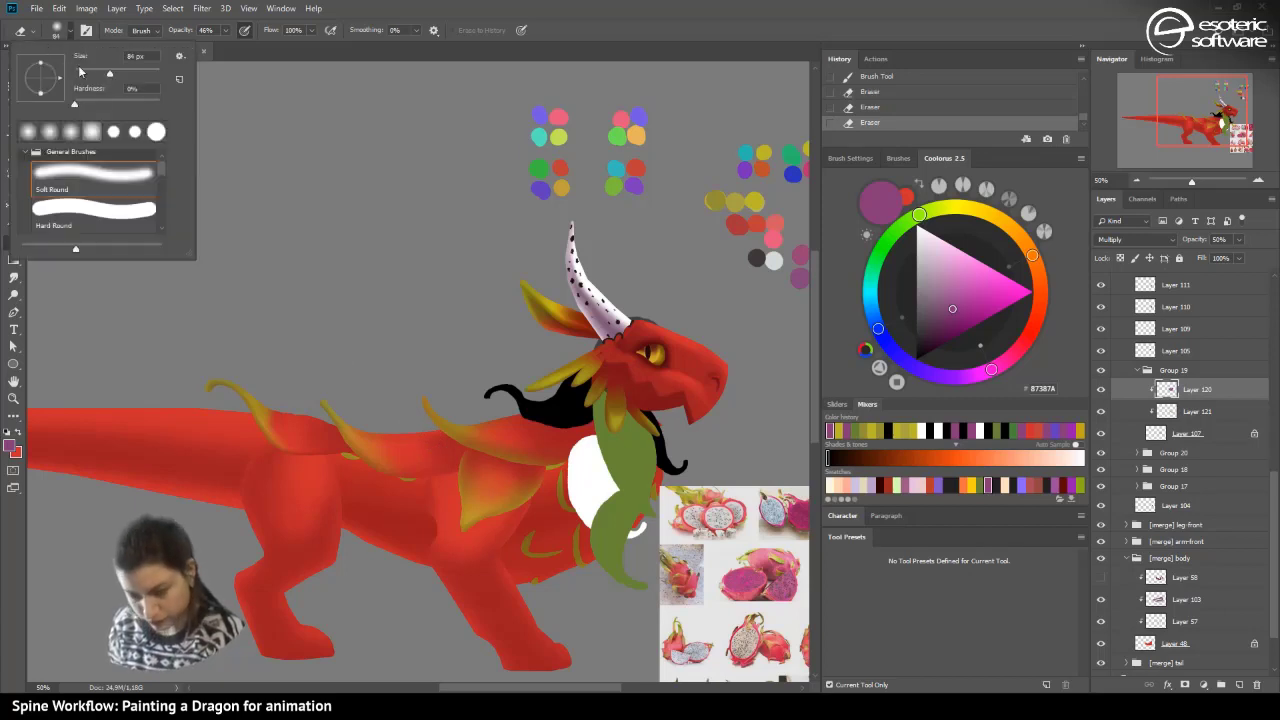
left_click_drag(84, 75, 93, 75)
left_click(449, 444)
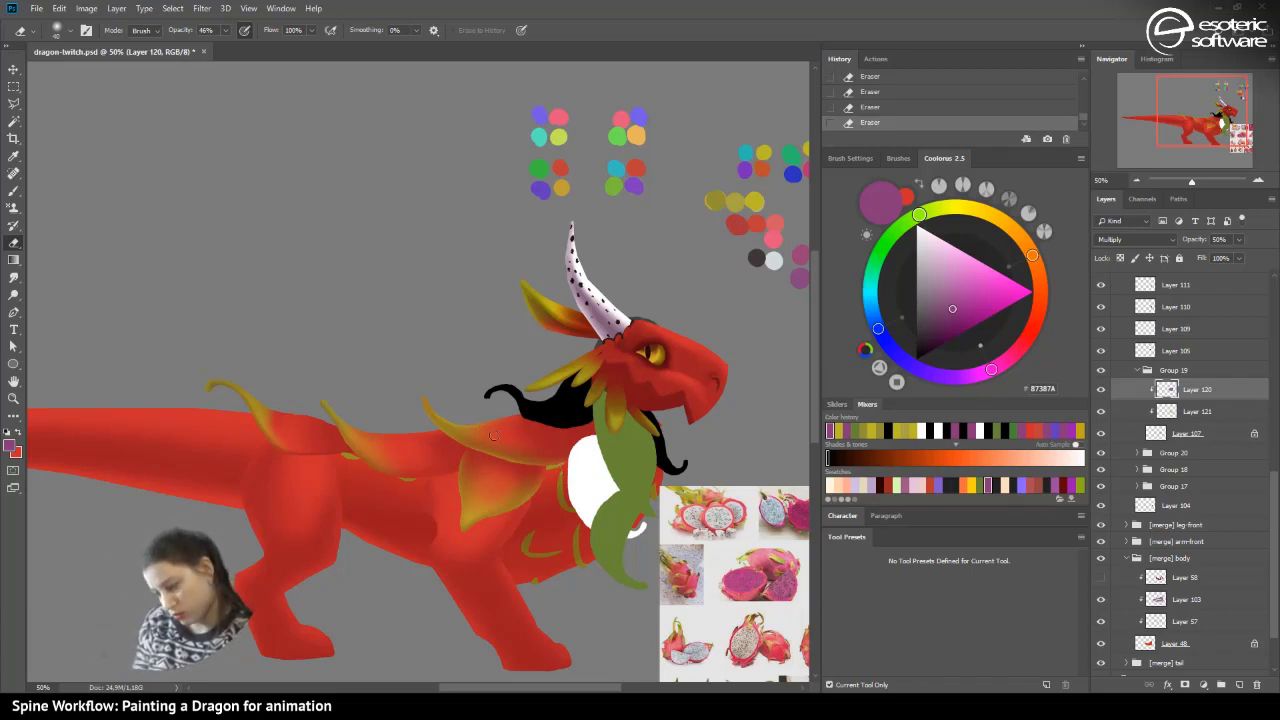
- Enlarge the eraser to 86 px, soften the shading on the upper part of the scale on Layer 120, and save the document
left_click(62, 32)
left_click(111, 74)
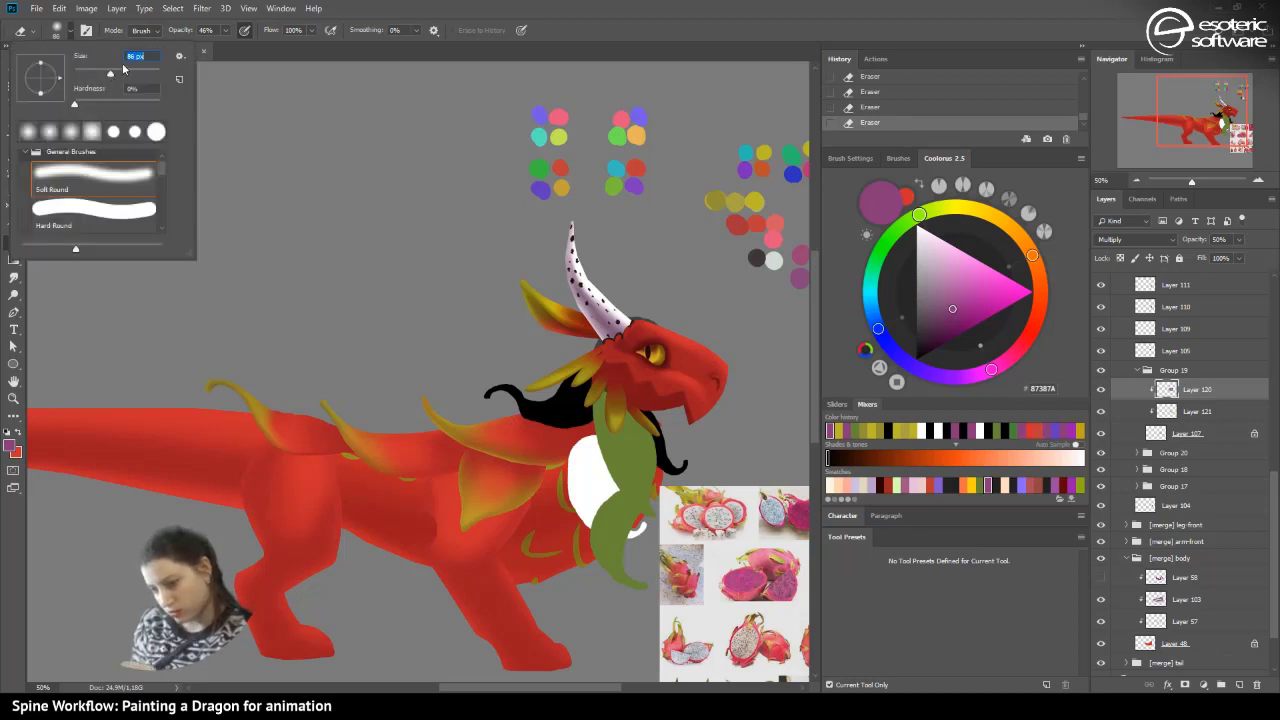
left_click(541, 423)
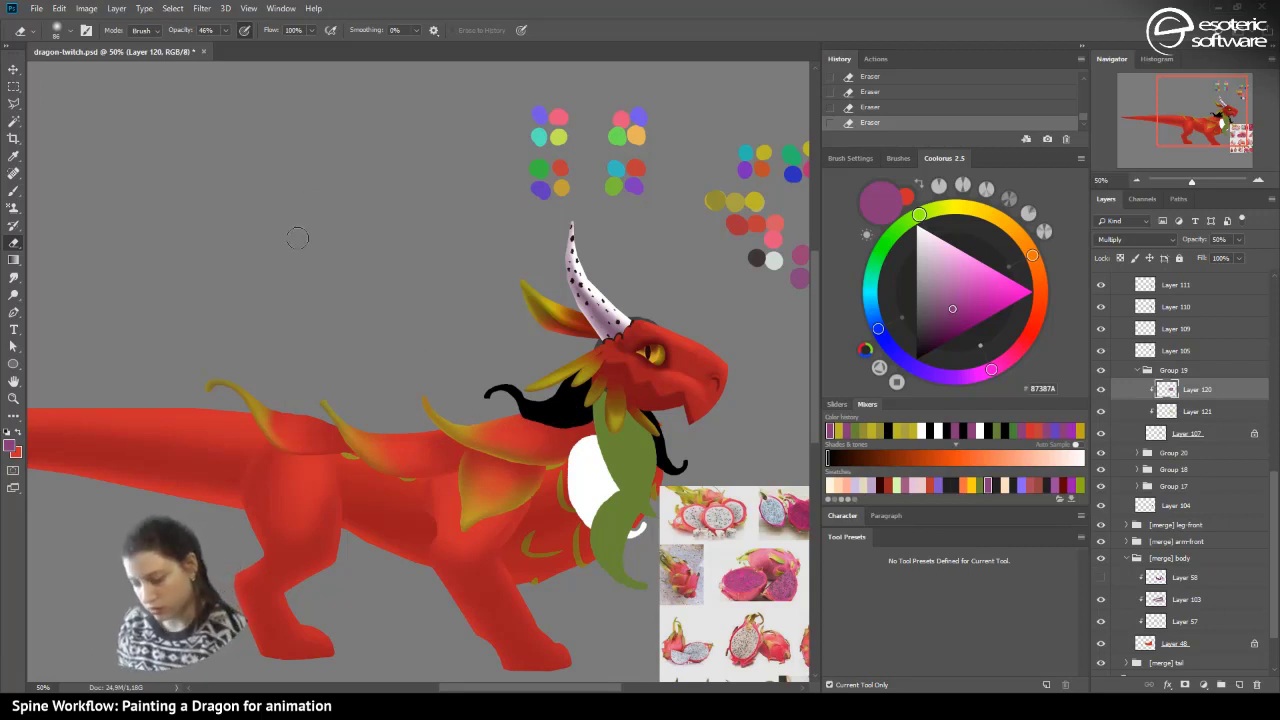
key("ctrl+s")
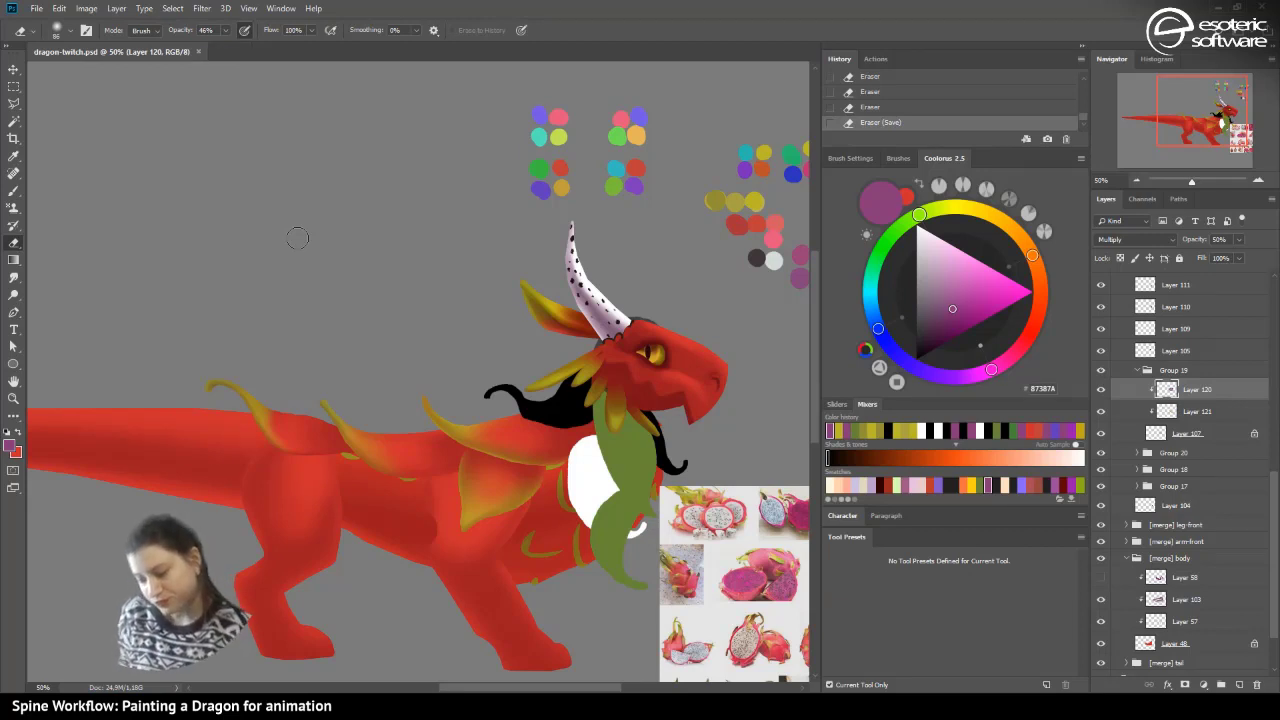
- Brush another purple shading stroke along the lower edge of the scale on Layer 120 and collapse Group 19
left_click(14, 191)
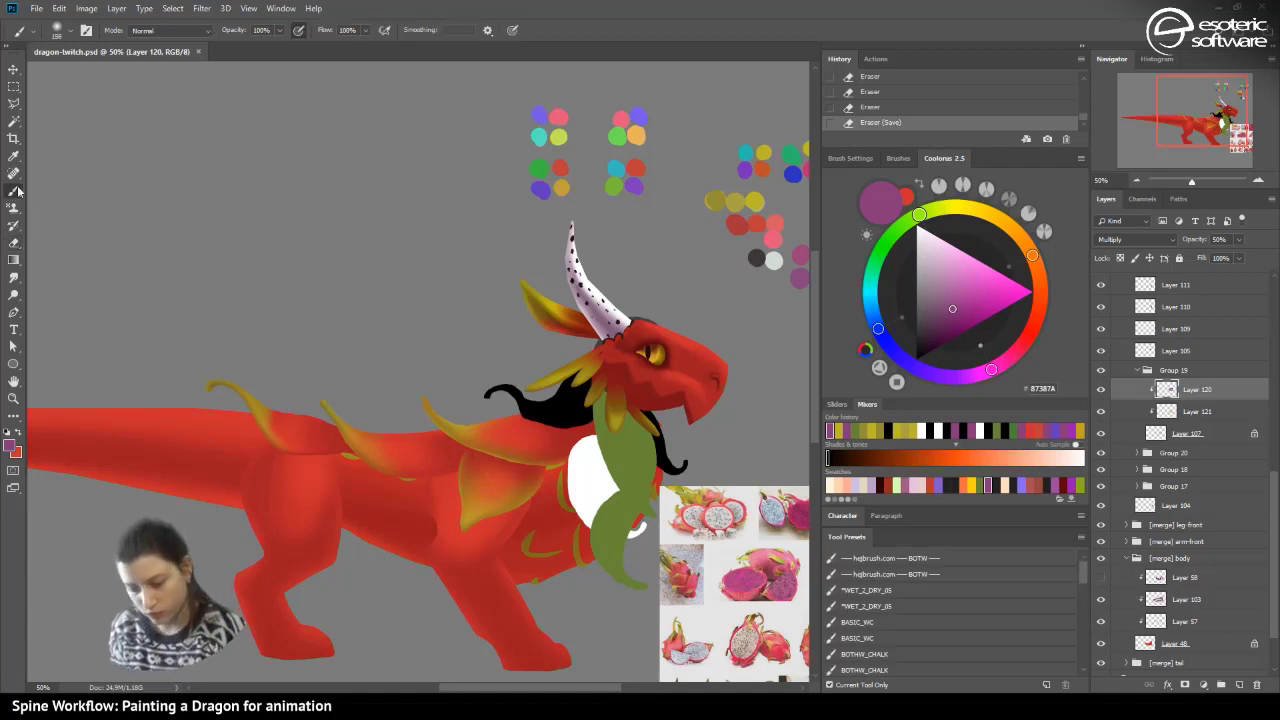
left_click_drag(400, 458, 519, 472)
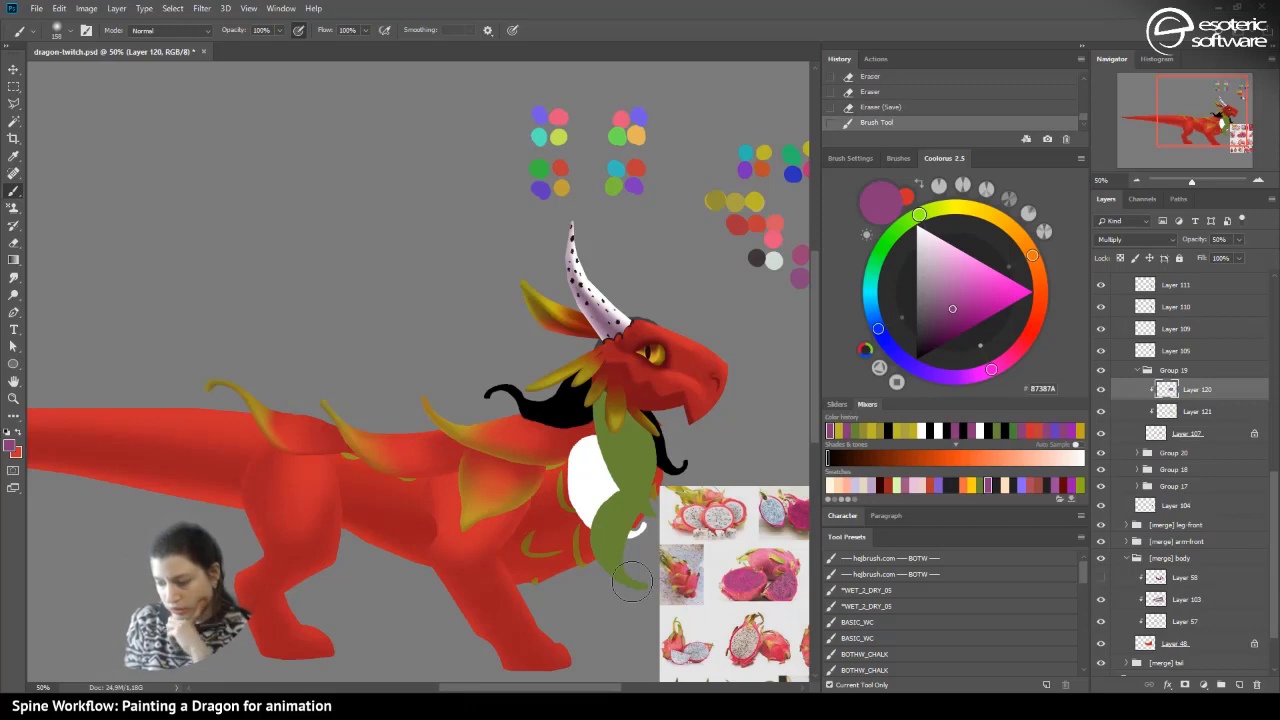
left_click(1137, 370)
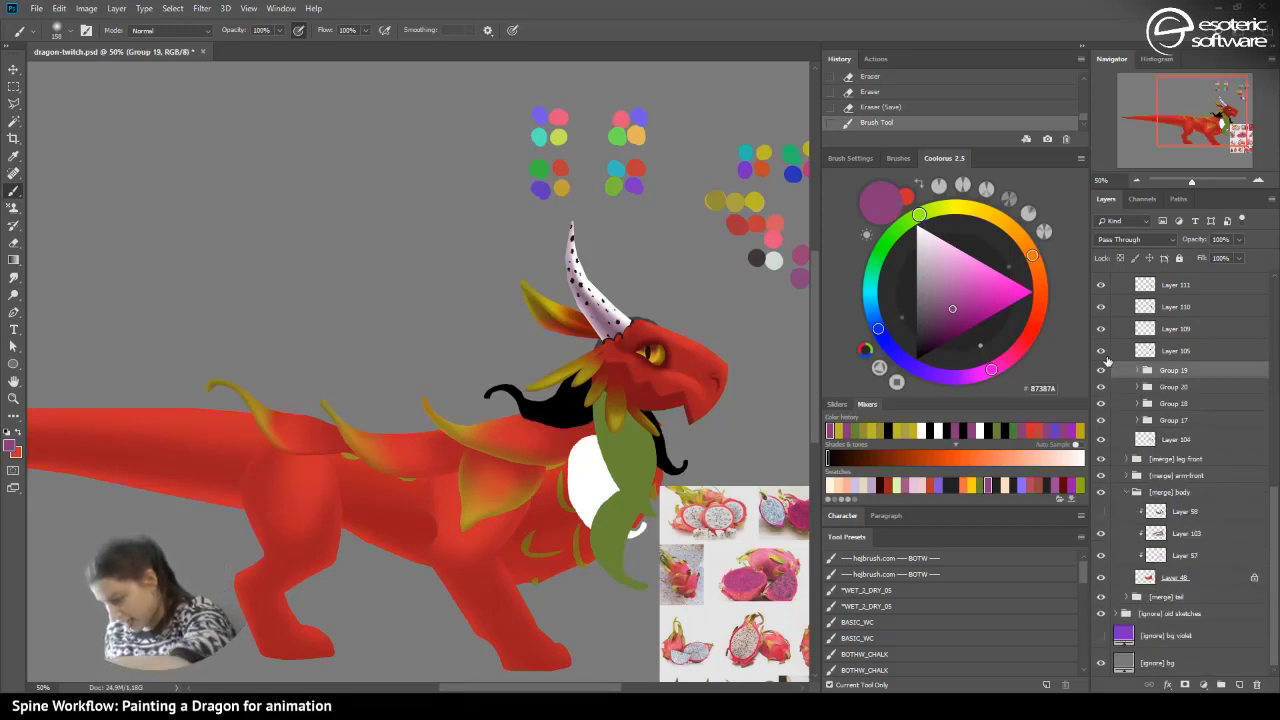
- Toggle Layer 105's visibility to identify its shape and put the layer in a group of its own
left_click(1100, 352)
left_click(1101, 352)
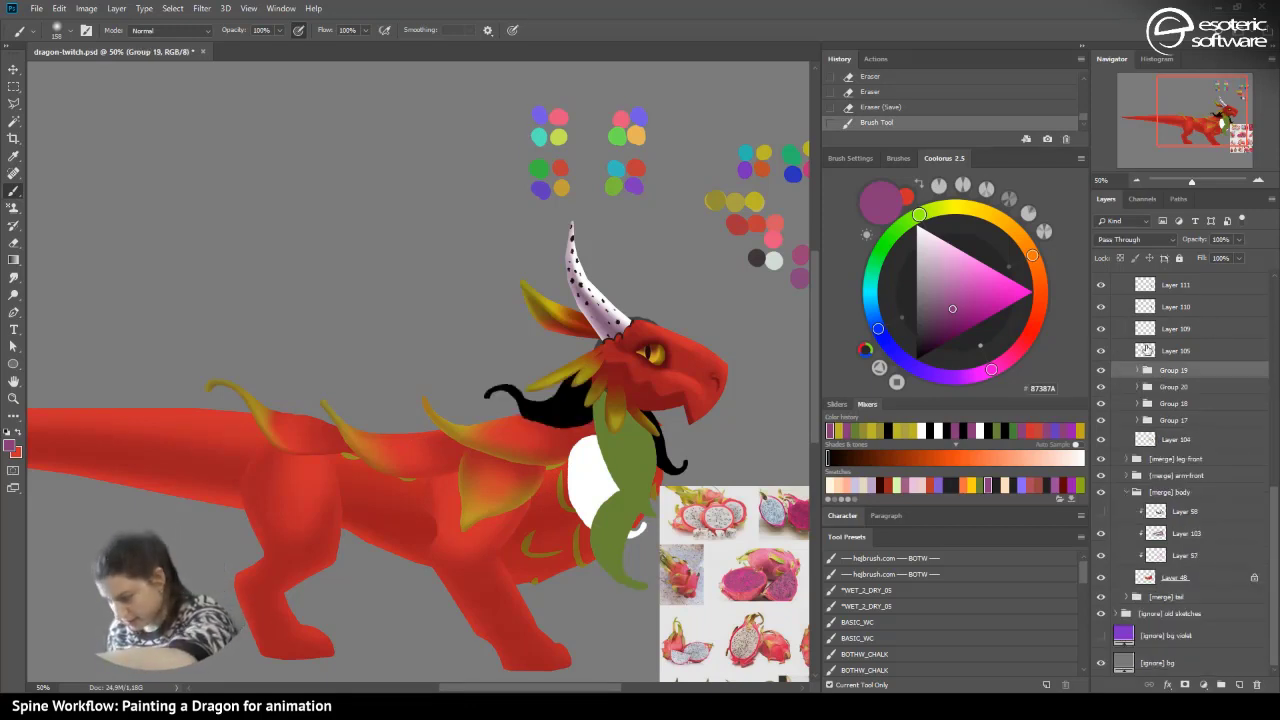
left_click(1147, 350)
key("ctrl+g")
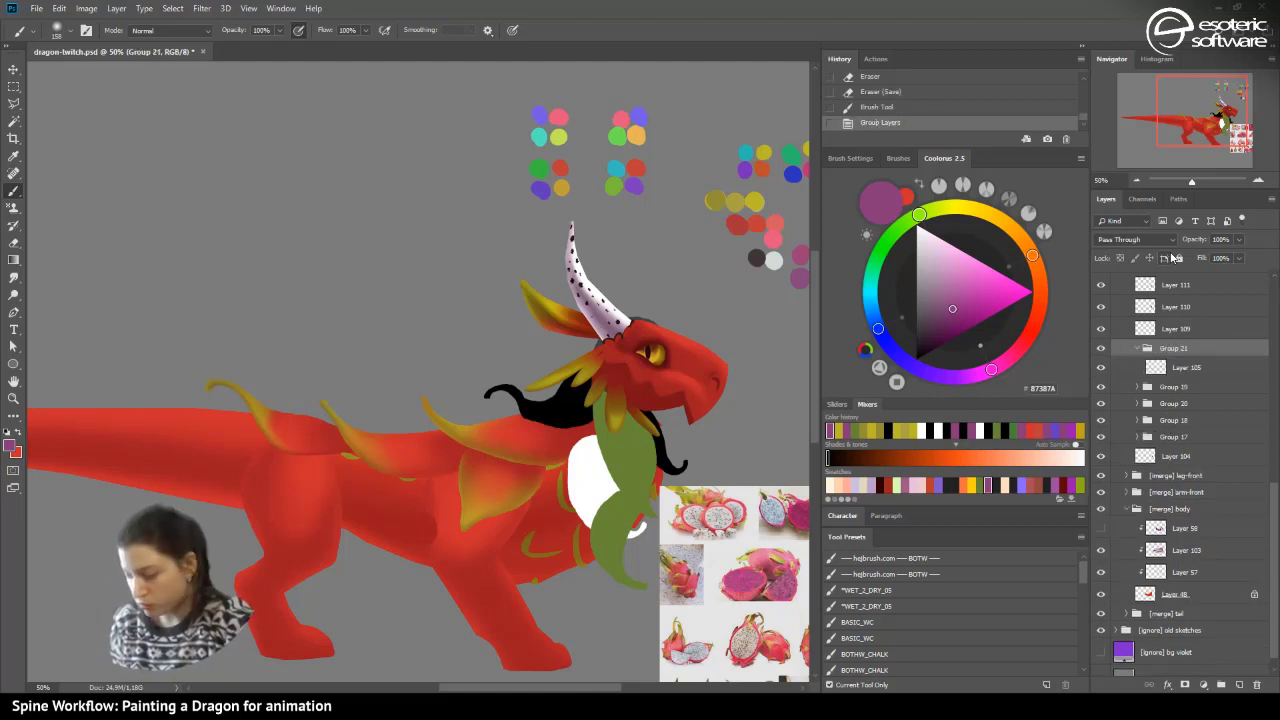
- Clip a 50% Multiply layer and a Normal layer beneath it onto Layer 105, and choose olive yellow as the paint colour
left_click(1175, 368)
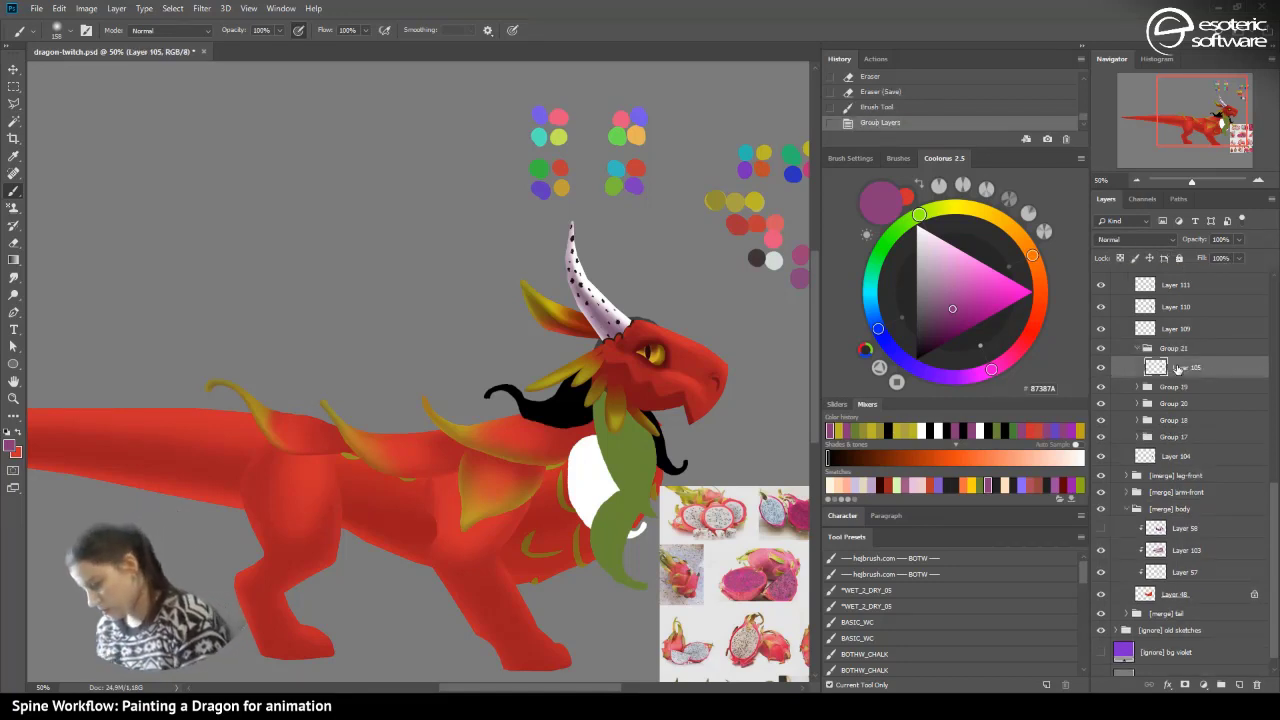
left_click(1240, 684)
key("ctrl+alt+g")
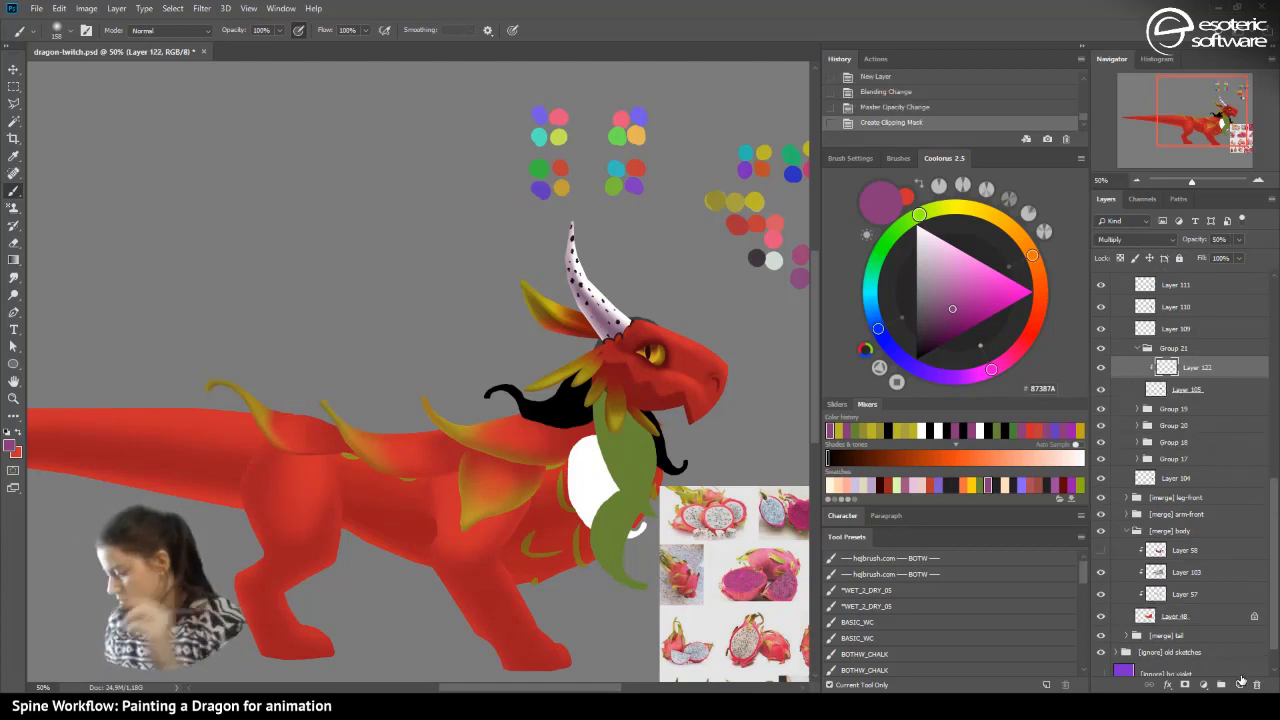
left_click(1178, 390)
left_click(1239, 684)
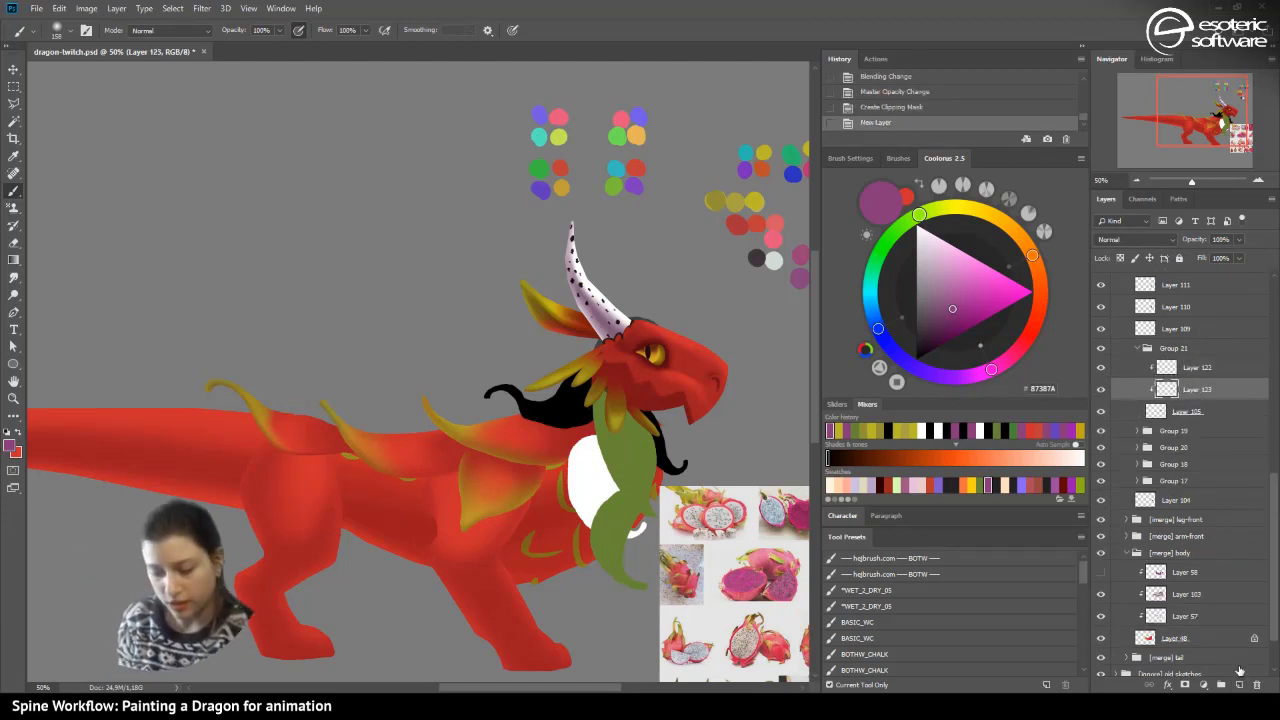
left_click(838, 430)
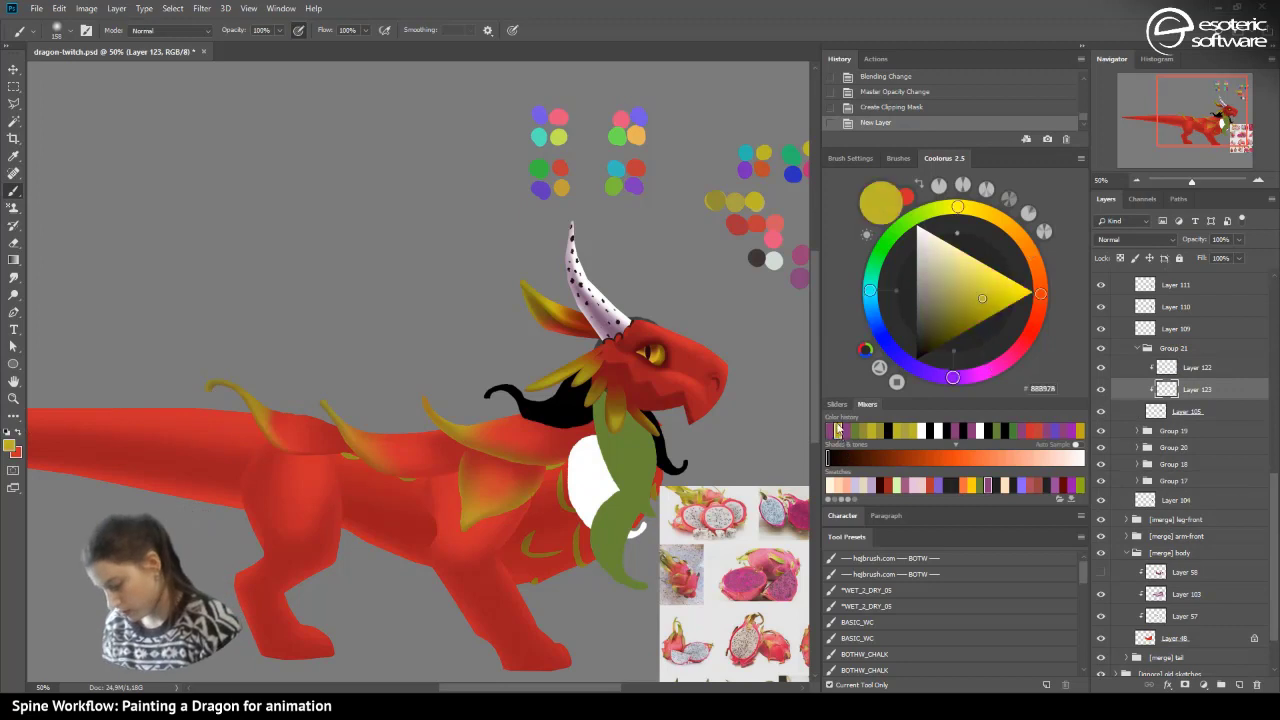
- Brush olive yellow along the tip of the neck scale on clipped Layer 123
mouse_move(488, 398)
left_mouse_down()
mouse_move(525, 394)
mouse_move(509, 380)
mouse_move(529, 379)
mouse_move(501, 402)
mouse_move(532, 427)
mouse_move(565, 410)
left_mouse_up()
- Lock the transparent pixels of Layer 105 and colour the neck scale red with radial gradients
left_click(1174, 411)
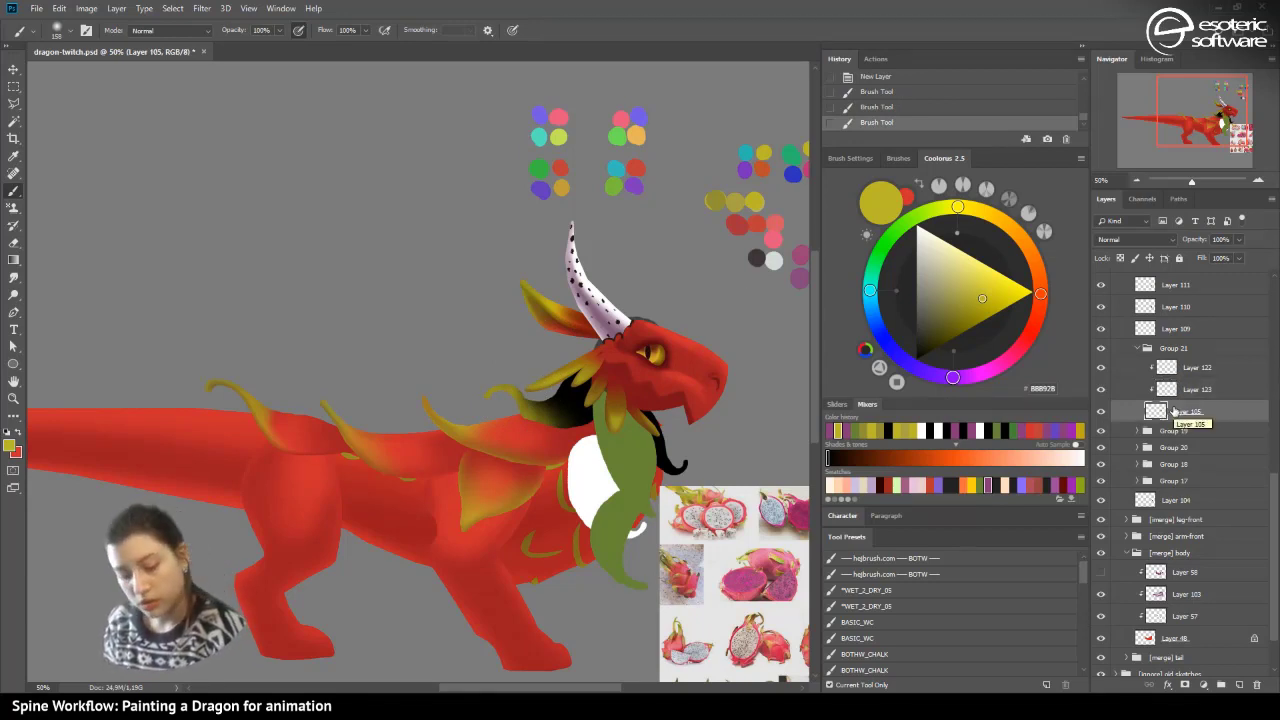
left_click(13, 259)
left_click(22, 431)
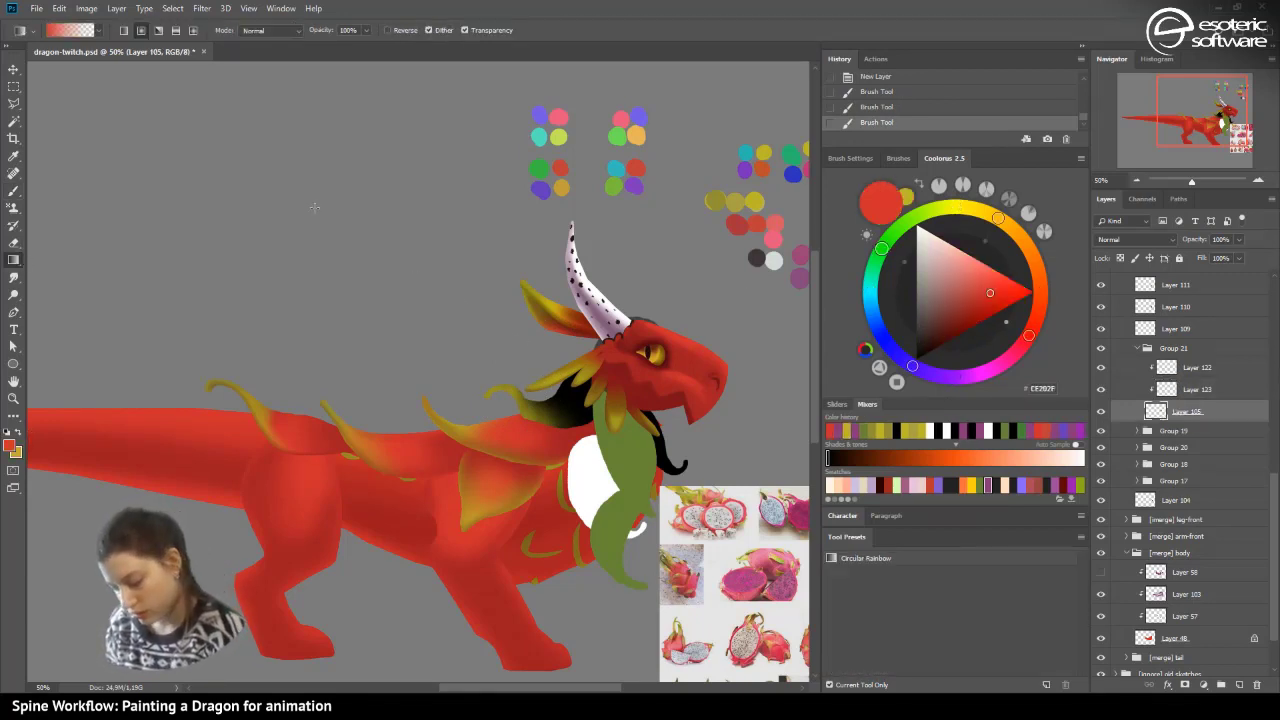
left_click_drag(525, 340, 315, 208)
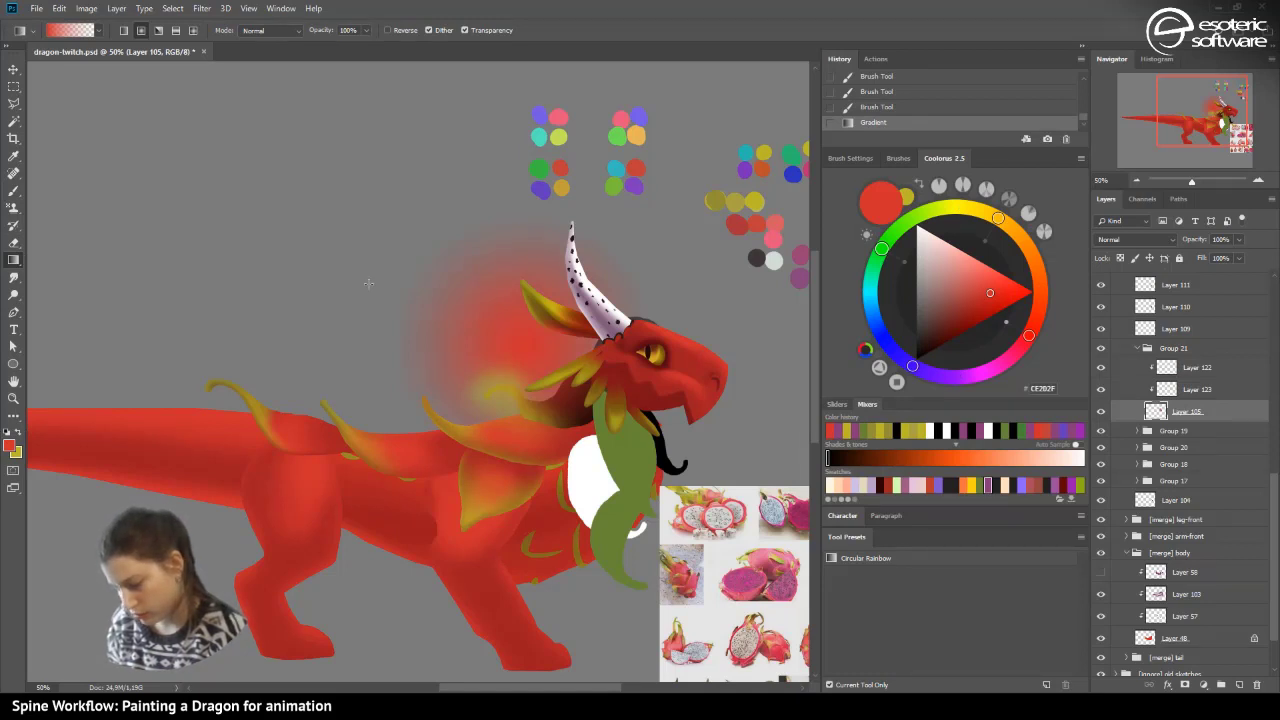
left_click(857, 106)
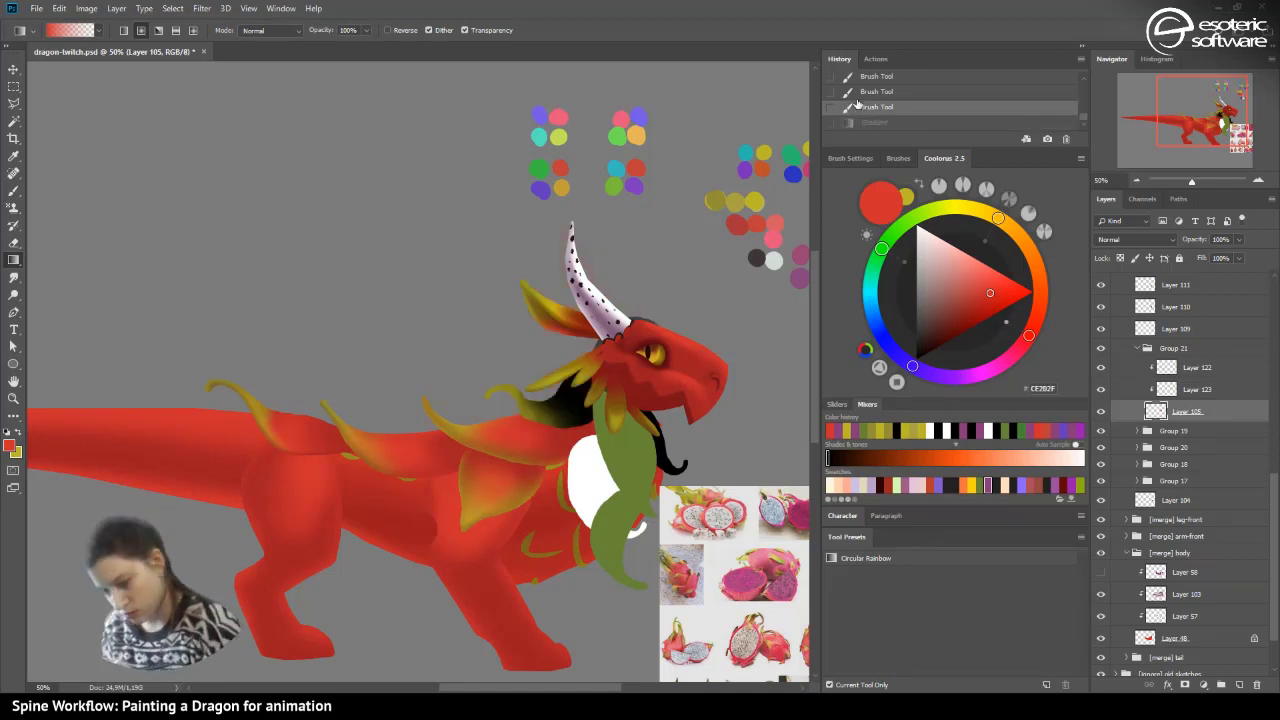
left_click(1121, 258)
left_click_drag(455, 405, 254, 369)
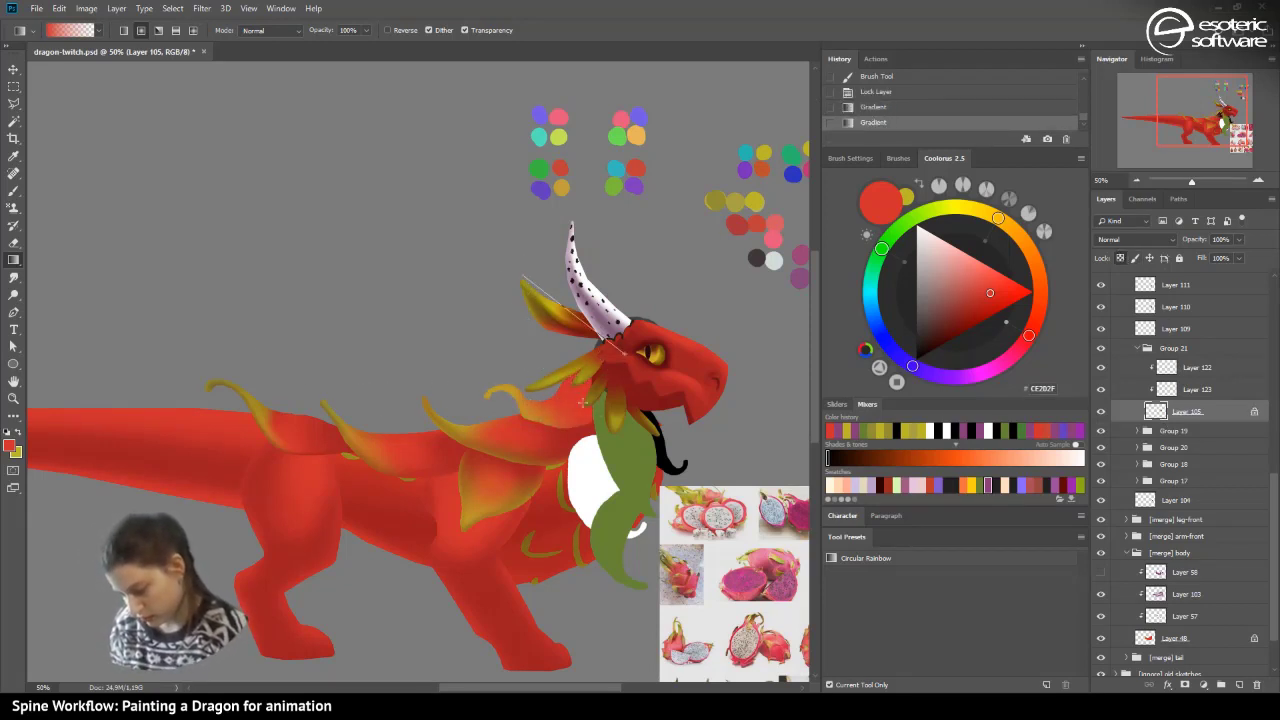
left_click_drag(598, 438, 459, 386)
left_click_drag(570, 366, 497, 346)
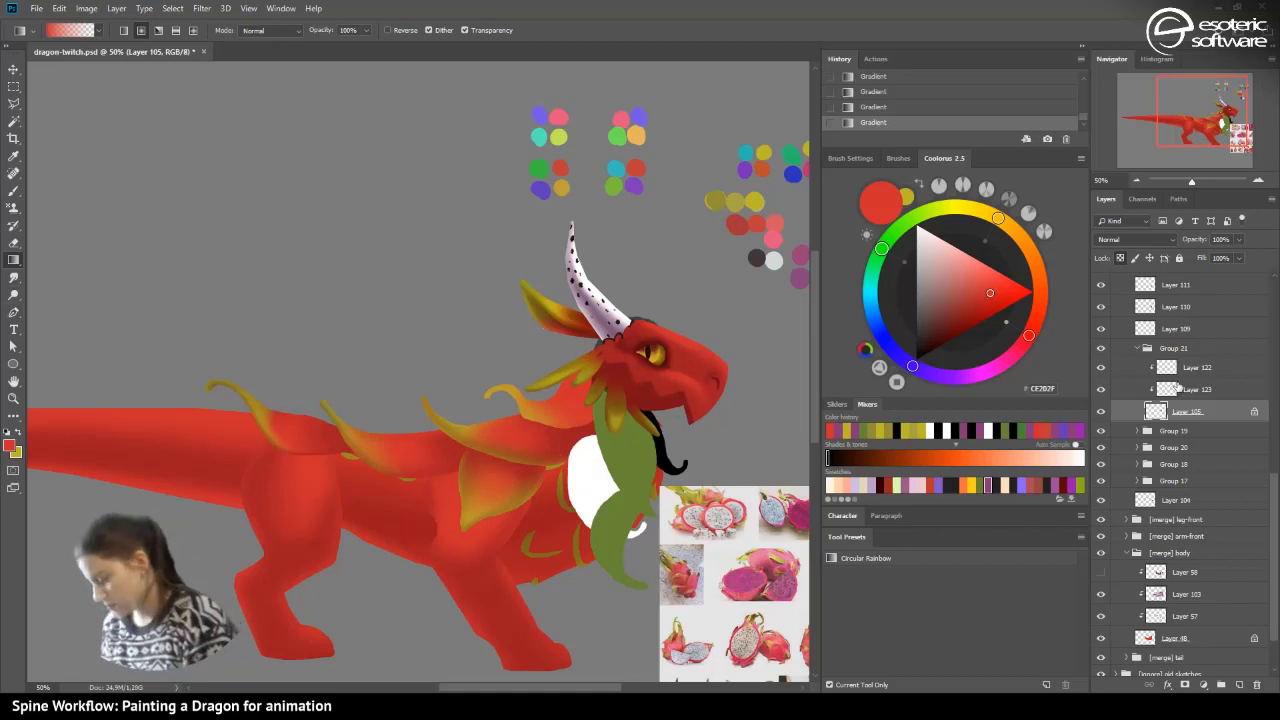
- Brush purple shading along the lower edge and base of the neck scale on the Multiply layer, Layer 122
left_click(1176, 390)
left_click(1173, 370)
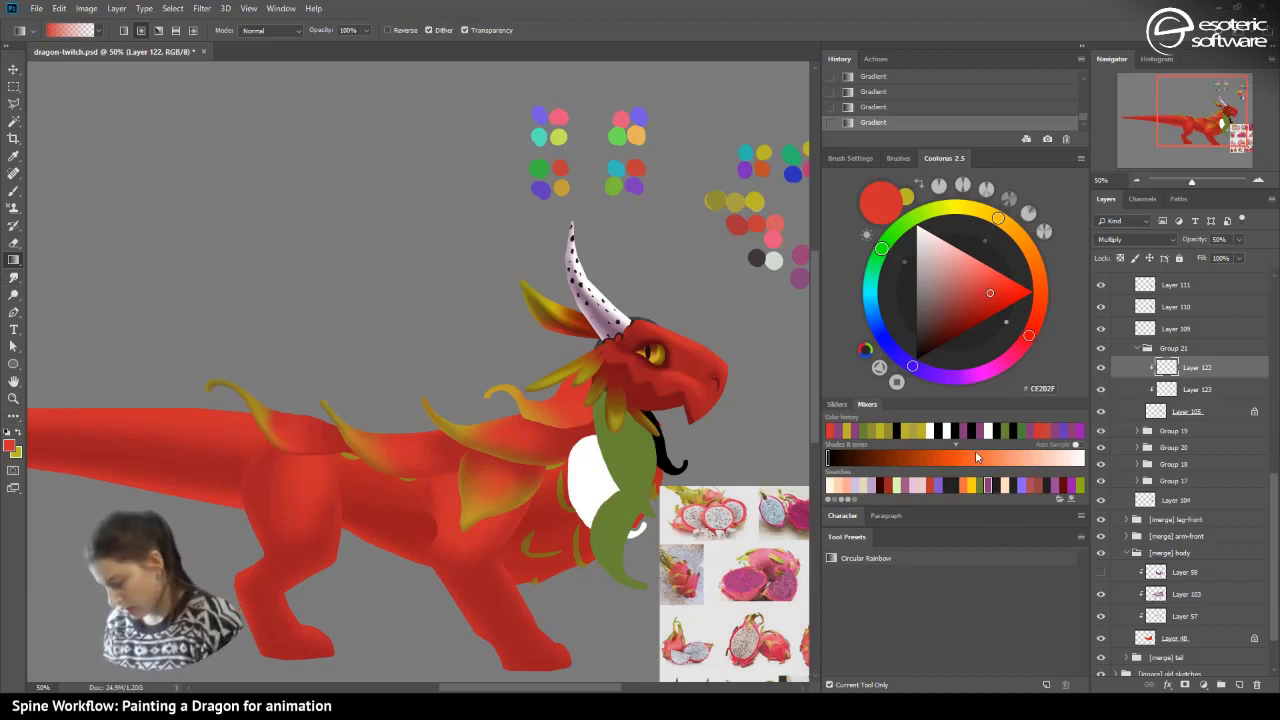
left_click(990, 486)
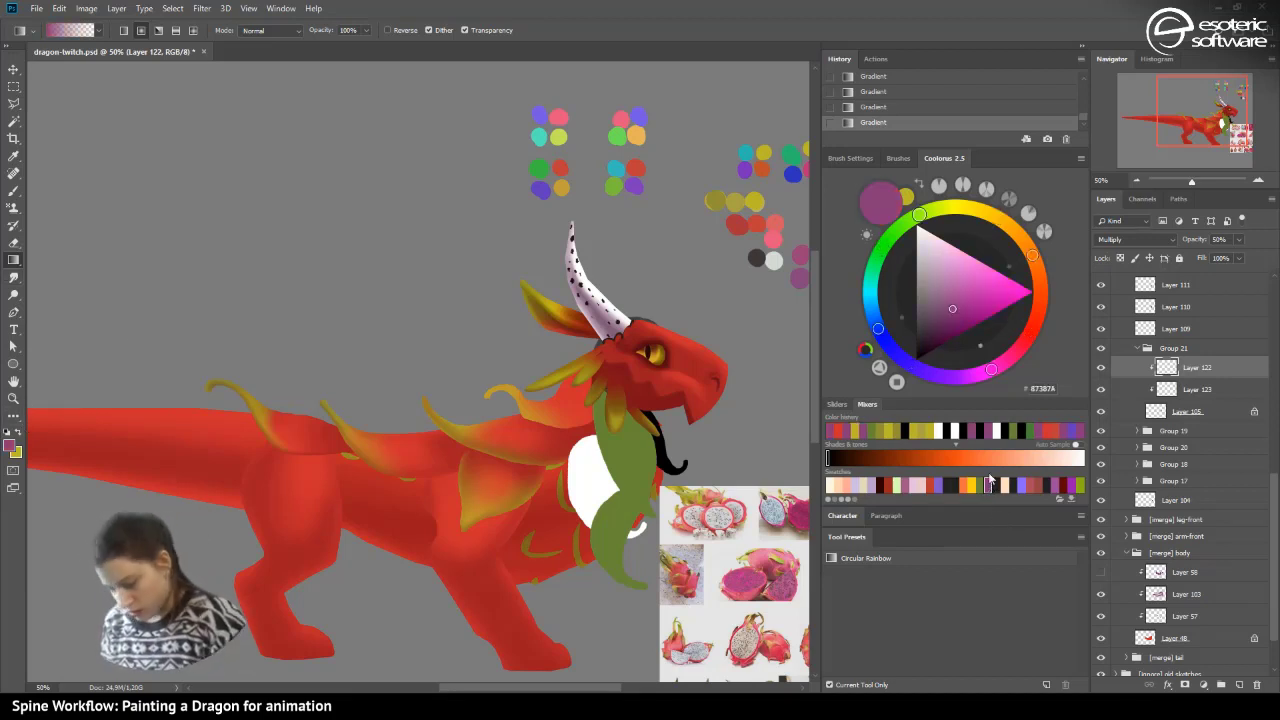
left_click(16, 194)
left_click_drag(569, 447, 509, 434)
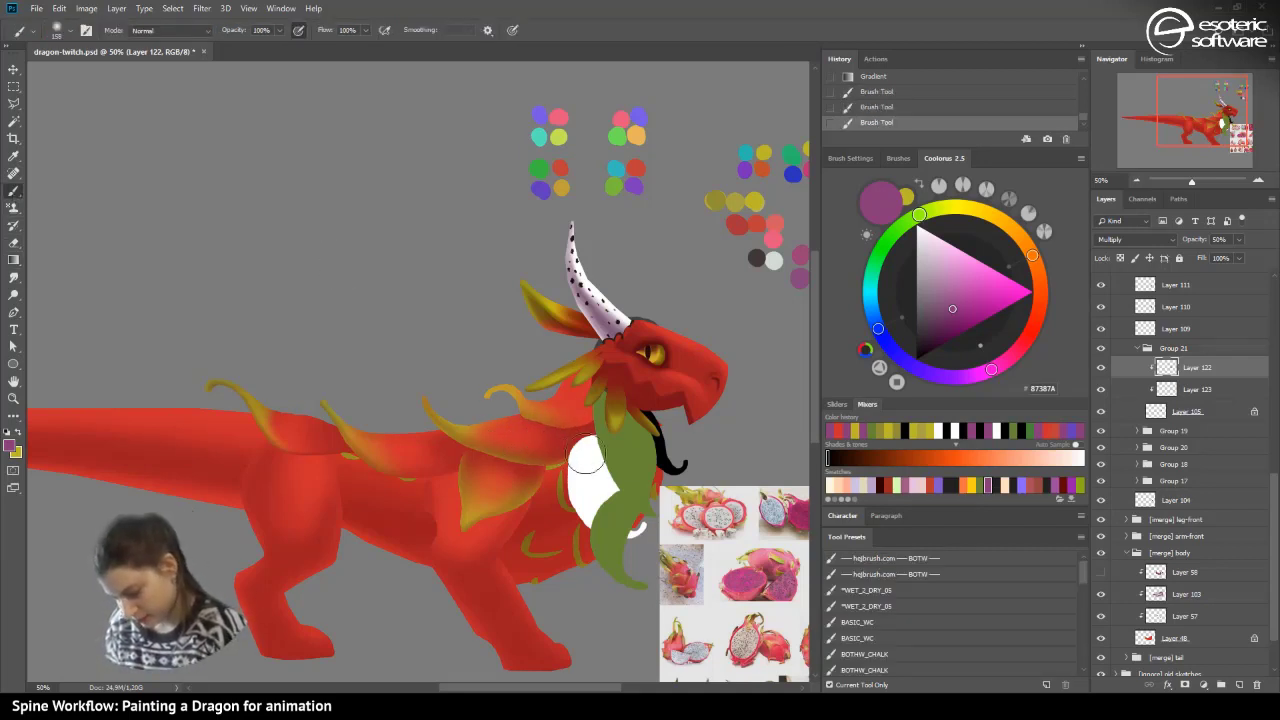
mouse_move(589, 452)
left_mouse_down()
mouse_move(610, 418)
mouse_move(574, 422)
left_mouse_up()
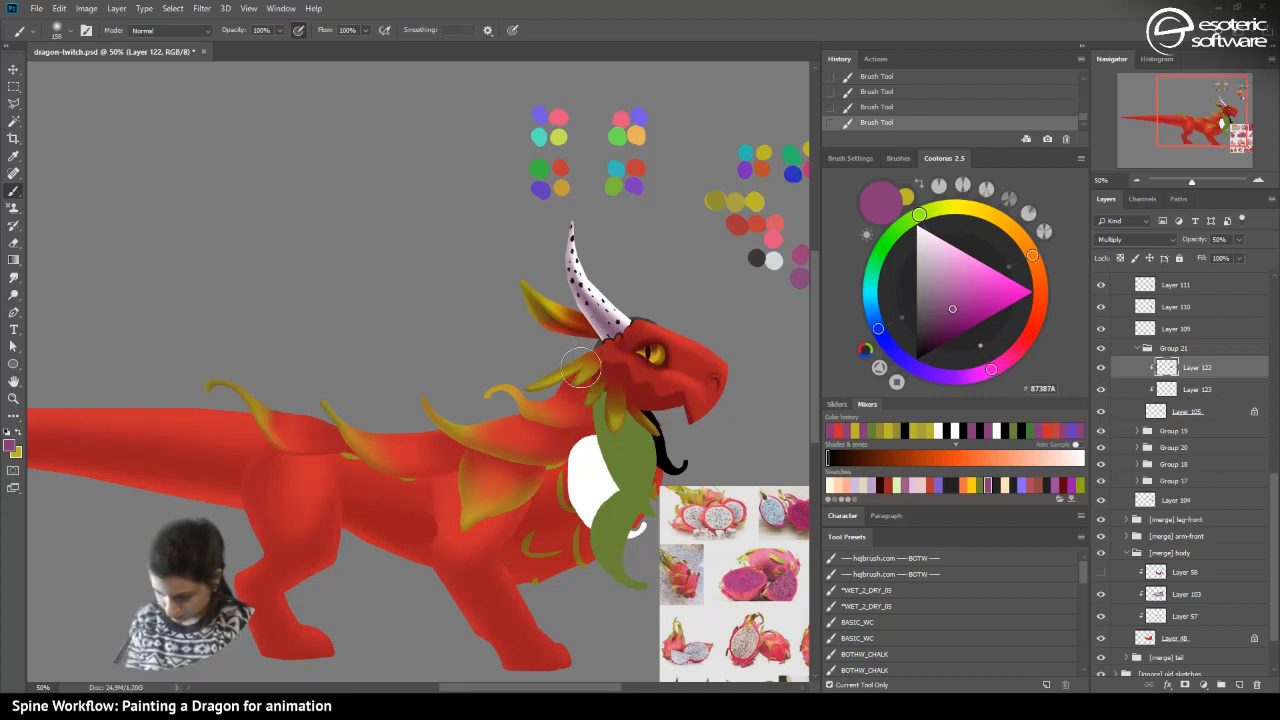
- Reduce the brush to 72 px and add purple shading under the curved part of the neck scale on Layer 122
left_click(58, 36)
left_click_drag(106, 72, 101, 68)
left_click(516, 423)
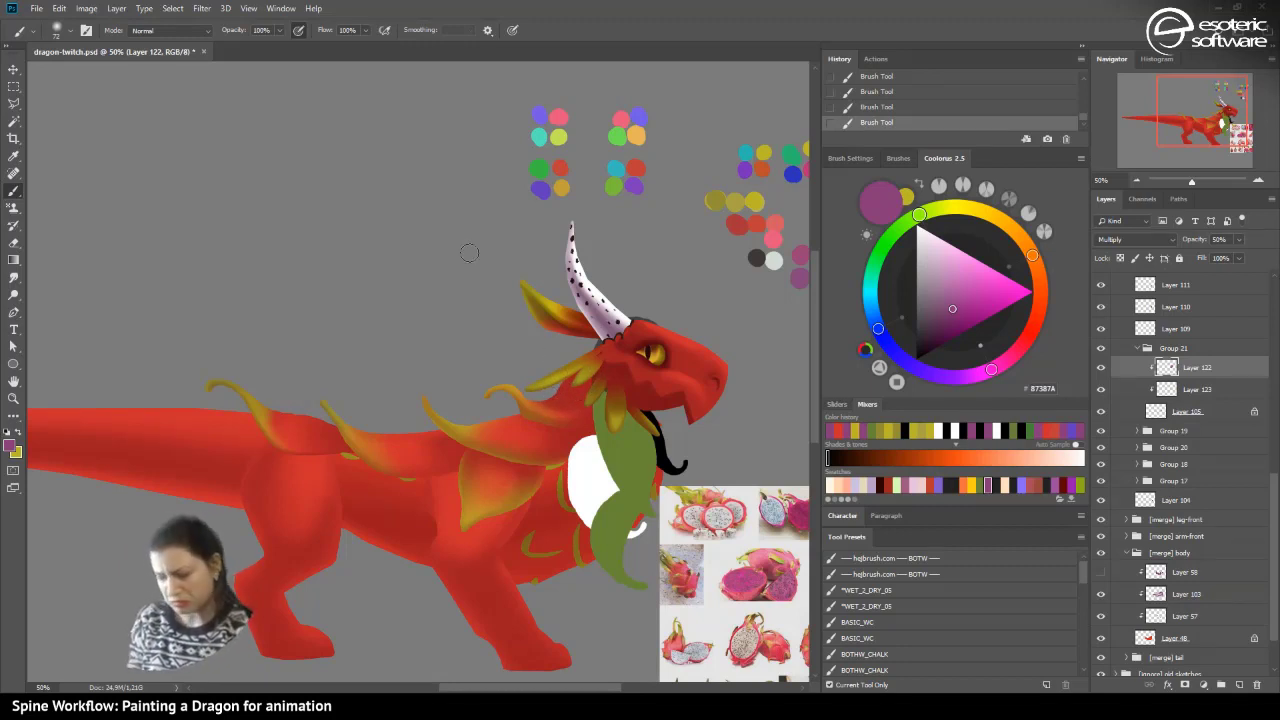
- Erase excess purple shading from the upper edge and tip of the neck scale on Layer 122
key("g")
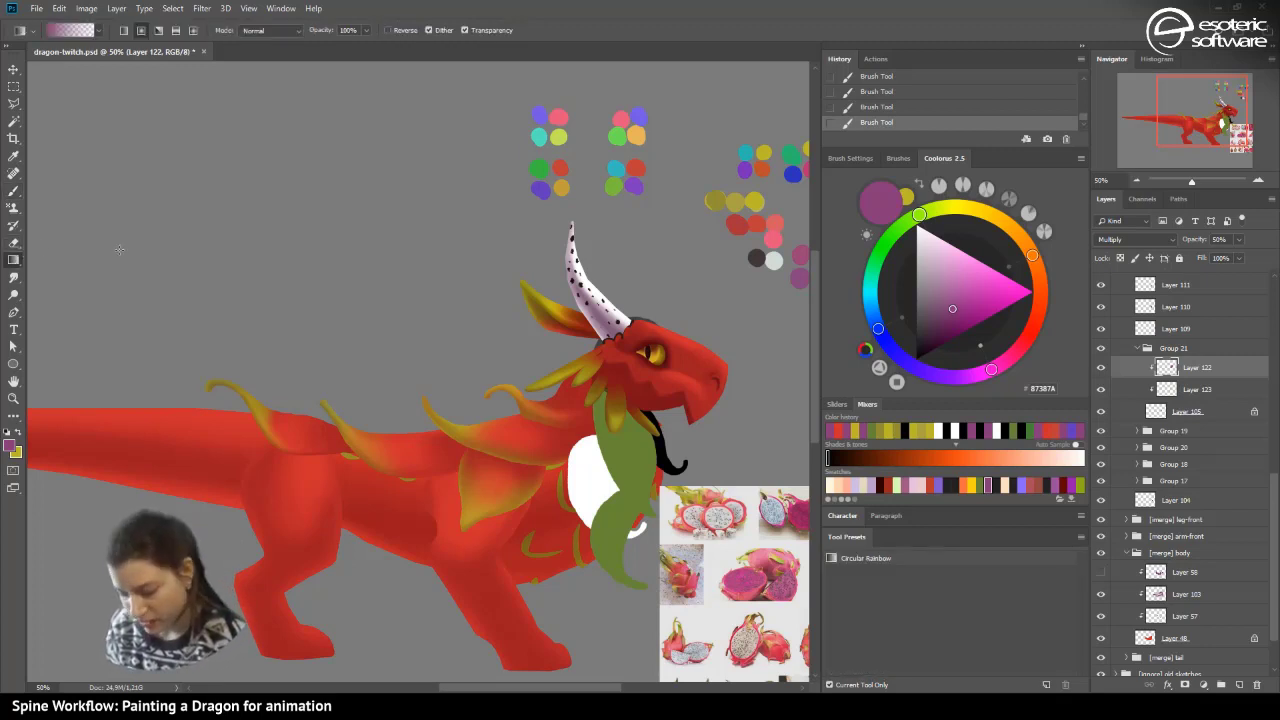
left_click(14, 191)
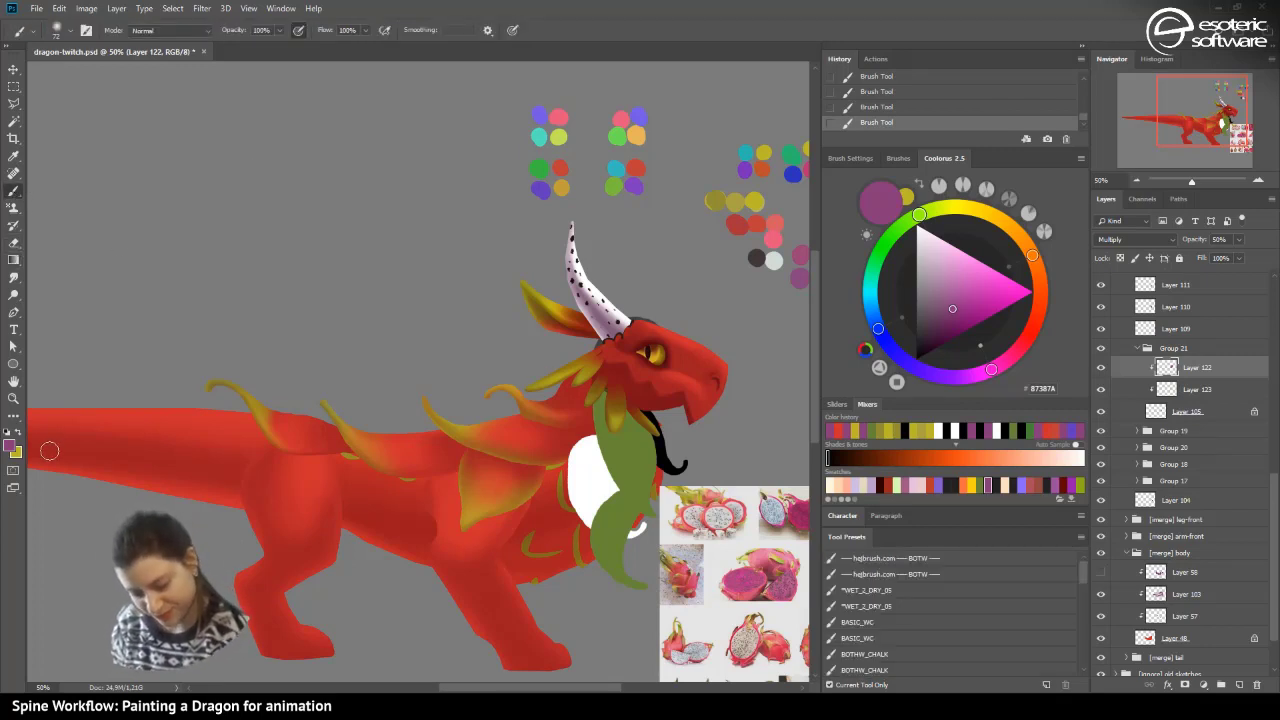
left_click(14, 243)
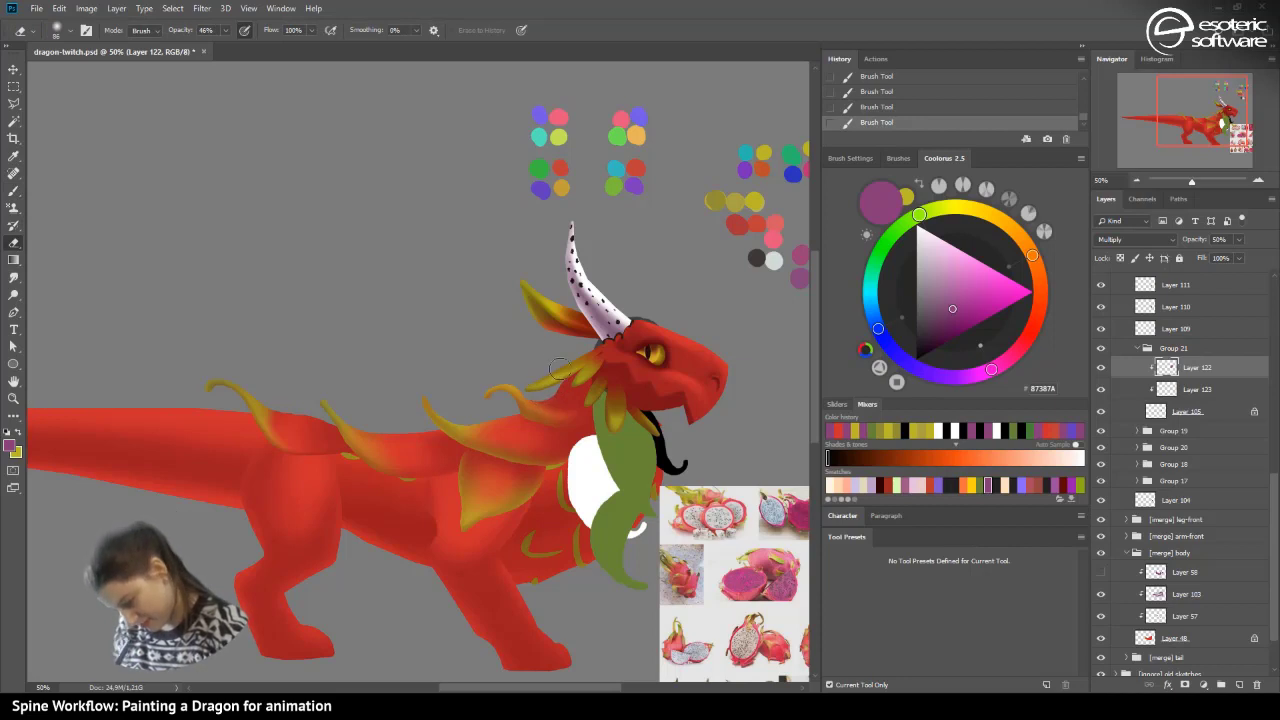
left_click_drag(530, 396, 571, 358)
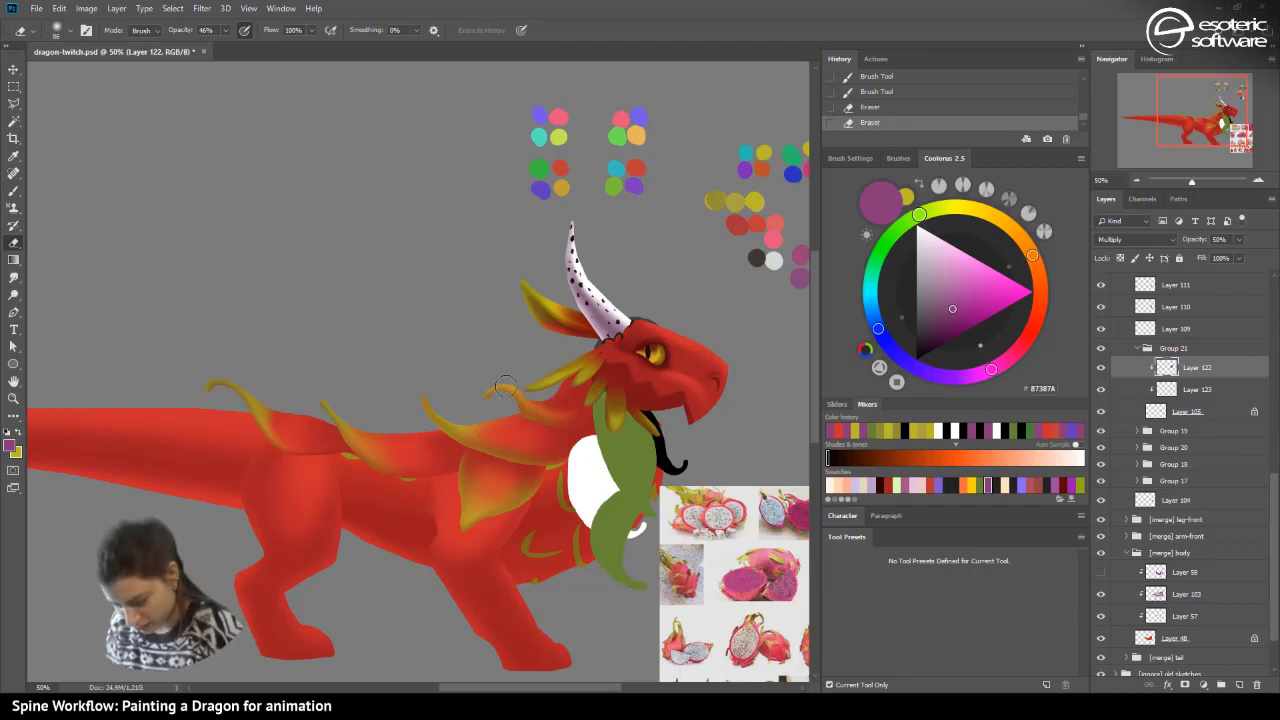
mouse_move(510, 392)
left_mouse_down()
mouse_move(521, 407)
mouse_move(485, 390)
left_mouse_up()
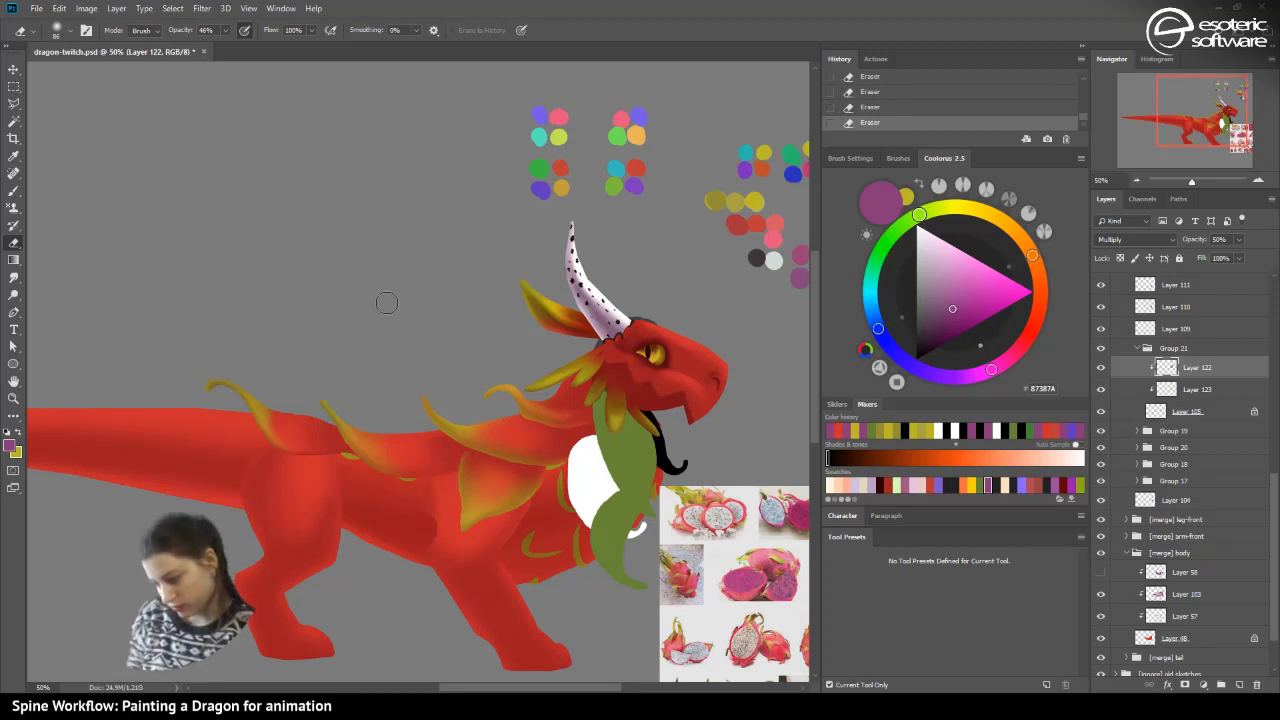
- Try refining the neck scale's shading on Layer 122 with a 15 px eraser and extra purple brush strokes
left_click(62, 25)
left_click(80, 72)
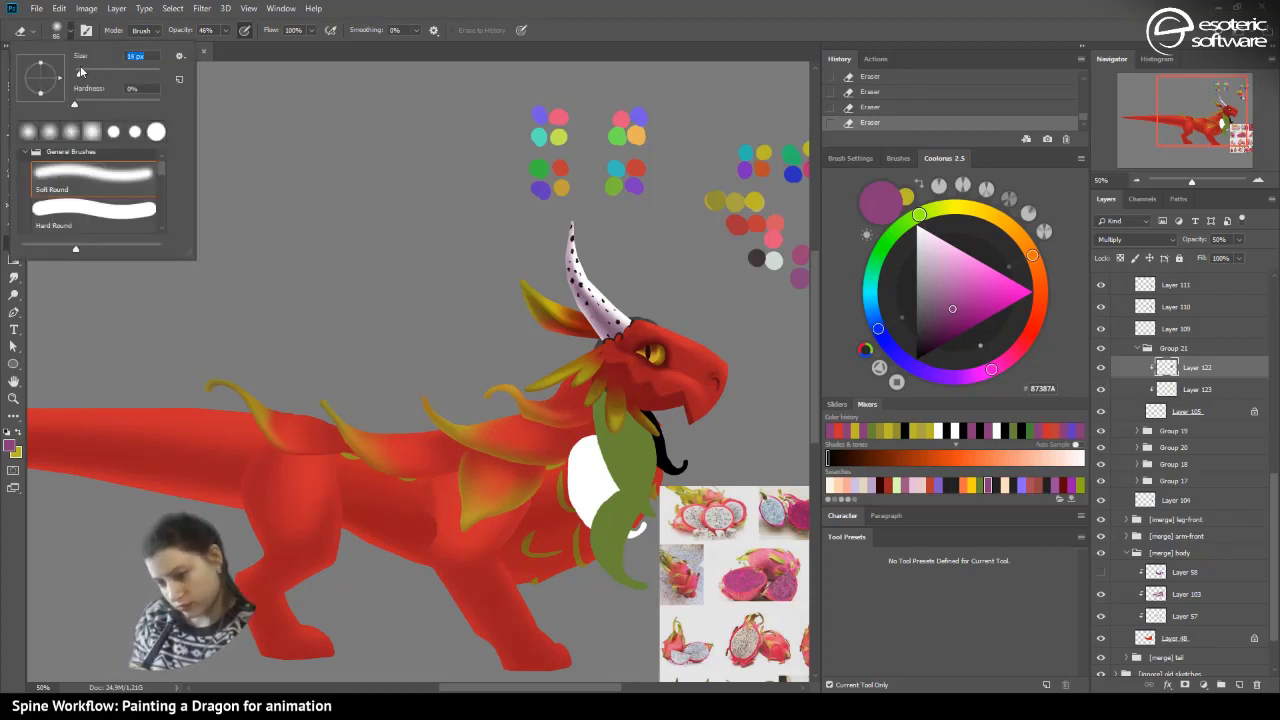
mouse_move(528, 403)
left_mouse_down()
mouse_move(583, 408)
mouse_move(533, 407)
left_mouse_up()
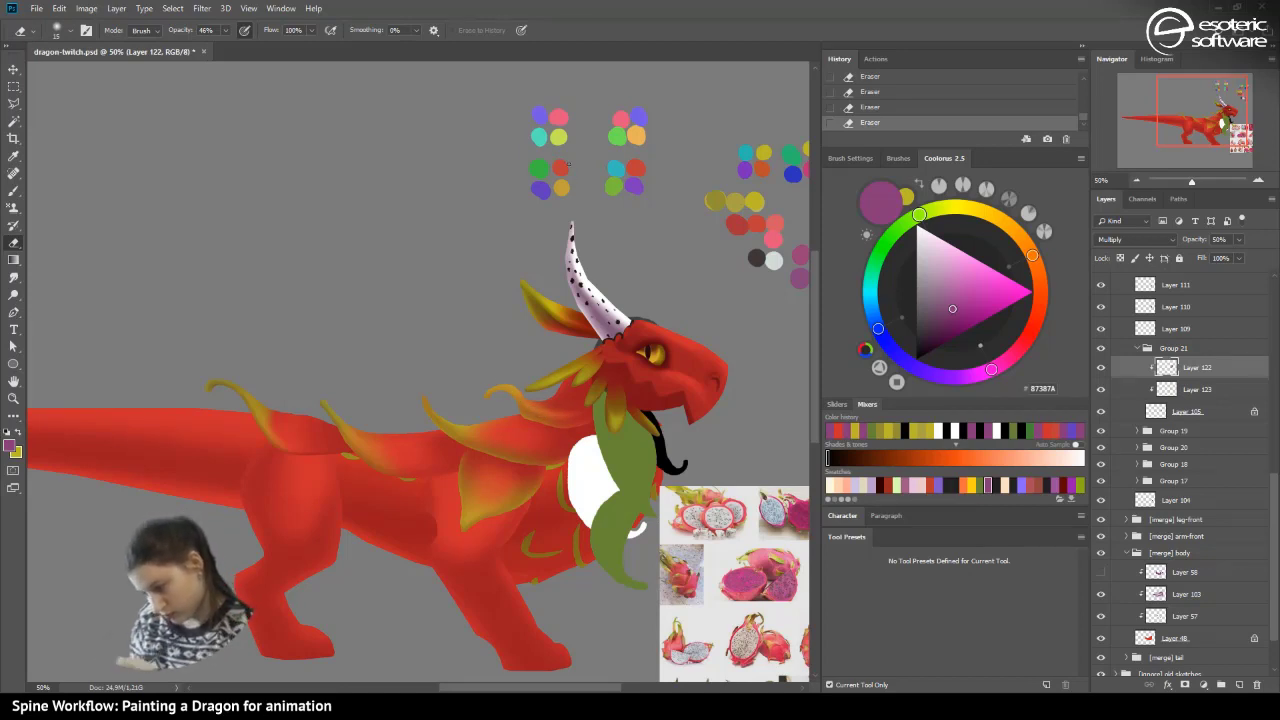
left_click(15, 192)
left_click_drag(515, 407, 523, 416)
left_click(547, 441)
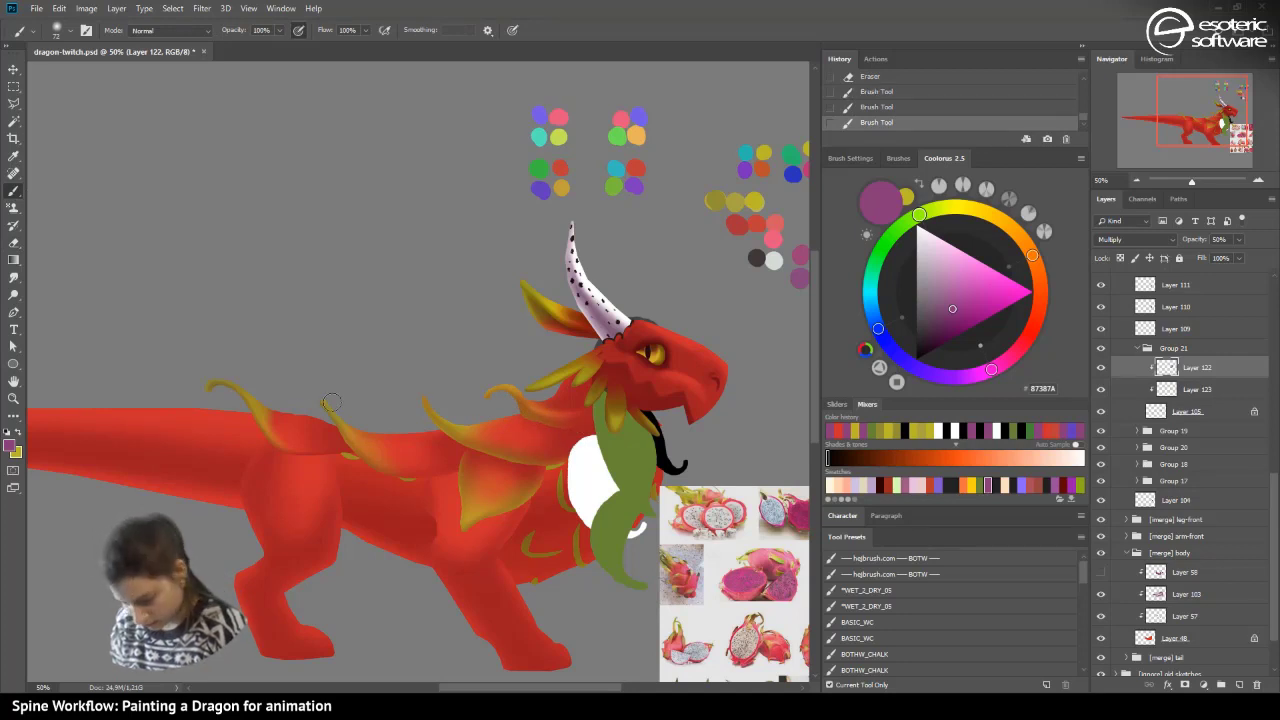
- Step back through the history to undo the latest brush and eraser strokes on Layer 122
left_click(860, 106)
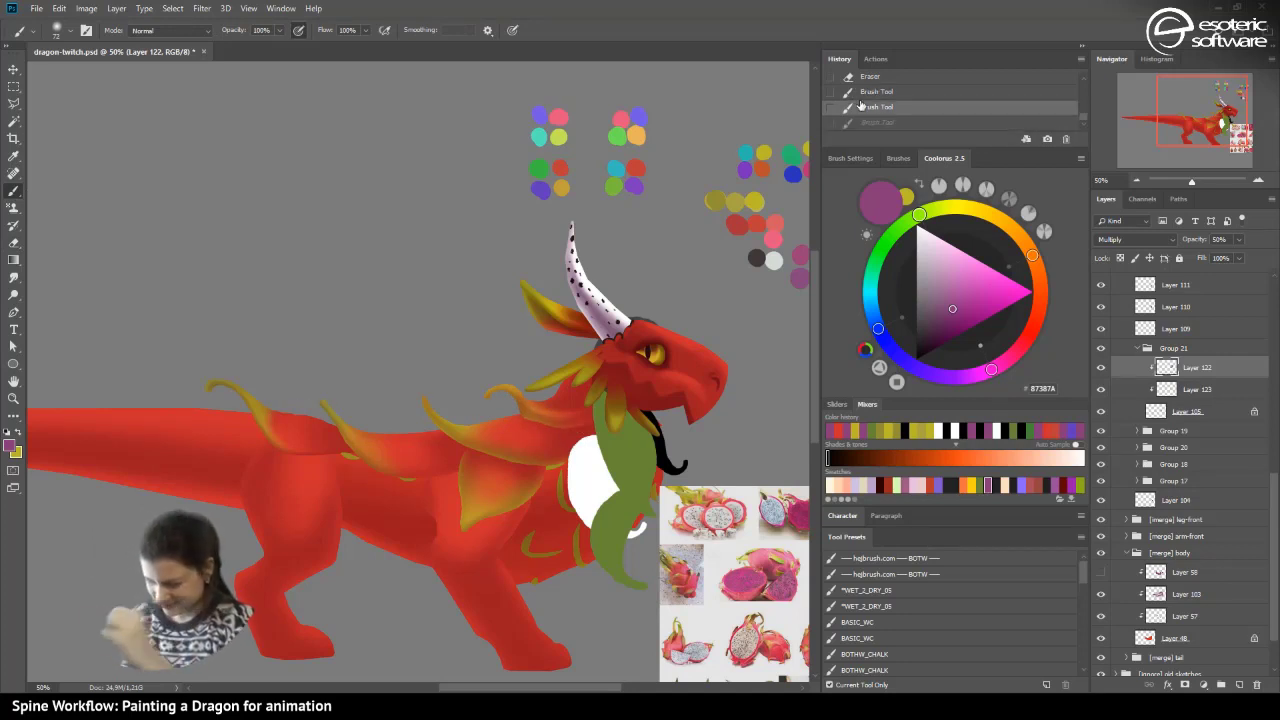
left_click(1030, 74)
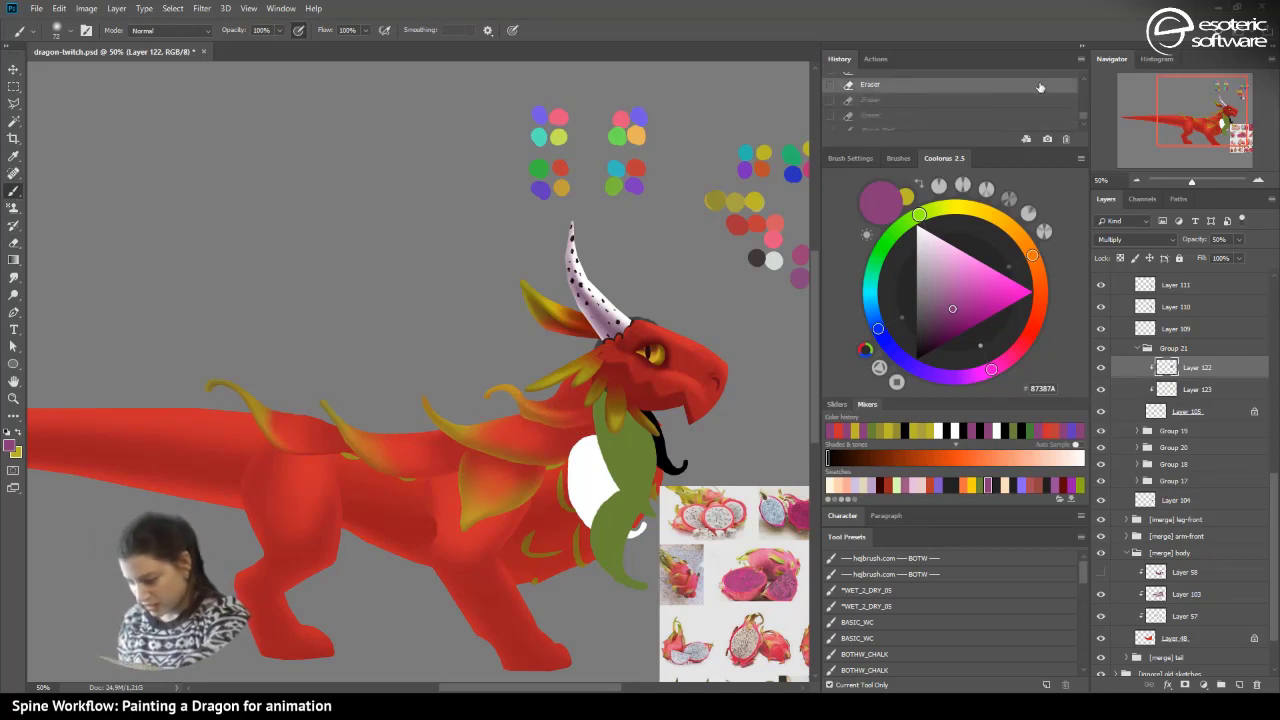
left_click(1084, 78)
left_click(969, 82)
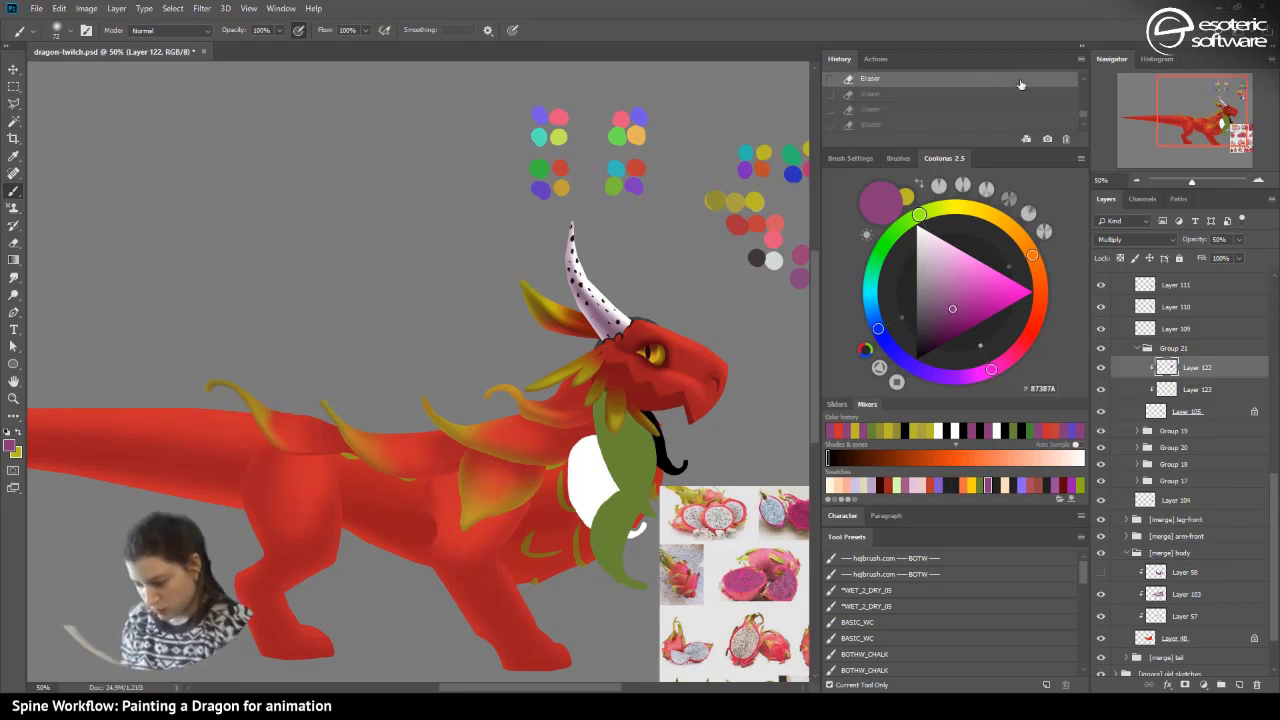
scroll(935, 88, "up", 2)
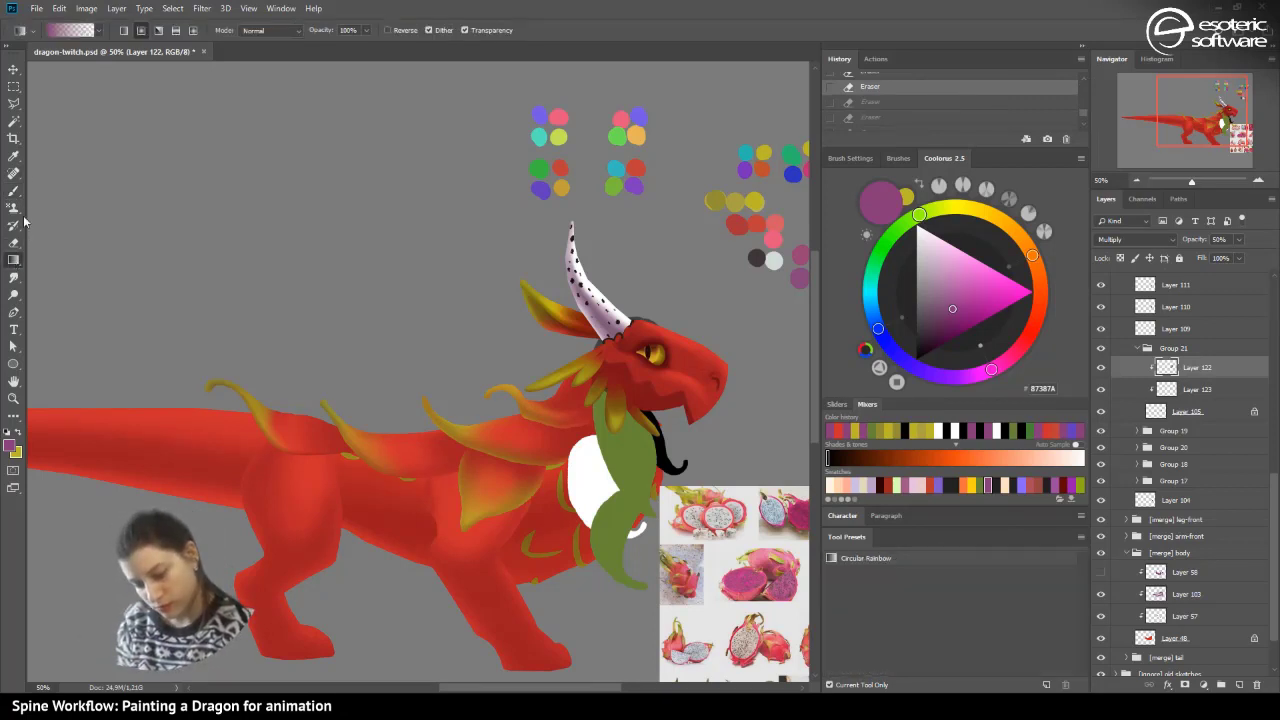
- Brush purple shading at the base and under the tip of the neck scale on Layer 122, save the document and collapse Group 21
left_click(582, 400)
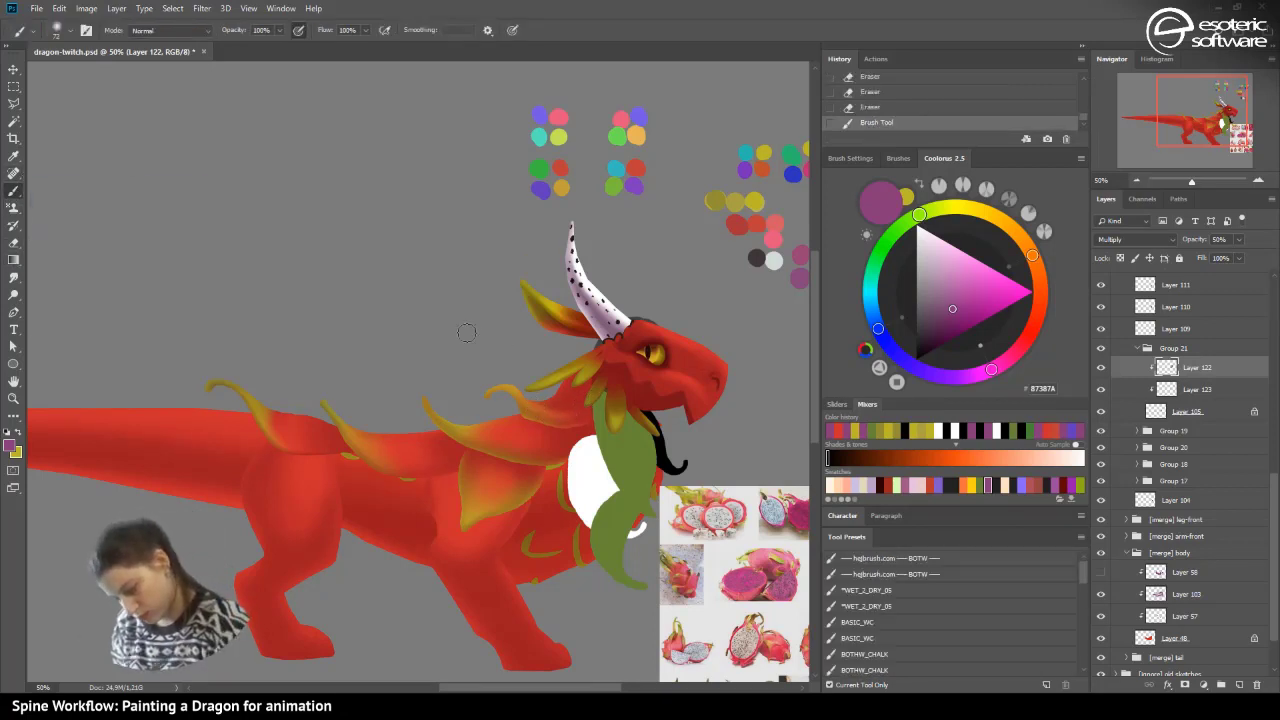
left_click(504, 406)
left_click(498, 410)
left_click(495, 412)
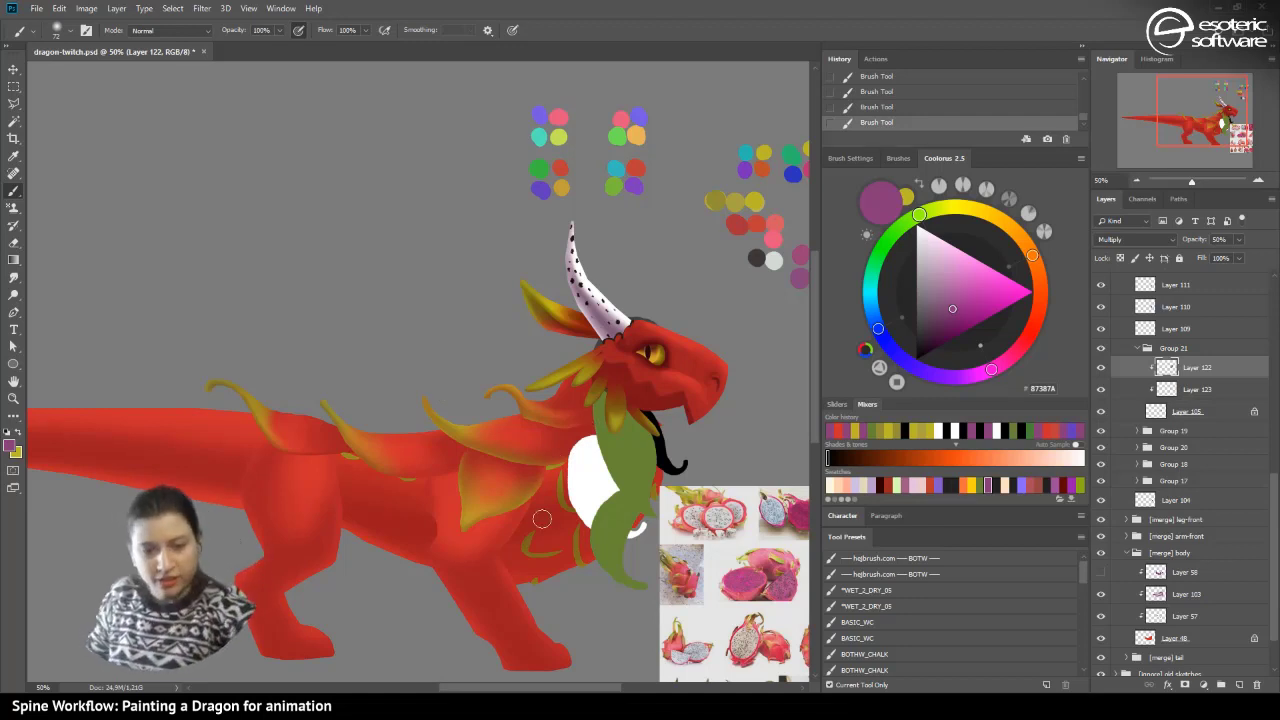
key("ctrl+s")
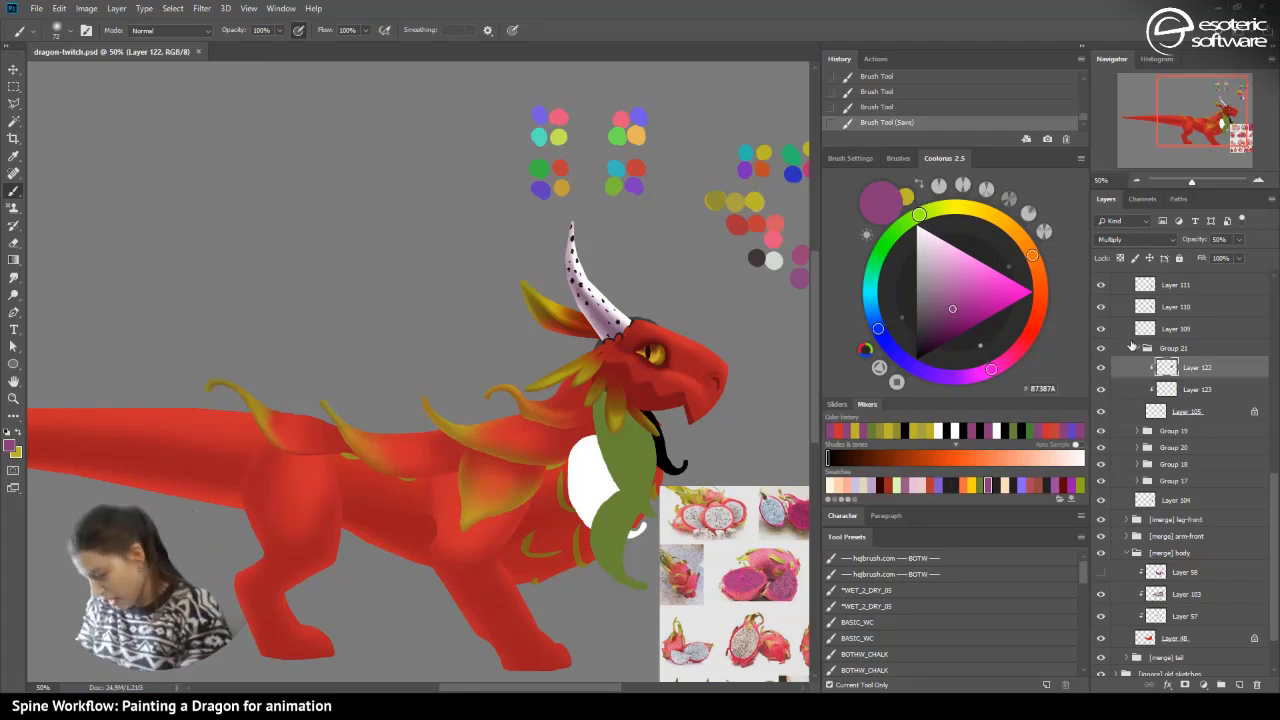
left_click(1136, 348)
- Toggle Layer 109's visibility to identify its shape and put the layer in a group of its own
left_click(1122, 354)
left_click(1102, 335)
left_click(1102, 334)
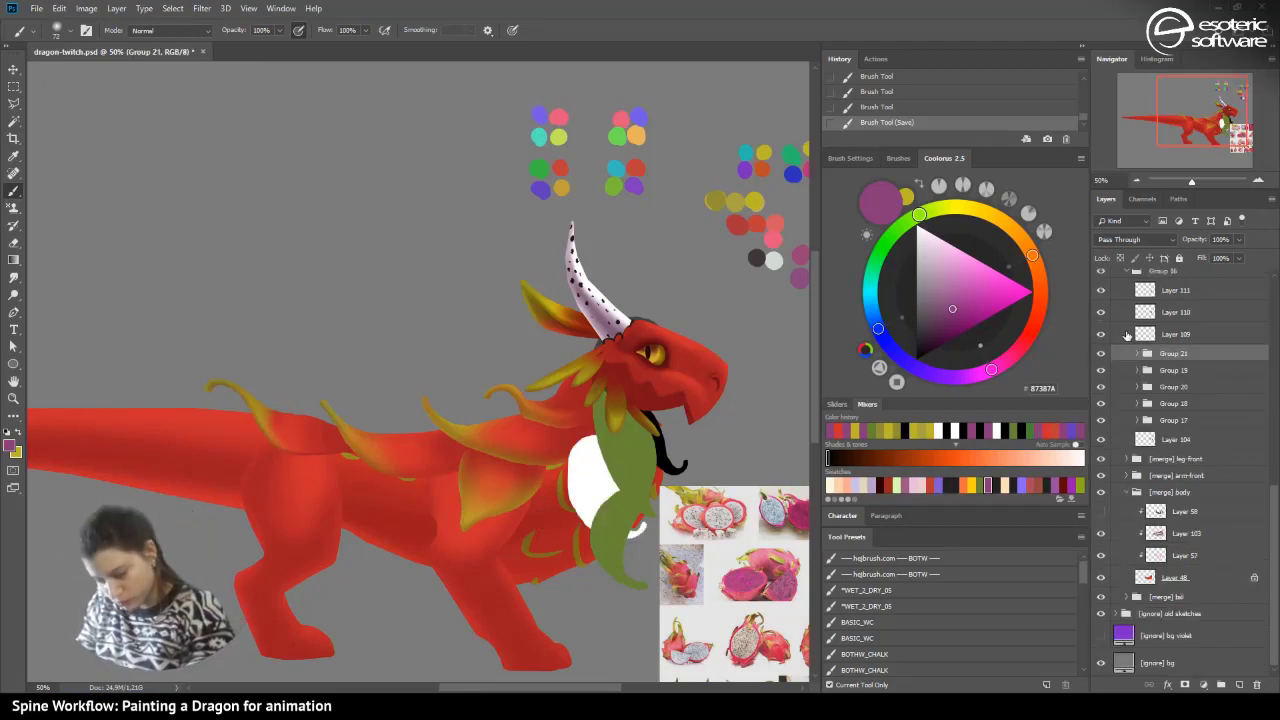
left_click(1152, 333)
key("ctrl+g")
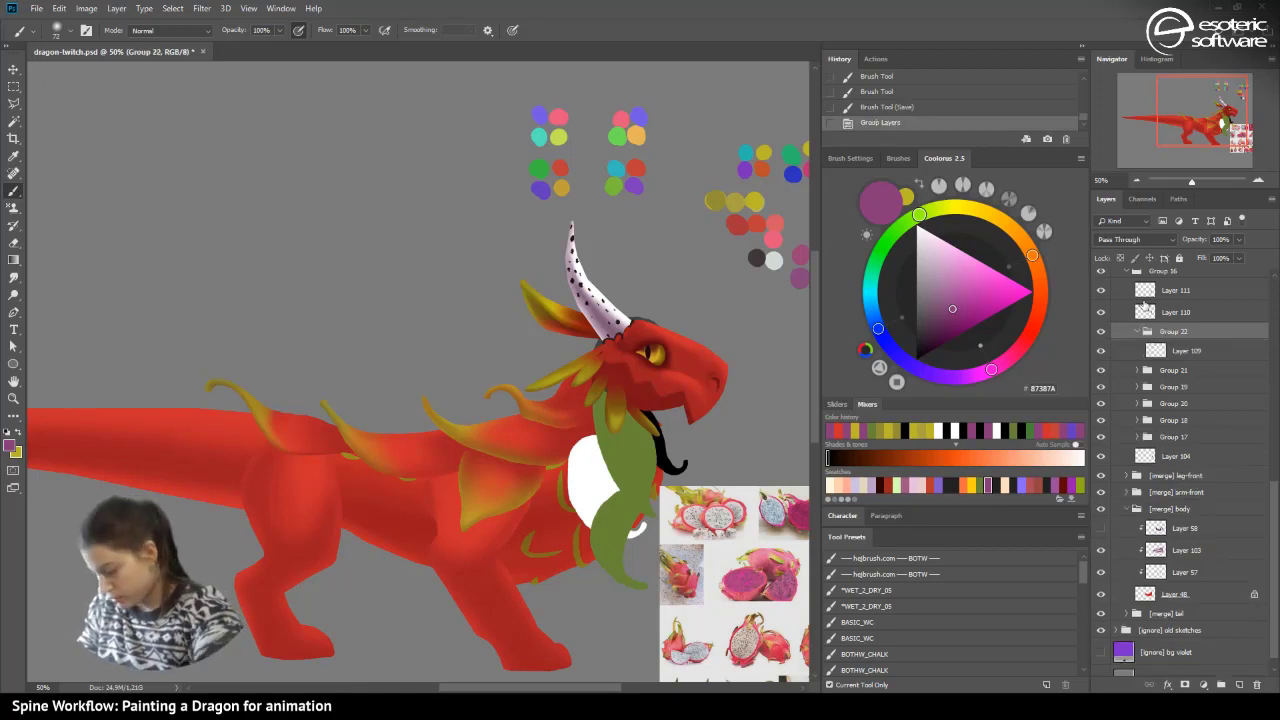
- Lock Layer 109's transparent pixels and fill its white shape with red, using a radial gradient with its Transparency option off
left_click(1168, 350)
left_click(1121, 256)
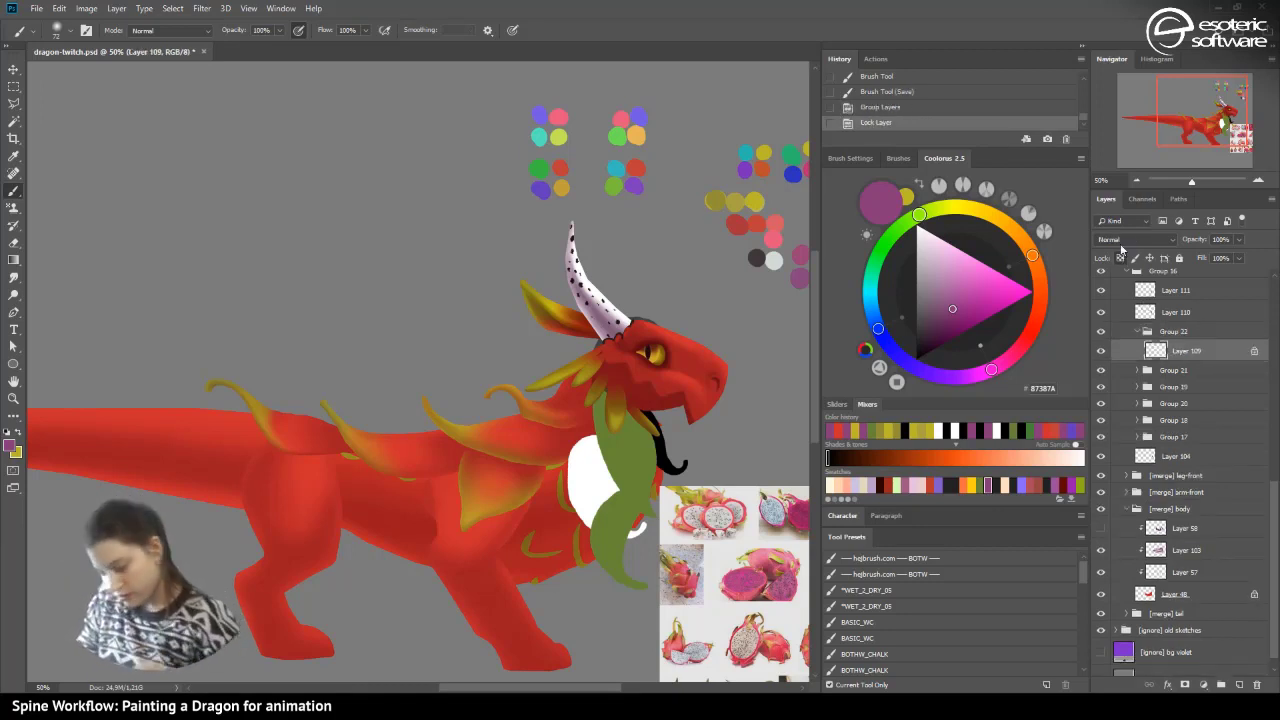
left_click(839, 432)
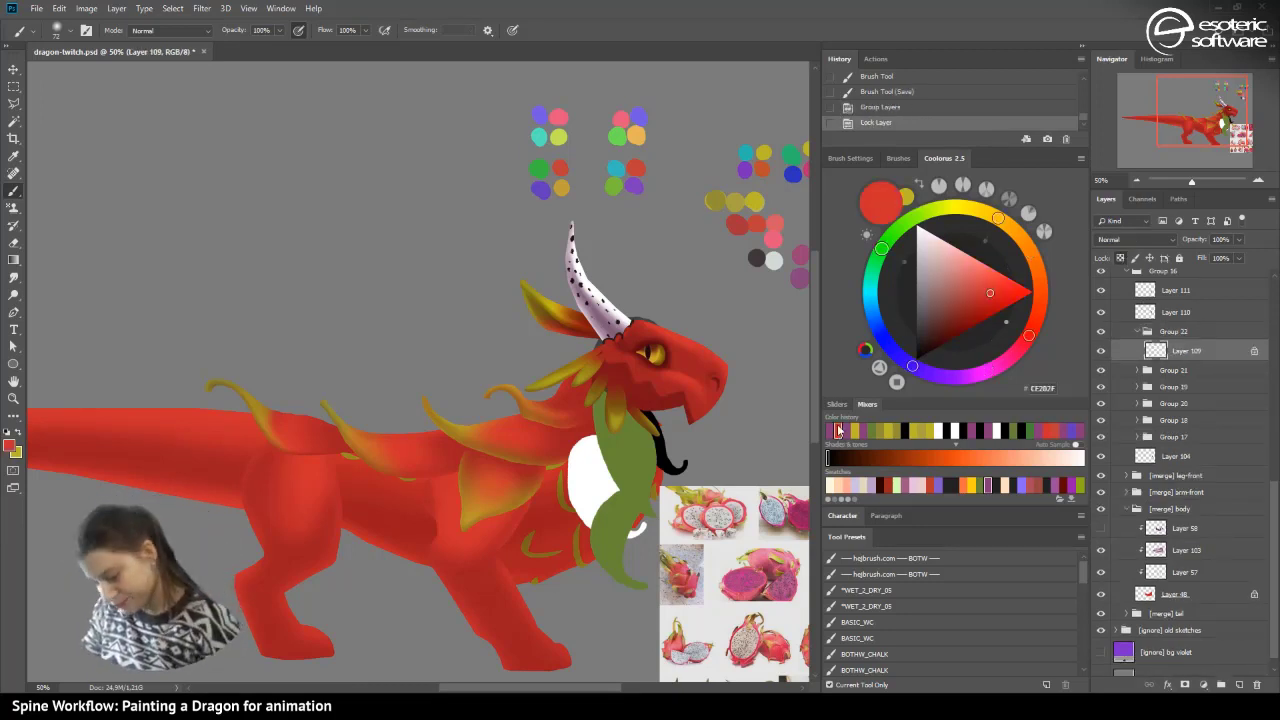
left_click(14, 259)
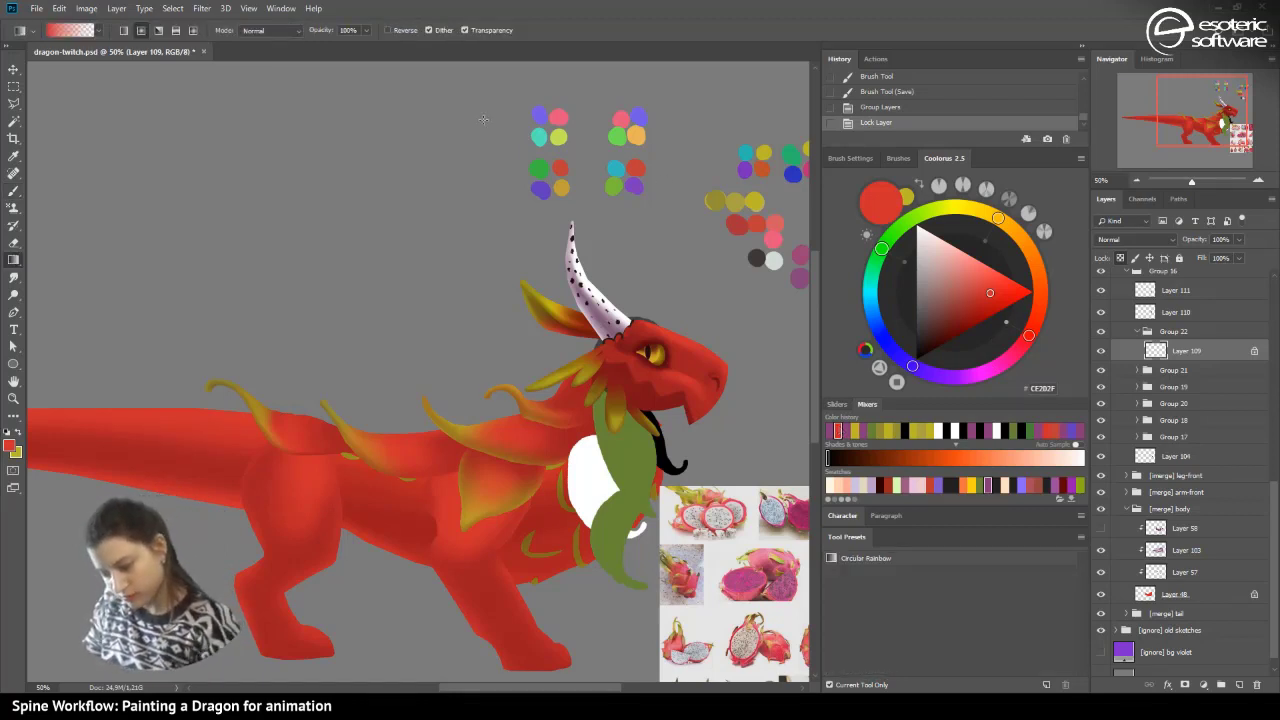
left_click(464, 30)
left_click_drag(592, 289, 457, 180)
left_click_drag(588, 464, 408, 292)
- Put Layer 110 in its own group, lock its transparent pixels and fill its green shape with the red gradient
left_click(1150, 312)
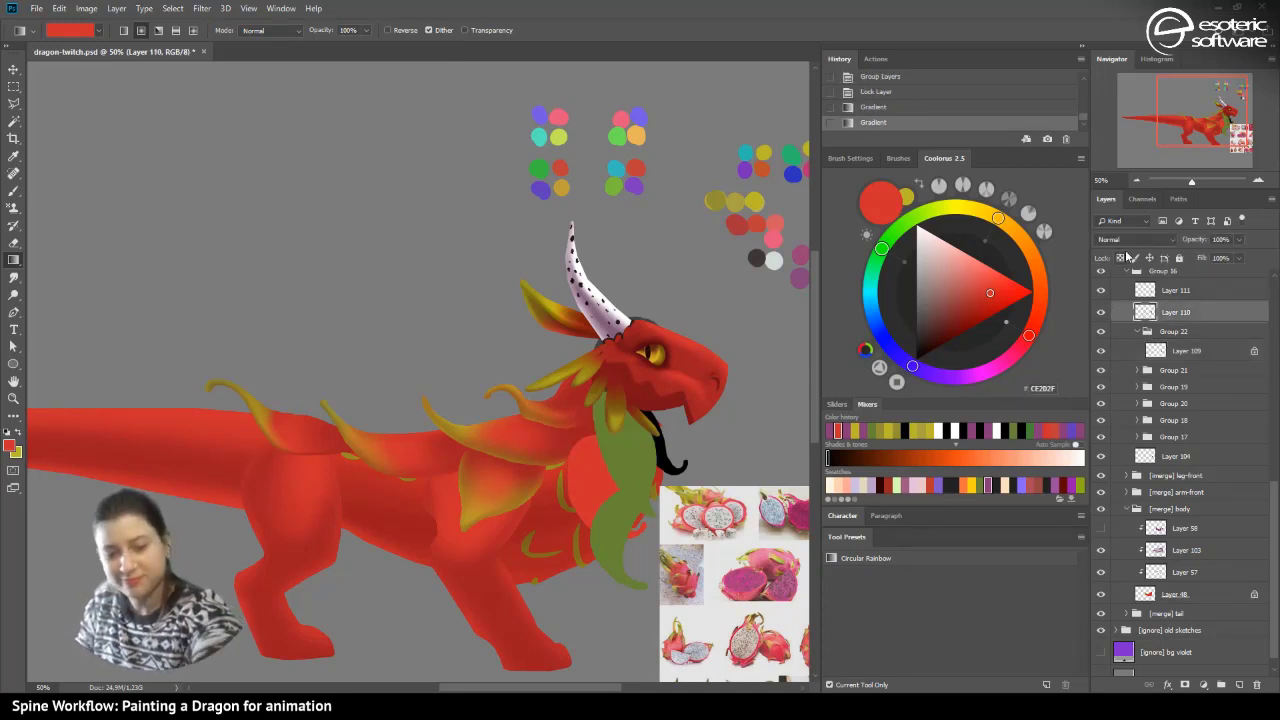
key("ctrl+g")
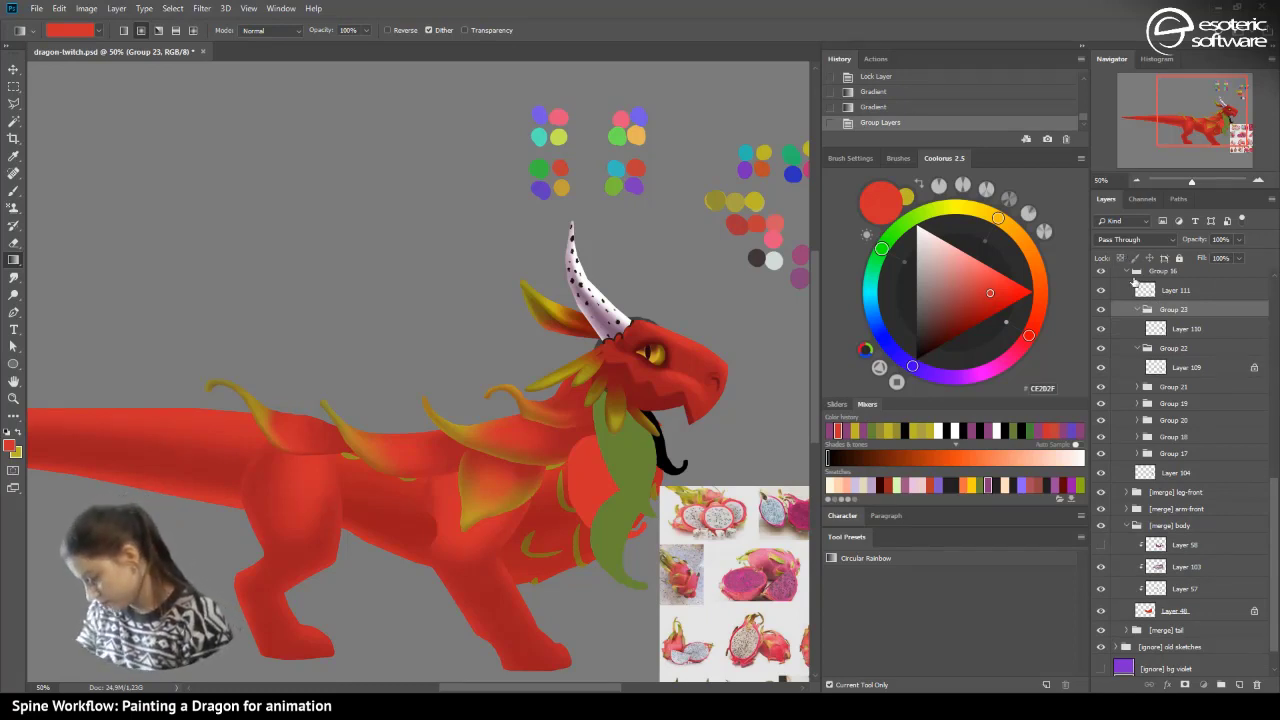
left_click(1165, 330)
left_click(1120, 258)
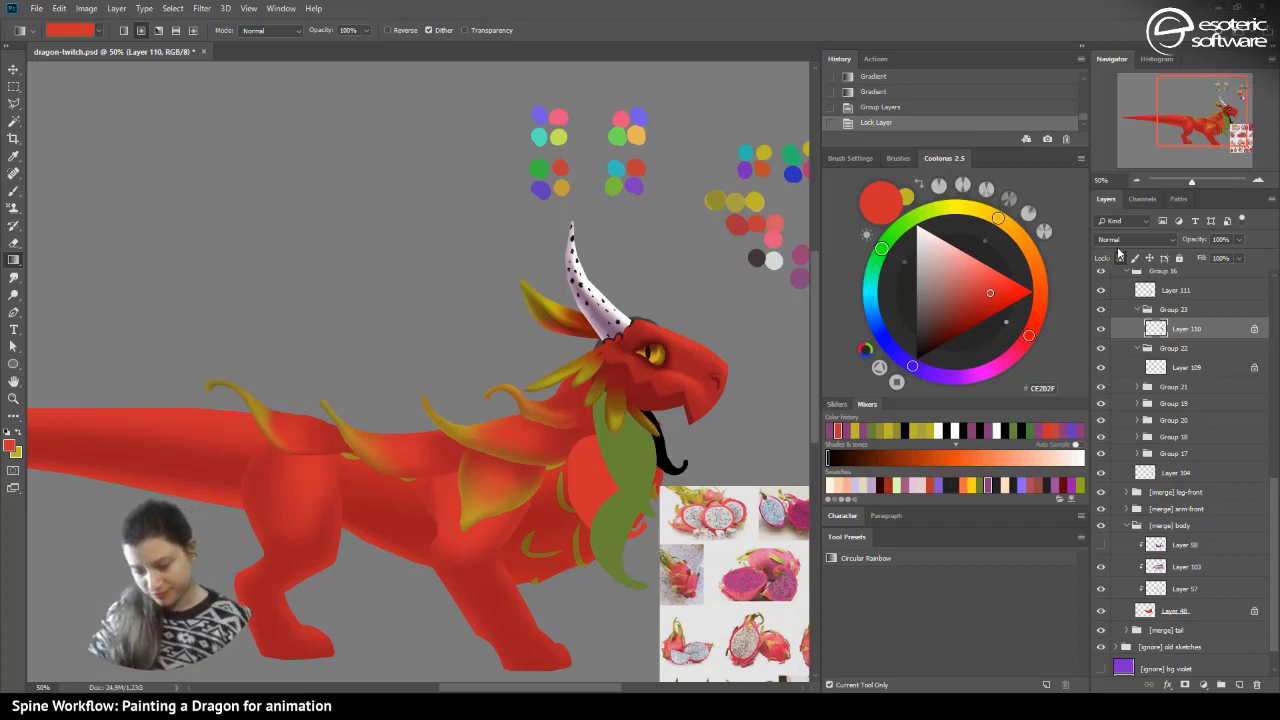
left_click_drag(608, 429, 485, 227)
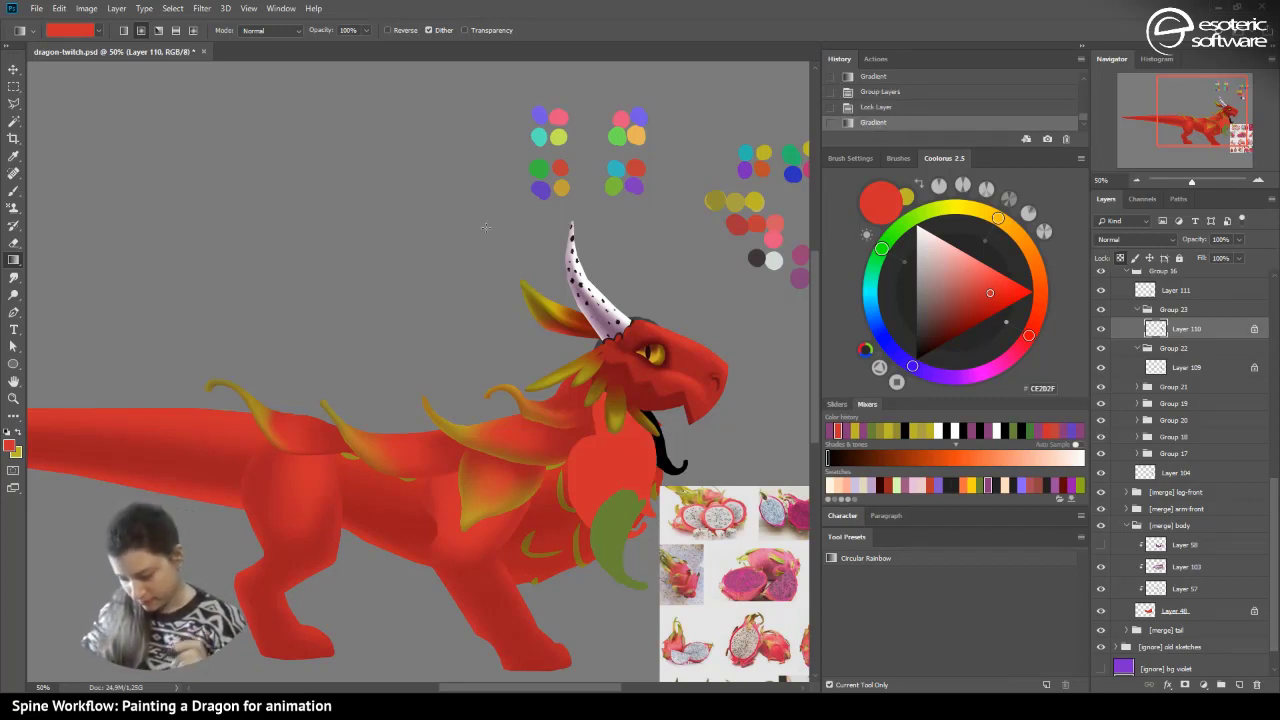
- Lock Layer 111's transparent pixels, fill its green shape with the red gradient and put the layer in its own group
left_click(1155, 292)
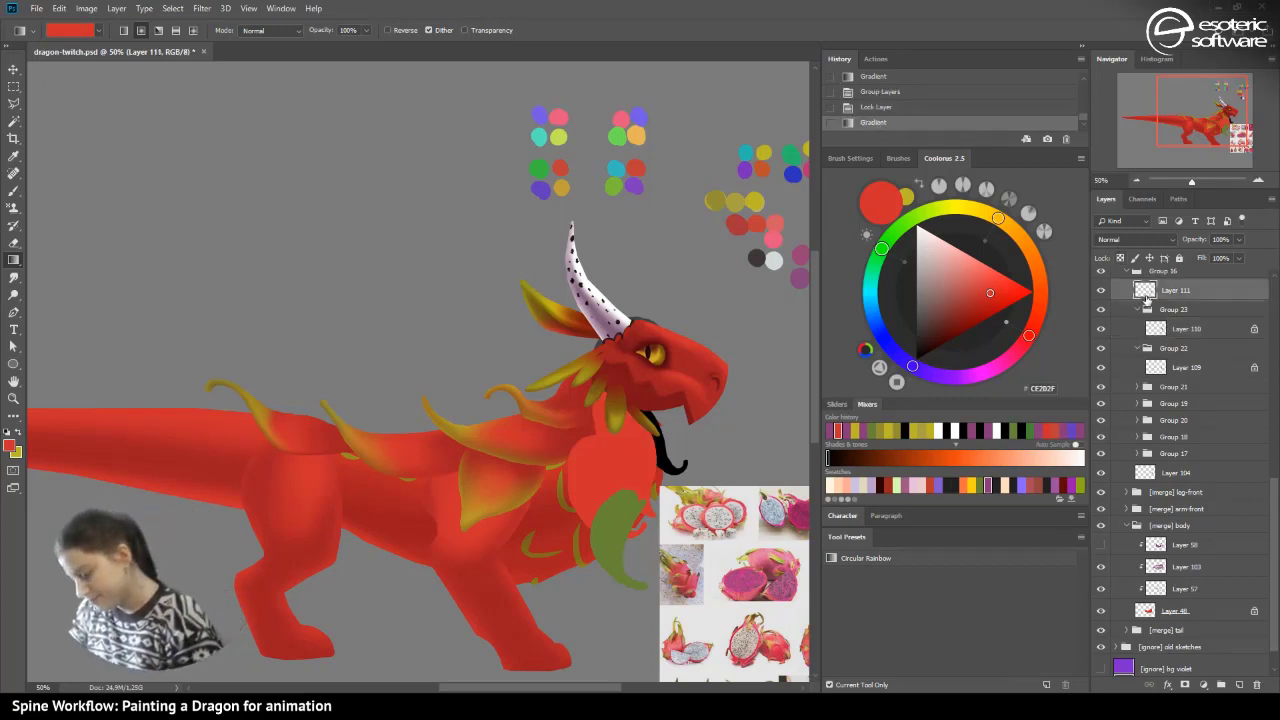
left_click(1120, 258)
left_click_drag(560, 432, 452, 287)
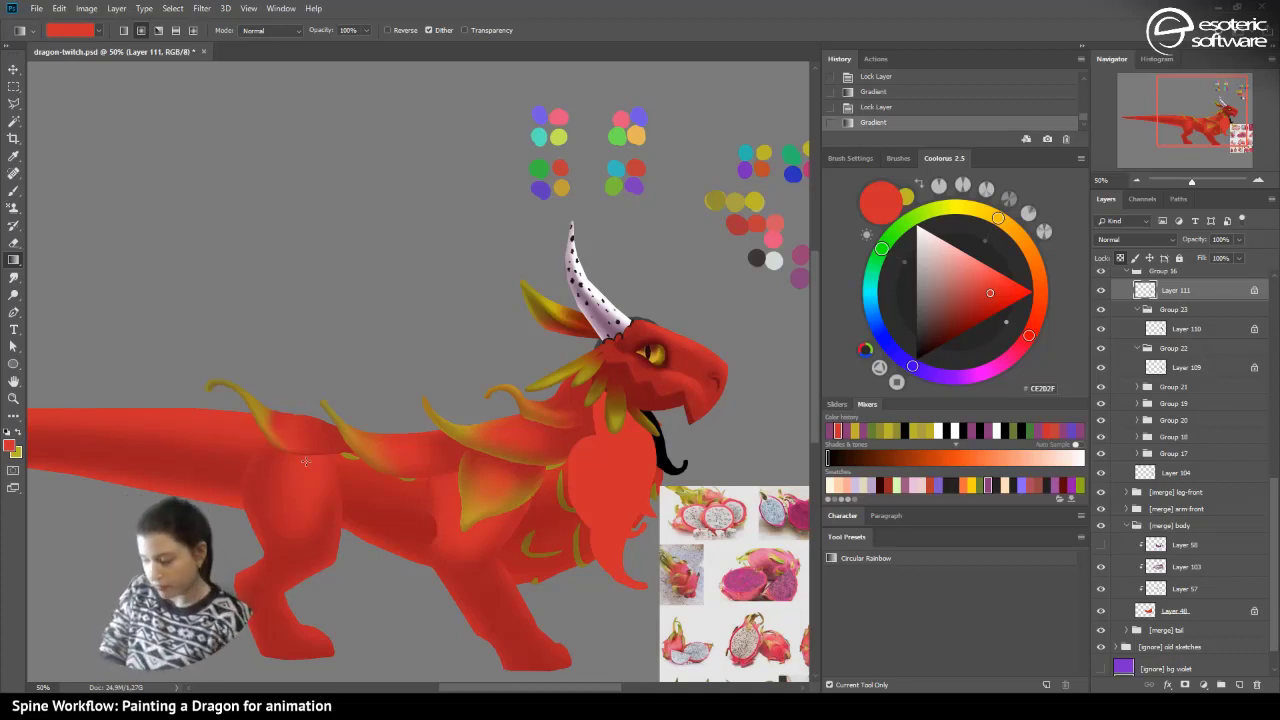
scroll(1150, 346, "up", 3)
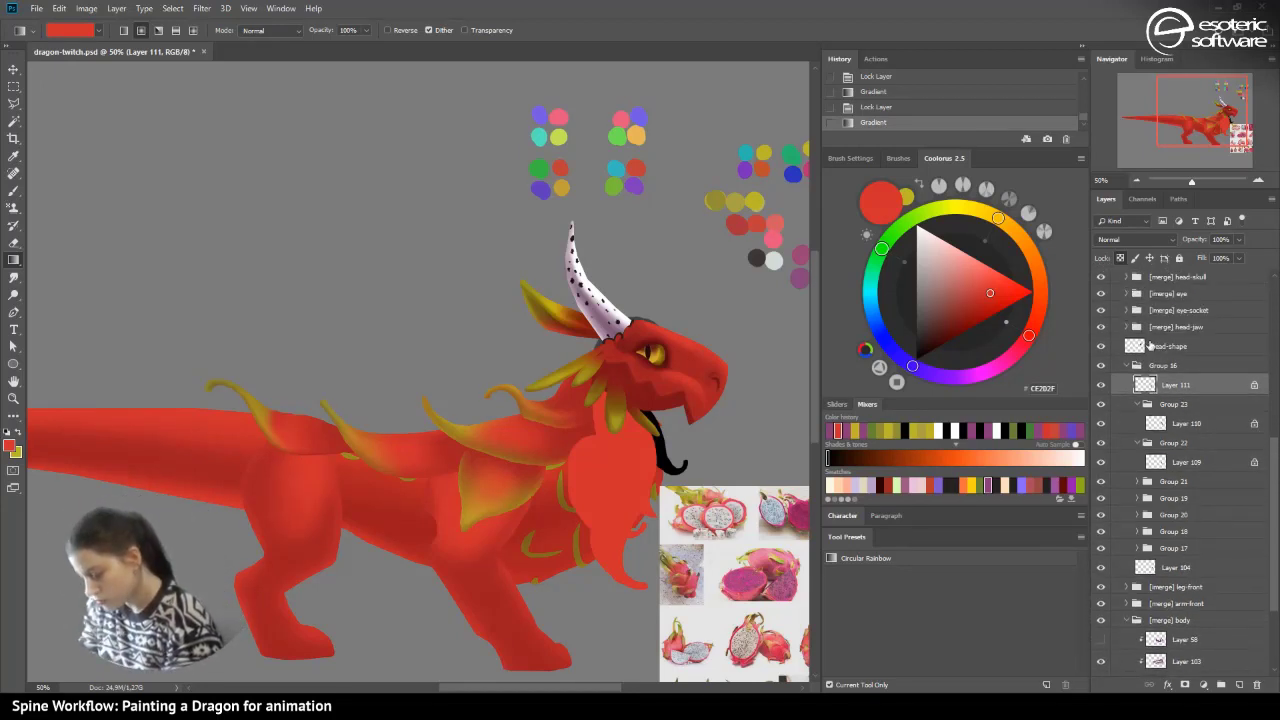
key("ctrl+g")
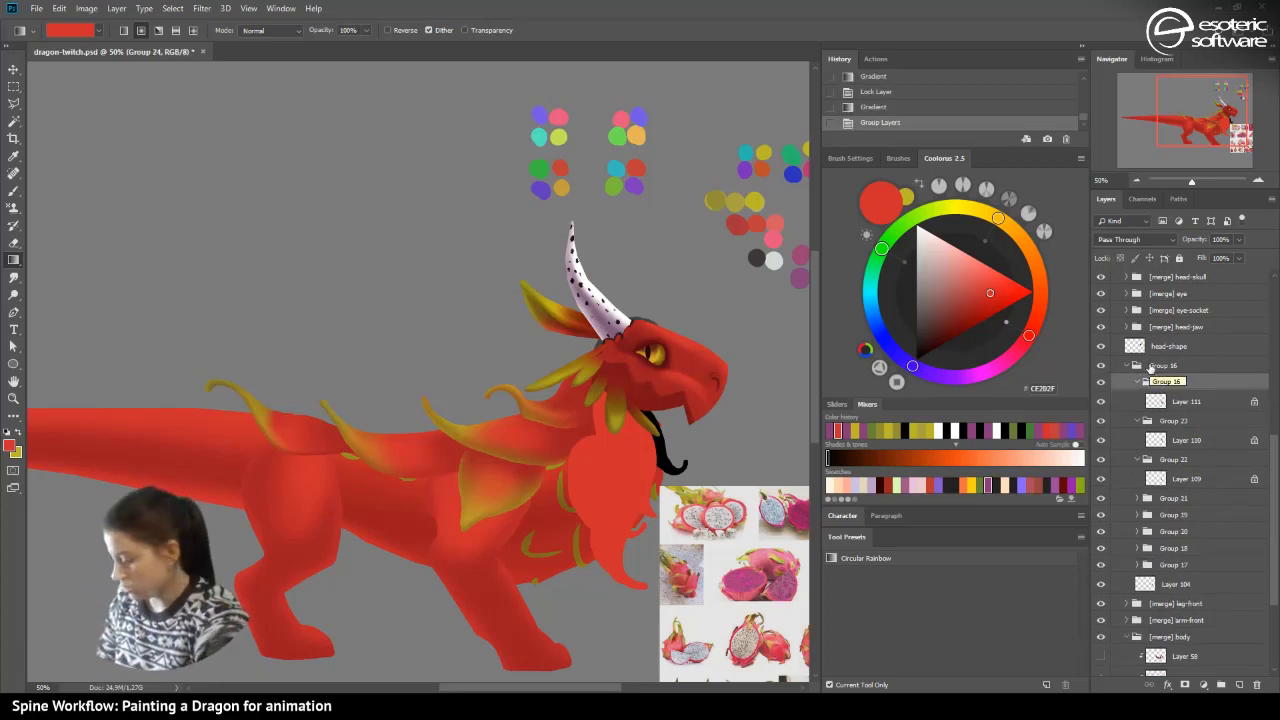
- Add a clipped Multiply layer at 50% opacity above each of Layer 111, Layer 110 and Layer 109
left_click(1170, 402)
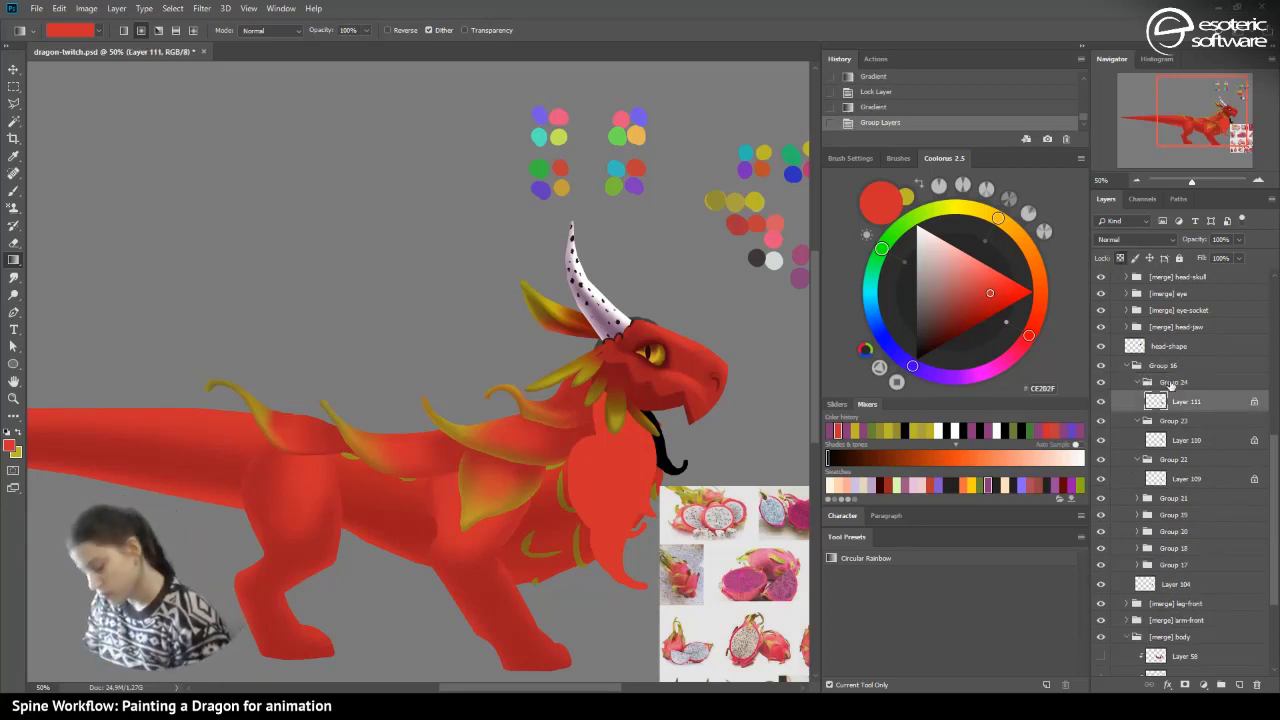
key("ctrl+shift+alt+n")
left_click(1164, 459)
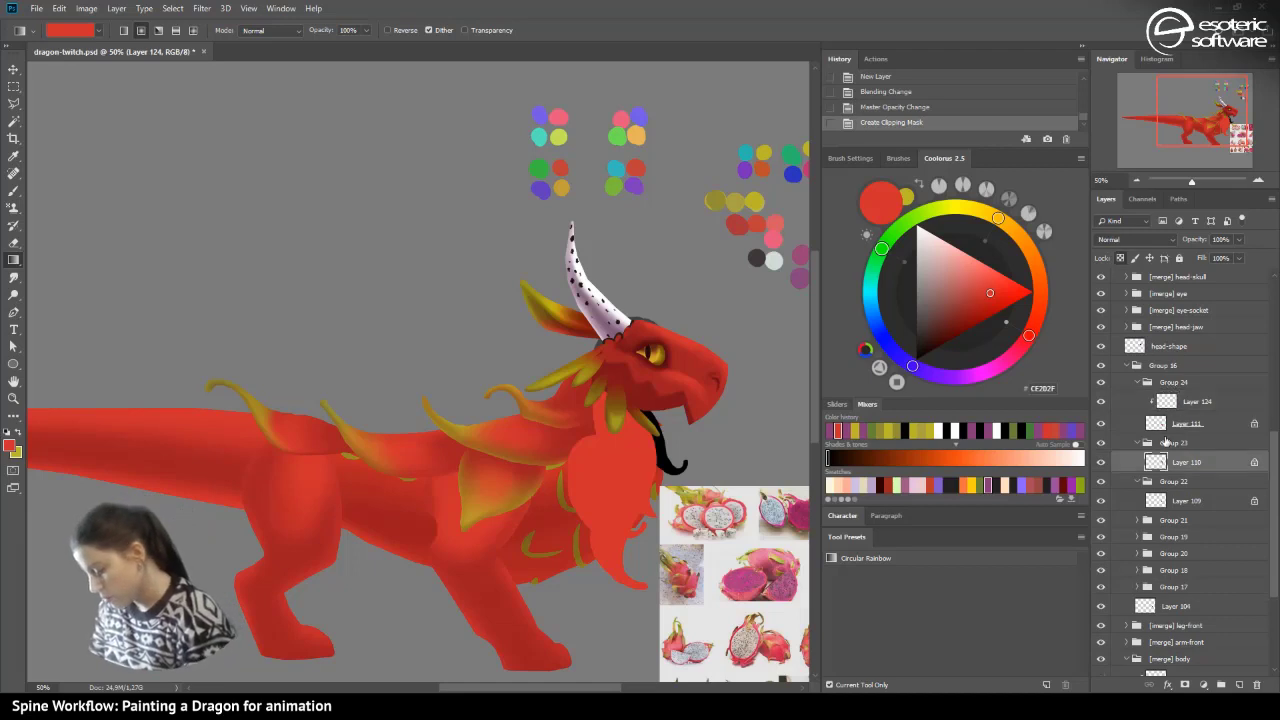
key("F2")
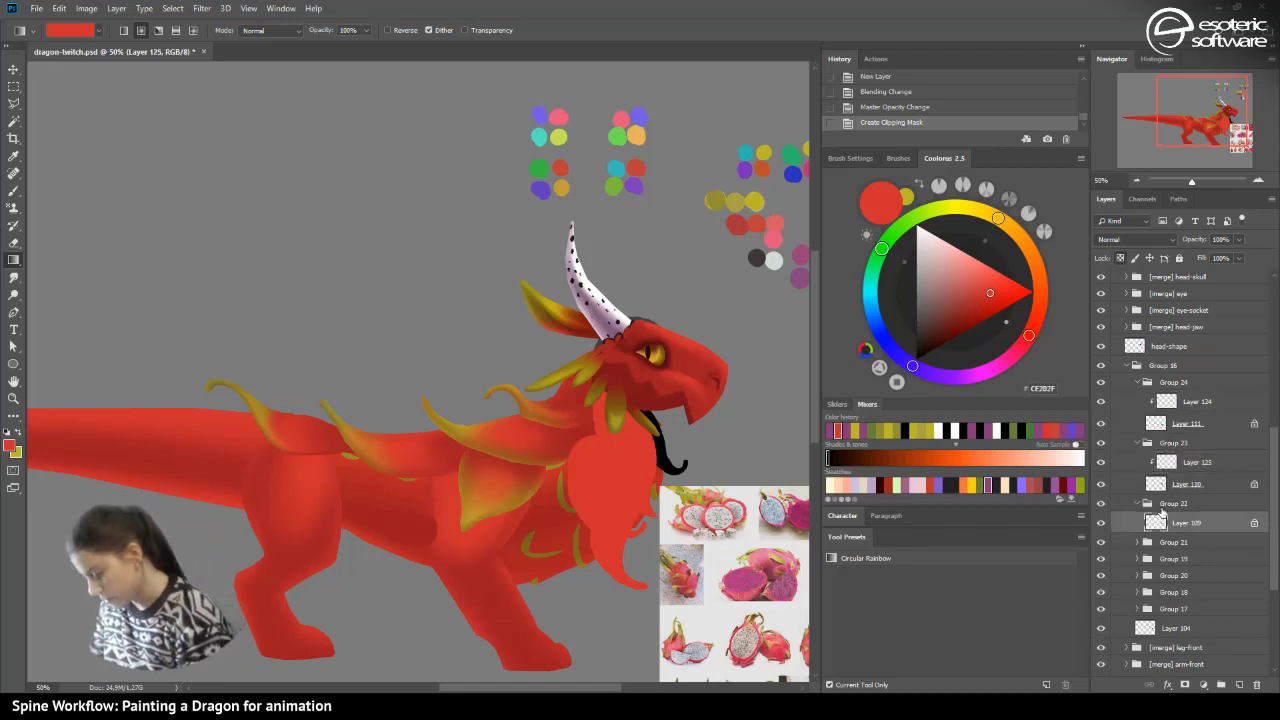
key("F2")
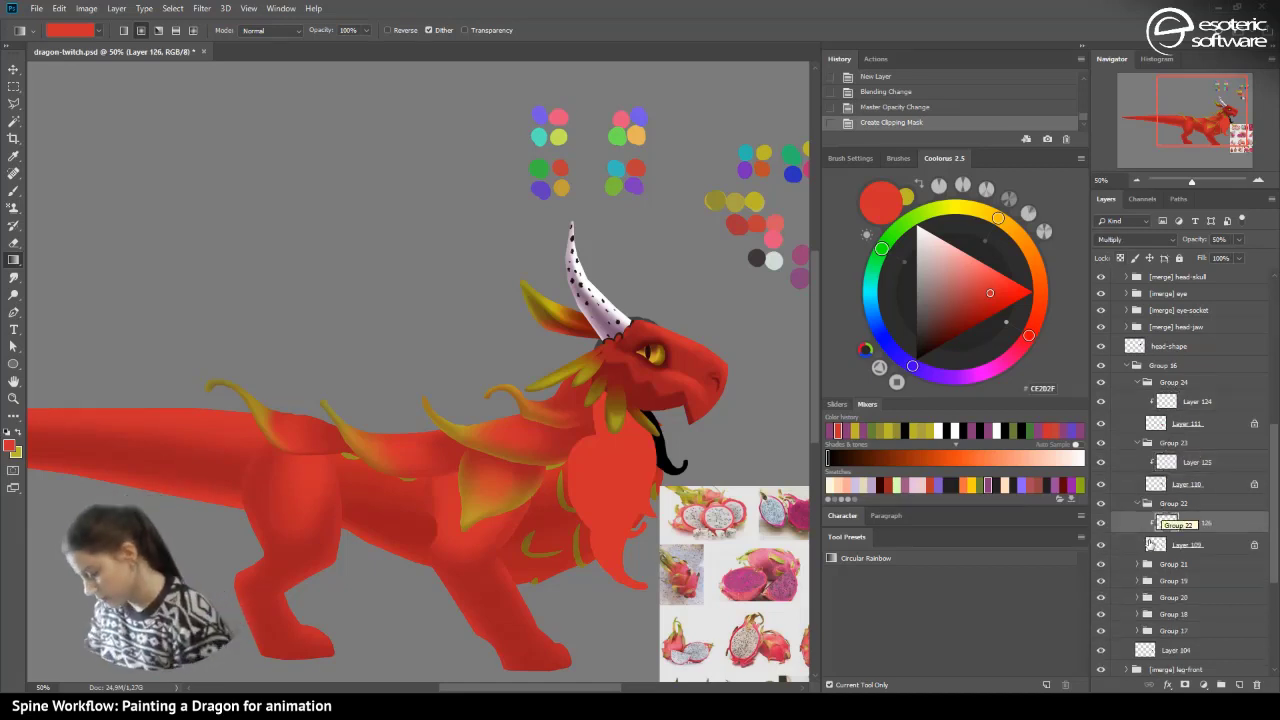
- Insert a clipped Normal layer directly above each of the red base layers 109, 110 and 111
left_click(1154, 544)
left_click(1238, 685)
left_click(1158, 484)
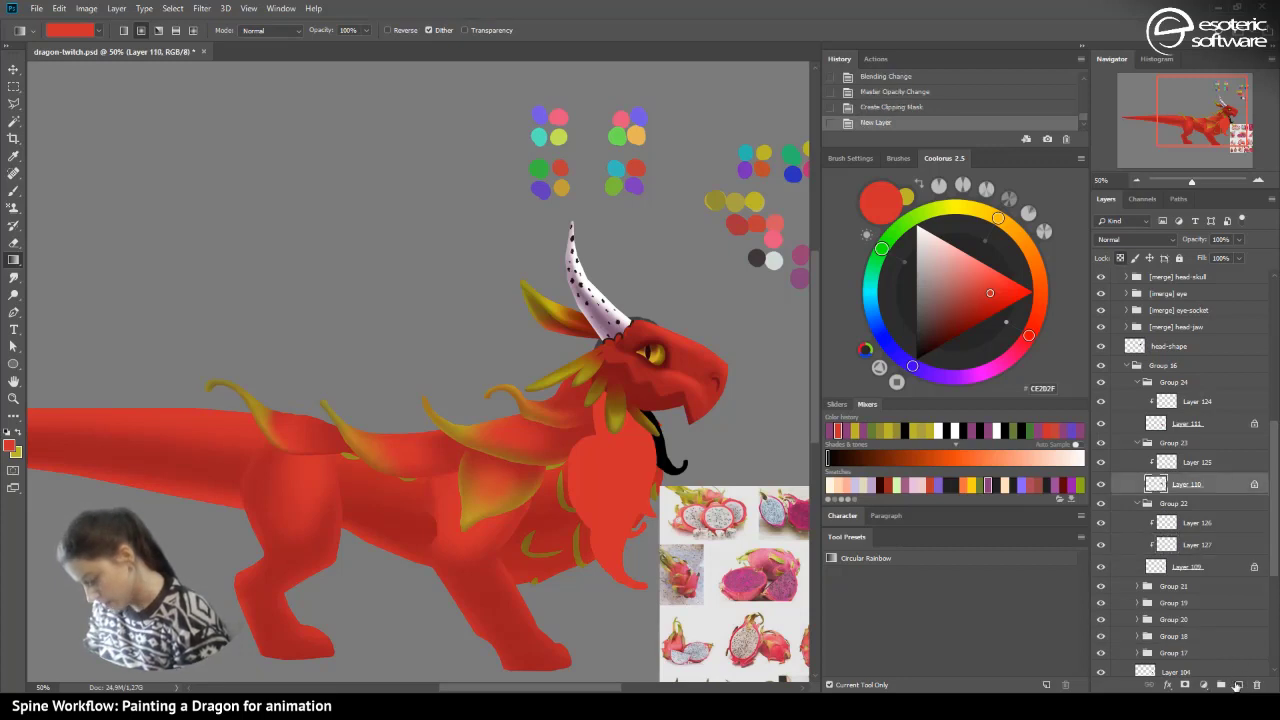
left_click(1238, 685)
left_click(1158, 424)
left_click(1238, 685)
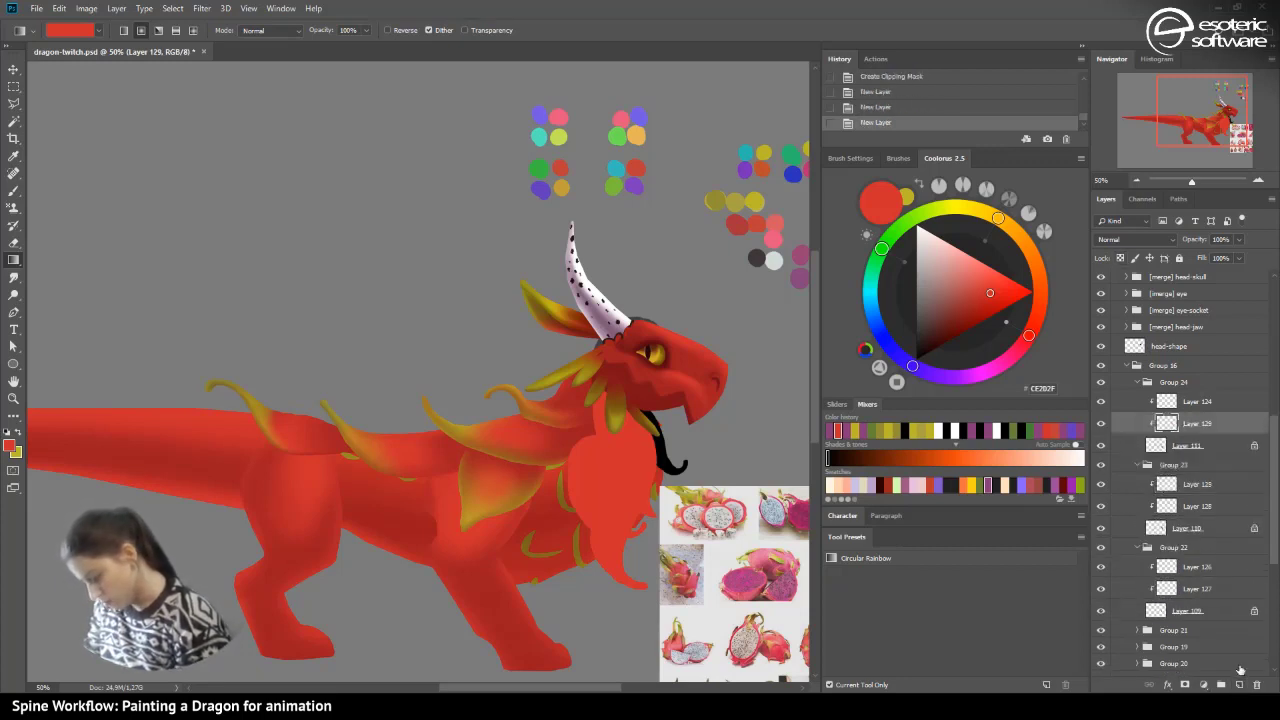
- Choose the recent yellow, try a brush stroke along the scale's edge on Layer 127 and undo the stroke
left_click(1168, 590)
left_click(858, 432)
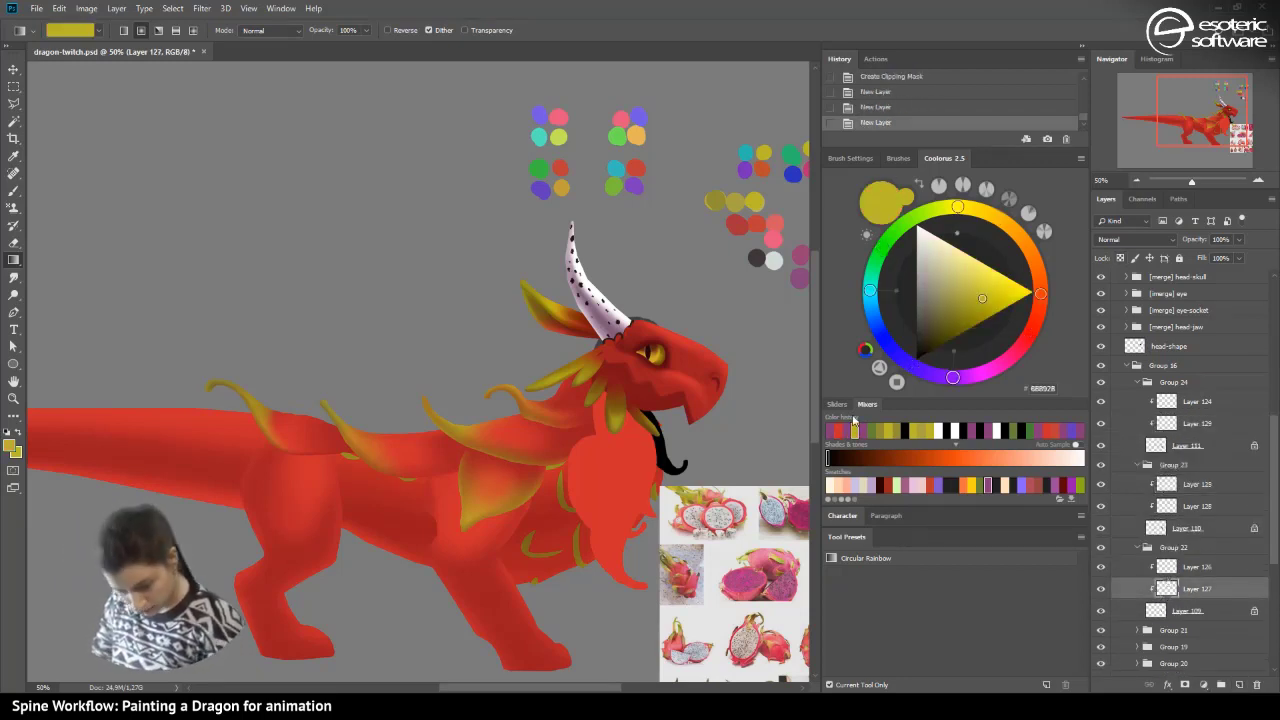
left_click(13, 191)
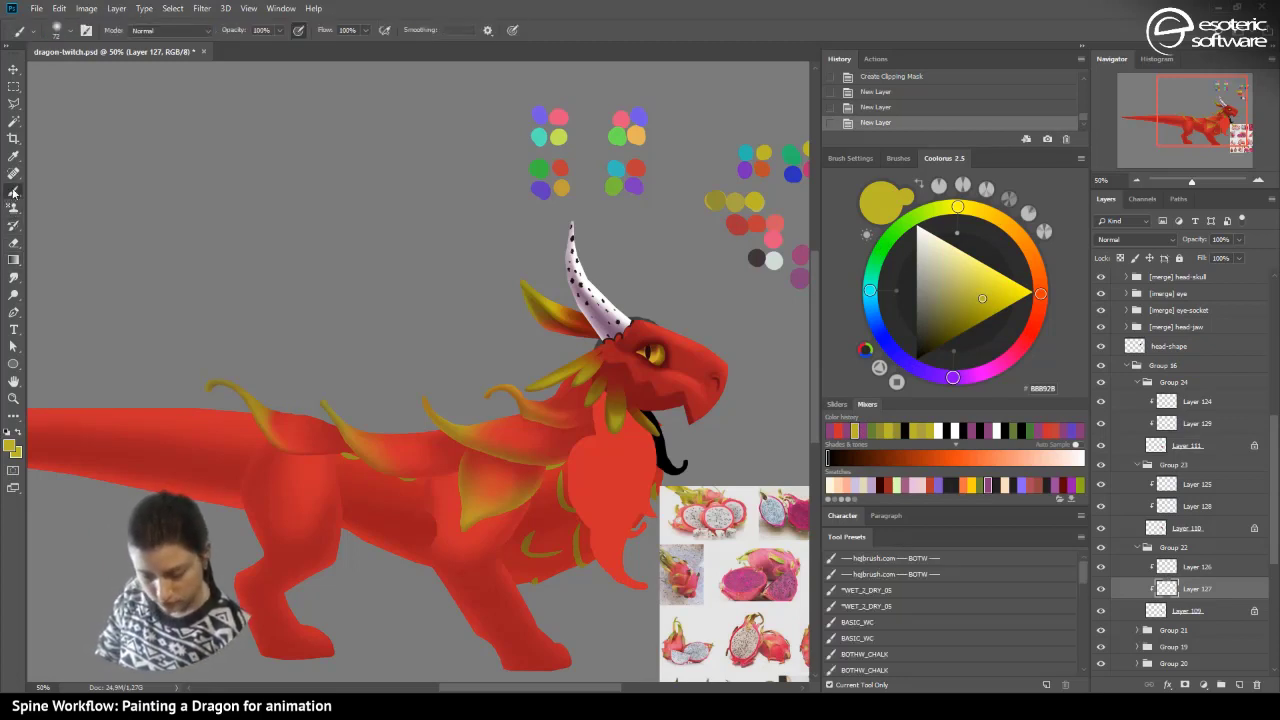
left_click_drag(585, 528, 584, 446)
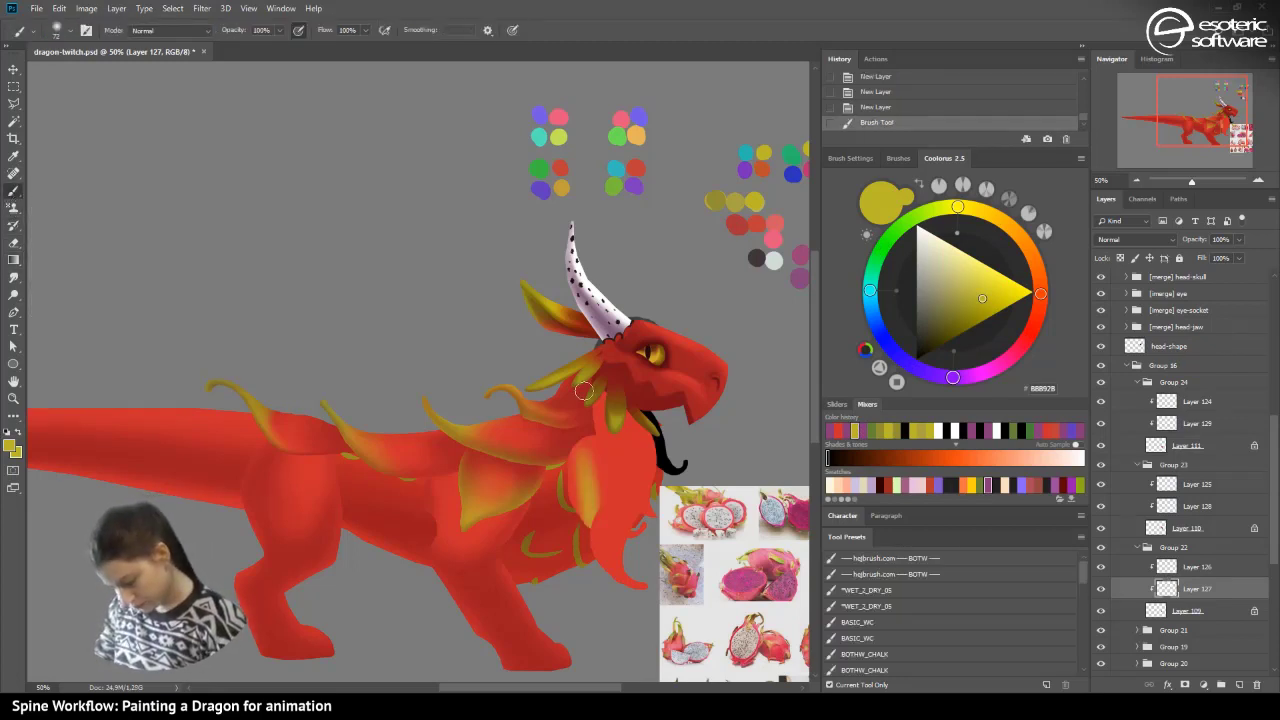
left_click(852, 108)
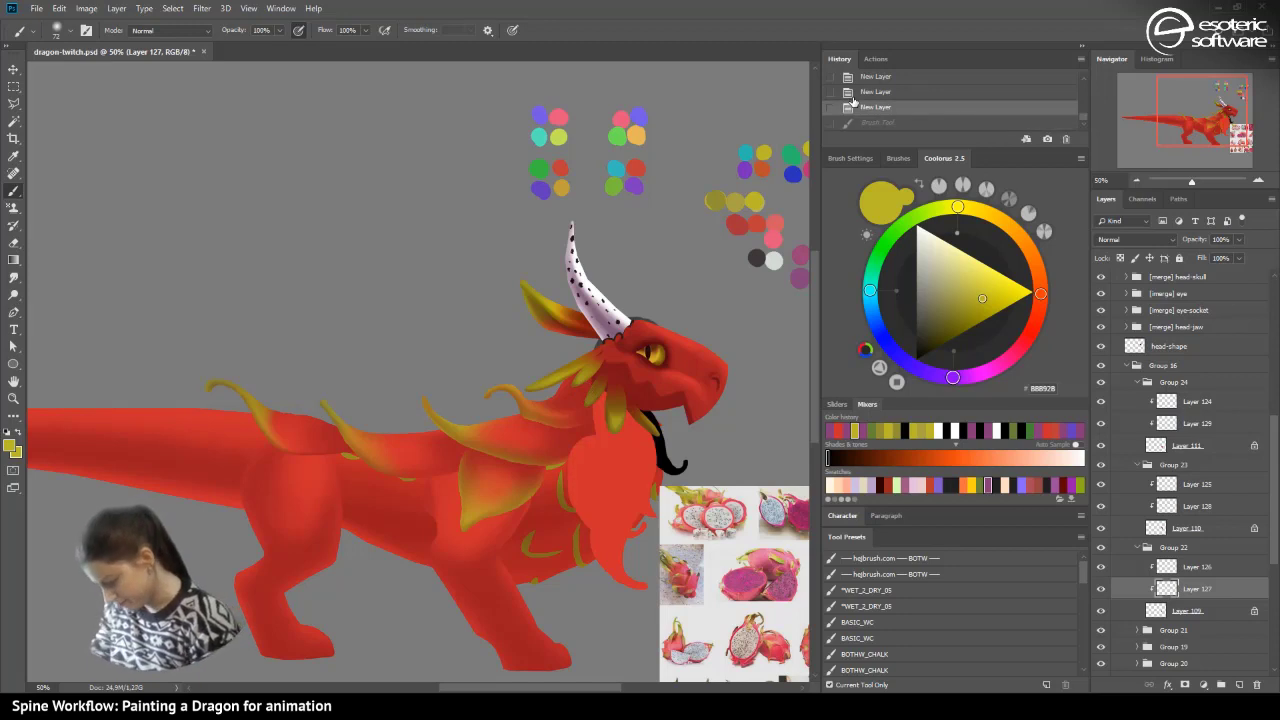
- Collapse Groups 22 and 24, identify Group 24 by toggling its visibility and move it between Groups 23 and 22
left_click(1148, 550)
left_click(1145, 549)
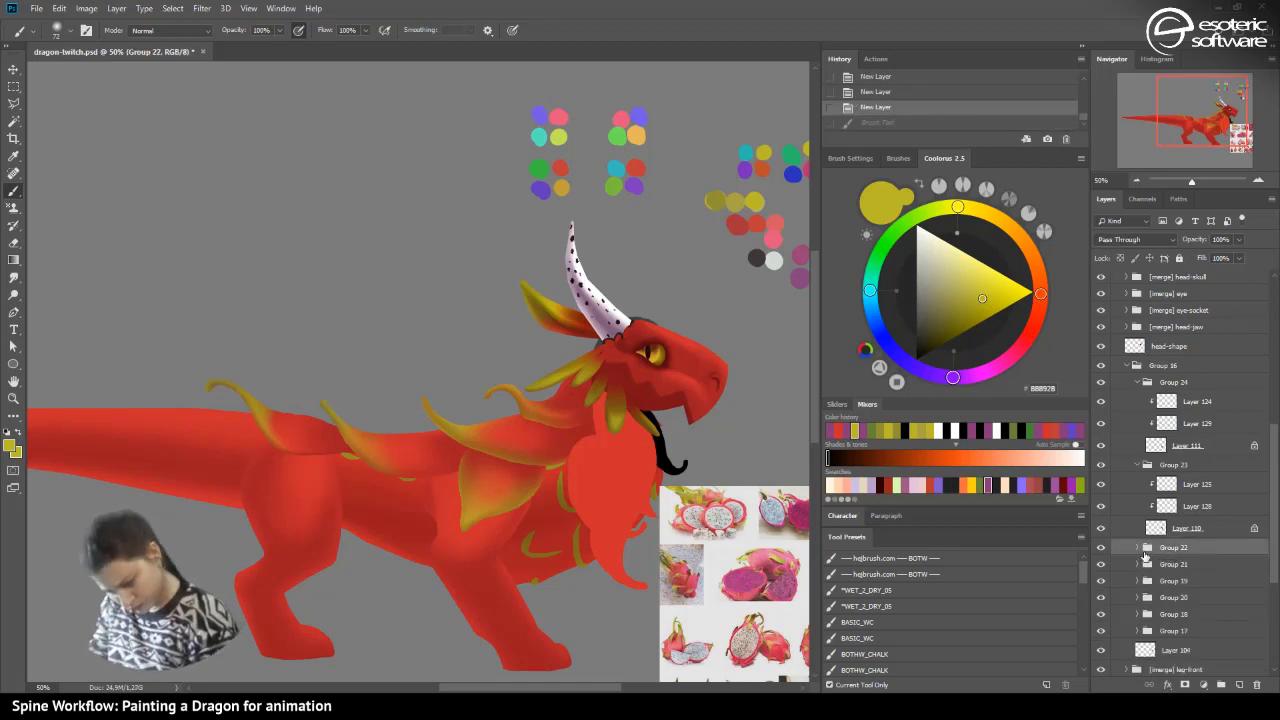
left_click(1101, 383)
left_click(1101, 383)
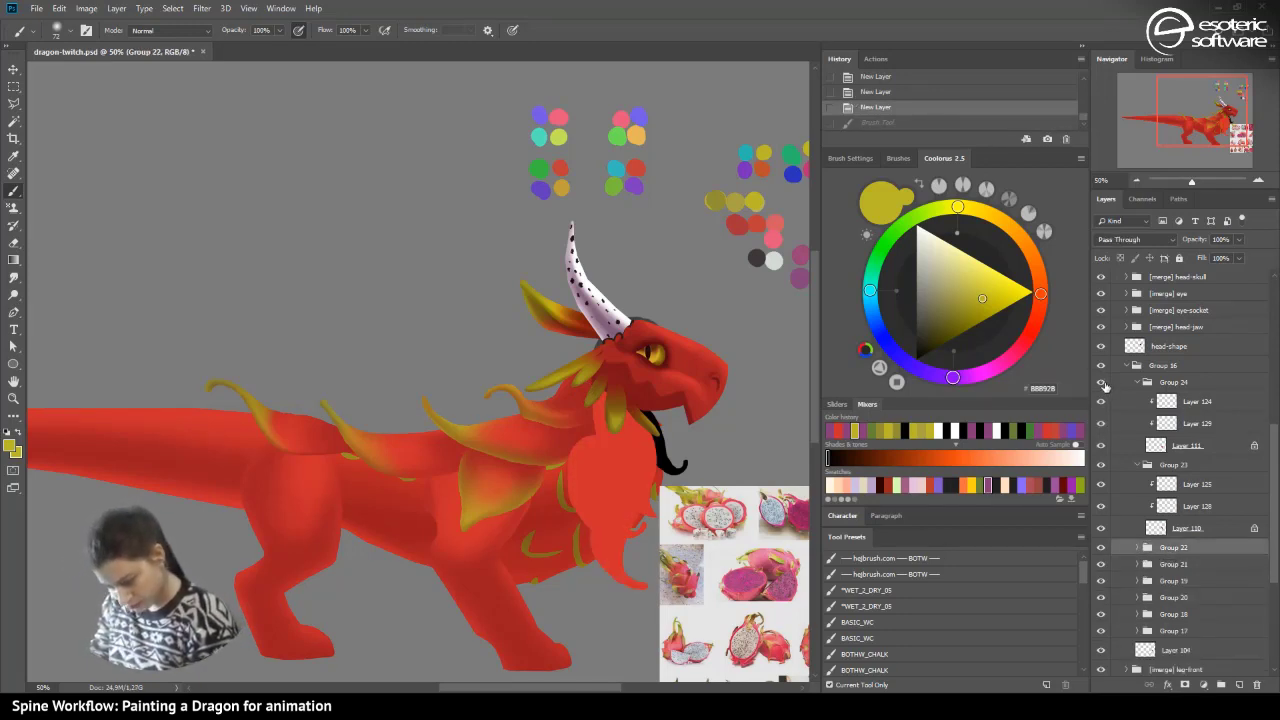
left_click(1148, 383)
left_click(1137, 383)
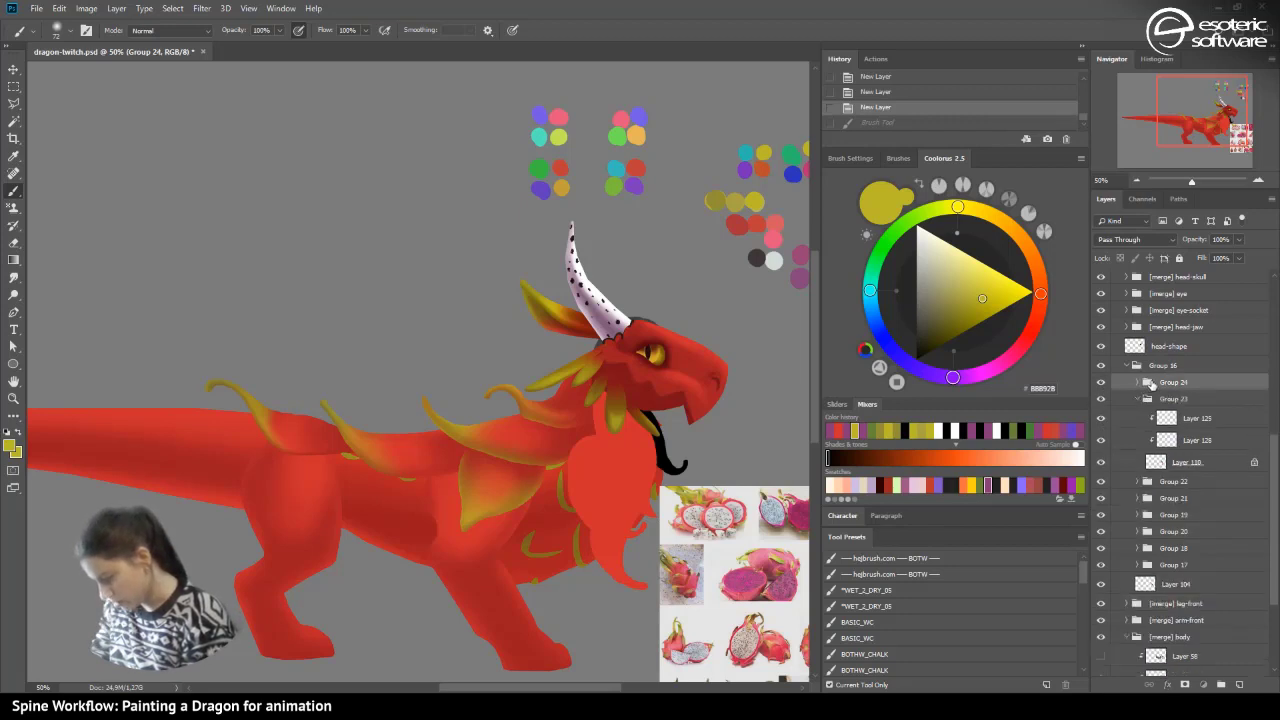
left_click_drag(1149, 384, 1150, 466)
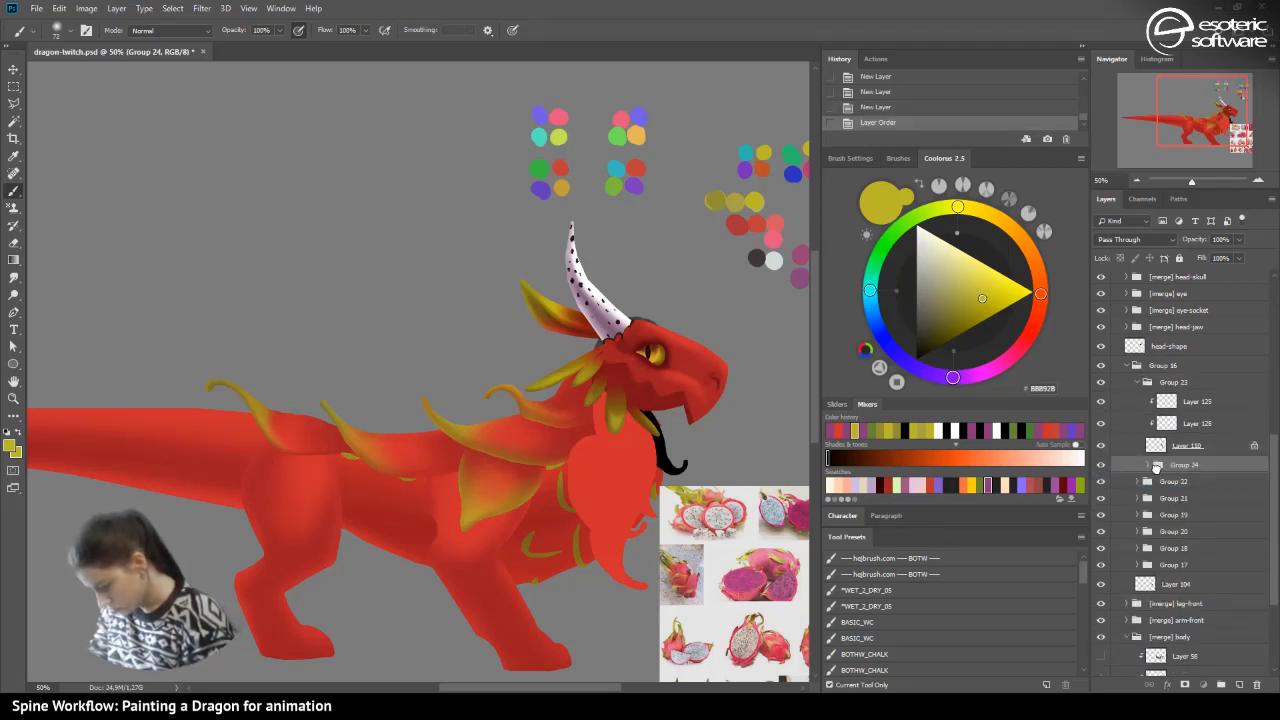
left_click(1101, 466)
left_click(1101, 466)
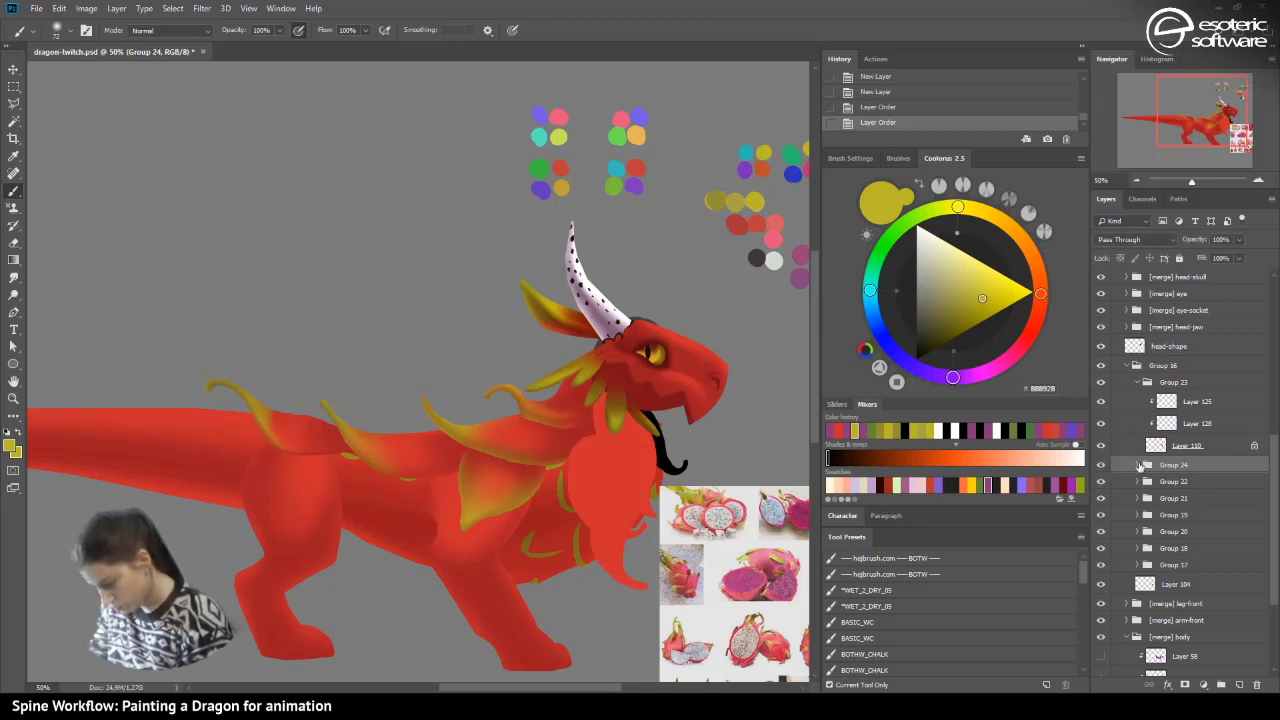
- Fade yellow into the lowest scale's tip on Layer 129, using the radial gradient with its Transparency option on
left_click(1137, 465)
left_click(1172, 506)
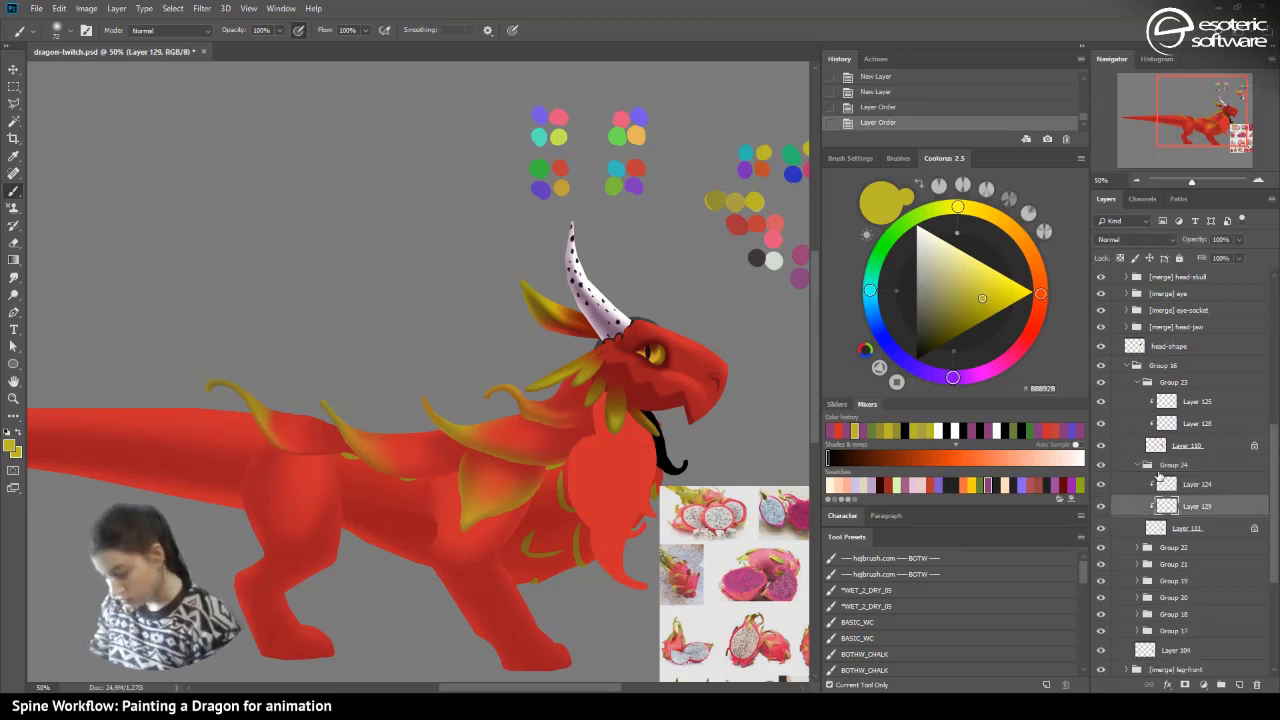
left_click(13, 259)
left_click_drag(598, 471, 618, 580)
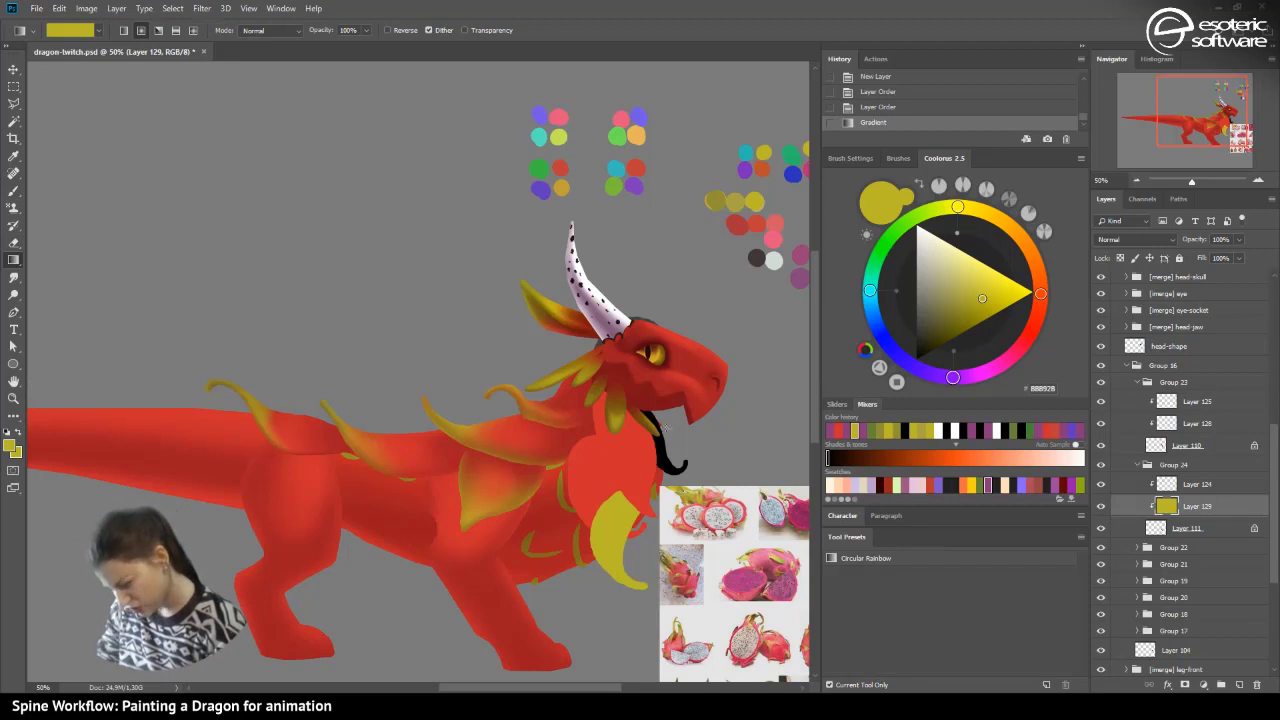
left_click(862, 107)
left_click(465, 30)
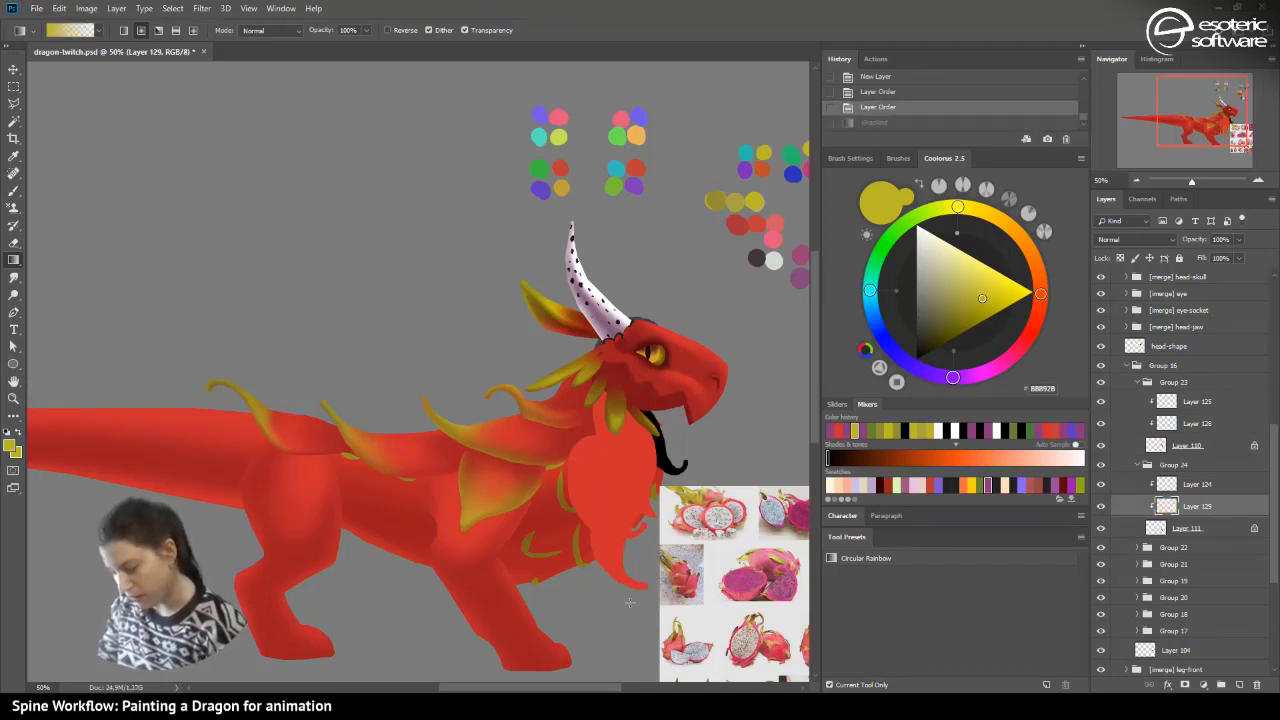
left_click_drag(629, 601, 572, 516)
left_click_drag(590, 583, 577, 428)
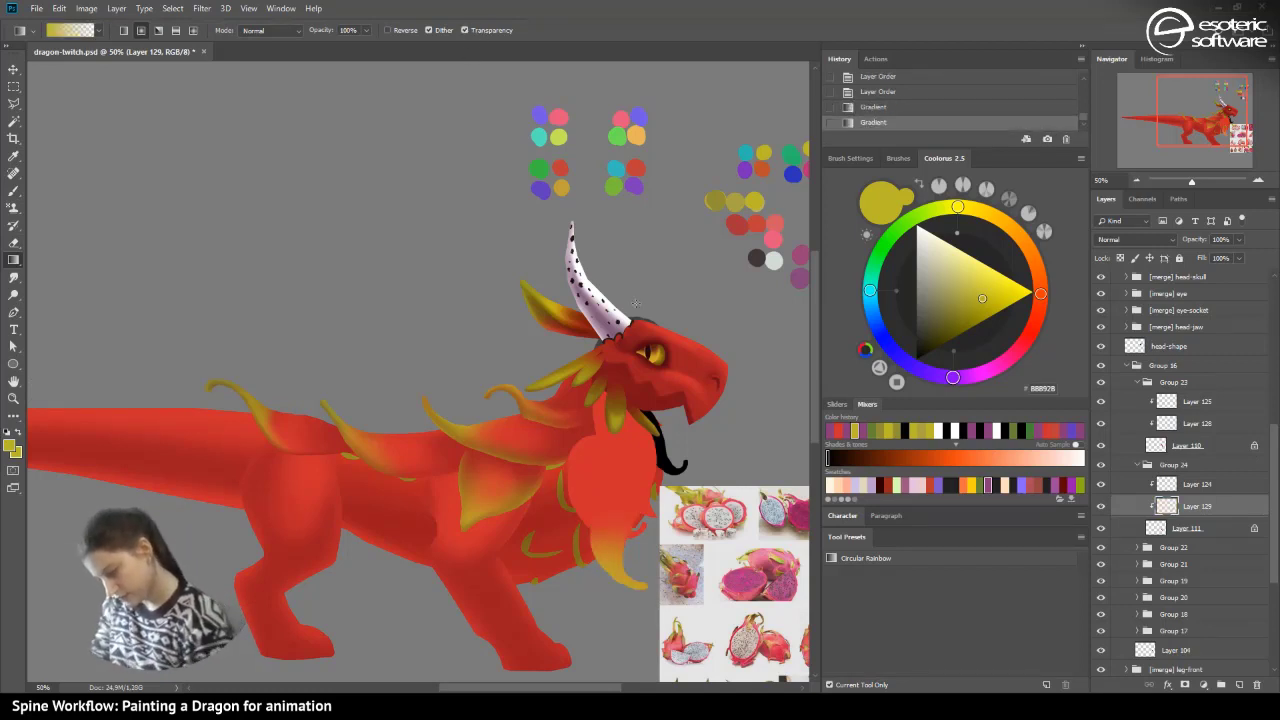
- Fade yellow into the tip and edge of Layer 110's scale with transparent radial gradients on Layer 128, undoing unwanted passes
left_click(1165, 421)
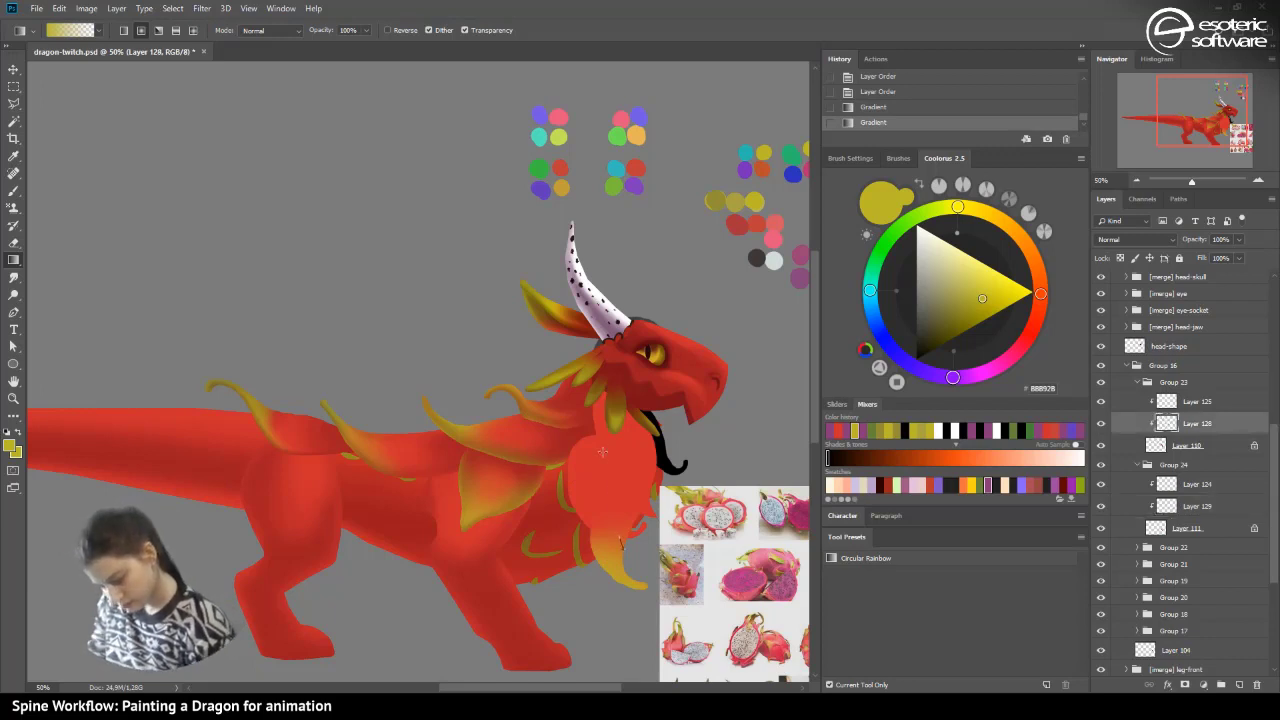
left_click_drag(602, 452, 614, 428)
left_click_drag(651, 526, 594, 412)
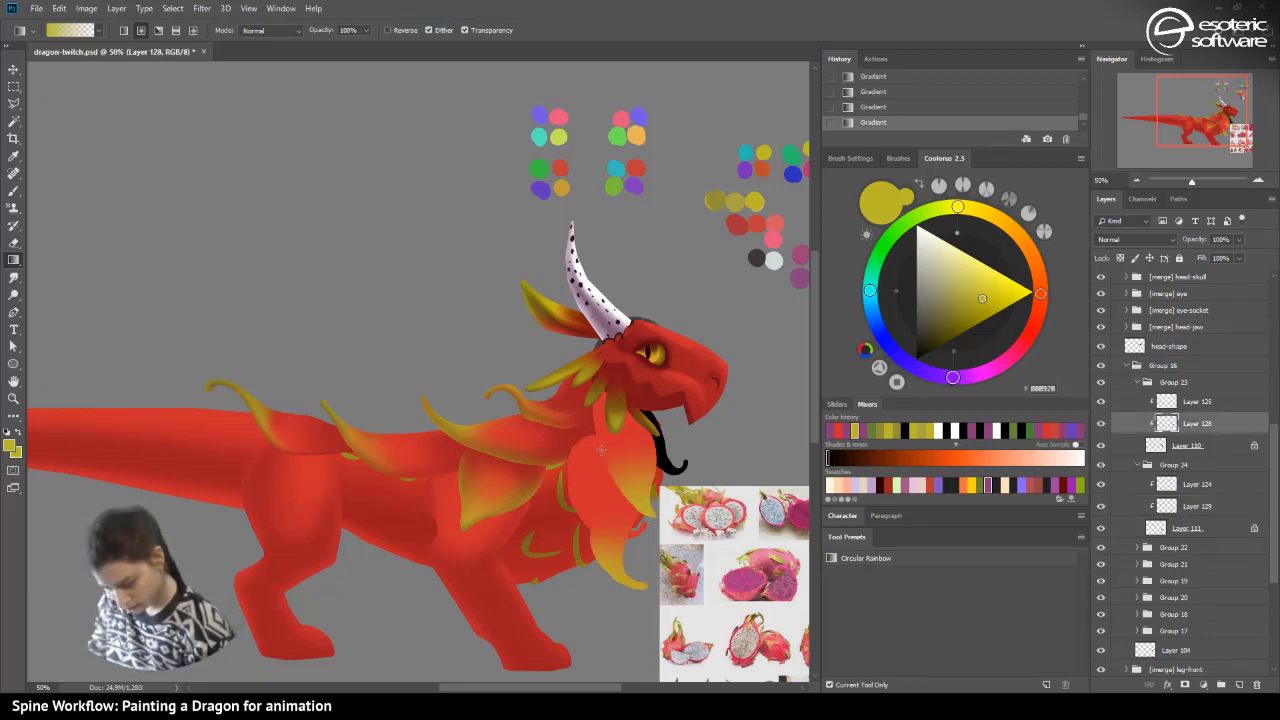
left_click(852, 110)
left_click_drag(632, 525, 602, 384)
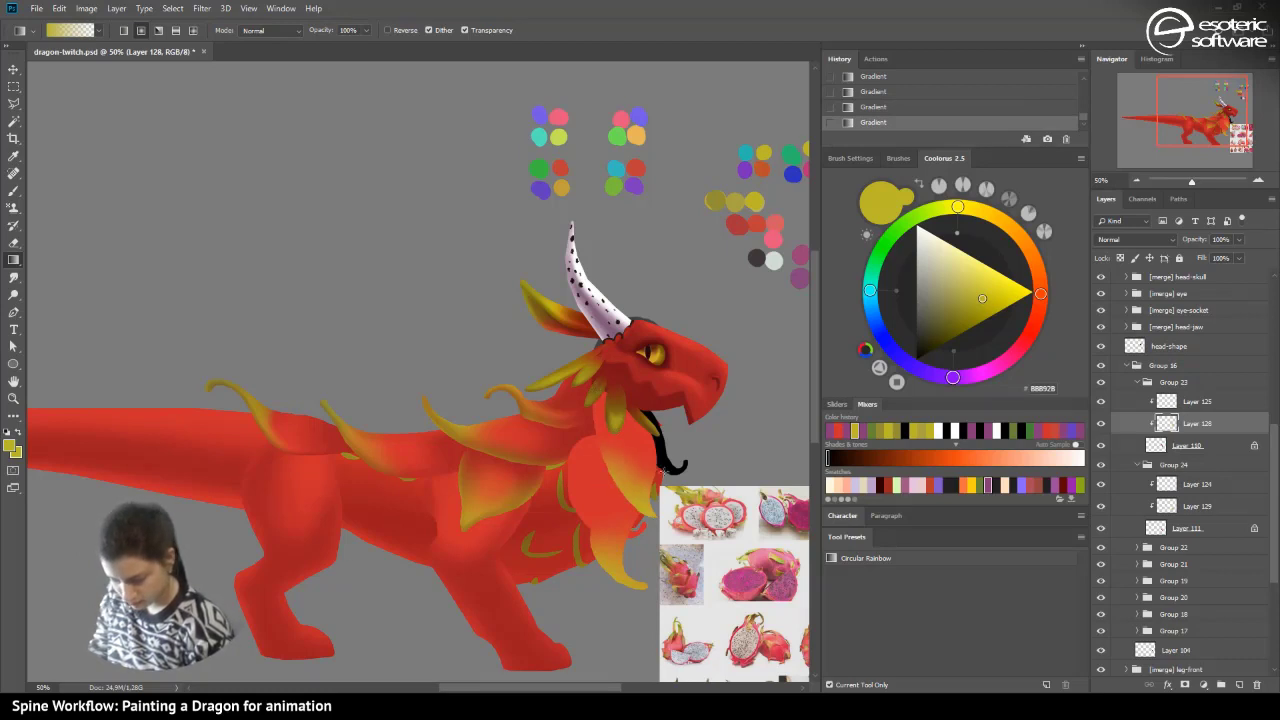
left_click_drag(664, 472, 610, 352)
left_click(850, 107)
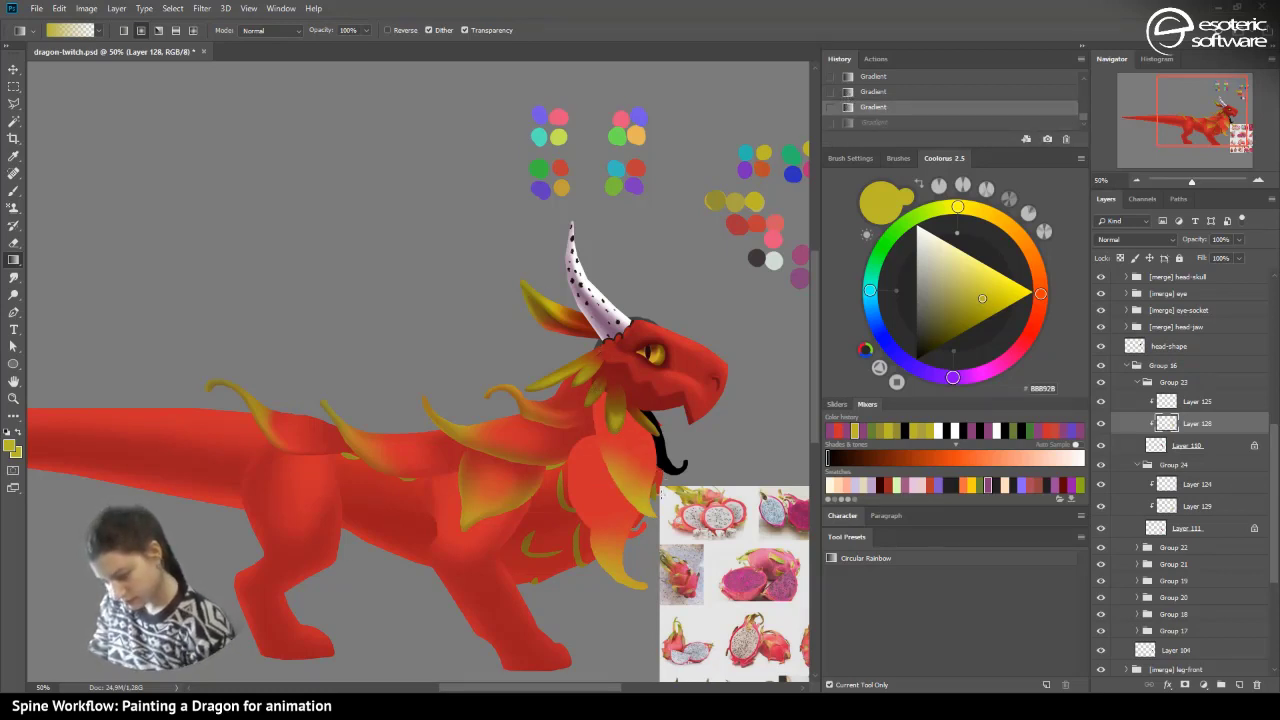
left_click_drag(598, 470, 568, 392)
left_click(854, 108)
left_click_drag(587, 460, 588, 388)
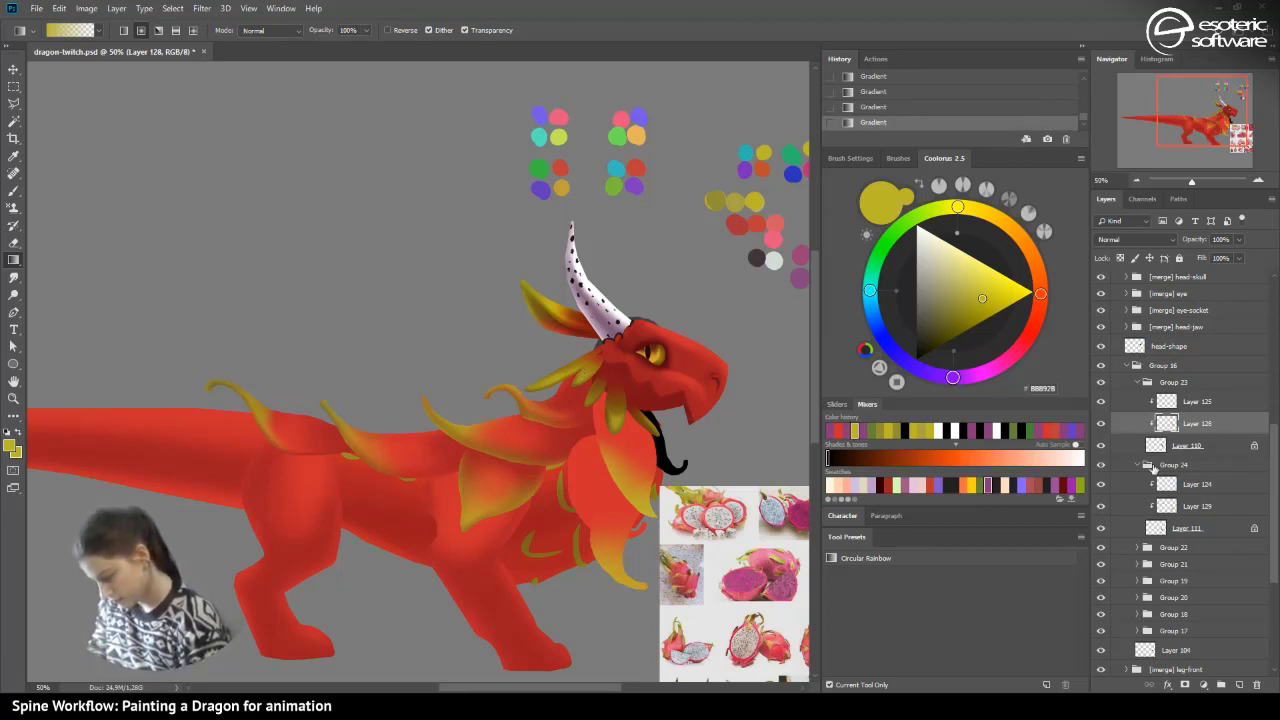
- Expand Group 22 and move it above Group 24, directly beneath Layer 110
left_click(1152, 510)
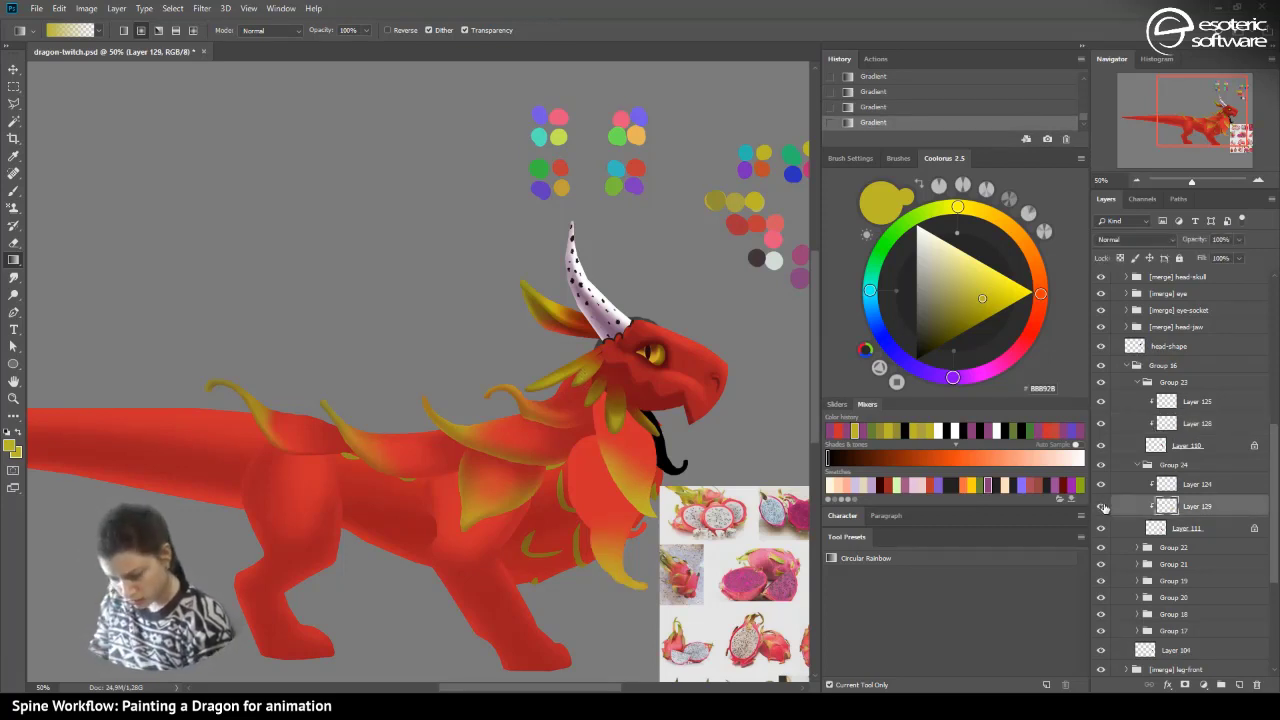
left_click(1143, 551)
left_click(1137, 548)
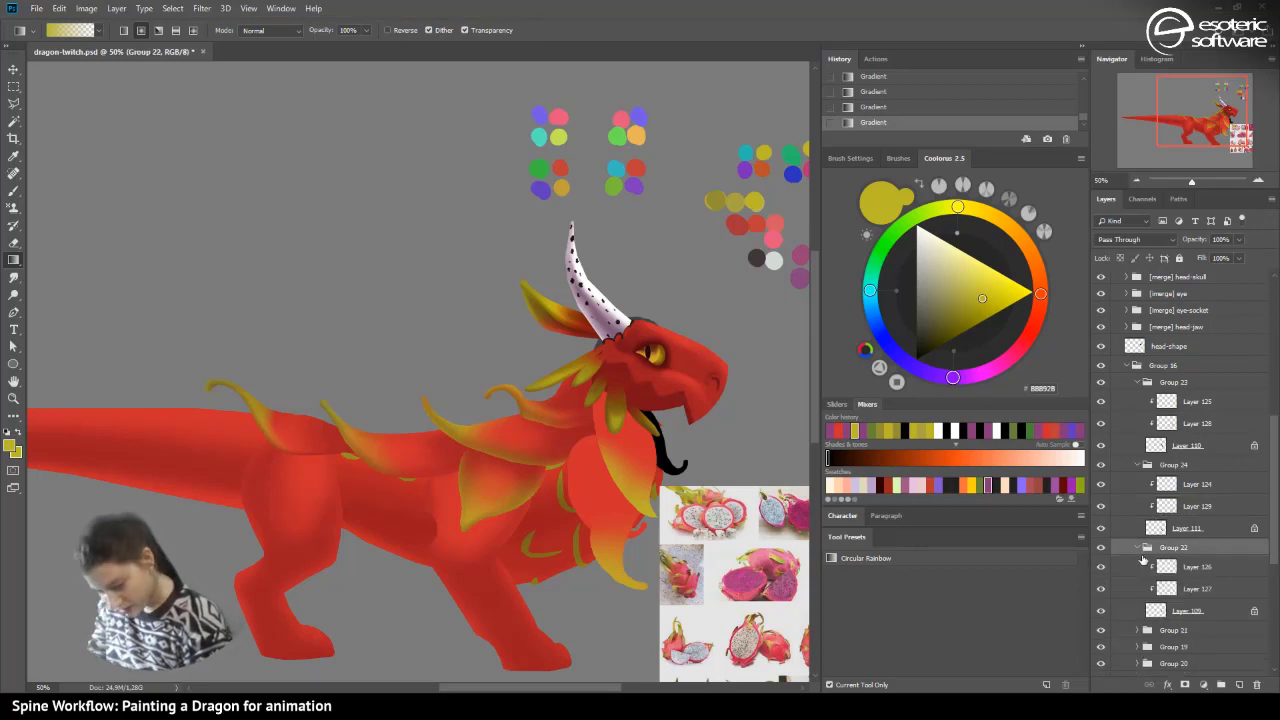
left_click_drag(1158, 548, 1152, 455)
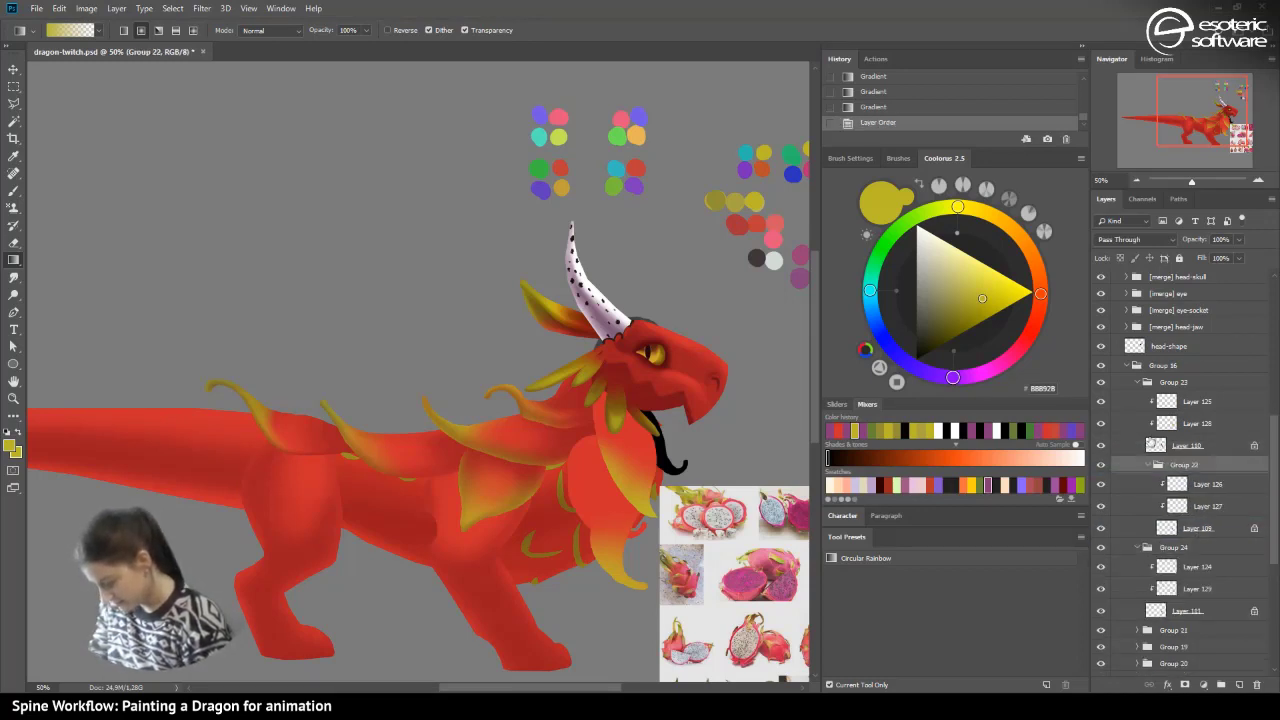
- Fade yellow into the lower tip and outer edge of Layer 109's scale with transparent radial gradients on Layer 127
left_click(1177, 504)
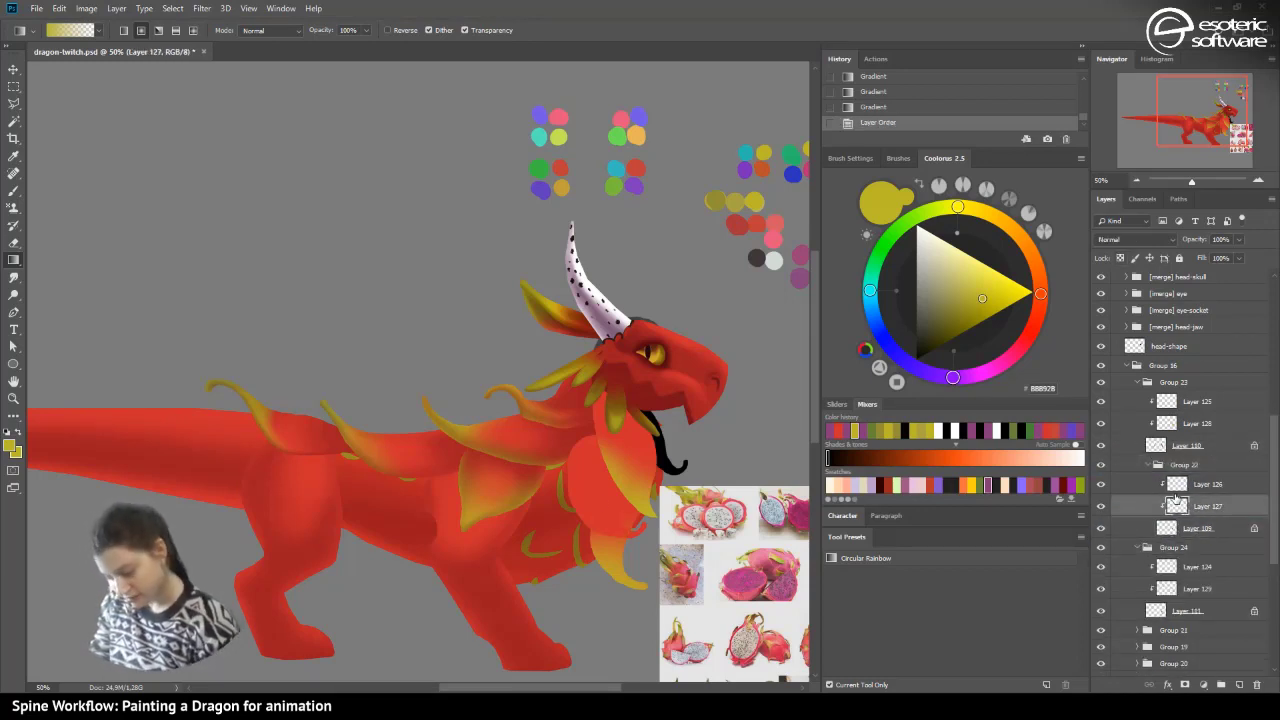
left_click_drag(645, 537, 579, 454)
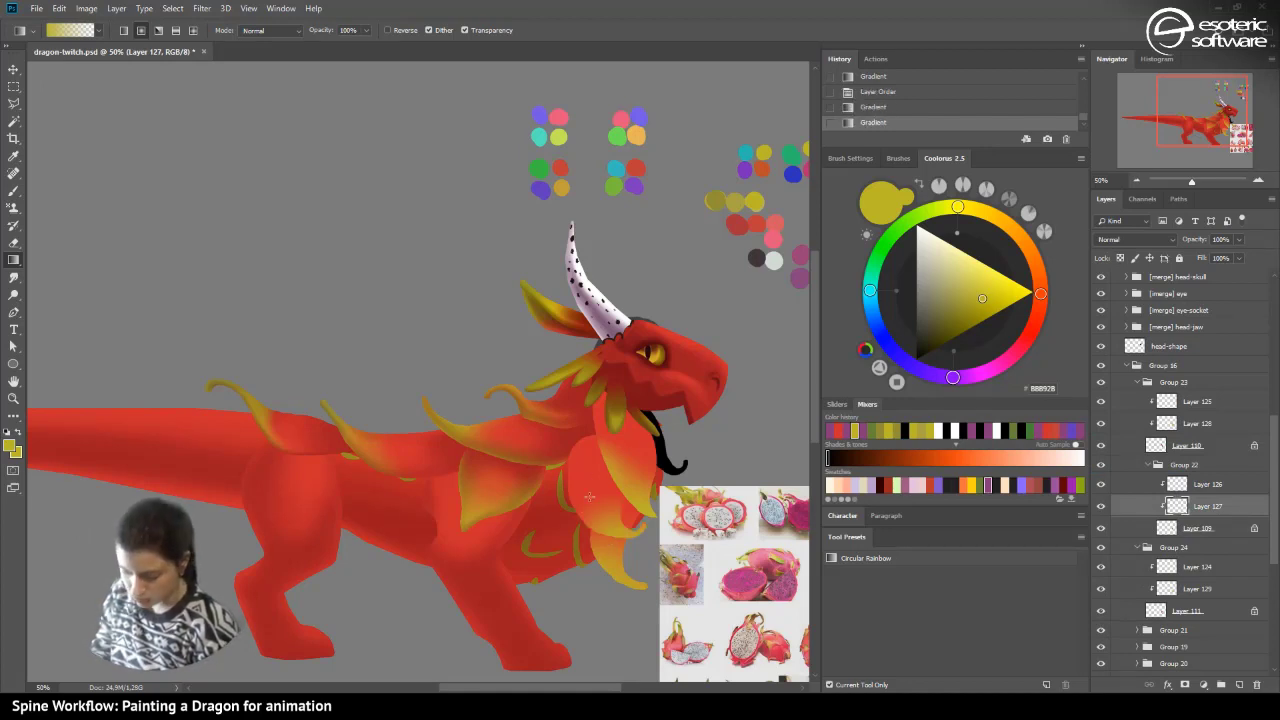
left_click_drag(570, 516, 561, 446)
left_click_drag(560, 503, 543, 450)
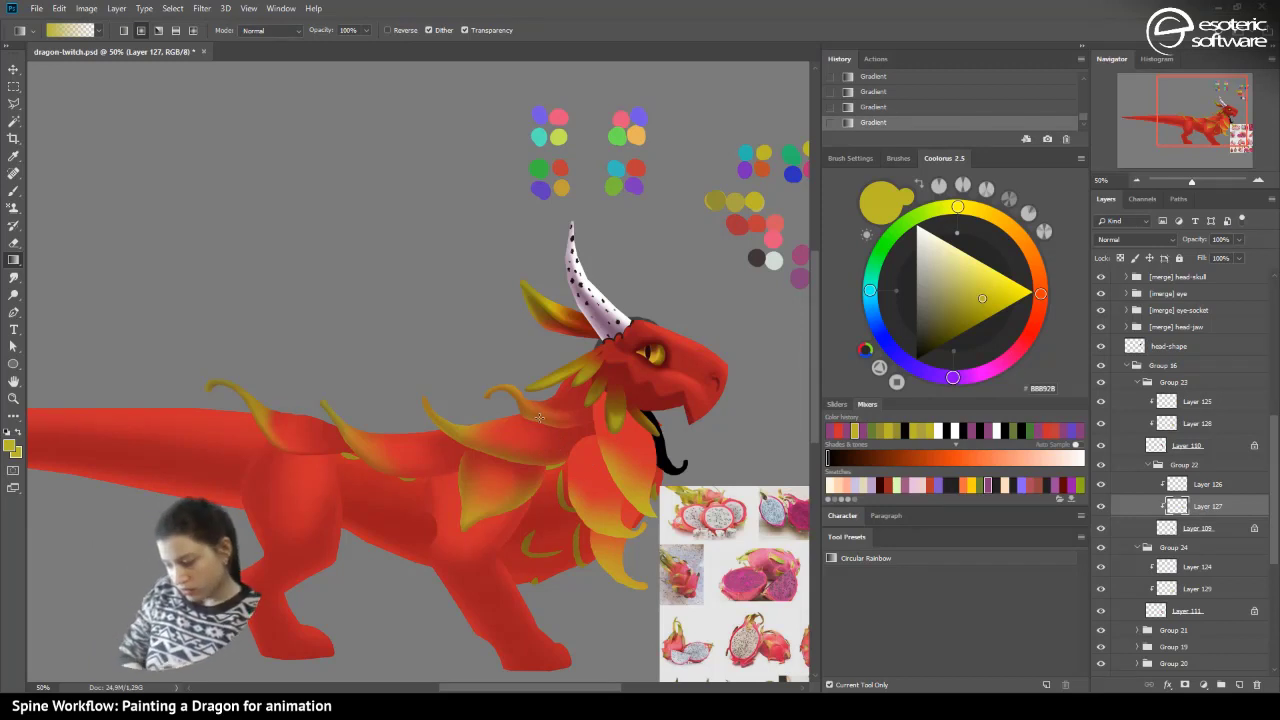
left_click_drag(1230, 102, 1236, 106)
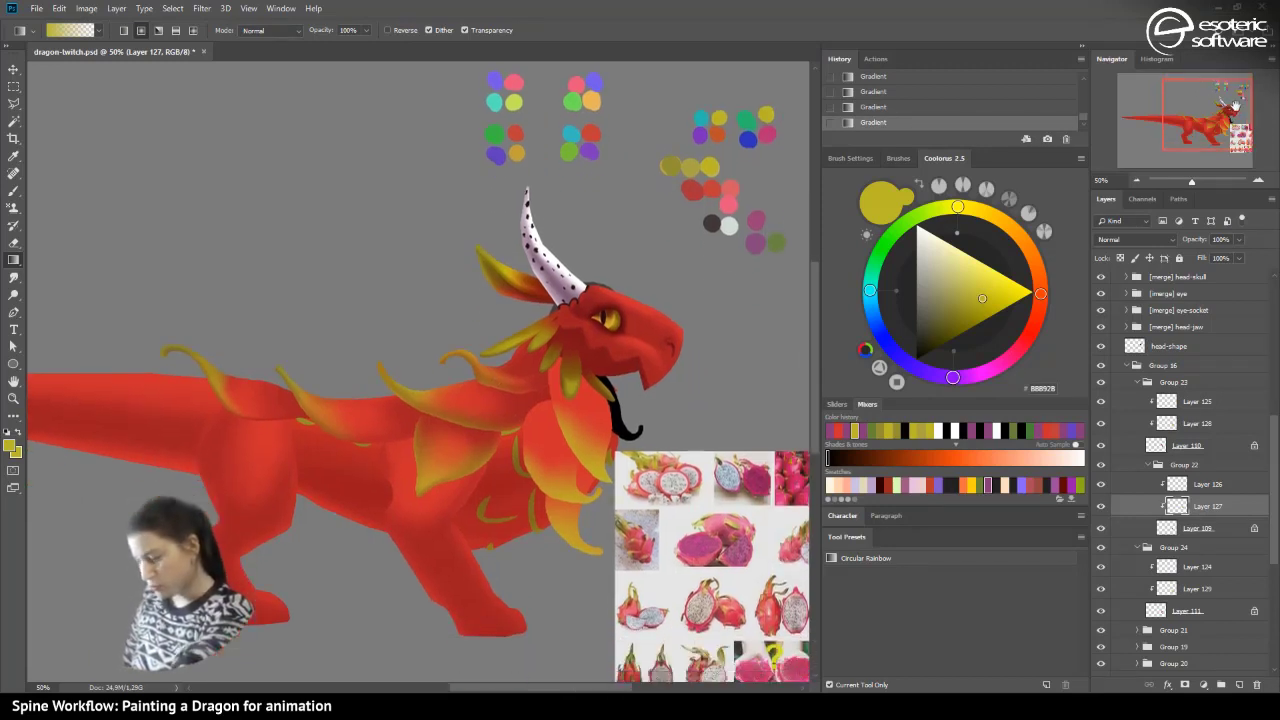
- Move the dragon-fruit reference sheet to the empty area above the dragon's back using Auto-Select, undoing the mistaken layer move and turning Auto-Select off
key("v")
left_click_drag(667, 558, 686, 574)
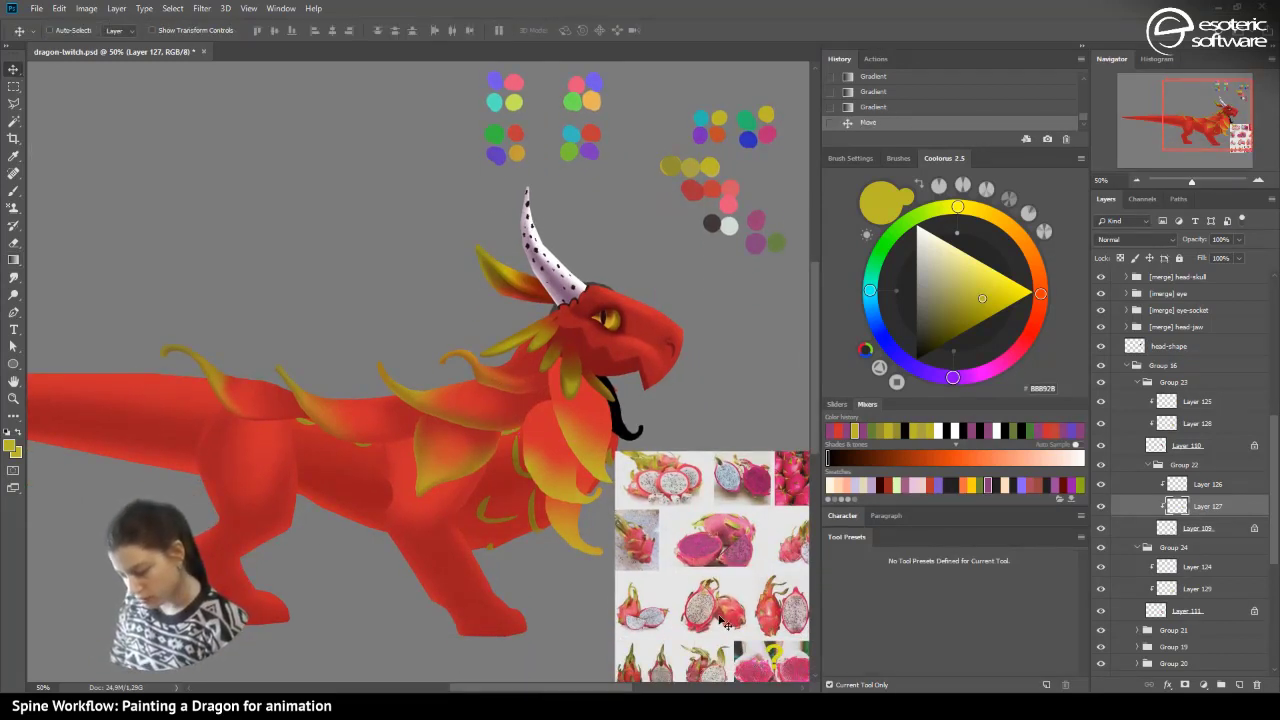
left_click_drag(722, 618, 590, 553)
key("ctrl+z")
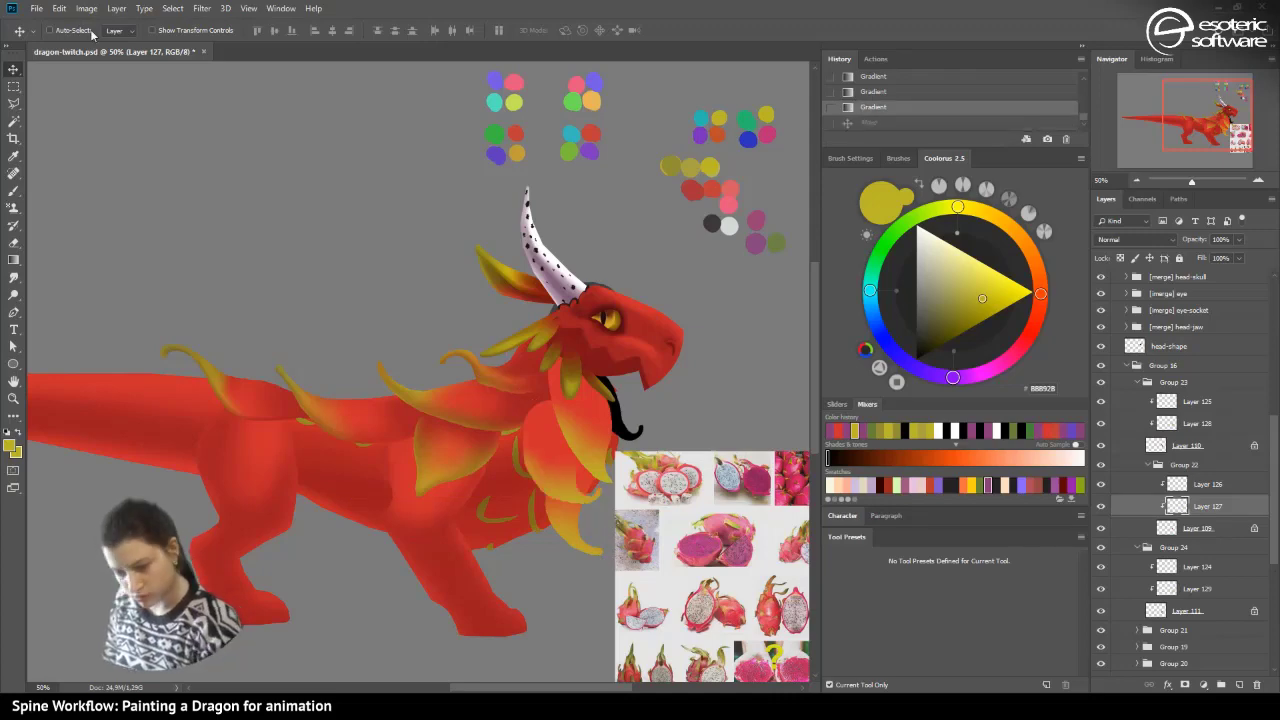
left_click_drag(720, 590, 232, 243)
left_click_drag(596, 686, 583, 688)
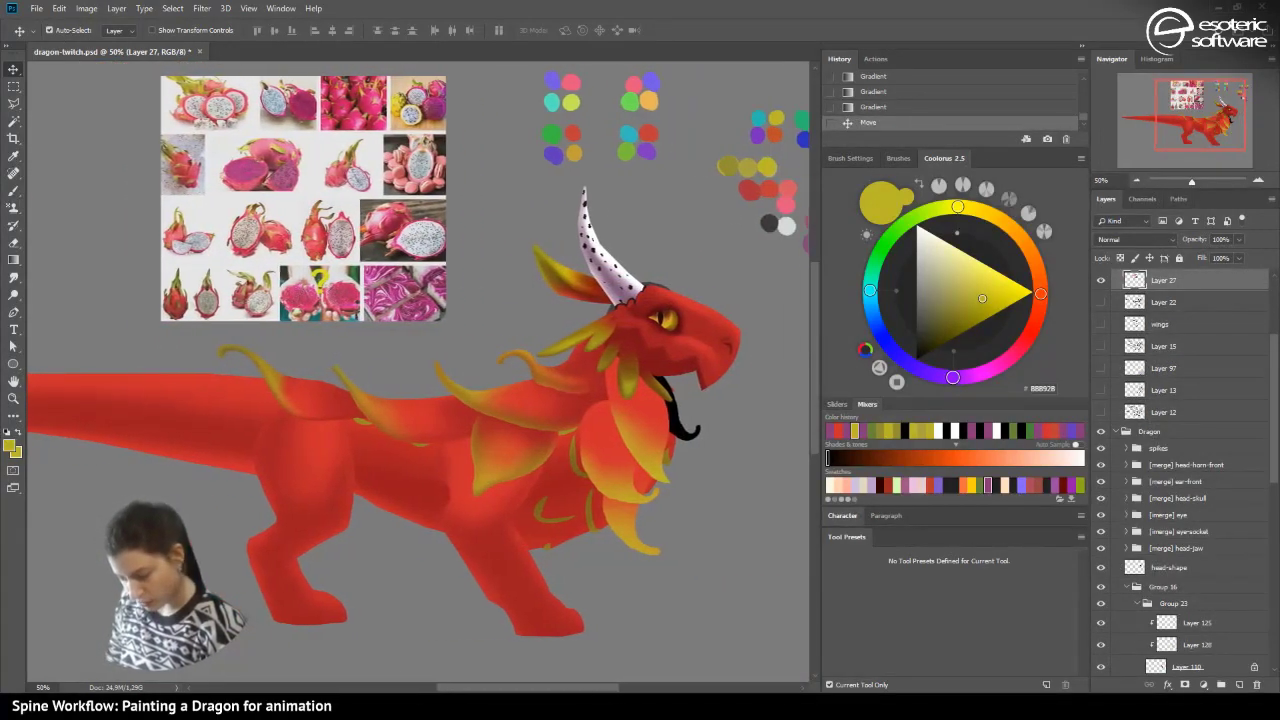
left_click(49, 30)
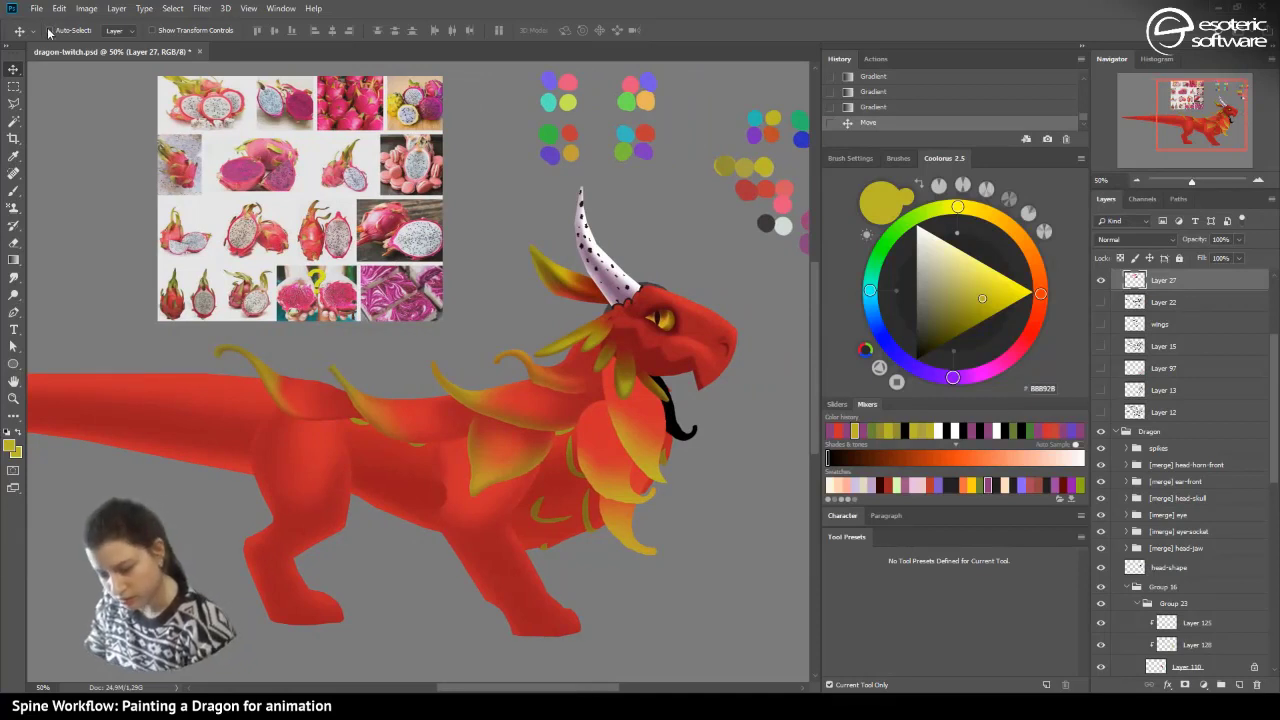
- Put Layer 104, the black curled scale below the jaw, in its own group and lock its transparent pixels
left_click(686, 428)
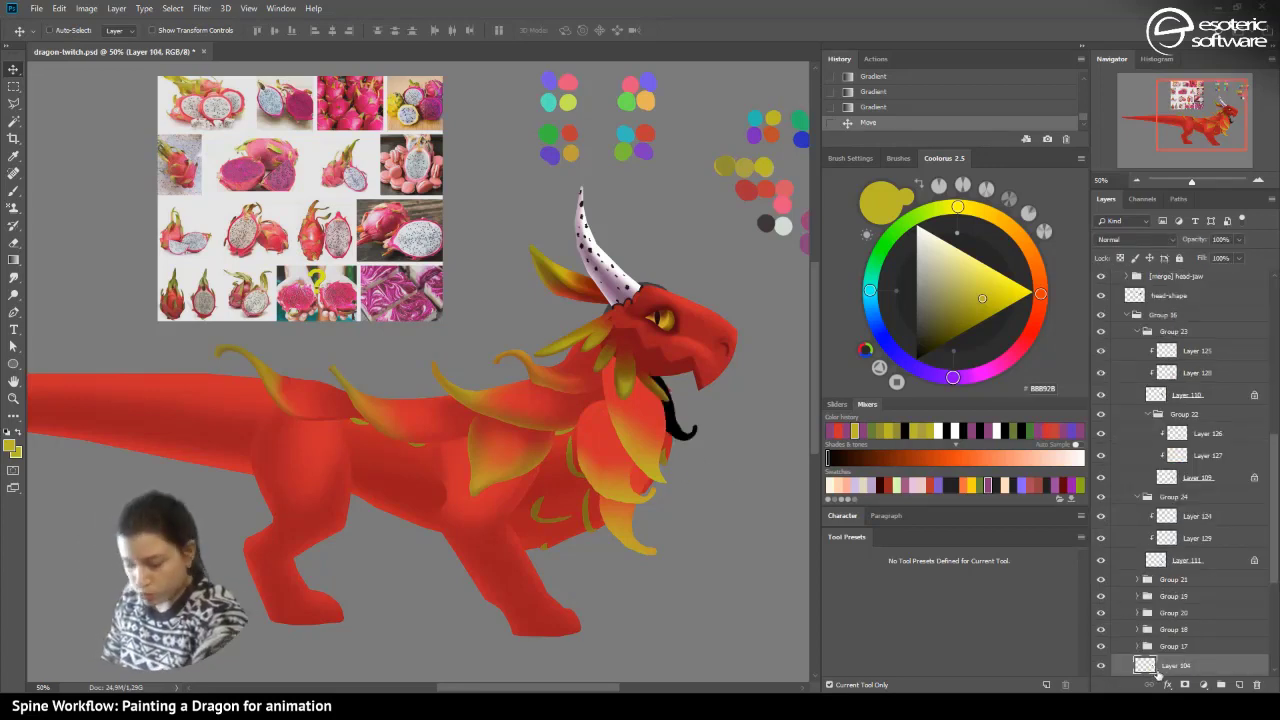
key("ctrl+g")
left_click_drag(1274, 484, 1265, 509)
left_click(1170, 580)
left_click(1120, 258)
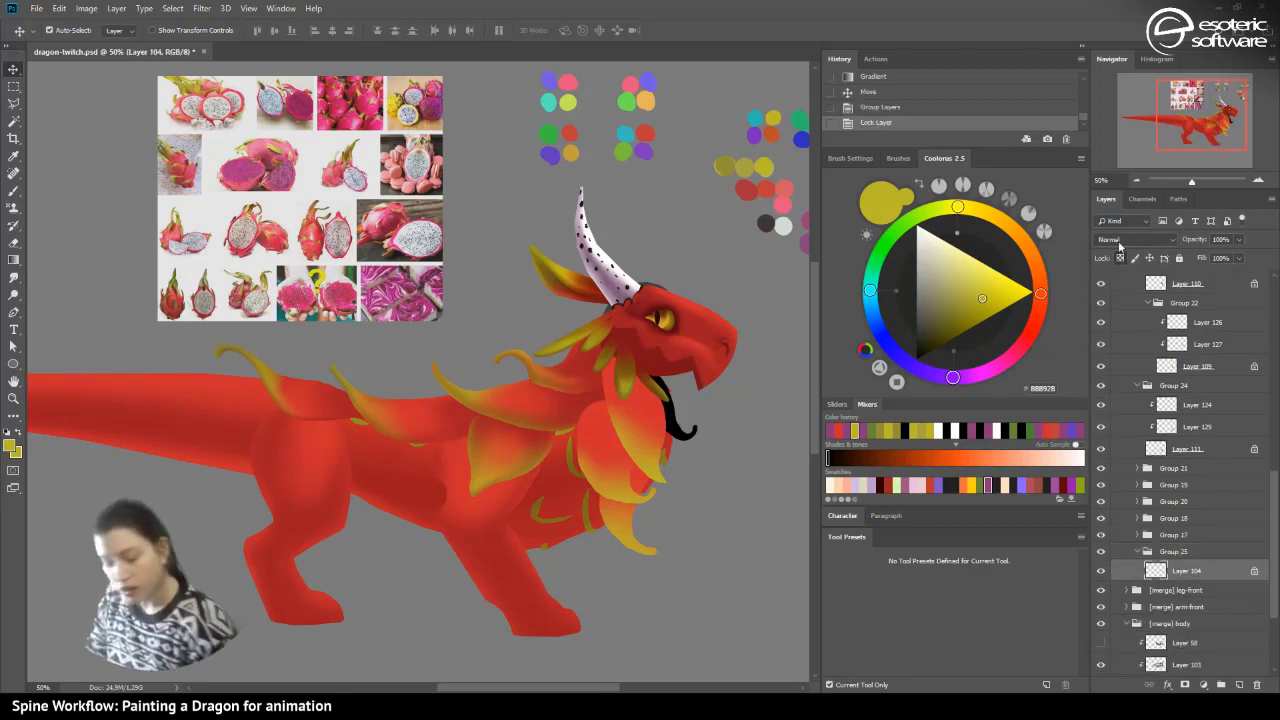
- Recolour Layer 104's curled scale solid red using the Gradient tool with its Transparency option off
left_click(14, 259)
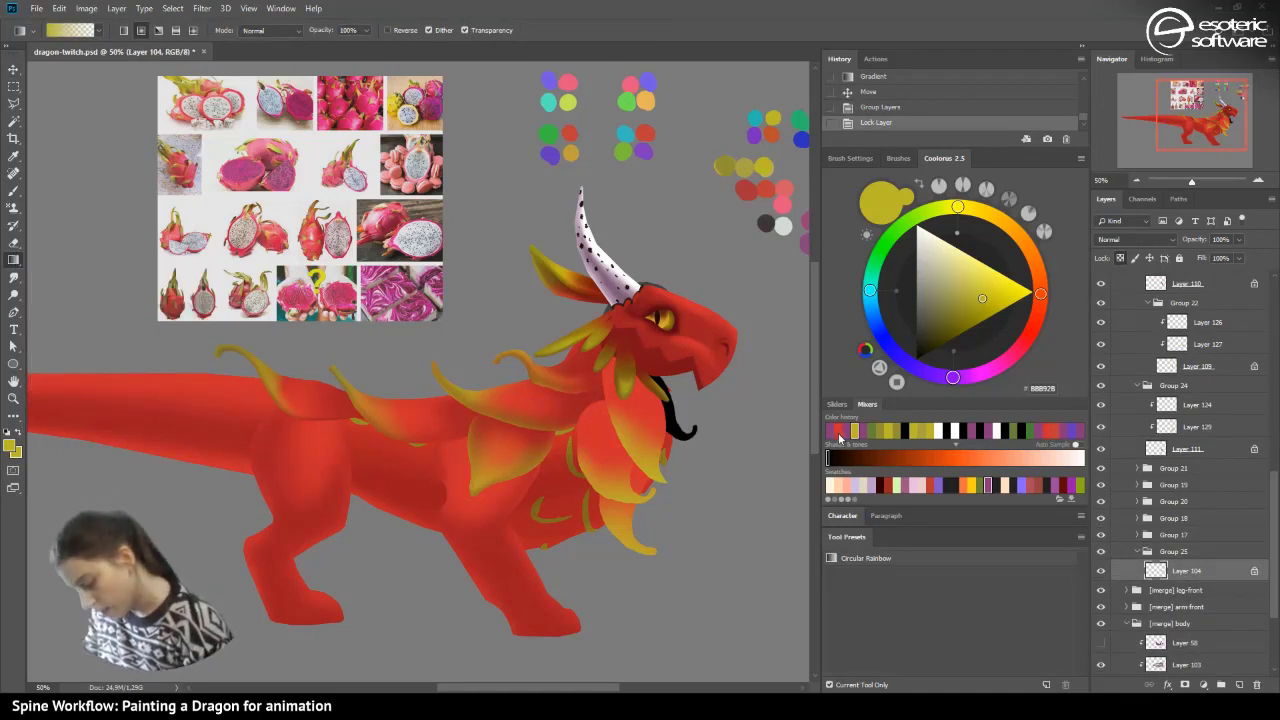
left_click(838, 431)
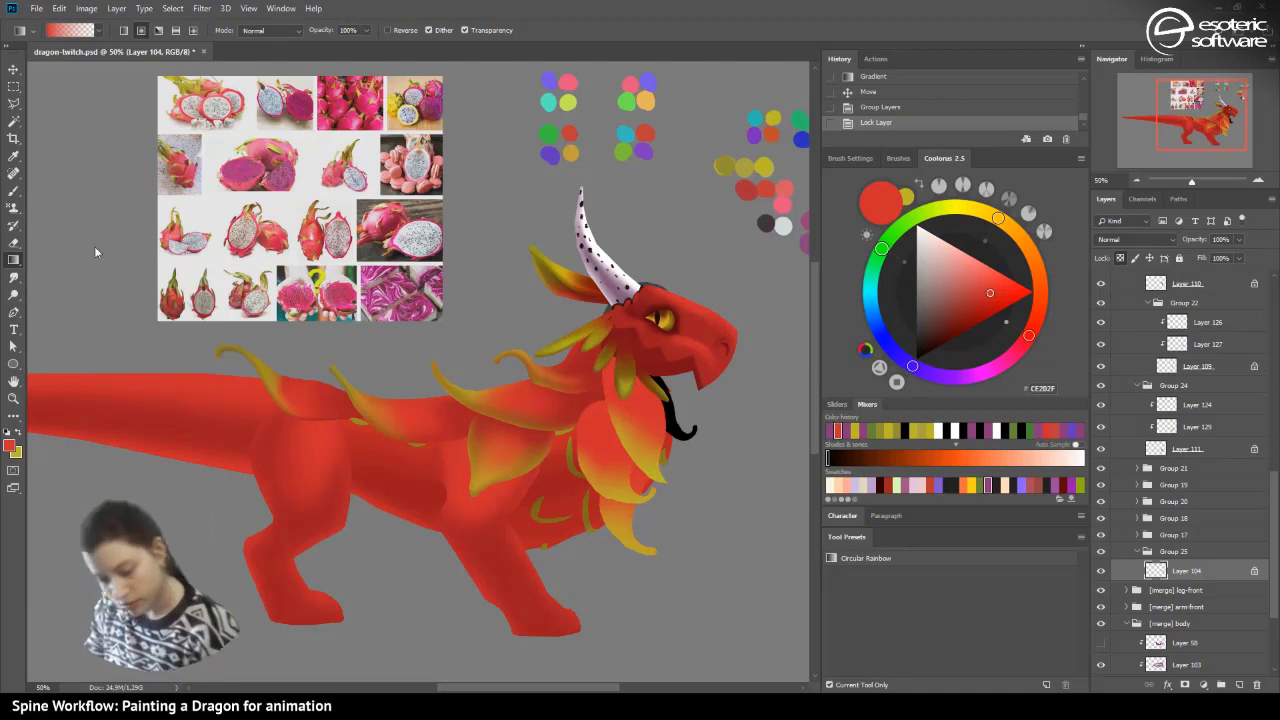
left_click(464, 30)
left_click_drag(629, 342, 586, 233)
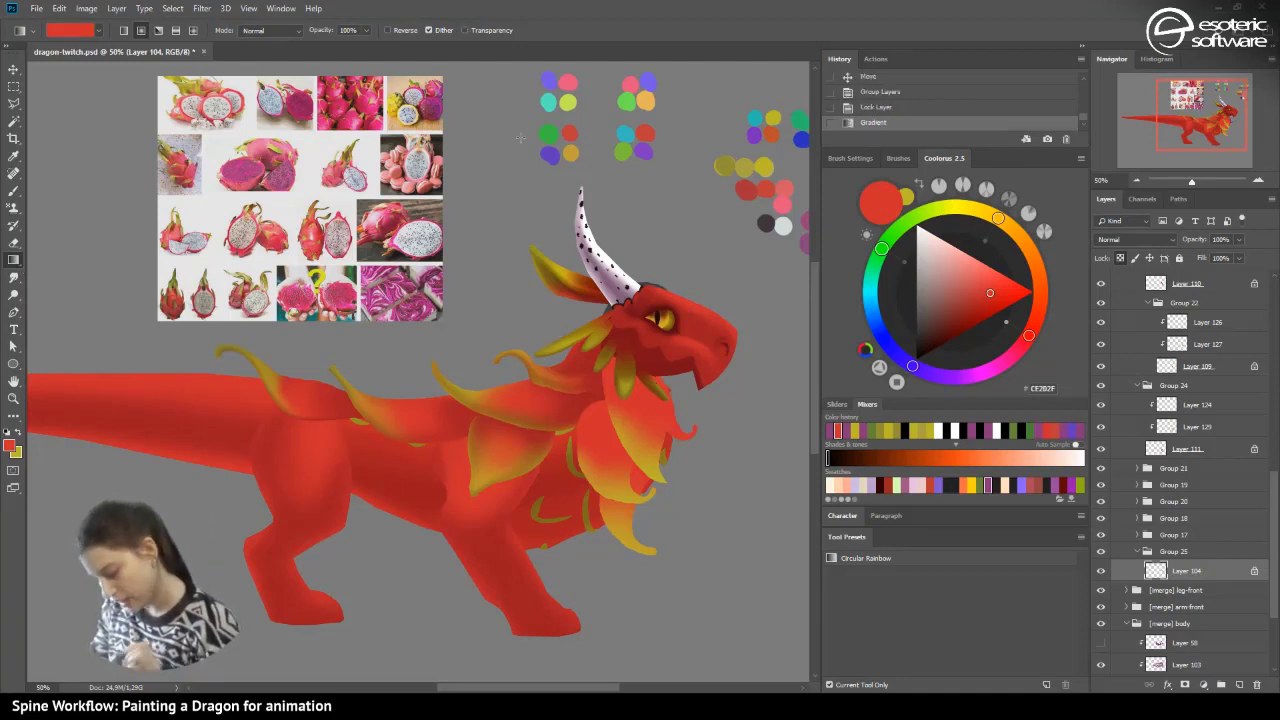
- Add two layers clipped to Layer 104, setting the upper one to Multiply at 50% opacity
left_click(1236, 684)
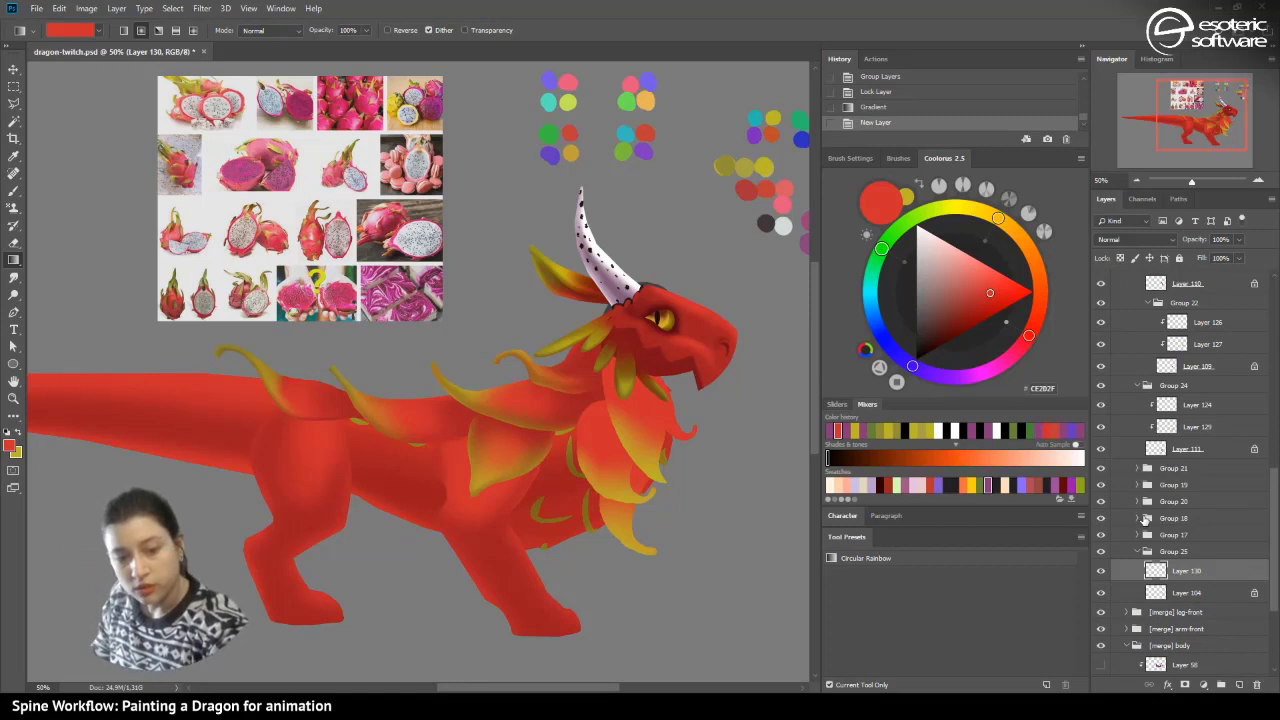
key("ctrl+alt+g")
key("F2")
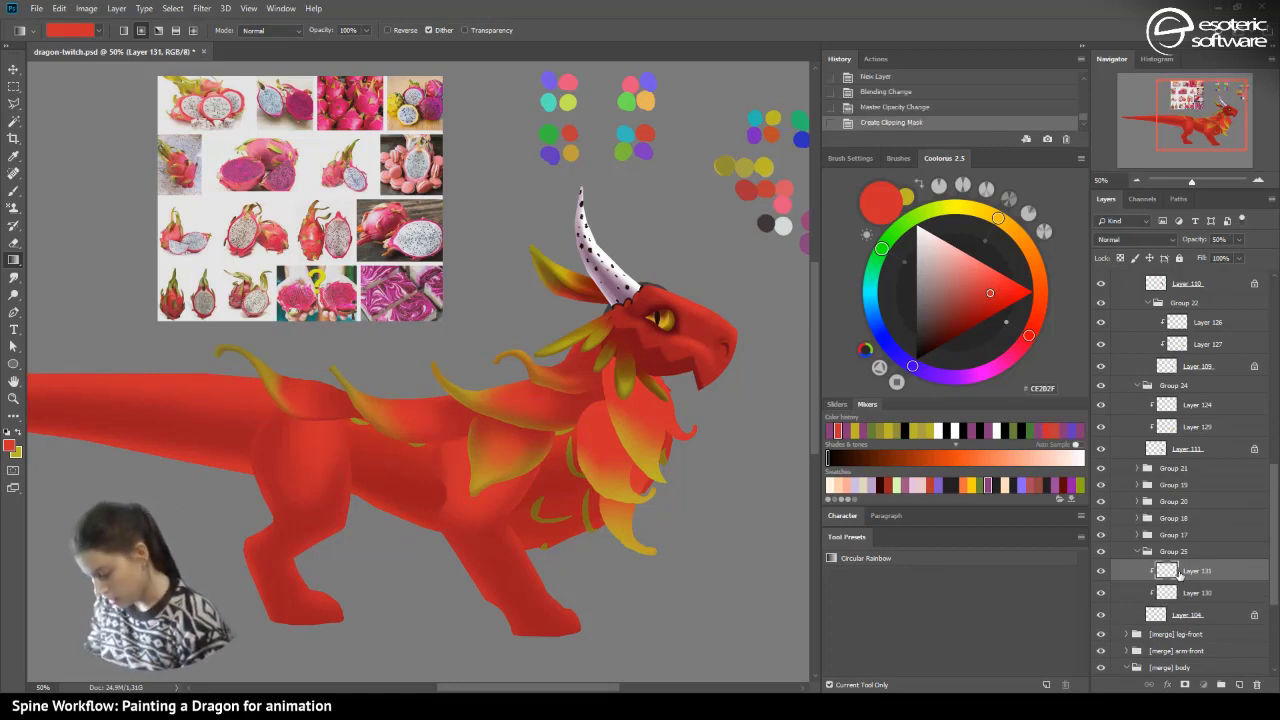
- Fade yellow into the curled scale's tip on Layer 130 with transparent radial gradients, undoing an unwanted pass, and save the document
left_click(1185, 592)
left_click(20, 431)
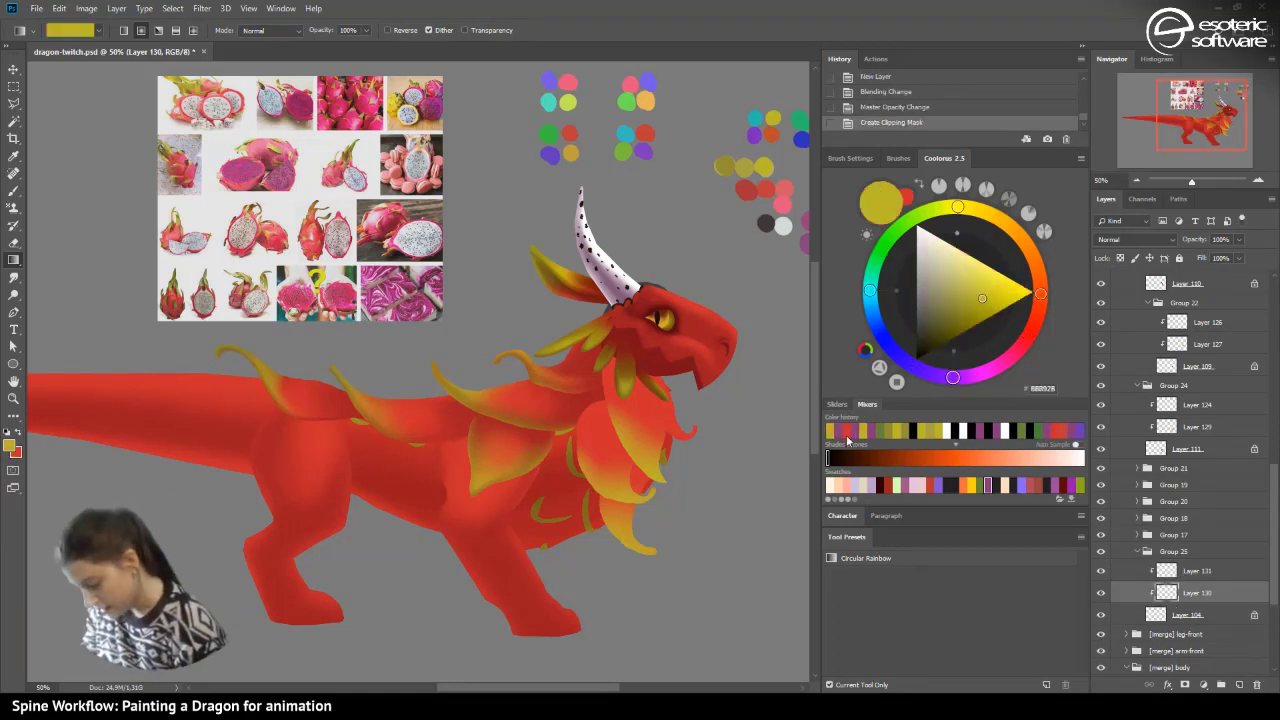
left_click(465, 30)
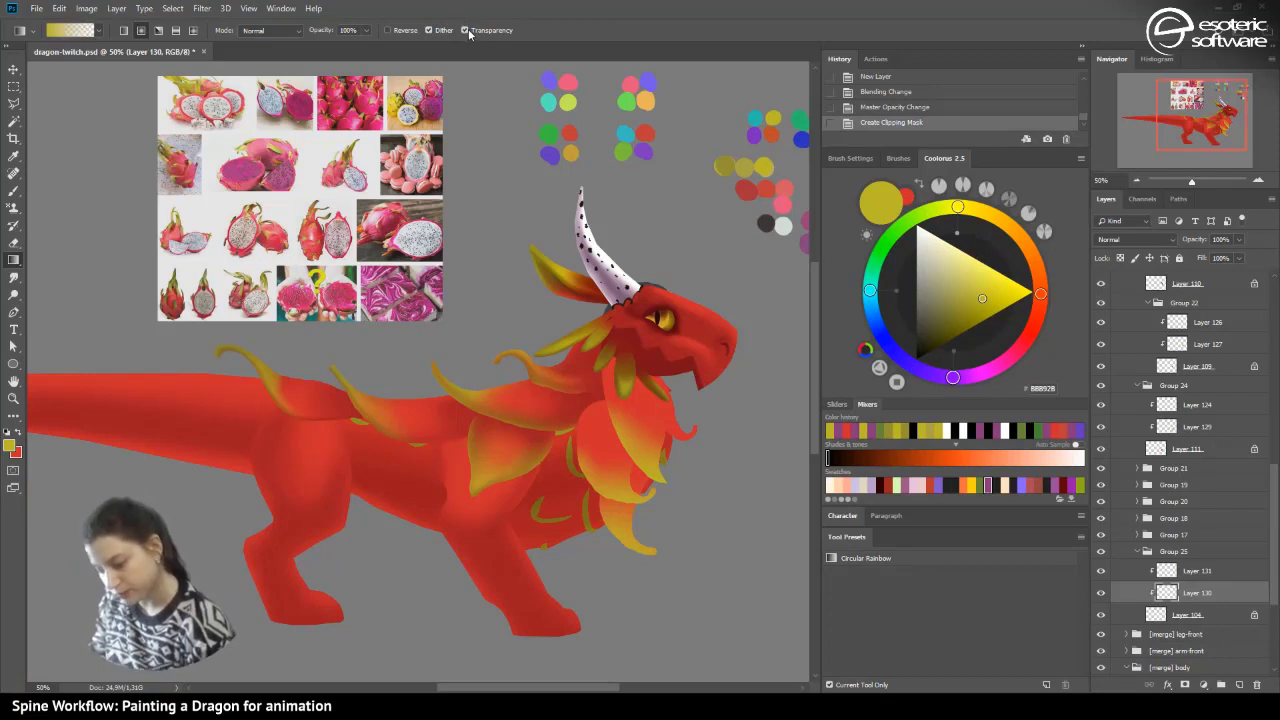
left_click_drag(686, 430, 624, 332)
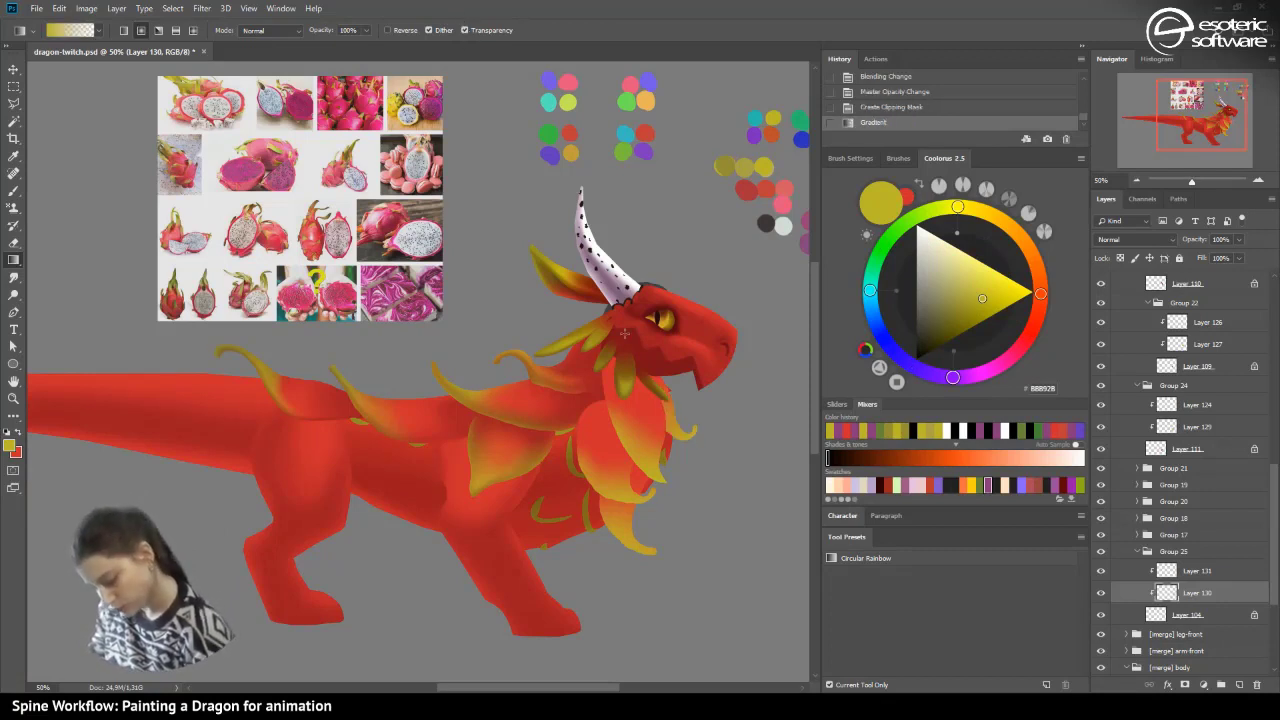
left_click(856, 108)
left_click_drag(694, 454, 621, 340)
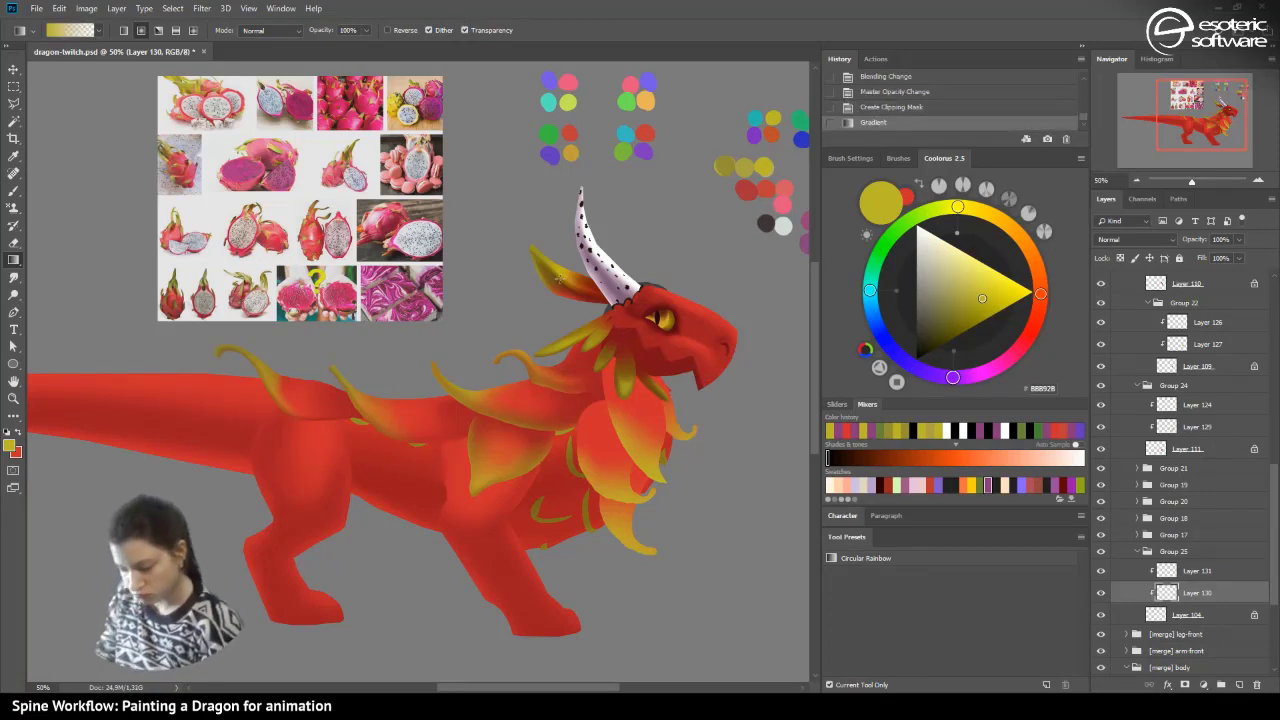
left_click_drag(560, 280, 645, 400)
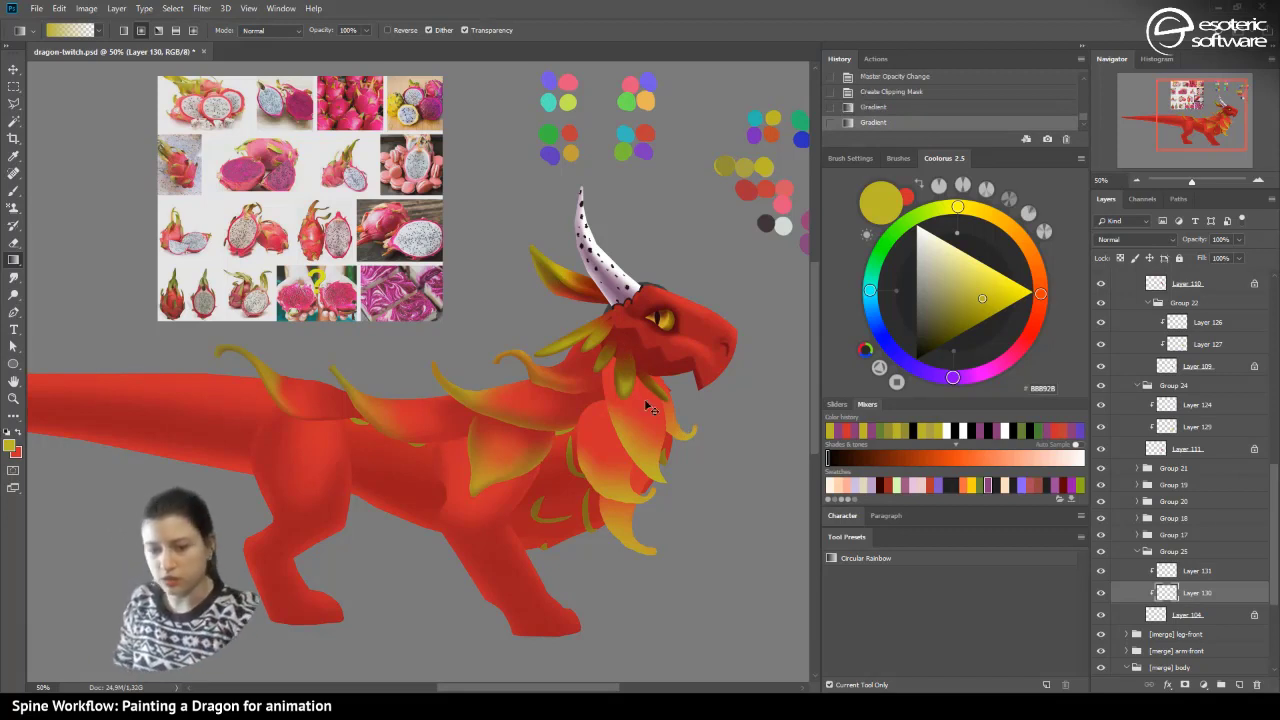
key("ctrl+s")
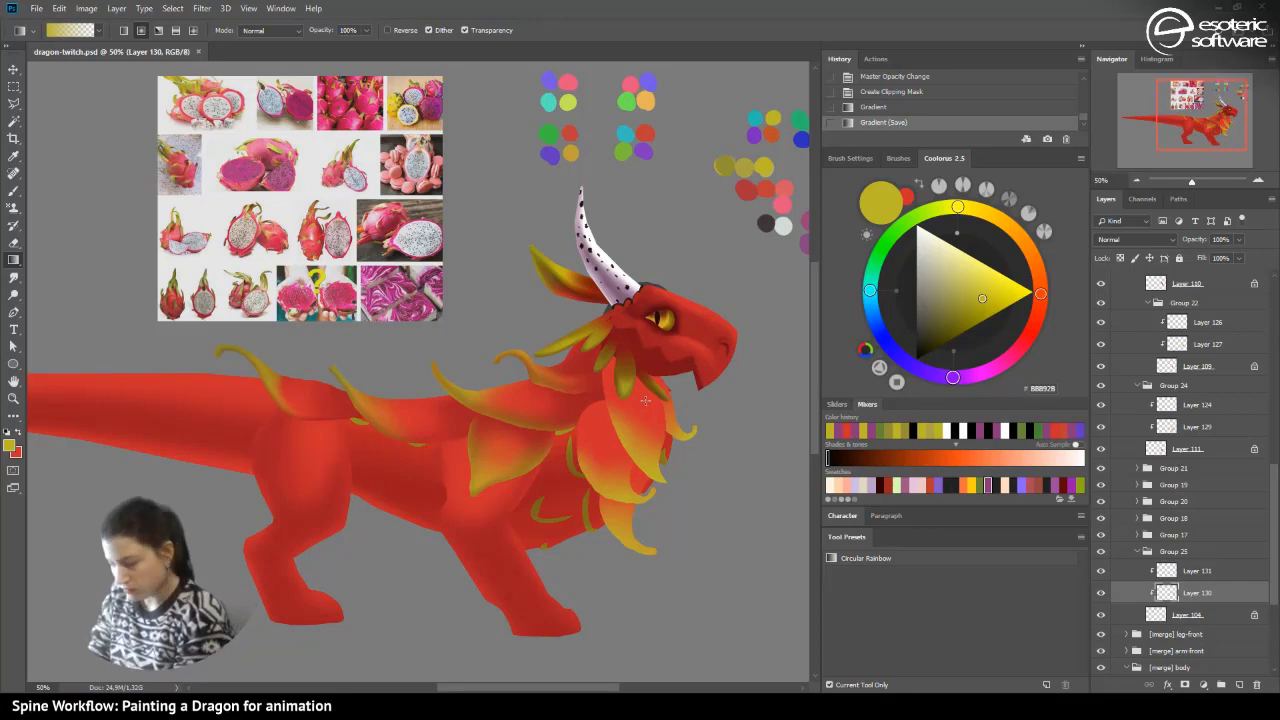
- Examine the colouring of the whole dragon from a distance and return to its head and chest
left_click(1137, 181)
left_click(1137, 181)
left_click(1137, 181)
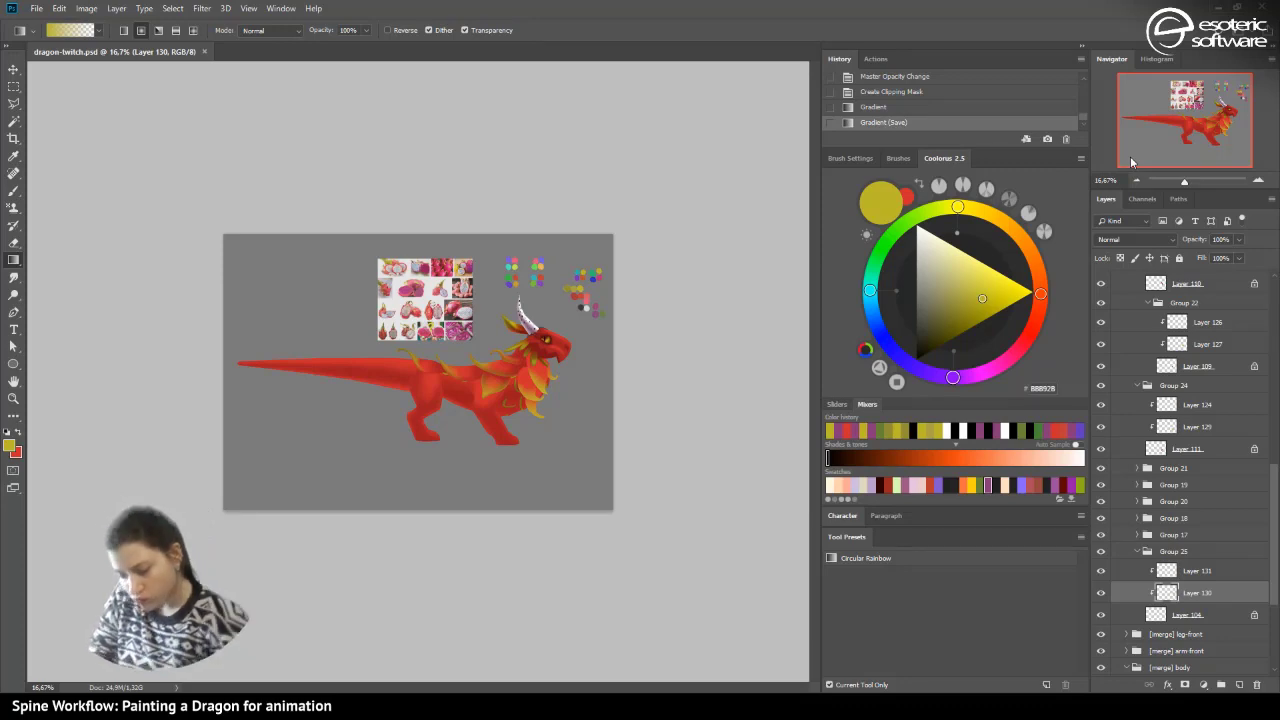
left_click(1258, 180)
left_click(1258, 180)
left_click(1258, 180)
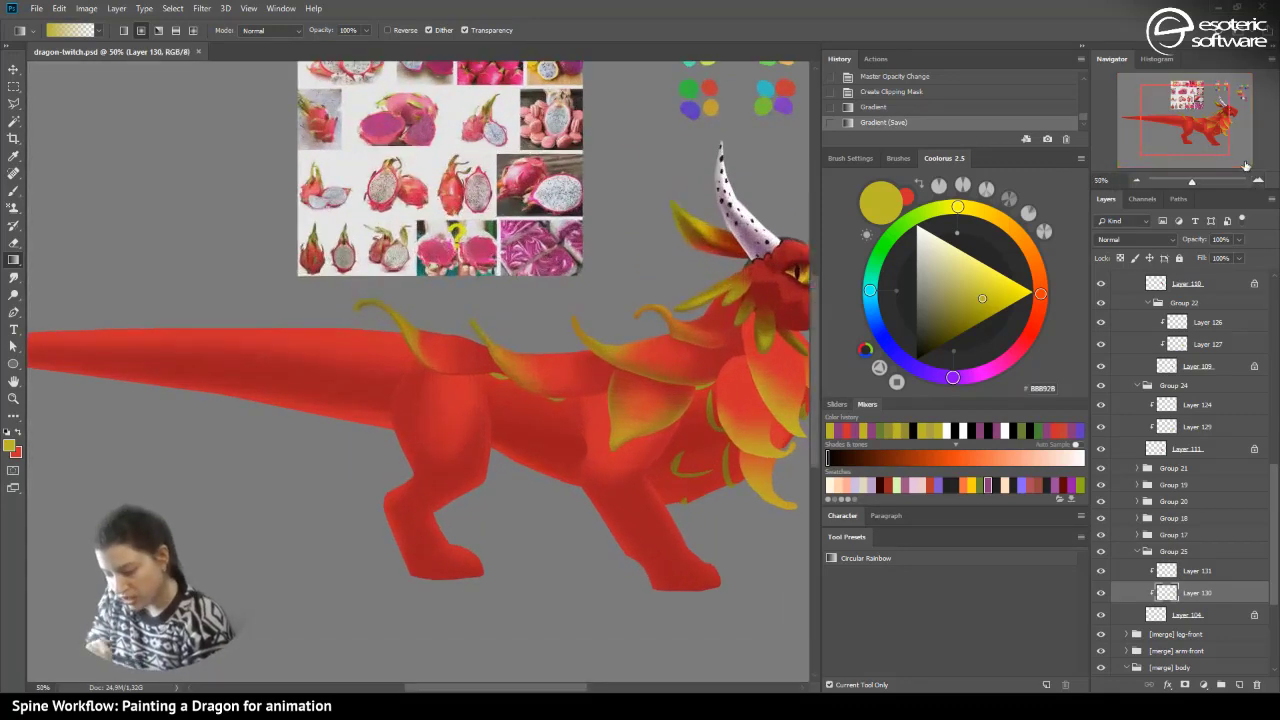
left_click_drag(1176, 124, 1208, 121)
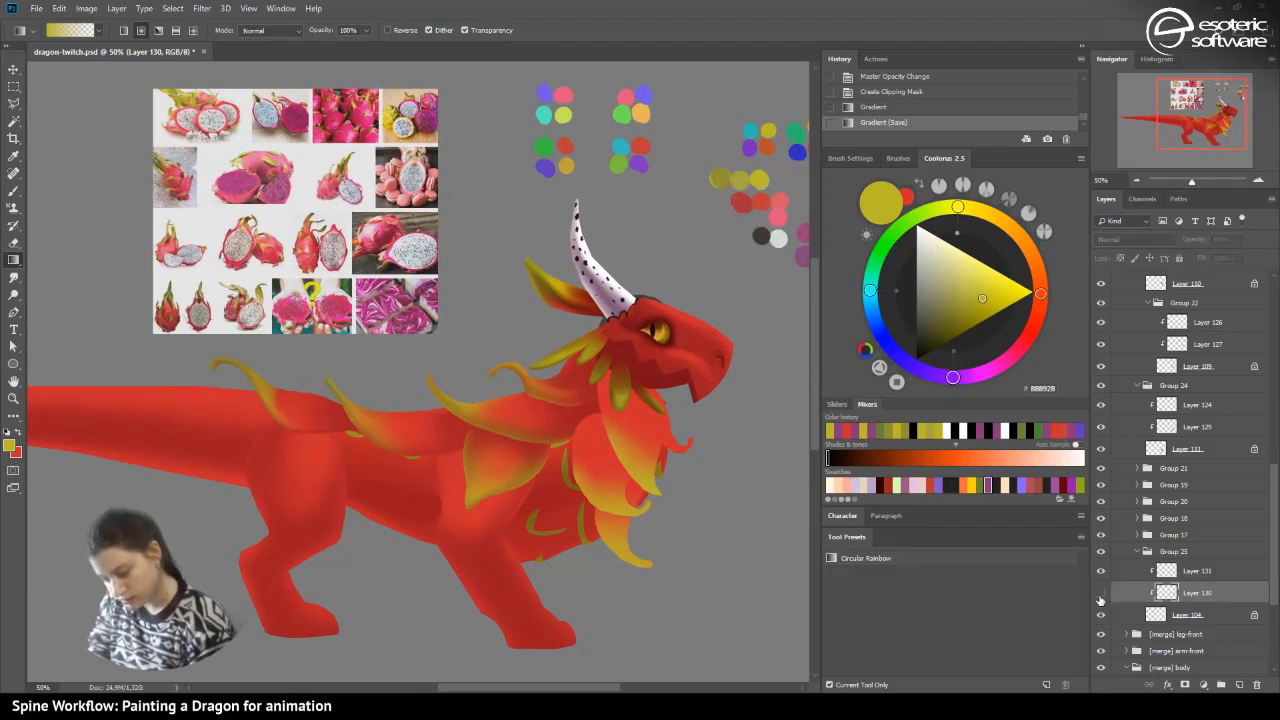
- Select Layer 131 and ready the Brush tool with the purple shading colour
left_click(1165, 568)
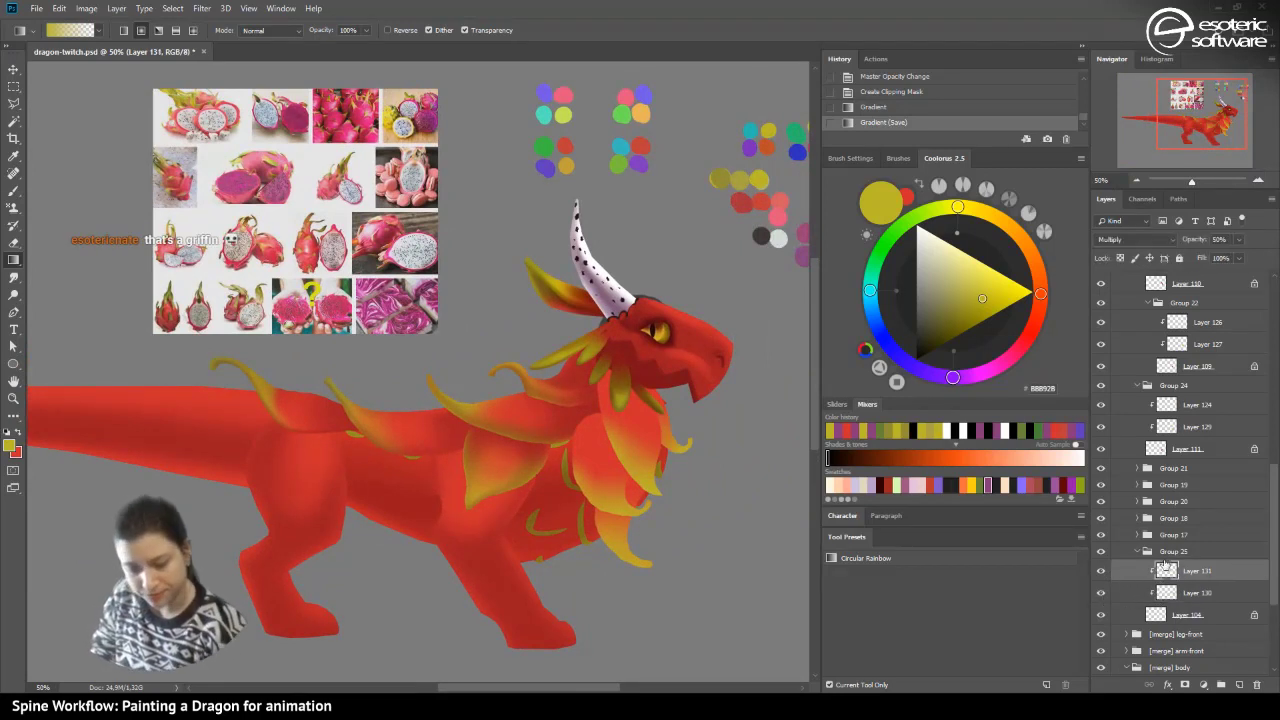
left_click(13, 206)
left_click(988, 485)
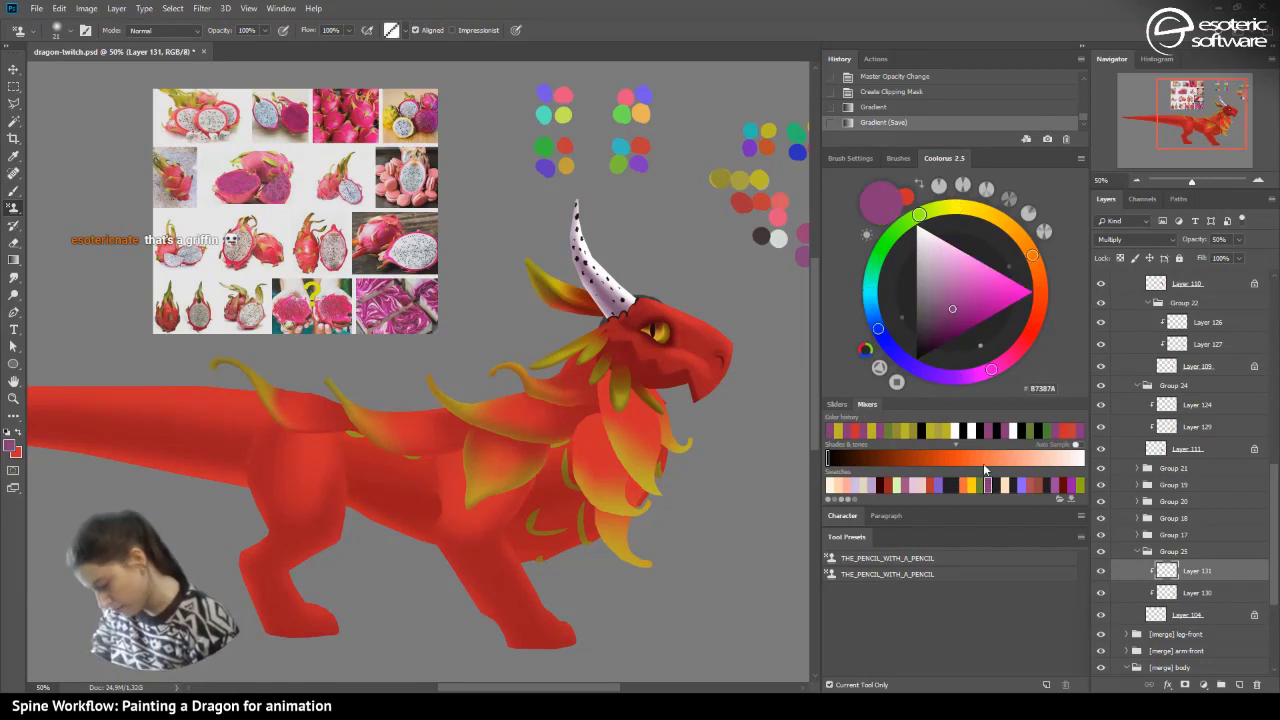
left_click(13, 189)
mouse_move(676, 458)
left_mouse_down()
mouse_move(688, 442)
mouse_move(652, 475)
mouse_move(656, 450)
left_mouse_up()
left_click(870, 77)
left_click_drag(654, 458, 660, 456)
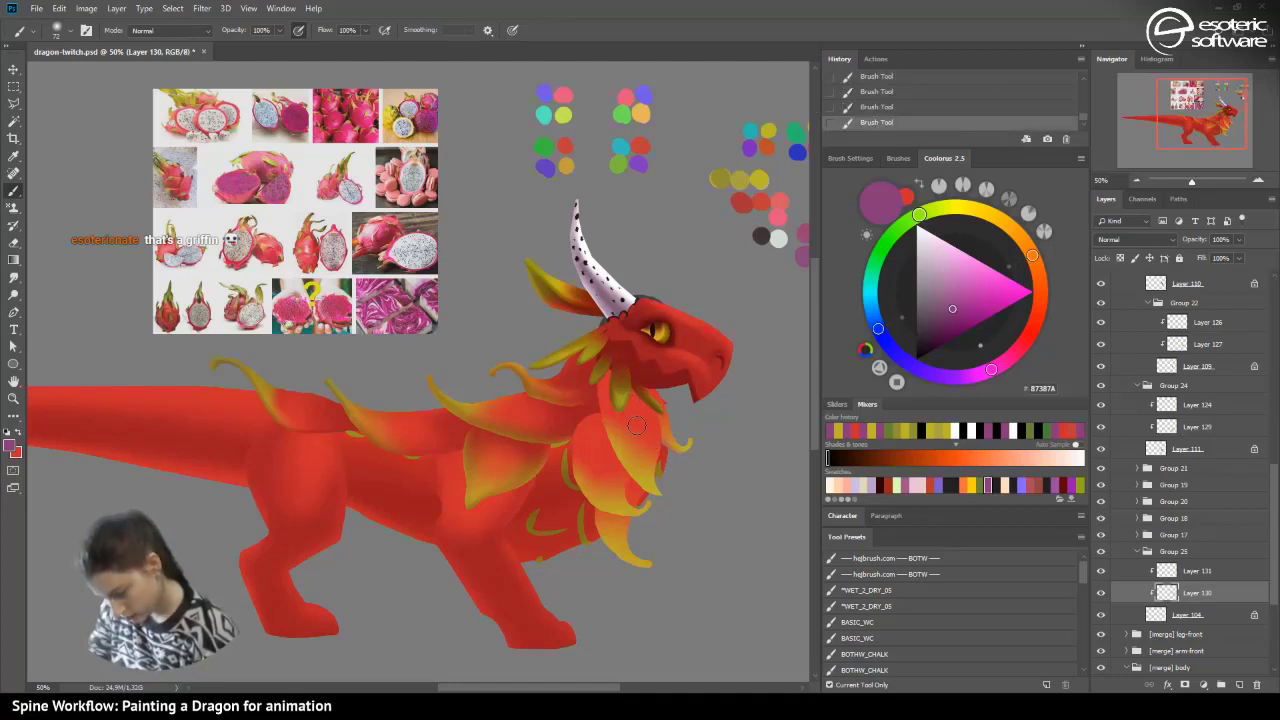
left_click(875, 78)
left_click(1083, 75)
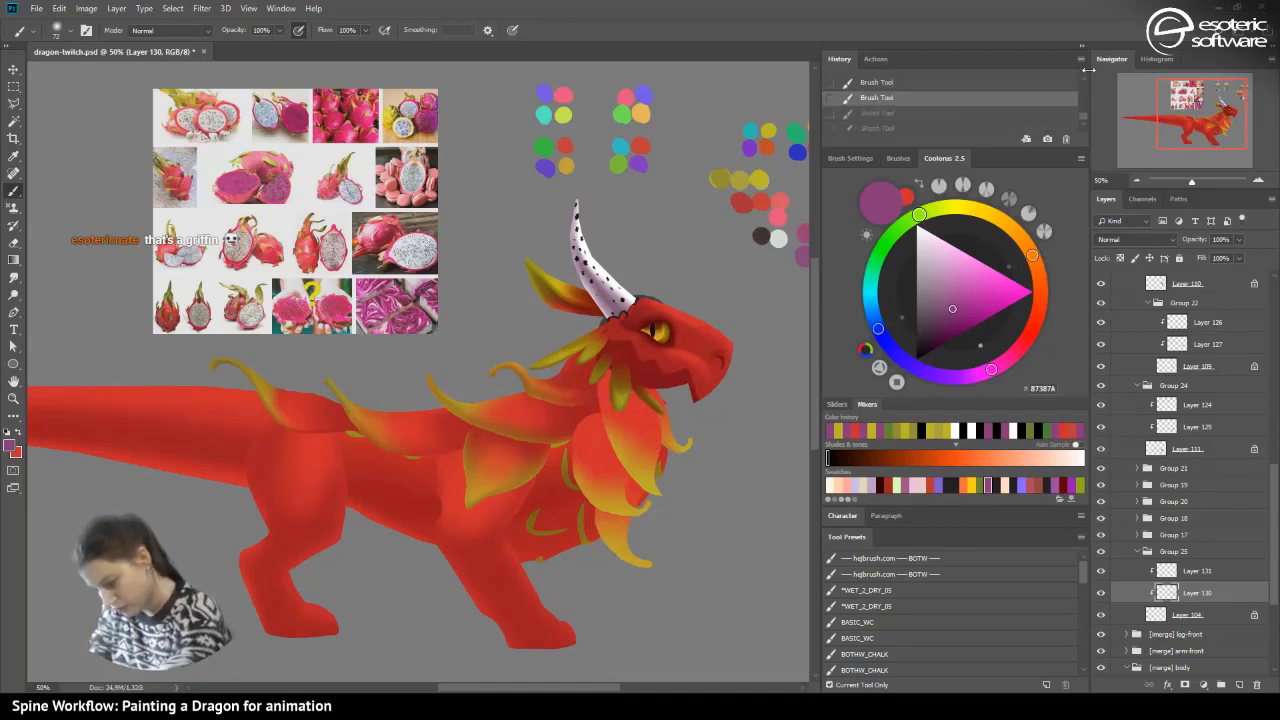
left_click(1083, 78)
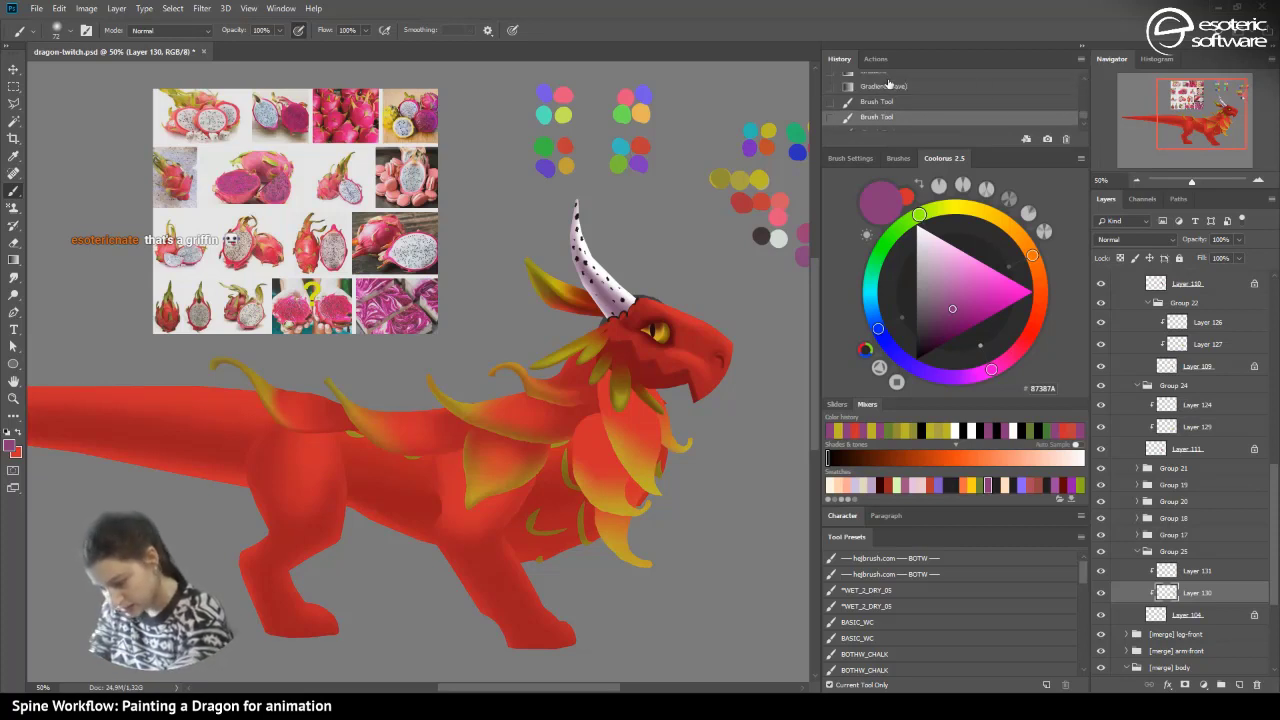
left_click(886, 87)
- Brush purple shading onto the curled scale below the jaw on Multiply Layer 131
left_click(1167, 573)
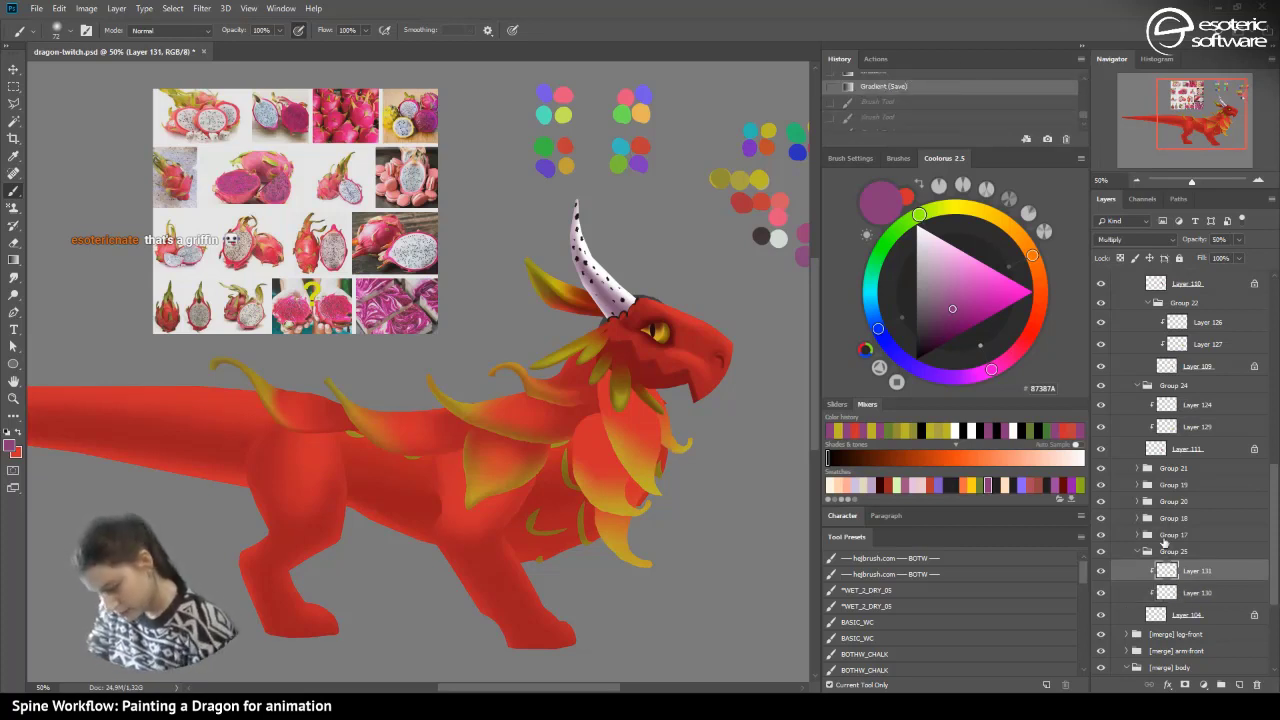
mouse_move(703, 454)
left_mouse_down()
mouse_move(666, 465)
mouse_move(676, 447)
left_mouse_up()
mouse_move(676, 446)
left_mouse_down()
mouse_move(660, 447)
mouse_move(664, 460)
left_mouse_up()
- Hide Groups 17 to 21 and collapse Groups 22, 23 and 24 in the layer stack
left_click_drag(1101, 537, 1101, 462)
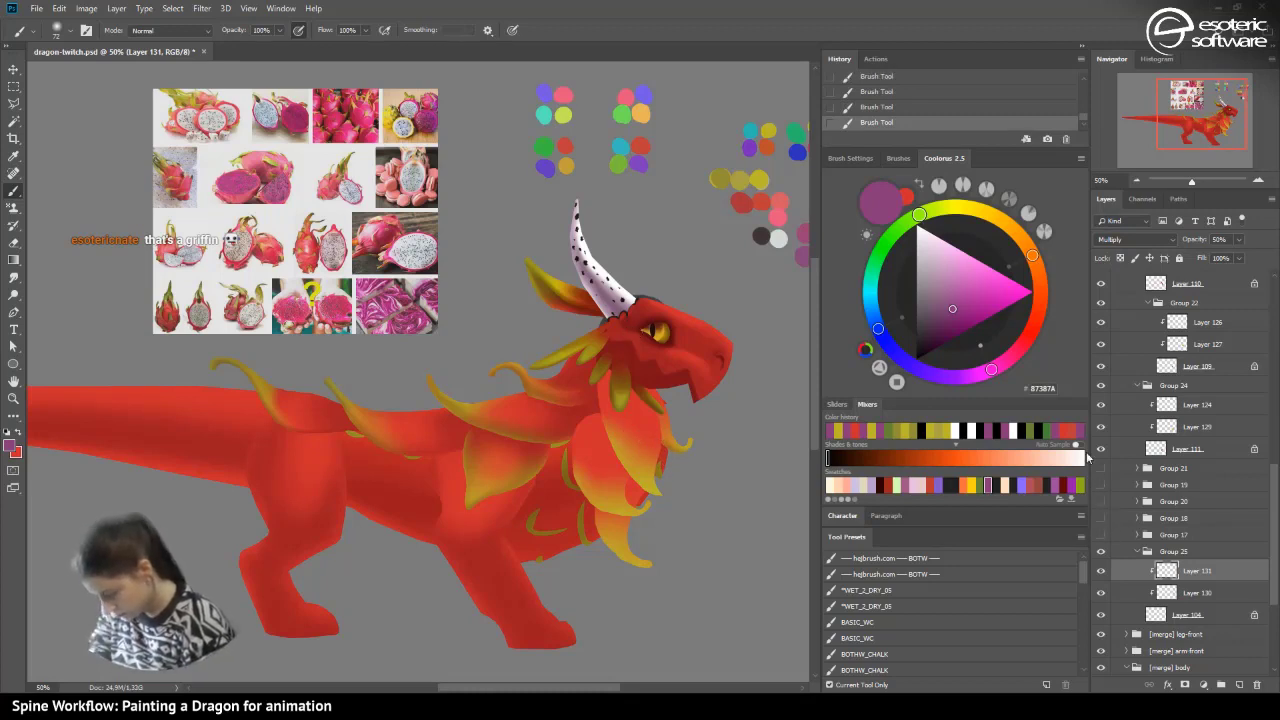
left_click(1148, 386)
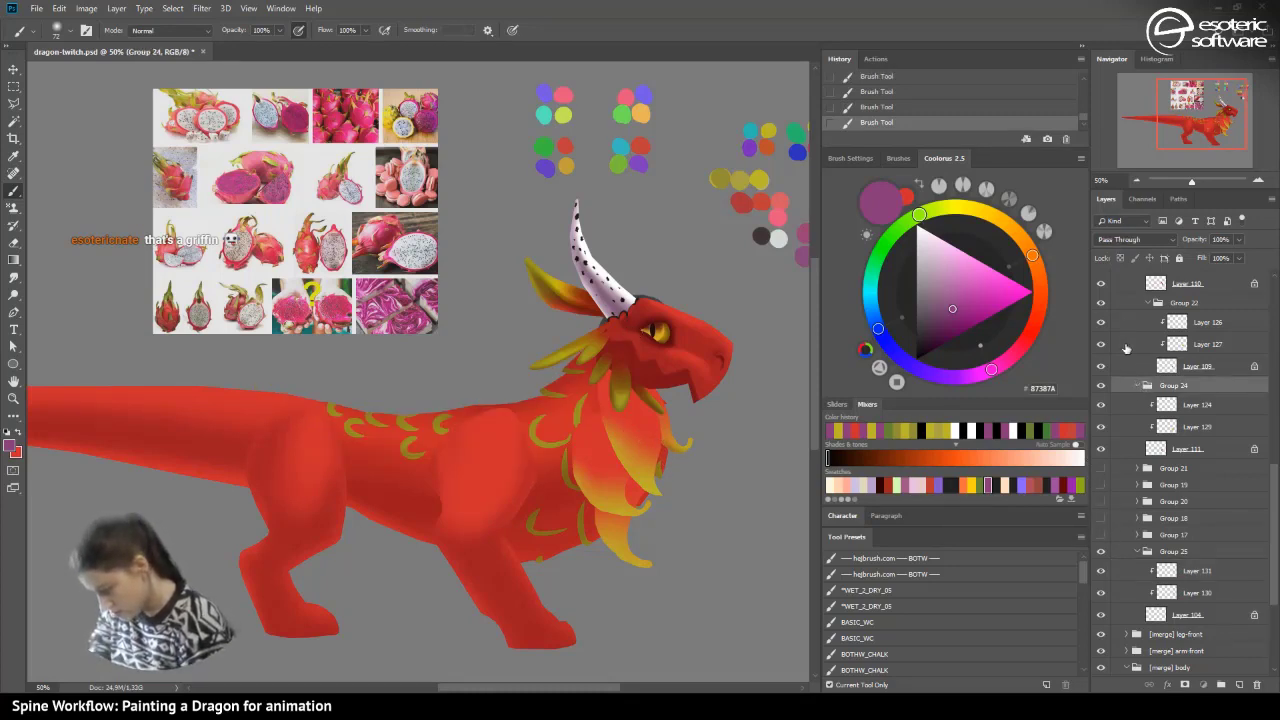
left_click(1137, 385)
left_click(1148, 302)
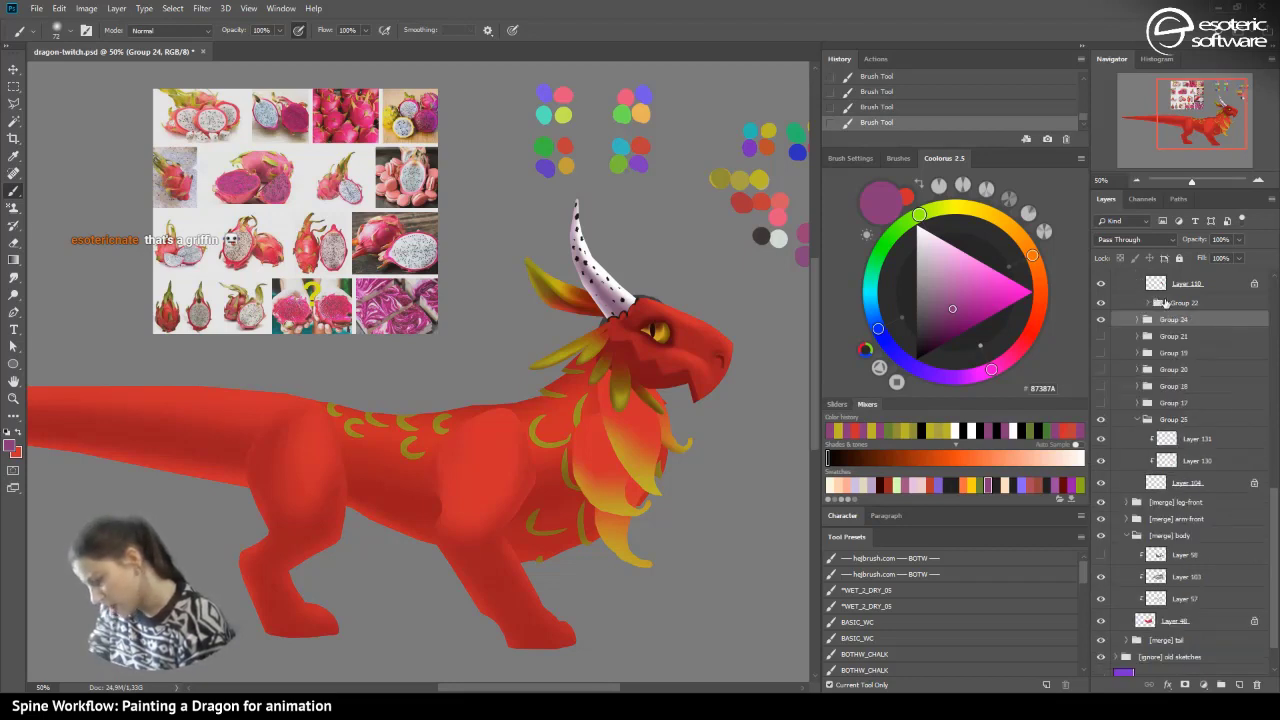
left_click_drag(1275, 508, 1273, 466)
left_click(1148, 318)
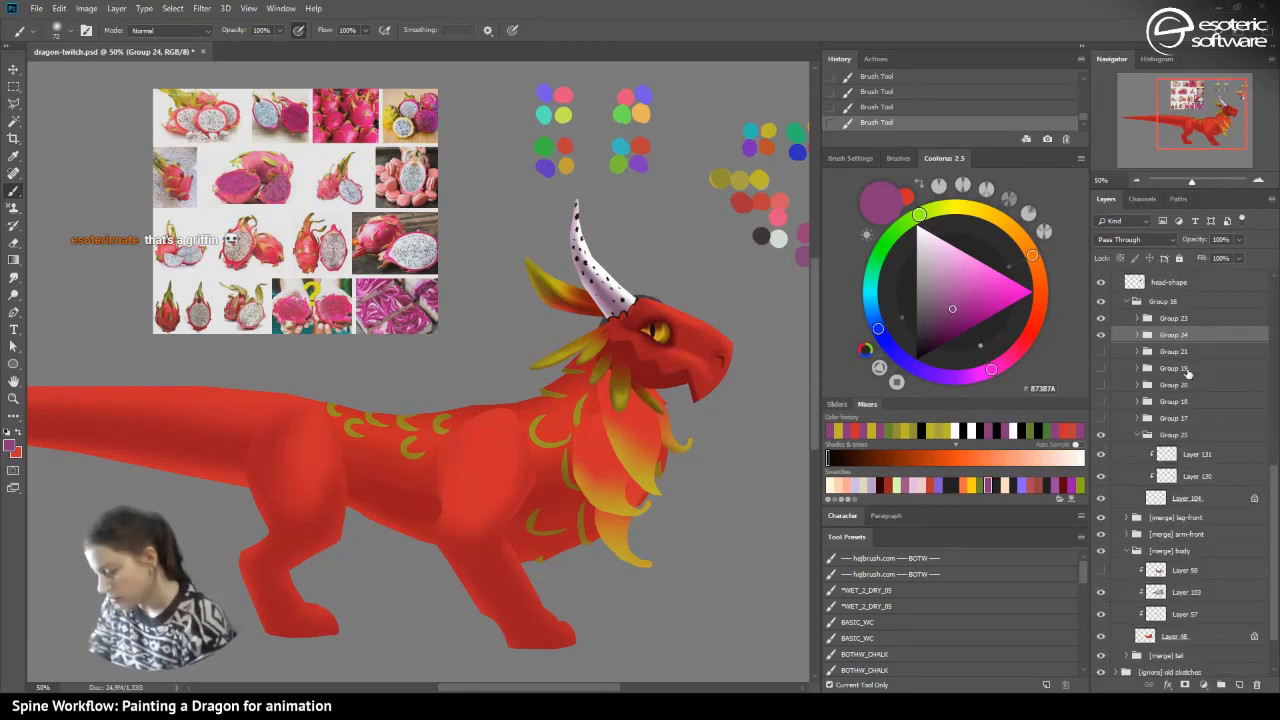
- Hide Groups 24 and 23 so their scales no longer cover the curled scale
left_click(1101, 335)
left_click(1102, 335)
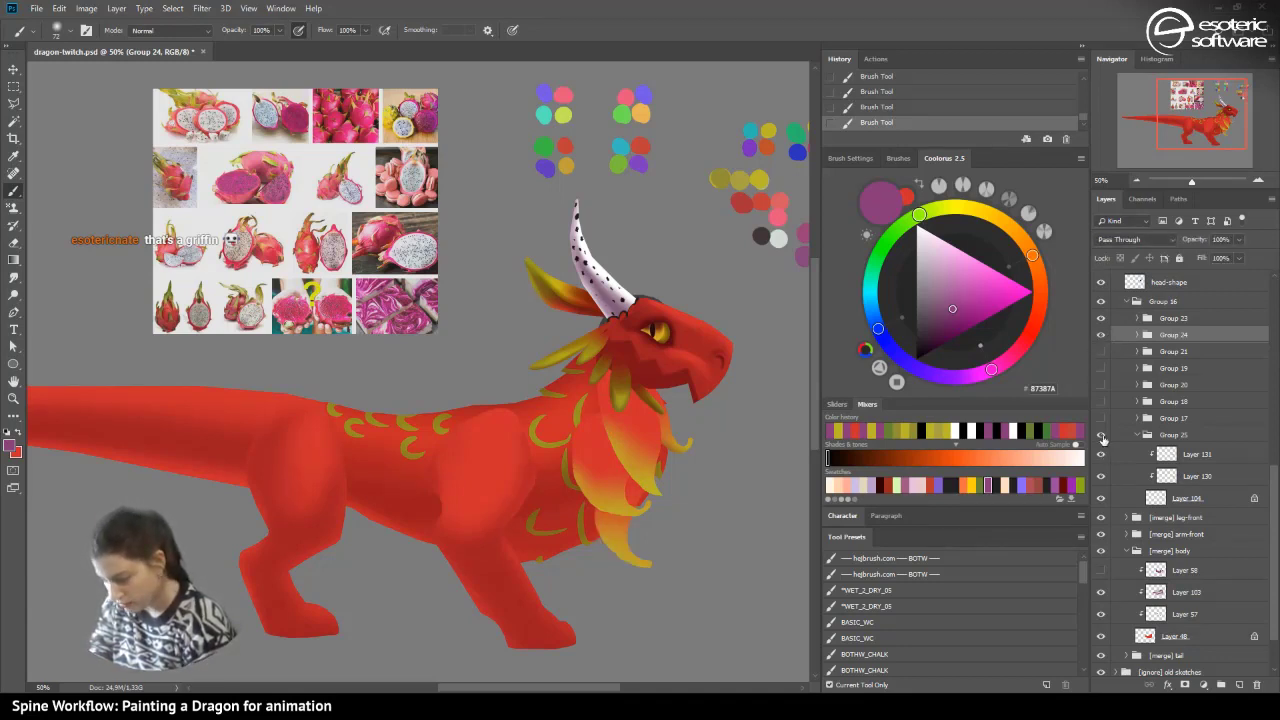
left_click(1100, 335)
left_click(1100, 318)
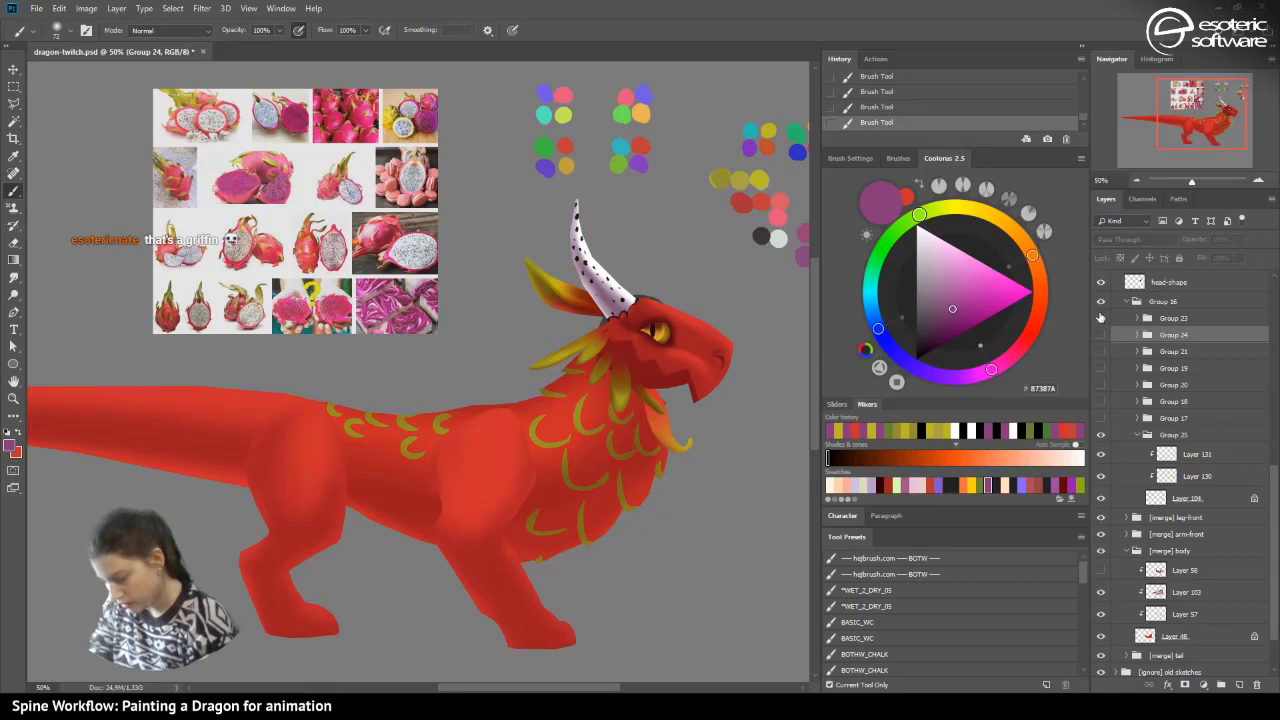
- Soften the purple shading near the curled scale's tip on Layer 131 using the Eraser at 46% opacity
left_click(1158, 497)
left_click(1168, 457)
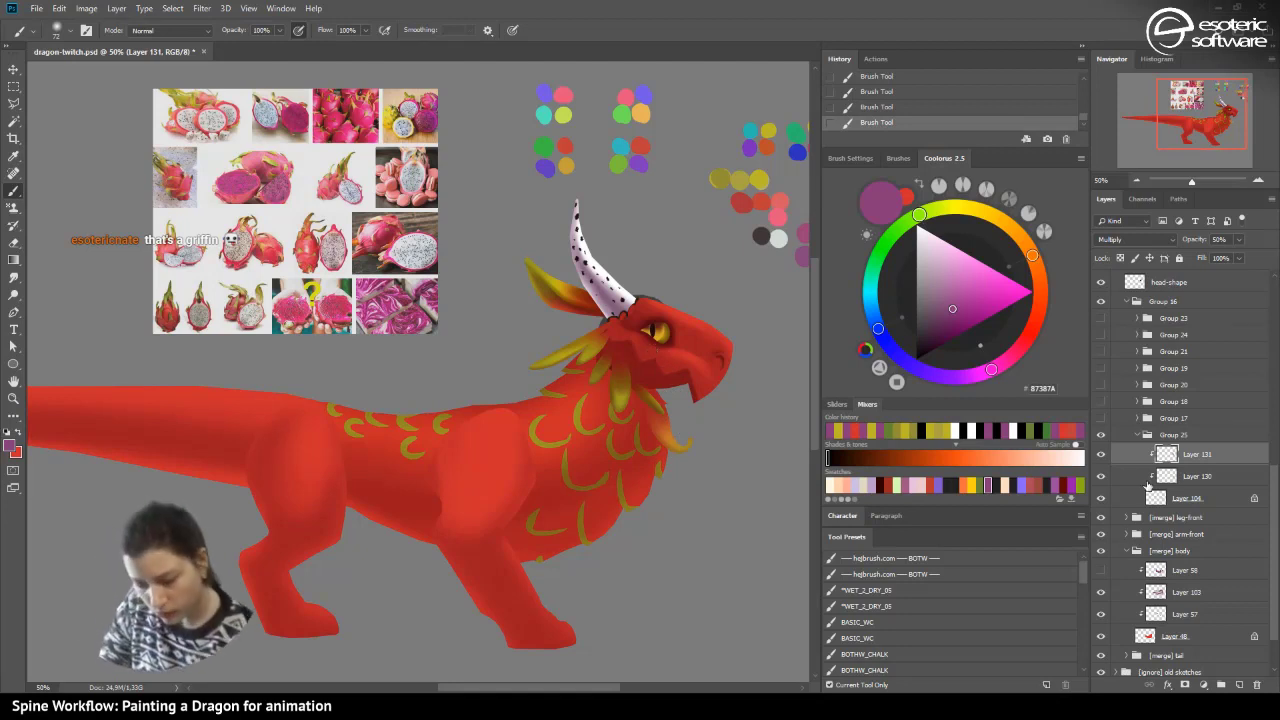
left_click(20, 246)
mouse_move(687, 443)
left_mouse_down()
mouse_move(636, 350)
mouse_move(670, 433)
left_mouse_up()
left_click(848, 107)
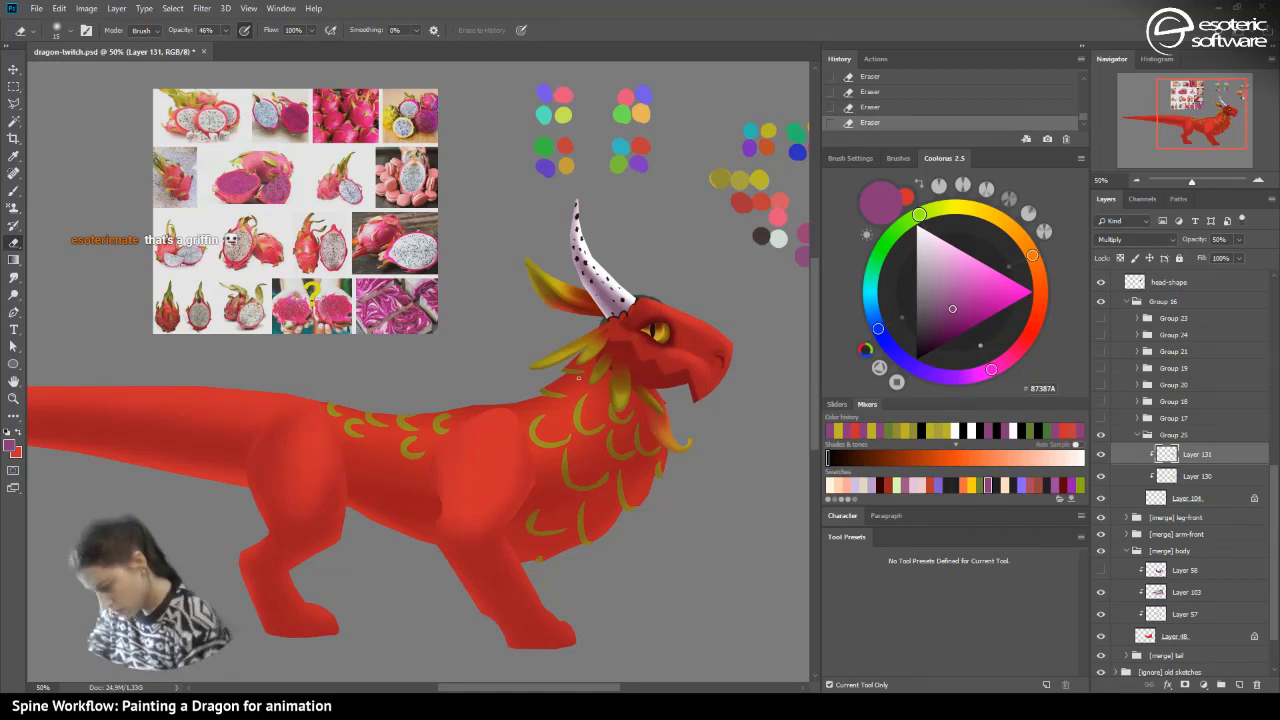
- Collapse Group 25 and show Group 17, the rearmost back spike
left_click(1138, 437)
left_click(1103, 425)
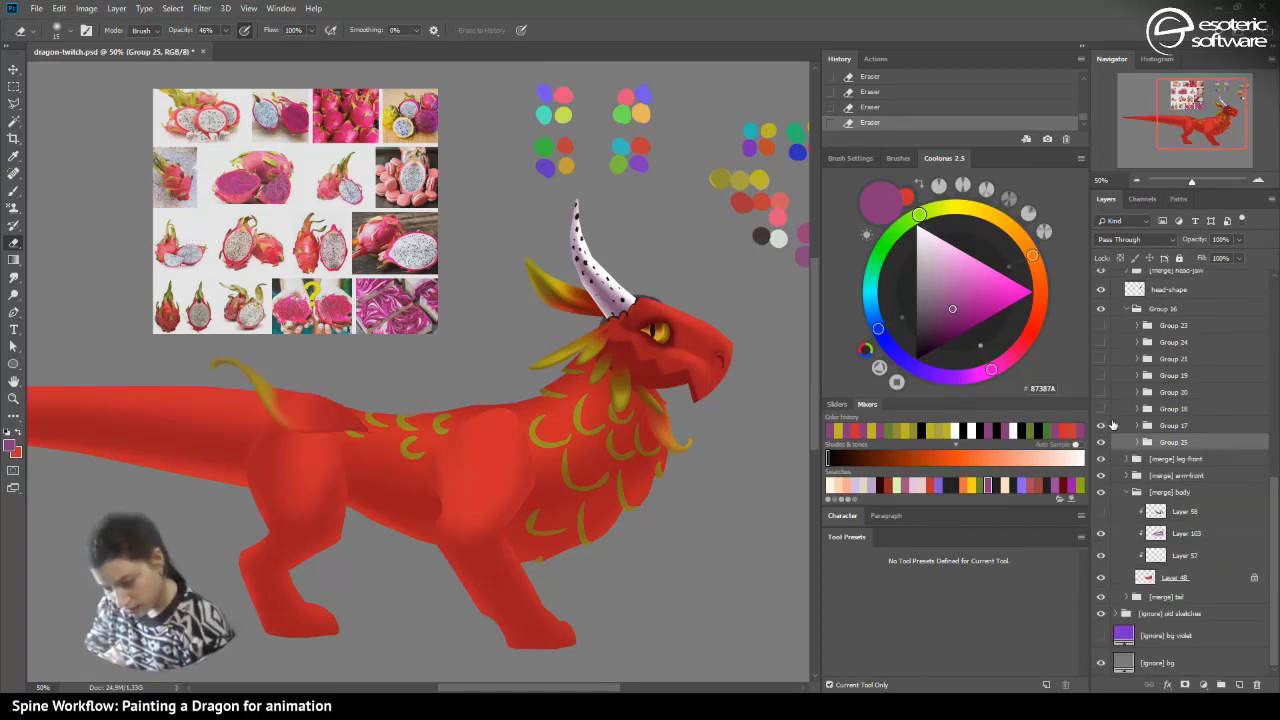
- Show Groups 18, 20, 19, 21 and 24 so the remaining back spikes and the lower chest scale are visible again
left_click(1101, 392)
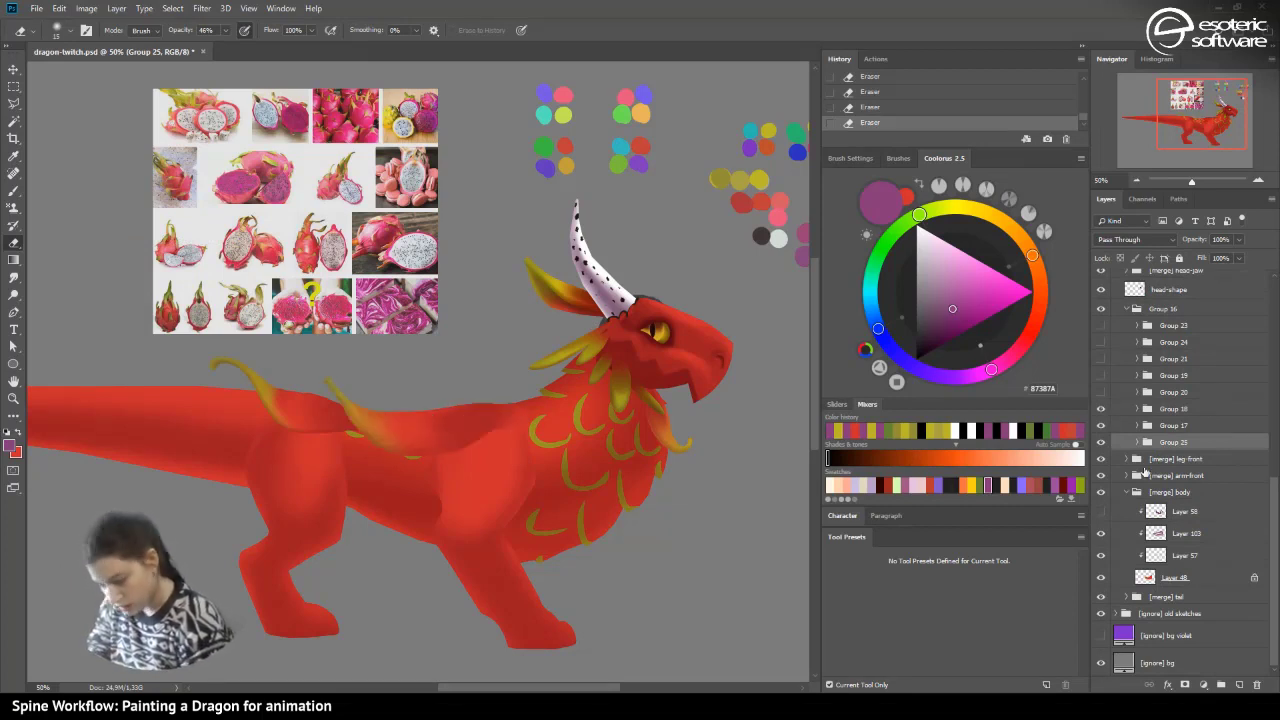
left_click(1102, 377)
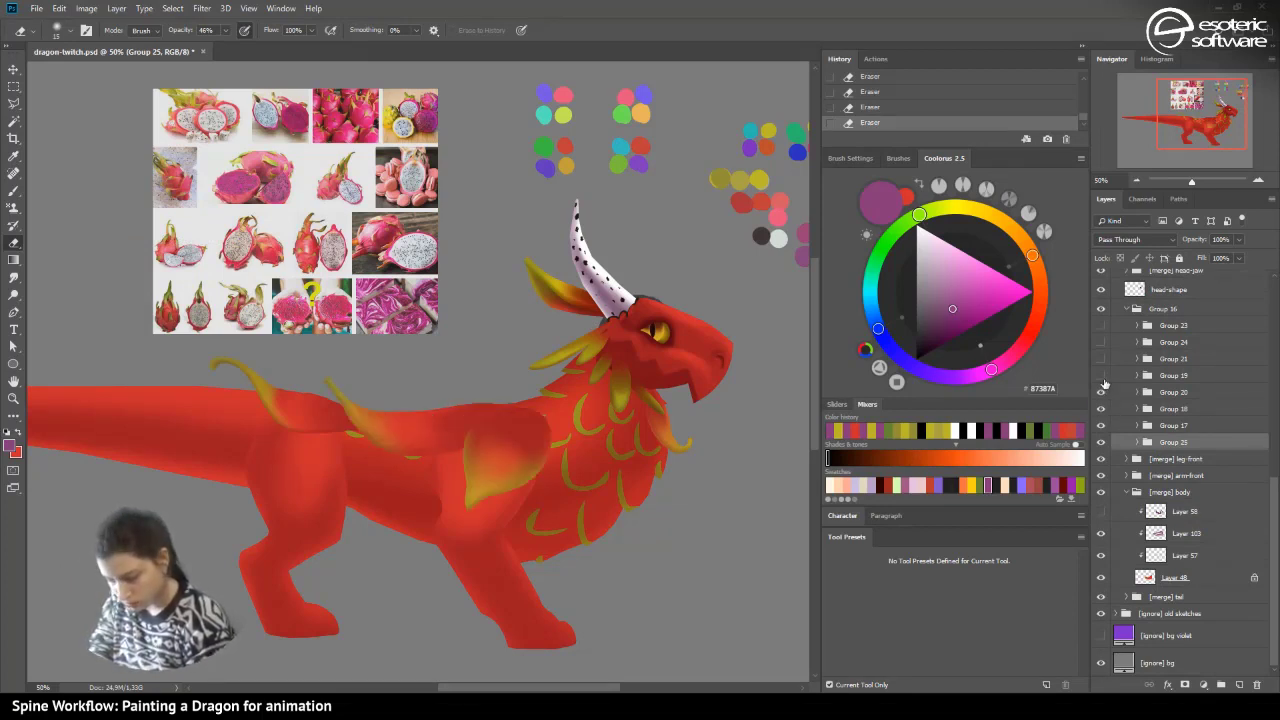
left_click(1099, 359)
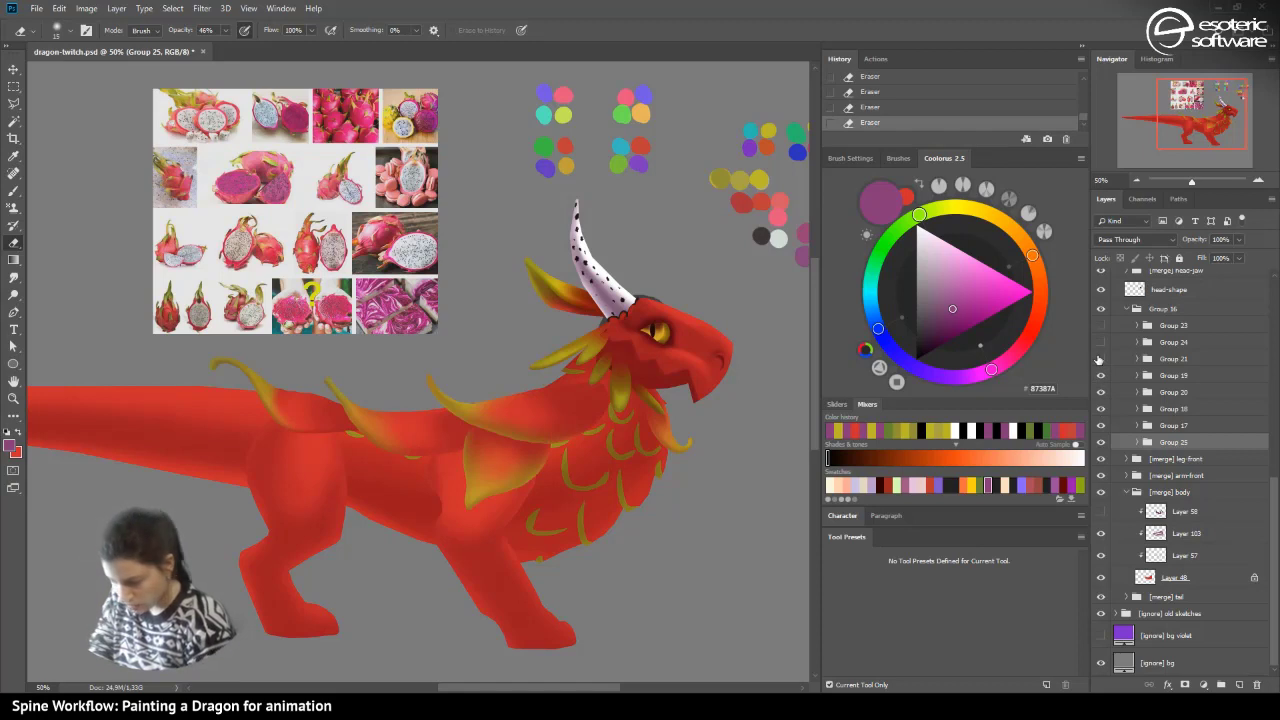
left_click(1100, 359)
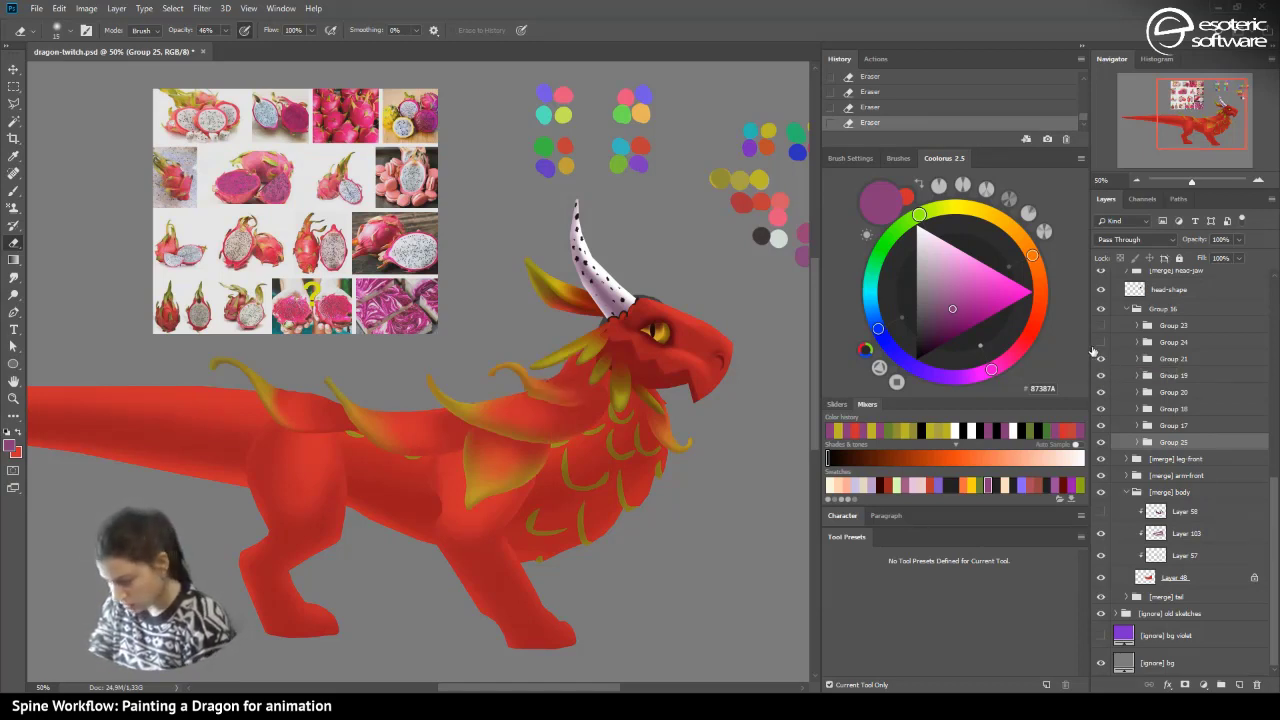
left_click(1101, 342)
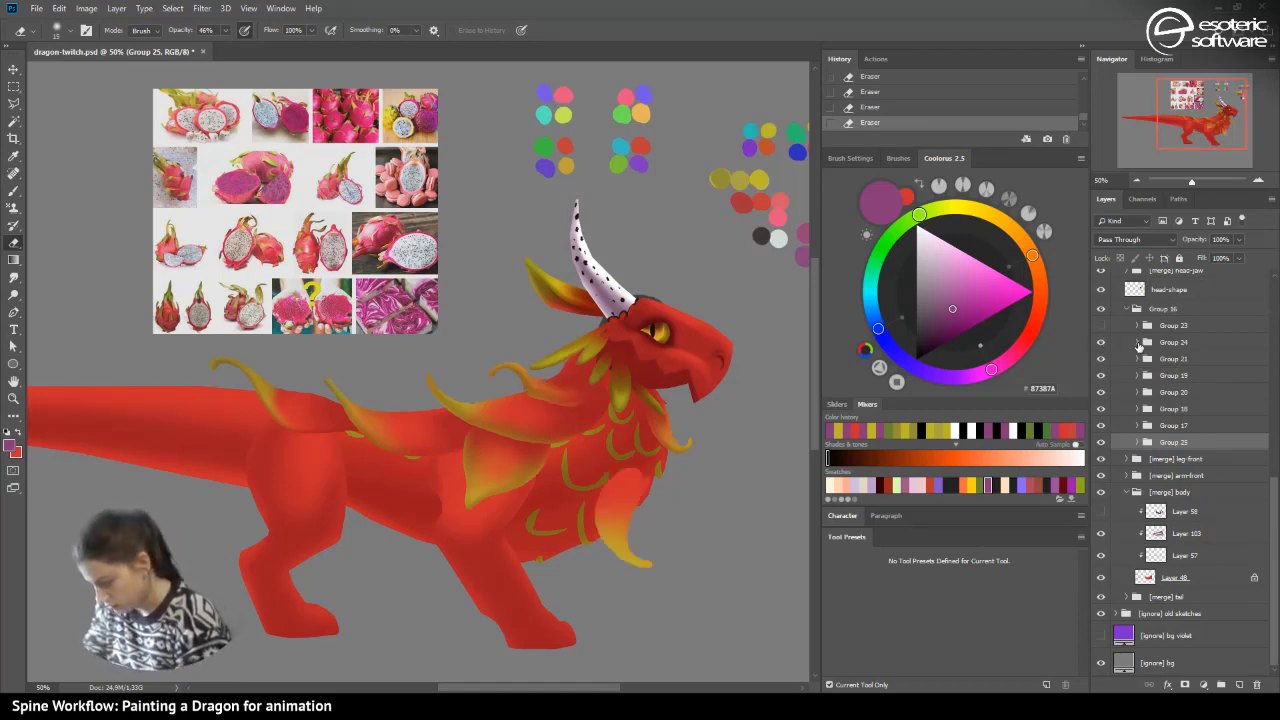
- Paint purple shading over the lower chest scale on Layer 124, the Multiply layer in Group 24, using the Brush at 100% opacity
left_click(1137, 342)
left_click(1176, 358)
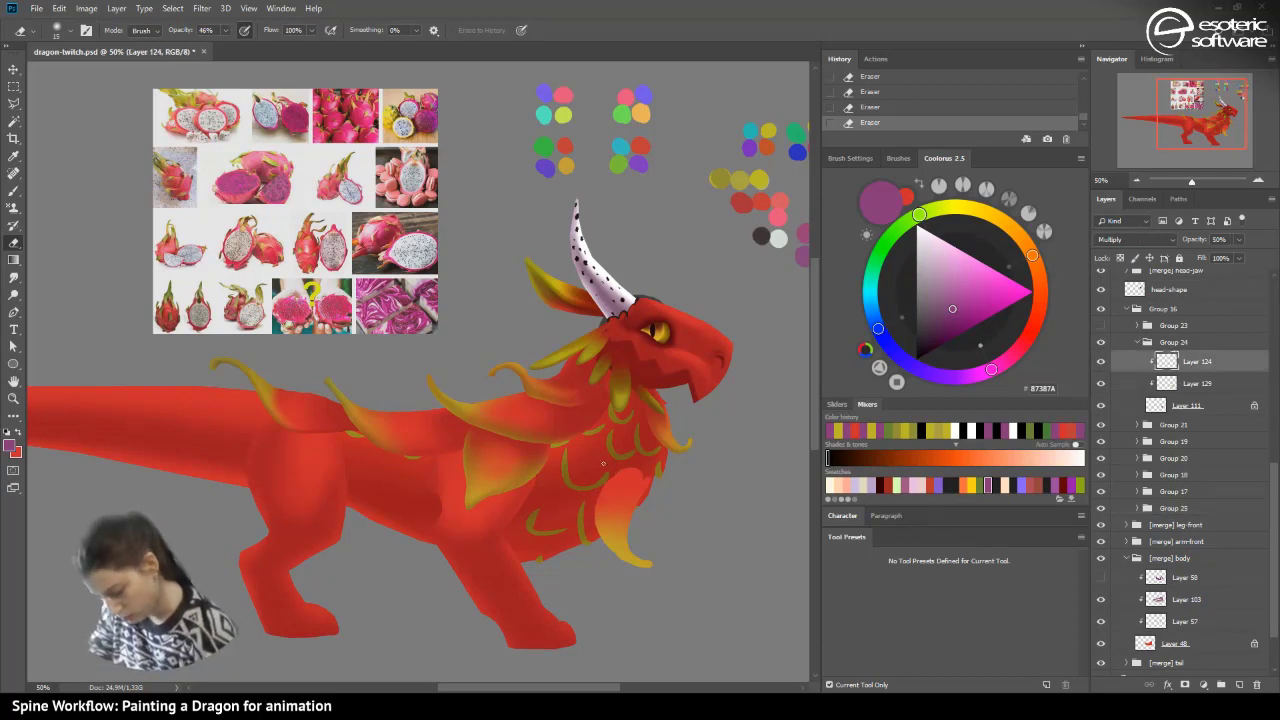
key("b")
mouse_move(628, 528)
left_mouse_down()
mouse_move(640, 548)
mouse_move(645, 525)
mouse_move(626, 496)
left_mouse_up()
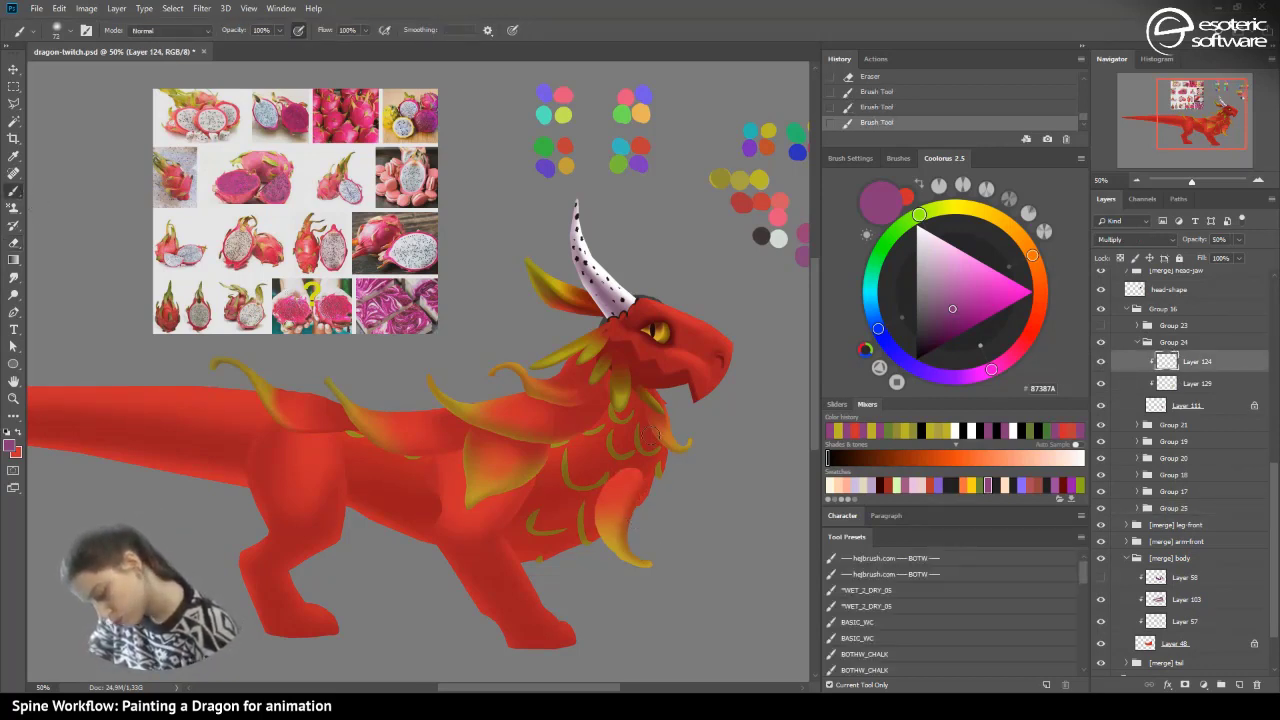
left_click_drag(621, 562, 648, 581)
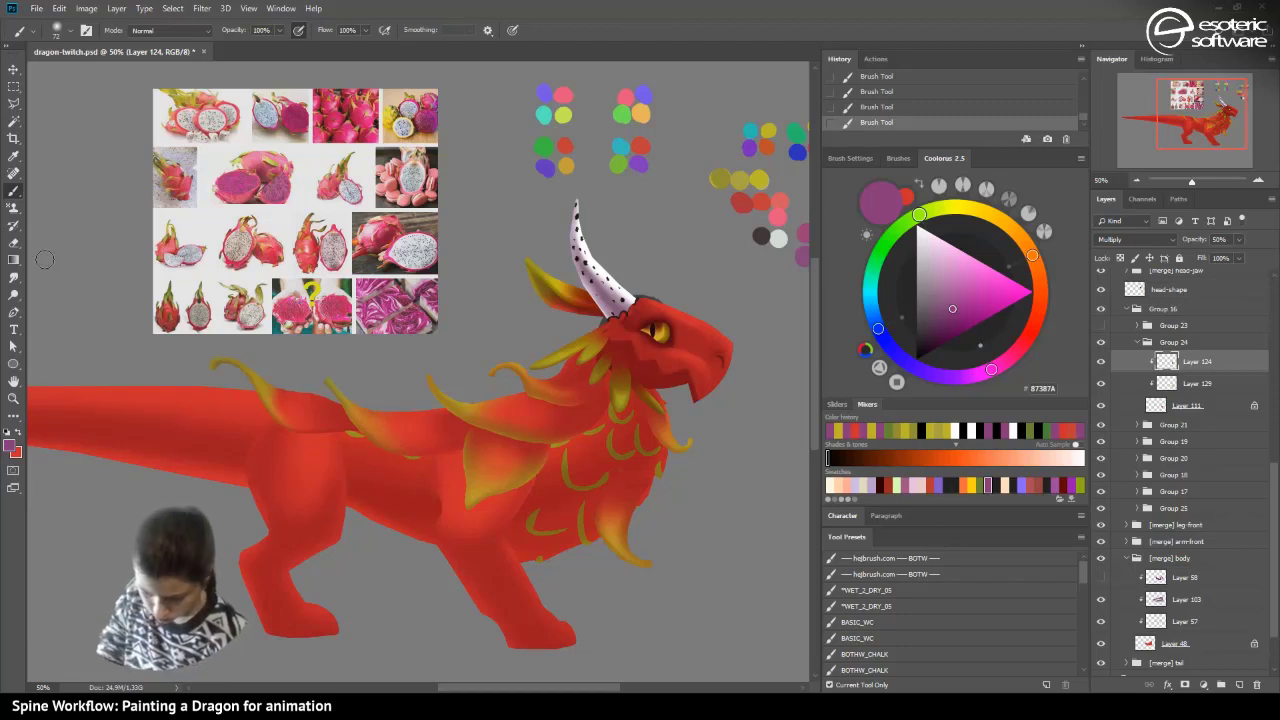
- Soften the purple shading along the lower chest scale with the Eraser at 46% opacity, and undo the last eraser stroke
left_click(13, 242)
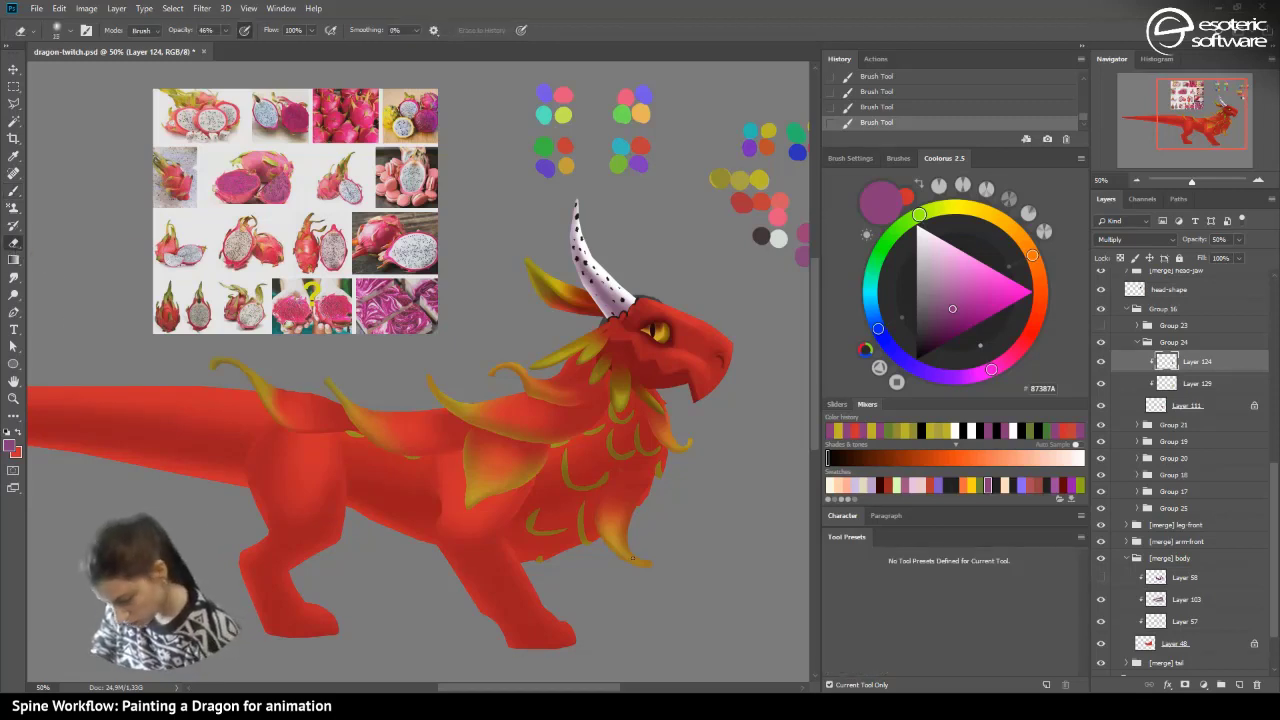
left_click_drag(610, 537, 595, 500)
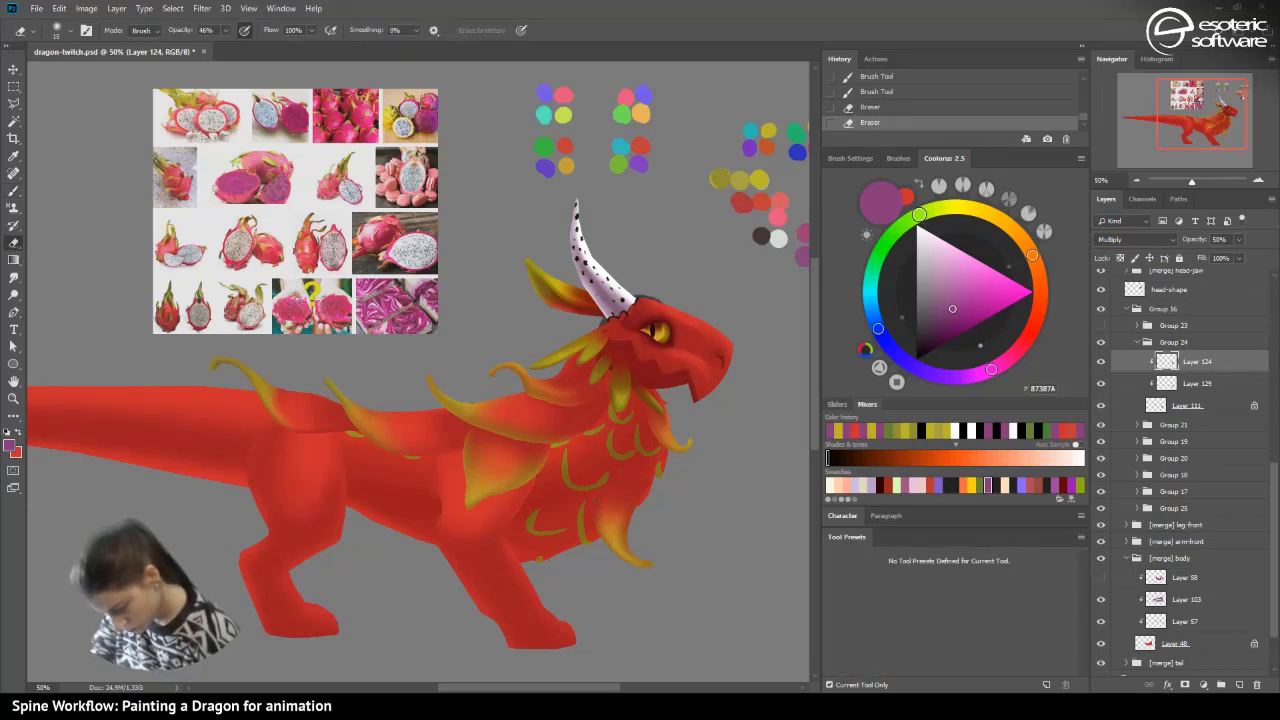
mouse_move(641, 565)
left_mouse_down()
mouse_move(603, 515)
mouse_move(642, 479)
left_mouse_up()
left_click(858, 107)
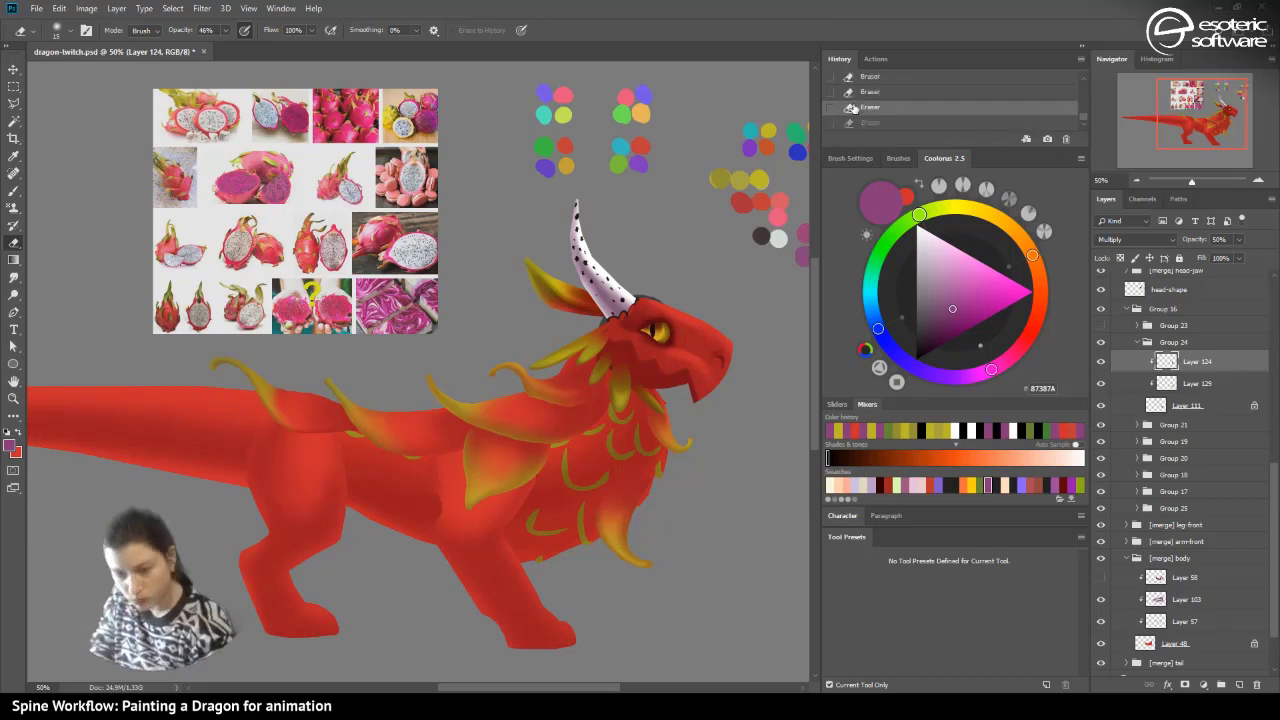
- Step back one more eraser stroke, soften the scale's shading from tip to base with a 29 px Soft Round Eraser, and collapse Group 24
left_click(70, 30)
left_click_drag(78, 74, 86, 75)
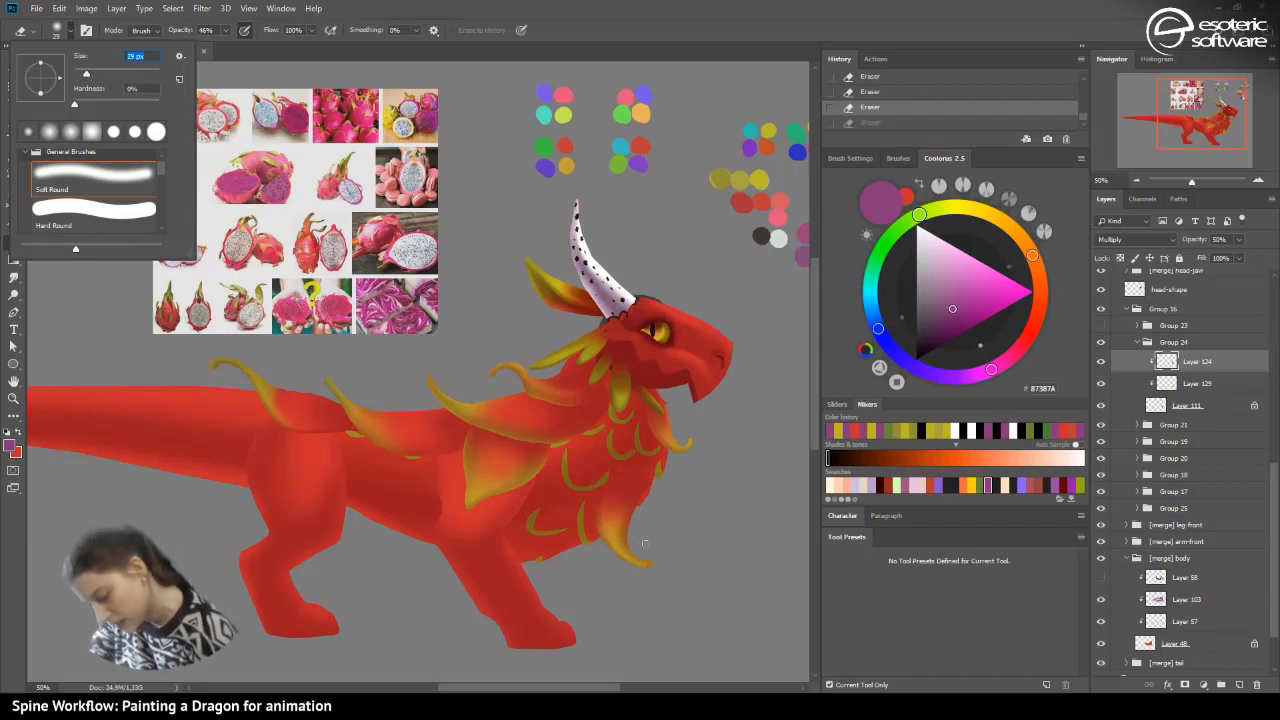
key("Return")
left_click(858, 91)
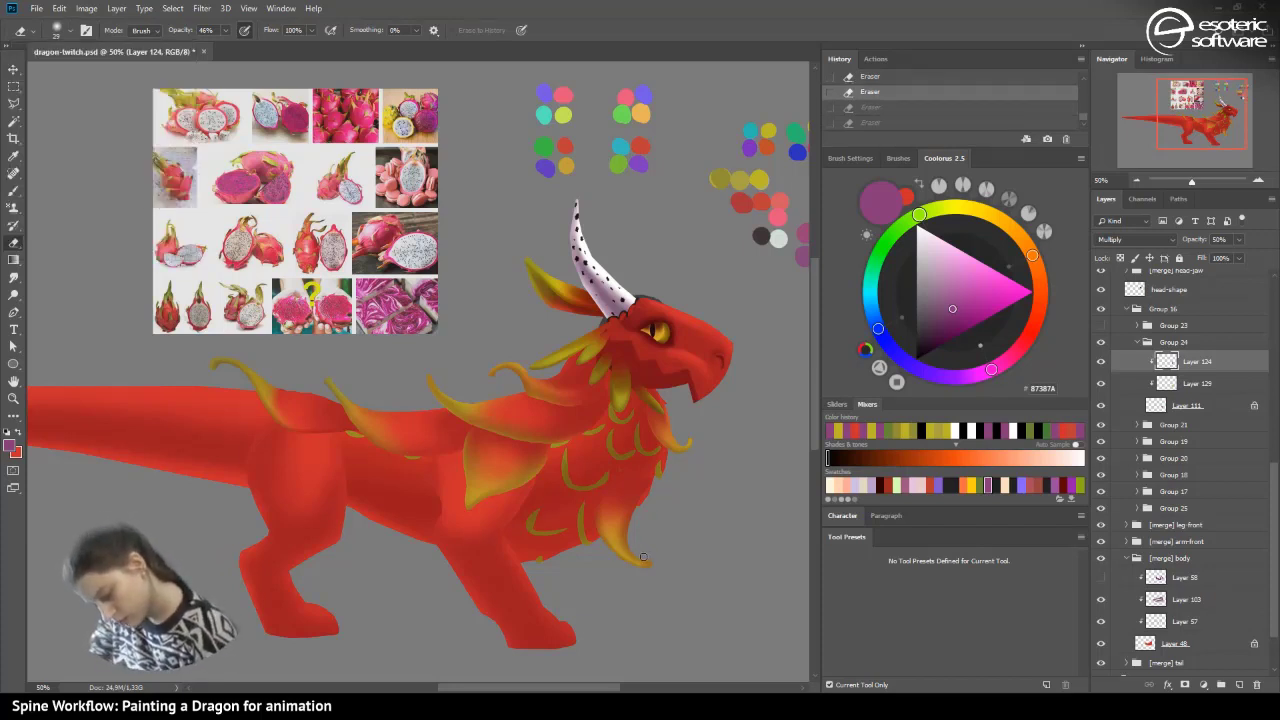
mouse_move(643, 557)
left_mouse_down()
mouse_move(635, 516)
mouse_move(597, 483)
left_mouse_up()
left_click_drag(630, 524, 628, 538)
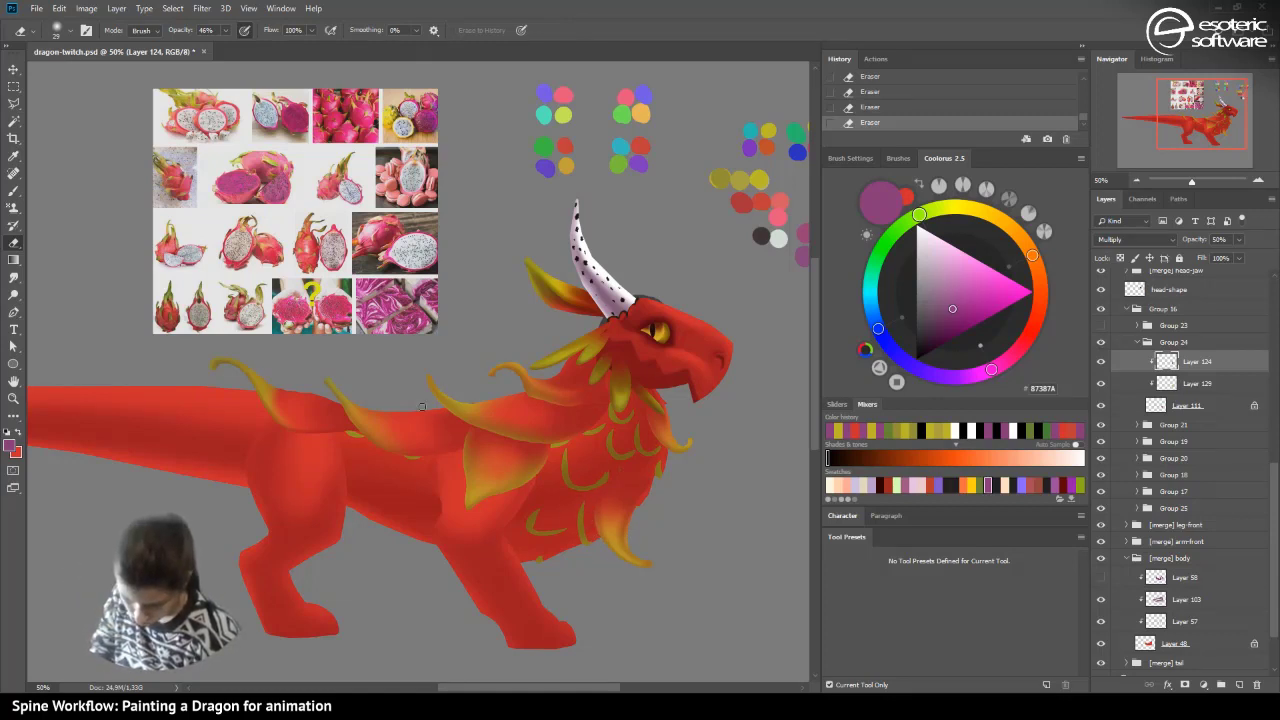
left_click(1137, 344)
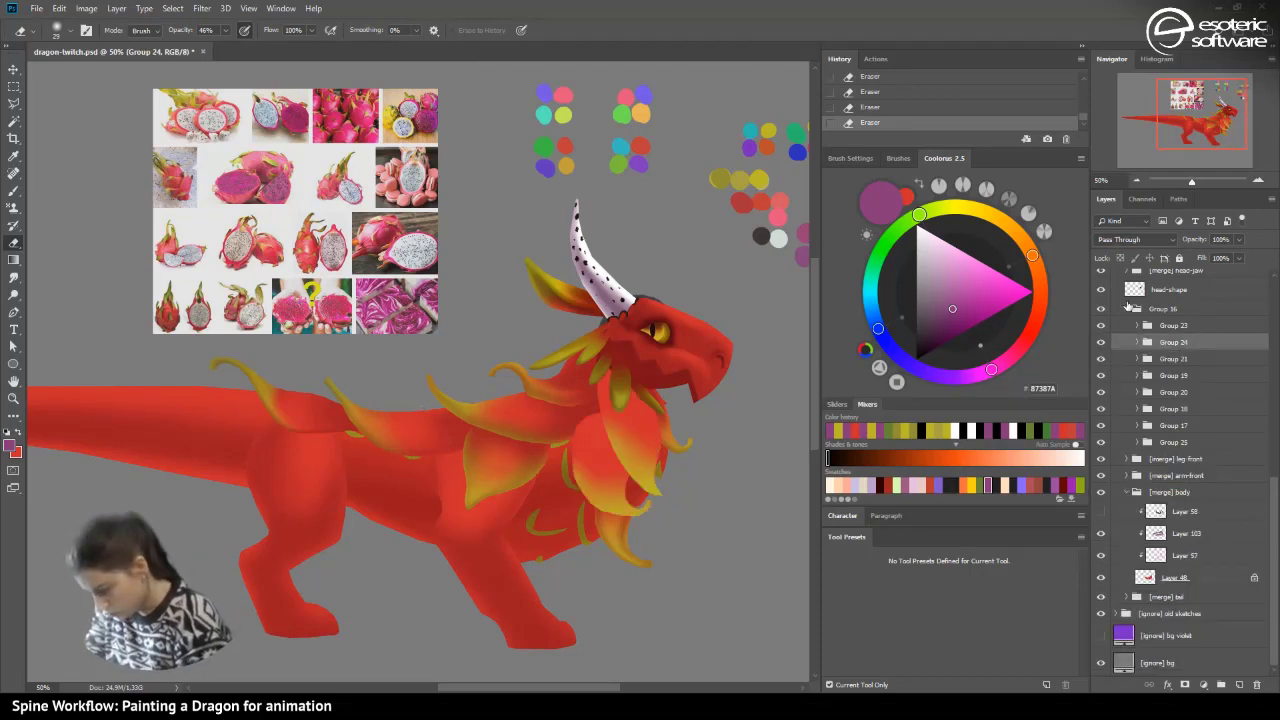
- Move Group 22 directly below Group 23 inside Group 16 and expand both groups
left_click(1137, 325)
left_click(1157, 408)
left_click_drag(1157, 408, 1146, 412)
left_click(1137, 405)
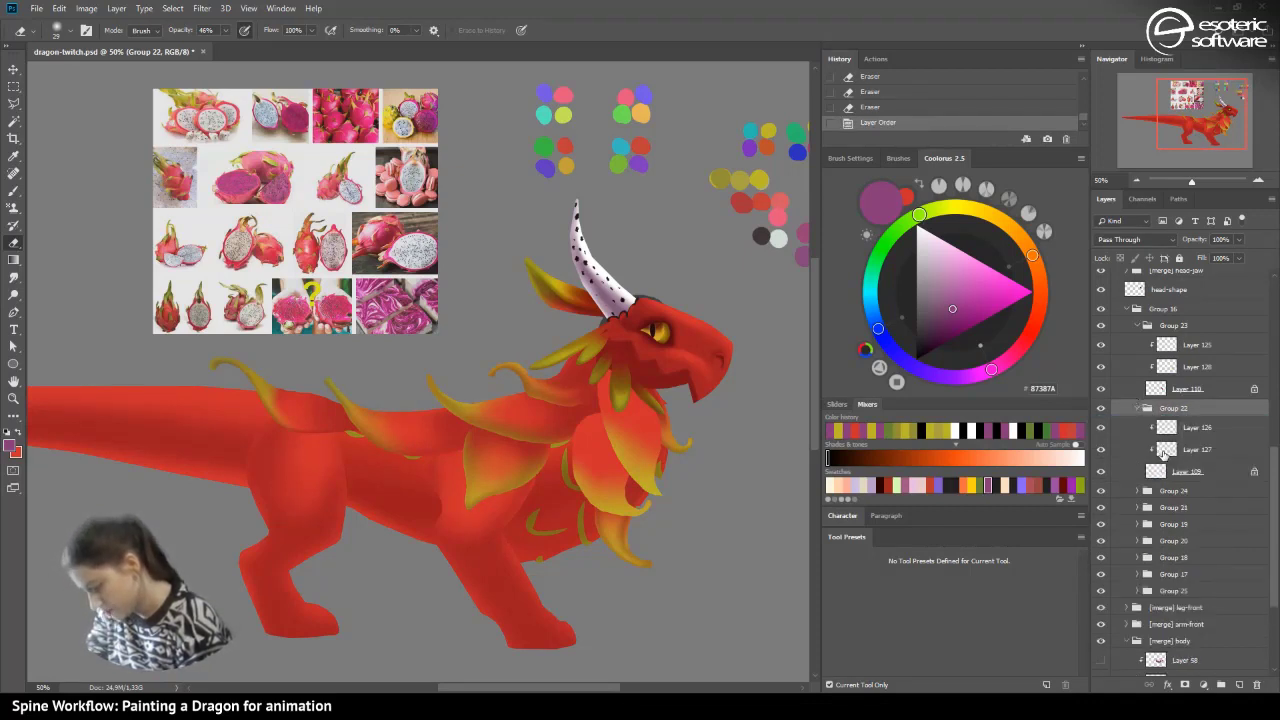
- Brush purple shading onto the Group 22 chest leaf, using its Multiply layer, Layer 126
left_click(1160, 451)
left_click(1167, 427)
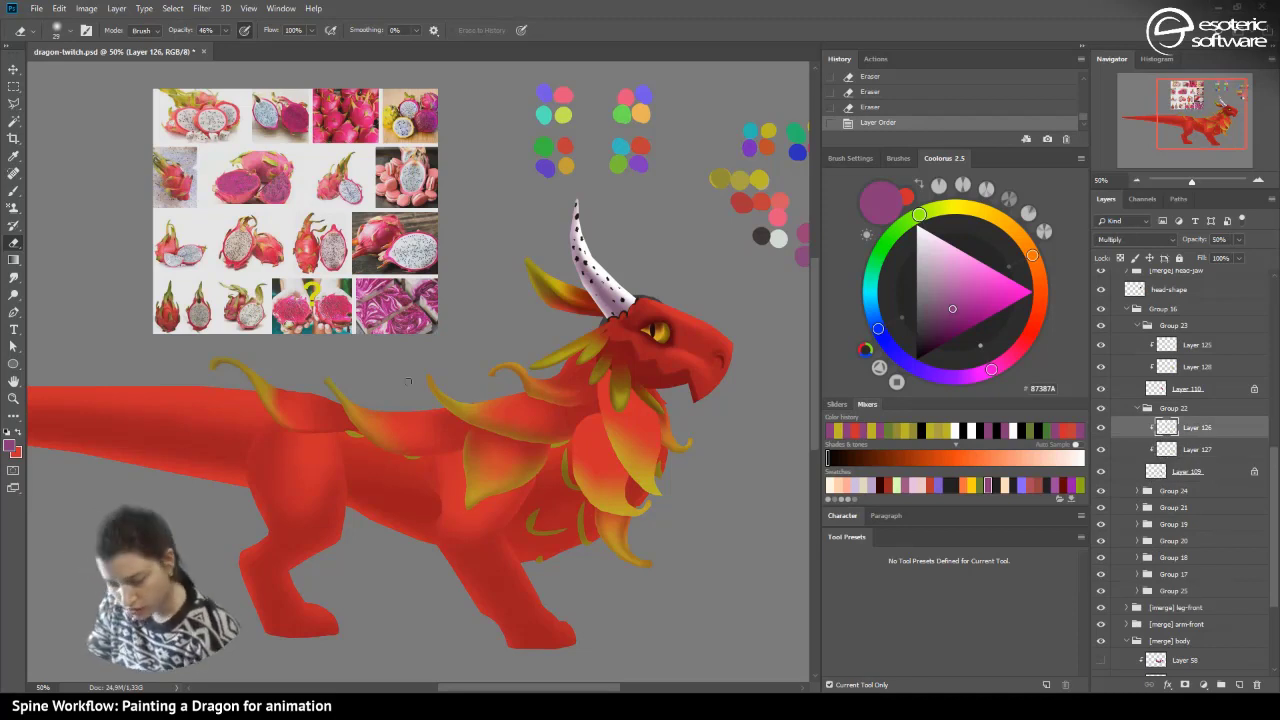
left_click(12, 190)
left_click_drag(588, 508, 564, 428)
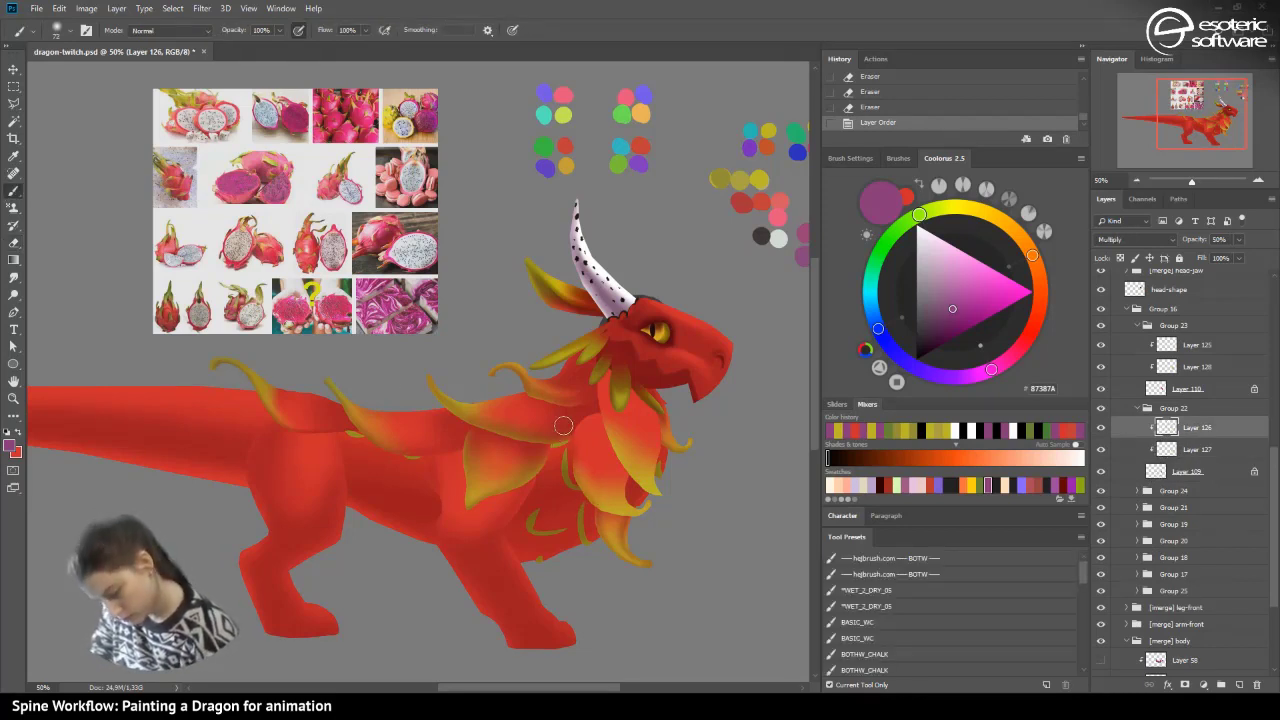
mouse_move(586, 503)
left_mouse_down()
mouse_move(562, 427)
mouse_move(571, 417)
mouse_move(570, 472)
mouse_move(576, 390)
left_mouse_up()
mouse_move(582, 440)
left_mouse_down()
mouse_move(588, 386)
mouse_move(587, 450)
mouse_move(580, 417)
left_mouse_up()
mouse_move(626, 499)
left_mouse_down()
mouse_move(622, 460)
mouse_move(624, 489)
mouse_move(604, 432)
left_mouse_up()
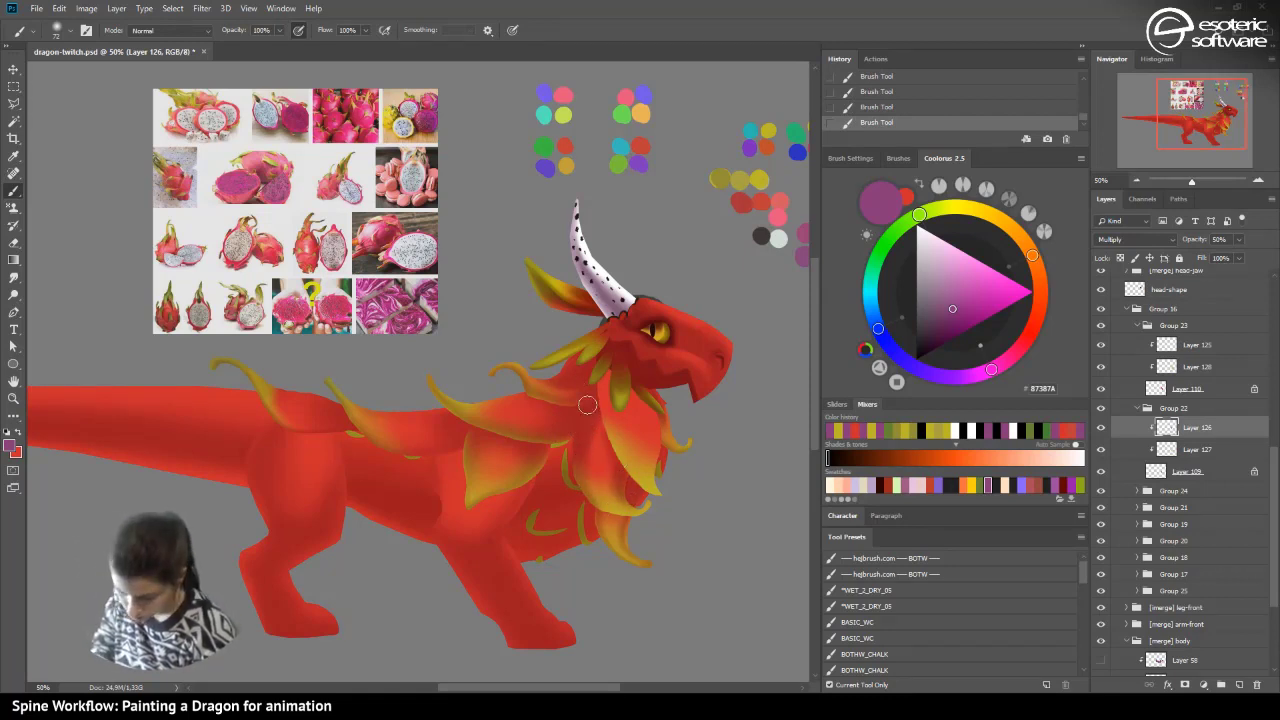
- Enlarge the soft brush to 155 px to deepen the chest leaf's shading, and add touches with a smaller brush
left_click(66, 31)
left_click(128, 74)
left_click(606, 448)
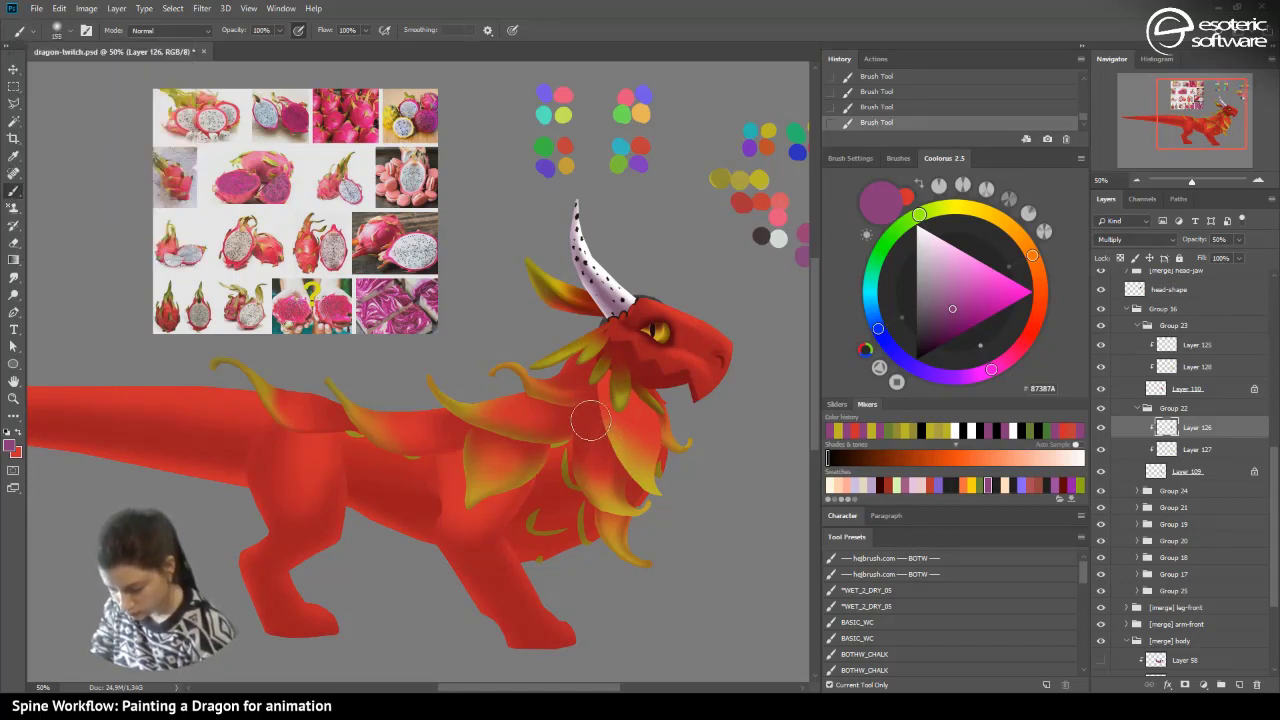
left_click(58, 31)
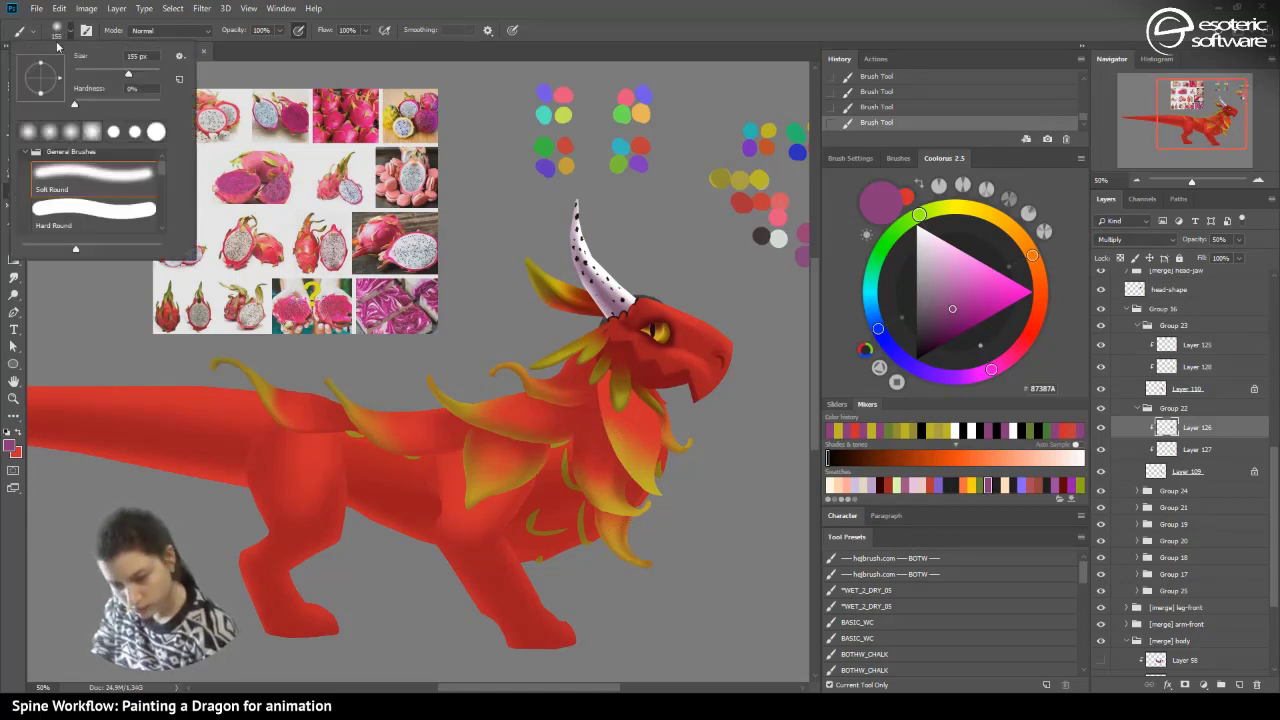
left_click(96, 76)
left_click(634, 522)
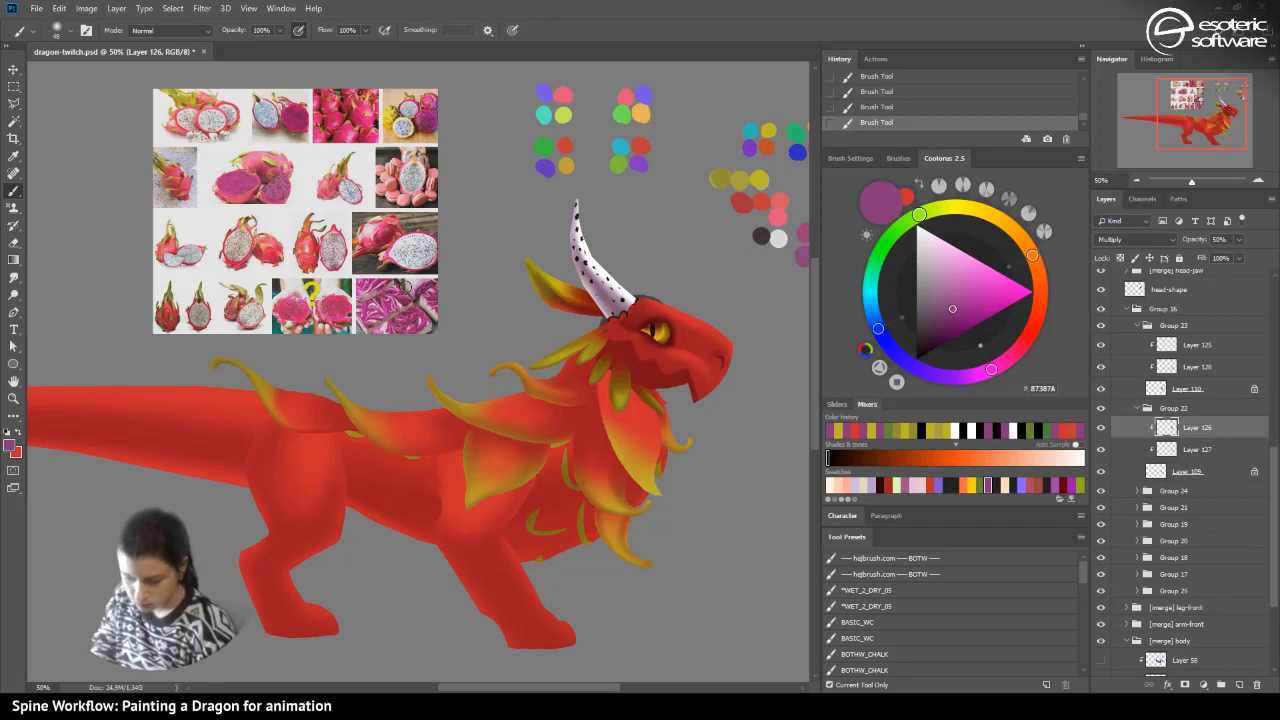
- Refine the chest leaf's shading with a 91 px brush and step back one brush stroke in the history
left_click(70, 30)
left_click(113, 75)
left_click(608, 483)
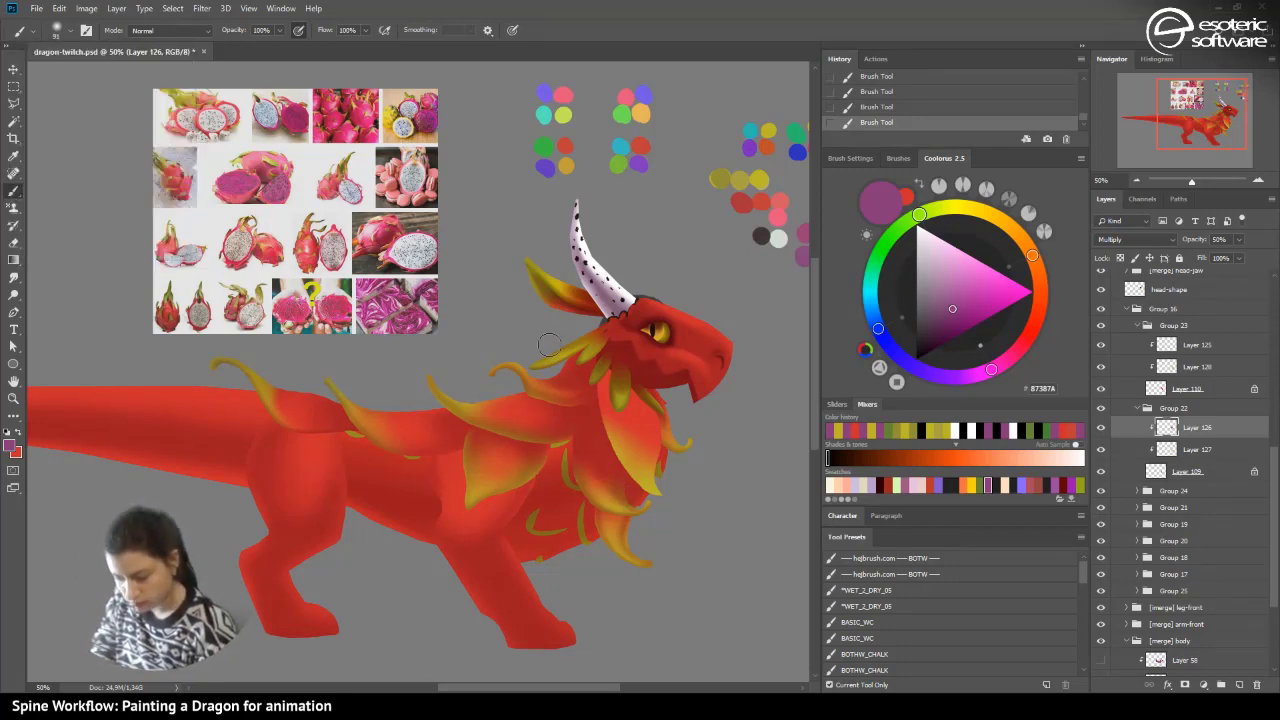
left_click(842, 108)
left_click(583, 452)
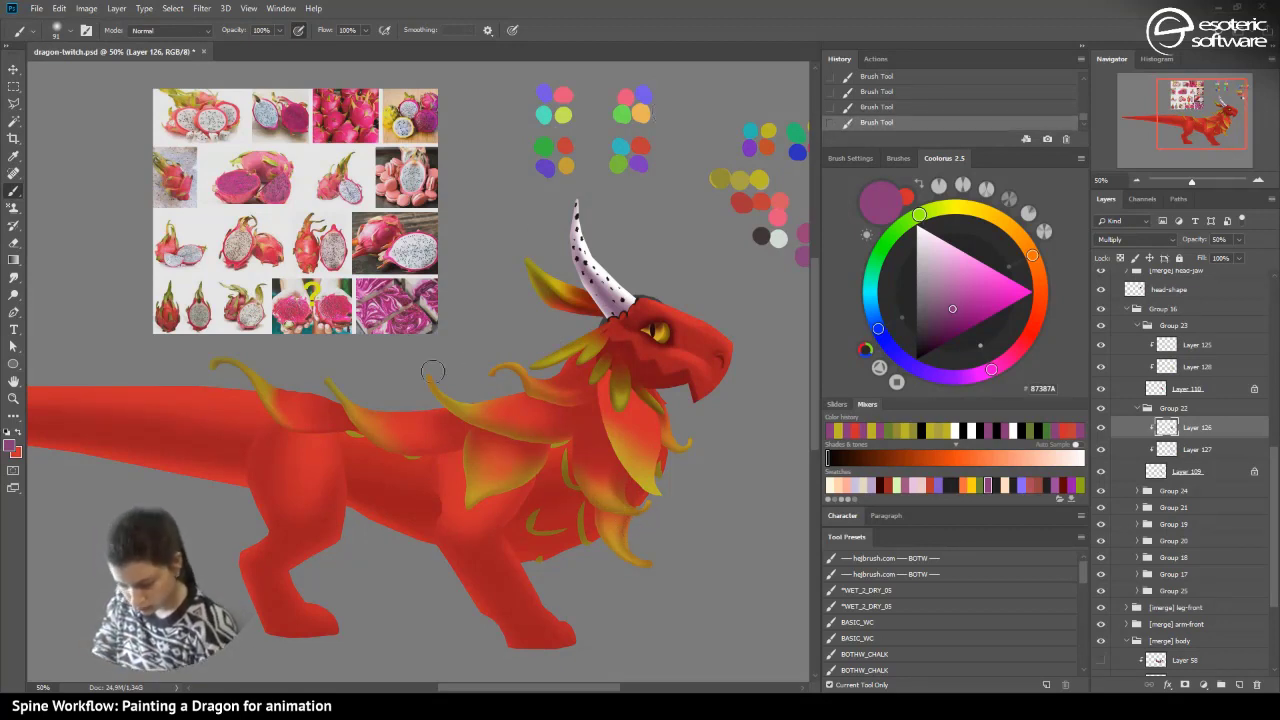
left_click(877, 107)
- Collapse Group 22, shade the Group 23 chest leaf in purple on Layer 125, and save the document
left_click(1145, 408)
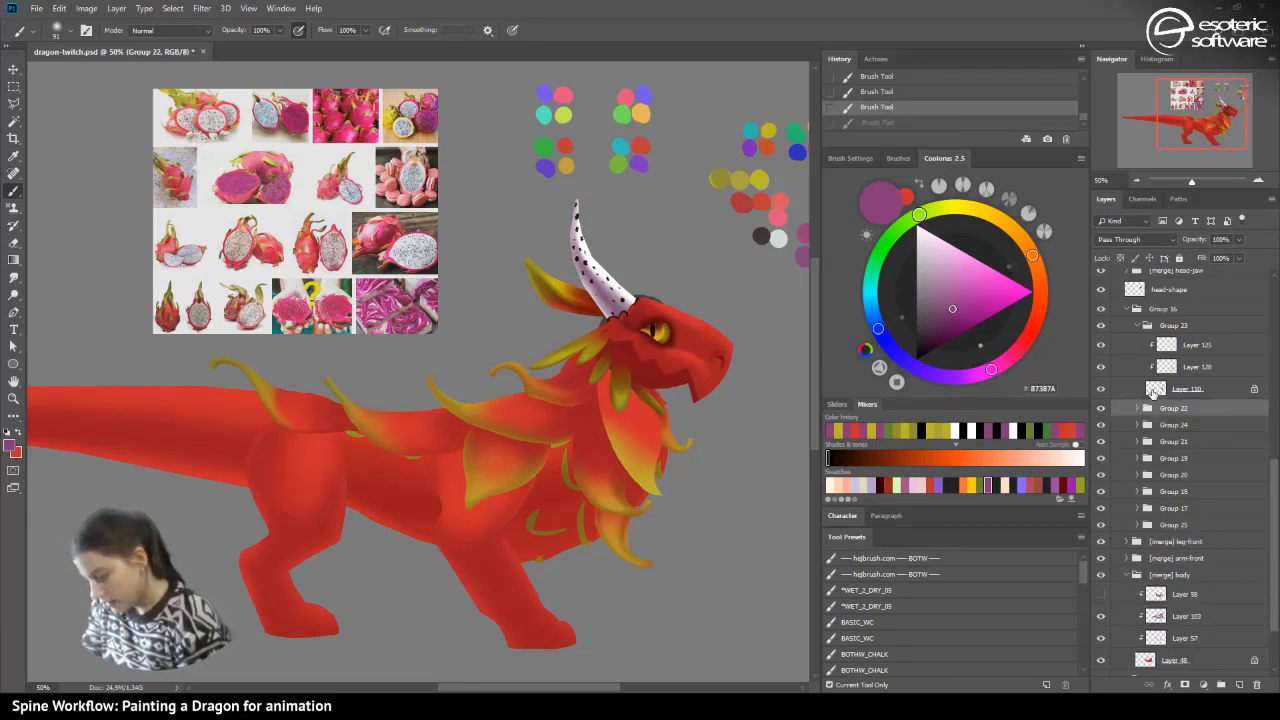
left_click(1162, 343)
left_click_drag(642, 502, 585, 375)
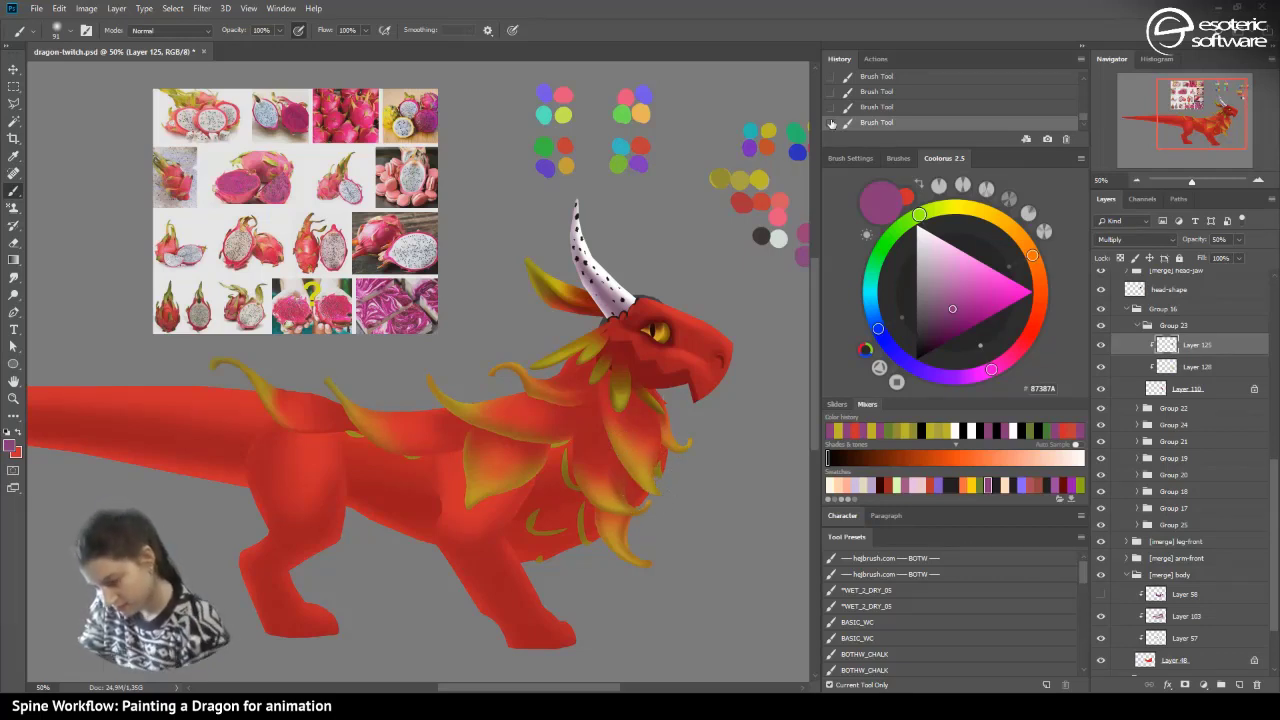
key("ctrl+z")
key("ctrl+shift+z")
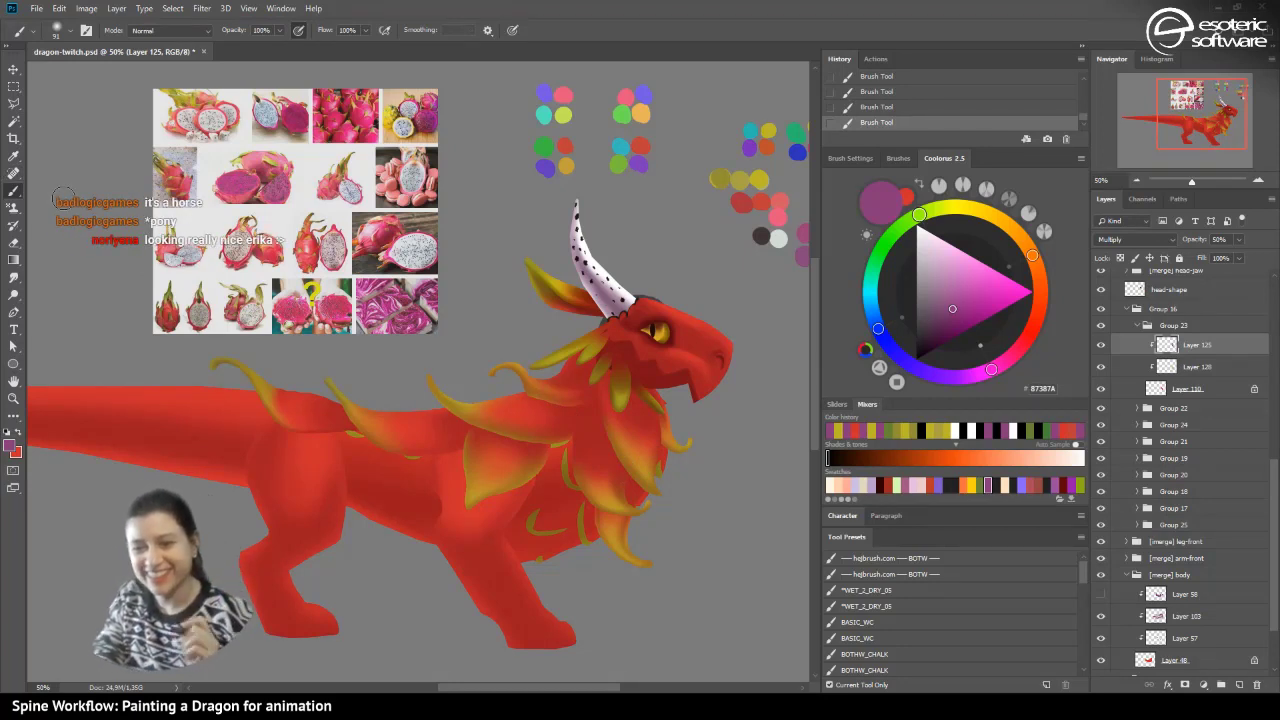
key("ctrl+s")
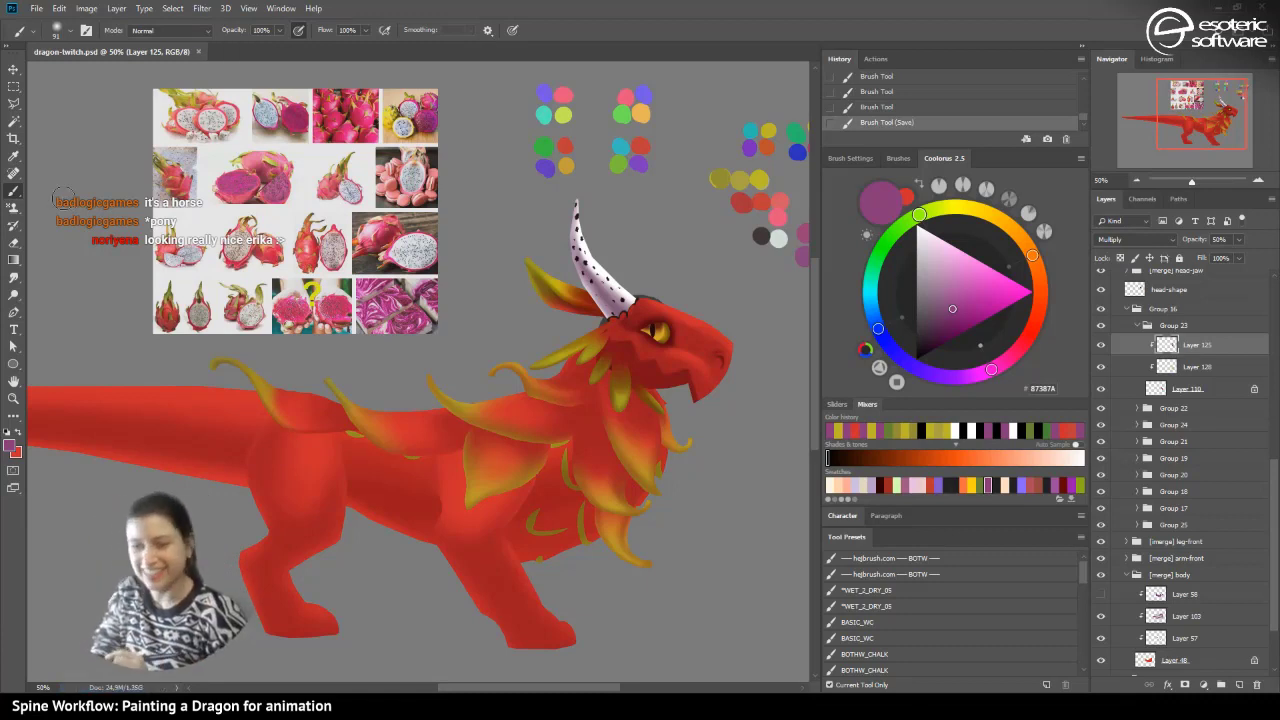
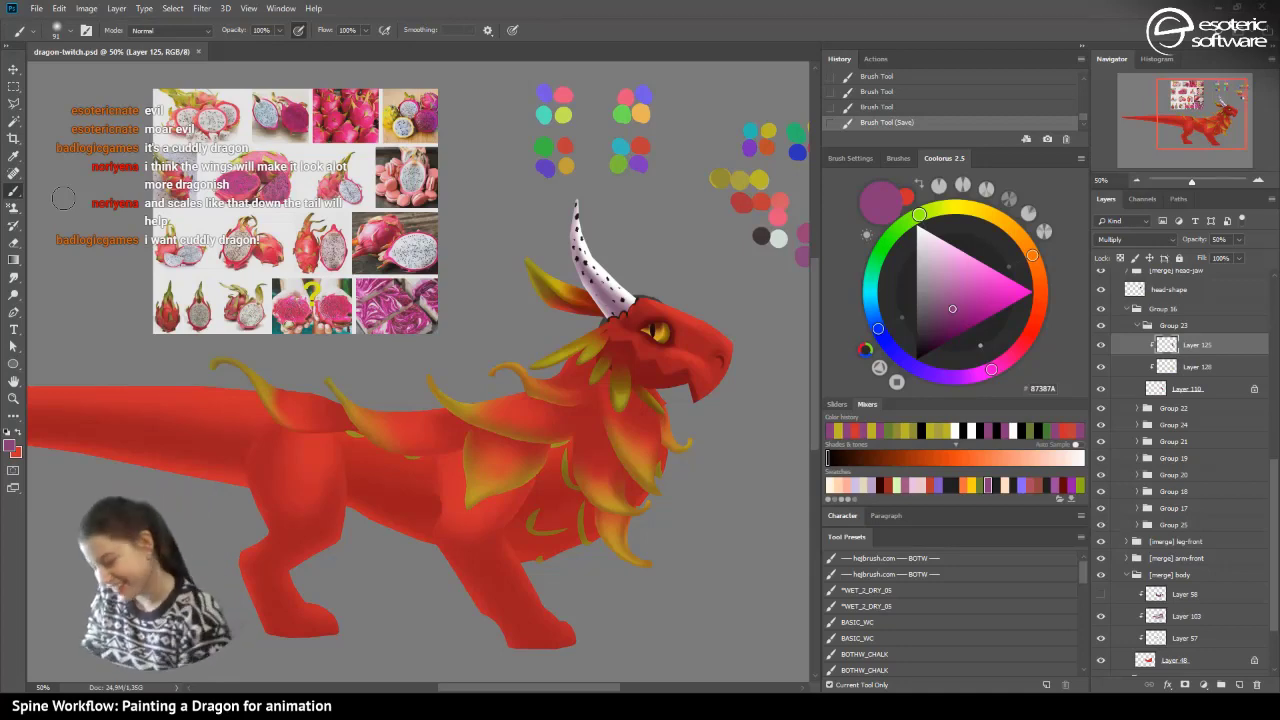
- Collapse Group 23 and save the dragon document
left_click(1136, 177)
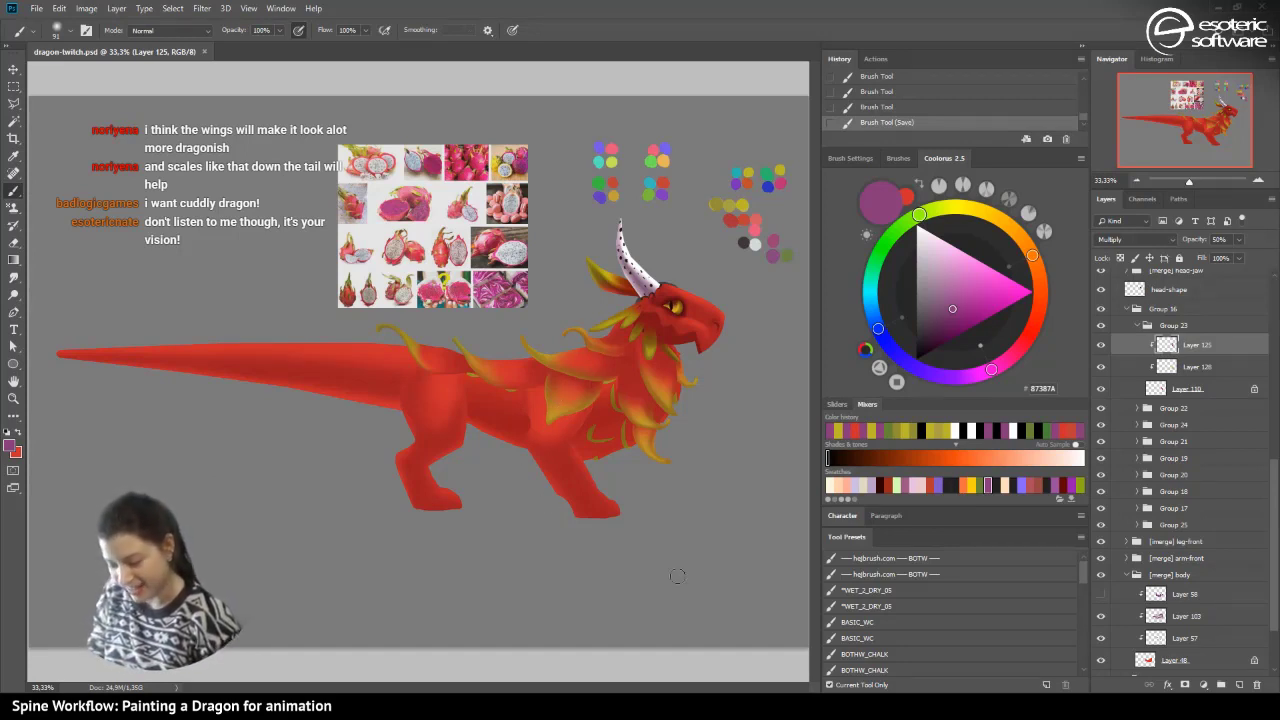
left_click(1170, 326)
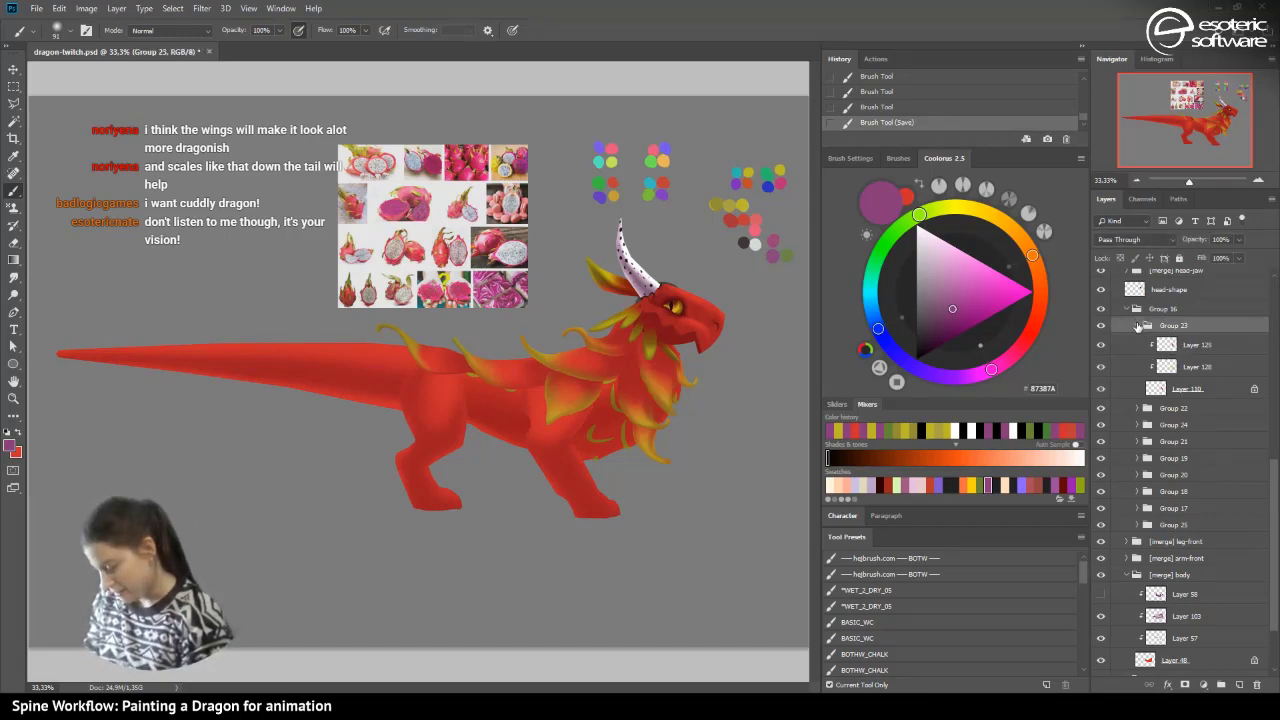
left_click(1138, 326)
left_click_drag(1268, 498, 1257, 432)
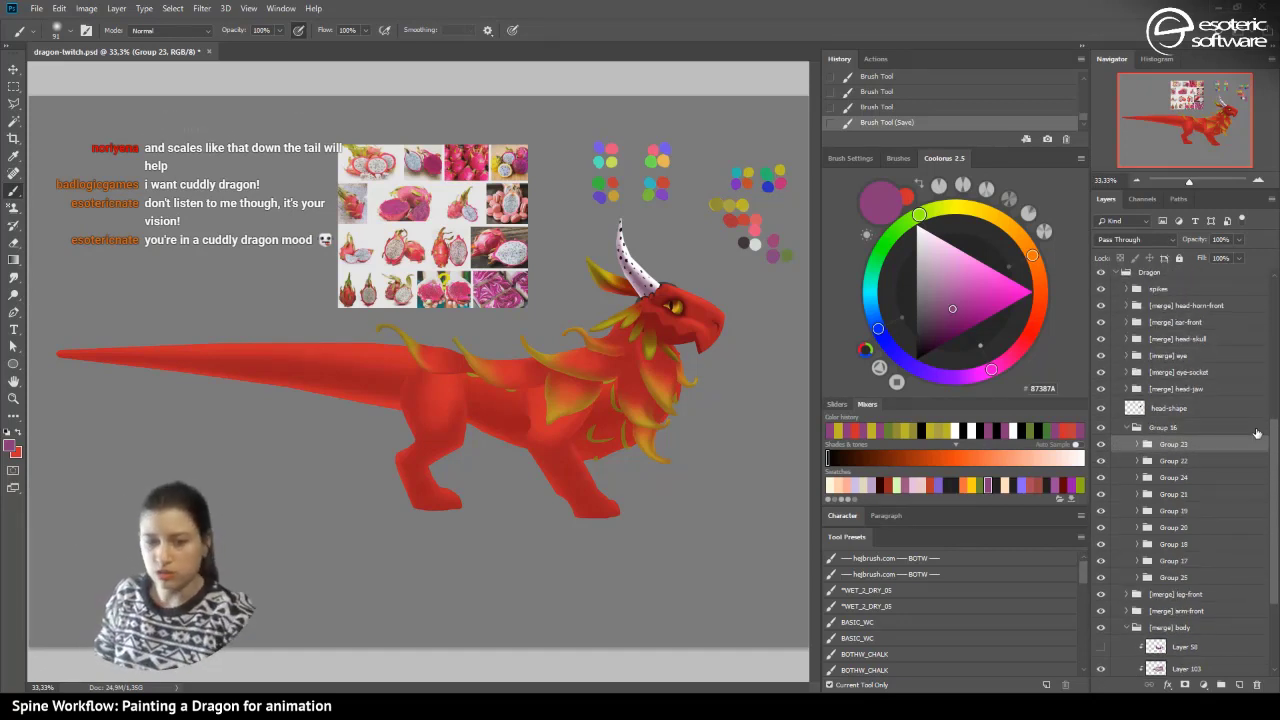
key("ctrl+s")
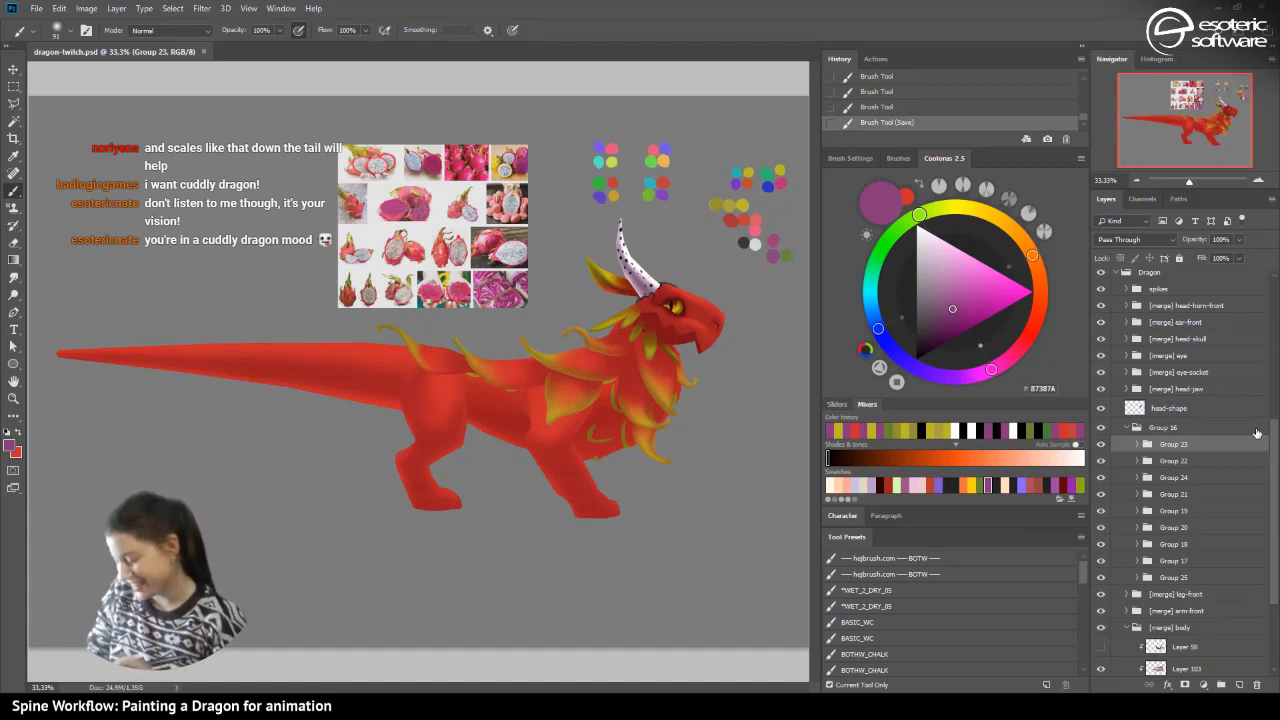
- Check what Group 23 and Group 16 contribute to the dragon by toggling their visibility and inspecting their layers
left_click(1101, 444)
left_click(1101, 444)
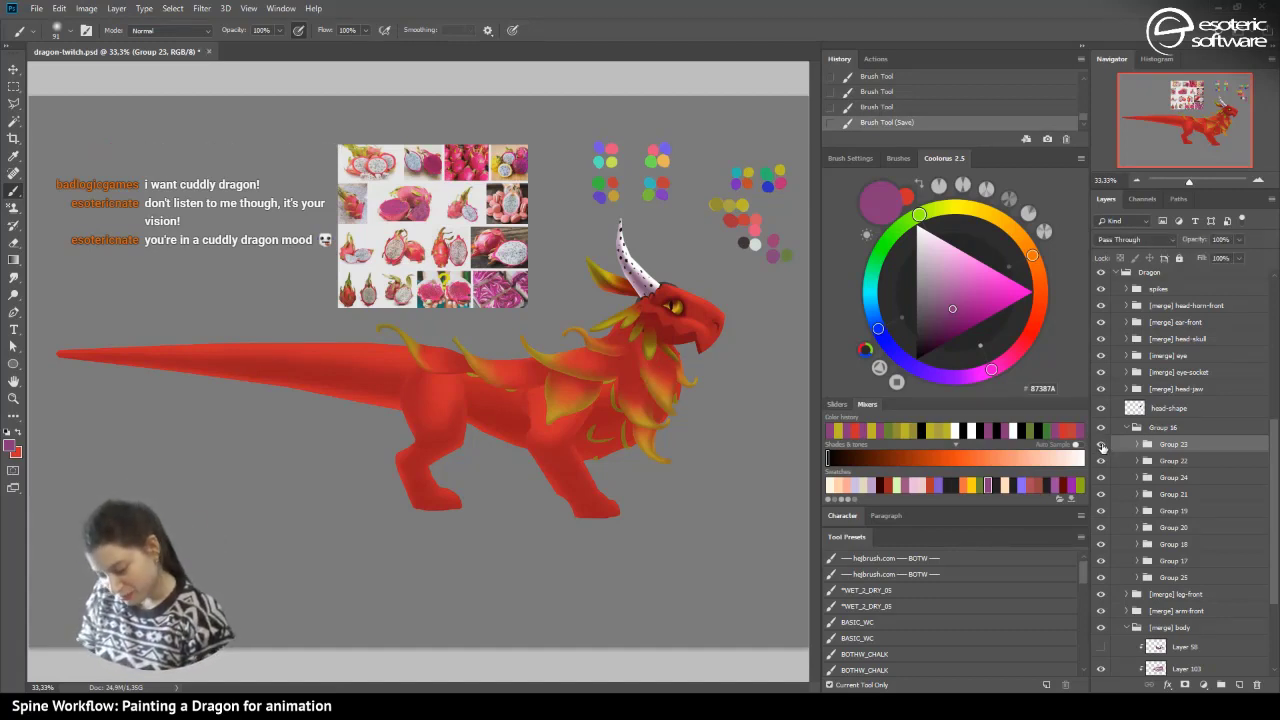
left_click(1137, 445)
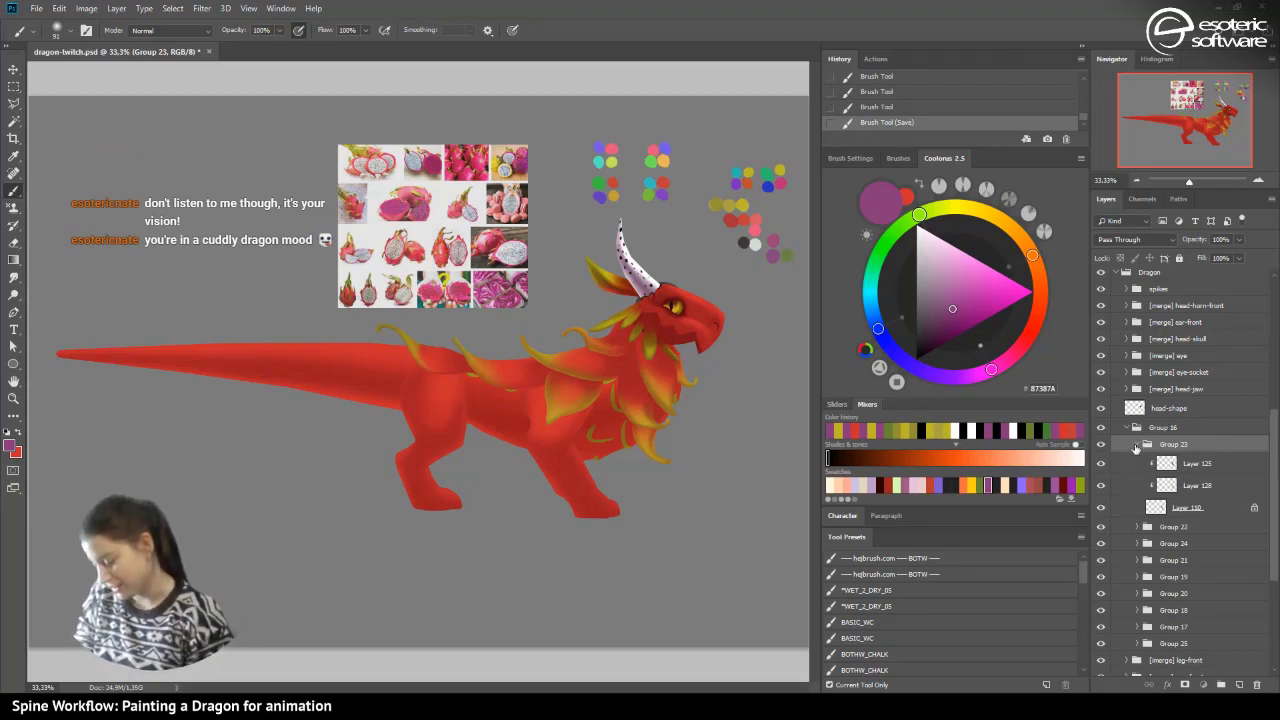
left_click(1136, 446)
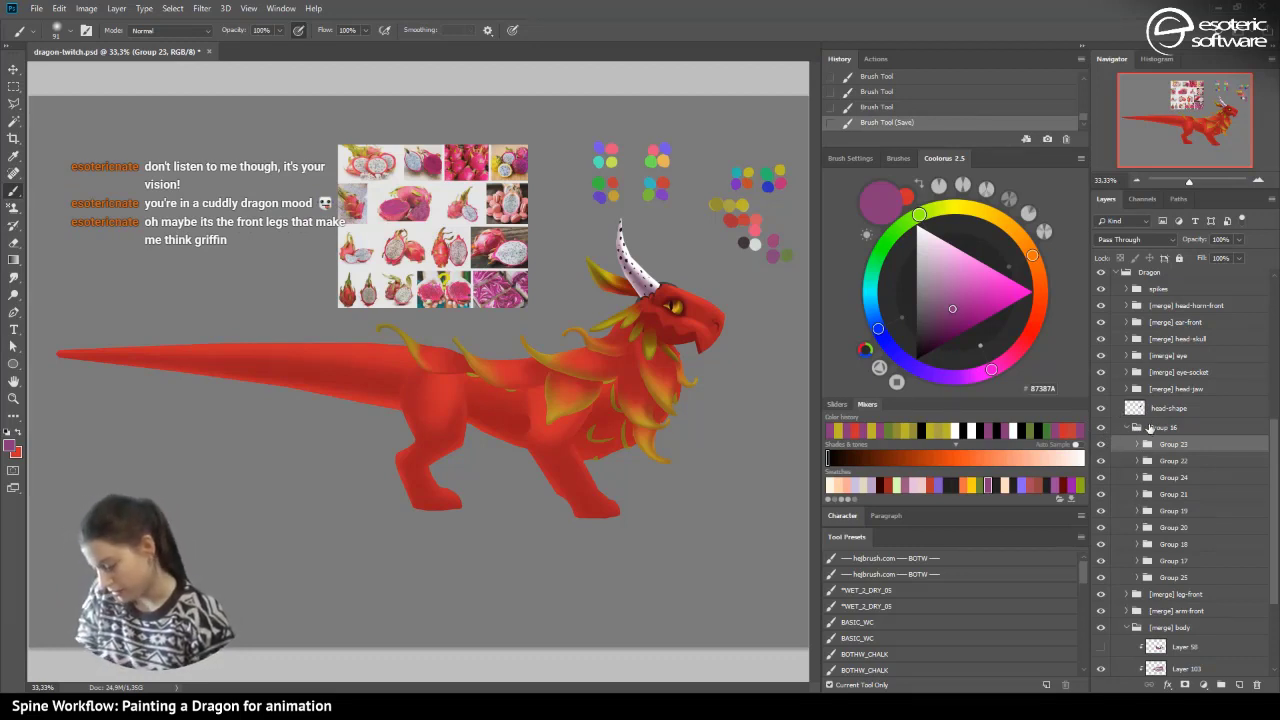
left_click(1150, 428)
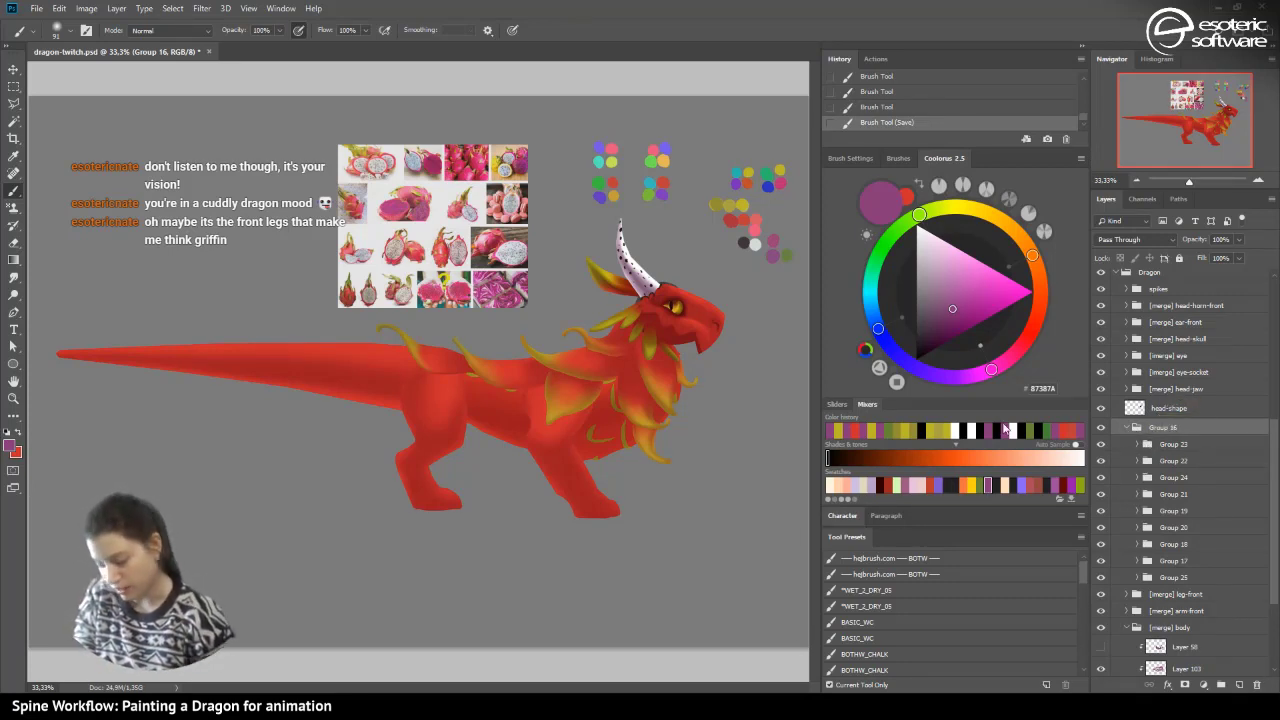
left_click(14, 69)
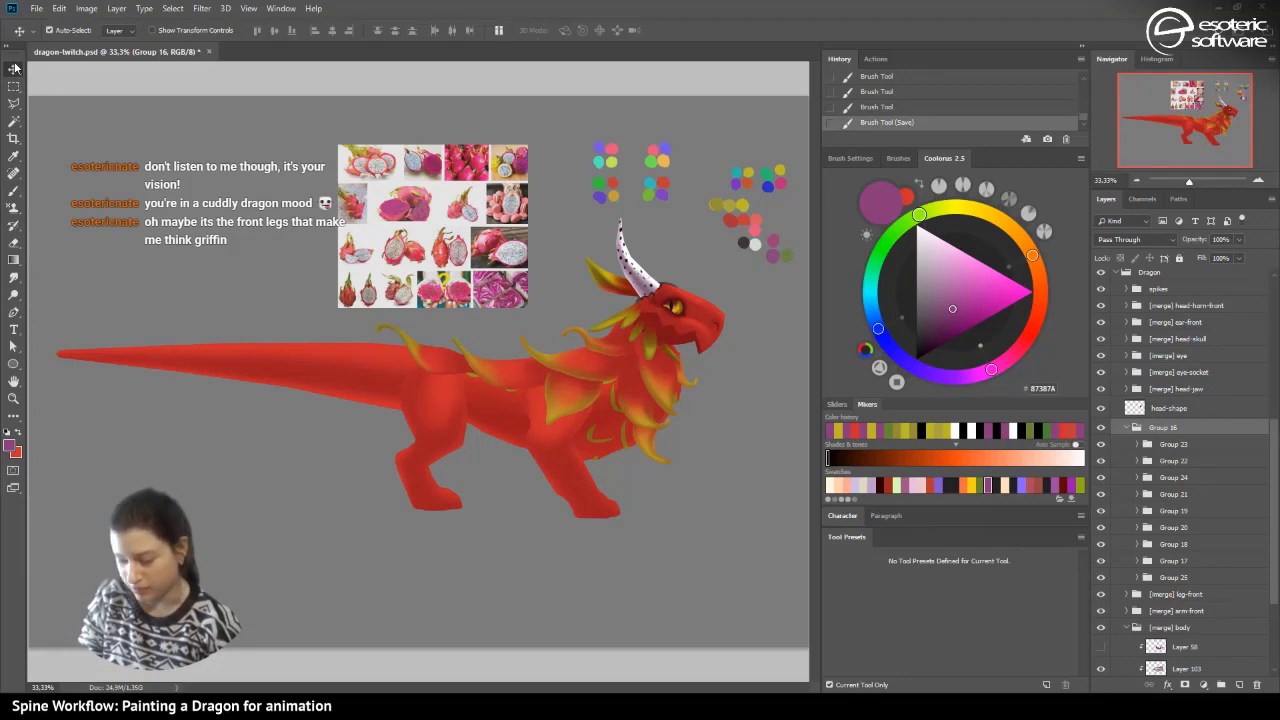
left_click(1158, 410)
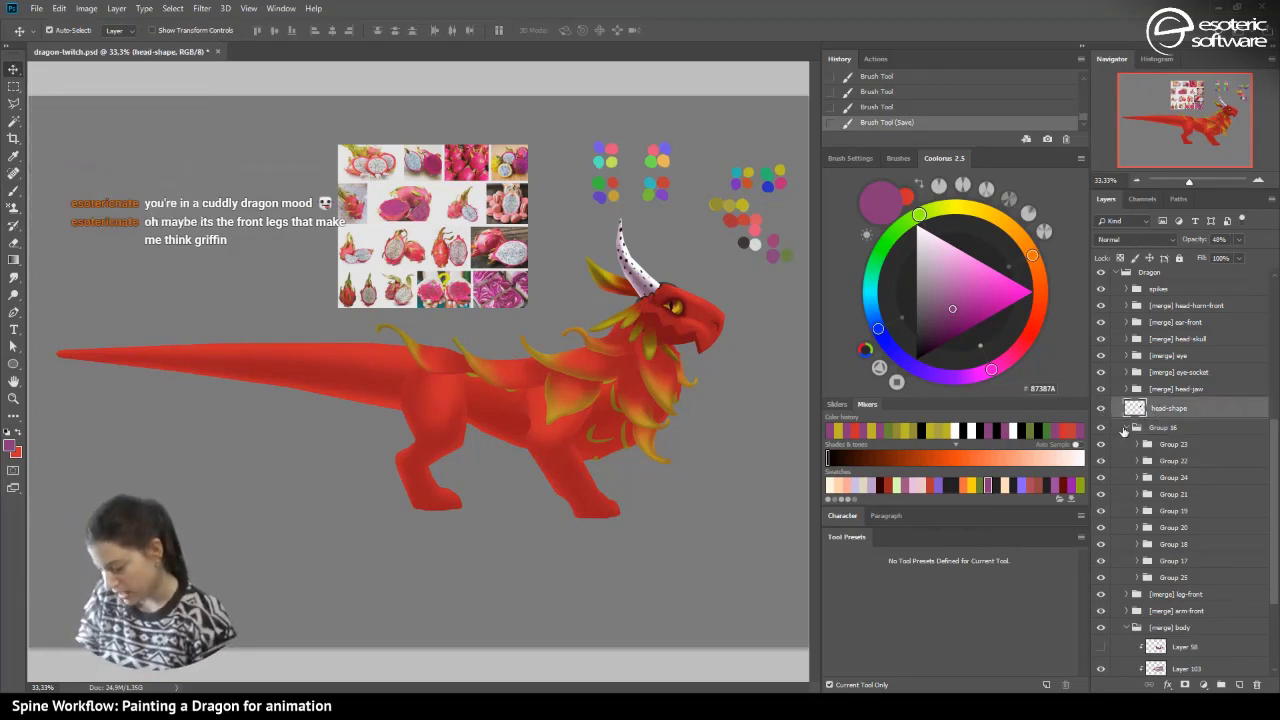
left_click(1101, 428)
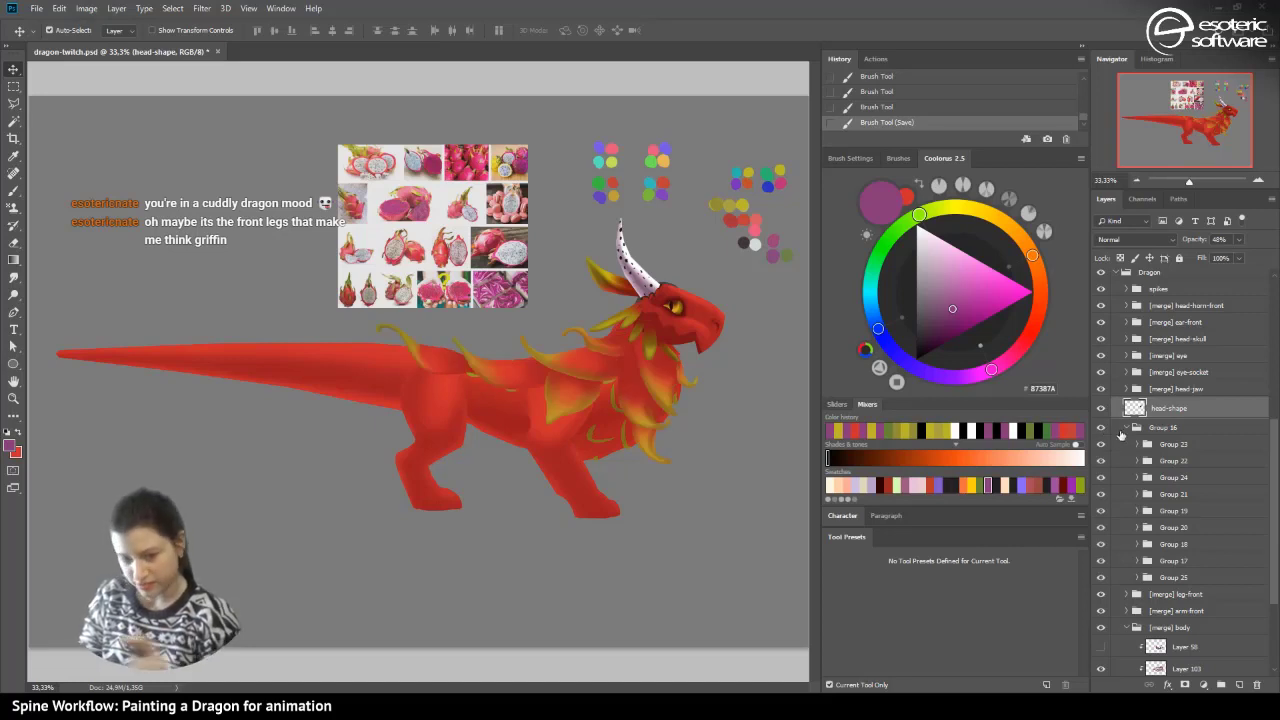
- Save the document, collapse Group 16, and select the [merge] body group after toggling its visibility
key("ctrl+s")
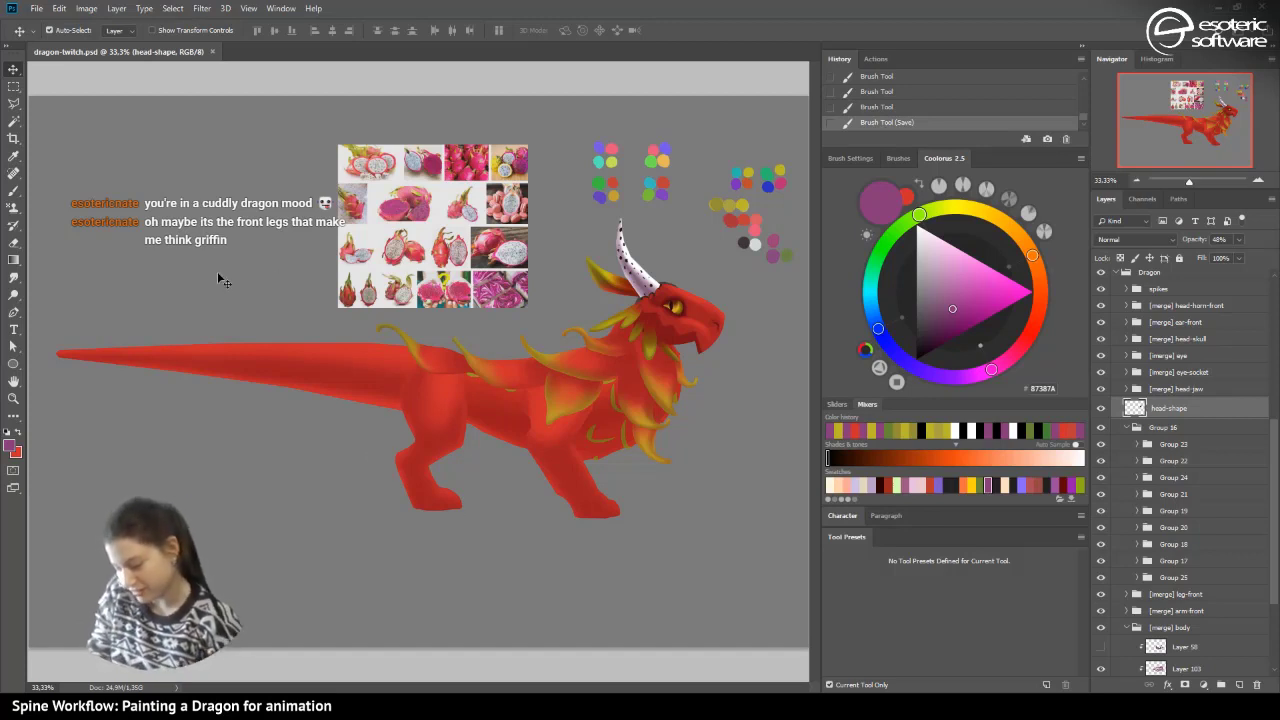
left_click(1127, 428)
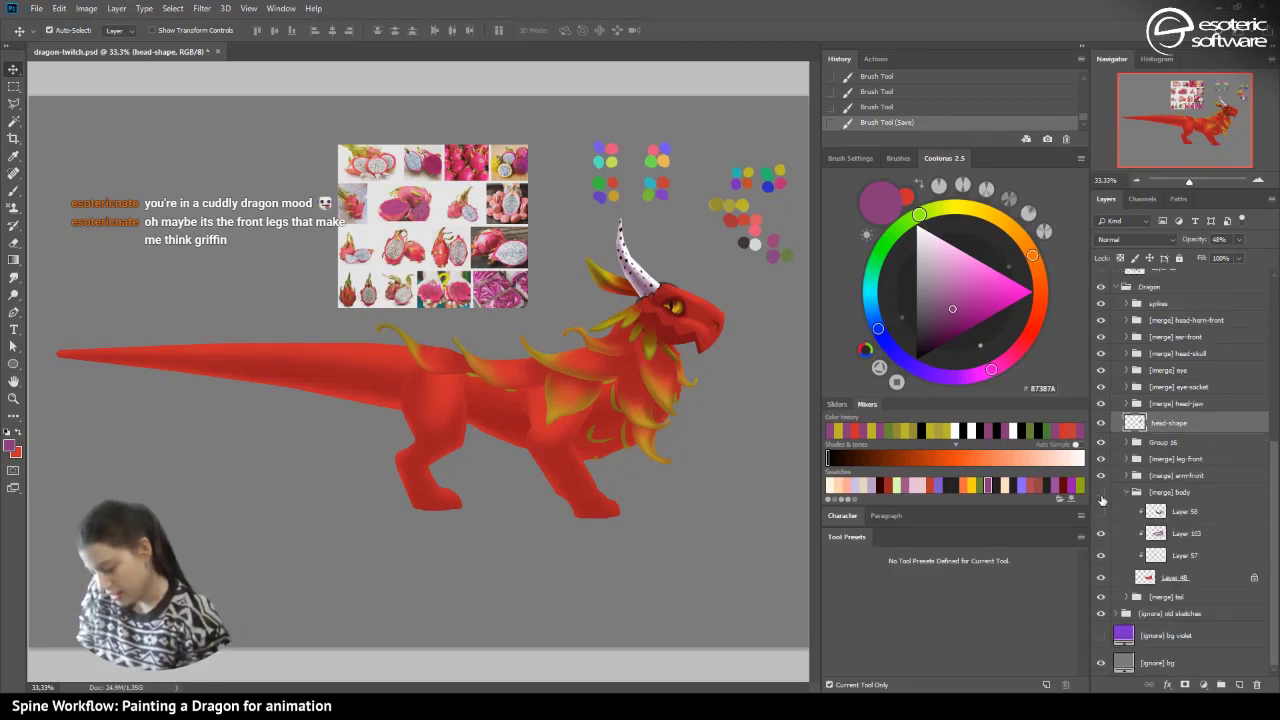
left_click(1101, 497)
left_click(1101, 497)
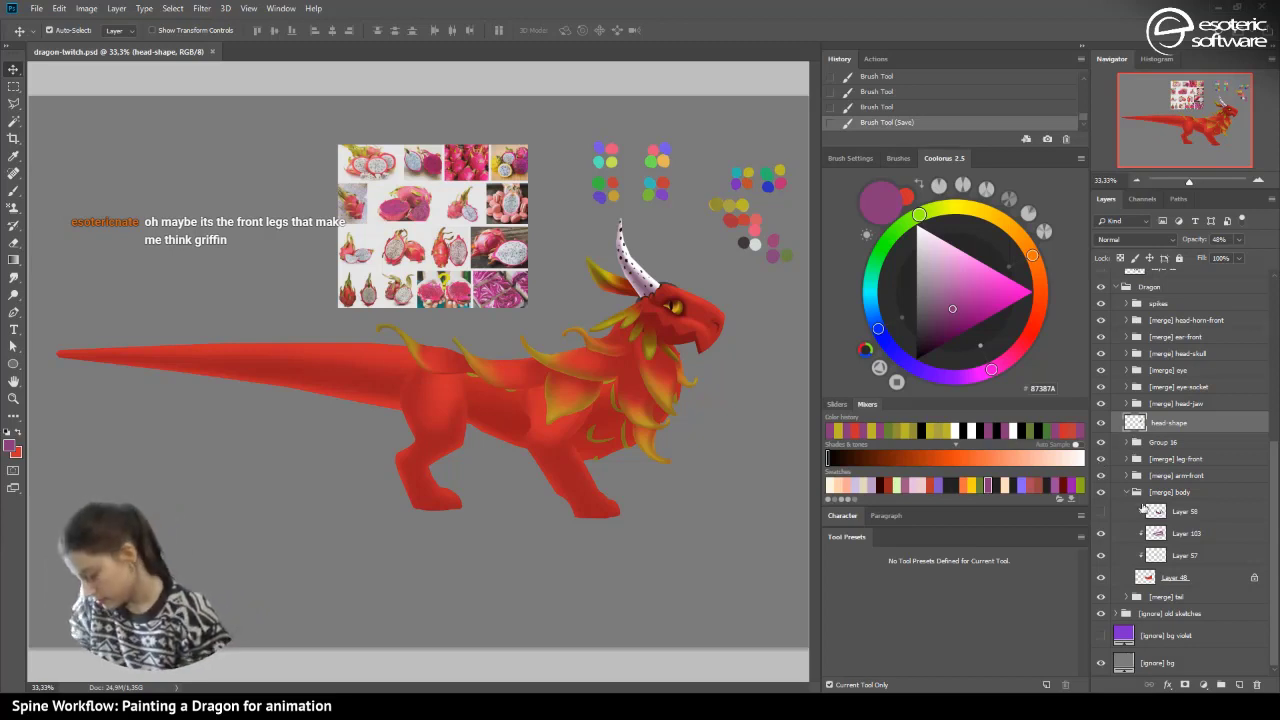
left_click(1138, 496)
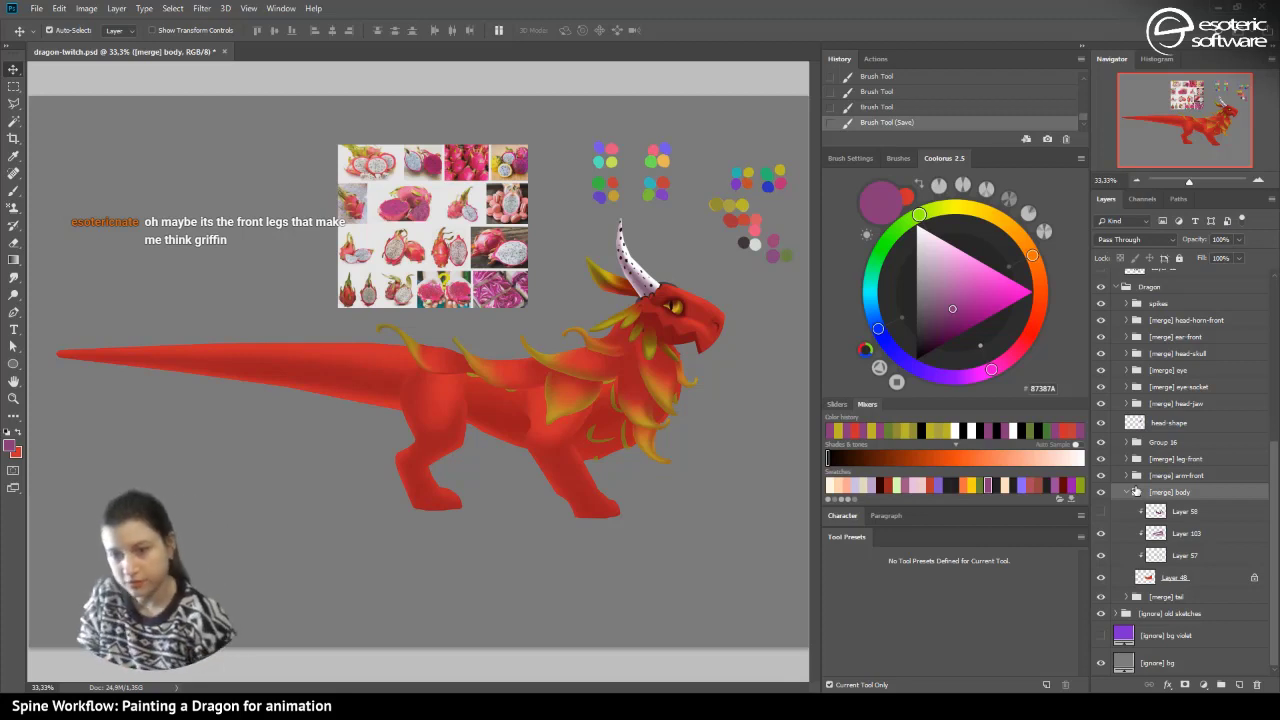
- Compare the dragon's body with and without Layer 103 and Layer 57 by toggling each layer's visibility
left_click(1101, 534)
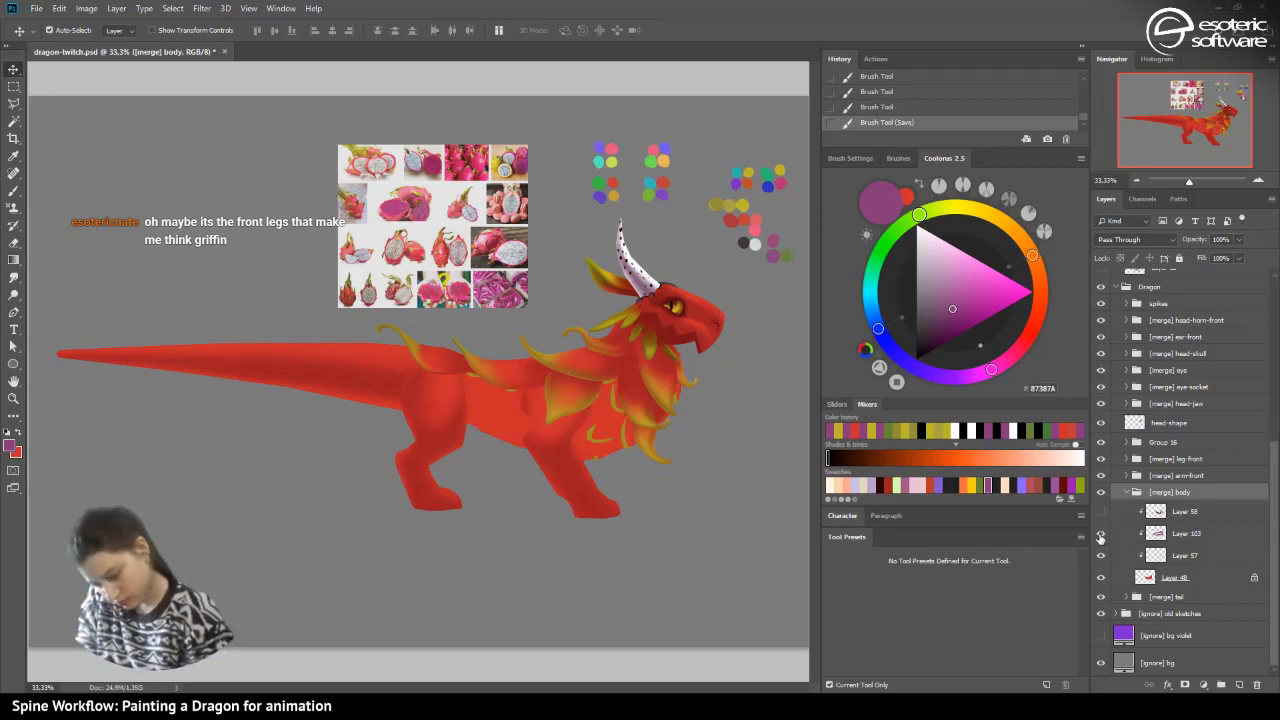
left_click(1101, 534)
left_click(1101, 556)
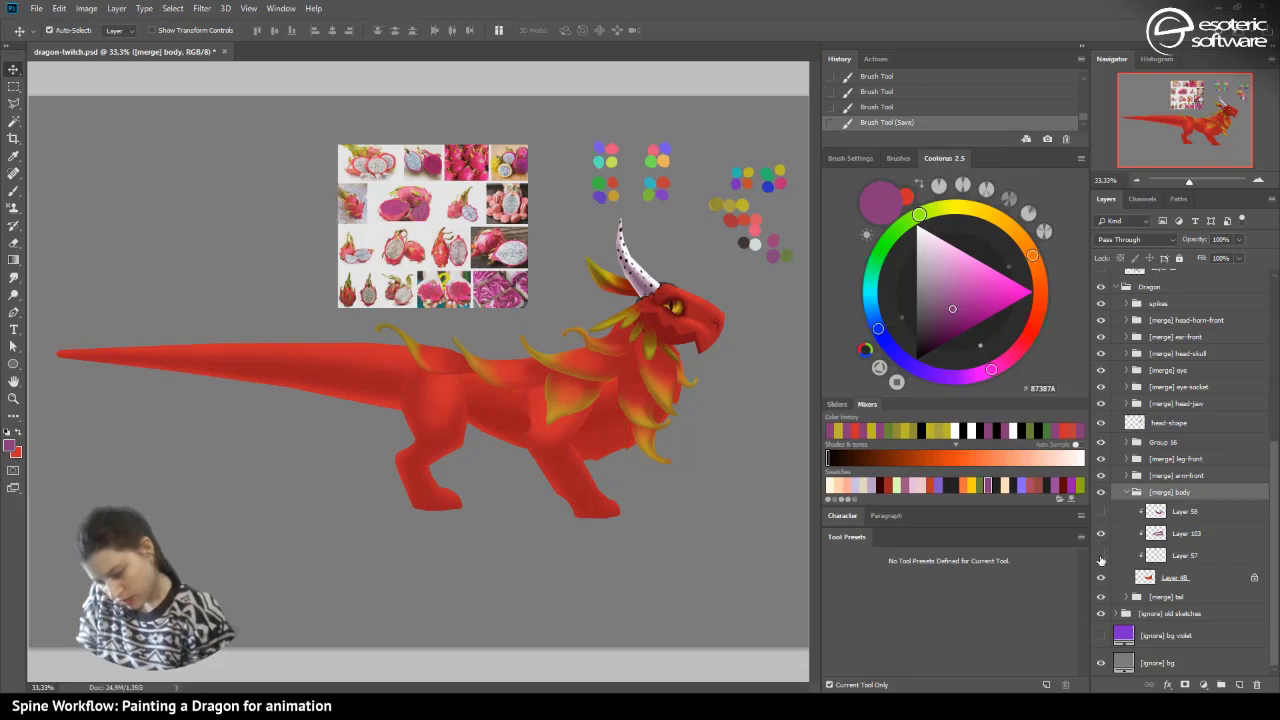
left_click(1101, 556)
left_click(1102, 558)
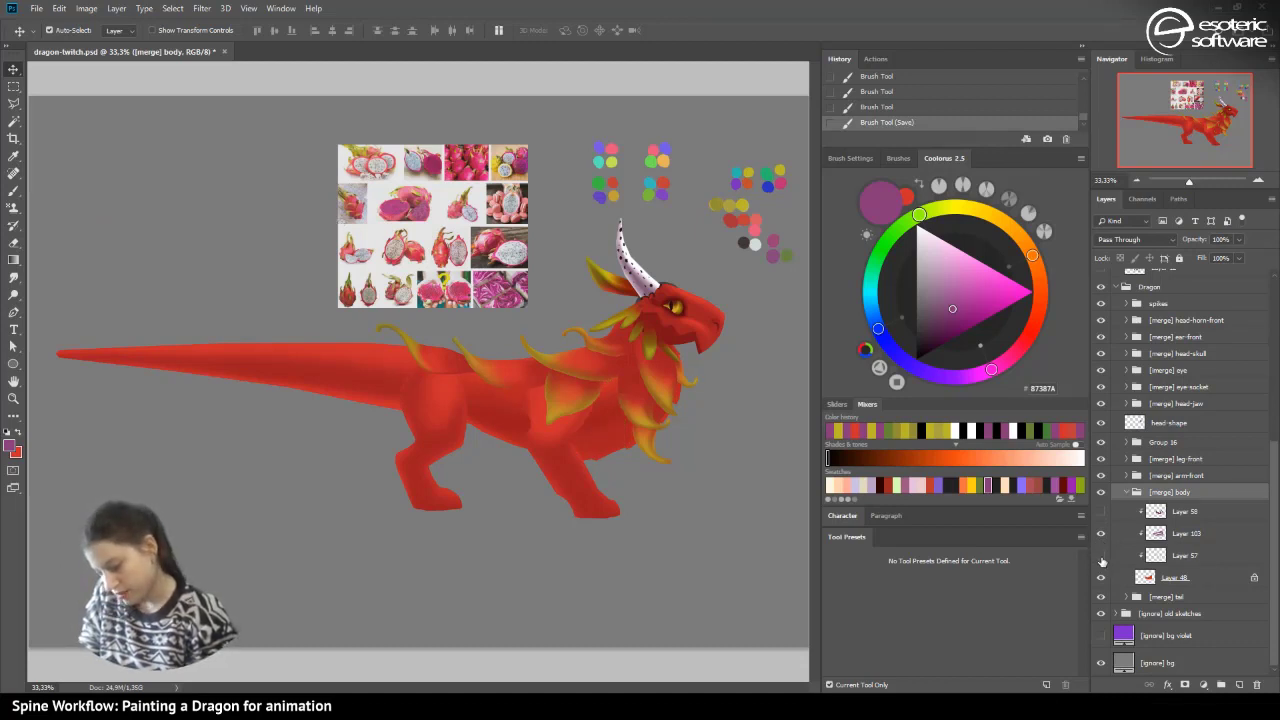
left_click(1103, 562)
- Clear the entire contents of Layer 57 in the [merge] body group
left_click(1163, 555)
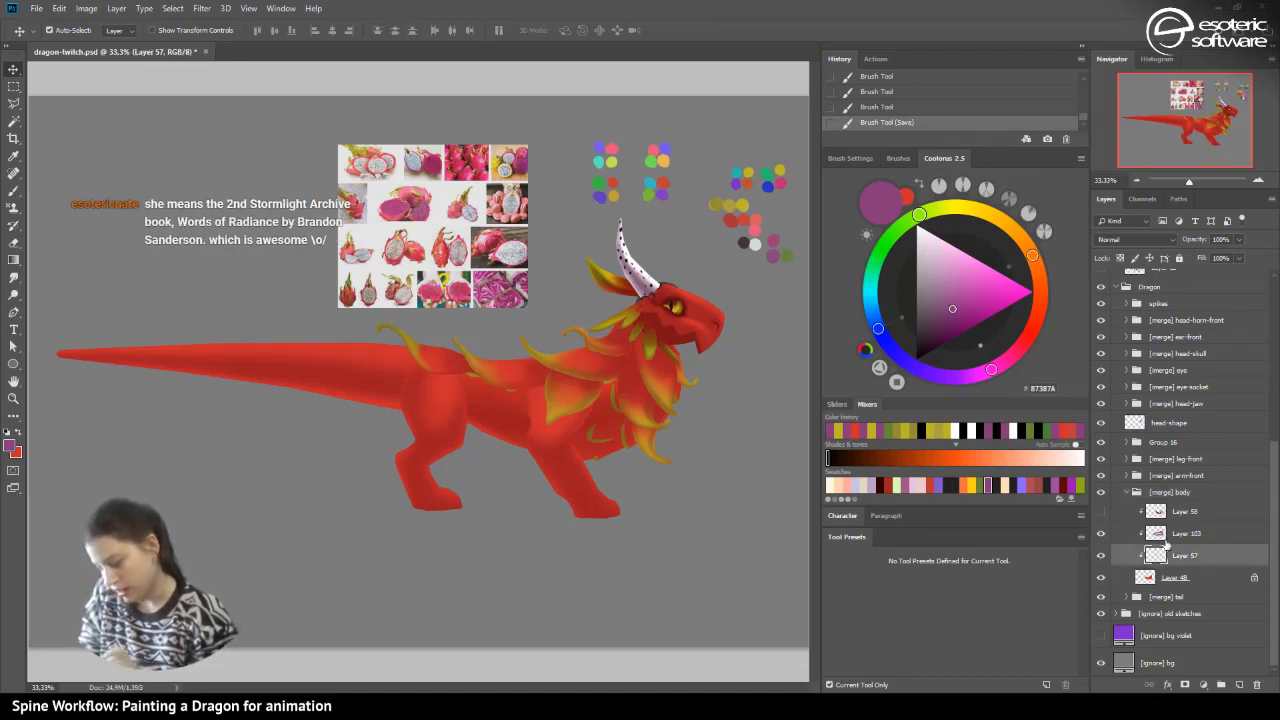
key("ctrl+a")
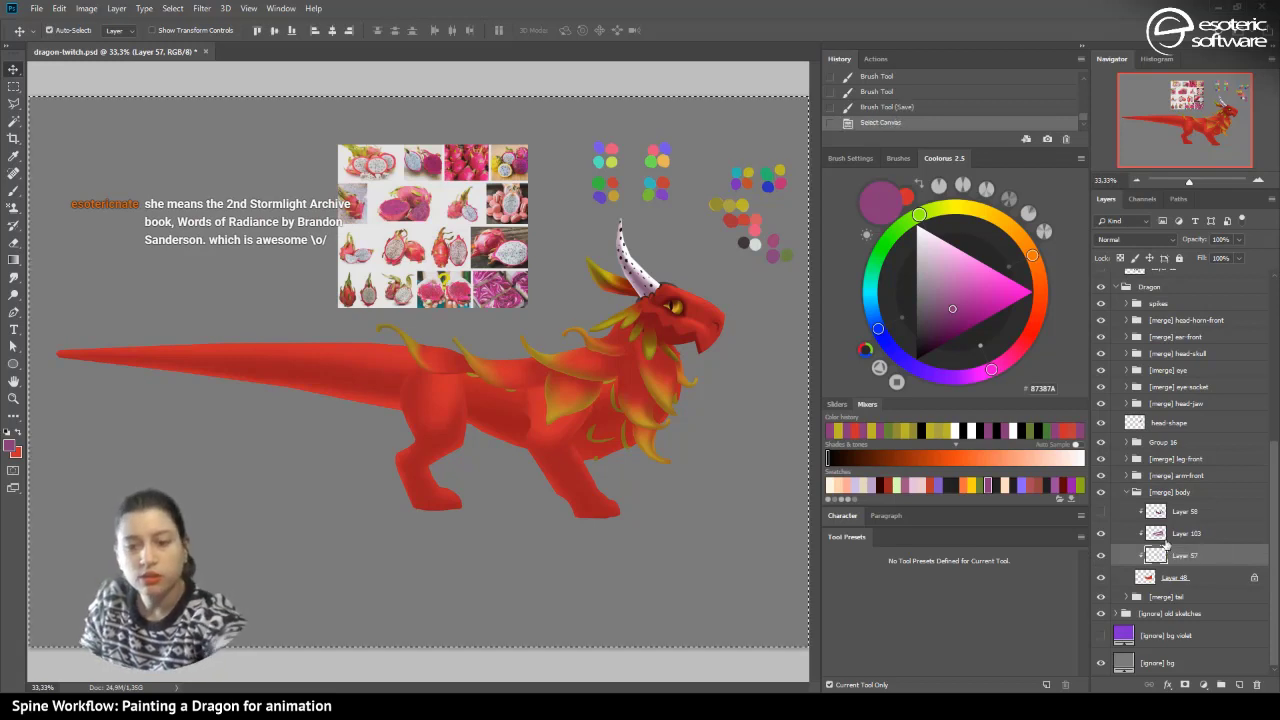
key("Delete")
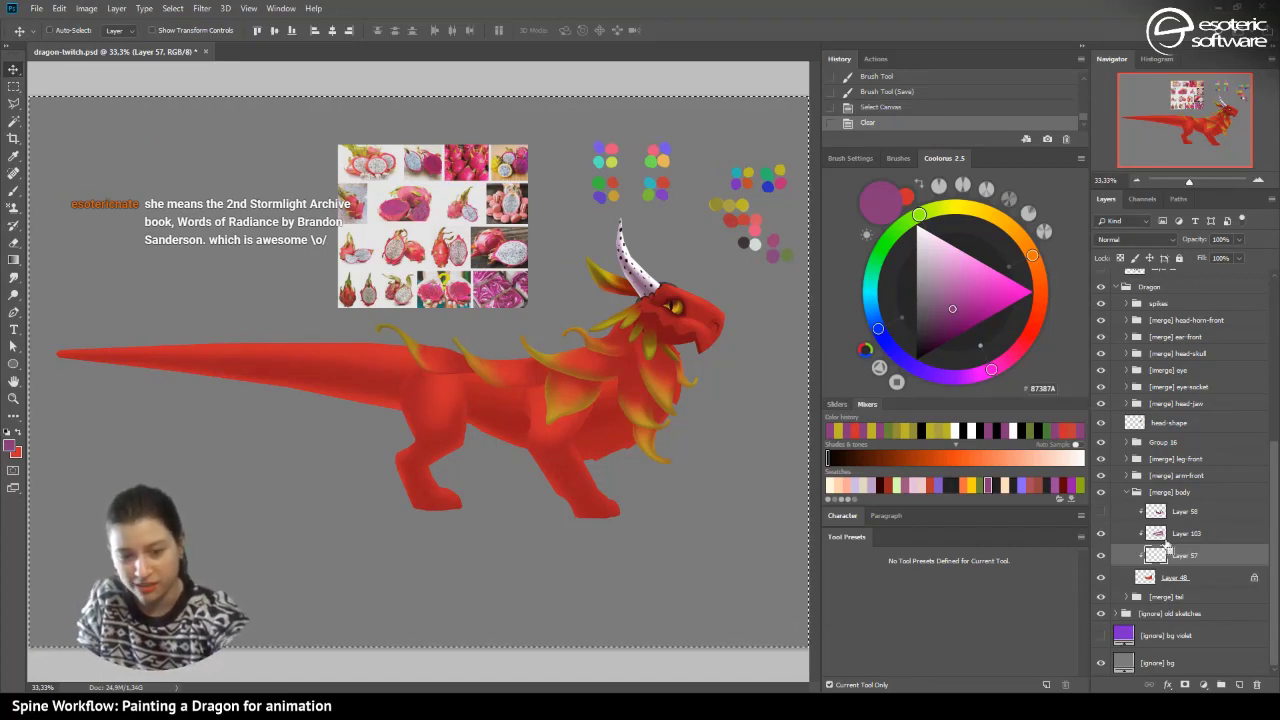
- Clear the canvas selection and compare the dragon's body with and without Layer 103 by toggling that layer's visibility
key("ctrl+d")
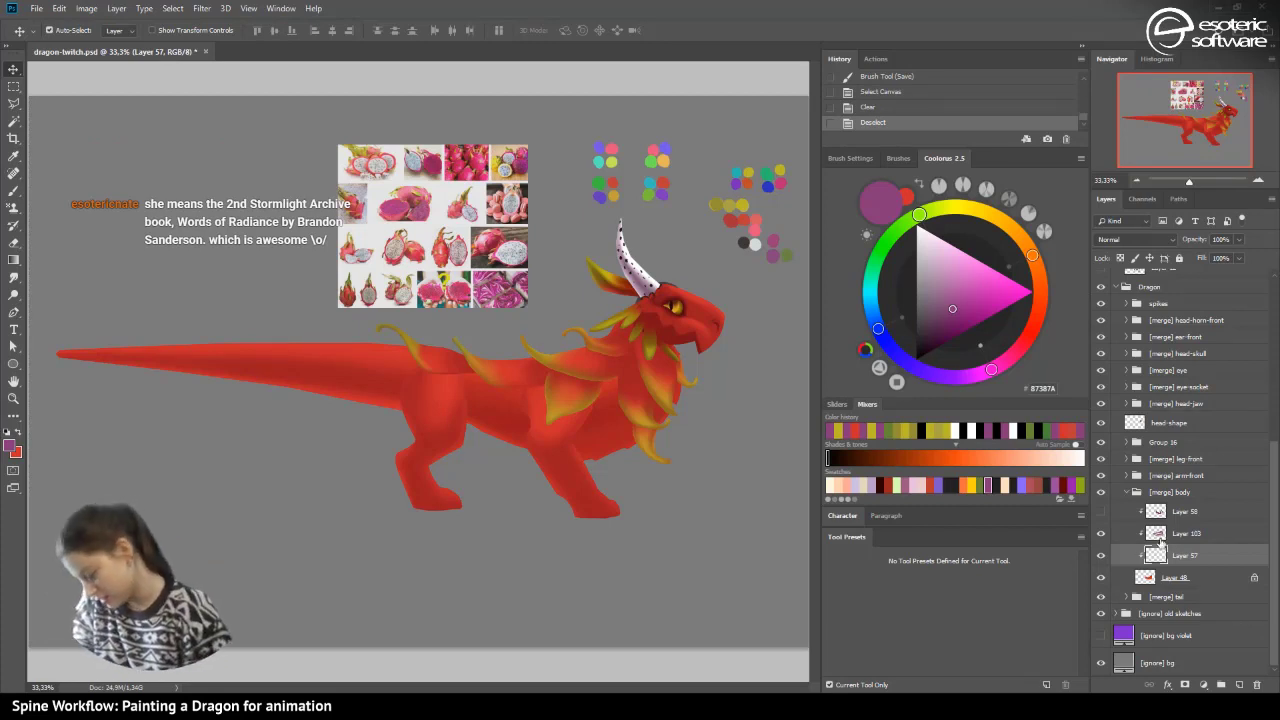
left_click(1180, 534)
left_click(1101, 534)
left_click(1101, 534)
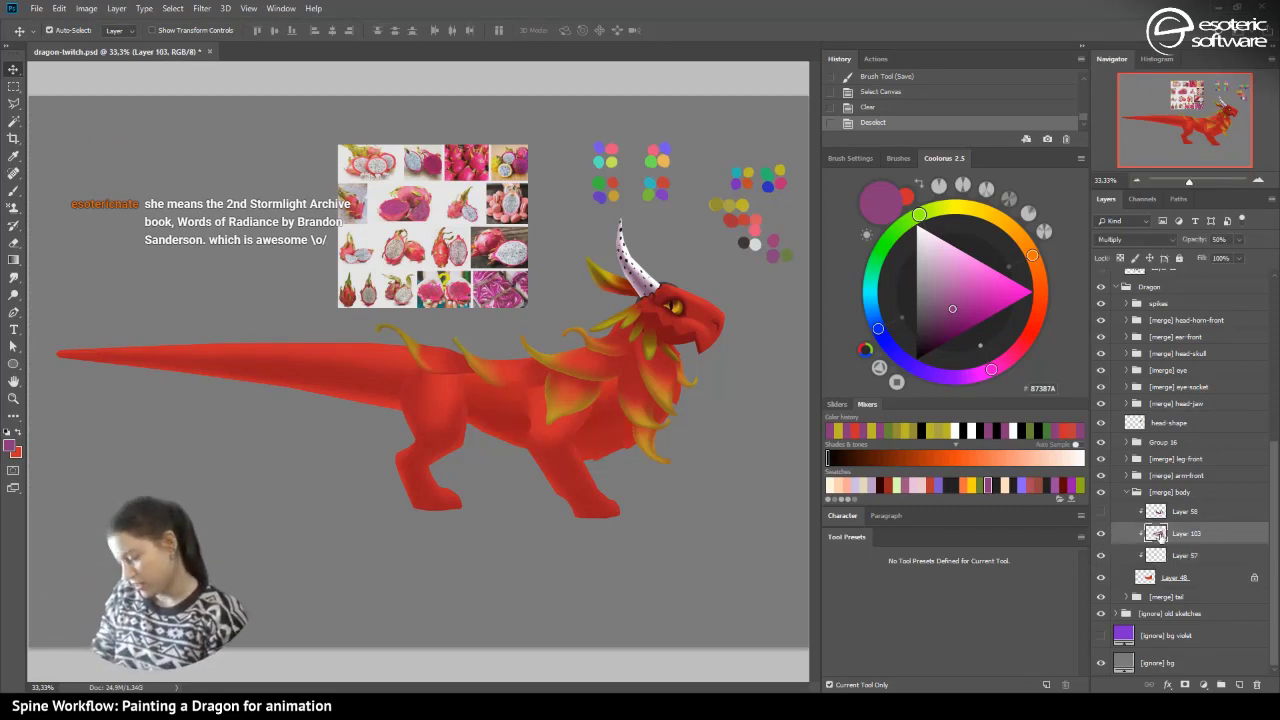
left_click(1157, 553)
left_click(15, 190)
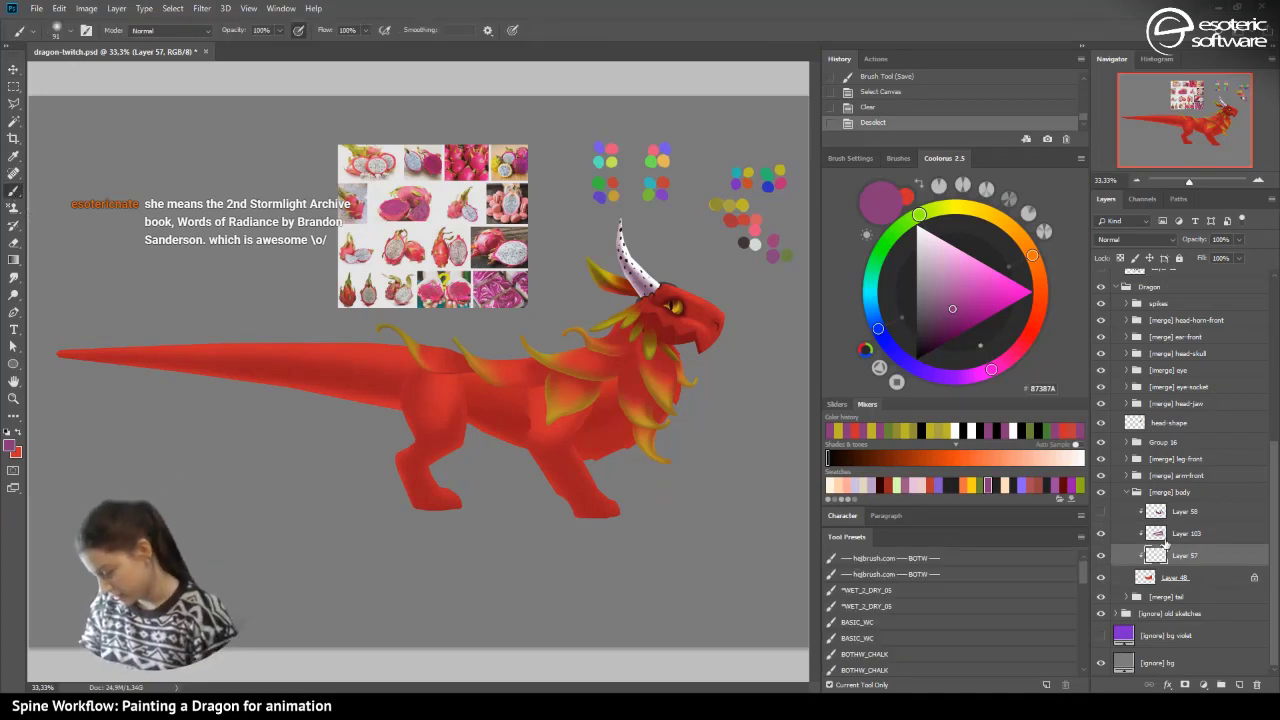
left_click(1132, 533)
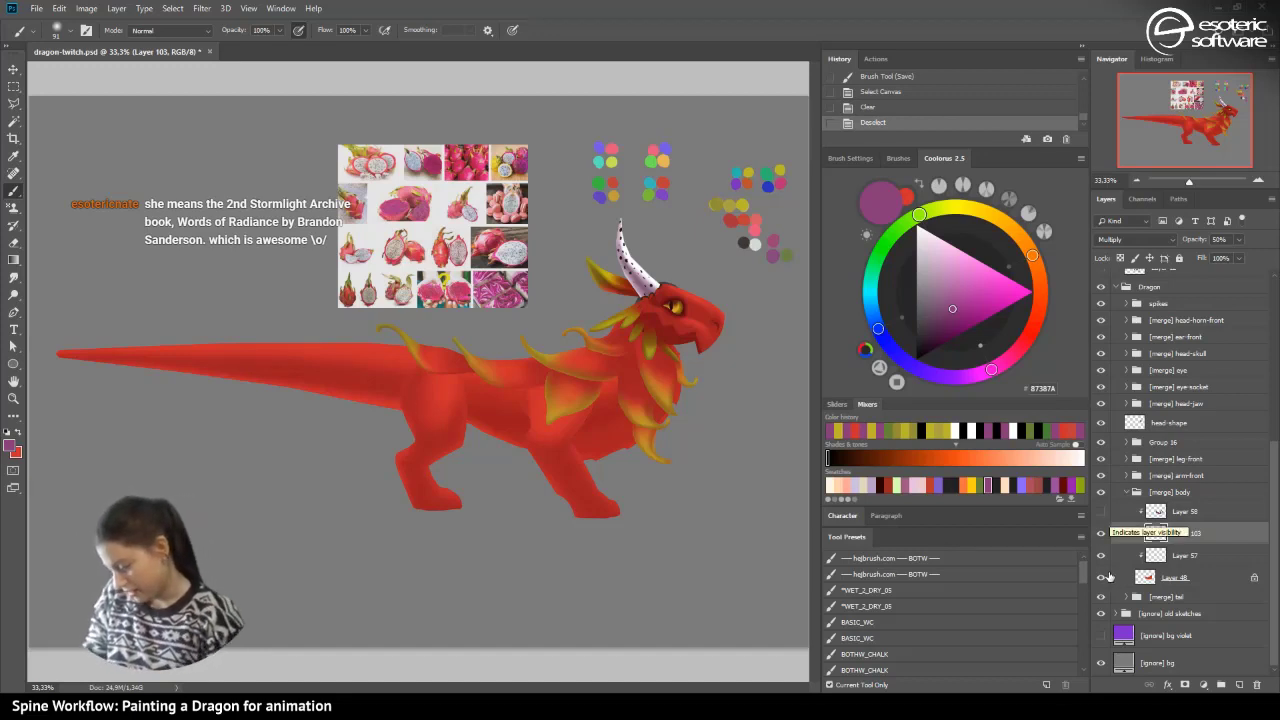
left_click(1150, 576)
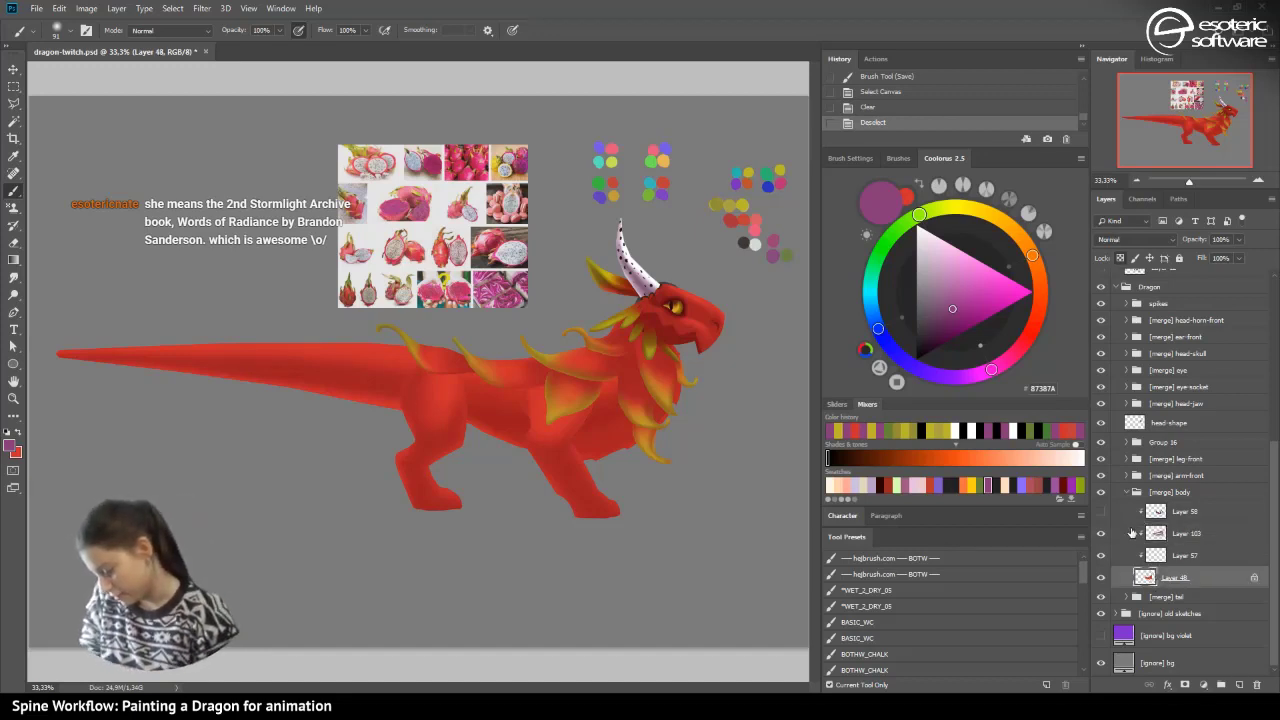
left_click(13, 69)
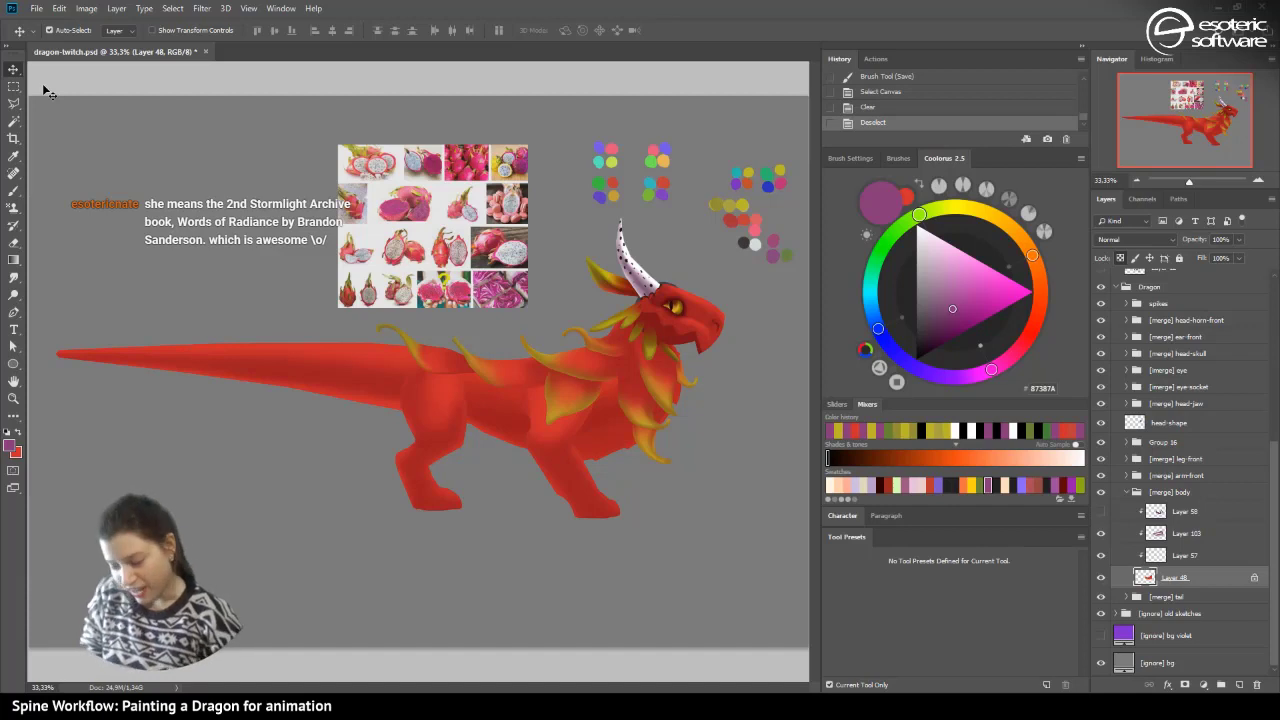
left_click(18, 190)
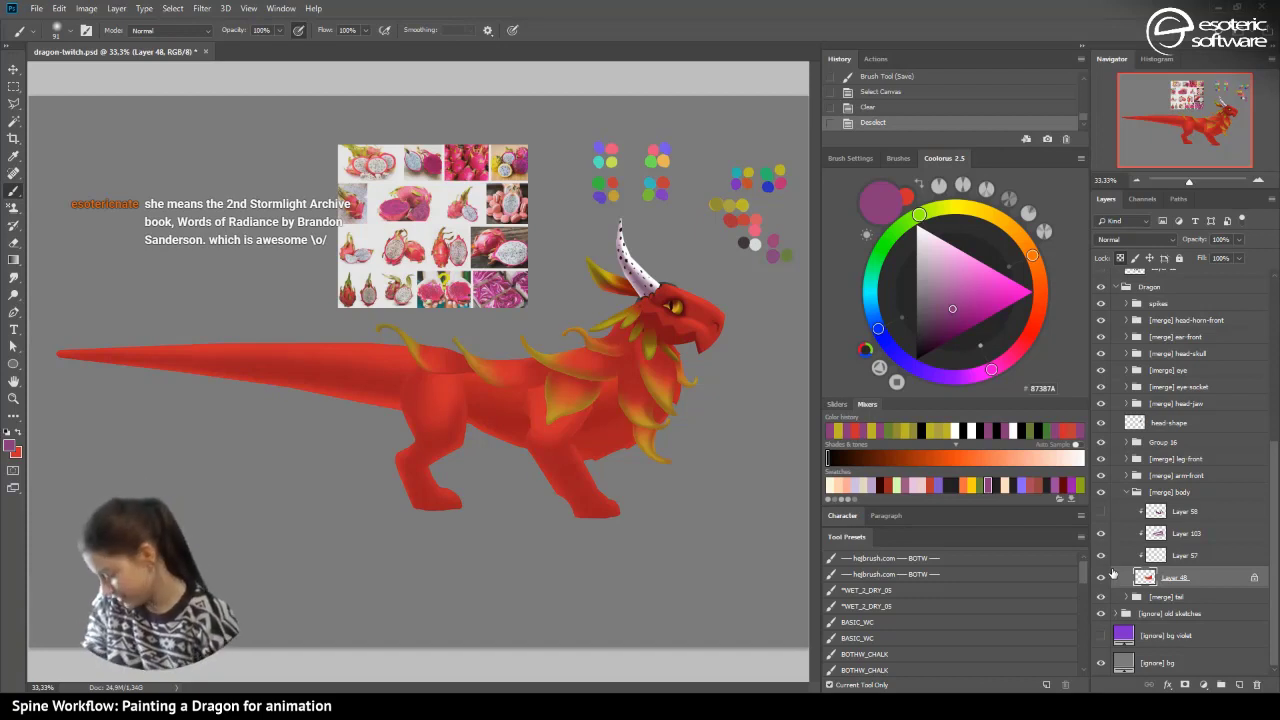
- Paint soft yellow from the colour history along the lower and front edges of the dragon's chest on Layer 57
left_click(1104, 556)
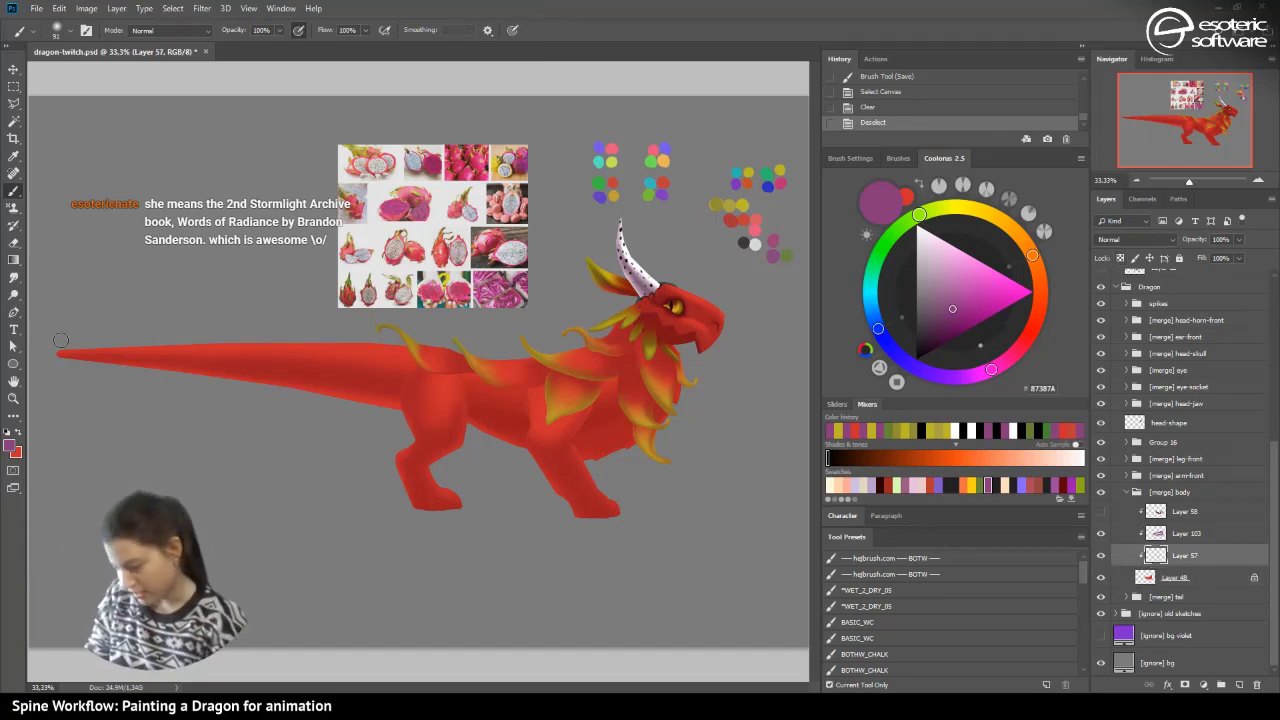
left_click(838, 431)
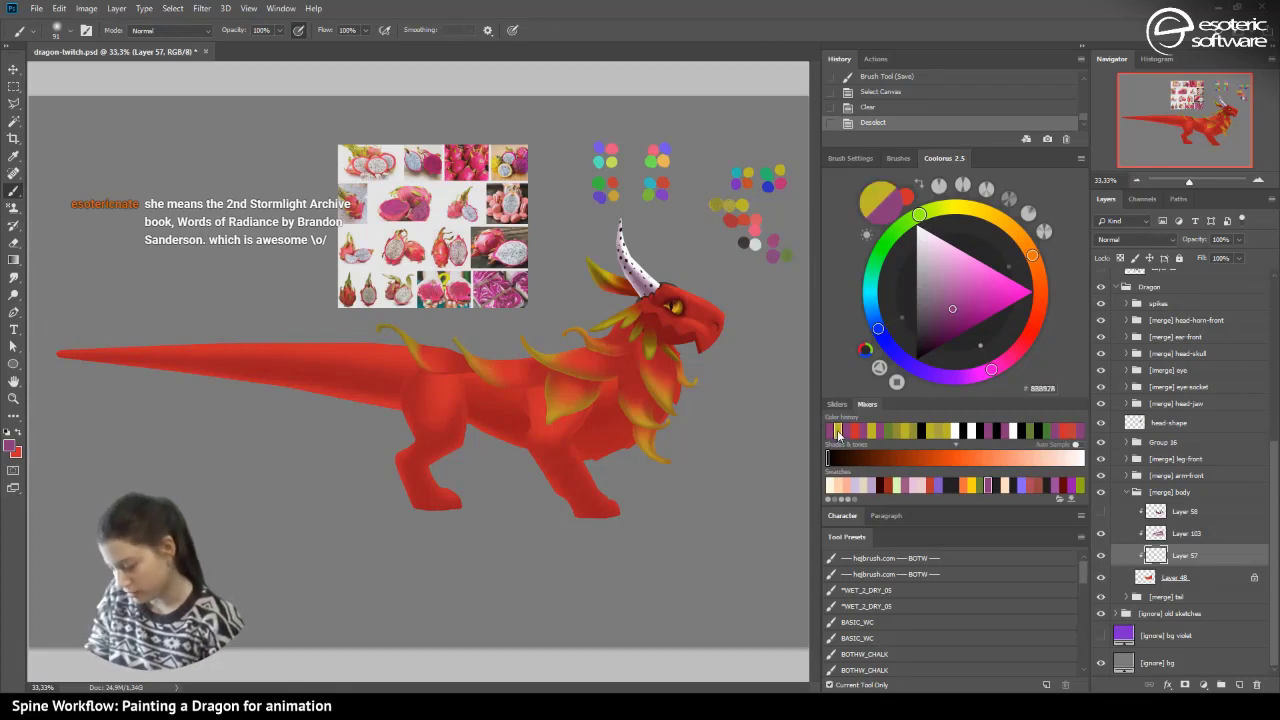
left_click(1257, 181)
left_click_drag(1180, 108, 1207, 120)
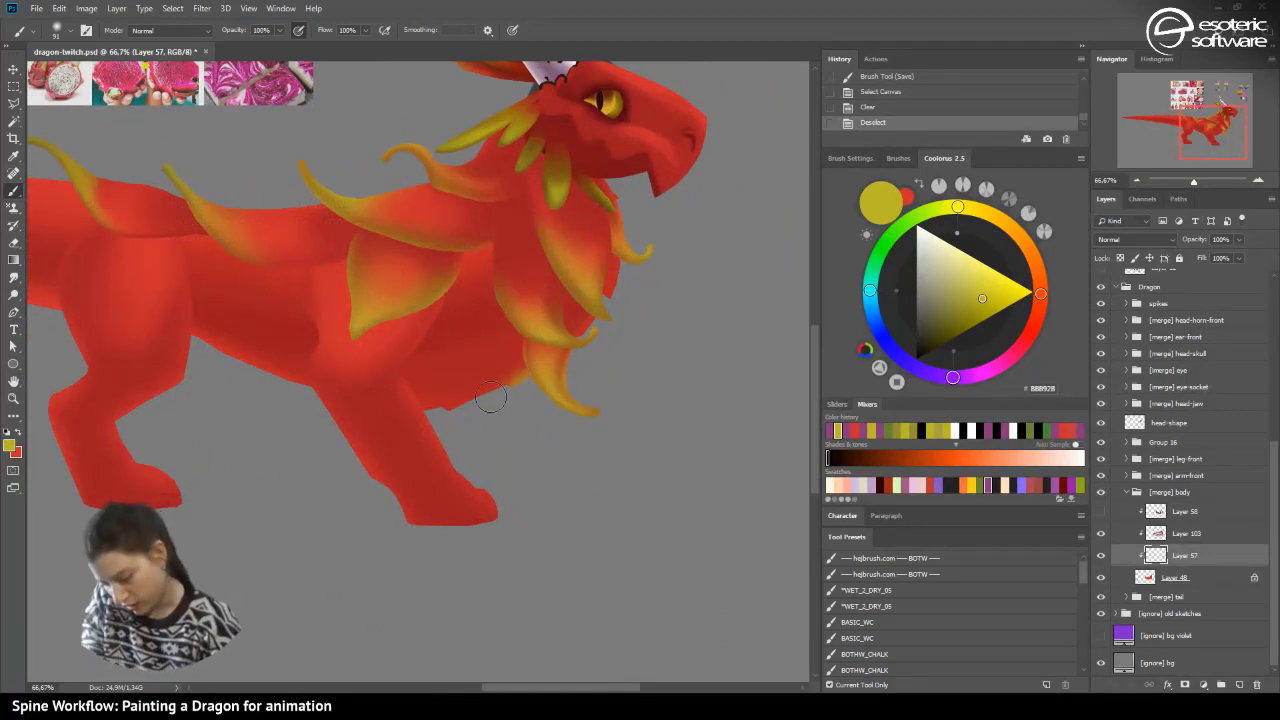
left_click_drag(503, 402, 506, 418)
mouse_move(594, 334)
left_mouse_down()
mouse_move(563, 240)
mouse_move(616, 303)
mouse_move(595, 223)
left_mouse_up()
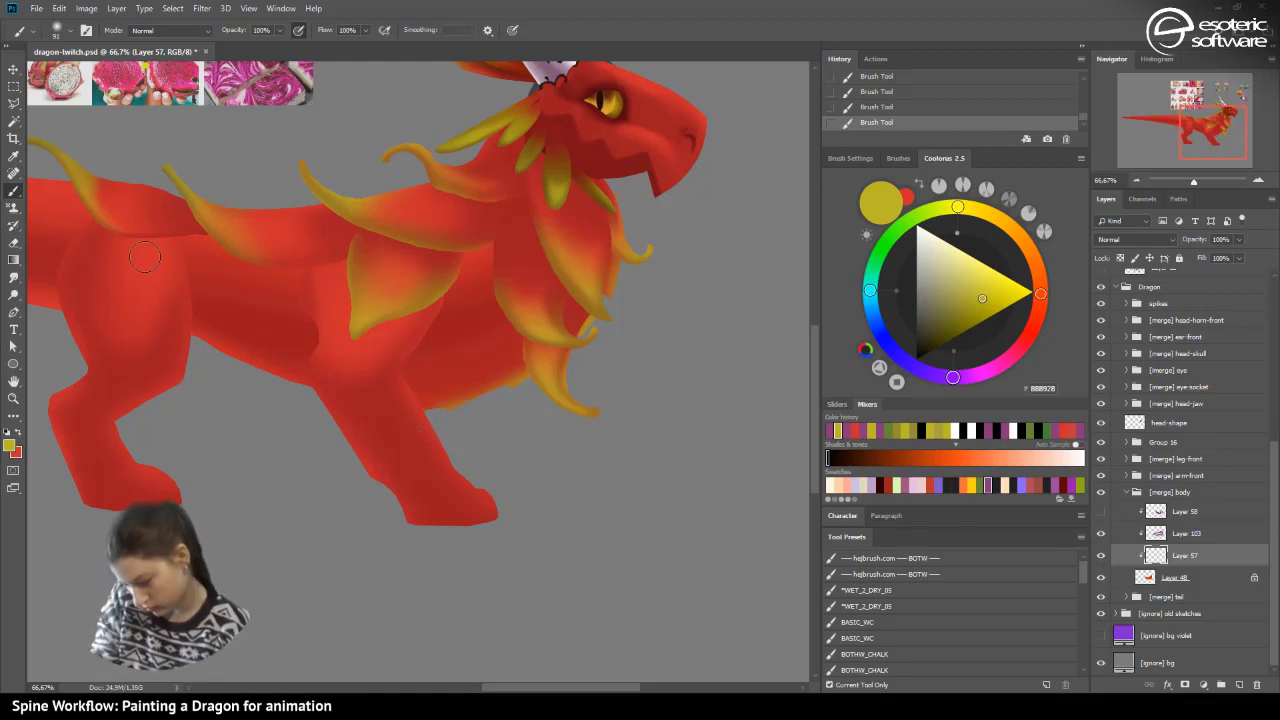
- Reduce the soft round brush to 45 px and paint yellow scale edges across the chest behind the front leg
left_click(57, 30)
left_click_drag(106, 74, 98, 75)
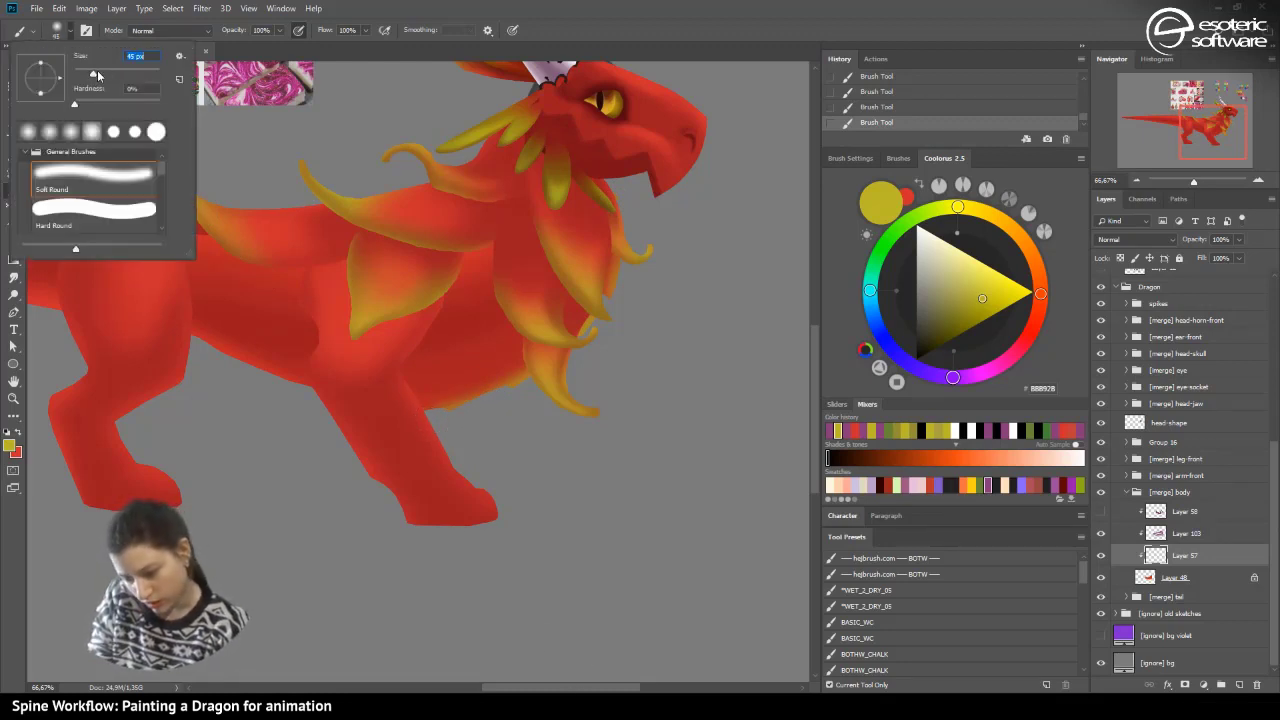
left_click_drag(514, 386, 497, 340)
mouse_move(520, 385)
left_mouse_down()
mouse_move(489, 277)
mouse_move(483, 300)
mouse_move(498, 339)
mouse_move(505, 249)
mouse_move(476, 233)
mouse_move(476, 172)
mouse_move(440, 341)
mouse_move(479, 317)
mouse_move(408, 318)
left_mouse_up()
left_click_drag(485, 310, 437, 326)
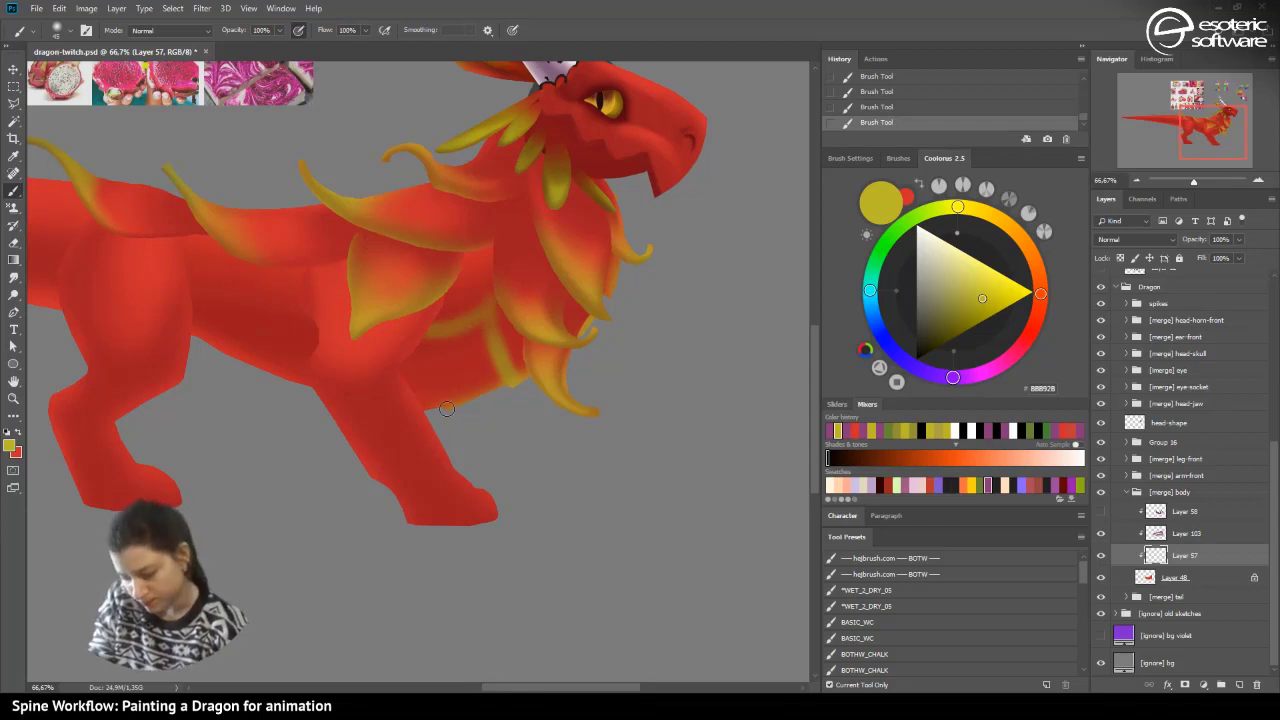
left_click_drag(447, 409, 437, 378)
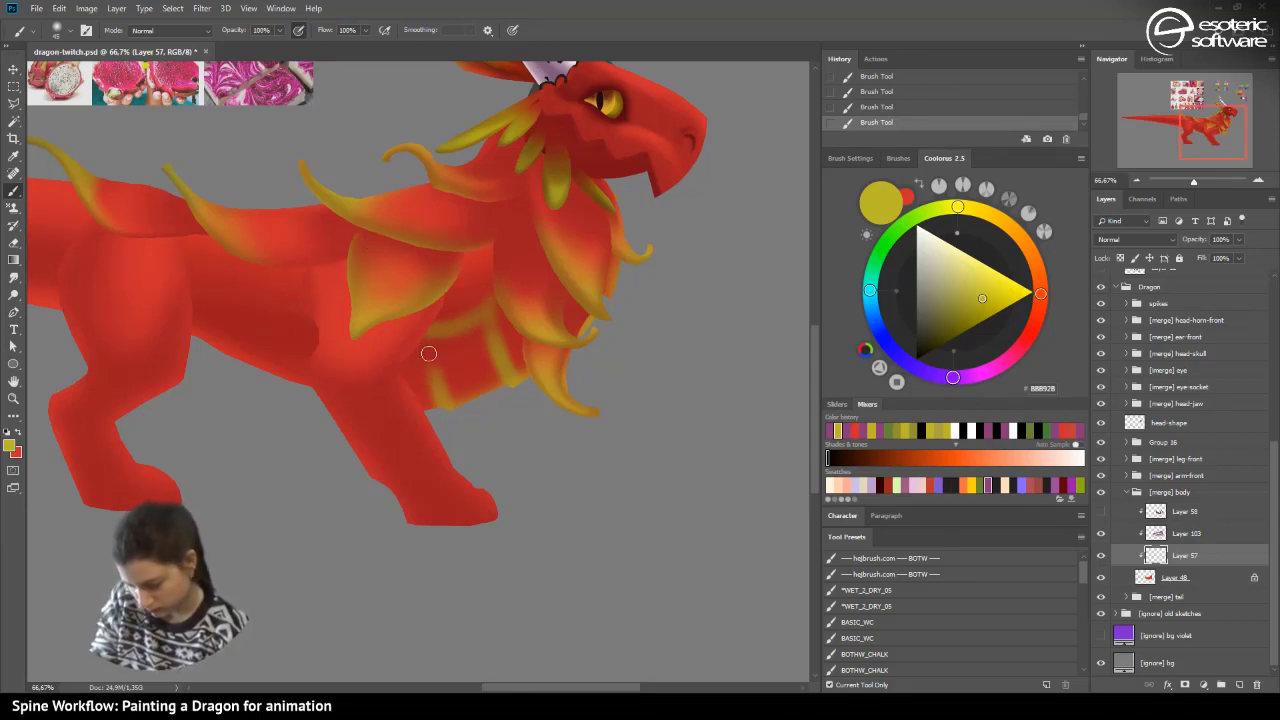
- Refine the yellow chest scale edges on Layer 57 with the Eraser at 46% opacity, comparing the last stroke through undo and redo
key("e")
left_click_drag(432, 410, 422, 340)
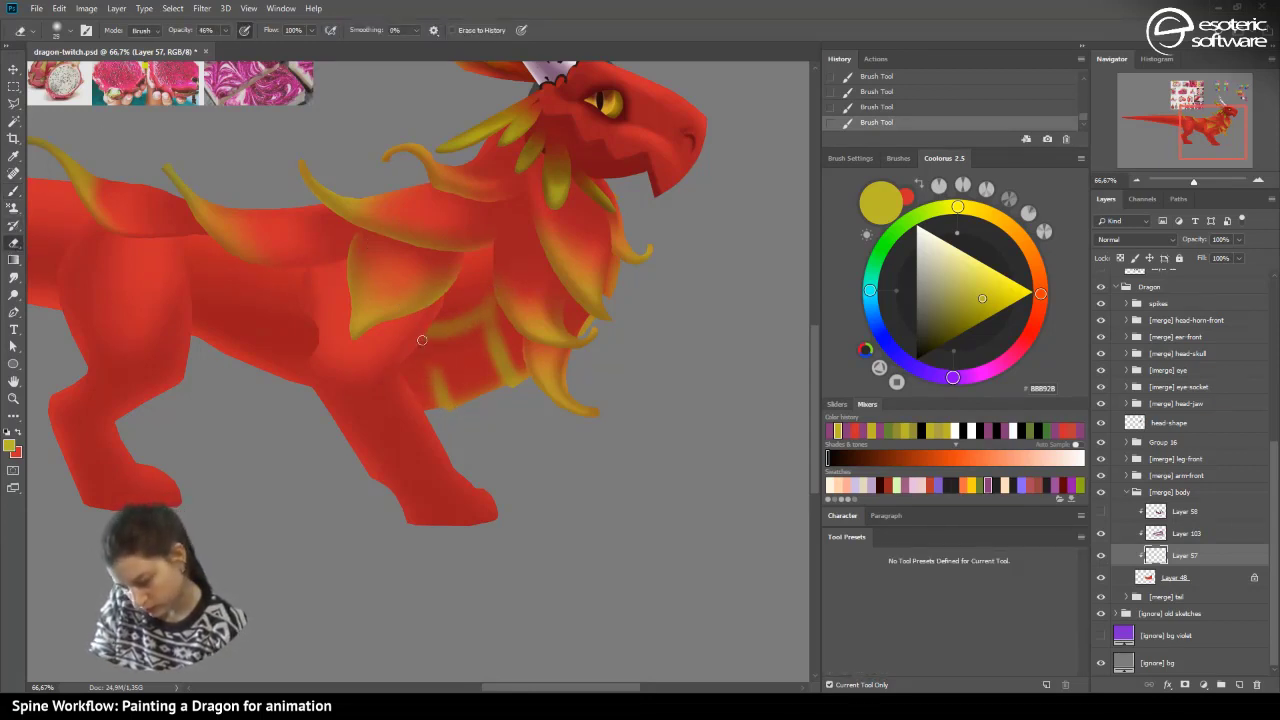
left_click_drag(440, 403, 431, 385)
left_click_drag(436, 405, 432, 401)
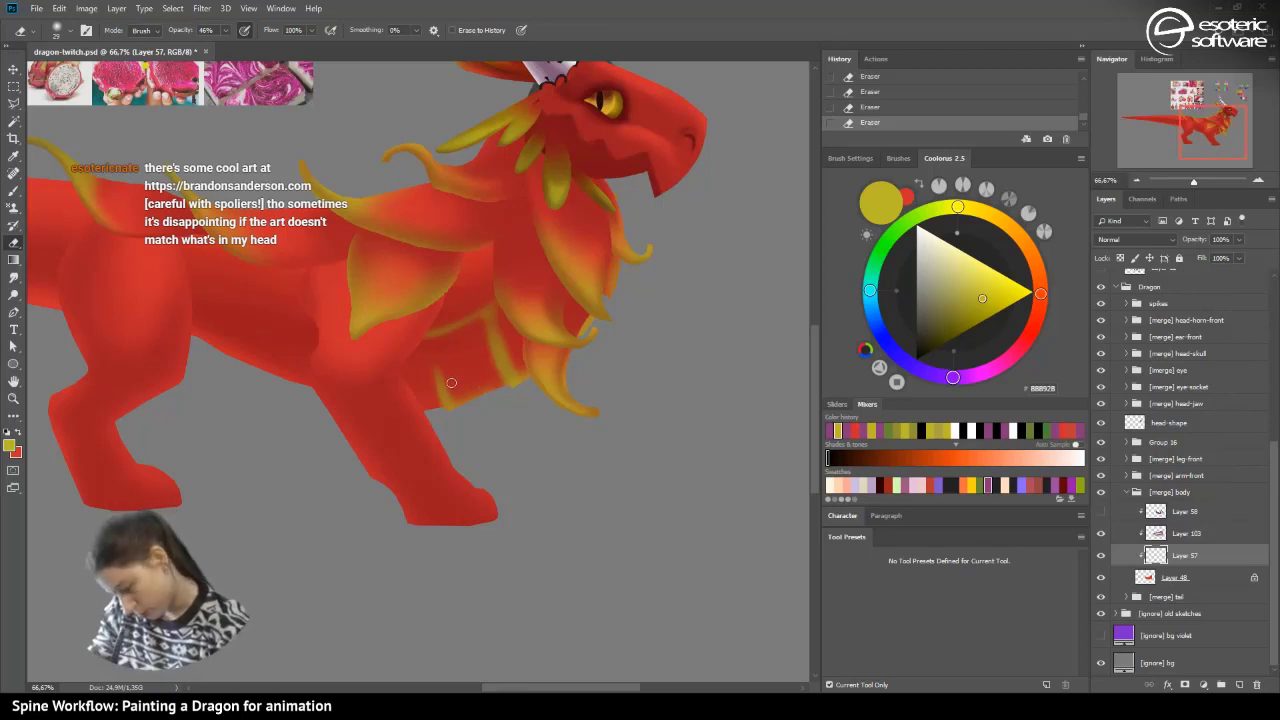
left_click(854, 109)
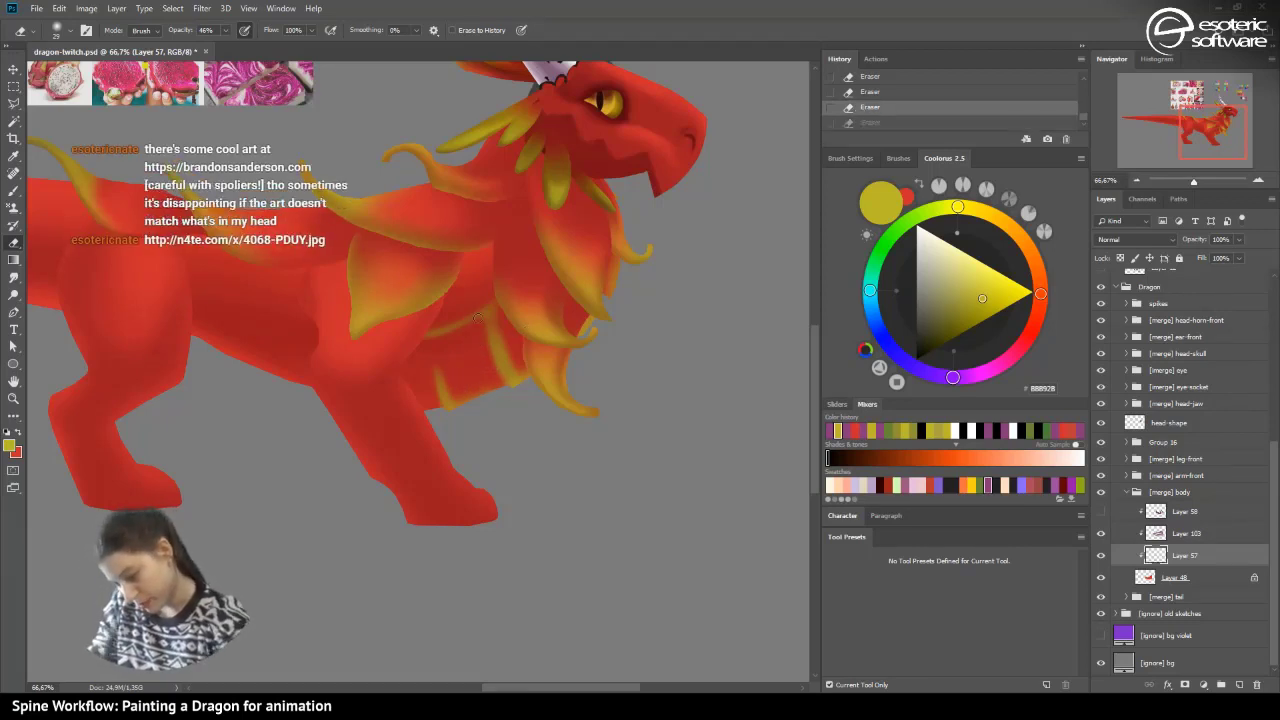
key("ctrl+z")
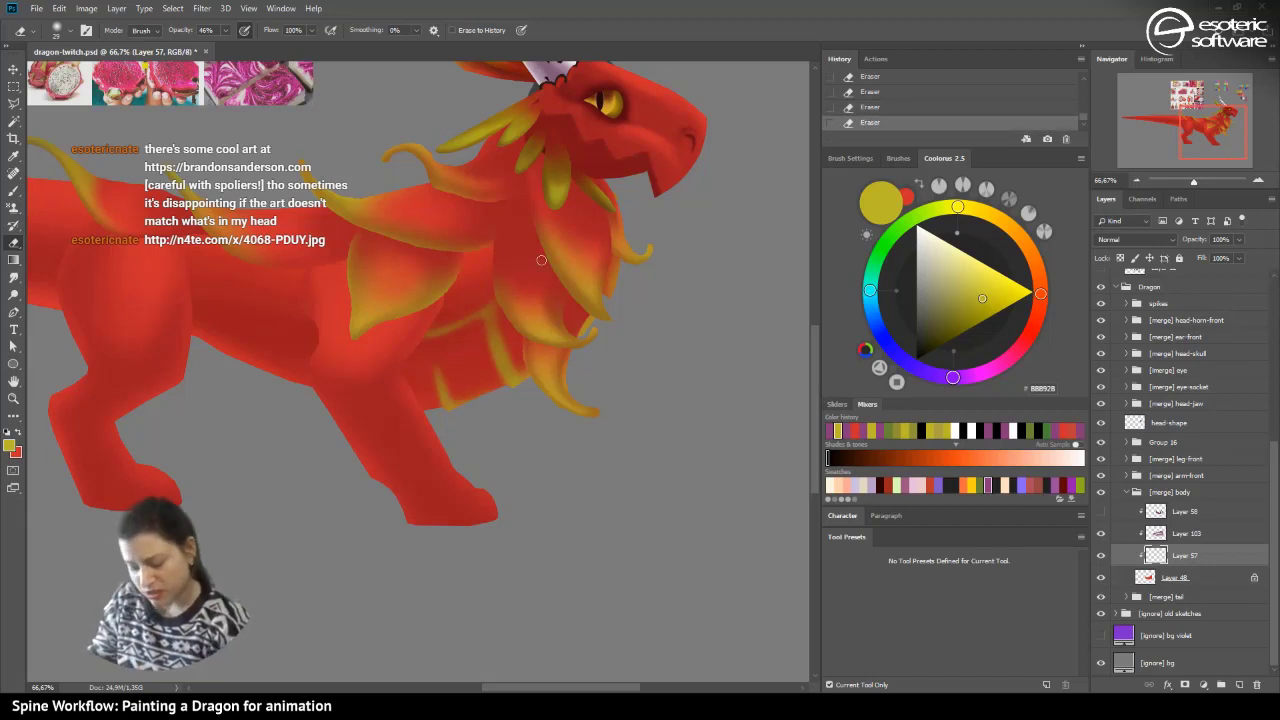
- Return to the Brush, save the dragon document, and minimise the browser window with the character artwork
key("b")
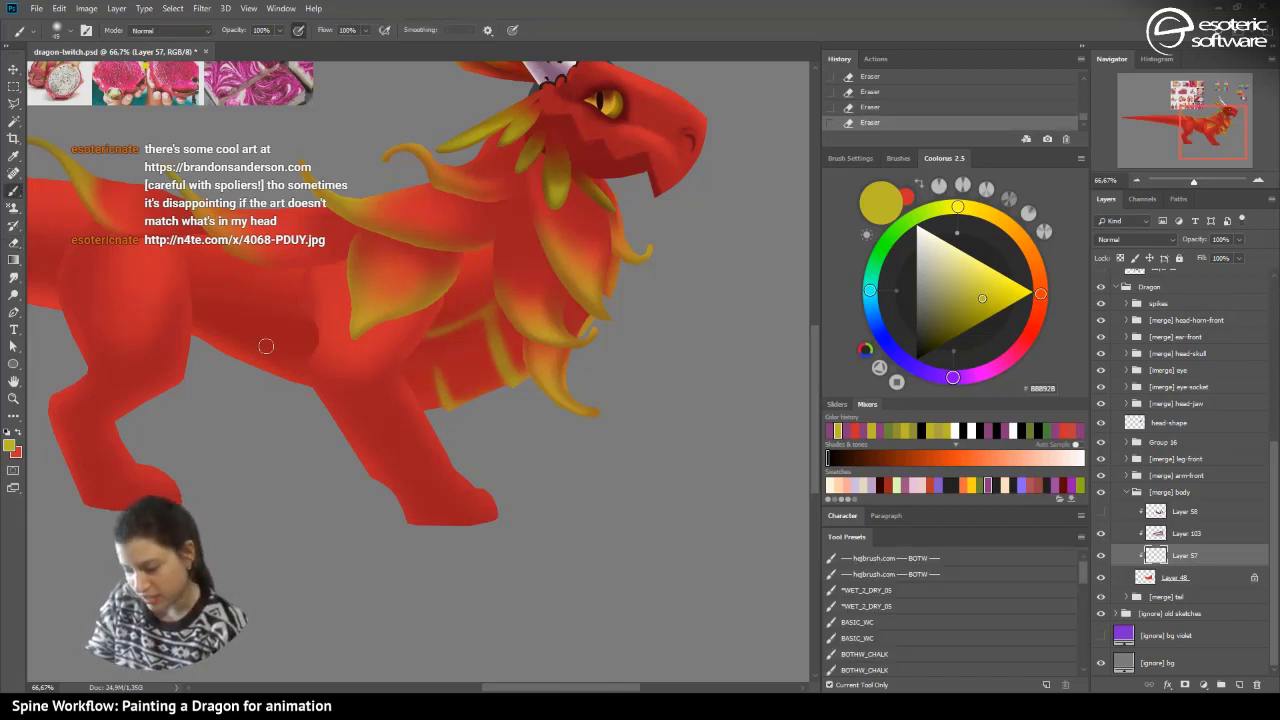
mouse_move(525, 687)
left_mouse_down()
mouse_move(498, 687)
mouse_move(520, 687)
left_mouse_up()
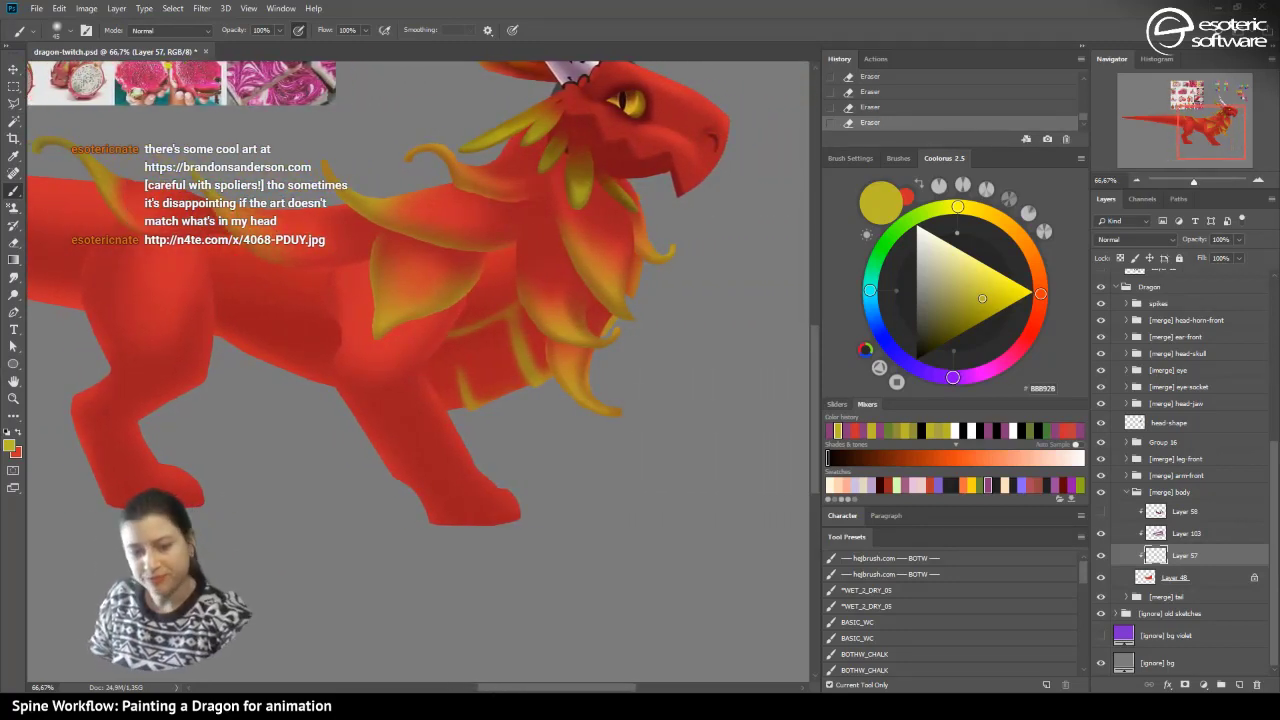
key("ctrl+s")
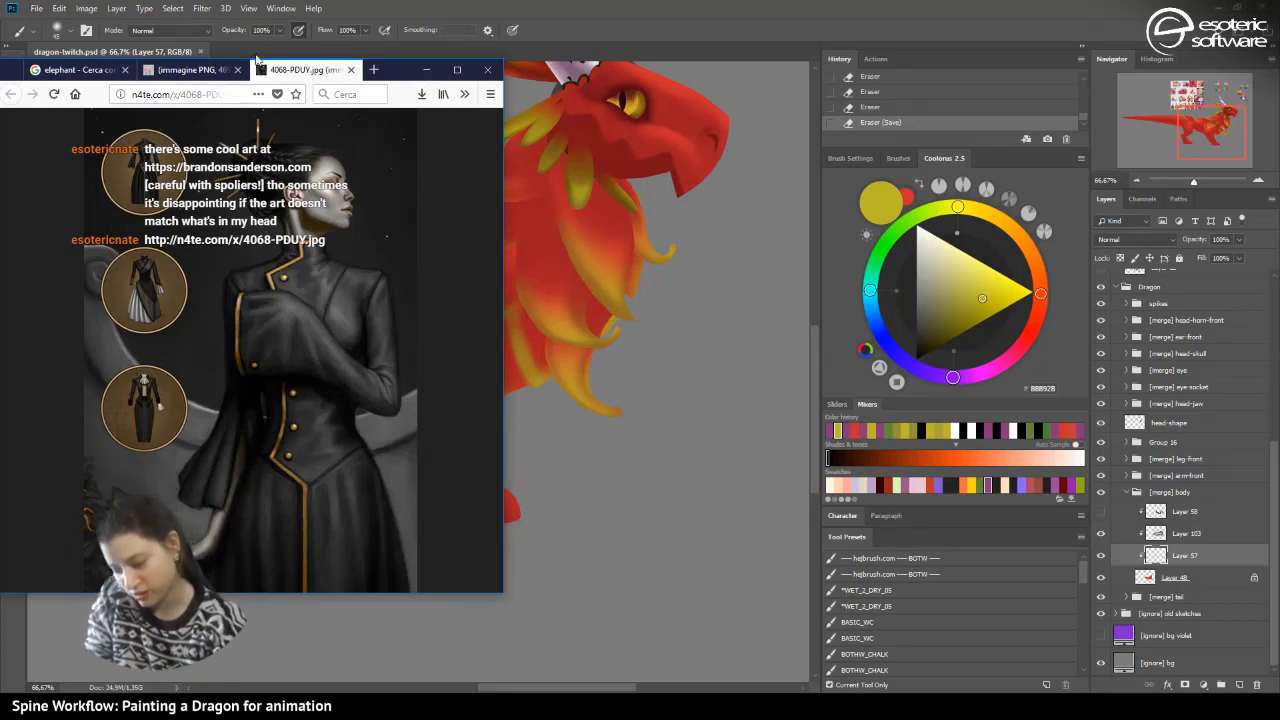
left_click(424, 68)
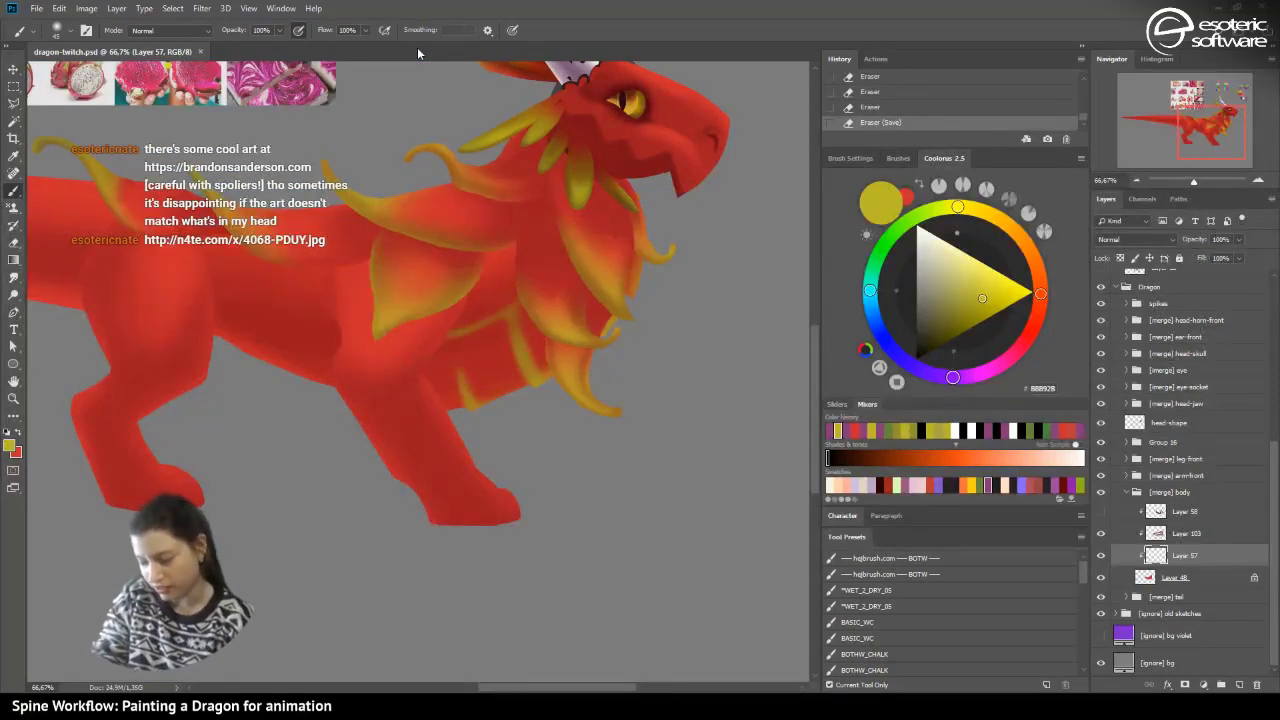
- Compare the chest with Layer 57 and Layer 58 on and off, and erase along the inner side of the front yellow scale edge
left_click(1101, 555)
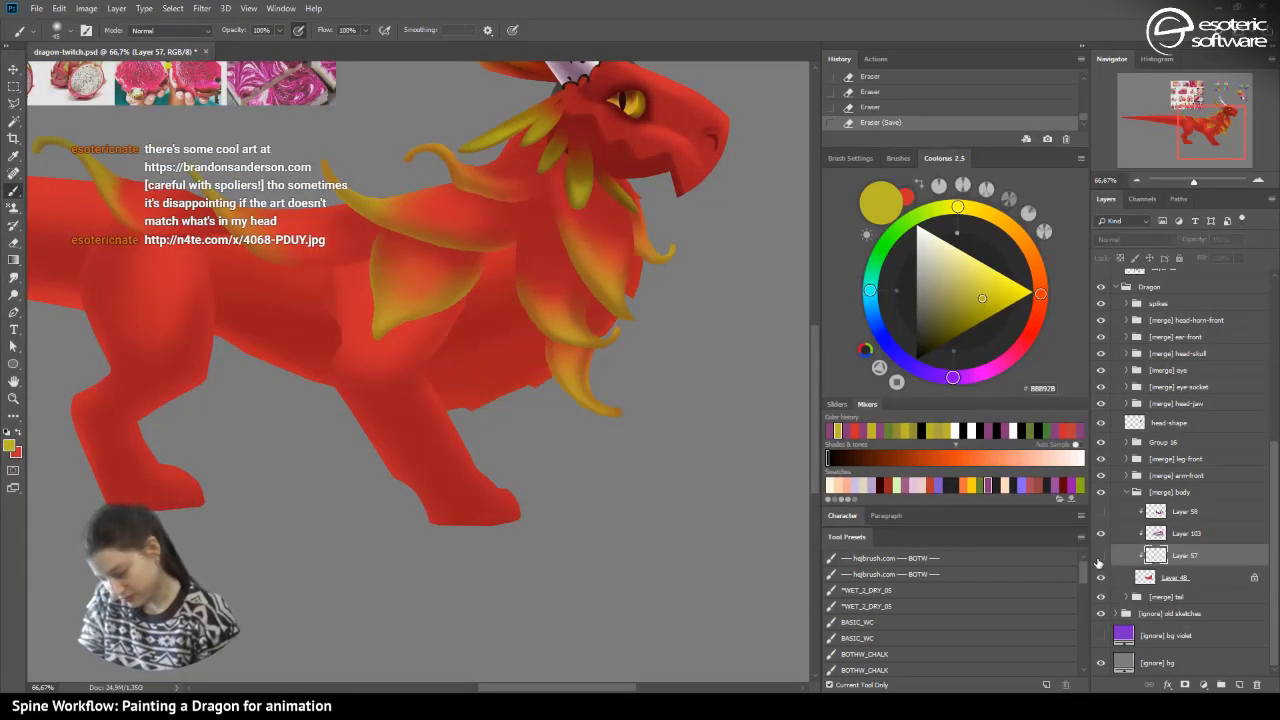
left_click(1101, 557)
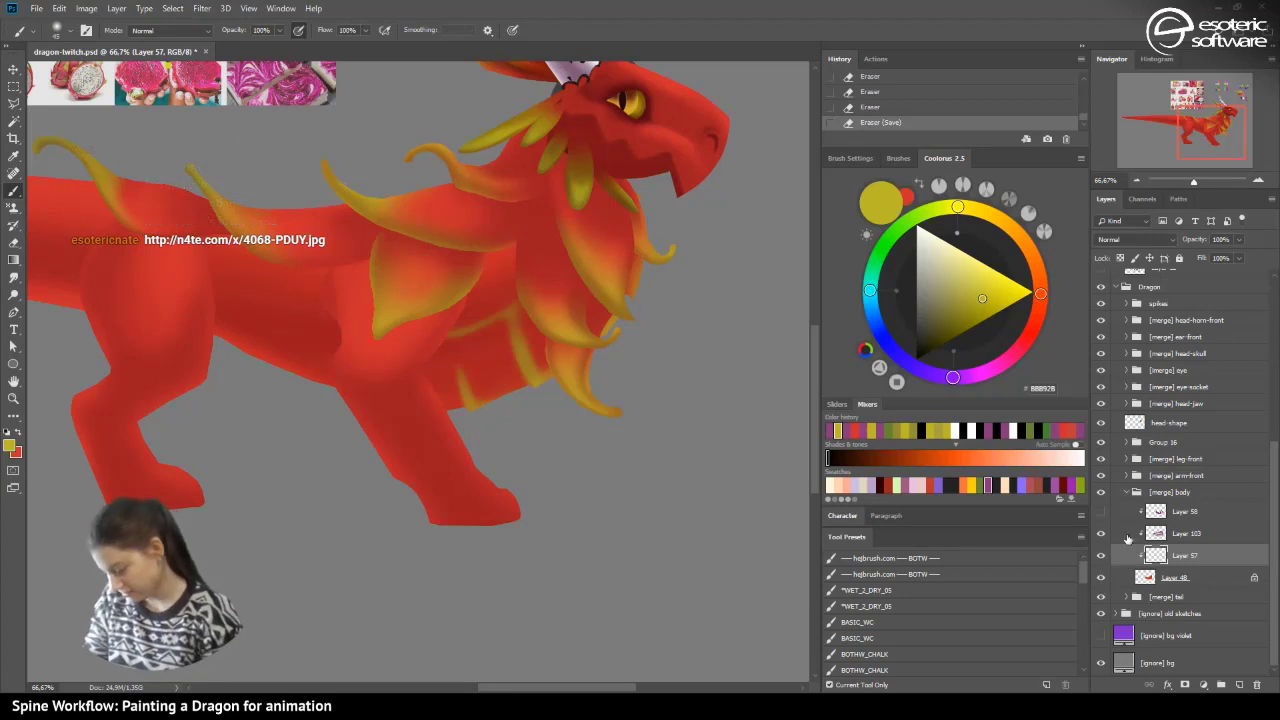
key("e")
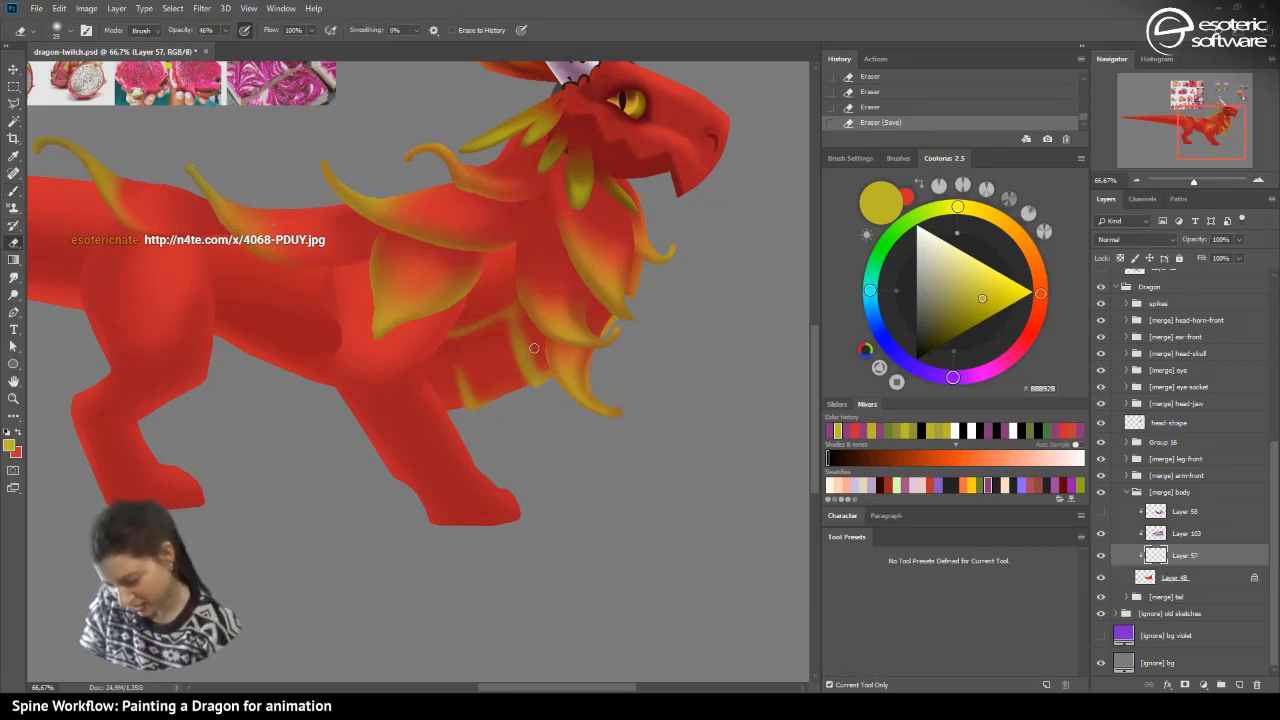
left_click_drag(534, 348, 528, 318)
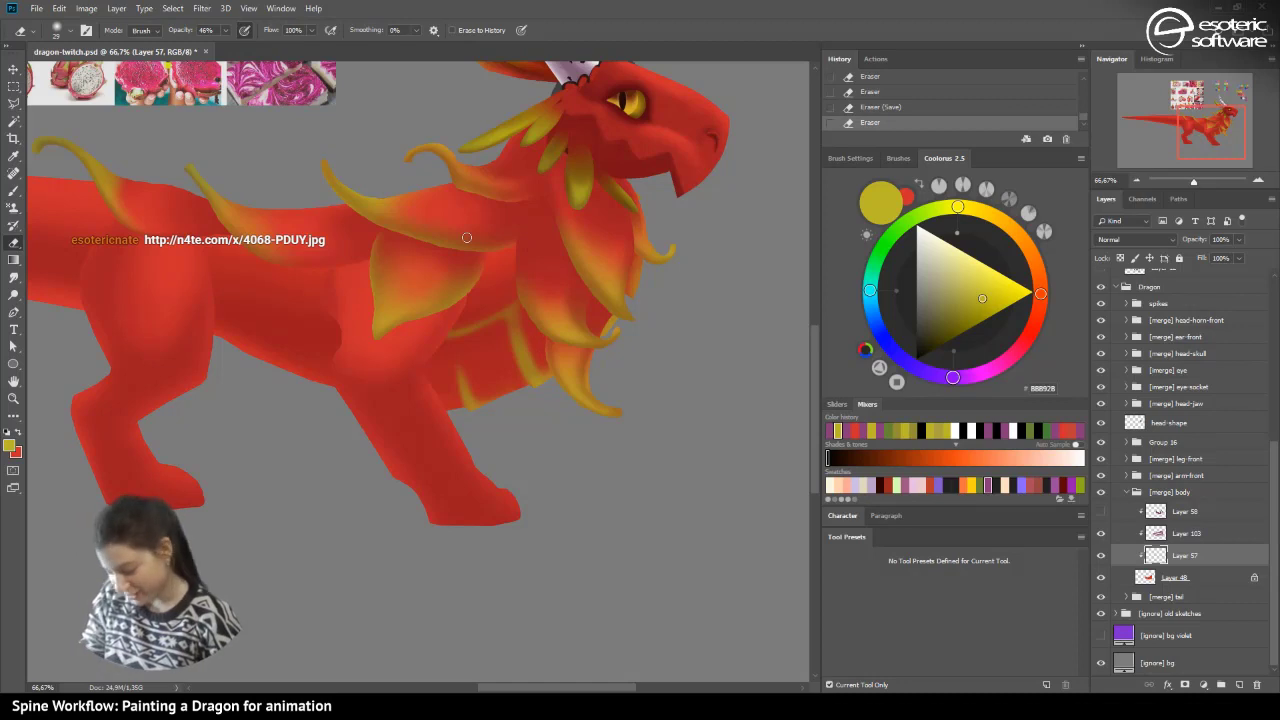
left_click(1101, 511)
left_click(1101, 511)
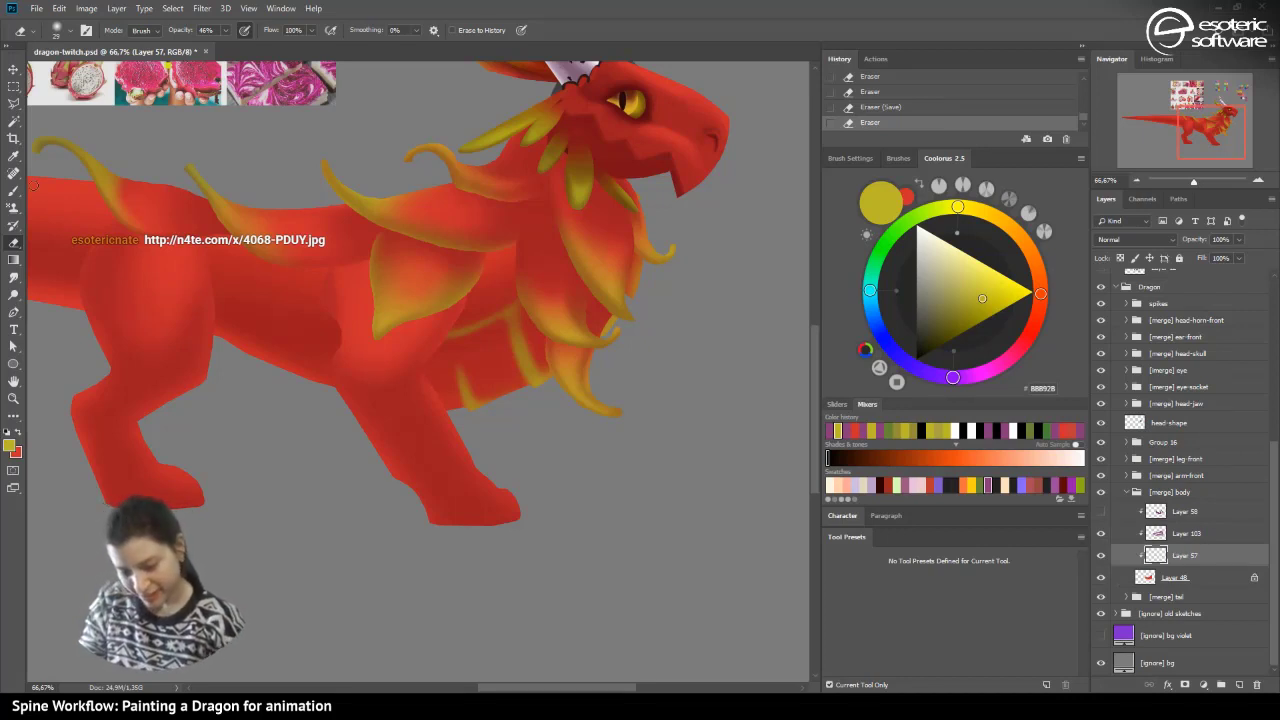
- Add a new clipped layer above Layer 57 and sample a pale grey brush colour from the dragon fruit reference photo
left_click(13, 190)
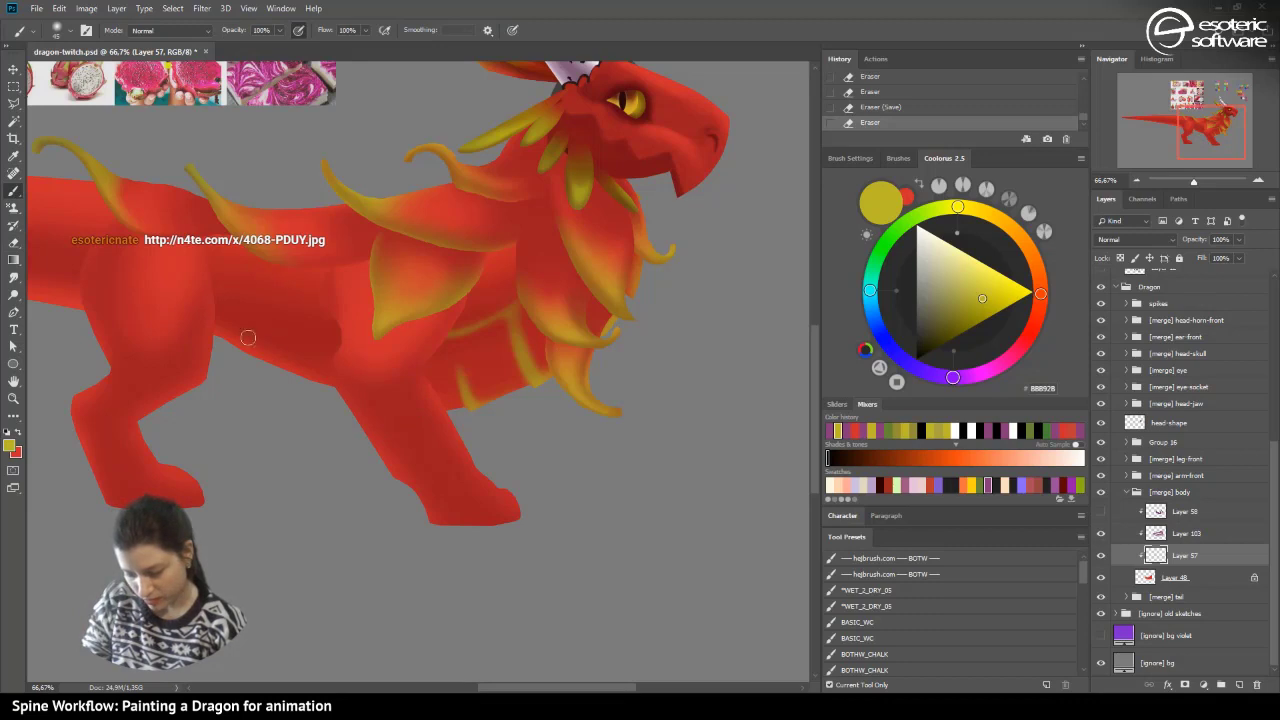
left_click(1238, 685)
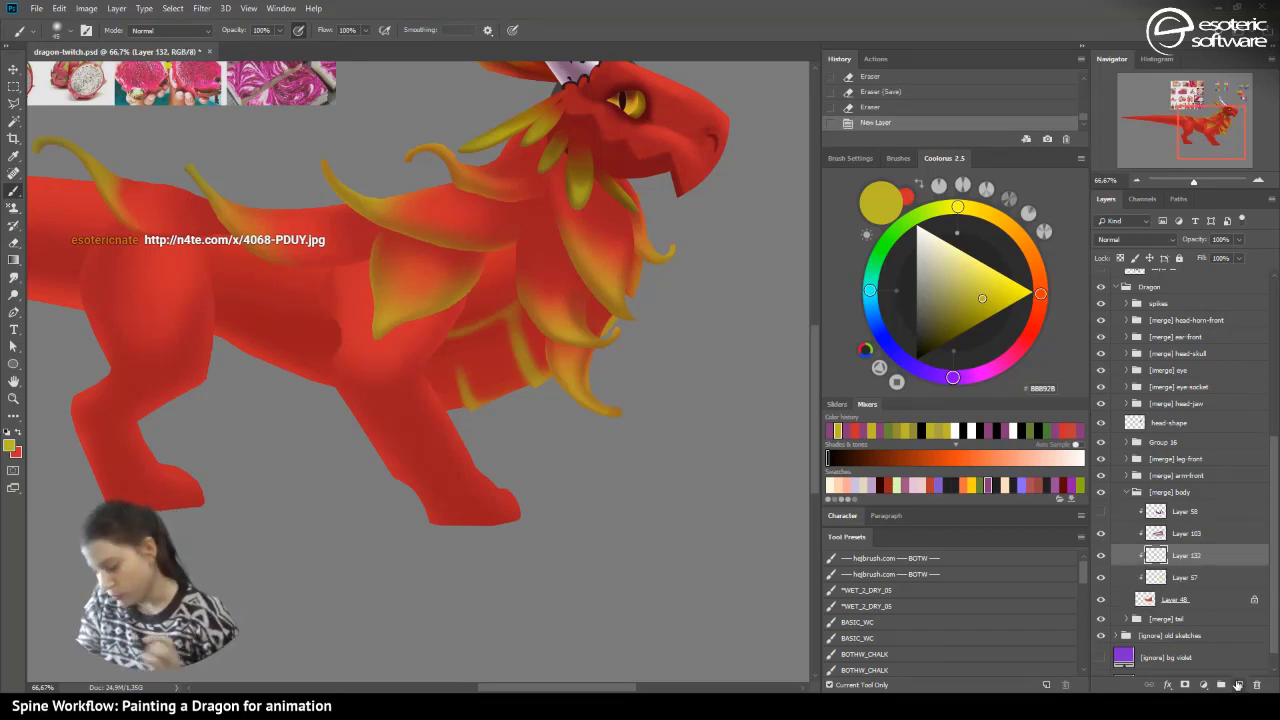
left_click(85, 81, "alt")
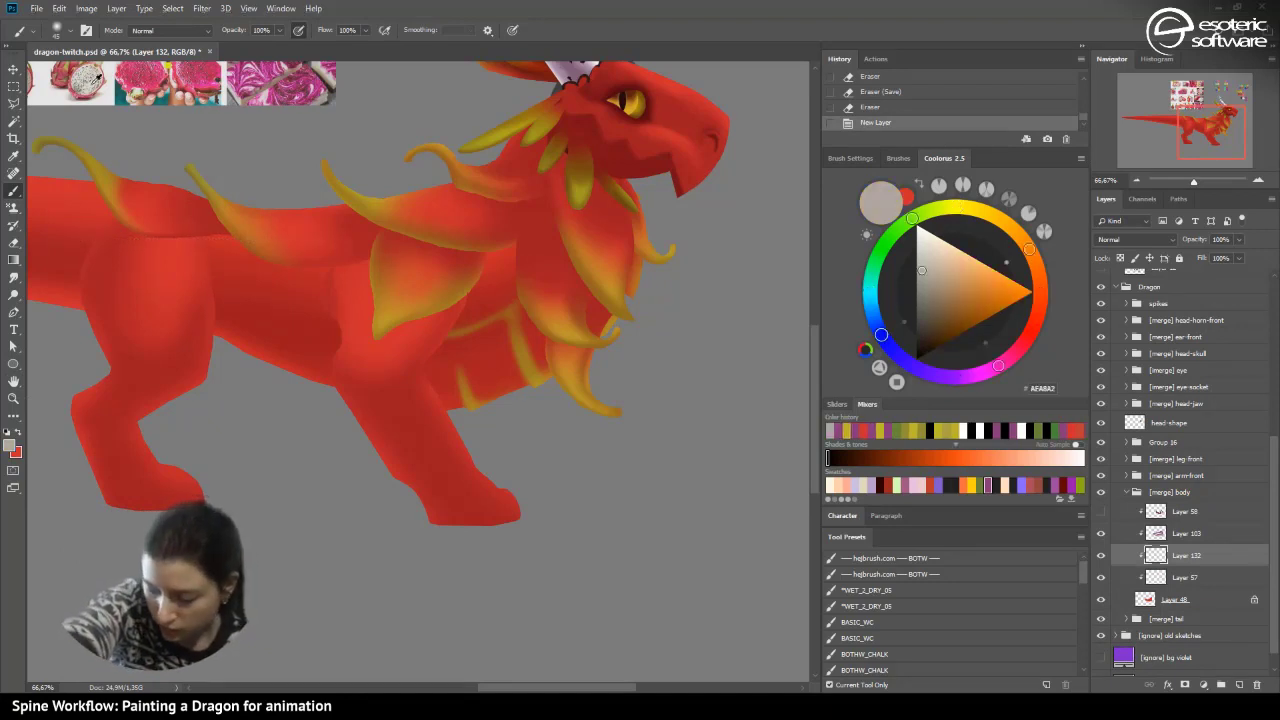
- Enlarge the soft round brush to 105 px and paint the dragon's belly between the legs pale grey on the new layer
left_click(57, 34)
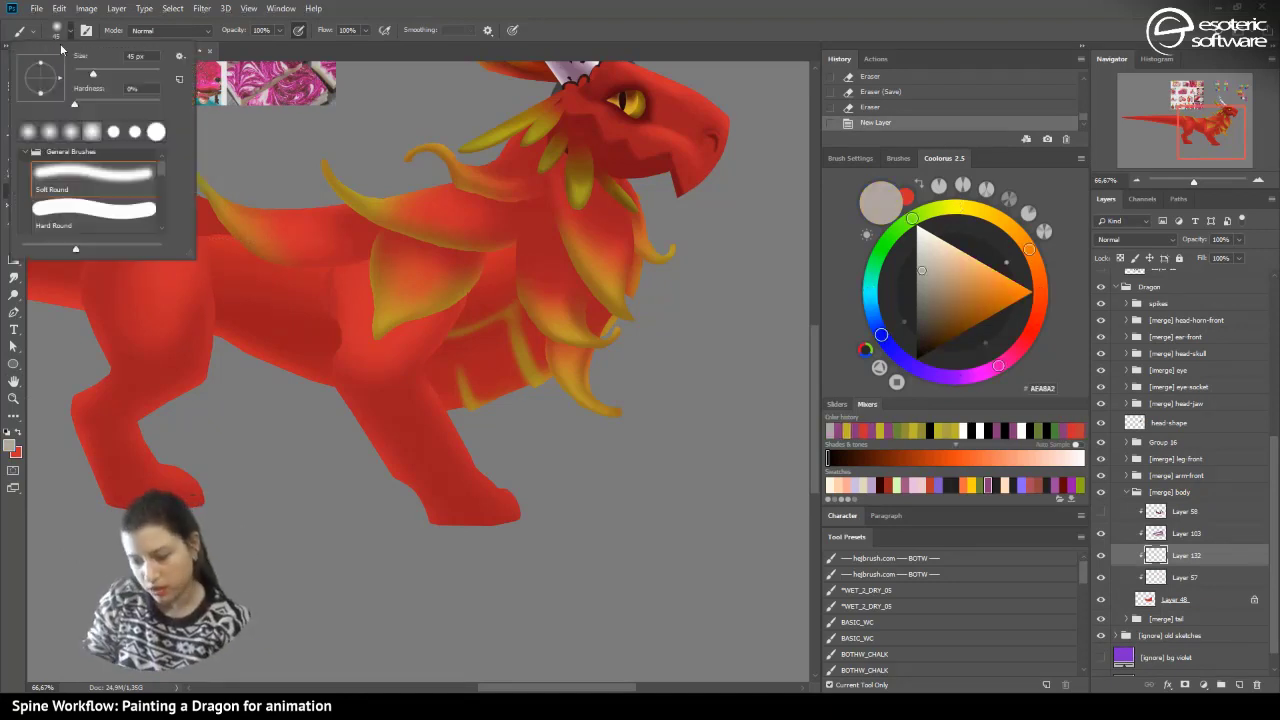
left_click_drag(105, 71, 118, 71)
left_click_drag(197, 317, 322, 396)
left_click_drag(186, 326, 318, 394)
left_click_drag(214, 336, 332, 405)
mouse_move(205, 333)
left_mouse_down()
mouse_move(205, 260)
mouse_move(264, 342)
mouse_move(126, 261)
mouse_move(256, 359)
mouse_move(219, 302)
mouse_move(170, 290)
mouse_move(270, 368)
left_mouse_up()
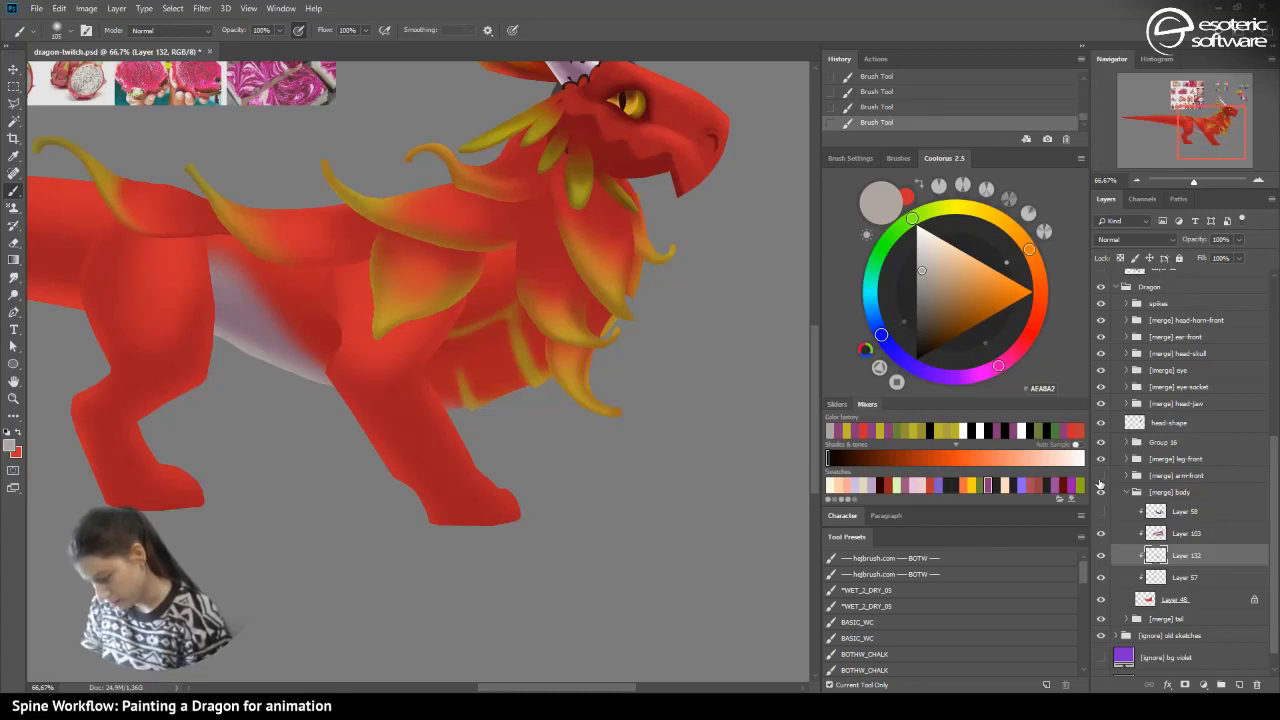
- Hide the [merge] arm-front and [merge] leg-front groups and extend the pale grey belly patch back to the body's rear edge
left_click(1101, 475)
left_click(1101, 458)
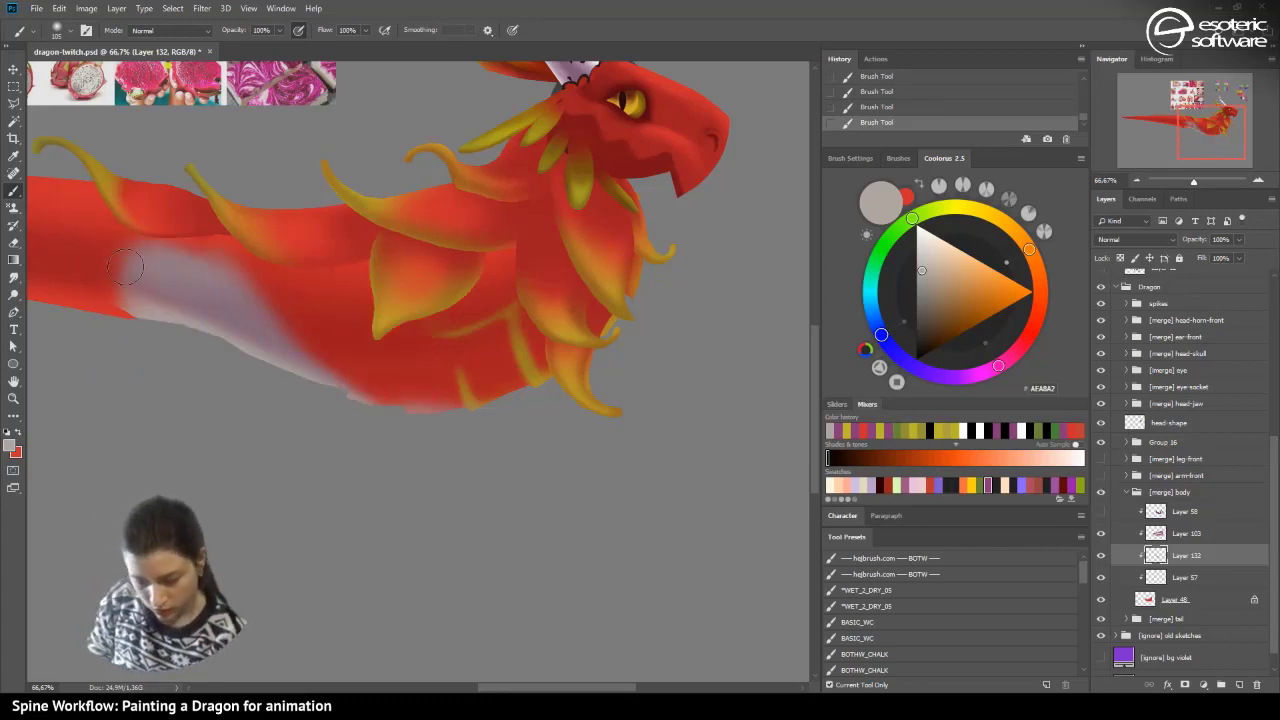
left_click_drag(126, 267, 143, 305)
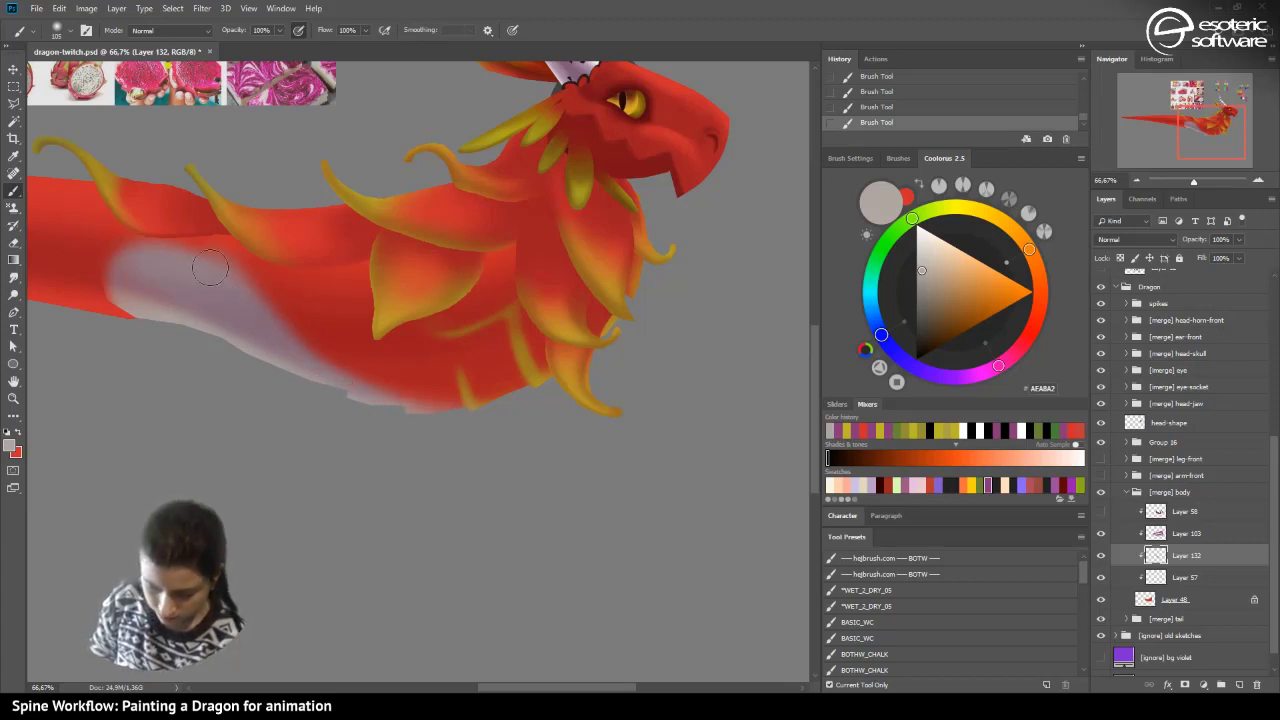
mouse_move(210, 267)
left_mouse_down()
mouse_move(134, 253)
mouse_move(182, 275)
mouse_move(127, 294)
mouse_move(114, 272)
mouse_move(166, 289)
mouse_move(99, 290)
mouse_move(147, 299)
mouse_move(115, 301)
mouse_move(124, 267)
mouse_move(159, 271)
left_mouse_up()
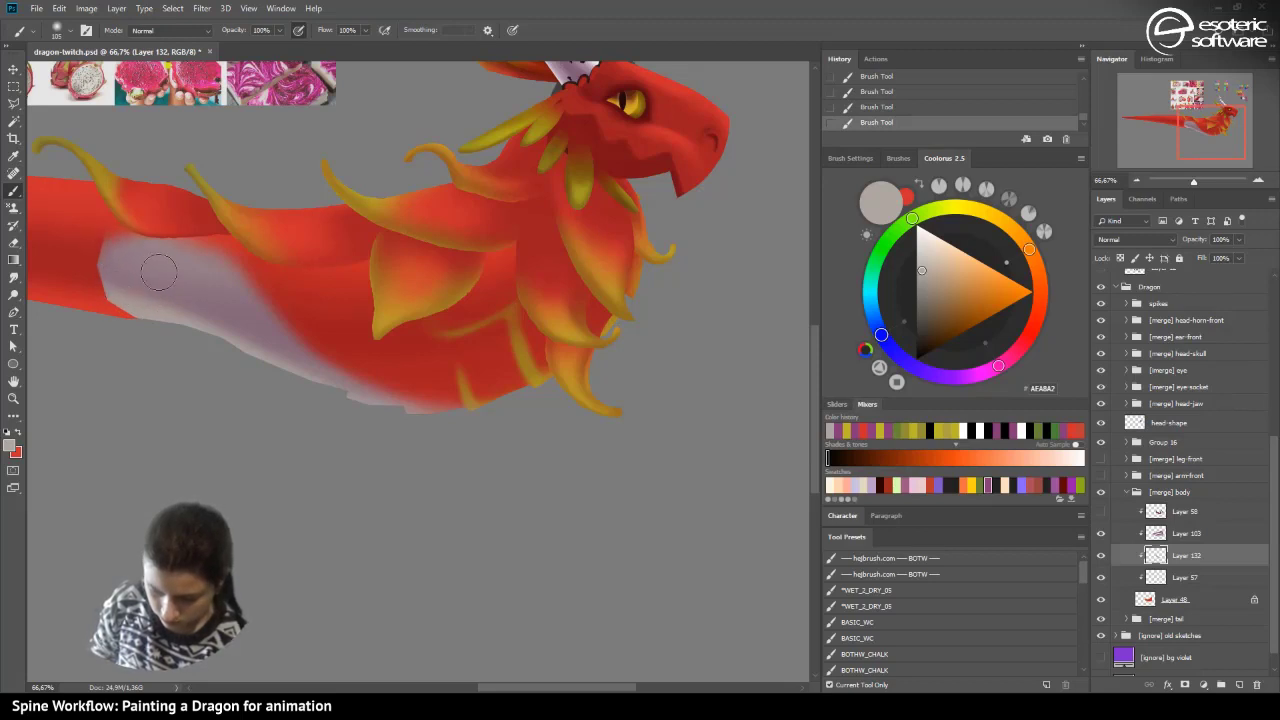
- Enlarge the eraser and soften the rear and upper edges of the pale grey belly patch on Layer 132
left_click(13, 243)
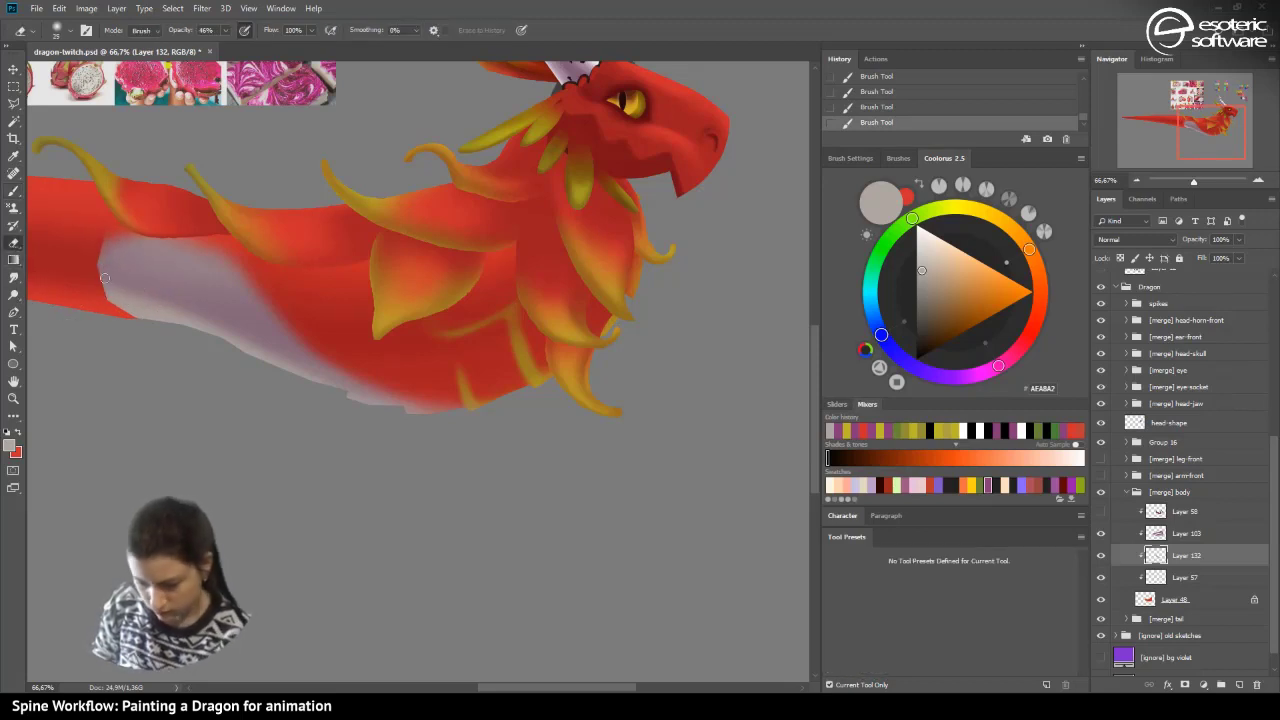
left_click(55, 38)
left_click(126, 76)
left_click(381, 15)
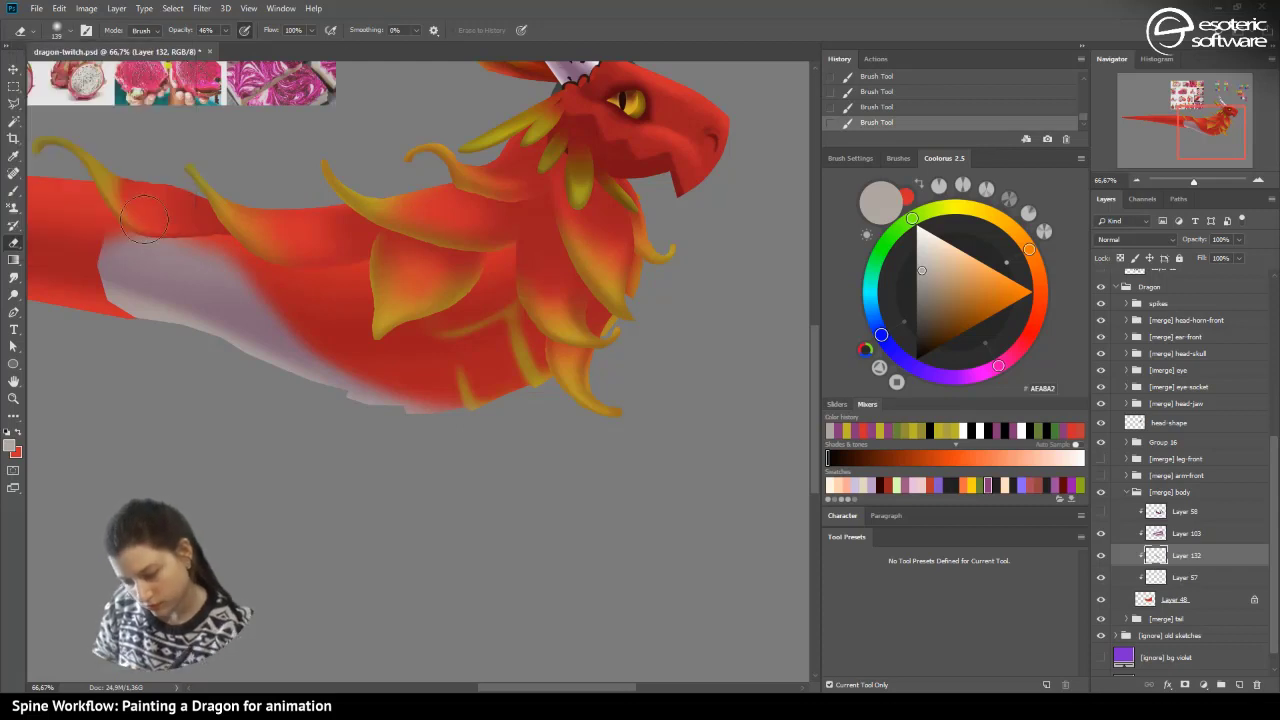
left_click_drag(145, 219, 95, 250)
mouse_move(135, 220)
left_mouse_down()
mouse_move(85, 257)
mouse_move(208, 245)
left_mouse_up()
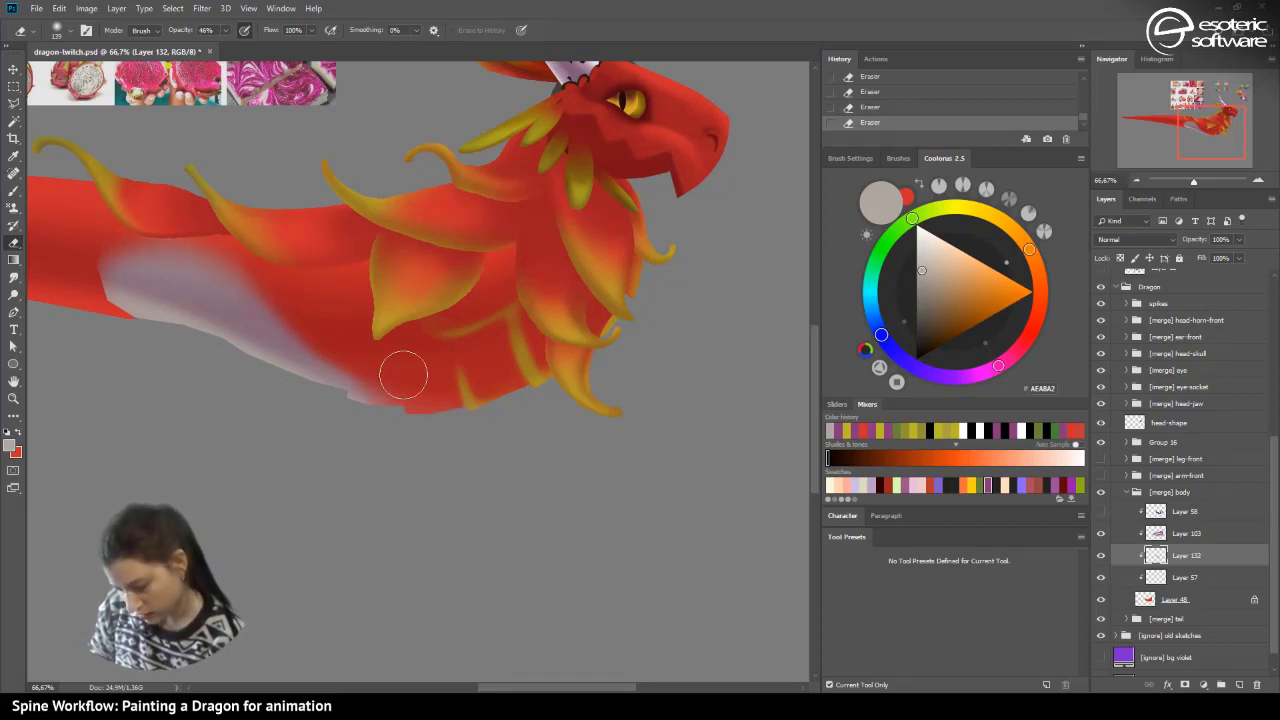
- Step back the last eraser strokes, erase the pale grey from the front tip of the belly patch and save the document
left_click(848, 108)
left_click(872, 80)
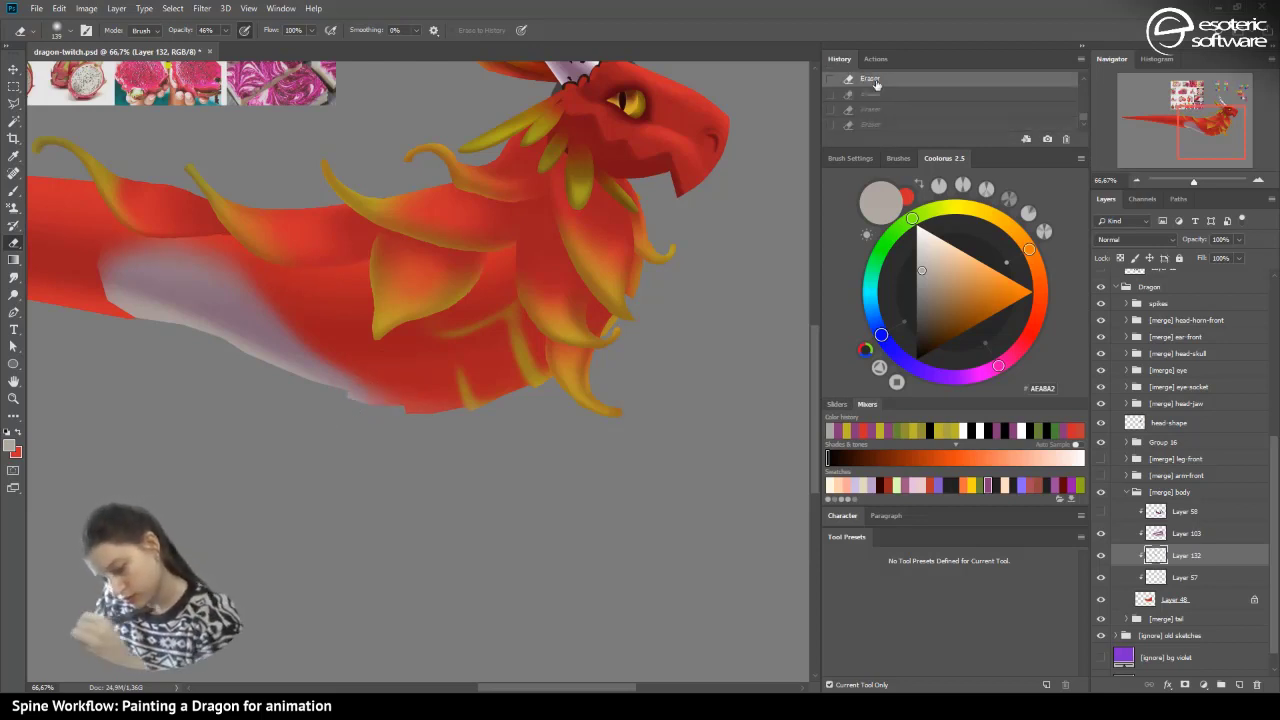
left_click(381, 414)
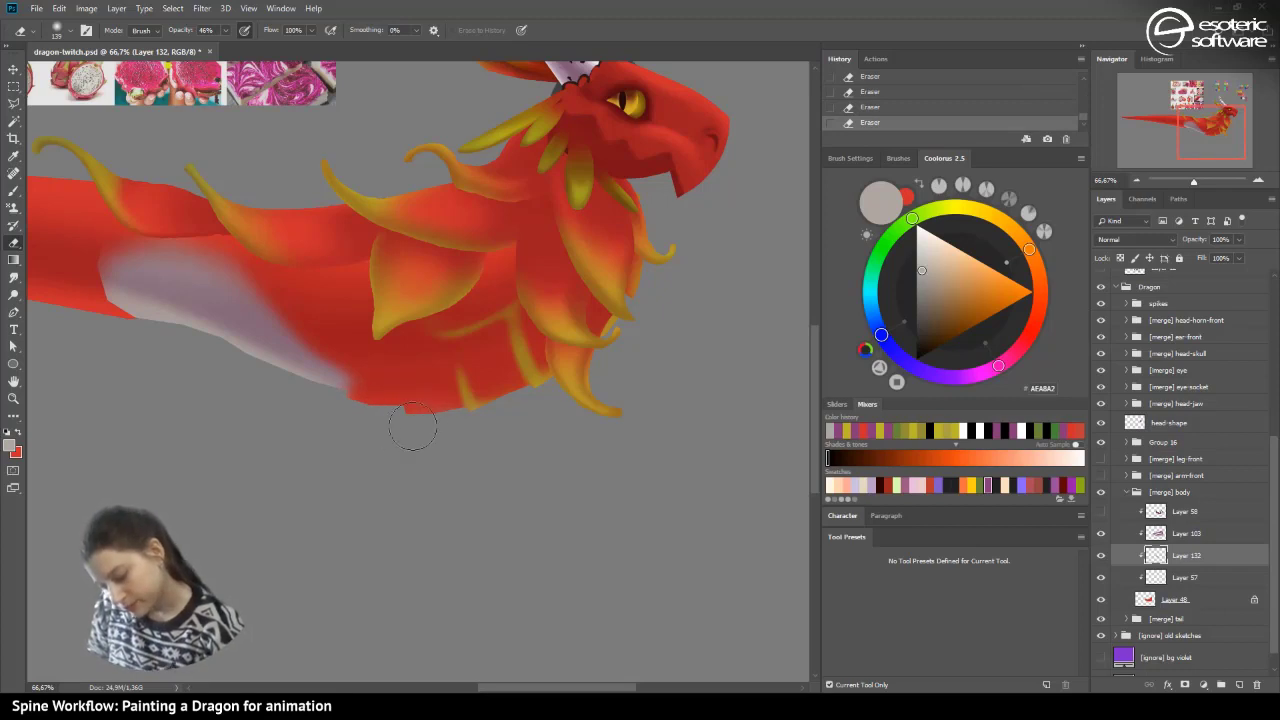
key("ctrl+s")
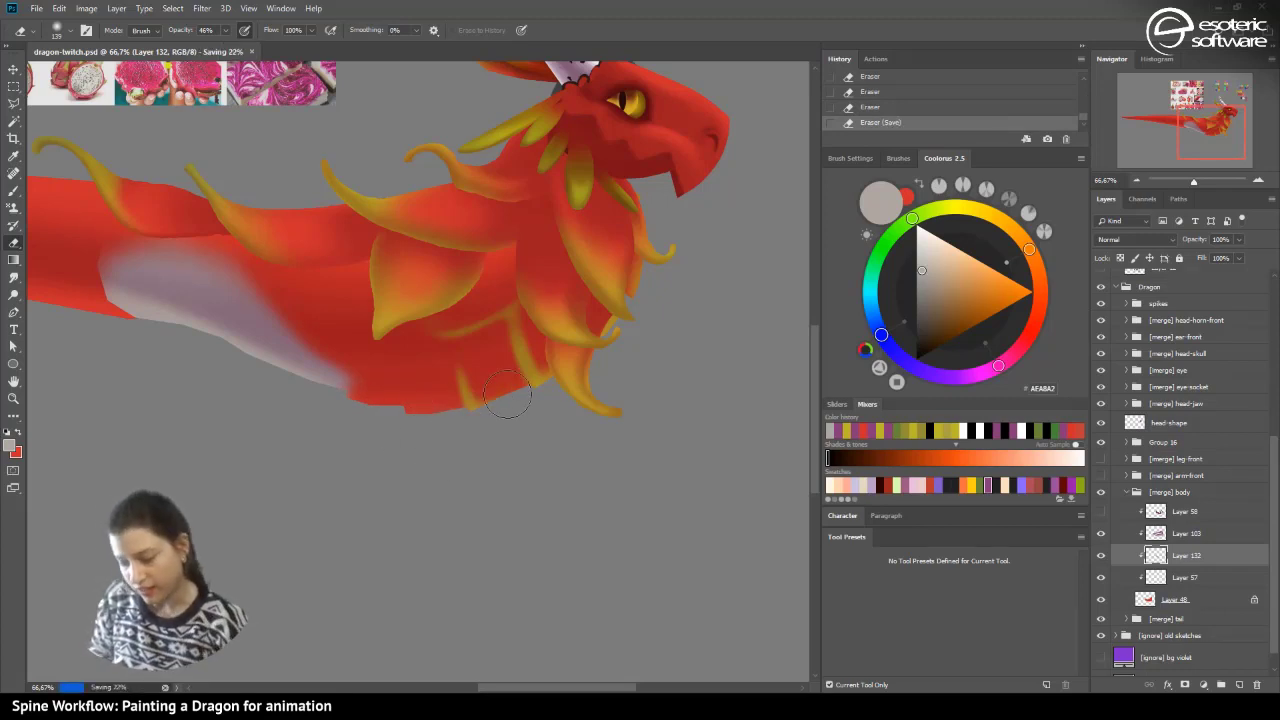
- Add a new clipped layer above Layer 132, sample the dark colour #231413 from the horn's spots and choose the BOTHW_CHALK brush
left_click_drag(489, 687, 491, 687)
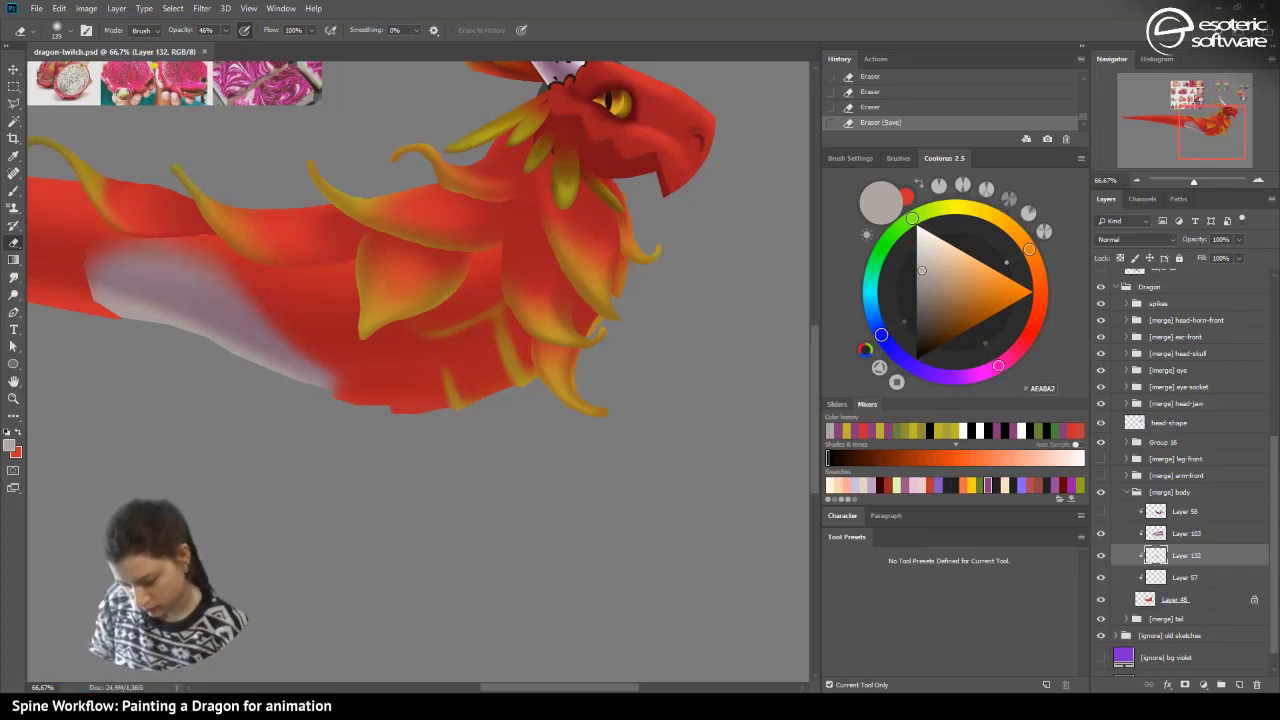
scroll(462, 672, "left", 5)
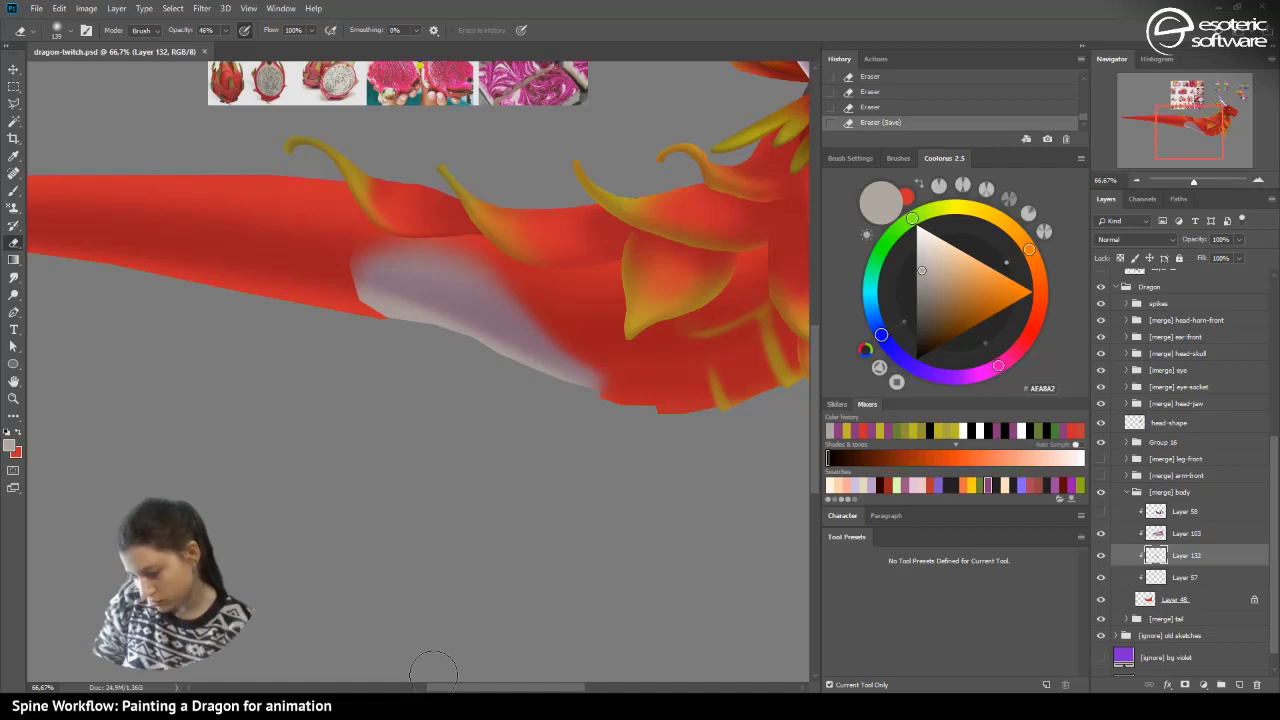
left_click_drag(1179, 122, 1188, 110)
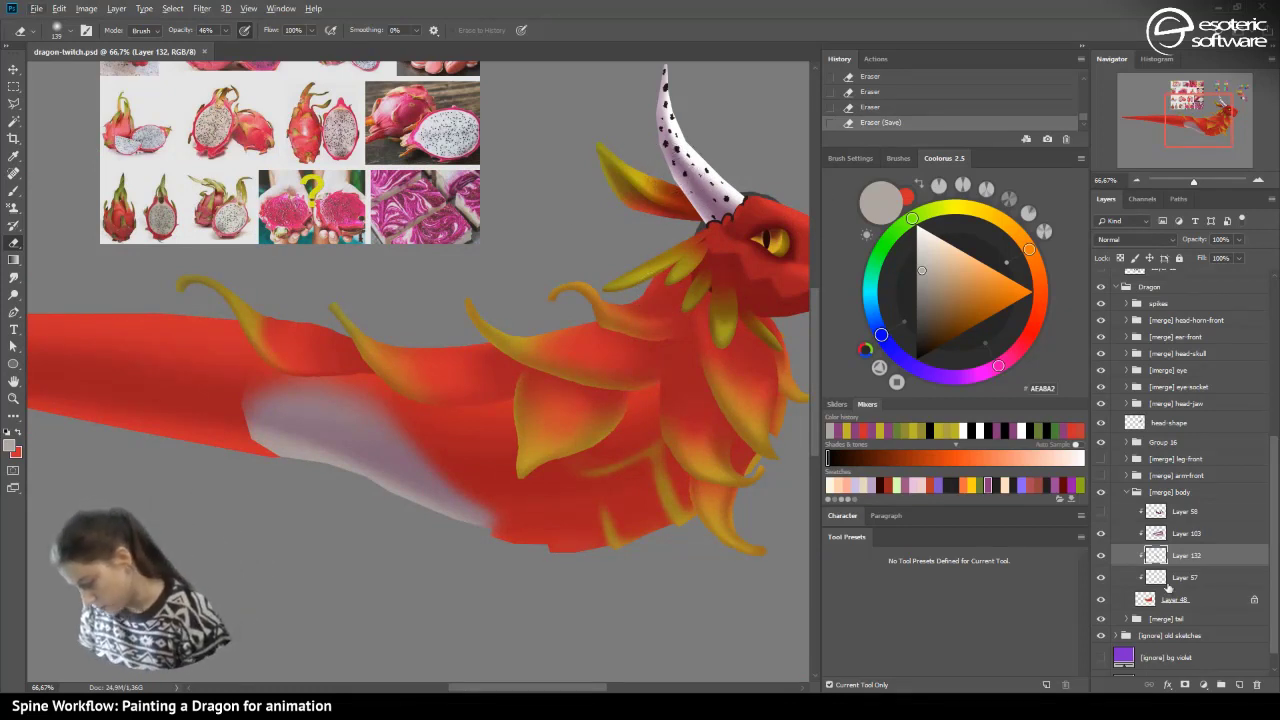
left_click(1239, 685)
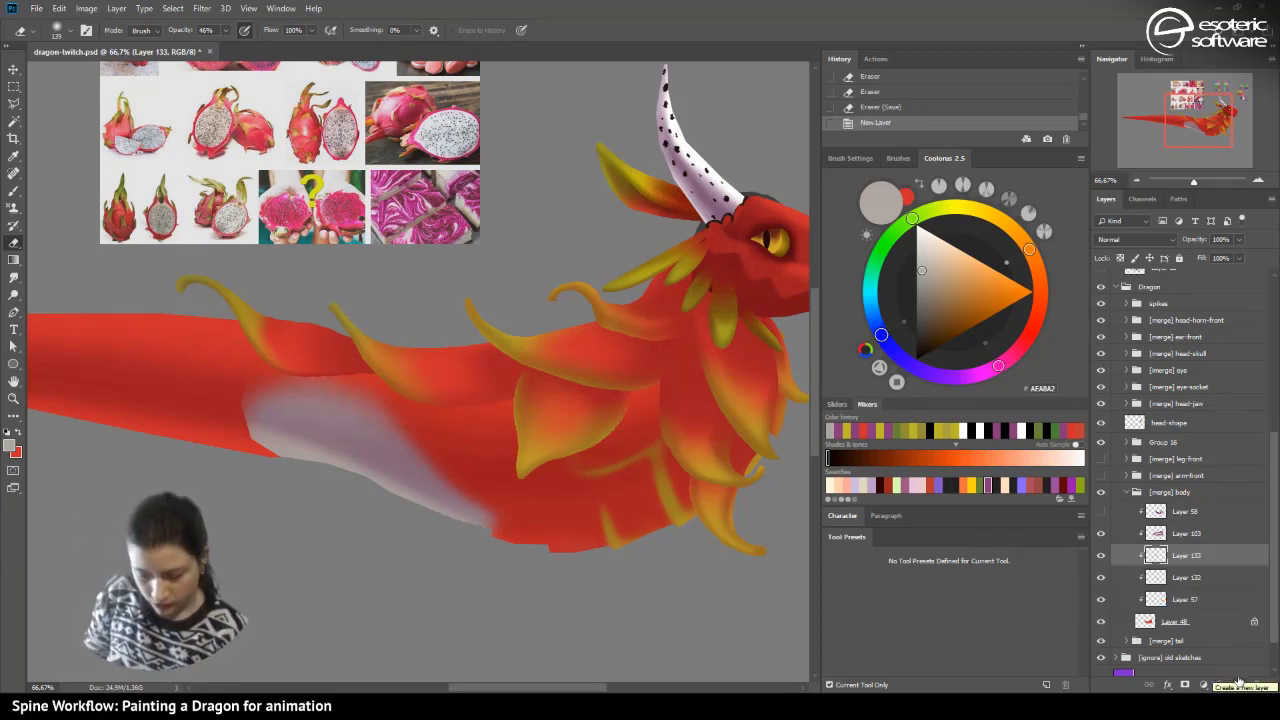
left_click(16, 190)
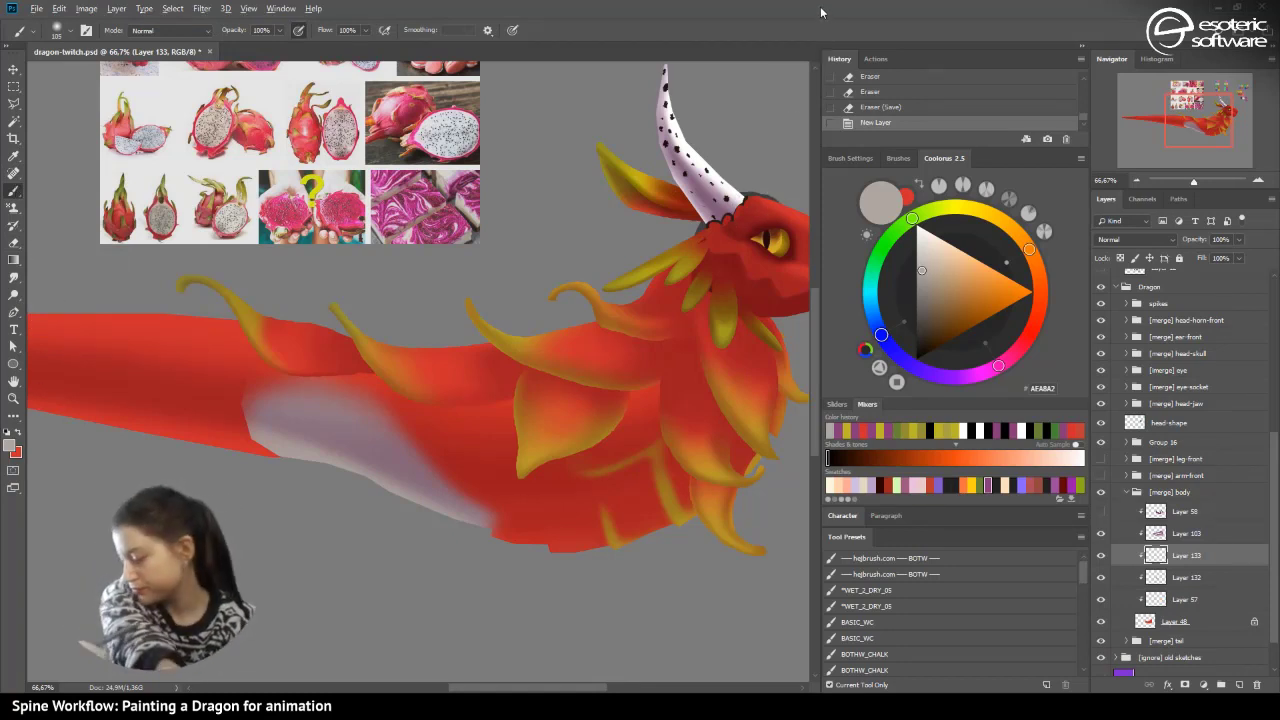
left_click(668, 84, "alt")
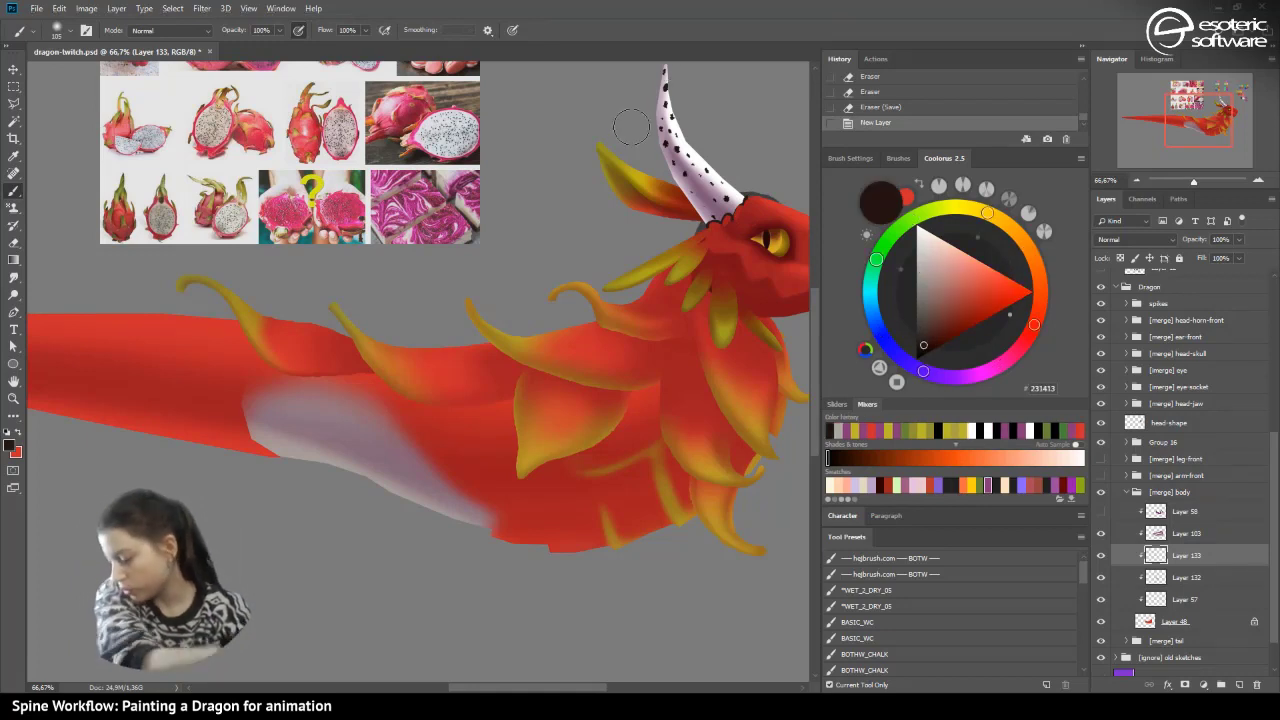
left_click(864, 654)
- Undo the oversized test dab, reduce the chalk brush to 37 px and dab dark seed spots across the pale belly
left_click(370, 453)
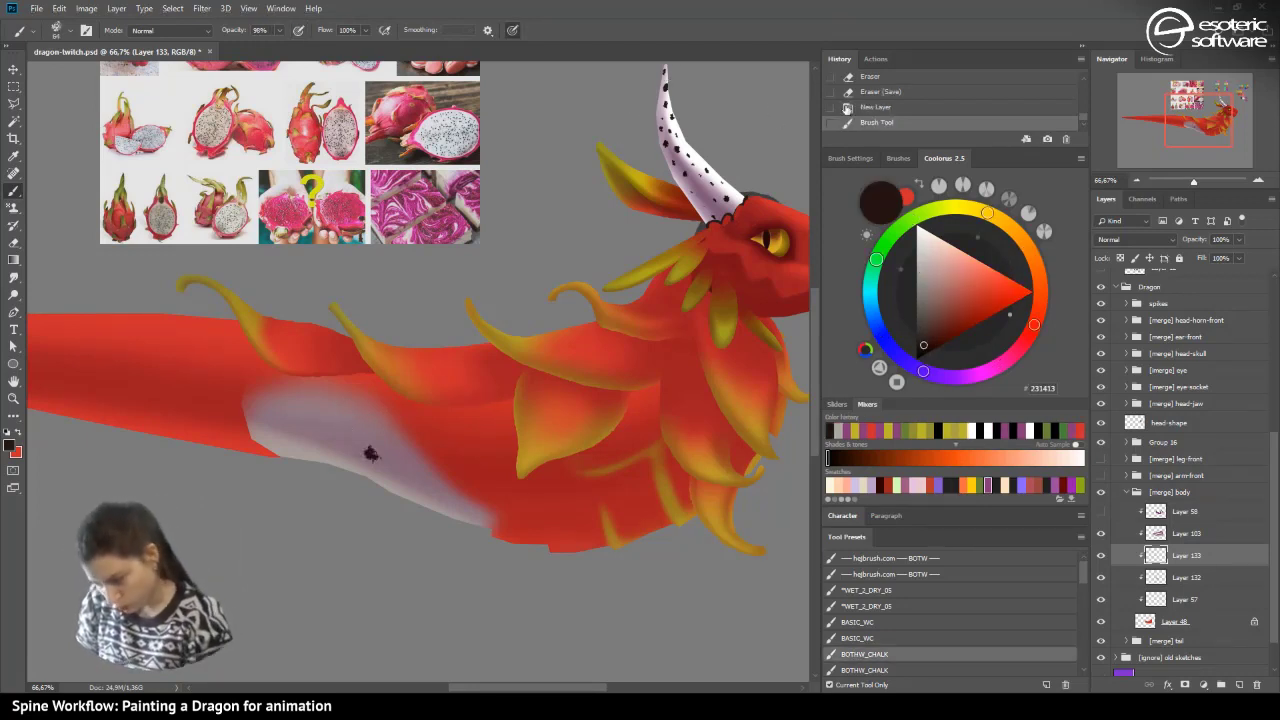
key("ctrl+z")
right_click(403, 296)
left_click(480, 306)
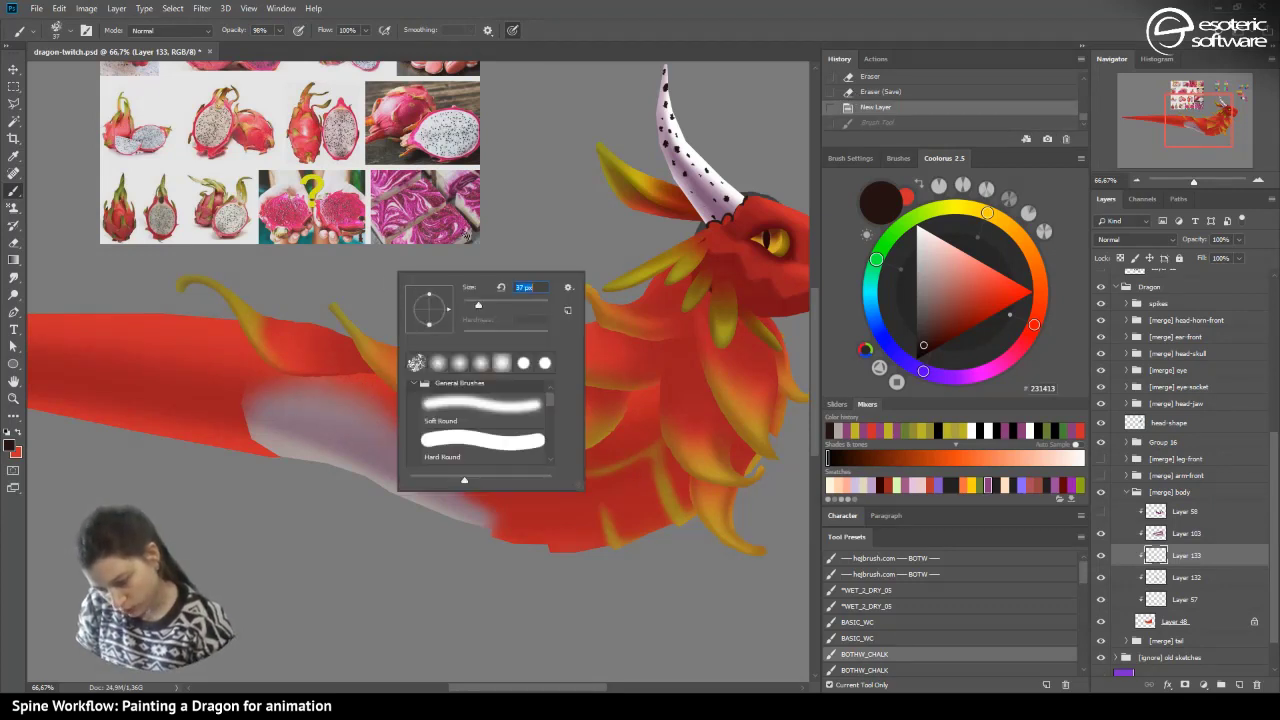
left_click(566, 28)
left_click(360, 439)
left_click(341, 426)
left_click(318, 441)
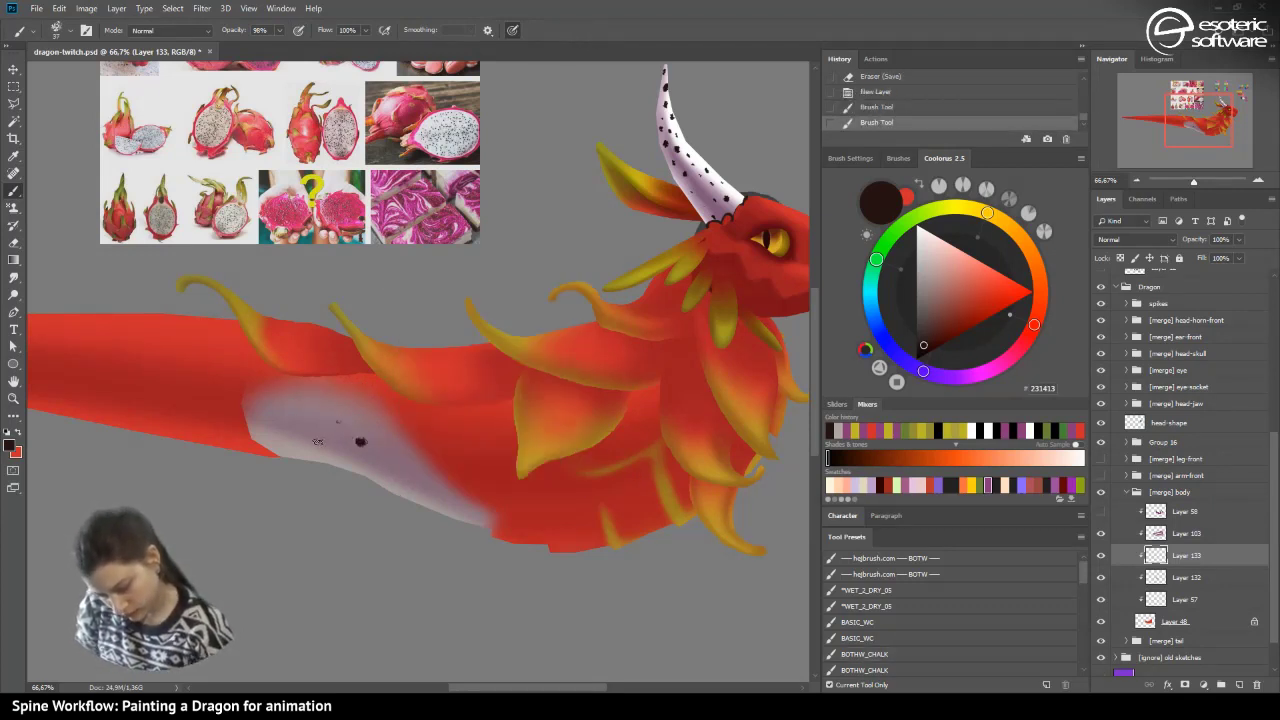
left_click(290, 418)
left_click(372, 468)
left_click(390, 462)
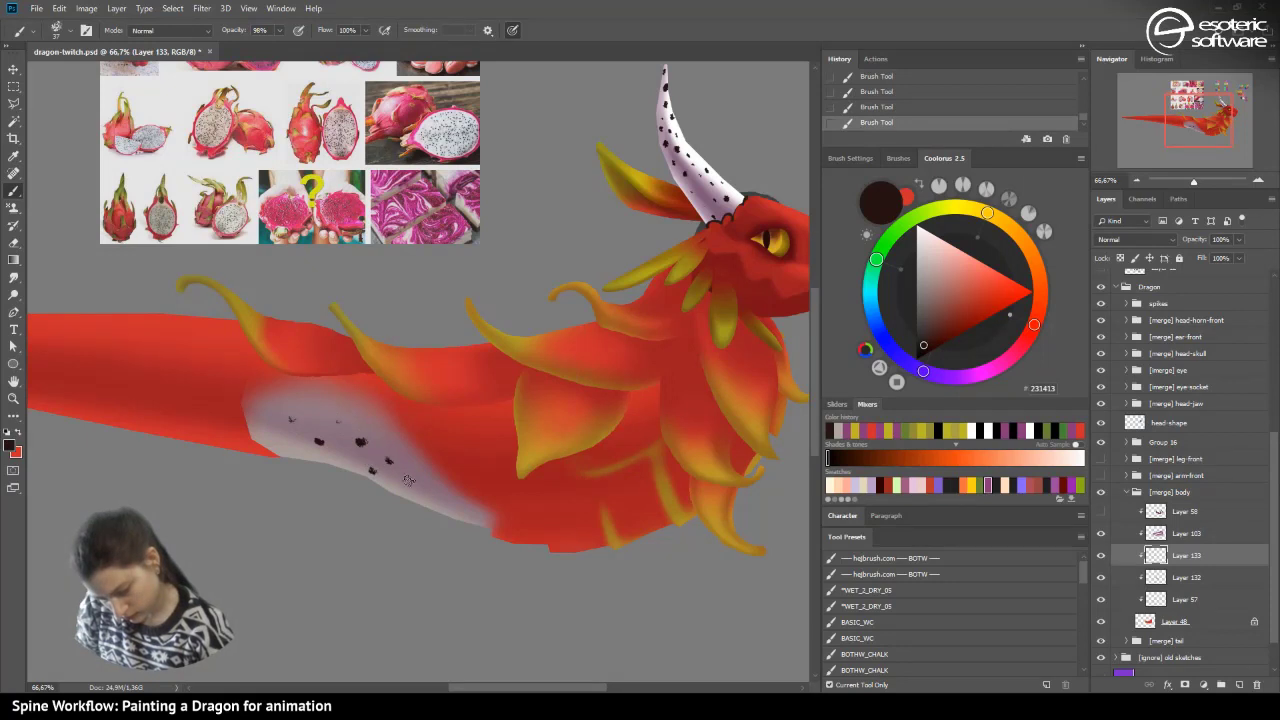
left_click(411, 492)
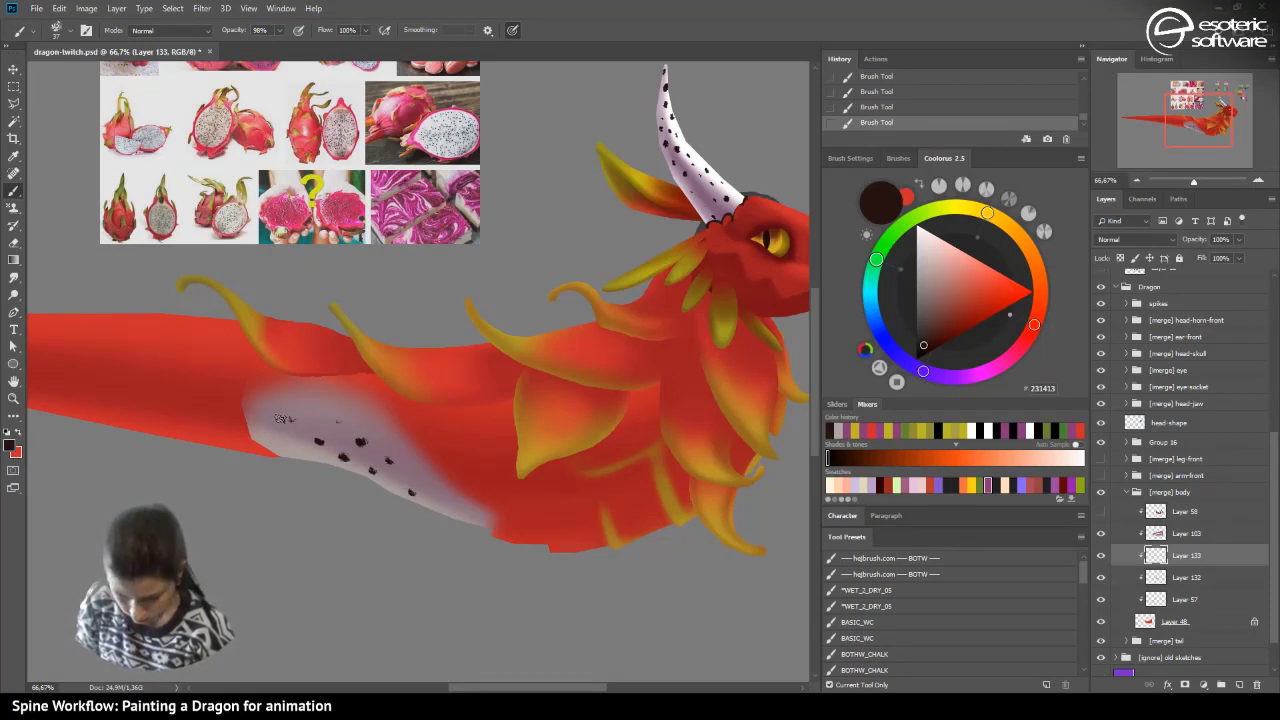
- Undo the last seed spot and add more dark spots towards the rear, upper and front parts of the belly patch
left_click(850, 107)
left_click(337, 422)
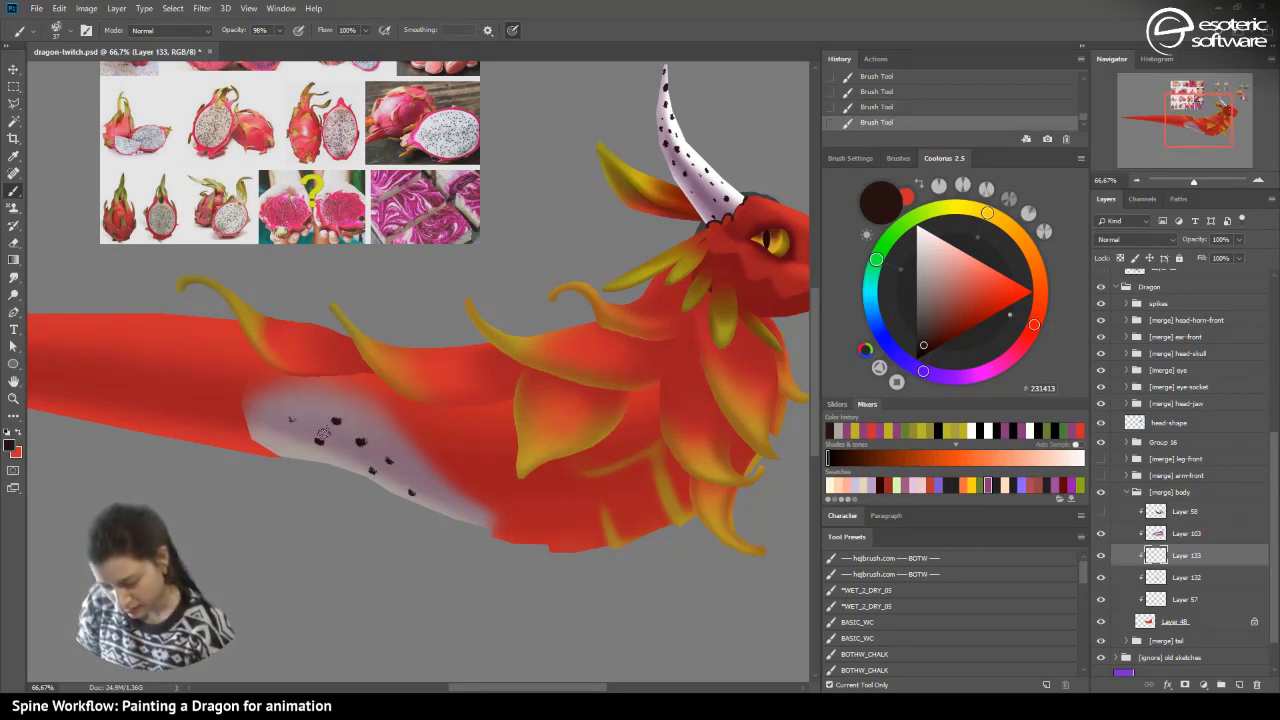
left_click(290, 450)
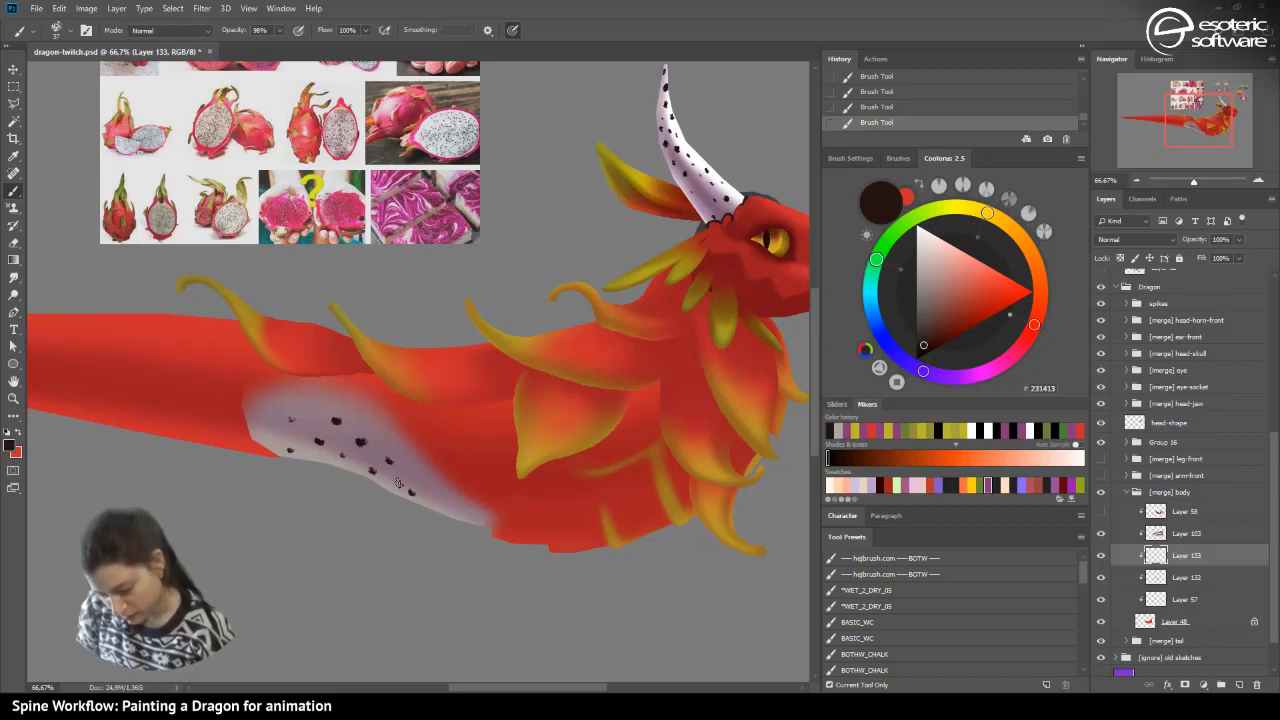
left_click(411, 466)
left_click(375, 425)
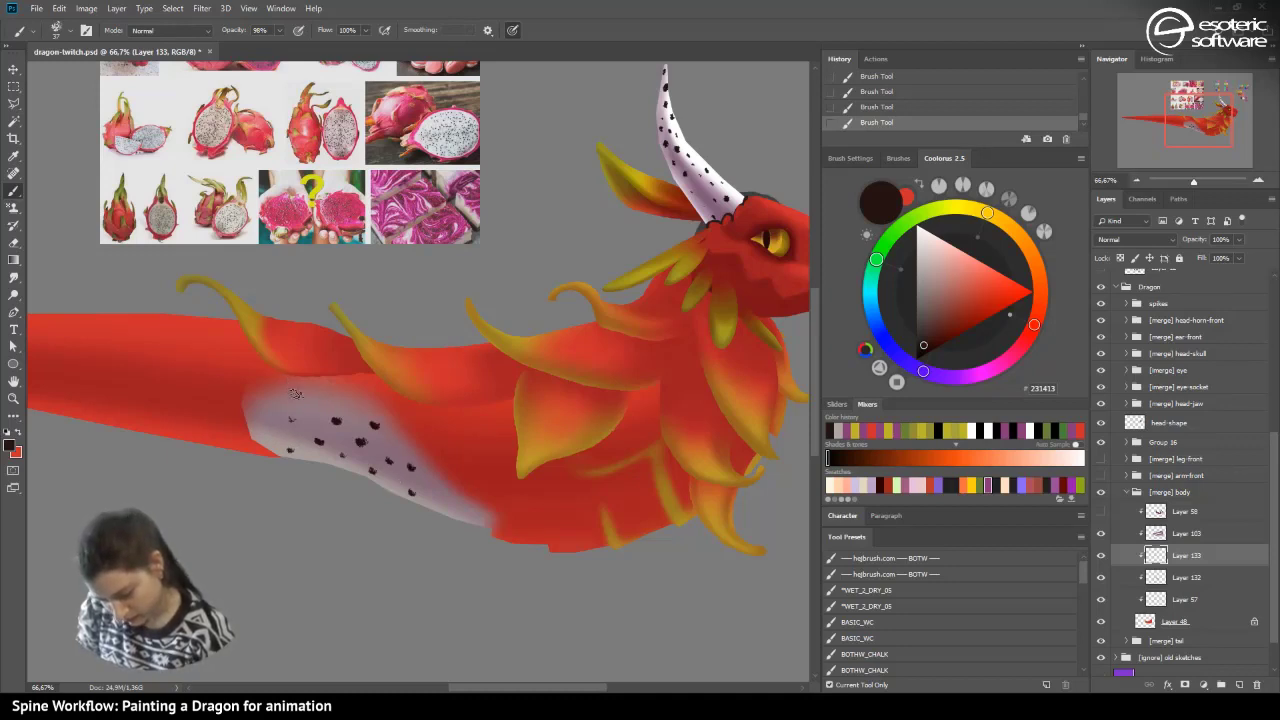
left_click(306, 399)
left_click(440, 491)
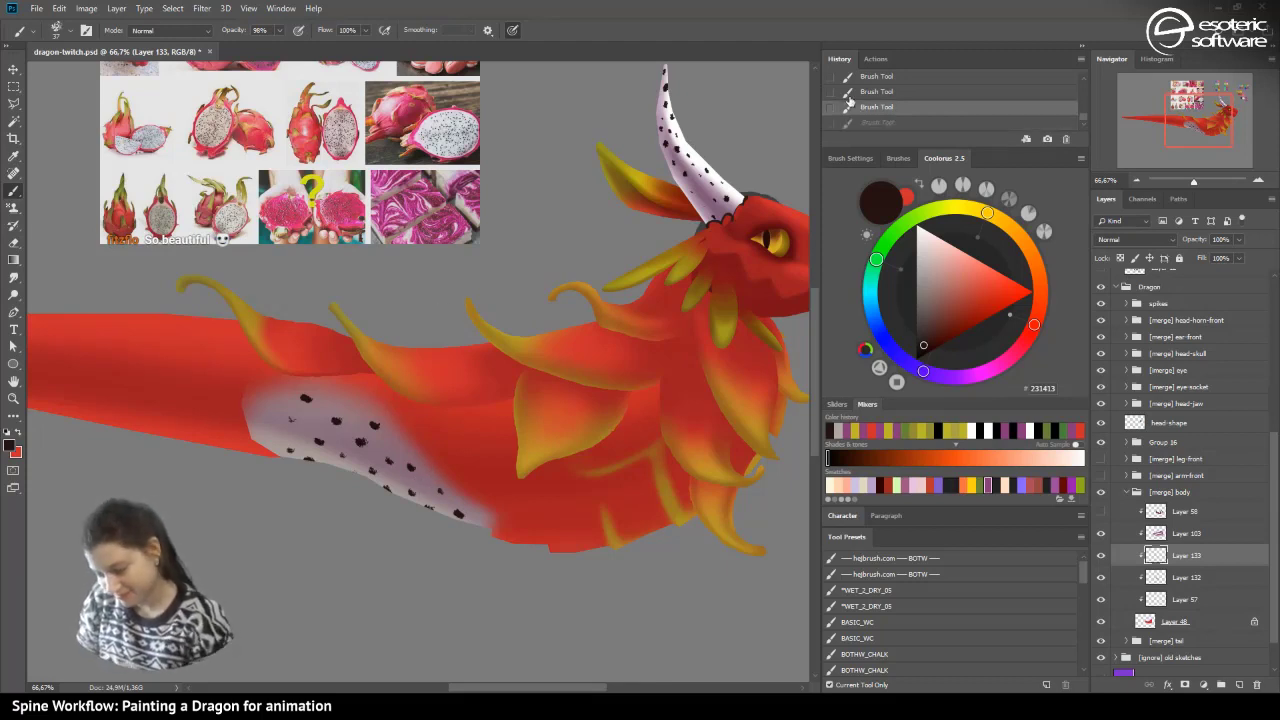
- Undo the misplaced spots, shrink the chalk brush and fill the gaps at the rear of the belly with smaller seed spots
key("ctrl+z")
left_click(336, 403)
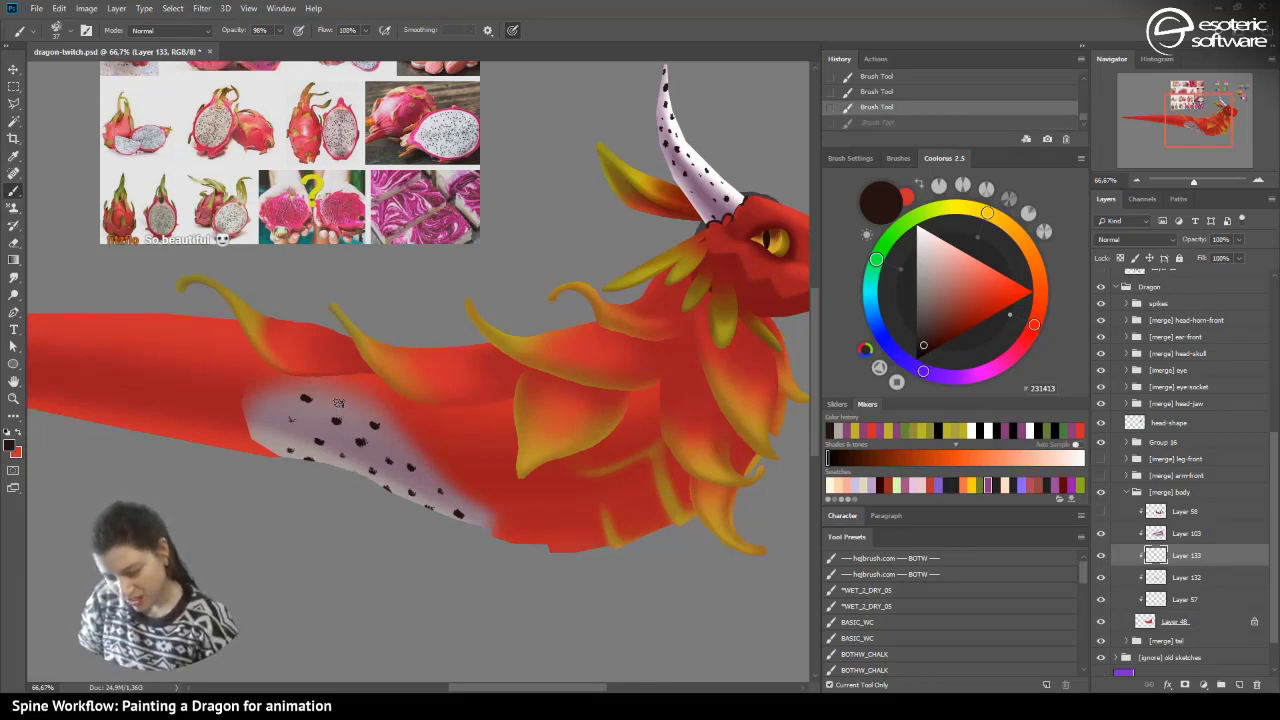
left_click(839, 106)
right_click(451, 292)
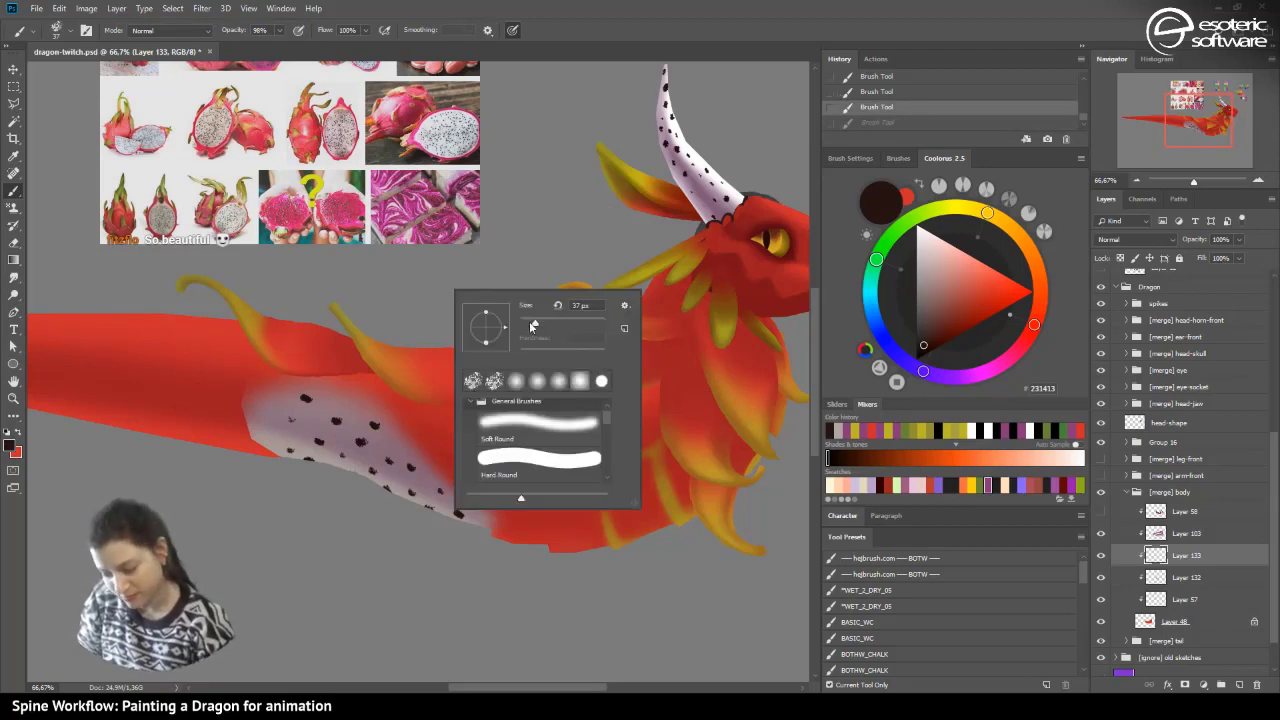
double_click(577, 14)
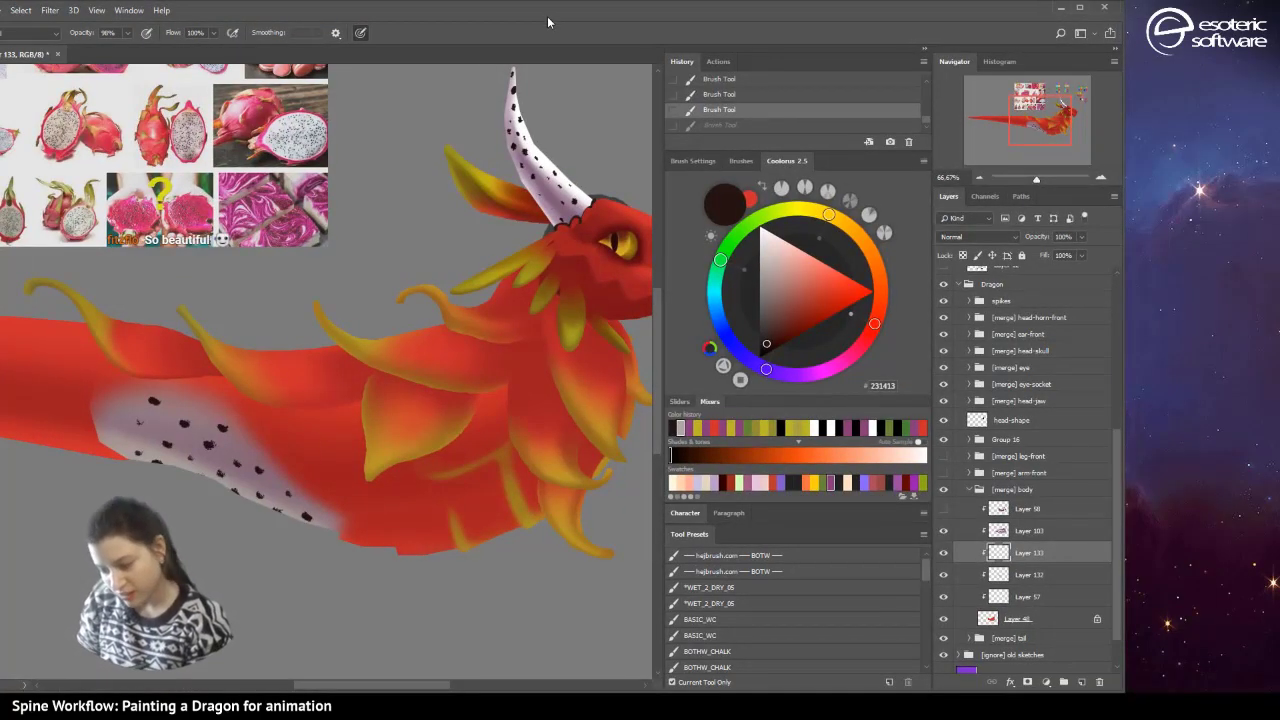
double_click(543, 12)
left_click(330, 428)
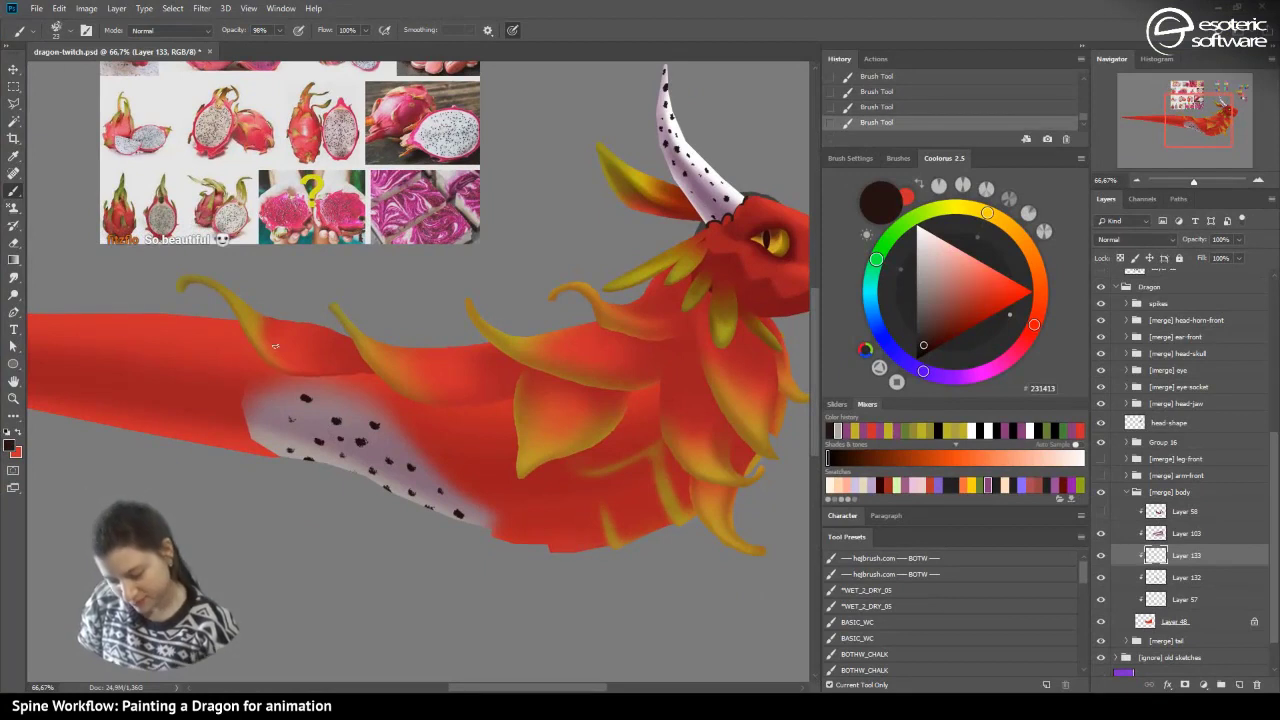
left_click(869, 108)
left_click(311, 421)
left_click(292, 420)
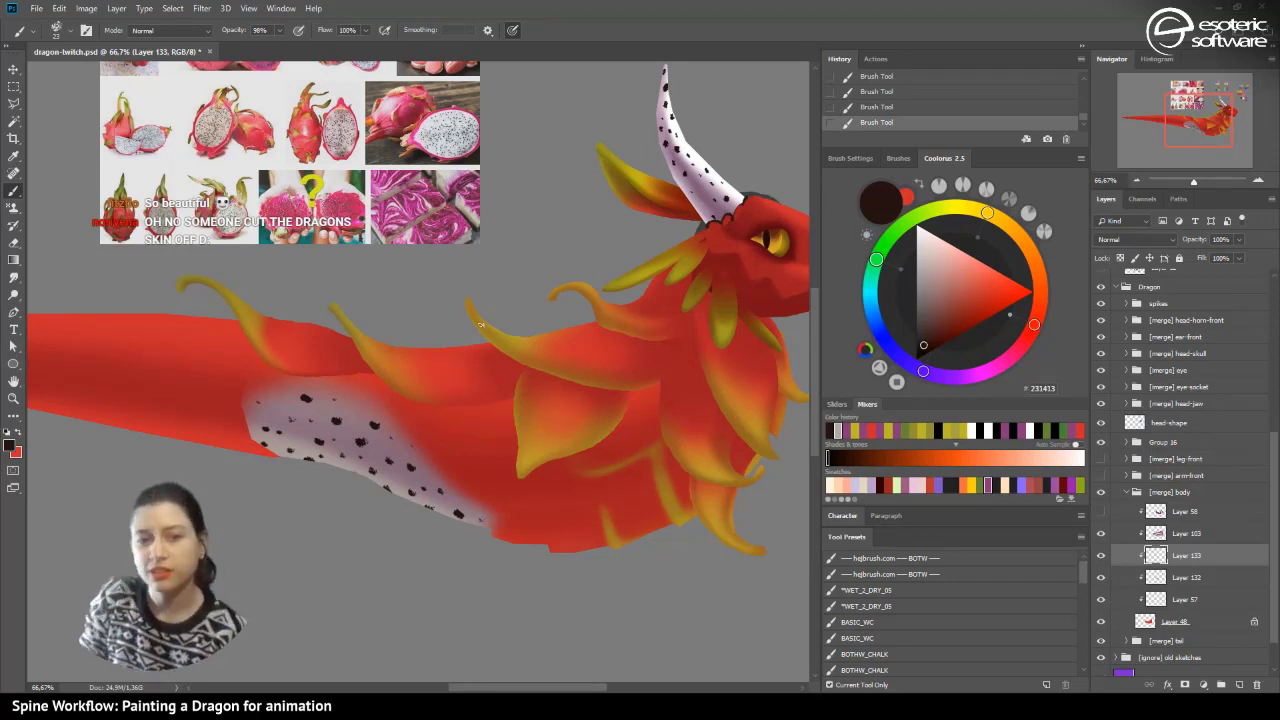
- Compare the spotted belly with Layer 58 on and off, and show the [merge] arm-front and [merge] leg-front groups
left_click(1101, 505)
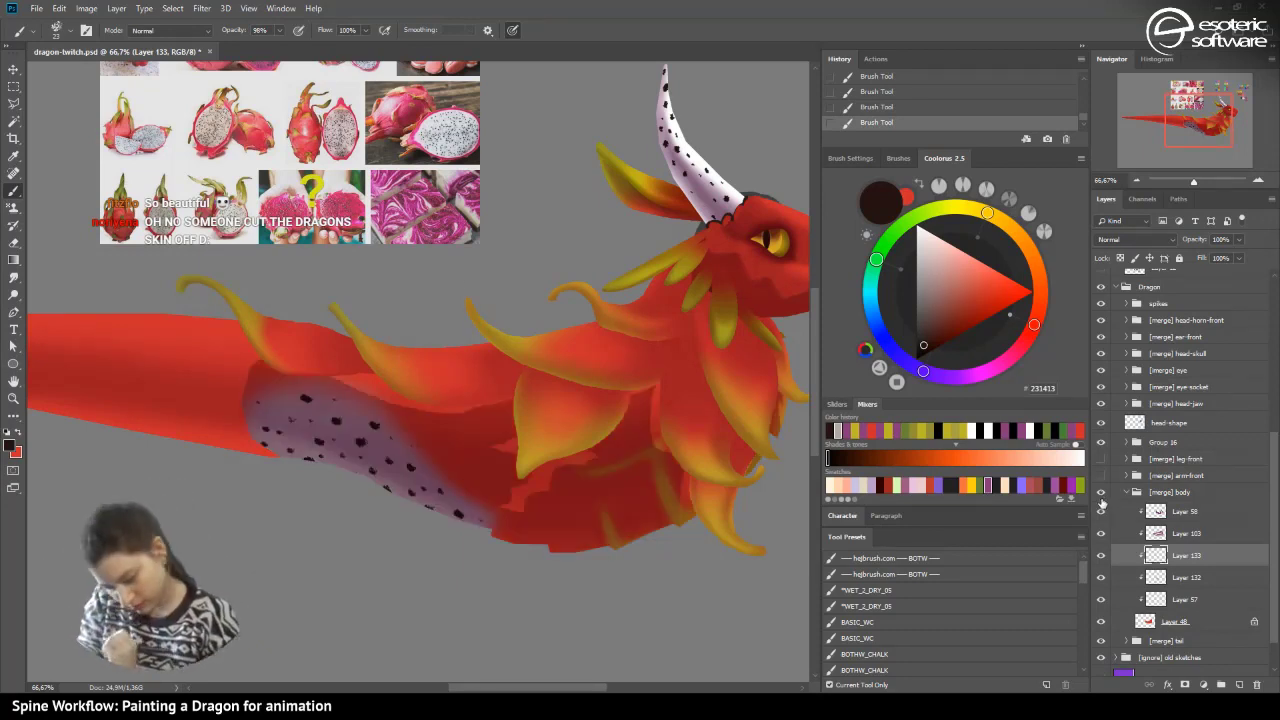
left_click(1100, 511)
left_click(1100, 475)
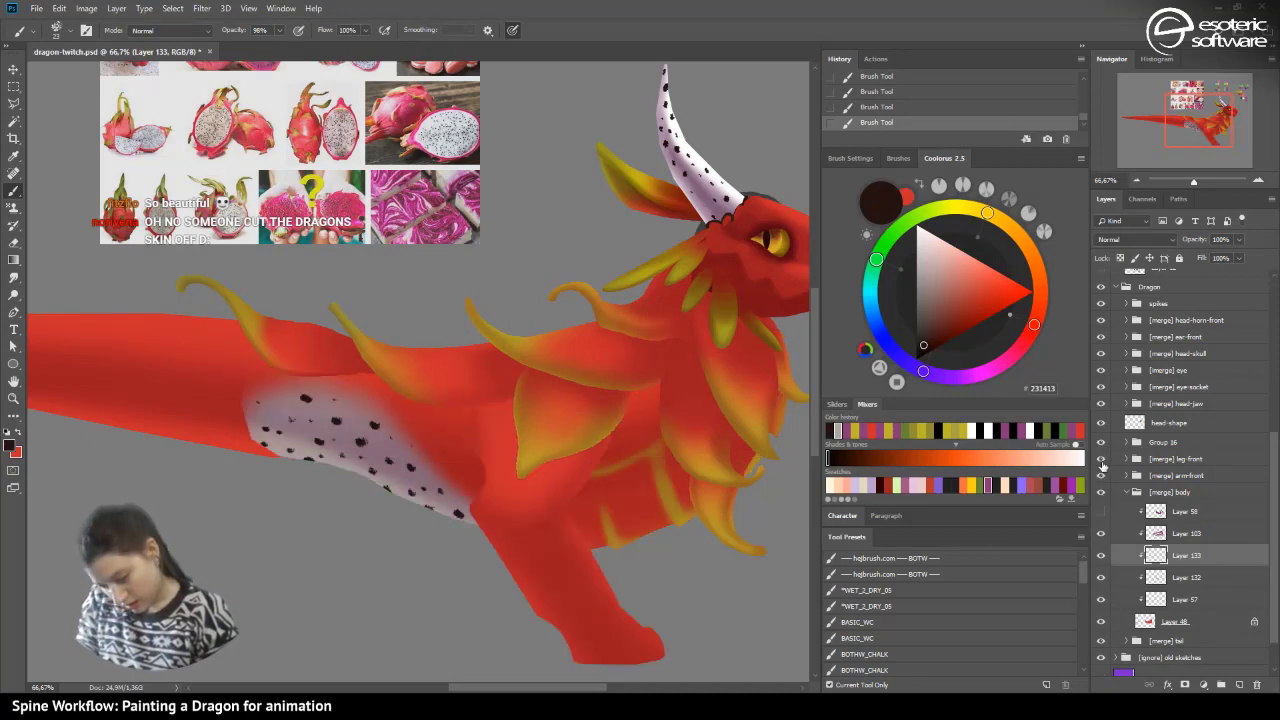
left_click(1101, 459)
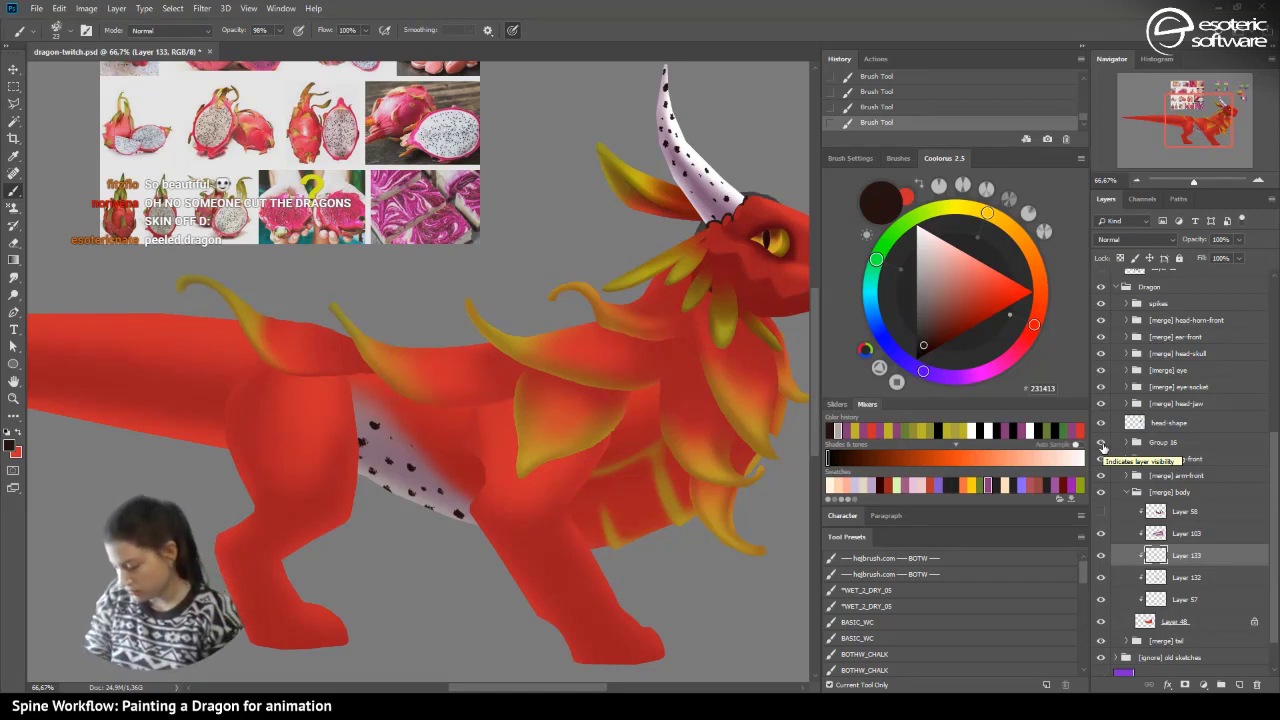
- Hide Layer 133, add a new clipped layer above it and dab dark seed spots along the belly's lower edge between the legs
left_click(1101, 555)
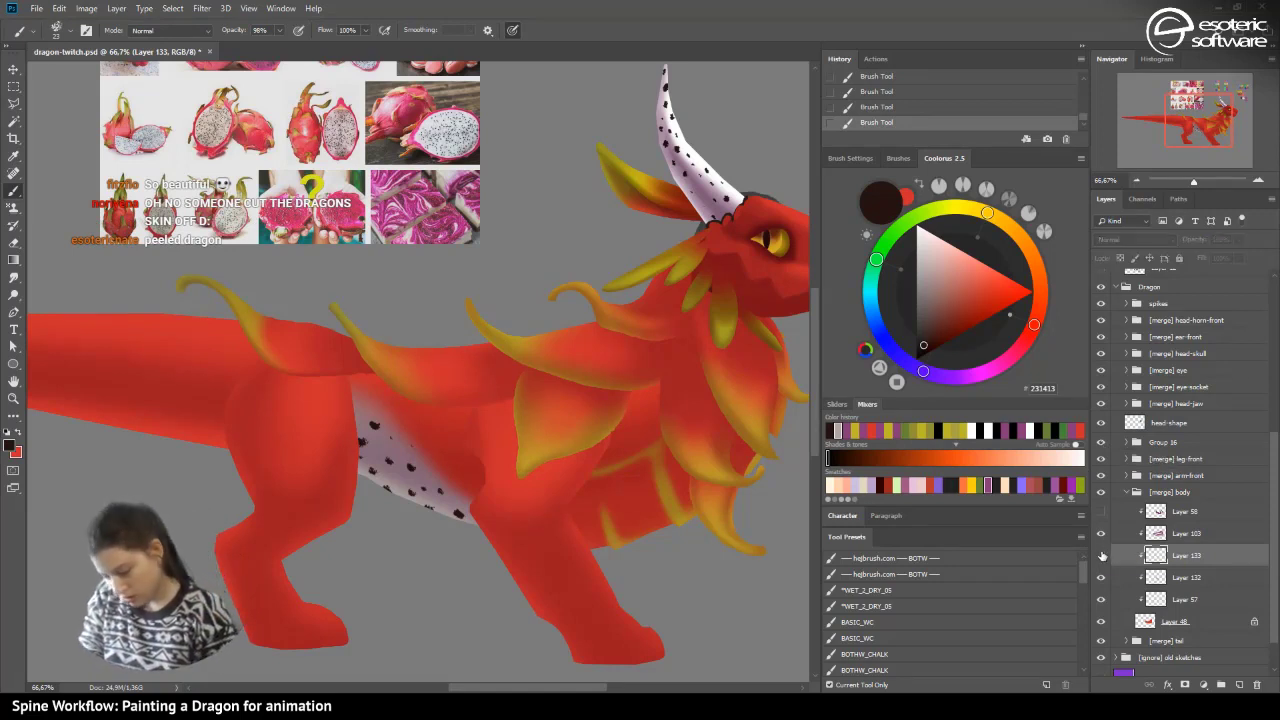
left_click(1239, 685)
left_click(392, 484)
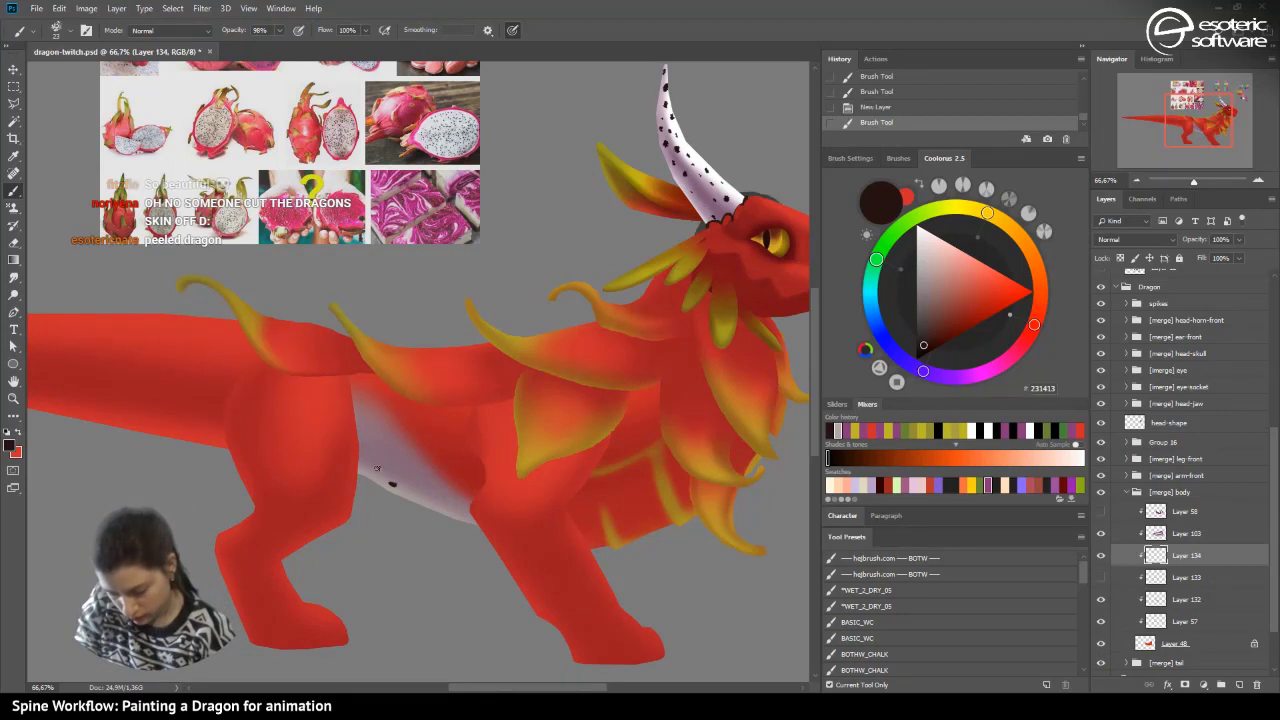
left_click(371, 470)
left_click(418, 493)
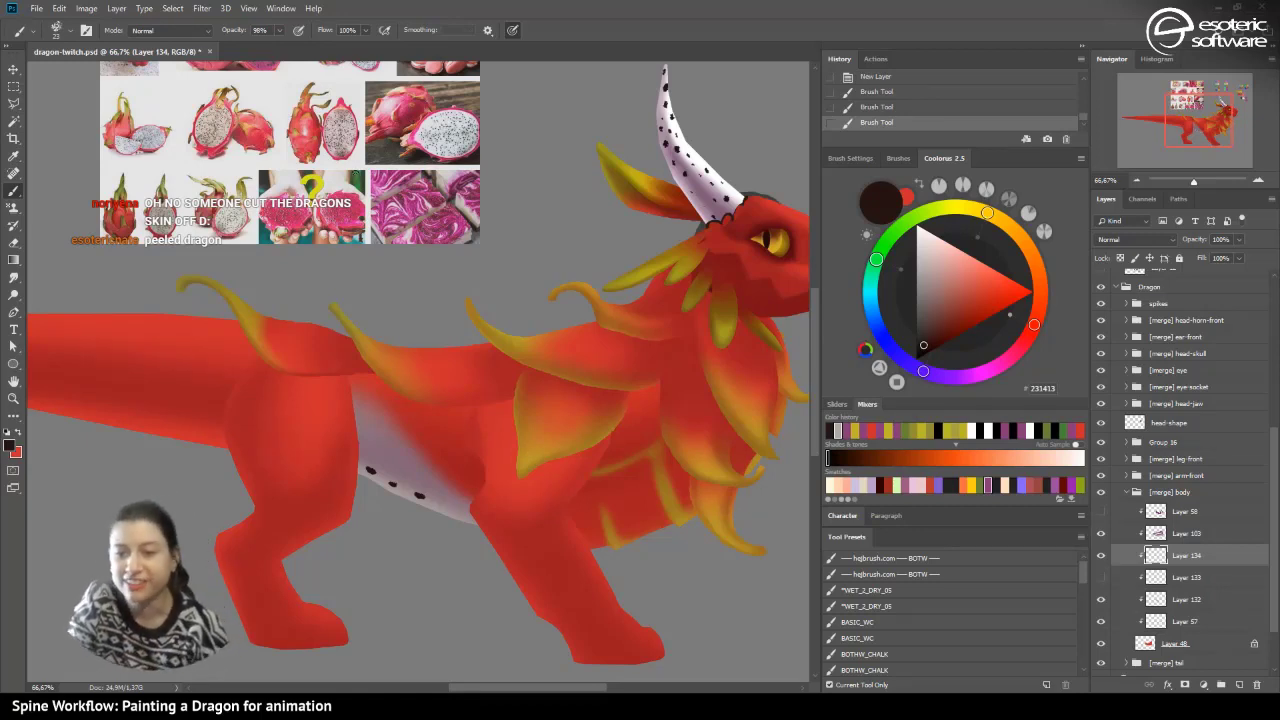
- Dab more dark seed spots on Layer 134 across the belly patch between the legs, up to its top corner and front tip
left_click(433, 490)
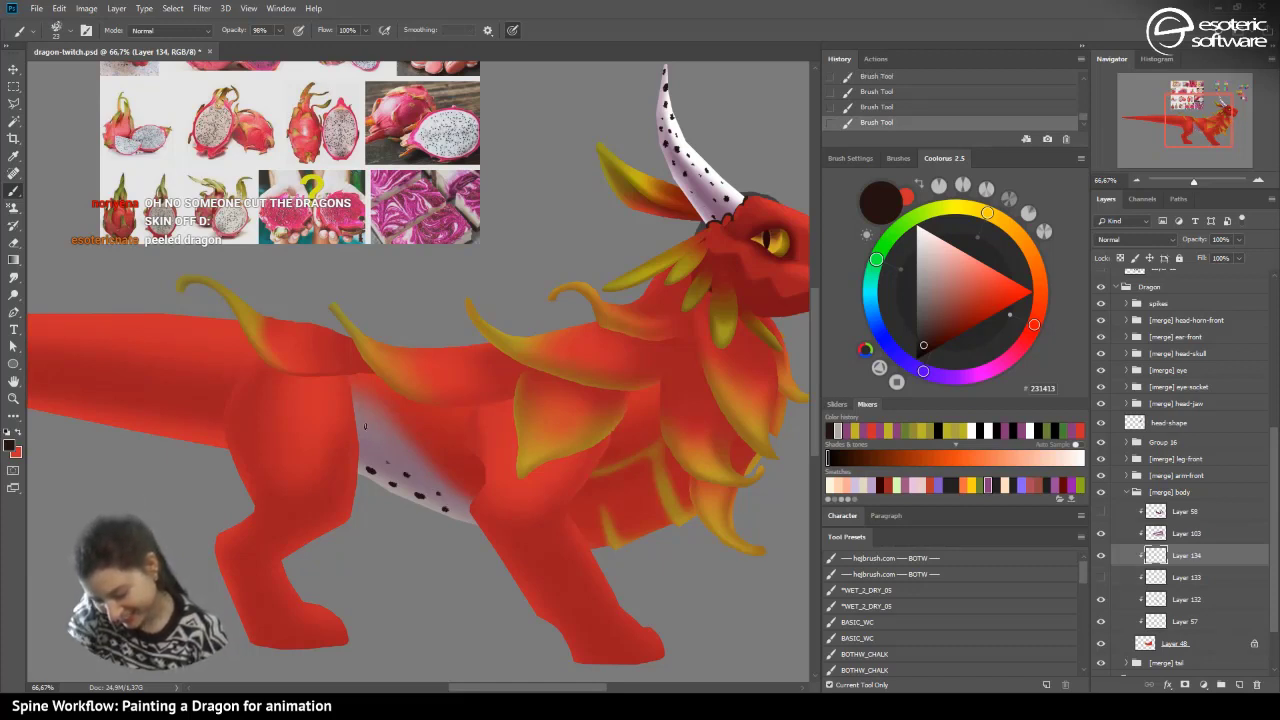
left_click(366, 449)
left_click(384, 425)
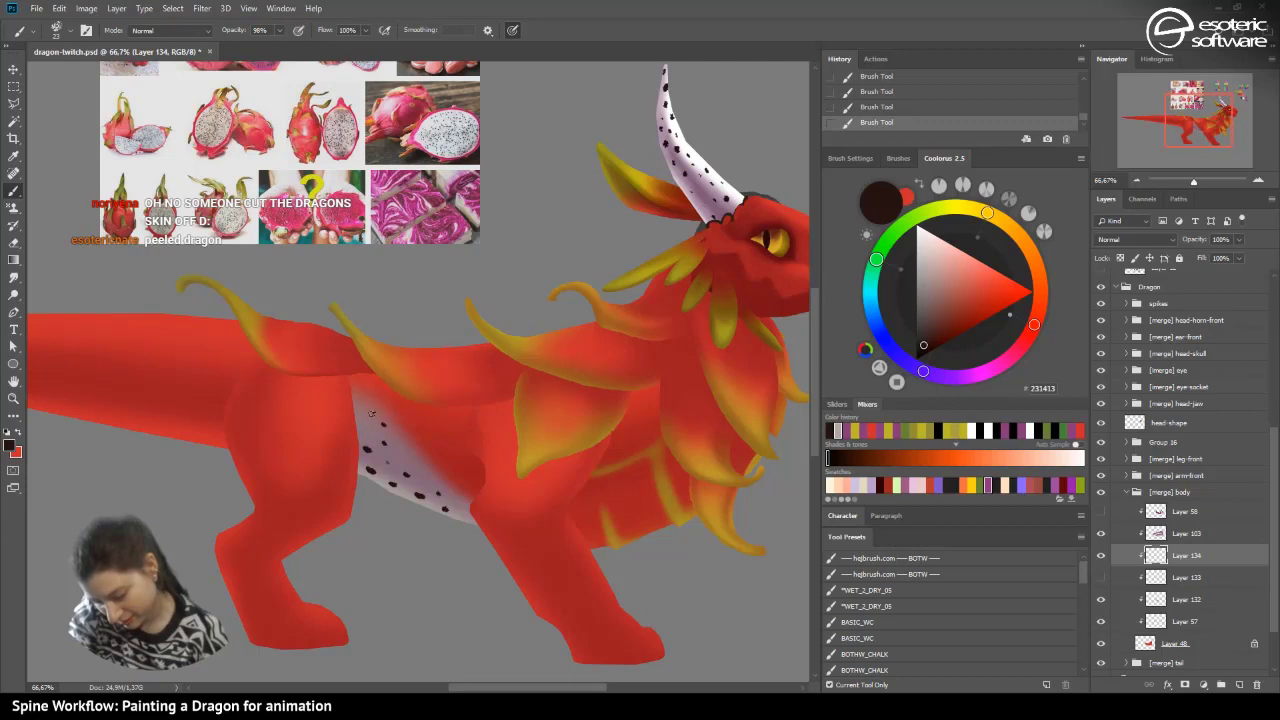
left_click(408, 452)
left_click(428, 477)
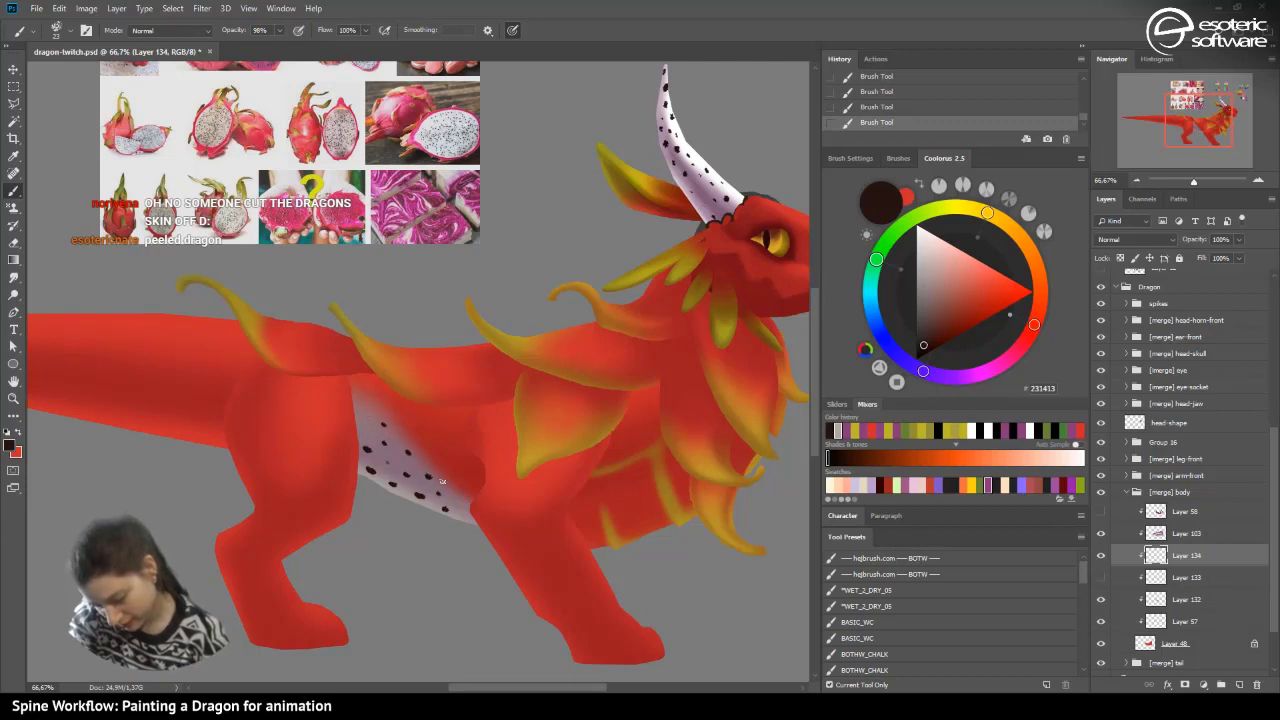
left_click(359, 401)
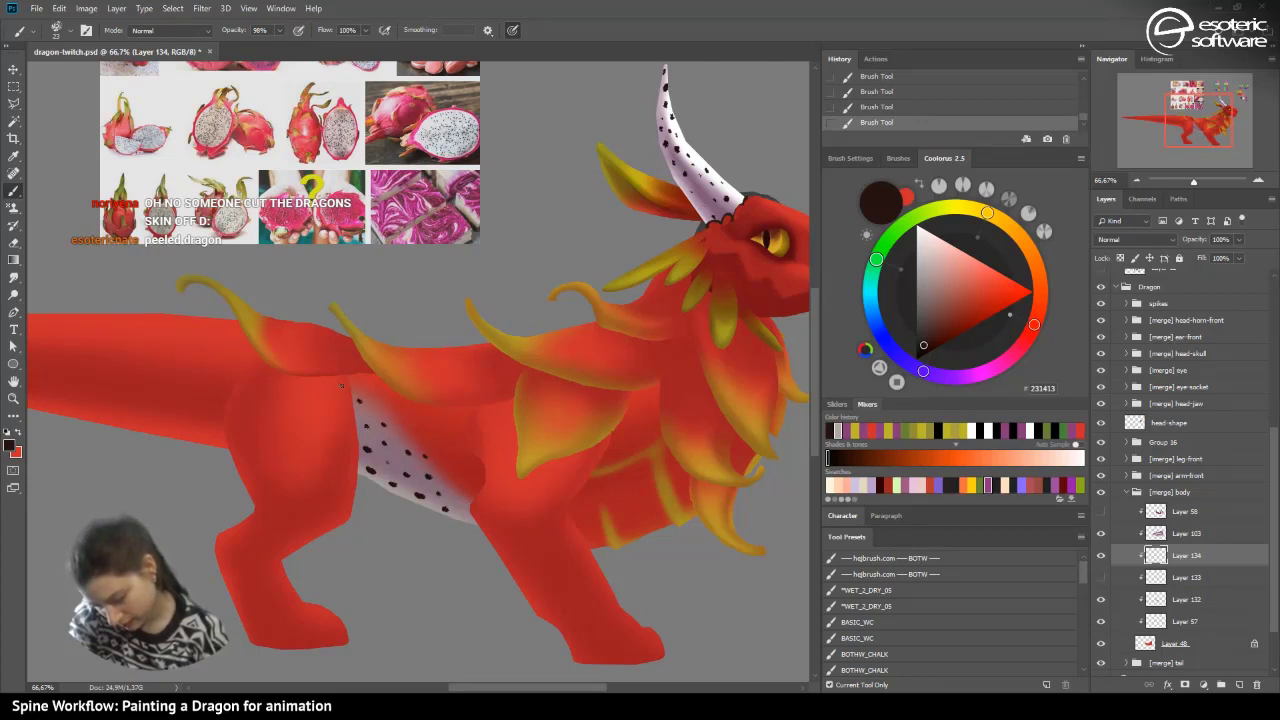
left_click(471, 520)
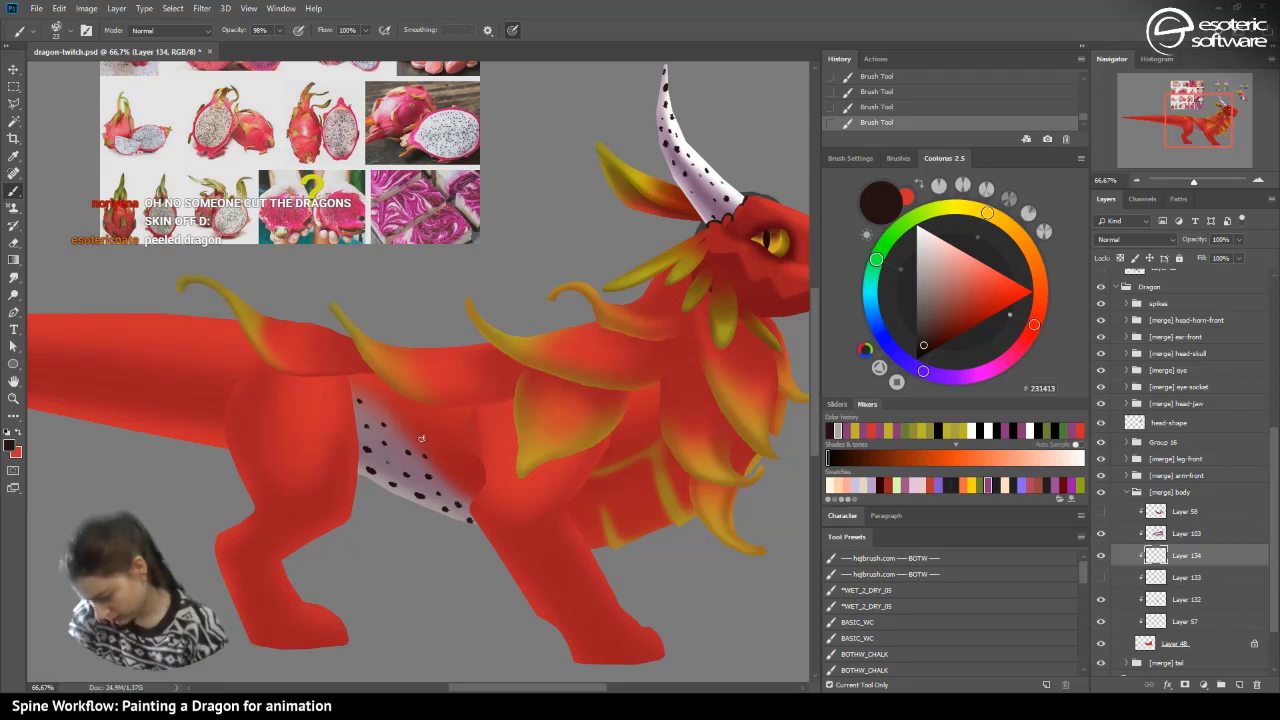
- Hide the [merge] arm-front and [merge] leg-front groups and make Layer 134 the active layer again
left_click(1101, 476)
left_click(1115, 459)
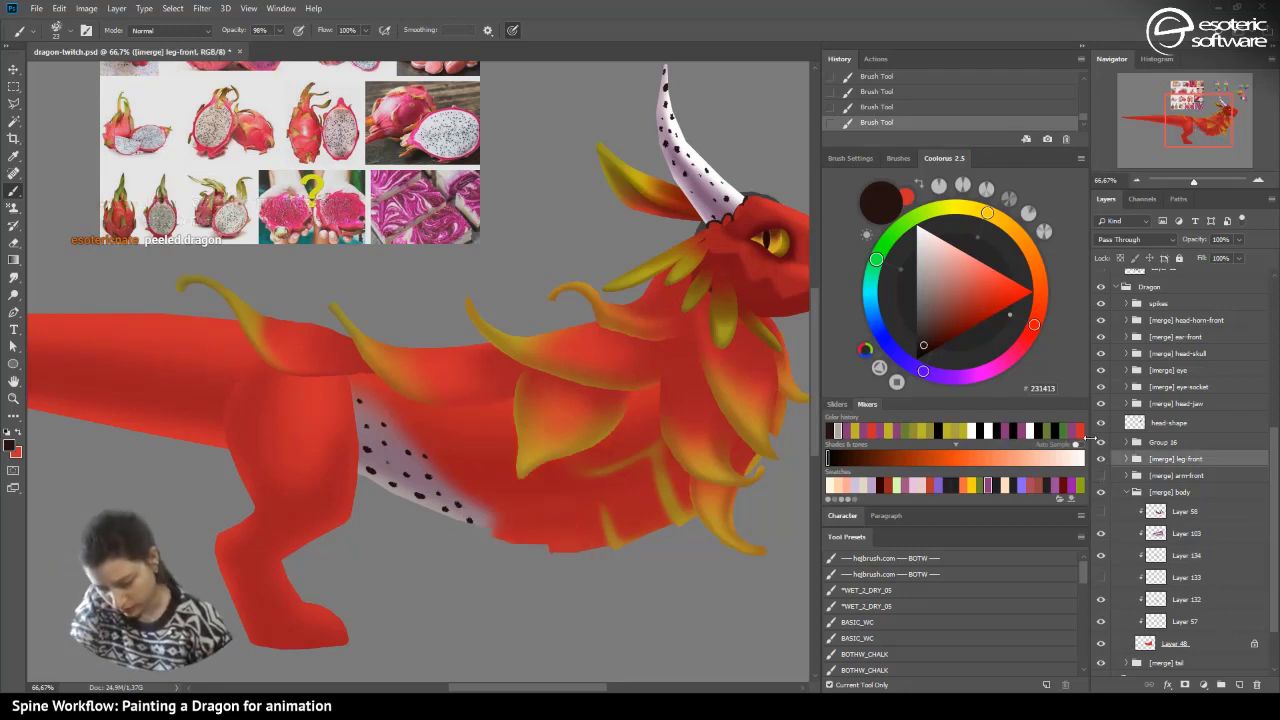
left_click(1101, 458)
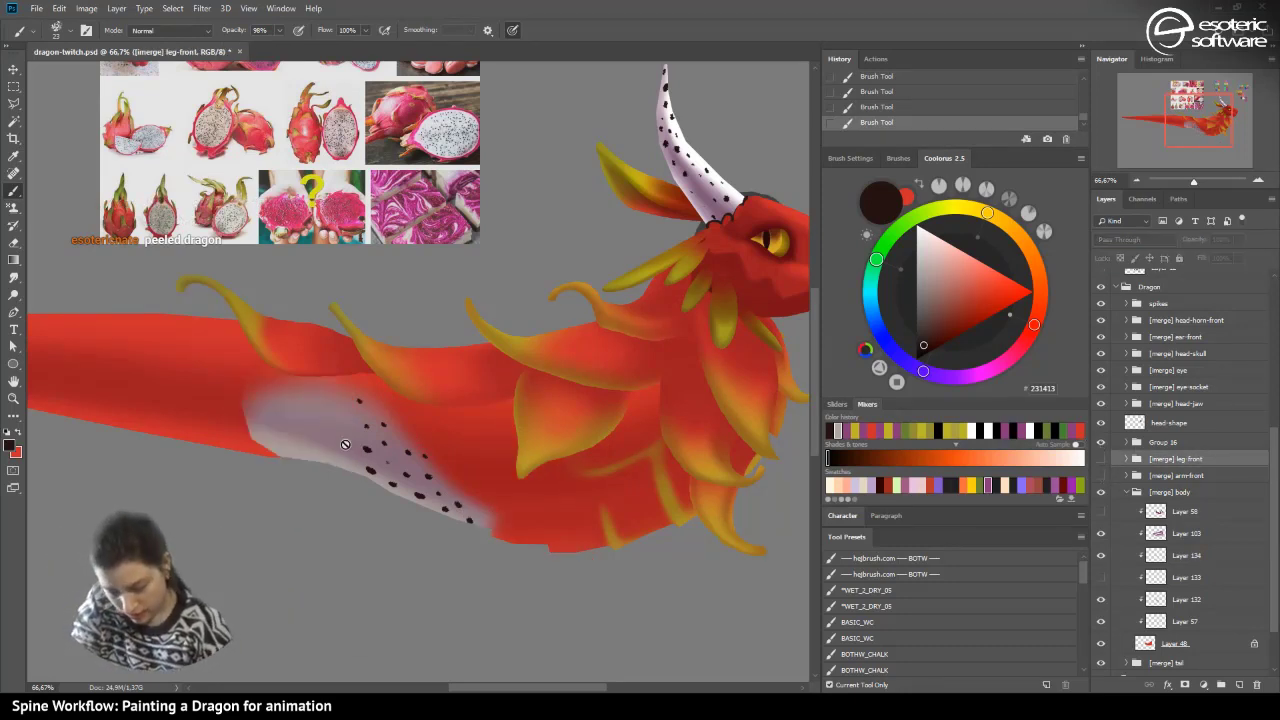
left_click(1150, 602)
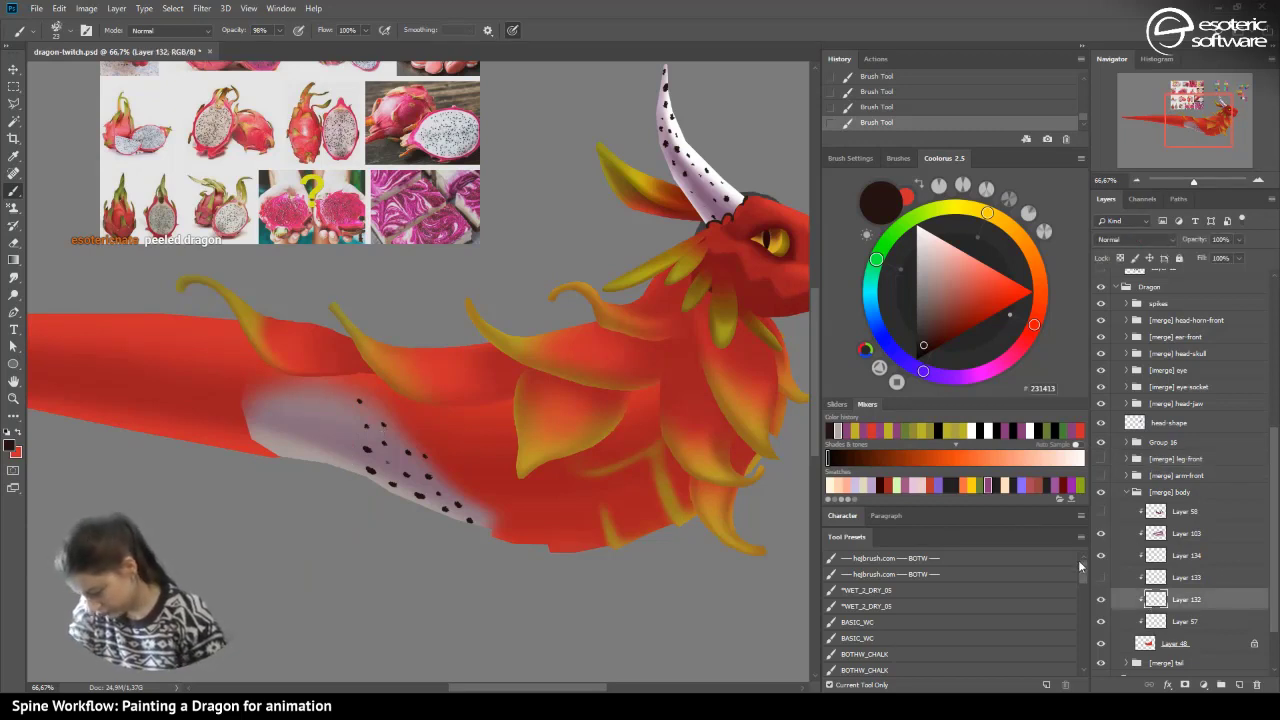
left_click(1158, 553)
- Dab dark seed spots over the rear part of the pale belly normally covered by the hind leg, and undo the last dab
left_click(343, 460)
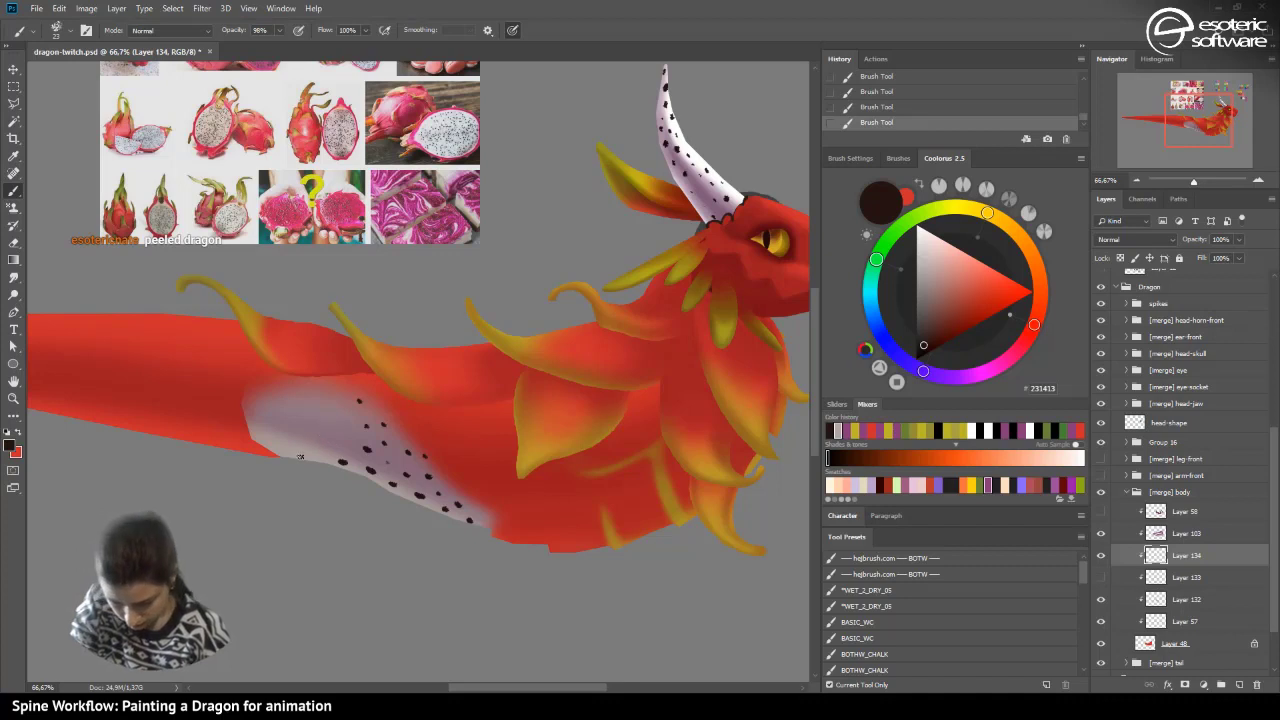
left_click(308, 454)
left_click(335, 447)
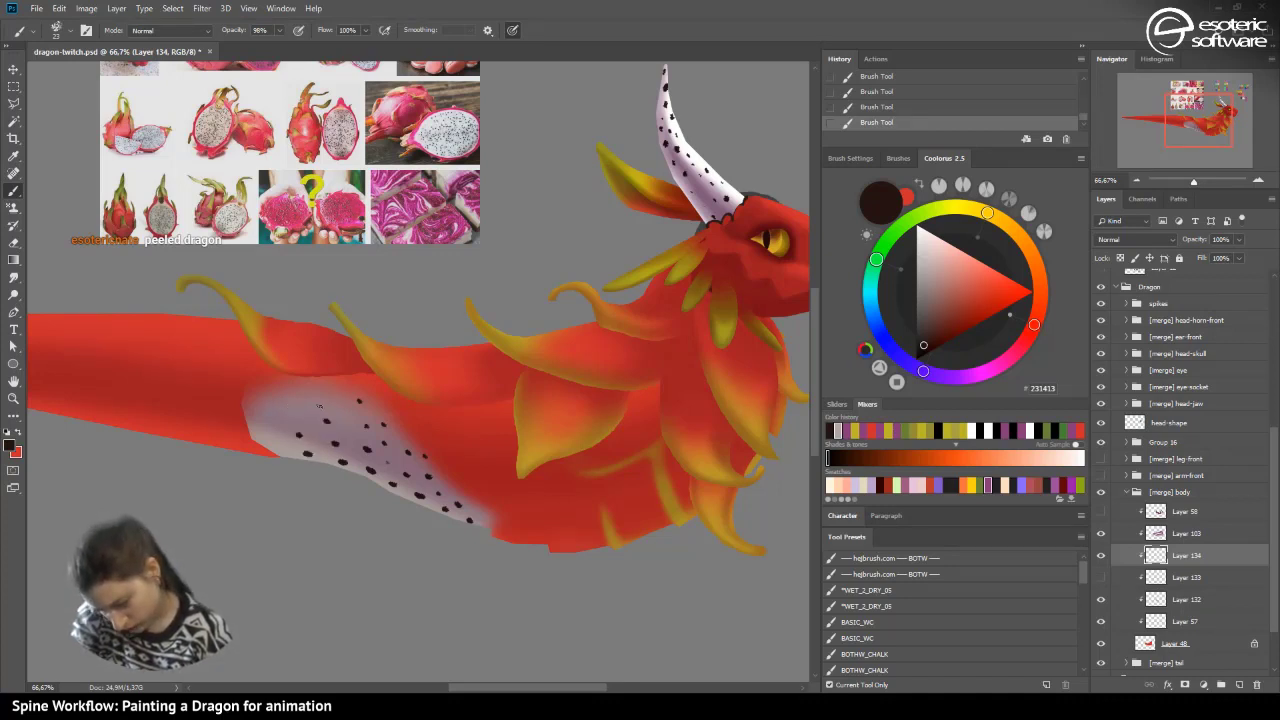
left_click(325, 395)
left_click(343, 413)
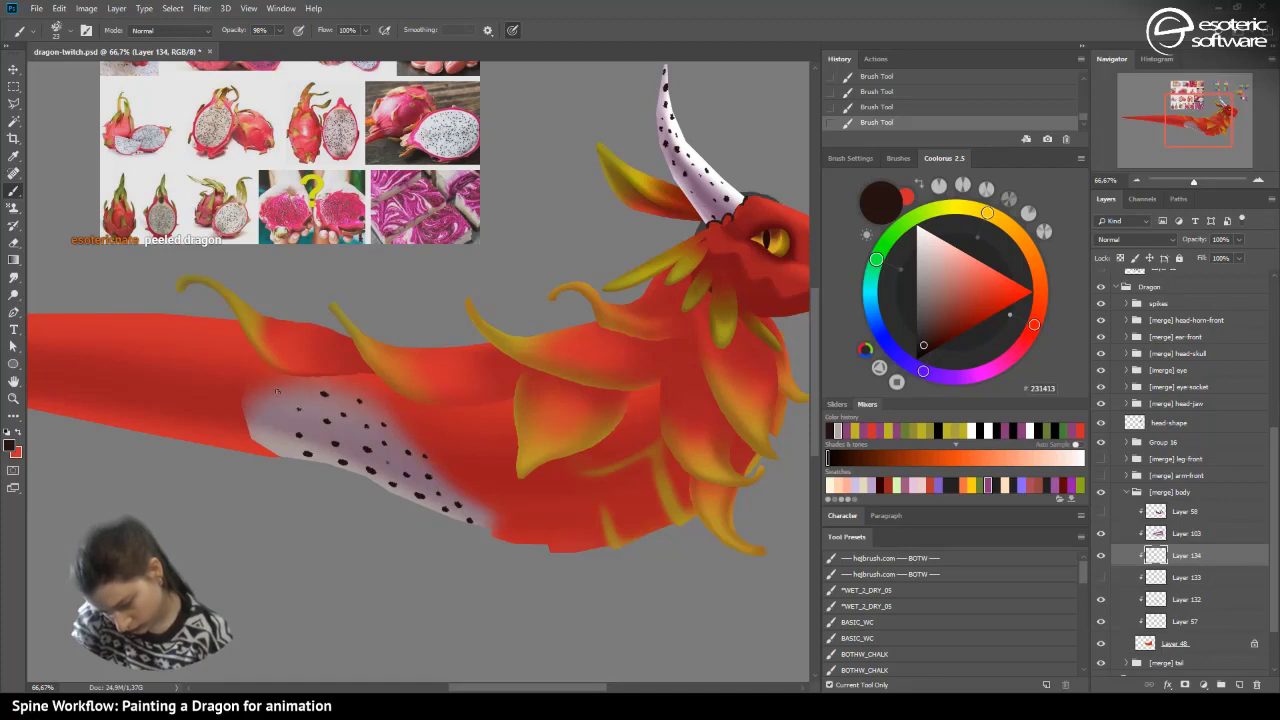
left_click(262, 429)
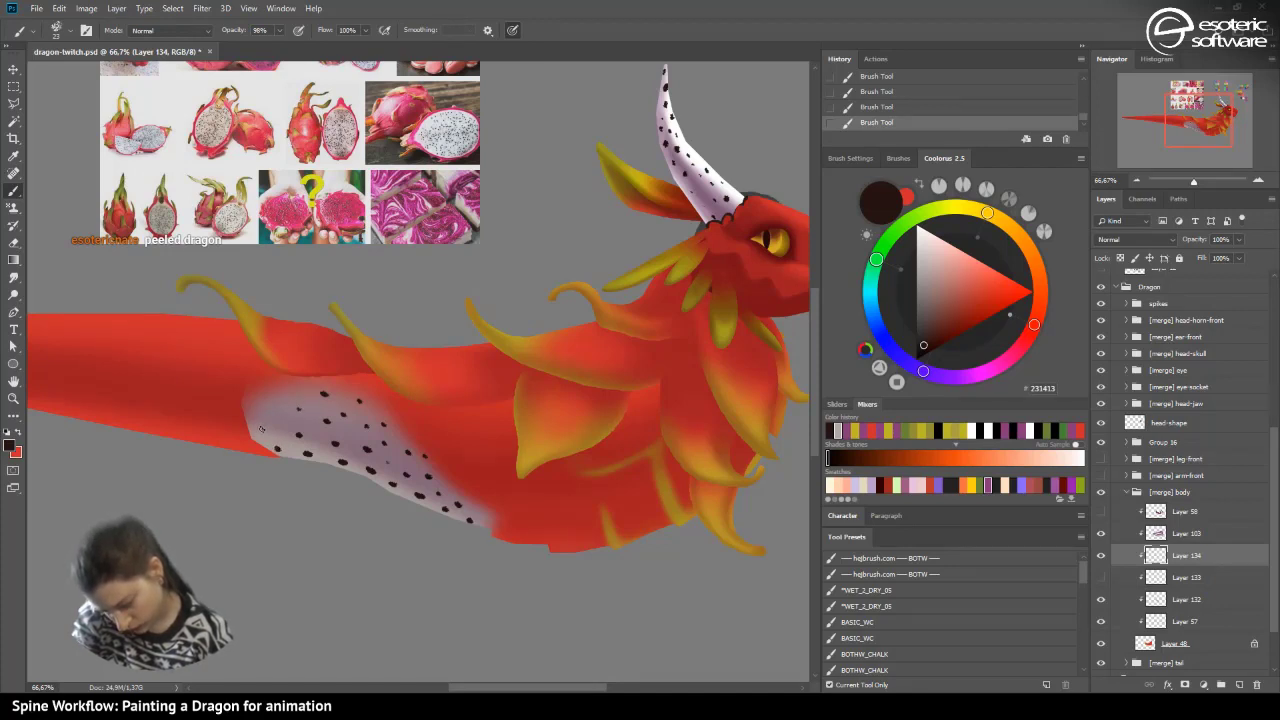
left_click(275, 420)
left_click(260, 395)
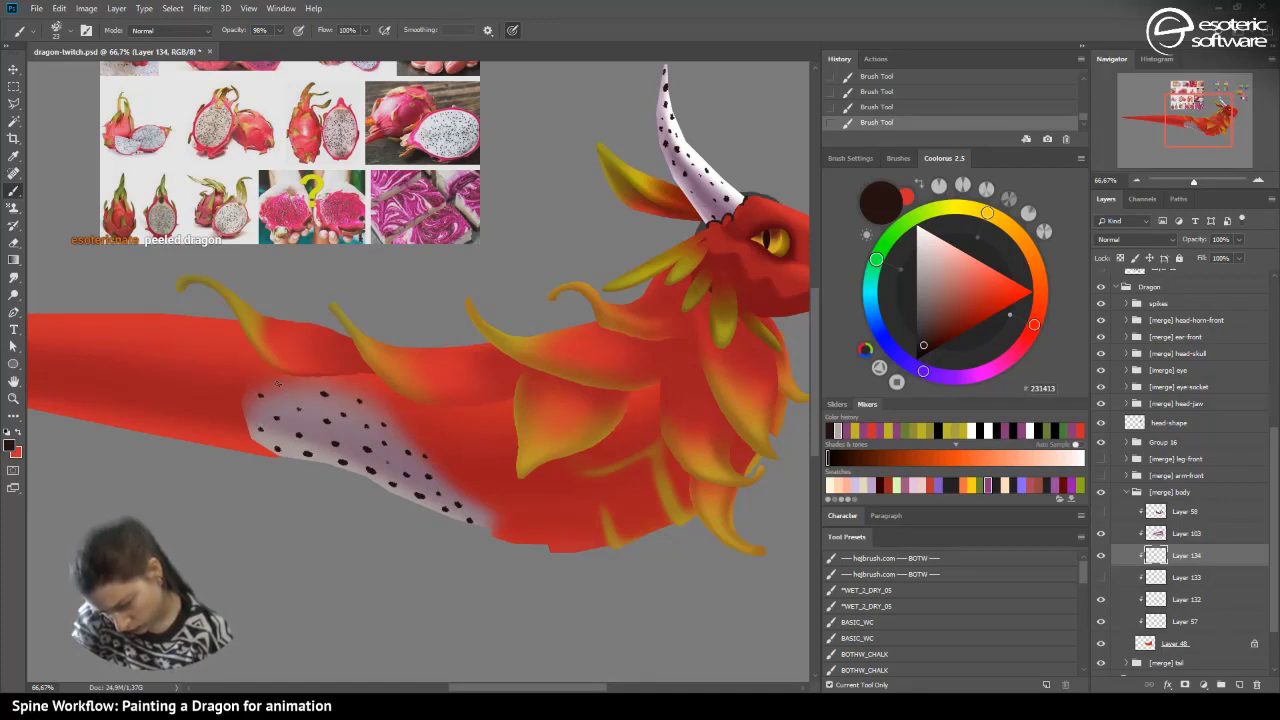
left_click(299, 409)
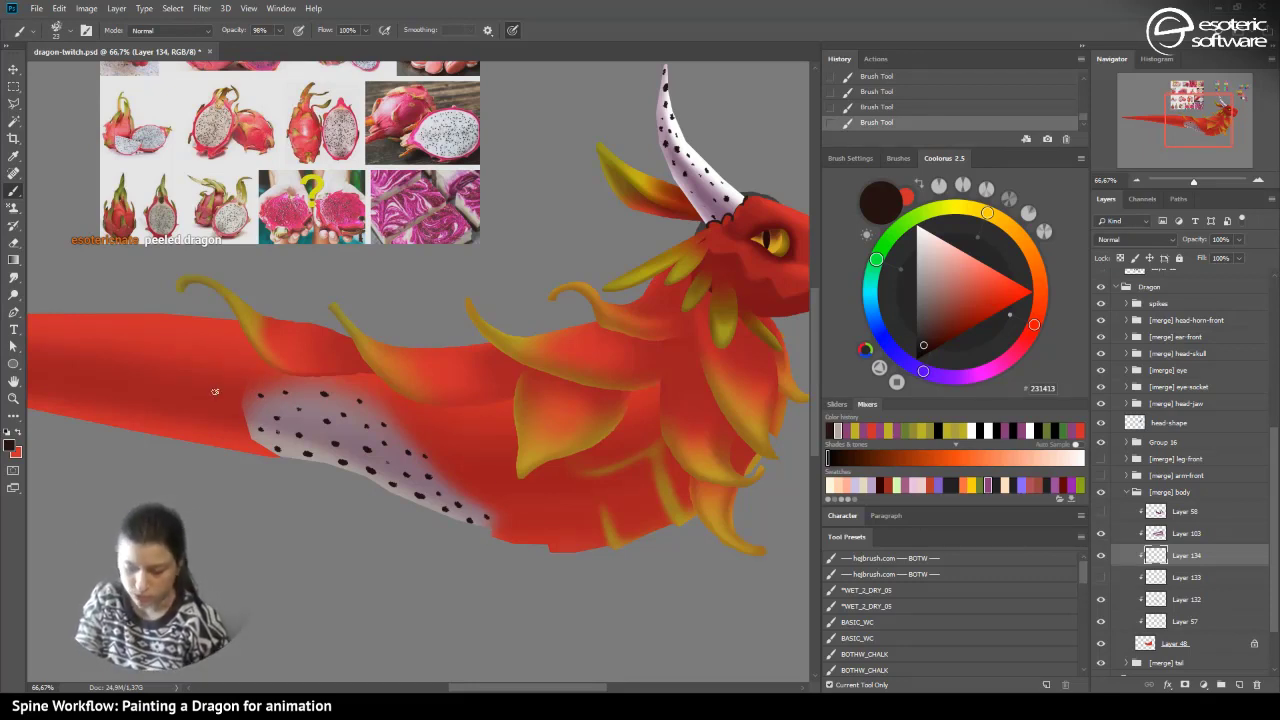
left_click(857, 107)
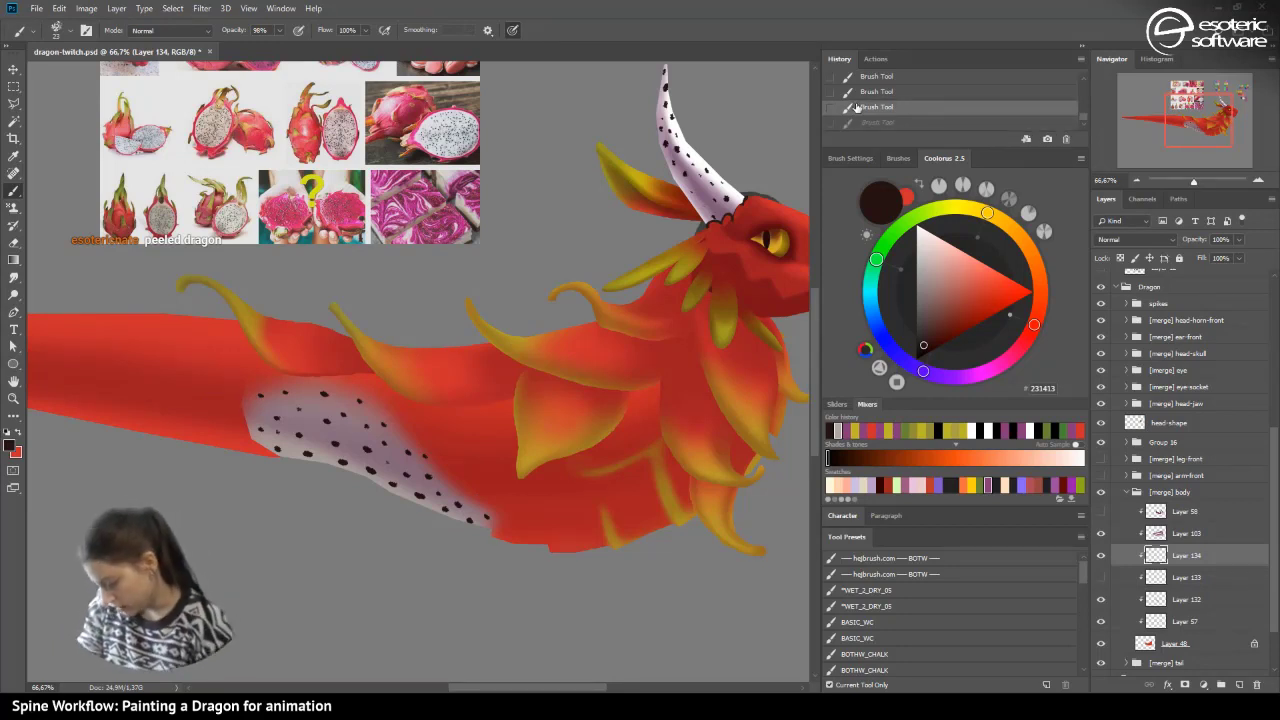
- Show the [merge] arm-front and [merge] leg-front groups, save the document and view the whole dragon at 33.3%
left_click(1101, 475)
left_click(1101, 458)
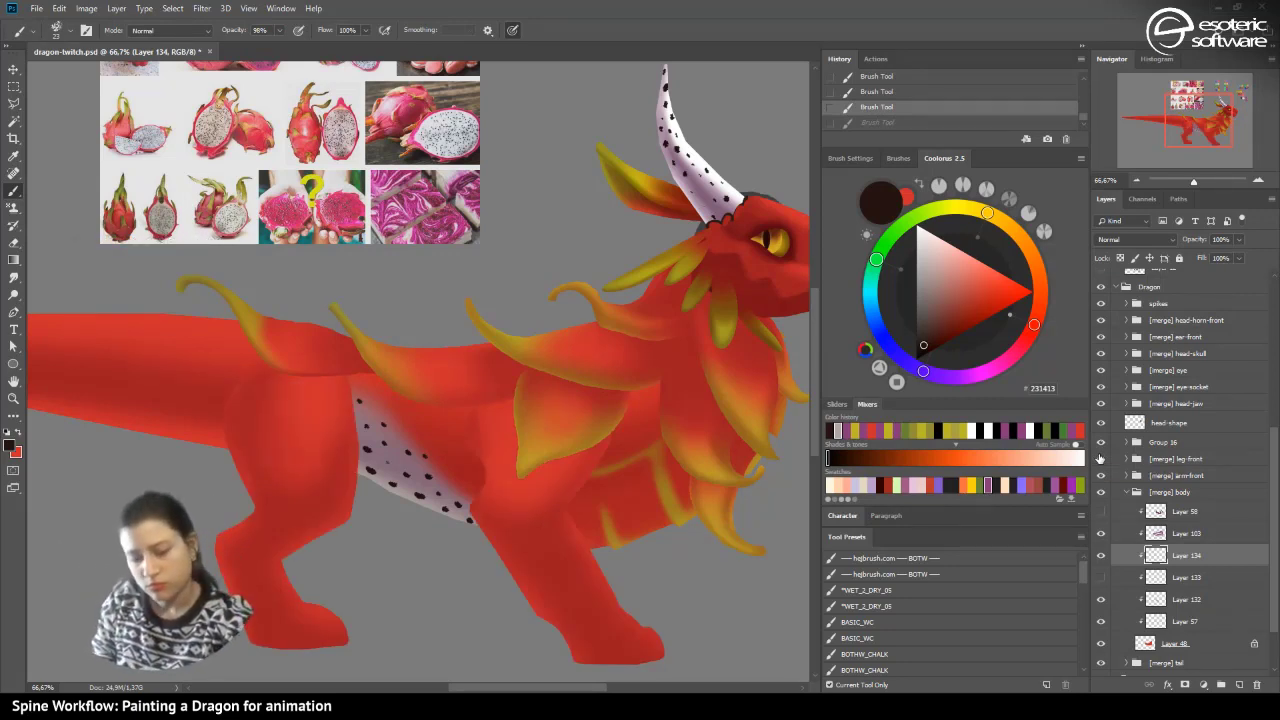
key("ctrl+s")
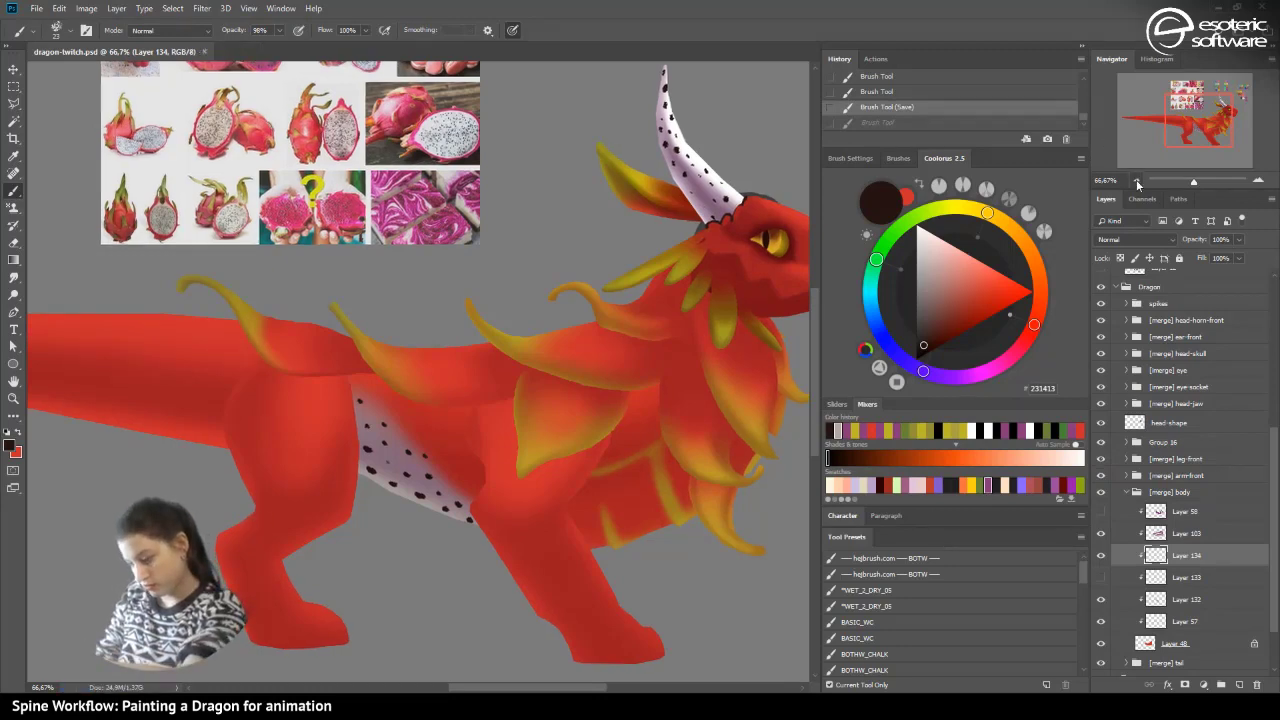
left_click(1137, 181)
left_click(1137, 181)
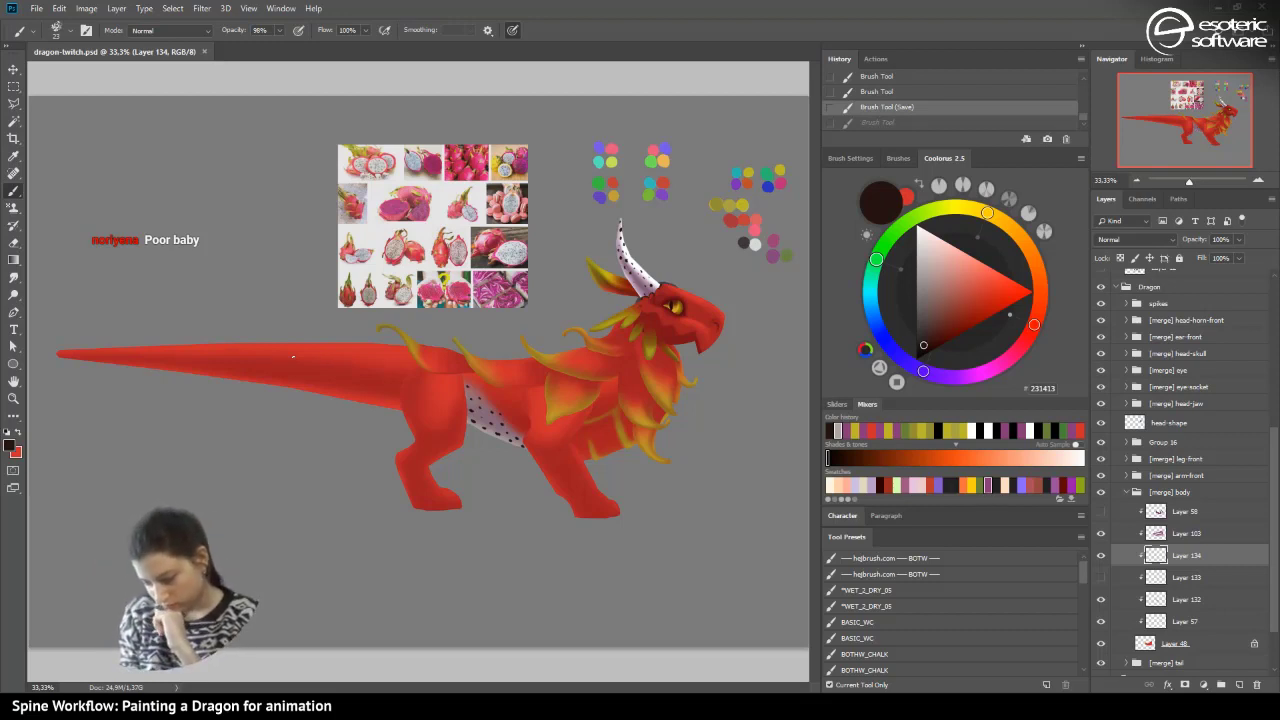
- Delete the hidden Layer 133 from the [merge] body group
left_click(1100, 578)
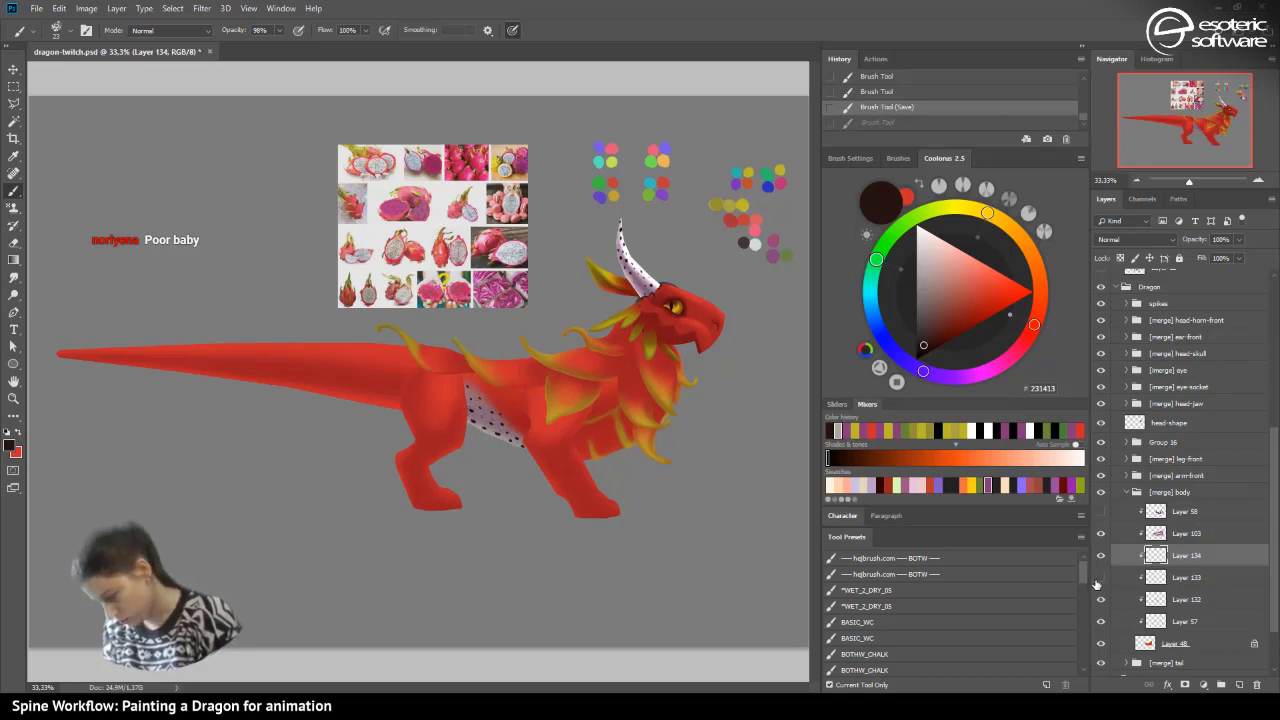
left_click(1157, 569)
key("Delete")
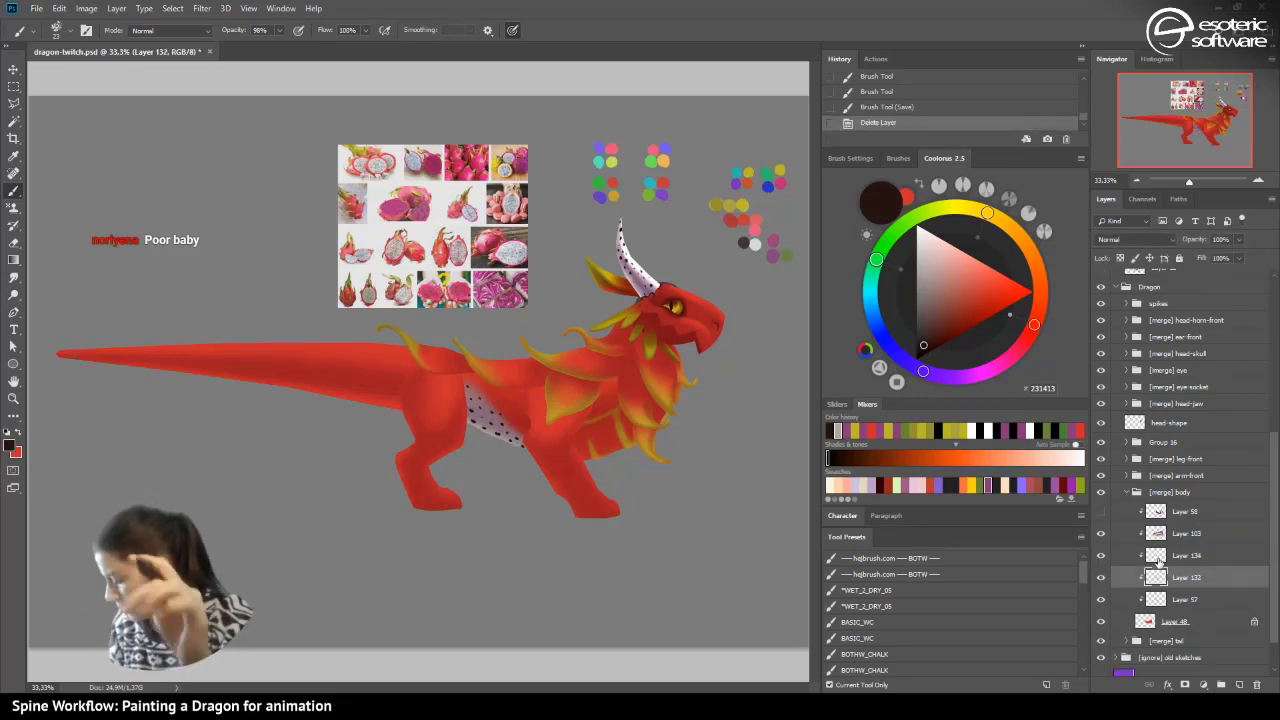
- Toggle Layer 132 and Layer 57 off and on to check their contents, and move Layer 57 above Layer 134
left_click(1101, 578)
left_click(1101, 578)
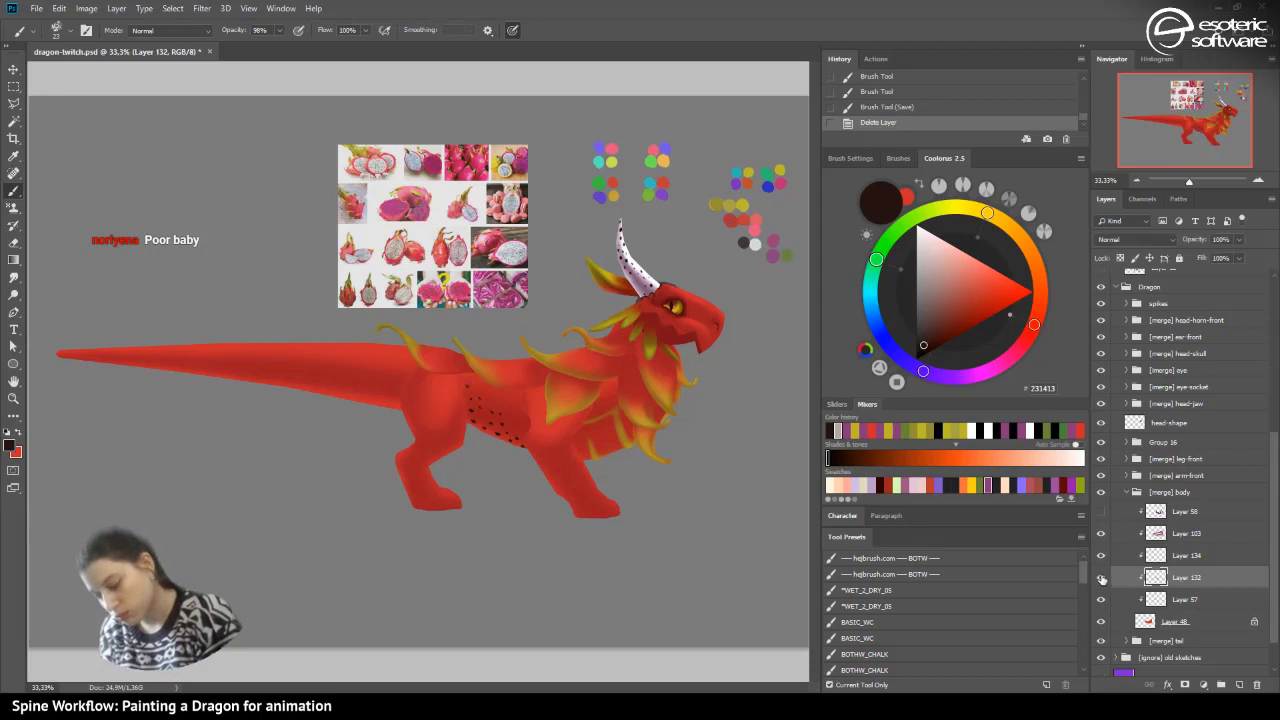
left_click(1101, 599)
left_click(1101, 599)
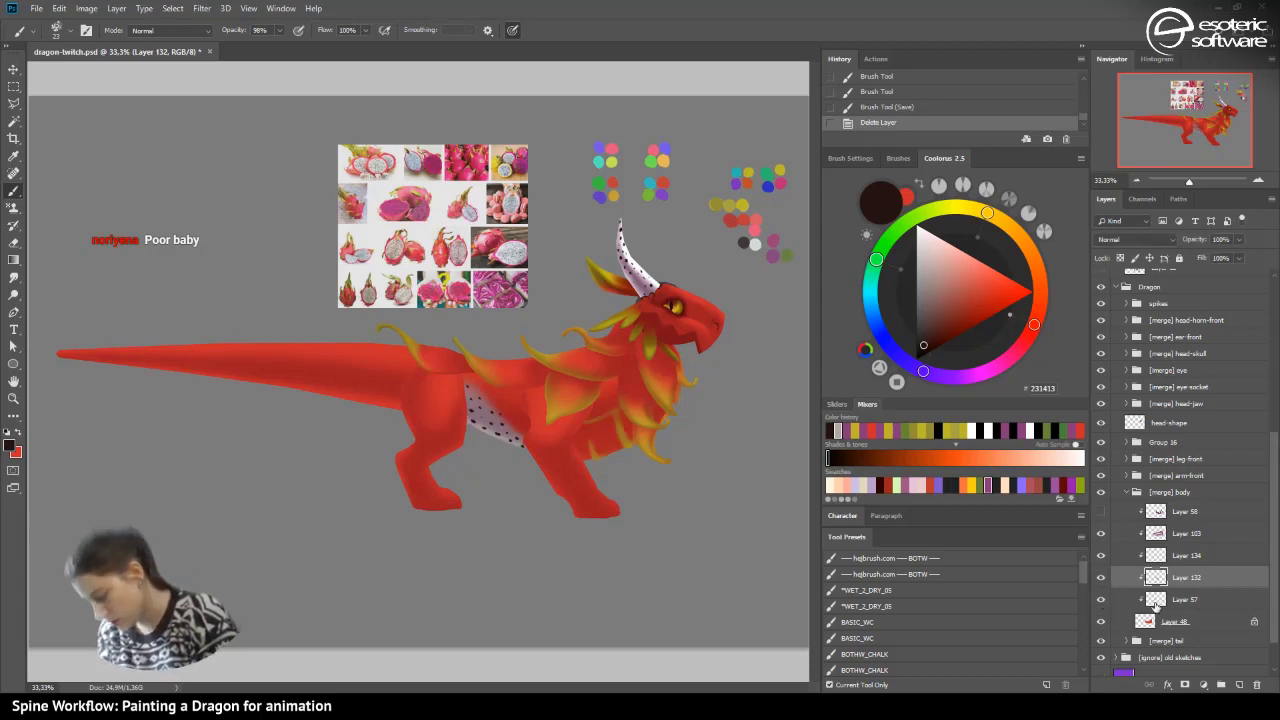
left_click(1156, 600)
left_click_drag(1156, 600, 1156, 548)
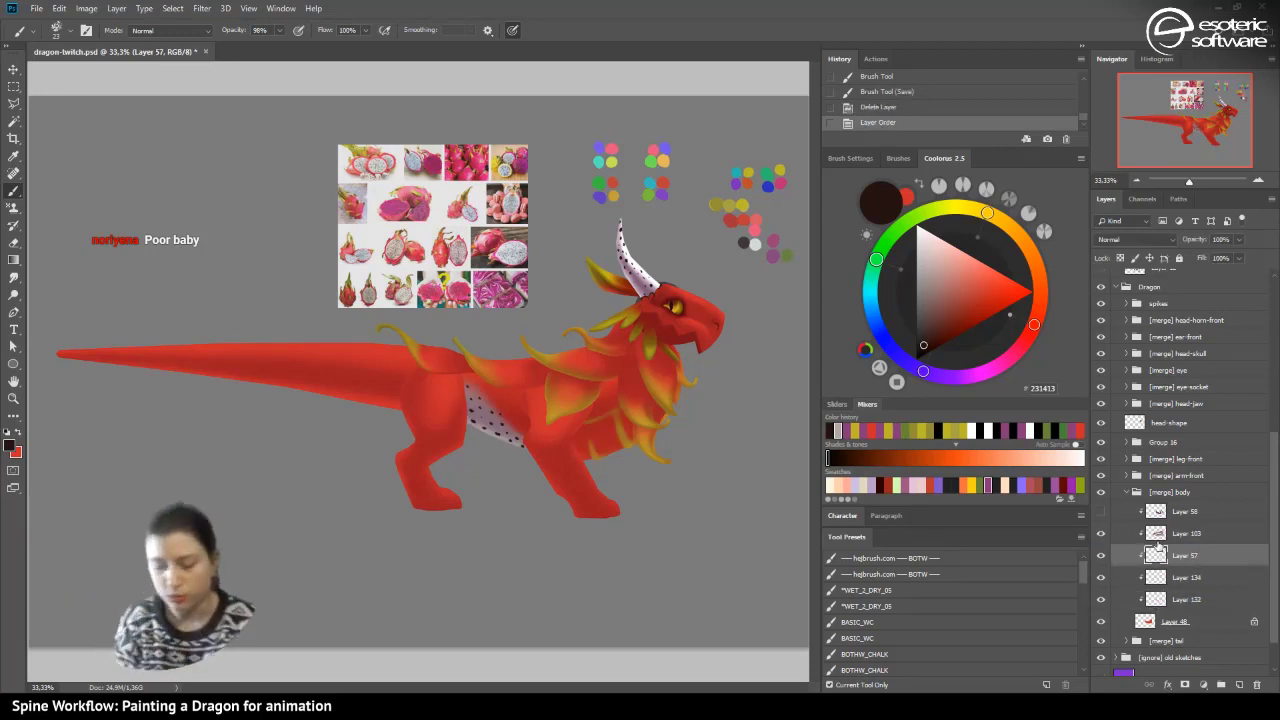
- Try painting an olive-yellow rim with a soft round brush on Layer 57 along the belly patch's upper front edge
left_click(853, 429)
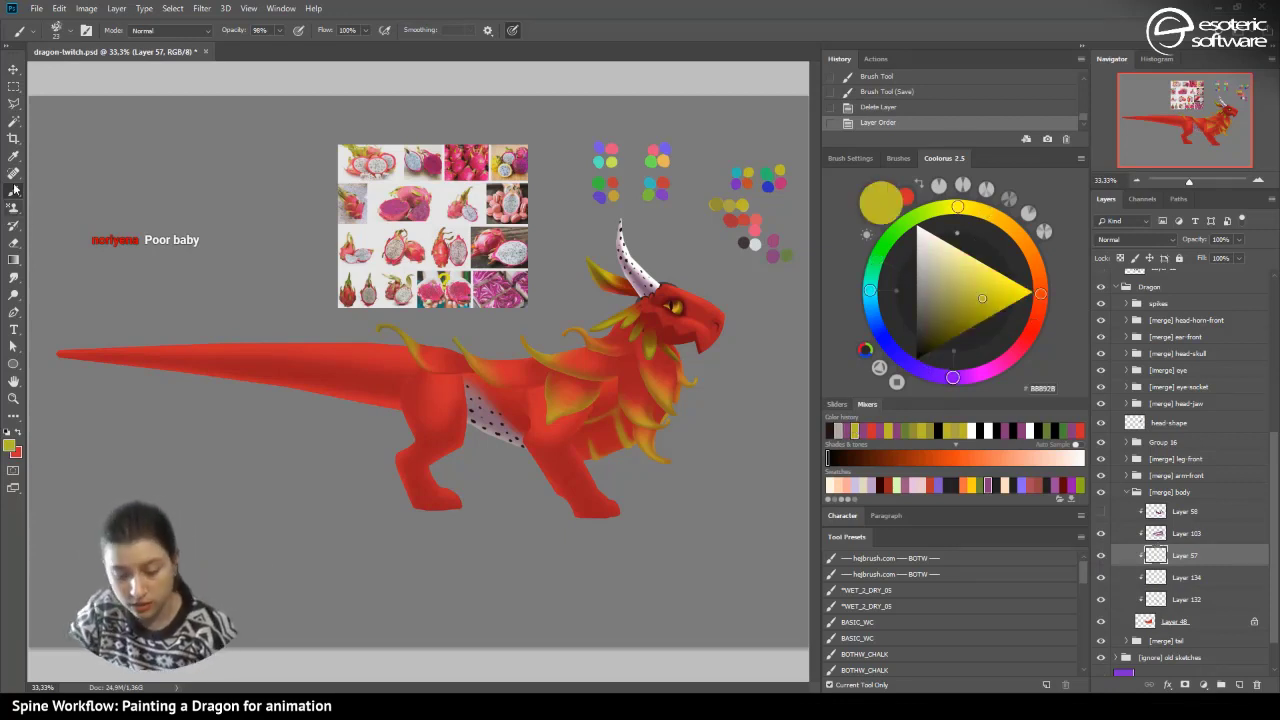
left_click(54, 32)
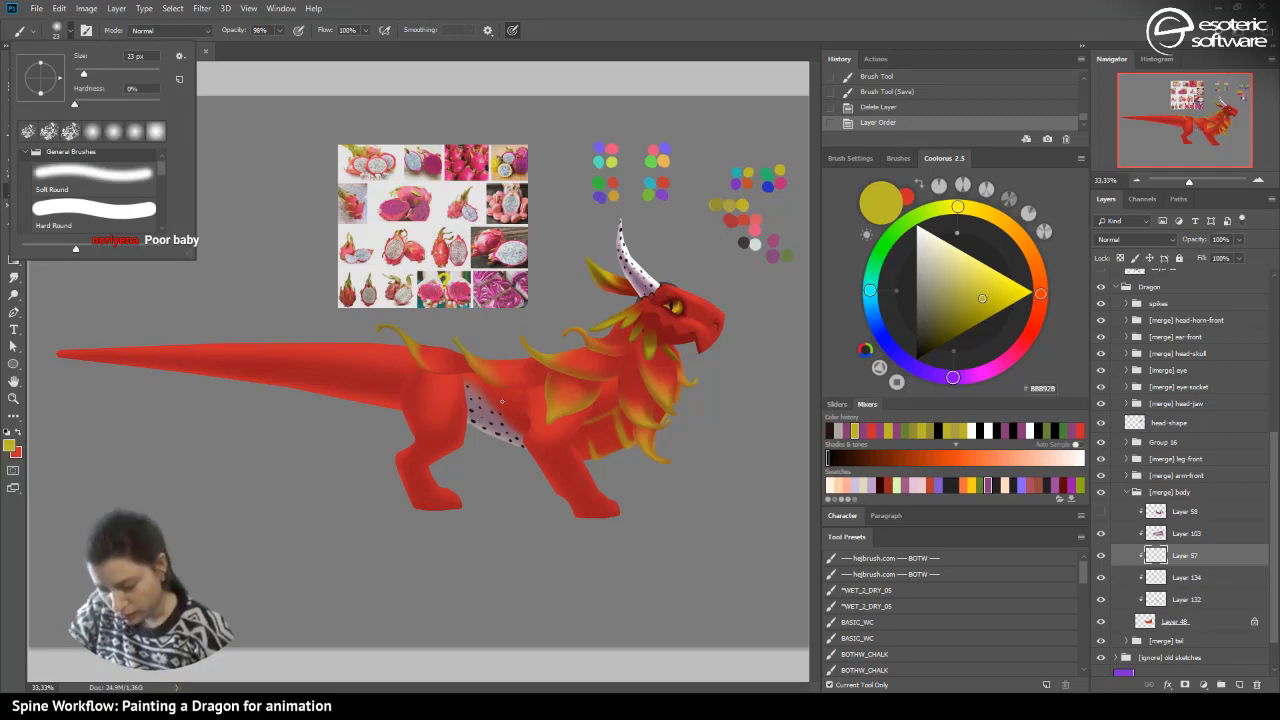
left_click(1256, 179)
left_click(1256, 179)
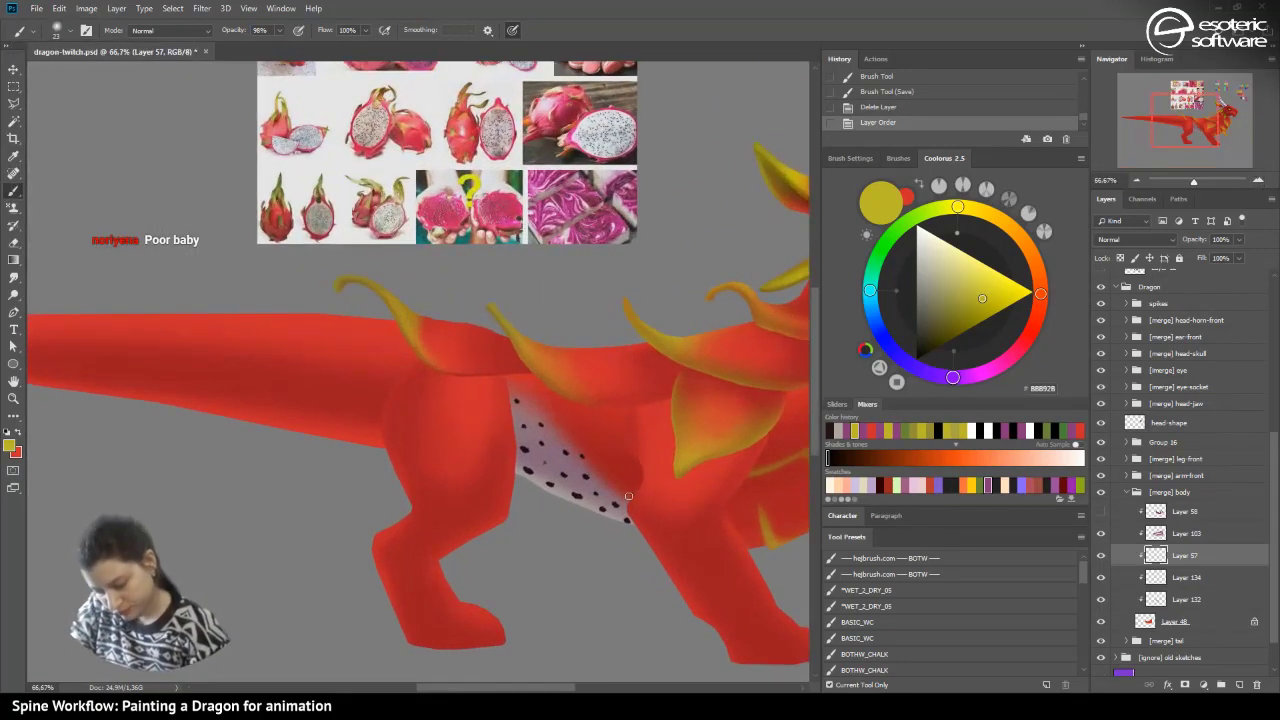
mouse_move(598, 477)
left_mouse_down()
mouse_move(632, 501)
mouse_move(596, 471)
left_mouse_up()
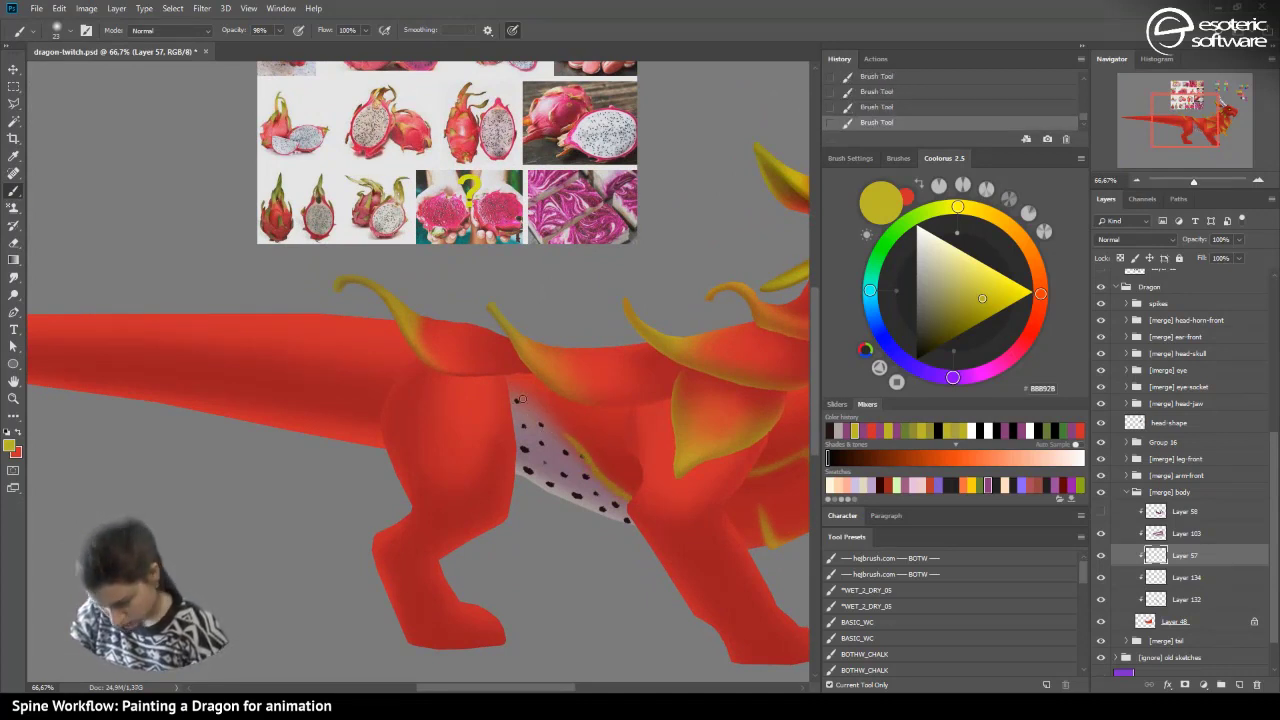
- Enlarge the soft brush and try a thicker yellow rim along the belly's edge, with a leaf-like point at its top
left_click(58, 33)
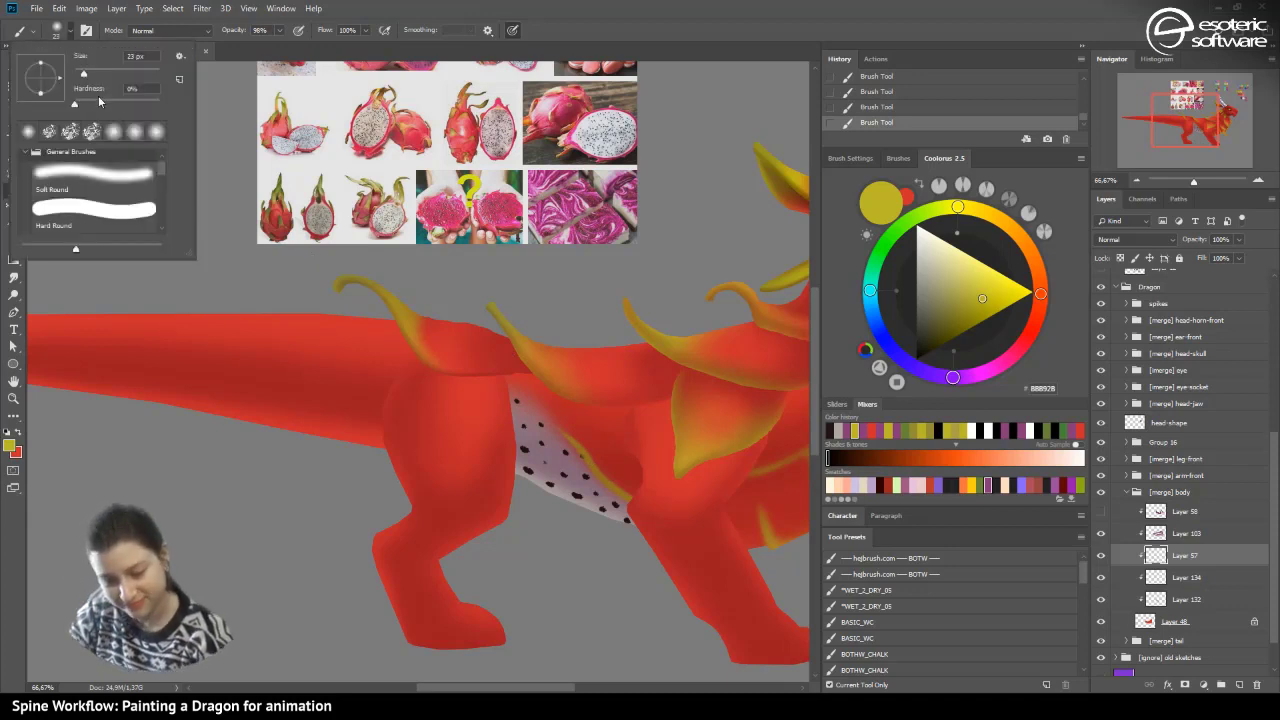
left_click_drag(86, 74, 92, 73)
left_click_drag(642, 499, 586, 456)
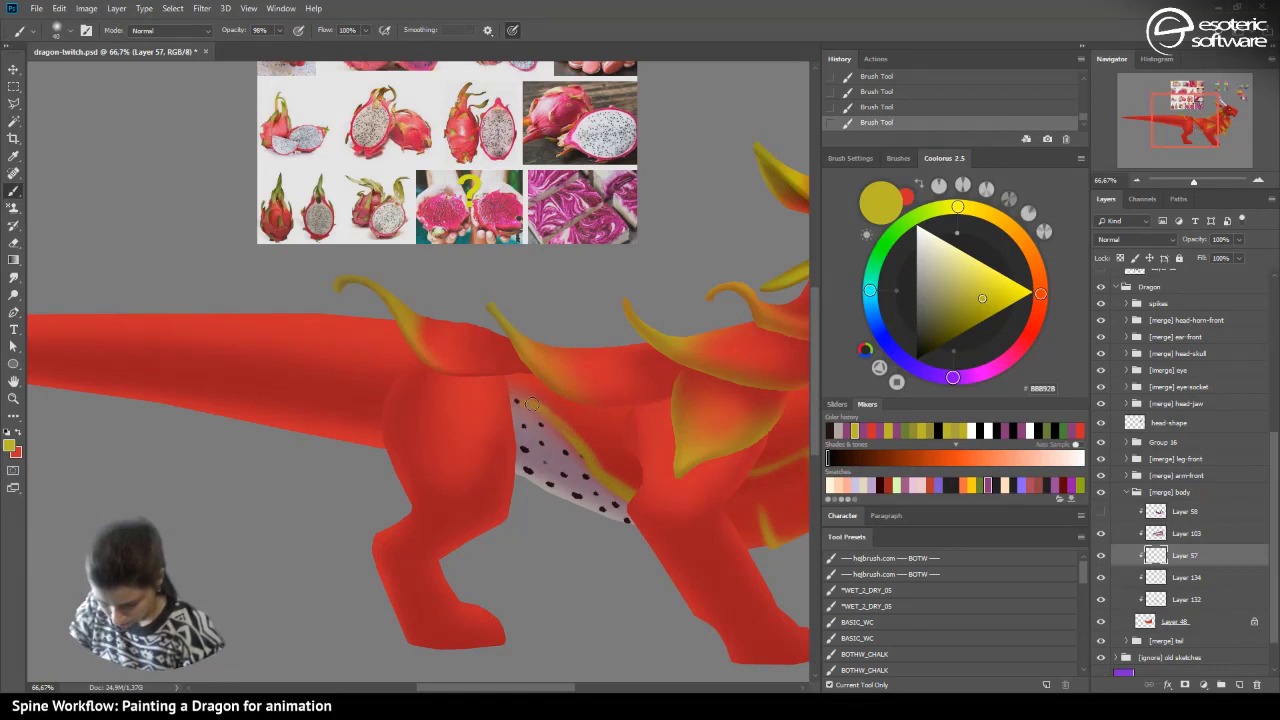
left_click_drag(532, 404, 570, 408)
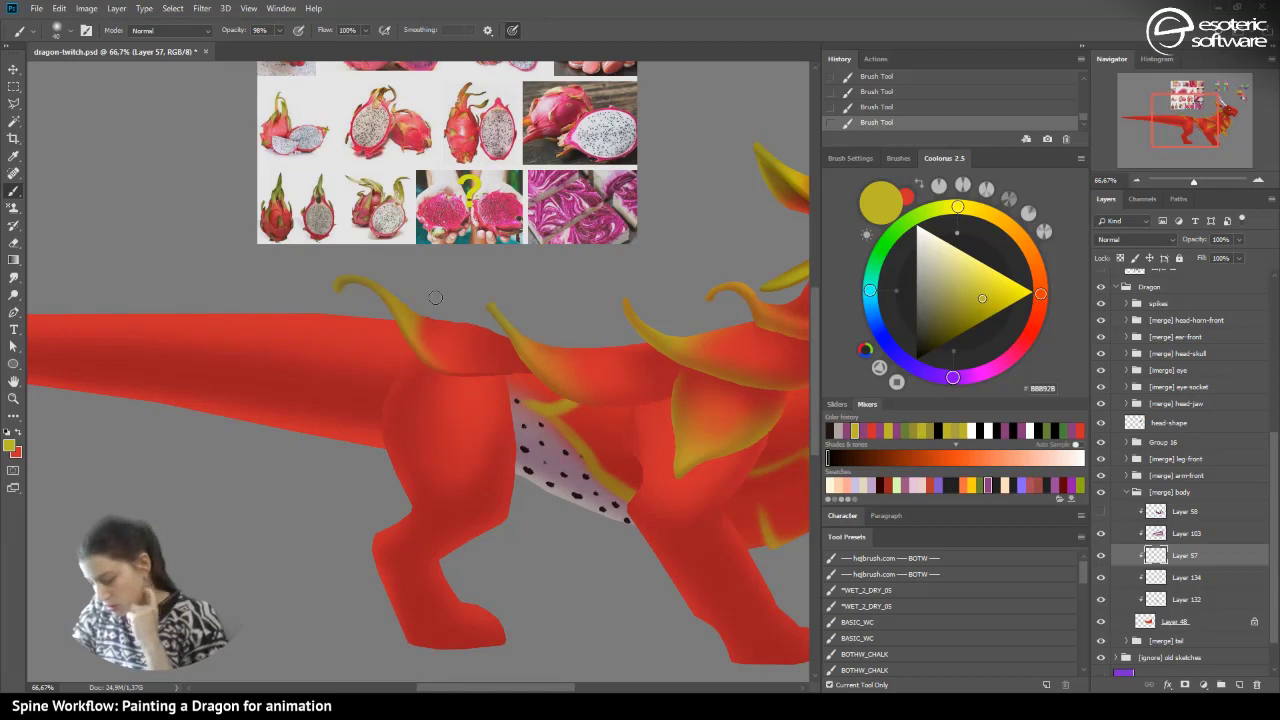
- Clear all of Layer 57, then revert the history to the layer reorder, undoing the clearing and every yellow rim stroke
key("ctrl+a")
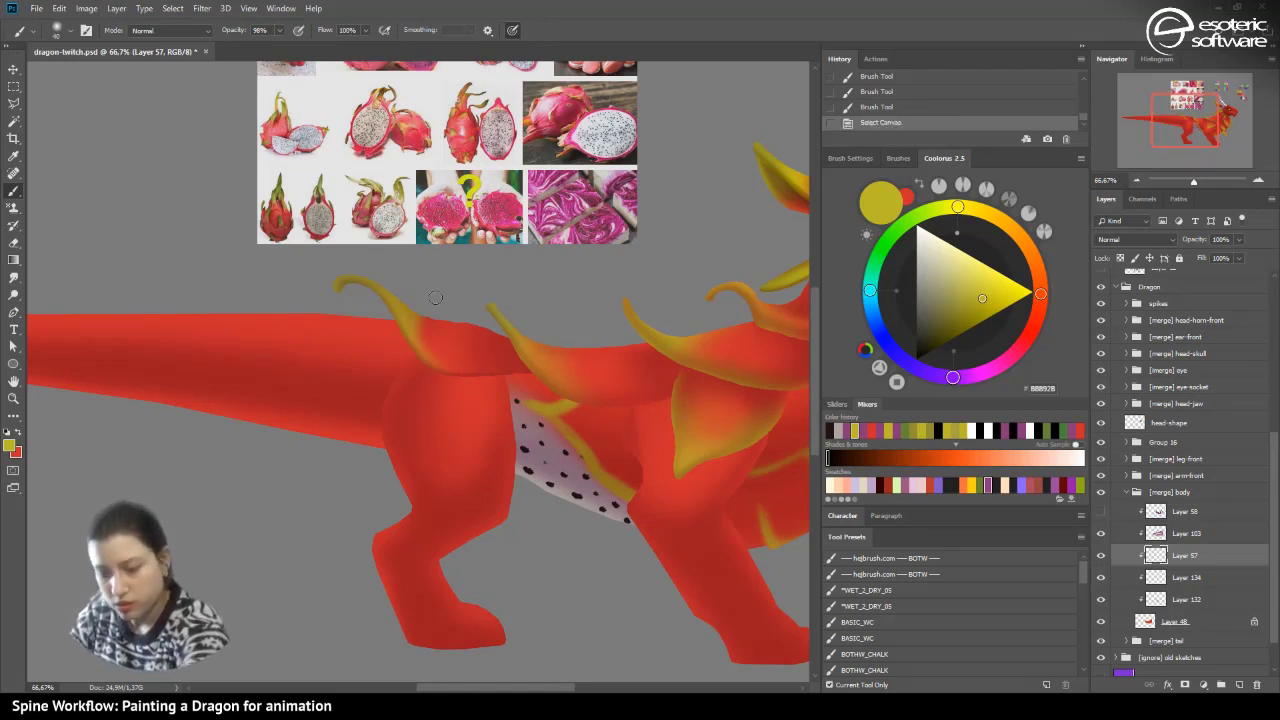
key("Delete")
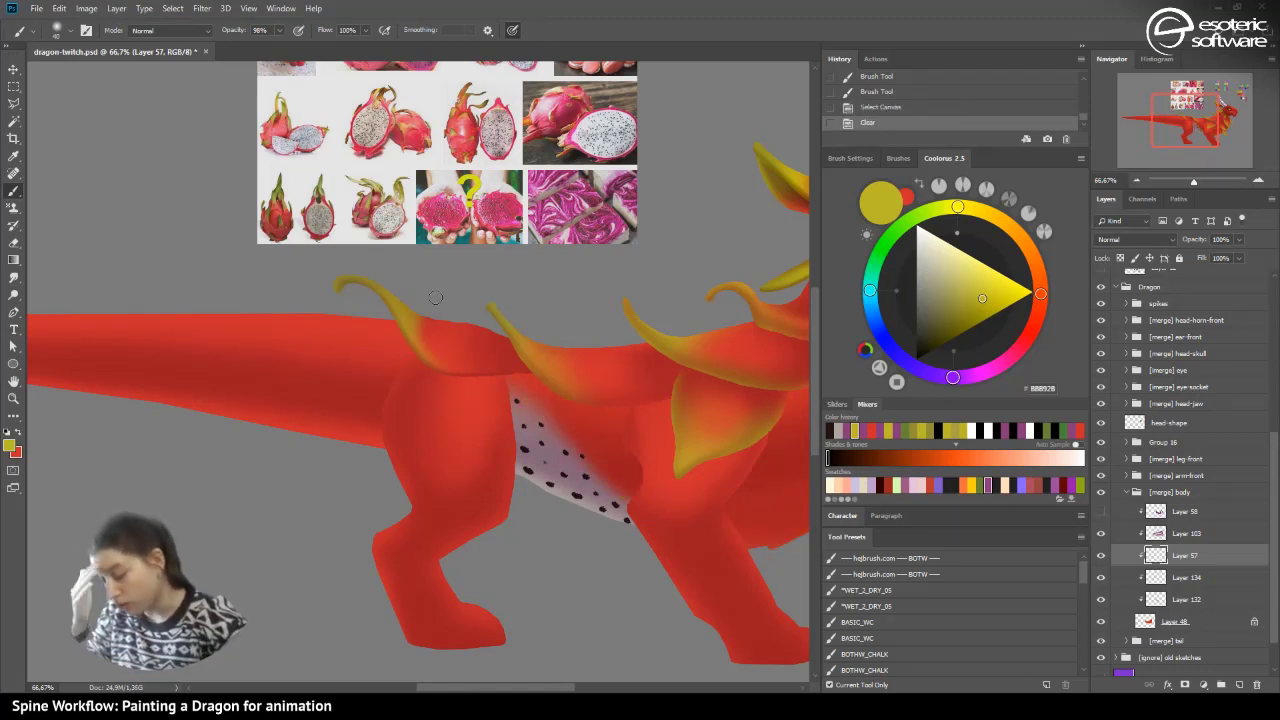
scroll(1073, 117, "up", 3)
left_click(940, 80)
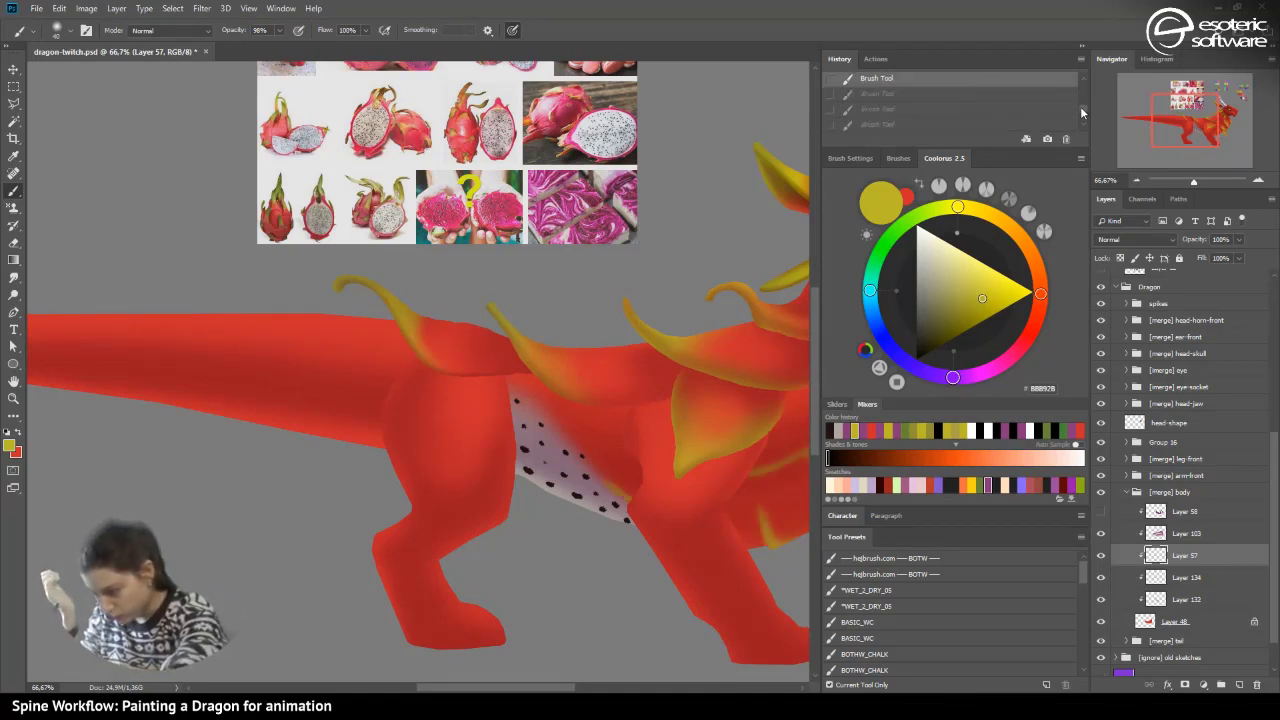
left_click_drag(1083, 109, 1082, 101)
scroll(1084, 110, "down", 1)
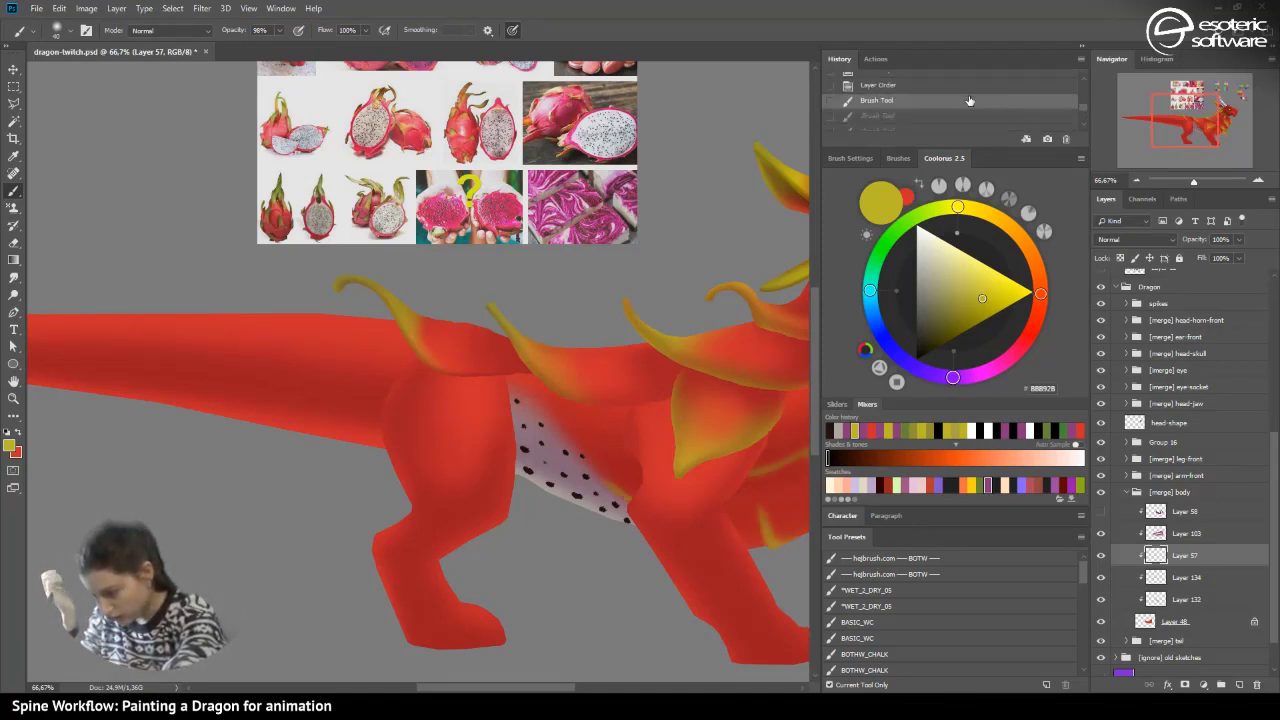
left_click(972, 90)
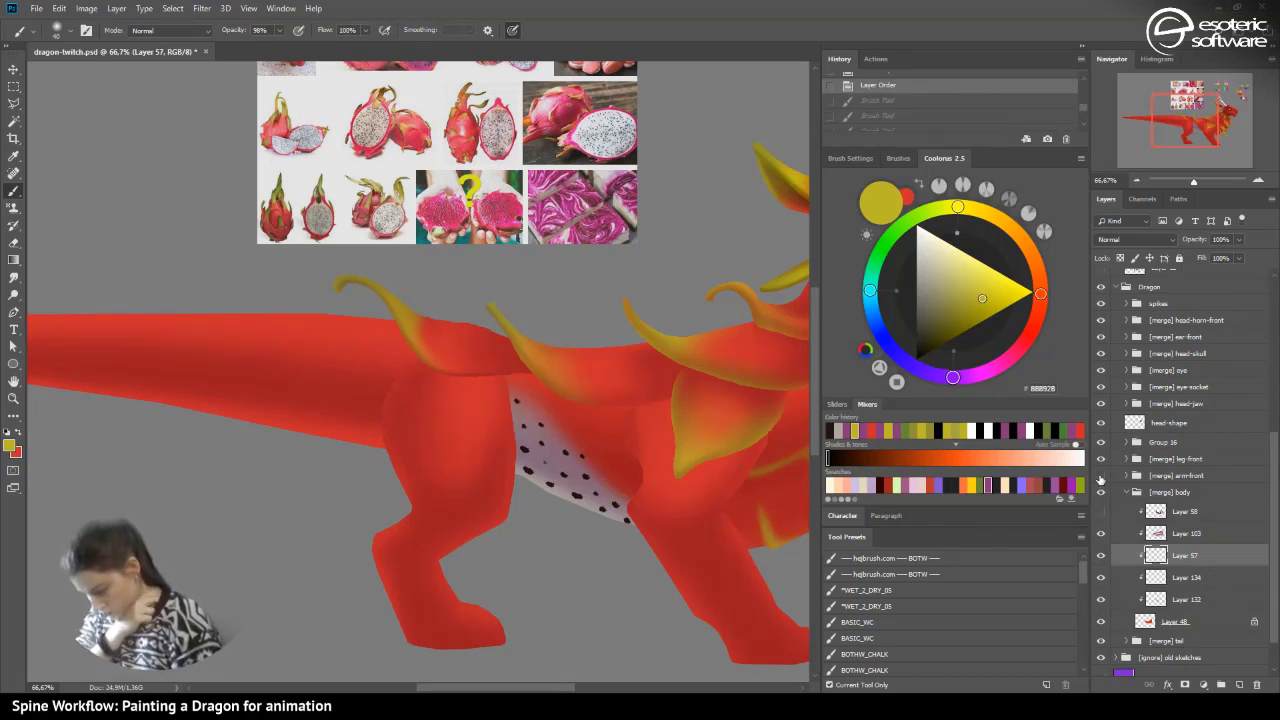
- Hide the front leg and front arm groups, then try a yellow stroke along the belly patch's upper edge and undo it
left_click_drag(1101, 476, 1107, 453)
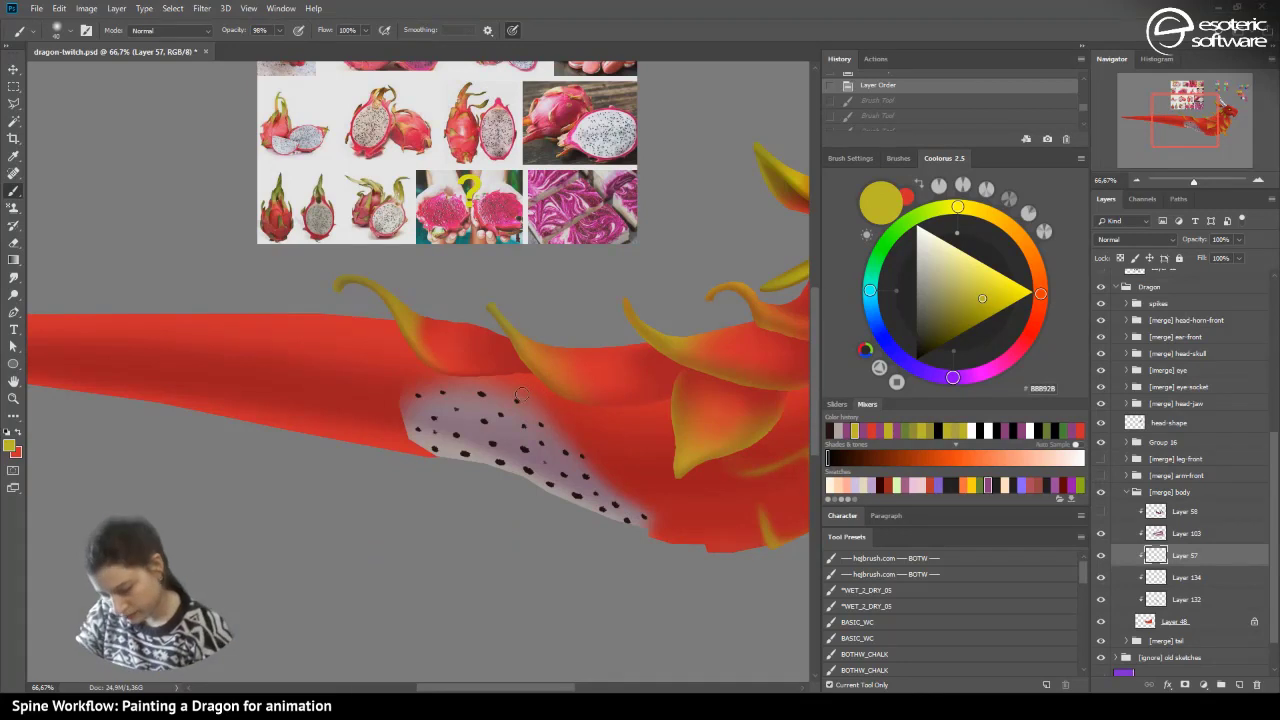
left_click_drag(518, 391, 568, 429)
key("ctrl+z")
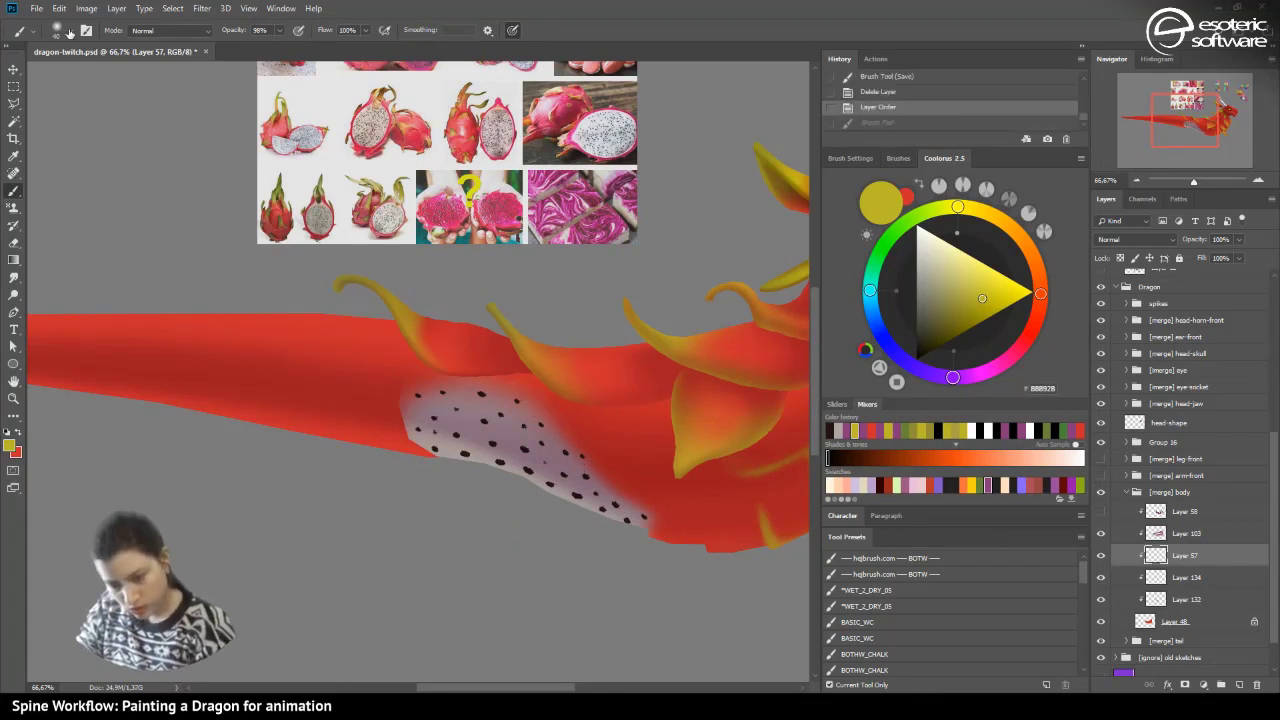
- Set the soft round brush's tip spacing to 20%
left_click(69, 33)
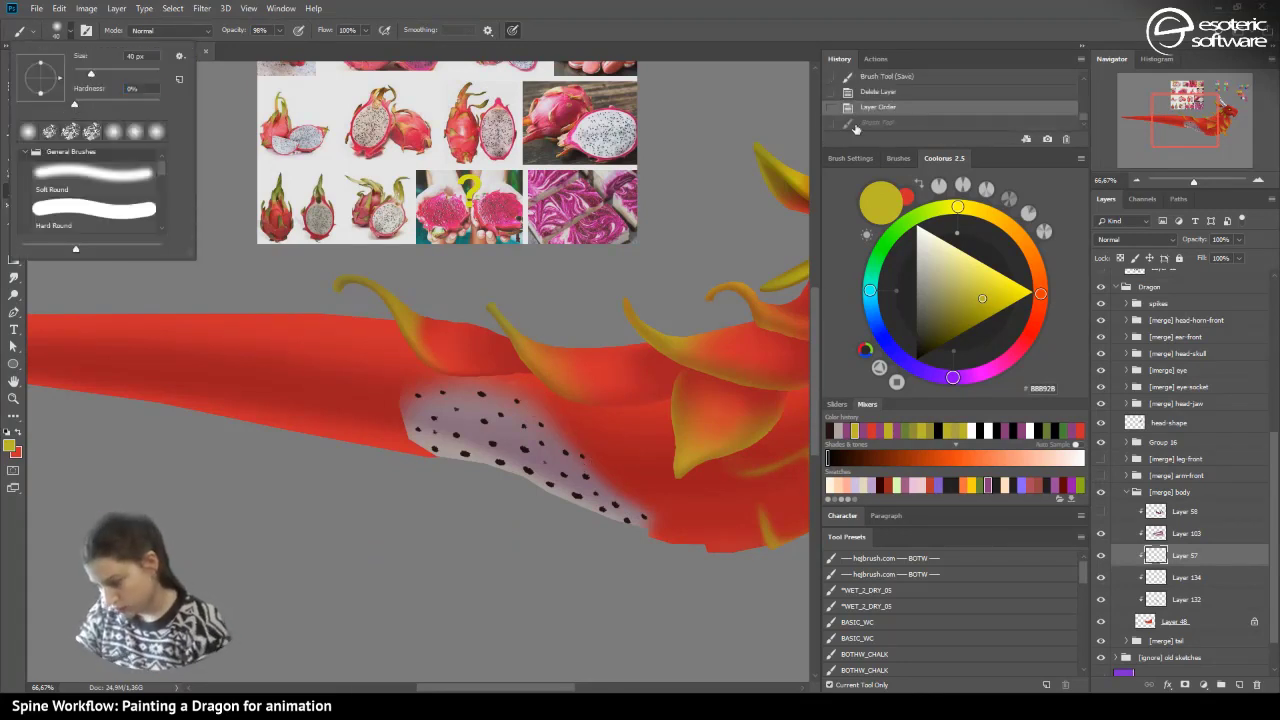
left_click(893, 158)
left_click(852, 156)
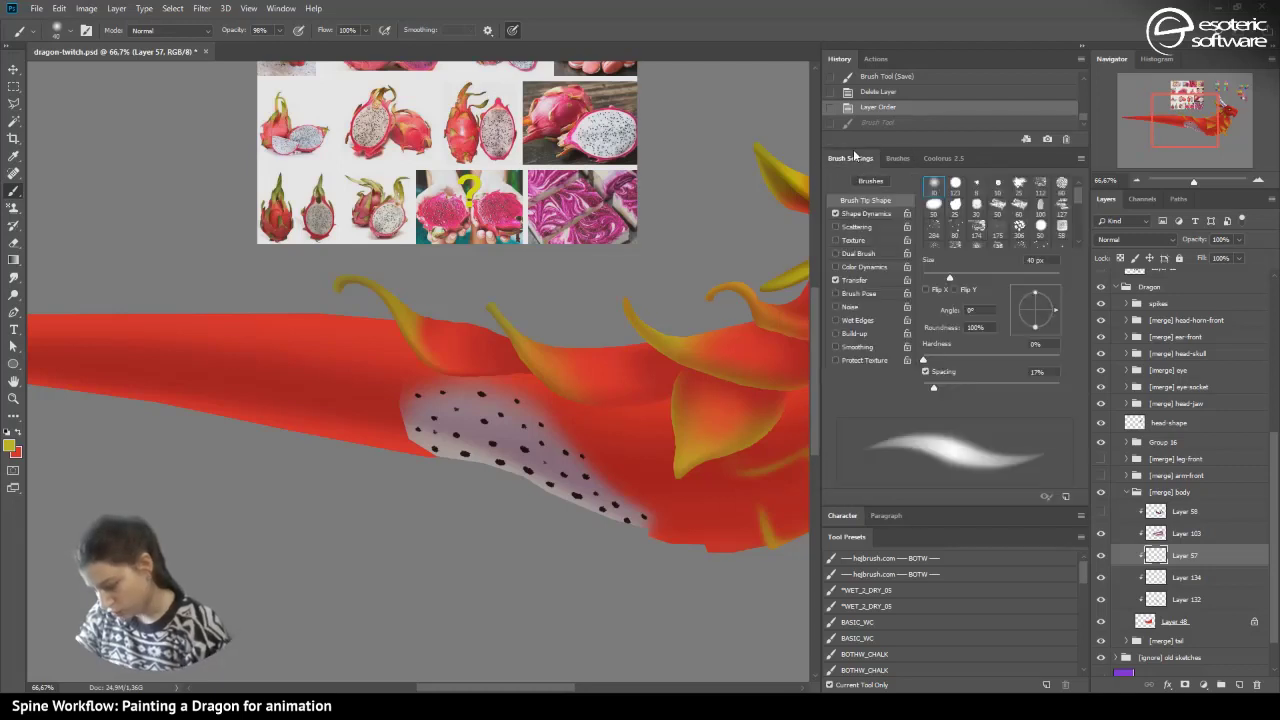
left_click_drag(933, 388, 938, 390)
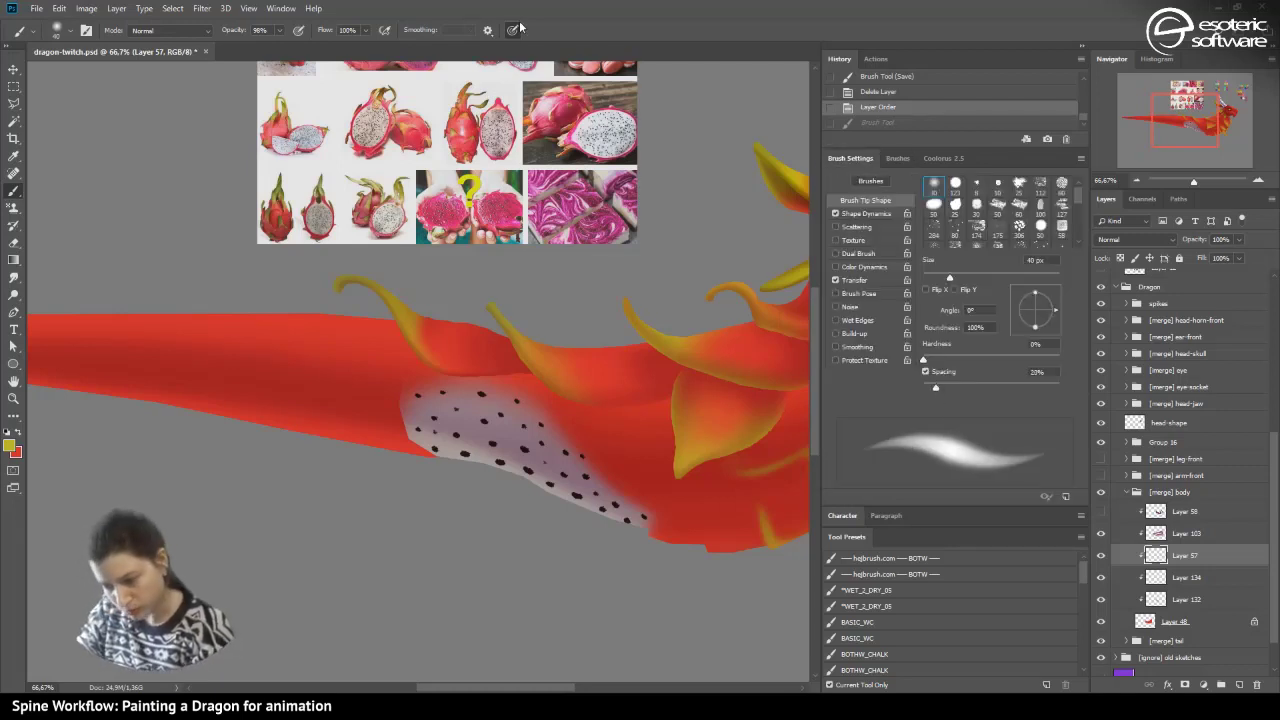
- Try painting a tapered yellow rim along the belly patch's upper front edge, and revert the history to the layer reorder
left_click_drag(532, 397, 620, 495)
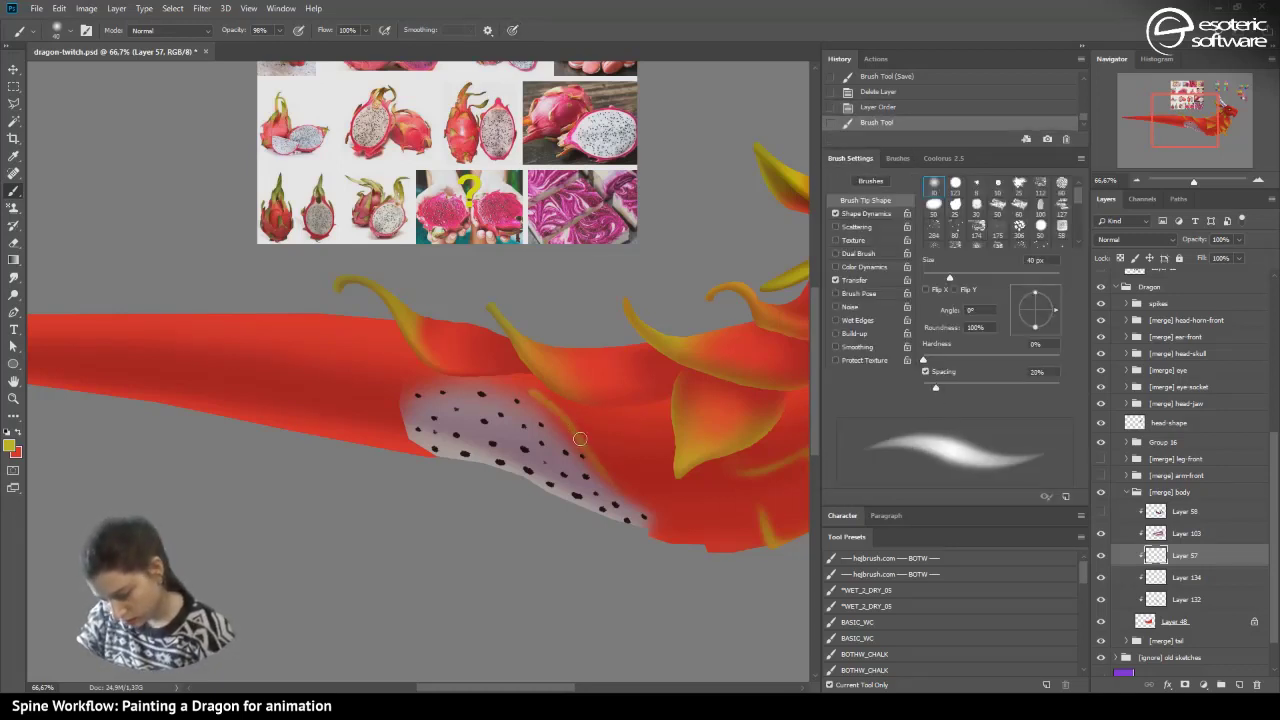
mouse_move(580, 438)
left_mouse_down()
mouse_move(627, 496)
mouse_move(660, 515)
left_mouse_up()
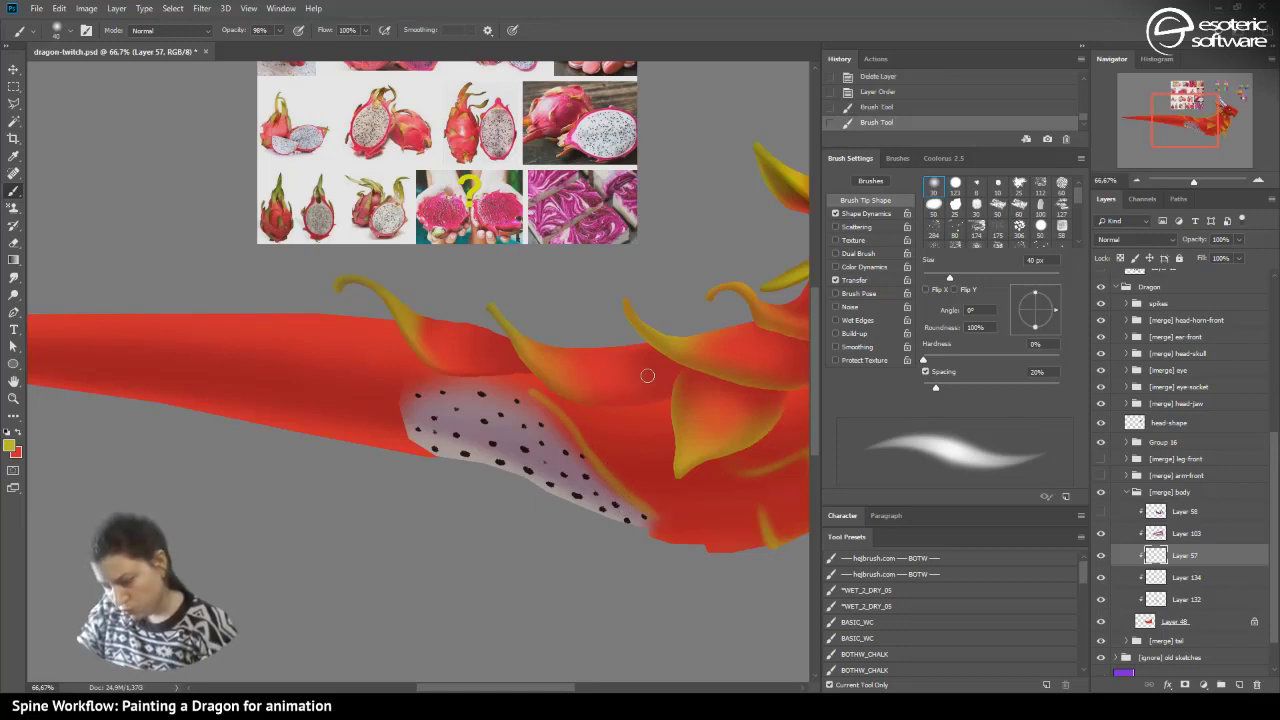
left_click(876, 91)
- Turn off the brush's Shape Dynamics and reduce its size to 26 px, reverting the yellow rim strokes tried along the belly's front edge
left_click(835, 213)
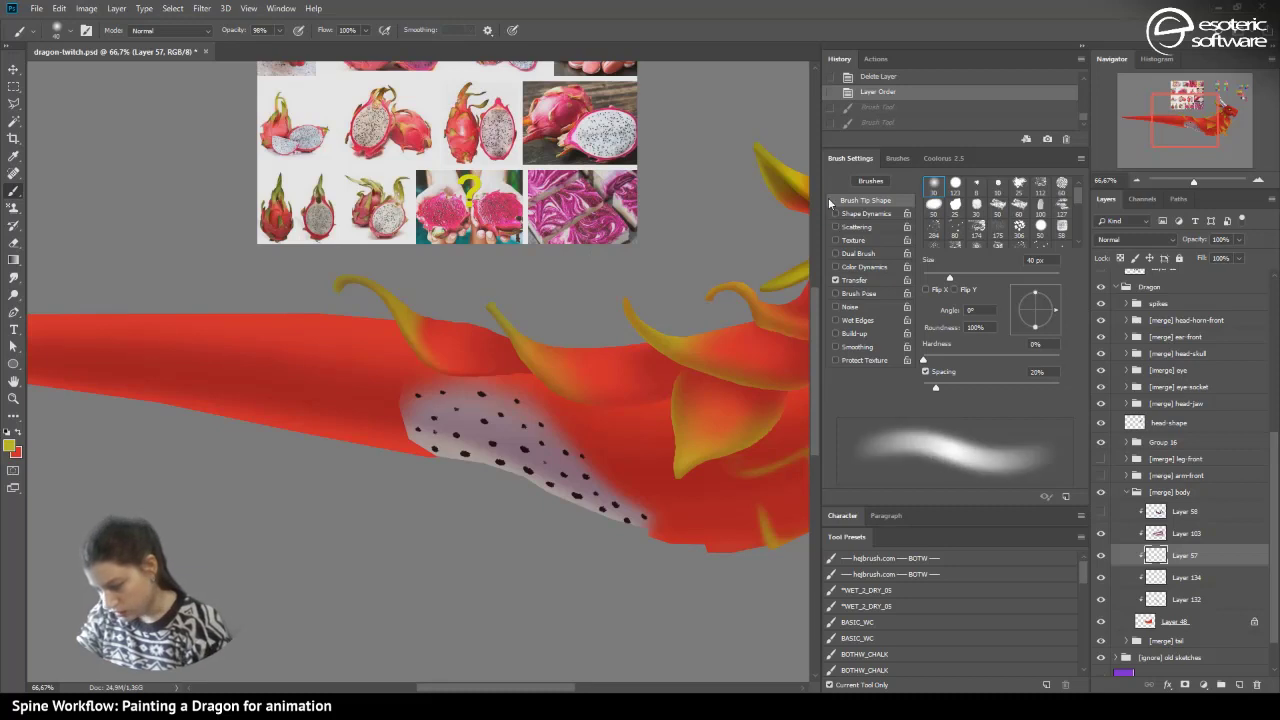
left_click_drag(550, 398, 632, 492)
left_click_drag(564, 424, 616, 481)
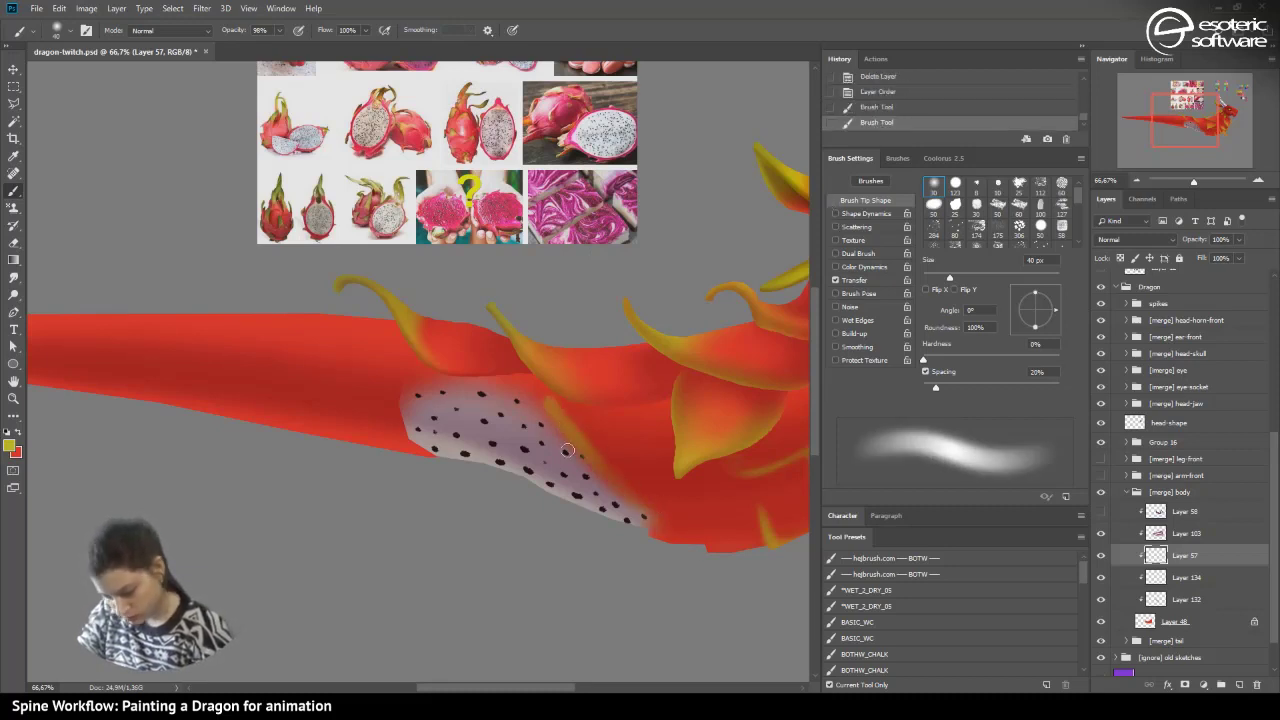
left_click(939, 277)
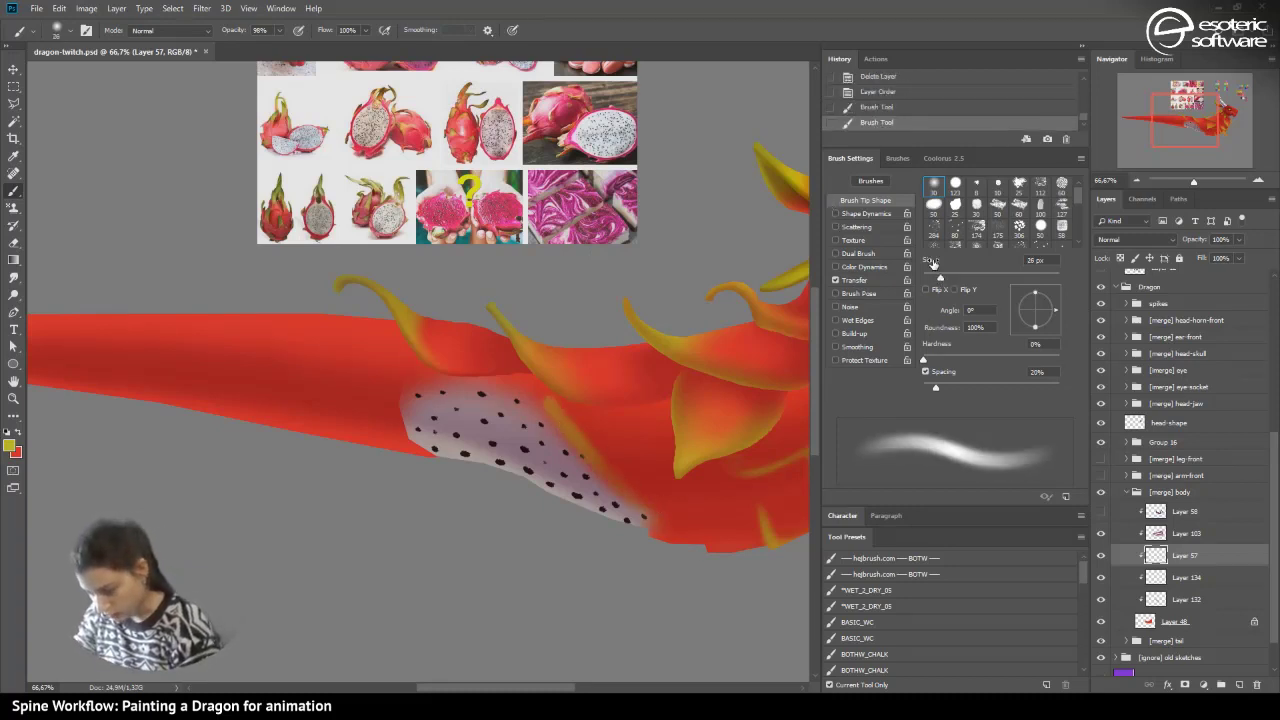
left_click_drag(617, 486, 585, 459)
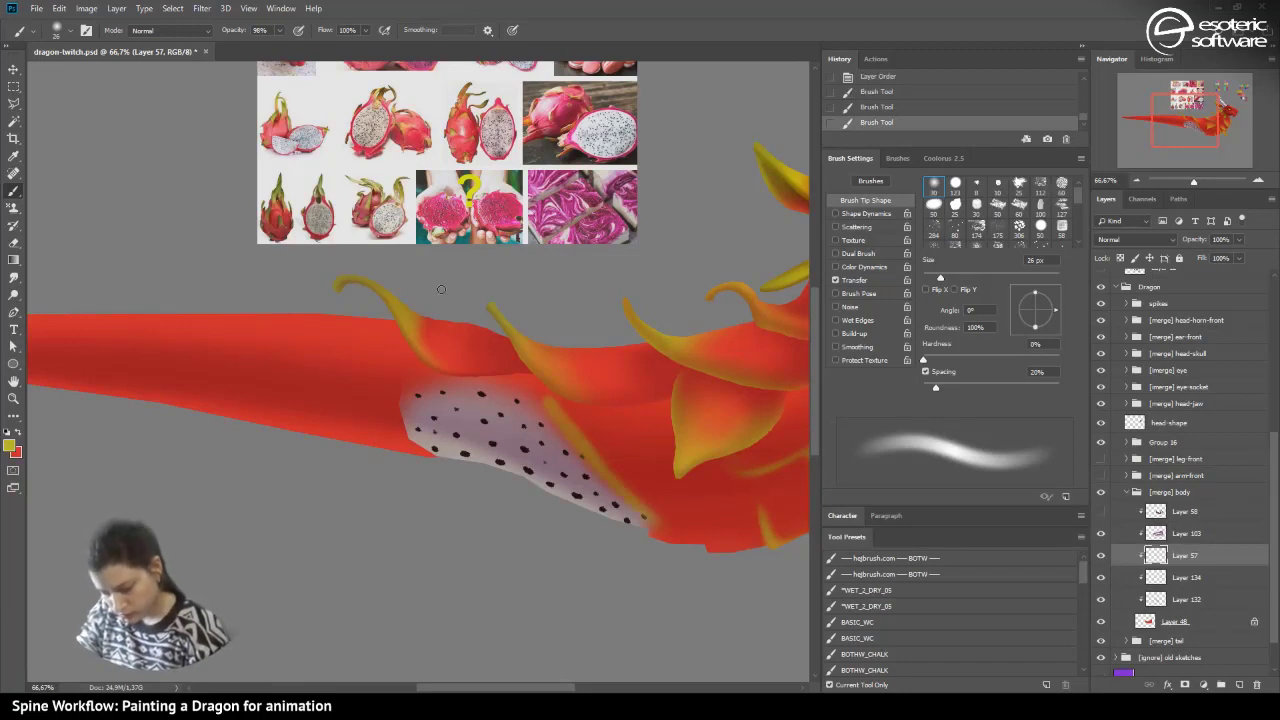
left_click(852, 78)
- Paint yellow edging along the chest's lower edge on Layer 57, with short upward strokes dividing it into petal-like scales
left_click_drag(538, 689, 572, 688)
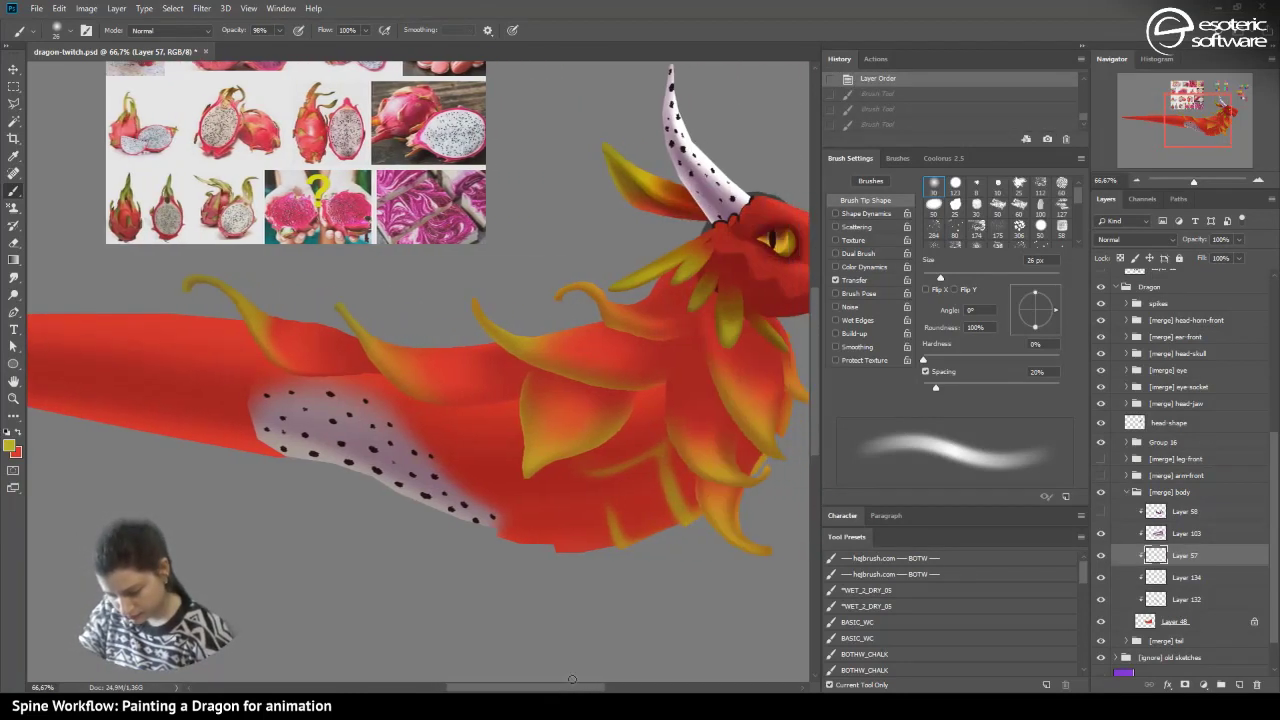
left_click(550, 546)
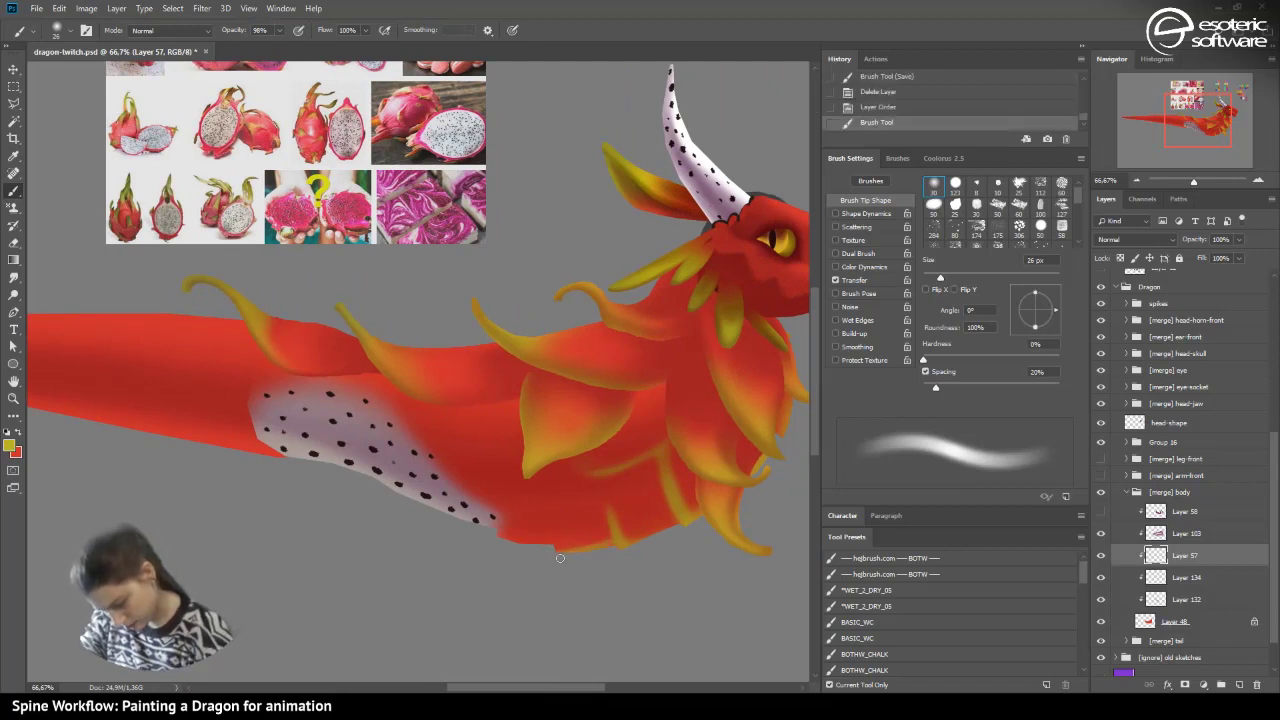
mouse_move(550, 553)
left_mouse_down()
mouse_move(547, 495)
mouse_move(554, 549)
mouse_move(548, 508)
mouse_move(555, 543)
mouse_move(569, 441)
mouse_move(542, 450)
mouse_move(525, 534)
mouse_move(549, 542)
mouse_move(486, 540)
mouse_move(479, 530)
mouse_move(501, 541)
mouse_move(504, 483)
left_mouse_up()
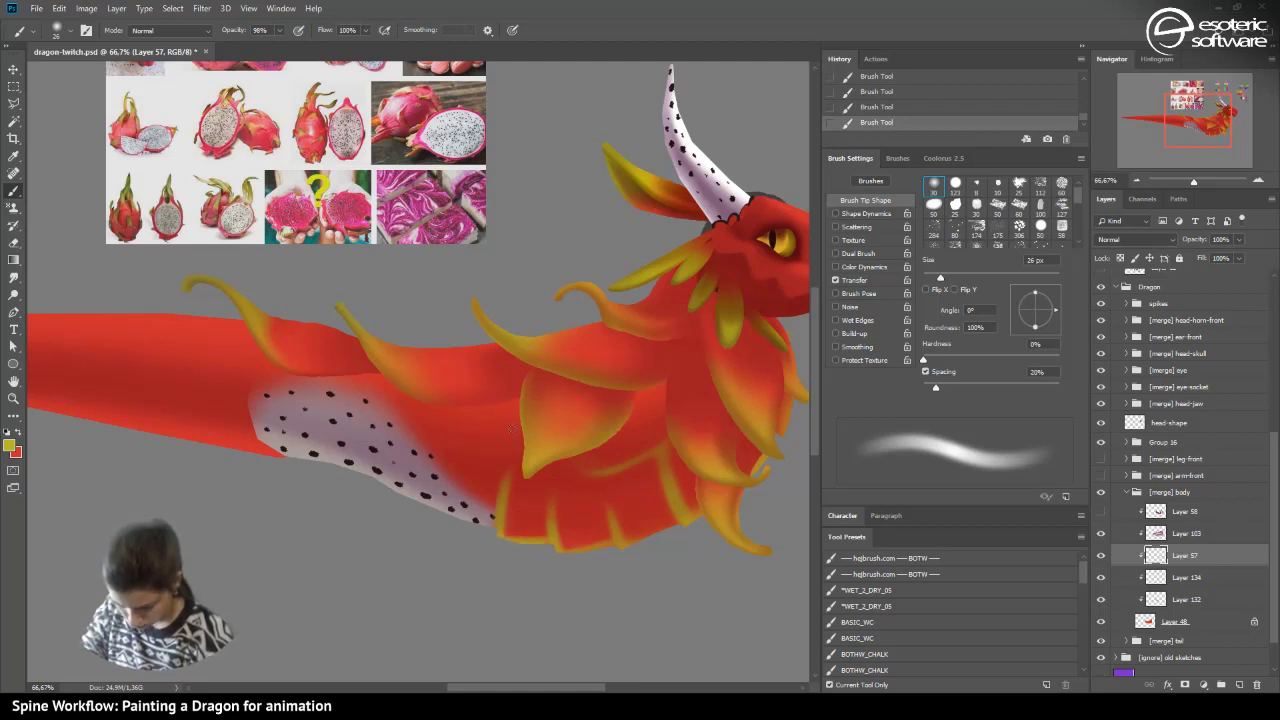
- Try erasing the yellow overspill at the belly's front tip with a soft 139 px eraser, and revert the erasing
key("e")
left_click_drag(472, 530, 475, 495)
left_click_drag(475, 497, 474, 524)
left_click(852, 80)
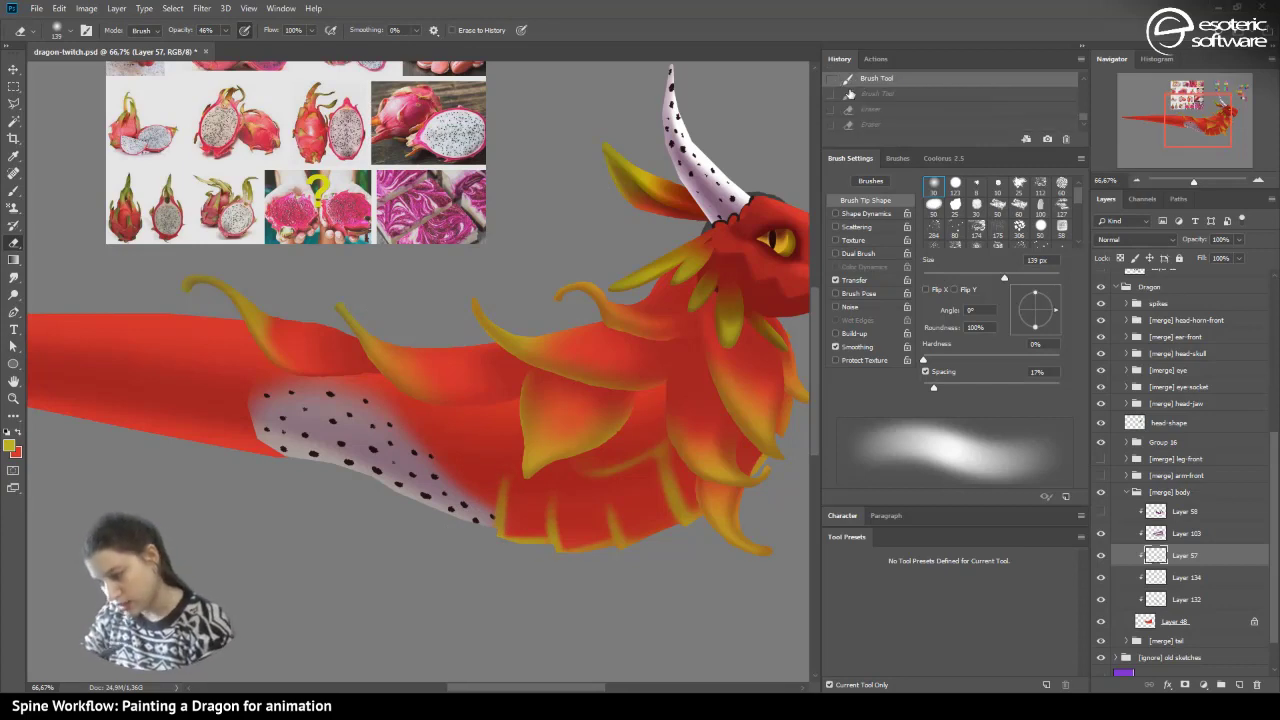
left_click(850, 93)
- Try the same overspill cleanup with the soft eraser reduced to 40 px, and revert to the last brush stroke
left_click(54, 36)
left_click_drag(88, 74, 92, 74)
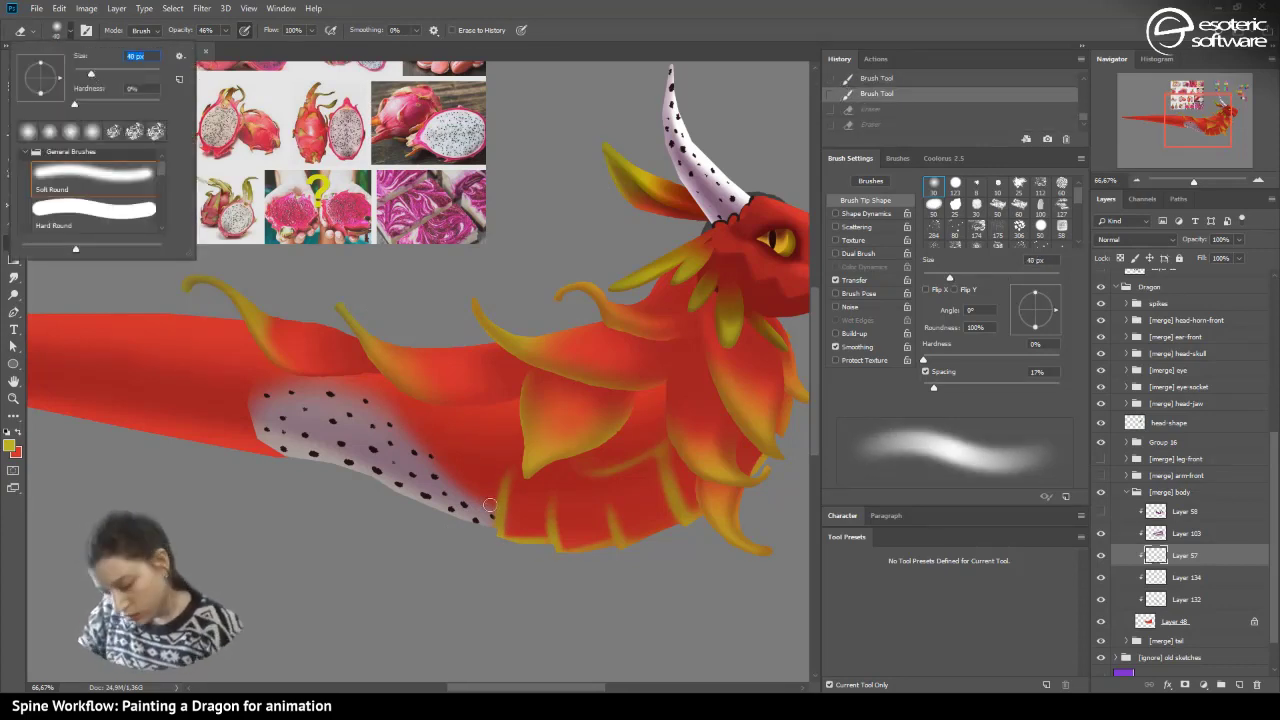
left_click(848, 118)
left_click(848, 120)
left_click(850, 91)
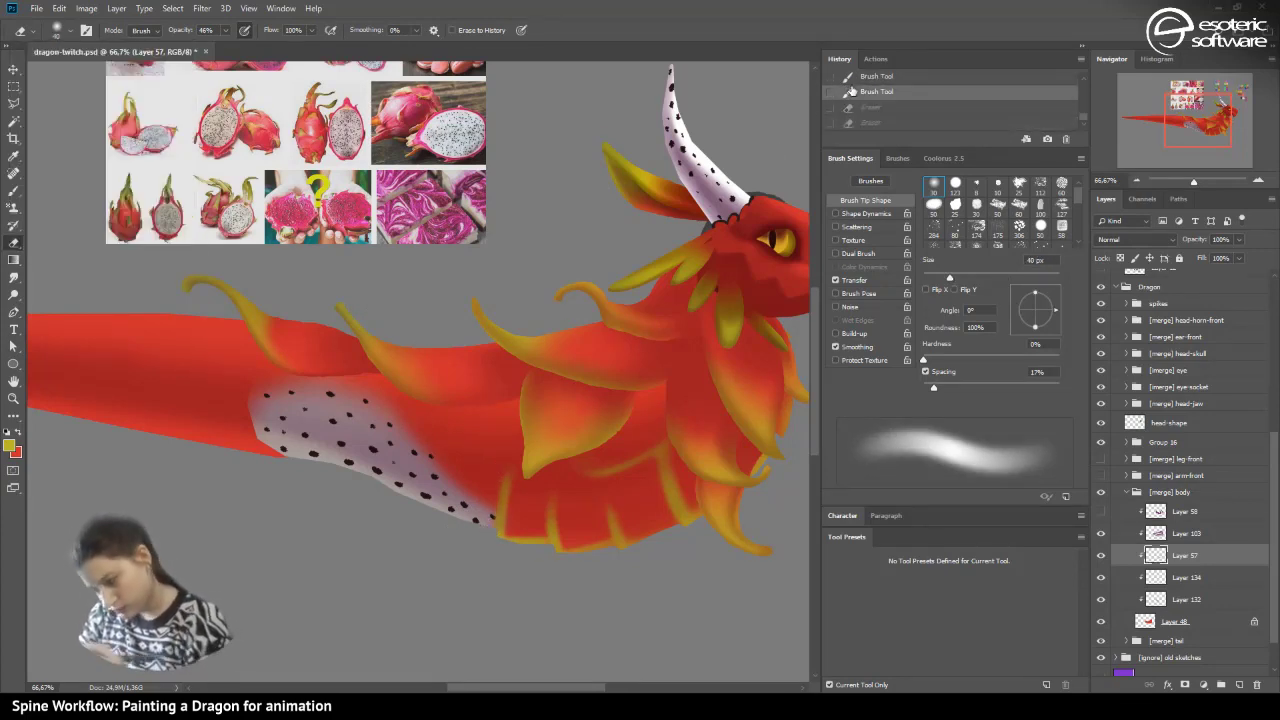
- Set the eraser to 37% hardness and 12 px, and erase the yellow overspill where the chest edging meets the belly's tip
left_click(54, 31)
left_click(106, 104)
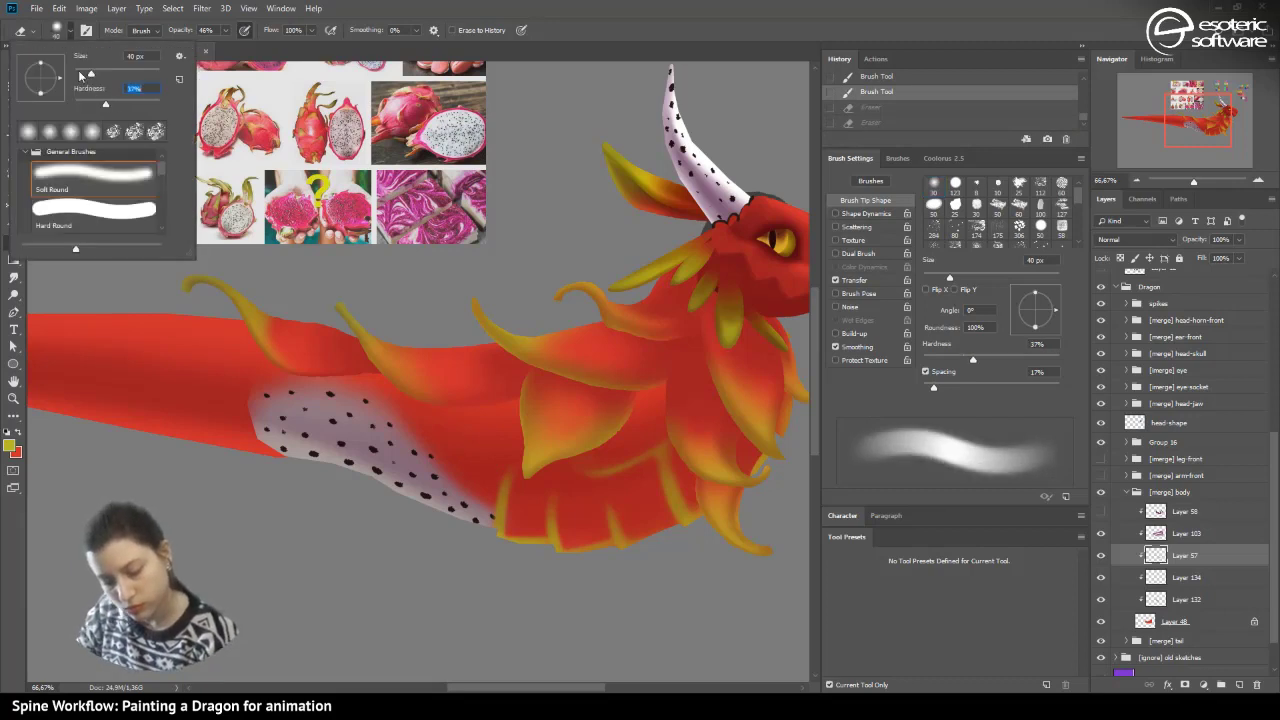
left_click(80, 74)
left_click(490, 533)
left_click(490, 533)
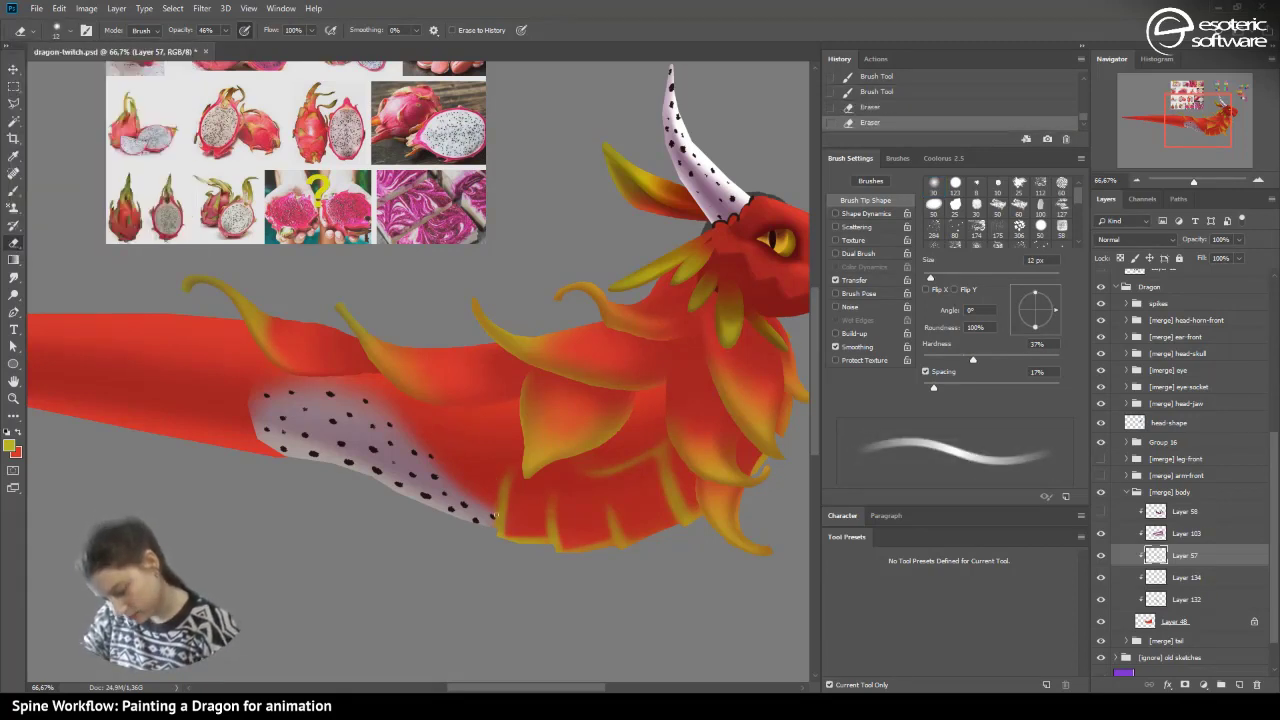
left_click(490, 530)
left_click(492, 526)
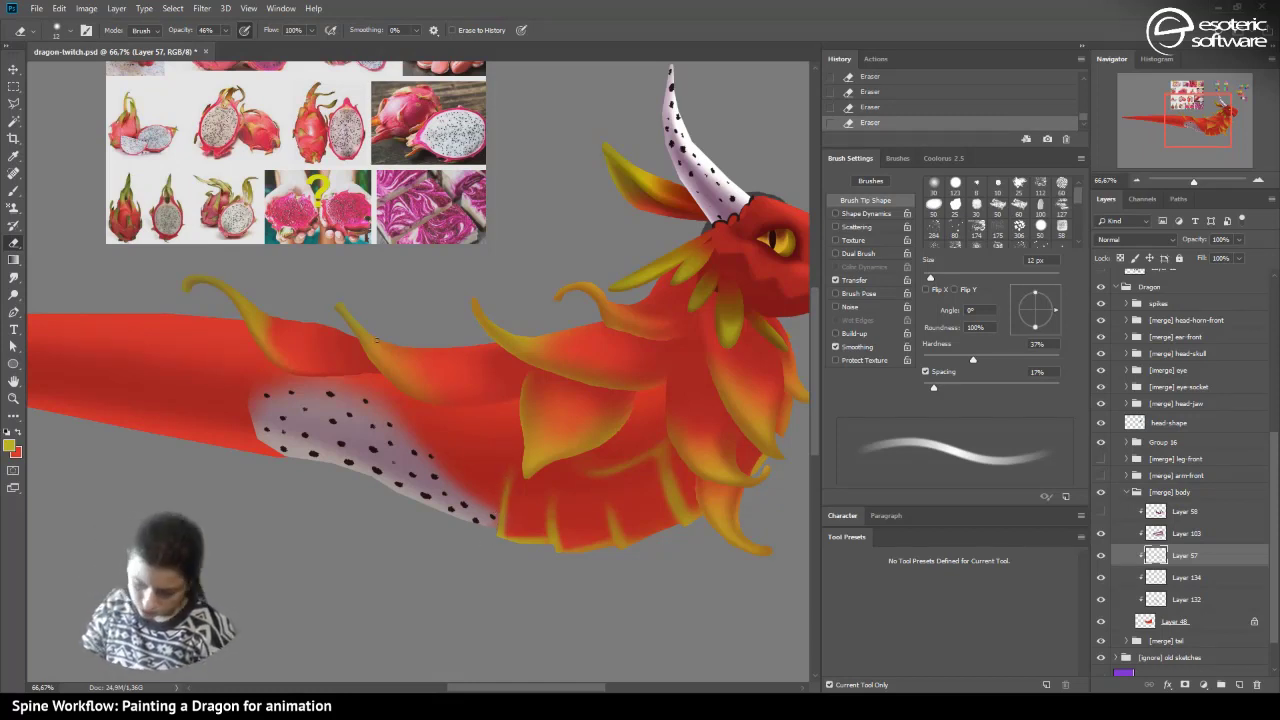
- Reinforce the yellow edging along the chest's lower rear edge with the 26 px brush, undoing the last stroke
key("b")
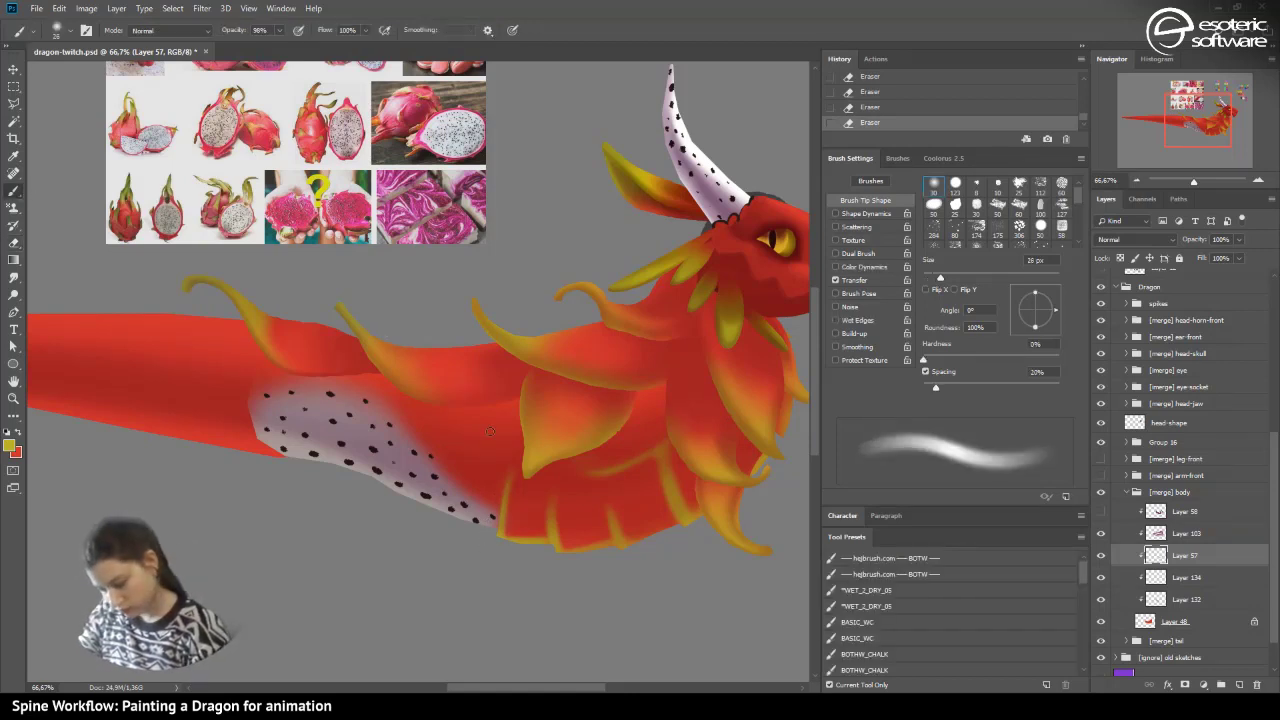
key("e")
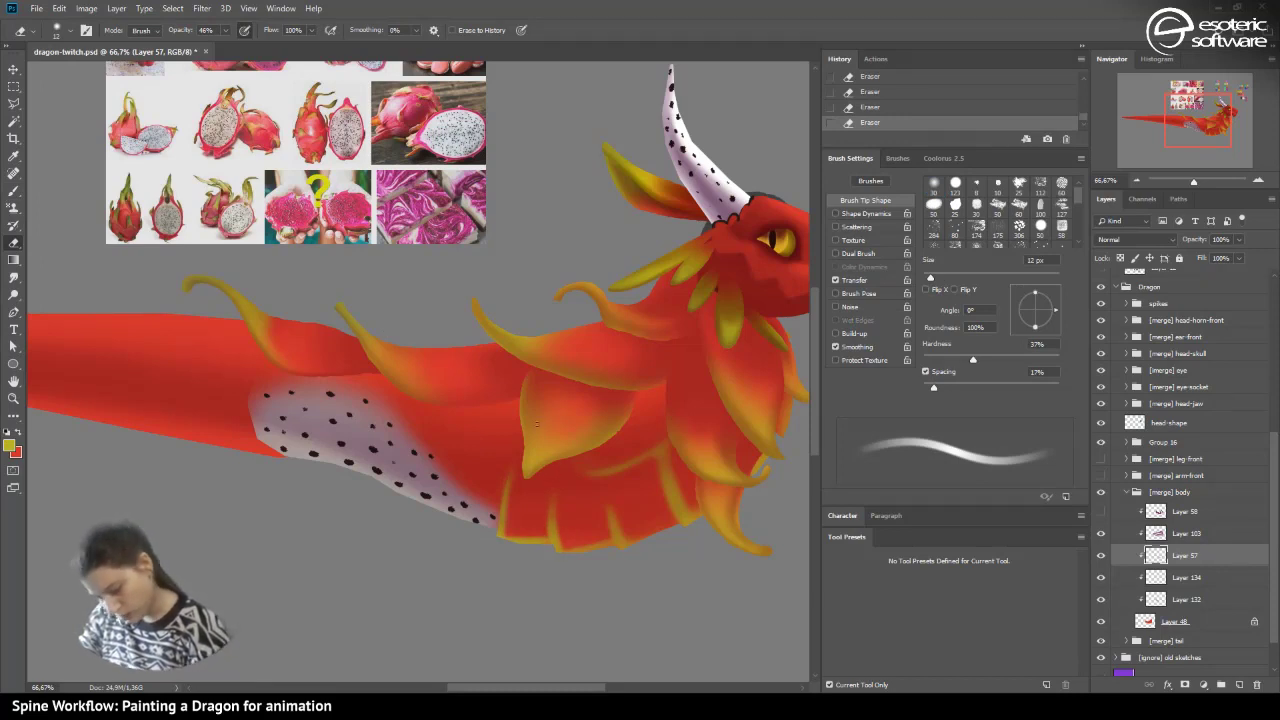
left_click(14, 191)
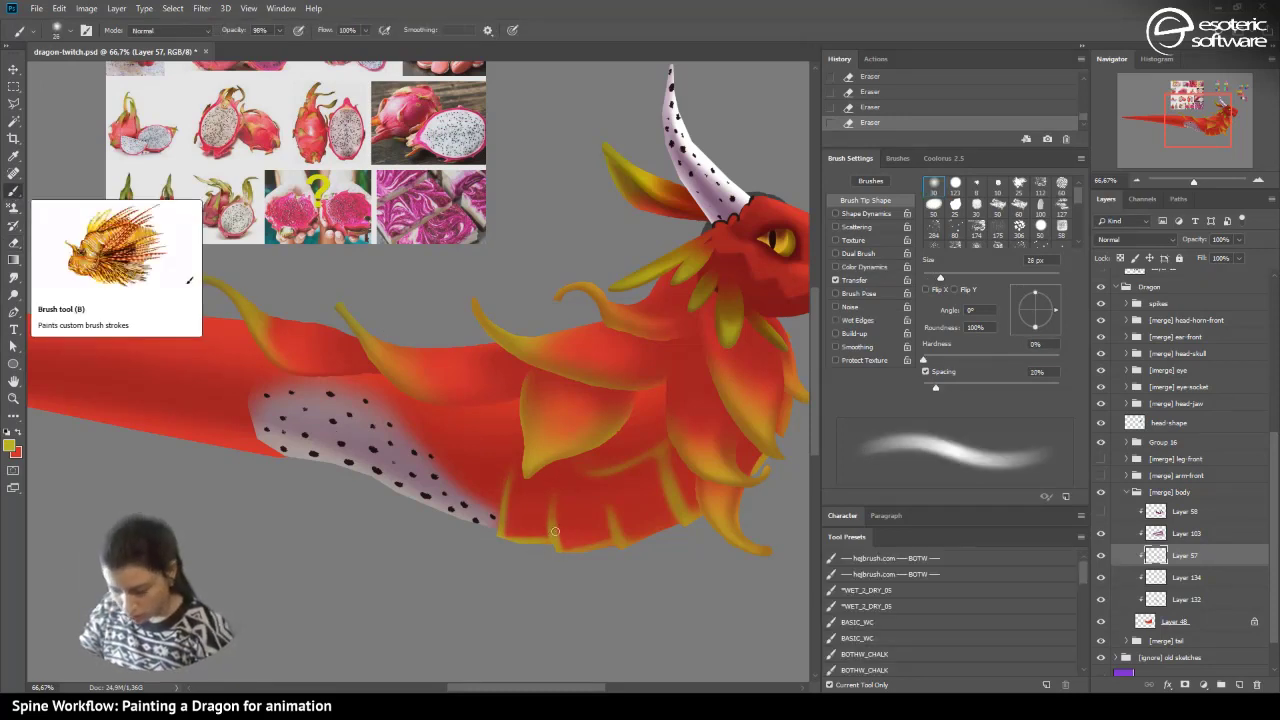
left_click_drag(522, 553, 546, 546)
mouse_move(530, 548)
left_mouse_down()
mouse_move(549, 545)
mouse_move(485, 501)
left_mouse_up()
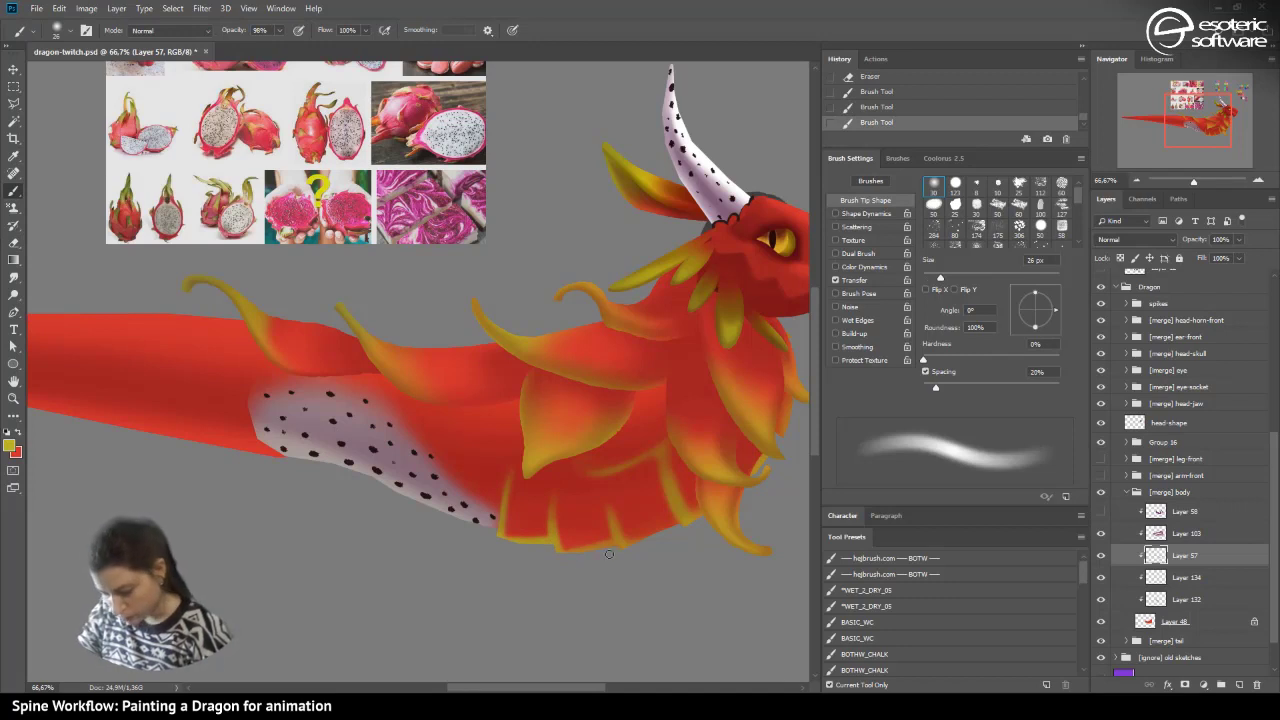
left_click_drag(609, 554, 587, 560)
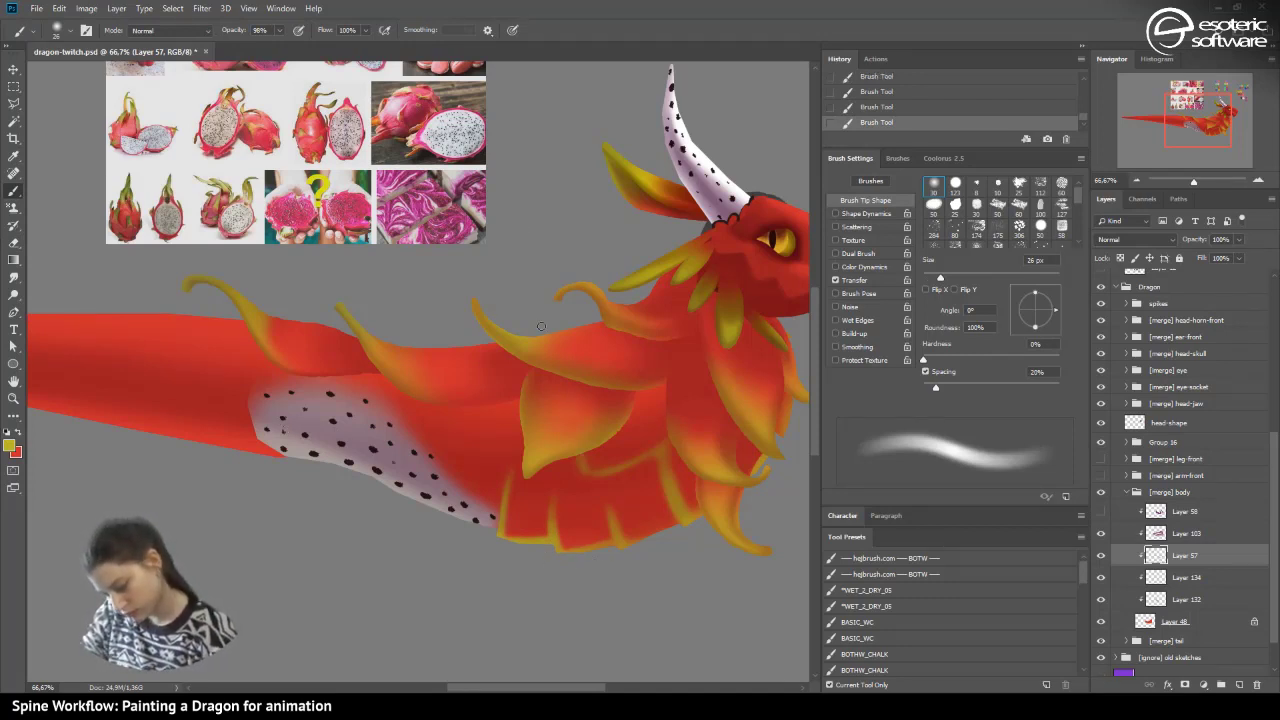
left_click(853, 106)
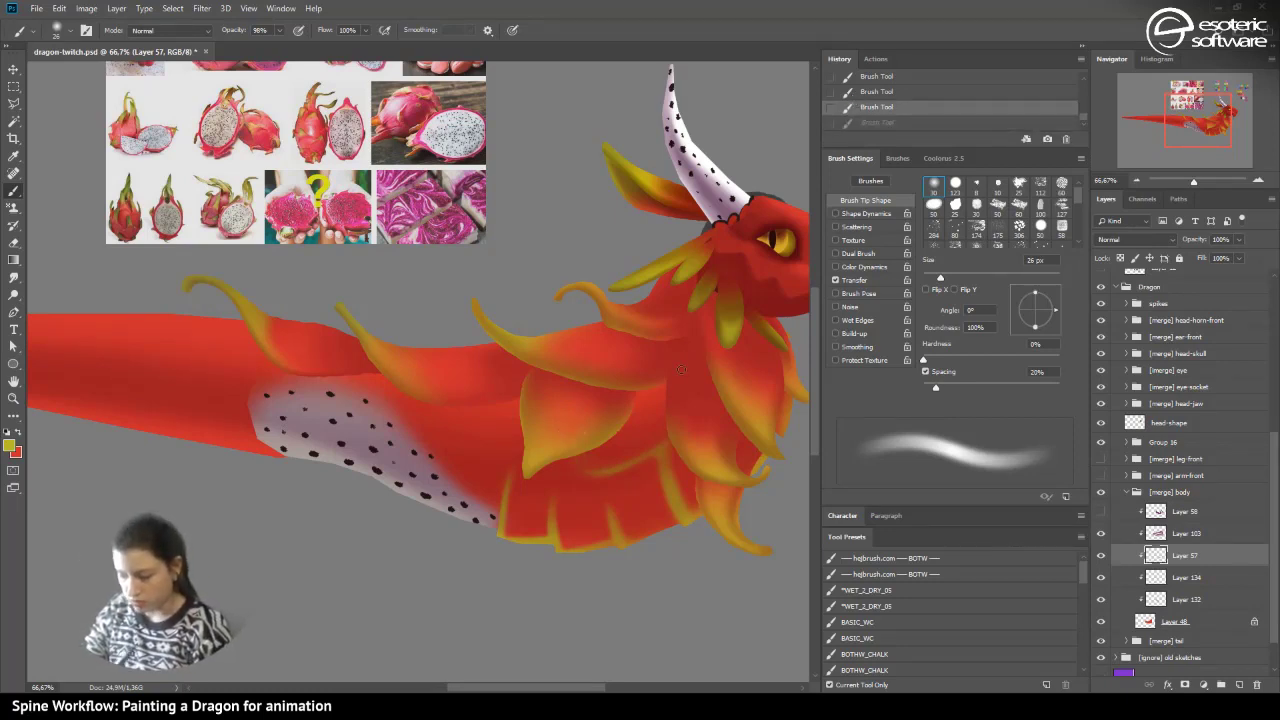
- Add a clipped Multiply layer at 50% opacity above Layer 58, undoing the yellow stroke tried on it near the belly's tip
left_click(1157, 507)
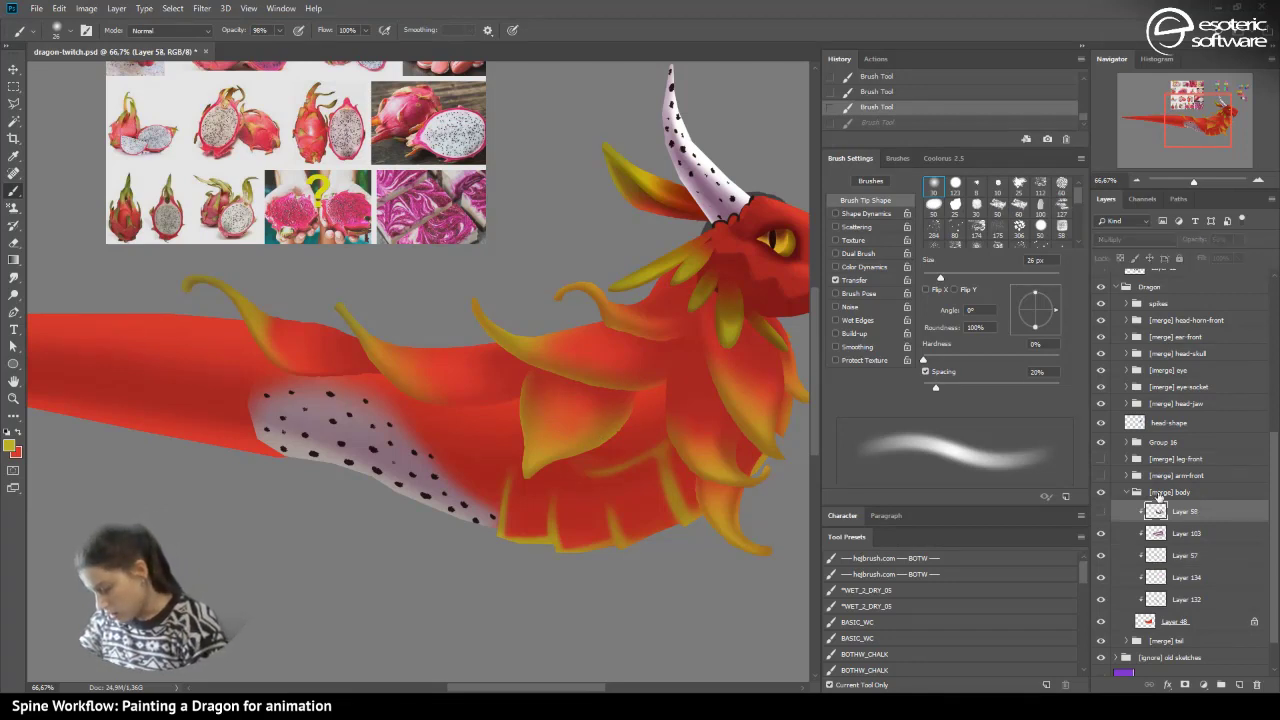
key("F2")
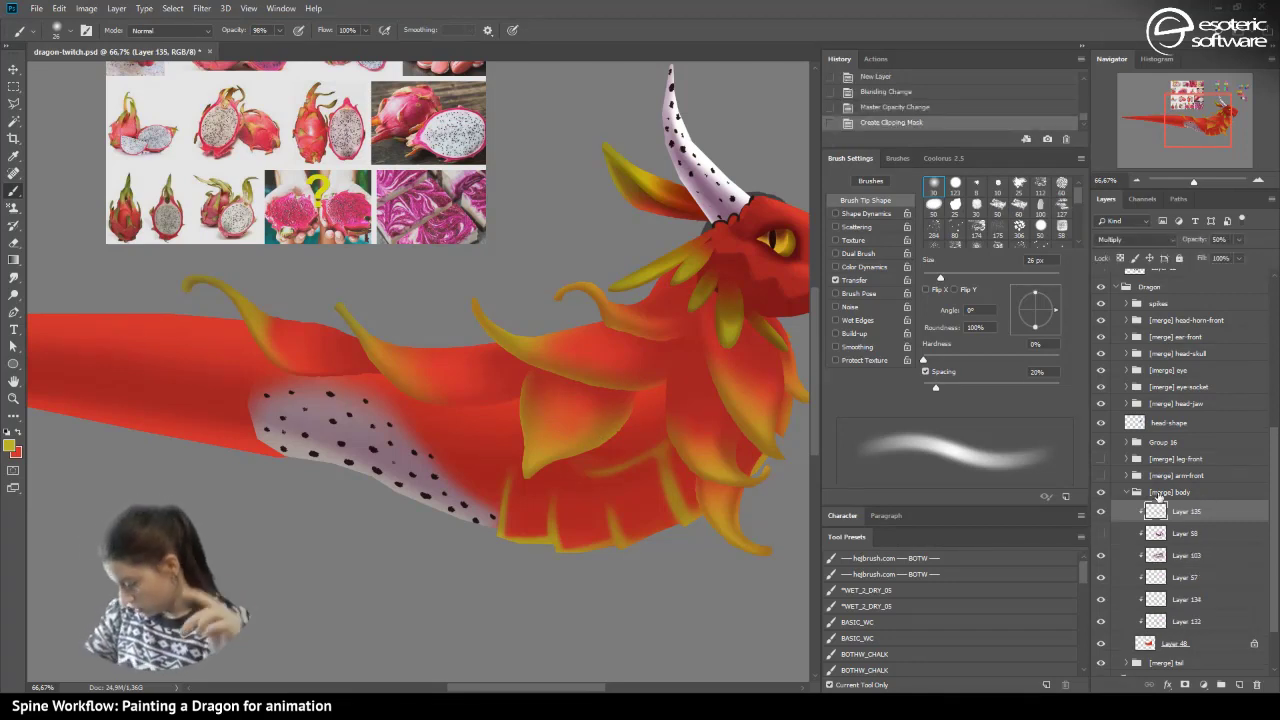
left_click(22, 430)
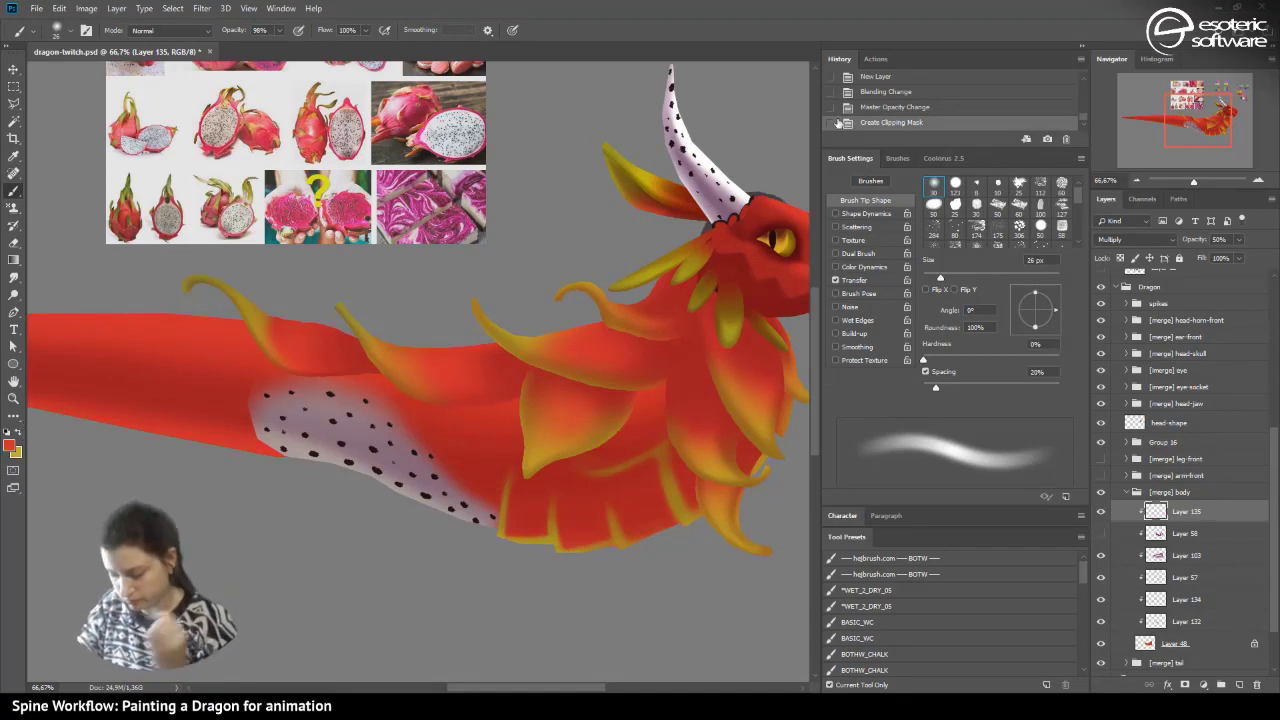
left_click(22, 429)
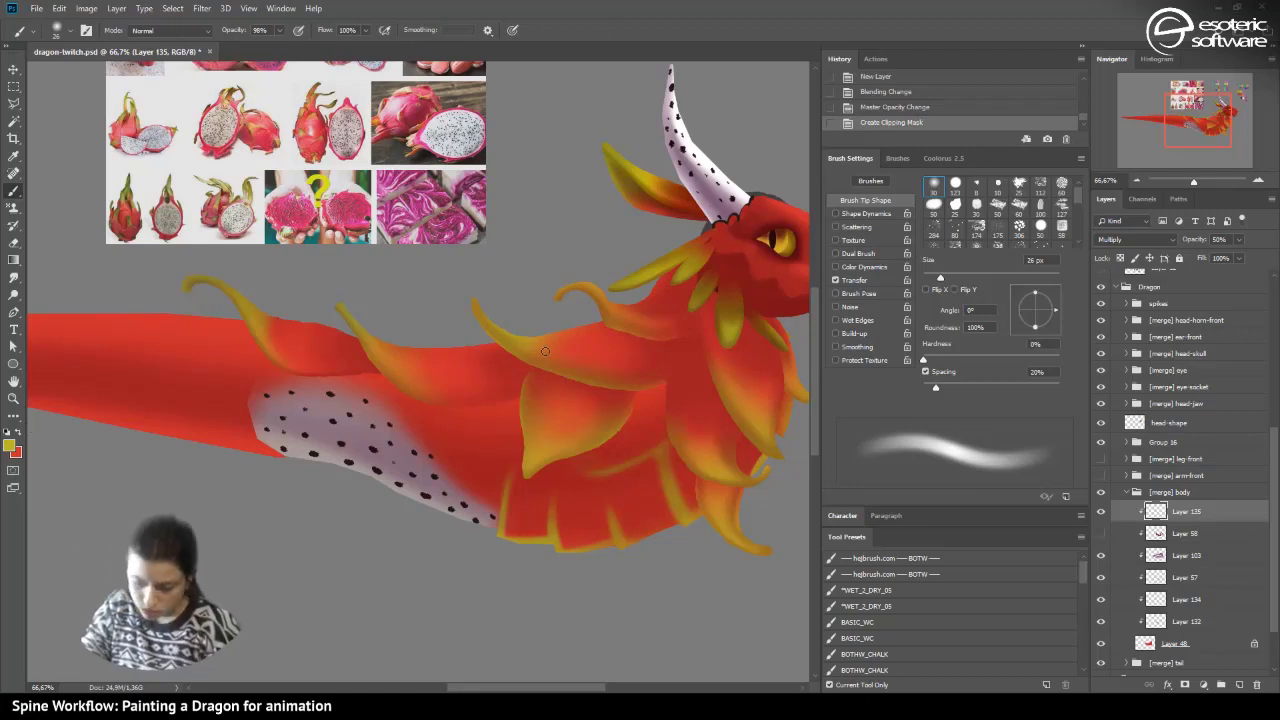
left_click_drag(481, 501, 498, 513)
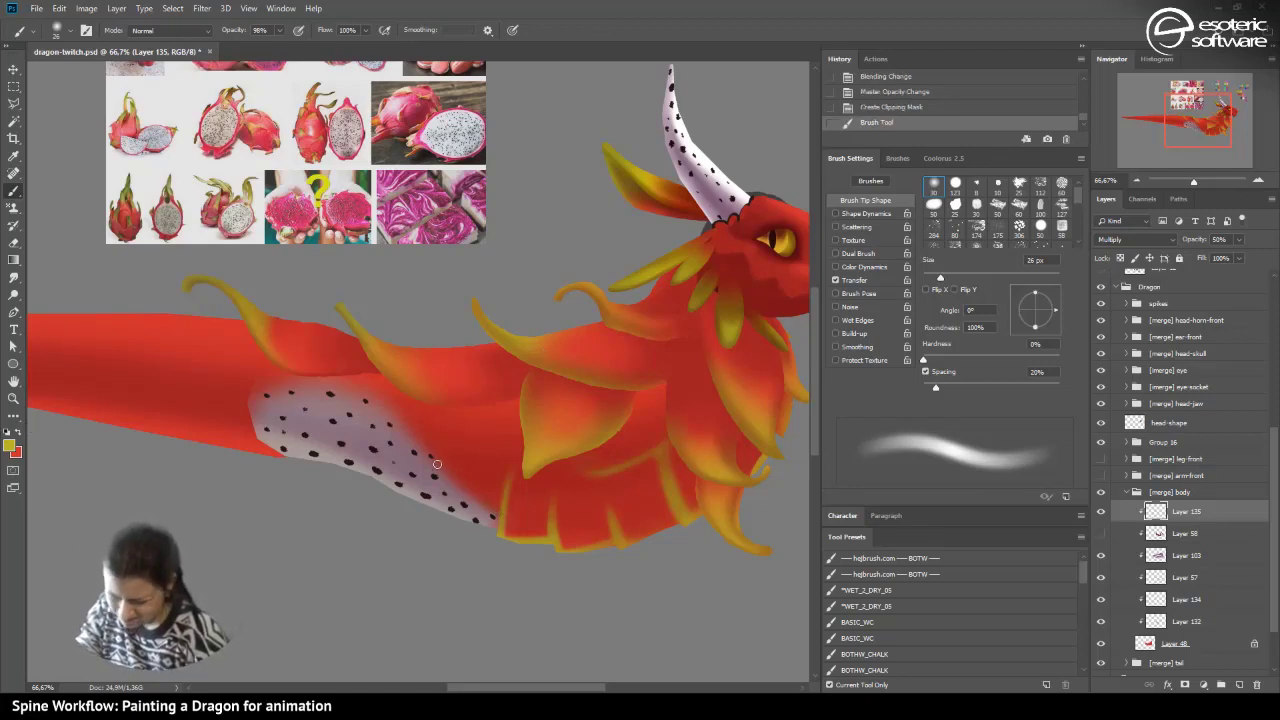
left_click(866, 106)
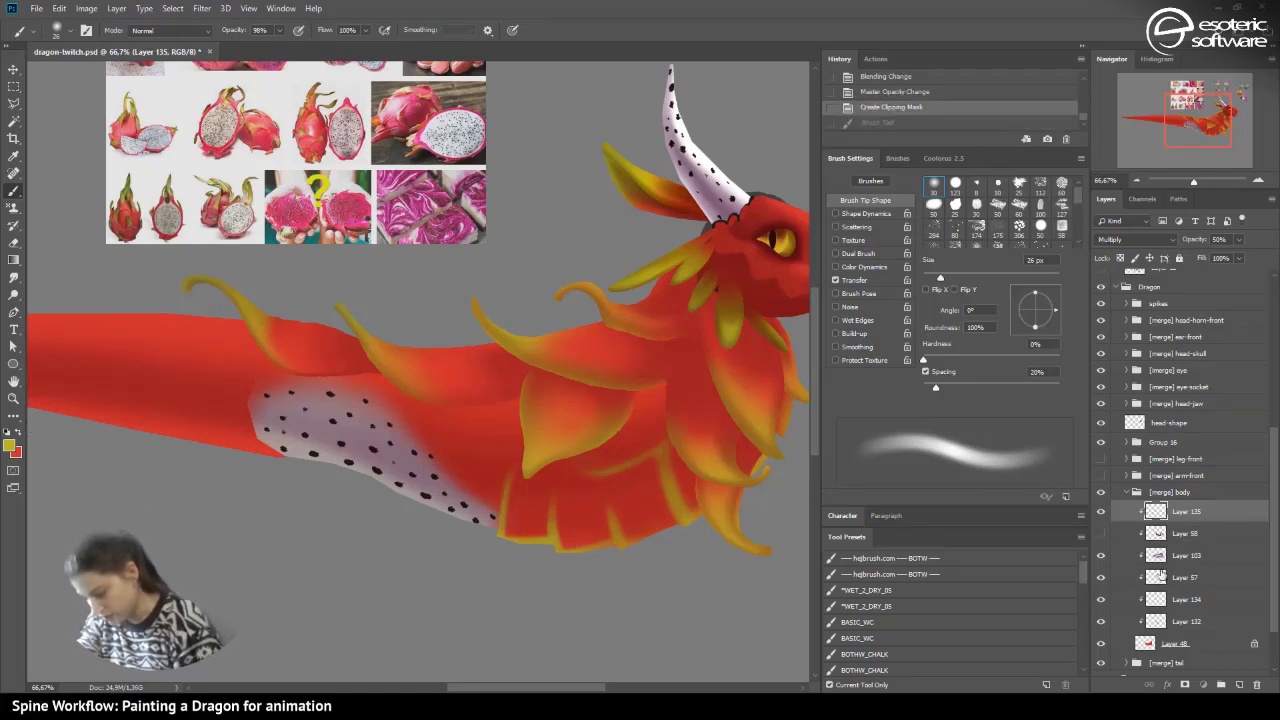
- Paint a yellow rim along the belly patch's upper front edge on Layer 57, and hide Group 16 to expose the body beneath
left_click(1161, 573)
left_click_drag(498, 513, 449, 471)
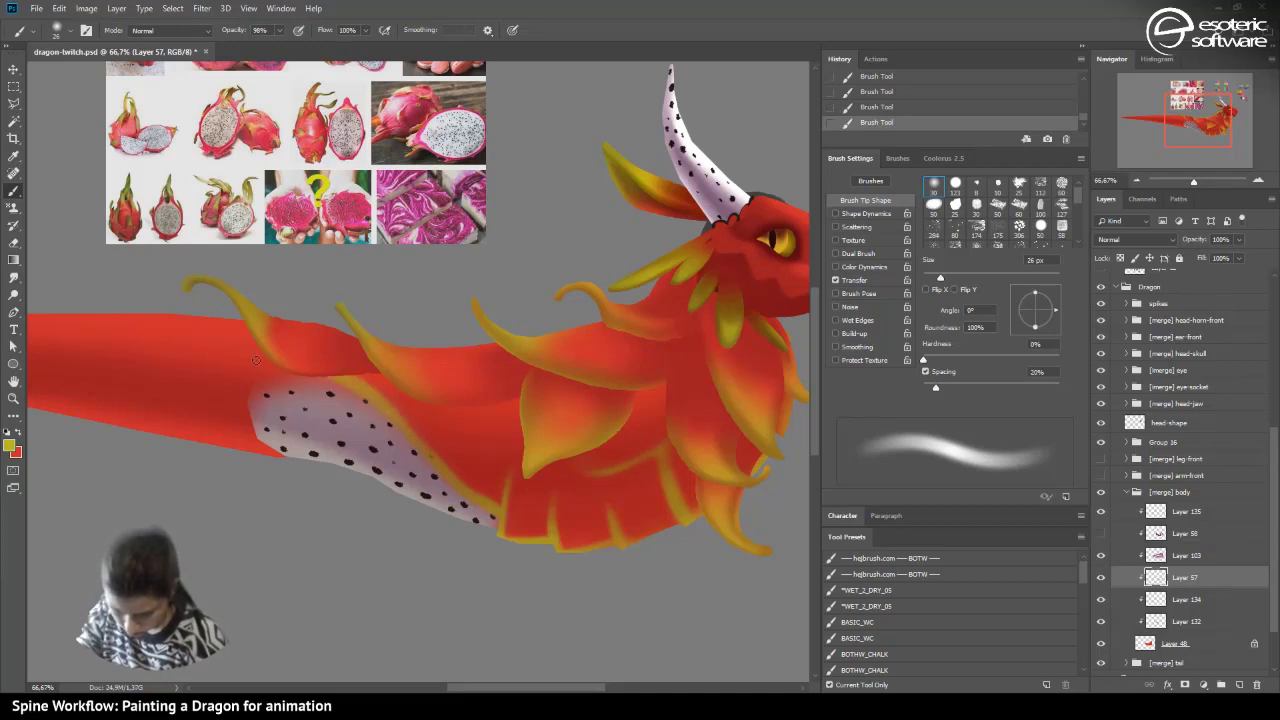
left_click(1101, 305)
left_click(1101, 305)
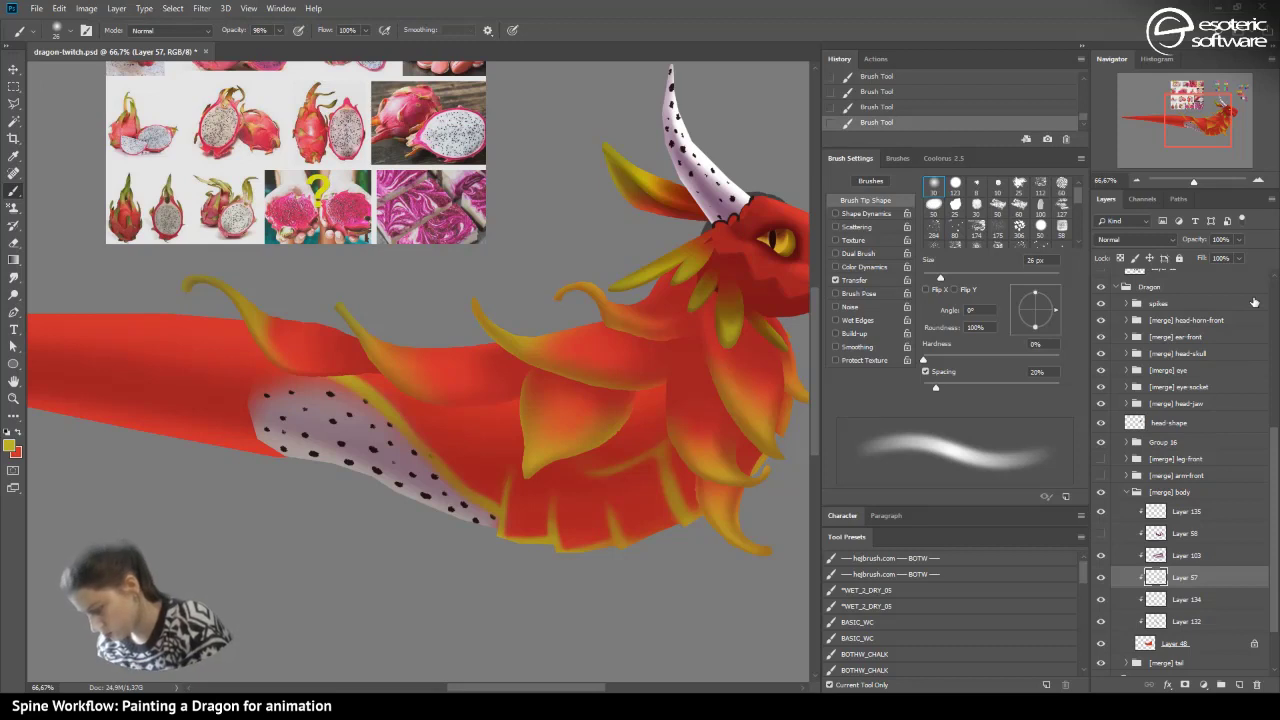
left_click(1101, 441)
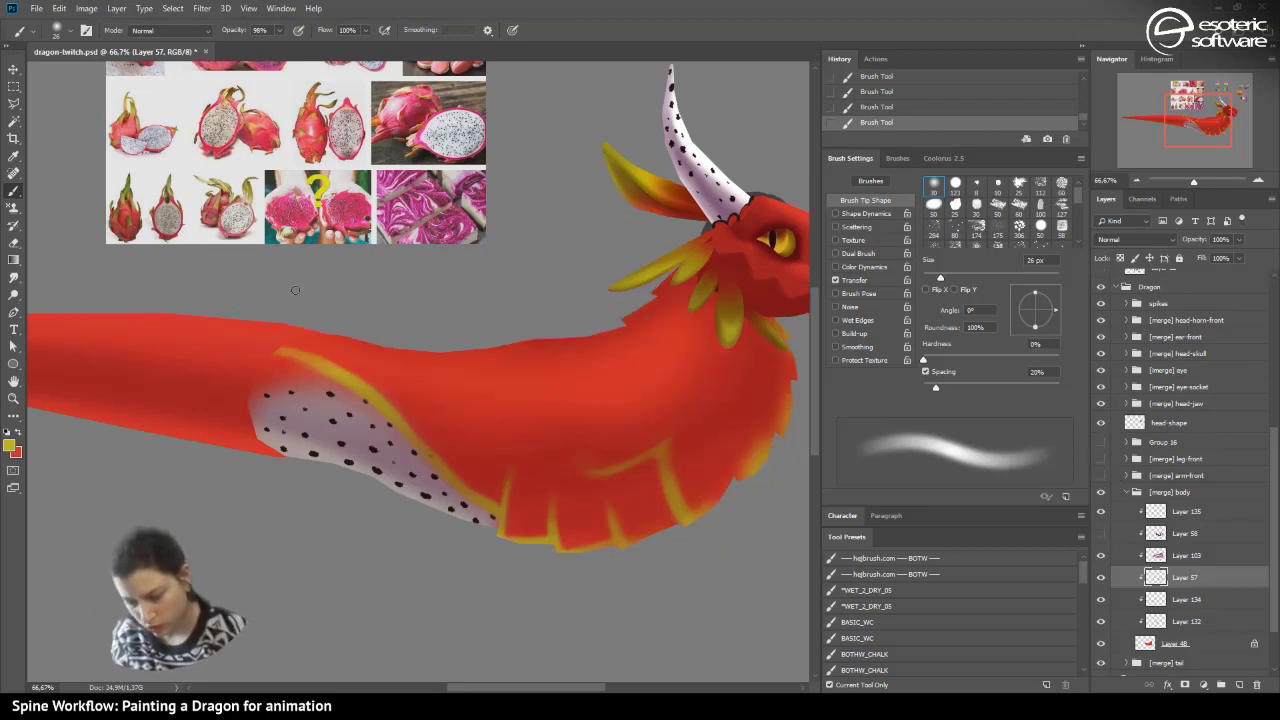
- Extend the yellow rim around the belly patch's upper rear corner and trim its outer edge with a 61 px eraser, undoing the last erasure
mouse_move(315, 367)
left_mouse_down()
mouse_move(263, 375)
mouse_move(294, 365)
mouse_move(322, 366)
mouse_move(268, 382)
mouse_move(270, 367)
mouse_move(295, 361)
mouse_move(249, 406)
mouse_move(279, 357)
left_mouse_up()
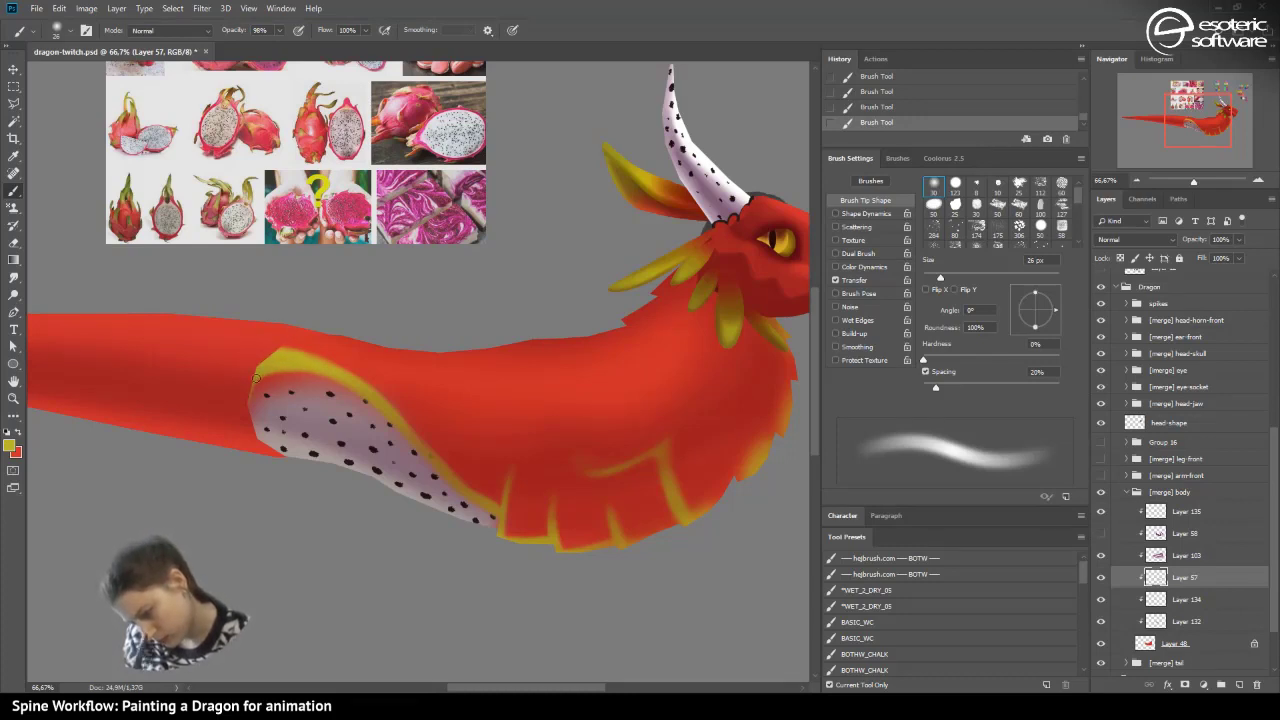
left_click(13, 242)
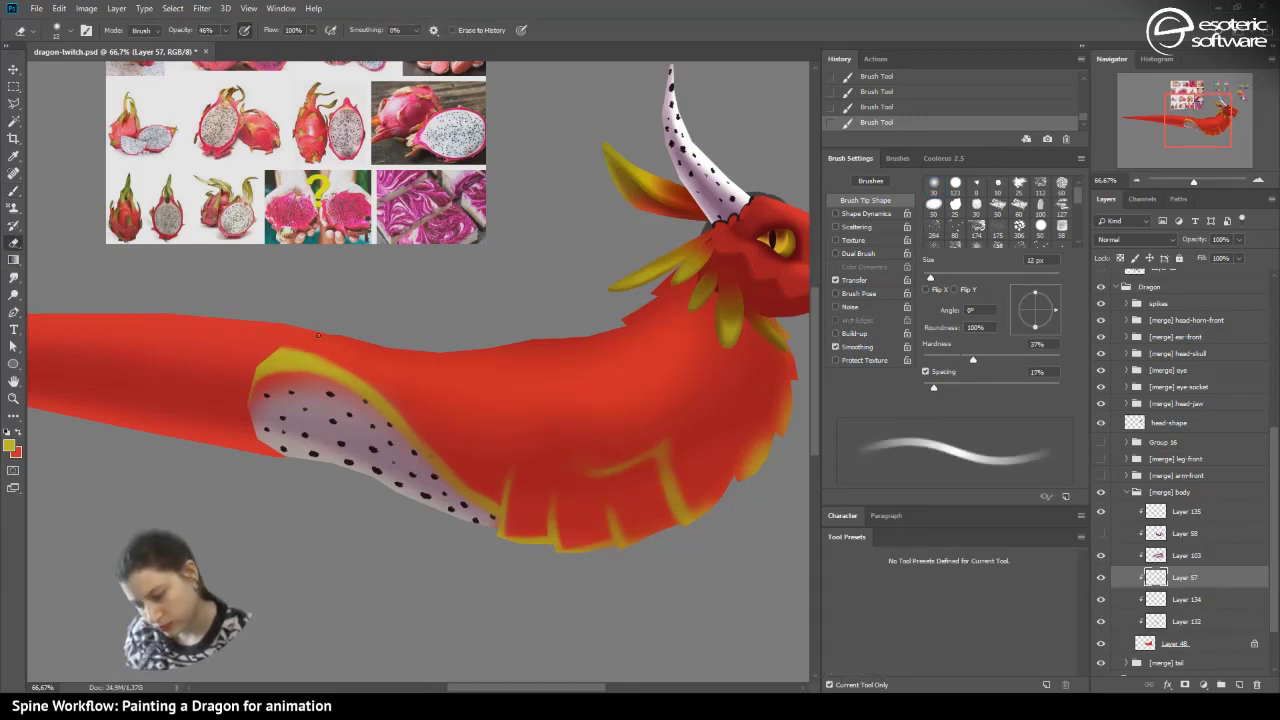
mouse_move(336, 358)
left_mouse_down()
mouse_move(278, 346)
mouse_move(268, 356)
left_mouse_up()
left_click(70, 30)
left_click(100, 73)
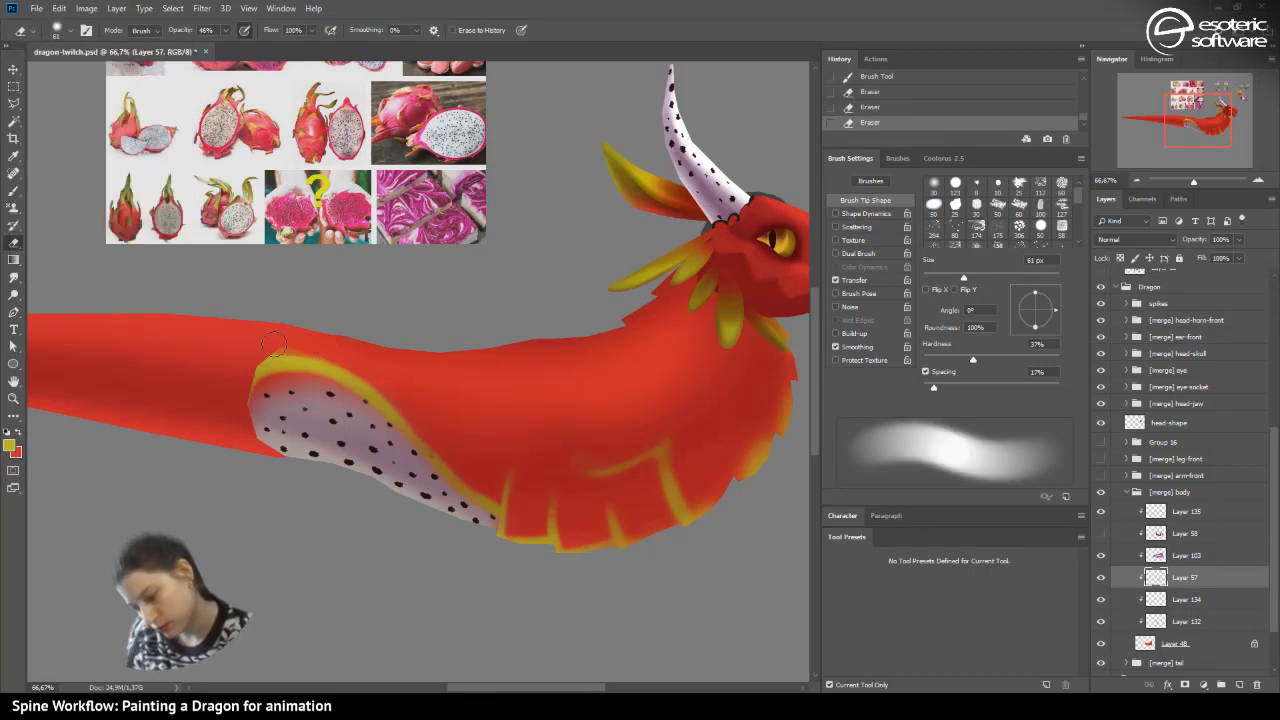
left_click(268, 357)
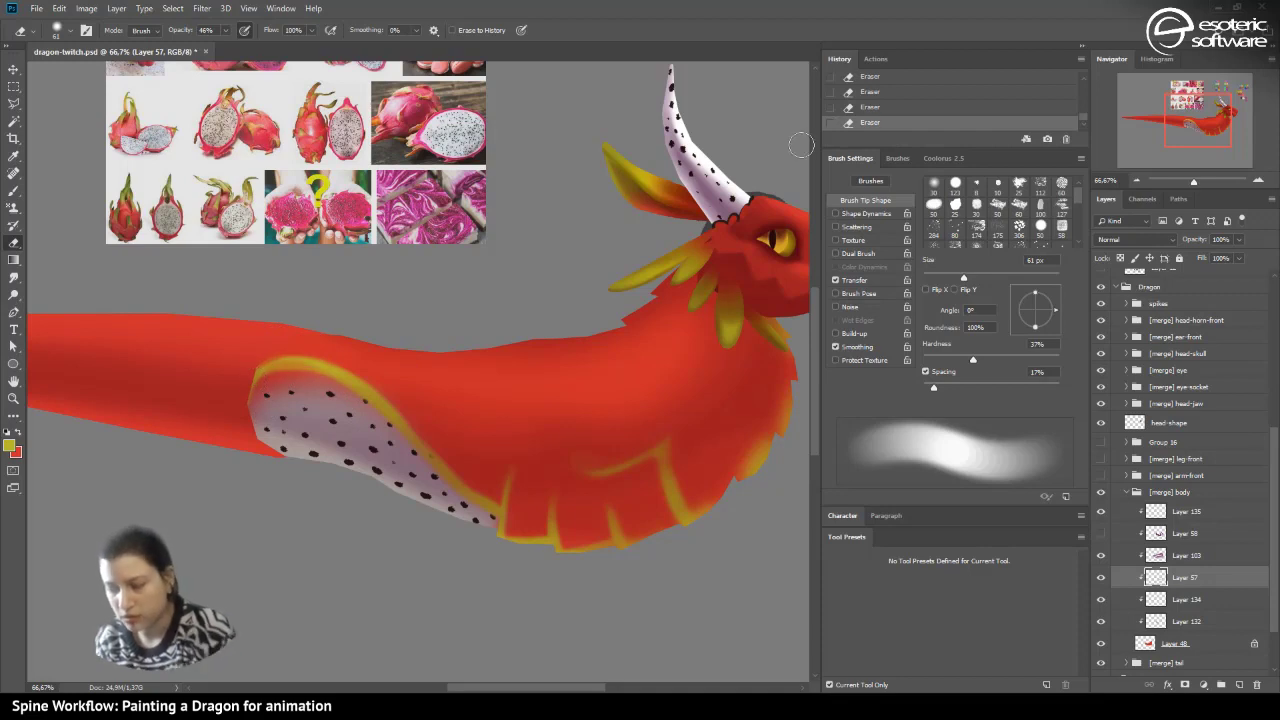
key("ctrl+z")
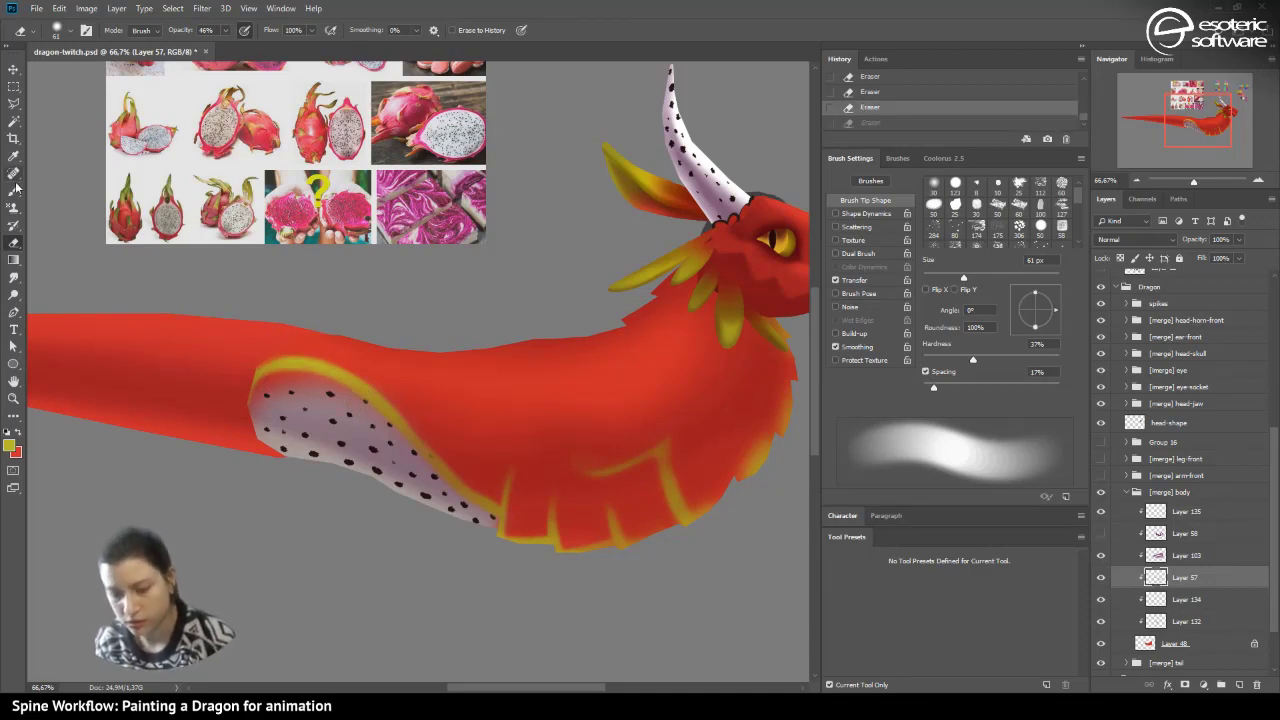
- Strengthen the yellow rim down the belly patch's front slope with the 26 px brush
key("b")
left_click_drag(443, 468, 400, 416)
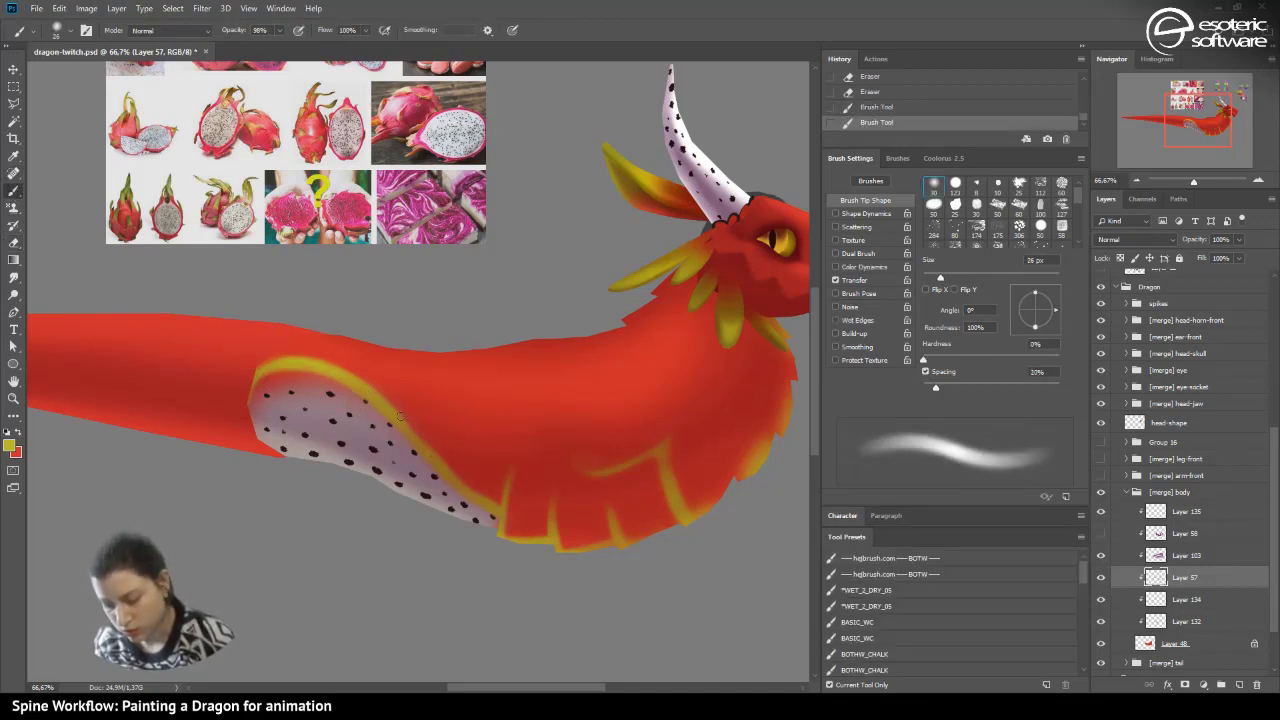
left_click(382, 395)
left_click(463, 483)
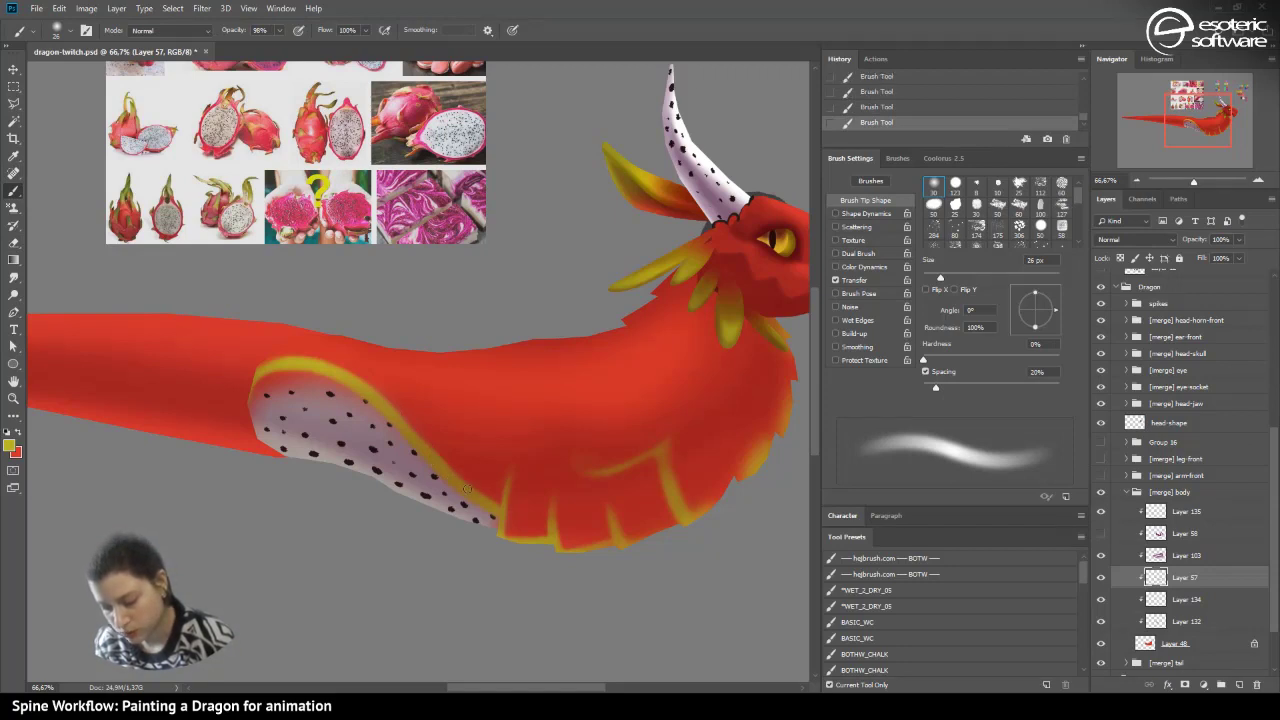
- Thin and soften the front side of the rearmost yellow chest stripe with the 61 px eraser
key("e")
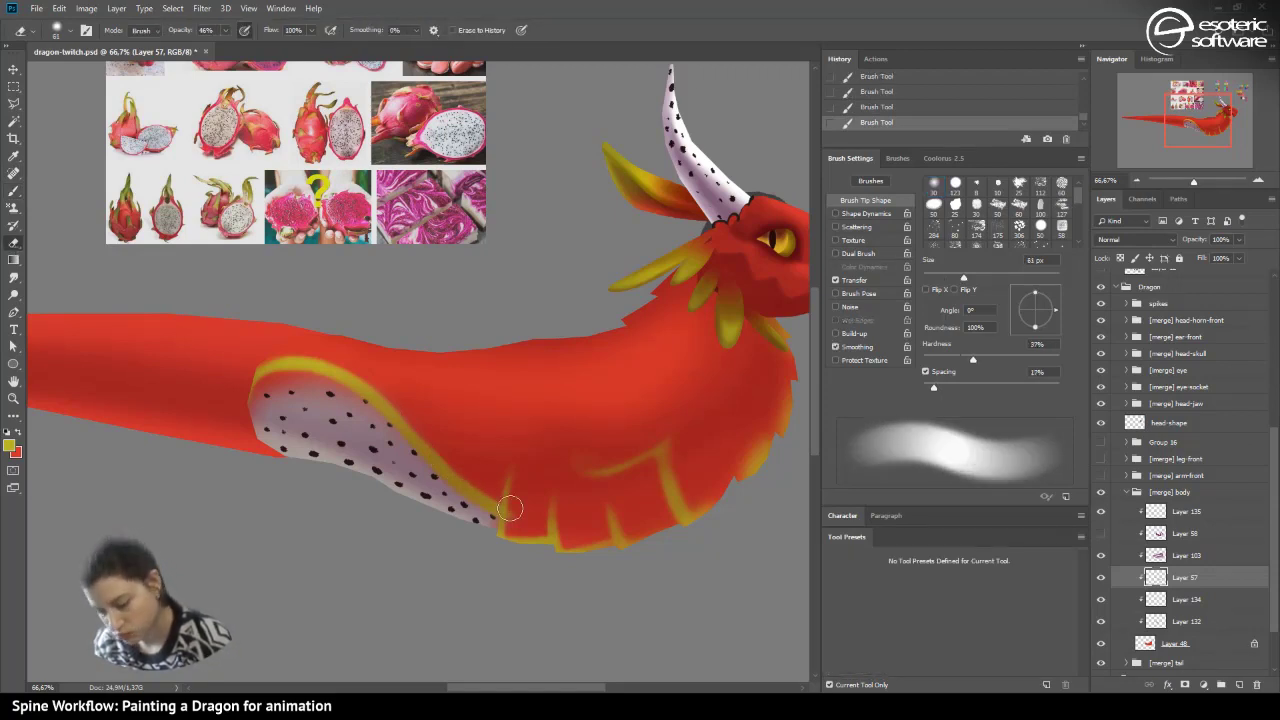
left_click(521, 503)
left_click(520, 509)
left_click_drag(529, 475, 519, 522)
left_click(521, 499)
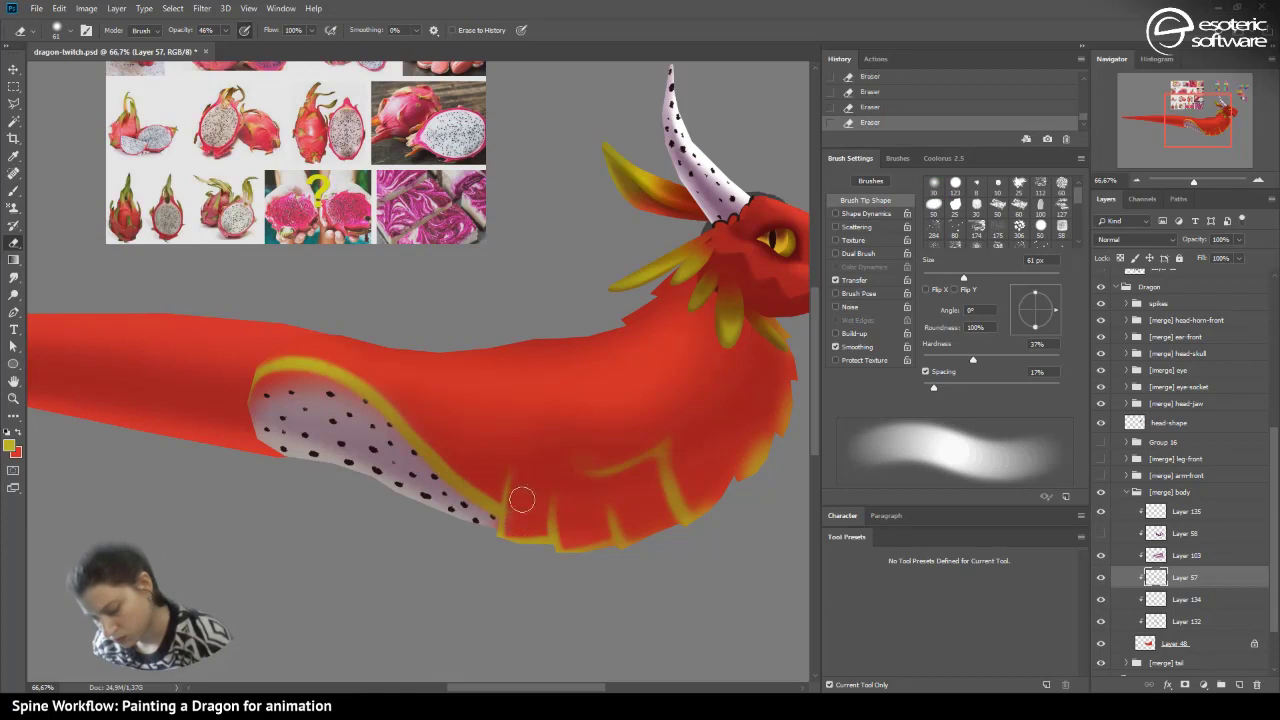
- Try to repaint the rearmost chest stripe in yellow with the 26 px brush, undoing each stroke
key("b")
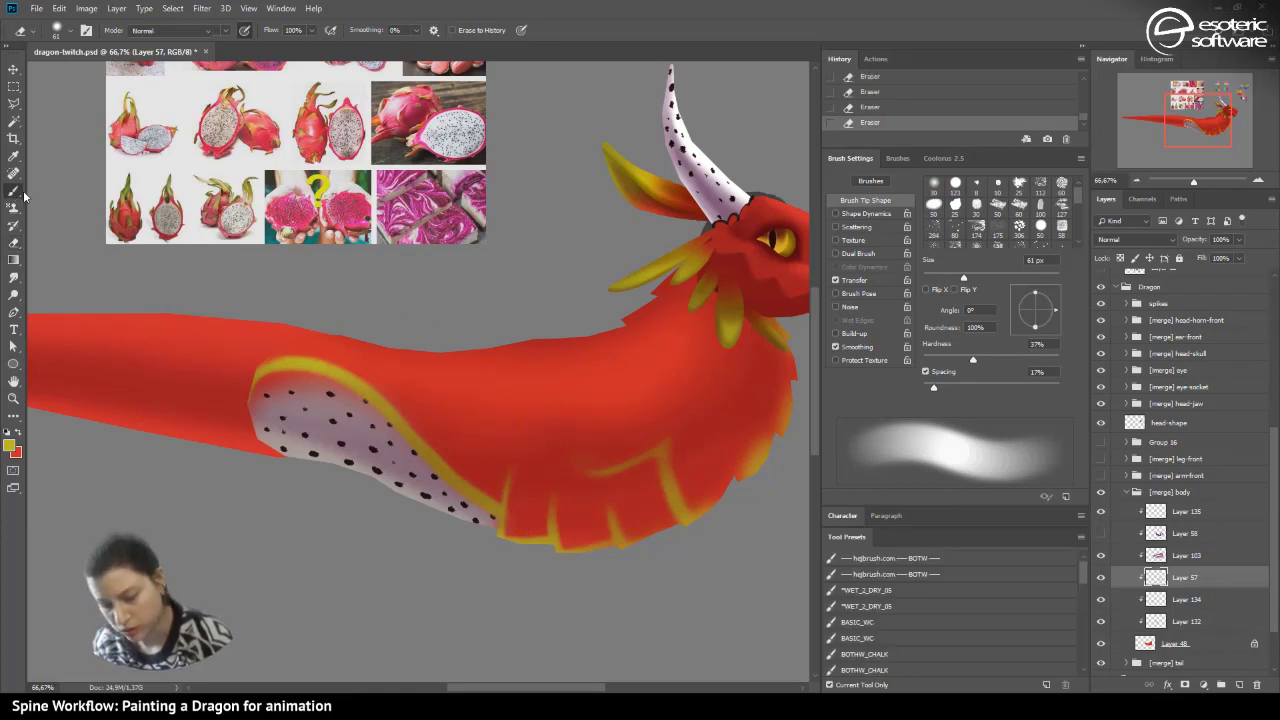
left_click(505, 515)
left_click(851, 106)
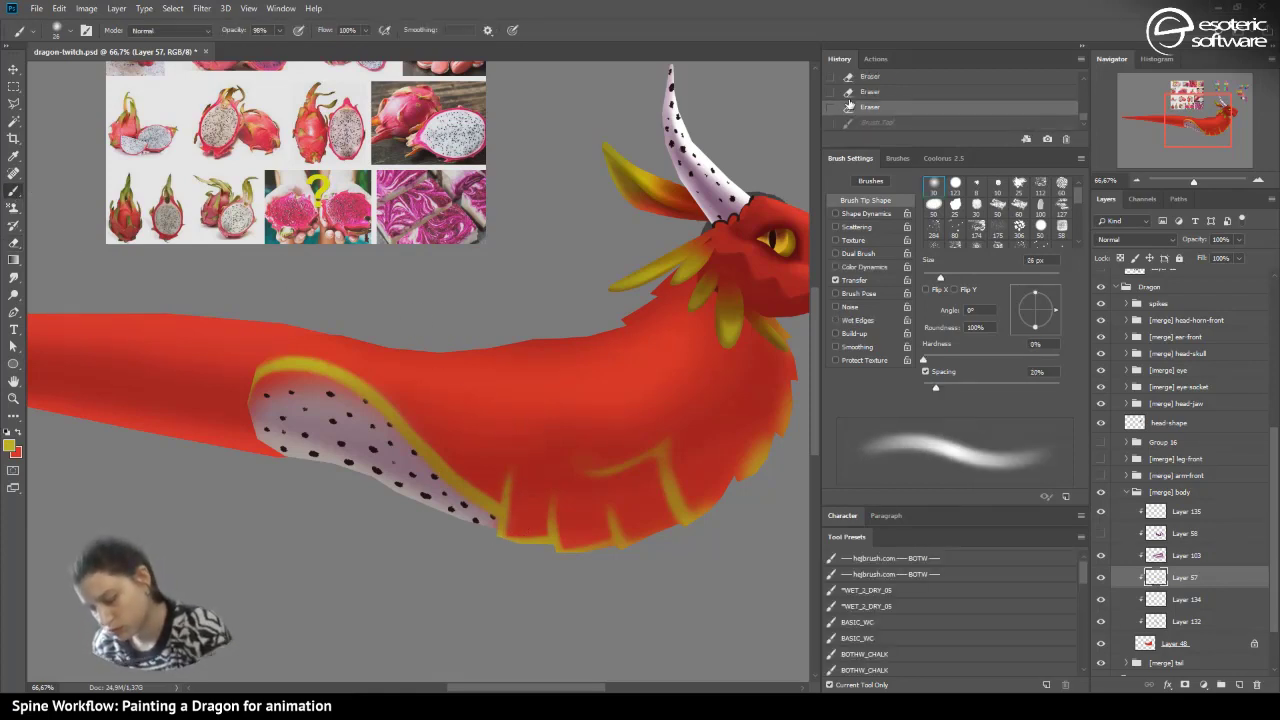
left_click_drag(502, 539, 511, 486)
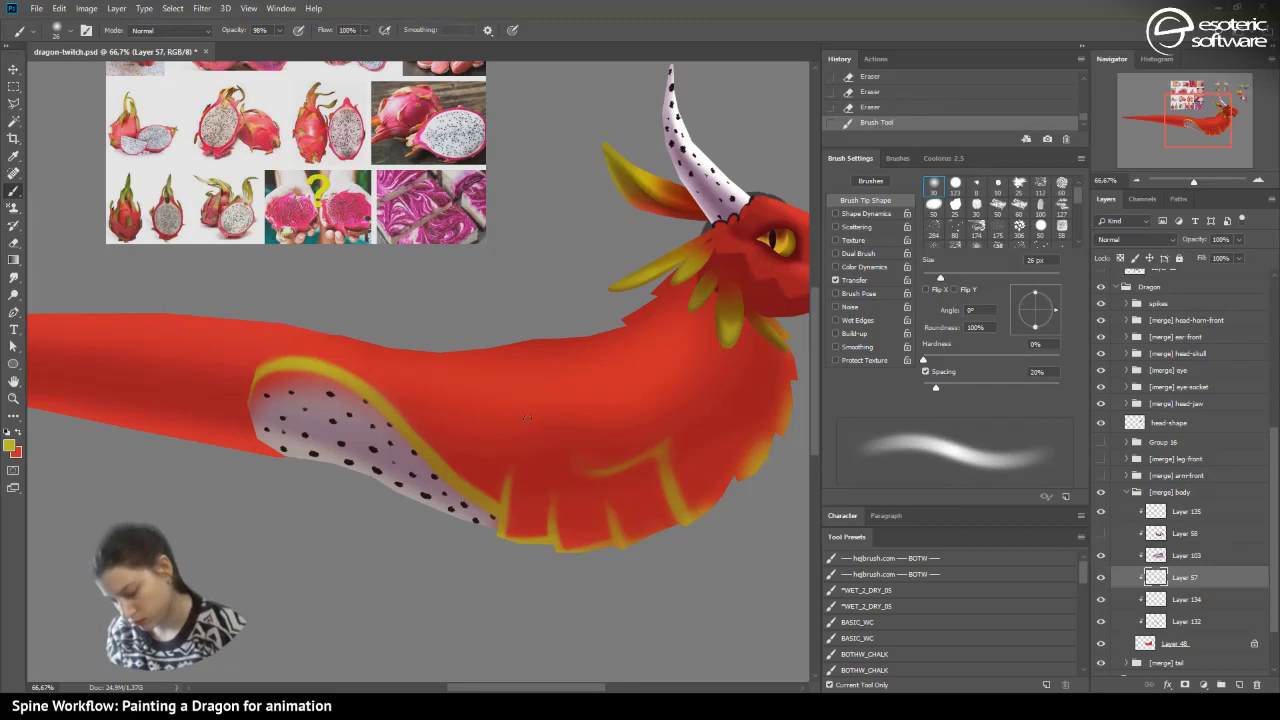
left_click(846, 107)
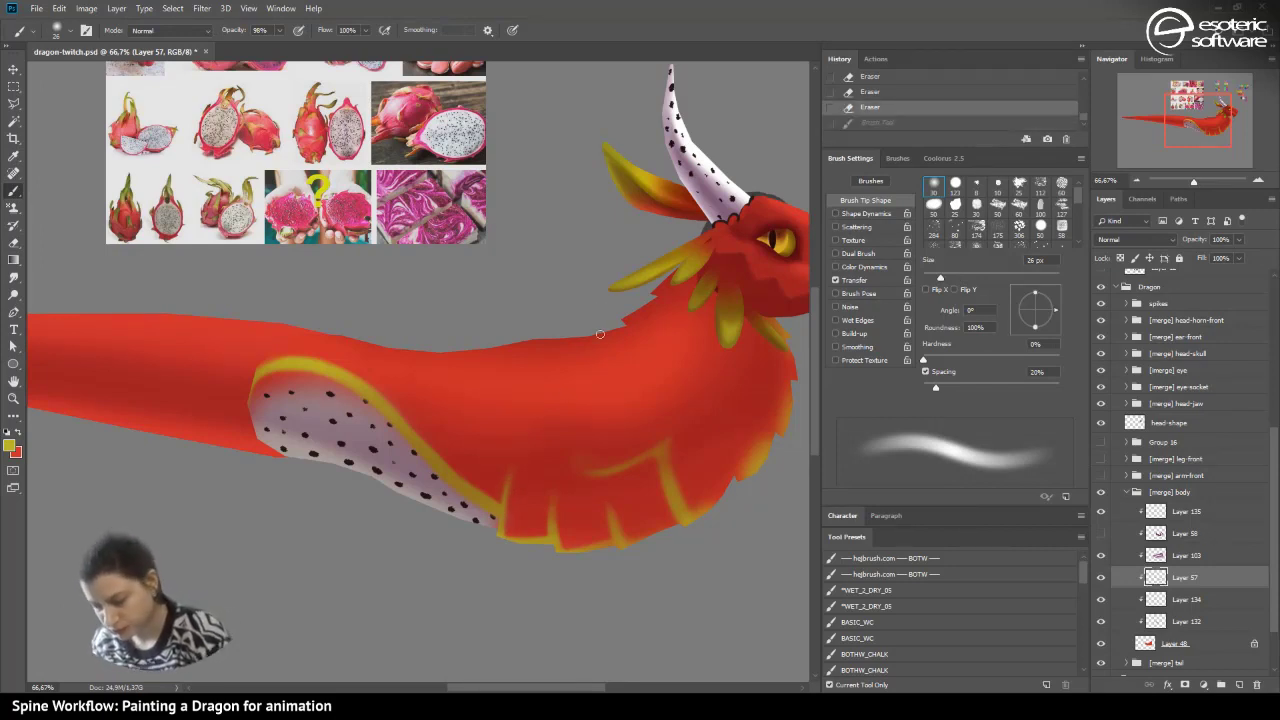
- Paint yellow scale edging along the neck, front chest and back, and soften its inner side with the 61 px eraser
mouse_move(624, 322)
left_mouse_down()
mouse_move(667, 272)
mouse_move(672, 276)
left_mouse_up()
left_click_drag(800, 362, 795, 378)
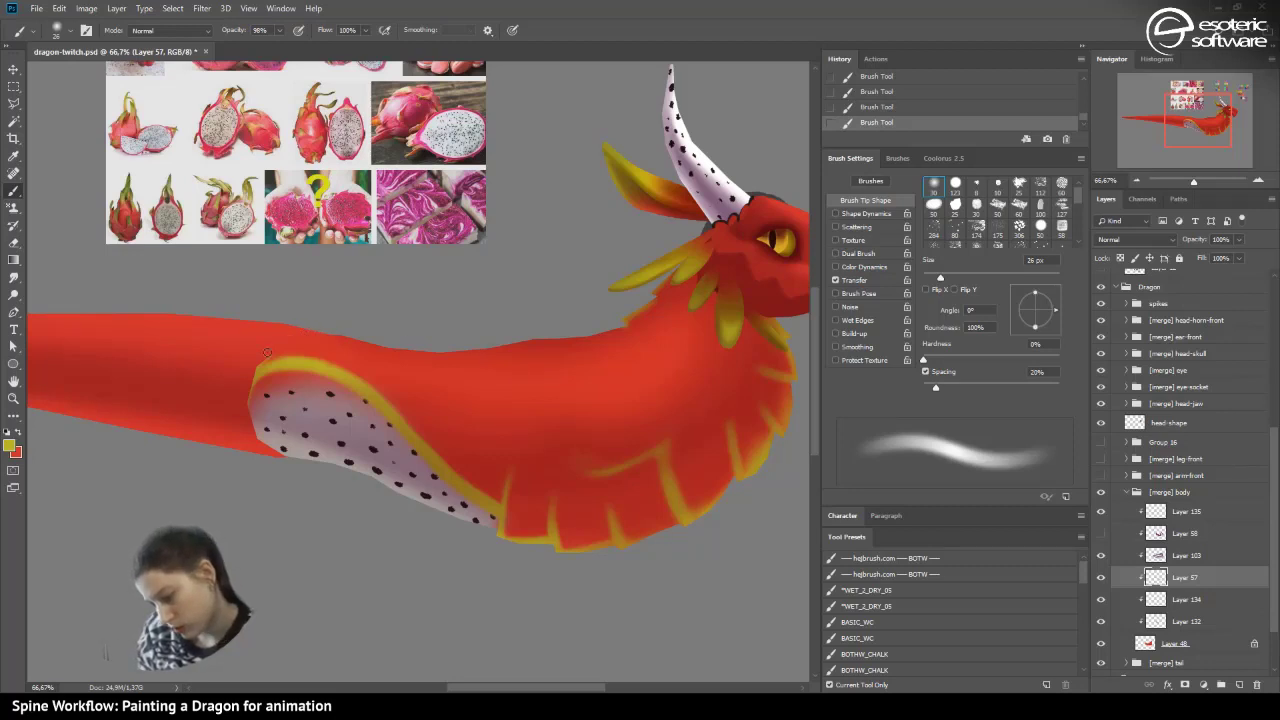
mouse_move(258, 361)
left_mouse_down()
mouse_move(326, 326)
mouse_move(405, 325)
mouse_move(418, 341)
mouse_move(382, 343)
mouse_move(494, 363)
mouse_move(411, 351)
mouse_move(521, 330)
mouse_move(461, 347)
mouse_move(503, 352)
mouse_move(480, 349)
mouse_move(579, 320)
mouse_move(535, 336)
mouse_move(617, 337)
mouse_move(553, 338)
mouse_move(650, 282)
mouse_move(673, 297)
mouse_move(625, 319)
mouse_move(699, 316)
mouse_move(703, 238)
mouse_move(680, 290)
left_mouse_up()
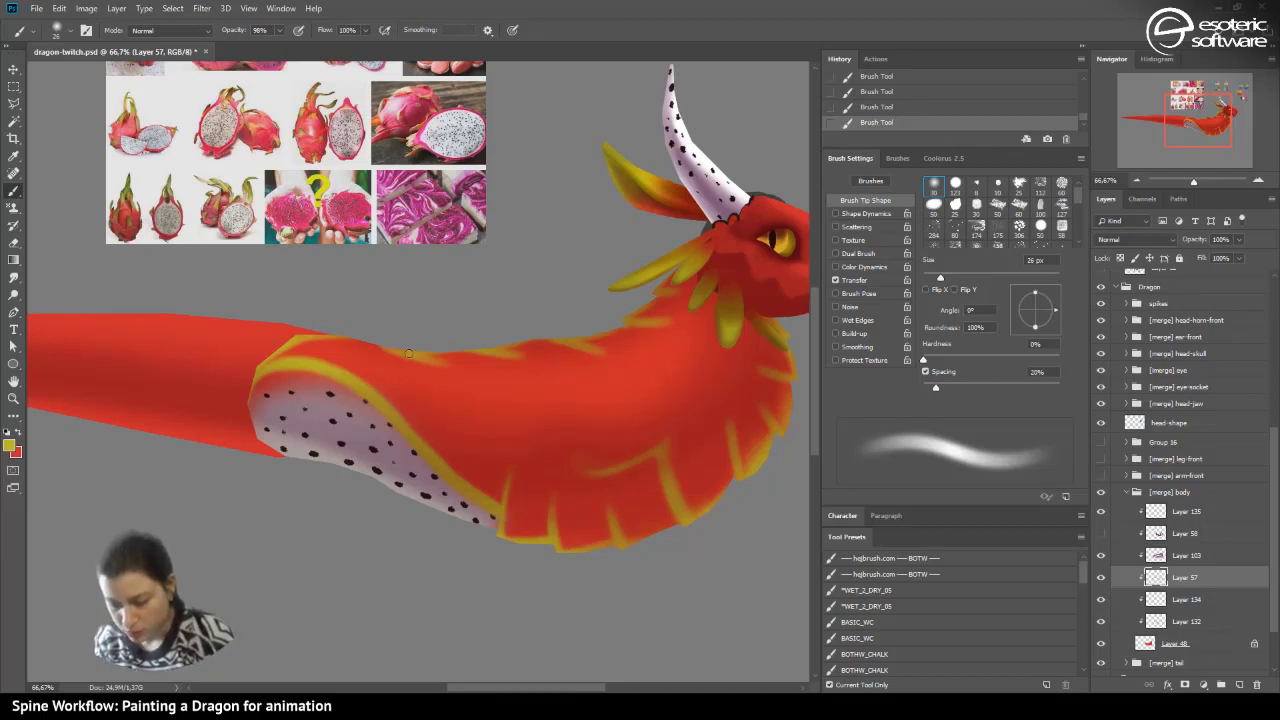
left_click(14, 243)
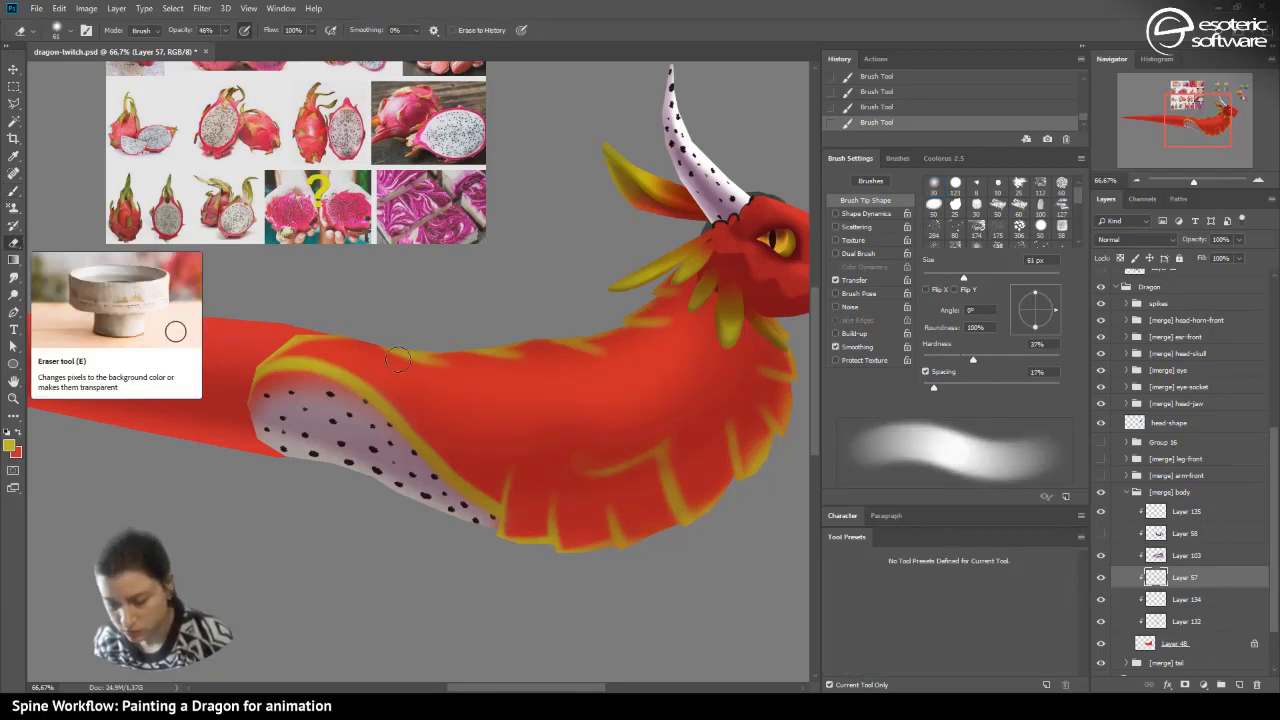
mouse_move(404, 356)
left_mouse_down()
mouse_move(478, 397)
mouse_move(375, 361)
mouse_move(496, 389)
mouse_move(471, 371)
mouse_move(591, 388)
mouse_move(520, 356)
left_mouse_up()
left_click_drag(670, 378, 645, 336)
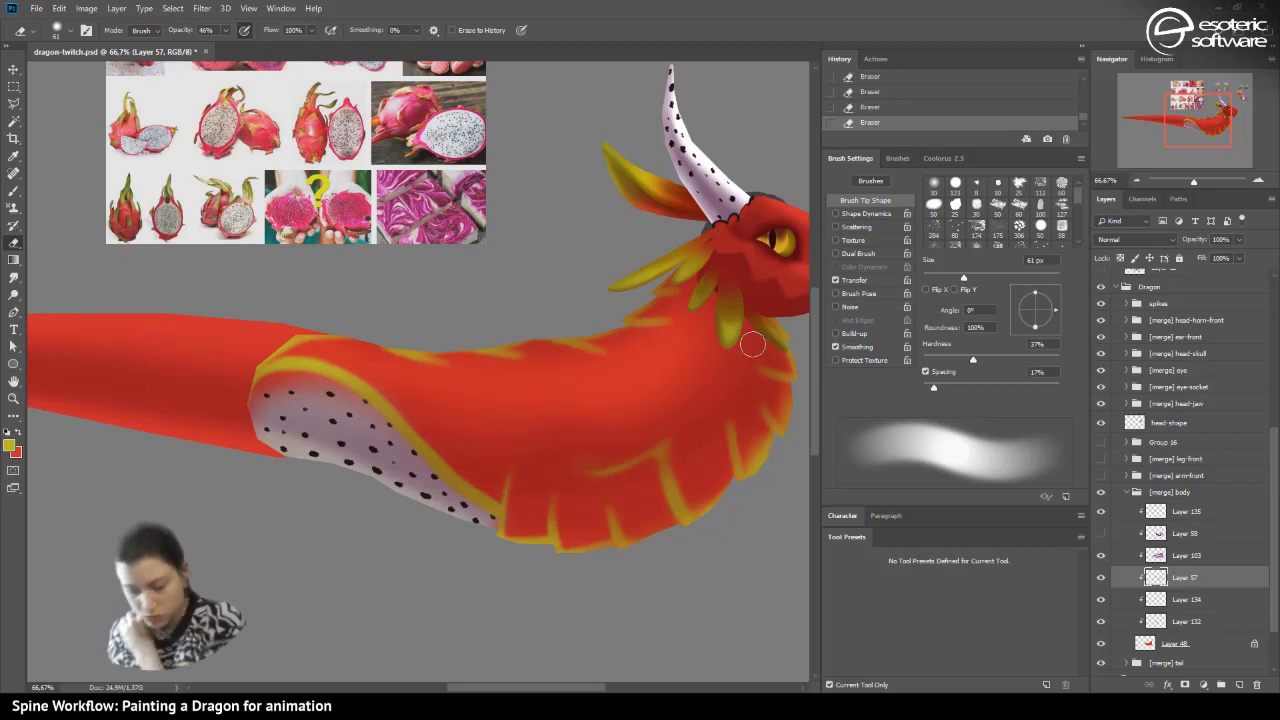
- Paint the yellow rear edge of a mid-chest scale with the 26 px brush, undoing the scale outline tried farther back on the body
left_click(16, 190)
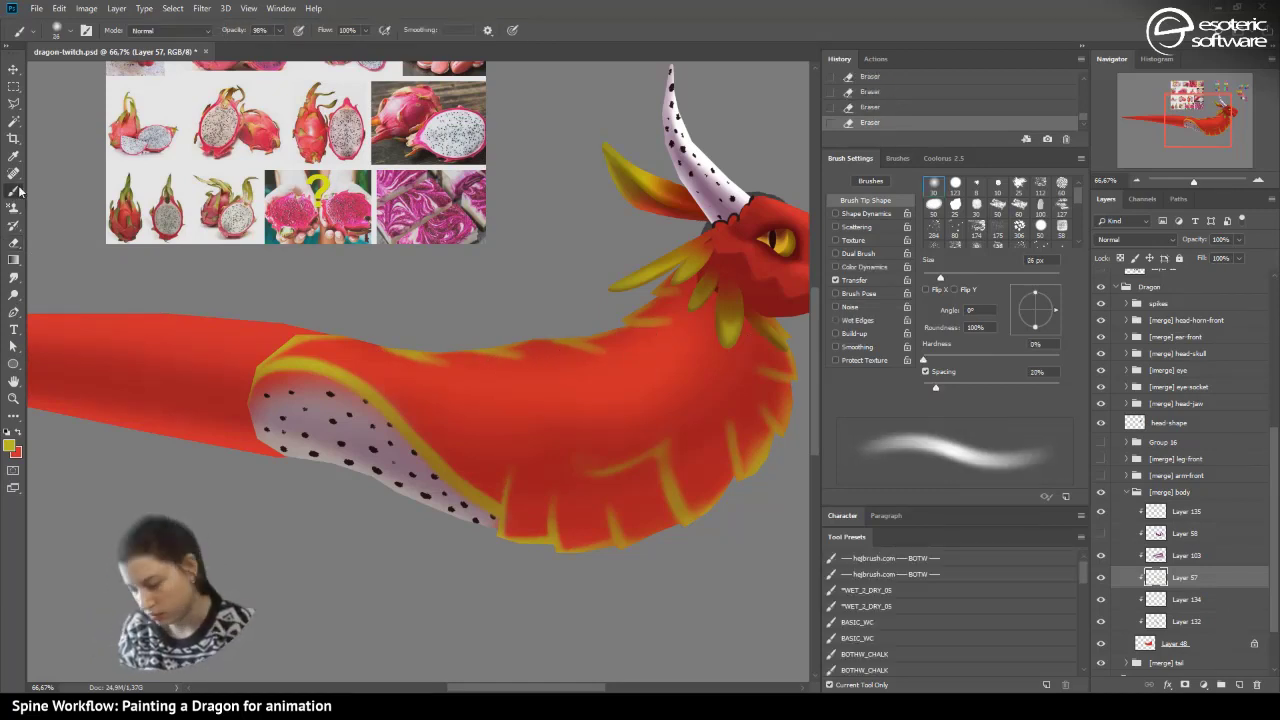
left_click_drag(525, 551, 512, 540)
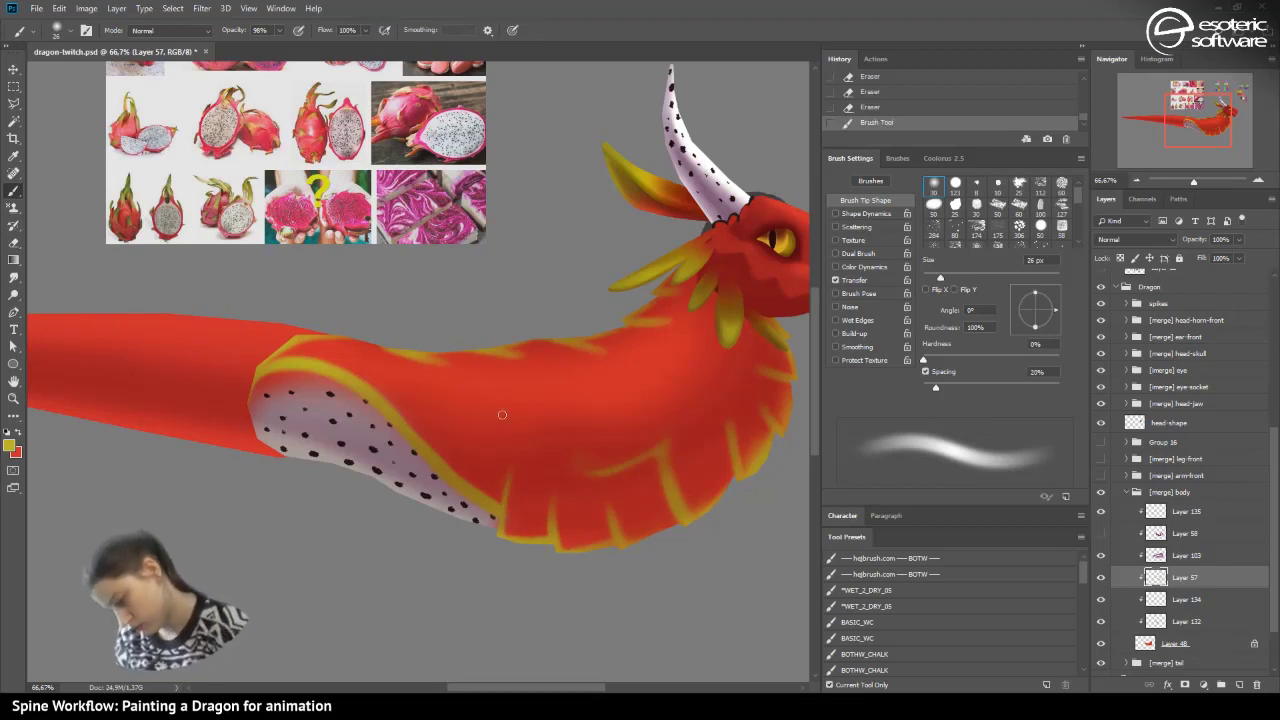
left_click_drag(578, 468, 592, 402)
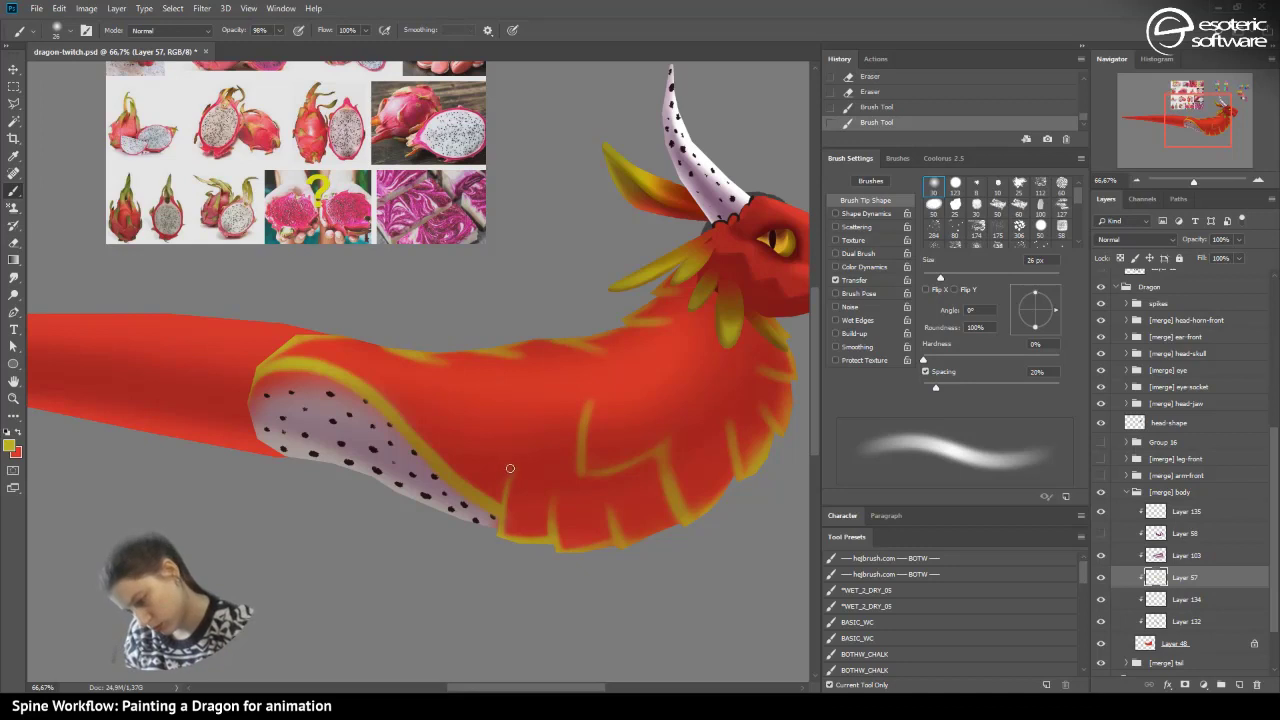
mouse_move(500, 465)
left_mouse_down()
mouse_move(446, 413)
mouse_move(508, 376)
left_mouse_up()
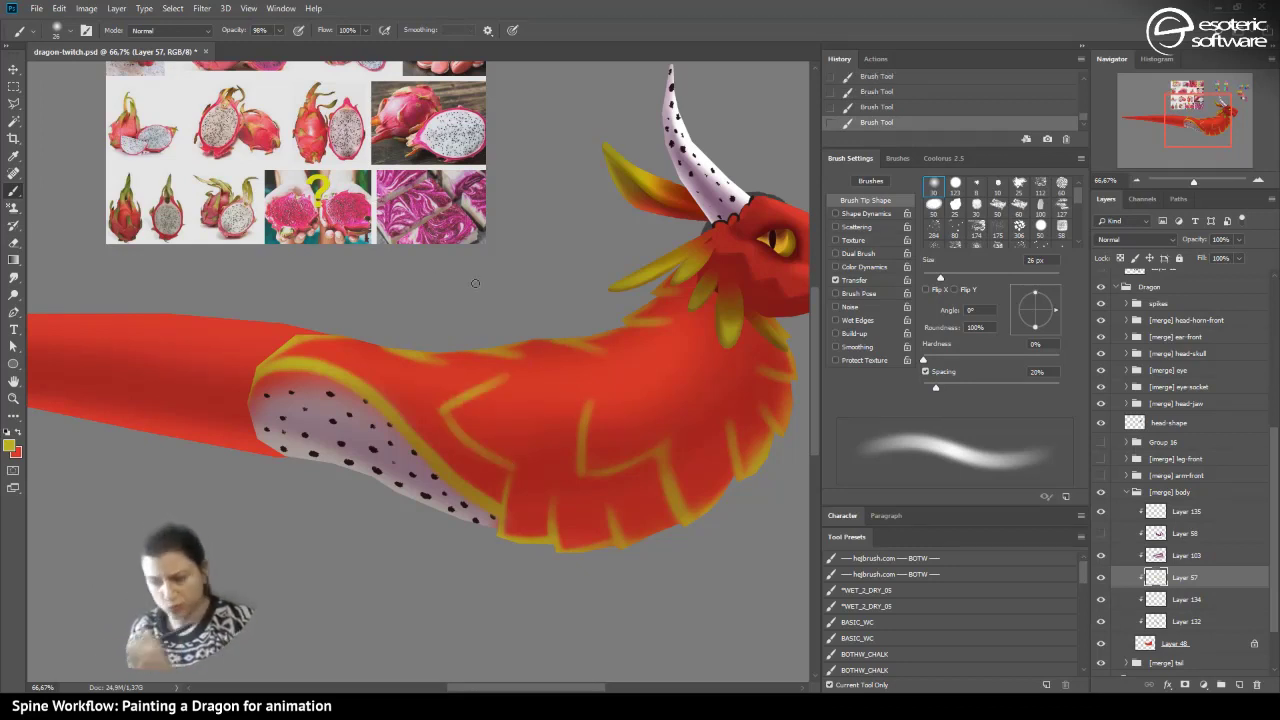
key("ctrl+z")
key("ctrl+z")
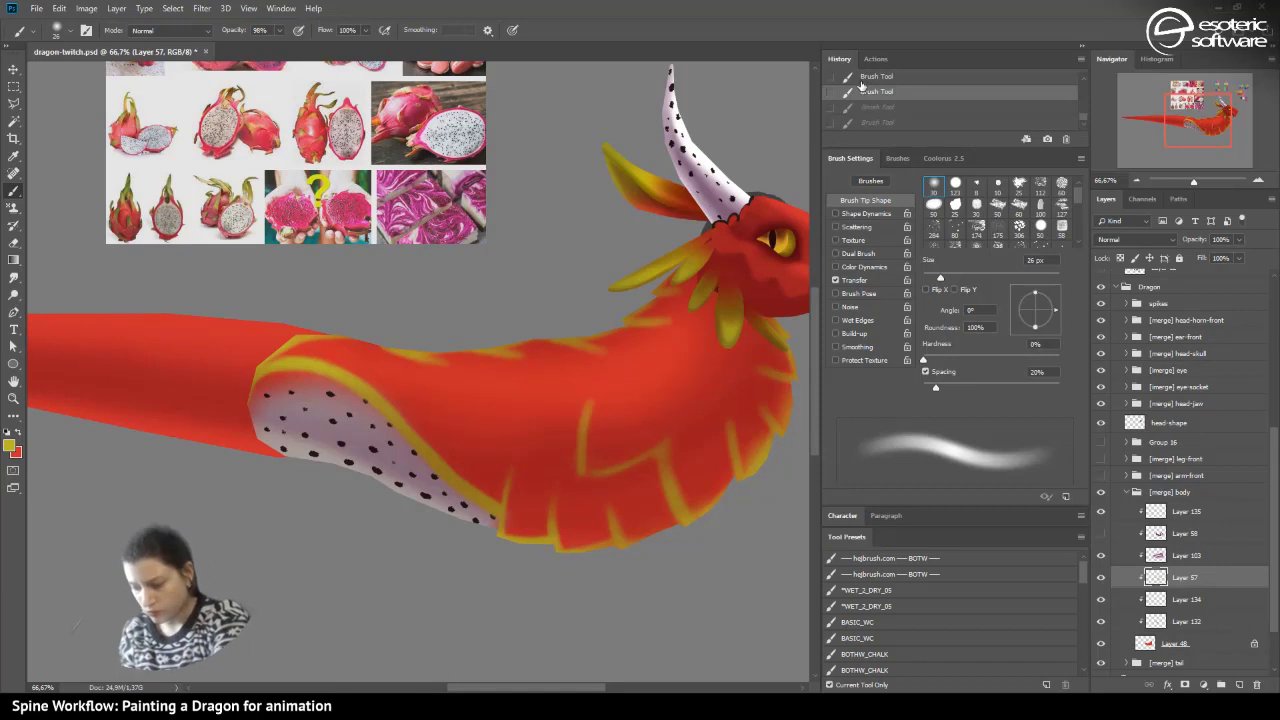
- Erase the yellow overspill behind the mid-chest scale's rear edge, undoing the erasure that cuts into it
left_click(14, 243)
left_click_drag(569, 481, 554, 427)
left_click_drag(585, 483, 541, 409)
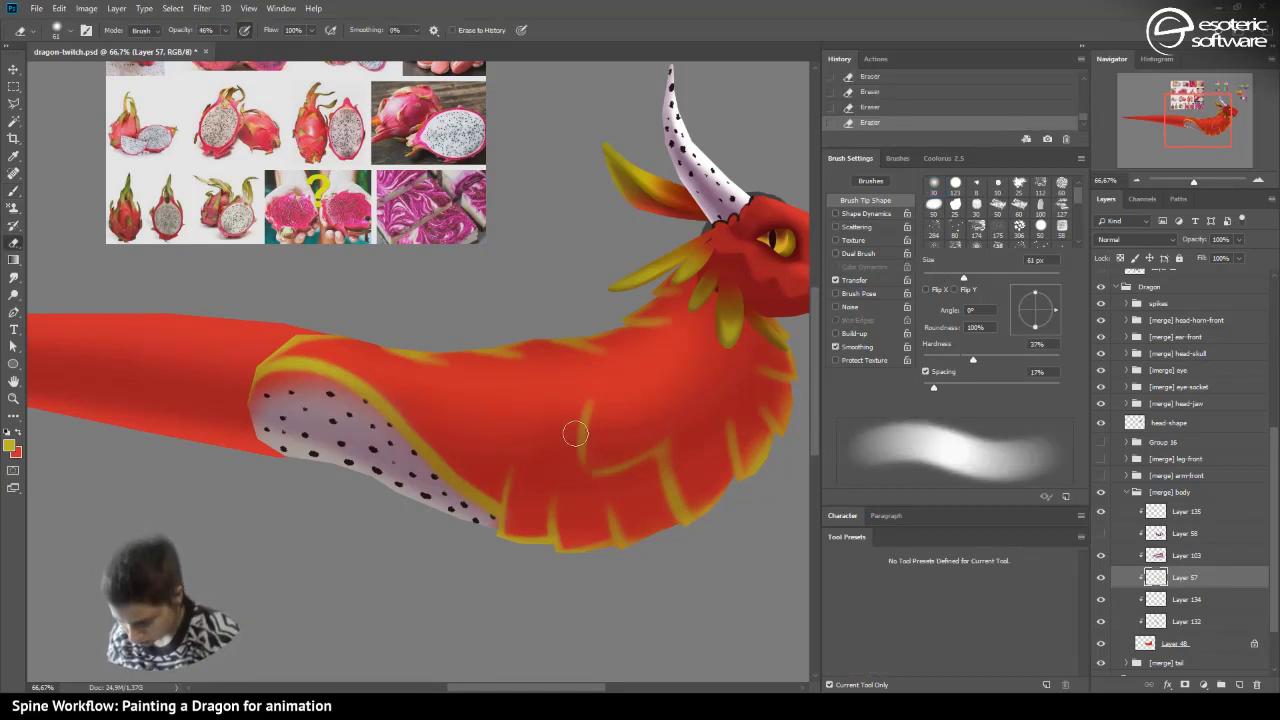
left_click(846, 106)
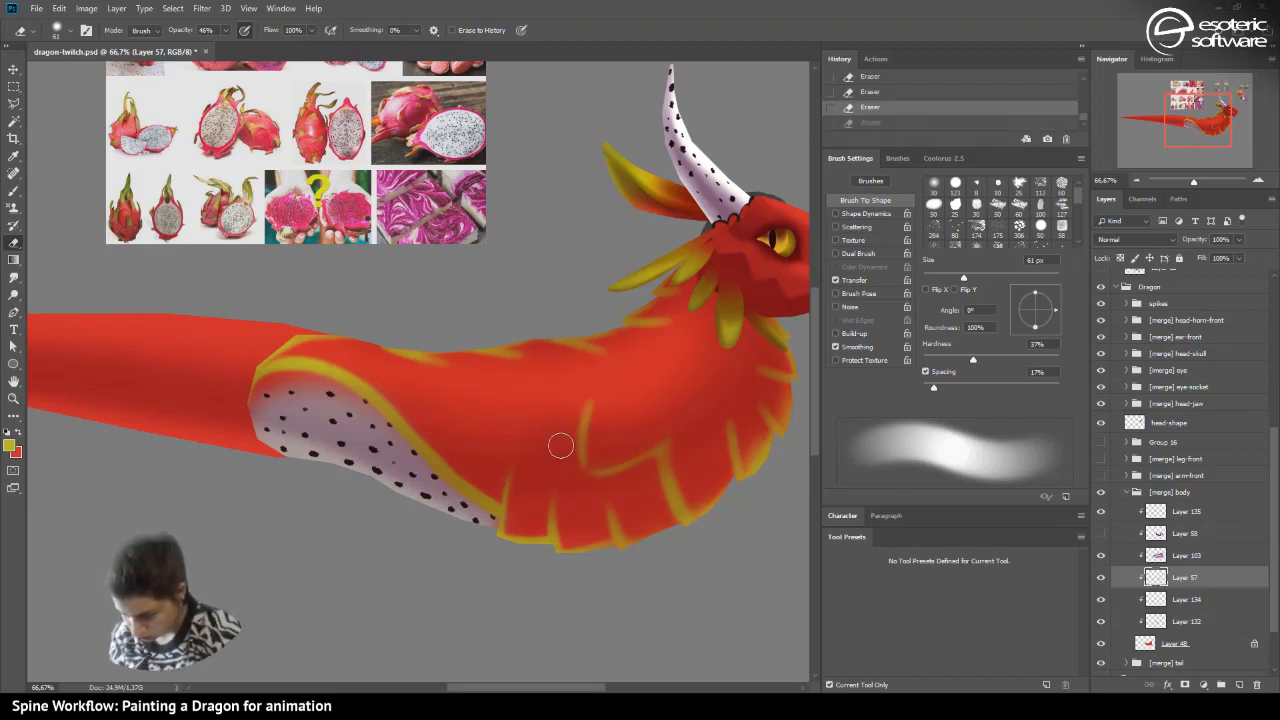
left_click_drag(560, 445, 558, 443)
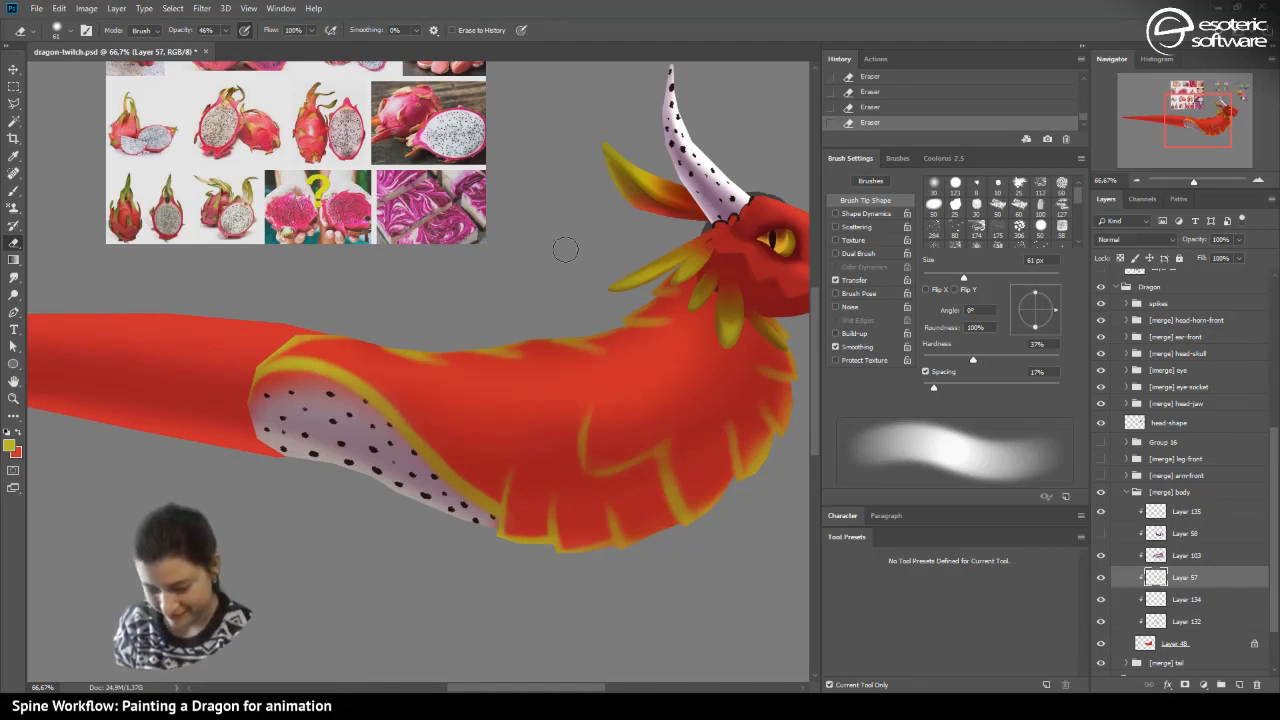
- Paint overlapping yellow scale outlines from below the back across the mid-body and shoulder, softening the first one's inner edge with the eraser
left_click(14, 190)
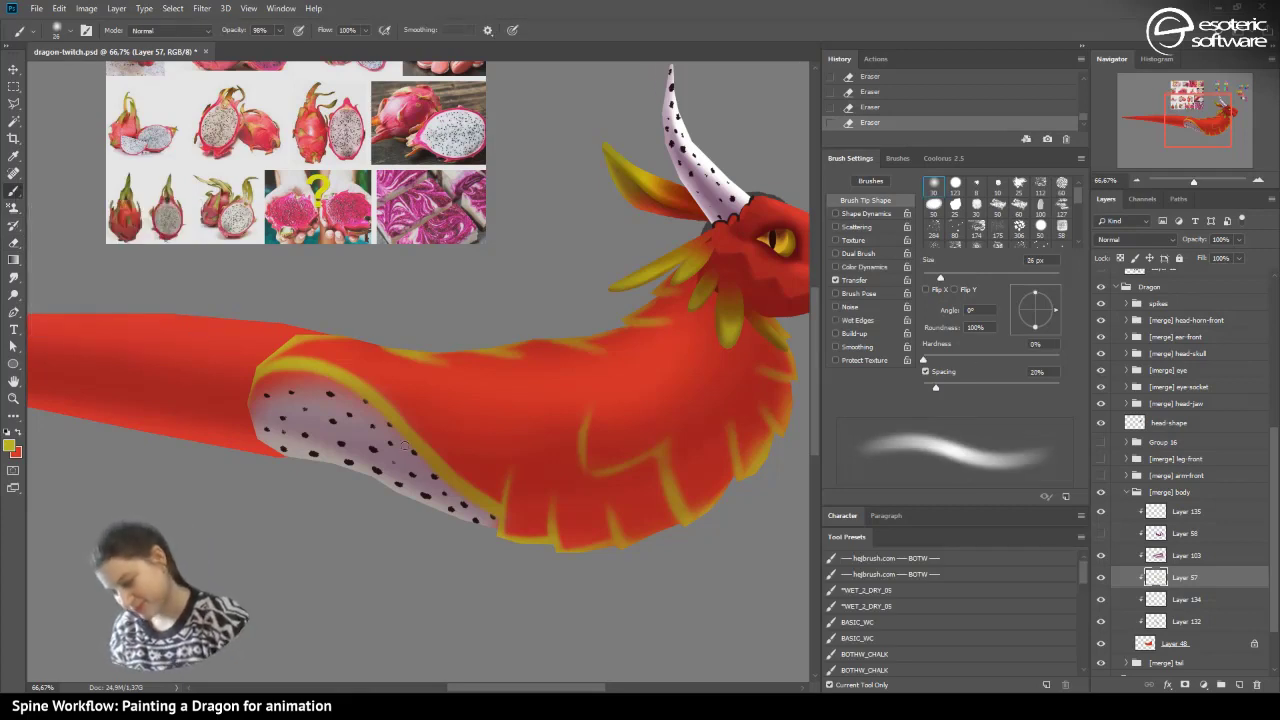
mouse_move(508, 362)
left_mouse_down()
mouse_move(488, 402)
mouse_move(513, 348)
left_mouse_up()
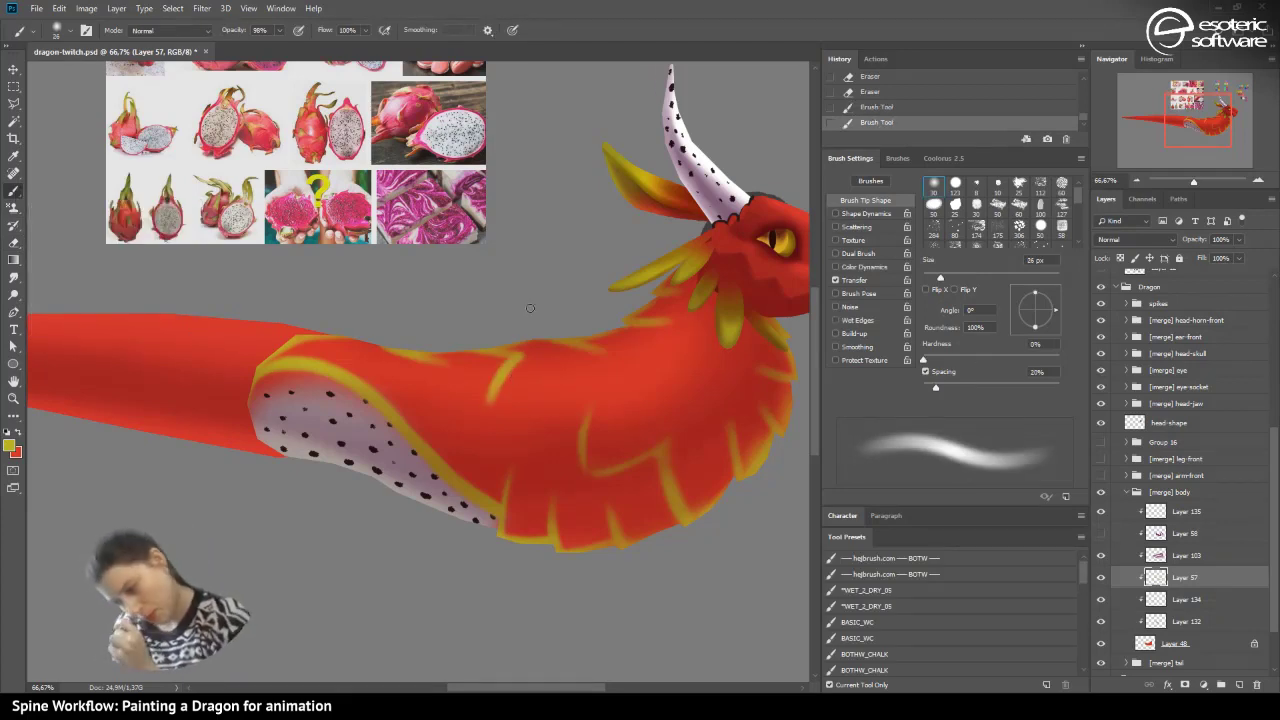
mouse_move(554, 409)
left_mouse_down()
mouse_move(559, 287)
mouse_move(542, 254)
mouse_move(494, 398)
left_mouse_up()
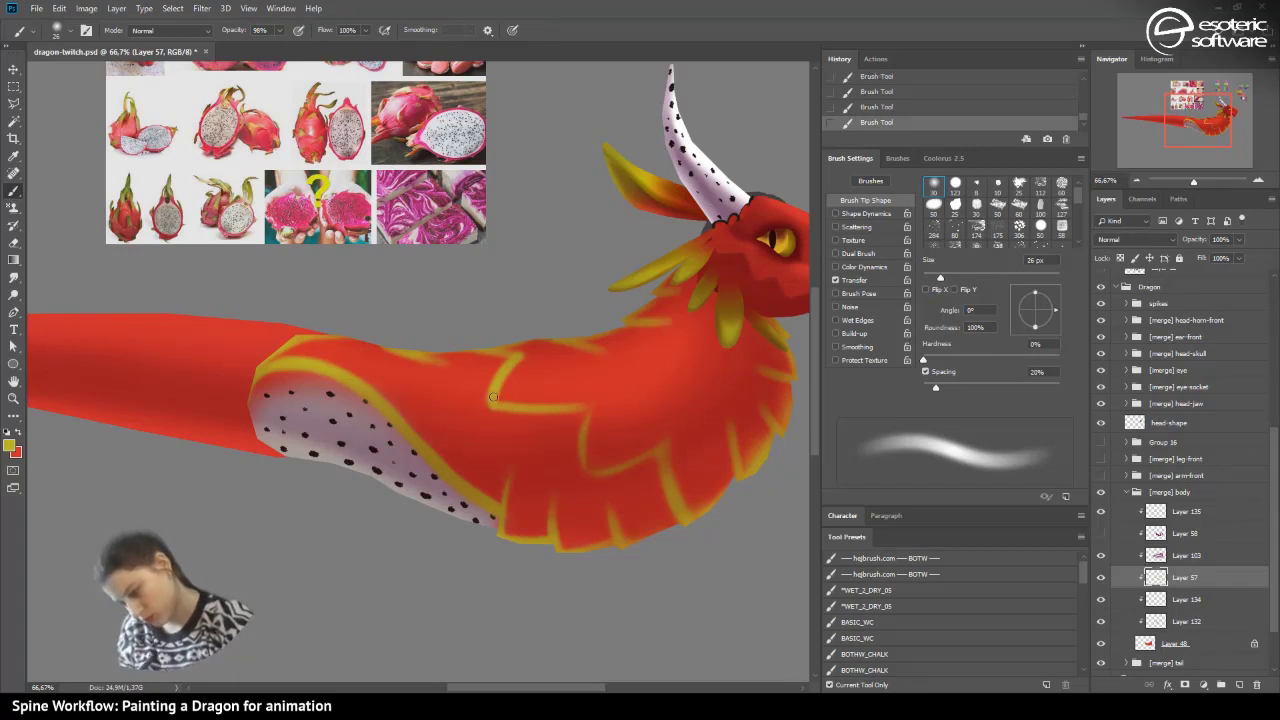
left_click(14, 242)
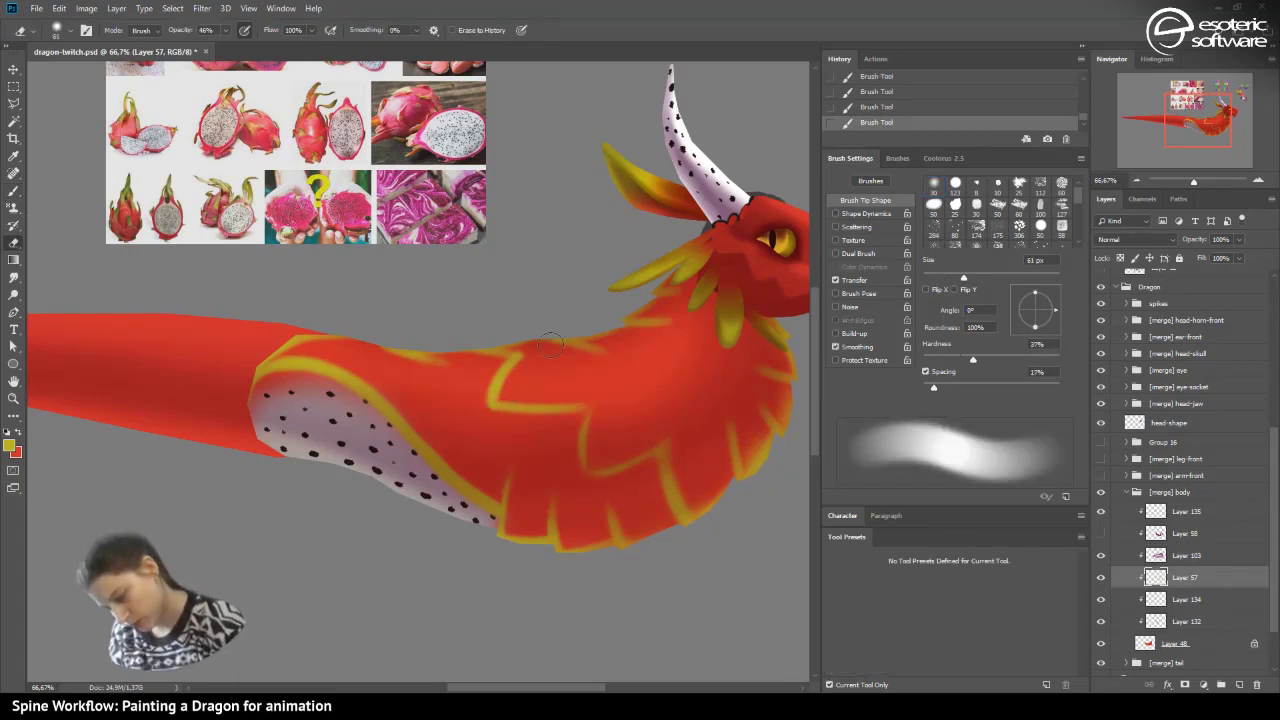
left_click_drag(553, 342, 514, 390)
left_click_drag(514, 390, 517, 360)
left_click_drag(517, 360, 550, 334)
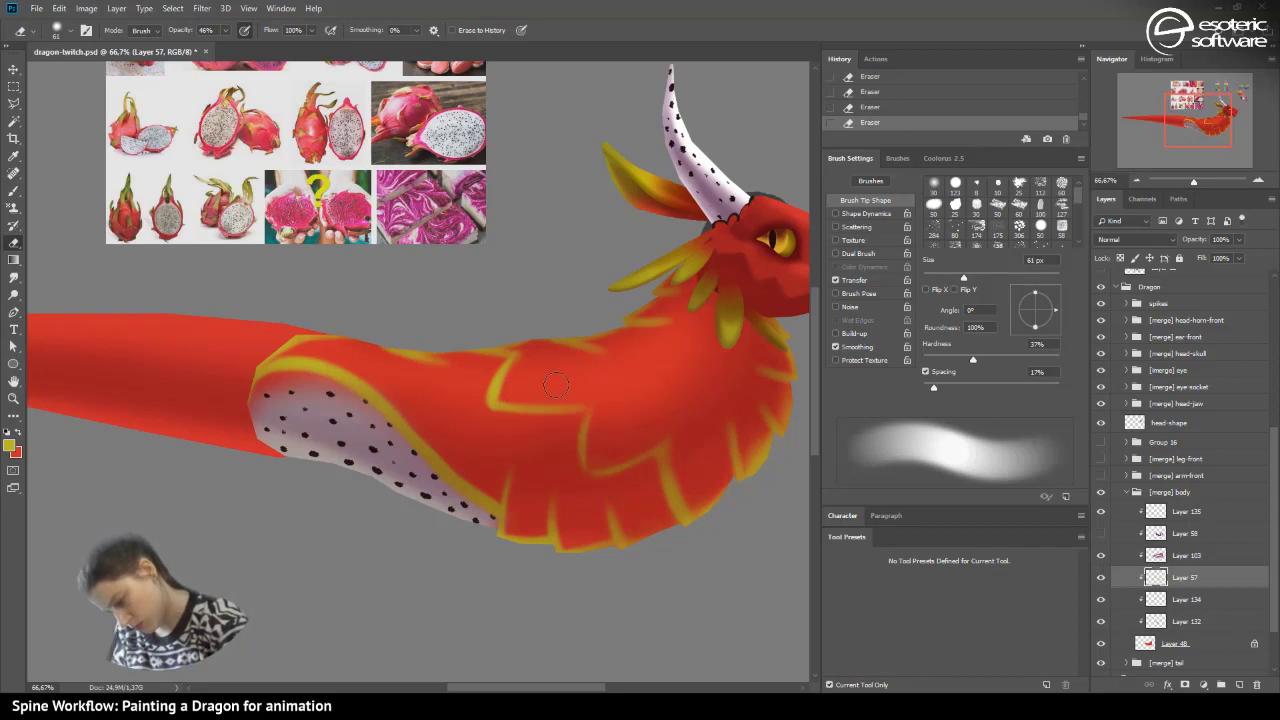
left_click(14, 190)
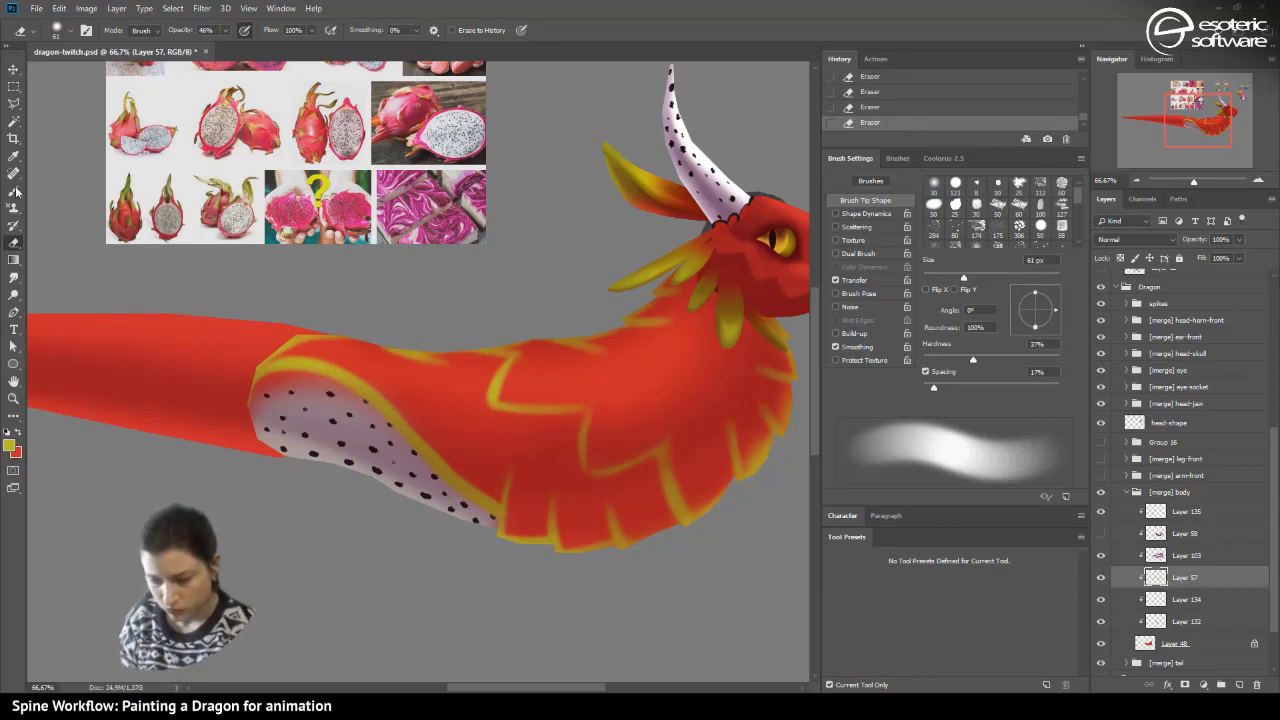
mouse_move(603, 352)
left_mouse_down()
mouse_move(598, 410)
mouse_move(690, 392)
mouse_move(685, 445)
mouse_move(734, 418)
left_mouse_up()
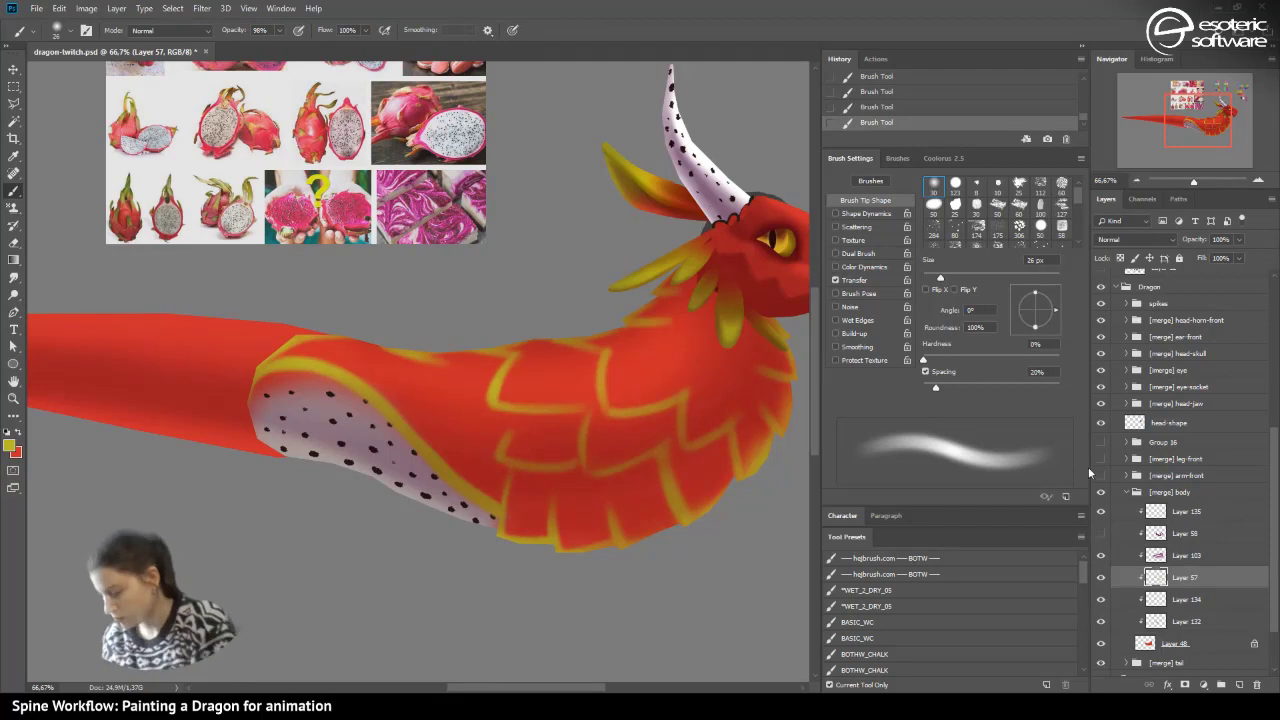
- Show the leg-front, arm-front and Group 16 layers again, toggling Group 16 to compare the scales with its leaves
left_click(1100, 442)
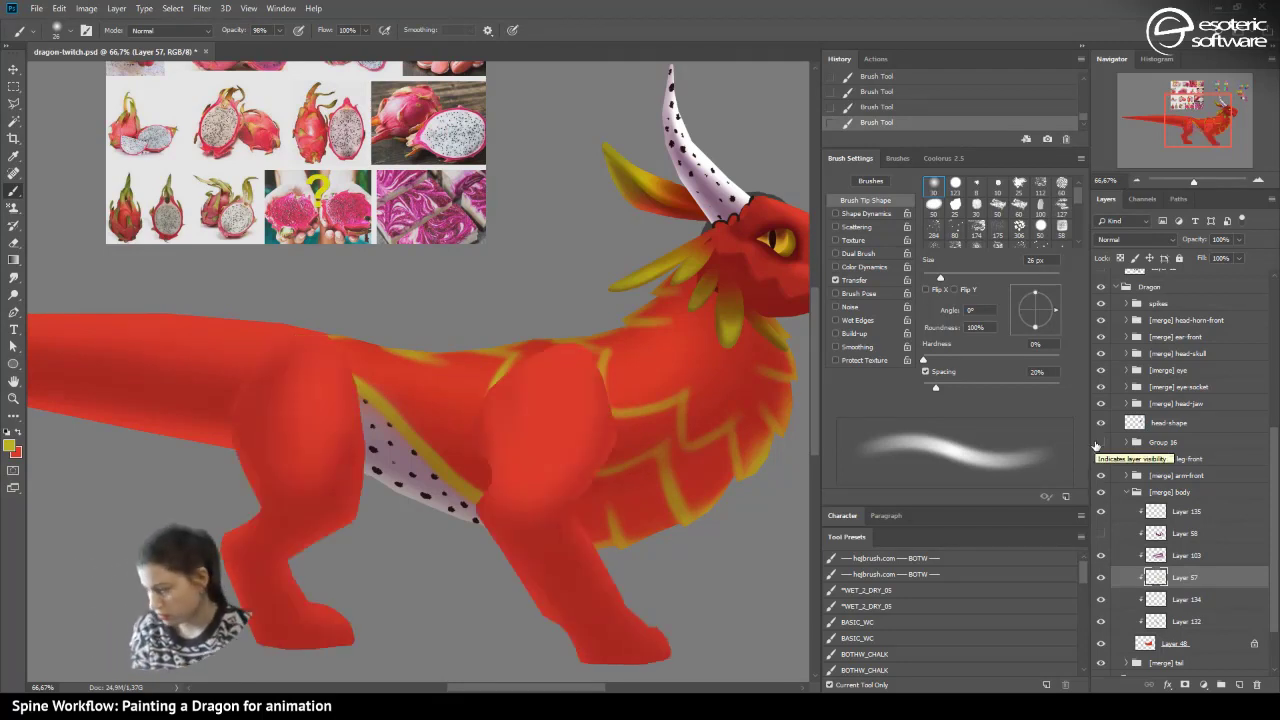
left_click(1101, 441)
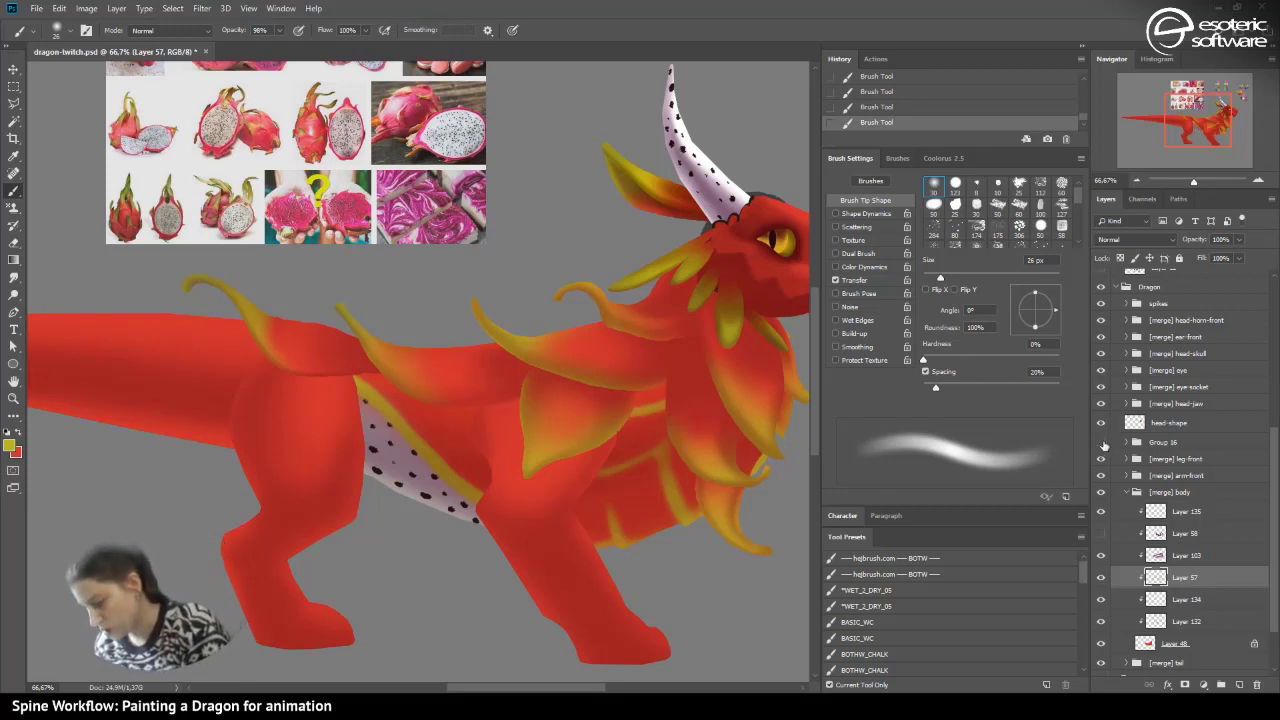
left_click(1101, 442)
left_click(1100, 444)
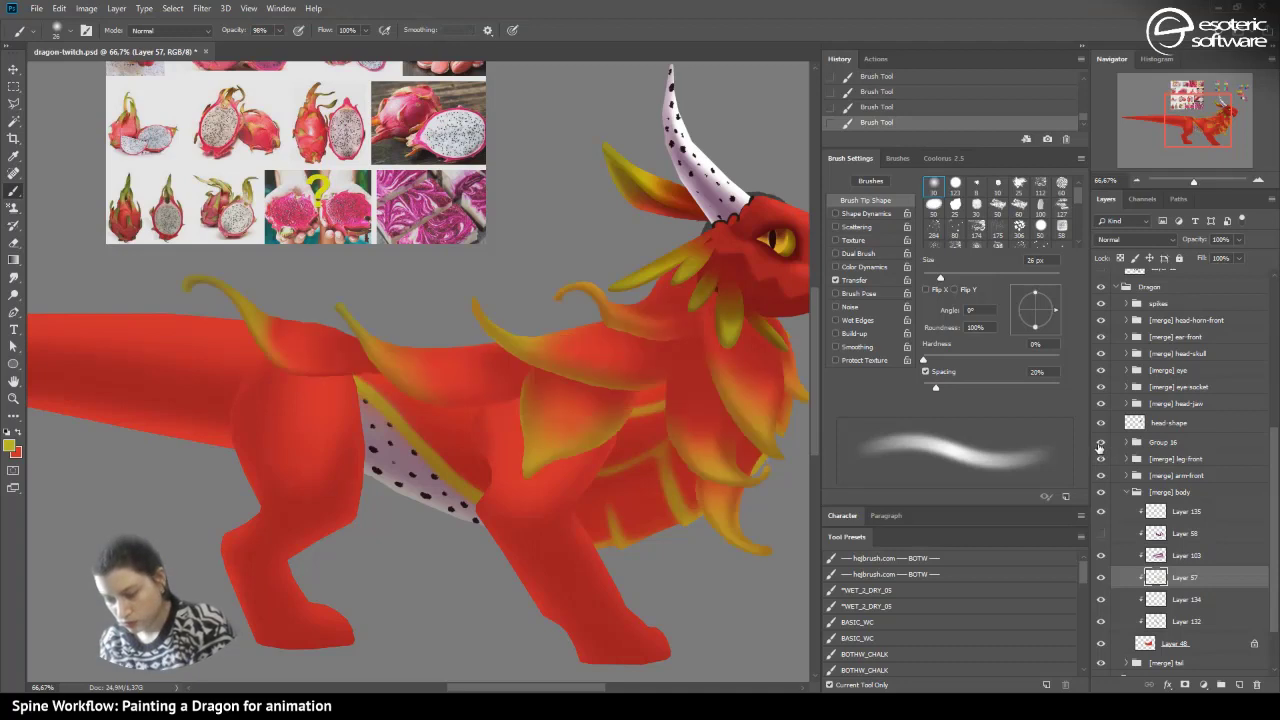
- Hide Group 16 and the arm-front group to expose the body scales, toggling leg-front and Layer 57 to compare
left_click(1100, 442)
left_click(1101, 459)
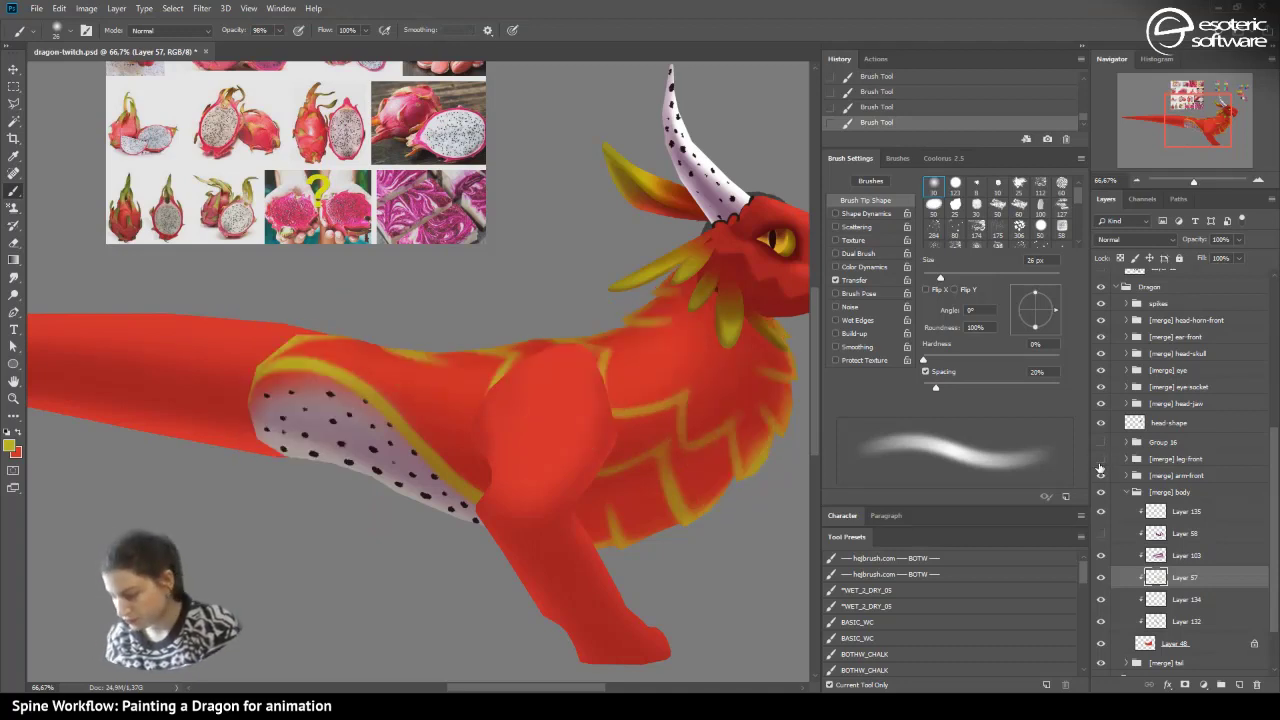
left_click(1101, 459)
left_click(1101, 476)
left_click(1101, 476)
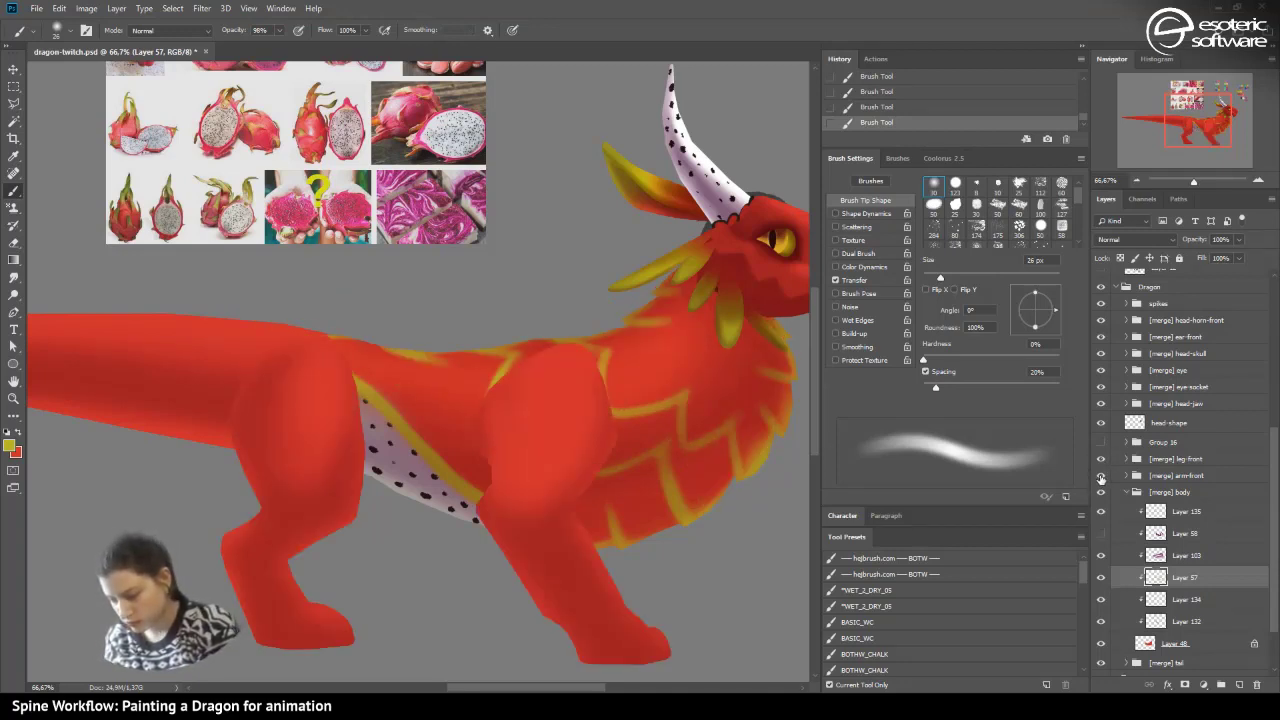
left_click(1099, 475)
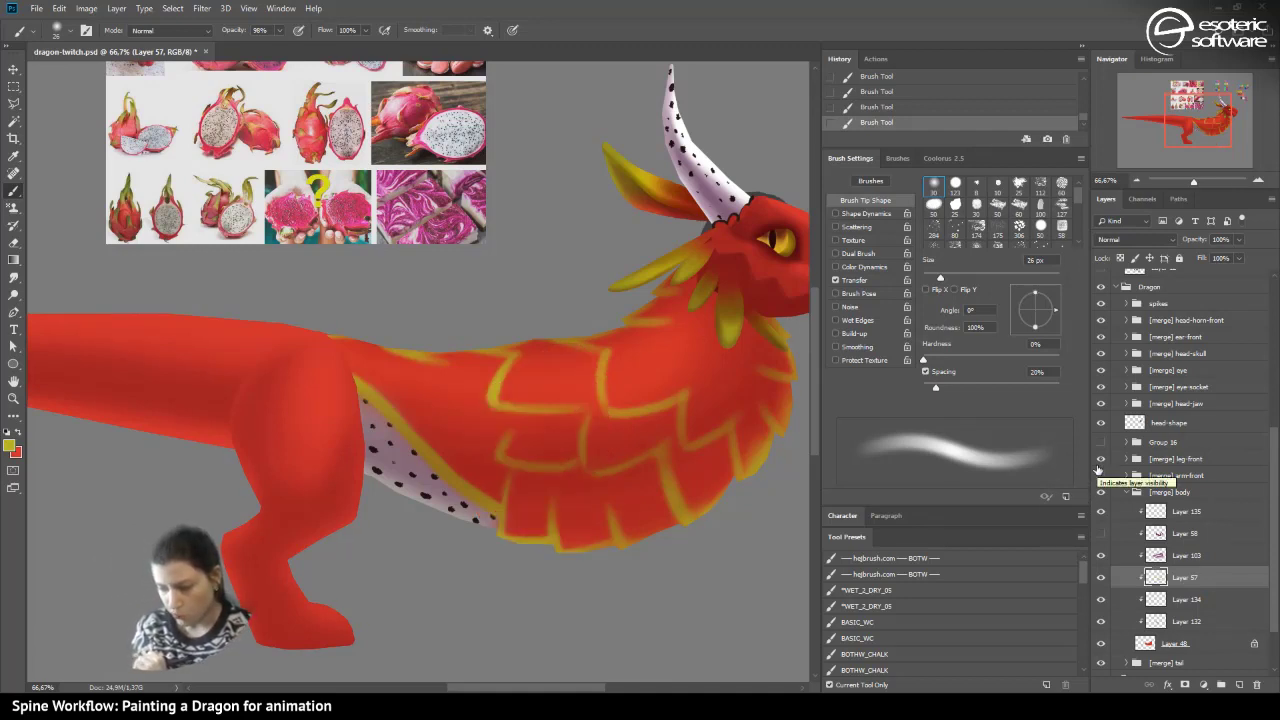
left_click(1100, 578)
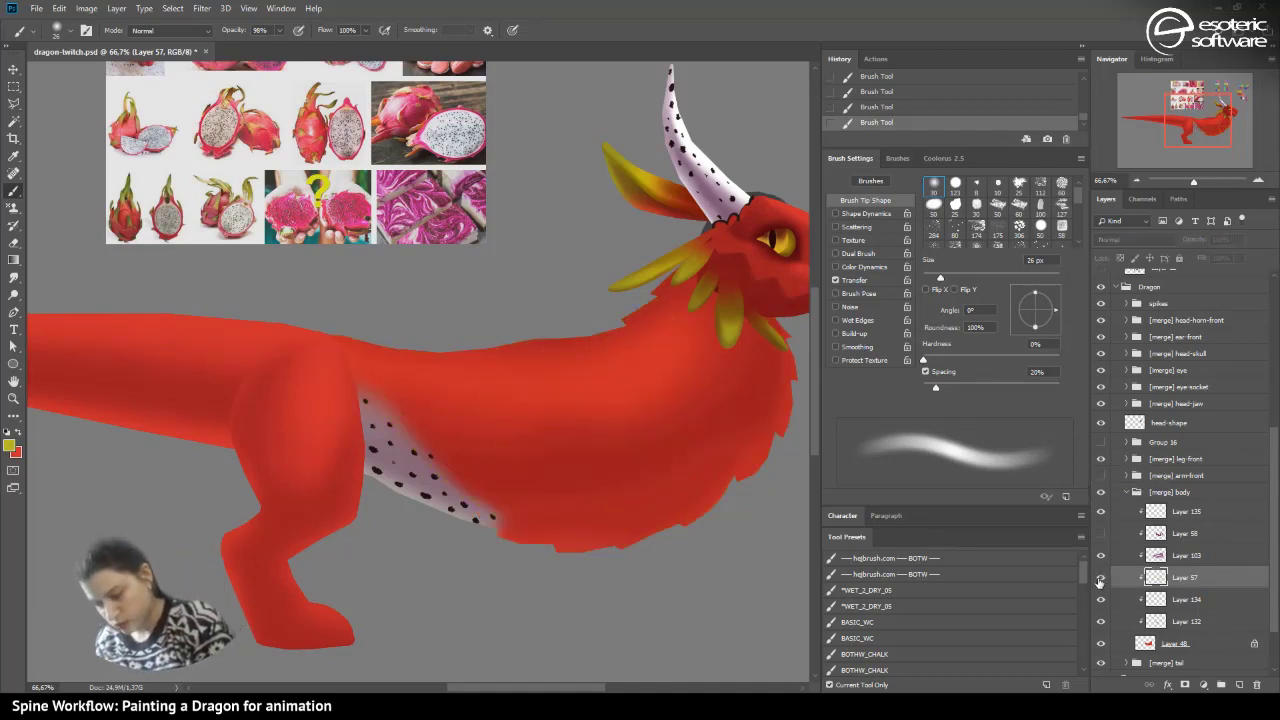
left_click(1100, 578)
- Erase the lower yellow outline of the rear mid-body scale on Layer 57, reducing the eraser to 34 px
left_click(13, 242)
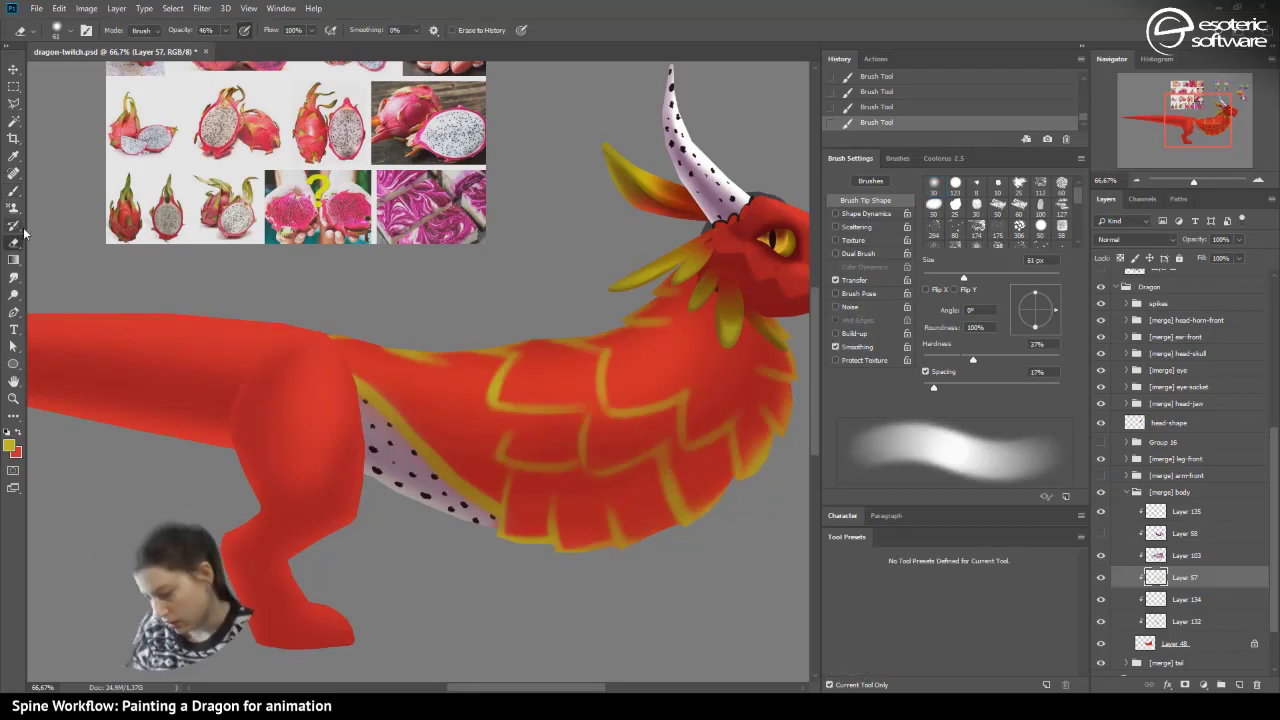
mouse_move(515, 452)
left_mouse_down()
mouse_move(562, 446)
mouse_move(569, 471)
left_mouse_up()
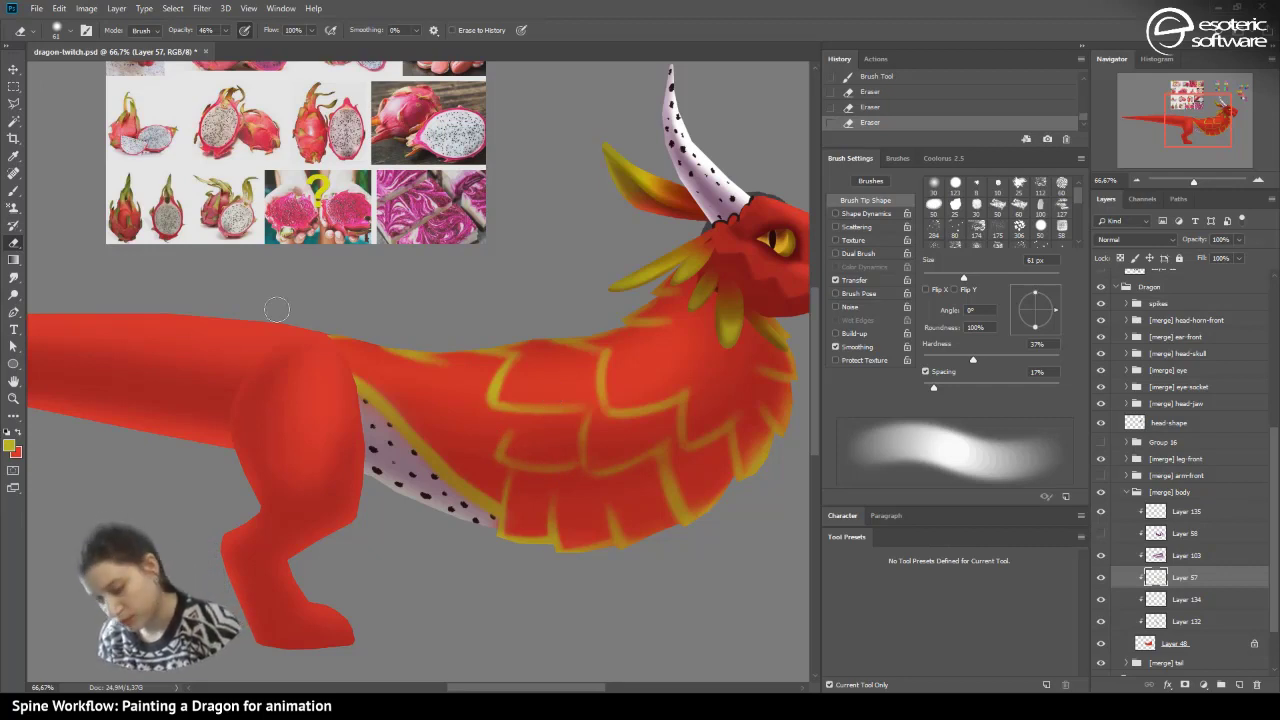
left_click(57, 31)
left_click_drag(101, 75, 88, 75)
left_click(512, 435)
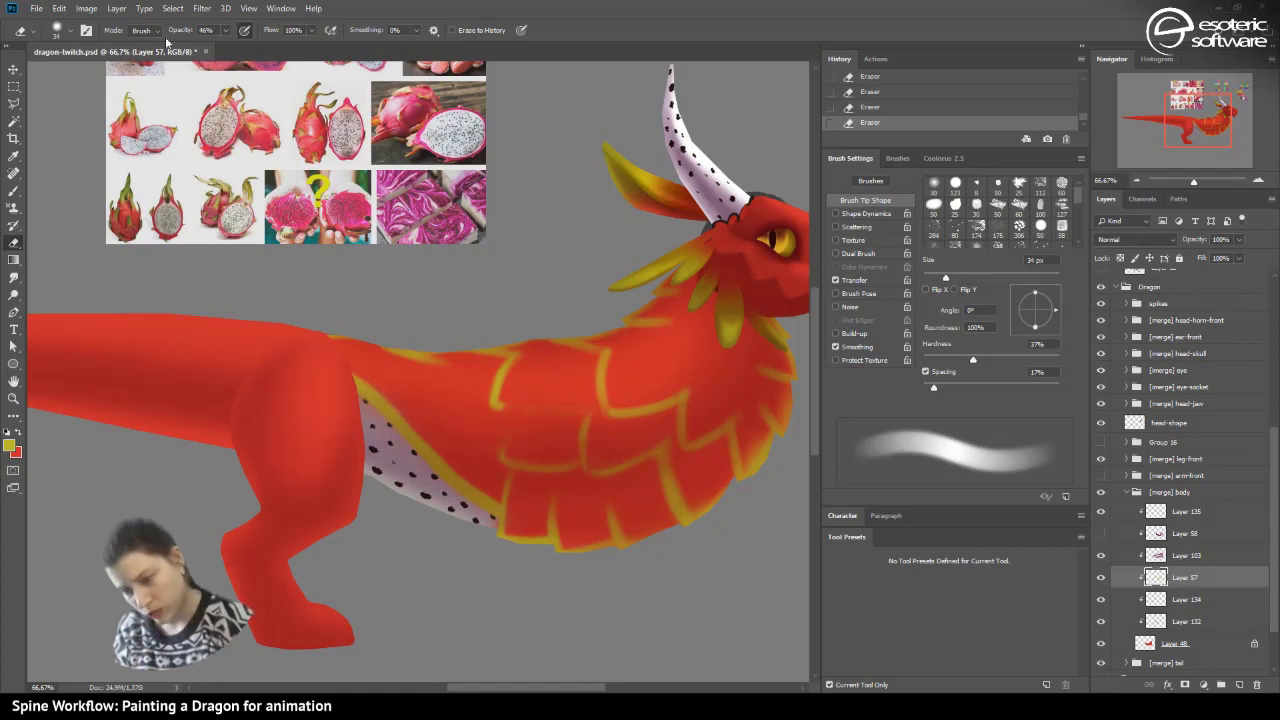
- Set the eraser opacity to 100% and erase the yellow scale outlines across the mid-body and shoulder
left_click(225, 30)
left_click_drag(228, 45, 277, 59)
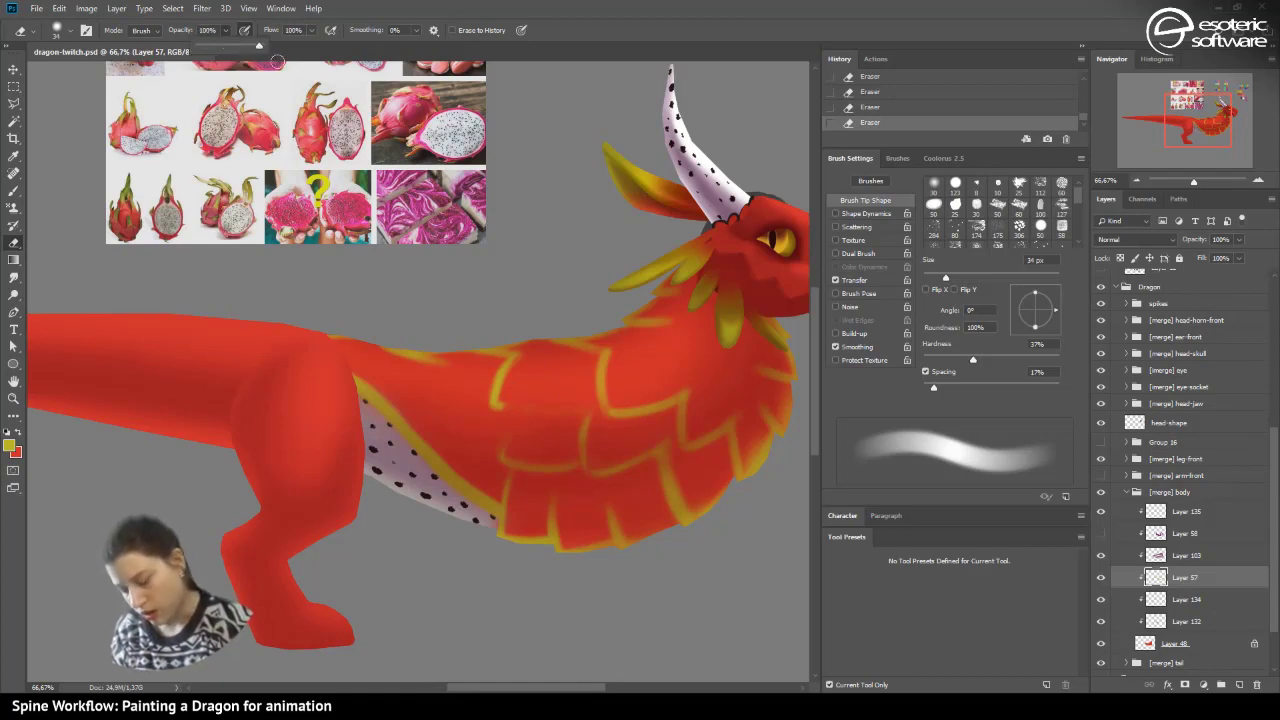
left_click(561, 393)
left_click_drag(583, 456, 582, 428)
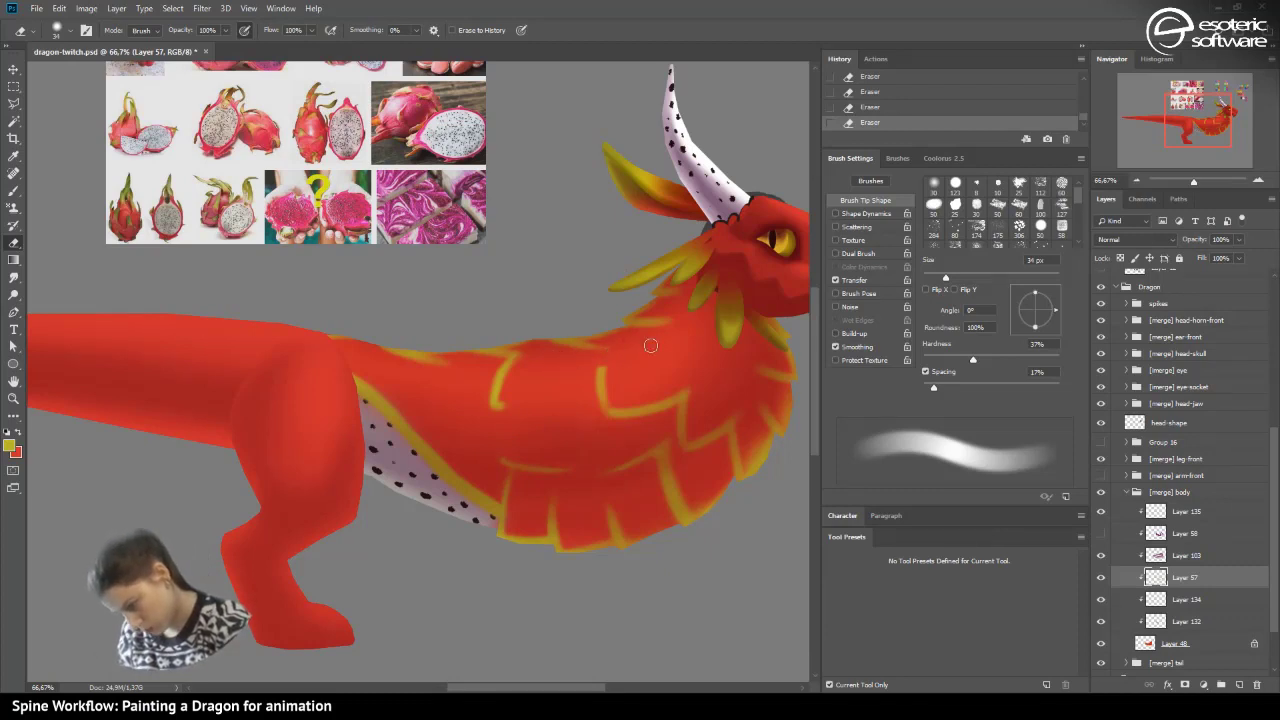
left_click_drag(604, 360, 606, 372)
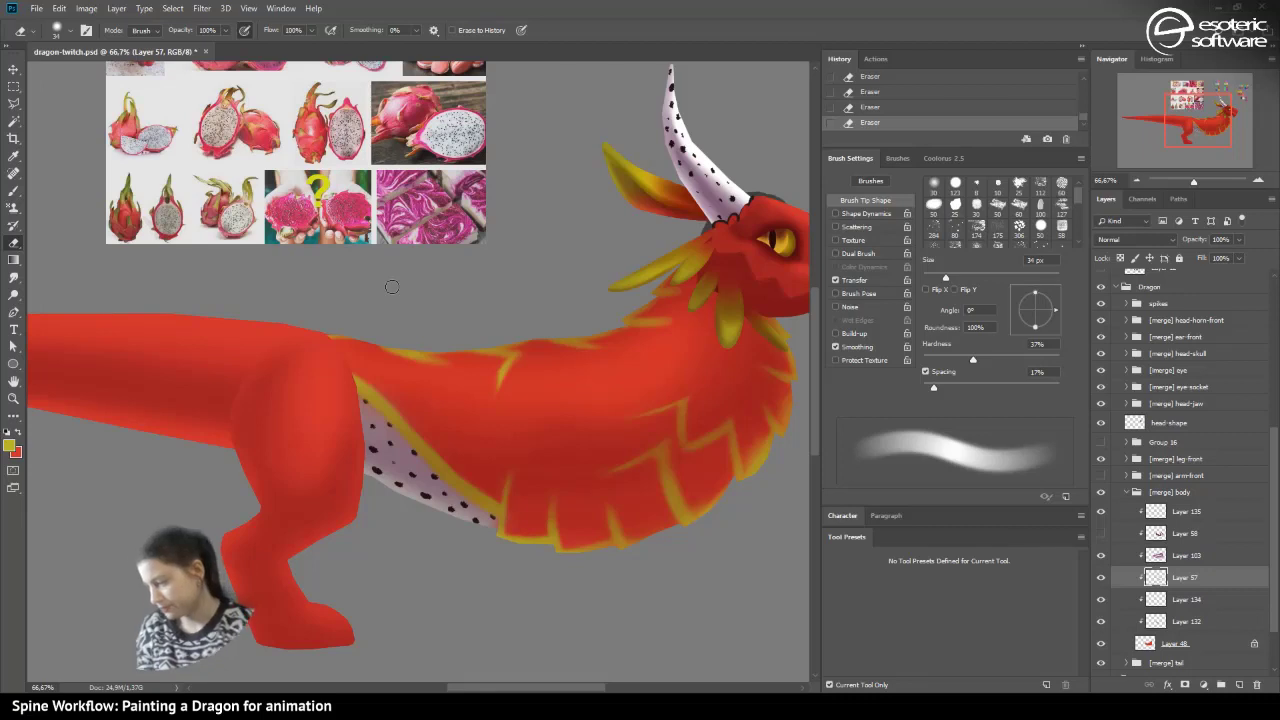
- Erase the remaining yellow scale stub below the back, checking its position against the front arm
left_click(1102, 475)
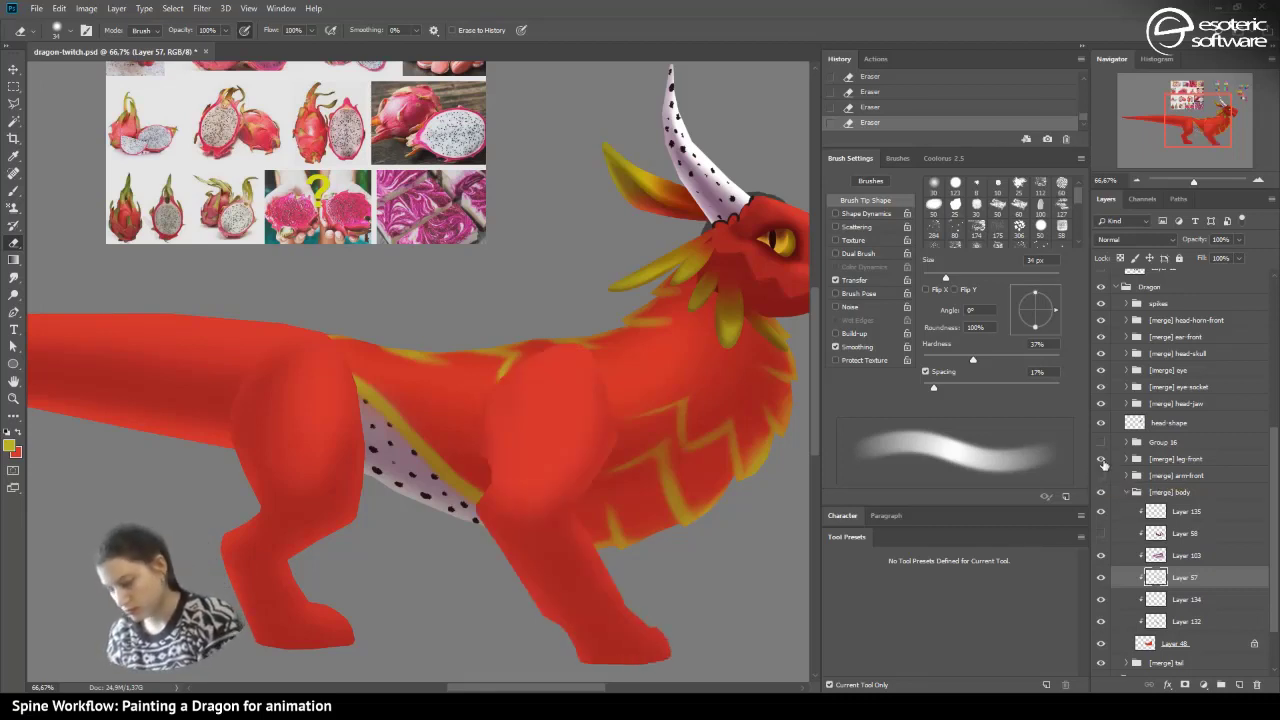
left_click(1102, 475)
left_click_drag(511, 362, 527, 358)
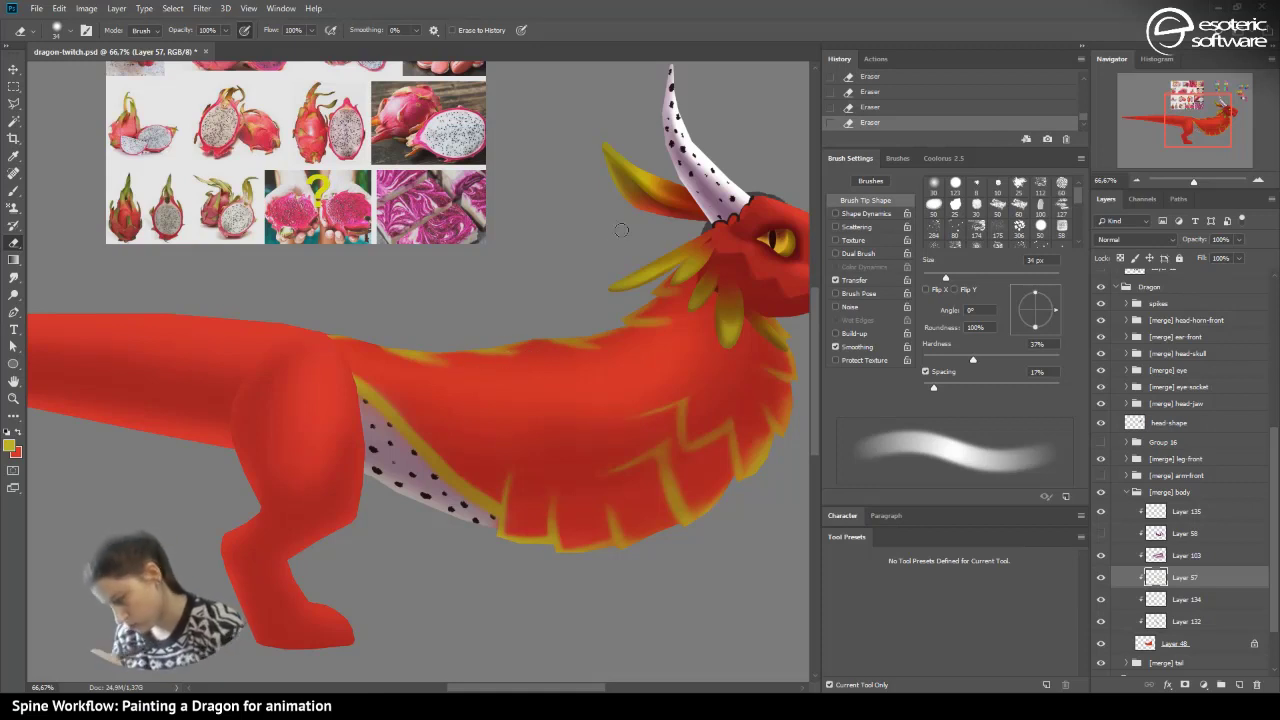
- Show the arm-front group and Group 16 again, toggling the body group, the front arm and Layer 57 to compare
left_click(1101, 475)
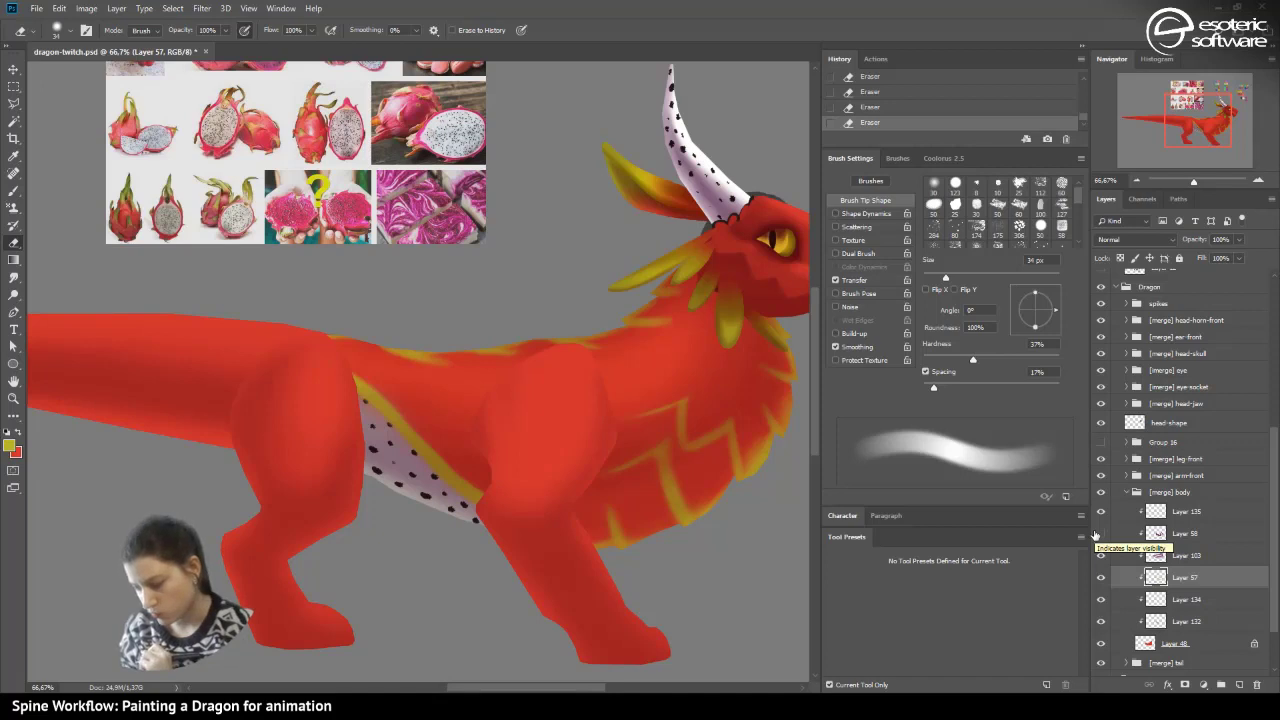
left_click(1102, 491)
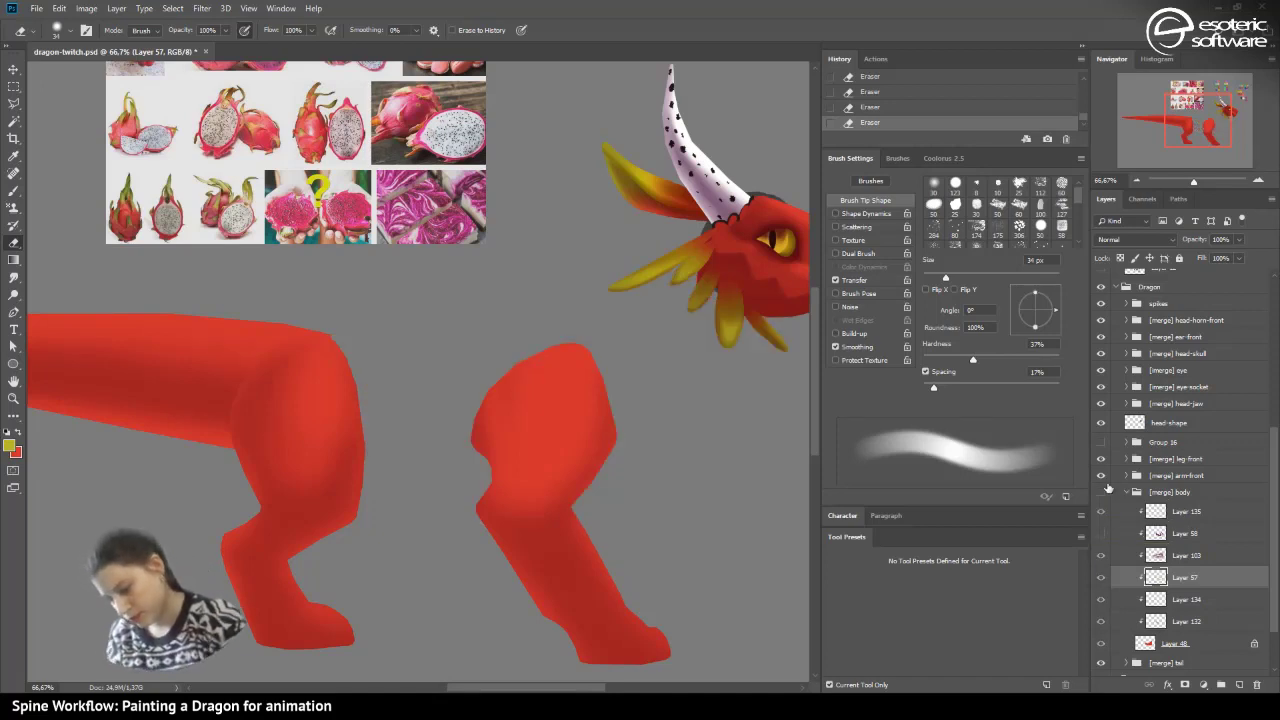
left_click(1101, 475)
left_click(1101, 475)
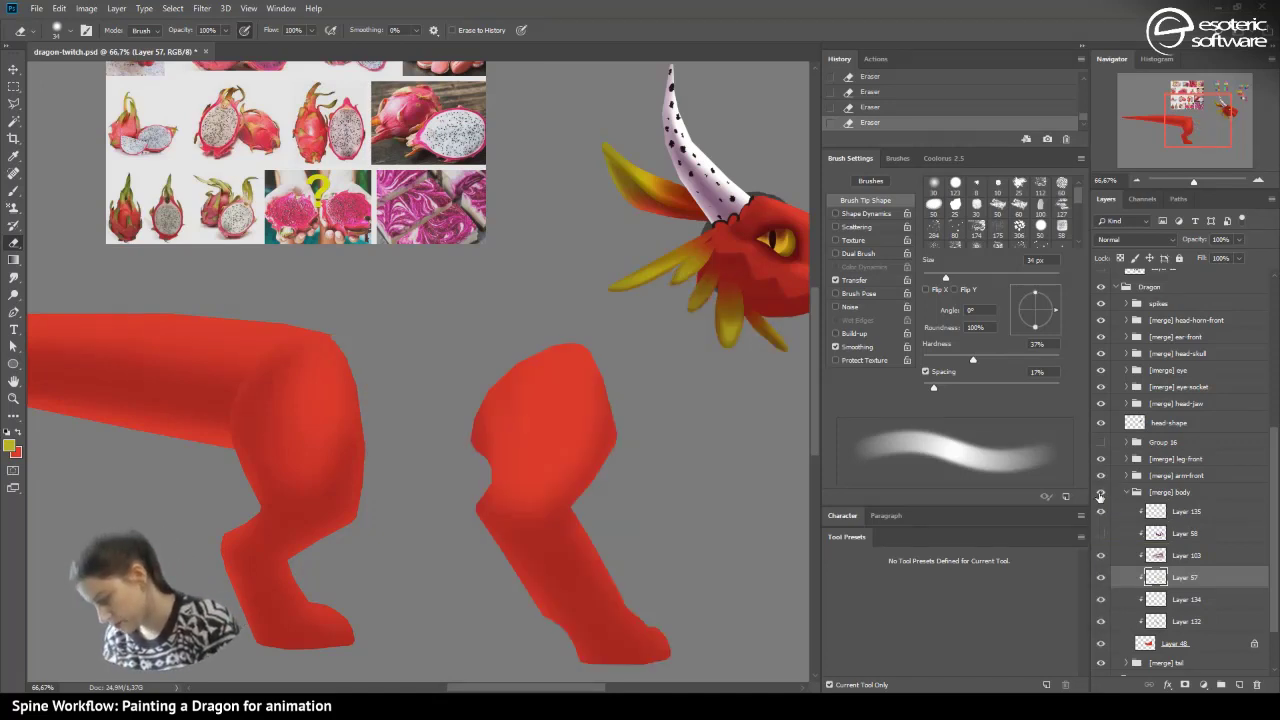
left_click(1101, 492)
left_click(1101, 577)
left_click(1101, 577)
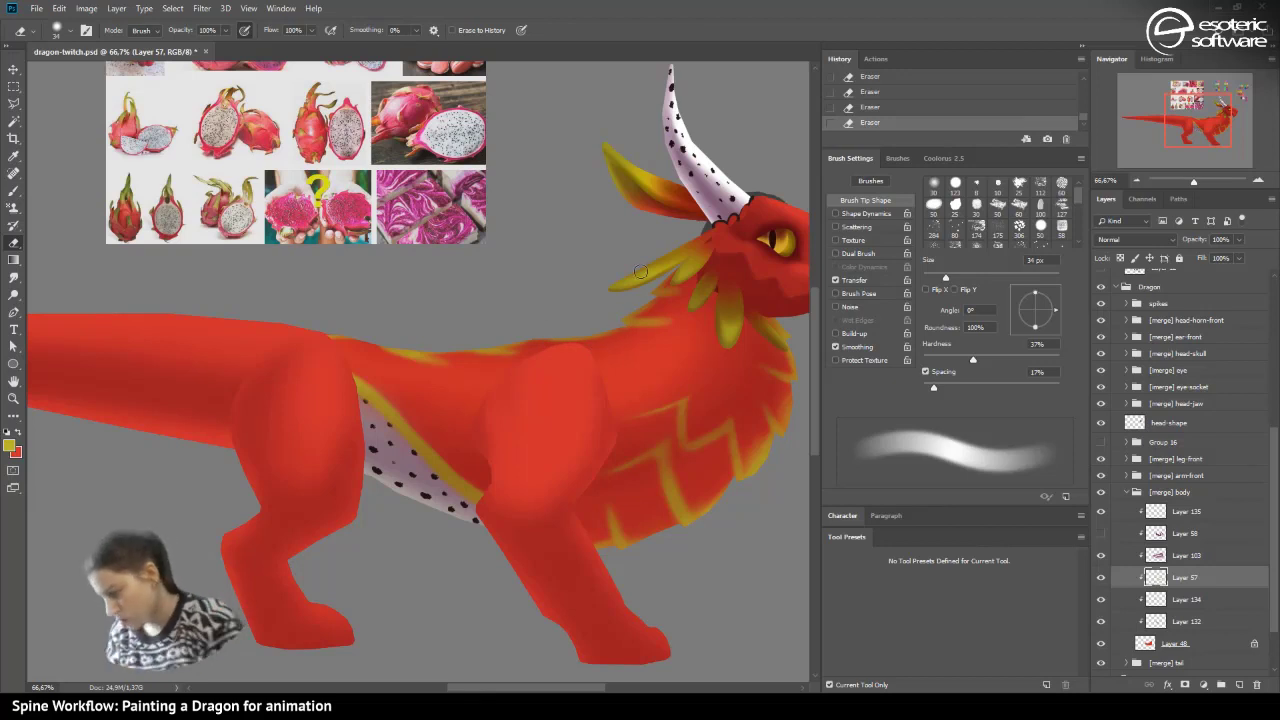
left_click(1101, 441)
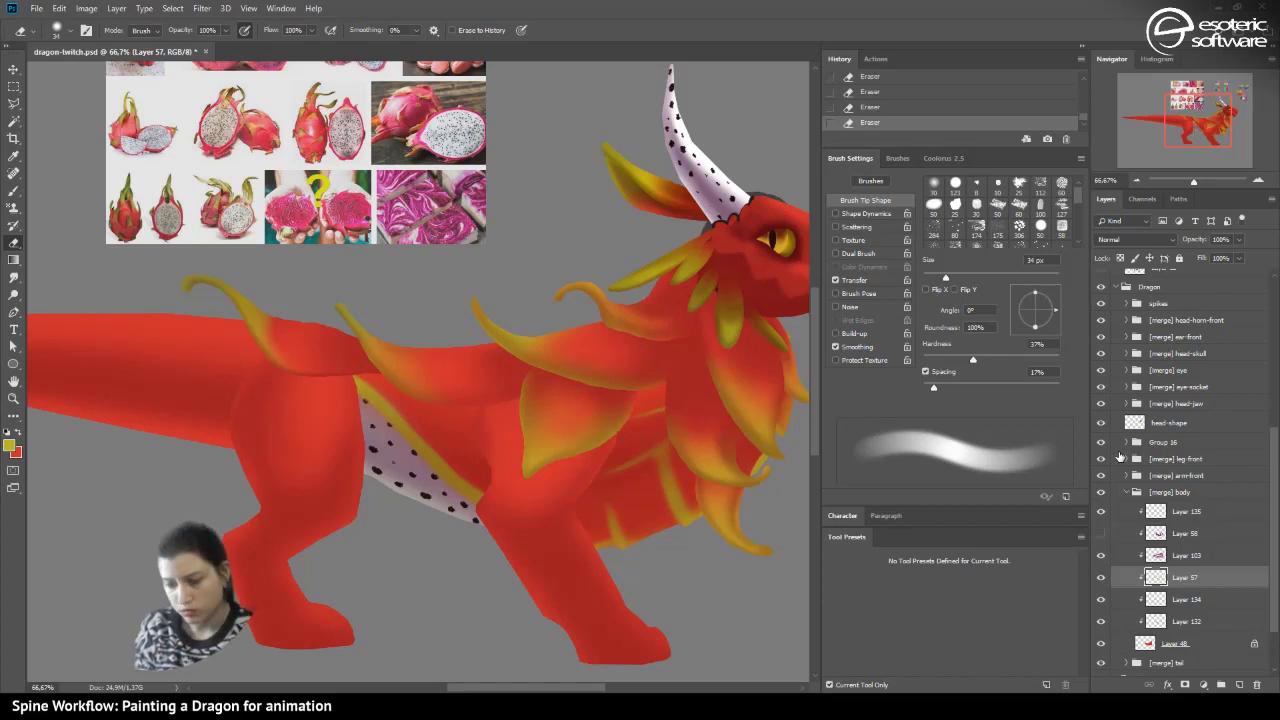
- Paint additional yellow scale edges on the chest between the front arm and hanging leaves with the 26 px brush
key("b")
mouse_move(672, 403)
left_mouse_down()
mouse_move(600, 416)
mouse_move(611, 413)
mouse_move(624, 471)
mouse_move(669, 436)
mouse_move(601, 477)
left_mouse_up()
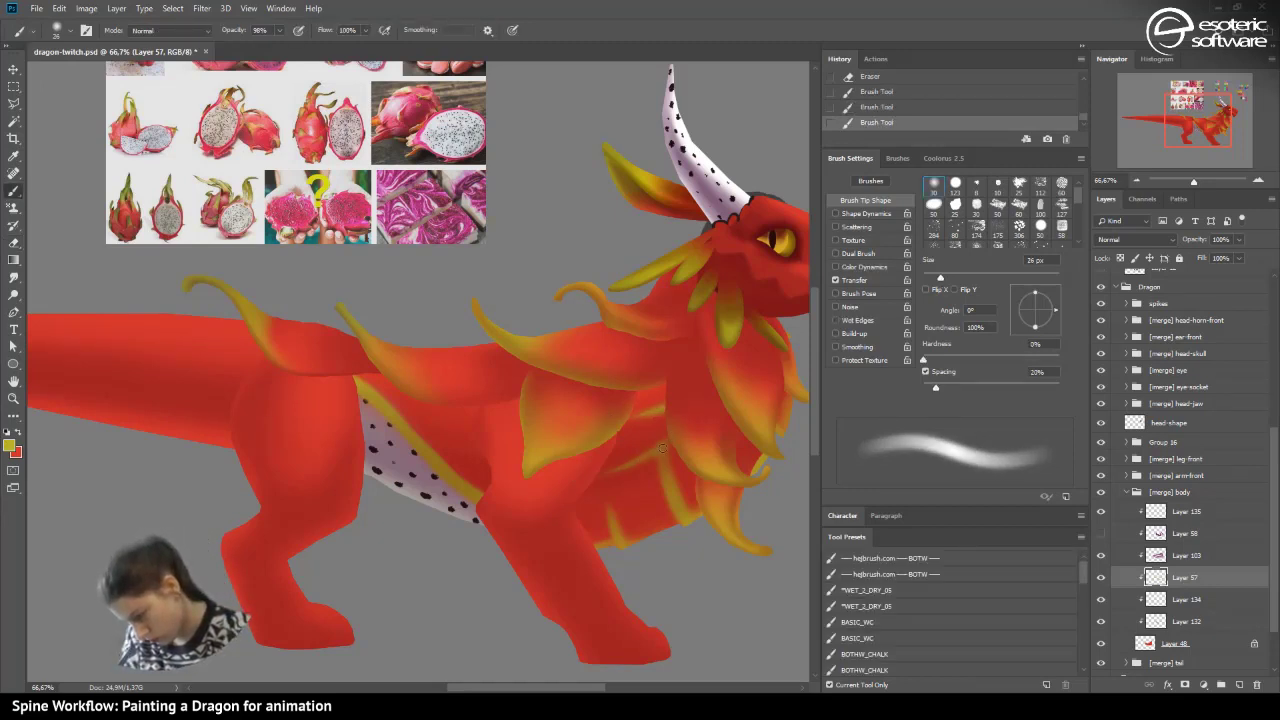
left_click_drag(662, 450, 649, 402)
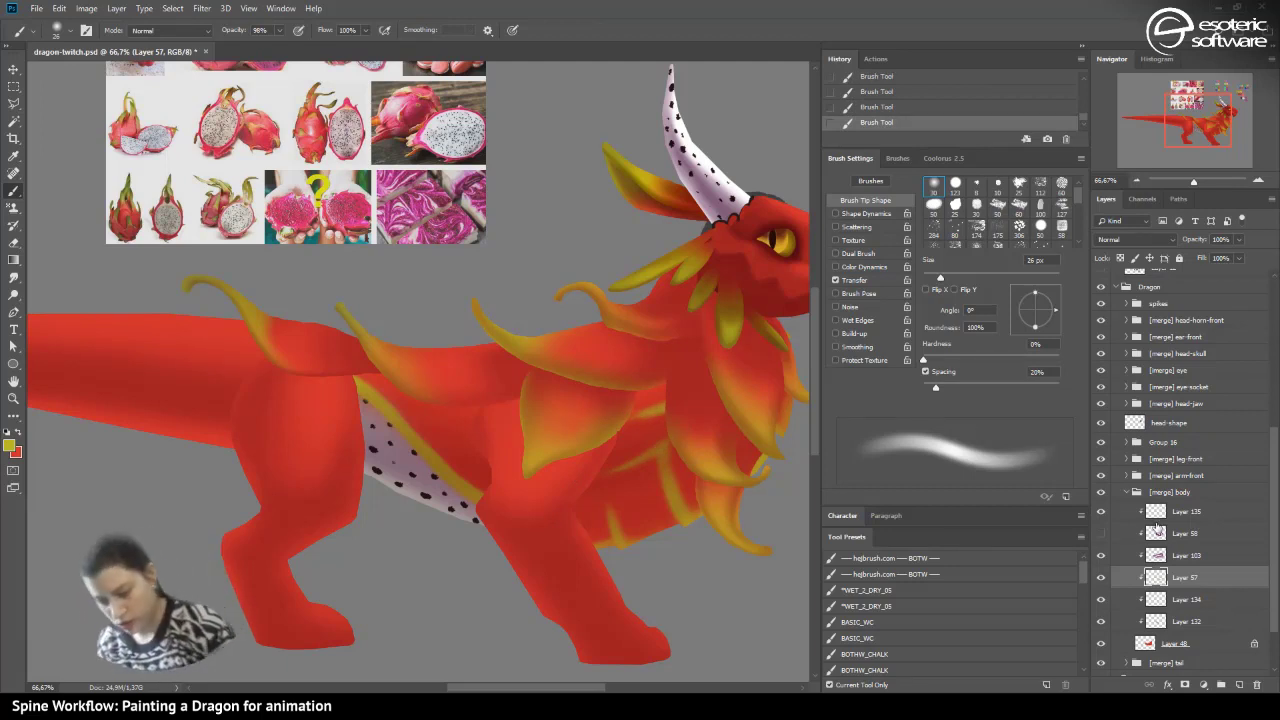
- Shade the chest beneath the leaves on Layer 135 in purple 87387A with a 338 px soft brush
left_click(1157, 509)
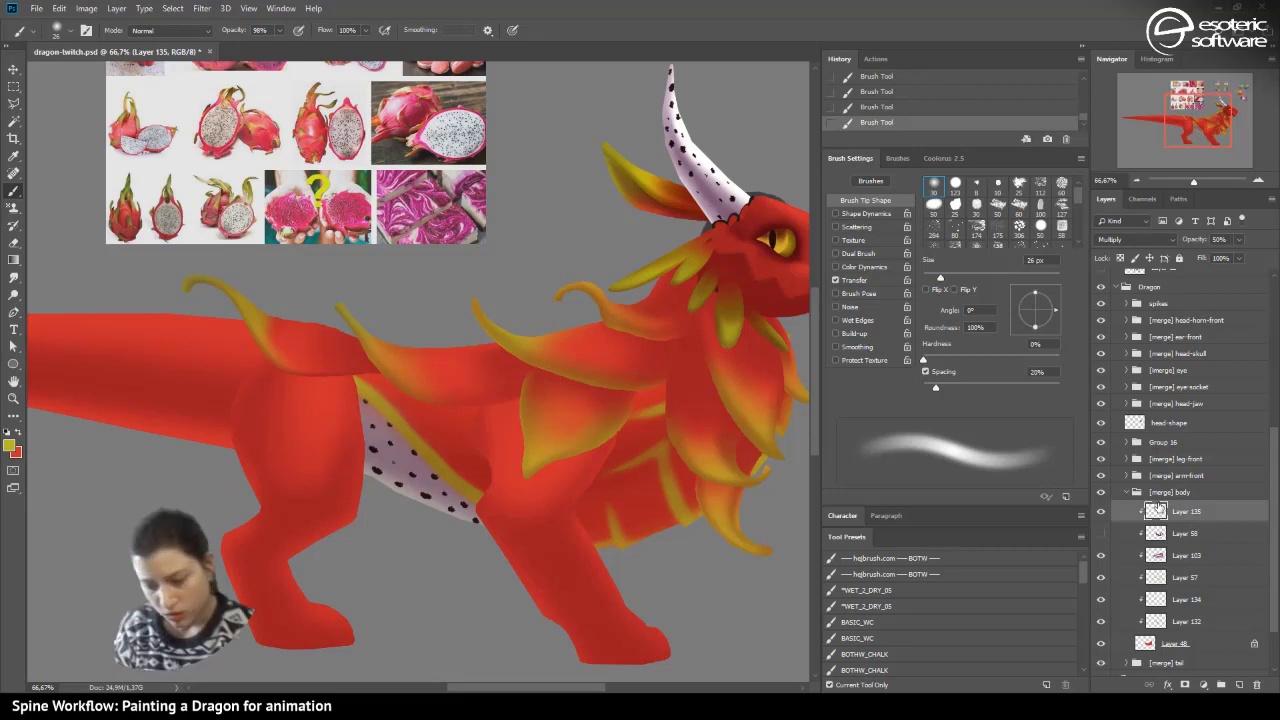
left_click(887, 156)
left_click(928, 158)
left_click(866, 431)
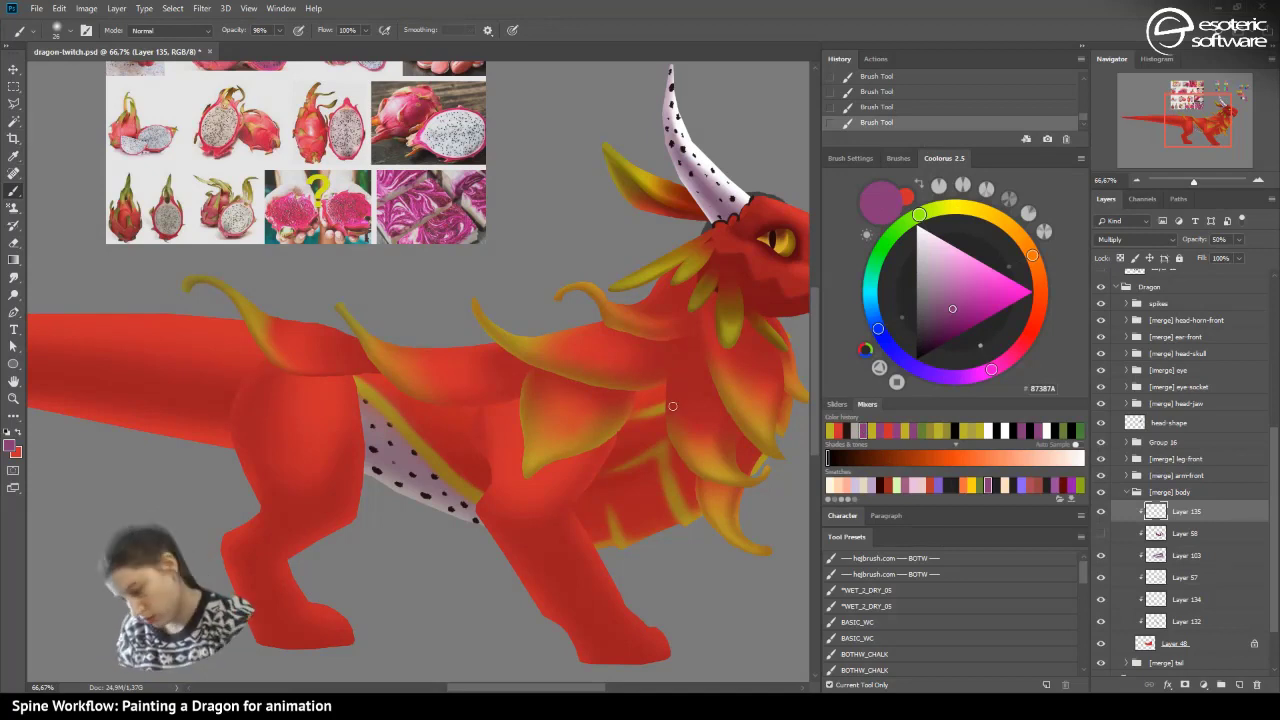
left_click(48, 33)
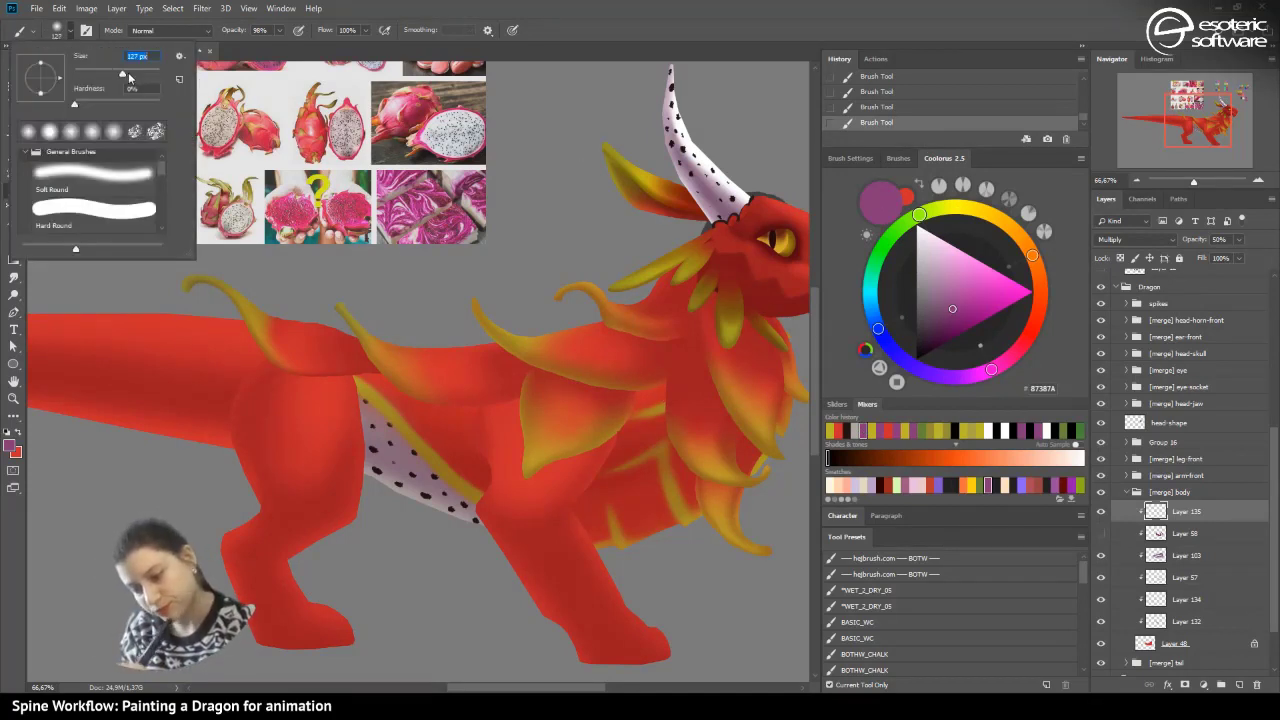
left_click(146, 74)
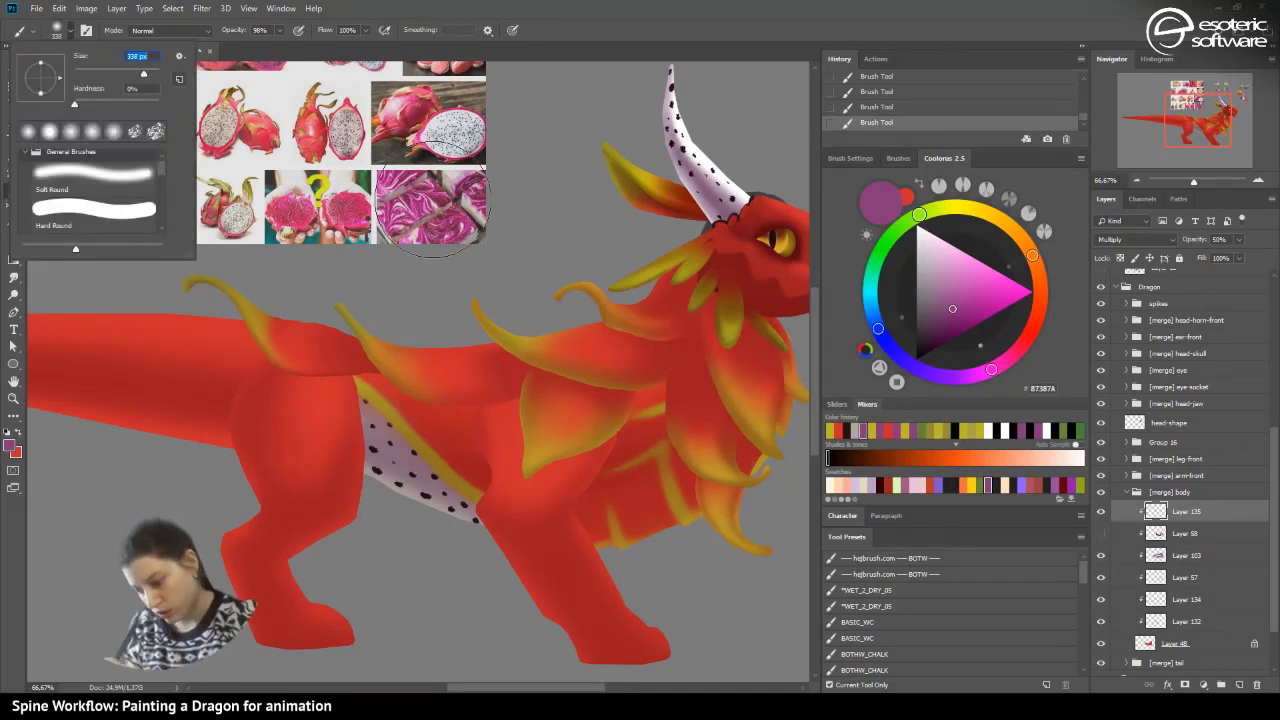
key("Return")
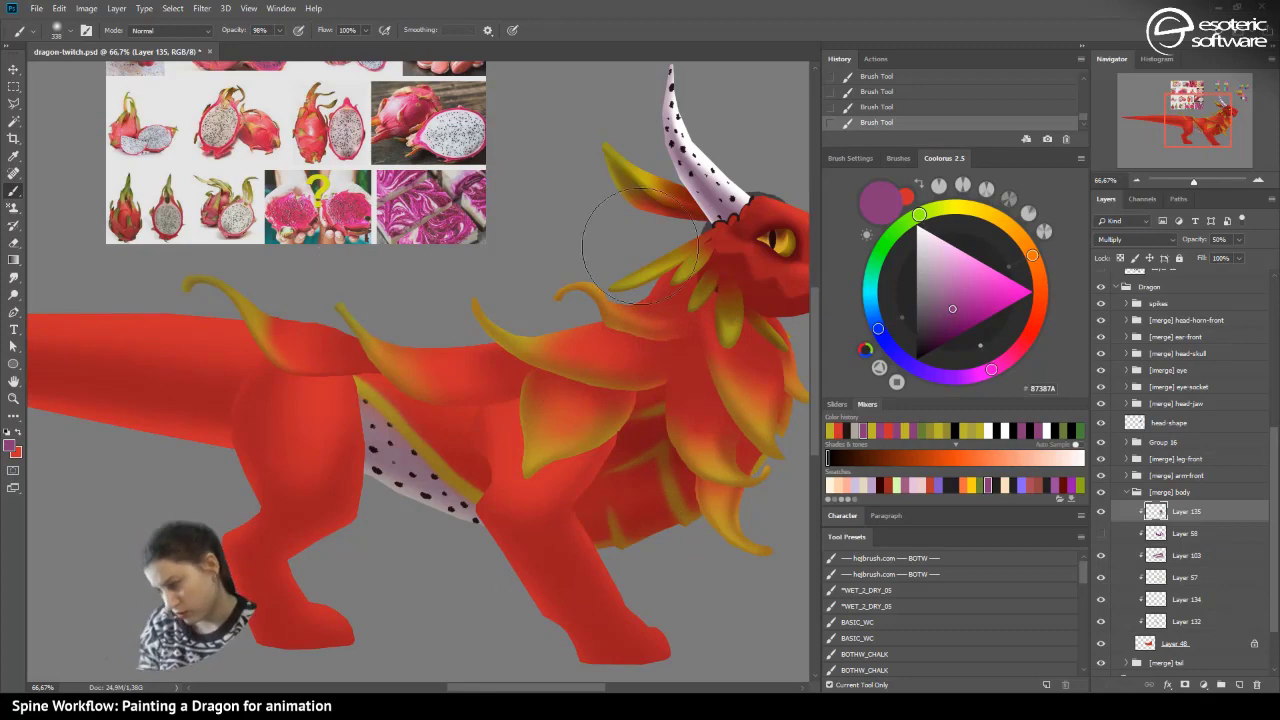
- Undo the last shading stroke and paint purple shading around the mid-body leaves with a 100 px brush
left_click(1136, 185)
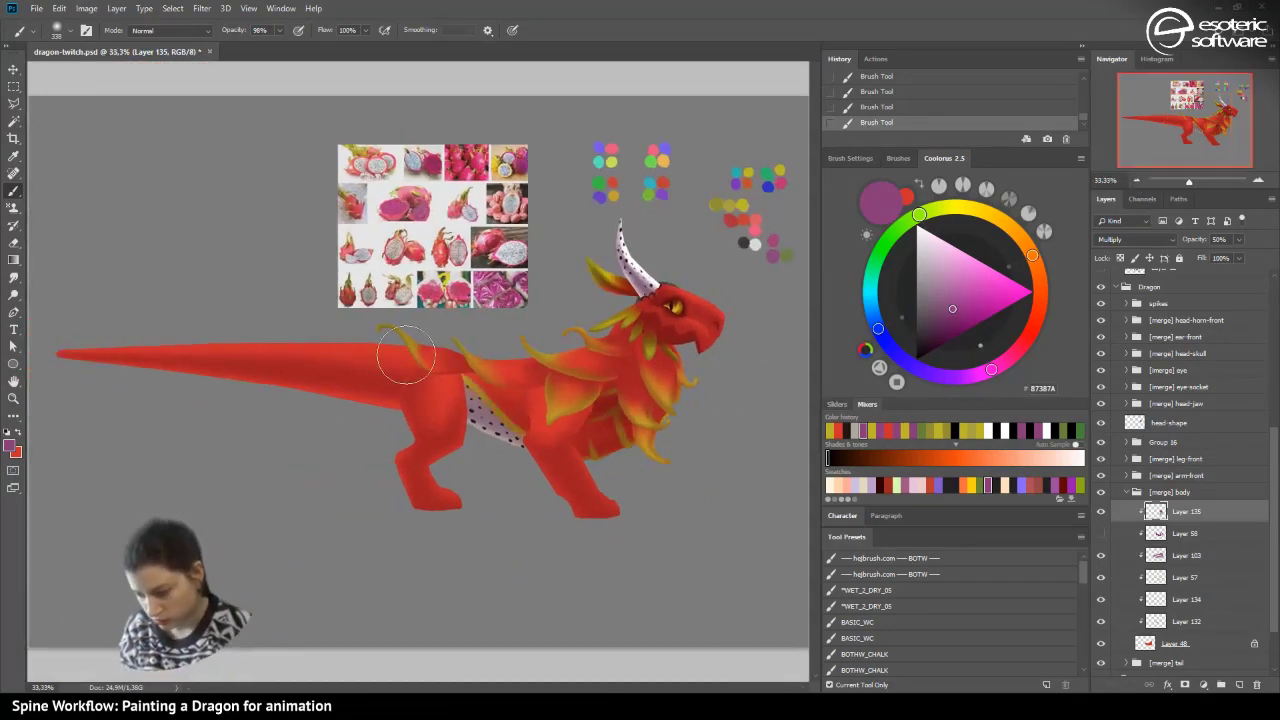
left_click(889, 109)
left_click(62, 31)
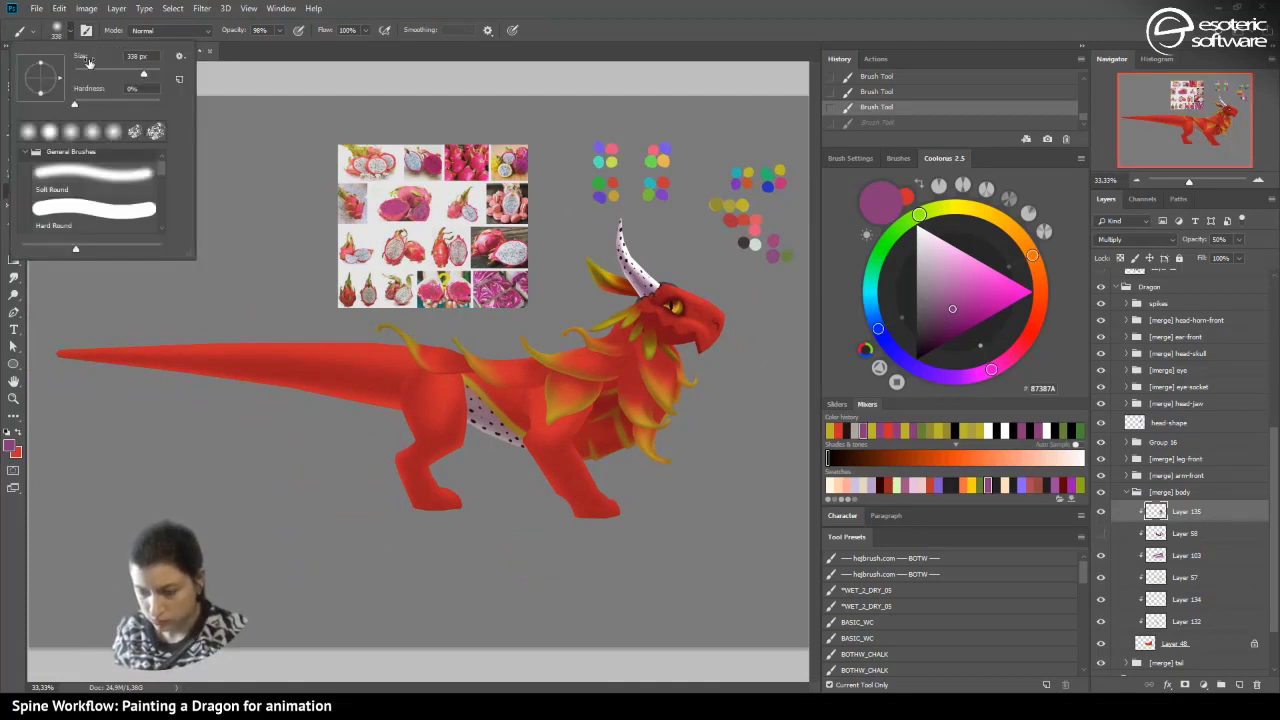
left_click(118, 73)
left_click(520, 395)
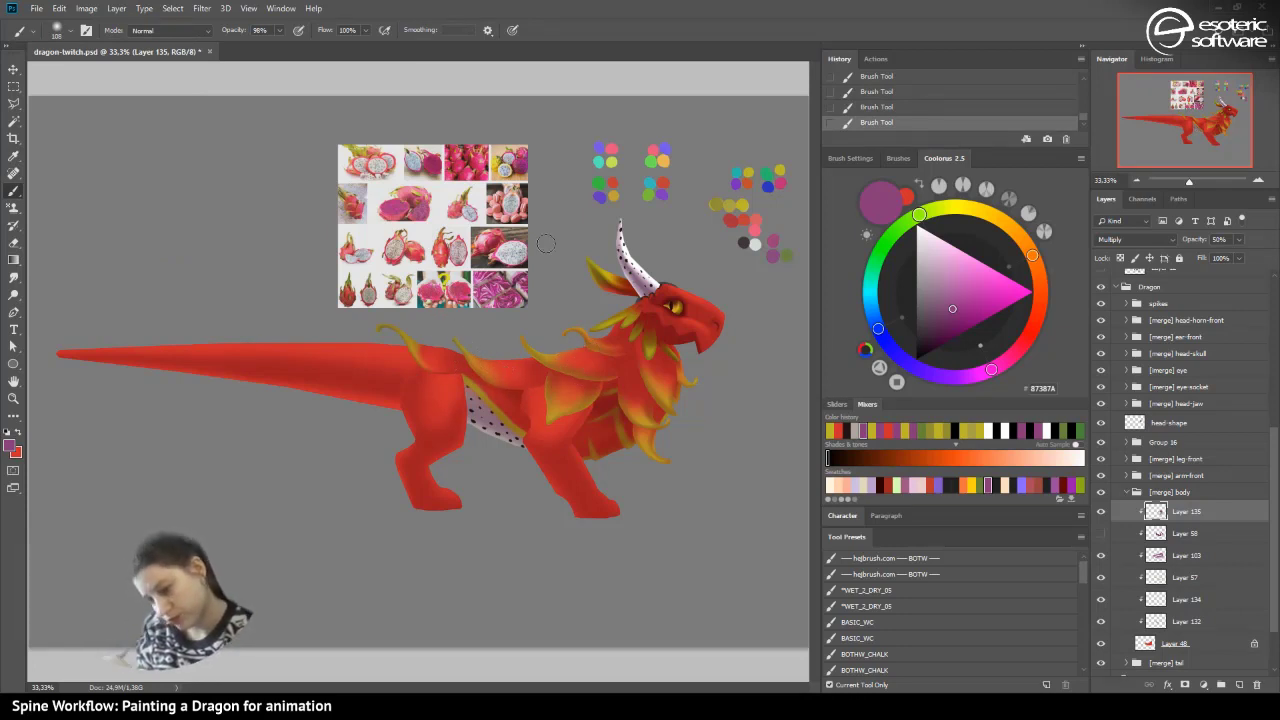
- Erase the excess shading from the mid-body back to the hip with a 165 px eraser
key("e")
left_click(70, 30)
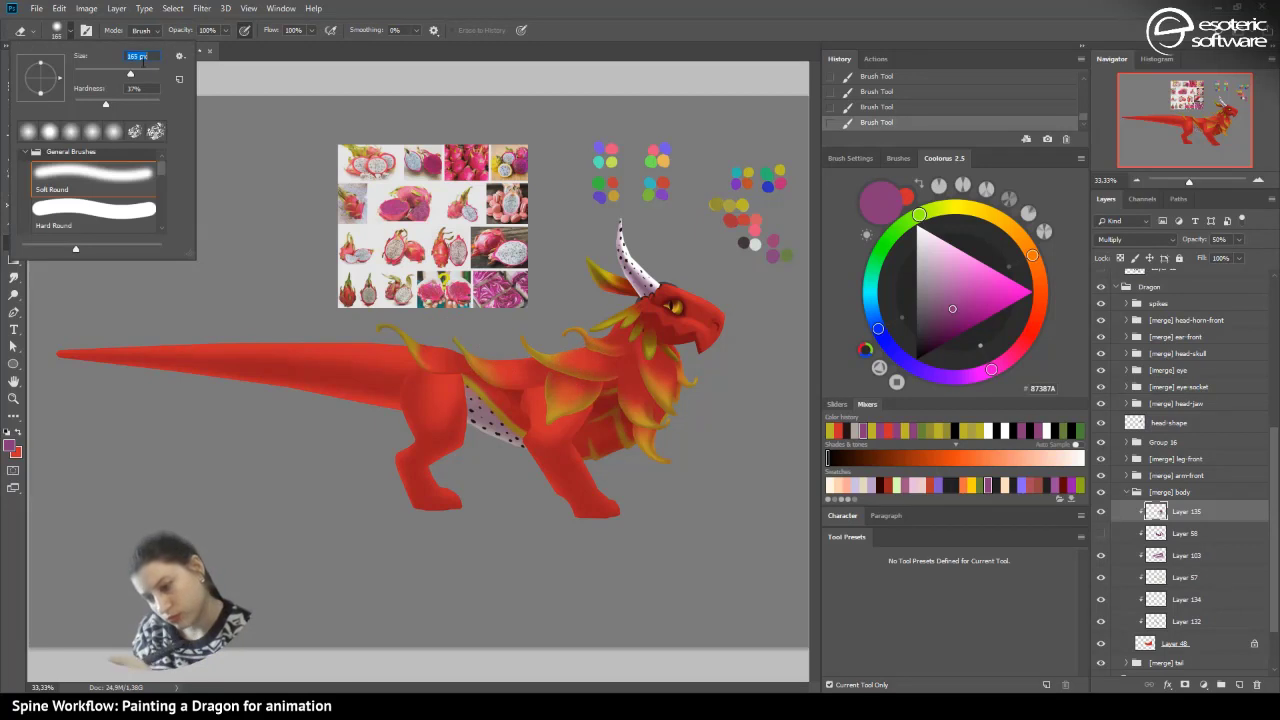
left_click_drag(510, 404, 436, 398)
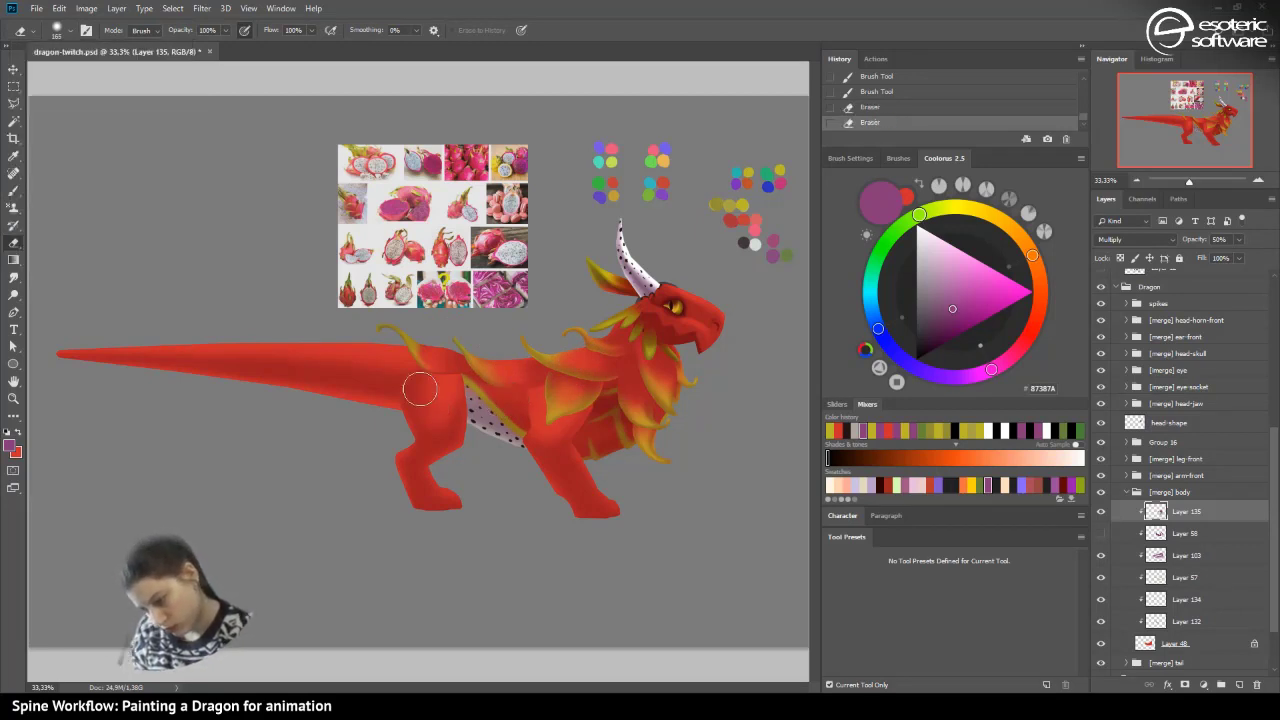
left_click(398, 389)
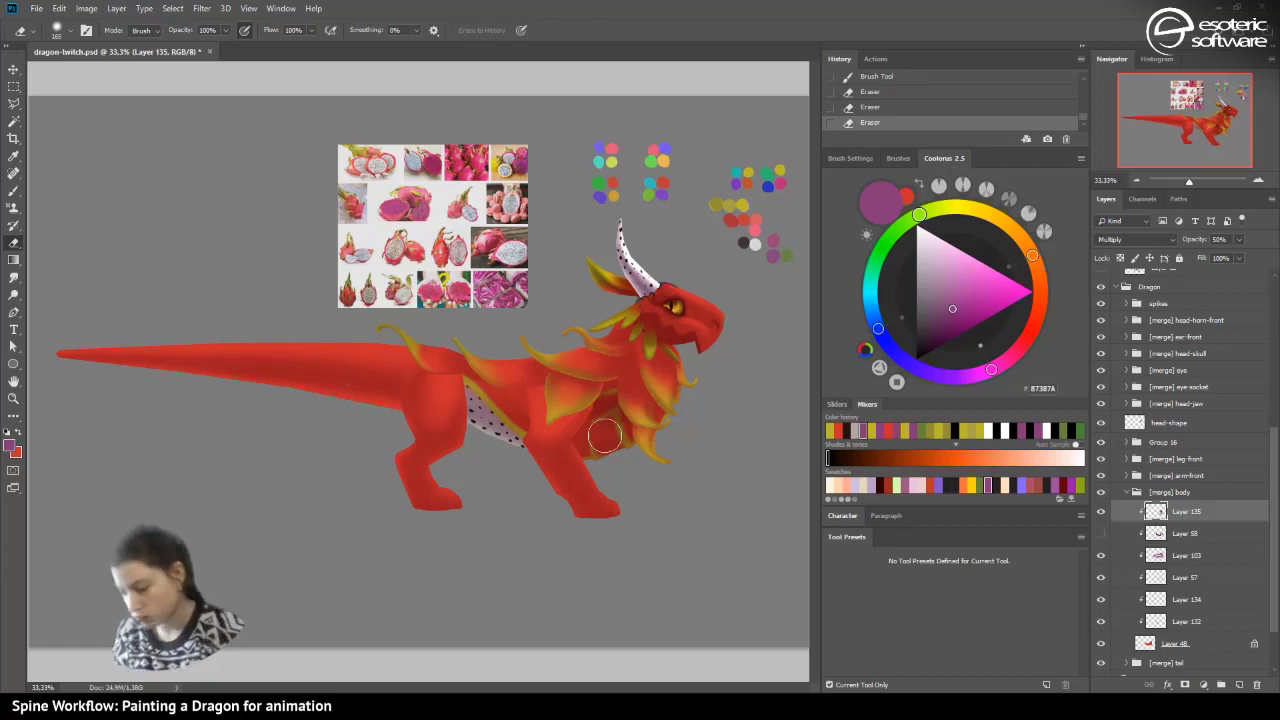
- Clean up the shading beside the shoulder leaf with a 56 px eraser
left_click(1258, 181)
left_click(1258, 182)
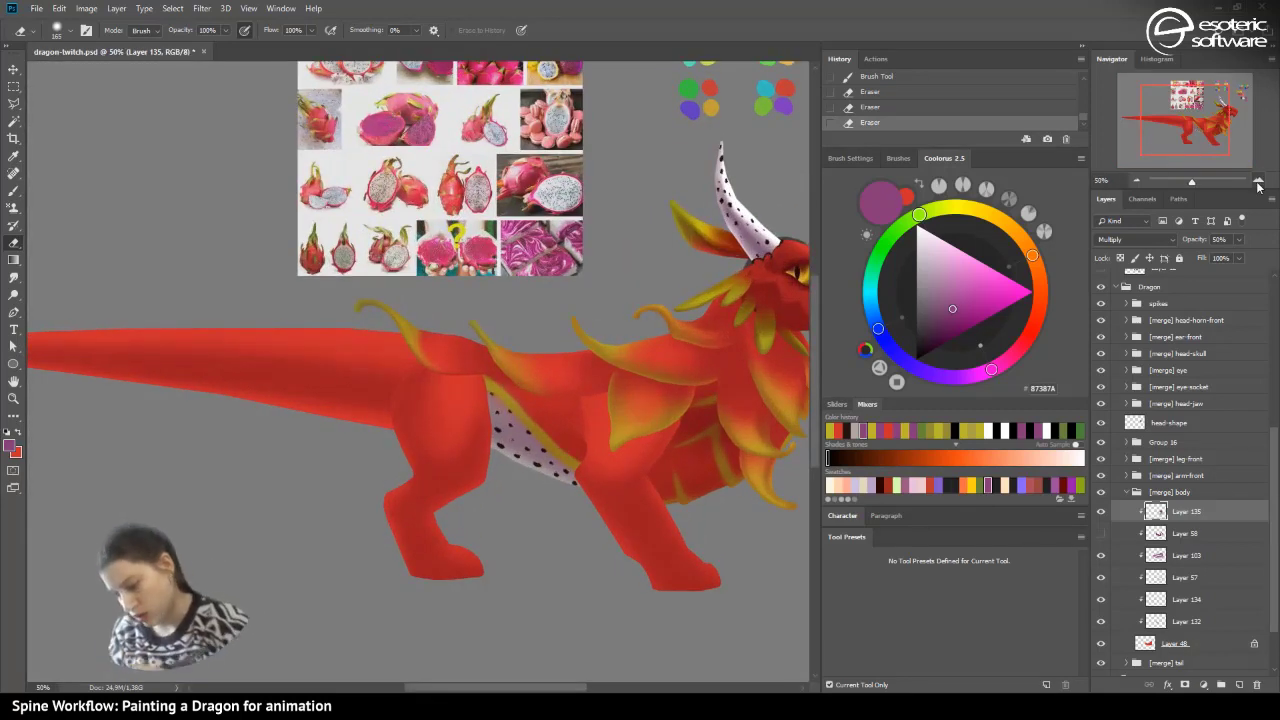
left_click(57, 31)
left_click(98, 73)
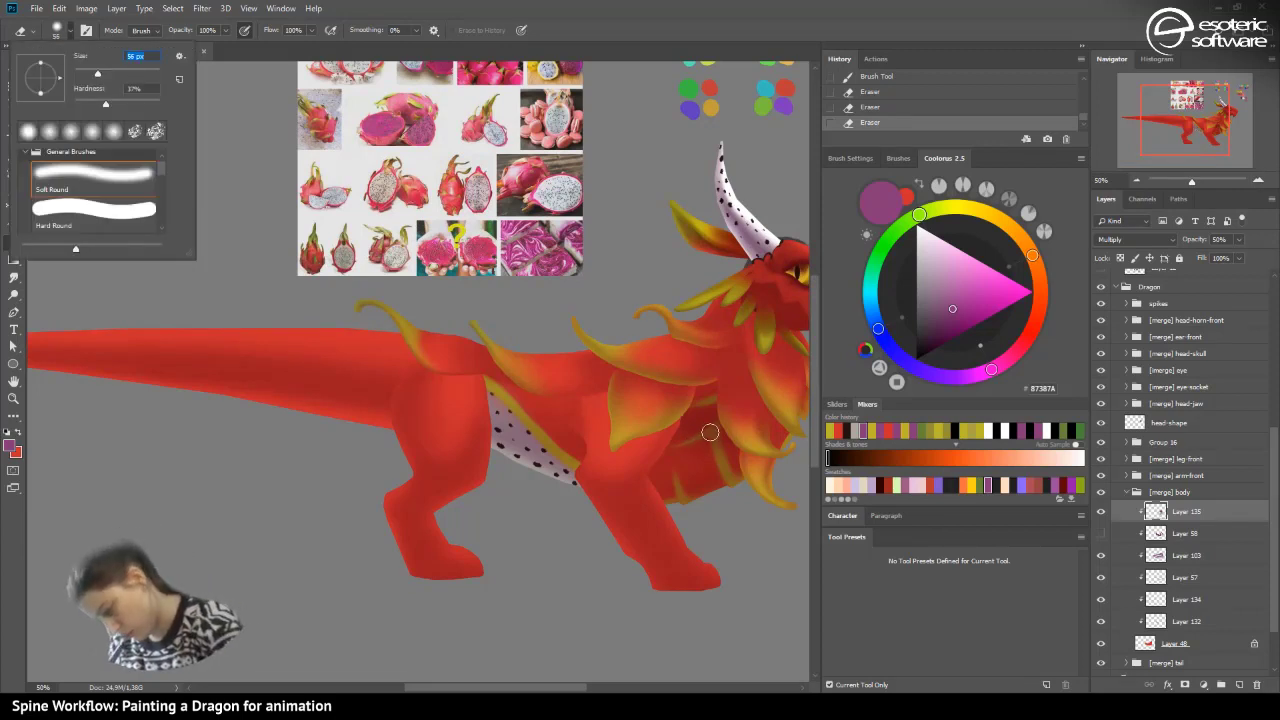
left_click(692, 426)
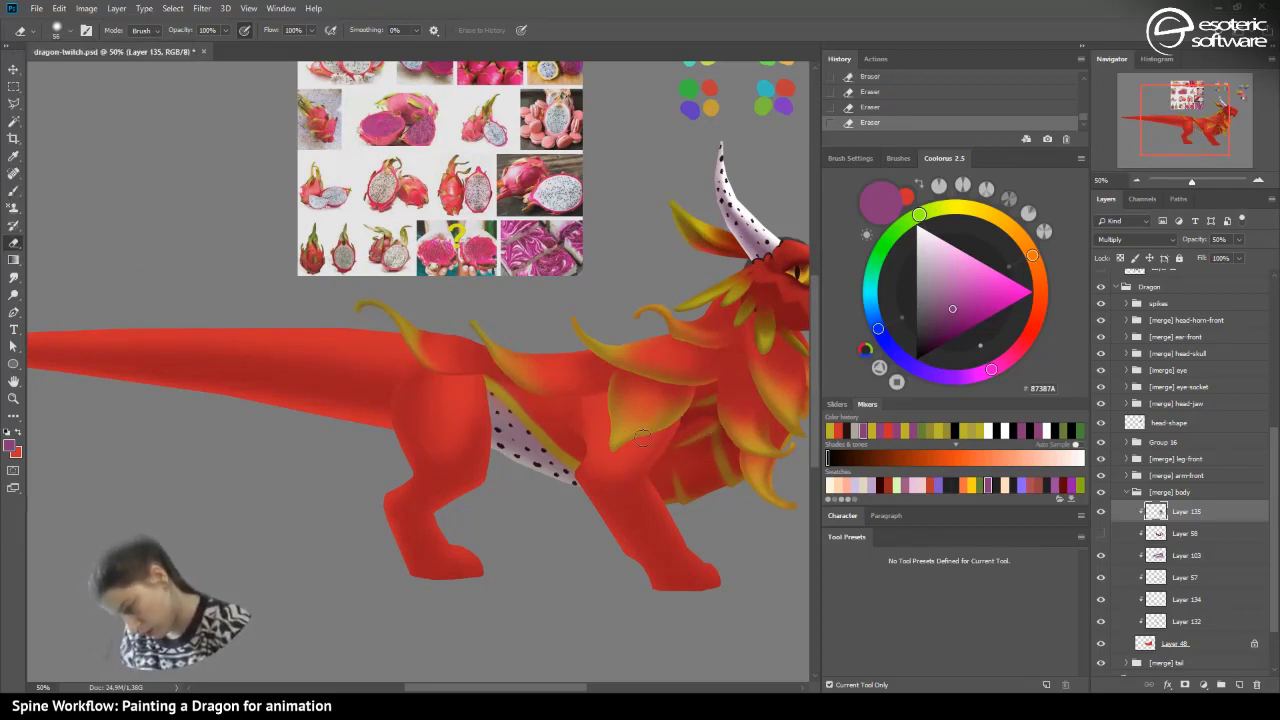
- Deepen the purple shading under the shoulder and chest leaves with the 100 px brush
left_click(13, 190)
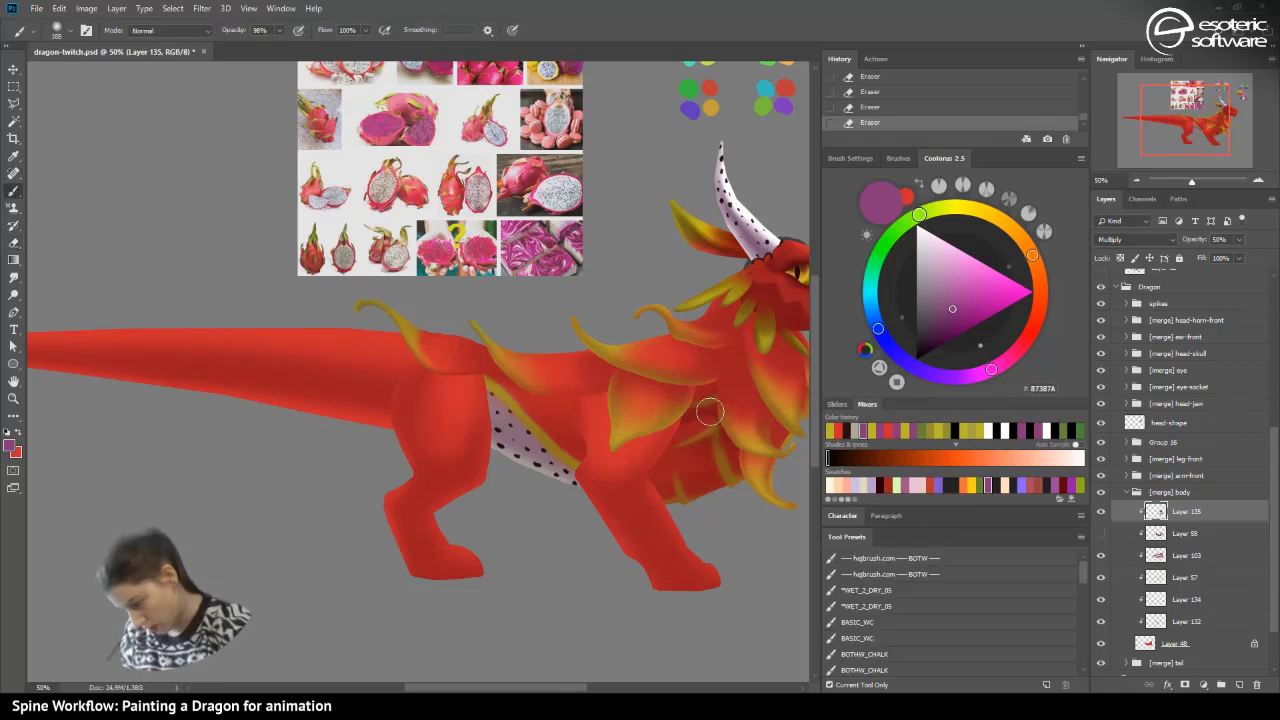
mouse_move(711, 411)
left_mouse_down()
mouse_move(646, 426)
mouse_move(655, 385)
left_mouse_up()
left_click(13, 242)
left_click(13, 190)
left_click_drag(717, 376, 692, 380)
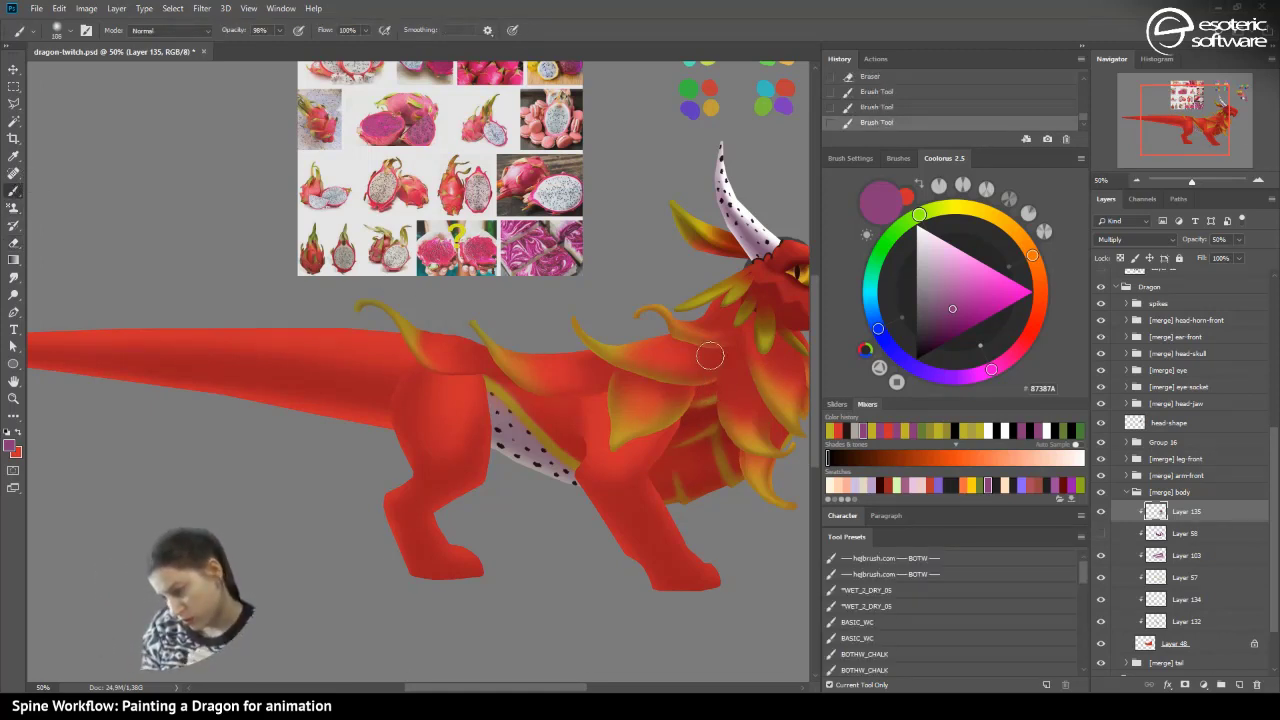
- Erase stray shading beside the shoulder leaf and repaint purple shading beneath it with the 100 px brush
left_click(13, 242)
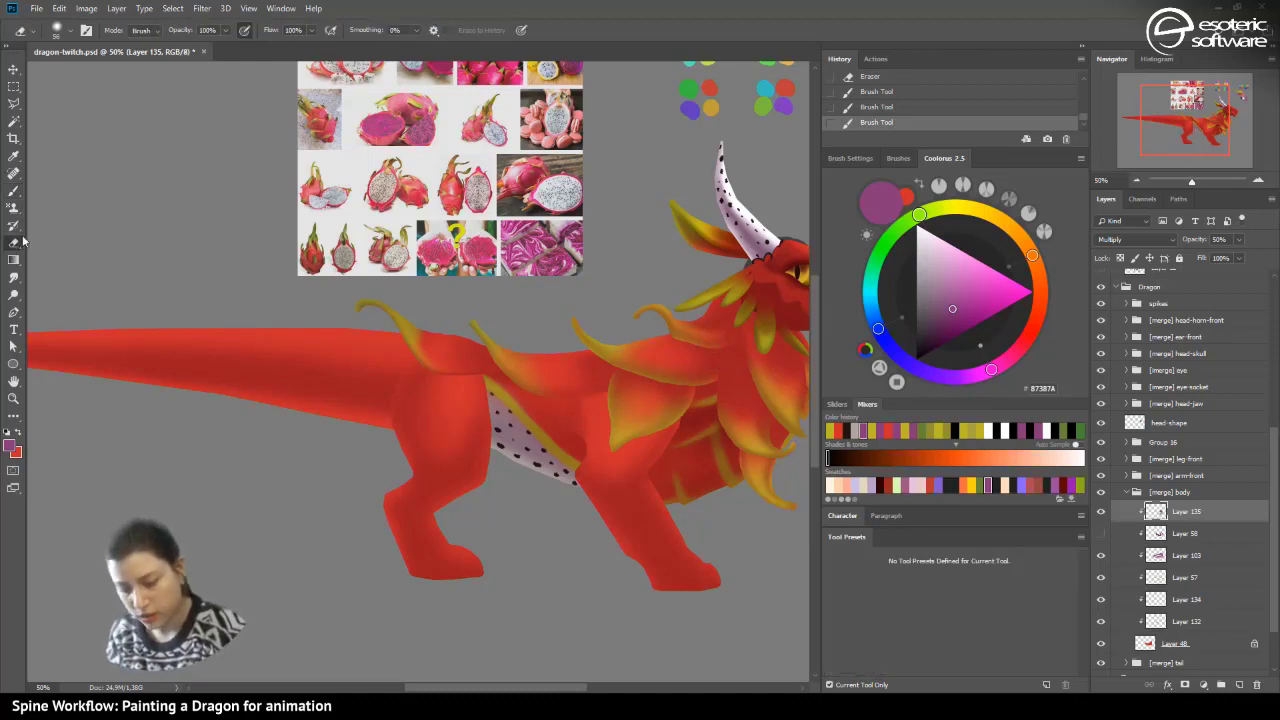
left_click(678, 447)
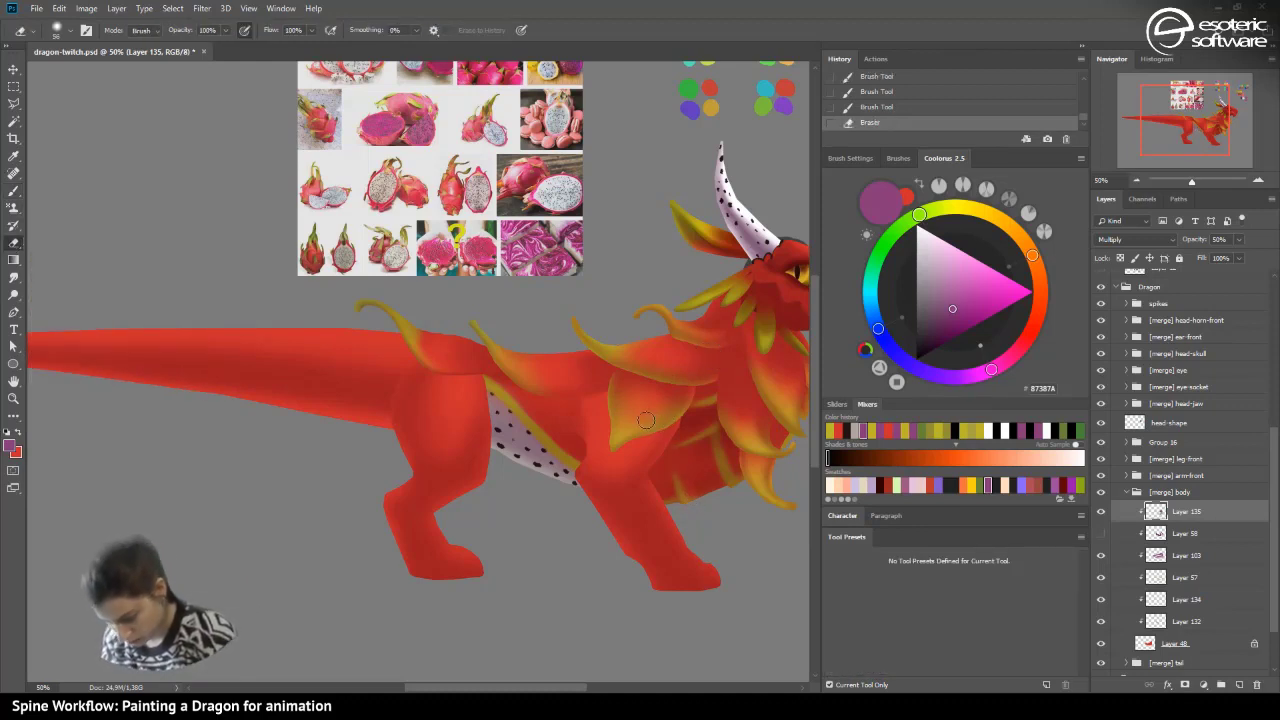
left_click(13, 190)
left_click_drag(694, 485, 619, 403)
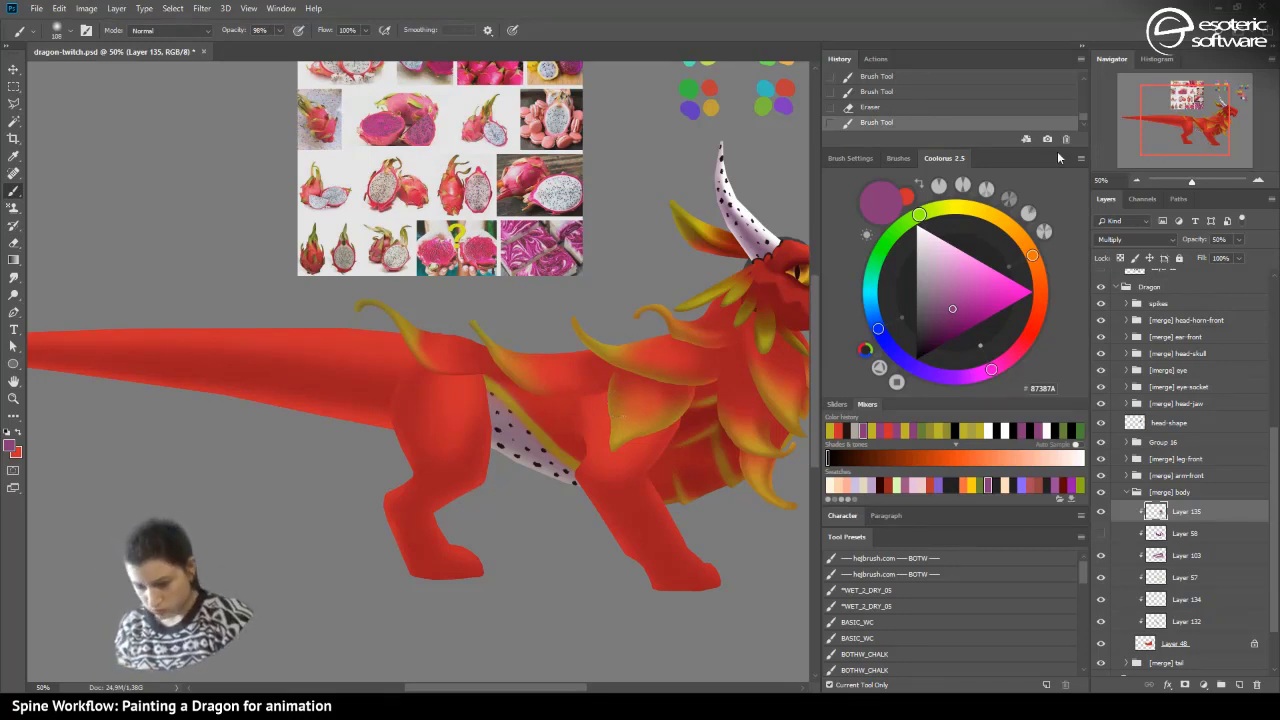
- Enlarge the eraser, lower its opacity to 47%, and soften the shading on the lower chest behind the front leg
left_click(13, 242)
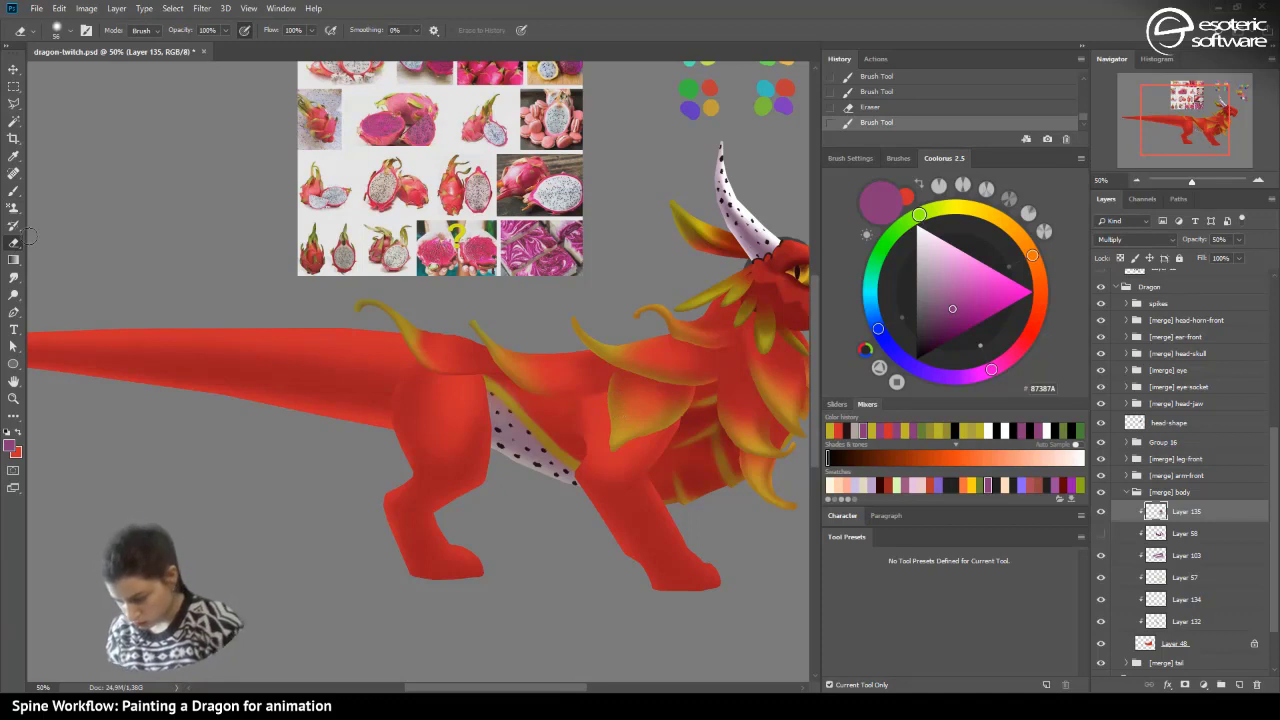
left_click(55, 31)
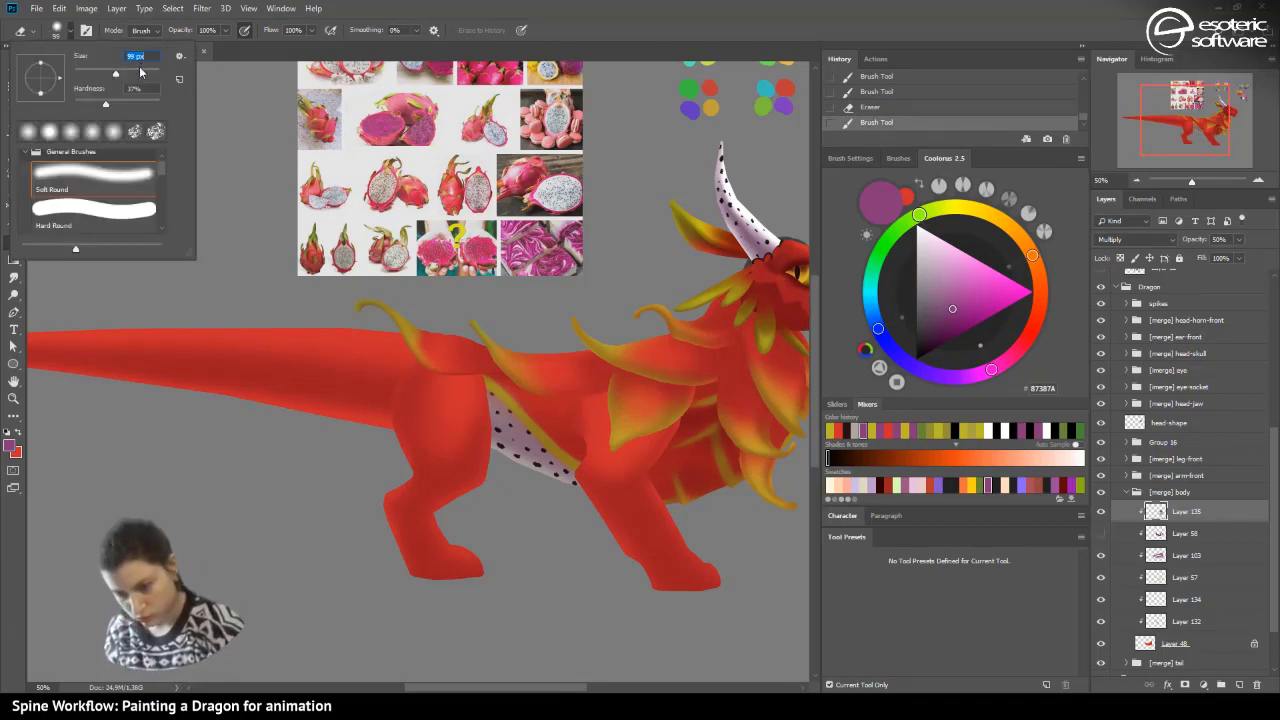
left_click(139, 72)
left_click(225, 31)
left_click(194, 46)
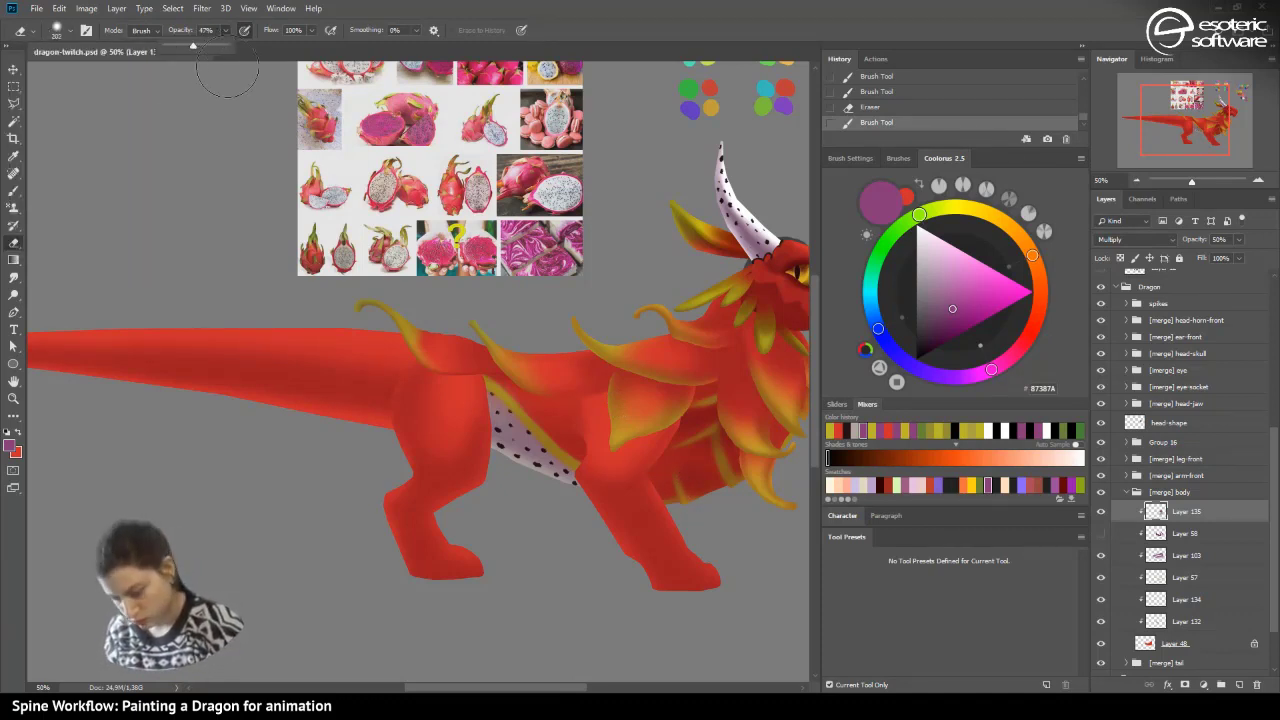
mouse_move(686, 475)
left_mouse_down()
mouse_move(710, 498)
mouse_move(720, 568)
mouse_move(673, 488)
mouse_move(746, 554)
left_mouse_up()
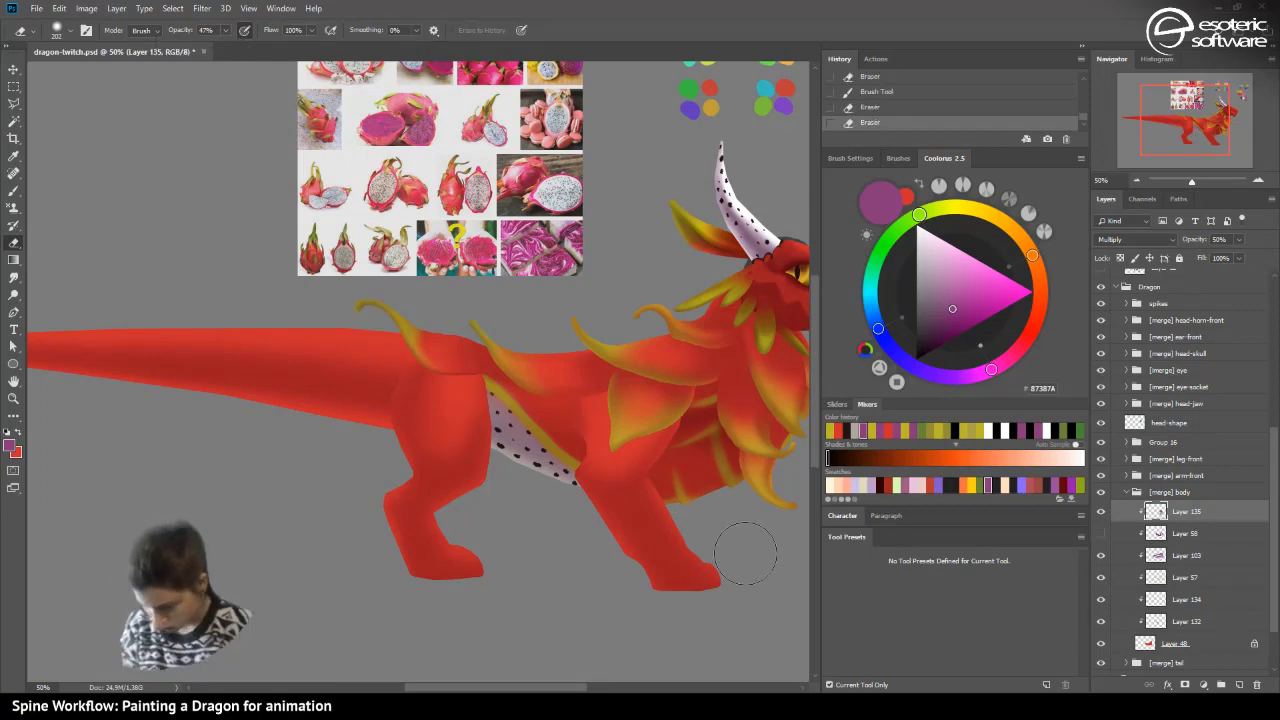
left_click_drag(715, 471, 705, 545)
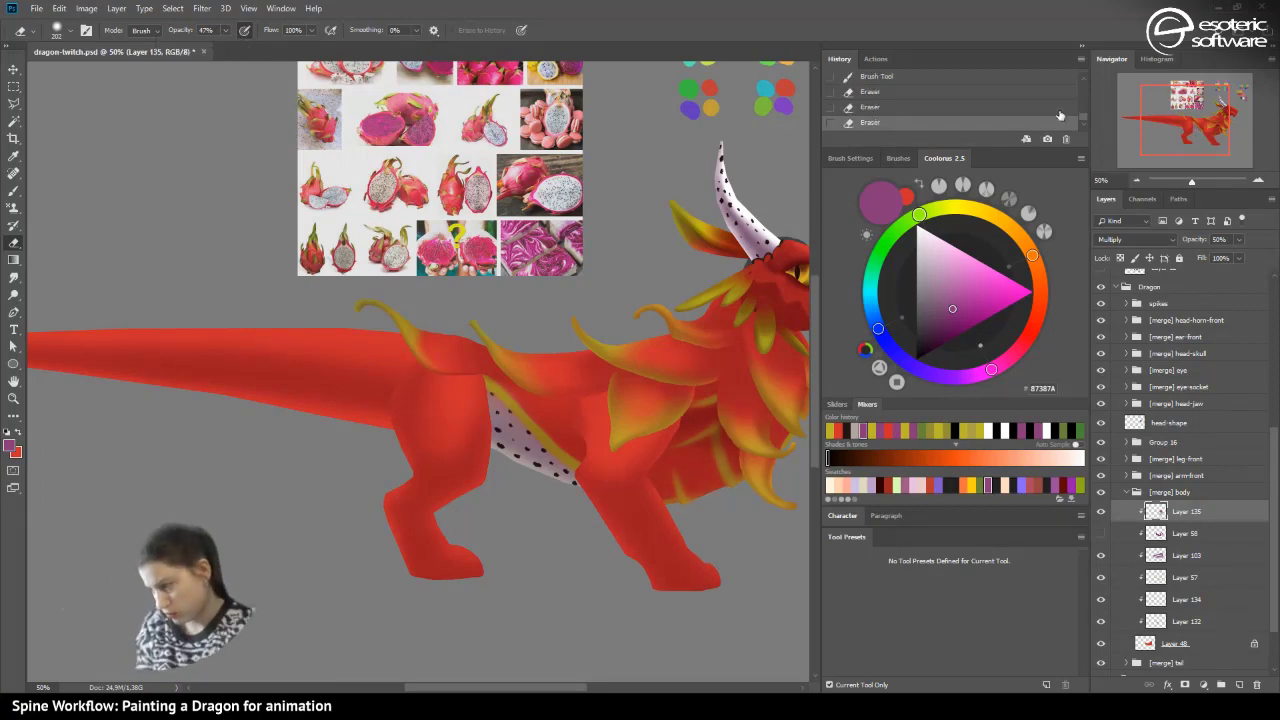
- Collapse the [merge] body group and expand Group 16 to reach the leaf groups
left_click(1137, 180)
left_click(1137, 180)
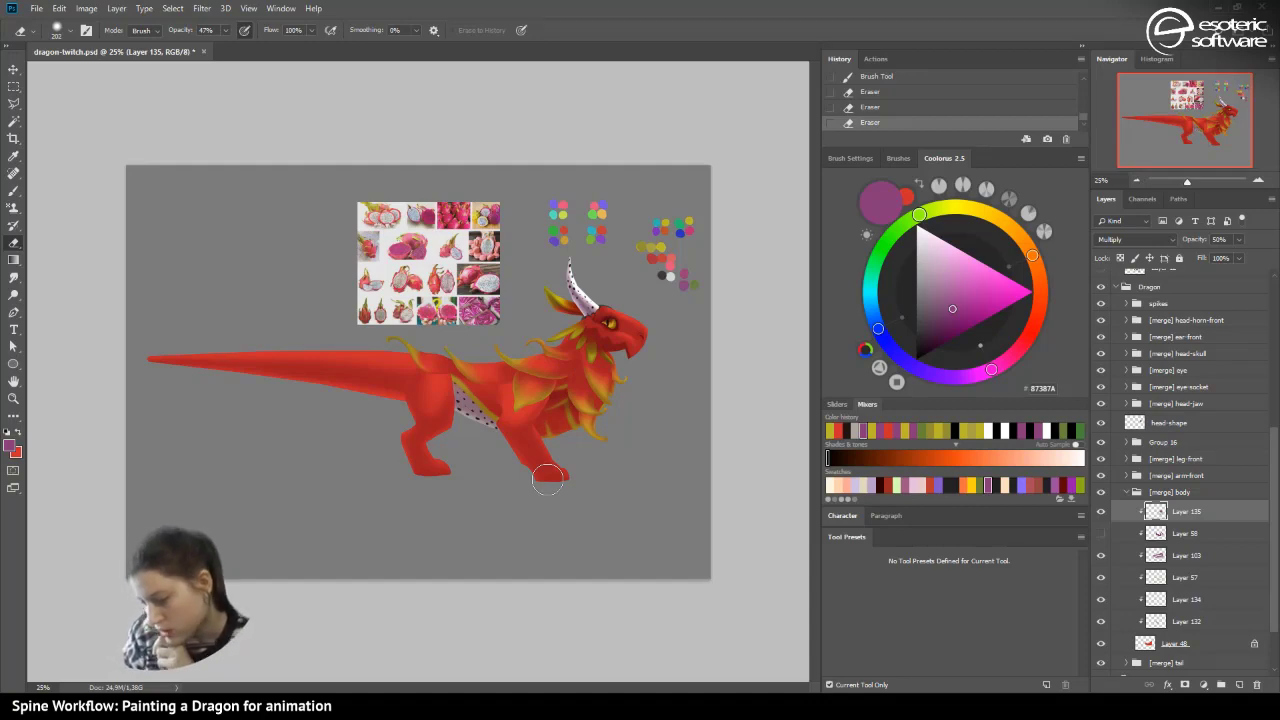
left_click(1262, 180)
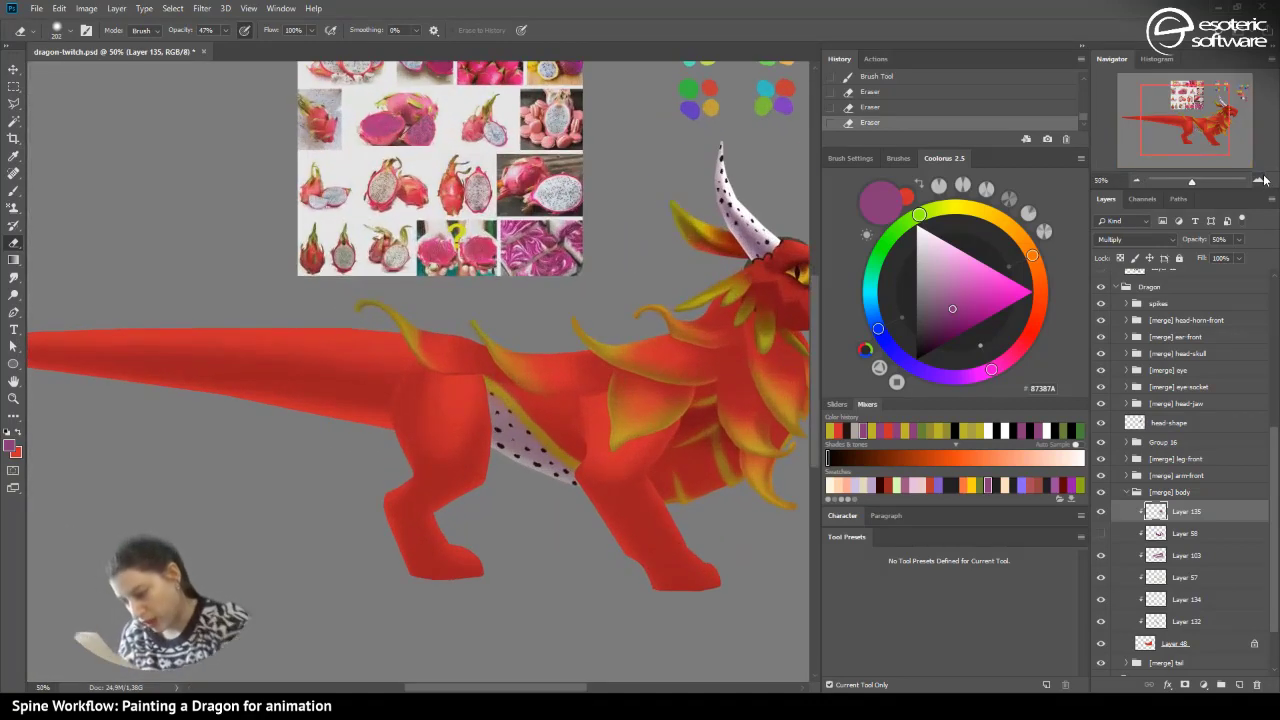
left_click_drag(503, 687, 559, 687)
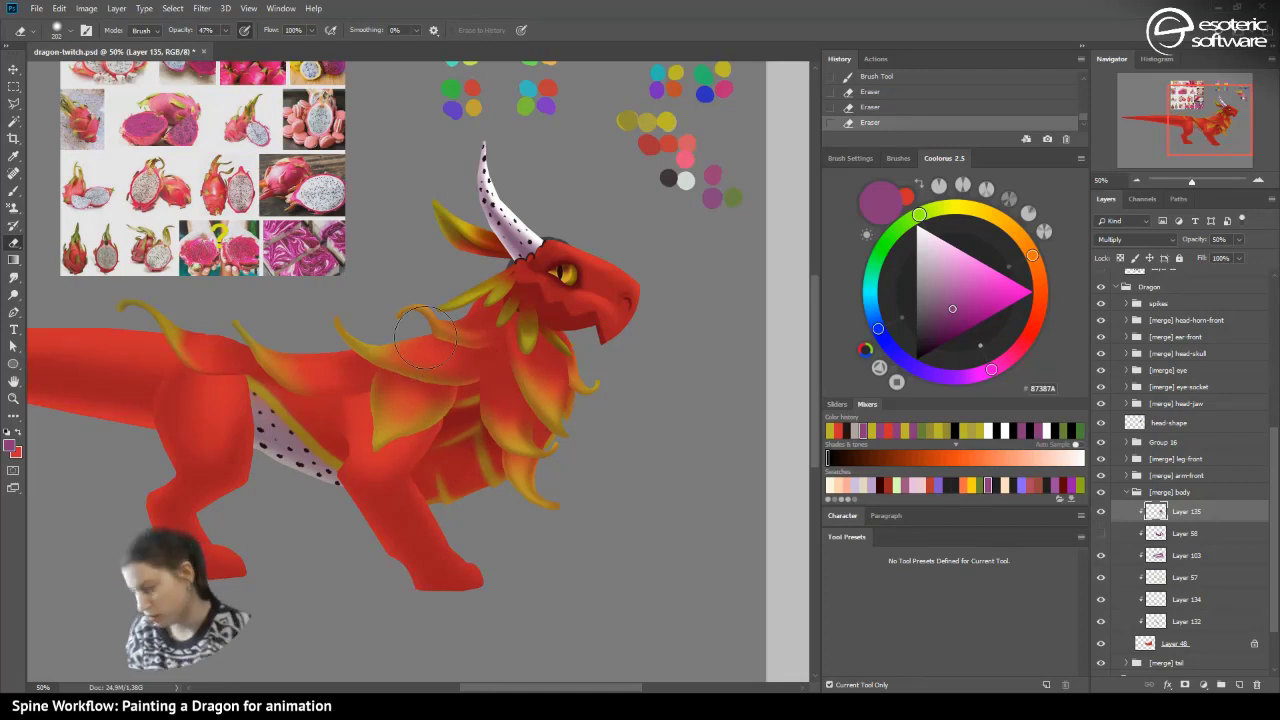
left_click(1128, 492)
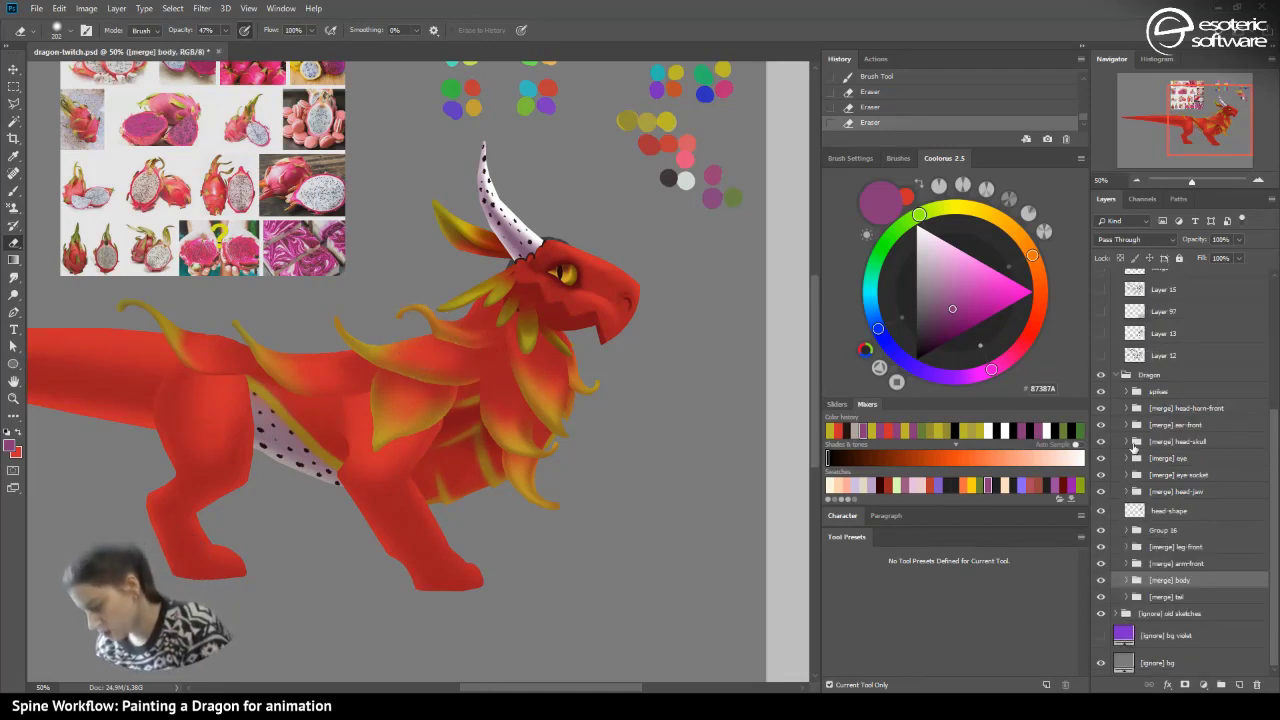
left_click(1127, 535)
left_click(1127, 531)
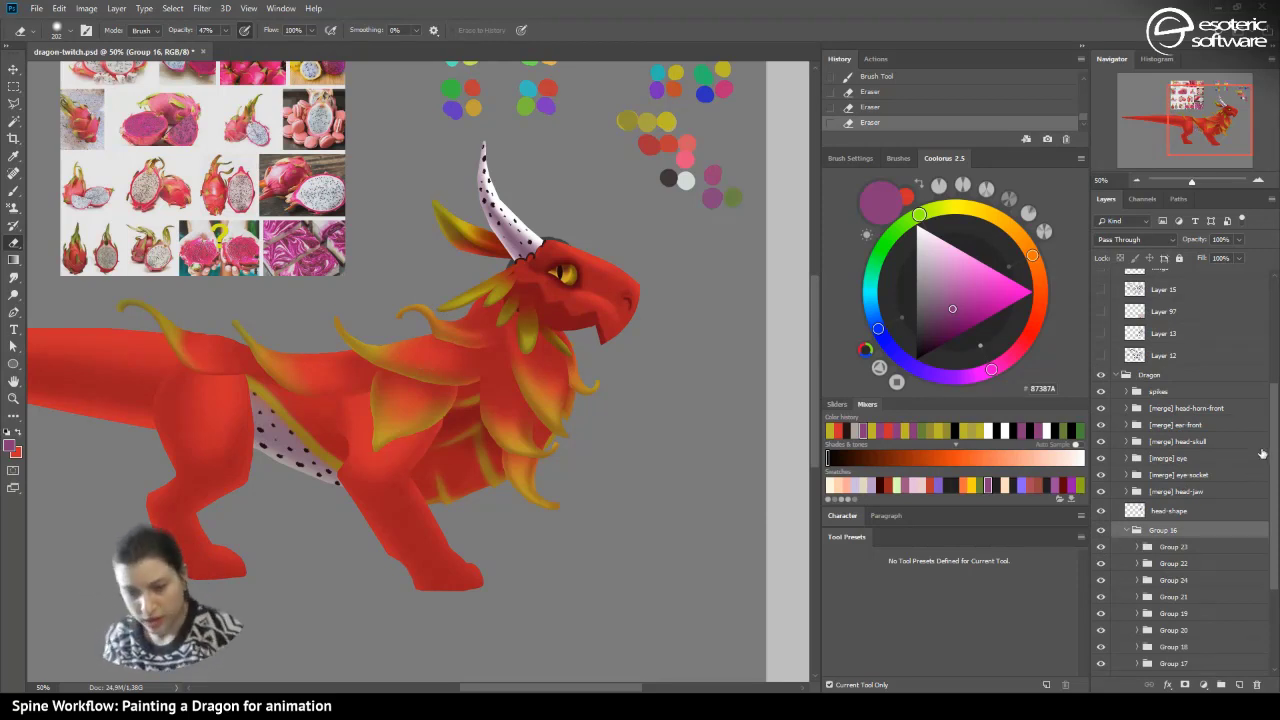
- Pick the large shoulder leaf on the canvas and duplicate its layer group, Group 20
left_click(14, 69)
left_click(422, 409)
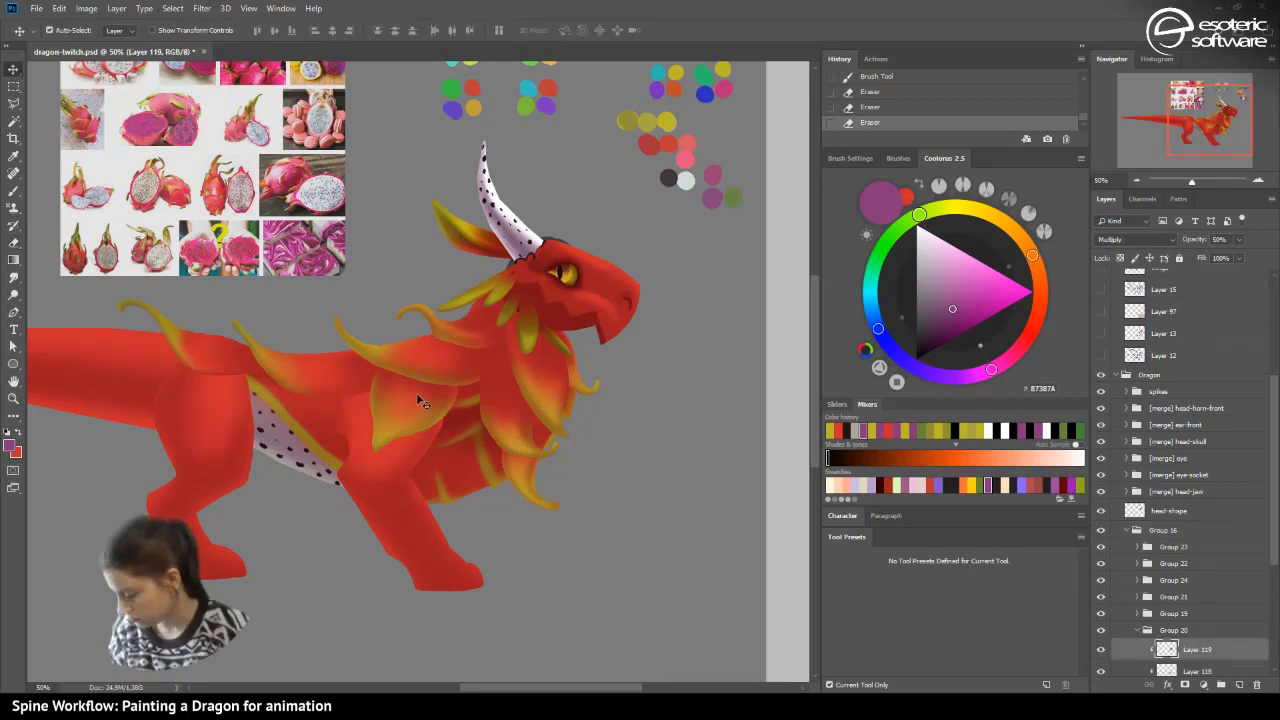
left_click(1136, 630)
right_click(1160, 631)
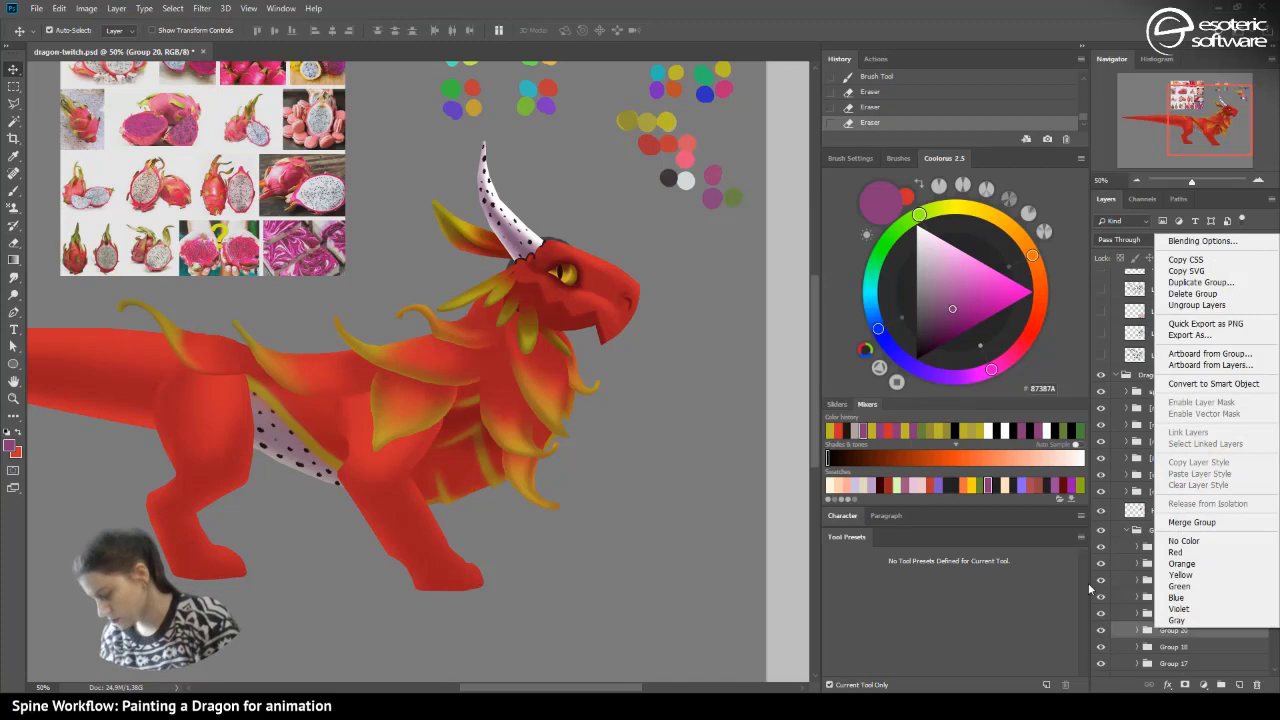
left_click(1180, 282)
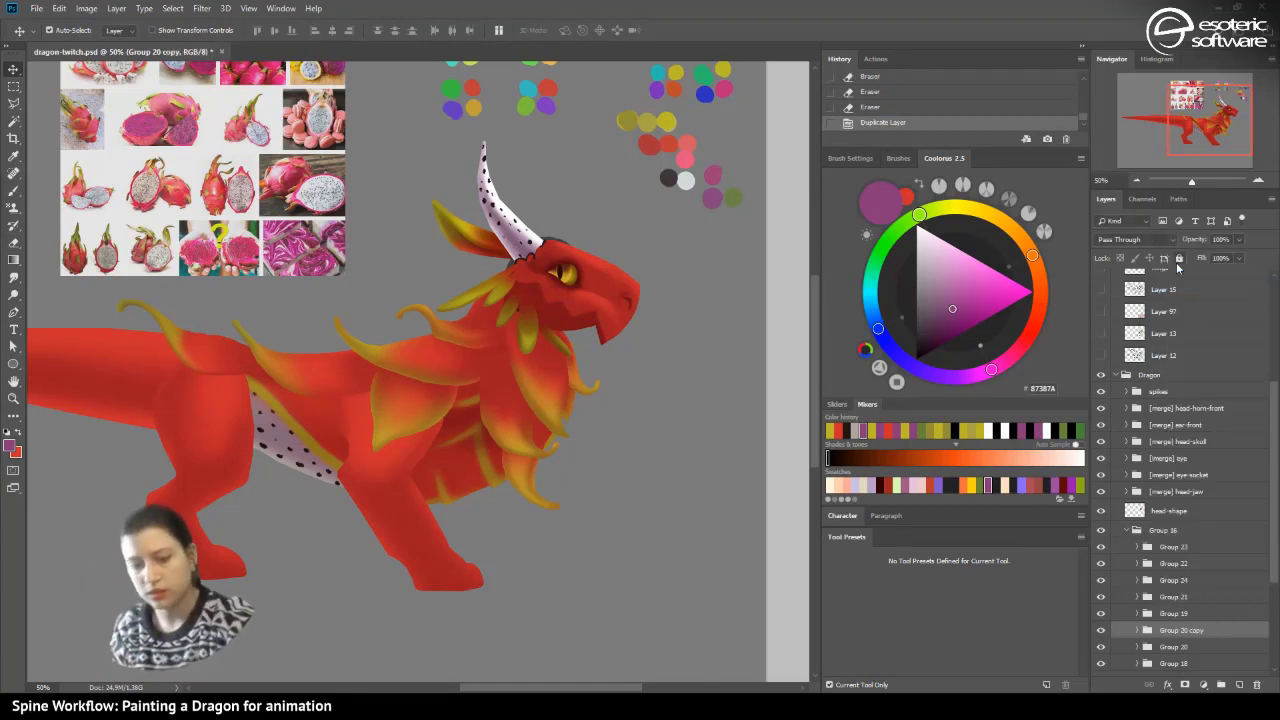
- Rotate the duplicated leaf about -15° and place it on the lower chest in front of the shoulder leaf
key("ctrl+t")
left_click_drag(191, 557, 244, 608)
left_click_drag(415, 421, 493, 439)
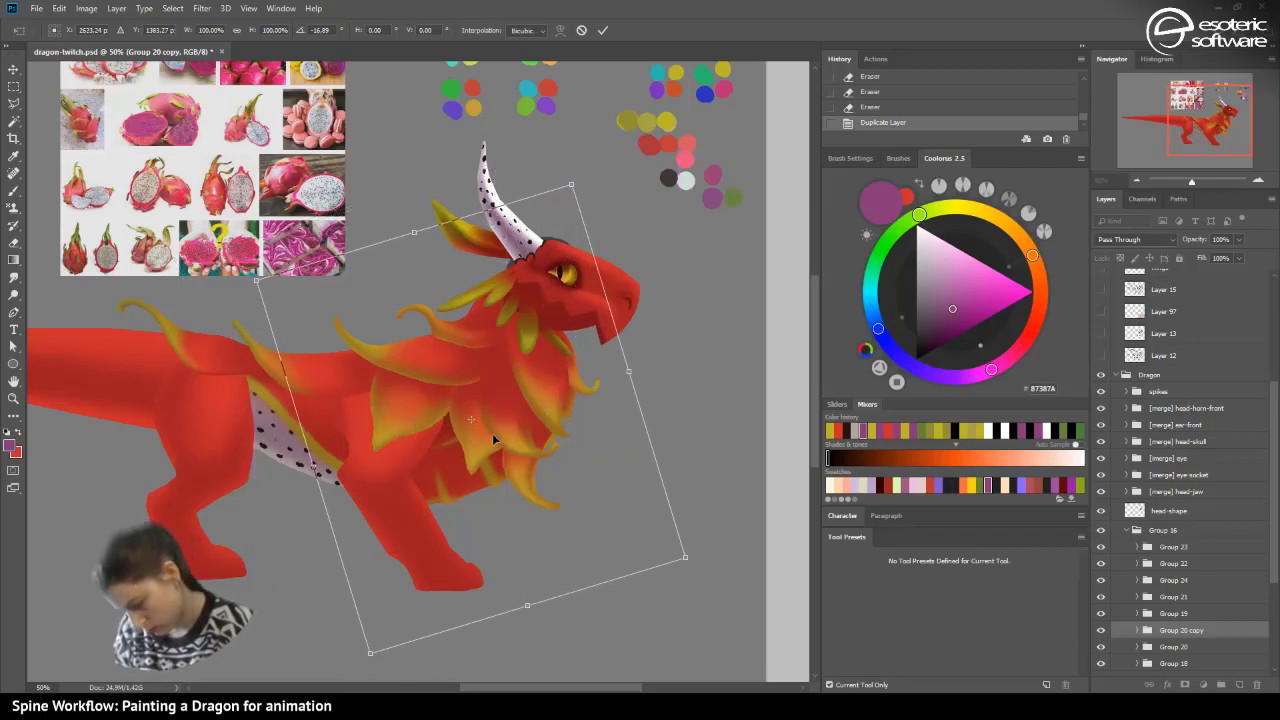
left_click_drag(430, 541, 220, 563)
mouse_move(428, 504)
left_mouse_down()
mouse_move(414, 496)
mouse_move(451, 497)
left_mouse_up()
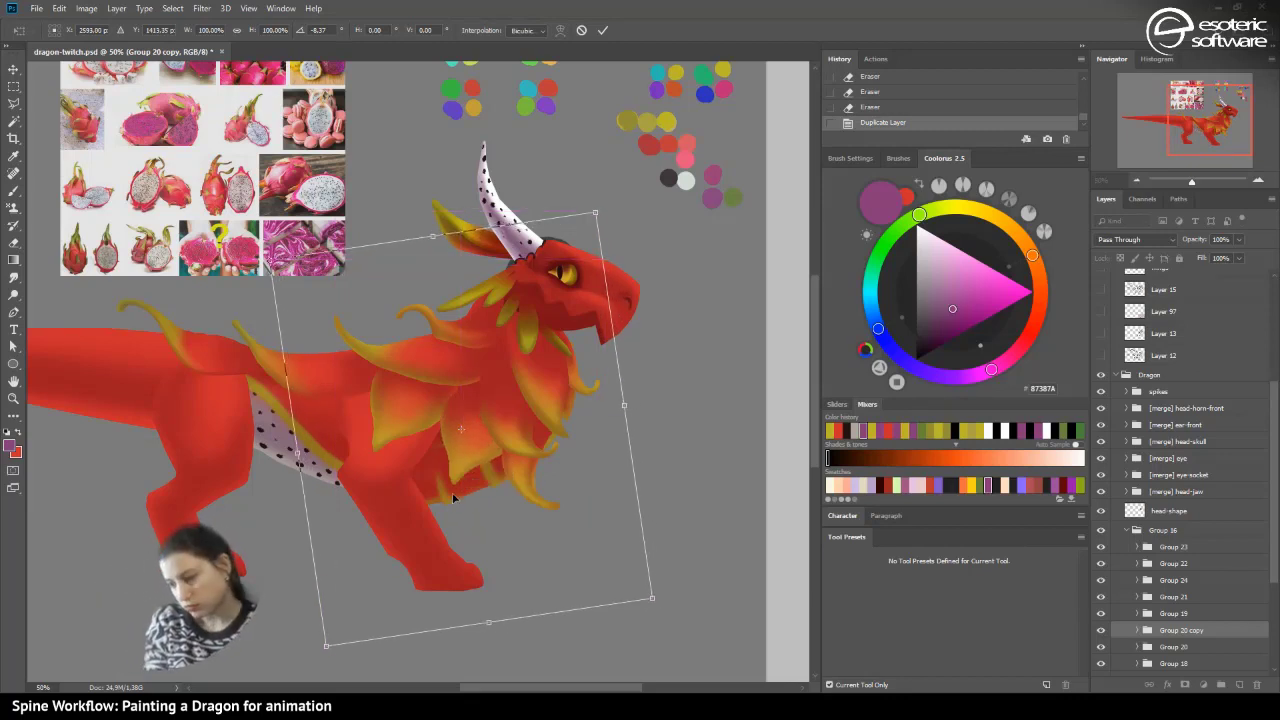
left_click_drag(226, 502, 227, 535)
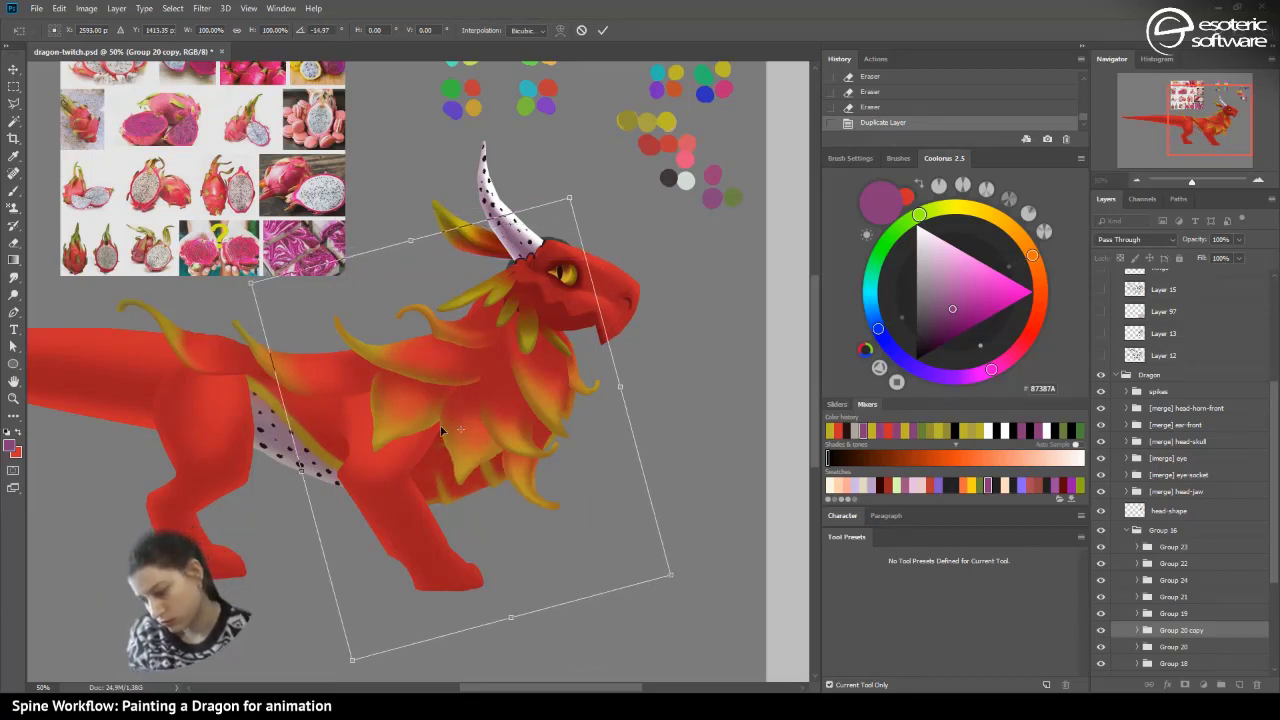
left_click_drag(446, 429, 437, 452)
left_click_drag(406, 381, 439, 367)
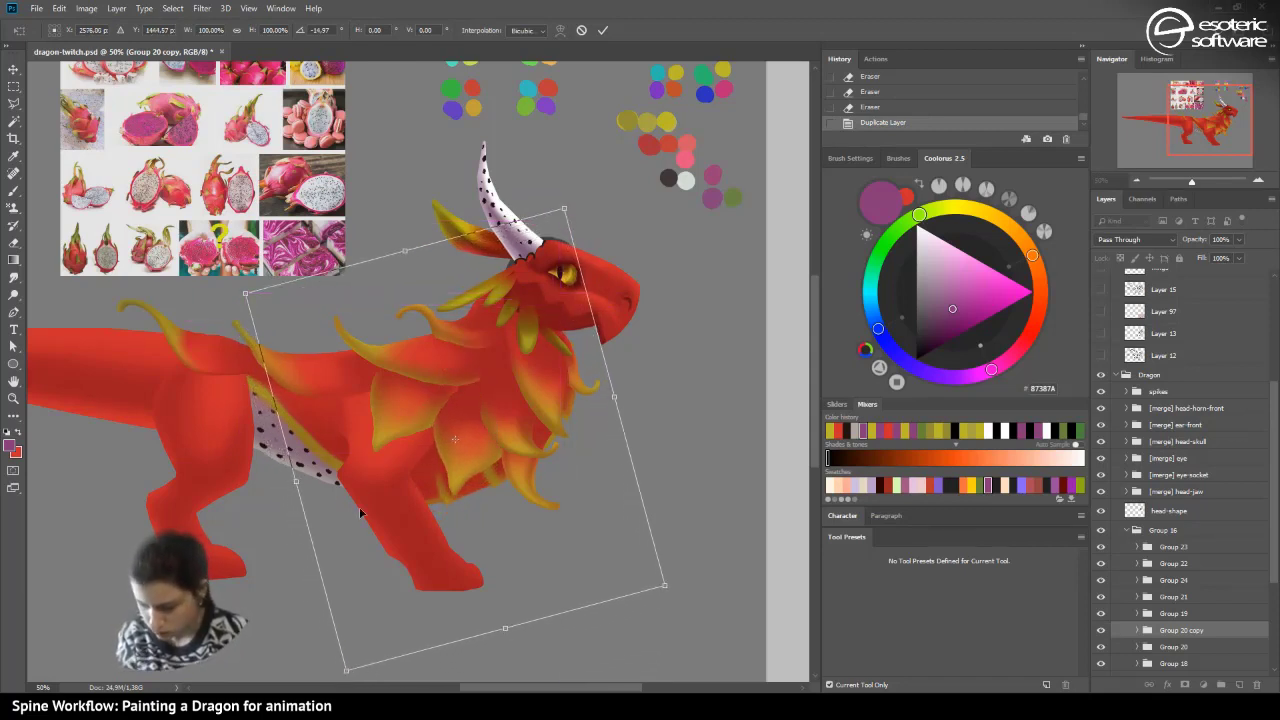
right_click(461, 443)
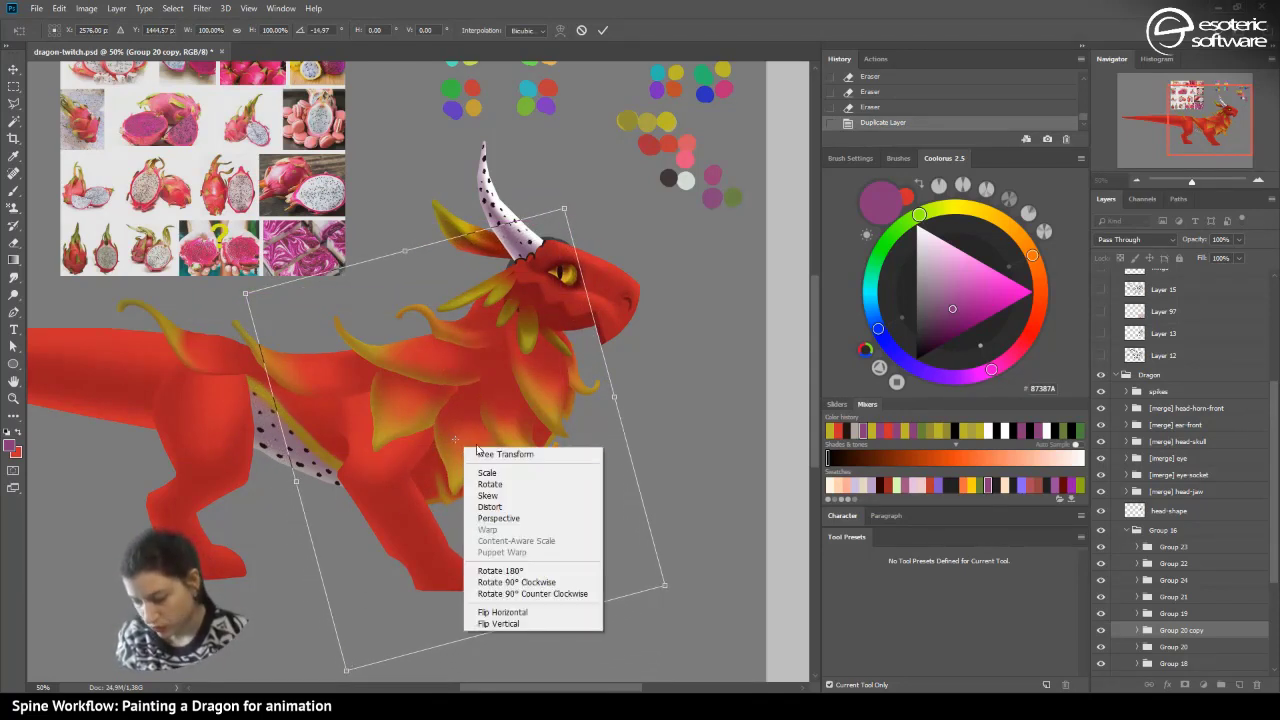
left_click(478, 506)
mouse_move(459, 487)
left_mouse_down()
mouse_move(443, 533)
mouse_move(457, 470)
mouse_move(453, 486)
left_mouse_up()
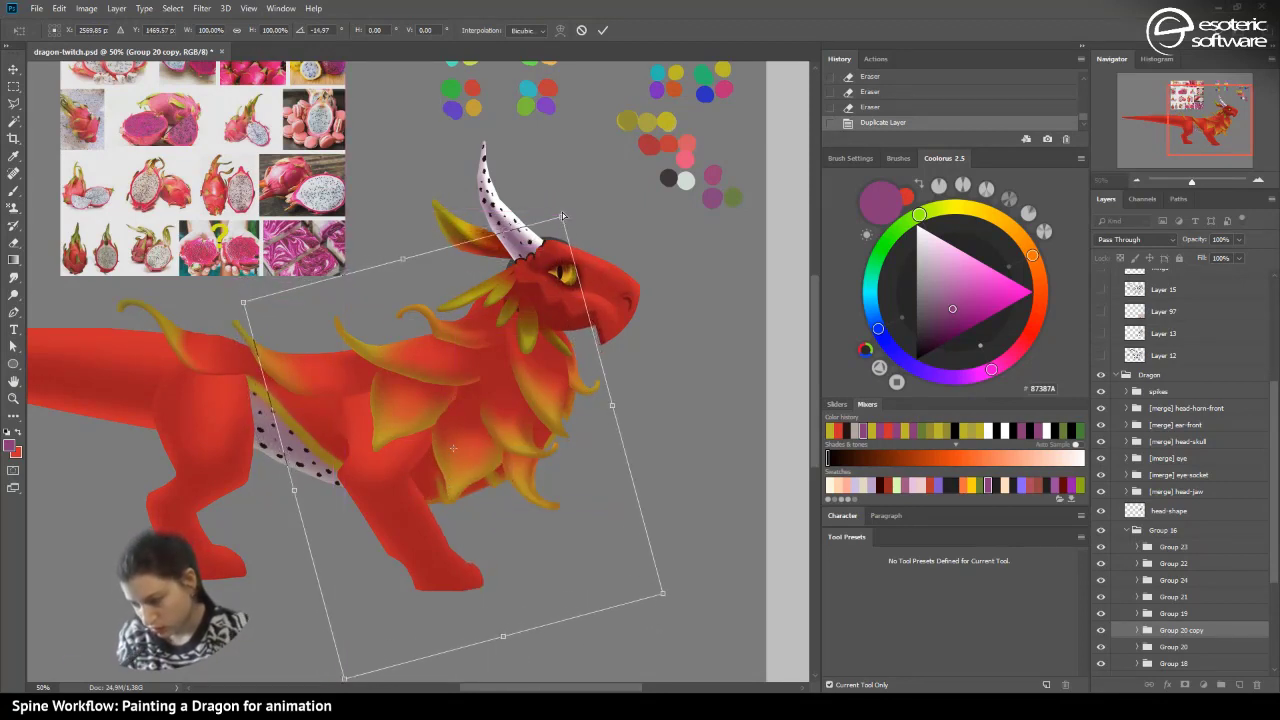
left_click(601, 30)
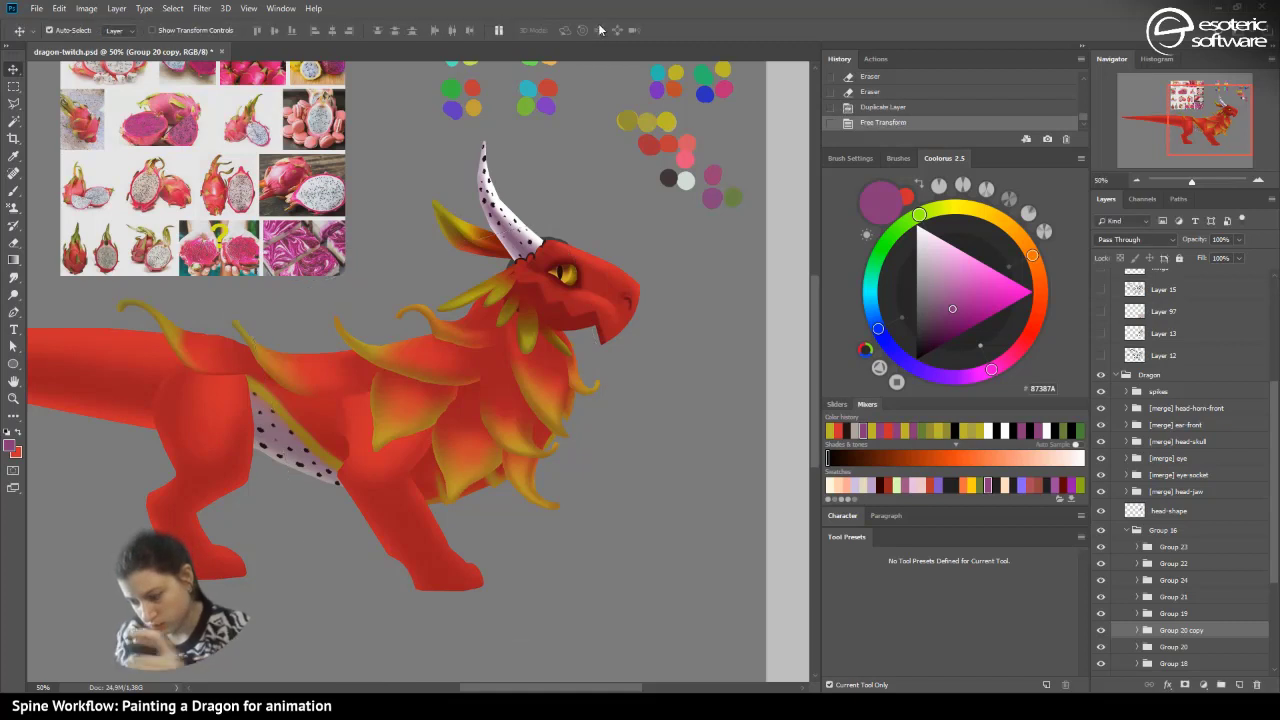
- Stretch the duplicated leaf to about 116% height, move it up under the upper leaves and rotate it about 2.9°
key("ctrl+t")
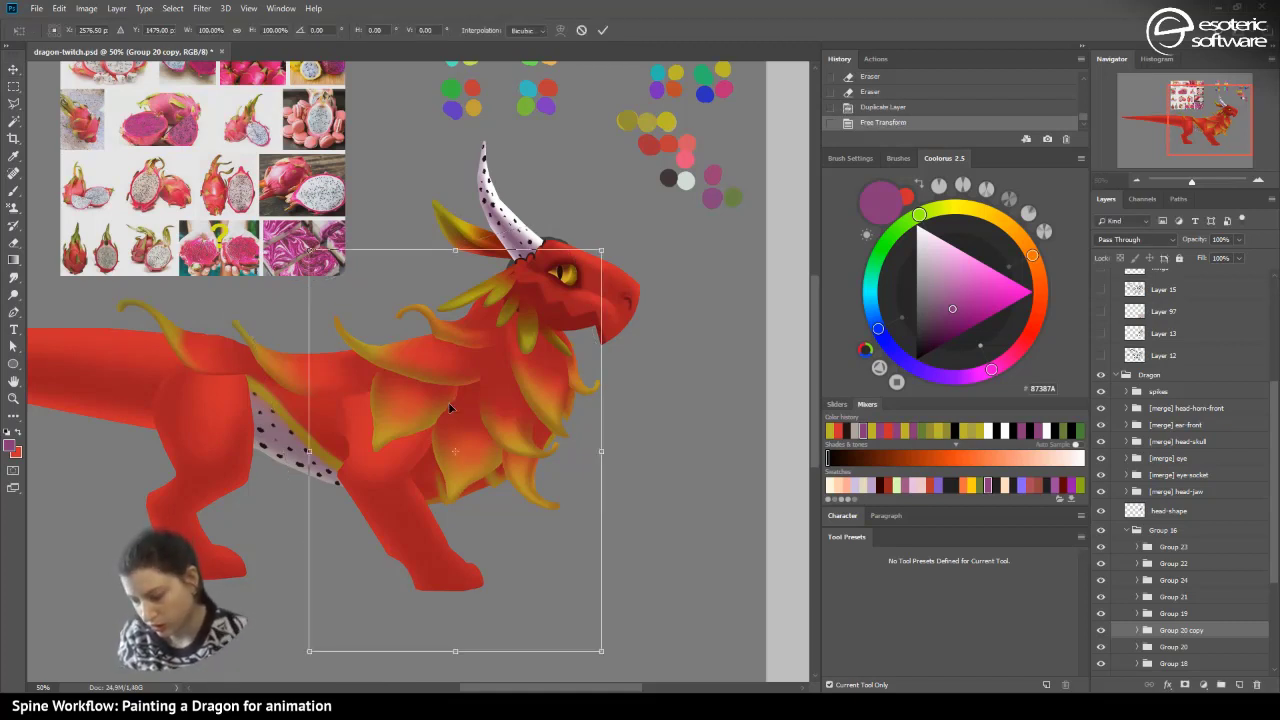
left_click_drag(456, 654, 457, 692)
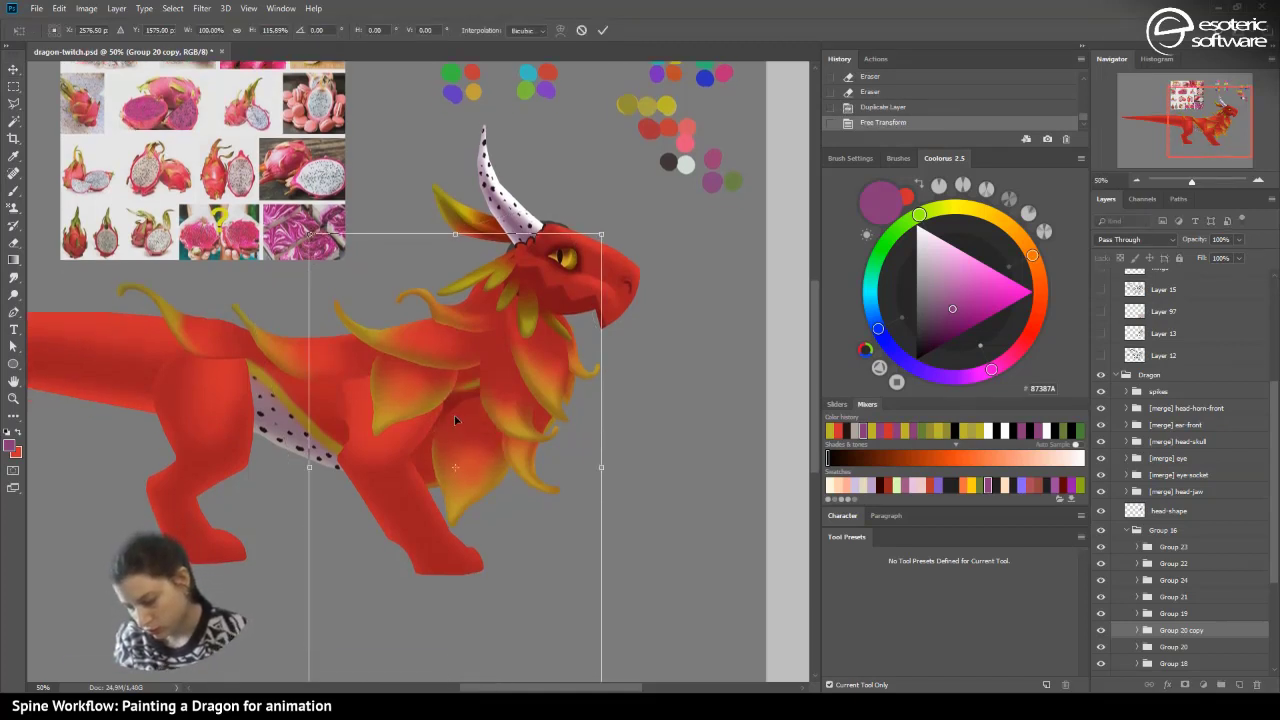
left_click_drag(454, 415, 450, 362)
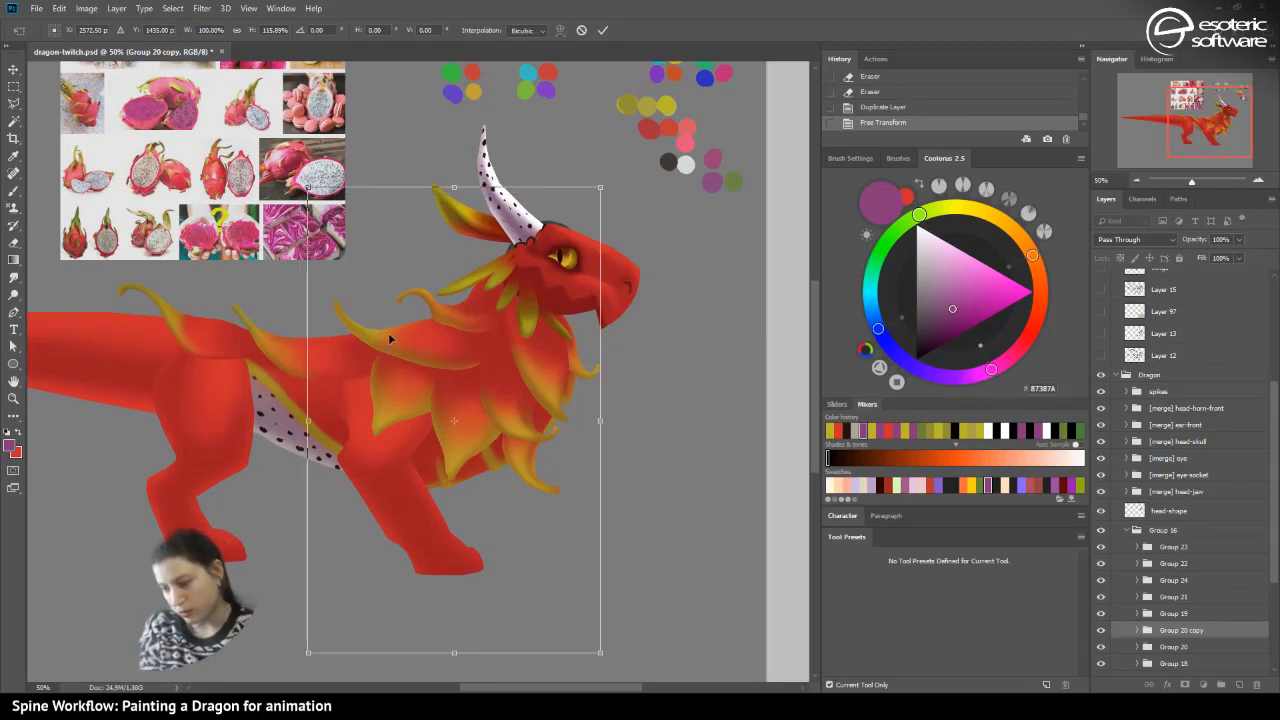
mouse_move(240, 612)
left_mouse_down()
mouse_move(208, 562)
mouse_move(232, 600)
left_mouse_up()
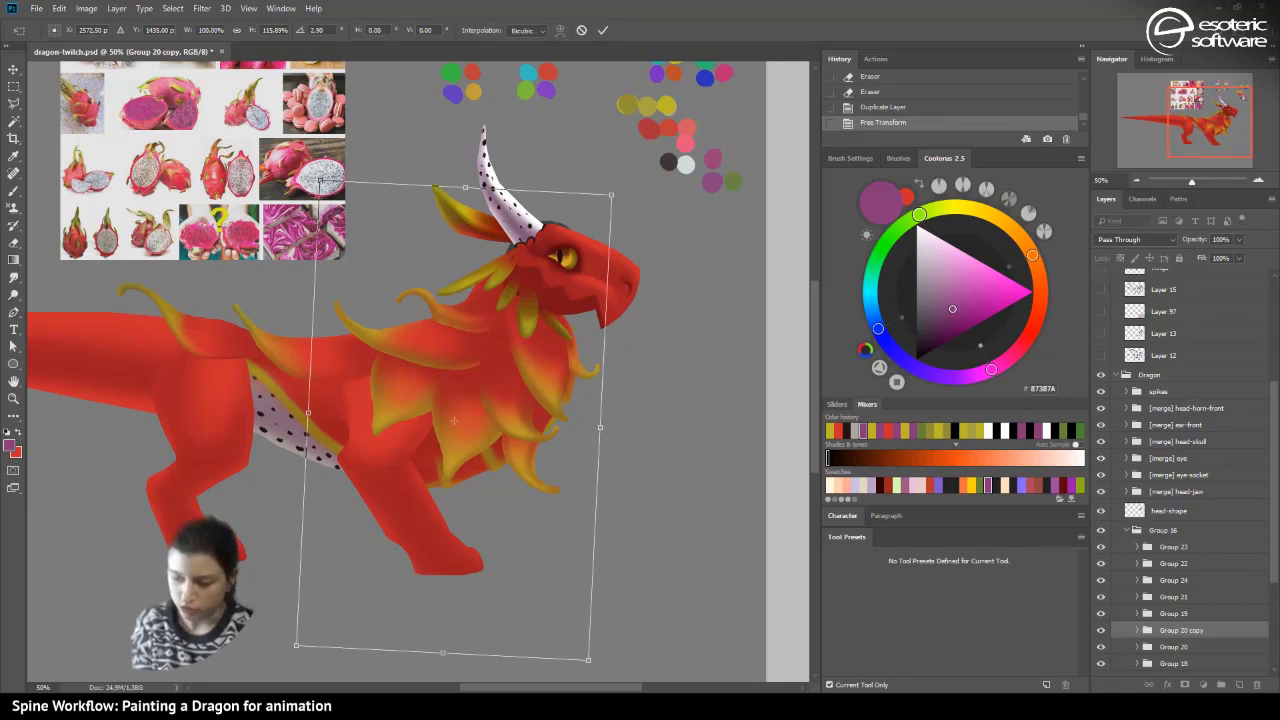
left_click(601, 30)
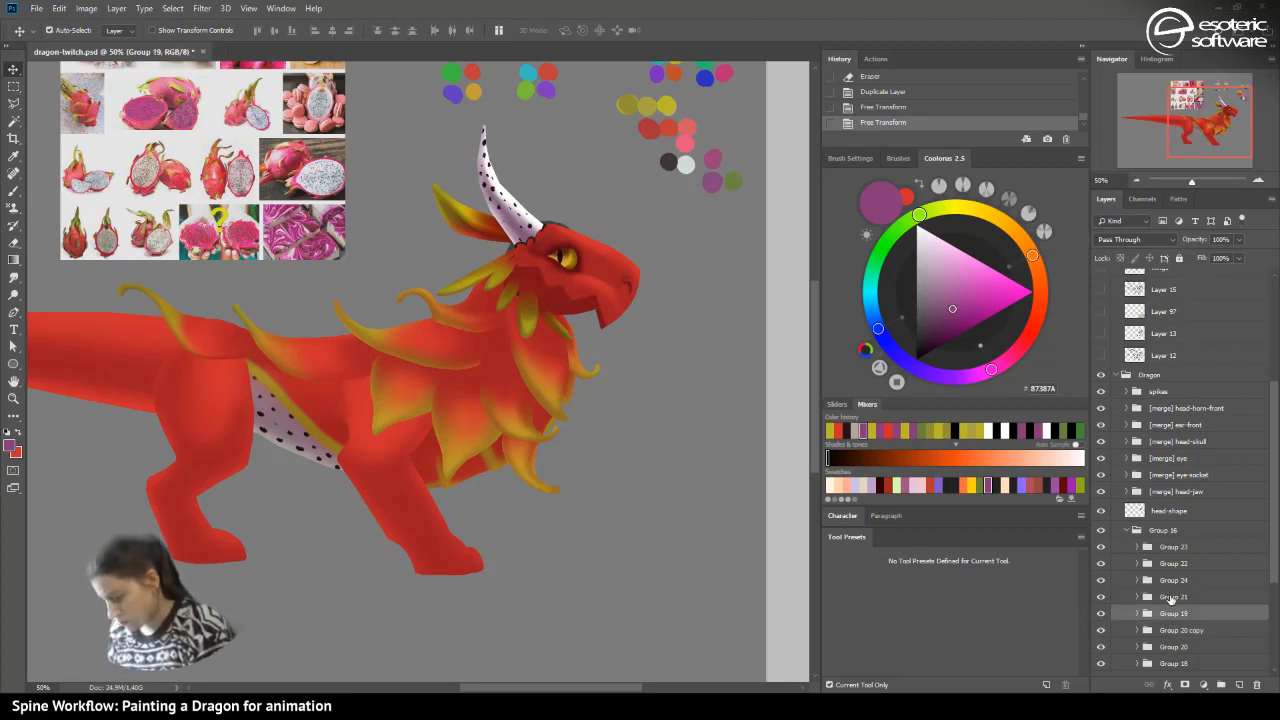
- Rotate the original shoulder leaf in Group 20 about 27° and shift it back toward the belly
left_click(1168, 649)
key("ctrl+t")
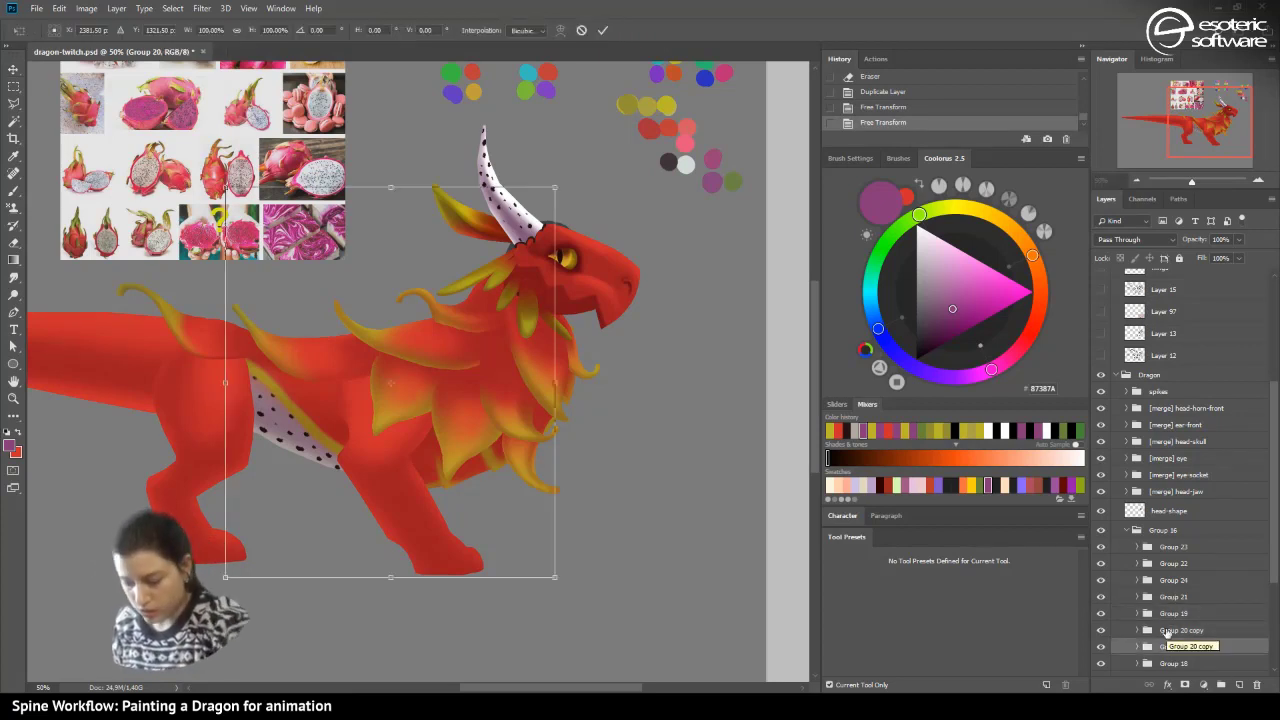
left_click_drag(198, 535, 144, 499)
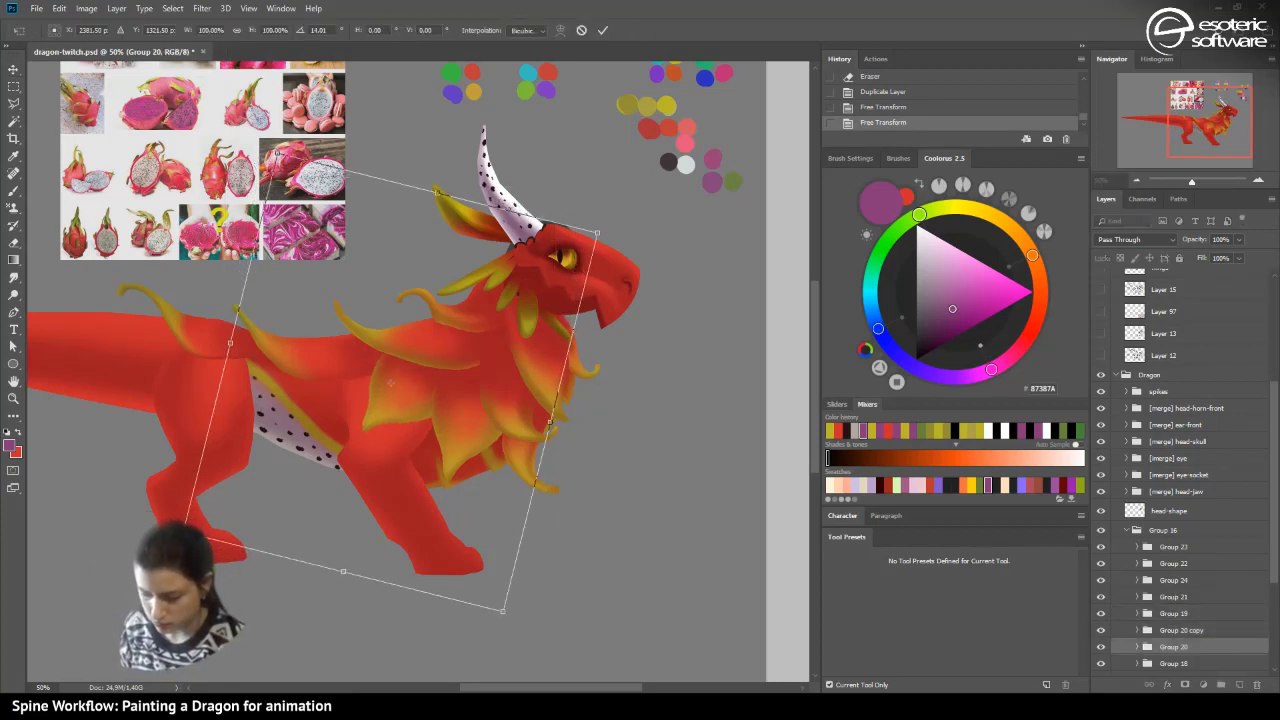
left_click_drag(352, 475, 334, 467)
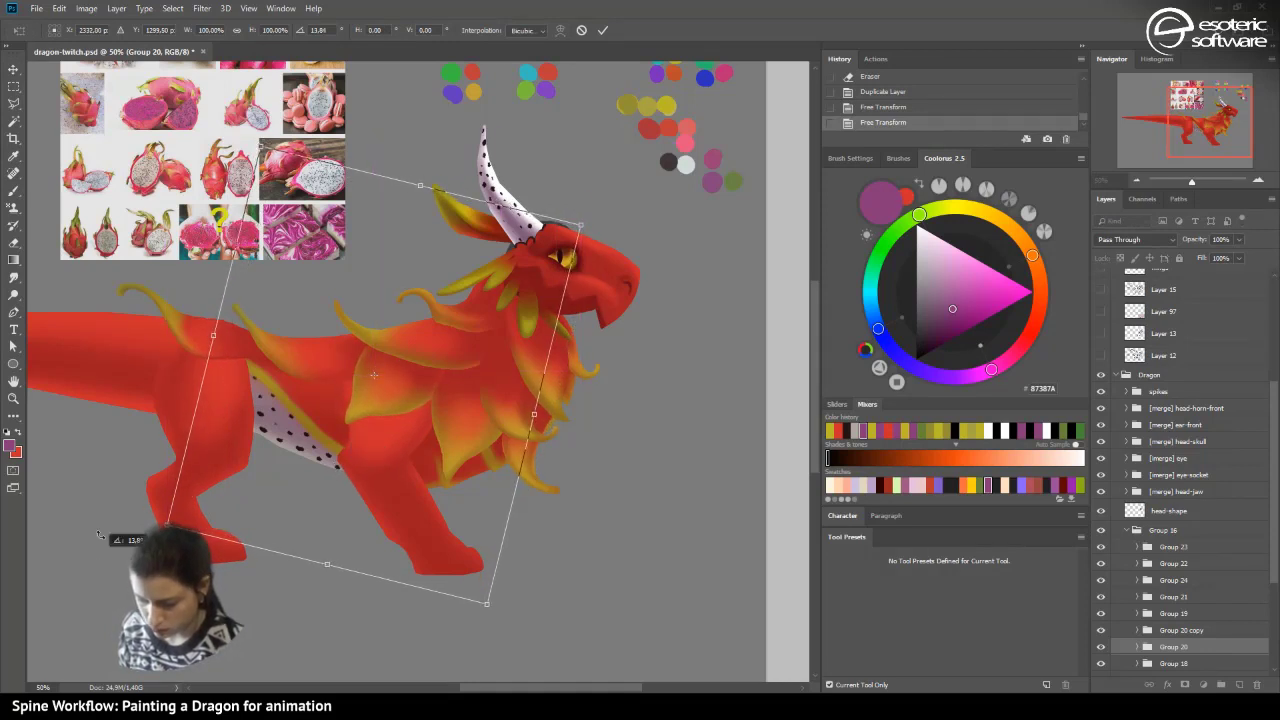
left_click_drag(97, 545, 104, 478)
left_click_drag(342, 484, 352, 476)
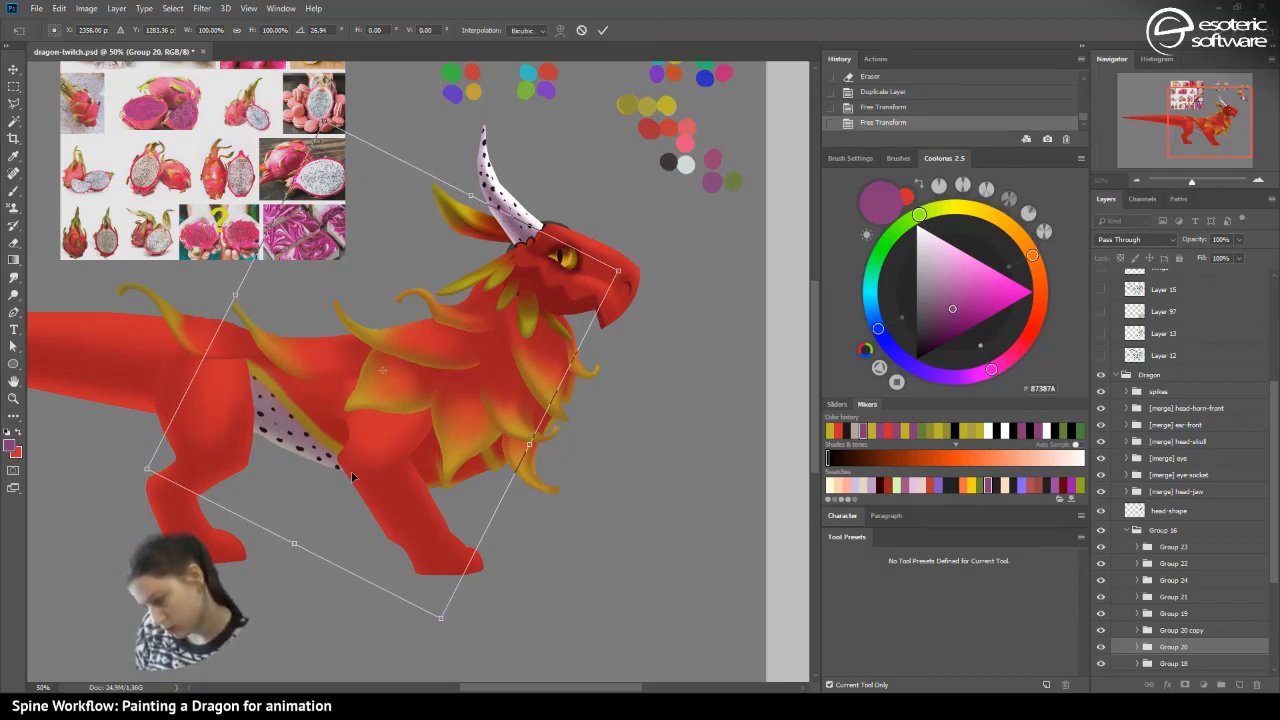
left_click(603, 30)
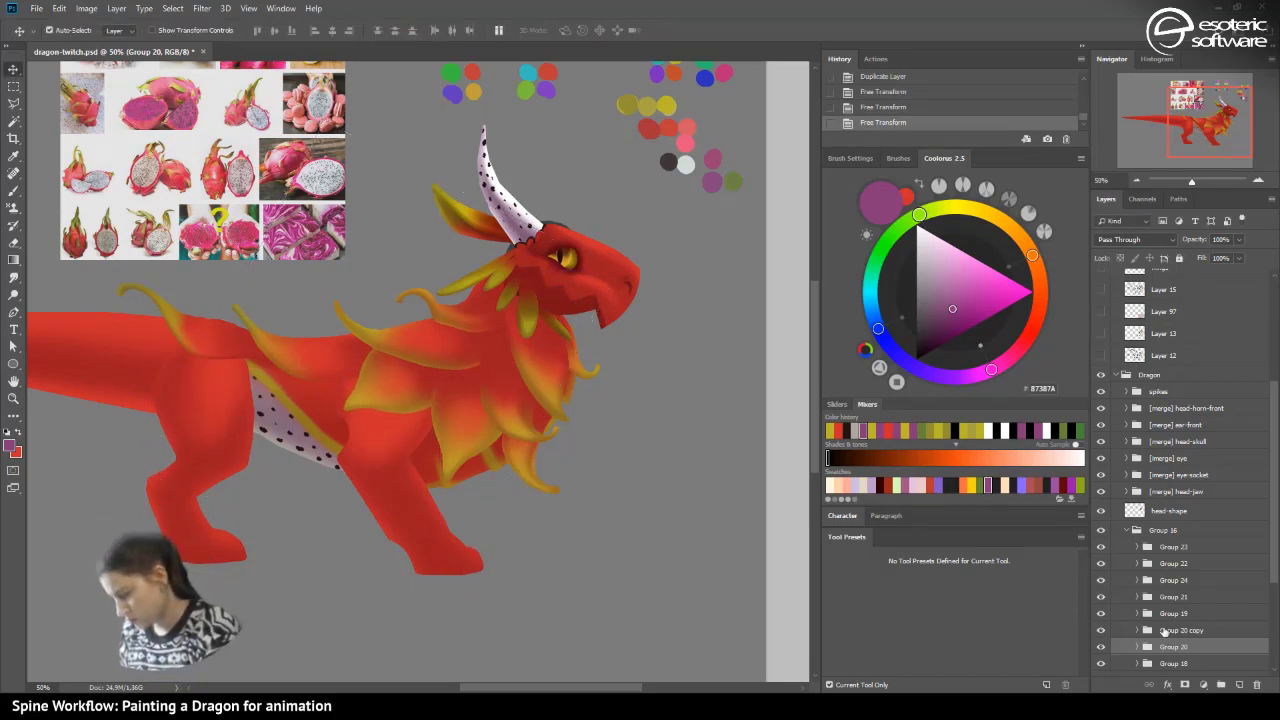
- Flip the Group 20 copy leaf horizontally, rotate it to about 39° and shift it onto the lower chest beside the shoulder leaf
left_click(1166, 630)
key("ctrl+t")
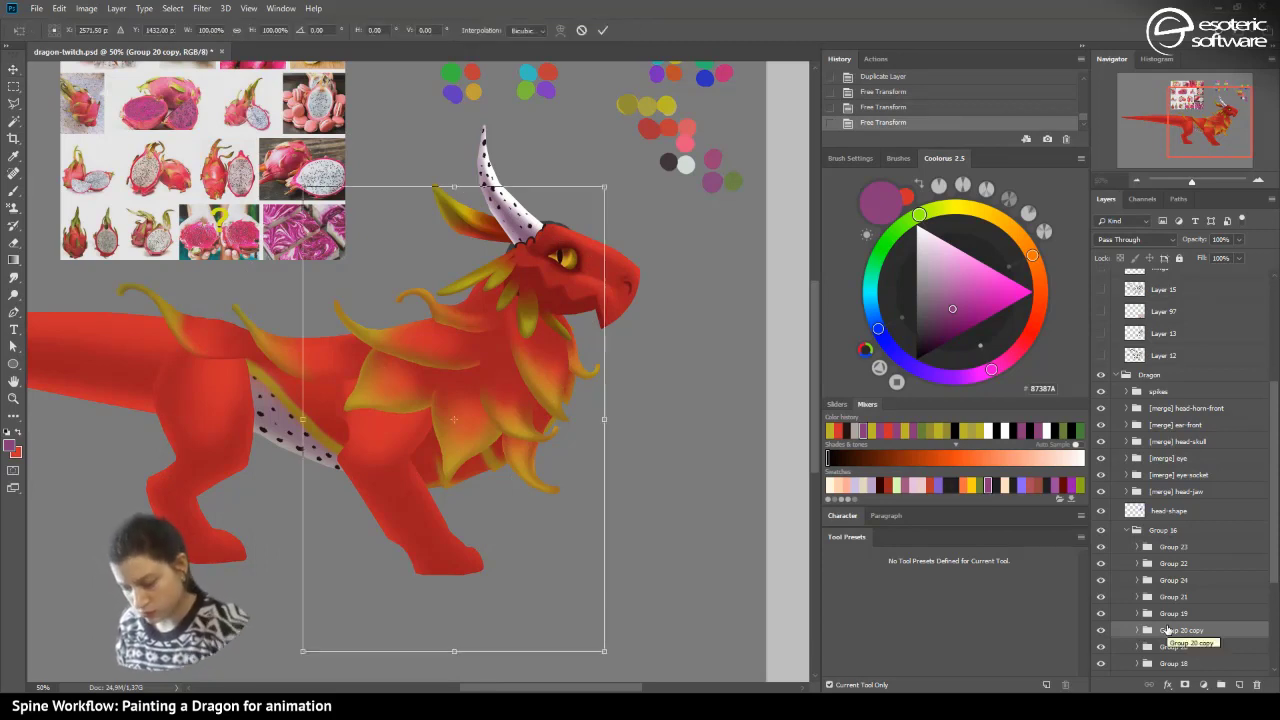
left_click_drag(288, 612, 278, 578)
right_click(466, 441)
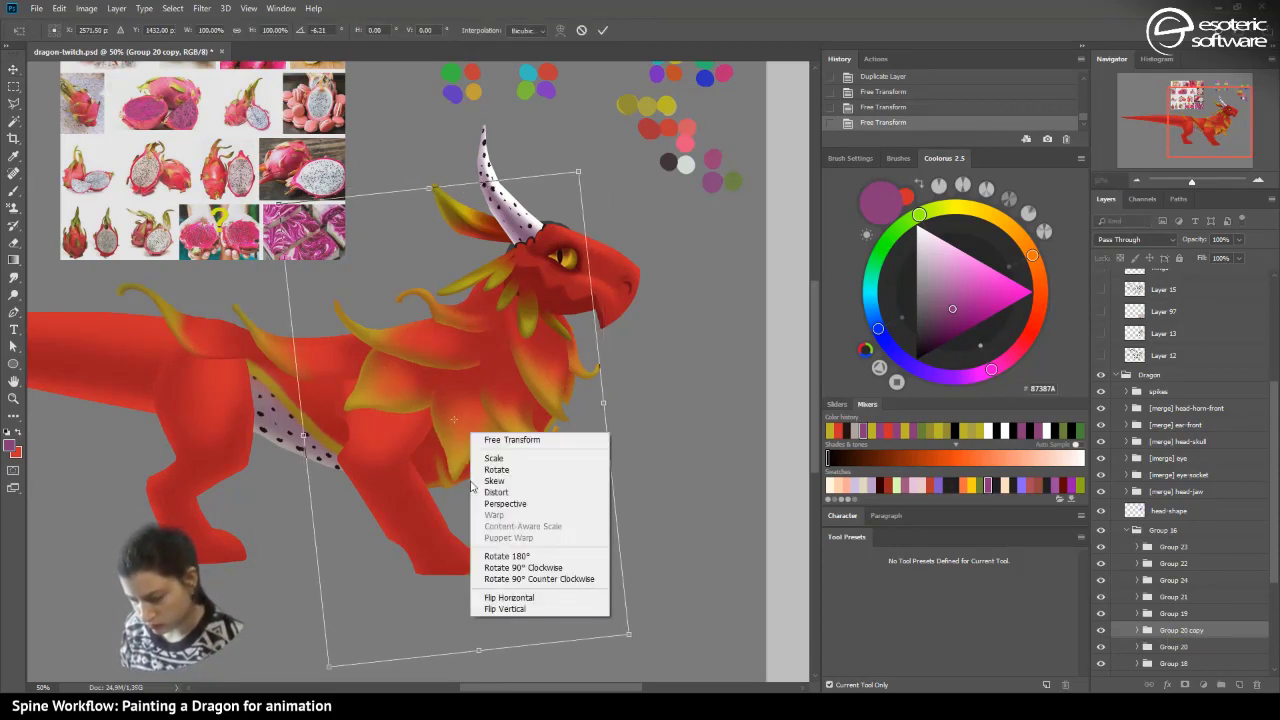
left_click(494, 594)
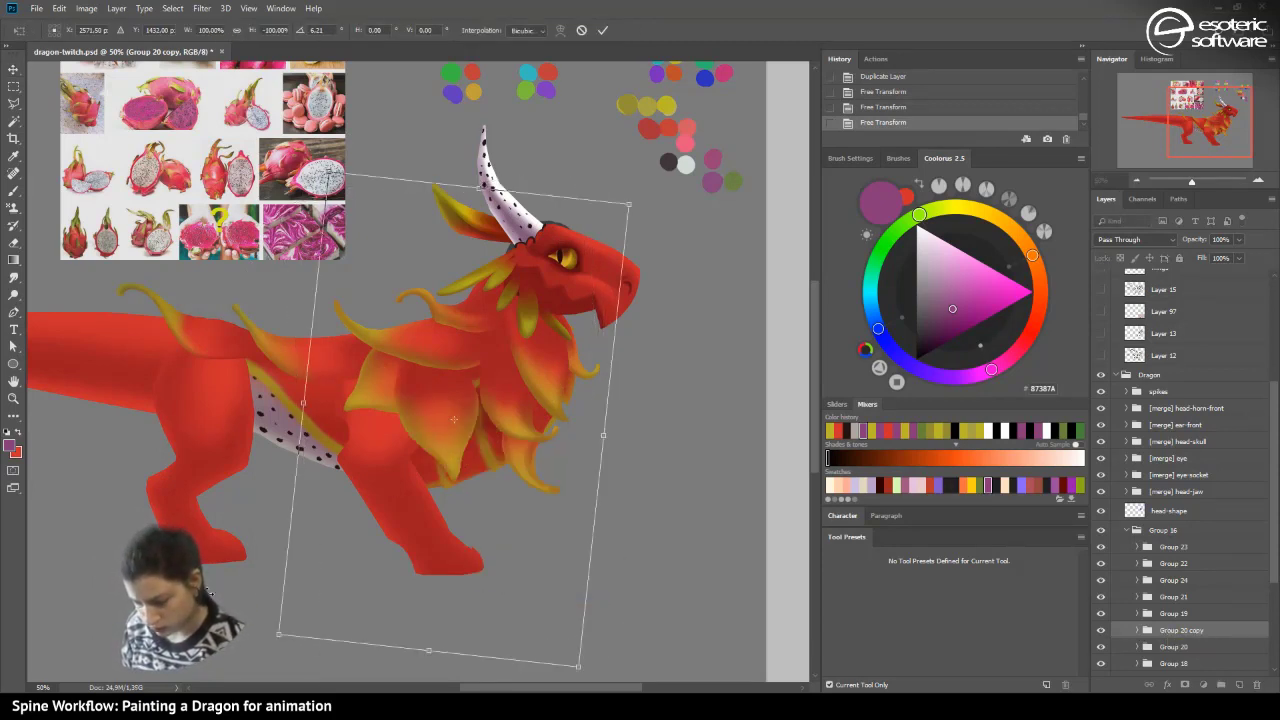
left_click_drag(208, 592, 155, 435)
mouse_move(456, 456)
left_mouse_down()
mouse_move(484, 468)
mouse_move(468, 461)
left_mouse_up()
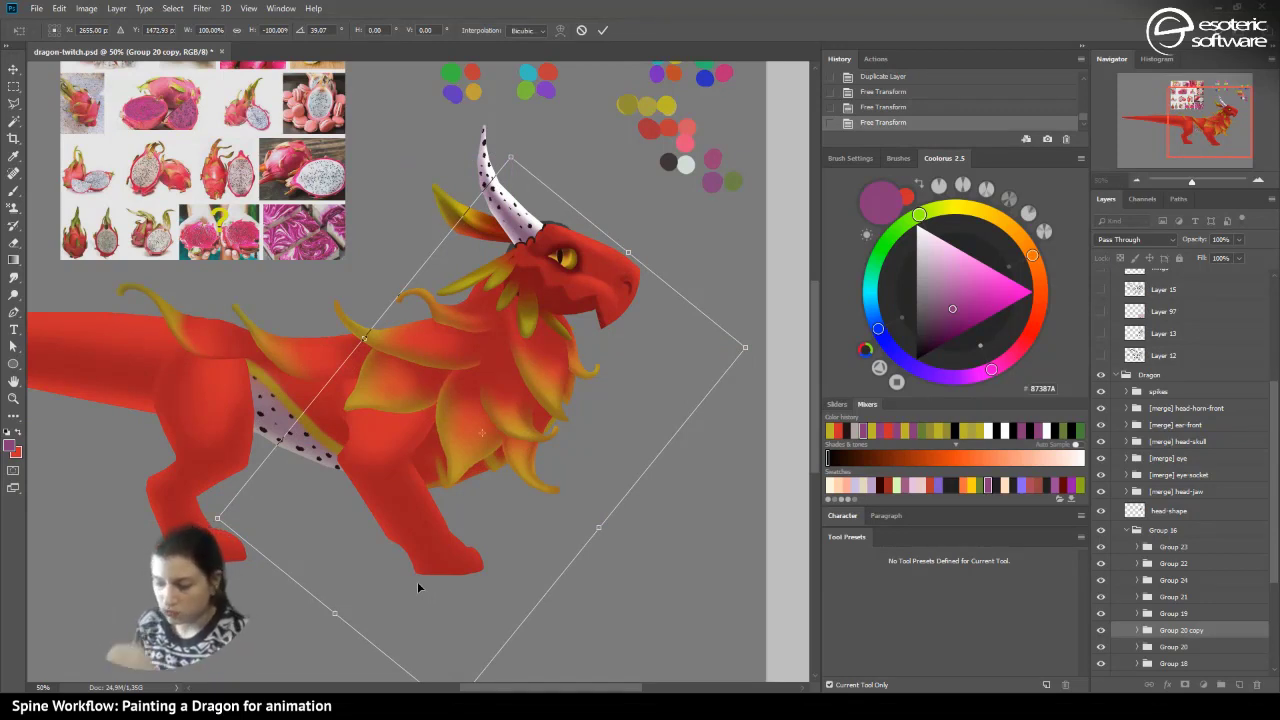
left_click_drag(406, 513, 406, 509)
left_click(602, 30)
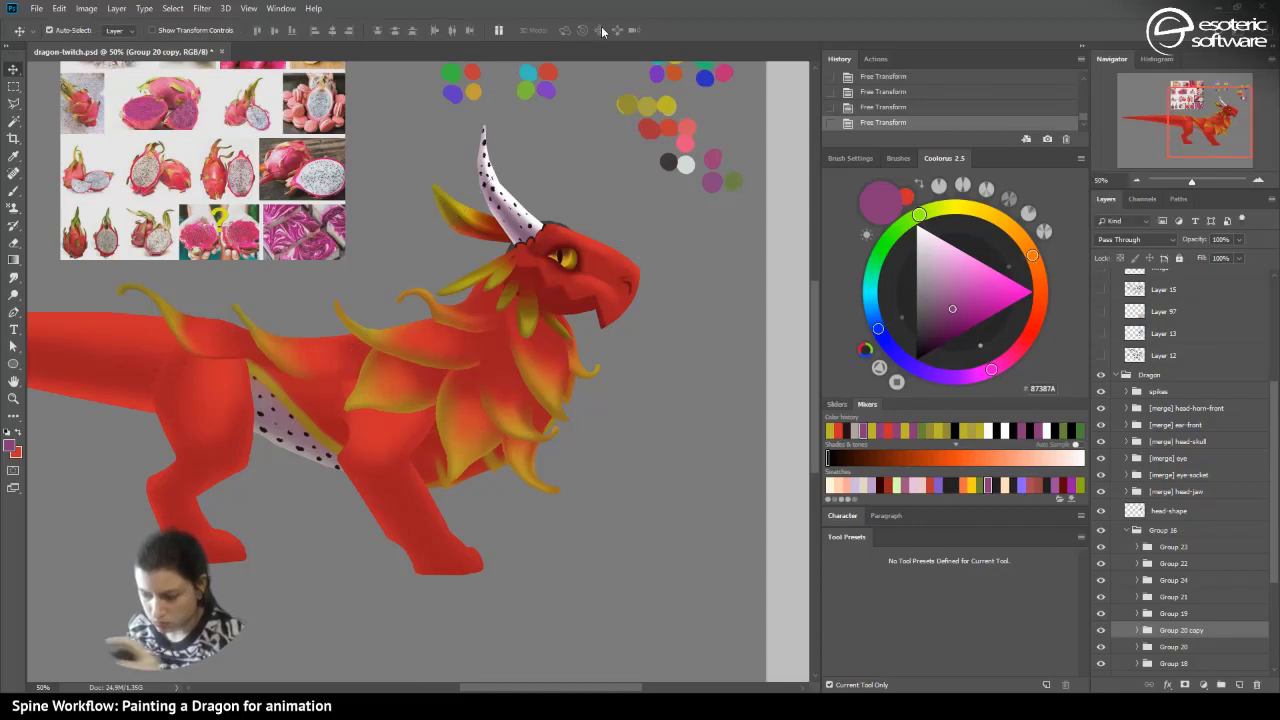
- Widen the upper part of the Group 20 copy leaf to about 145% with a Perspective transform and move it up slightly
key("ctrl+t")
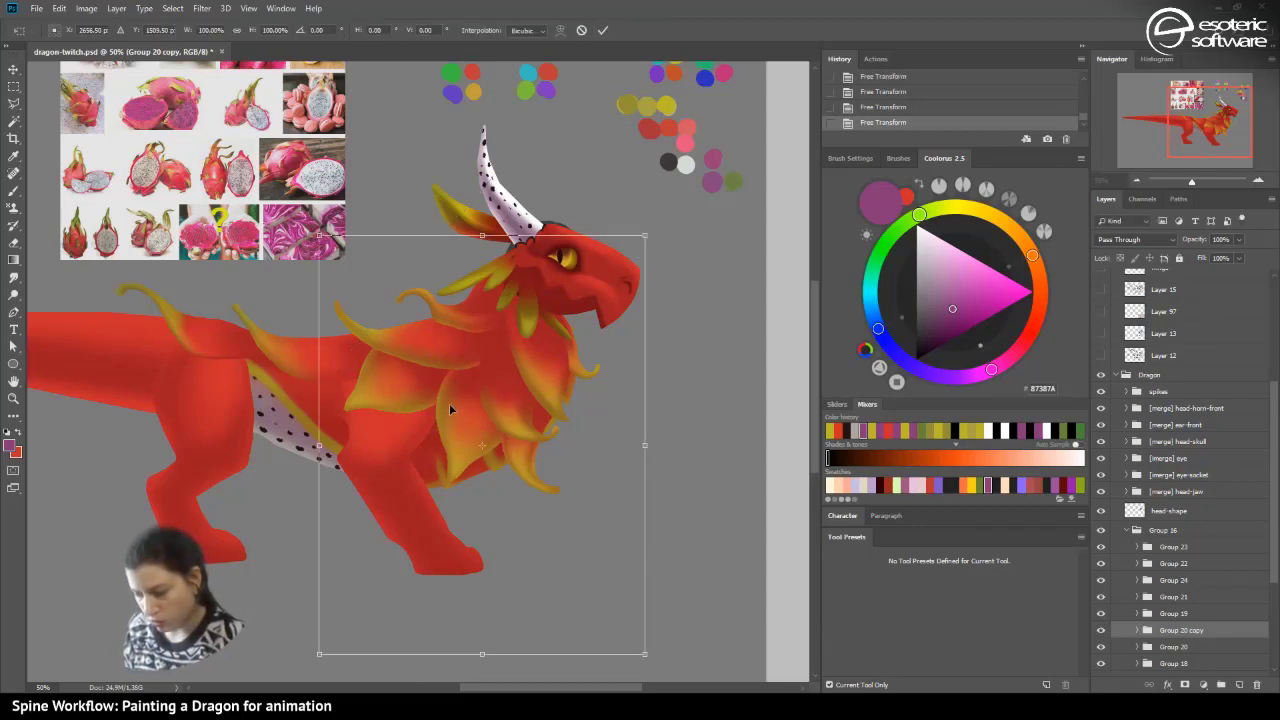
right_click(458, 404)
left_click(495, 474)
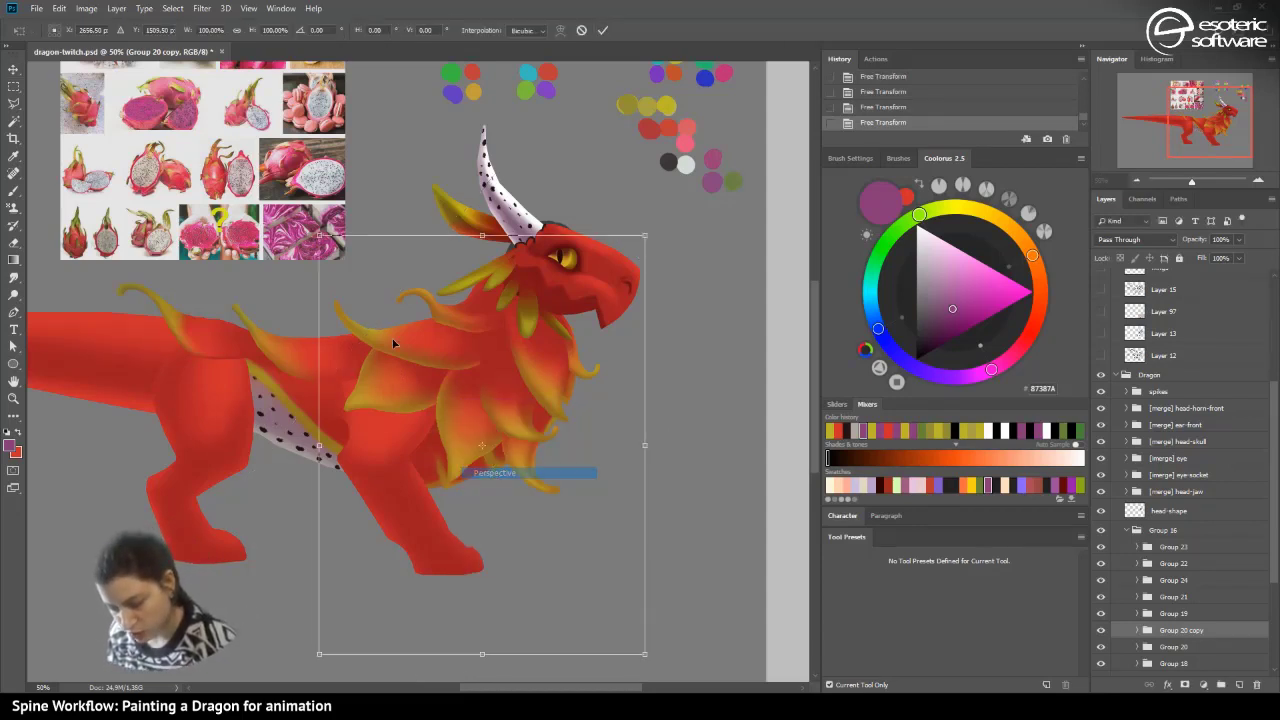
left_click_drag(319, 235, 246, 235)
mouse_move(441, 478)
left_mouse_down()
mouse_move(437, 431)
mouse_move(441, 457)
left_mouse_up()
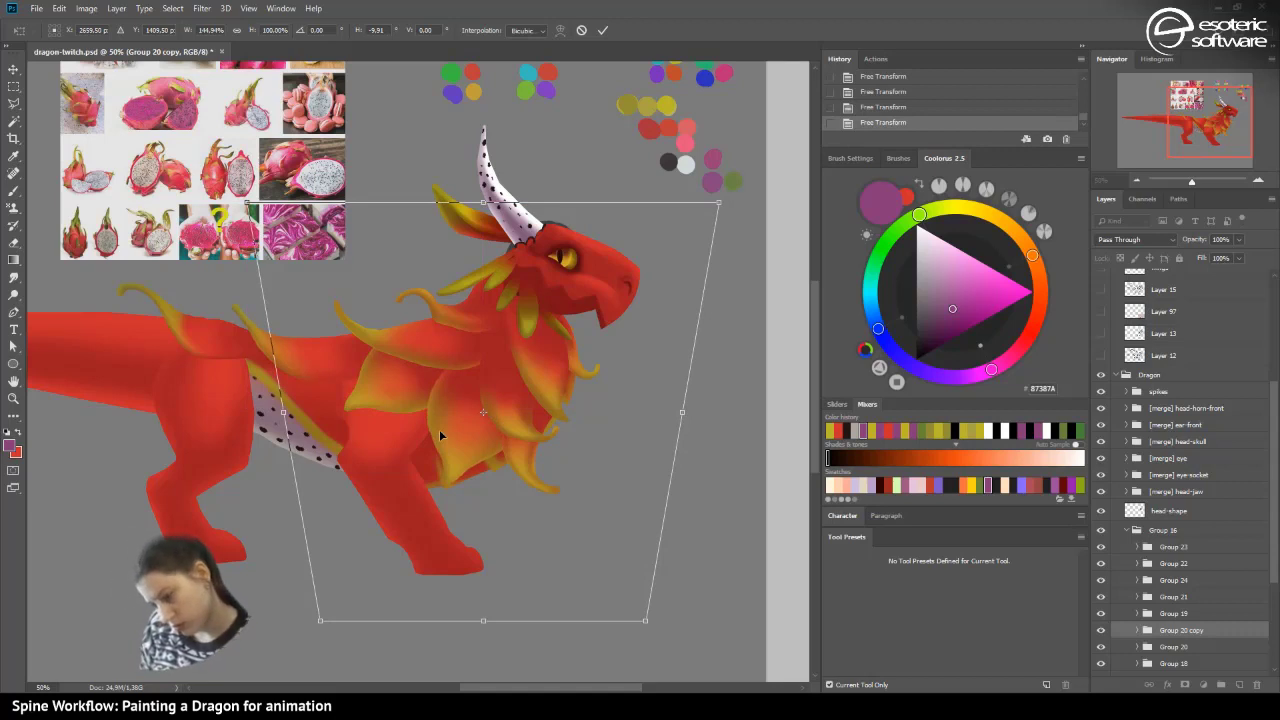
left_click_drag(439, 503, 446, 505)
- Rotate the widened leaf about -17.8°, nudge it toward the belly, apply the transform and save the document
right_click(322, 470)
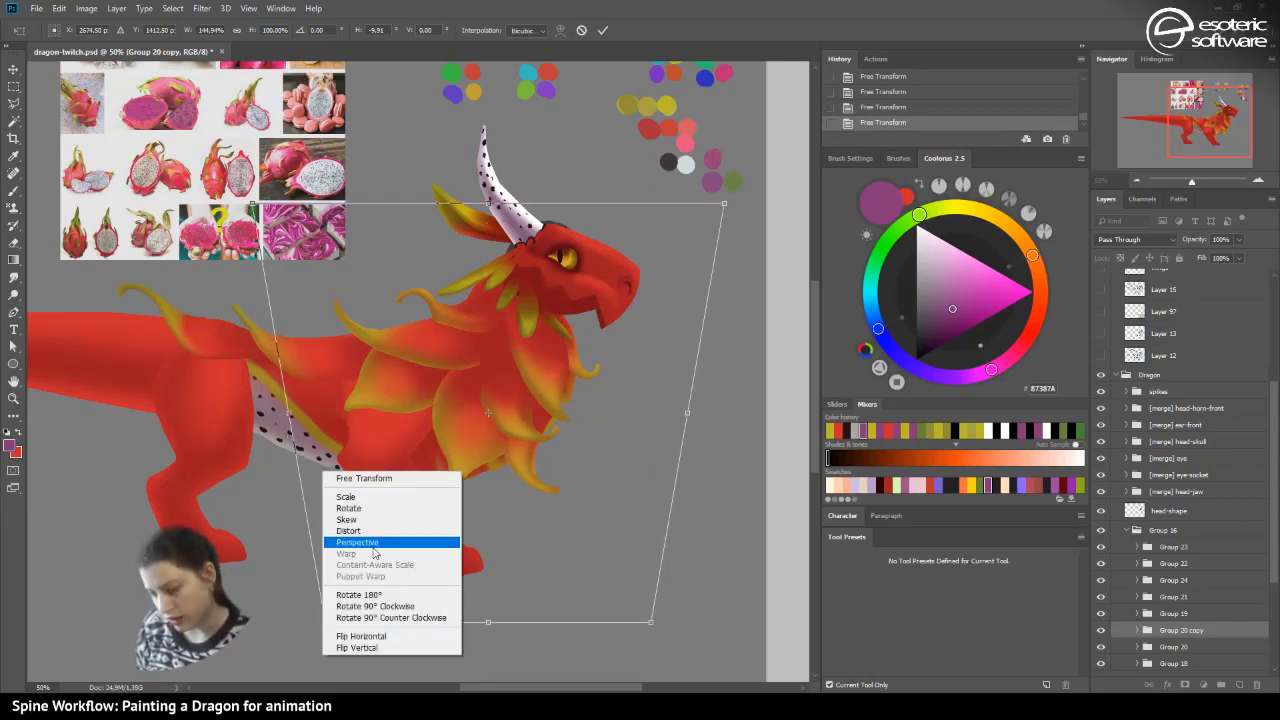
left_click(352, 508)
left_click_drag(194, 572, 275, 605)
left_click_drag(404, 442, 394, 442)
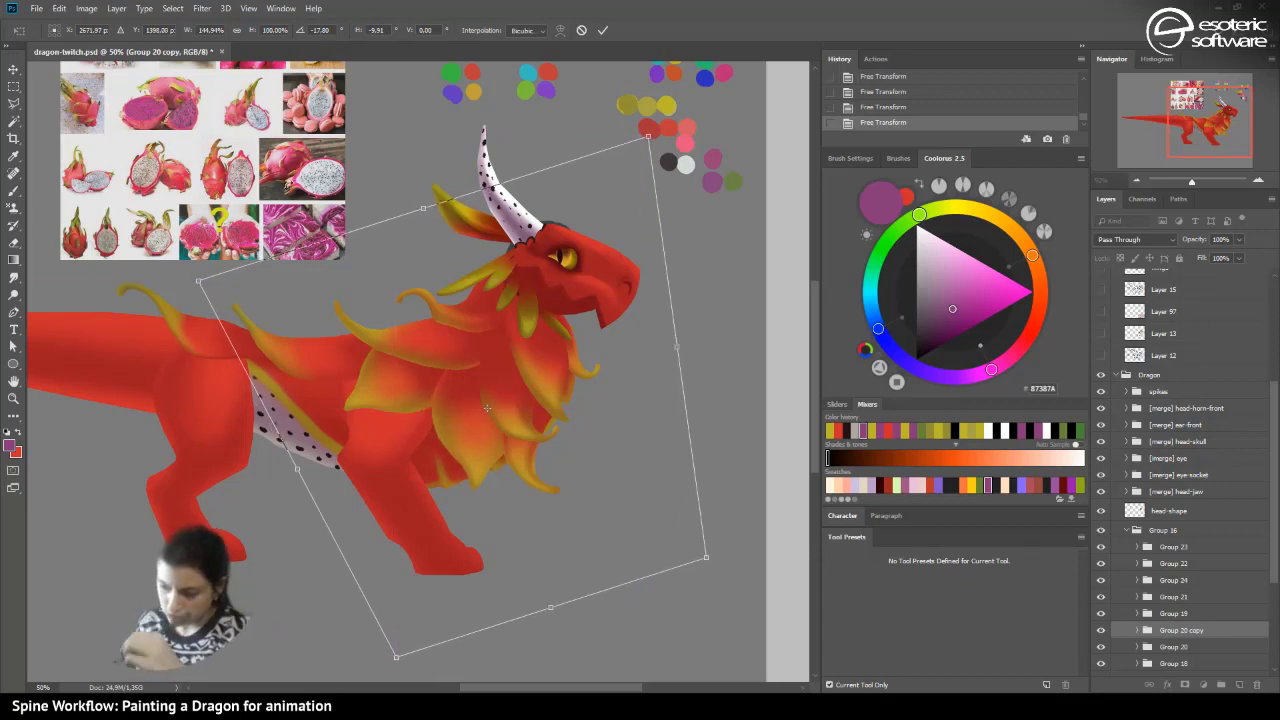
left_click(603, 30)
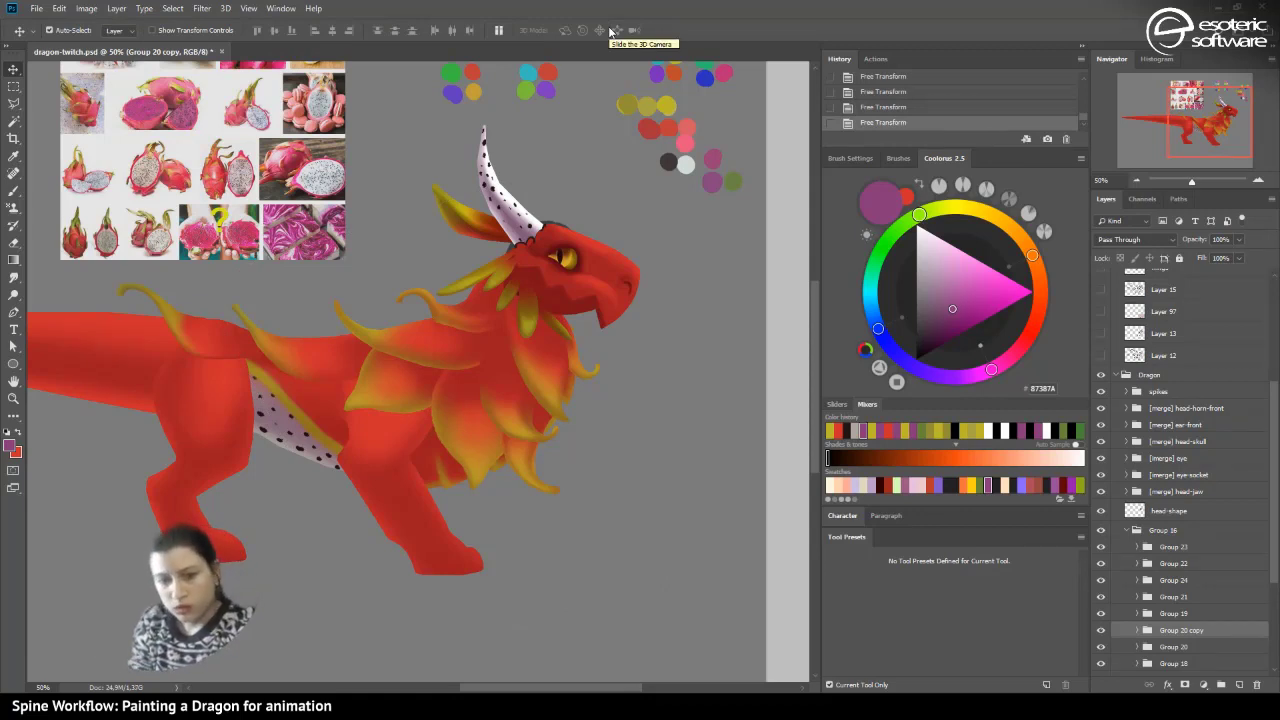
key("ctrl+s")
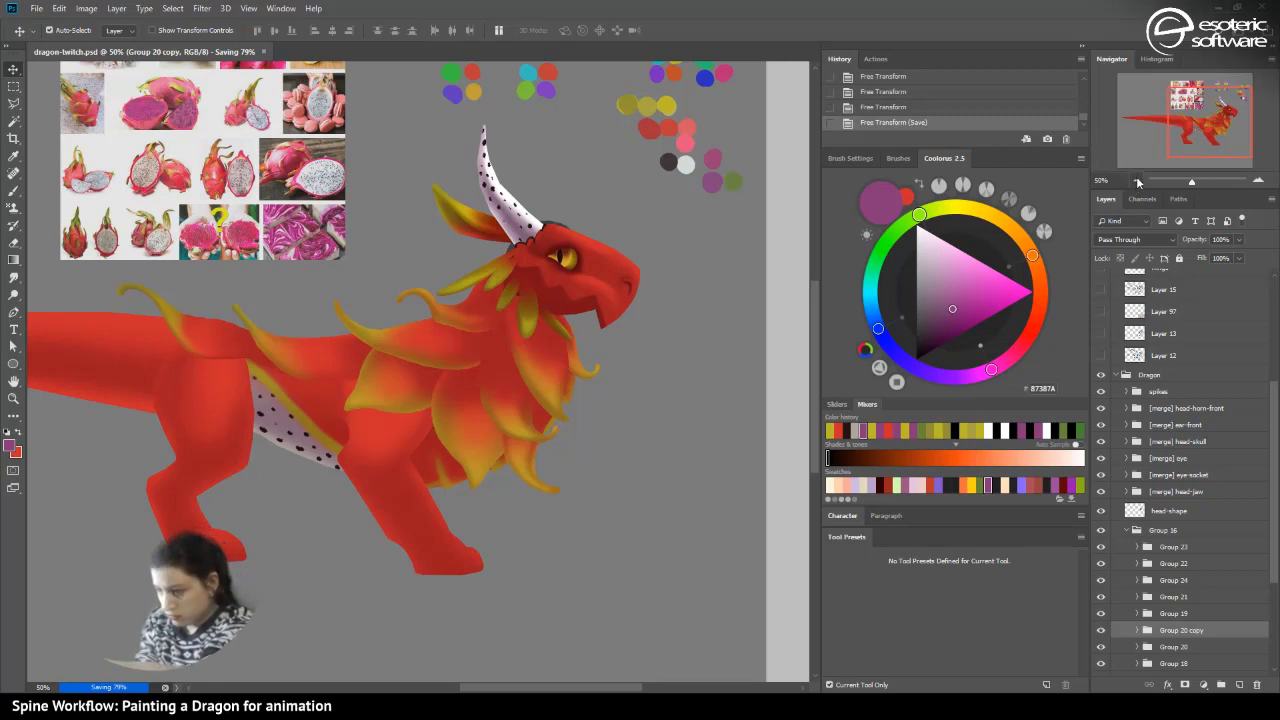
- Collapse Group 16 and toggle the [merge] arm-front group off and on to check it against the whole dragon
left_click(1136, 180)
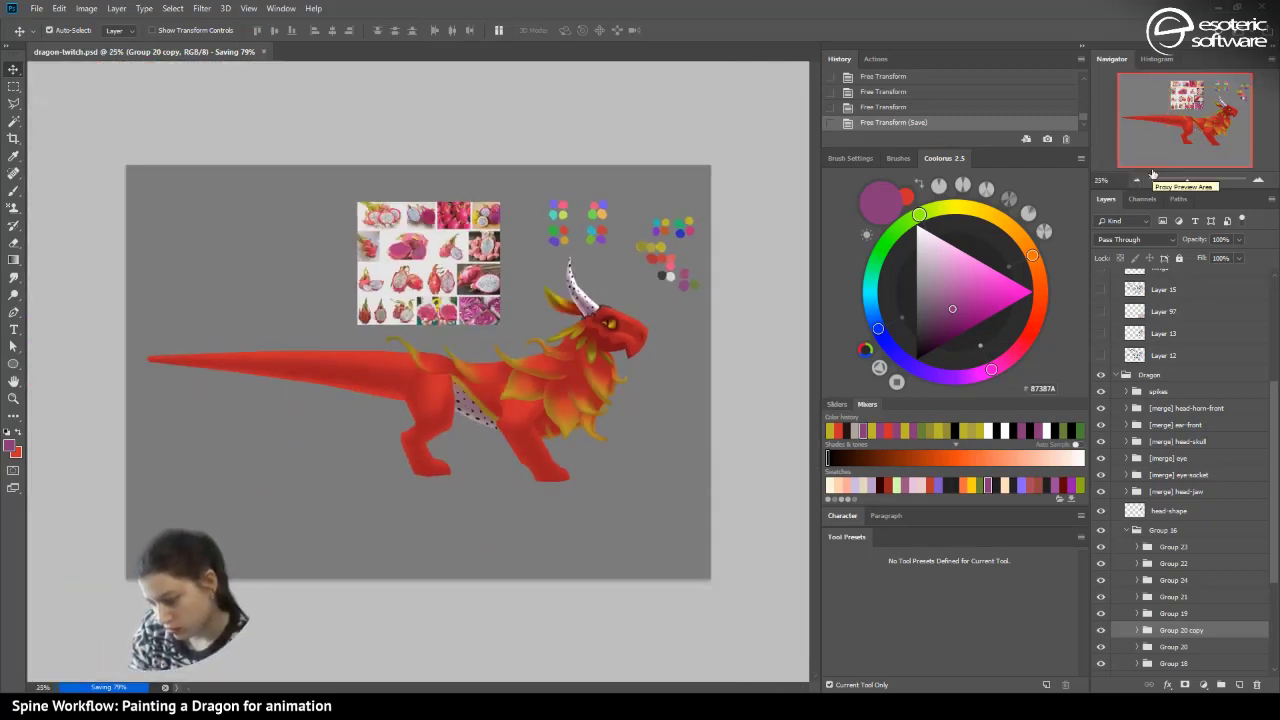
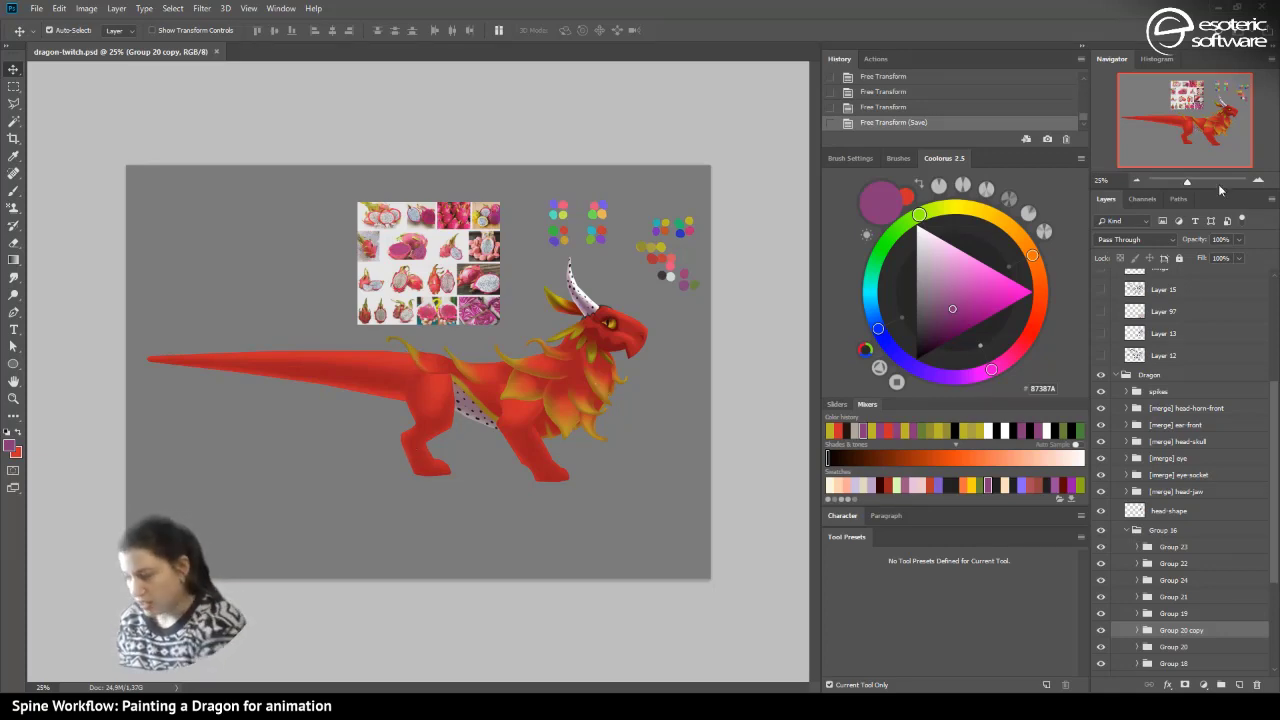
left_click(1258, 182)
left_click(1258, 182)
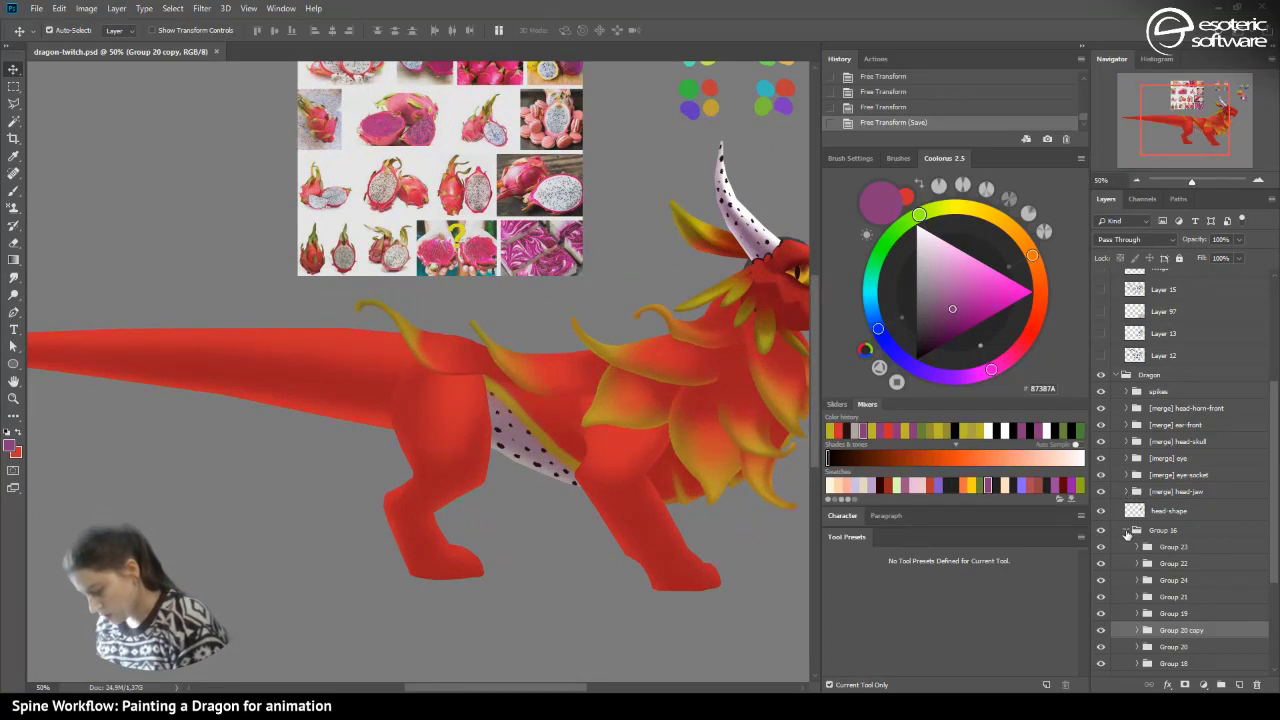
left_click(1127, 532)
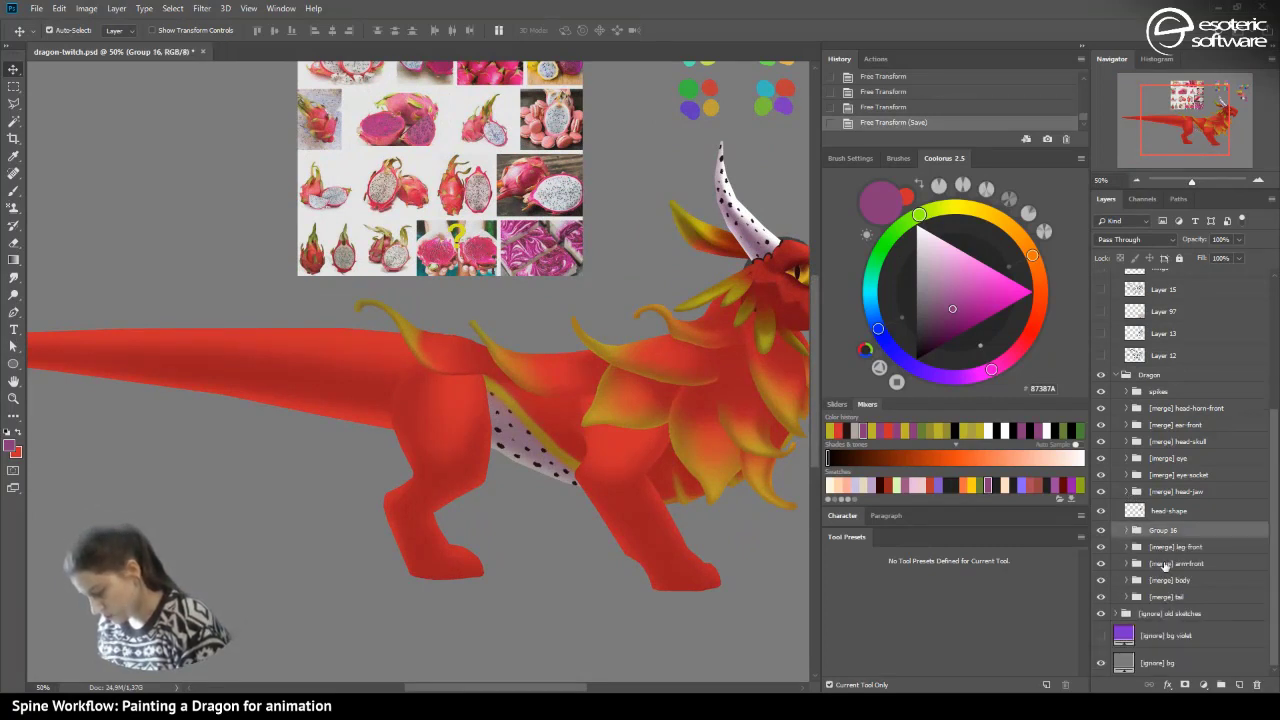
left_click(1165, 580)
left_click(1101, 563)
left_click(1101, 563)
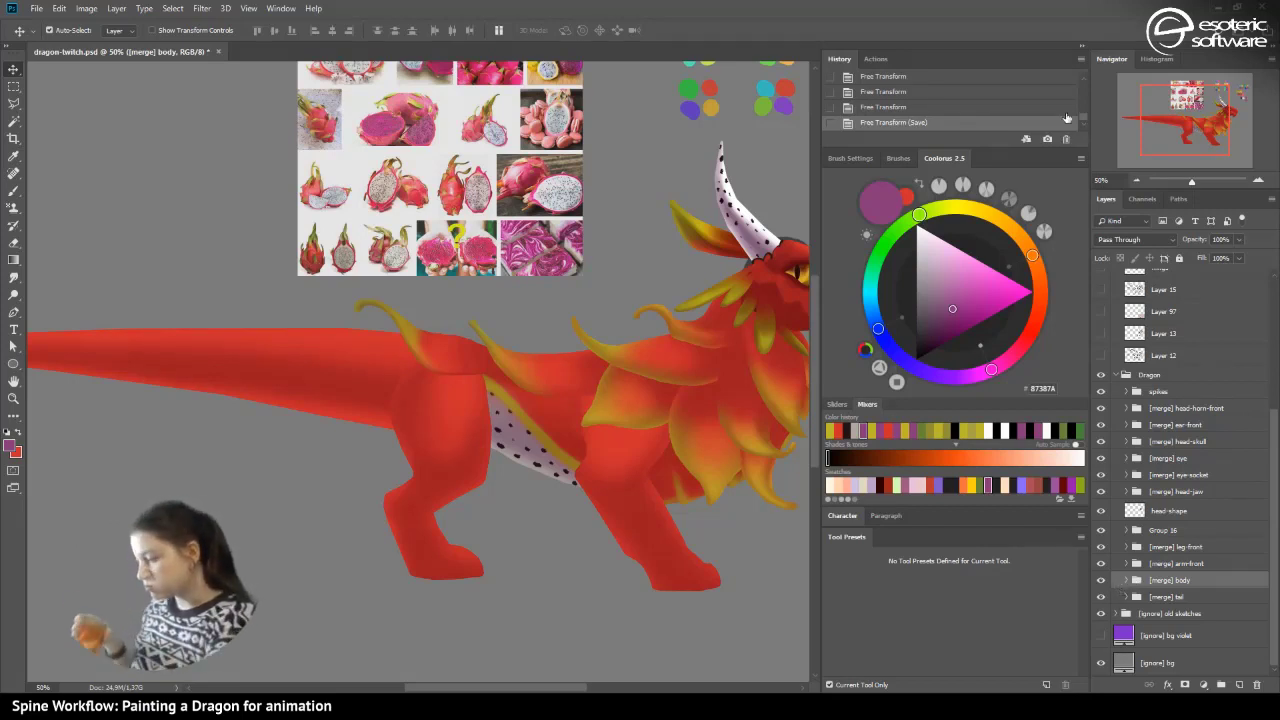
left_click_drag(1177, 115, 1188, 113)
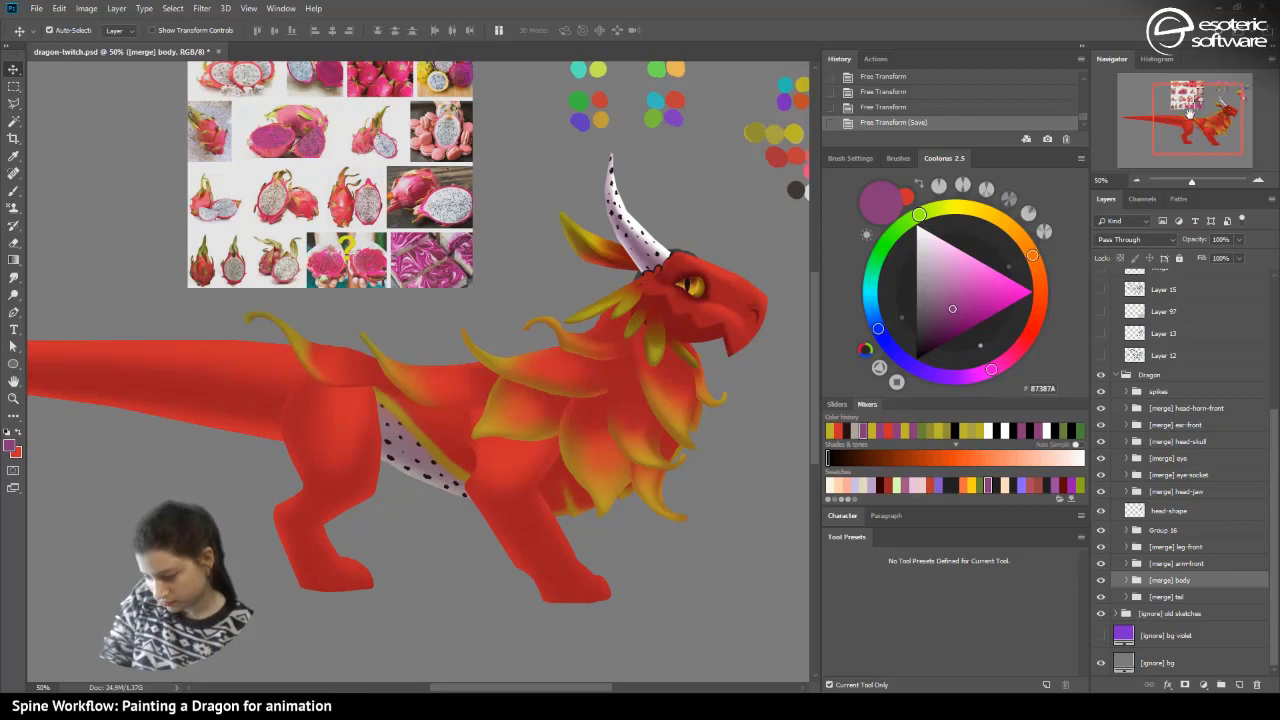
left_click(1137, 179)
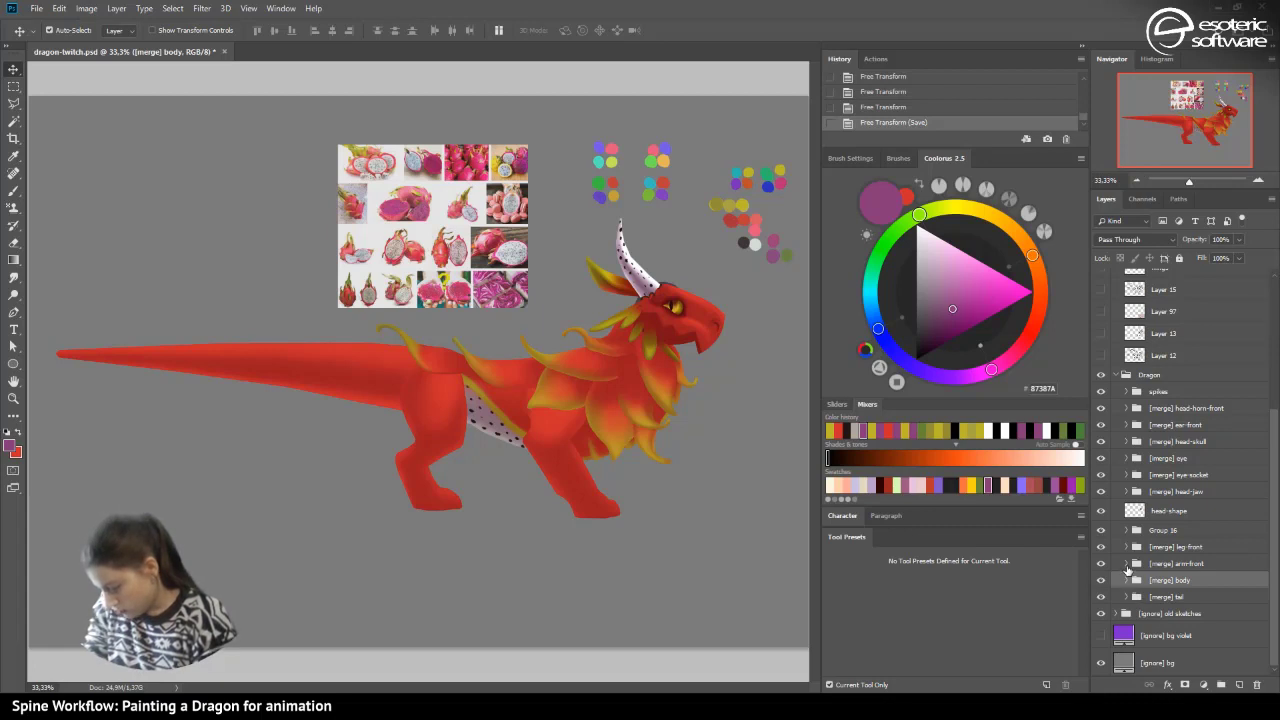
- Compare the front arm with and without the Color Dodge highlights on Layer 91, and delete that layer from the arm-front group
left_click(1127, 564)
left_click(1160, 585)
left_click(1101, 584)
left_click(1101, 584)
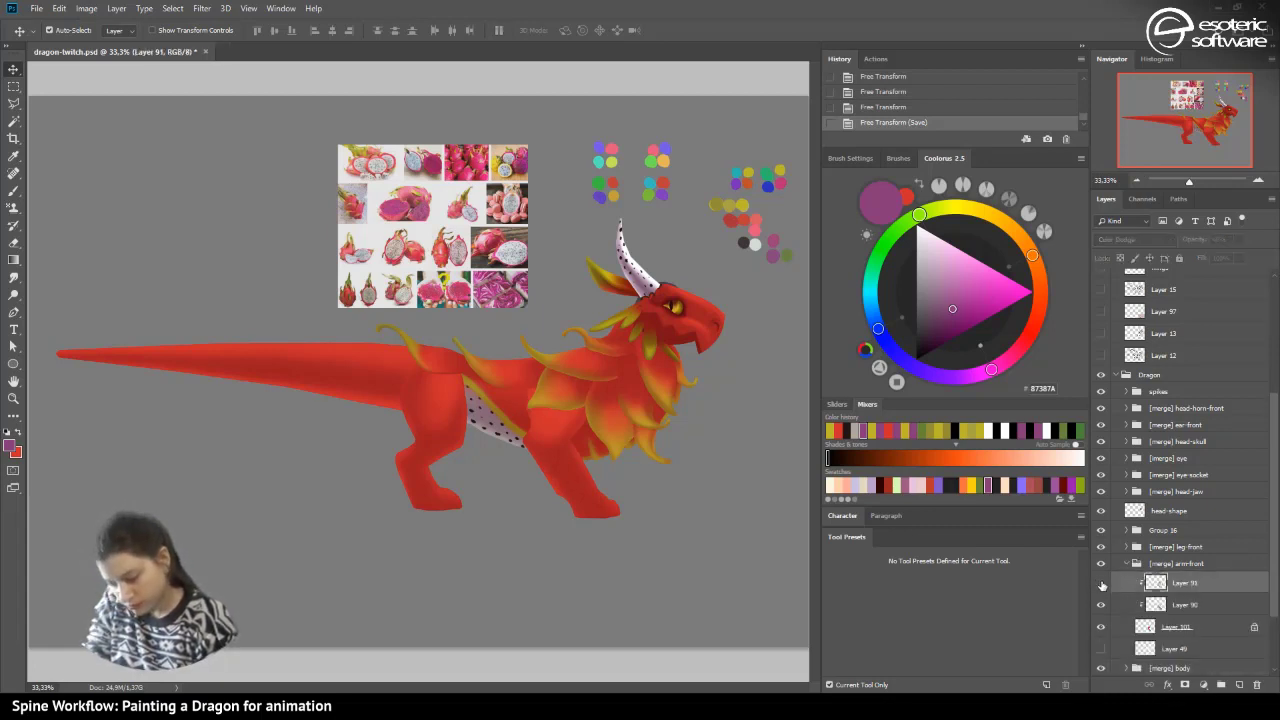
left_click(1101, 584)
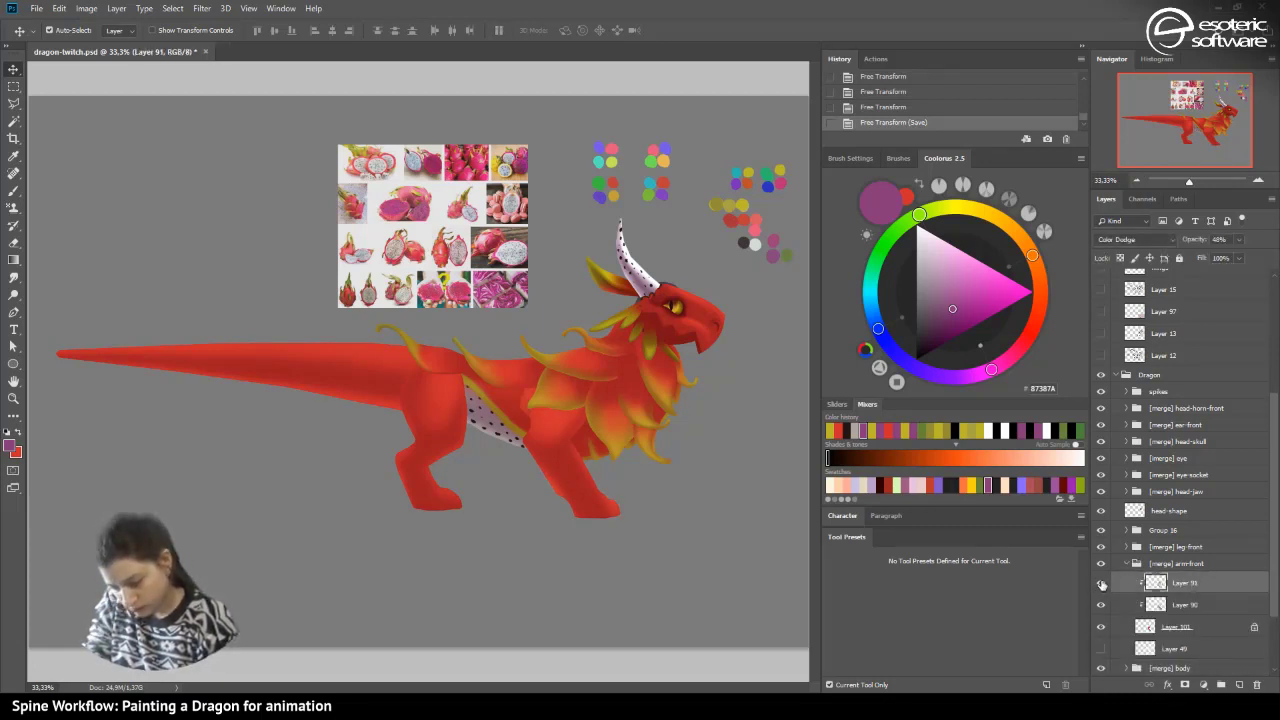
left_click(1101, 584)
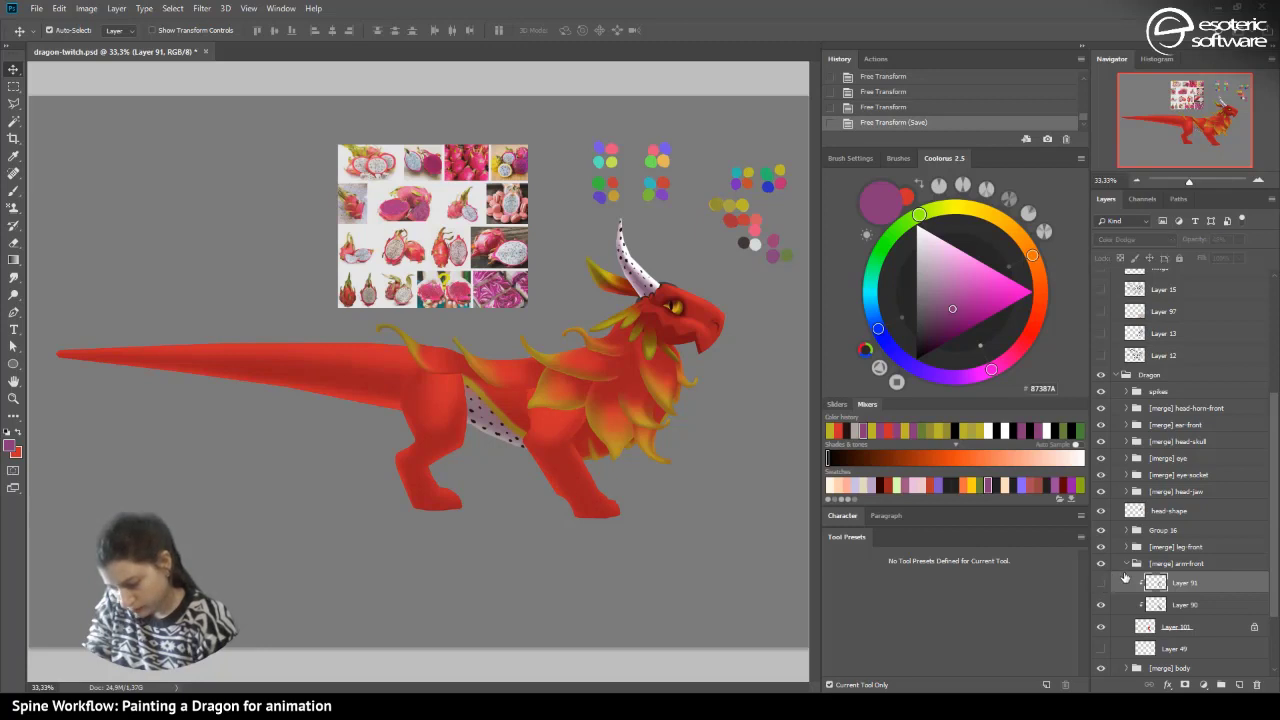
key("Delete")
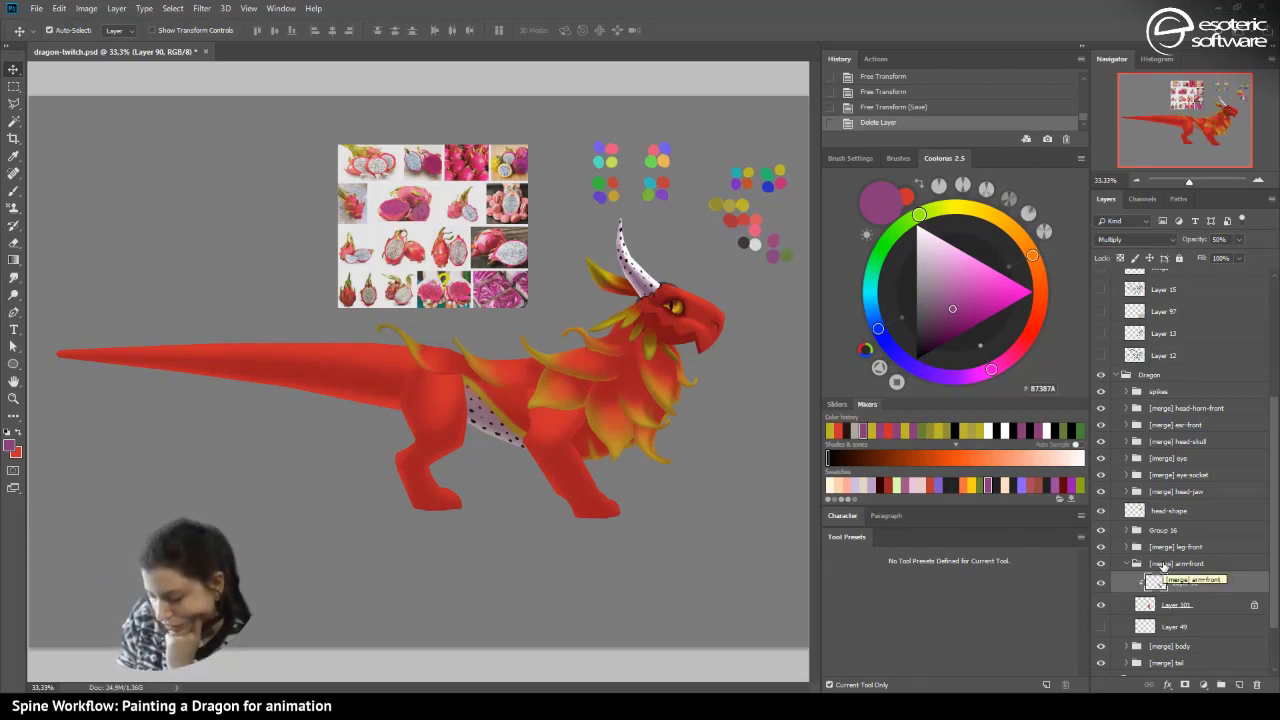
- Add a new empty layer above the Multiply shading layer in the [merge] arm-front group
left_click(1239, 685)
left_click(1257, 180)
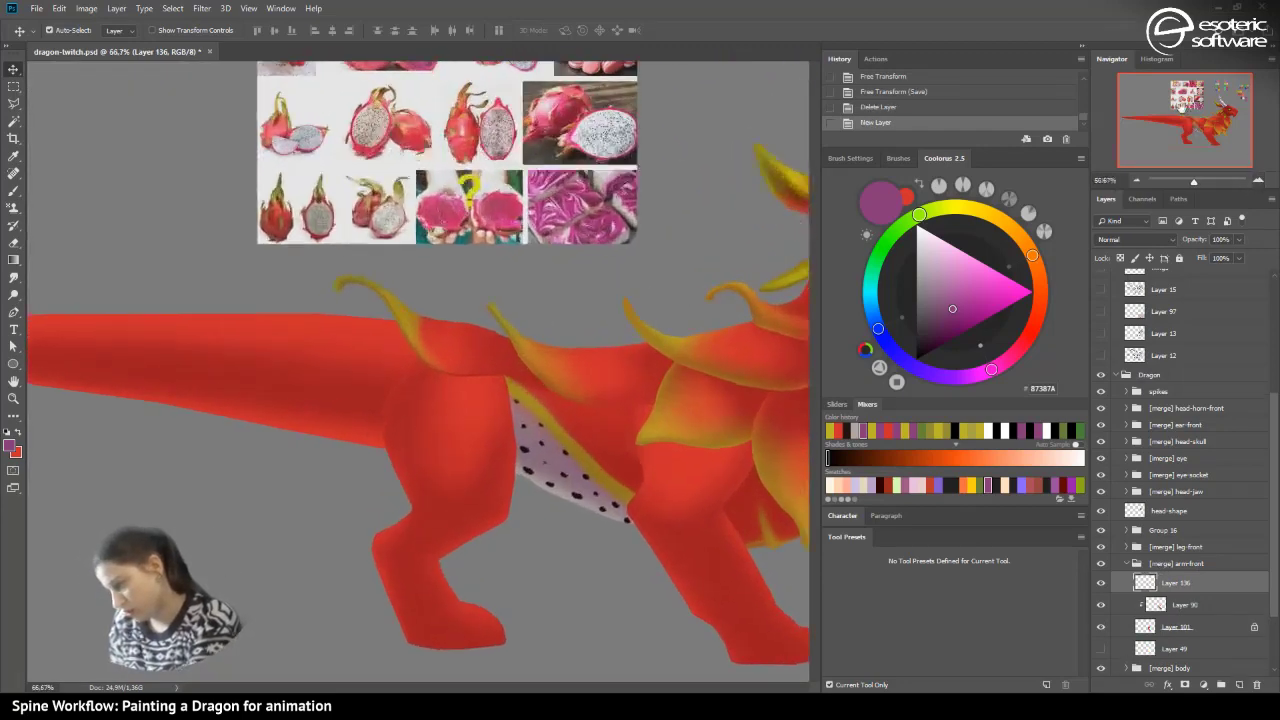
left_click(1257, 180)
- Show the Layer 99 sketch over the whole dragon to compare the painting with it, and hide it again
scroll(1240, 300, "up", 3)
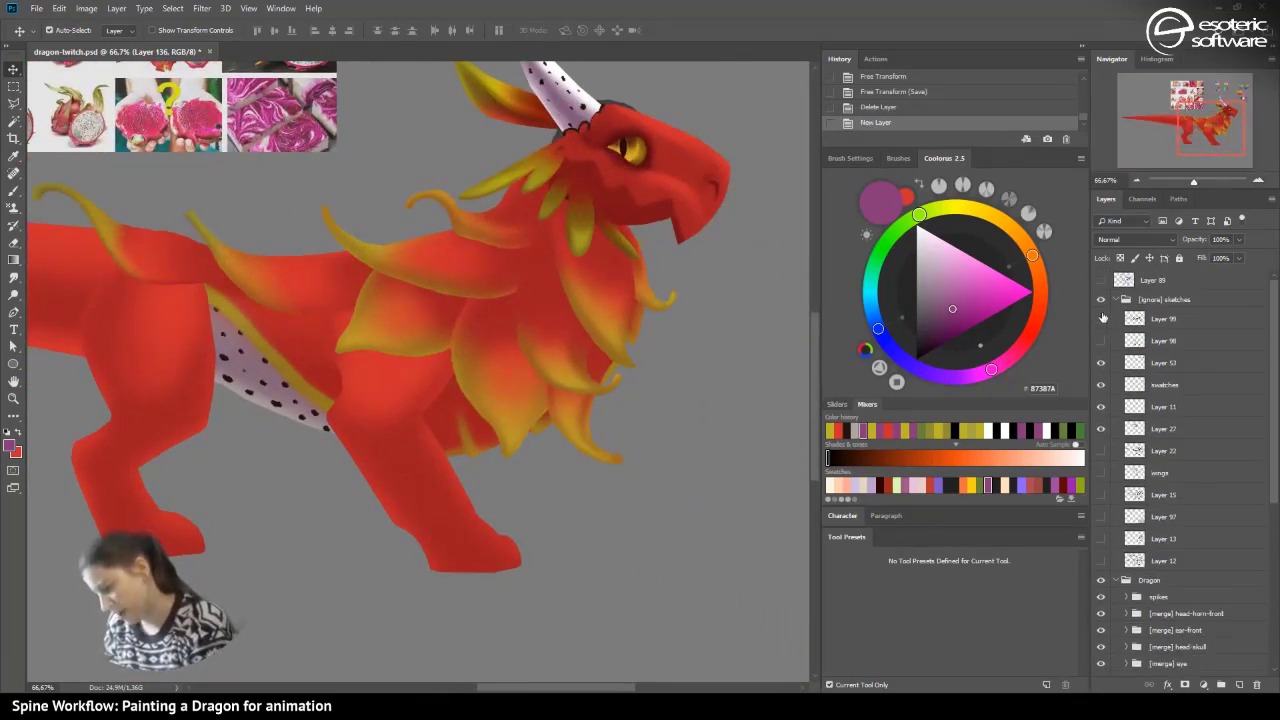
left_click(1101, 318)
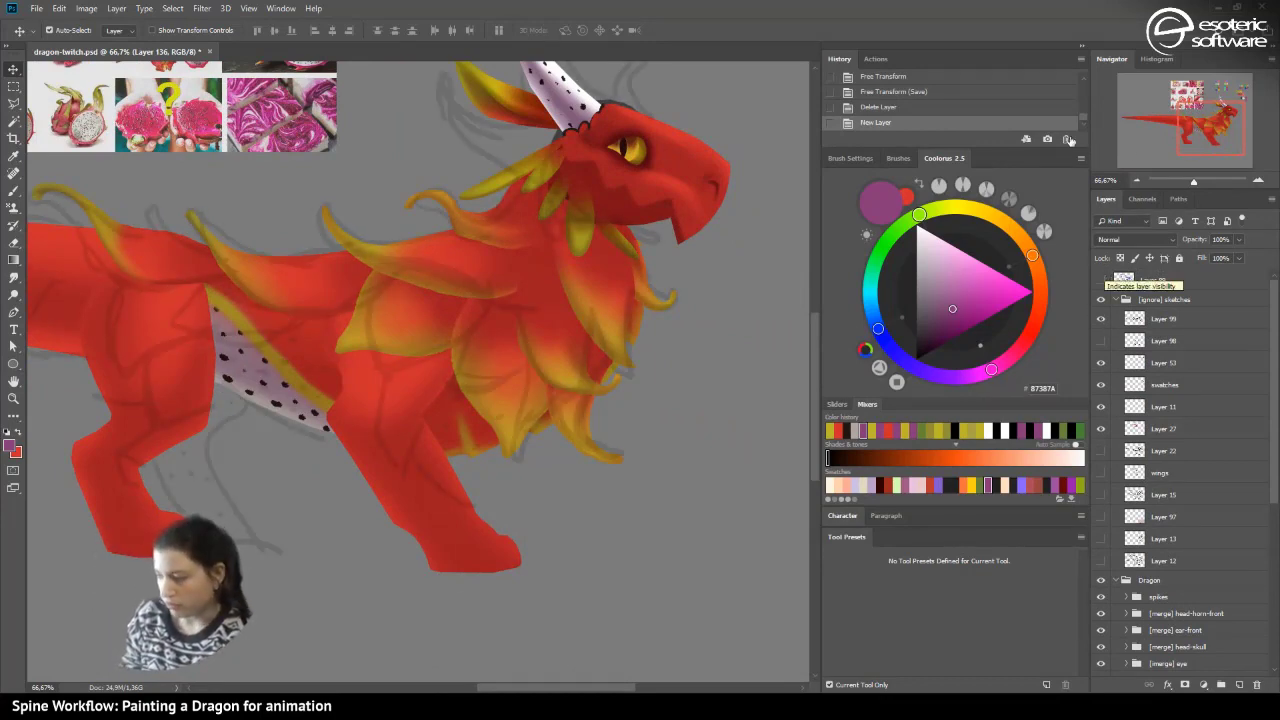
left_click(1136, 180)
left_click(1135, 179)
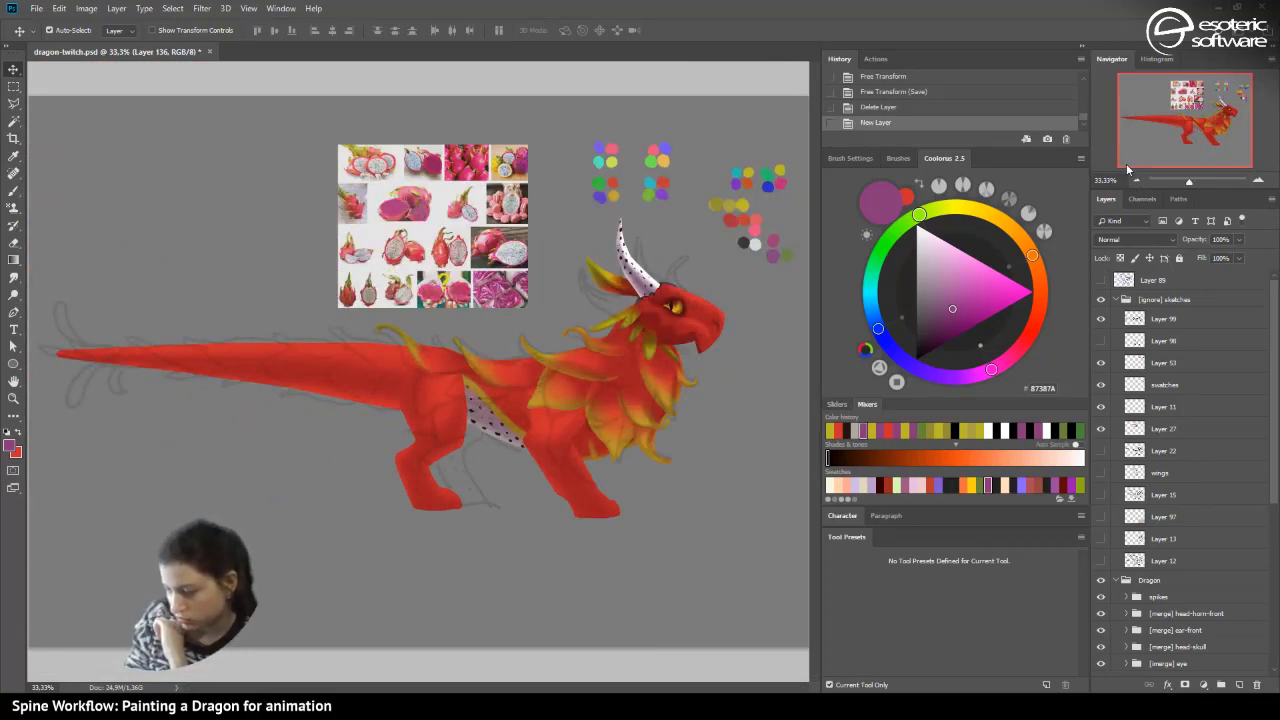
left_click(1101, 318)
- Toggle Layer 53 and the swatches layer in the sketches group off and on to check what each contains
left_click(1101, 362)
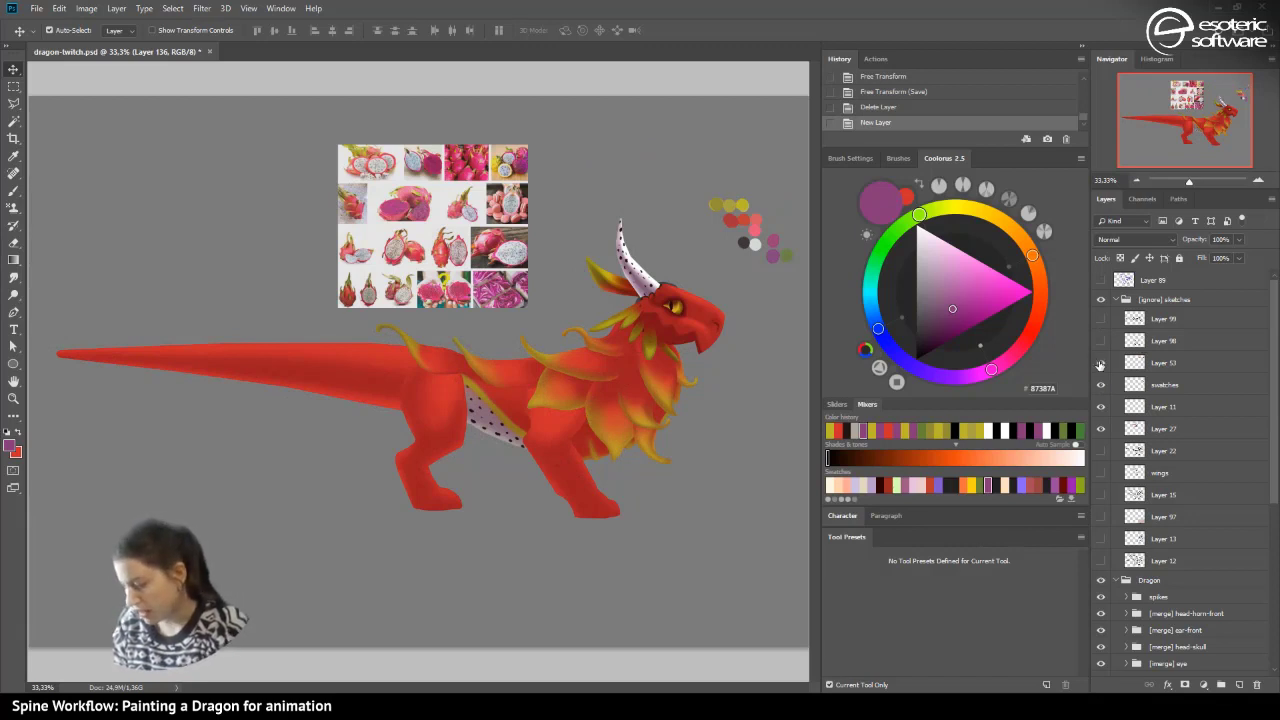
left_click(1100, 363)
left_click(1100, 385)
left_click(1100, 385)
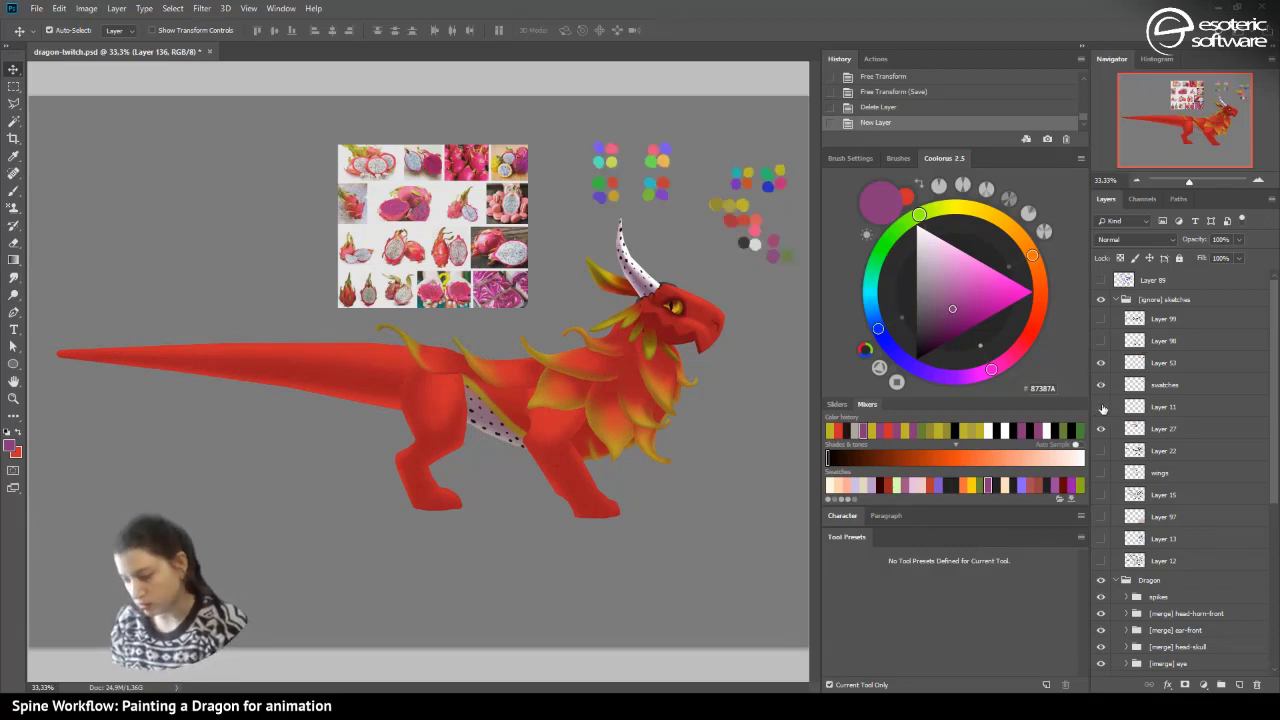
- Load Layer 11's content as a selection and move the layer from the sketches group to the top of the Dragon group
left_click(1142, 407)
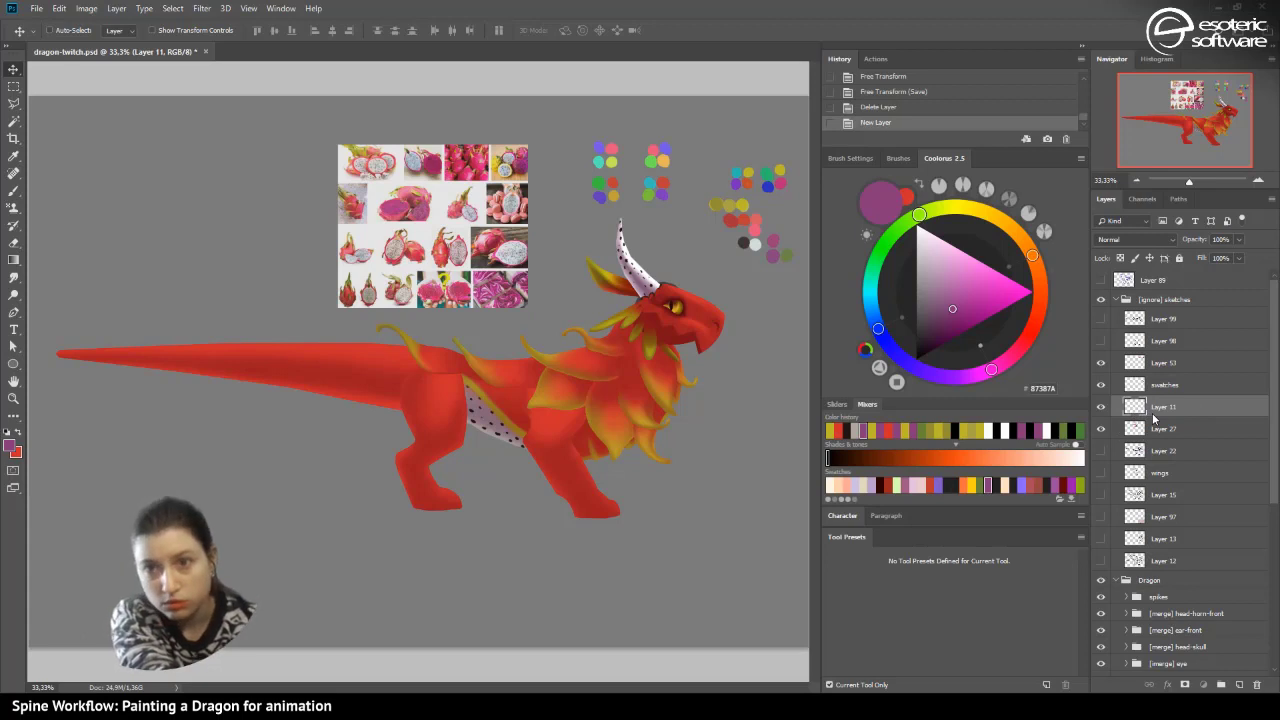
left_click(1148, 412, "ctrl")
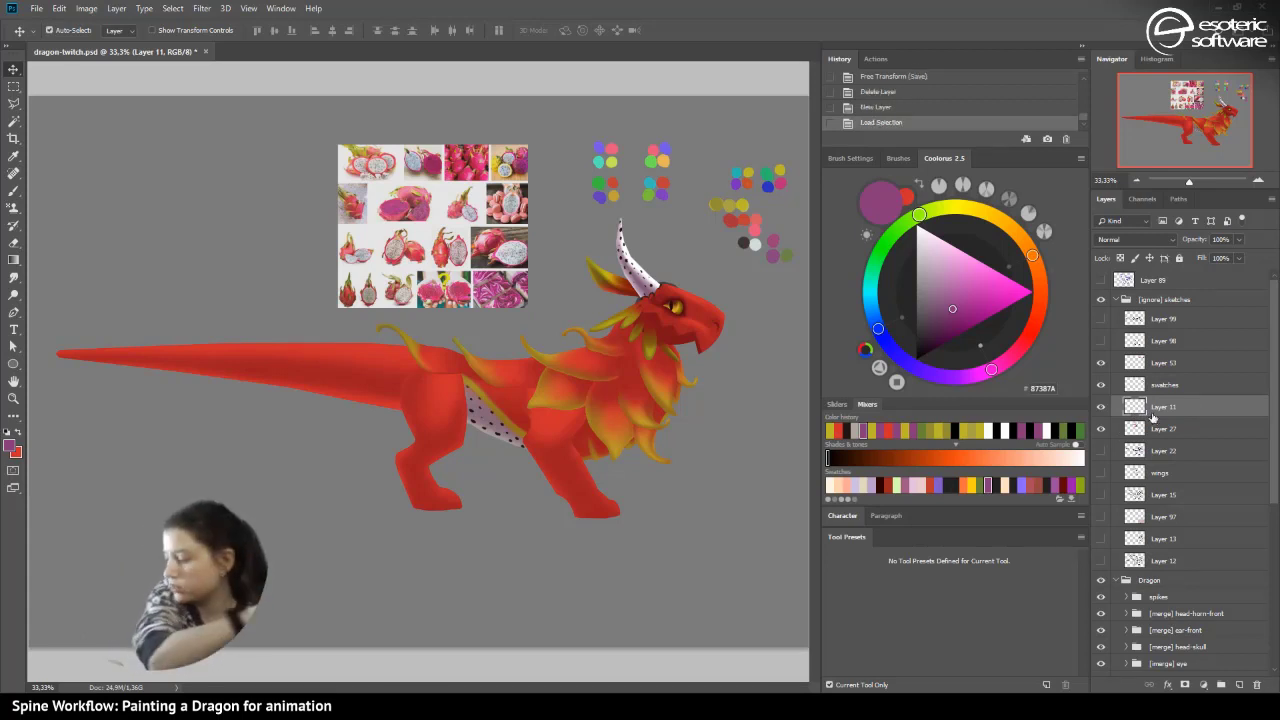
left_click_drag(1152, 418, 1134, 558)
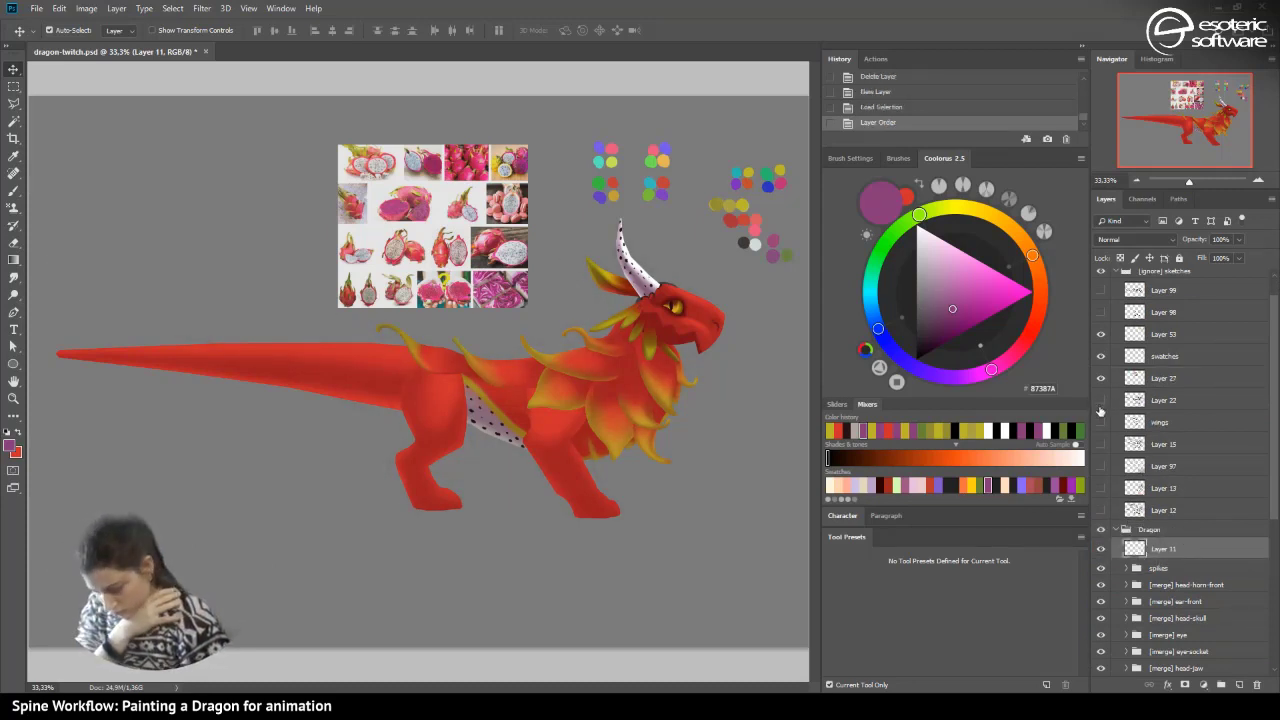
- Briefly show and hide the Layer 22 and wings sketches to review them over the dragon
left_click(1101, 400)
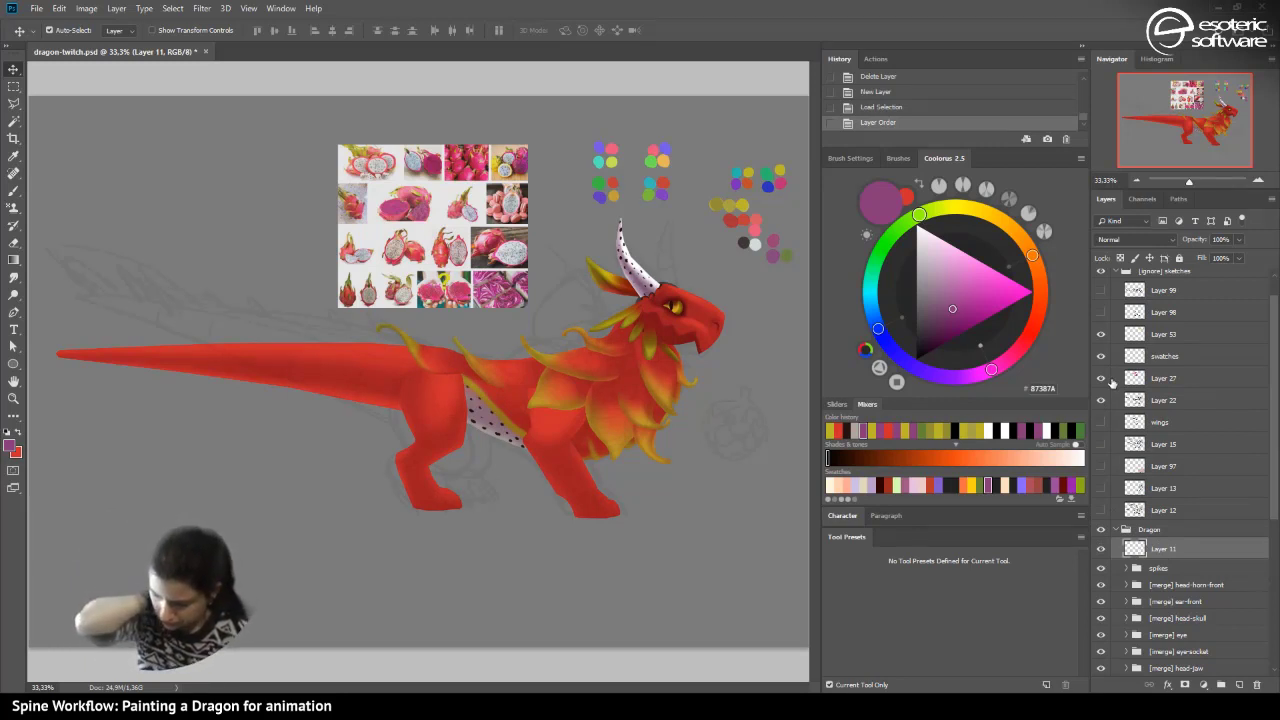
left_click(1101, 400)
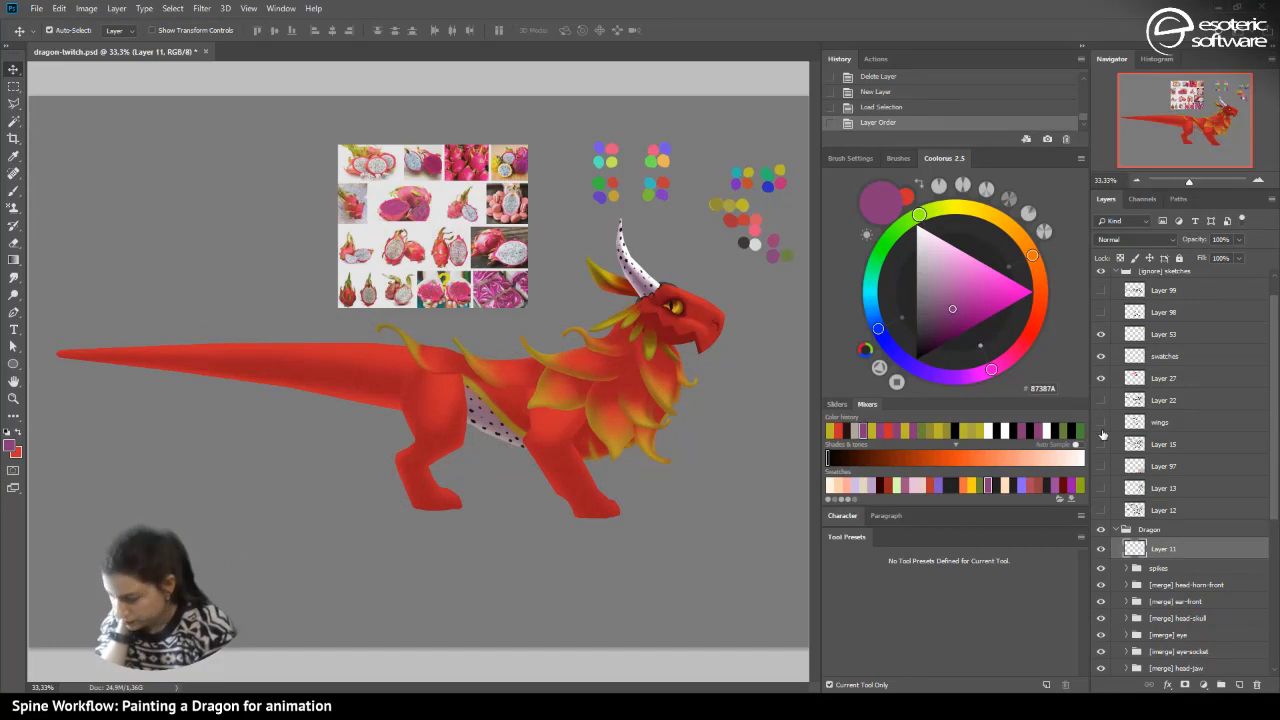
left_click(1101, 422)
left_click(1101, 422)
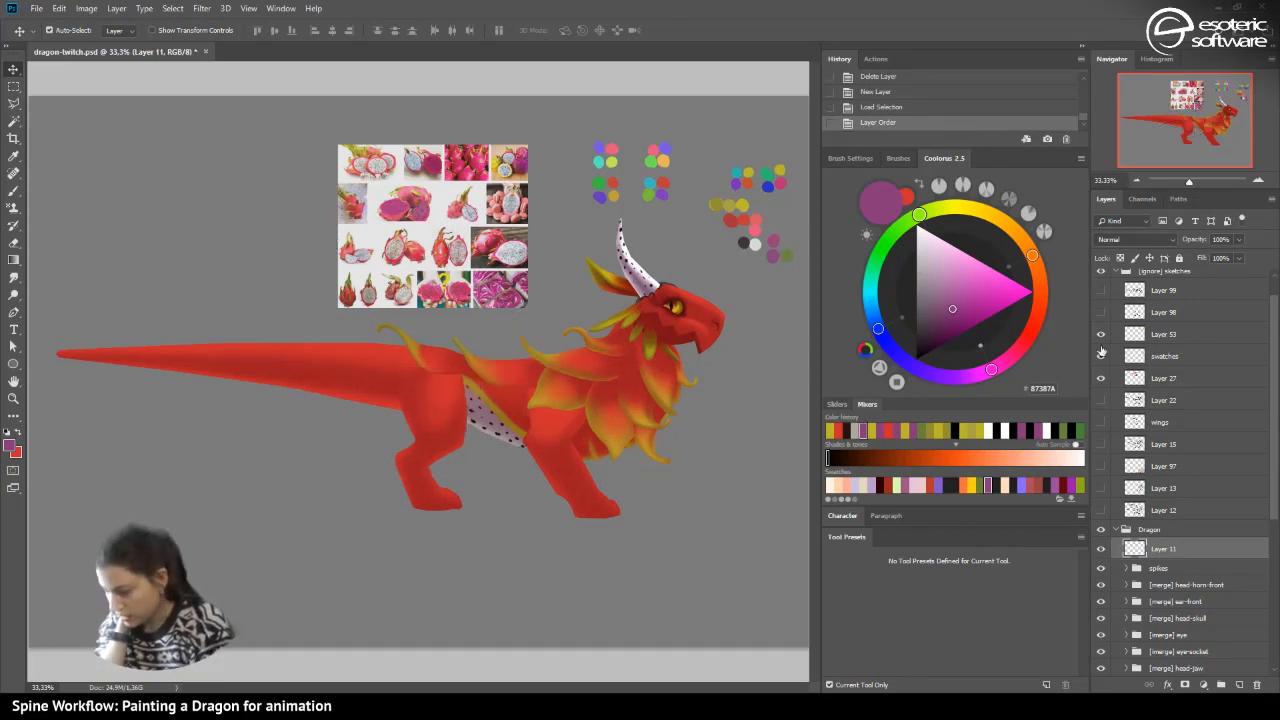
- Show the Layer 98 sketch over the dragon and move Layer 11 into the [merge] arm-front group
left_click(1101, 312)
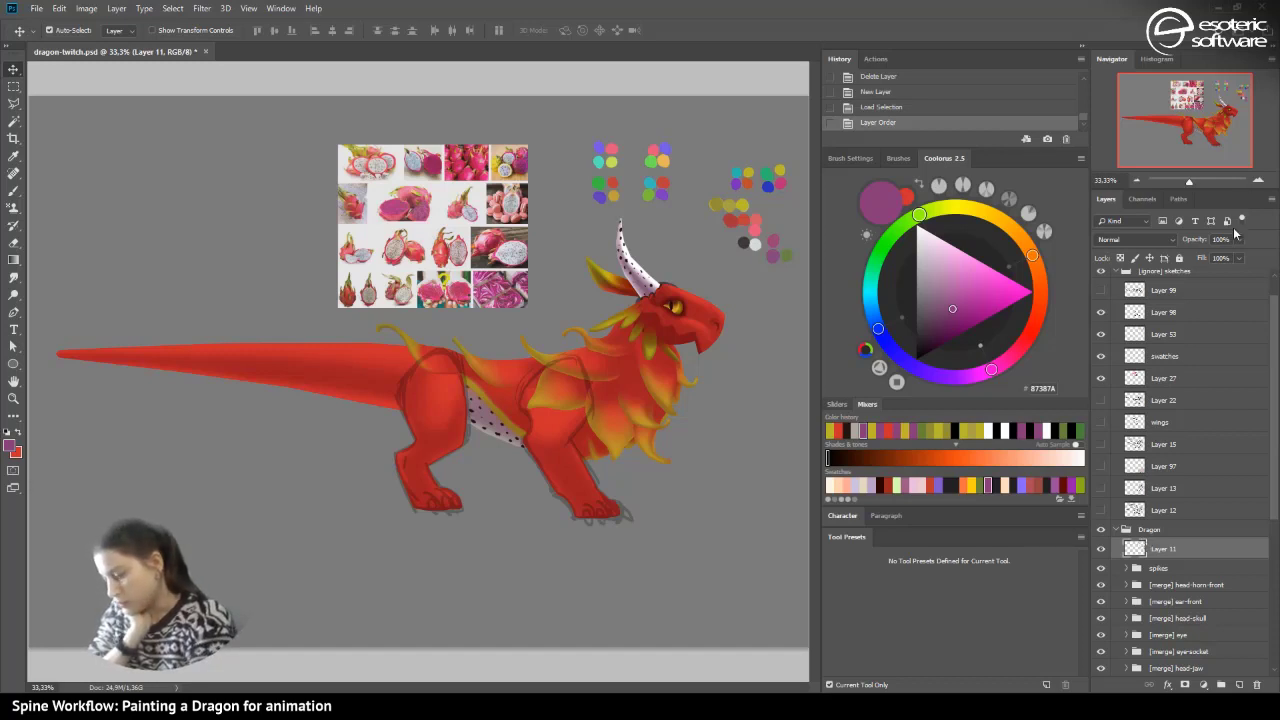
scroll(1132, 545, "down", 1)
left_click_drag(1135, 526, 1136, 588)
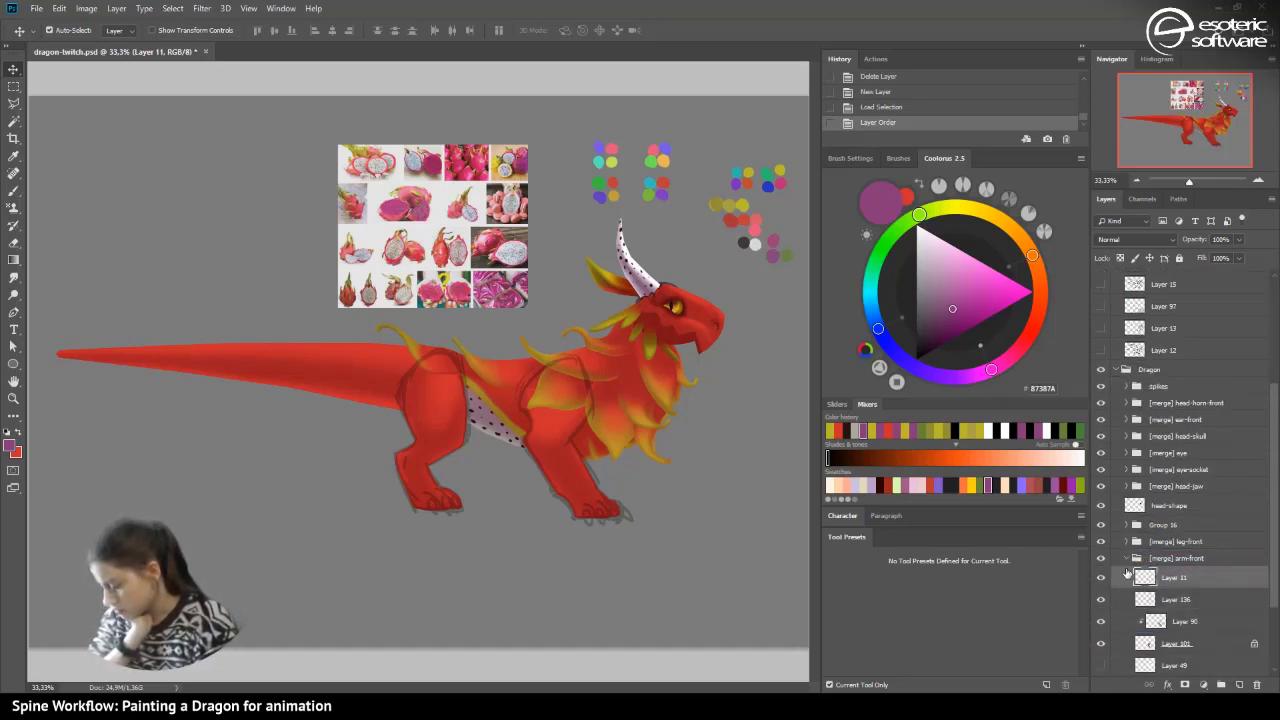
- Delete Layer 136 from the [merge] arm-front group
left_click(1156, 599)
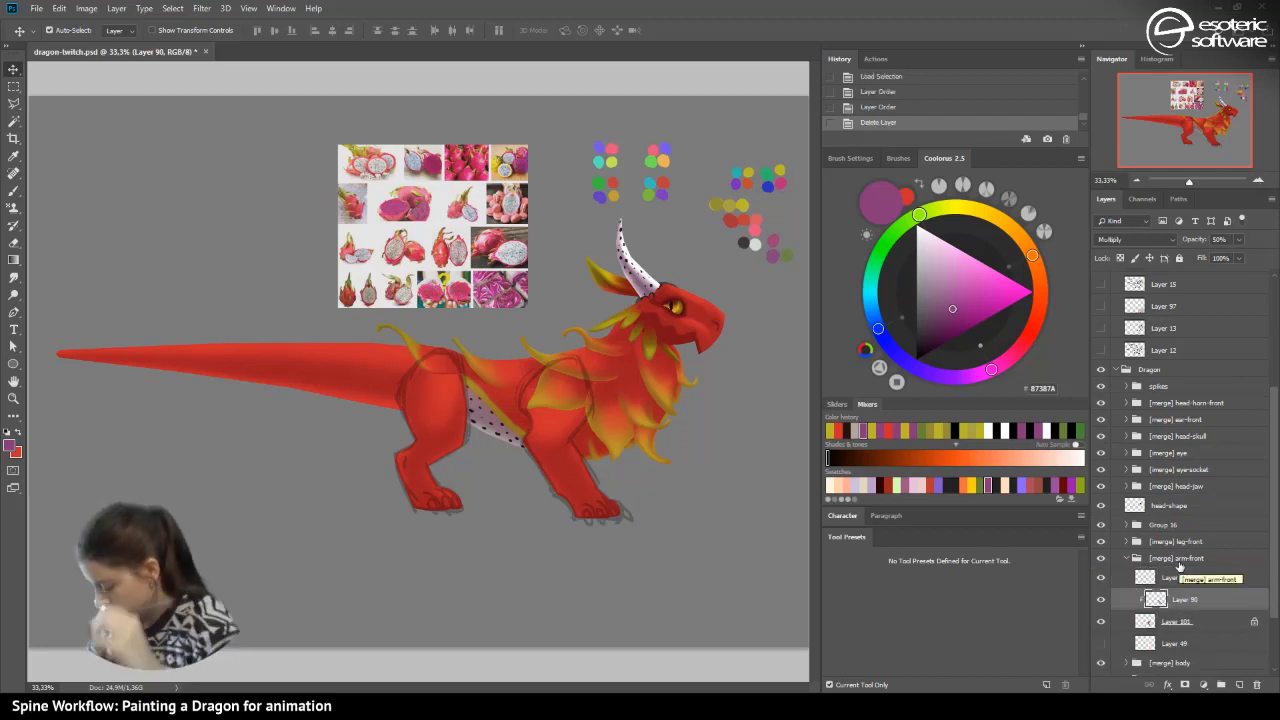
key("Delete")
- Choose the INK_HATCHLING brush preset, try it on the front foot, and set the foreground colour to white (FFFFFF)
left_click(1258, 180)
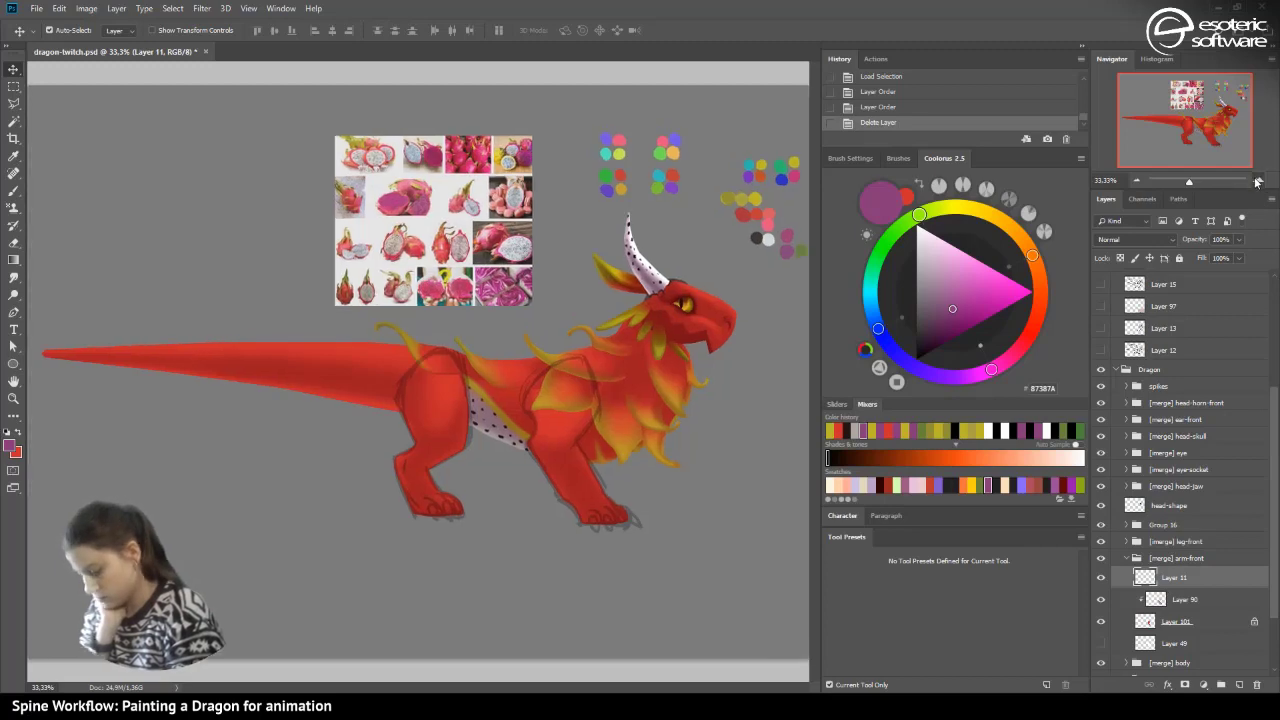
left_click(1258, 180)
left_click_drag(1160, 132, 1175, 124)
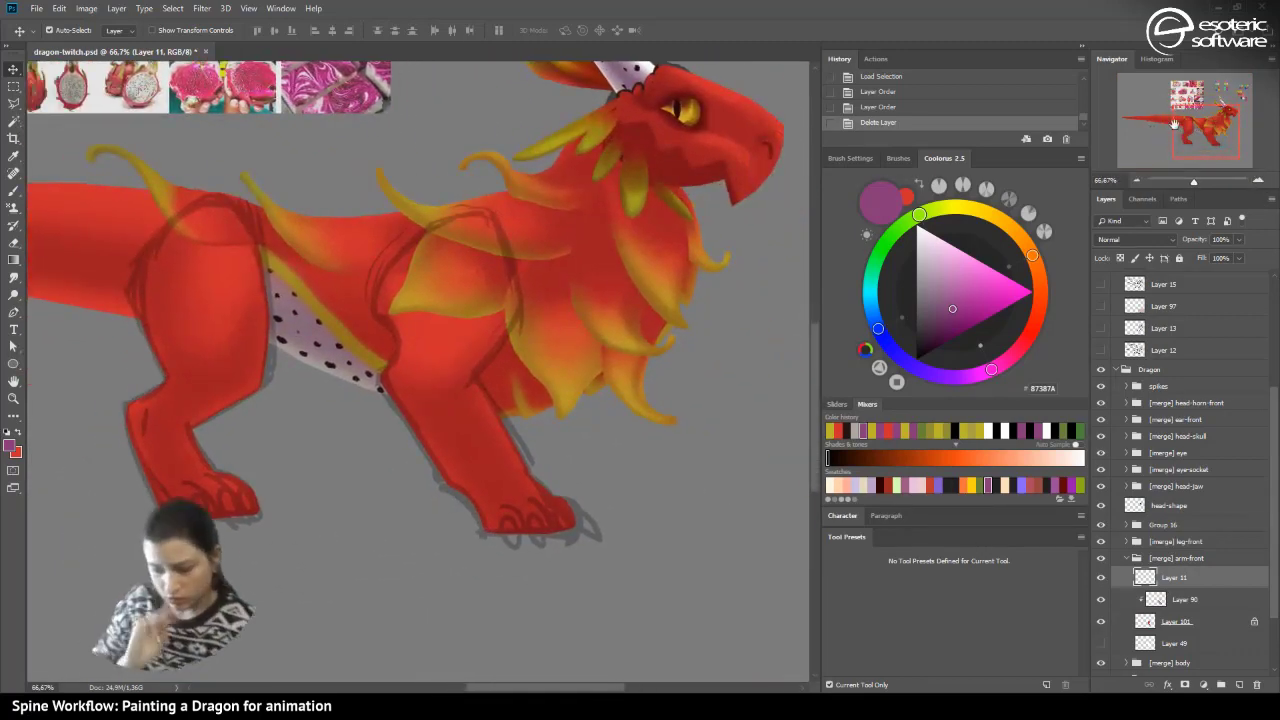
left_click(18, 190)
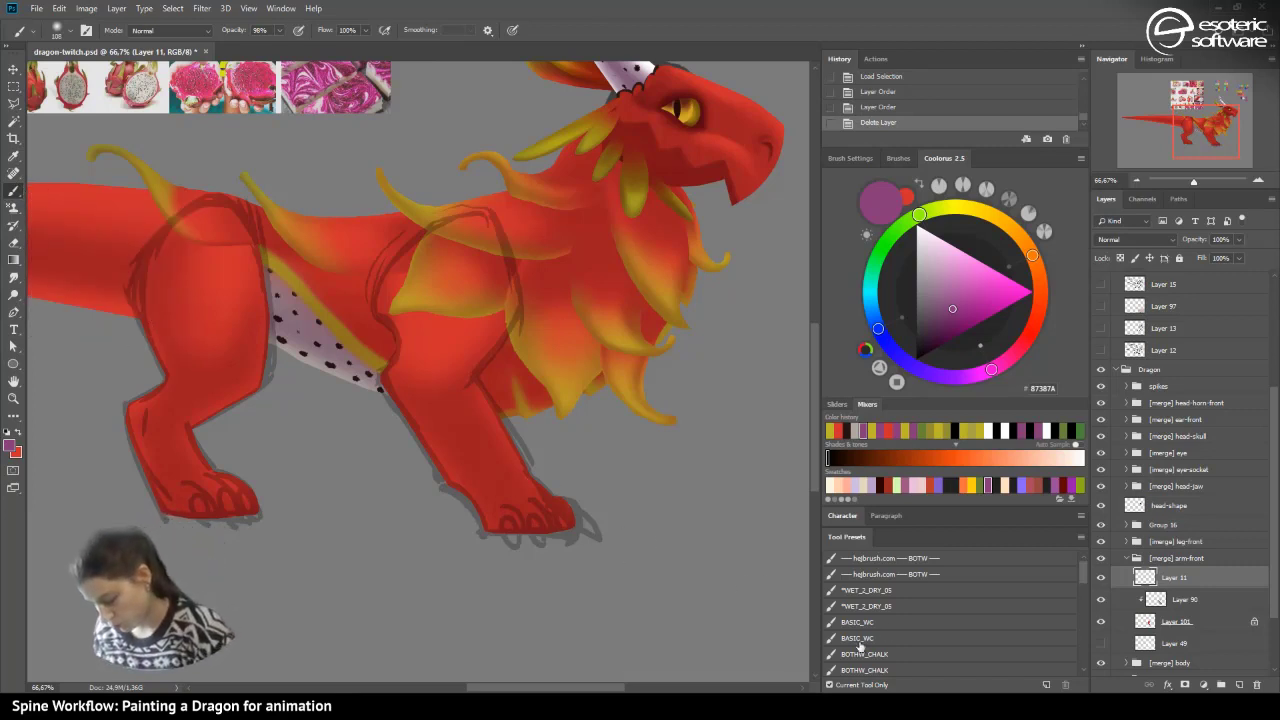
scroll(858, 640, "down", 3)
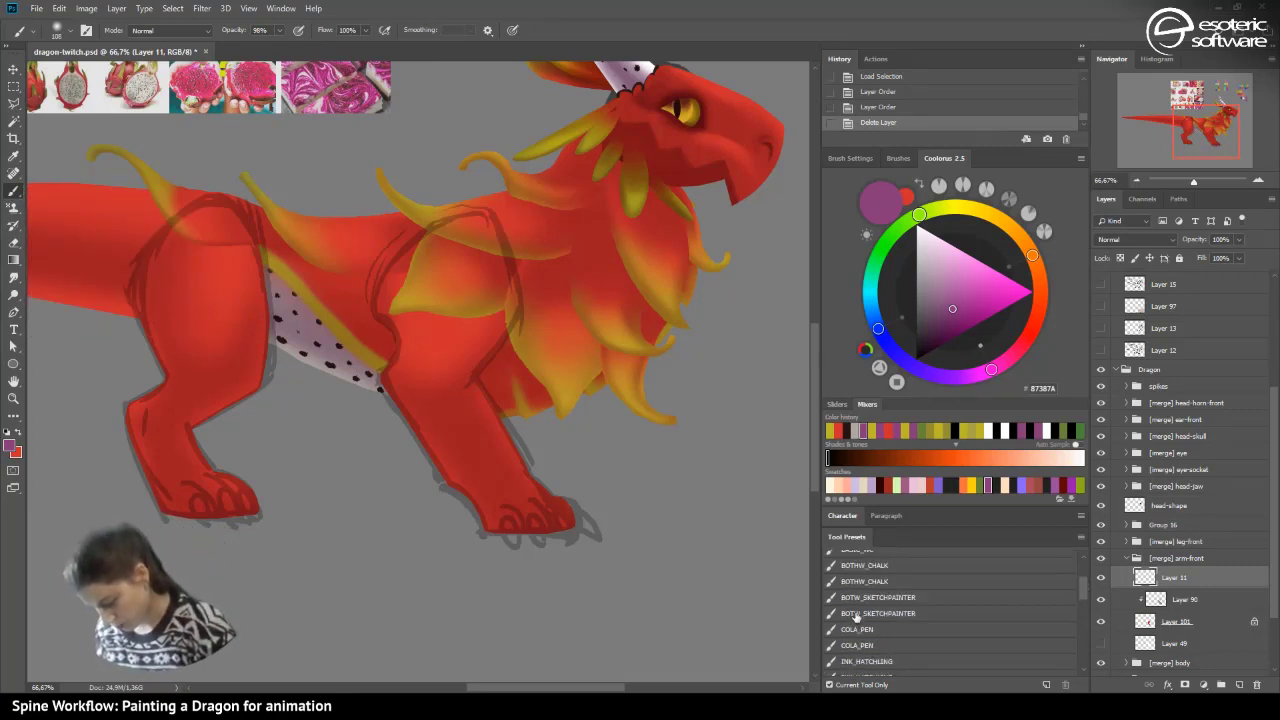
left_click(856, 613)
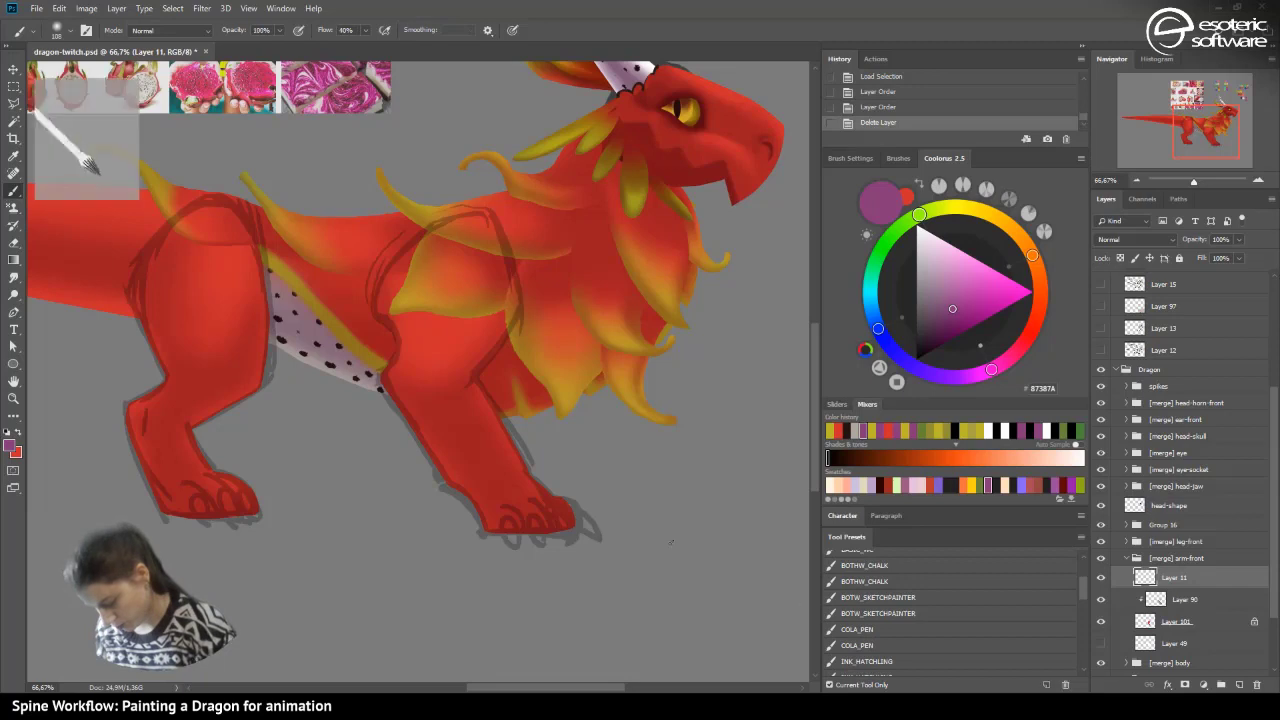
left_click(852, 661)
left_click_drag(514, 512, 514, 550)
left_click(849, 106)
left_click(921, 226)
left_click(852, 106)
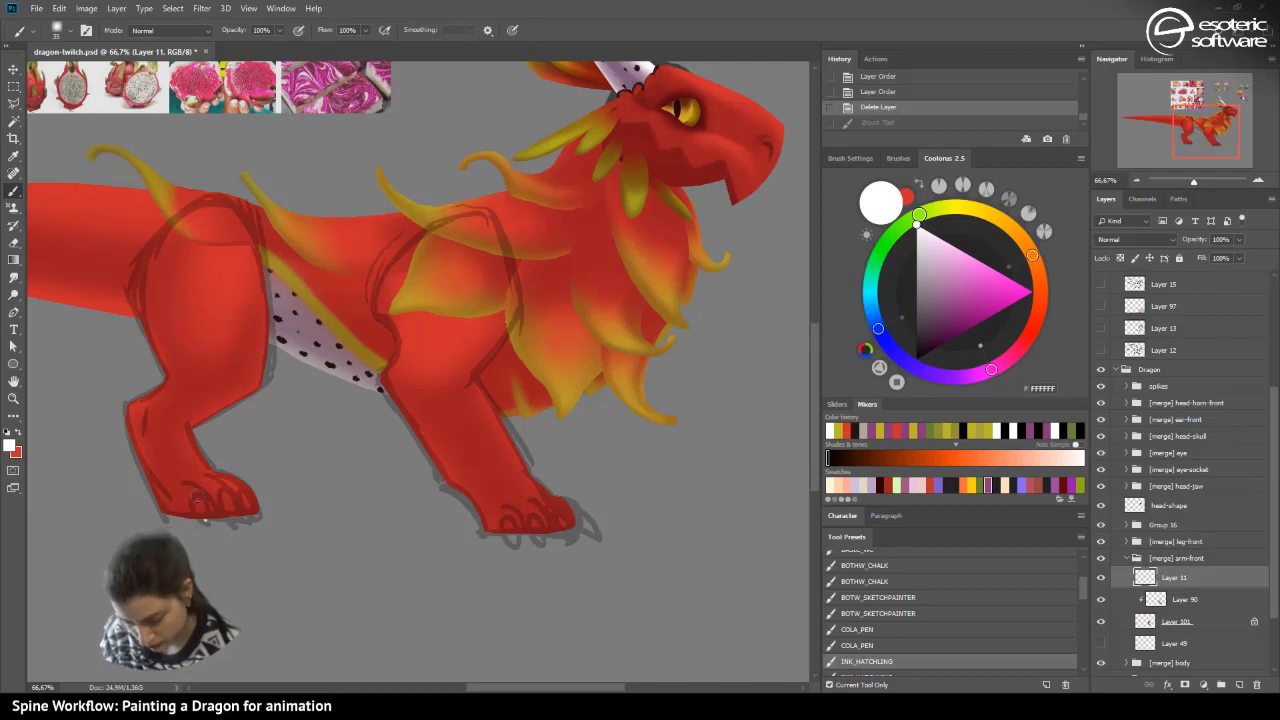
- Undo a trial claw stroke on the hind foot and move Layer 11 directly above the [merge] leg-front group
left_click_drag(205, 525, 208, 505)
left_click(852, 107)
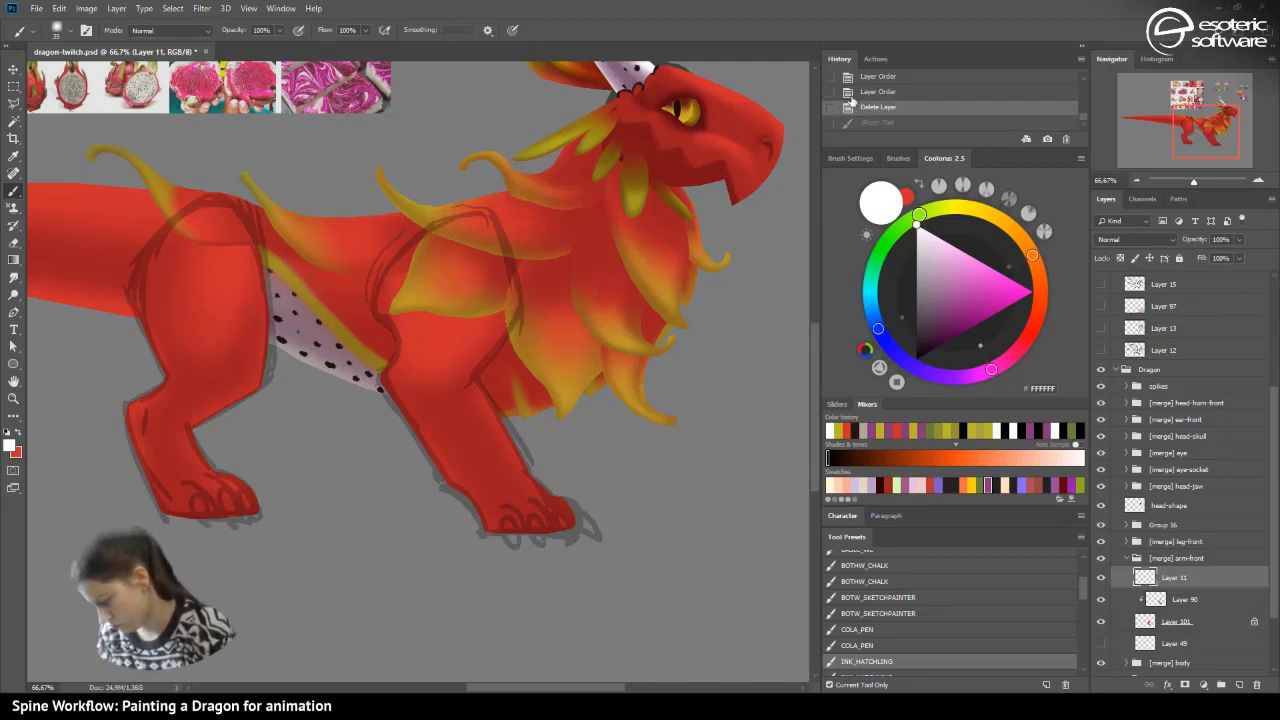
left_click_drag(1145, 580, 1138, 545)
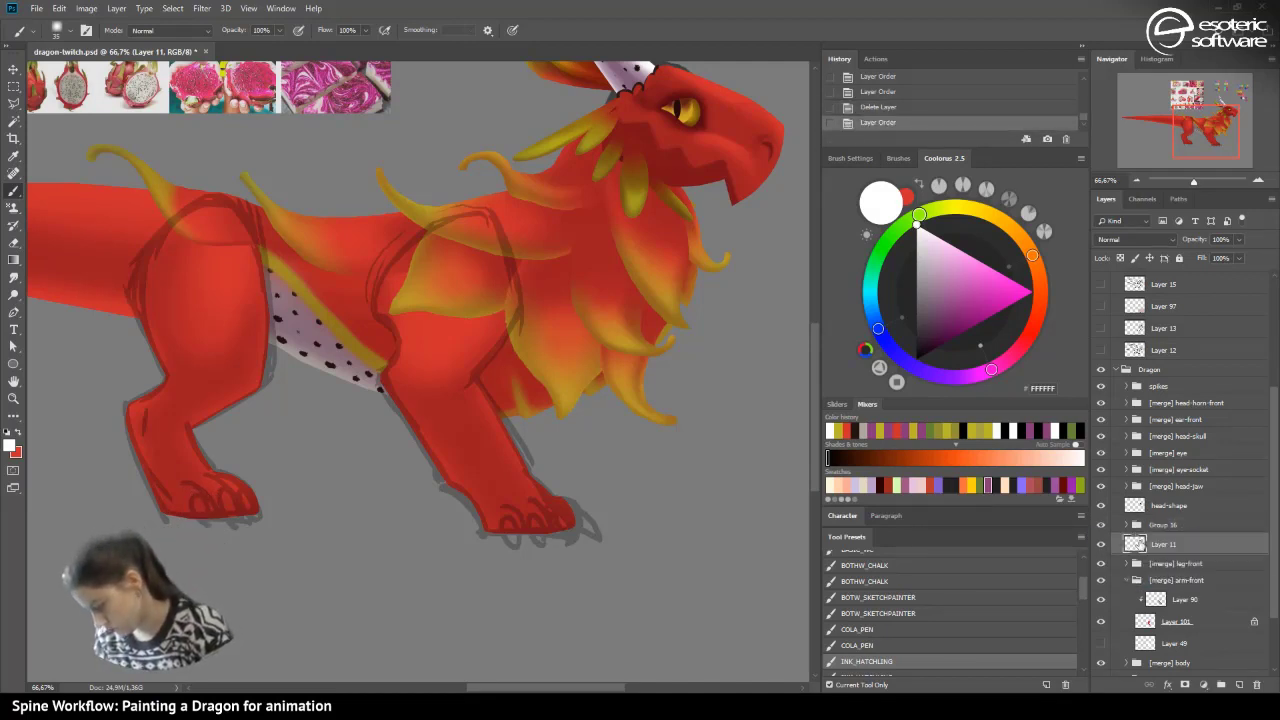
- Paint three pointed white claws on the toes of the hind foot on Layer 11, redoing strokes that miss the sketch
left_click_drag(197, 499, 205, 518)
left_click(847, 105)
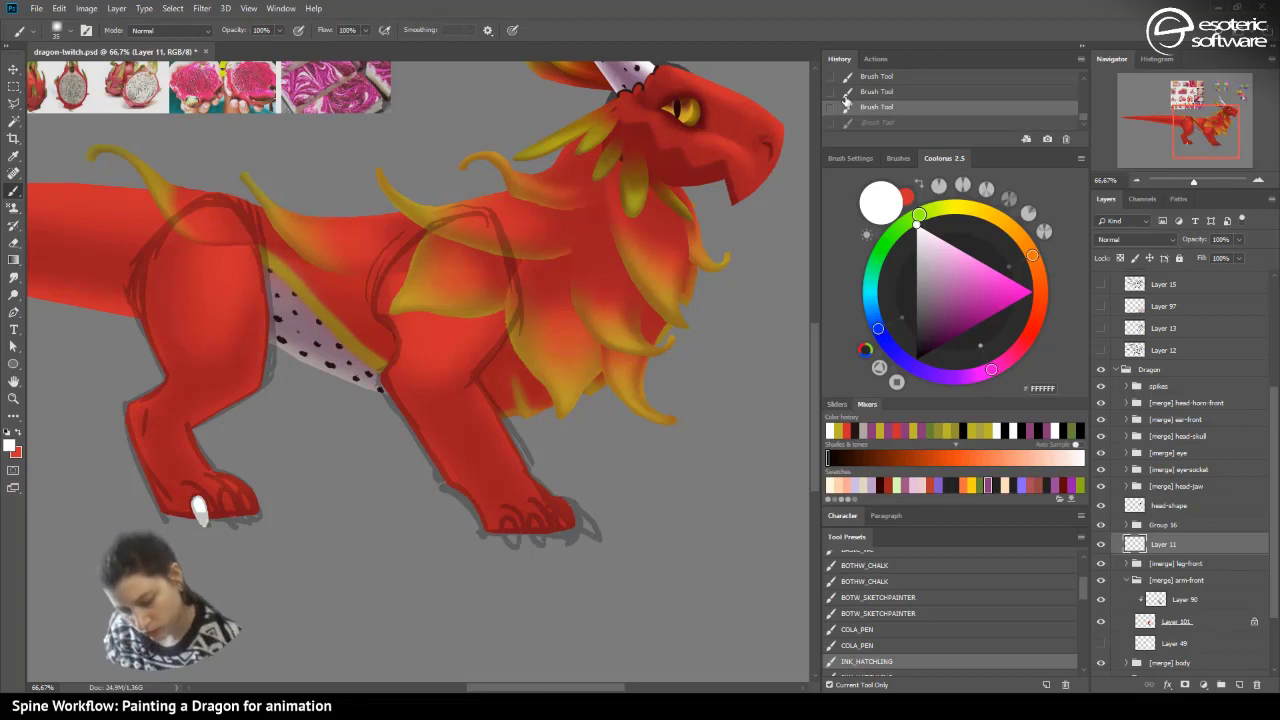
left_click_drag(228, 492, 232, 516)
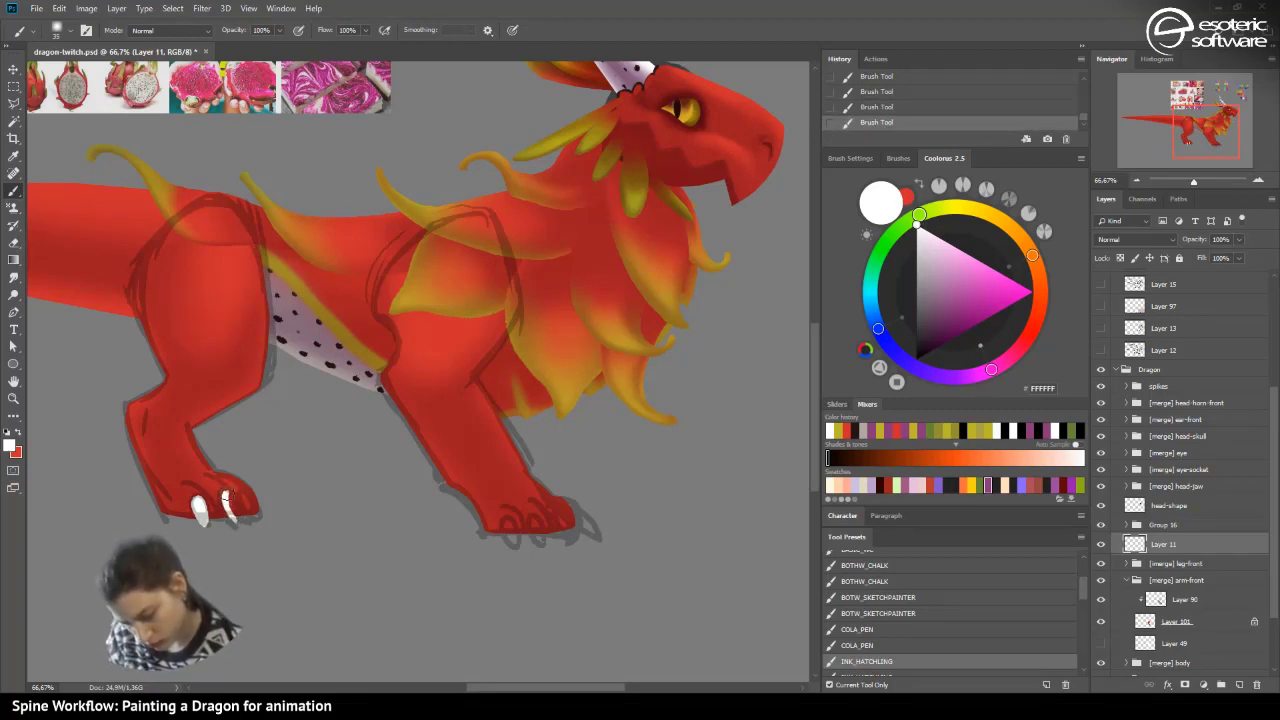
left_click(847, 107)
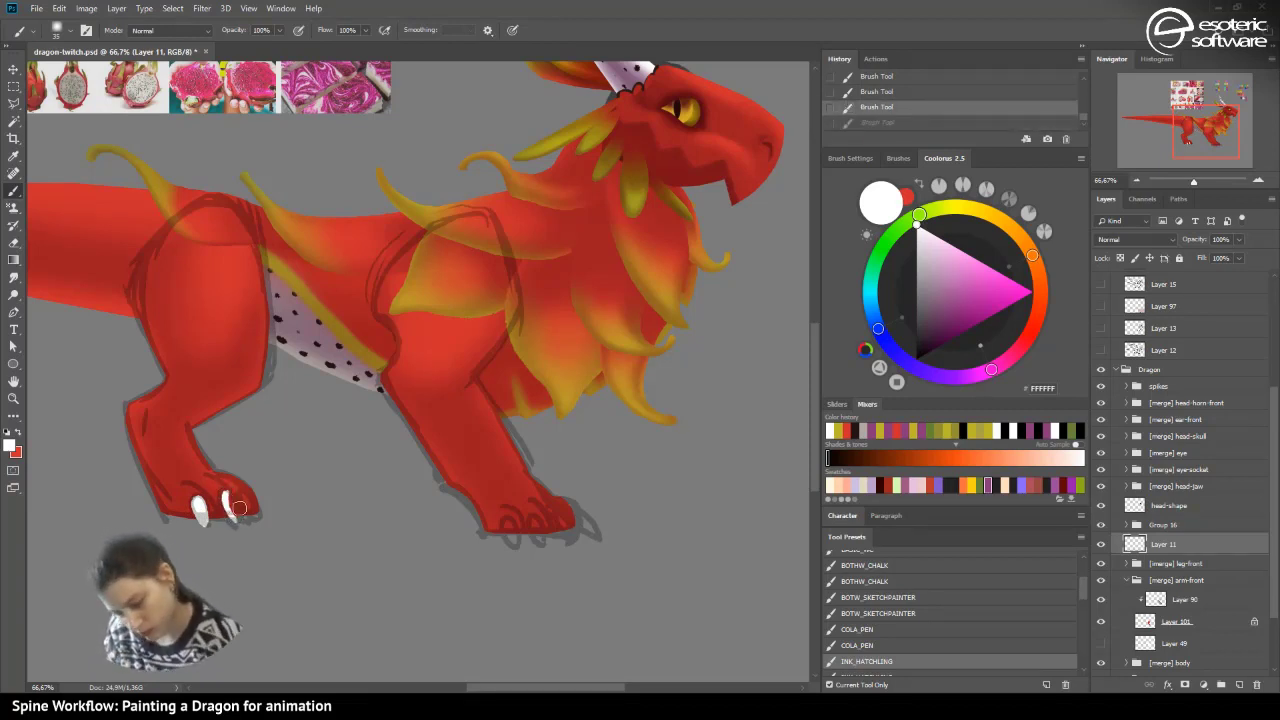
left_click_drag(229, 492, 231, 516)
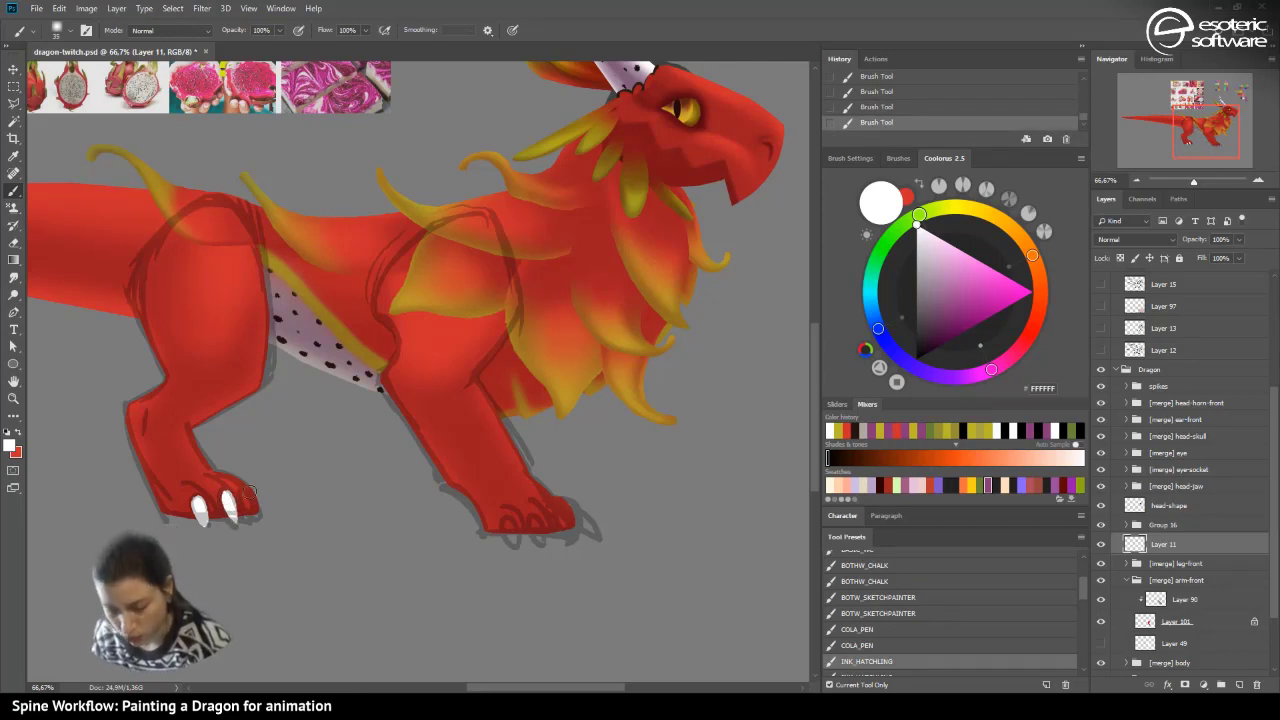
left_click_drag(247, 488, 252, 514)
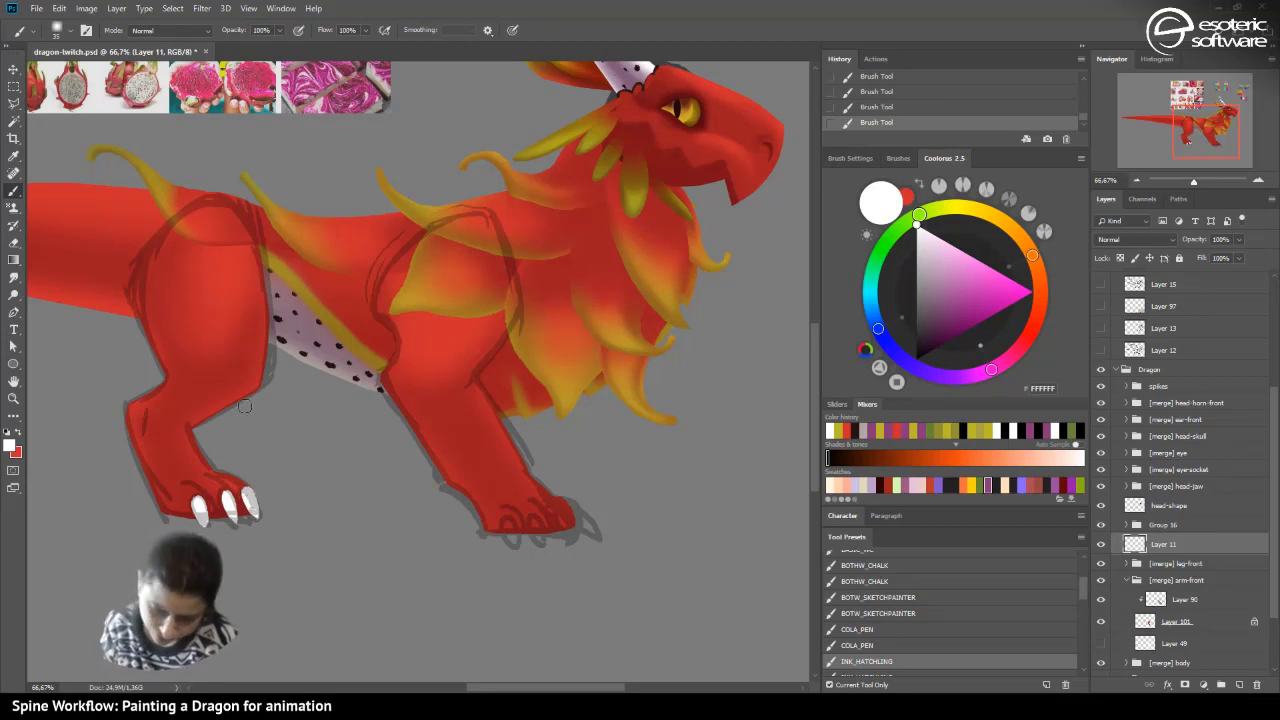
- Step back and forth through the latest strokes of the foremost hind claw and refine its shape
left_click(858, 91)
left_click(869, 78)
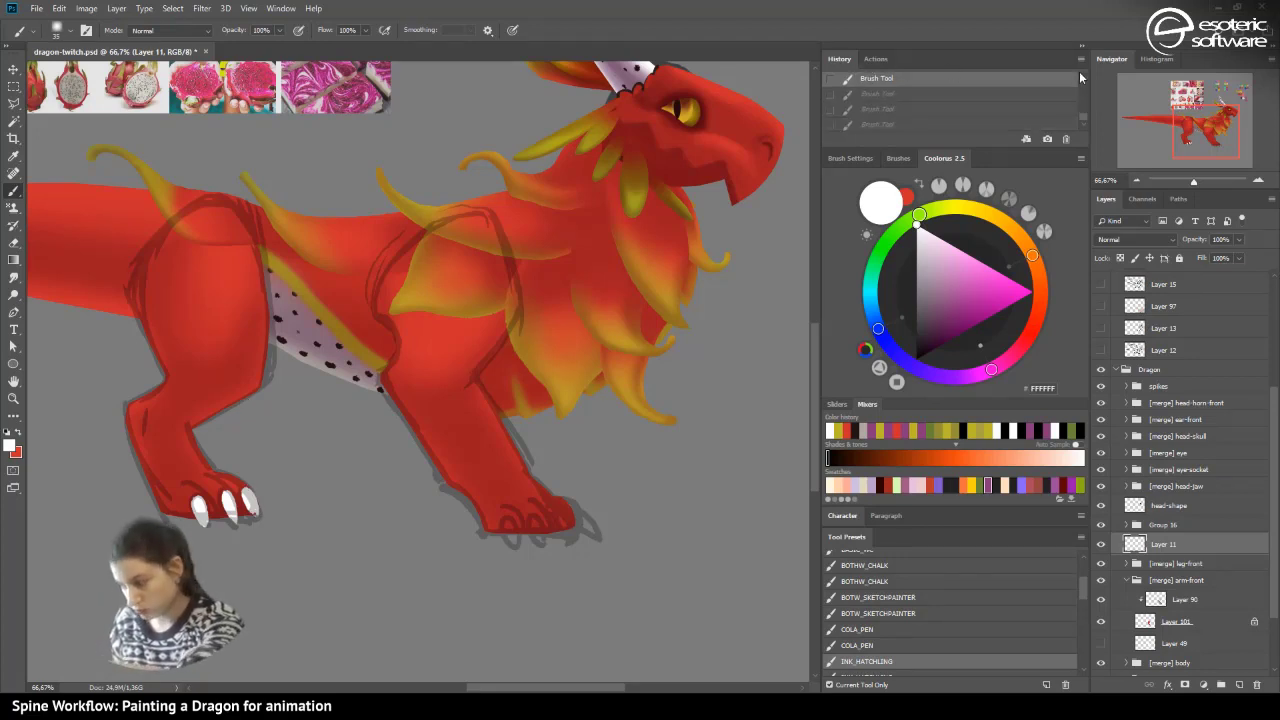
left_click(1081, 76)
left_click(941, 76)
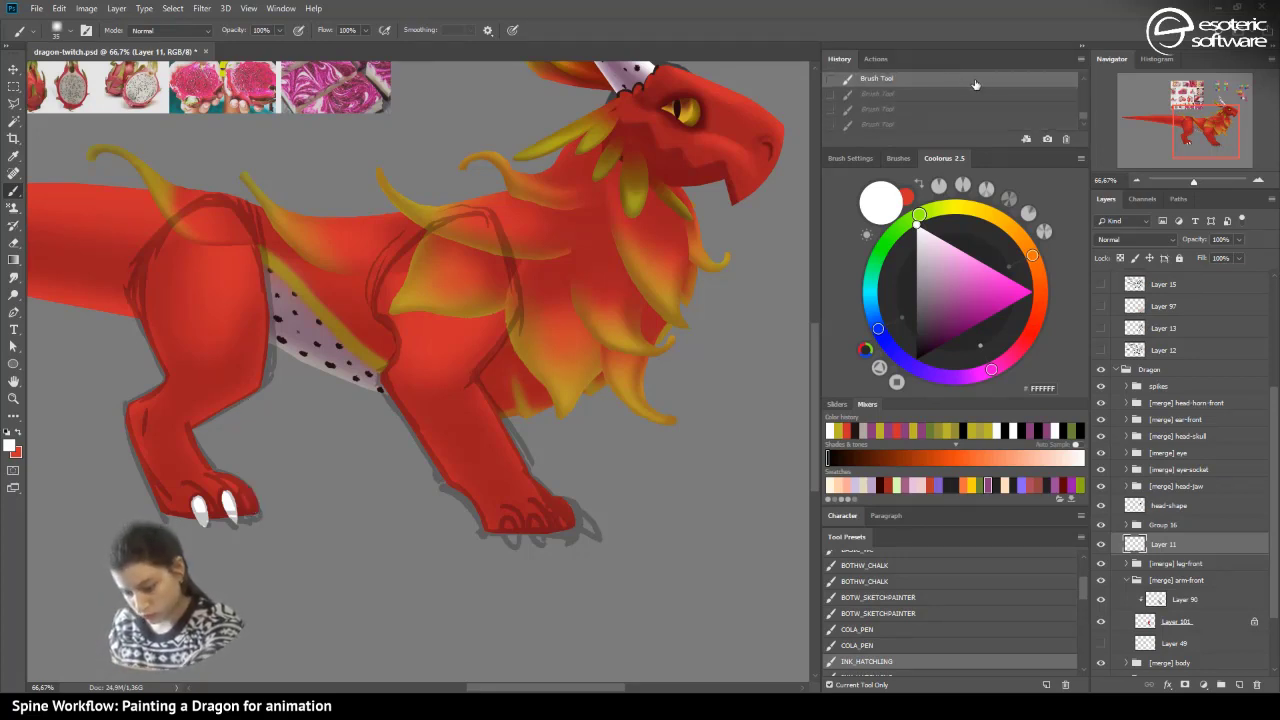
key("ctrl+shift+z")
key("ctrl+shift+z")
key("ctrl+shift+z")
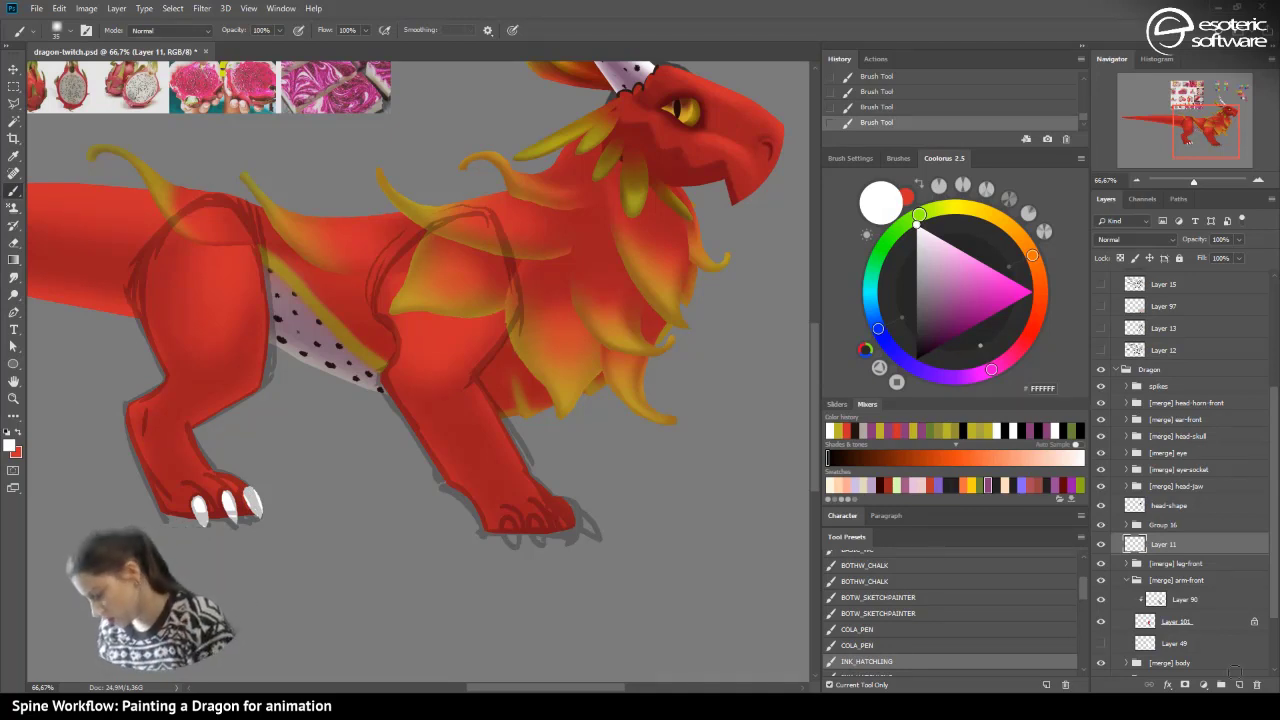
- Add a new layer and paint the first two white claws on the front foot, repainting the second one
left_click(1239, 684)
mouse_move(509, 527)
left_mouse_down()
mouse_move(513, 541)
mouse_move(508, 529)
mouse_move(543, 538)
left_mouse_up()
left_click(857, 105)
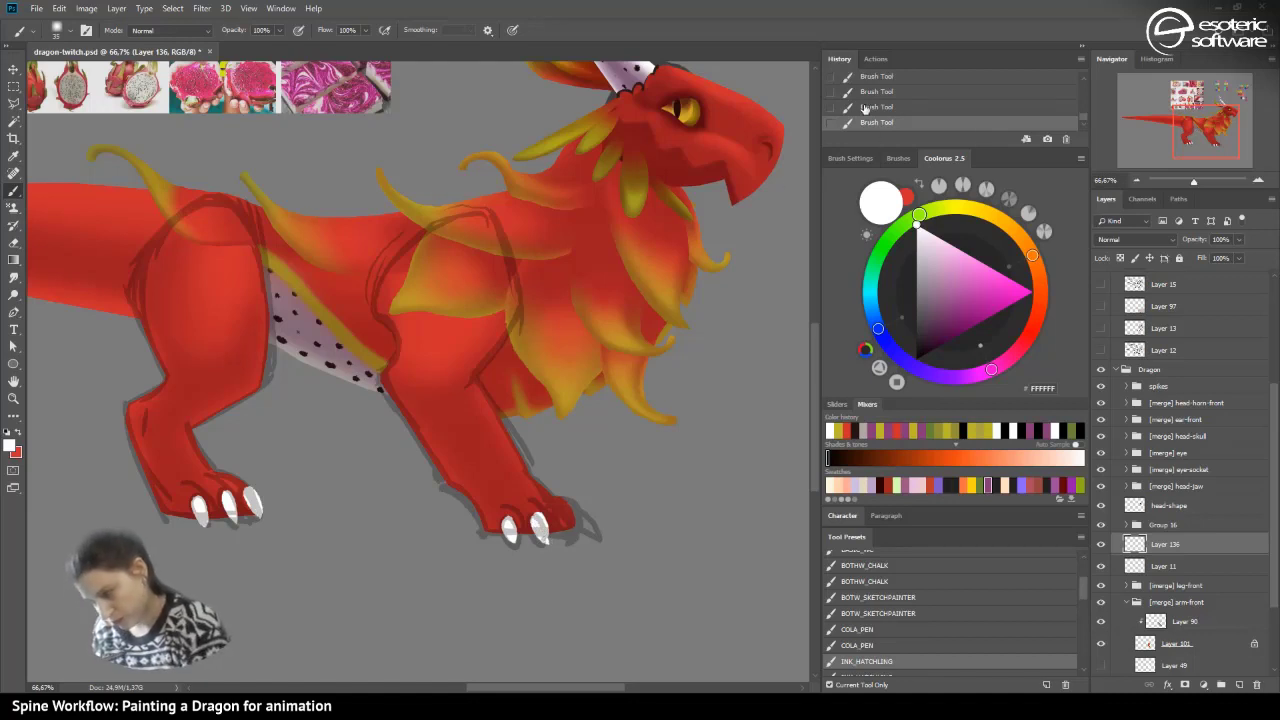
key("ctrl+alt+z")
key("ctrl+alt+z")
key("ctrl+shift+z")
key("ctrl+shift+z")
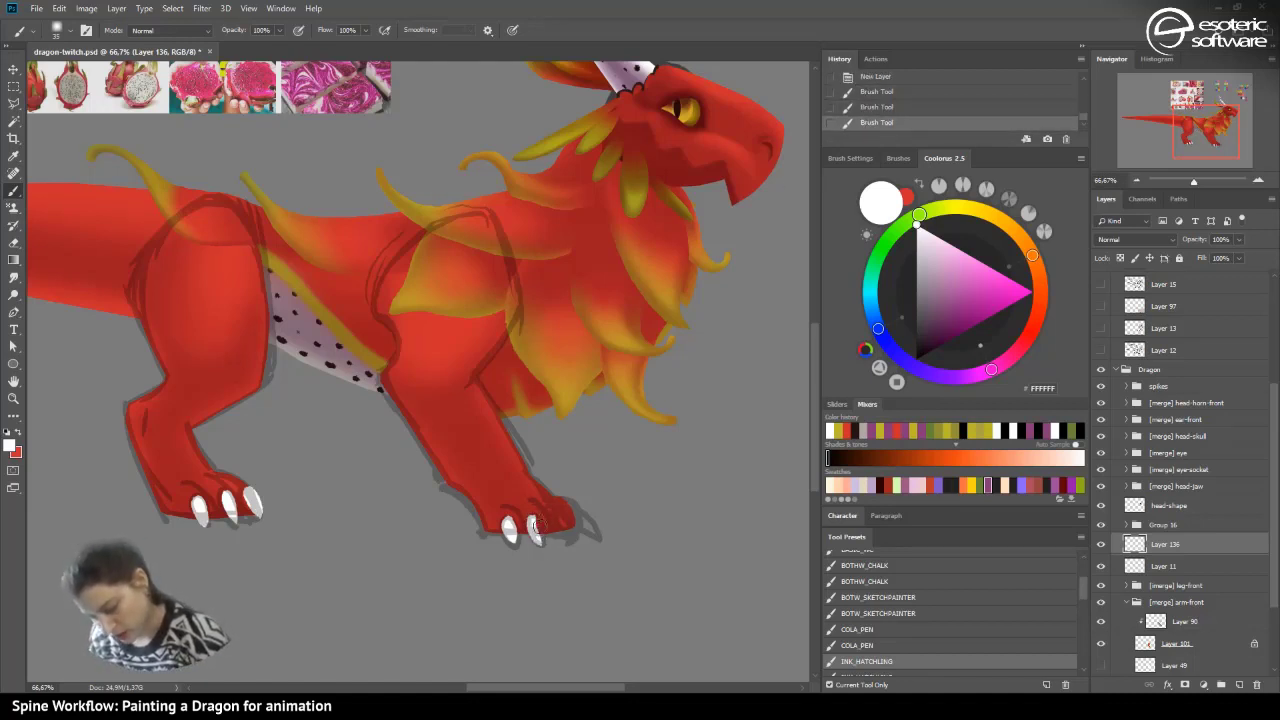
left_click(862, 92)
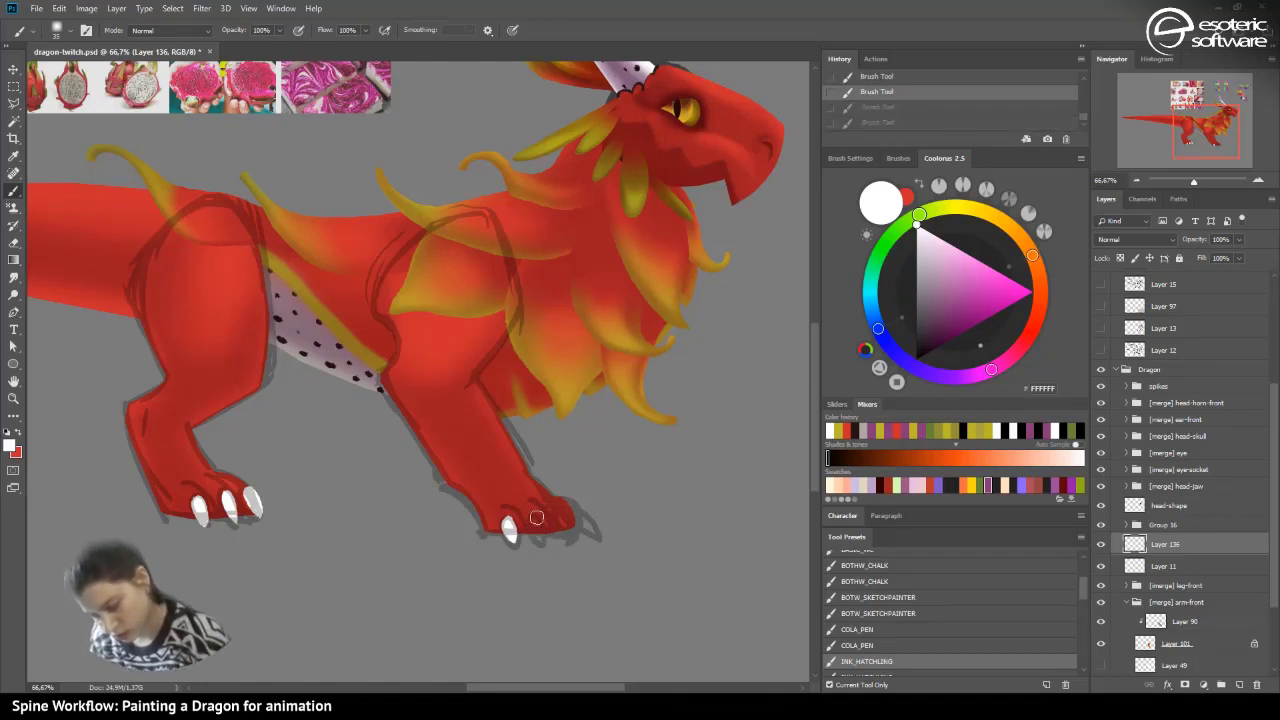
left_click_drag(535, 518, 540, 544)
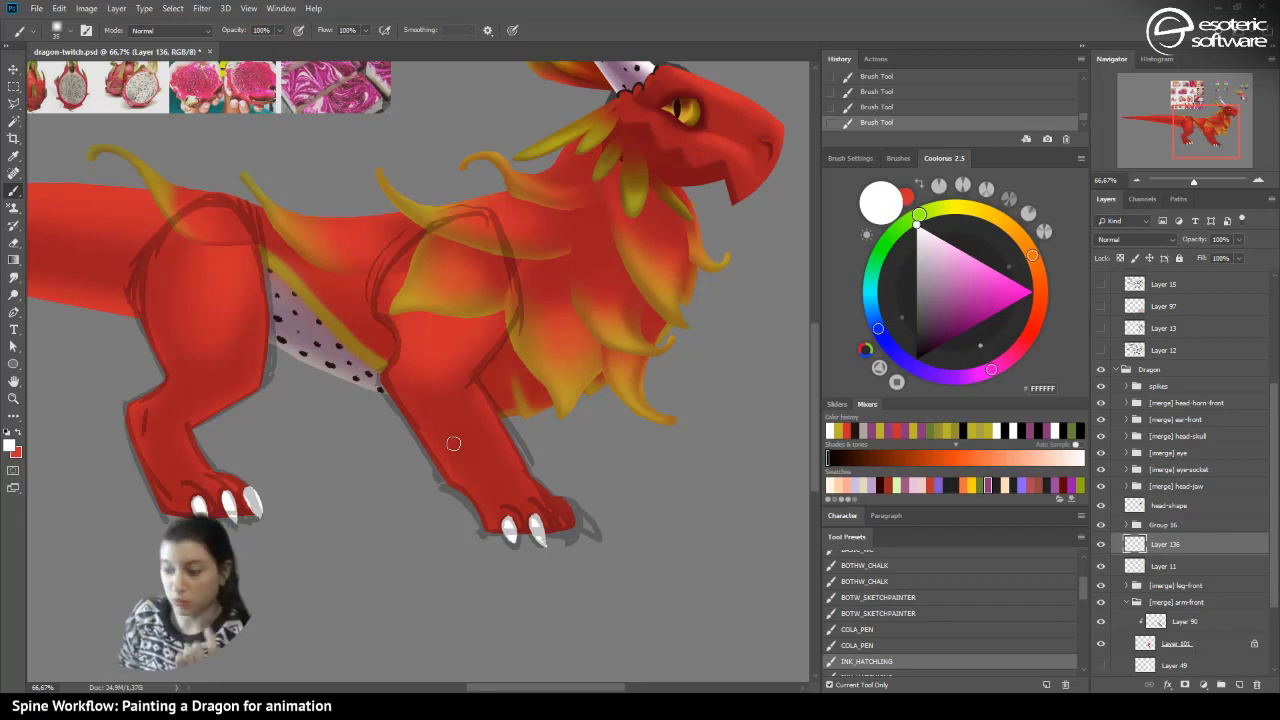
- Set the Eraser to 42 px with 100% hardness and trim the edge of the front foot's second claw
left_click(13, 243)
left_click(70, 30)
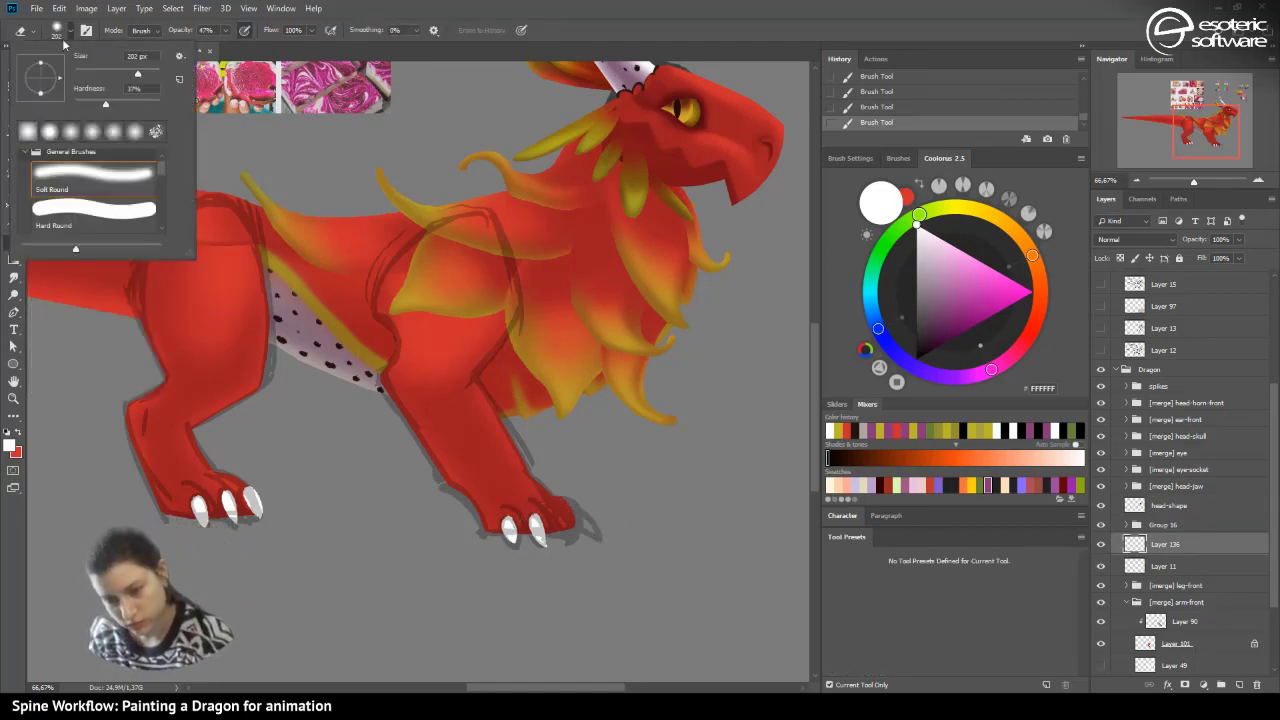
left_click_drag(112, 104, 164, 106)
left_click(95, 73)
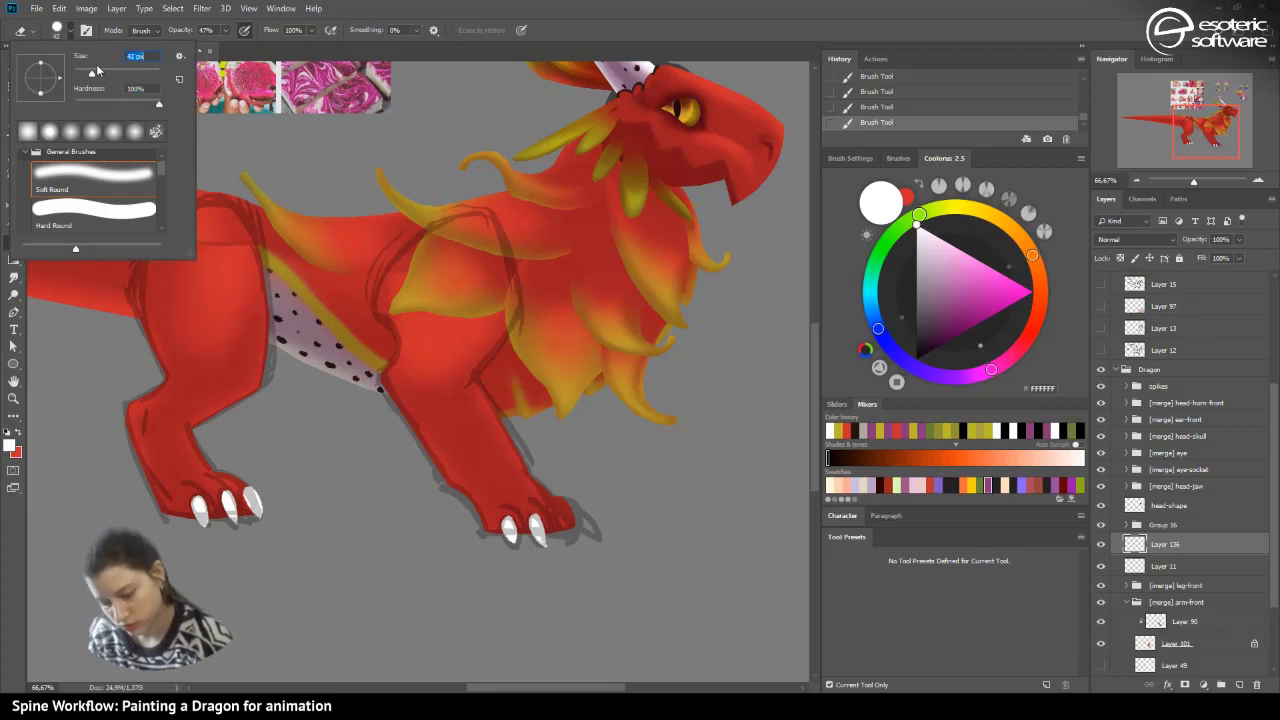
left_click_drag(556, 530, 555, 510)
left_click(555, 524)
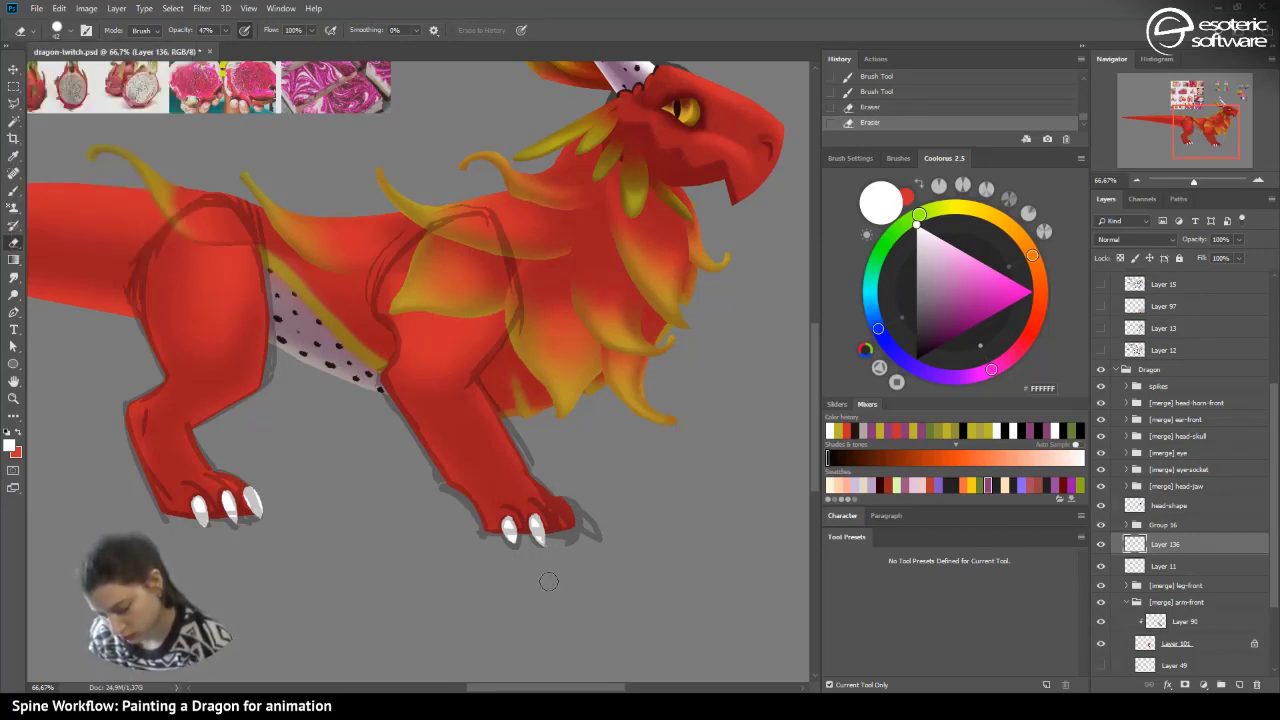
left_click(556, 520)
left_click(556, 528)
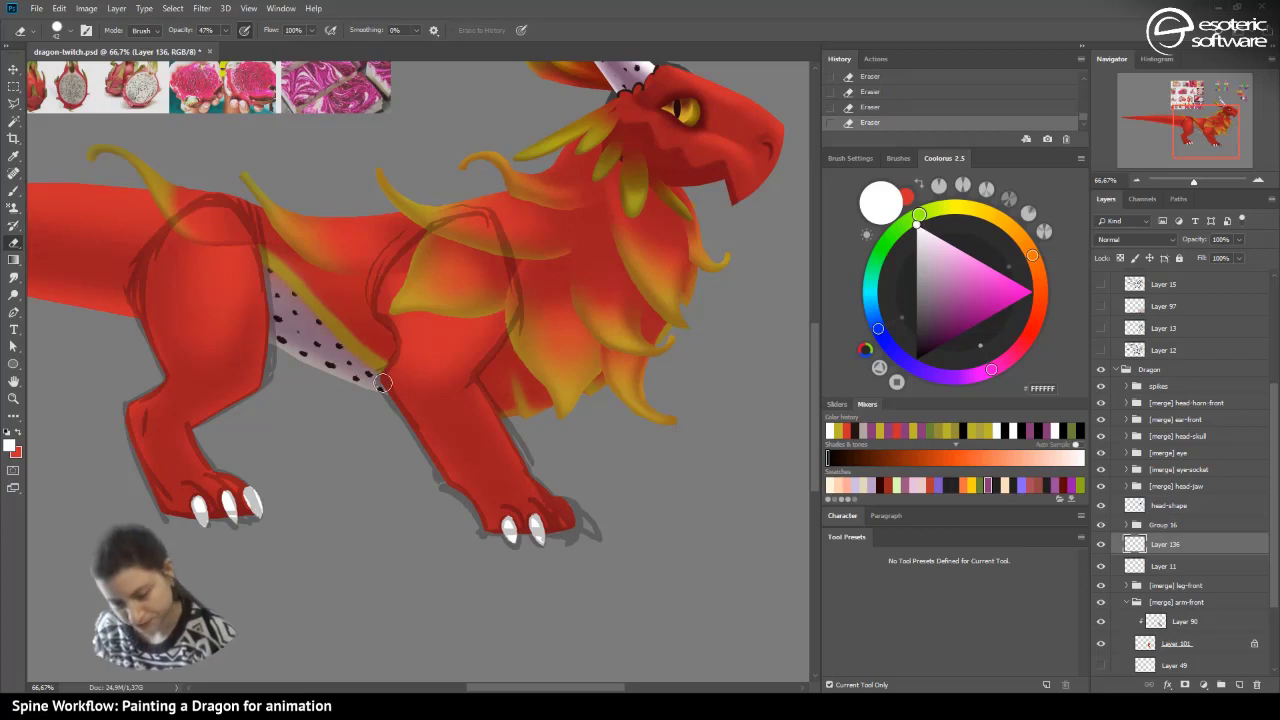
- Paint the front foot's third white claw, and paint the fourth, outermost claw on a separate new layer
key("b")
left_click_drag(561, 515, 568, 535)
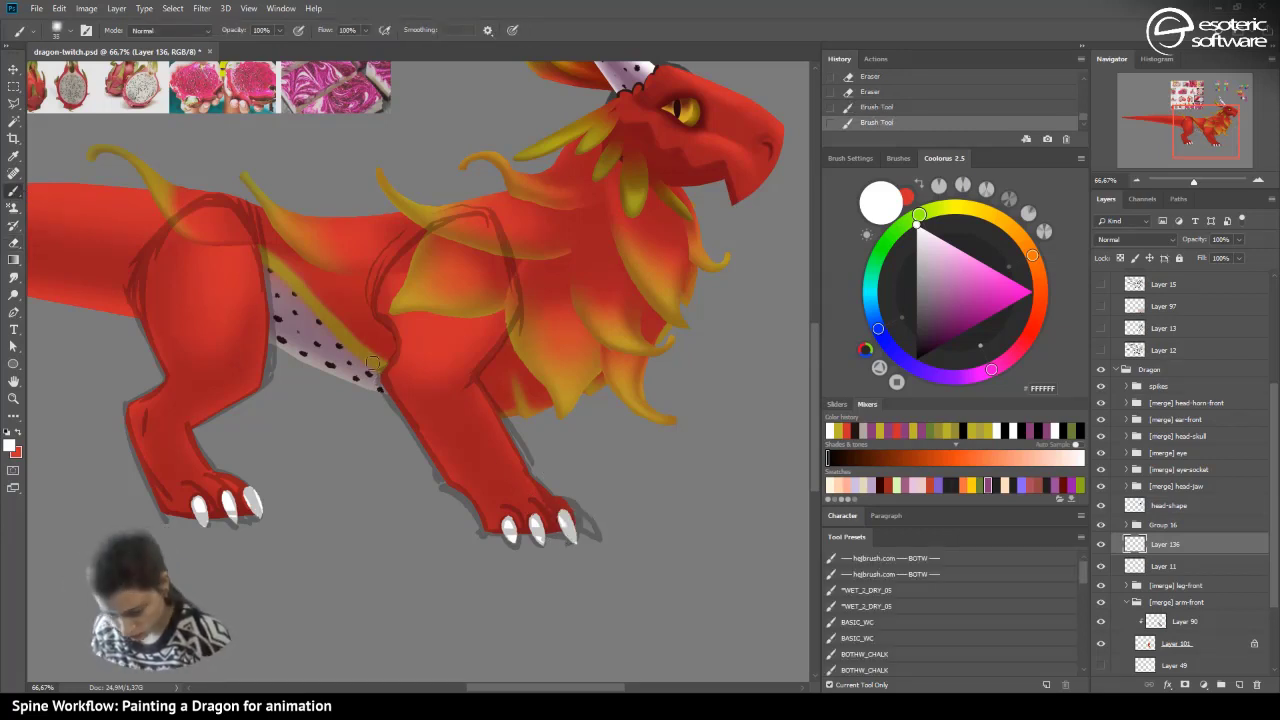
left_click(1239, 685)
mouse_move(591, 535)
left_mouse_down()
mouse_move(580, 520)
mouse_move(590, 534)
left_mouse_up()
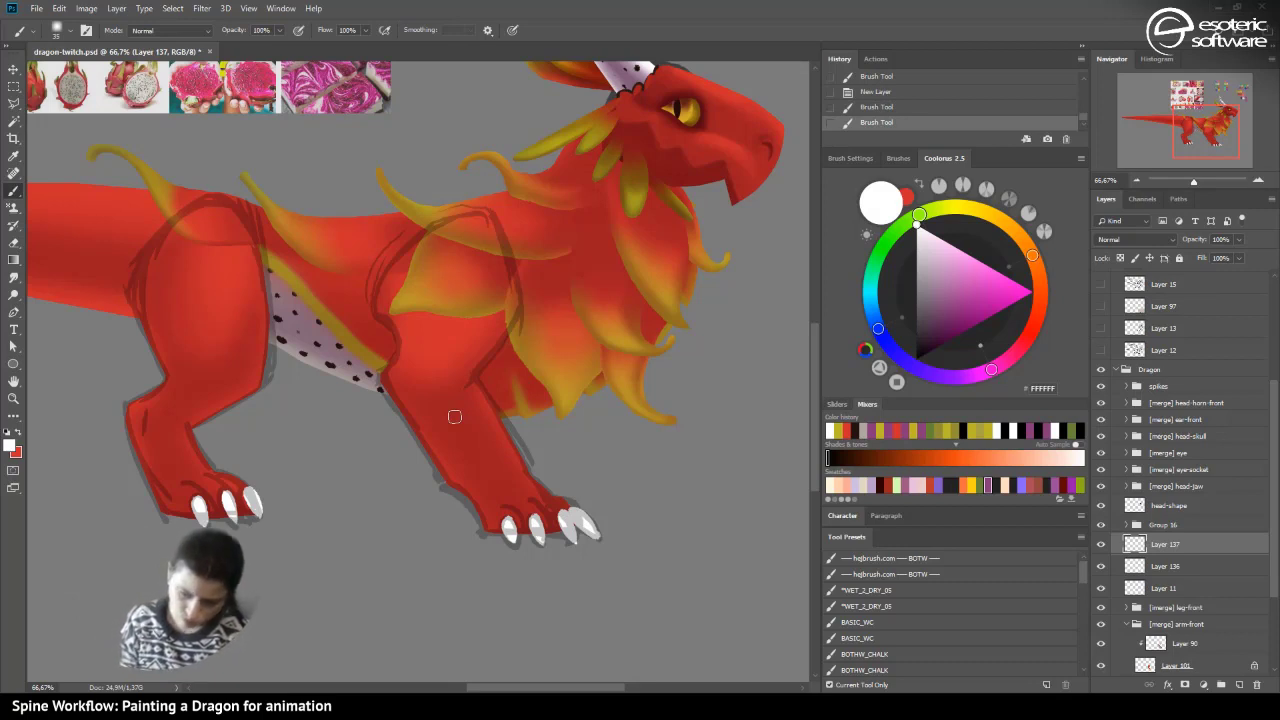
- Trim the edges of the front foot's outermost claw on Layer 137 with the Eraser, stepping back and forth through the latest strokes
key("e")
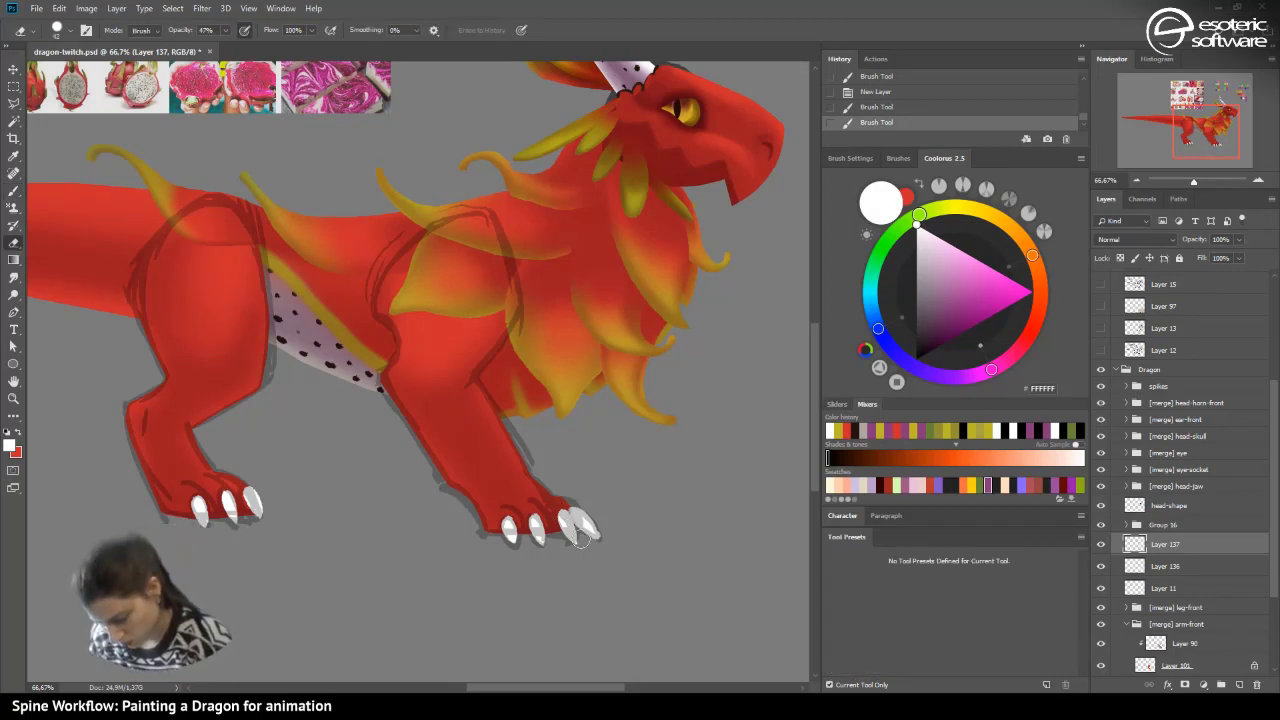
left_click_drag(580, 535, 564, 522)
left_click_drag(560, 514, 565, 520)
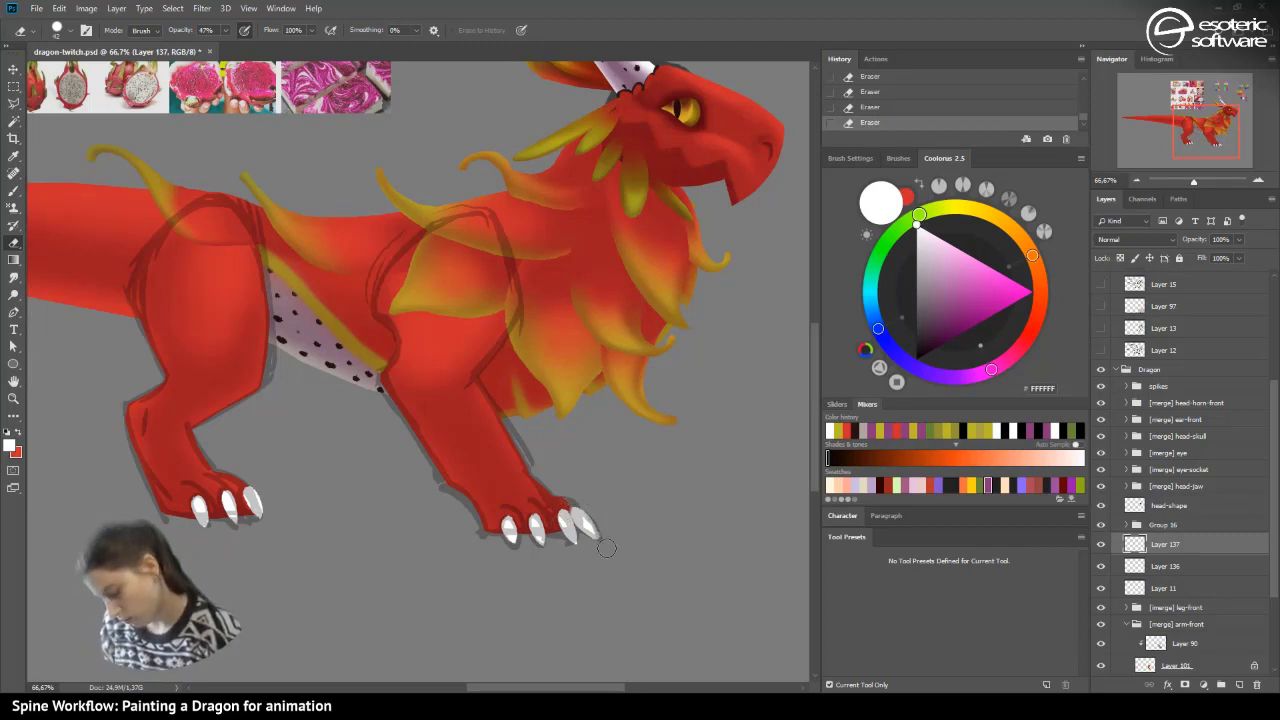
left_click(866, 89)
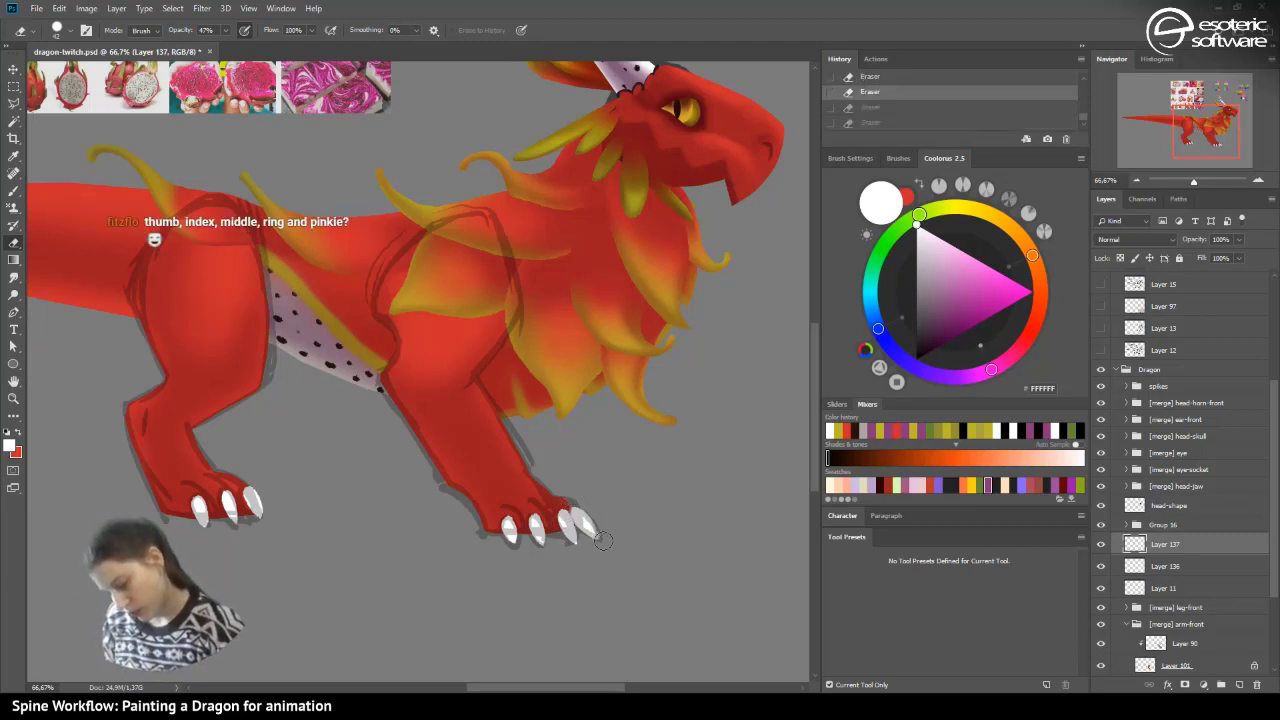
key("ctrl+z")
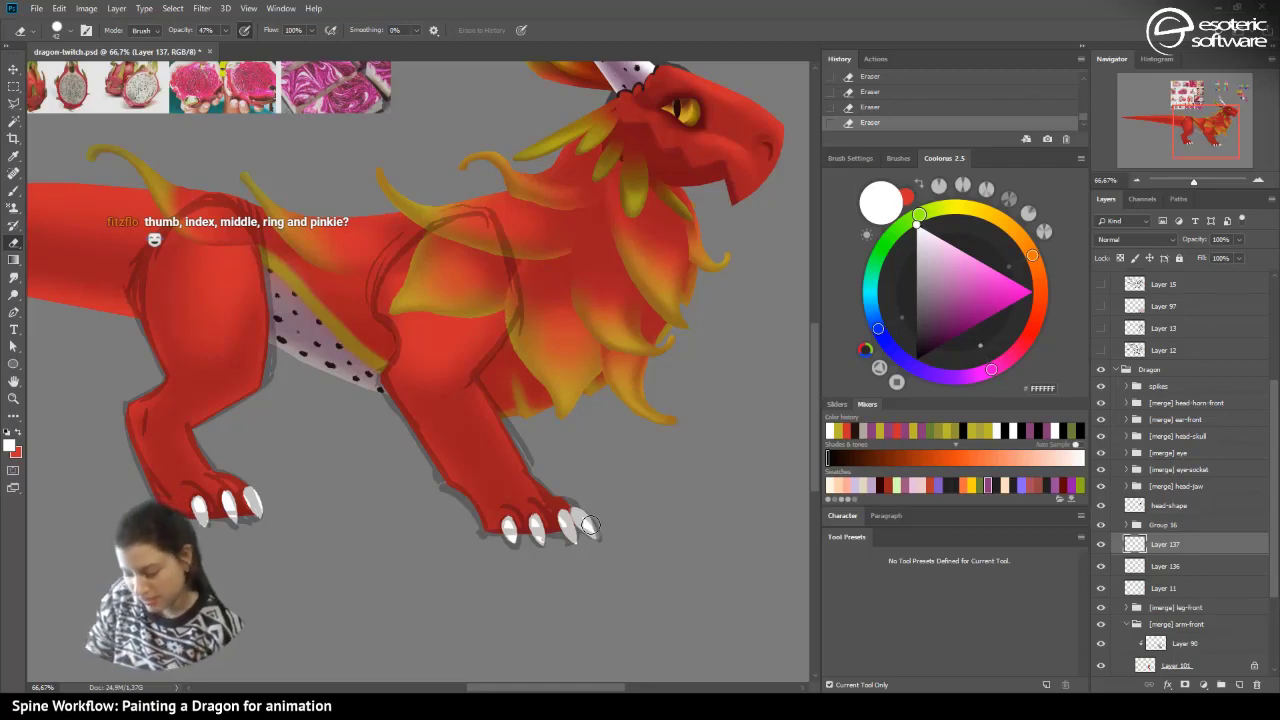
- Step the outermost front claw back by its last two eraser strokes
key("b")
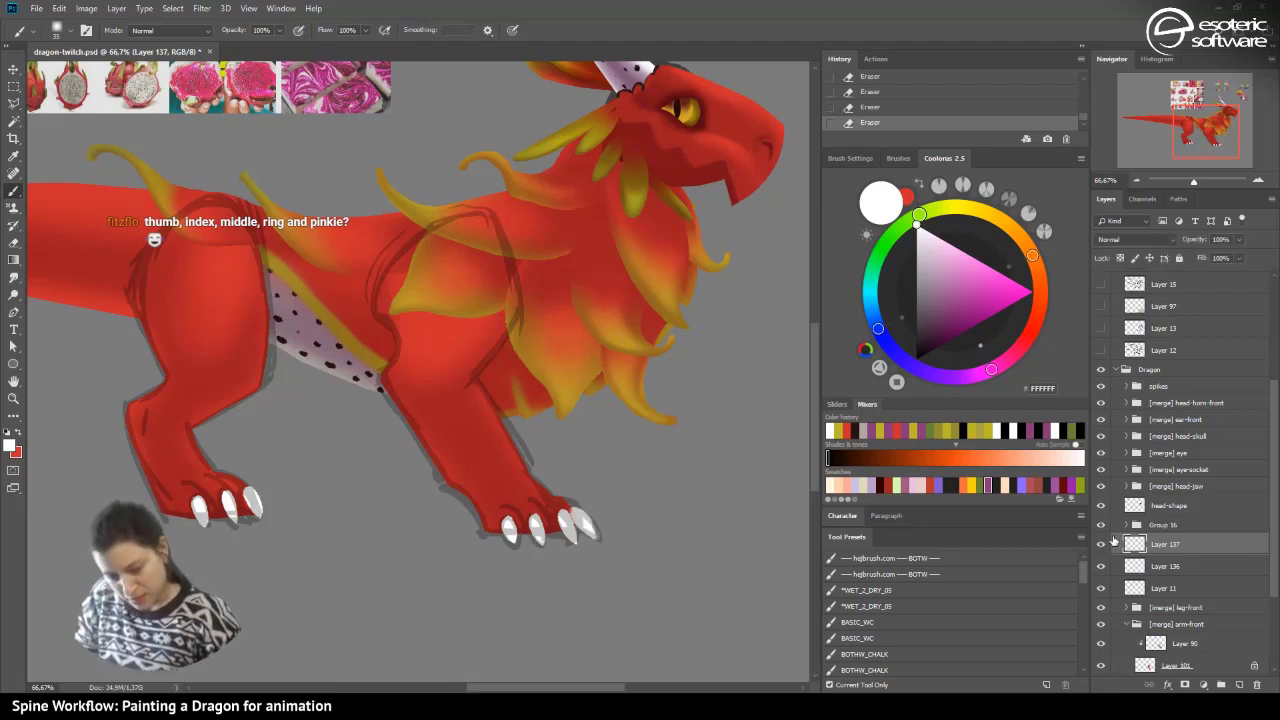
left_click(14, 242)
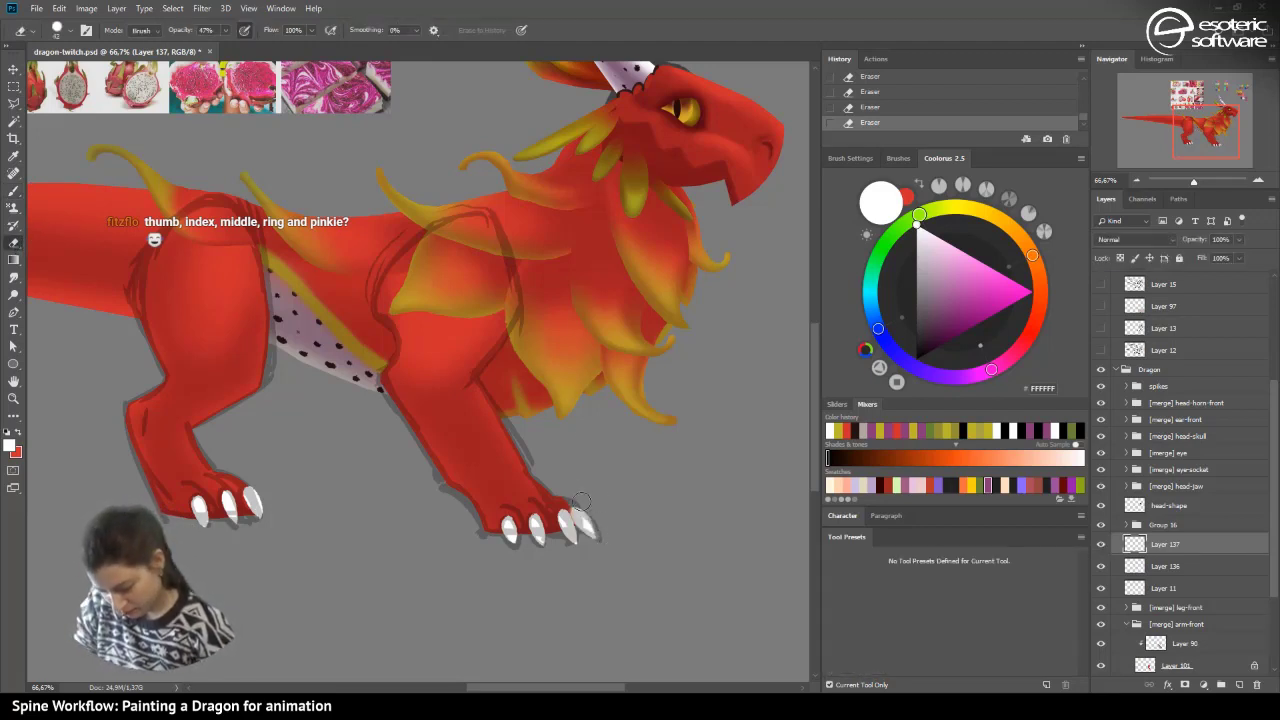
left_click(852, 91)
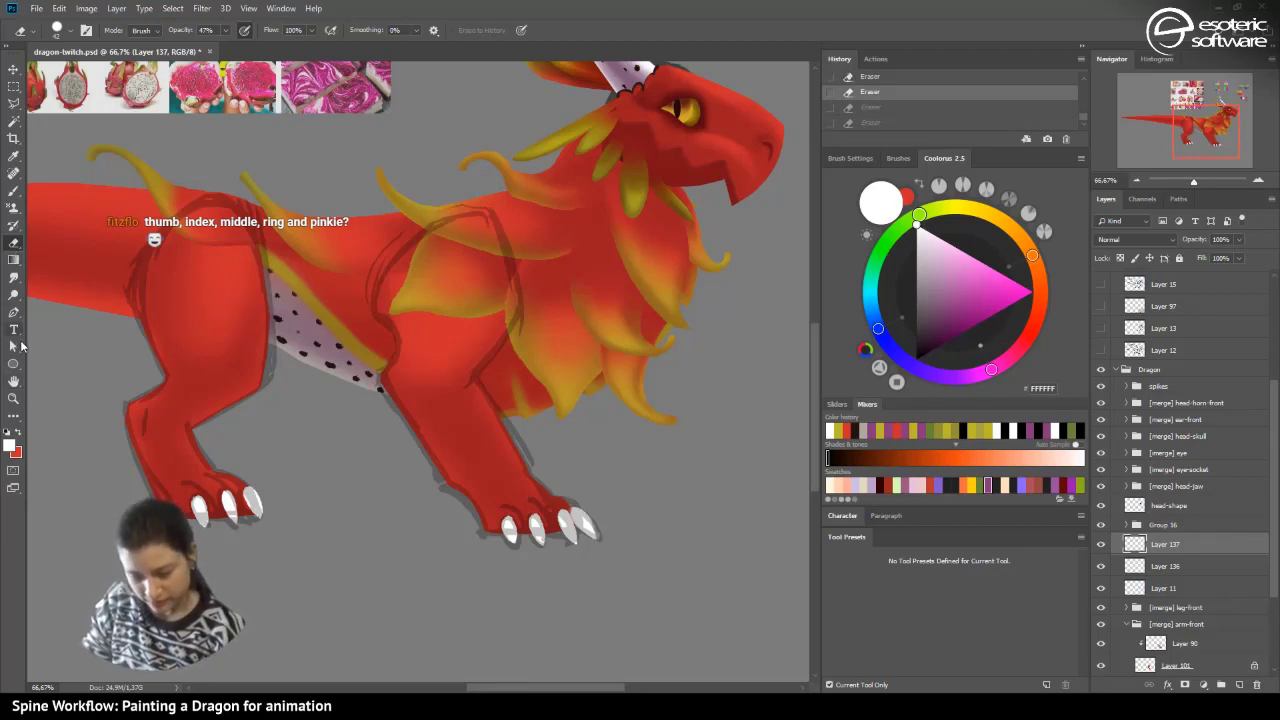
- Set the Eraser size to 39 px for closer work on the front foot's claws
left_click(1258, 180)
left_click_drag(1200, 127, 1210, 118)
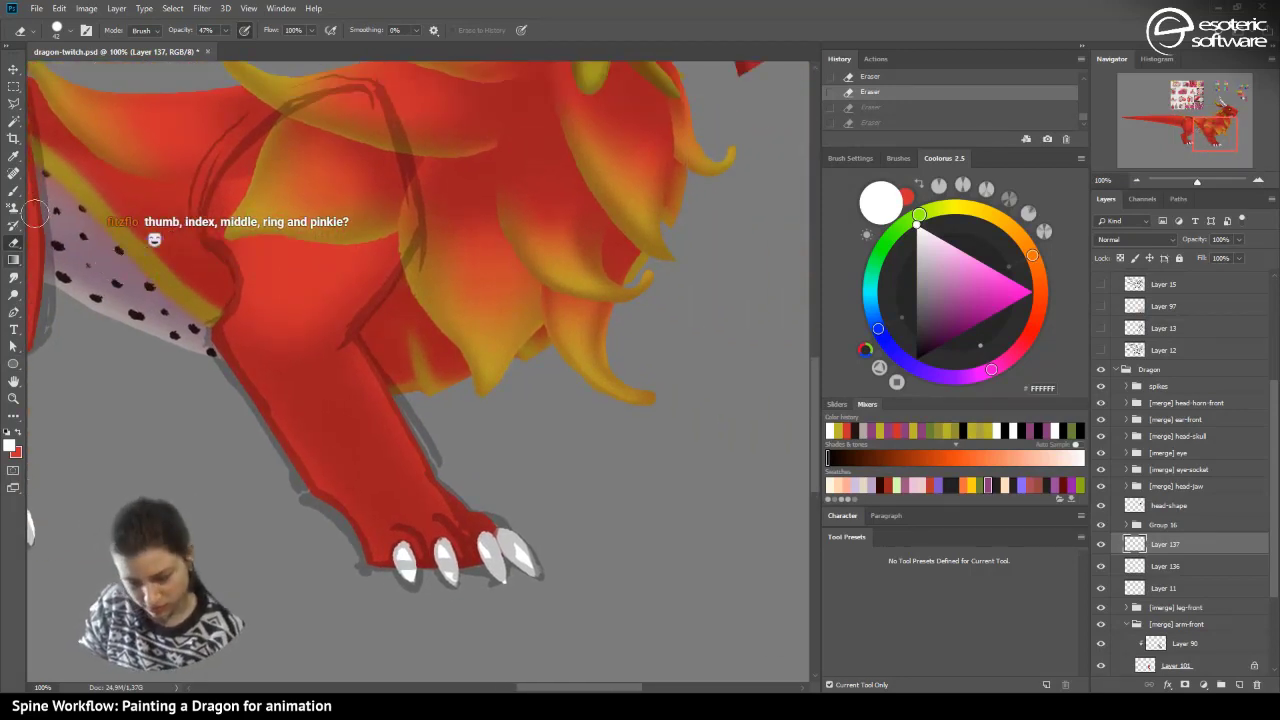
left_click(70, 30)
left_click_drag(87, 74, 90, 73)
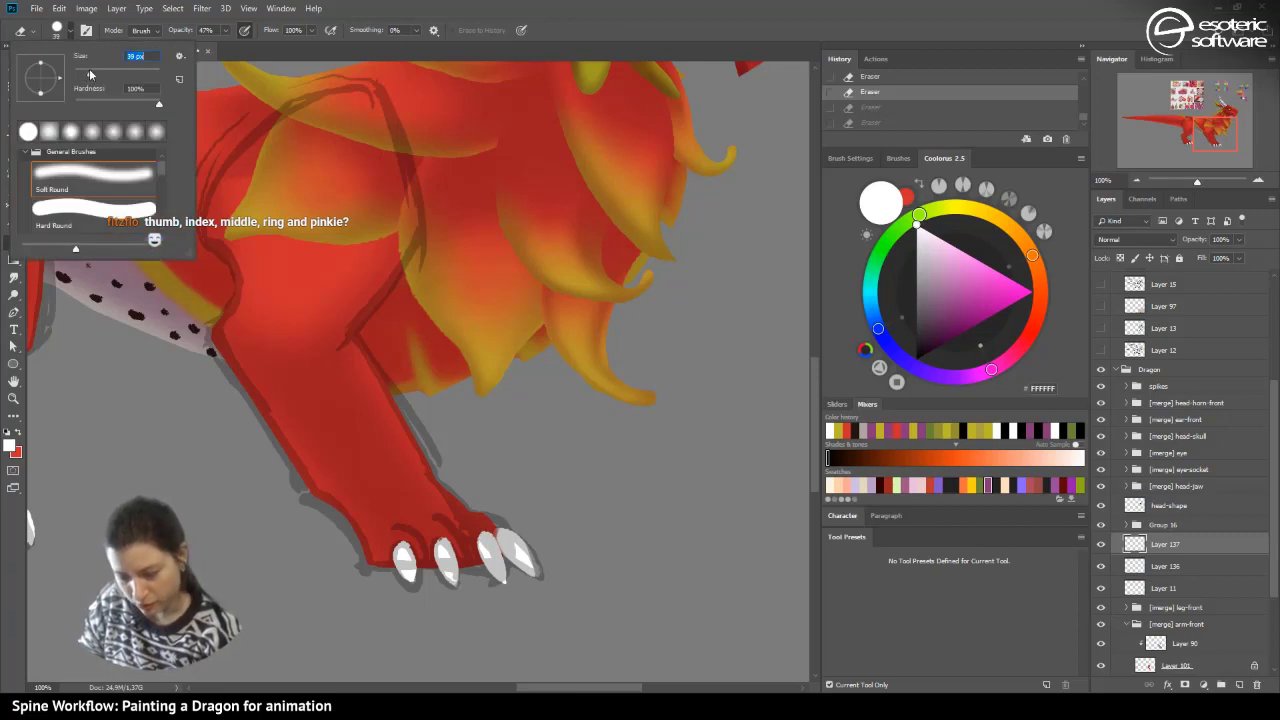
left_click(353, 11)
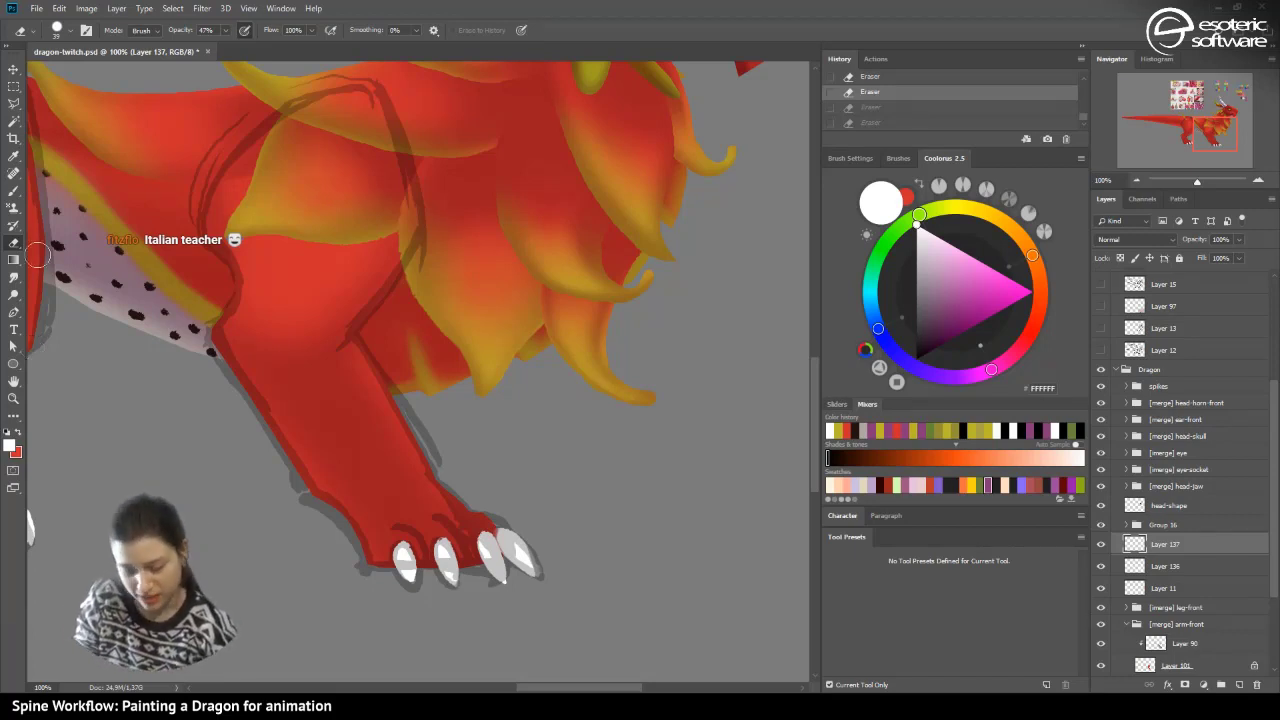
- Hide and show Layer 137 to check the outermost claw, and restore its two undone eraser strokes
left_click(20, 191)
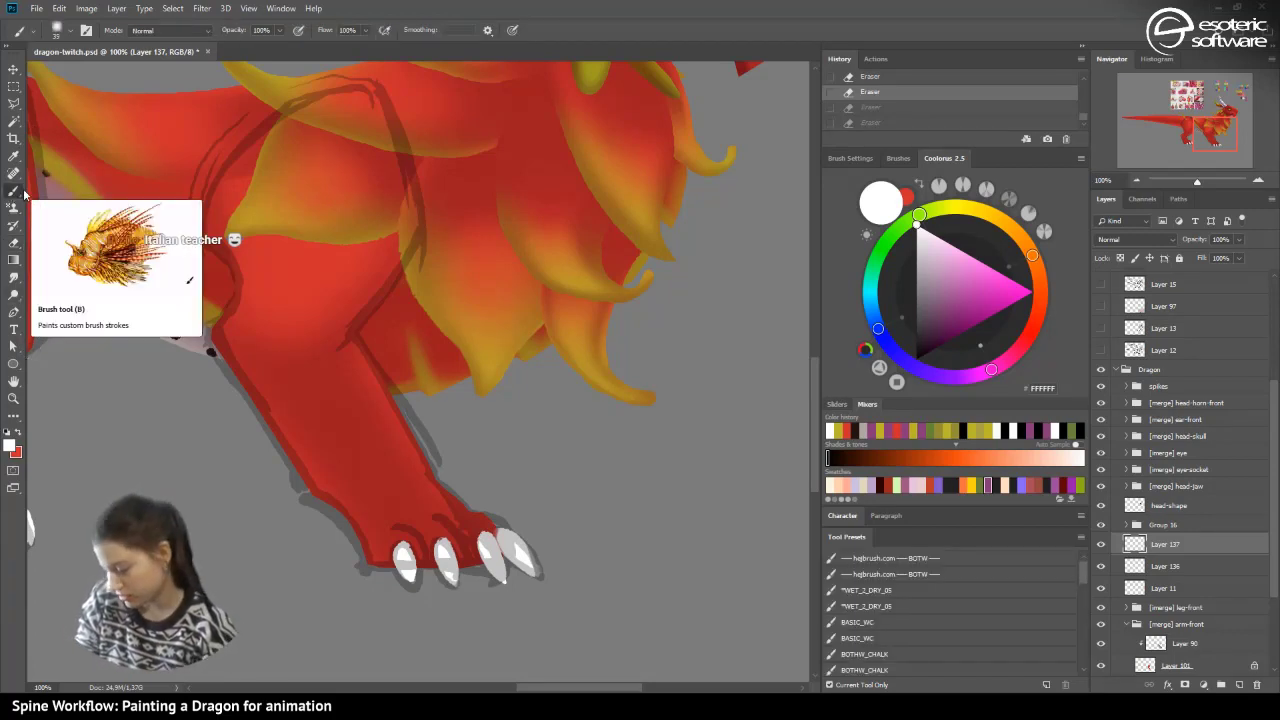
left_click(1101, 545)
left_click(1101, 545)
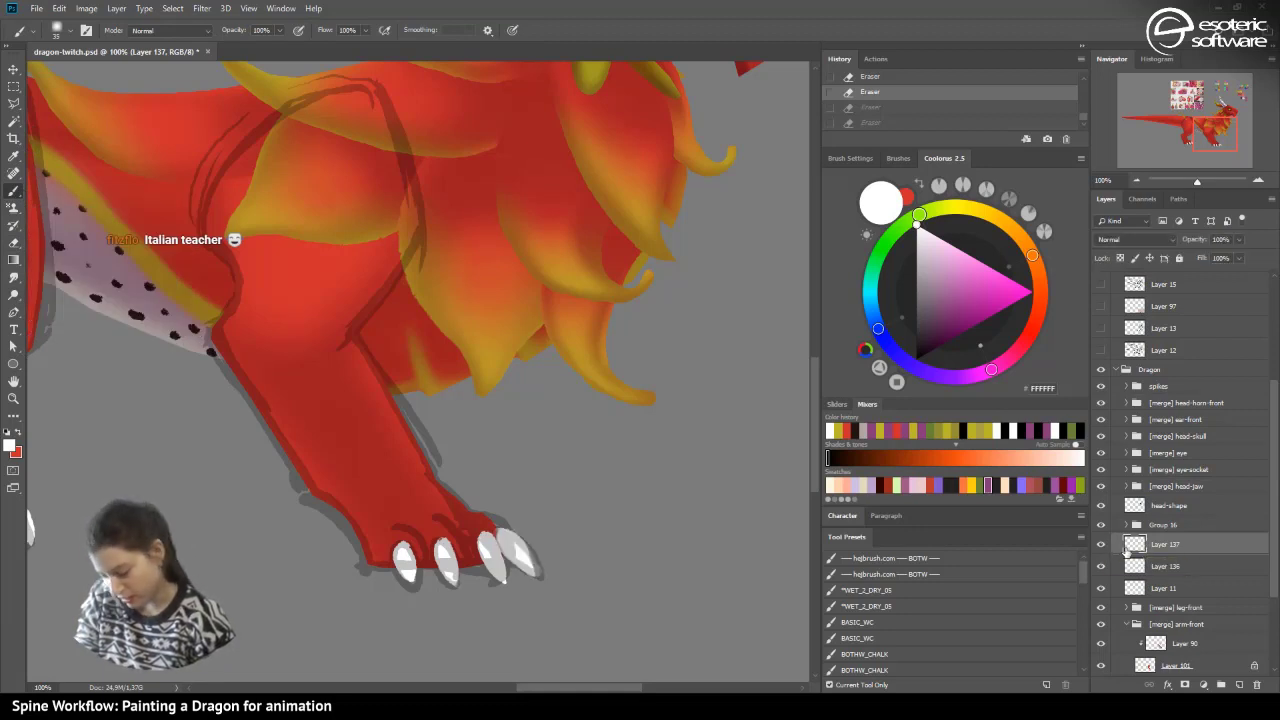
left_click(13, 242)
key("ctrl+shift+z")
key("ctrl+shift+z")
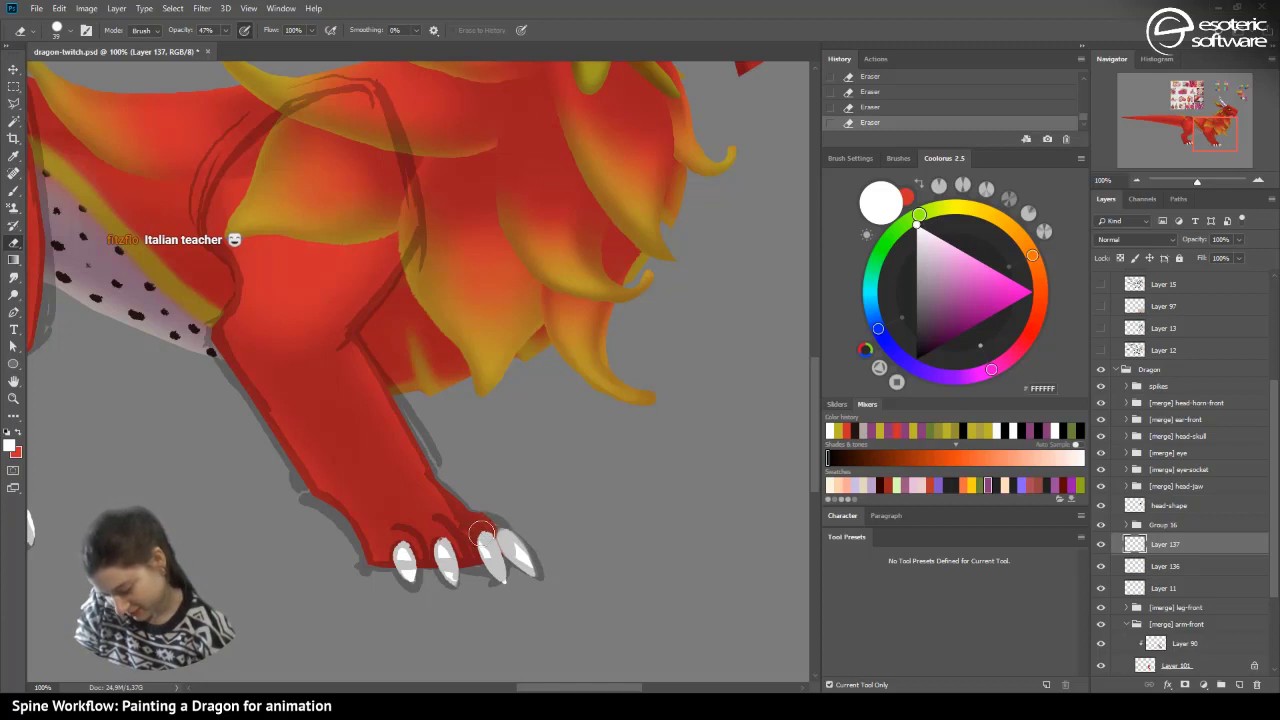
- Set the brush size to 31 px and repaint the base of the front foot's outermost claw in white
key("b")
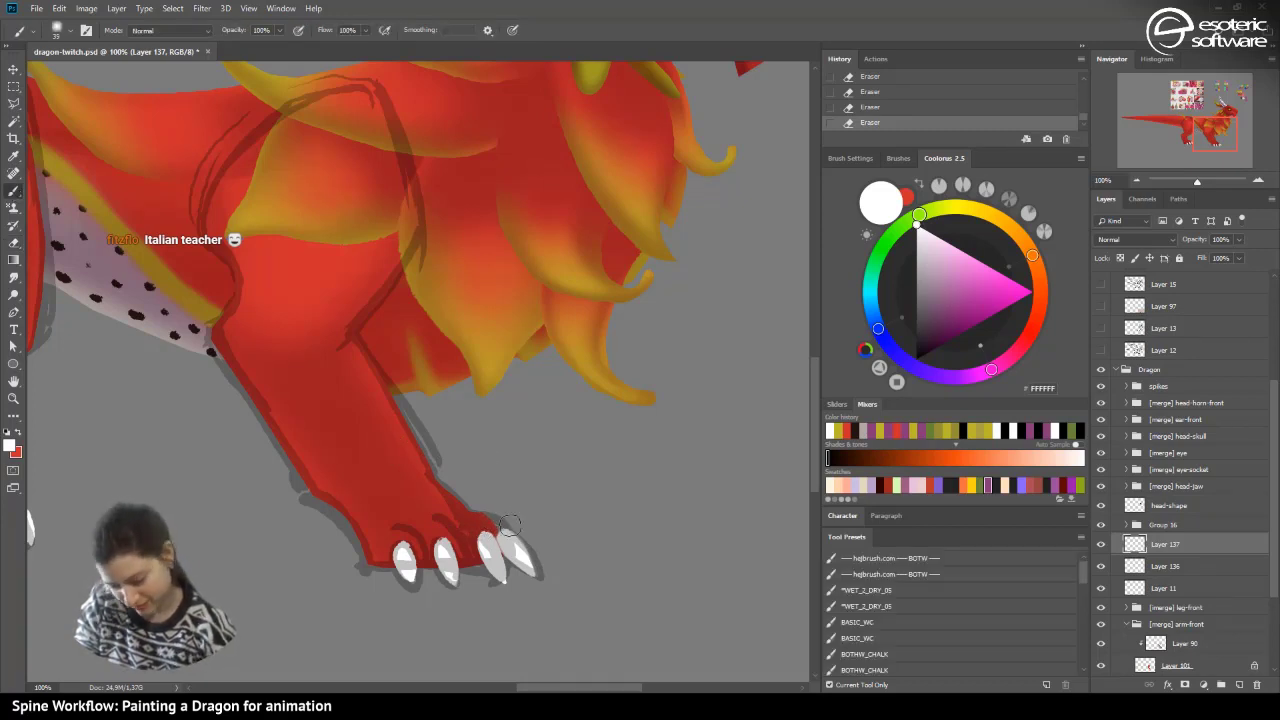
left_click(55, 34)
left_click(87, 74)
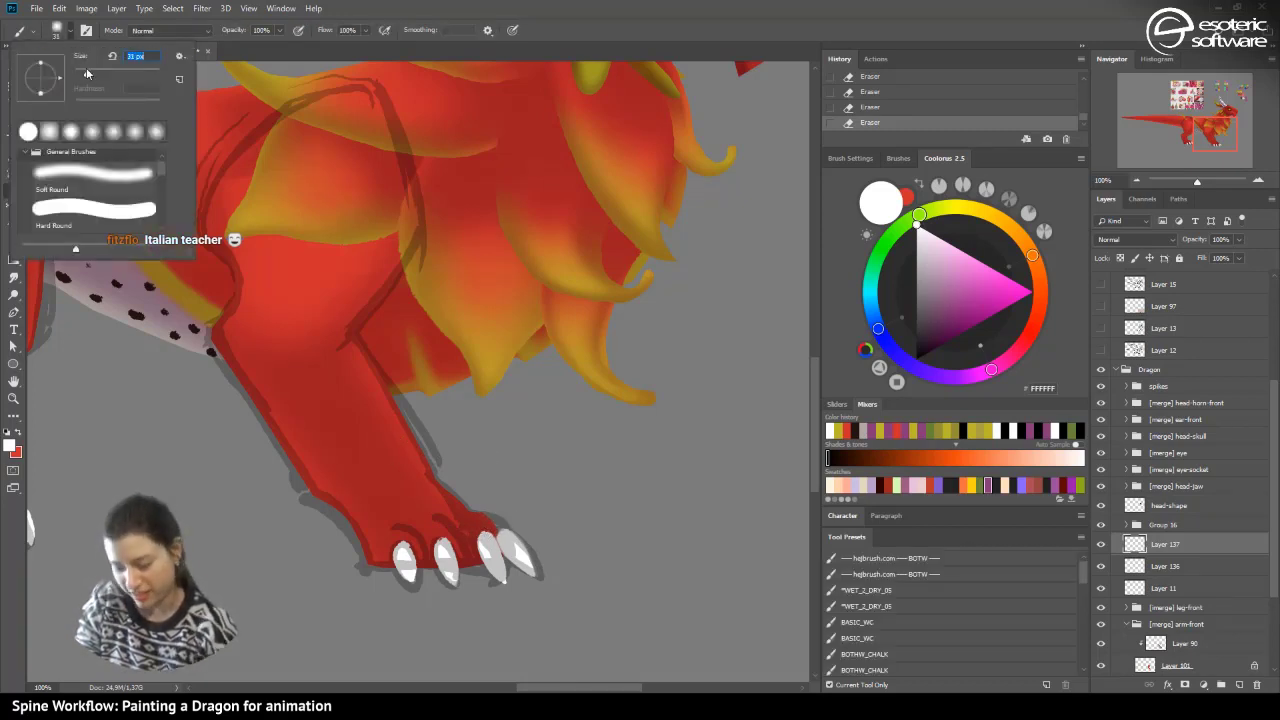
left_click(496, 536)
left_click_drag(495, 538, 506, 541)
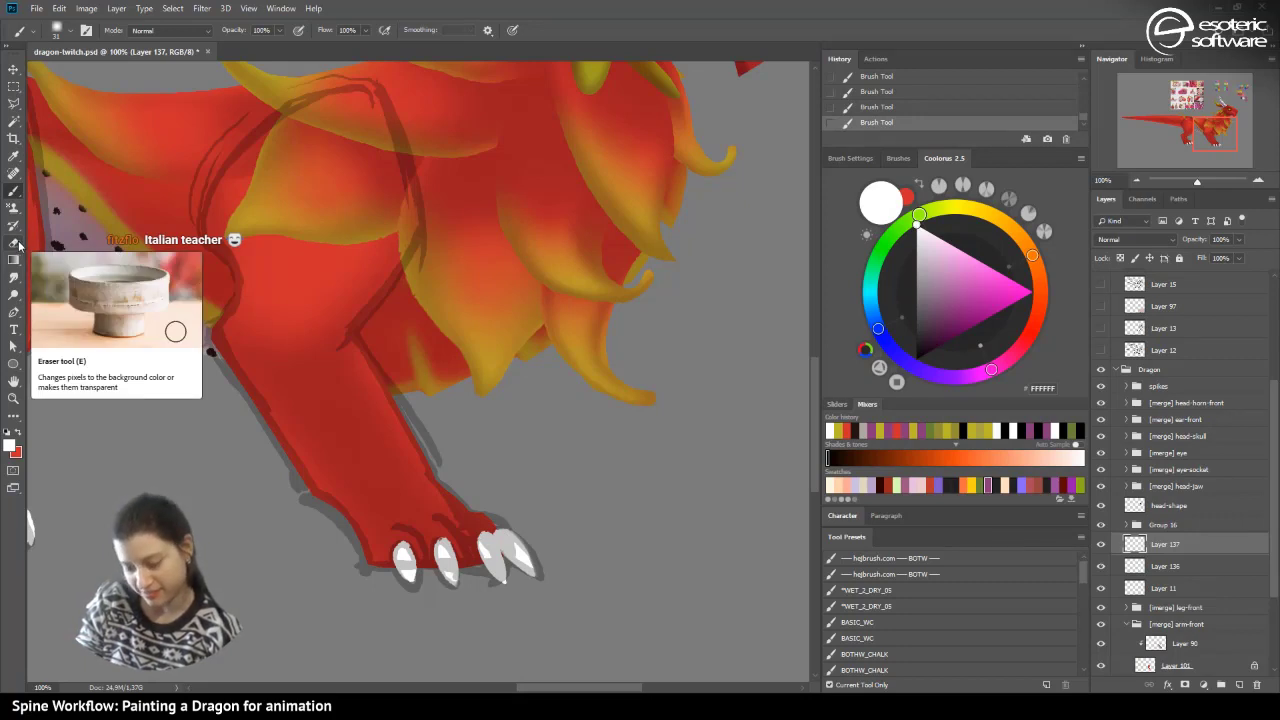
- Hide and show Layers 137 and 136 to check which claws each holds, and make Layer 136 active
left_click(1100, 544)
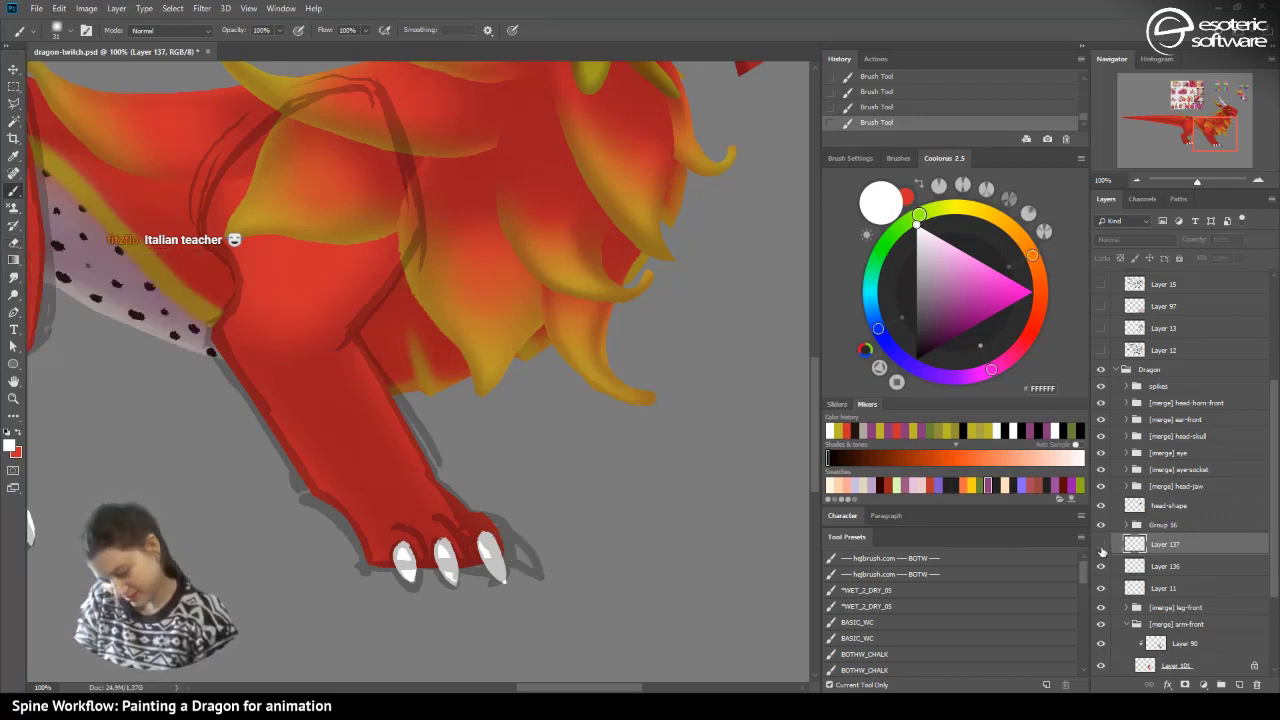
left_click(1100, 544)
left_click(1100, 568)
left_click(1101, 568)
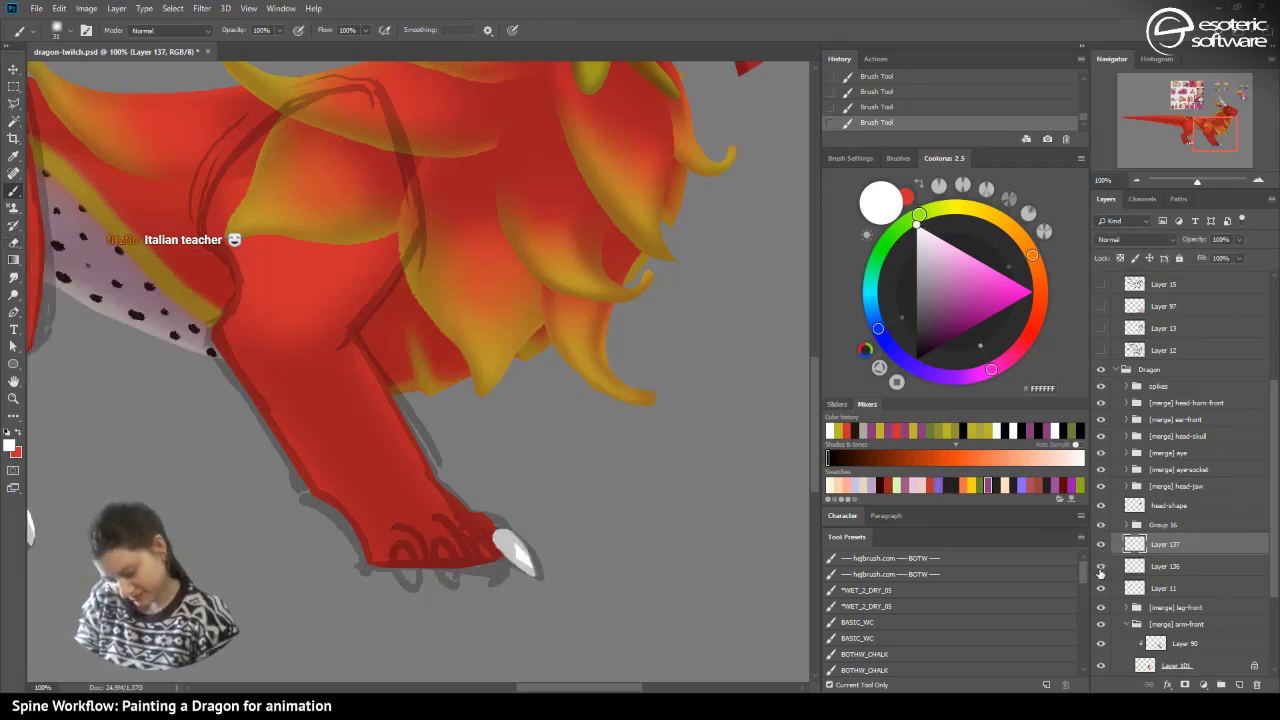
left_click(1101, 568)
left_click(1133, 565)
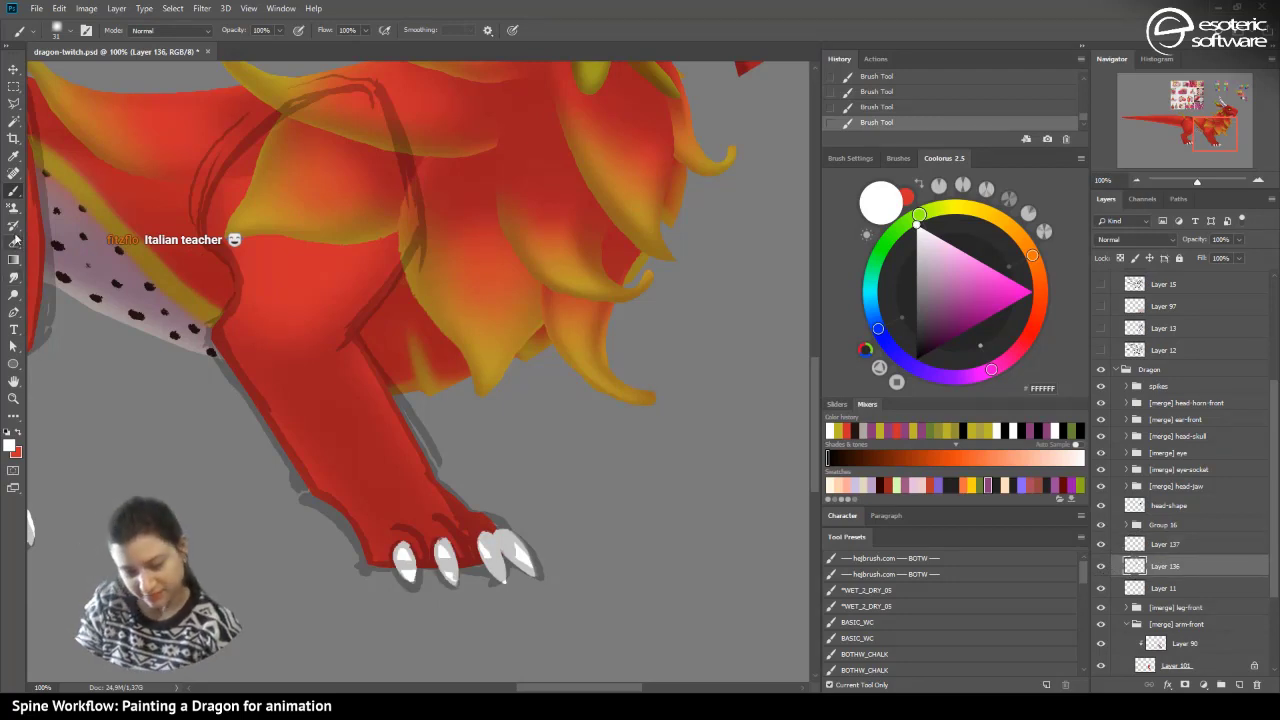
- Reduce the eraser size and clean up the edges of the overlapping front-foot claws on Layer 136
key("e")
left_click(502, 590)
left_click(500, 602)
left_click(508, 606)
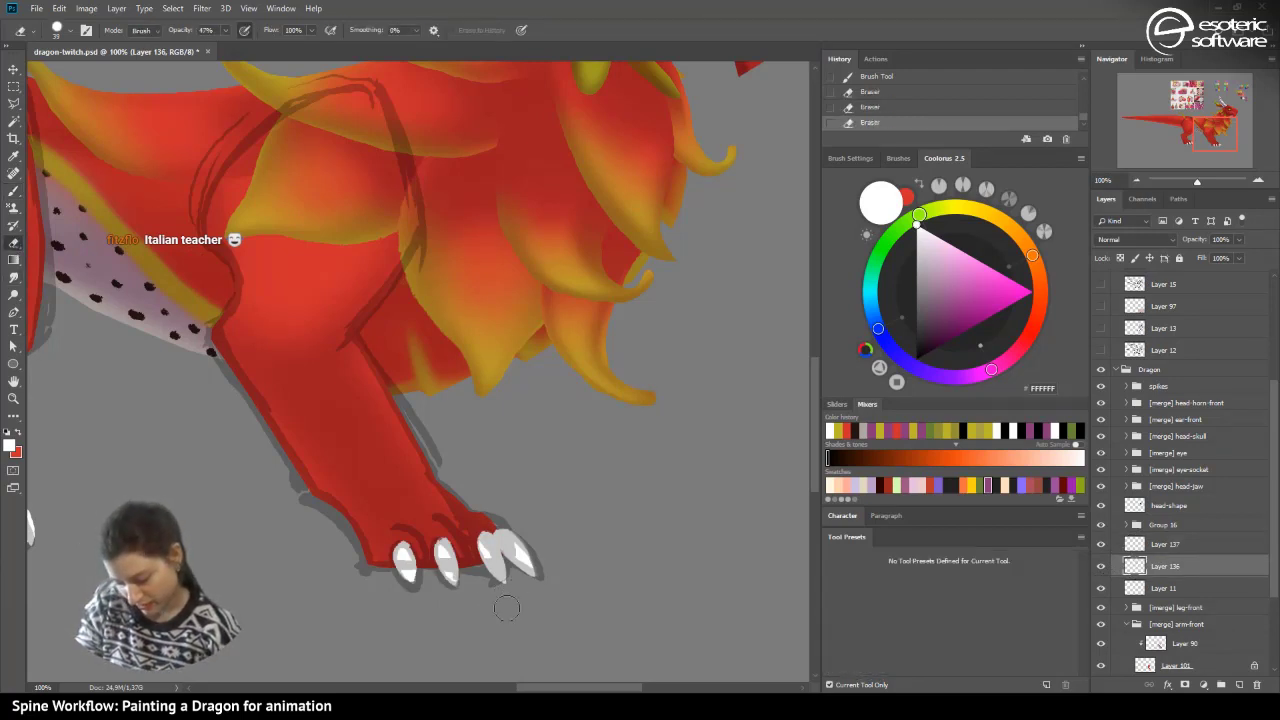
left_click(509, 606)
left_click(848, 77)
left_click(57, 31)
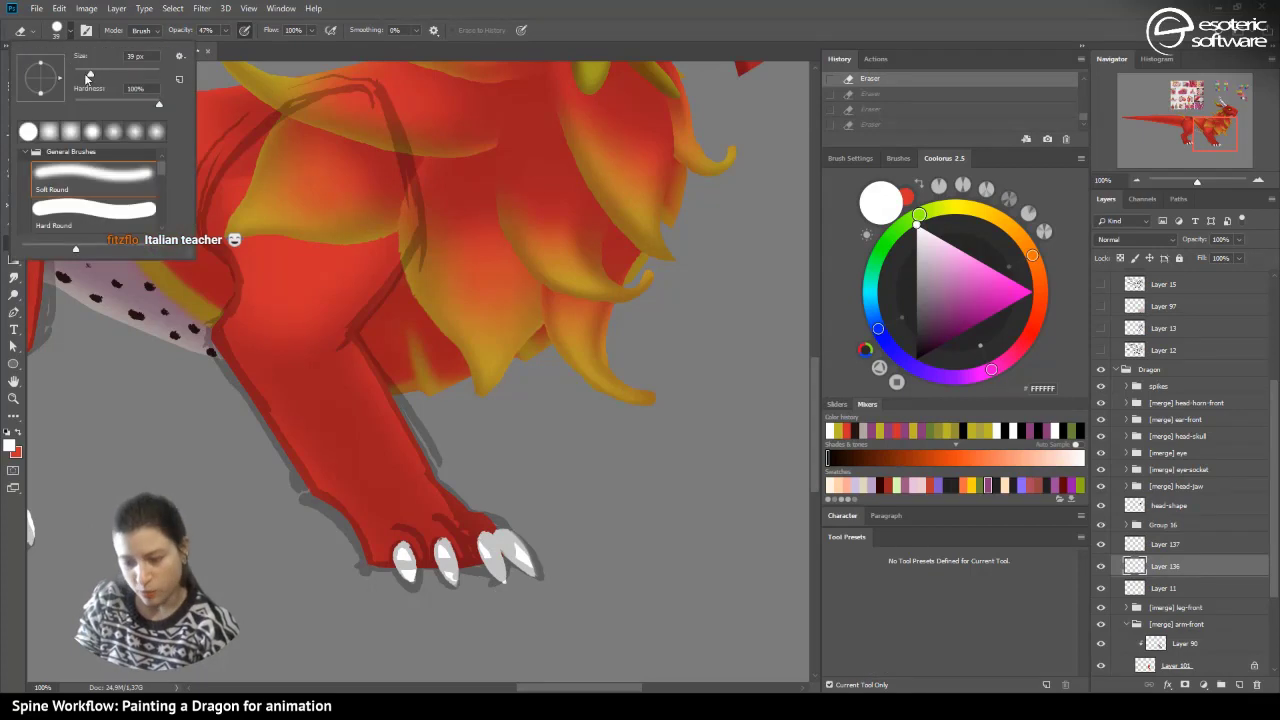
left_click_drag(88, 74, 84, 74)
left_click_drag(512, 585, 494, 600)
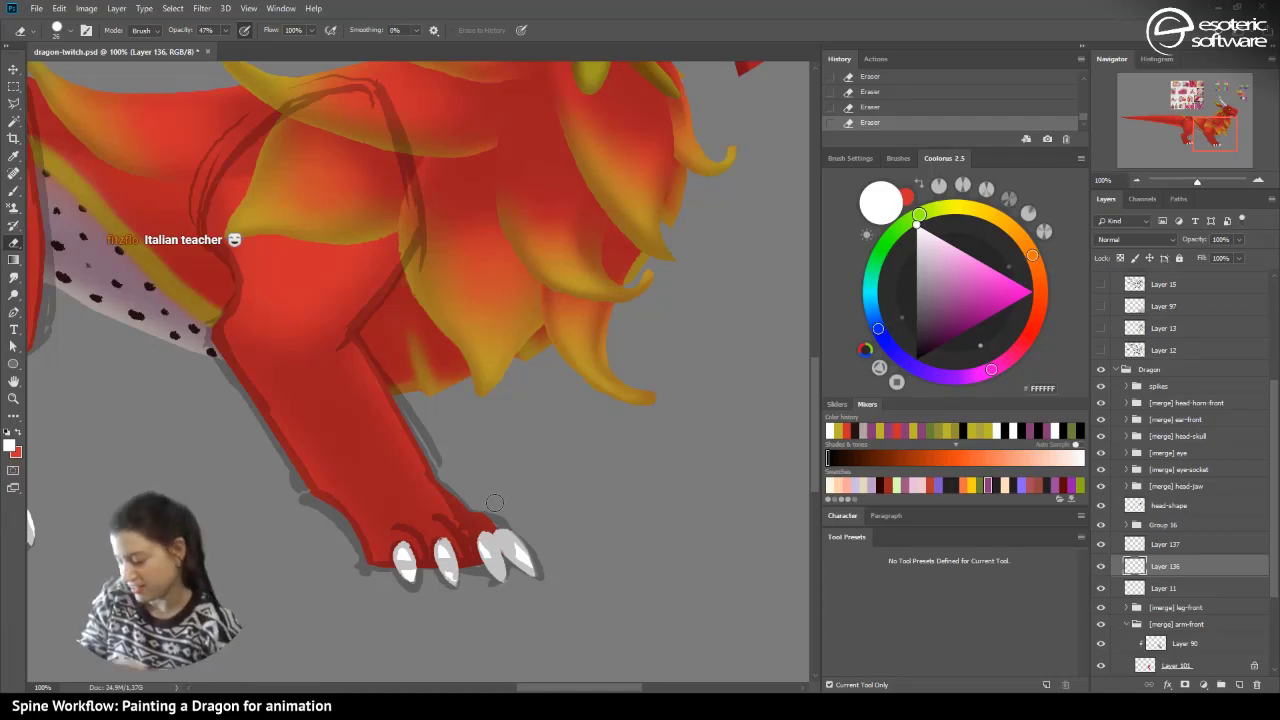
- Toggle the visibility of Layers 137 and 136 to check which front-foot claws each one holds
left_click_drag(1146, 539, 1142, 558)
left_click(1101, 544)
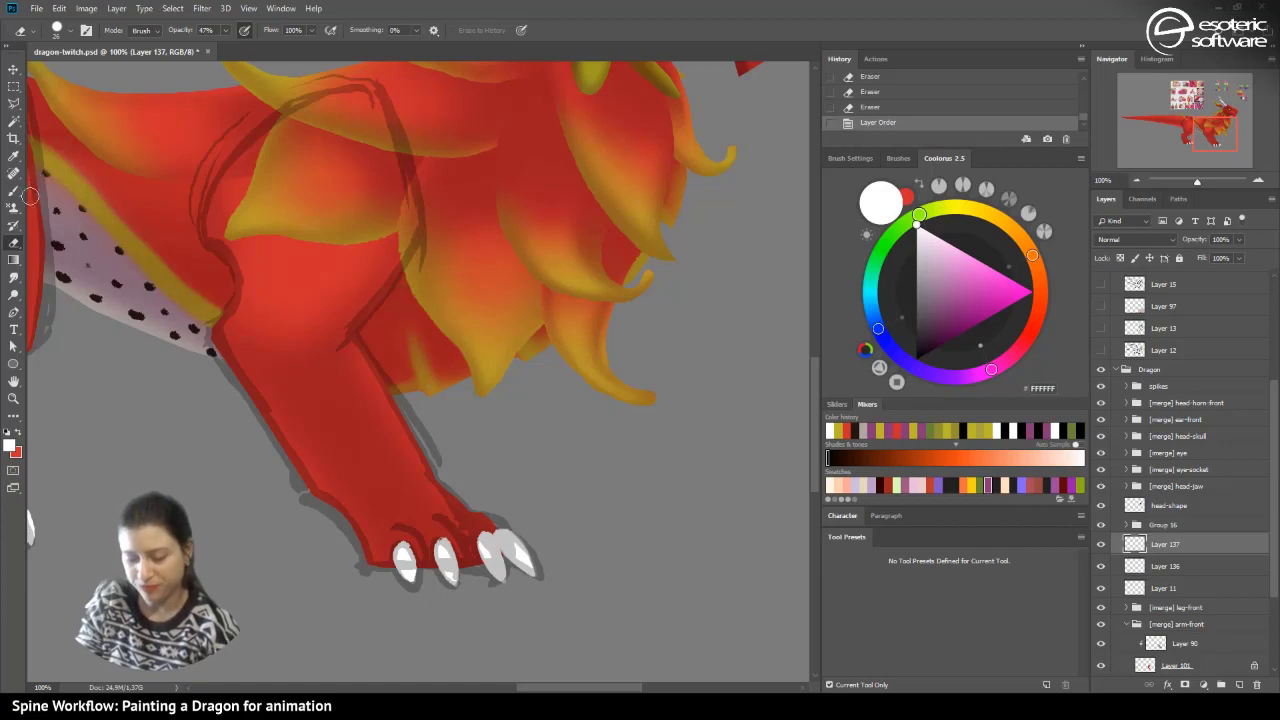
key("b")
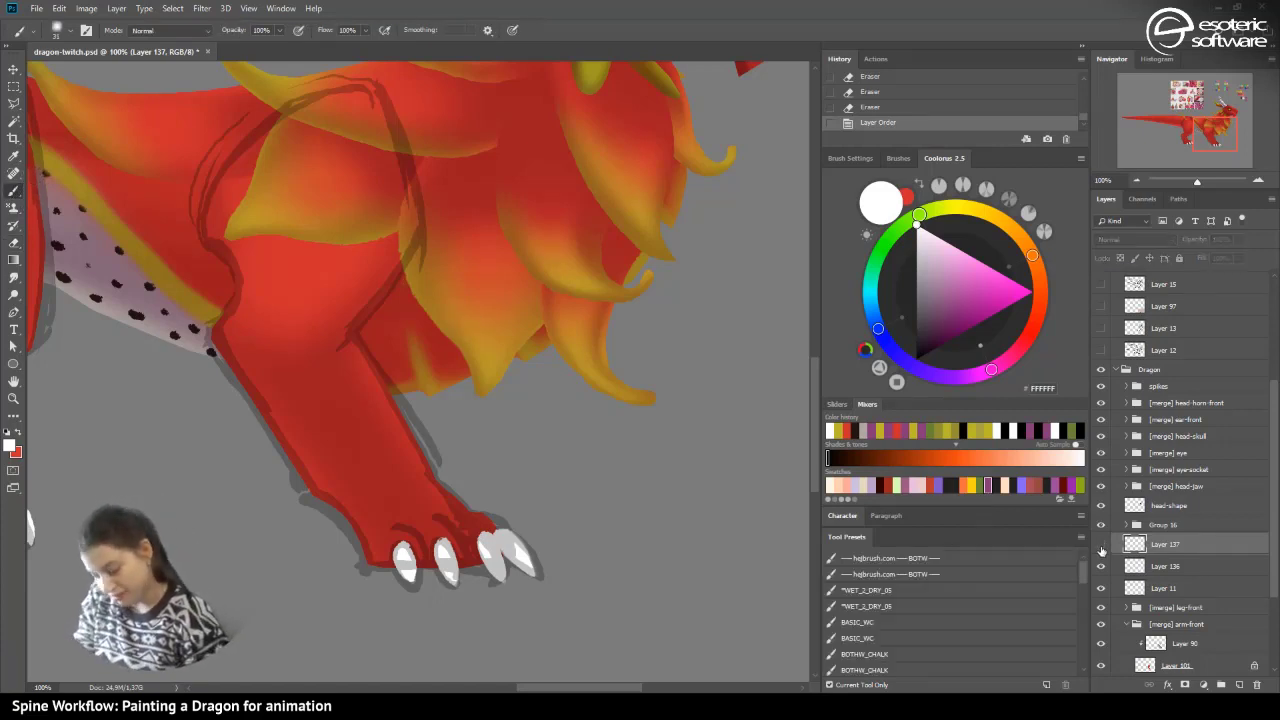
left_click(1101, 566)
left_click(1101, 566)
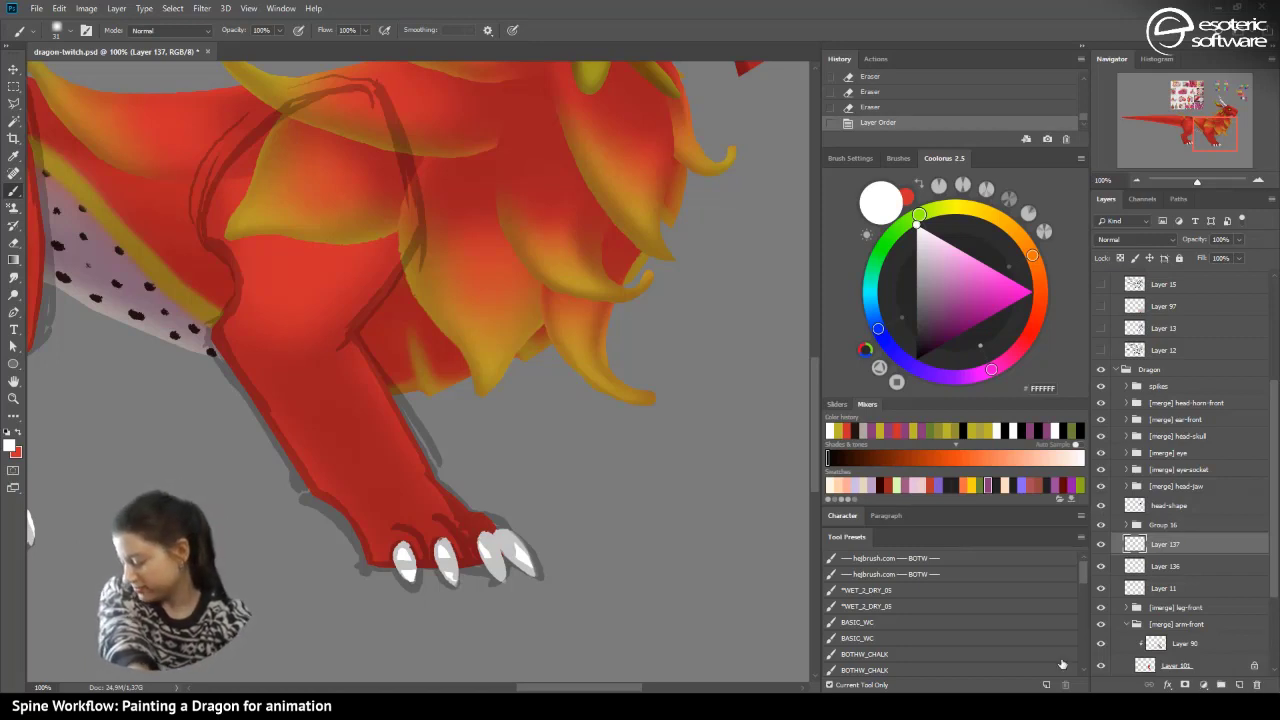
left_click(1181, 592, "shift")
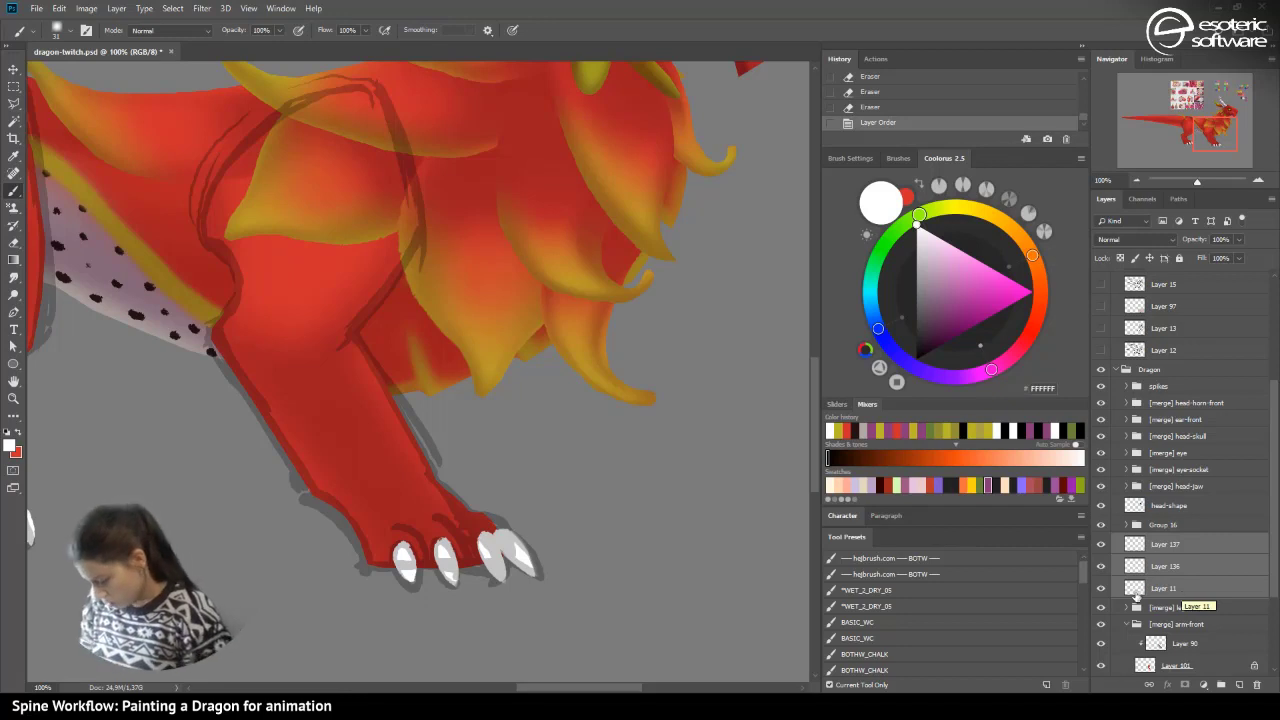
left_click(1136, 586)
left_click(1141, 568)
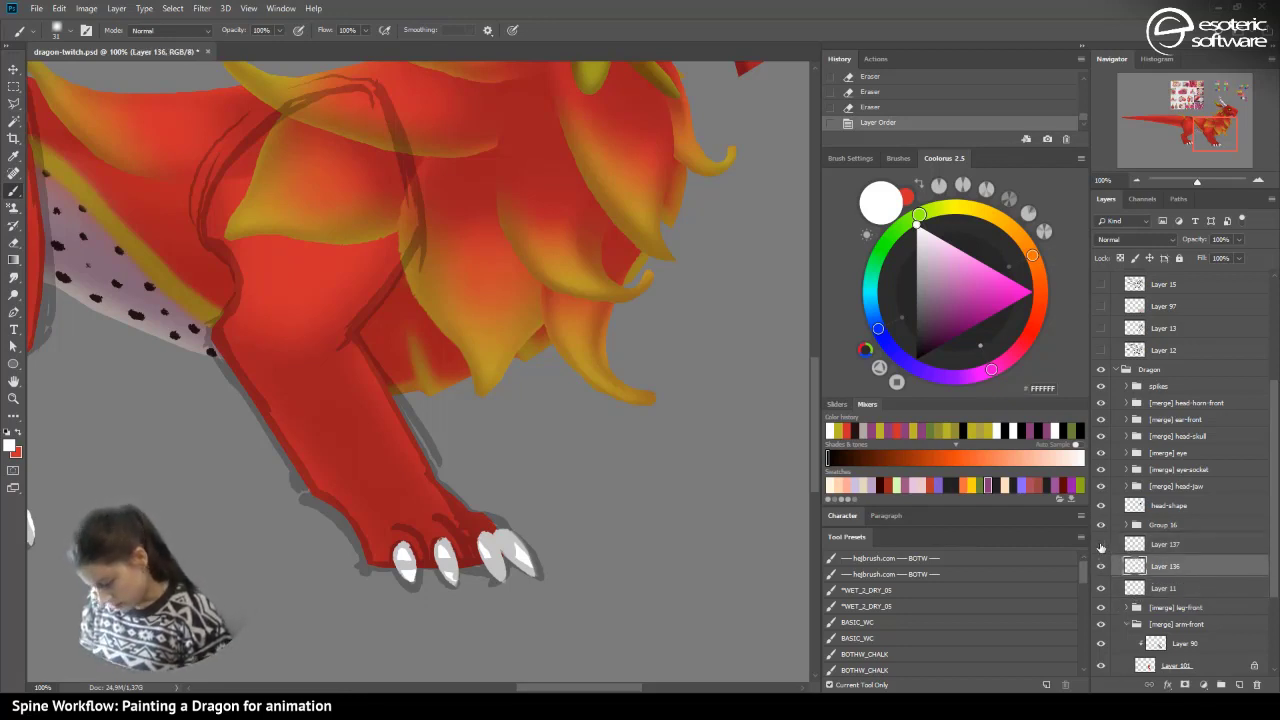
left_click(1101, 547)
left_click(1101, 547)
left_click(1101, 566)
left_click(1101, 566)
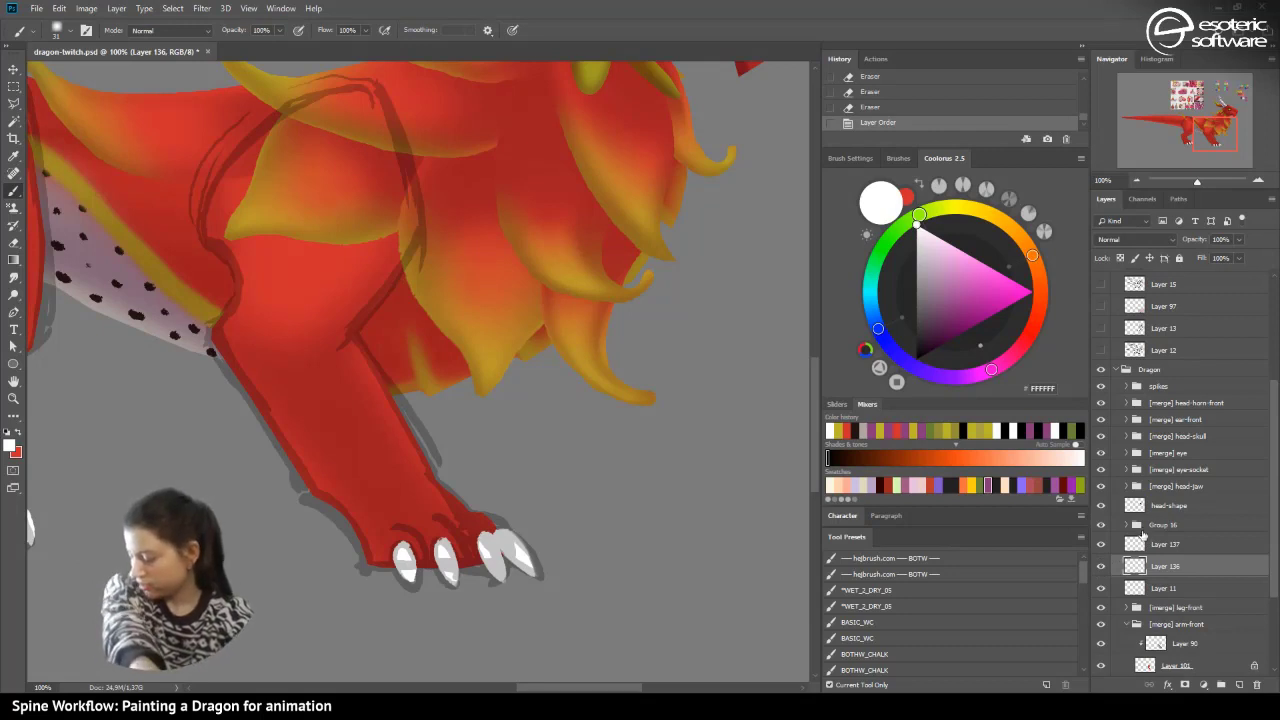
- Move Layers 136 and 137 into the [merge] arm-front group, above Layer 90
left_click(1145, 543, "shift")
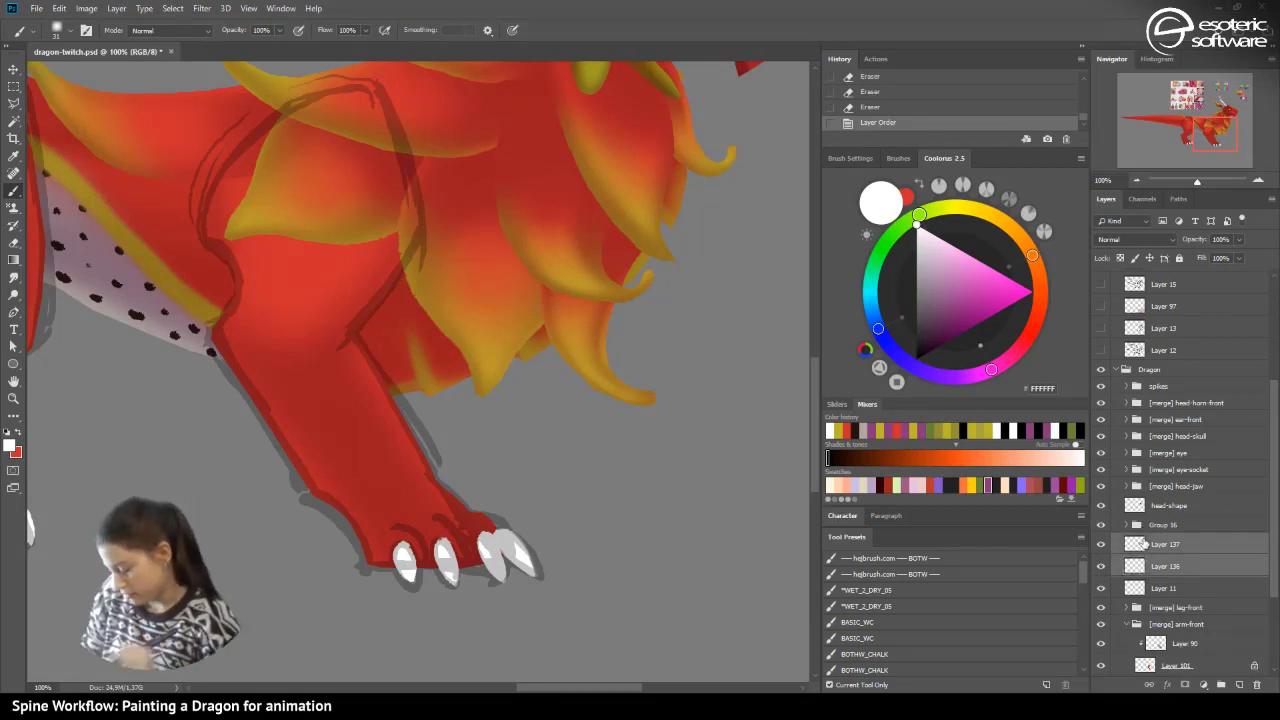
left_click_drag(1145, 543, 1137, 576)
left_click(1154, 589)
- Check Layer 136's visibility and move the outermost claw's Layer 137 beneath Layer 101
left_click(1140, 568)
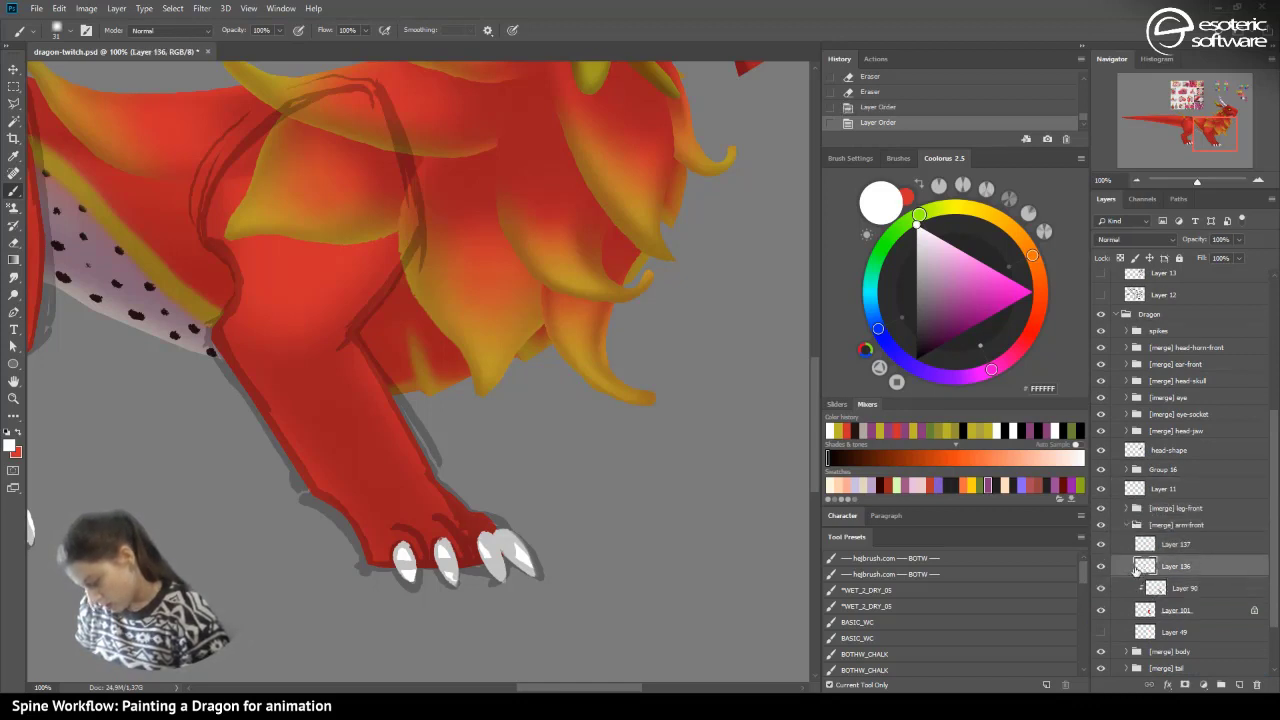
left_click(1101, 567)
left_click(1101, 567)
left_click_drag(1145, 542, 1160, 620)
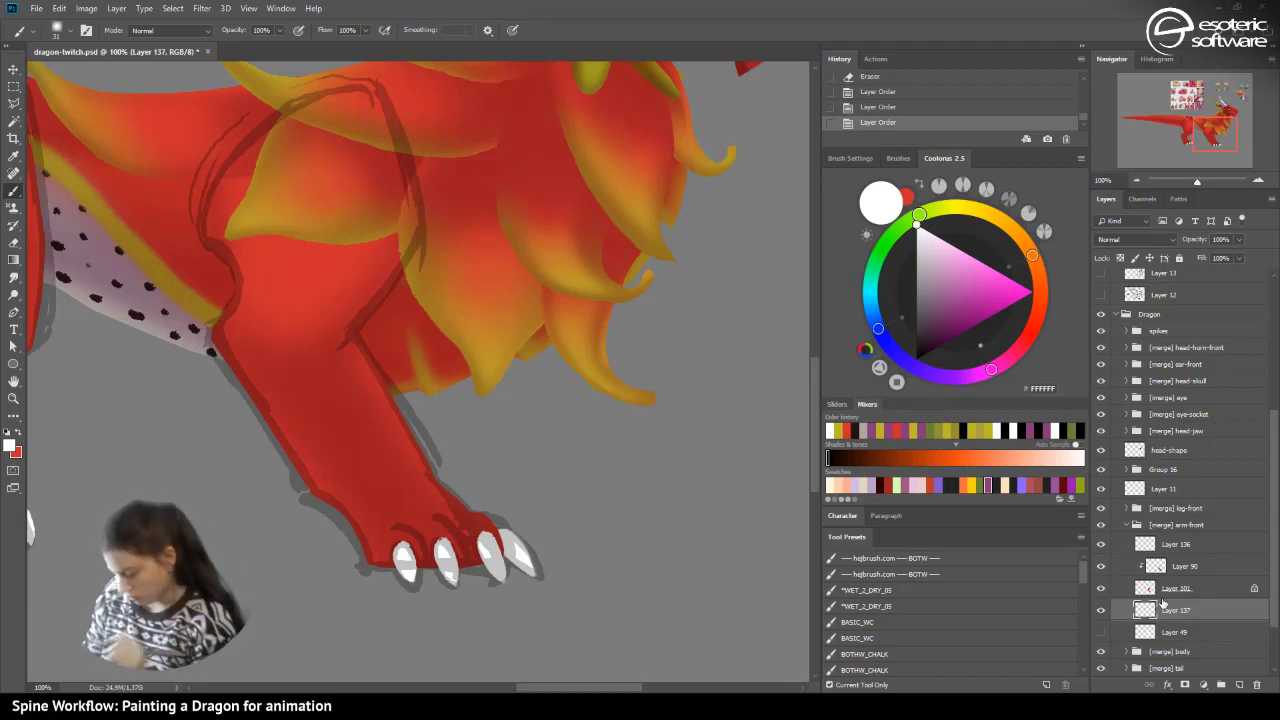
- Free-transform the outermost claw on Layer 137, rotating it about -2.98° and shifting it slightly right and down
key("ctrl+t")
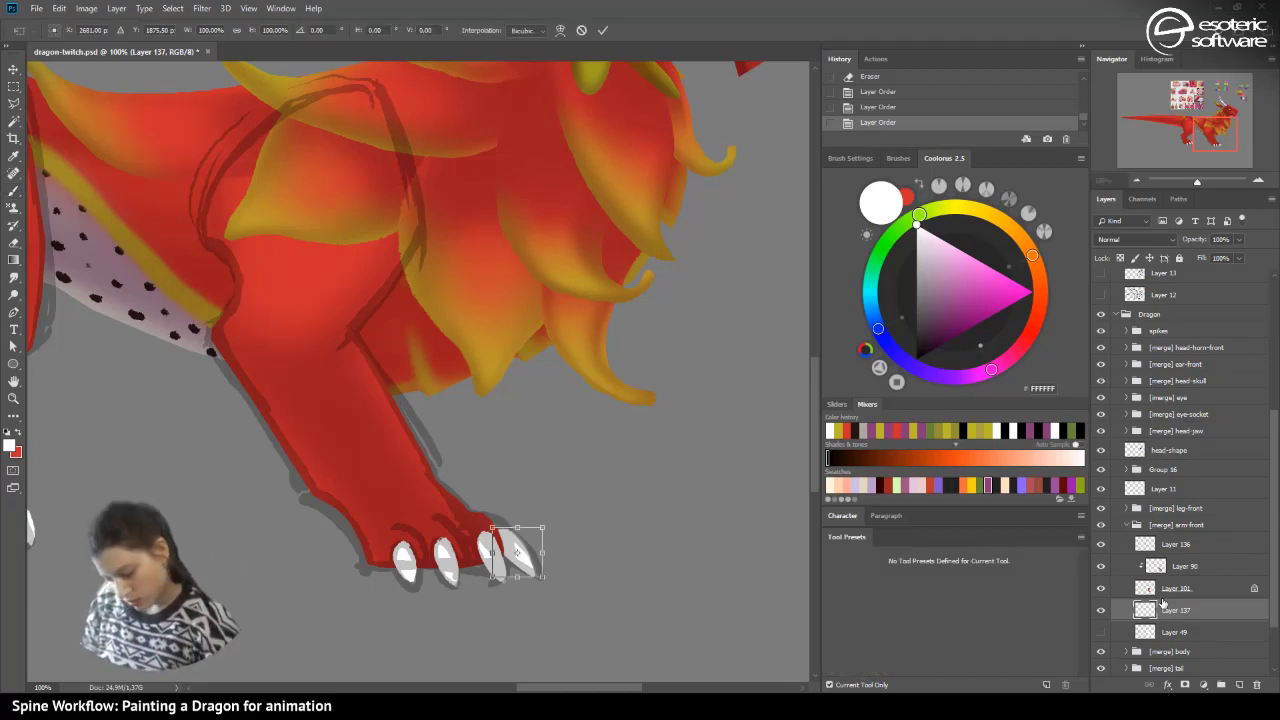
left_click_drag(513, 571, 543, 577)
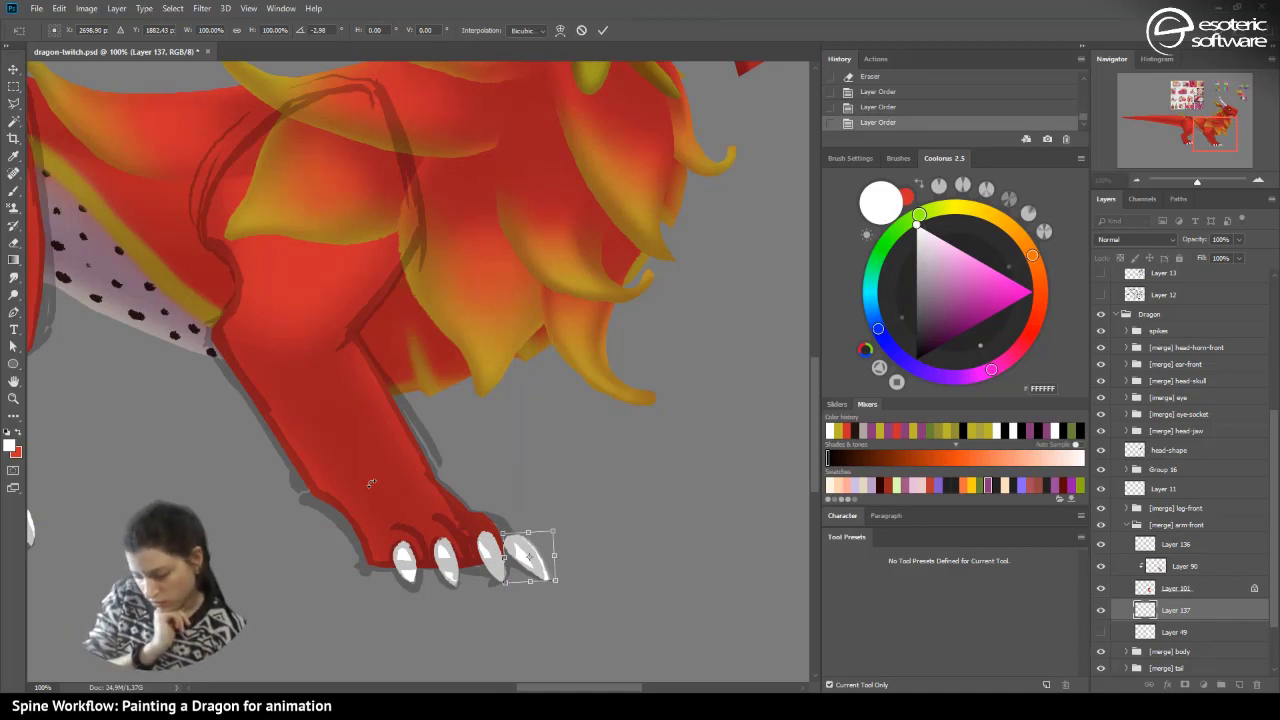
left_click(602, 31)
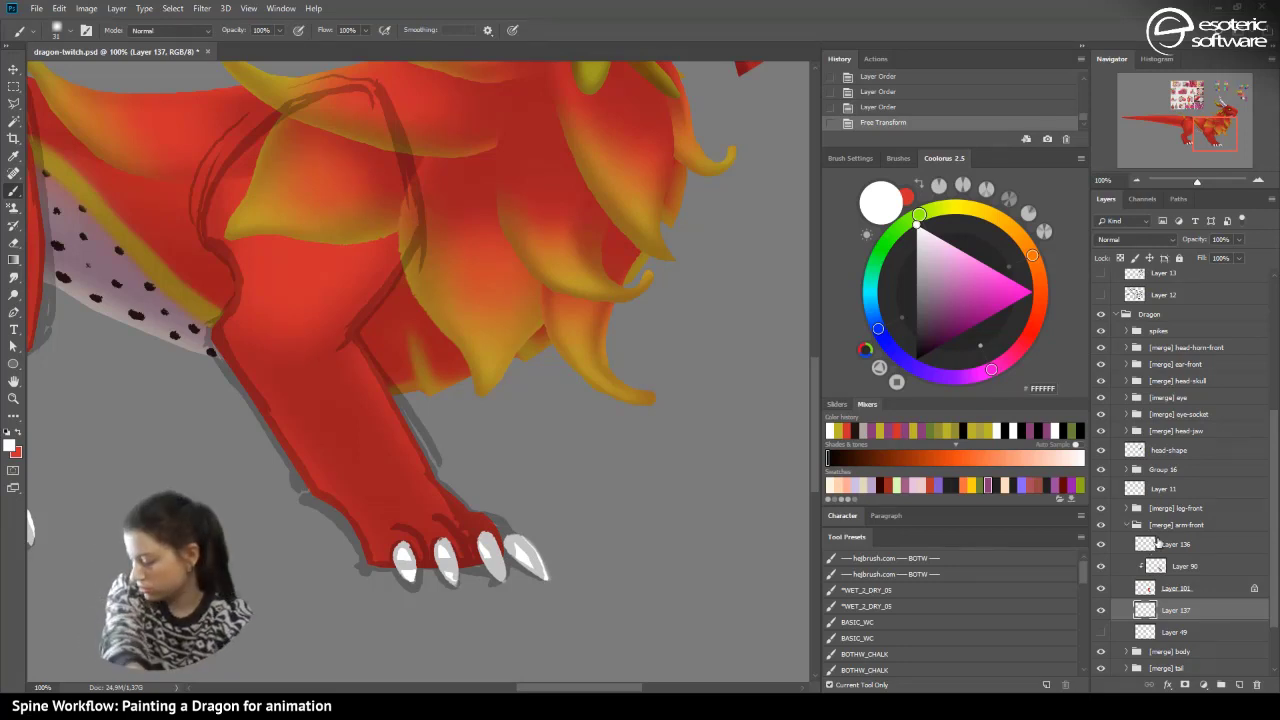
- Load the outermost claw as a selection with Layers 136 and 137 active, nudge it slightly left, and deselect
left_click(1158, 543, "shift")
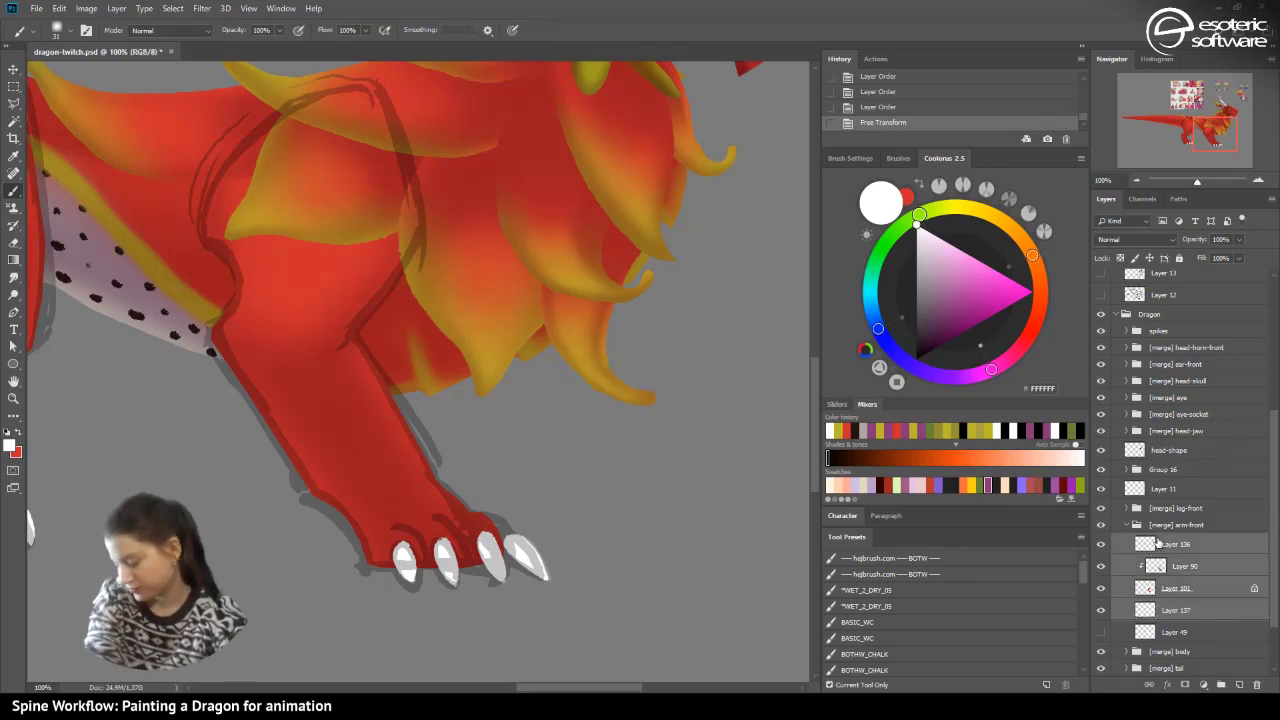
left_click(1158, 543)
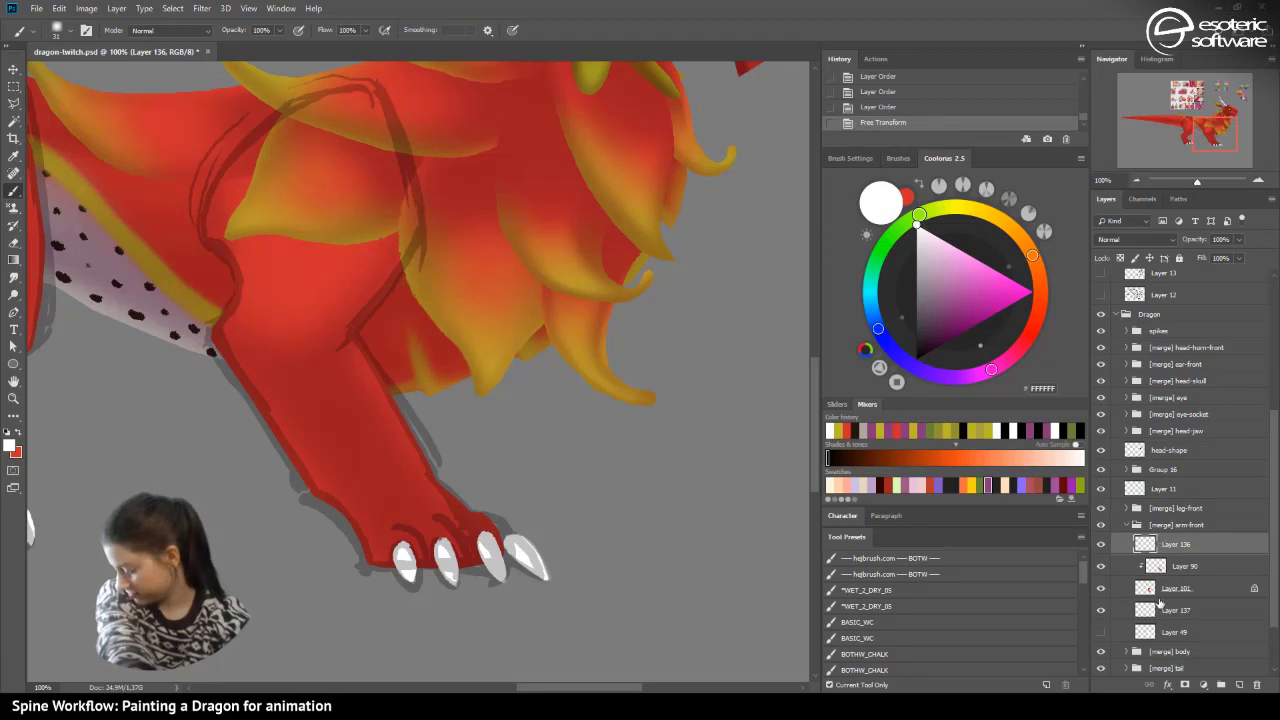
left_click(1154, 609, "ctrl")
left_click(1166, 610, "ctrl")
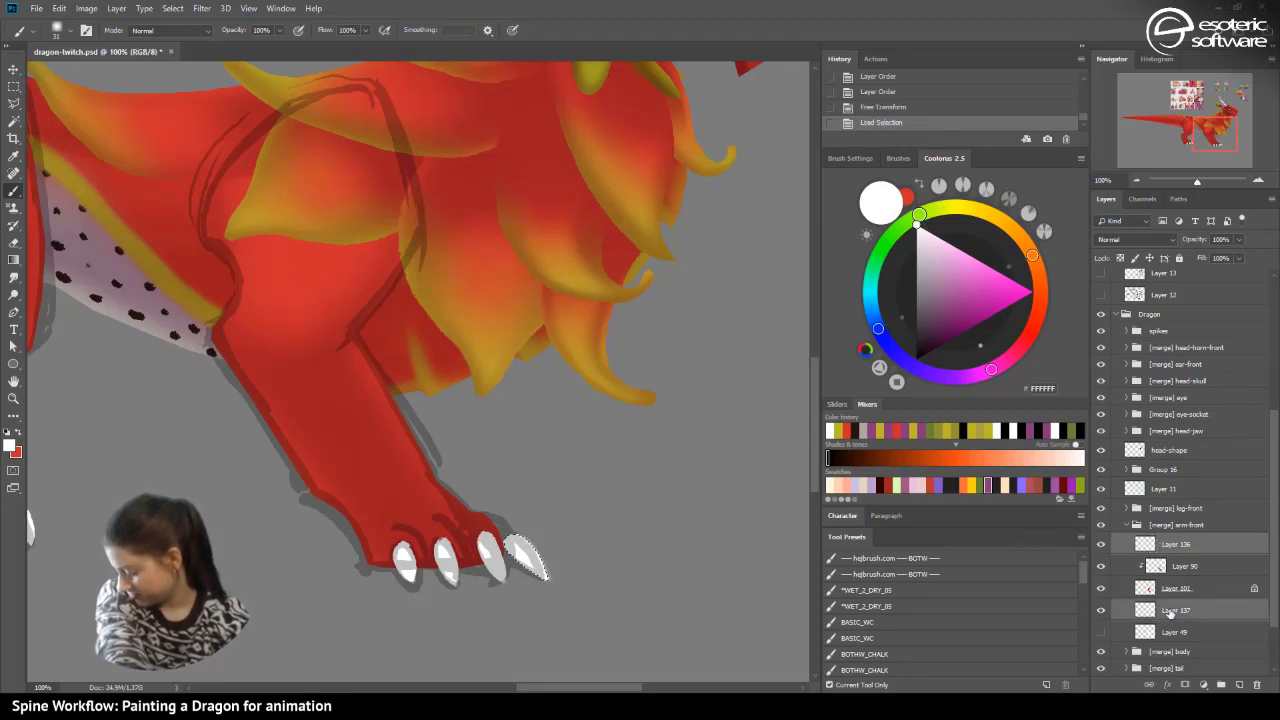
left_click(14, 67)
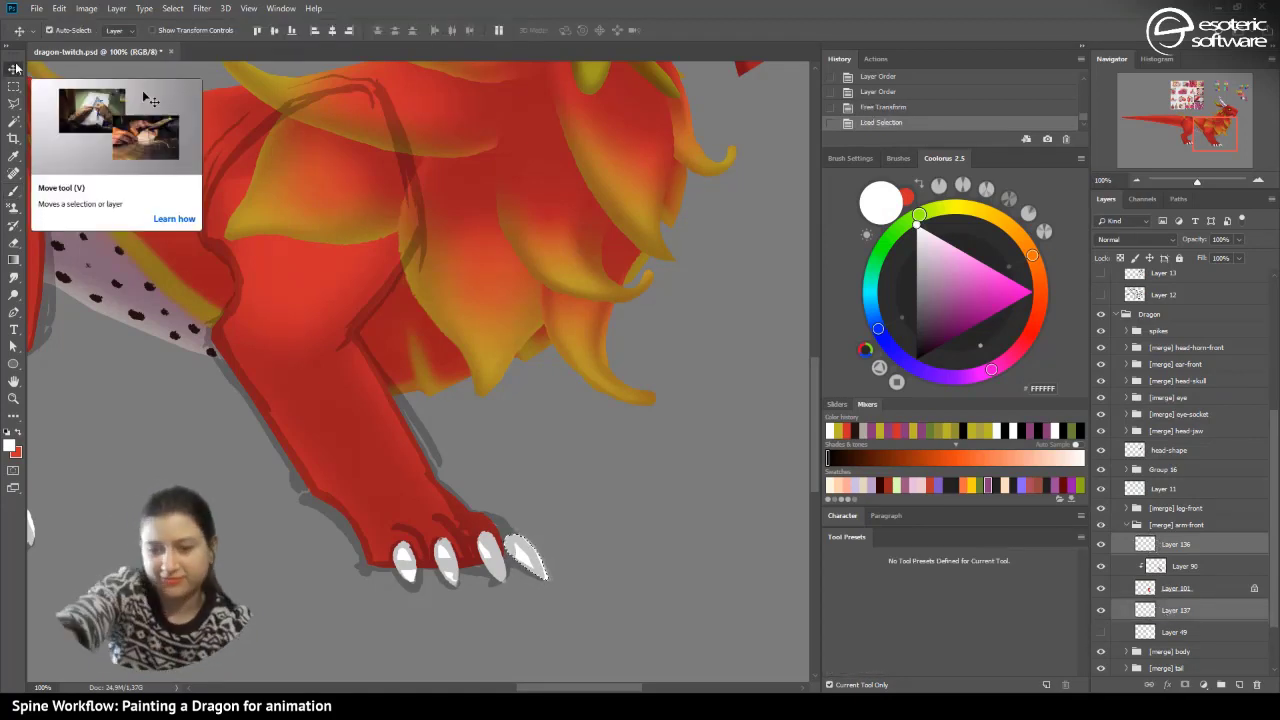
key("Left")
key("Left")
key("Left")
key("Left")
key("Left")
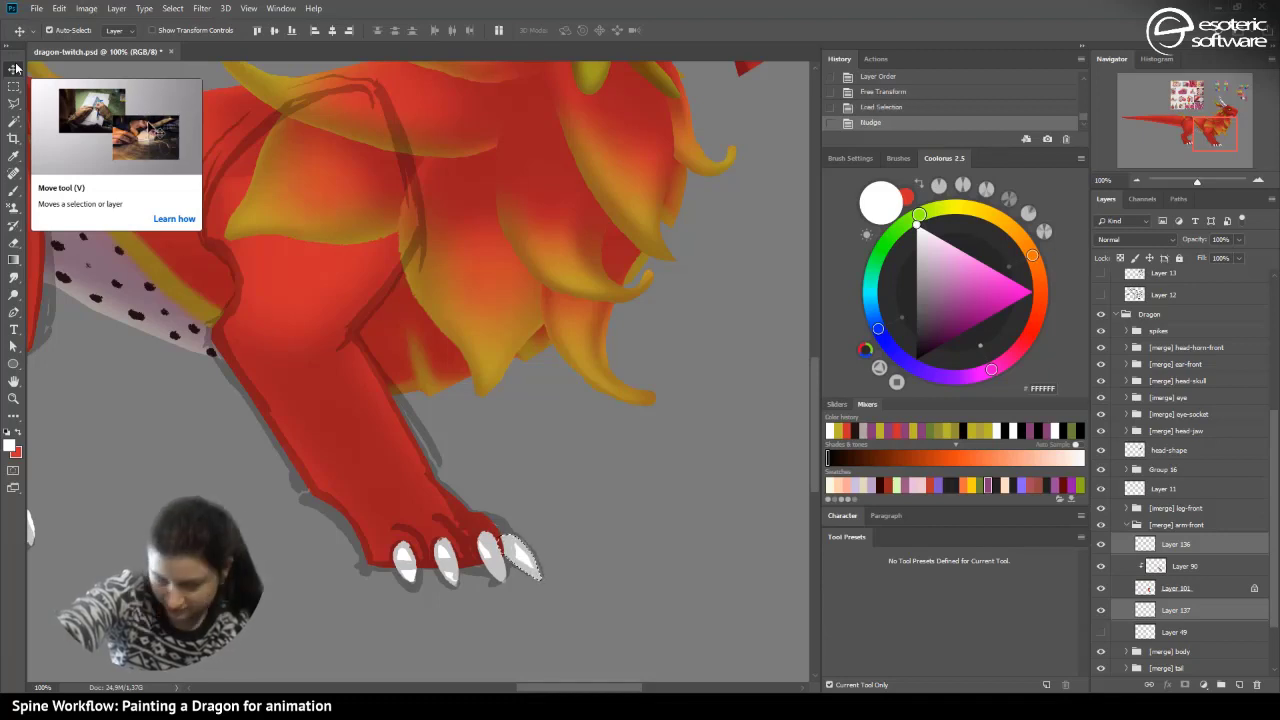
key("ctrl+d")
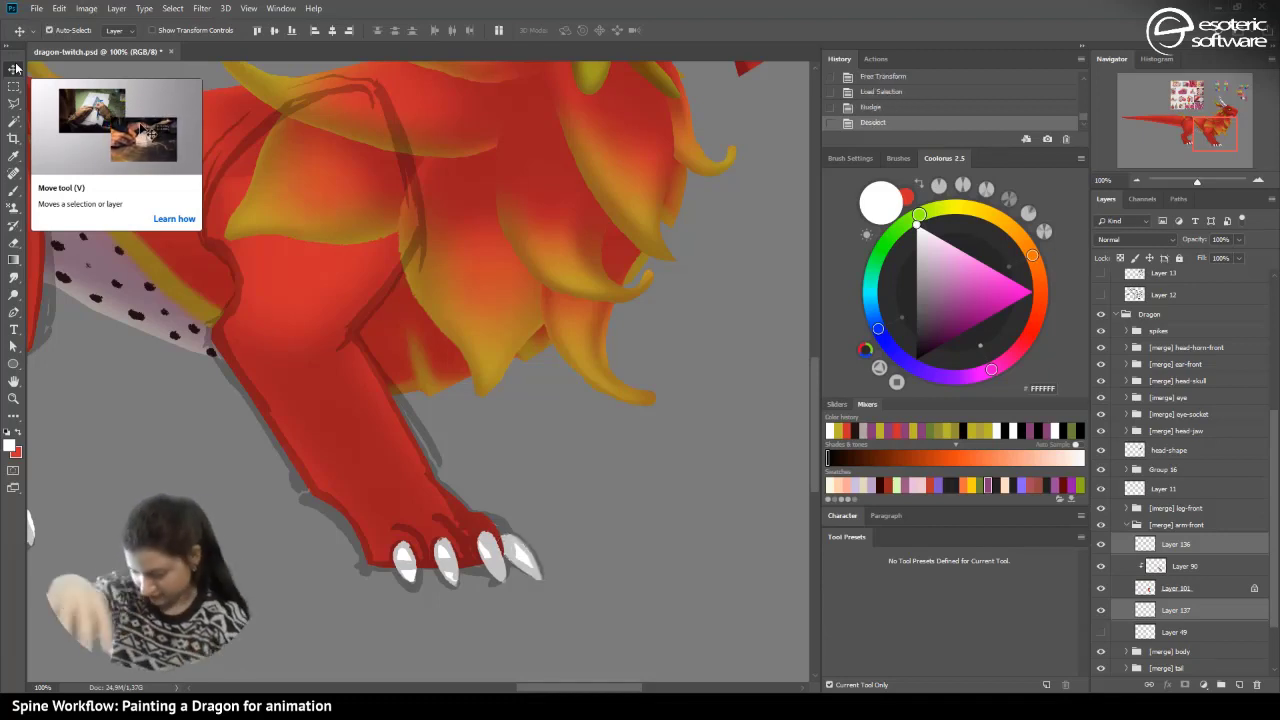
- Move Layer 137 back above the arm's painted layers, directly beneath Layer 136
left_click(1102, 544)
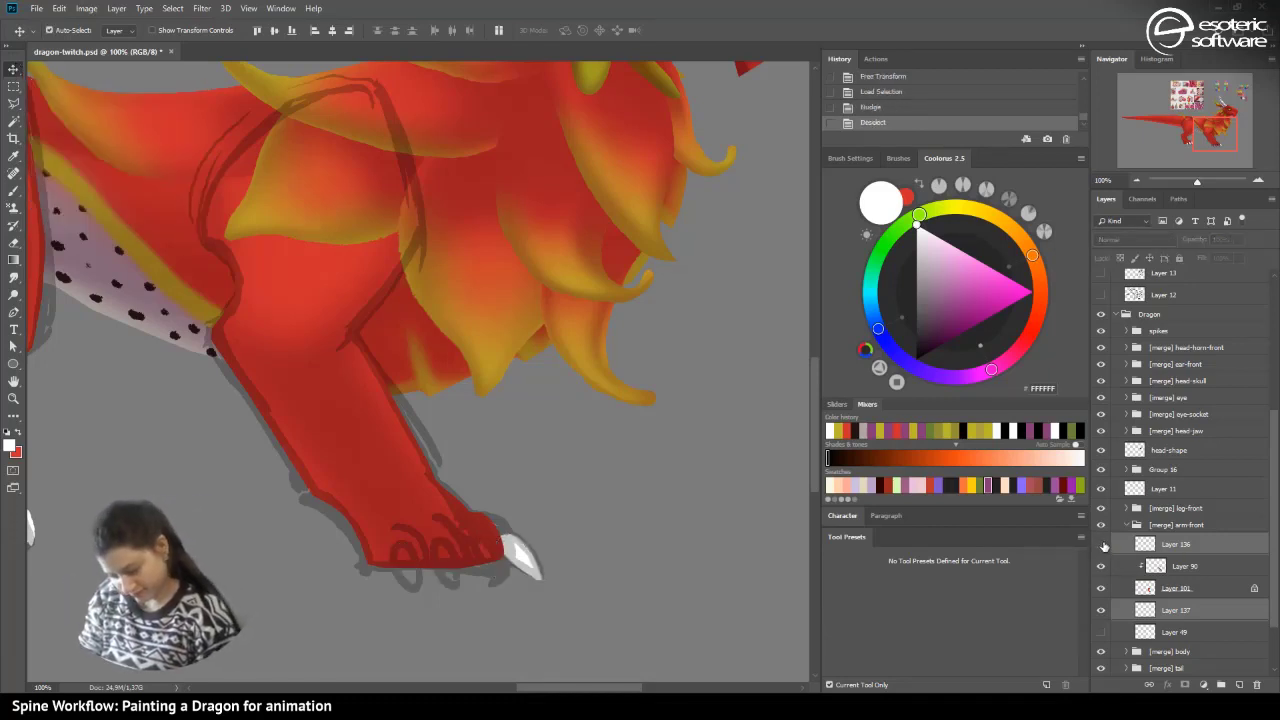
left_click(1103, 544)
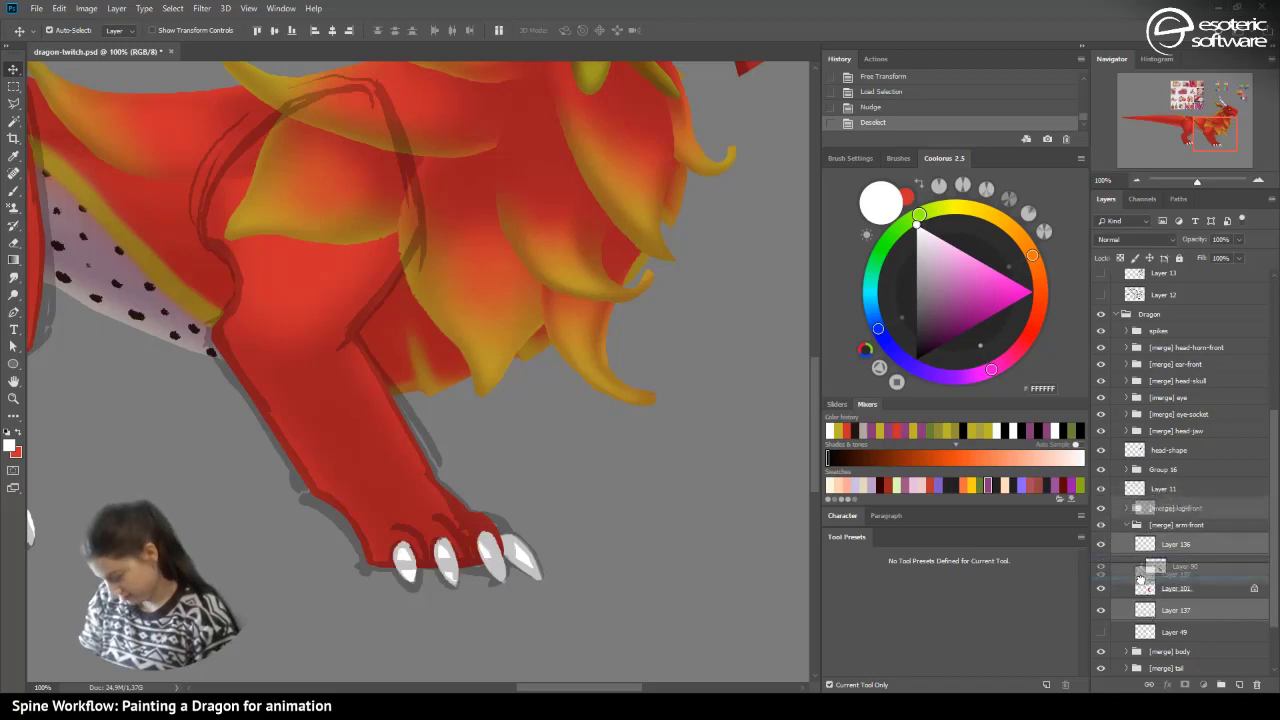
left_click(1140, 609)
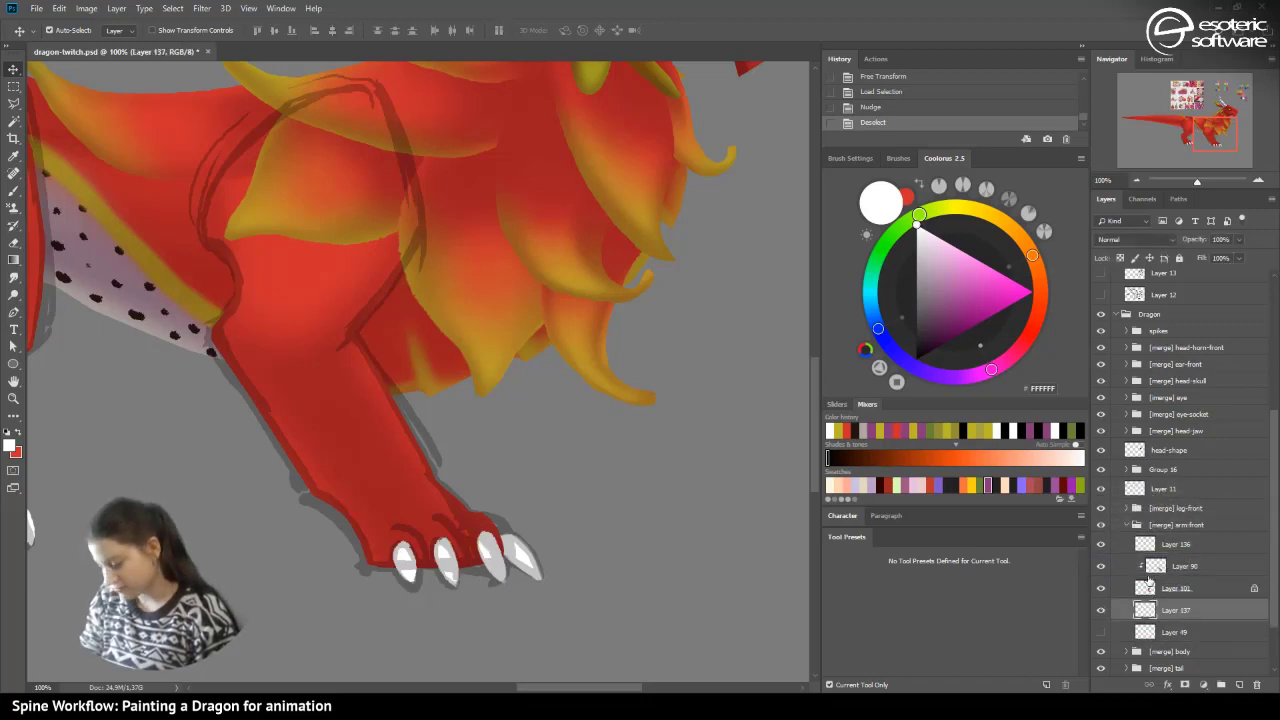
double_click(1179, 617)
left_click(846, 228)
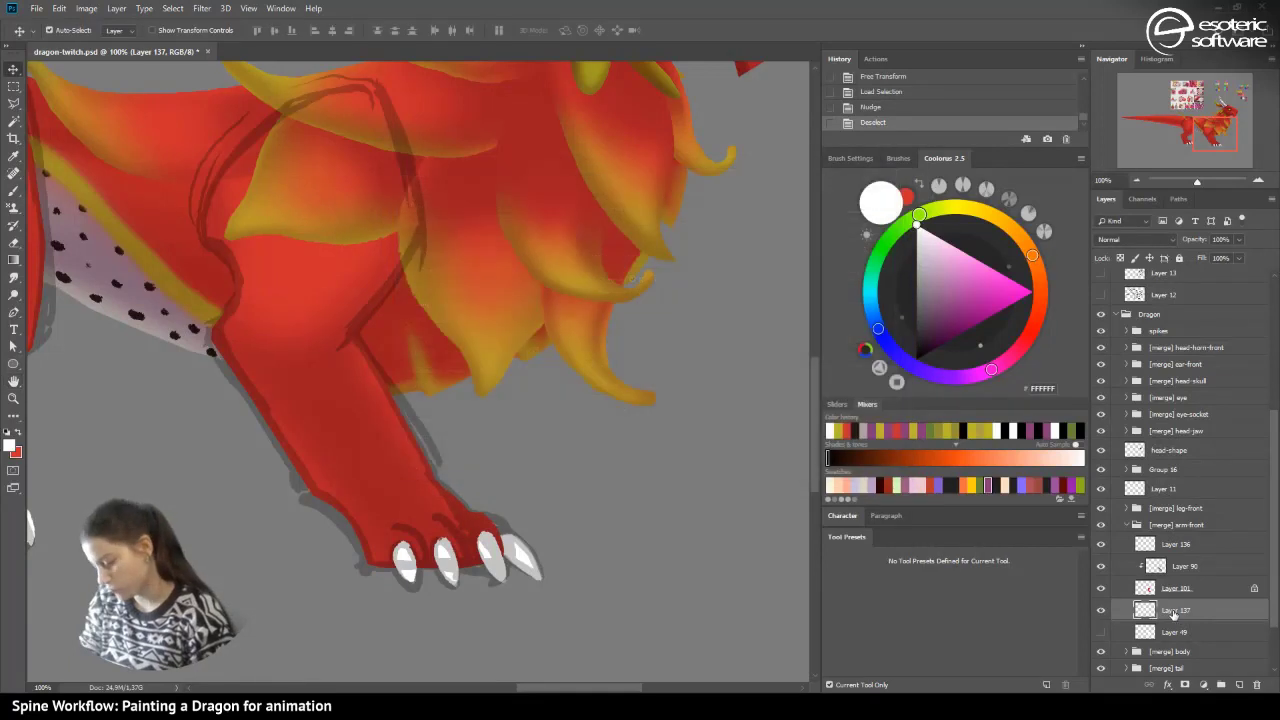
left_click_drag(1175, 610, 1160, 555)
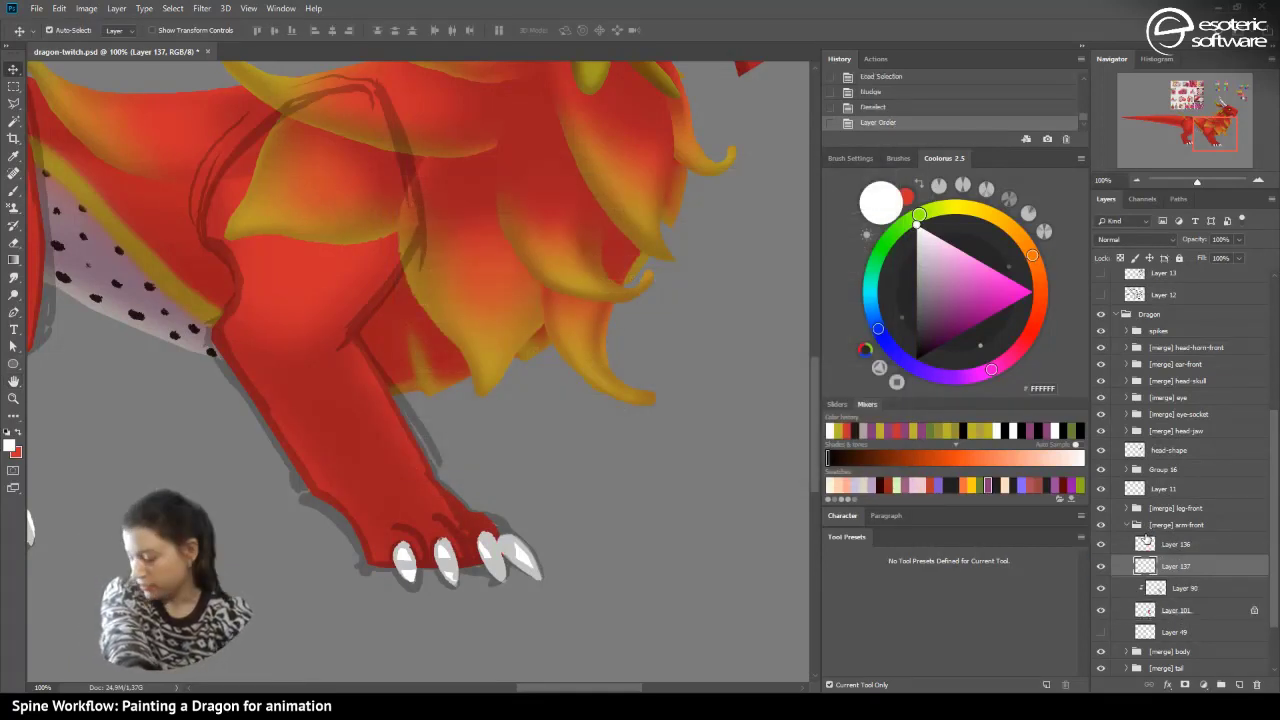
- Nudge the claws on Layers 136 and 137 together to the left along the front foot
left_click(1177, 549, "shift")
key("Left")
key("Left")
key("Left")
key("Left")
key("Left")
key("Left")
key("Left")
key("Left")
key("Left")
key("Left")
key("Left")
key("Left")
key("Left")
key("Left")
key("Left")
key("Left")
key("Left")
key("Left")
key("Left")
key("Left")
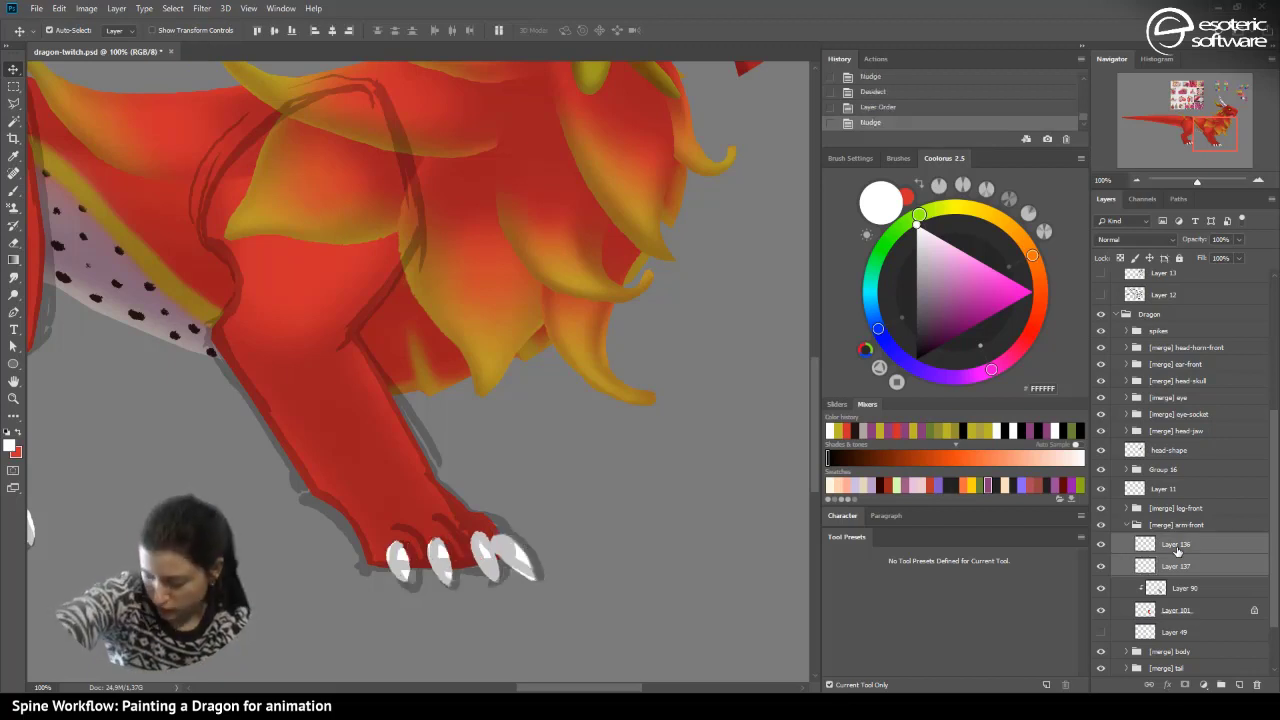
key("Right")
key("Right")
key("Right")
key("Right")
key("Right")
key("Right")
key("Right")
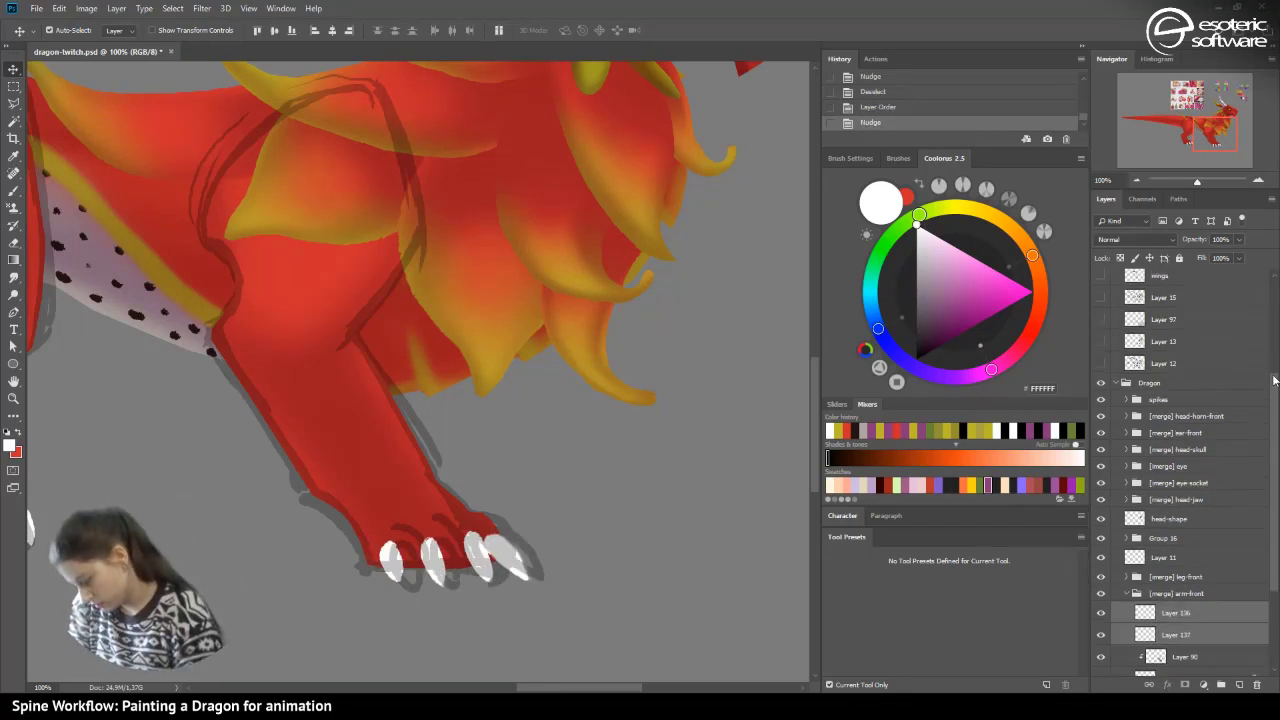
- Hide the dark sketch outline layer in the [ignore] sketches group
left_click_drag(1267, 423, 1264, 285)
left_click(1102, 332)
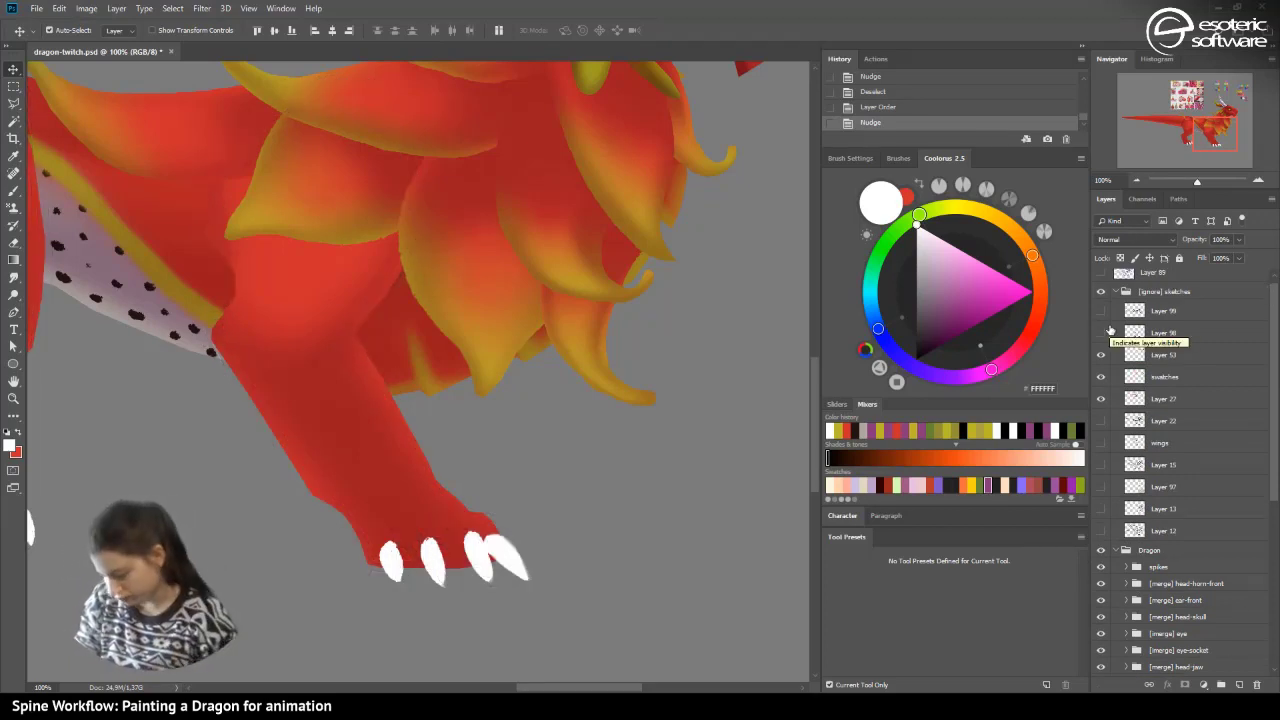
- Nudge the claws on Layer 136 slightly left and the outermost claw on Layer 137 right, separating it from its neighbour
scroll(1130, 450, "down", 5)
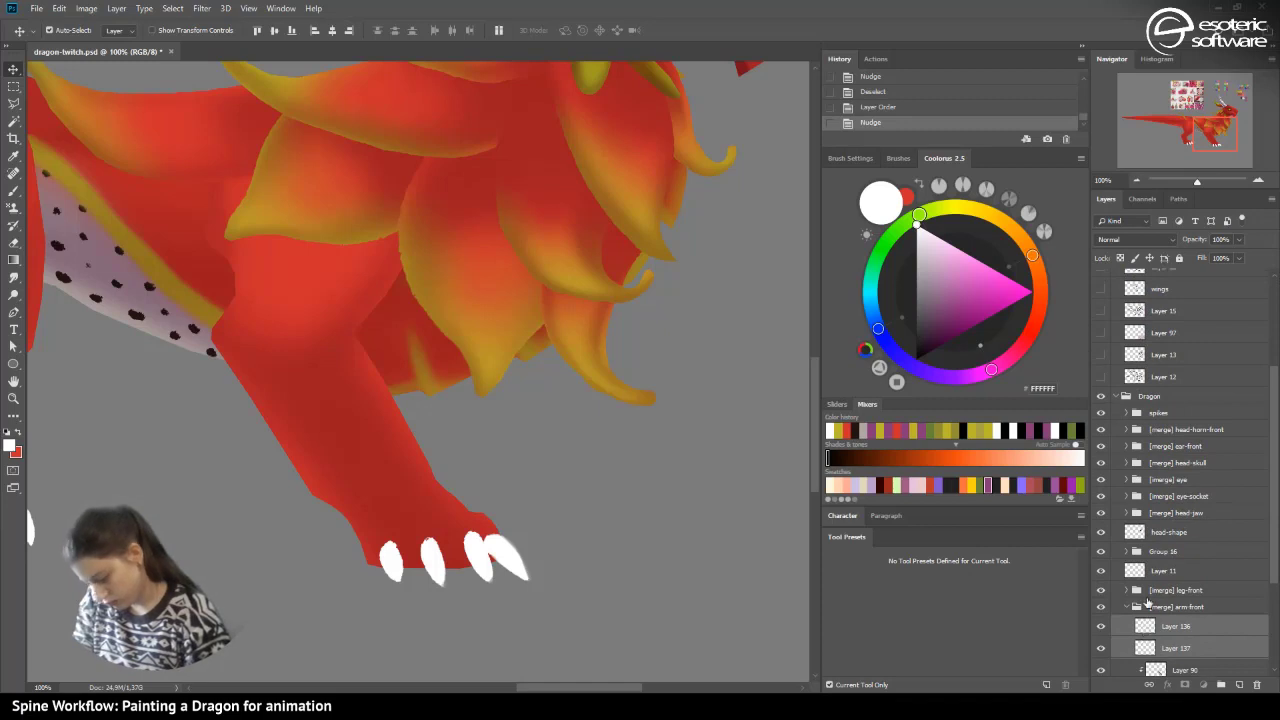
left_click(1165, 626)
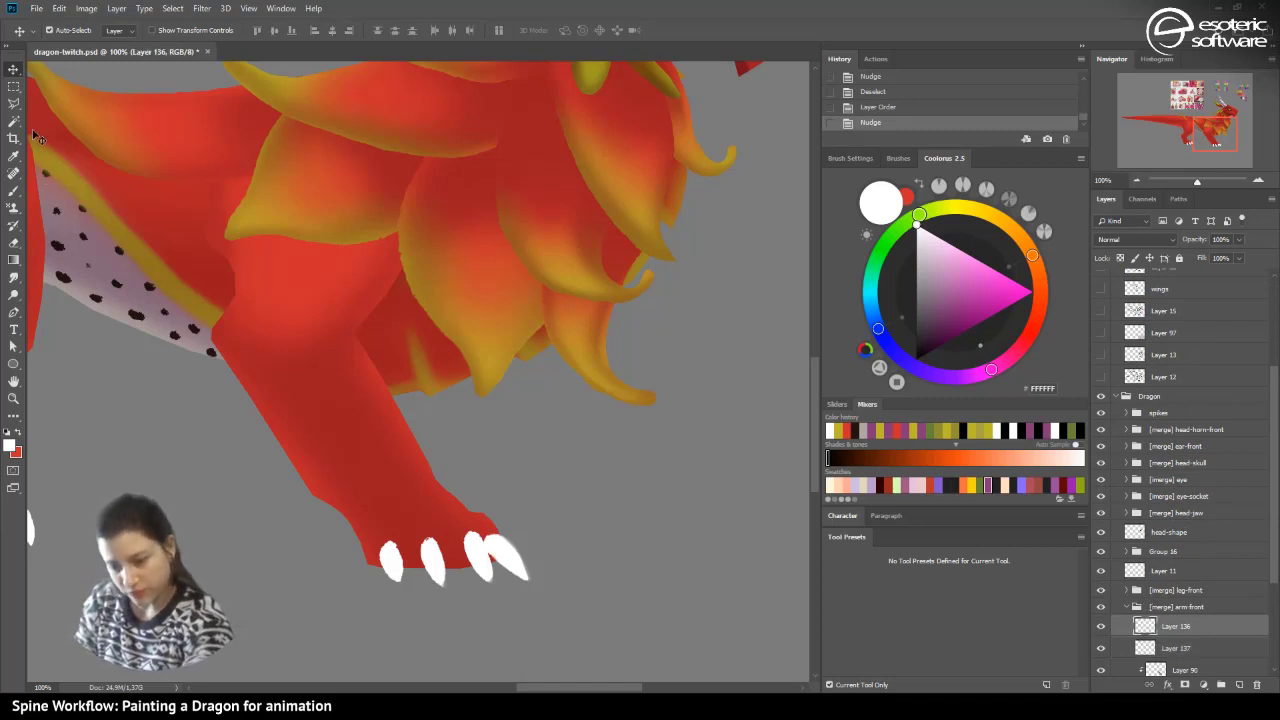
key("Left")
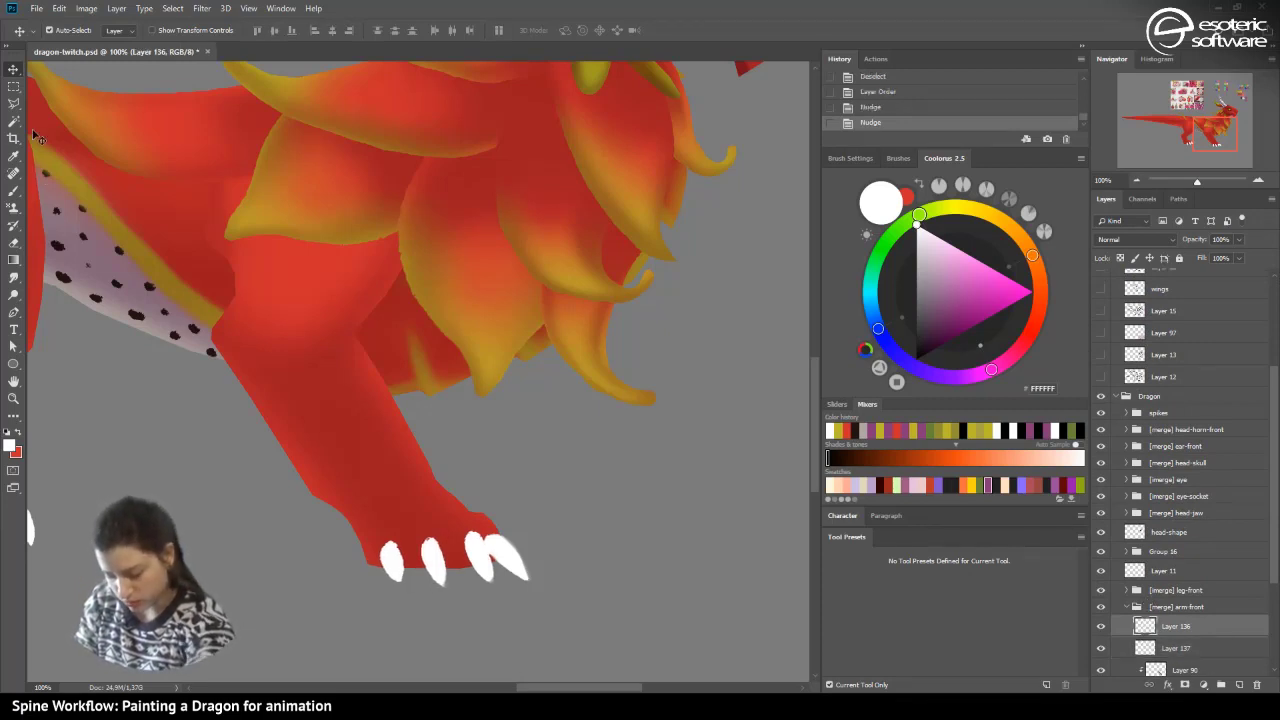
left_click(1157, 645)
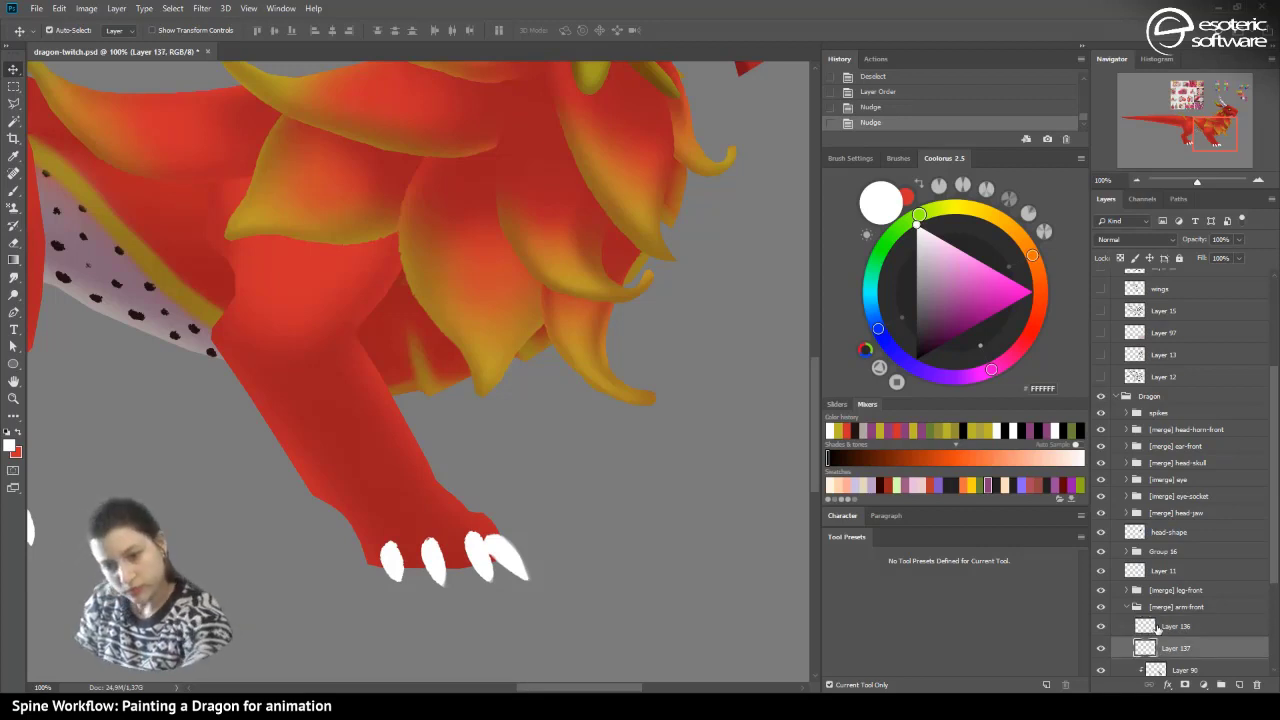
key("shift+Right")
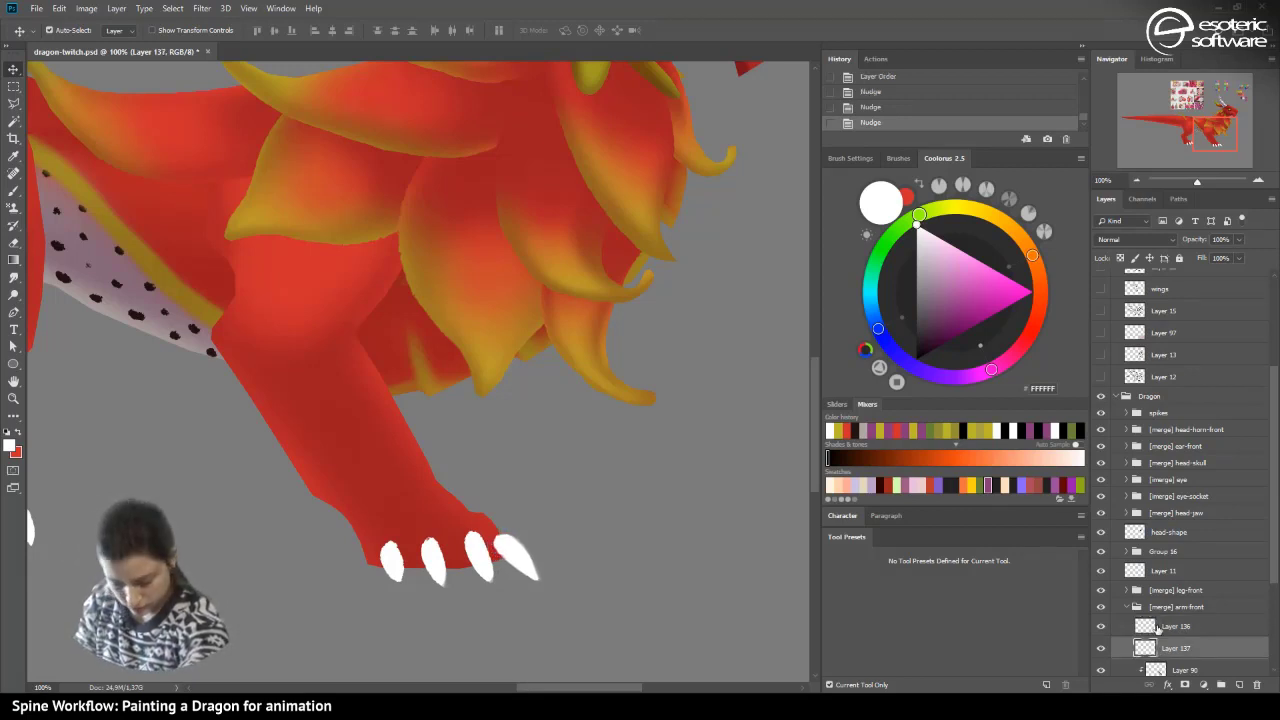
key("Right")
key("Right")
key("Right")
key("Right")
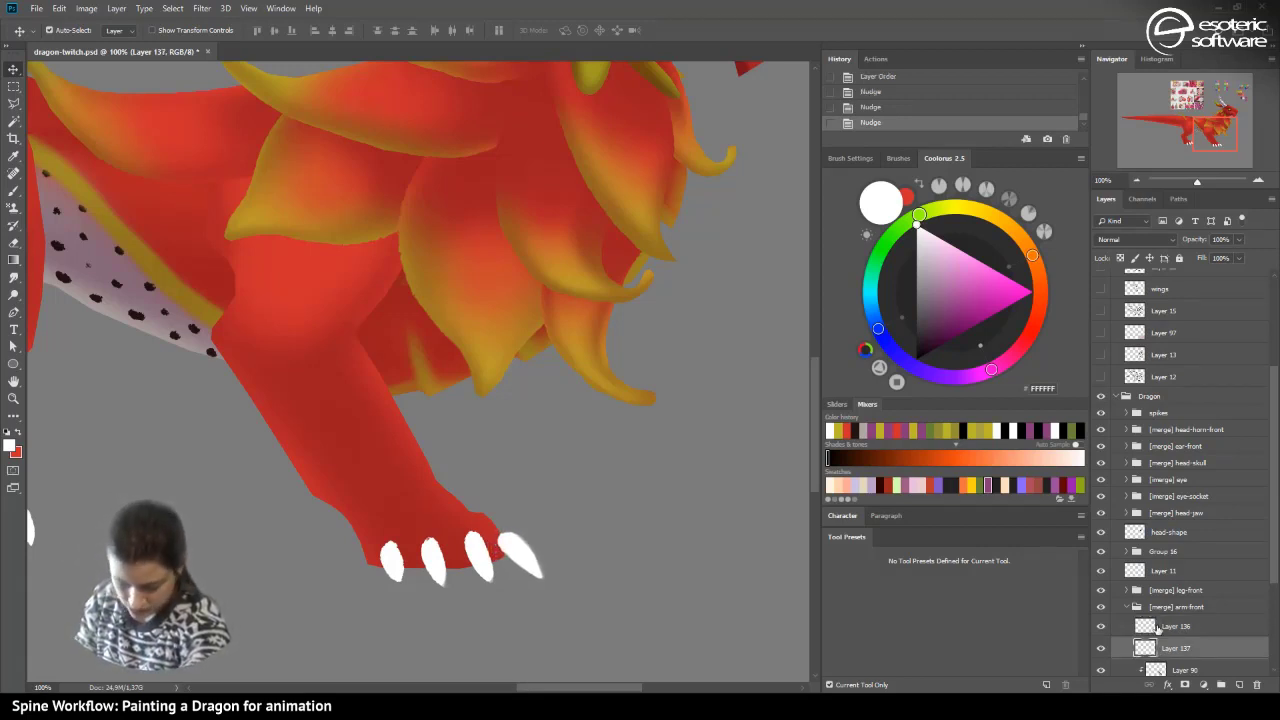
- Fine-tune the horizontal position of the outermost claw on Layer 137 with small nudges
key("Right")
key("Right")
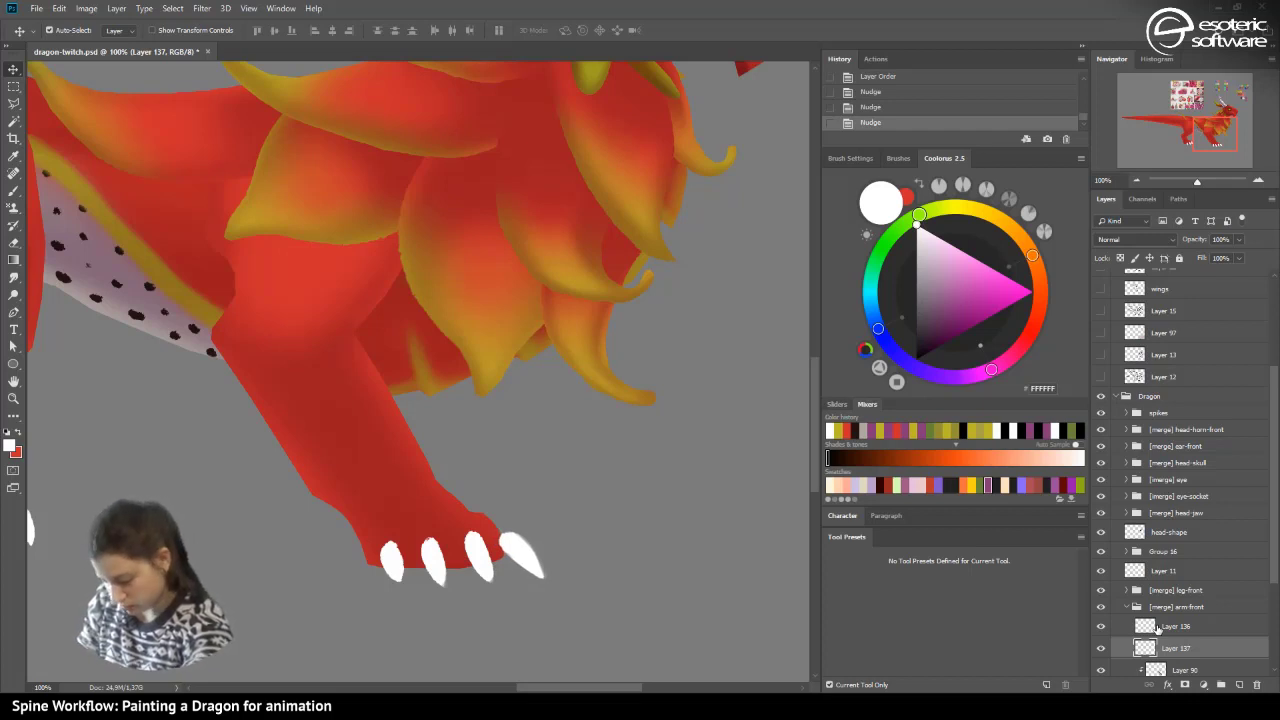
key("Left")
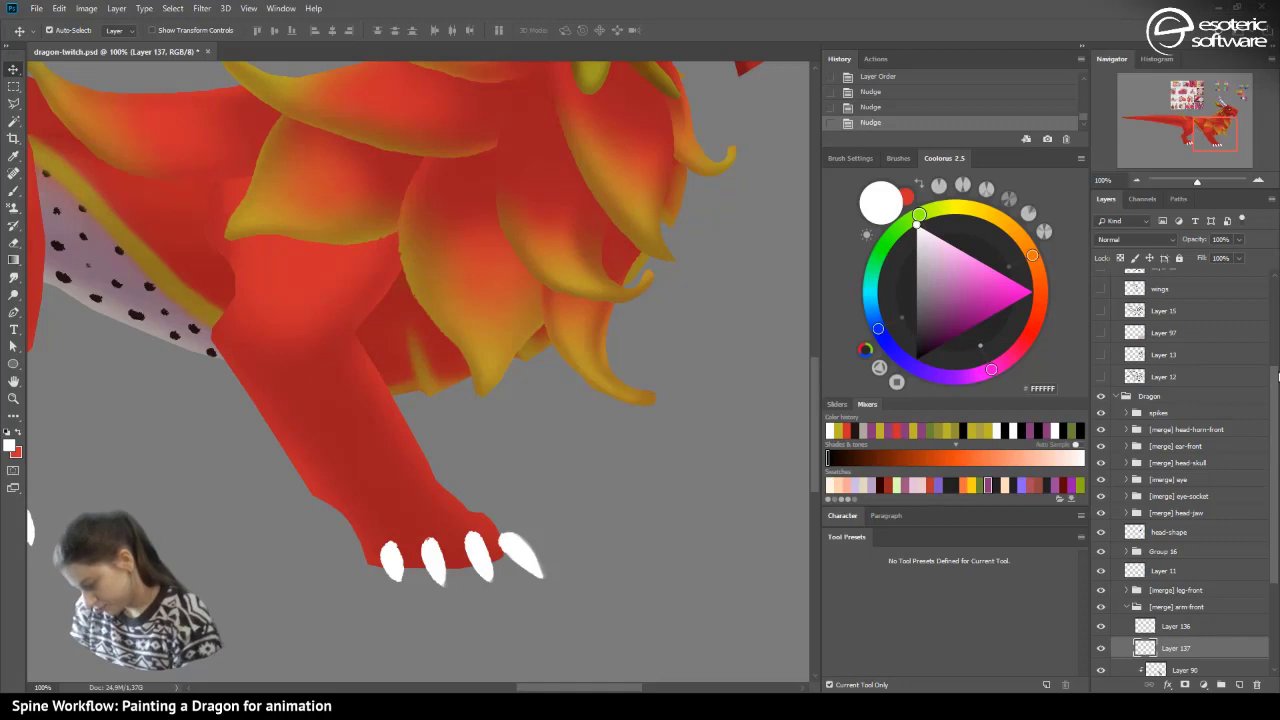
- Show the Layer 98 sketch and shift the claws on Layers 136 and 137 together to the right along the front foot
scroll(1266, 350, "up", 2)
scroll(1266, 350, "up", 4)
left_click(1101, 316)
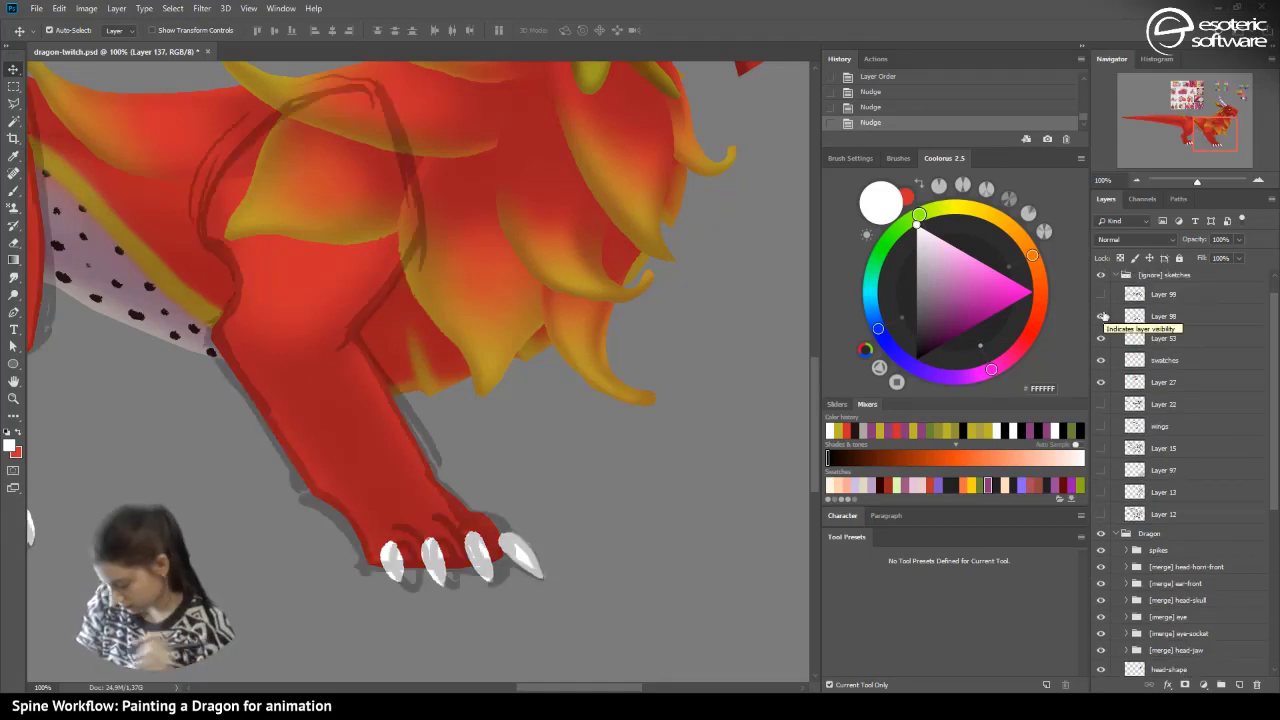
scroll(1268, 330, "down", 10)
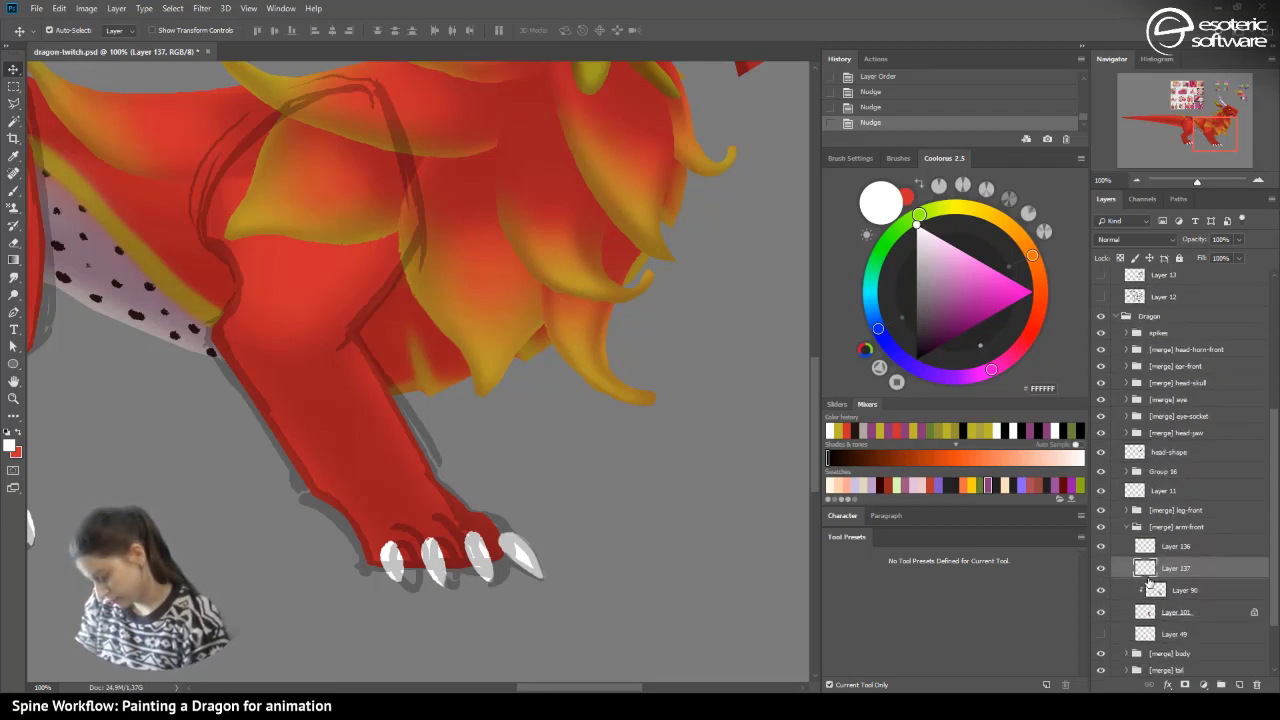
left_click(1150, 546, "shift")
key("shift+Right")
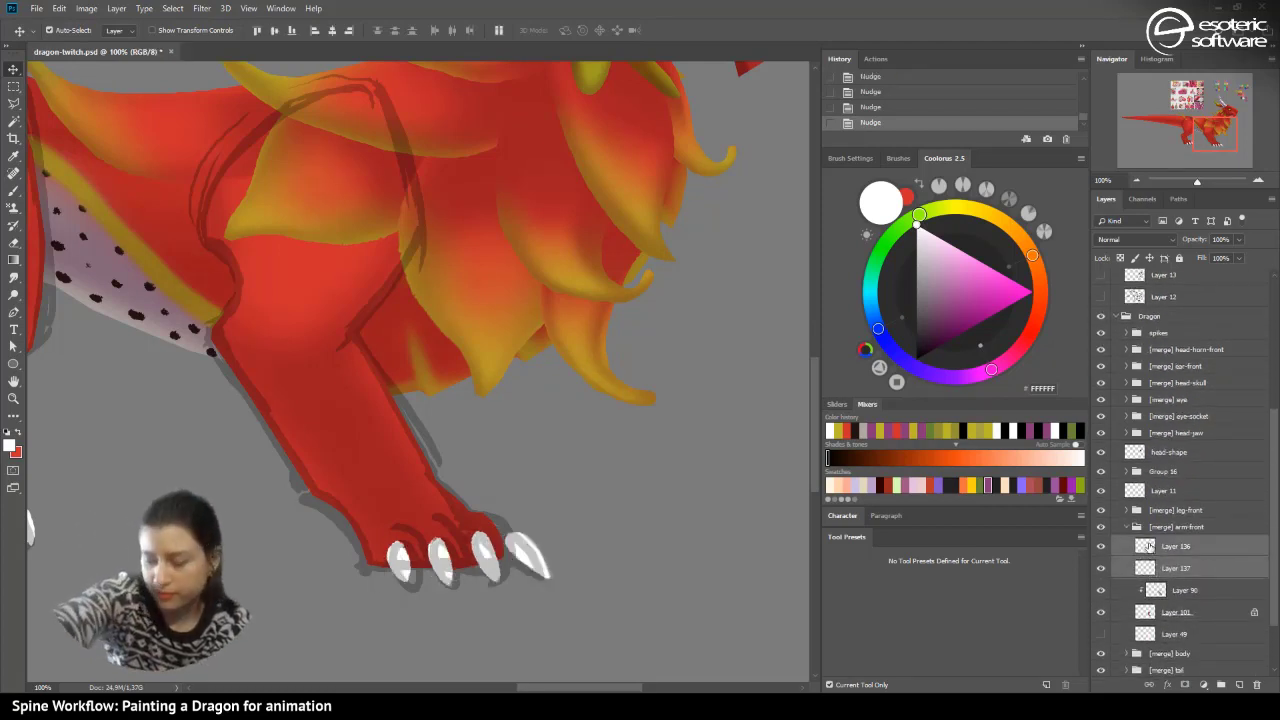
key("shift+Right")
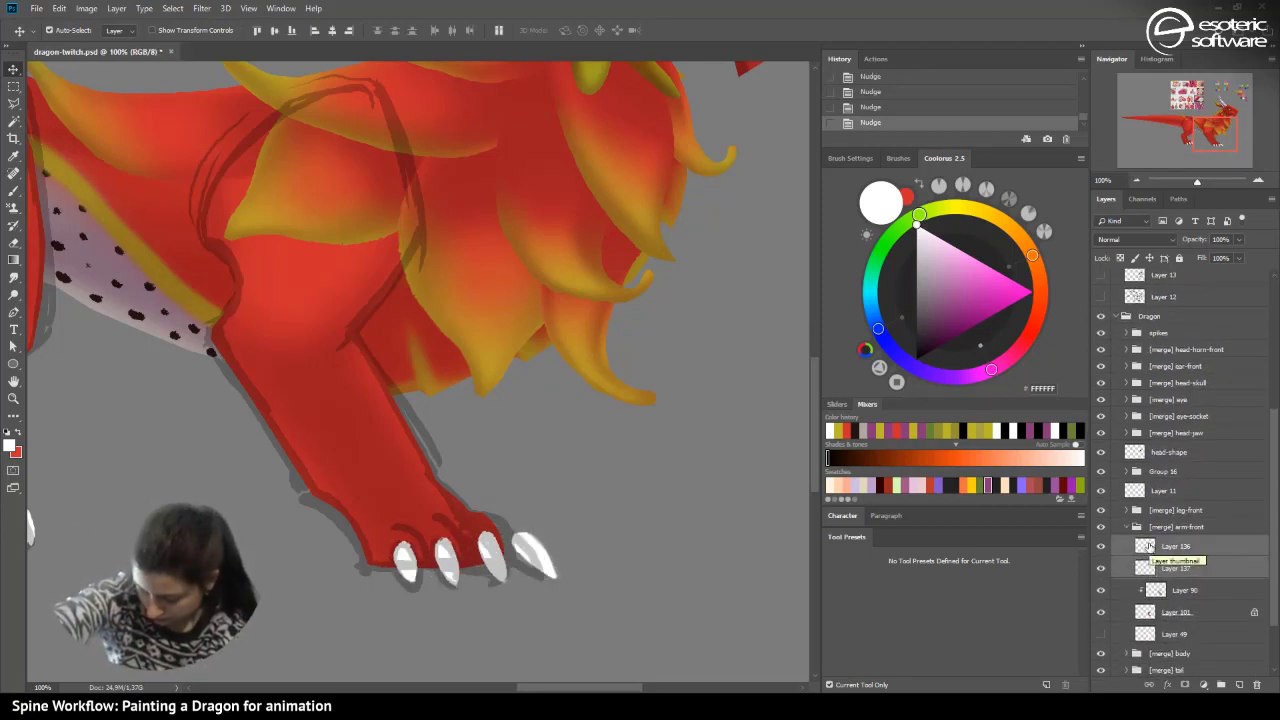
key("Left")
key("Left")
key("Left")
key("Left")
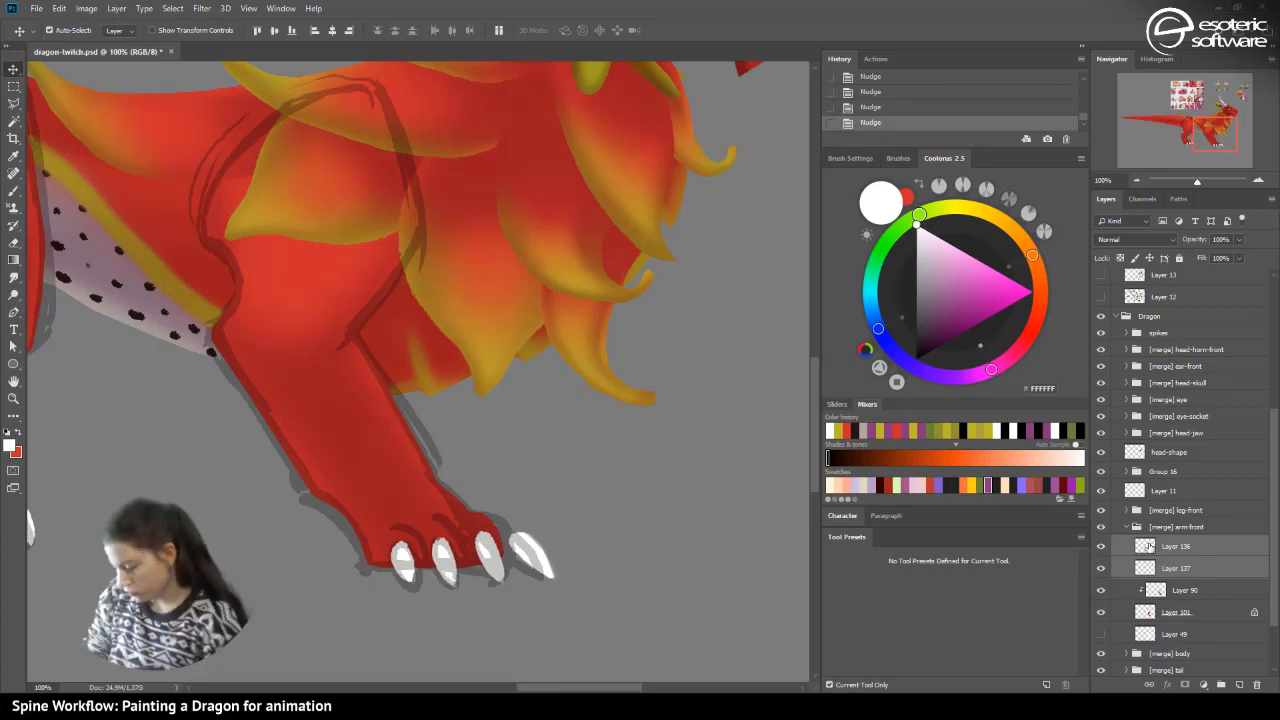
- Unlock the transparent pixels of Layer 101 and sample its unshaded base red for the brush, hiding shading Layer 90 only while sampling
left_click(1146, 611)
left_click(1121, 258)
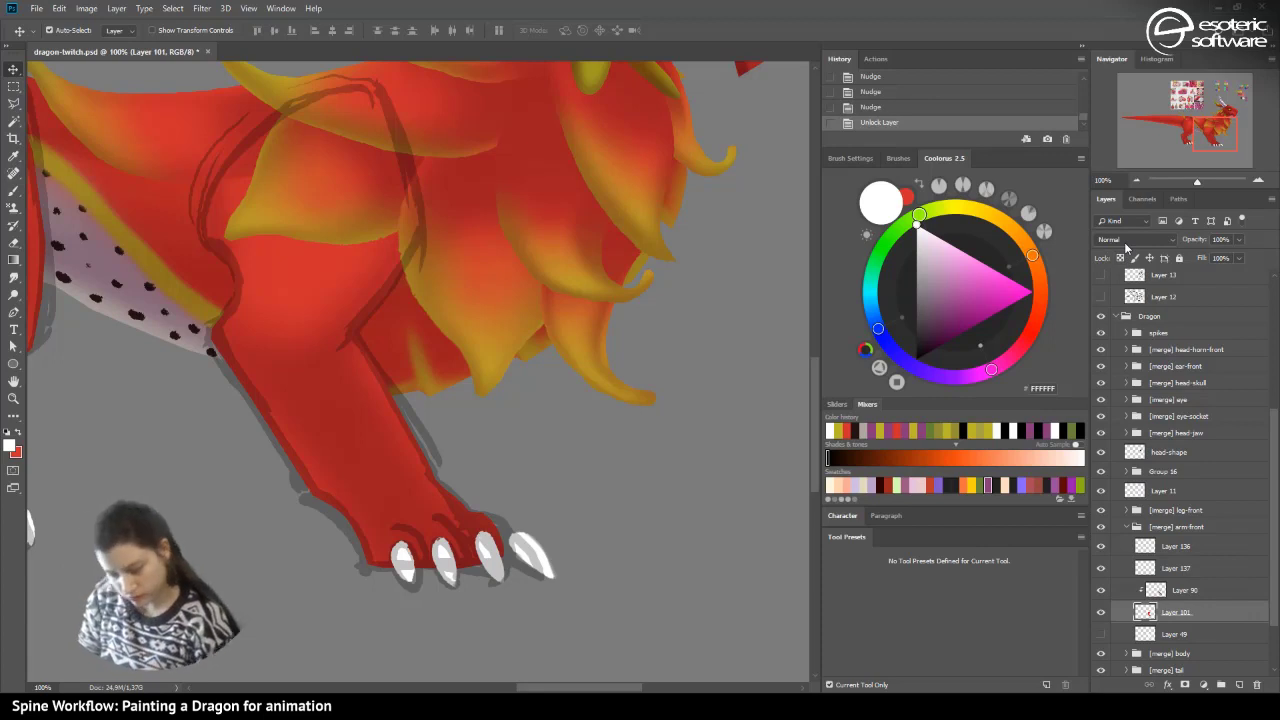
left_click(1100, 590)
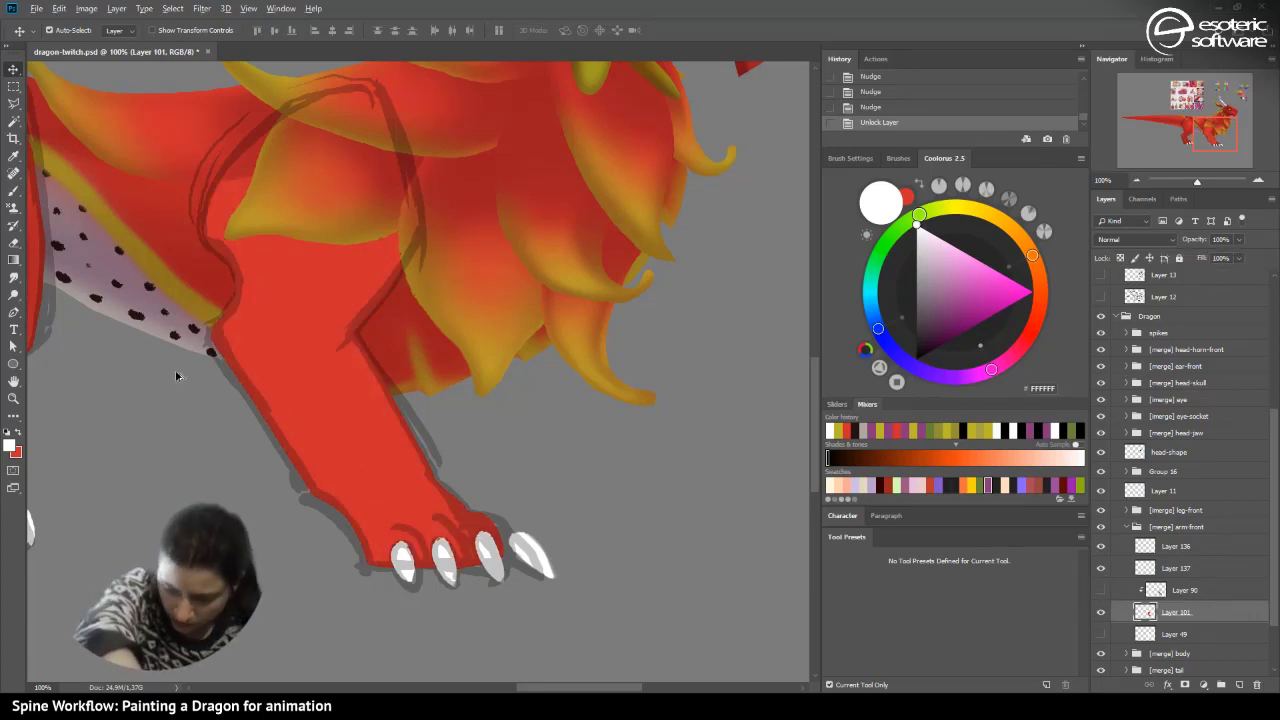
key("b")
left_click(298, 356, "alt")
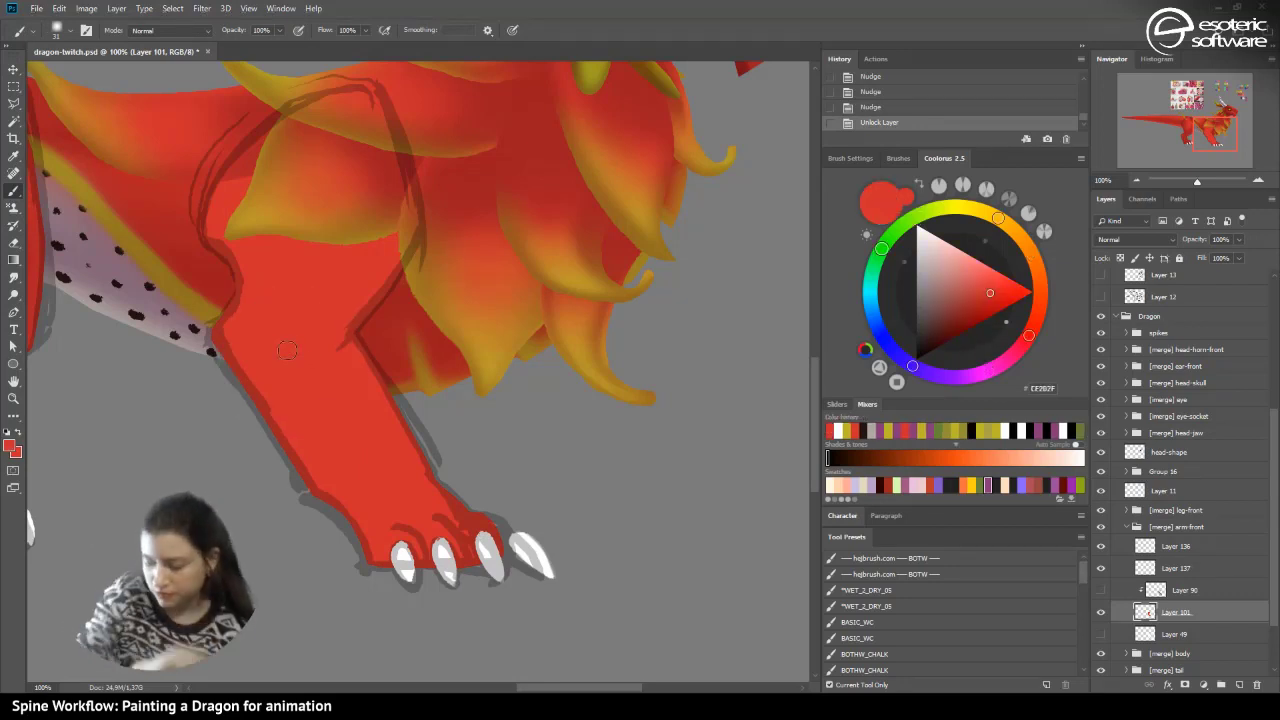
left_click(1102, 568)
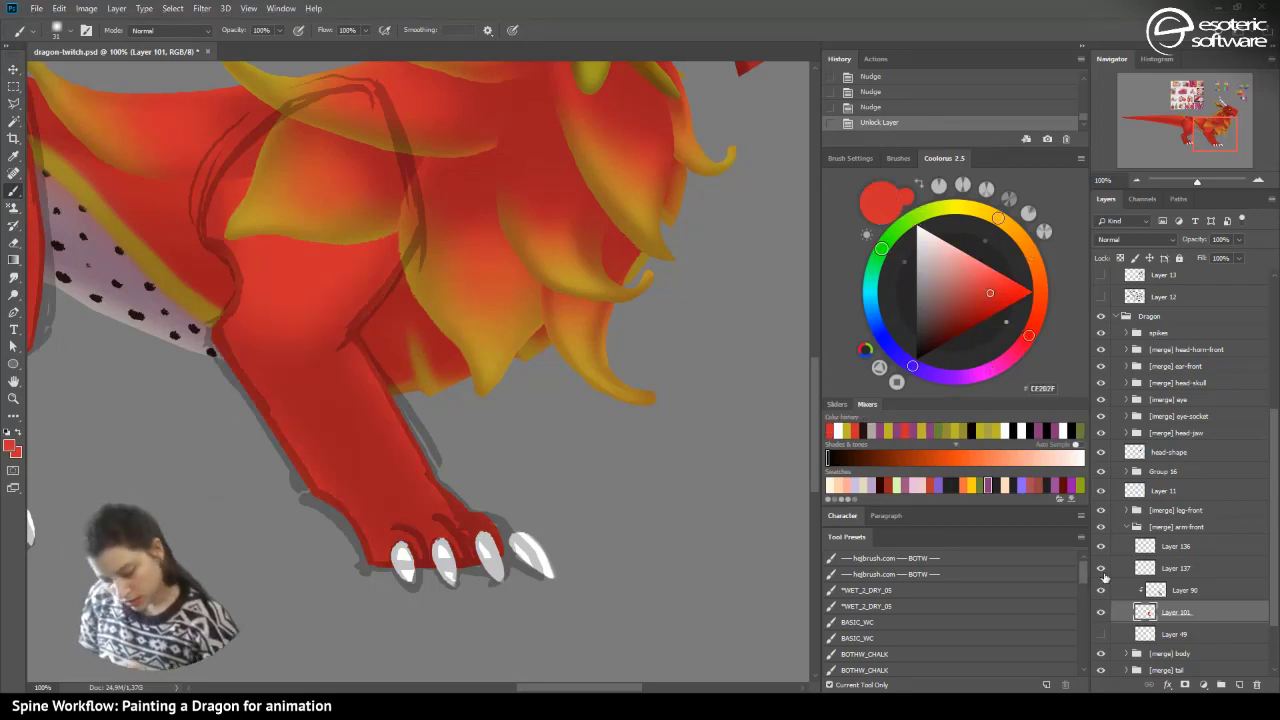
- Extend the red front foot on Layer 101 out to the outermost claw with a 17 px brush
left_click(62, 33)
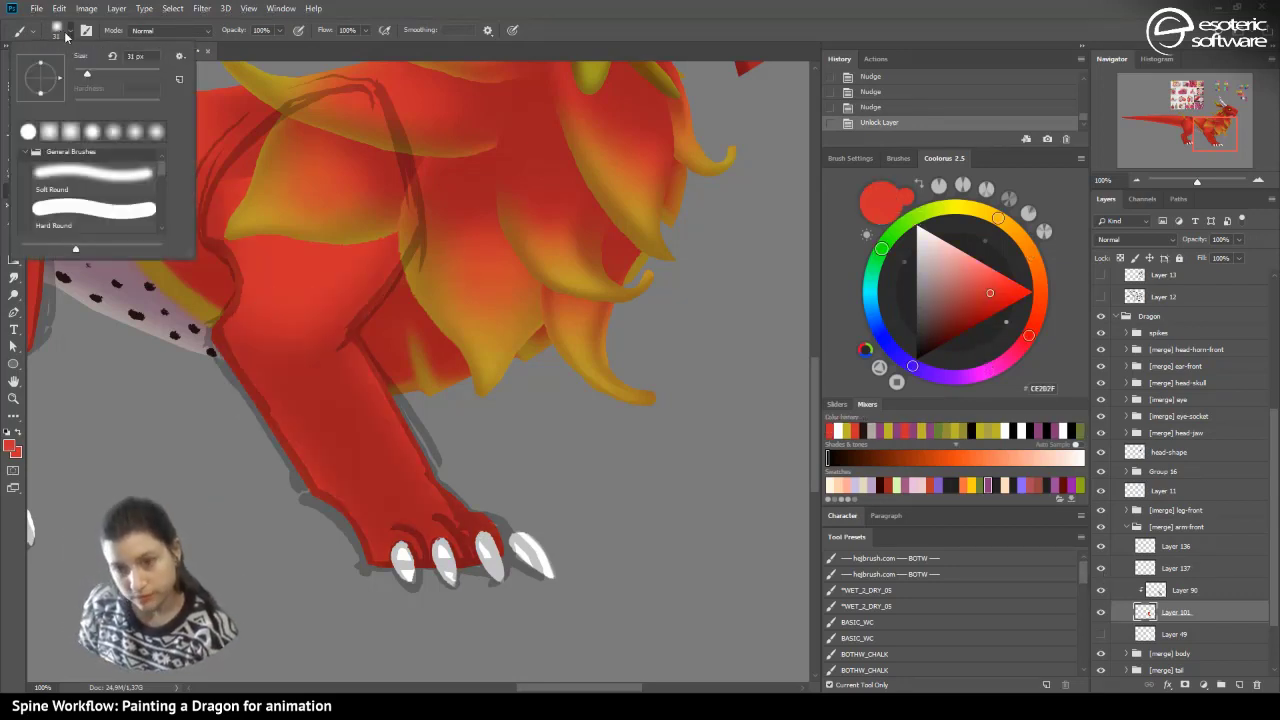
left_click_drag(77, 80, 84, 76)
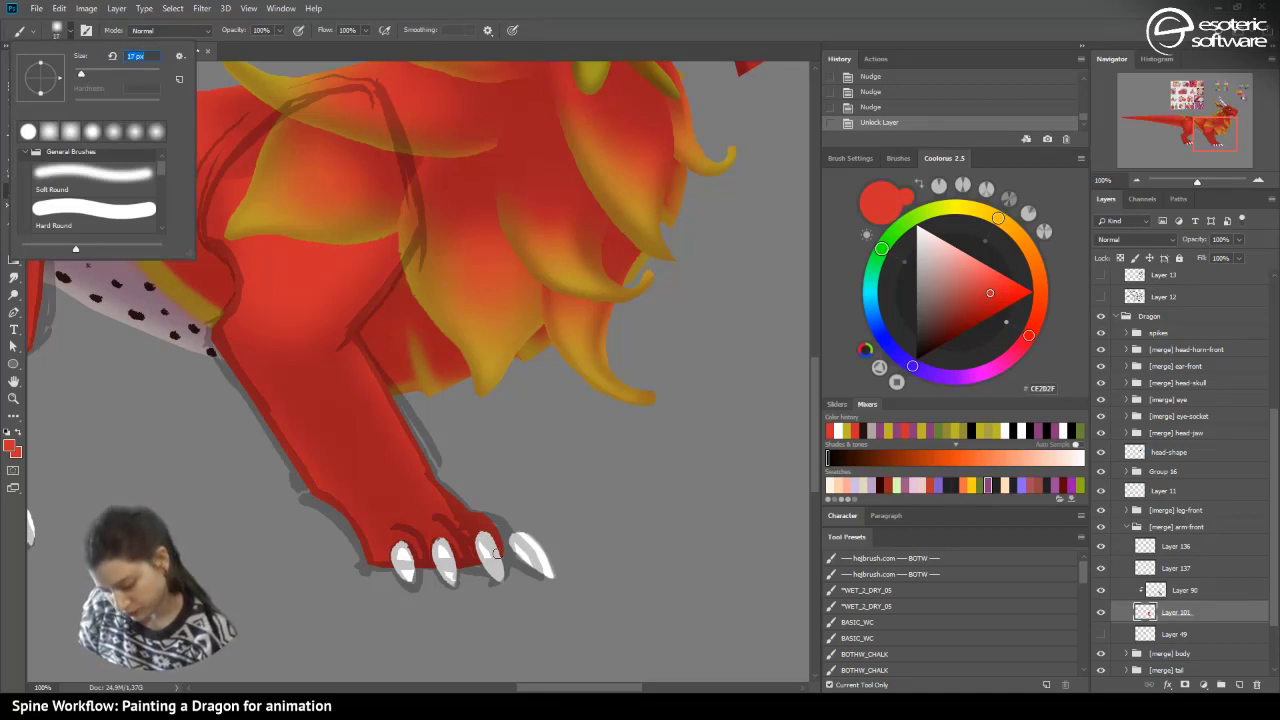
mouse_move(497, 553)
left_mouse_down()
mouse_move(517, 553)
mouse_move(505, 559)
left_mouse_up()
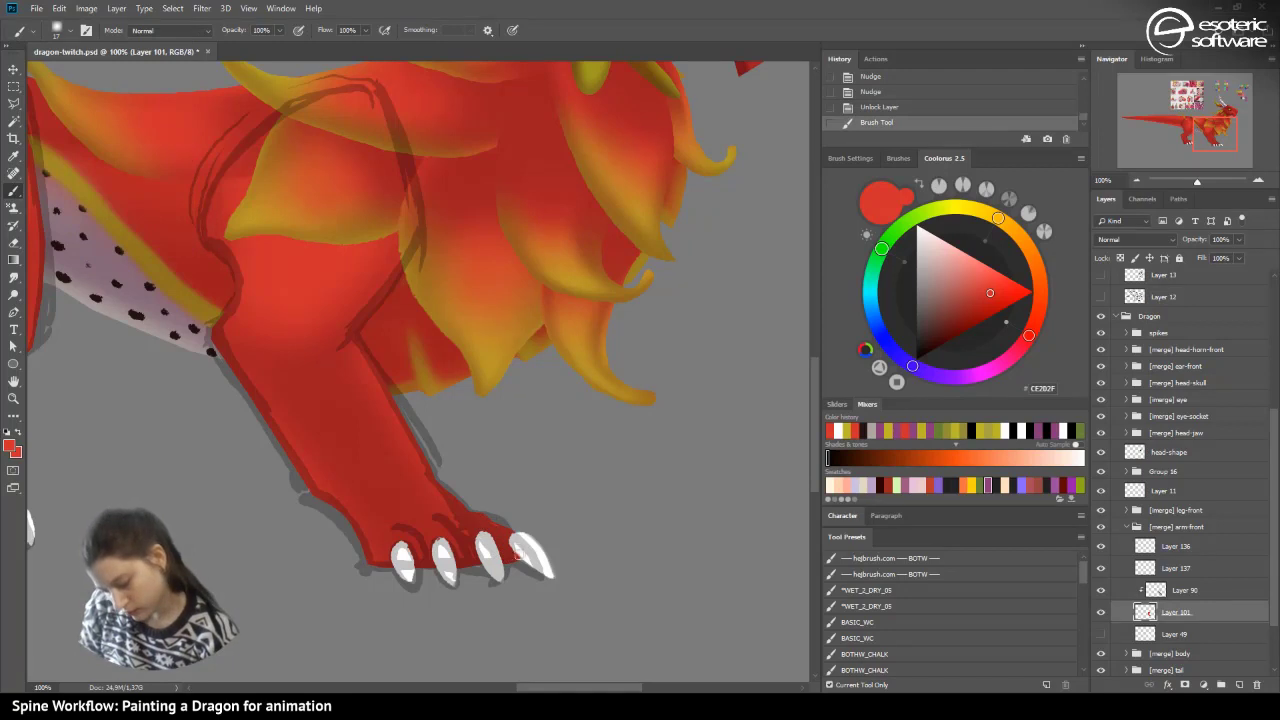
mouse_move(488, 520)
left_mouse_down()
mouse_move(511, 527)
mouse_move(478, 524)
mouse_move(503, 529)
left_mouse_up()
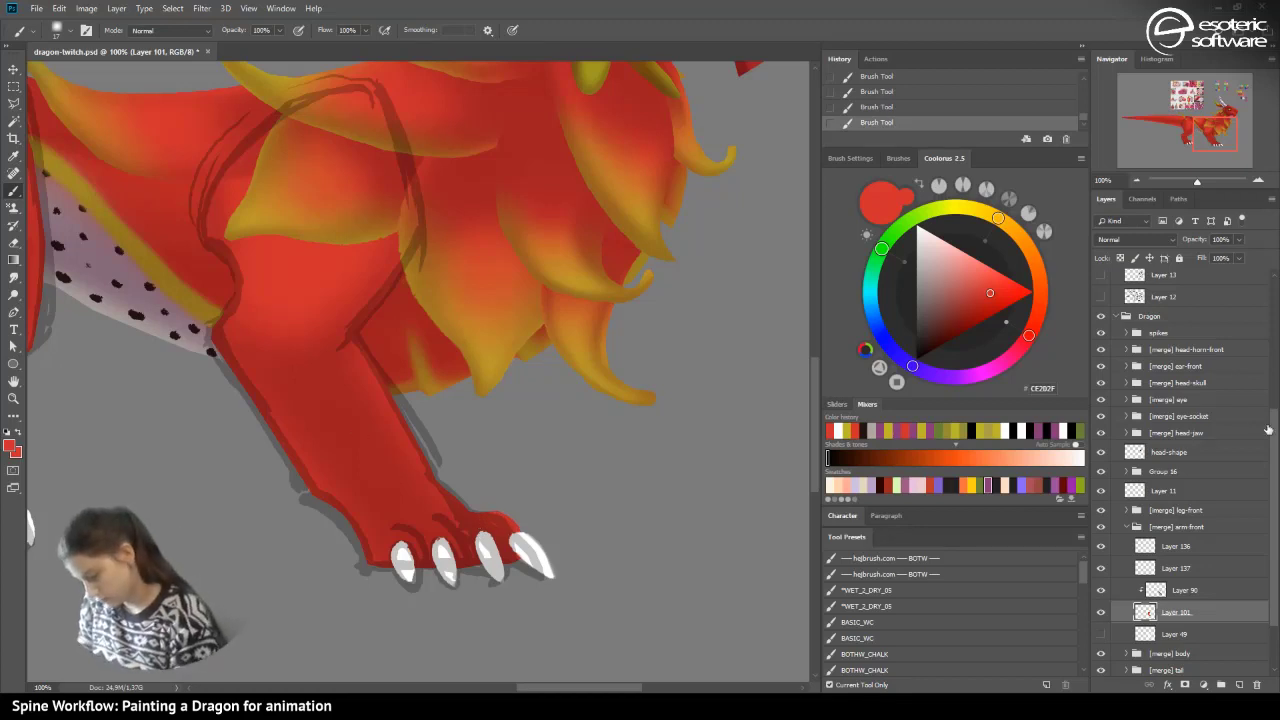
- Hide the Layer 98 sketch and undo the last two brush strokes on the foot
scroll(1264, 430, "up", 5)
left_click(1106, 340)
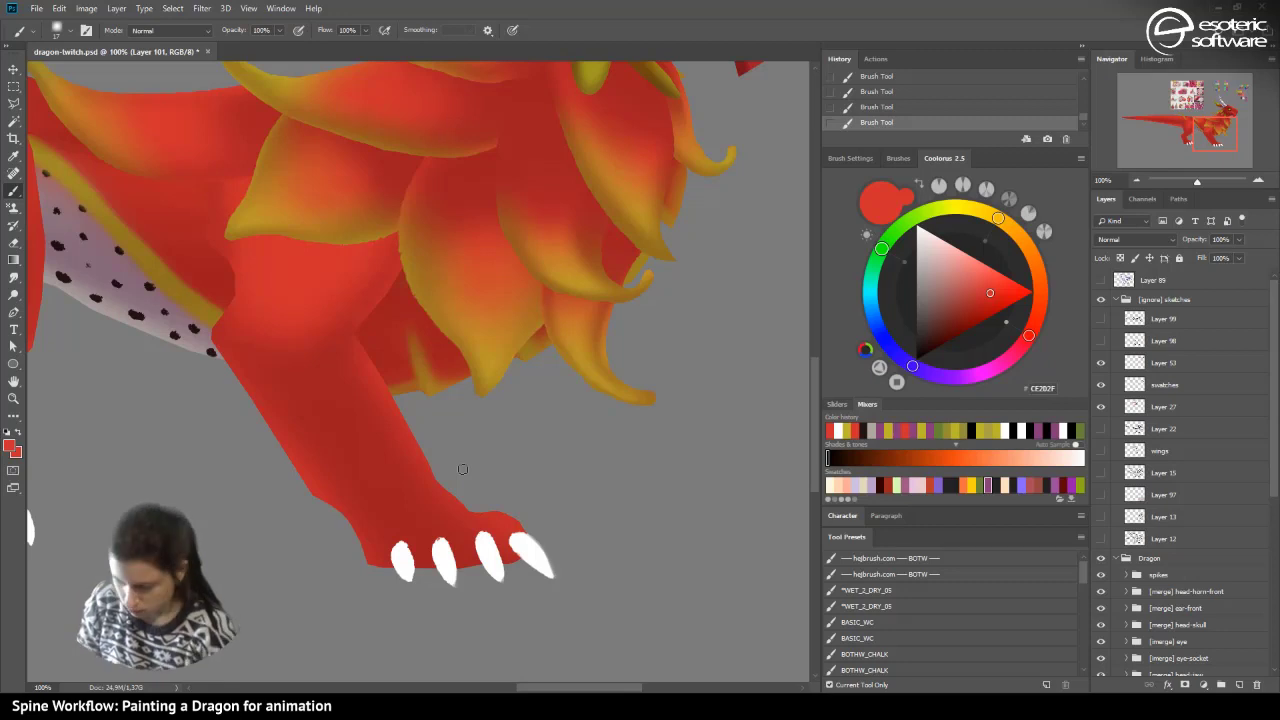
left_click(870, 90)
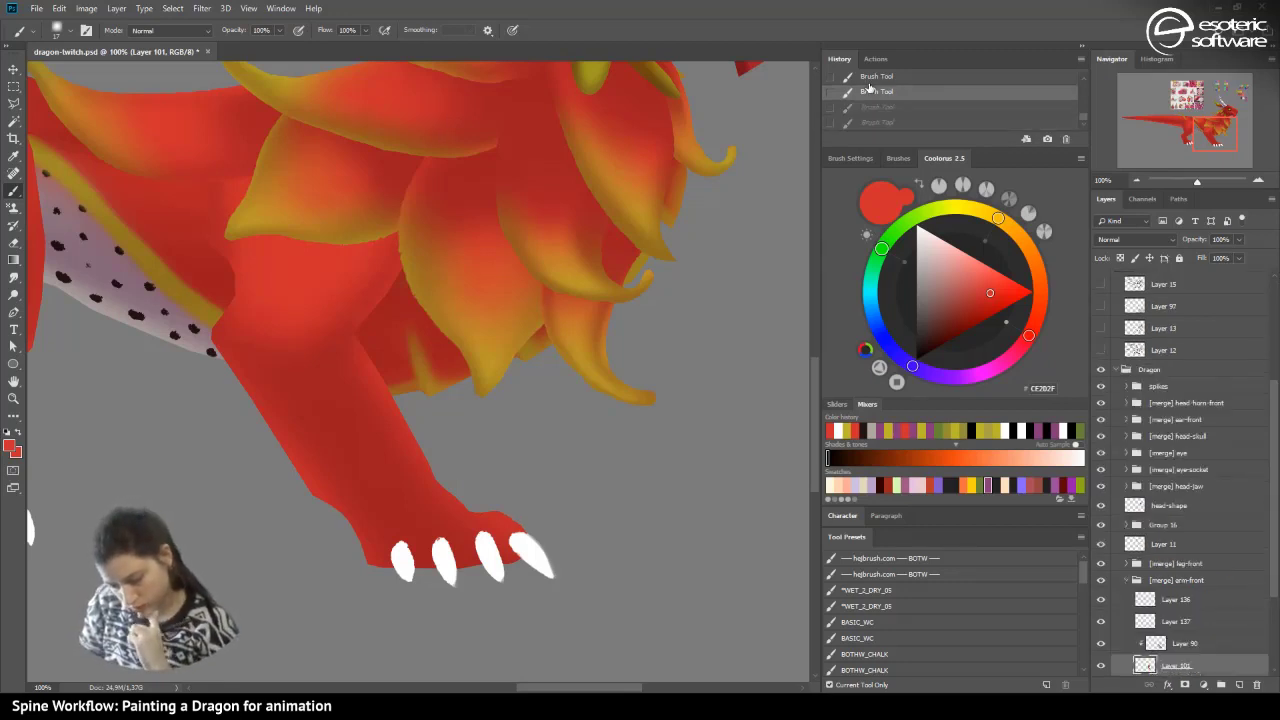
- Show the Layer 98 sketch again and lower its opacity to 9%
scroll(1120, 470, "up", 5)
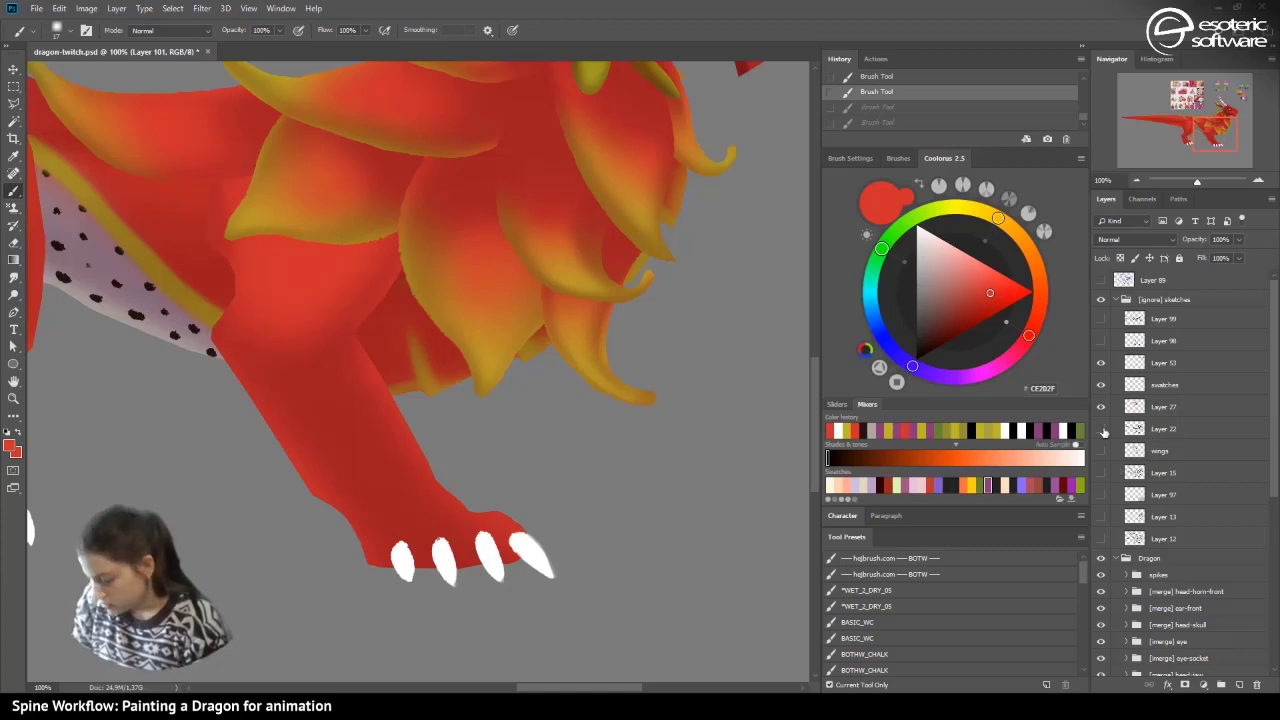
left_click(1101, 341)
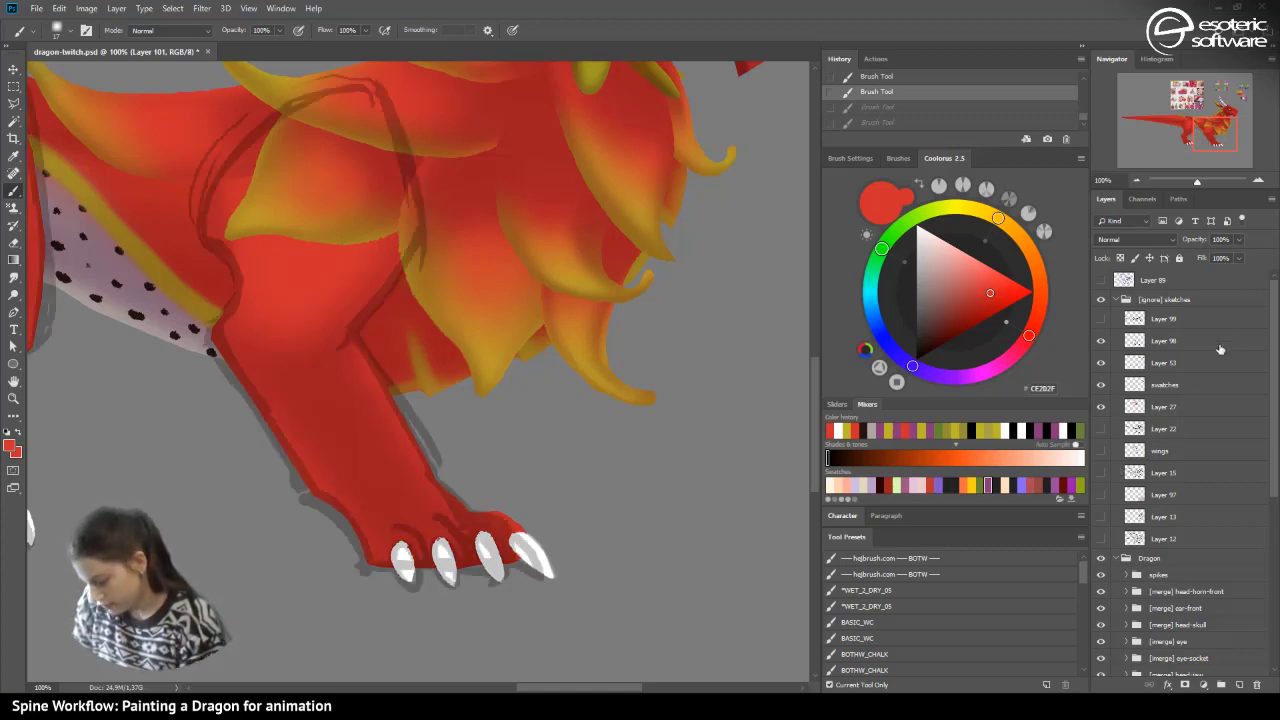
left_click(1145, 345)
left_click_drag(1238, 240, 1209, 258)
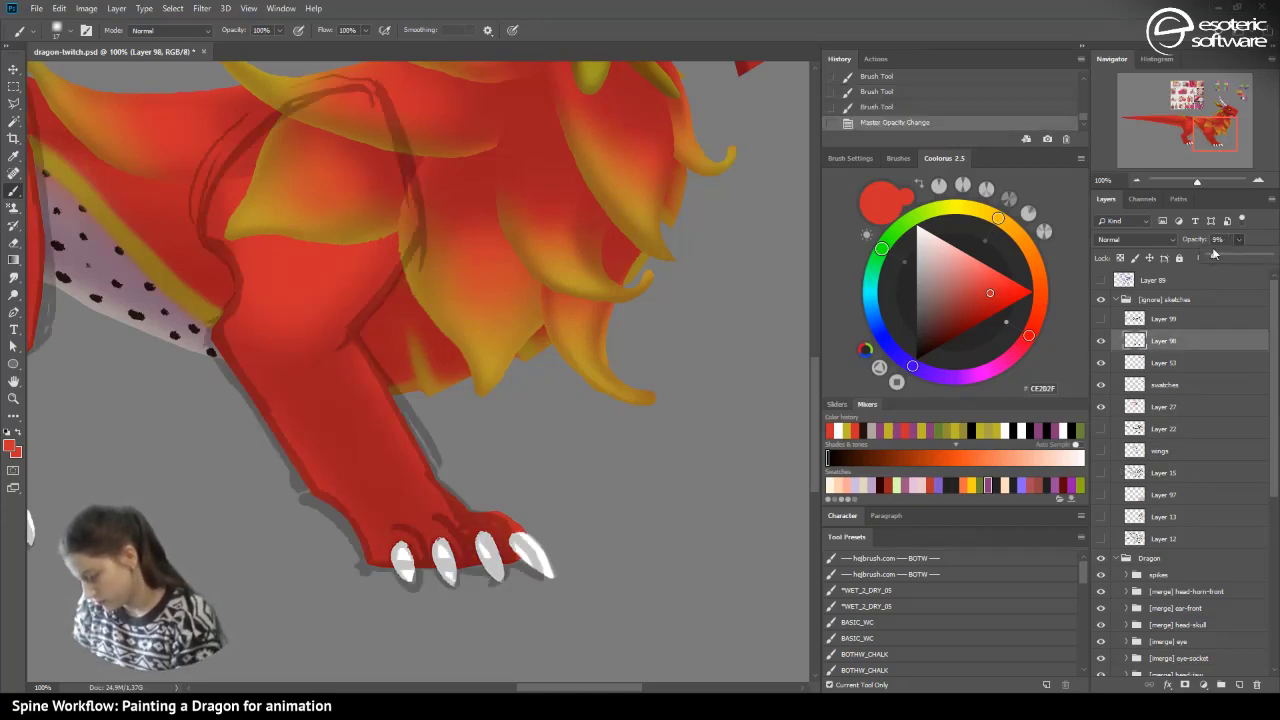
- Create a clipped Multiply layer at 50% opacity above Layer 90 and choose the purple swatch as the paint colour
left_click_drag(1273, 301, 1278, 490)
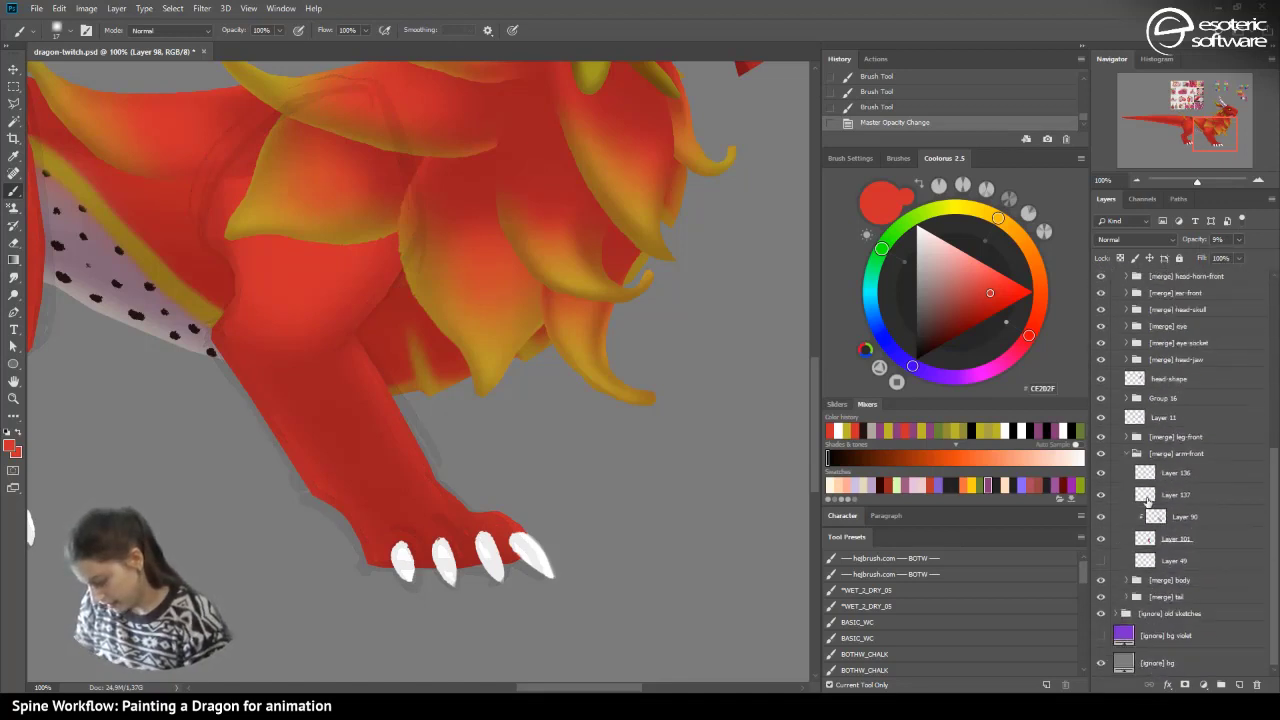
left_click(1158, 518)
left_click(1102, 540)
left_click(1102, 540)
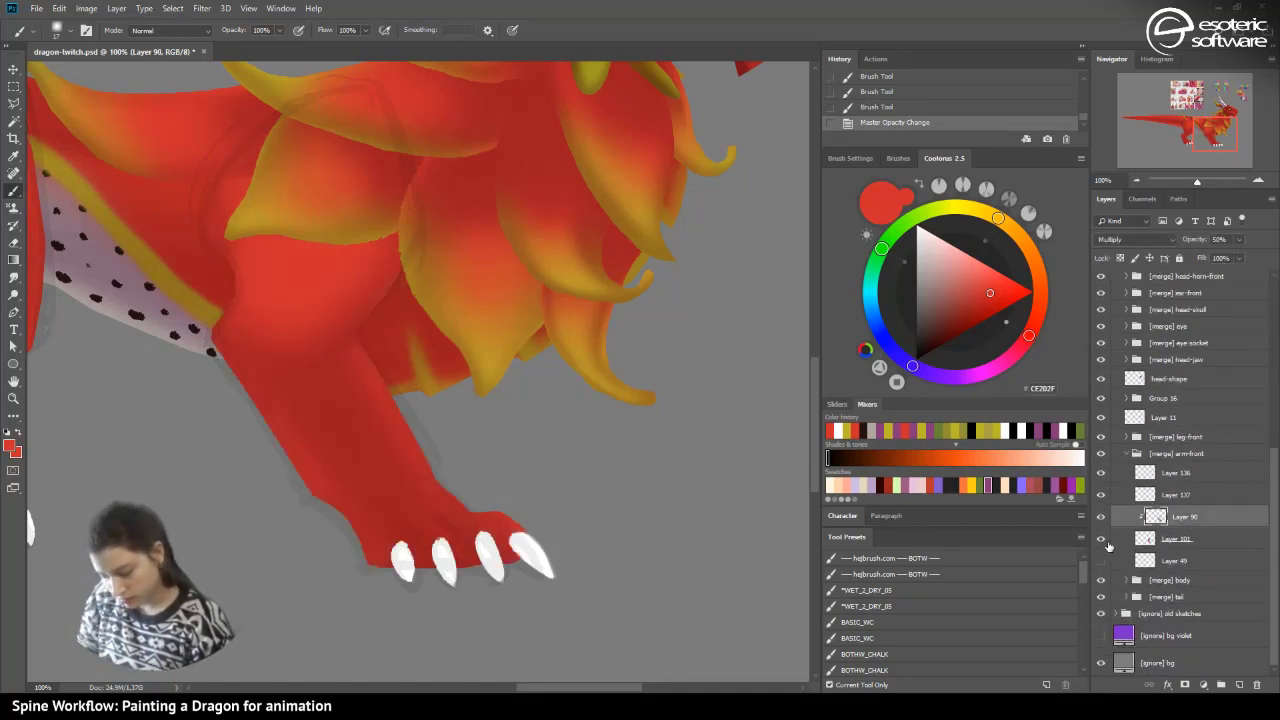
left_click(1102, 496)
left_click(1102, 497)
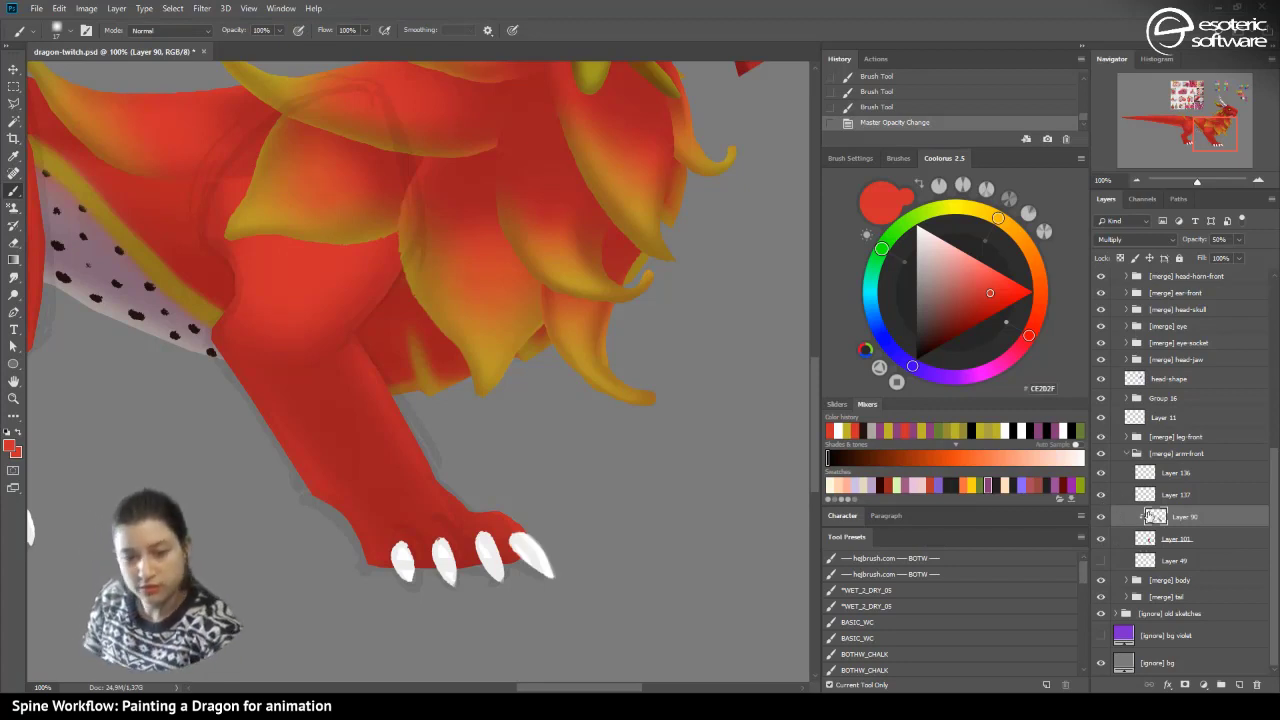
key("F2")
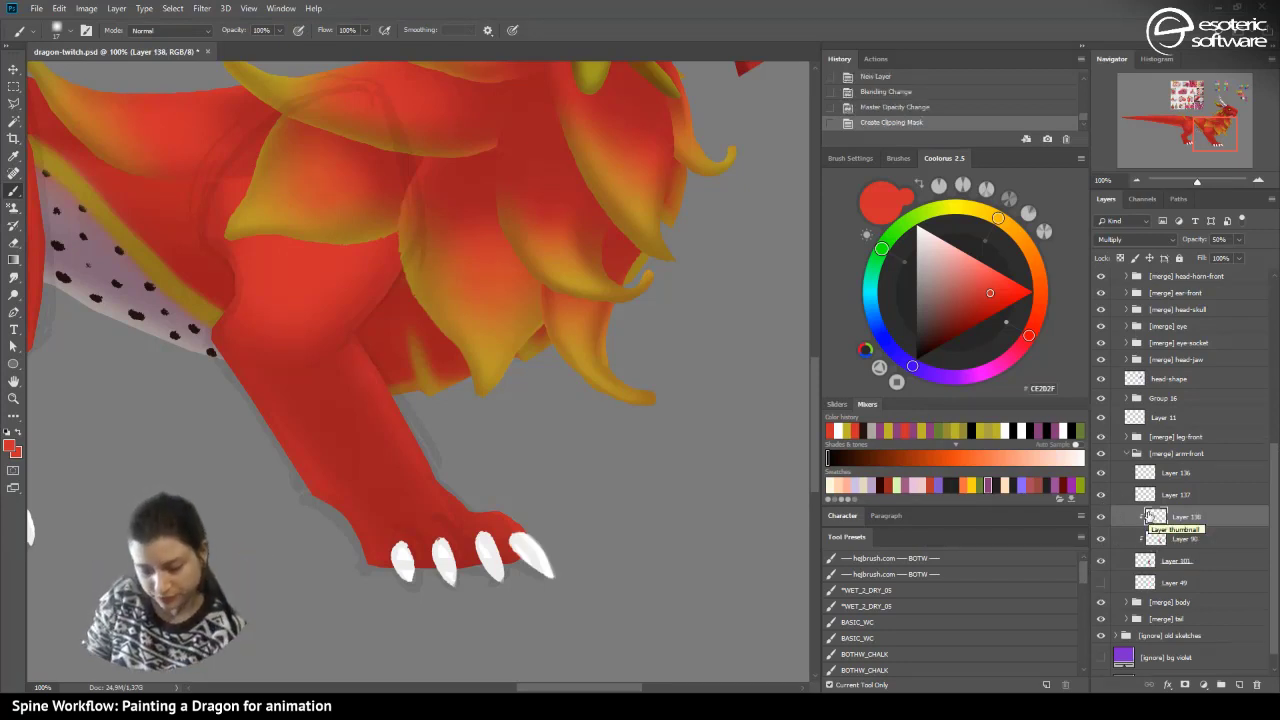
left_click(987, 486)
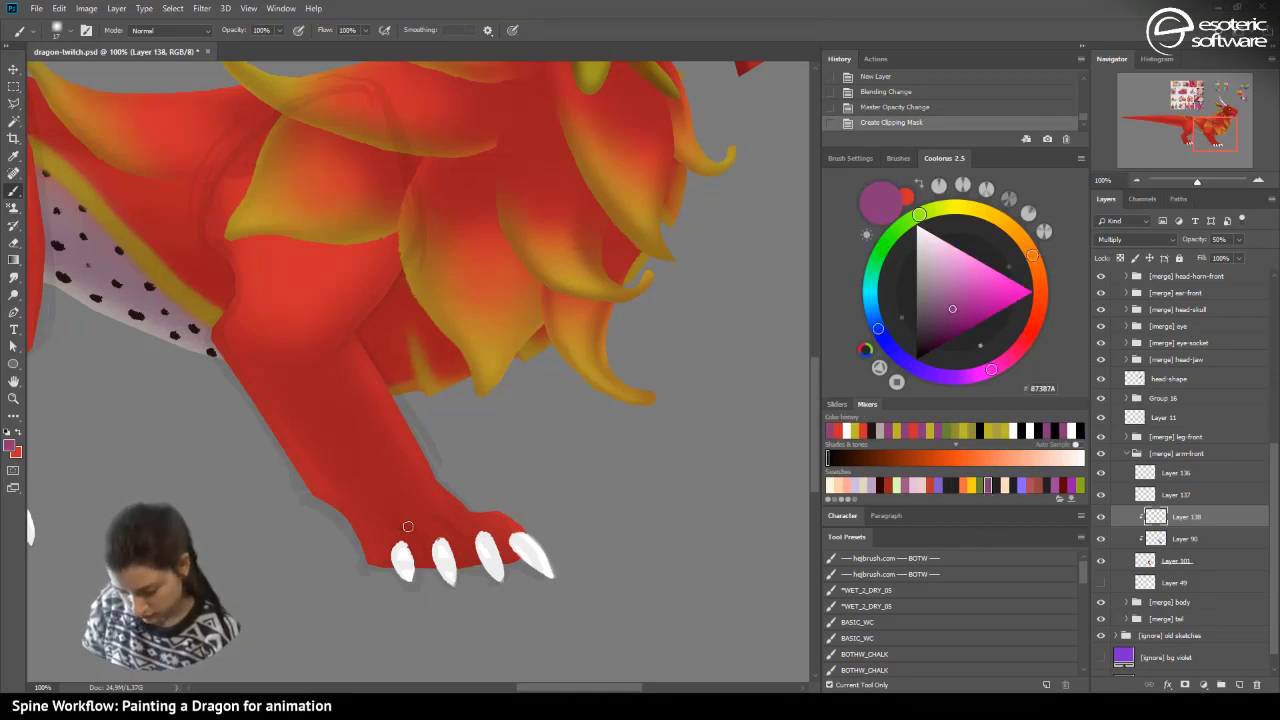
- Try different 17 px brush presets for the dark crease around the leftmost claw, undoing each test stroke
left_click_drag(397, 531, 420, 527)
left_click(864, 105)
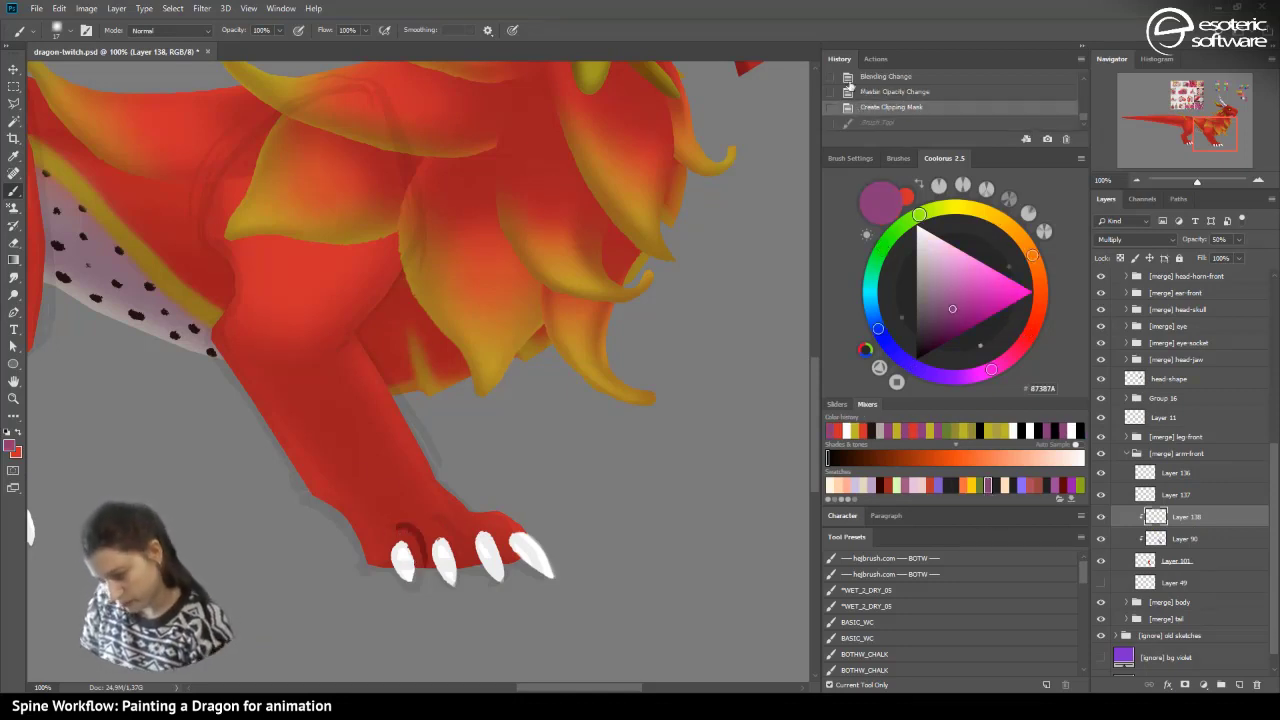
left_click(56, 32)
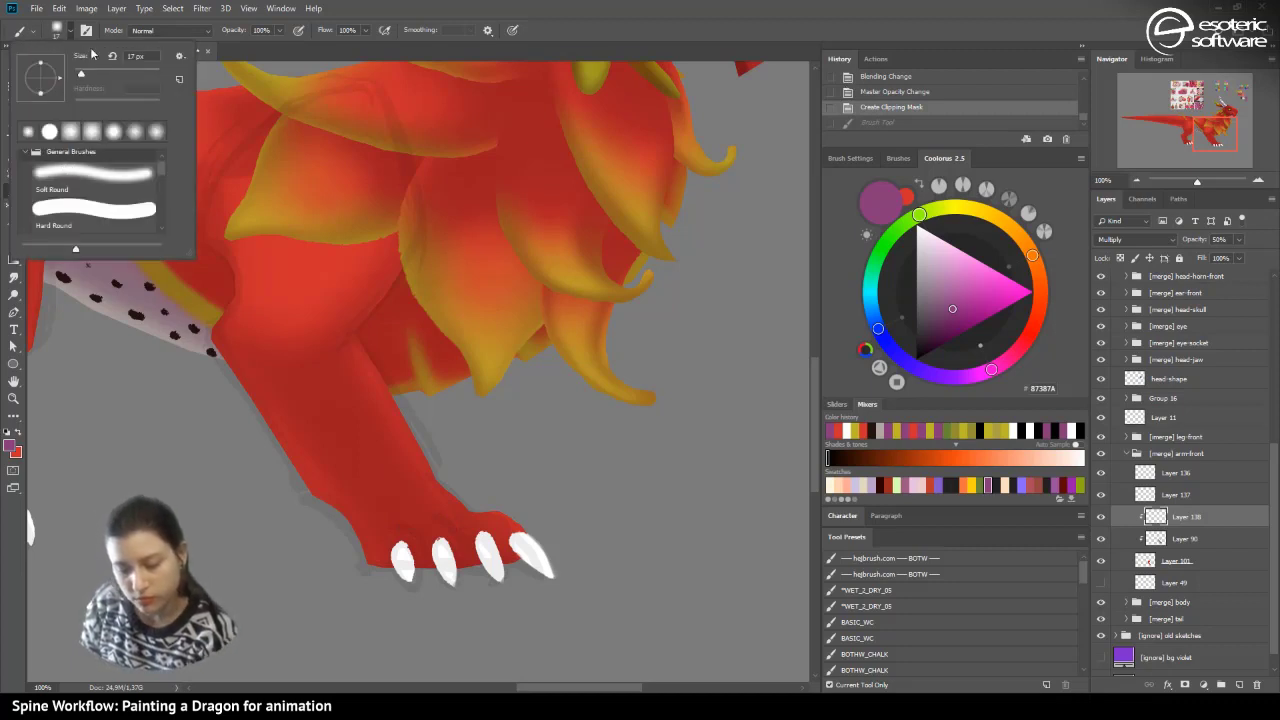
left_click(28, 131)
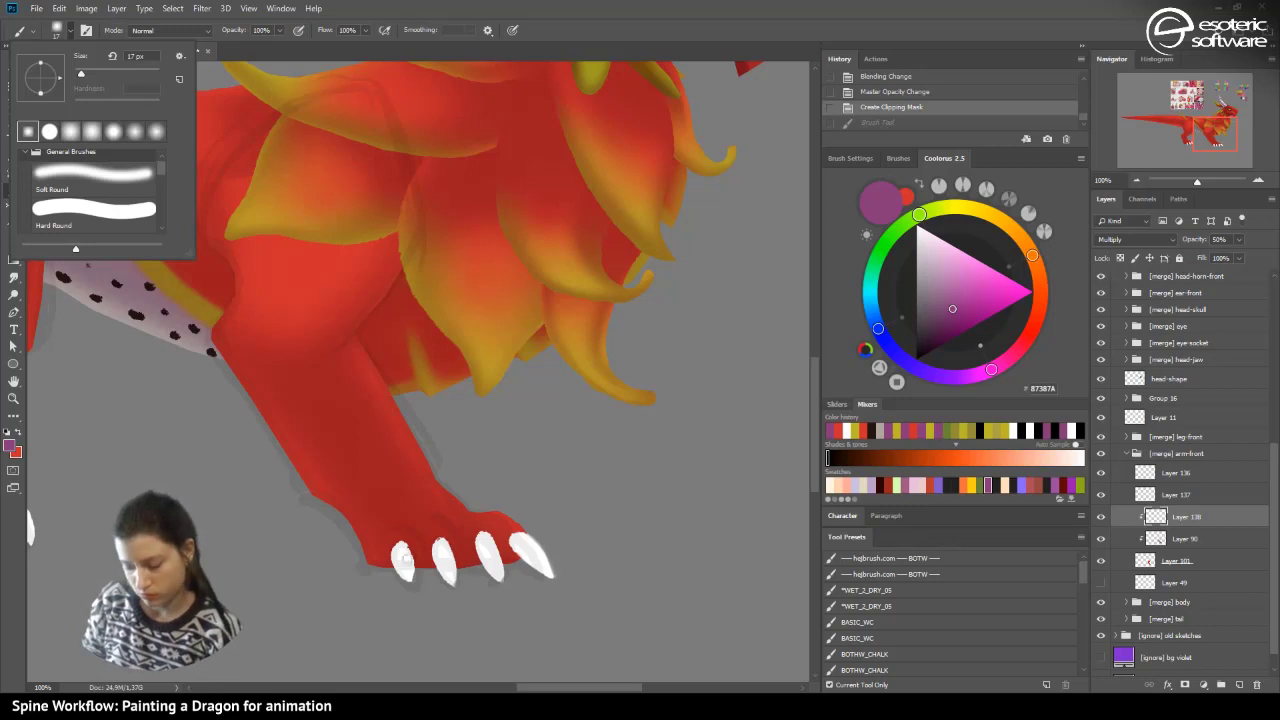
left_click_drag(397, 525, 428, 527)
left_click(852, 107)
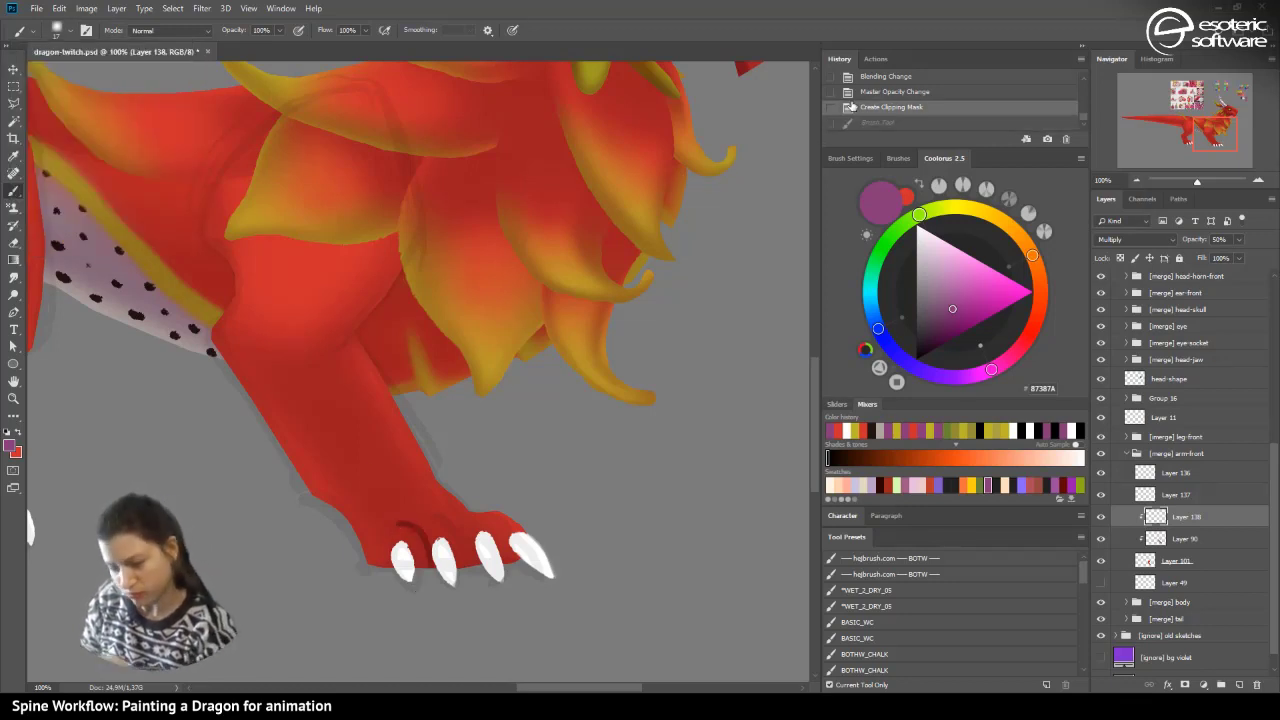
left_click(57, 30)
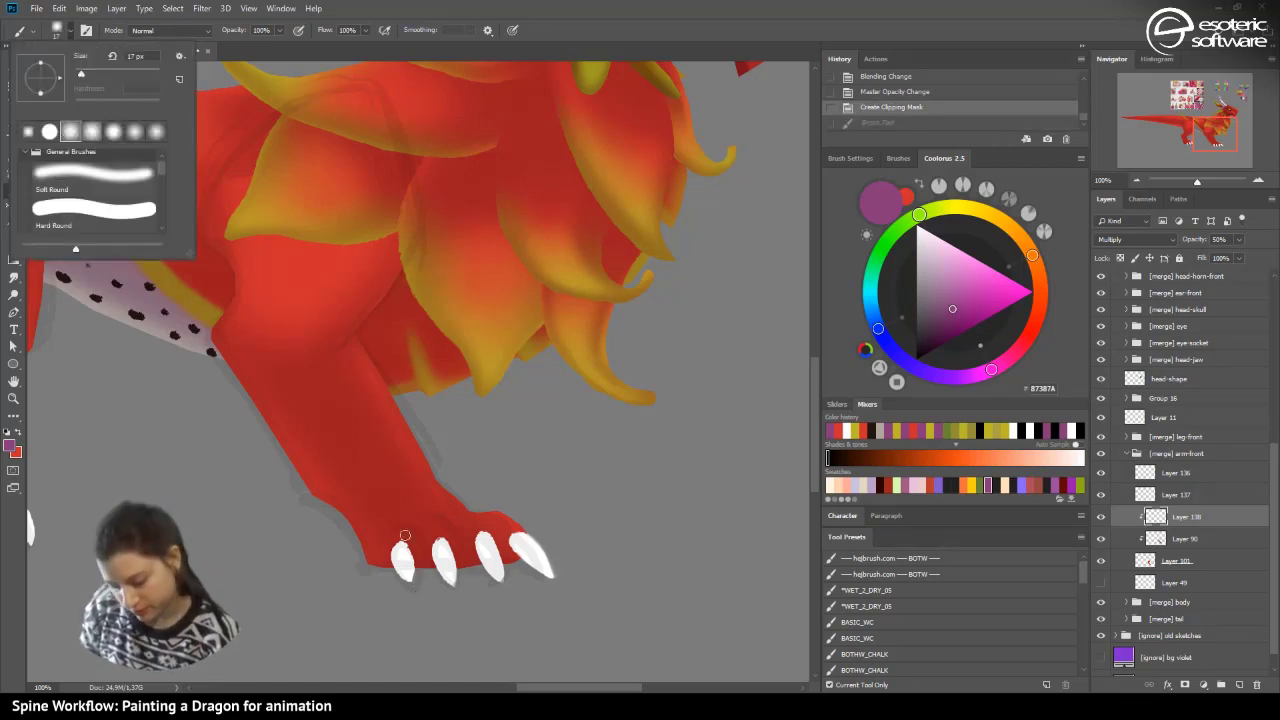
mouse_move(400, 524)
left_mouse_down()
mouse_move(423, 537)
mouse_move(419, 567)
left_mouse_up()
left_click(852, 107)
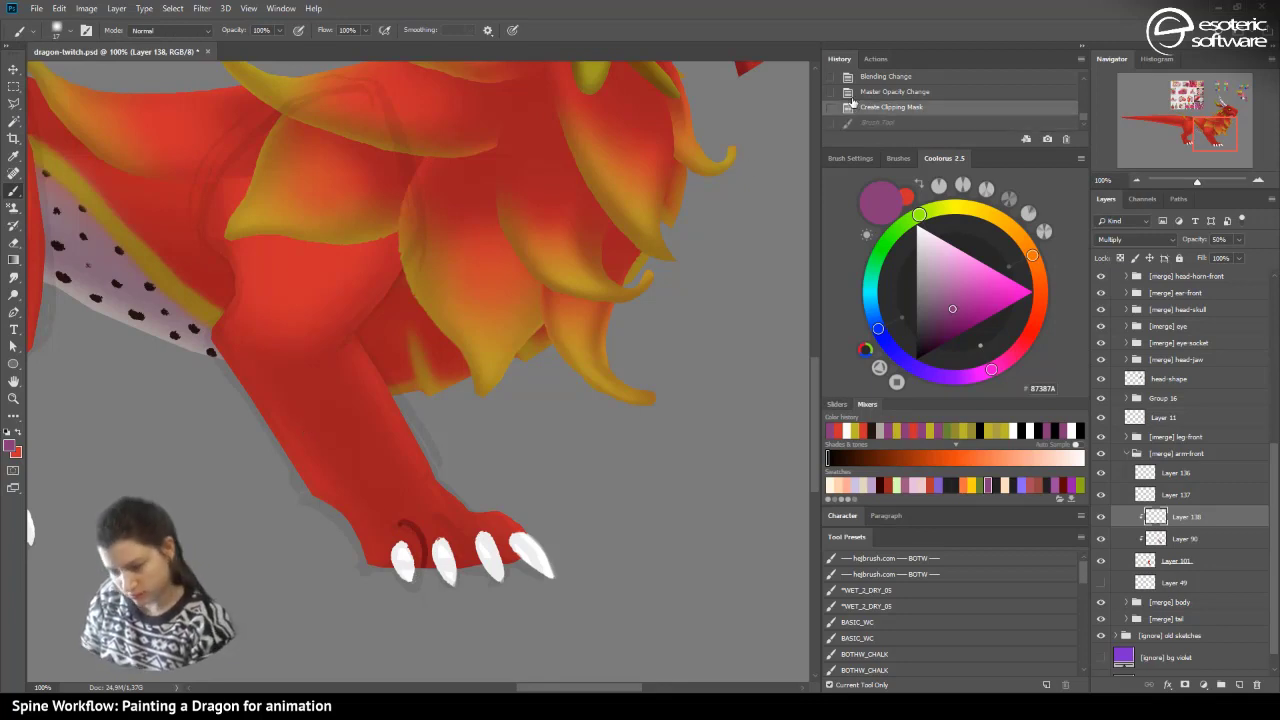
- Try a softer 17 px brush with 37% hardness for the crease around the leftmost claw and undo the stroke
left_click(57, 30)
left_click(121, 133)
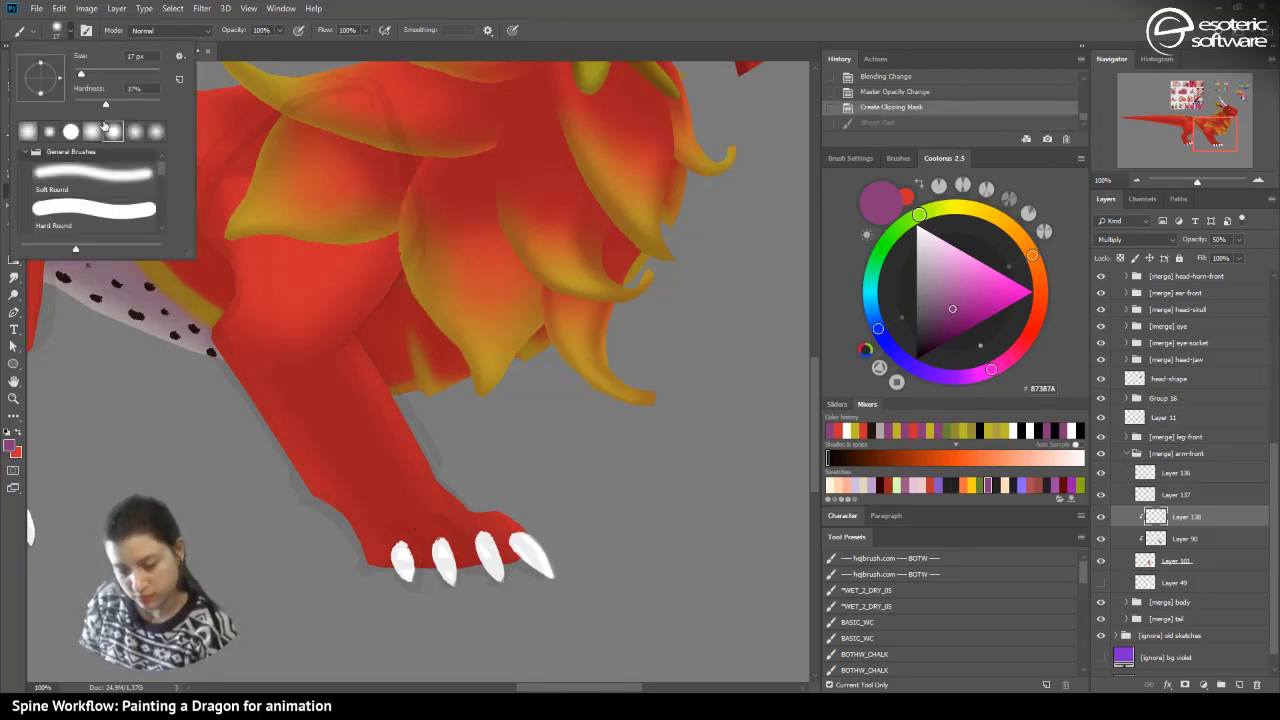
left_click(398, 525)
left_click_drag(425, 563, 414, 524)
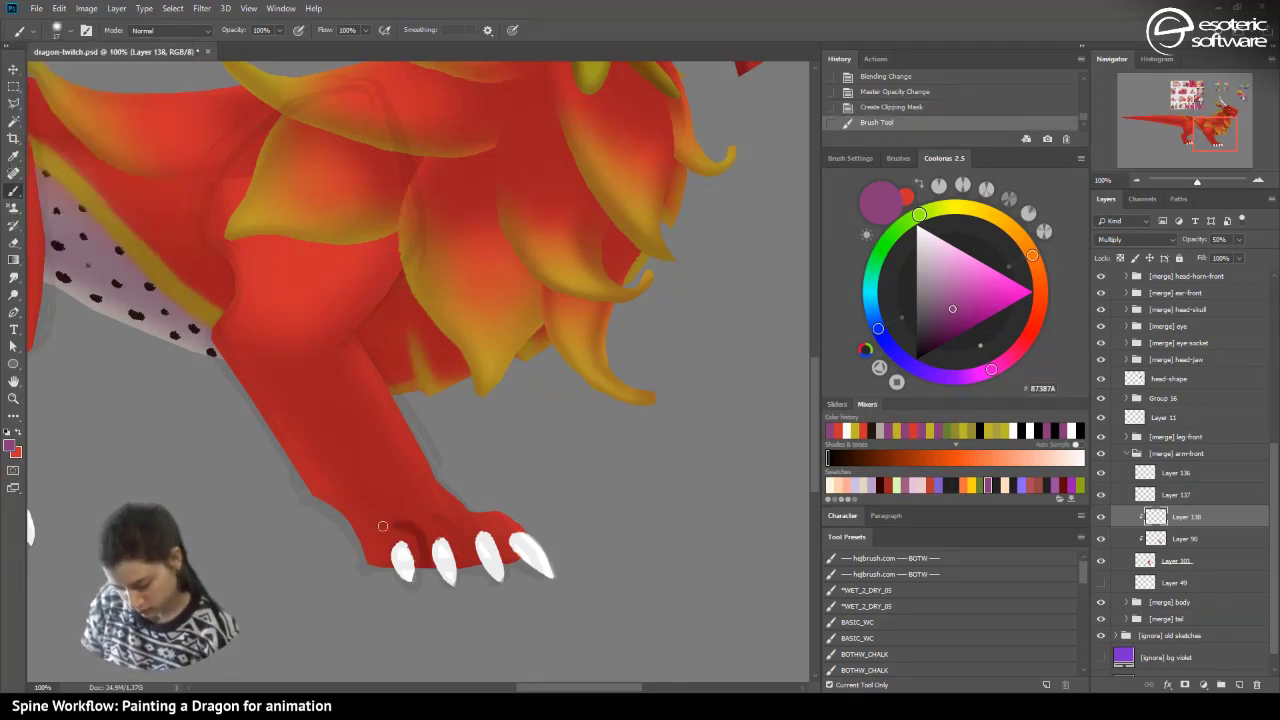
left_click(57, 33)
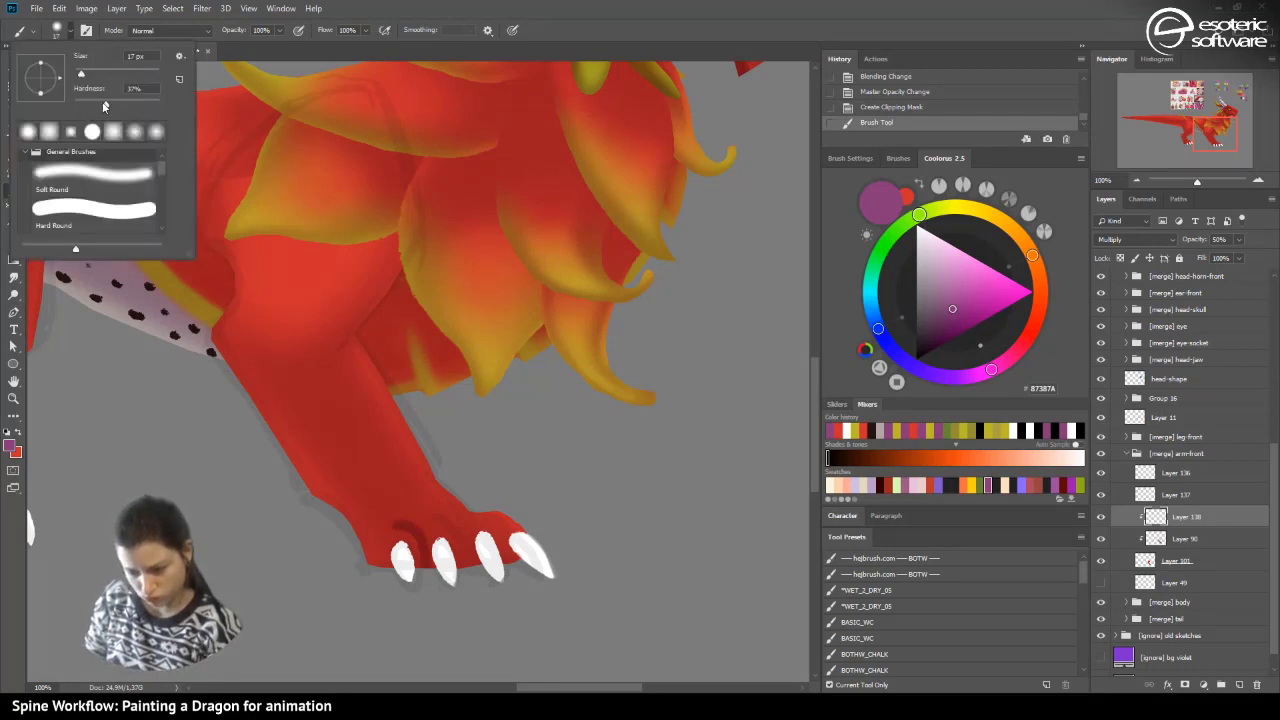
left_click(873, 108)
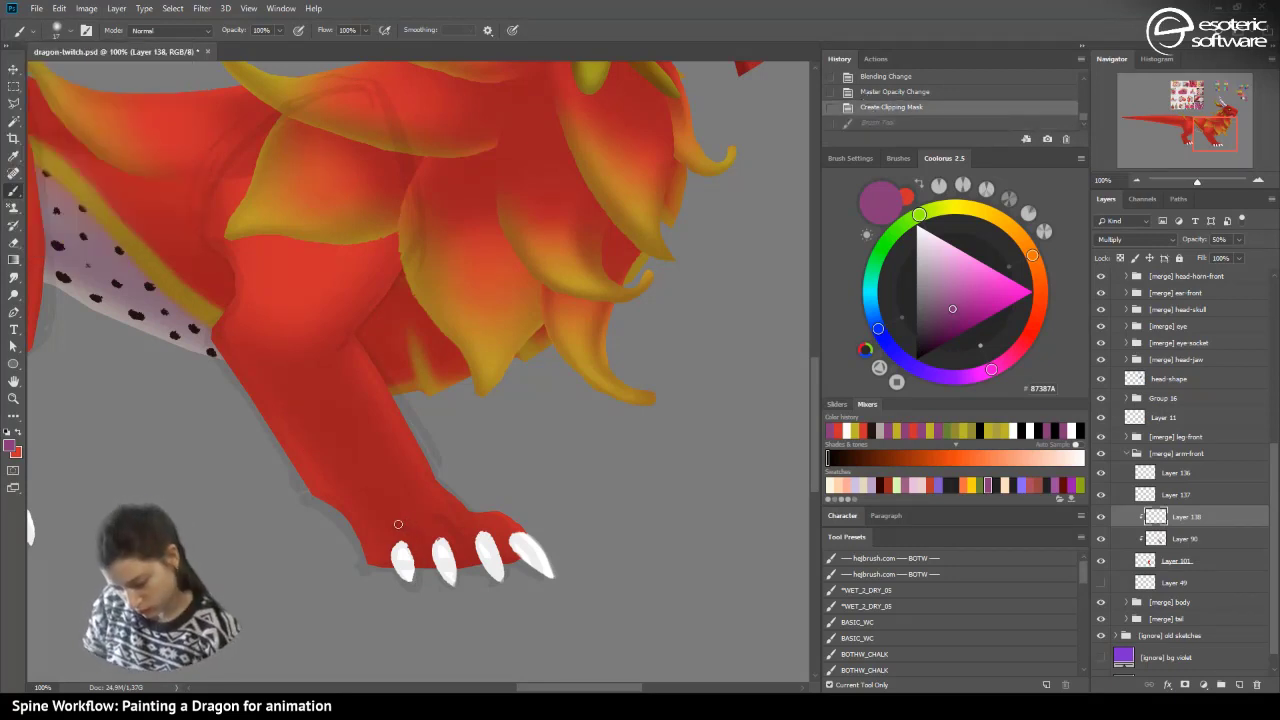
- Paint dark creases between the claws and over the toe knuckles on Layer 138, hiding the Layer 98 sketch partway through
left_click_drag(399, 526, 416, 566)
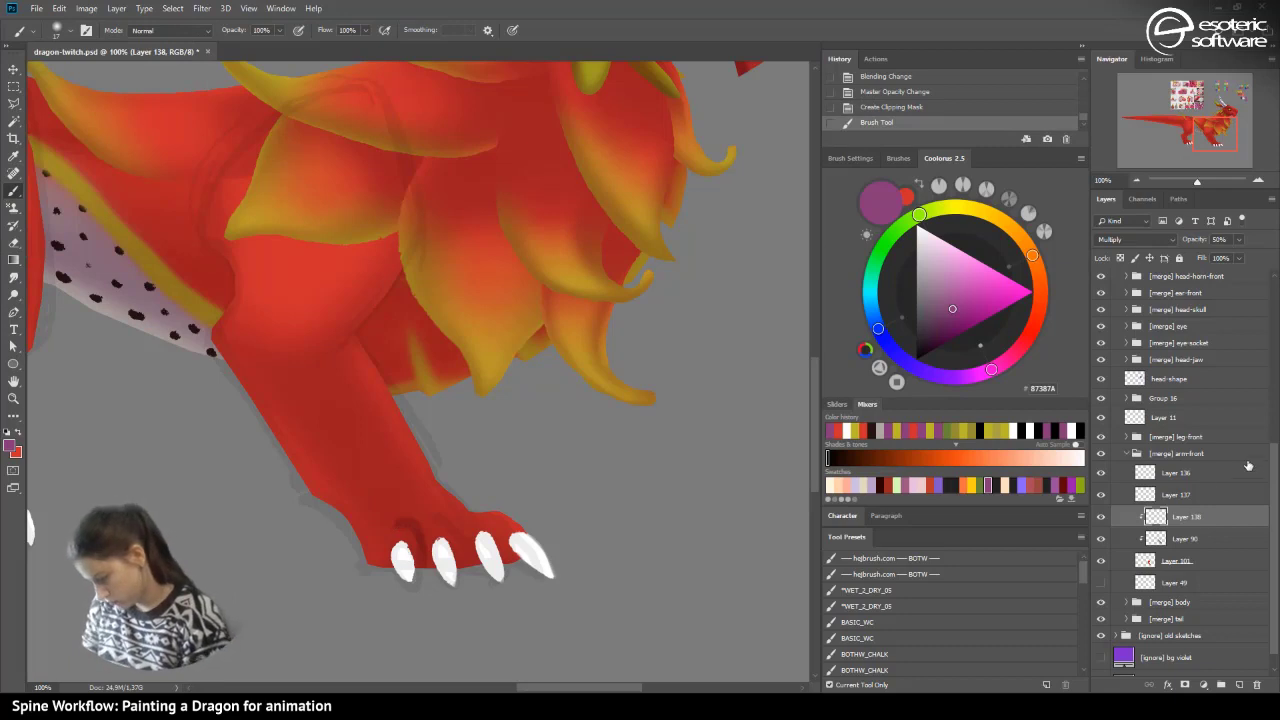
mouse_move(453, 521)
left_mouse_down()
mouse_move(465, 558)
mouse_move(506, 571)
left_mouse_up()
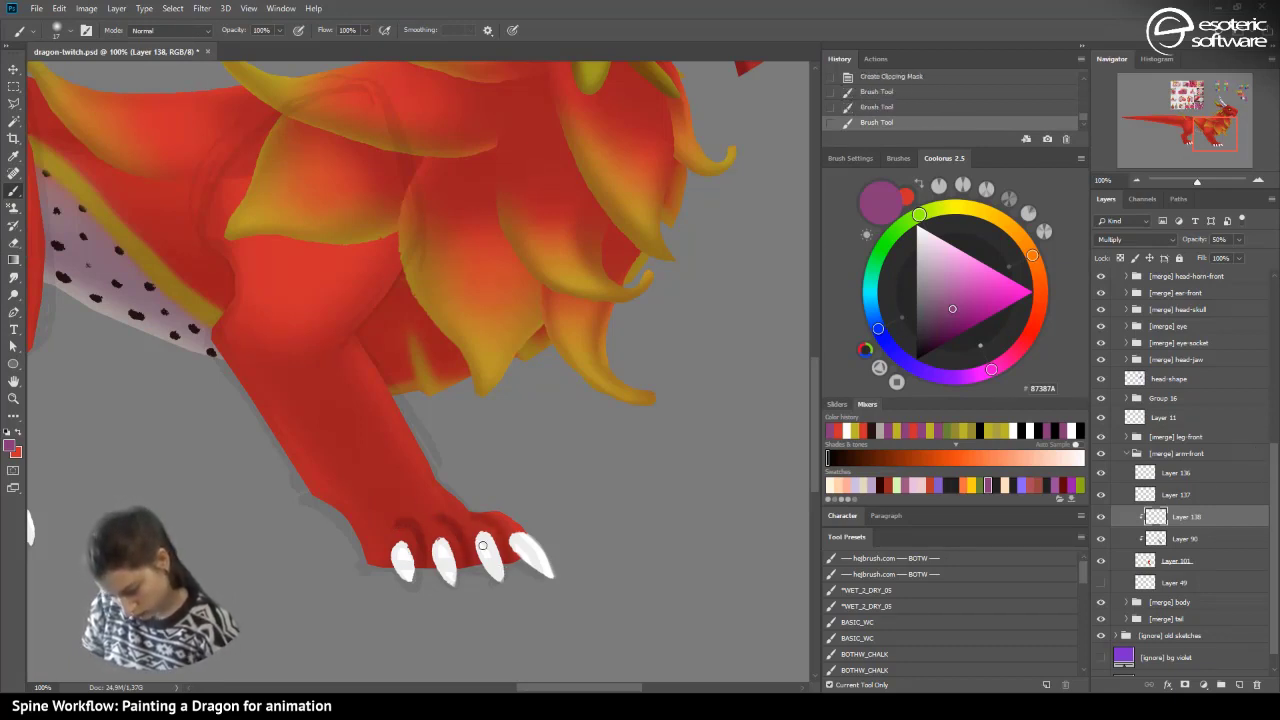
left_click_drag(1273, 456, 1262, 230)
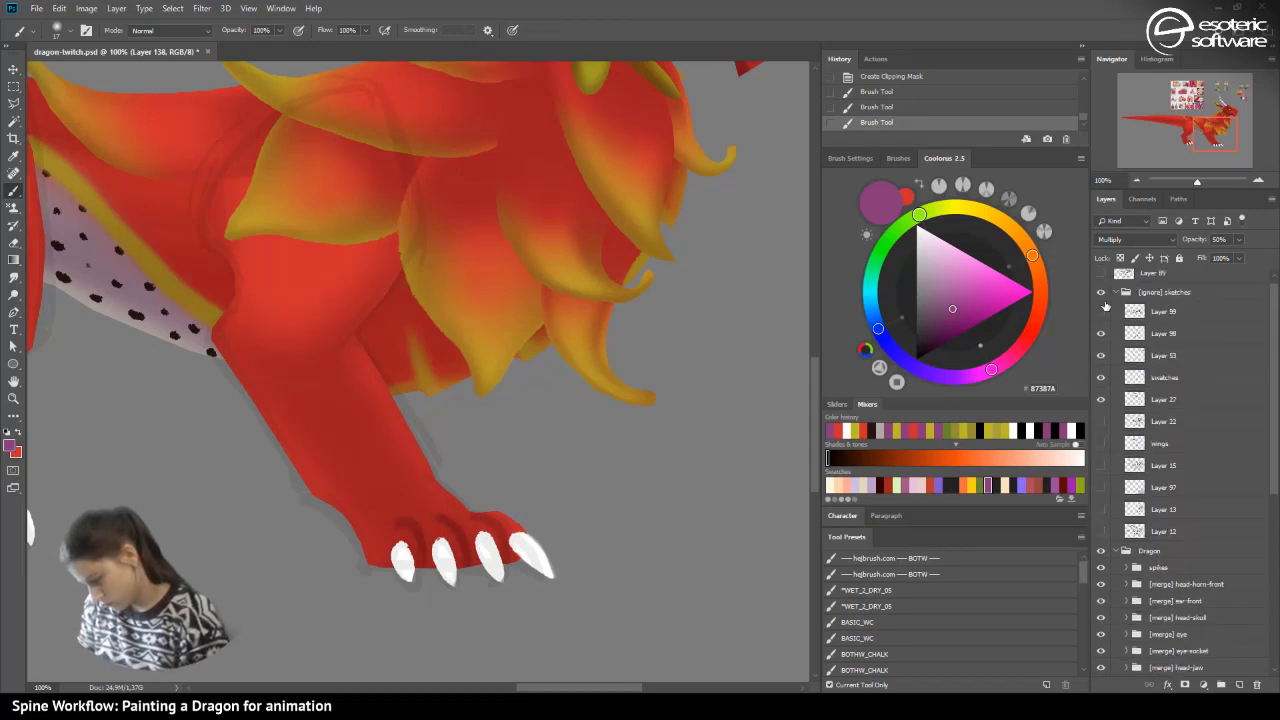
left_click(1100, 331)
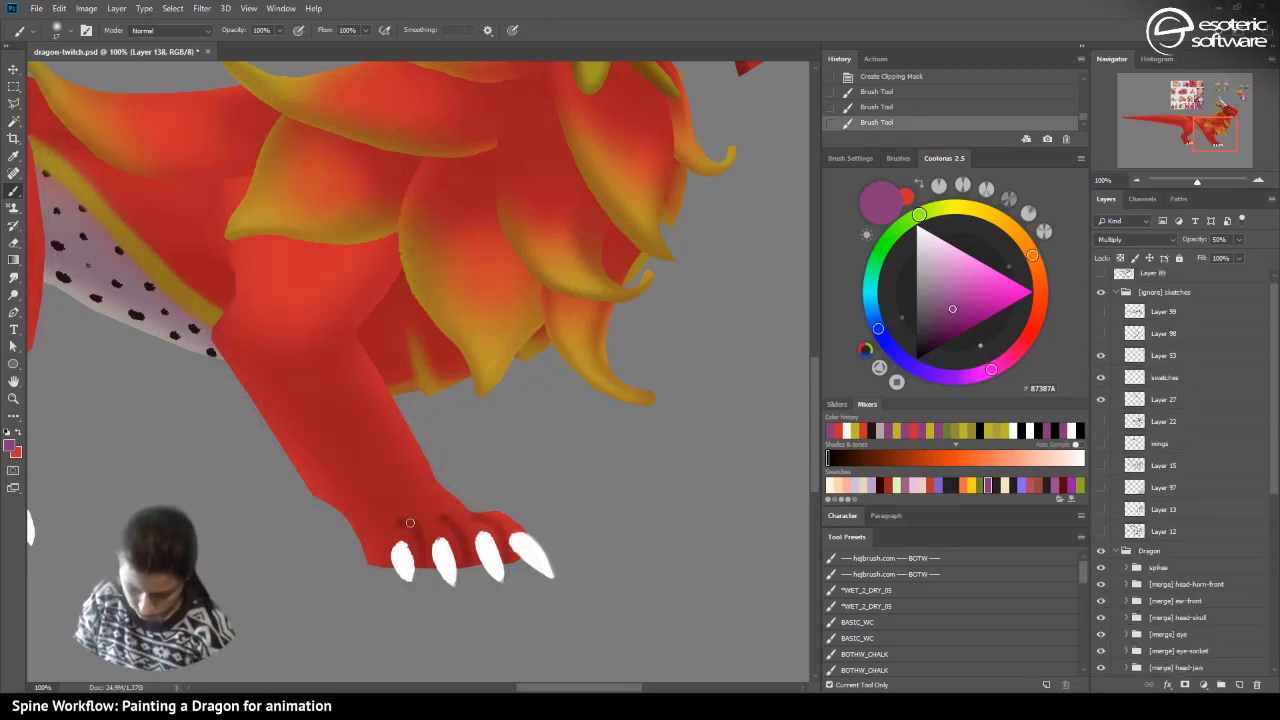
mouse_move(409, 521)
left_mouse_down()
mouse_move(387, 496)
mouse_move(443, 526)
mouse_move(407, 508)
mouse_move(482, 520)
left_mouse_up()
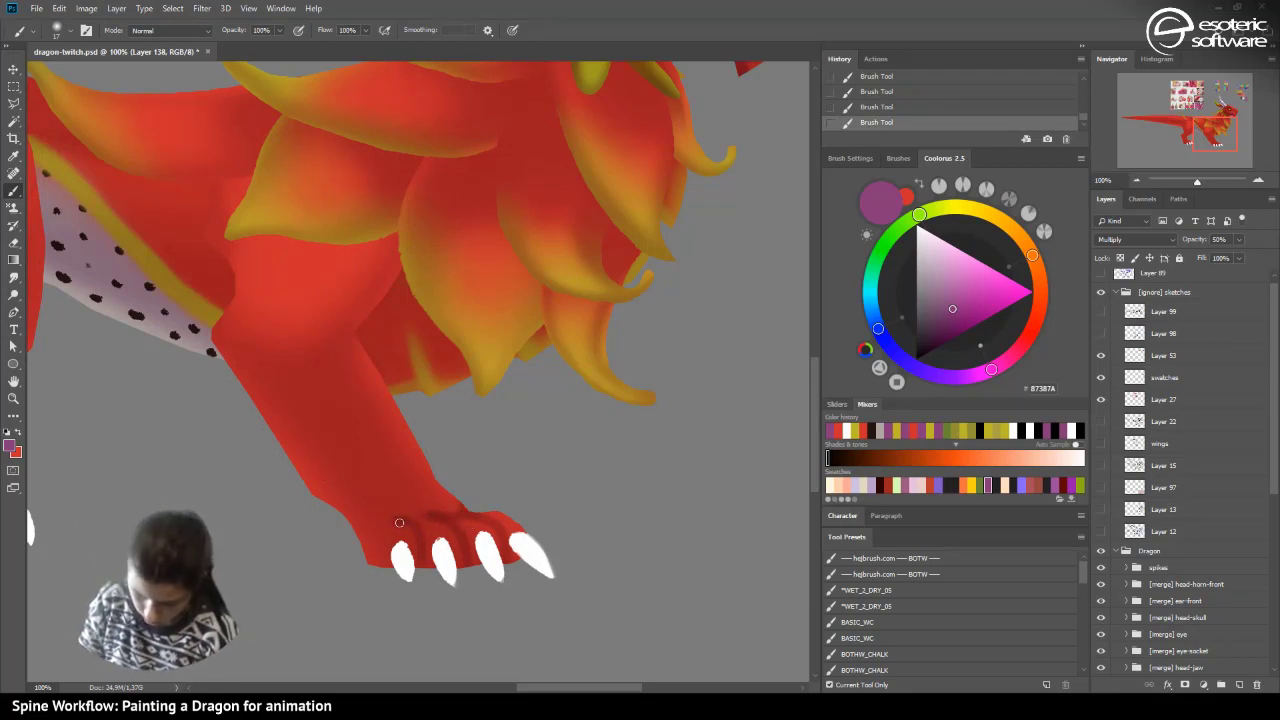
left_click_drag(399, 523, 386, 525)
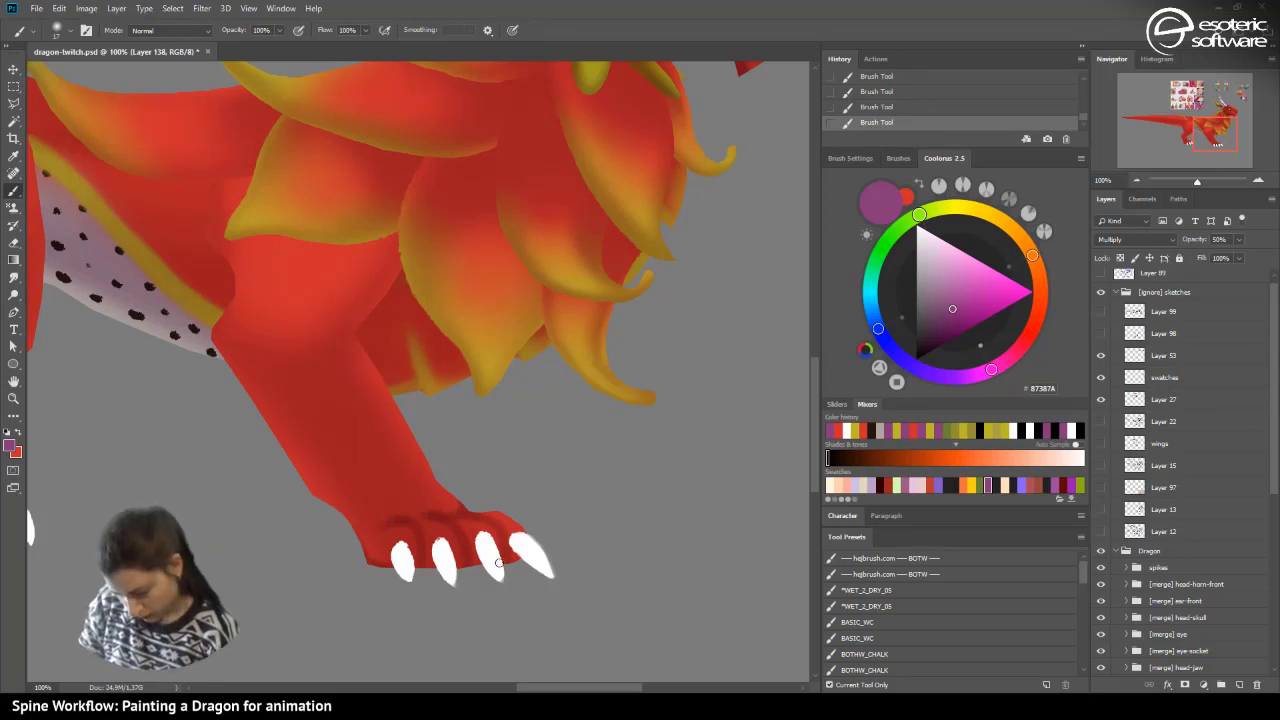
- Select the rightmost claw's layer, Layer 137, and toggle its visibility to check what it contains
left_click(1138, 179)
left_click(1138, 179)
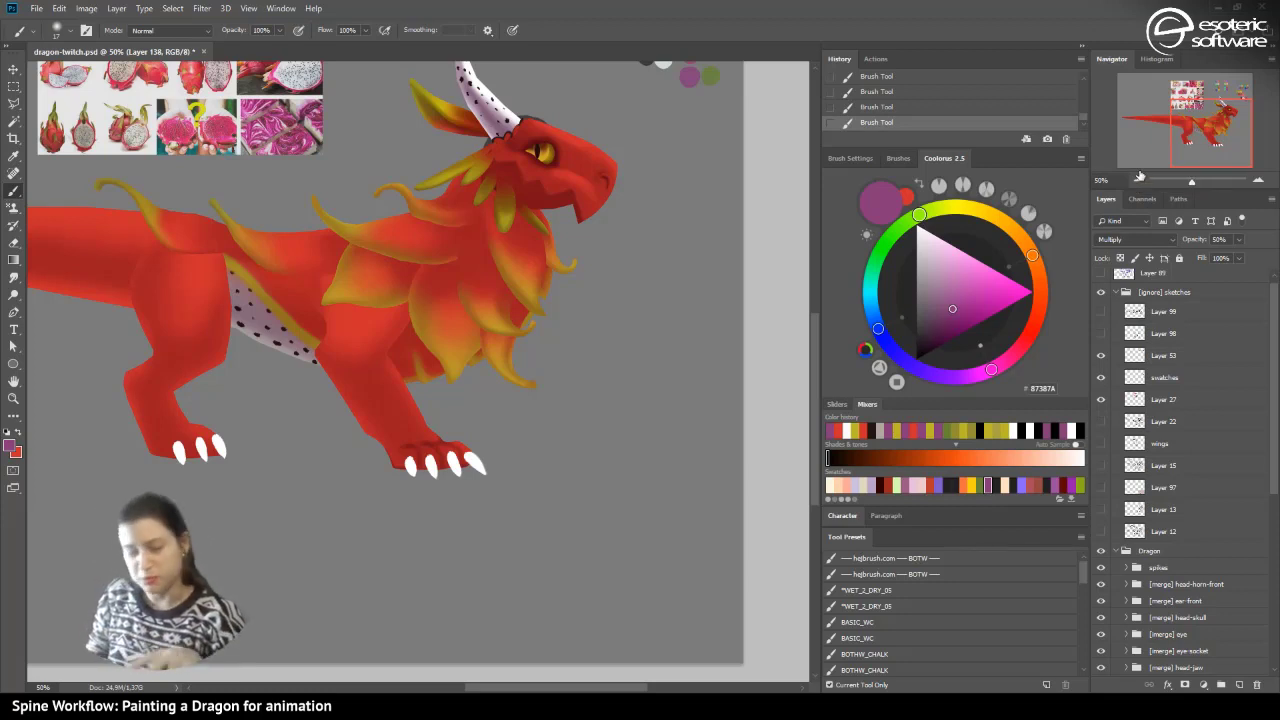
left_click(1257, 179)
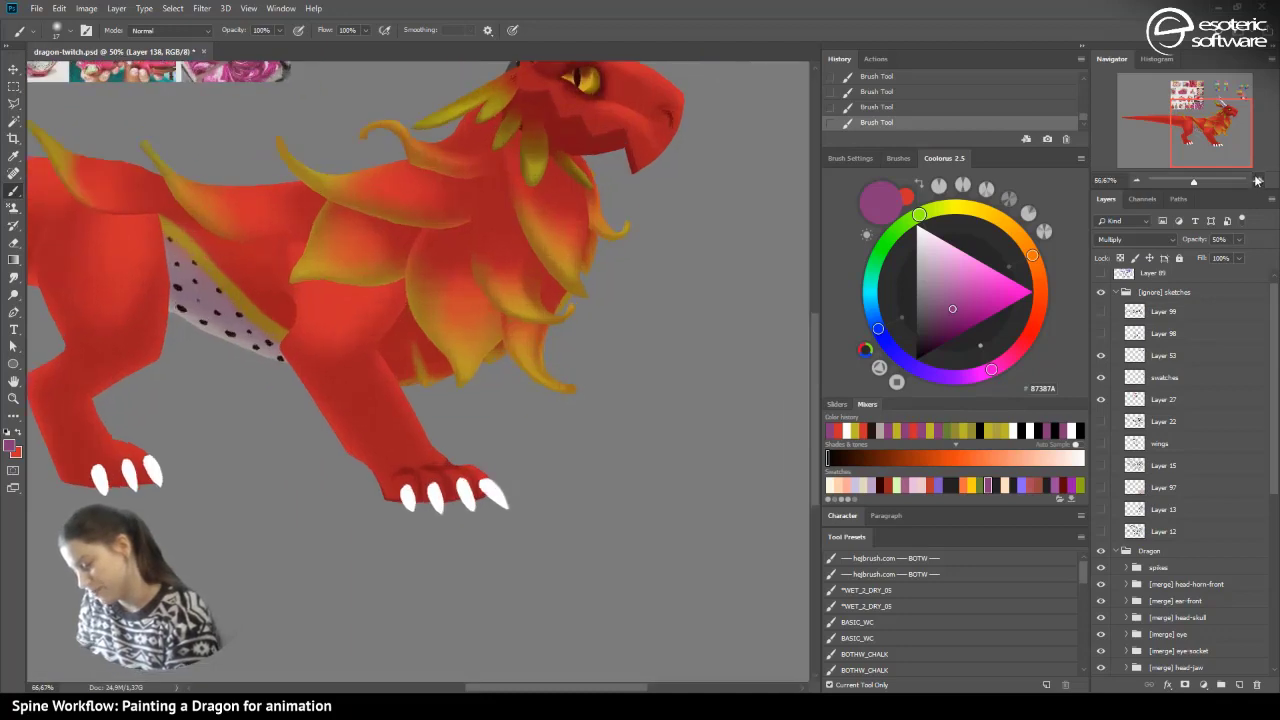
left_click(1257, 179)
left_click(1257, 179)
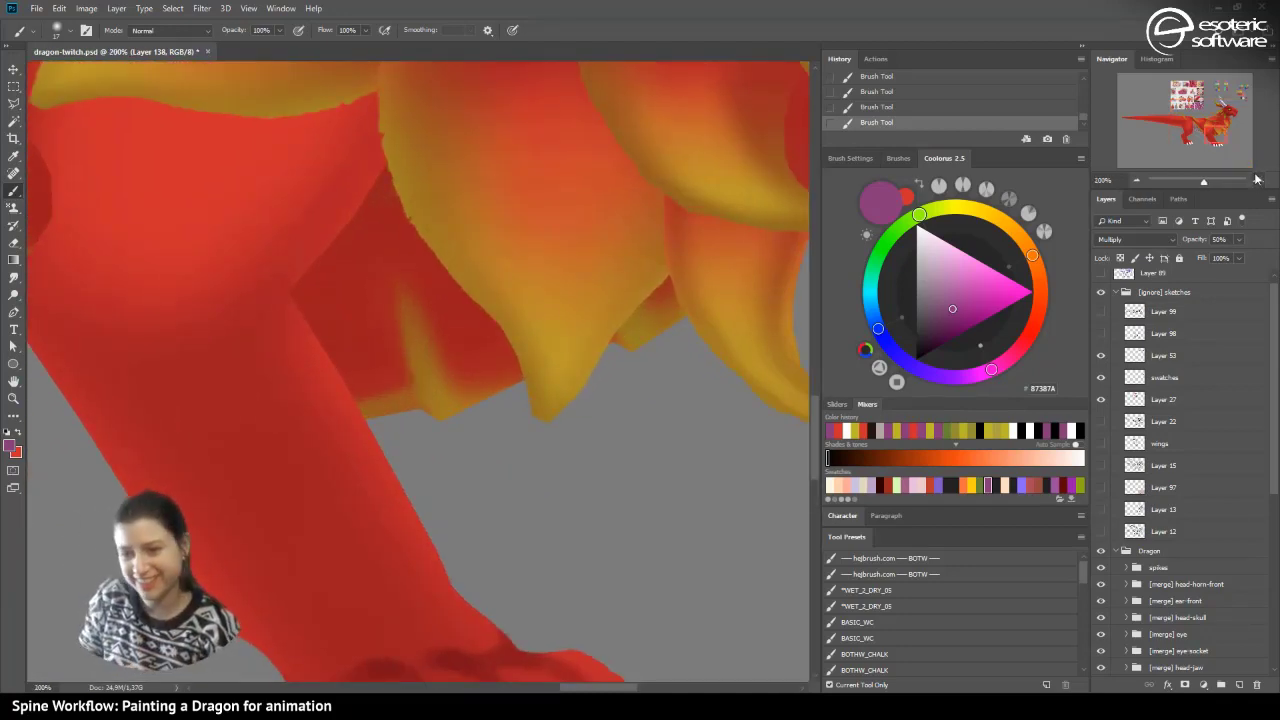
left_click_drag(1215, 126, 1221, 133)
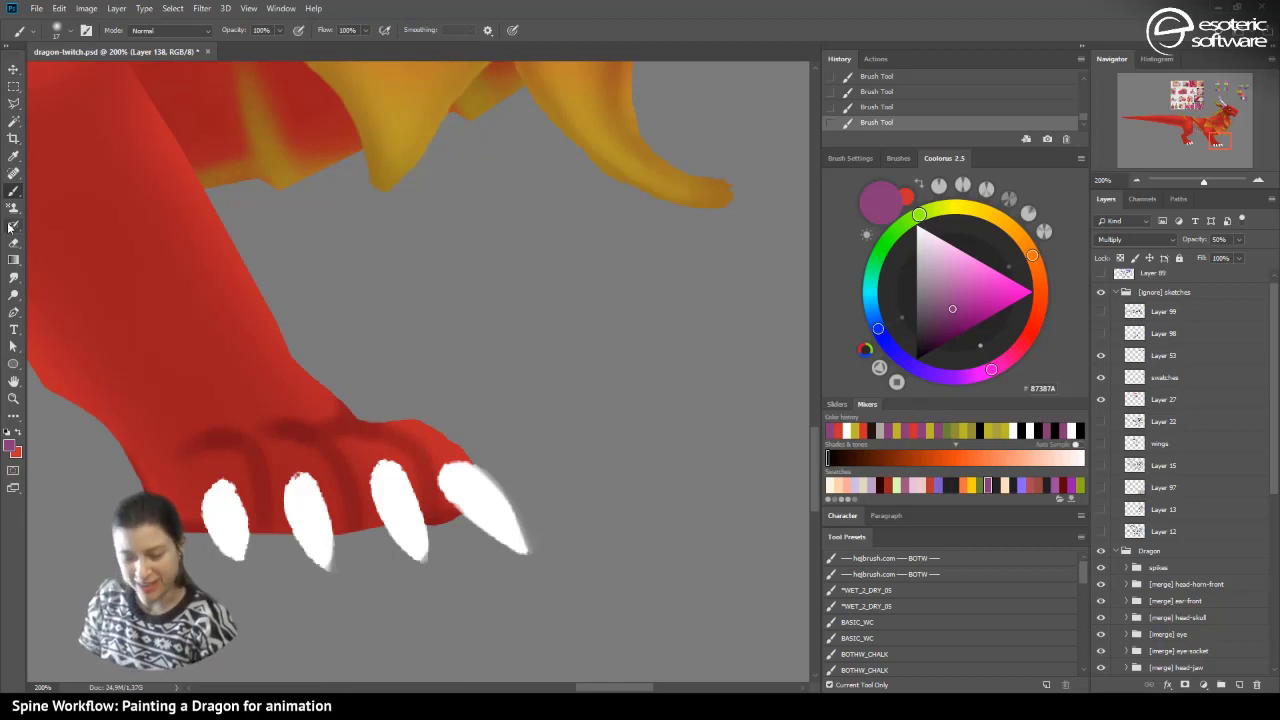
left_click(15, 69)
left_click(458, 485)
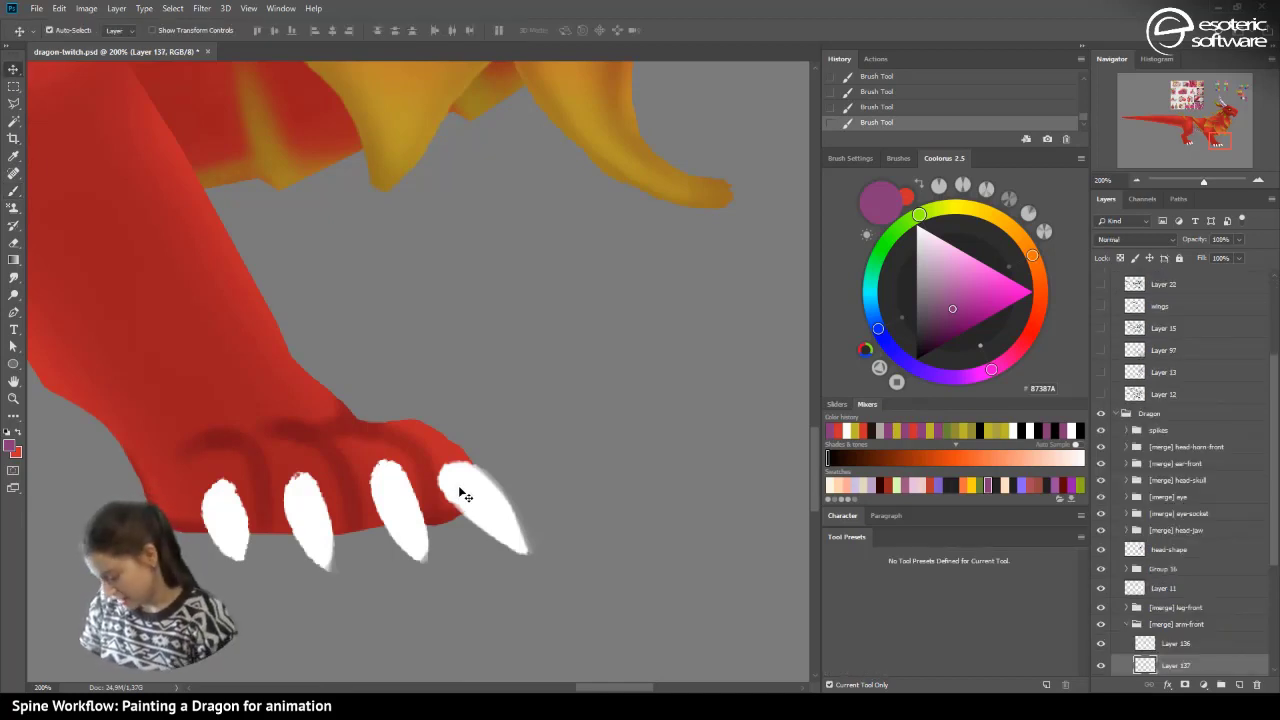
left_click(1101, 666)
left_click(1102, 667)
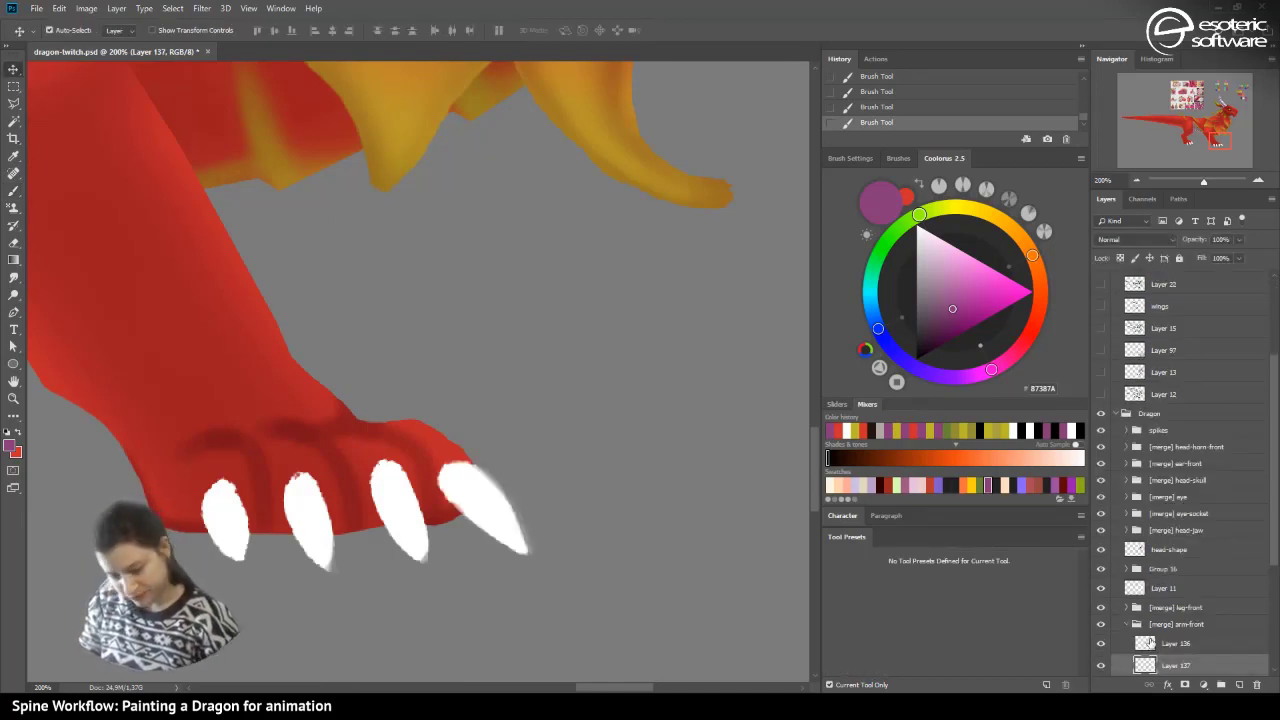
- Erase the fuzzy outer edges of the rightmost claw on Layer 137, reducing the eraser size to 17 px for the tip
key("e")
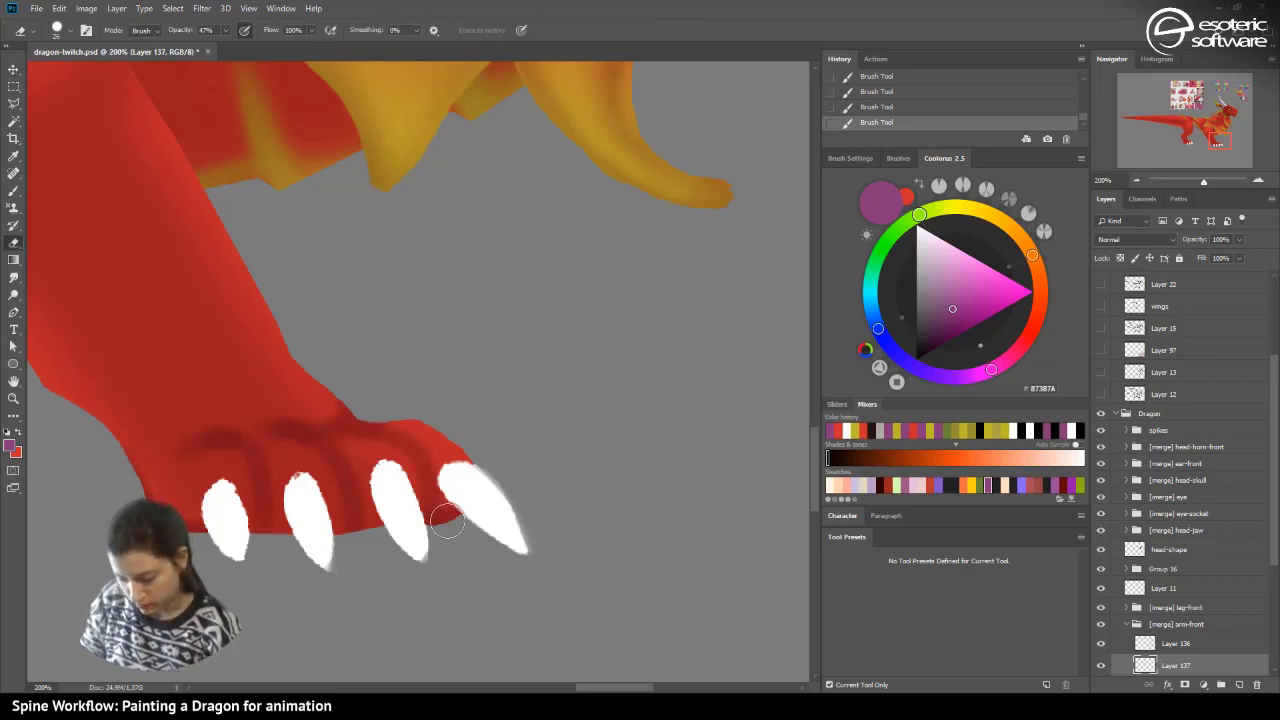
mouse_move(481, 437)
left_mouse_down()
mouse_move(506, 464)
mouse_move(486, 449)
left_mouse_up()
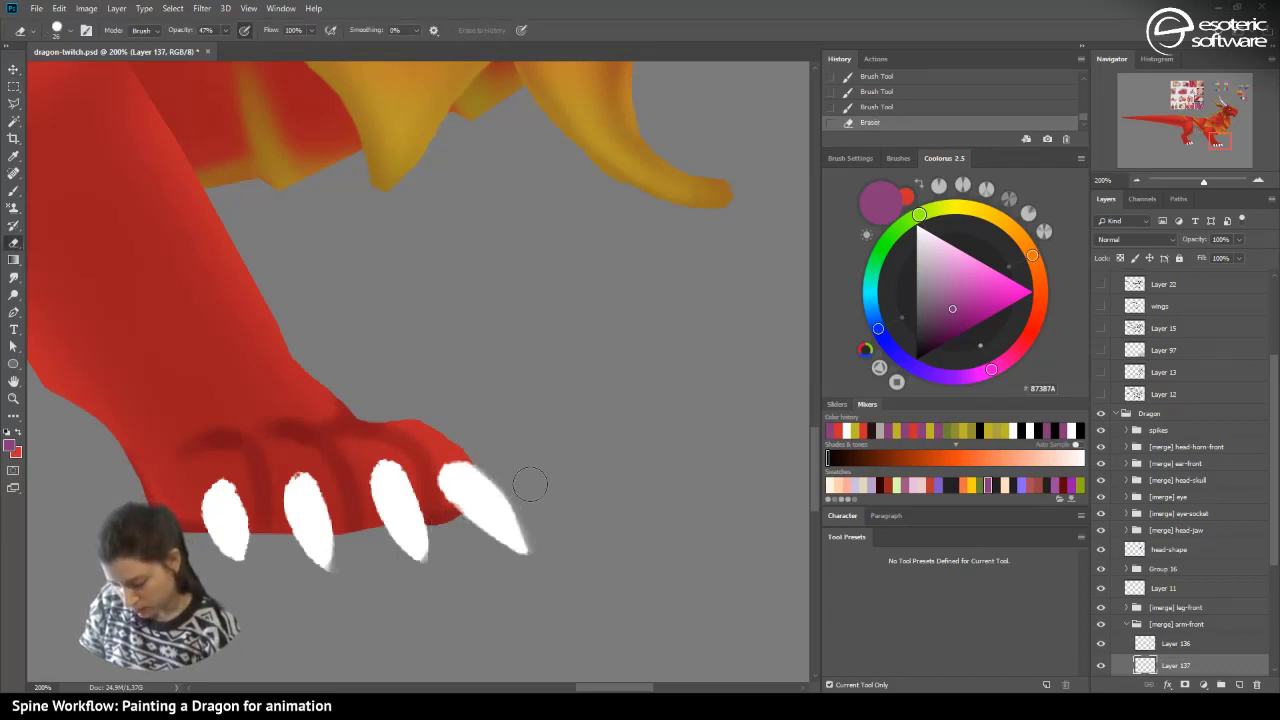
mouse_move(531, 486)
left_mouse_down()
mouse_move(498, 461)
mouse_move(521, 475)
mouse_move(512, 458)
mouse_move(546, 517)
mouse_move(485, 447)
mouse_move(540, 513)
left_mouse_up()
left_click(60, 31)
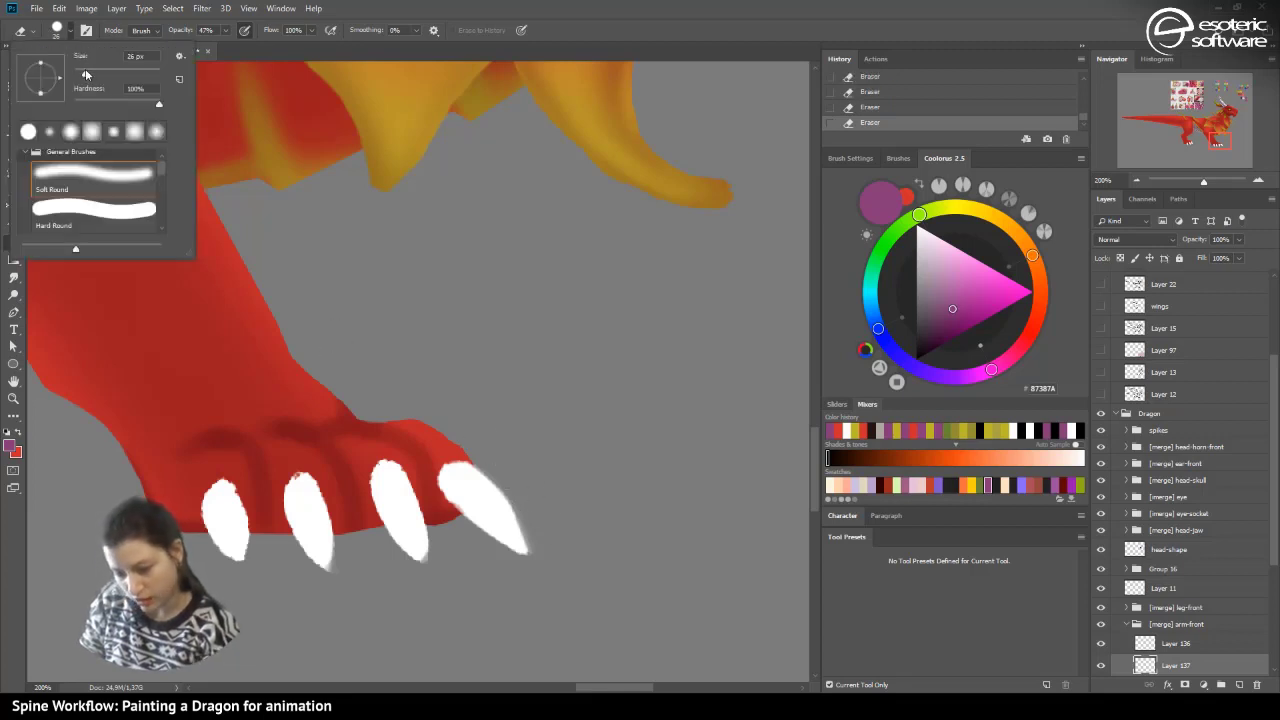
left_click_drag(88, 76, 82, 75)
left_click(527, 519)
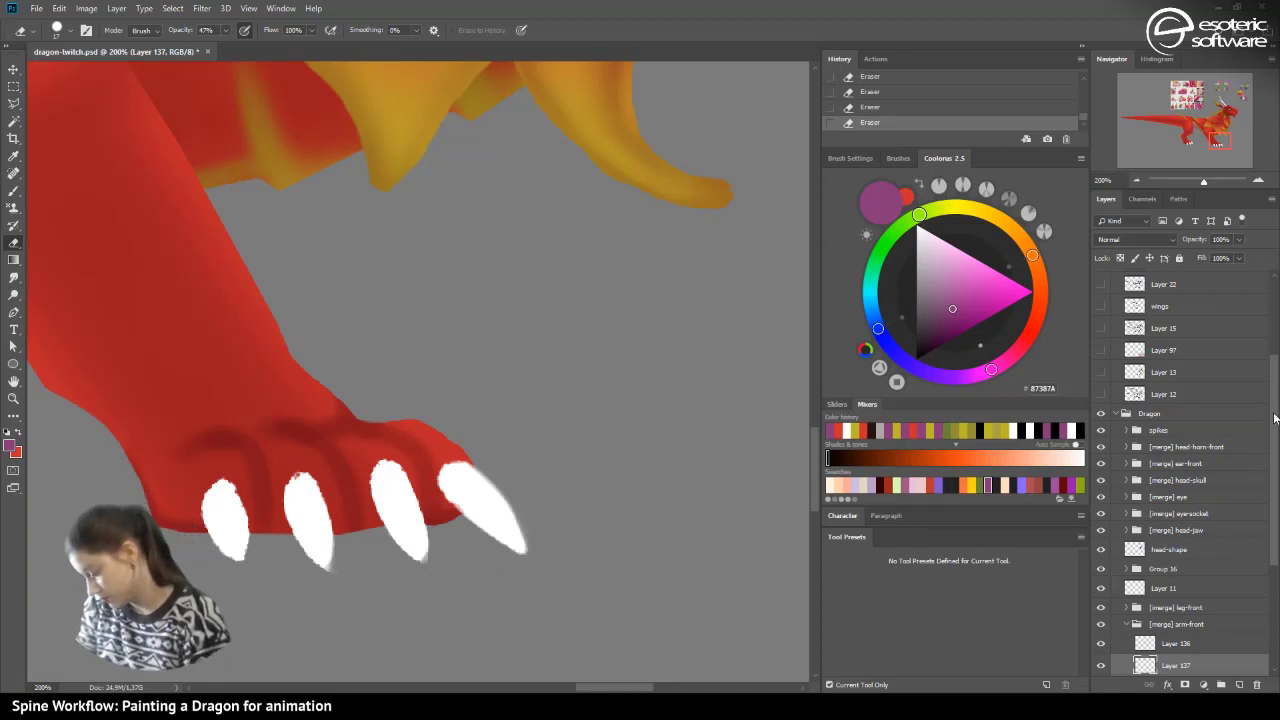
- Toggle Layer 101's visibility to check the foot and return to painting with the brush on Layer 138
left_click_drag(1274, 418, 1270, 487)
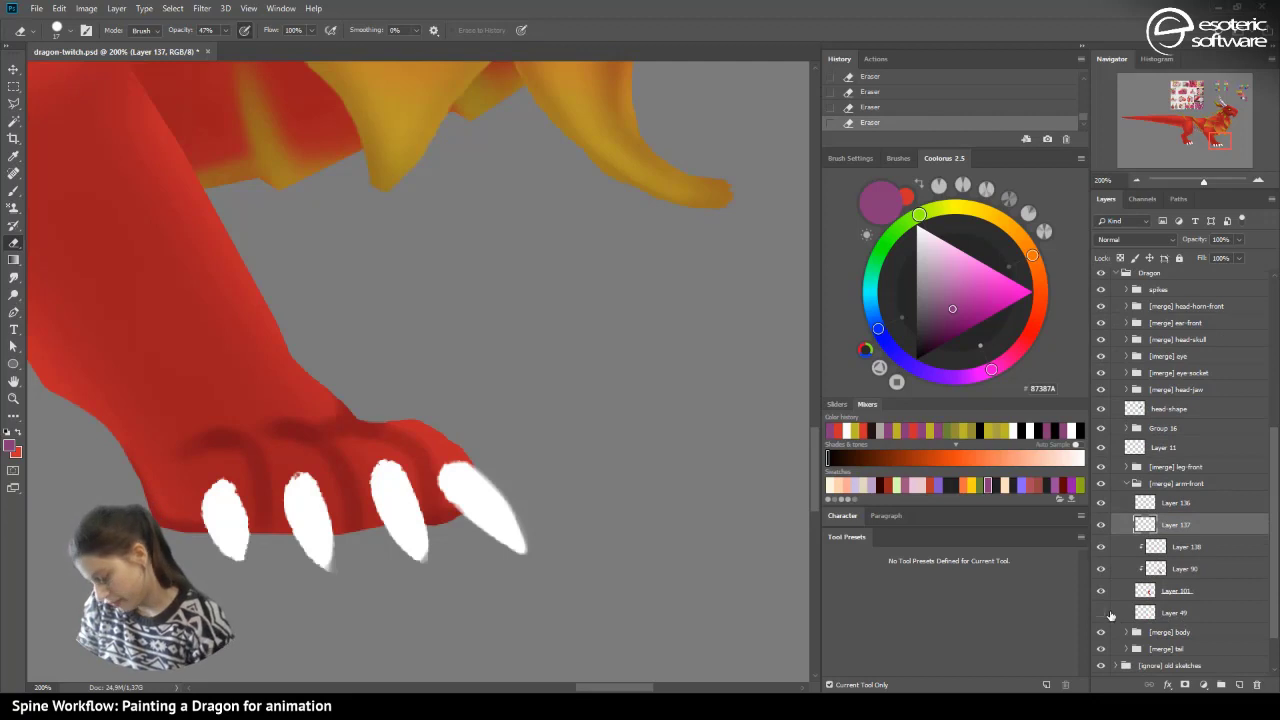
left_click(1101, 590)
left_click(1101, 590)
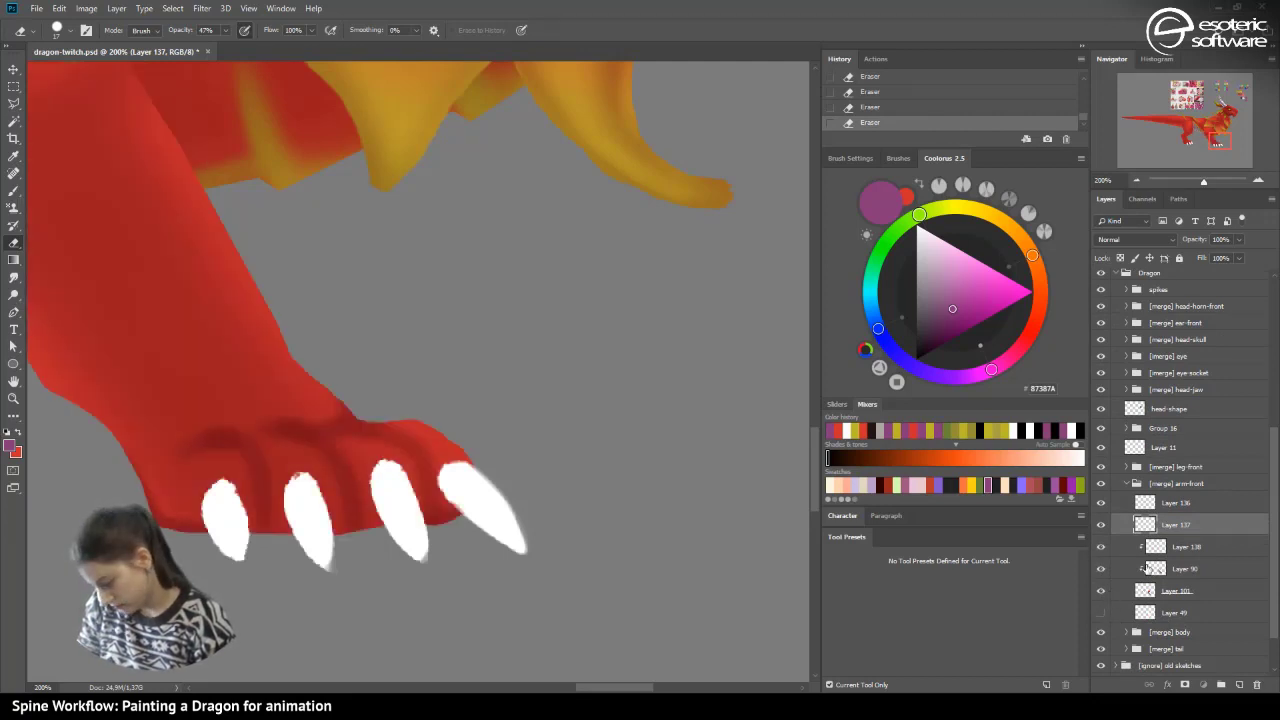
left_click(1183, 547)
key("b")
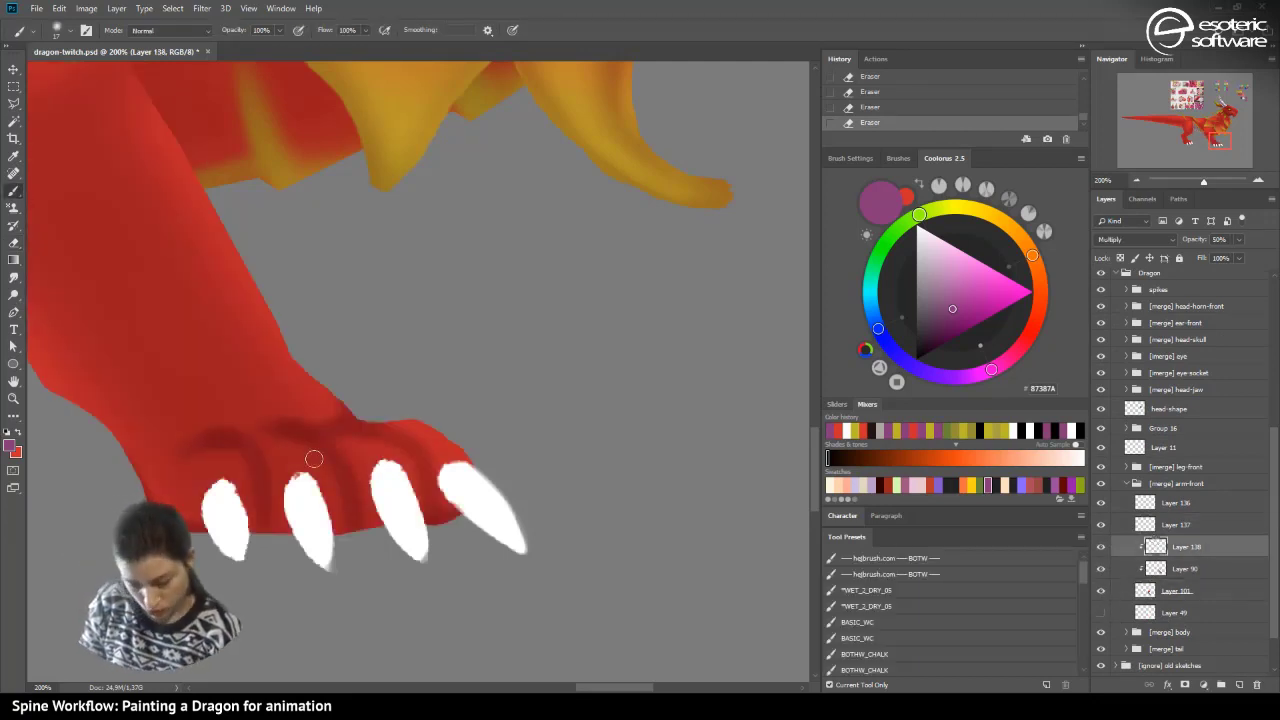
- Deepen the crease beside the second claw with a soft 10 px brush, undoing the first test stroke and the last two strokes
left_click_drag(326, 438, 346, 512)
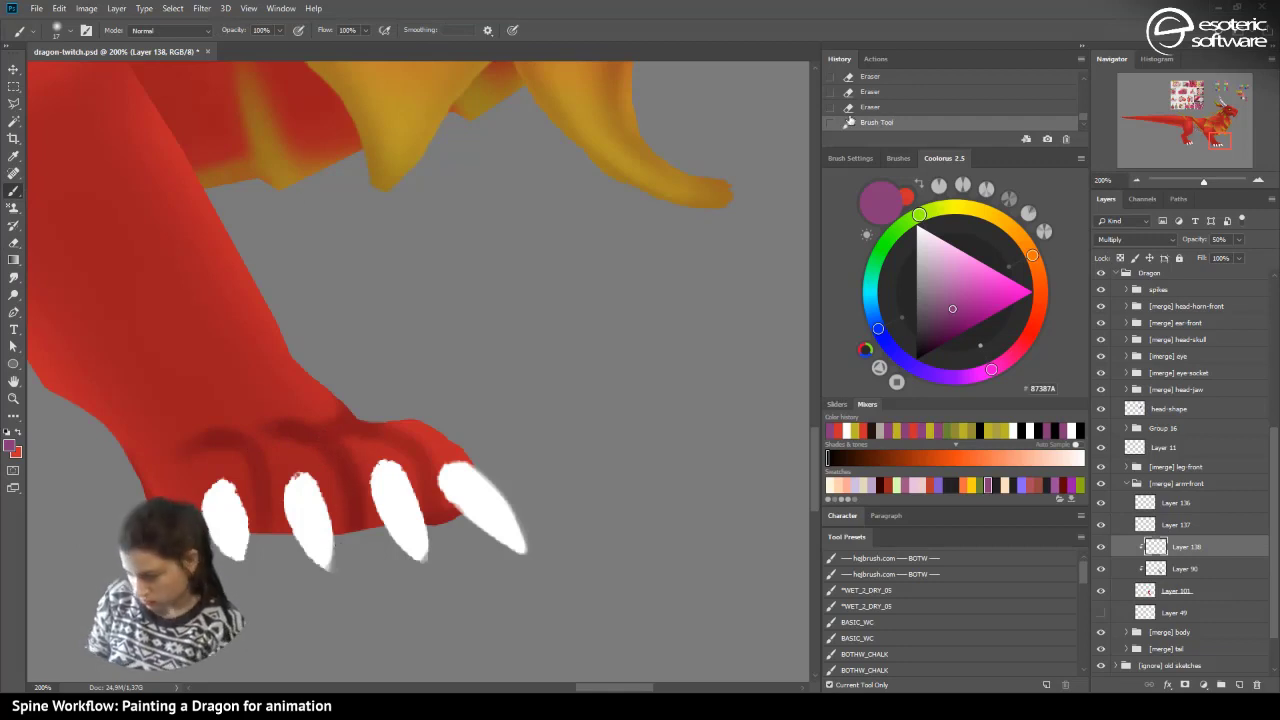
left_click(849, 106)
left_click(56, 31)
left_click_drag(78, 76, 88, 74)
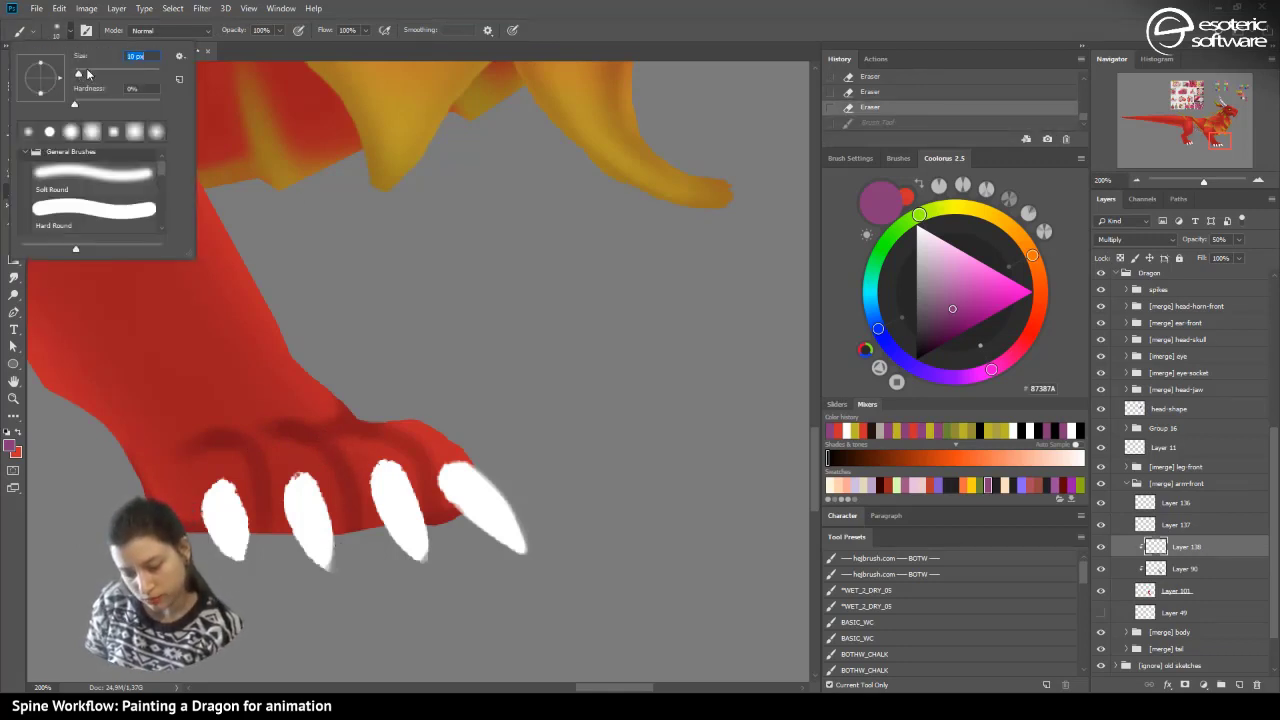
mouse_move(330, 451)
left_mouse_down()
mouse_move(339, 486)
mouse_move(325, 551)
left_mouse_up()
mouse_move(342, 490)
left_mouse_down()
mouse_move(349, 514)
mouse_move(321, 530)
left_mouse_up()
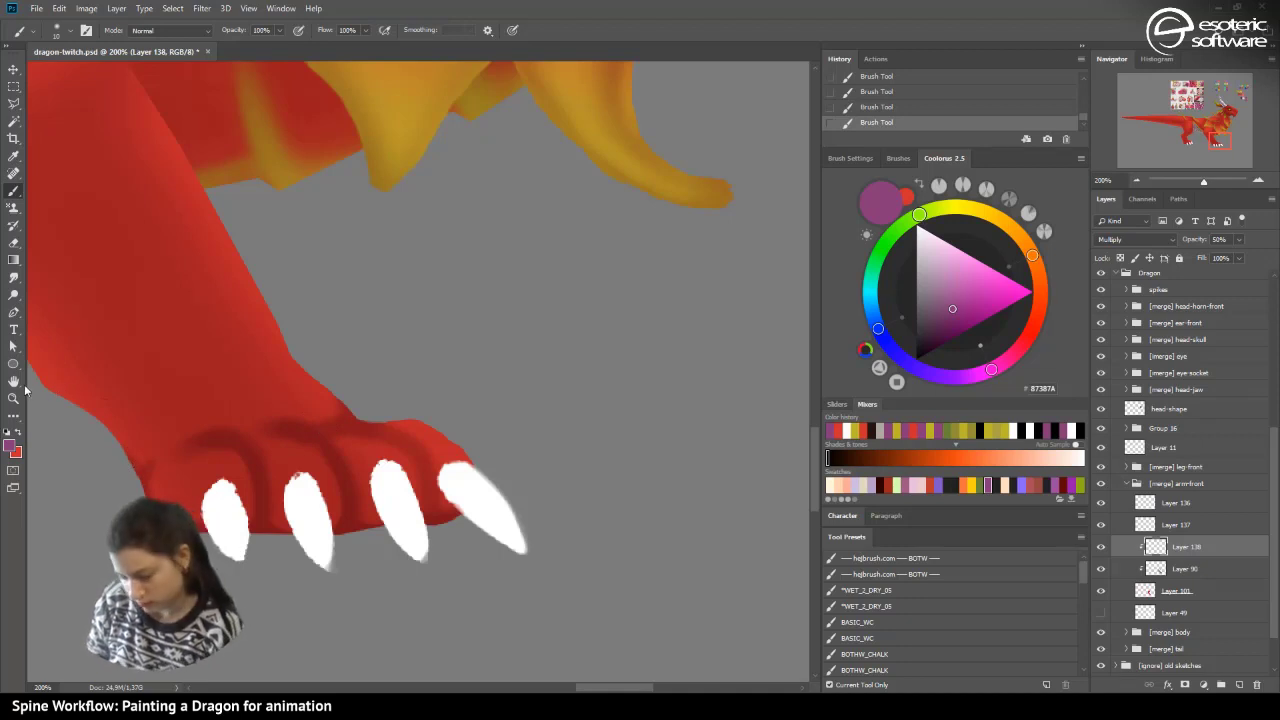
left_click(860, 91)
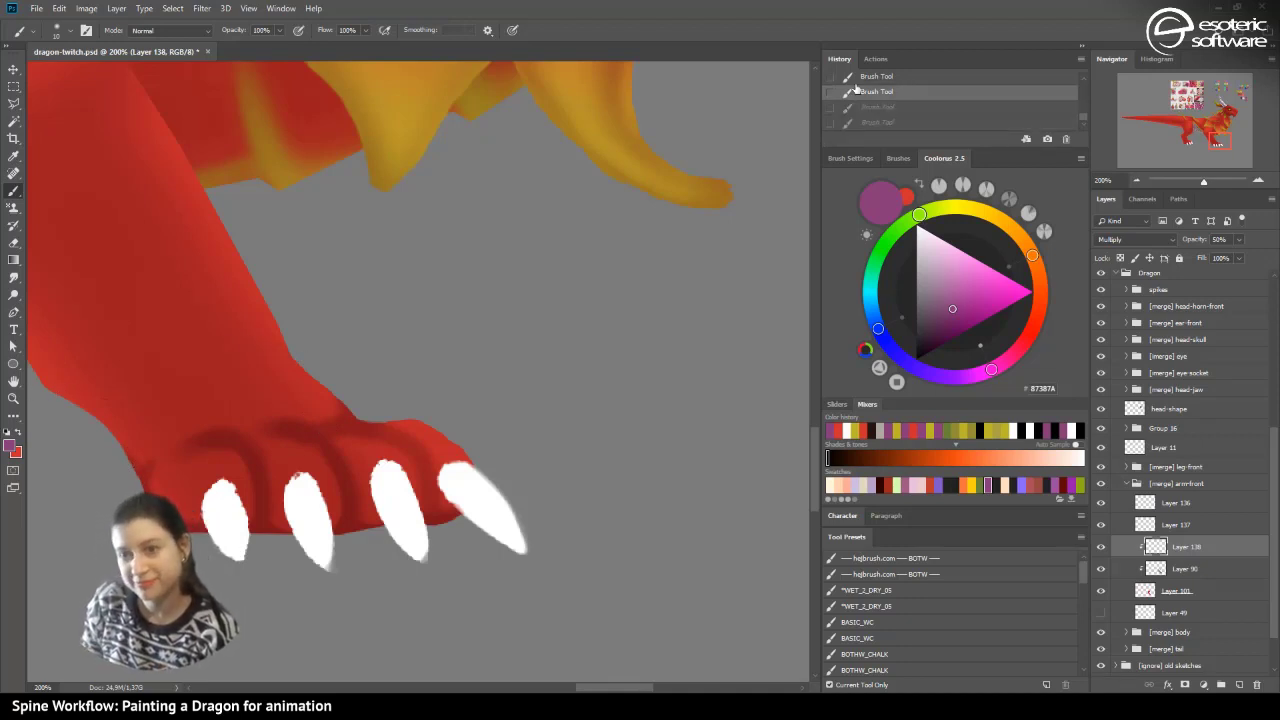
- Paint soft shading around the ankle and lower leg edges with a 25 px brush at 0% hardness
left_click(66, 30)
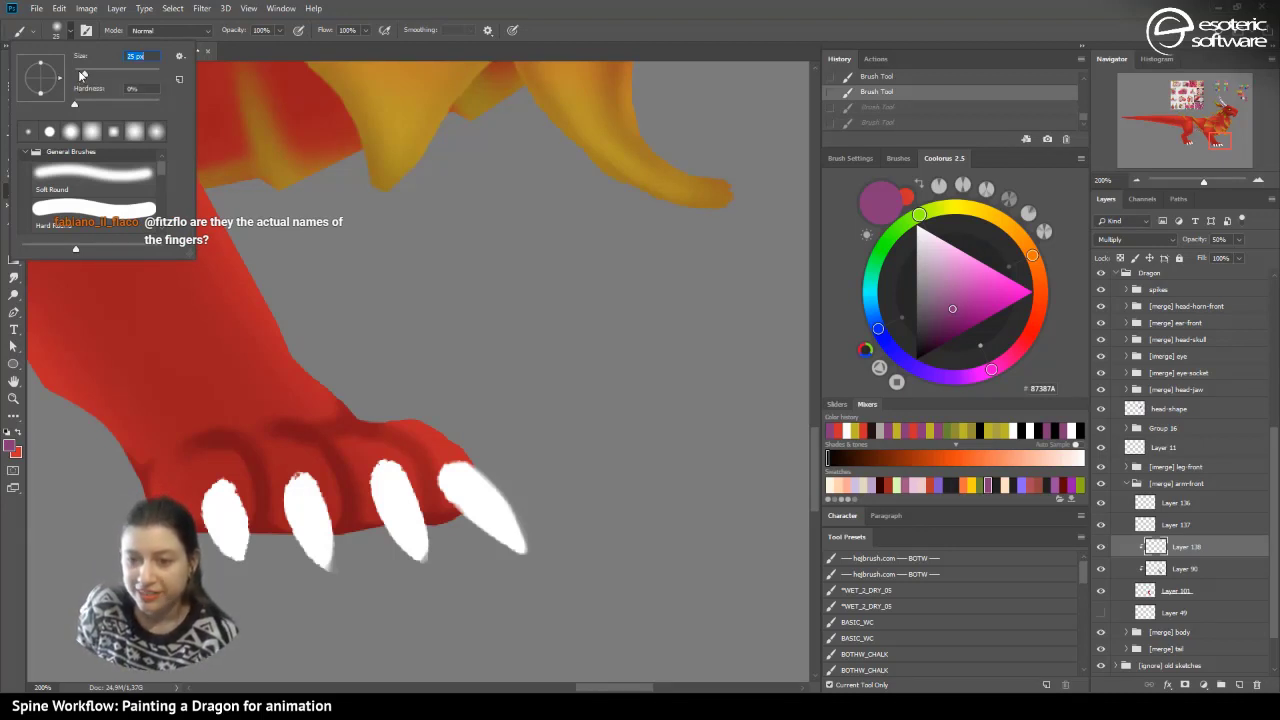
left_click(302, 355)
key("ctrl+shift+z")
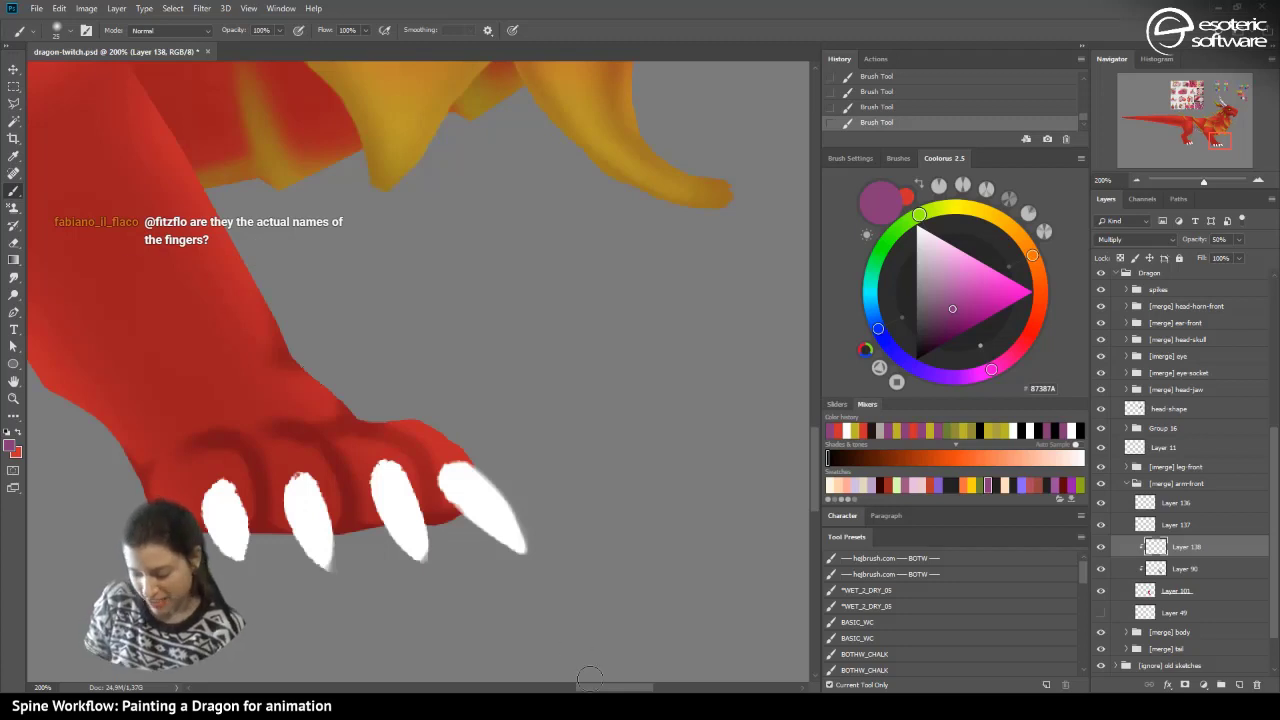
- Soften the shading along the lower leg's rear edge with a 42 px eraser at 0% hardness, undoing the hard-edged first attempt
scroll(311, 375, "left", 5)
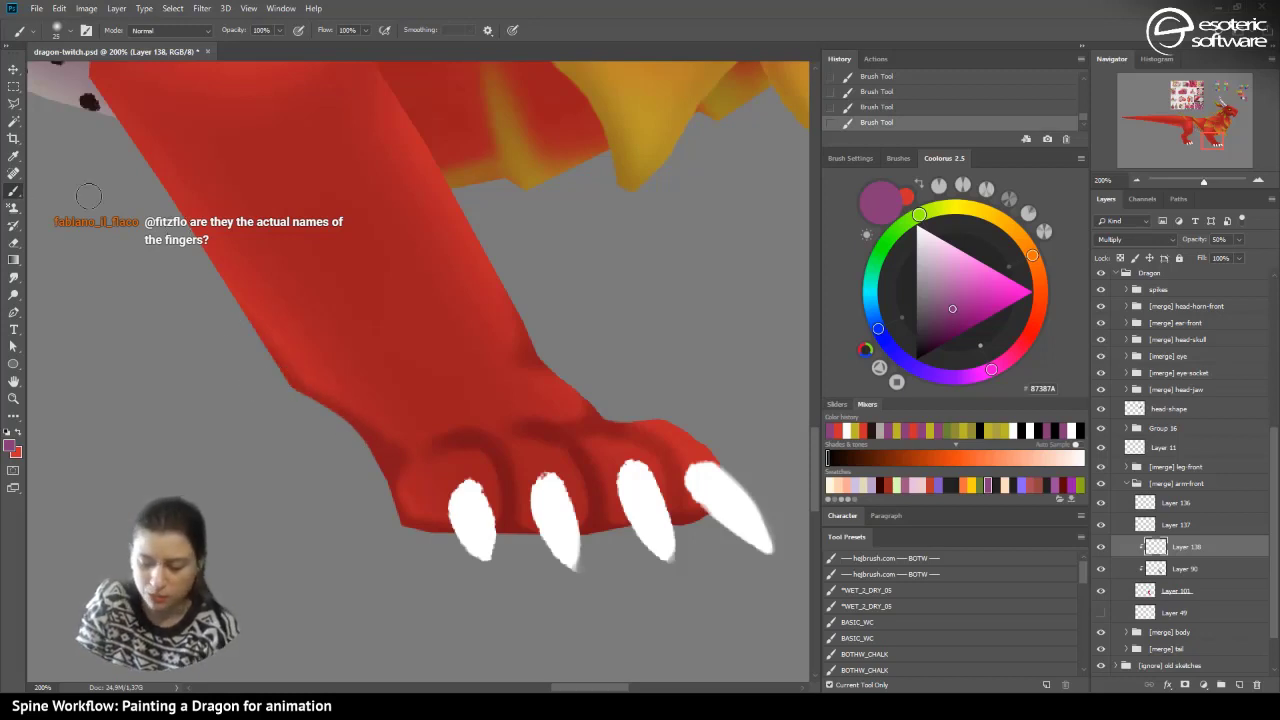
left_click(13, 242)
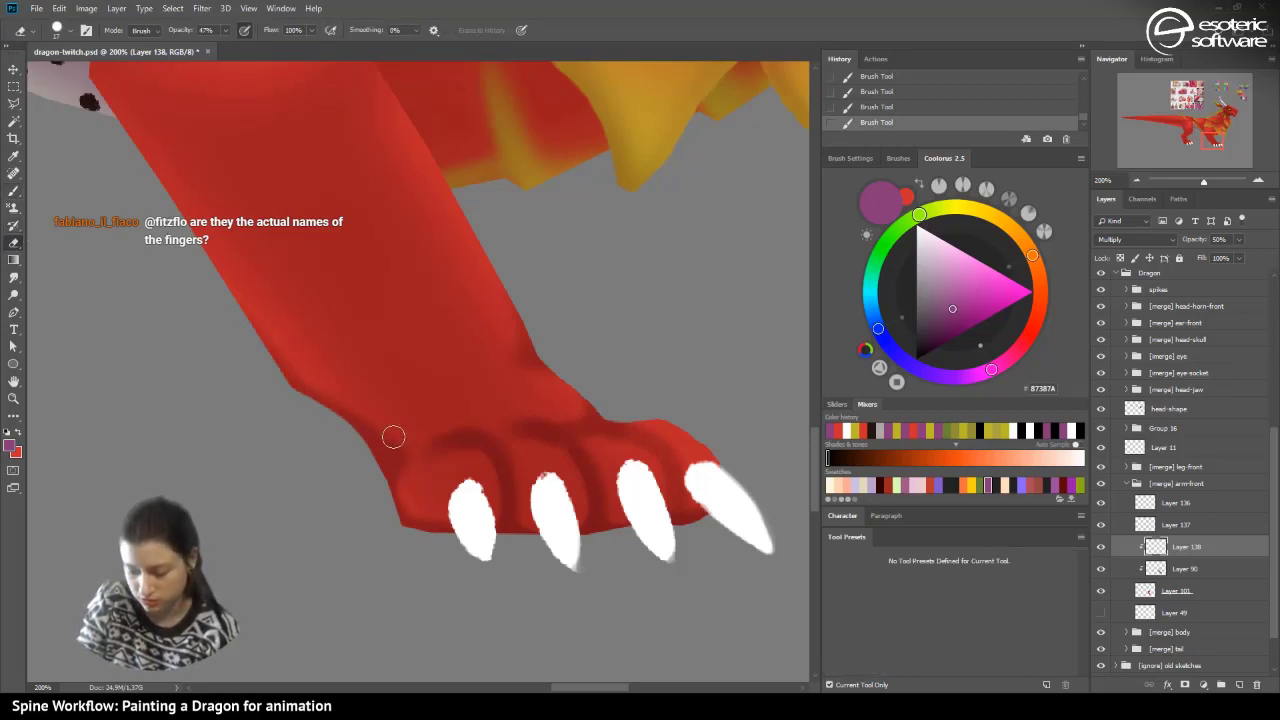
left_click_drag(391, 437, 304, 364)
left_click(845, 105)
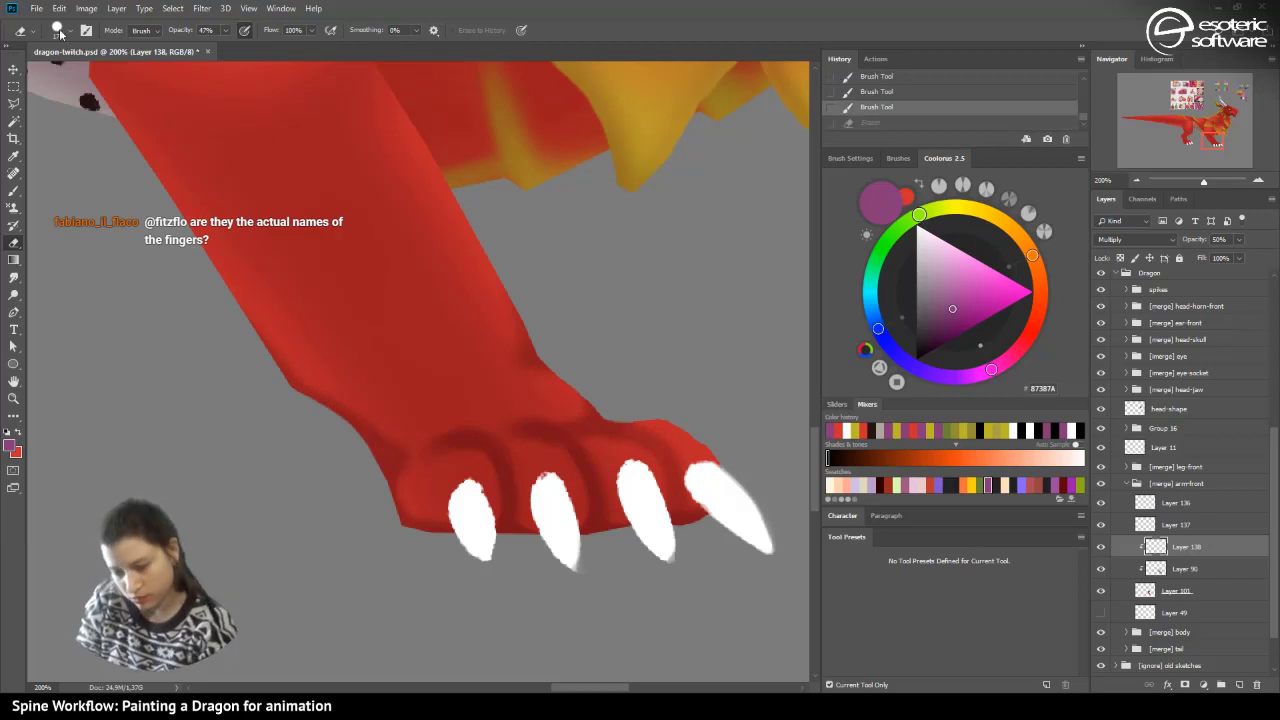
left_click(62, 31)
mouse_move(113, 105)
left_mouse_down()
mouse_move(72, 104)
mouse_move(109, 73)
left_mouse_up()
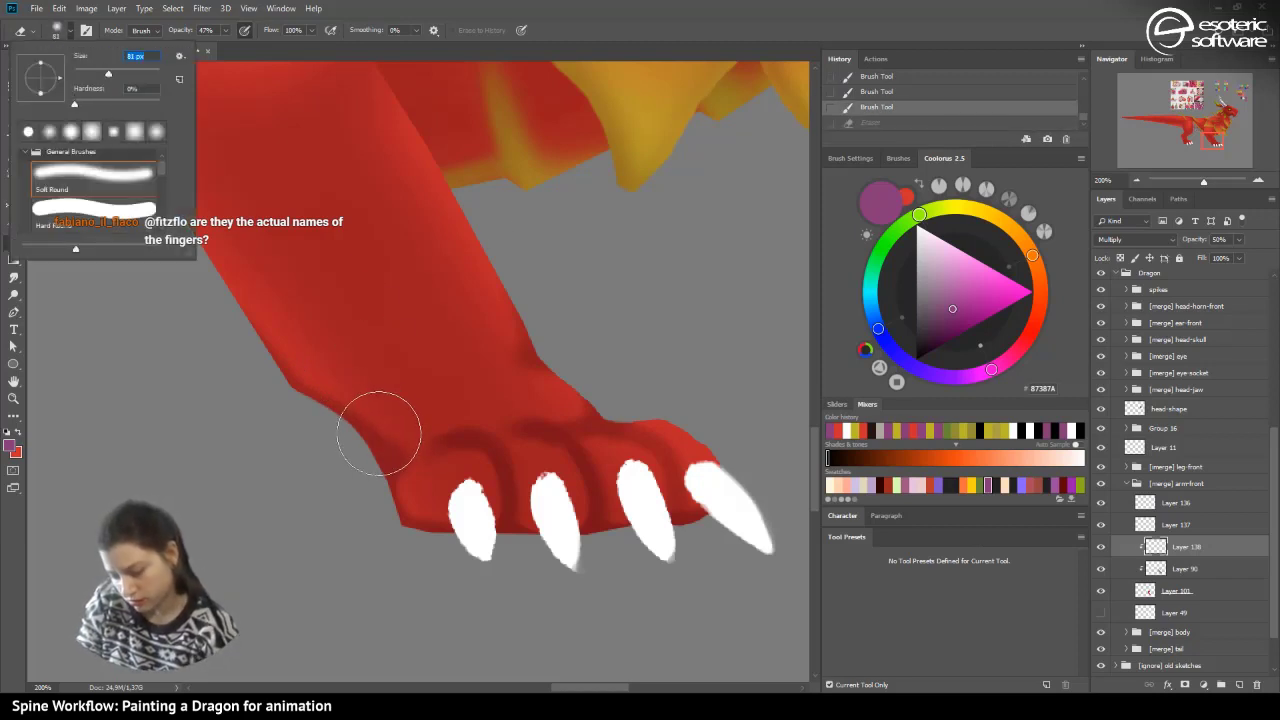
left_click(94, 75)
left_click_drag(397, 437, 354, 390)
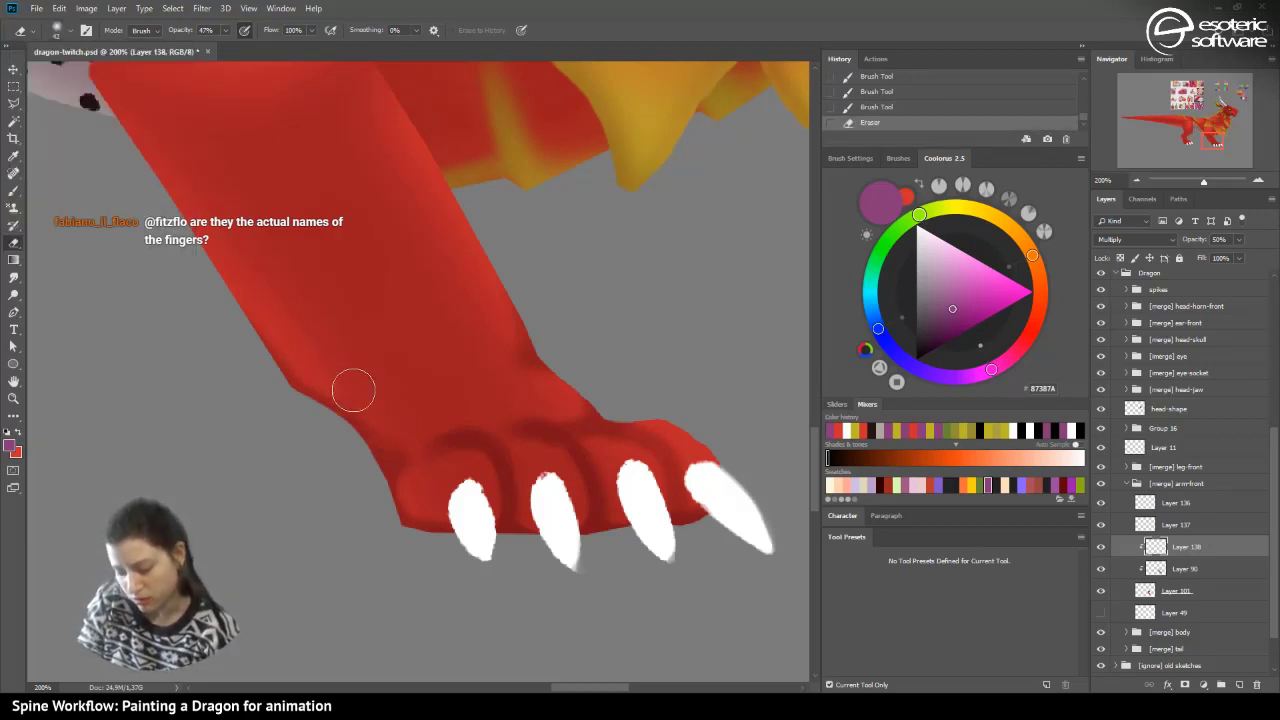
left_click_drag(307, 326, 292, 306)
mouse_move(347, 391)
left_mouse_down()
mouse_move(284, 342)
mouse_move(264, 352)
mouse_move(290, 354)
mouse_move(214, 240)
left_mouse_up()
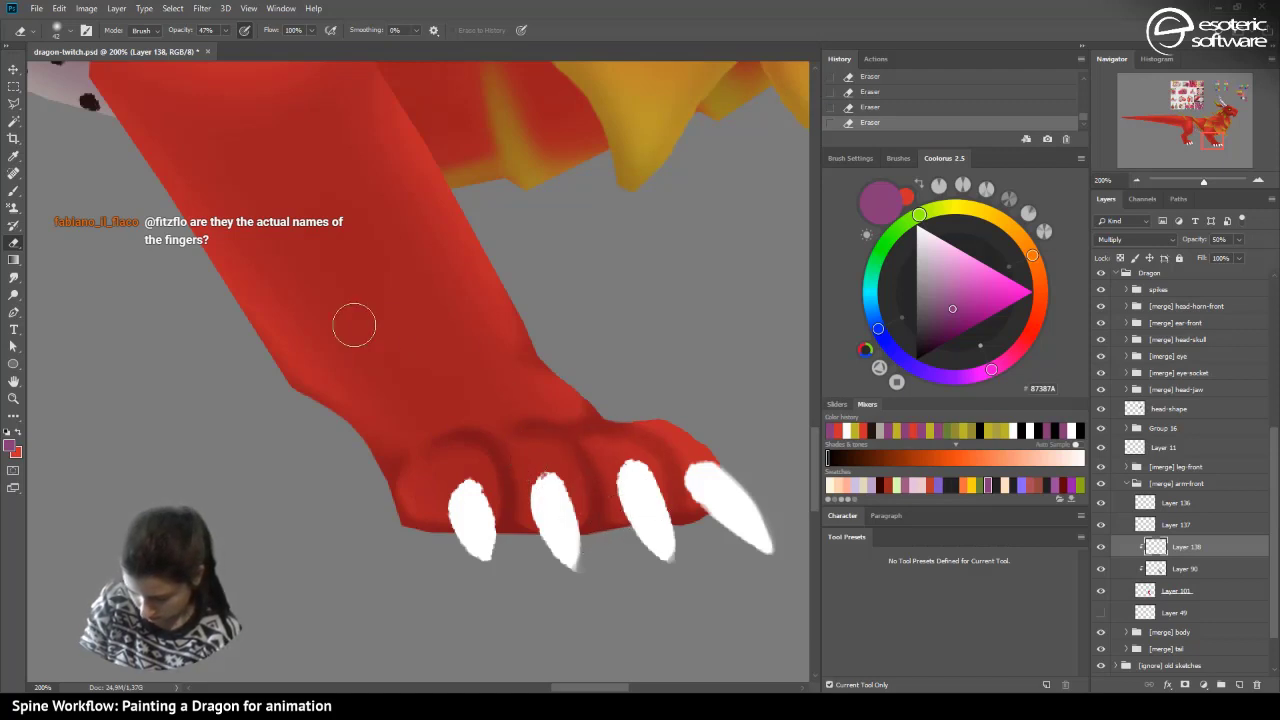
- Darken the lower edge of the foot around the first and second claws with the soft 25 px brush
left_click(13, 190)
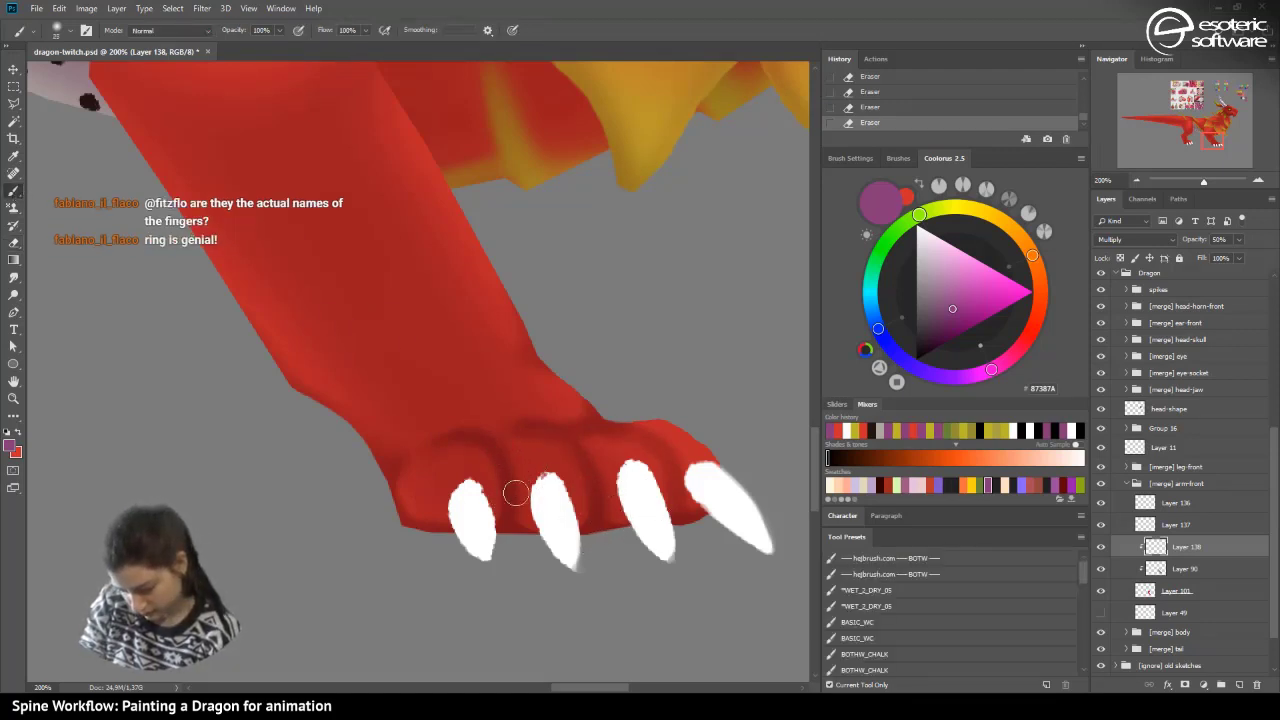
left_click(524, 549)
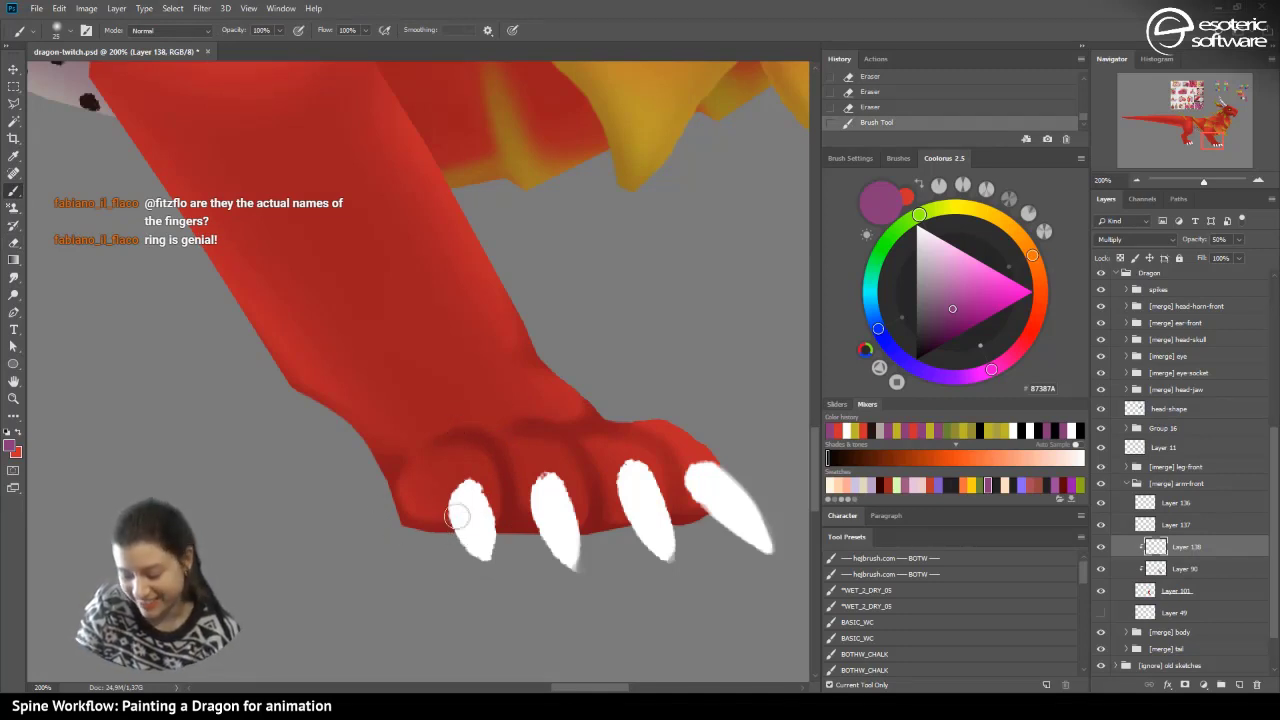
mouse_move(458, 512)
left_mouse_down()
mouse_move(430, 515)
mouse_move(461, 494)
mouse_move(470, 571)
left_mouse_up()
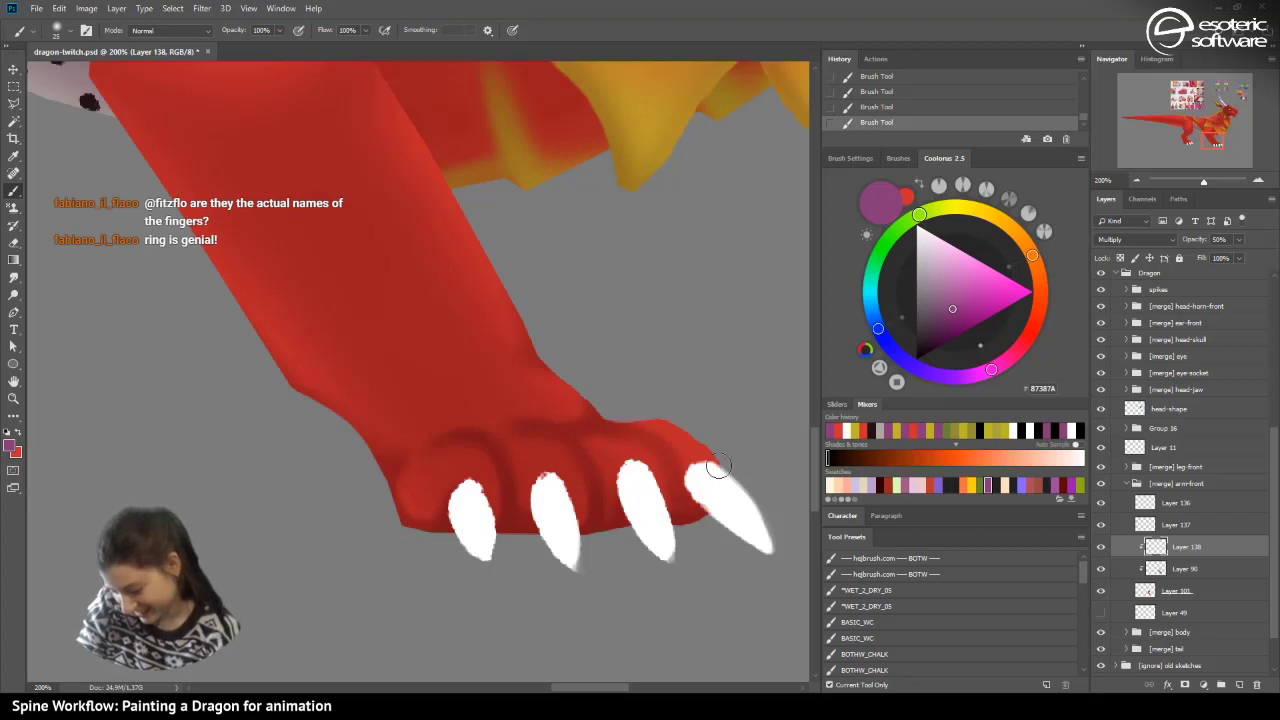
left_click(1137, 181)
left_click(1137, 181)
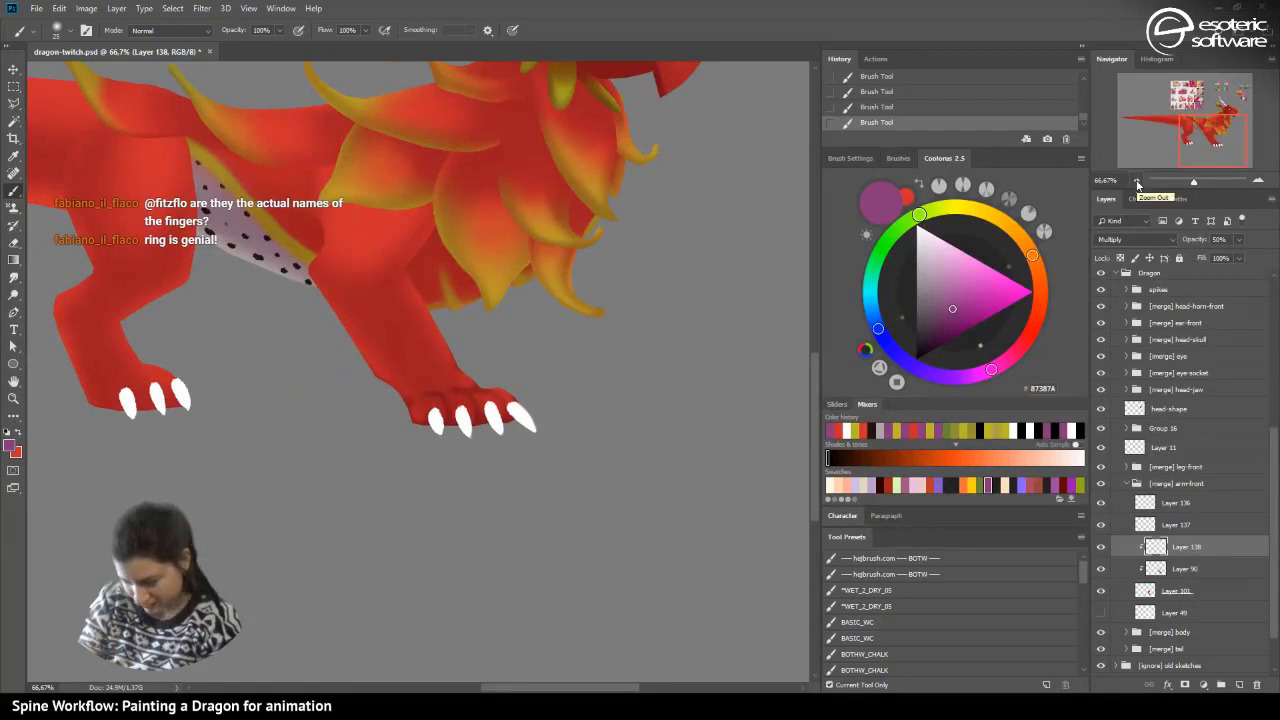
- Soften the crease shading above the front foot's first toe on Layer 138 with the 42 px eraser at 47% opacity
left_click(1258, 180)
left_click(1258, 180)
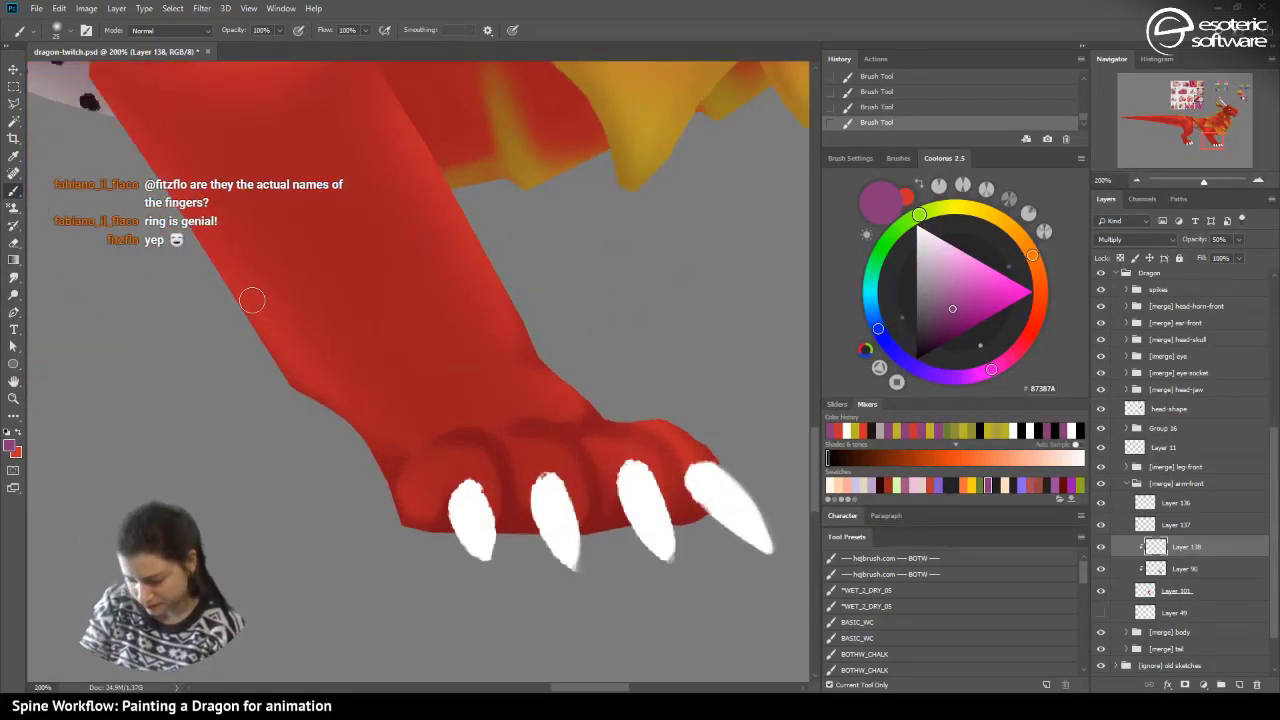
left_click(13, 242)
mouse_move(437, 452)
left_mouse_down()
mouse_move(462, 471)
mouse_move(443, 486)
mouse_move(472, 458)
mouse_move(470, 486)
mouse_move(450, 493)
mouse_move(463, 458)
left_mouse_up()
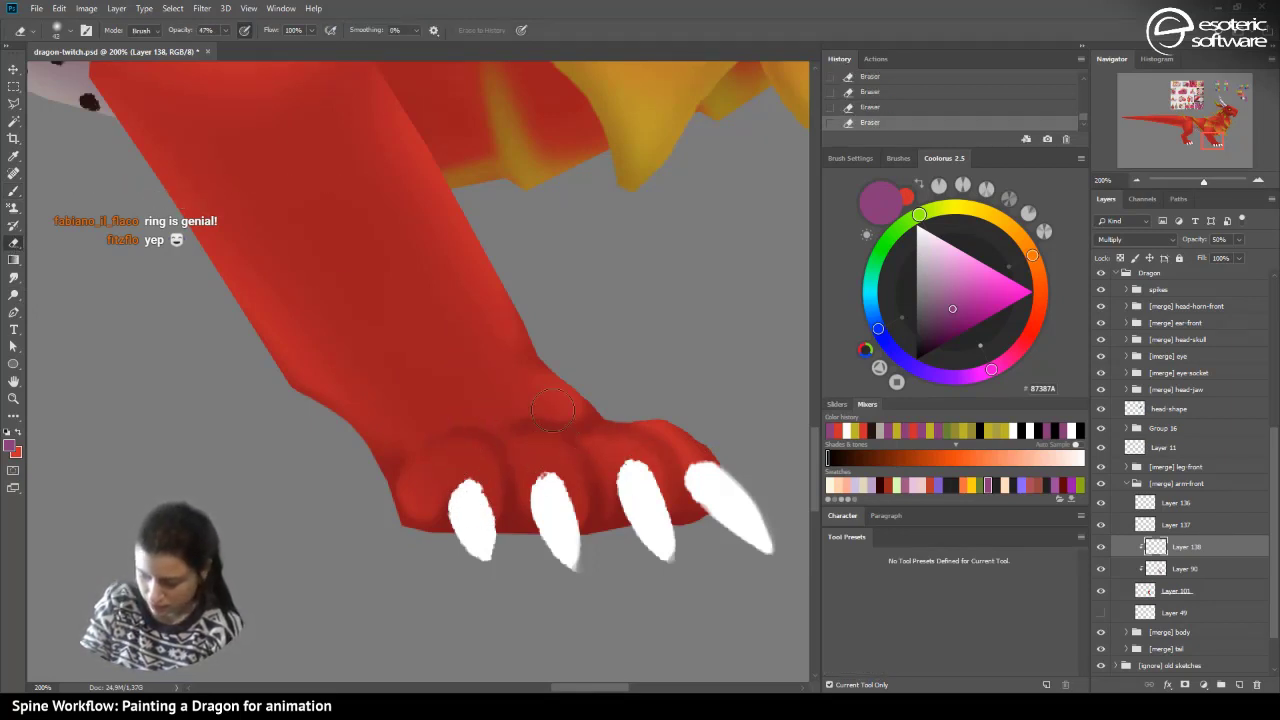
- Darken the foot around the third claw with the soft brush, and deepen the shading beside the second claw using a 21 px brush
left_click(14, 191)
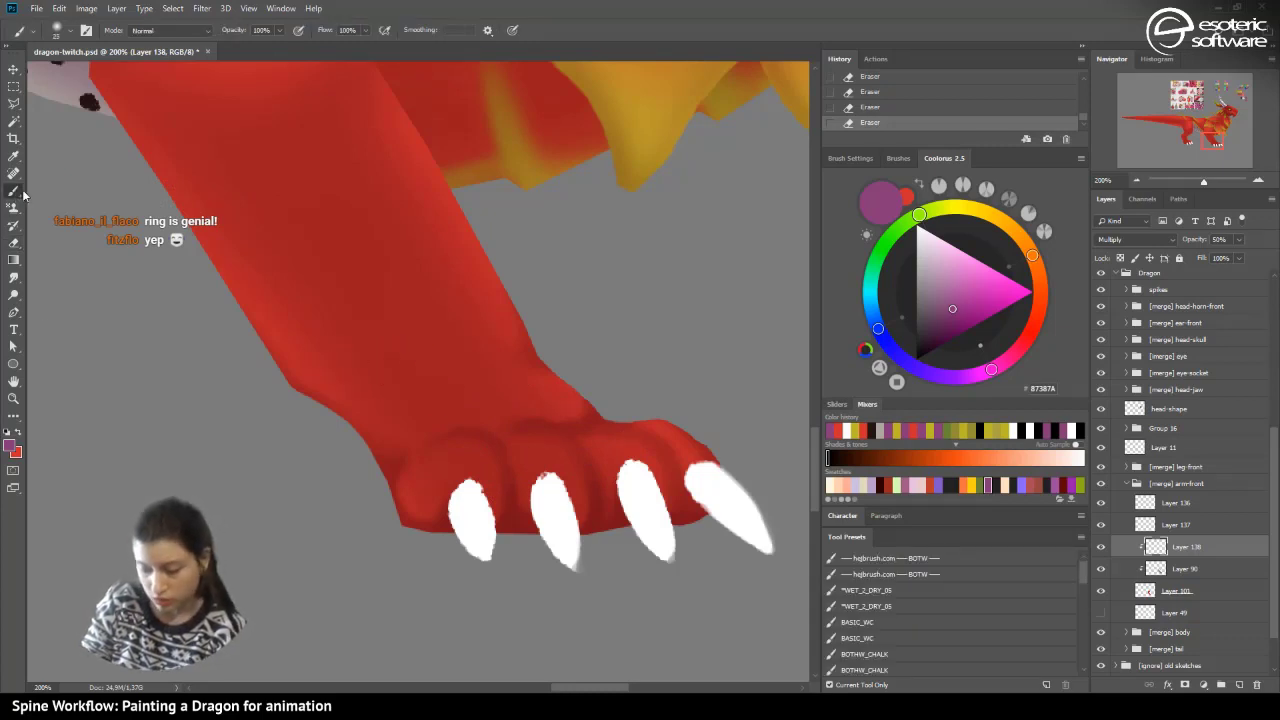
mouse_move(666, 492)
left_mouse_down()
mouse_move(658, 522)
mouse_move(616, 514)
left_mouse_up()
left_click(665, 483)
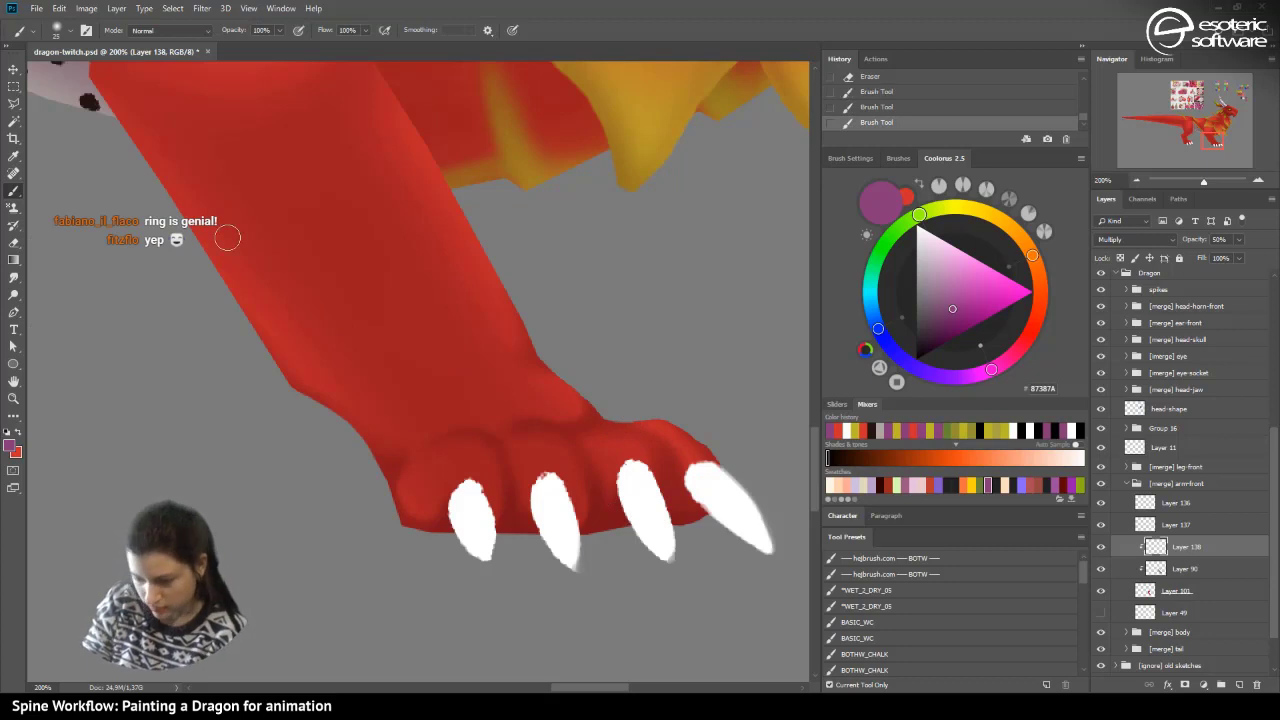
left_click(57, 30)
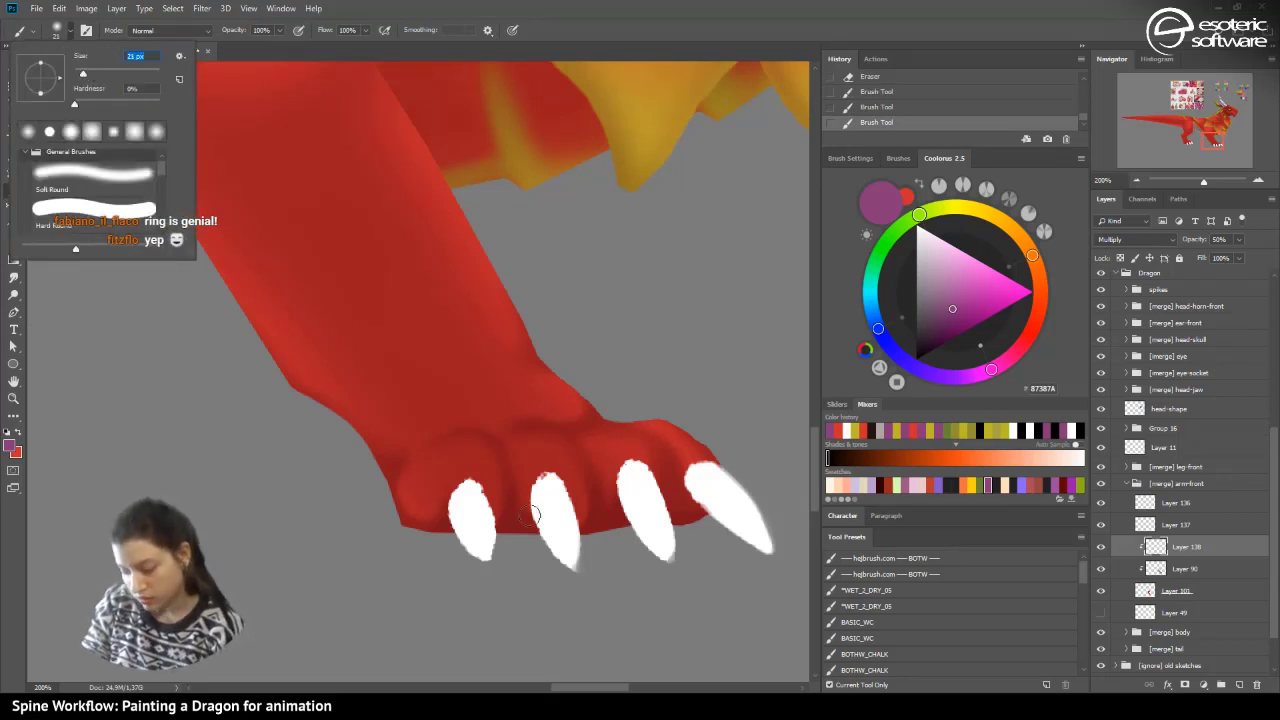
left_click_drag(534, 489, 533, 510)
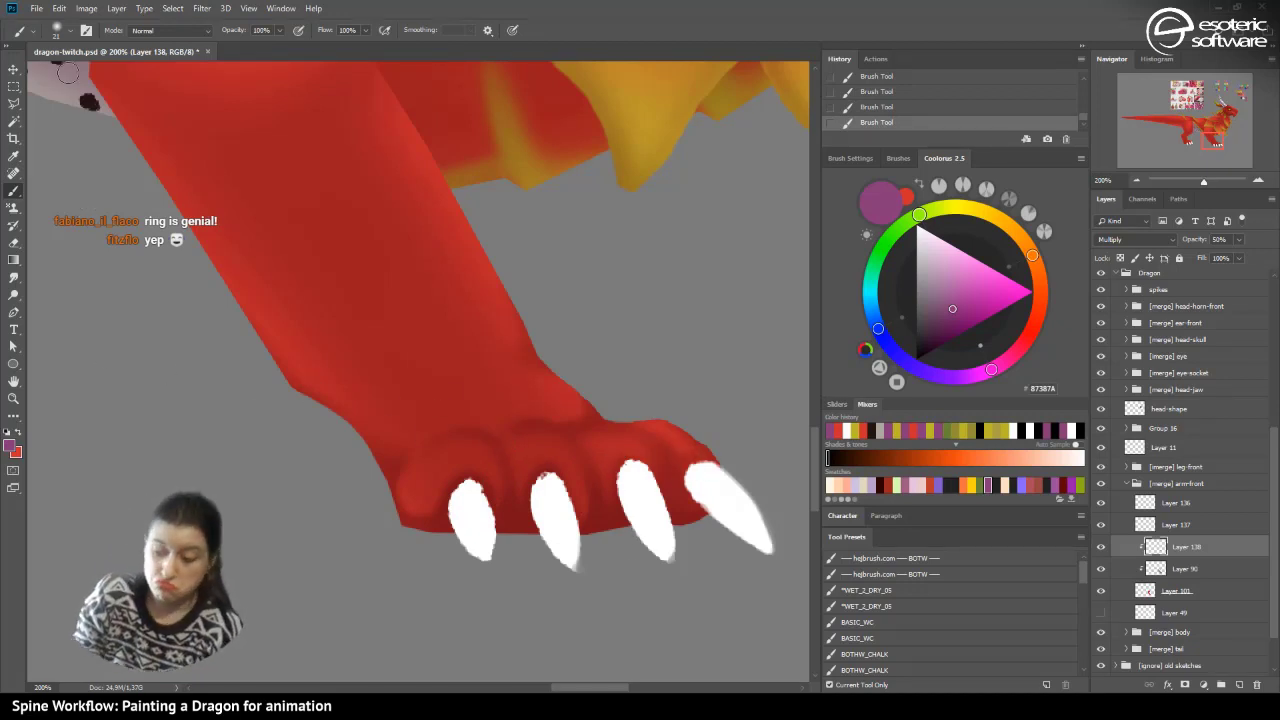
left_click(58, 31)
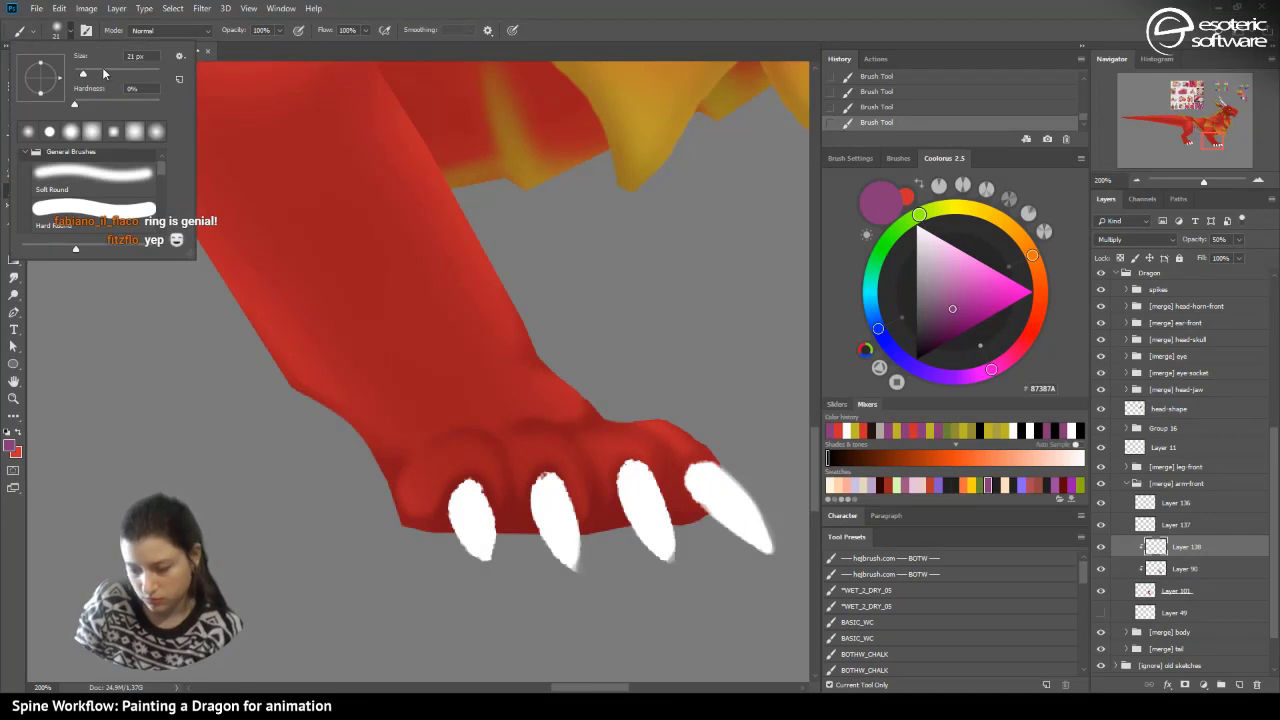
left_click(102, 68)
left_click_drag(536, 417, 450, 408)
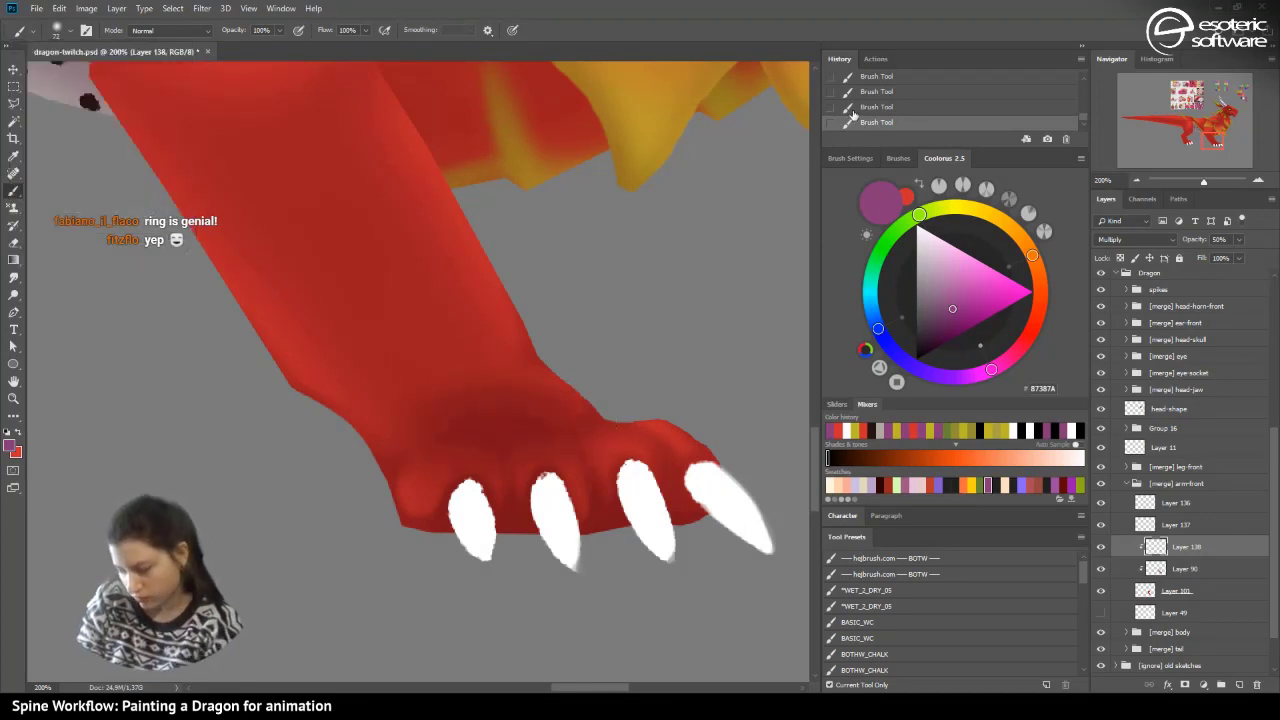
key("ctrl+z")
left_click(57, 31)
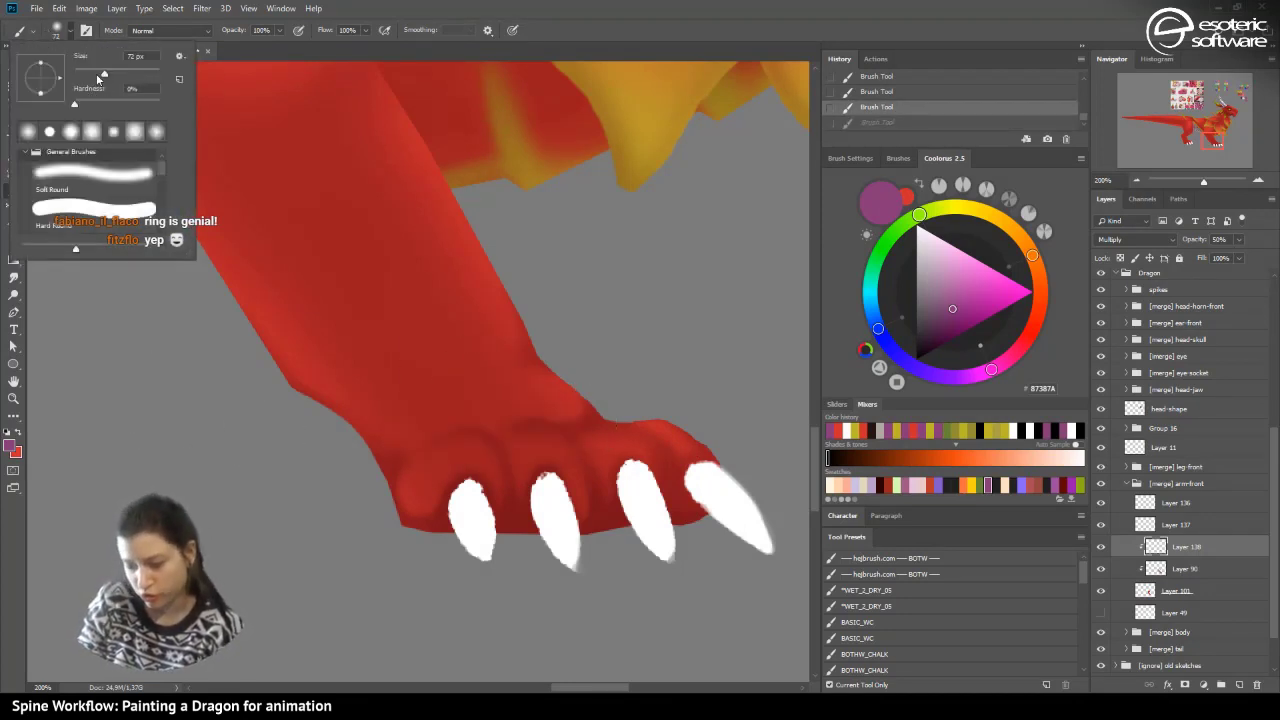
left_click(381, 6)
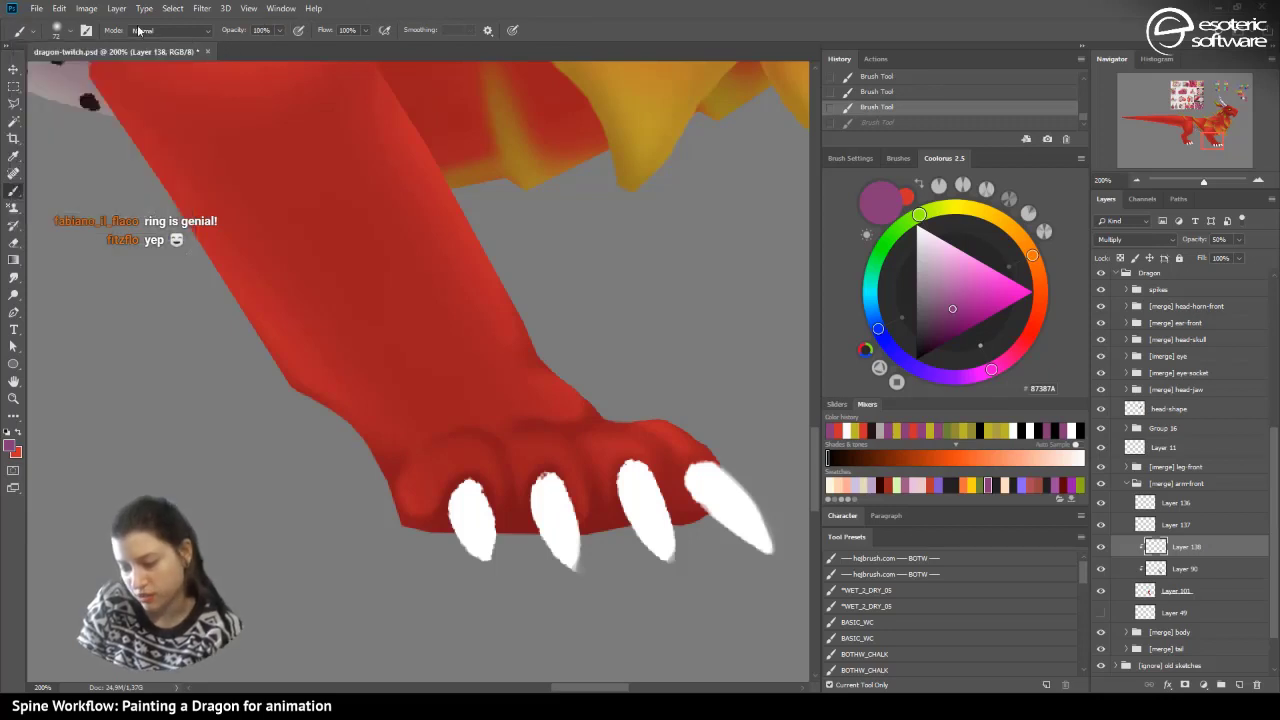
- Shade the ankle and top of the front foot with a soft 34 px brush at 46% opacity, undoing the larger test stroke
left_click(280, 33)
left_click_drag(266, 46, 242, 46)
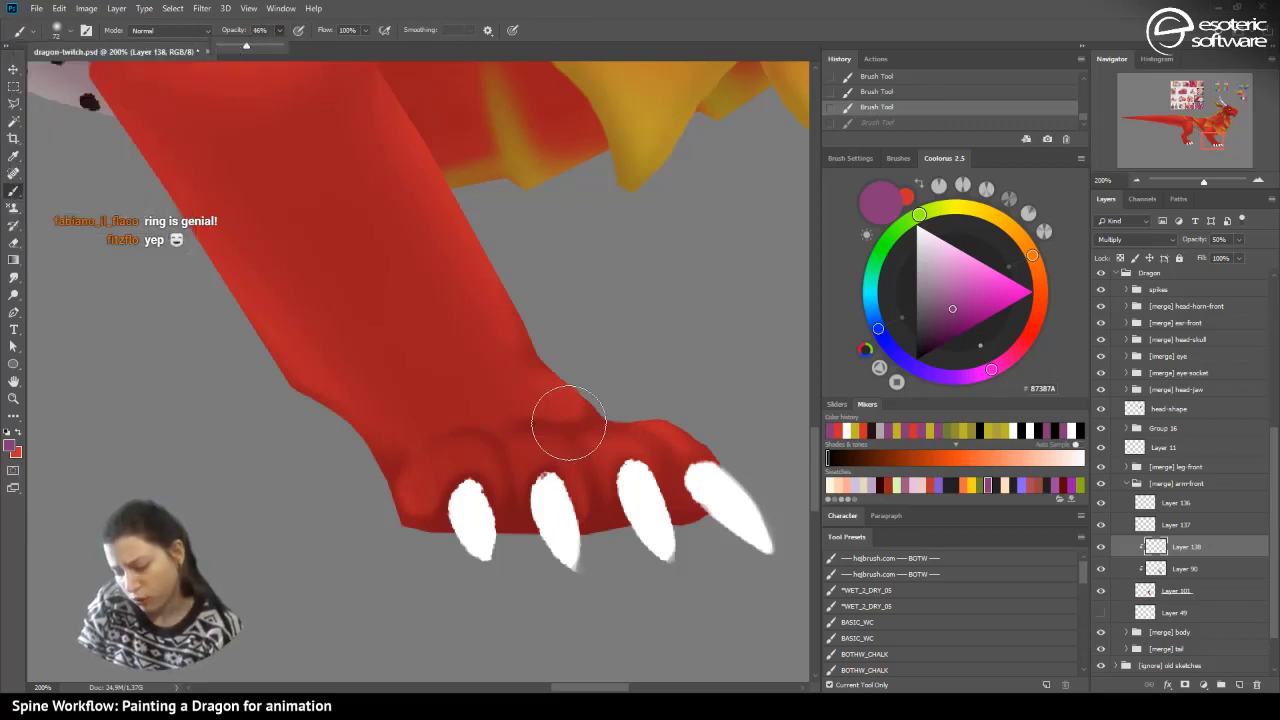
mouse_move(580, 415)
left_mouse_down()
mouse_move(273, 415)
mouse_move(240, 400)
left_mouse_up()
left_click(847, 106)
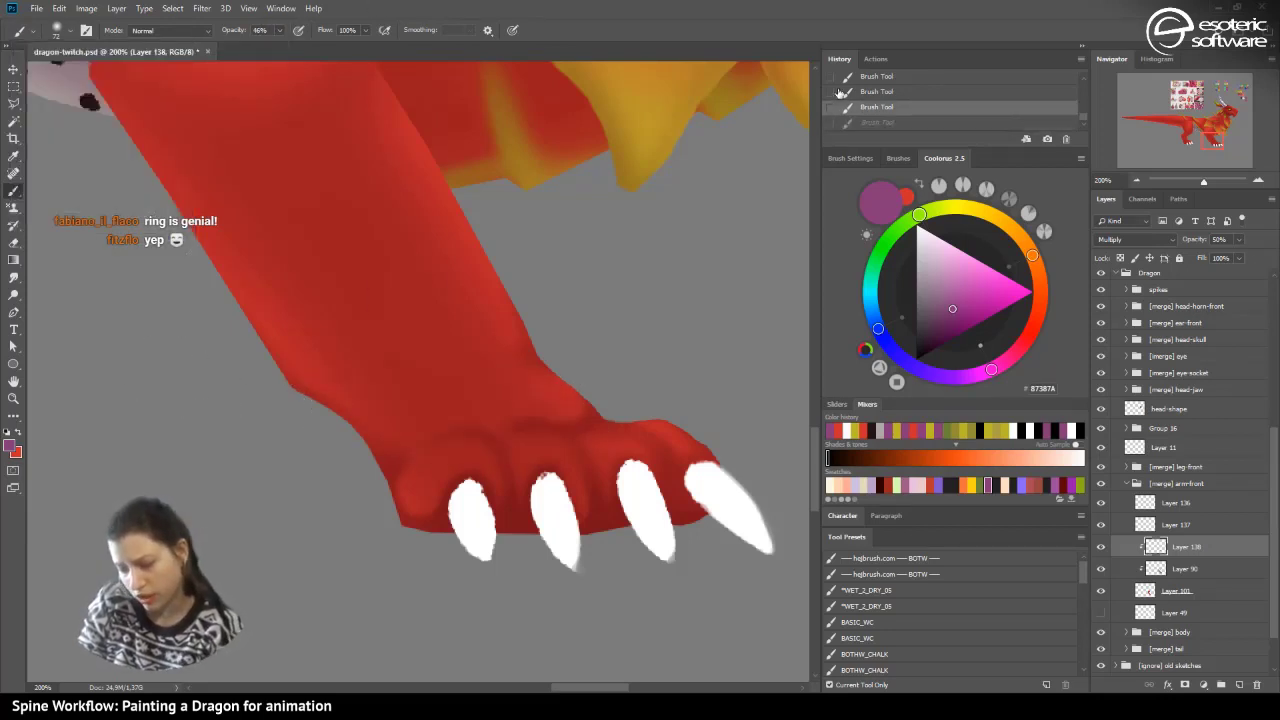
left_click(56, 34)
left_click(88, 73)
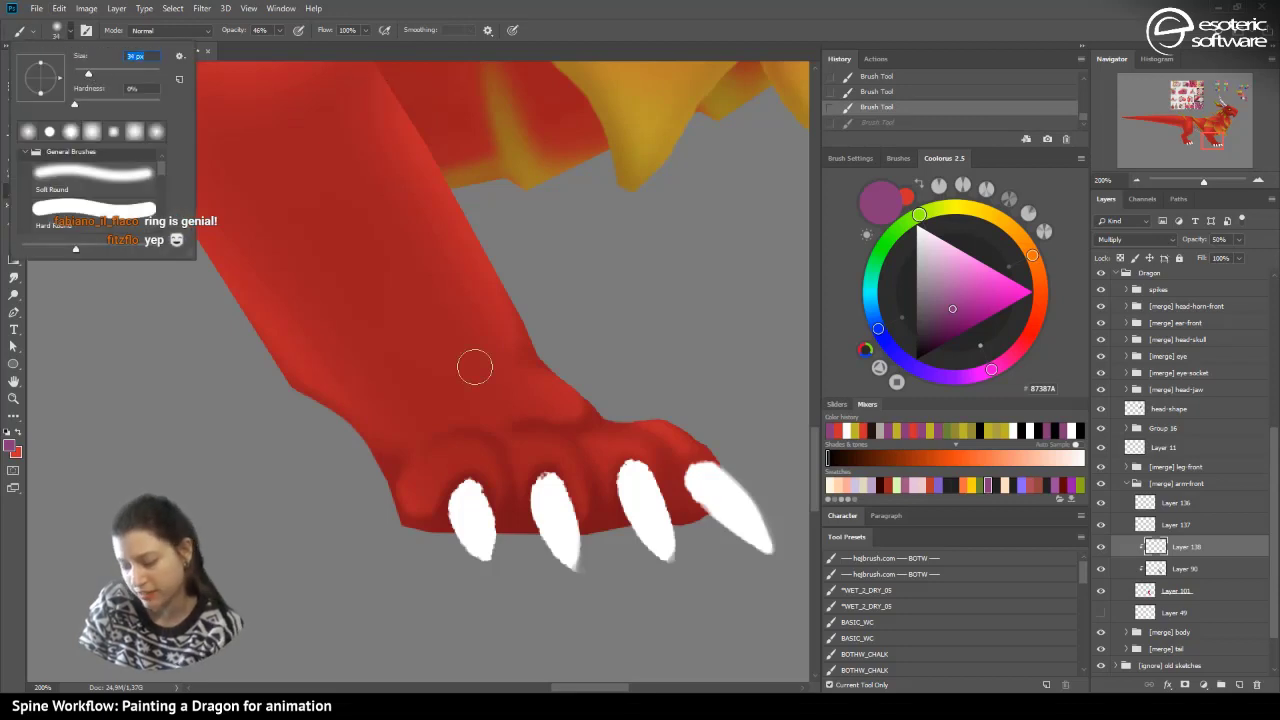
left_click(560, 420)
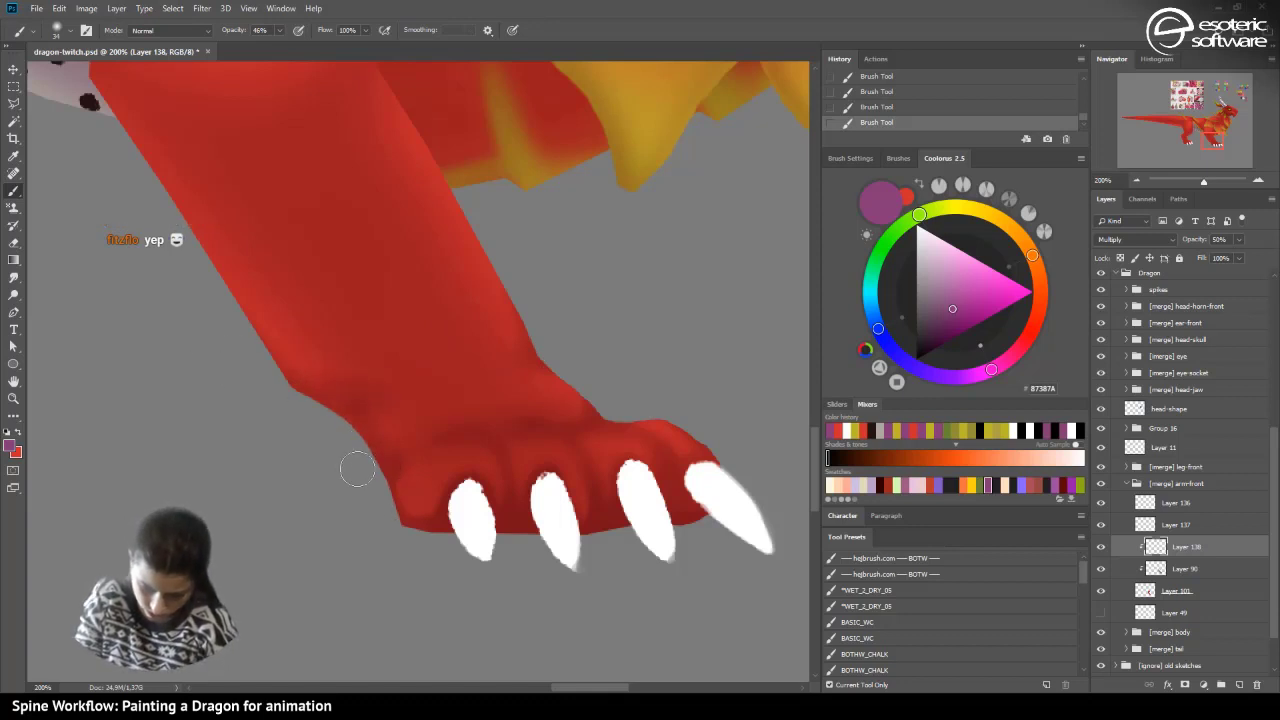
- Lighten the front leg's shading on Layer 138 with the 42 px eraser at 47% opacity, undoing the last two eraser strokes
double_click(1135, 179)
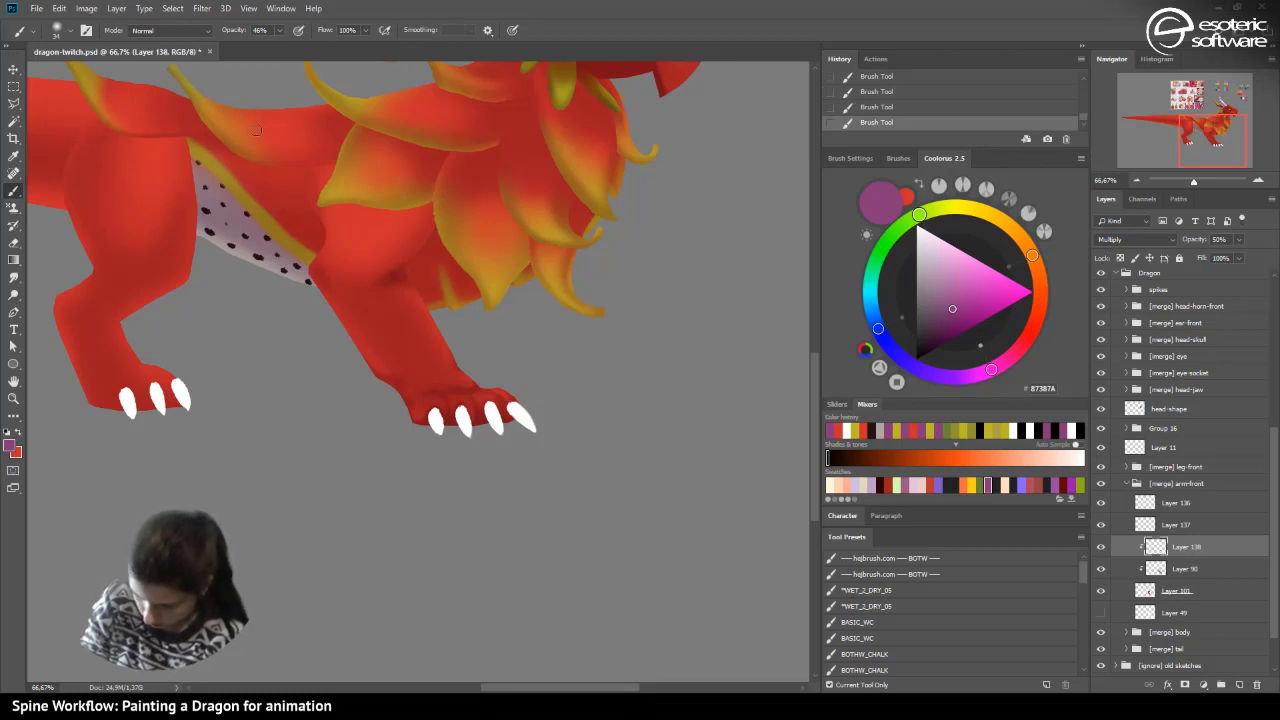
left_click(862, 91)
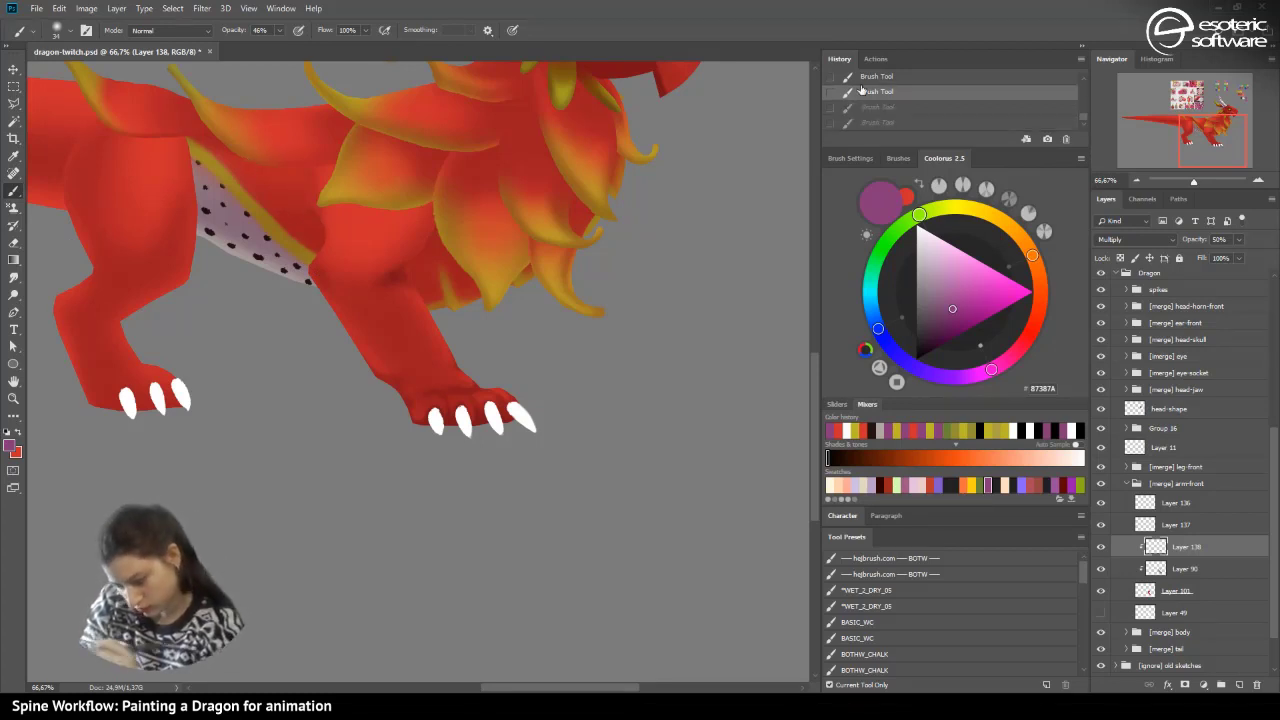
key("ctrl+shift+z")
key("ctrl+shift+z")
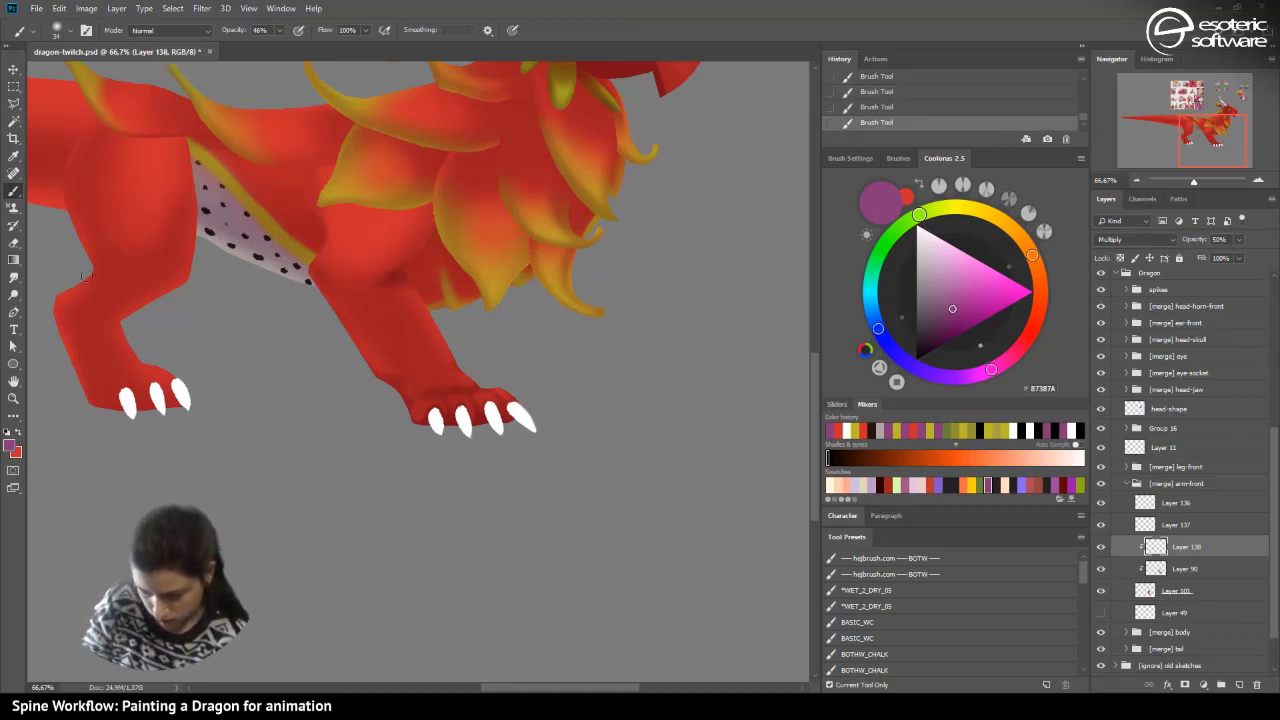
key("e")
mouse_move(425, 308)
left_mouse_down()
mouse_move(390, 296)
mouse_move(413, 290)
mouse_move(388, 296)
mouse_move(409, 283)
mouse_move(404, 303)
mouse_move(391, 289)
mouse_move(418, 336)
left_mouse_up()
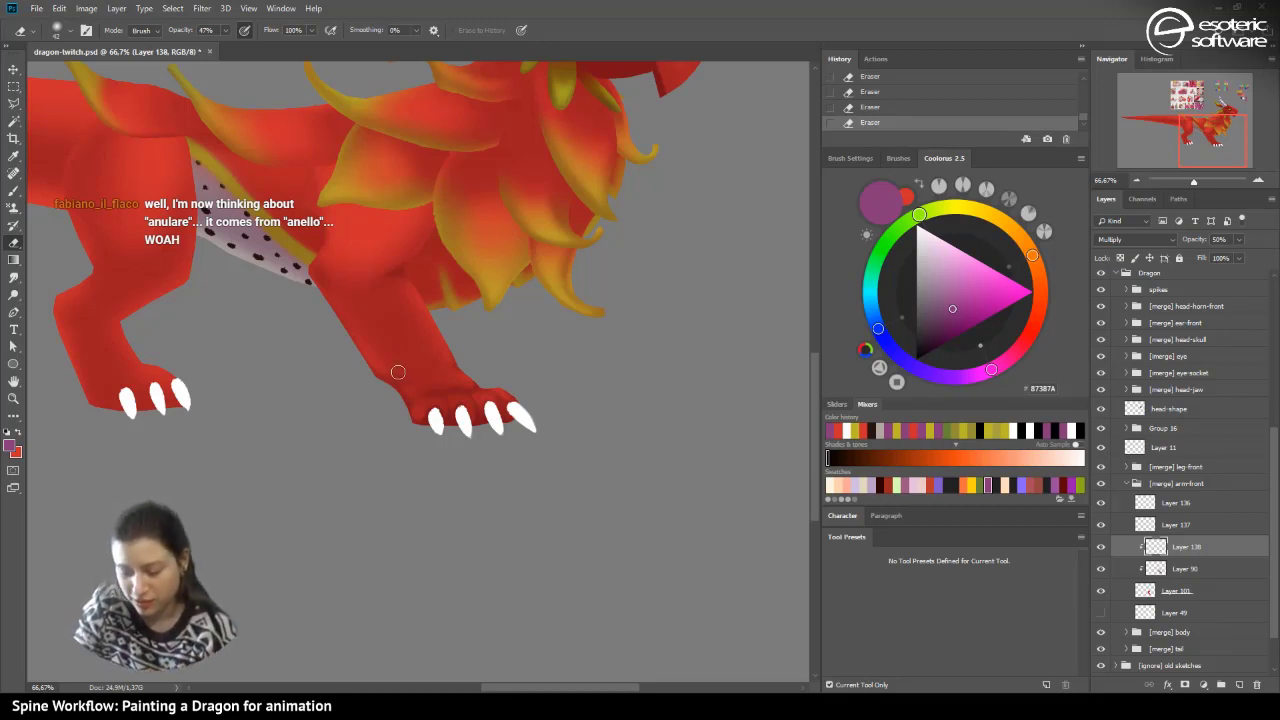
left_click(1256, 178)
left_click(1256, 178)
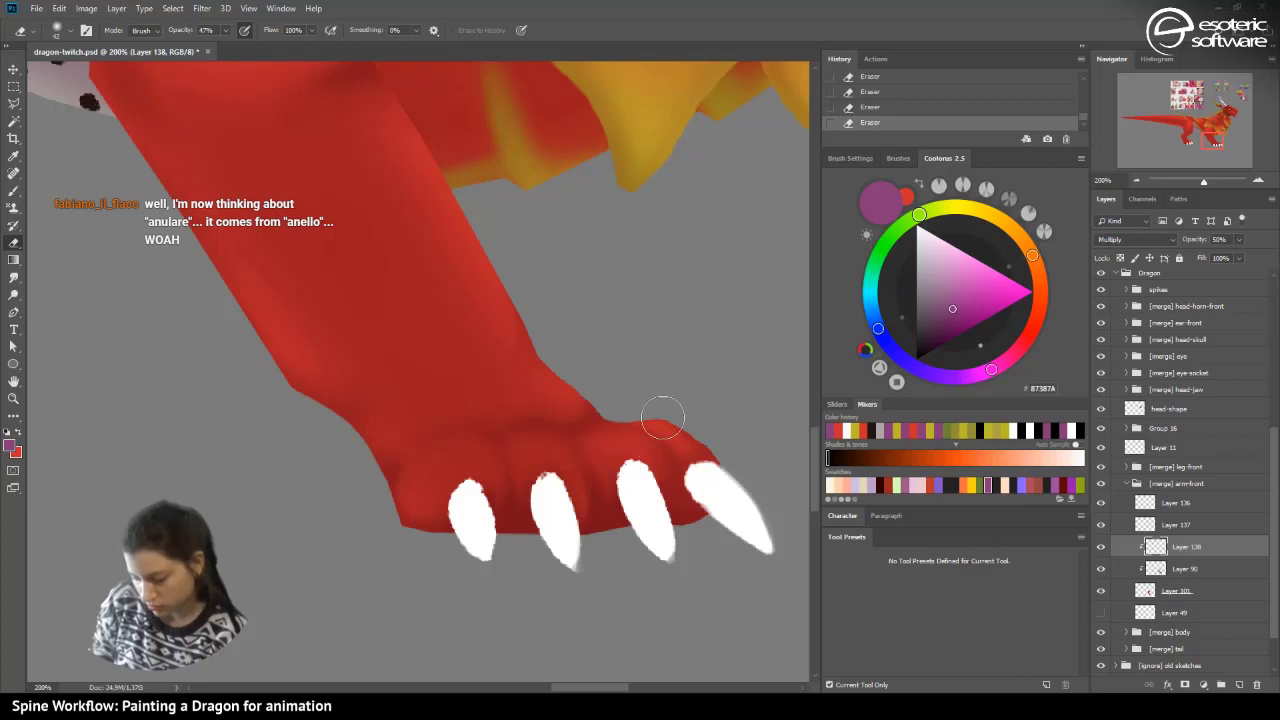
left_click(1137, 180)
left_click(1137, 180)
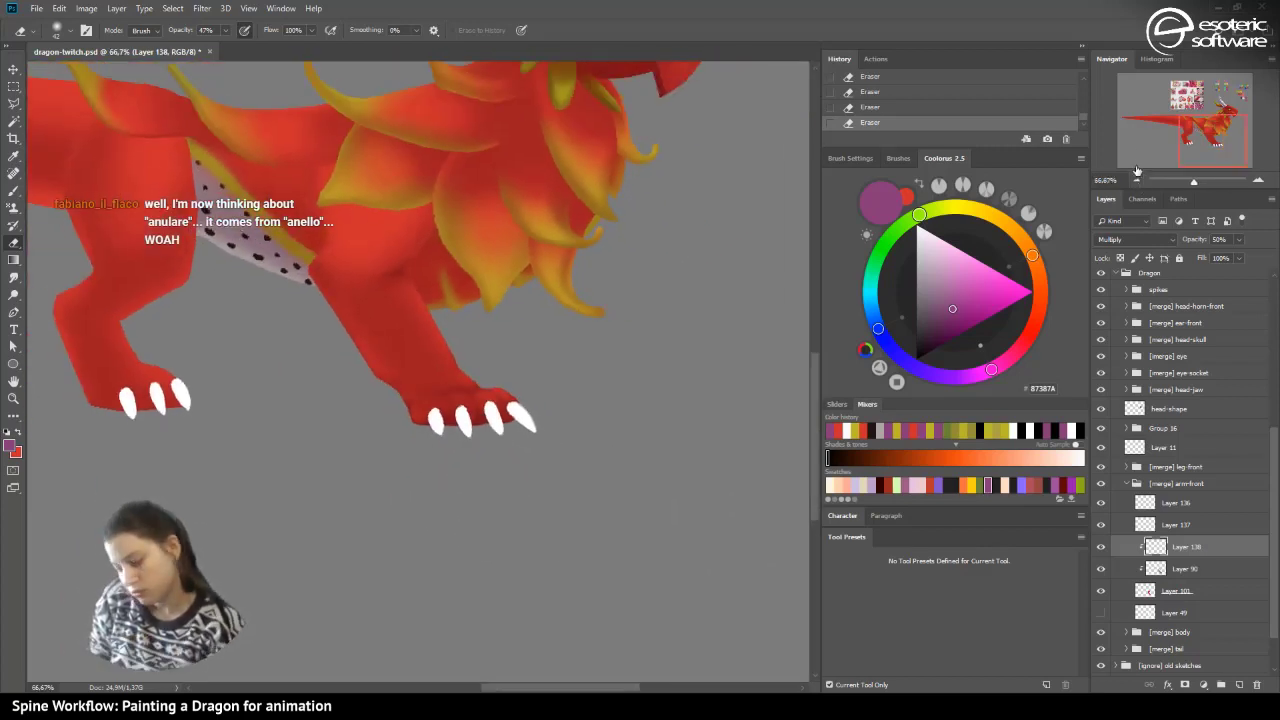
left_click(885, 91)
- Erase Layer 90's shading over the first and second toes with the 42 px eraser, and check the layer by toggling its visibility
left_click(1155, 570)
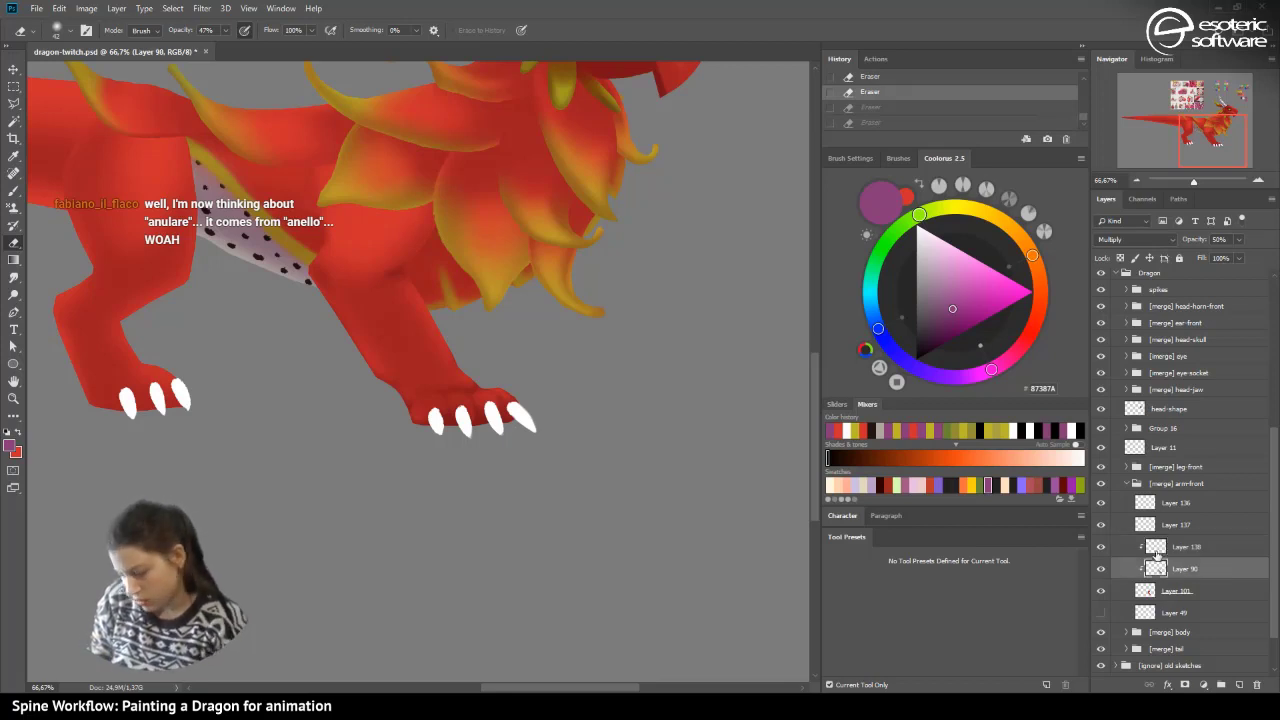
left_click(1257, 180)
left_click(1257, 180)
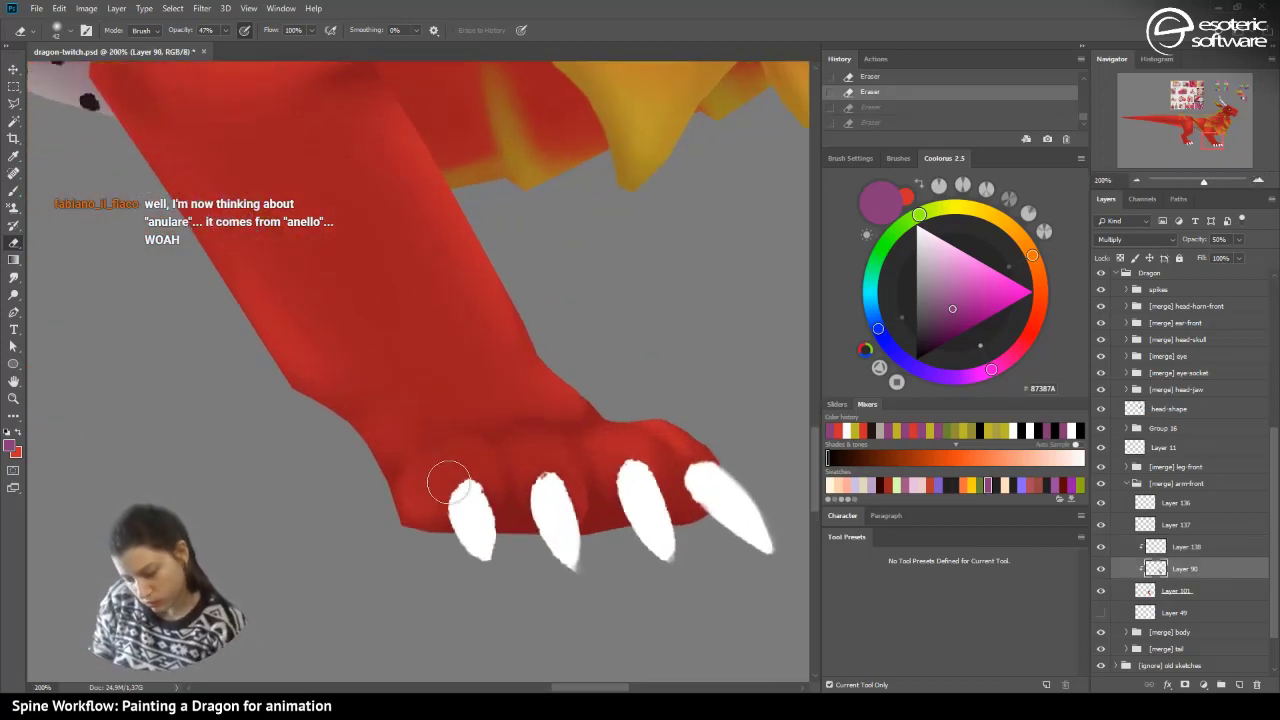
left_click(440, 482)
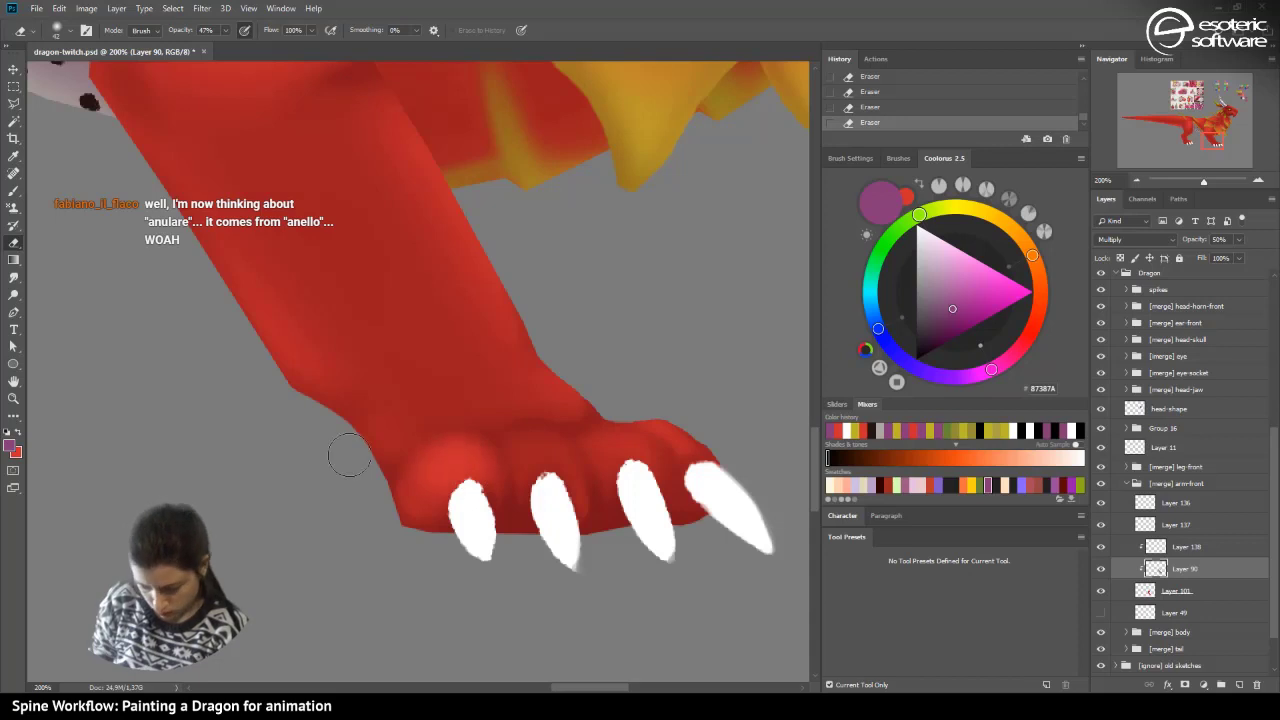
left_click_drag(534, 457, 525, 455)
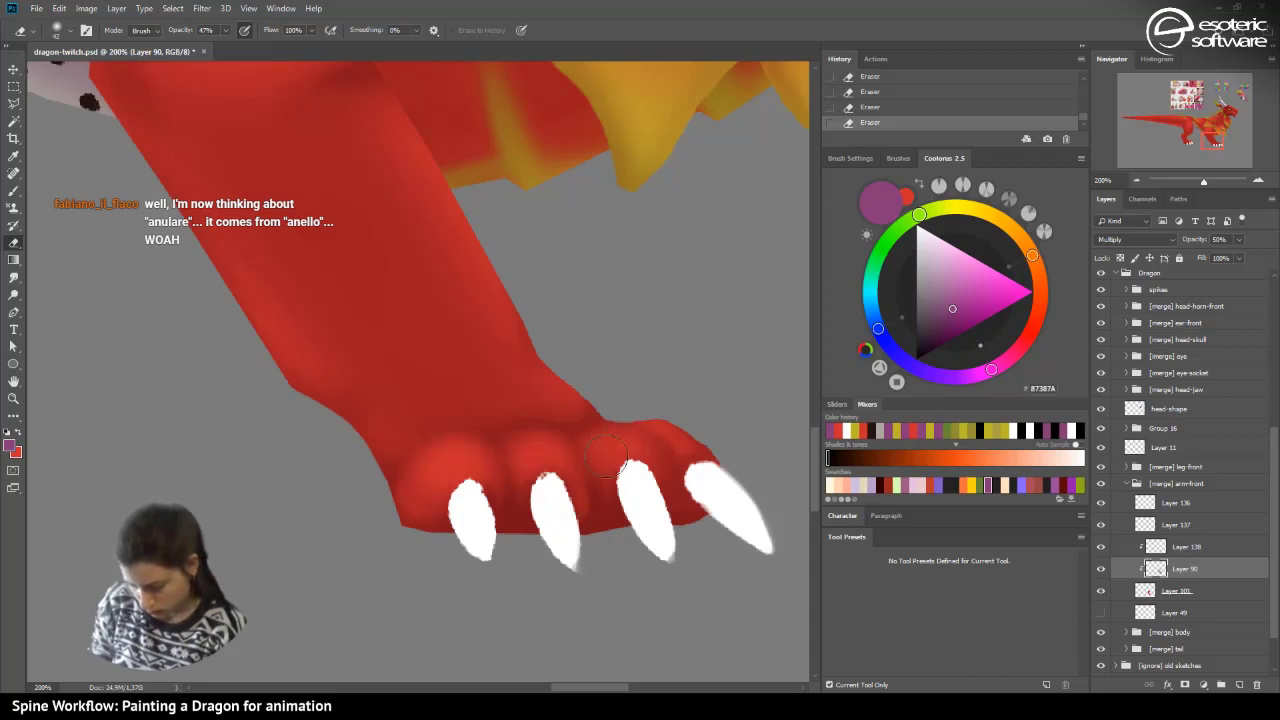
left_click(1137, 179)
left_click(1137, 179)
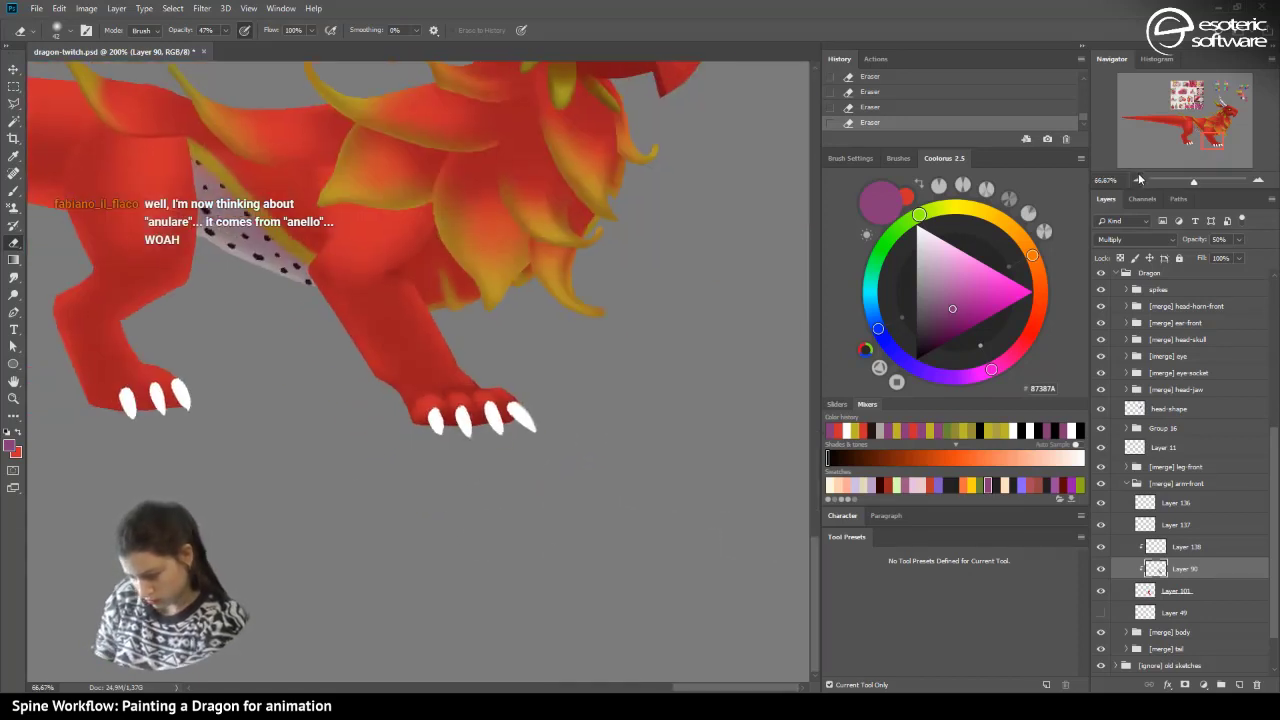
left_click(1137, 179)
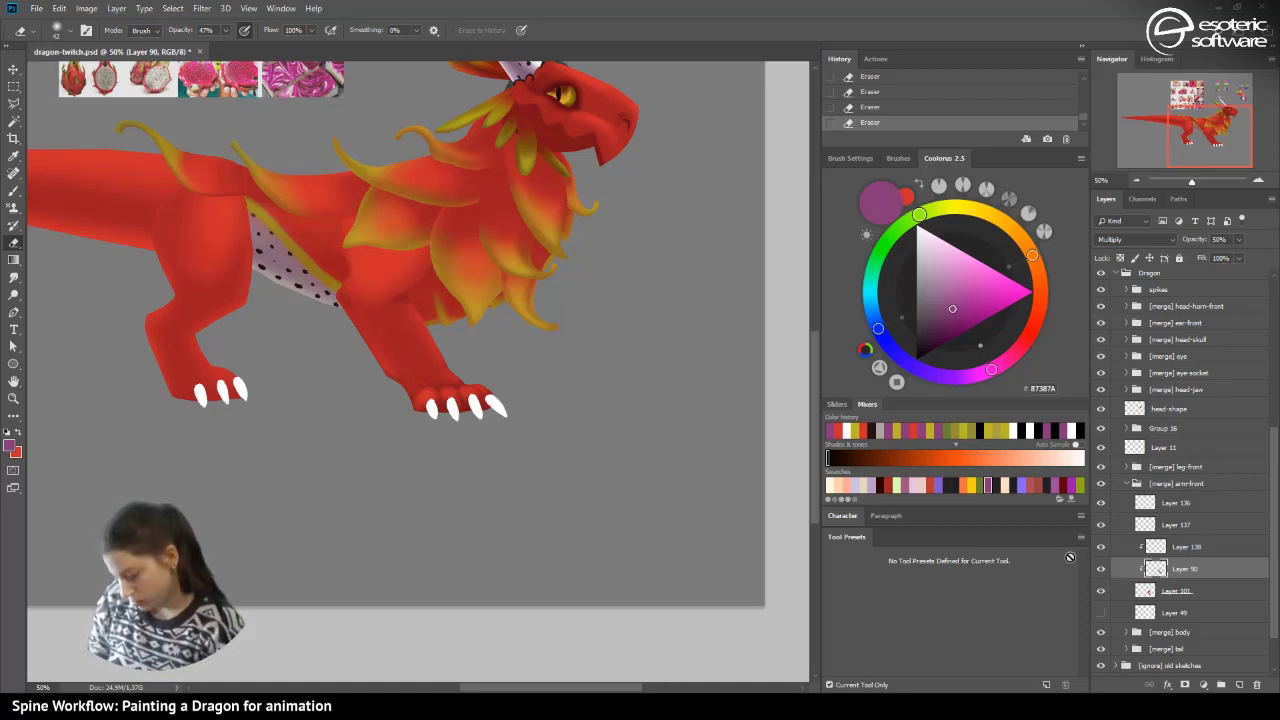
left_click(1102, 568)
left_click(1103, 569)
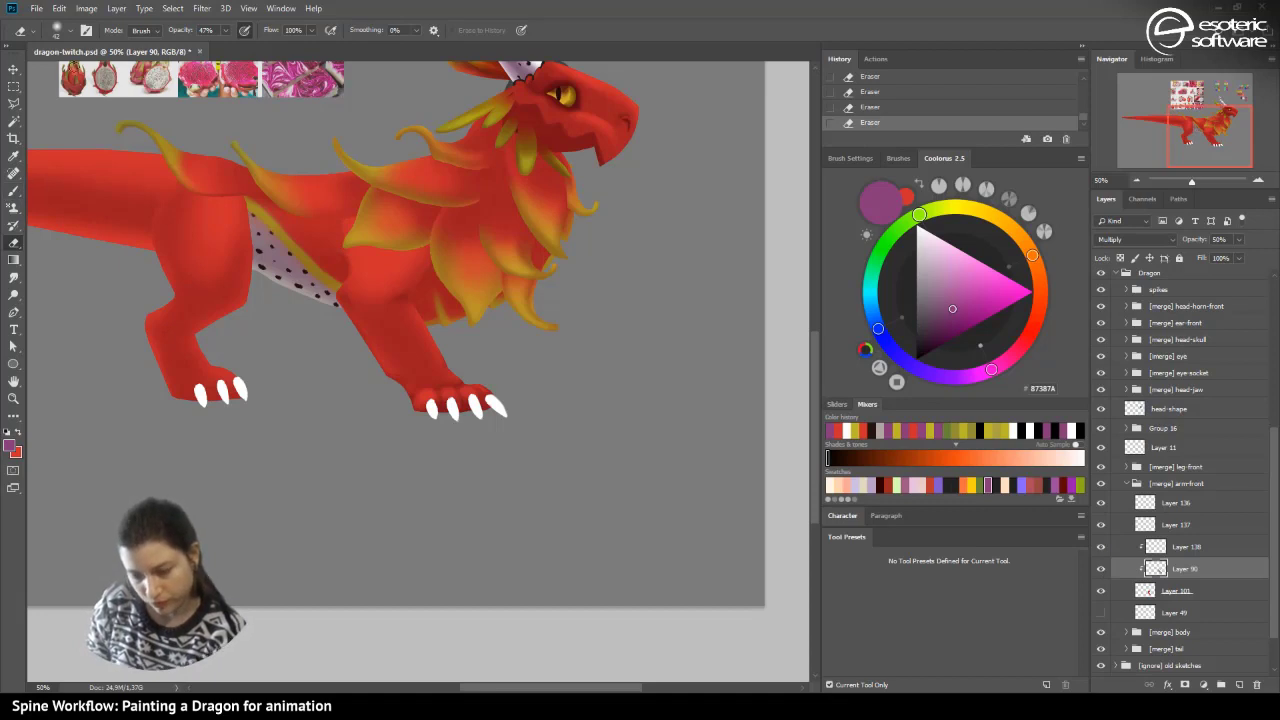
- Fade Layer 90's shading along the front leg with a soft 84 px eraser at 47% opacity, undoing the first two attempts
left_click(70, 31)
left_click_drag(92, 73, 110, 73)
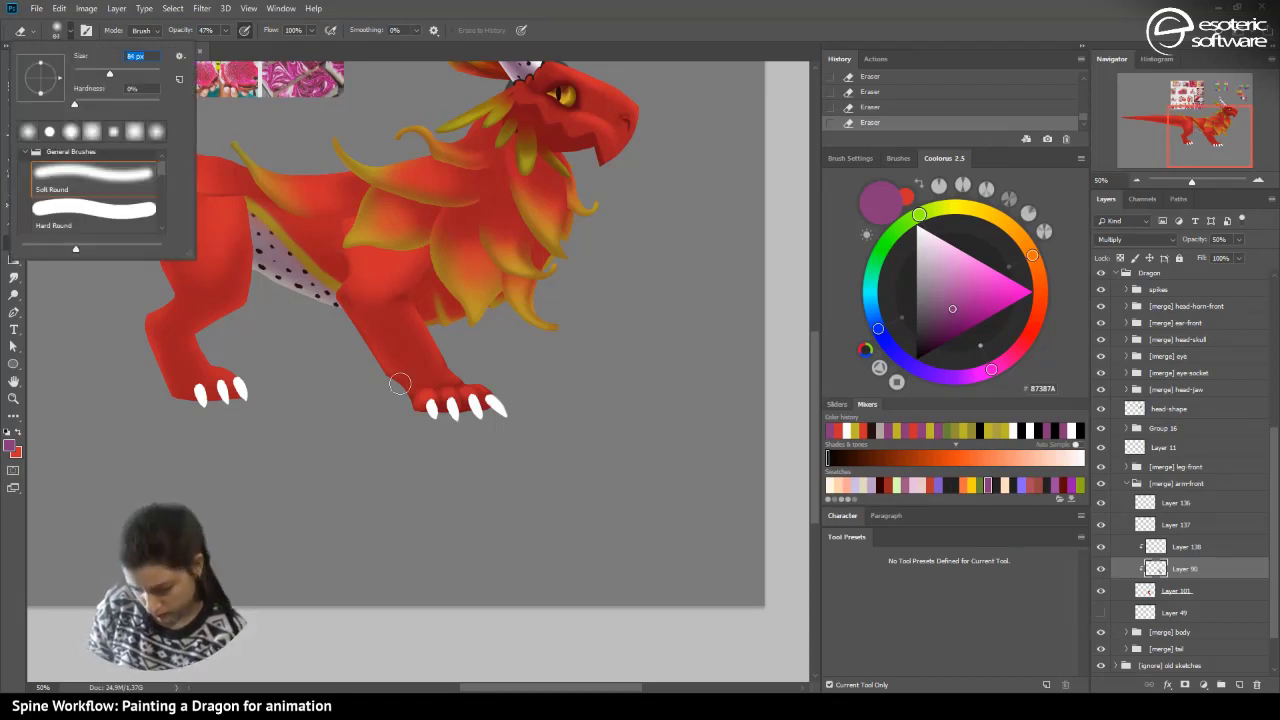
key("Return")
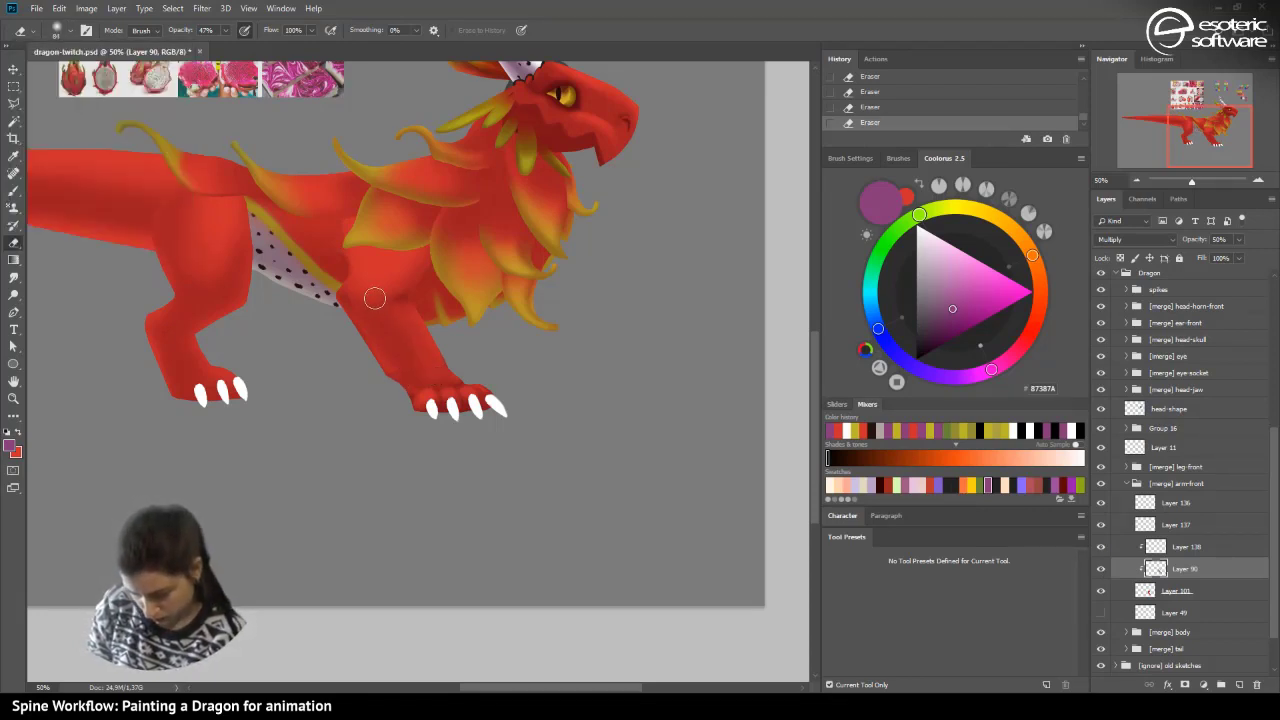
left_click(845, 109)
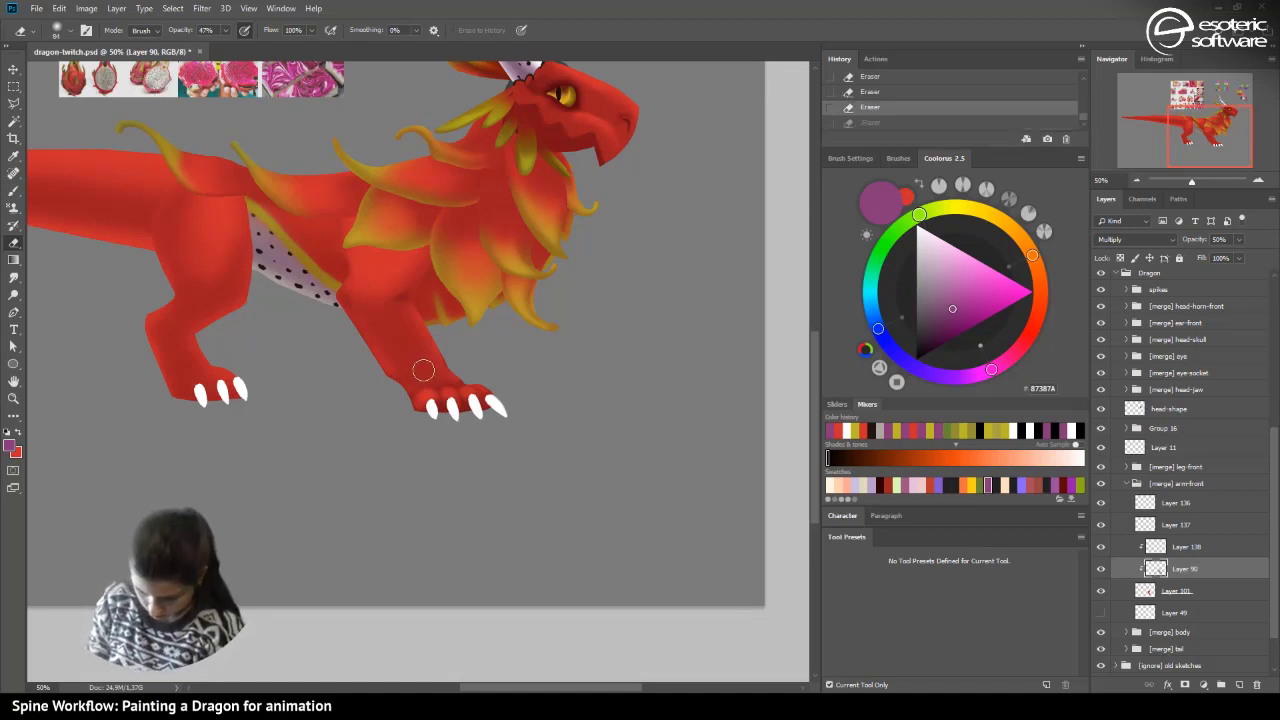
left_click_drag(423, 370, 440, 369)
left_click(866, 108)
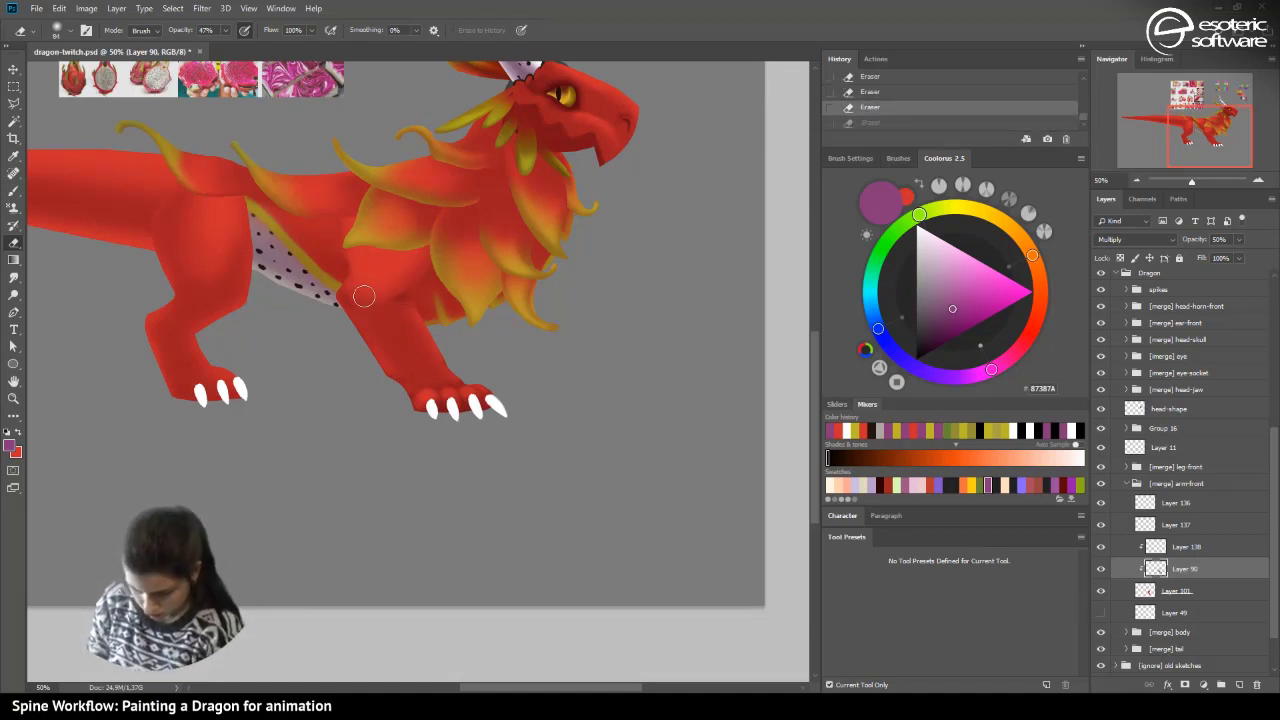
left_click_drag(364, 296, 408, 359)
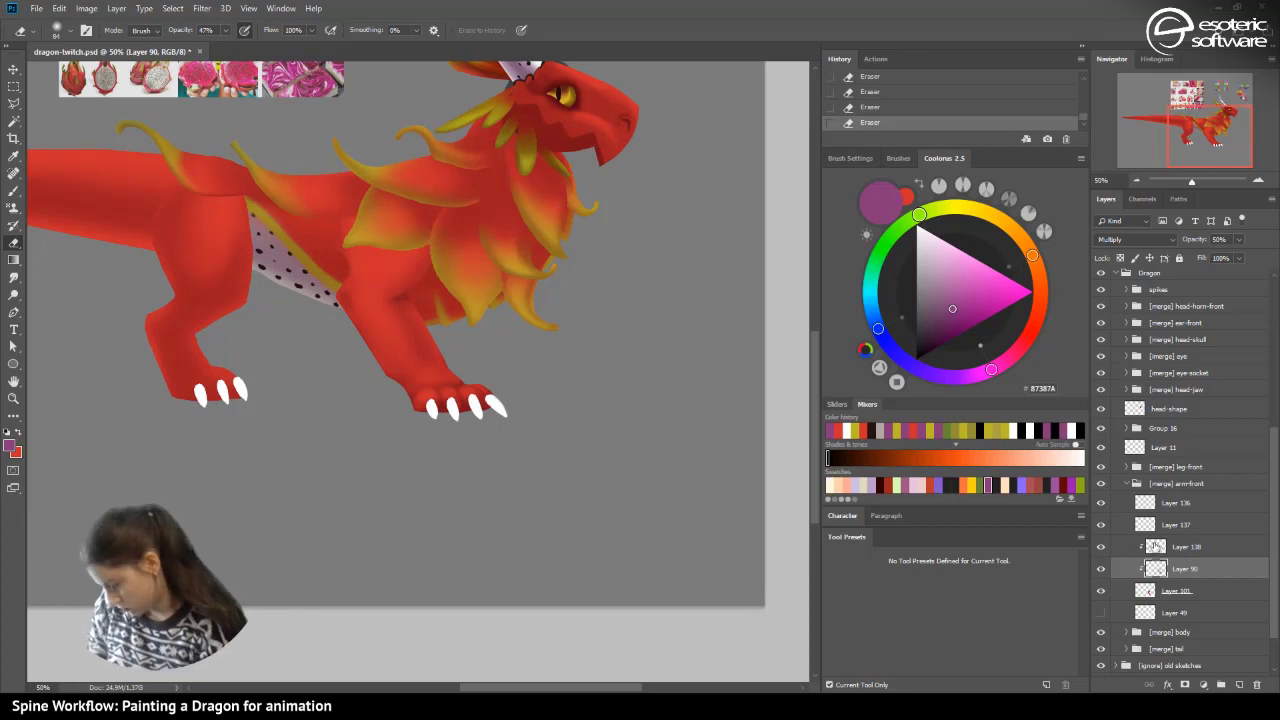
- Select Layer 138, compare an earlier eraser state with the latest one in the history, and save dragon-twitch.psd
left_click(1155, 546)
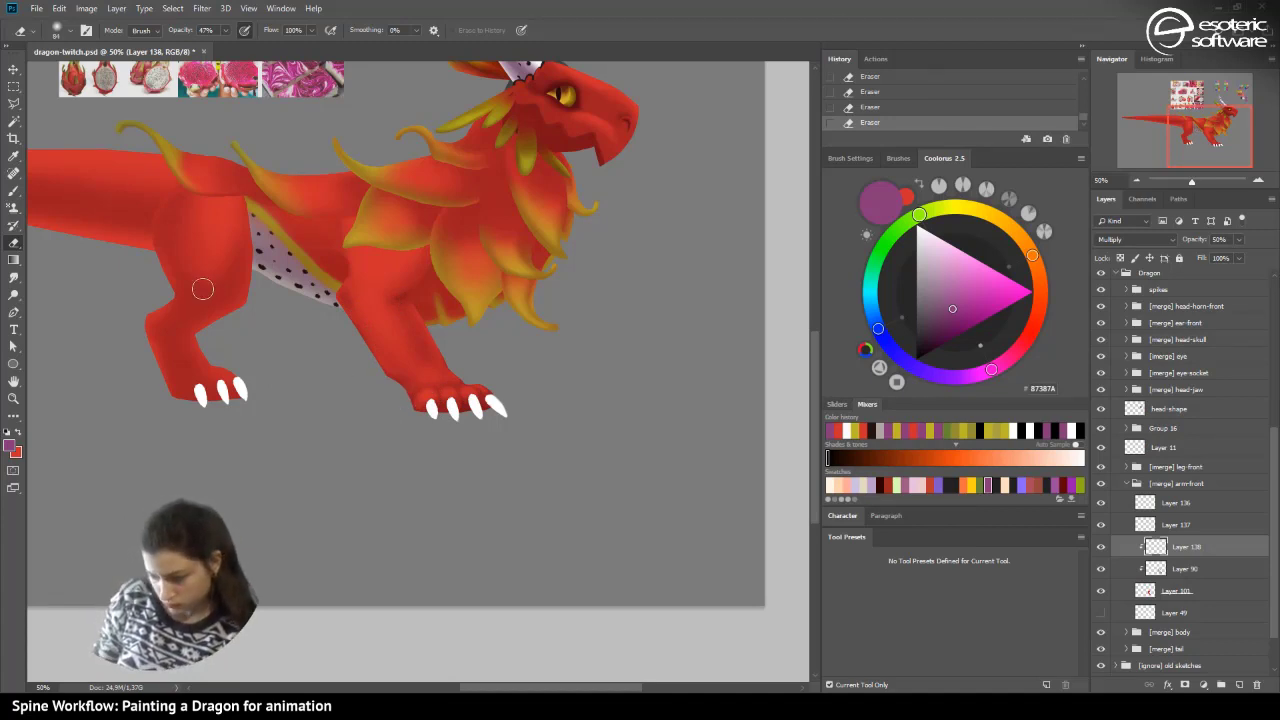
left_click(878, 92)
left_click(910, 120)
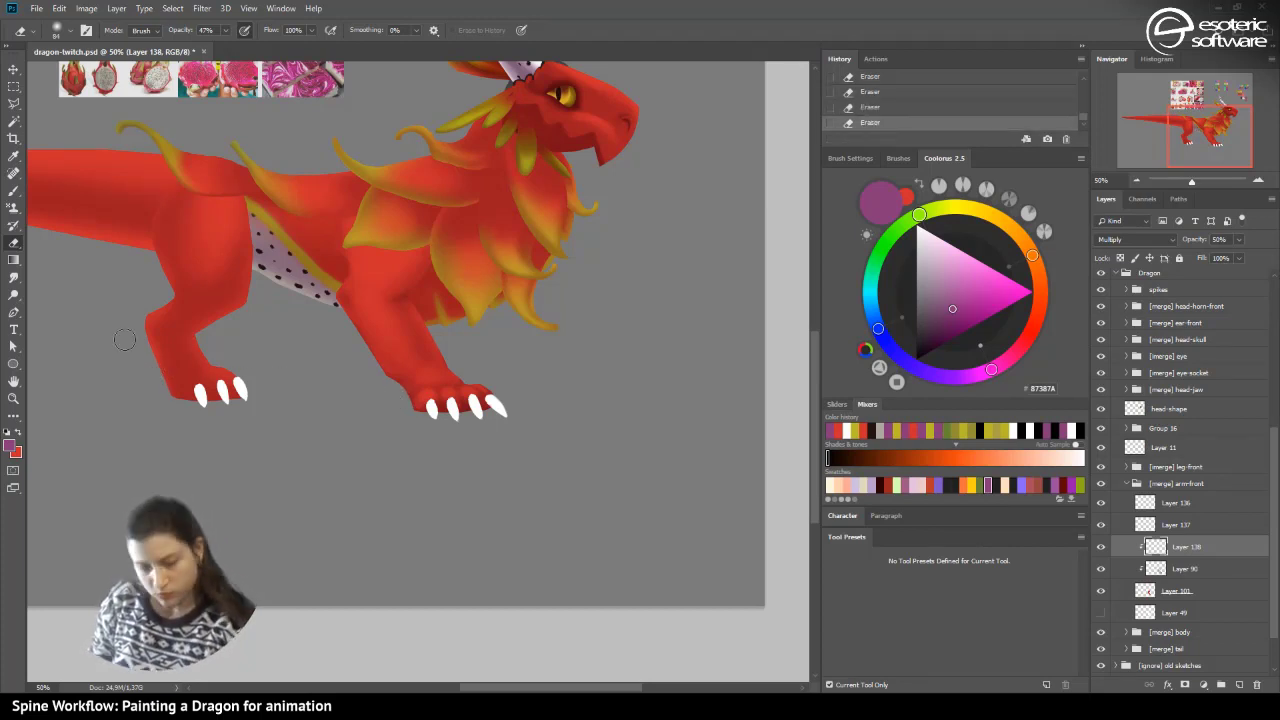
key("ctrl+s")
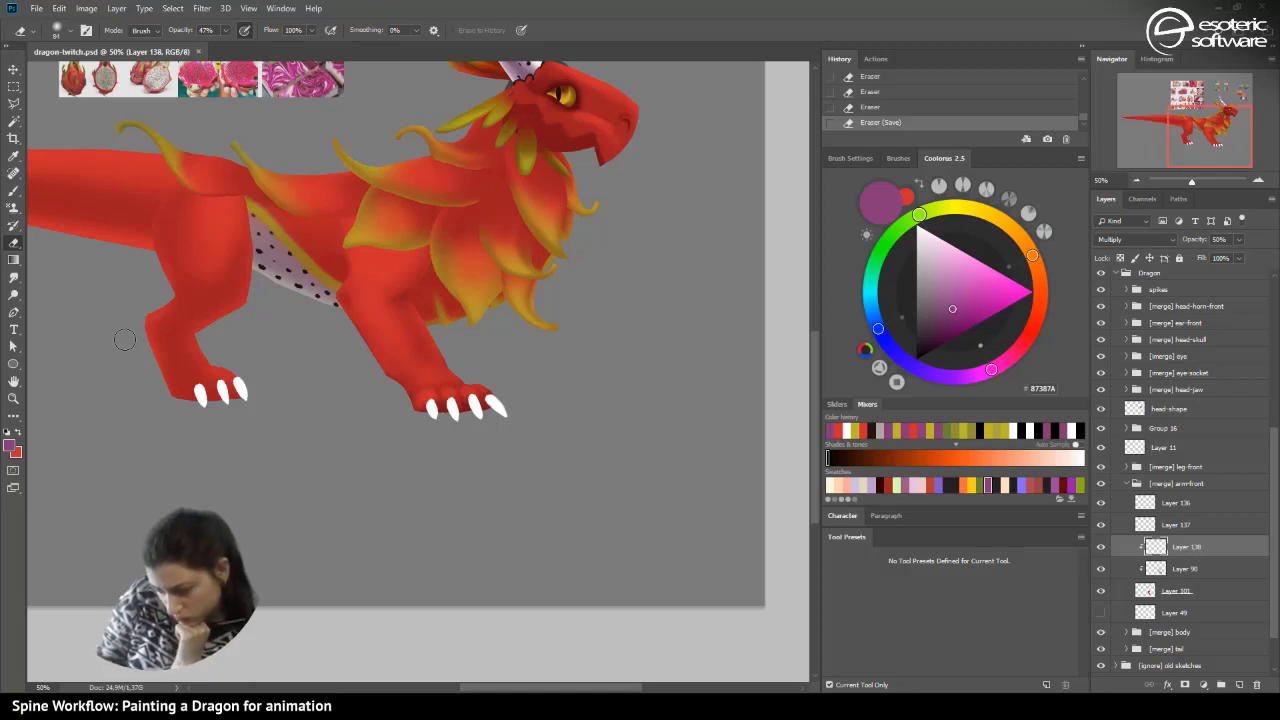
- Merge Layer 136 and Layer 137 in the [merge] arm-front group into one layer
left_click(1136, 179)
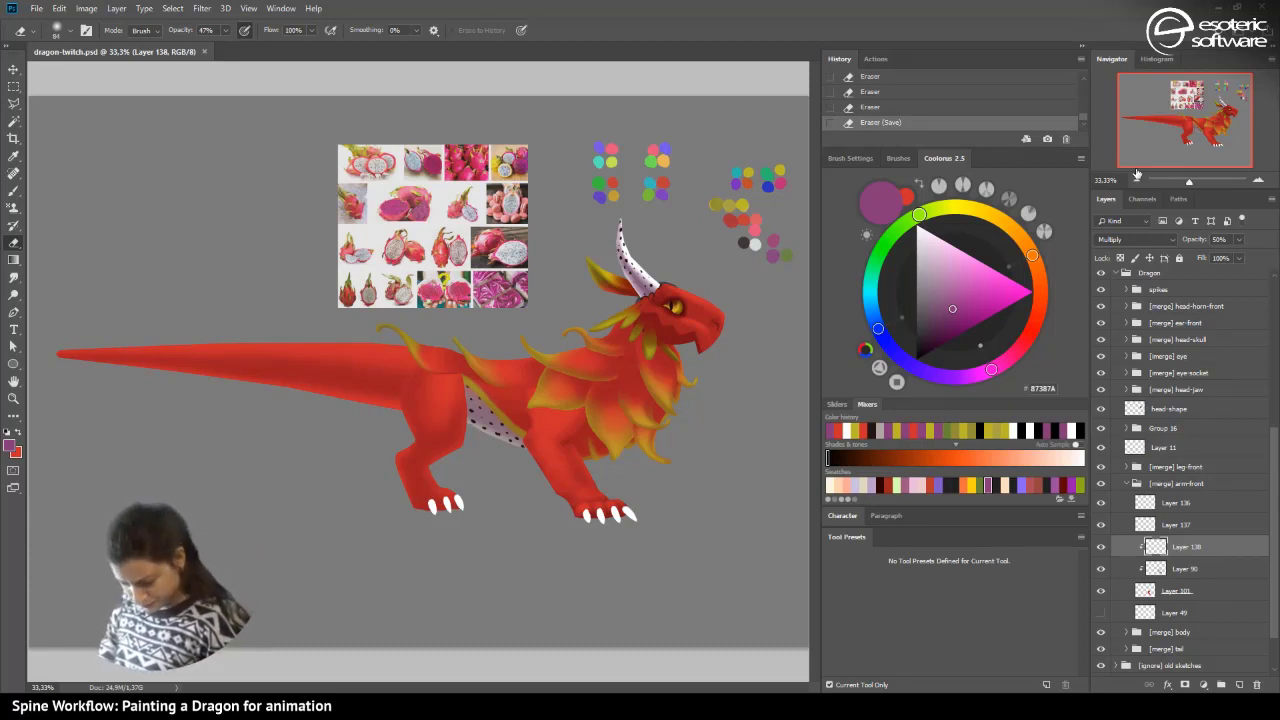
left_click(1257, 181)
left_click(1257, 181)
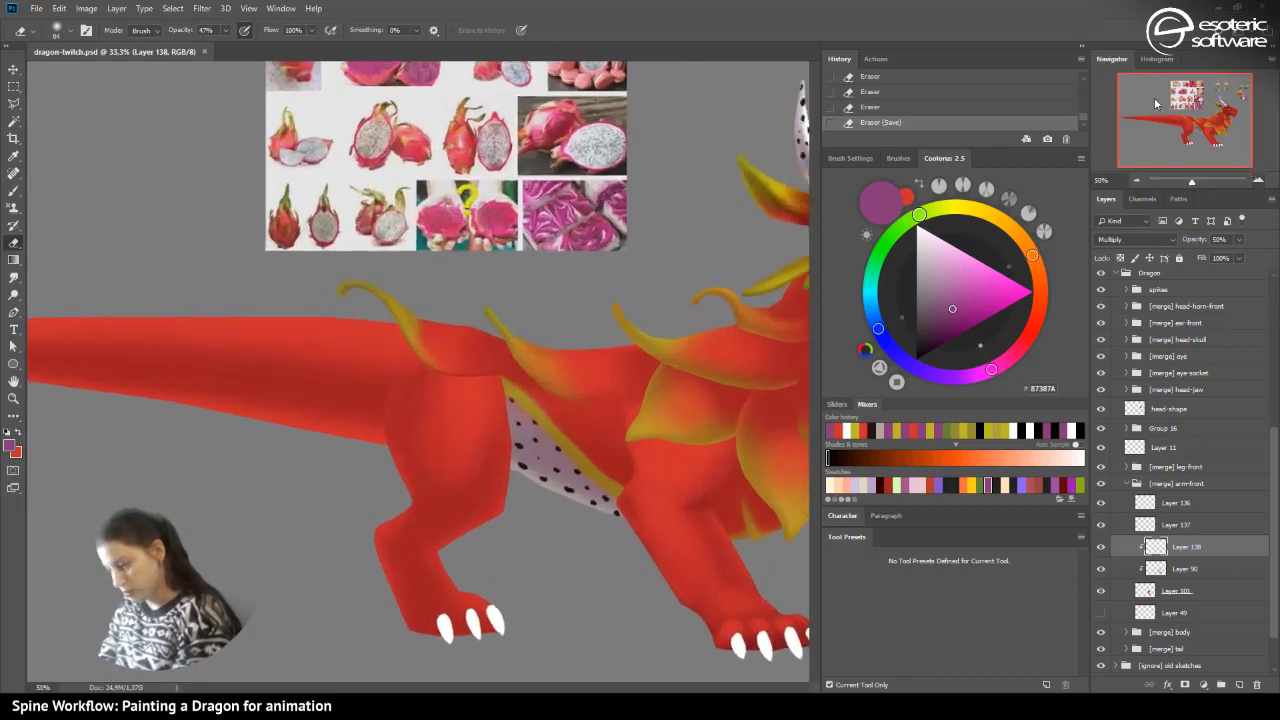
left_click_drag(1164, 102, 1179, 114)
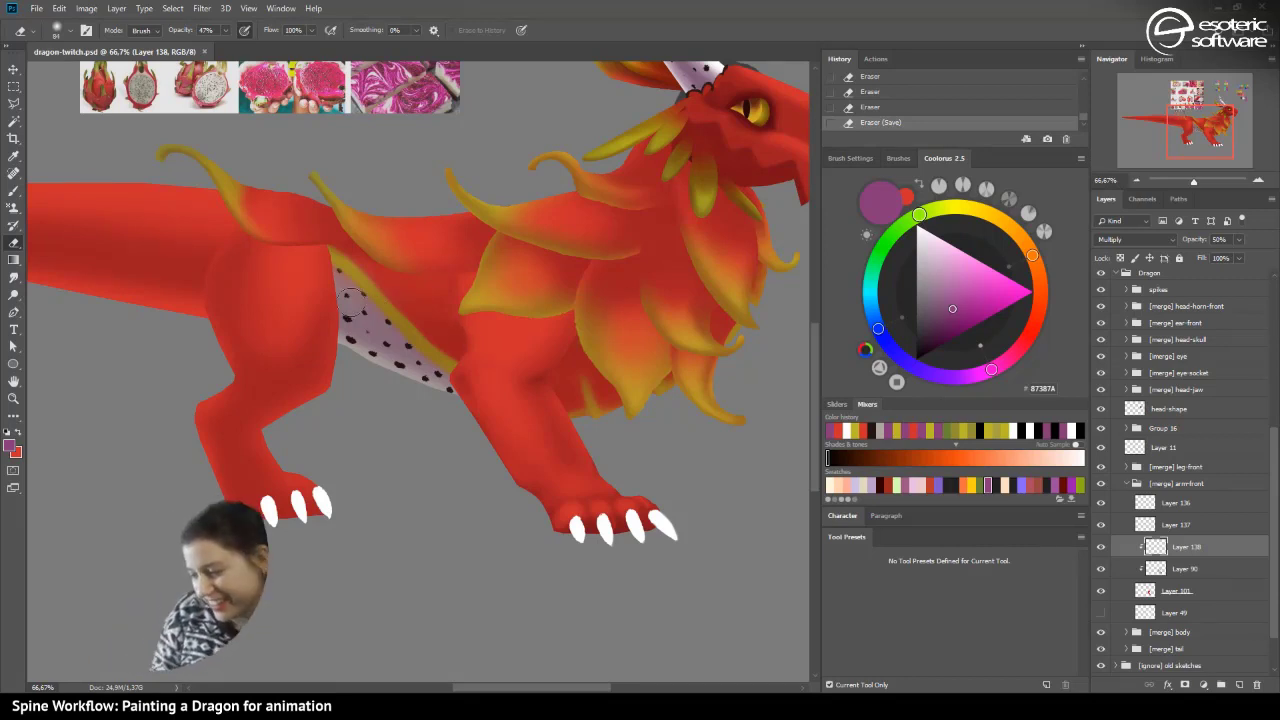
left_click(1160, 527)
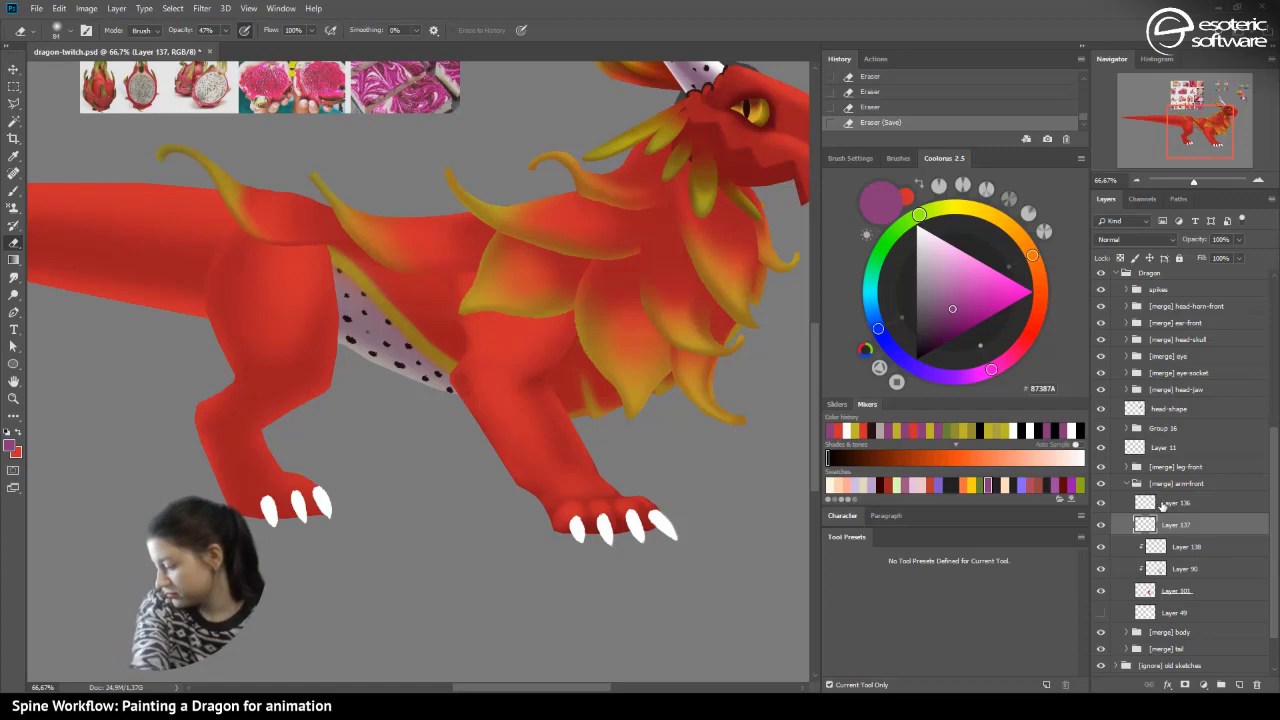
left_click(1158, 503, "shift")
right_click(1160, 505)
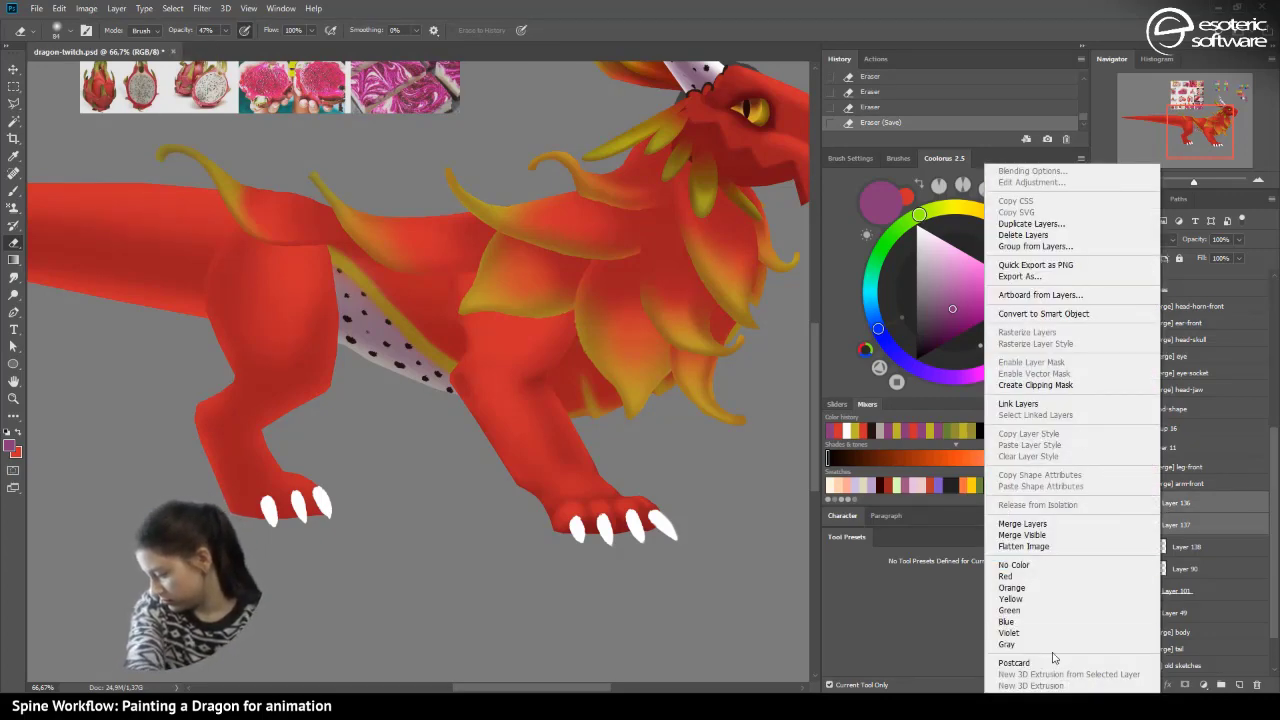
left_click(1053, 524)
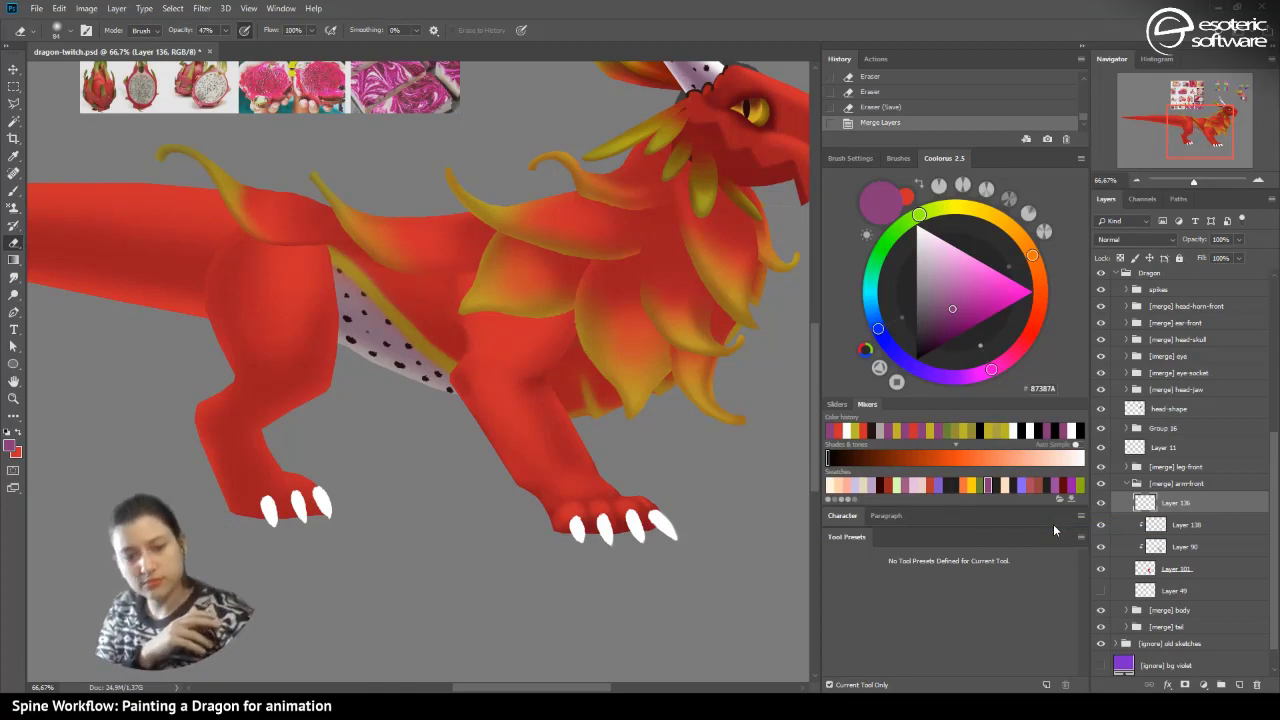
- Add a clipped Multiply layer at 50% opacity above Layer 136 and shade the four front claws purple (873B7A) with the brush at 46% opacity
key("F2")
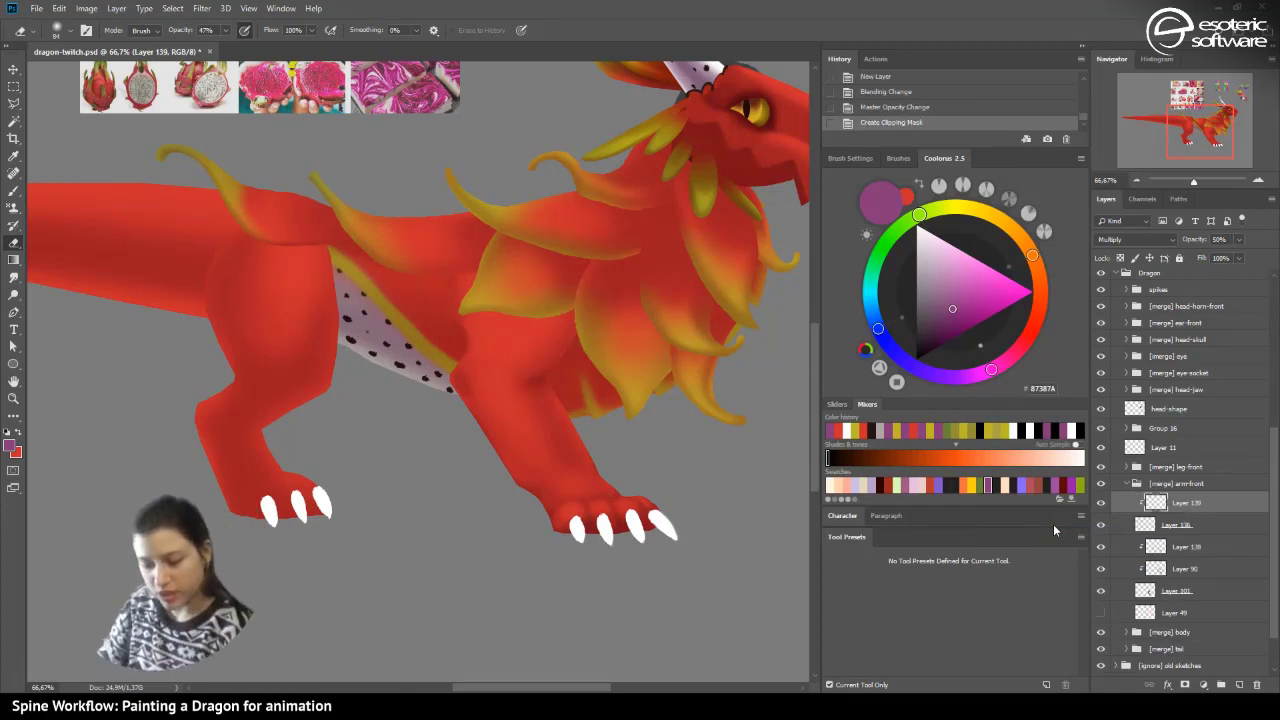
key("b")
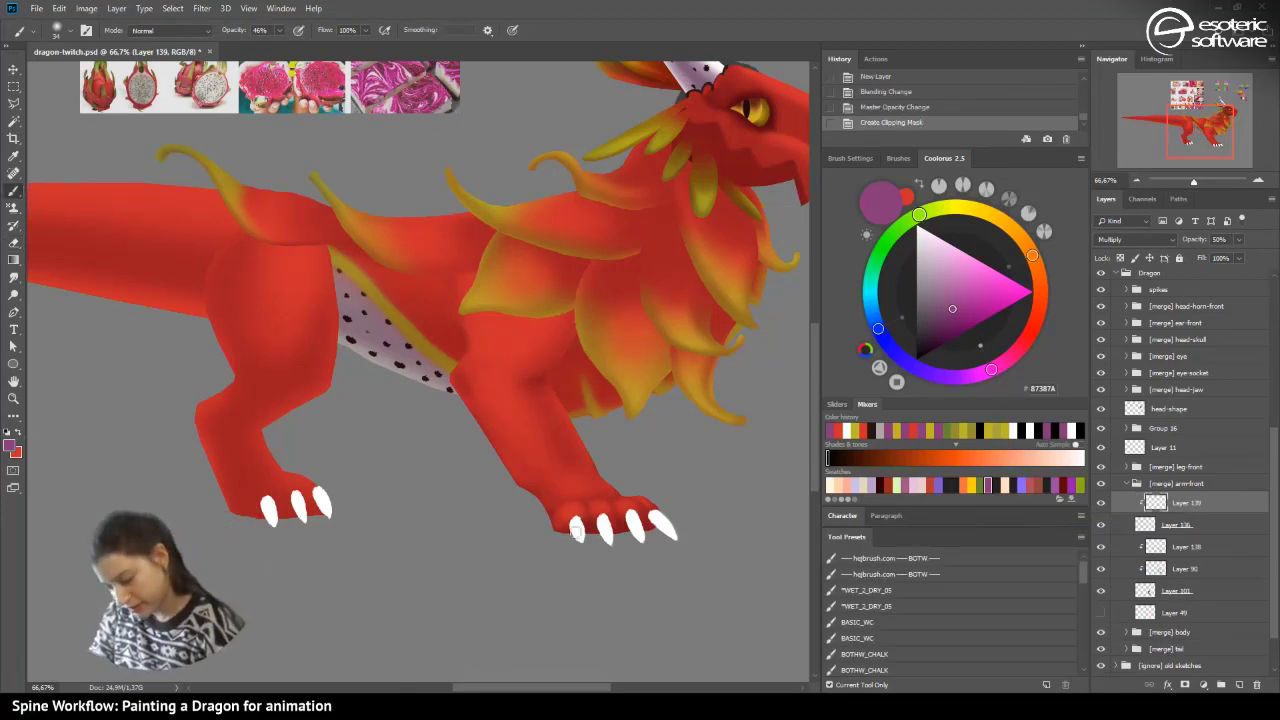
left_click_drag(576, 530, 570, 534)
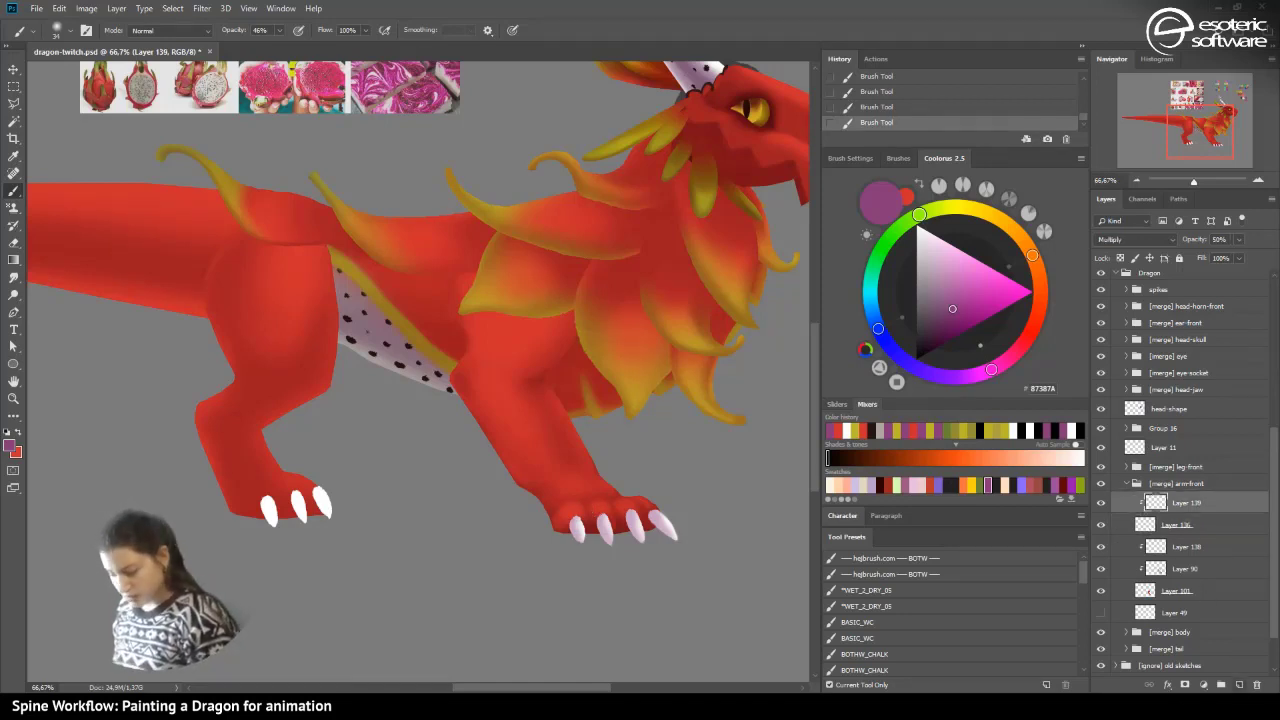
- Add a new layer with a clipped 50% Multiply layer above it, and dab the first claw in 231413 with the 31 px BOTHW_CHALK brush
left_click(1238, 685)
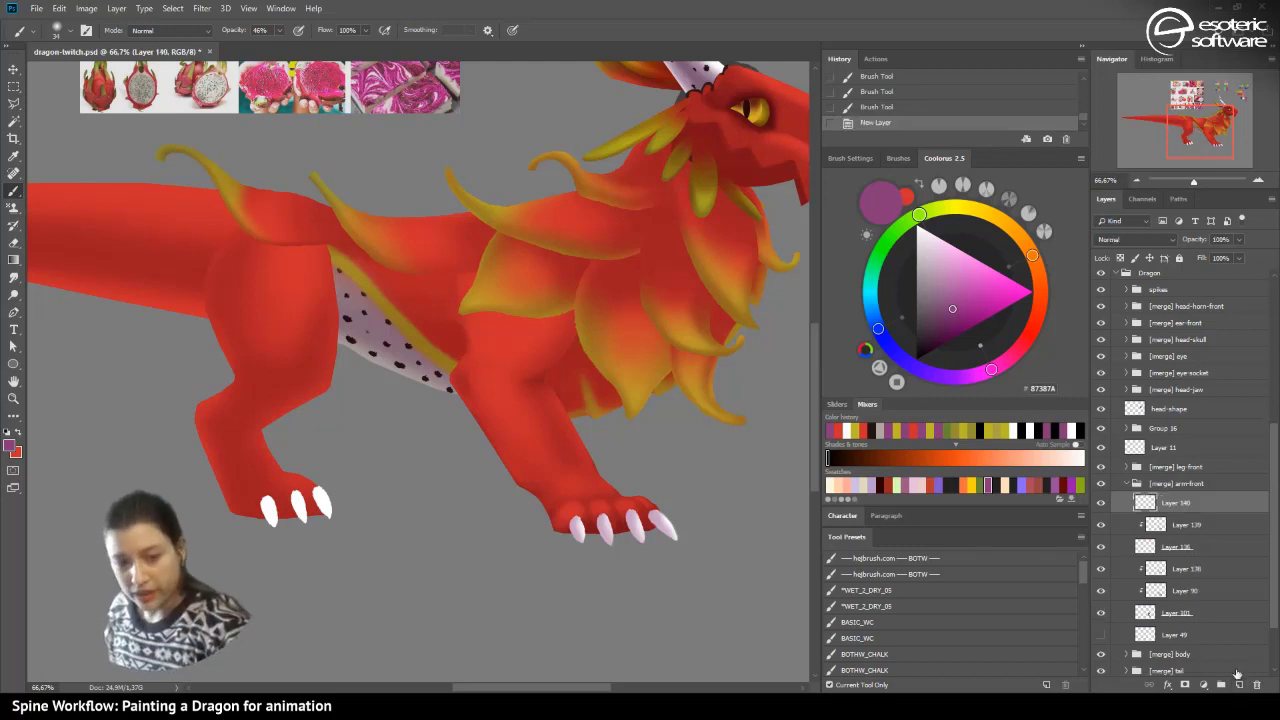
key("F2")
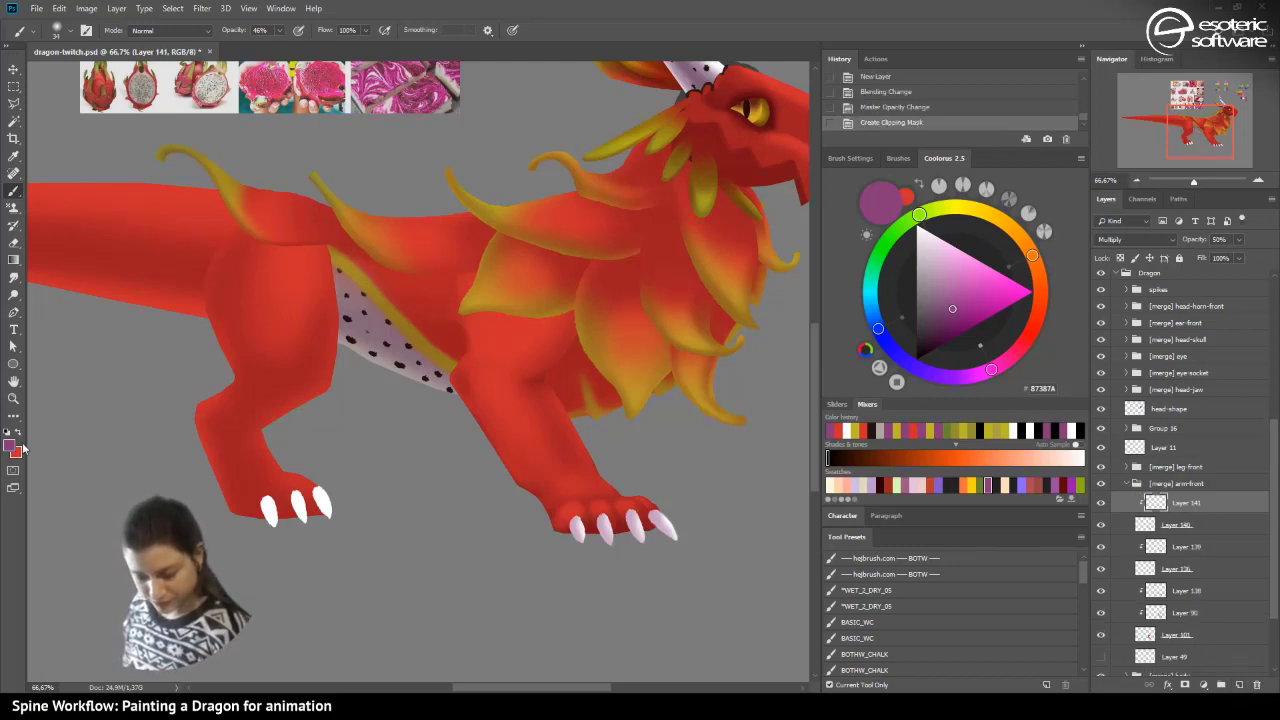
left_click(858, 655)
right_click(476, 466)
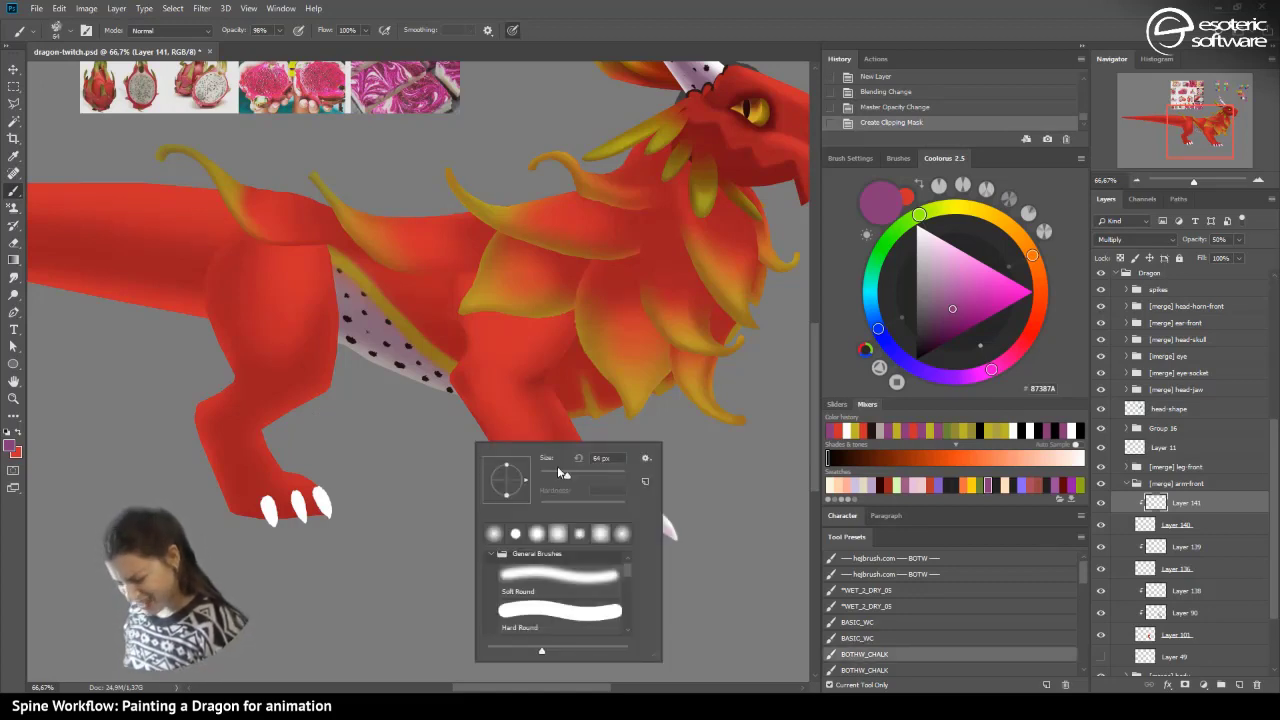
left_click_drag(560, 473, 545, 481)
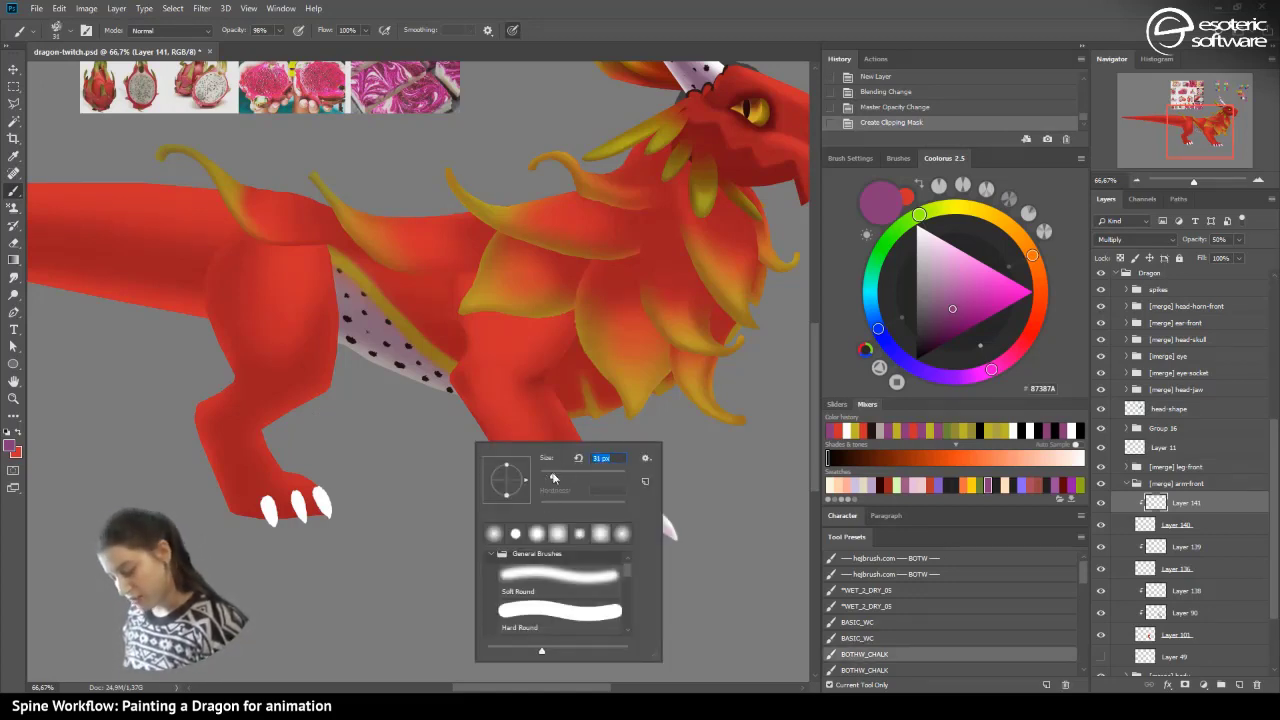
left_click(1258, 180)
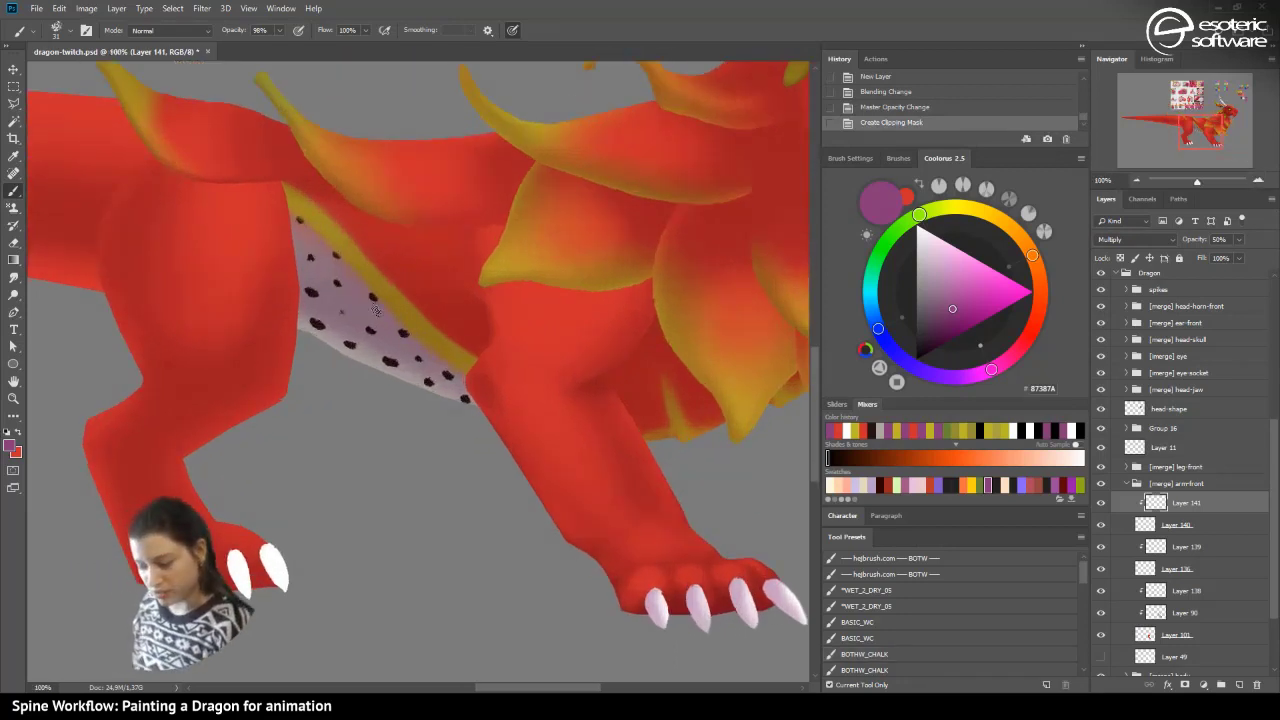
left_click(867, 429)
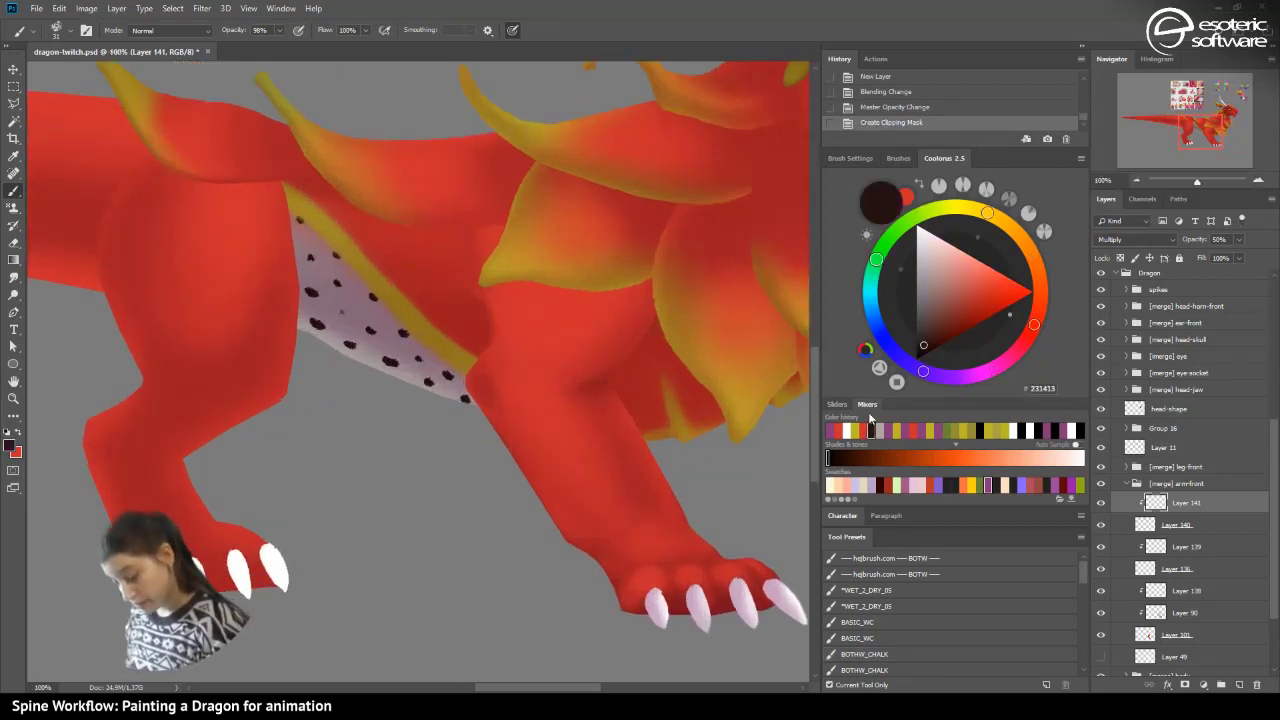
left_click_drag(652, 598, 657, 606)
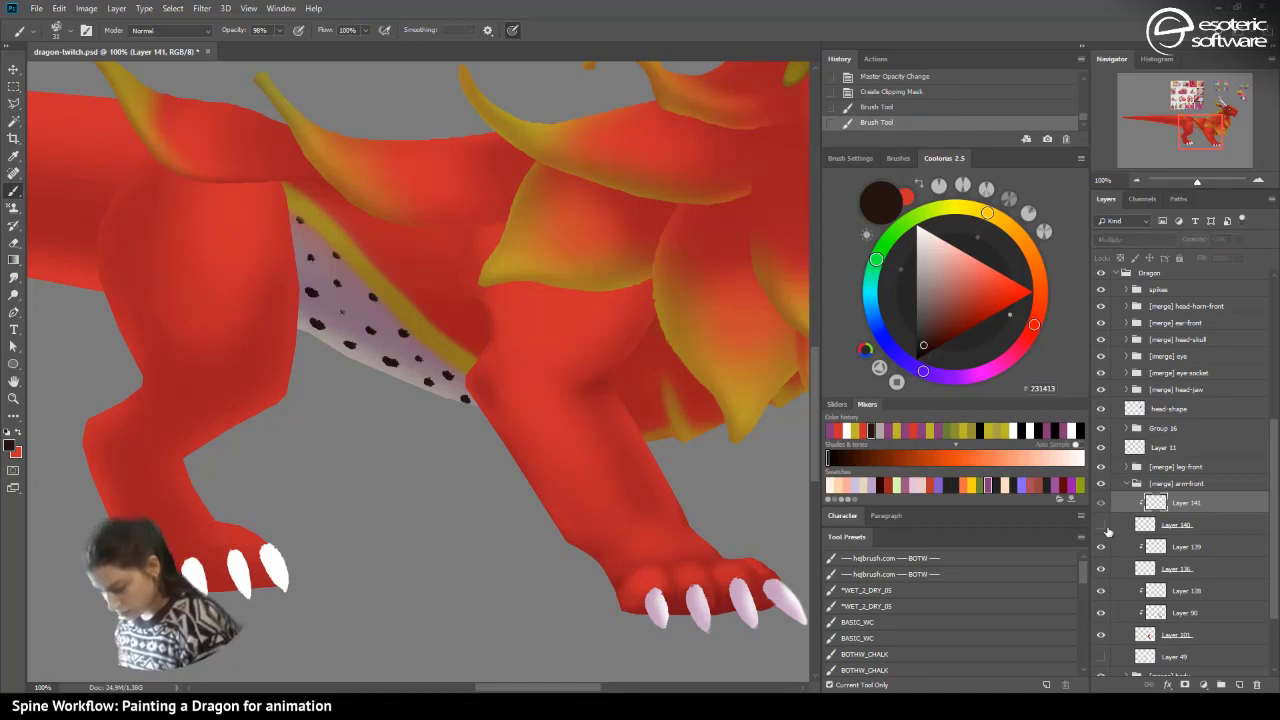
- Delete Layer 140, clear the paint from Layer 141 and clip it to the claw layer
left_click_drag(1162, 524, 1257, 684)
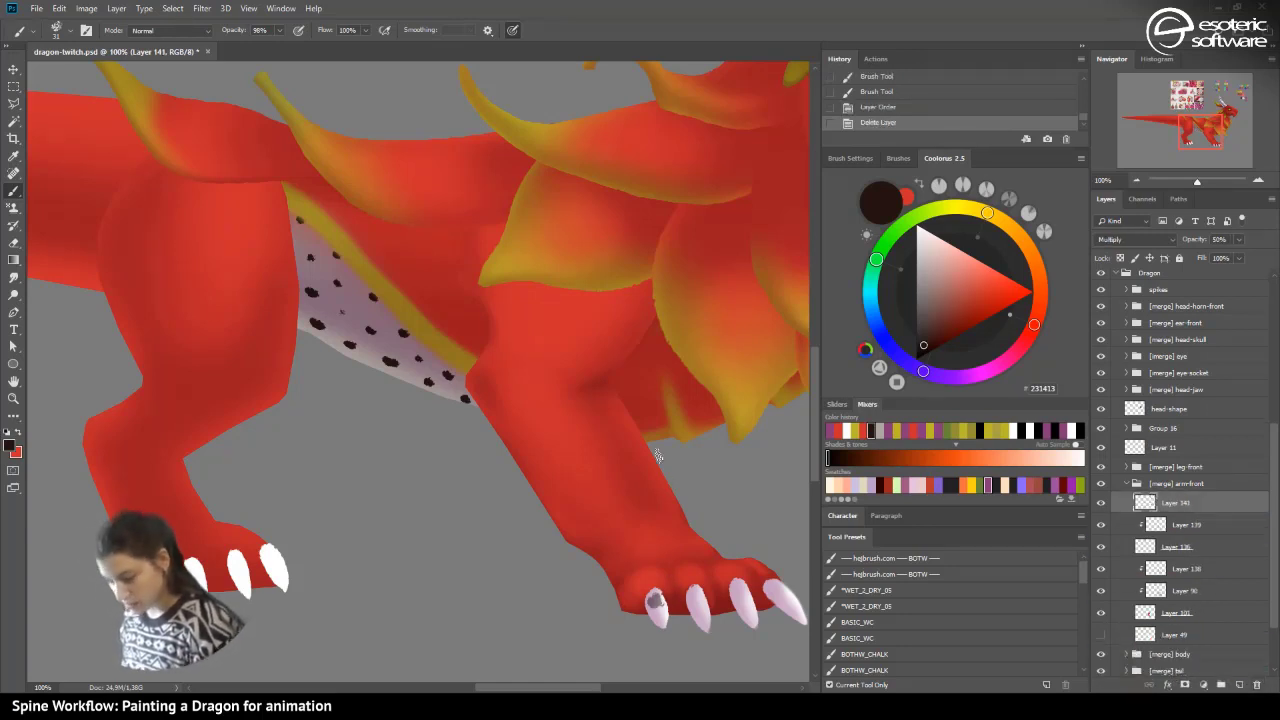
key("ctrl+a")
key("Delete")
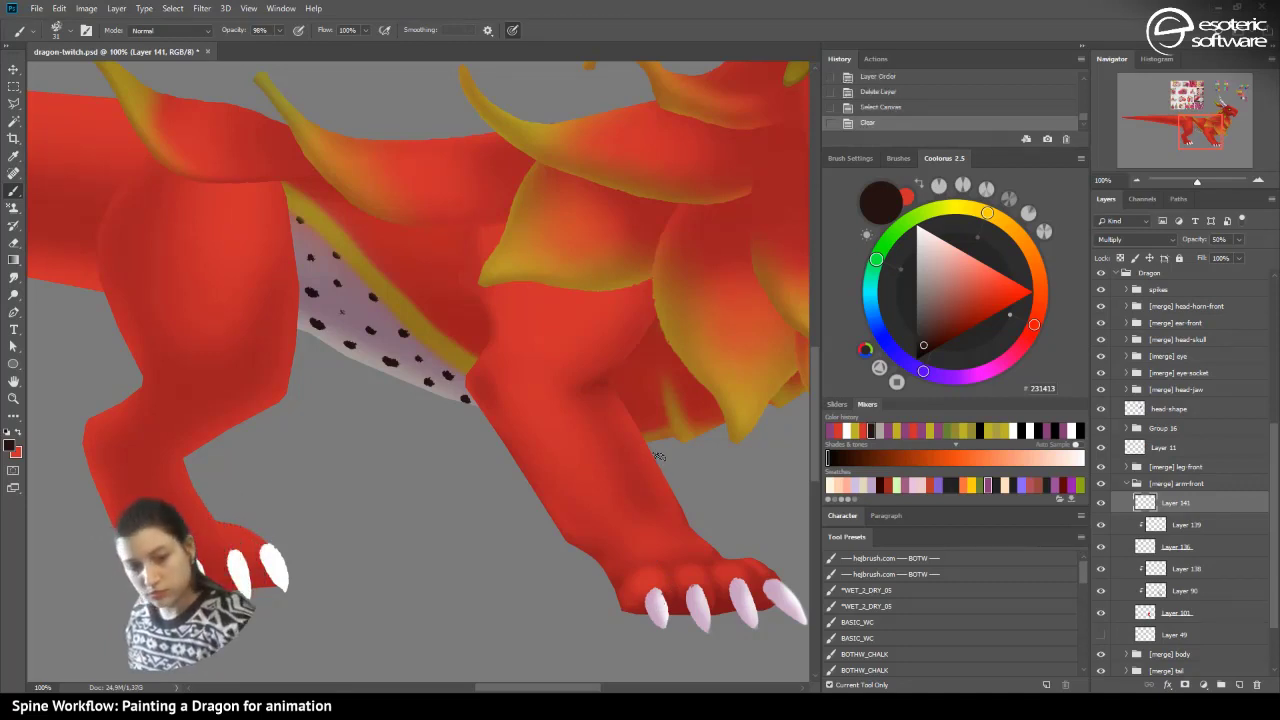
key("ctrl+alt+g")
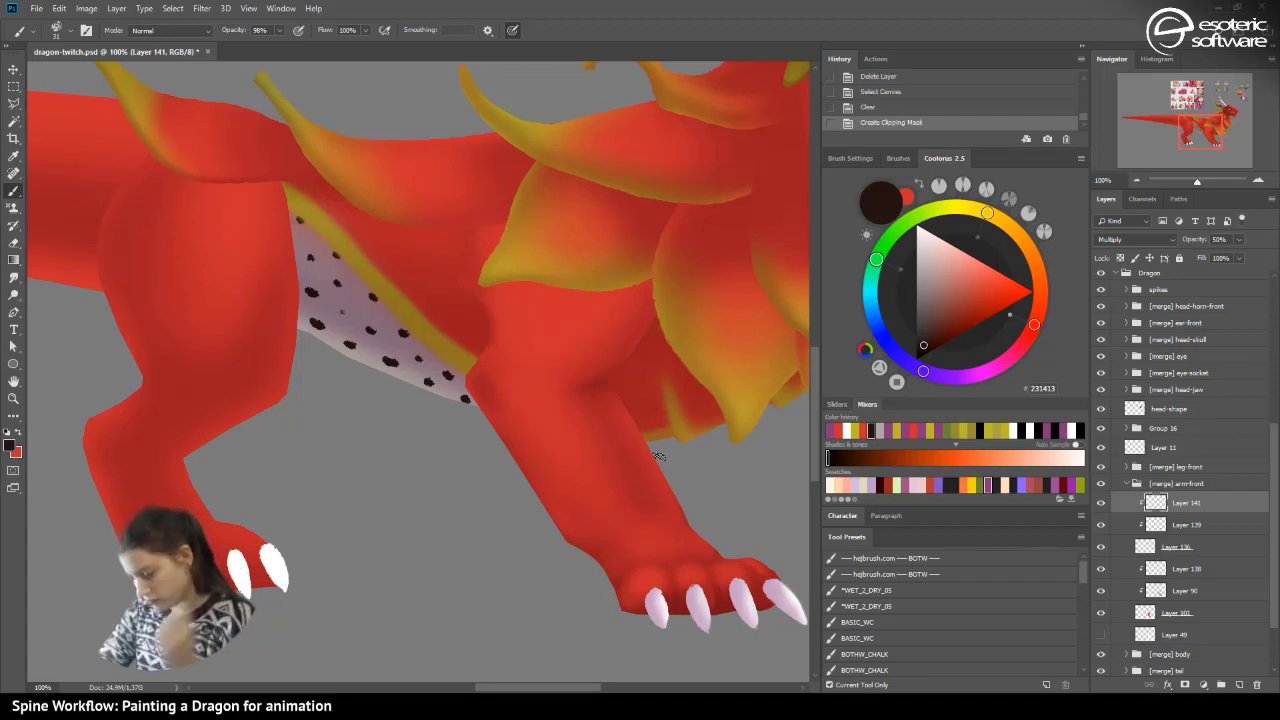
- Dab a dark spot on the first claw, and set Layer 141 to Normal blending at 100% opacity
left_click(660, 607)
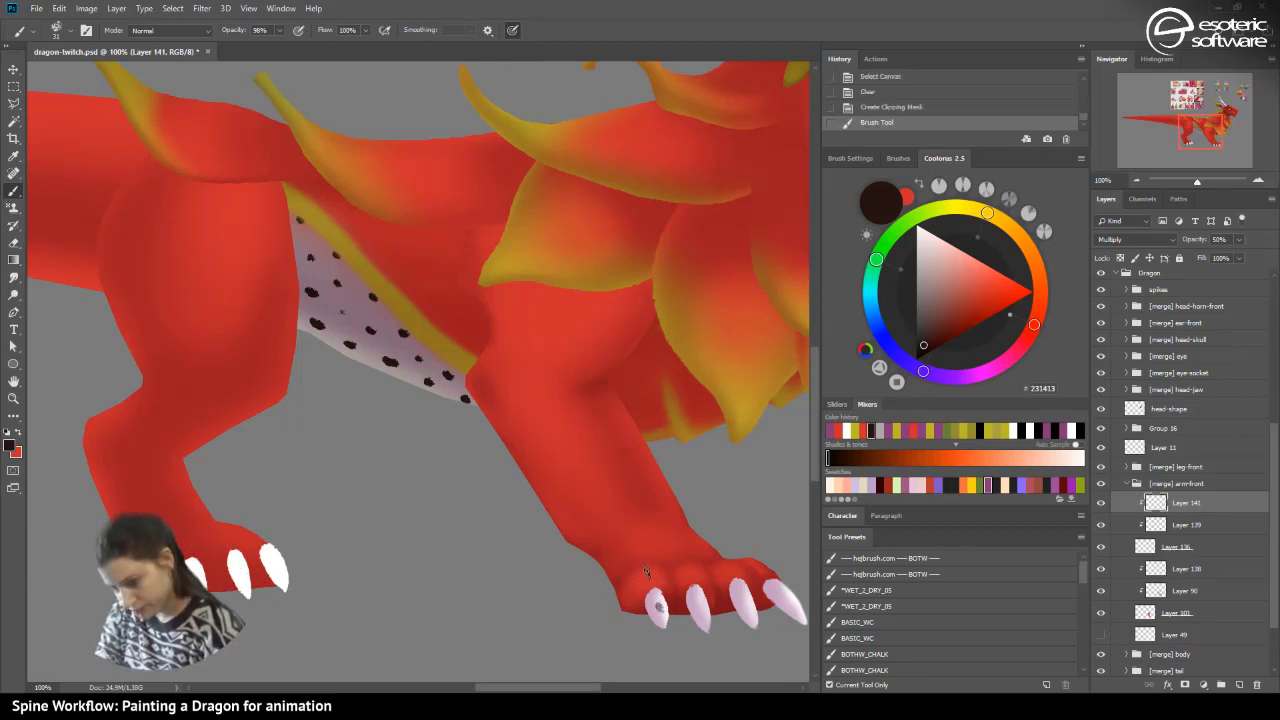
left_click(277, 33)
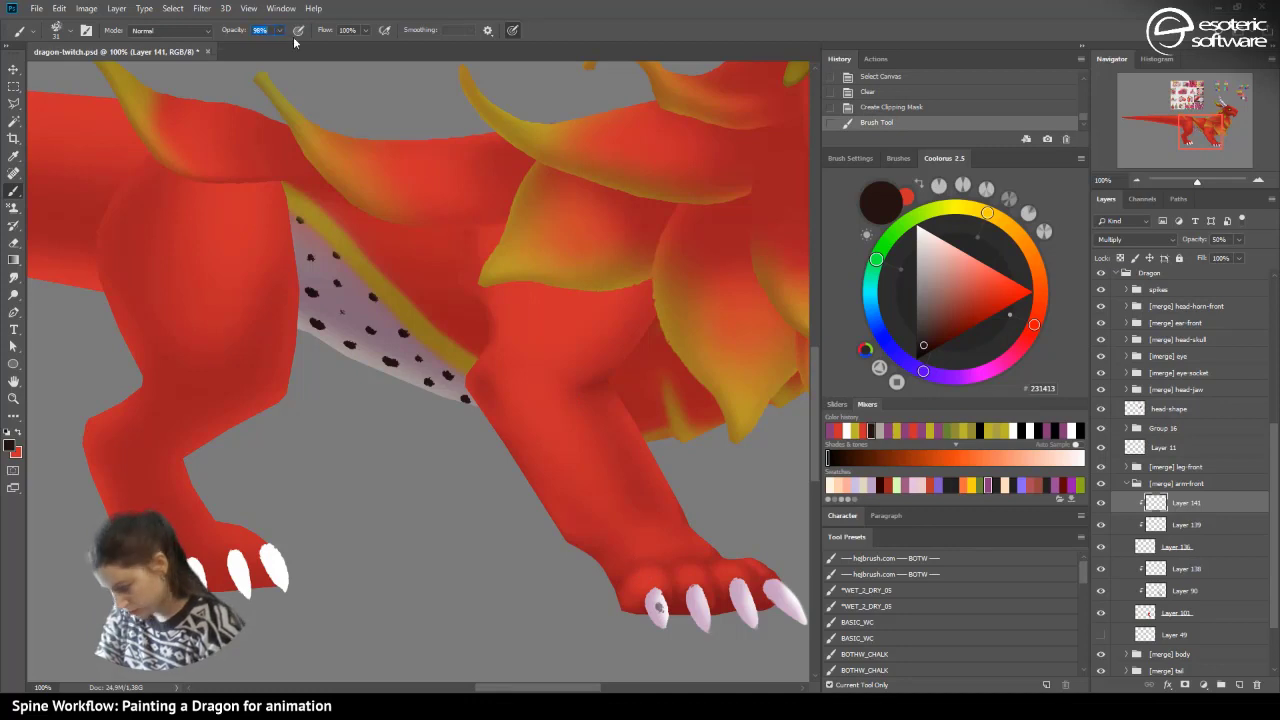
left_click(1102, 502)
left_click(1102, 502)
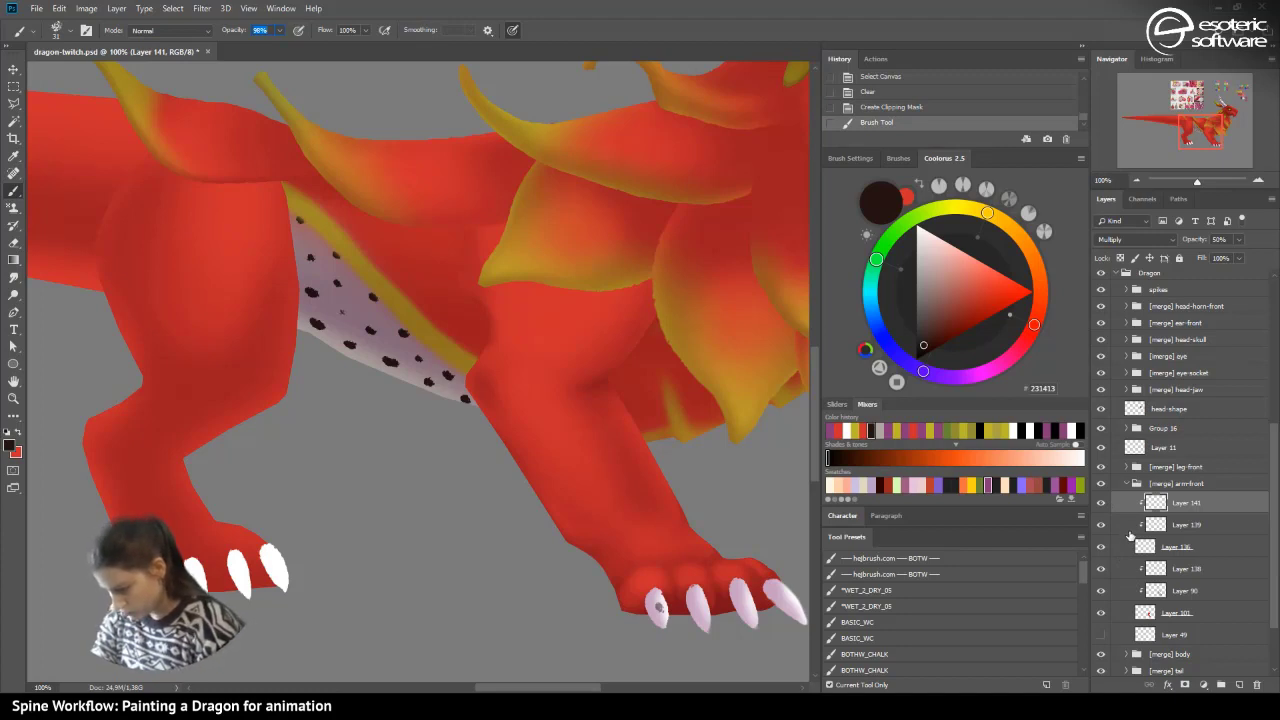
left_click(1239, 240)
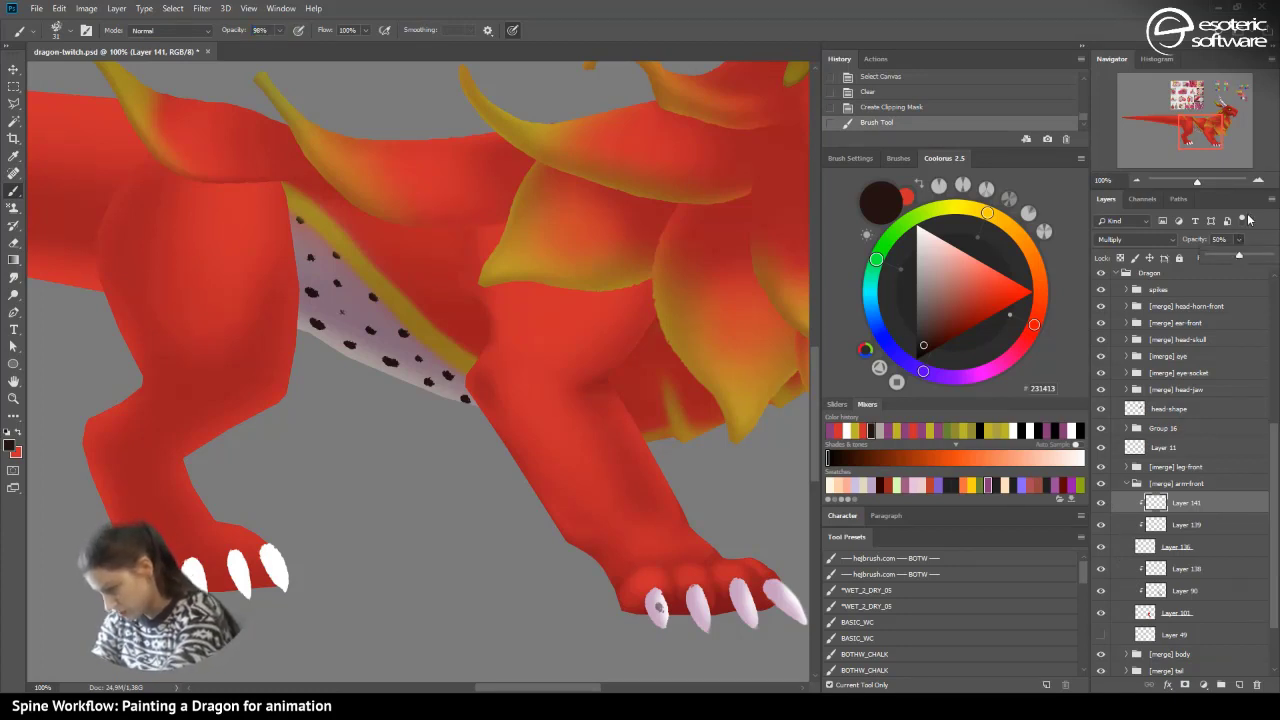
left_click_drag(1236, 257, 1275, 258)
left_click(1136, 240)
left_click(1135, 239)
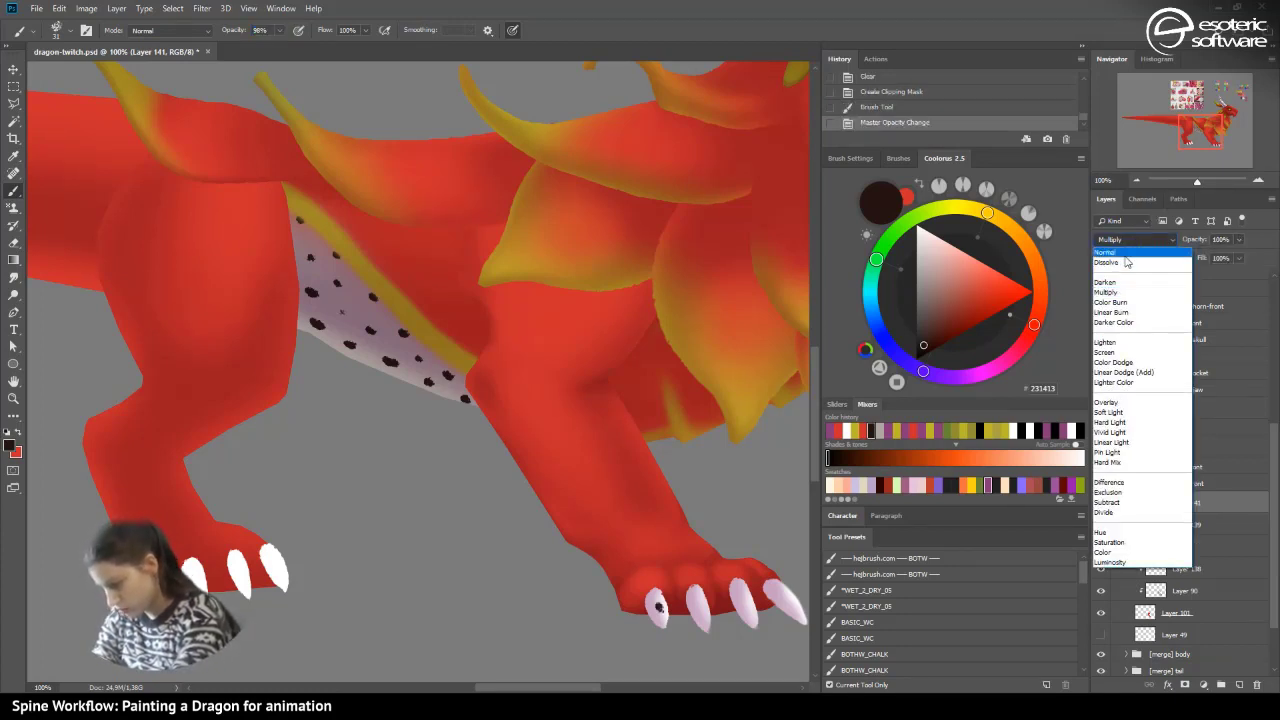
left_click(1125, 246)
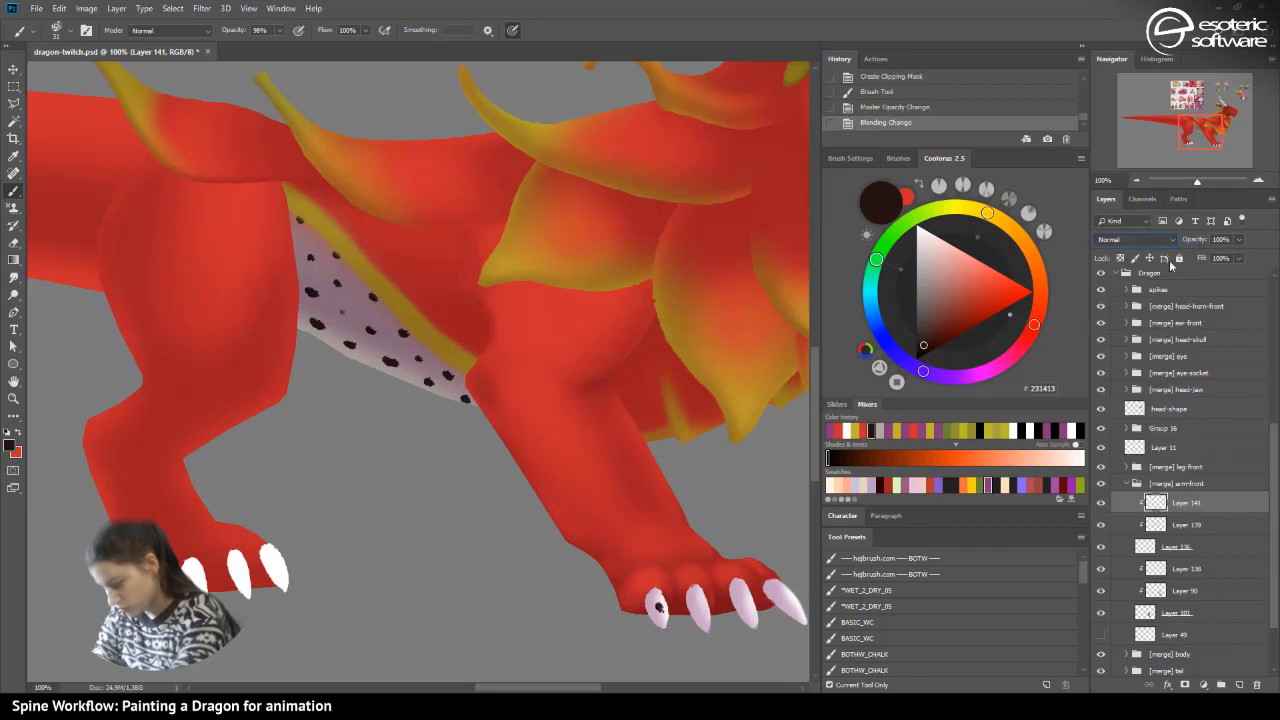
- Paint dark seed-like spots across all four front claws on Layer 141 with the 31 px chalk brush at 98% opacity
left_click(647, 601)
mouse_move(697, 598)
left_mouse_down()
mouse_move(701, 616)
mouse_move(739, 592)
mouse_move(745, 612)
mouse_move(779, 600)
left_mouse_up()
left_click(798, 604)
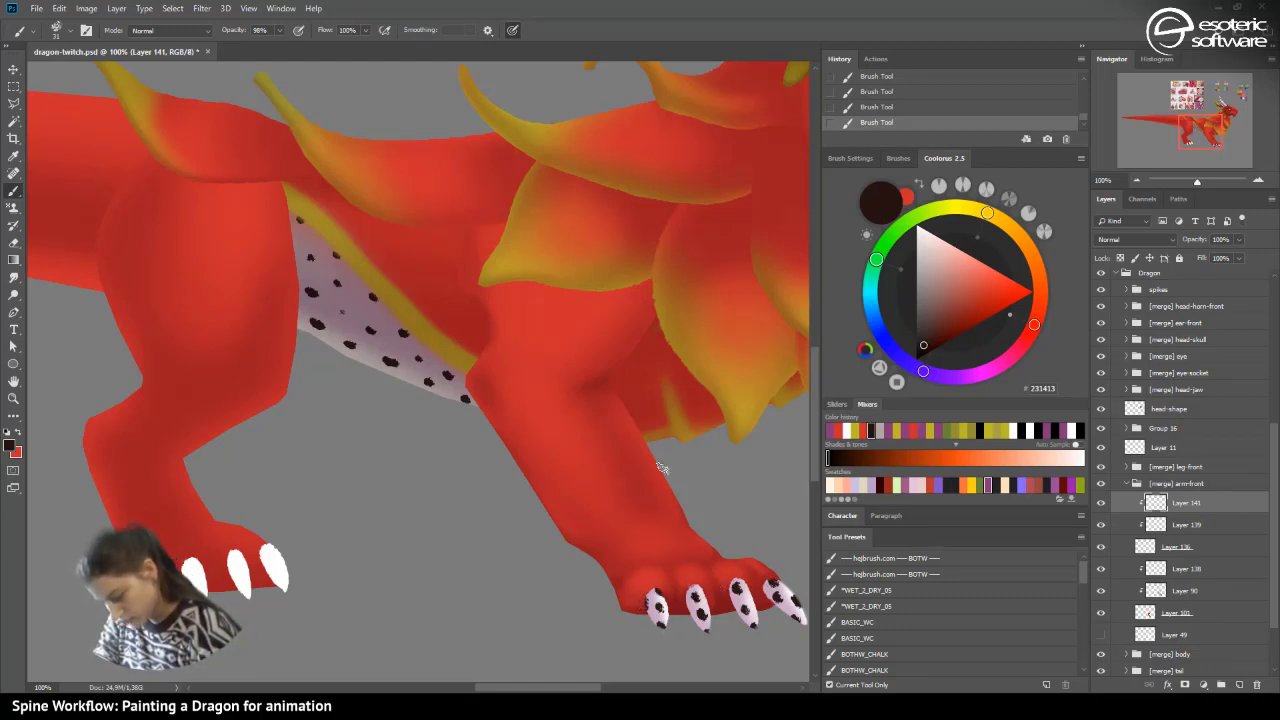
left_click(1136, 179)
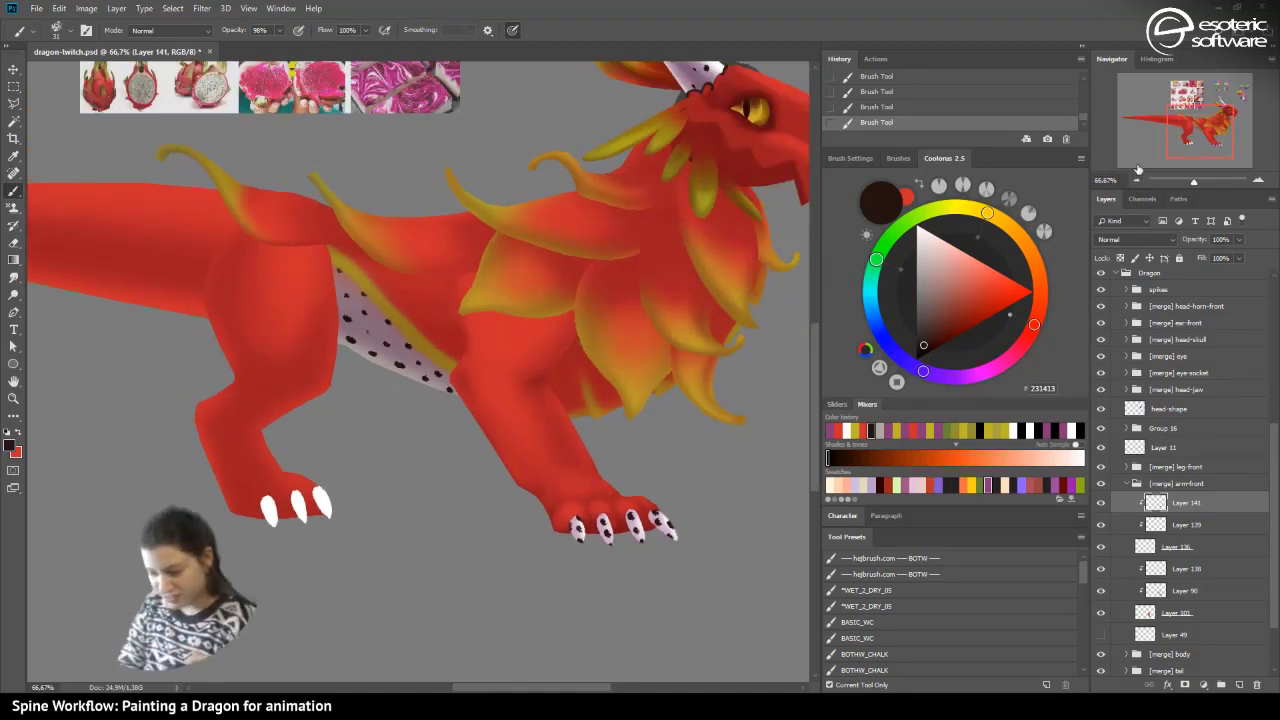
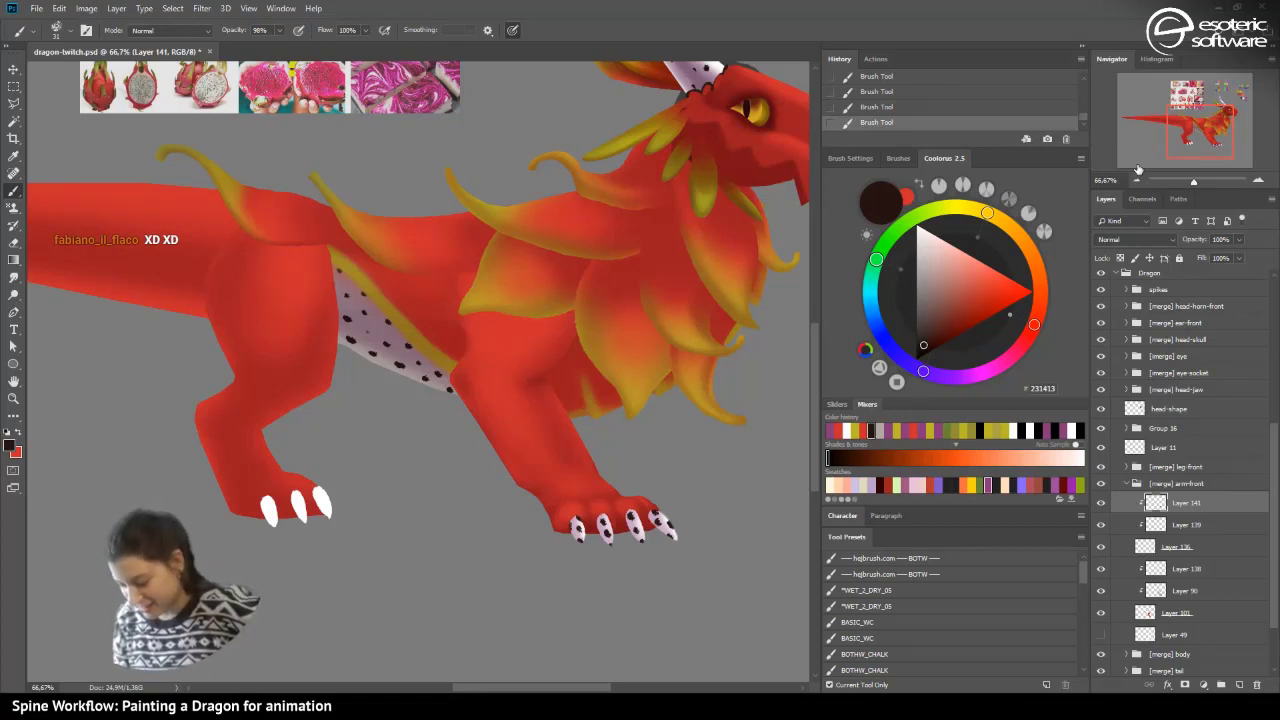
- Move Layer 11, holding the hind foot's claws, into the [merge] leg-front group above Layer 102
left_click_drag(814, 403, 817, 367)
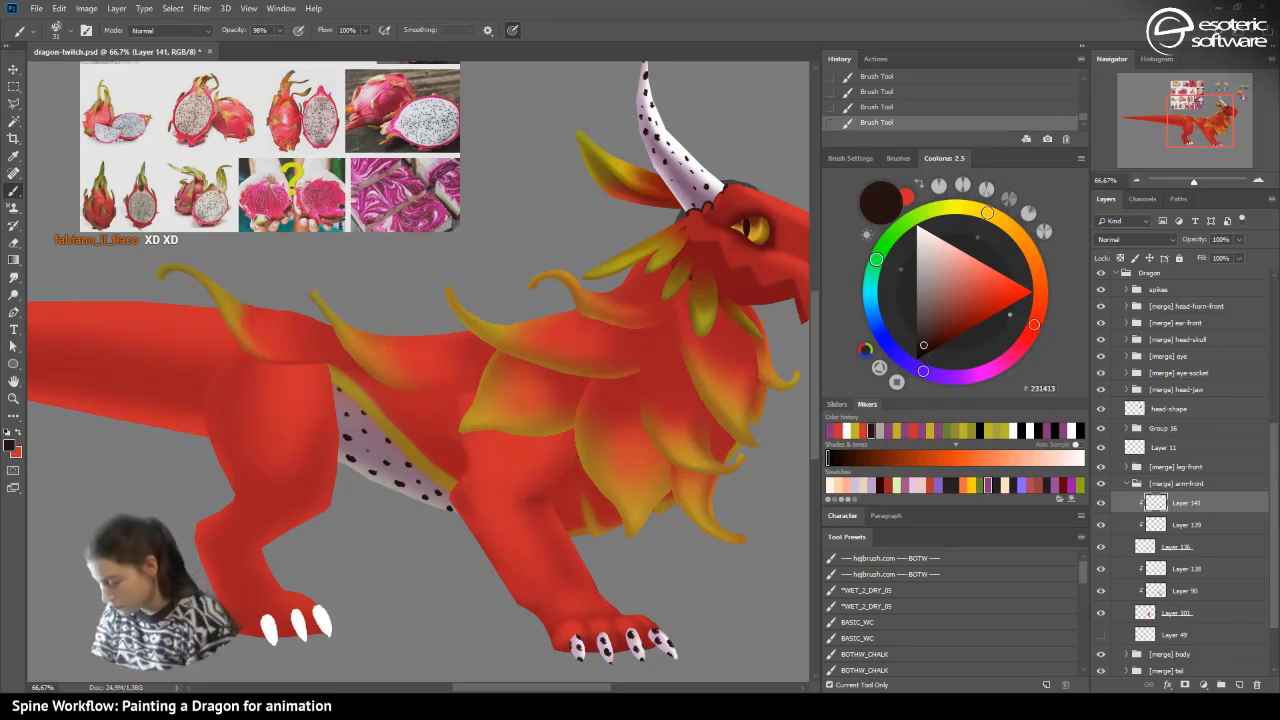
left_click(1134, 450)
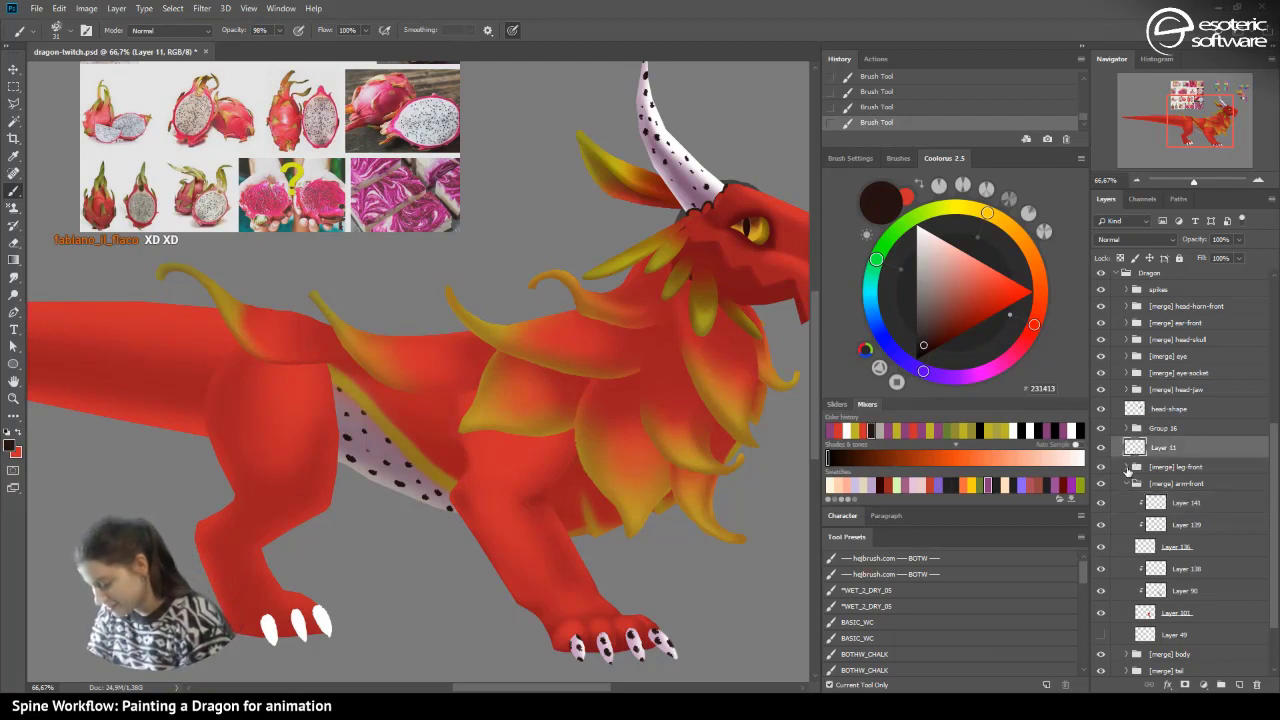
left_click(1127, 467)
left_click_drag(1134, 447, 1155, 478)
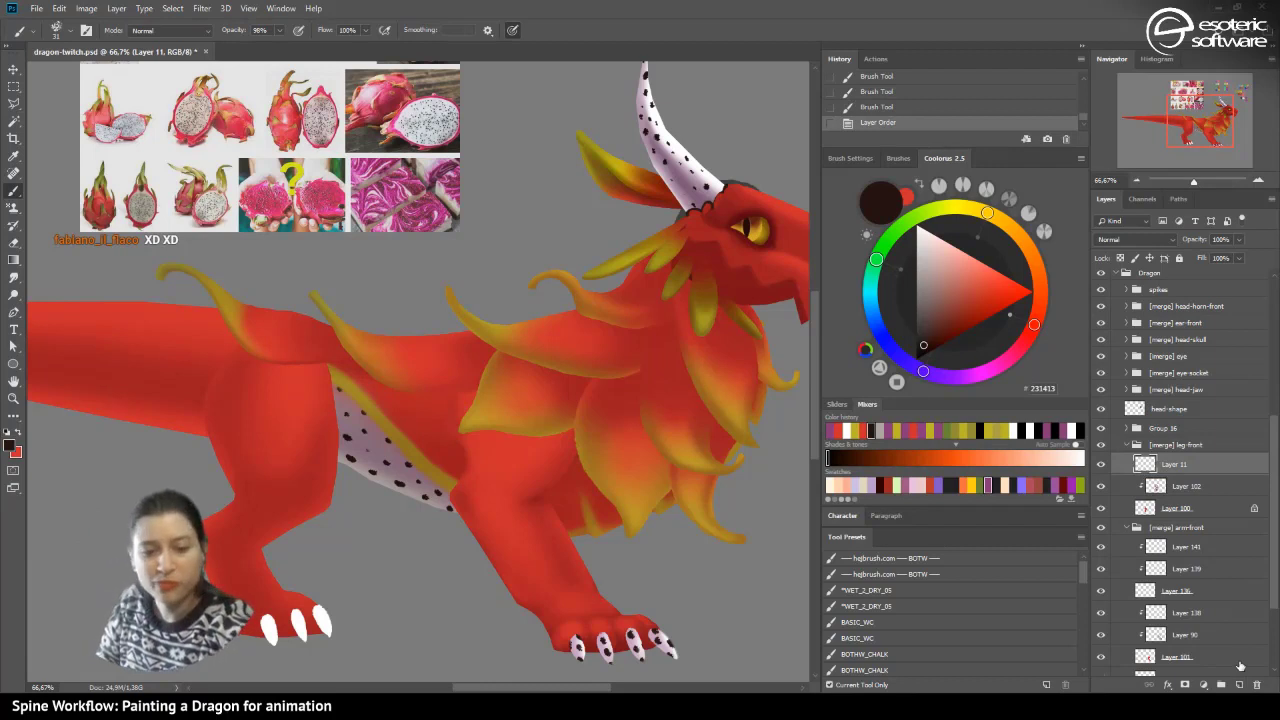
- Clip a 50% Multiply layer to Layer 11 and add a Normal layer at 100% opacity between them
key("F2")
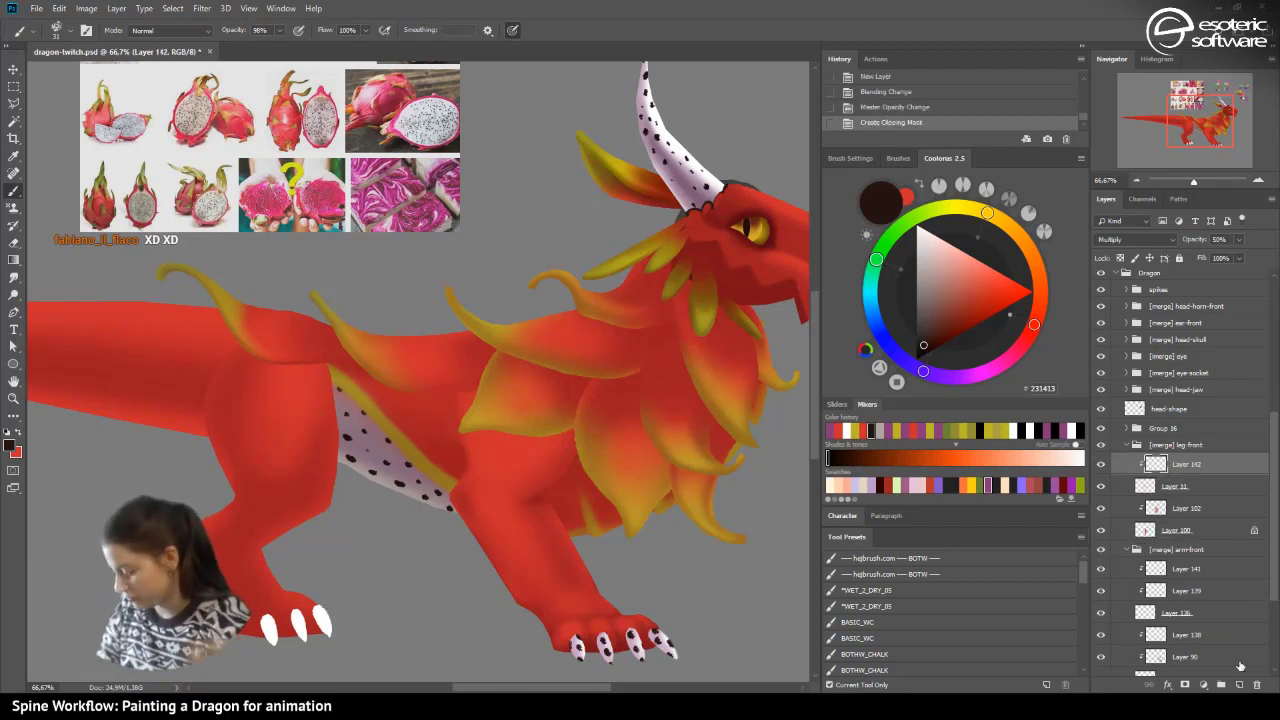
left_click(1142, 484)
left_click(1239, 685)
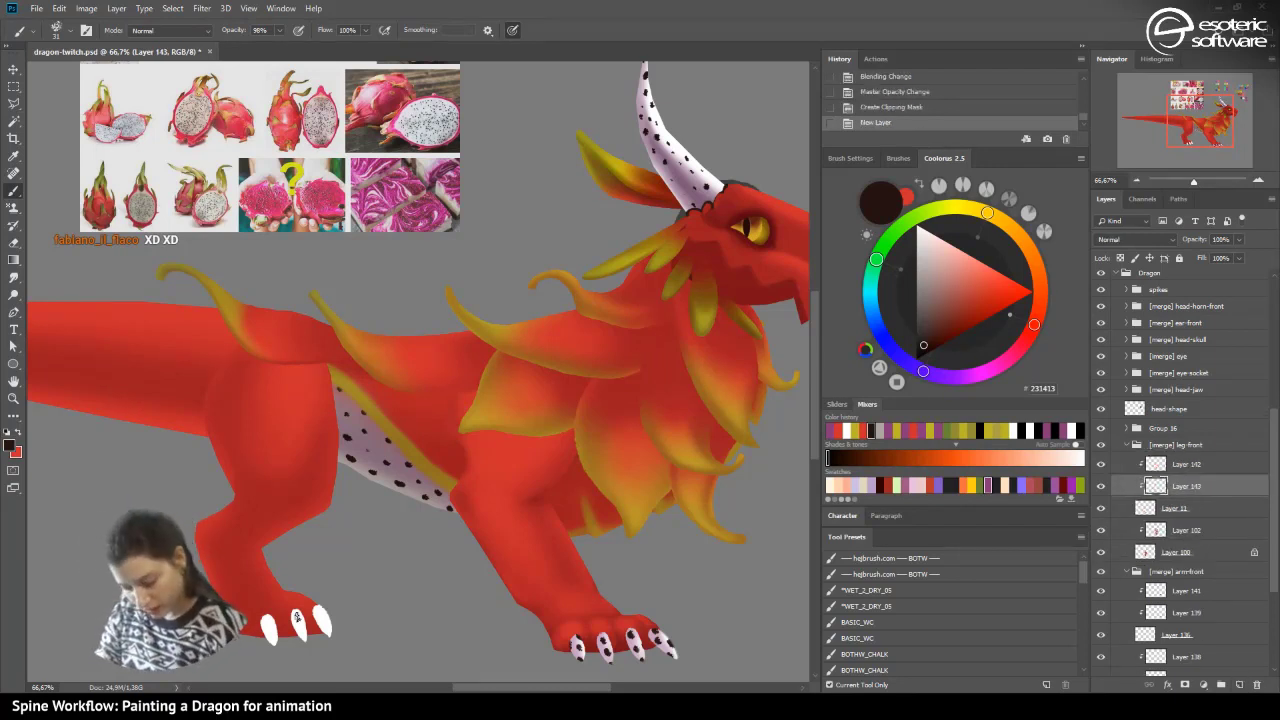
- Paint dark seed-like spots on the three hind-foot claws on Layer 143 with the chalk brush at 98% opacity
left_click(298, 614)
left_click(301, 628)
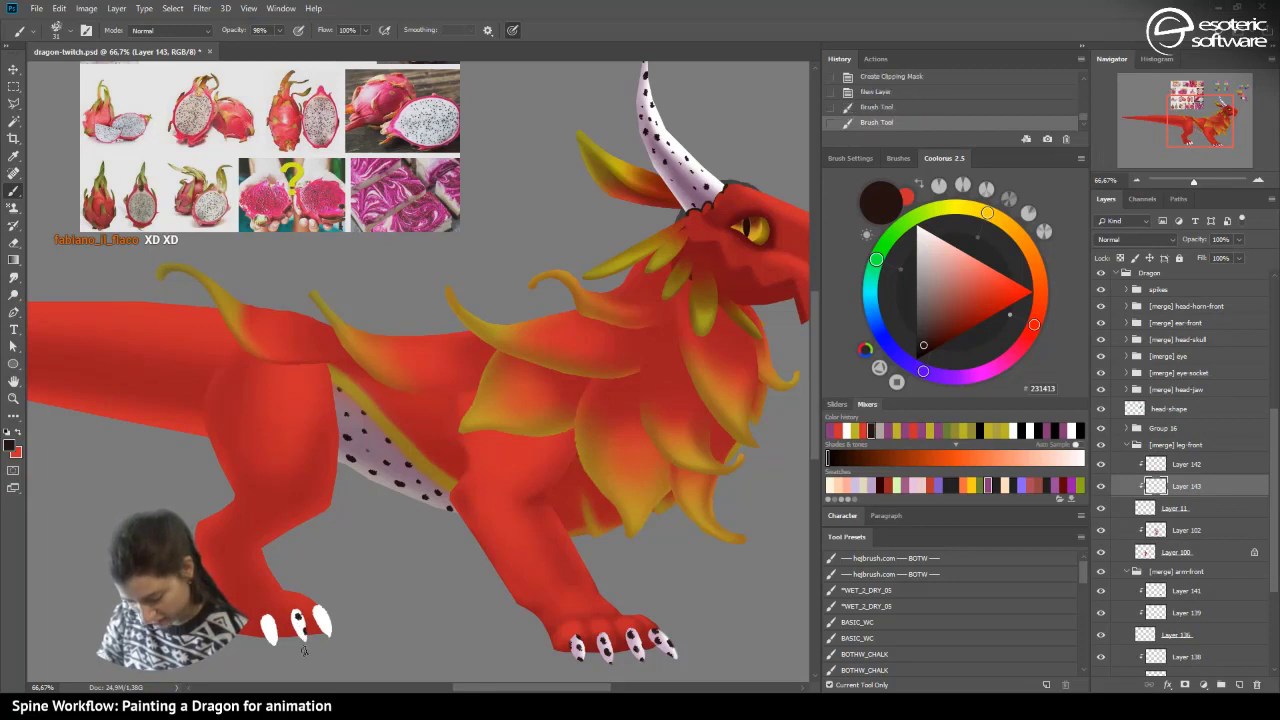
left_click(268, 628)
left_click(269, 634)
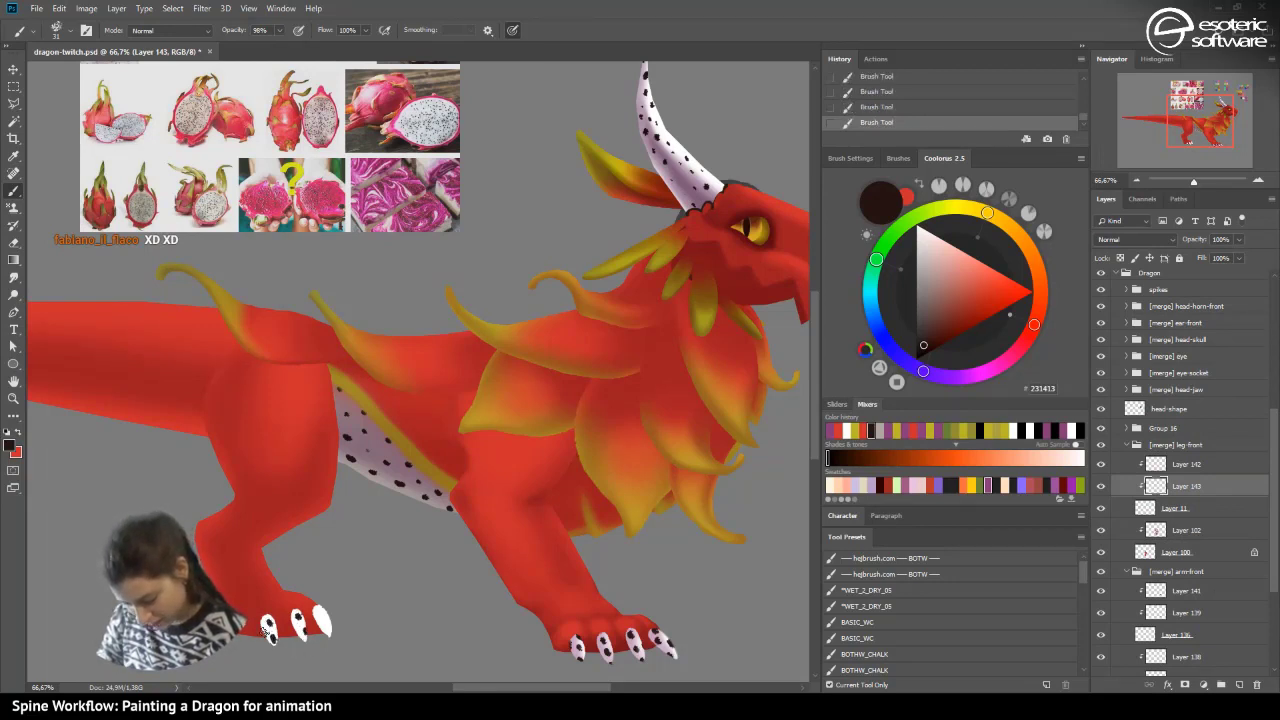
left_click(319, 612)
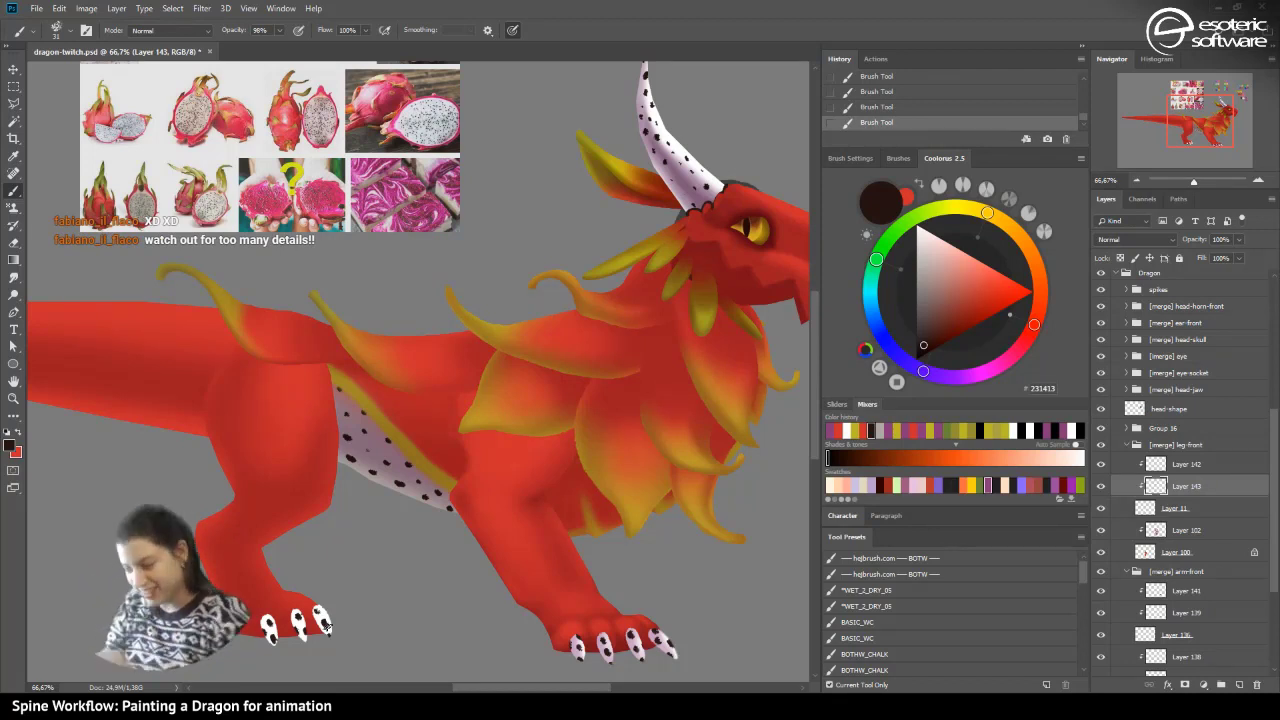
- Clear the canvas selection and save the document
left_click(1138, 179)
left_click(1138, 179)
left_click(1138, 179)
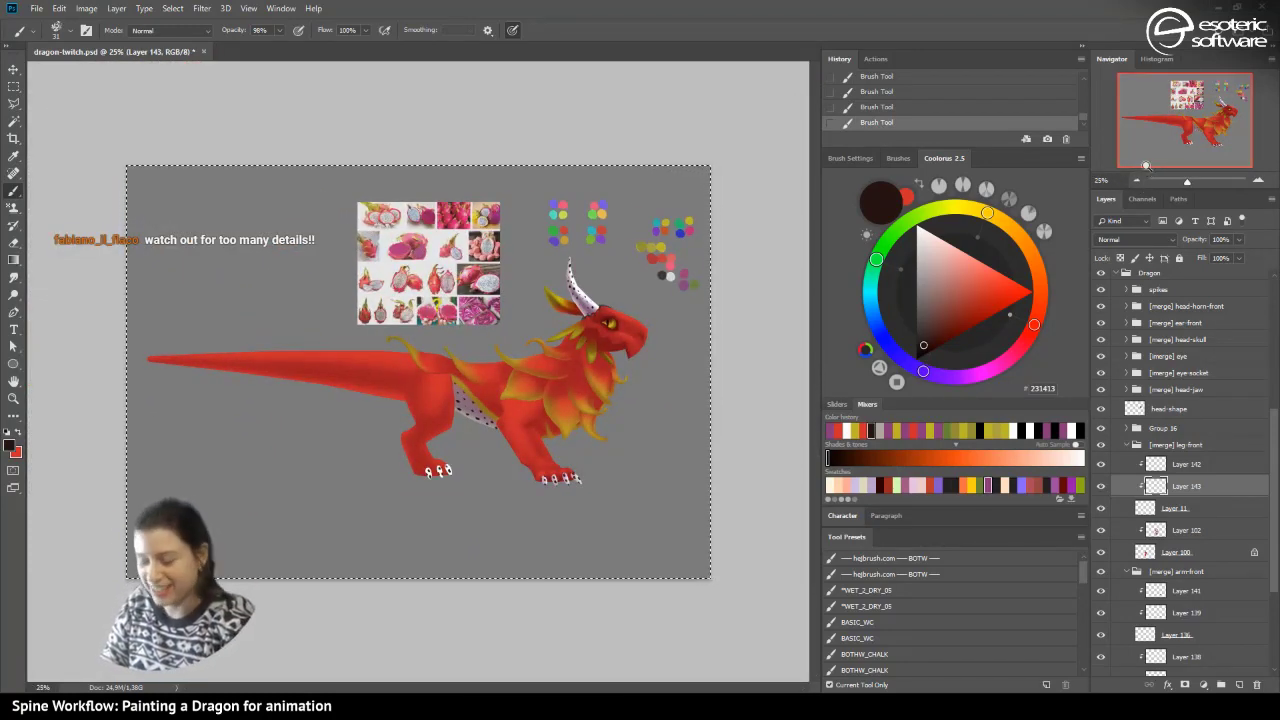
key("ctrl+d")
key("ctrl+s")
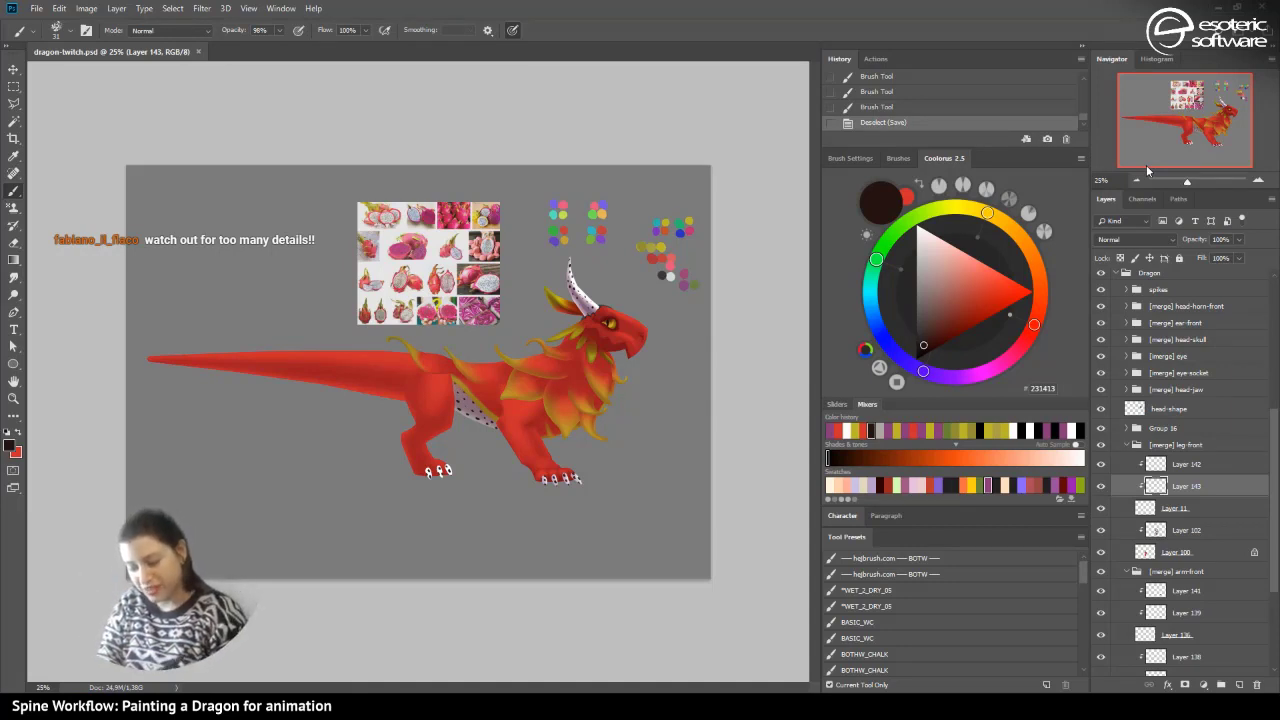
- Hide the seed-spot layers of the hind and front claws, Layer 143 and Layer 141, and save the document
left_click(1257, 178)
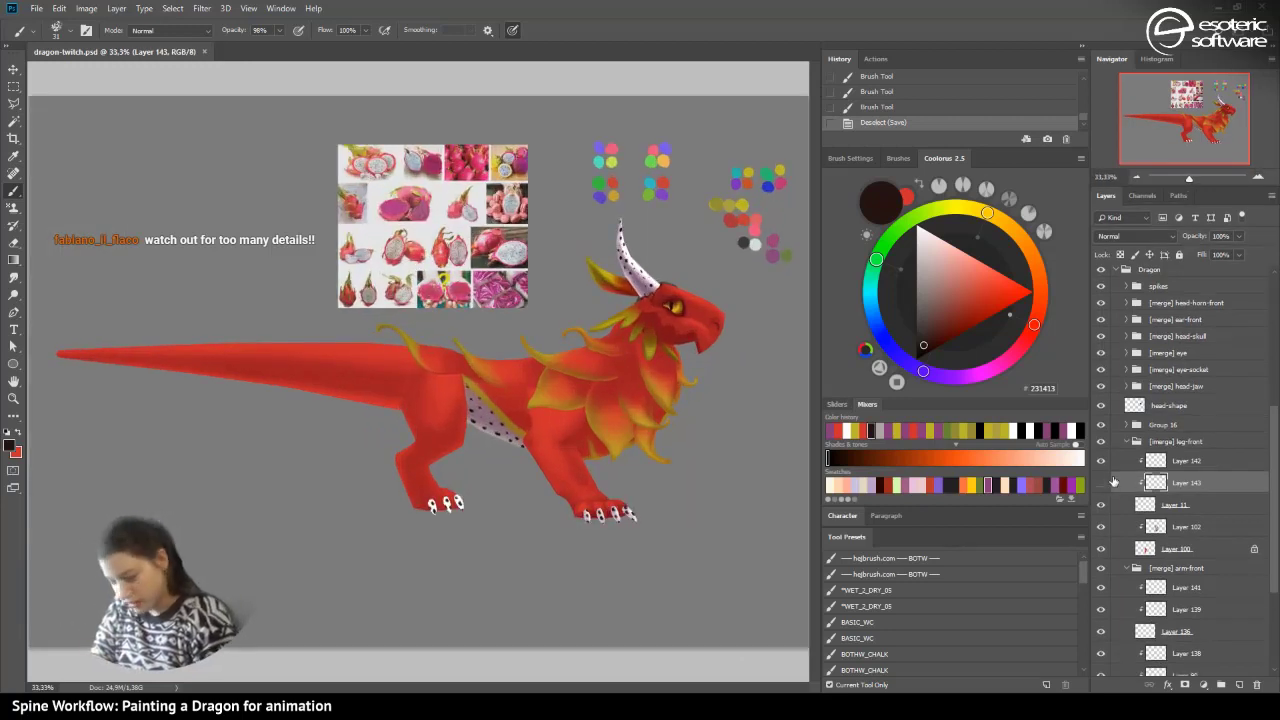
left_click(1101, 482)
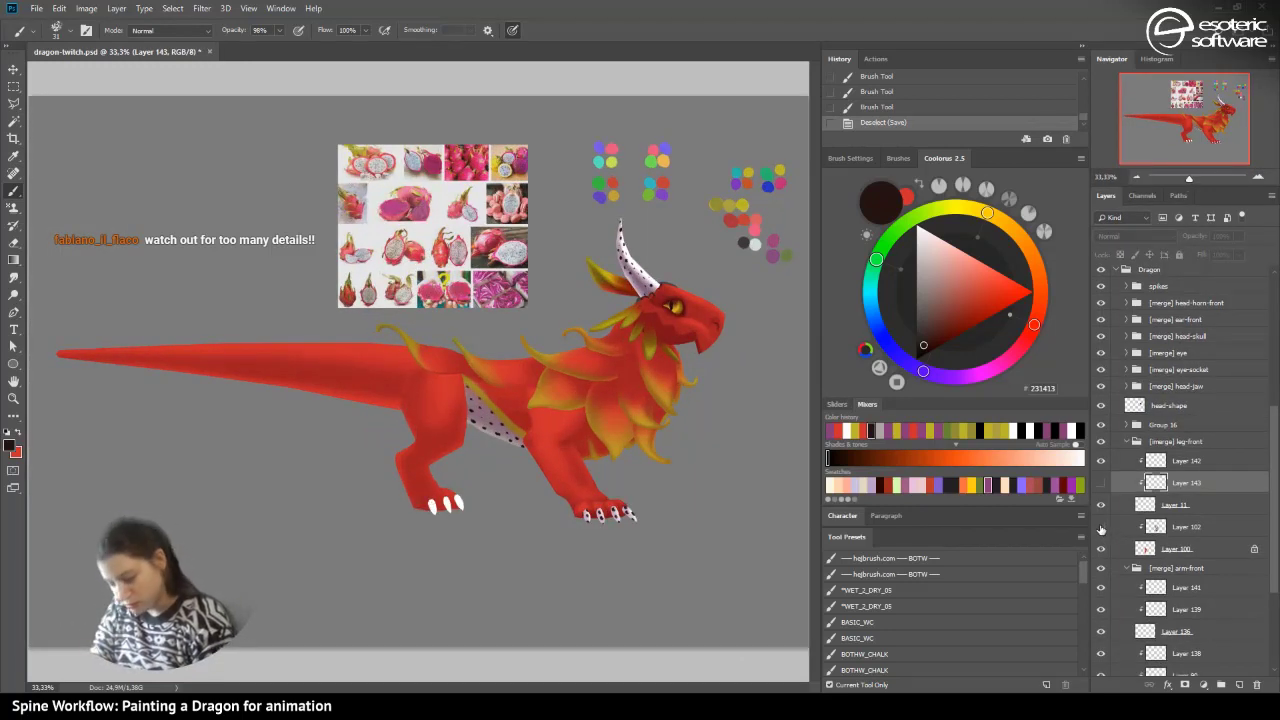
left_click(1101, 527)
left_click(1101, 527)
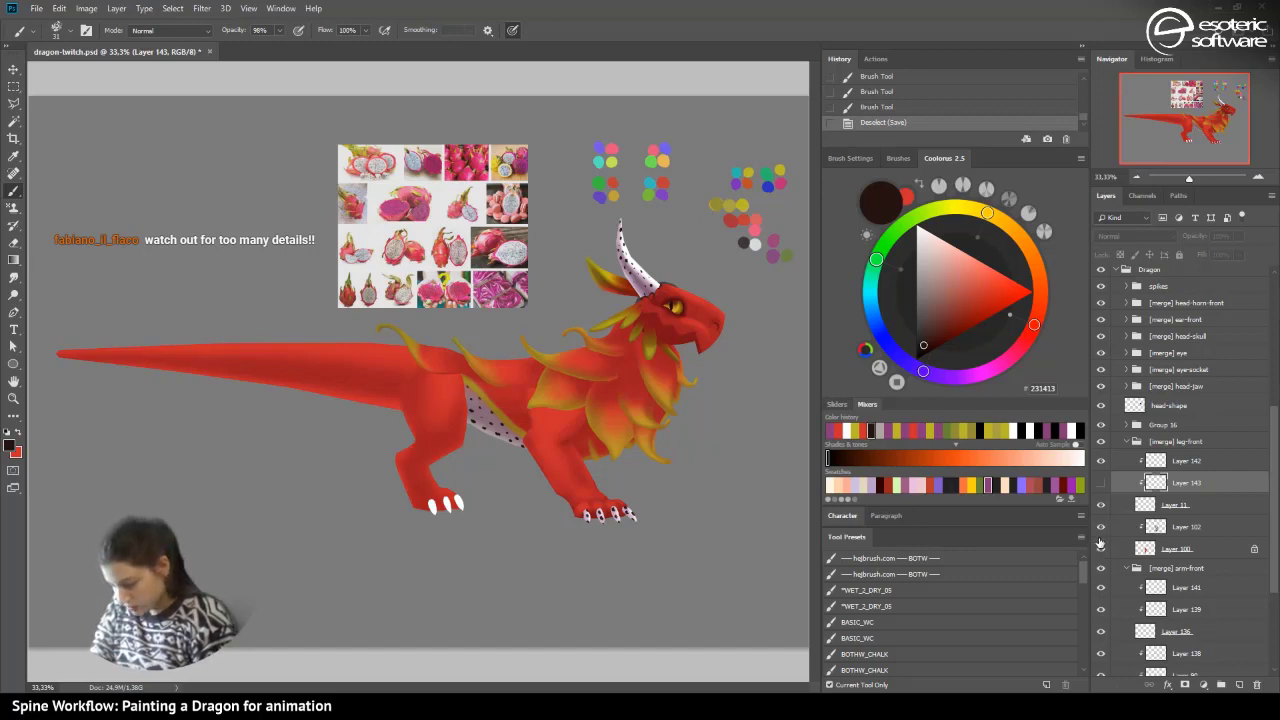
left_click(1155, 524)
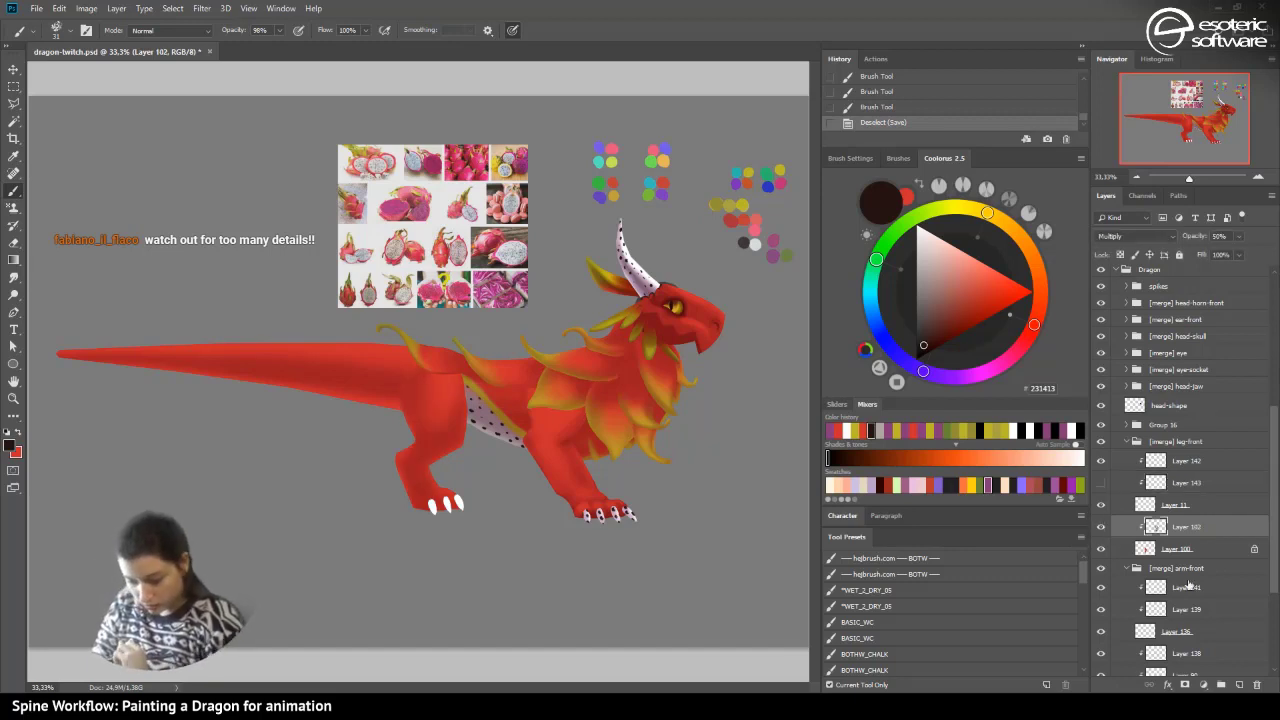
left_click(1101, 610)
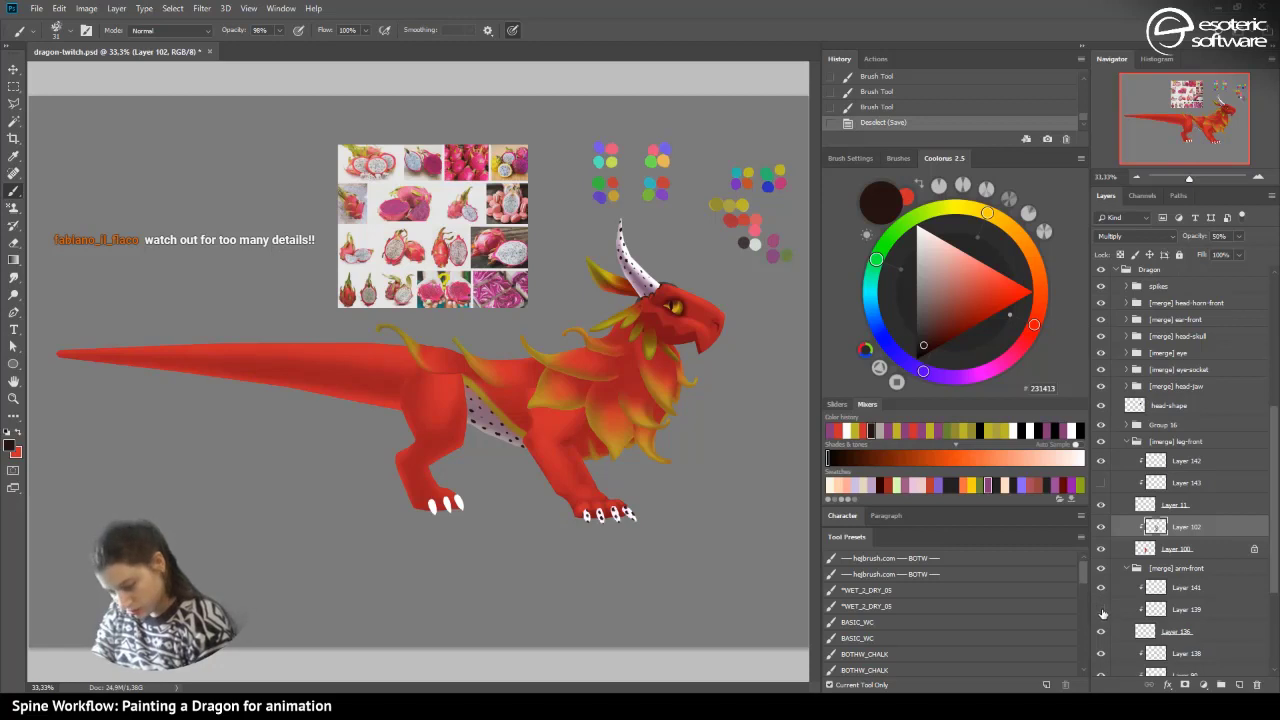
left_click(1101, 609)
left_click(1101, 588)
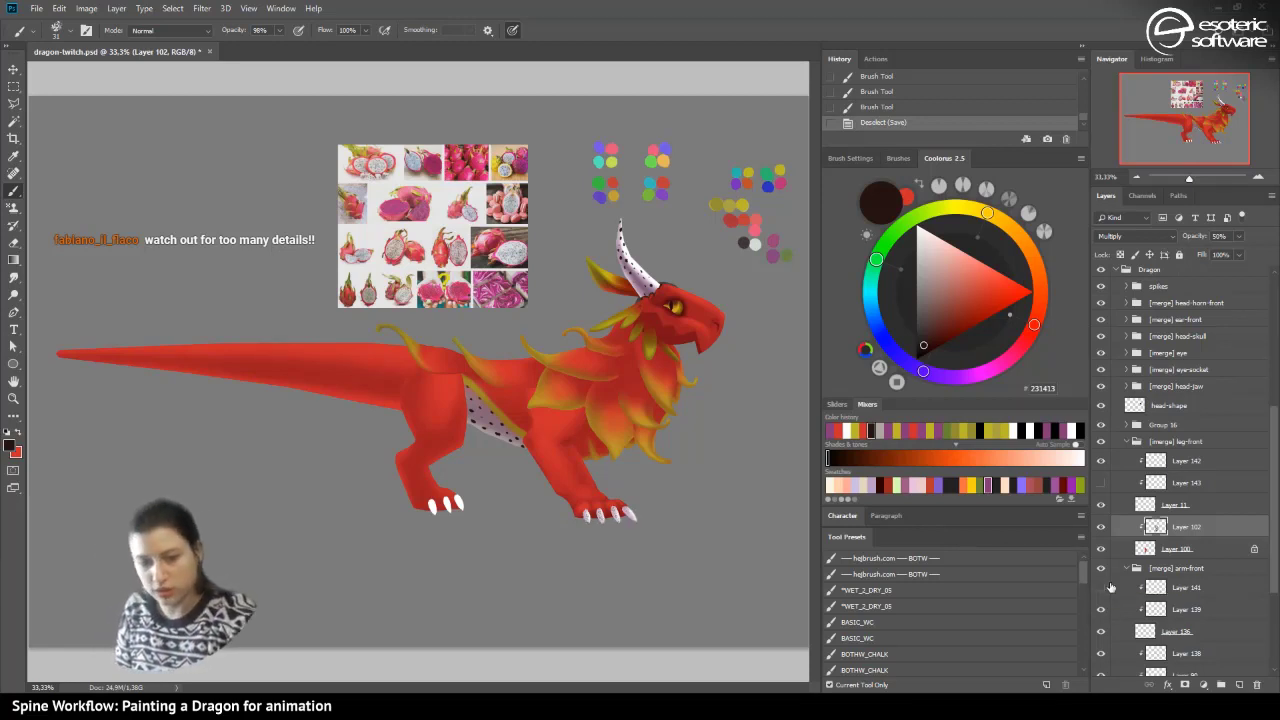
key("ctrl+s")
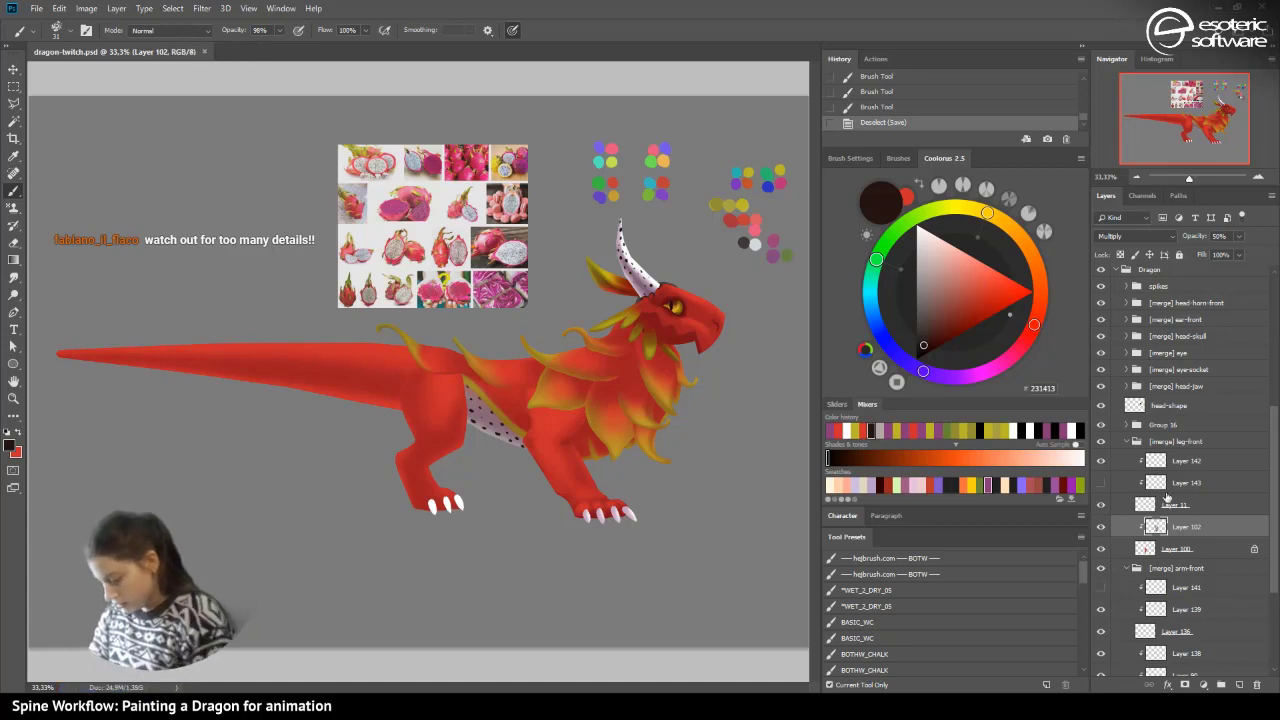
- Shade the three hind claws in purple on Layer 142 with the 31 px soft round brush at 98% opacity
left_click(1102, 461)
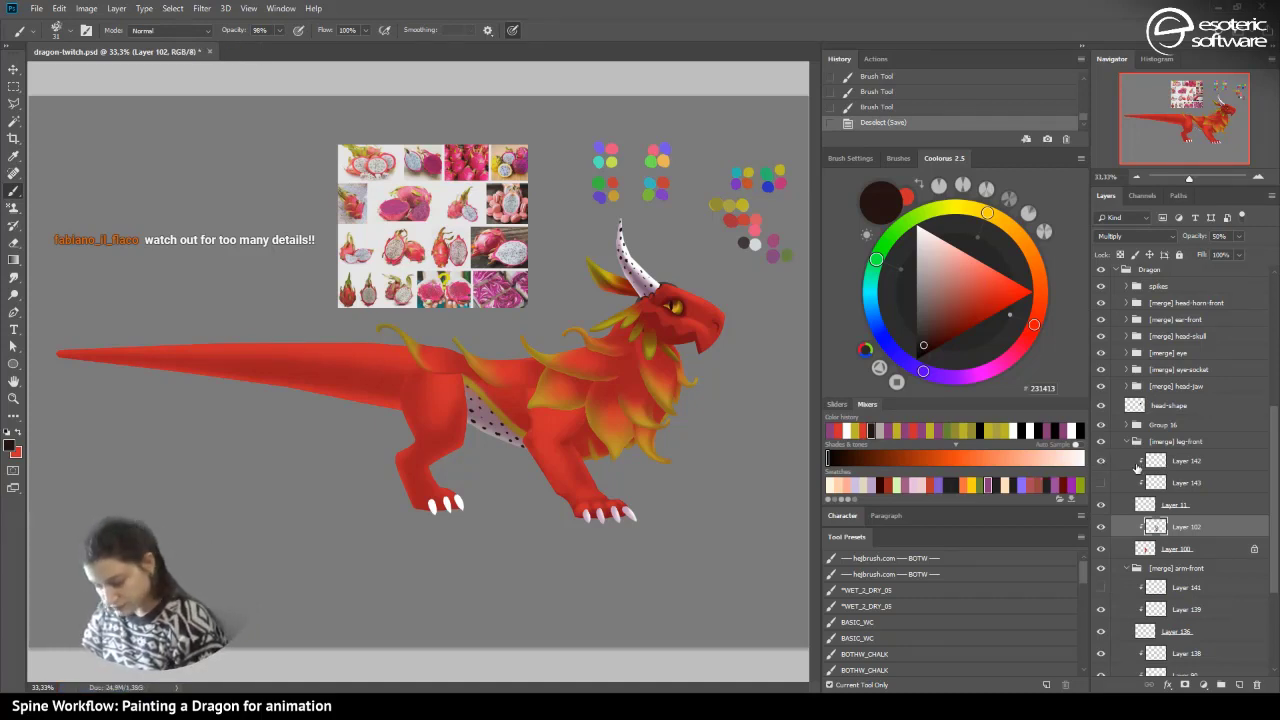
left_click(1152, 466)
left_click(1258, 177)
key("ctrl+plus")
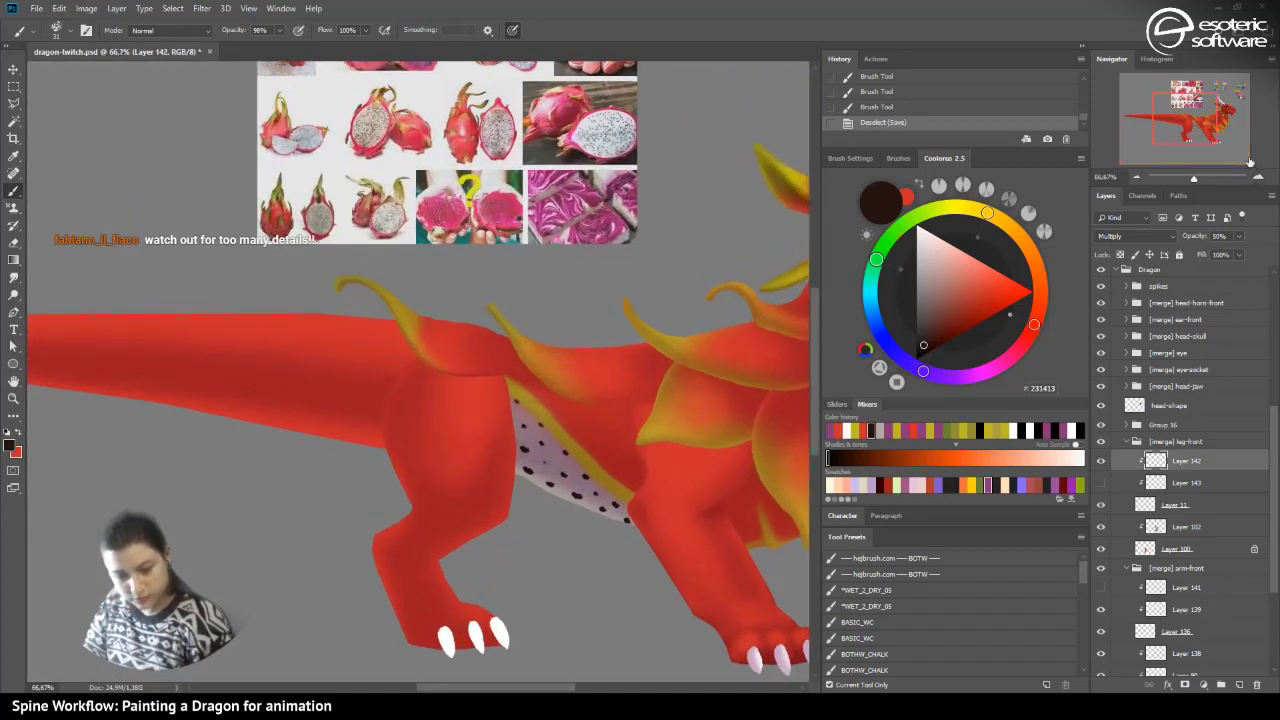
left_click_drag(1186, 108, 1196, 119)
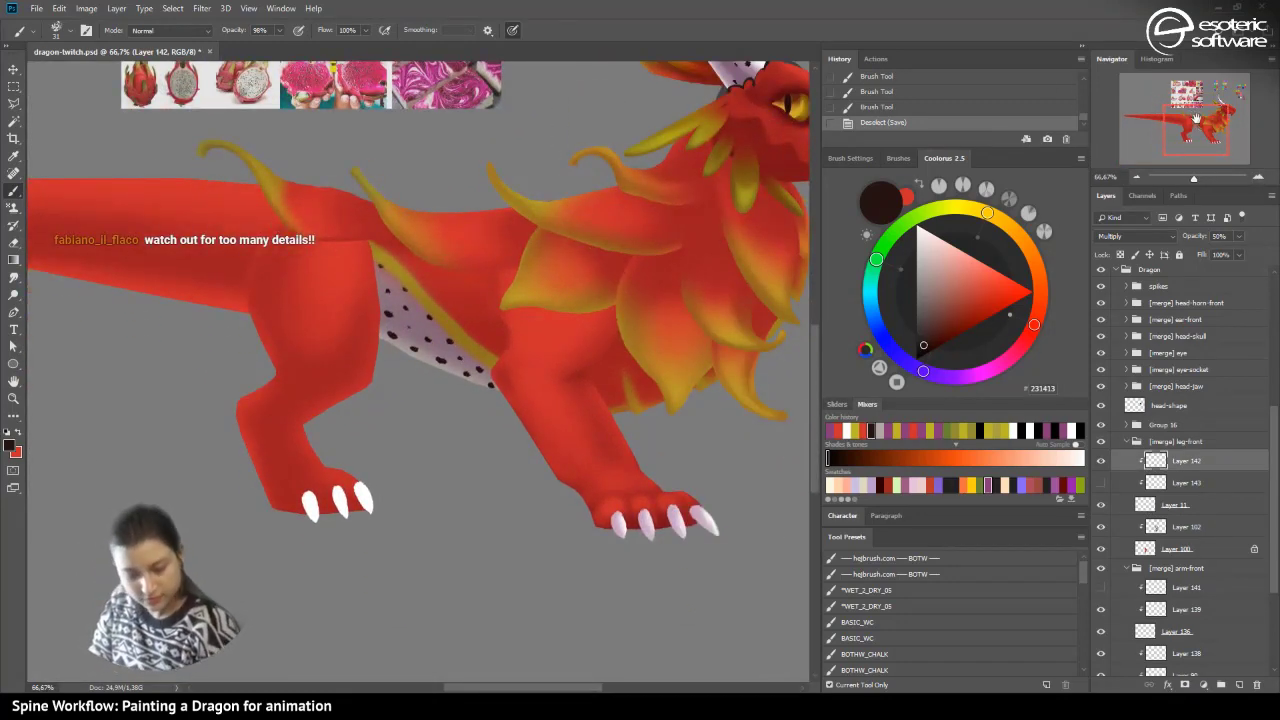
left_click(989, 482)
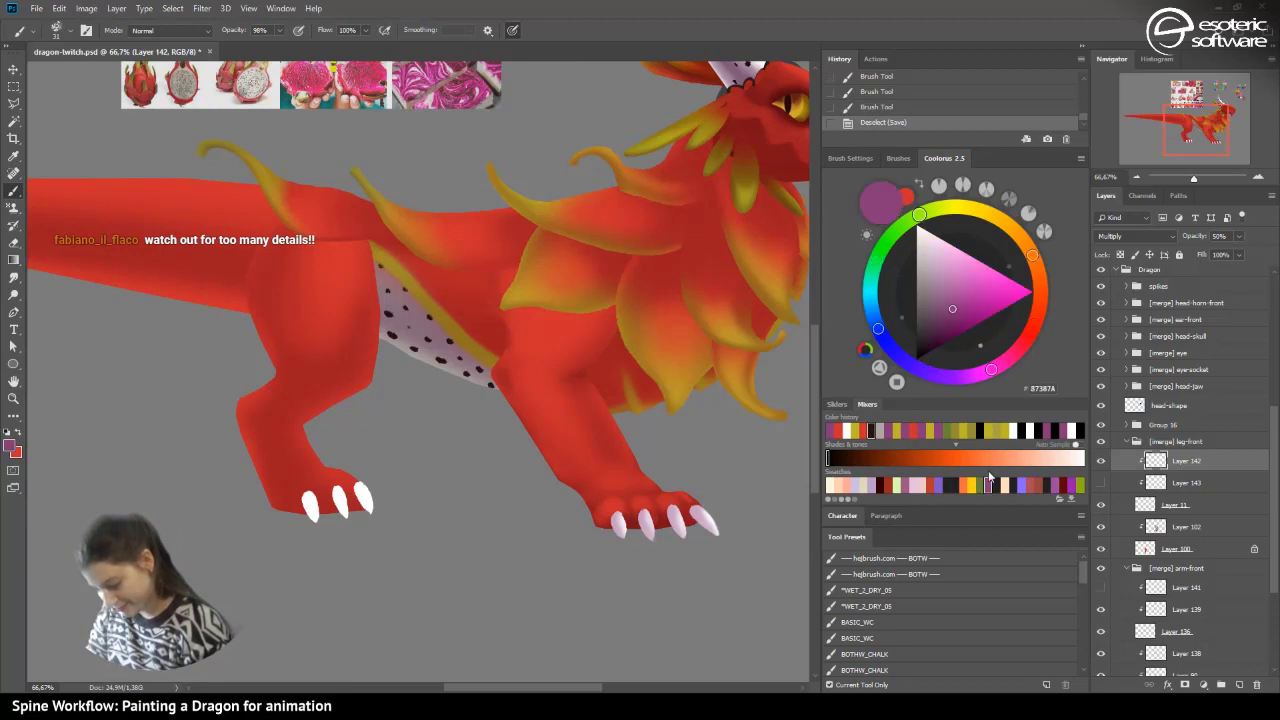
left_click(58, 36)
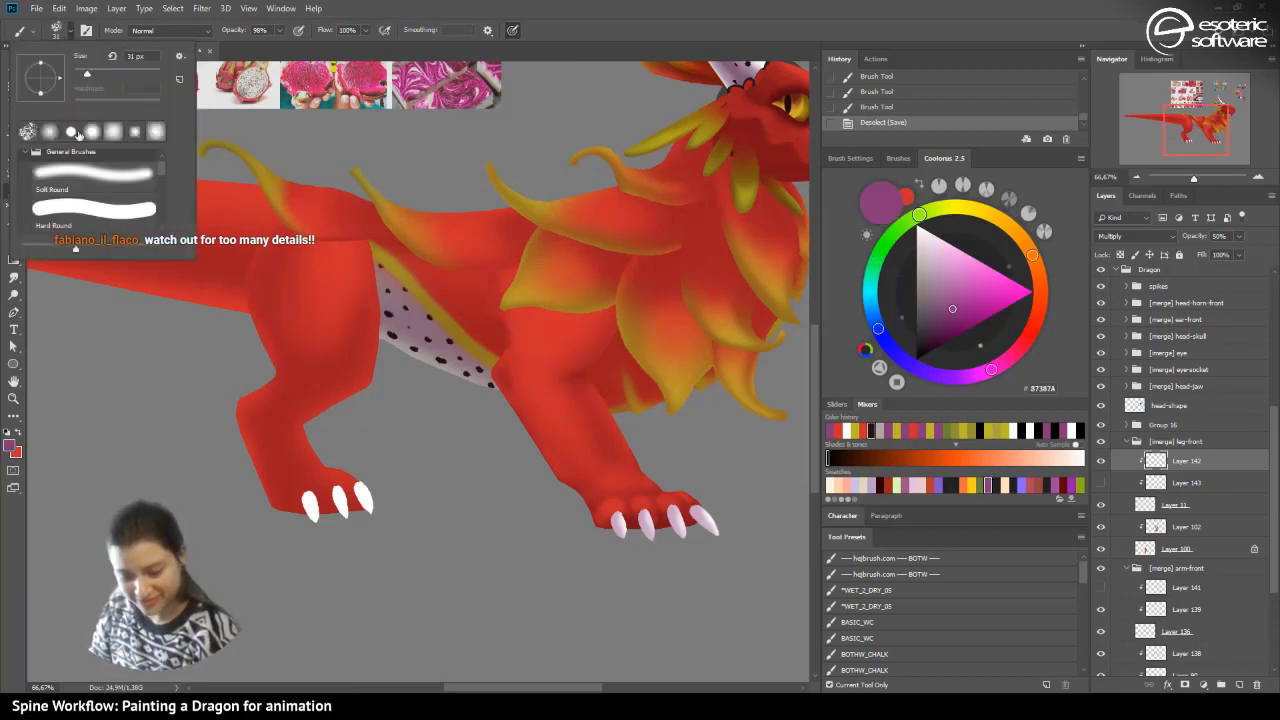
left_click(50, 132)
left_click_drag(354, 493, 369, 514)
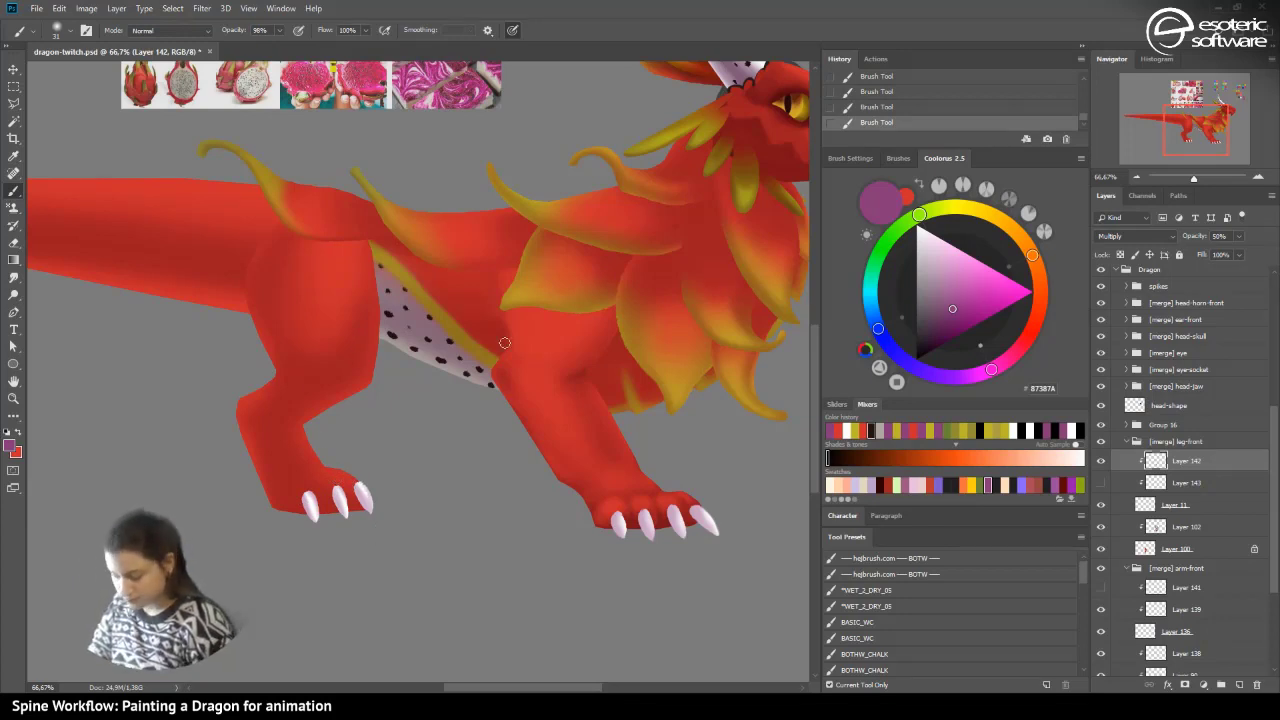
- Try to lighten the first front claw's shading on Layer 139 with a 31 px soft round Eraser at 47% opacity
left_click(1163, 590)
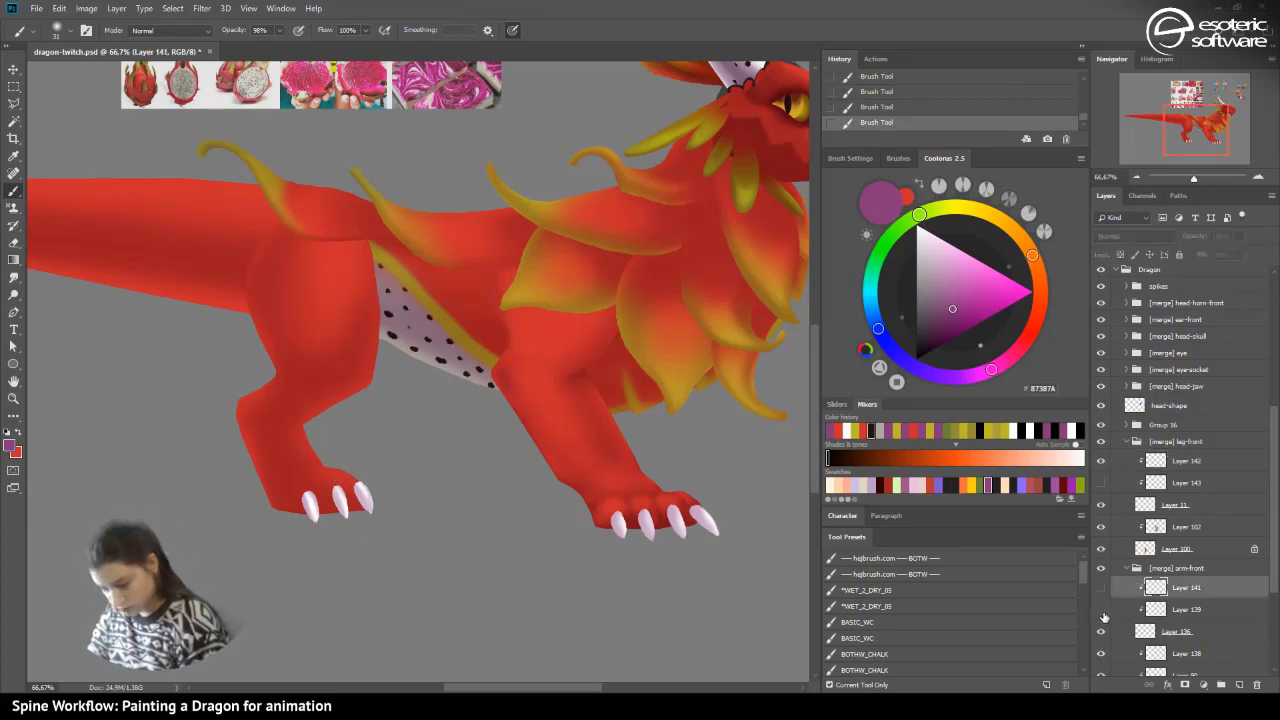
left_click(1154, 612)
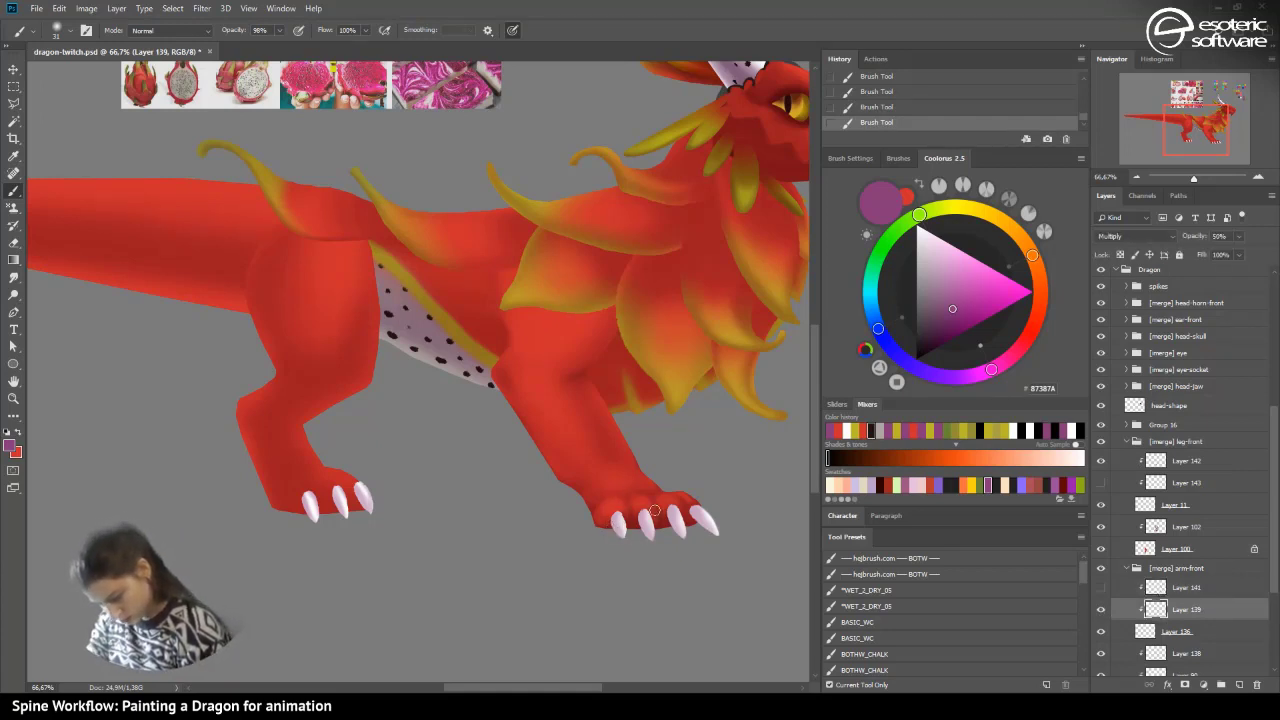
key("e")
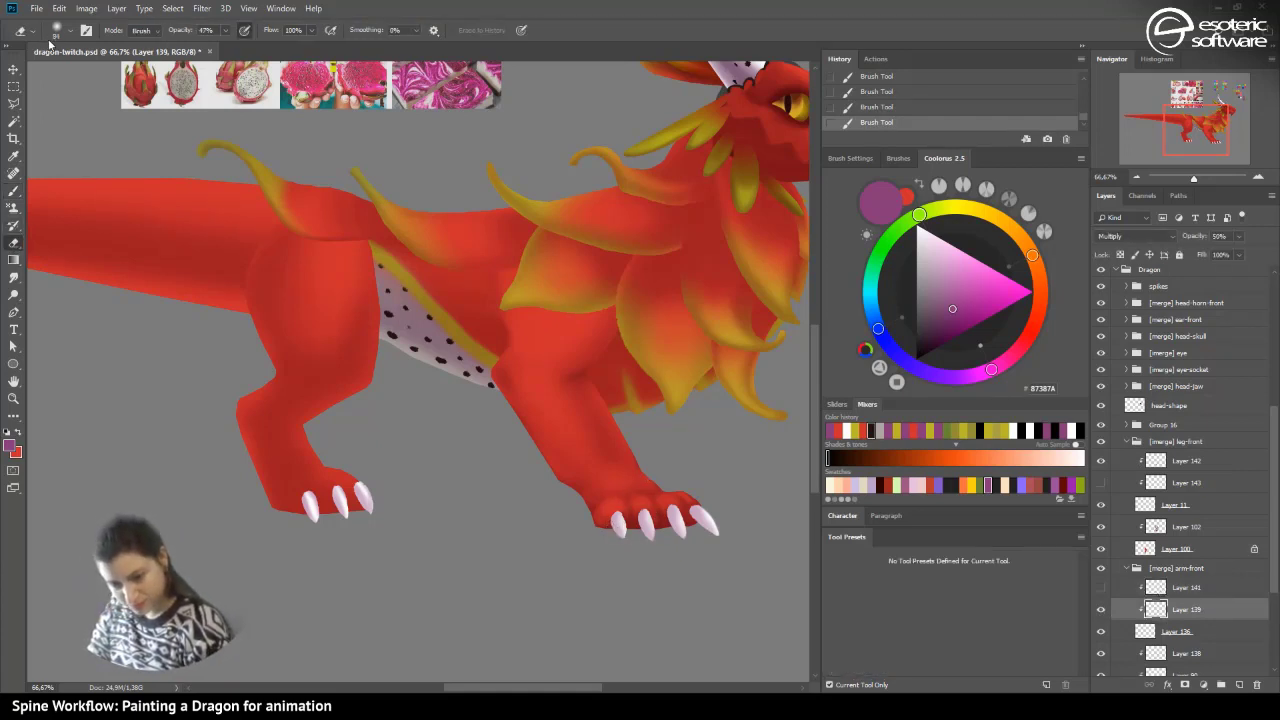
left_click(62, 30)
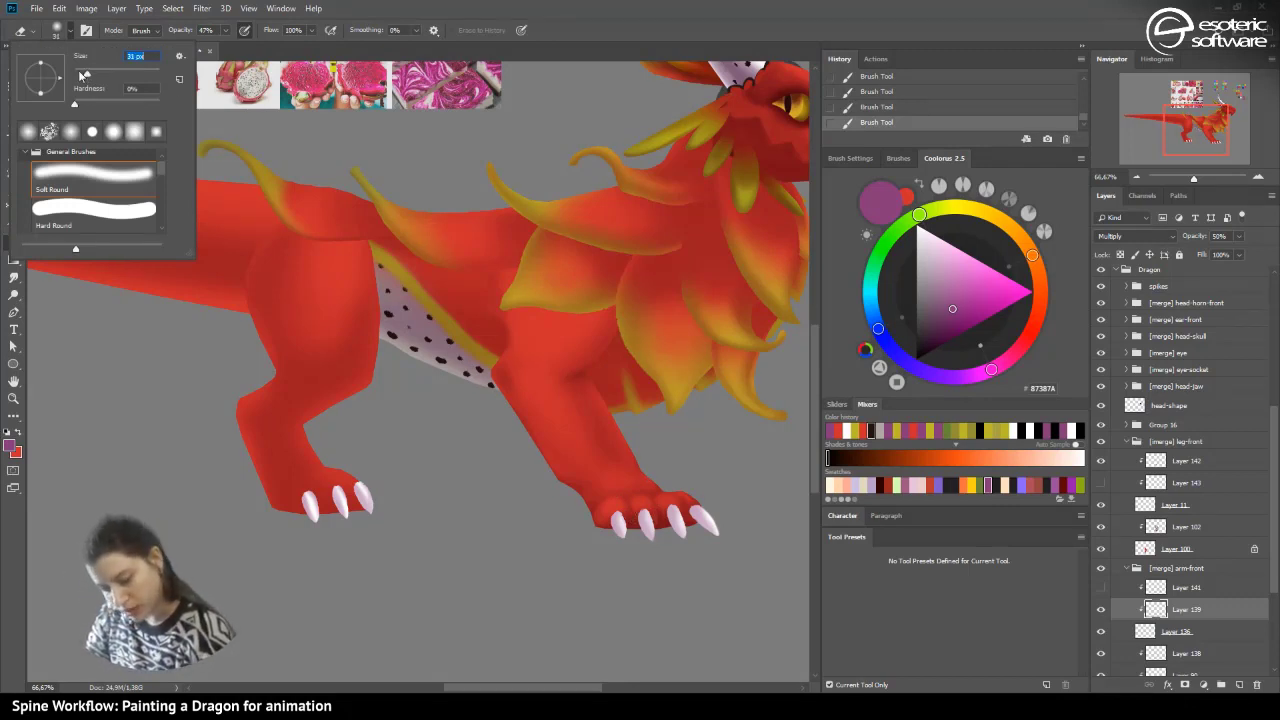
left_click_drag(617, 512, 619, 530)
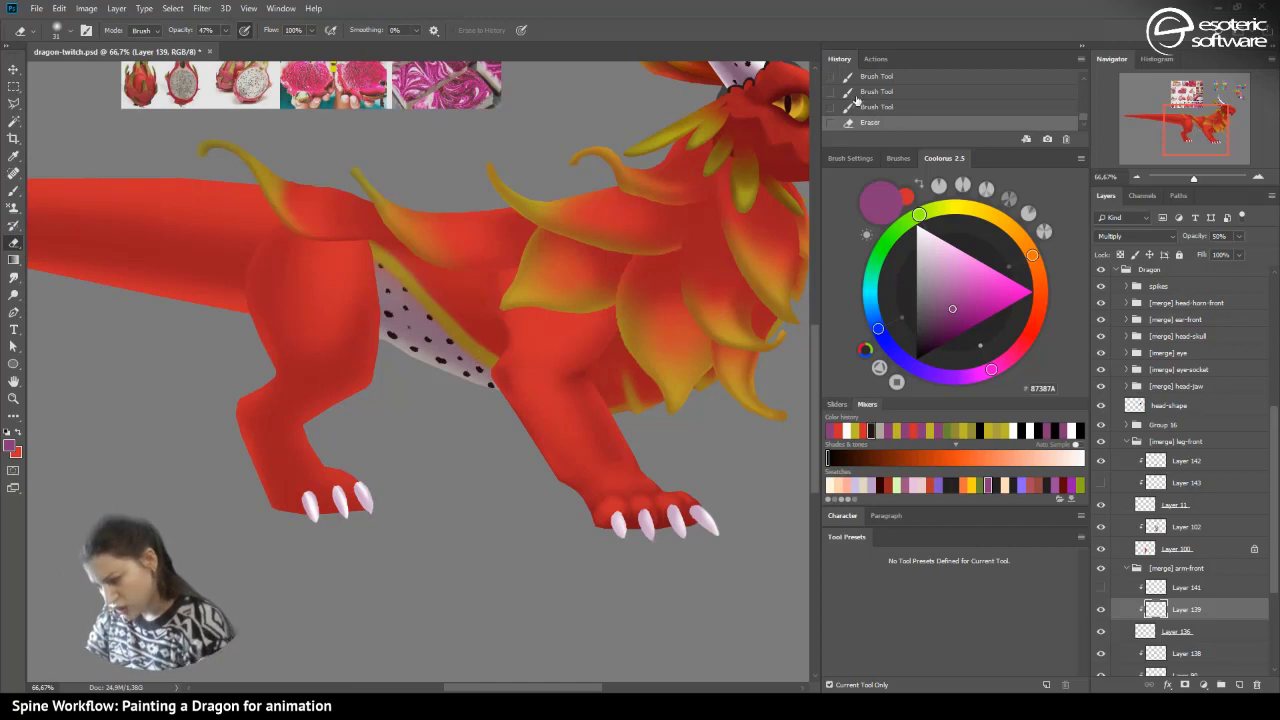
left_click(856, 105)
- Lighten the upper part of the four front claws on Layer 139 with a 15 px soft round Eraser at 100% opacity
left_click(57, 30)
left_click_drag(85, 74, 80, 74)
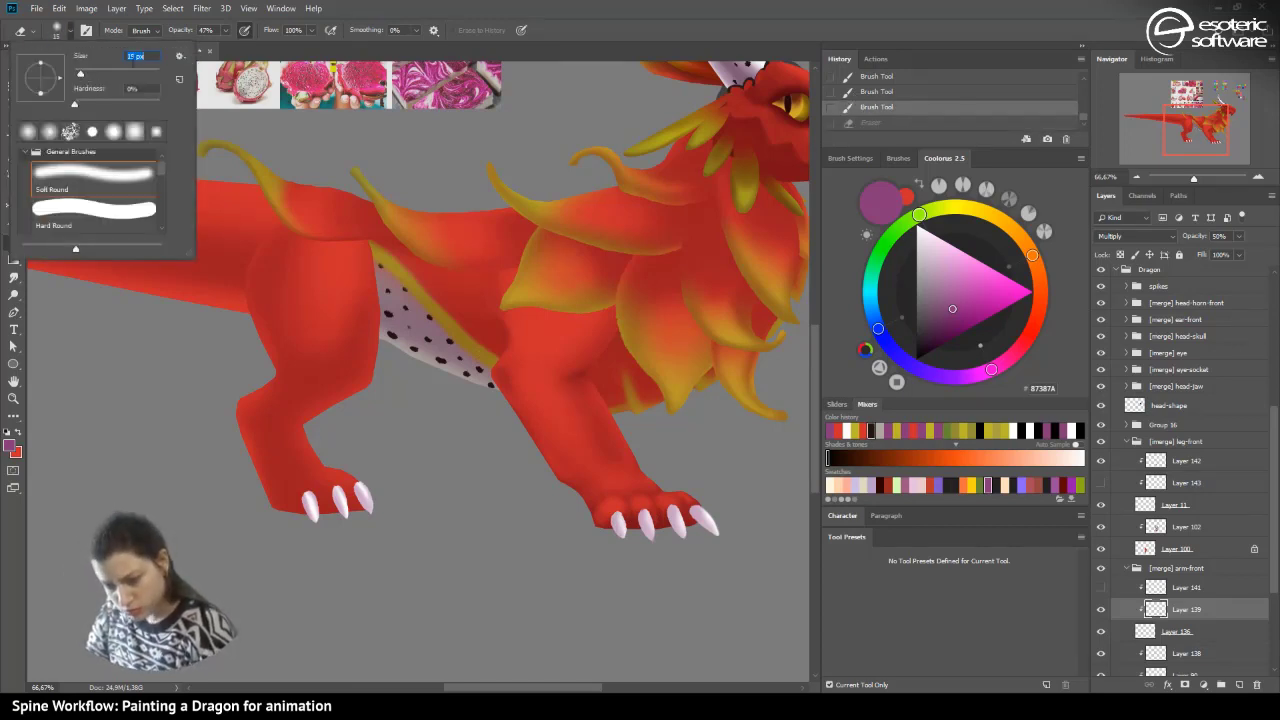
left_click_drag(225, 31, 264, 50)
left_click_drag(614, 506, 620, 535)
left_click(853, 109)
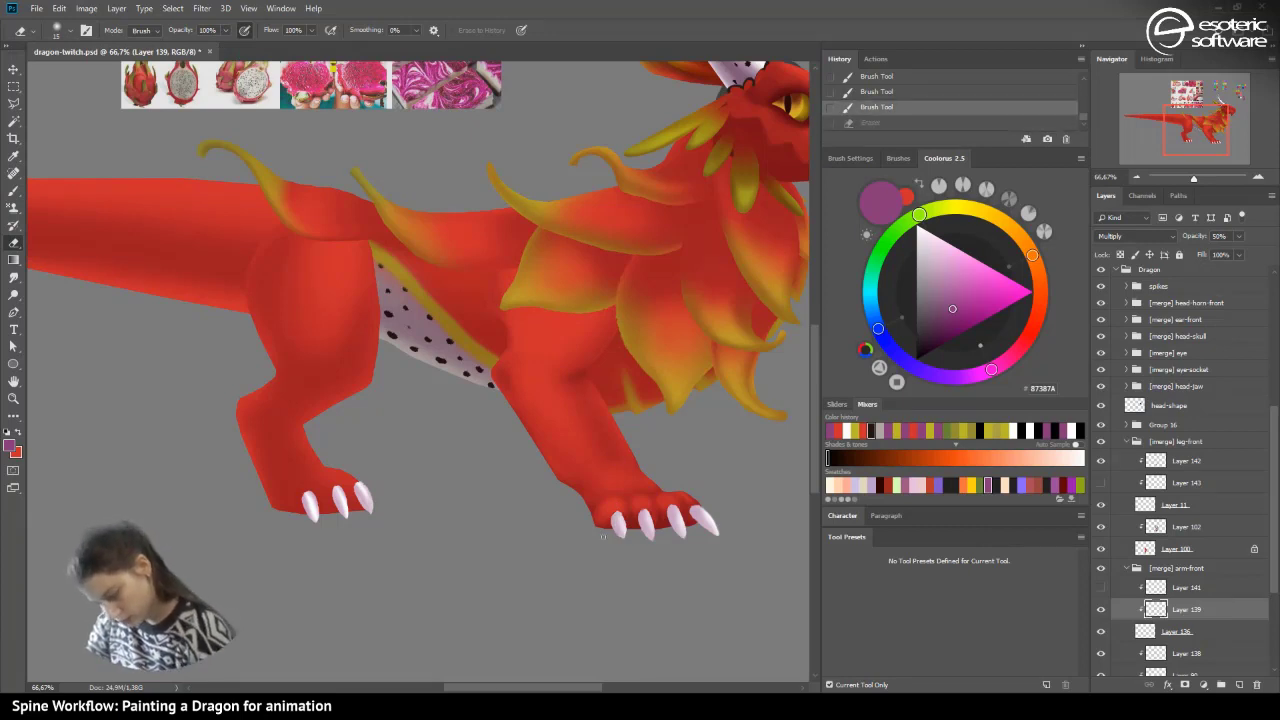
left_click(614, 510)
left_click(644, 512)
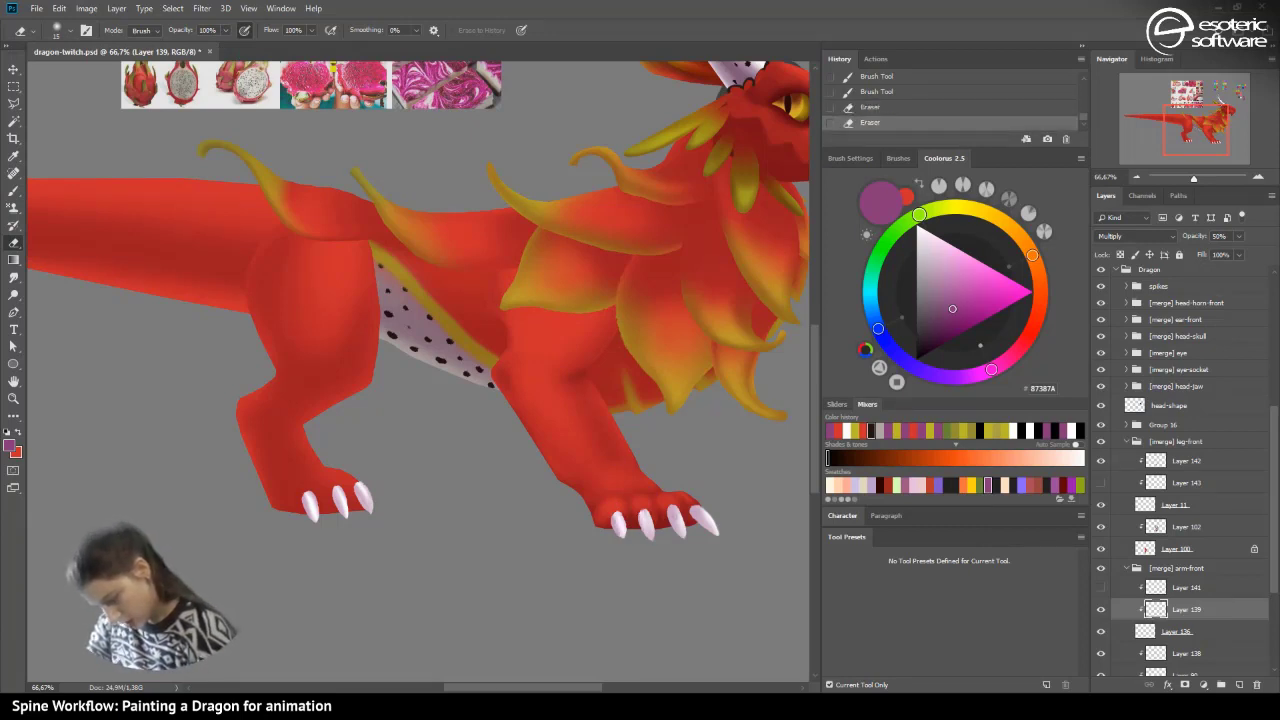
left_click(670, 505)
left_click(697, 511)
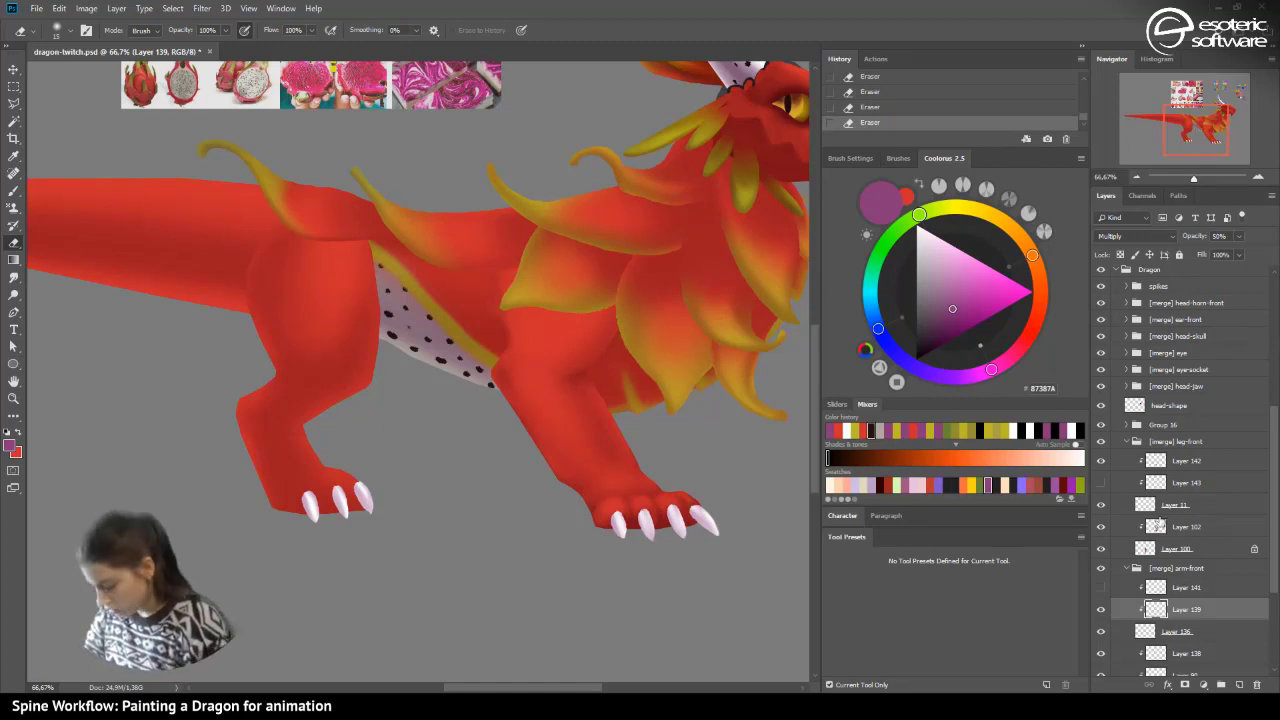
- Refine the purple shading on the hind claws on Layer 142 with the soft round brush and save the document
left_click(1155, 460)
key("b")
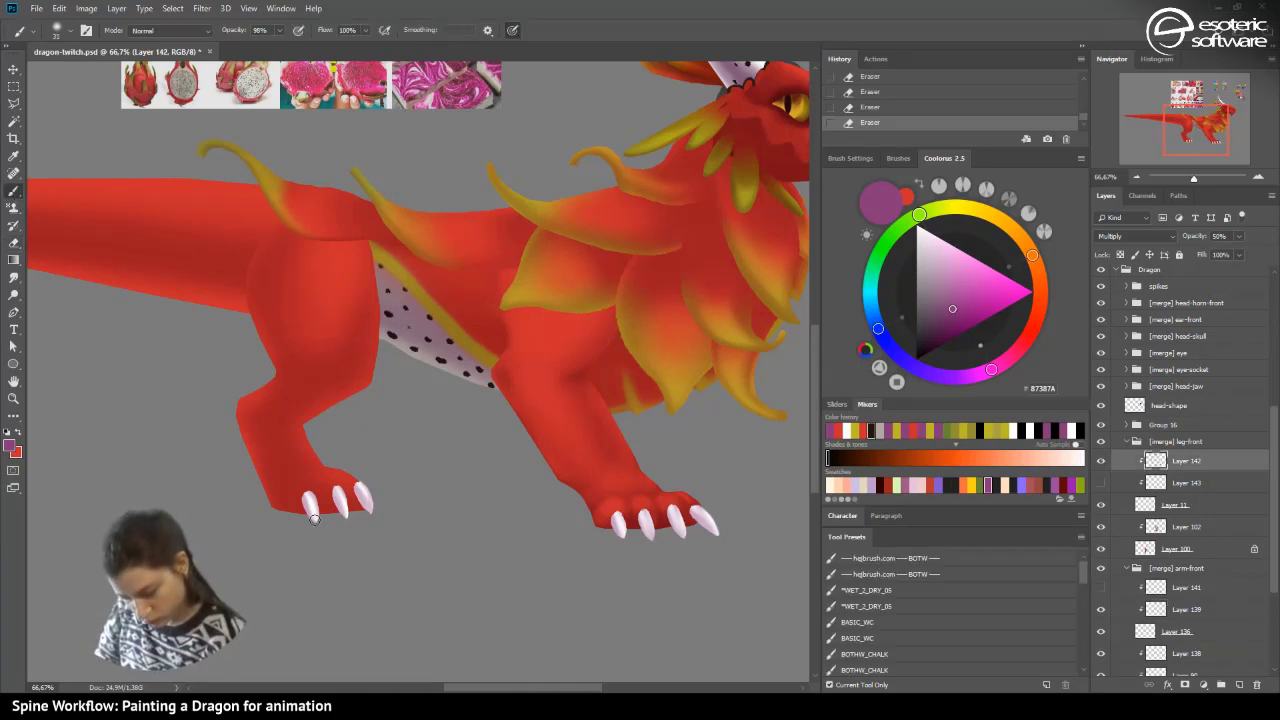
mouse_move(308, 505)
left_mouse_down()
mouse_move(315, 519)
mouse_move(301, 511)
mouse_move(334, 508)
left_mouse_up()
left_click(854, 109)
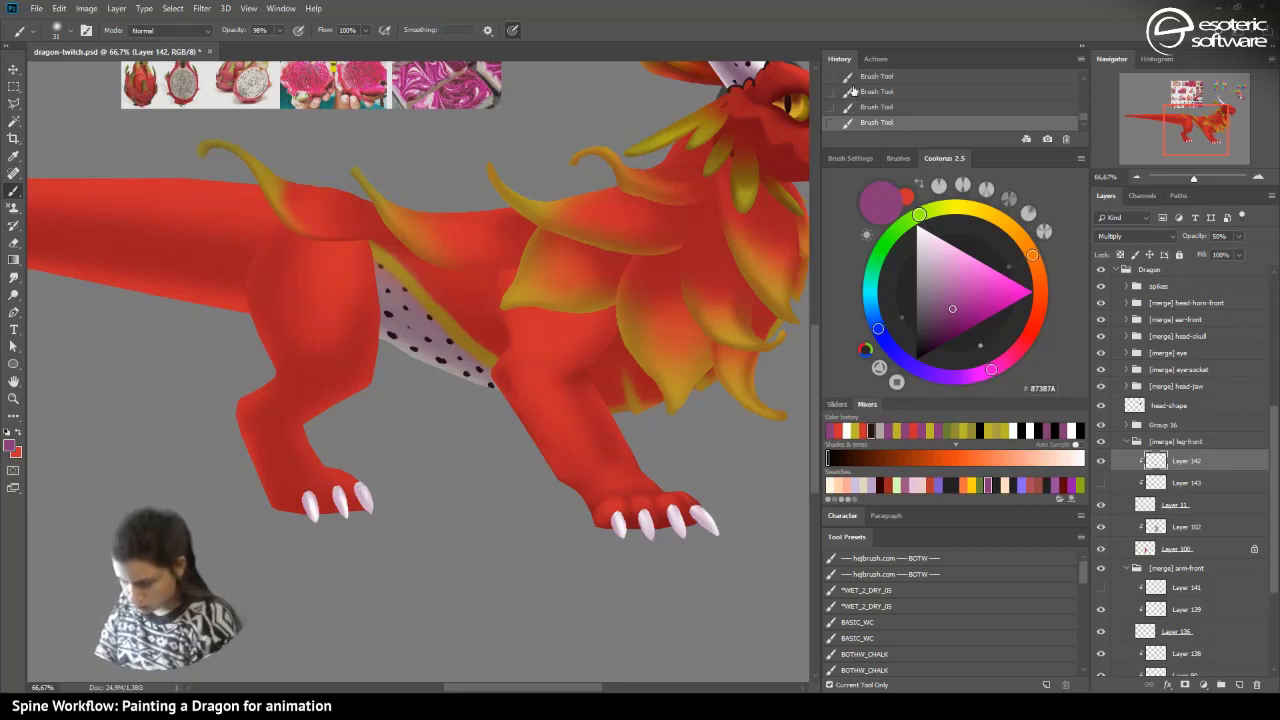
left_click(854, 91)
mouse_move(348, 514)
left_mouse_down()
mouse_move(336, 490)
mouse_move(371, 514)
left_mouse_up()
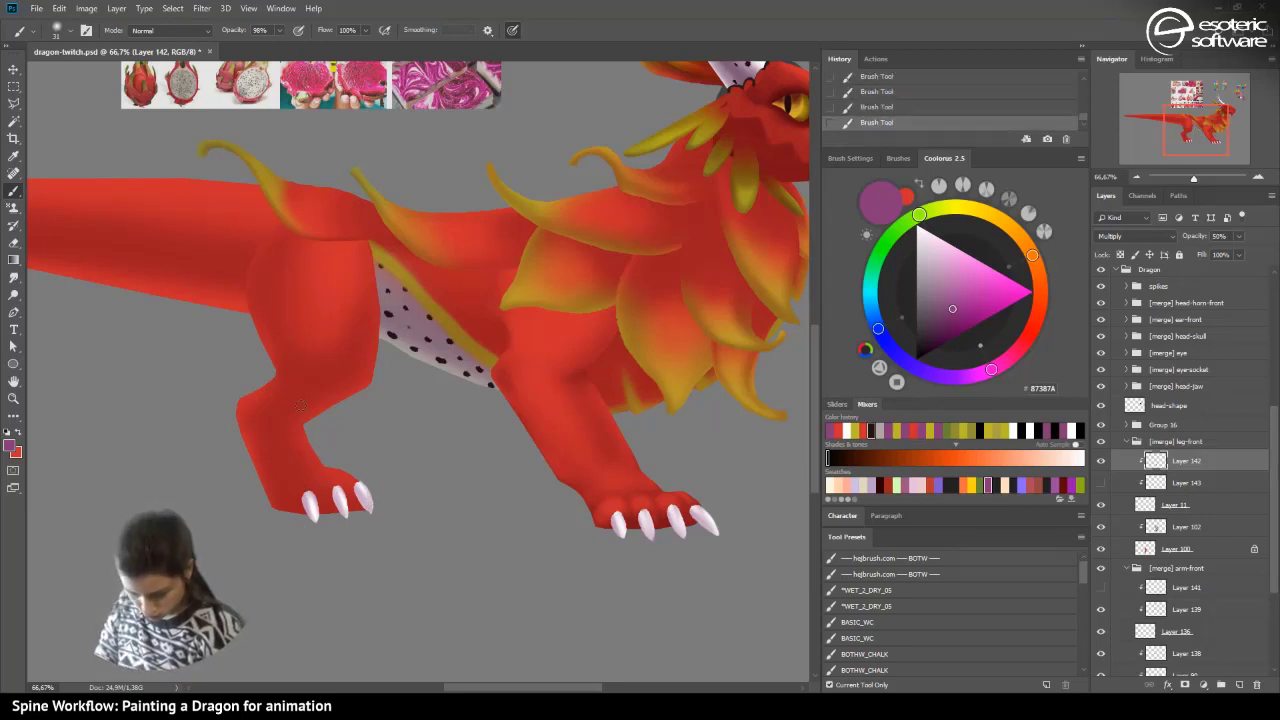
left_click(1140, 172)
key("ctrl+s")
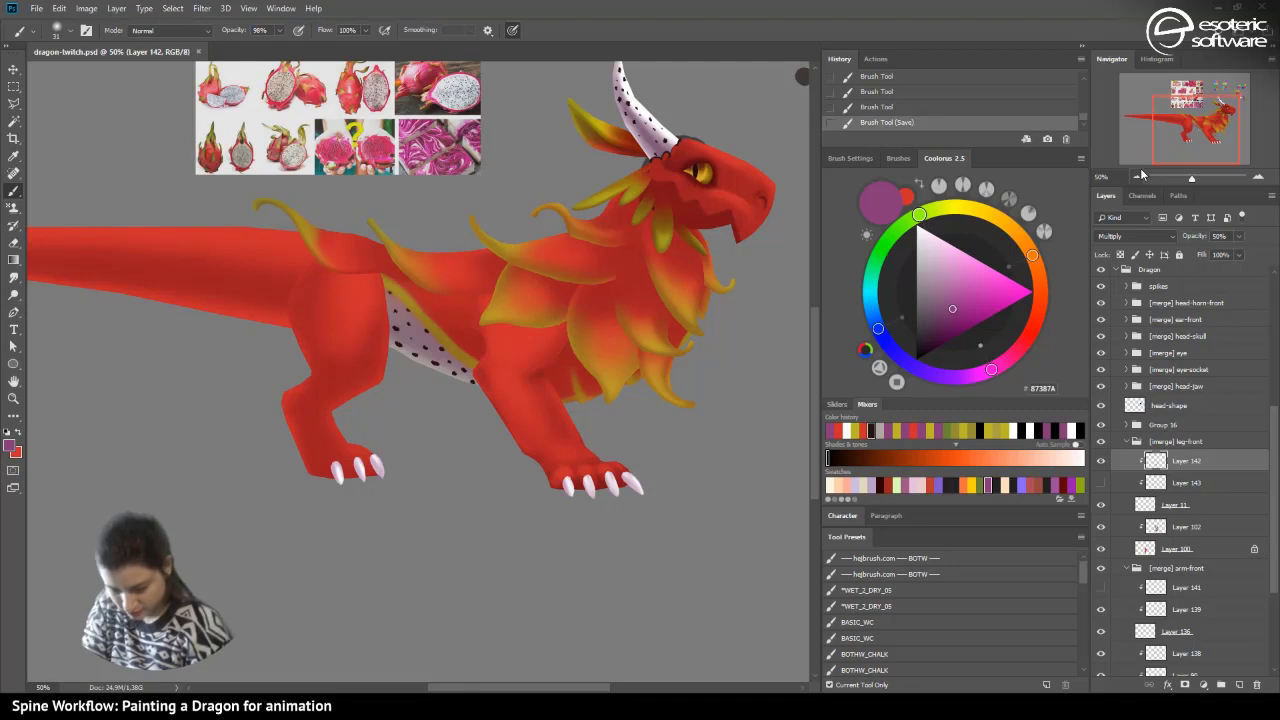
- Add a new Multiply layer at 50% opacity above Layer 102, clipped to the hind leg
left_click(1150, 441)
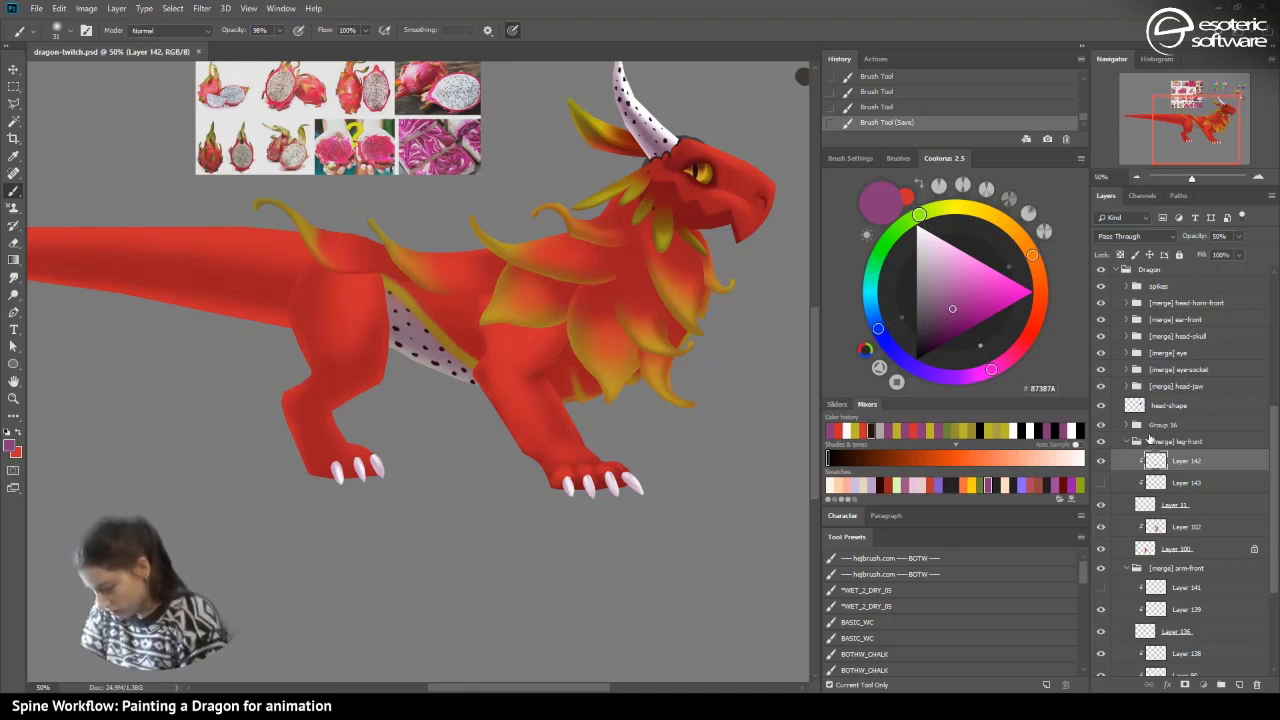
left_click(1155, 528)
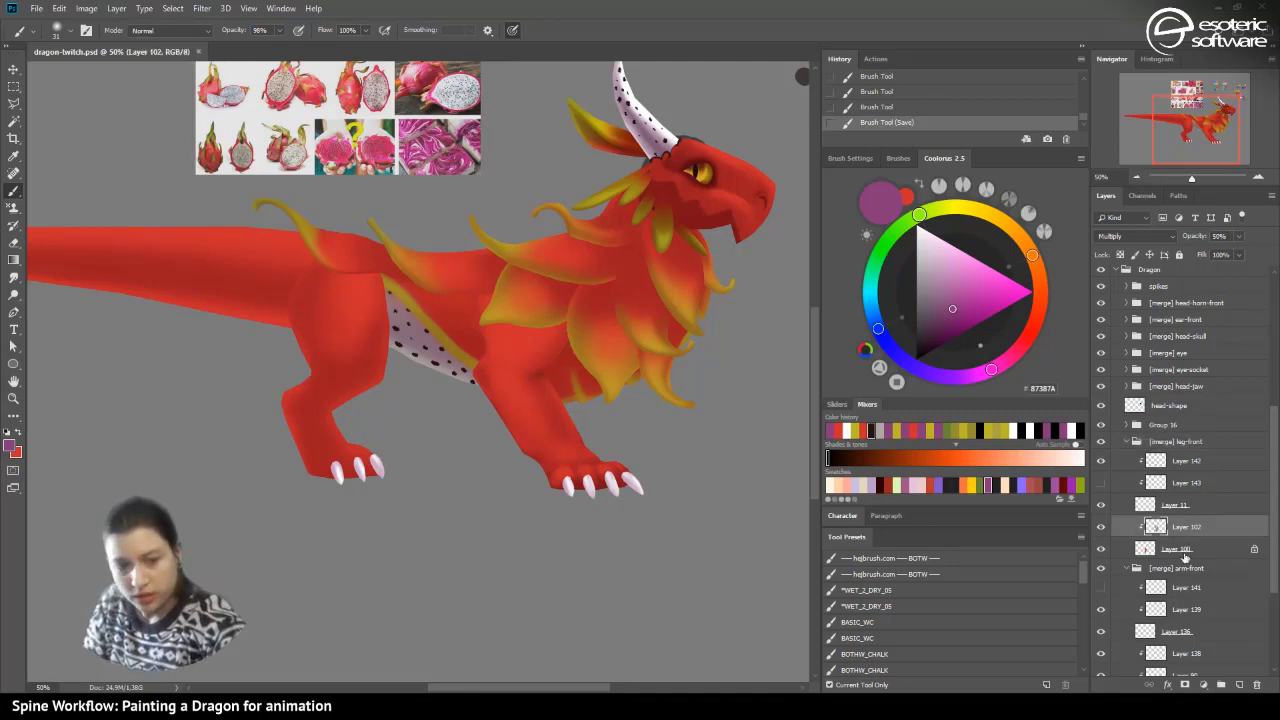
key("F2")
- Shade the back of the hind leg around the knee bend on Layer 144 with a 61 px soft brush at 49% opacity
left_click(1257, 176)
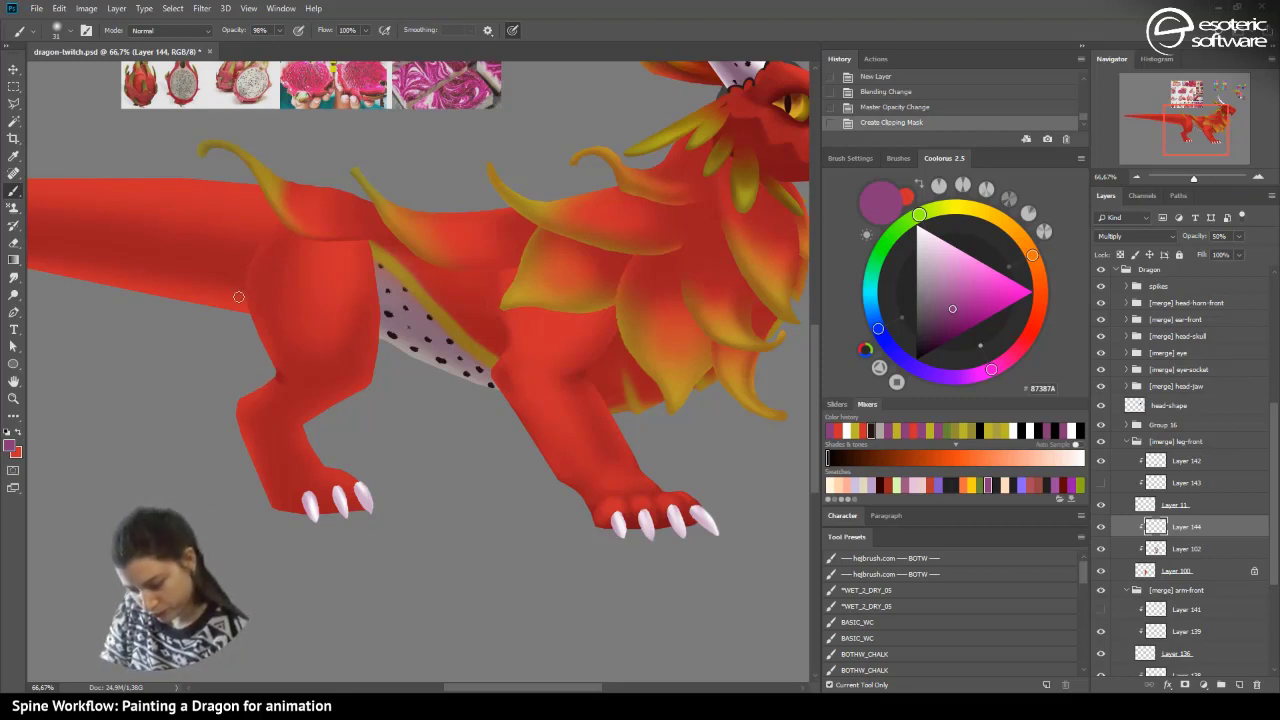
mouse_move(279, 374)
left_mouse_down()
mouse_move(294, 384)
mouse_move(256, 349)
left_mouse_up()
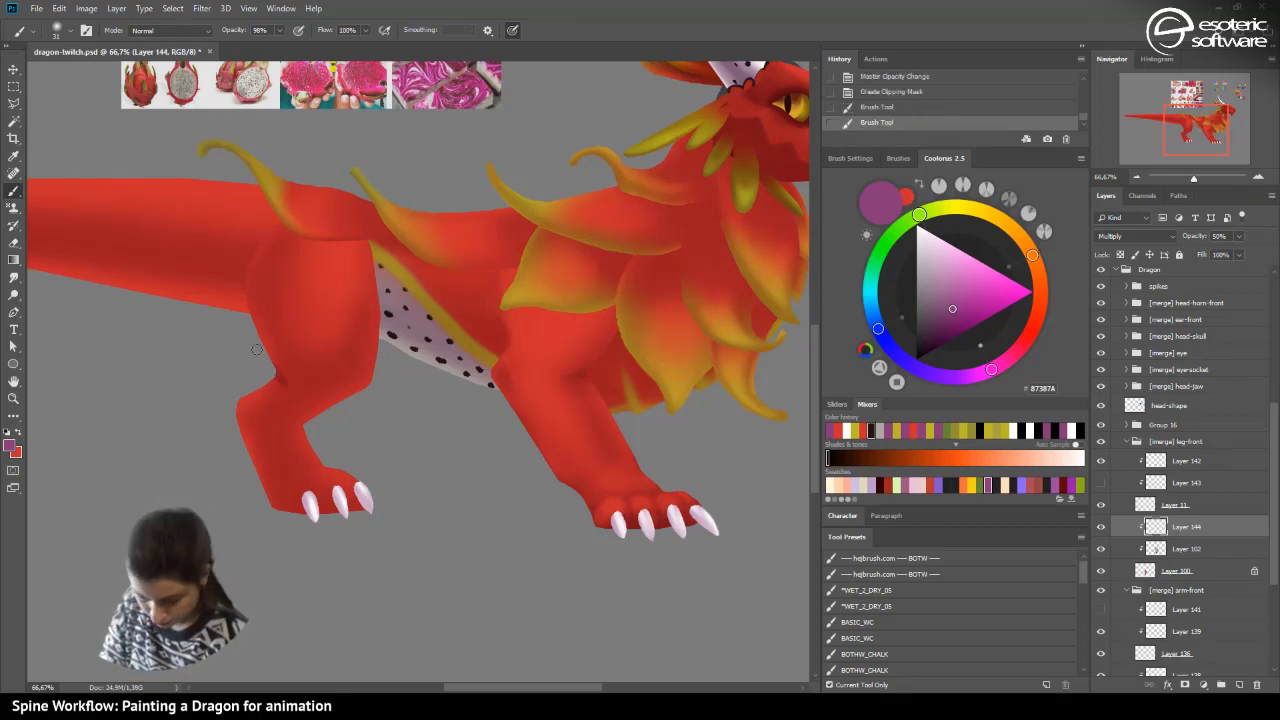
left_click(58, 34)
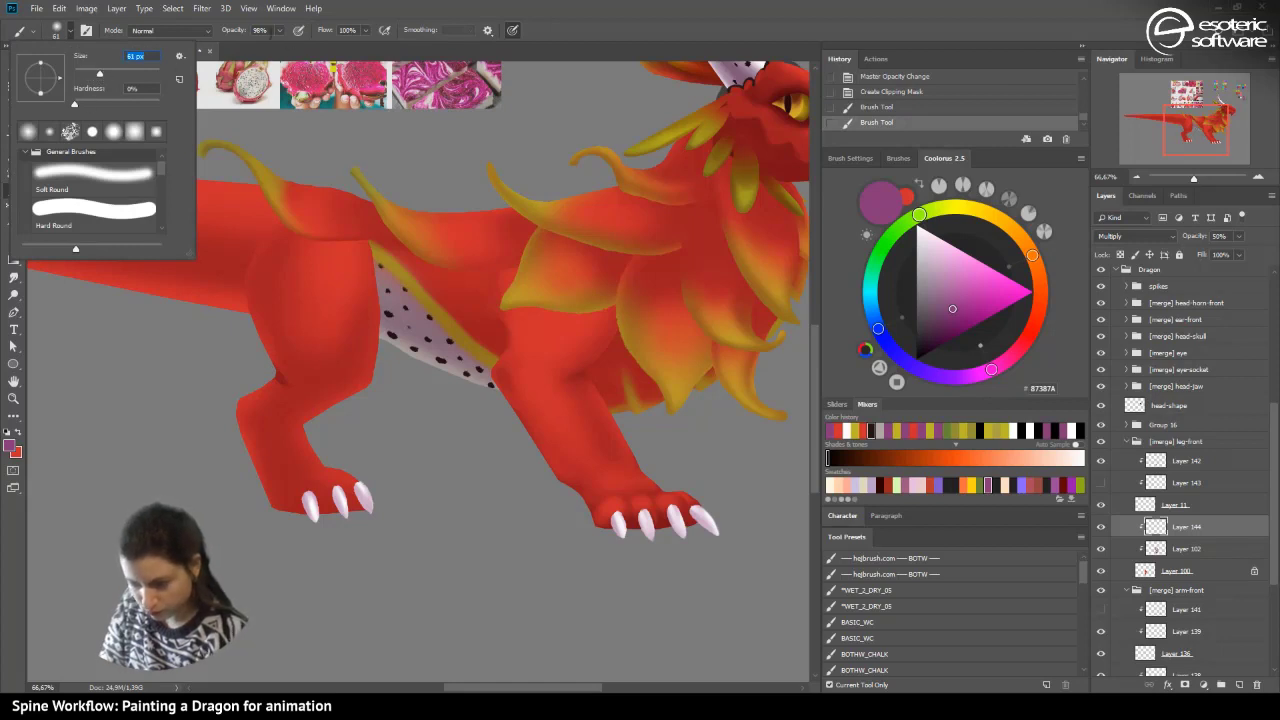
left_click_drag(280, 31, 250, 46)
left_click(298, 30)
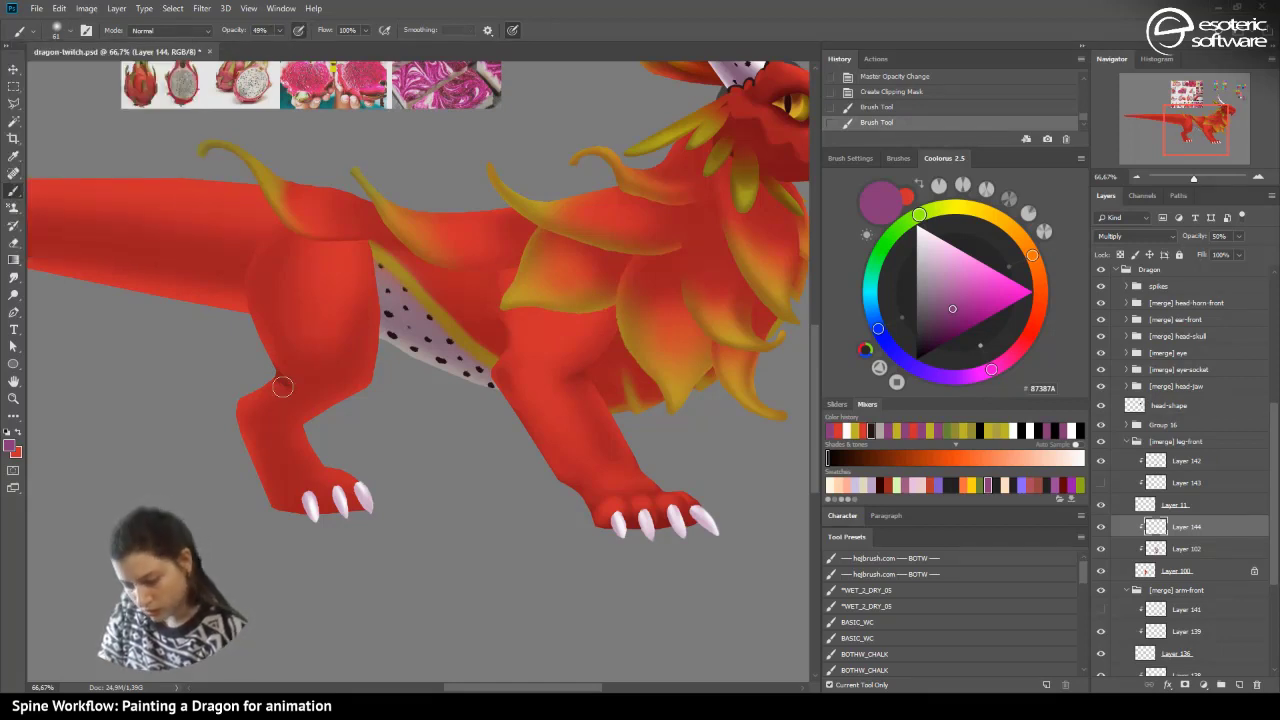
mouse_move(282, 387)
left_mouse_down()
mouse_move(251, 358)
mouse_move(284, 378)
left_mouse_up()
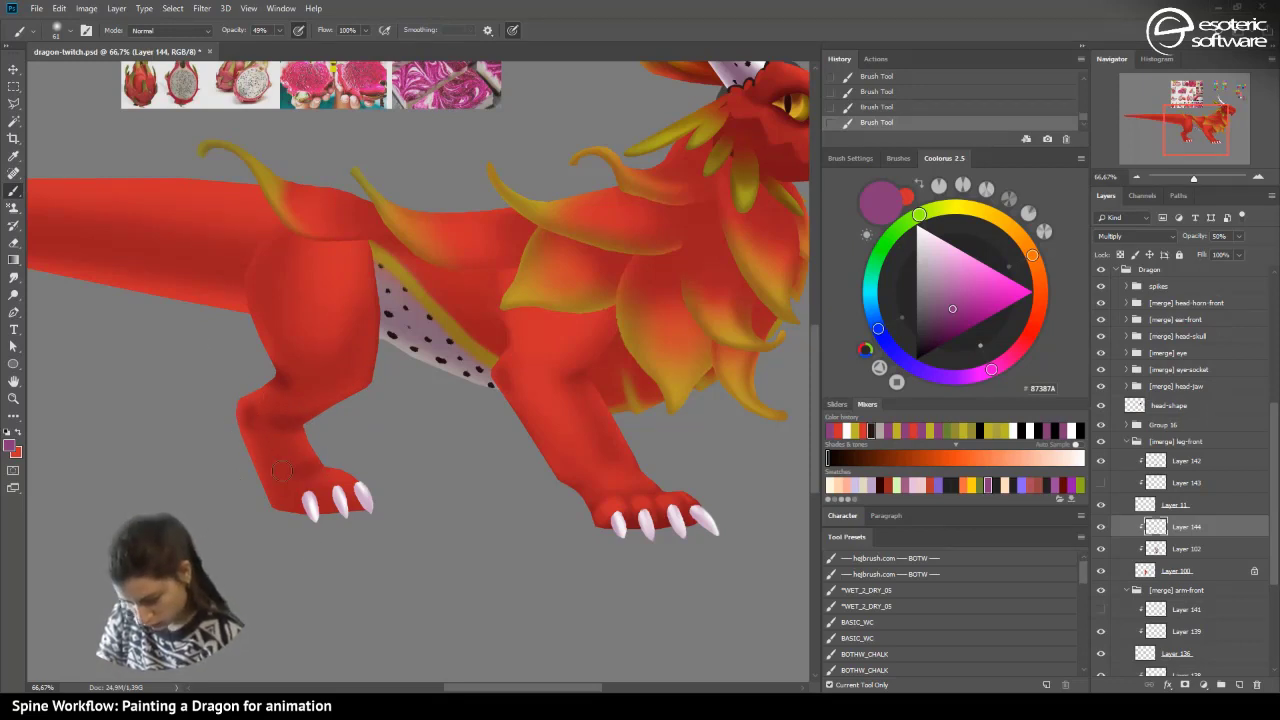
- Add purple shading to the hind foot with a 32 px brush and to the upper thigh with a 100 px brush
left_click(64, 32)
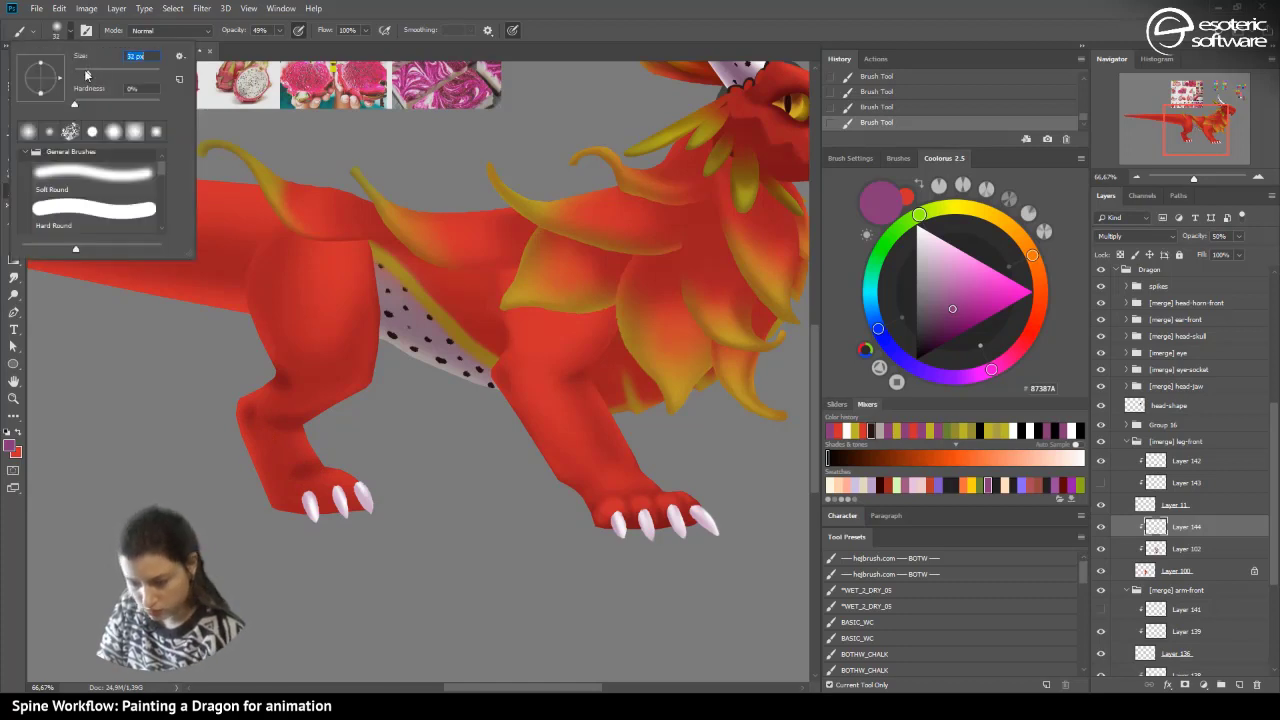
key("Return")
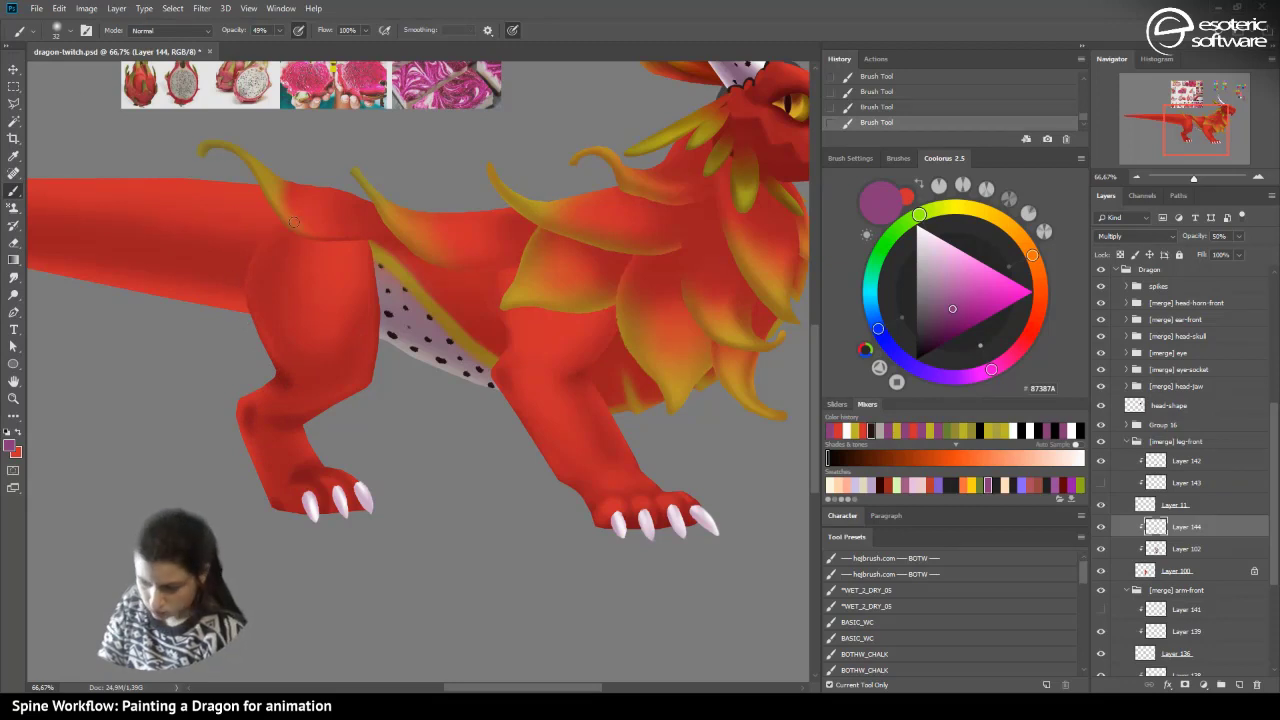
left_click(58, 33)
left_click(111, 75)
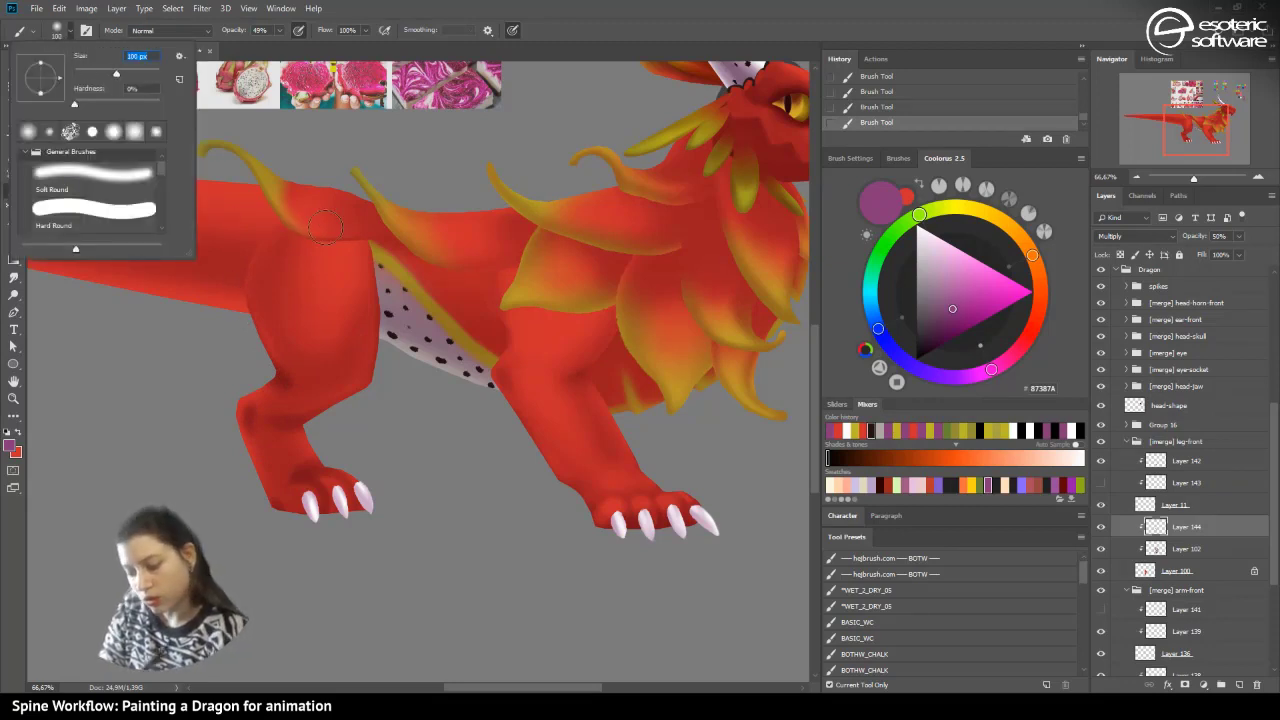
key("Return")
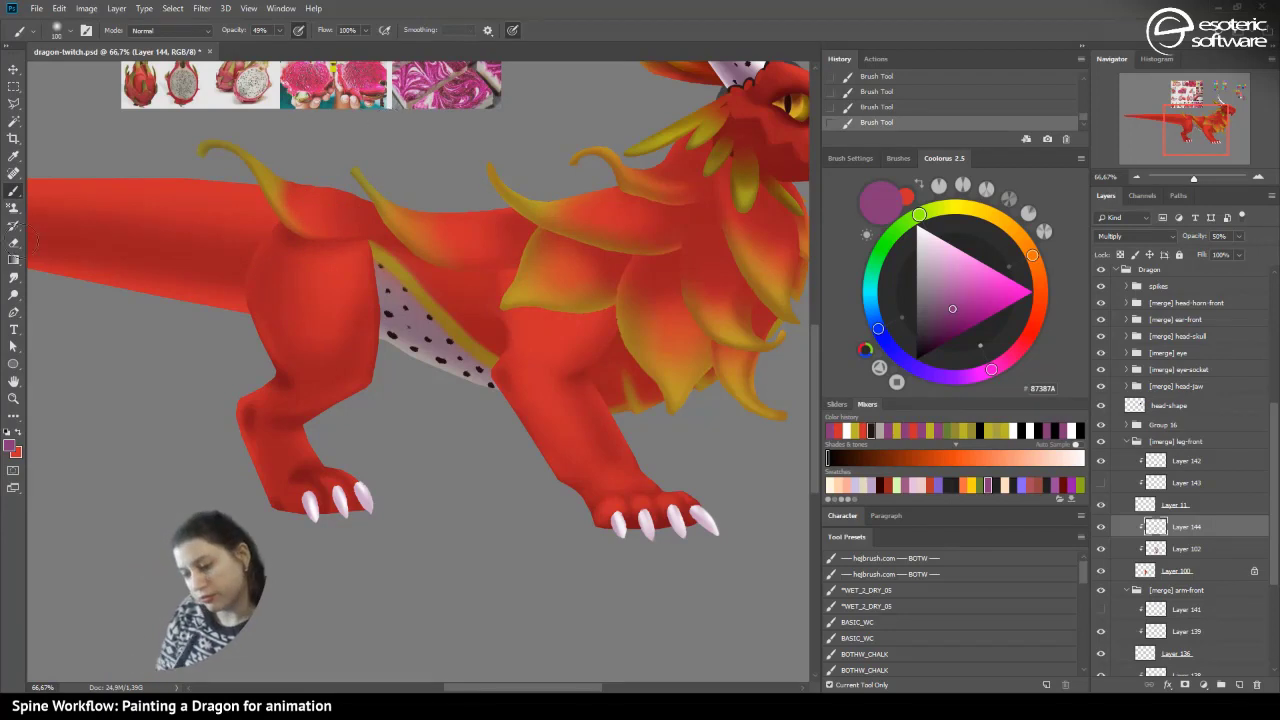
- Soften the shading along the top of the hind thigh with a soft round Eraser of about 67 px at 100% opacity
key("e")
left_click(62, 30)
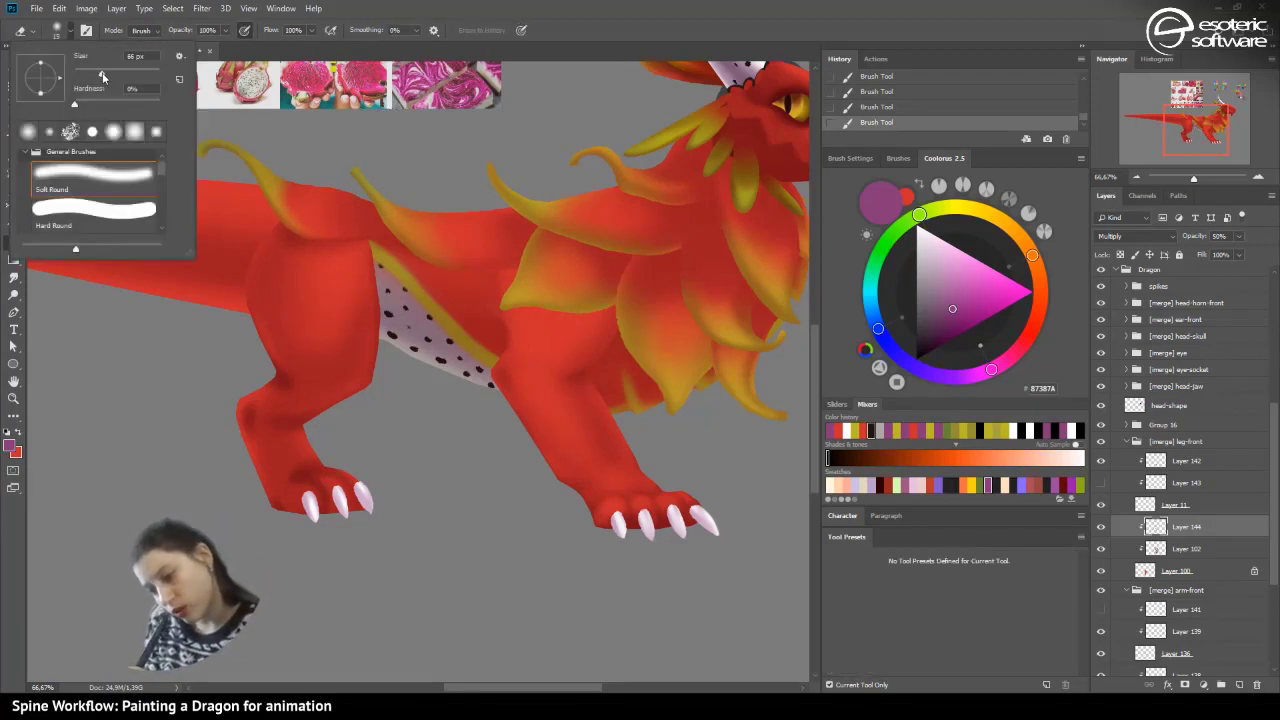
left_click(101, 76)
mouse_move(372, 244)
left_mouse_down()
mouse_move(236, 265)
mouse_move(268, 142)
left_mouse_up()
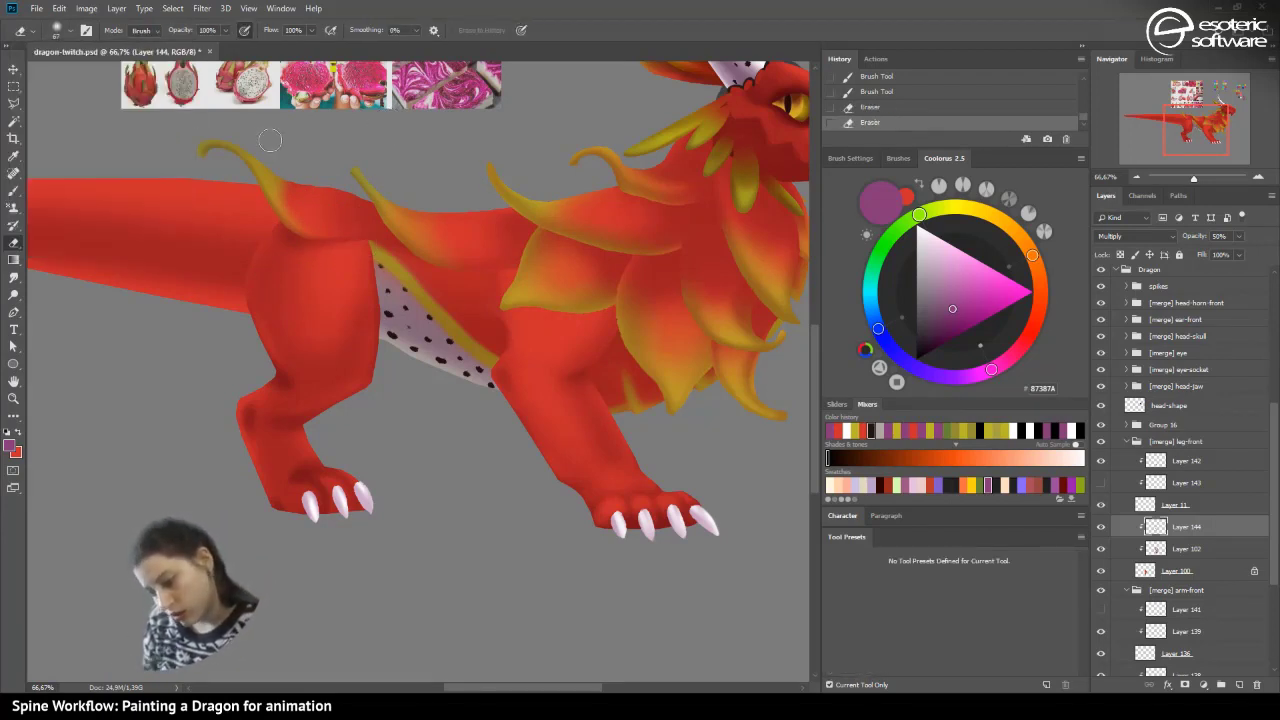
mouse_move(279, 248)
left_mouse_down()
mouse_move(266, 199)
mouse_move(270, 245)
left_mouse_up()
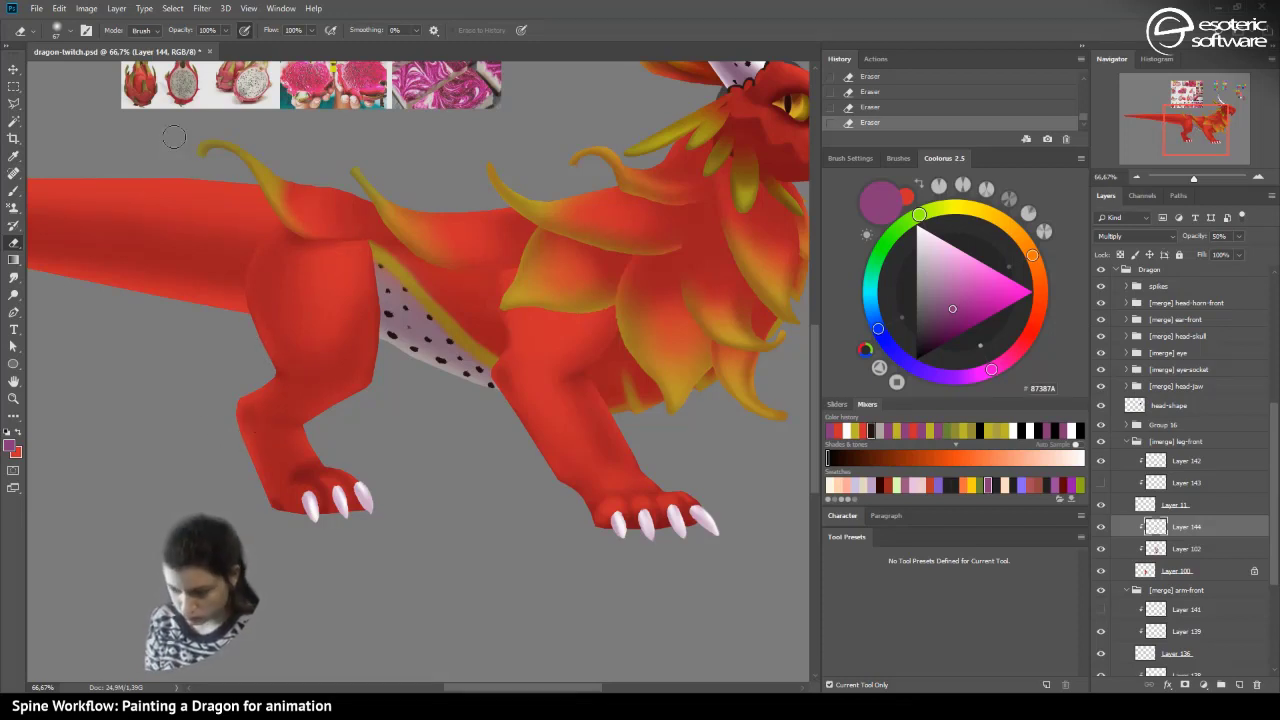
- Darken the lower part of the hind thigh on Layer 144 with the 100 px brush at 49% opacity
left_click(14, 191)
mouse_move(322, 423)
left_mouse_down()
mouse_move(206, 411)
mouse_move(324, 414)
mouse_move(300, 421)
mouse_move(279, 409)
mouse_move(367, 393)
mouse_move(224, 405)
mouse_move(290, 402)
left_mouse_up()
left_click_drag(376, 374, 278, 293)
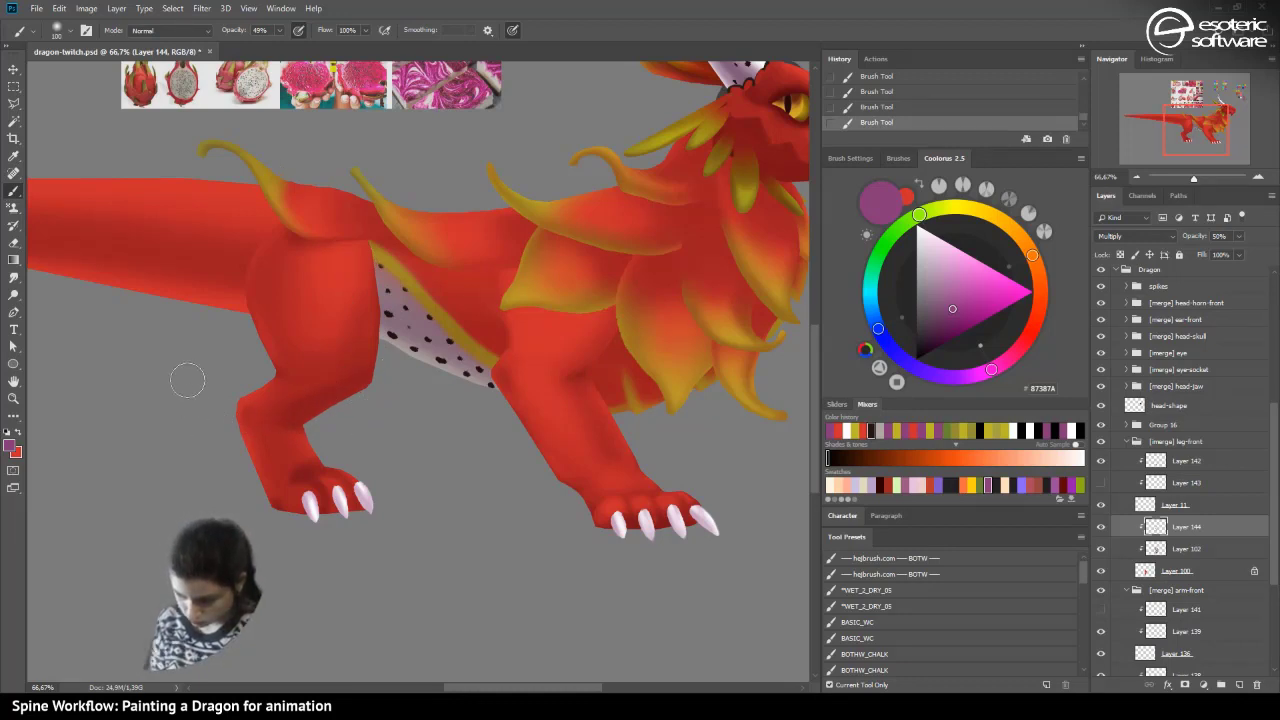
- Lighten the front and back edges of the hind thigh's shading with the soft round Eraser
left_click(13, 243)
left_click_drag(418, 372, 390, 355)
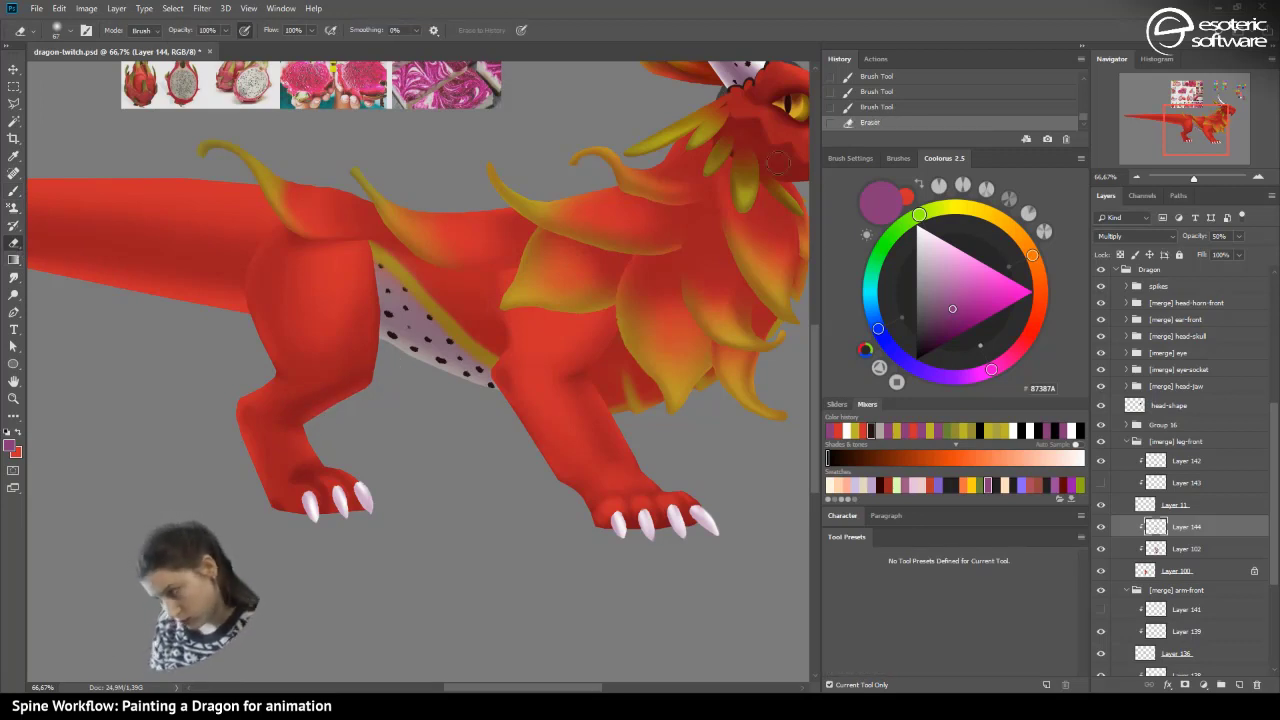
left_click(852, 106)
key("ctrl+z")
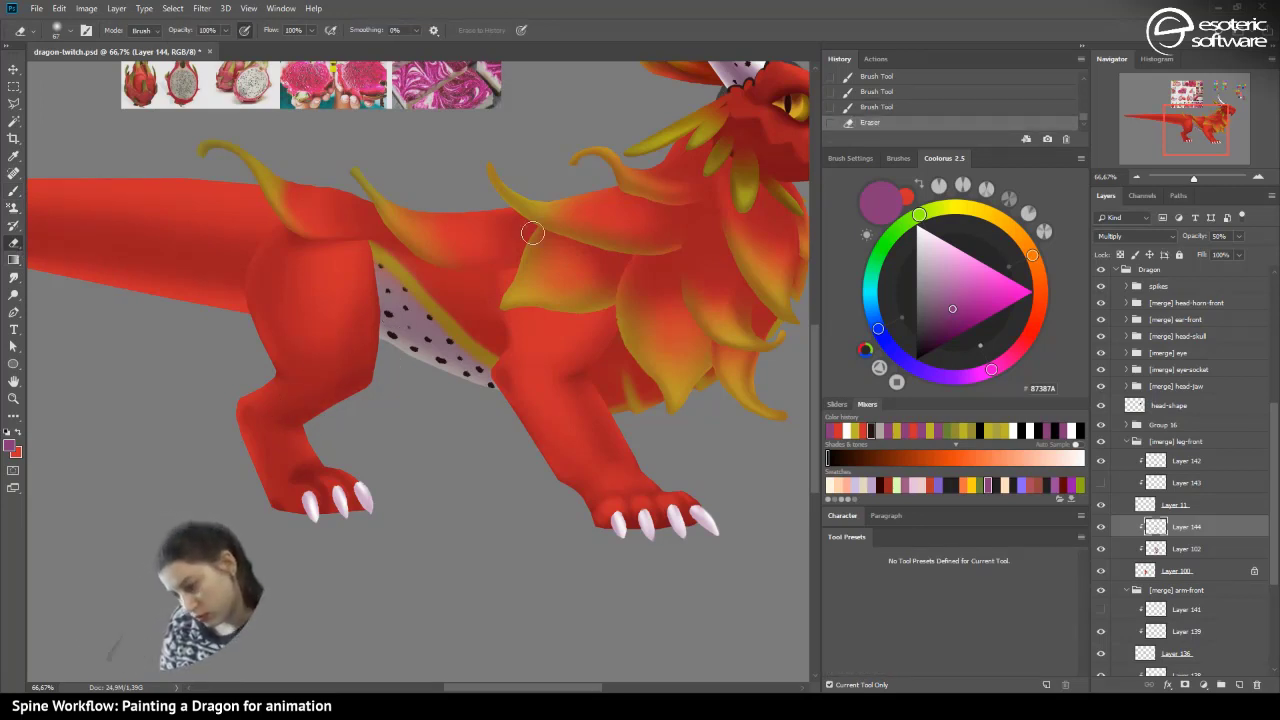
left_click_drag(411, 373, 394, 350)
left_click_drag(367, 393, 367, 360)
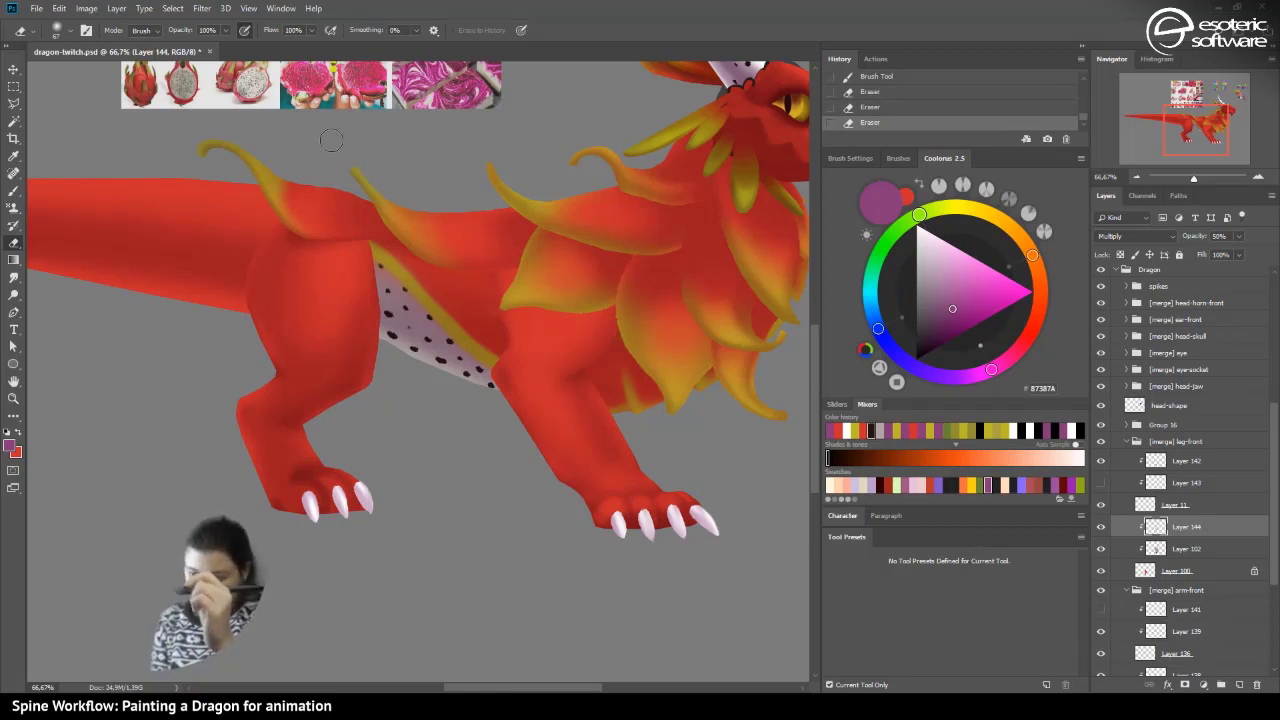
left_click_drag(262, 327, 217, 191)
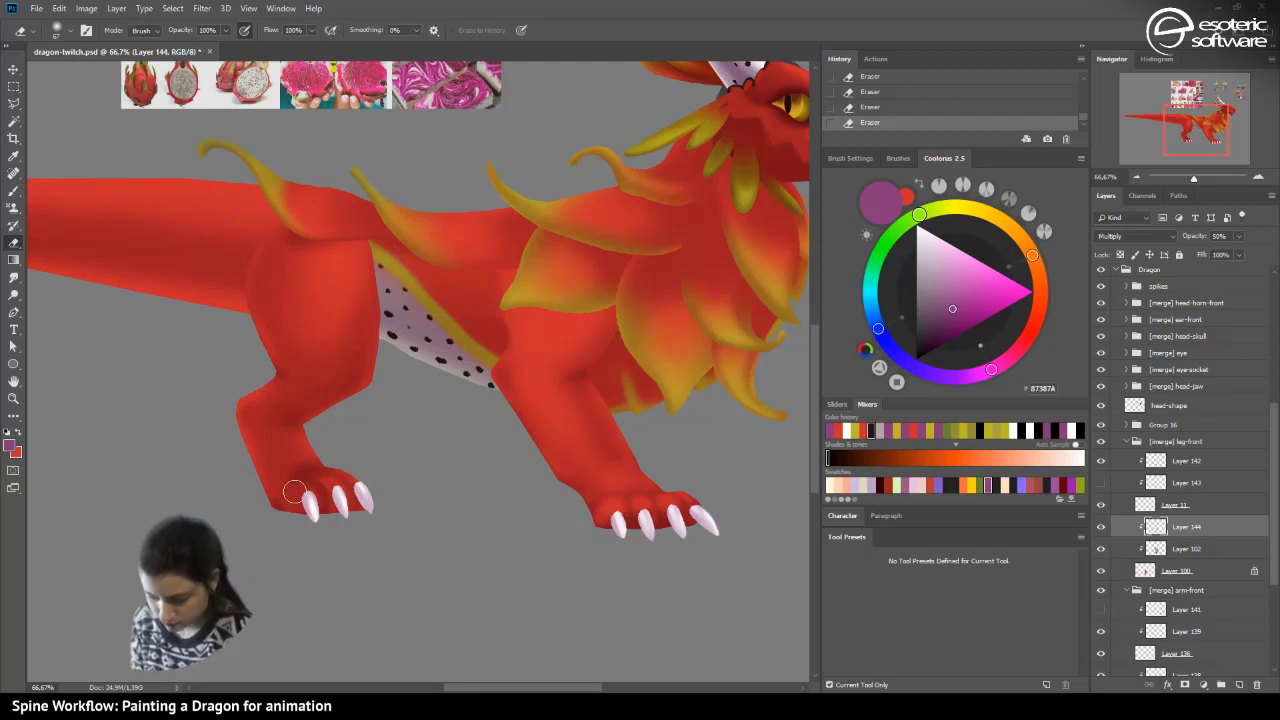
- Undo the last erasing on the hind foot and lighten its toe shading with a 44 px soft round Eraser, reverting unwanted strokes
left_click(865, 107)
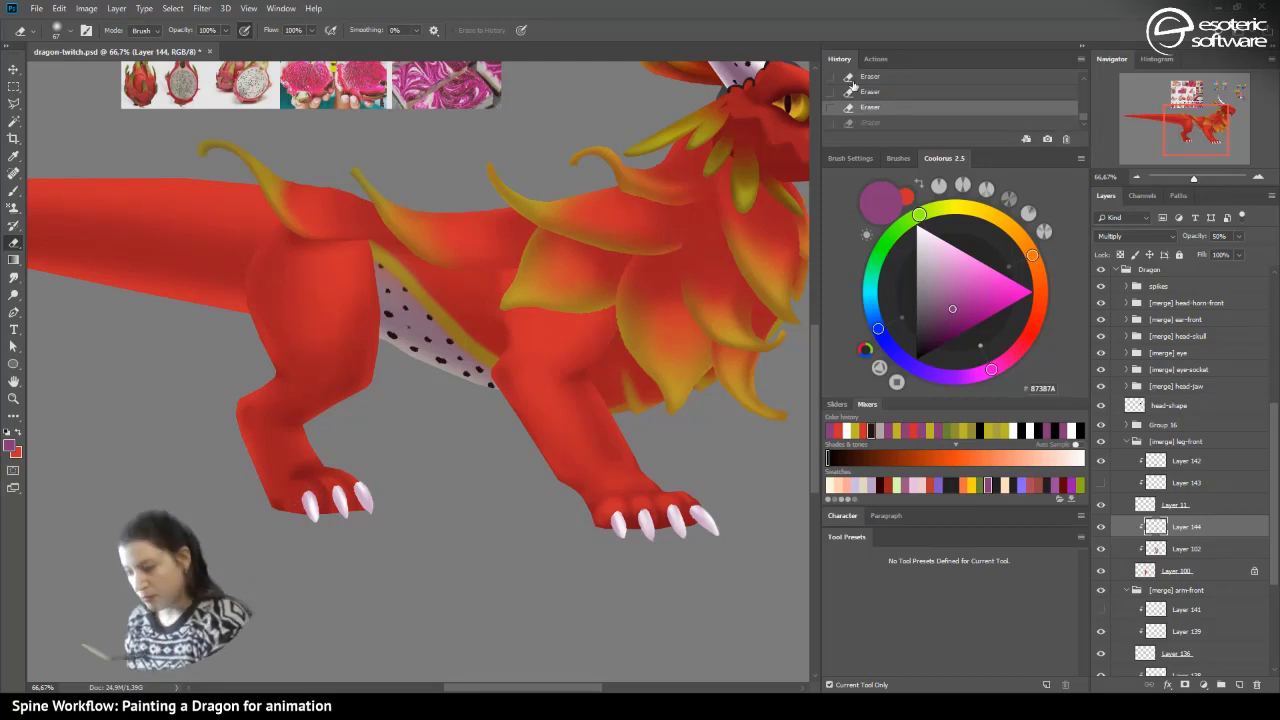
left_click(57, 30)
left_click_drag(93, 78, 88, 60)
left_click(292, 489)
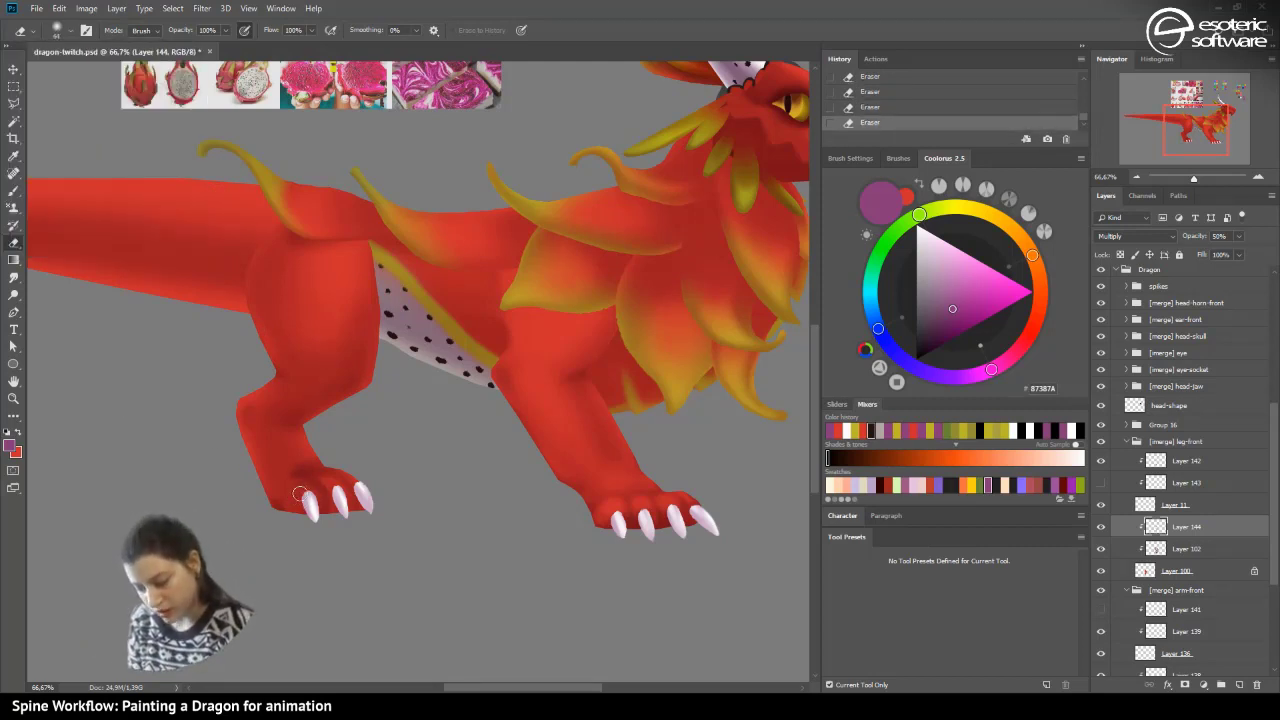
left_click(846, 104)
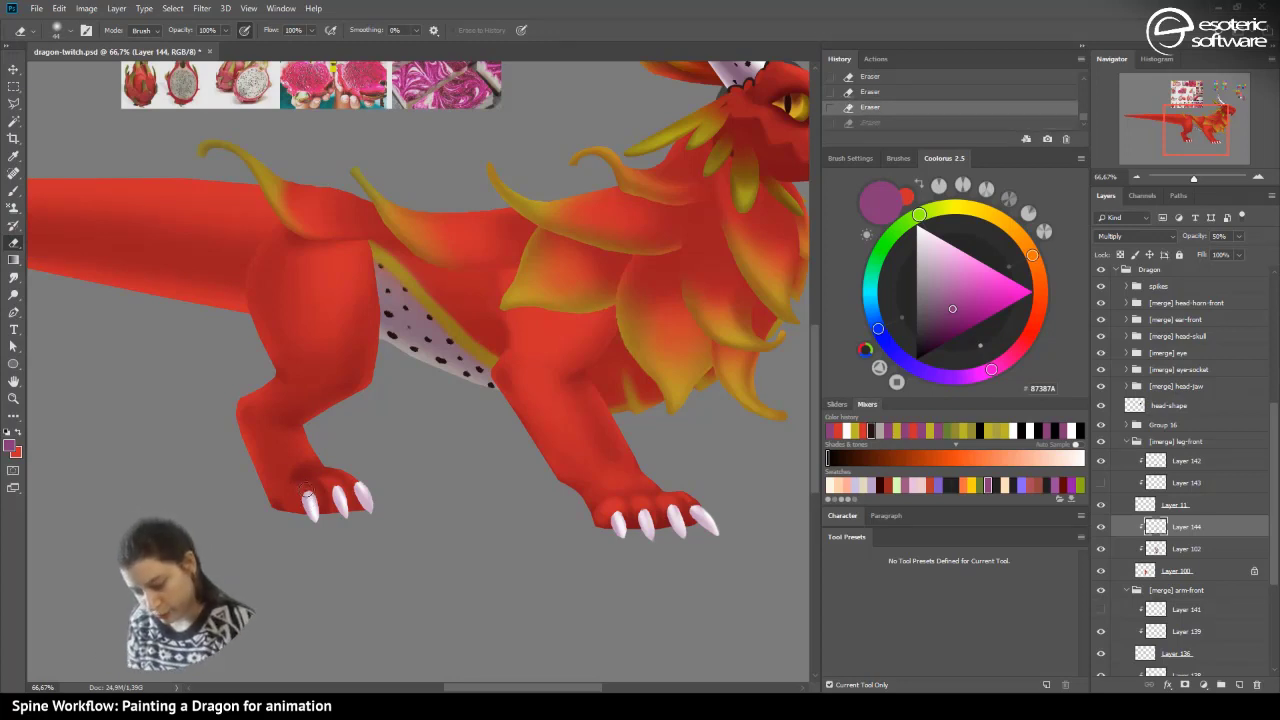
left_click_drag(303, 498, 282, 490)
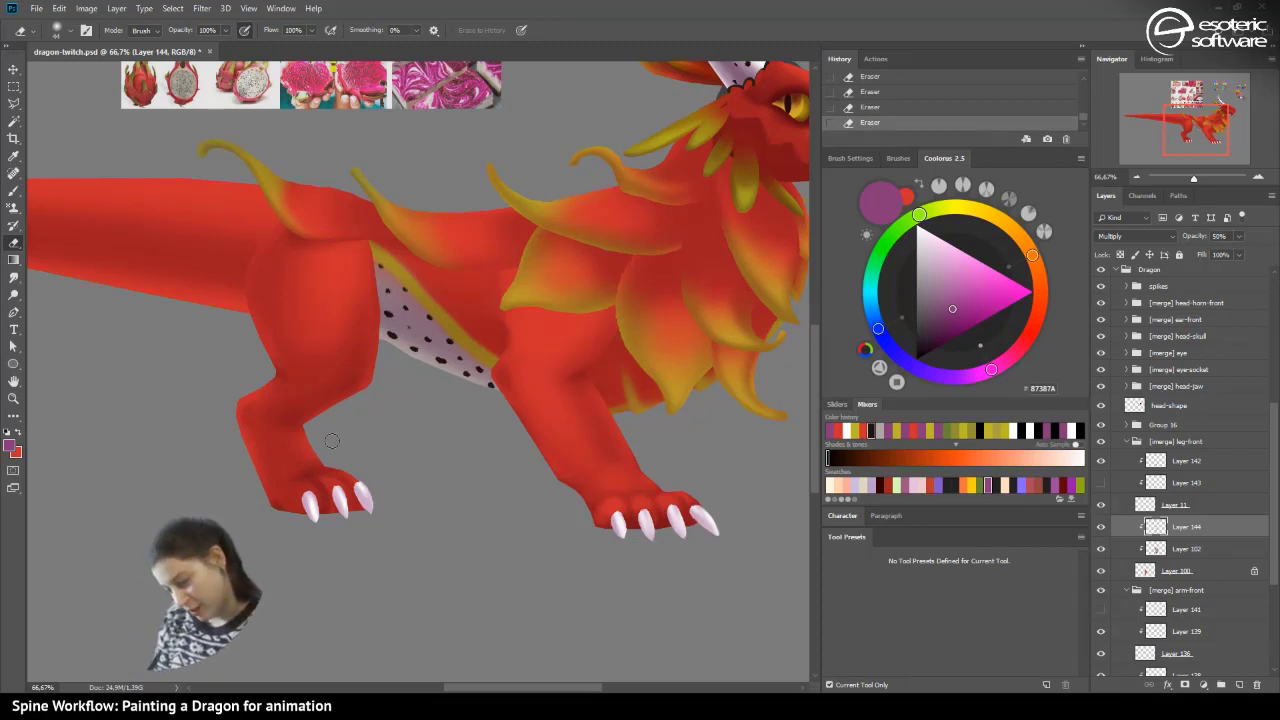
left_click(869, 107)
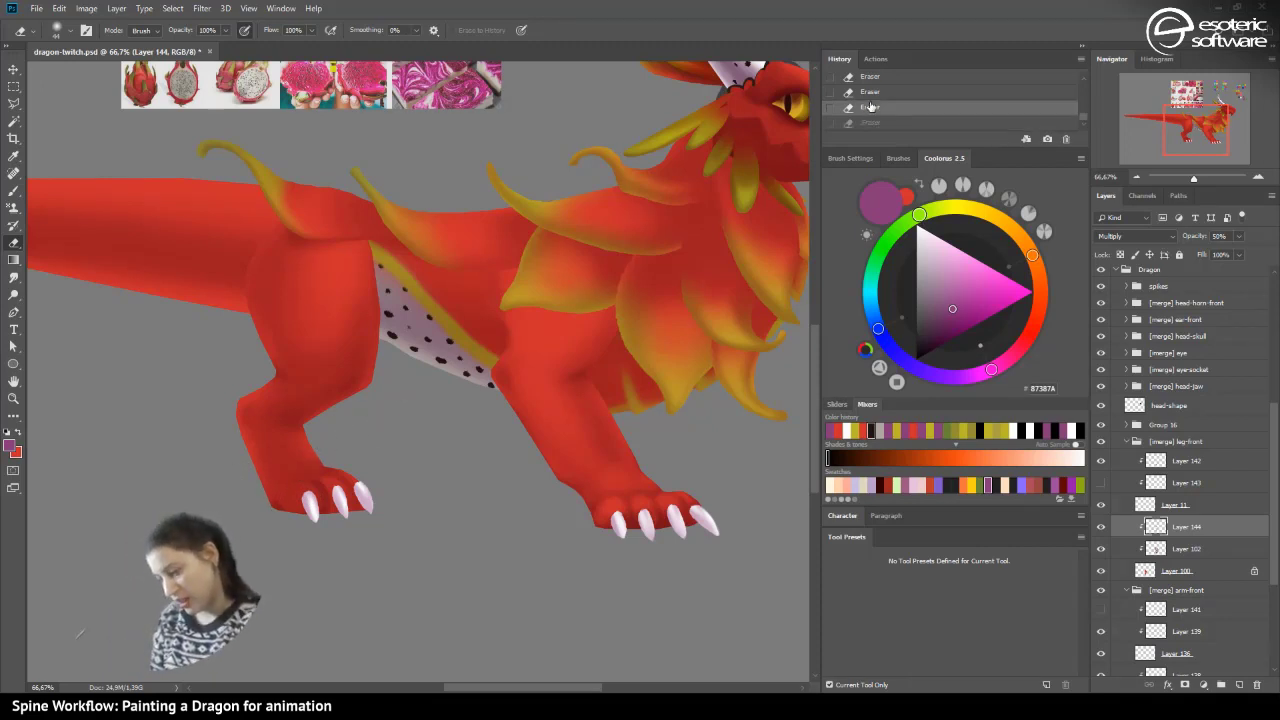
left_click_drag(324, 477, 332, 478)
- Refine the hind toes' shading on Layer 144 with a smaller soft round Eraser of about 26 px, stepping back over unwanted strokes
left_click(58, 31)
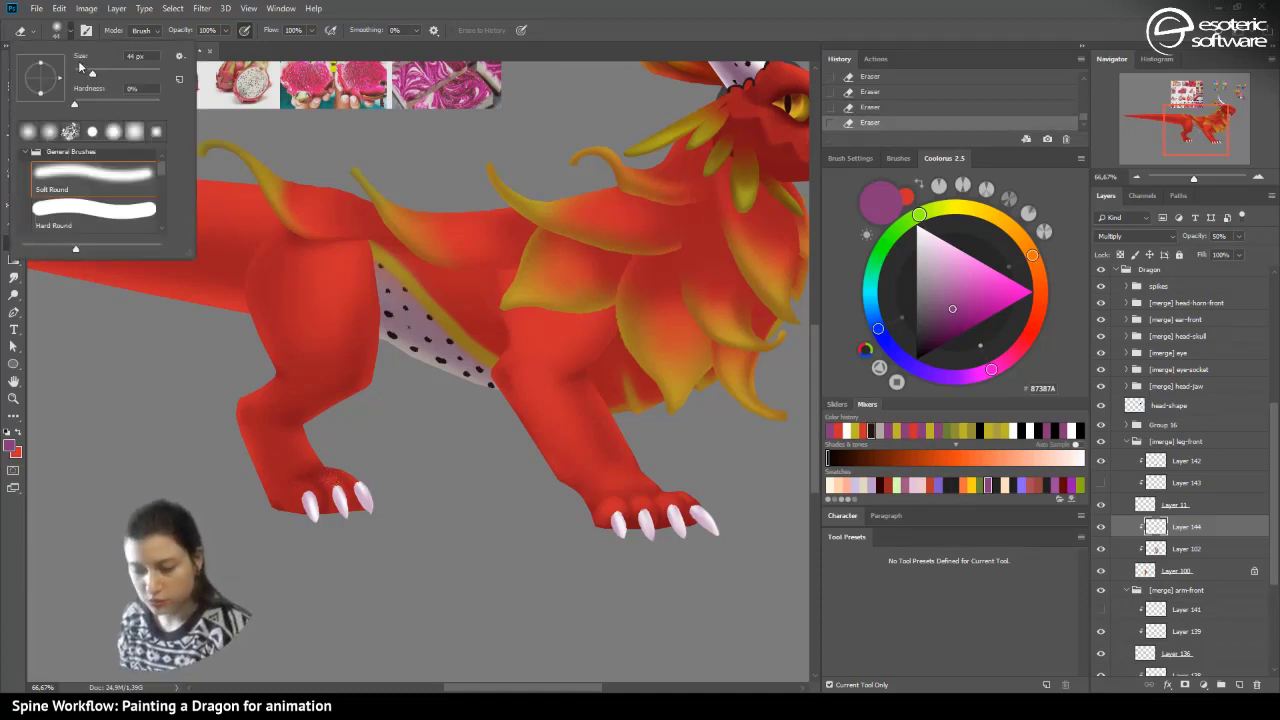
left_click(329, 480)
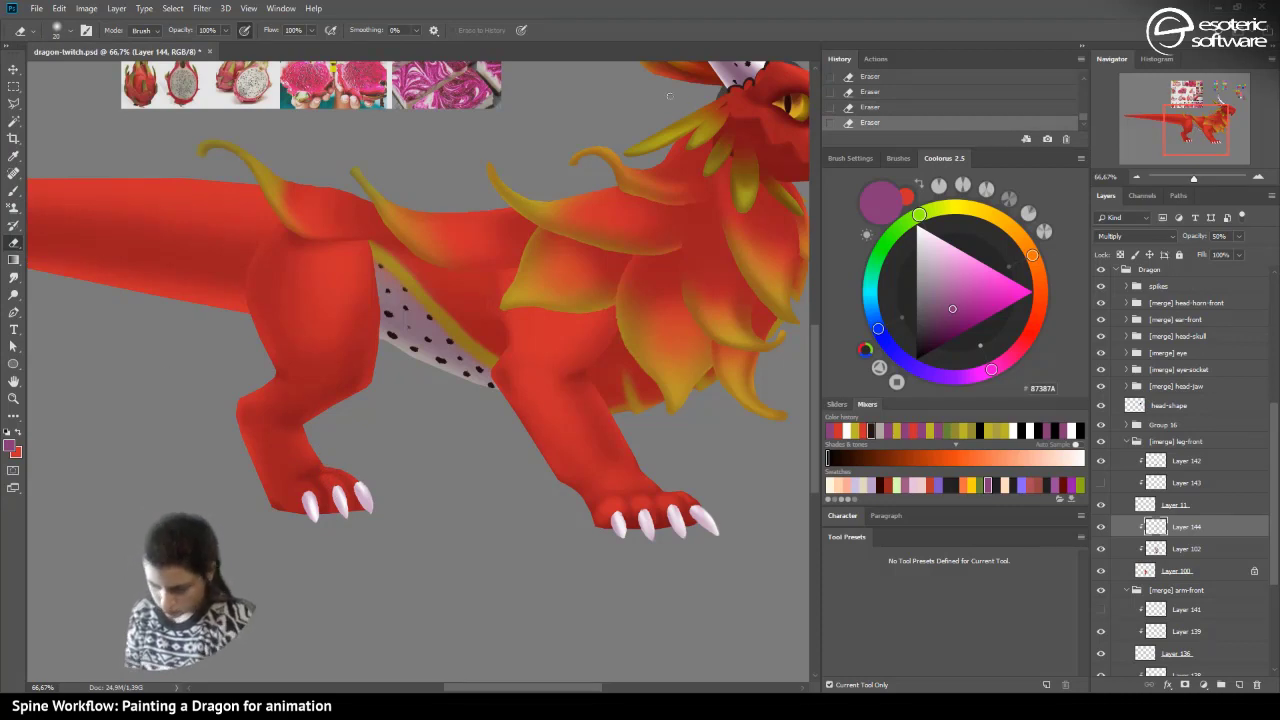
left_click(857, 92)
left_click_drag(306, 499, 298, 497)
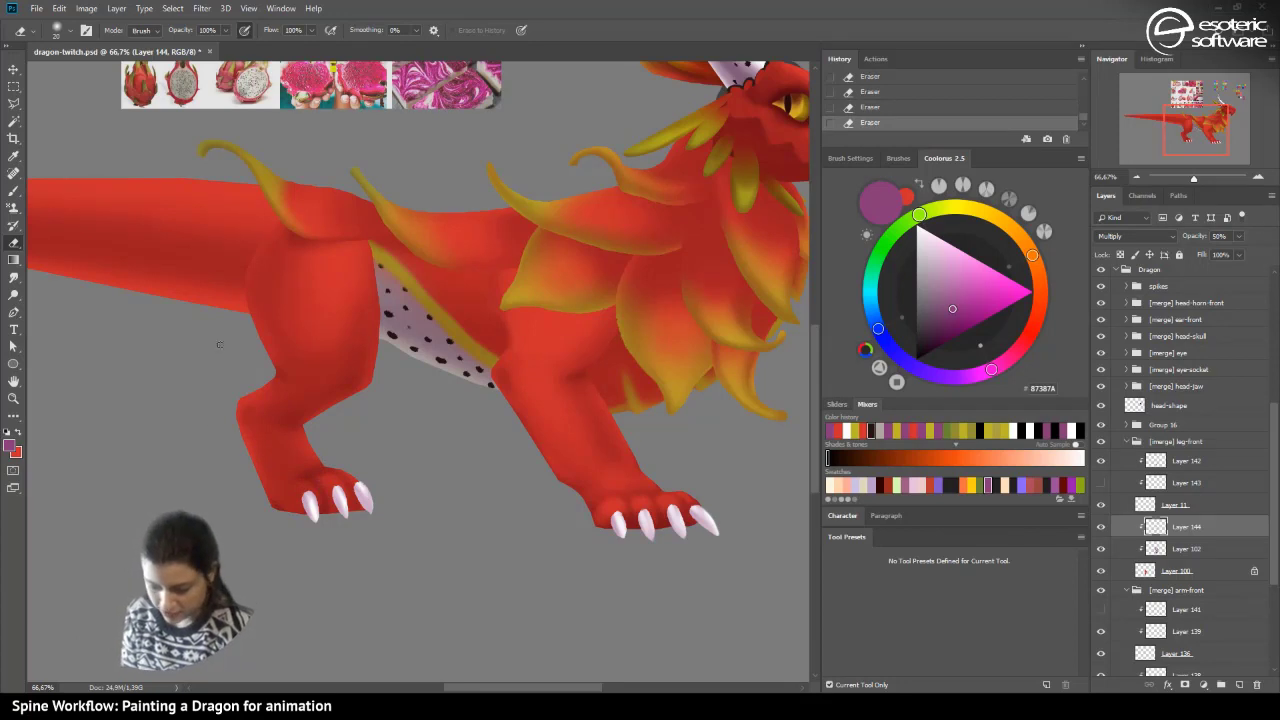
left_click(859, 107)
left_click(62, 31)
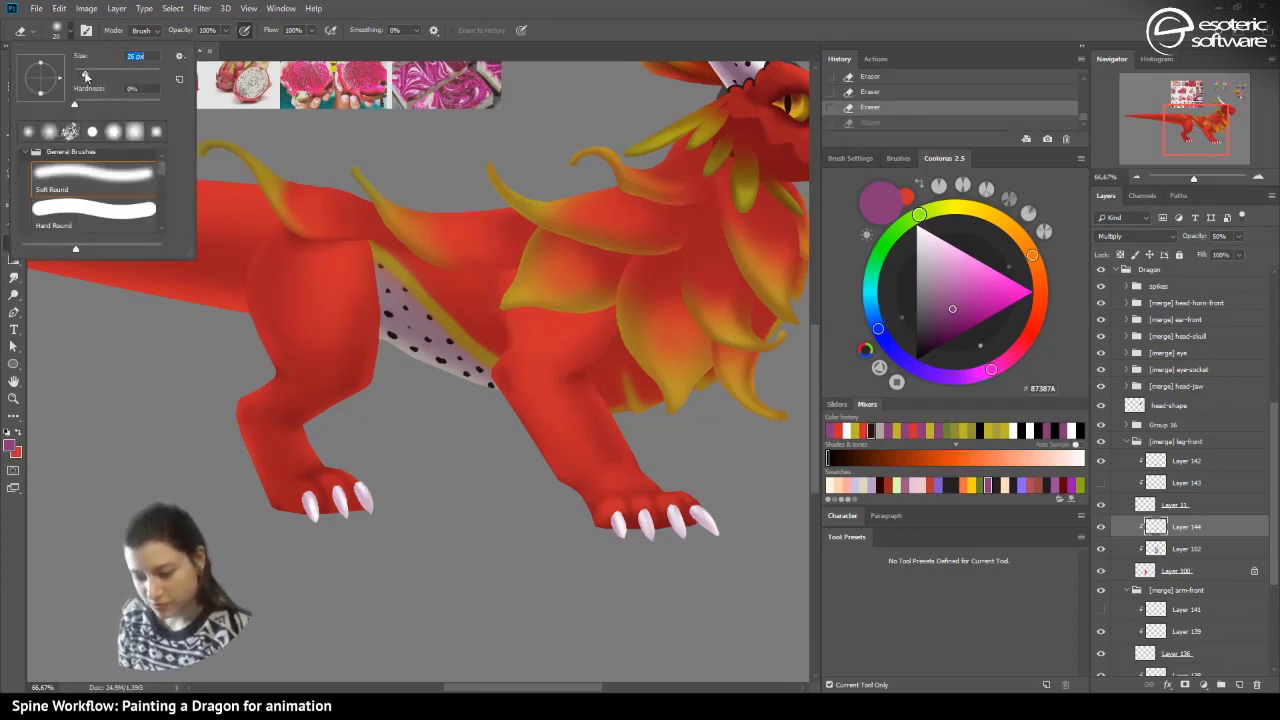
key("Escape")
key("ctrl+shift+z")
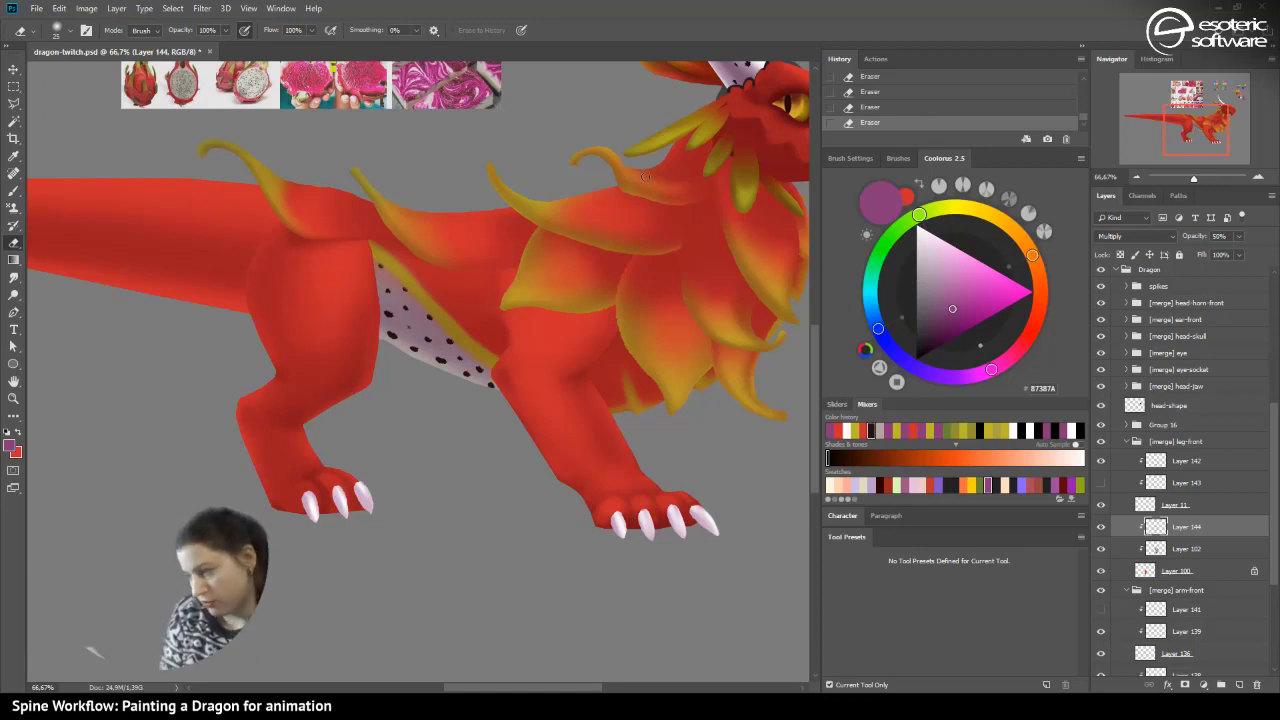
left_click(860, 106)
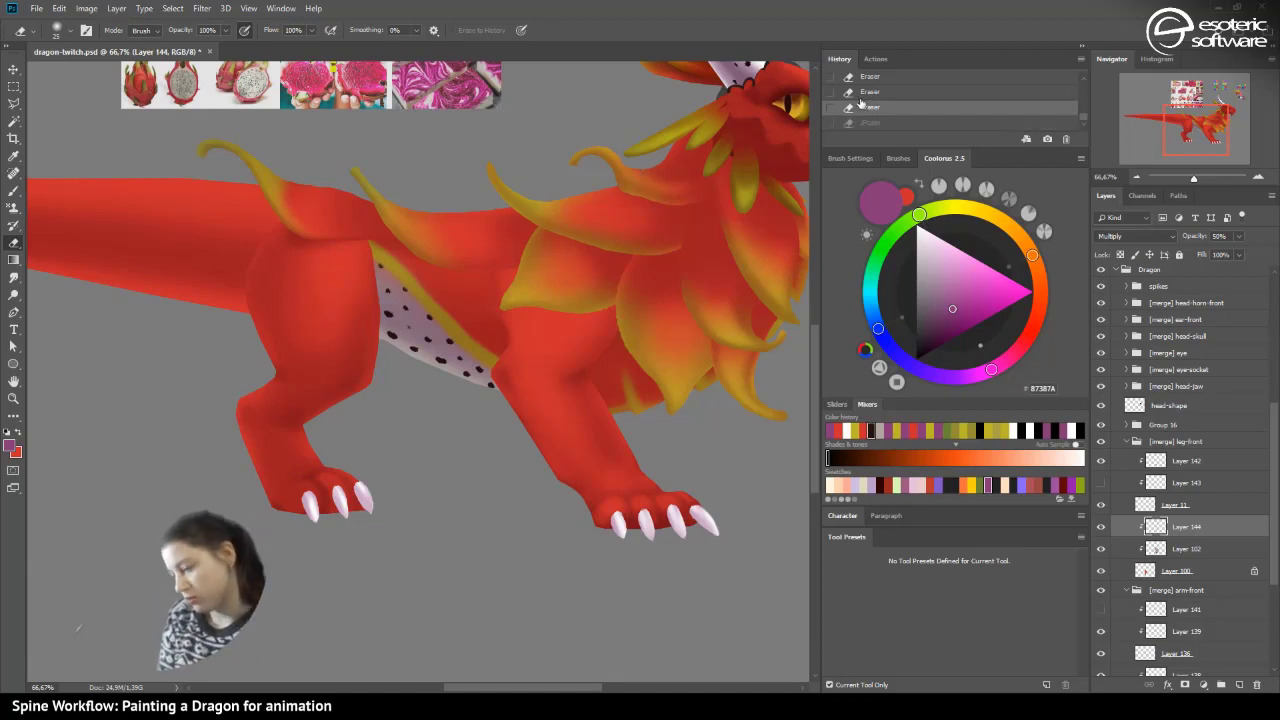
left_click(265, 505)
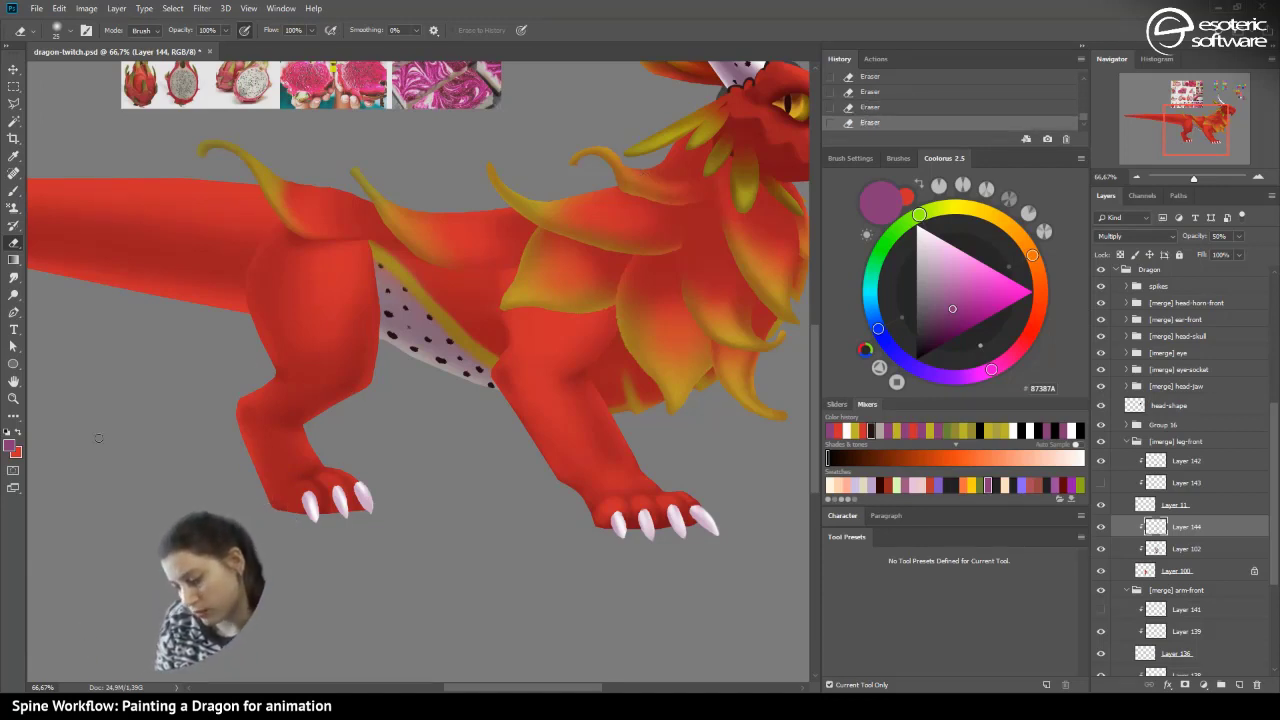
- Shade the hind leg's heel joint and lower leg on Layer 144 with a brush of about 44 px at 49% opacity
left_click(13, 190)
left_click(57, 31)
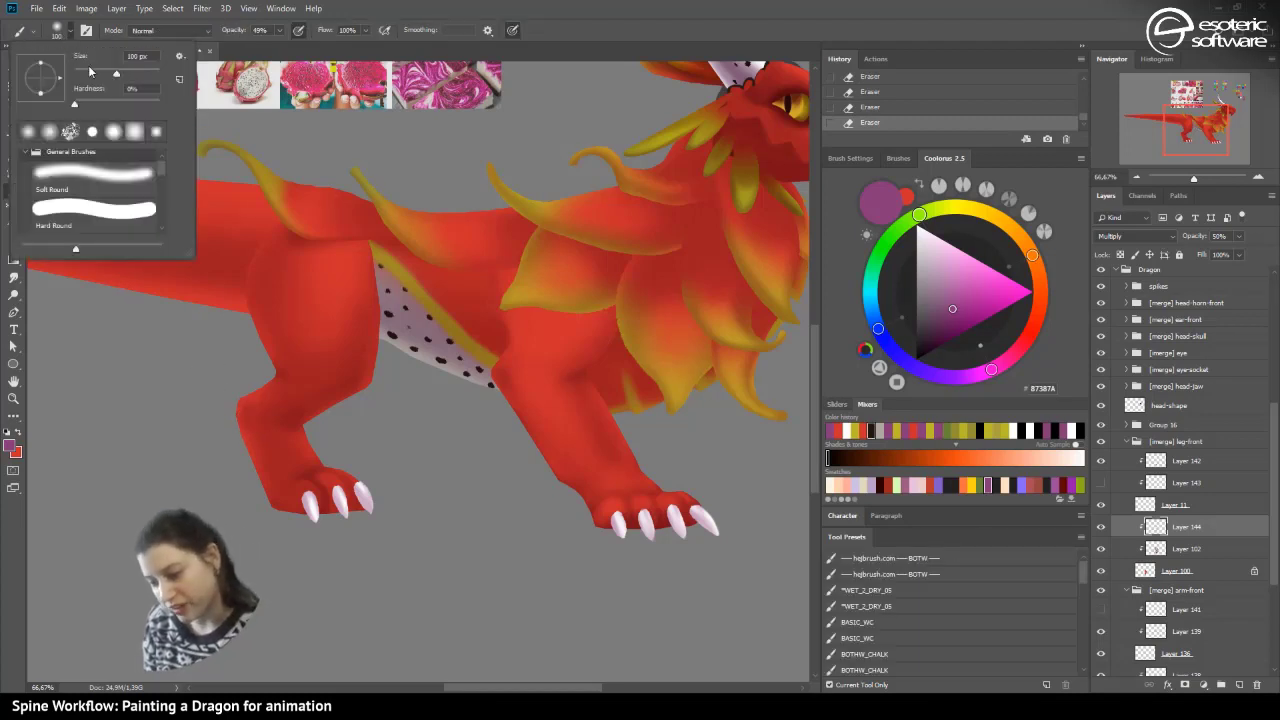
left_click(94, 71)
left_click_drag(249, 417, 275, 465)
left_click_drag(300, 376, 255, 406)
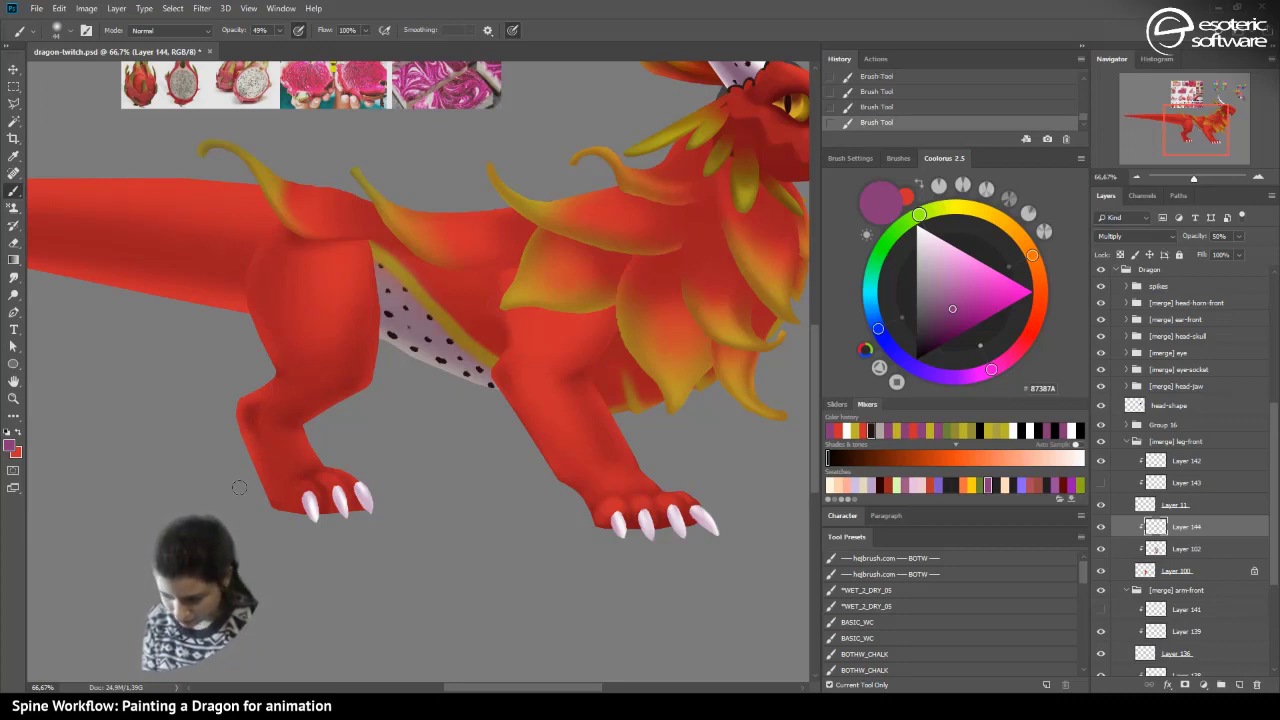
- Lighten the outer edge of the hind heel joint with the soft round Eraser enlarged to about 46 px
left_click(17, 241)
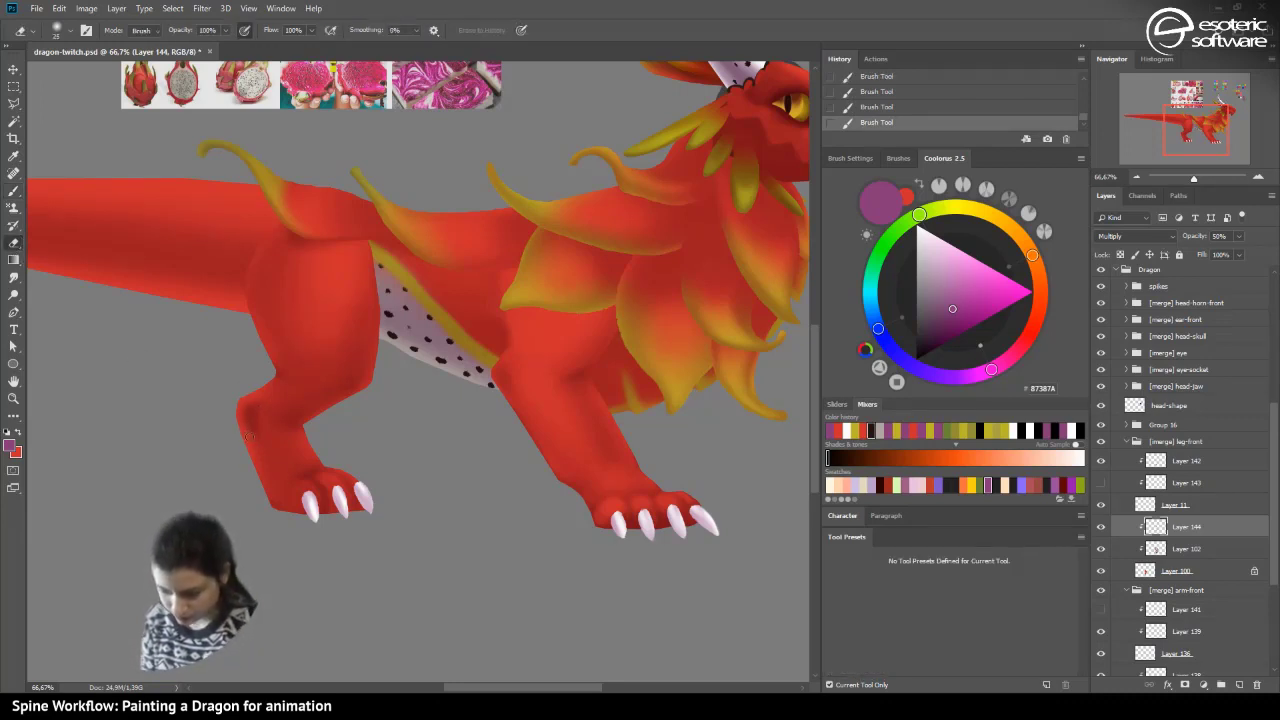
left_click_drag(249, 436, 236, 380)
left_click(57, 32)
left_click_drag(86, 74, 94, 74)
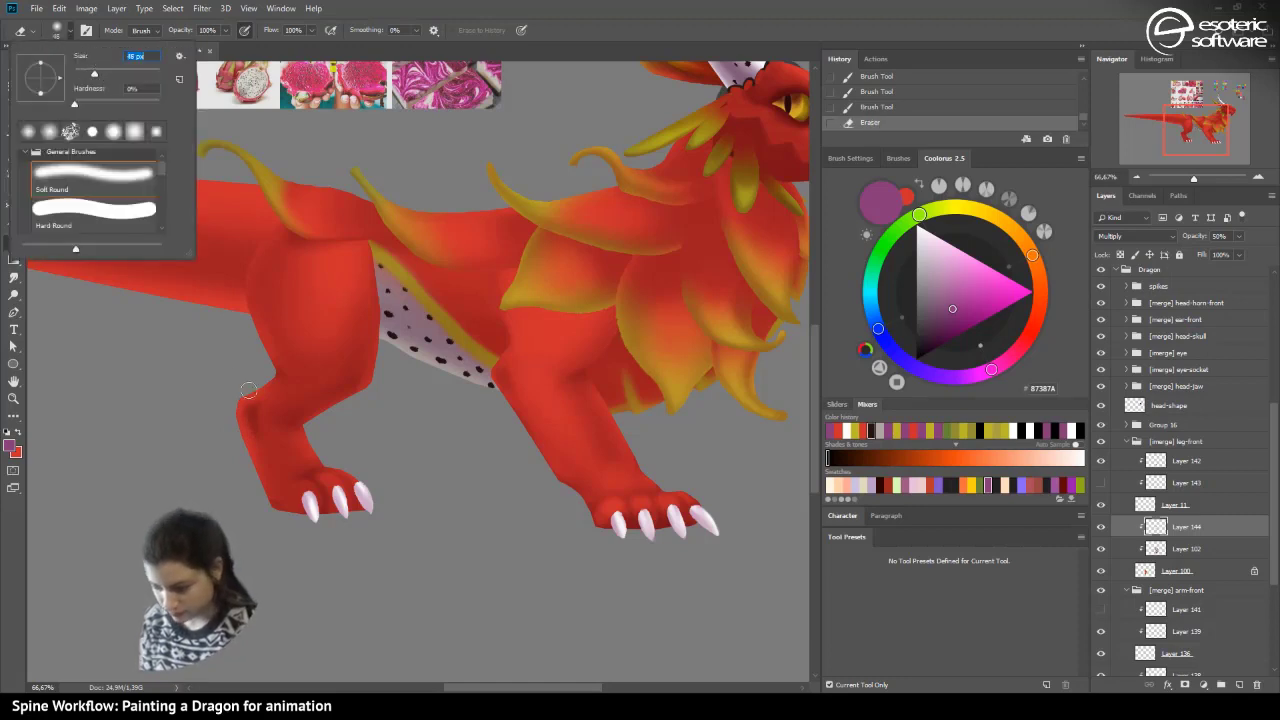
left_click_drag(258, 446, 220, 366)
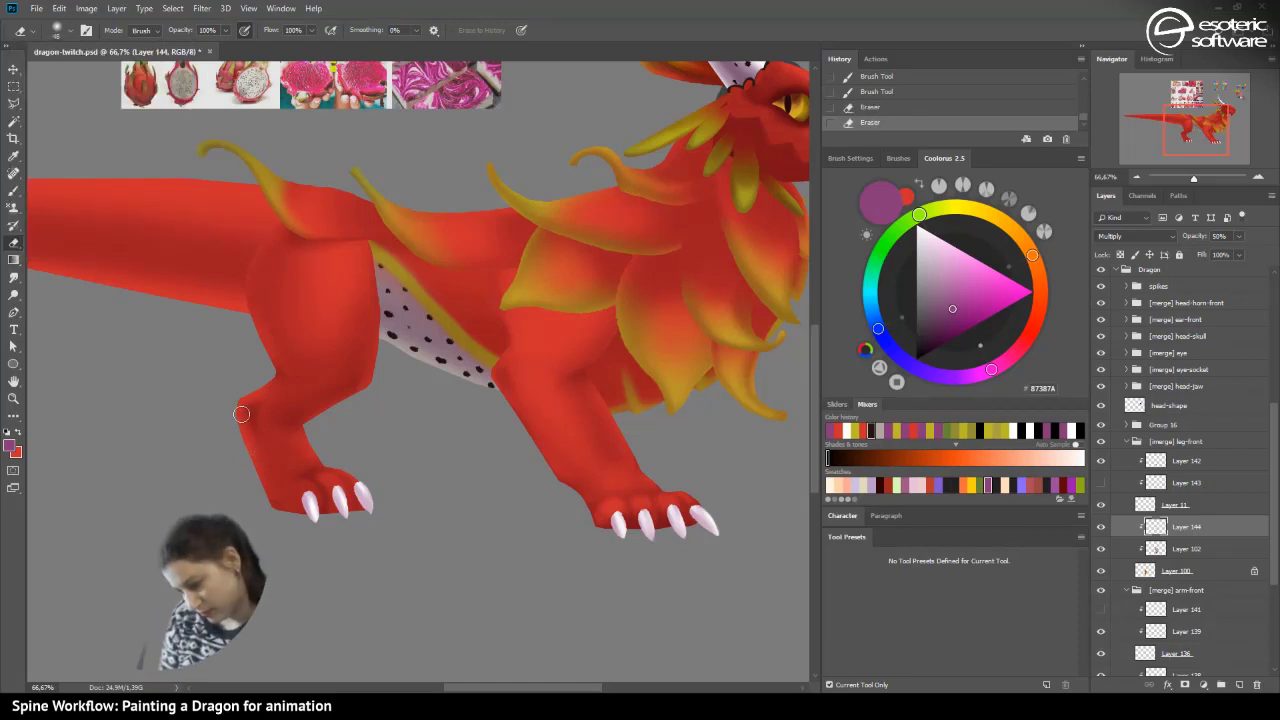
left_click_drag(241, 414, 307, 372)
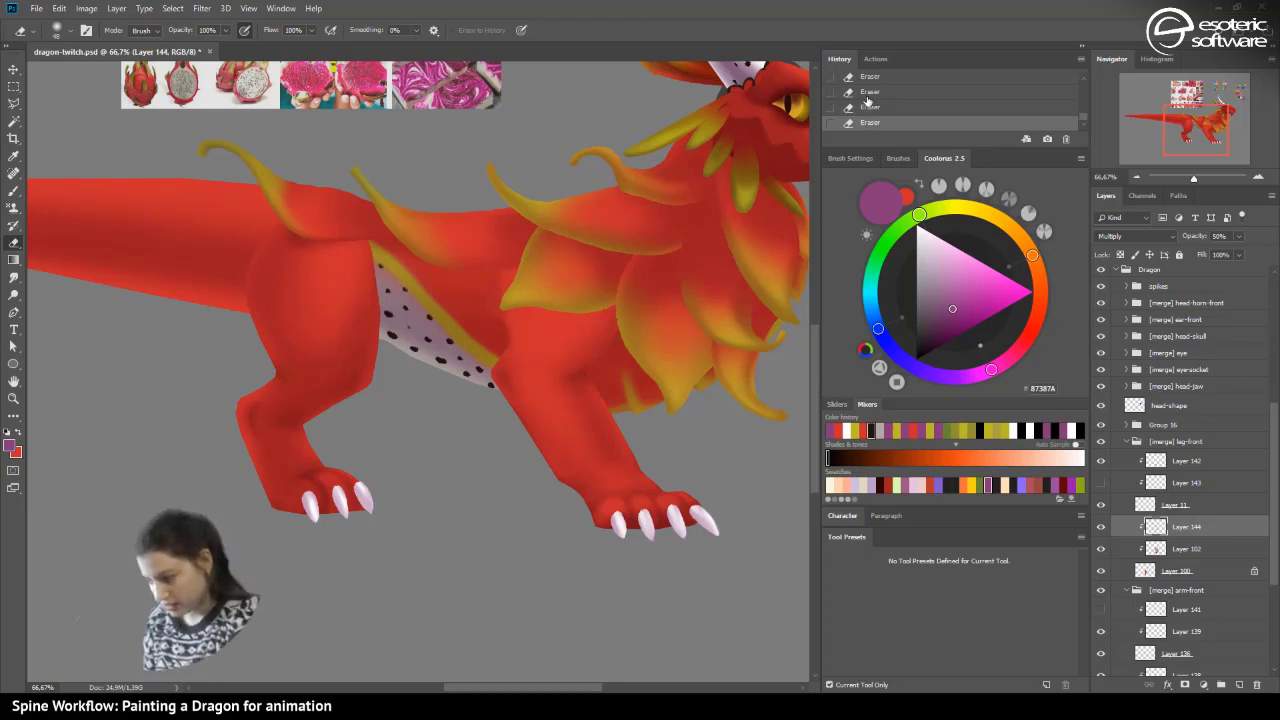
- Undo the last erasing on the hind heel joint and re-lighten its outer edge and the back of the leg with the Eraser
key("ctrl+alt+z")
key("ctrl+alt+z")
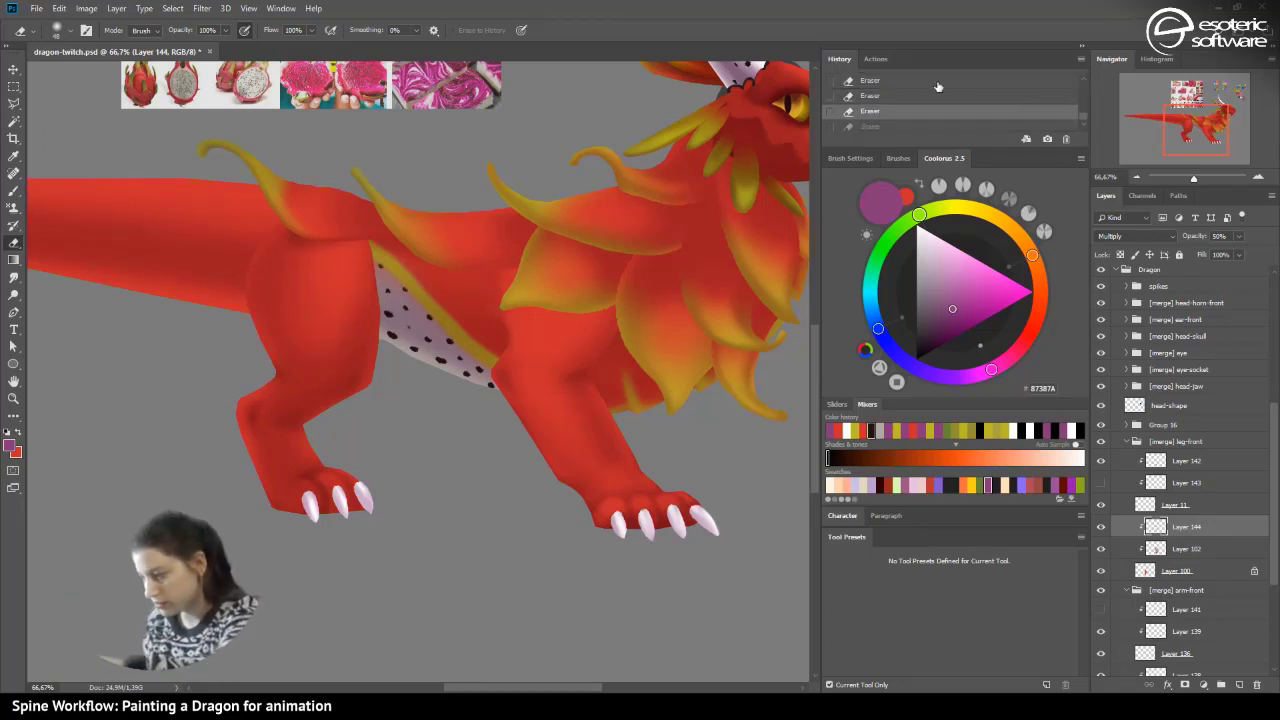
key("ctrl+alt+z")
left_click_drag(258, 447, 245, 395)
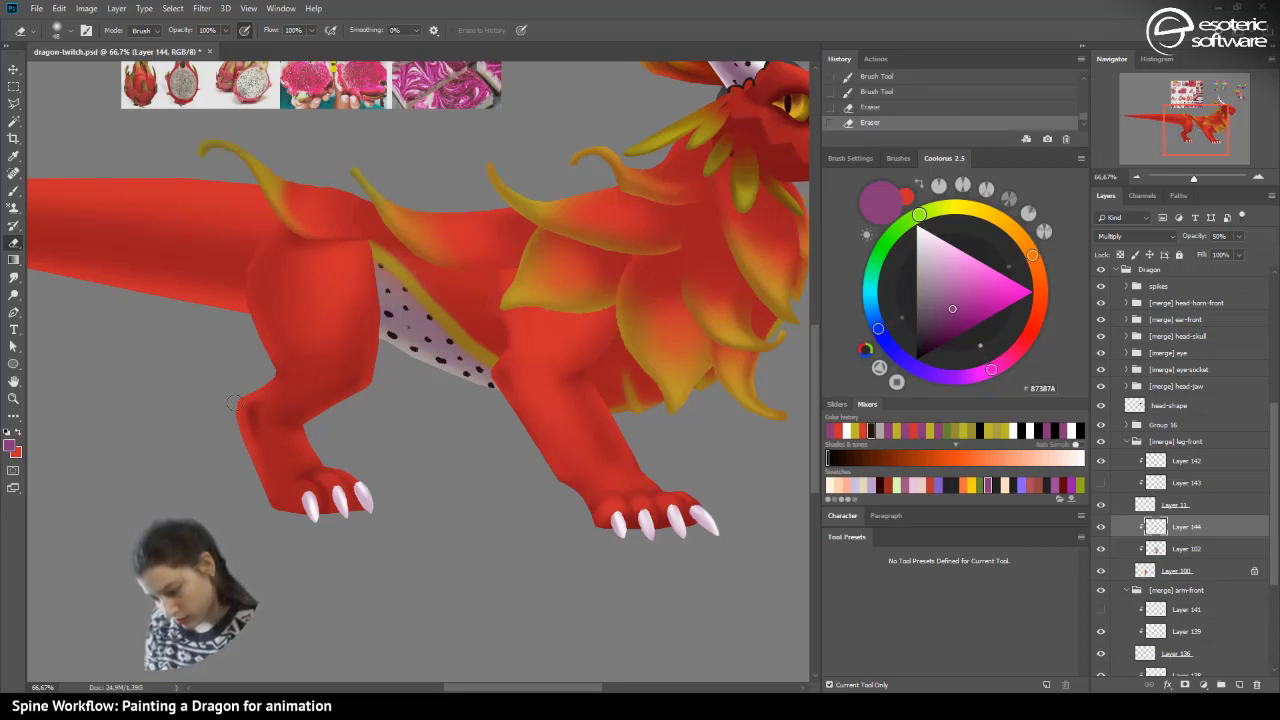
mouse_move(258, 321)
left_mouse_down()
mouse_move(249, 440)
mouse_move(276, 326)
left_mouse_up()
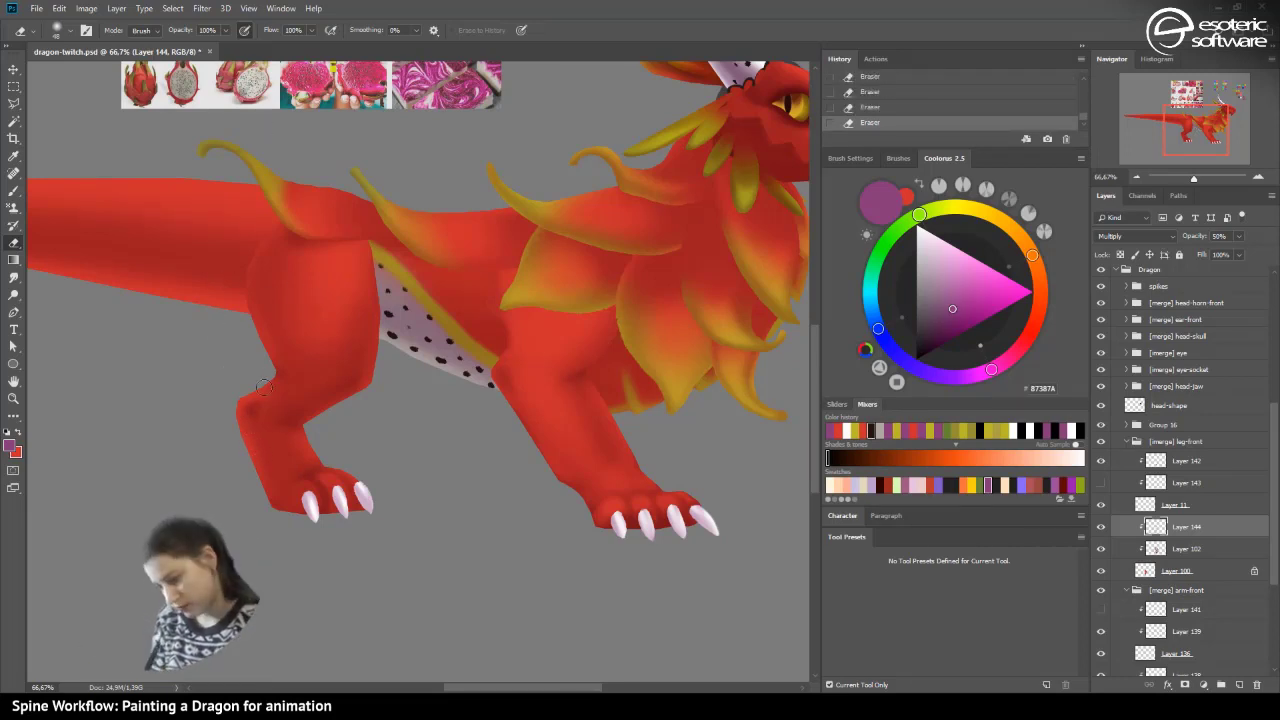
left_click(851, 107)
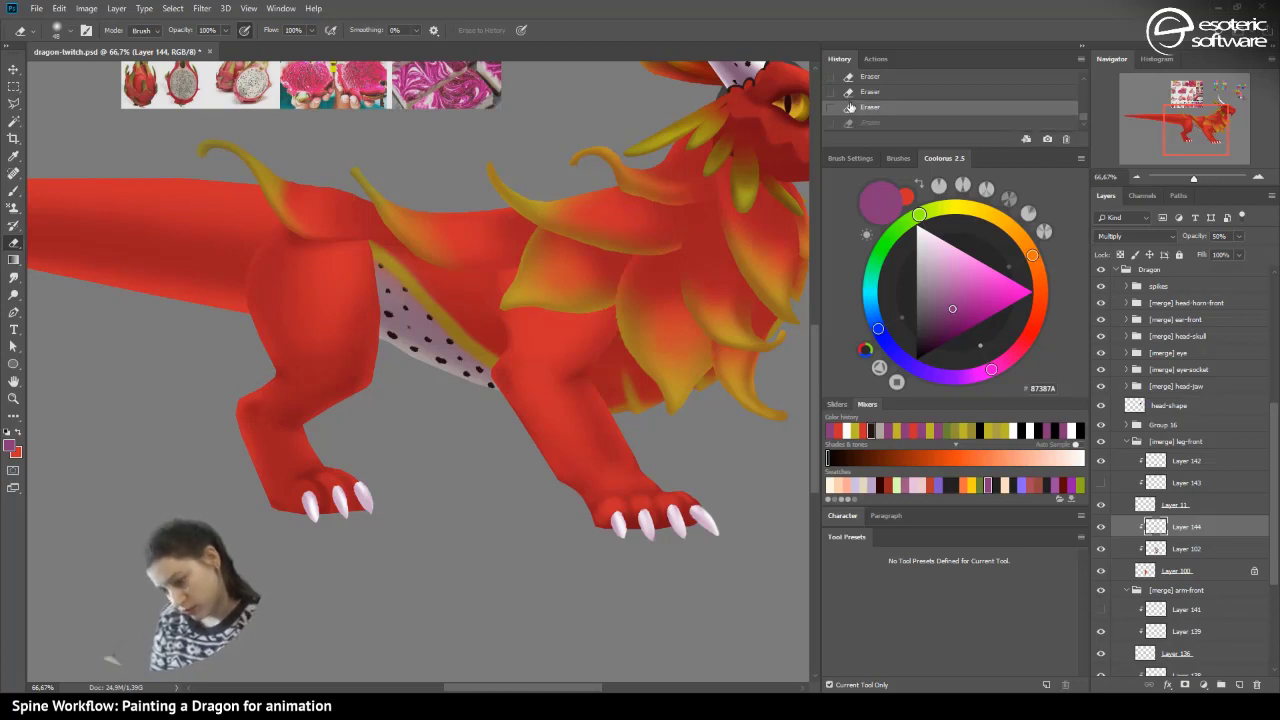
key("ctrl+shift+z")
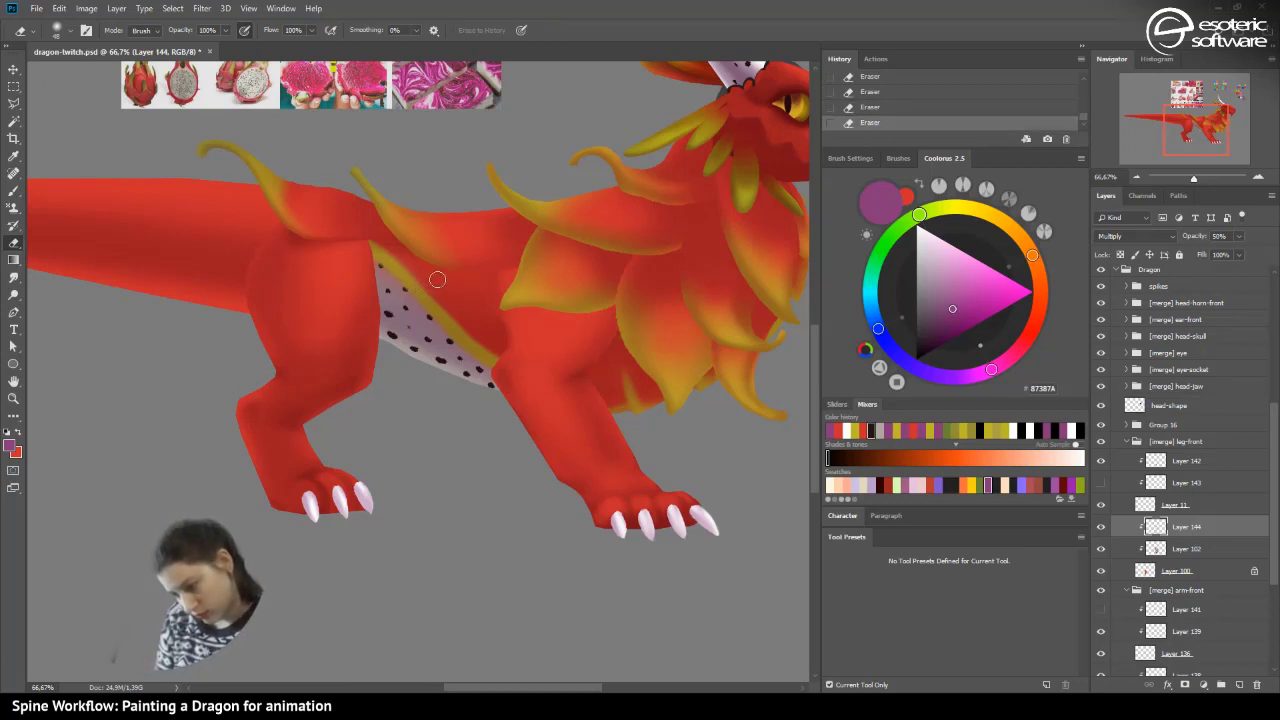
- Shade the back edge of the hind foot and ankle on Layer 144 with the purple brush at 49% opacity
left_click(1136, 178)
left_click(1136, 178)
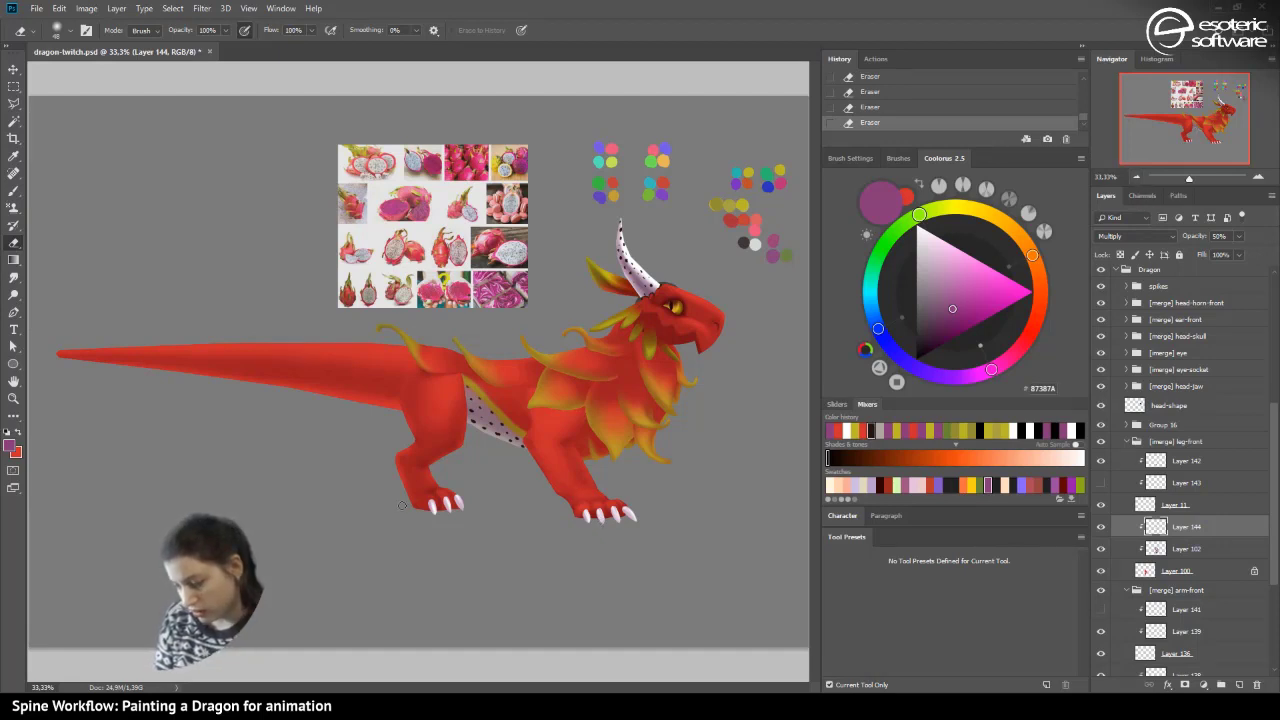
left_click(1259, 177)
left_click_drag(1165, 104, 1191, 131)
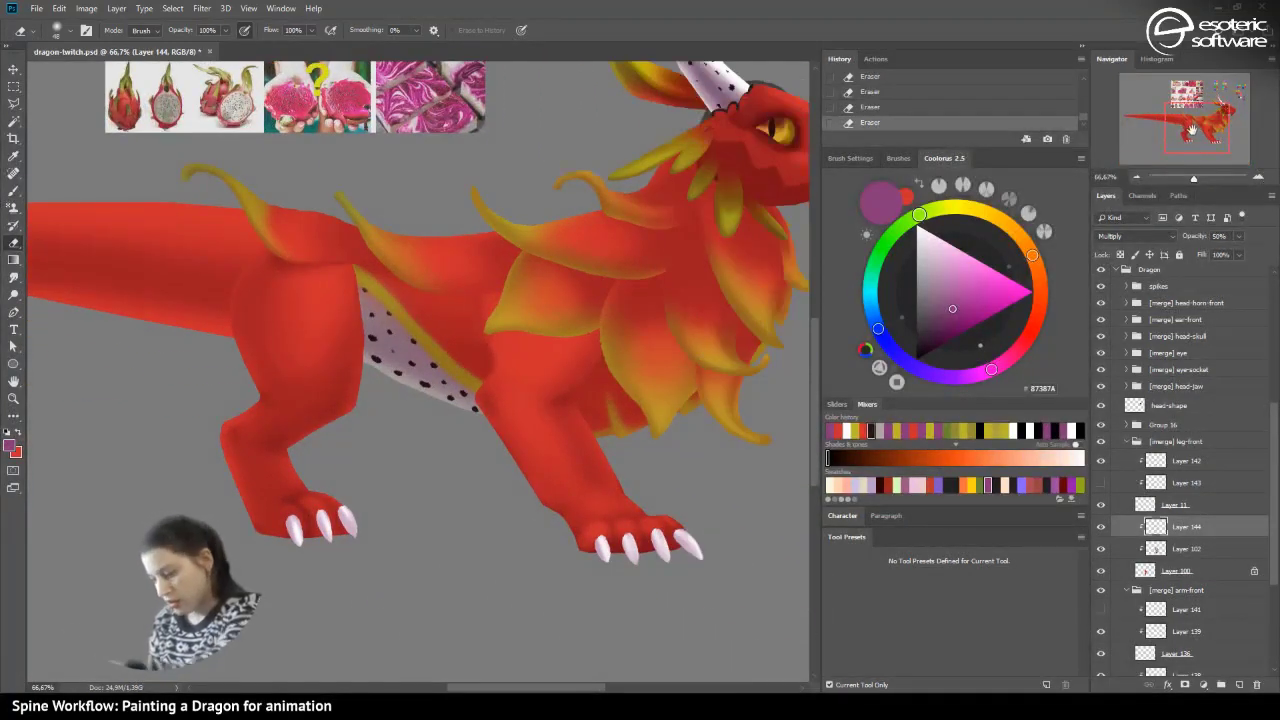
key("b")
left_click(243, 521)
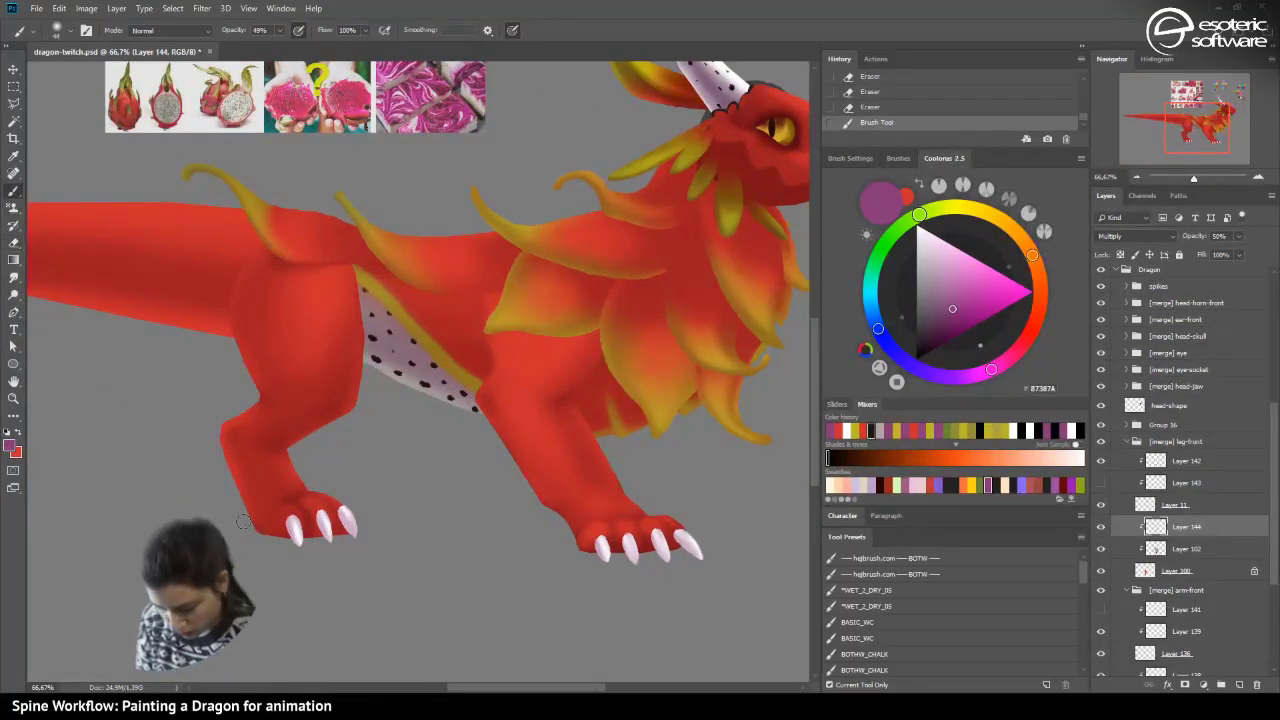
left_click_drag(254, 531, 262, 519)
left_click_drag(254, 525, 263, 490)
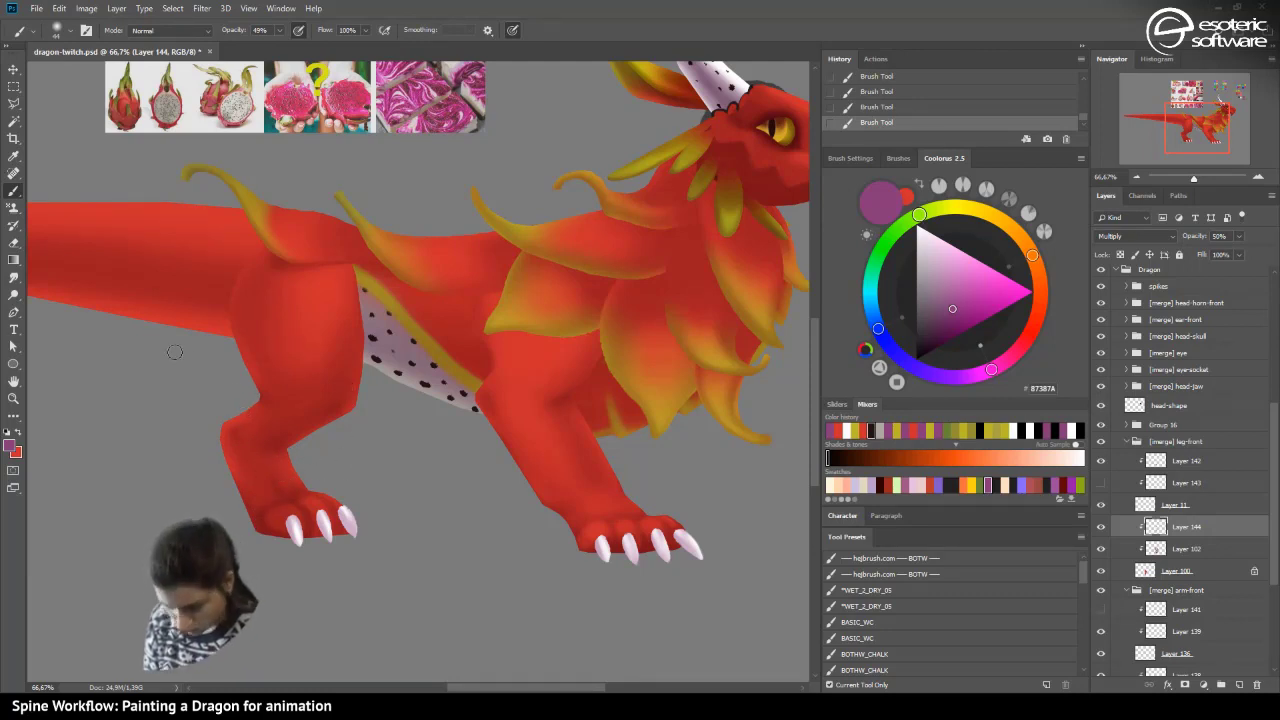
- Lighten the shading along the hind lower leg, from the heel joint to the back of the foot, with the soft round Eraser
left_click(15, 241)
left_click(245, 432)
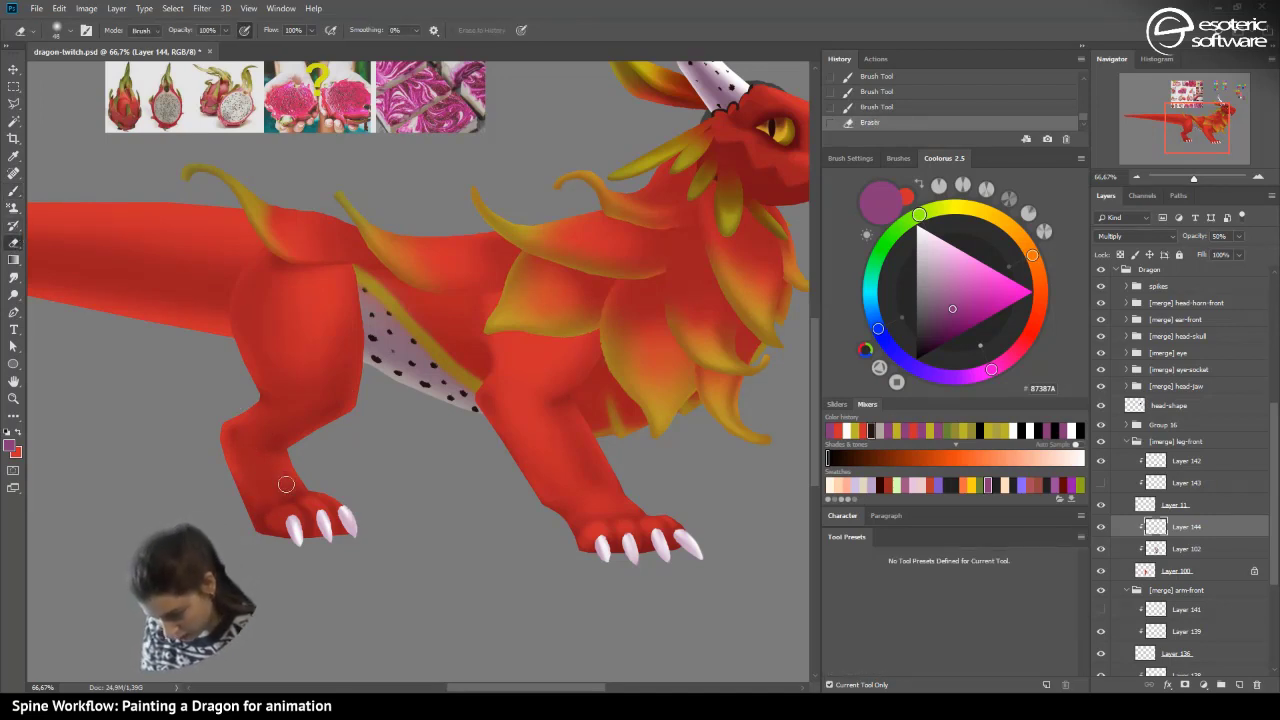
mouse_move(264, 476)
left_mouse_down()
mouse_move(286, 488)
mouse_move(254, 514)
left_mouse_up()
left_click(258, 520)
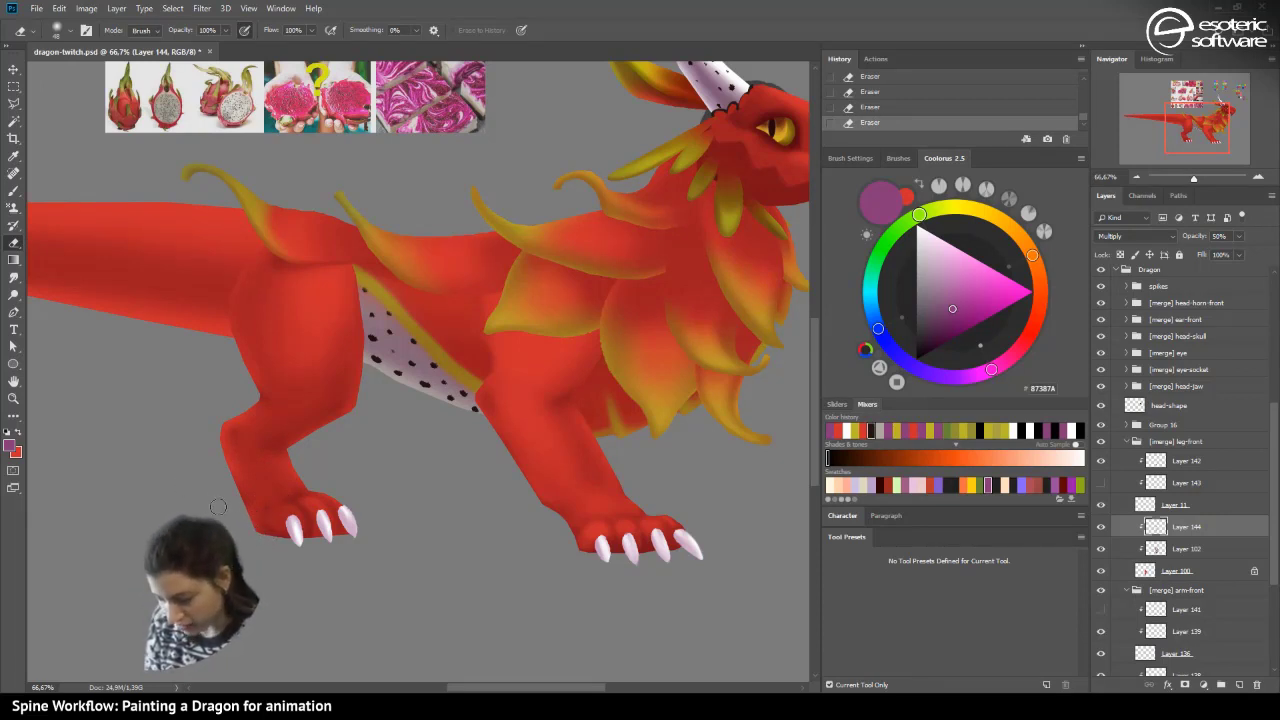
- Darken the underside of the hind toes around the claws on Layer 144 with the brush at 49% opacity
left_click(15, 191)
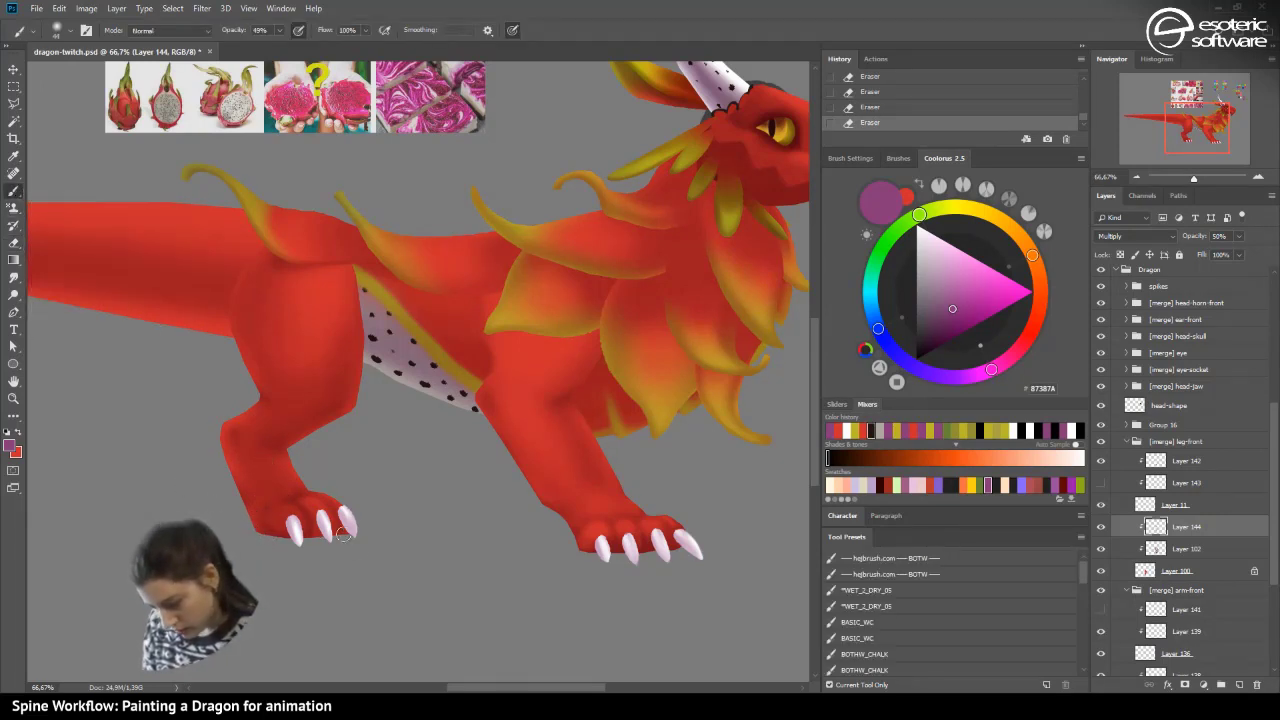
left_click(296, 551)
left_click(329, 538)
left_click(316, 539)
left_click(315, 537)
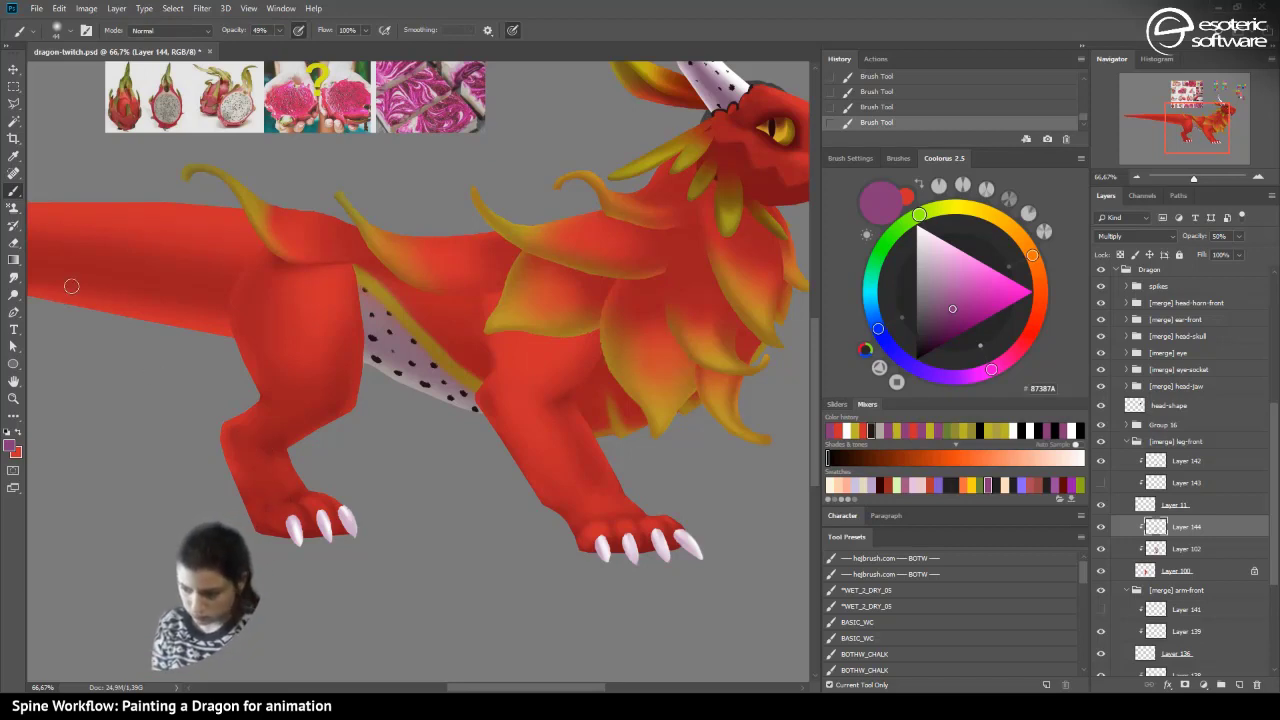
- Try lightening the hind lower leg, heel edge and back of the foot with the soft round Eraser
left_click(14, 242)
left_click_drag(265, 483, 268, 458)
left_click_drag(260, 488, 227, 418)
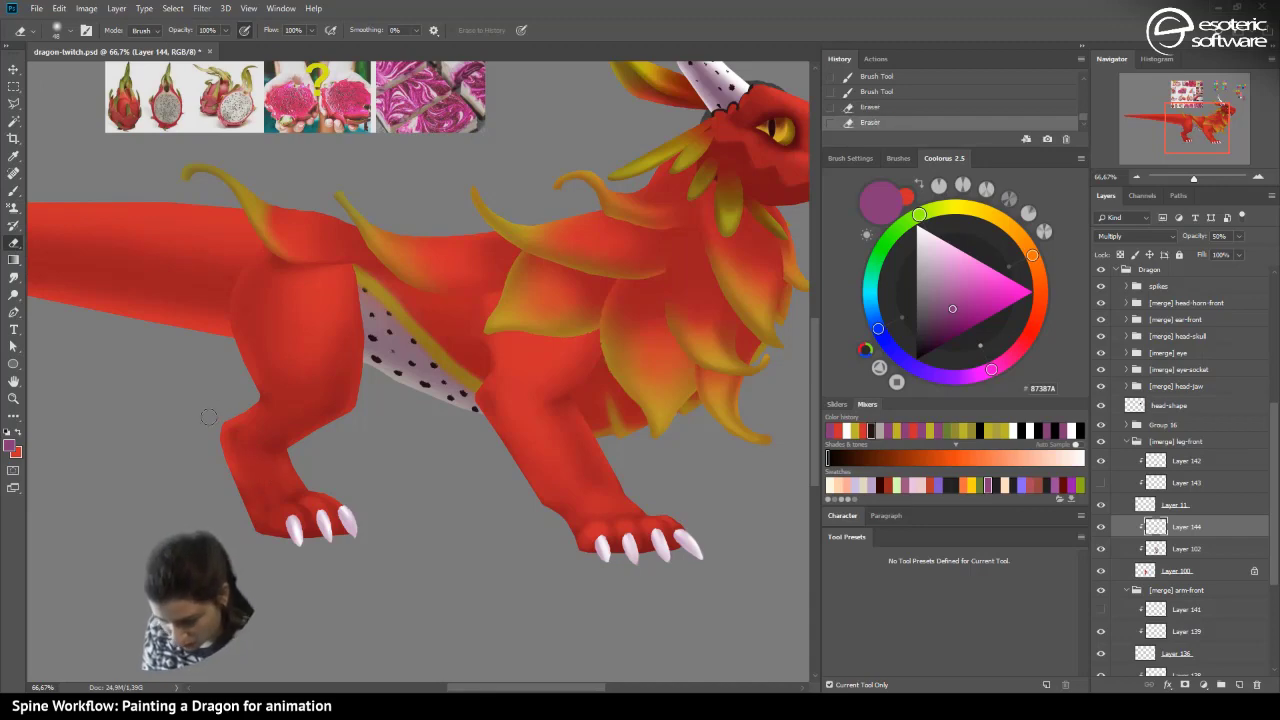
left_click_drag(271, 509, 236, 512)
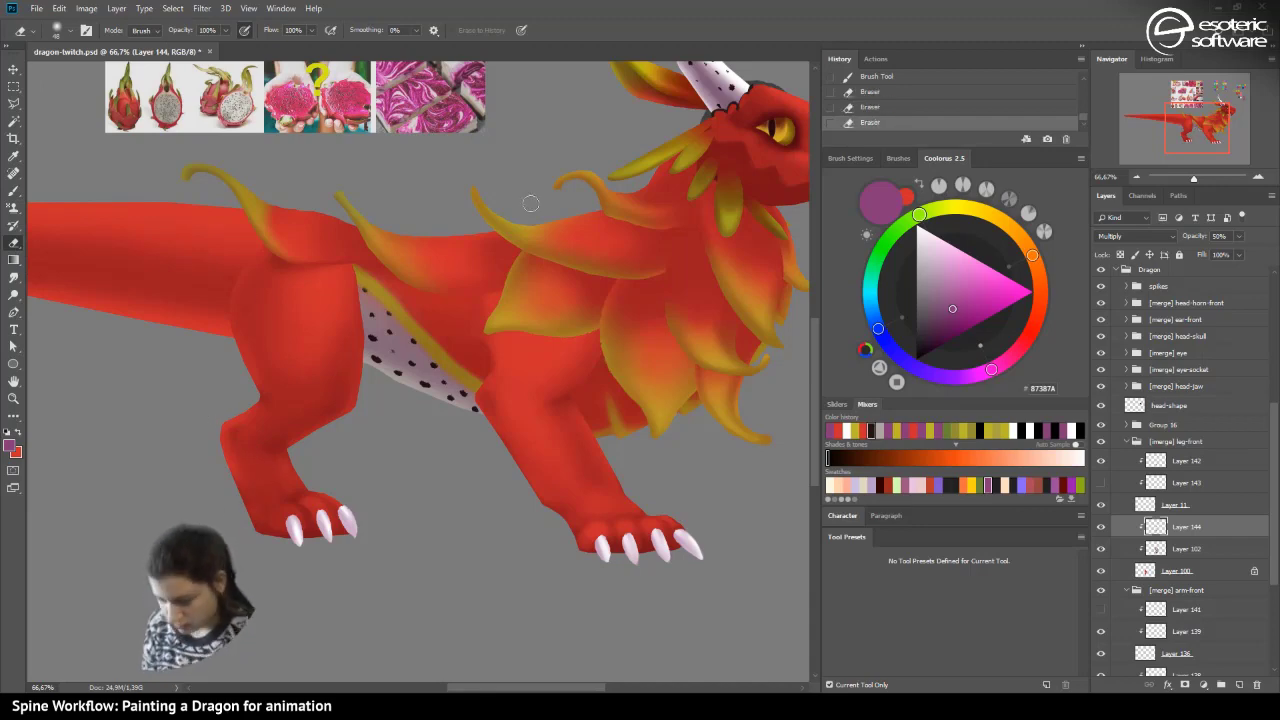
- Revert the hind leg shading to an earlier brush stroke in the history, discarding the latest brushing and erasing
left_click(1145, 177)
left_click(1145, 177)
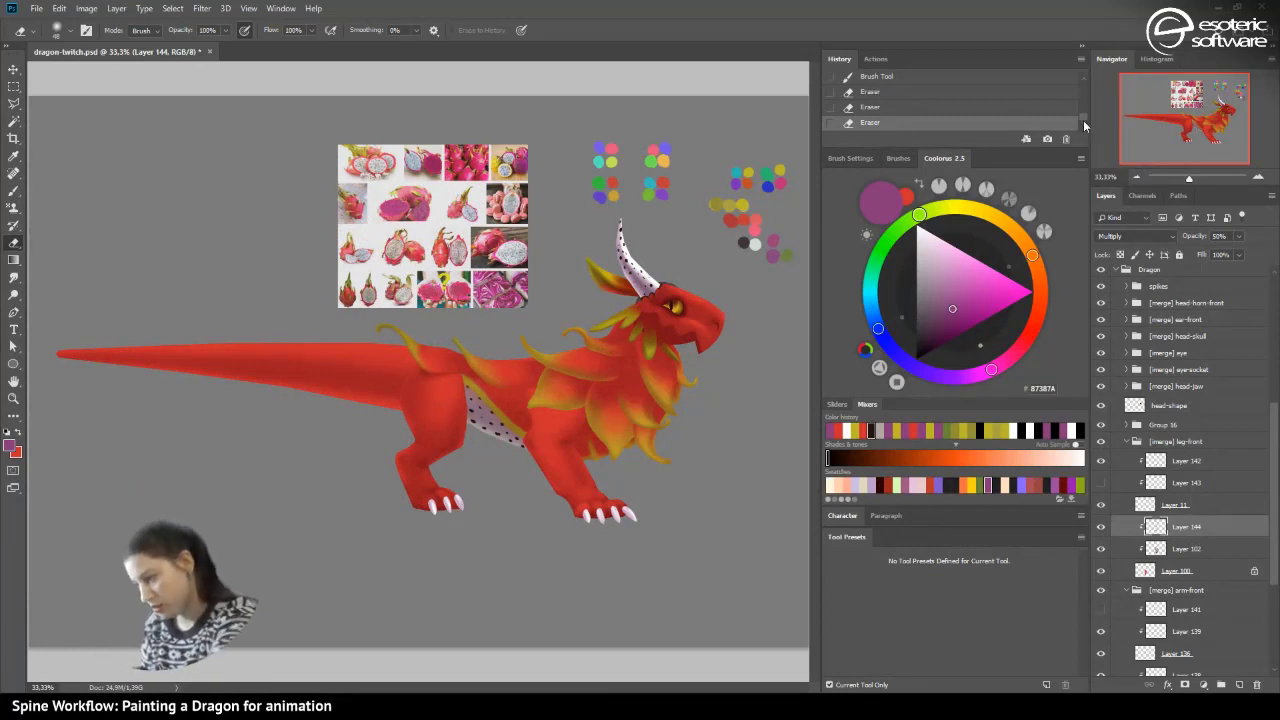
scroll(1080, 110, "up", 3)
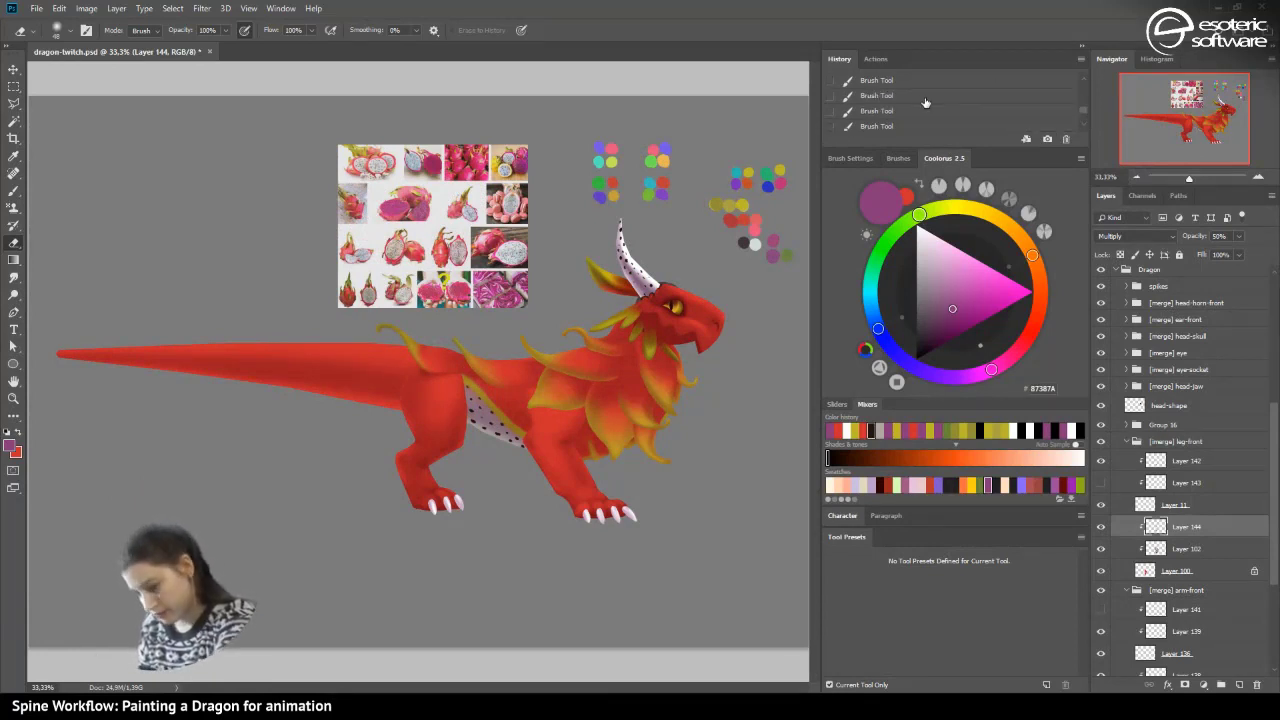
left_click(930, 96)
left_click_drag(1080, 112, 1080, 105)
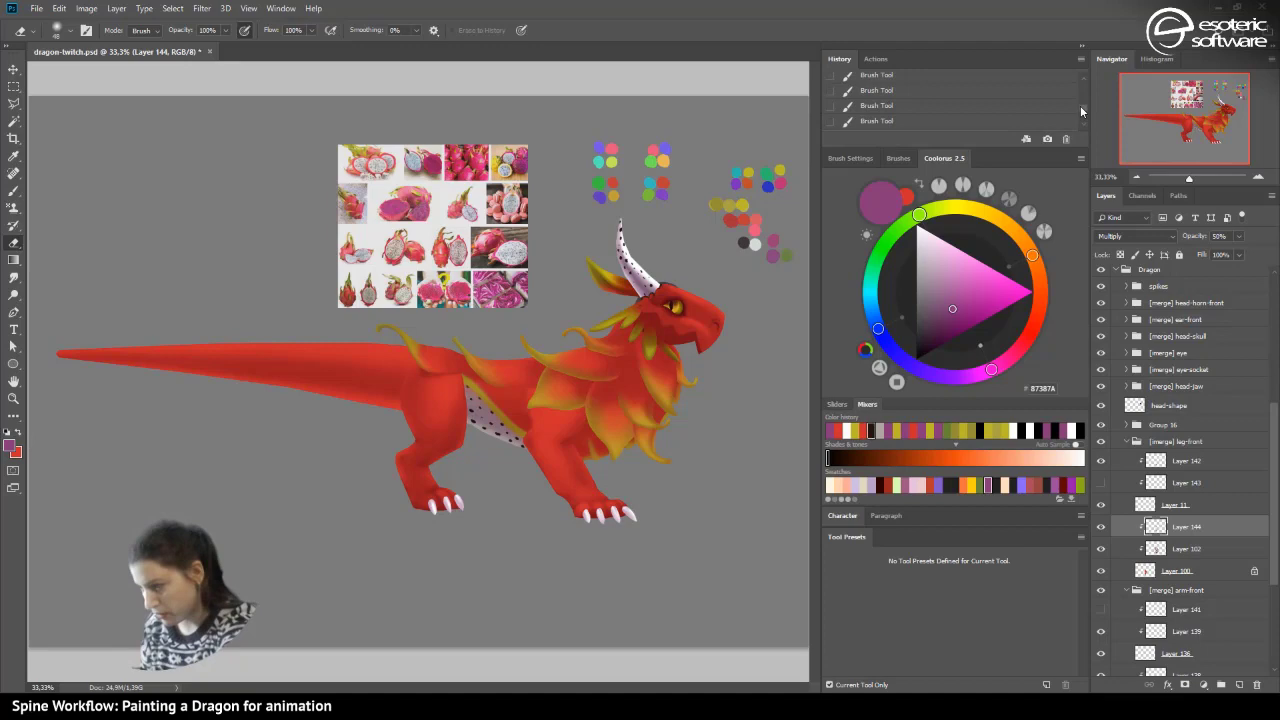
left_click(957, 90)
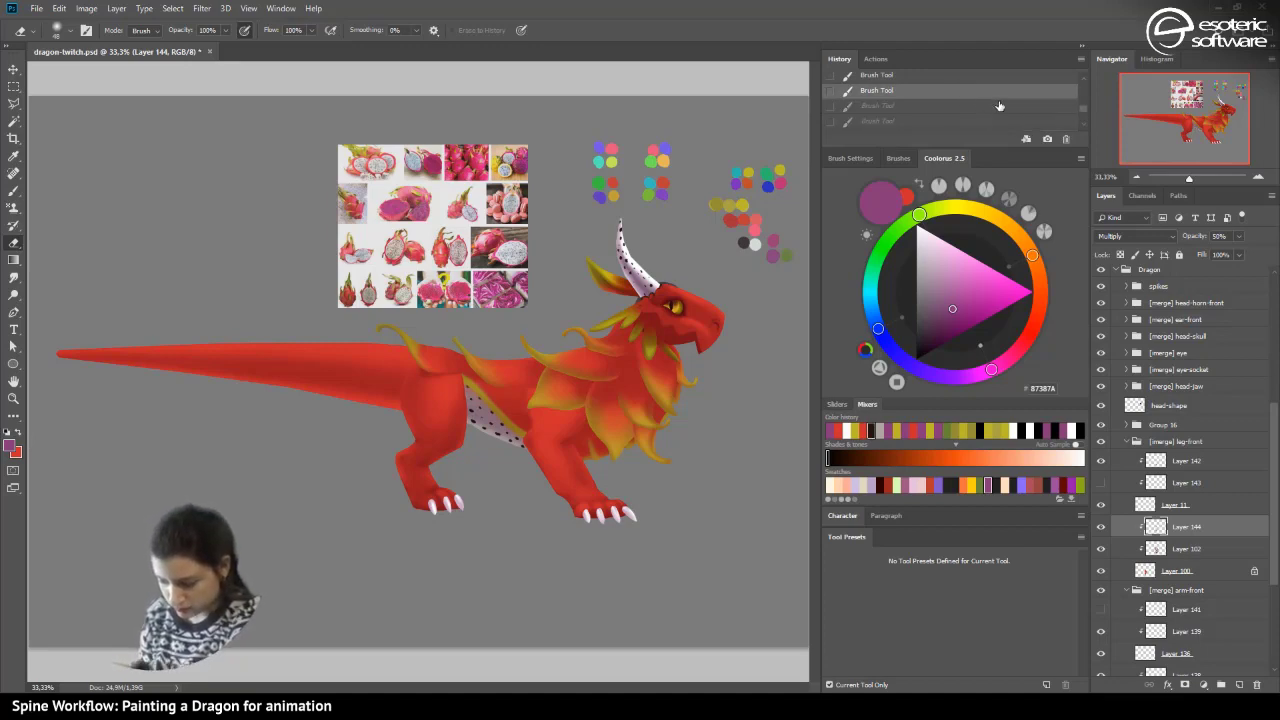
- Soften the shading on the back of the hind foot and the middle of the lower leg with the soft round Eraser
left_click(1259, 177)
left_click(1259, 177)
left_click_drag(1179, 115, 1189, 128)
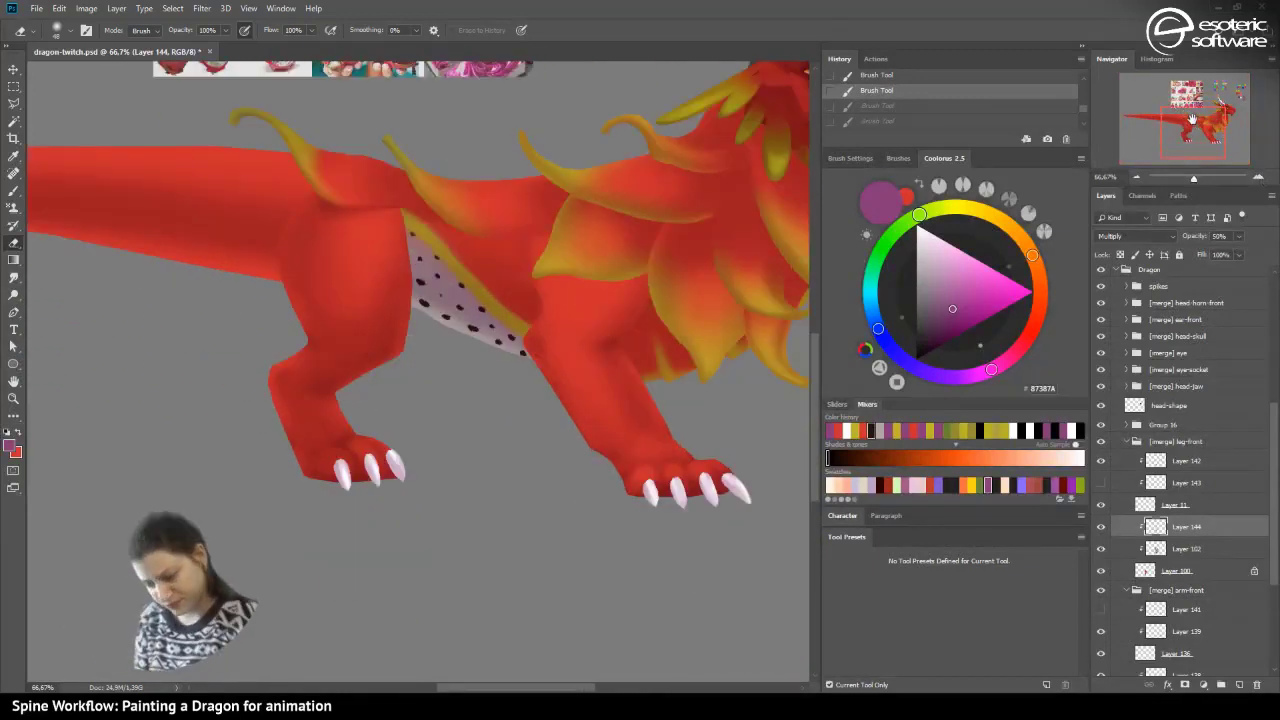
mouse_move(313, 467)
left_mouse_down()
mouse_move(291, 460)
mouse_move(300, 470)
left_mouse_up()
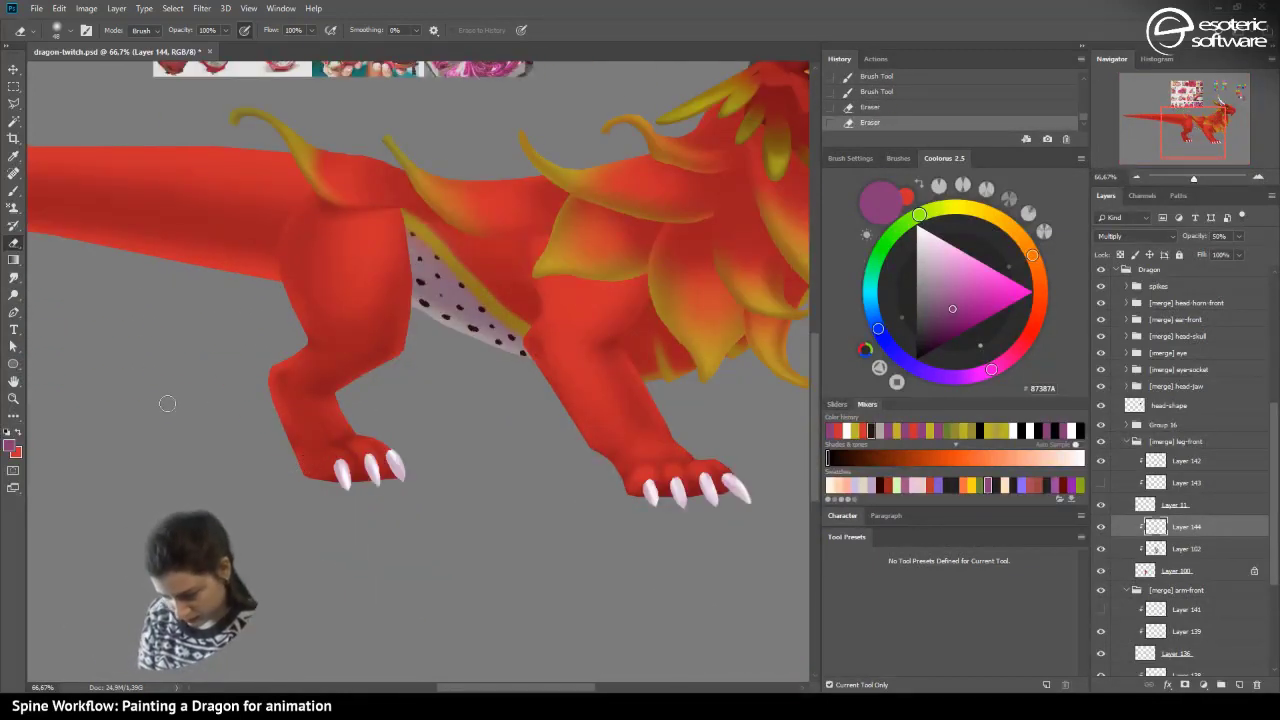
left_click(306, 430)
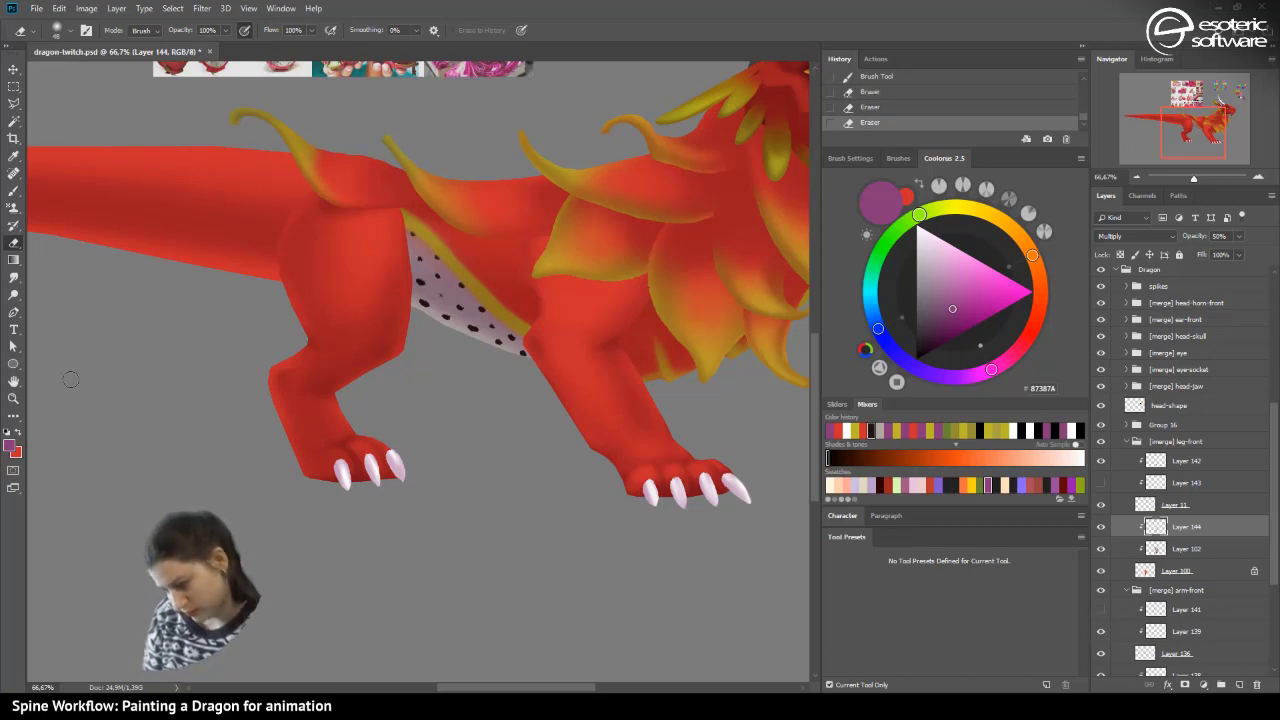
left_click(298, 442)
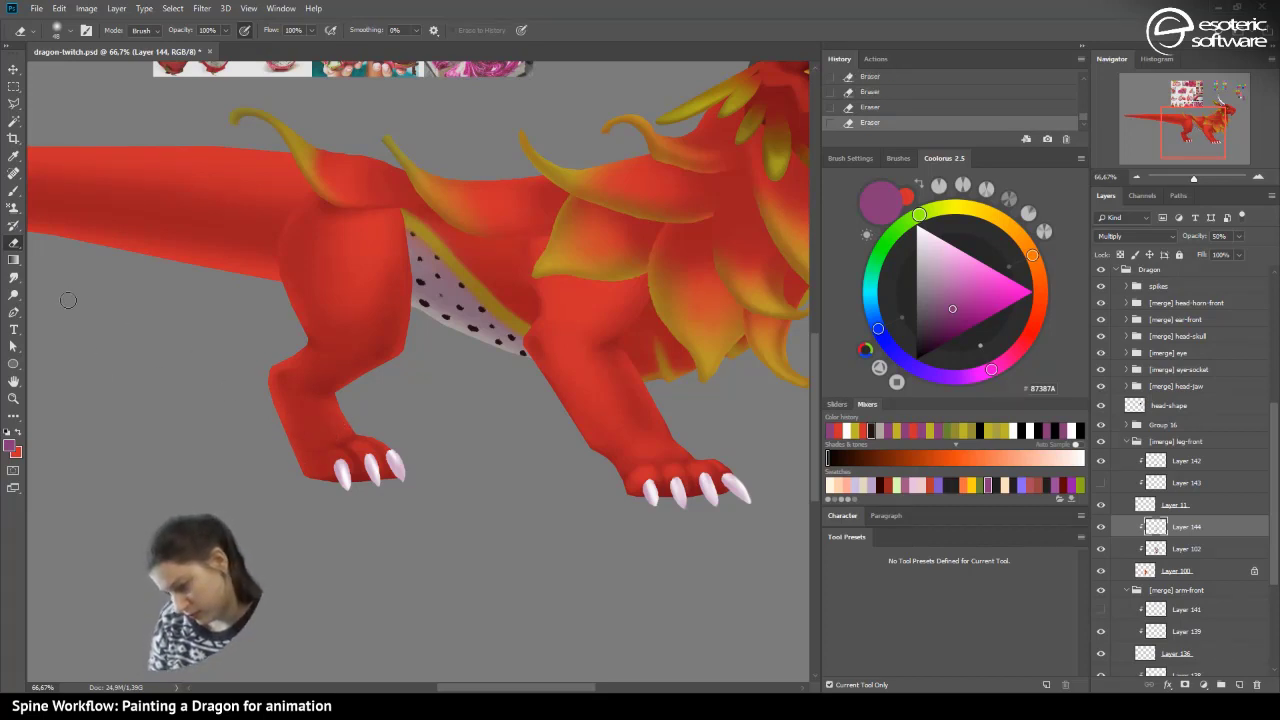
- Darken the hind foot's rear edge and sole and the lower leg above it with the brush at 49% opacity
left_click(14, 192)
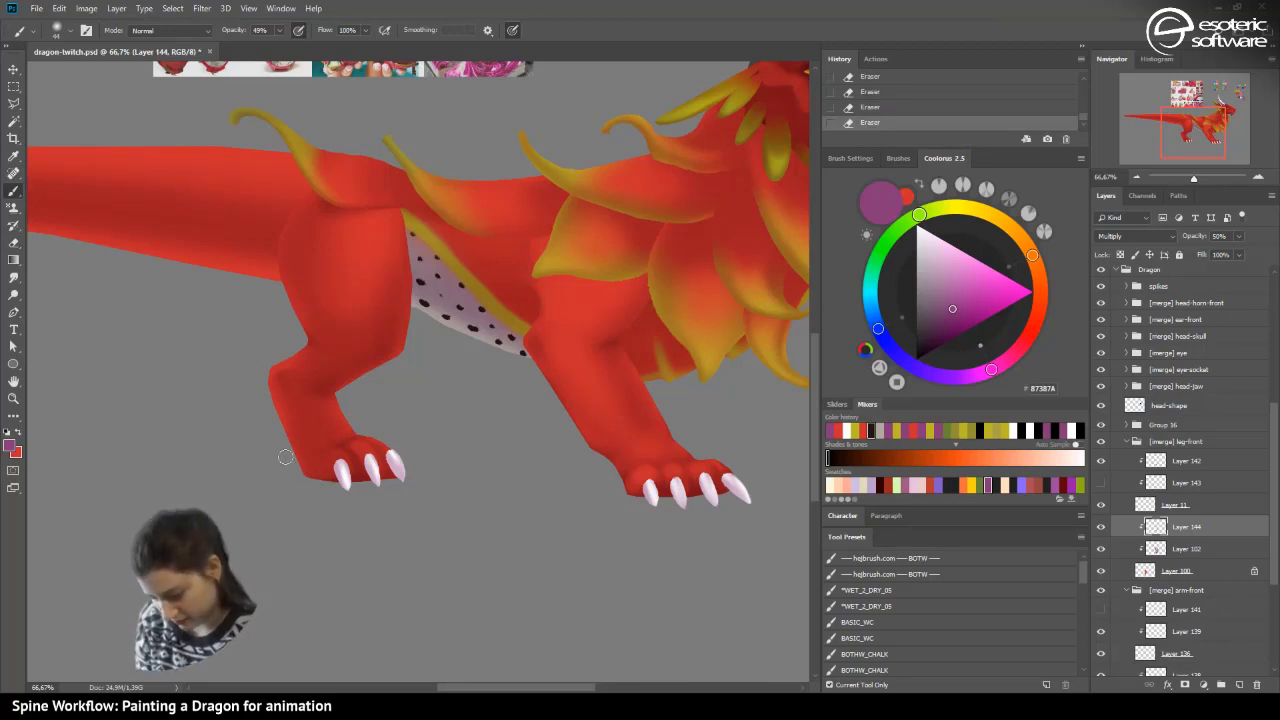
left_click_drag(286, 457, 312, 478)
mouse_move(288, 450)
left_mouse_down()
mouse_move(315, 482)
mouse_move(300, 426)
left_mouse_up()
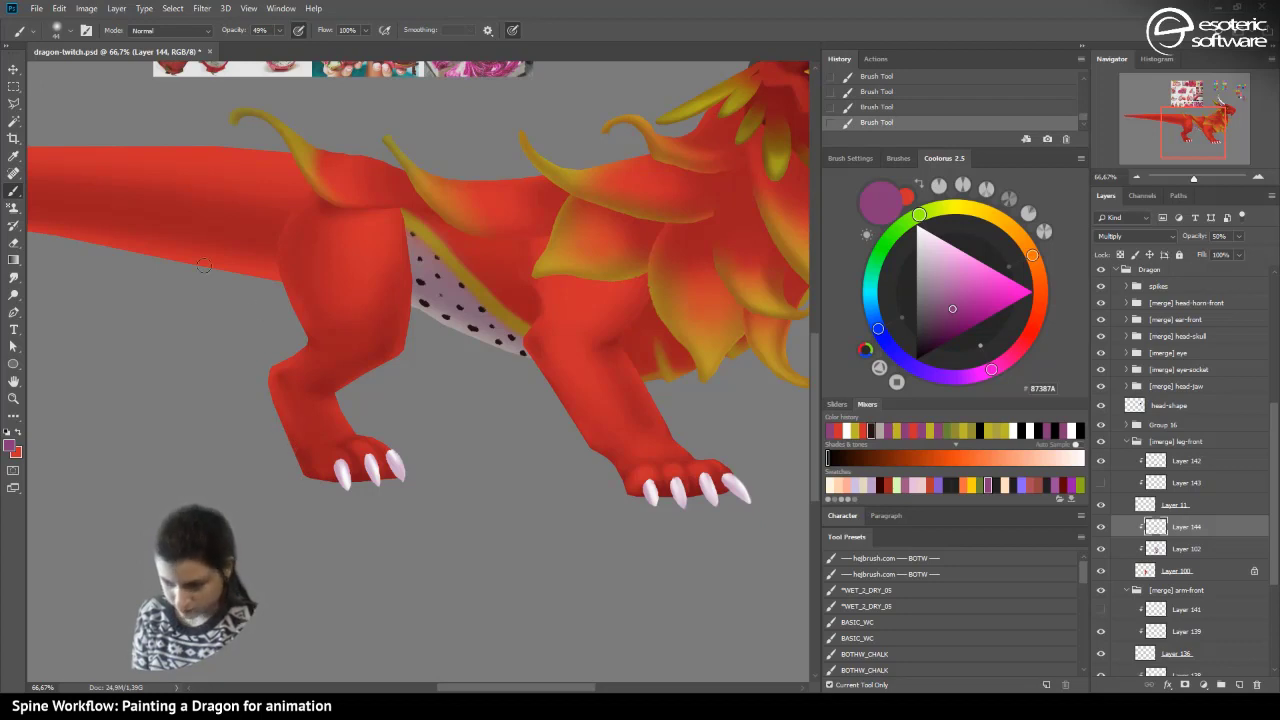
- Enlarge the soft brush to 91 px, lower its opacity to 29%, and deepen the shading over the hind ankle
left_click(56, 37)
left_click(54, 32)
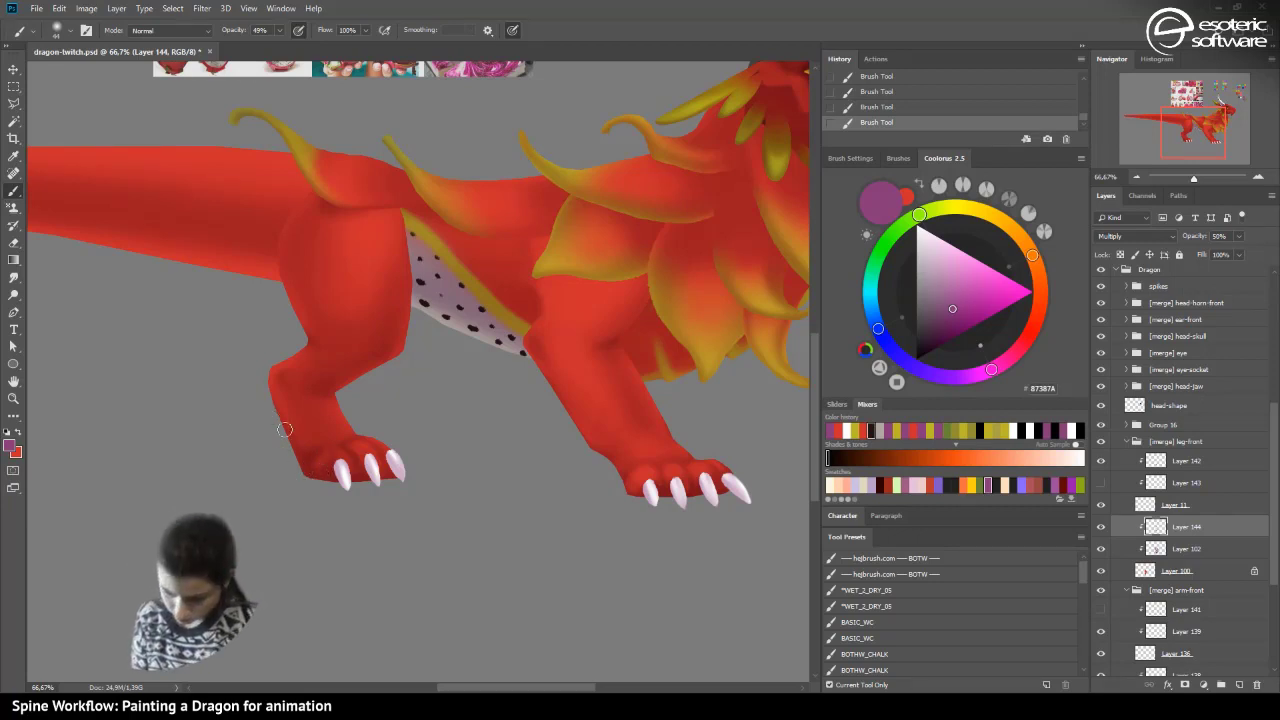
left_click(57, 30)
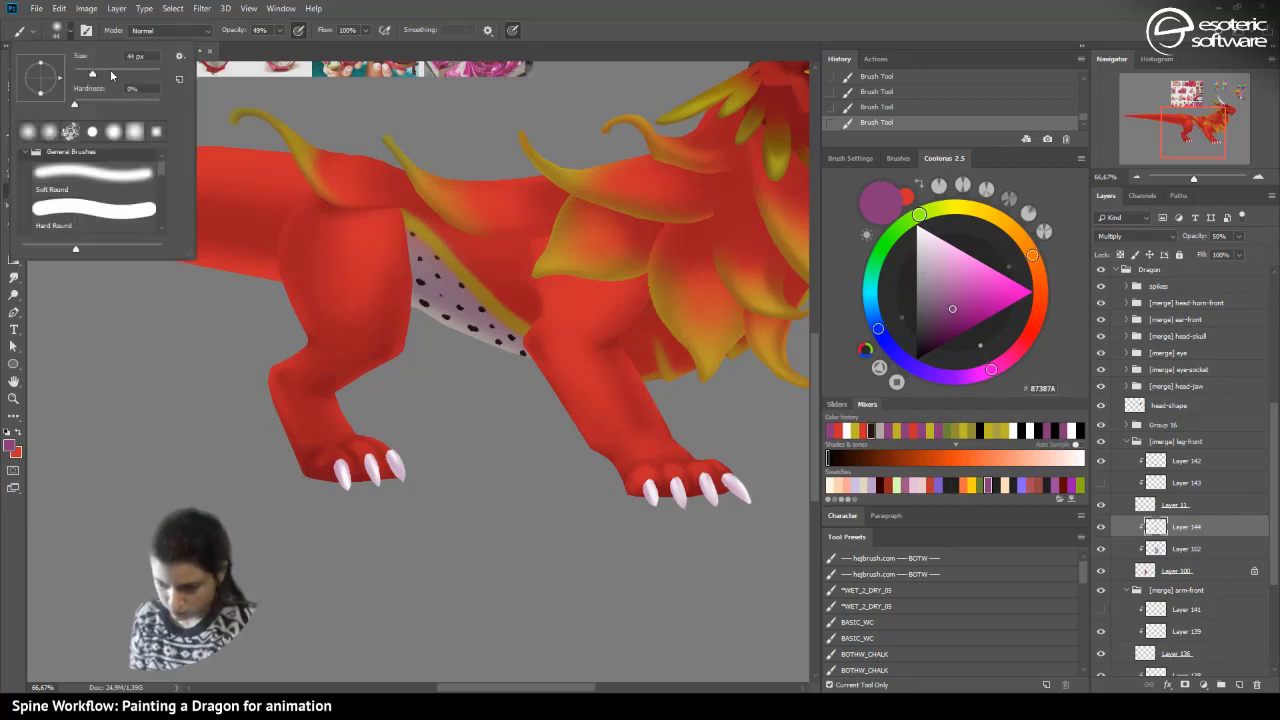
left_click(277, 30)
left_click_drag(254, 45, 268, 45)
left_click(312, 450)
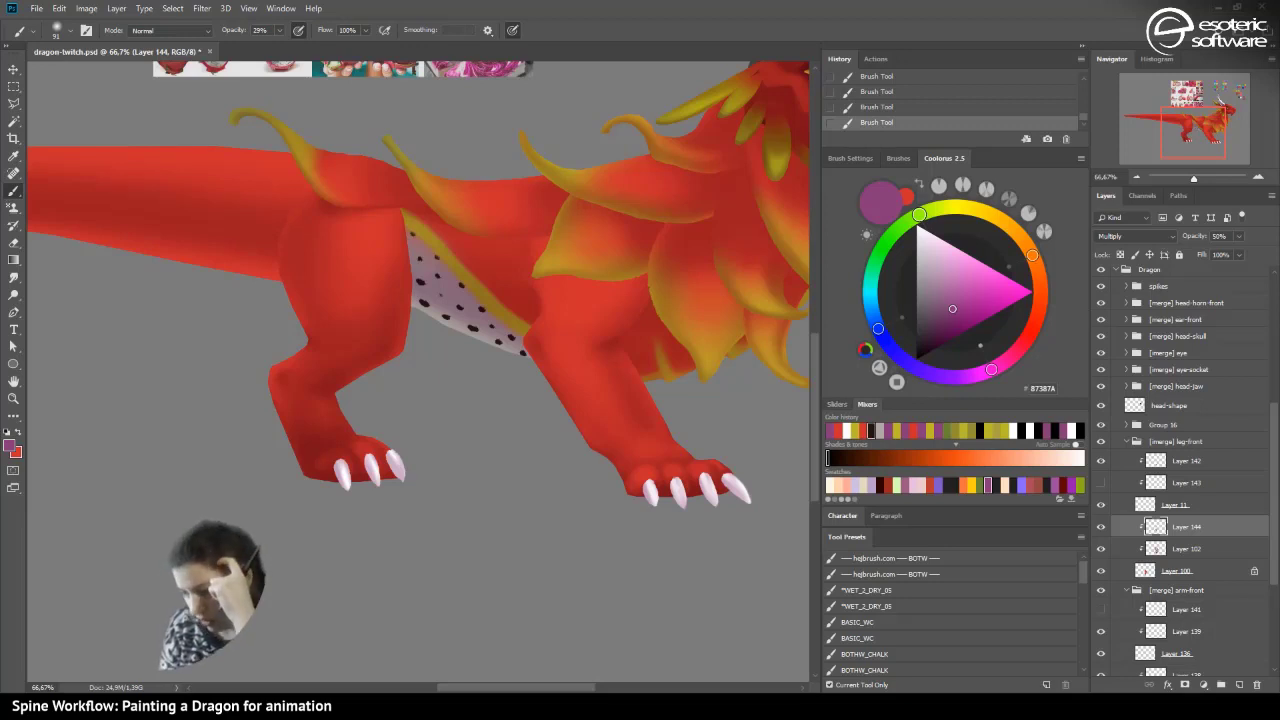
- Lighten the top of the hind foot and the base of its toes on Layer 144 with the Eraser
left_click(13, 242)
left_click_drag(314, 463, 338, 466)
left_click_drag(330, 458, 344, 468)
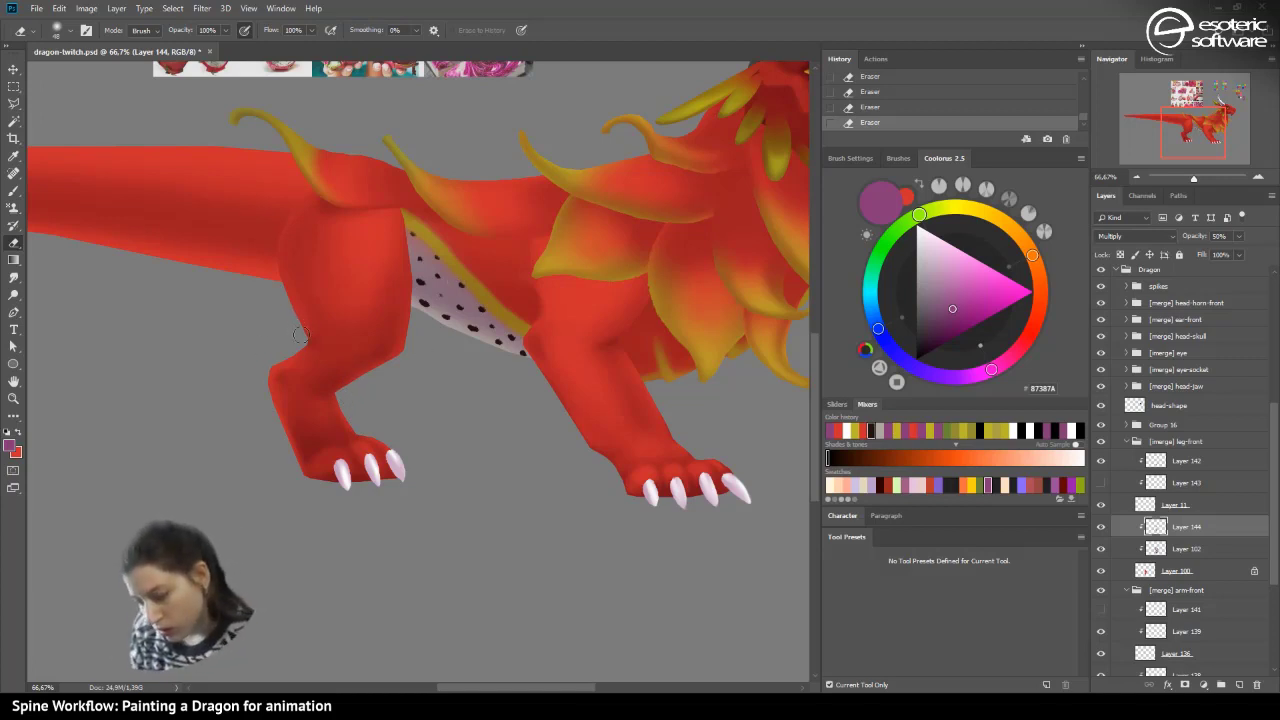
- Add soft shading around the back and sole of the hind foot with the 91 px brush at 29% opacity
left_click(1136, 177)
left_click(1136, 177)
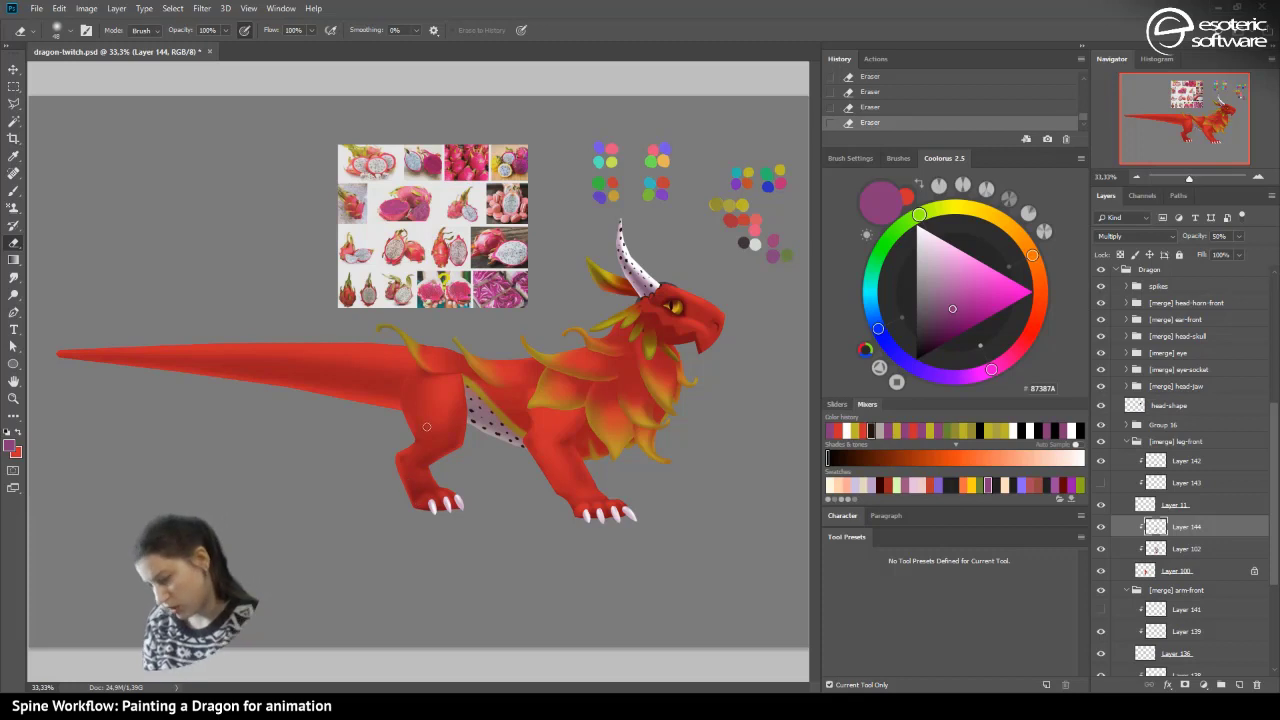
left_click(1258, 177)
key("b")
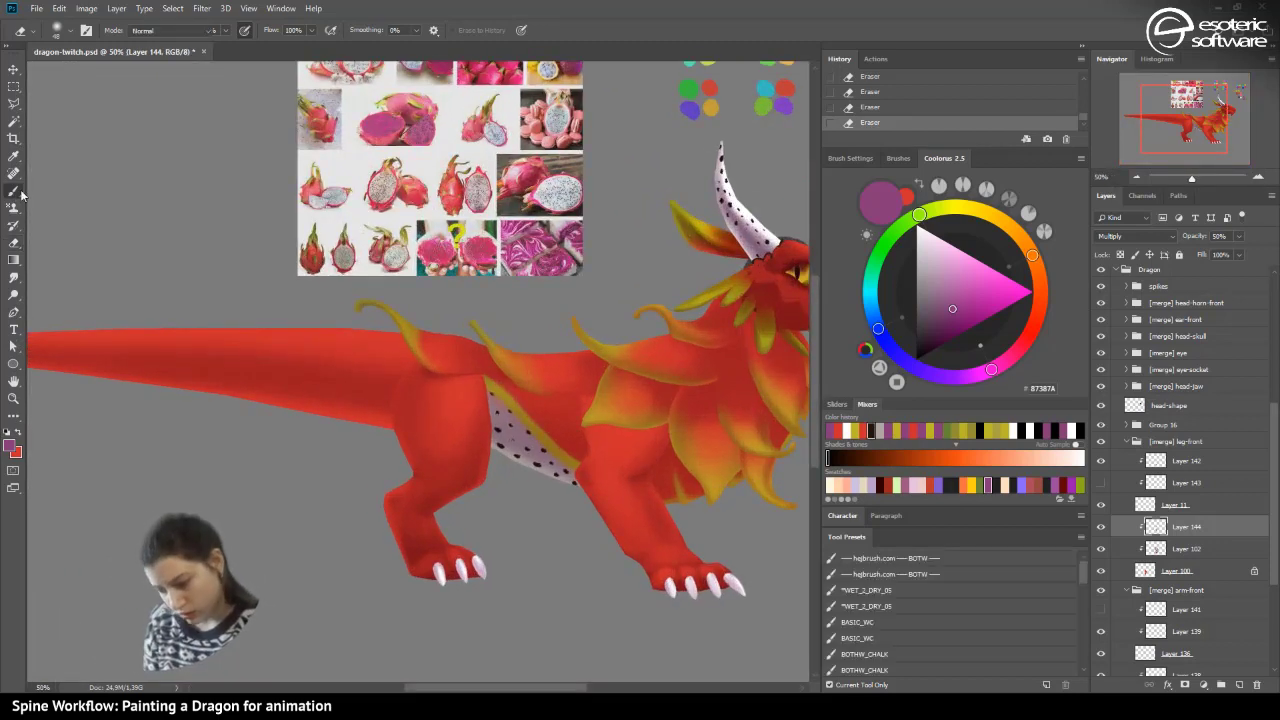
left_click_drag(416, 585, 404, 582)
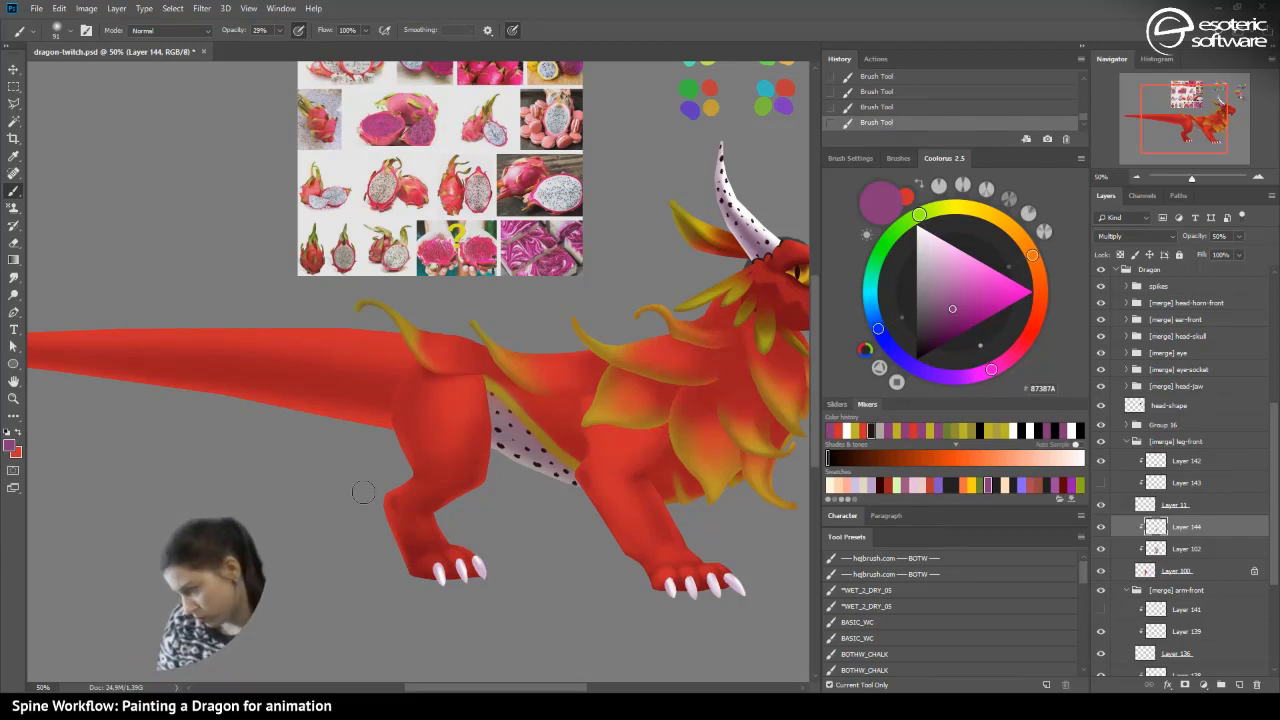
- Shade the hind foot above the toes on Layer 102 with the brush reduced to 39 px at 29% opacity
key("alt+bracketleft")
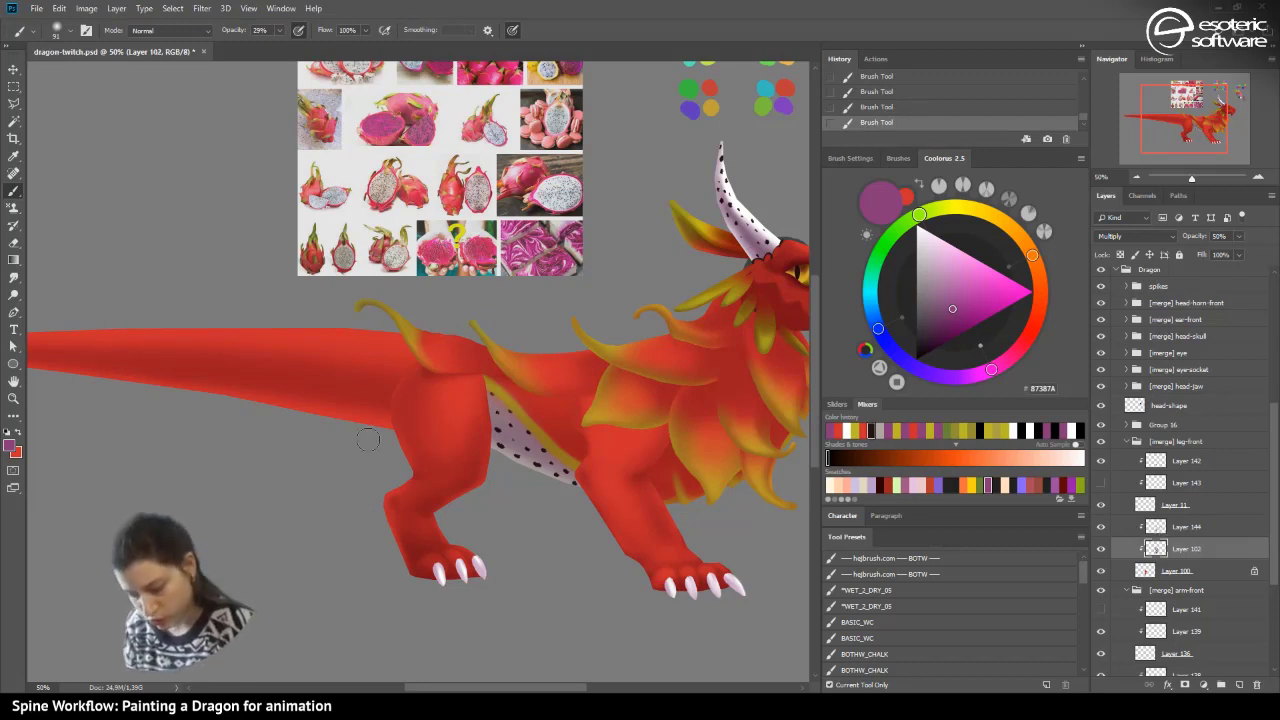
left_click(70, 30)
left_click(89, 71)
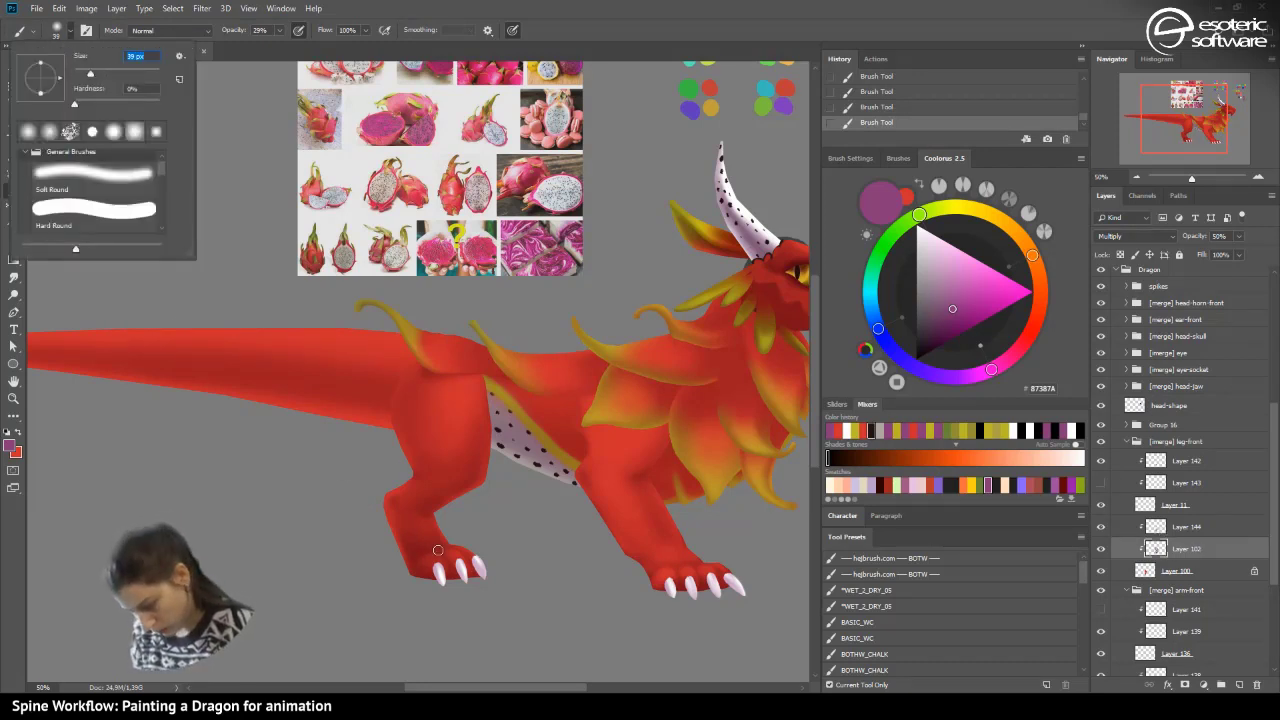
left_click_drag(437, 555, 421, 553)
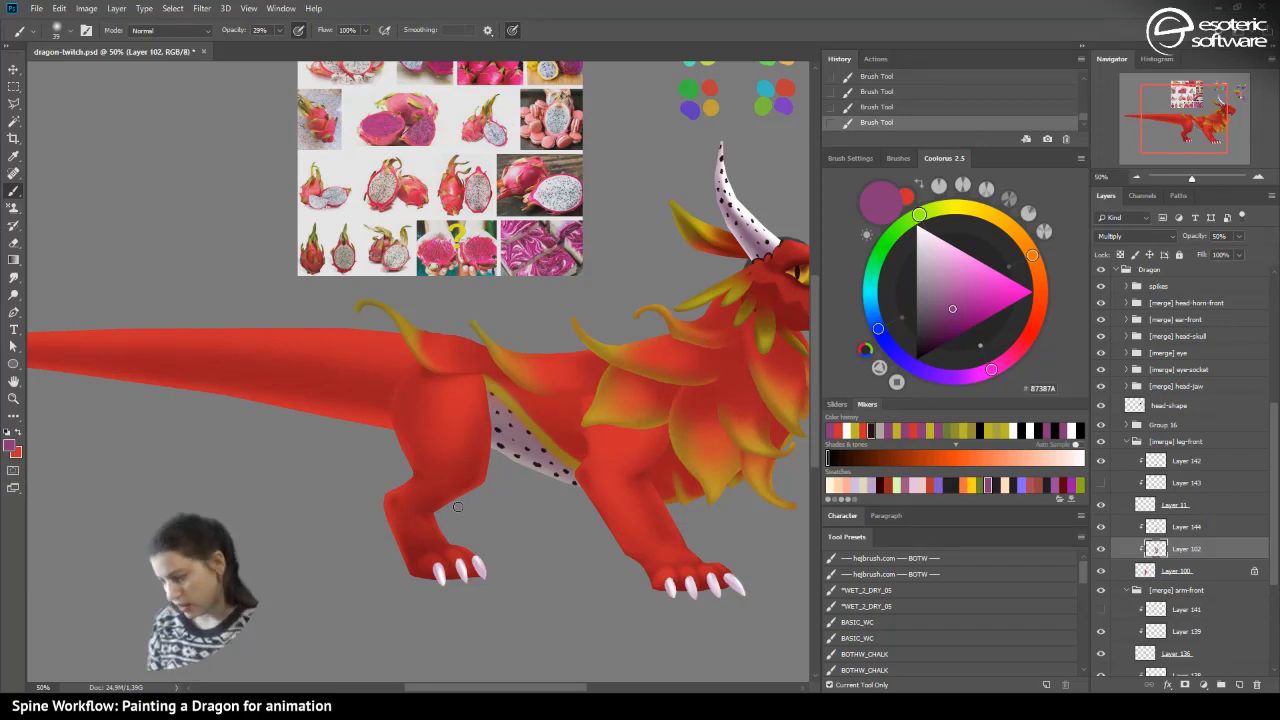
- Check the whole dragon and compare the hind leg with the shading of Layer 144 and Layer 102 hidden and shown
left_click(1138, 177)
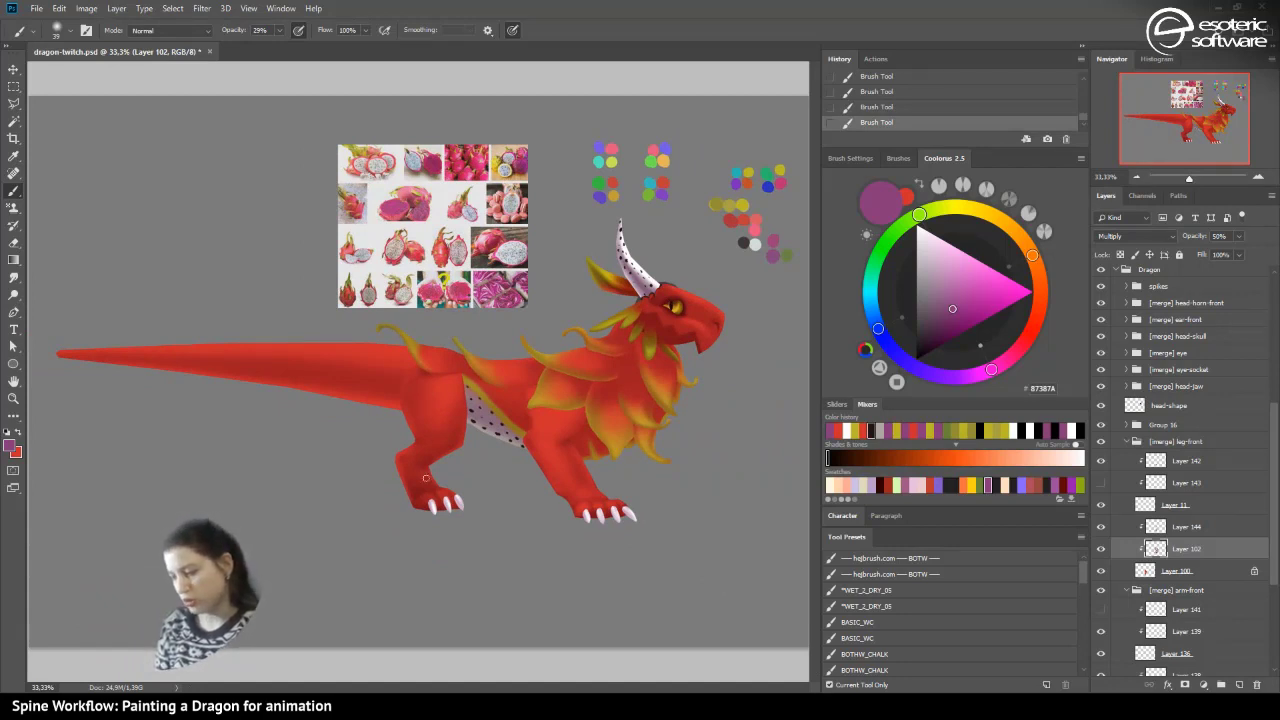
left_click(1157, 531)
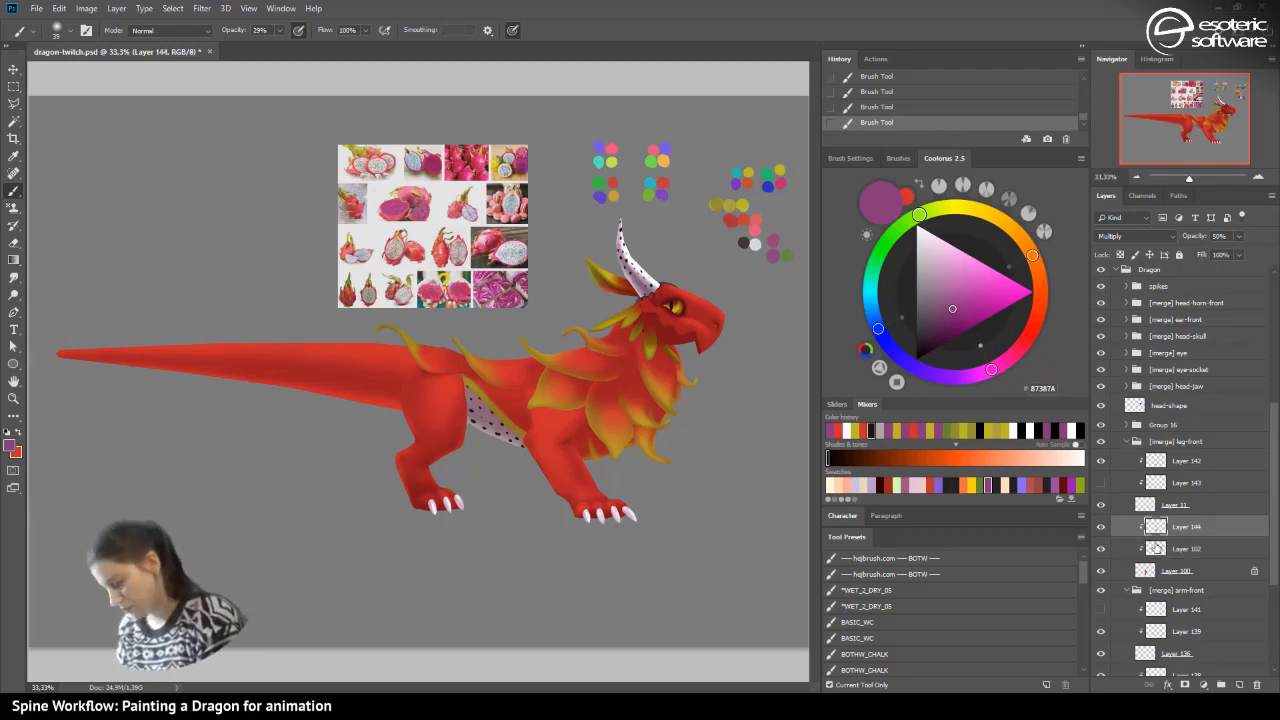
left_click(1155, 549)
left_click(1101, 529)
left_click(1101, 529)
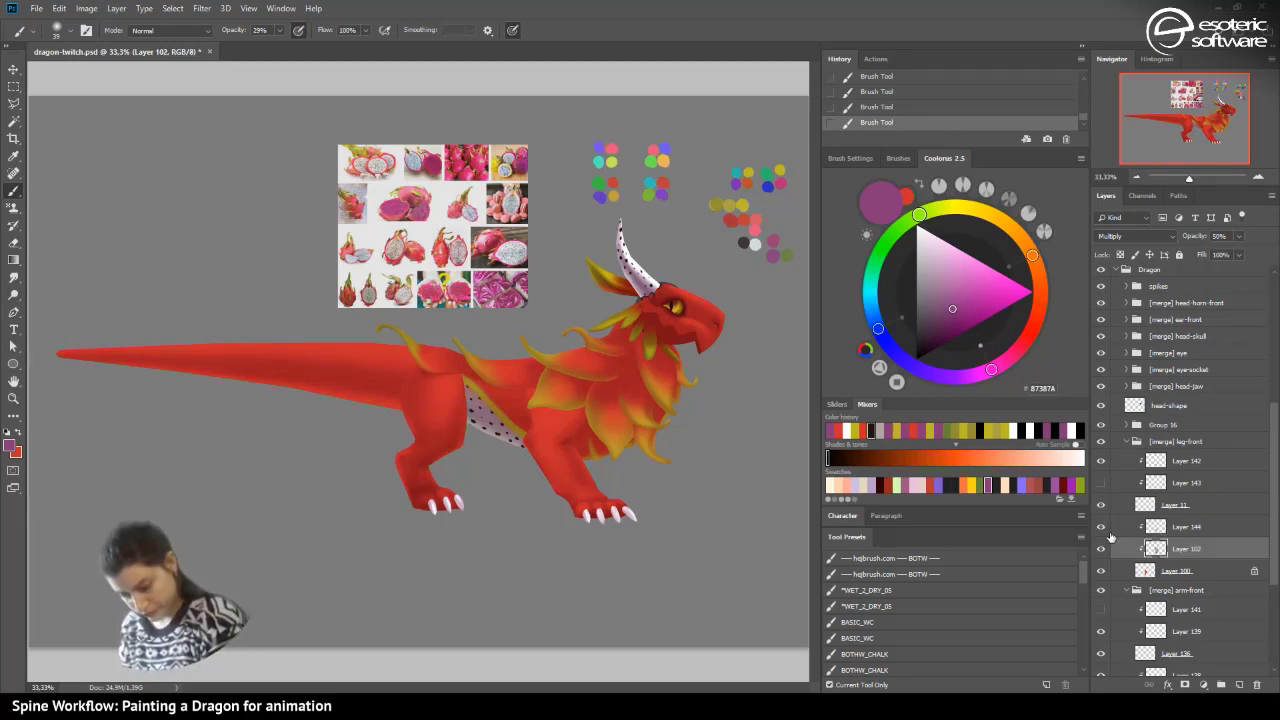
left_click(1101, 529)
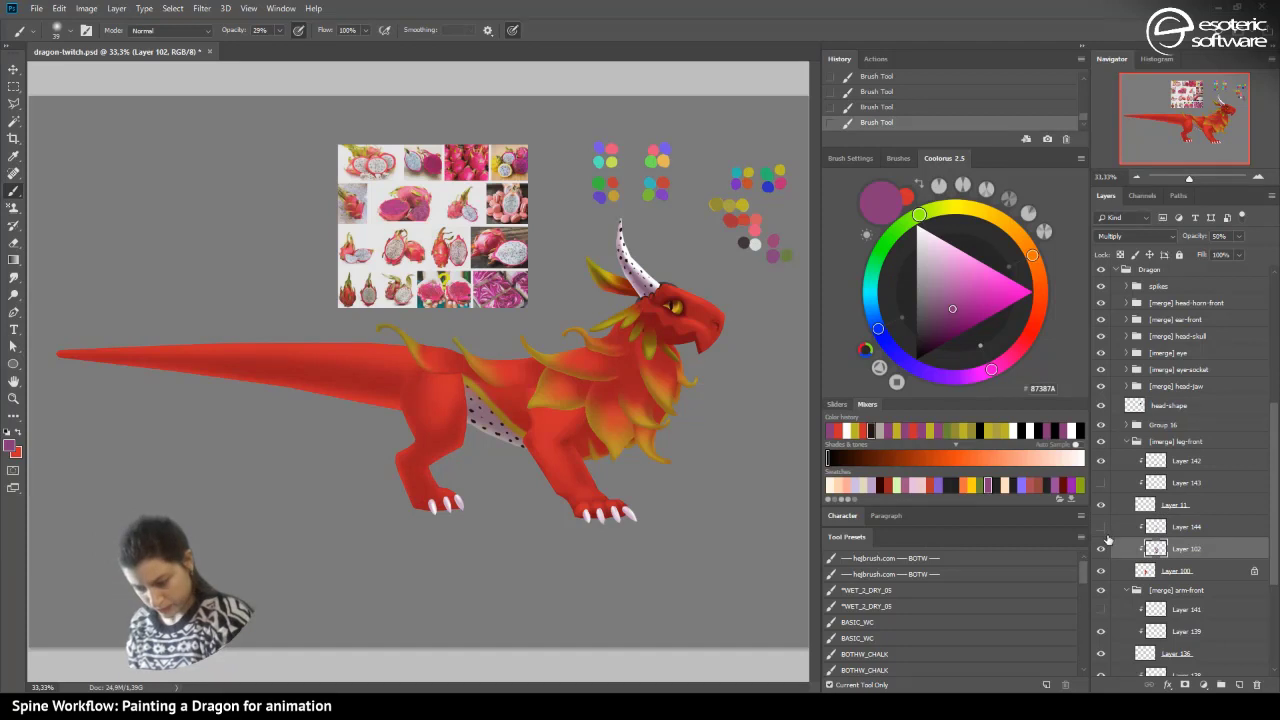
left_click(1100, 530)
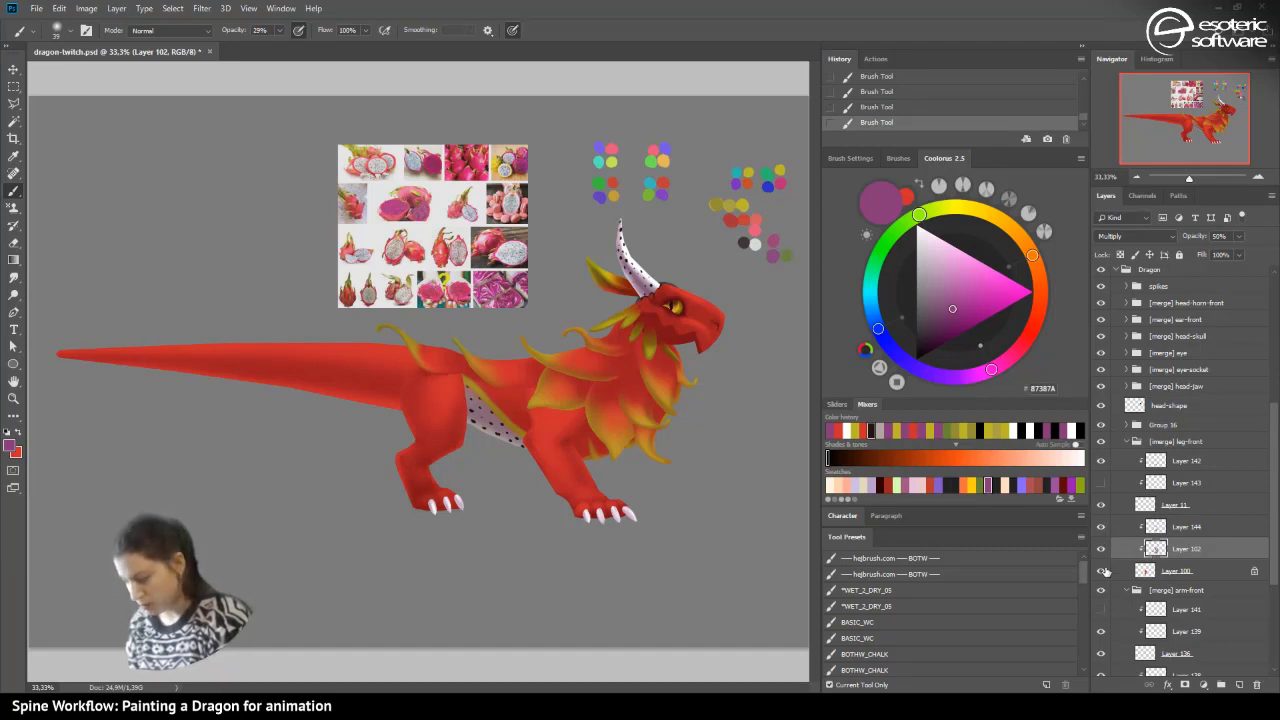
left_click(1100, 549)
left_click(1101, 549)
- Try to lighten the hind leg's shading on Layer 144 and Layer 102 with an enlarged soft Eraser at 100% opacity
left_click(1158, 528)
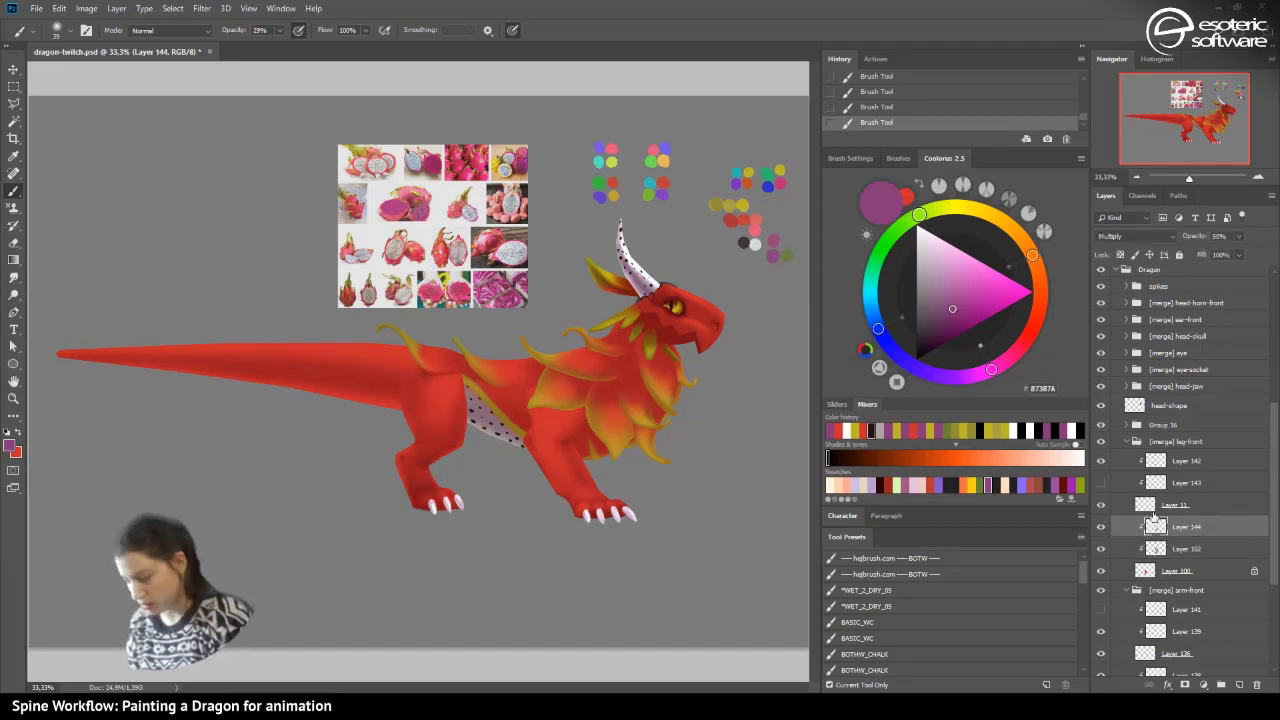
key("e")
left_click(60, 30)
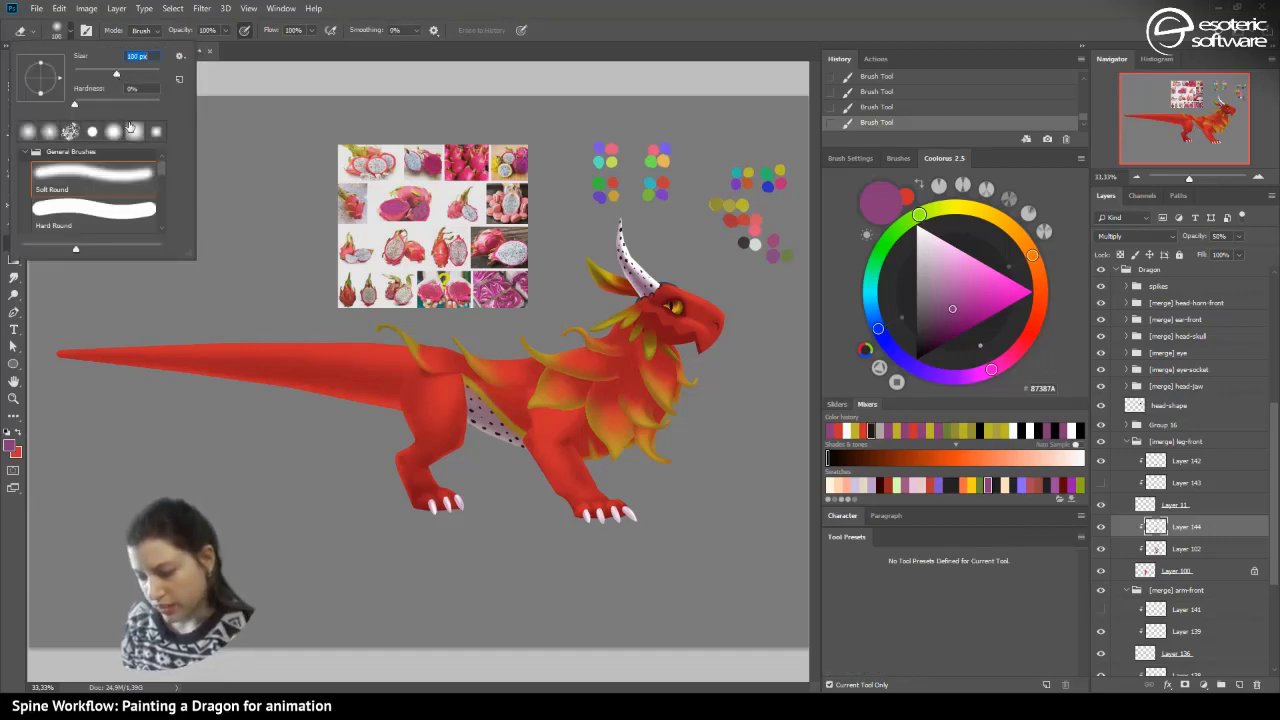
left_click(125, 73)
left_click_drag(416, 484, 384, 414)
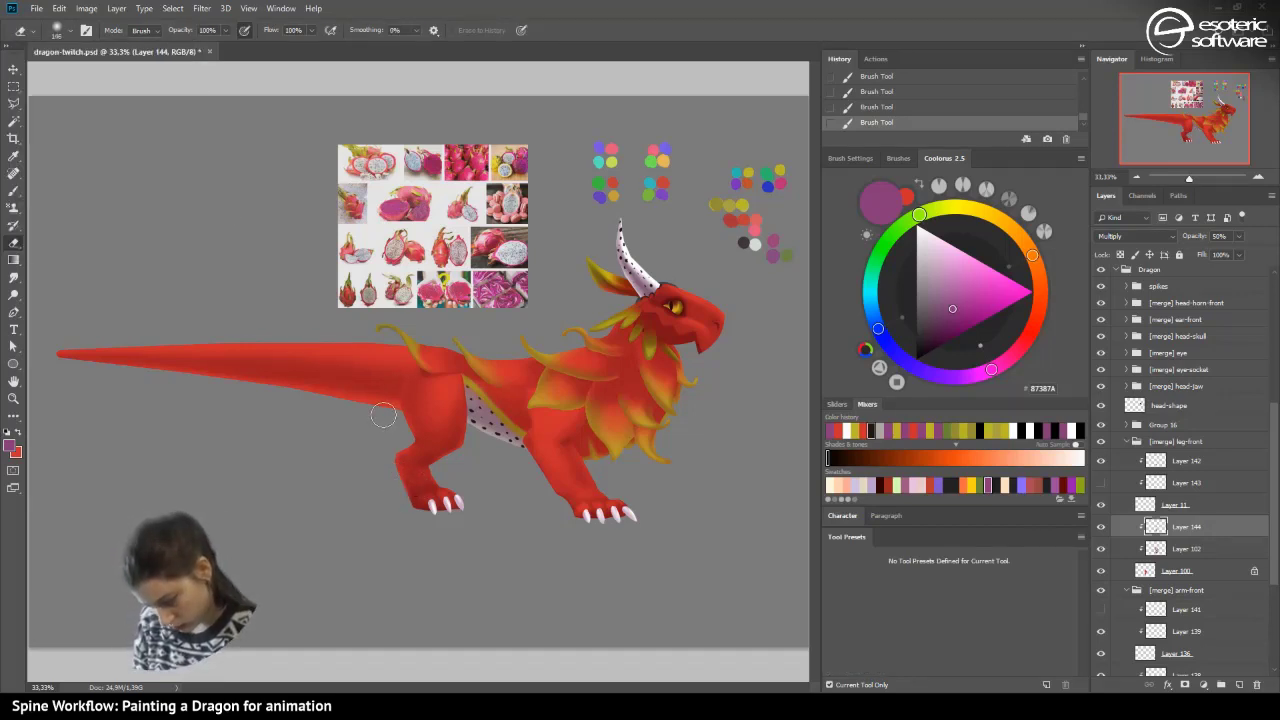
left_click(845, 110)
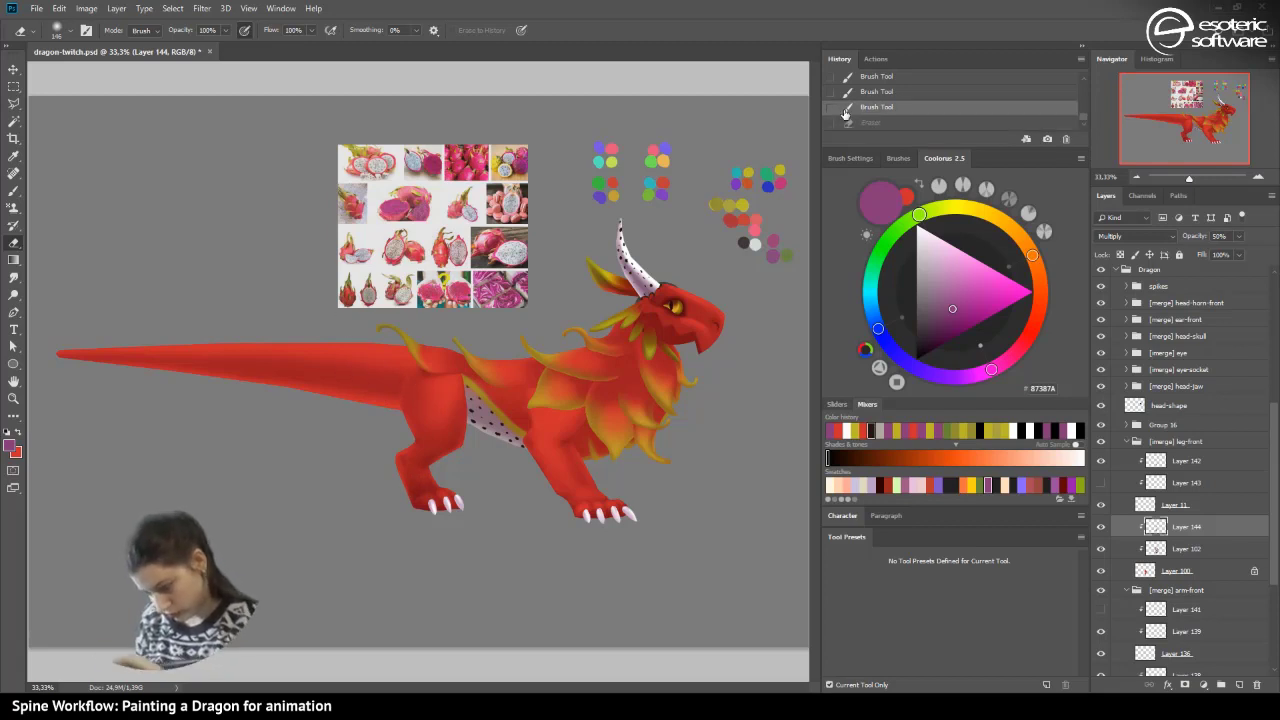
left_click_drag(402, 452, 440, 412)
left_click_drag(402, 432, 440, 388)
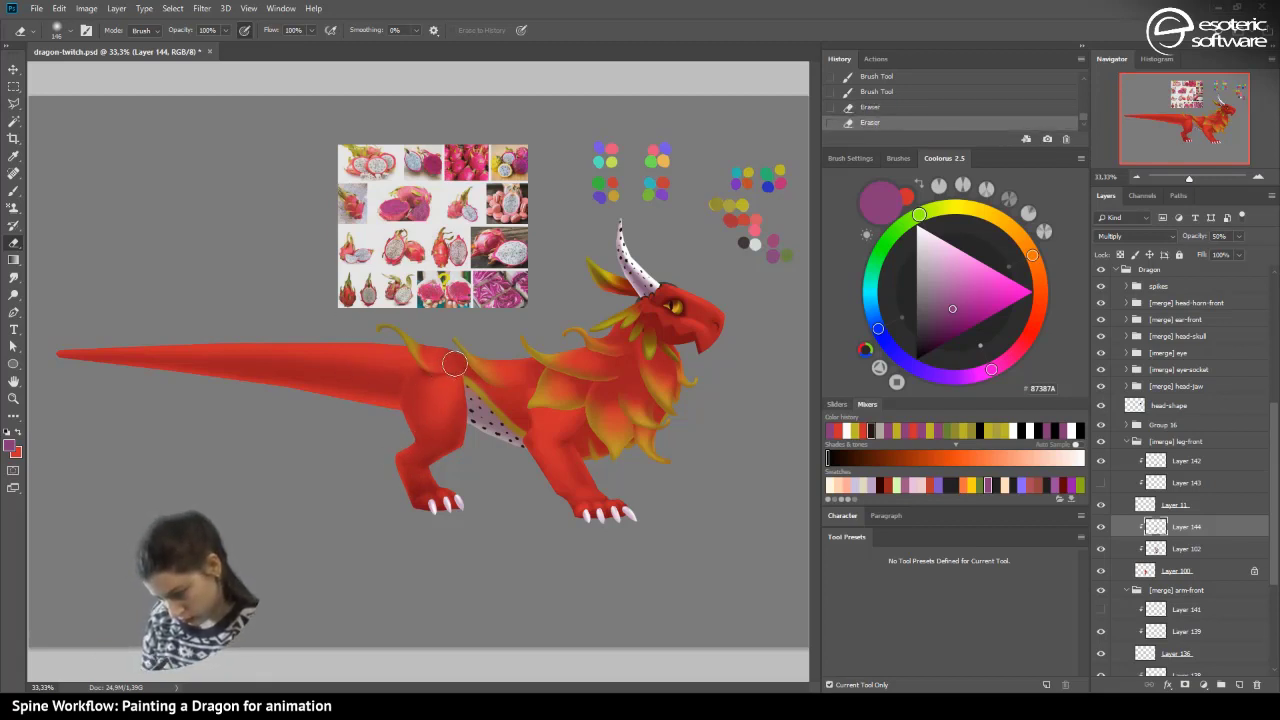
left_click(866, 93)
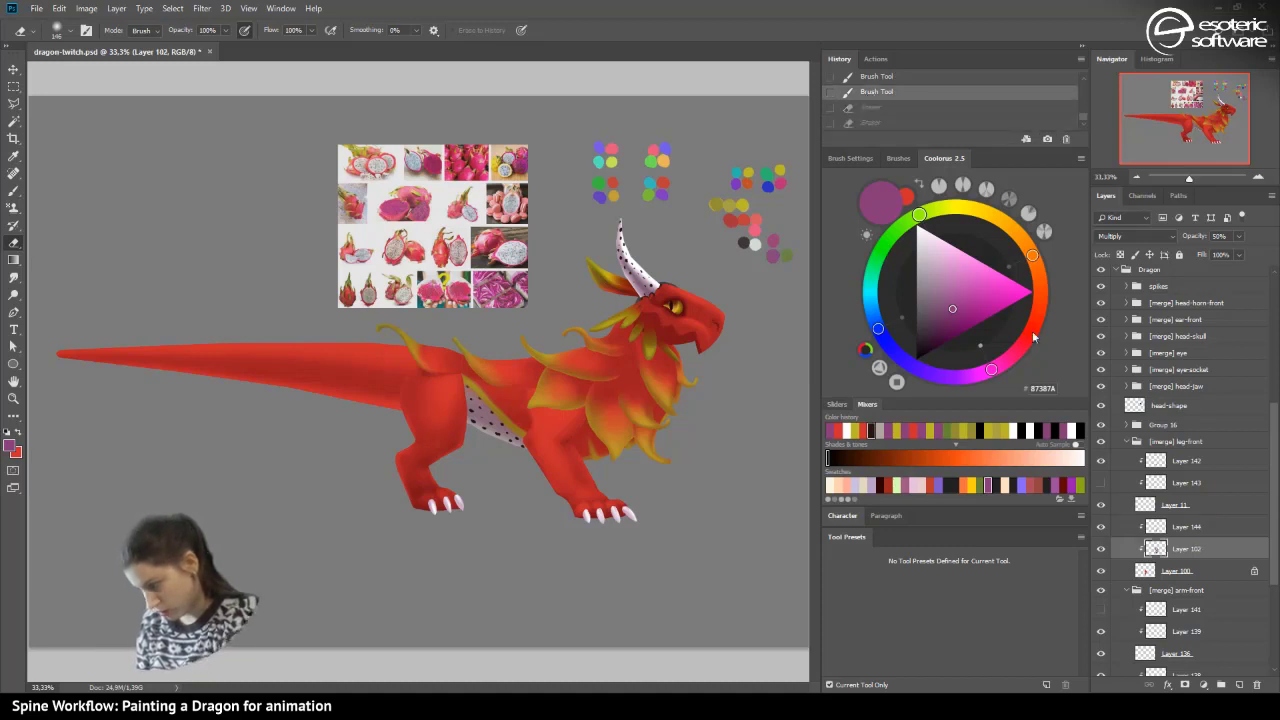
left_click(1108, 549)
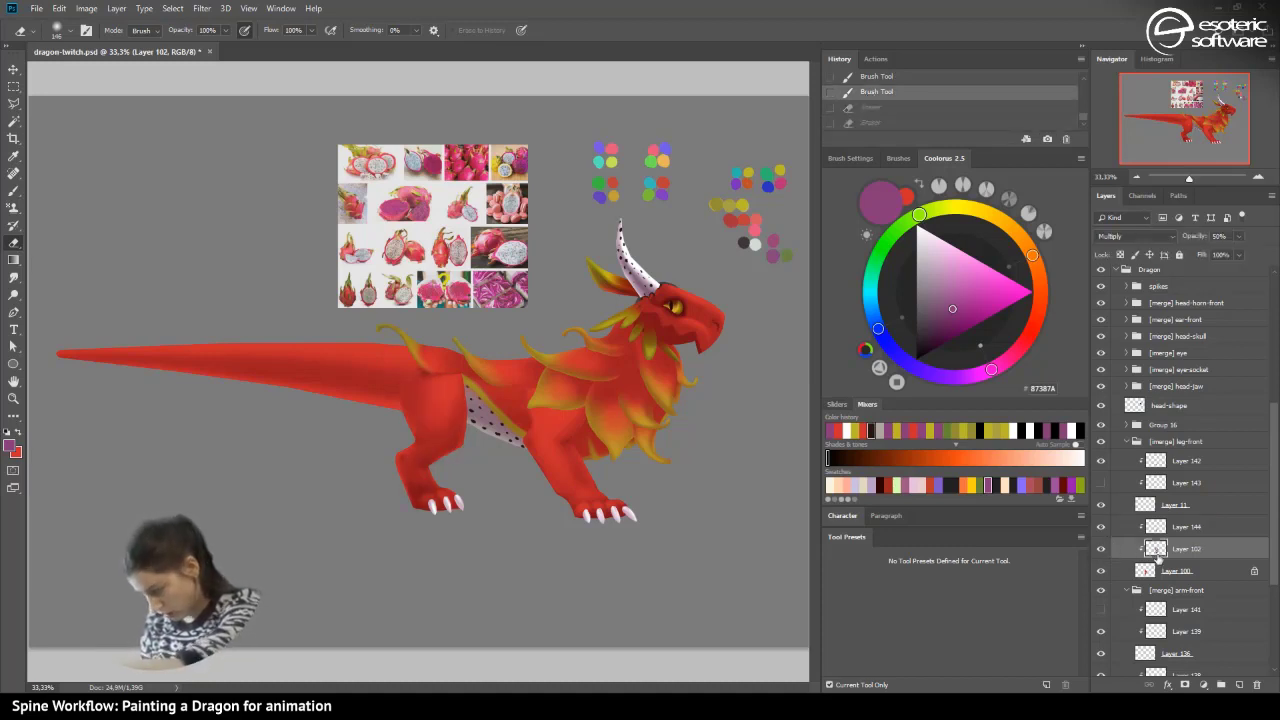
left_click_drag(406, 472, 393, 430)
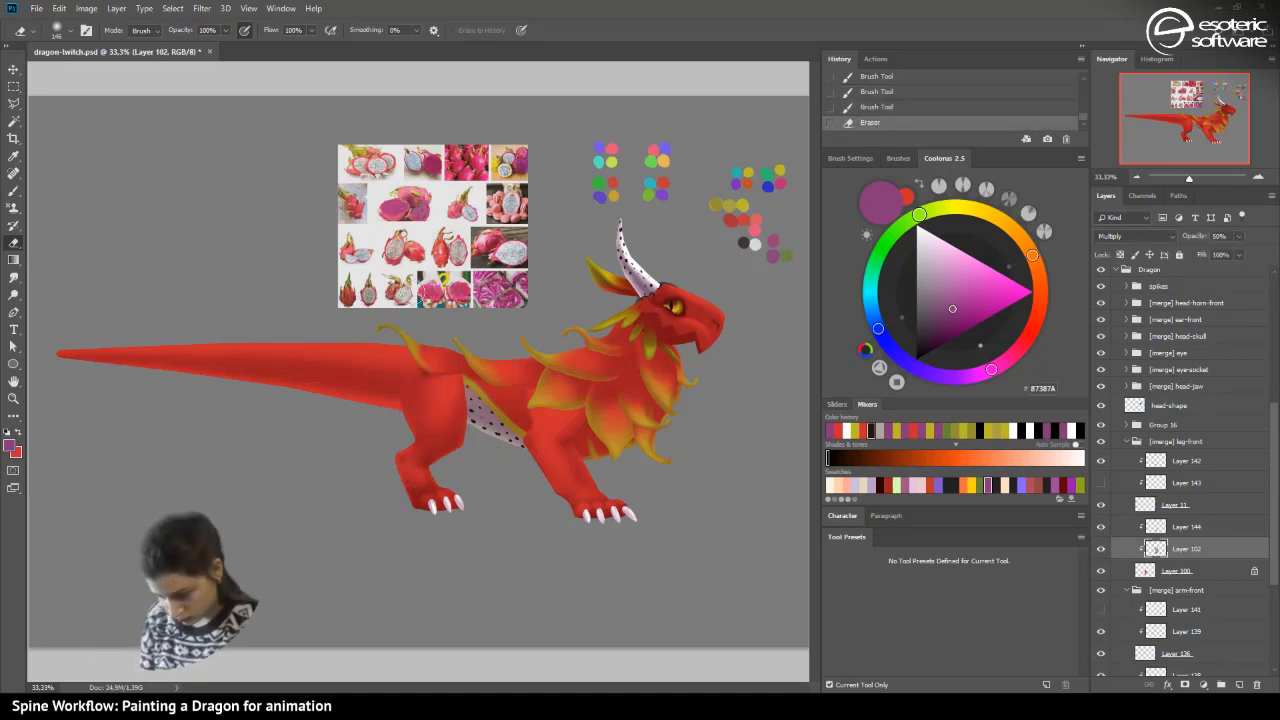
left_click(878, 107)
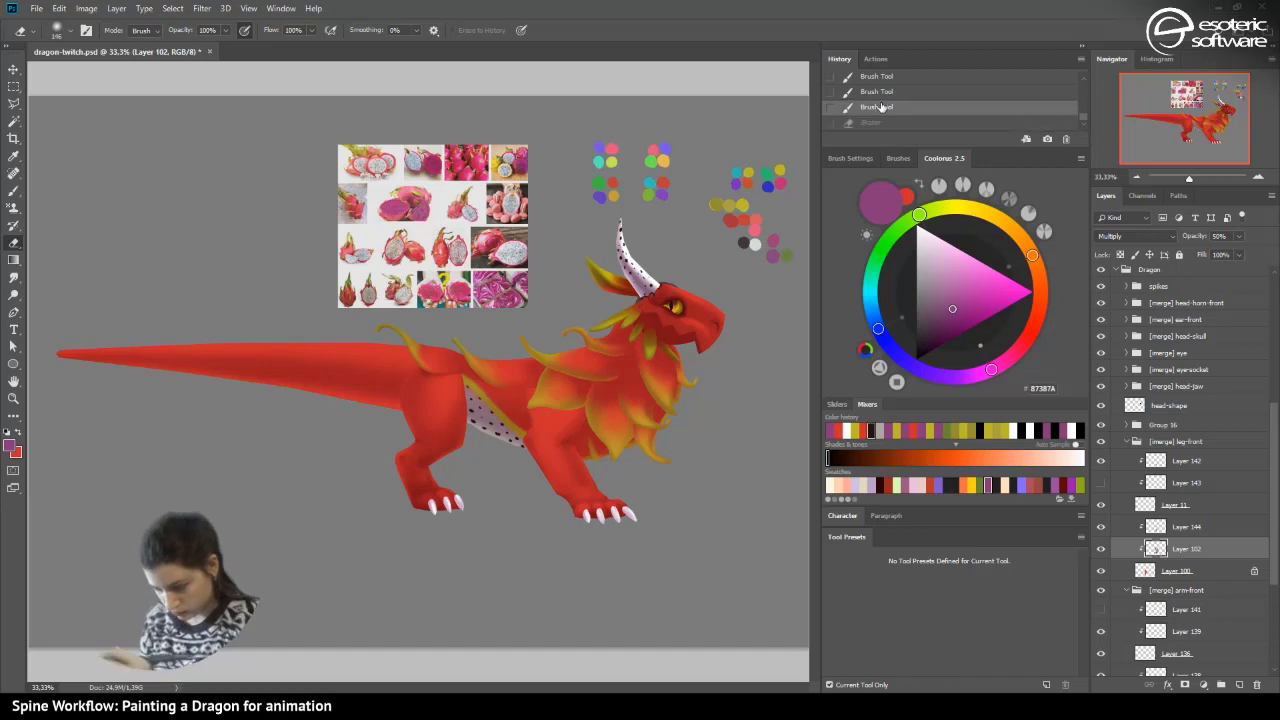
- Lighten the hind leg's shading on Layer 102 with the Eraser at 84 px and 41% opacity, undoing the last stroke
left_click(64, 31)
left_click(111, 72)
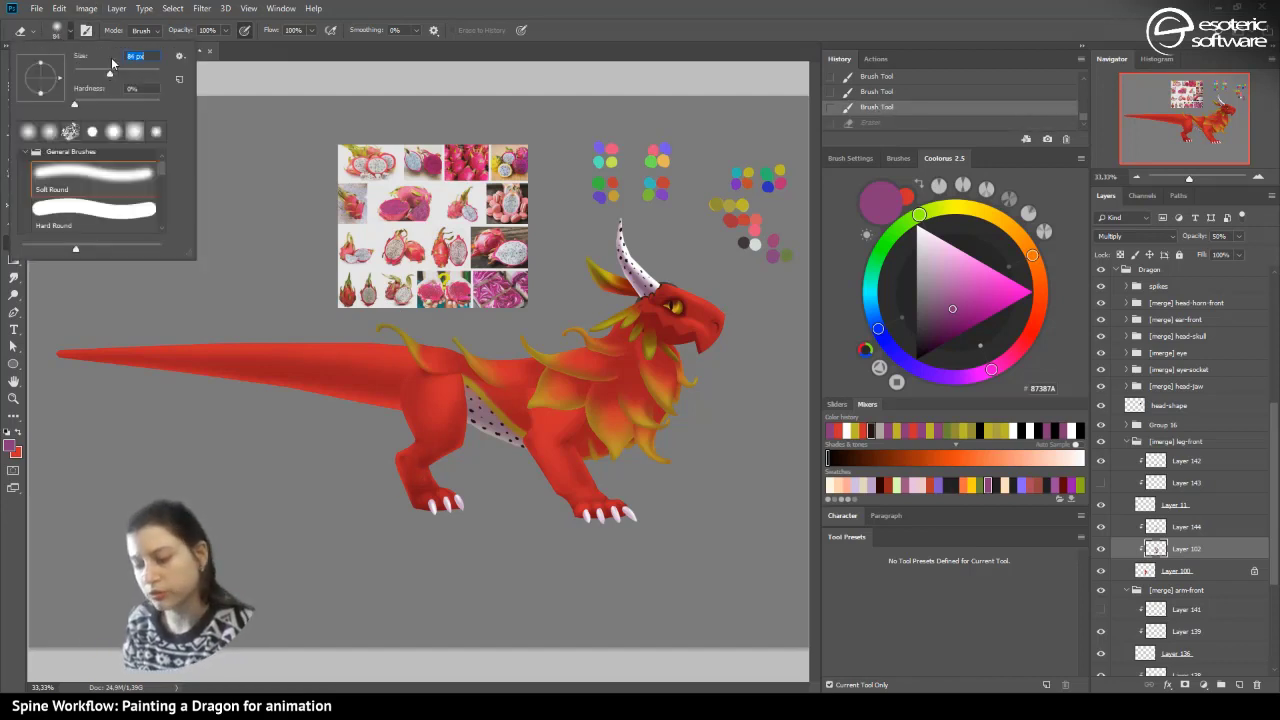
left_click(225, 30)
left_click(190, 46)
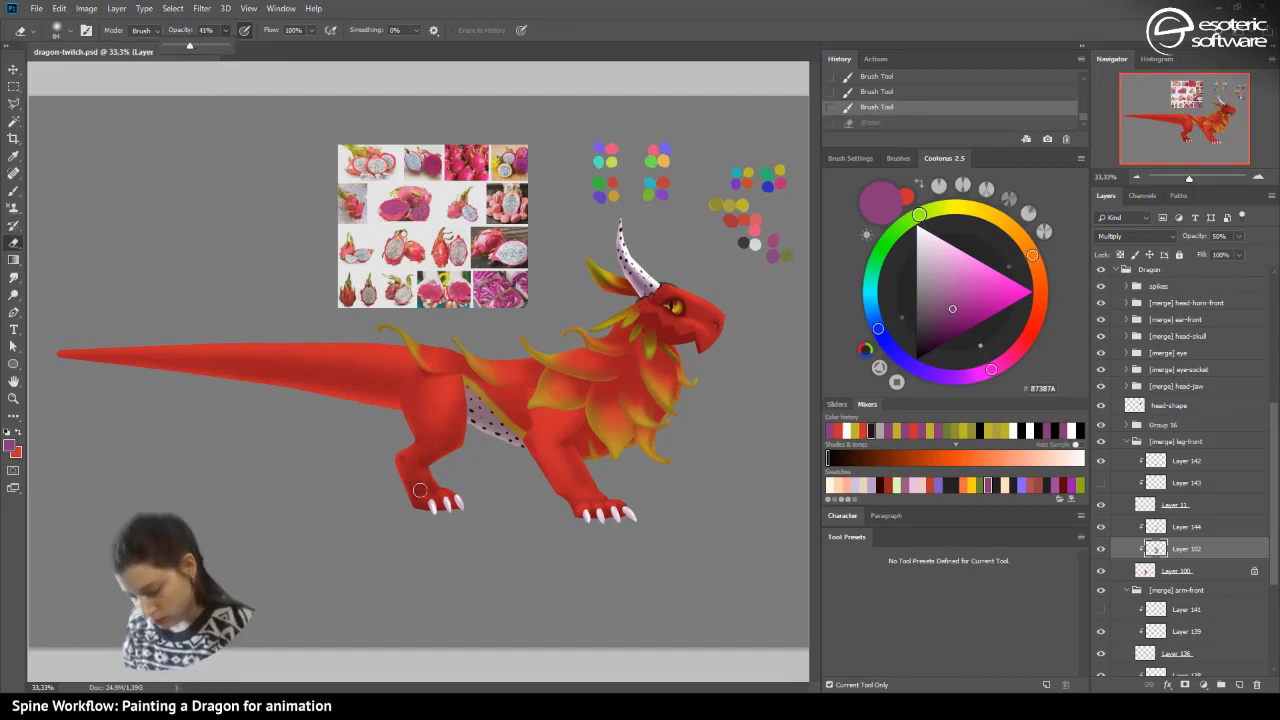
mouse_move(419, 489)
left_mouse_down()
mouse_move(398, 440)
mouse_move(436, 433)
left_mouse_up()
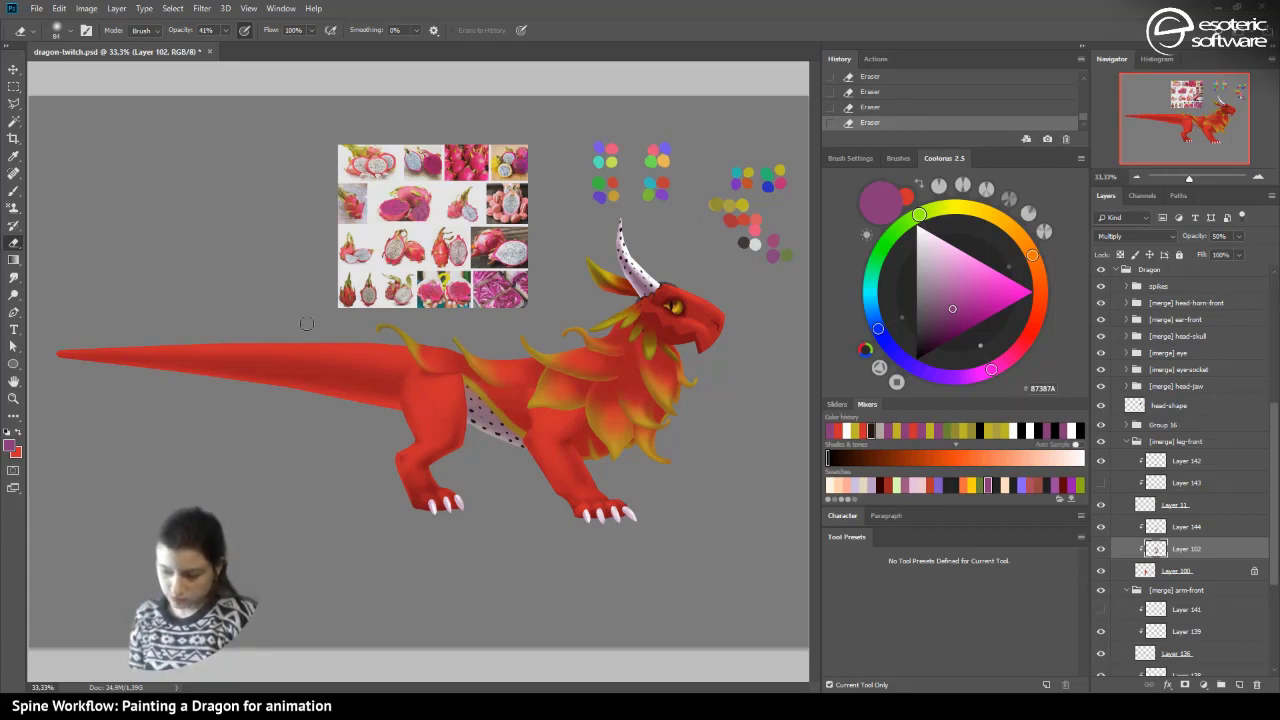
left_click(1257, 174)
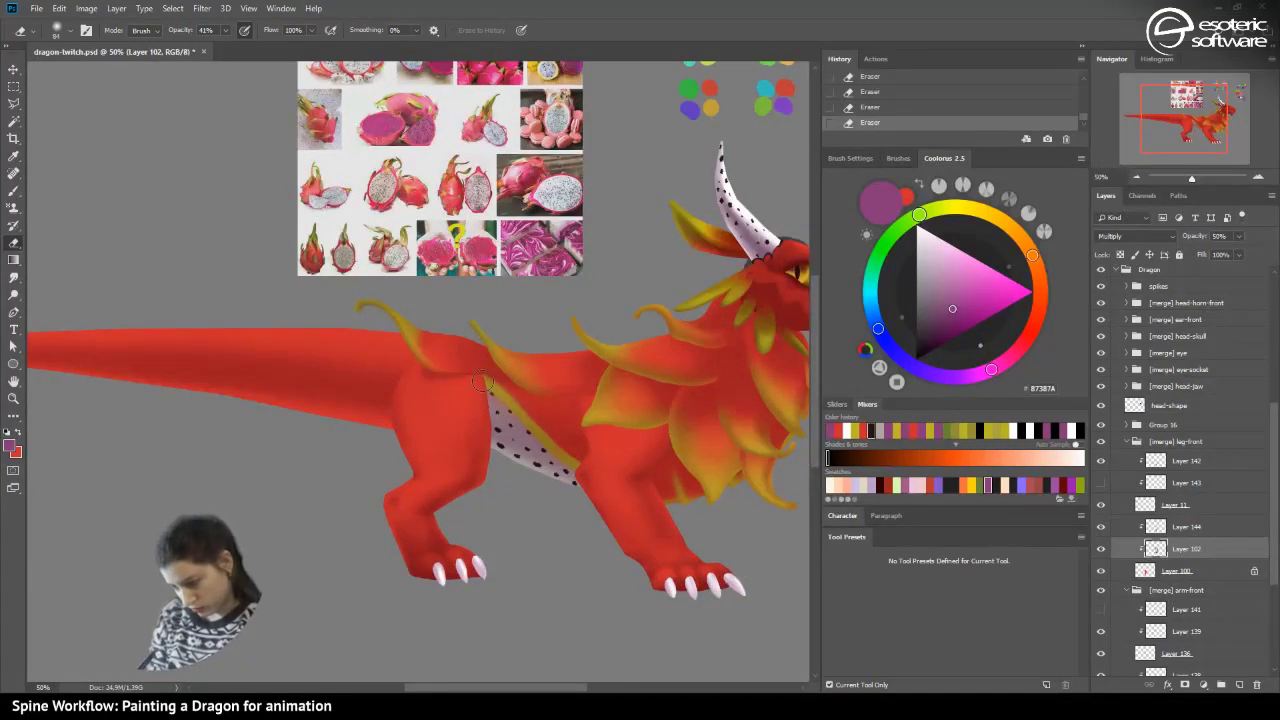
left_click(877, 108)
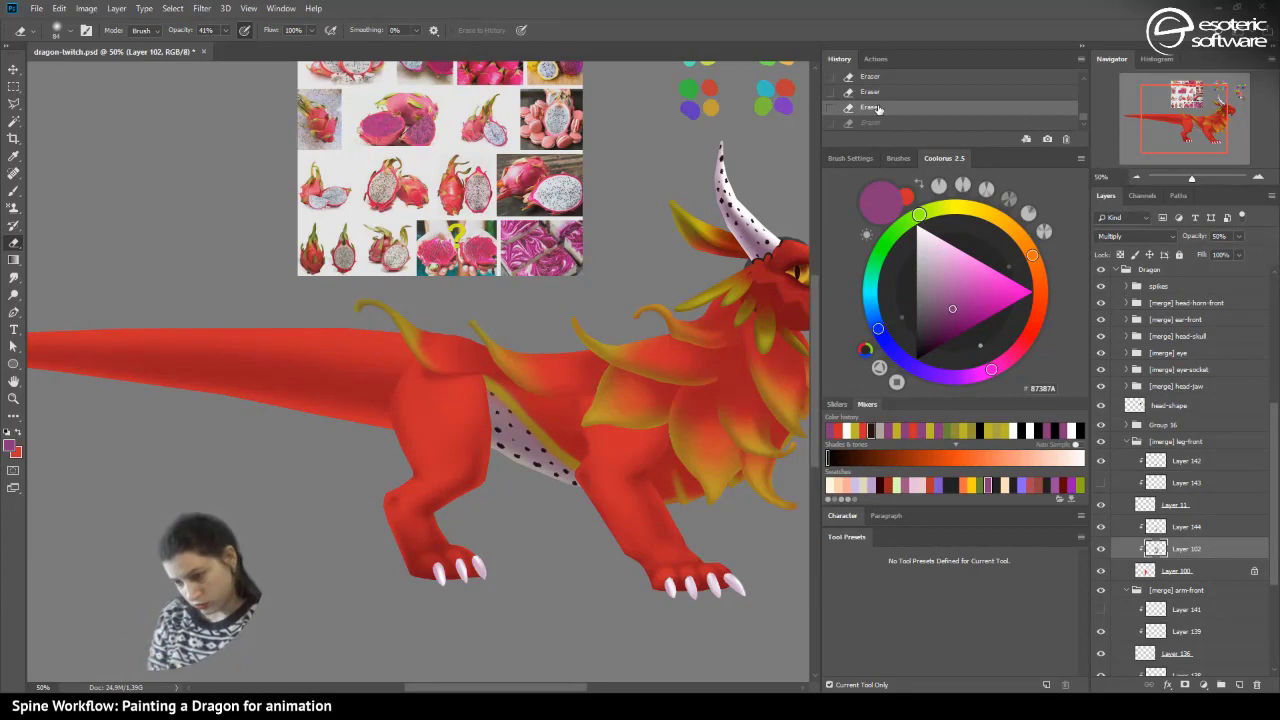
- Try to soften the shading on the hind thigh with a larger Eraser at 41% opacity
left_click(47, 28)
left_click(133, 71)
key("Return")
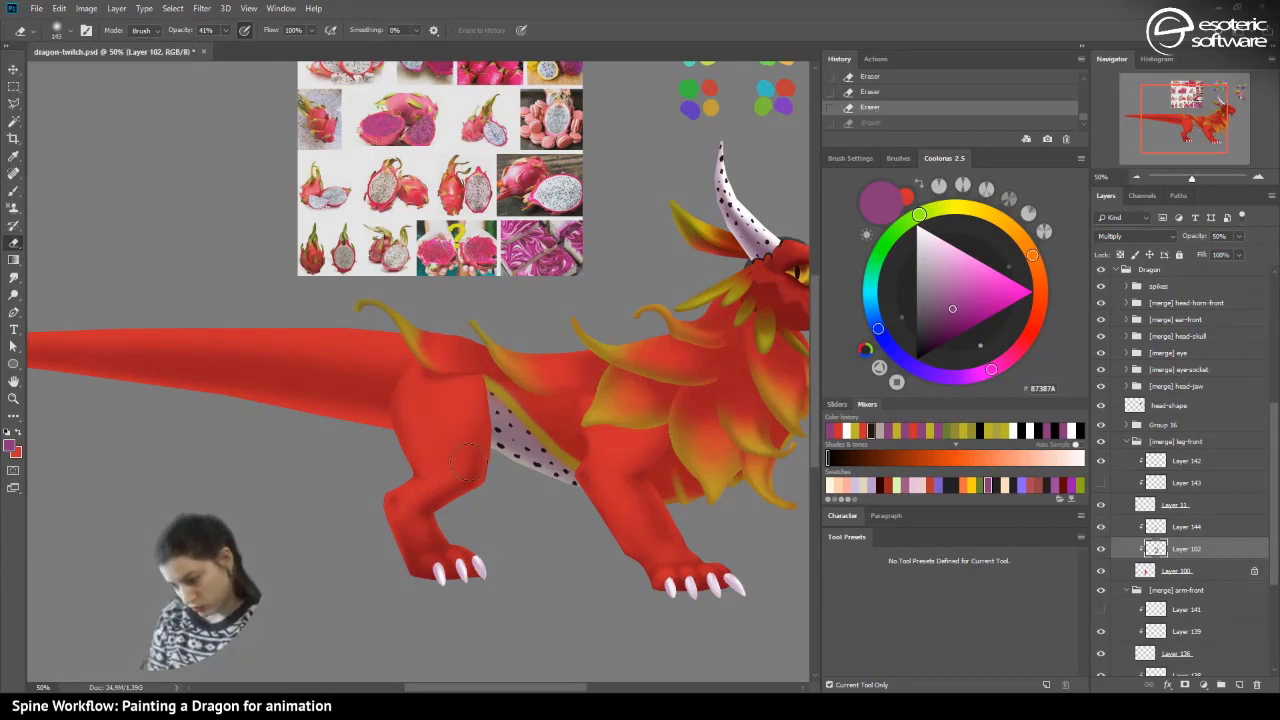
left_click_drag(466, 462, 474, 425)
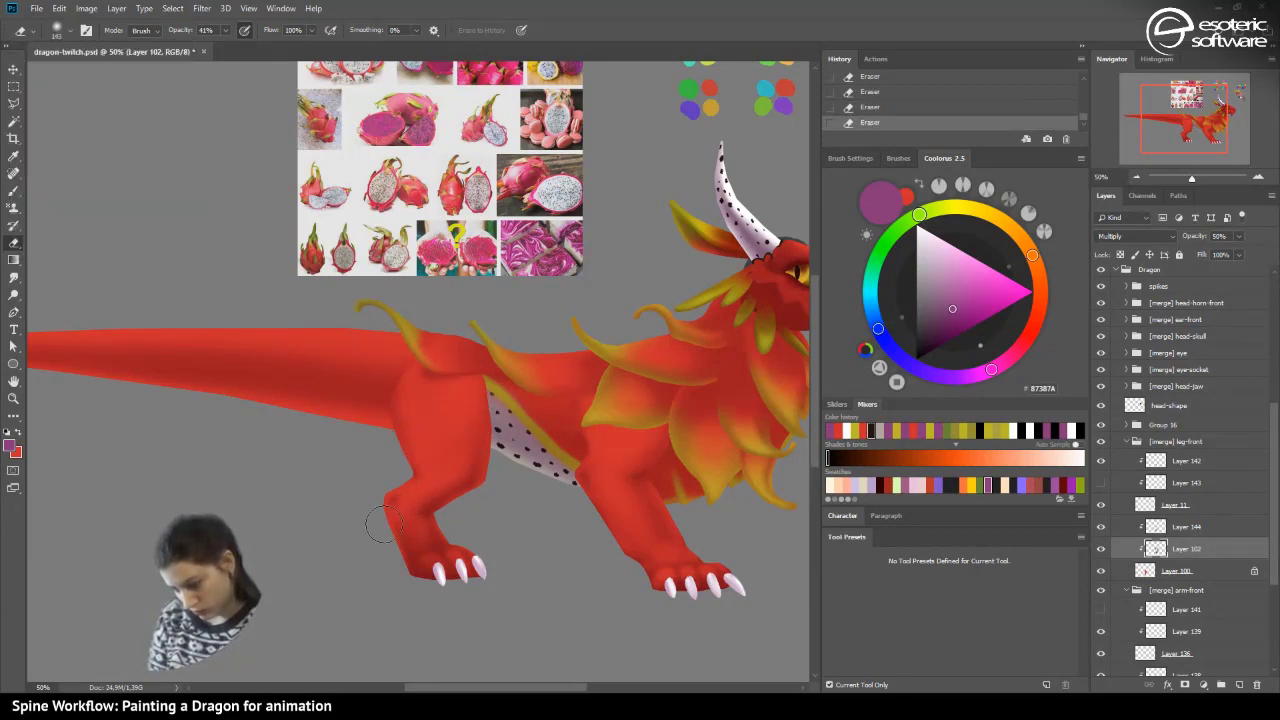
key("ctrl+z")
- Shade the back of the hind ankle on Layer 102 with the 39 px brush at 29% opacity and save the document
left_click(16, 193)
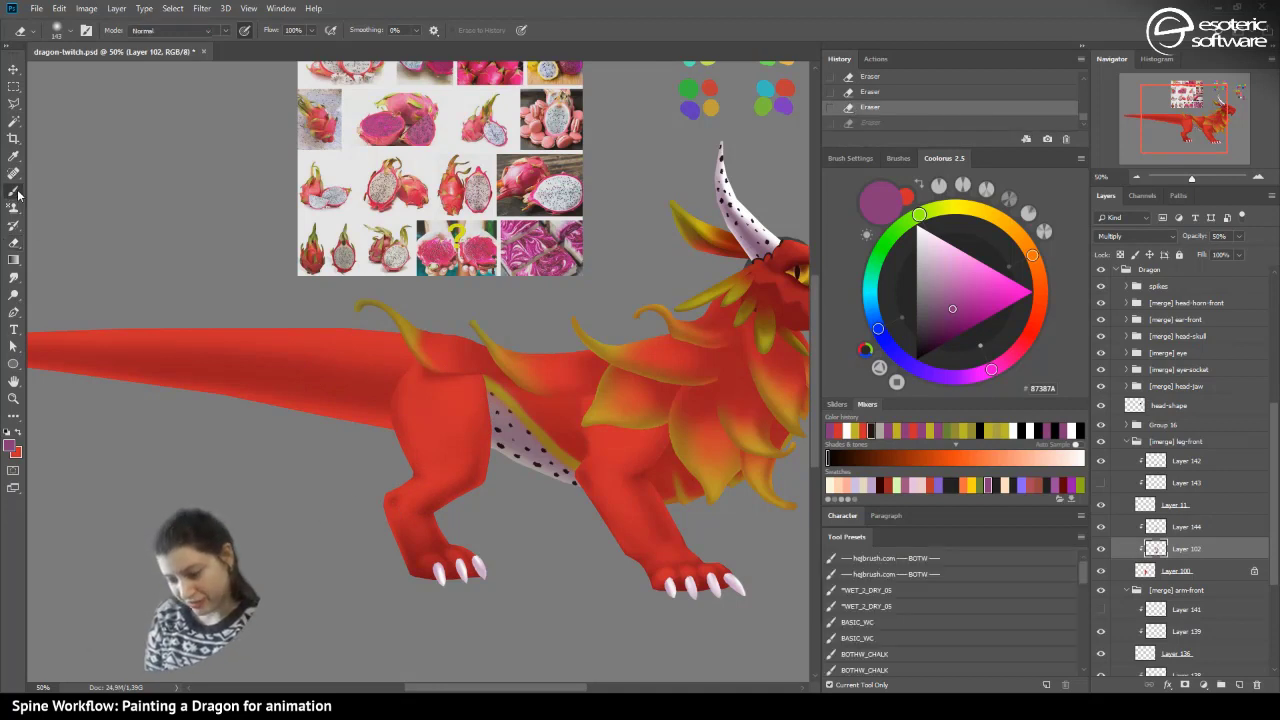
left_click(389, 488)
left_click(389, 488)
left_click(390, 488)
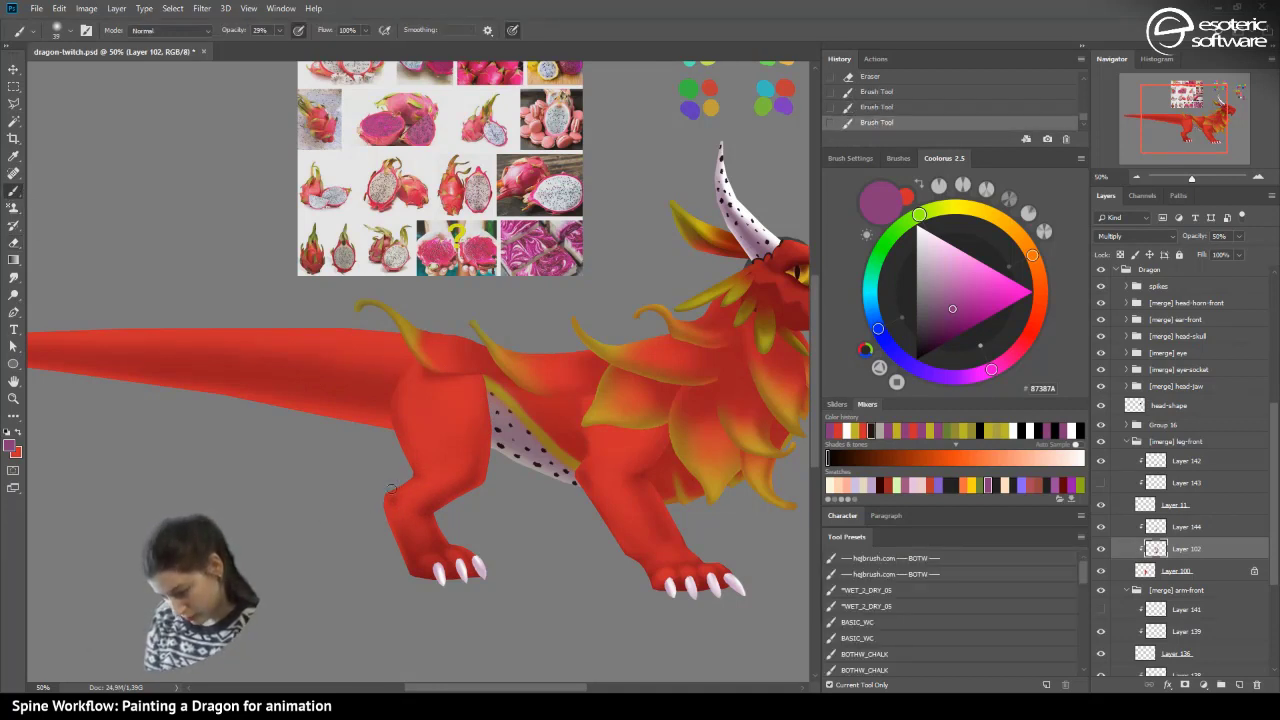
left_click(390, 488)
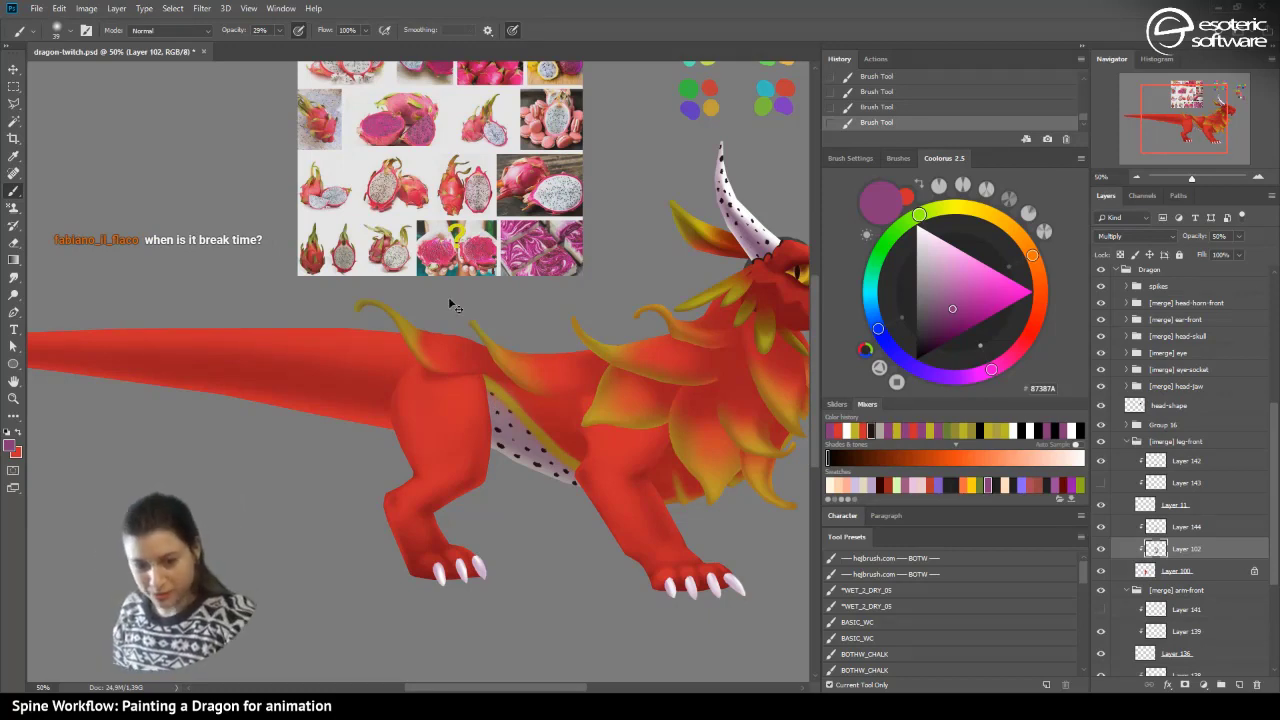
key("ctrl+s")
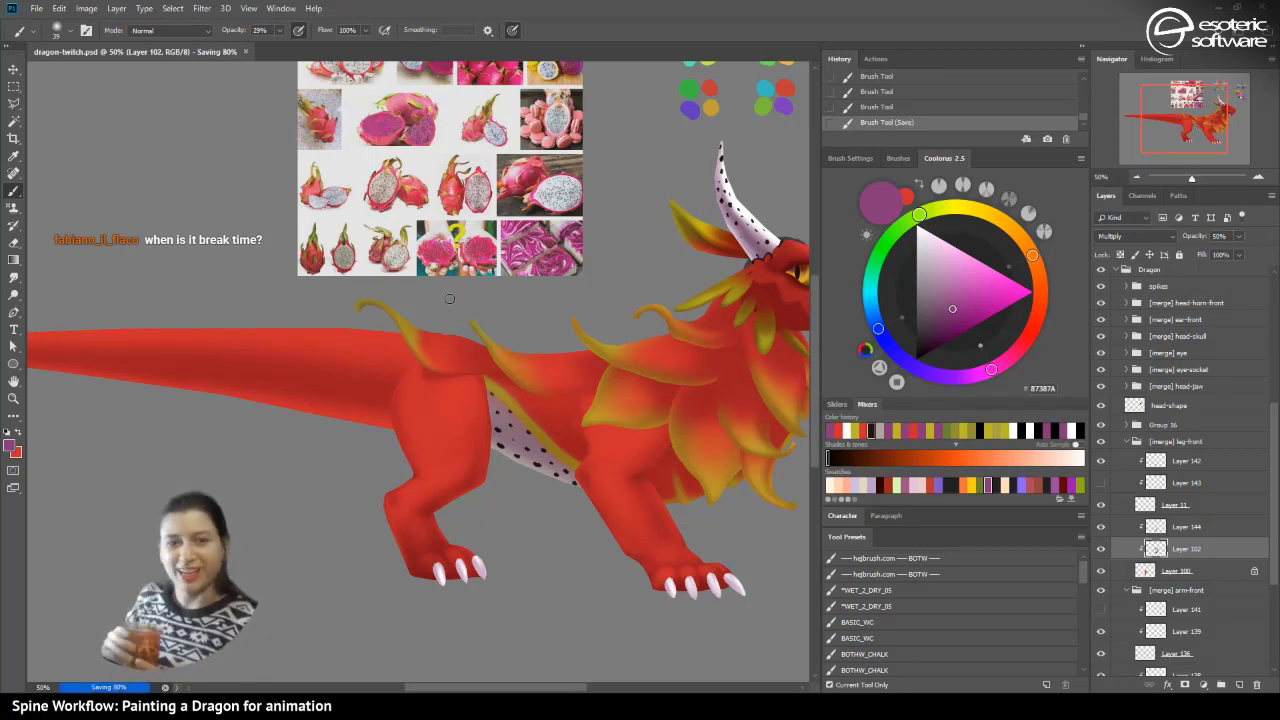
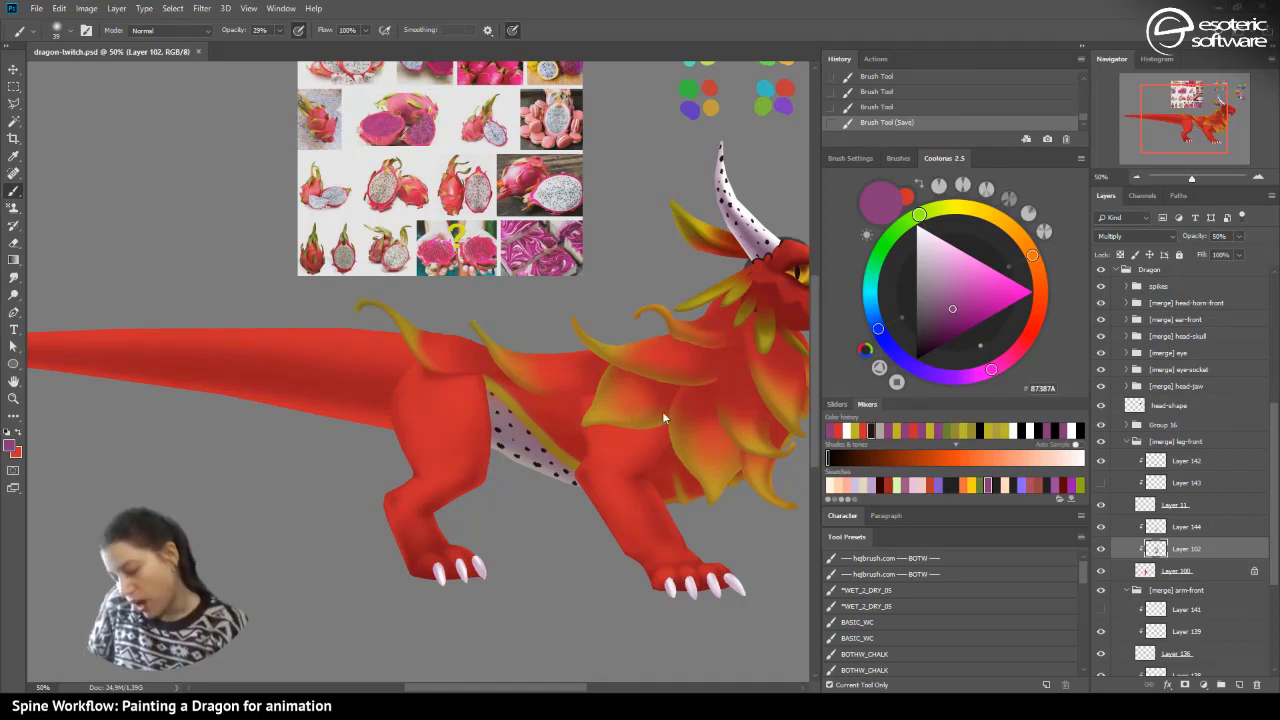
- Collapse the leg-front group and add a clipped Multiply layer at 50% opacity above Layer 138 in the arm-front group
left_click(1101, 527)
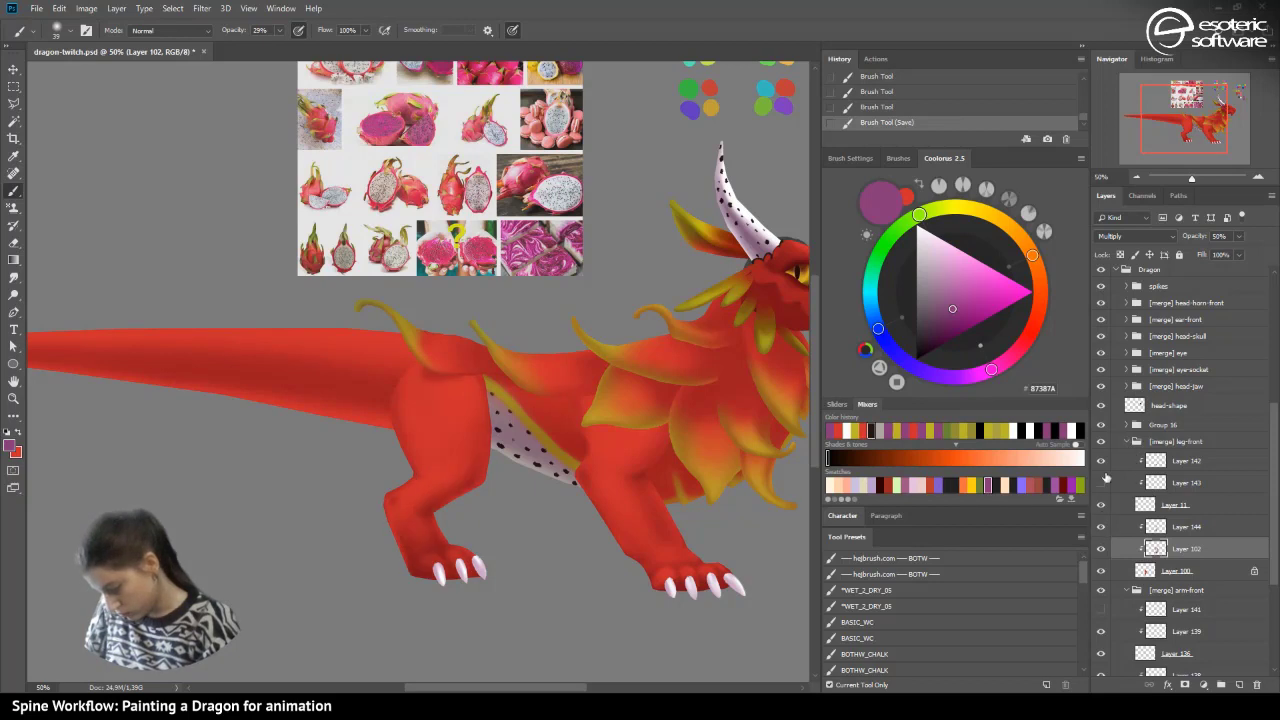
left_click(1127, 441)
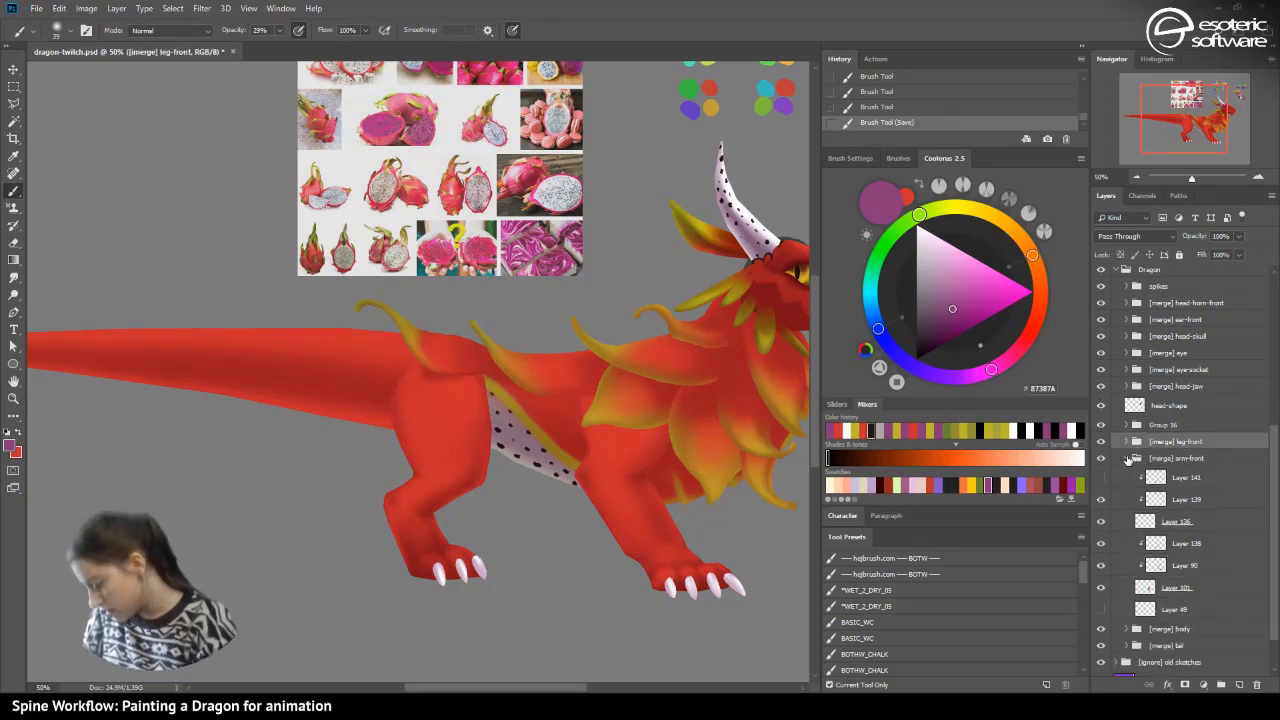
left_click(1138, 460)
left_click(1155, 545)
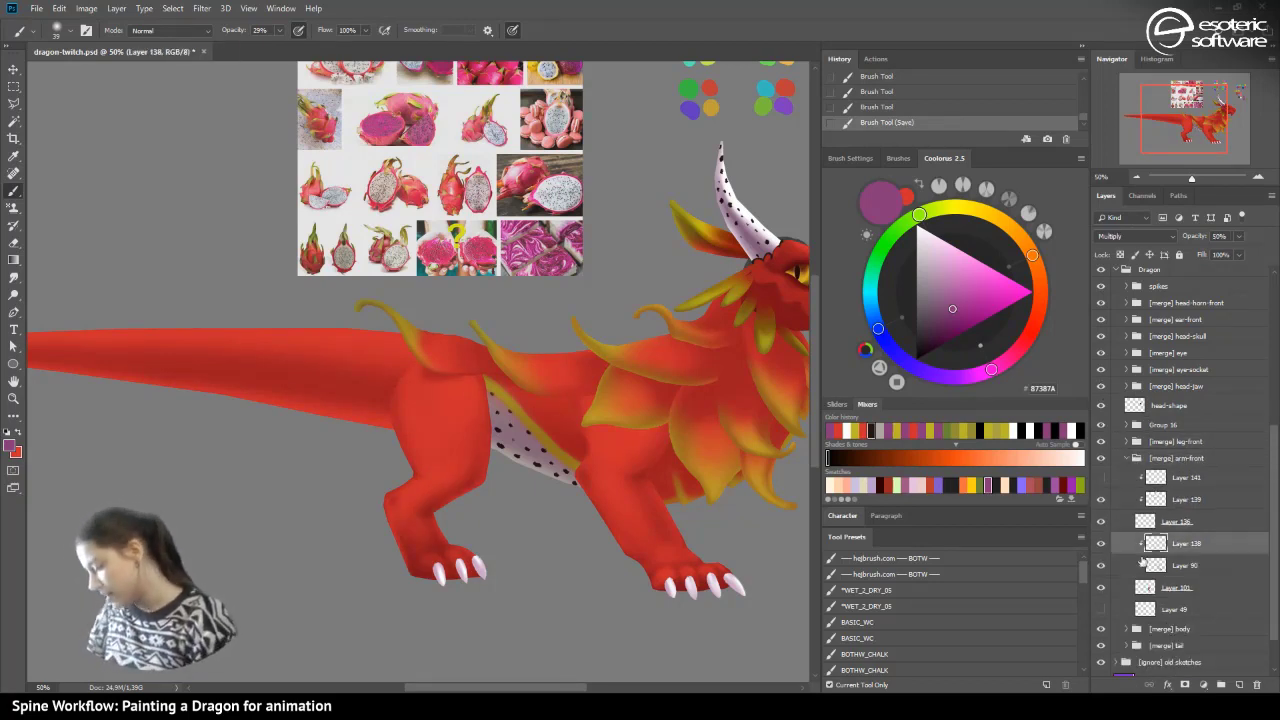
left_click(1101, 545)
left_click(1101, 545)
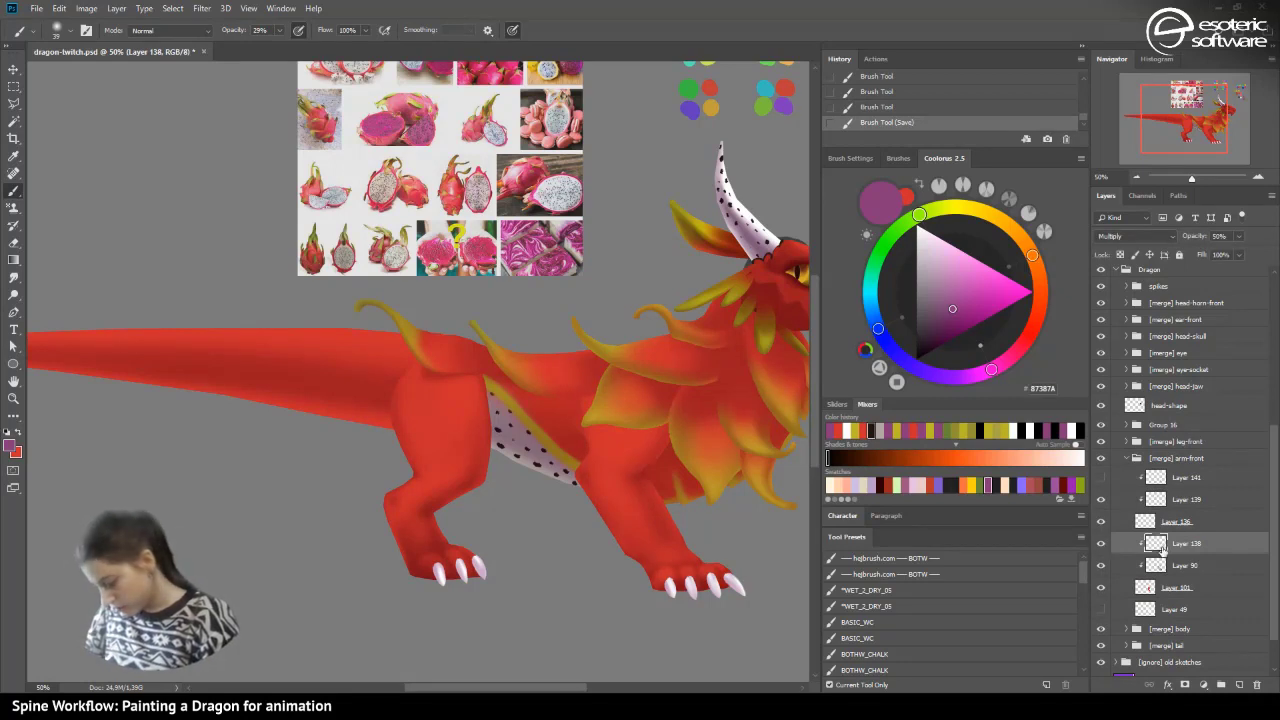
key("ctrl+shift+alt+n")
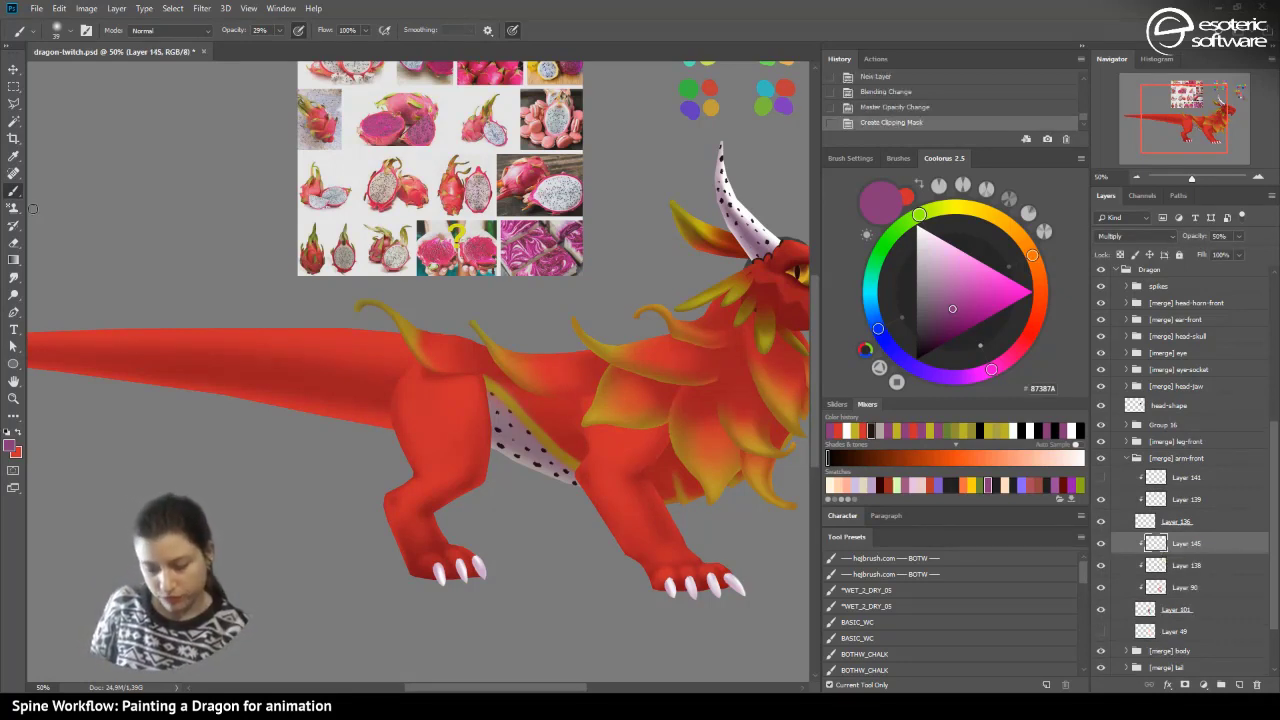
- Shade the top of the front arm beneath the chest feathers with a slightly larger soft brush at 29% opacity
left_click(62, 30)
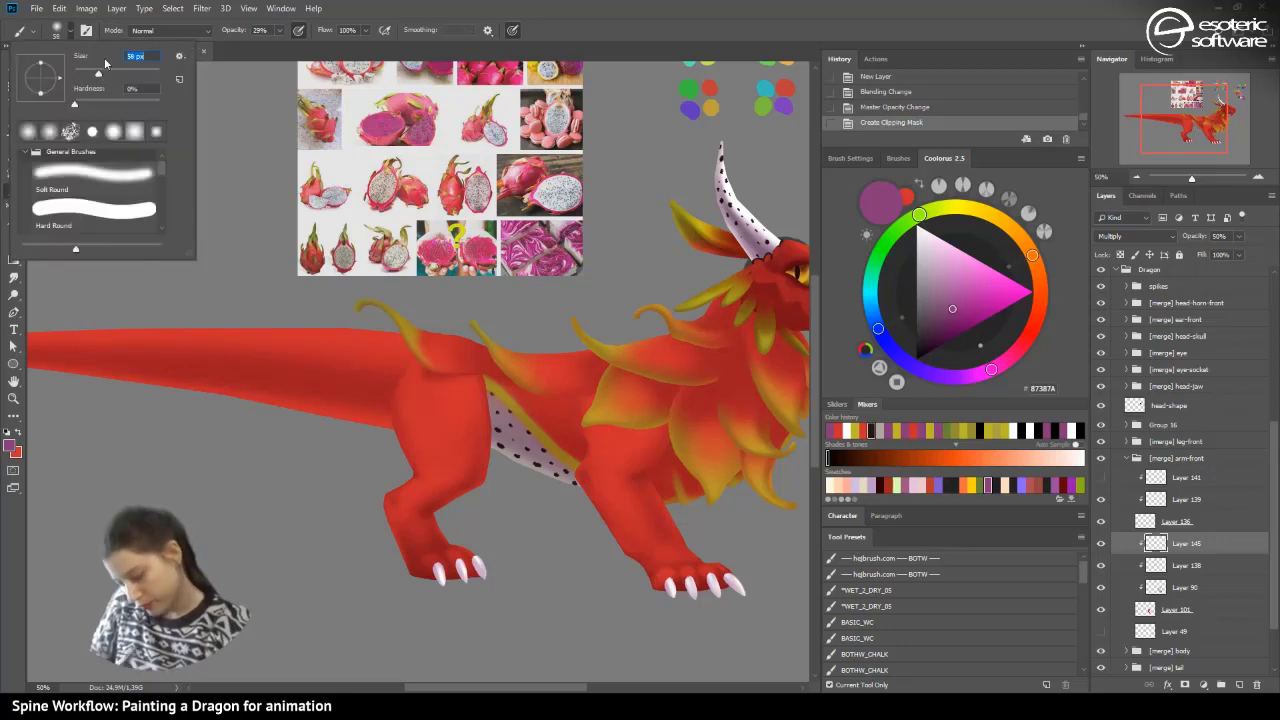
left_click_drag(602, 431, 660, 413)
left_click_drag(612, 425, 640, 414)
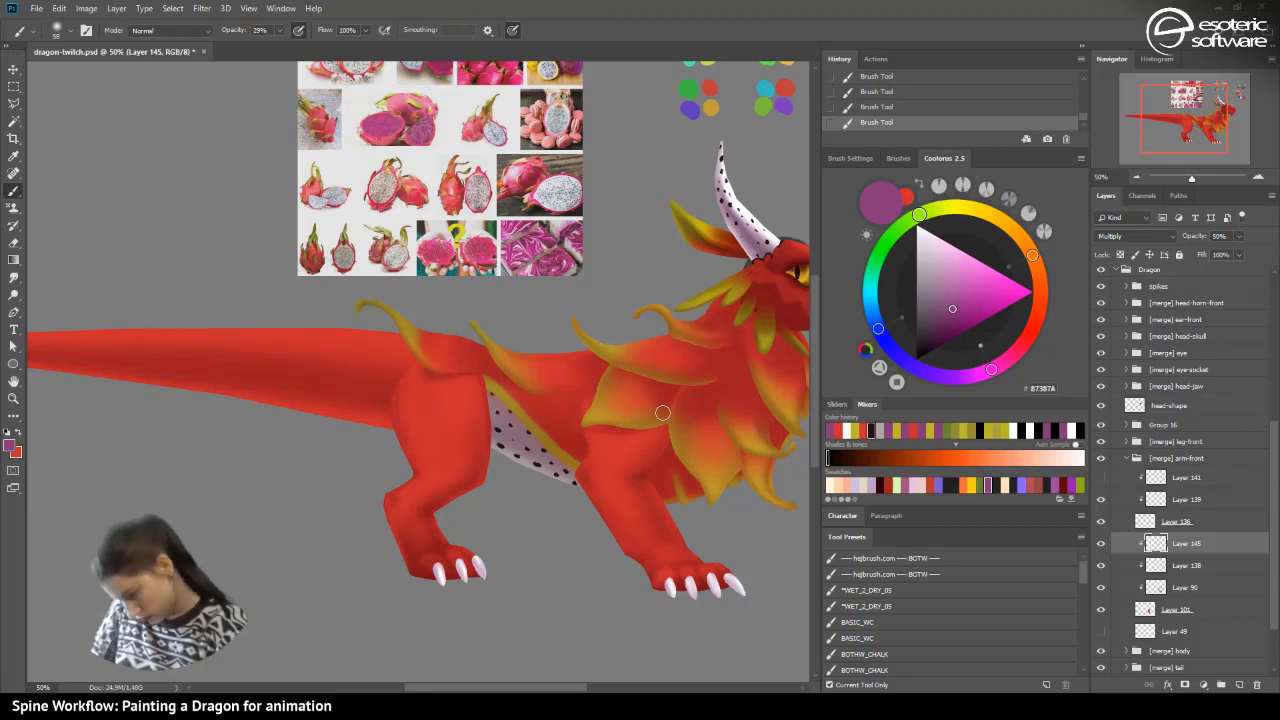
- Hide Group 16's feathers, deepen the shading on the front arm's shoulder with a larger brush at 88% opacity, and show the feathers again
left_click(1102, 425)
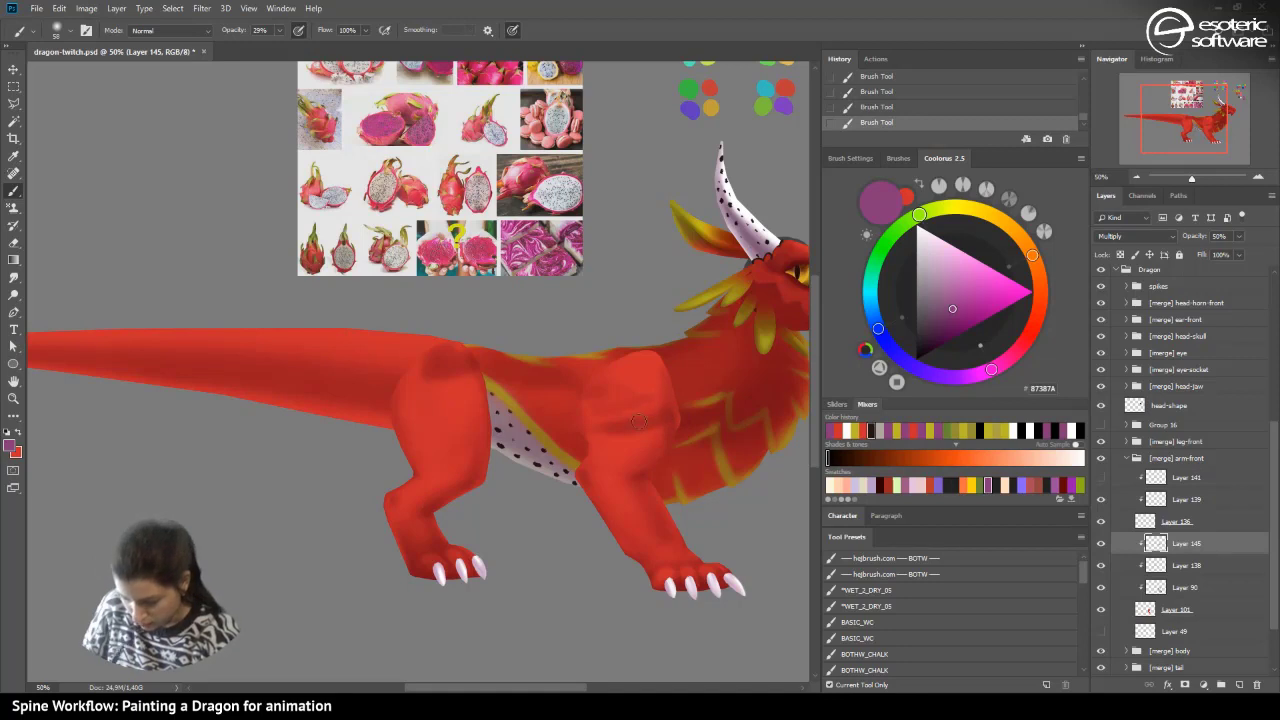
left_click(58, 32)
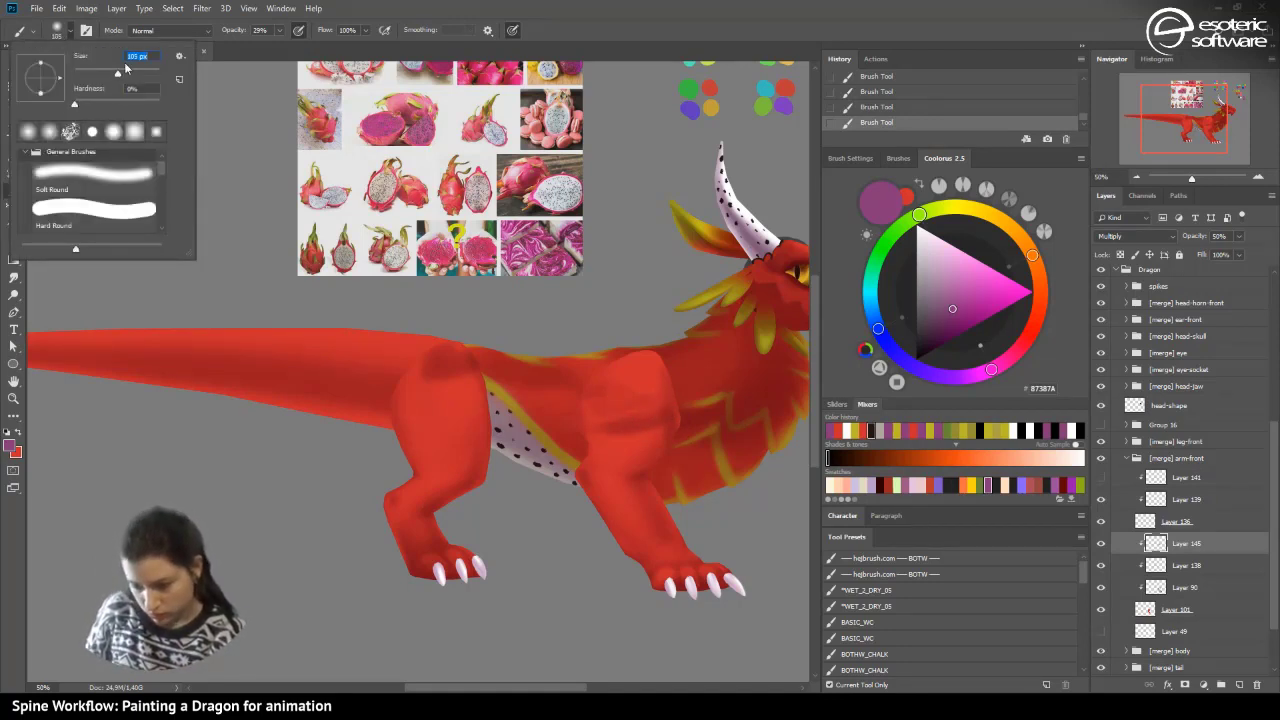
left_click(637, 411)
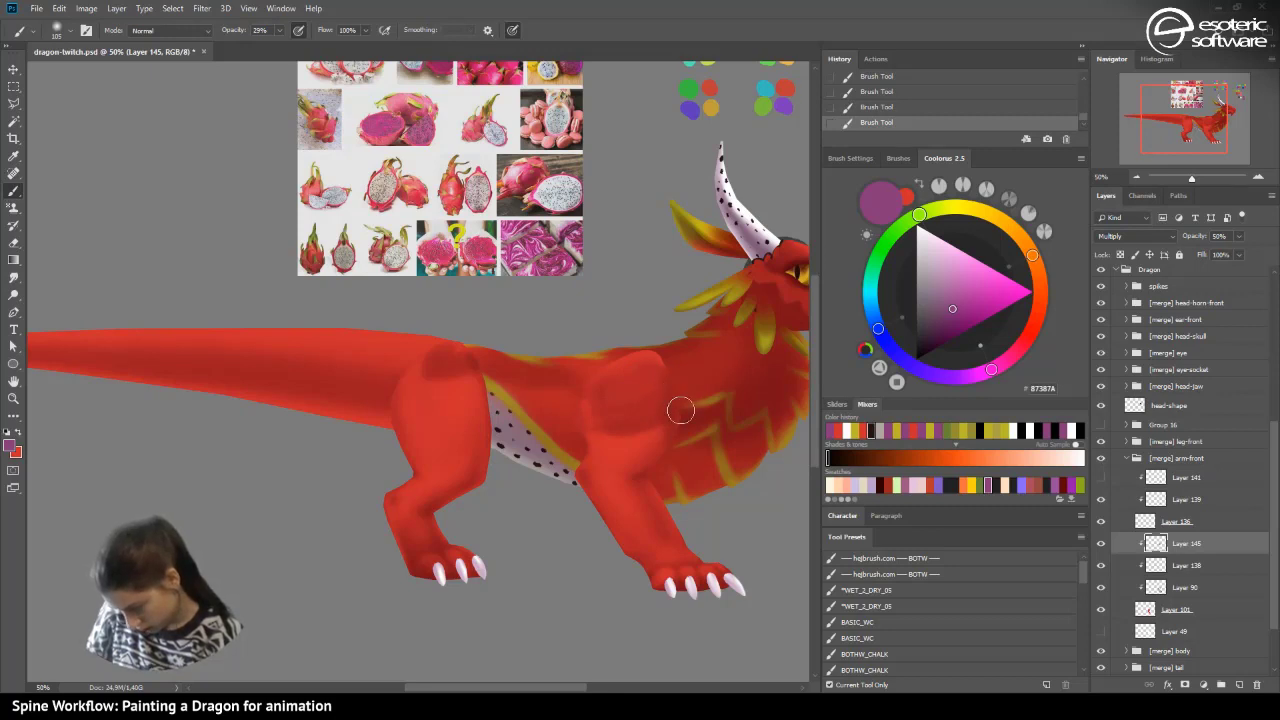
key("8")
key("8")
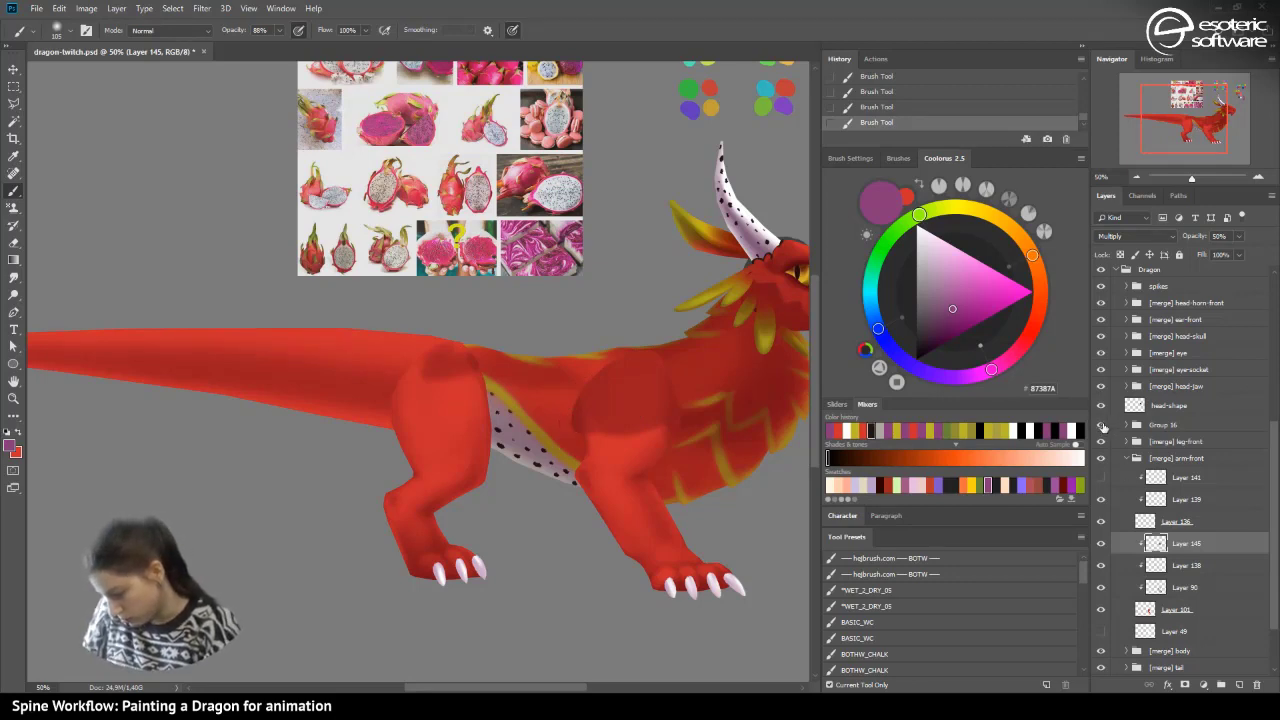
left_click(1101, 424)
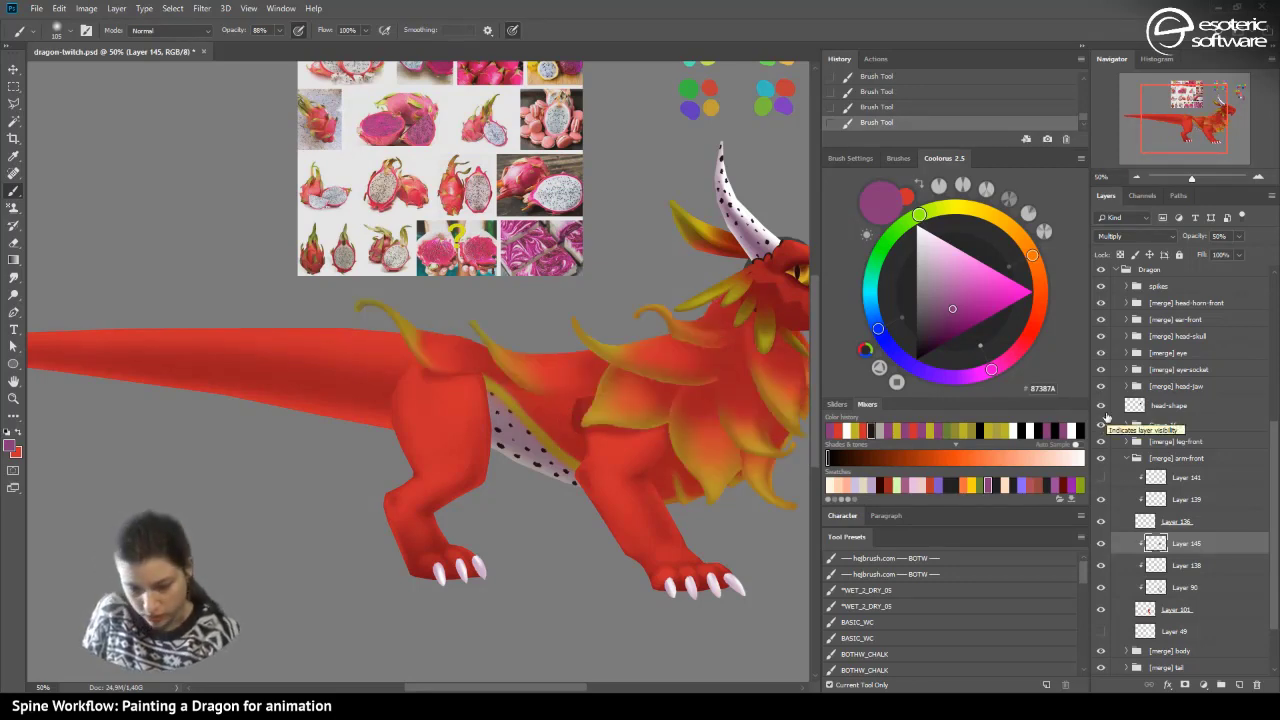
- Soften the shoulder shading that extends past the chest feathers, using the Eraser at 41% opacity
key("e")
left_click(576, 390)
left_click_drag(578, 448, 579, 456)
left_click_drag(578, 408, 582, 444)
left_click_drag(590, 386, 570, 436)
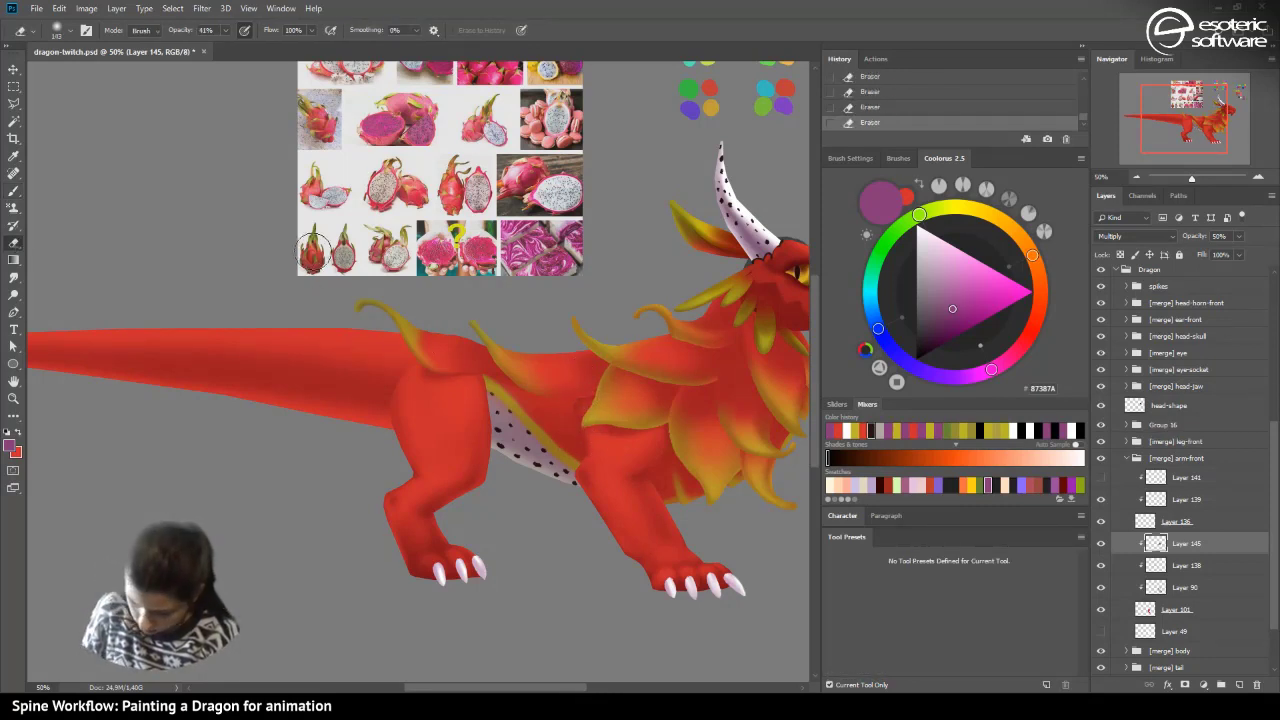
- Collapse the arm-front group and select Layer 144 in the leg-front group, toggling its visibility to check its shading
left_click(1127, 459)
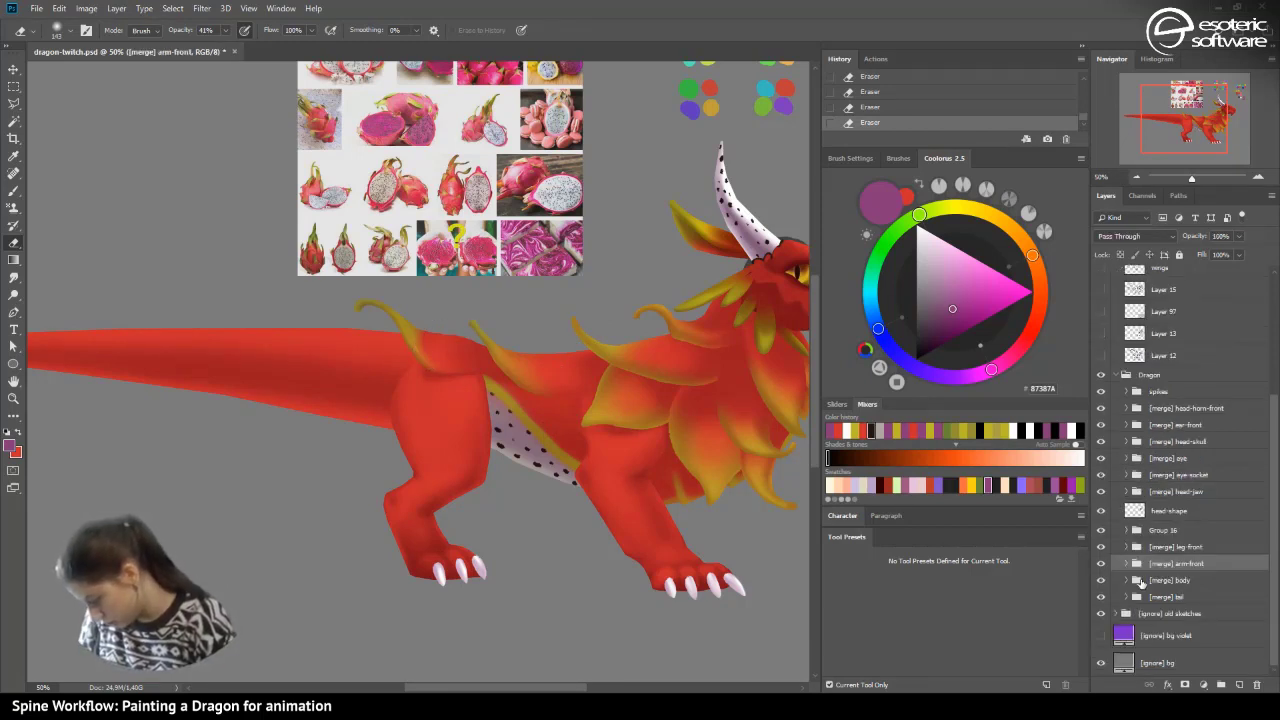
left_click(1127, 563)
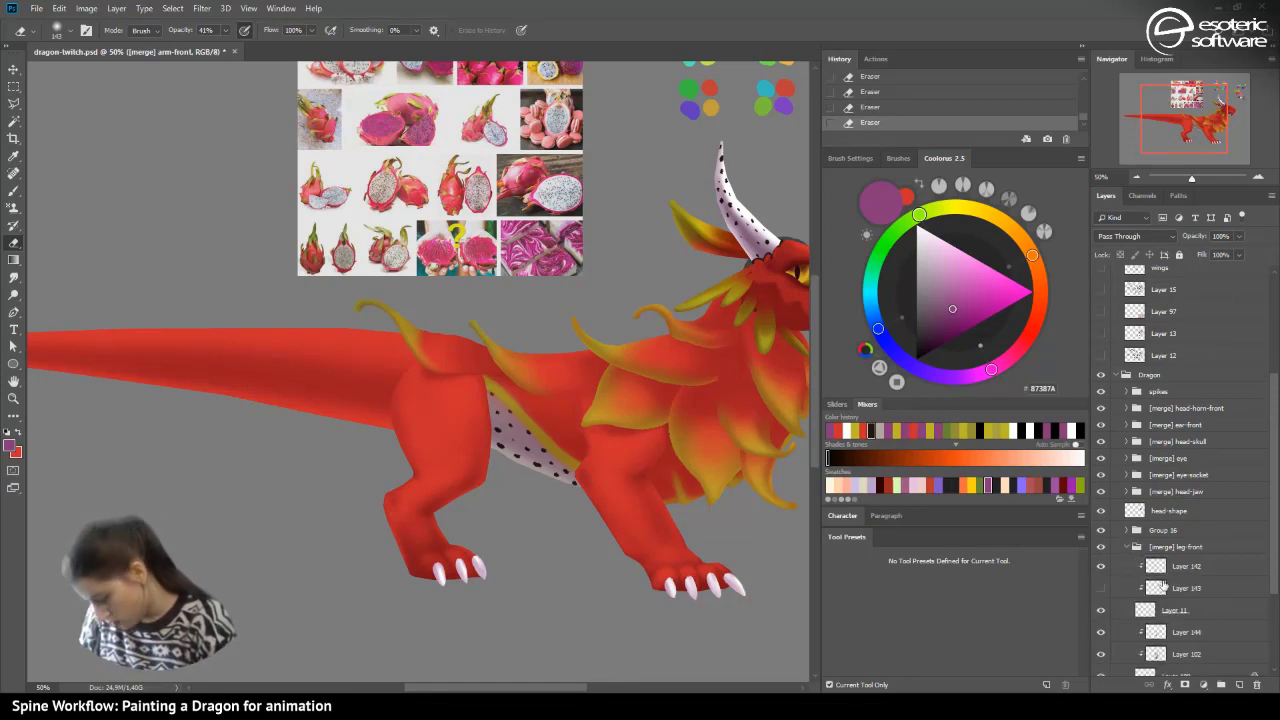
left_click(1157, 635)
left_click(1101, 632)
left_click(1101, 632)
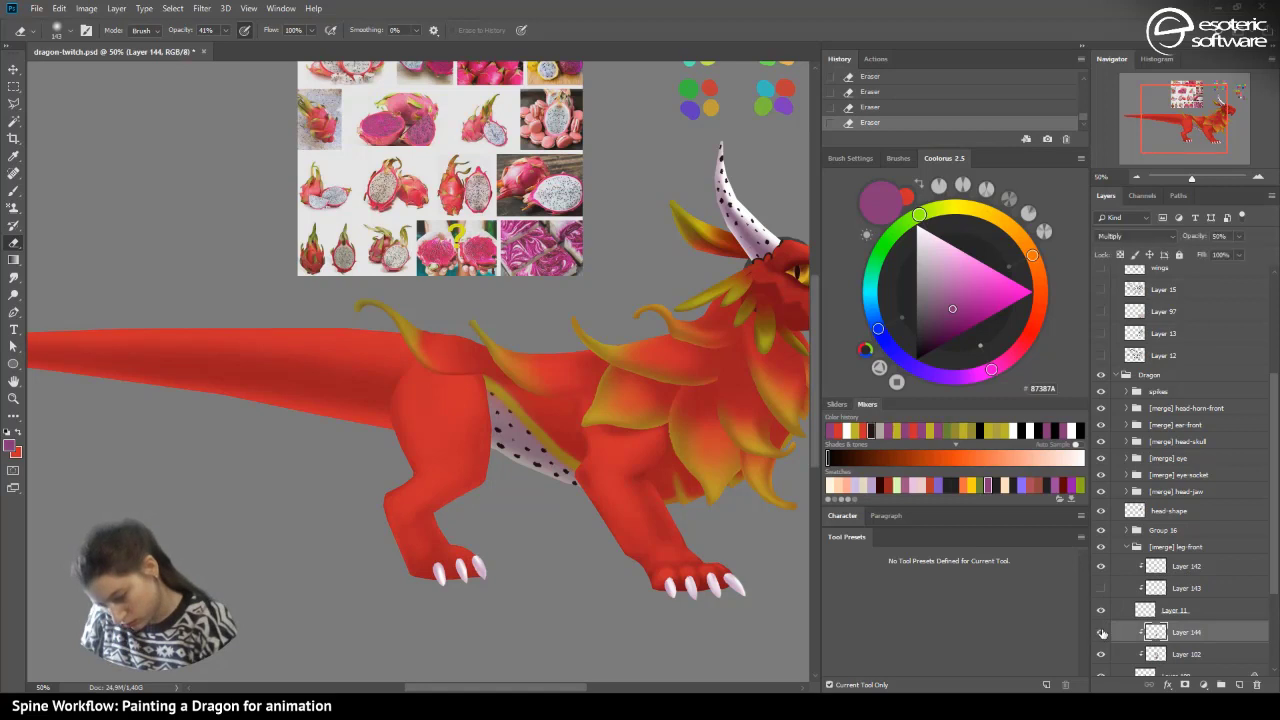
- Hide Group 16, shade the top of the hind thigh on Layer 144 with the brush at 88% opacity, and show the group again
left_click(1101, 528)
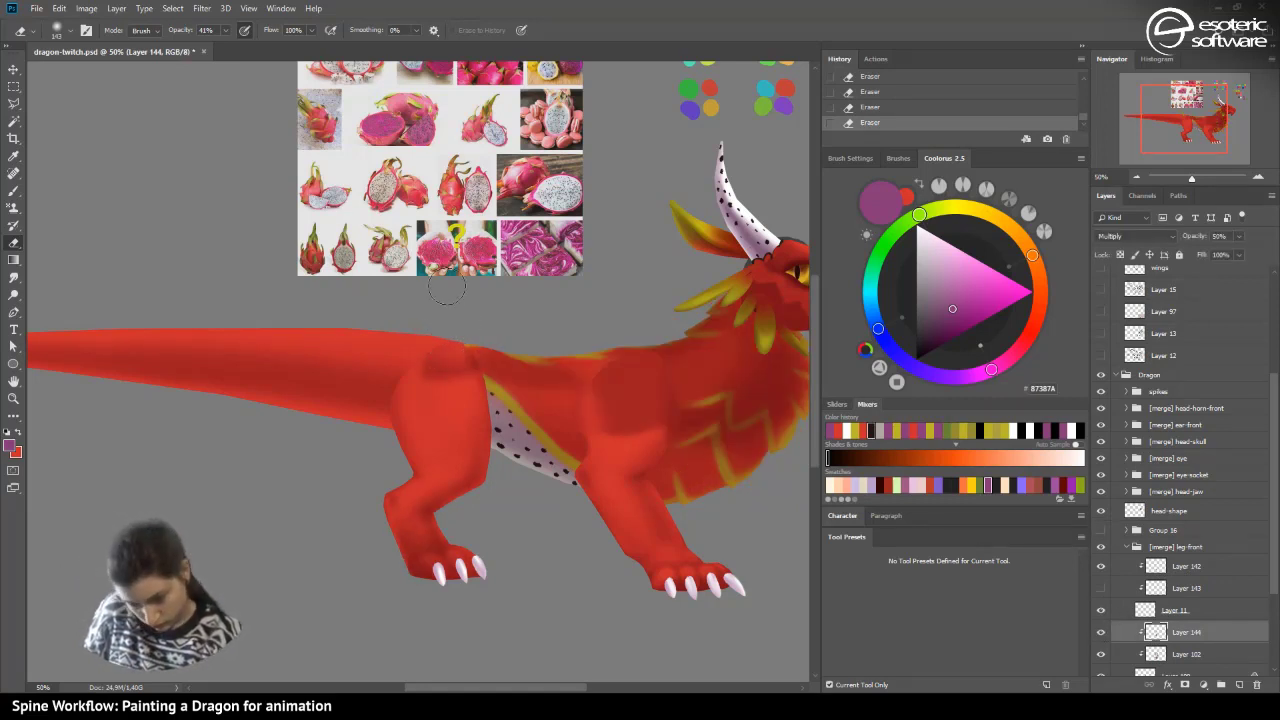
key("b")
left_click_drag(449, 357, 444, 342)
left_click_drag(440, 338, 449, 360)
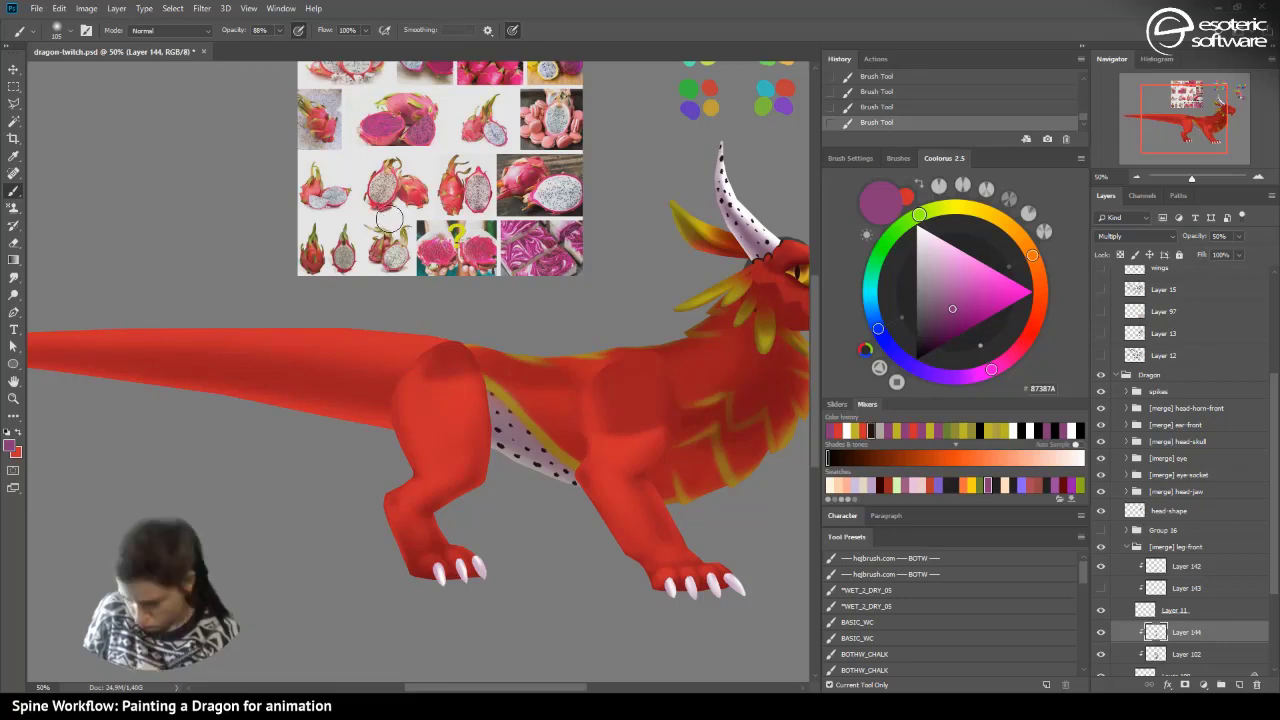
left_click(1102, 528)
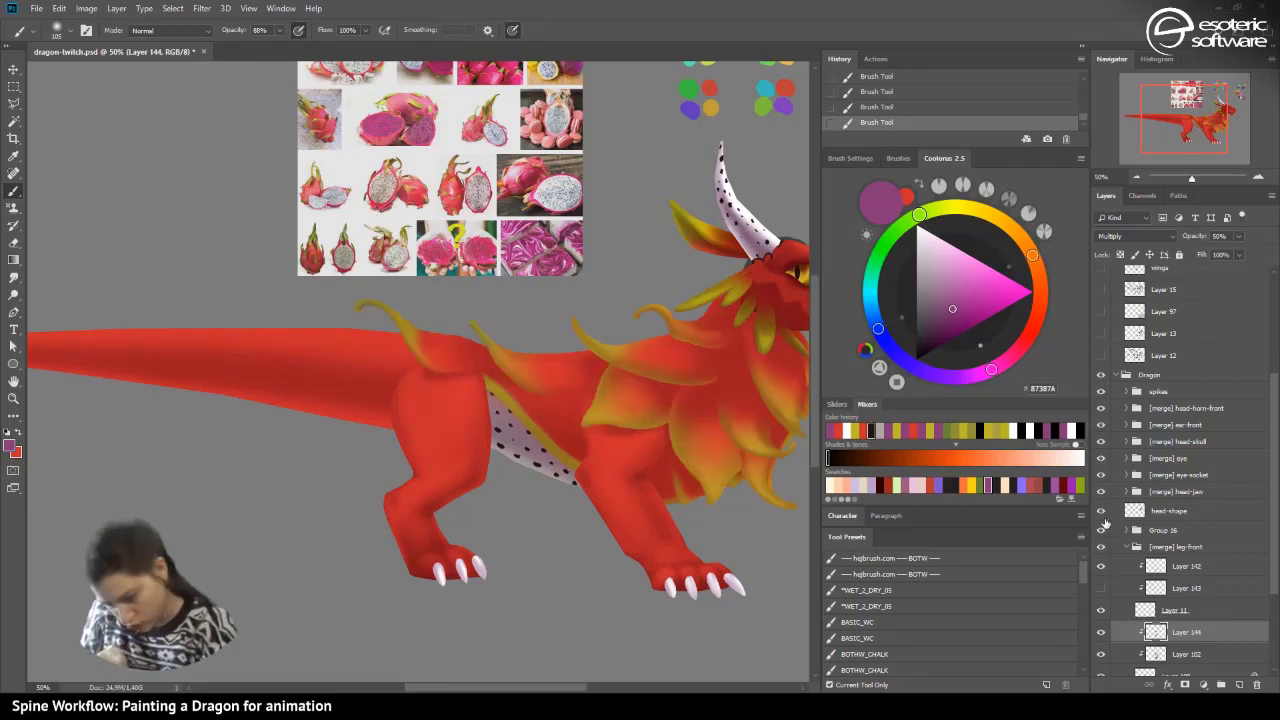
- Step back past the last brush strokes on the hind thigh and save the document with Group 16 visible
left_click(880, 91)
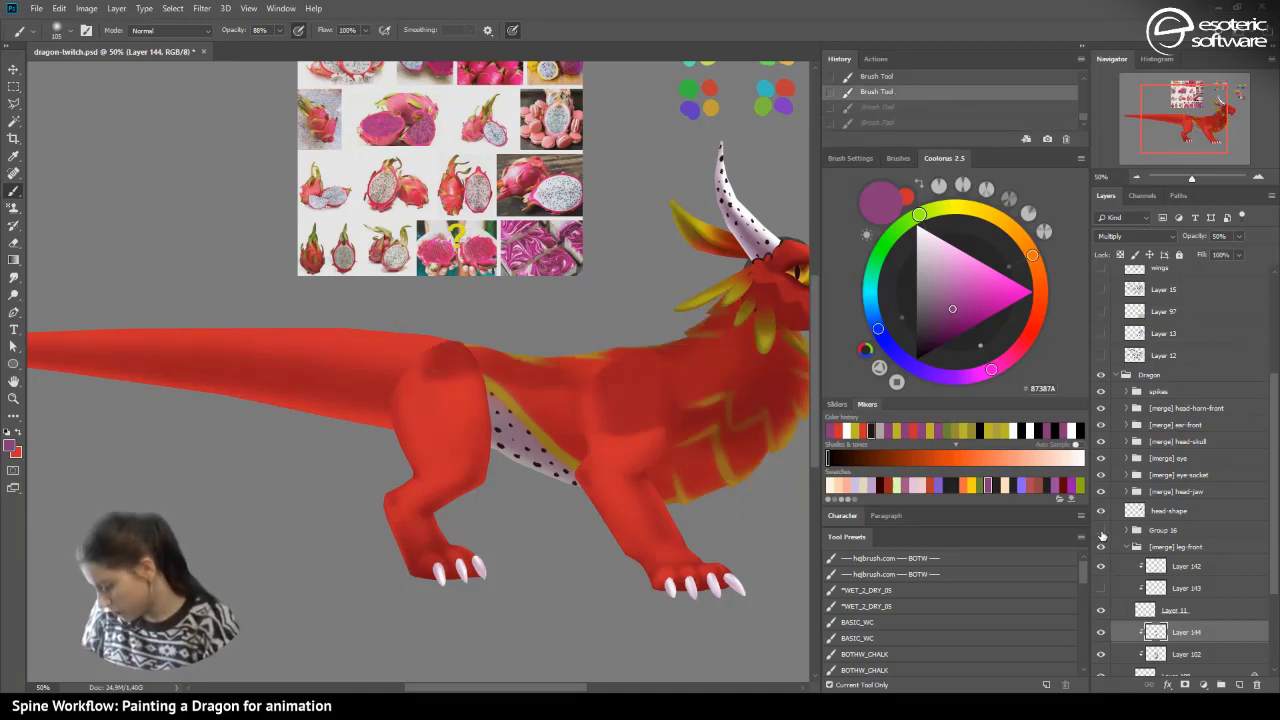
left_click(1102, 529)
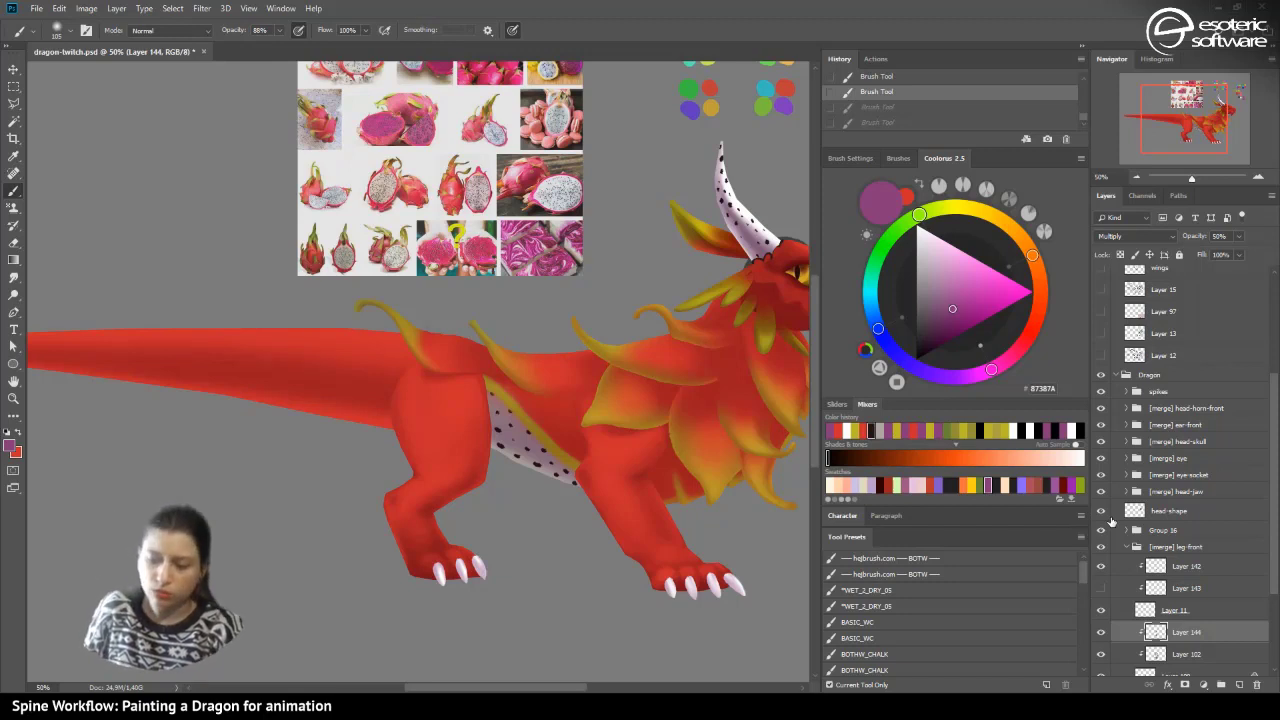
key("ctrl+s")
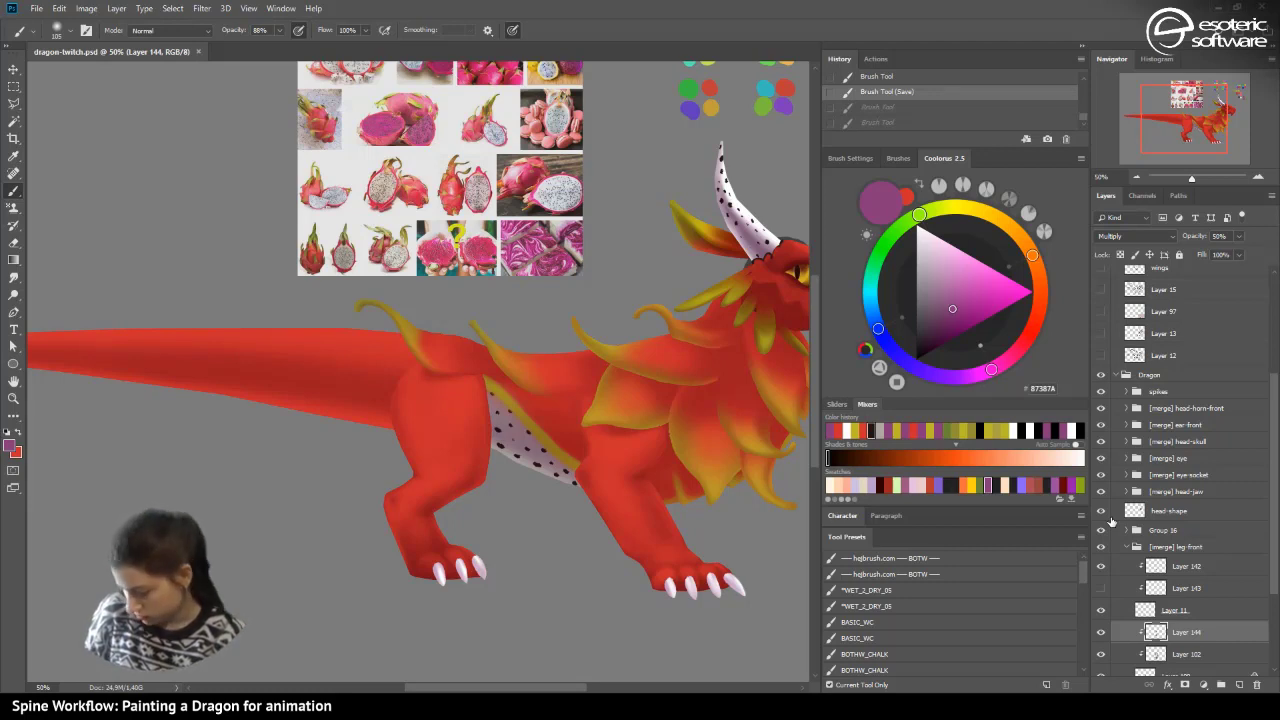
- Shade the dragon's flank behind the chest feathers on Layer 135 of the body group, redoing the first stroke
left_click(1126, 547)
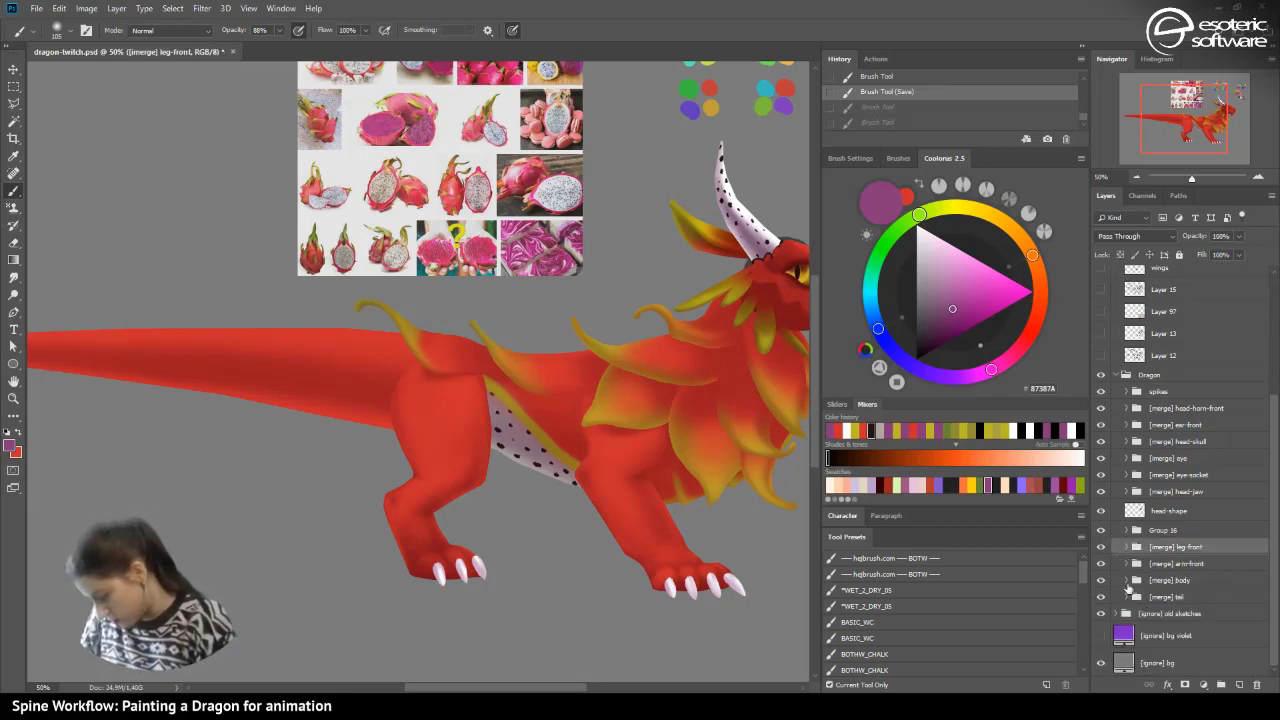
left_click(1126, 581)
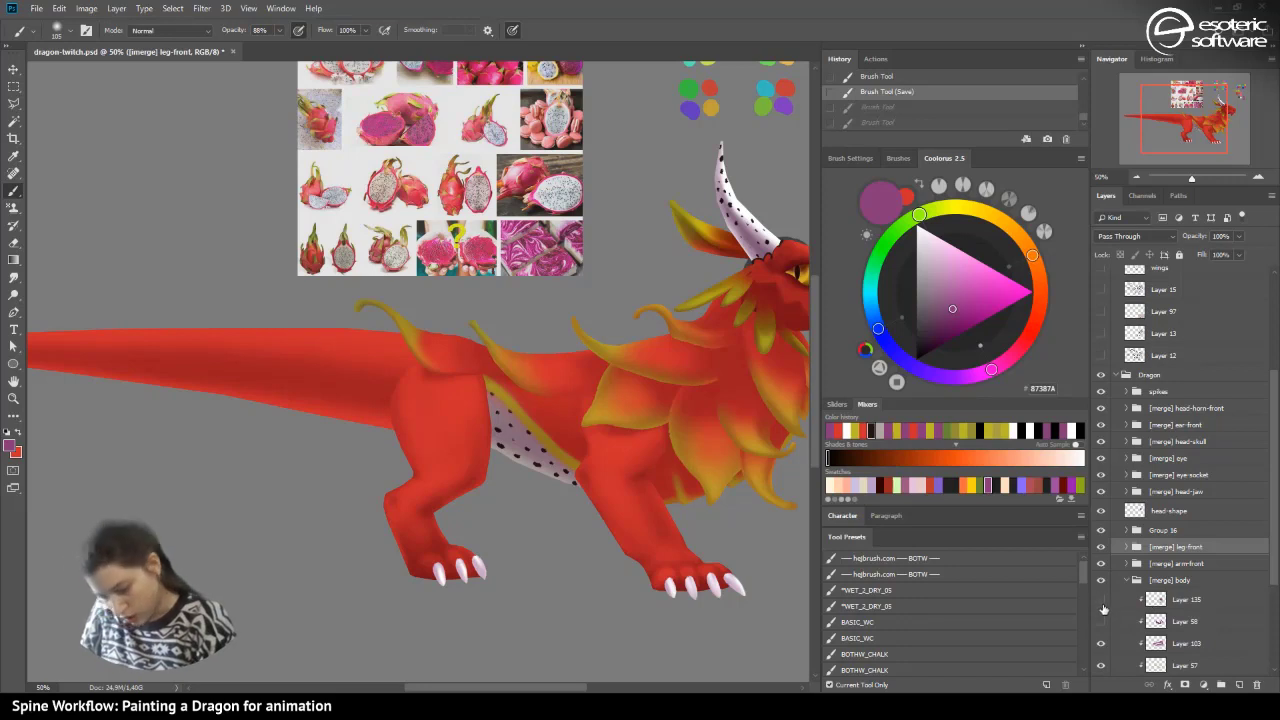
left_click(1156, 600)
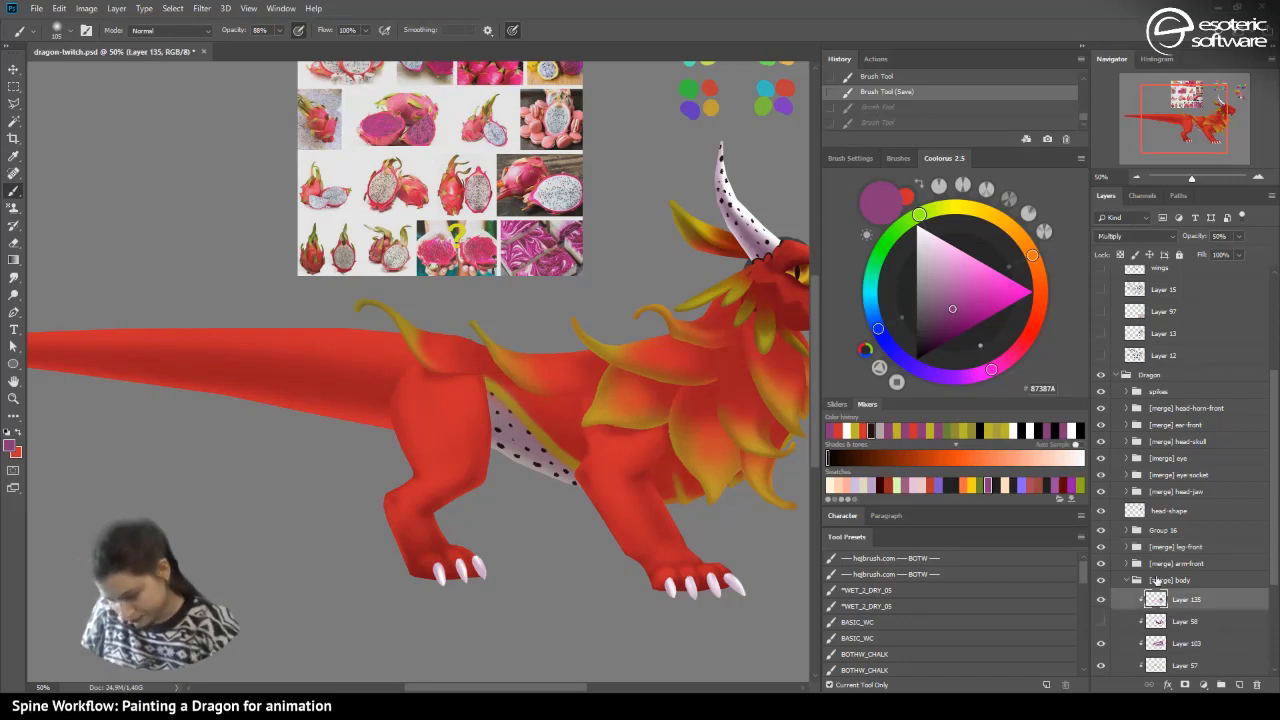
left_click_drag(551, 375, 533, 380)
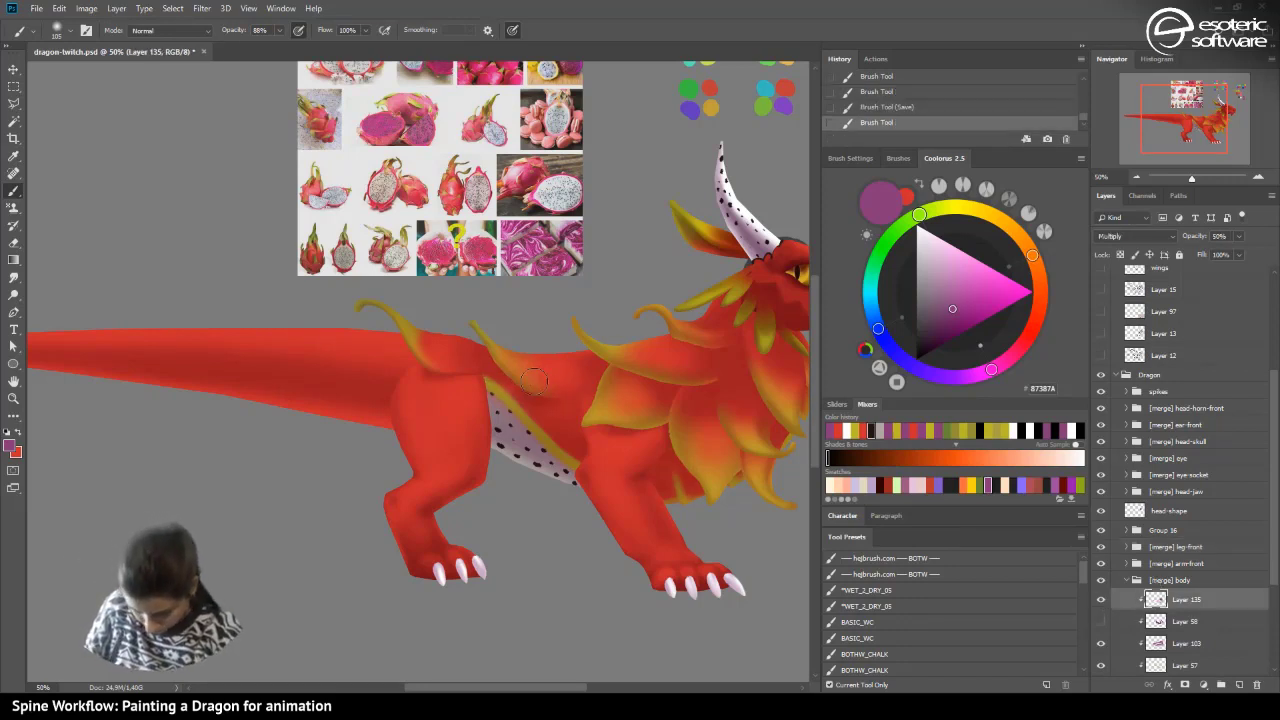
left_click(843, 108)
key("ctrl+z")
left_click_drag(562, 381, 545, 372)
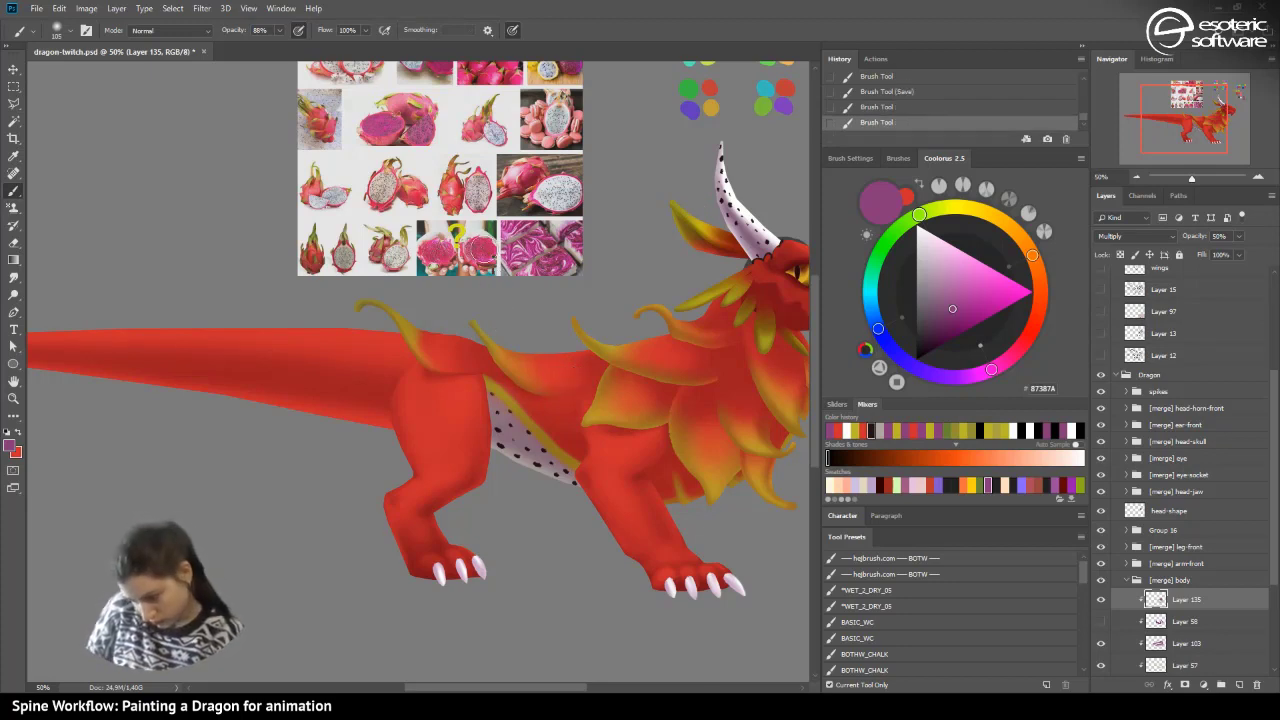
- Shade the chest behind the front arm on Layer 135, revert the last stroke and save the document
left_click_drag(689, 473, 693, 381)
left_click_drag(658, 500, 669, 497)
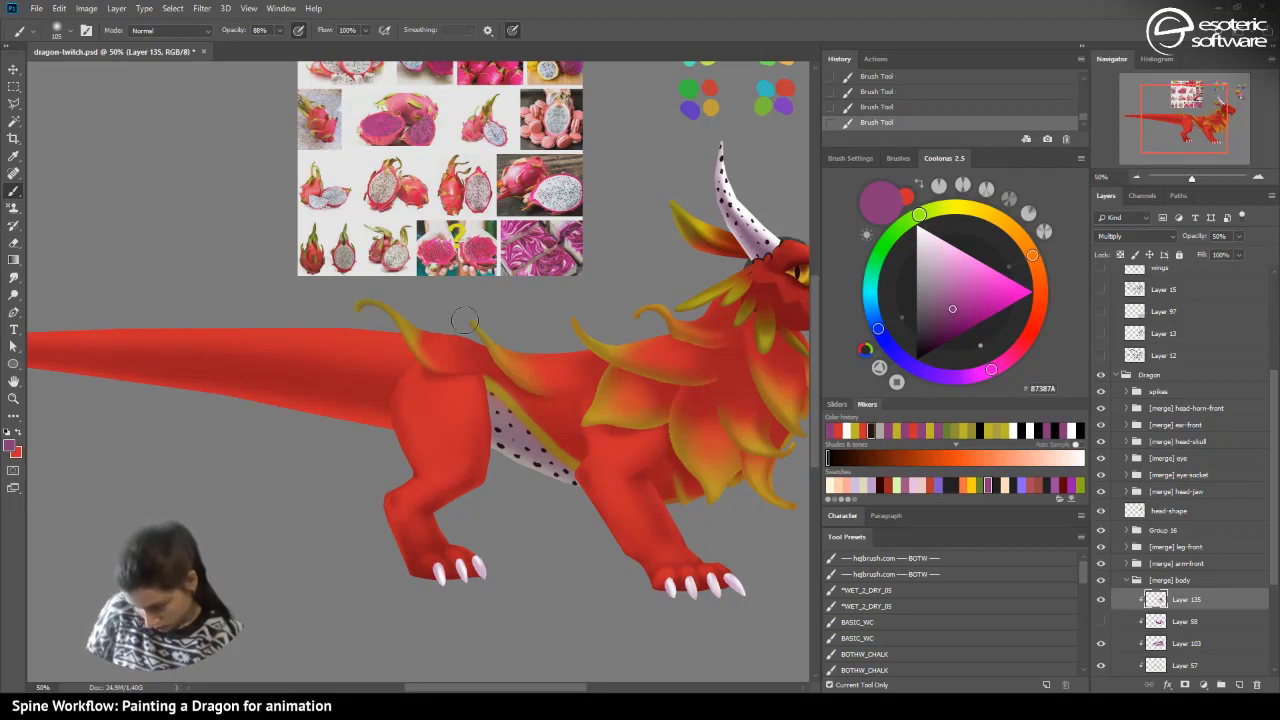
left_click(866, 106)
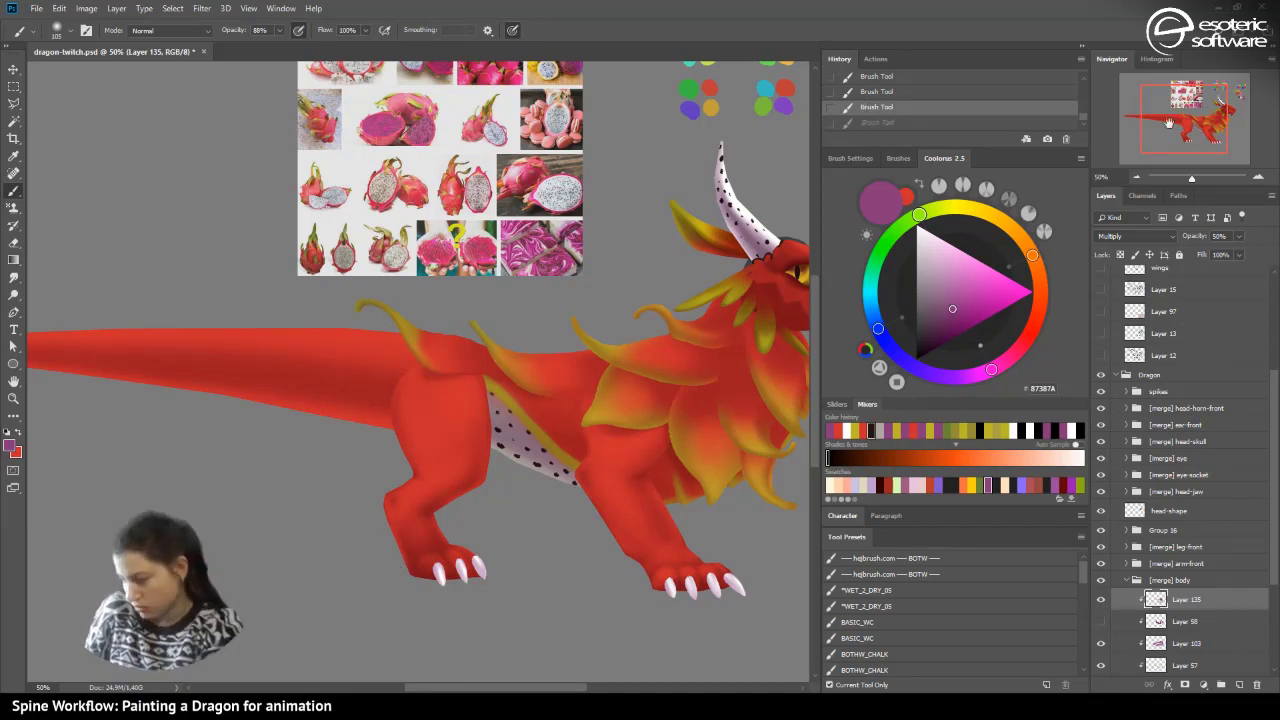
left_click_drag(1146, 122, 1168, 116)
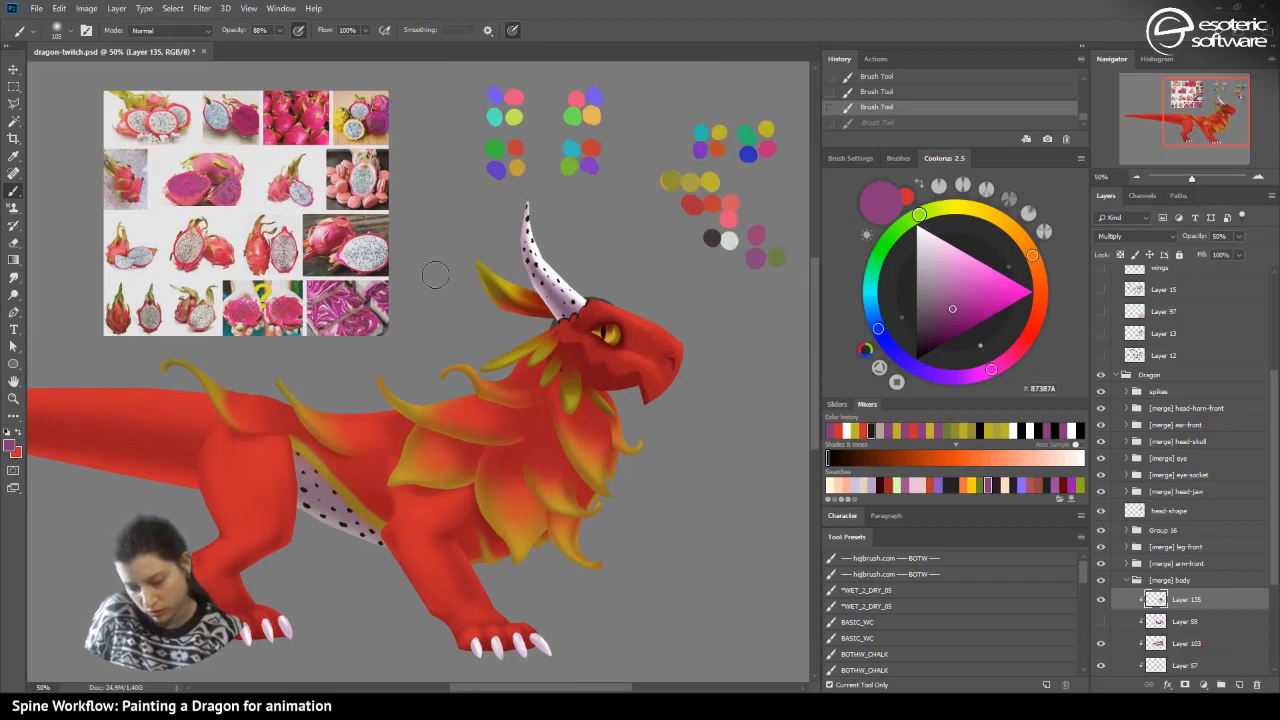
key("ctrl+s")
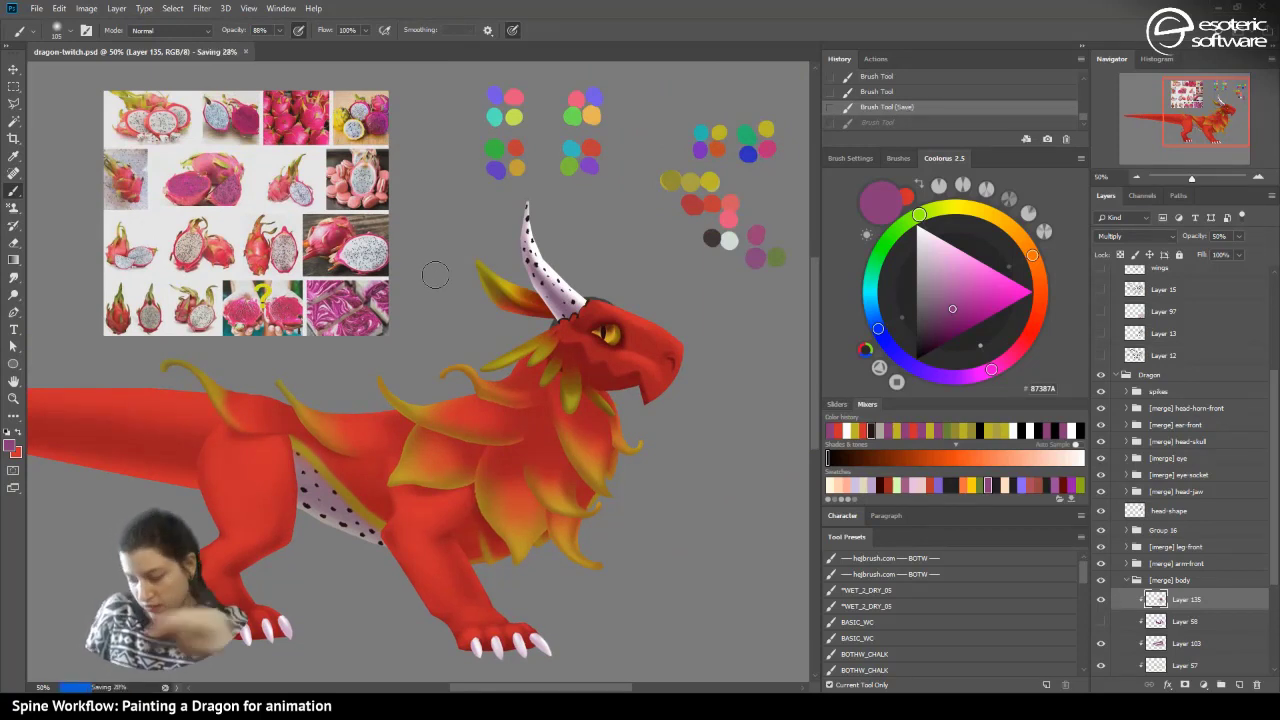
- Examine the dragon from tail to head, toggling the head-skull group's visibility to check the head
left_click_drag(1215, 108, 1215, 113)
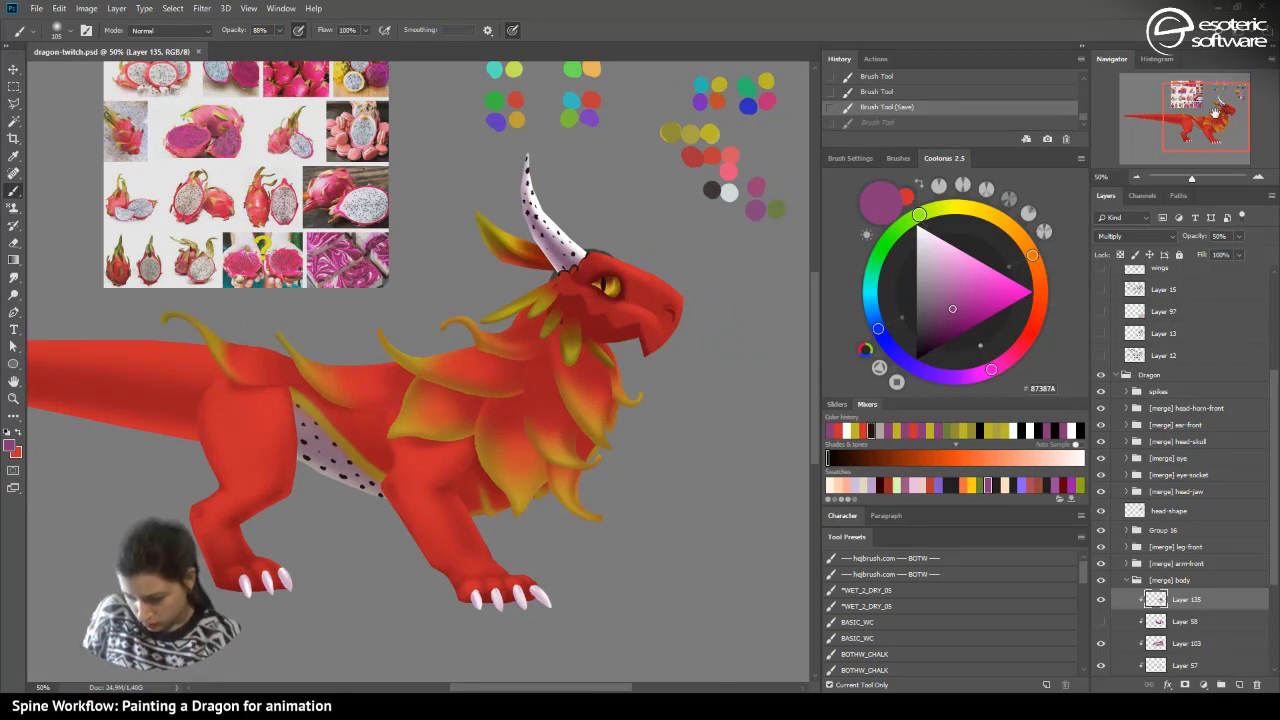
left_click_drag(1215, 113, 1178, 116)
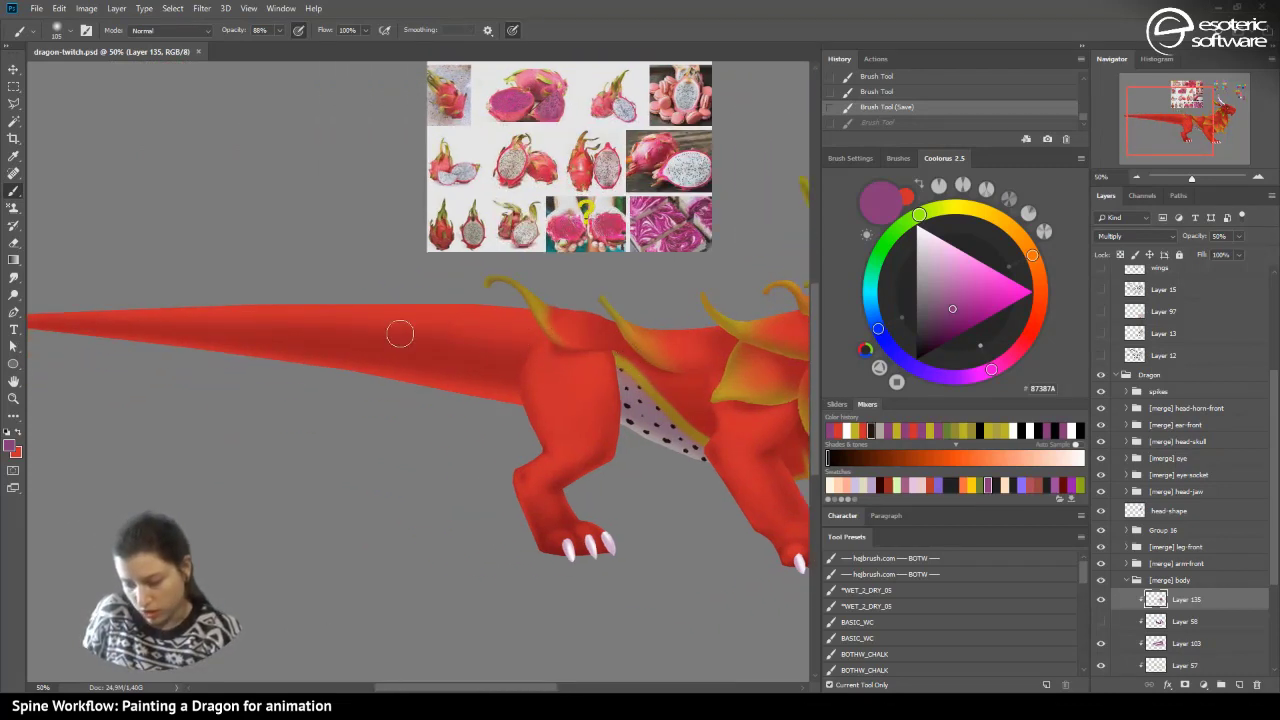
left_click_drag(1170, 108, 1207, 106)
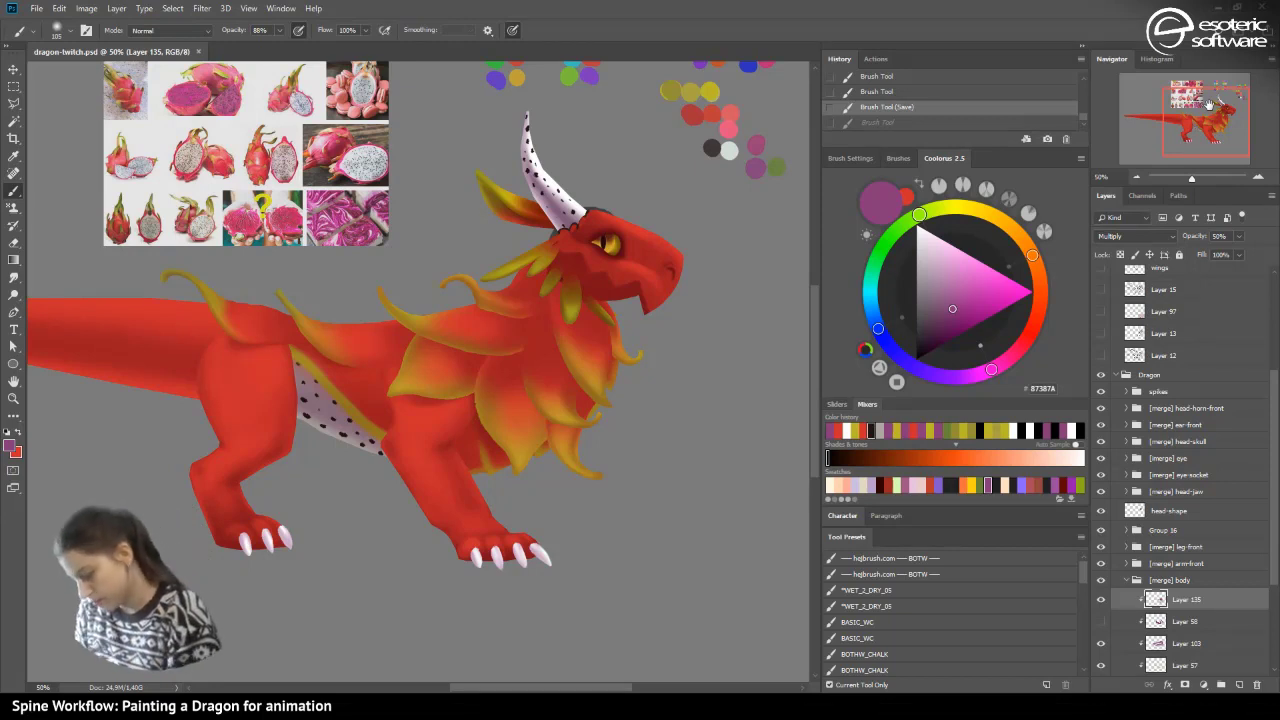
left_click(1100, 442)
left_click(1100, 442)
left_click(1100, 442)
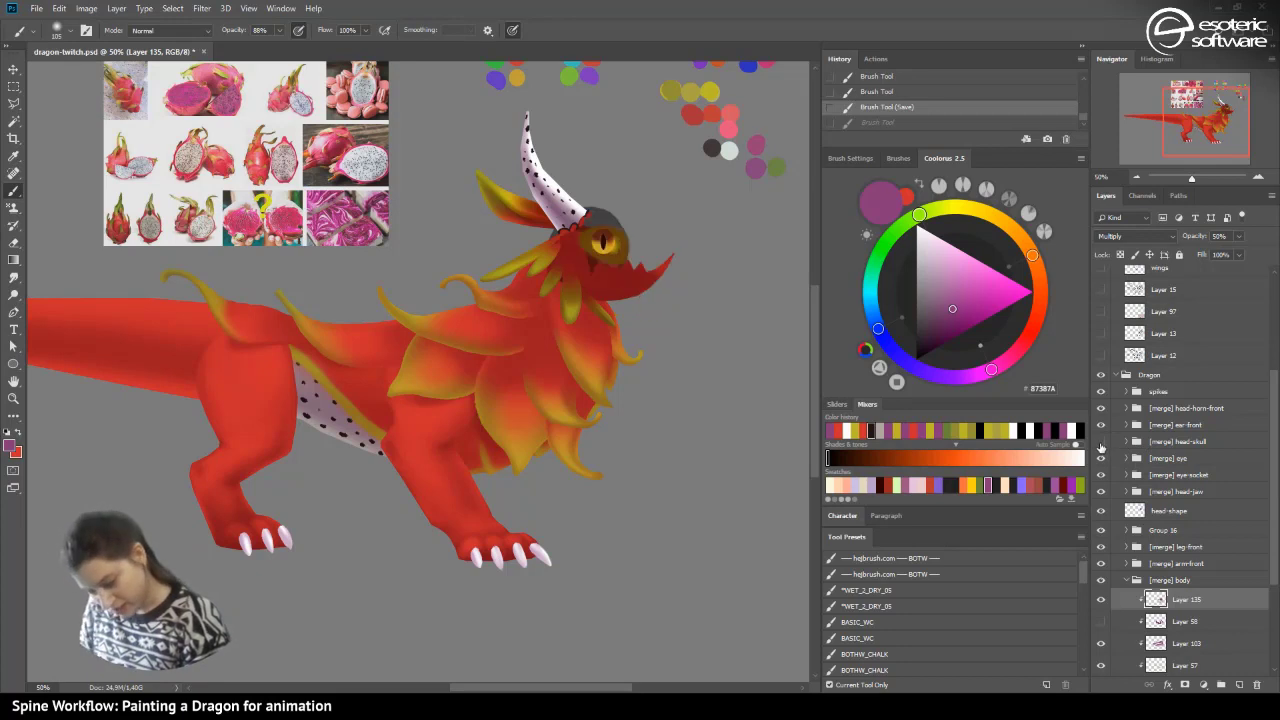
left_click(1100, 442)
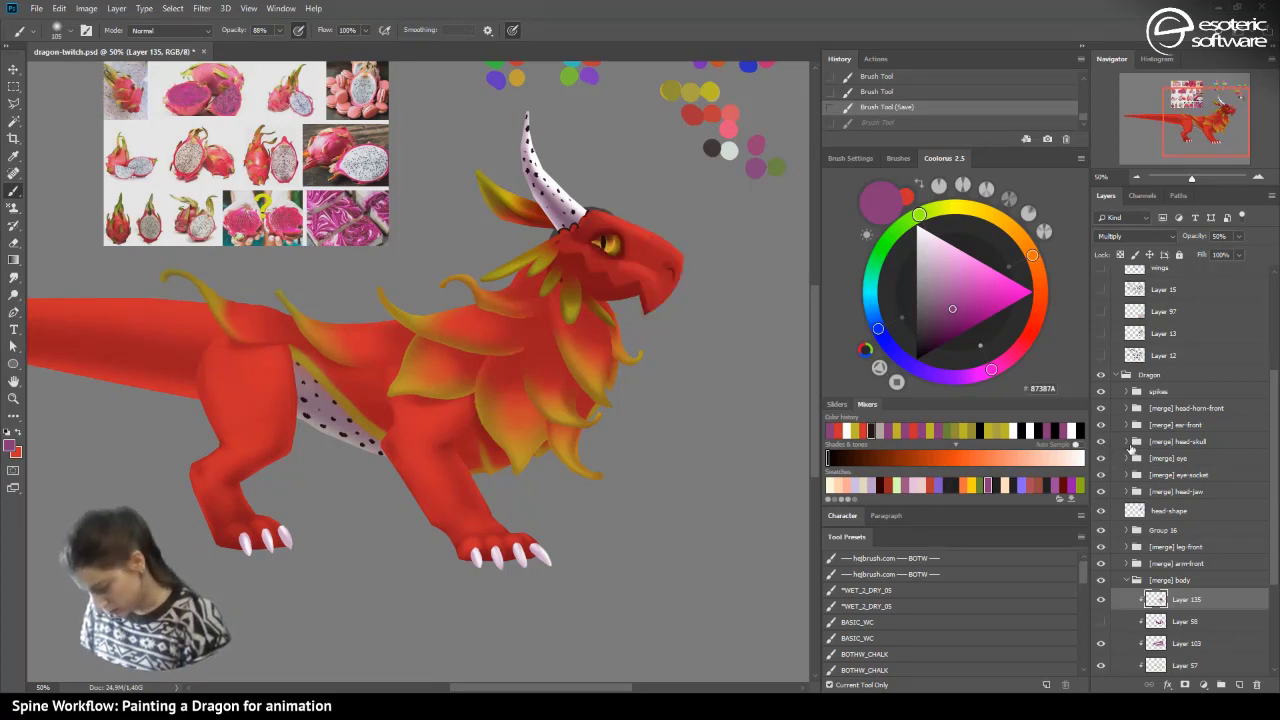
- Delete Layer 80 from Group 15 in the head-skull group and make Layer 62 visible
left_click(1128, 442)
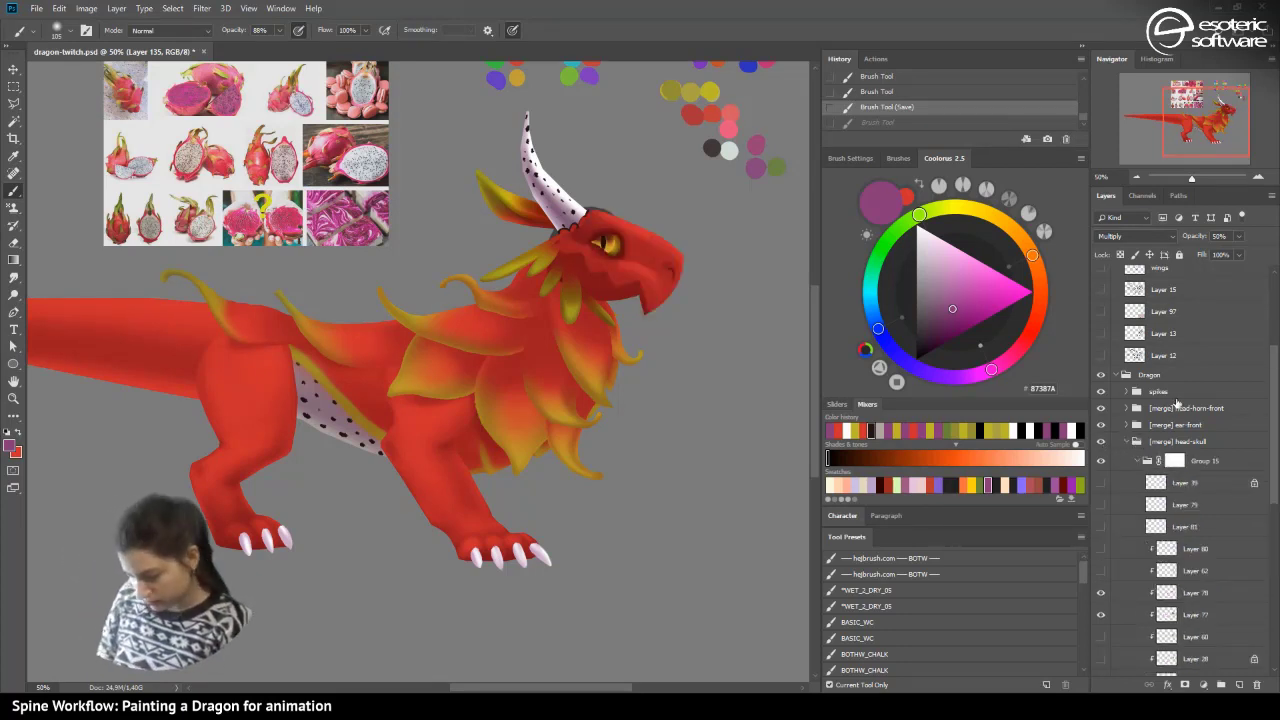
left_click(1101, 550)
left_click(1101, 550)
left_click(1100, 550)
left_click(1139, 550)
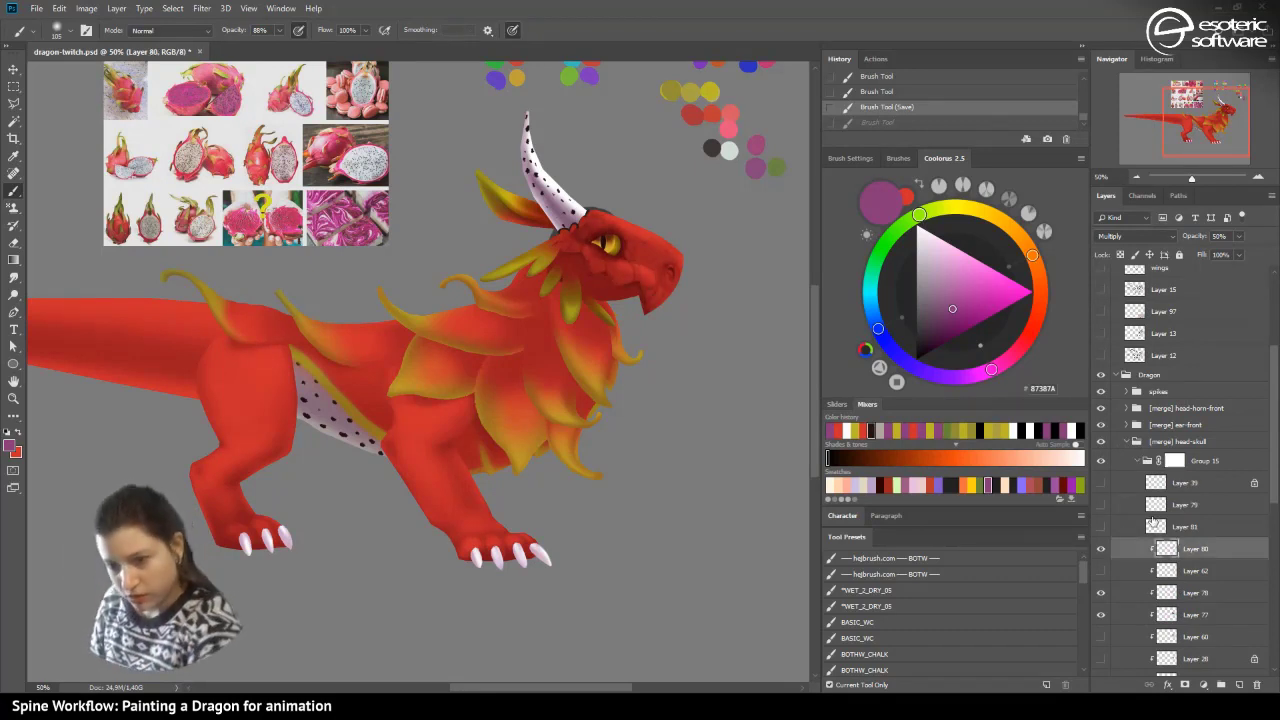
key("Delete")
left_click(1101, 548)
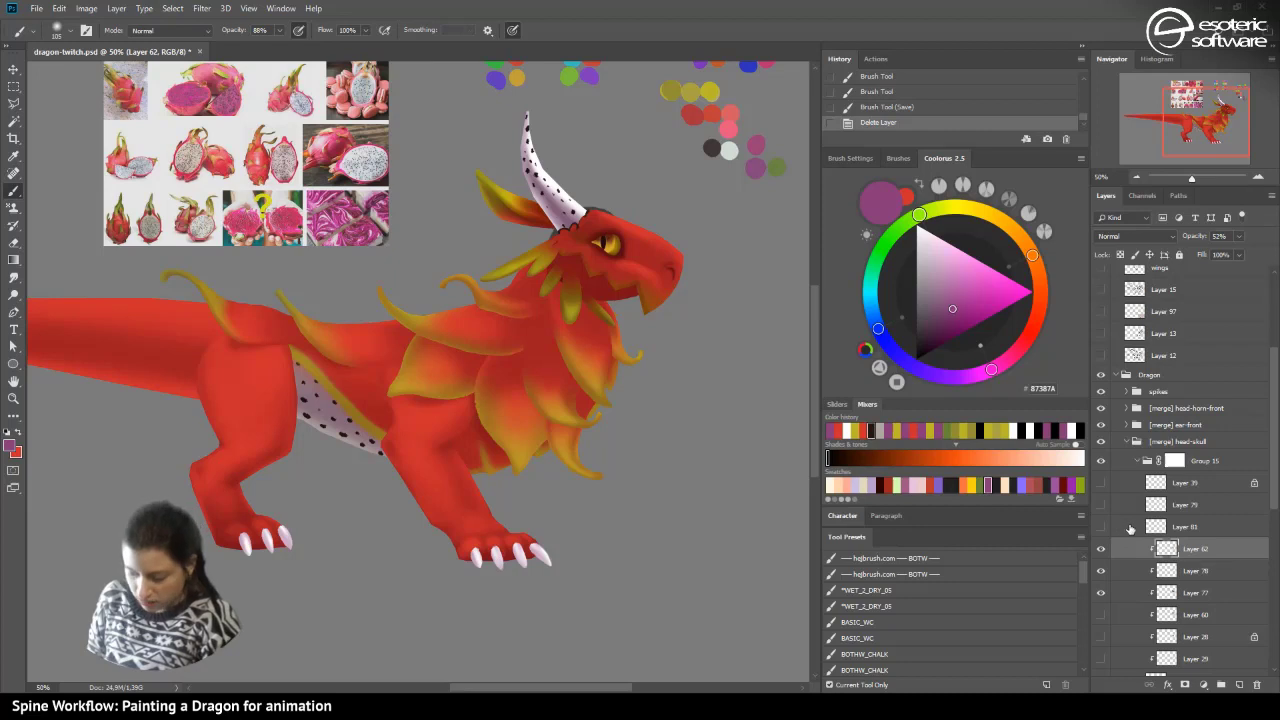
- Select Layer 78 in Group 15, start shading the nostril with a 24 px brush and undo the last stroke
left_click(1101, 570)
left_click(1101, 570)
left_click(1176, 571)
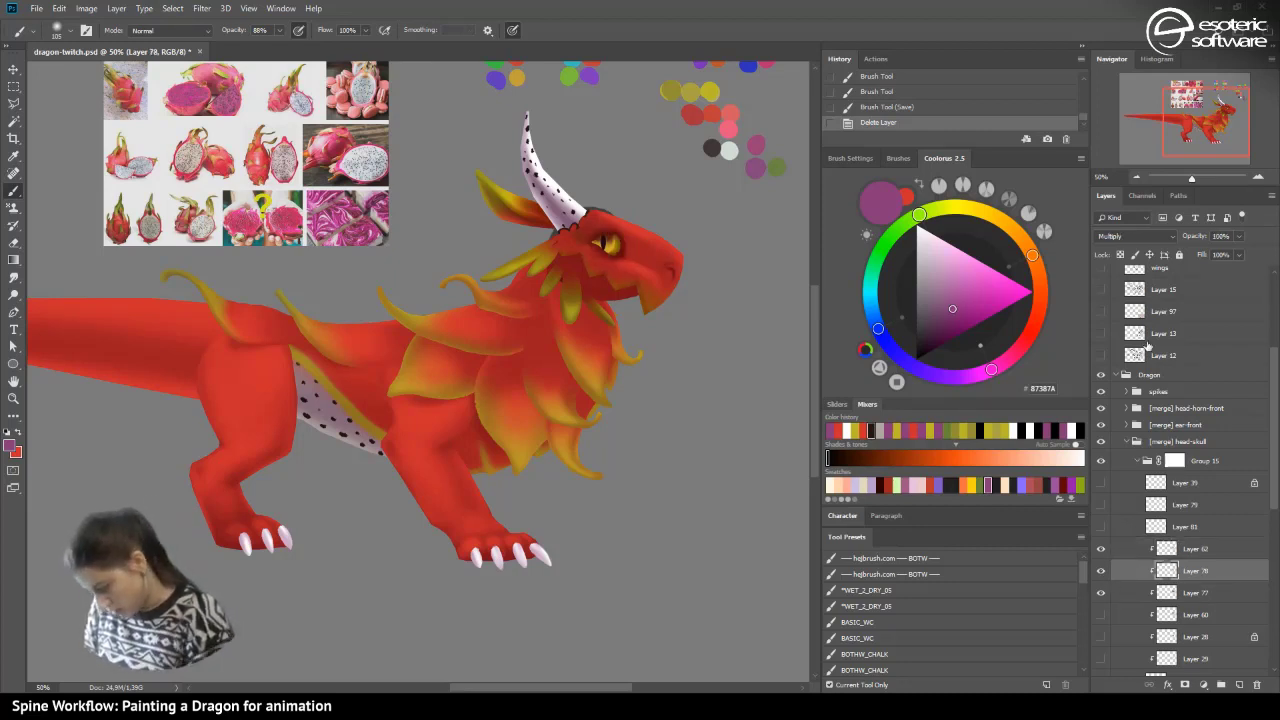
left_click(1257, 177)
left_click_drag(1202, 109, 1218, 89)
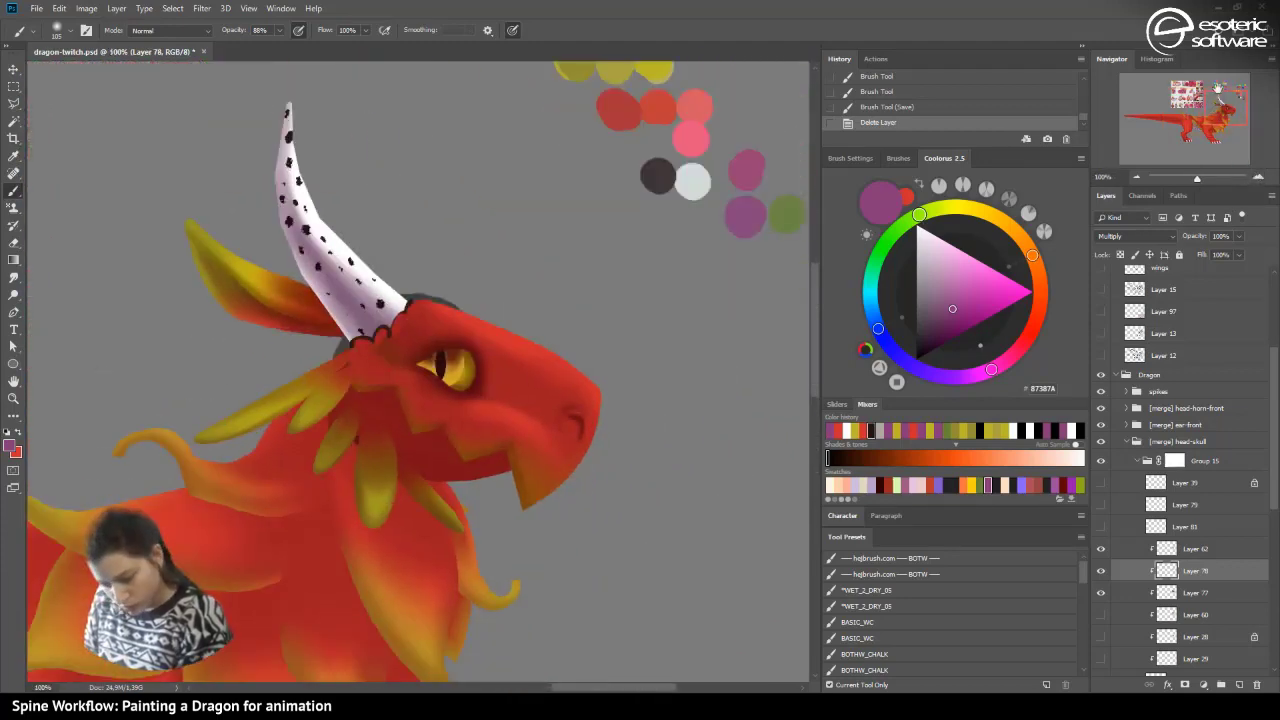
left_click(57, 31)
left_click(97, 73)
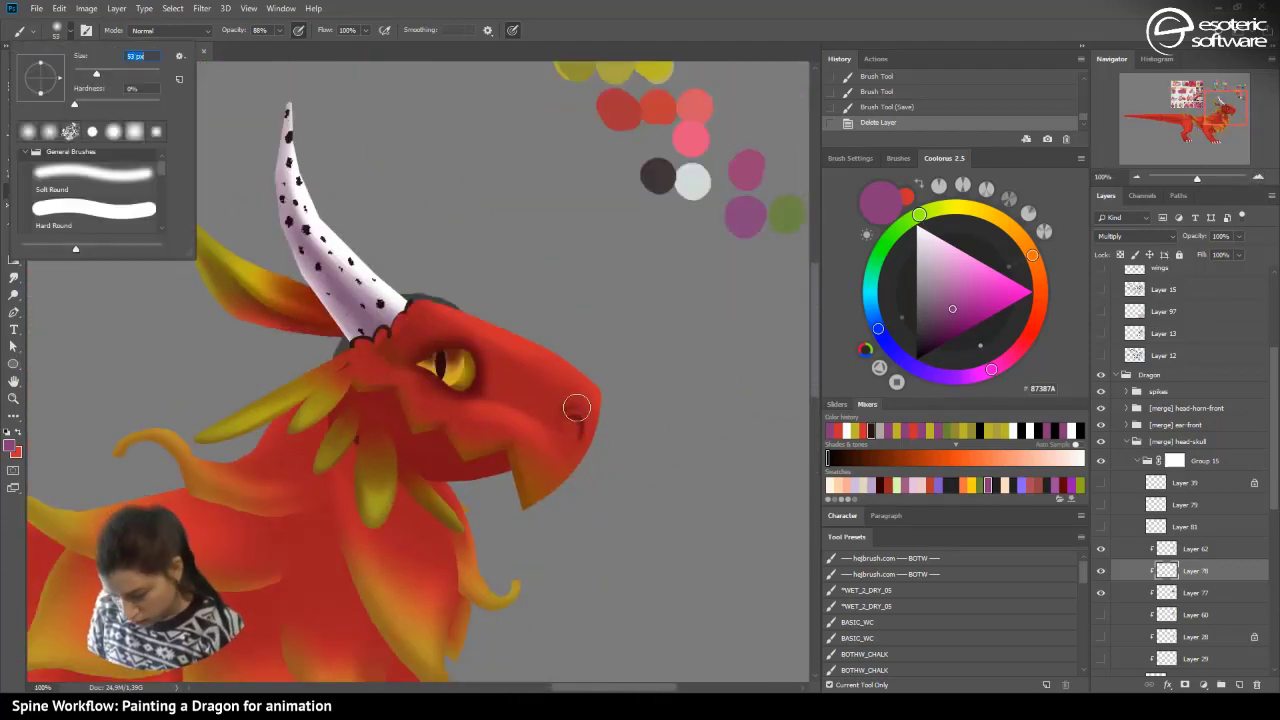
left_click(89, 73)
left_click(570, 422)
left_click_drag(572, 420, 562, 445)
key("ctrl+z")
- Shade around the nostril on Layer 78 with the brush opacity lowered to 36%
left_click(280, 31)
left_click(249, 46)
left_click_drag(573, 423, 584, 446)
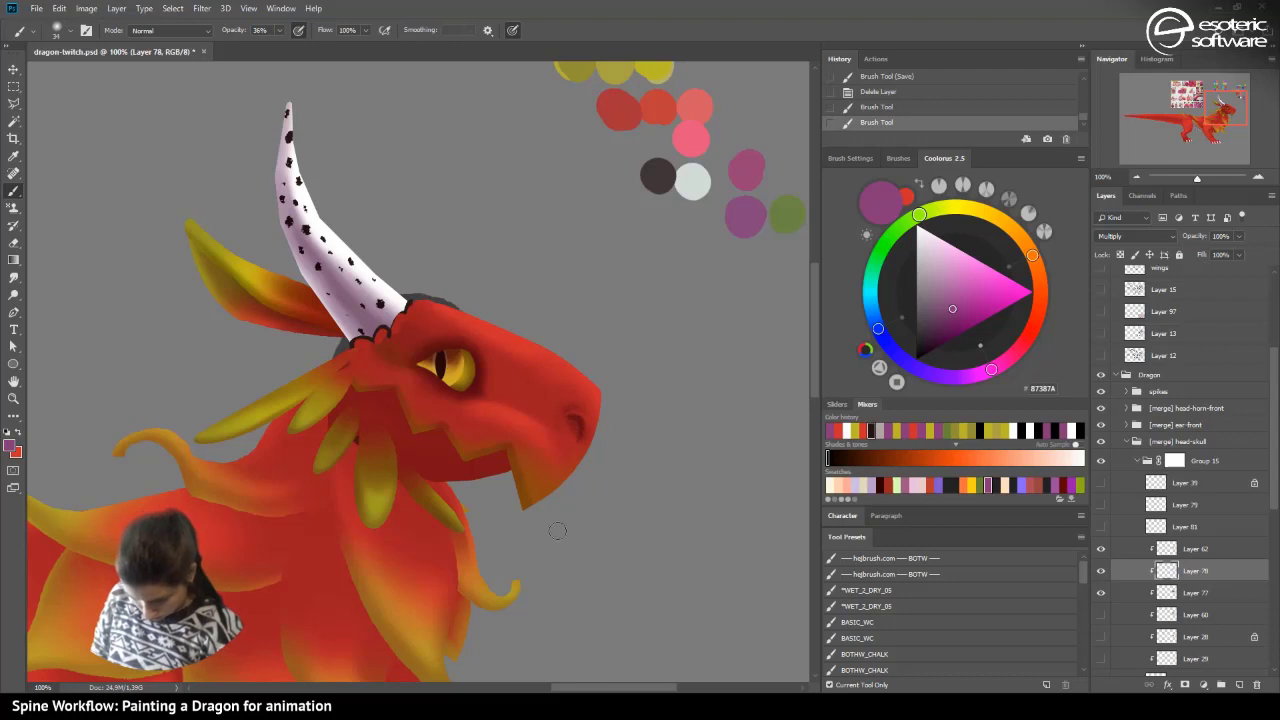
left_click_drag(572, 432, 576, 414)
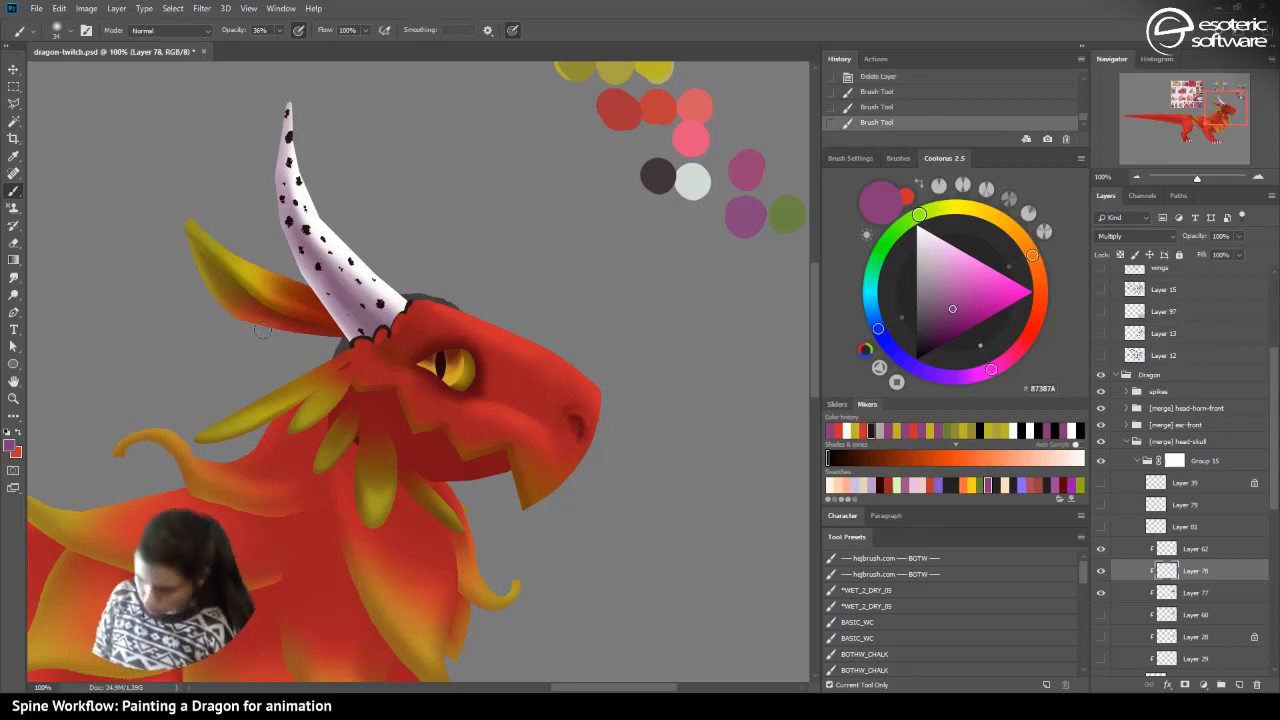
- Try a shading dab on the eye, undo it, and toggle Layer 78's visibility to compare the head shading
left_click(455, 378)
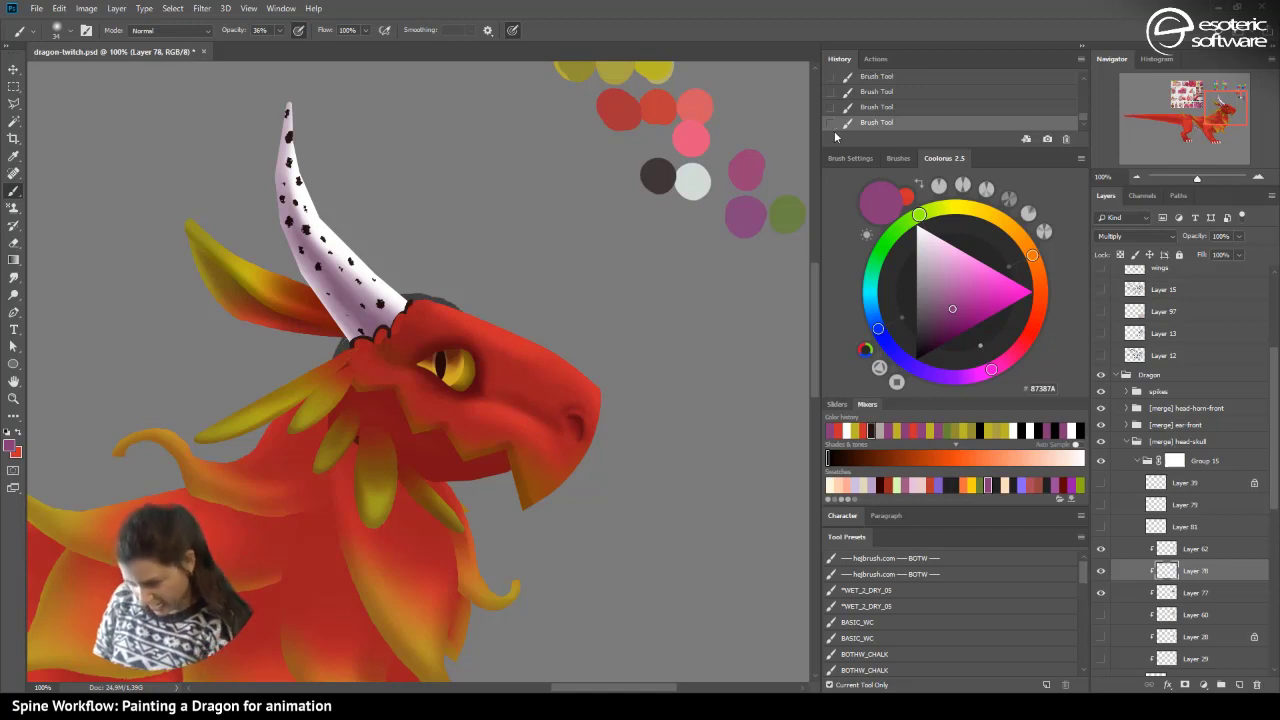
key("ctrl+z")
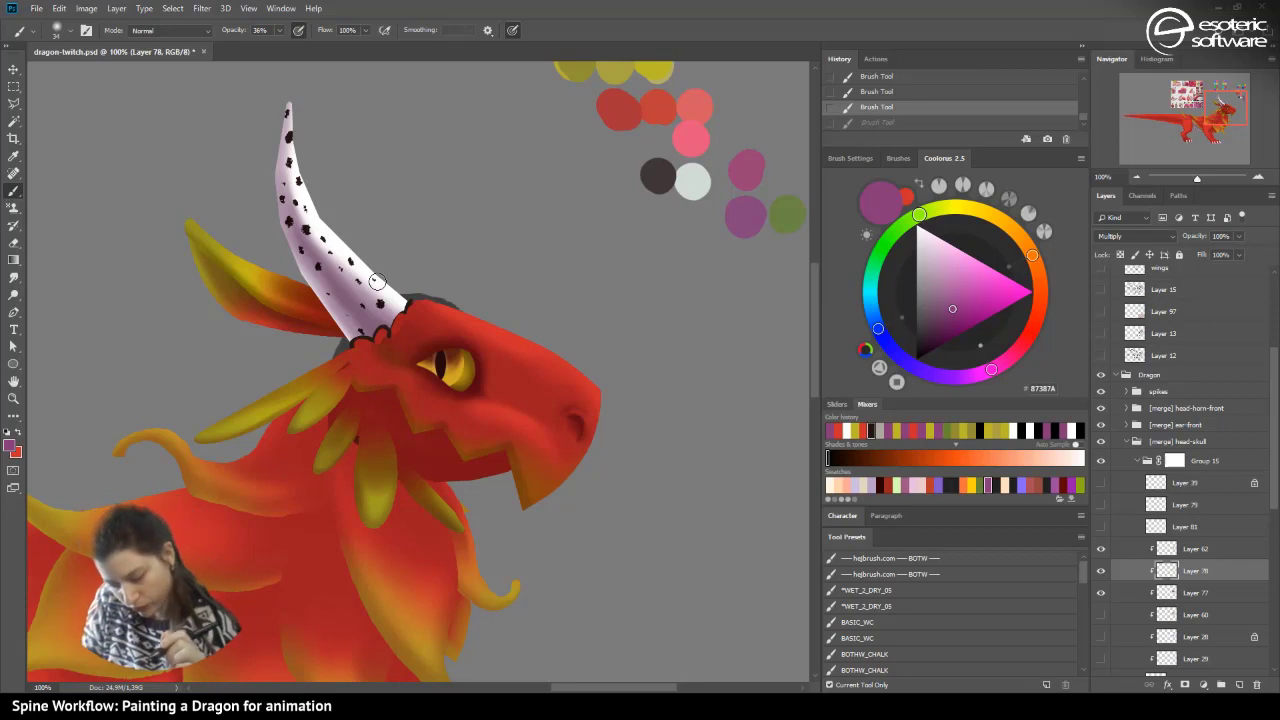
left_click(1101, 570)
left_click(1101, 570)
left_click(1101, 570)
left_click(1101, 570)
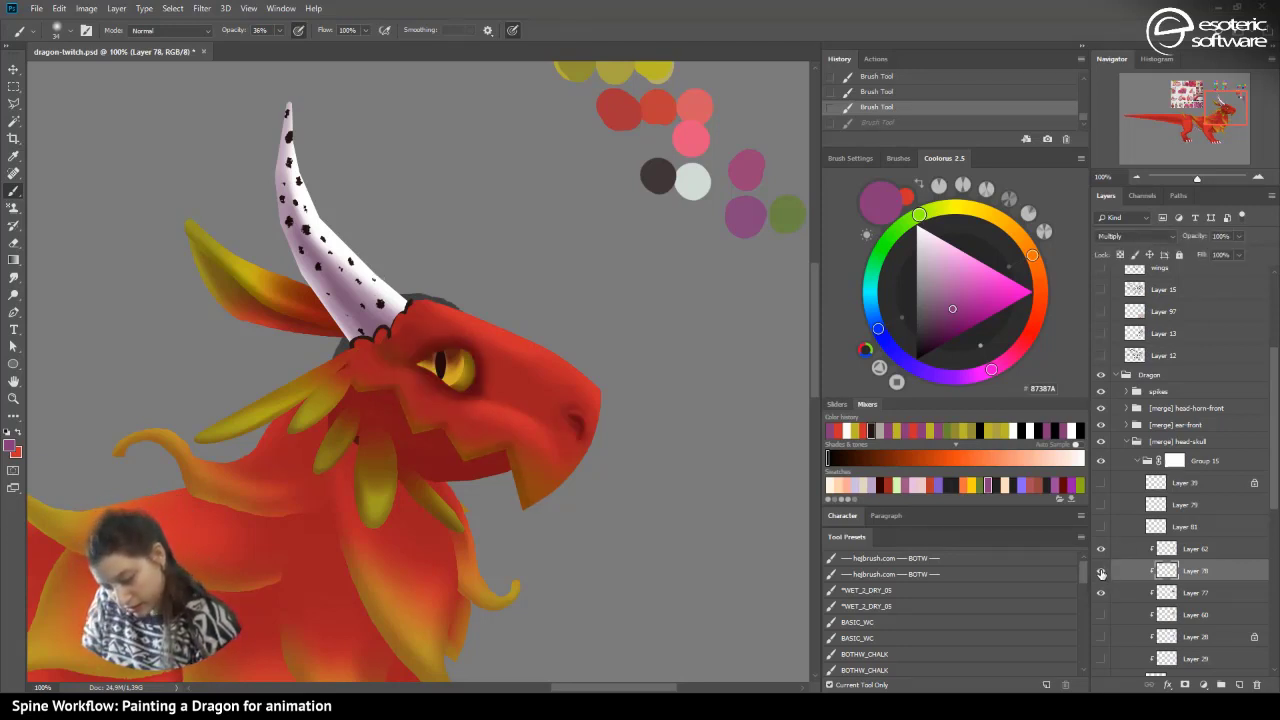
- Erase thin lid lines above and below the eye on Layer 78 with a 9 px Soft Round eraser
left_click(1258, 177)
left_click(1258, 177)
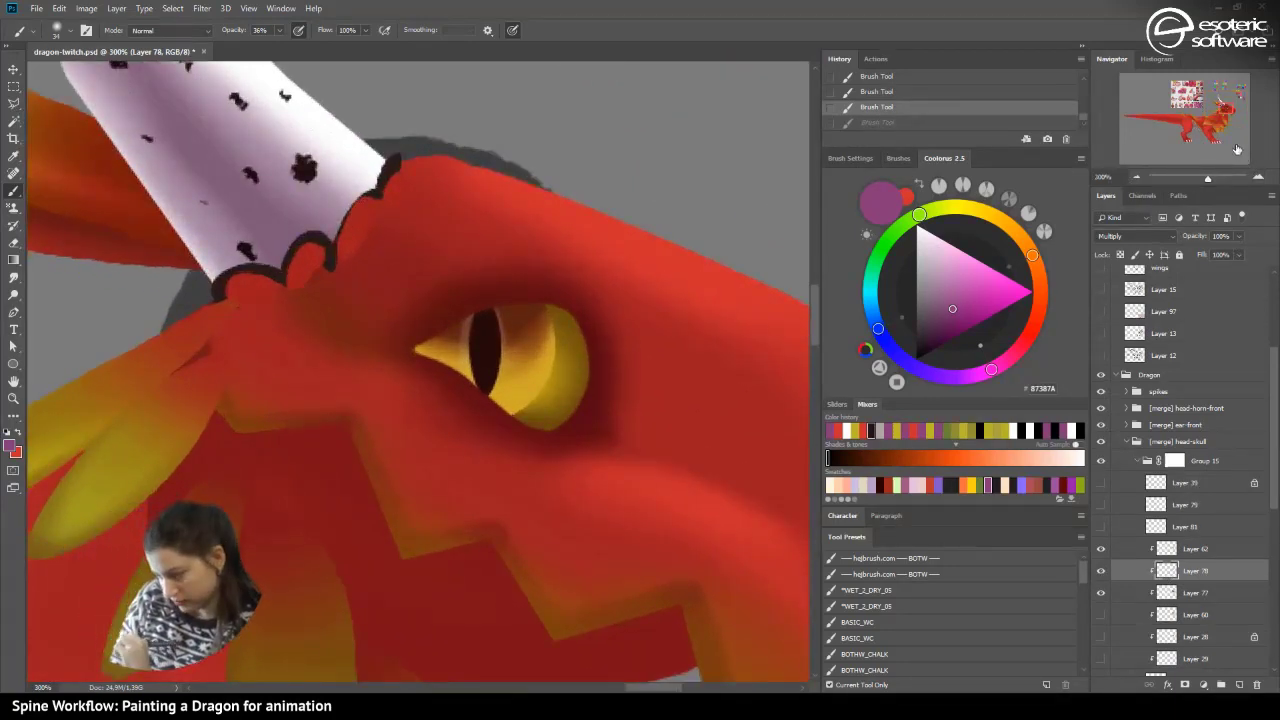
key("e")
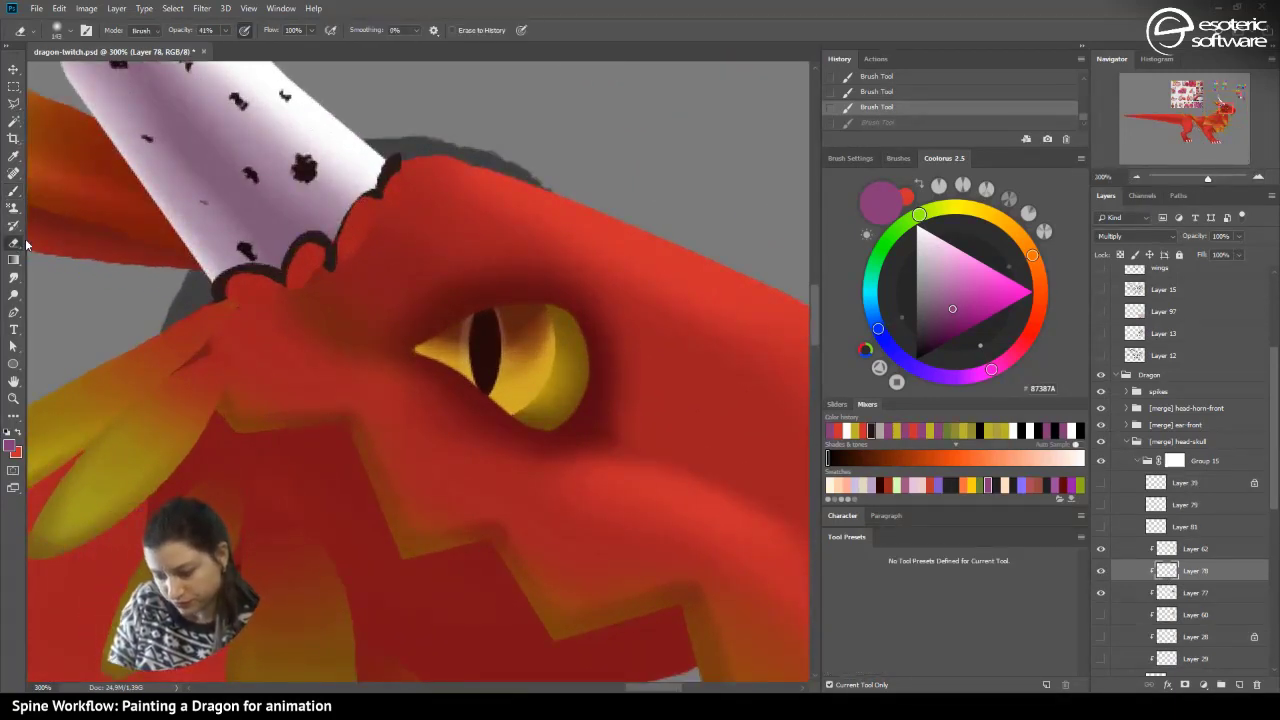
left_click(57, 30)
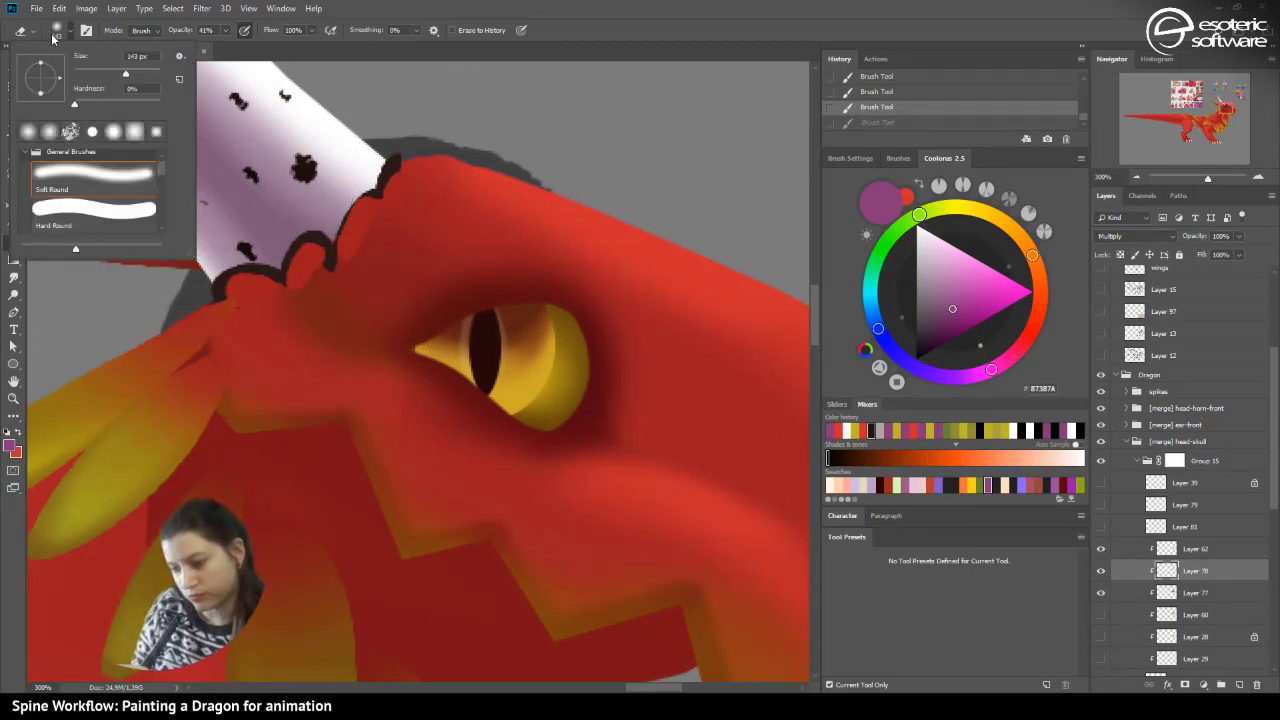
left_click(84, 75)
left_click(78, 73)
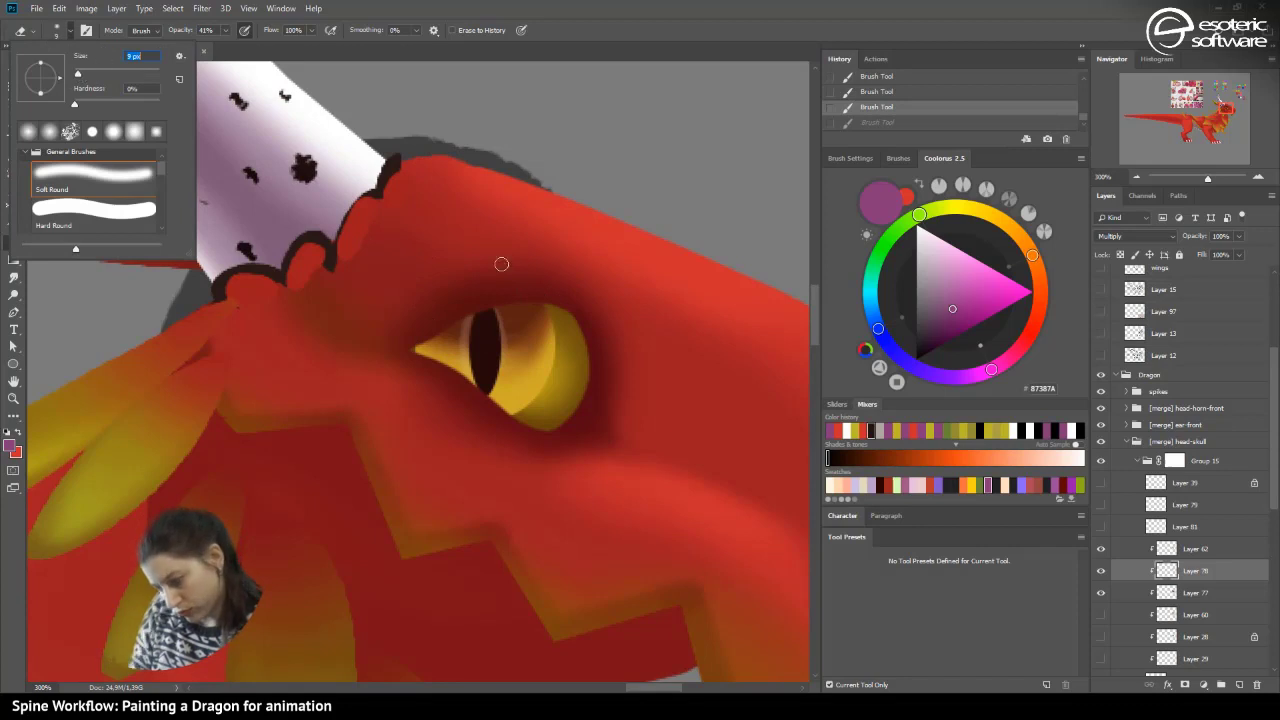
mouse_move(569, 297)
left_mouse_down()
mouse_move(505, 286)
mouse_move(517, 295)
left_mouse_up()
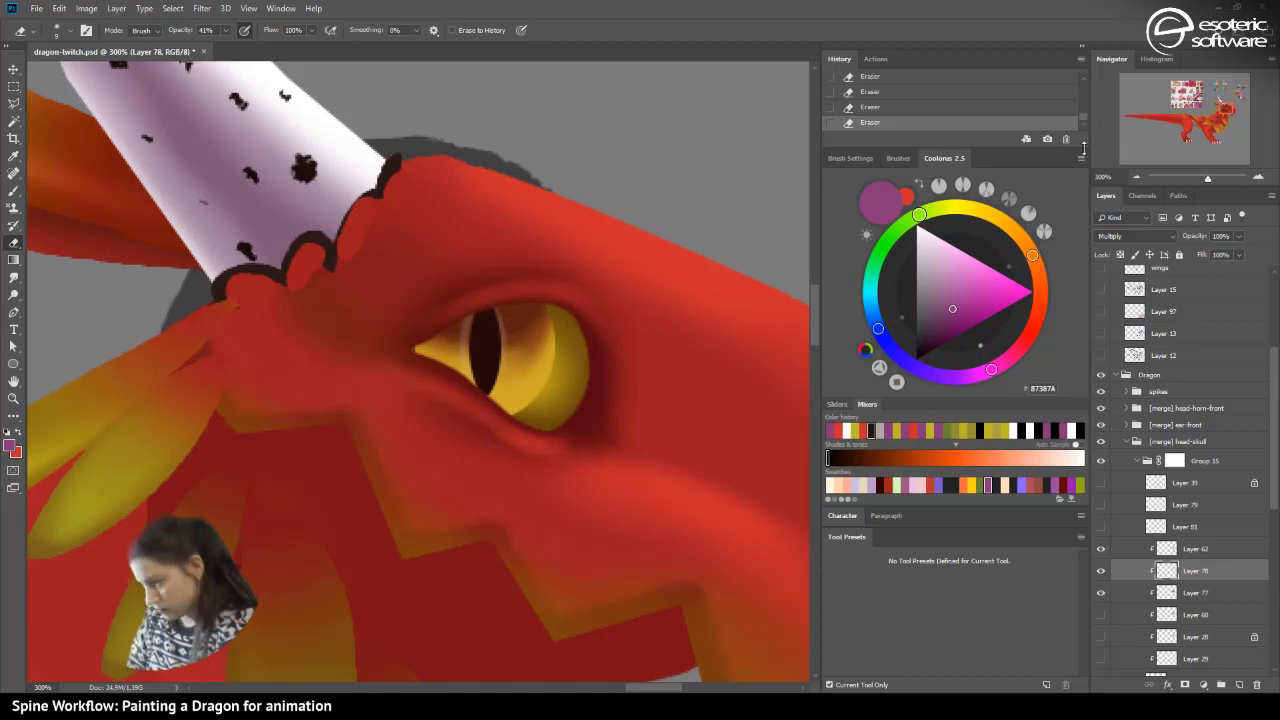
left_click(1137, 177)
left_click(1137, 177)
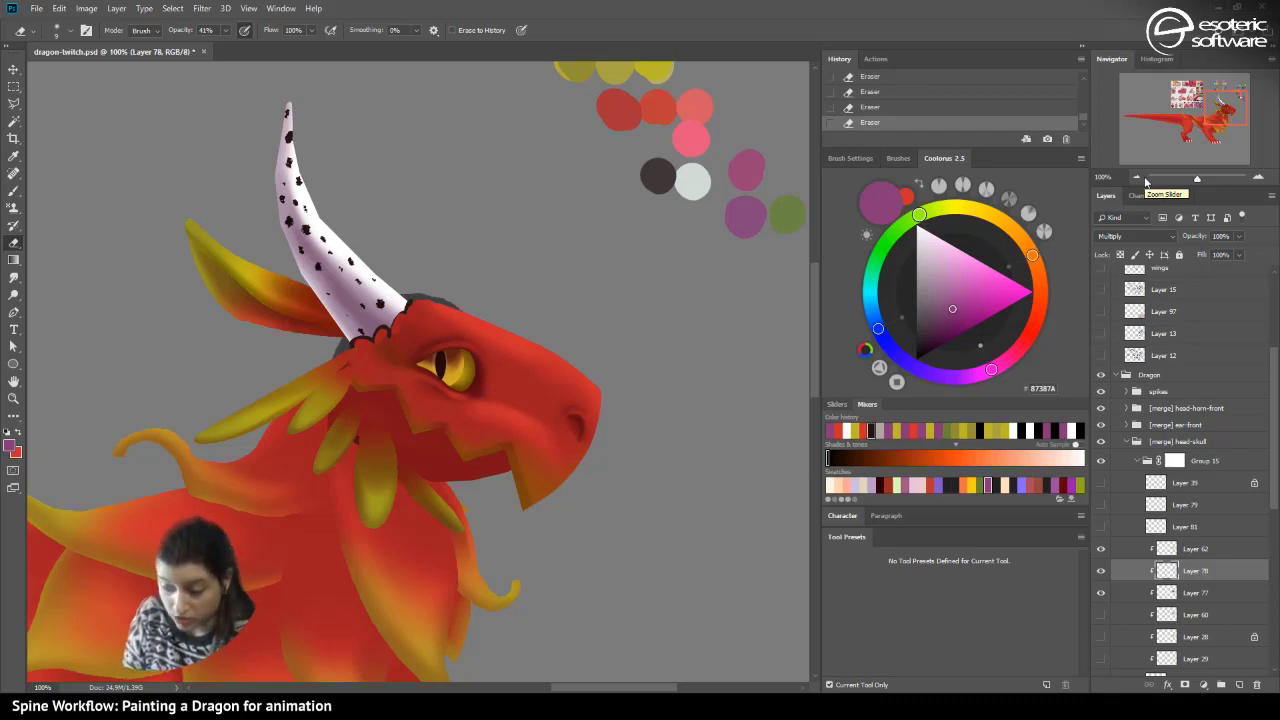
- Set the eraser size to 45 px for softening the shading around the eye on Layer 78
left_click(1260, 179)
left_click(1260, 179)
left_click(56, 31)
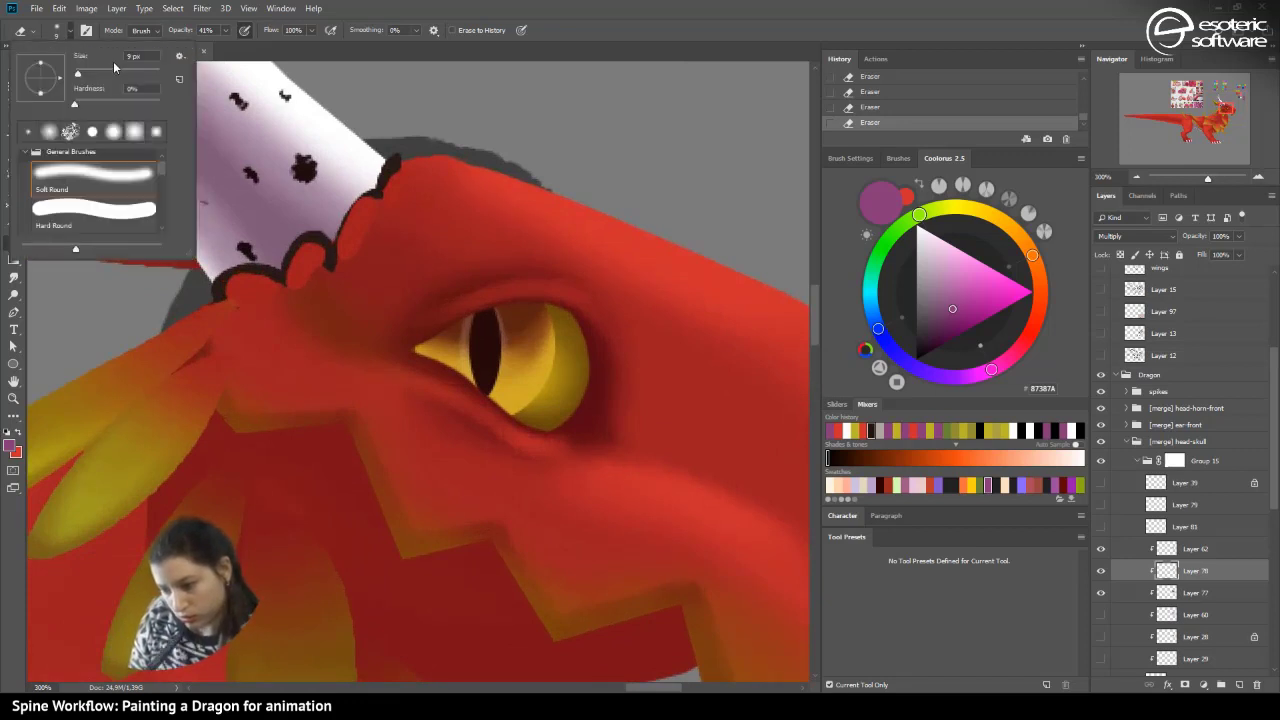
type("45")
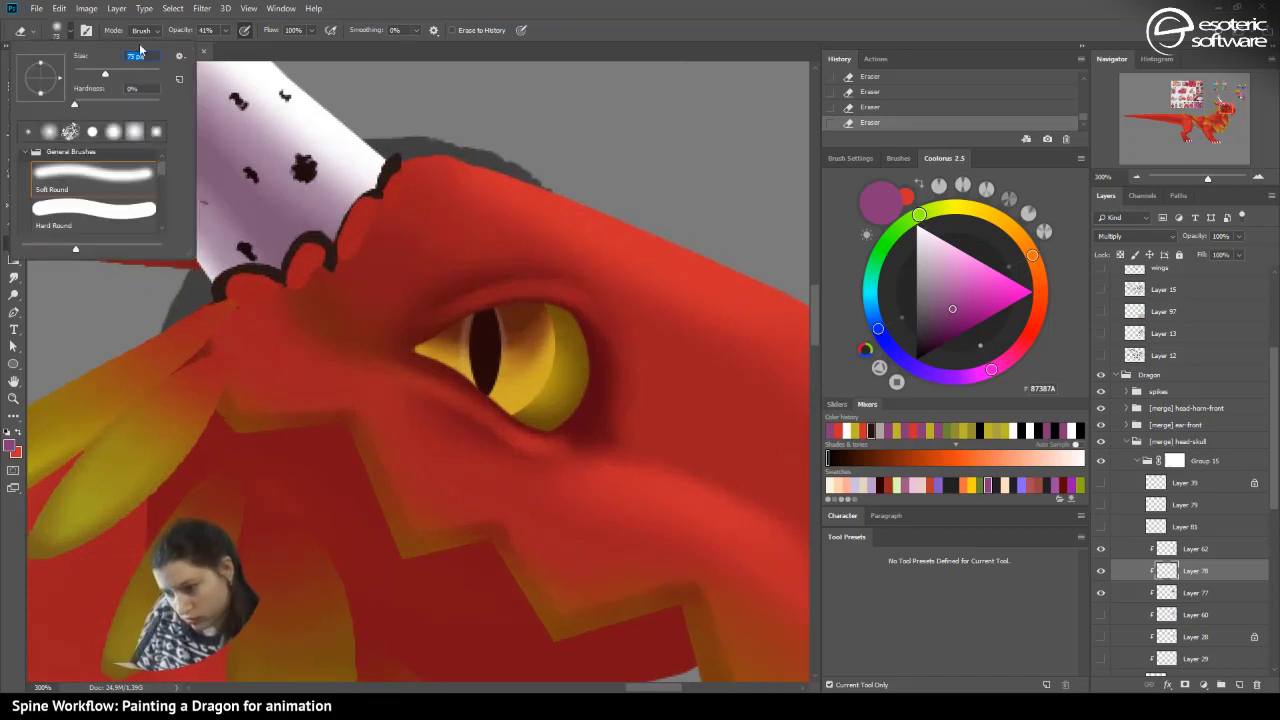
key("Return")
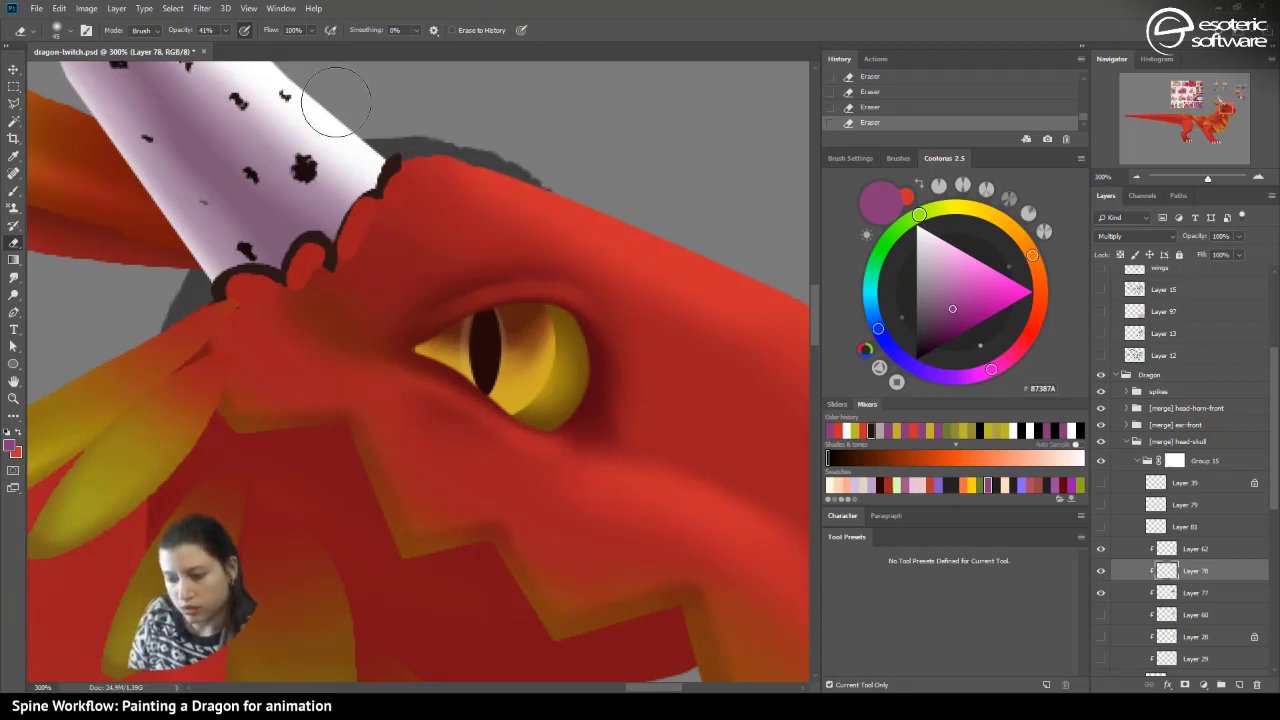
- Paint purple shading strokes with a smaller brush along the fold beneath the dragon's lower eyelid on the Multiply layer
key("b")
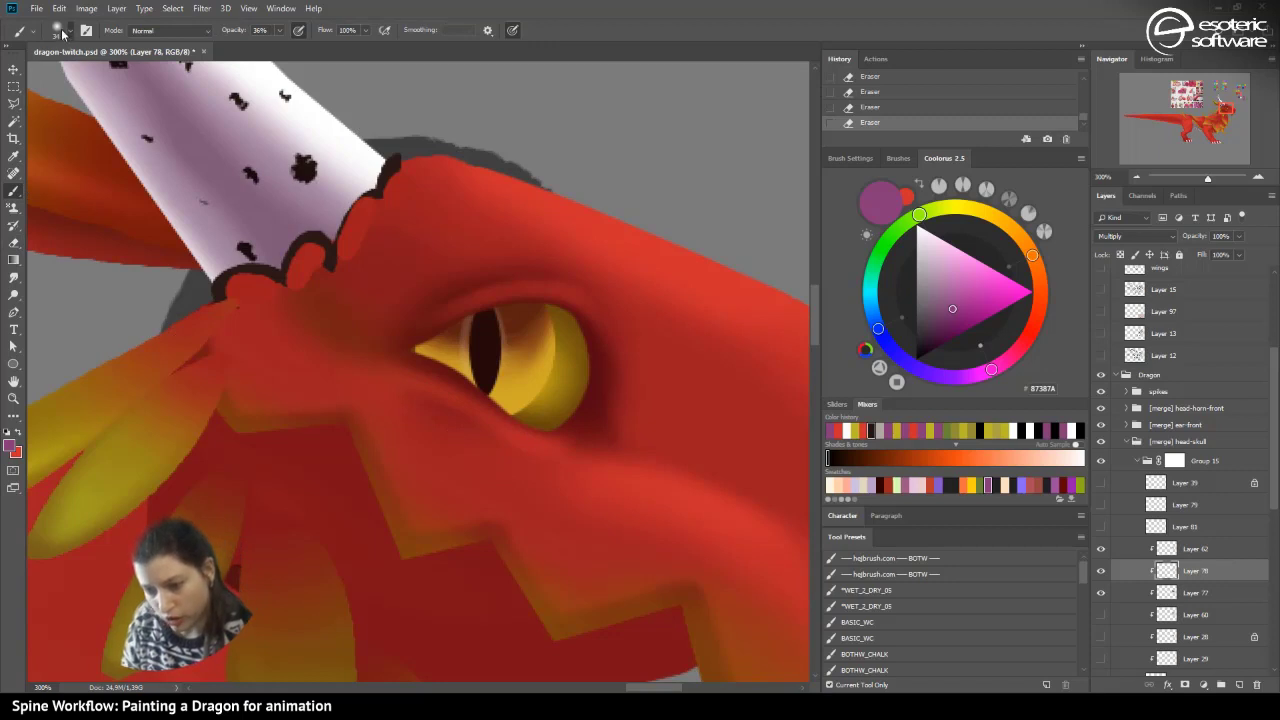
left_click(63, 35)
left_click(84, 73)
left_click(497, 439)
mouse_move(496, 439)
left_mouse_down()
mouse_move(454, 420)
mouse_move(515, 455)
mouse_move(422, 392)
mouse_move(488, 441)
mouse_move(420, 404)
mouse_move(465, 428)
mouse_move(410, 398)
left_mouse_up()
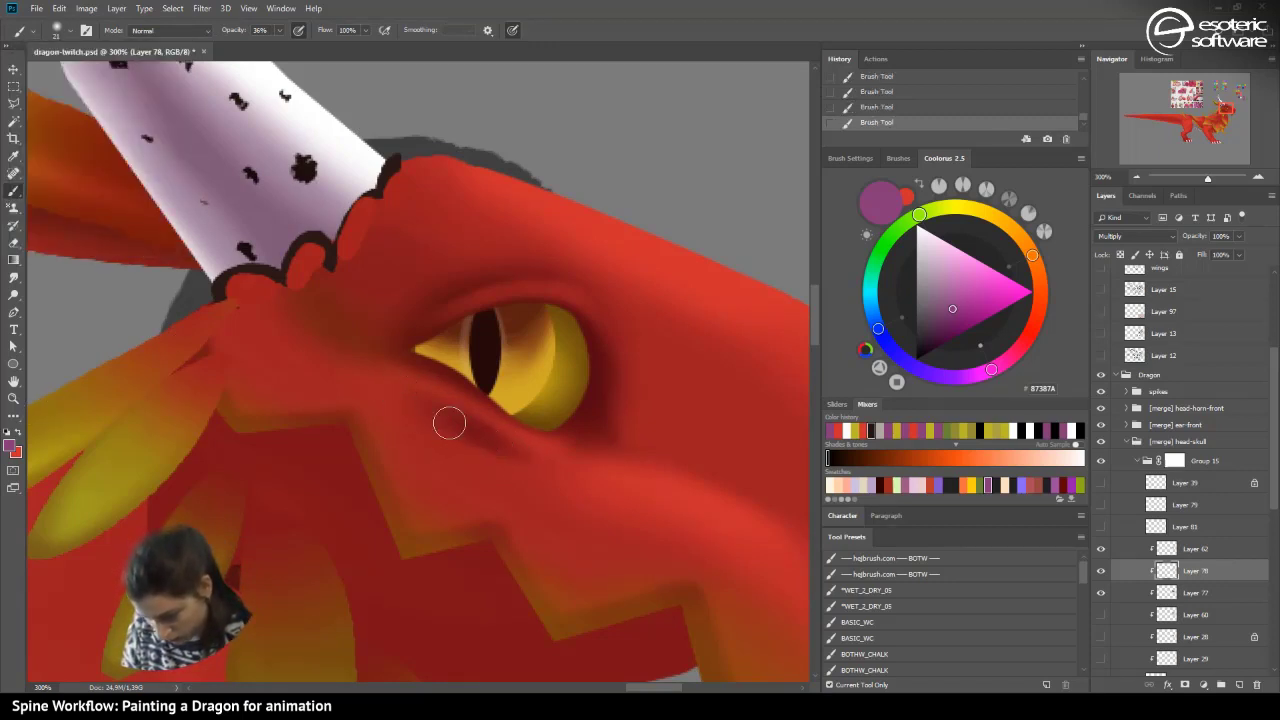
mouse_move(497, 446)
left_mouse_down()
mouse_move(406, 380)
mouse_move(471, 433)
mouse_move(321, 353)
left_mouse_up()
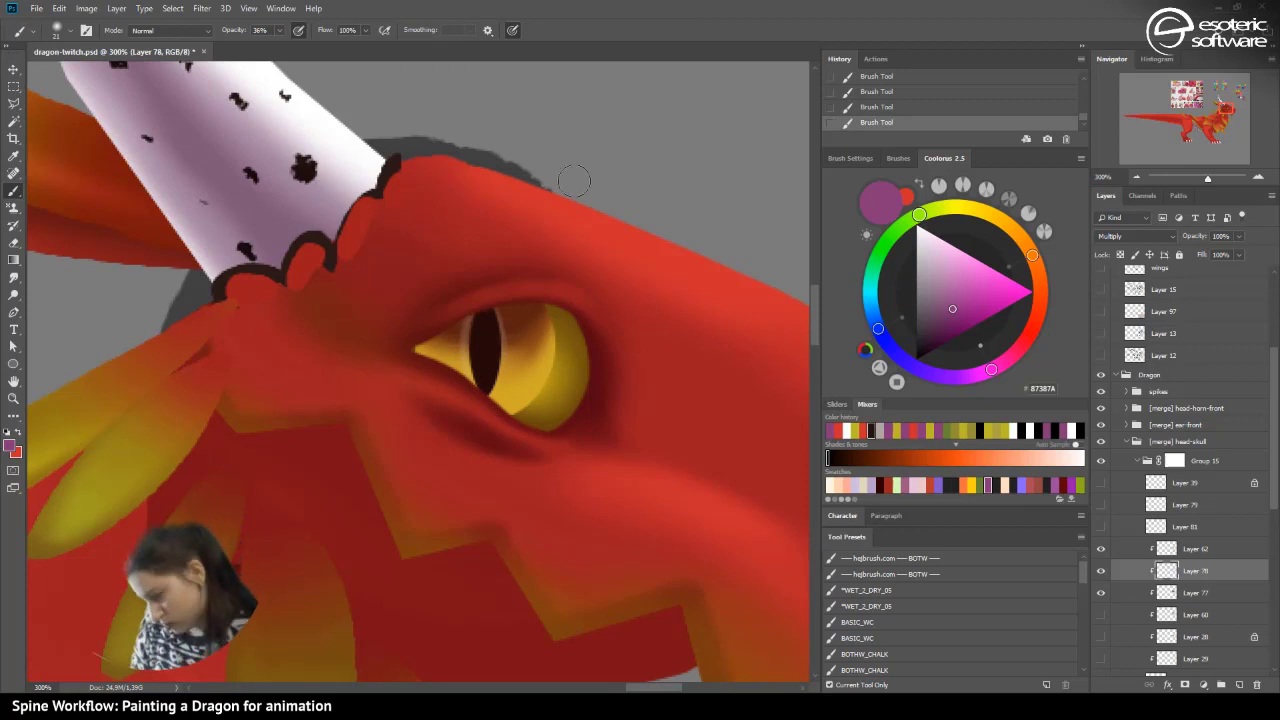
- Soften and thin the shading under the dragon's eye with the Eraser
left_click(1135, 177)
left_click(1135, 177)
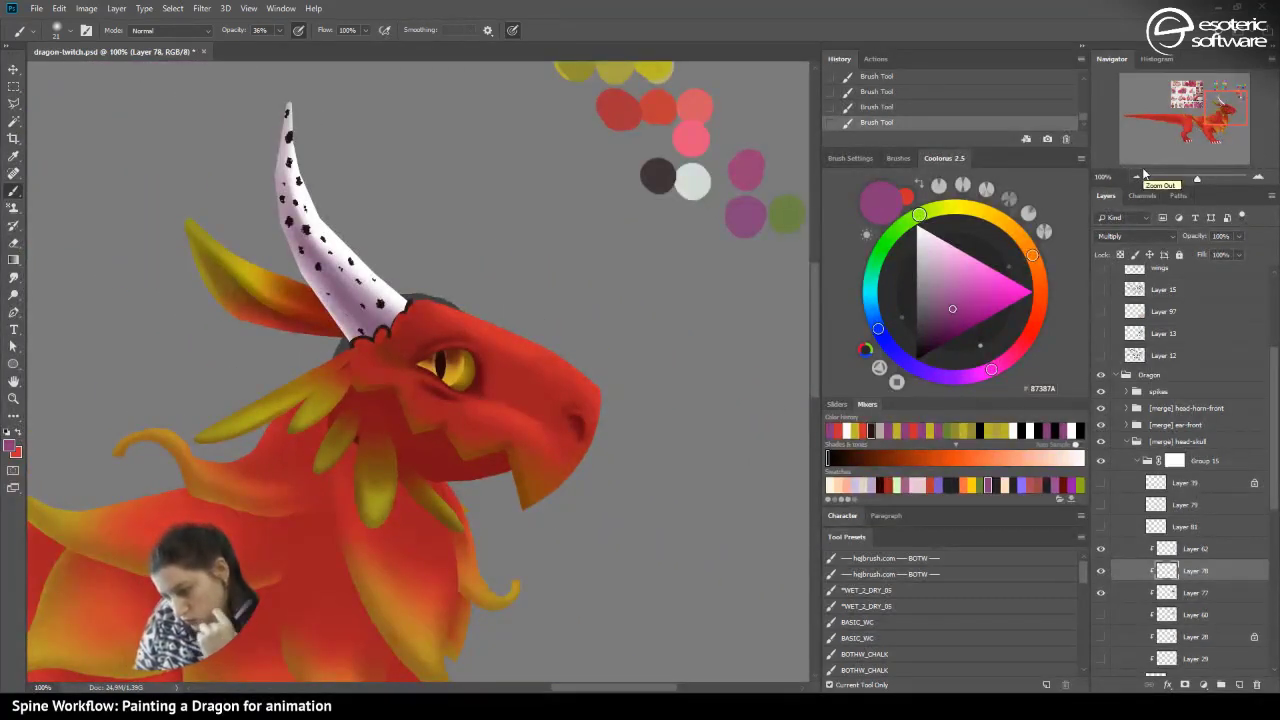
left_click(1258, 177)
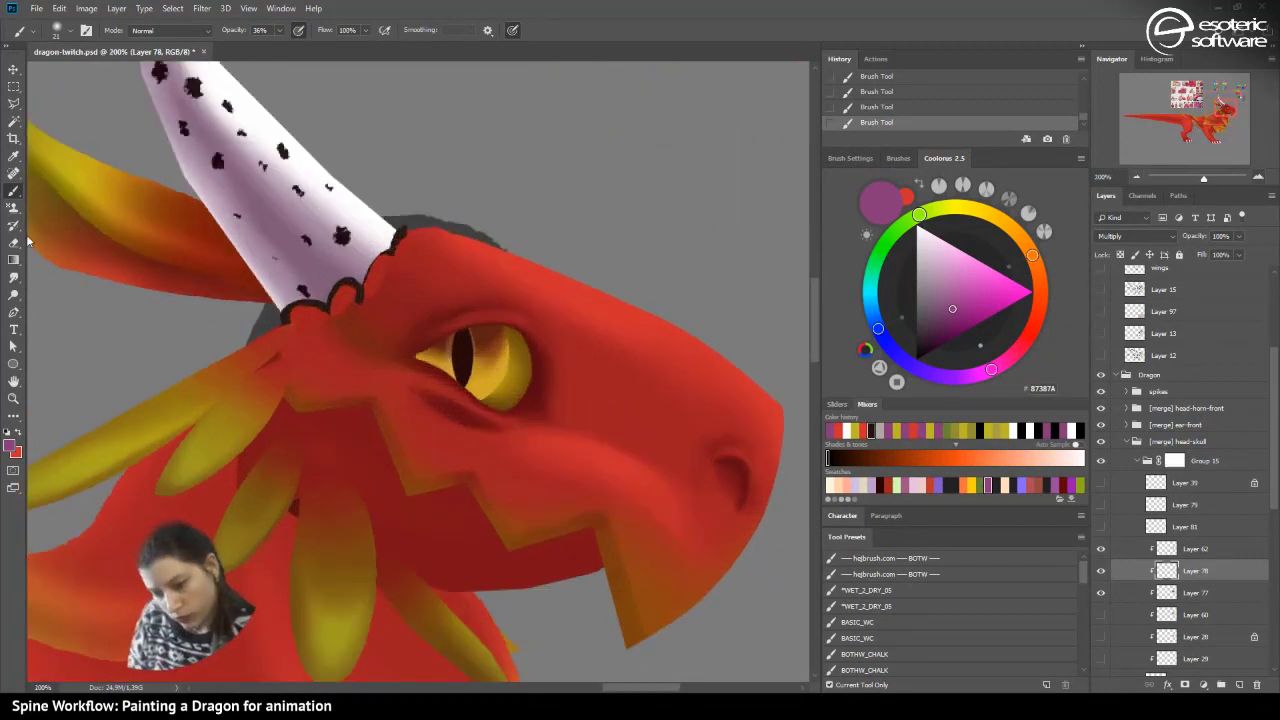
key("e")
left_click_drag(486, 432, 411, 435)
left_click_drag(518, 446, 381, 432)
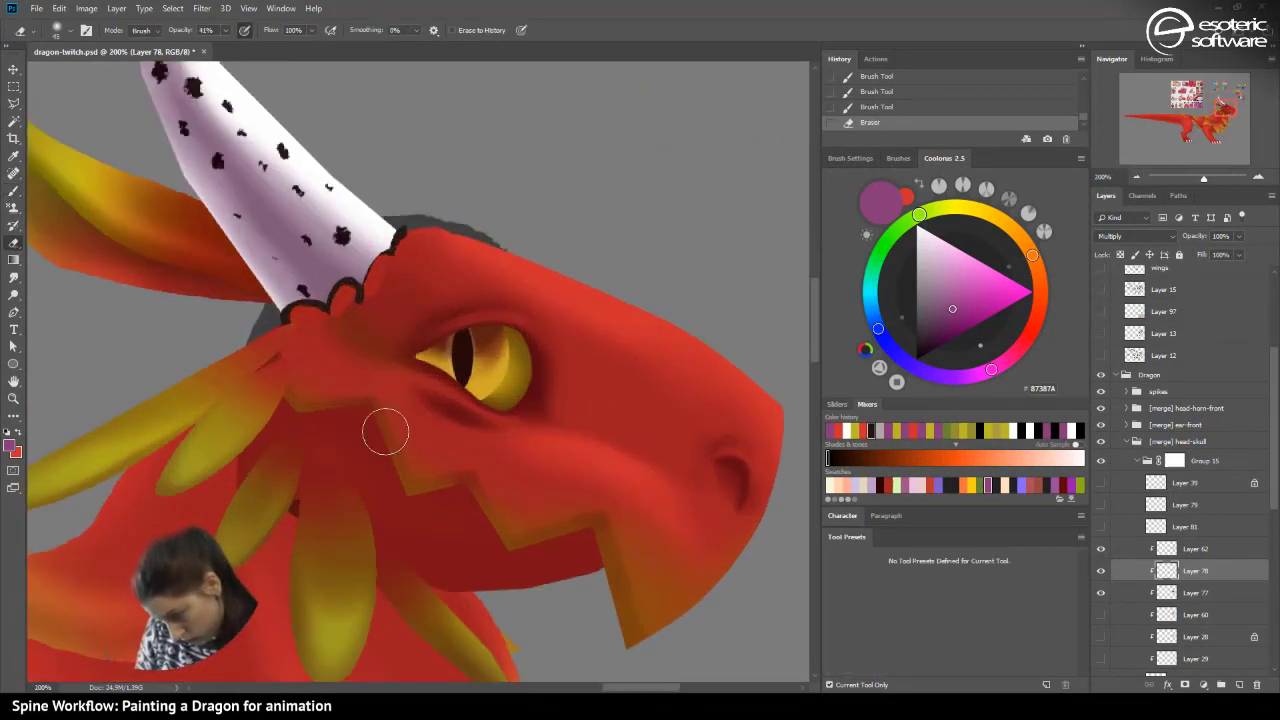
mouse_move(479, 451)
left_mouse_down()
mouse_move(384, 401)
mouse_move(463, 452)
mouse_move(380, 376)
left_mouse_up()
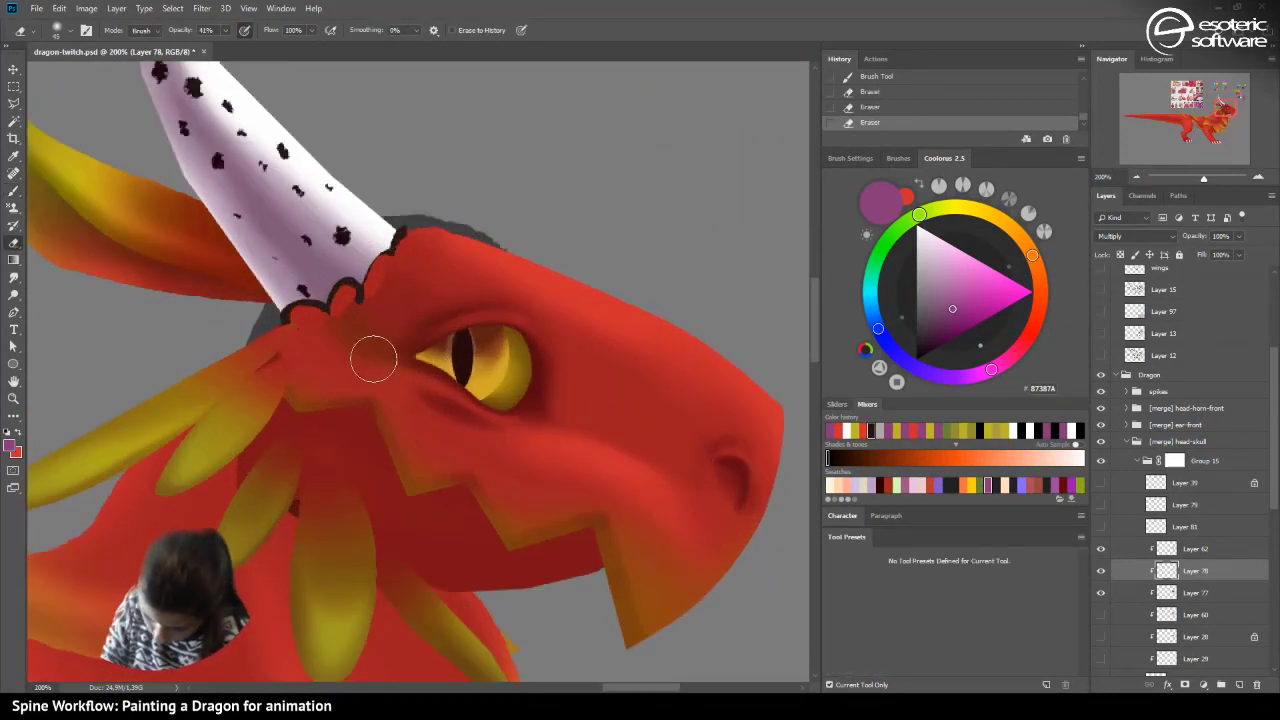
left_click_drag(451, 447, 378, 382)
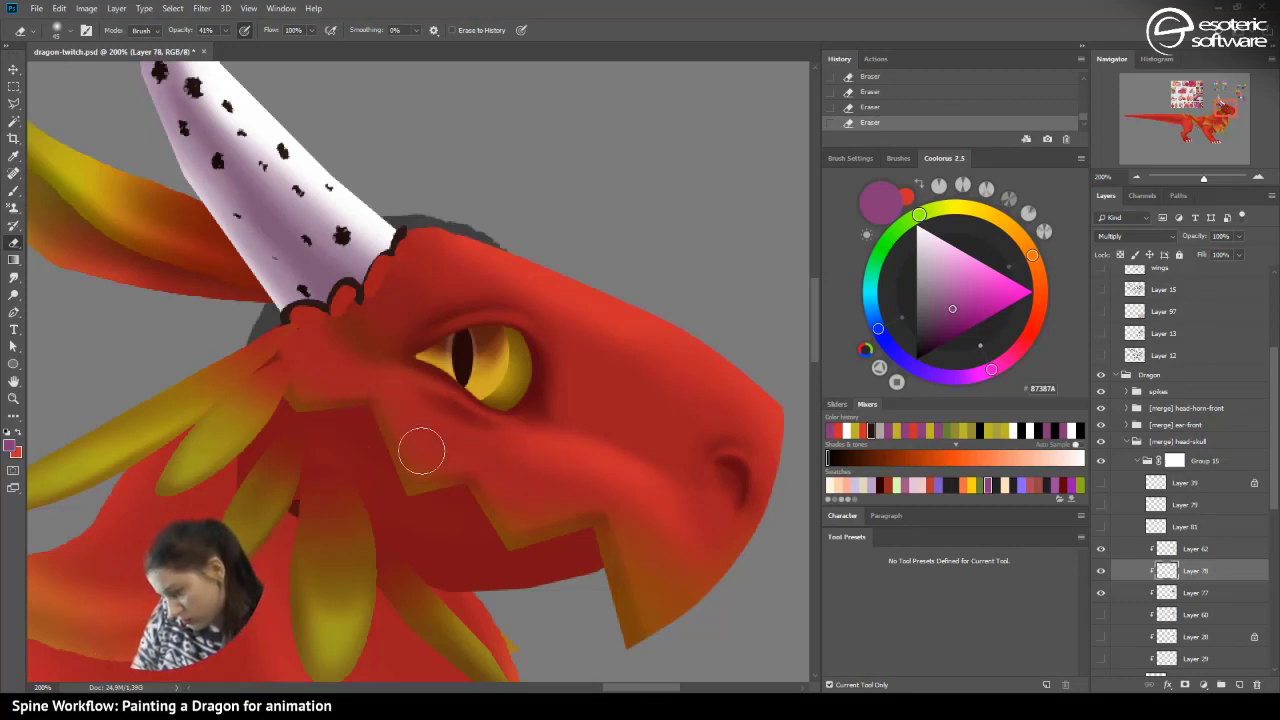
- Reduce the Eraser to 17 px and lighten the shading behind the eye's rear corner, near the horn base
left_click(1142, 179)
left_click(1142, 179)
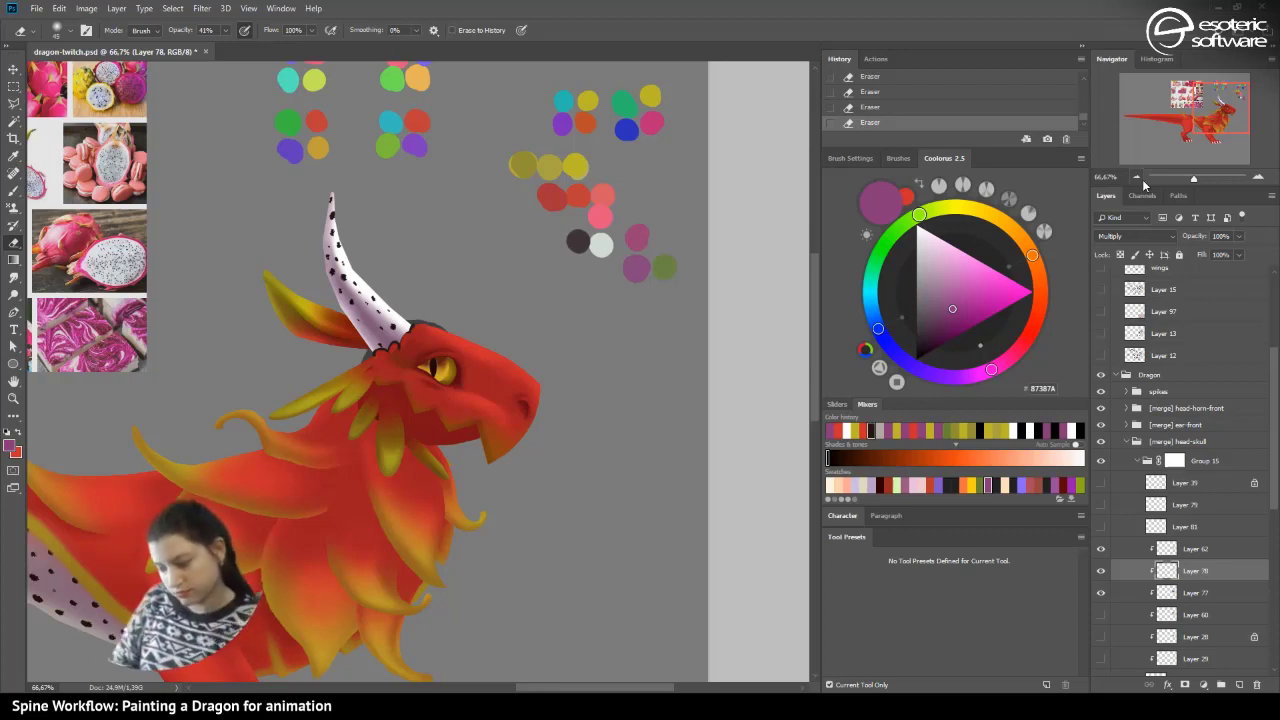
left_click(1257, 178)
left_click(1257, 178)
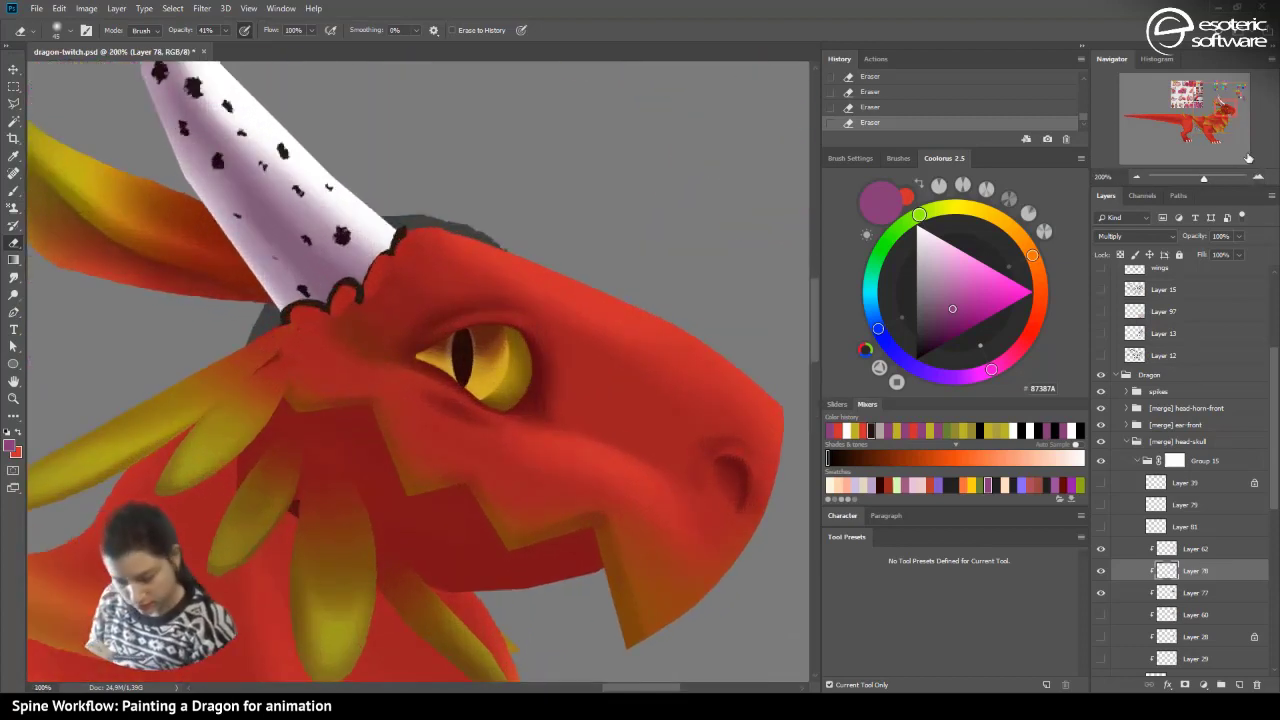
left_click_drag(1222, 104, 1226, 107)
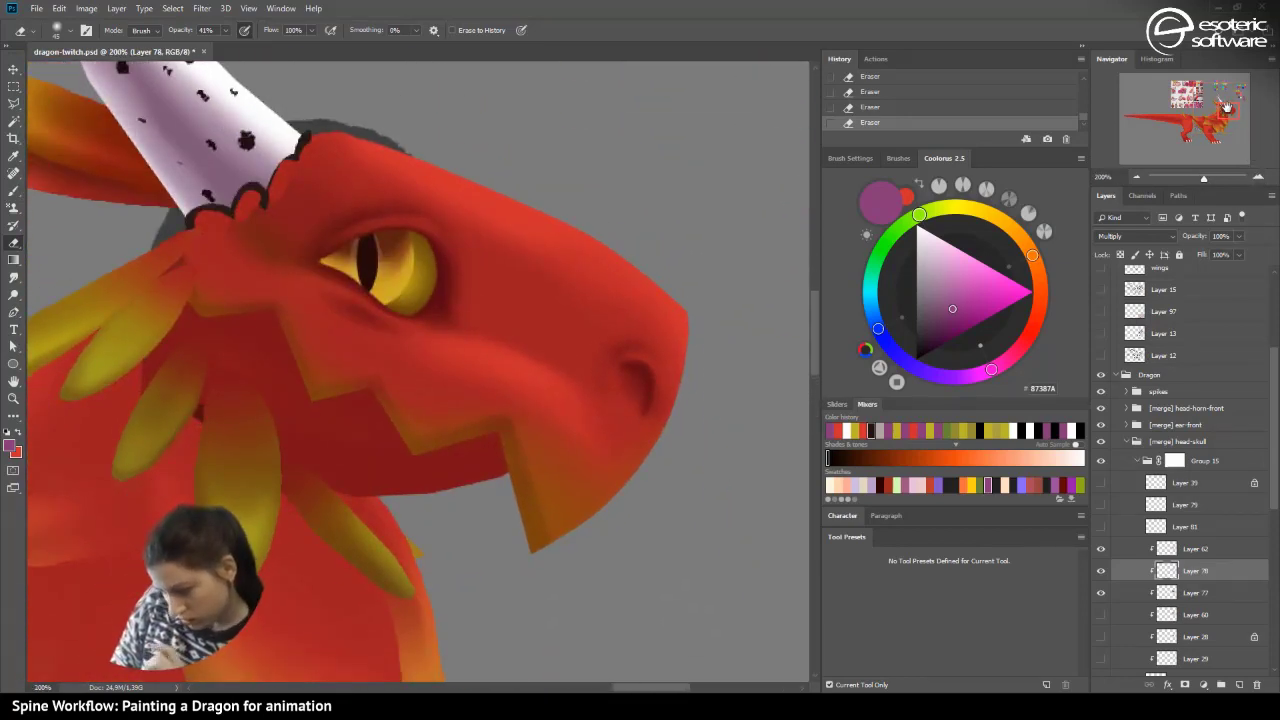
left_click(55, 32)
left_click_drag(92, 76, 88, 73)
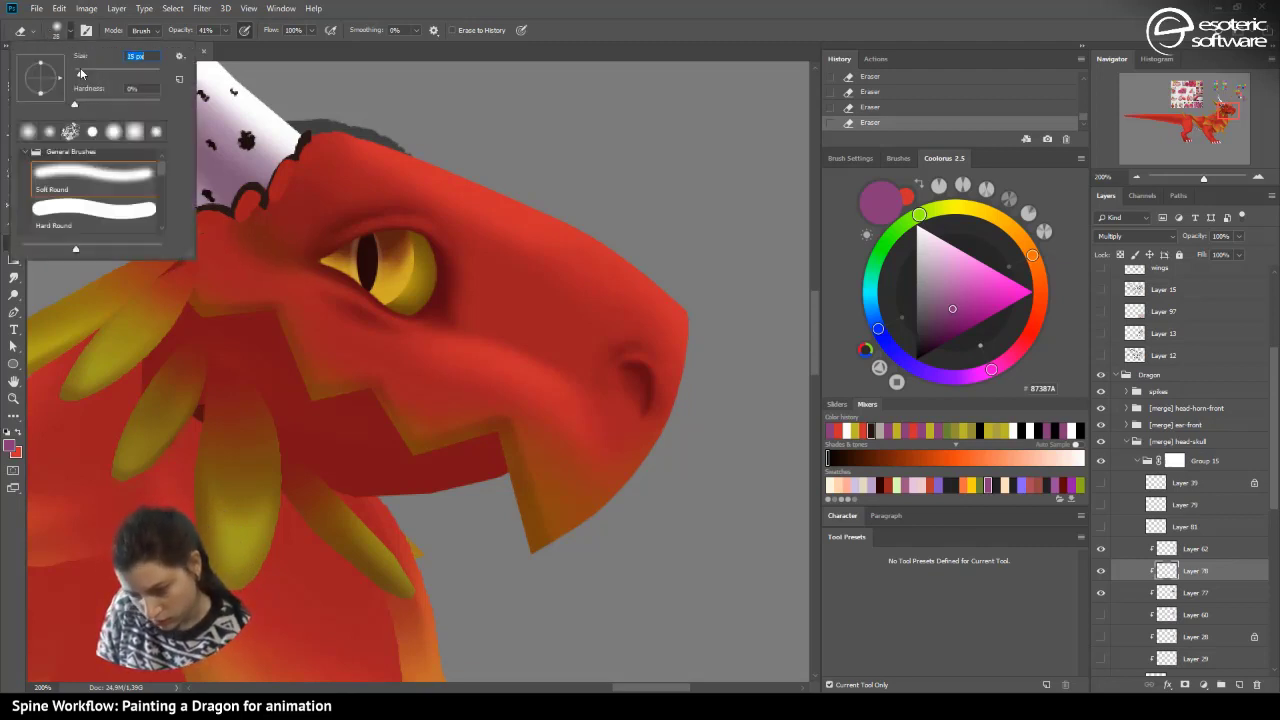
left_click(298, 250)
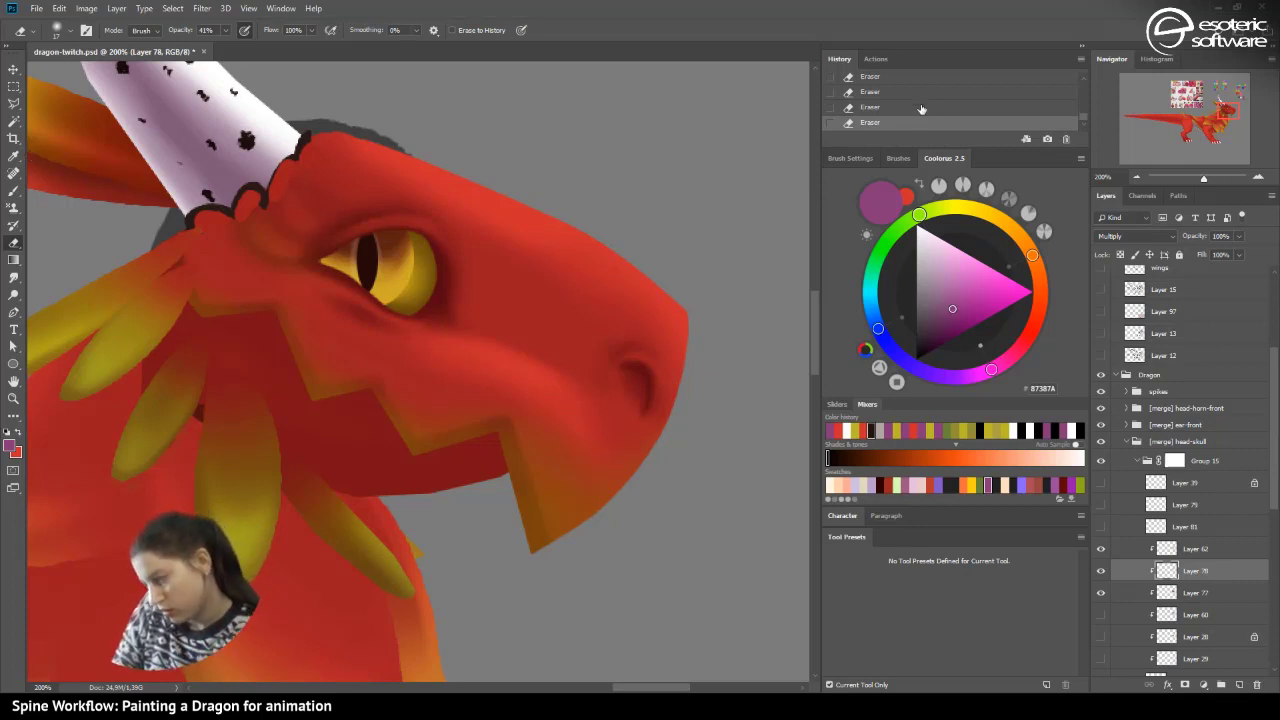
- Step back through the recent eraser history states to compare the shading around the eye
left_click(904, 81)
left_click_drag(1081, 114, 1079, 108)
left_click(930, 92)
scroll(1080, 110, "up", 1)
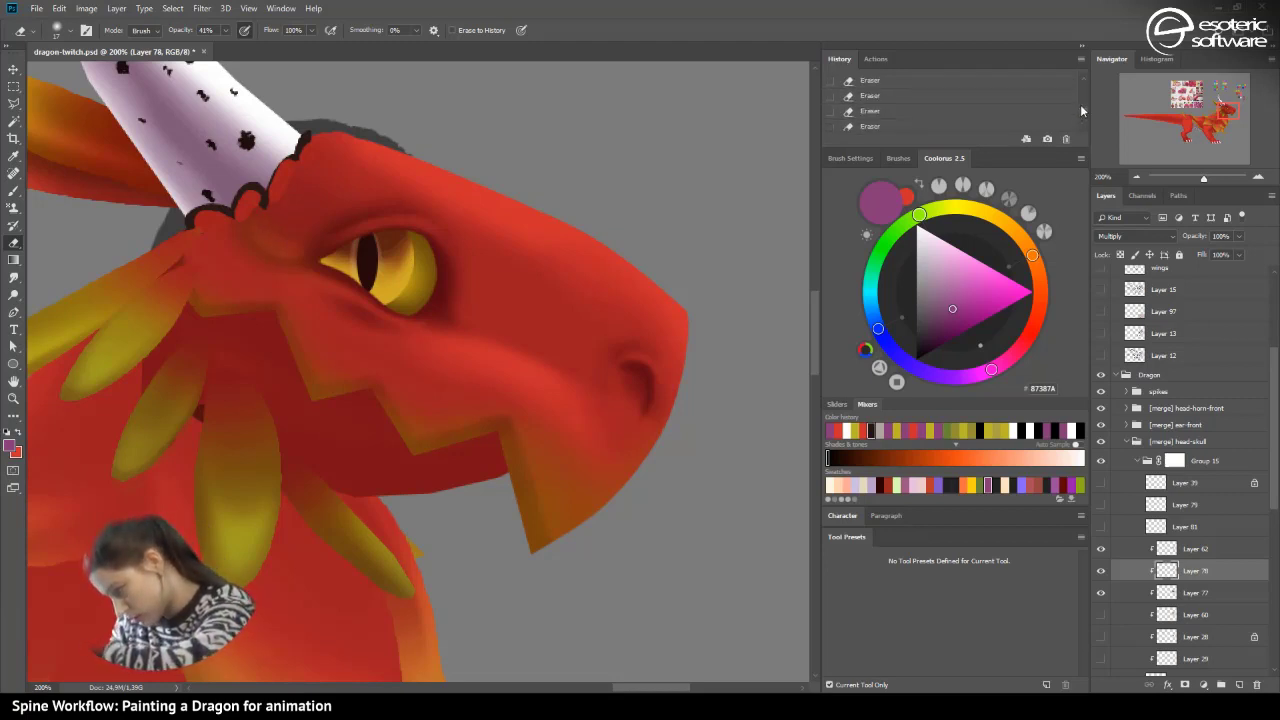
left_click(927, 112)
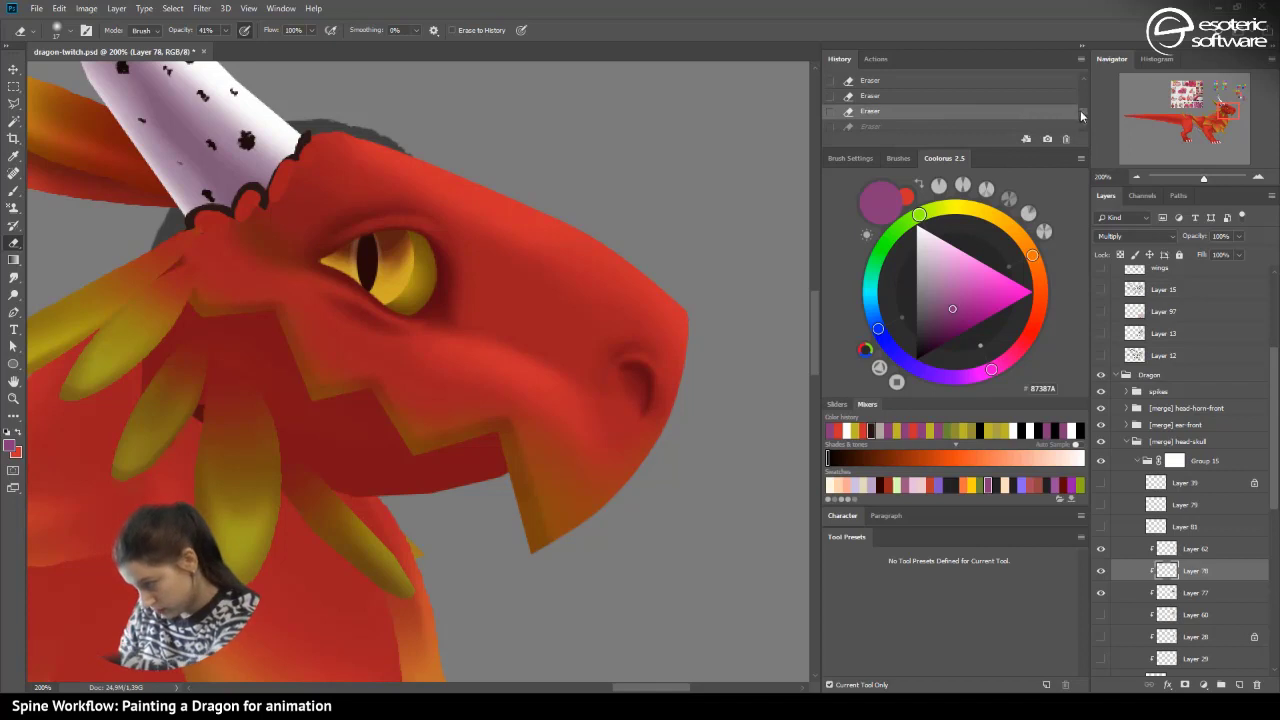
scroll(1080, 110, "up", 1)
left_click(938, 103)
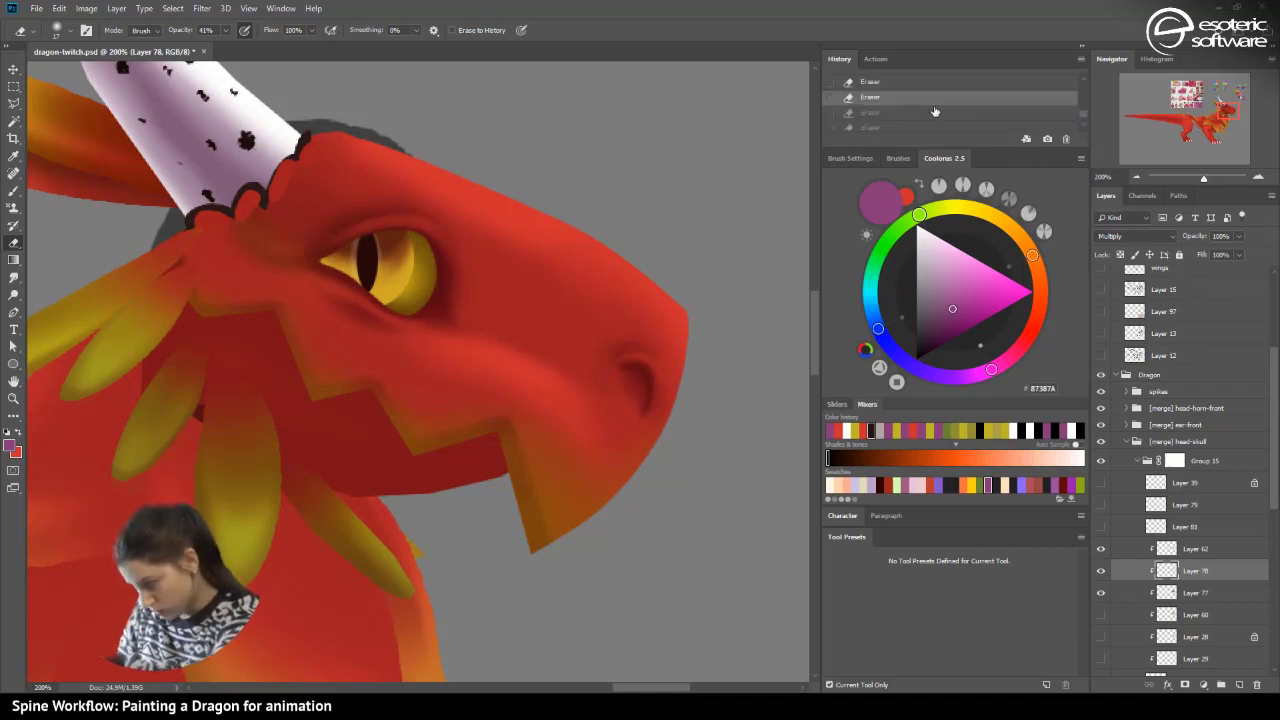
left_click(901, 83)
left_click(1082, 79)
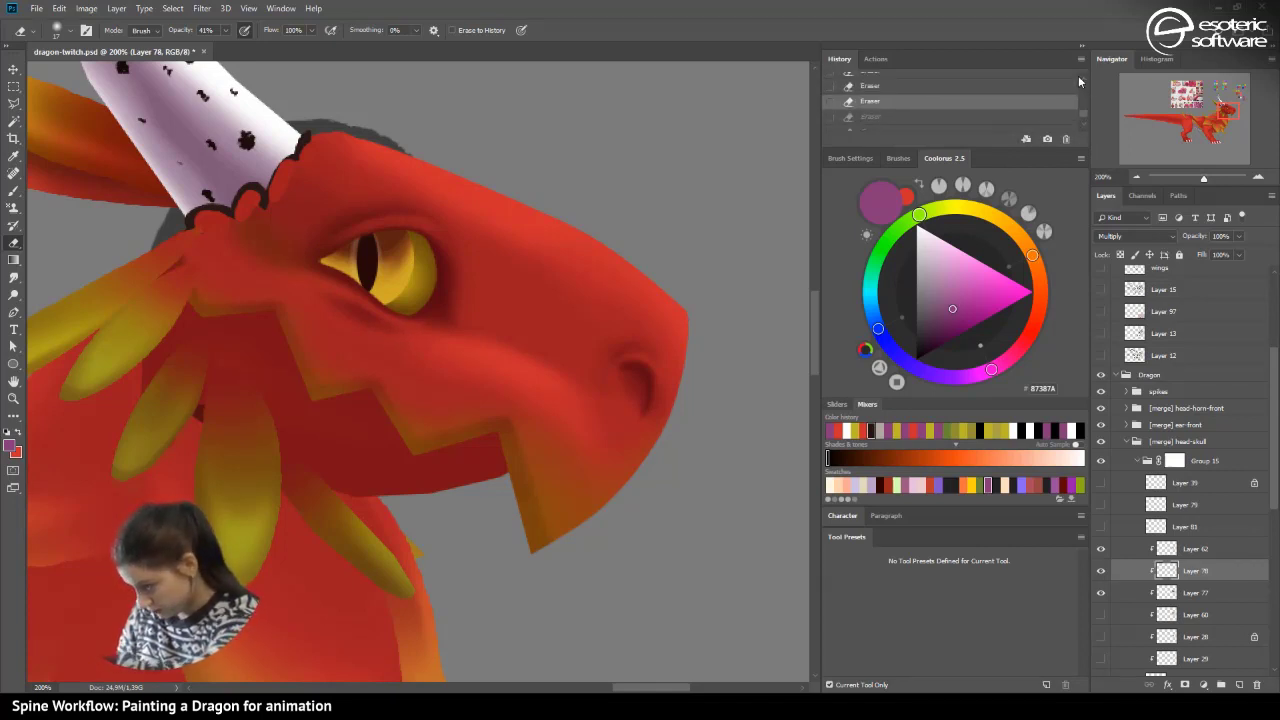
left_click(928, 87)
scroll(920, 79, "up", 1)
left_click(902, 114)
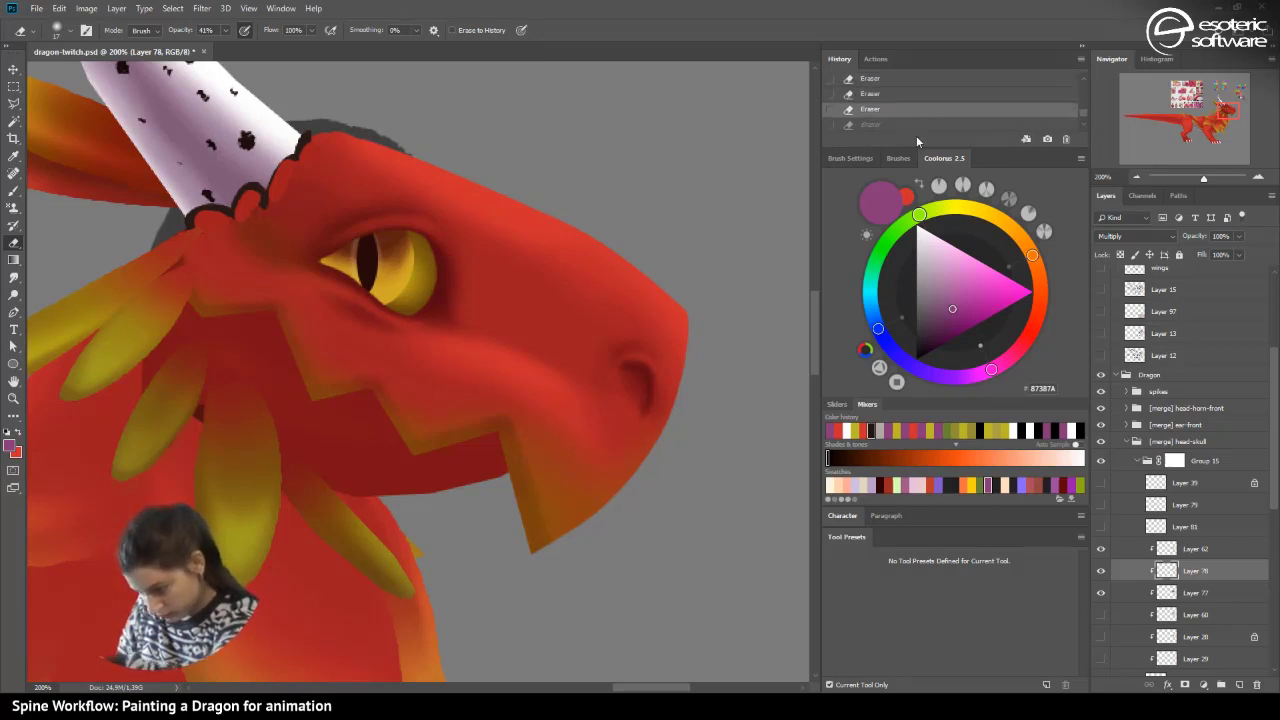
- Restore the second-to-last eraser state in the document history and save the file
scroll(1080, 125, "down", 1)
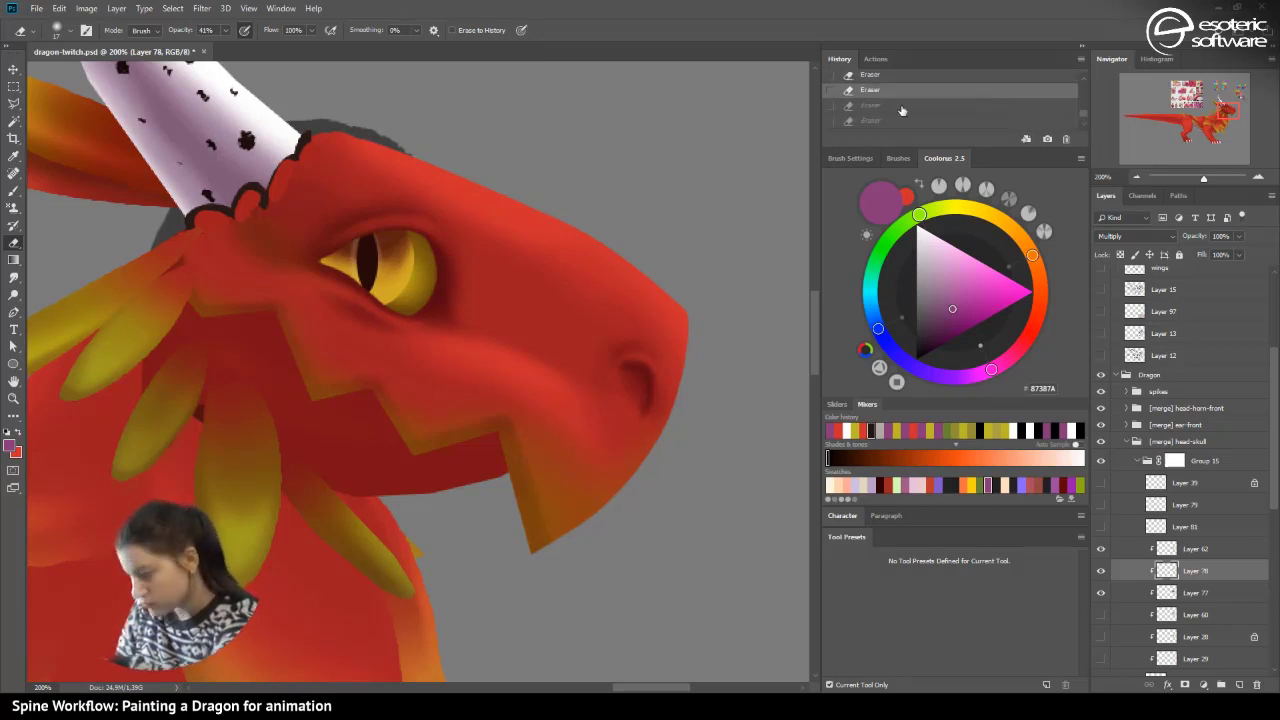
left_click(896, 119)
left_click(888, 105)
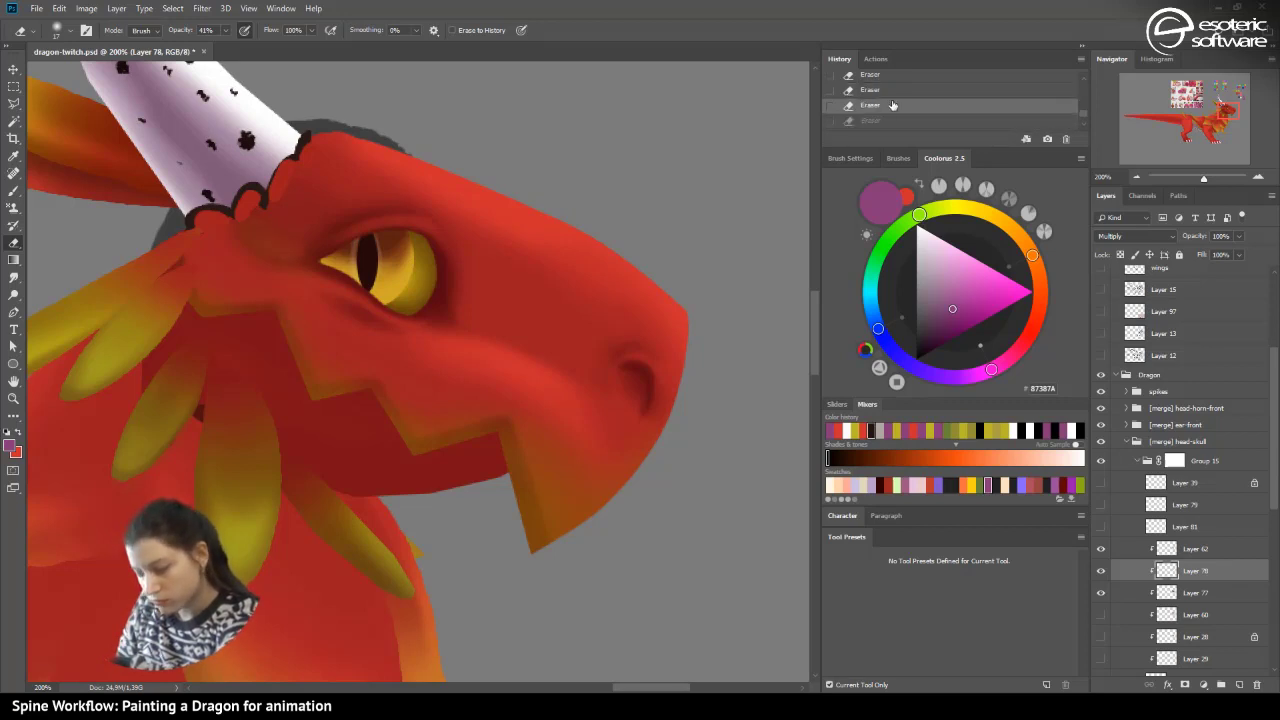
key("ctrl+s")
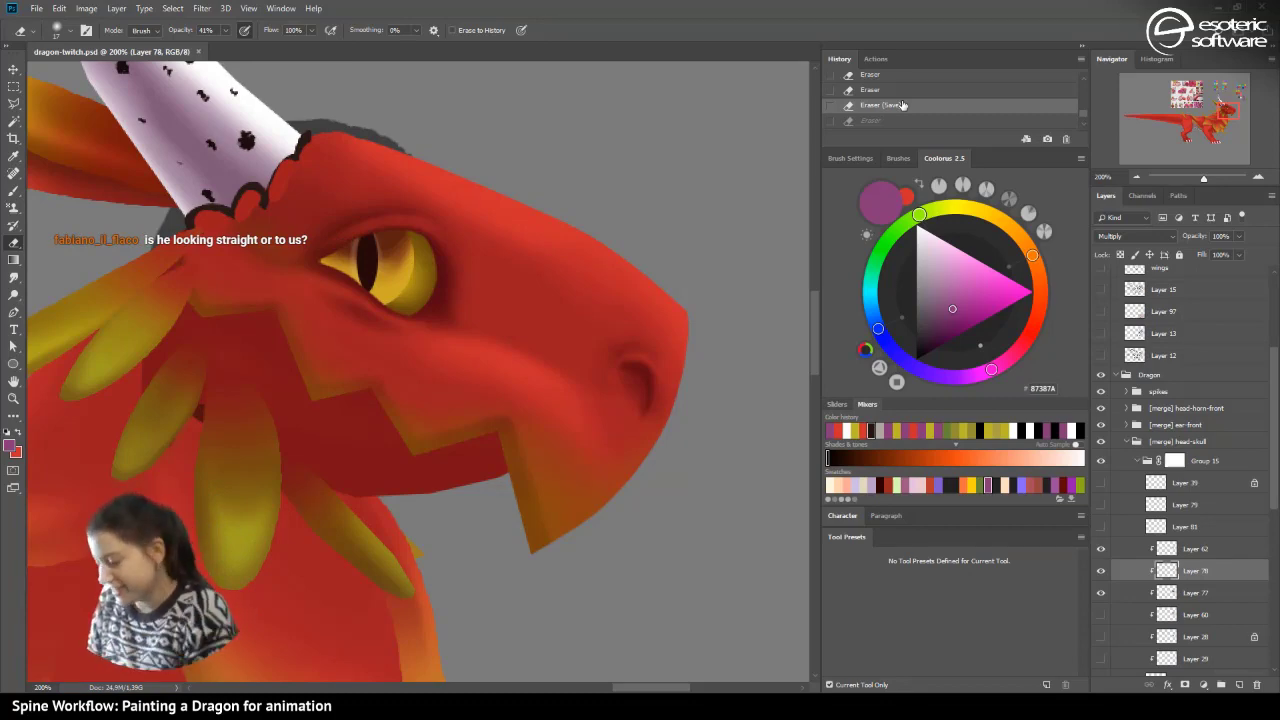
- Collapse the [merge] head-skull group and select the [merge] eye group
left_click(1136, 177)
left_click(1136, 177)
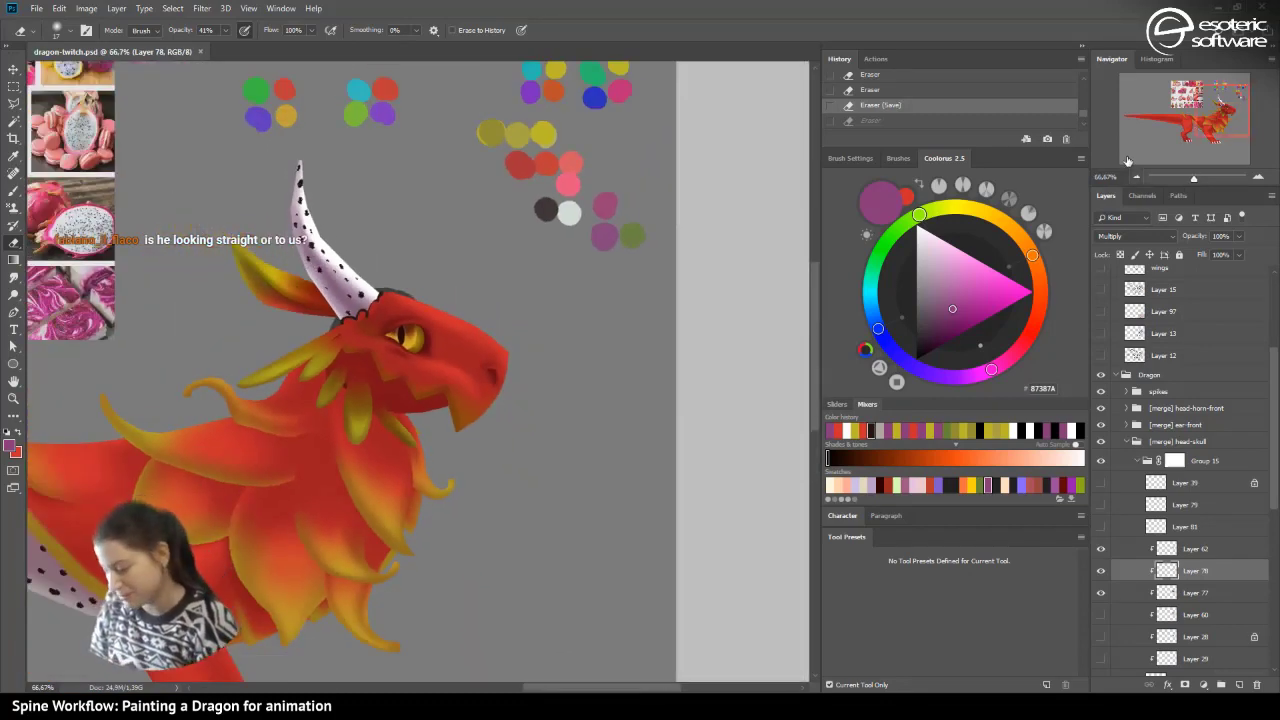
left_click(1127, 441)
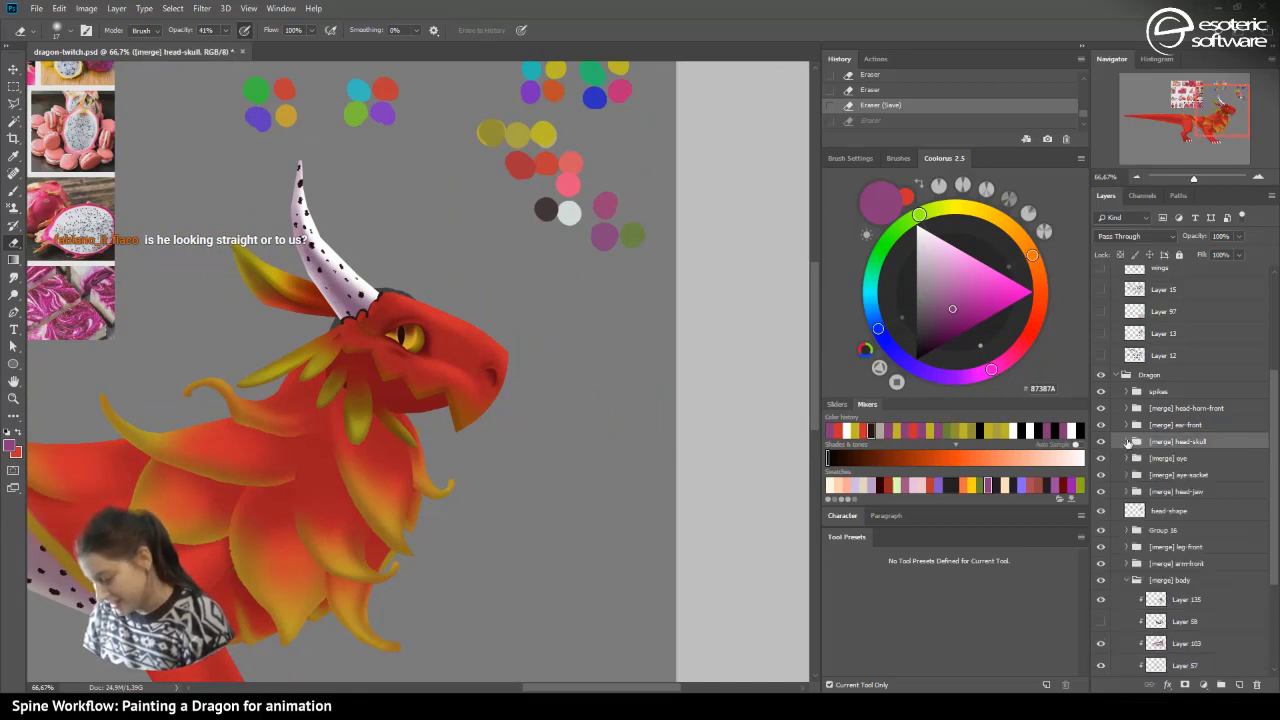
left_click(1146, 453)
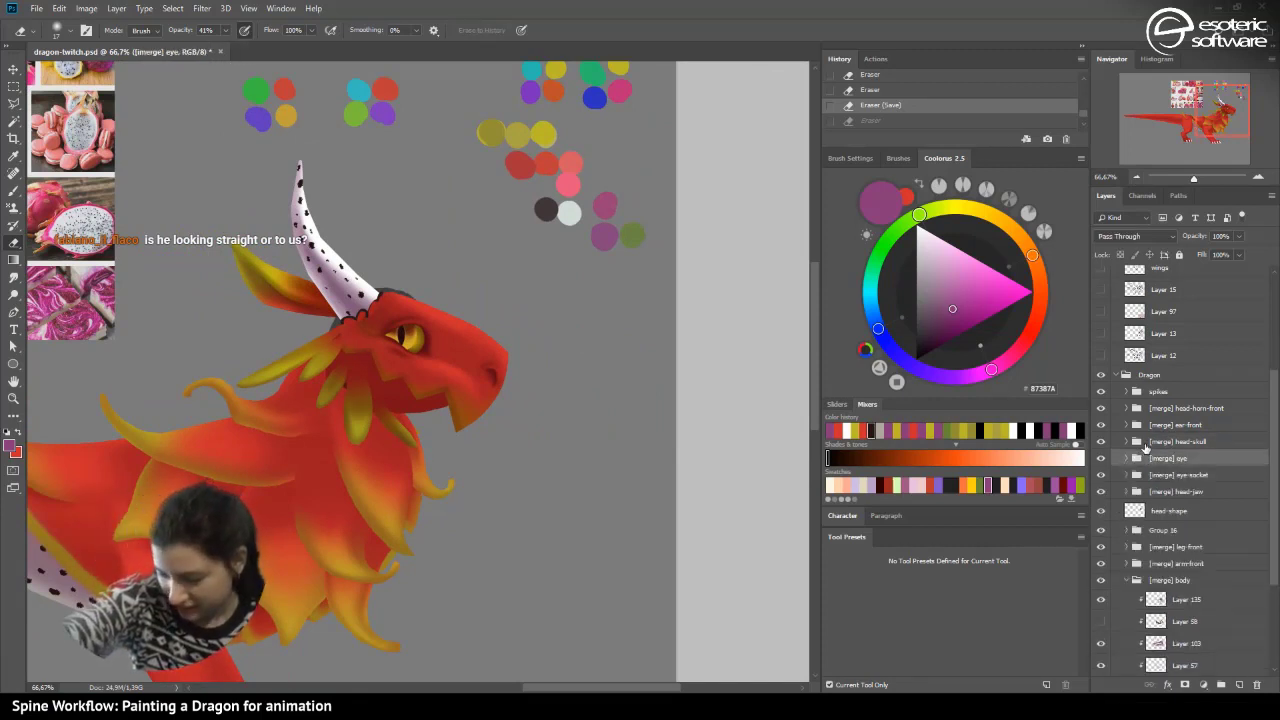
- Try shifting the eye group toward the snout with the Move tool, and save the document
left_click(14, 69)
key("Right")
key("Right")
key("Right")
key("Right")
key("Right")
key("Right")
key("Right")
key("Right")
key("Right")
key("Right")
key("Right")
key("Right")
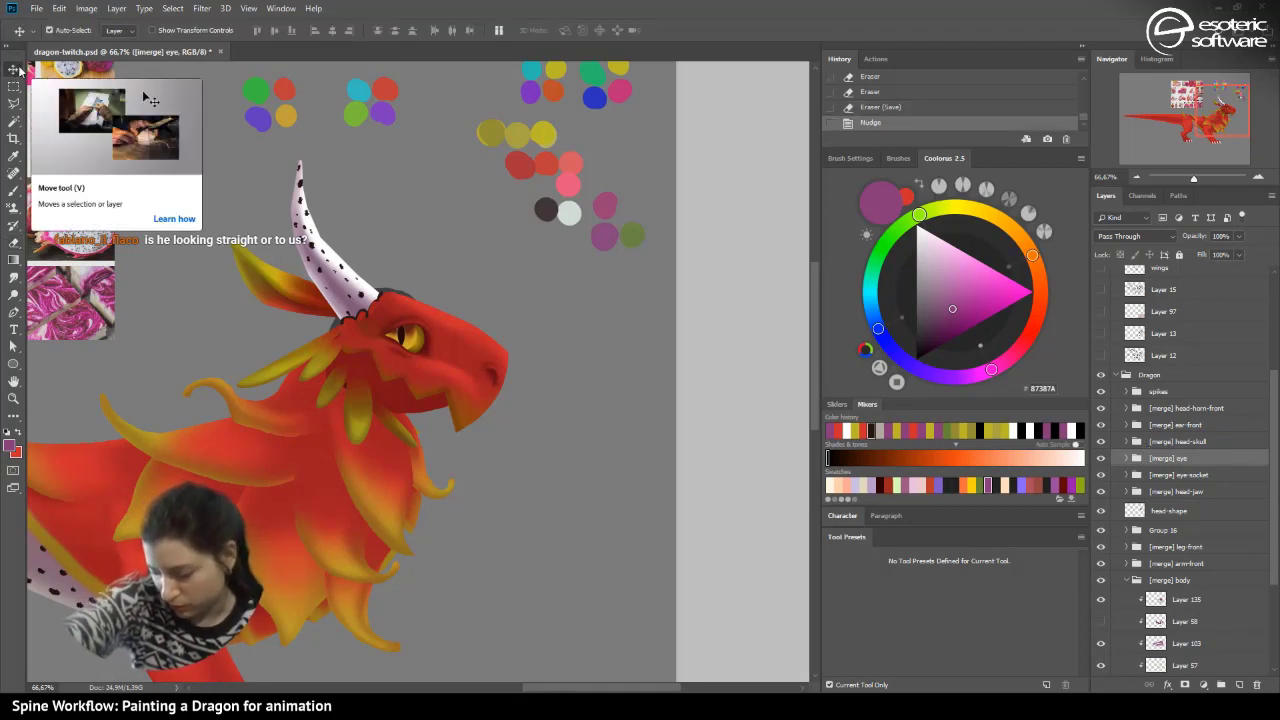
key("Right")
key("Right")
key("Right")
key("Right")
key("Right")
key("Right")
key("Right")
key("Right")
key("Right")
key("Right")
key("Right")
key("Right")
key("Right")
key("Right")
key("Right")
key("Right")
key("Left")
key("Left")
key("Left")
key("Left")
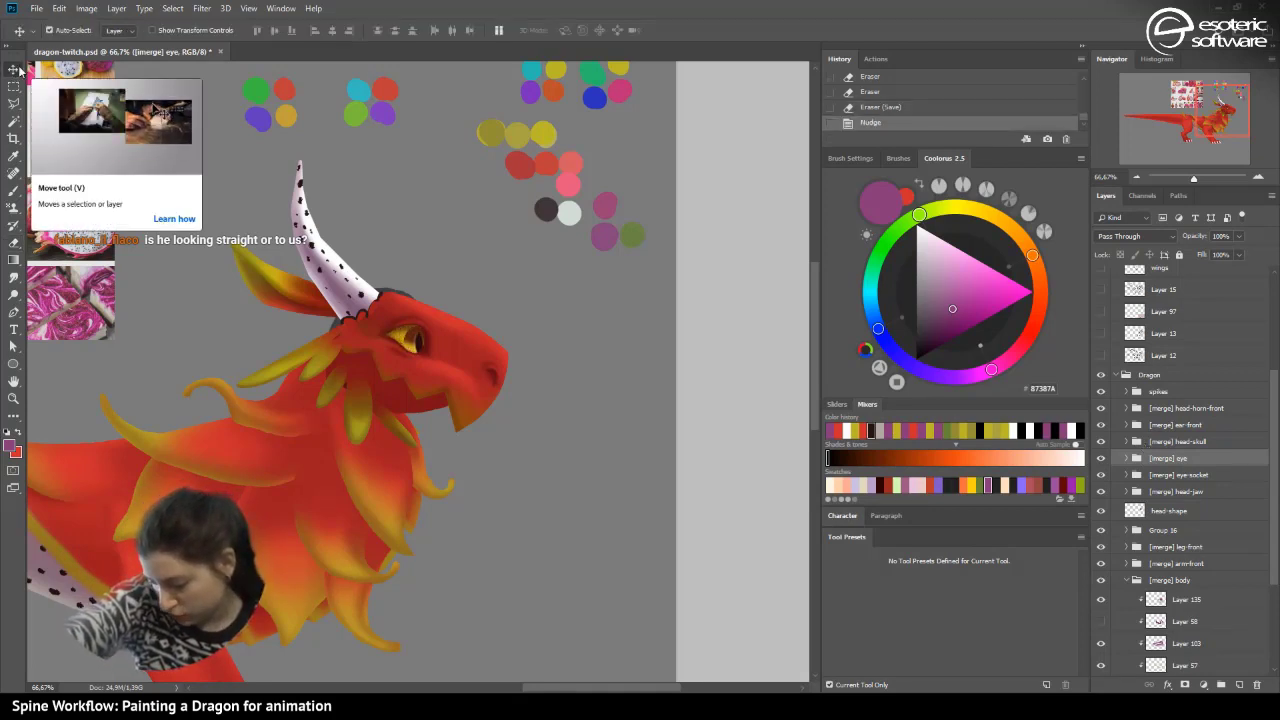
key("Left")
key("Right")
key("Right")
key("Left")
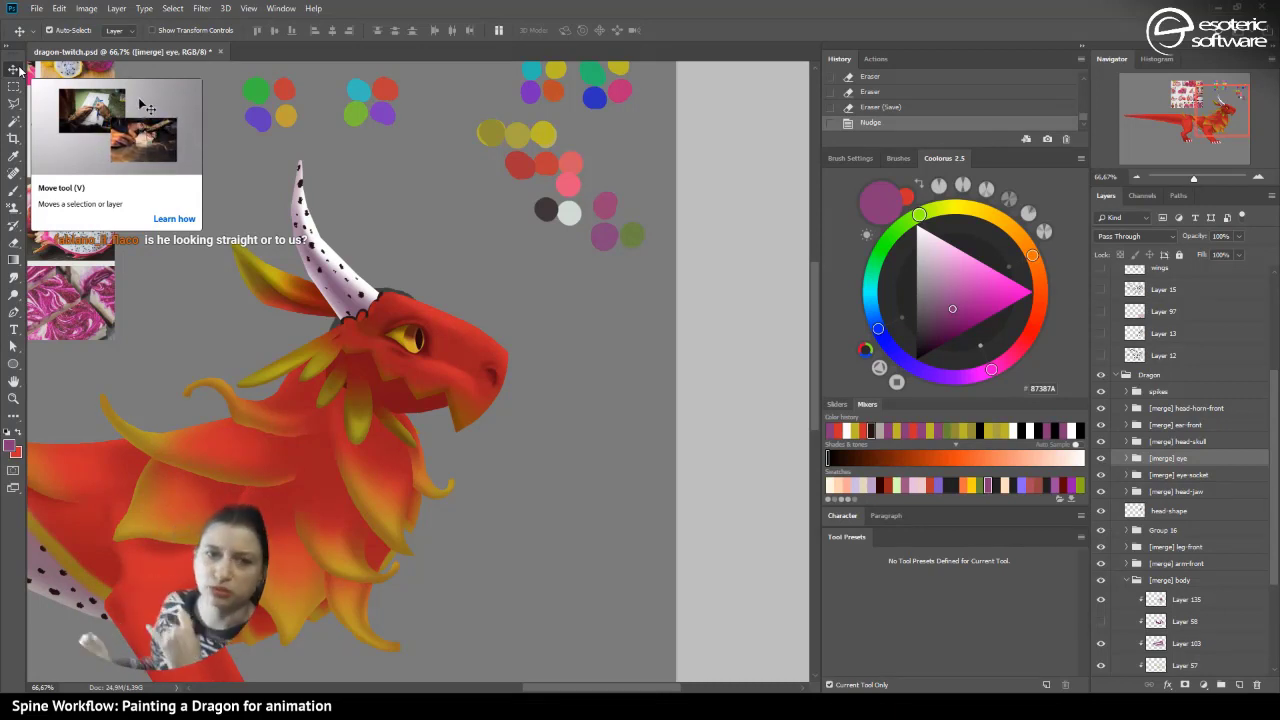
key("ctrl+s")
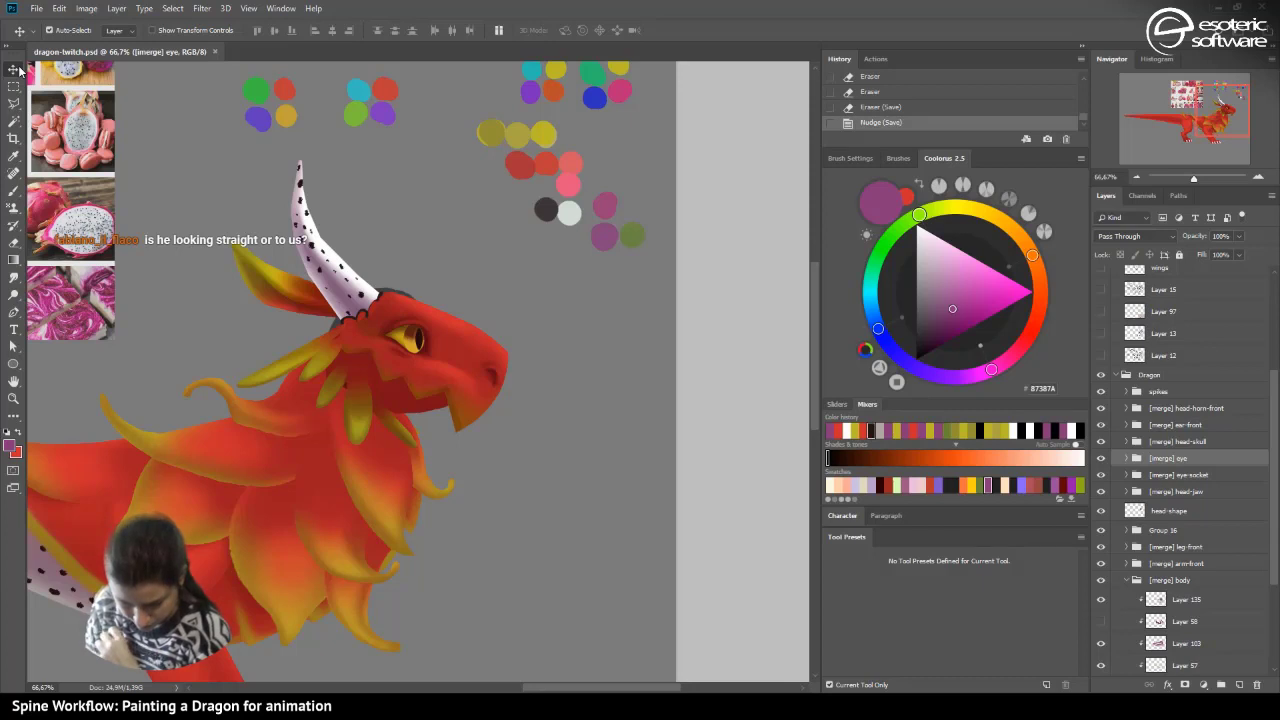
- Revert the document to the eraser state just before the first saved eraser state, undoing the eye shift
left_click(972, 80)
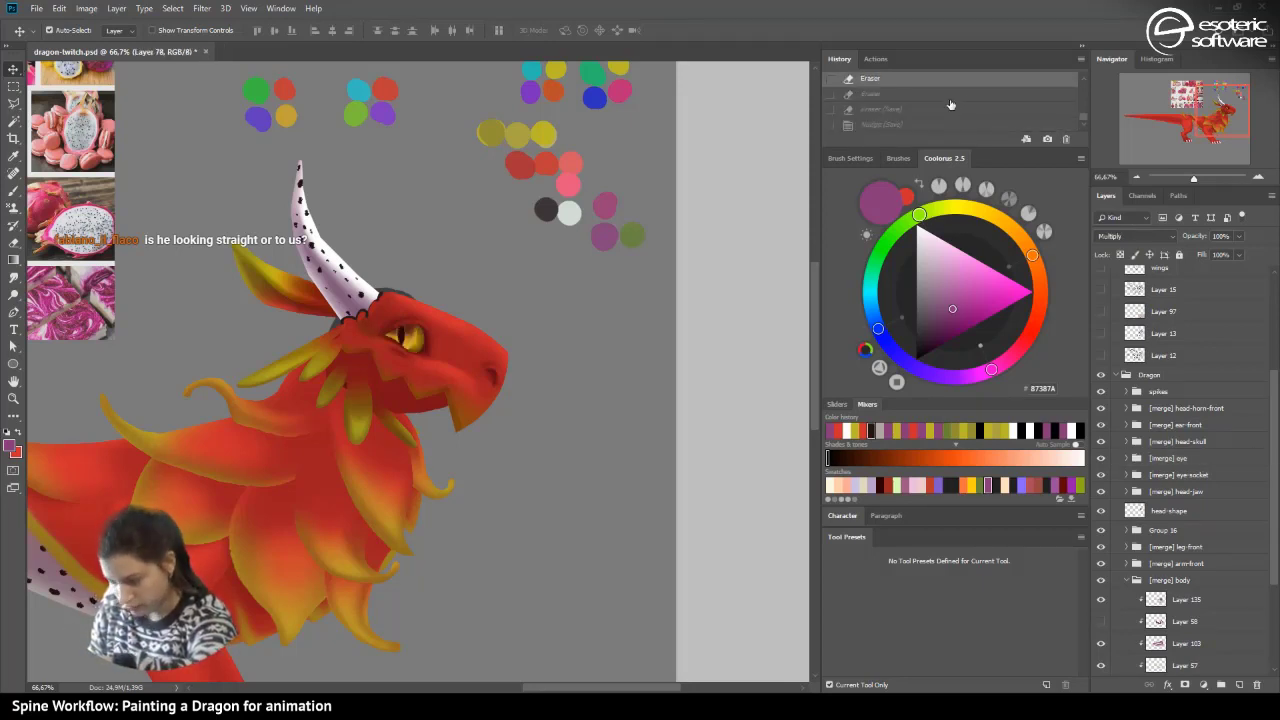
left_click(950, 96)
left_click(938, 110)
left_click(925, 97)
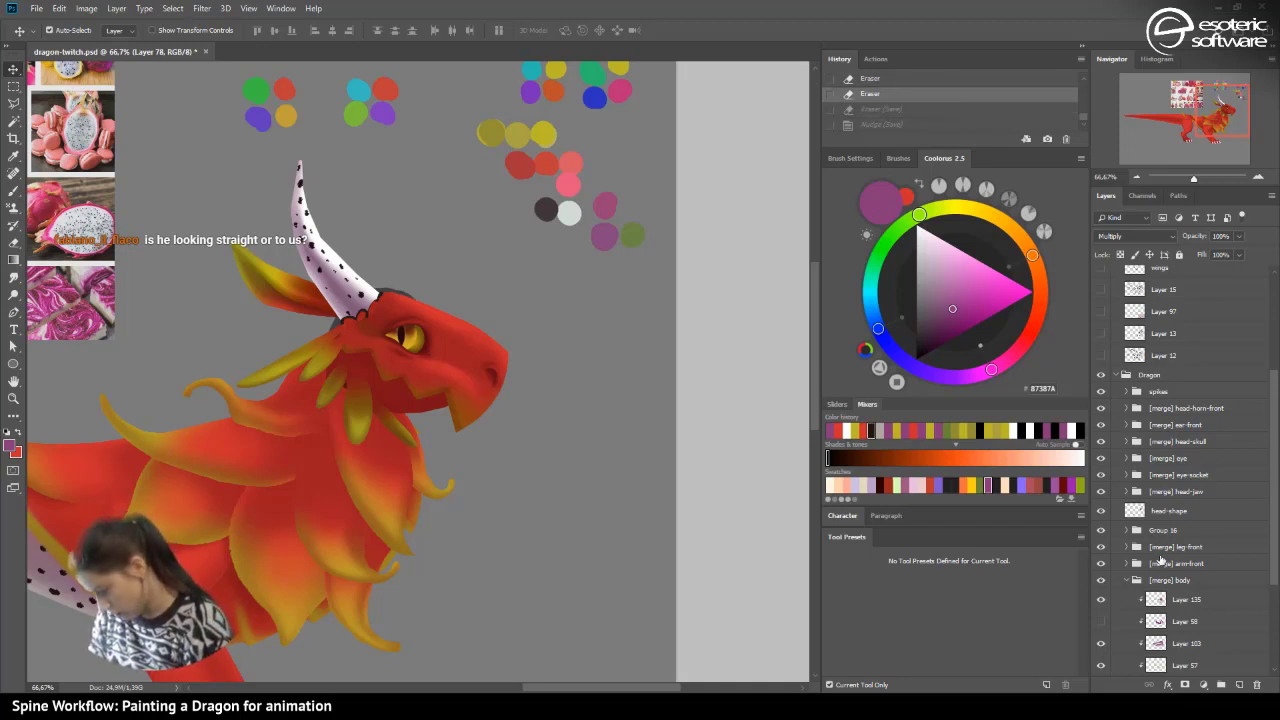
- Reposition the [merge] eye group by nudging it toward the snout and partly back, leaving the pupil slightly forward in the eye opening
left_click(1158, 457)
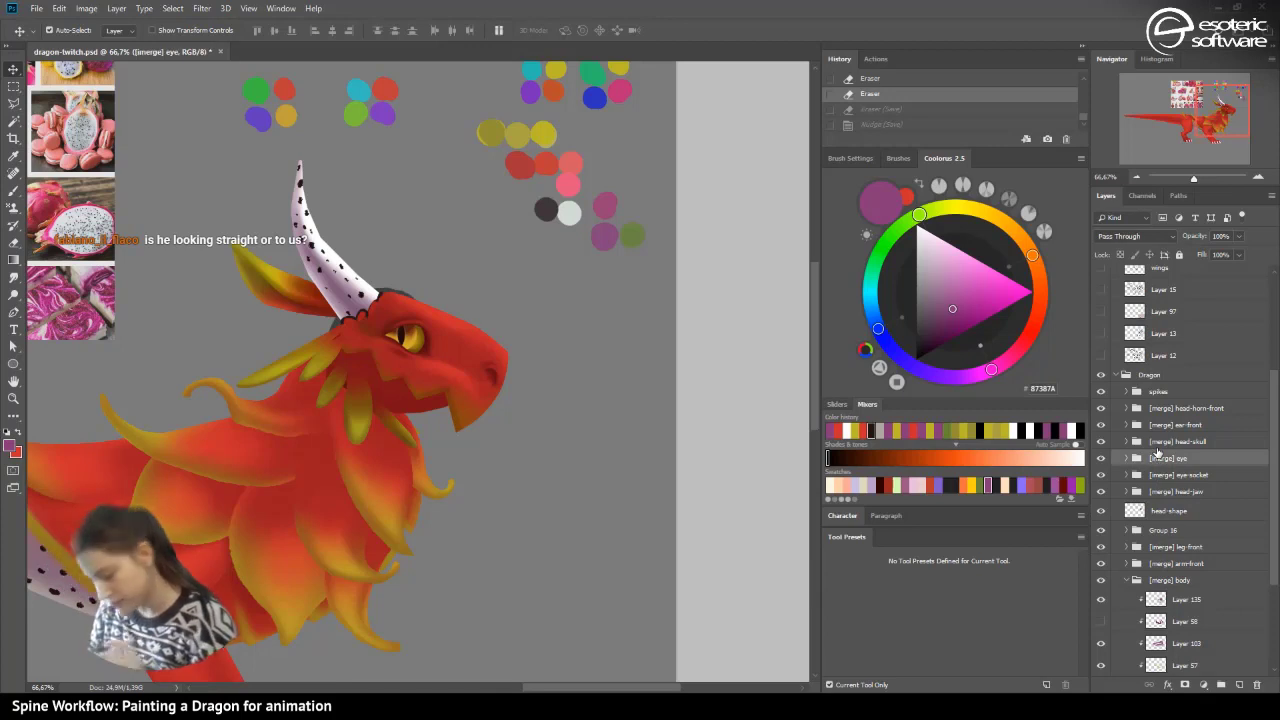
key("shift+Right")
key("shift+Right")
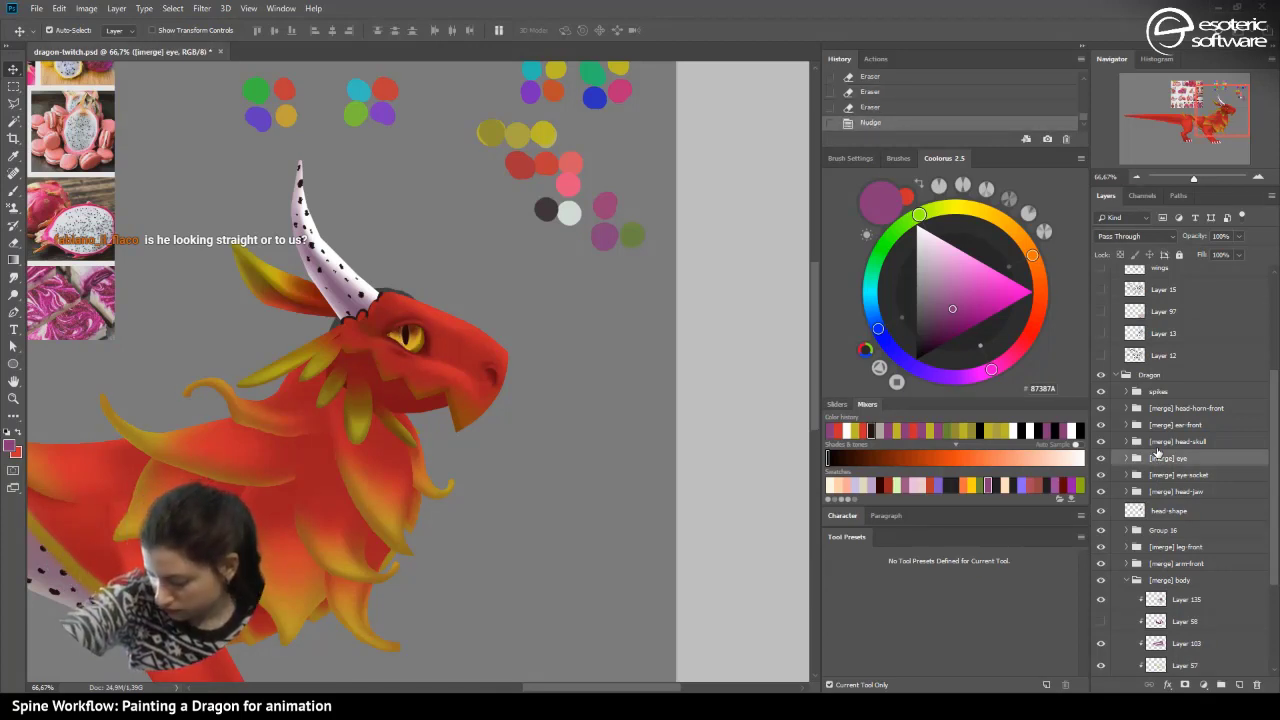
key("Right")
key("Right")
key("Right")
key("Right")
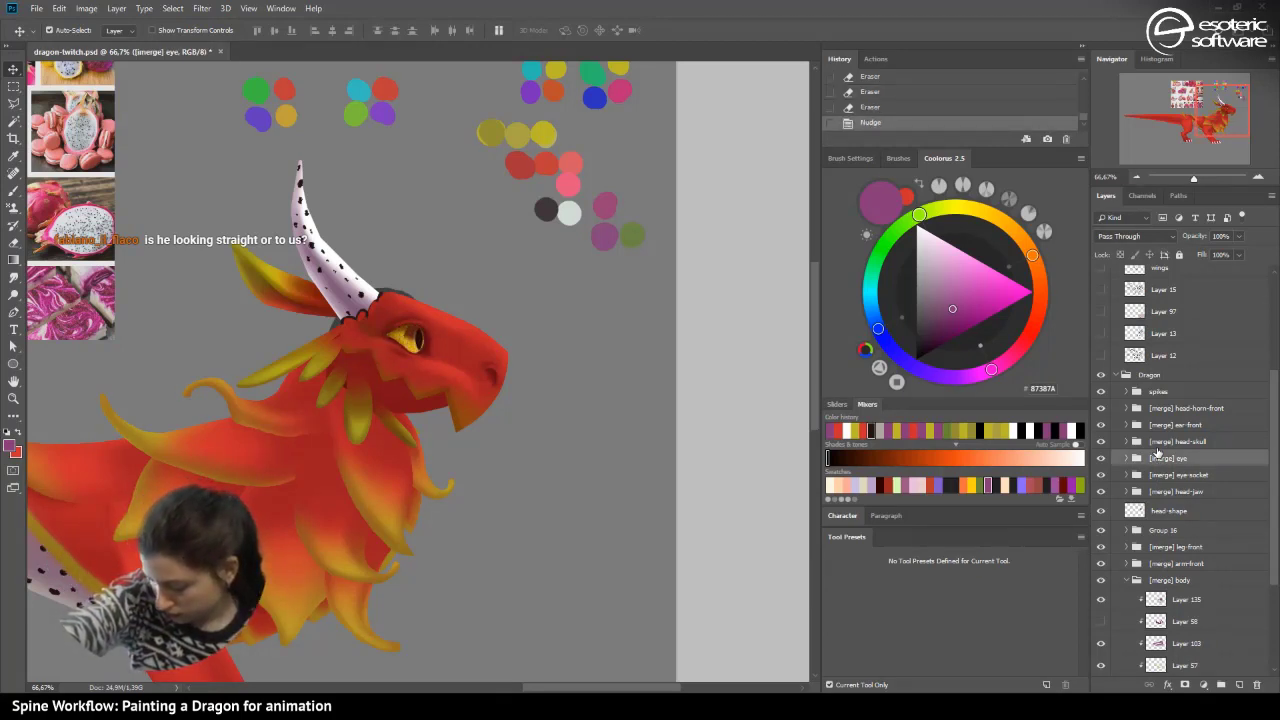
key("shift+Left")
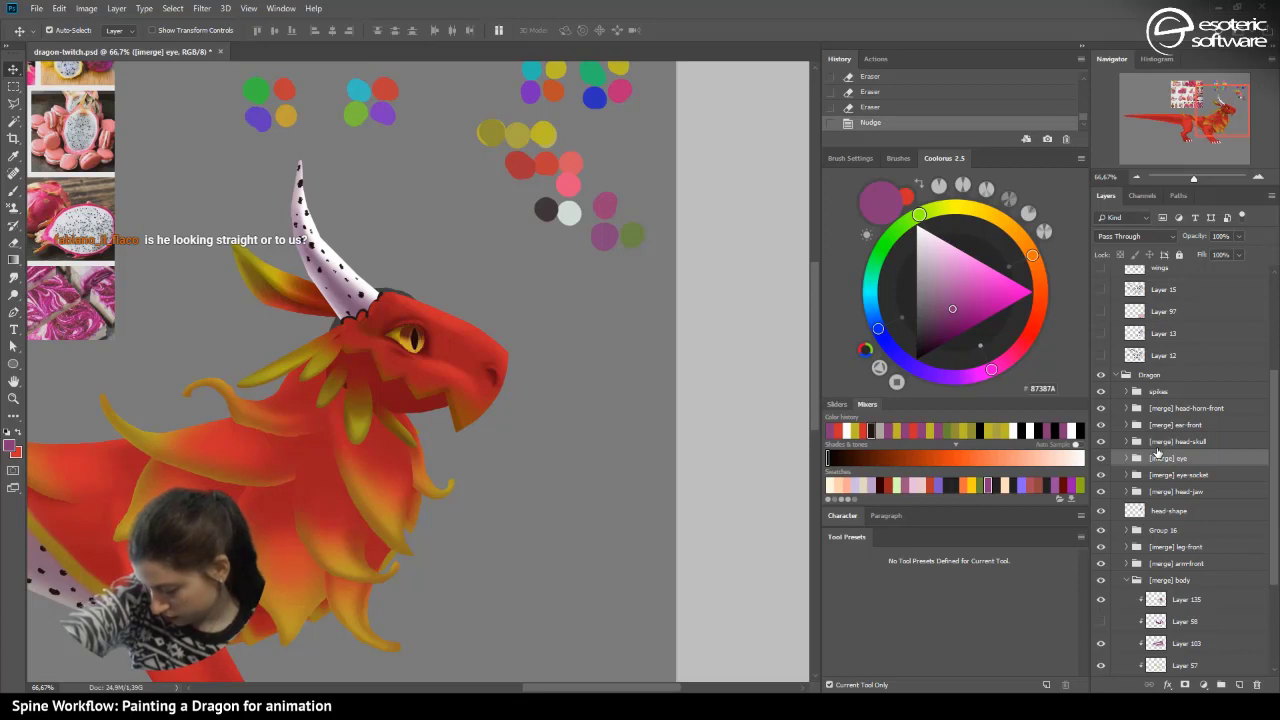
key("shift+Left")
key("Left")
key("Left")
key("Left")
key("Left")
key("Left")
key("Left")
key("Left")
key("Left")
key("Left")
key("Left")
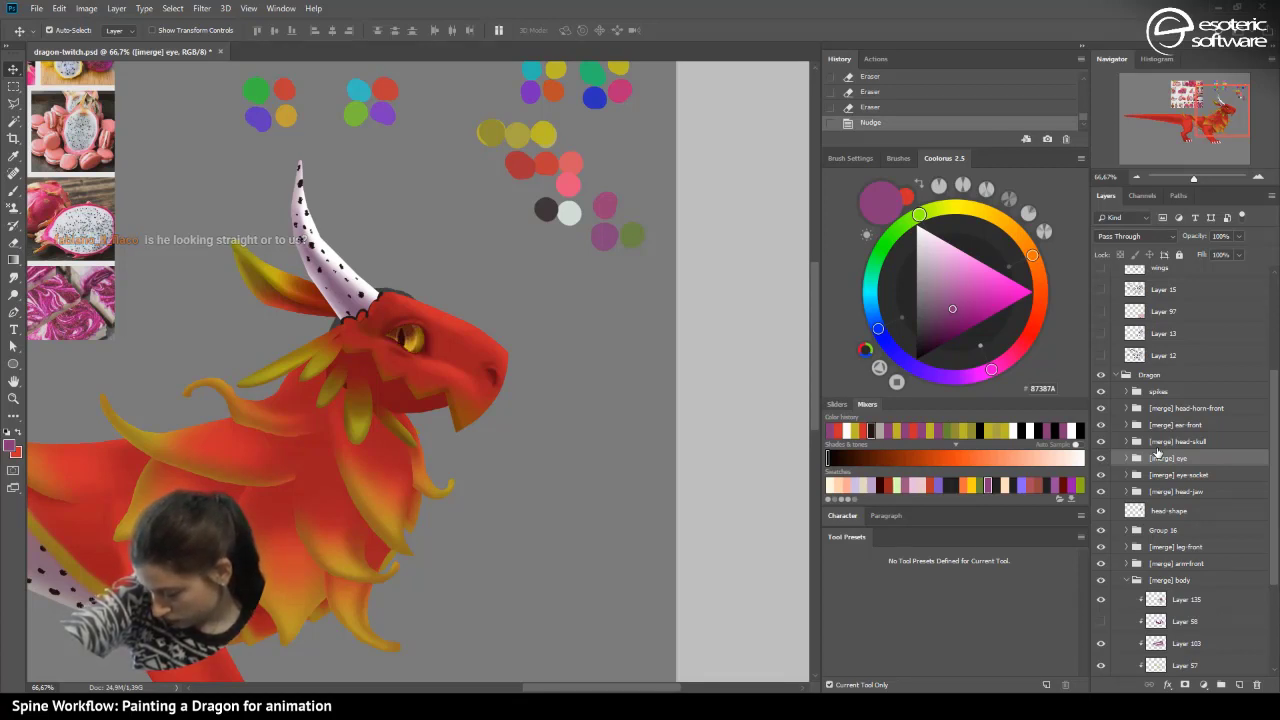
- Nudge the [merge] eye group back toward the ear and then forward again, leaving the pupil near the middle of the eye opening
key("Left")
key("Left")
key("Left")
key("Left")
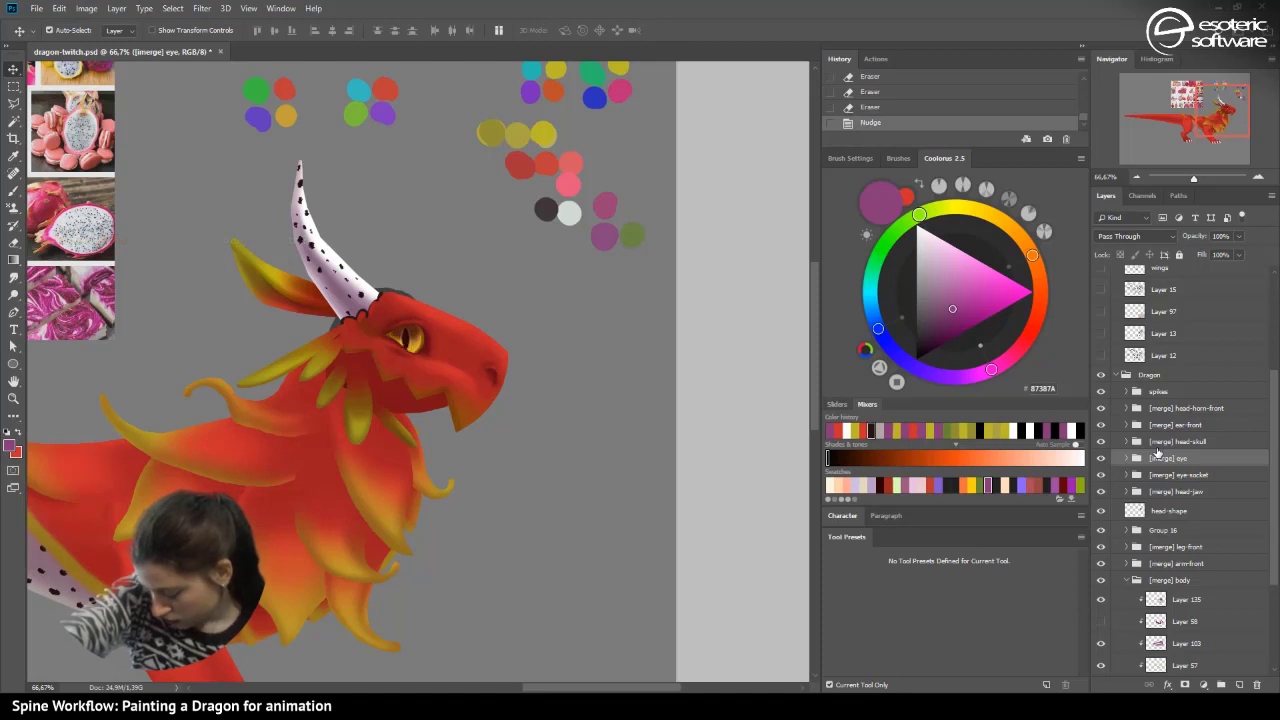
key("Left")
key("Left")
key("Left")
key("shift+Right")
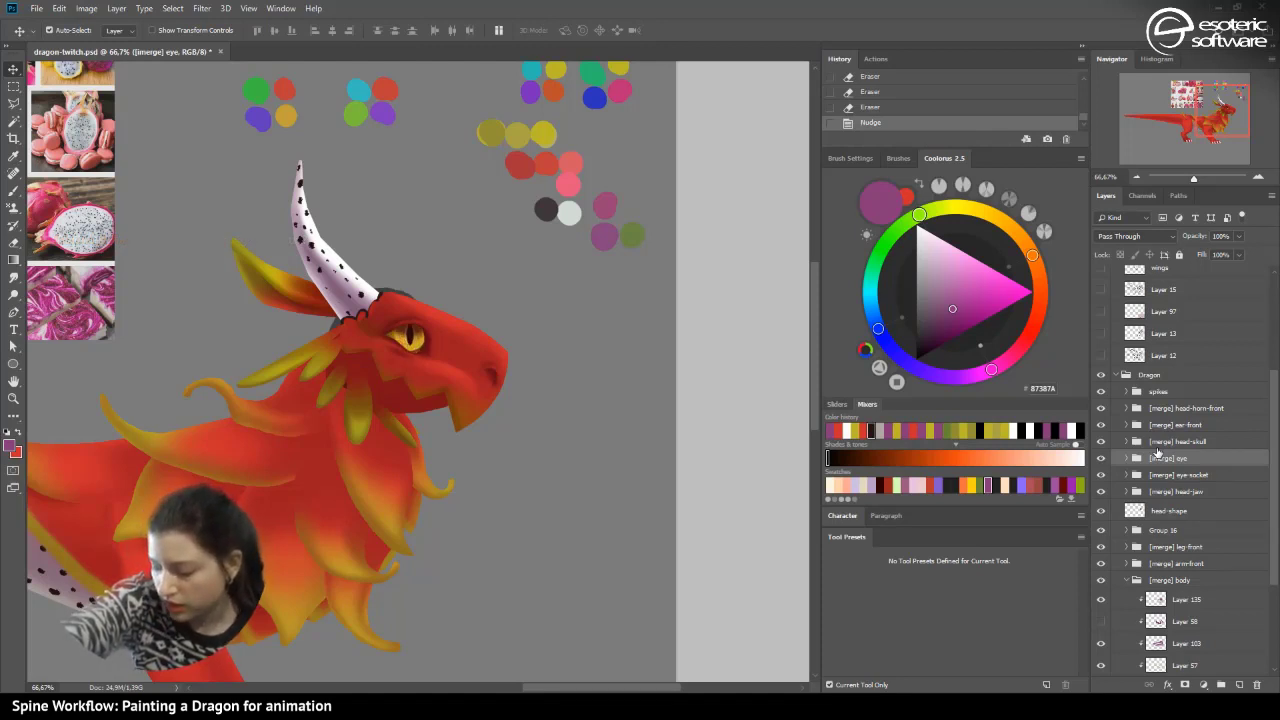
- Move the [merge] eye group straight up out of the socket so the whole eyeball sits above the dragon's head
key("shift+Up")
key("shift+Up")
key("shift+Up")
key("shift+Up")
key("shift+Up")
key("shift+Up")
key("shift+Up")
key("shift+Up")
key("shift+Up")
key("shift+Up")
key("shift+Up")
key("shift+Up")
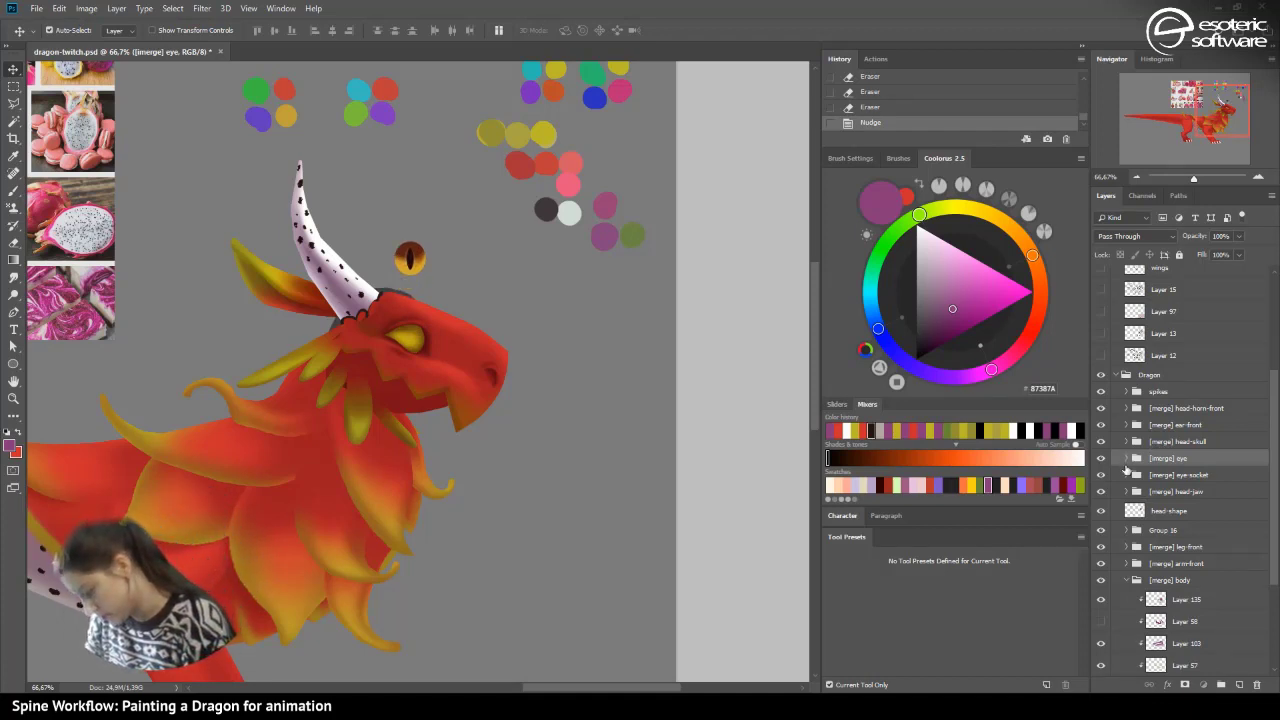
- Expand the [merge] eye group, check its shading layers by toggling their visibility, and select Layer 85
left_click(1126, 458)
left_click(1102, 521)
left_click(1103, 544)
left_click(1104, 546)
left_click(1104, 546)
left_click(1156, 543)
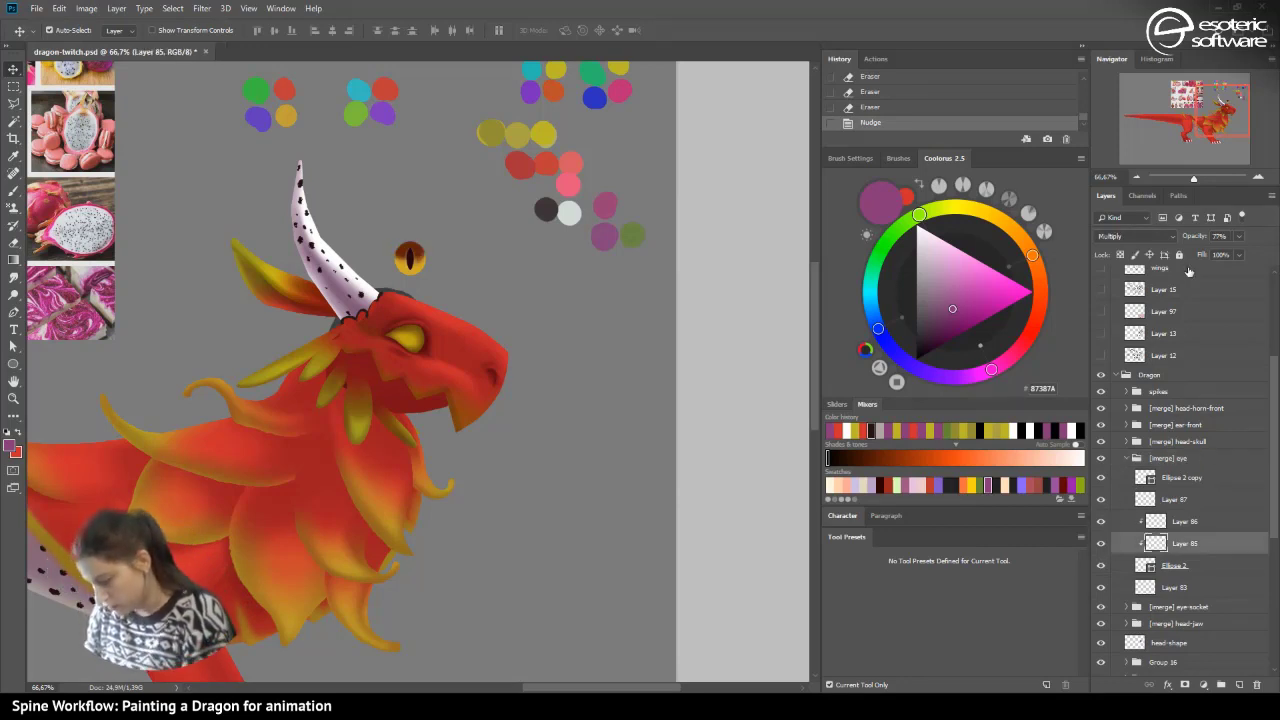
- Paint soft purple shading on the side of the iris facing the horn with the Brush tool on Layer 85, at 200% zoom
left_click(1258, 177)
left_click(1258, 177)
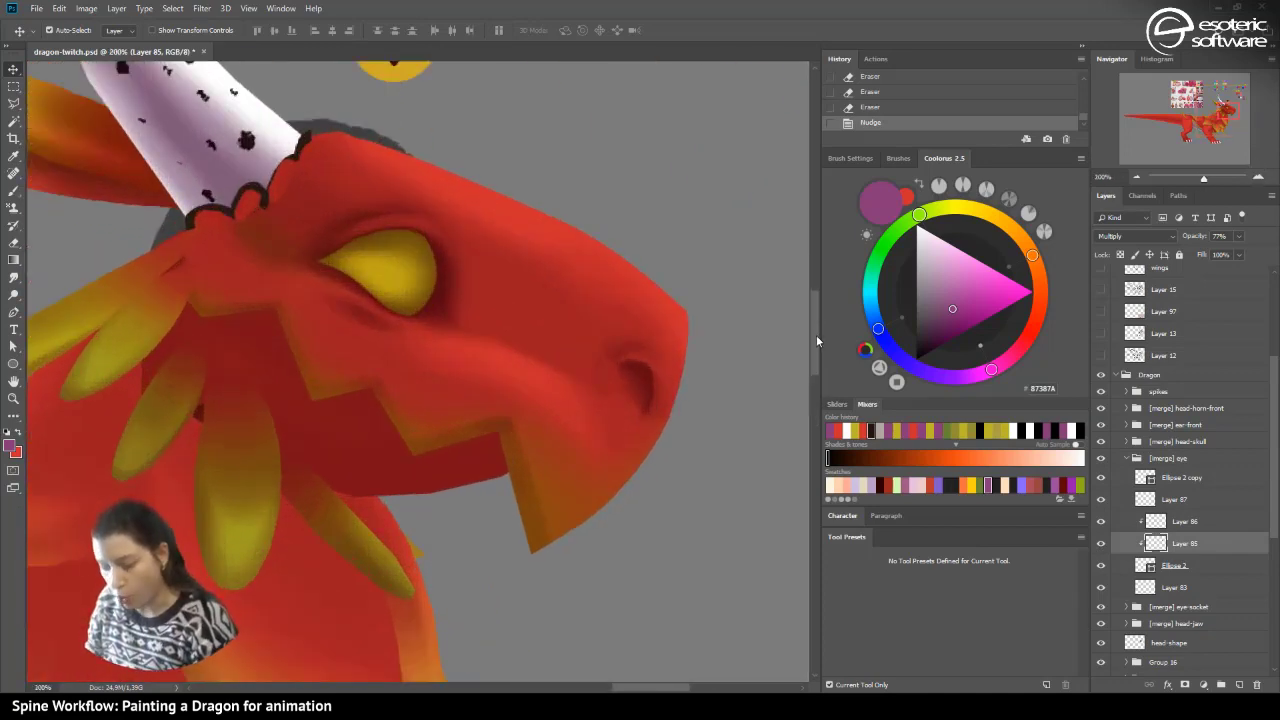
left_click_drag(816, 334, 819, 298)
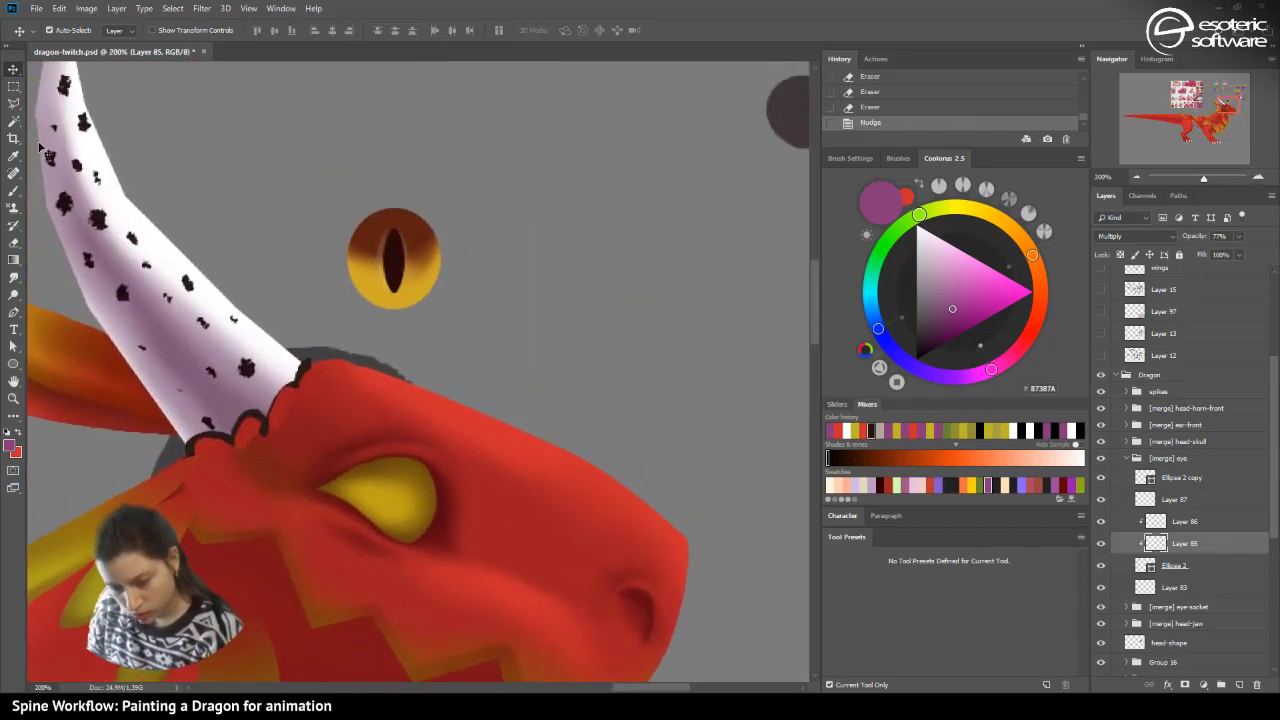
left_click(13, 190)
mouse_move(368, 250)
left_mouse_down()
mouse_move(372, 285)
mouse_move(368, 242)
left_mouse_up()
left_click_drag(369, 262, 363, 286)
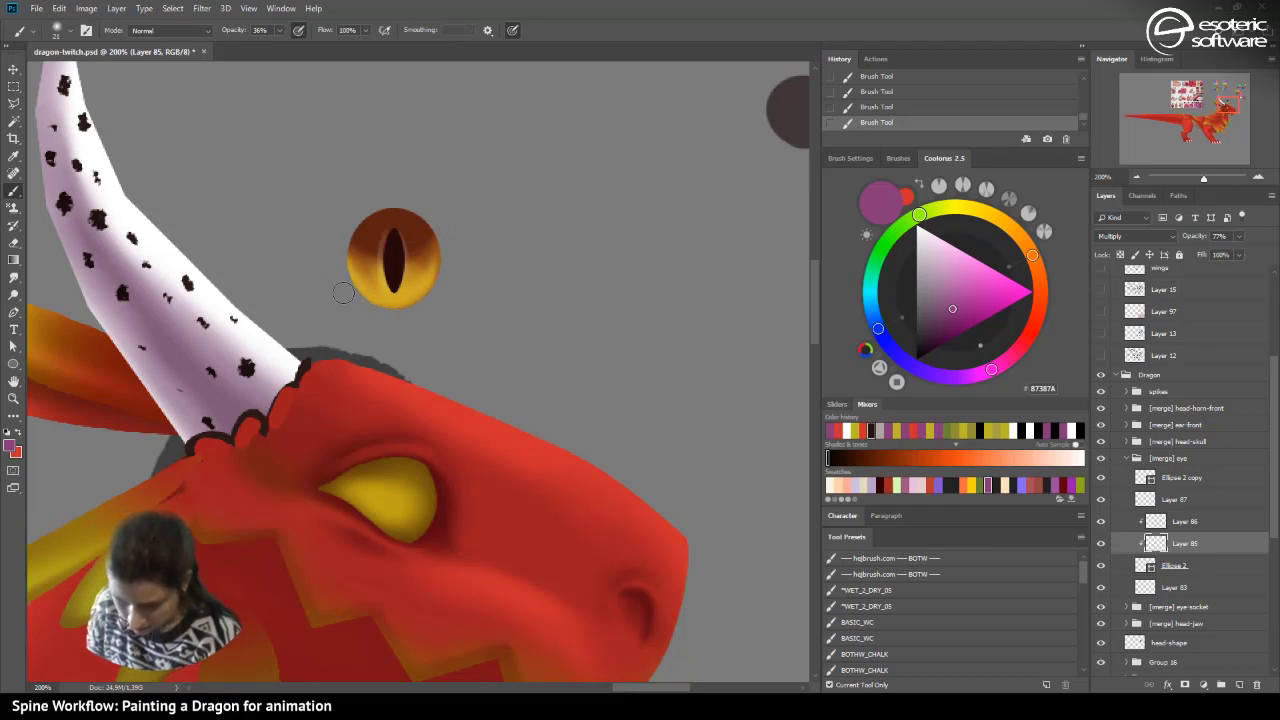
- Reduce the brush size to 10 px and paint finer shading strokes around the pupil
right_click(86, 80)
left_click_drag(88, 73, 84, 72)
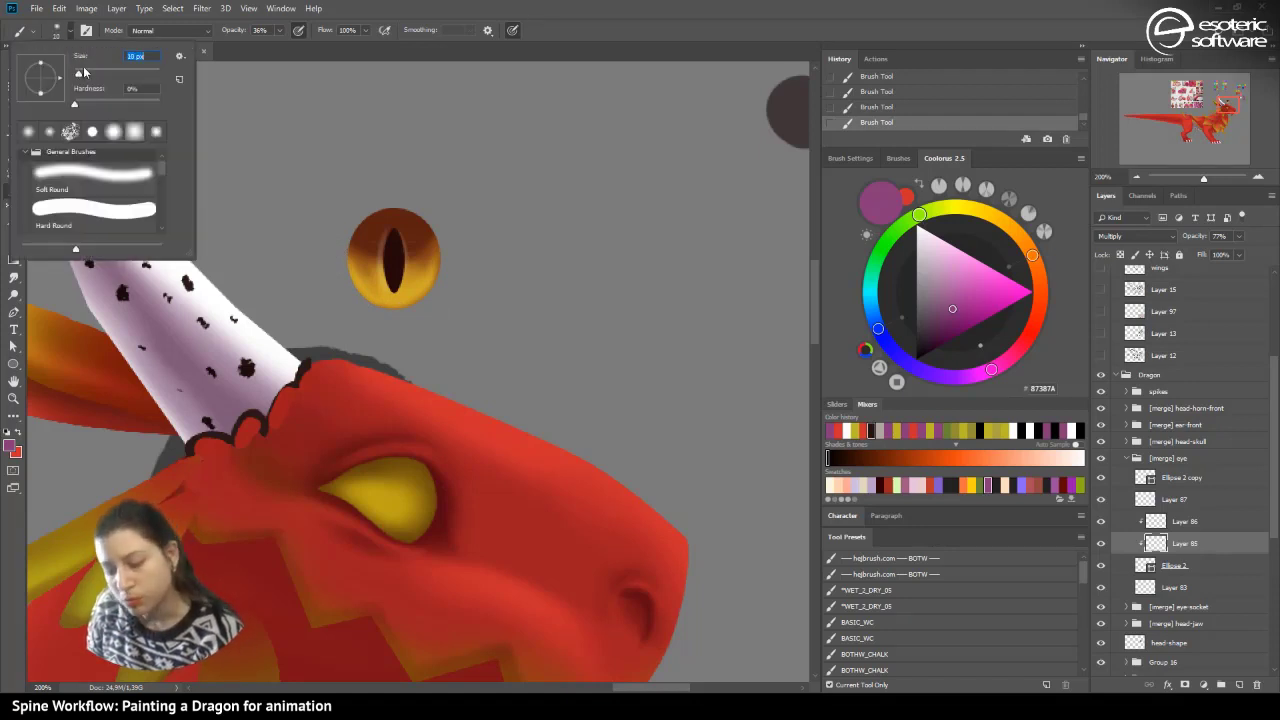
key("Return")
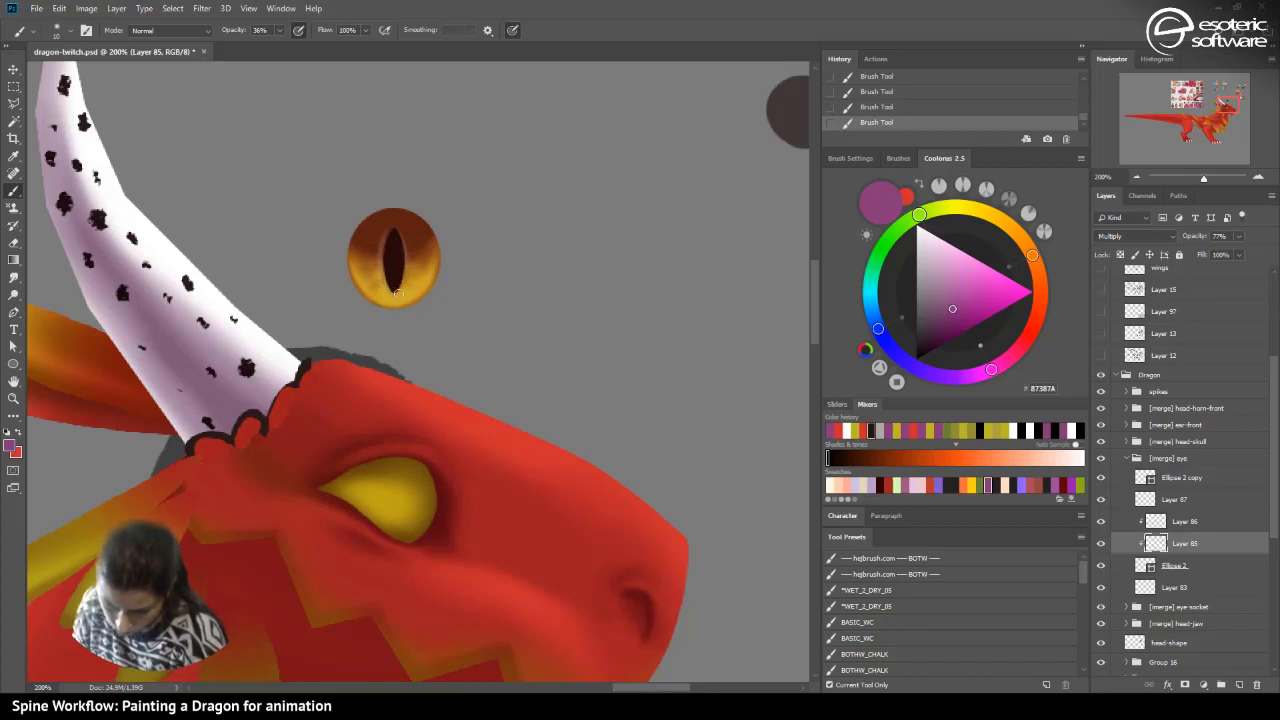
- Step back through the history to remove the recent fine brush strokes, and repaint thin shading on the horn side of the iris
left_click(875, 77)
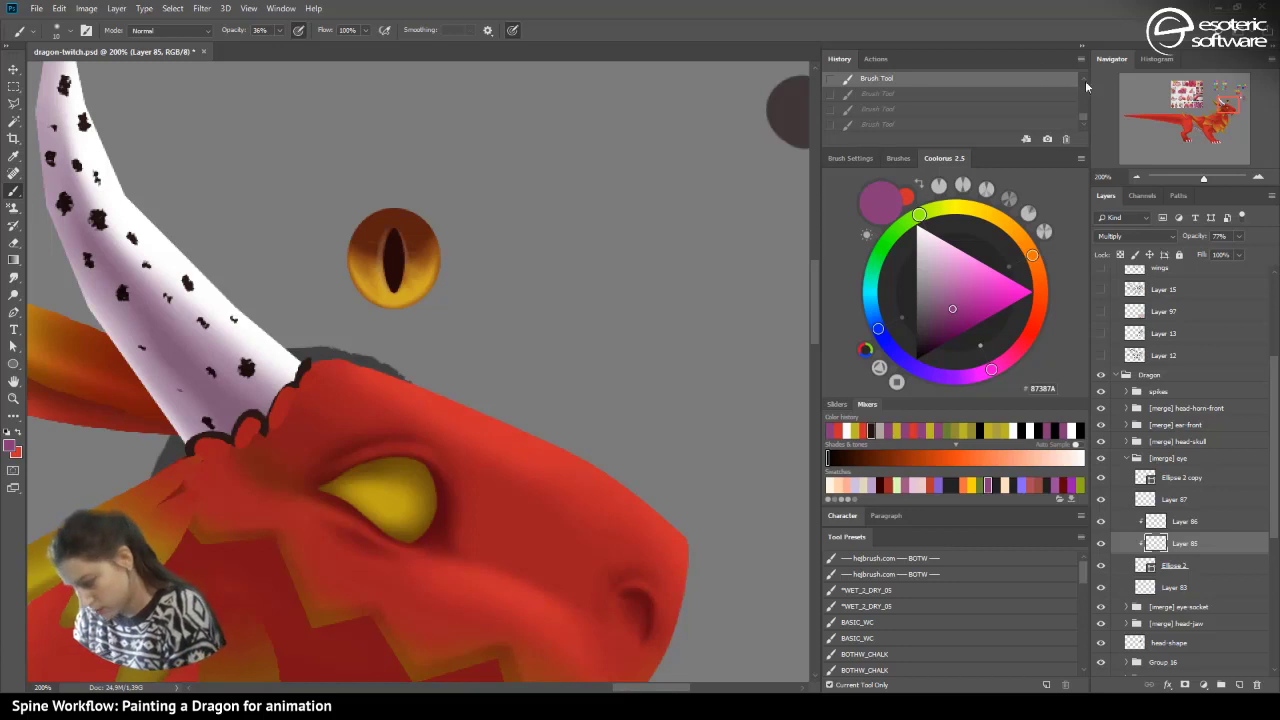
left_click(1082, 75)
left_click(906, 81)
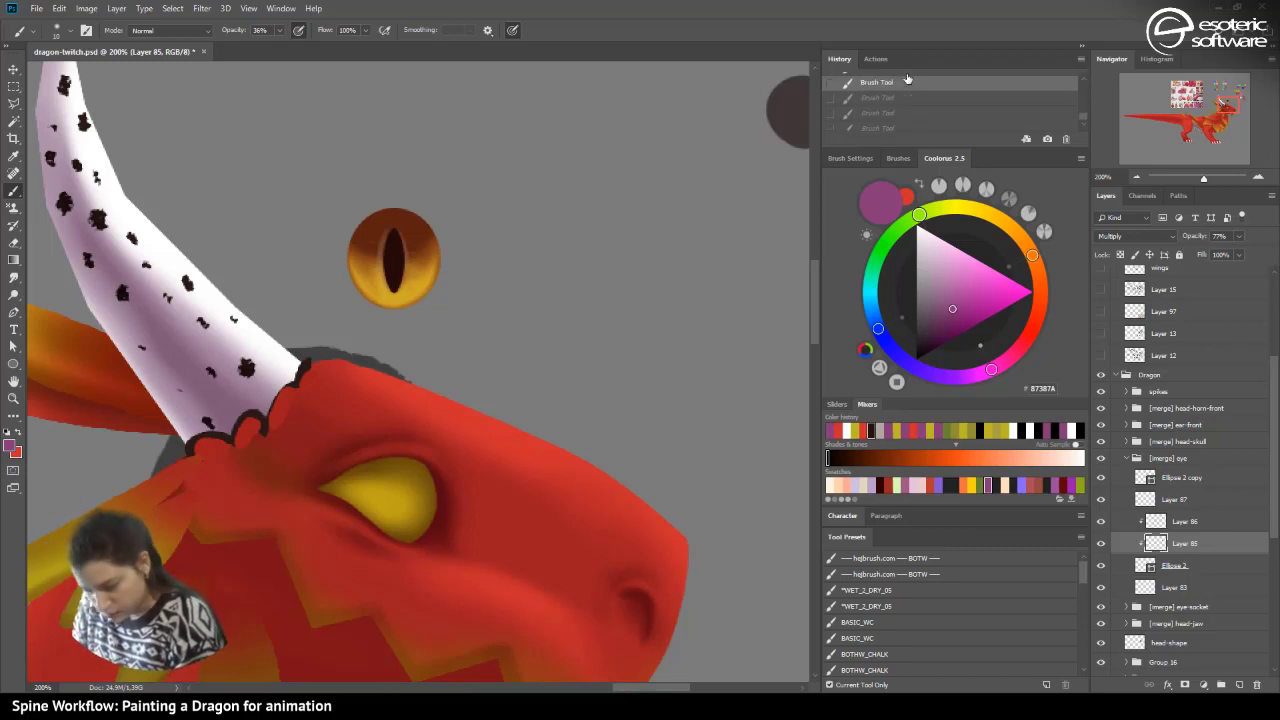
left_click(1082, 78)
left_click(880, 79)
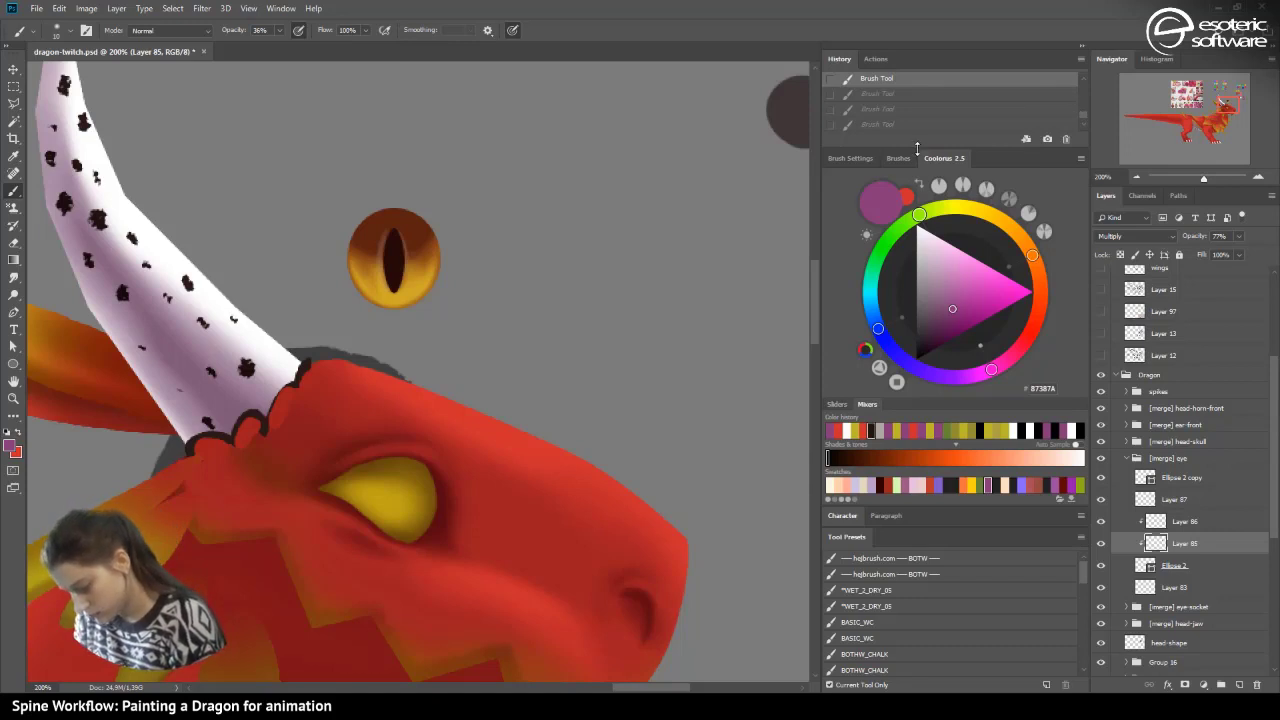
left_click_drag(917, 148, 917, 178)
scroll(1081, 145, "up", 1)
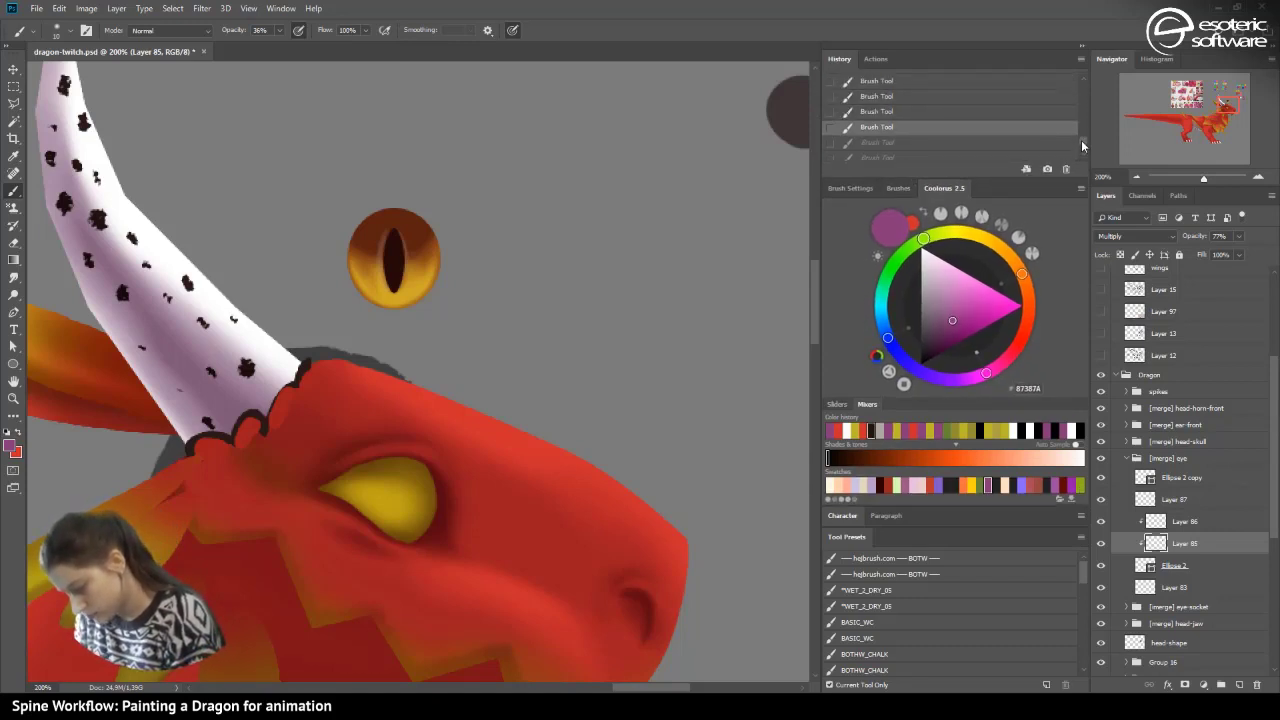
left_click(900, 81)
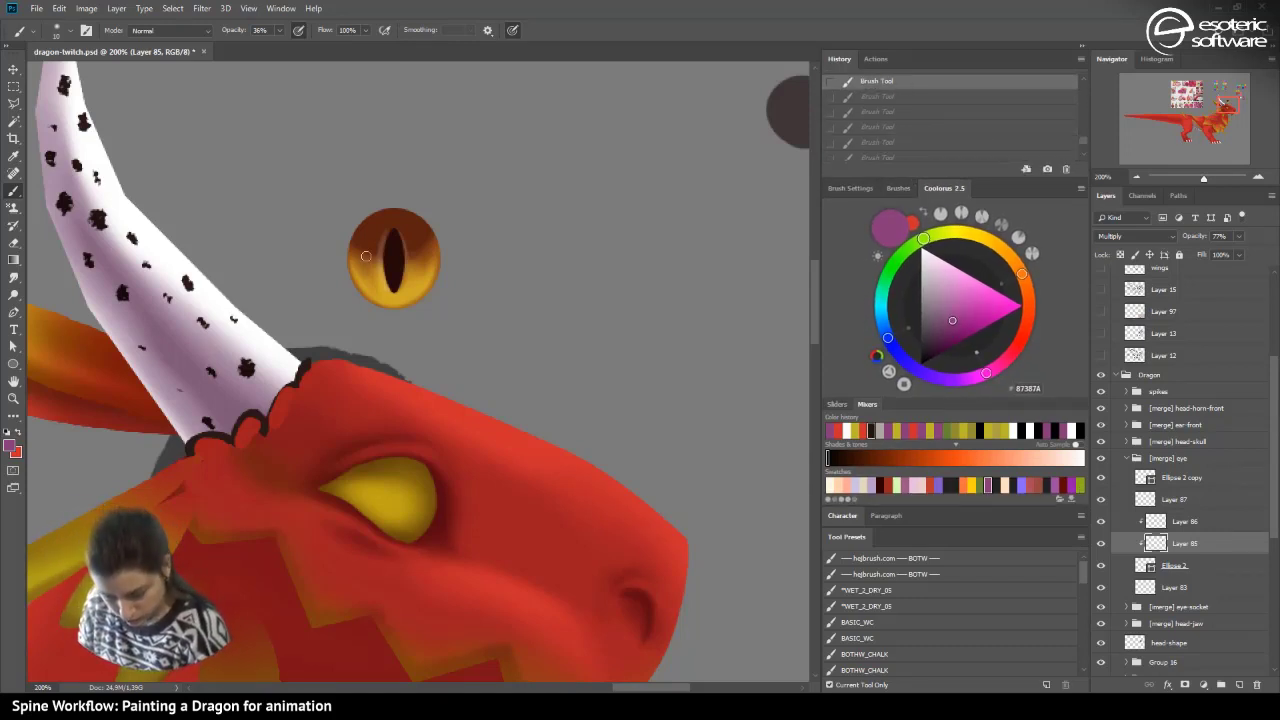
left_click_drag(365, 258, 363, 241)
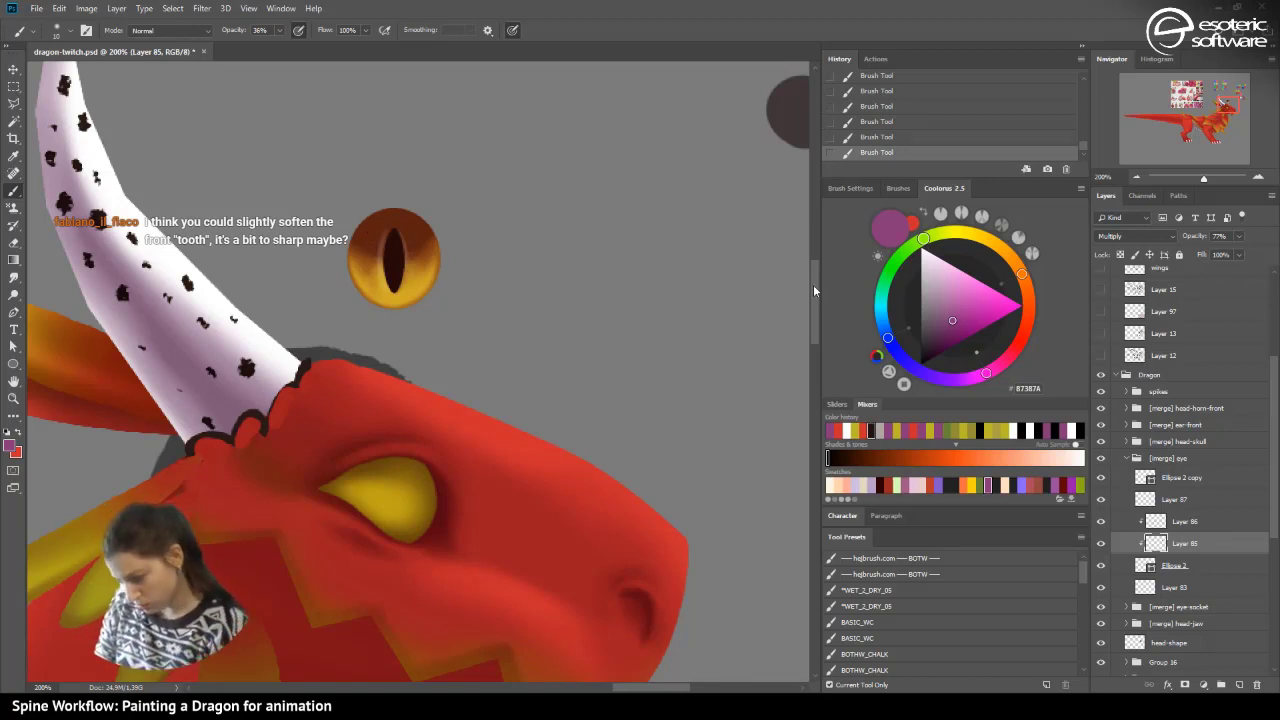
- Select Layer 86, compare the eye with and without it, and undo the last brush stroke
scroll(812, 288, "down", 3)
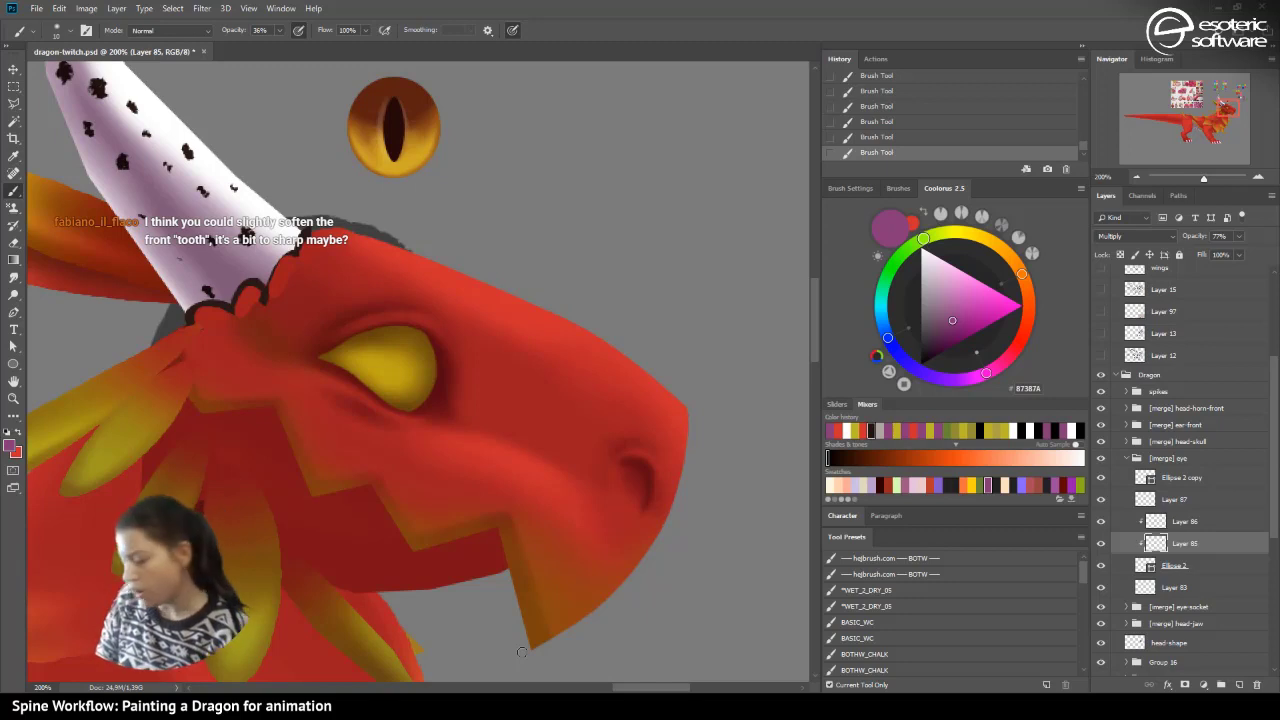
left_click(1155, 521)
left_click(1101, 521)
left_click(1101, 521)
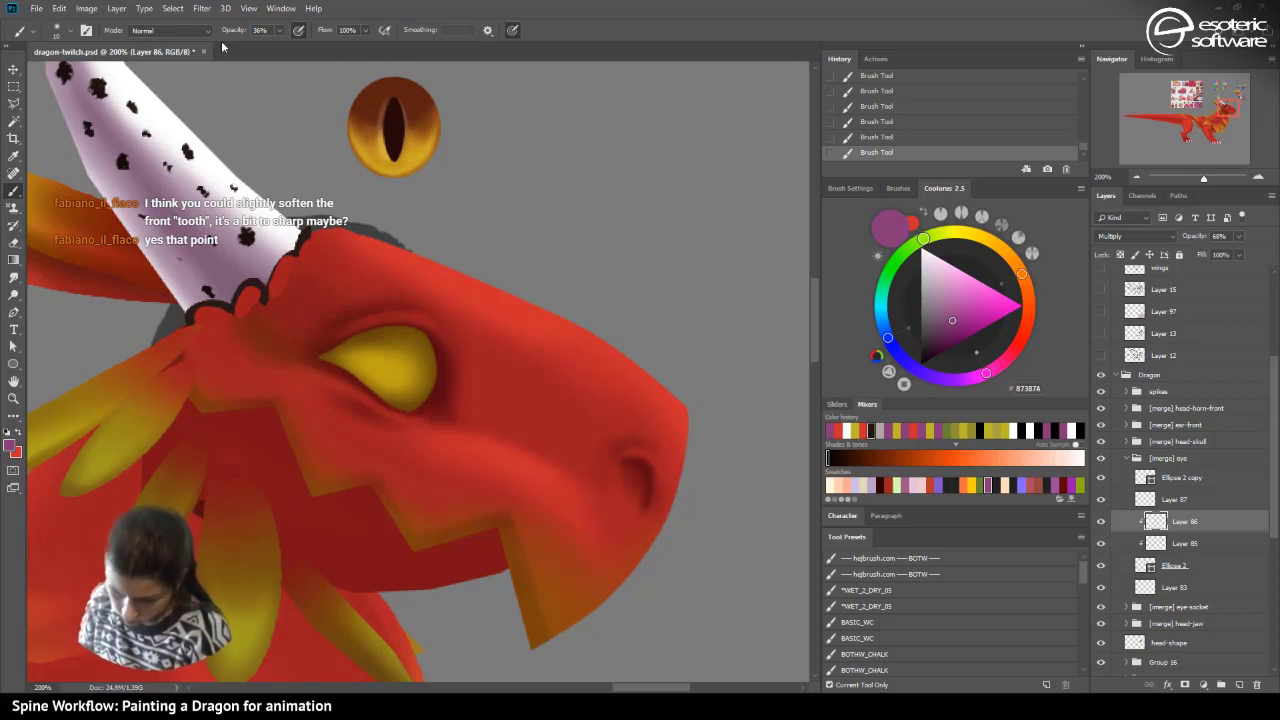
key("ctrl+z")
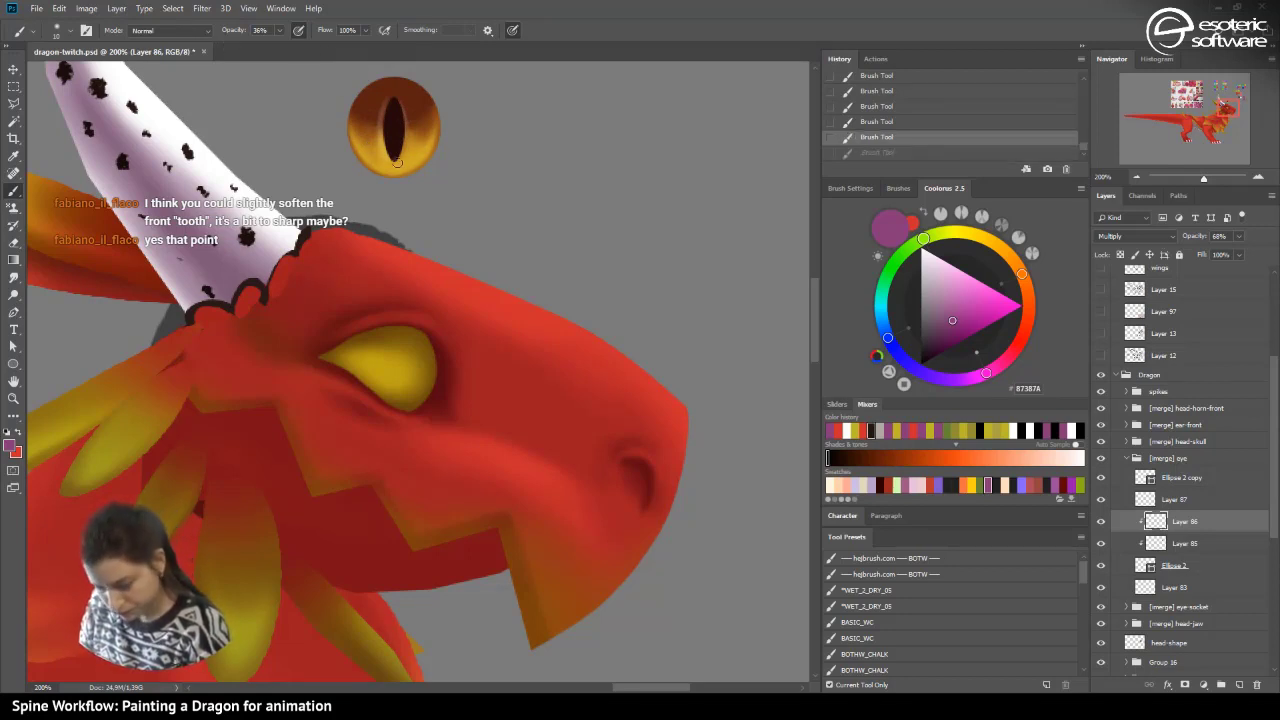
- Check Layer 87 in the eye group by toggling its visibility, and delete that layer
left_click(1100, 501)
left_click(1100, 501)
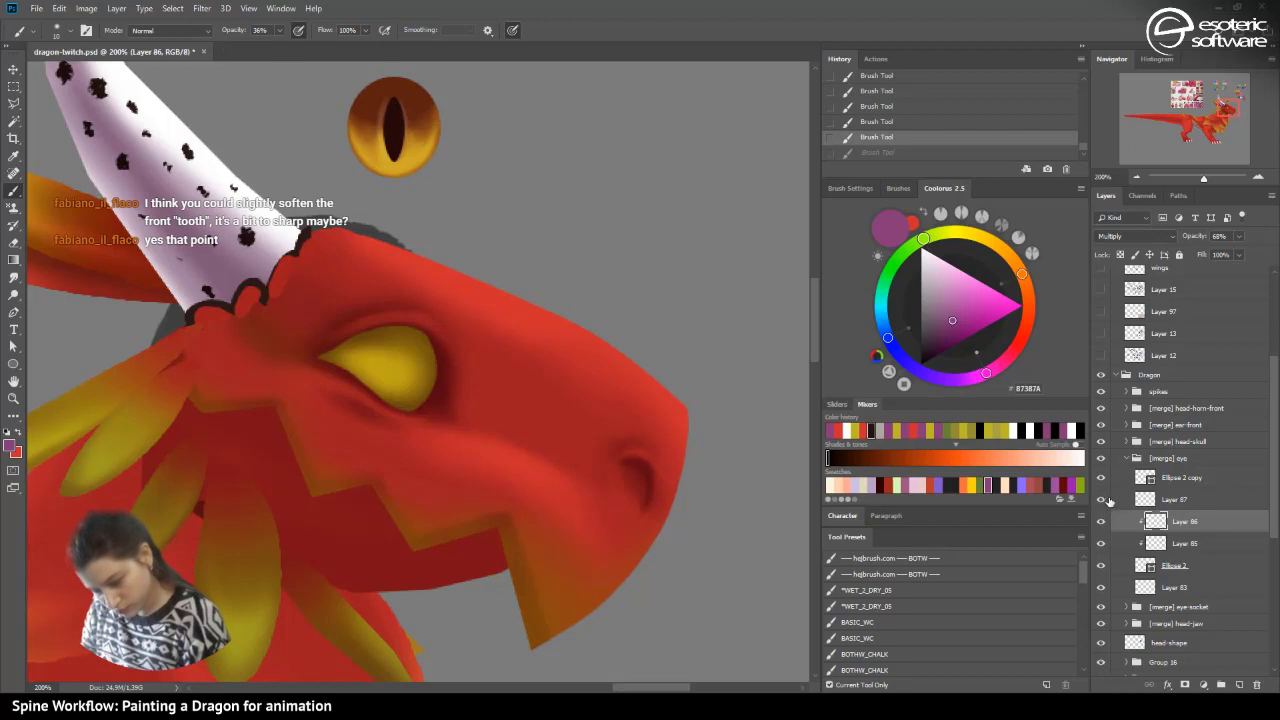
left_click(1145, 501)
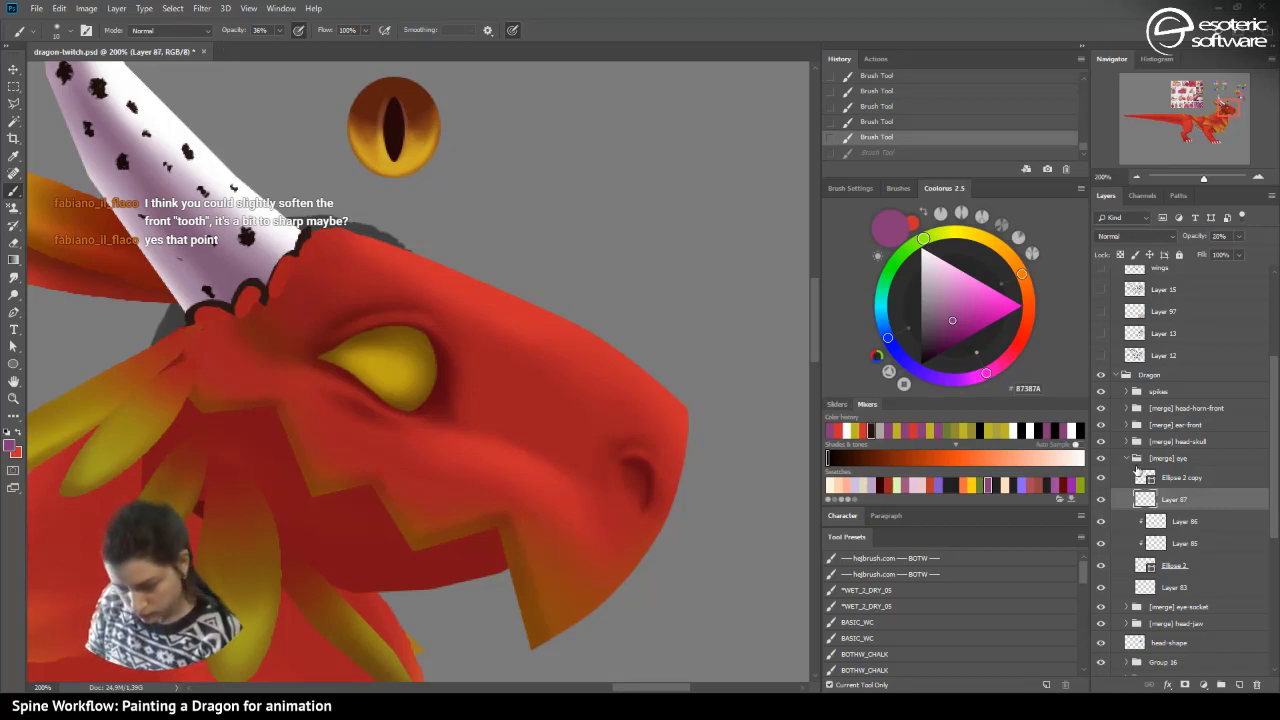
key("Delete")
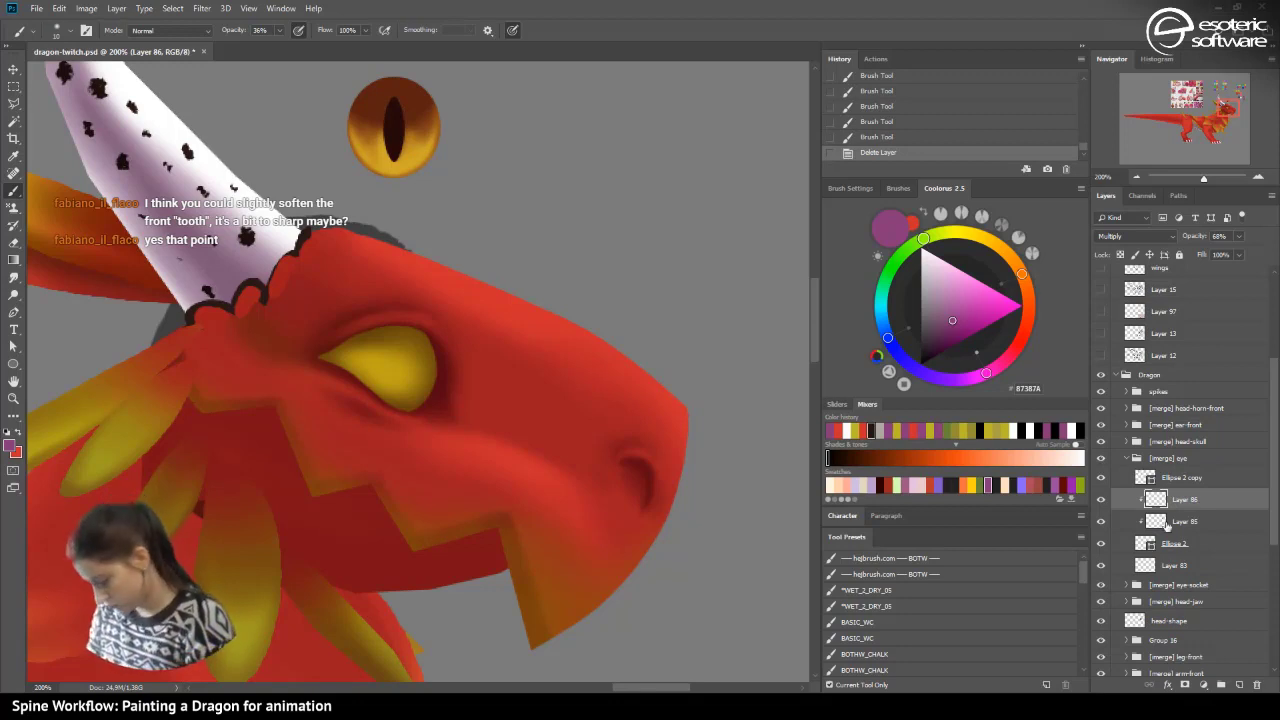
- Compare Layers 86 and 85 on and off, and lighten the dark upper iris shading on Layer 86 with the Eraser
left_click(1101, 500)
left_click(1101, 500)
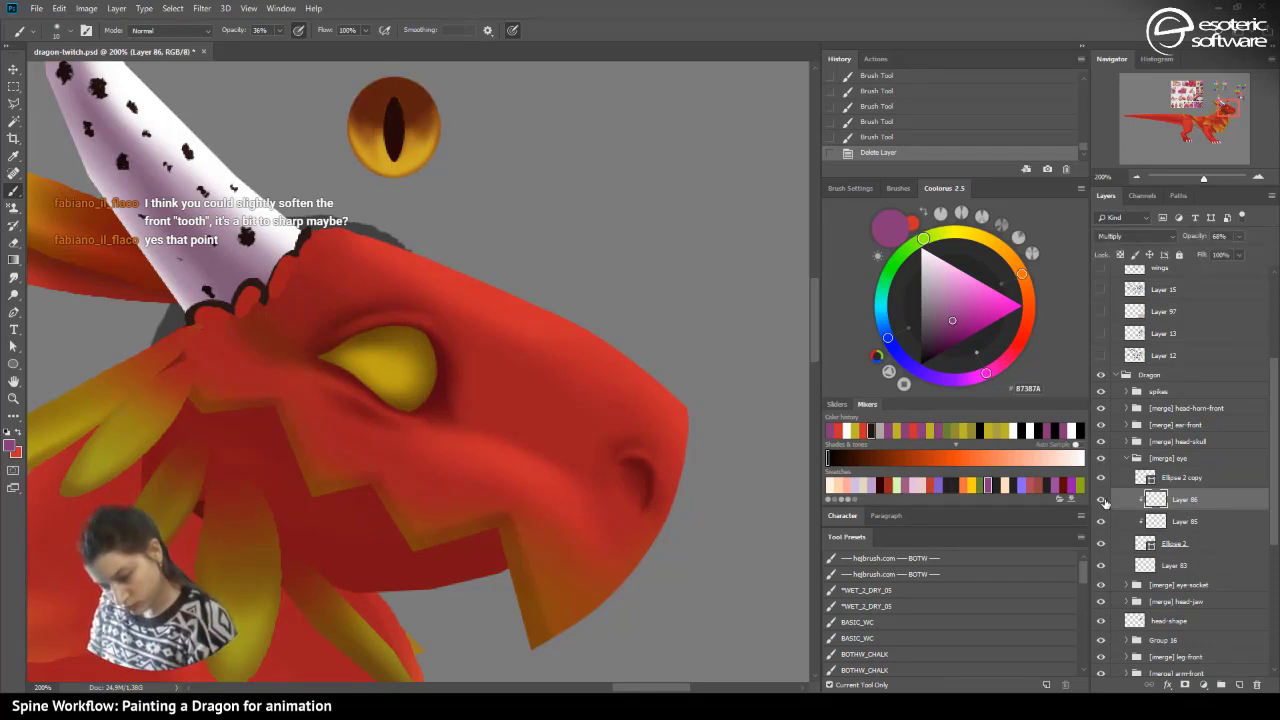
left_click(1101, 521)
left_click(1101, 521)
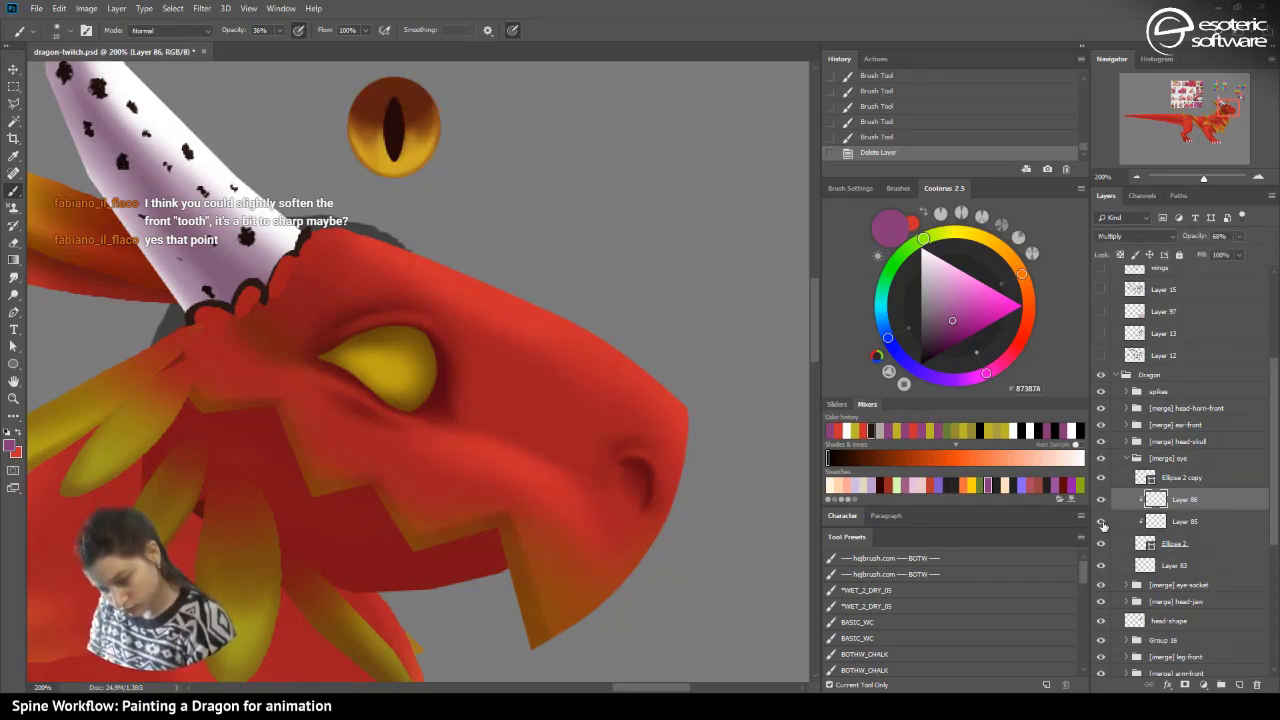
left_click(15, 236)
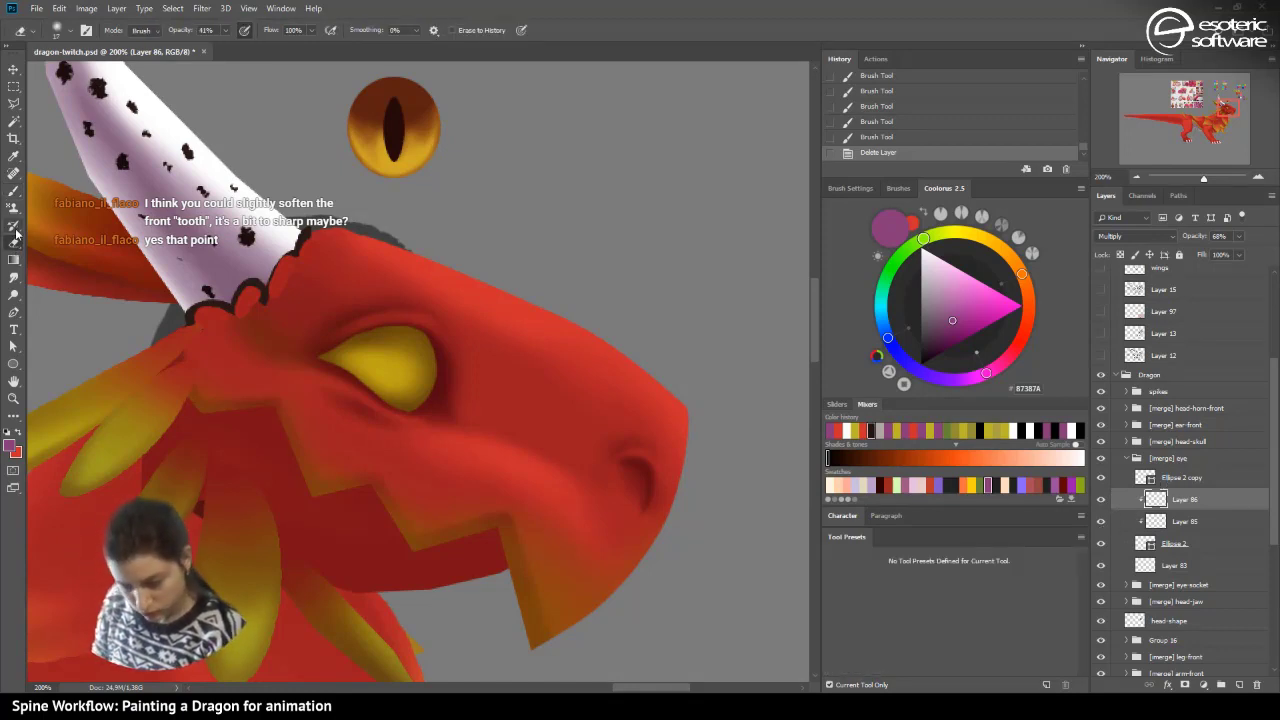
mouse_move(390, 141)
left_mouse_down()
mouse_move(390, 106)
mouse_move(369, 86)
left_mouse_up()
mouse_move(395, 138)
left_mouse_down()
mouse_move(379, 97)
mouse_move(407, 62)
left_mouse_up()
left_click_drag(350, 142, 371, 62)
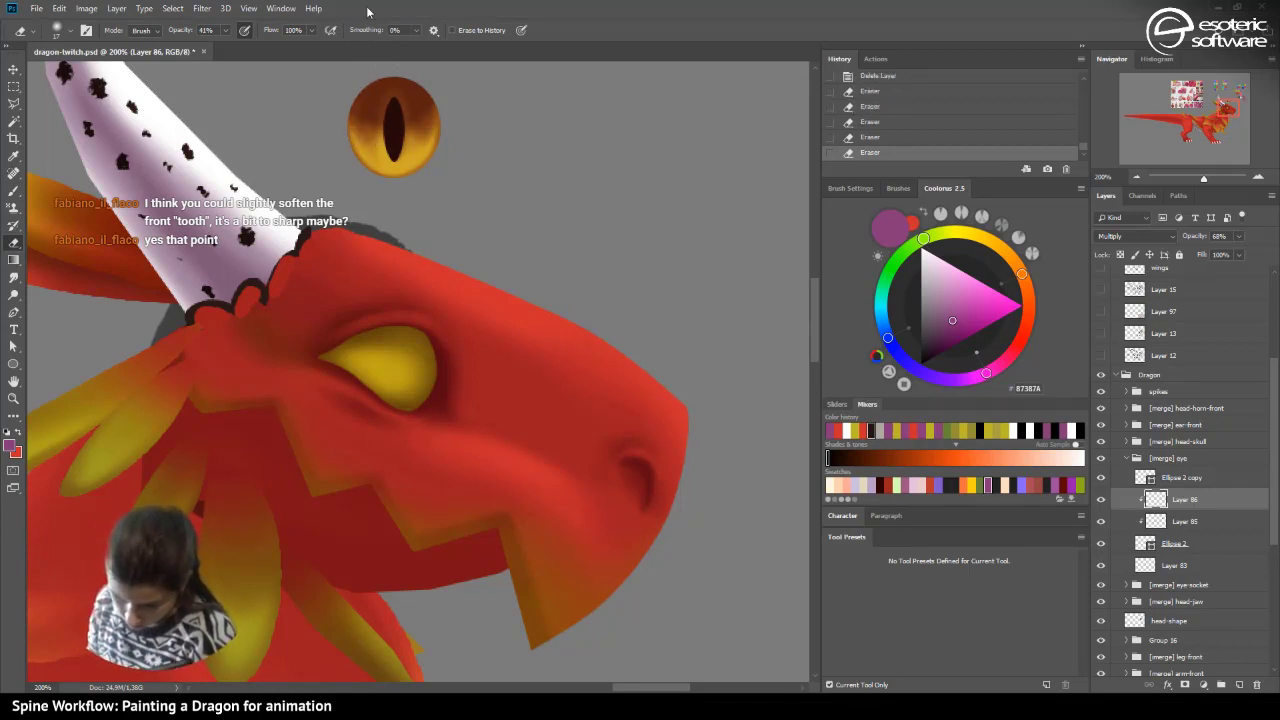
left_click(437, 107)
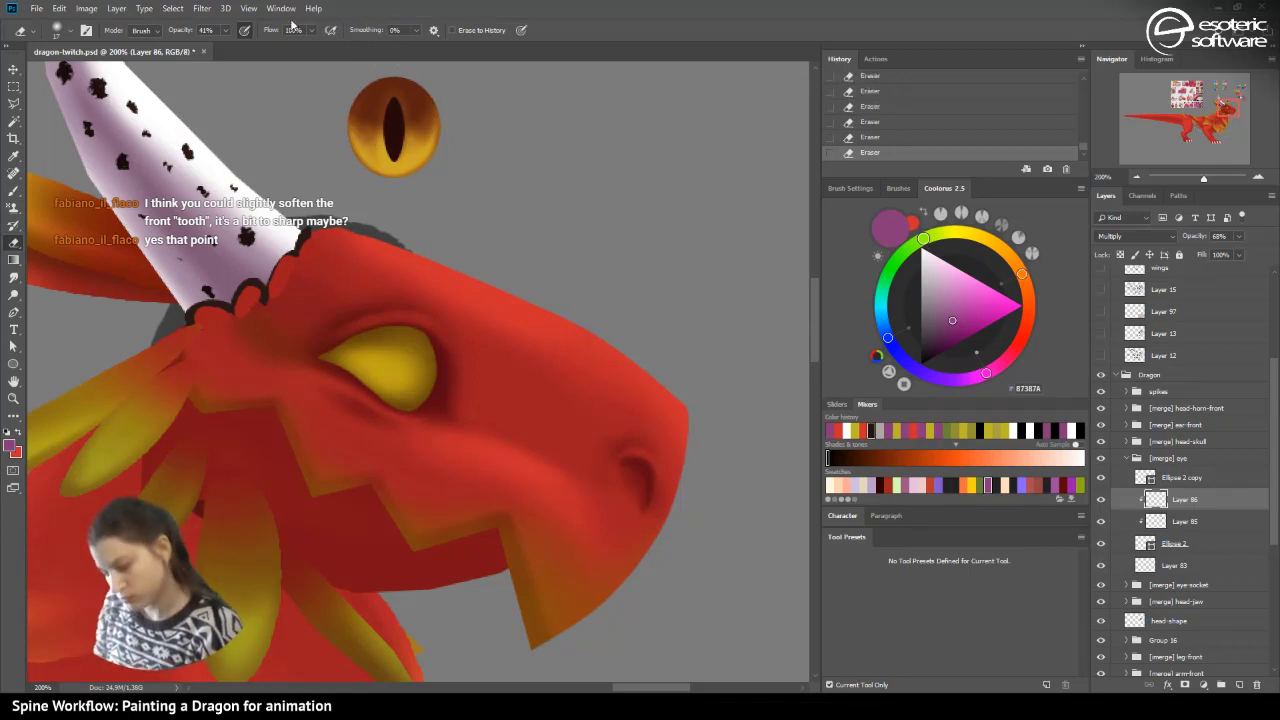
left_click(1101, 499)
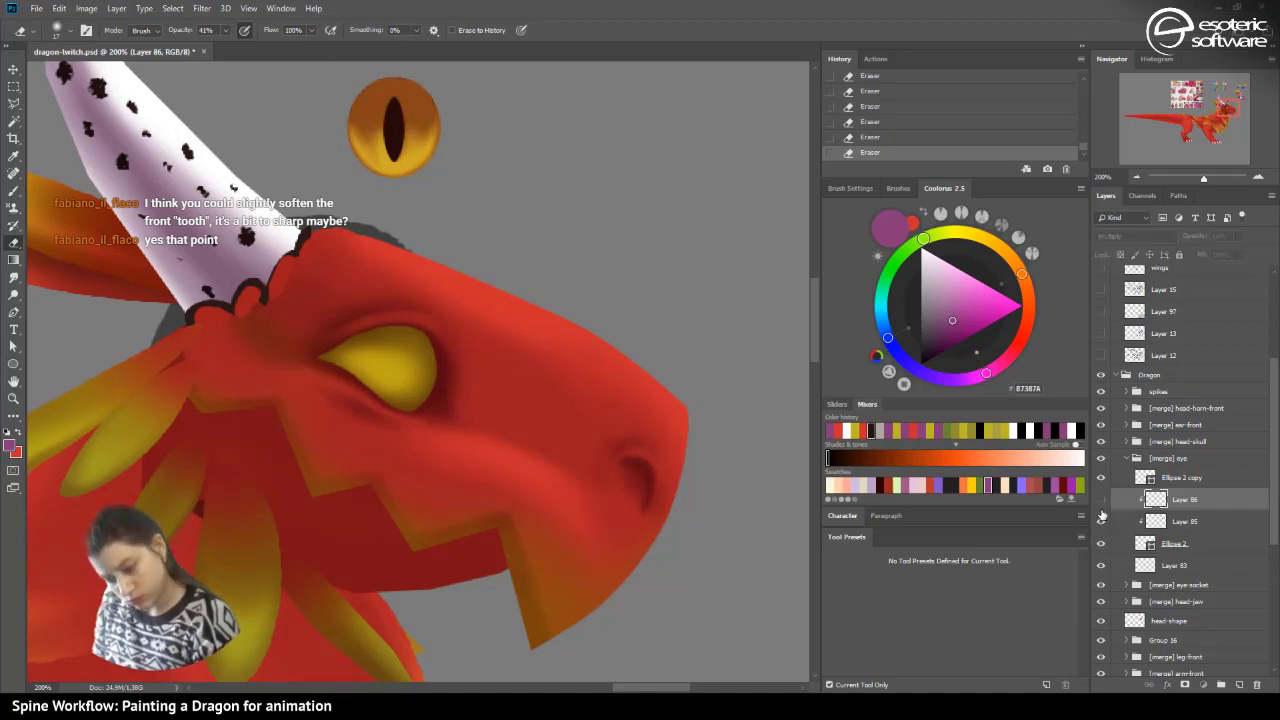
left_click(1101, 499)
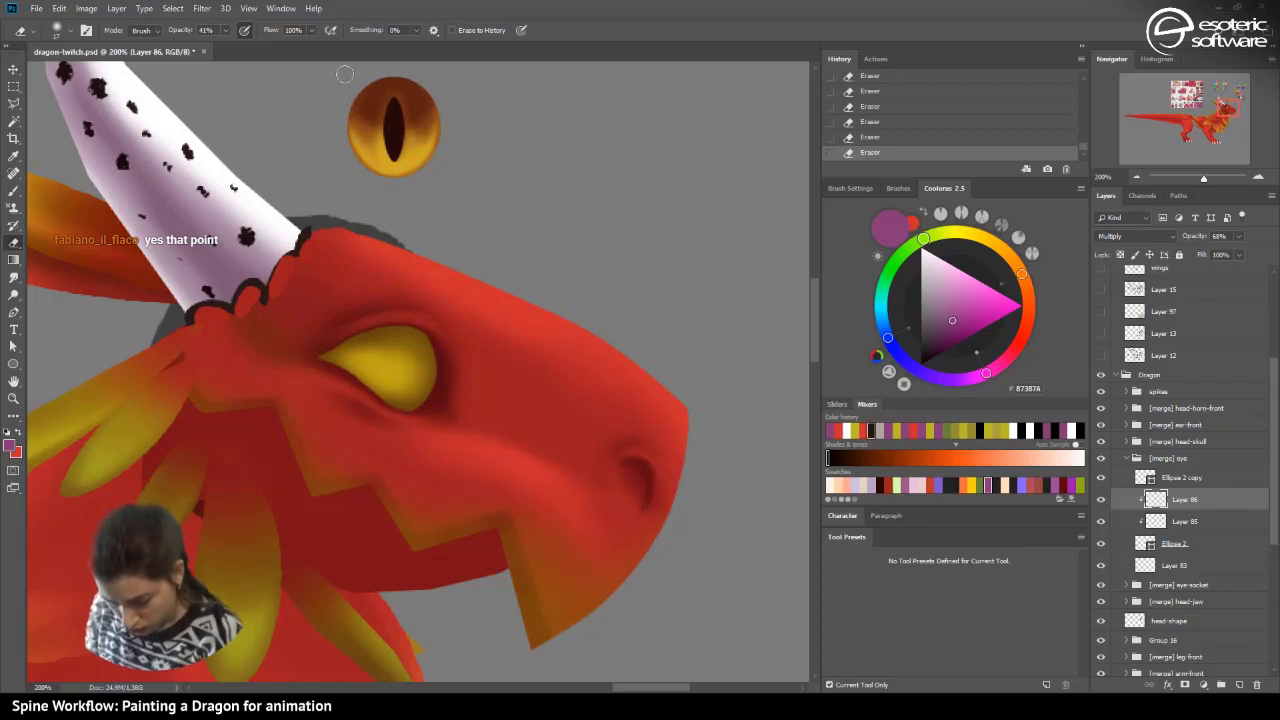
- Set the brush size to 20 px and paint shading back onto the iris around the pupil on Layer 86
key("b")
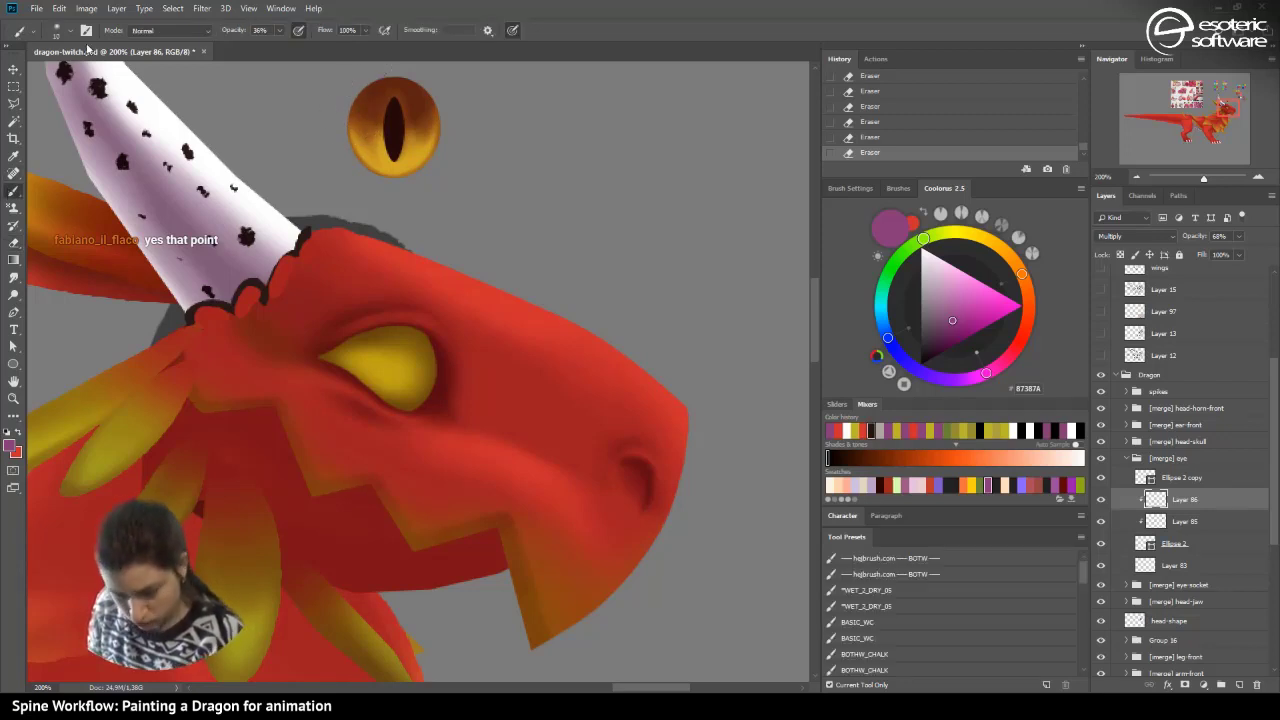
left_click(58, 34)
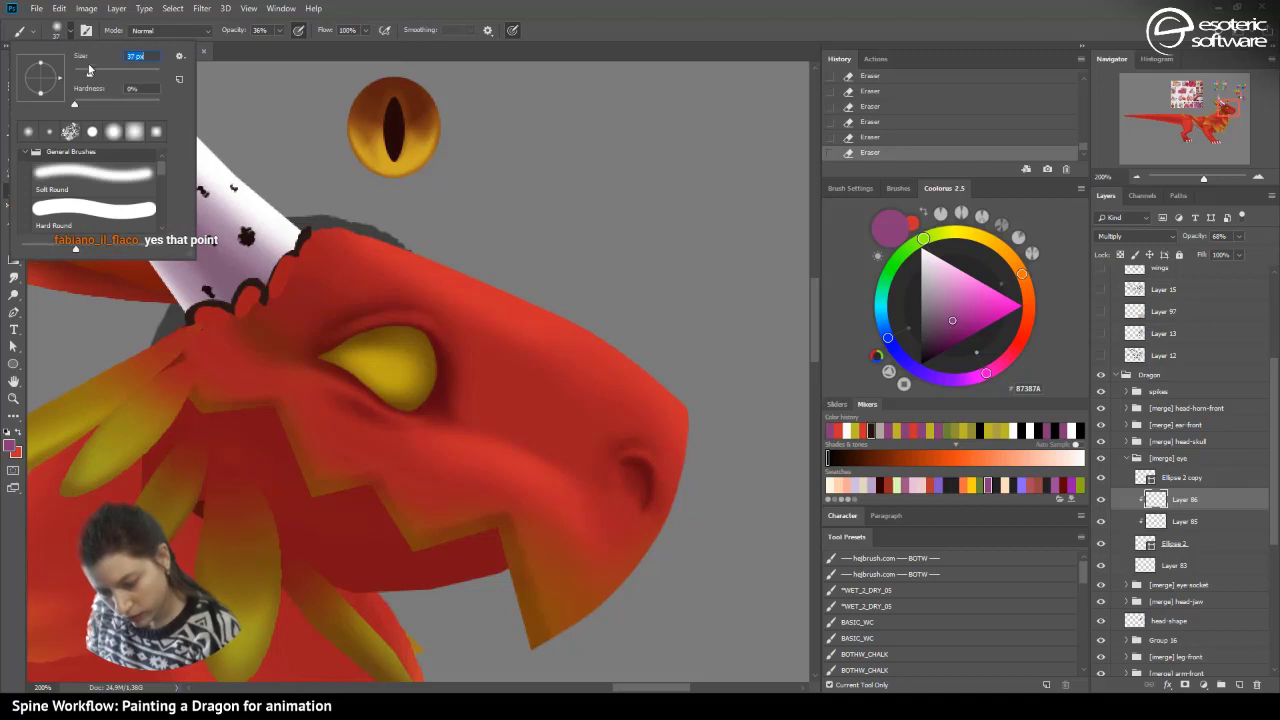
left_click_drag(88, 74, 82, 74)
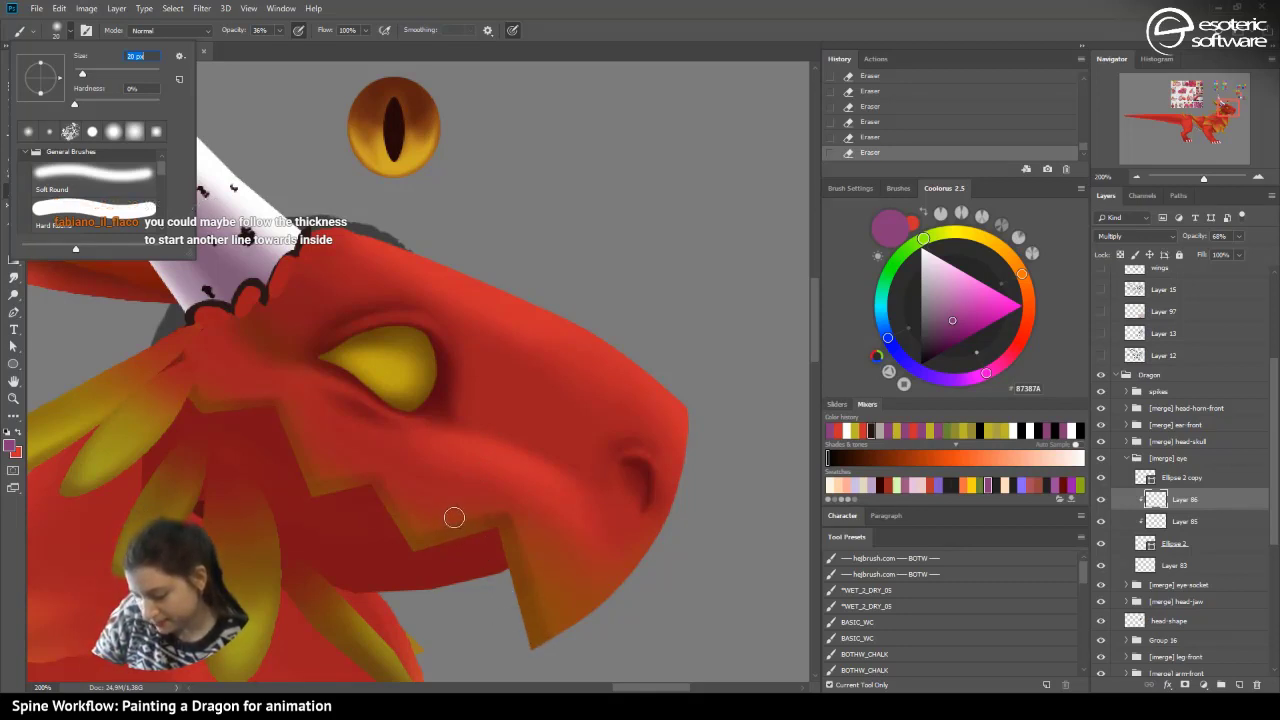
left_click(416, 137)
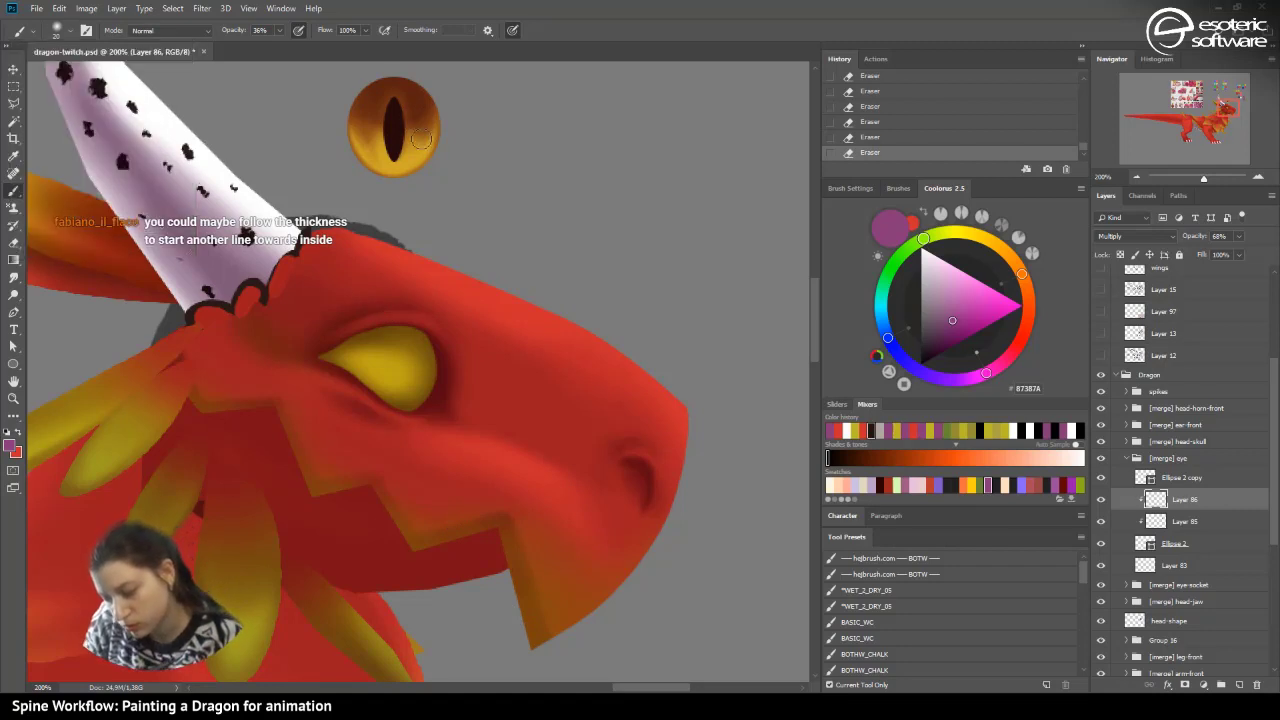
mouse_move(414, 107)
left_mouse_down()
mouse_move(385, 99)
mouse_move(359, 127)
left_mouse_up()
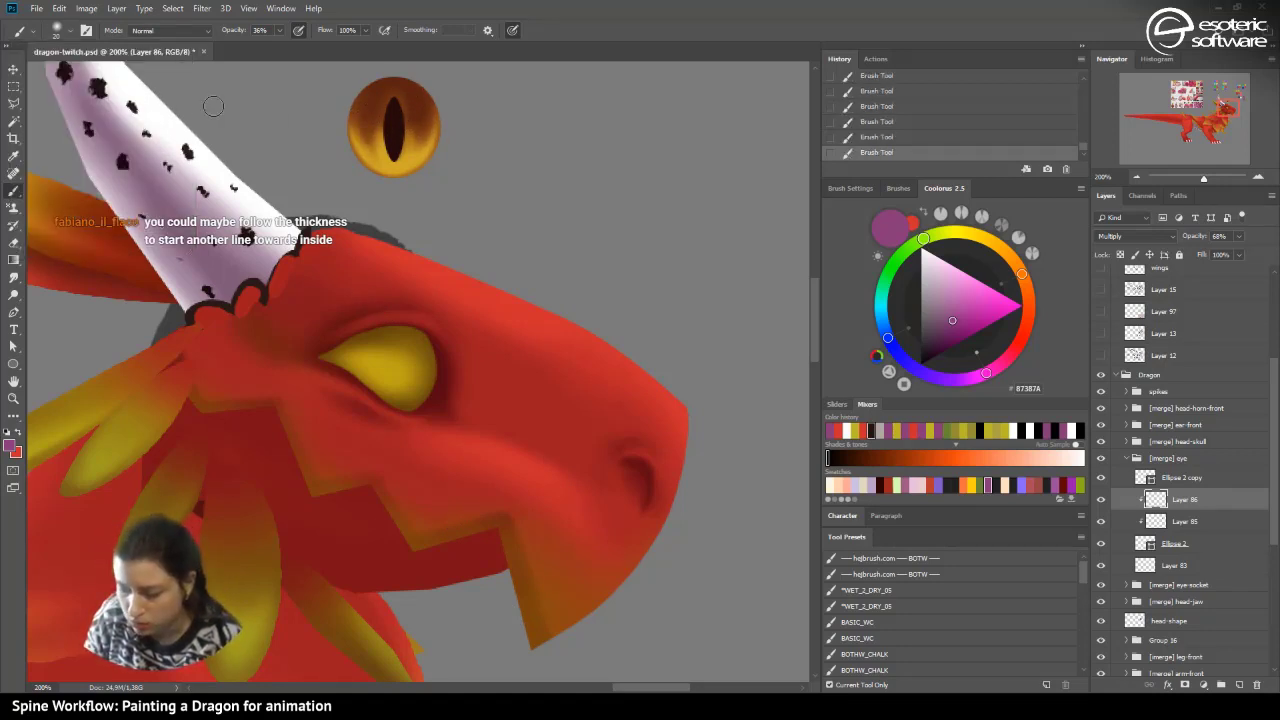
- Enlarge the Eraser to 47 px, soften the shading along the lower iris on Layer 86, and check the Ellipse 2 copy pupil's visibility
key("e")
left_click(66, 30)
left_click(94, 73)
mouse_move(376, 158)
left_mouse_down()
mouse_move(362, 155)
mouse_move(382, 158)
left_mouse_up()
mouse_move(400, 154)
left_mouse_down()
mouse_move(420, 178)
mouse_move(404, 196)
mouse_move(416, 166)
left_mouse_up()
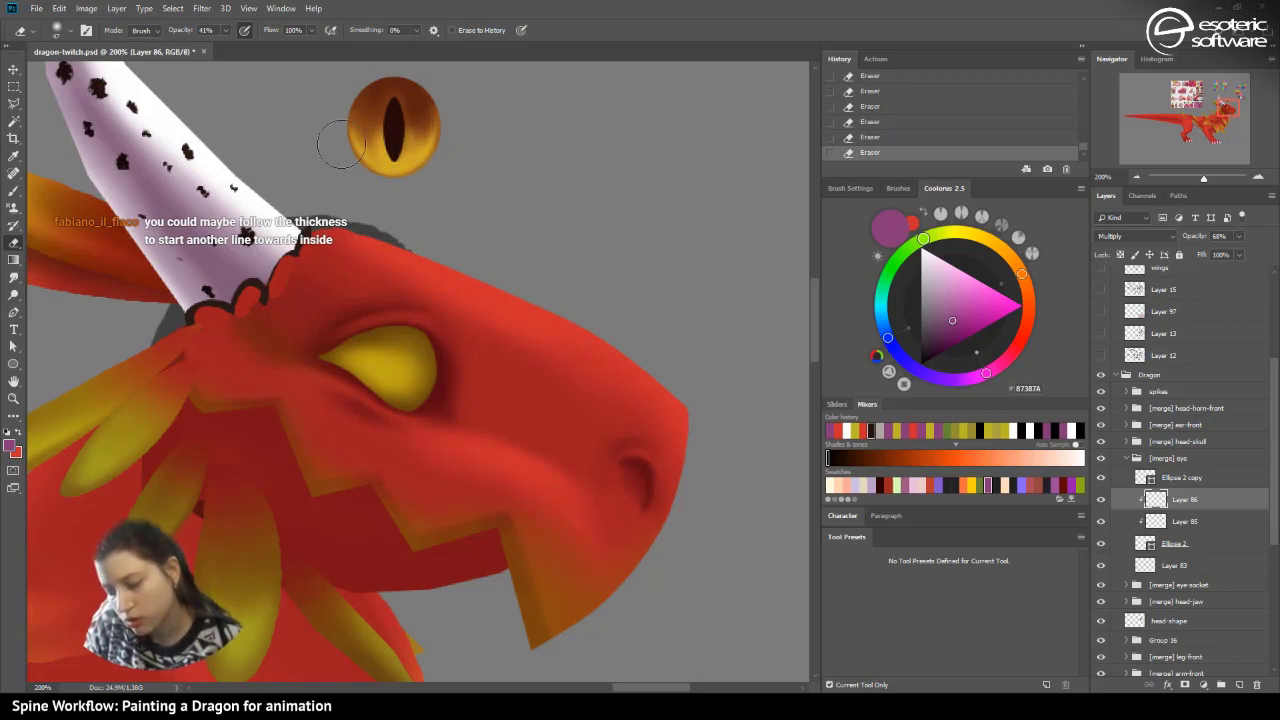
left_click(1101, 479)
left_click(1101, 479)
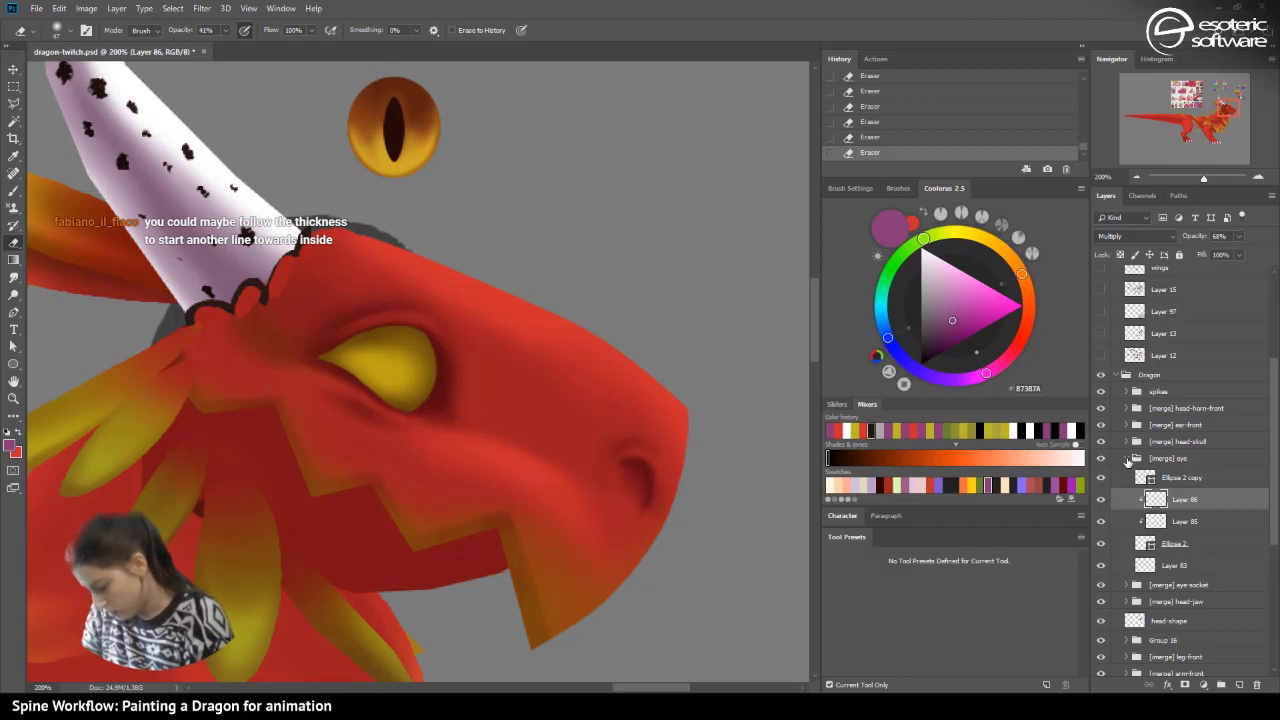
left_click(1127, 458)
key("v")
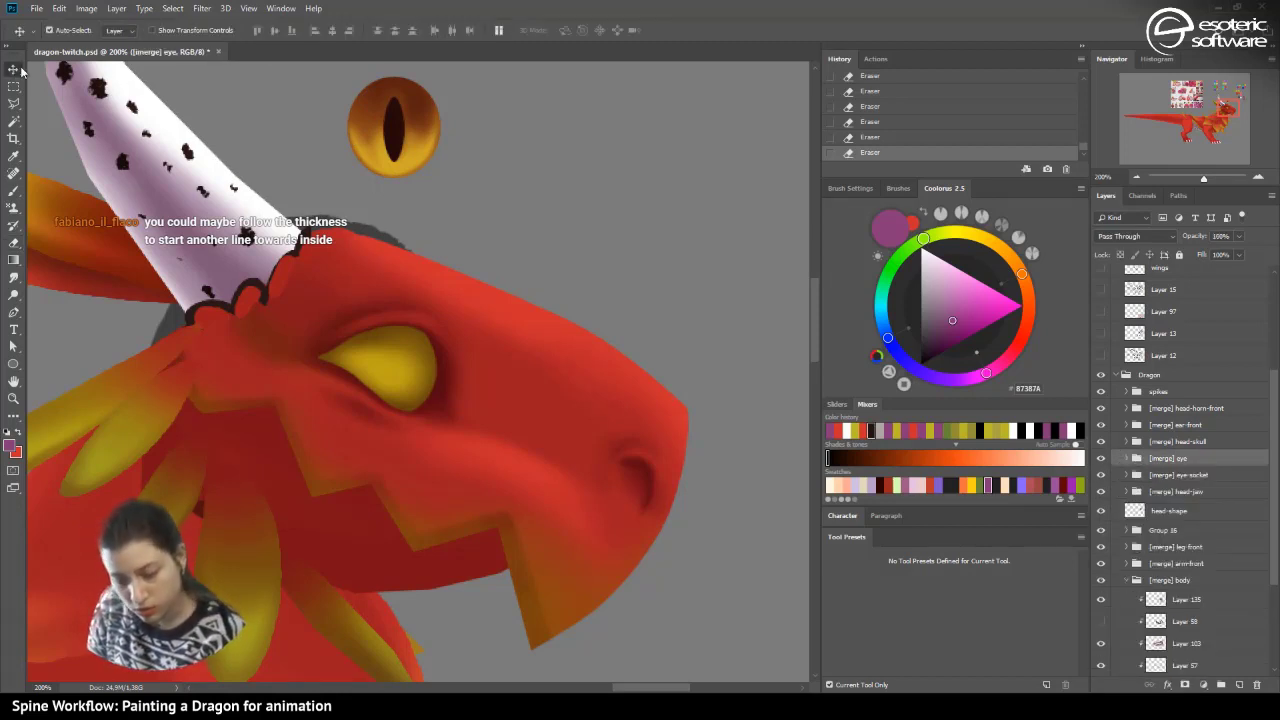
left_click(393, 130)
left_click_drag(383, 277, 383, 278)
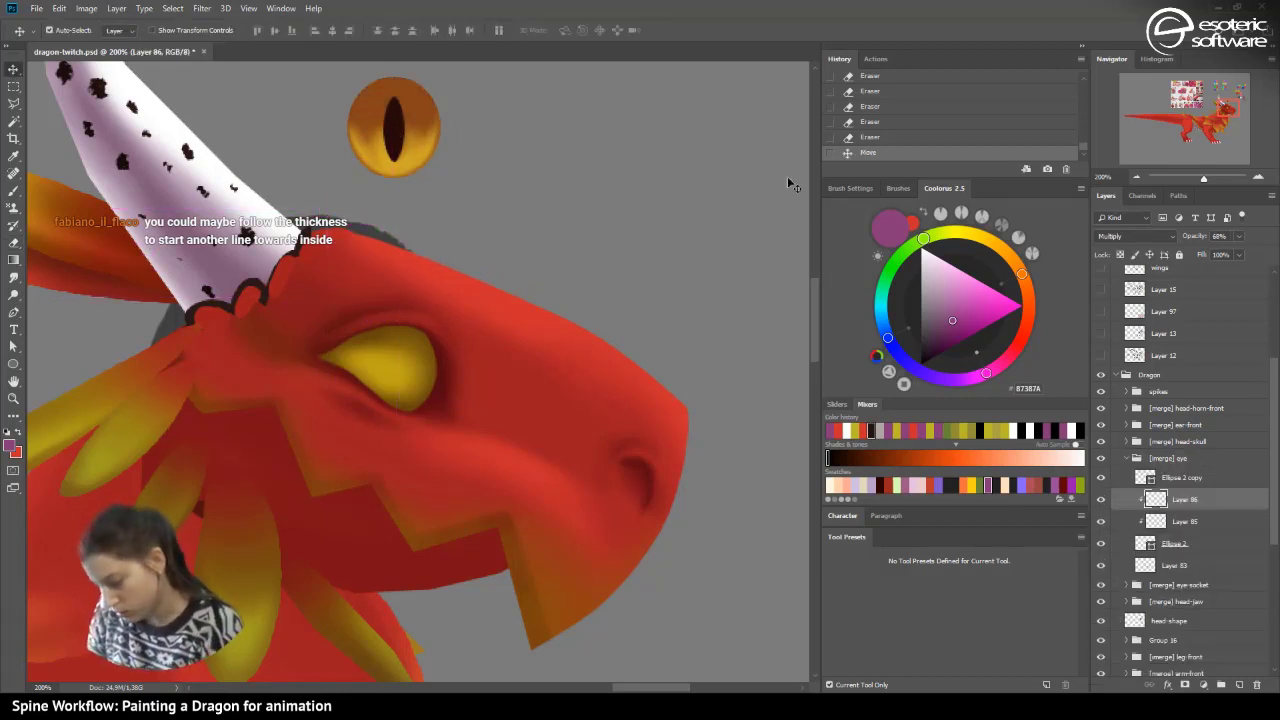
left_click(853, 139)
- Turn off layer auto-select and move the whole [merge] eye group into the dragon's eye socket
left_click(49, 31)
mouse_move(373, 122)
left_mouse_down()
mouse_move(375, 214)
mouse_move(373, 190)
left_mouse_up()
left_click(852, 137)
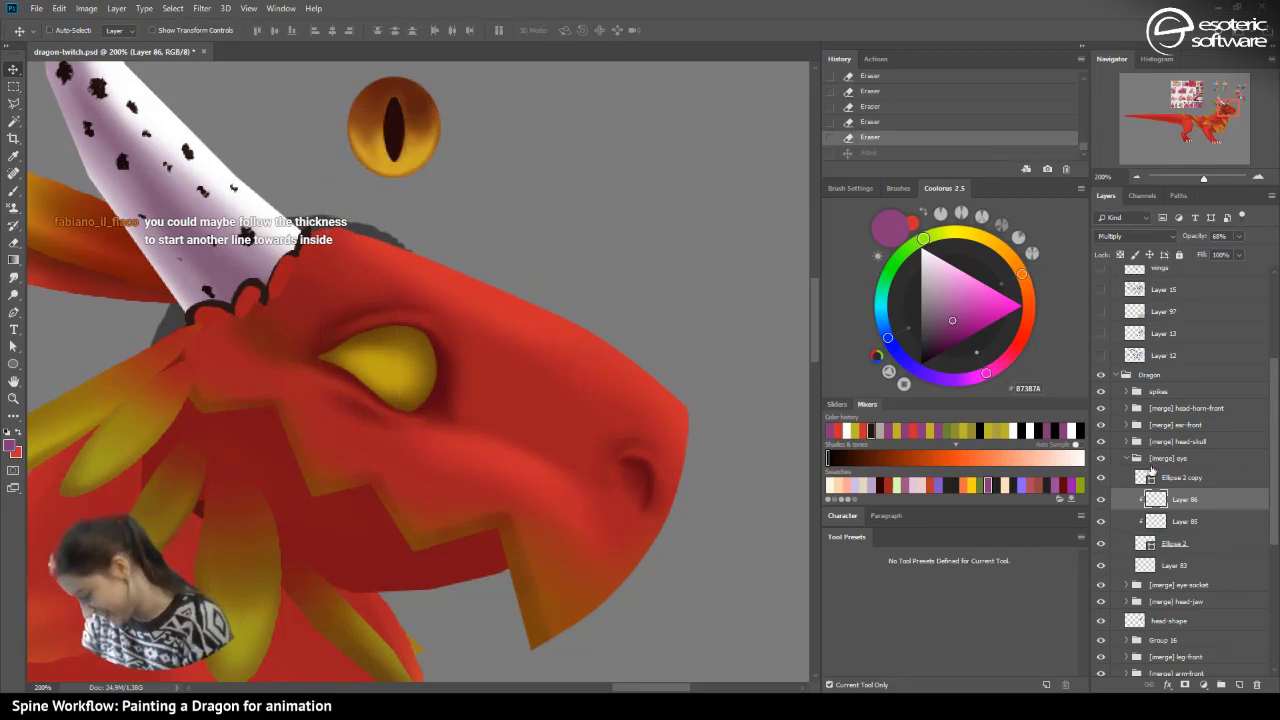
left_click(1158, 457)
left_click_drag(369, 140, 383, 369)
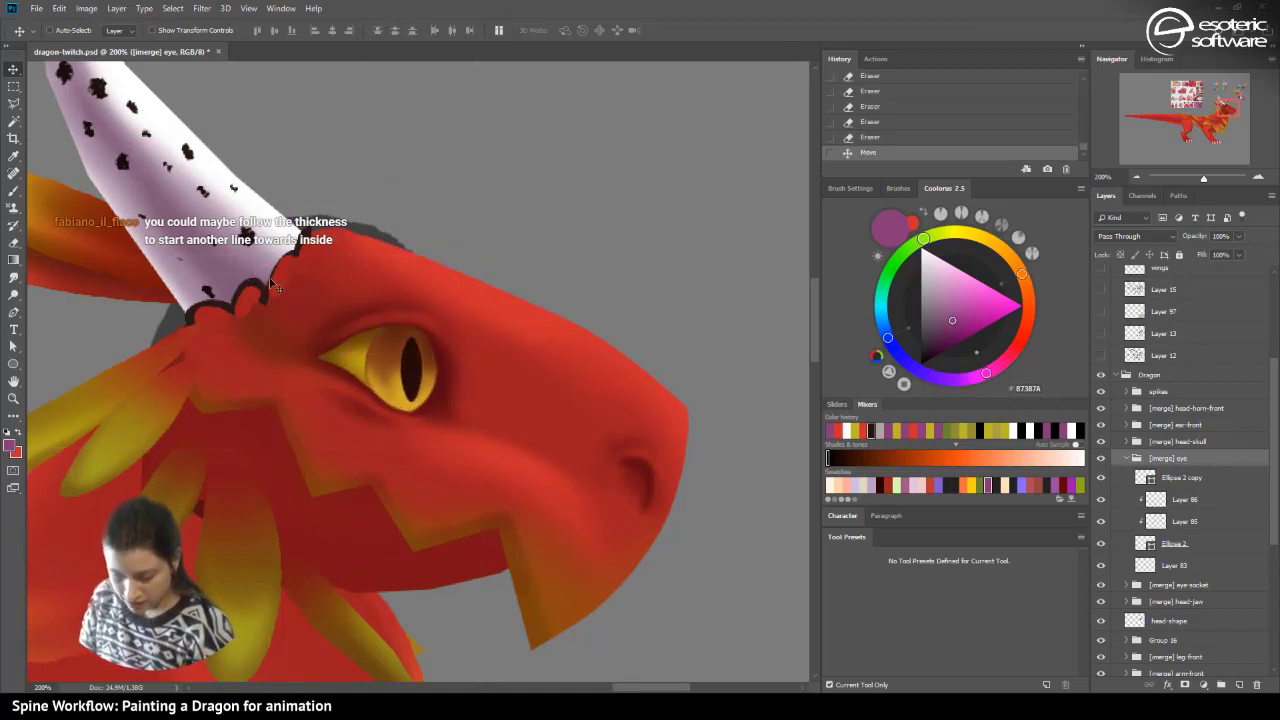
left_click(1136, 177)
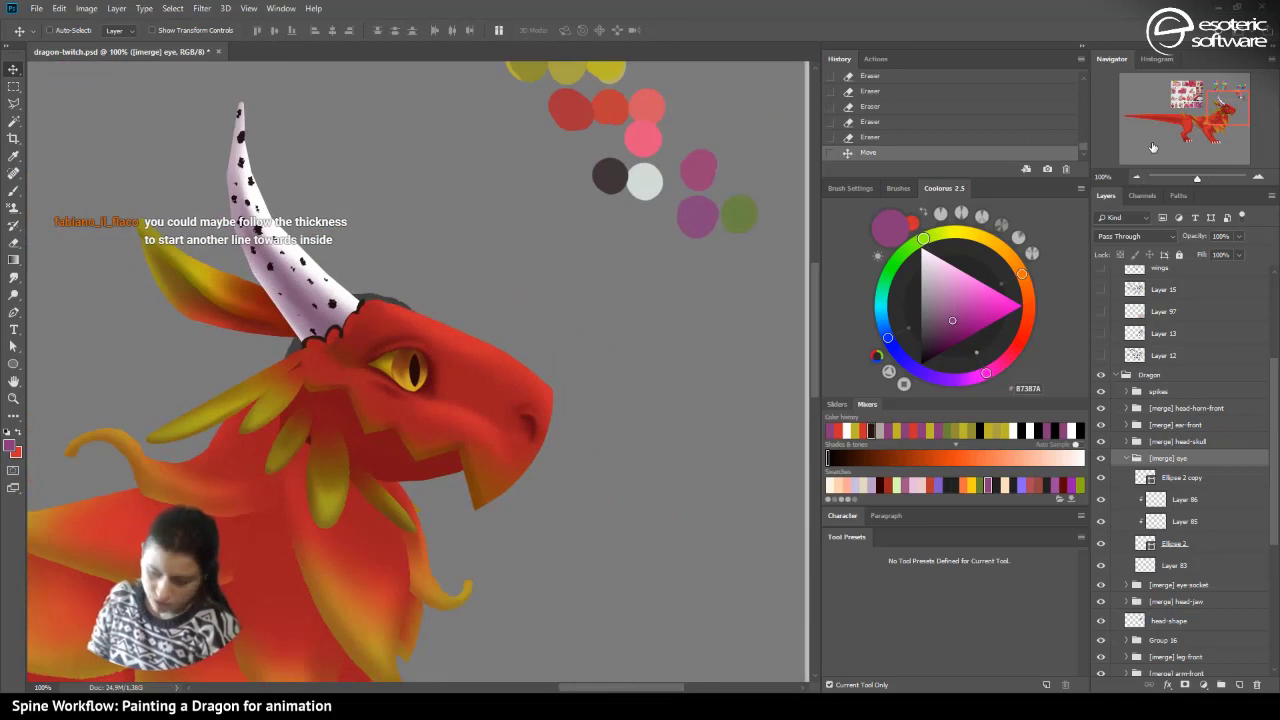
left_click(1127, 459)
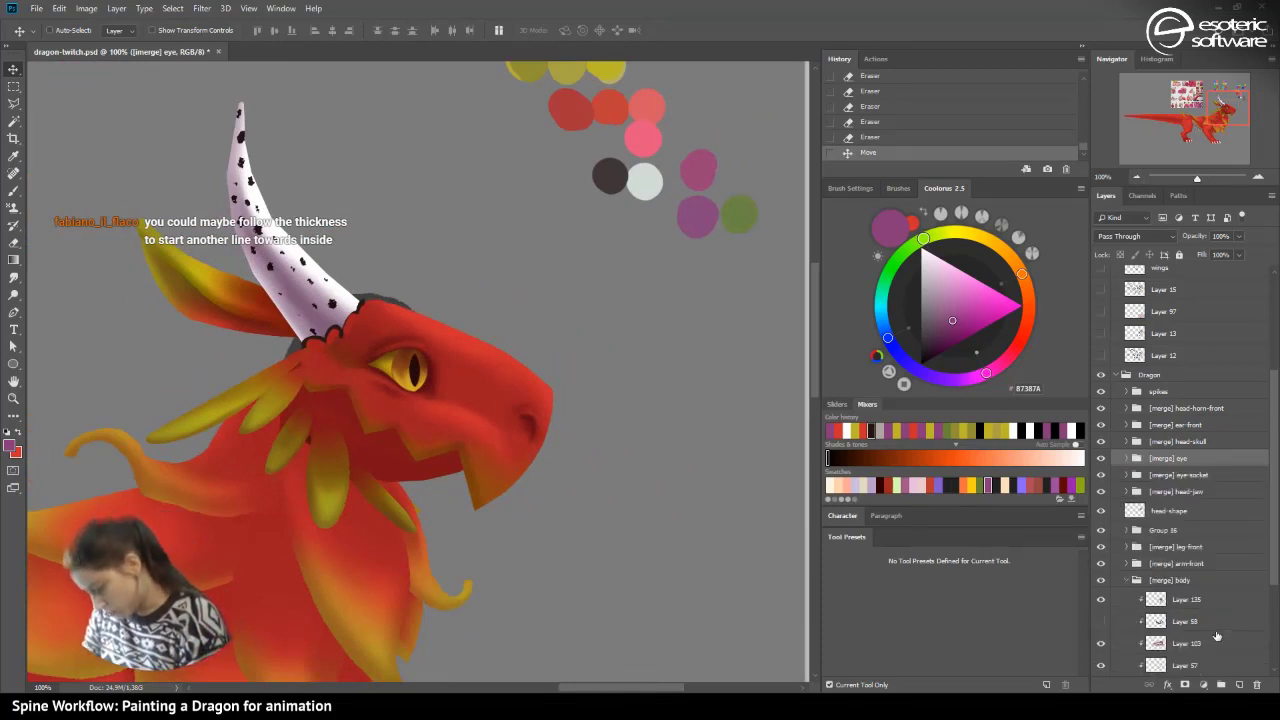
- Add a new layer above the [merge] eye group and paint a highlight on the upper iris with white sampled from the horn
key("ctrl+shift+alt+n")
left_click(14, 190)
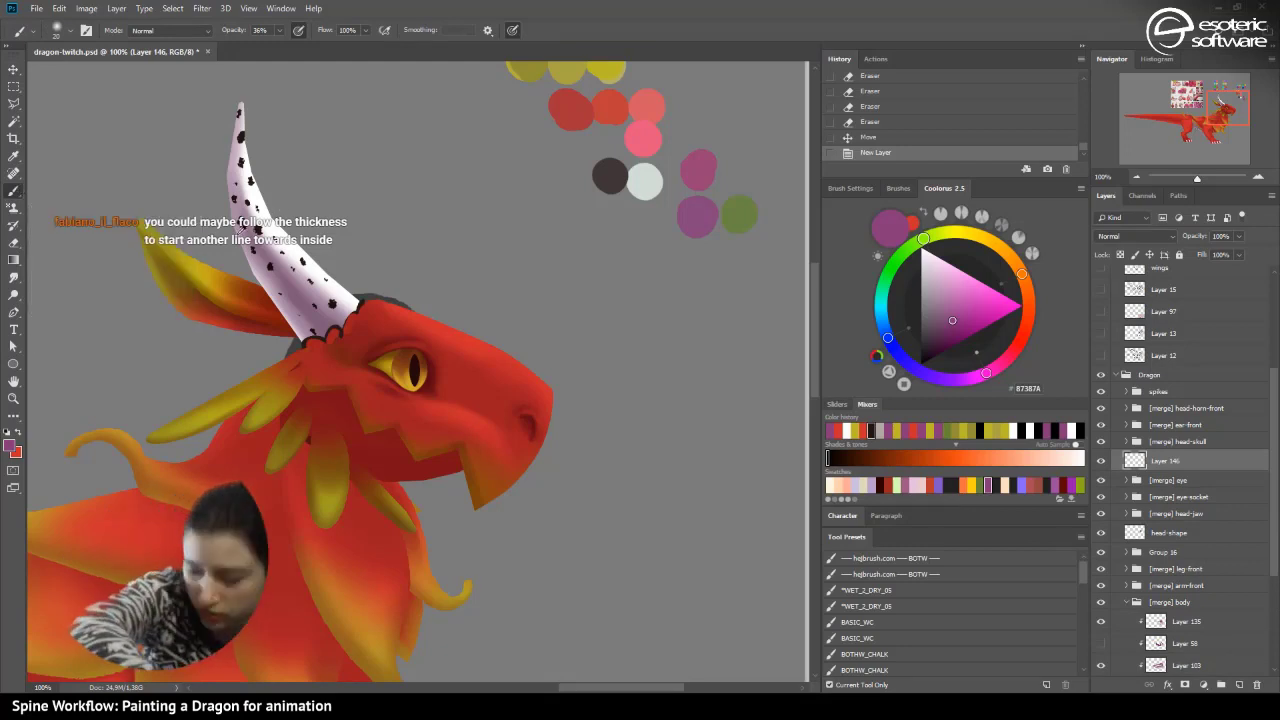
left_click(293, 243, "alt")
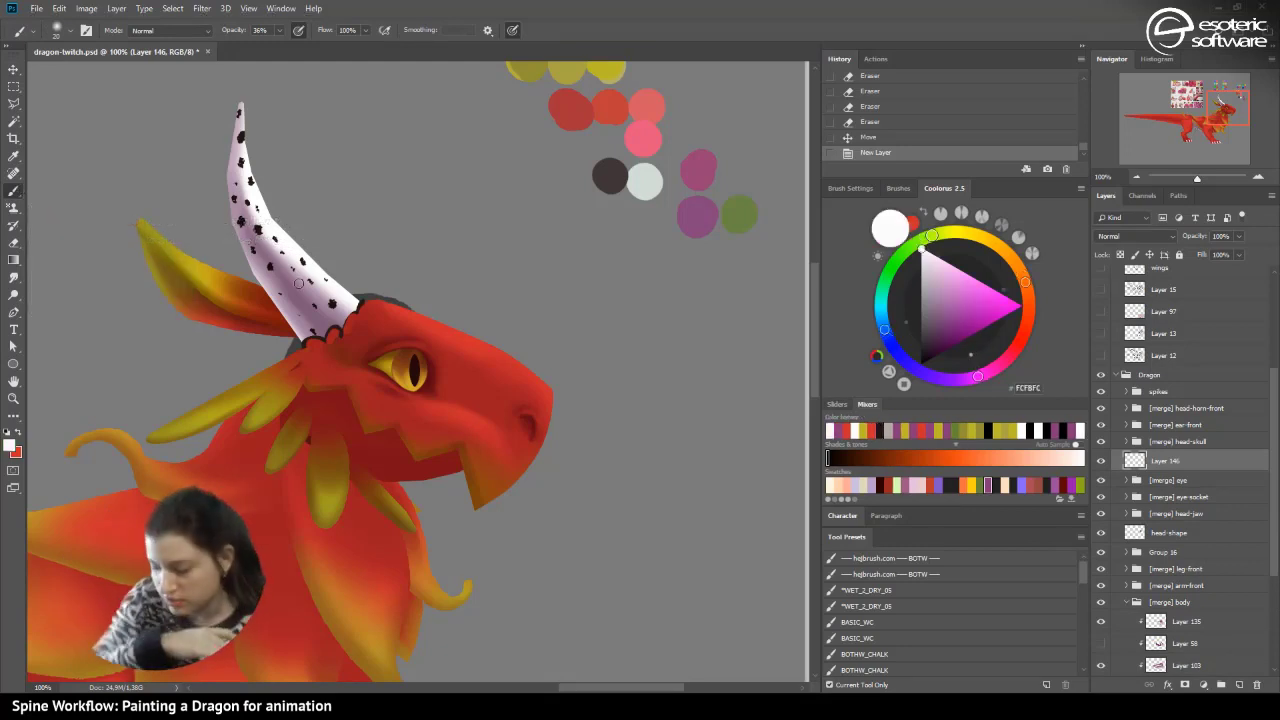
left_click(1258, 176)
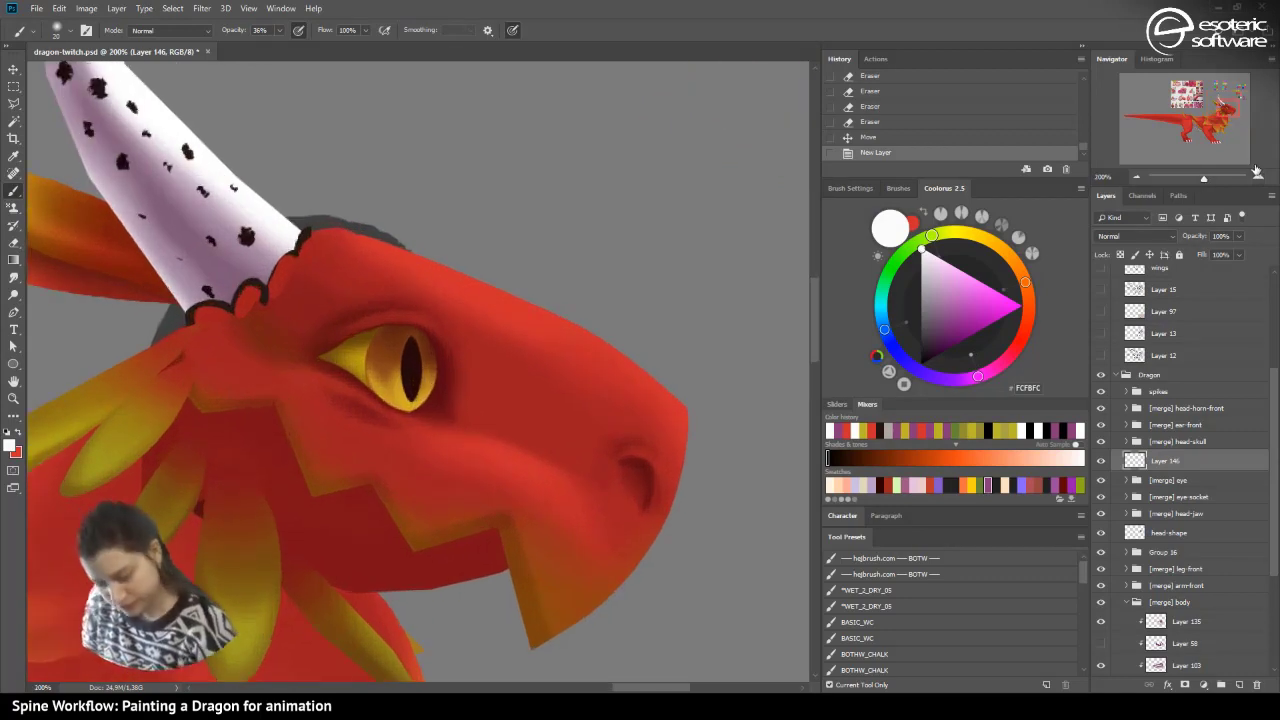
mouse_move(374, 349)
left_mouse_down()
mouse_move(349, 346)
mouse_move(378, 350)
left_mouse_up()
left_click_drag(360, 346, 386, 356)
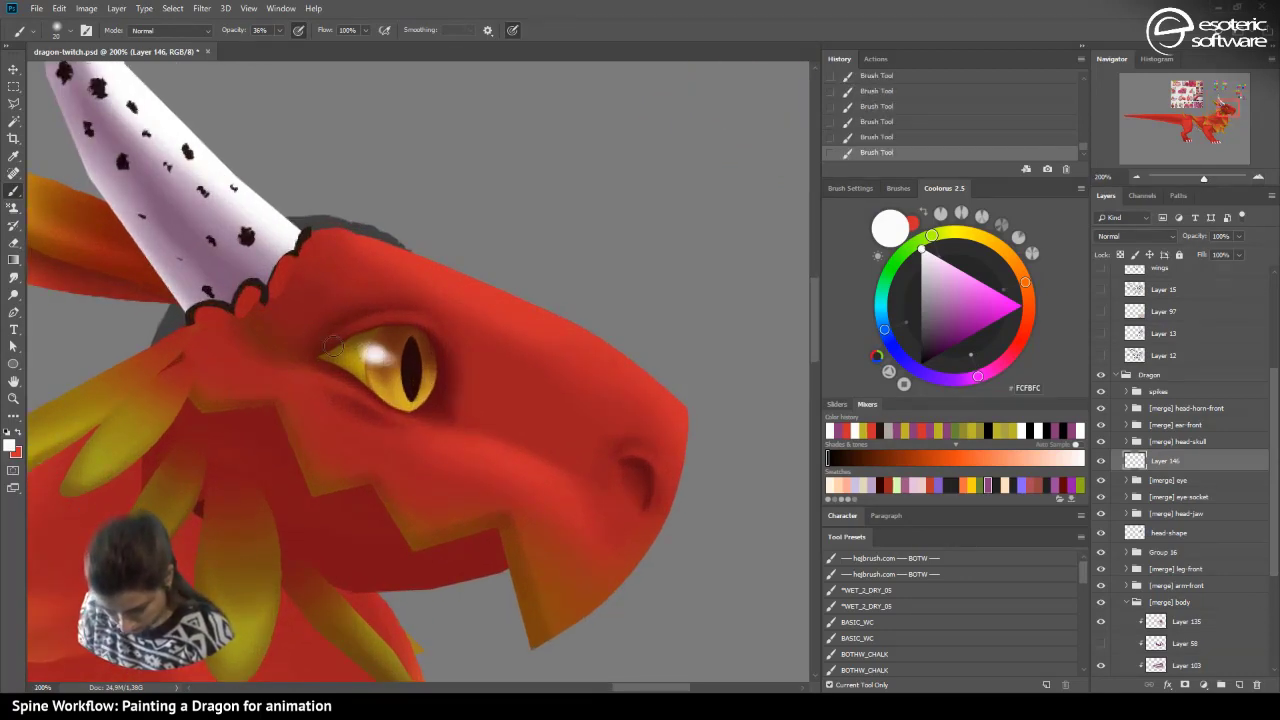
- Trim the lower and outer edges of the eye highlight on Layer 146 with a 14 px soft round Eraser
left_click(13, 242)
left_click(57, 30)
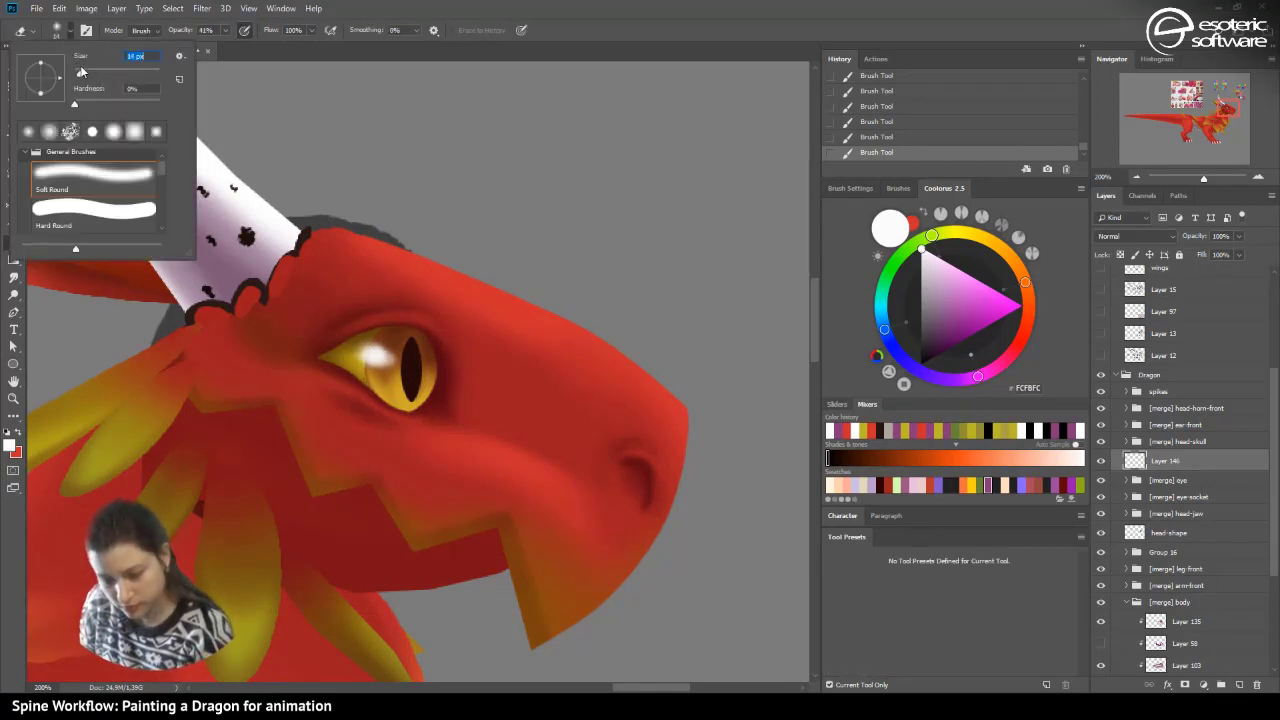
left_click_drag(385, 367, 384, 369)
left_click_drag(390, 361, 376, 376)
left_click(364, 372)
left_click(361, 367)
left_click(358, 362)
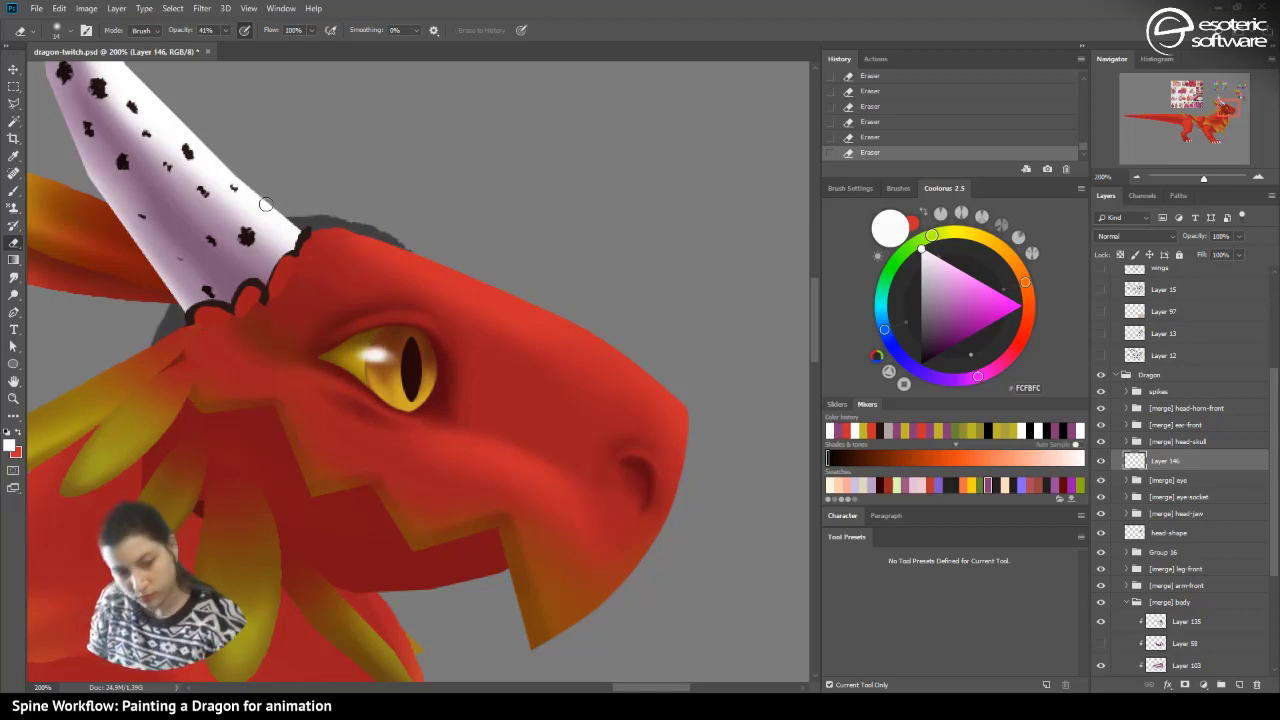
- Shrink the eye highlight on Layer 146 with Free Transform, reposition it on the upper iris beside the pupil, and nudge it left
key("ctrl+t")
left_click_drag(400, 371, 377, 370)
left_click(603, 30)
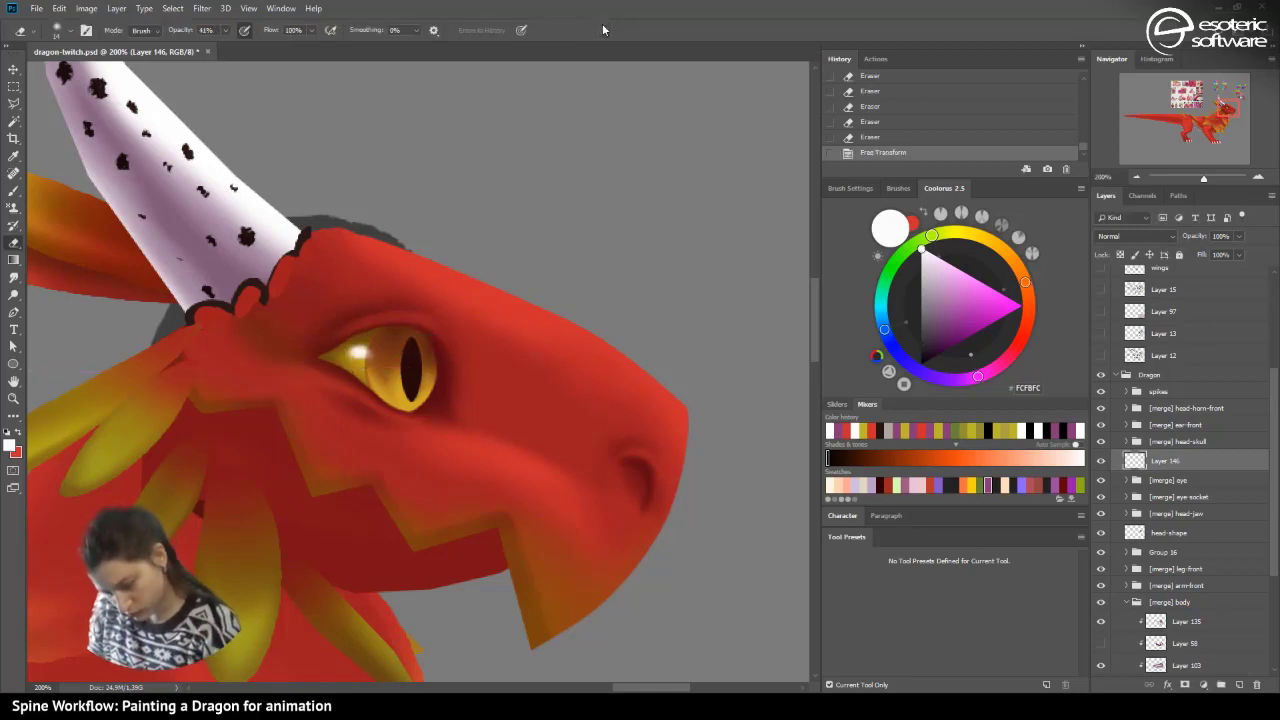
left_click(13, 69)
left_click_drag(376, 359, 390, 352)
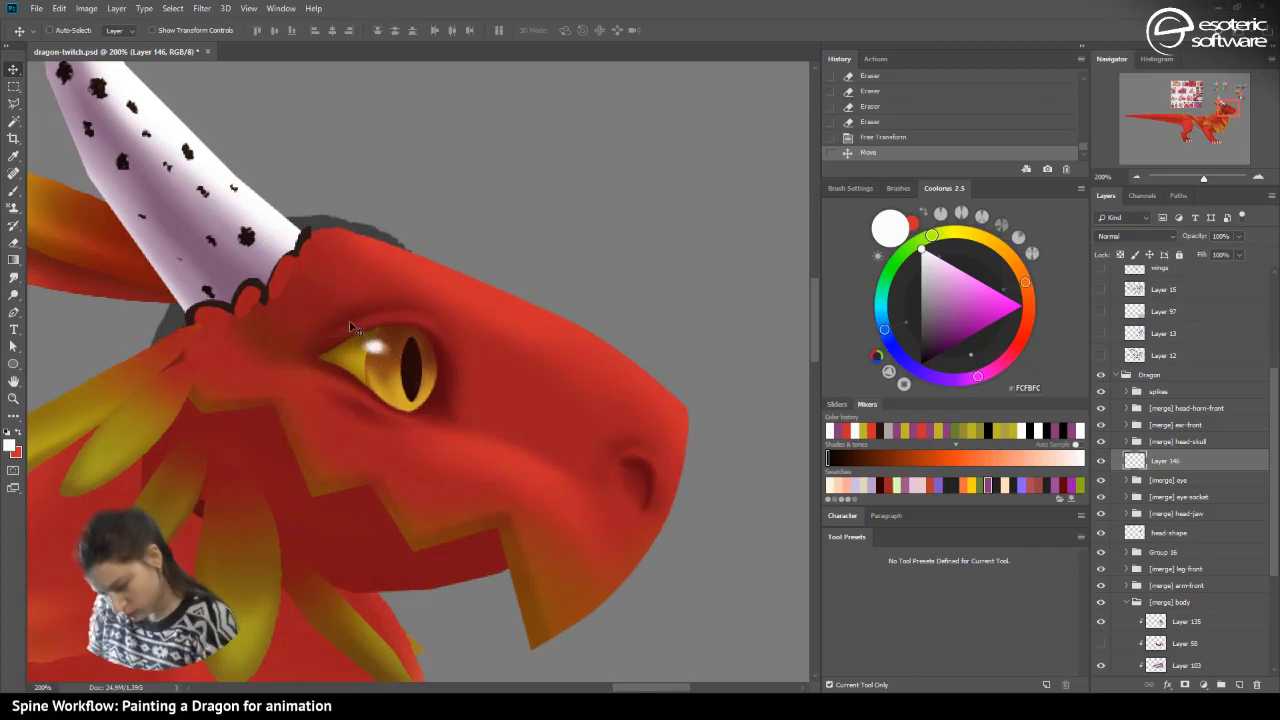
key("ctrl+minus")
key("ctrl+minus")
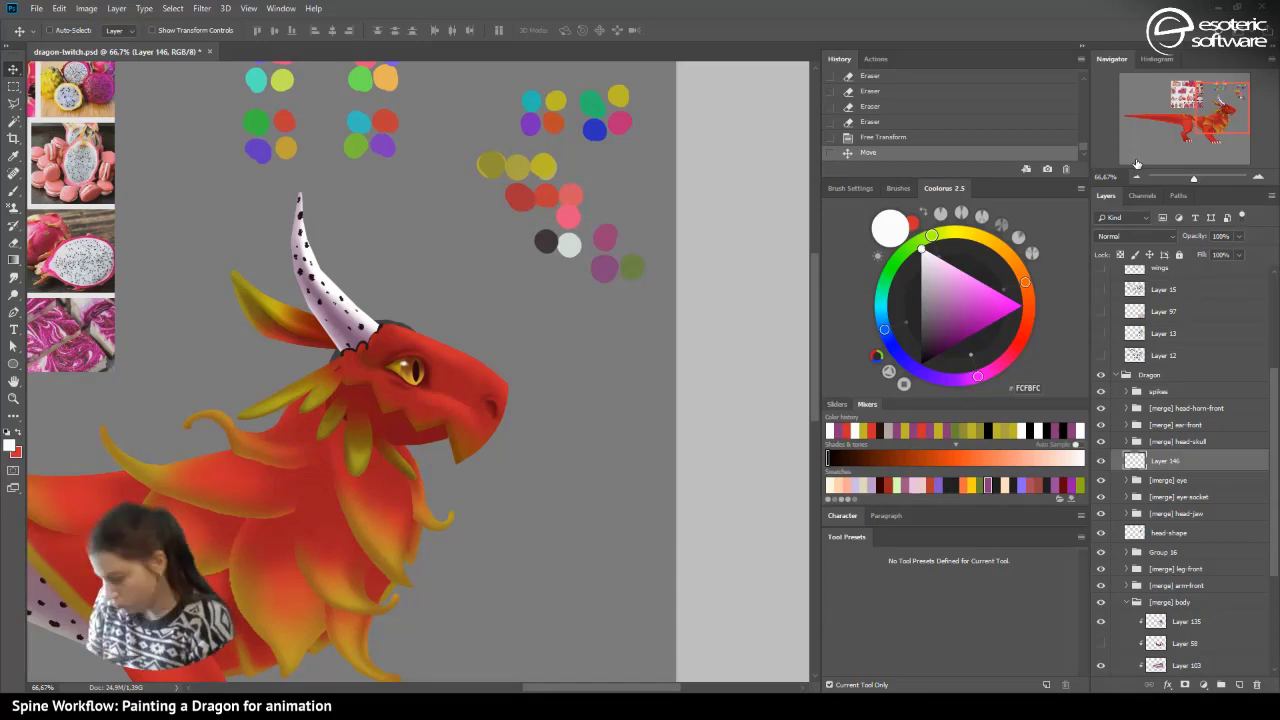
key("ctrl+minus")
key("ctrl+minus")
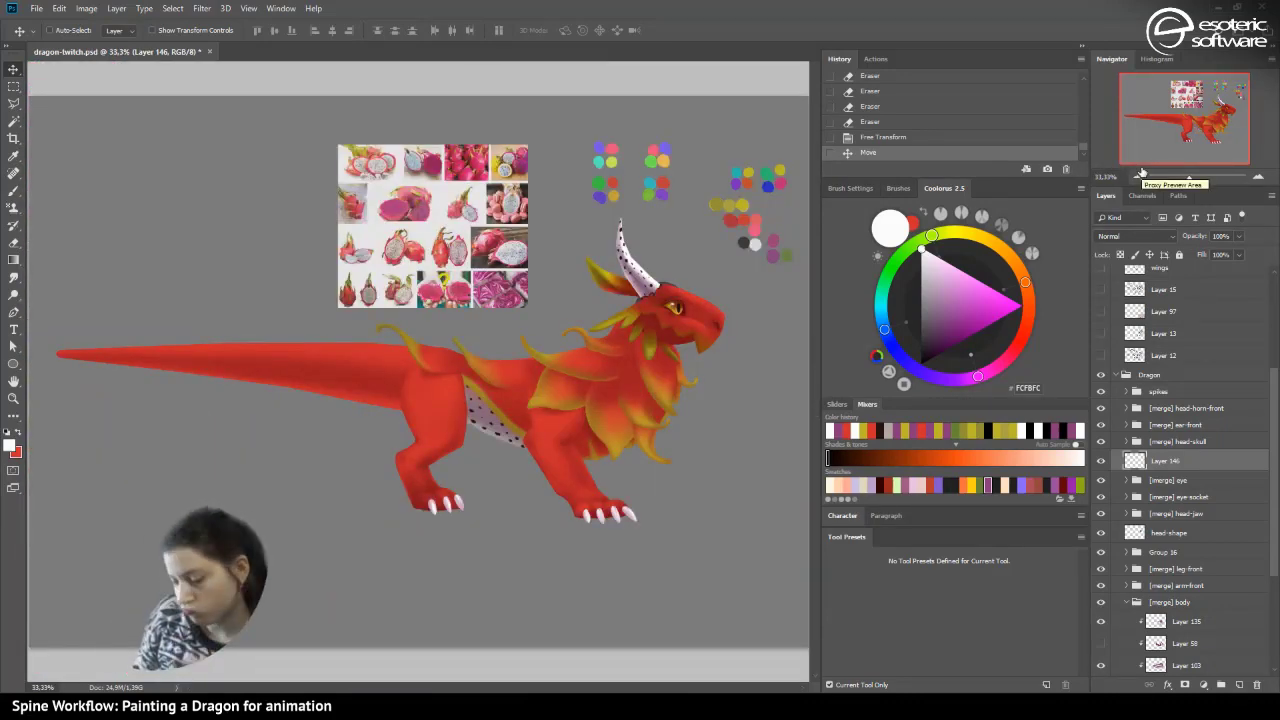
key("Left")
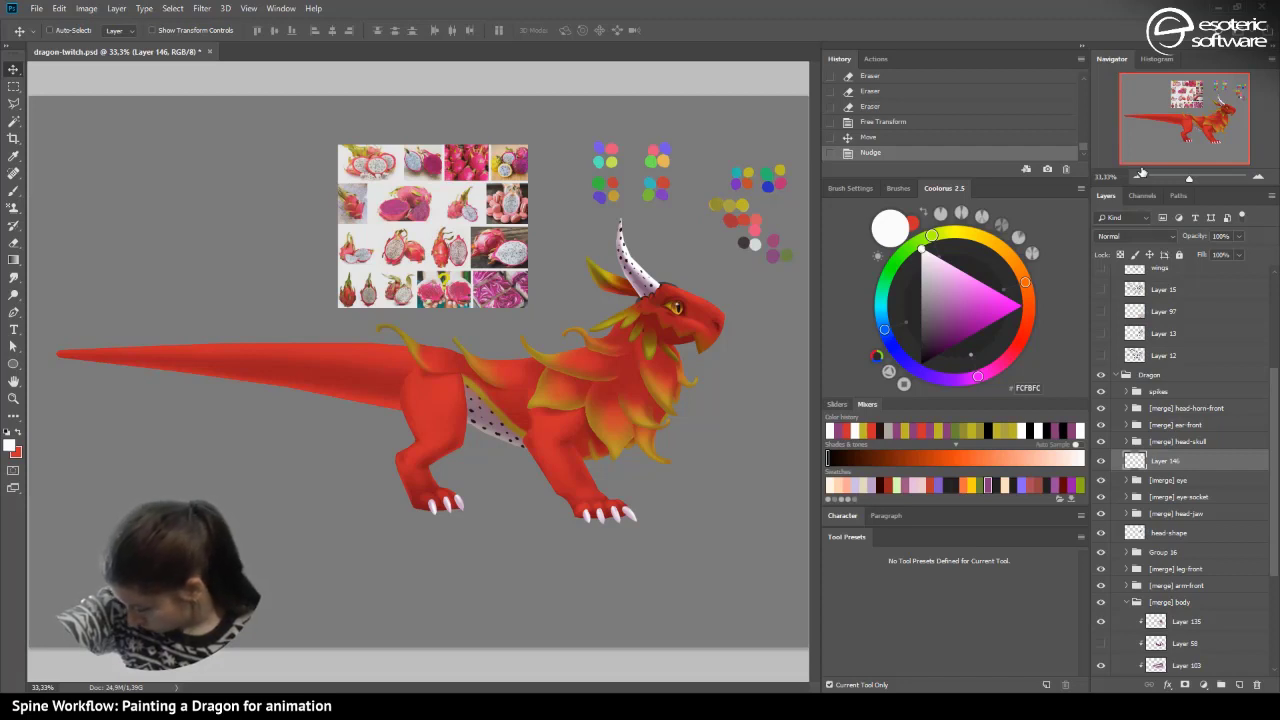
- Widen the eye highlight on Layer 146 to 173% with Free Transform and adjust its placement on the upper iris
key("ctrl+t")
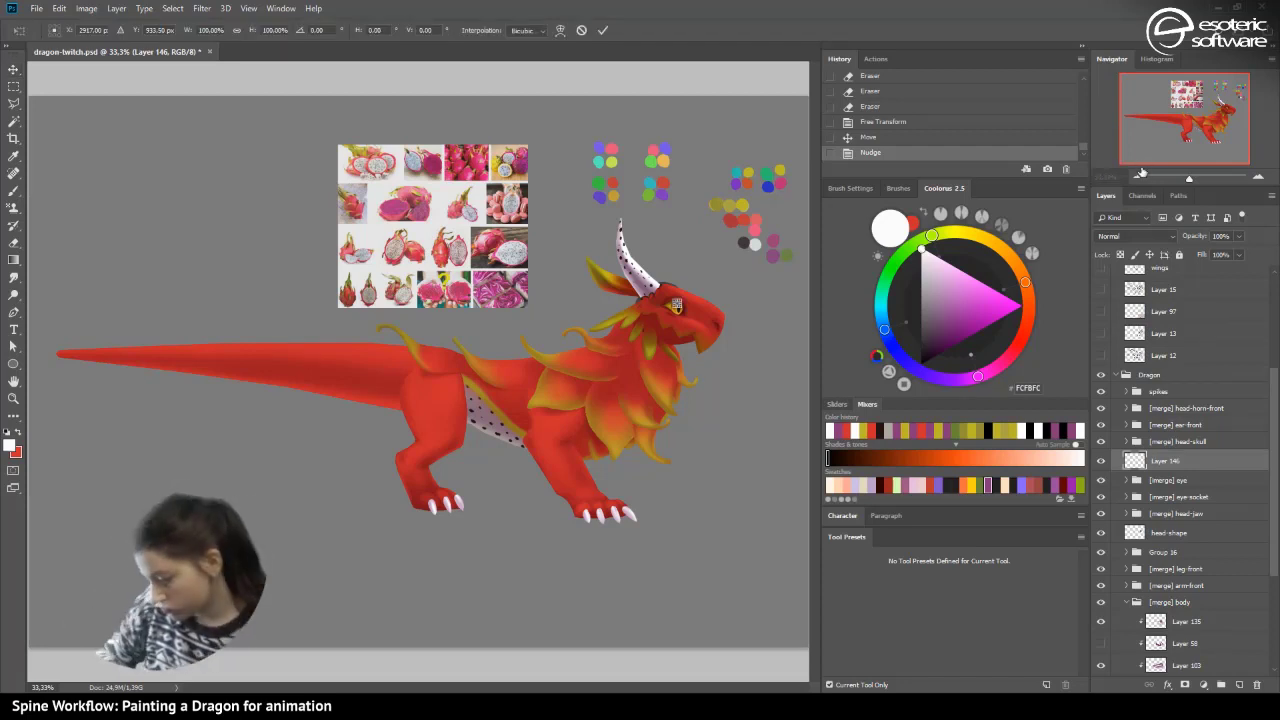
left_click_drag(675, 305, 674, 304)
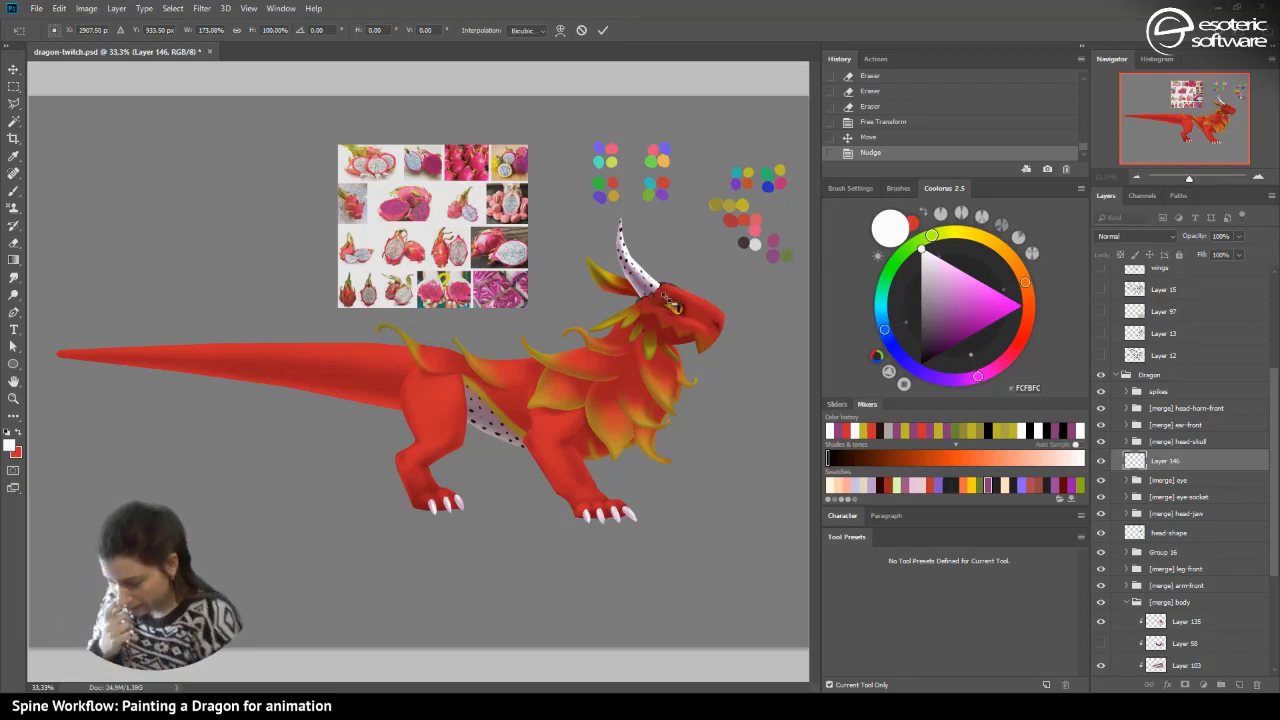
left_click(1257, 178)
left_click(1257, 178)
left_click_drag(1166, 114, 1197, 111)
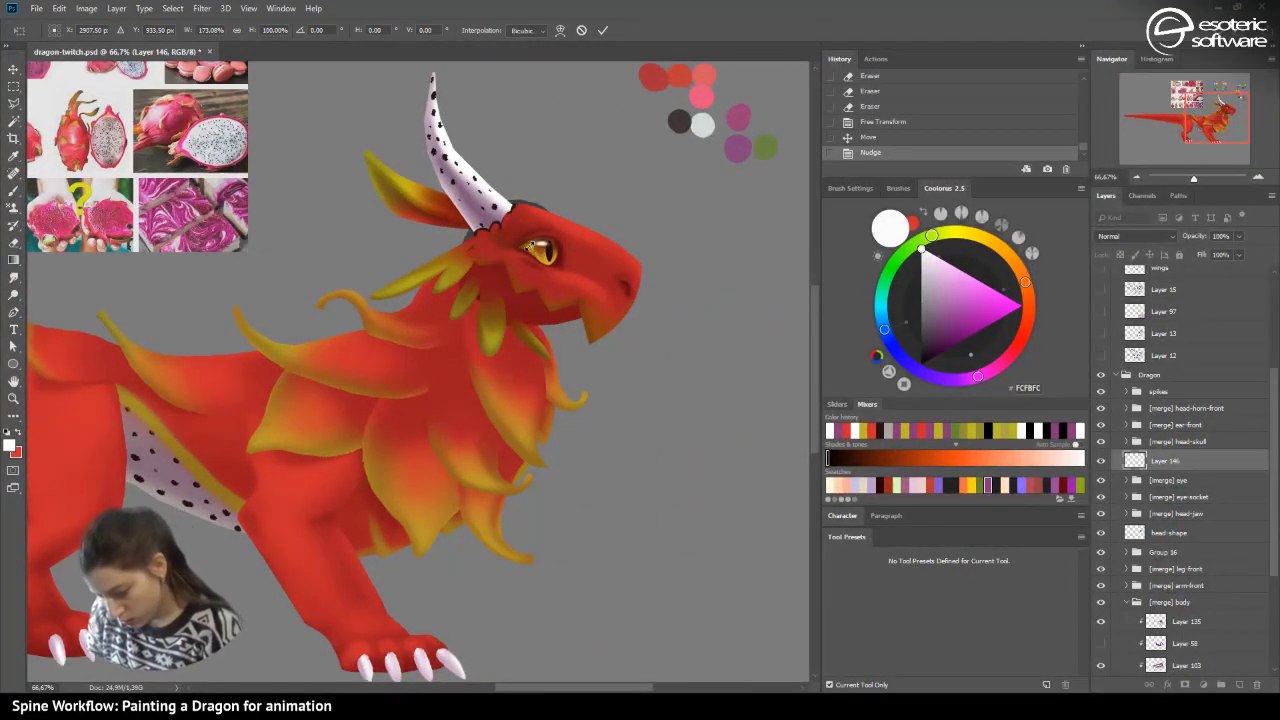
left_click_drag(531, 245, 536, 248)
left_click(602, 30)
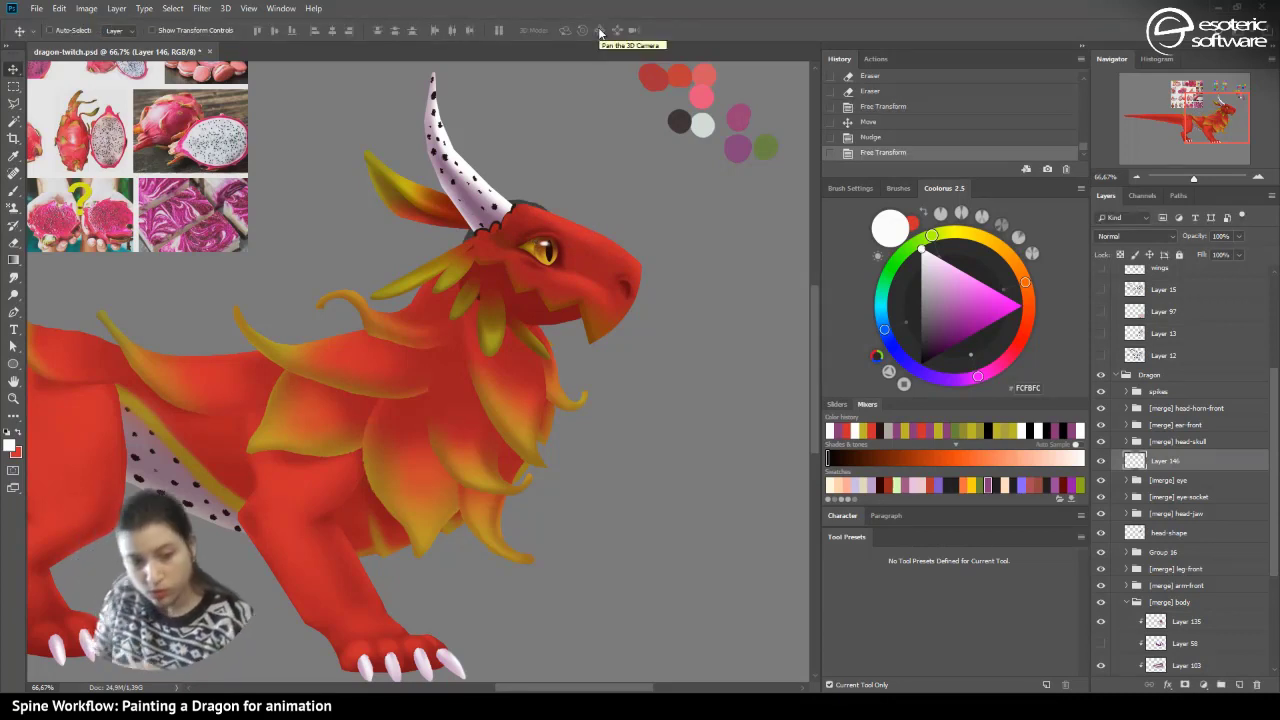
- Nudge the eye highlight down and lower Layer 146's opacity to 59%
key("Down")
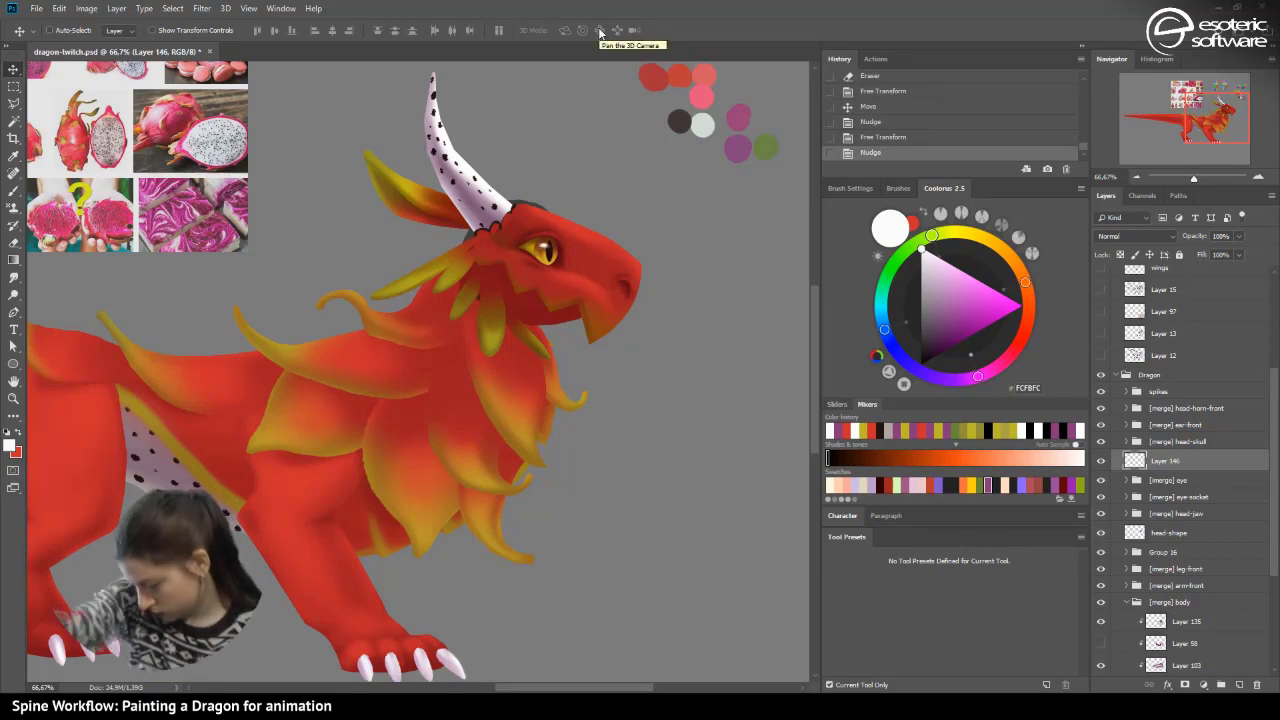
left_click(1238, 237)
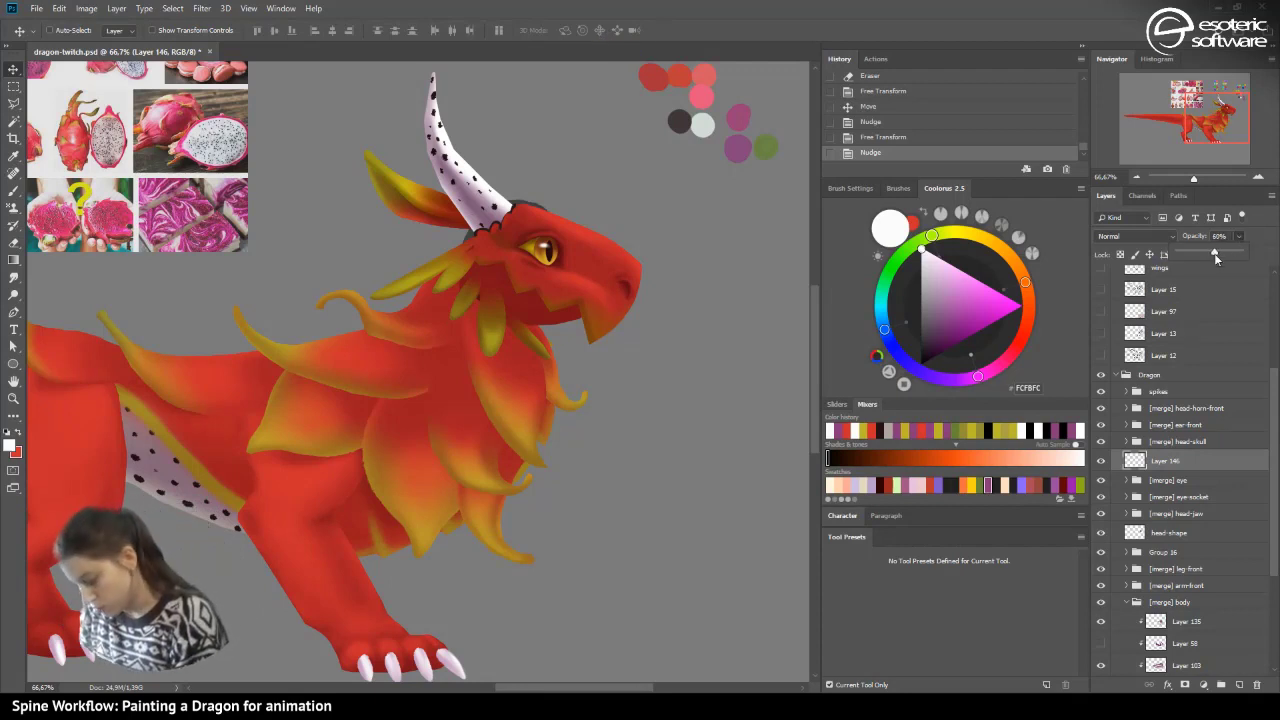
left_click_drag(1213, 253, 1215, 251)
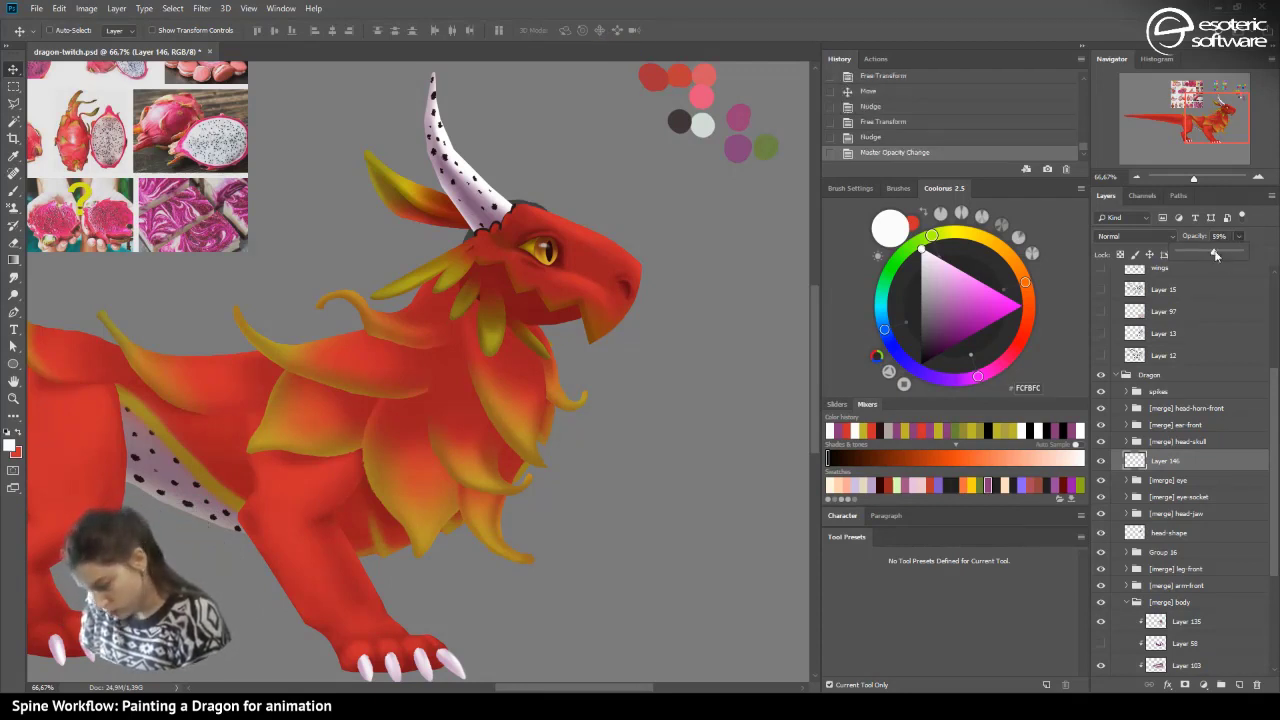
- Add a new layer above Layer 146 and set up a smaller soft brush for fine eye highlights
left_click(1239, 683)
left_click(1258, 177)
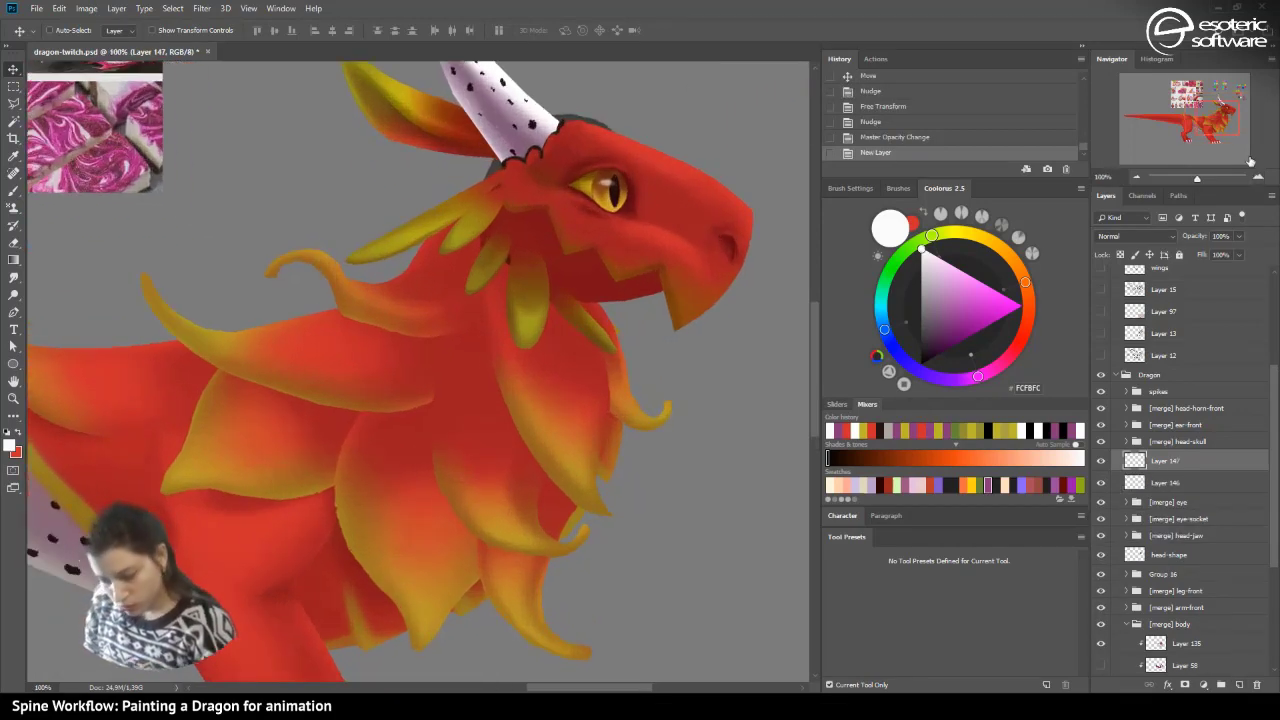
left_click(14, 190)
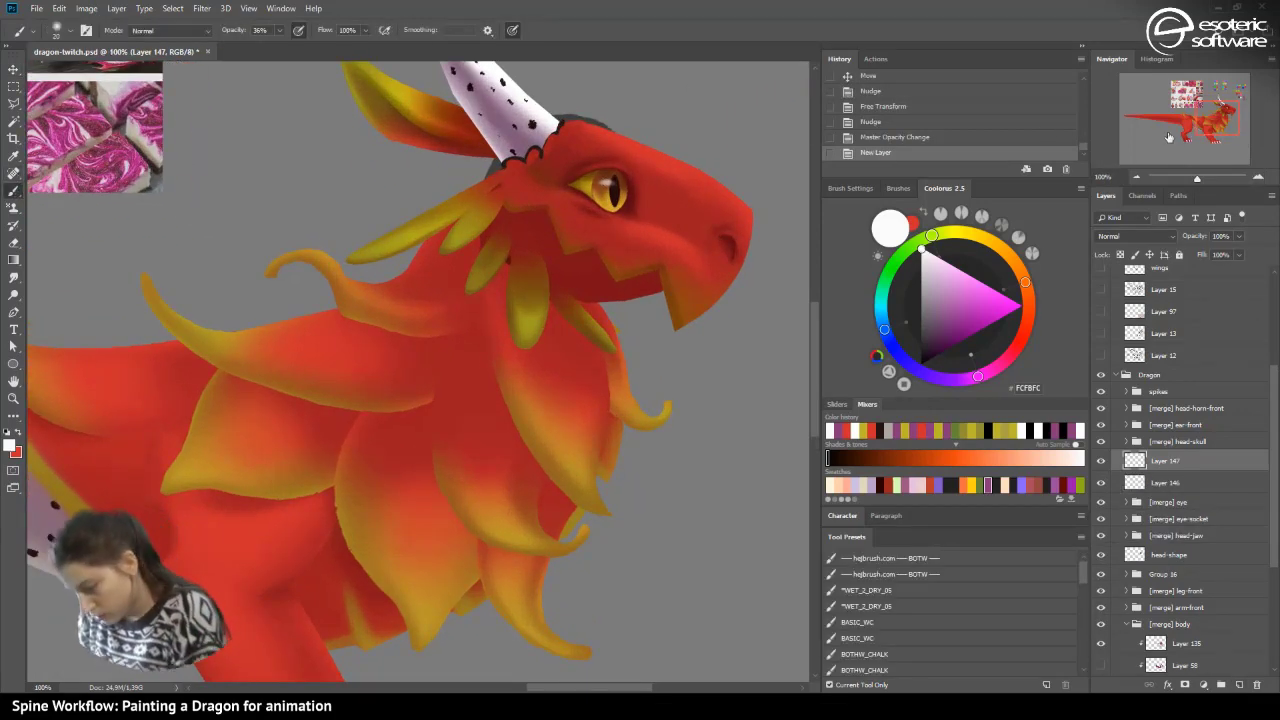
left_click(1256, 175)
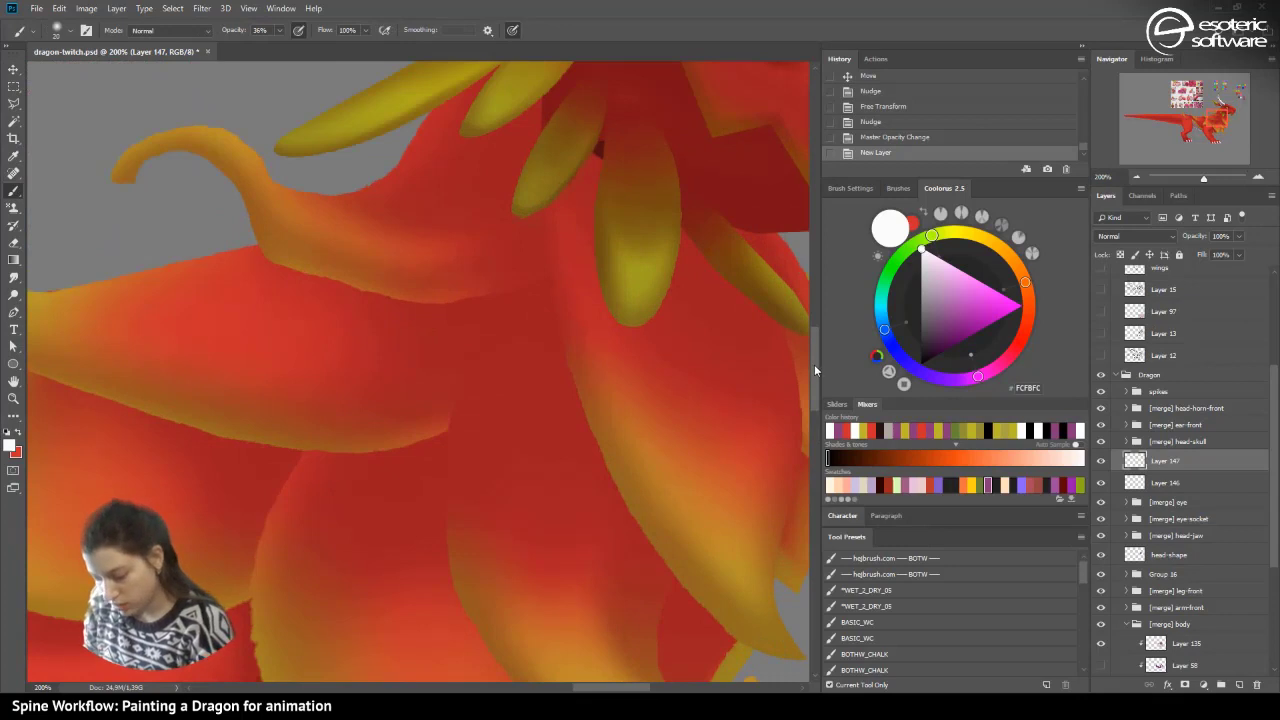
left_click_drag(814, 366, 818, 327)
left_click_drag(597, 689, 617, 689)
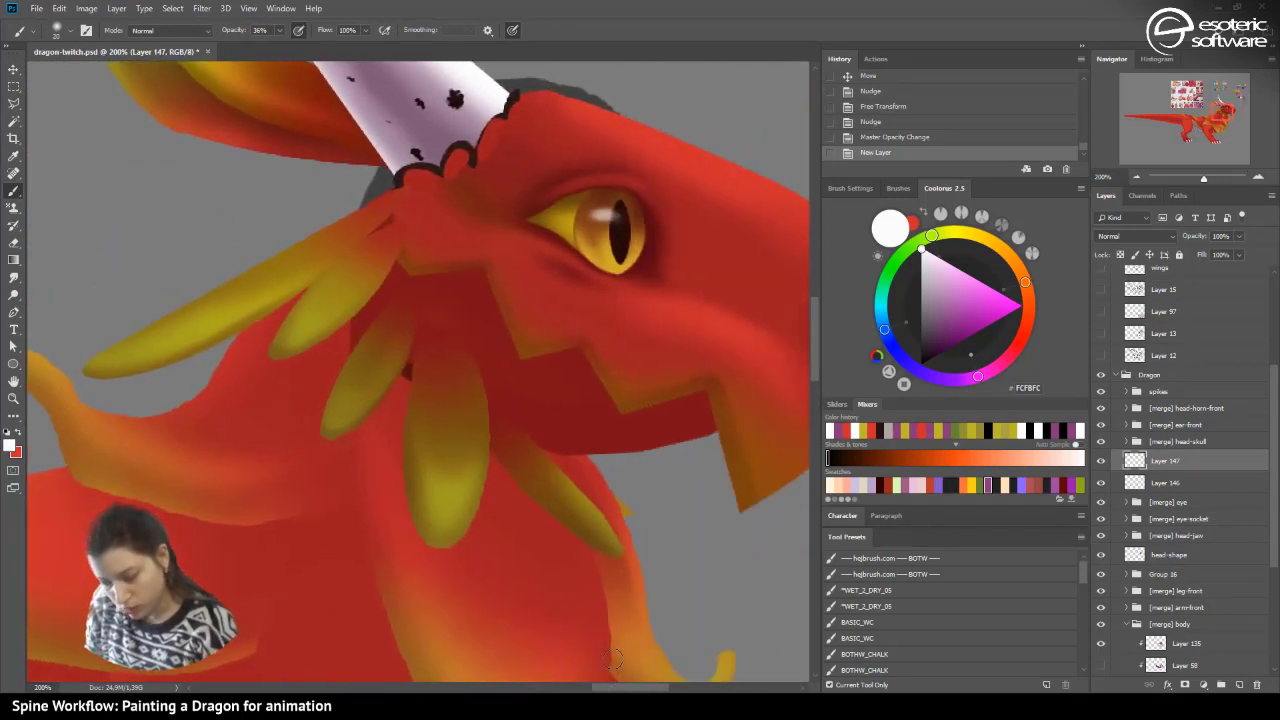
left_click(60, 30)
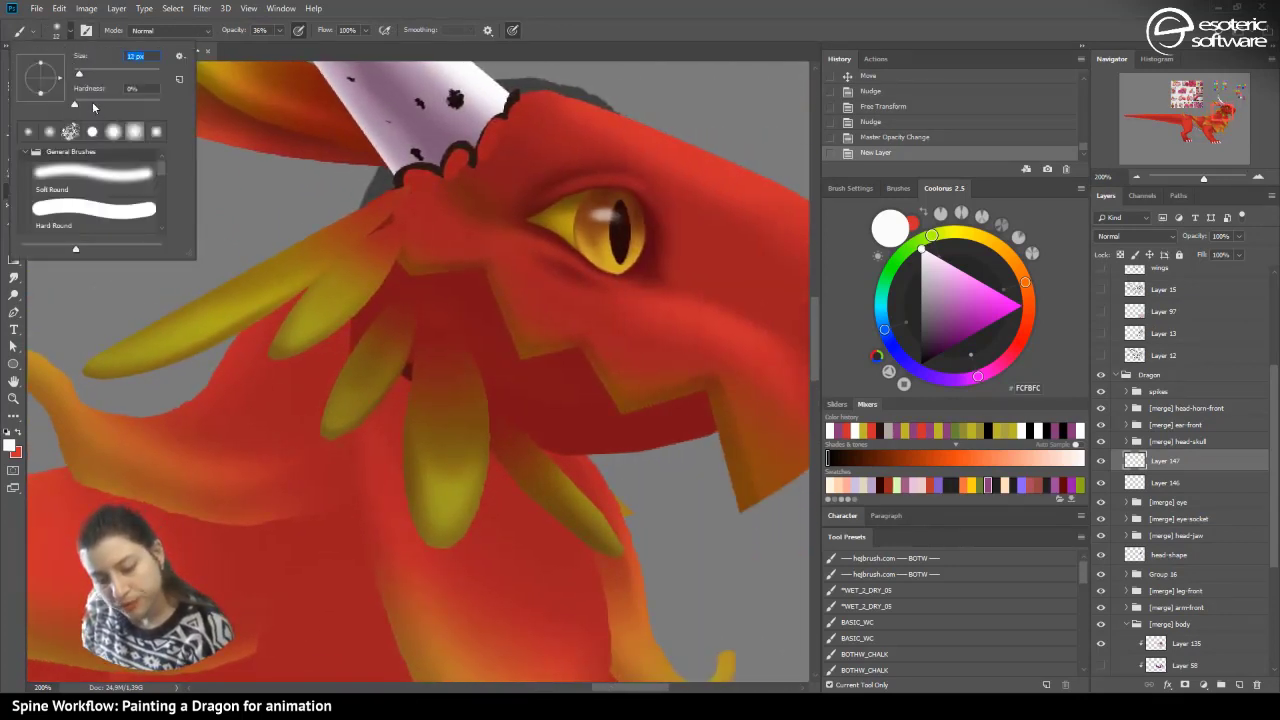
left_click_drag(89, 76, 85, 75)
- Paint a small bright white core inside the eye highlight on Layer 147 and check it at a reduced view
left_click(613, 213)
left_click(611, 213)
left_click(610, 213)
left_click(608, 213)
left_click(607, 213)
left_click(605, 213)
left_click(603, 213)
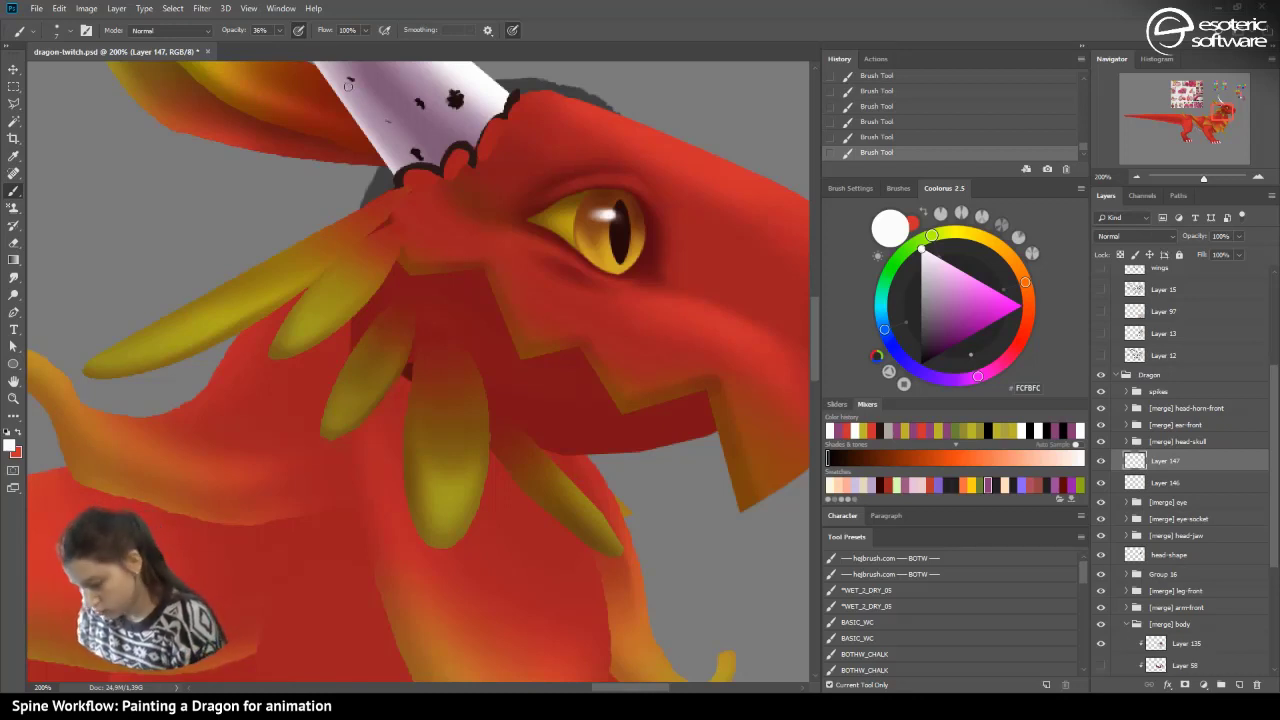
left_click(597, 212)
left_click(1138, 176)
left_click(1139, 175)
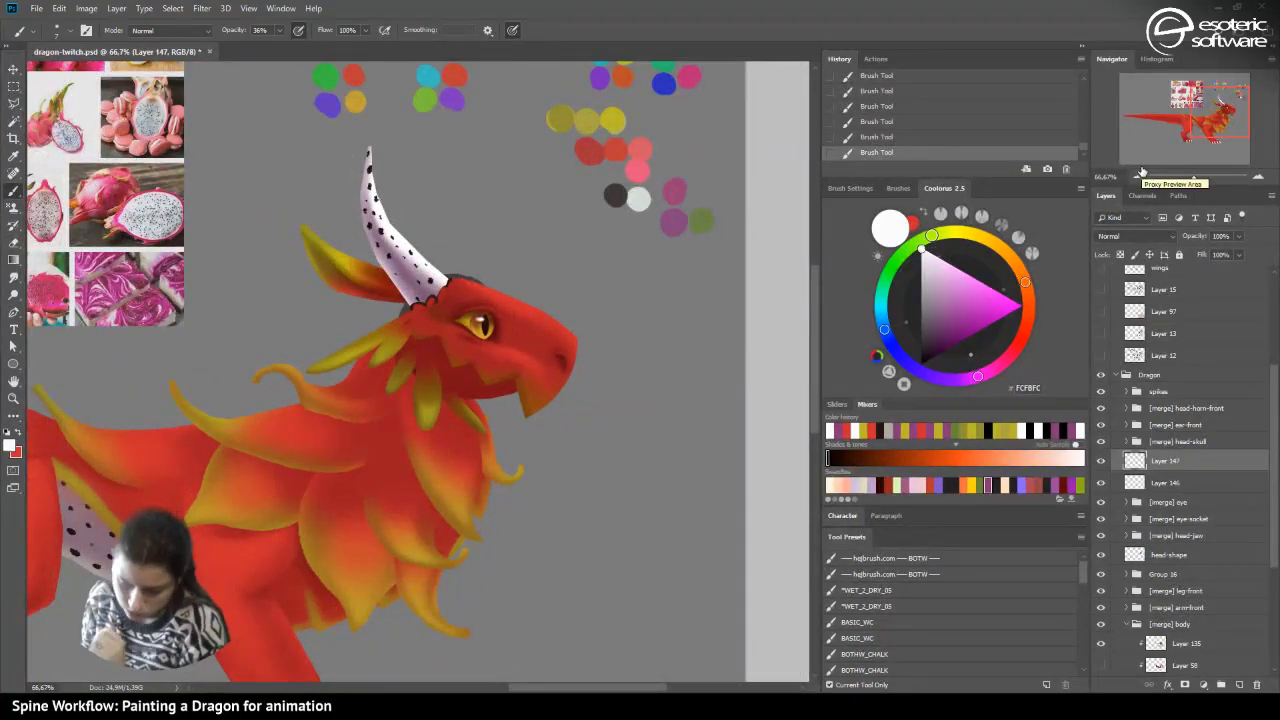
- Try fine white reflection strokes over the lower pupil, iris and back corner of the eye on Layer 147
left_click(1257, 176)
left_click(1257, 176)
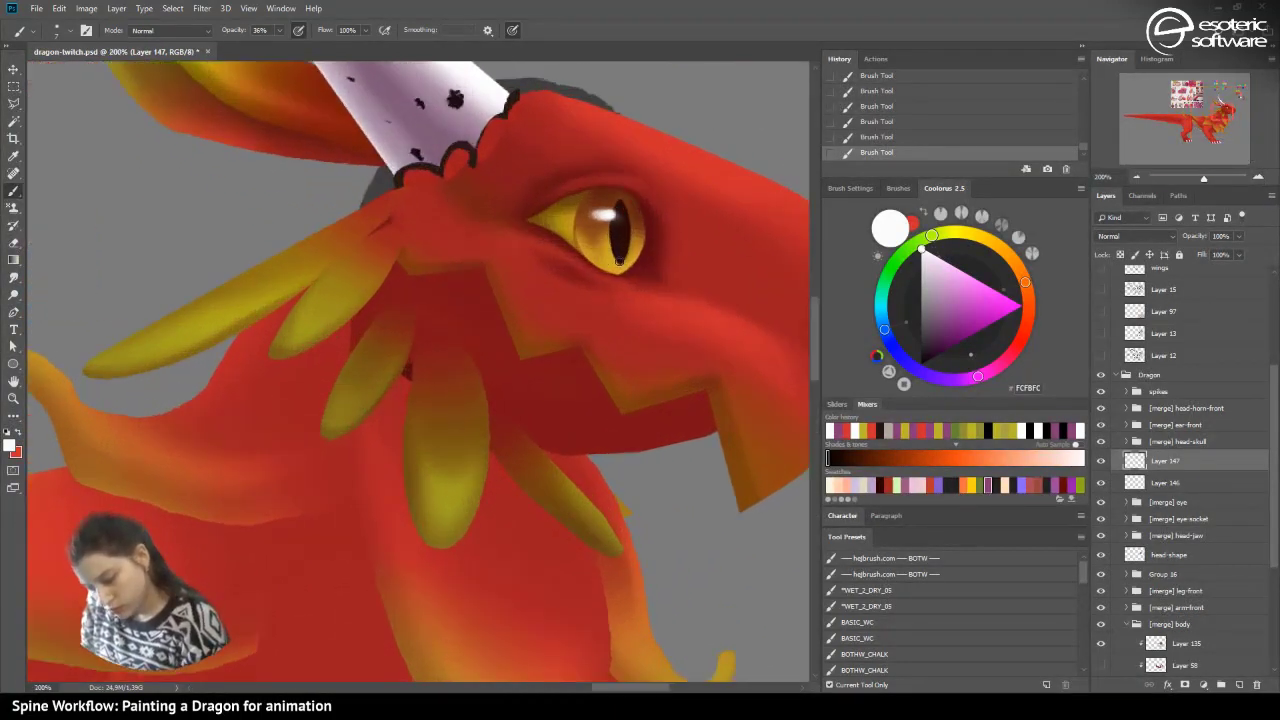
left_click(918, 137)
key("ctrl+z")
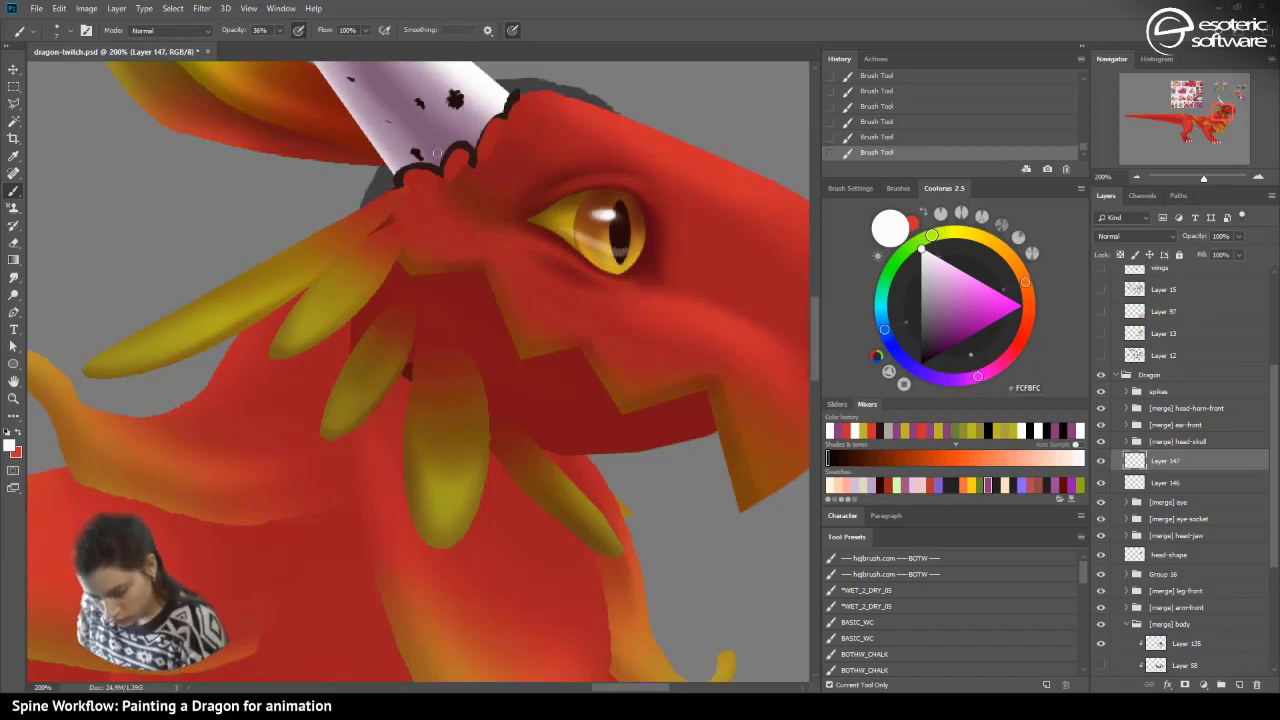
left_click(856, 139)
key("ctrl+z")
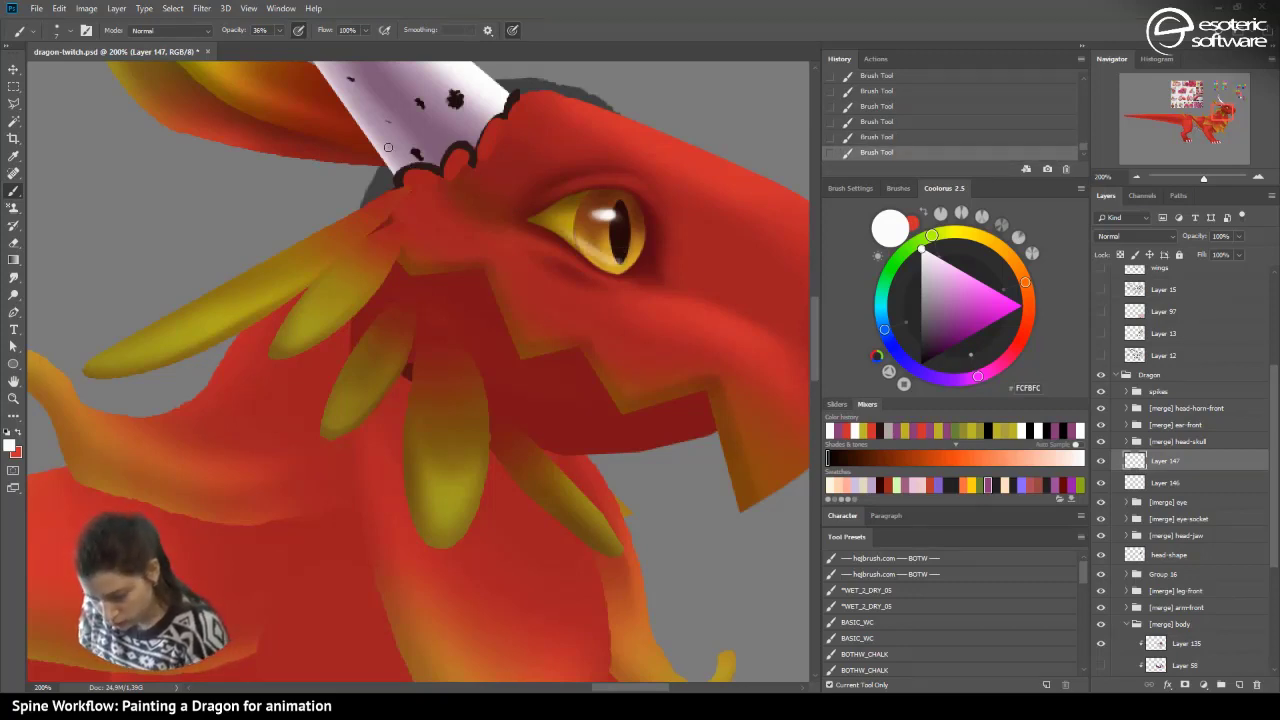
left_click(870, 136)
key("ctrl+z")
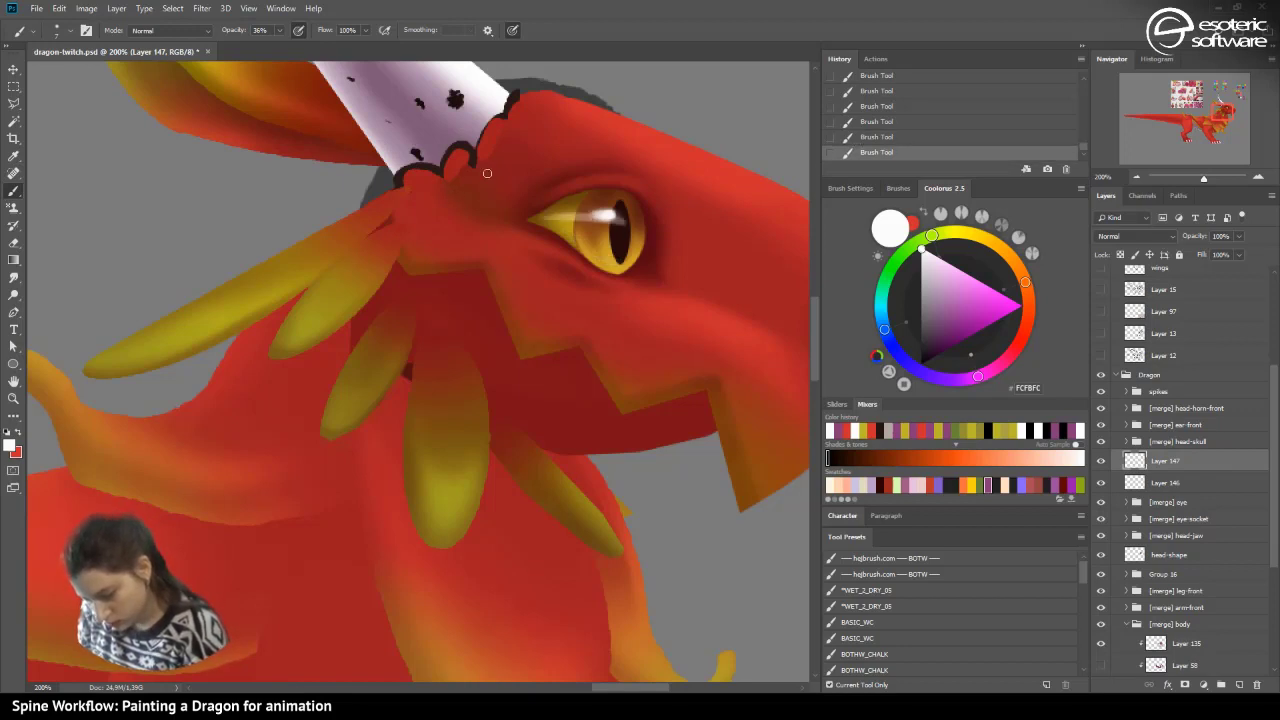
left_click(851, 139)
- Try a broader white reflection across the upper iris on Layer 147 using an enlarged soft brush
left_click(69, 30)
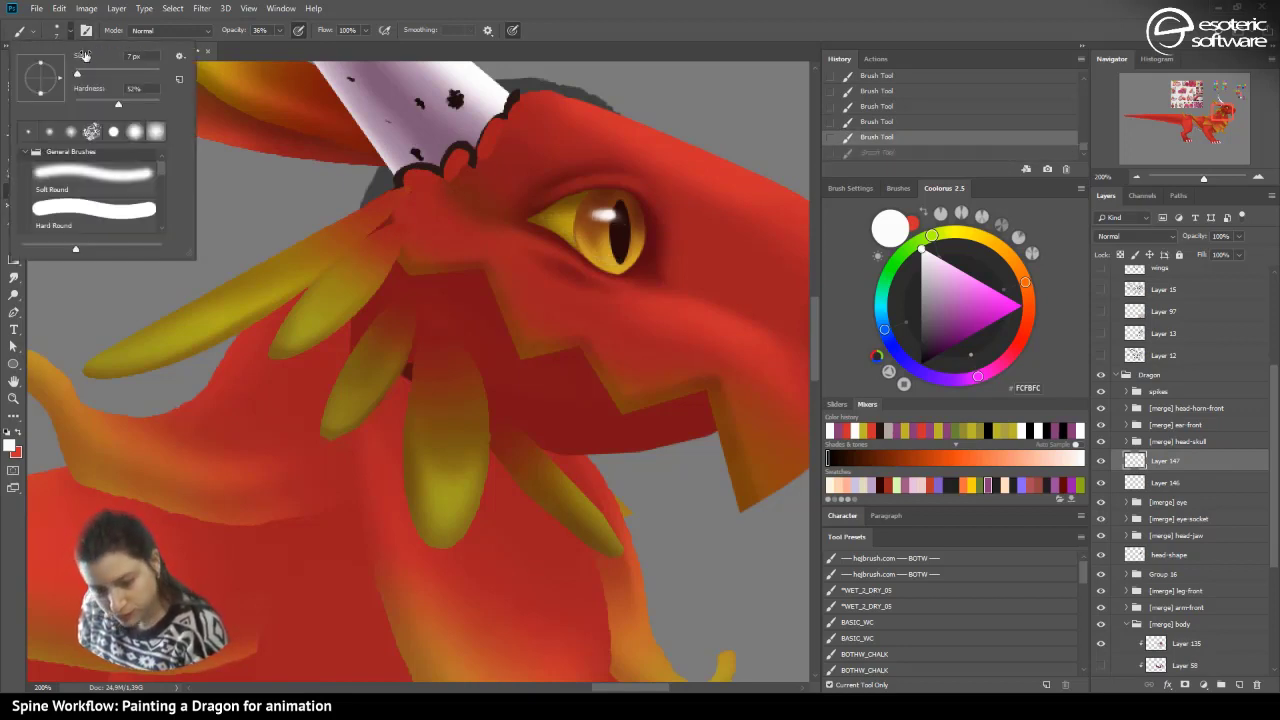
left_click_drag(615, 211, 571, 212)
left_click(847, 141)
left_click(57, 29)
left_click(83, 70)
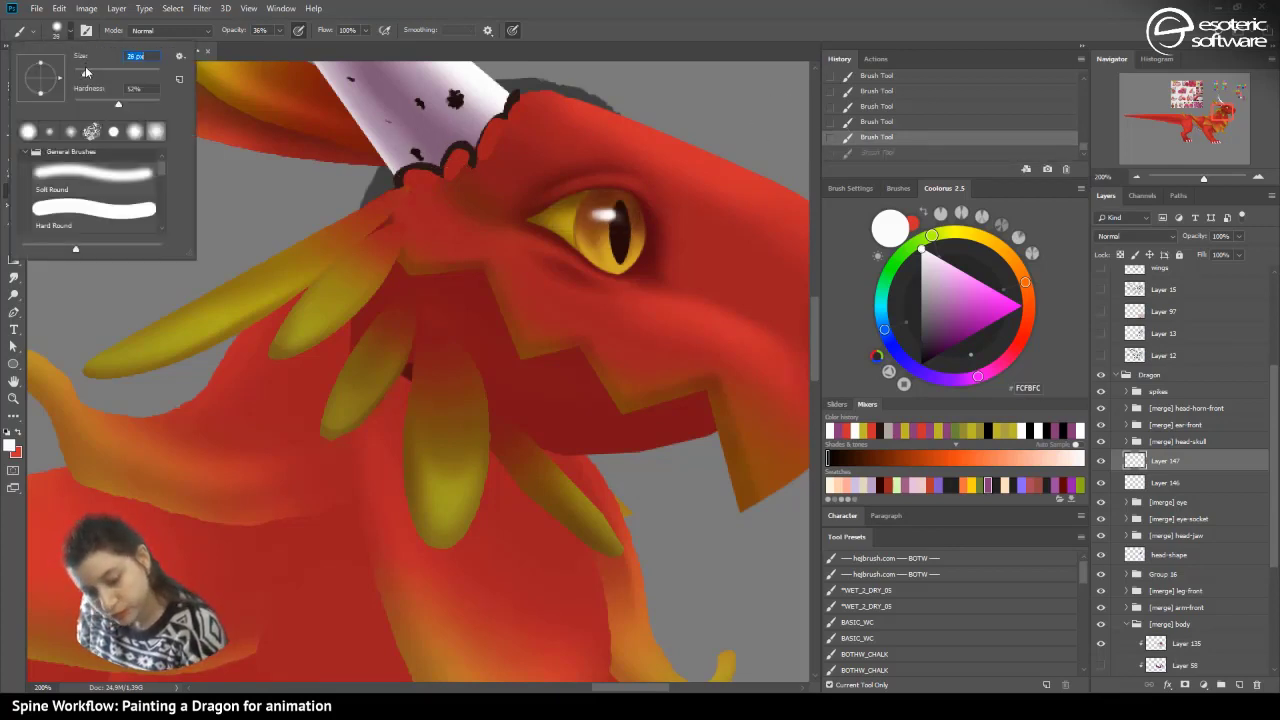
left_click_drag(623, 208, 574, 208)
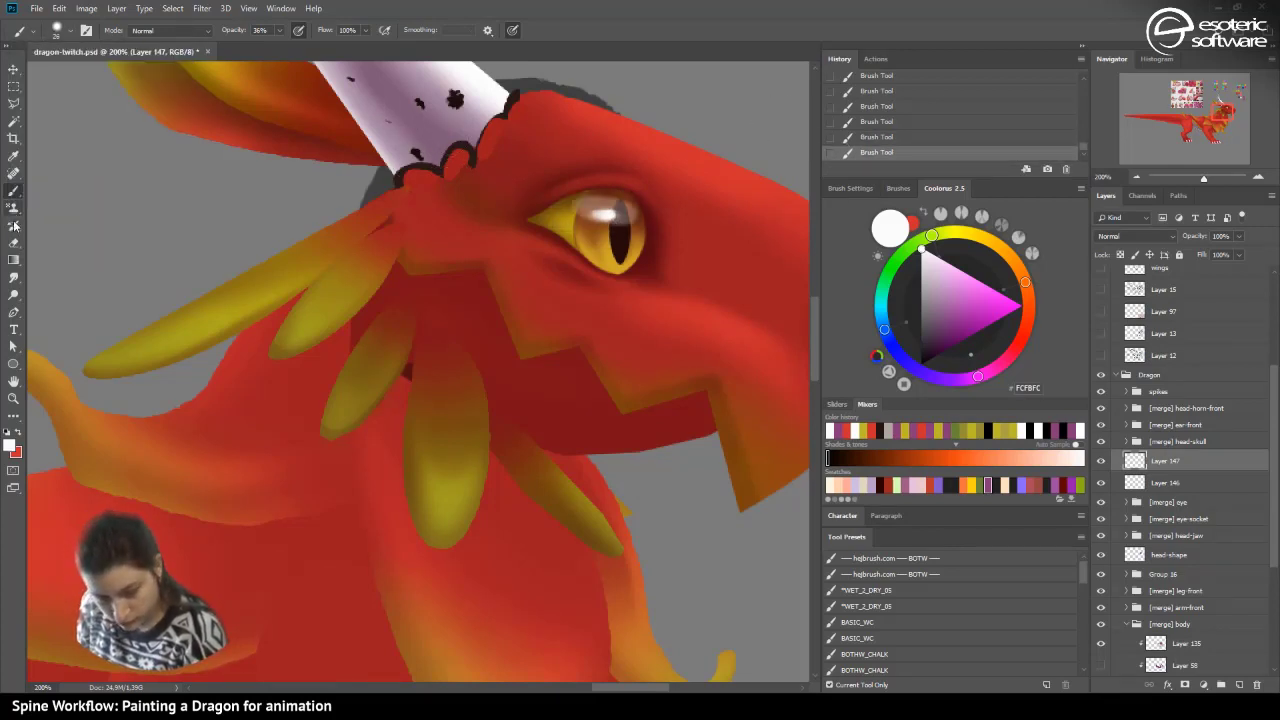
left_click(895, 136)
- Delete the faded highlight on Layer 146 and clear all the paint from Layer 147
left_click(1137, 177)
left_click(1137, 177)
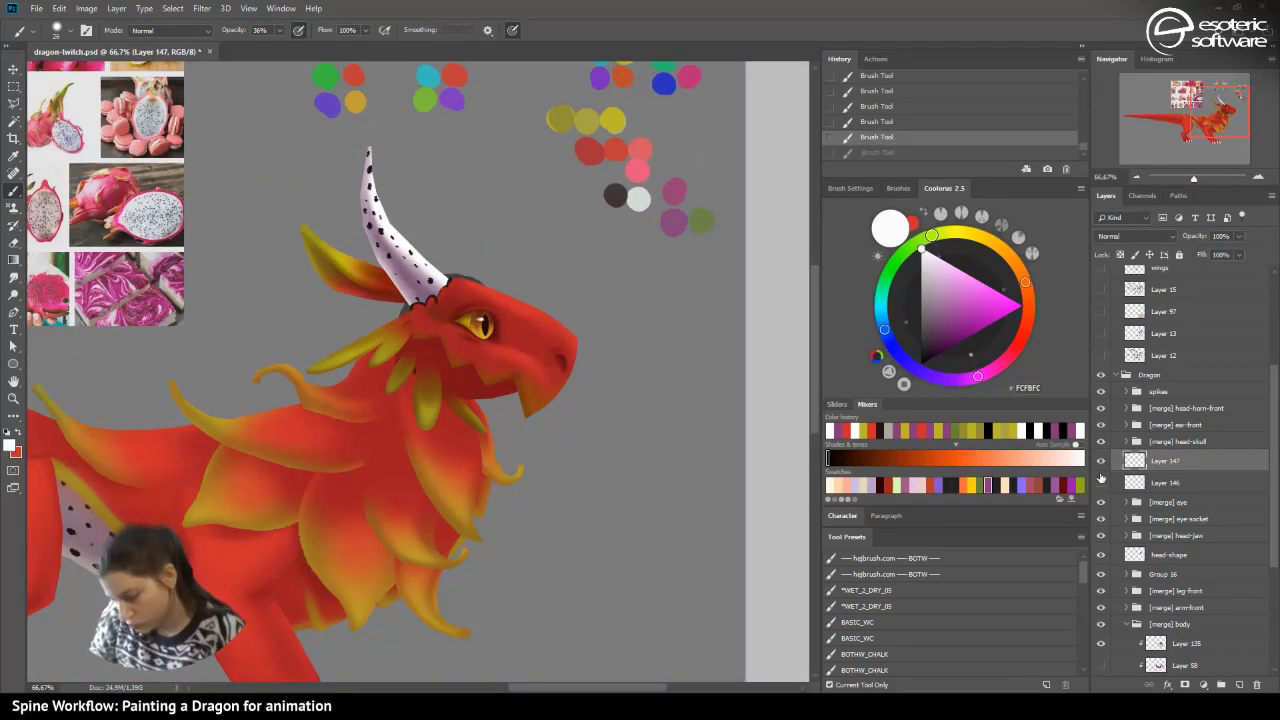
left_click(1101, 484)
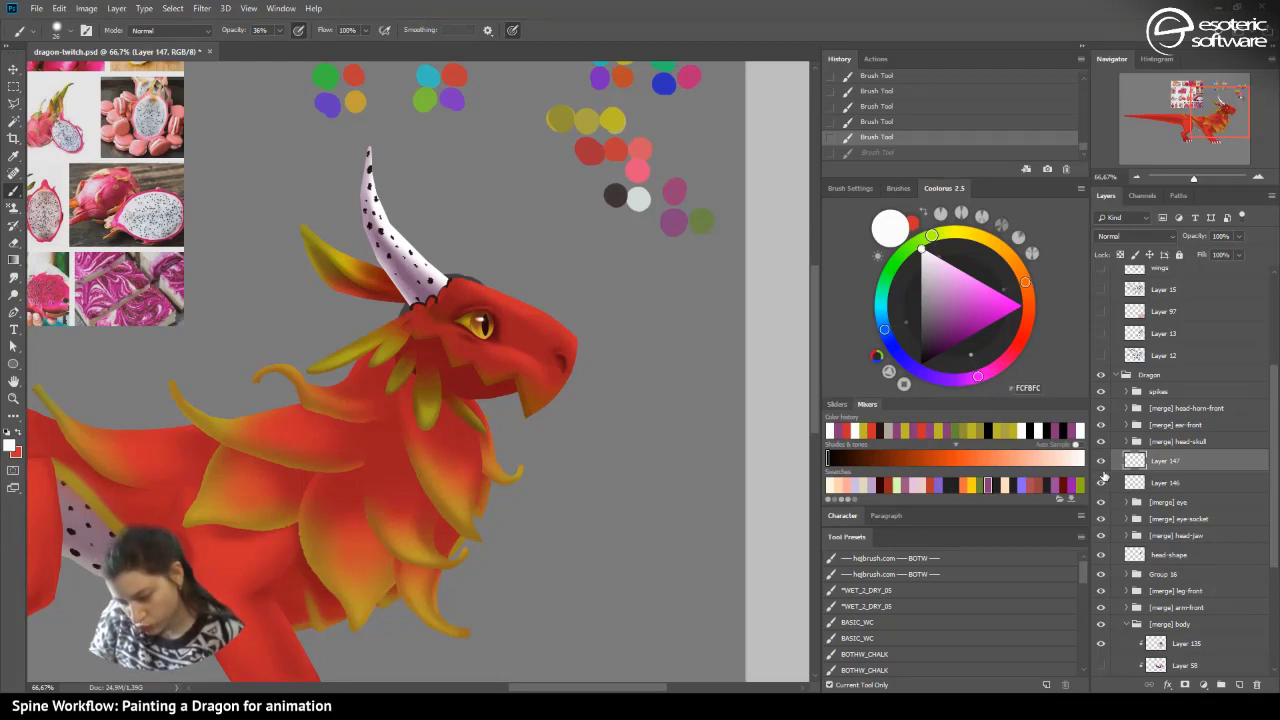
left_click_drag(1140, 484, 1256, 684)
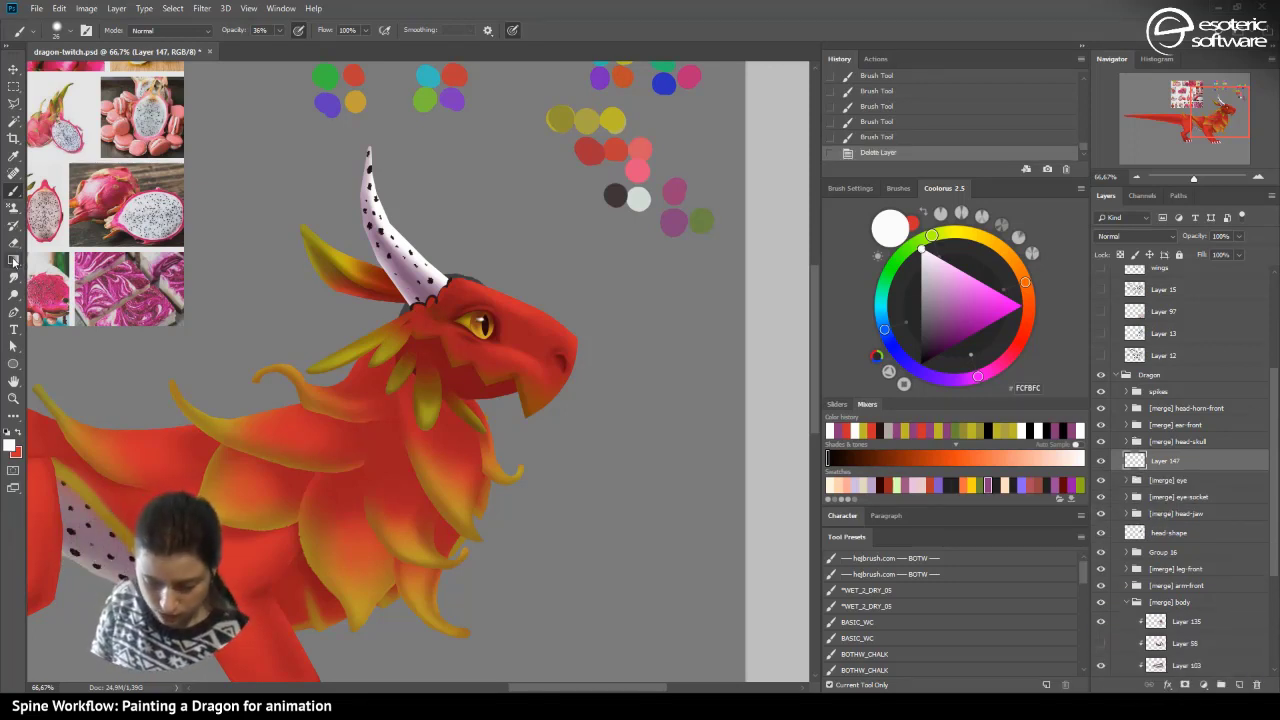
left_click(14, 364)
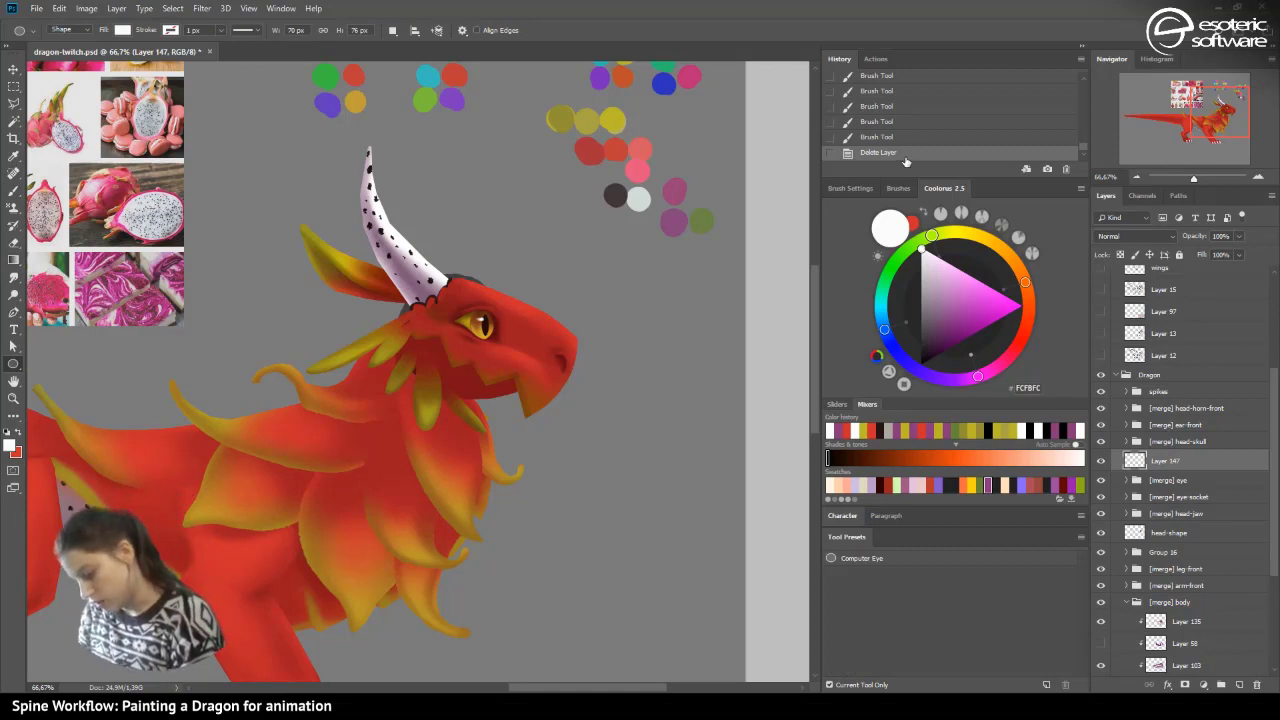
key("ctrl+a")
key("Delete")
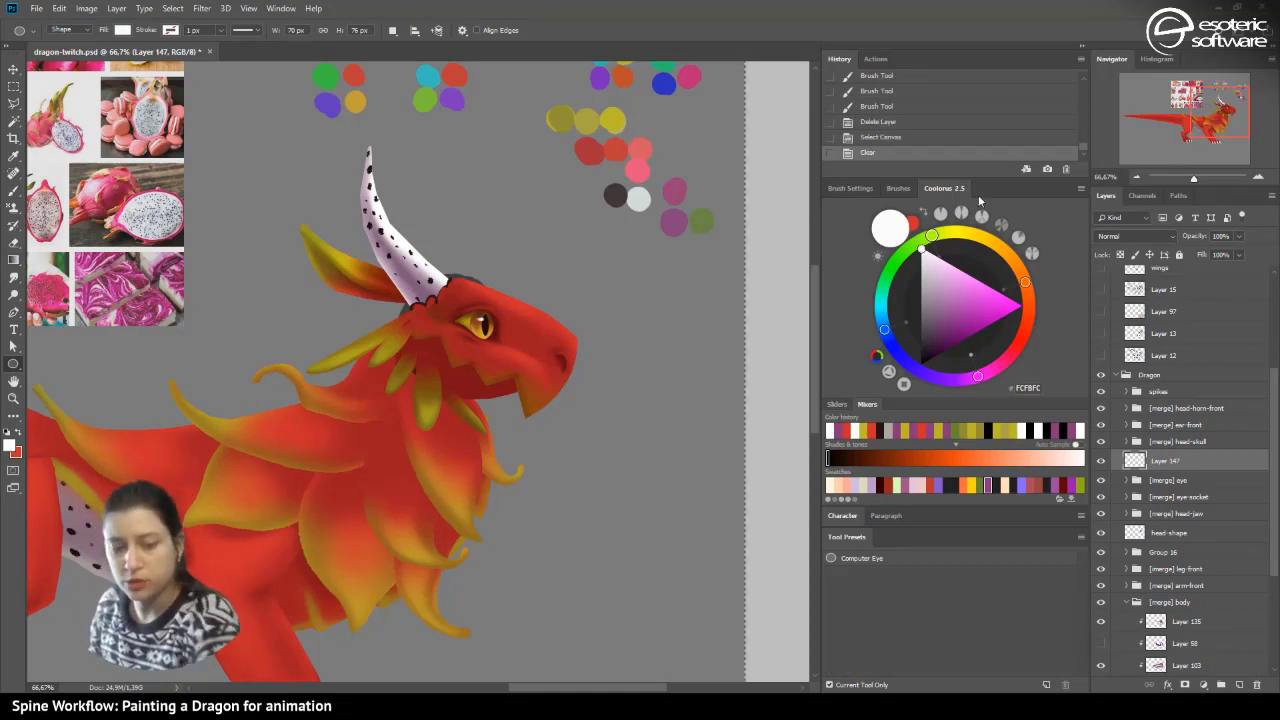
key("ctrl+d")
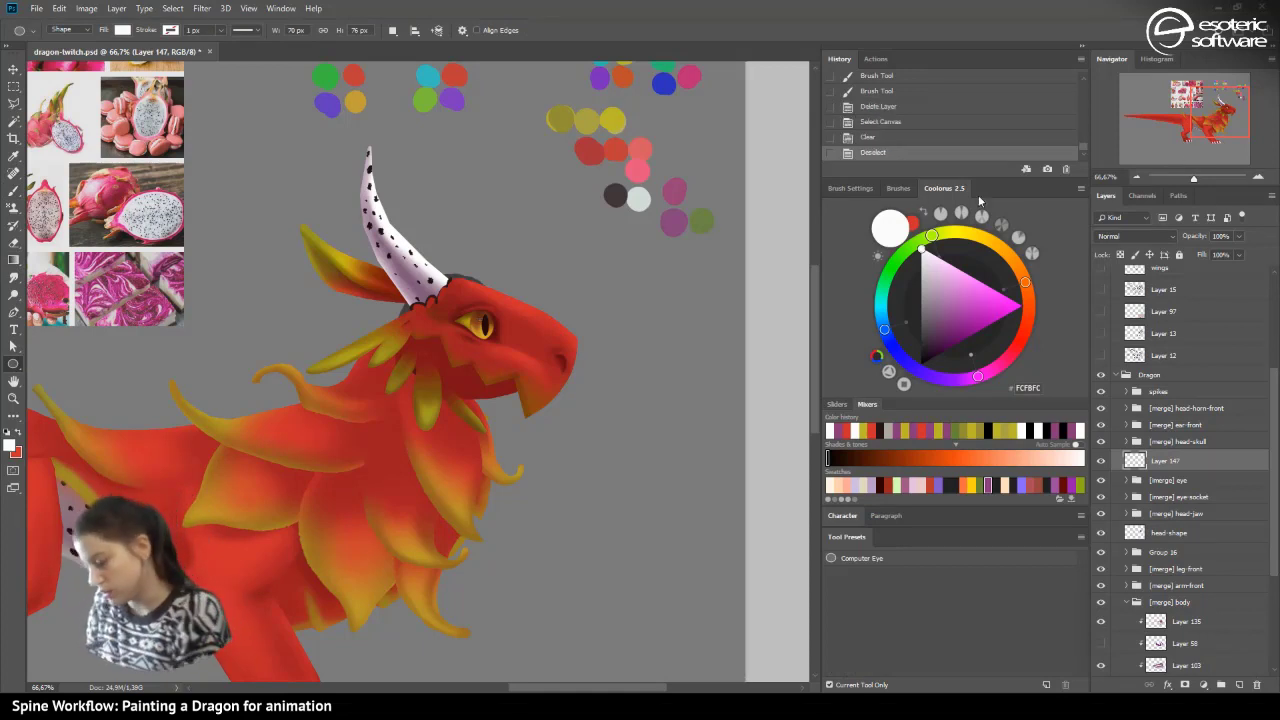
- Draw a small solid white ellipse as the eye highlight and place it on the upper iris beside the pupil
key("ctrl+plus")
key("ctrl+plus")
left_click_drag(577, 208, 582, 198)
left_click(13, 69)
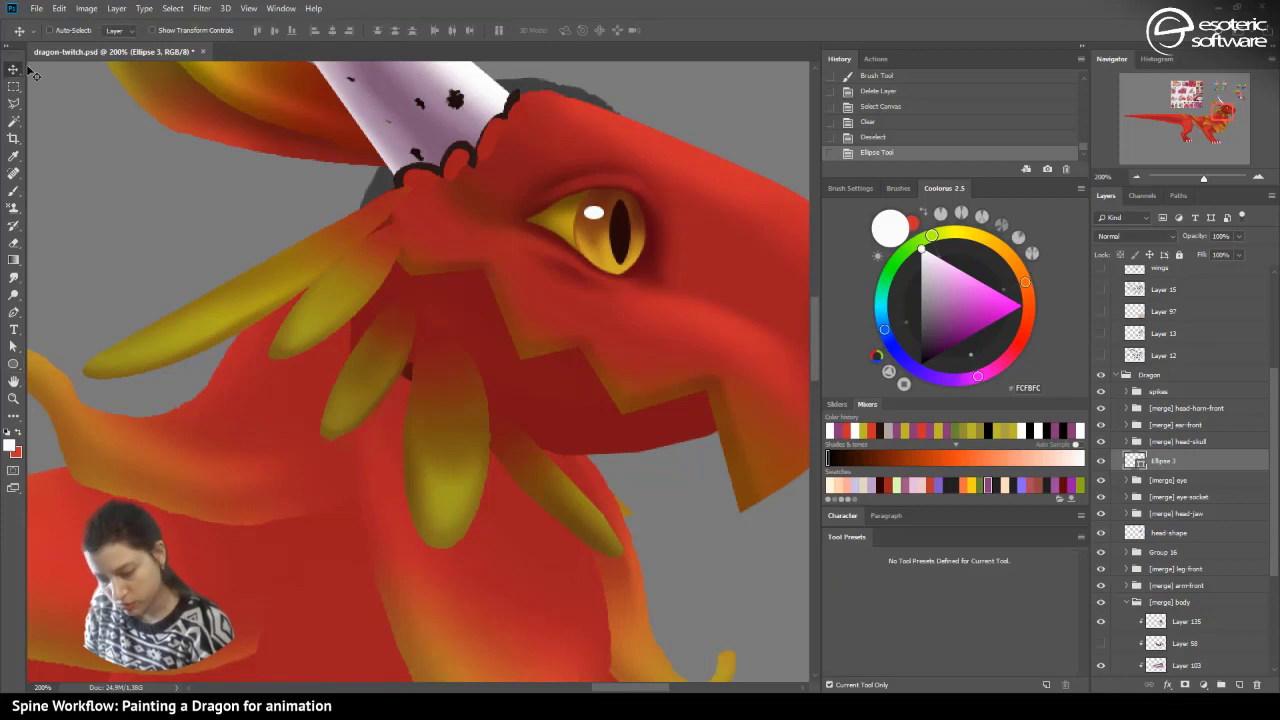
left_click_drag(617, 235, 592, 205)
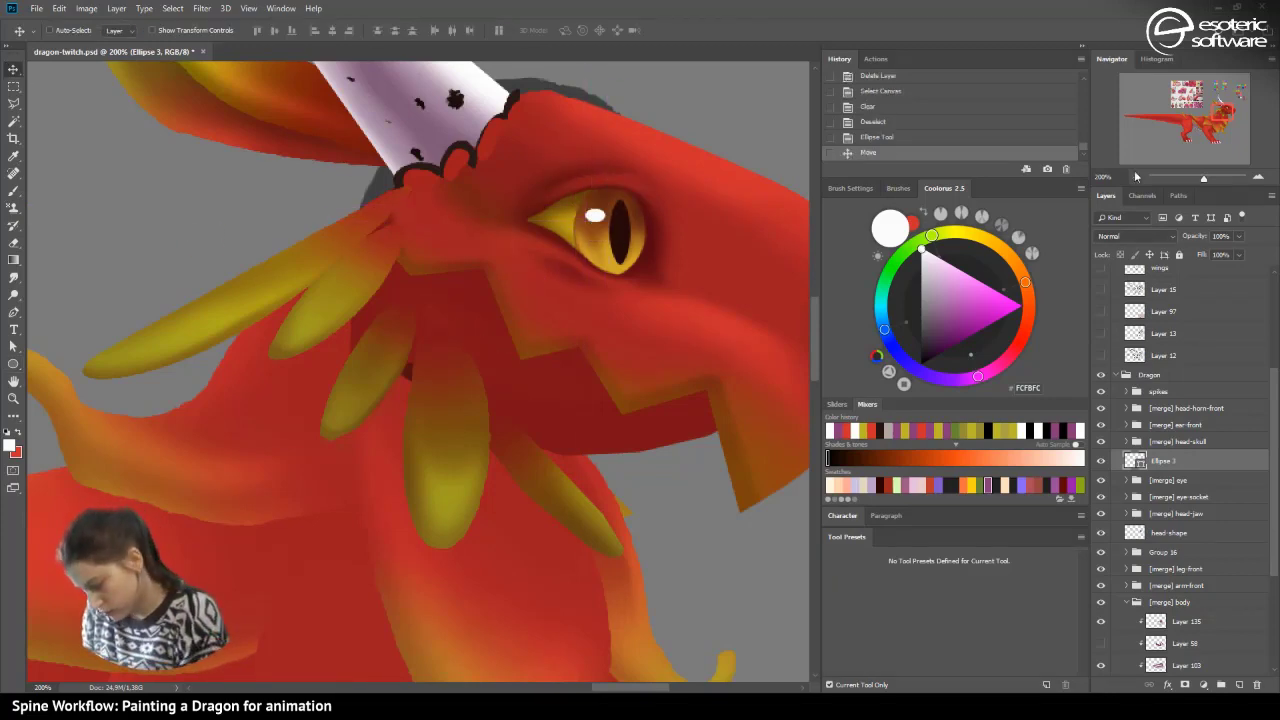
- Adjust the white ellipse's placement on the iris while judging the eye at 50% view
left_click(1134, 172)
left_click(1134, 172)
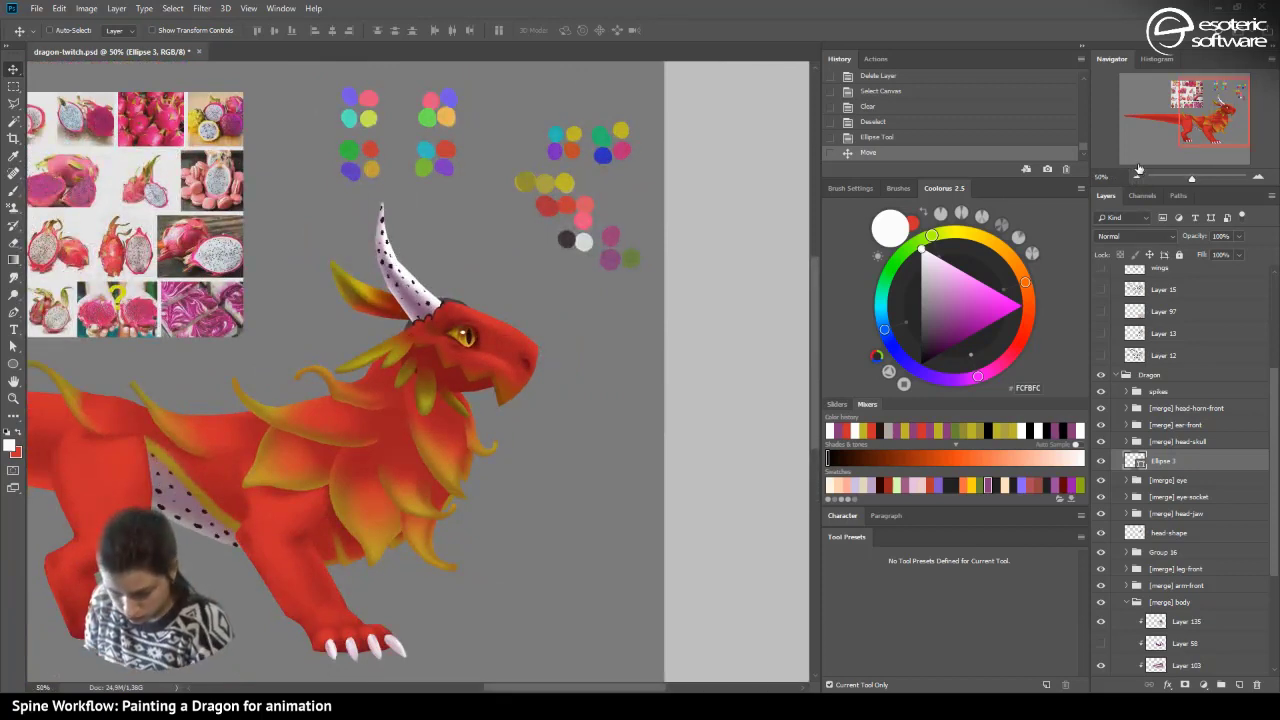
left_click_drag(463, 334, 462, 335)
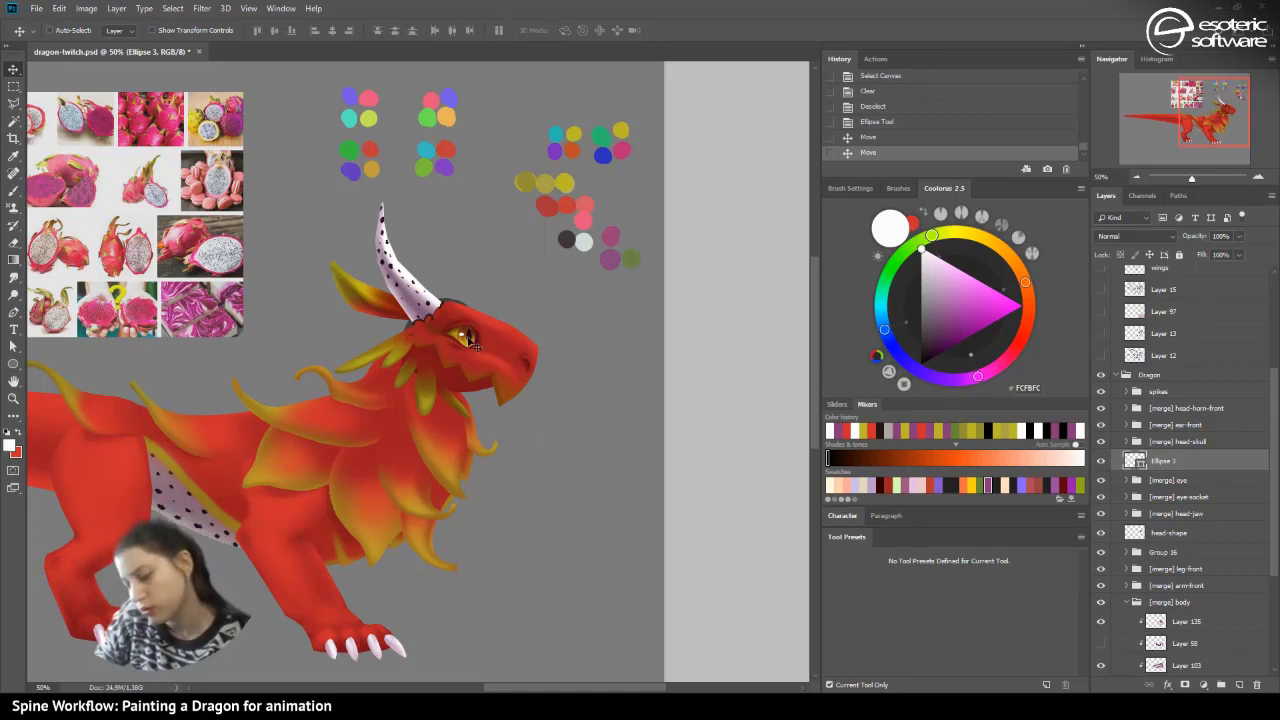
left_click_drag(461, 335, 459, 333)
left_click_drag(474, 397, 458, 335)
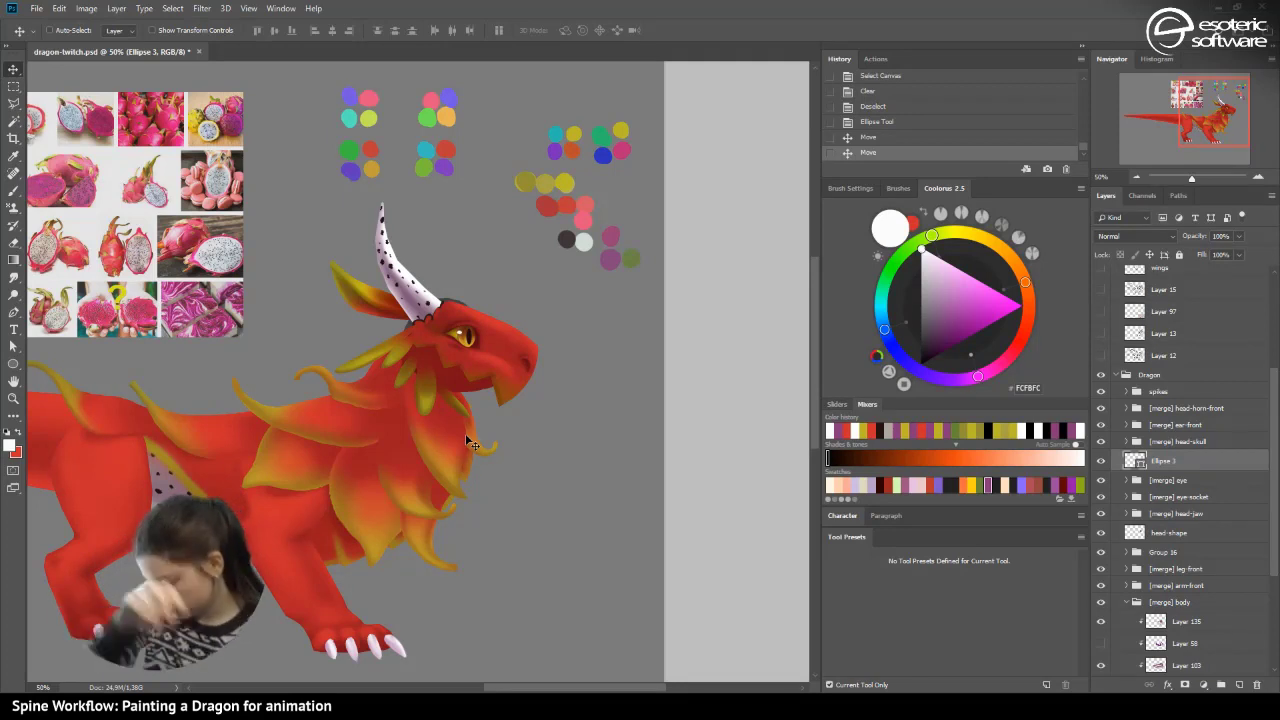
- Try shifting the [merge] eye group and the ellipse highlight separately inside the socket to test different gazes
left_click(1155, 475)
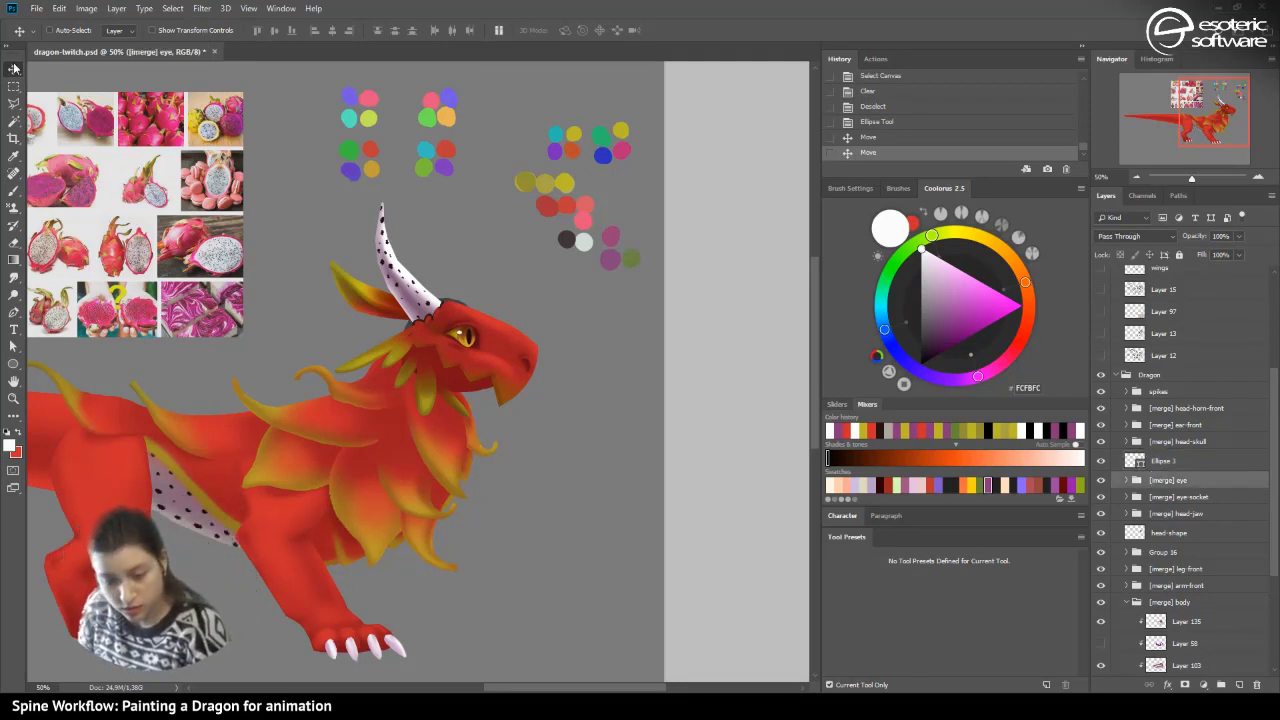
mouse_move(490, 352)
left_mouse_down()
mouse_move(450, 354)
mouse_move(459, 331)
mouse_move(470, 340)
left_mouse_up()
left_click(868, 137)
left_click(1153, 461)
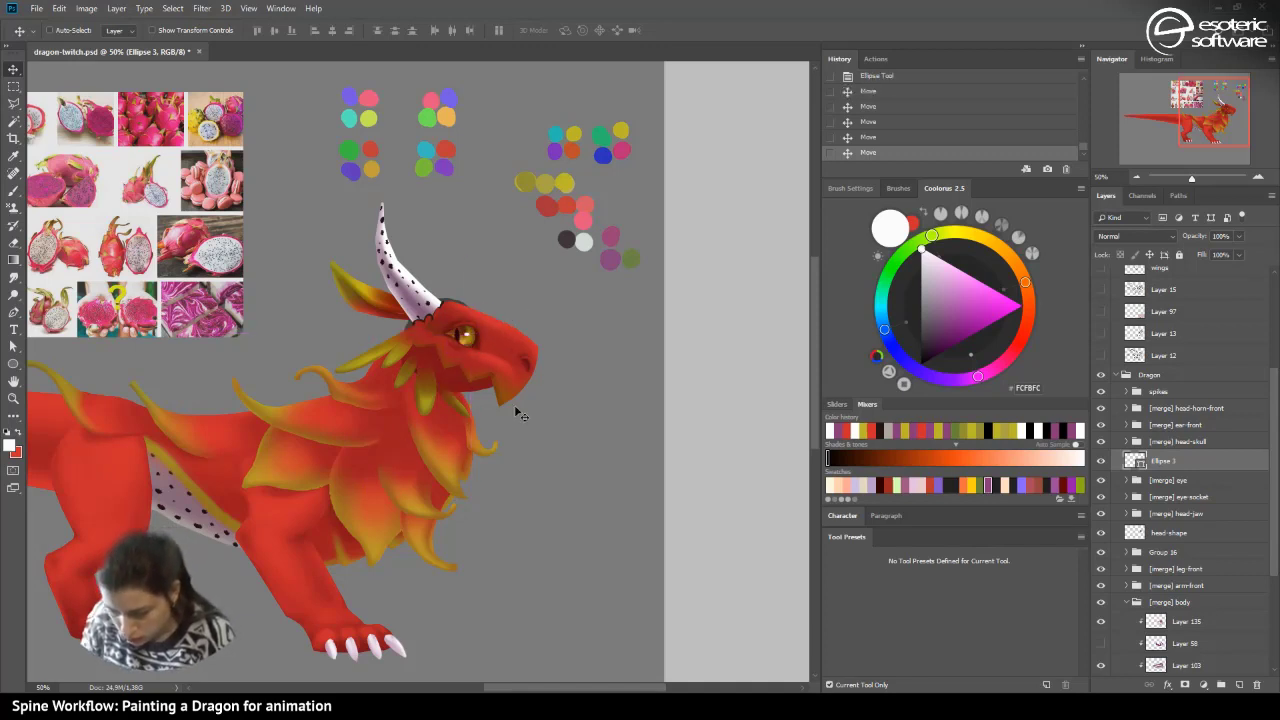
left_click(1148, 479)
left_click_drag(466, 390, 472, 382)
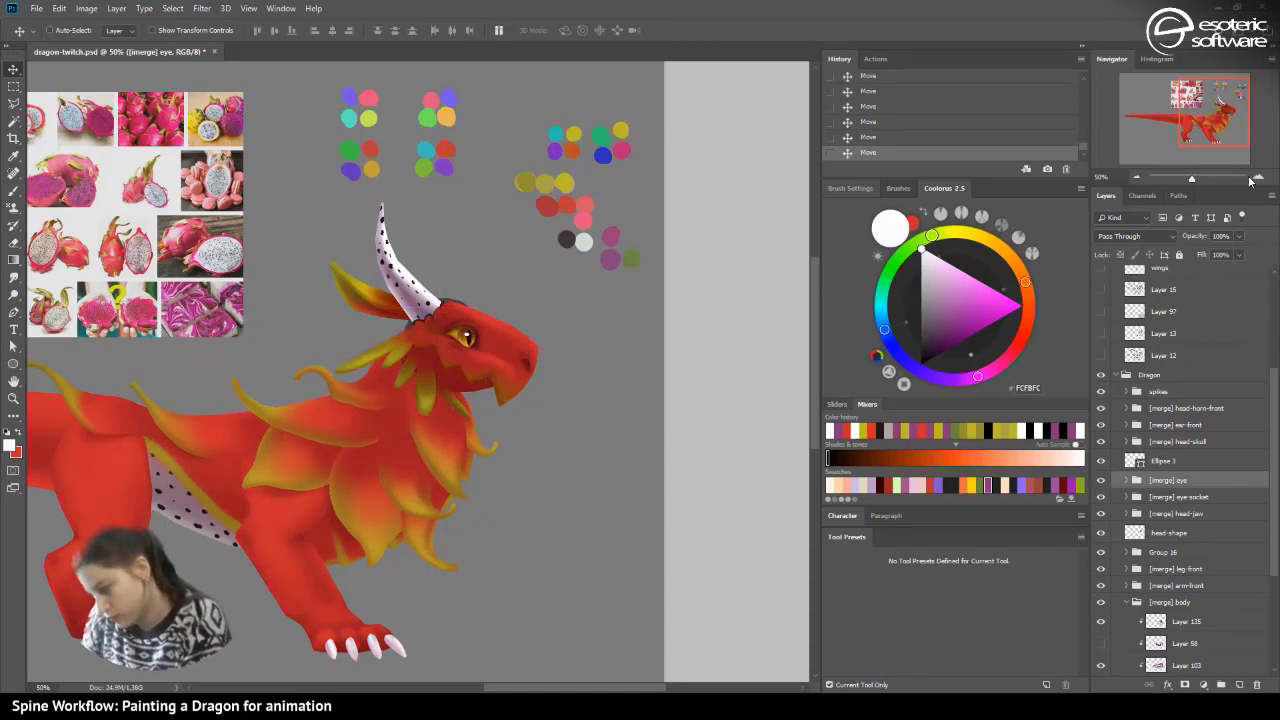
- Reposition the [merge] eye group and Ellipse 3 at 100% view so the highlight sits on the upper iris beside the pupil
left_click(1257, 177)
left_click(1257, 177)
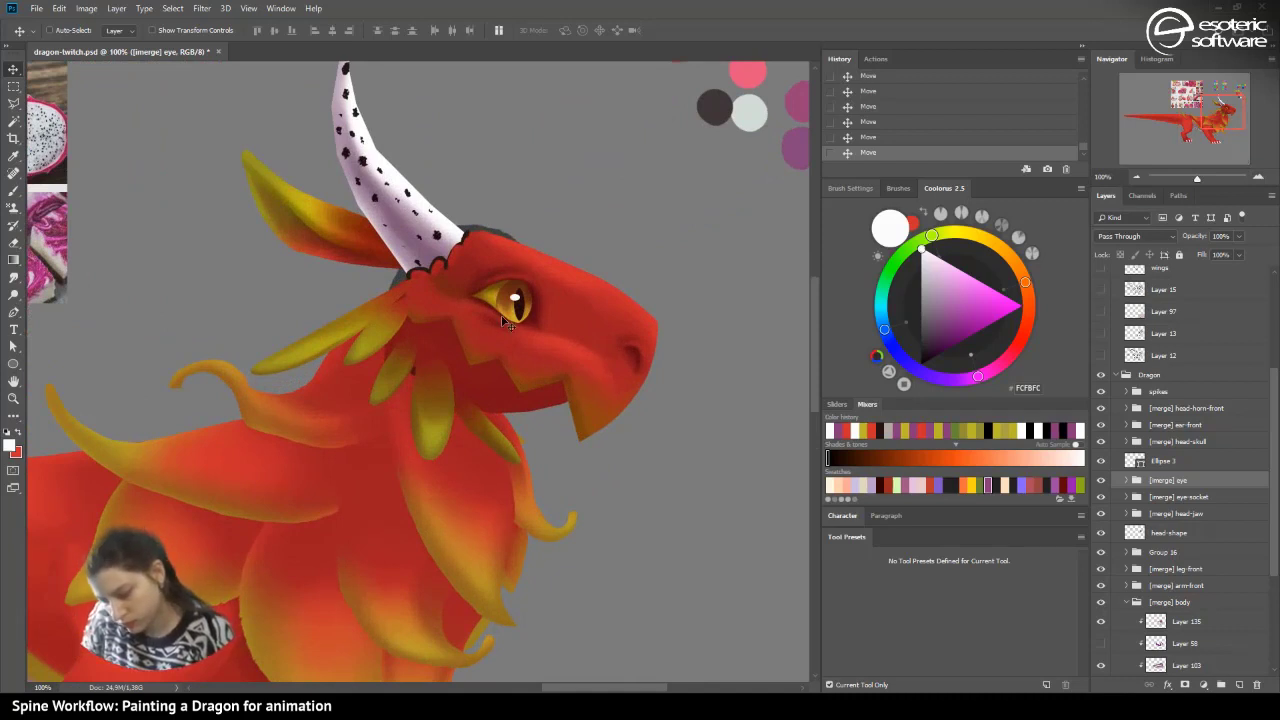
left_click_drag(508, 332, 508, 292)
left_click(1140, 459)
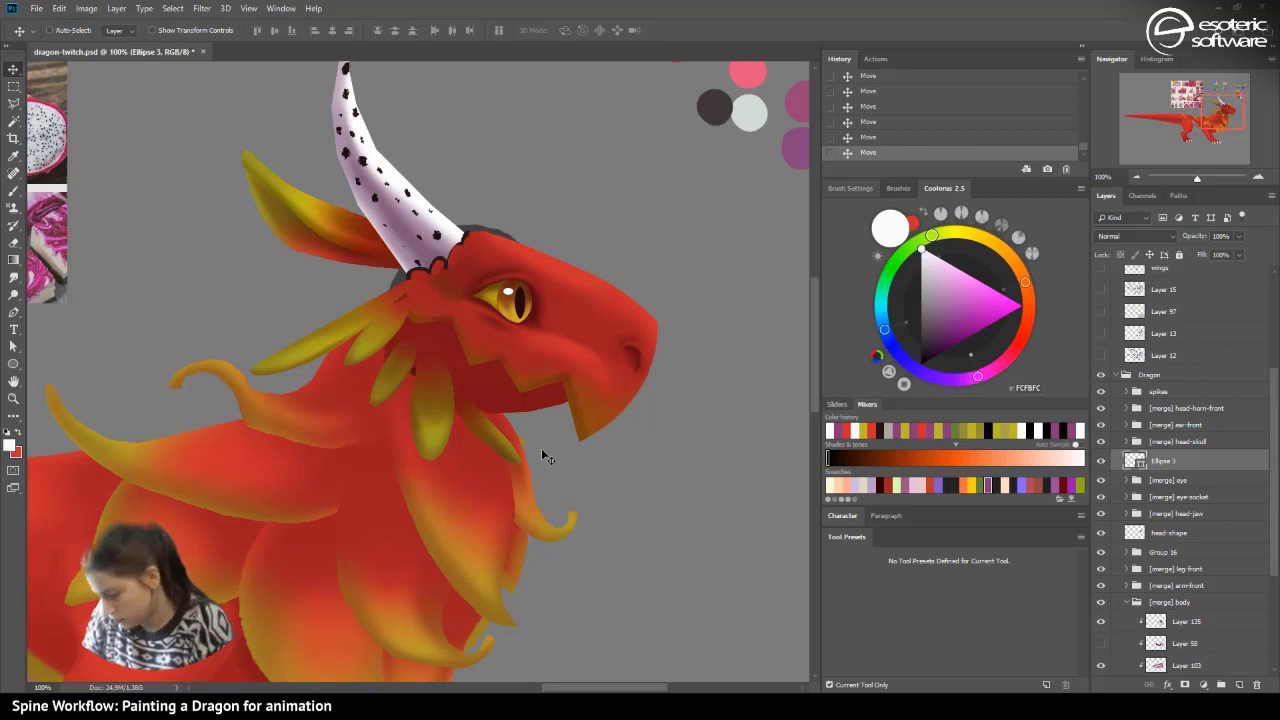
left_click(1143, 480)
left_click_drag(504, 325, 527, 360)
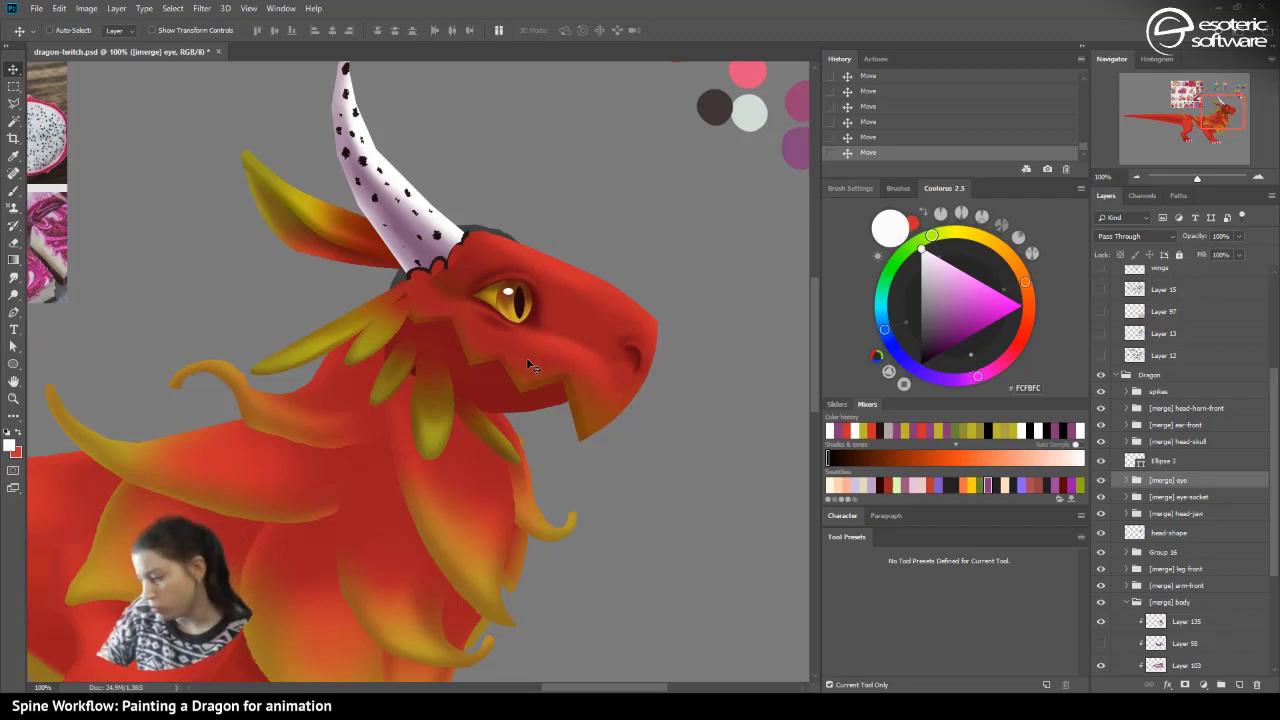
- Rename the ellipse highlight layer to eye-spark and save the document
left_click(1163, 462)
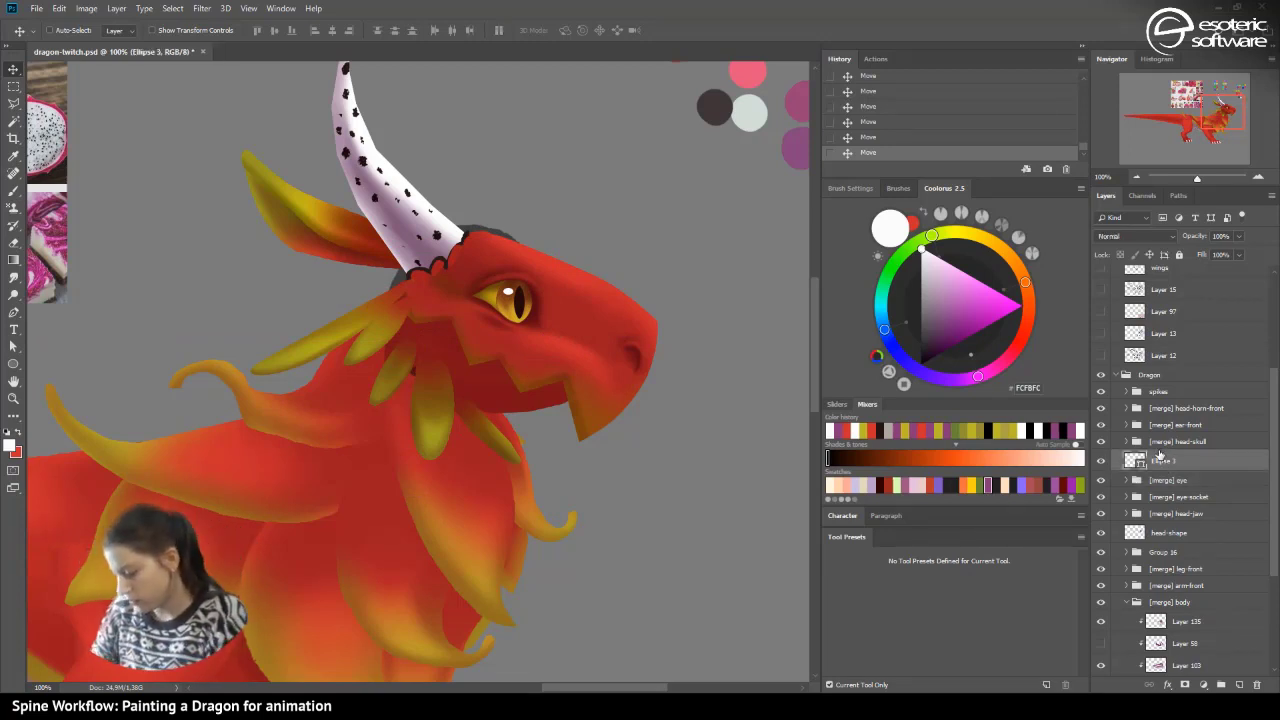
double_click(1163, 460)
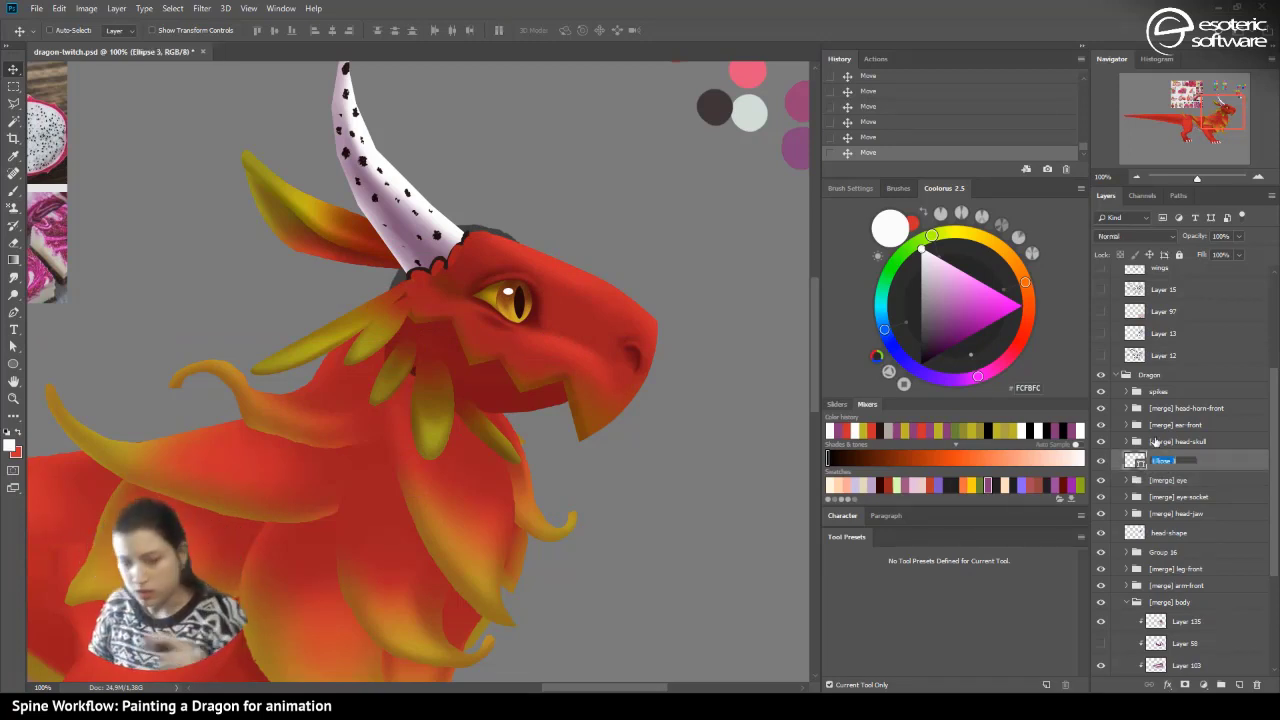
type("eye-")
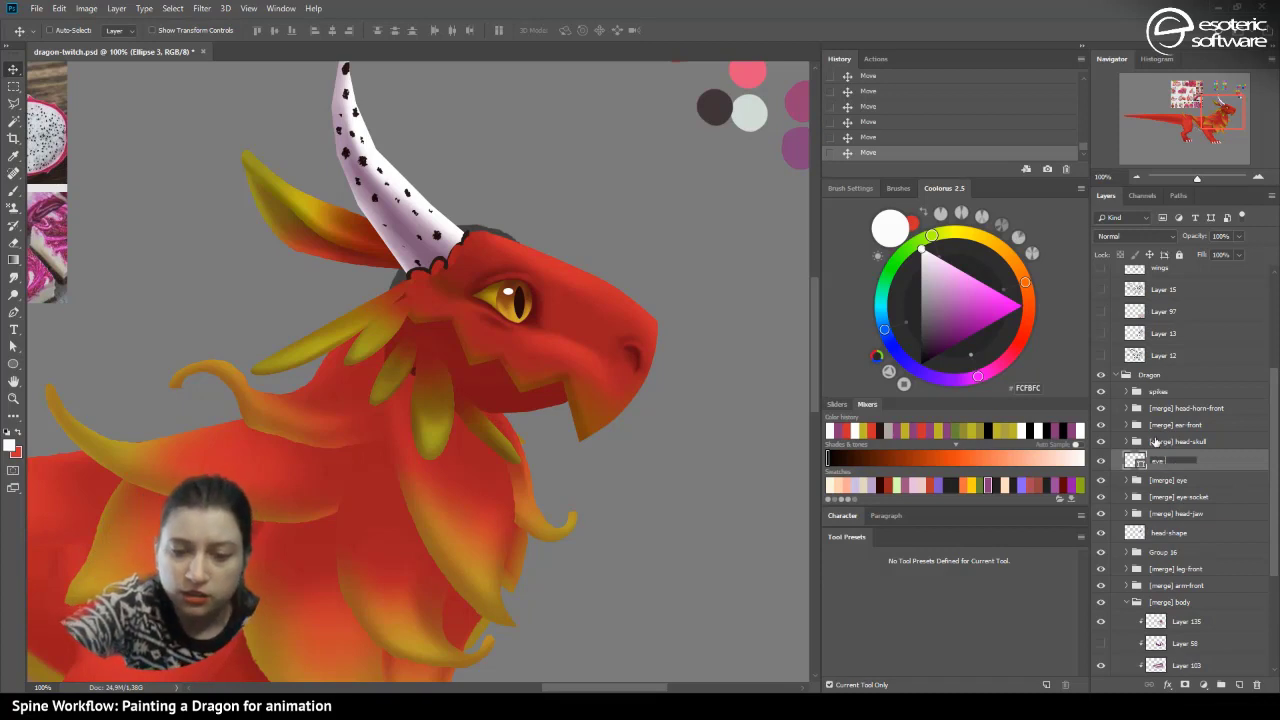
type("spark")
key("Return")
key("ctrl+s")
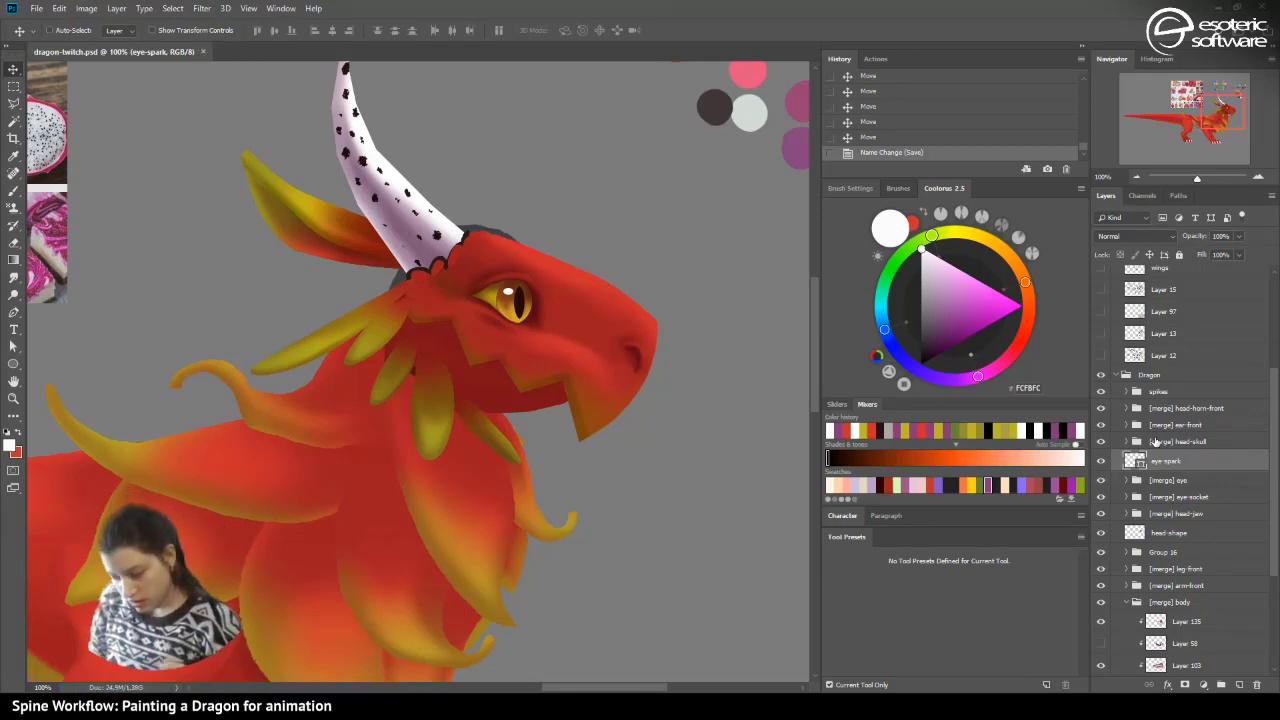
- Add an Outer Glow effect to the eye-spark layer with its blend mode set to Normal
double_click(1200, 441)
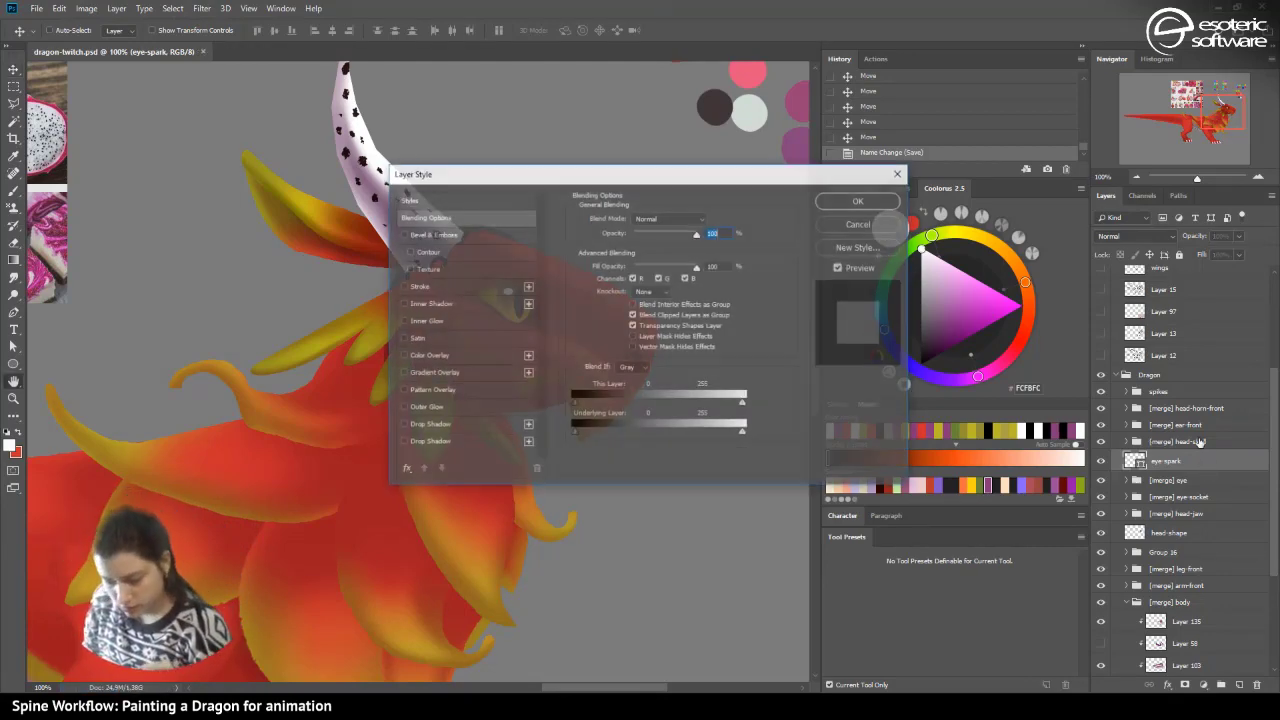
left_click(403, 407)
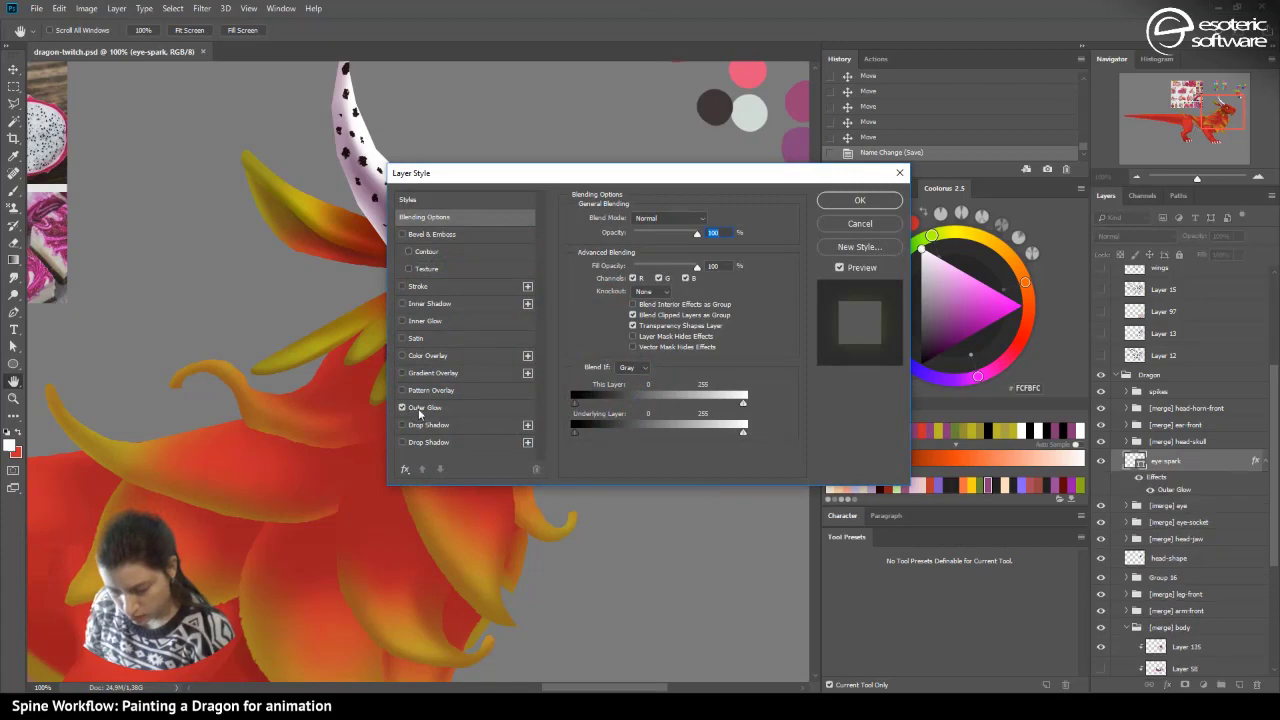
left_click_drag(445, 176, 747, 220)
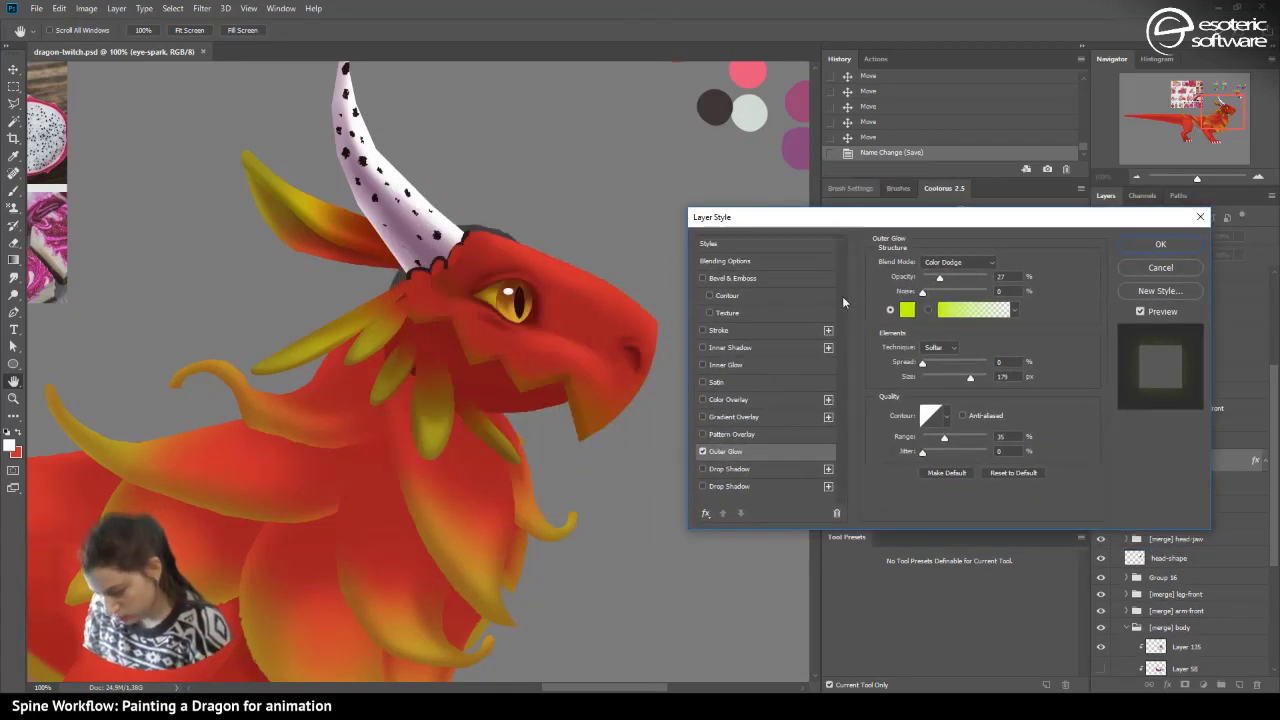
left_click(952, 264)
left_click(949, 284)
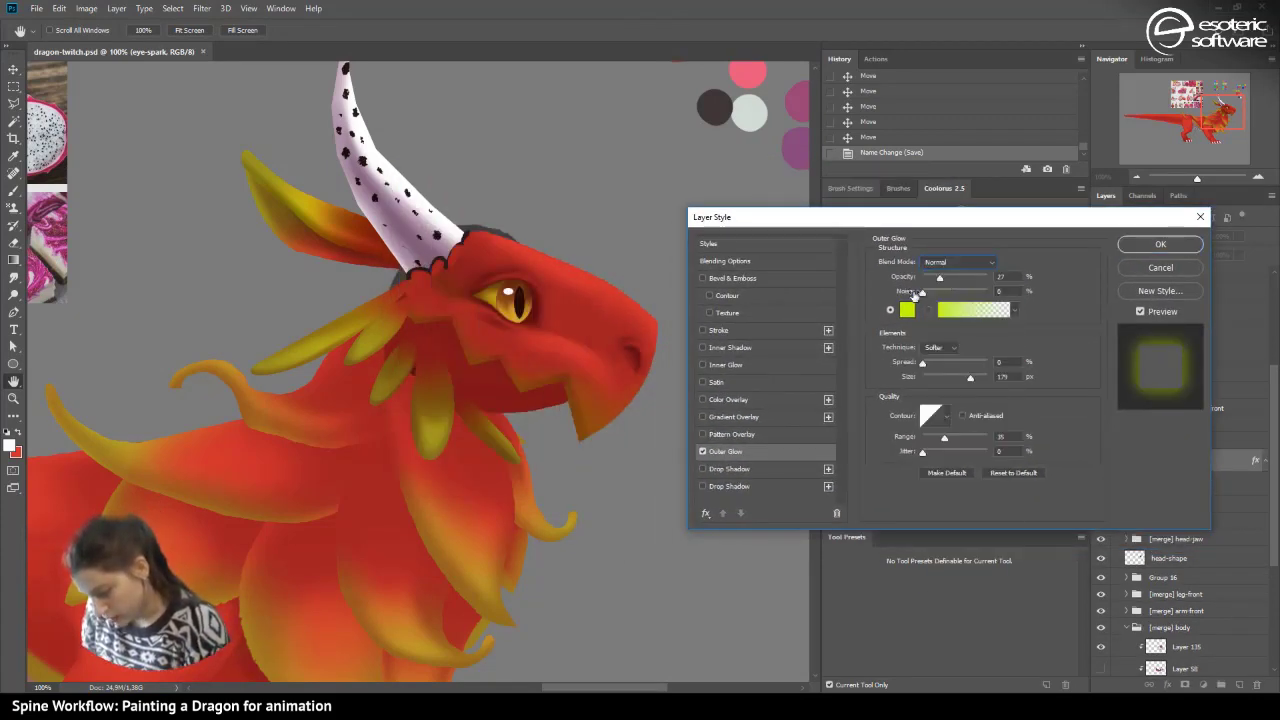
- Set the eye-spark outer glow color to white (ffffff) and its opacity to 39%, keeping the dragon's eye in view
left_click(907, 310)
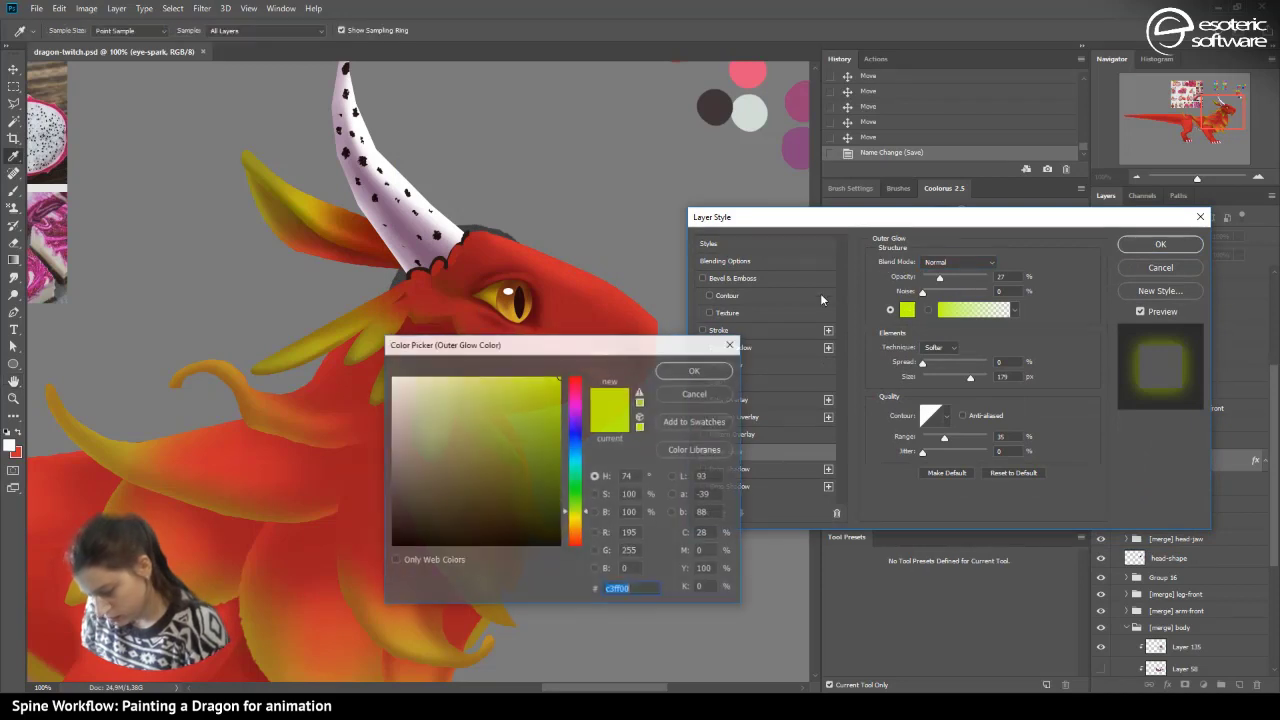
type("ffffff")
left_click(695, 370)
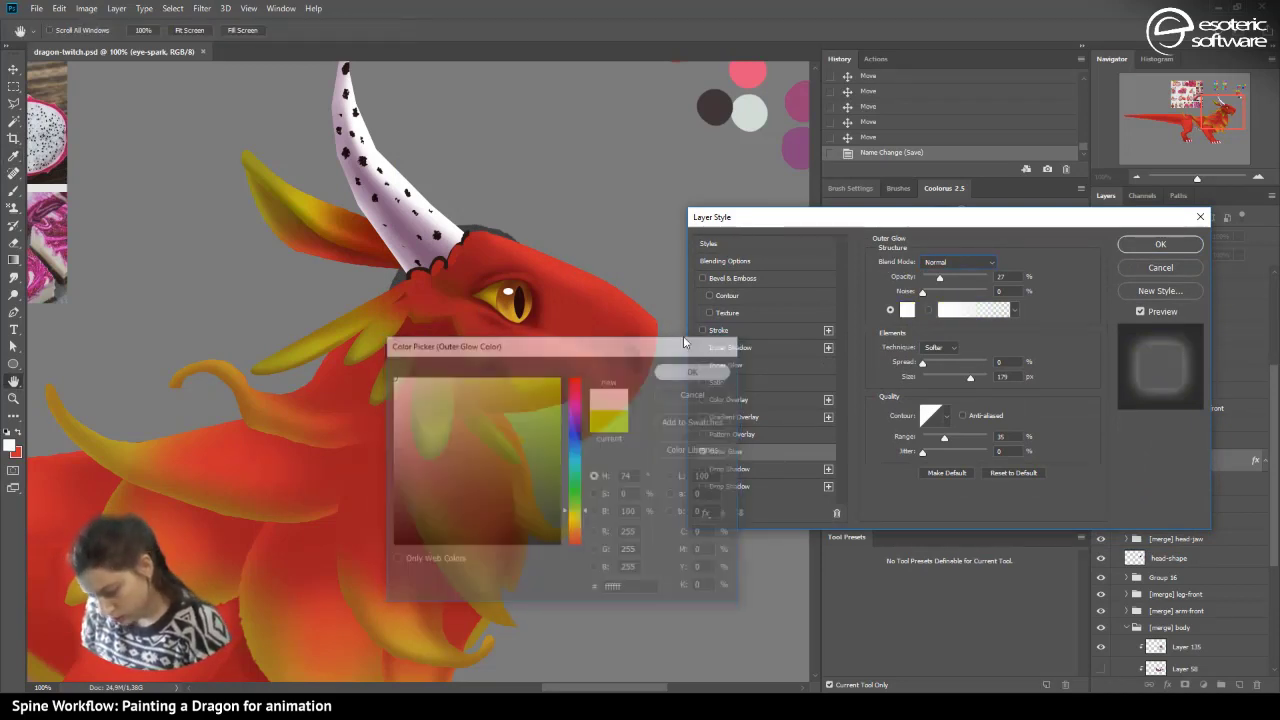
left_click_drag(955, 279, 947, 298)
left_click_drag(866, 220, 778, 63)
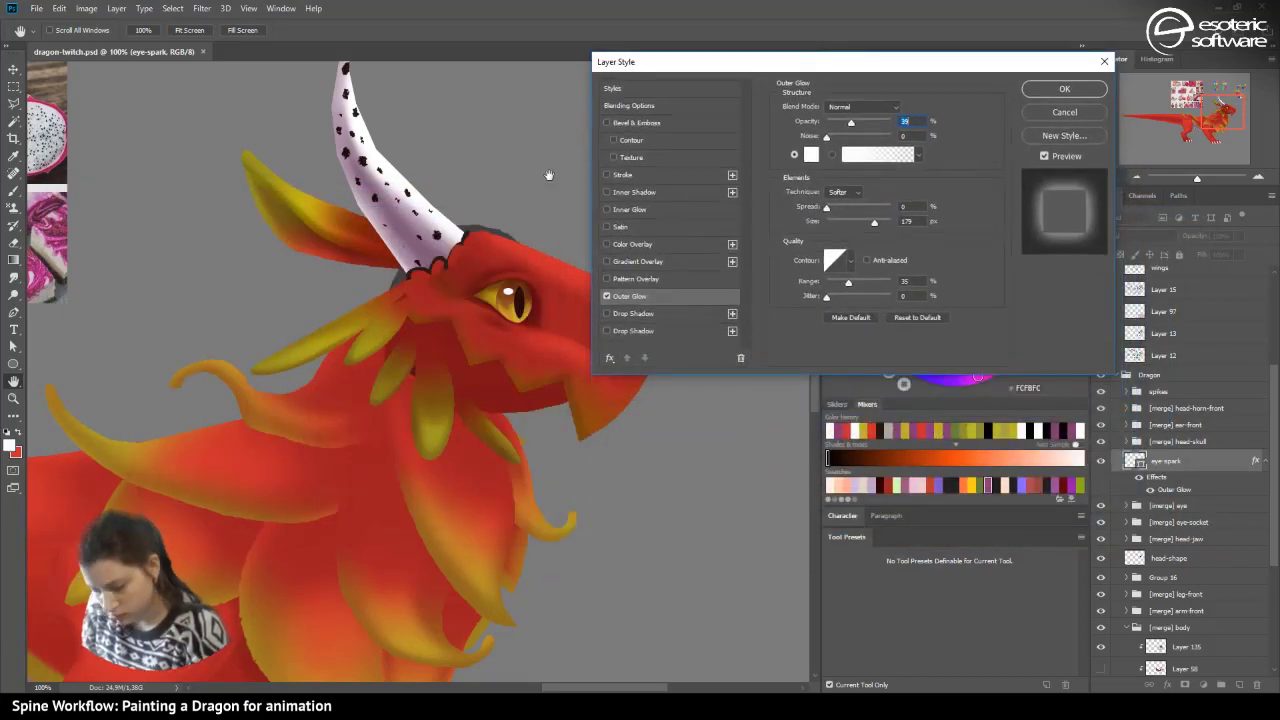
- Tighten the eye-spark outer glow to a small size with a 3% spread and 39% opacity, and apply it
left_click(606, 297)
left_click(607, 298)
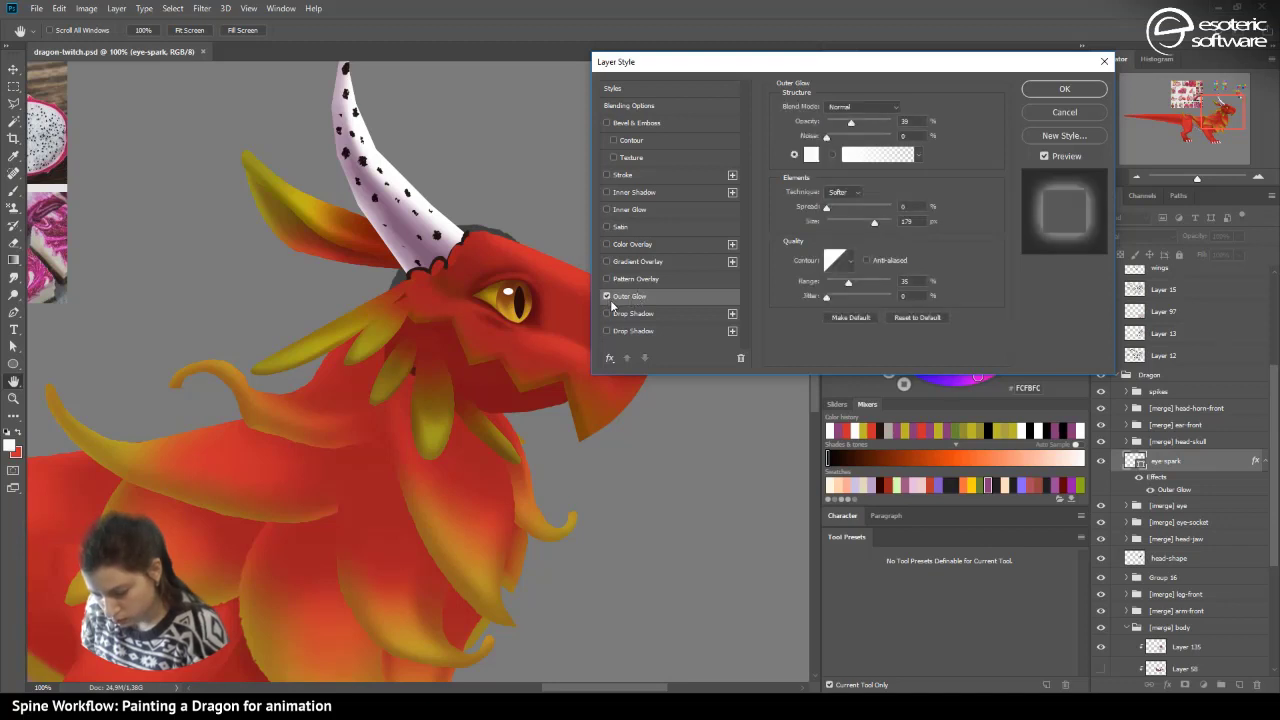
left_click(607, 279)
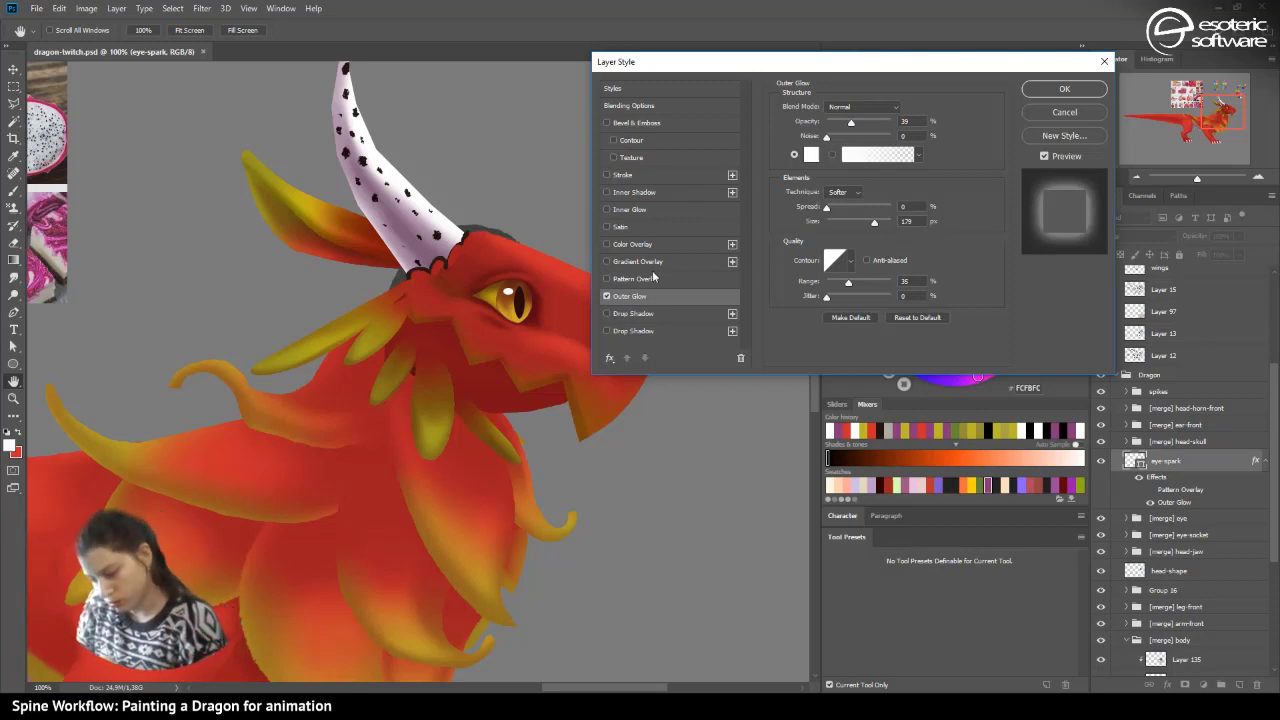
left_click_drag(866, 229, 839, 222)
left_click_drag(851, 122, 905, 122)
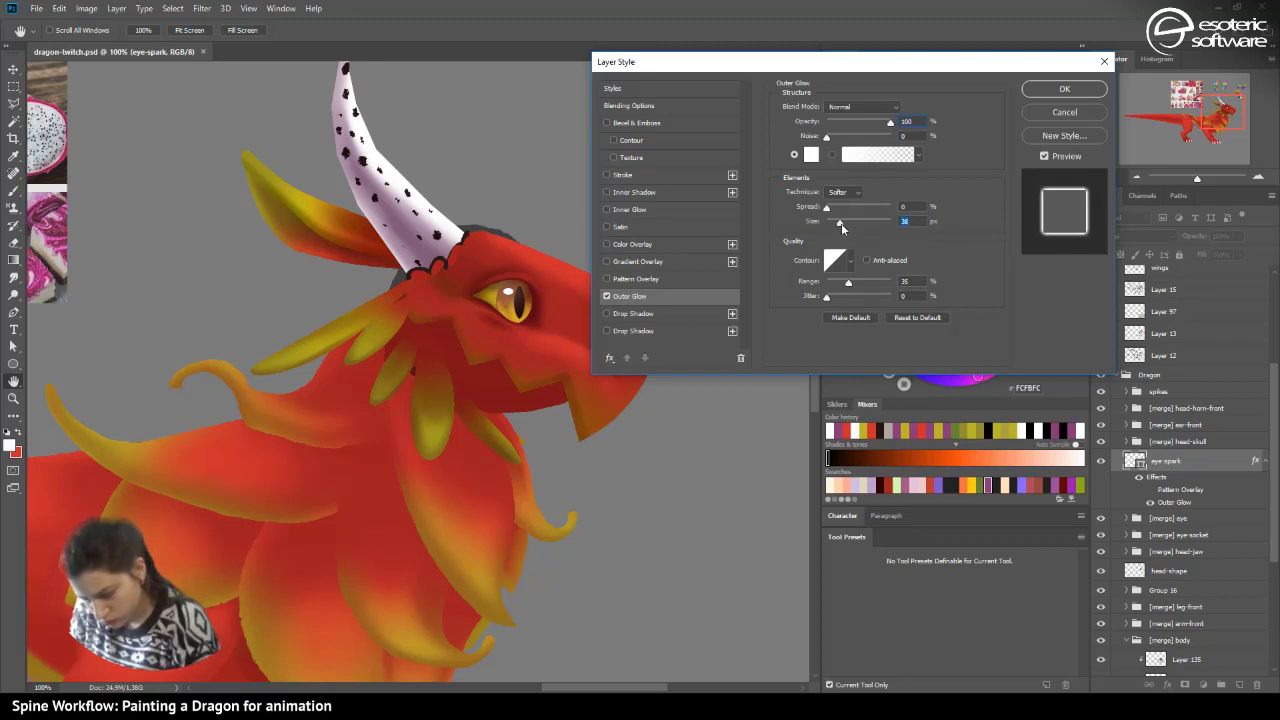
mouse_move(840, 222)
left_mouse_down()
mouse_move(874, 208)
mouse_move(826, 224)
mouse_move(851, 207)
left_mouse_up()
left_click_drag(868, 122, 850, 127)
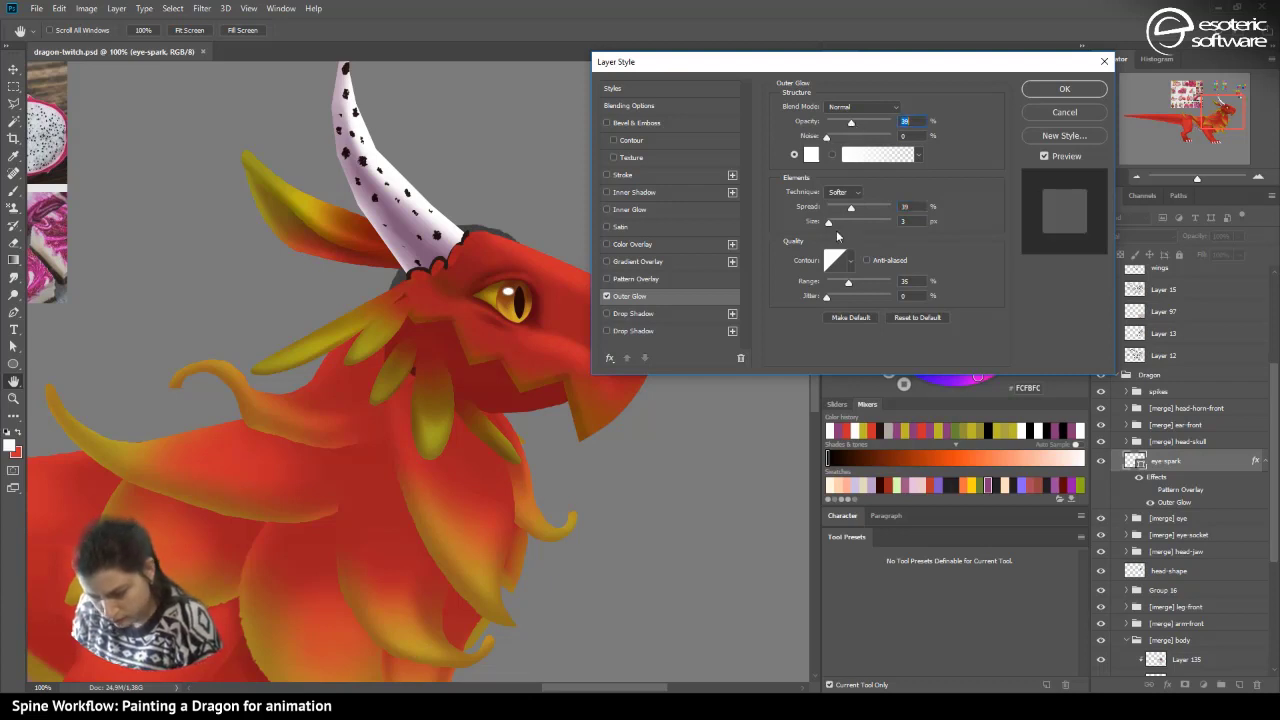
mouse_move(851, 210)
left_mouse_down()
mouse_move(829, 218)
mouse_move(838, 211)
left_mouse_up()
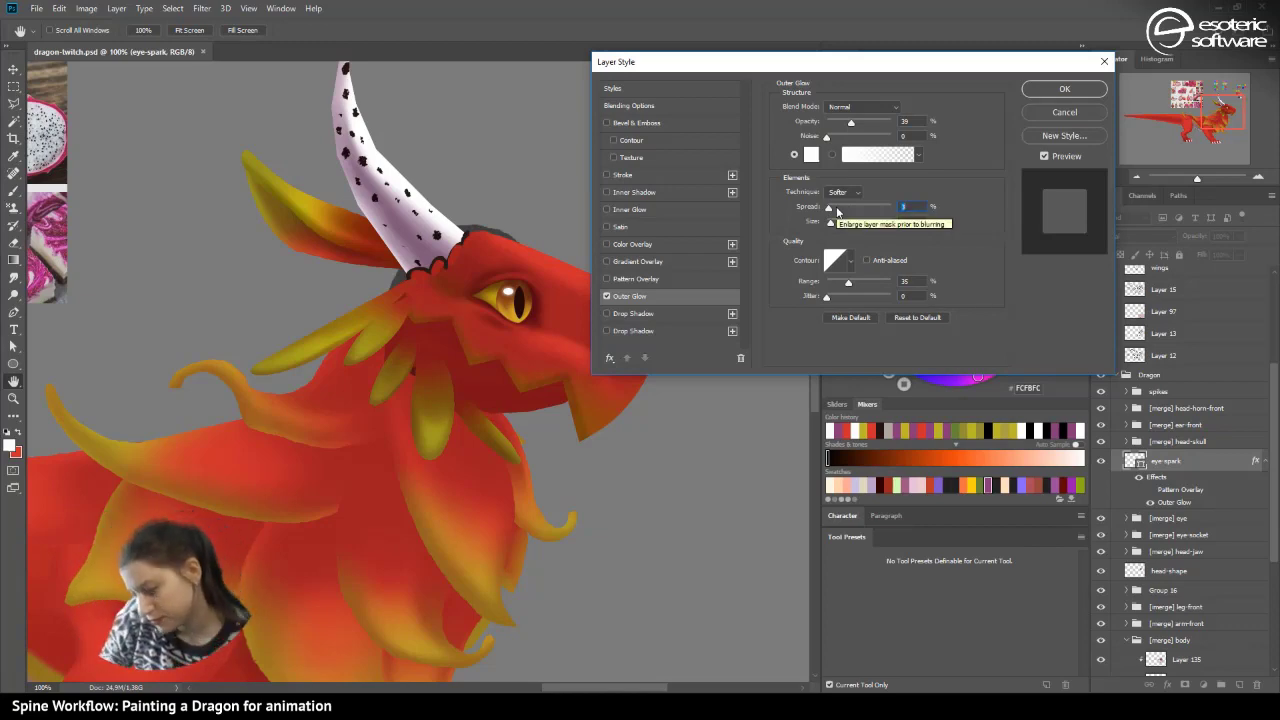
left_click(1048, 92)
- Collapse the effects list of the eye-spark layer and save the document
left_click(1138, 176)
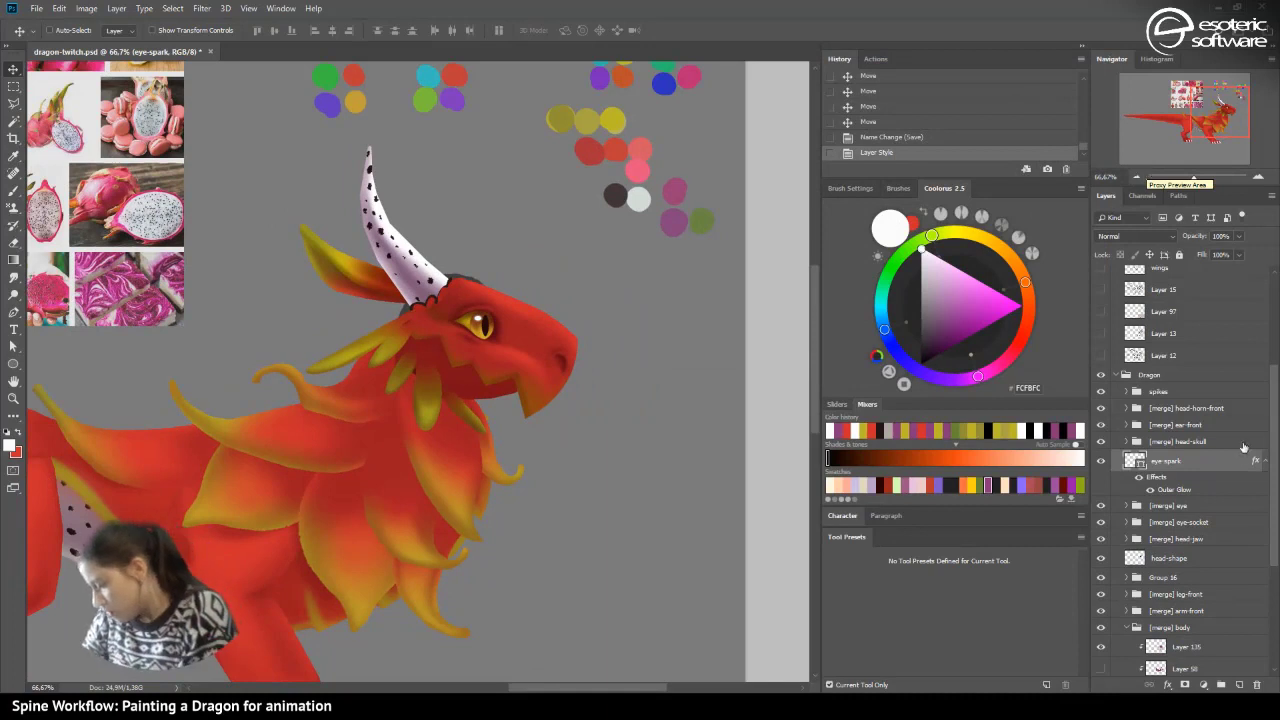
left_click(1262, 460)
key("ctrl+s")
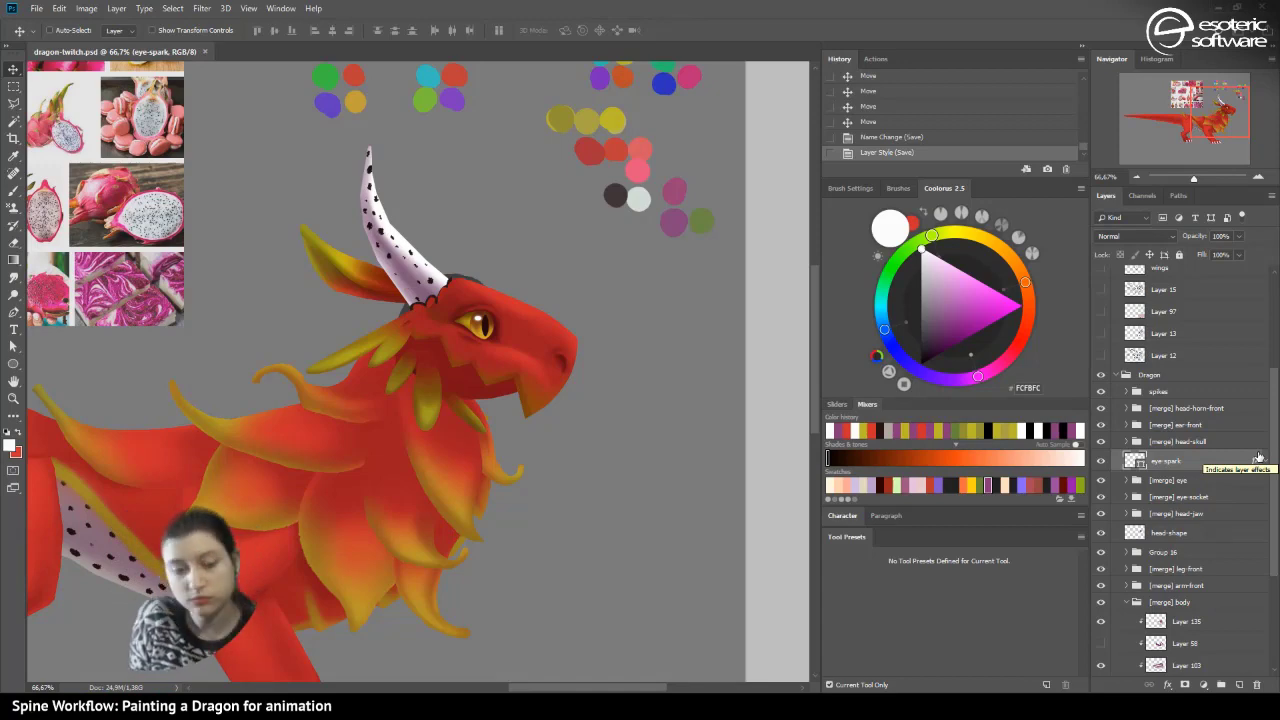
- Try widening the eye-spark highlight with Free Transform, undo the transform, and save the document
key("ctrl+t")
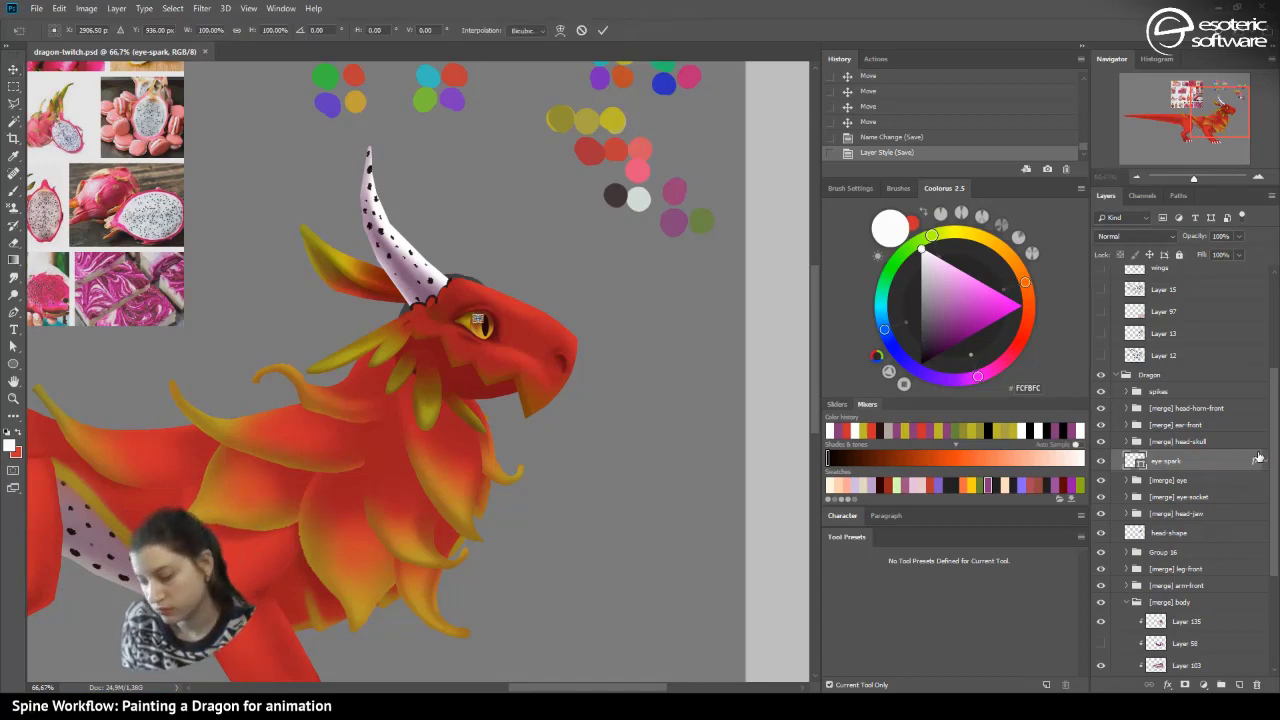
left_click(1257, 178)
left_click(1257, 178)
left_click_drag(586, 212, 568, 212)
left_click(602, 31)
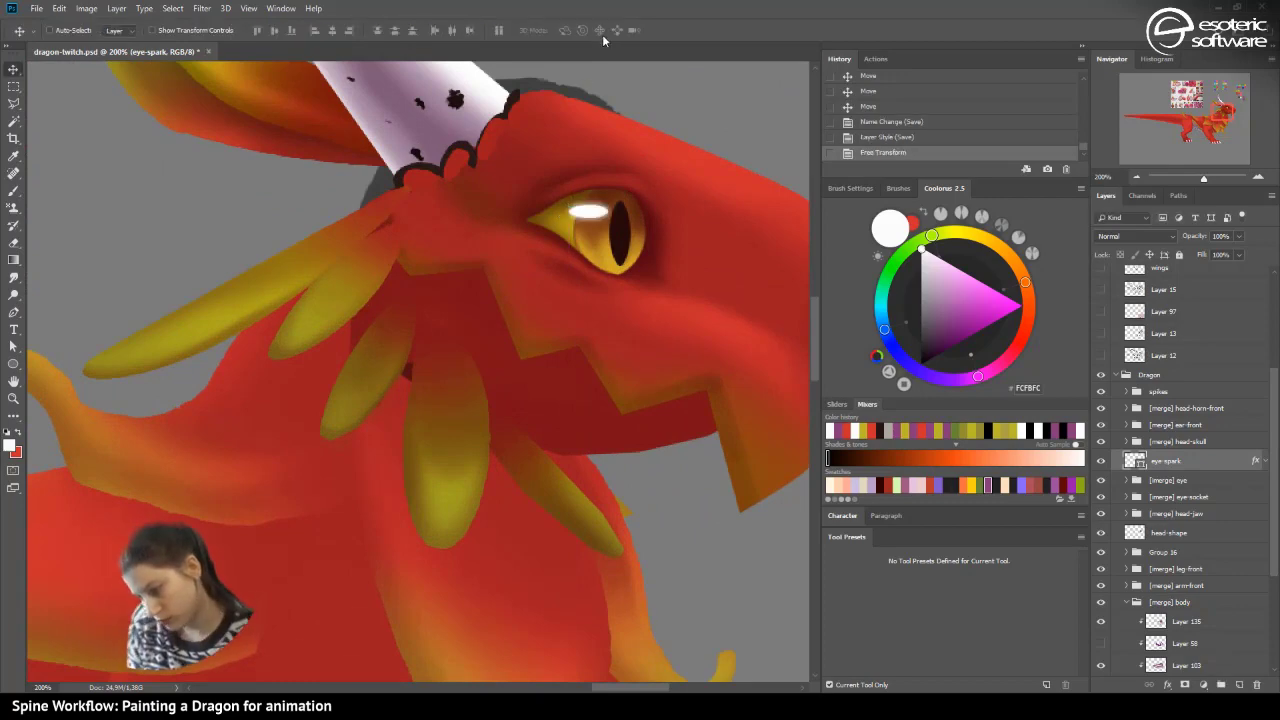
left_click(1137, 177)
left_click(1137, 177)
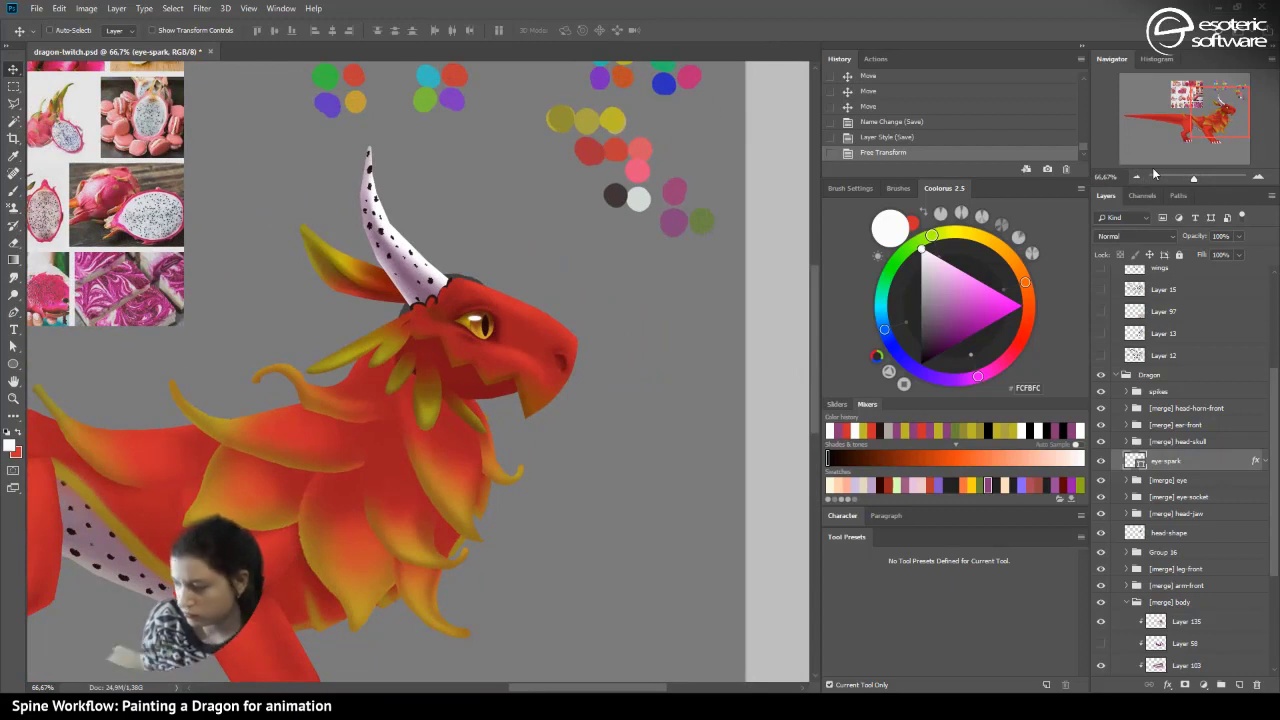
left_click(888, 136)
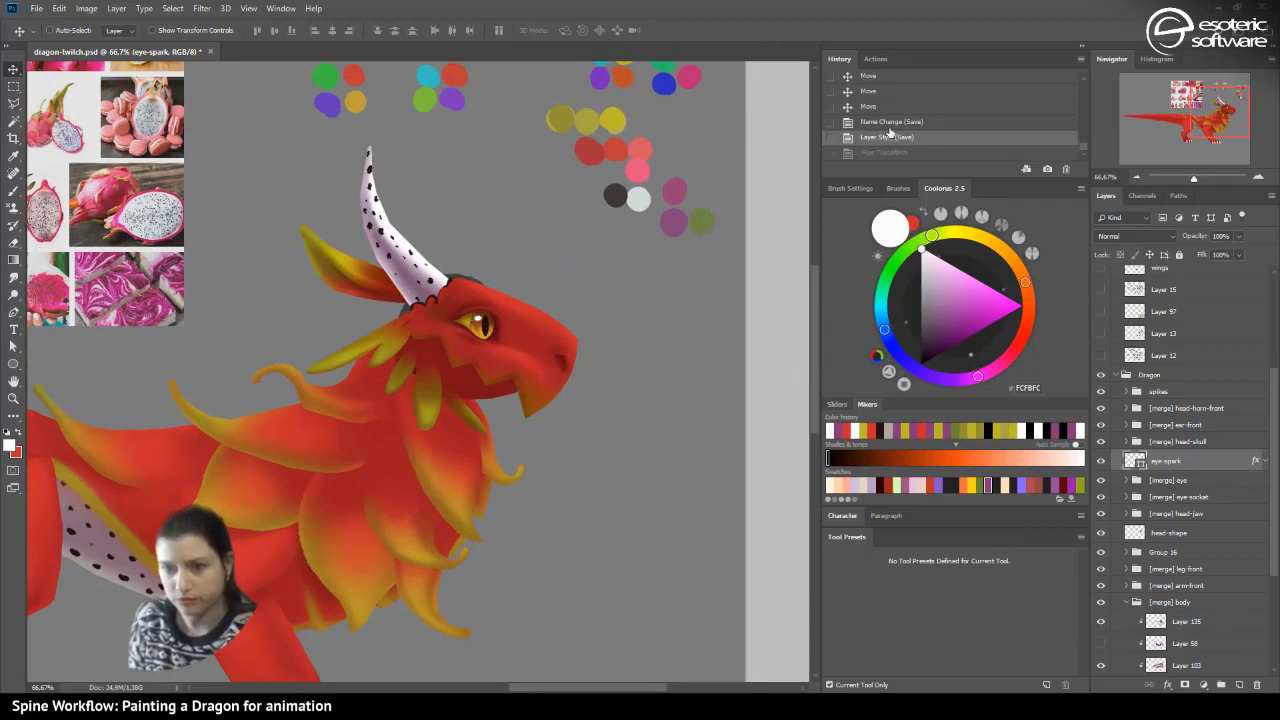
key("ctrl+s")
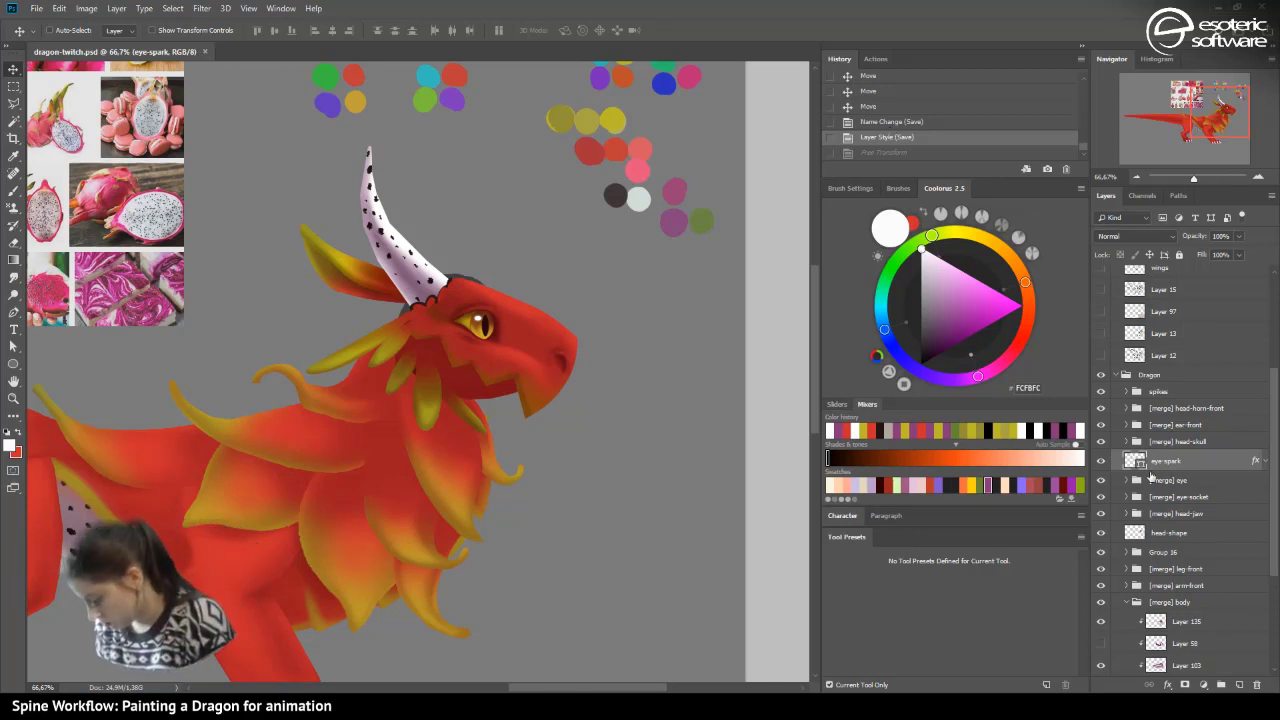
- Expand the [merge] head-jaw and [merge] head-skull groups to show their layers
left_click(1157, 515)
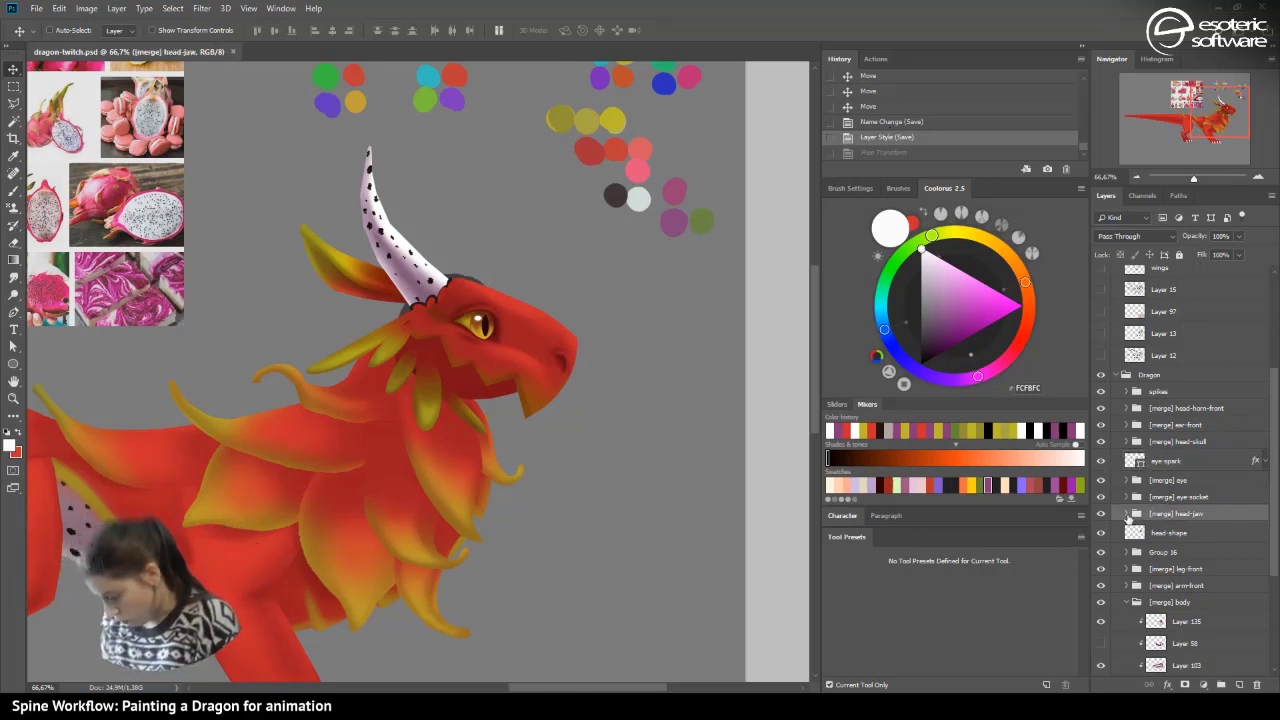
left_click(1150, 496)
left_click(1140, 514)
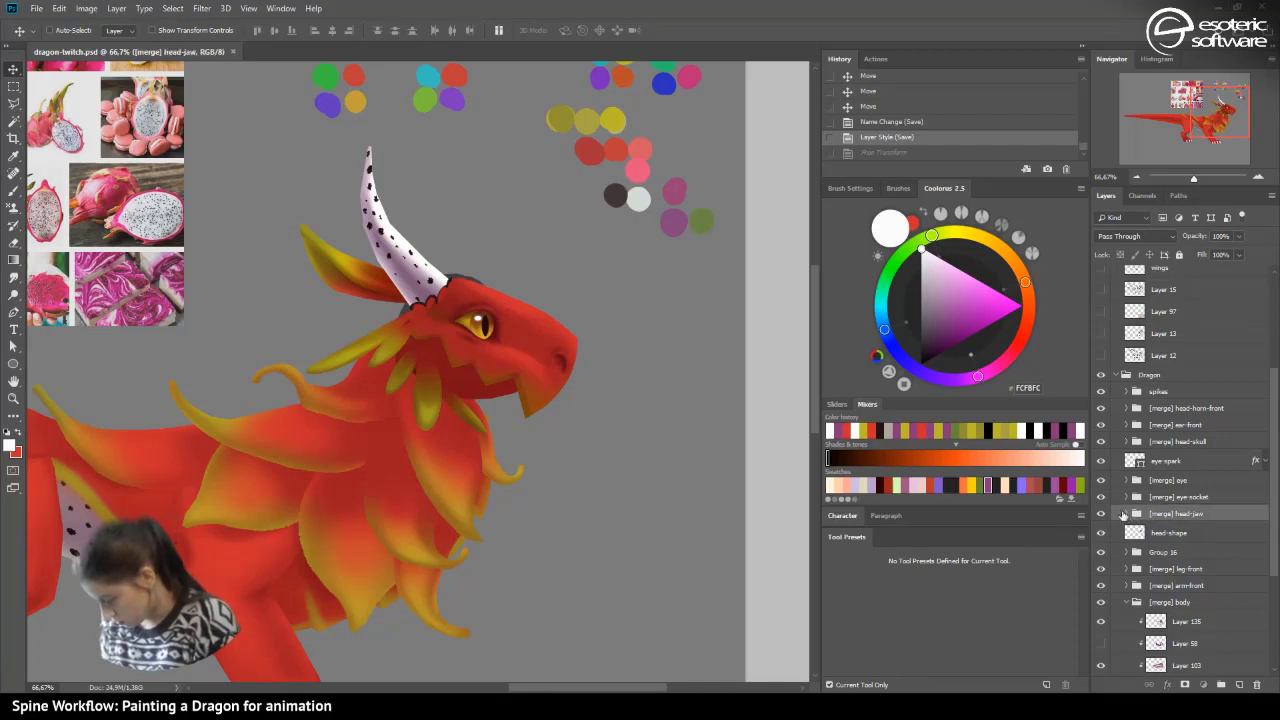
left_click(1128, 514)
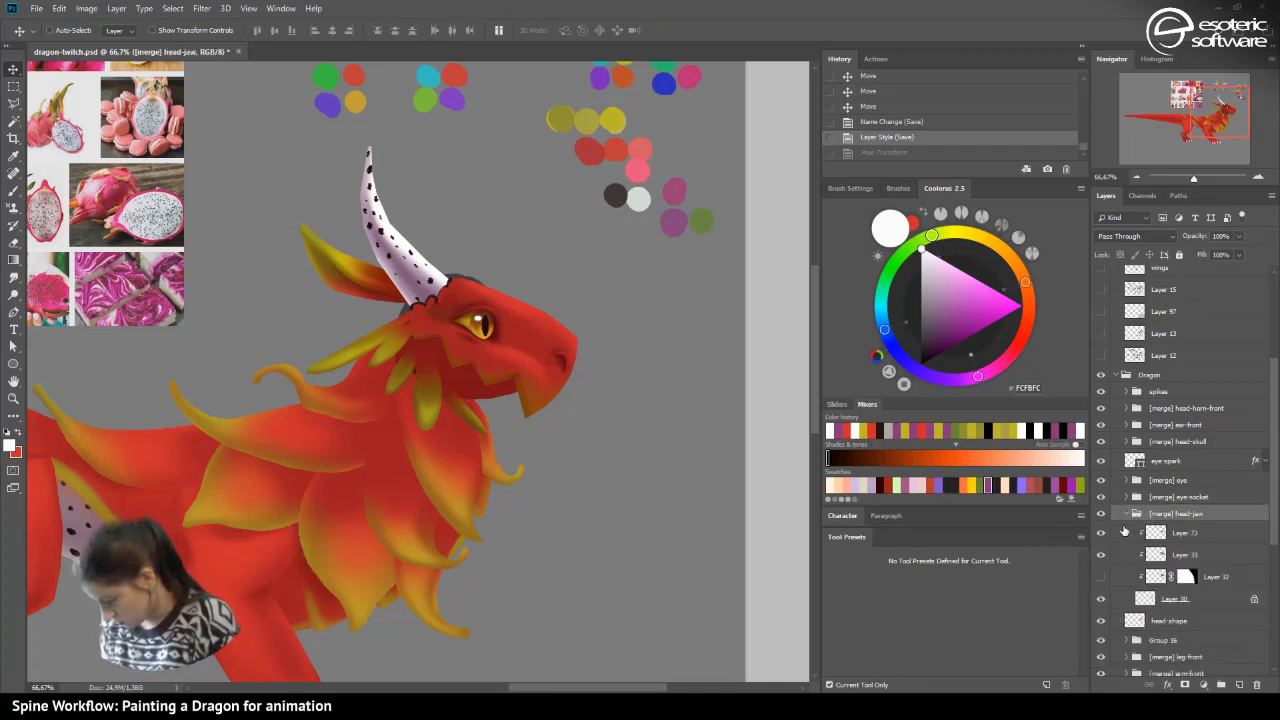
left_click(1130, 441)
left_click(1127, 441)
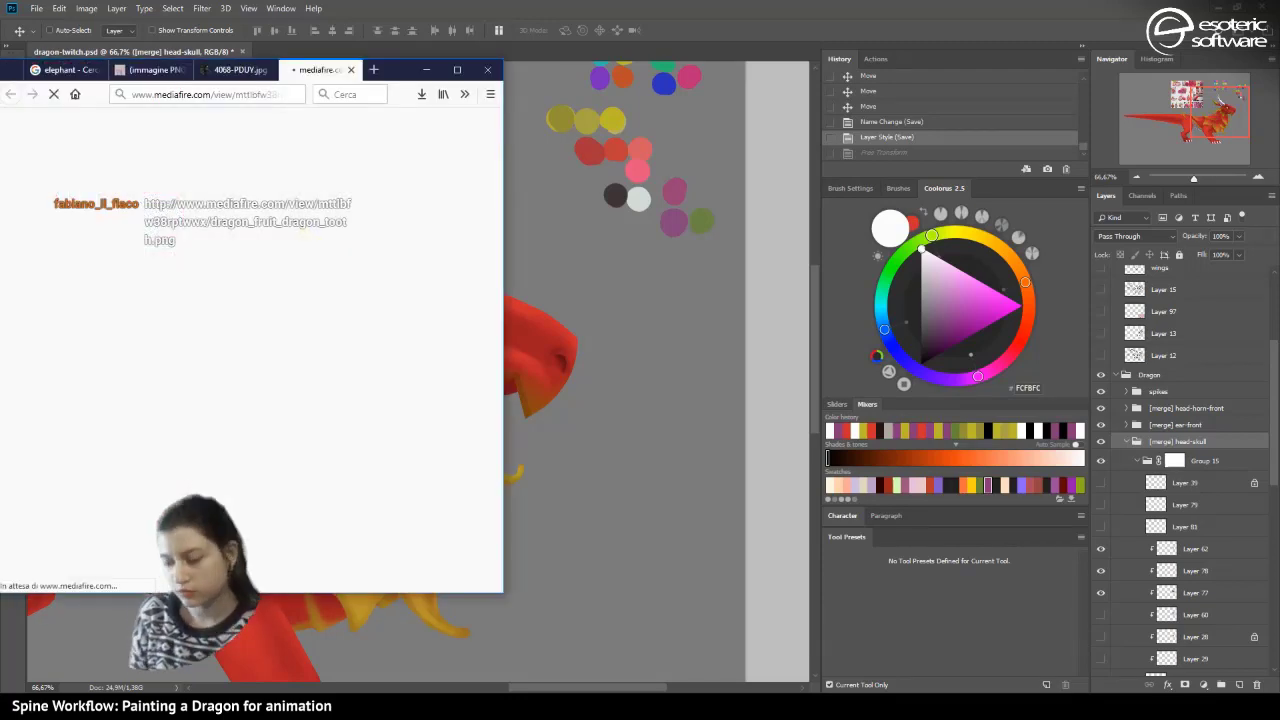
- Examine the reference sketch of the dragon's tooth tip in the browser window, and minimize the window
left_click_drag(413, 67, 601, 60)
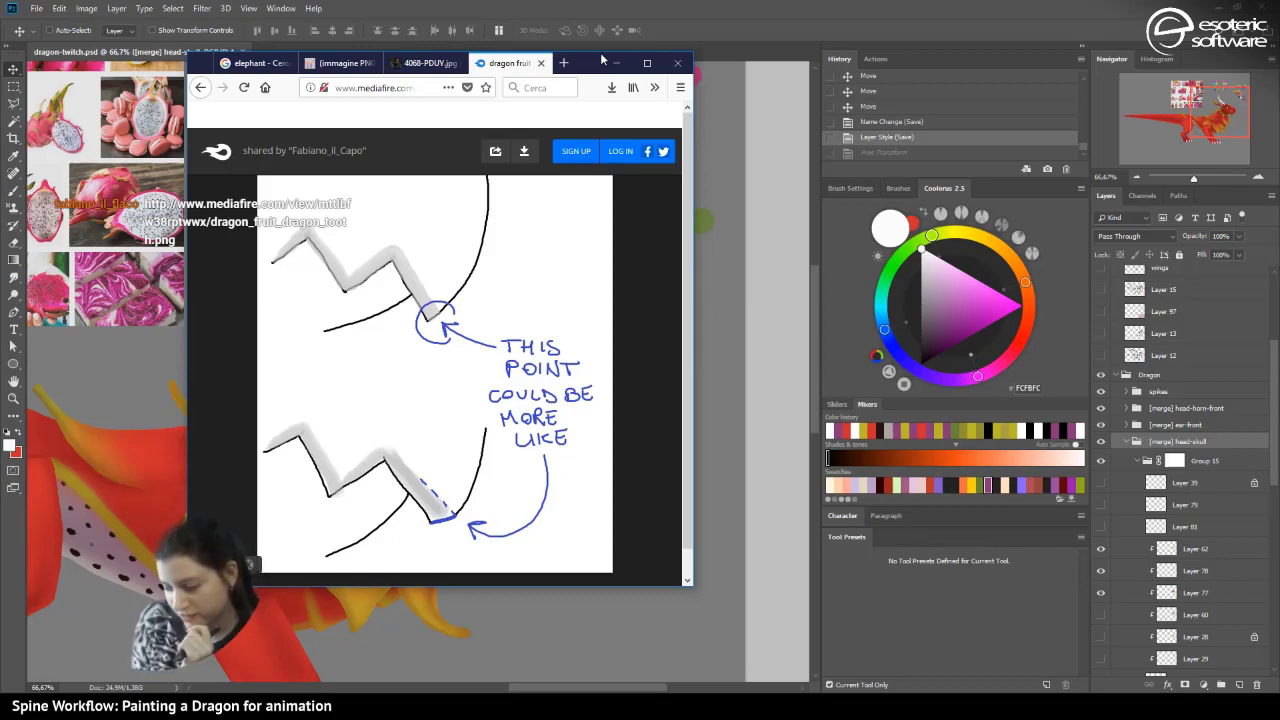
left_click(615, 62)
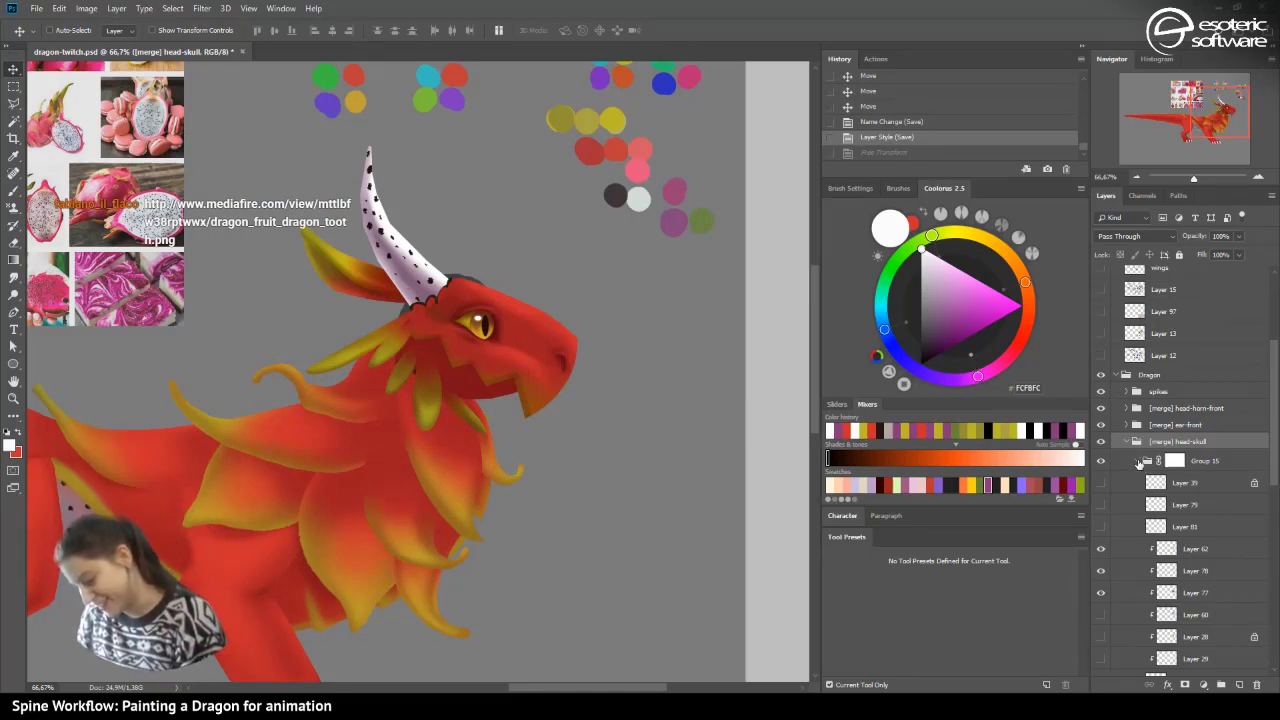
- Find the base layer of the [merge] head-skull group, Layer 19, and unlock its transparent pixels
left_click(1139, 461)
left_click(1100, 441)
left_click(1100, 441)
left_click(1138, 462)
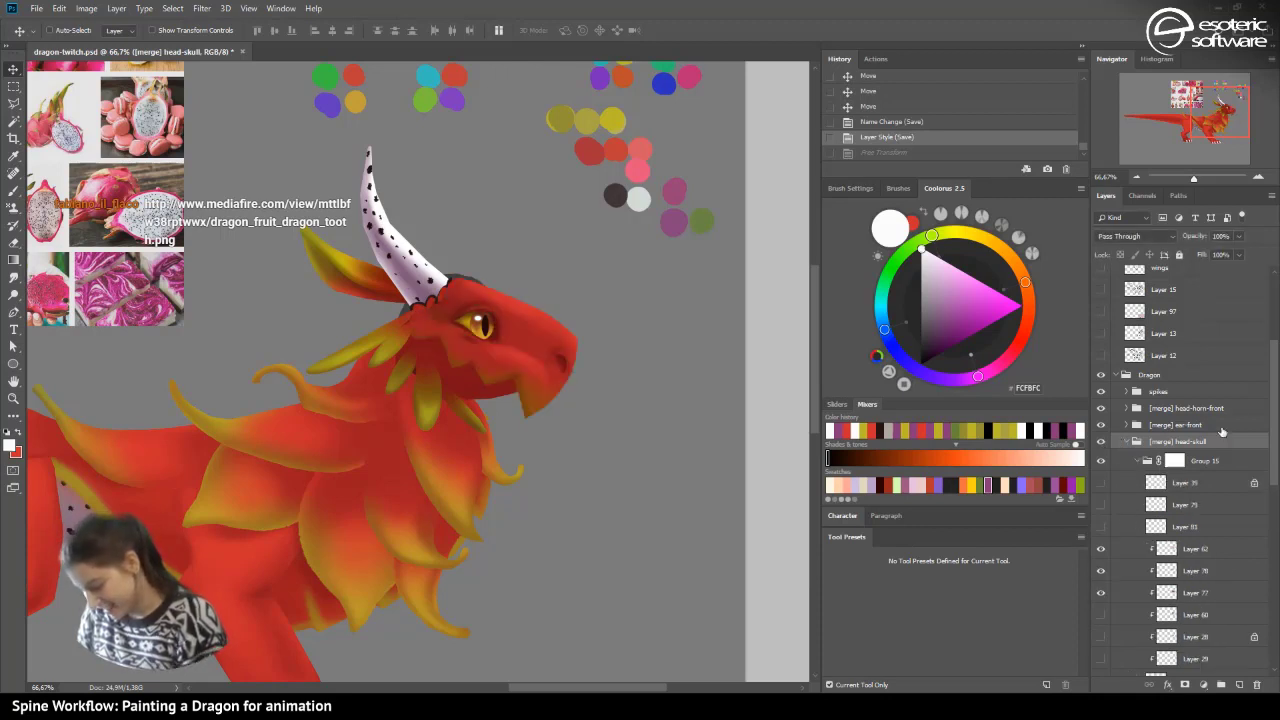
left_click_drag(1274, 356, 1268, 390)
left_click(1101, 411)
left_click(1101, 411)
left_click(1147, 543)
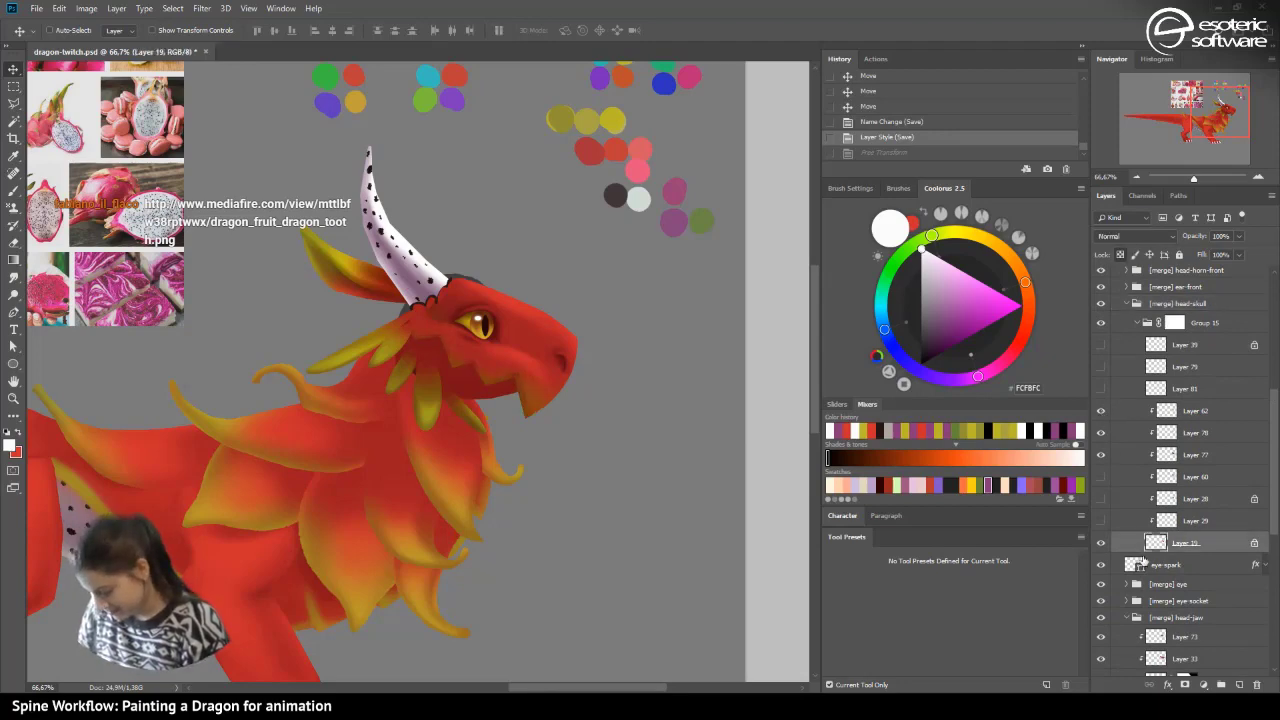
left_click(1120, 254)
- Try erasing the pointed tip of the upper beak on Layer 19, raising the eraser opacity to 100%, and undo the strokes
left_click(1252, 175)
left_click(1256, 176)
left_click_drag(622, 688, 645, 680)
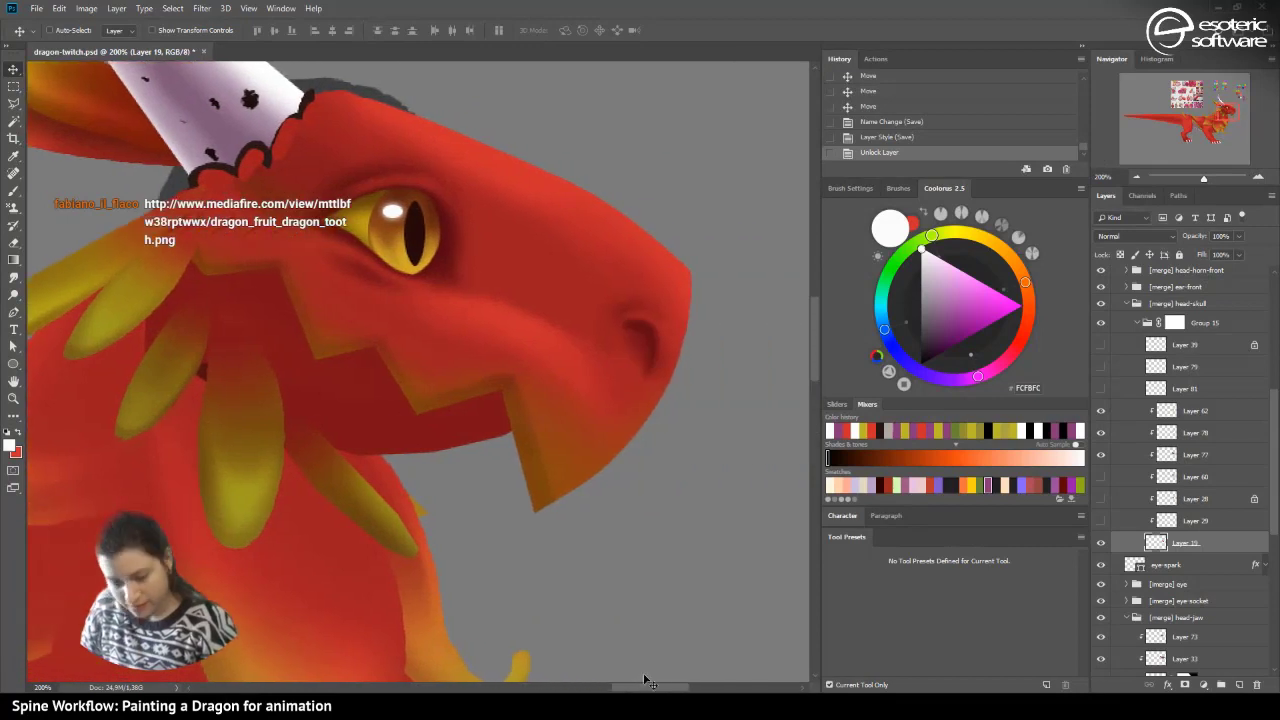
left_click(13, 243)
left_click_drag(551, 511, 535, 503)
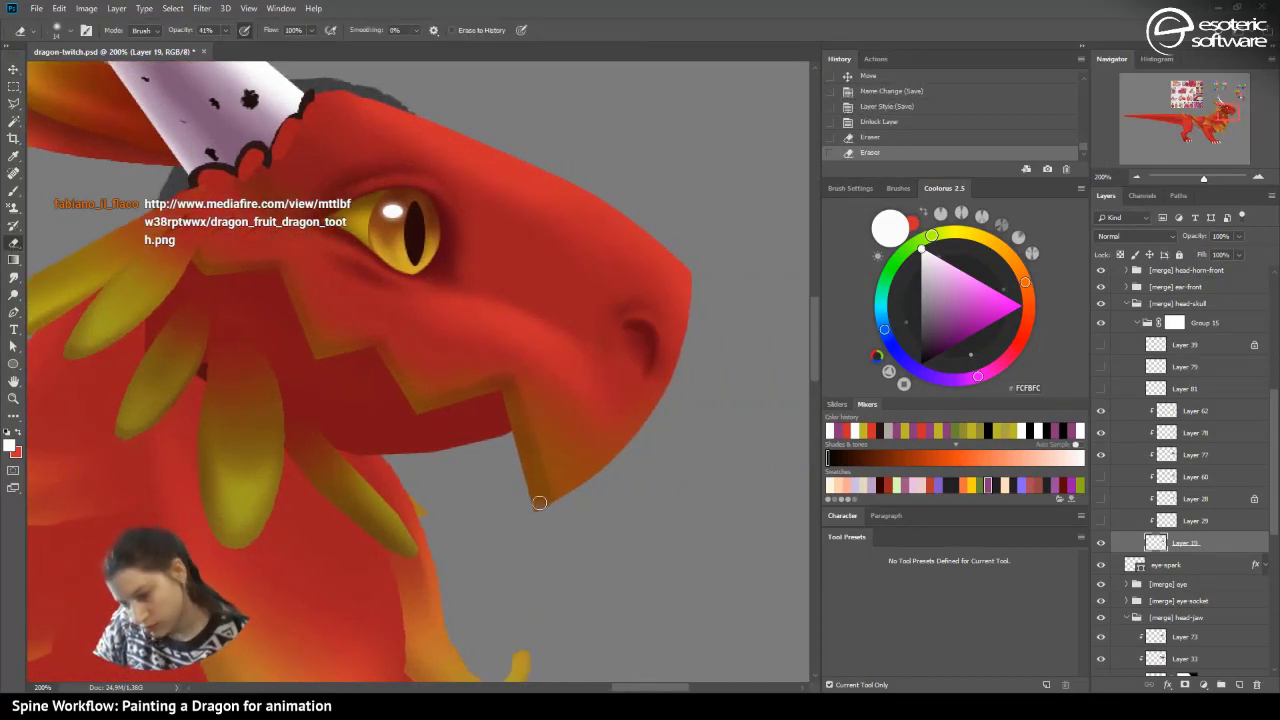
left_click(227, 31)
left_click_drag(229, 46, 265, 48)
left_click(245, 31)
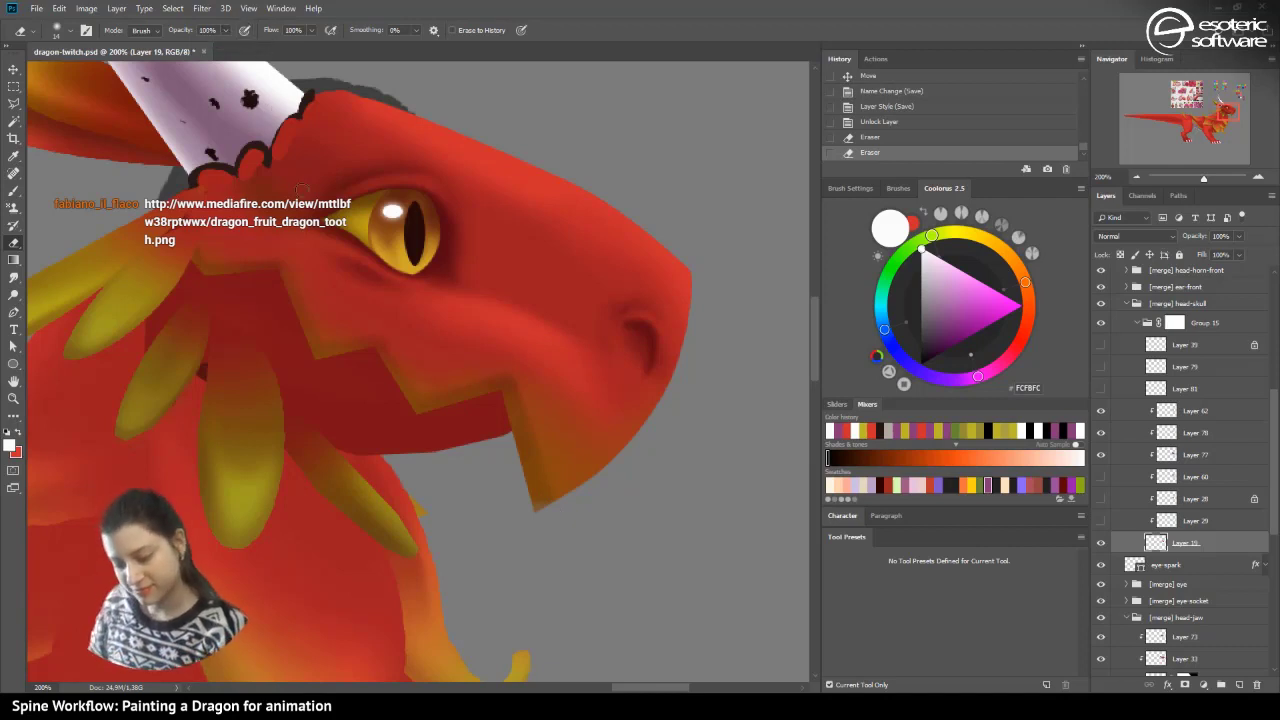
left_click_drag(558, 510, 517, 521)
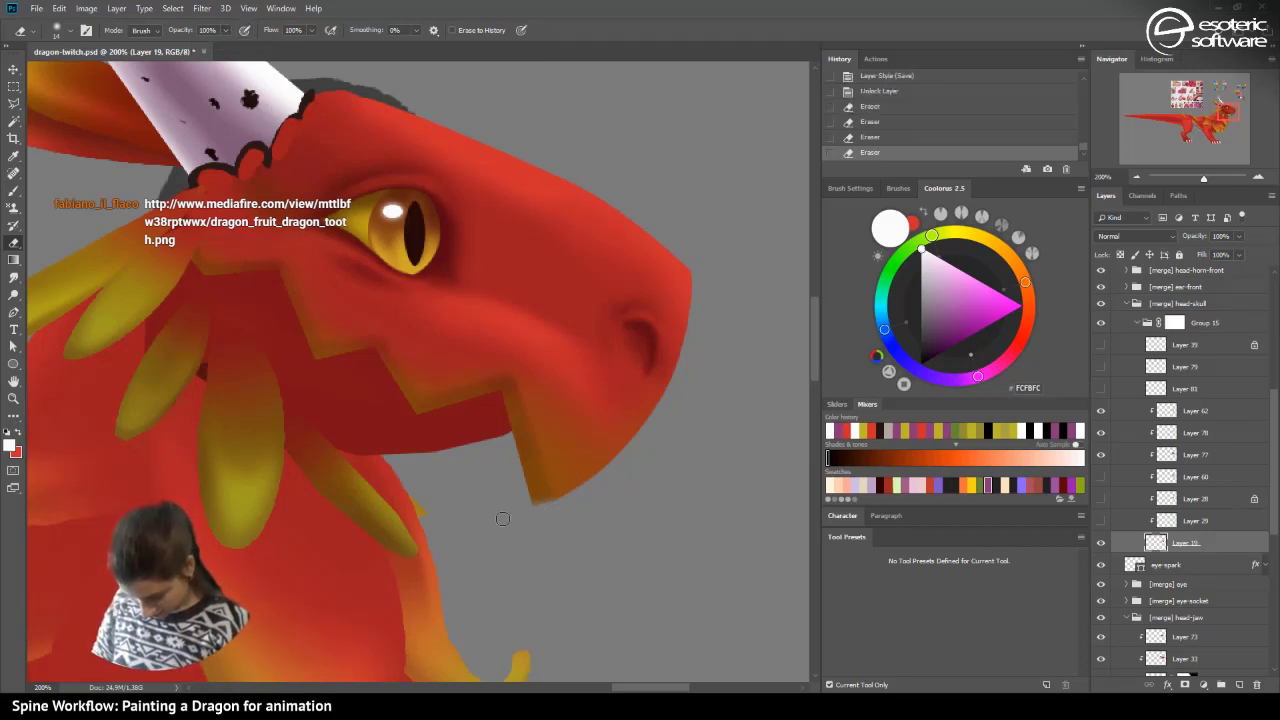
left_click(856, 88)
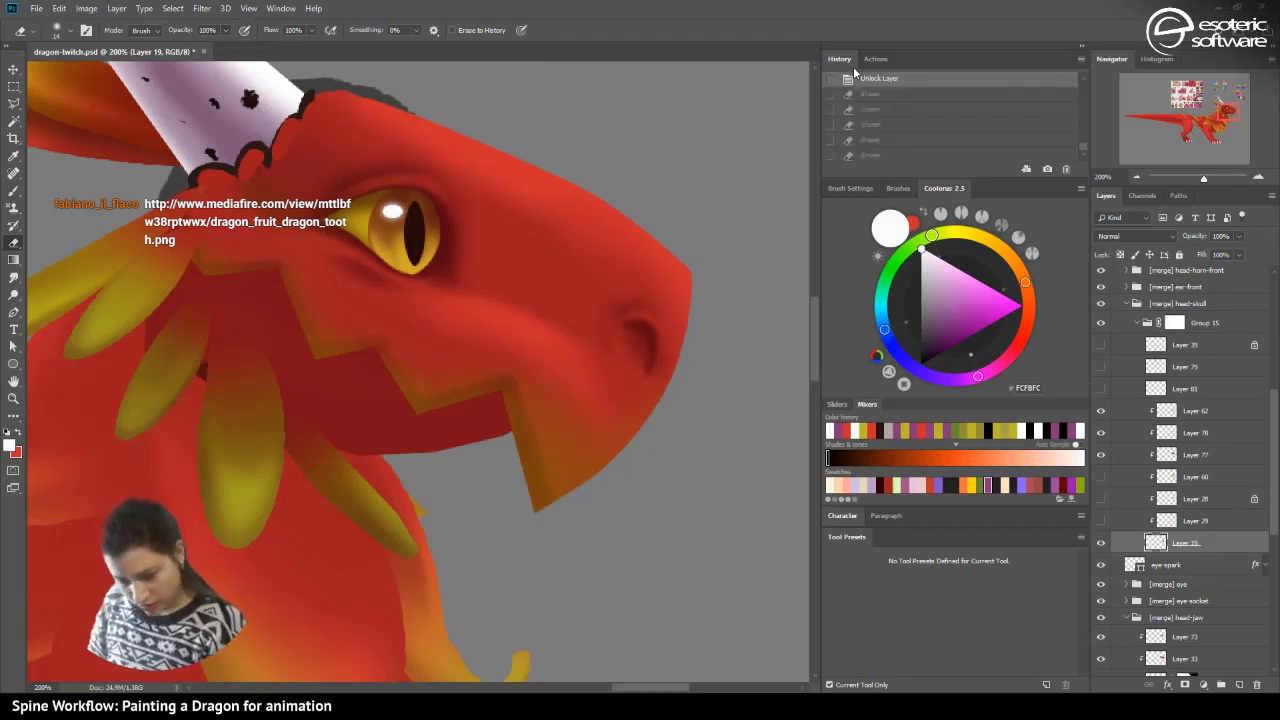
- Try flattening the beak tip on Layer 19 with a 100% hardness eraser, and undo the strokes
left_click(70, 31)
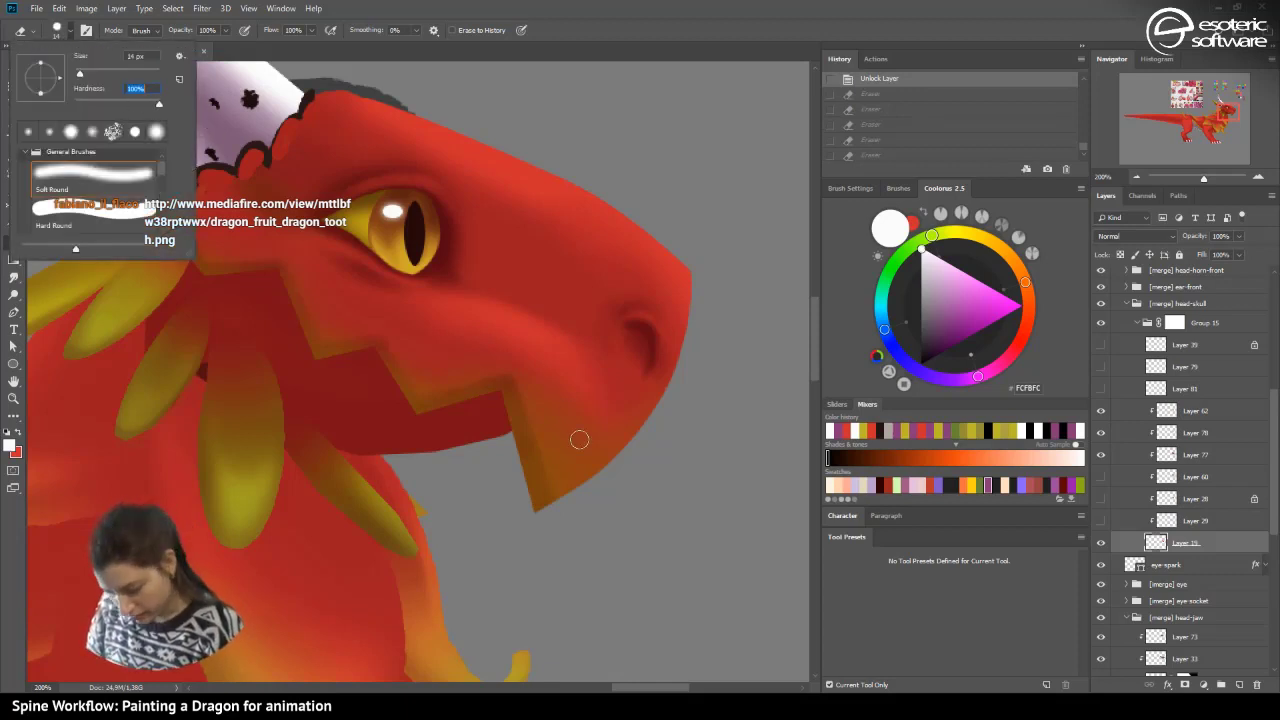
left_click_drag(530, 512, 563, 508)
left_click_drag(525, 514, 563, 508)
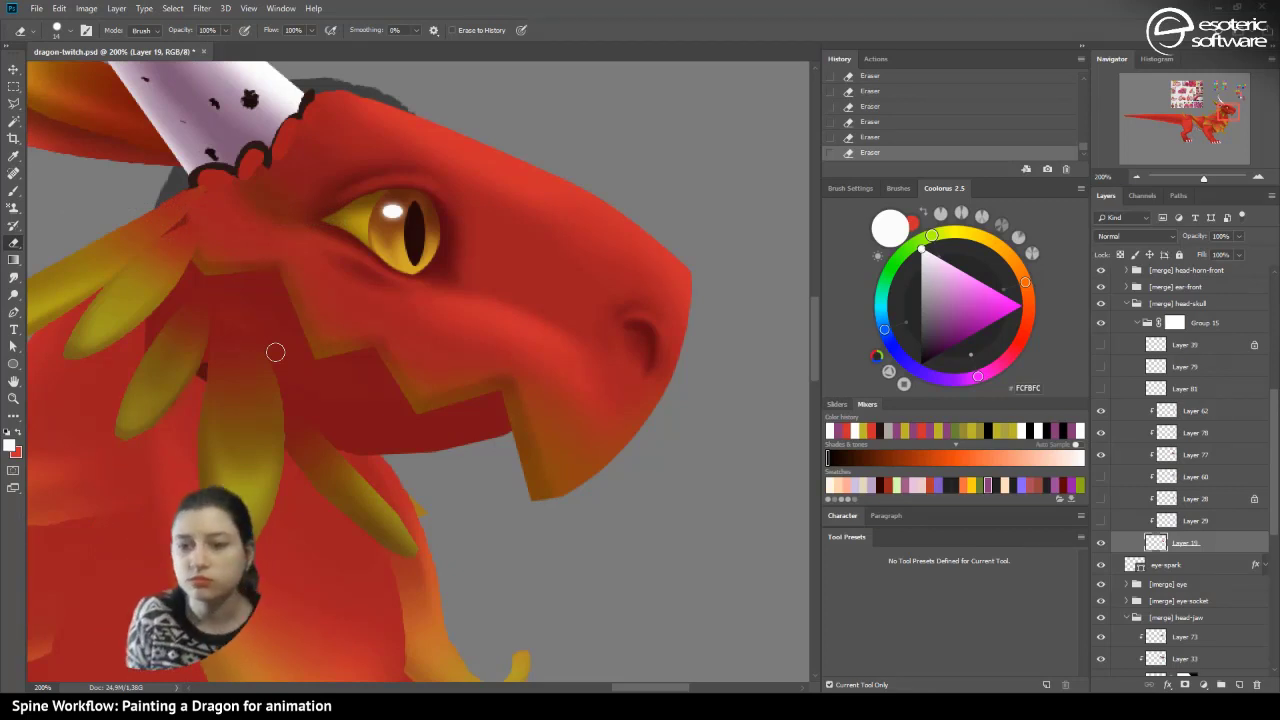
scroll(1084, 77, "up", 1)
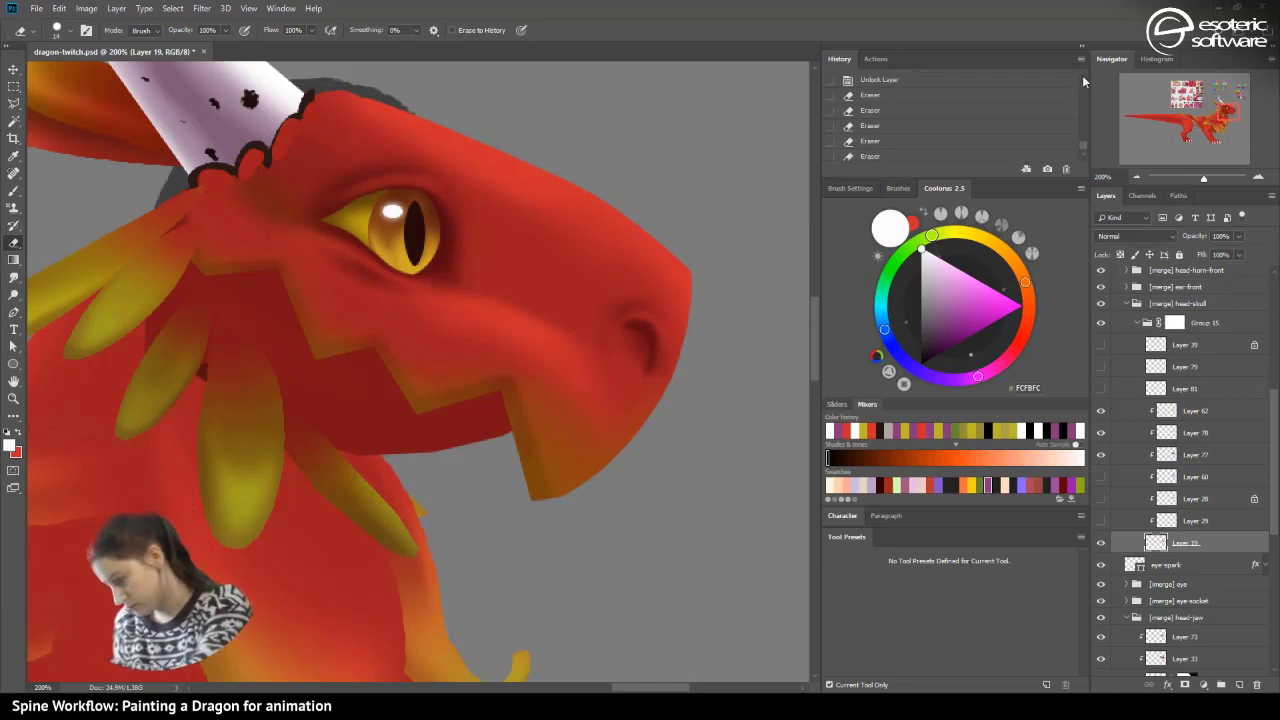
left_click(892, 100)
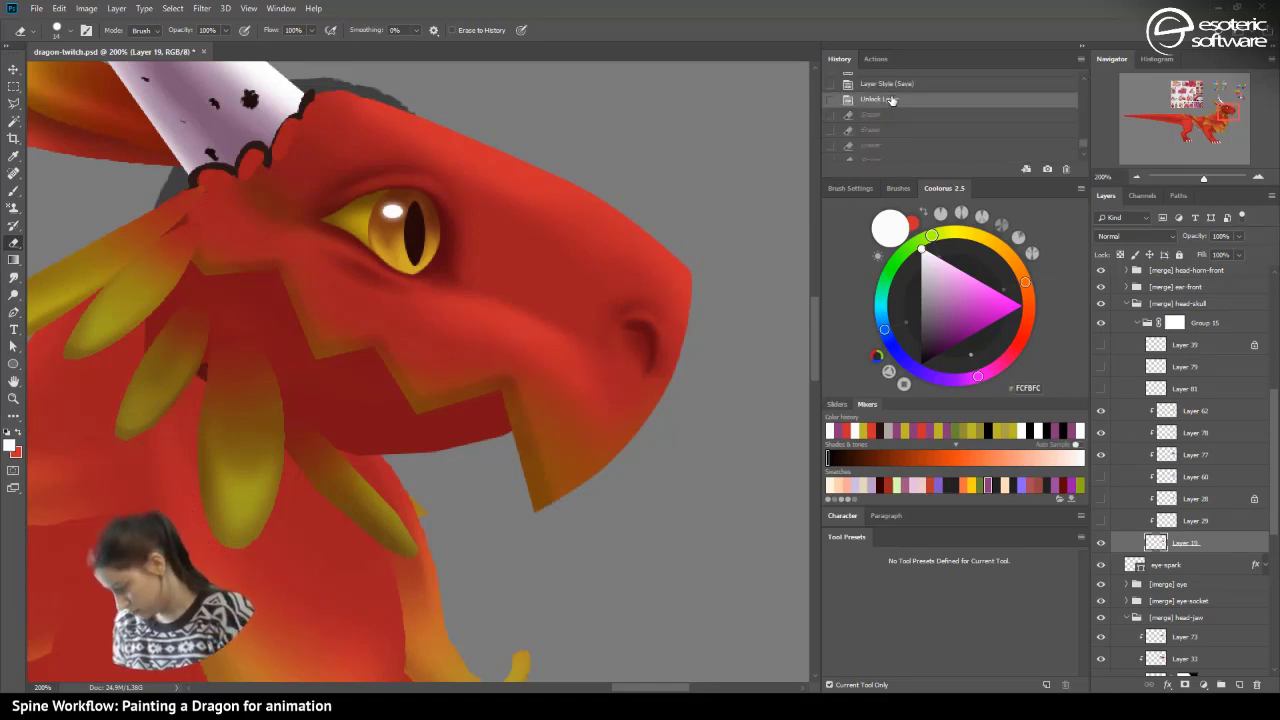
- Add a layer mask to Layer 19 and set up a harder black brush at 100% opacity for masking
left_click(1185, 682)
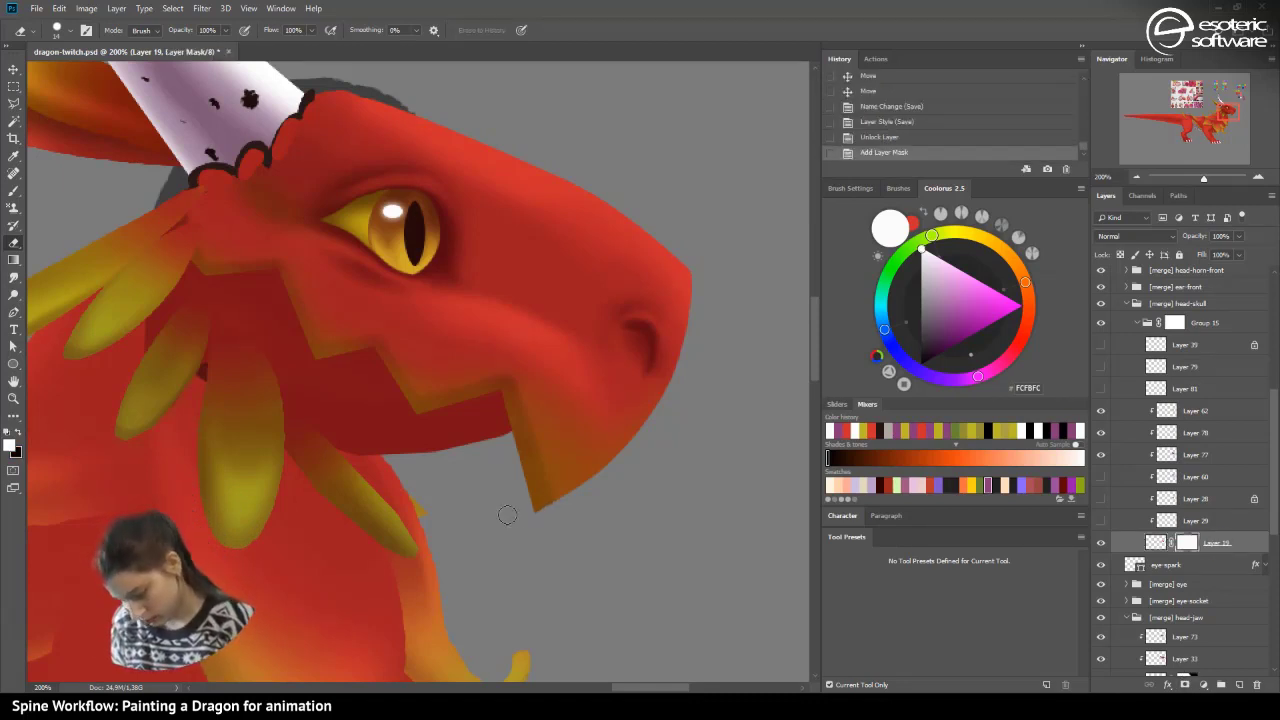
left_click(19, 432)
left_click(15, 192)
left_click(556, 521)
left_click(286, 340)
left_click(279, 30)
left_click_drag(283, 46, 340, 50)
left_click(279, 30)
left_click(37, 35)
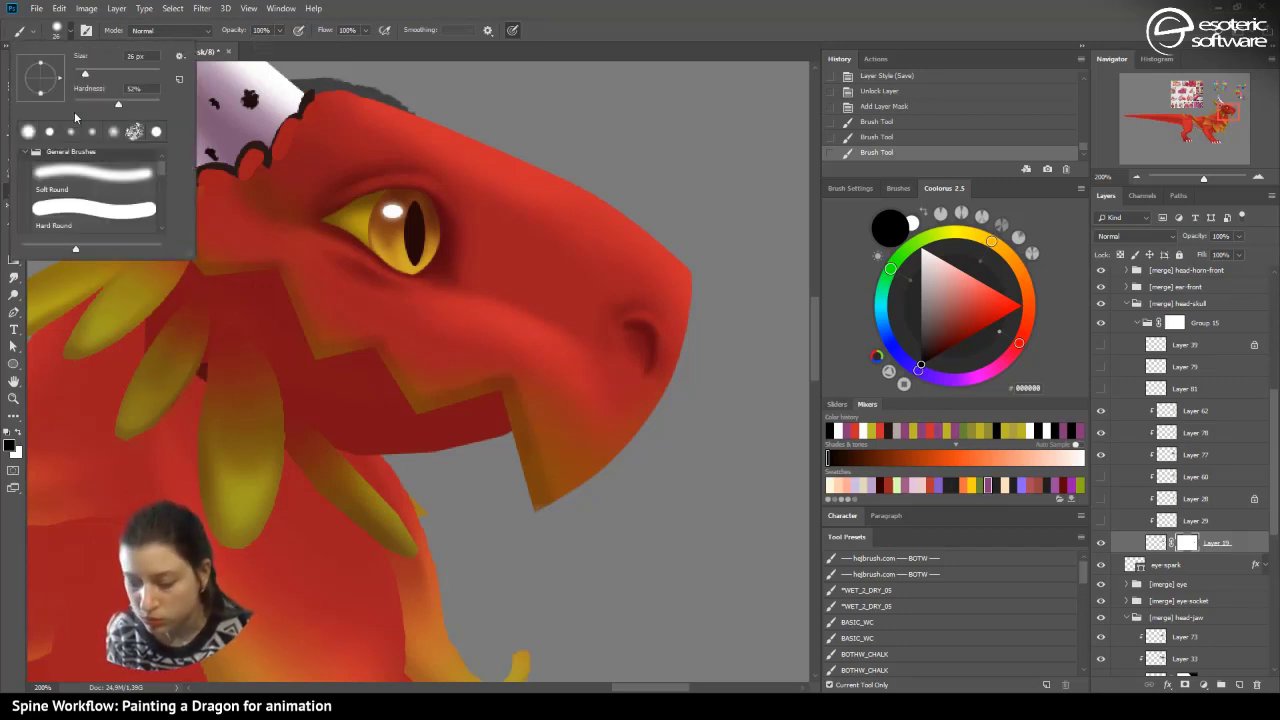
- Mask out the pointed tip of the upper beak to leave a short blunt edge, and check the head at 66.67% view
left_click_drag(564, 518, 511, 523)
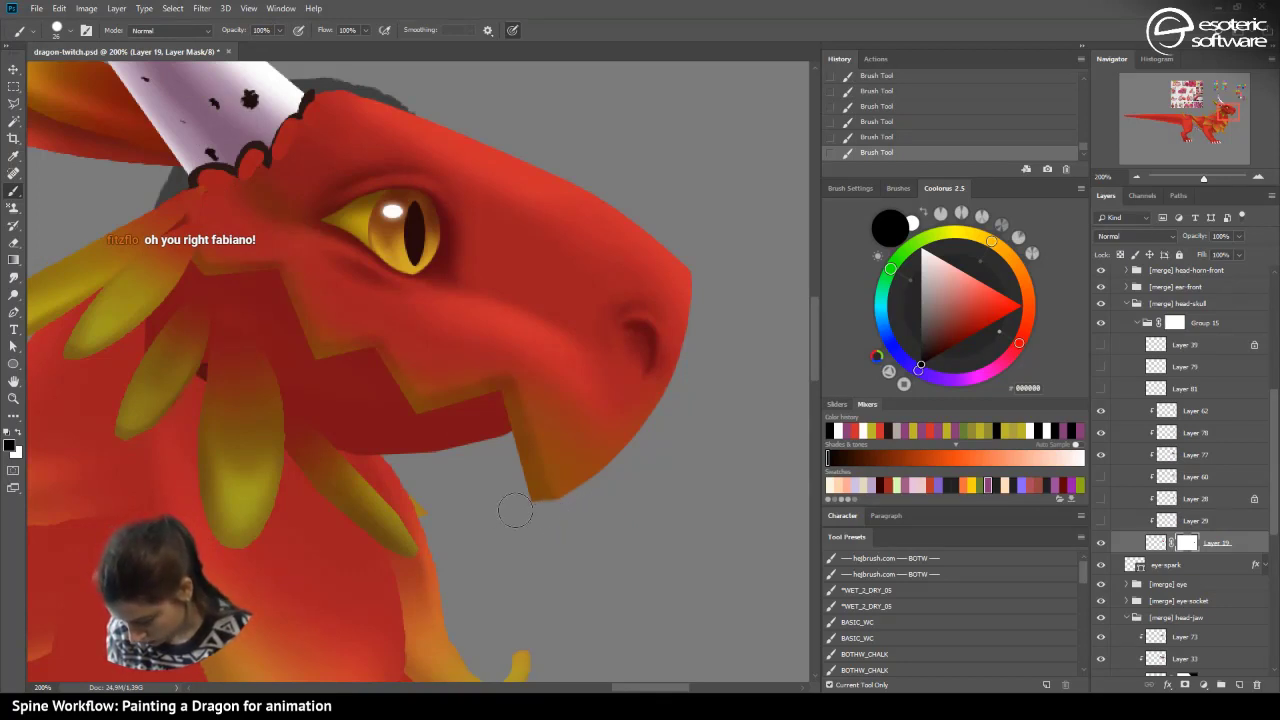
left_click_drag(573, 505, 505, 507)
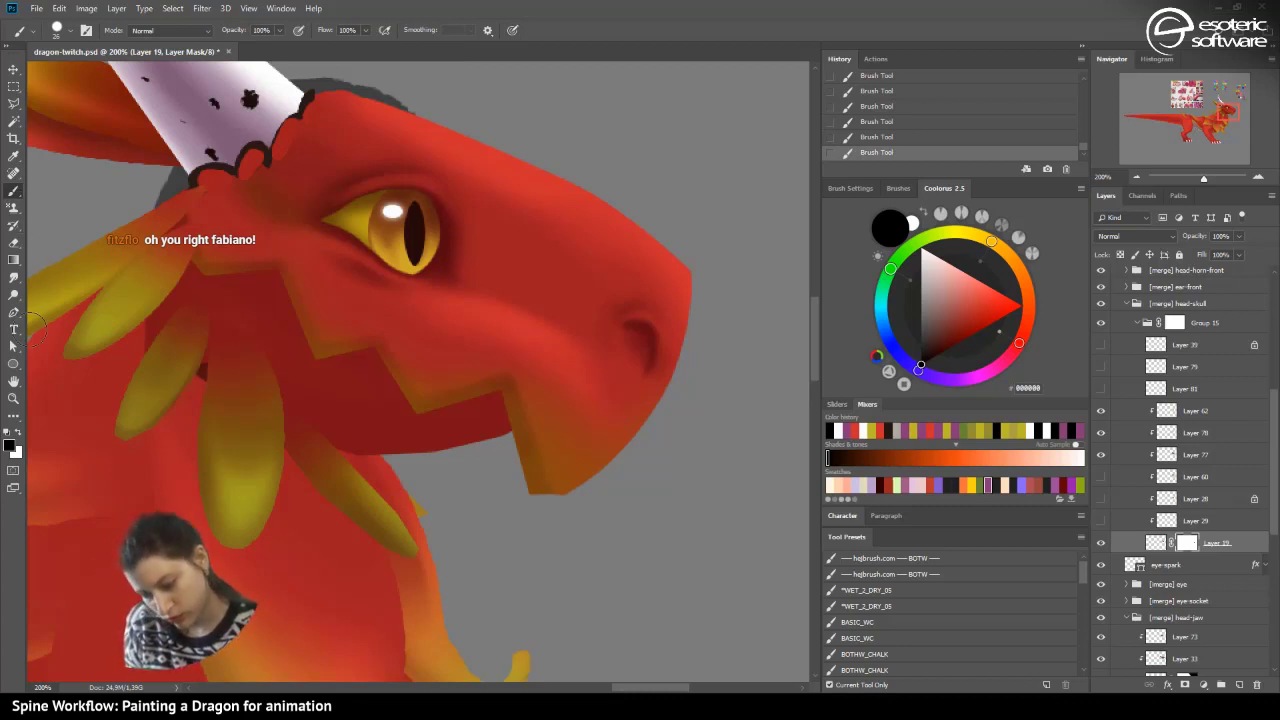
key("x")
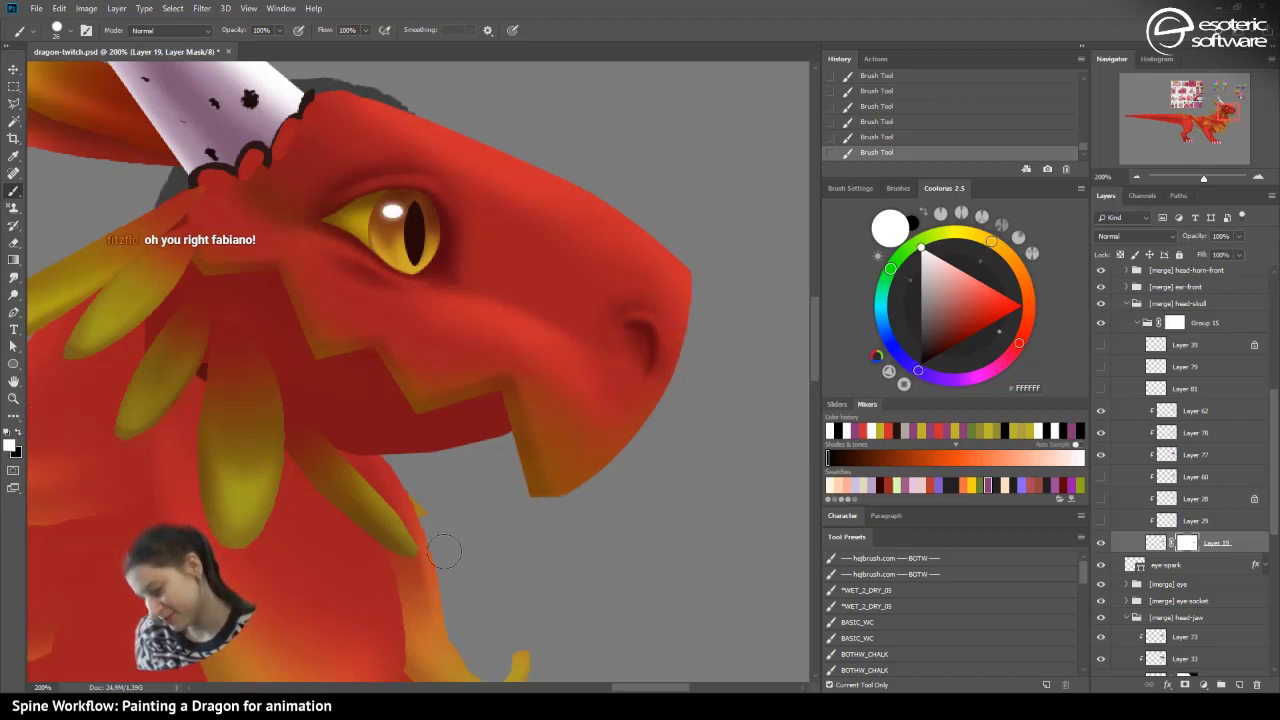
left_click(1137, 176)
left_click(1137, 176)
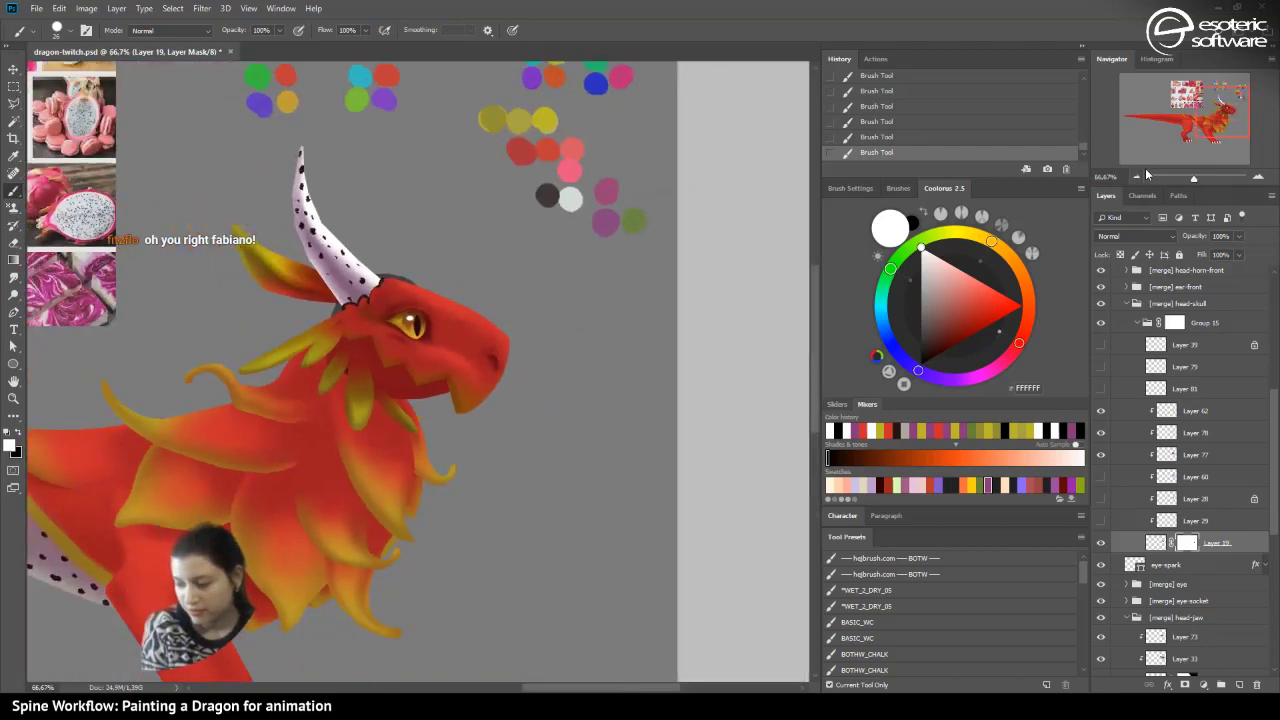
- Try refining the blunt tip of the upper beak with white and black strokes on Layer 19's mask
left_click(1257, 177)
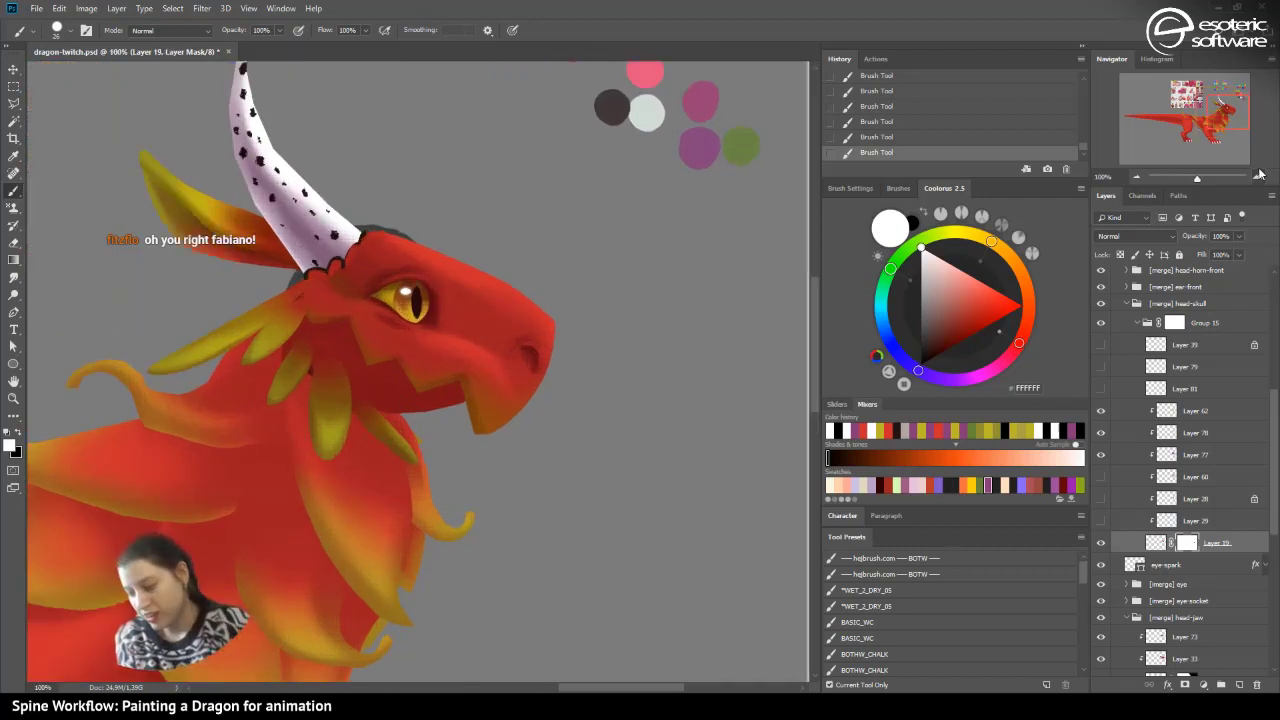
left_click(477, 440)
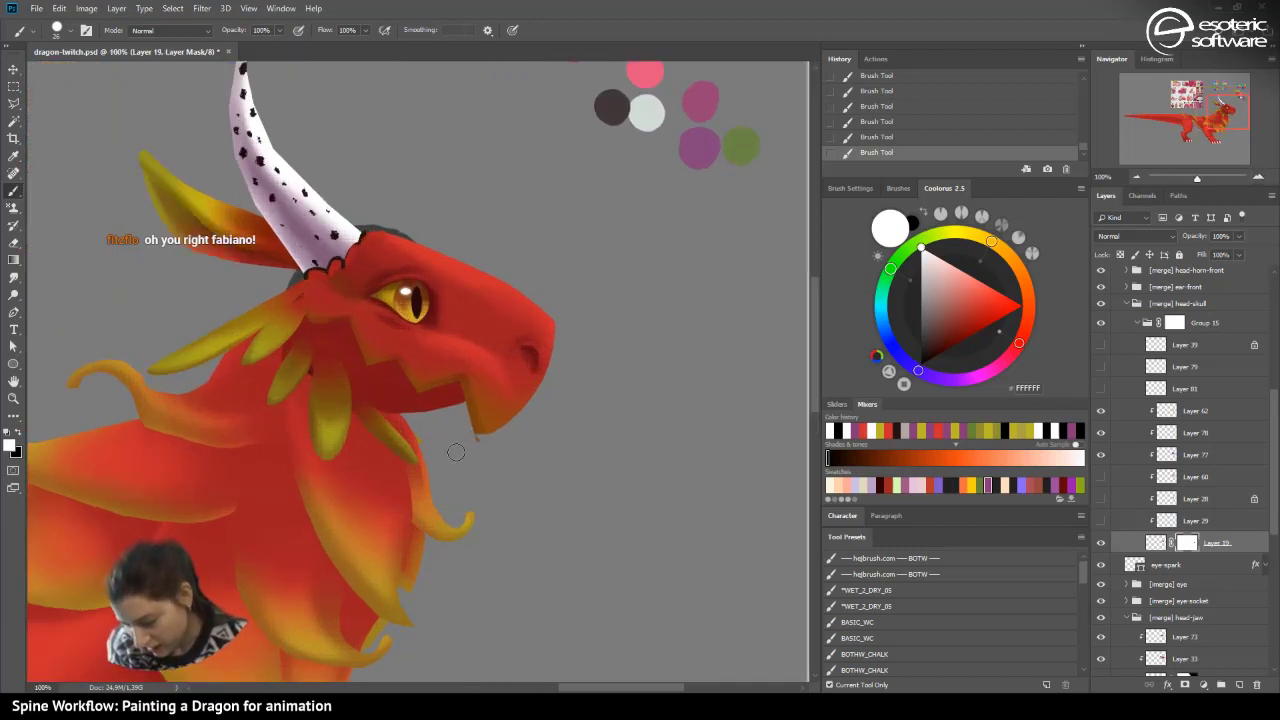
key("ctrl+z")
left_click(21, 431)
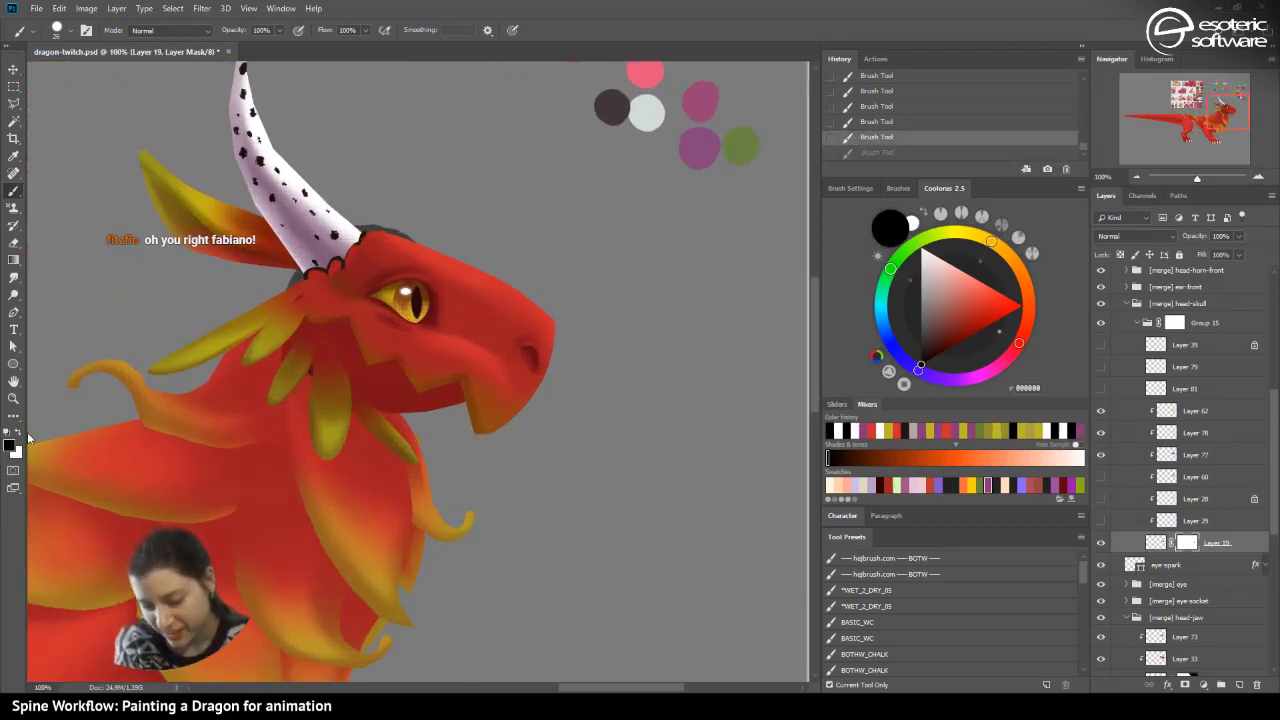
left_click_drag(480, 443, 450, 448)
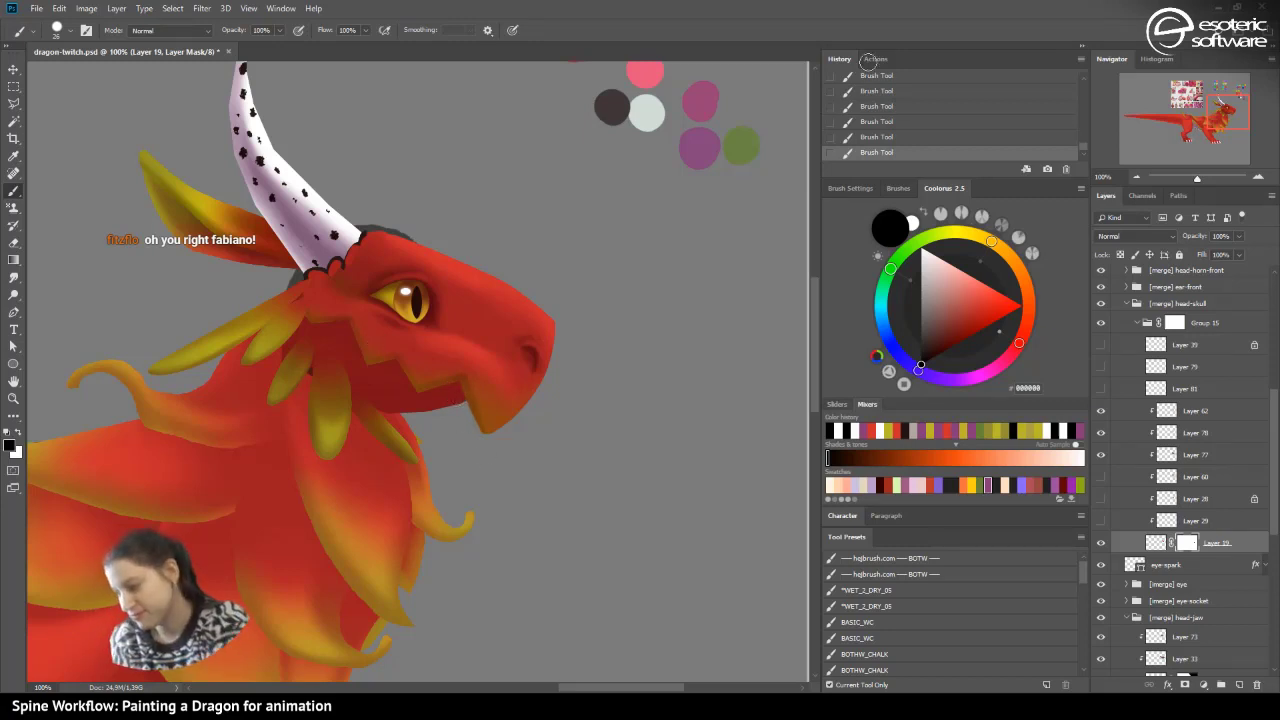
- Step back through the history to an earlier state of the beak-tip mask and save the document
left_click(866, 98)
left_click(909, 80)
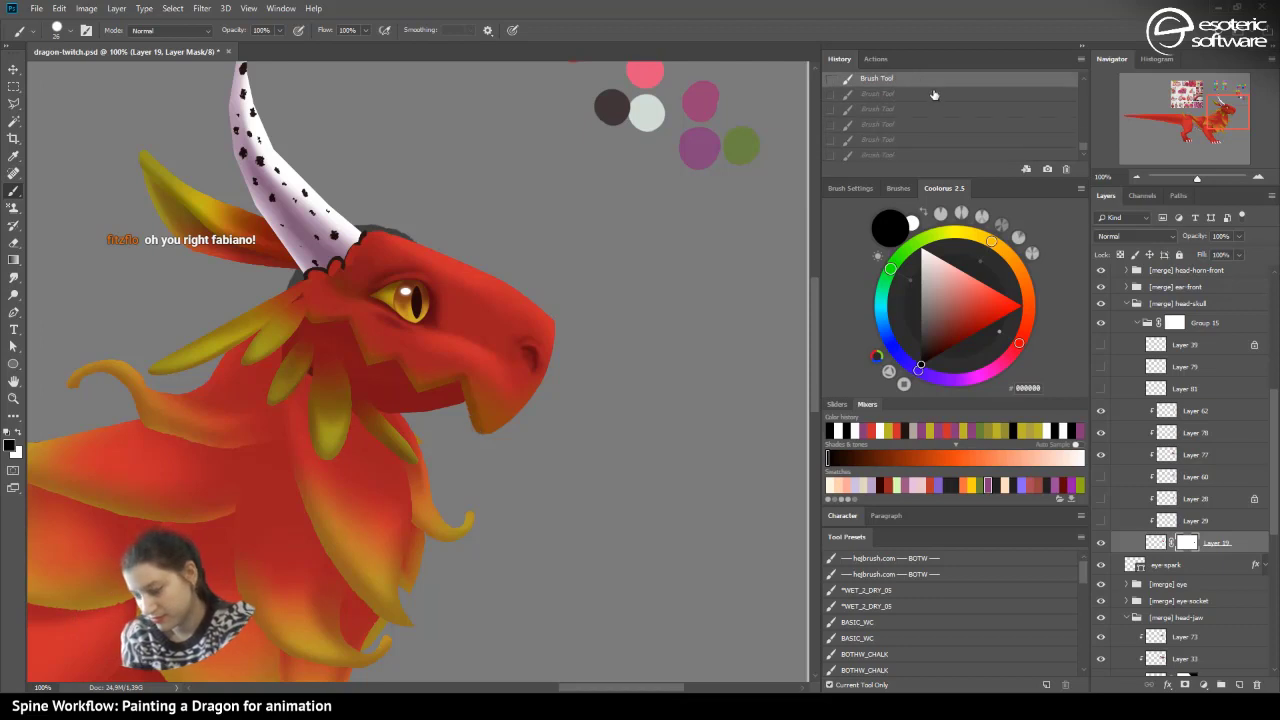
left_click(1081, 77)
left_click(966, 85)
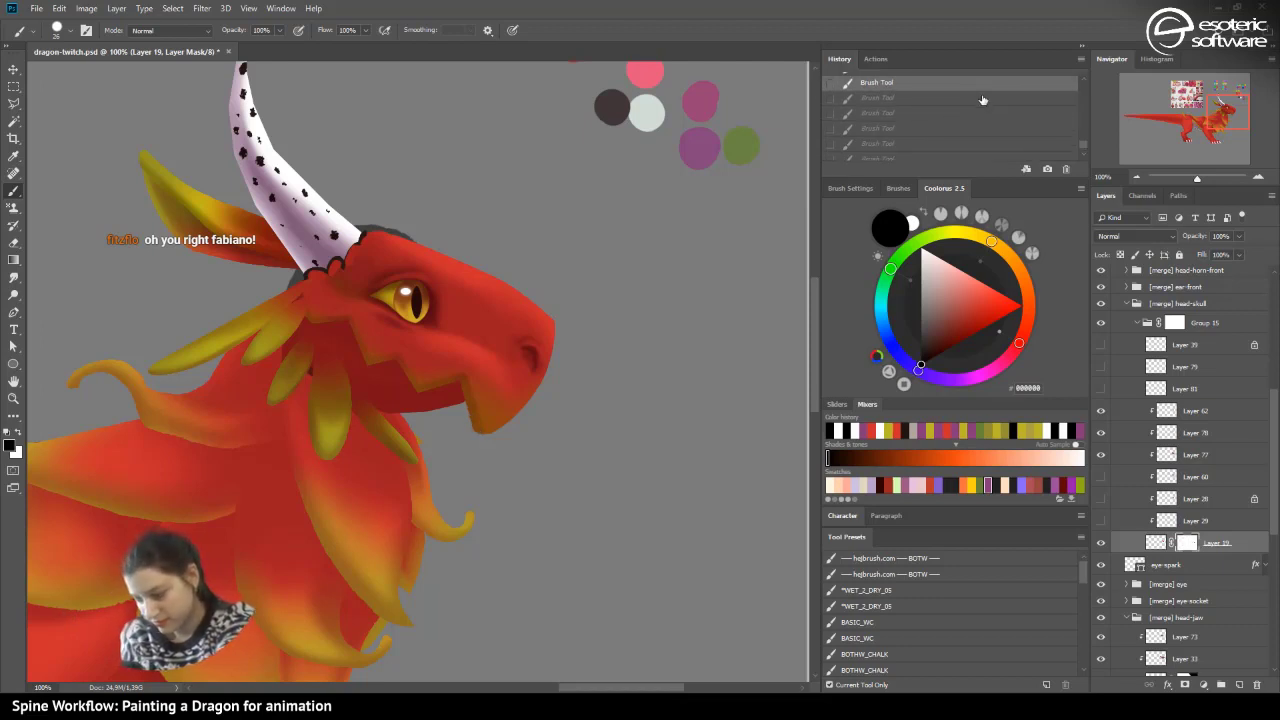
left_click(1082, 79)
left_click(957, 90)
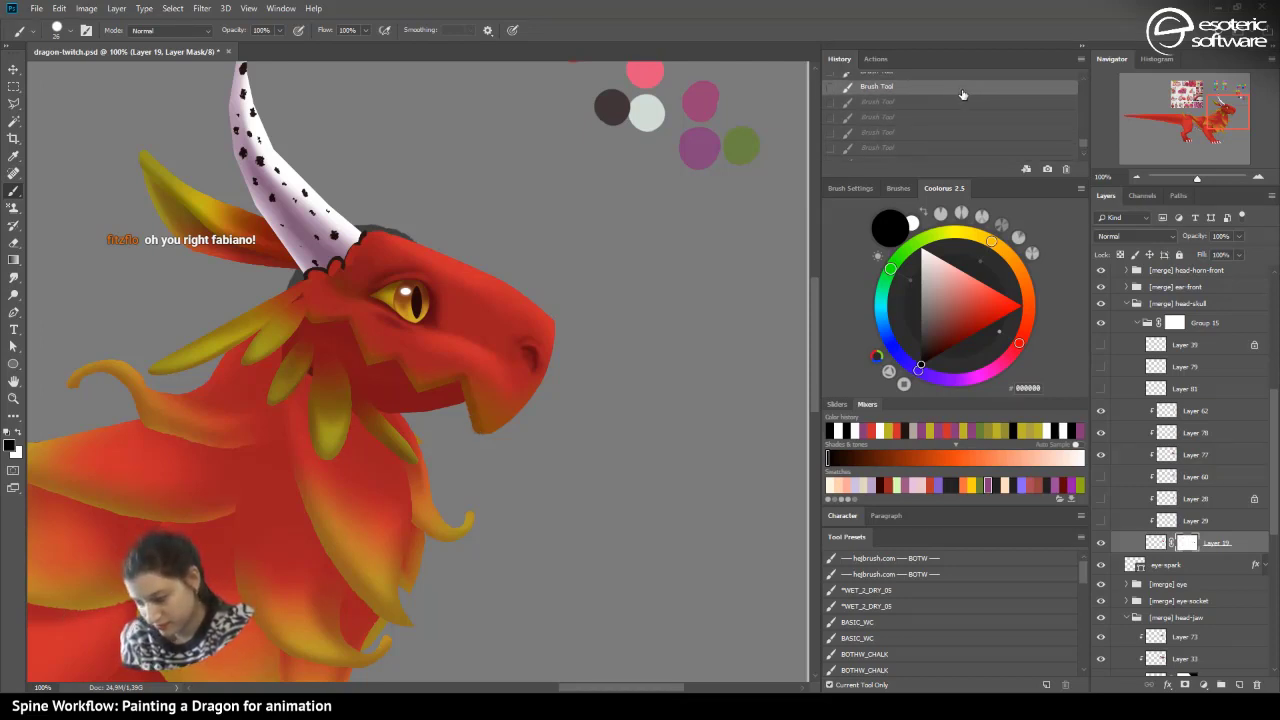
scroll(960, 97, "up", 2)
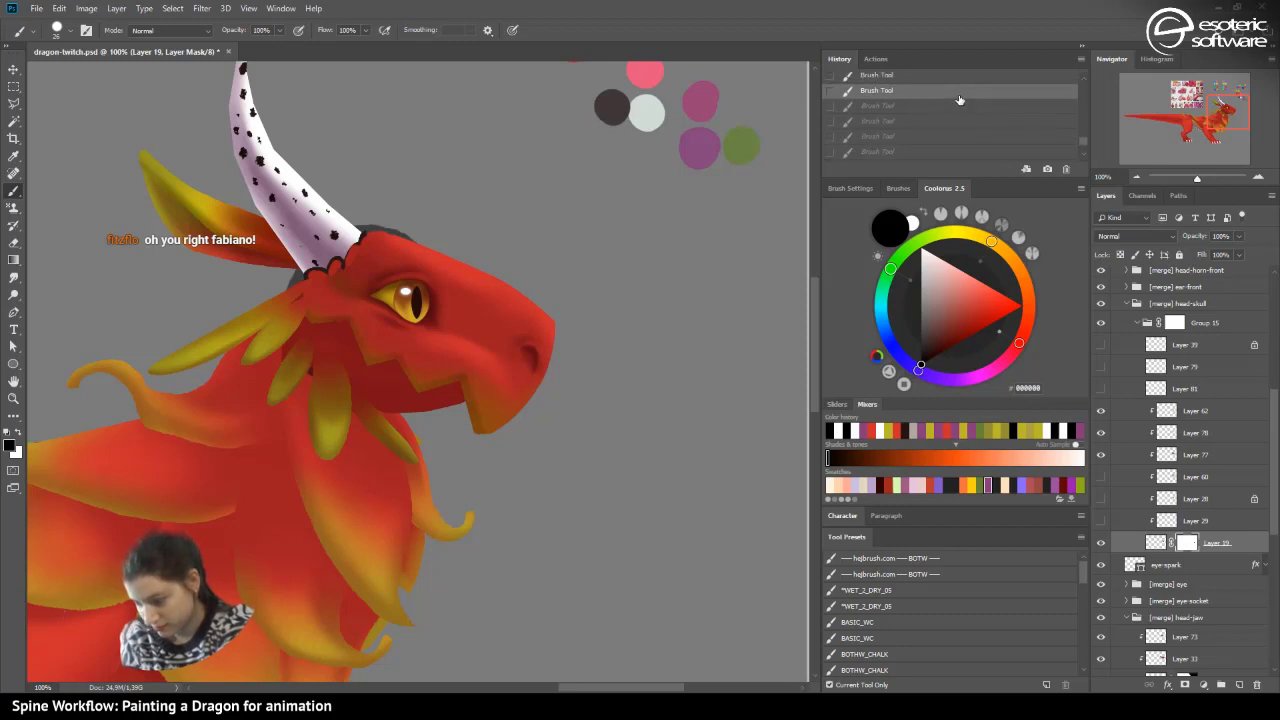
scroll(956, 99, "up", 2)
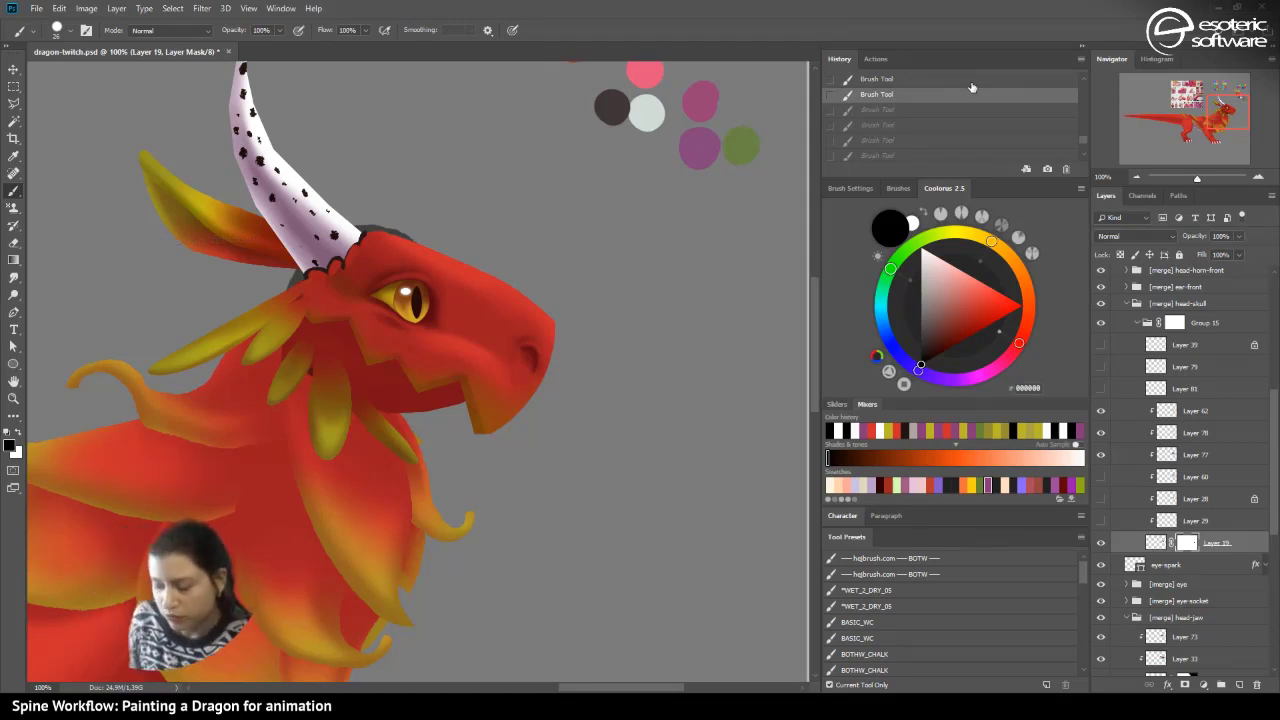
key("ctrl+s")
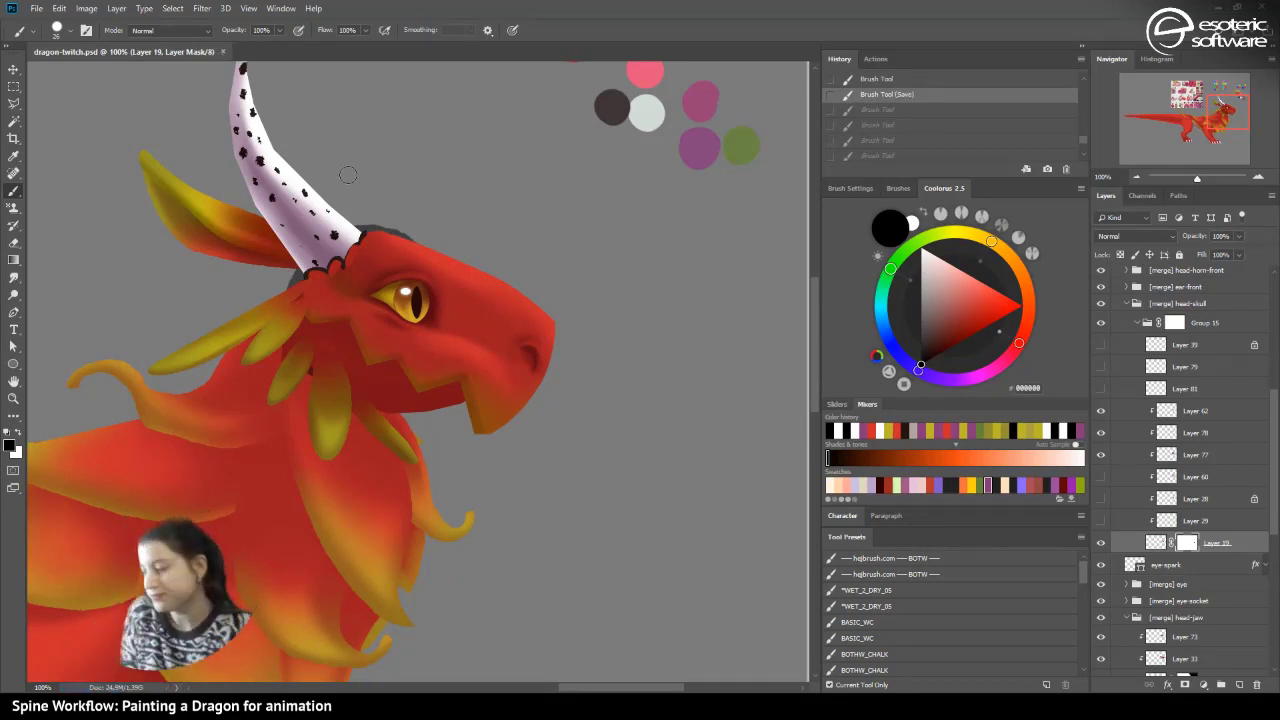
key("ctrl+minus")
key("ctrl+minus")
key("ctrl+minus")
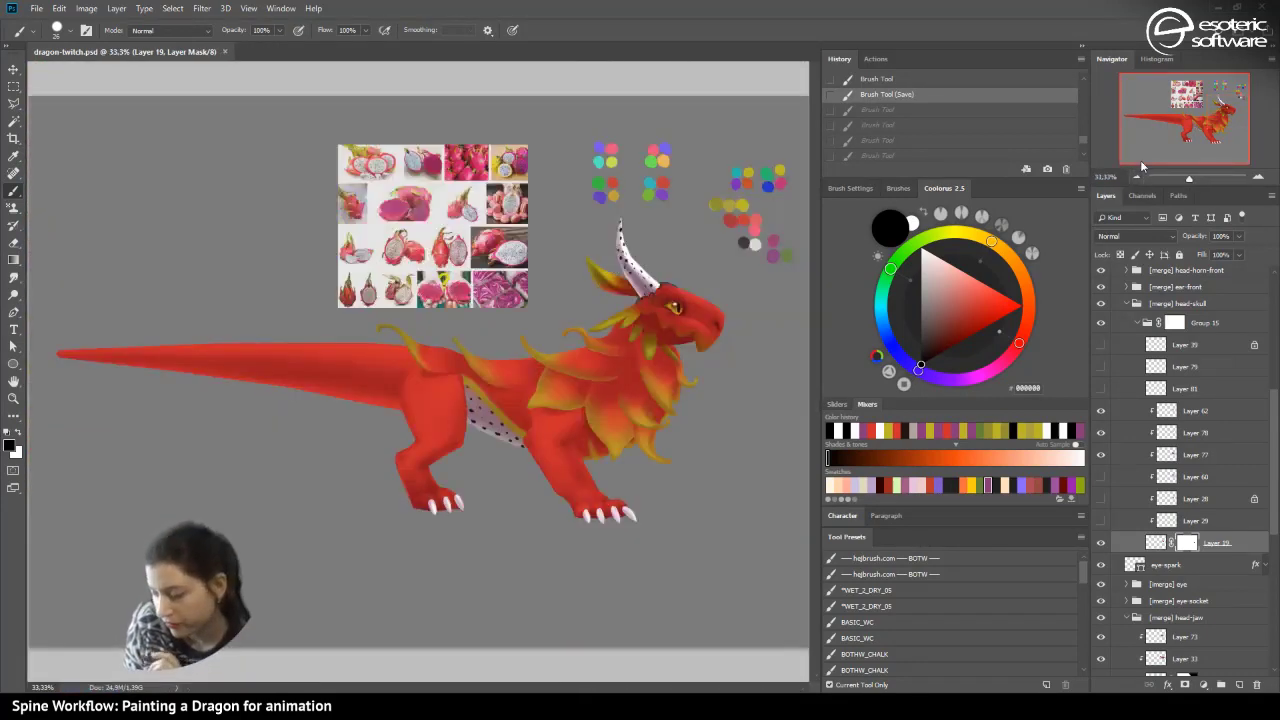
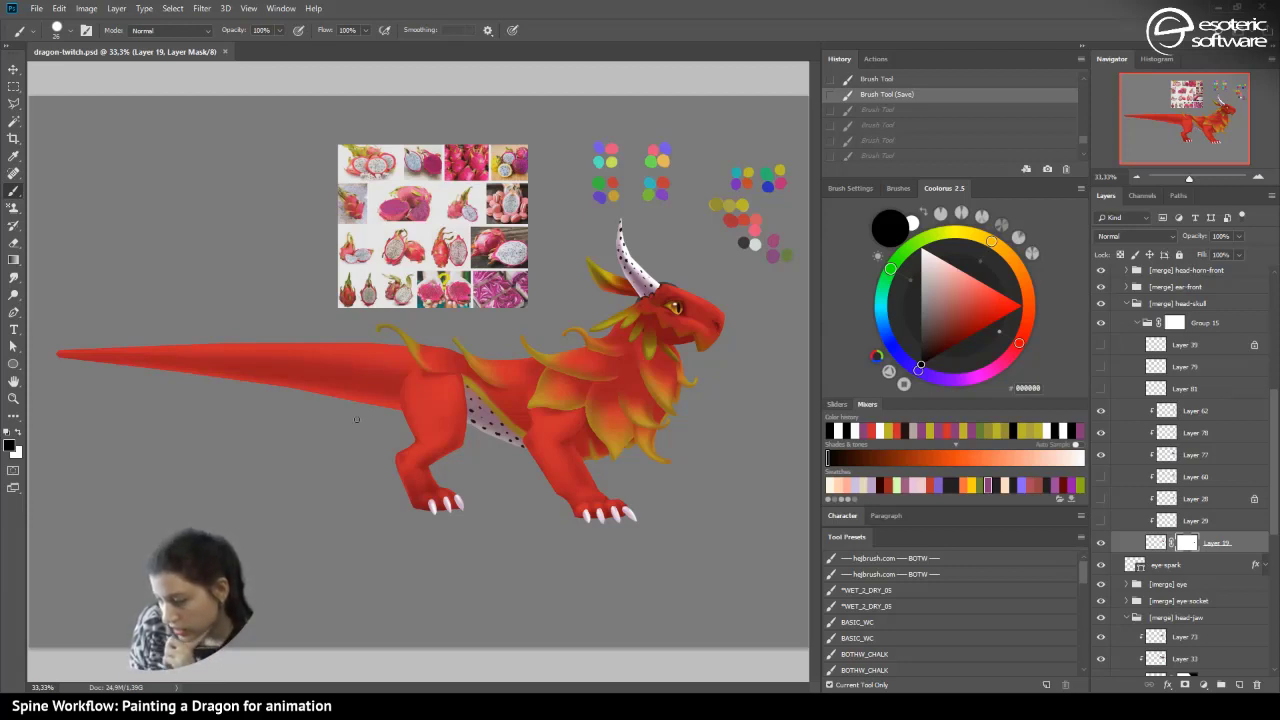
- Check what Layer 19, Layer 77 and Layer 78 contribute to the head by toggling their visibility
left_click(1257, 177)
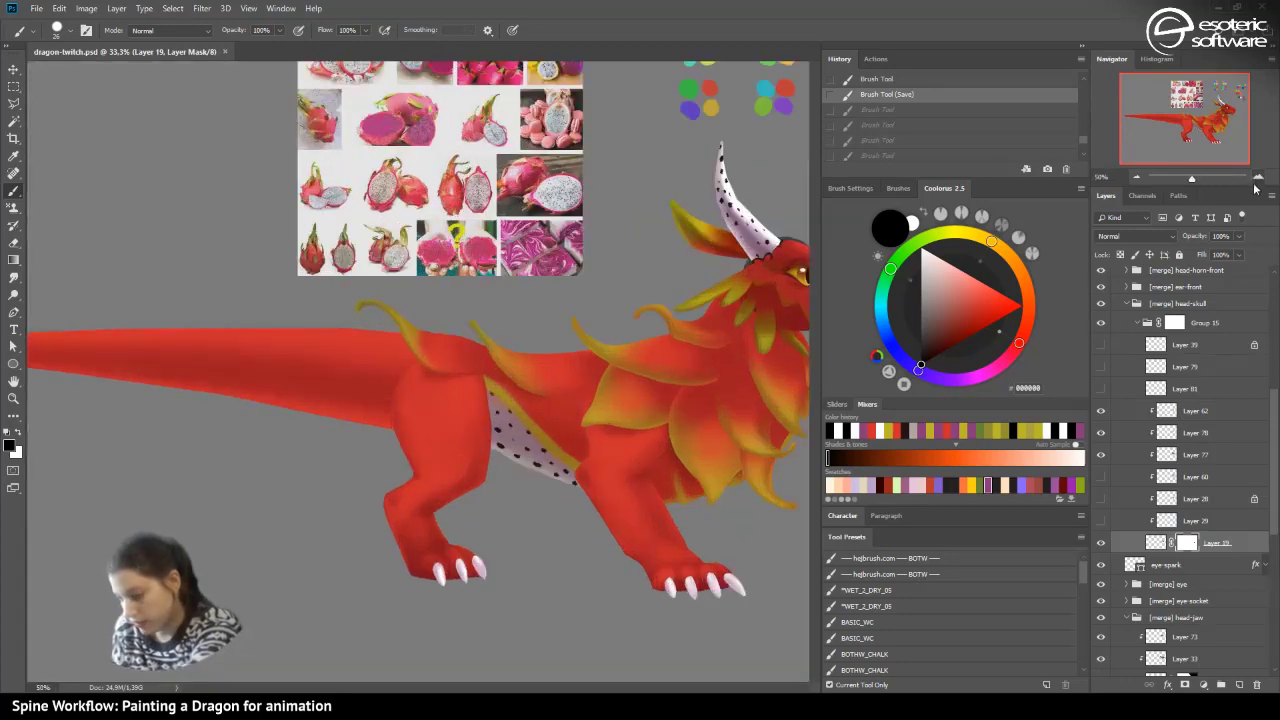
left_click(1257, 177)
left_click(1257, 177)
left_click_drag(1177, 111, 1219, 108)
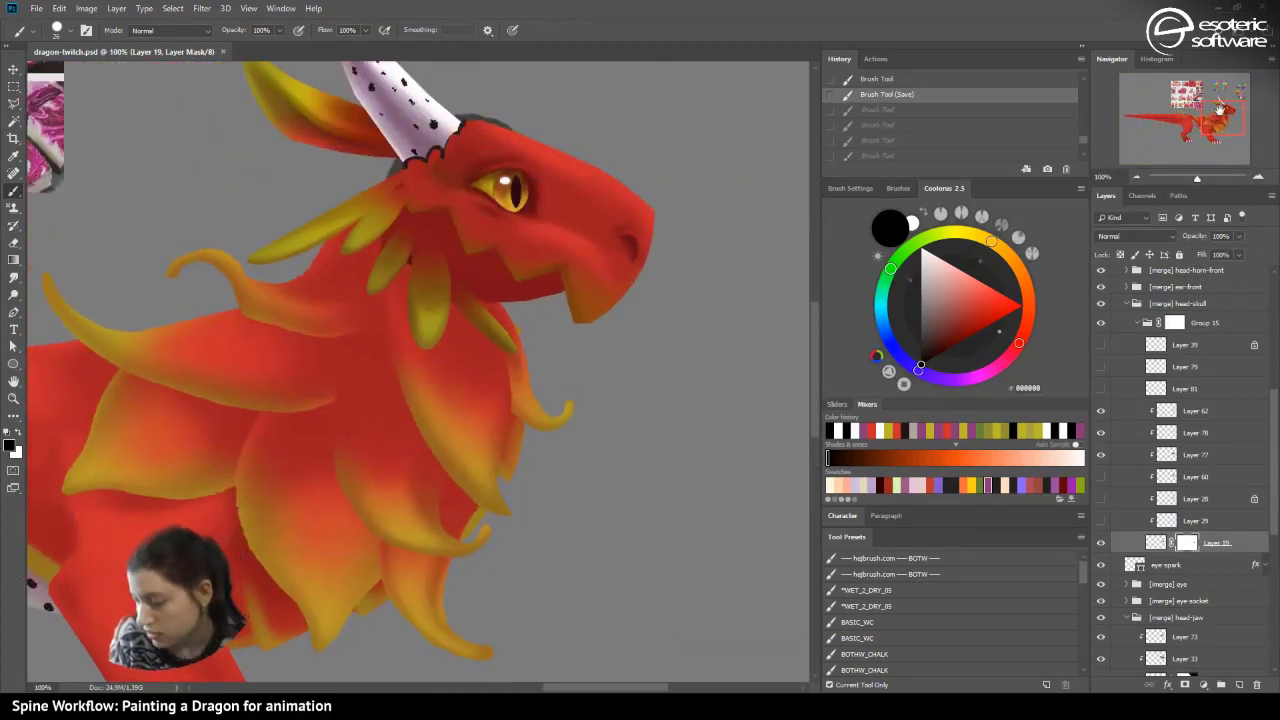
left_click(1101, 543)
left_click(1101, 543)
left_click(1101, 456)
left_click(1101, 456)
left_click(1101, 456)
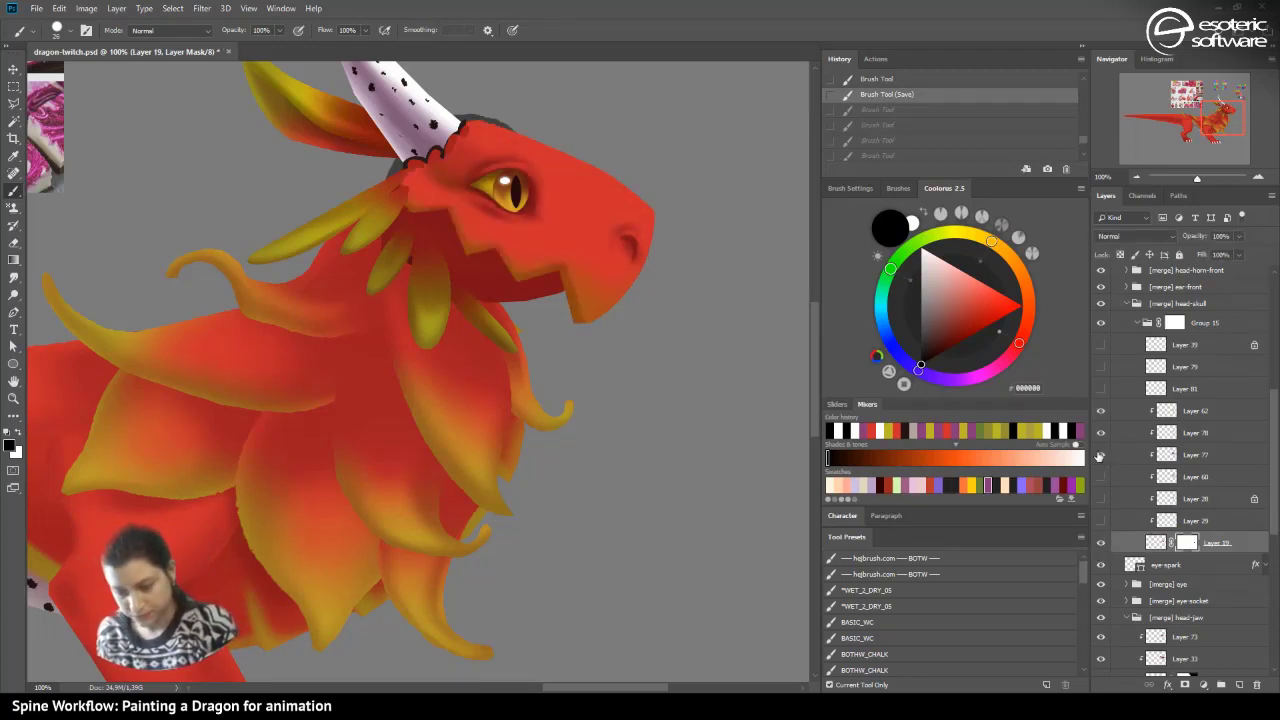
left_click(1101, 456)
left_click(1100, 433)
left_click(1100, 433)
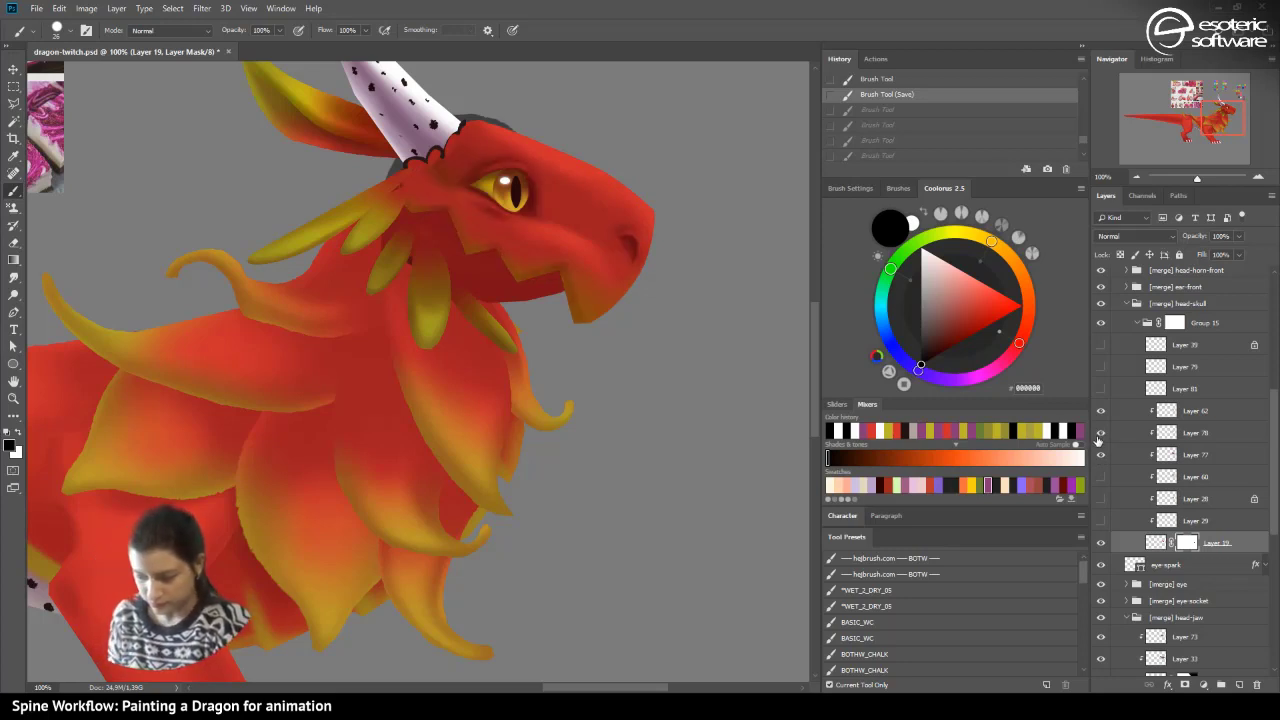
- Try erasing the shading behind the eye on Layer 78, and revert to the saved history state
left_click(1166, 434)
key("e")
left_click_drag(426, 197, 446, 195)
left_click_drag(410, 206, 470, 185)
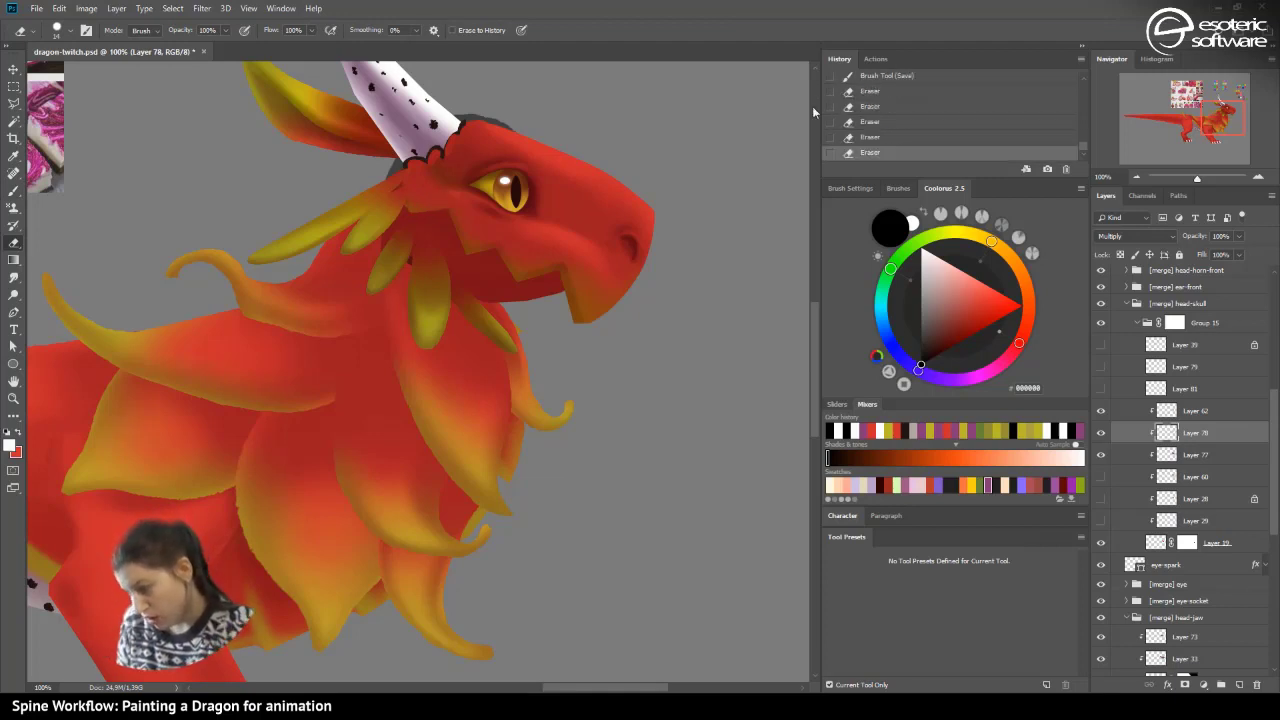
left_click(878, 80)
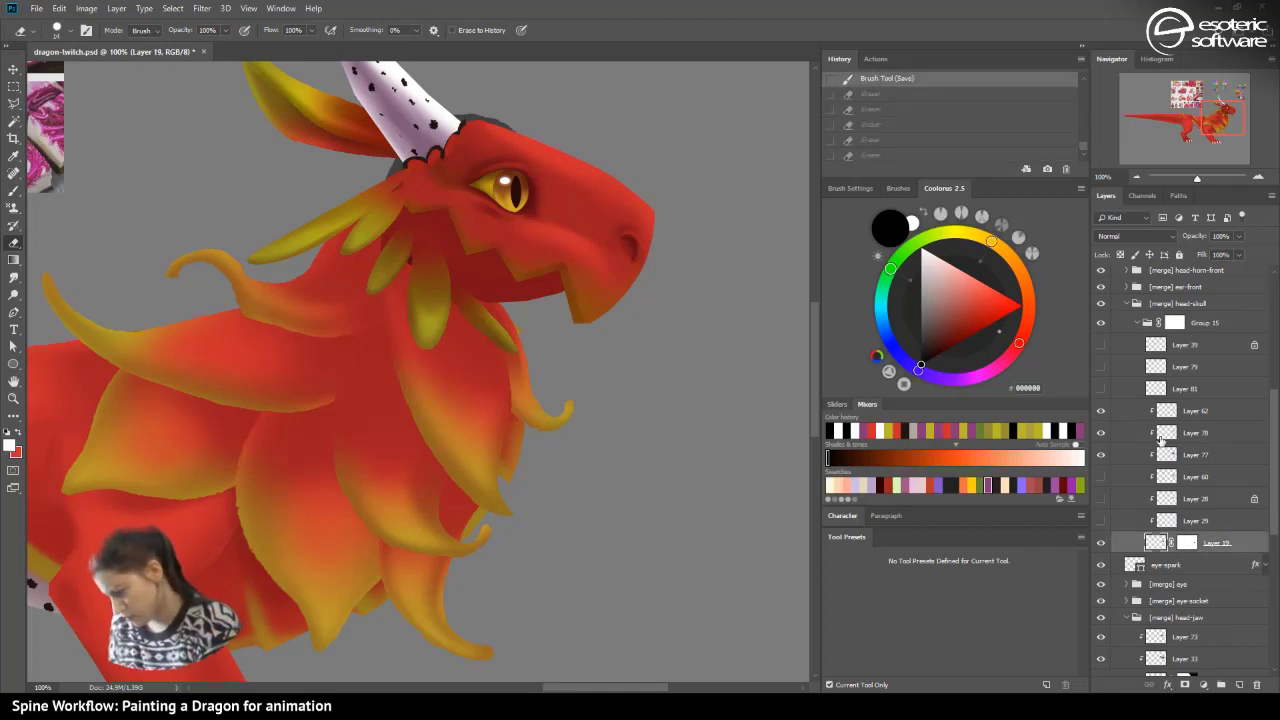
- Add a layer mask to Layer 62 and brush out its paint behind the eye, below the horn base, in black
left_click(1101, 433)
left_click(1101, 433)
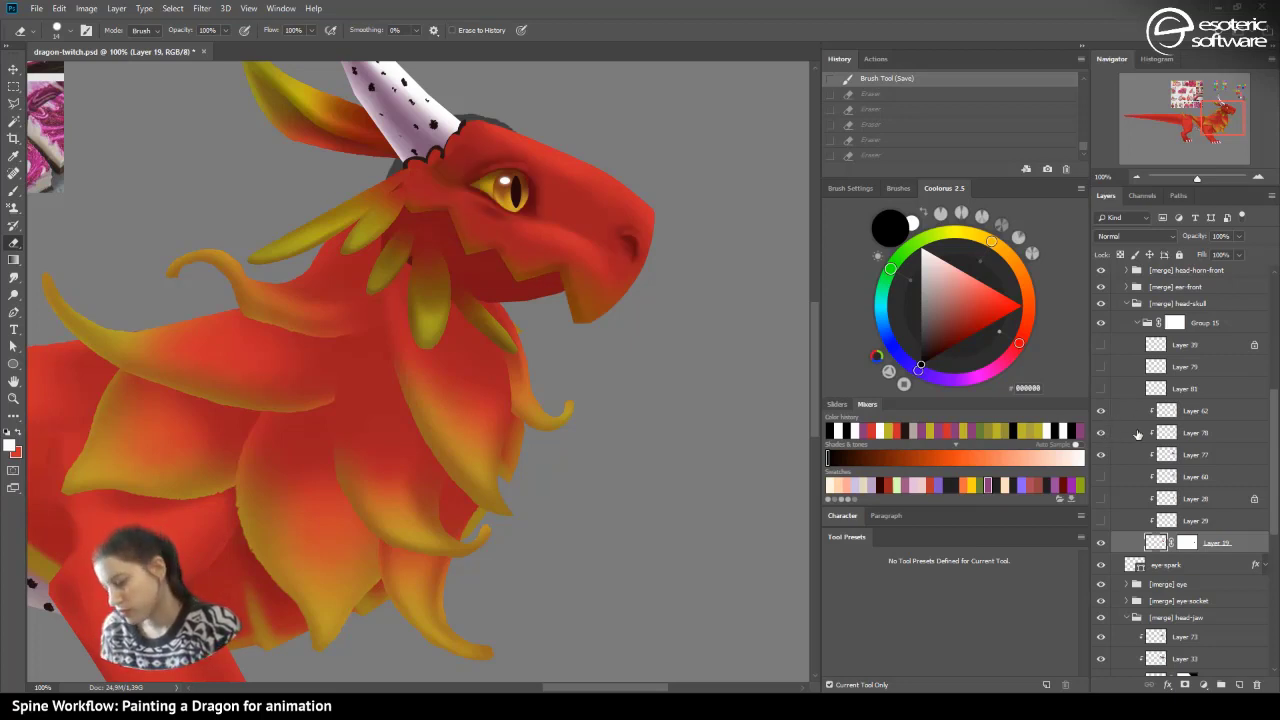
left_click(1172, 414)
left_click(1101, 411)
left_click(1101, 411)
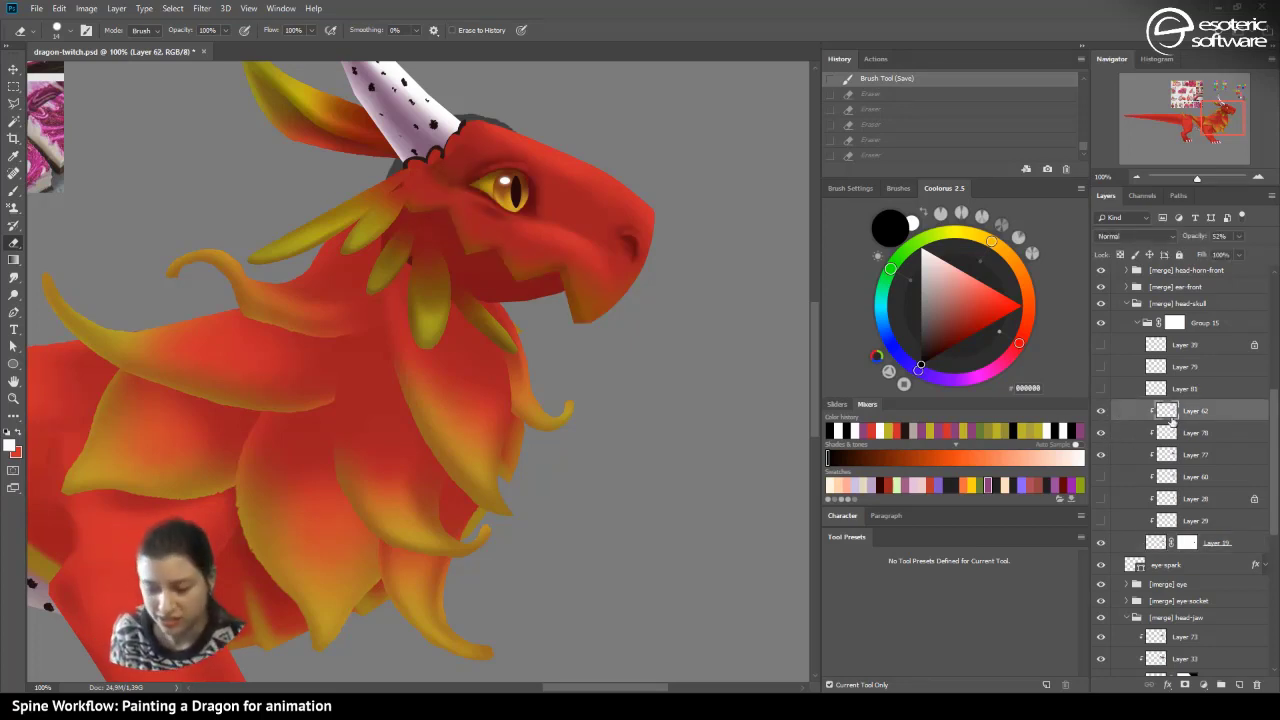
left_click(1185, 684)
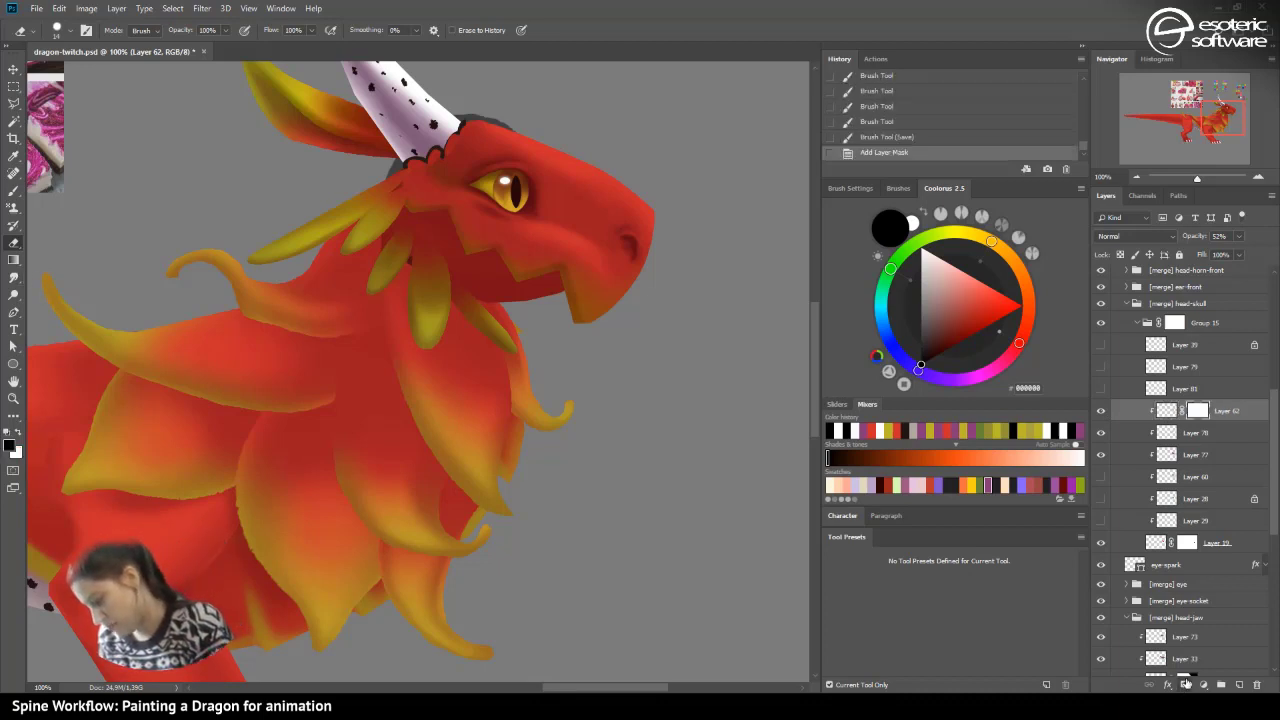
left_click(15, 192)
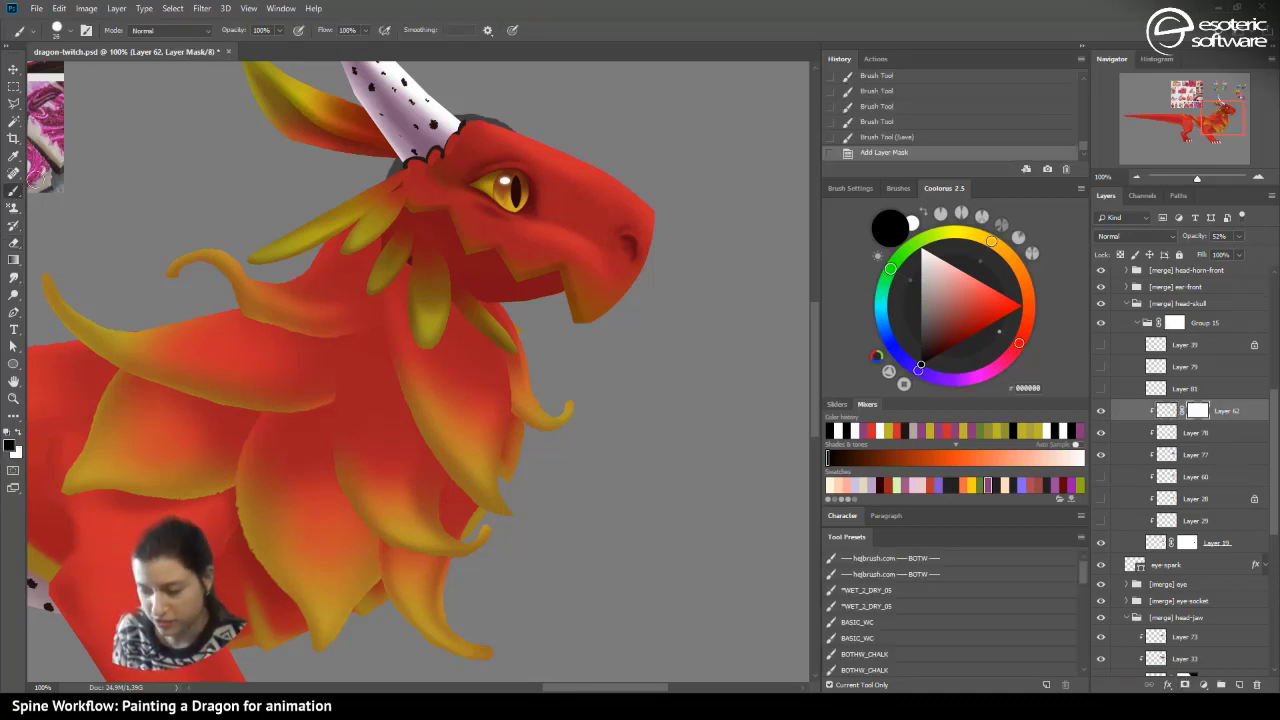
mouse_move(416, 198)
left_mouse_down()
mouse_move(388, 208)
mouse_move(411, 205)
mouse_move(392, 176)
mouse_move(395, 186)
left_mouse_up()
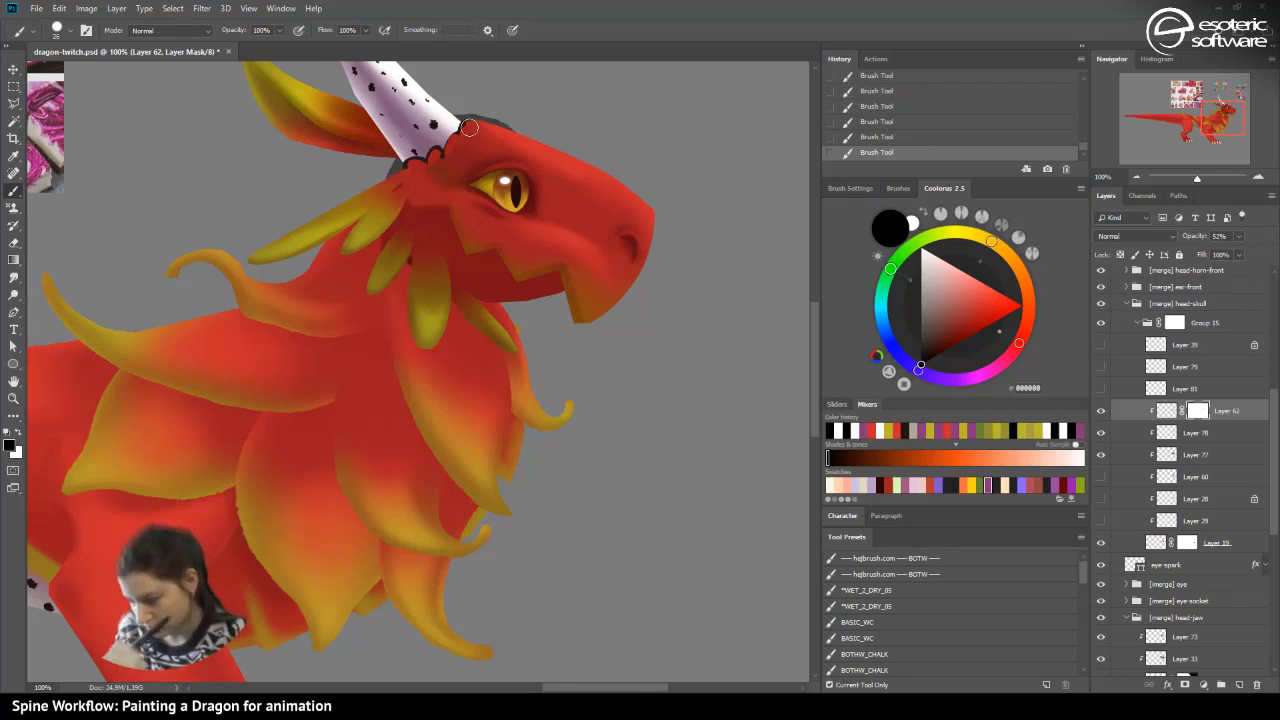
- Add a layer mask to Layer 78 and mask out its shading at the back of the skull with the black brush
left_click(1101, 433)
left_click(1101, 433)
left_click(1150, 432)
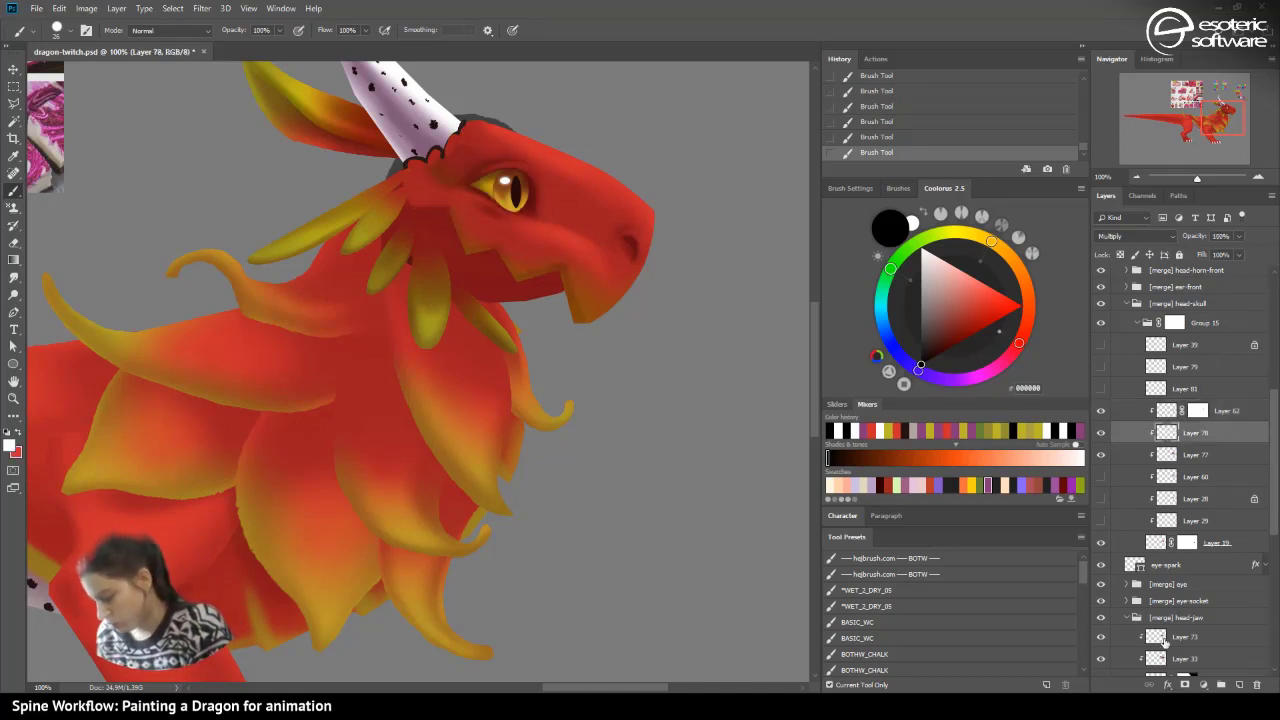
left_click(1185, 685)
mouse_move(407, 199)
left_mouse_down()
mouse_move(451, 191)
mouse_move(420, 198)
left_mouse_up()
left_click_drag(445, 192, 432, 194)
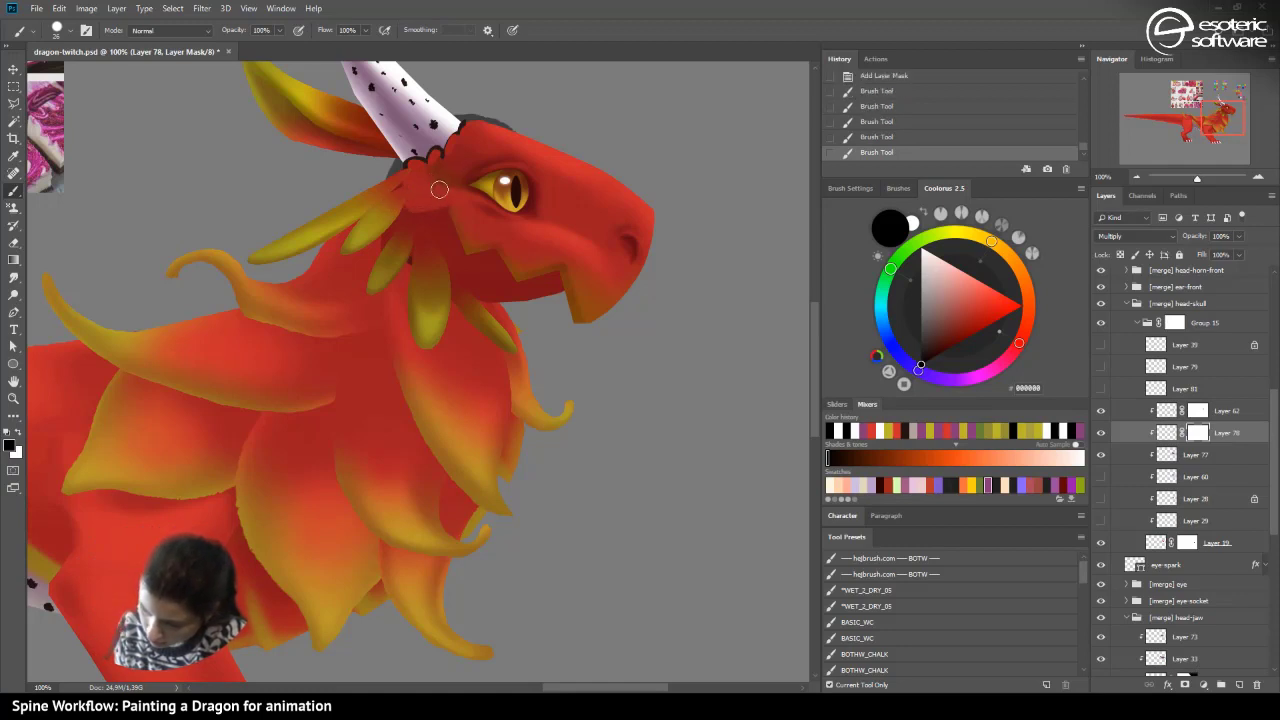
left_click(396, 168)
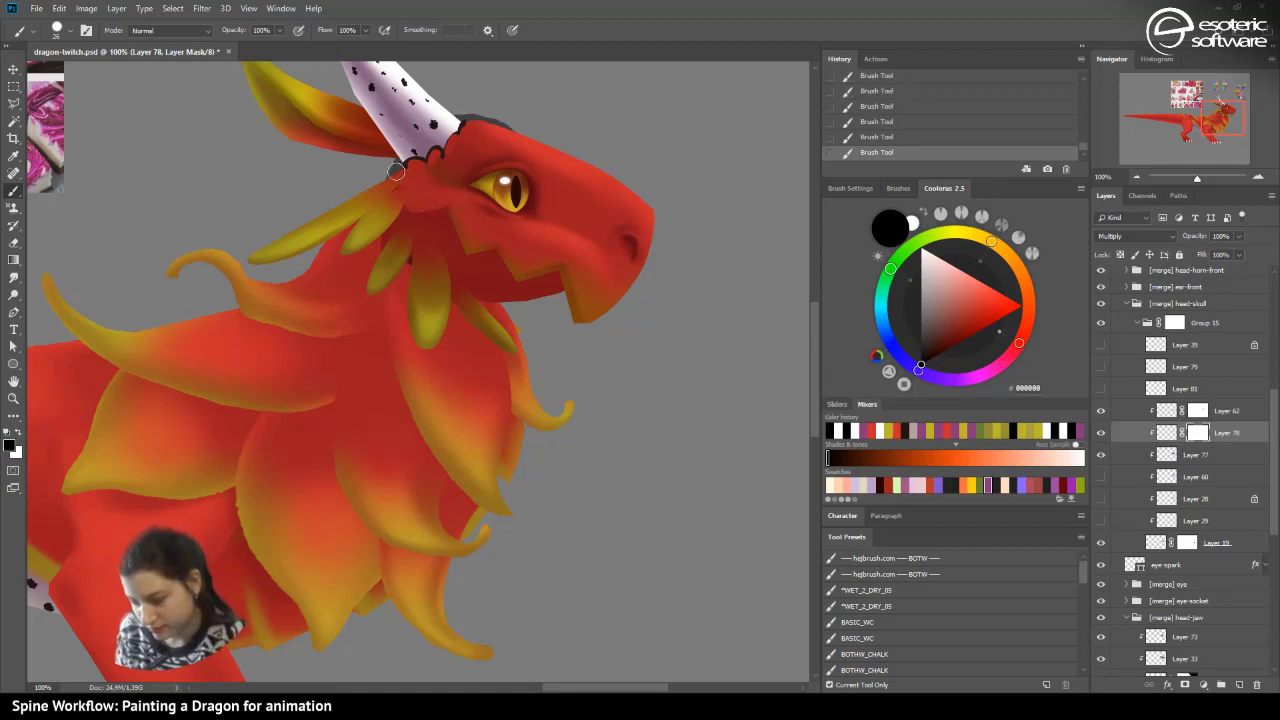
left_click(19, 434)
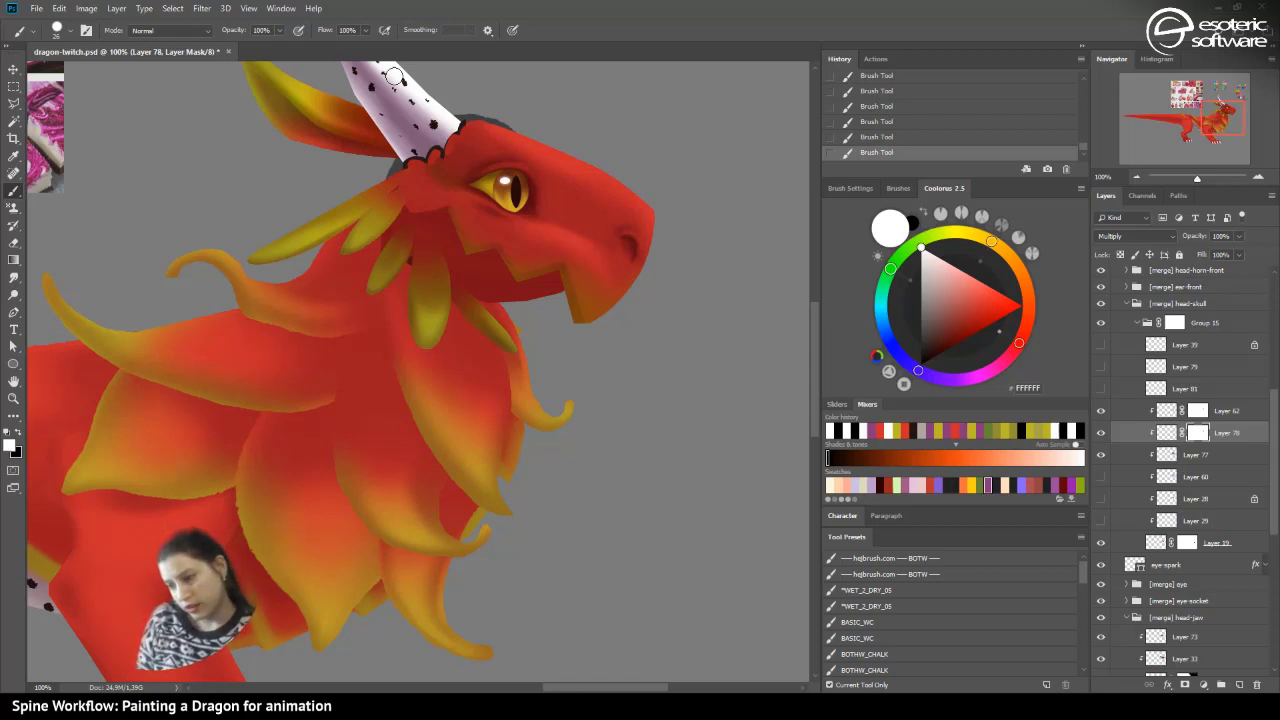
- Check Layer 77's shading, and create a new Multiply layer at 50% opacity clipped above Layer 62
left_click(1101, 455)
left_click(1101, 455)
left_click(1168, 454)
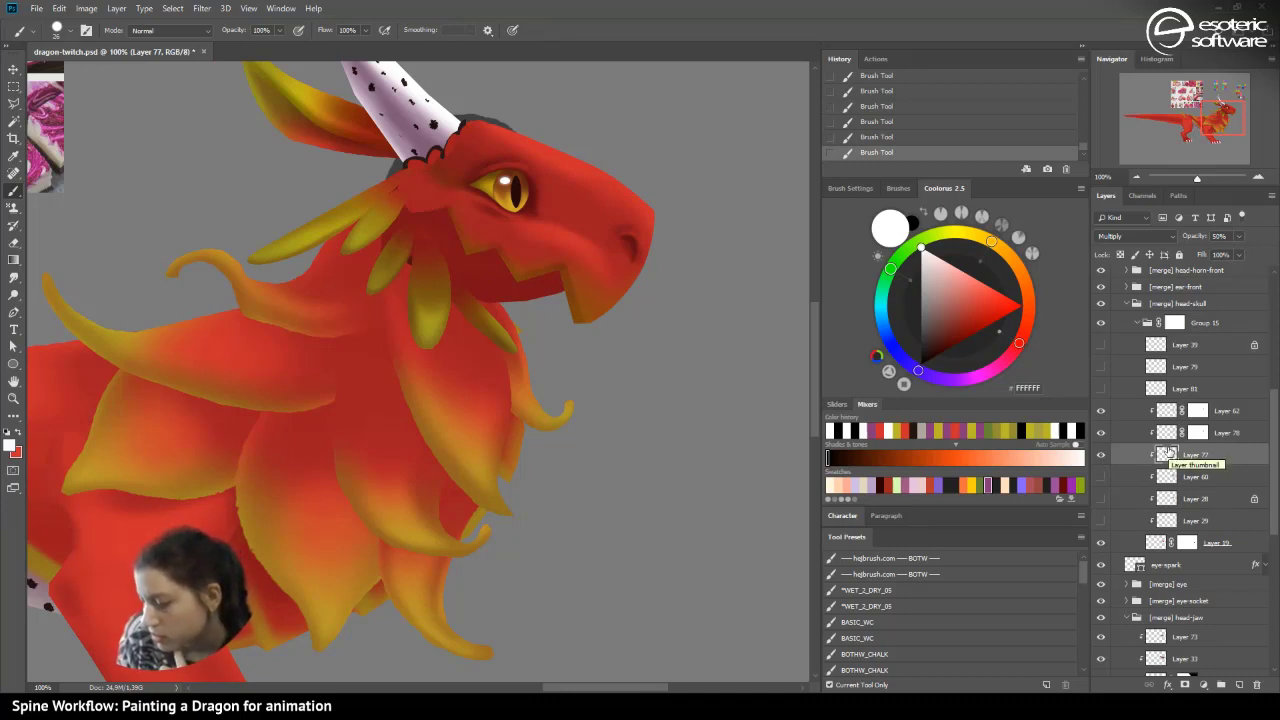
left_click(1172, 405)
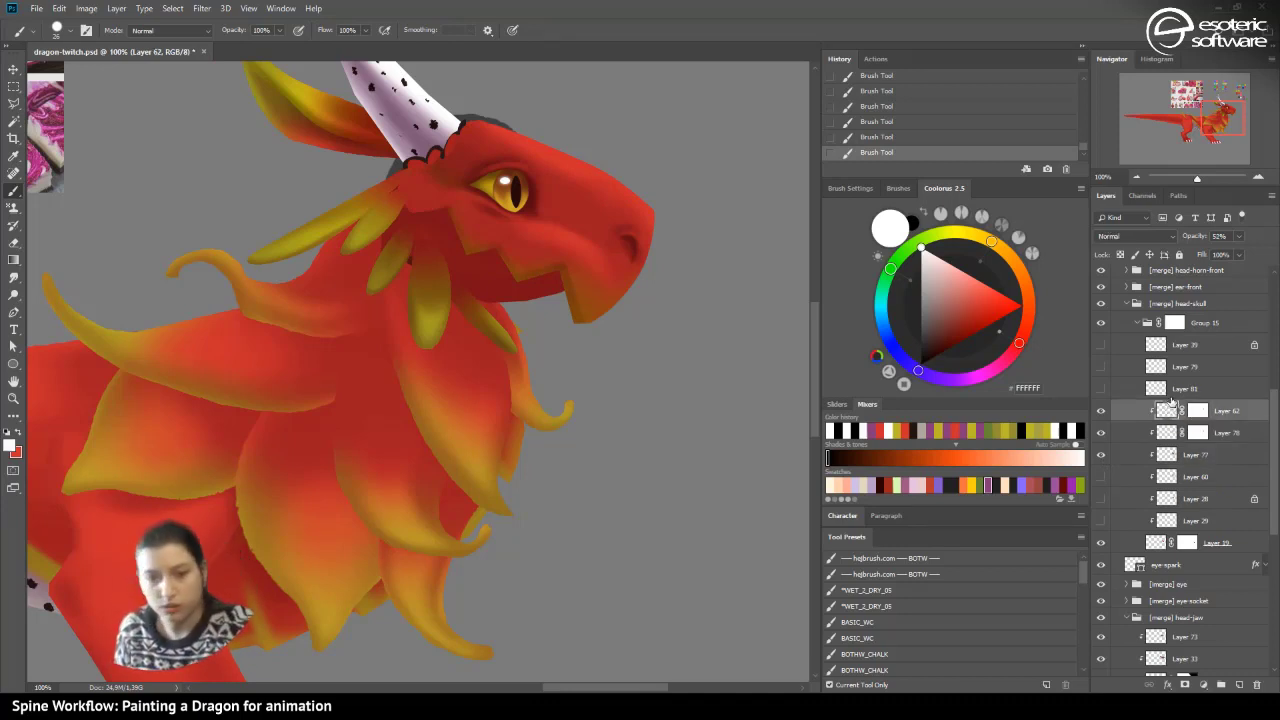
key("F2")
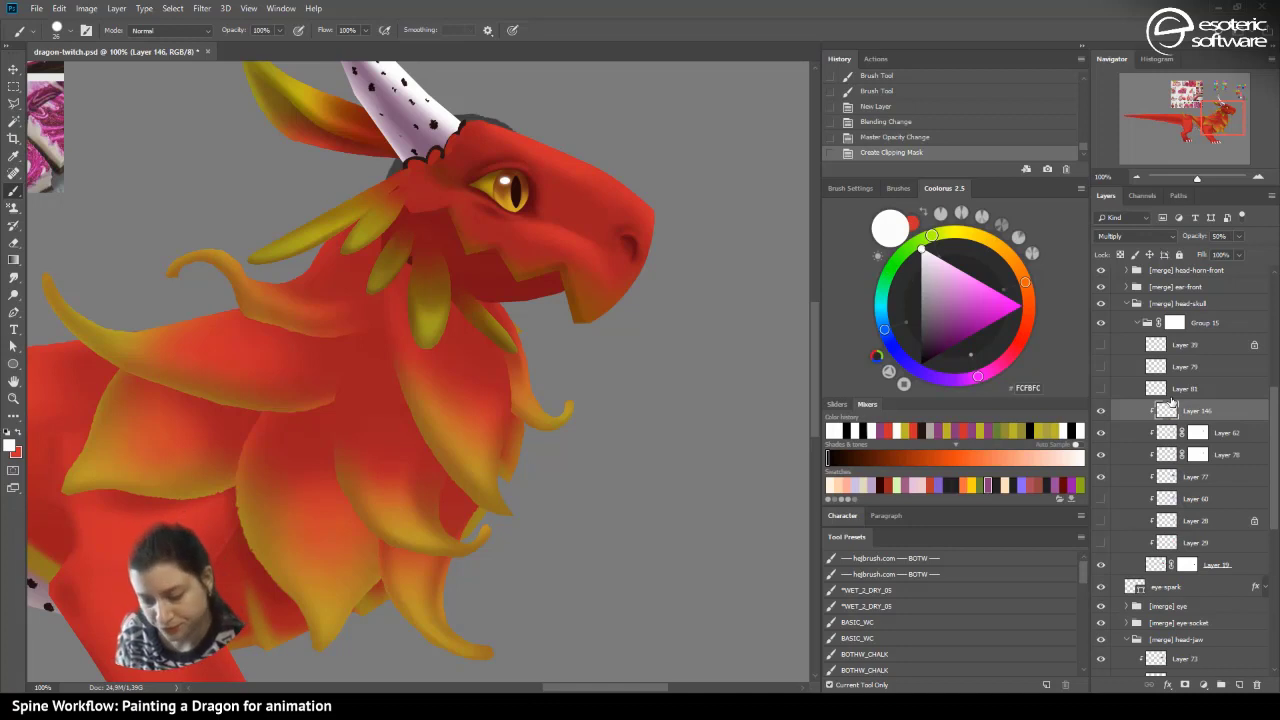
- Paint purple (#87387A) shading along the back edge of the skull below the horn on the new clipped layer
left_click(990, 484)
mouse_move(412, 212)
left_mouse_down()
mouse_move(363, 152)
mouse_move(439, 214)
mouse_move(397, 182)
mouse_move(433, 209)
mouse_move(405, 182)
mouse_move(421, 205)
mouse_move(414, 163)
left_mouse_up()
left_click_drag(408, 196, 422, 154)
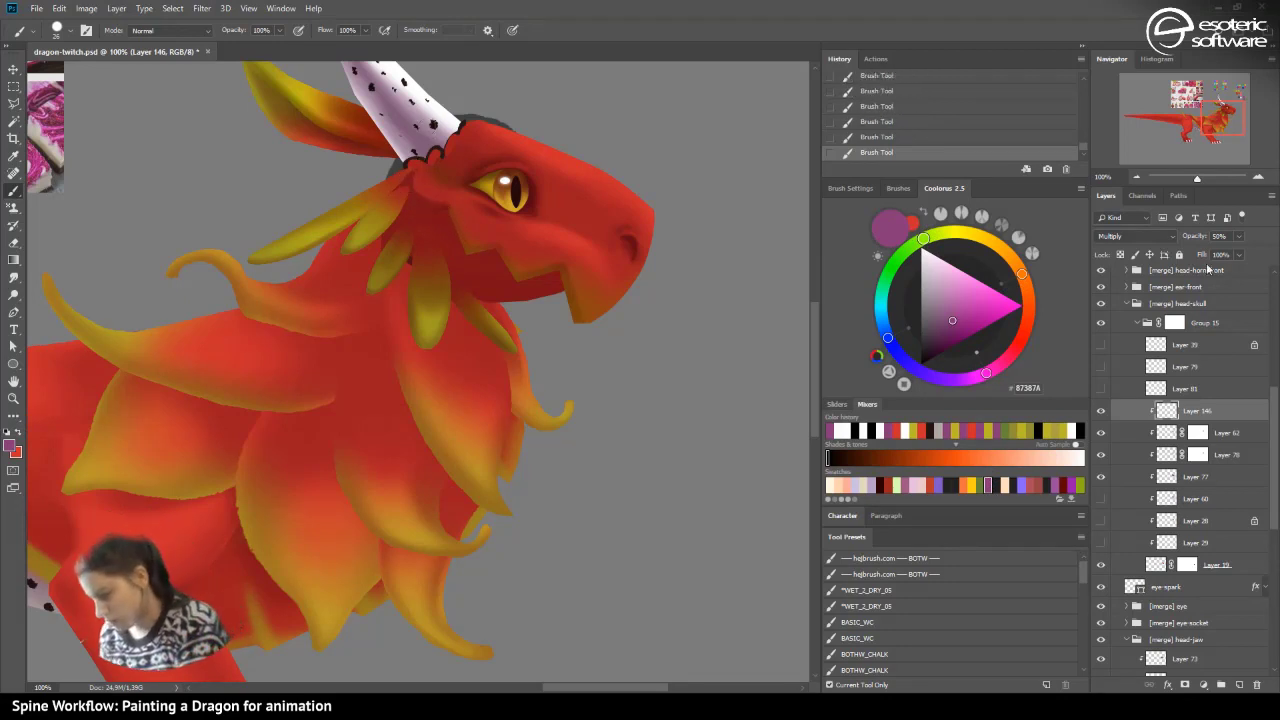
- Hide the head-horn-front and ear-front groups to expose the back of the skull
left_click(1102, 270)
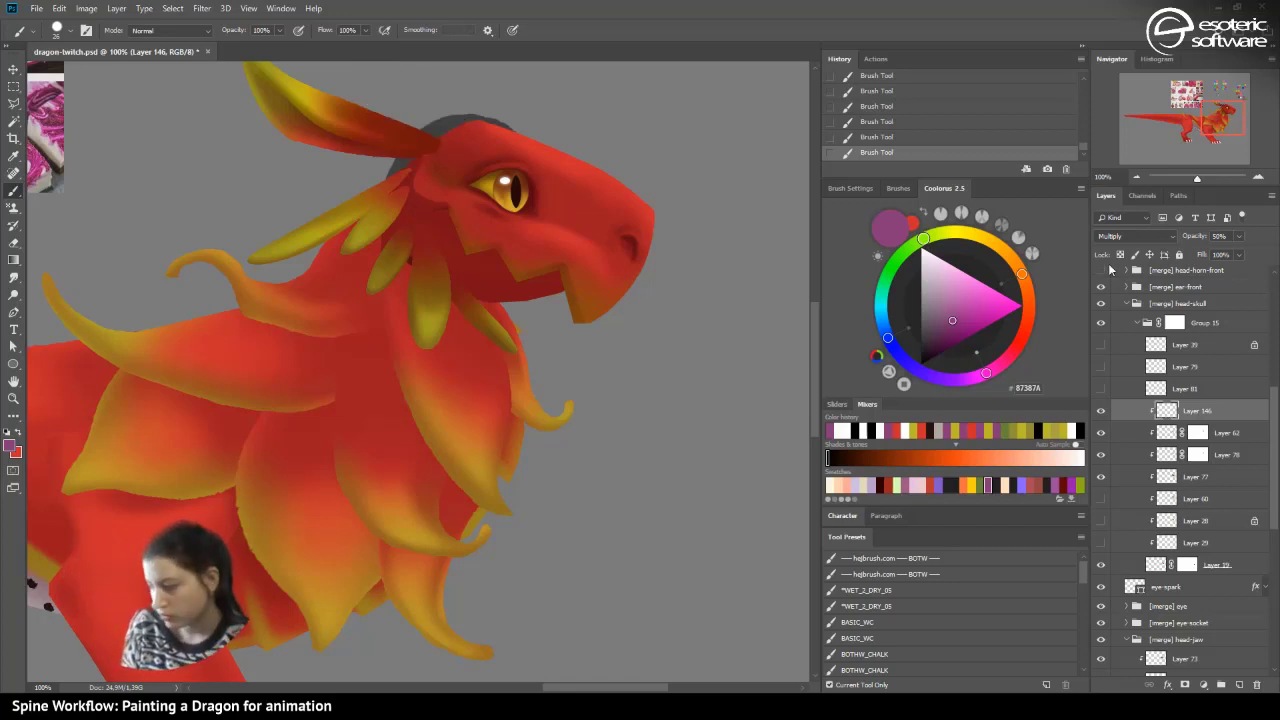
left_click_drag(1266, 398, 1268, 366)
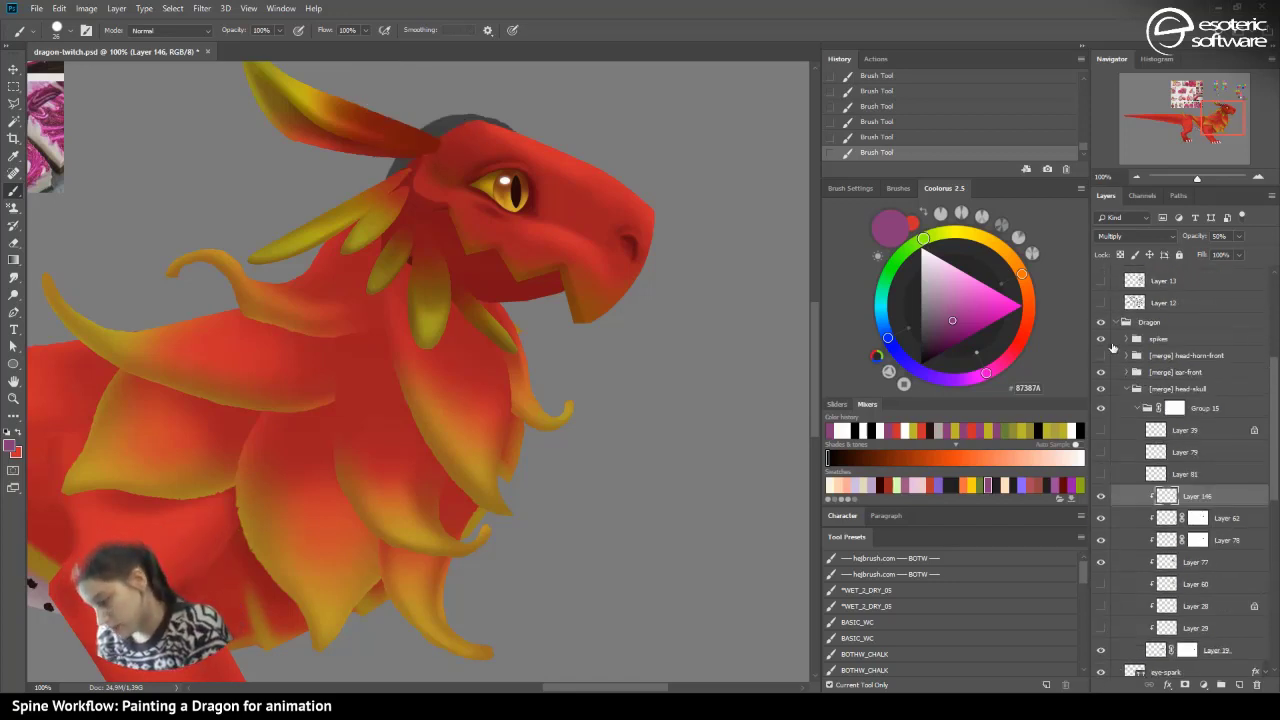
left_click(1103, 372)
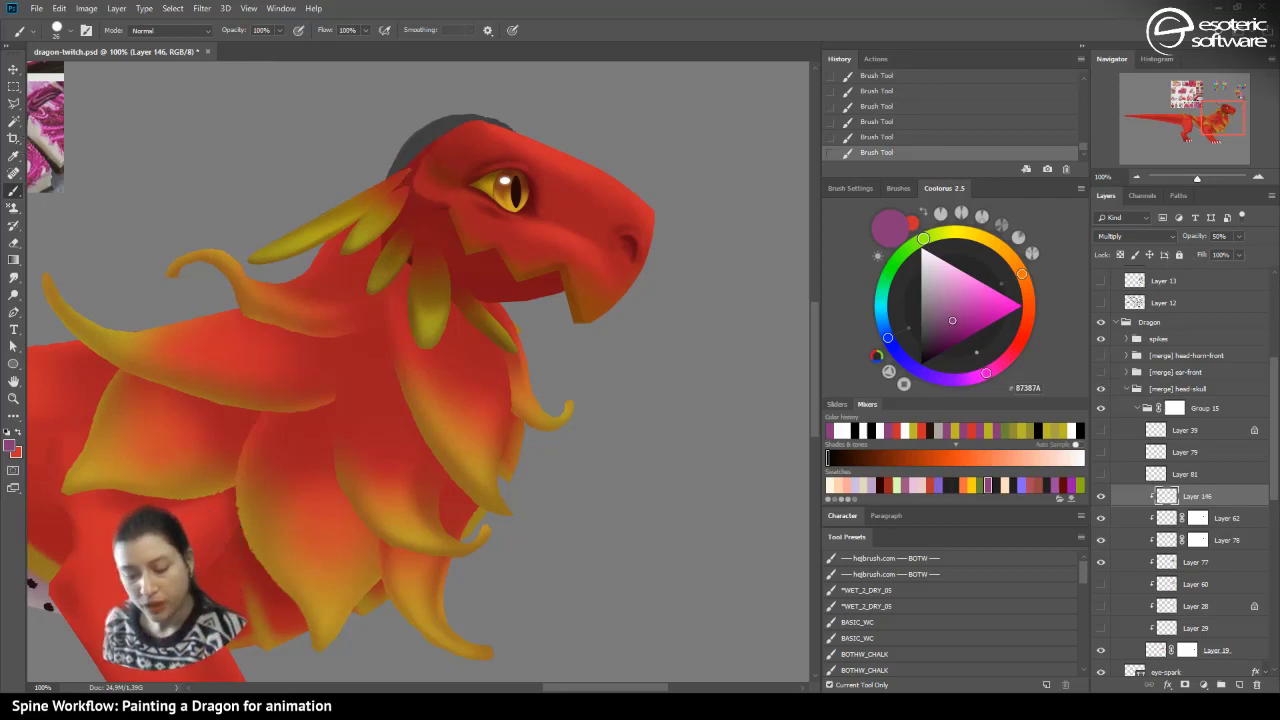
- Soften the brush edge, enable pressure-controlled opacity and lower the brush opacity to 51%
left_click(57, 32)
left_click_drag(87, 102, 45, 106)
left_click(297, 31)
left_click(279, 30)
left_click_drag(279, 46, 250, 46)
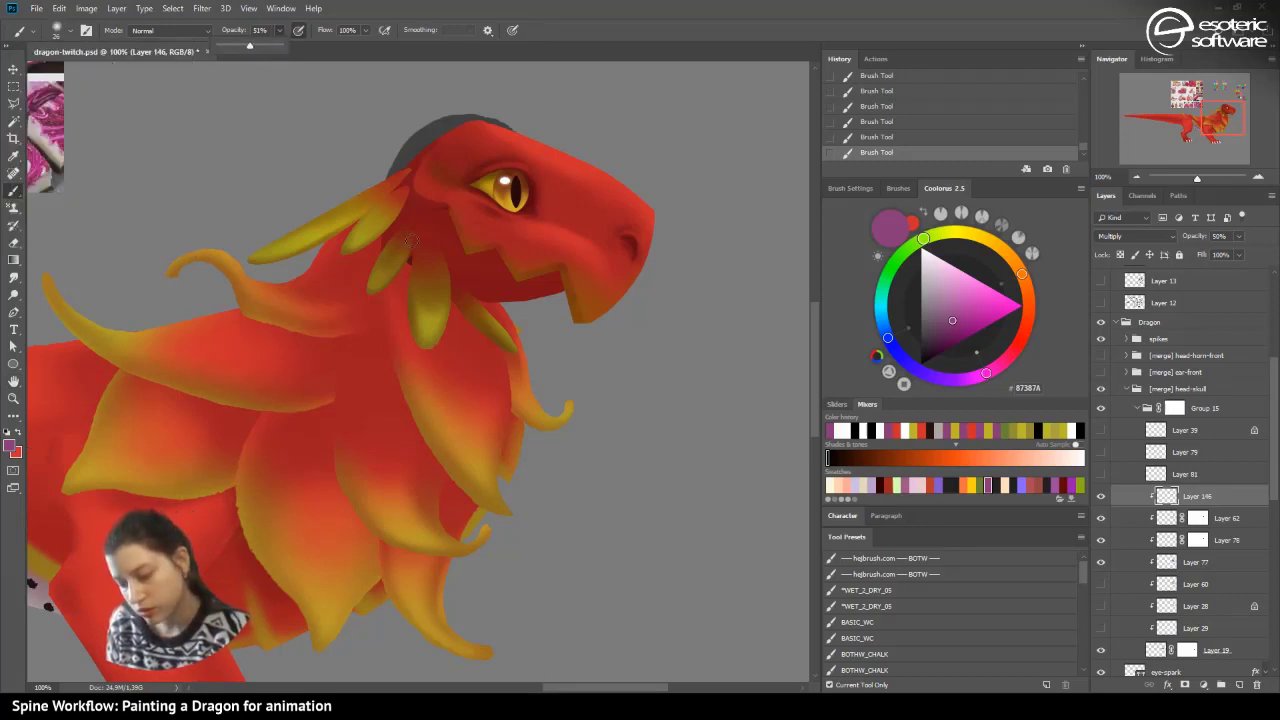
- Set the soft brush's size to 66 px for shading the back of the skull
left_click(426, 201)
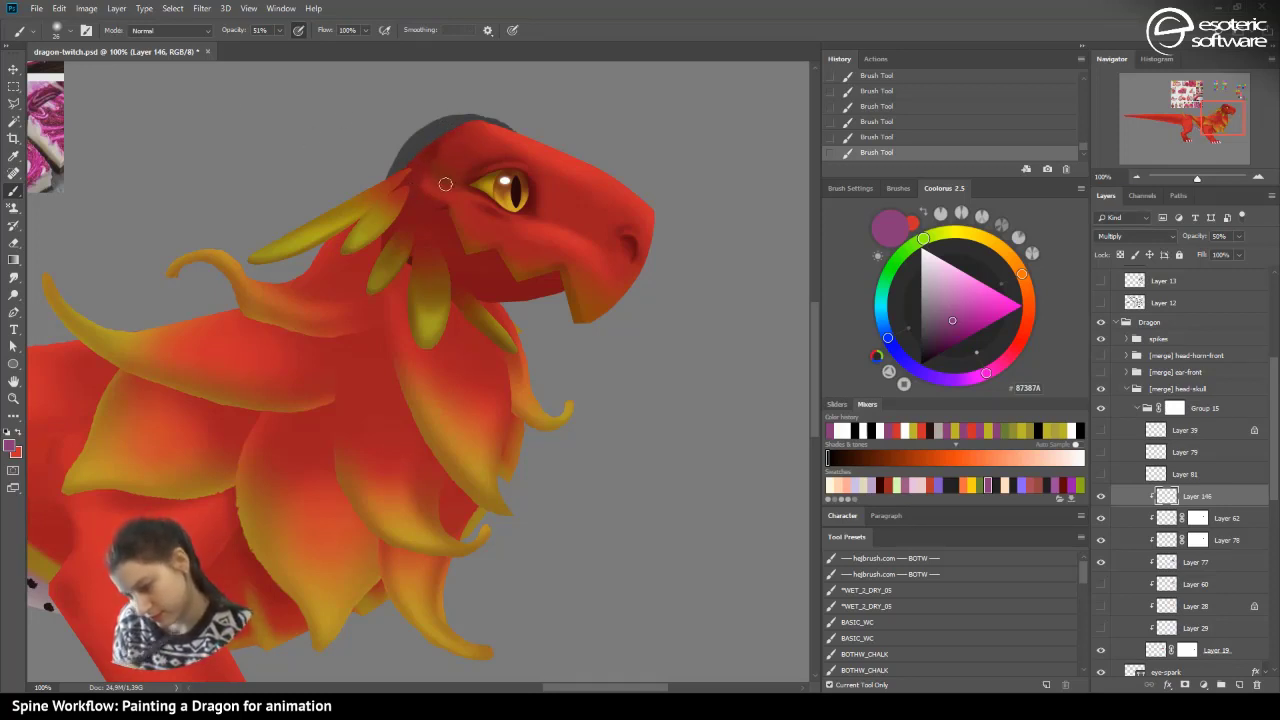
left_click(55, 31)
left_click(101, 74)
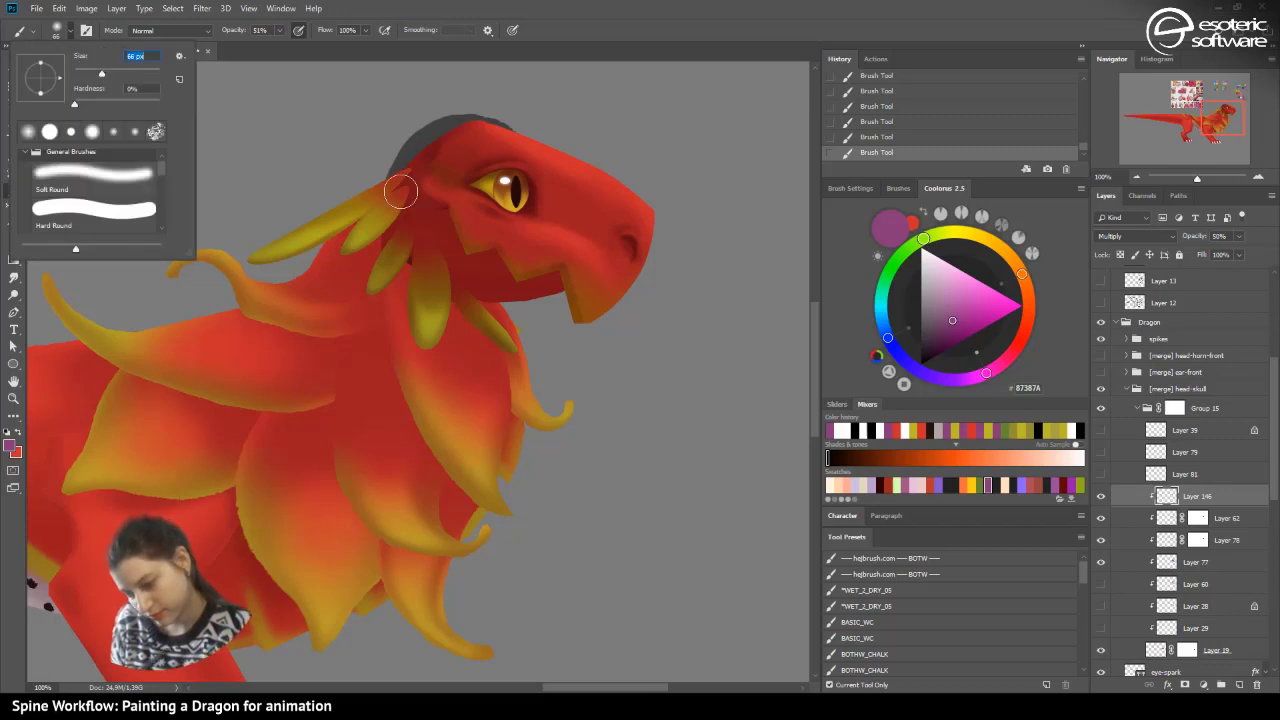
key("Return")
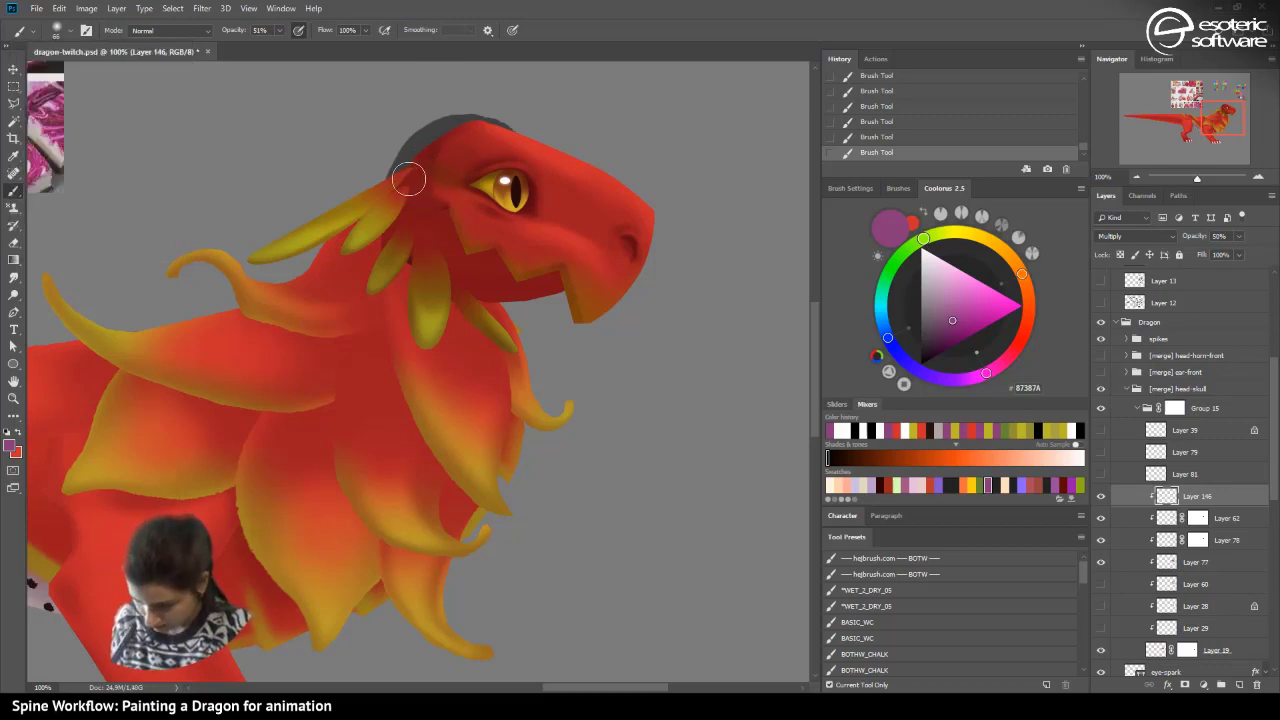
- Set the eraser to 84 px, 0% hardness and 59% pressure-controlled opacity, and soften the purple shading near the skull's upper back edge
left_click(15, 260)
left_click(16, 243)
left_click(58, 33)
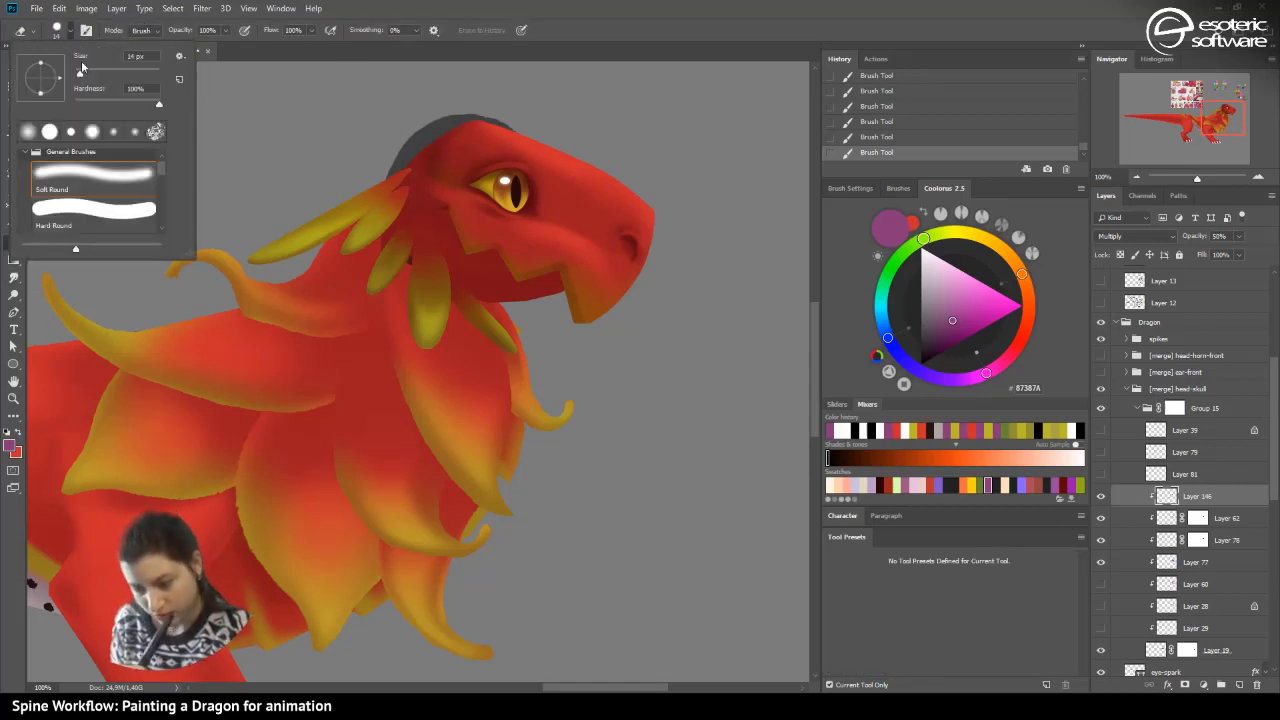
left_click_drag(103, 90, 71, 106)
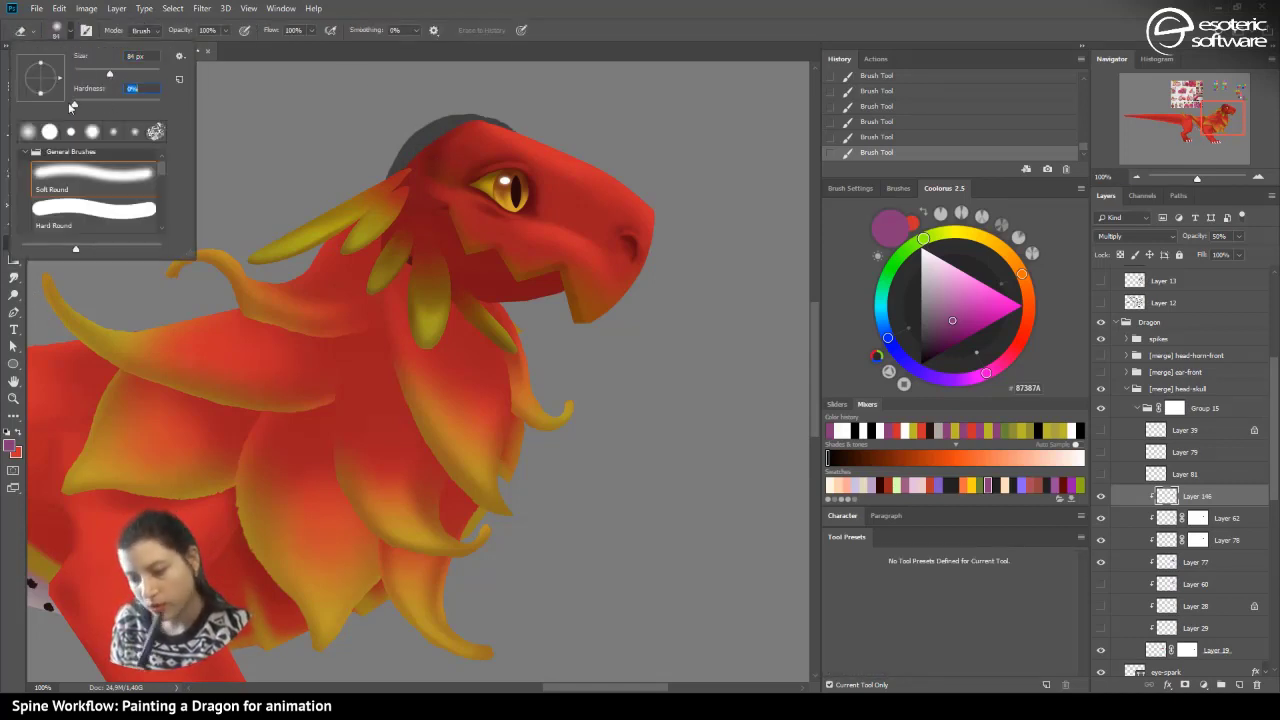
left_click(225, 31)
left_click(200, 46)
left_click(245, 33)
mouse_move(457, 154)
left_mouse_down()
mouse_move(445, 105)
mouse_move(467, 92)
mouse_move(432, 130)
mouse_move(470, 95)
left_mouse_up()
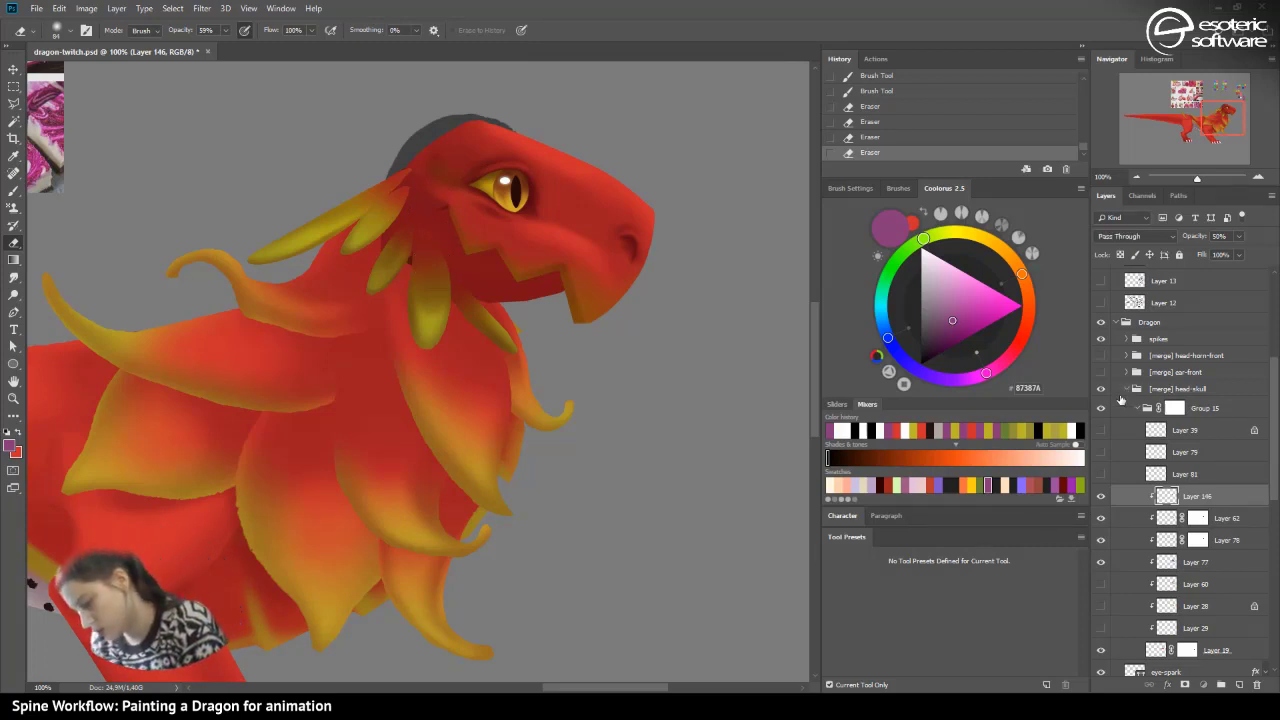
- Try rotating the head-jaw group about 38° around the jaw joint to test the mouth opening
left_click(1130, 390)
left_click(1124, 390)
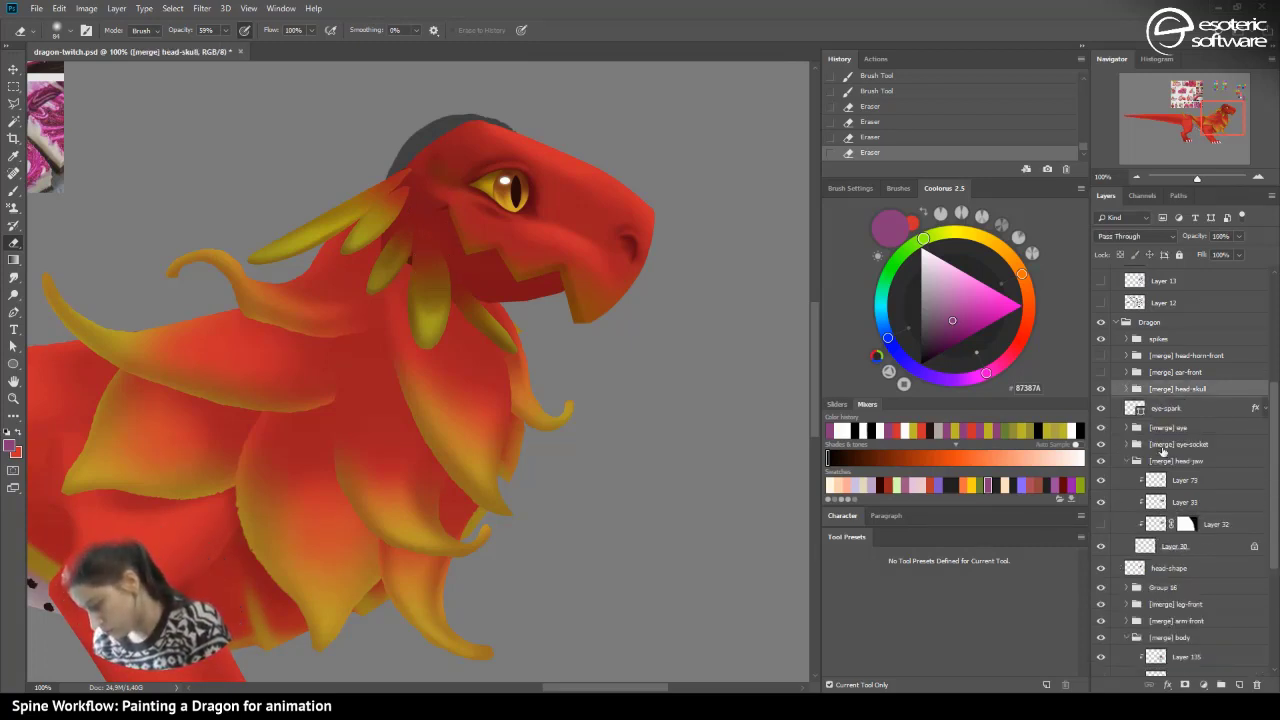
left_click(1164, 461)
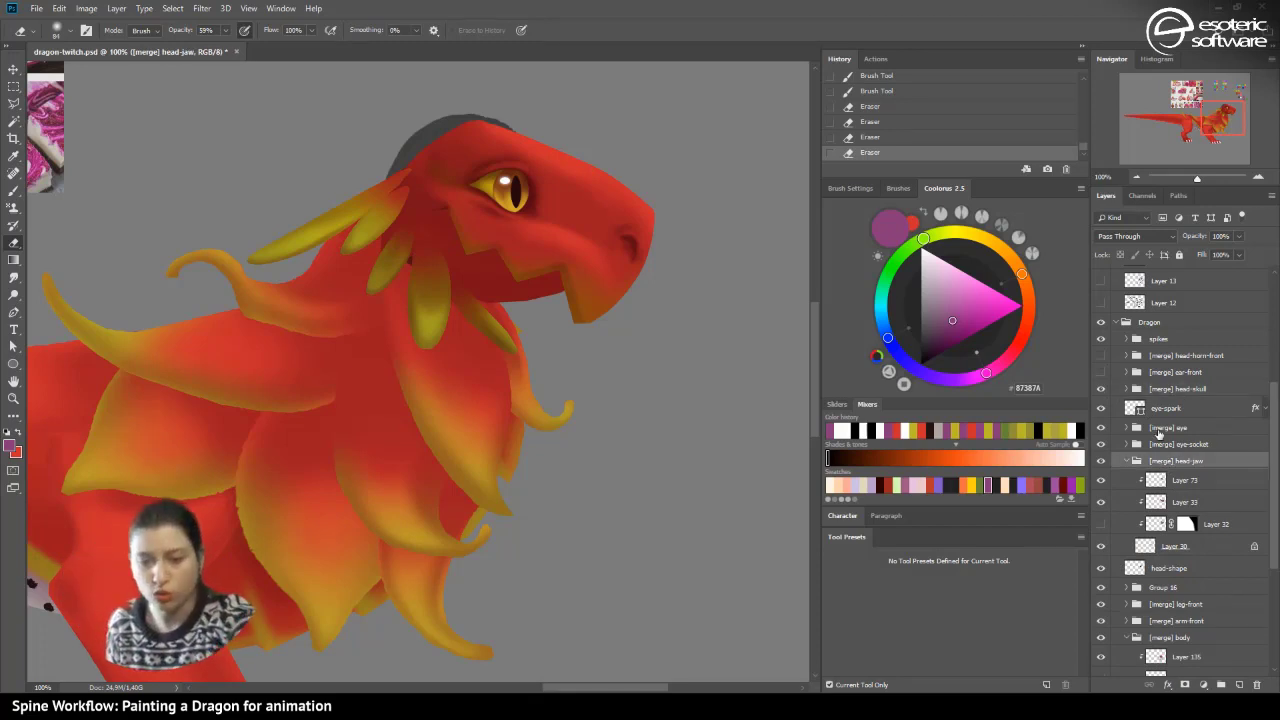
key("ctrl+t")
left_click_drag(452, 160, 434, 206)
left_click_drag(634, 472, 437, 512)
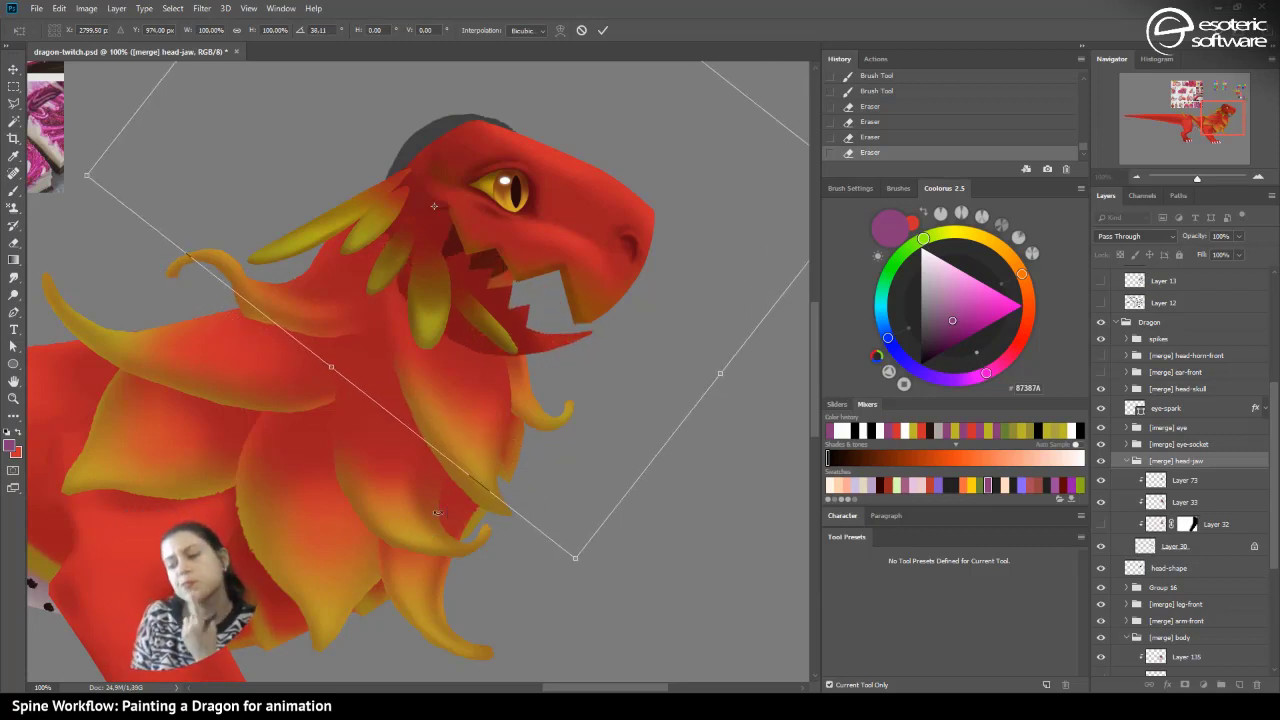
left_click(581, 30)
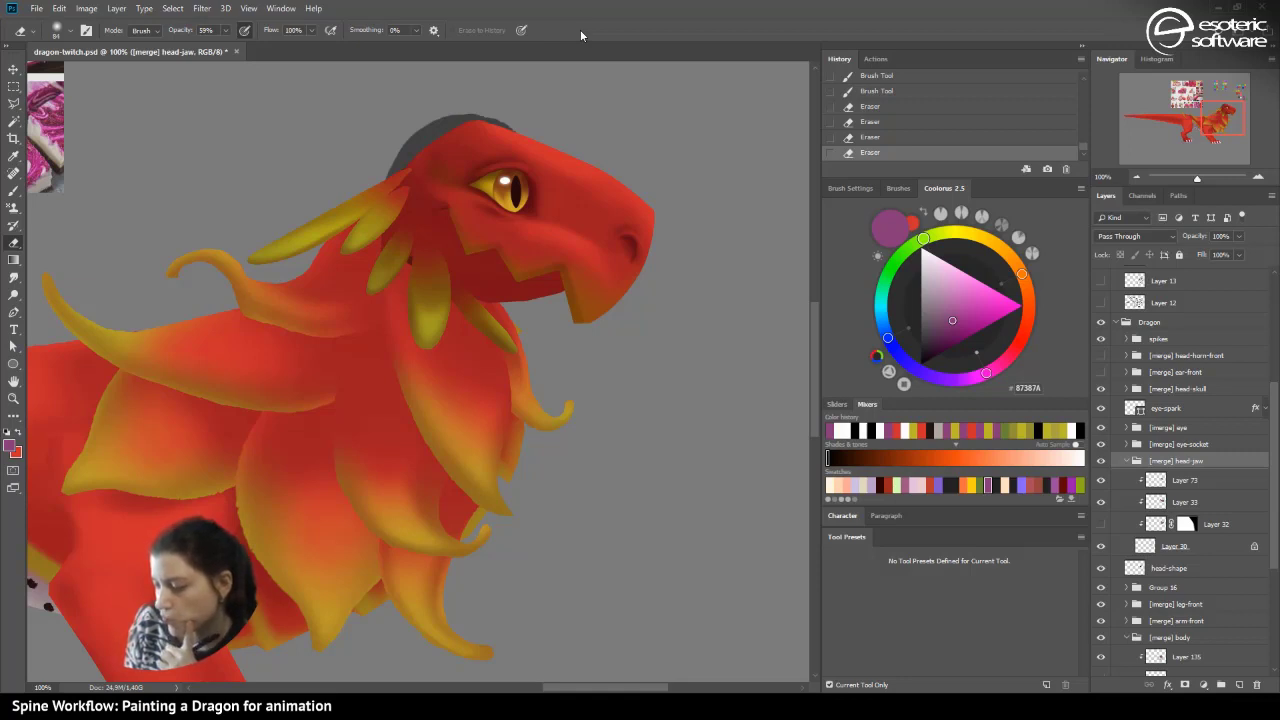
- Save the dragon document at a 50% view
left_click(1144, 170)
left_click(1144, 170)
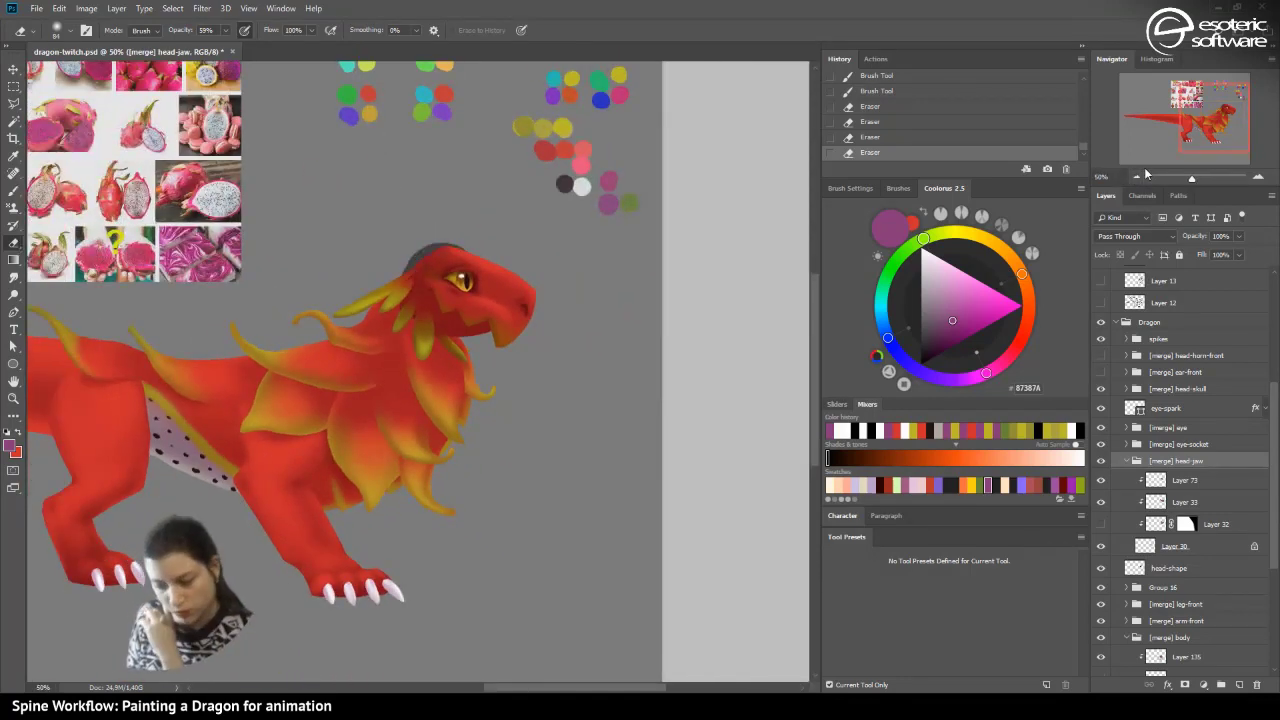
key("ctrl+s")
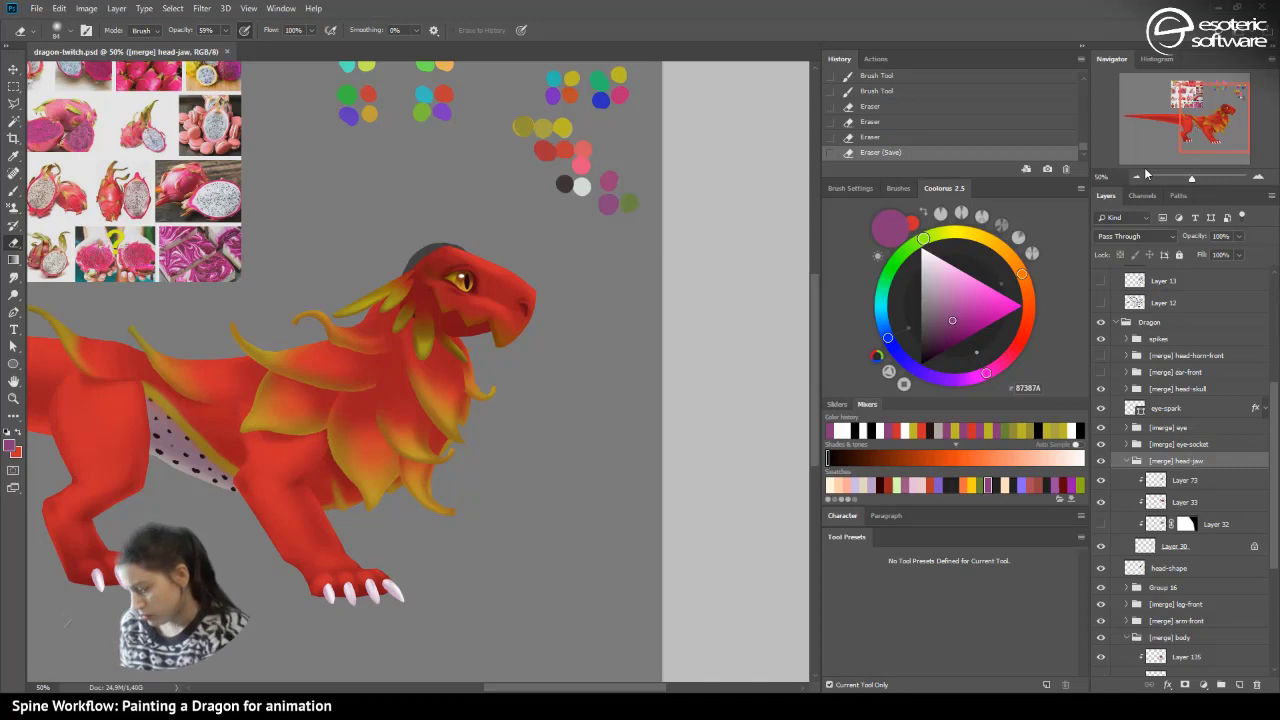
- Enable Auto-Select for the Move tool and pick the layer of the long upper mane petal on the canvas
mouse_move(1214, 130)
left_mouse_down()
mouse_move(1149, 132)
mouse_move(1200, 143)
mouse_move(1230, 125)
left_mouse_up()
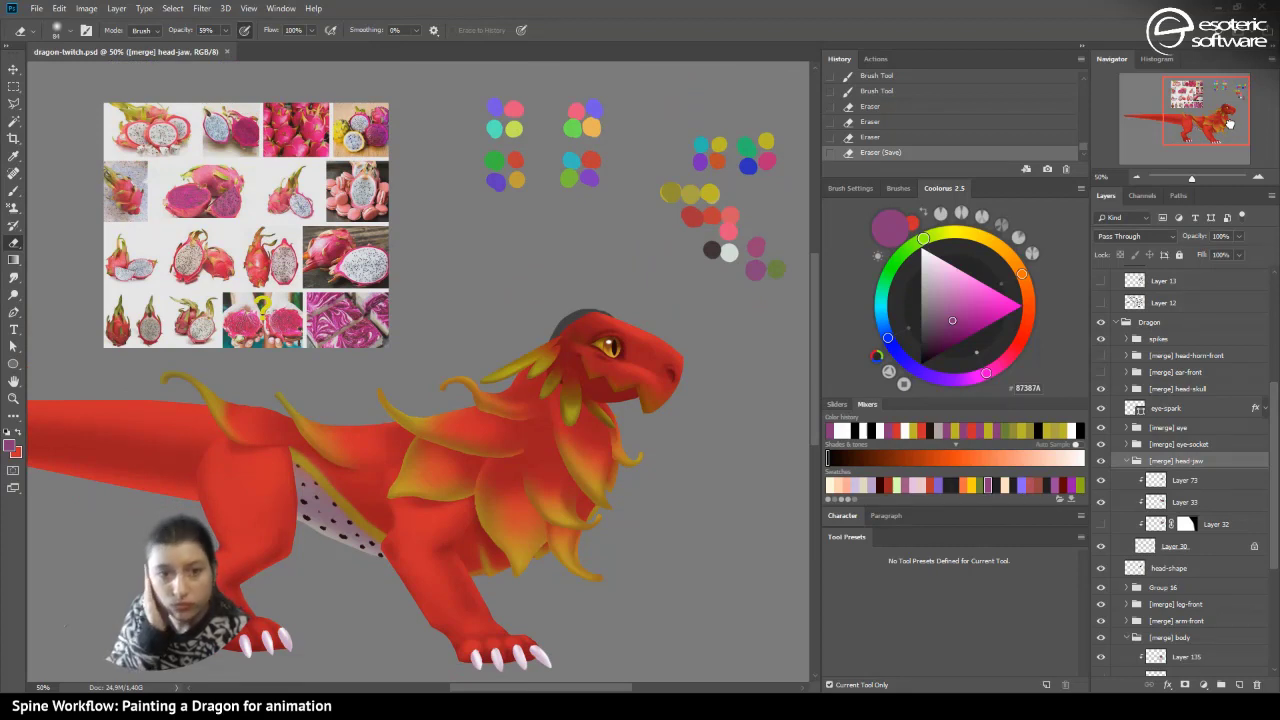
left_click_drag(1230, 124, 1207, 157)
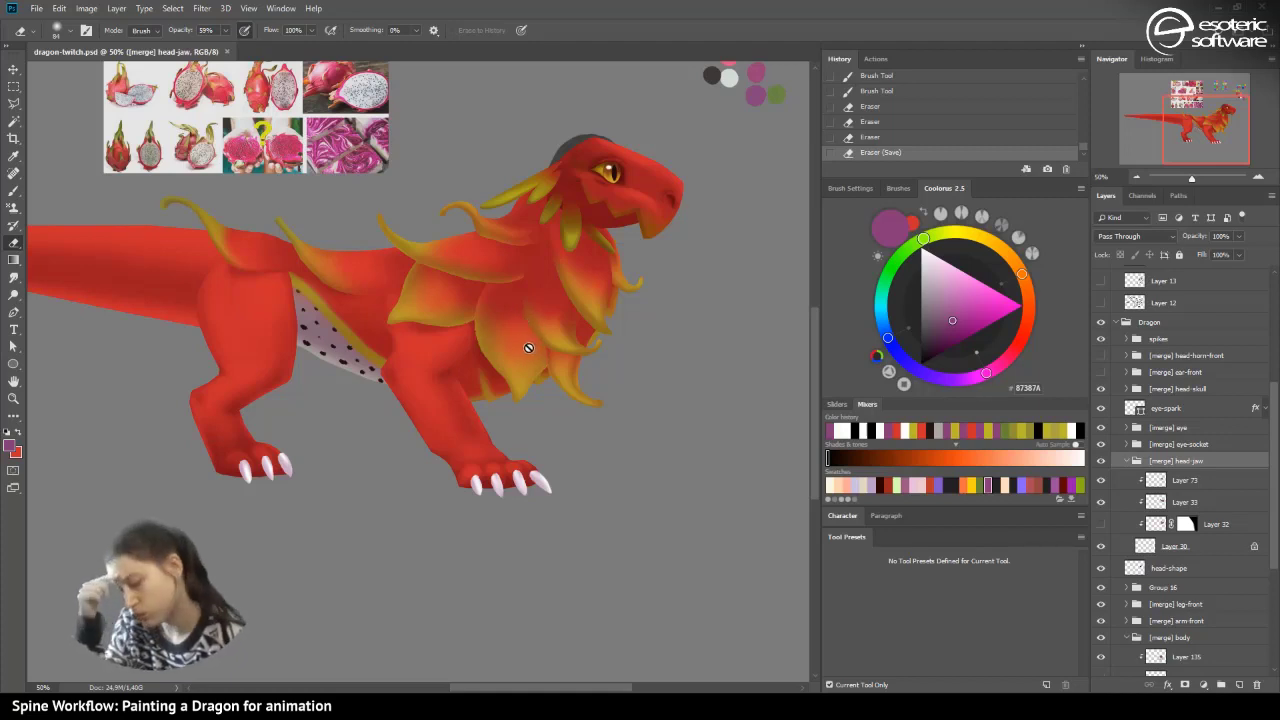
key("v")
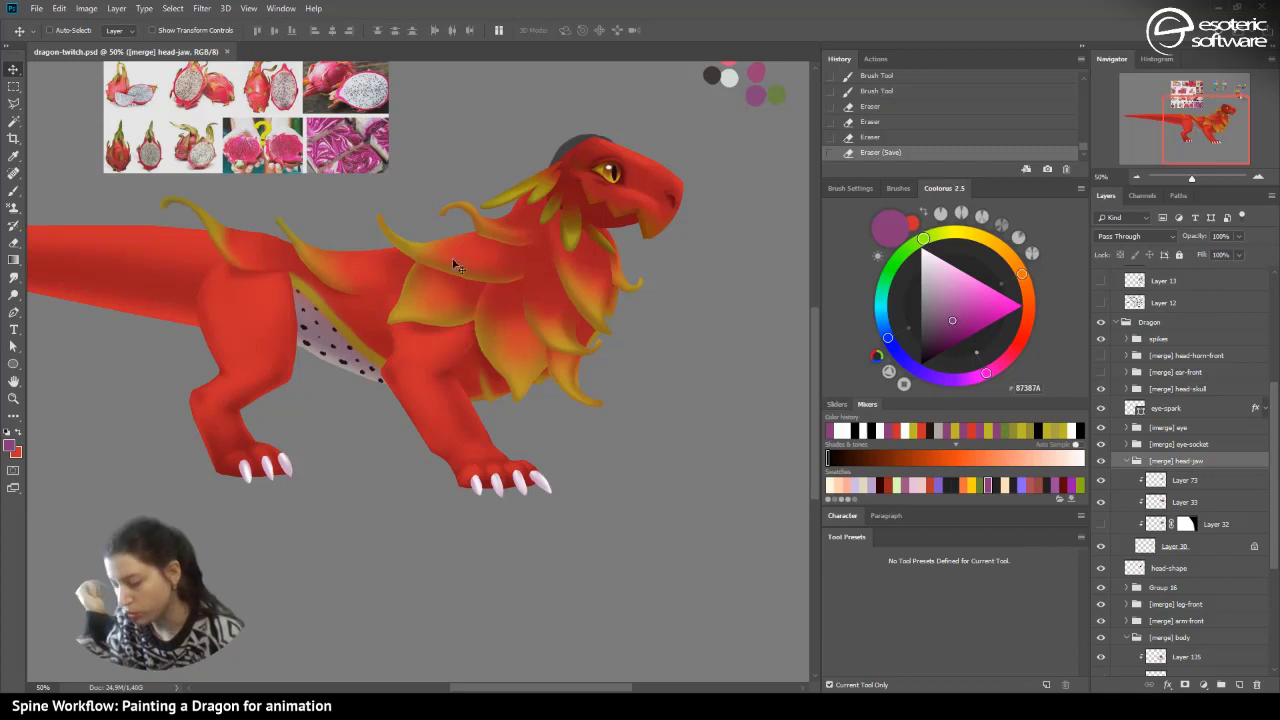
left_click_drag(403, 246, 405, 248)
left_click(54, 31)
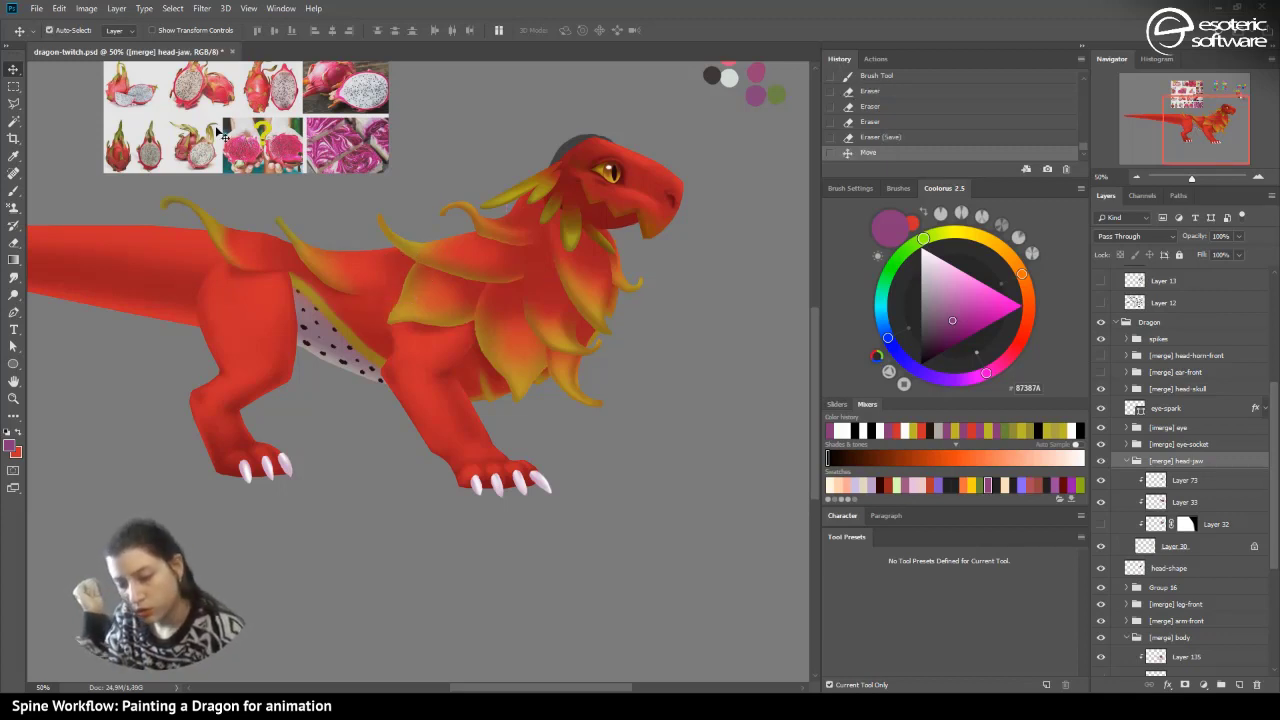
left_click(408, 241)
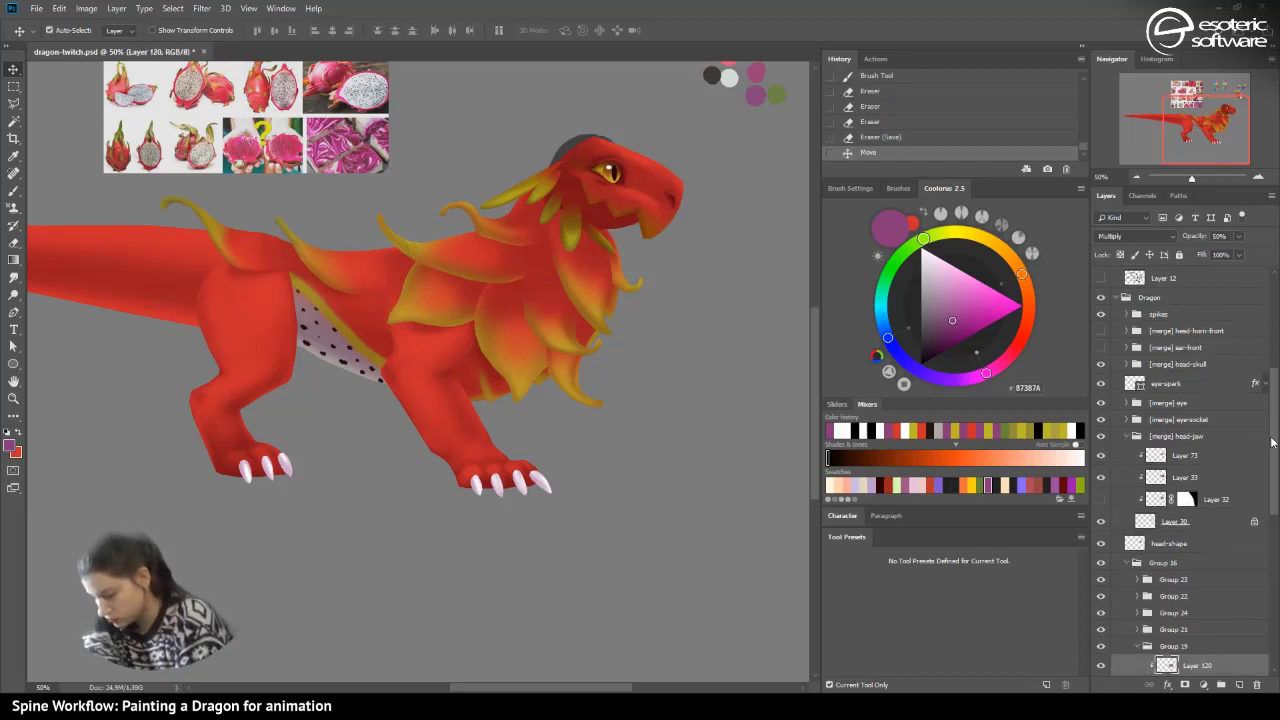
- Fade Layer 121 at the root of the upper mane petal with the soft eraser, rolling back the first strokes and erasing again
scroll(1264, 450, "down", 3)
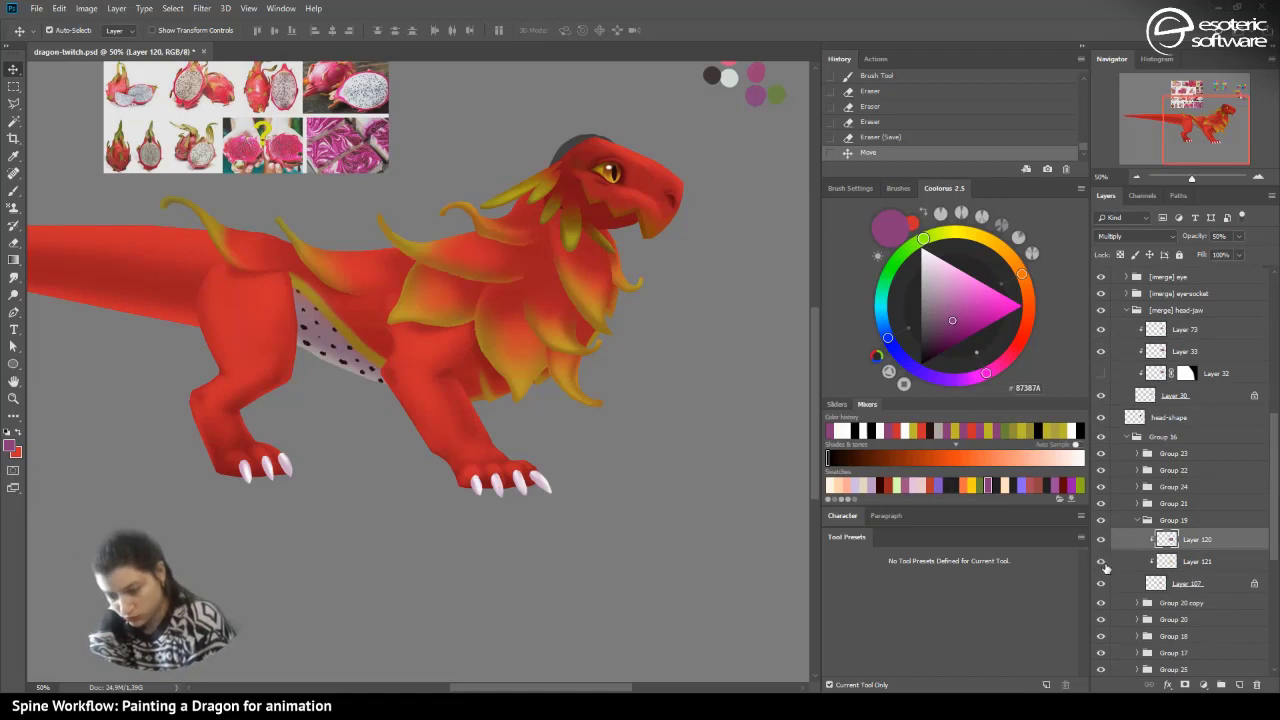
left_click(1163, 563)
left_click(15, 243)
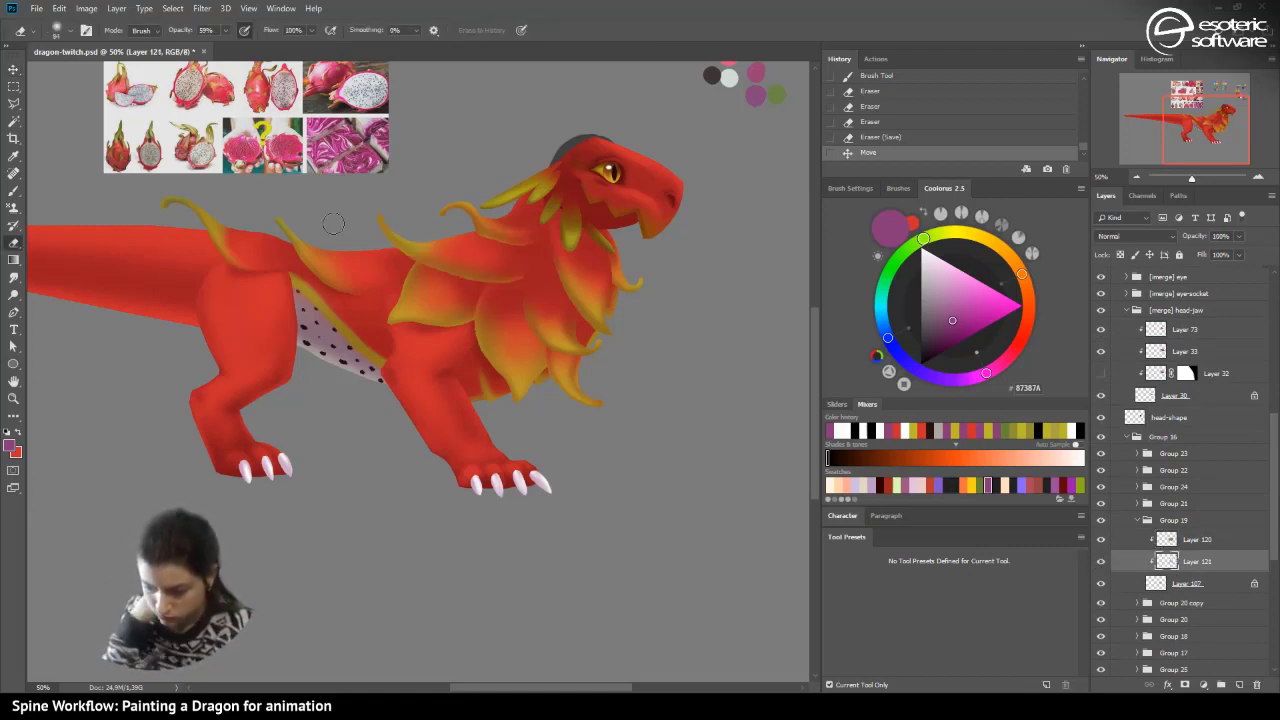
left_click_drag(546, 260, 500, 272)
mouse_move(500, 272)
left_mouse_down()
mouse_move(572, 268)
mouse_move(595, 249)
left_mouse_up()
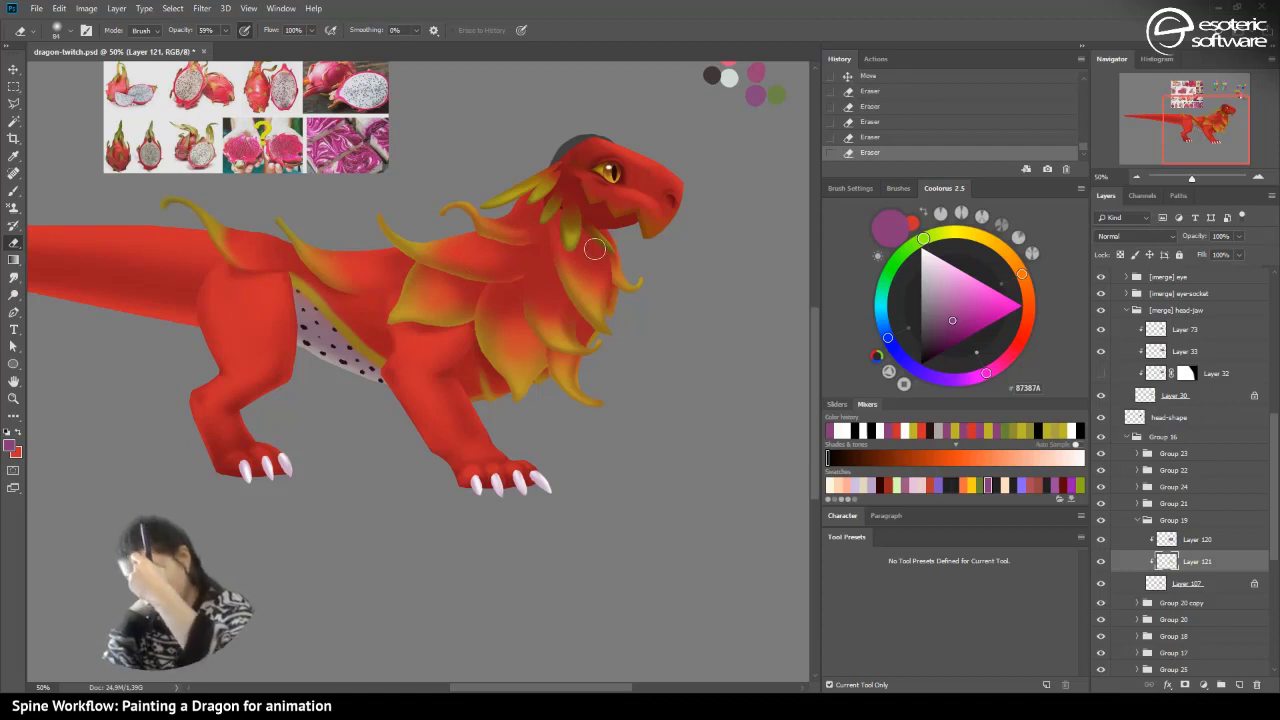
left_click(860, 107)
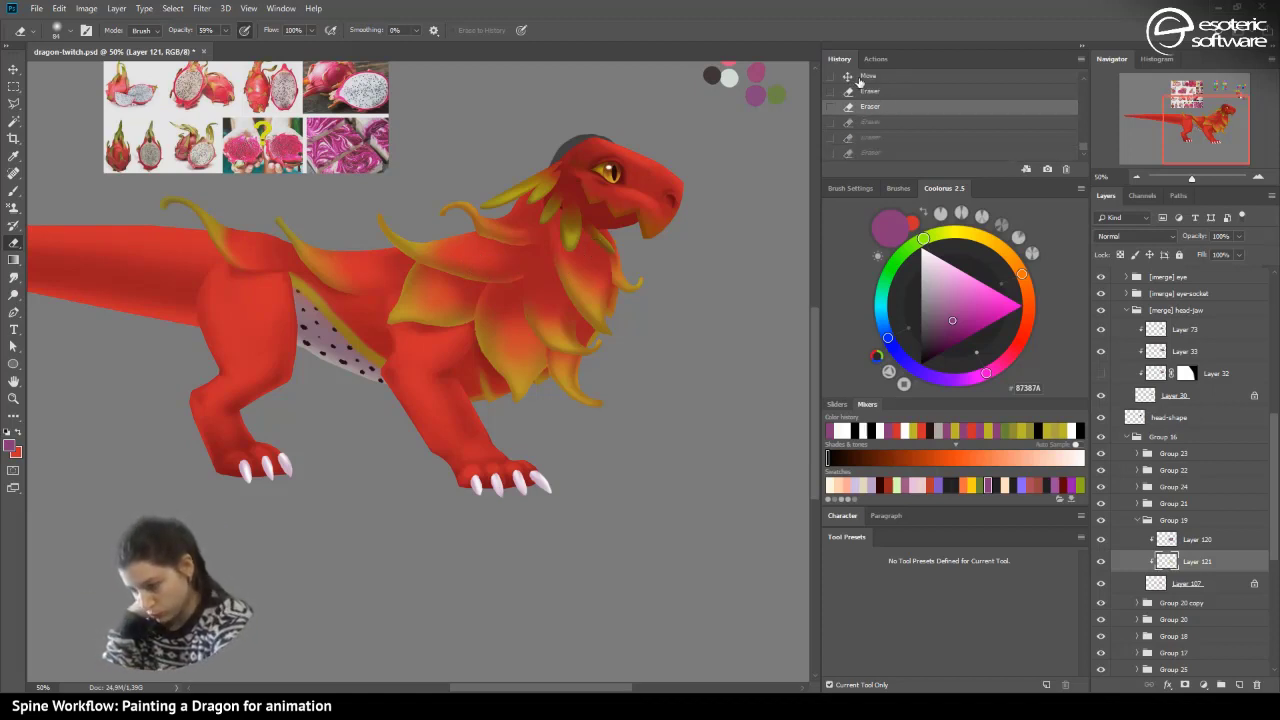
left_click(862, 78)
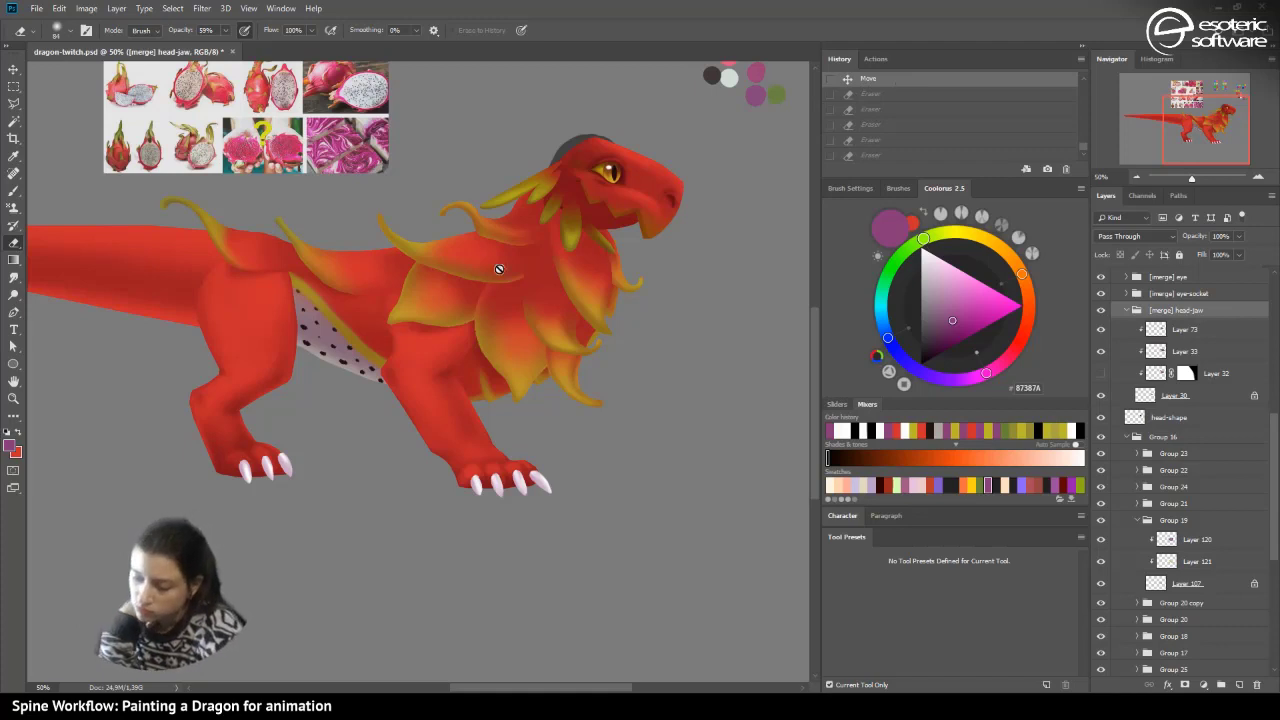
left_click(1170, 556)
mouse_move(484, 304)
left_mouse_down()
mouse_move(537, 277)
mouse_move(496, 272)
mouse_move(509, 266)
left_mouse_up()
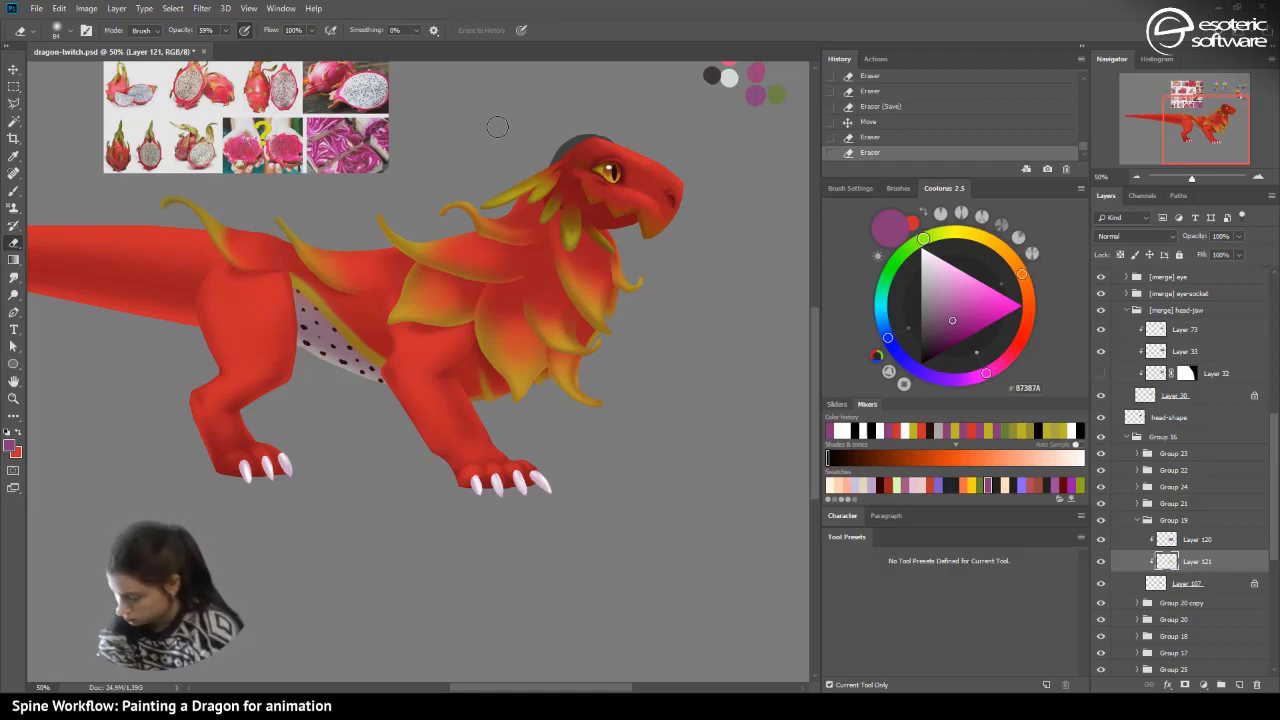
- Paint purple (#87387A) shading over the root of the upper mane petal on Layer 120, and save the document
left_click(1177, 541)
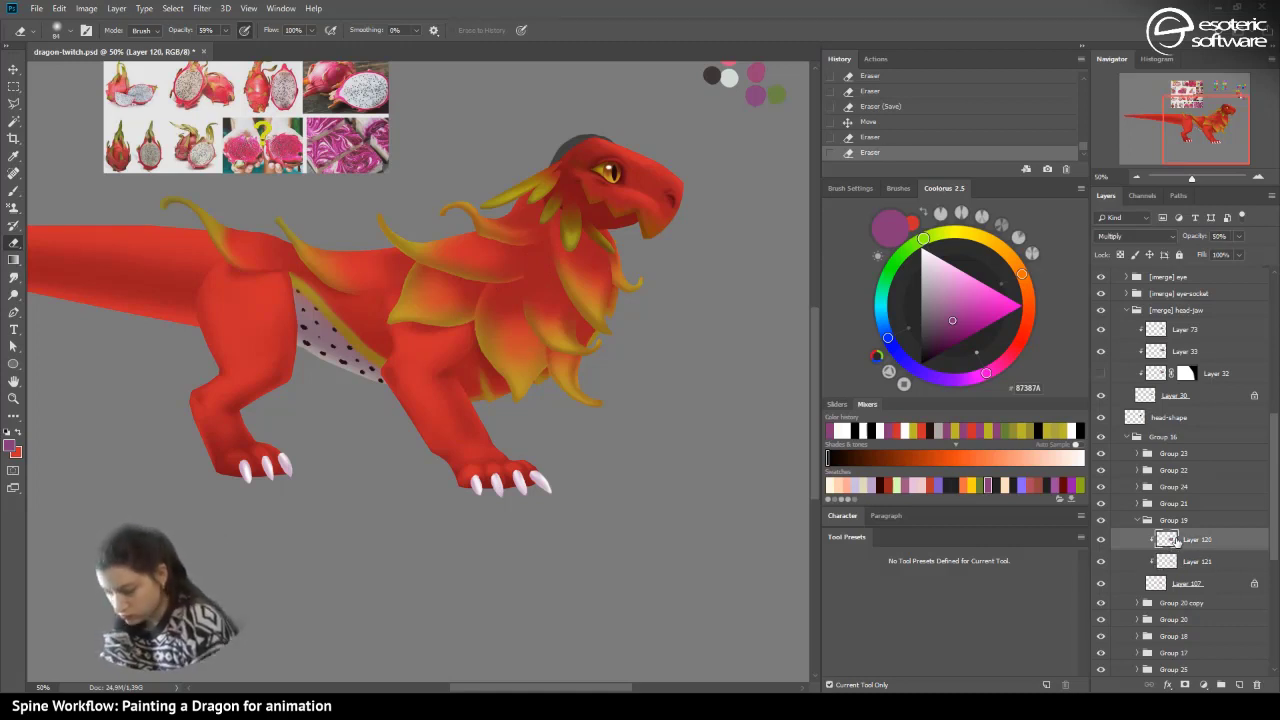
key("b")
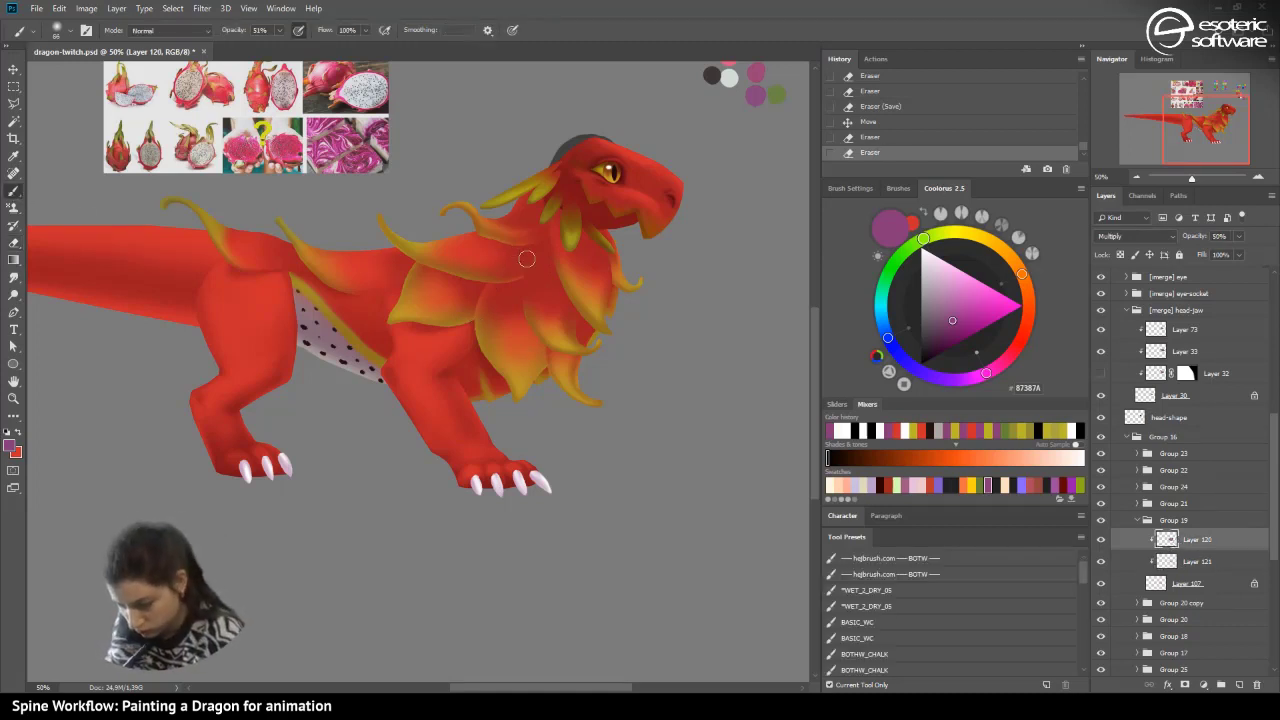
mouse_move(529, 257)
left_mouse_down()
mouse_move(505, 248)
mouse_move(471, 291)
left_mouse_up()
left_click_drag(553, 245, 441, 277)
left_click_drag(539, 262, 442, 248)
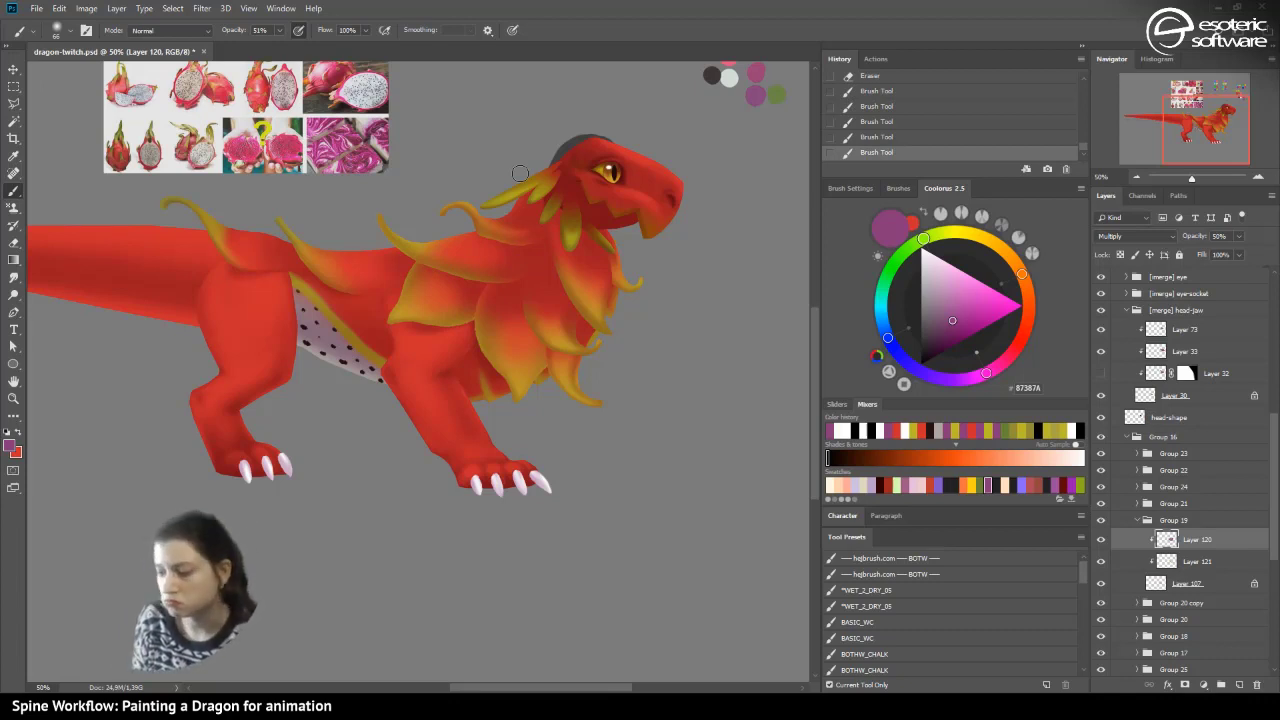
key("ctrl+s")
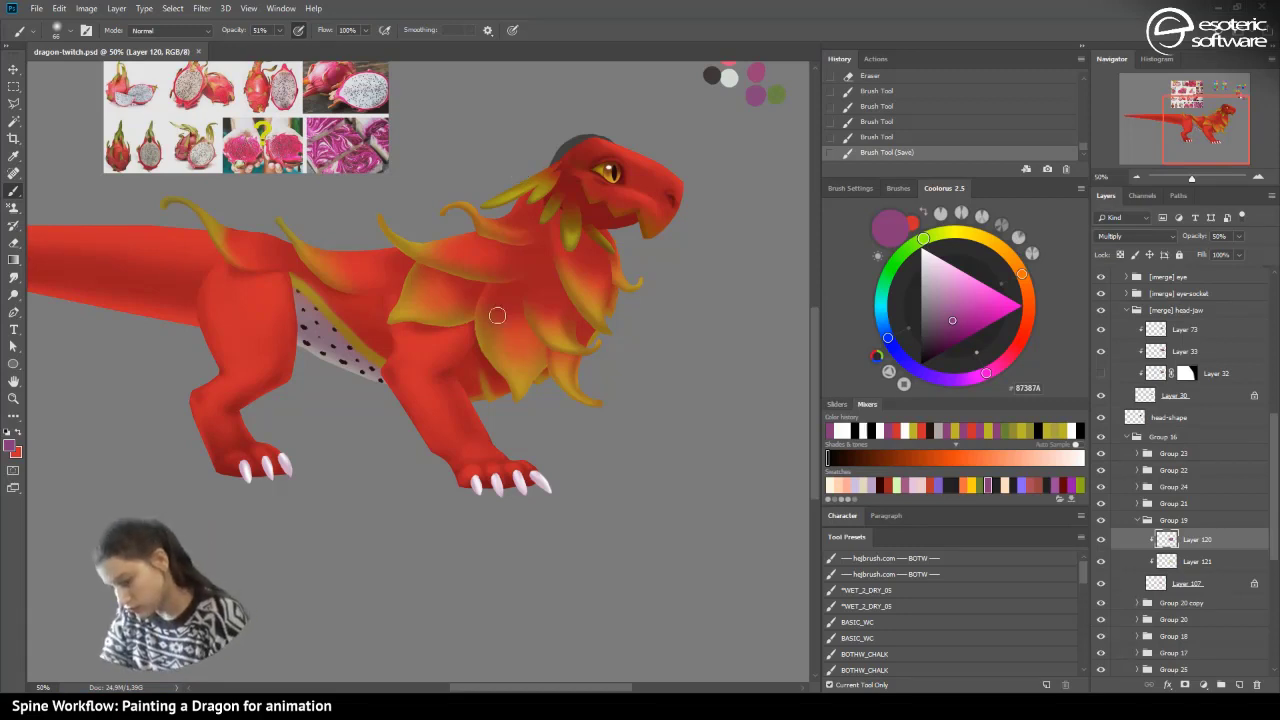
- Add a new layer above Layer 119 in Group 20 copy, plus a Multiply layer at 50% opacity clipped to it
left_click(1137, 521)
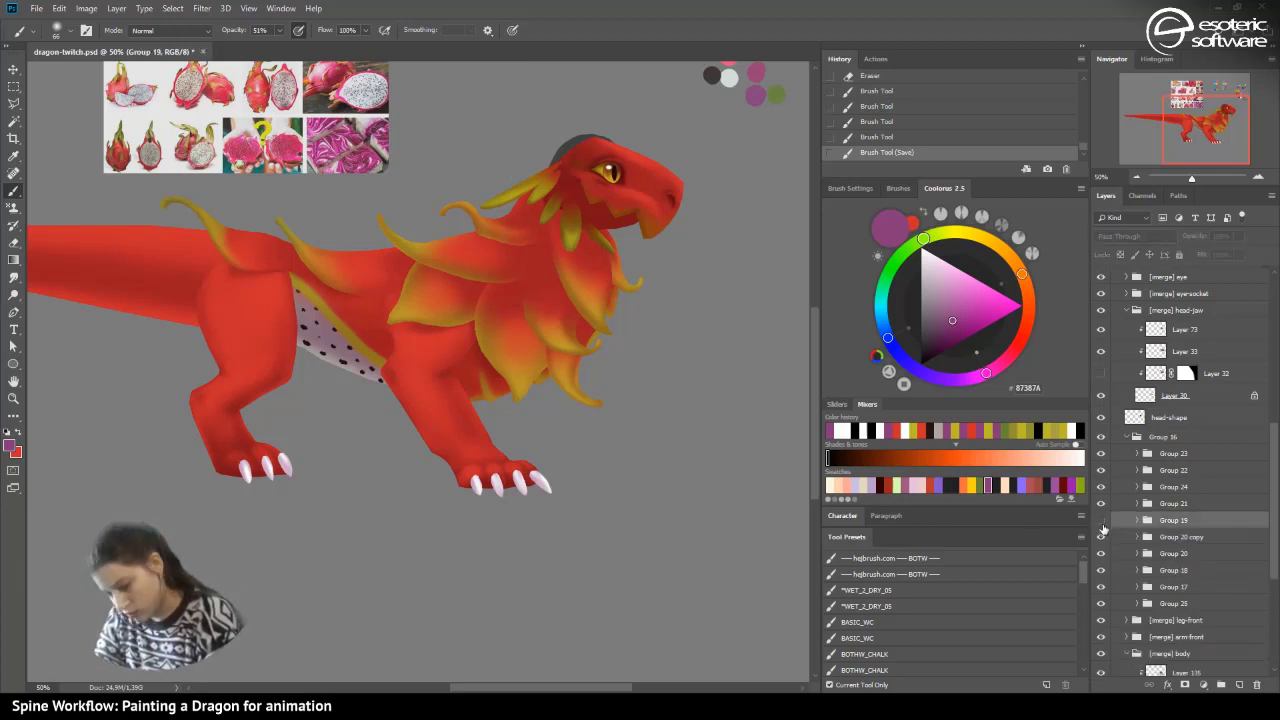
left_click(1142, 537)
left_click(1162, 558)
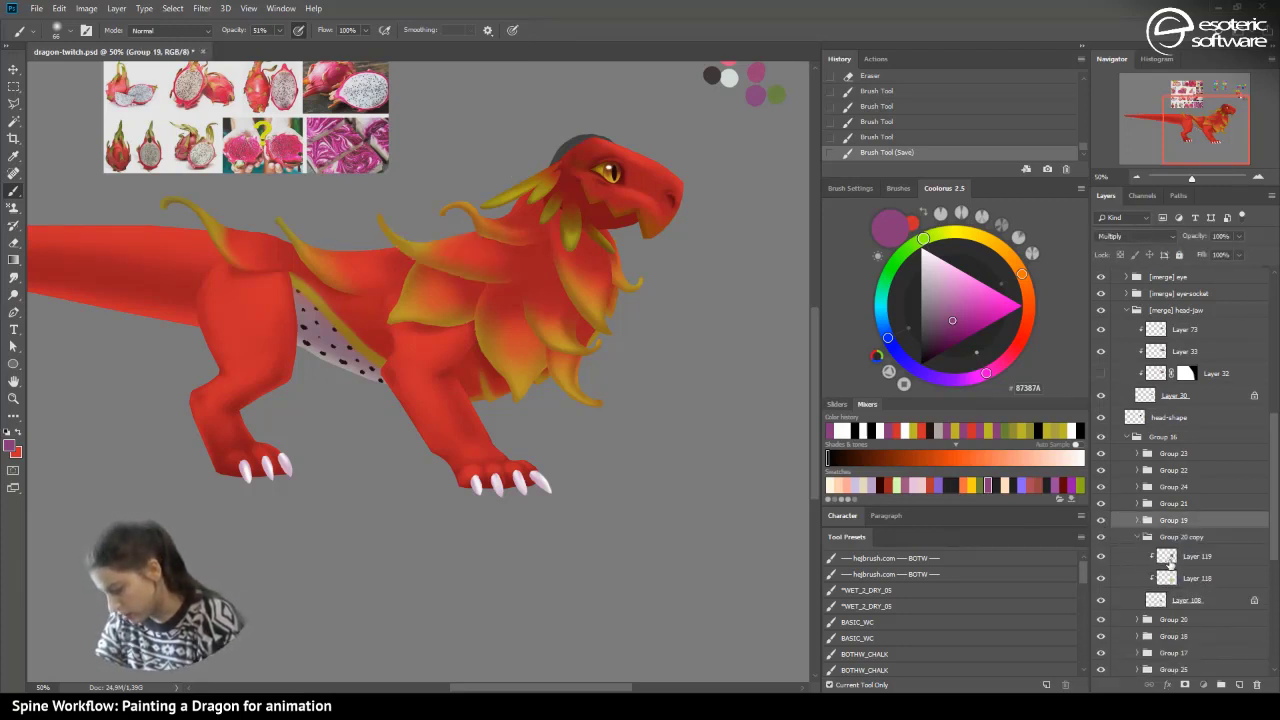
left_click(1239, 685)
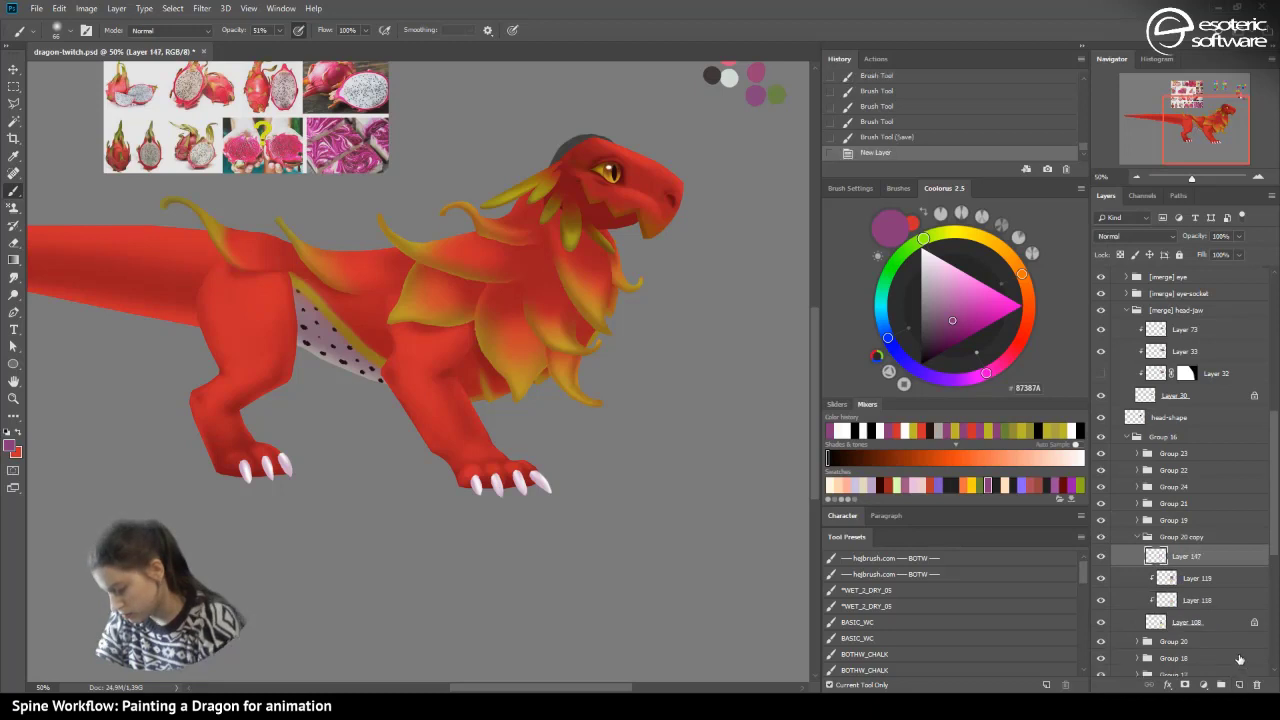
key("F2")
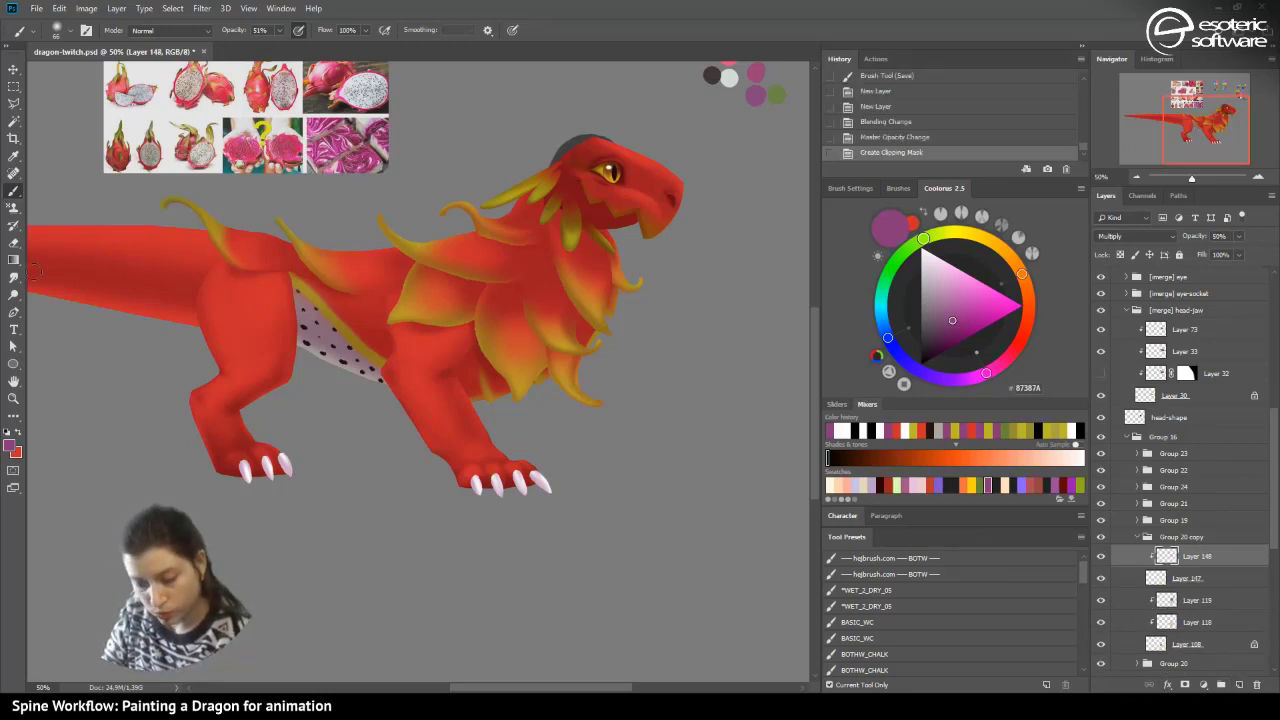
- Paint purple shading on the large chest petal in the Multiply layer, and move that layer below Layer 147
mouse_move(512, 303)
left_mouse_down()
mouse_move(548, 363)
mouse_move(520, 338)
left_mouse_up()
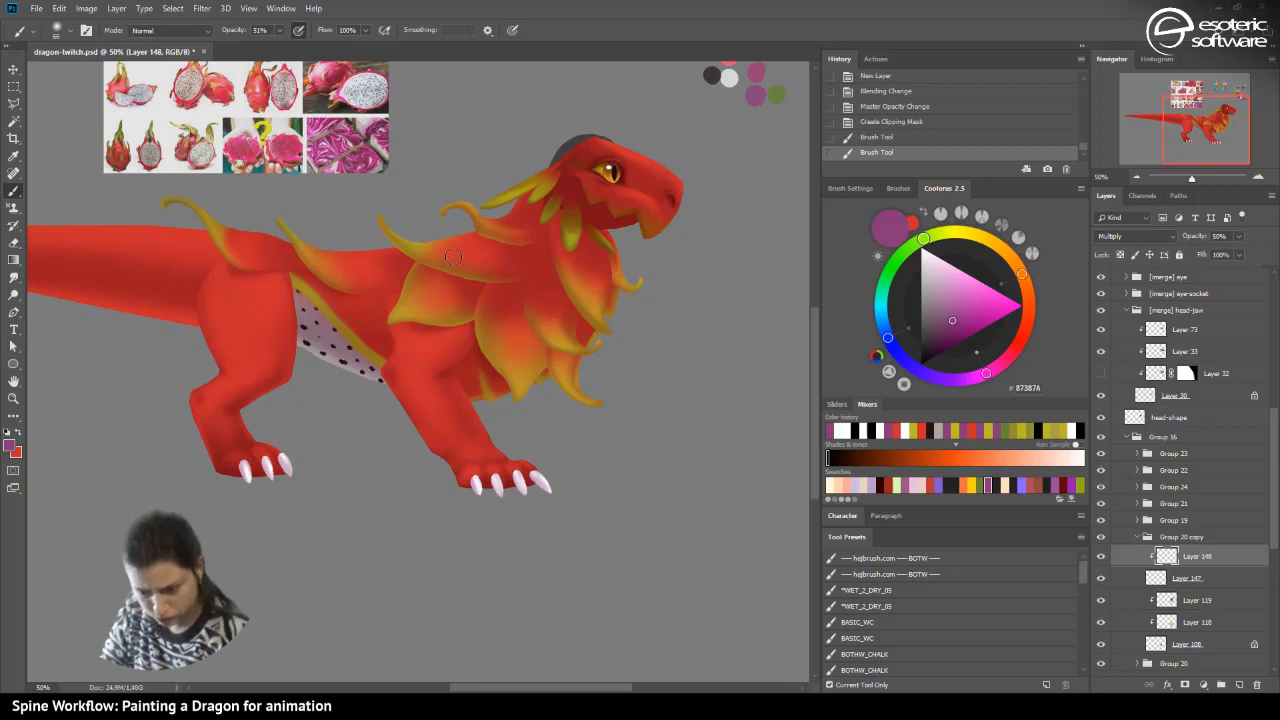
left_click_drag(1170, 566, 1158, 590)
left_click(1158, 558)
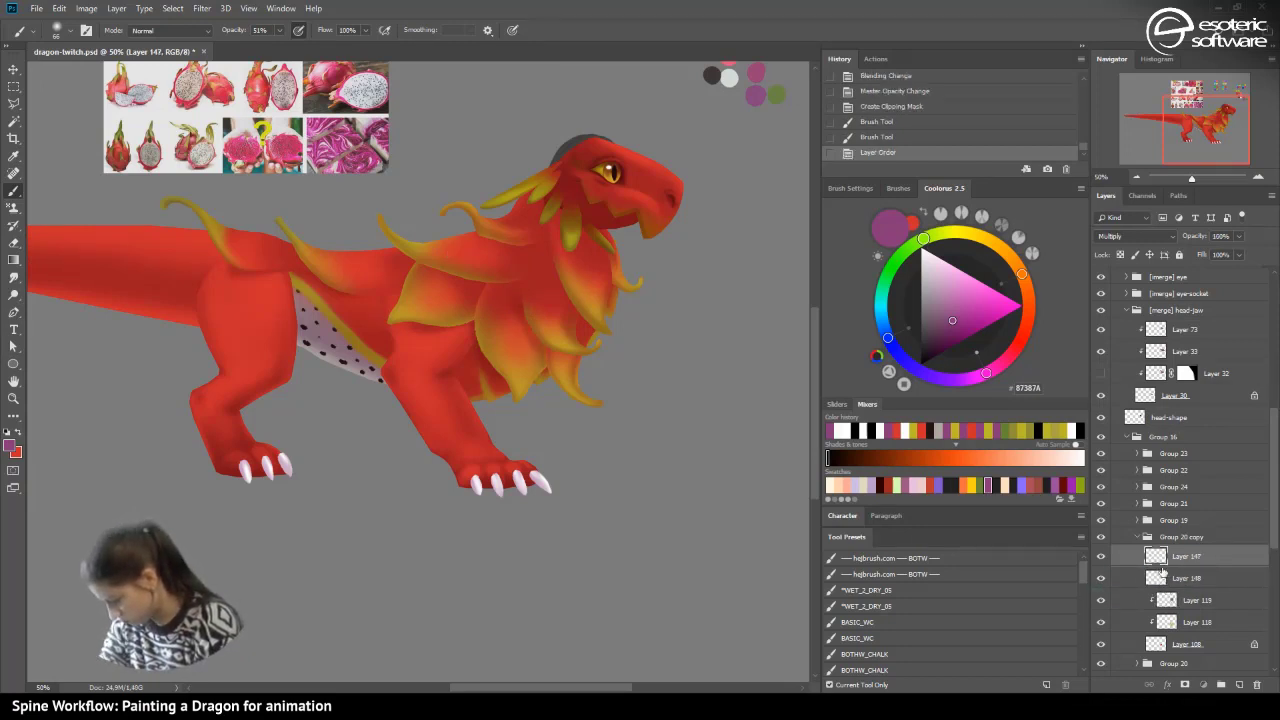
left_click(1164, 579)
key("F2")
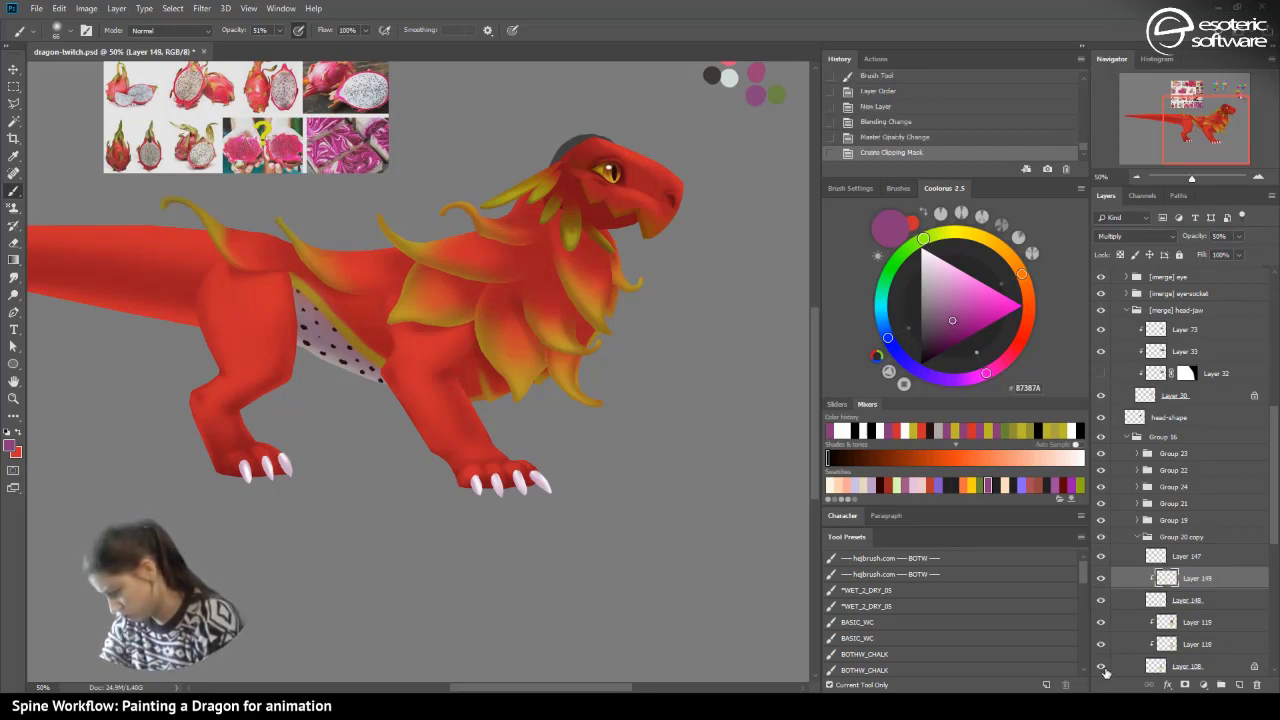
left_click(866, 137)
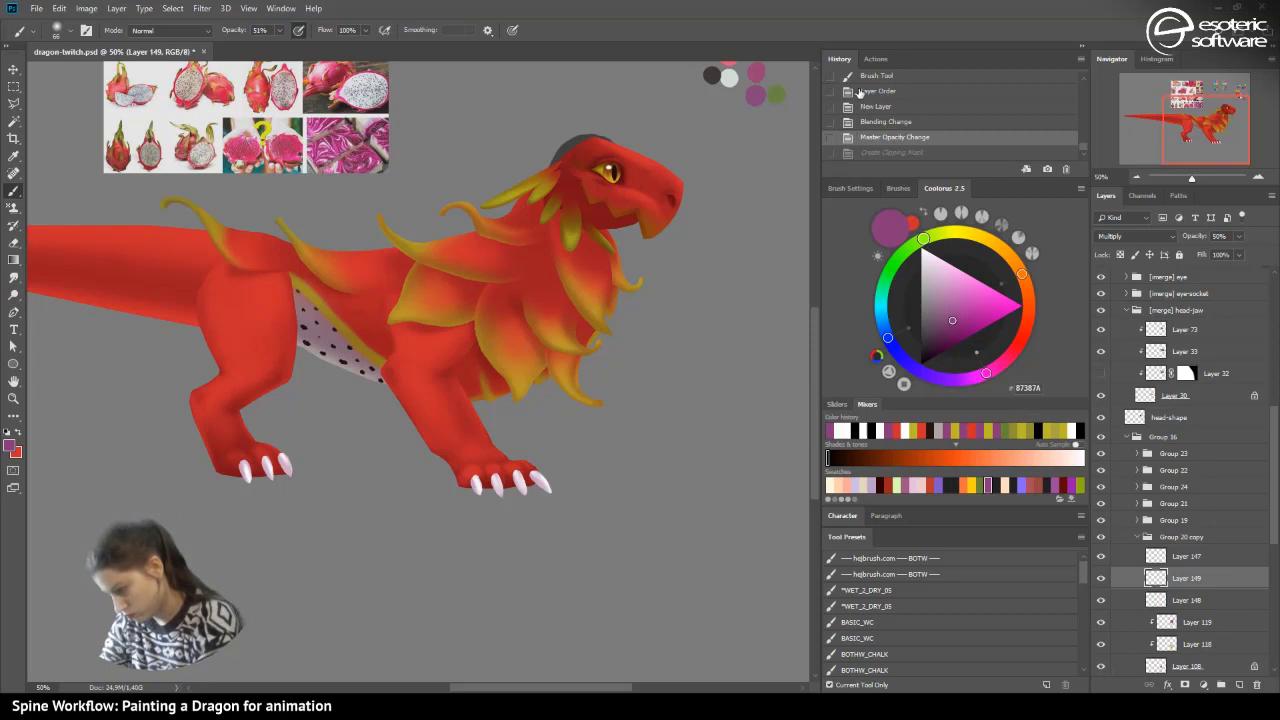
left_click(858, 92)
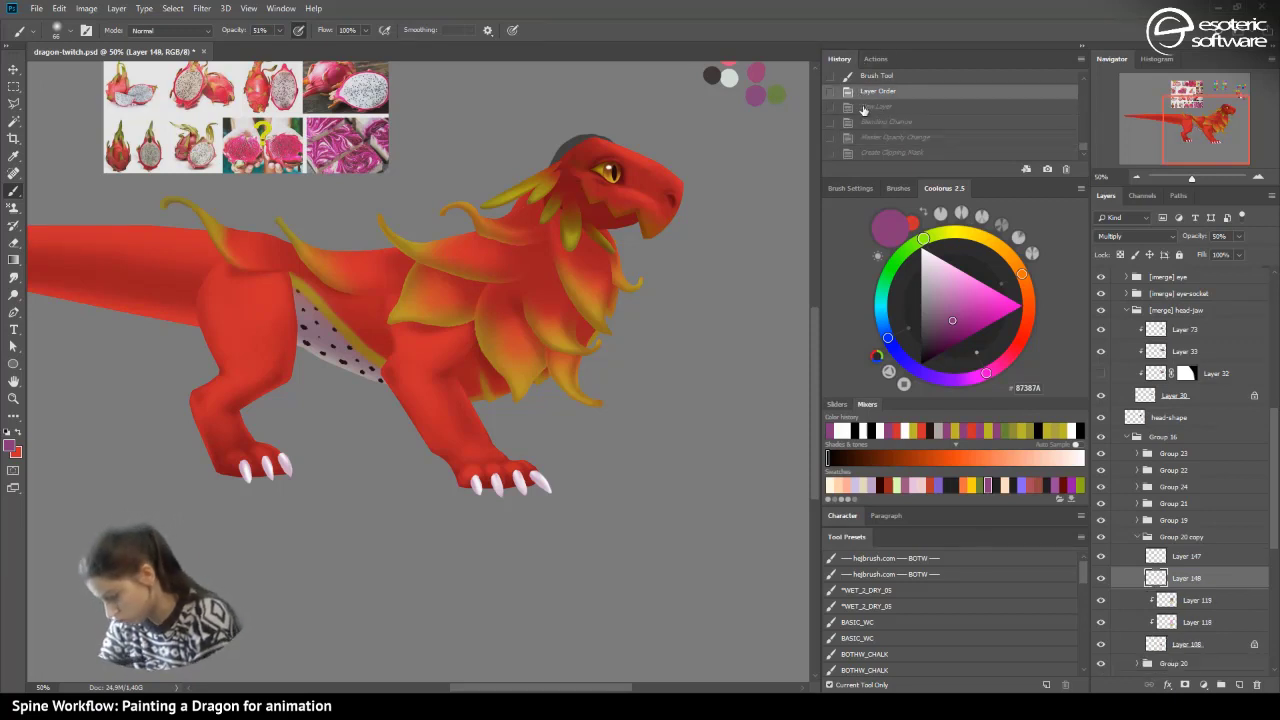
- Clip Layer 148 to the petal stack beneath Layer 147, and delete the empty Layer 147
mouse_move(1155, 578)
left_mouse_down()
mouse_move(1160, 610)
mouse_move(1160, 563)
left_mouse_up()
left_click(1160, 560)
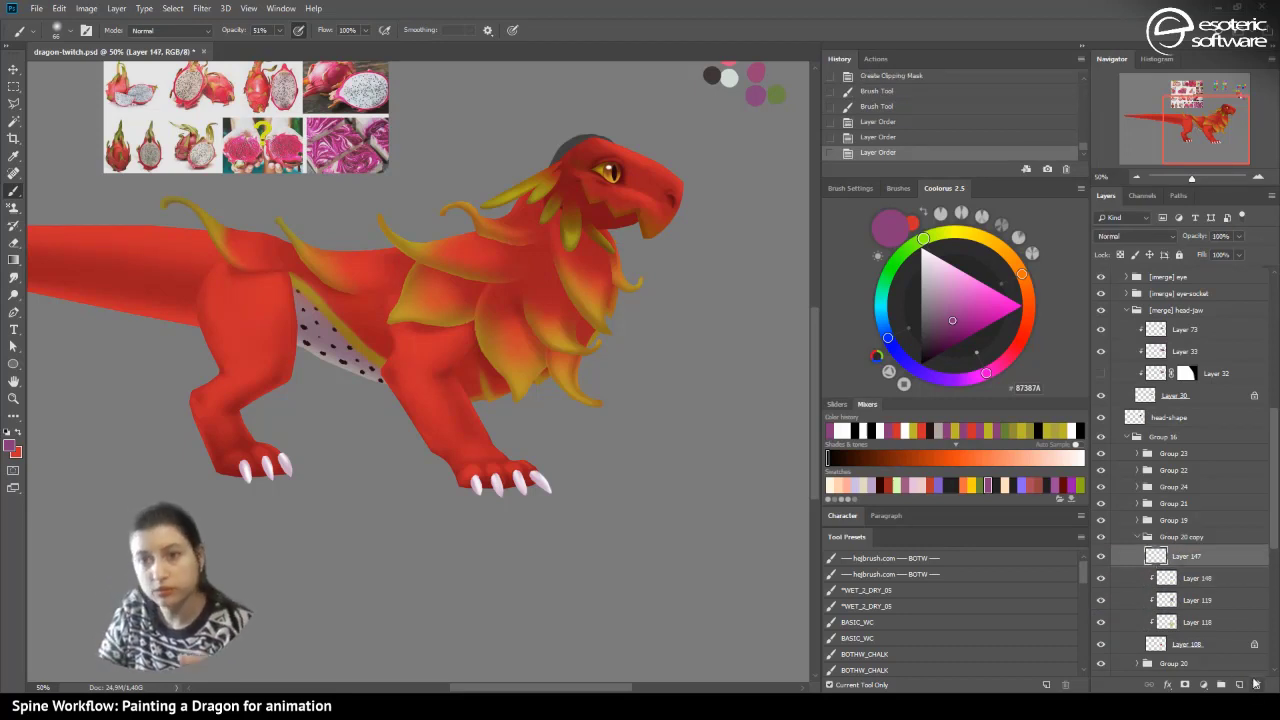
left_click(1256, 683)
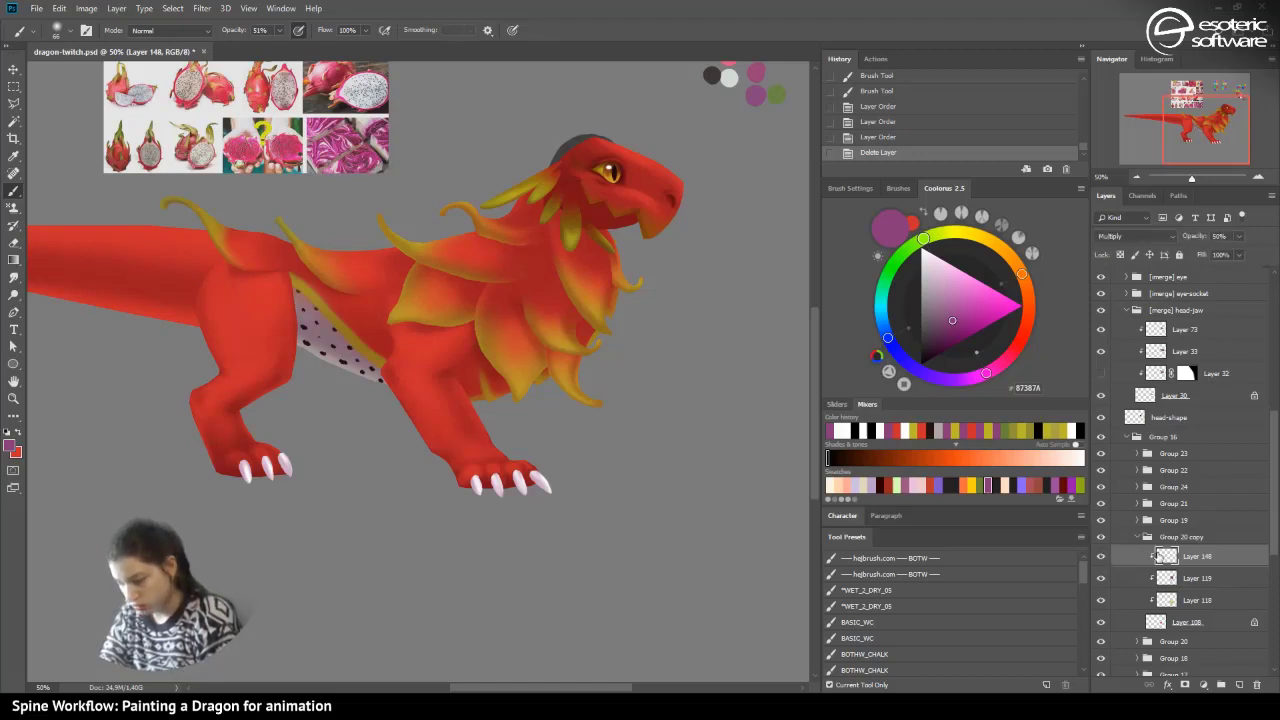
mouse_move(546, 343)
left_mouse_down()
mouse_move(529, 259)
mouse_move(524, 305)
mouse_move(521, 265)
mouse_move(497, 261)
mouse_move(527, 276)
mouse_move(460, 271)
left_mouse_up()
left_click(378, 208)
left_click(513, 320)
left_click(516, 308)
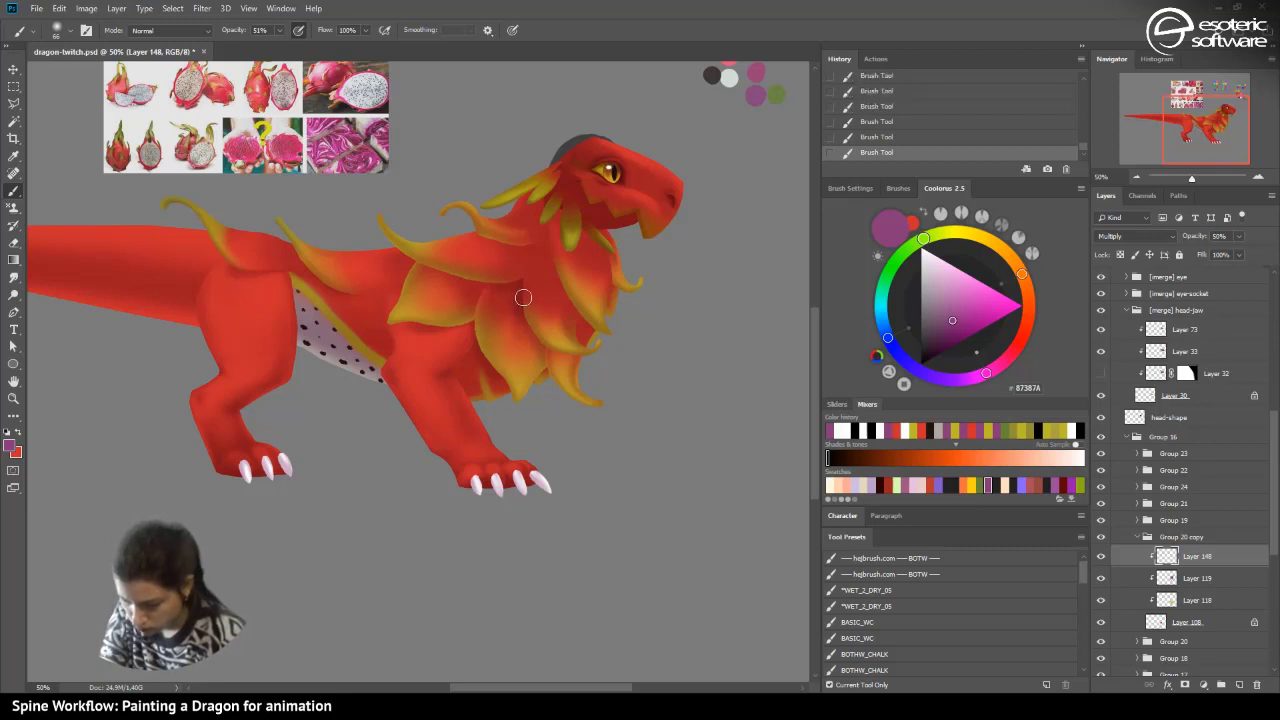
- Clear all painted shading from Layer 148 and drop the selection
key("ctrl+a")
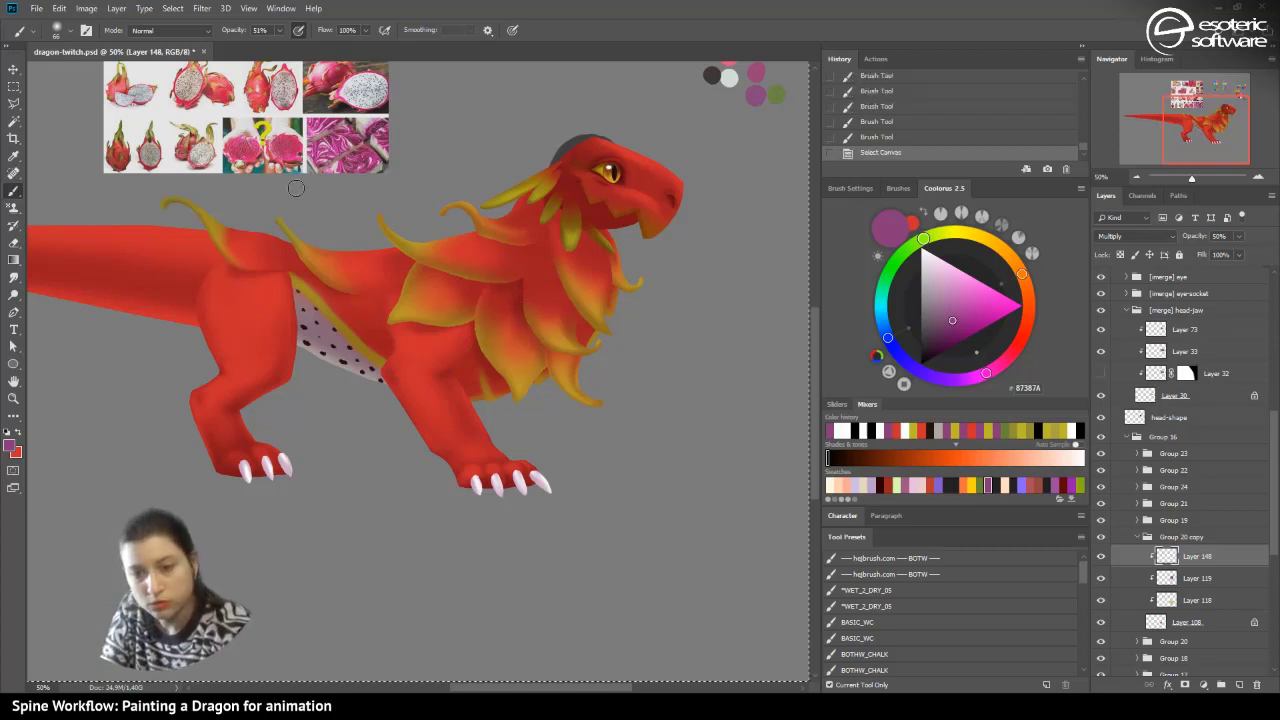
key("Delete")
key("ctrl+d")
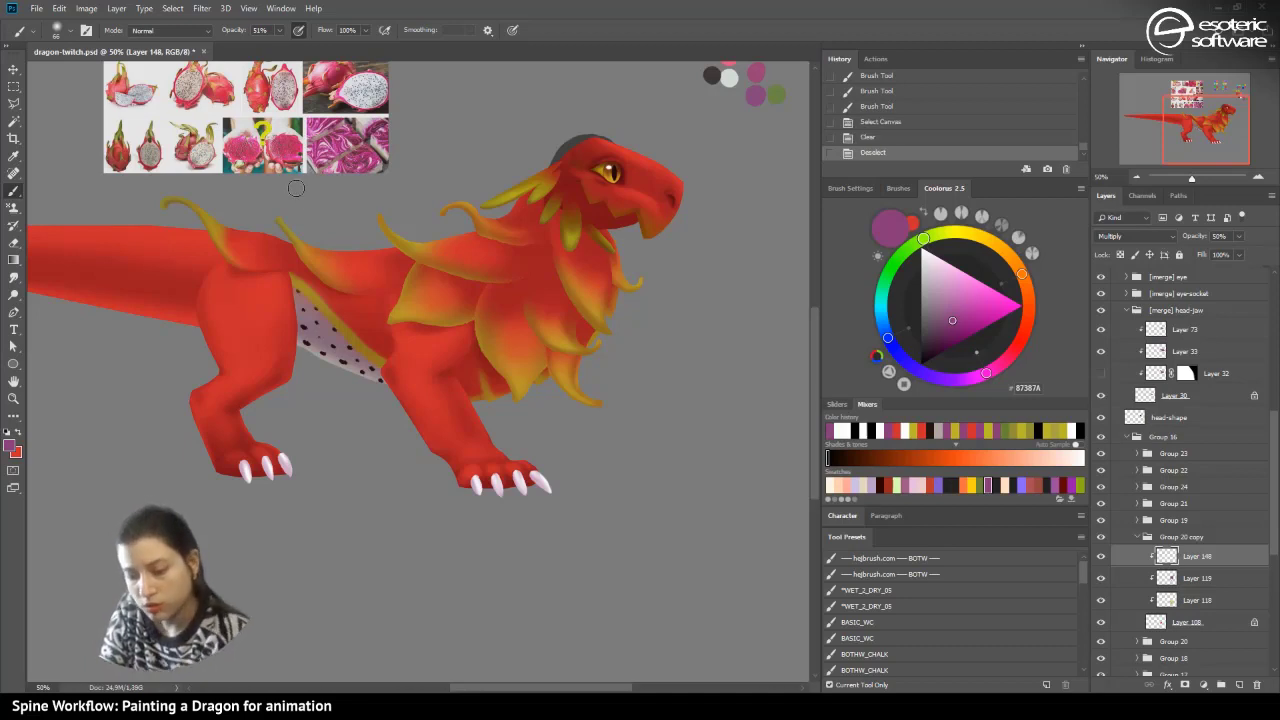
- Set the brush opacity to 52% and paint purple shading from the large chest petal's root along its edge on Layer 148
left_click(58, 31)
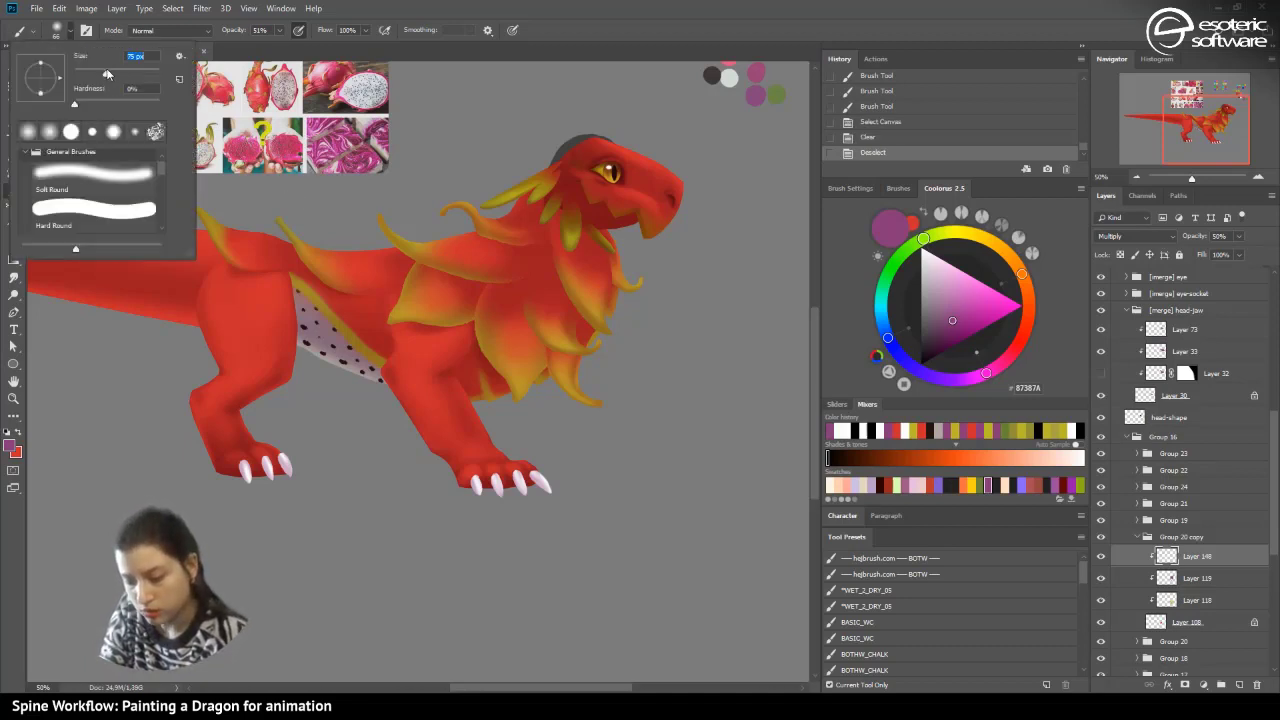
left_click(280, 31)
left_click_drag(280, 46, 262, 52)
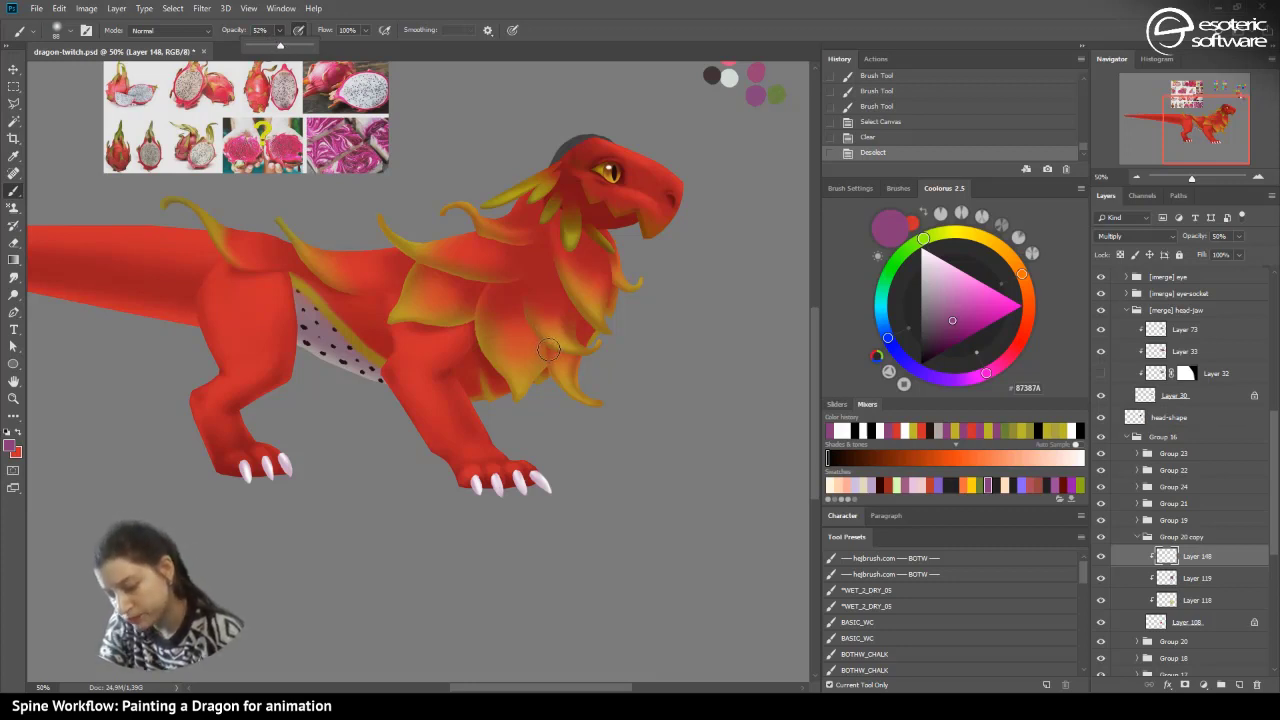
left_click_drag(547, 347, 527, 270)
left_click(855, 136)
left_click_drag(543, 343, 539, 293)
mouse_move(539, 298)
left_mouse_down()
mouse_move(534, 286)
mouse_move(532, 300)
left_mouse_up()
left_click_drag(539, 344, 542, 332)
left_click_drag(543, 347, 542, 331)
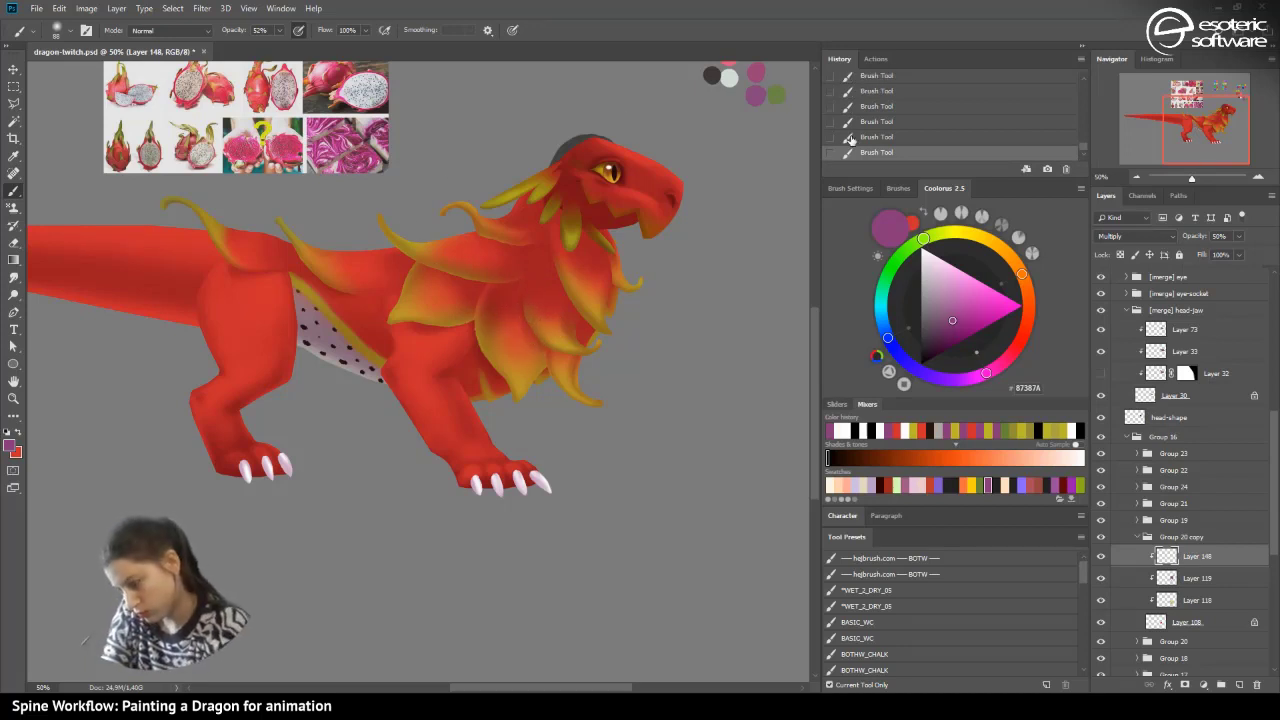
key("ctrl+z")
- Rework the large chest petal's purple shading on Layer 148, rolling back unwanted strokes along its edges
left_click_drag(489, 345, 508, 392)
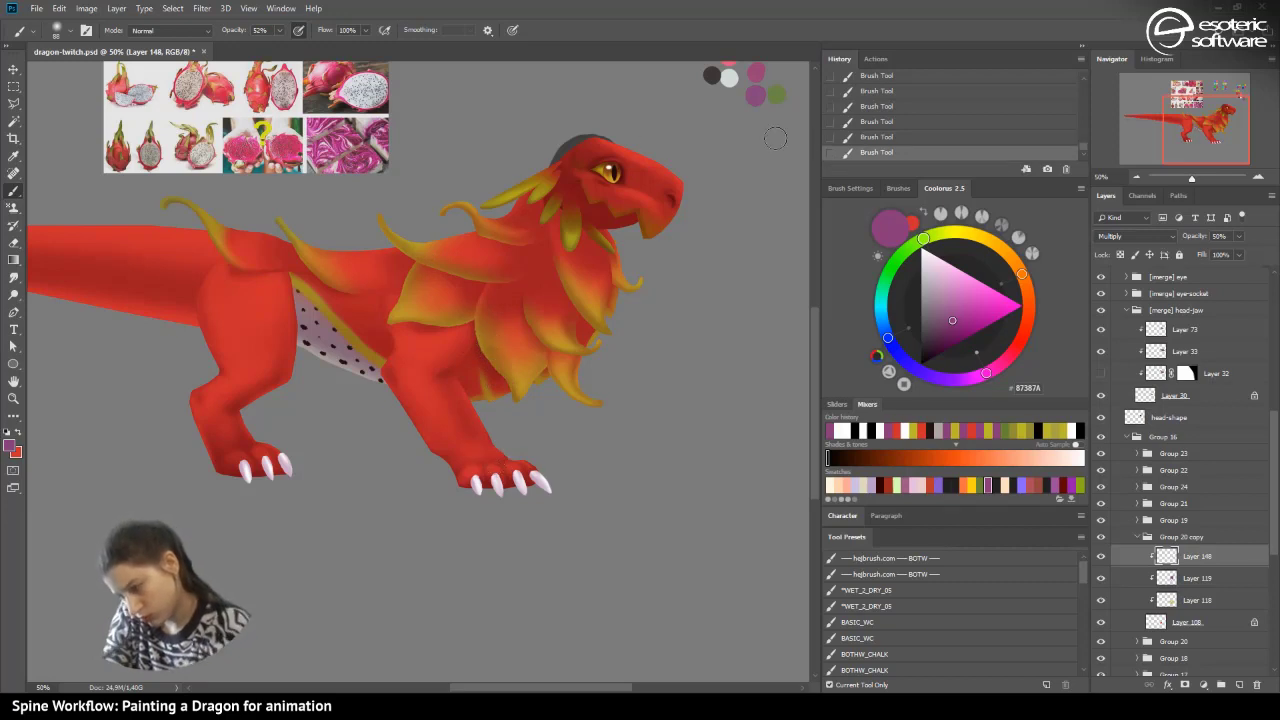
left_click(845, 136)
key("ctrl+z")
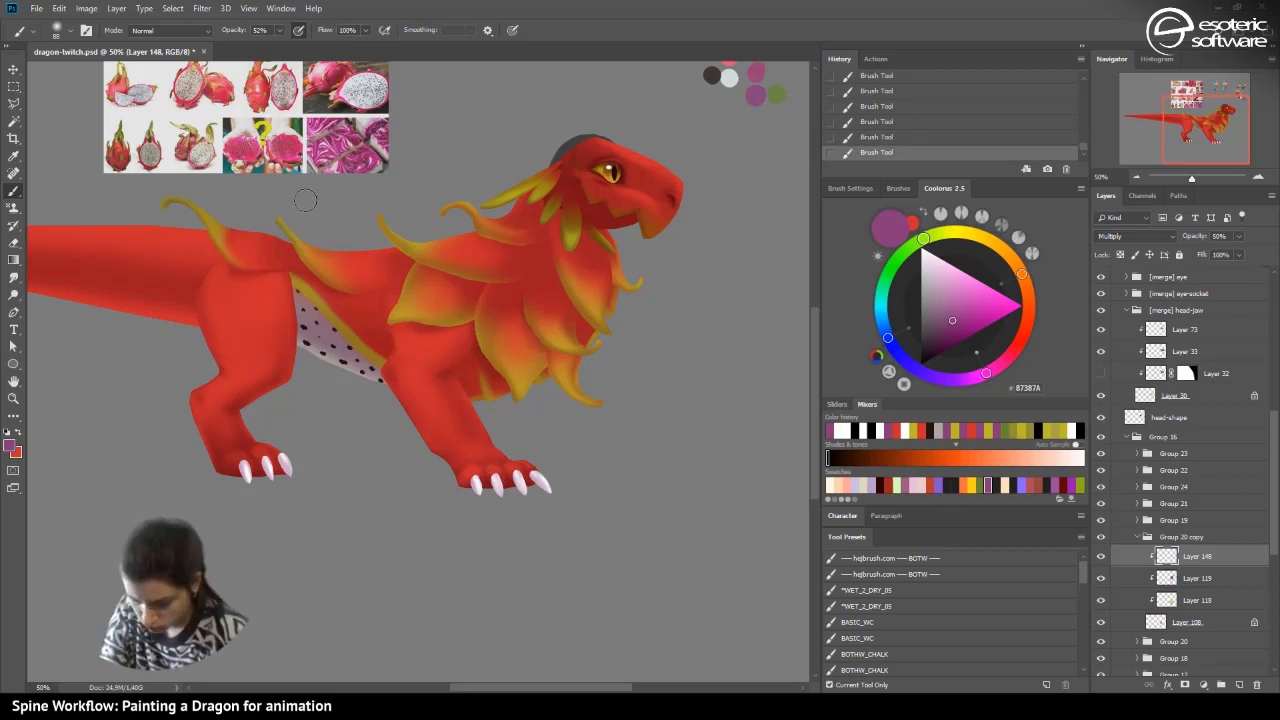
left_click(855, 136)
left_click_drag(501, 392, 420, 331)
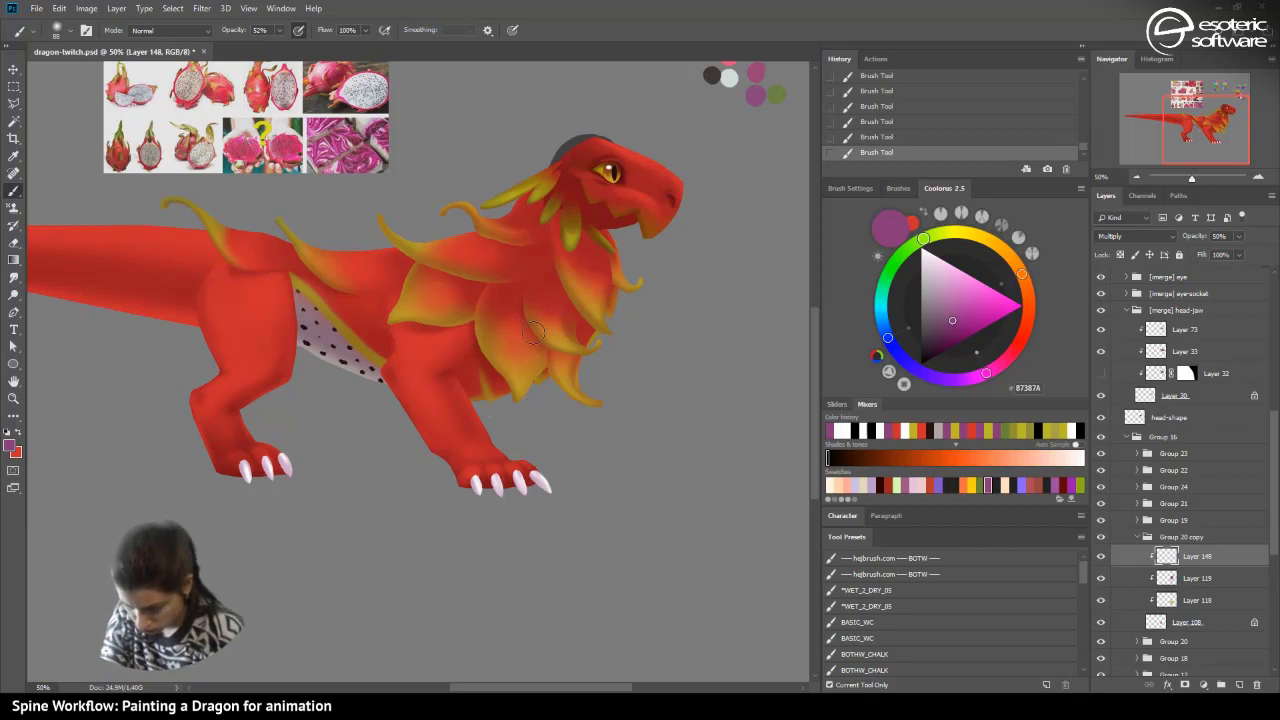
key("ctrl+z")
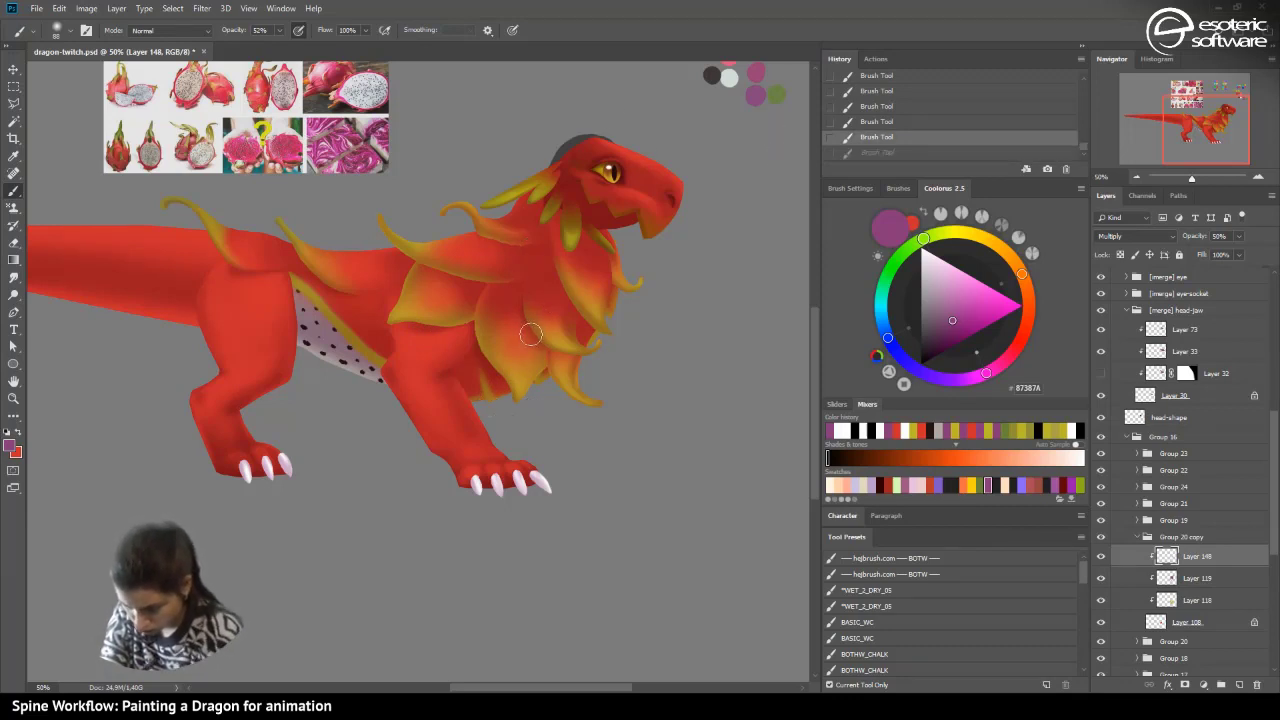
key("ctrl+z")
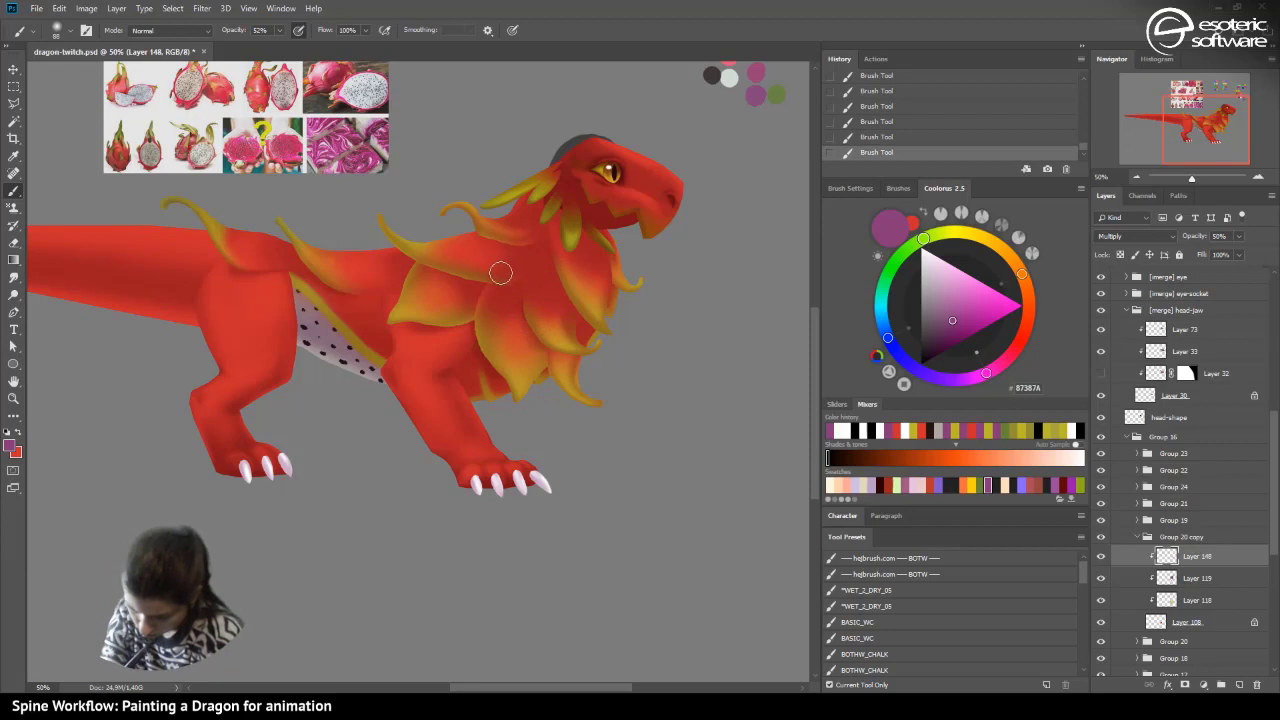
key("ctrl+z")
key("ctrl+z")
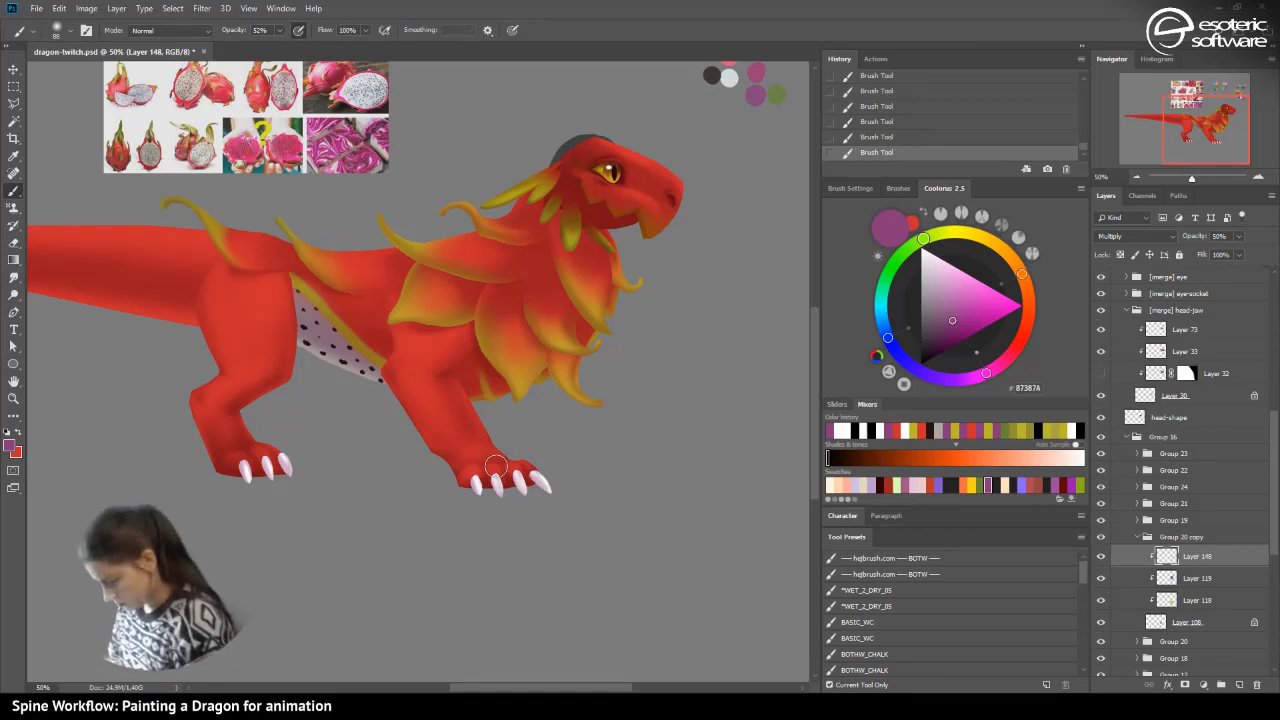
- Paint purple shading at the root of the back petal on Layer 116 in Group 18, and save the document
left_click(1139, 538)
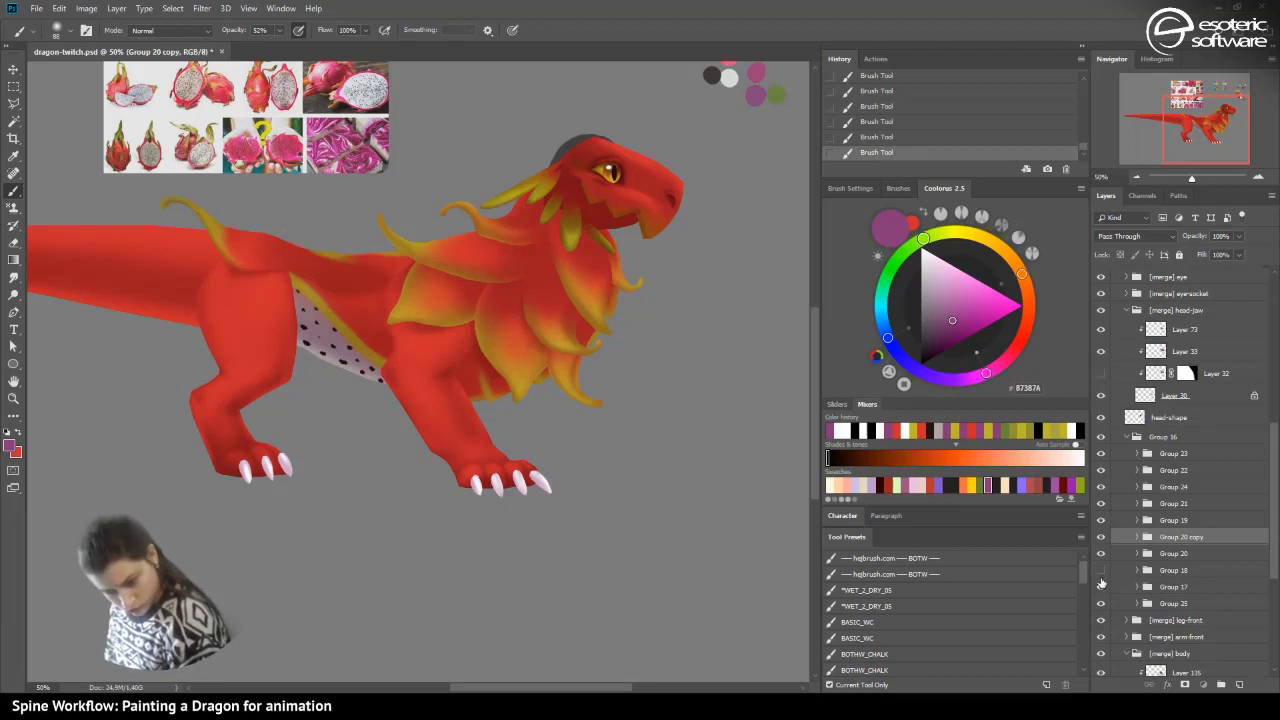
left_click(1108, 572)
left_click(1138, 573)
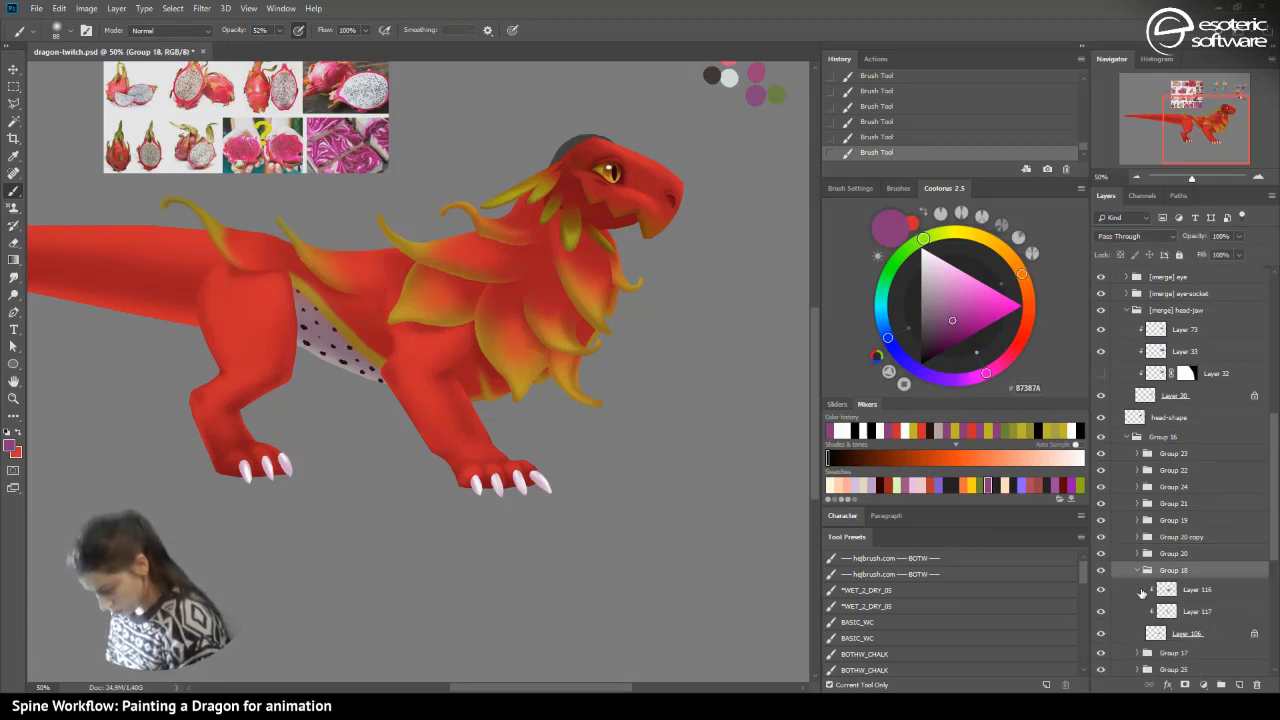
left_click(1170, 588)
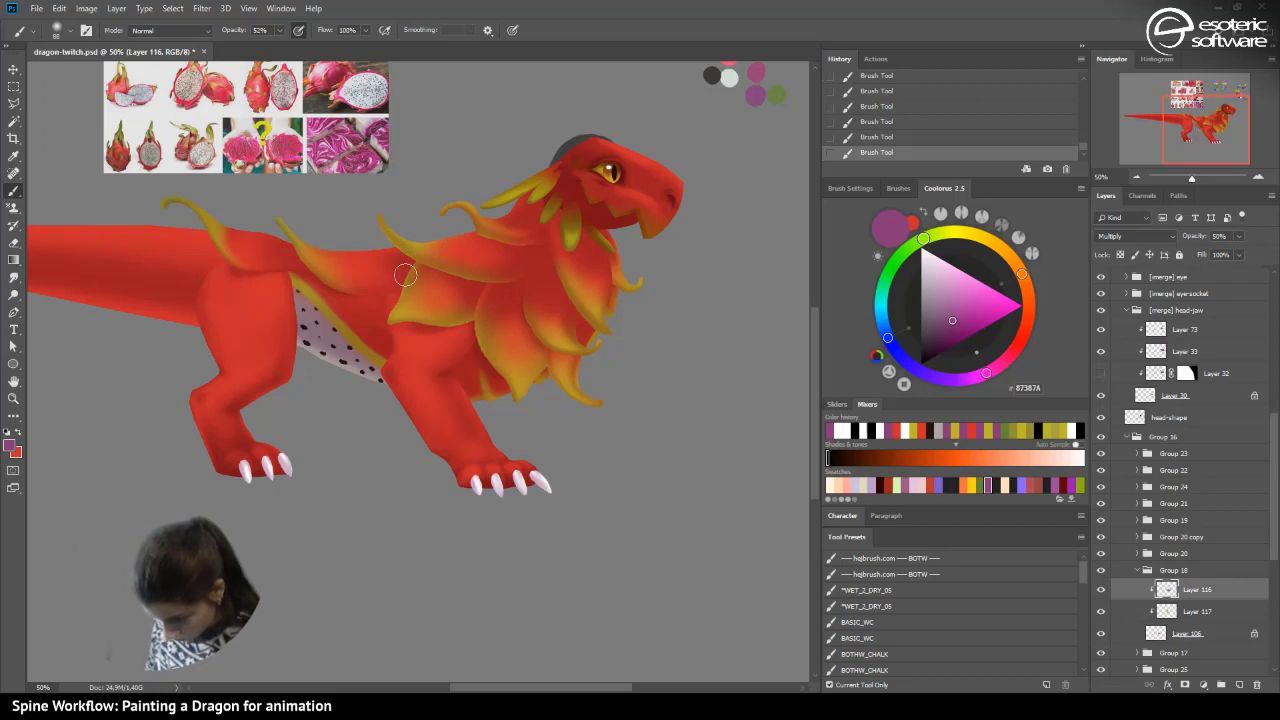
left_click(850, 137)
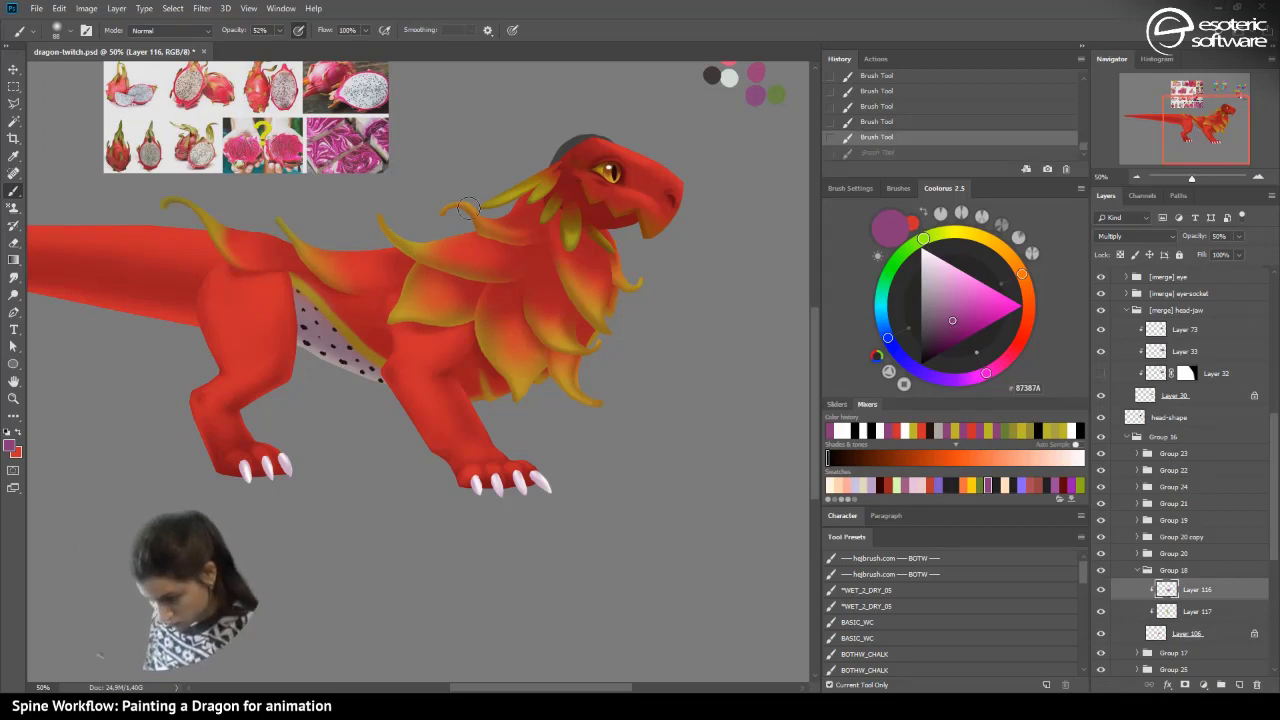
left_click_drag(445, 246, 384, 275)
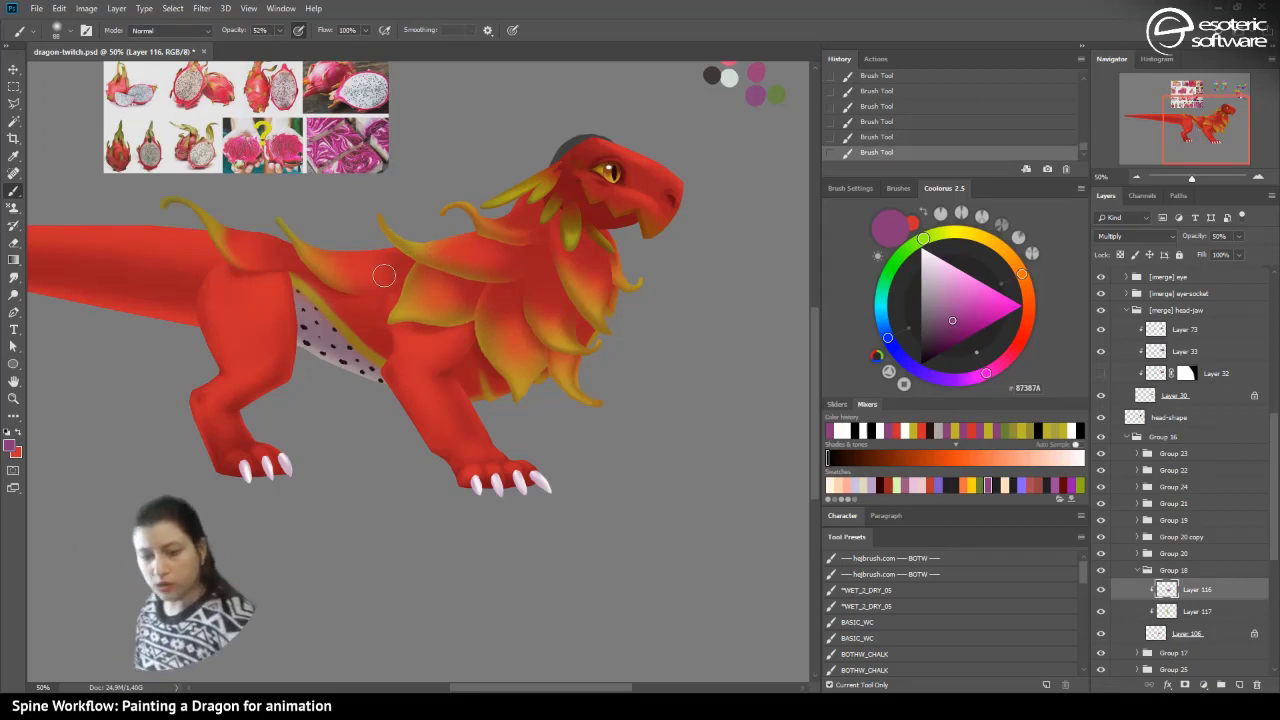
key("ctrl+s")
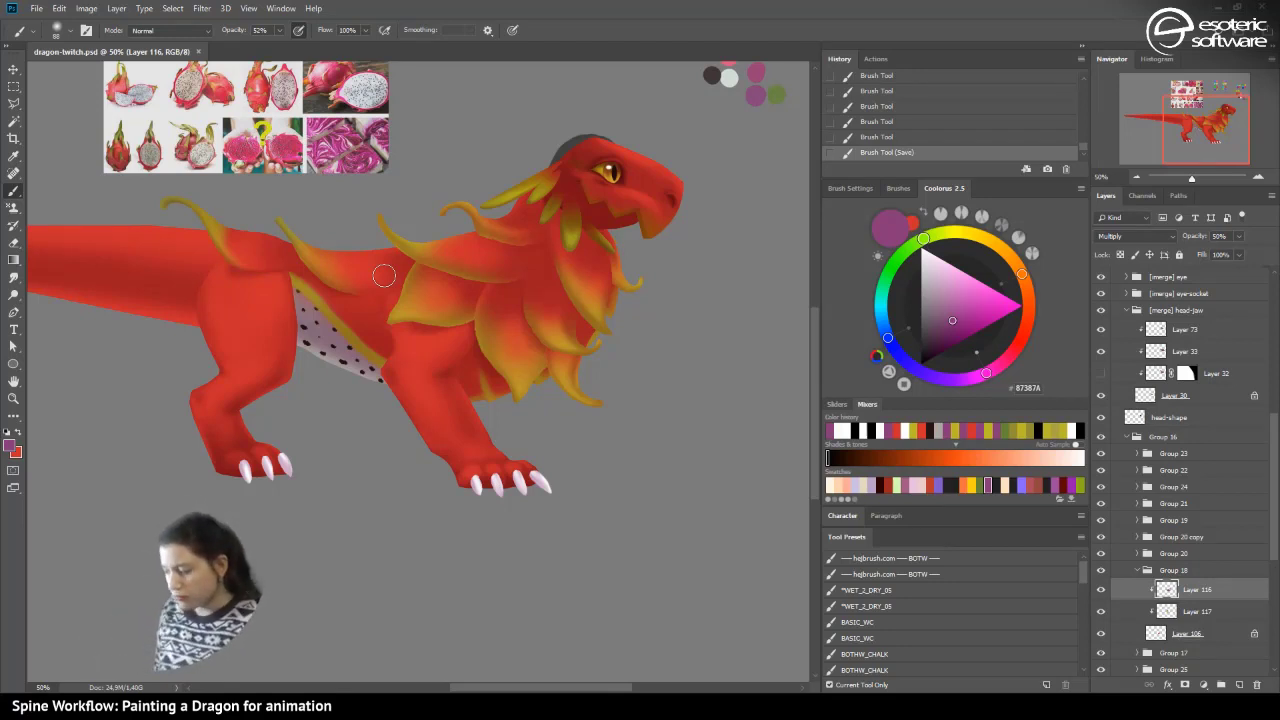
- Add more purple shading around the upper root of the large chest petal on Layer 148 in Group 20 copy
left_click(1147, 570)
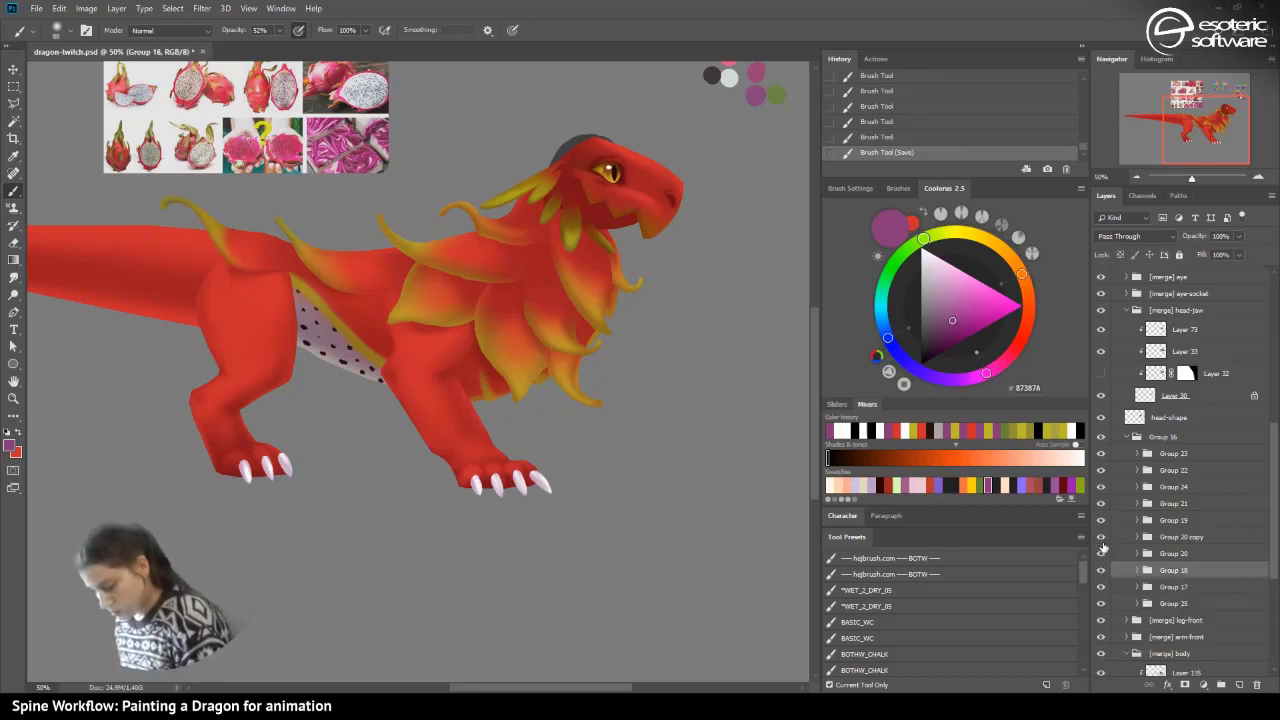
left_click(1137, 537)
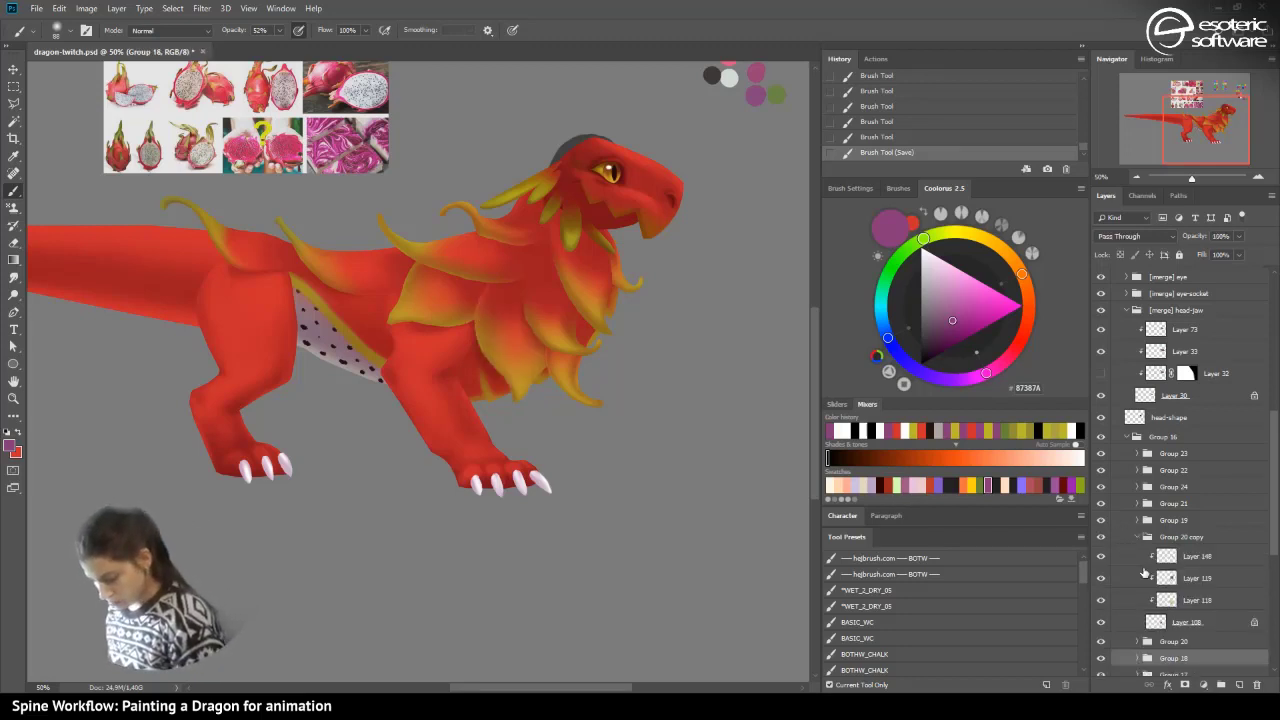
left_click(1190, 556)
mouse_move(472, 289)
left_mouse_down()
mouse_move(427, 303)
mouse_move(443, 303)
left_mouse_up()
left_click(848, 139)
left_click(478, 286)
mouse_move(497, 271)
left_mouse_down()
mouse_move(438, 303)
mouse_move(520, 262)
left_mouse_up()
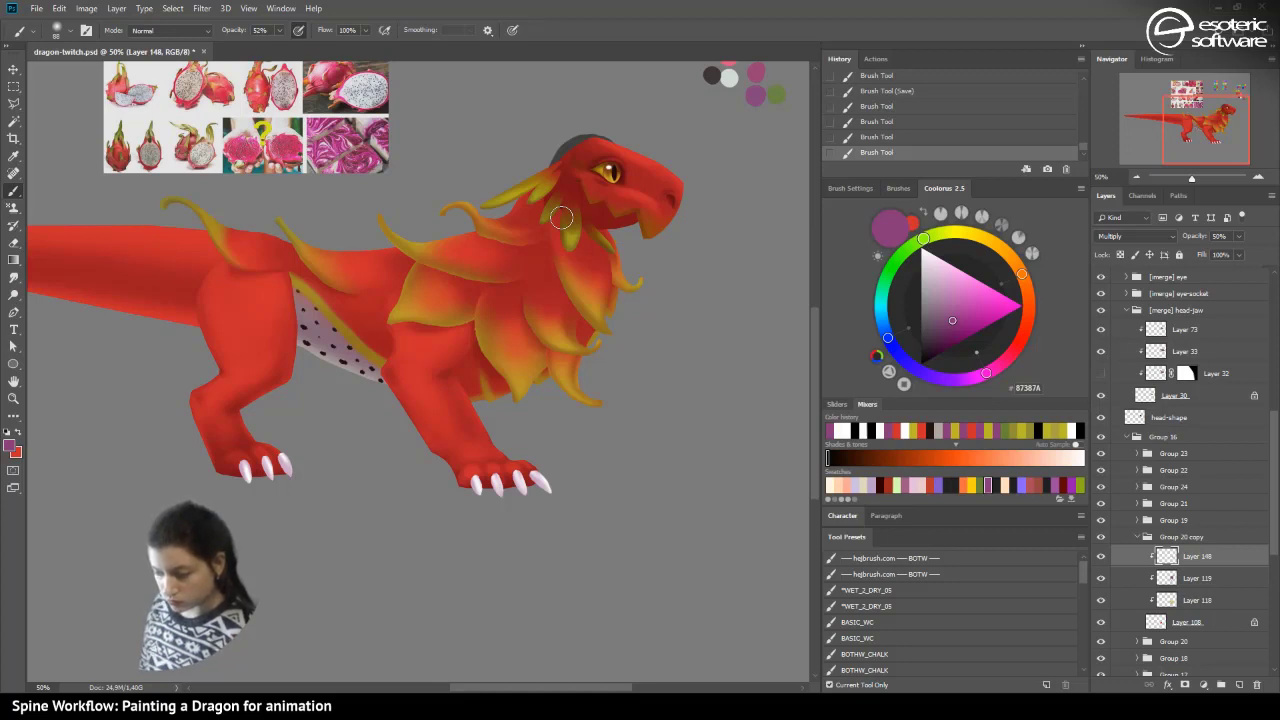
- Add a Multiply layer at 50% opacity above Layer 119 in Group 20, clipped to the petal
left_click(1137, 537)
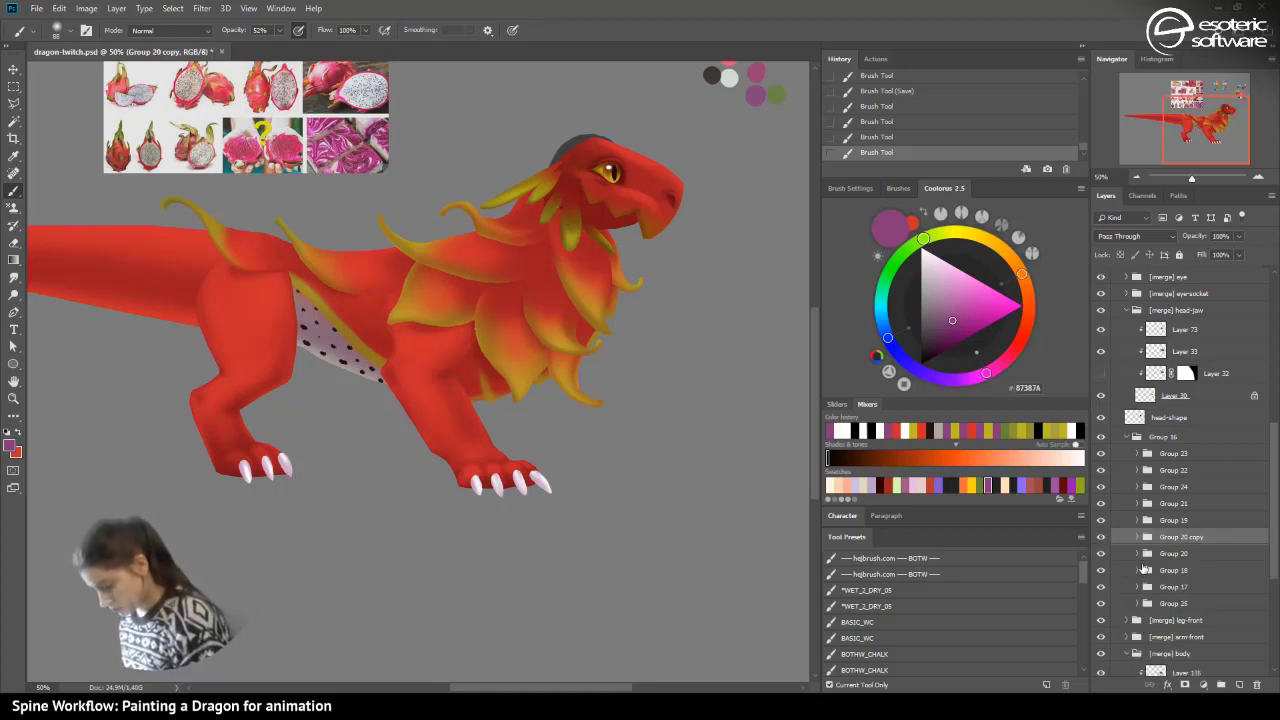
left_click(1143, 553)
left_click(1137, 553)
left_click(1160, 576)
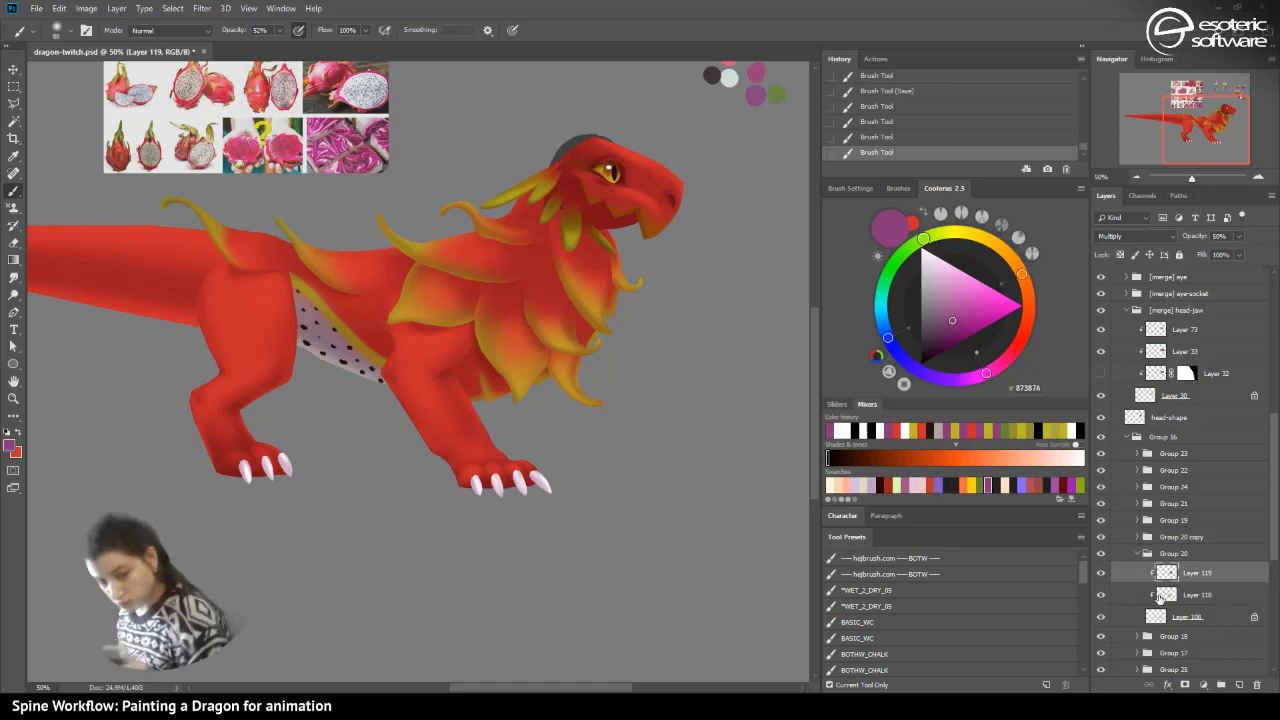
key("F2")
left_click_drag(483, 283, 410, 309)
key("ctrl+z")
mouse_move(496, 280)
left_mouse_down()
mouse_move(435, 246)
mouse_move(465, 268)
left_mouse_up()
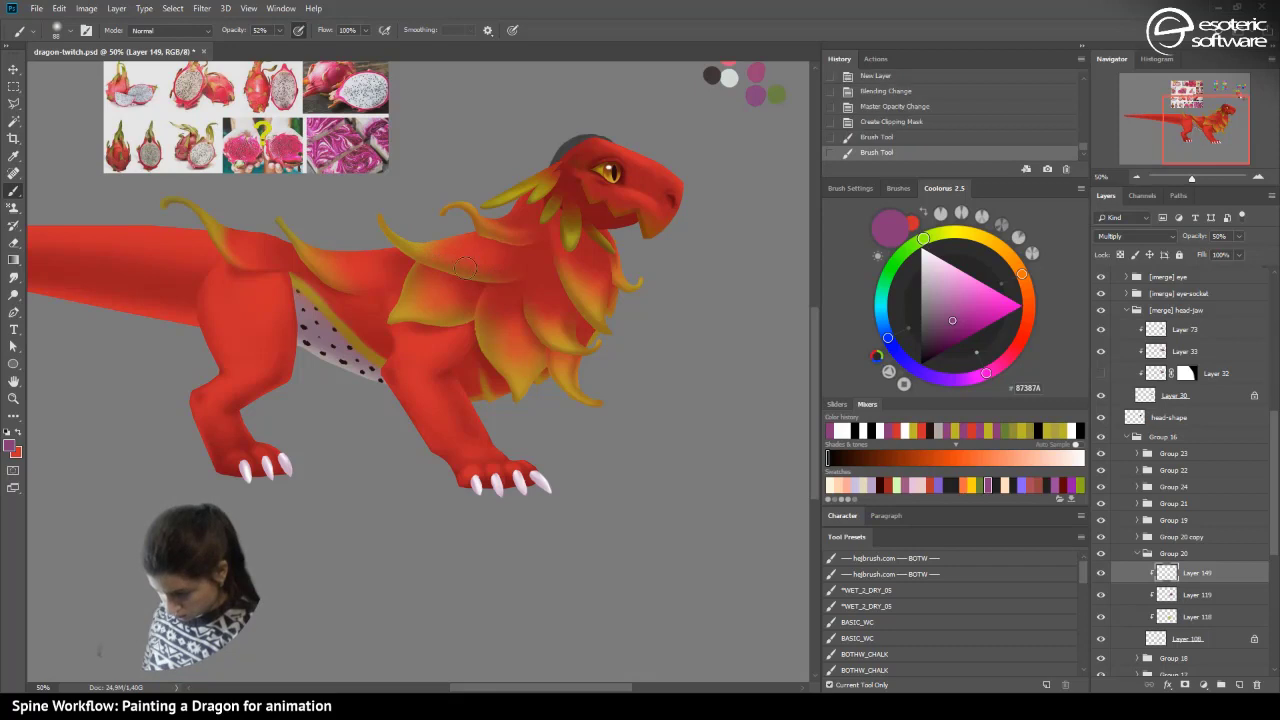
left_click(856, 121)
- Enlarge the soft brush to 143 px and paint purple shading over the Group 20 mane petal on Layer 149
left_click(65, 30)
left_click(126, 74)
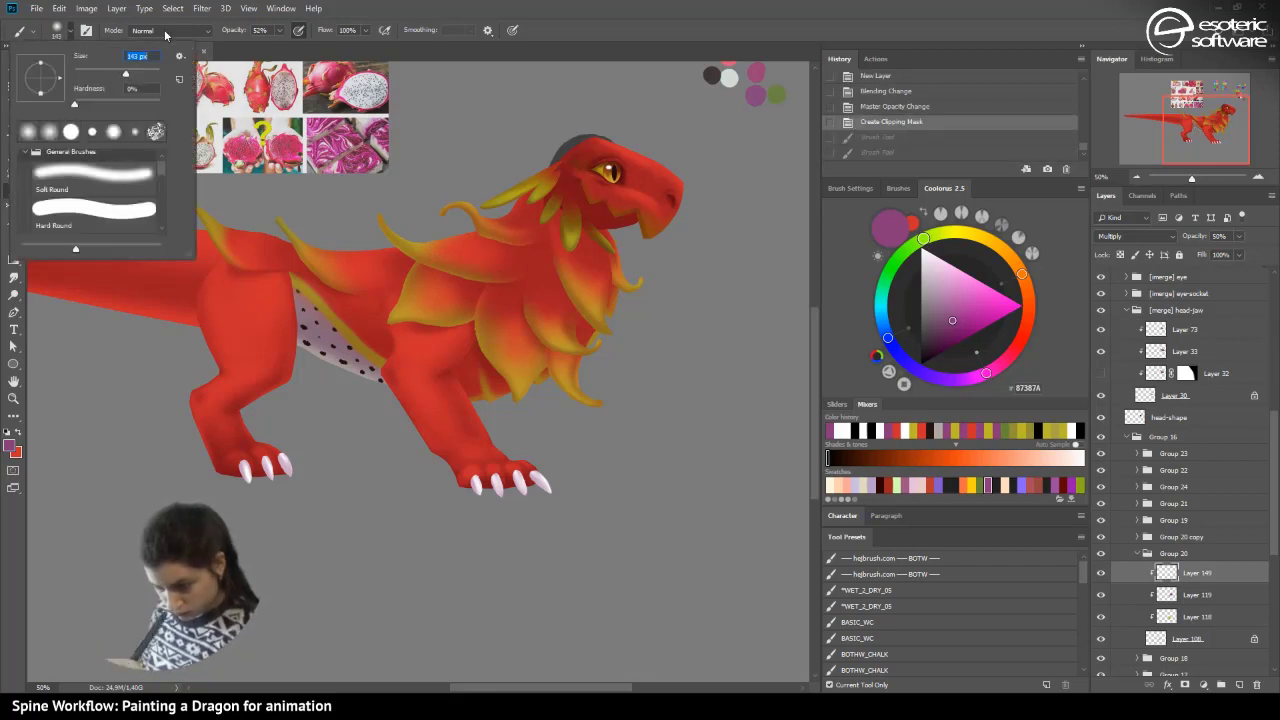
left_click(850, 189)
left_click(850, 189)
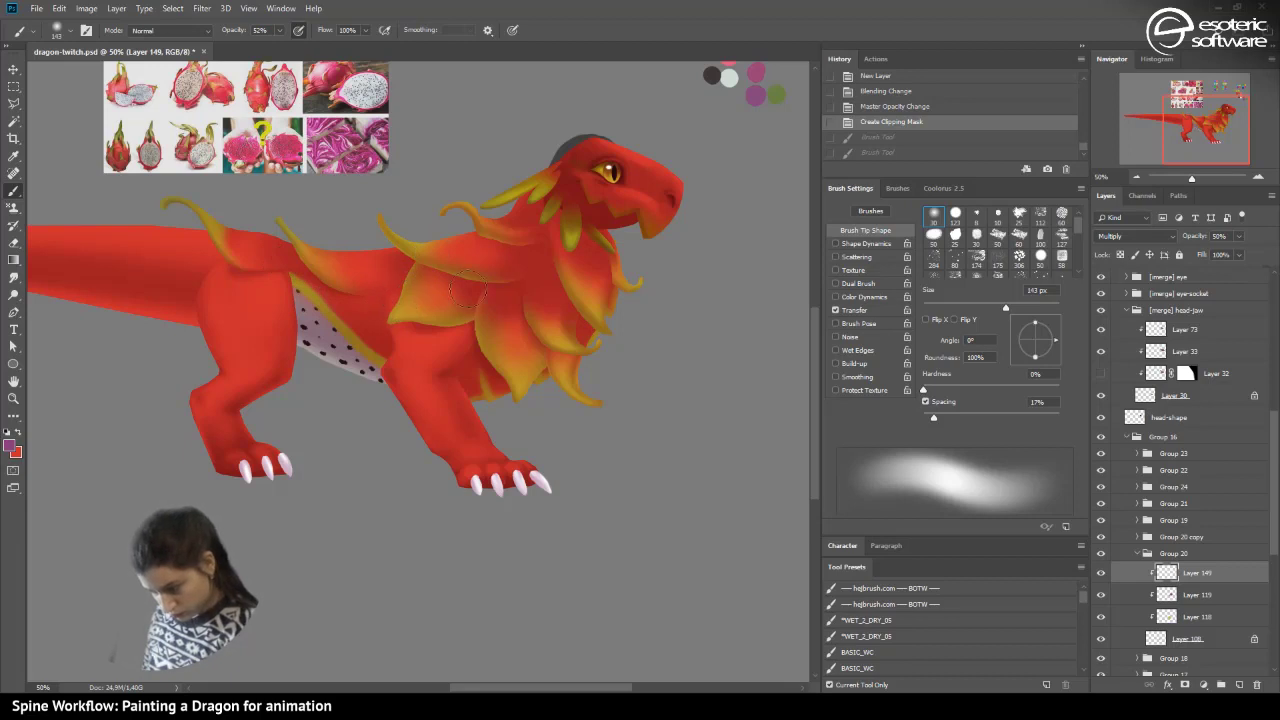
key("ctrl+shift+z")
key("ctrl+shift+z")
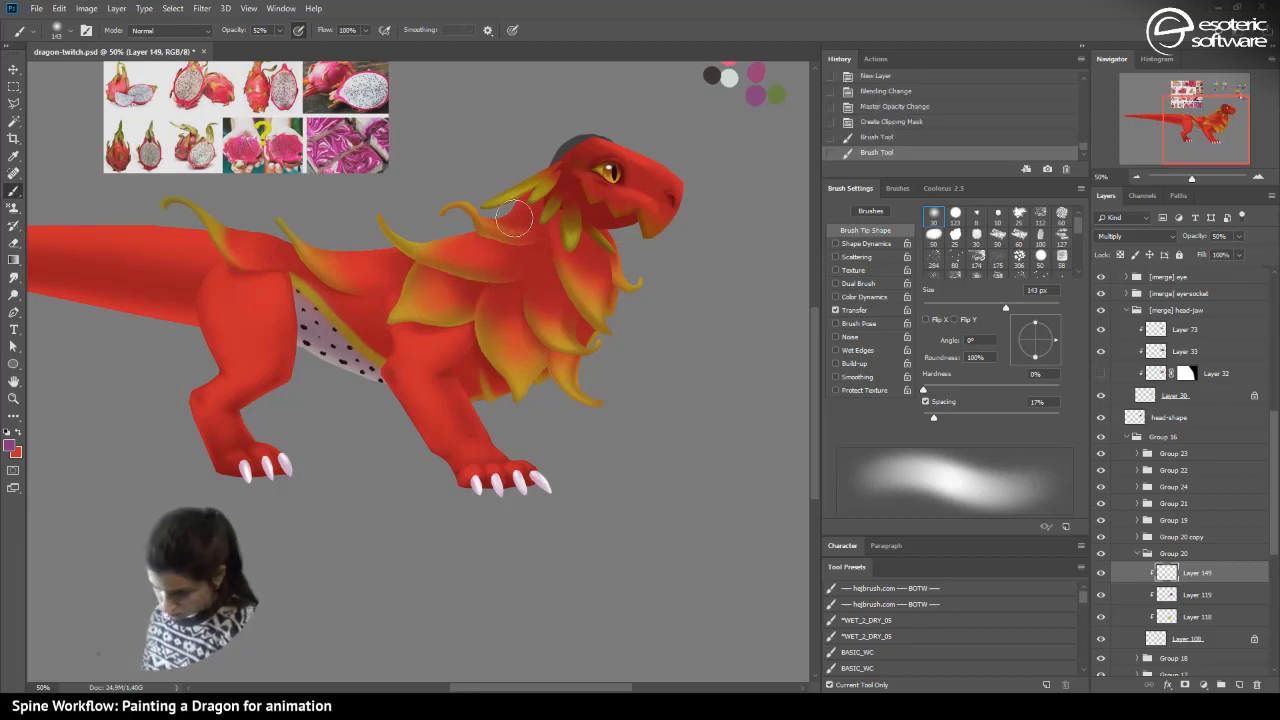
key("ctrl+z")
key("ctrl+z")
left_click(505, 275)
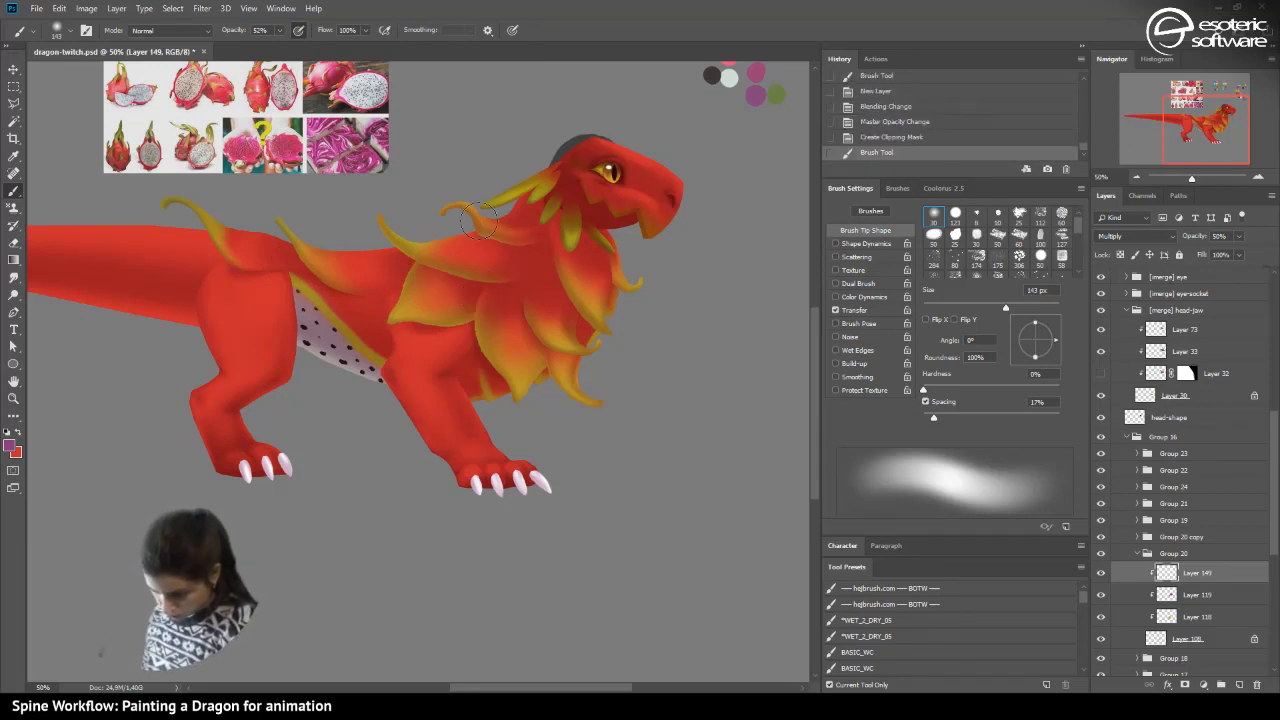
left_click(375, 318)
left_click(445, 343)
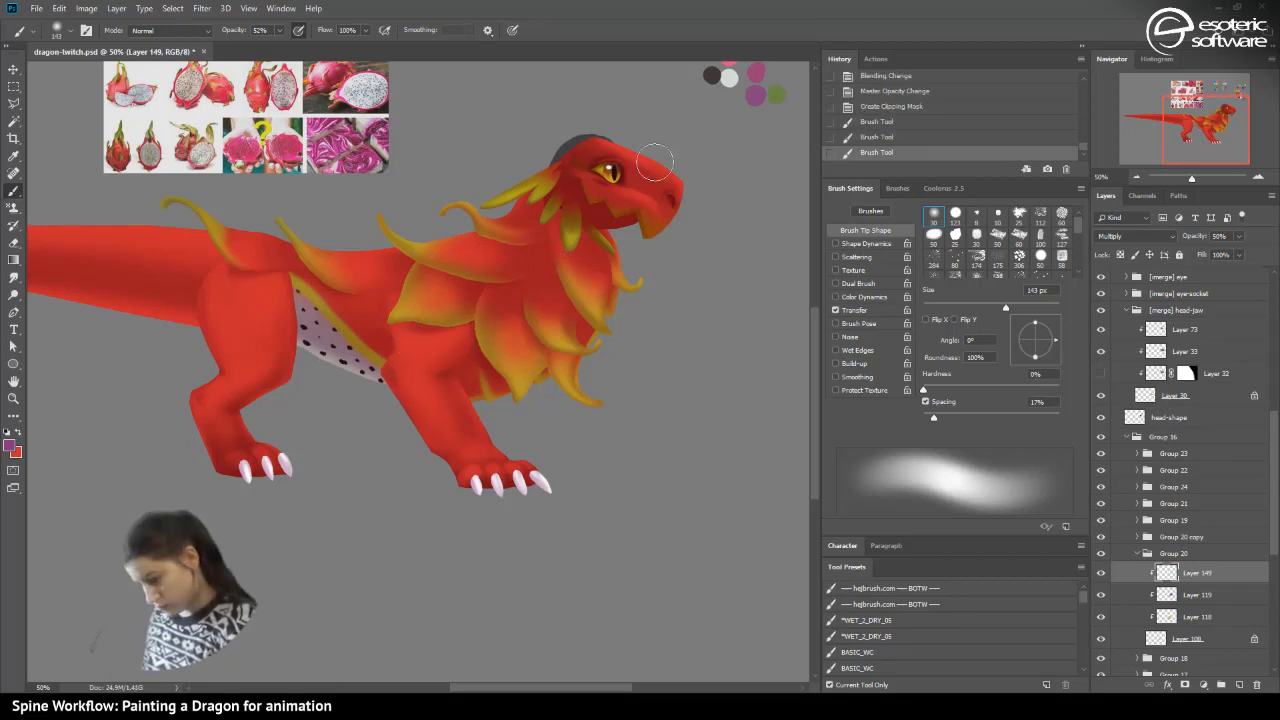
- Refine the purple shading on the Group 20 mane petal on Layer 149, redoing one stroke, and save the document
left_click(440, 346)
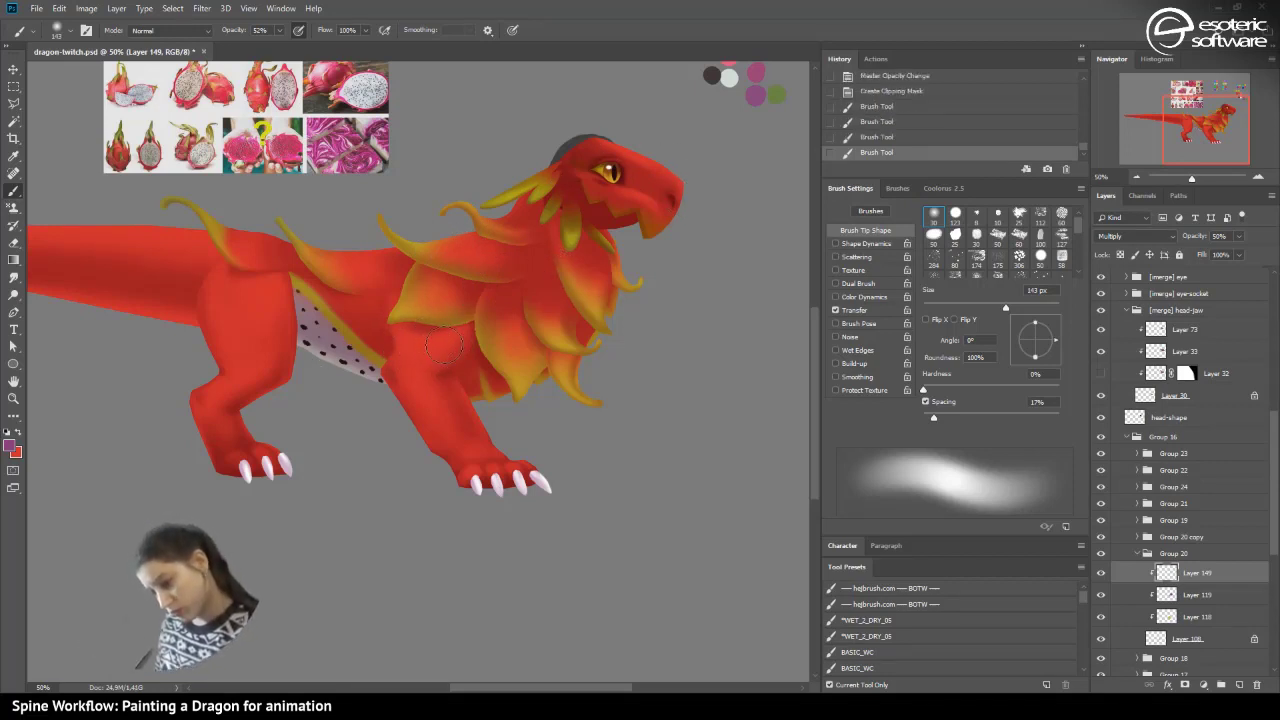
left_click_drag(424, 256, 418, 290)
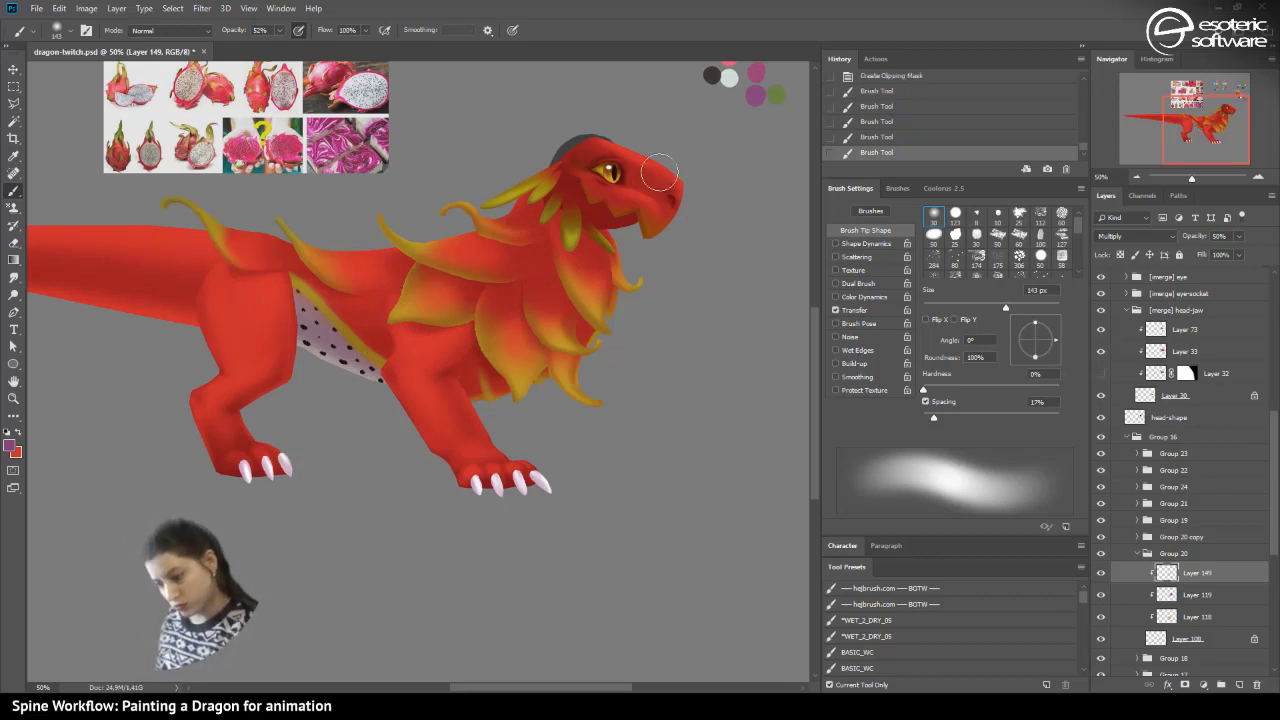
left_click(876, 140)
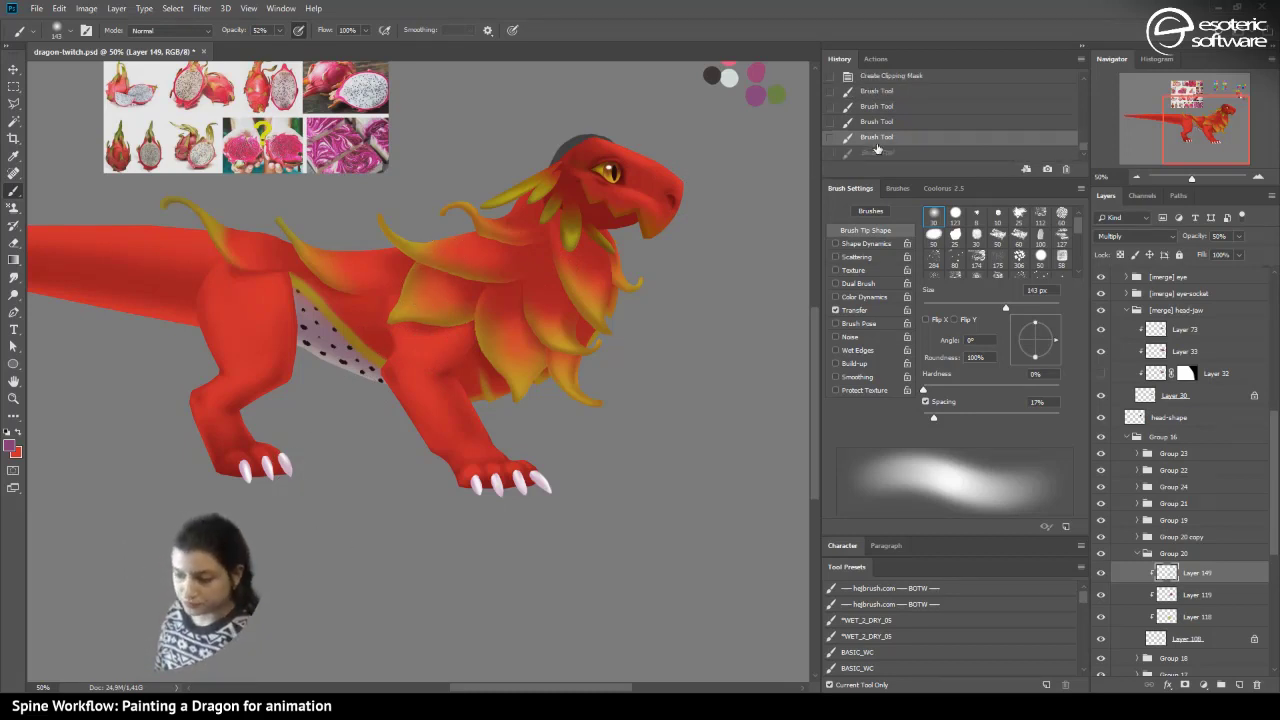
left_click_drag(430, 235, 448, 210)
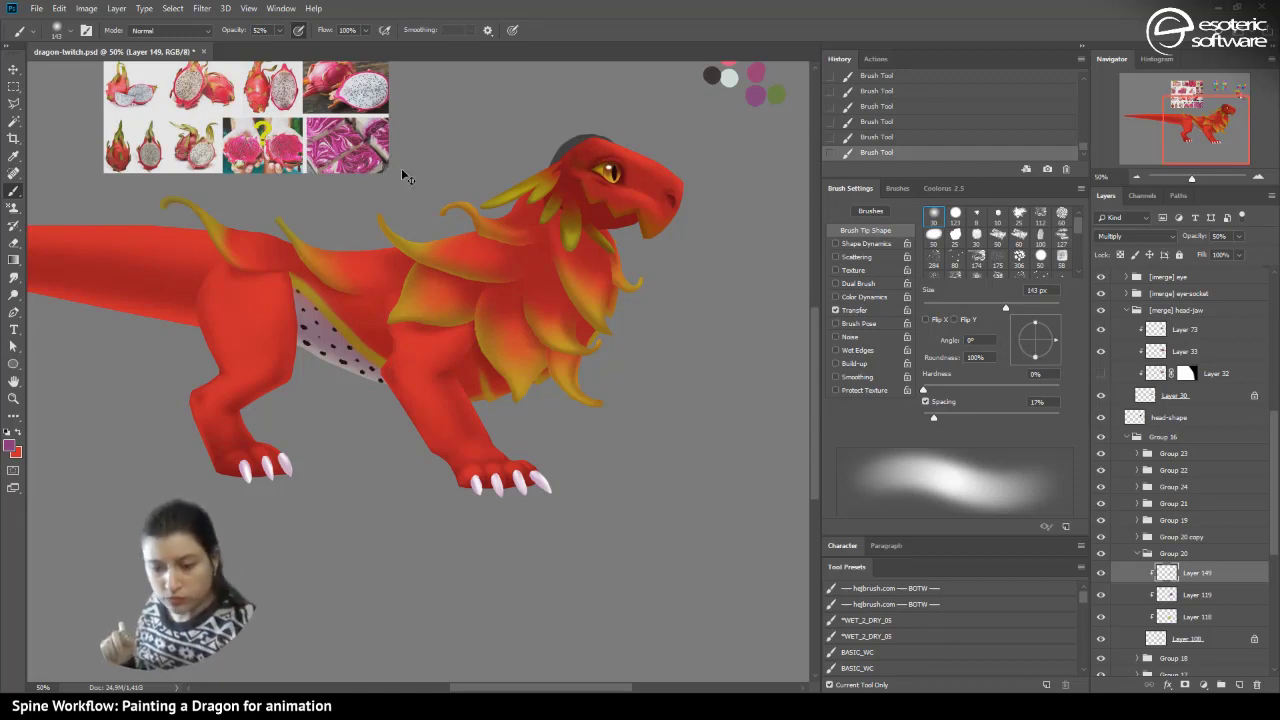
key("ctrl+s")
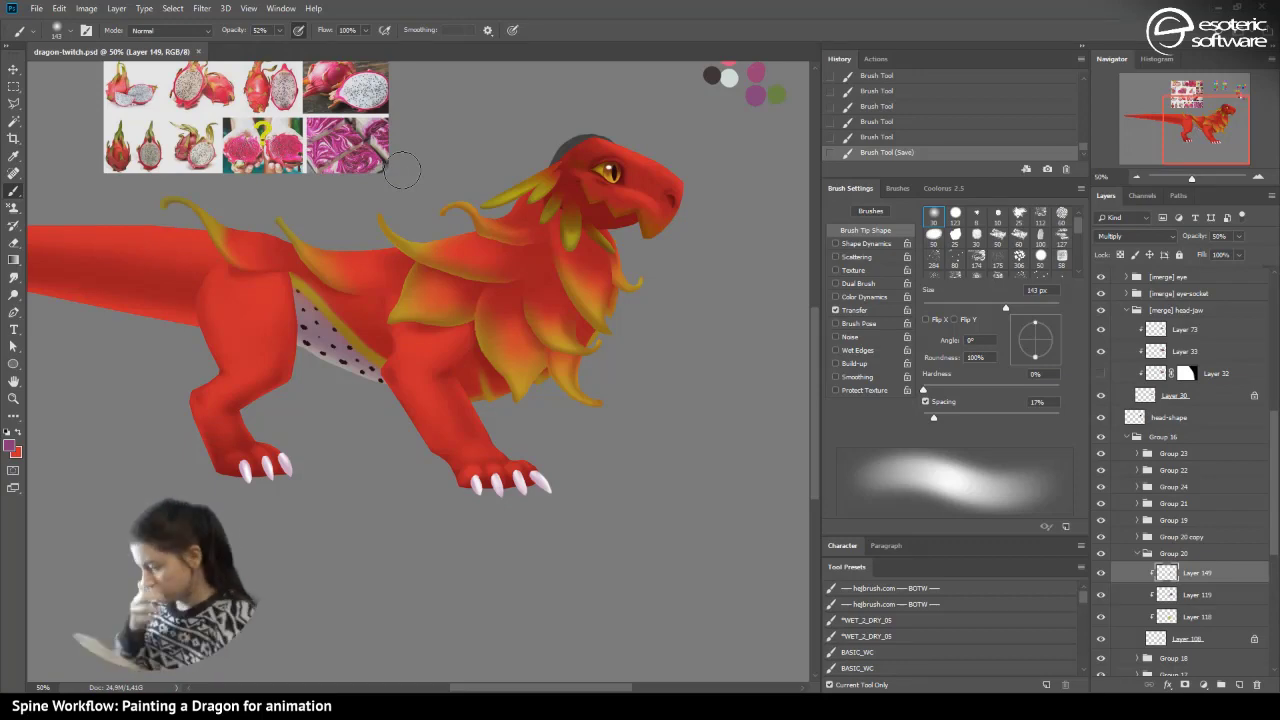
- Collapse Group 16, then show and select the [merge] ear-front group at the dragon's head
left_click(1146, 180)
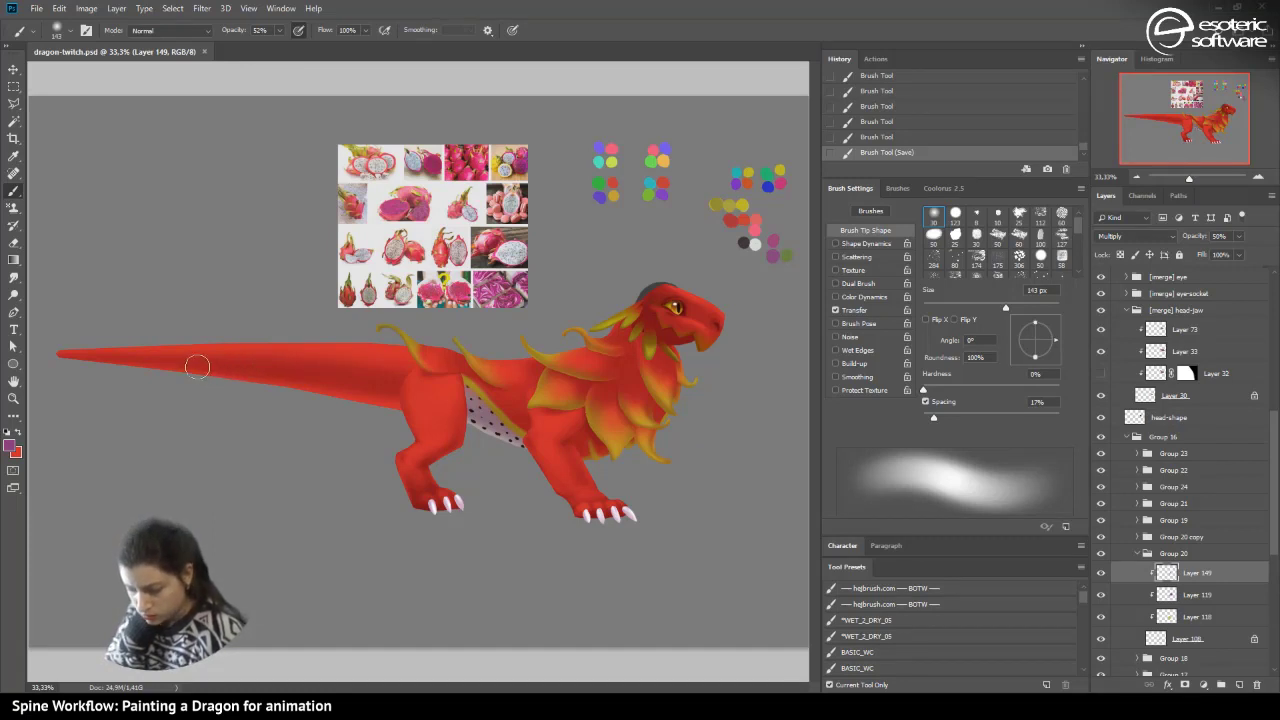
left_click(1128, 436)
left_click(1126, 436)
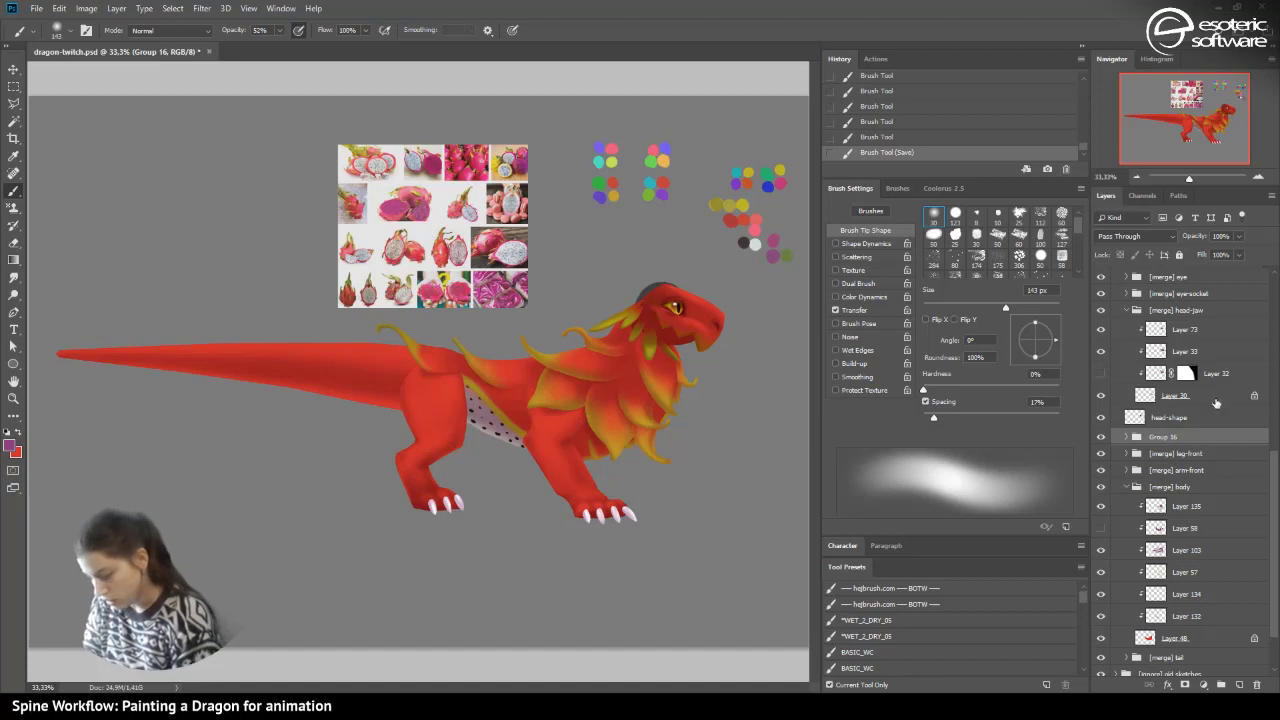
scroll(1270, 475, "up", 3)
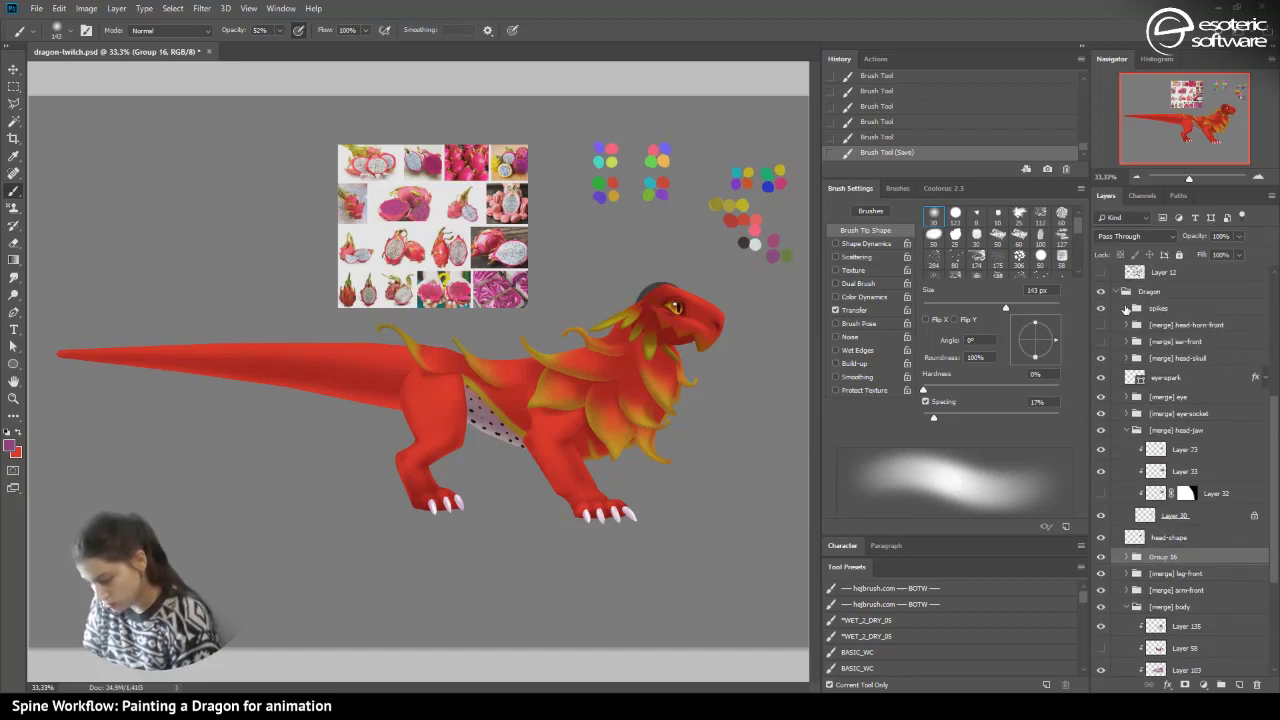
left_click(1102, 342)
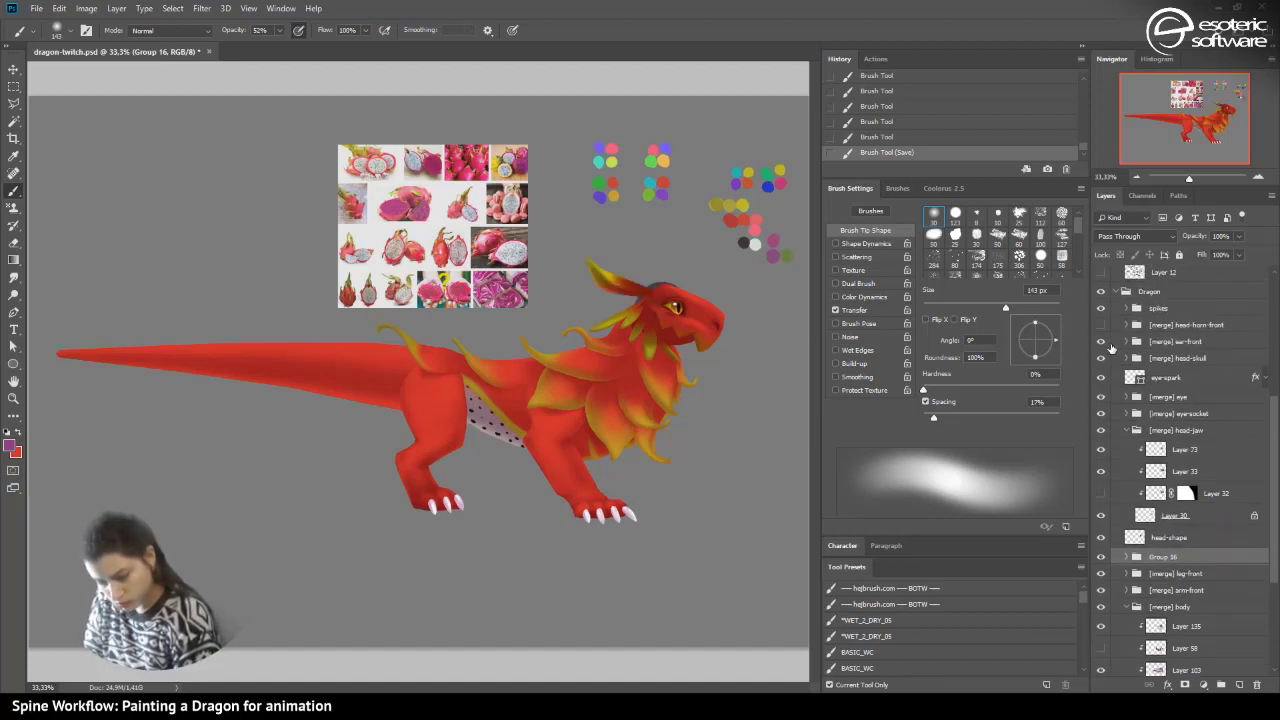
left_click(1140, 342)
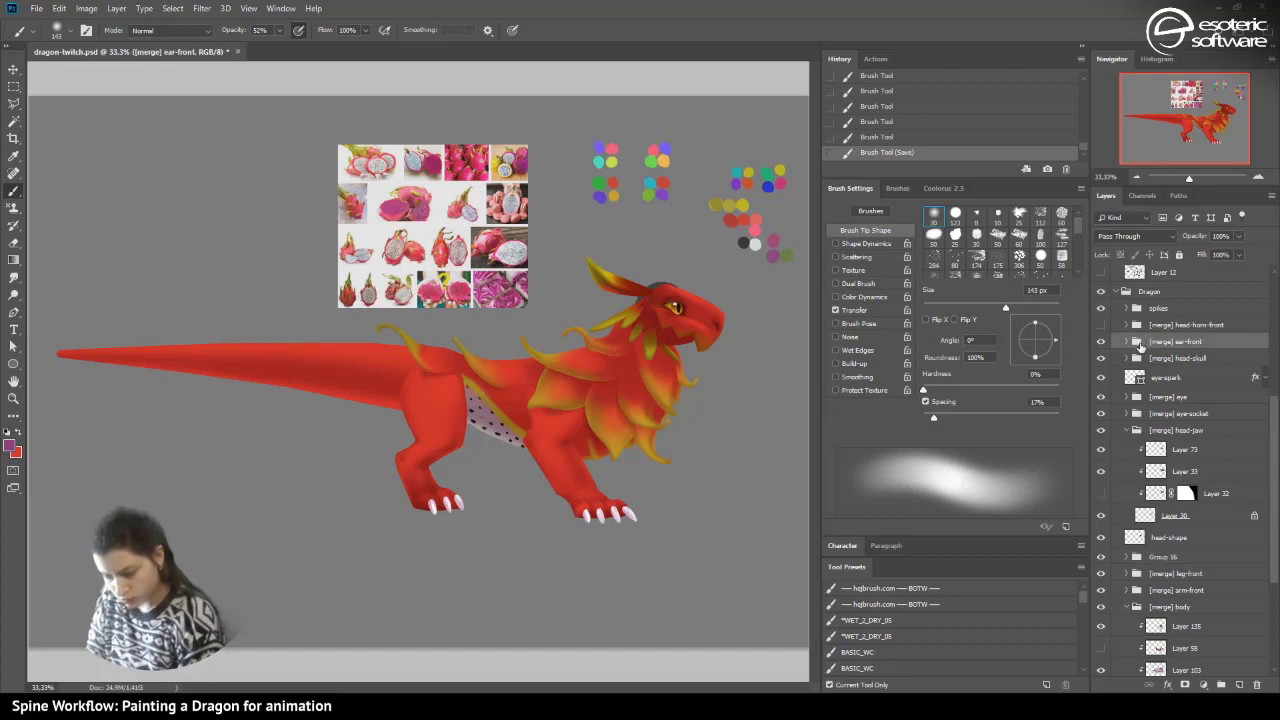
left_click(1257, 176)
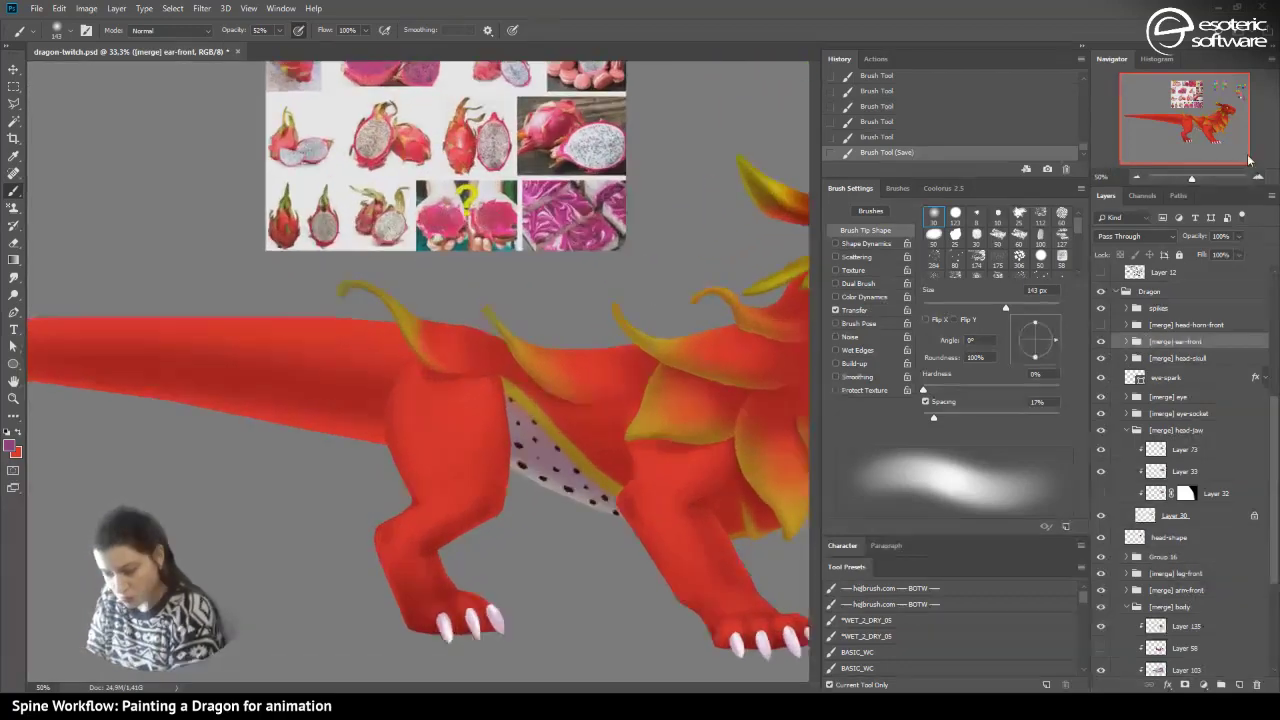
left_click(1257, 176)
left_click_drag(1190, 125, 1216, 95)
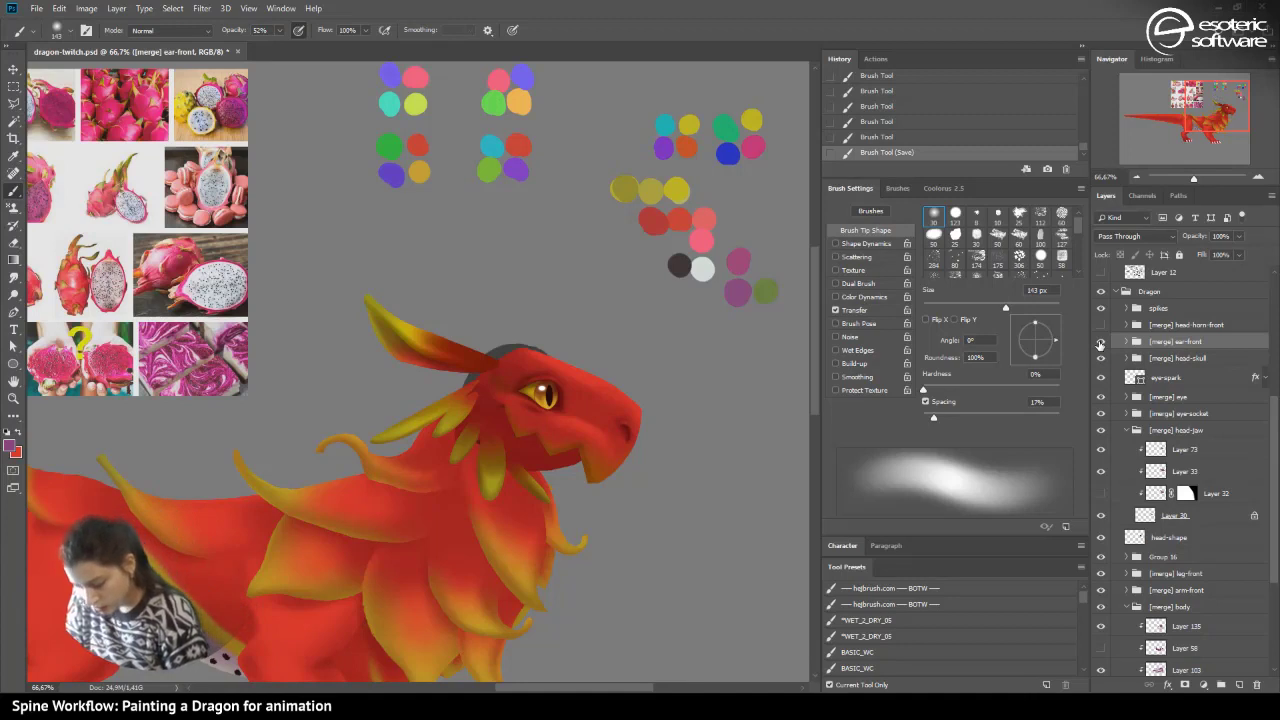
- Try to move the dragon's front ear backwards with the Move tool
left_click(1145, 431)
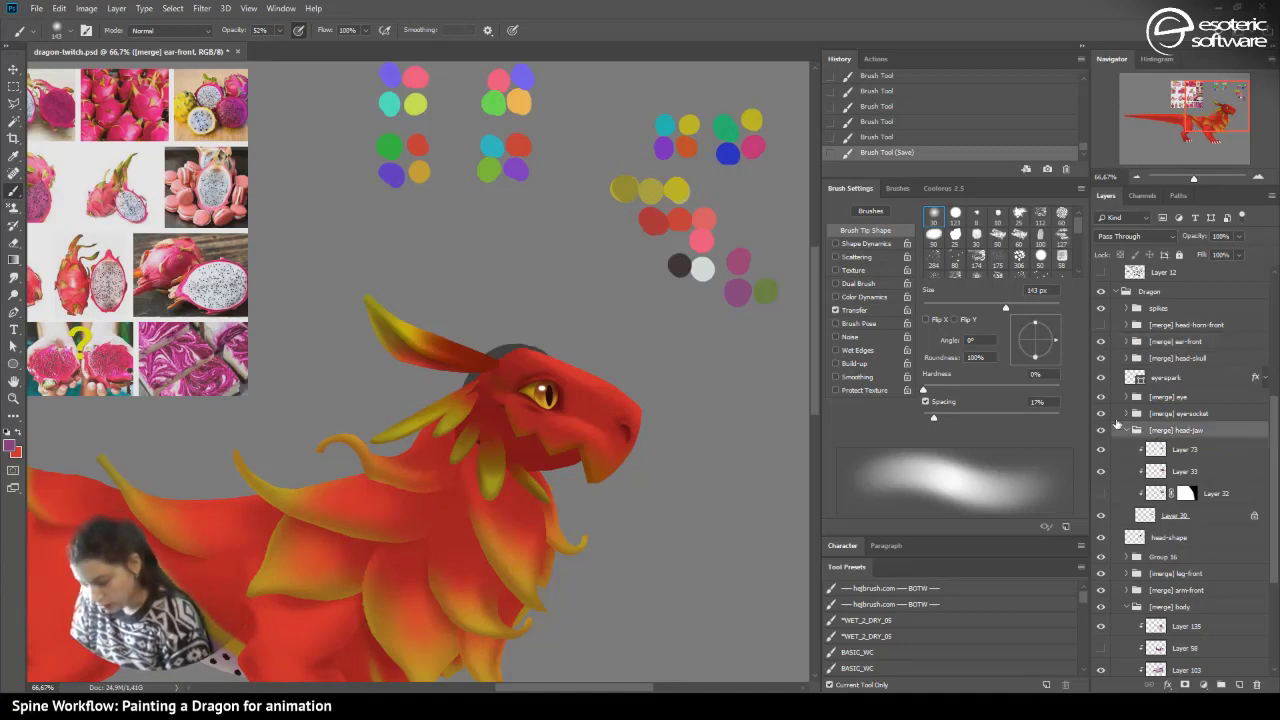
key("v")
left_click_drag(460, 362, 425, 358)
key("ctrl+z")
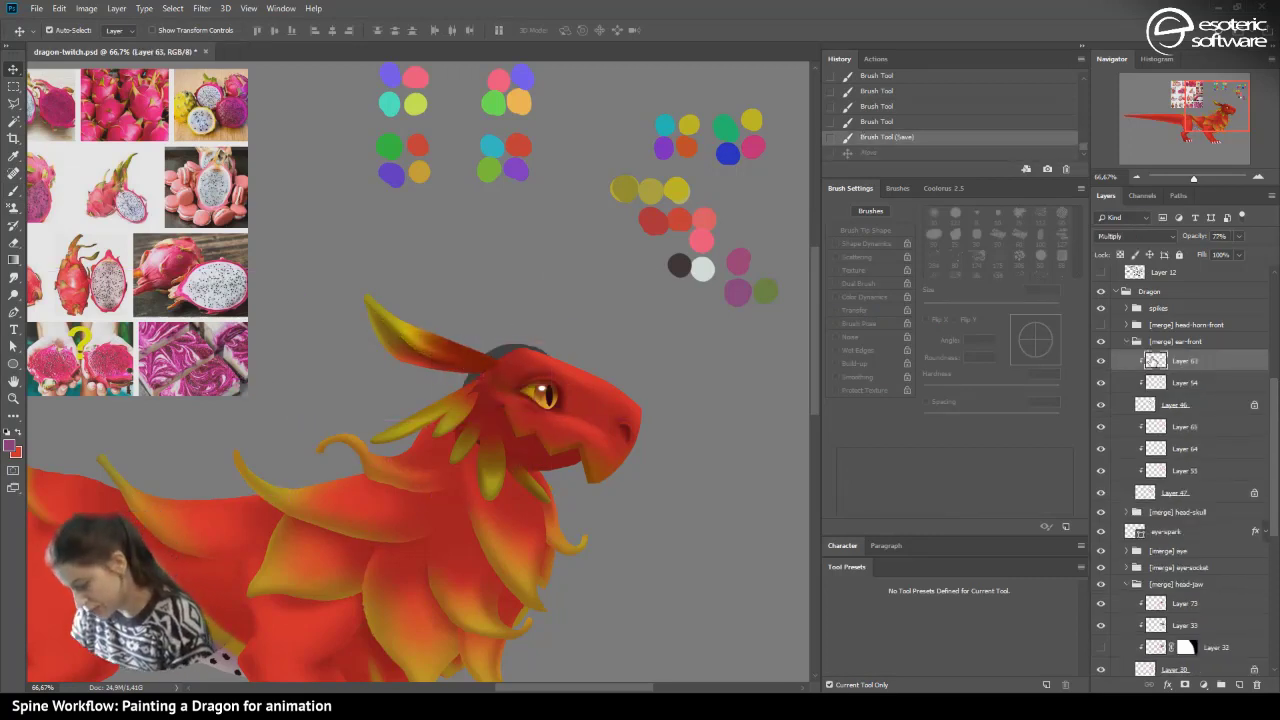
- Turn off Auto-Select and move the whole [merge] ear-front group slightly backwards on the dragon's head
left_click(1146, 404)
left_click(1101, 404)
left_click(1101, 404)
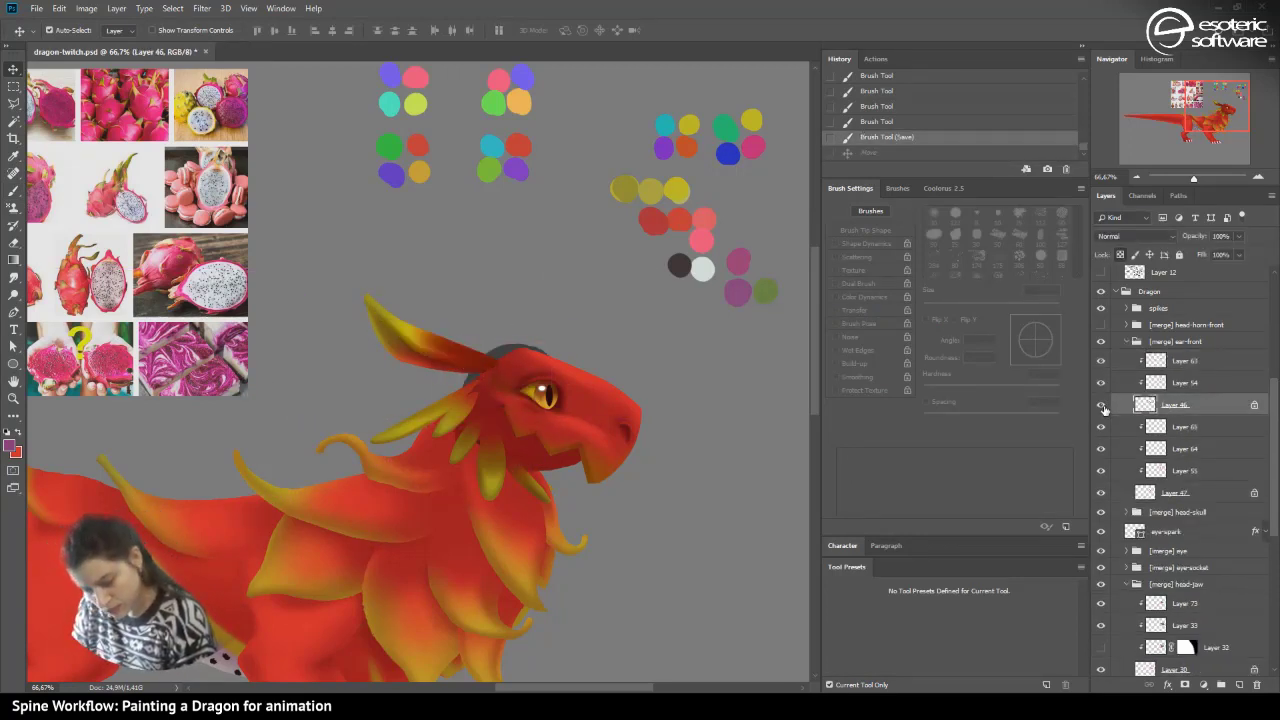
left_click(1136, 346)
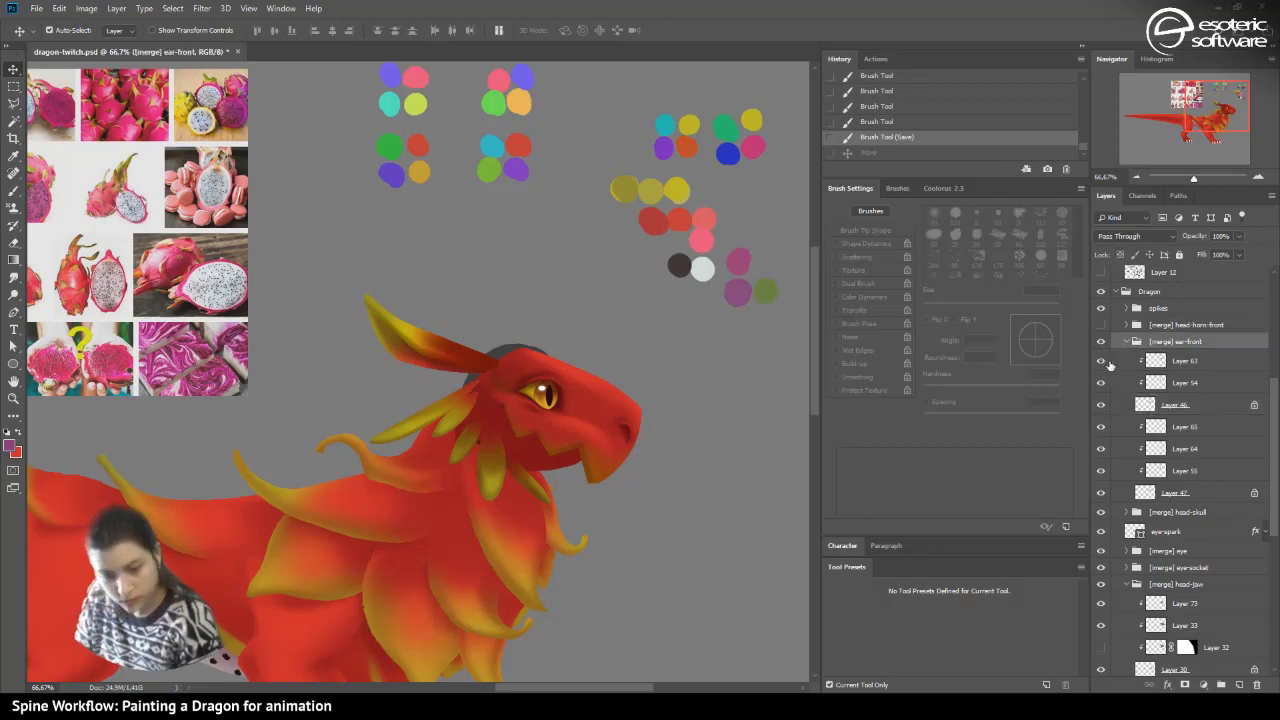
left_click(50, 30)
mouse_move(452, 375)
left_mouse_down()
mouse_move(466, 371)
mouse_move(455, 362)
left_mouse_up()
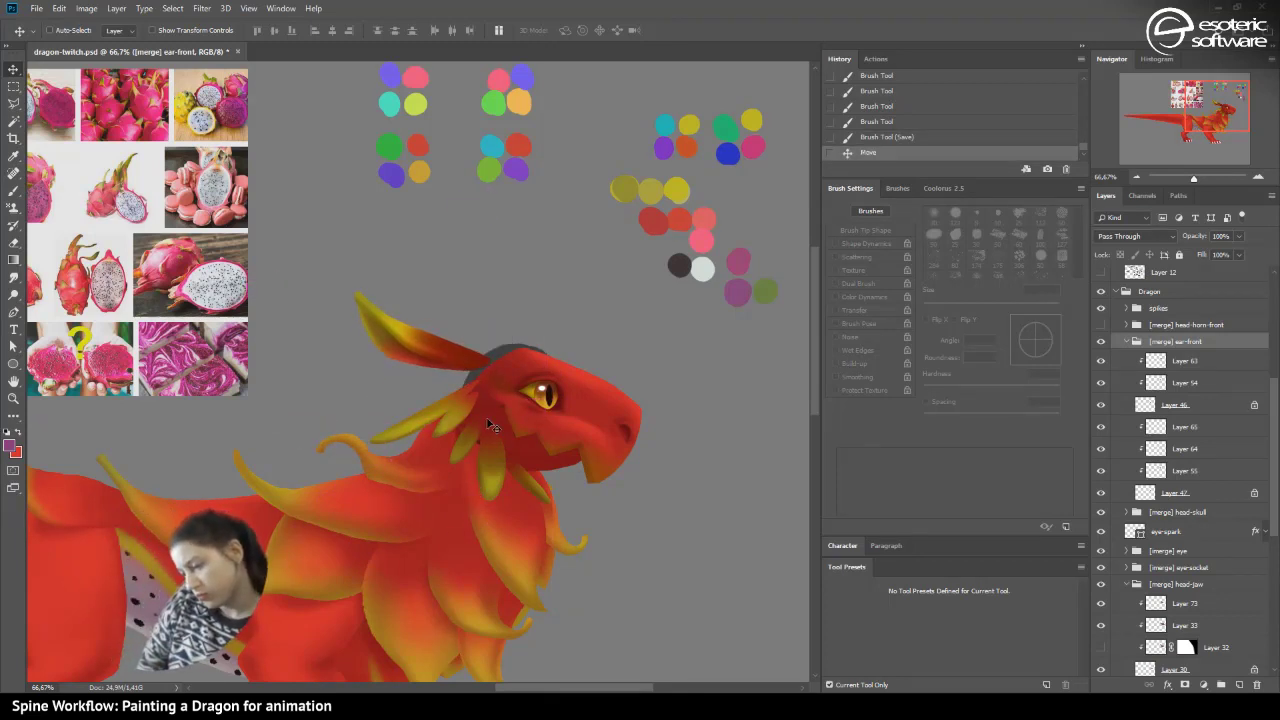
mouse_move(457, 360)
left_mouse_down()
mouse_move(445, 368)
mouse_move(500, 405)
mouse_move(455, 388)
mouse_move(449, 358)
left_mouse_up()
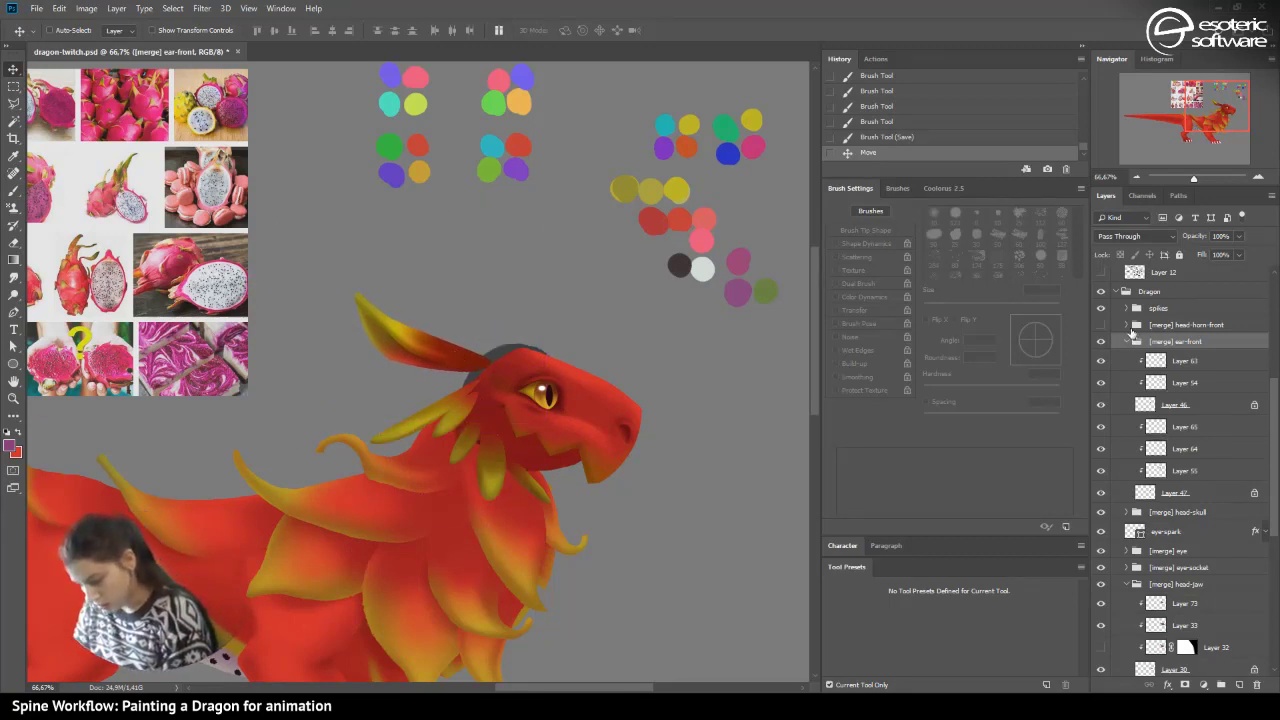
- Show the [merge] head-horn-front group, place it below [merge] ear-front in the layer order, and move the horn slightly upwards
left_click(1101, 325)
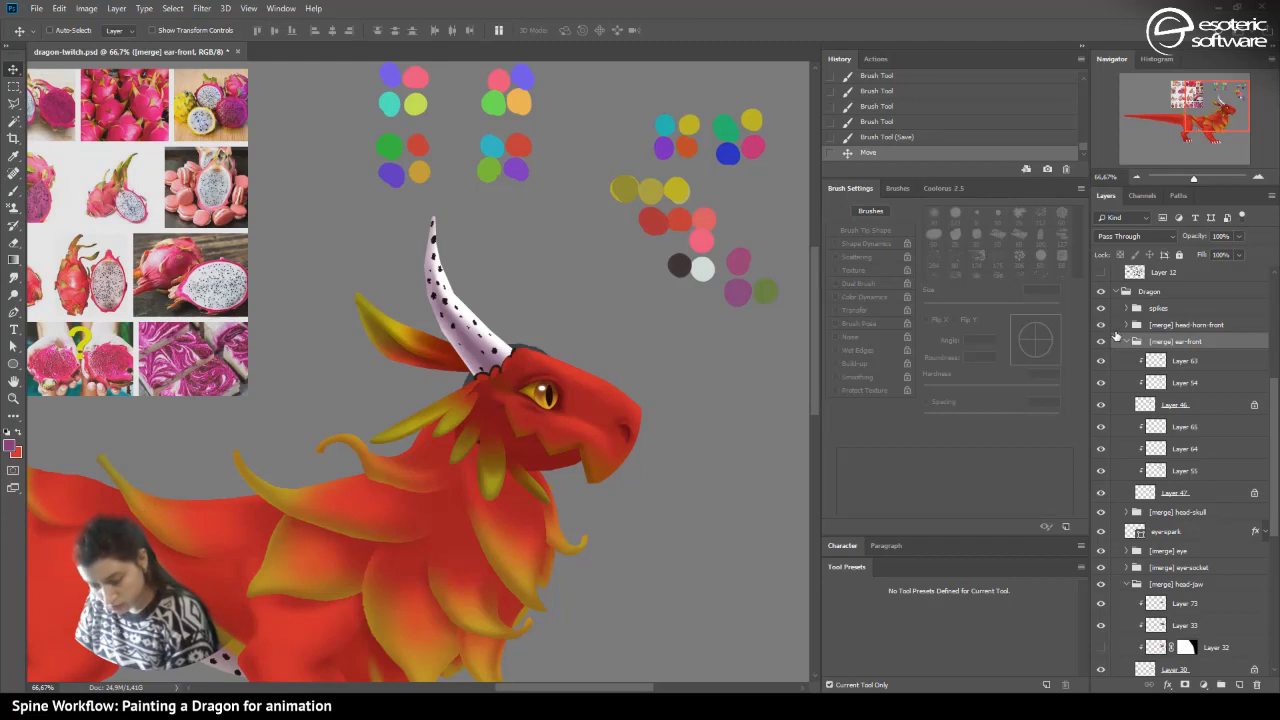
left_click(1148, 327)
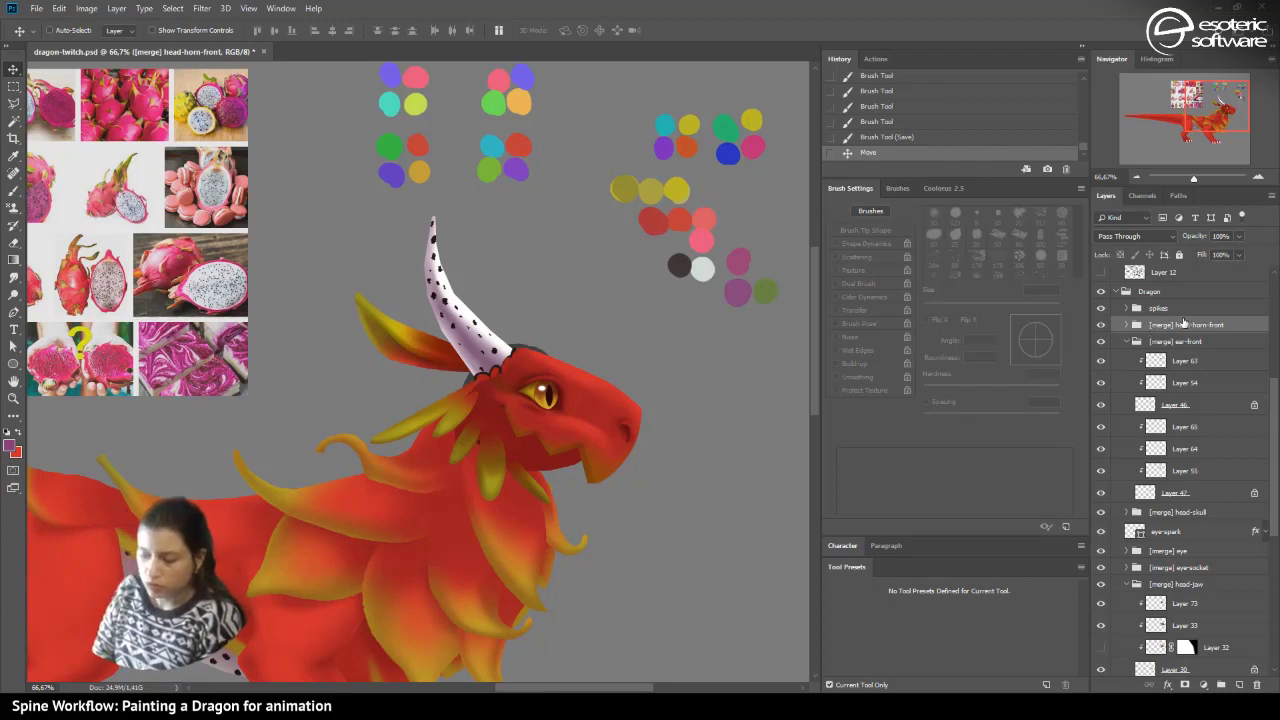
left_click(1127, 342)
left_click_drag(1146, 328, 1148, 352)
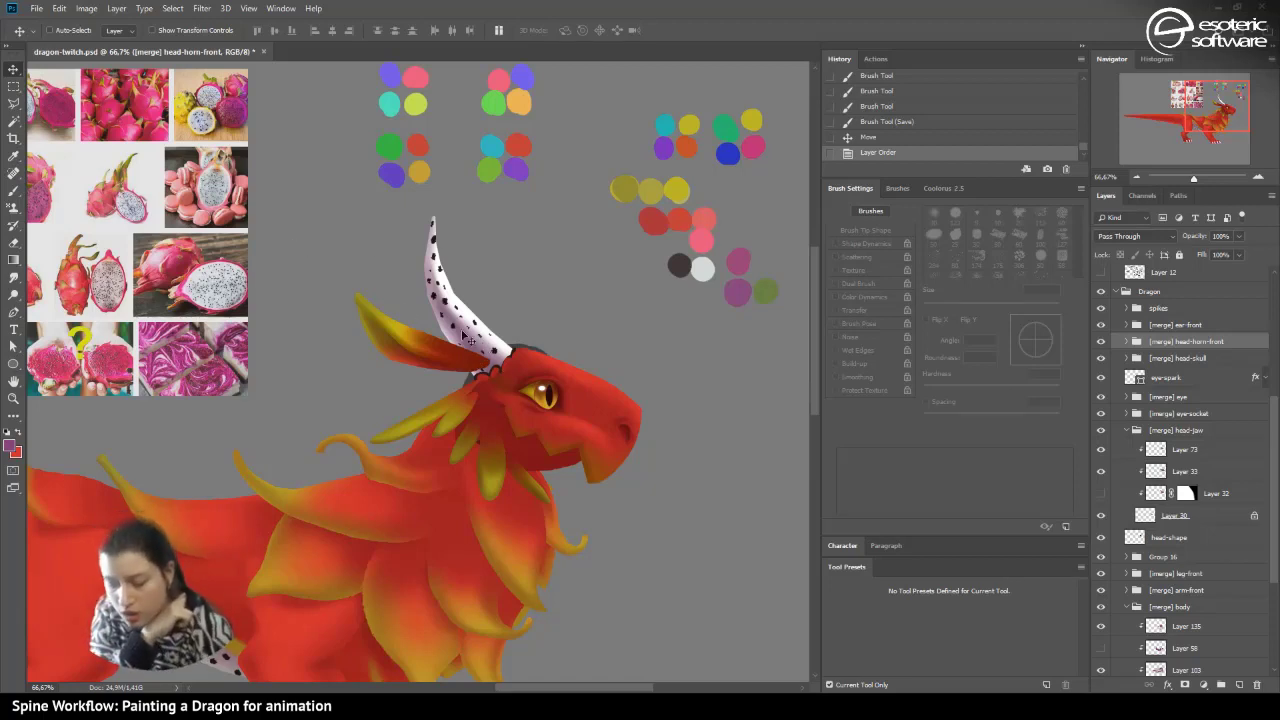
mouse_move(476, 336)
left_mouse_down()
mouse_move(470, 312)
mouse_move(461, 322)
mouse_move(476, 335)
left_mouse_up()
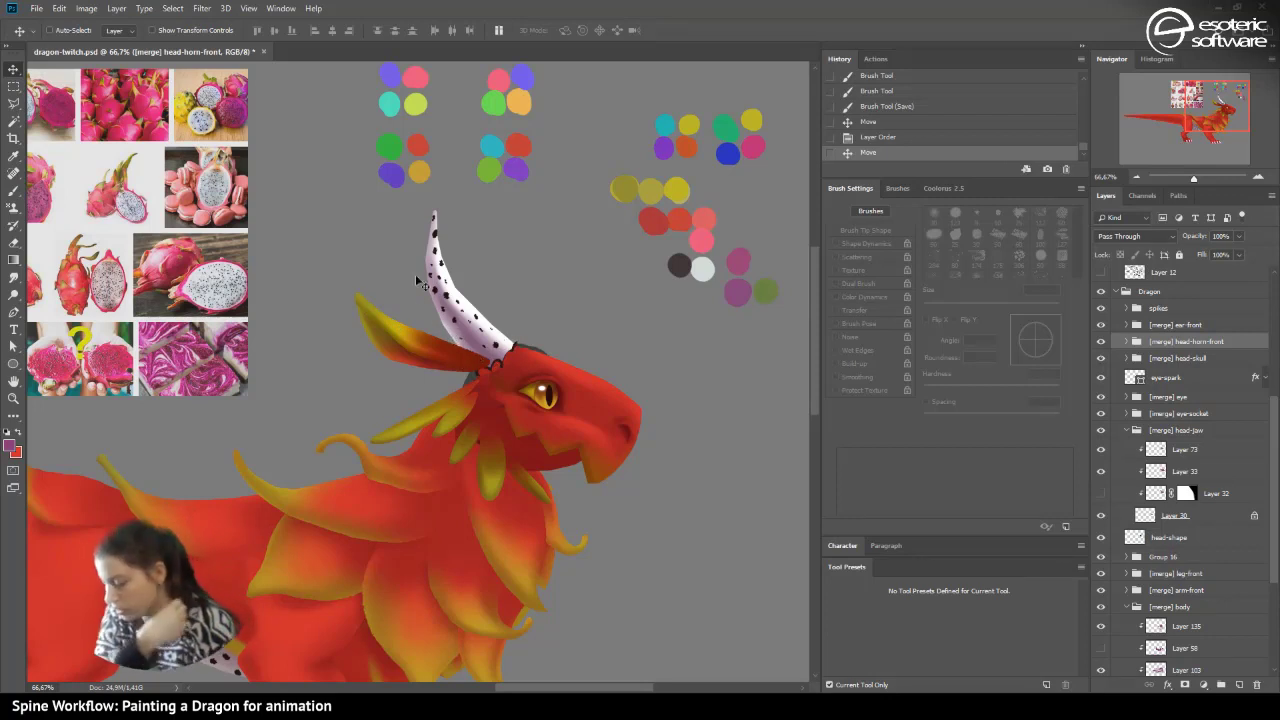
- Reposition the [merge] ear-front group so the ear overlaps the base of the horn, and save the document
left_click(1168, 326)
left_click_drag(458, 362, 448, 364)
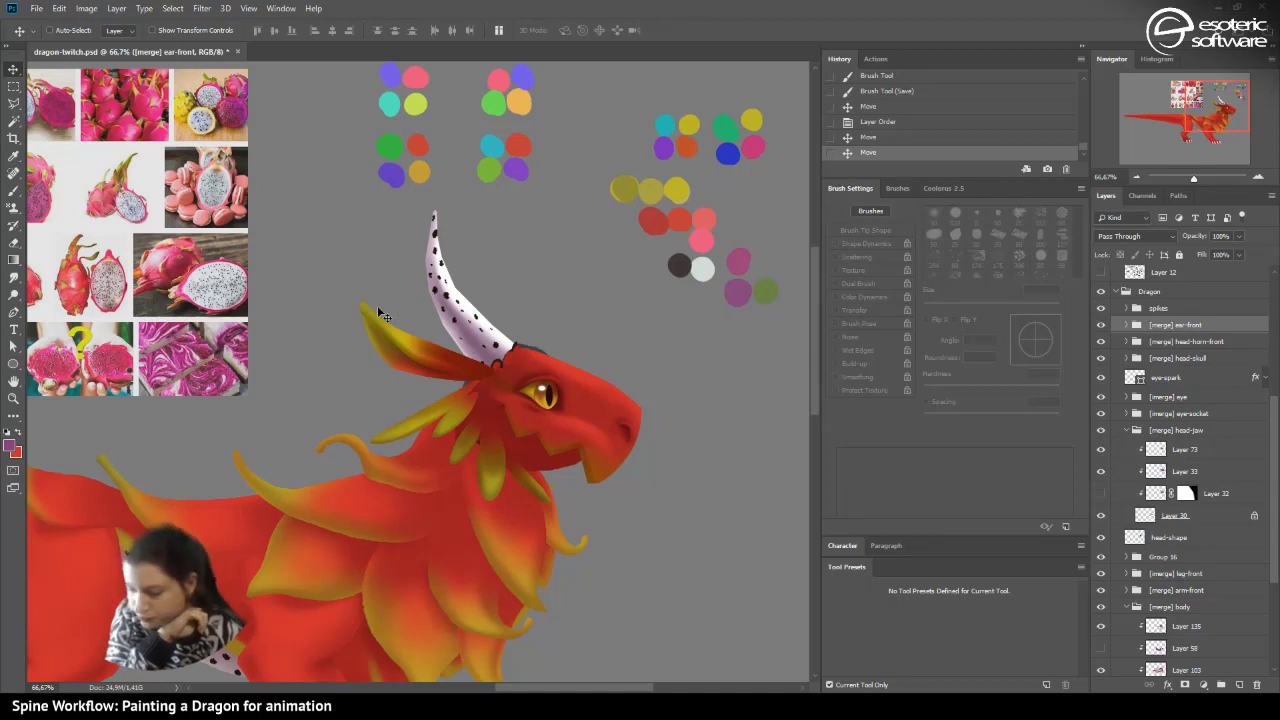
mouse_move(476, 366)
left_mouse_down()
mouse_move(475, 353)
mouse_move(432, 342)
mouse_move(460, 370)
mouse_move(453, 355)
left_mouse_up()
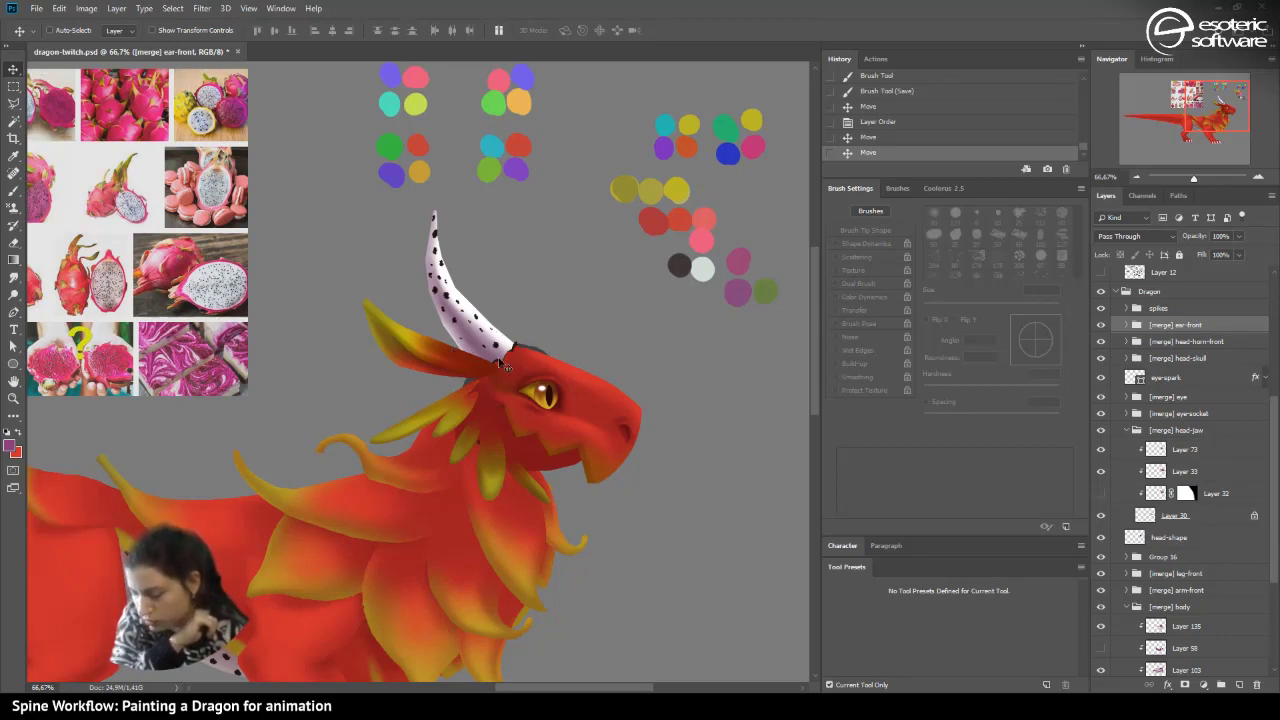
key("ctrl+s")
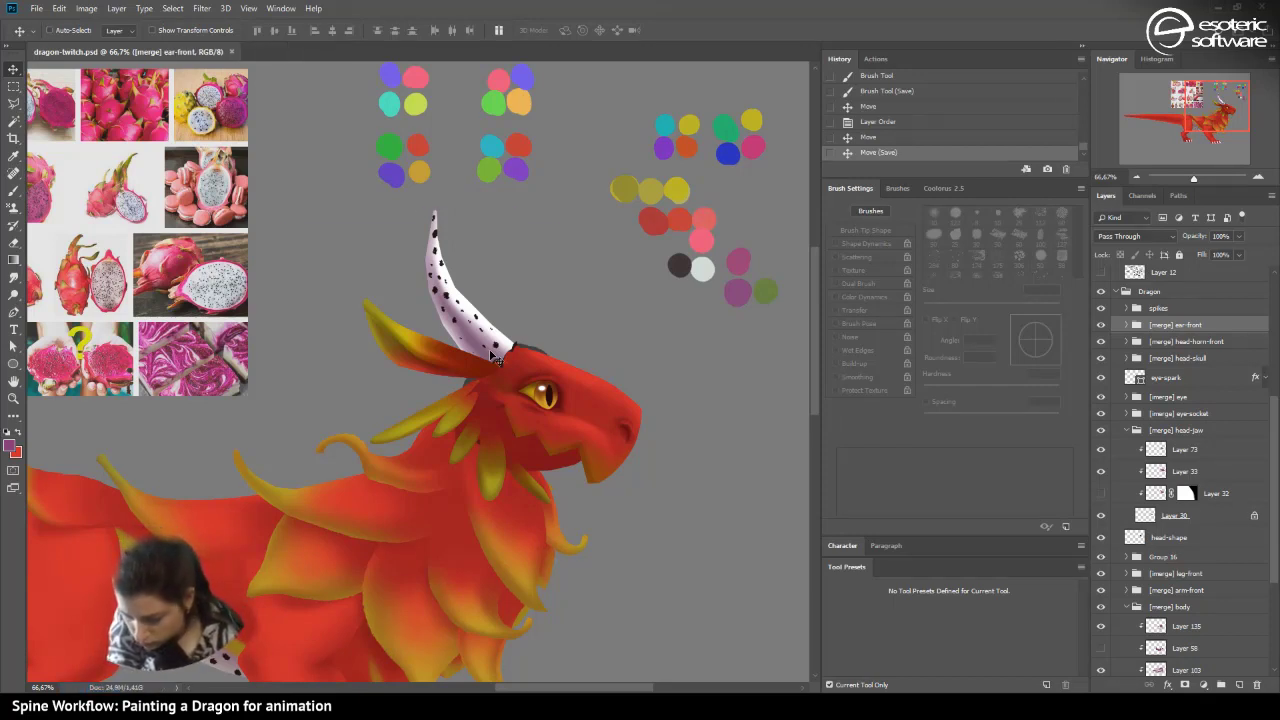
- Collapse the [merge] head-jaw and [merge] body groups
left_click_drag(1202, 103, 1230, 103)
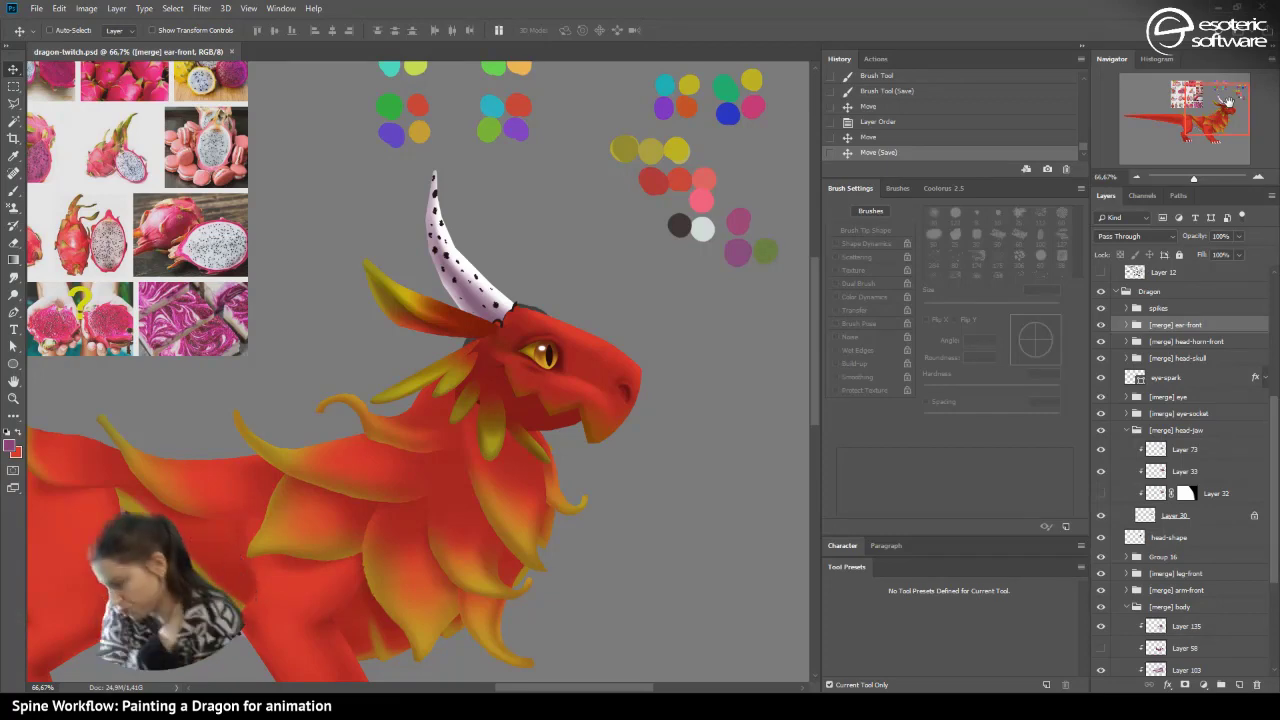
left_click(1136, 177)
left_click(1136, 177)
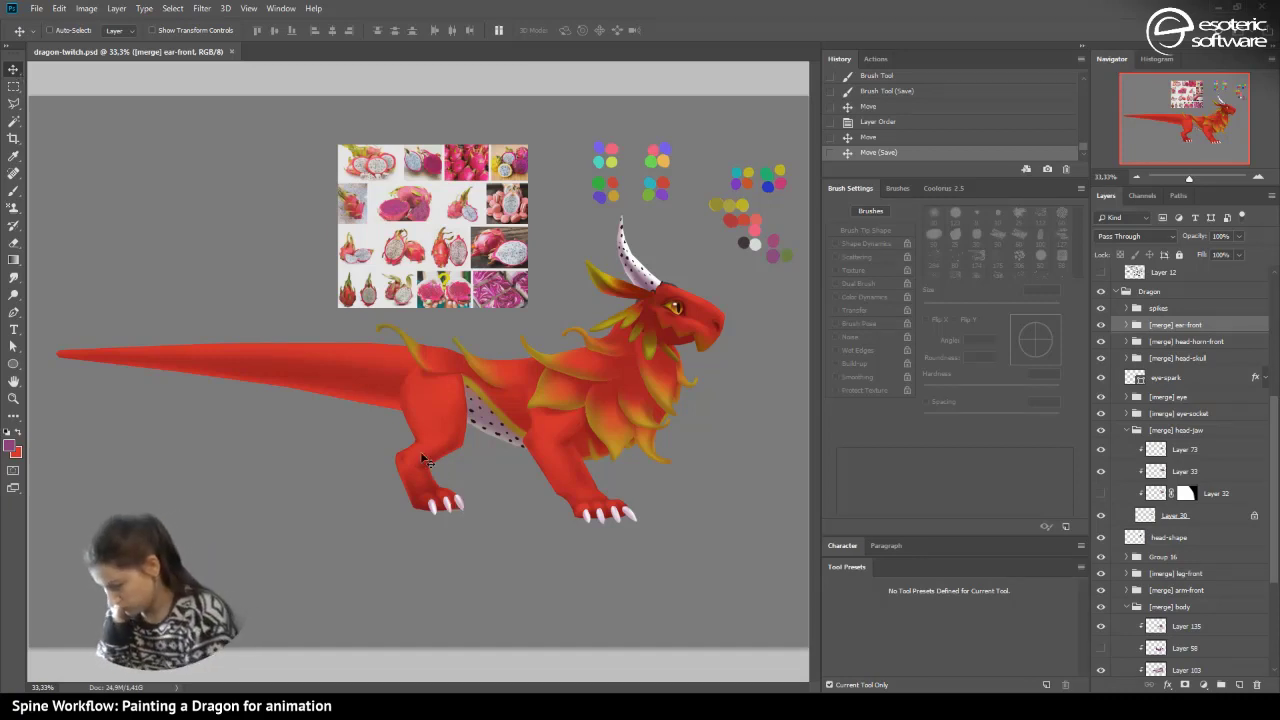
left_click(1126, 430)
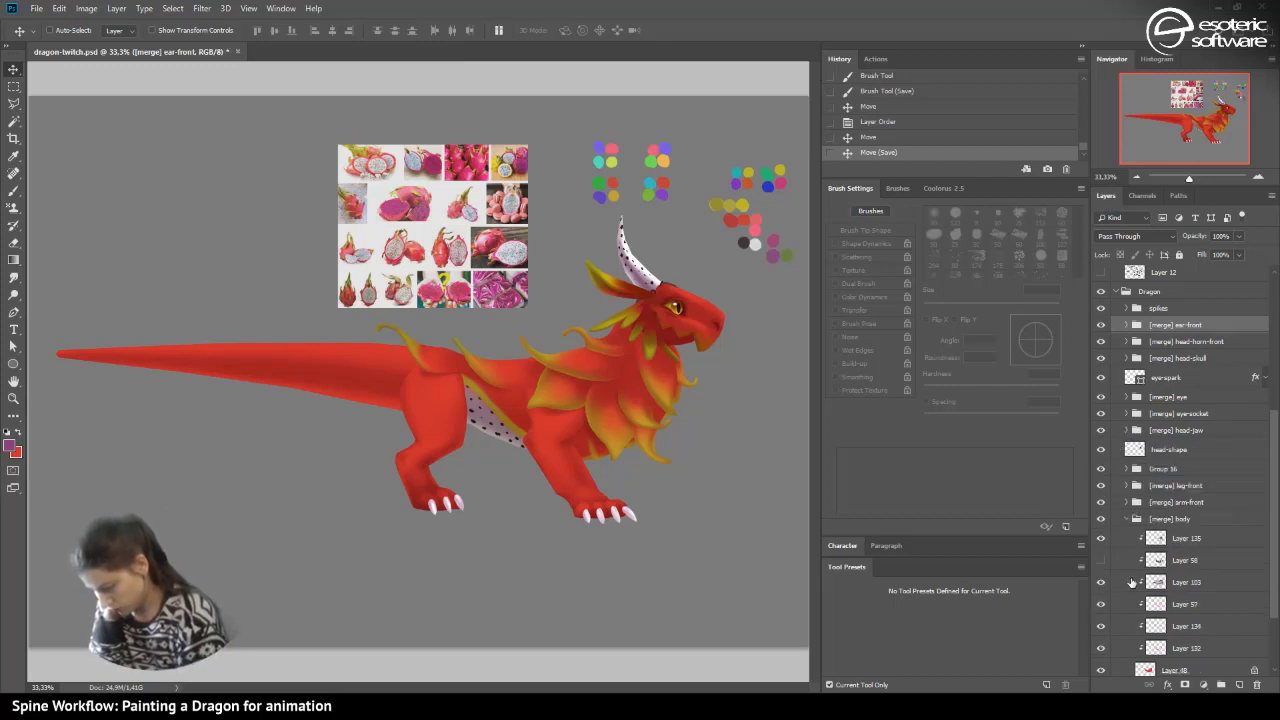
left_click(1126, 519)
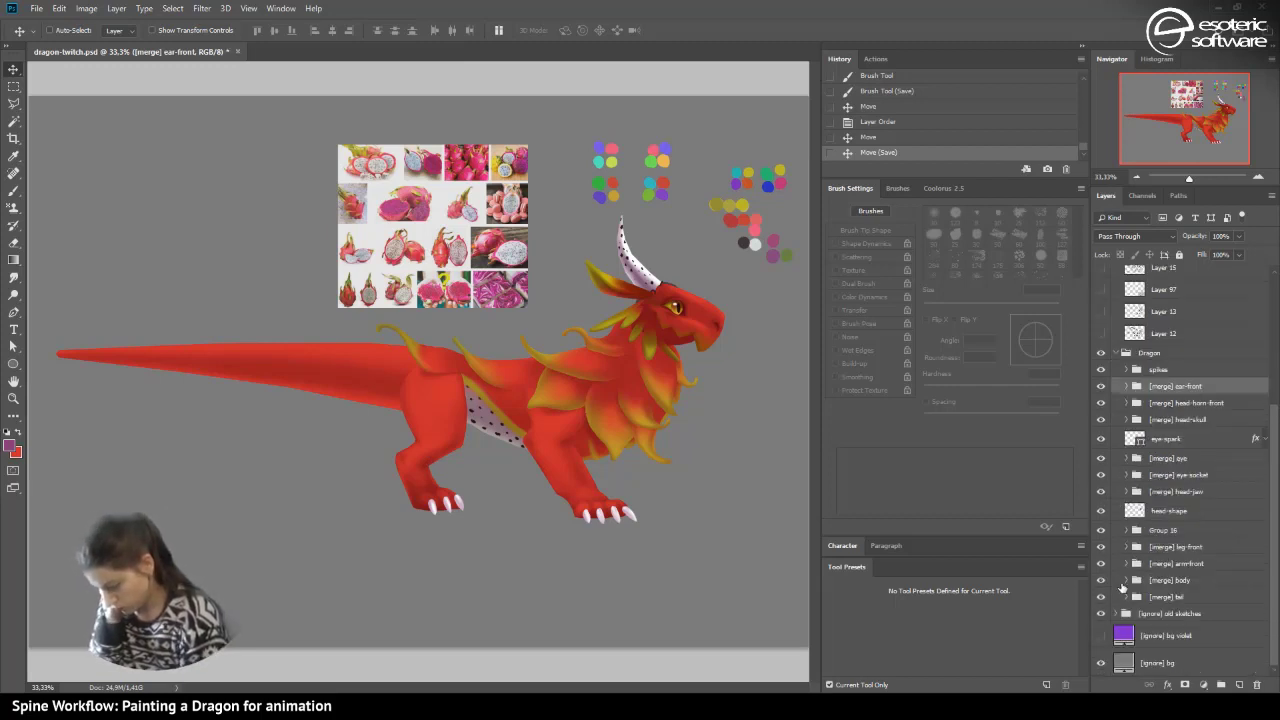
- Toggle the visibility of the [merge] body, [merge] arm-front and [merge] leg-front groups to check which parts they hold
left_click(1101, 580)
left_click(1101, 563)
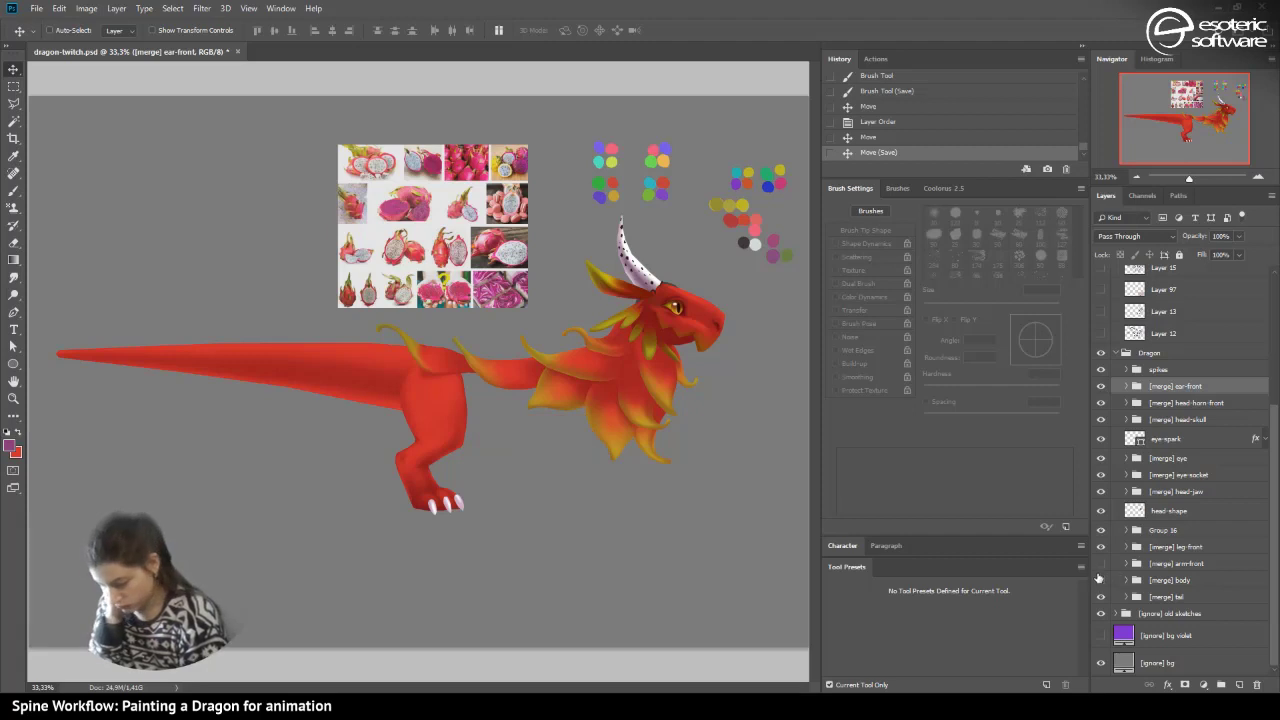
left_click(1101, 563)
left_click(1101, 580)
left_click(1101, 563)
left_click(1101, 563)
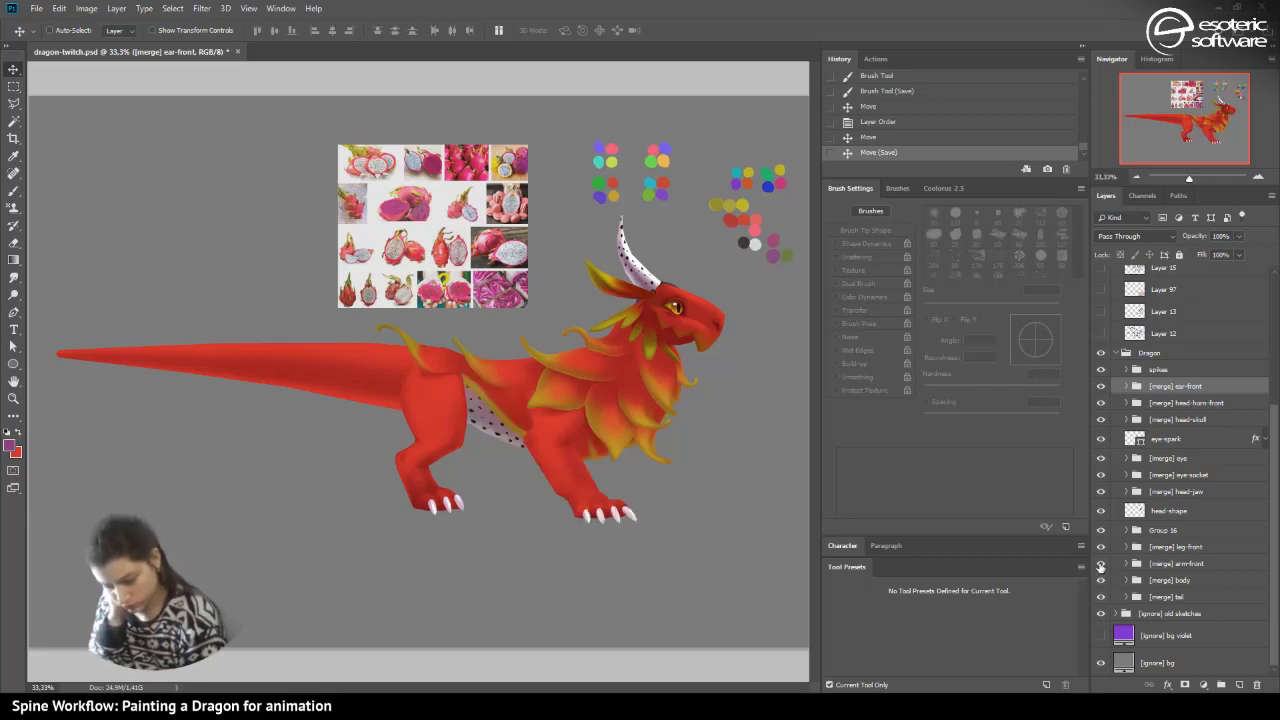
left_click(1101, 547)
left_click(1101, 547)
- Expand the [merge] leg-front group and toggle Layer 144 and Layer 102 to examine their effect on the hind leg
left_click(1134, 547)
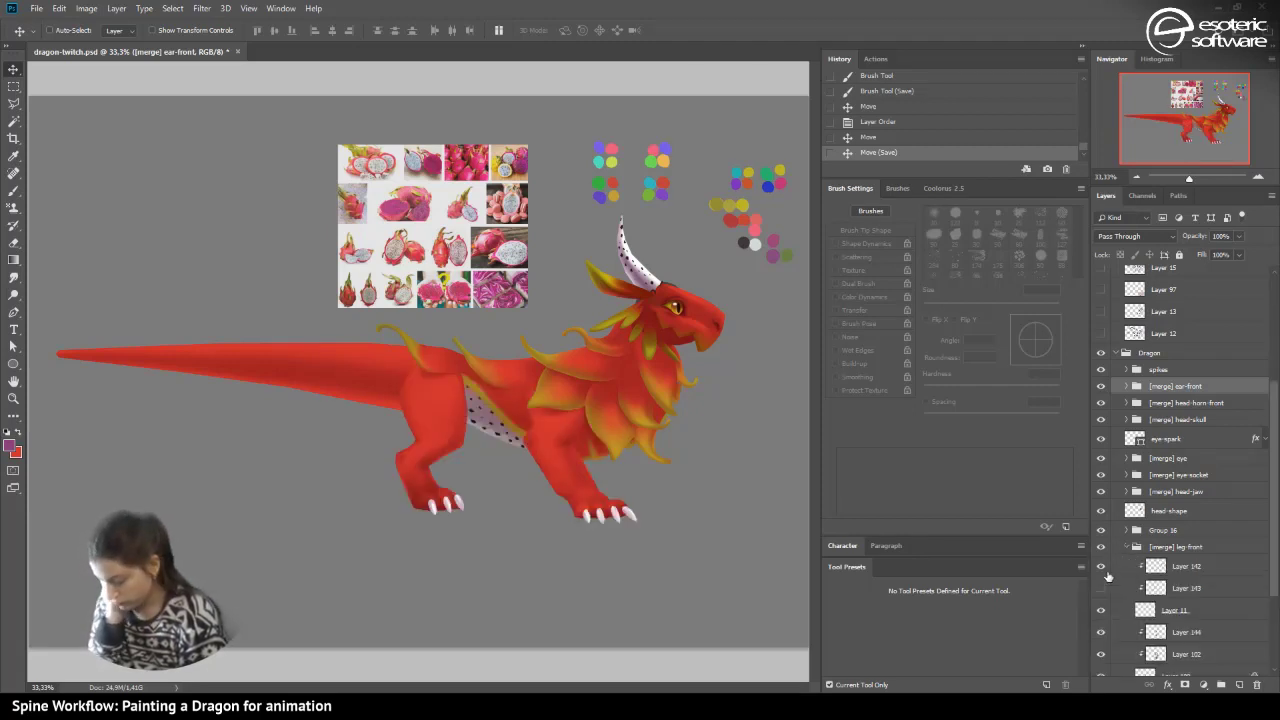
left_click(1100, 633)
left_click(1099, 634)
left_click(1102, 635)
left_click(1101, 633)
left_click(1101, 633)
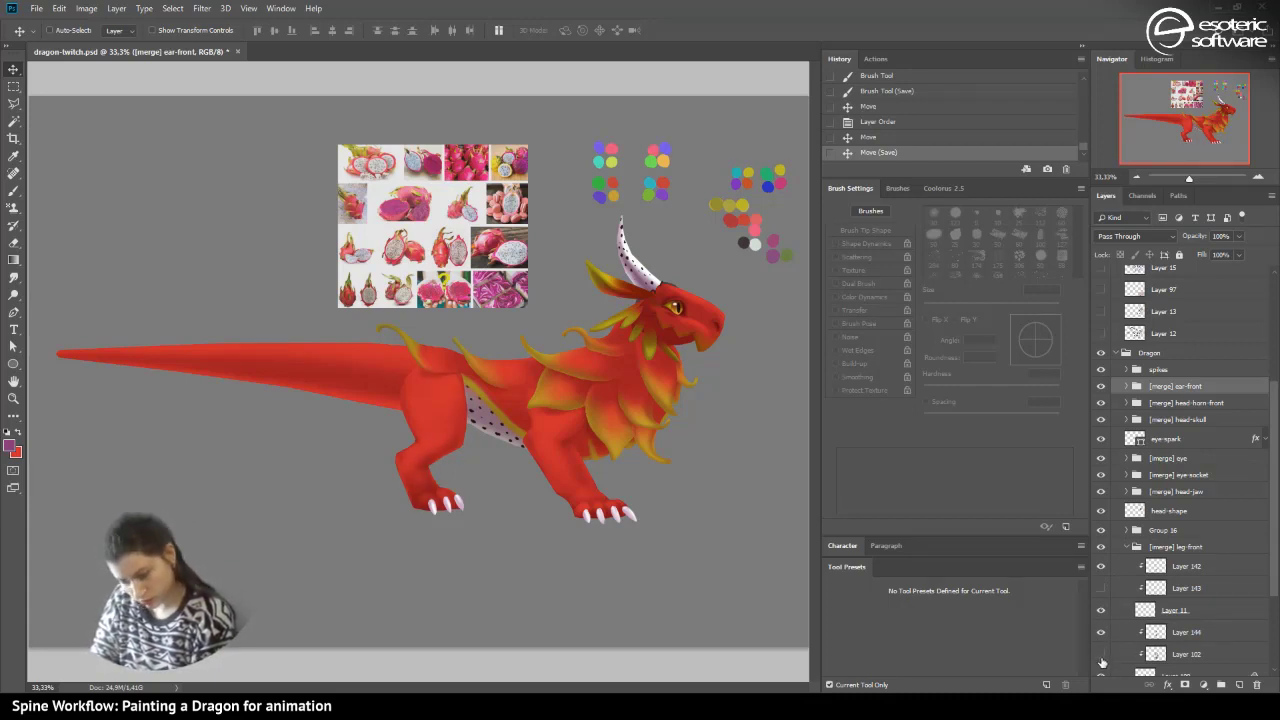
left_click(1101, 658)
left_click(1100, 655)
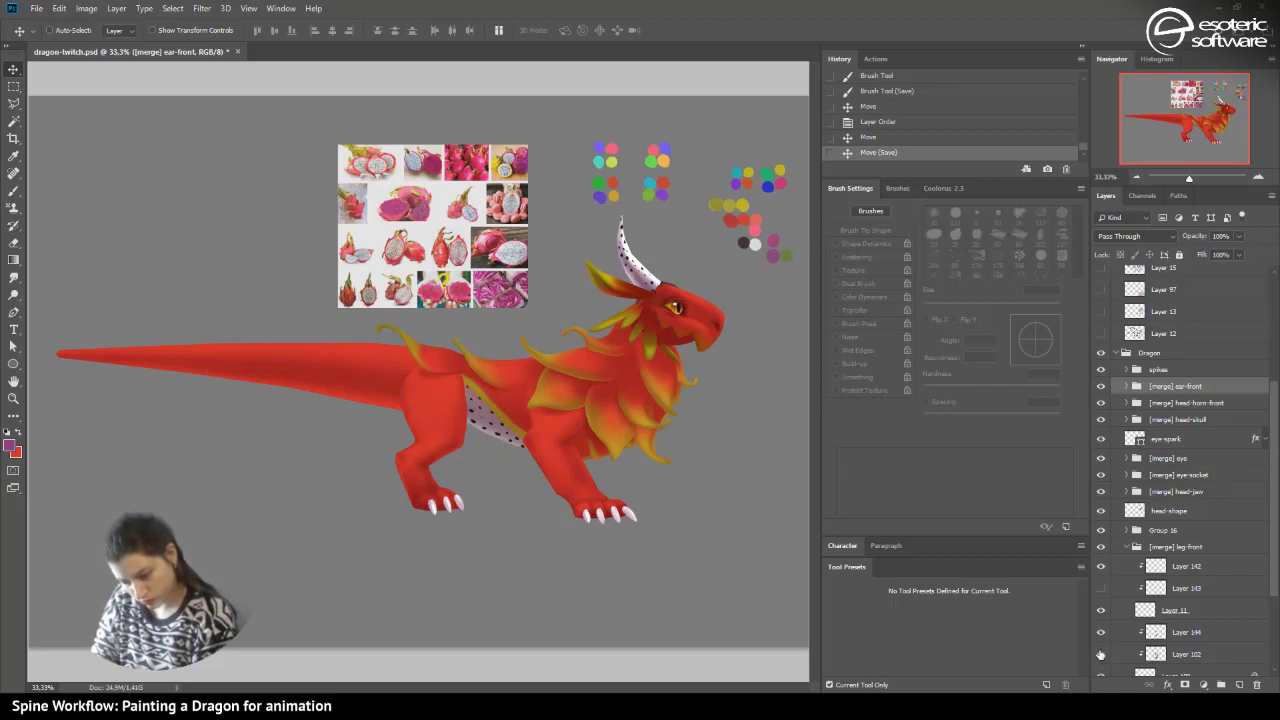
left_click(1102, 636)
left_click(1102, 636)
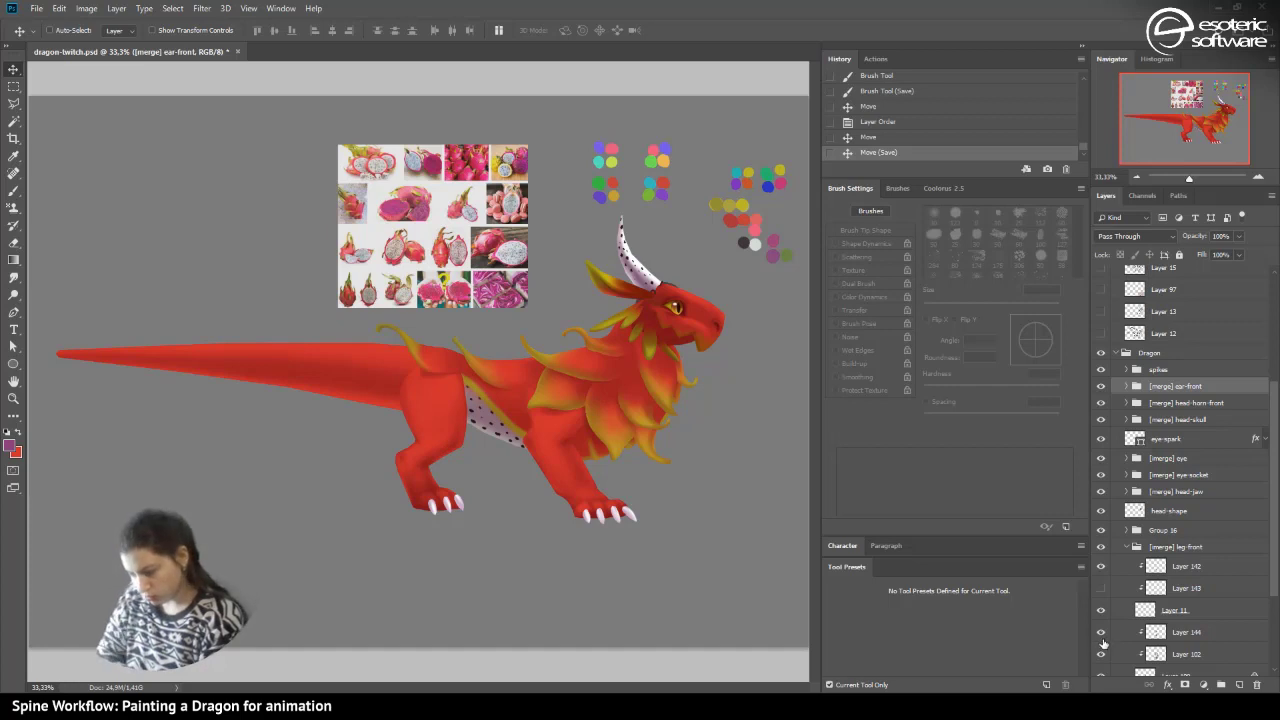
- Add a layer mask to Layer 144 in the [merge] leg-front group and save the document
left_click(1158, 632)
left_click(1185, 685)
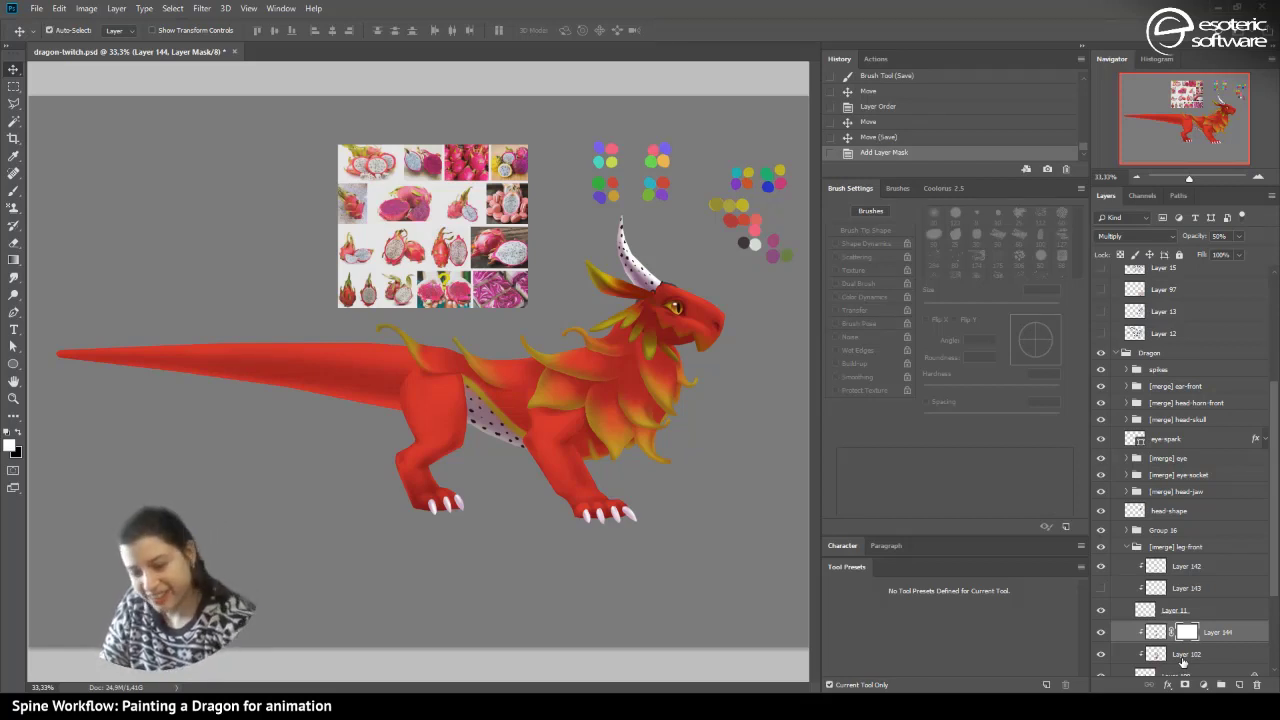
key("ctrl+s")
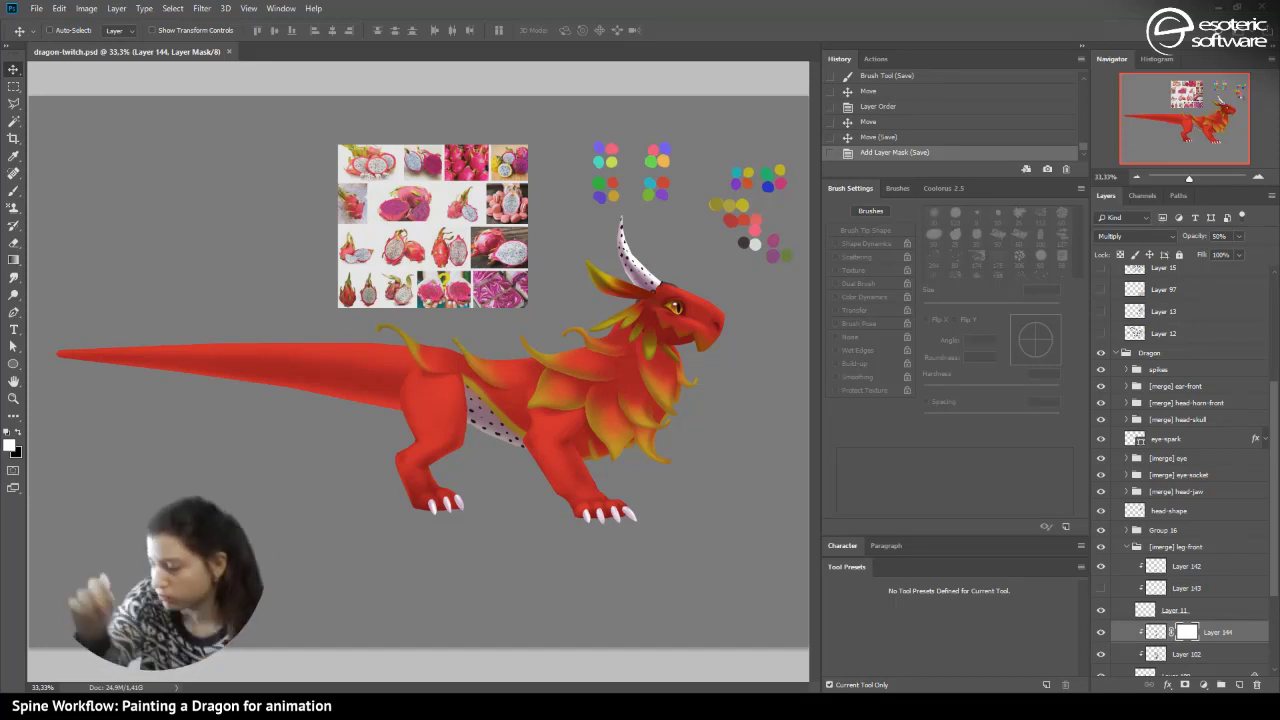
- Try a shifted duplicate of Layer 144 over the hind leg, comparing its positions, and delete the copy
key("alt+Left")
key("ctrl+shift+z")
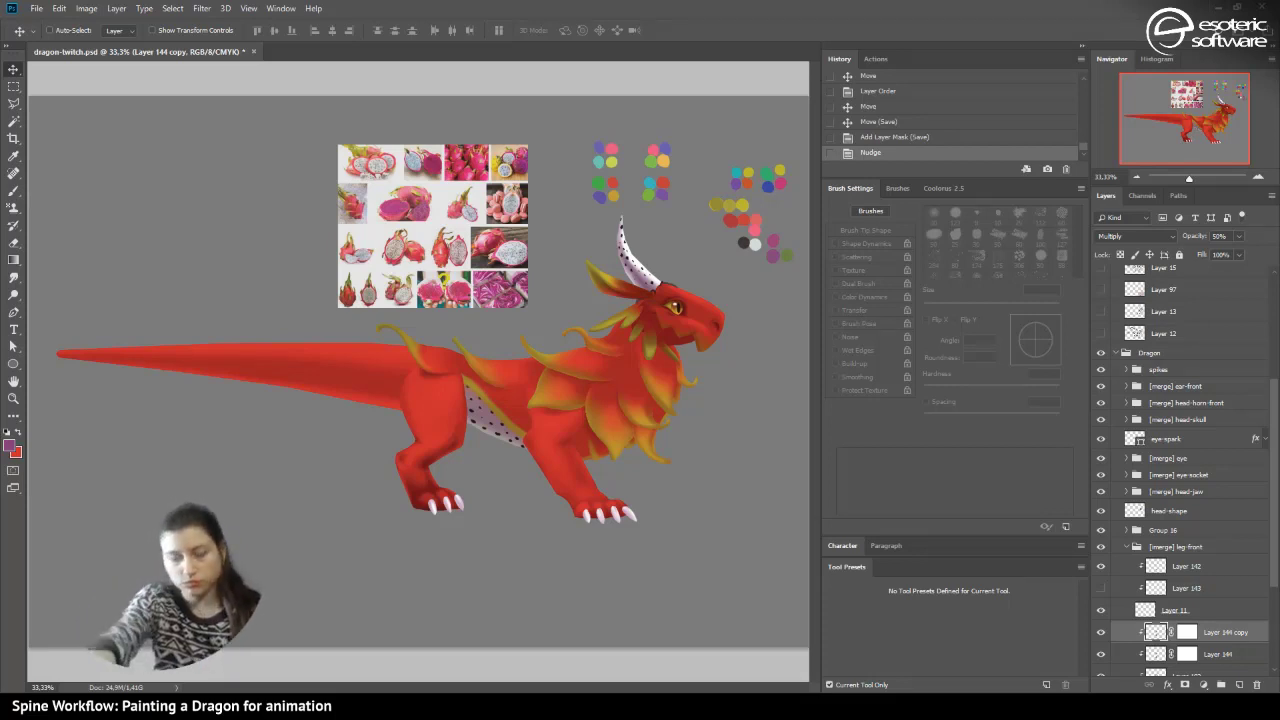
left_click_drag(356, 408, 350, 412)
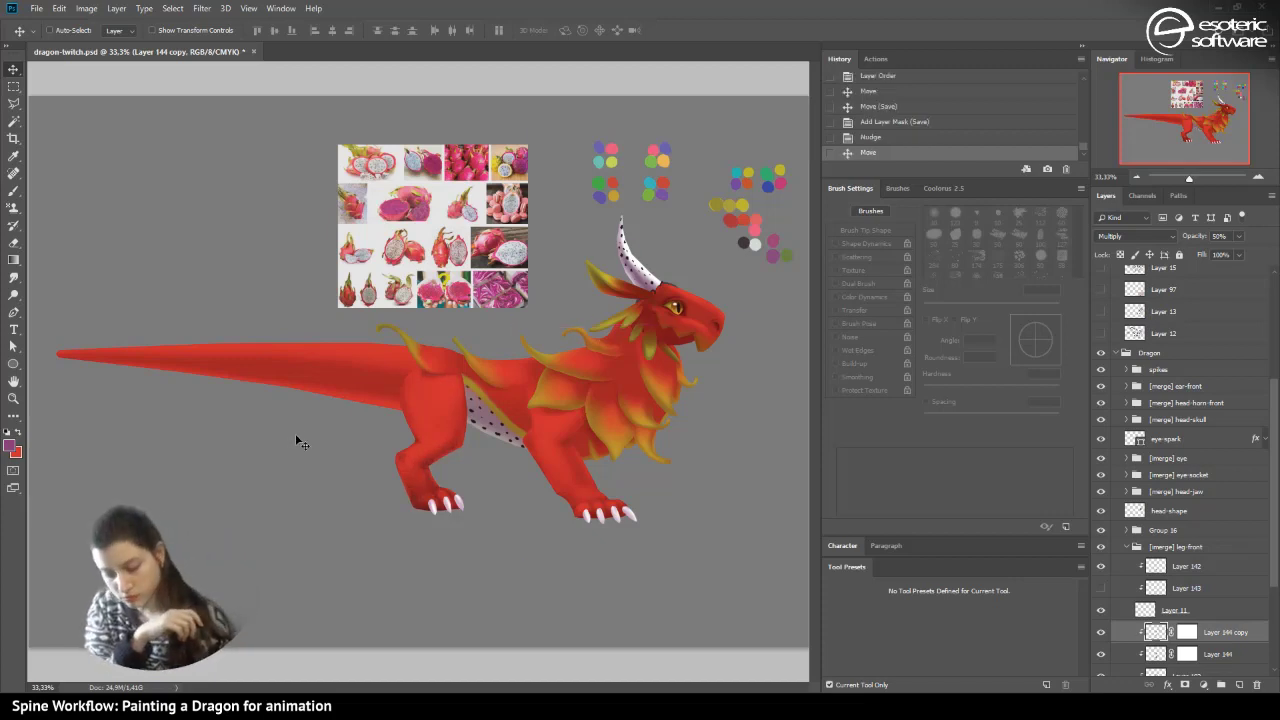
left_click(866, 138)
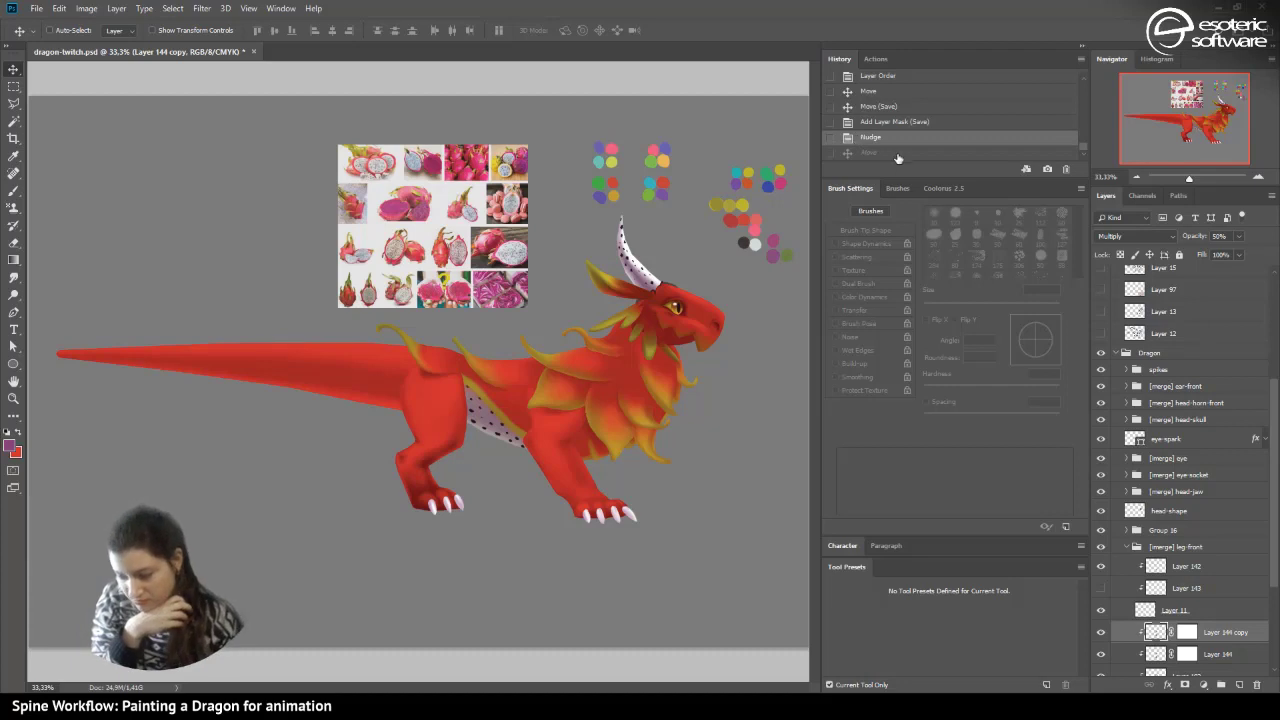
left_click(868, 152)
left_click(916, 139)
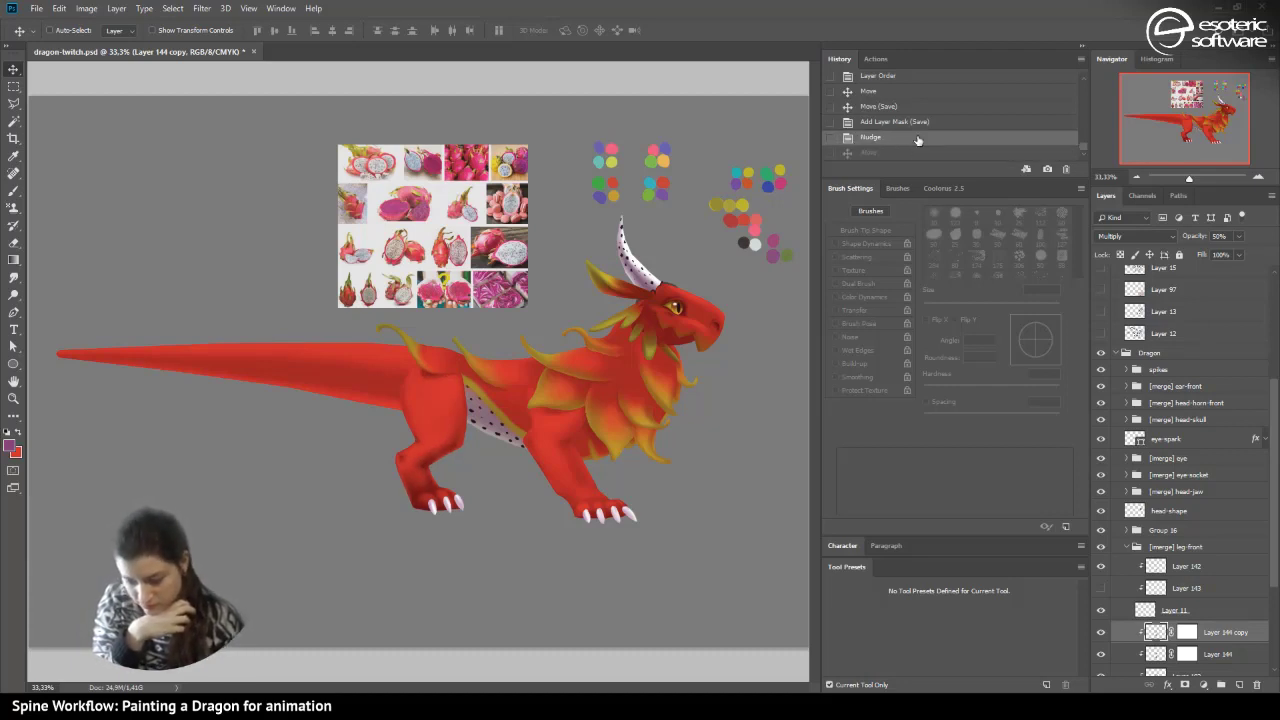
left_click(895, 152)
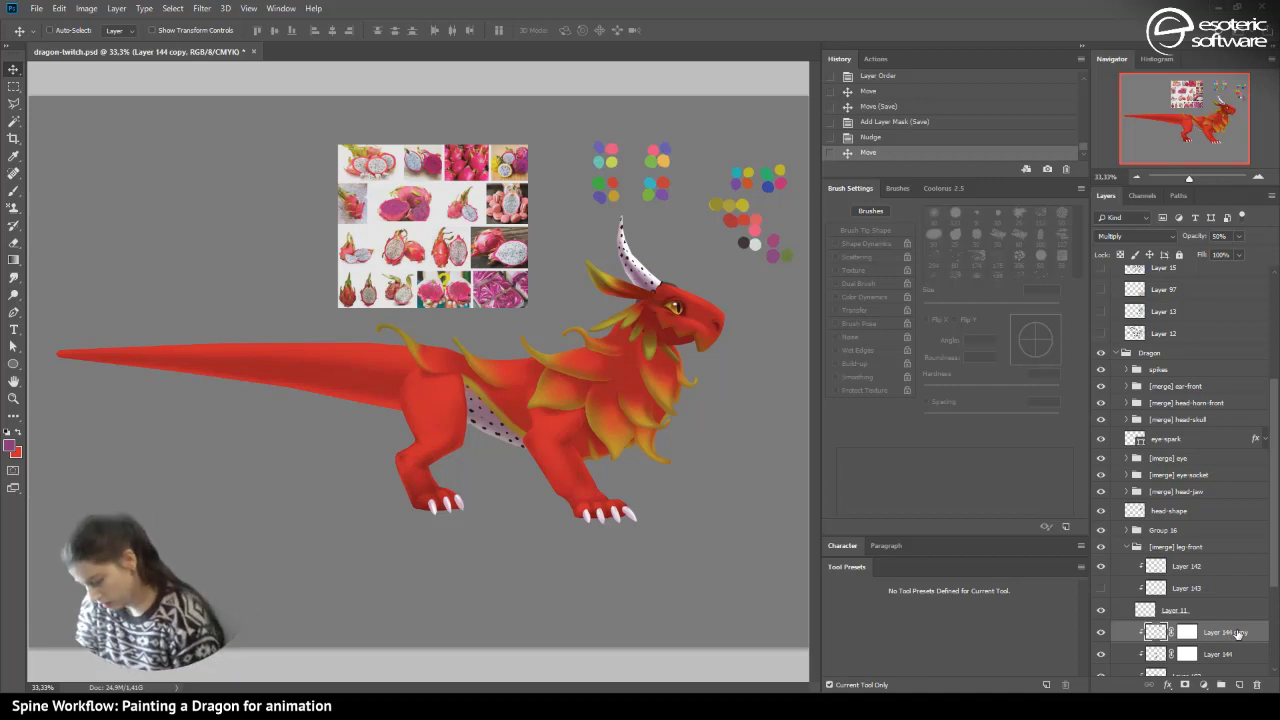
left_click(1253, 685)
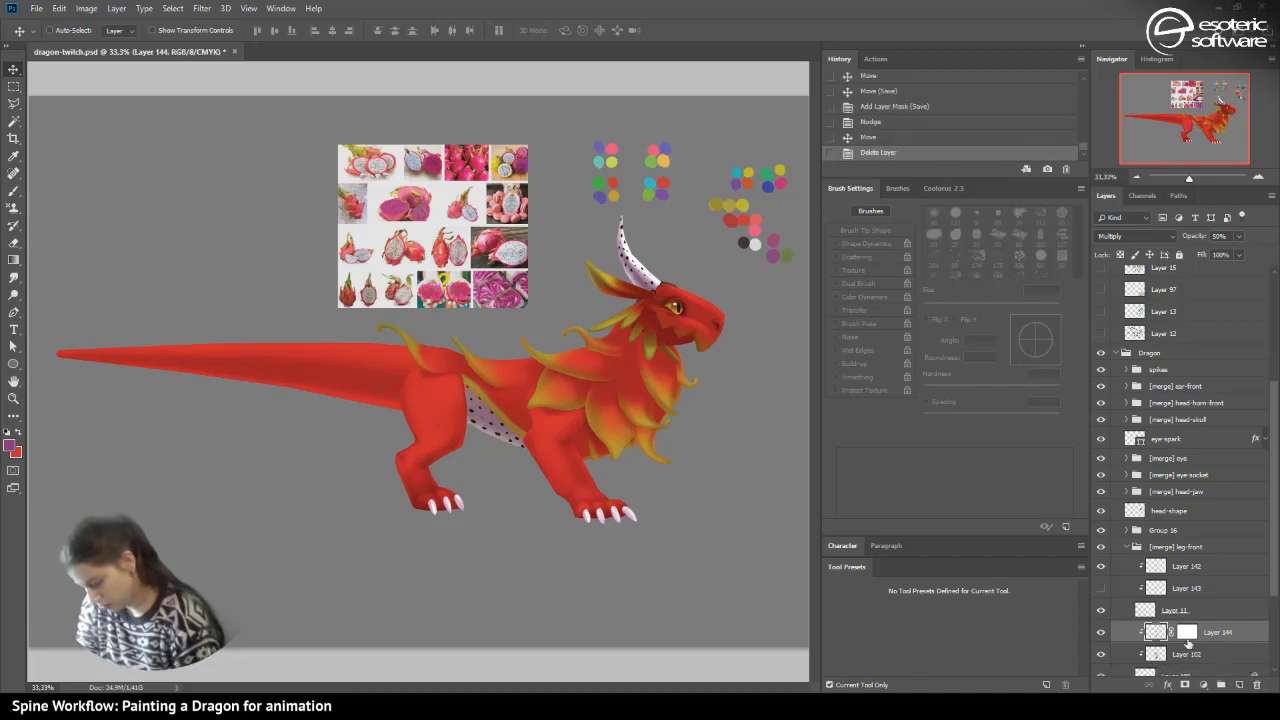
- Toggle Layer 144 to check its shading, try lowering its opacity to 34%, and undo the opacity change
left_click(1102, 632)
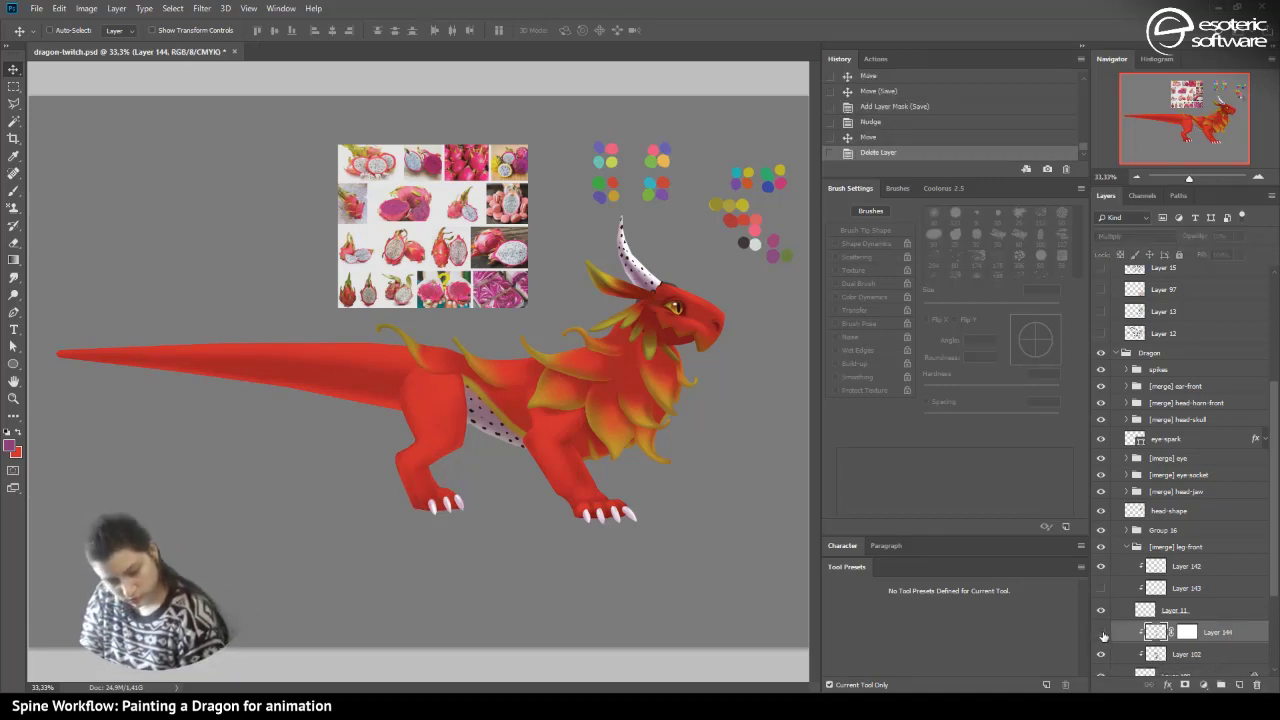
left_click(1102, 632)
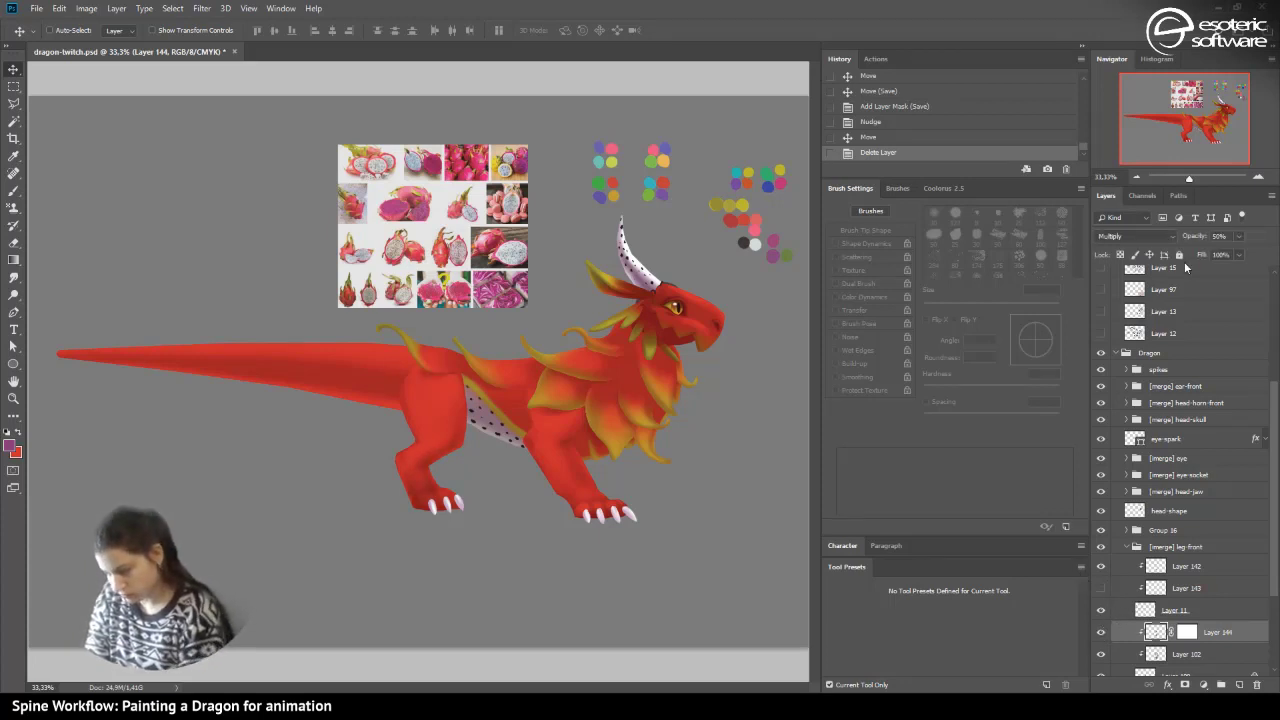
left_click(1236, 240)
left_click_drag(1240, 252, 1229, 256)
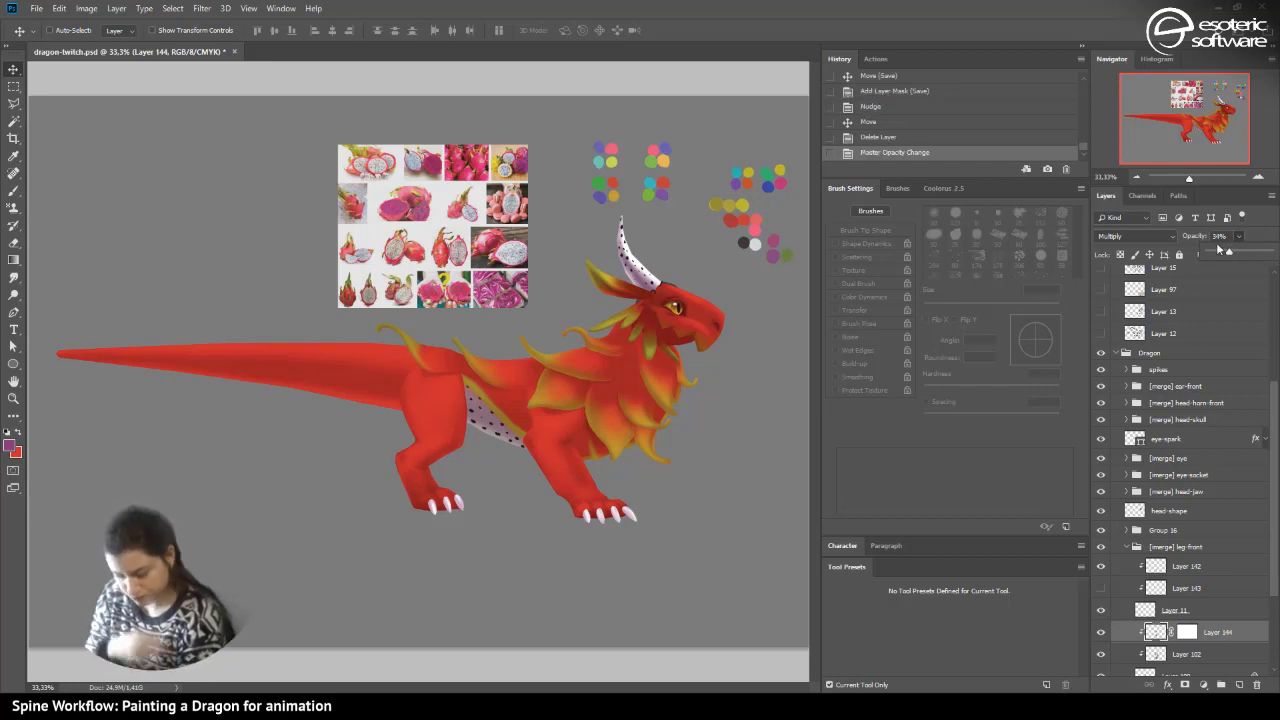
left_click(877, 140)
- Target Layer 144's mask and set up the Gradient tool with a black foreground colour and 62% opacity
left_click(1188, 631)
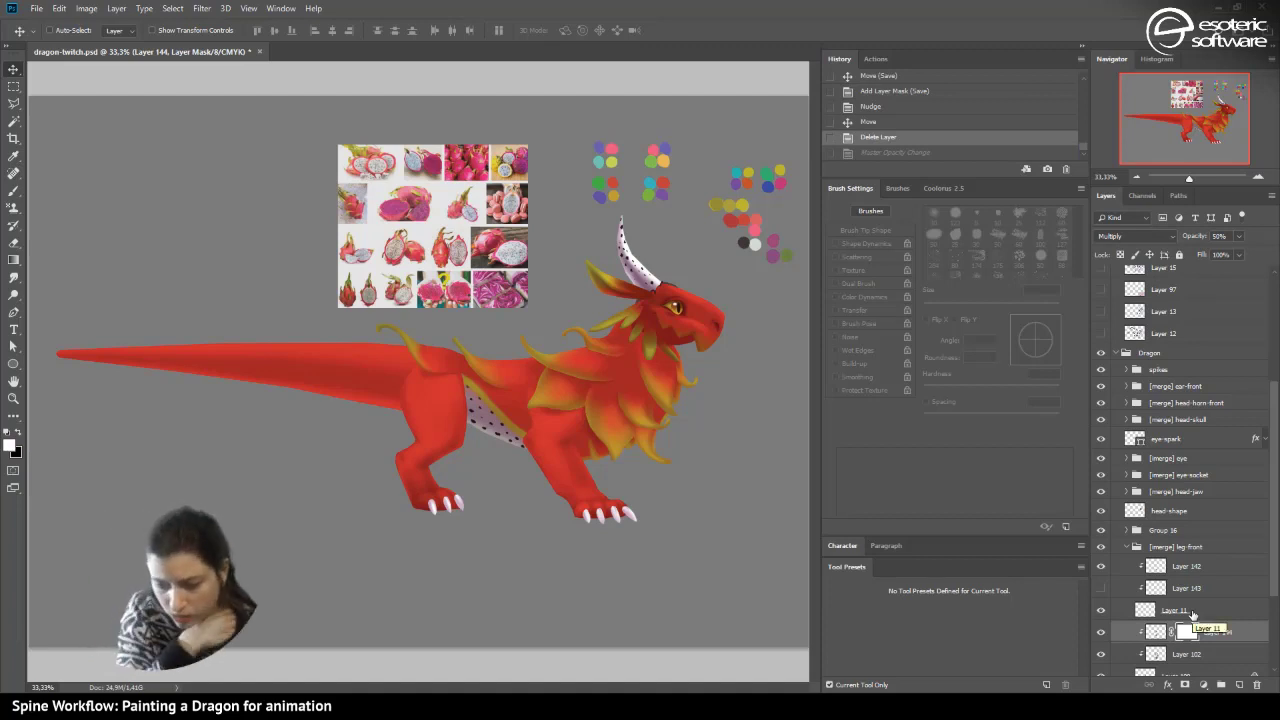
left_click(13, 258)
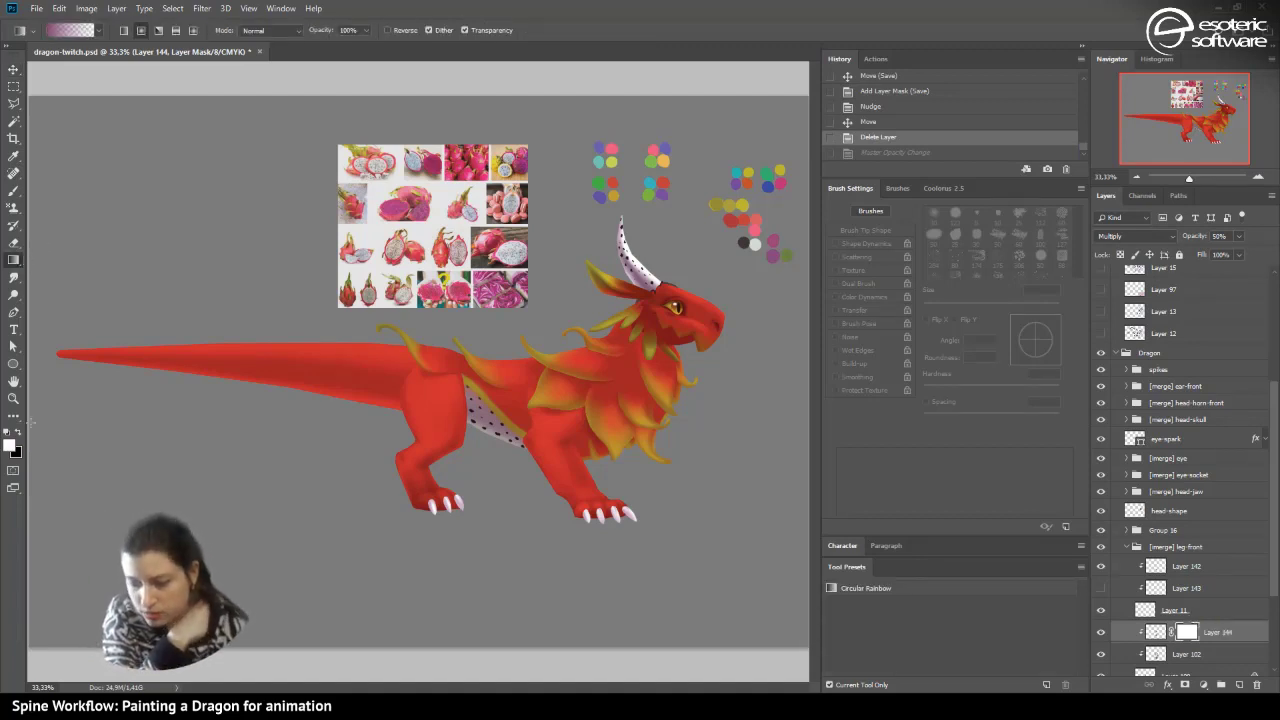
left_click(13, 190)
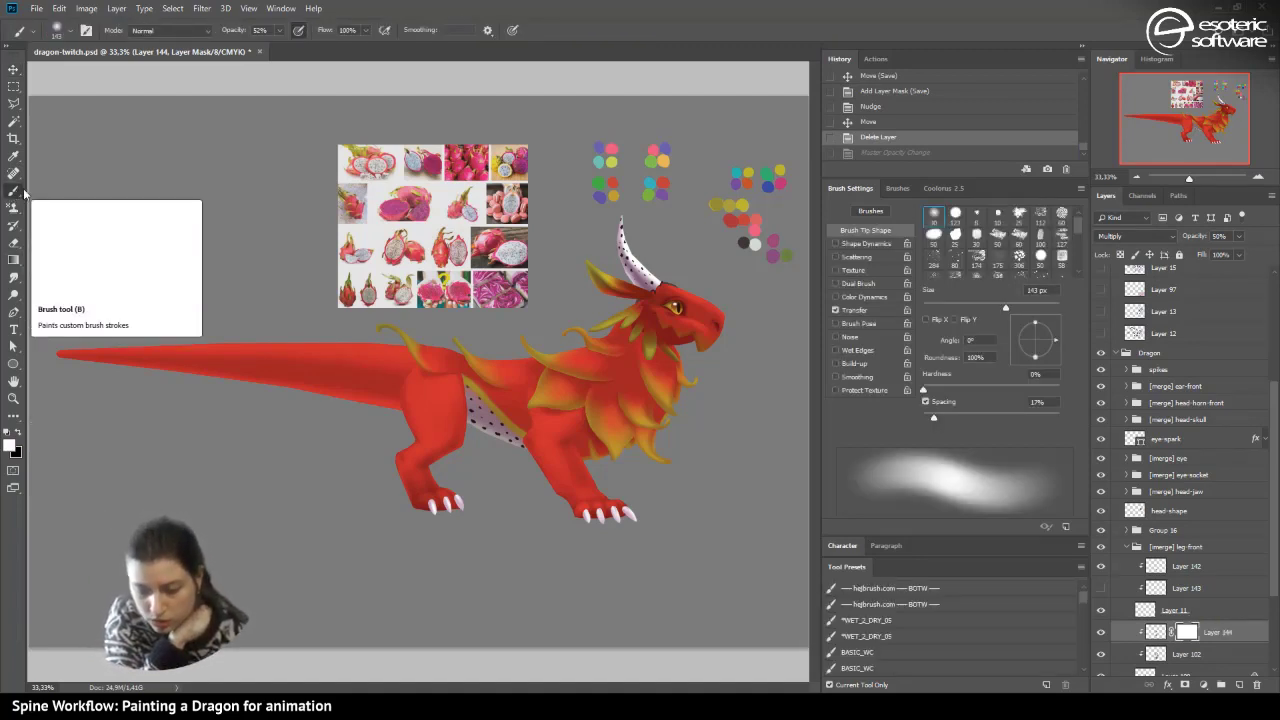
left_click(13, 258)
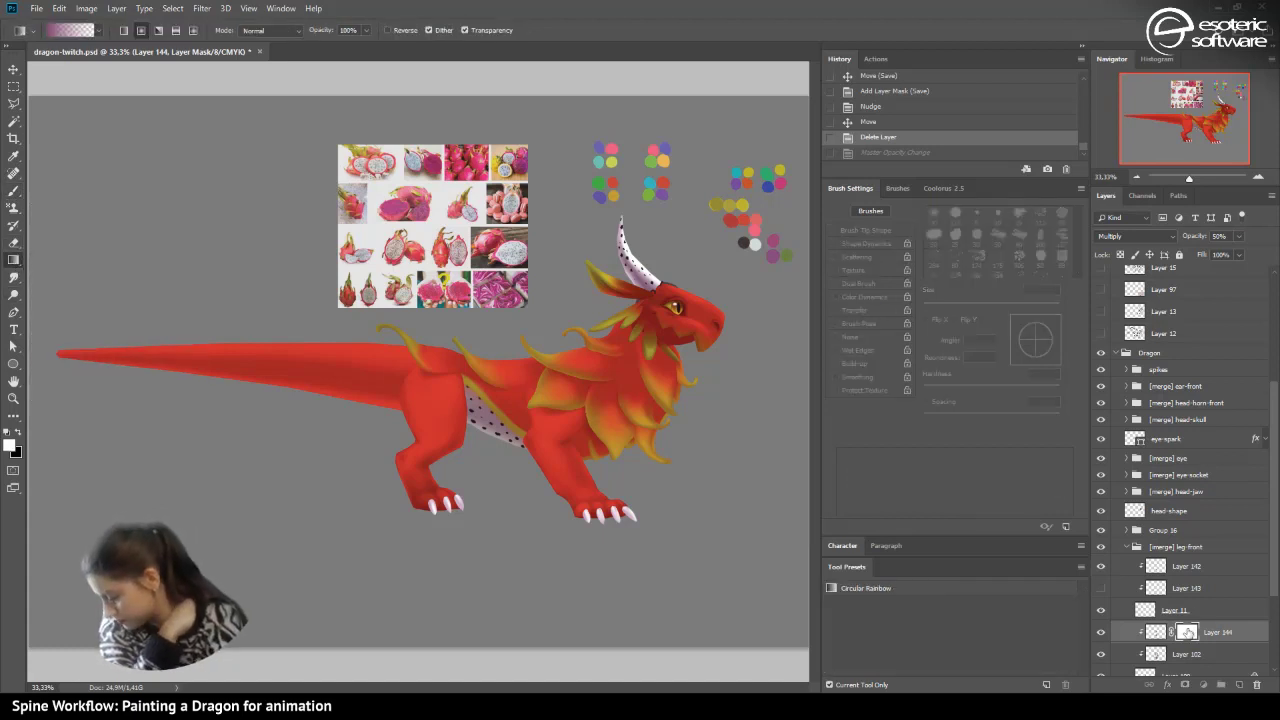
left_click(22, 432)
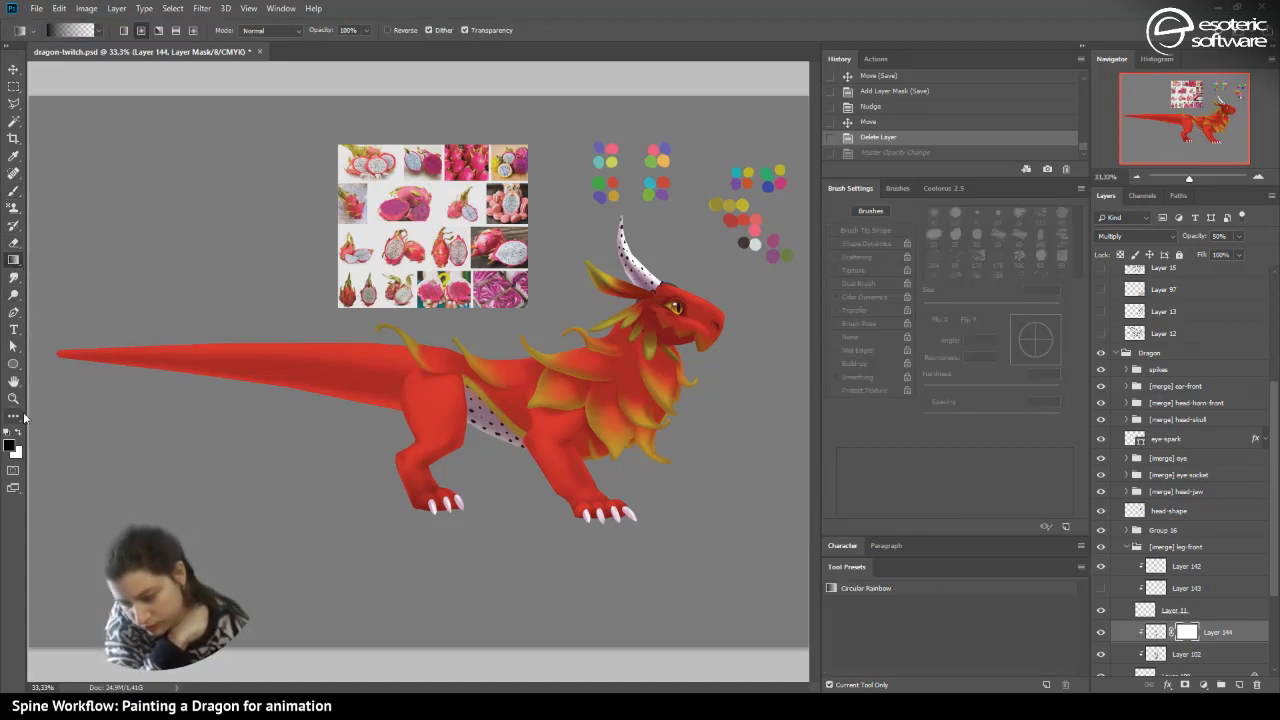
left_click(365, 31)
left_click_drag(351, 46, 343, 46)
- Fade Layer 144's shading on the lower hind leg with several gradients on its mask, comparing the variations
left_click(1257, 176)
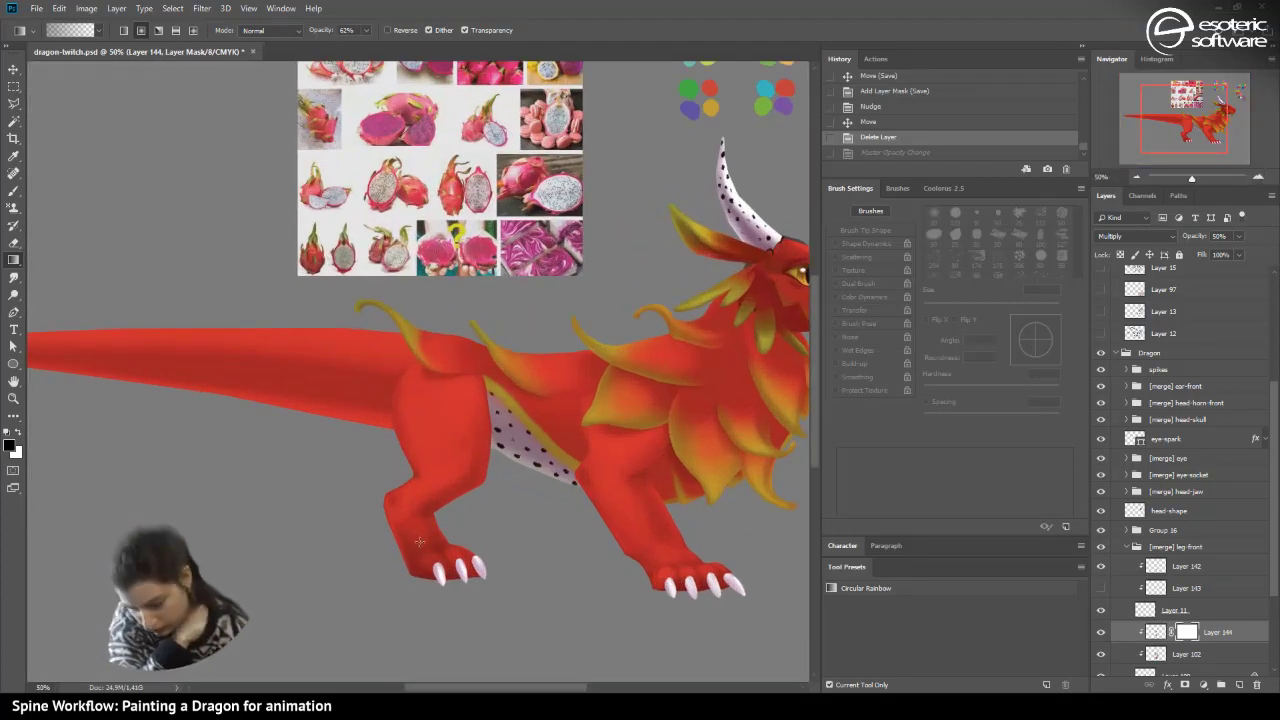
left_click_drag(426, 550, 414, 468)
left_click(878, 136)
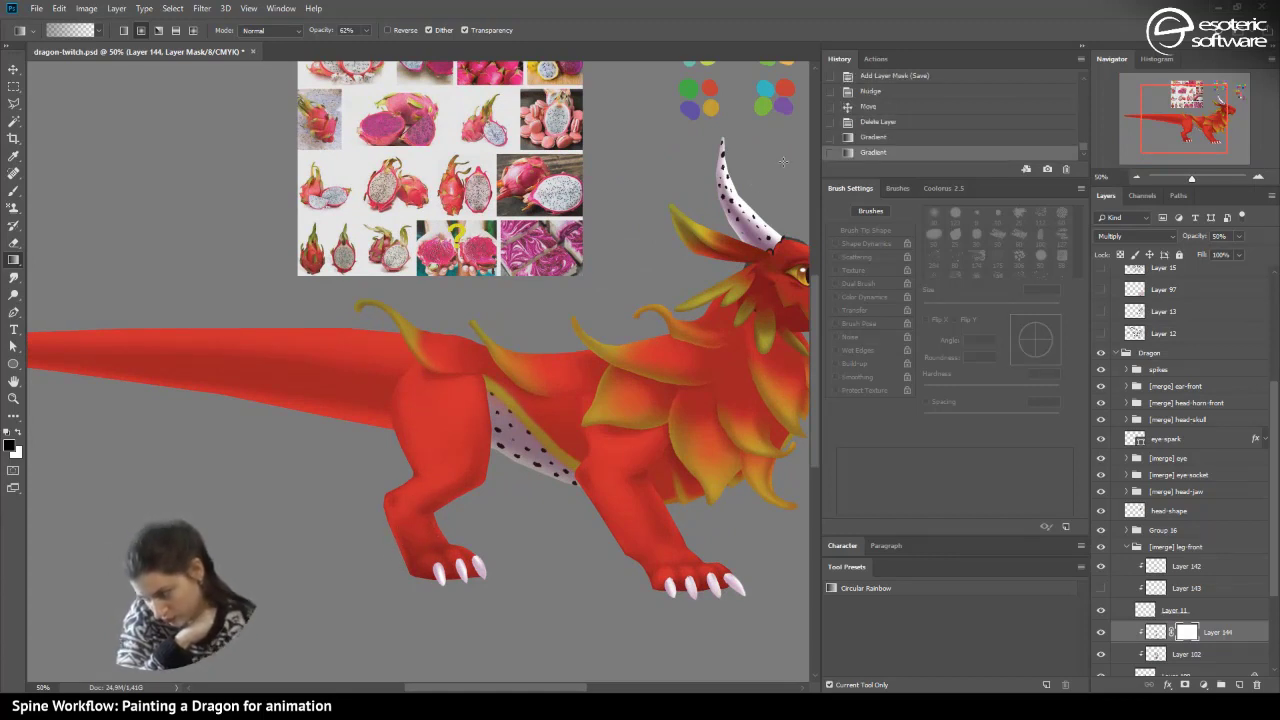
left_click(850, 137)
left_click_drag(391, 542, 417, 423)
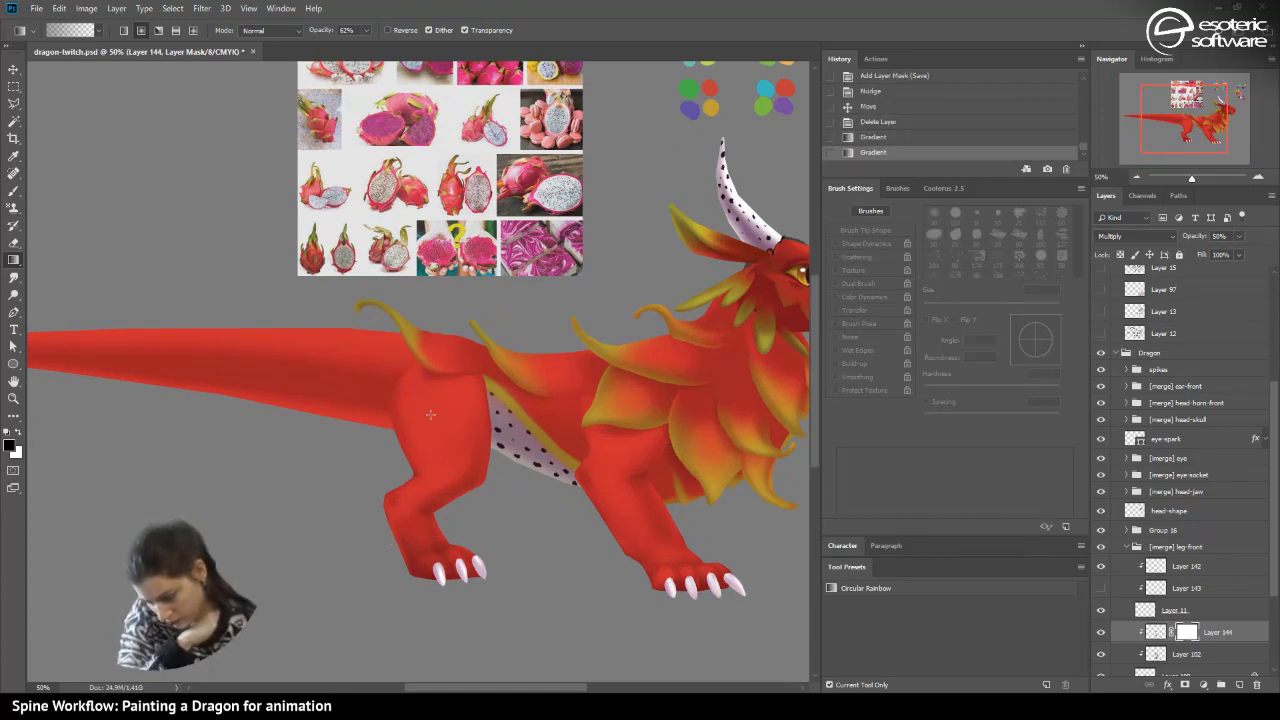
left_click(848, 136)
left_click_drag(414, 545, 418, 482)
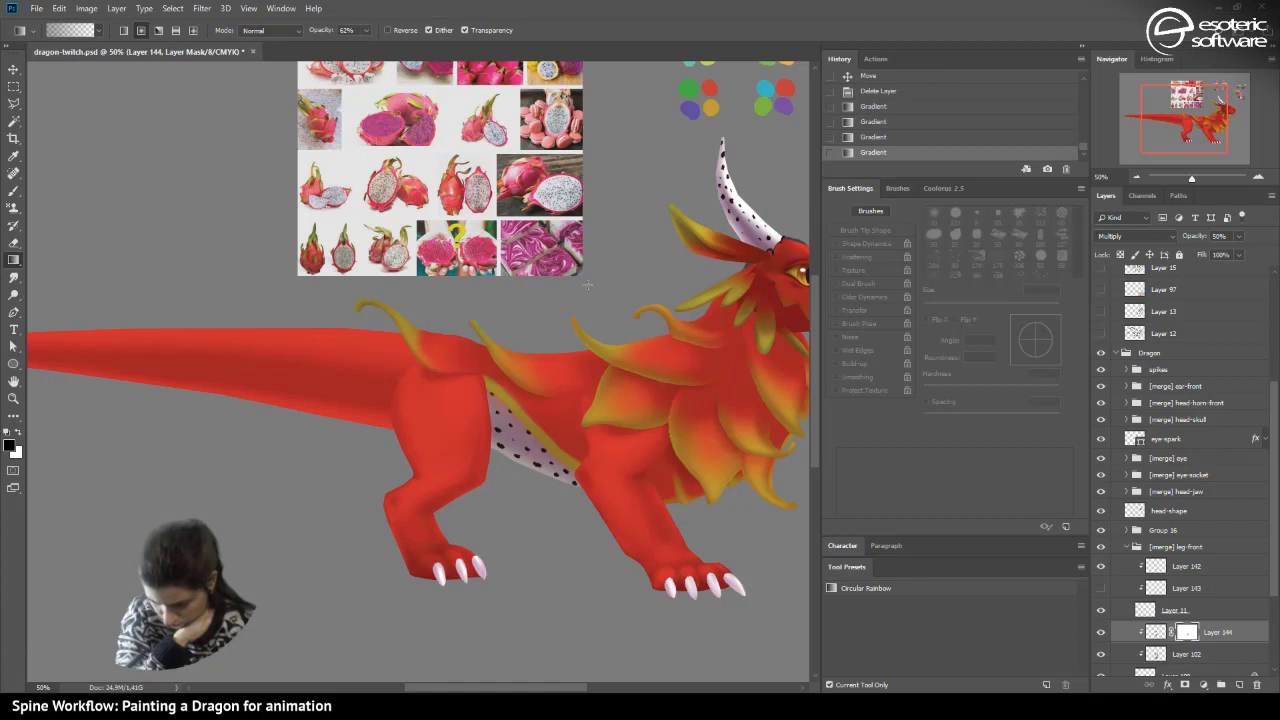
key("ctrl+z")
key("ctrl+z")
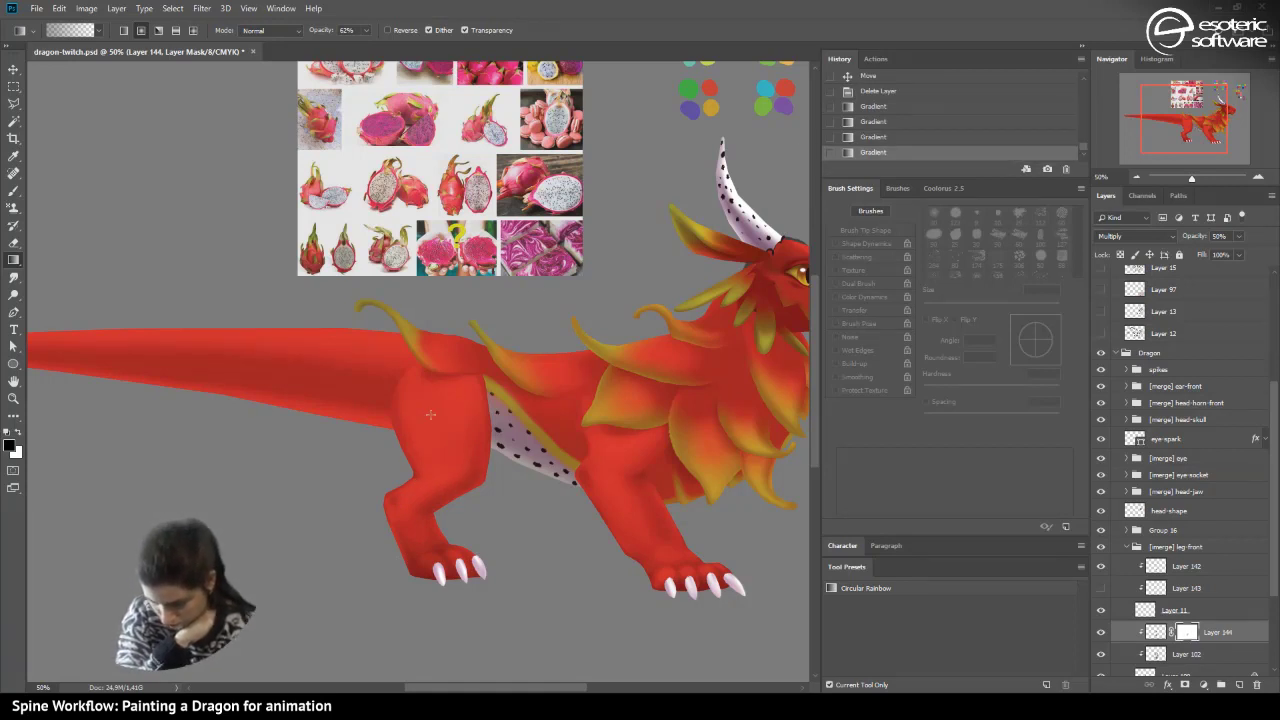
- Add another gradient fade near the hind knee on Layer 144's mask, and undo the extra gradient placed beside the foot
left_click_drag(410, 508, 432, 487)
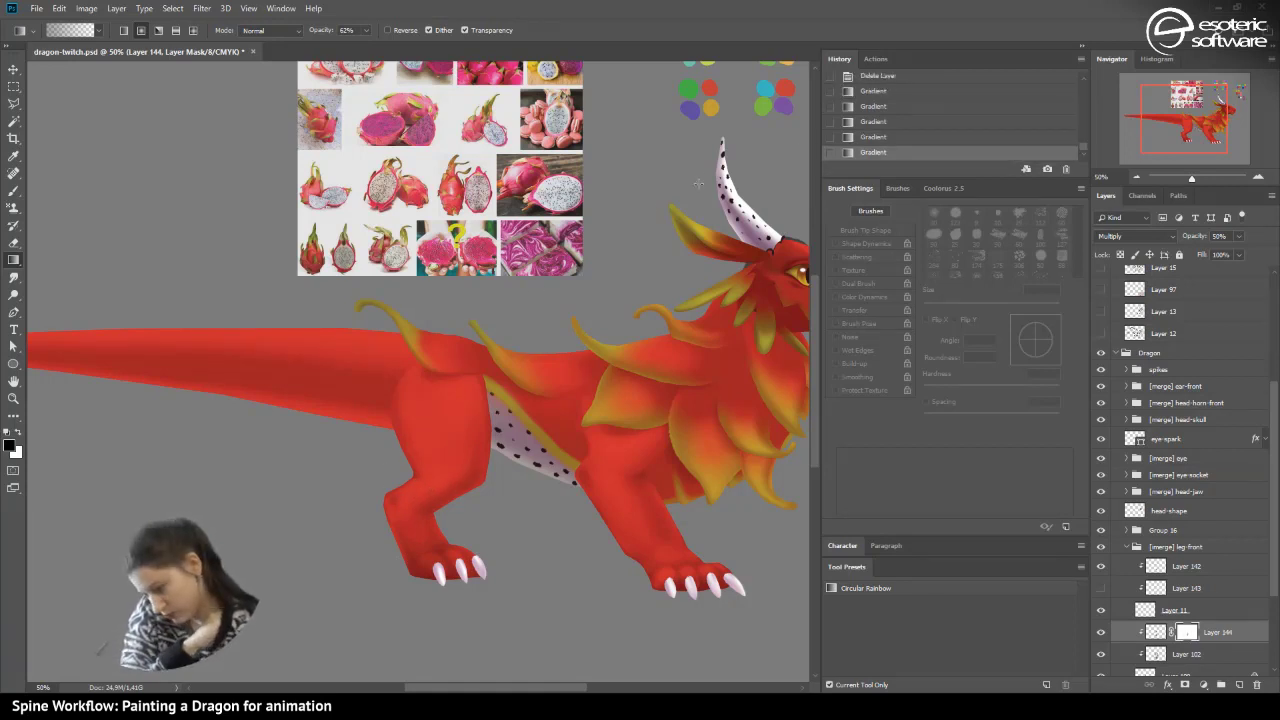
left_click(873, 133)
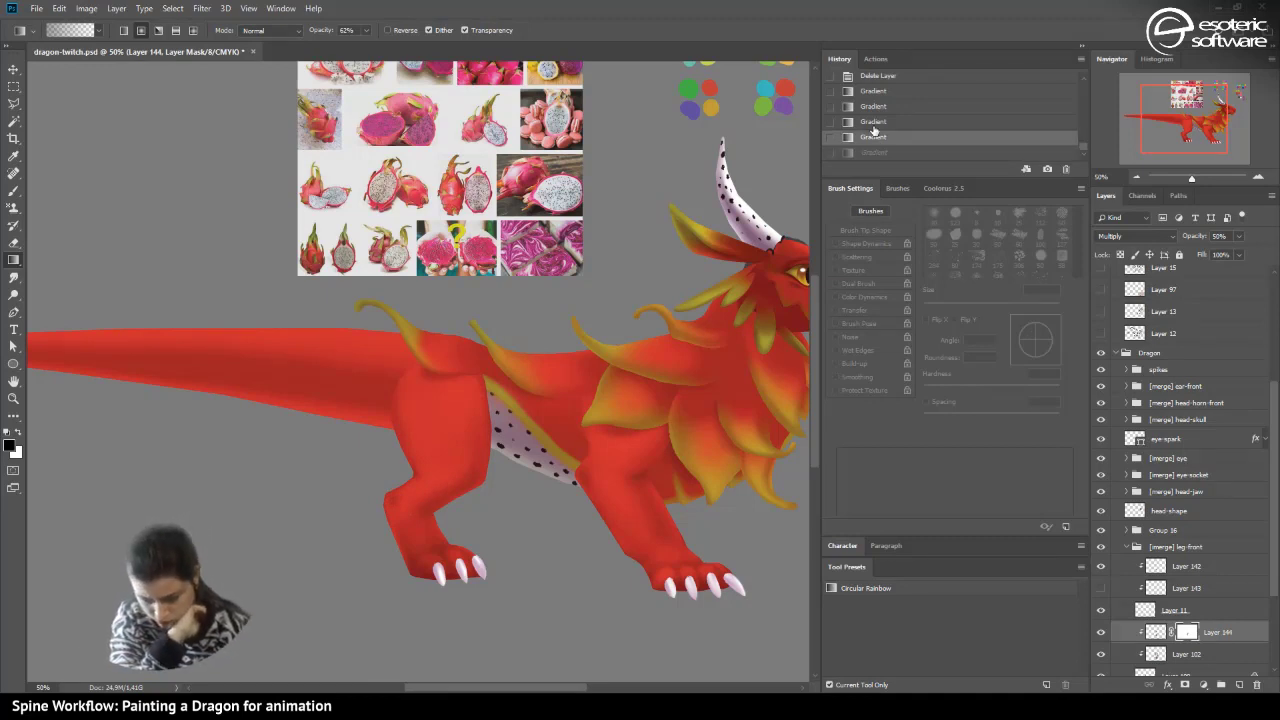
key("ctrl+z")
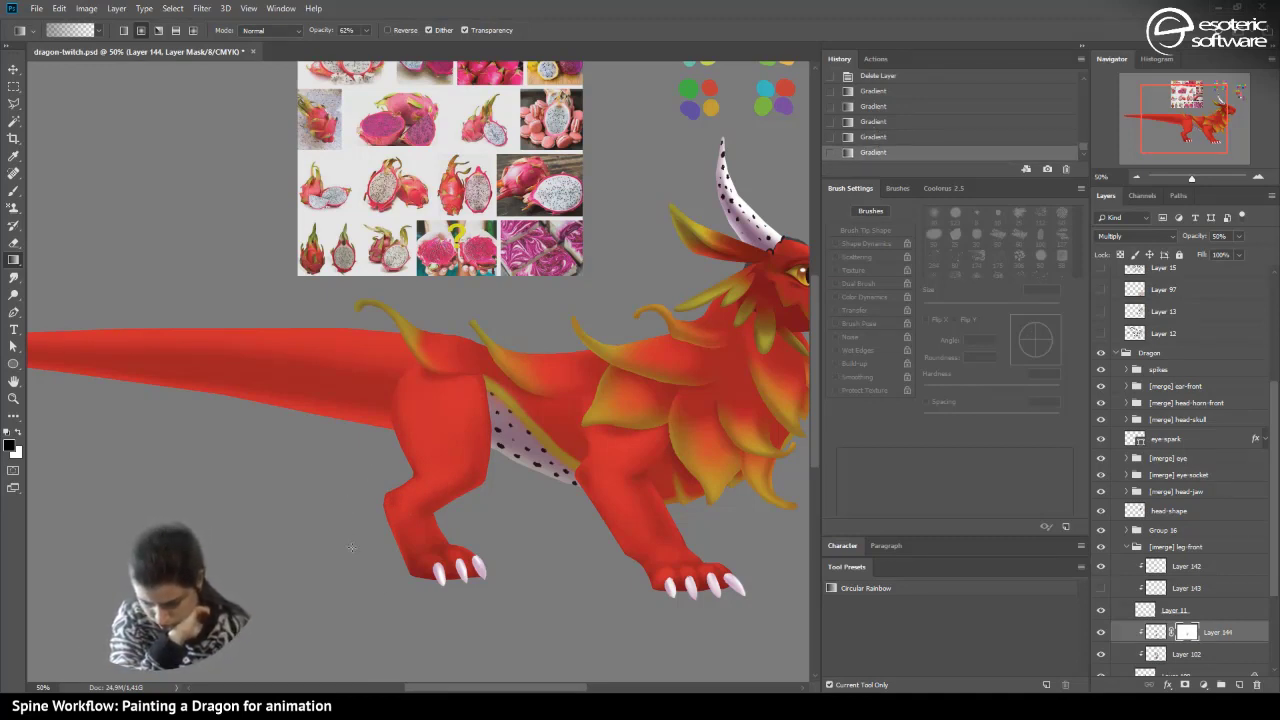
left_click_drag(377, 583, 362, 593)
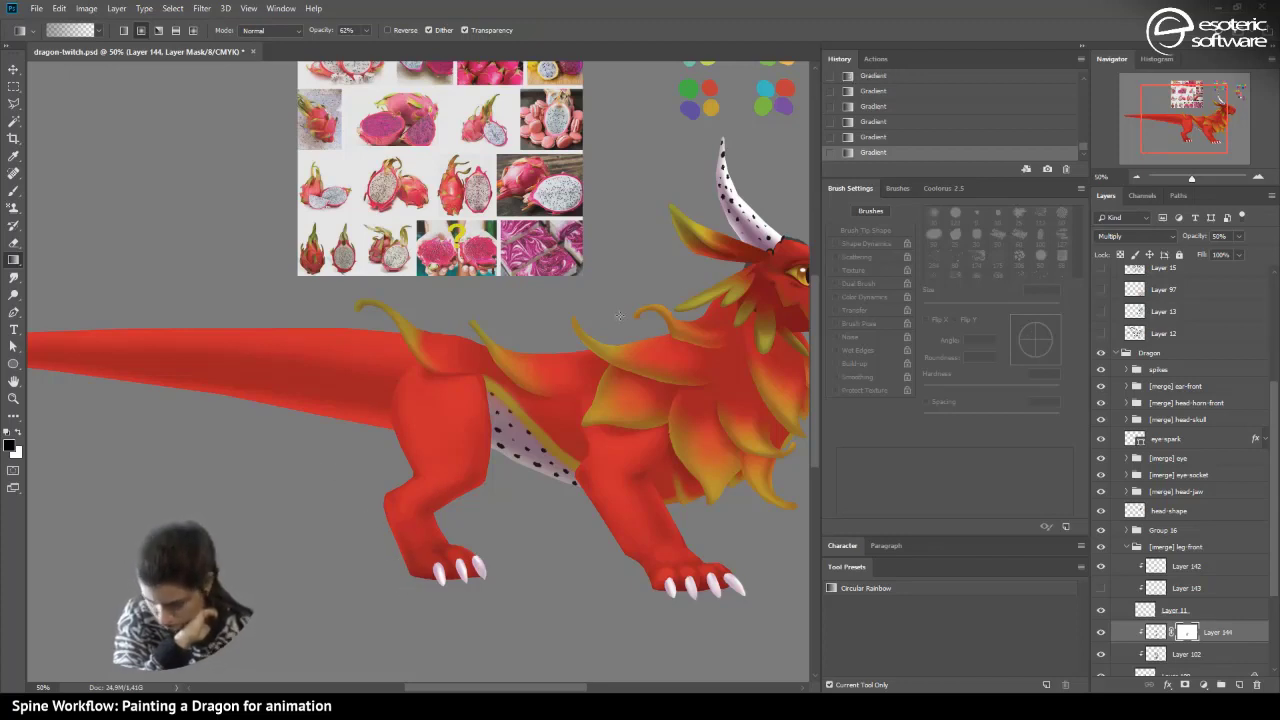
left_click(855, 134)
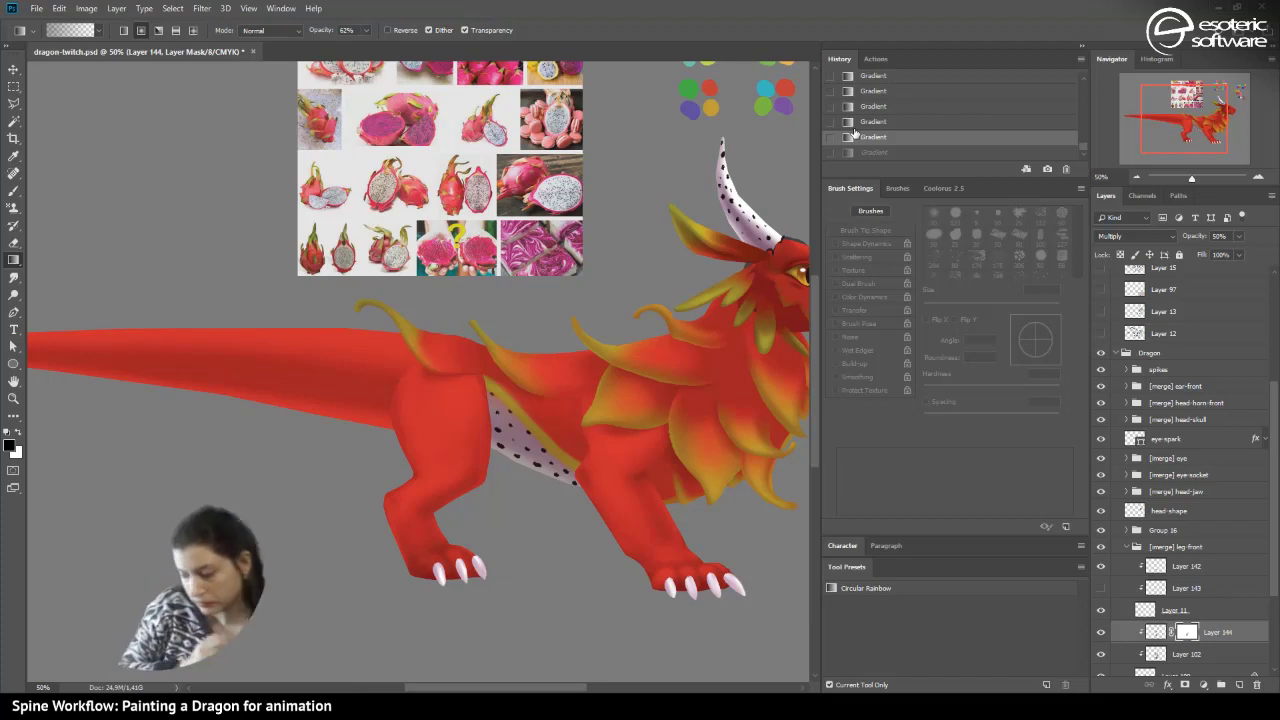
- Add a mask to Layer 102 and soften its hind-leg shading with black gradients, undoing the last one
left_click(1164, 650)
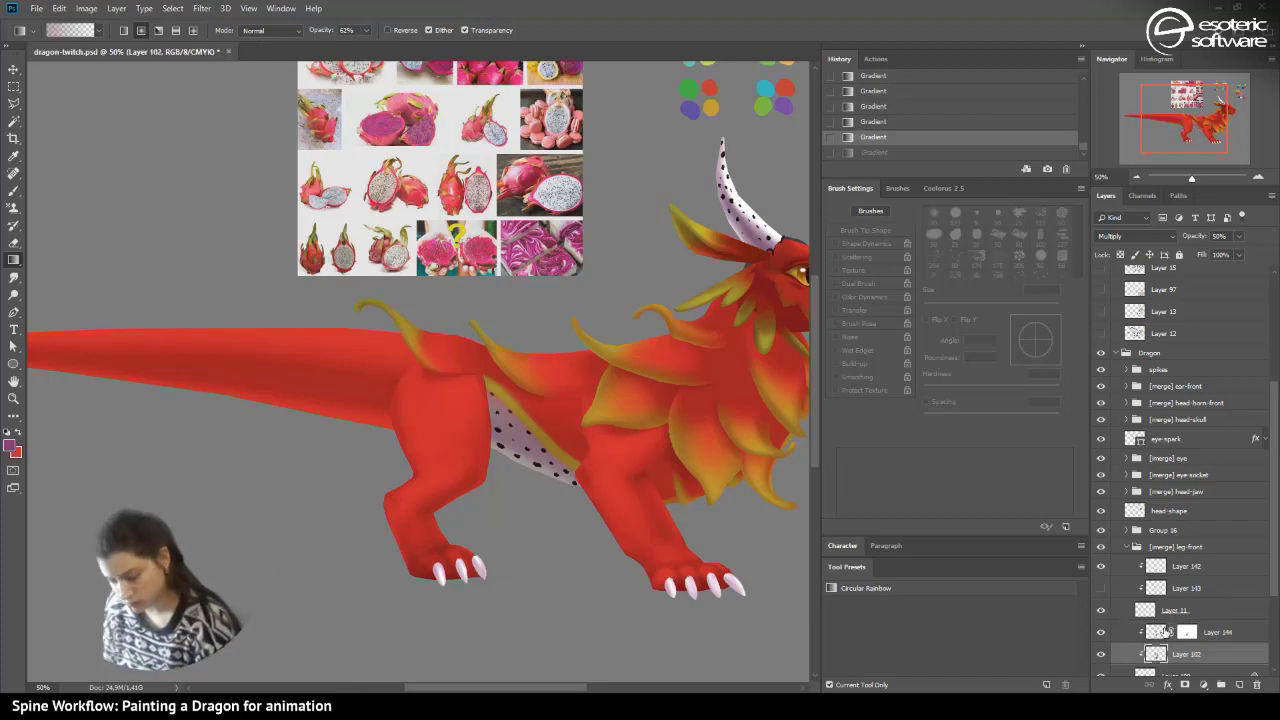
left_click(1185, 685)
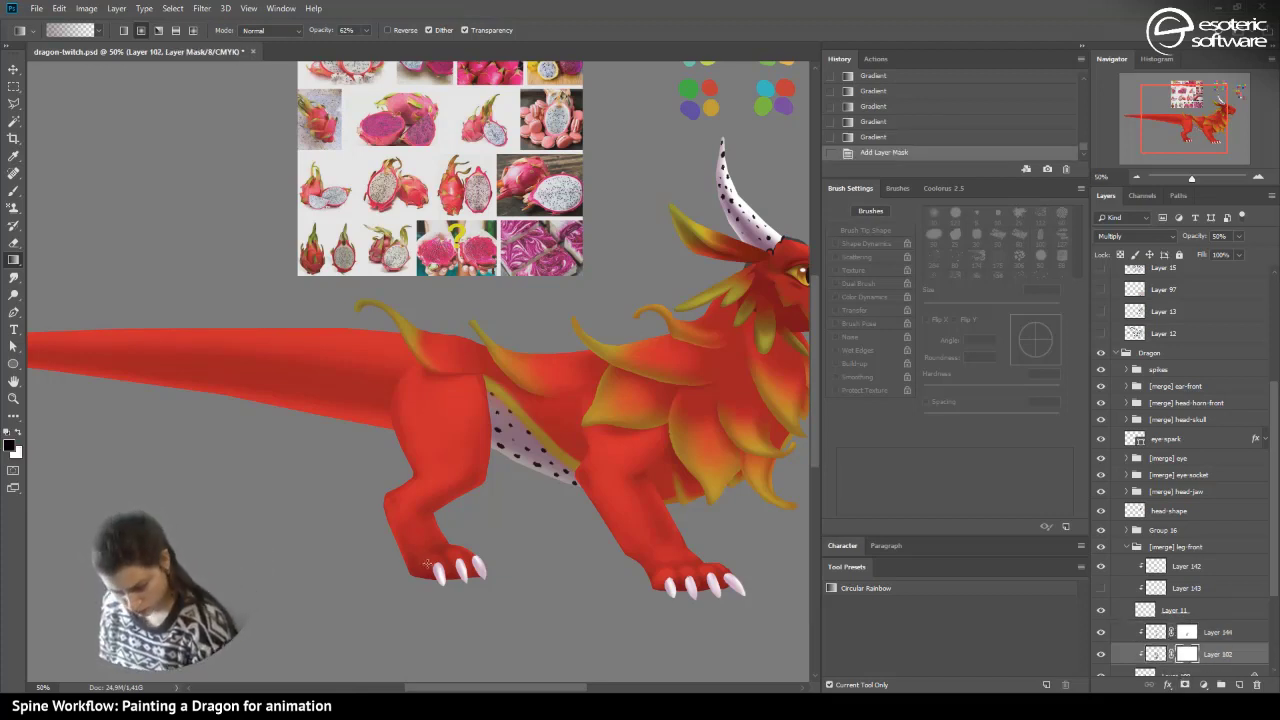
left_click_drag(381, 488, 312, 380)
mouse_move(451, 555)
left_mouse_down()
mouse_move(375, 517)
mouse_move(285, 544)
left_mouse_up()
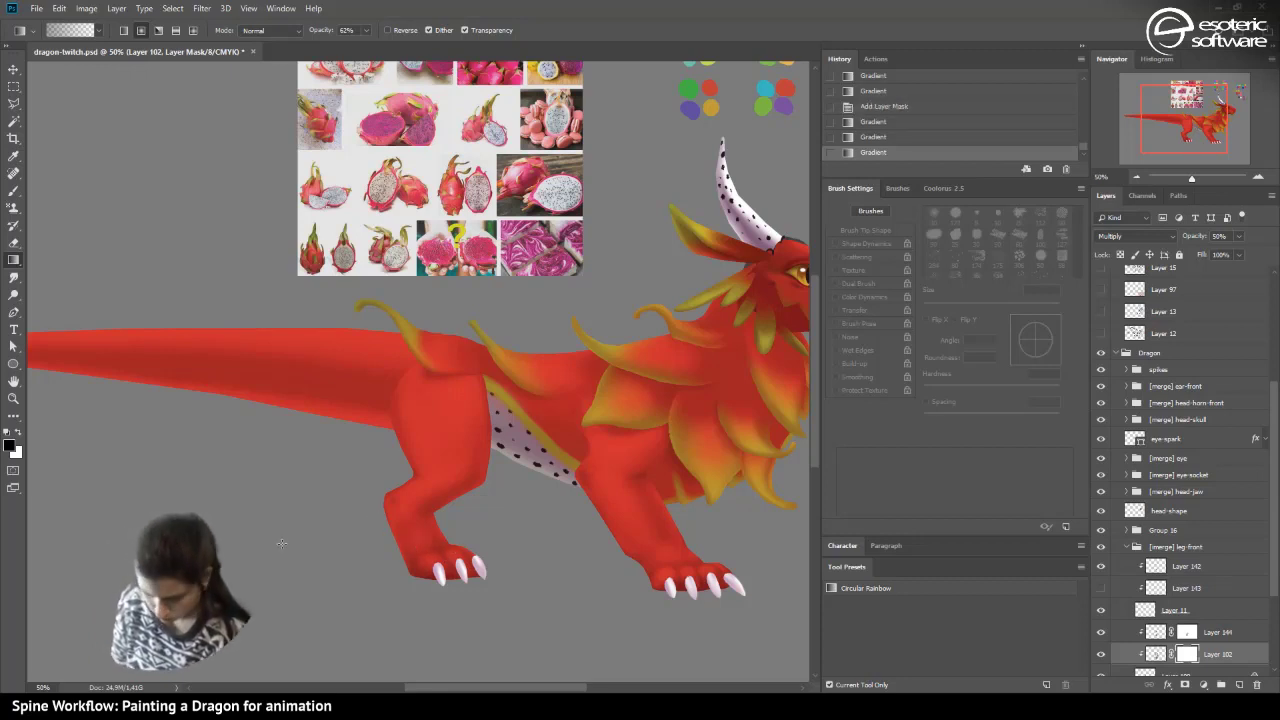
left_click_drag(450, 500, 457, 421)
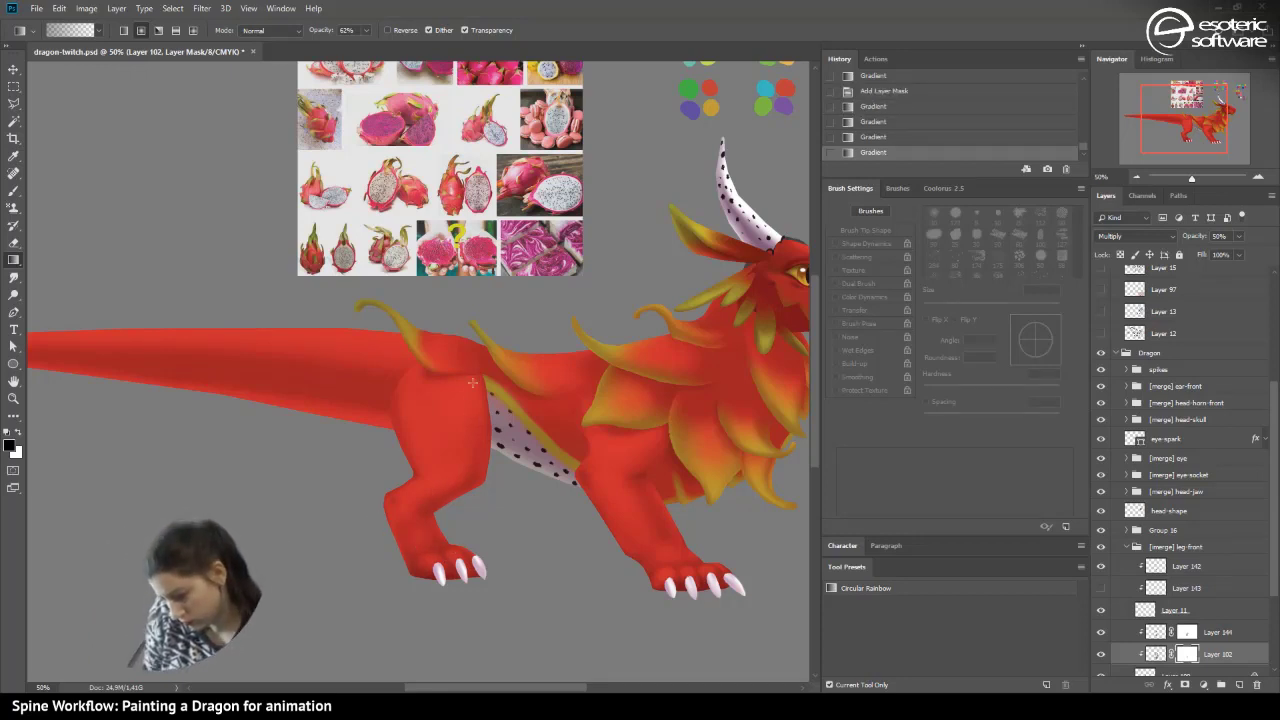
left_click_drag(410, 494, 475, 398)
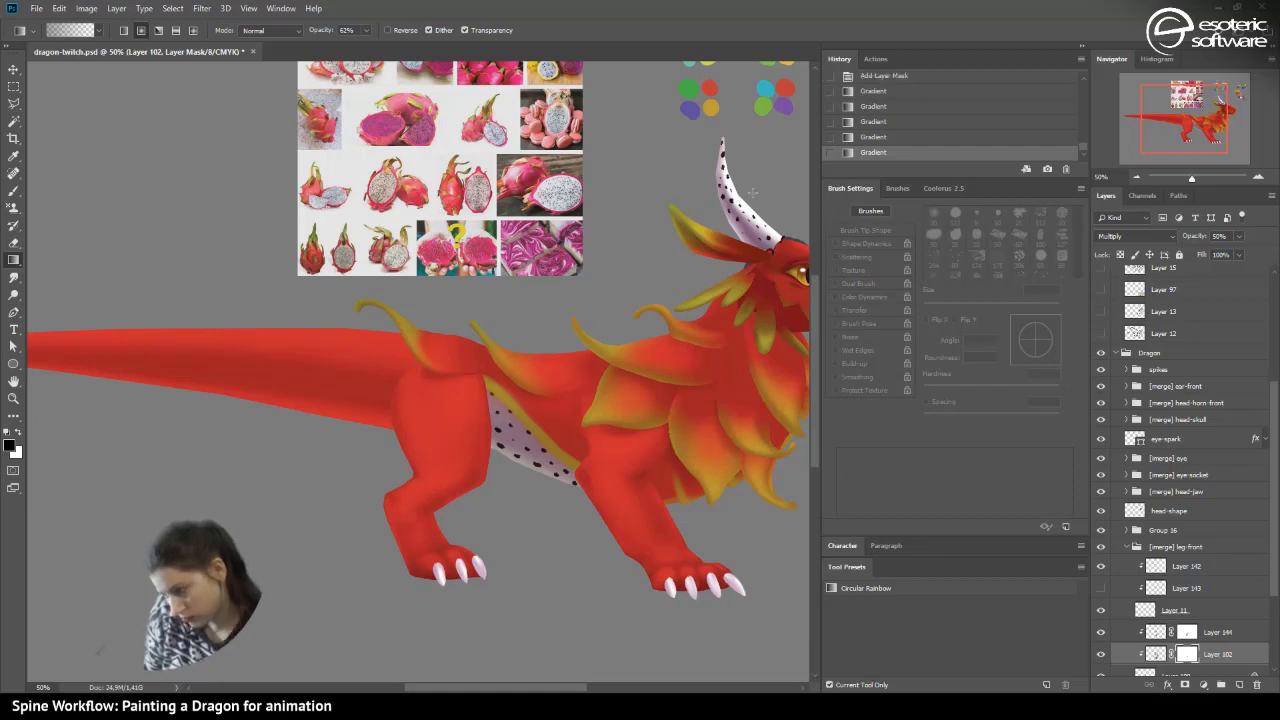
key("ctrl+z")
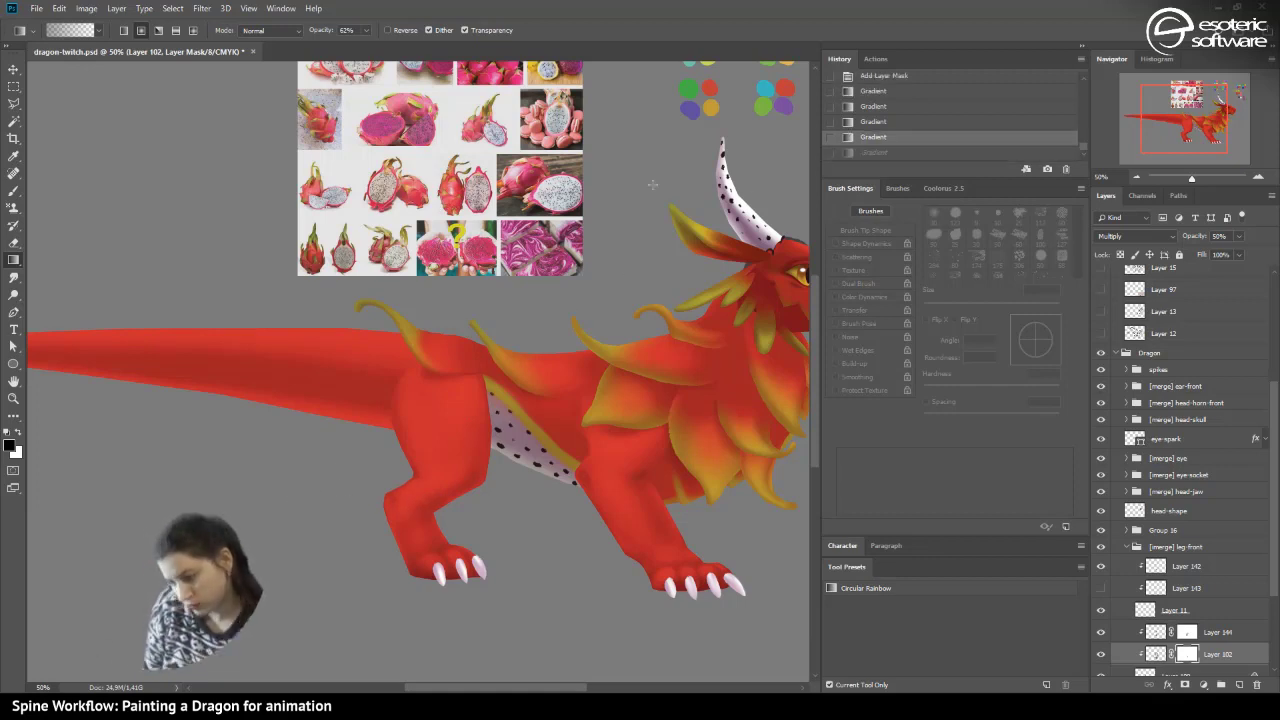
- Toggle the visibility of Layer 144 and Layer 102 to check the masked shading on the whole dragon
left_click(1136, 177)
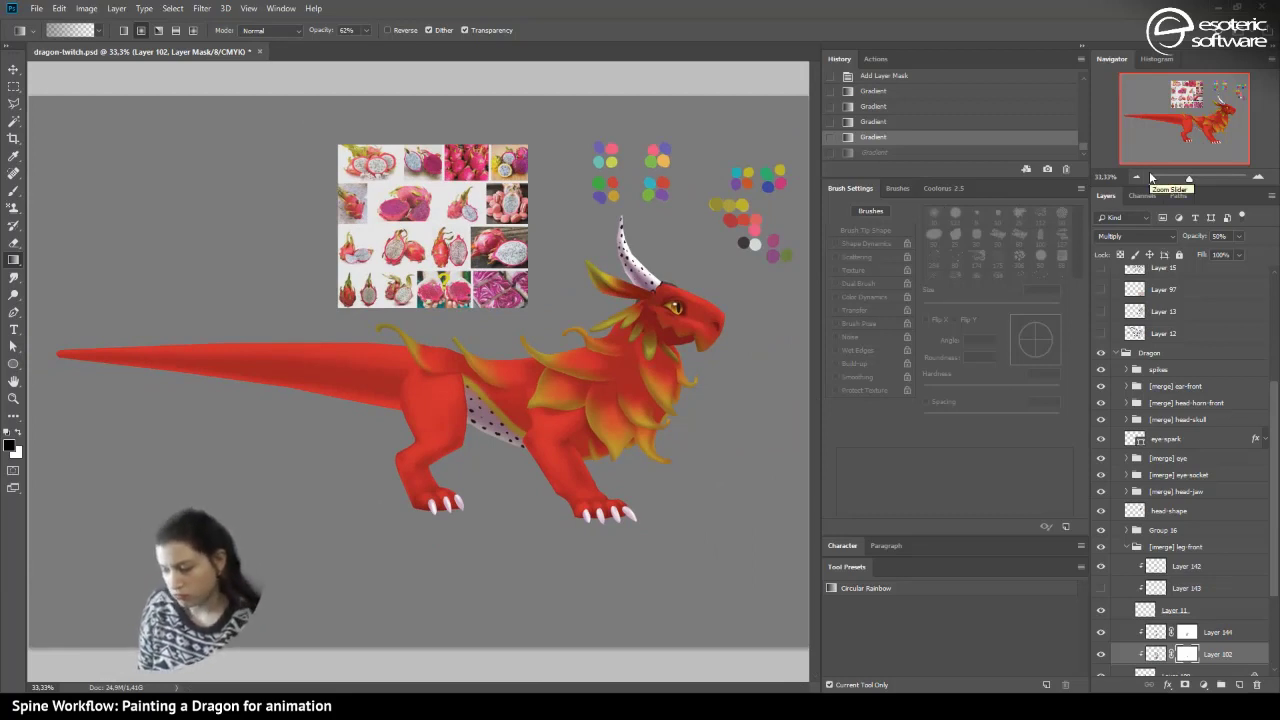
left_click(1101, 632)
left_click(1101, 632)
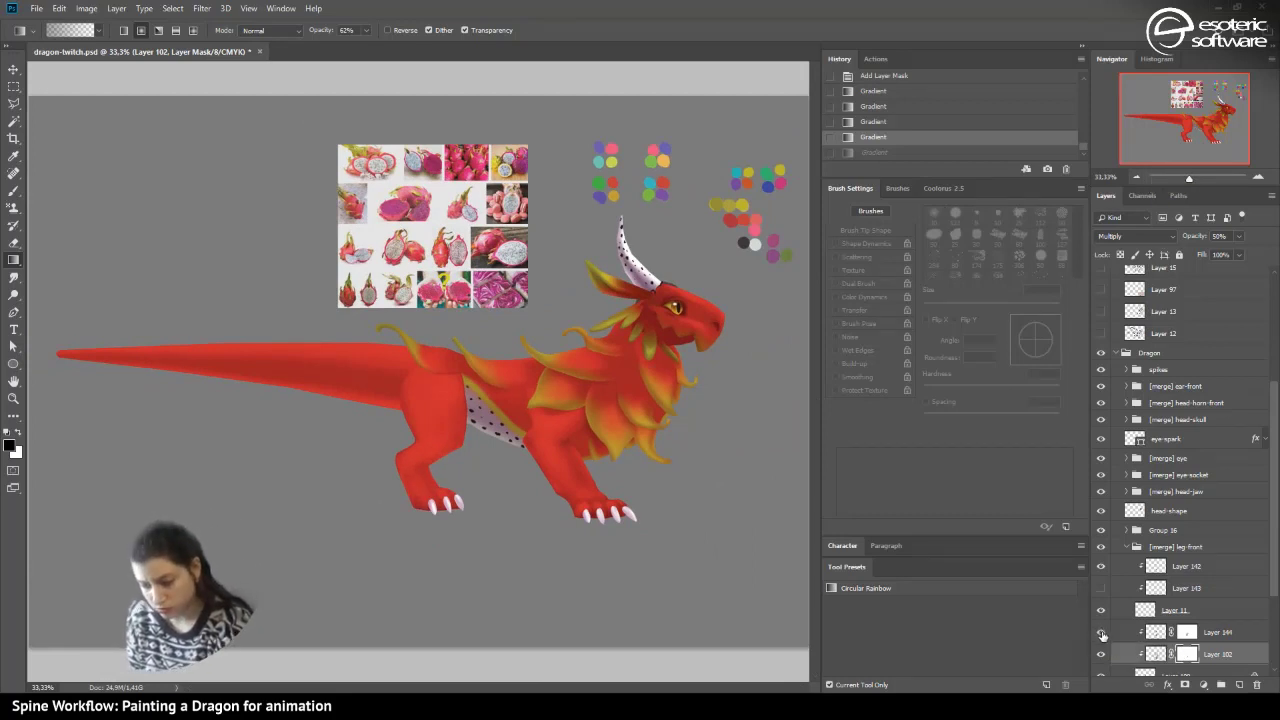
left_click(1101, 654)
left_click(1101, 654)
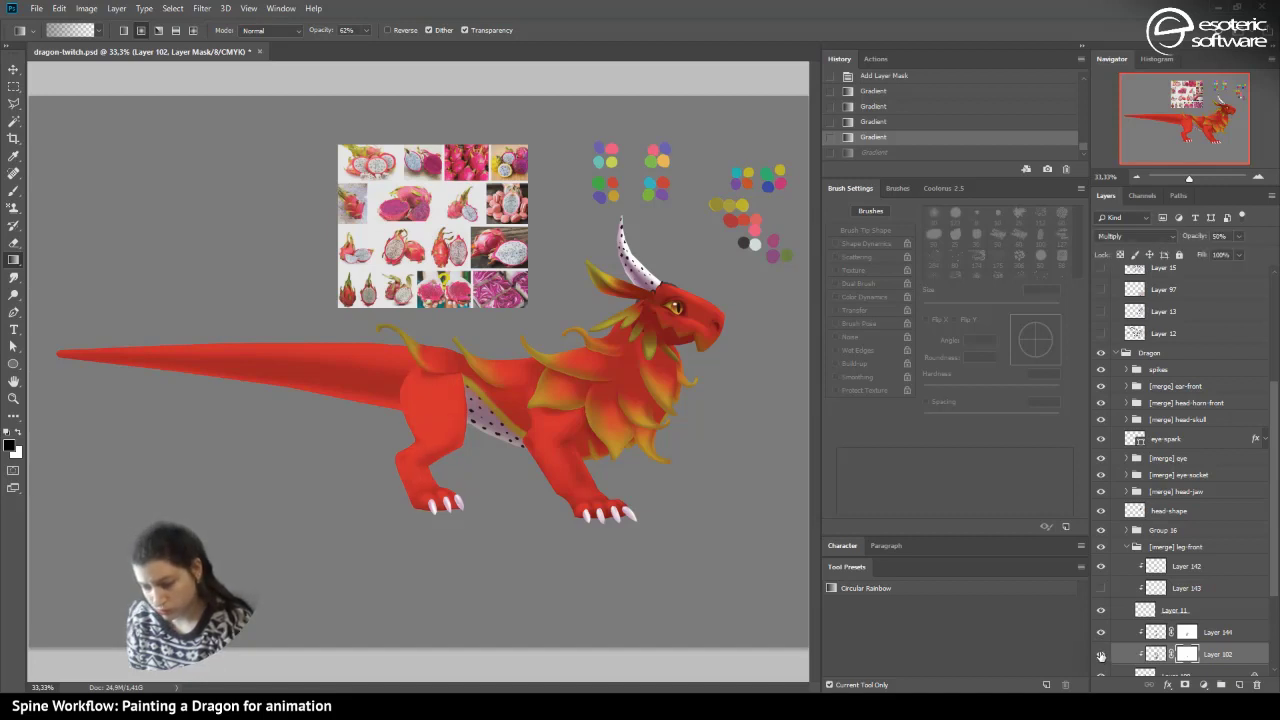
- Hide and show Layer 144, then Layer 102, to compare how each one shades the hind leg
left_click(1101, 632)
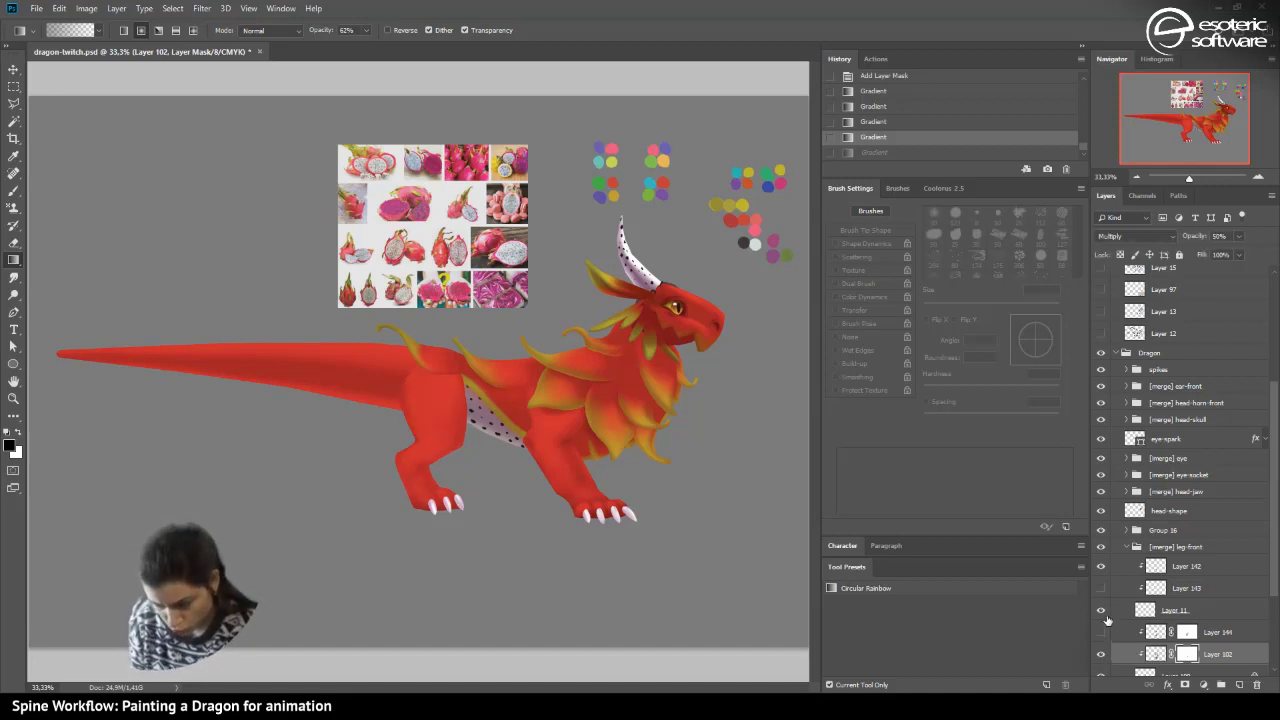
left_click(1101, 632)
left_click(1101, 654)
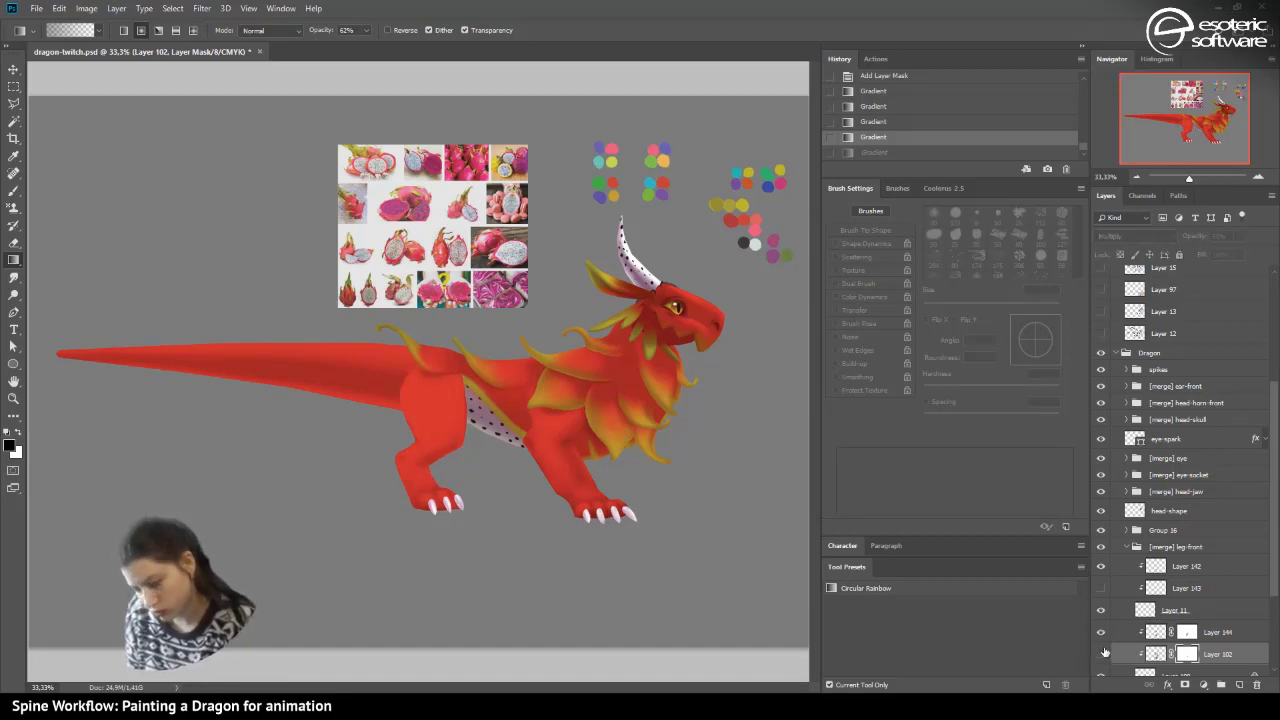
left_click(1101, 654)
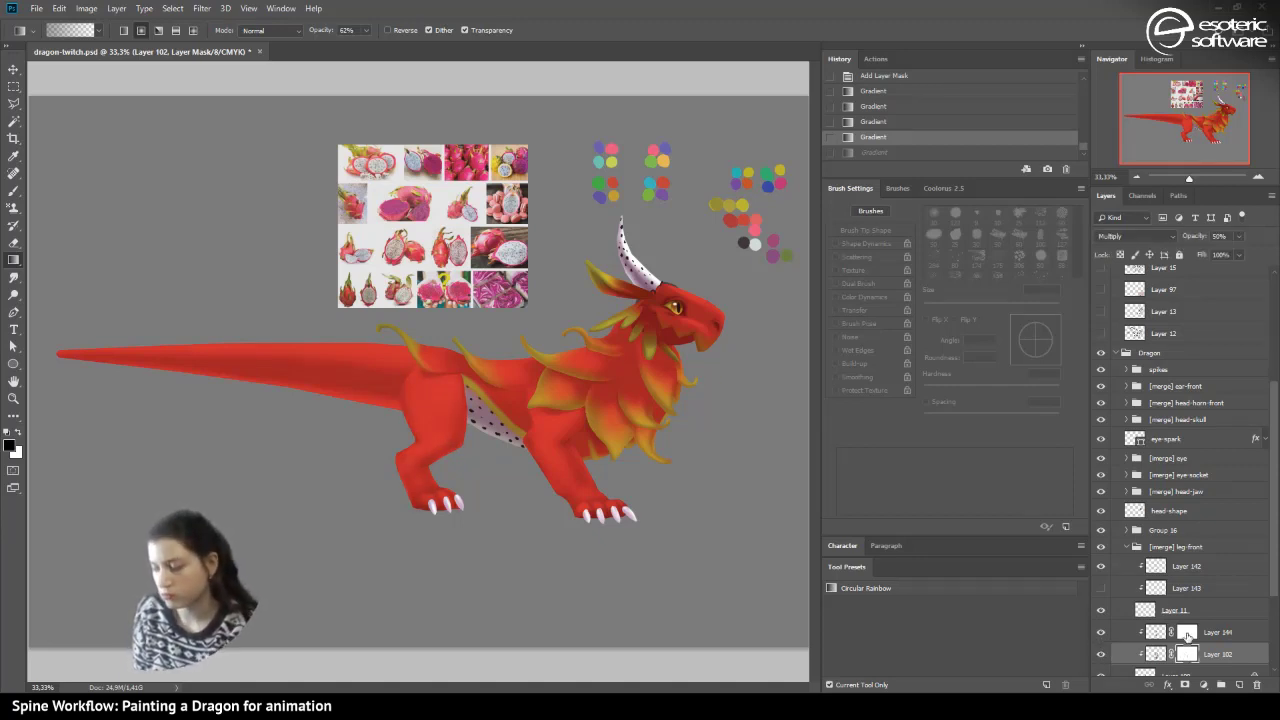
- Rebalance the lower hind leg's shading with white and black gradients on the masks of Layer 102 and Layer 144
left_click(19, 432)
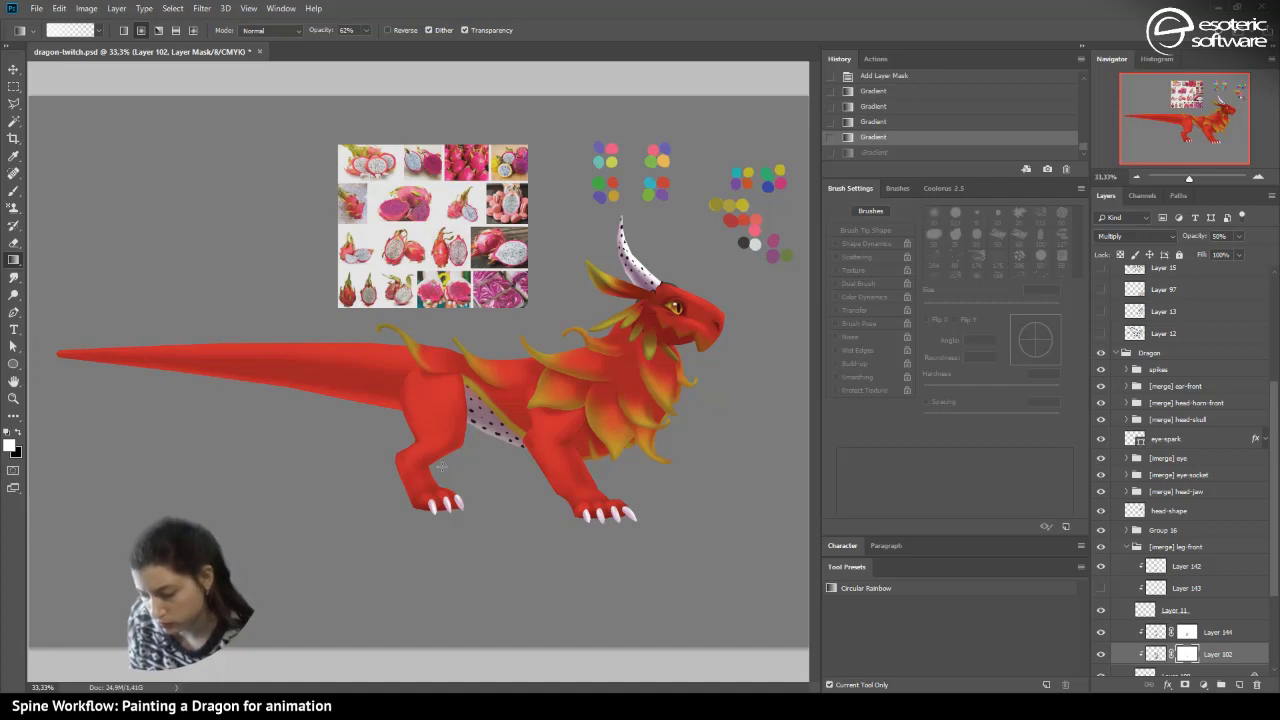
left_click_drag(444, 460, 452, 482)
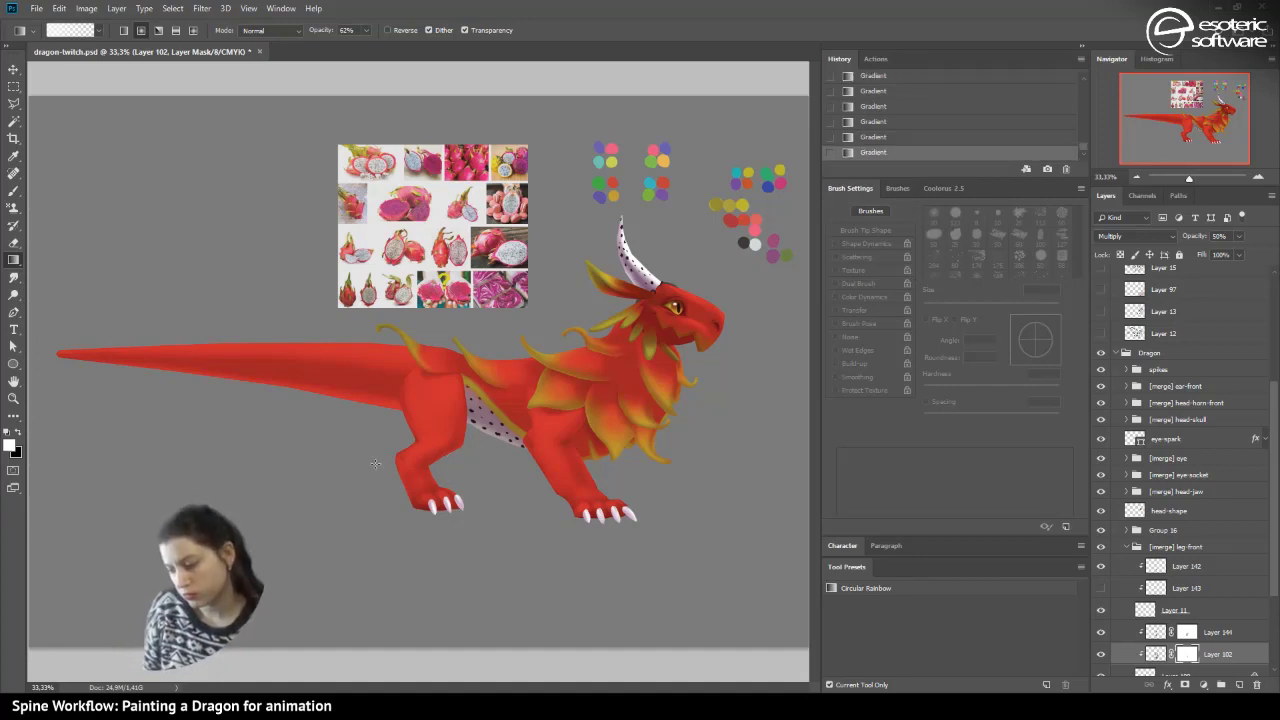
left_click(1187, 632)
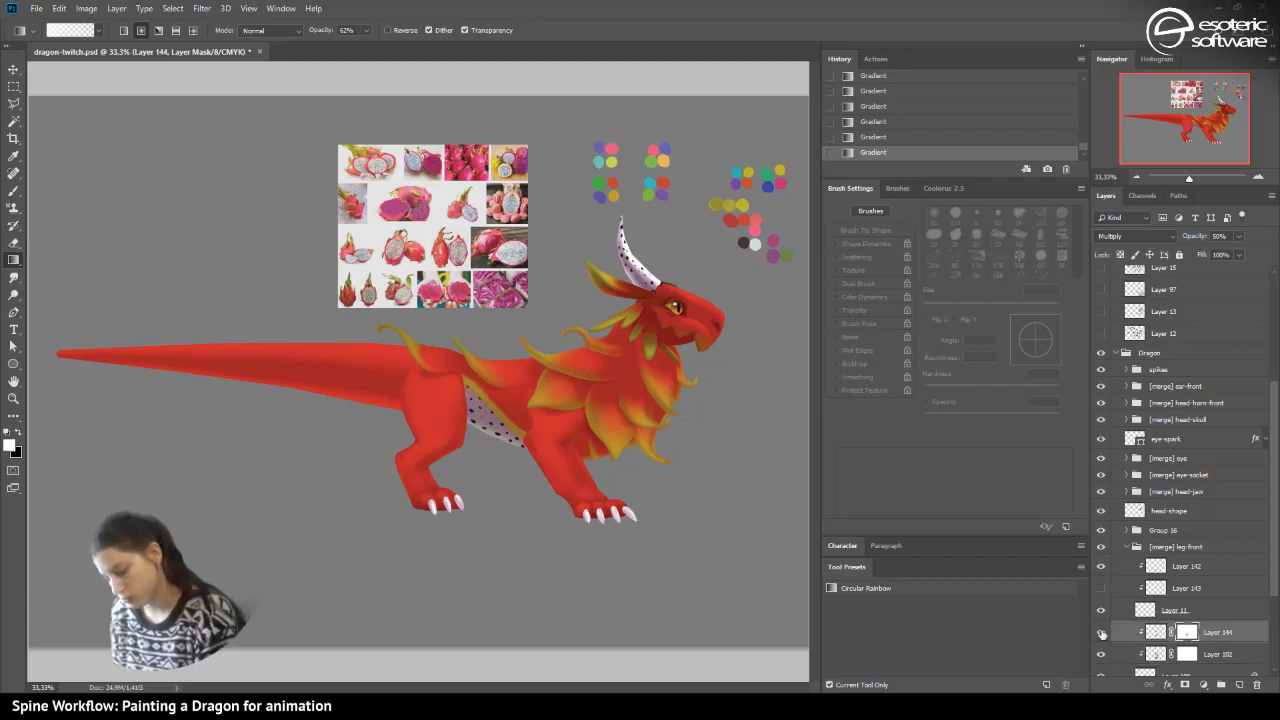
left_click(1101, 630)
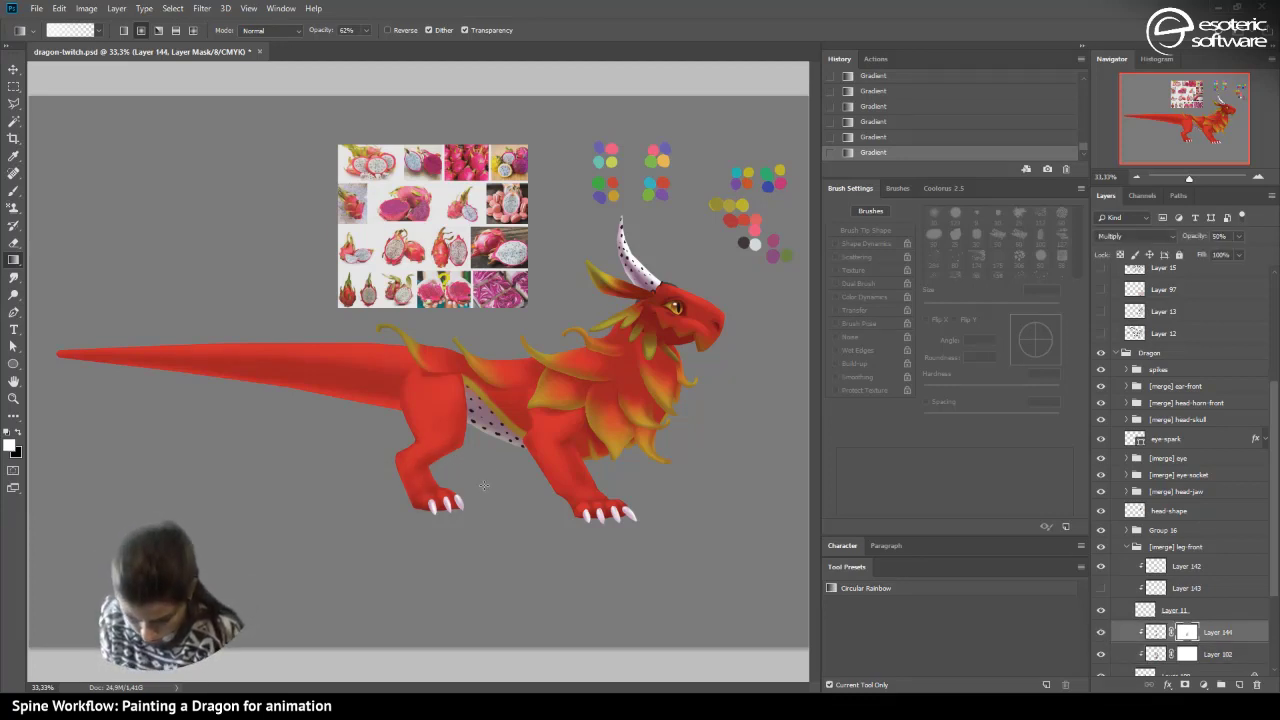
left_click(18, 432)
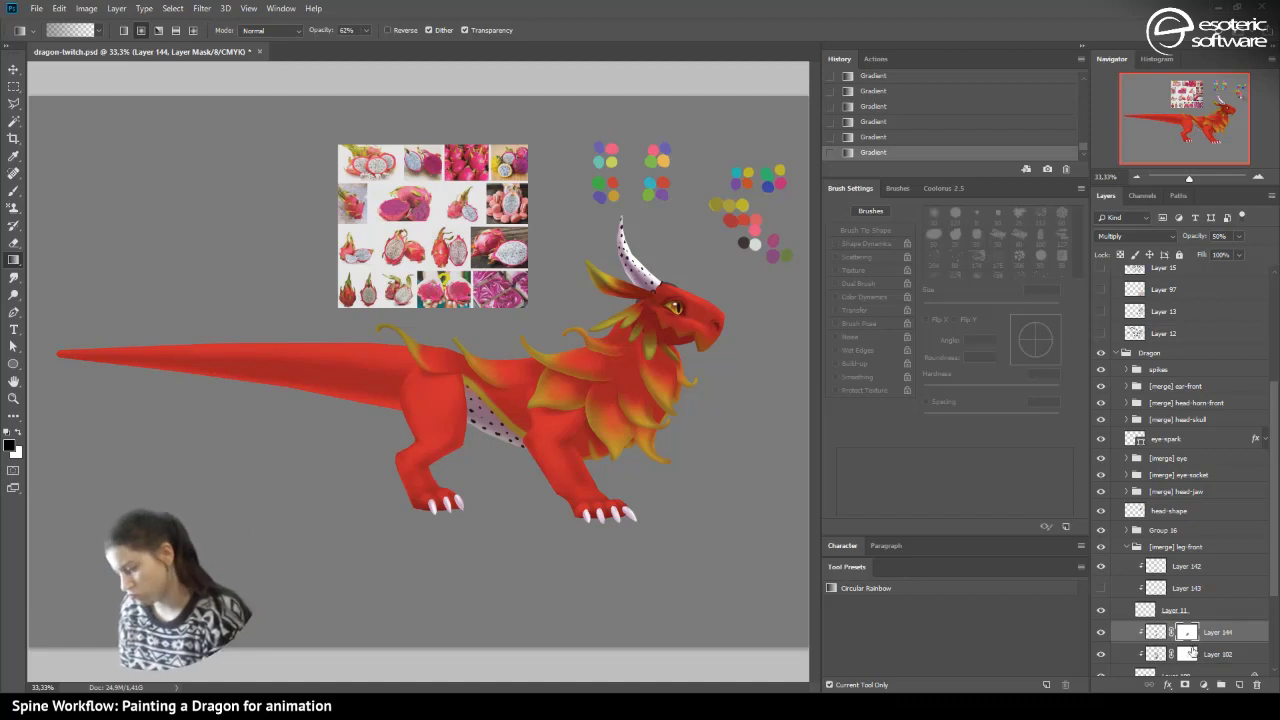
key("alt+bracketleft")
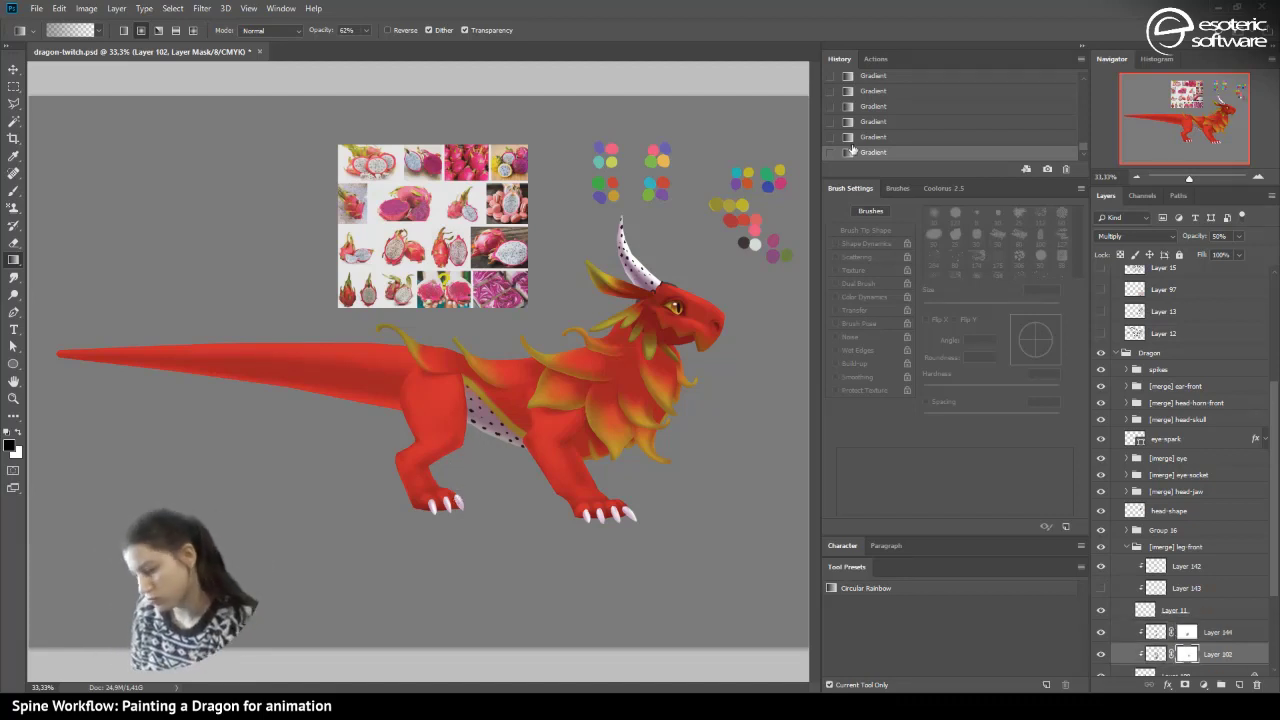
- Paint white over the lower hind leg on Layer 102's mask with a soft 143 px brush, raising the brush opacity to 100%
left_click(24, 430)
left_click(14, 191)
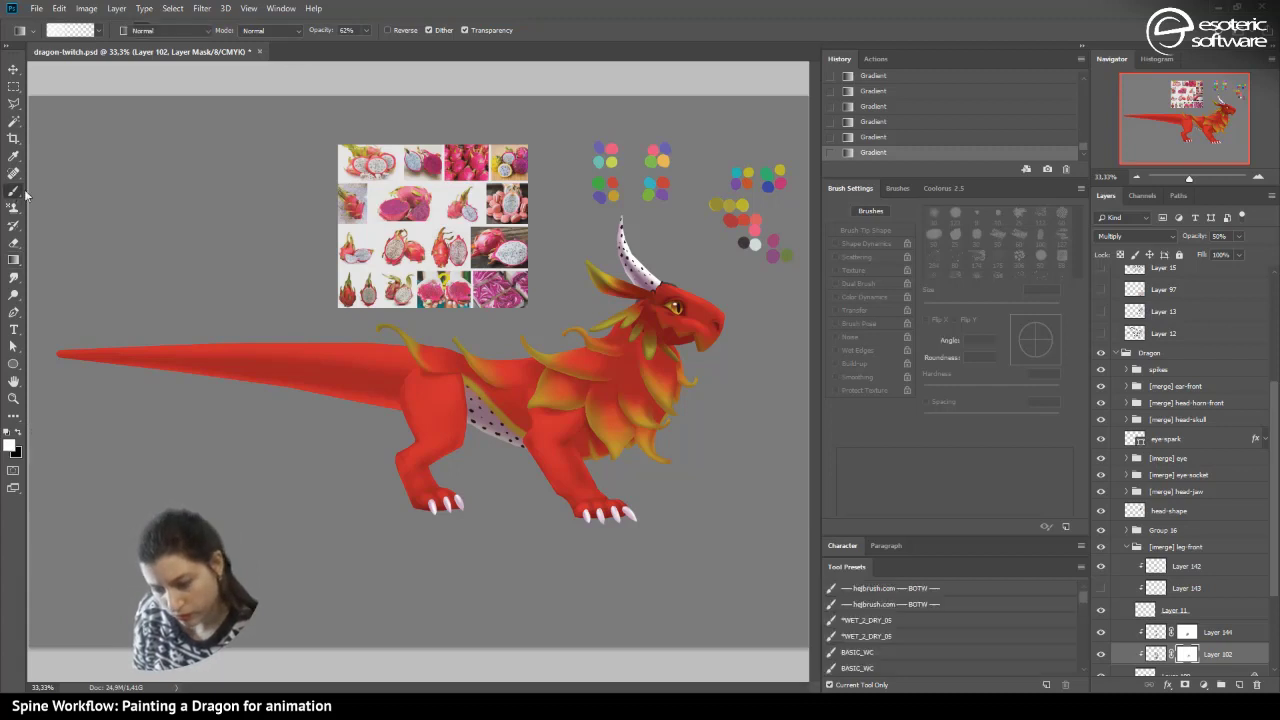
left_click_drag(458, 462, 429, 354)
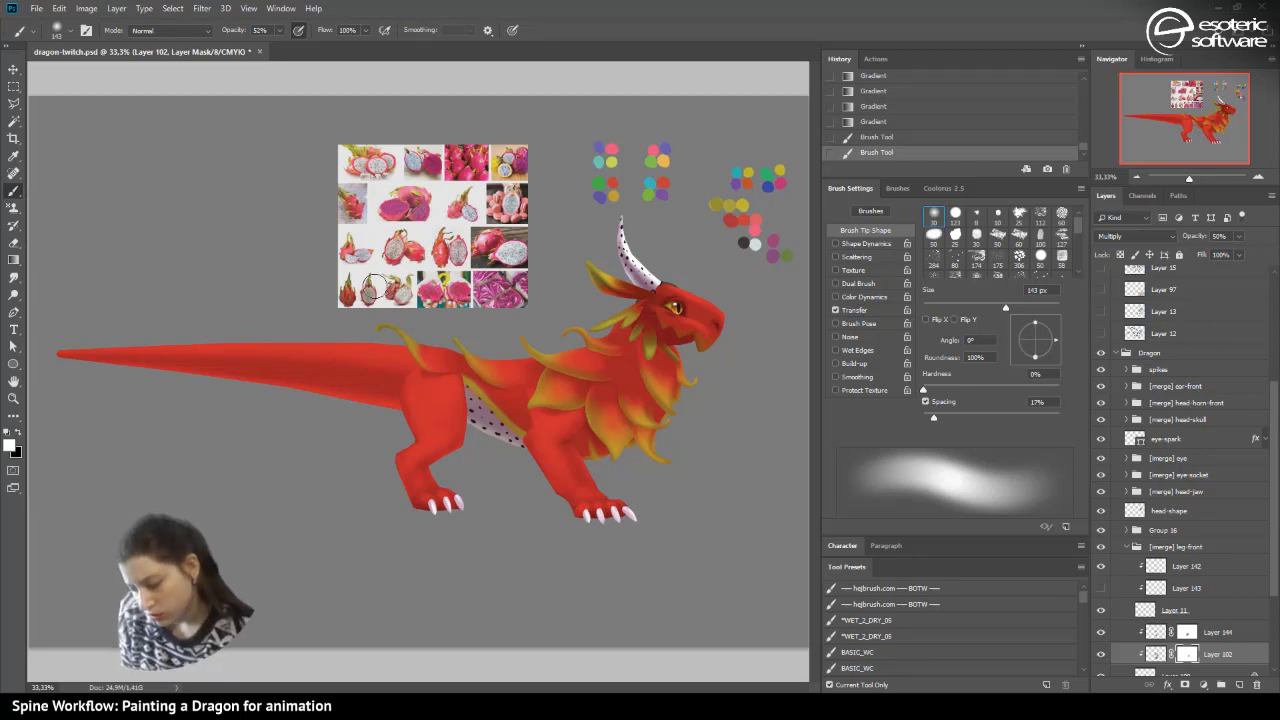
mouse_move(463, 459)
left_mouse_down()
mouse_move(469, 449)
mouse_move(438, 475)
mouse_move(399, 406)
left_mouse_up()
left_click(439, 476)
left_click(279, 30)
left_click_drag(277, 45, 323, 83)
left_click(466, 462)
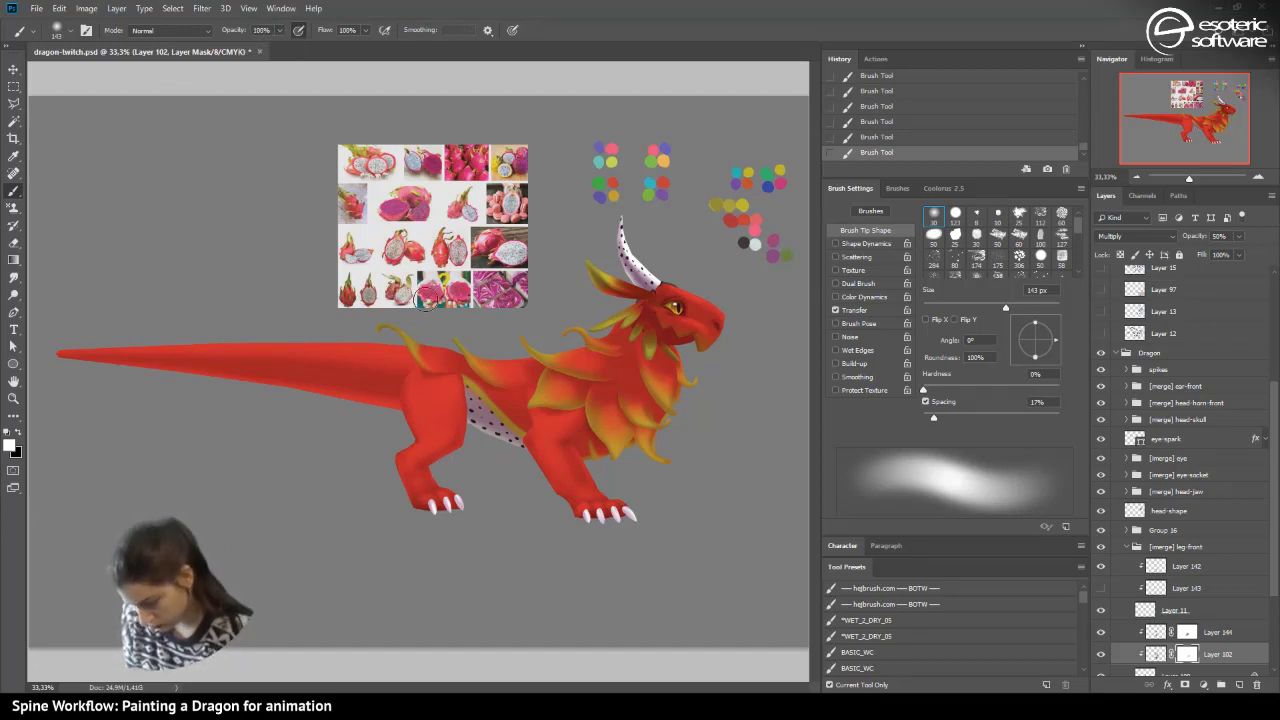
- Step back two brush strokes in the history and toggle Layer 102's visibility to compare the hind-leg shading
key("alt+bracketright")
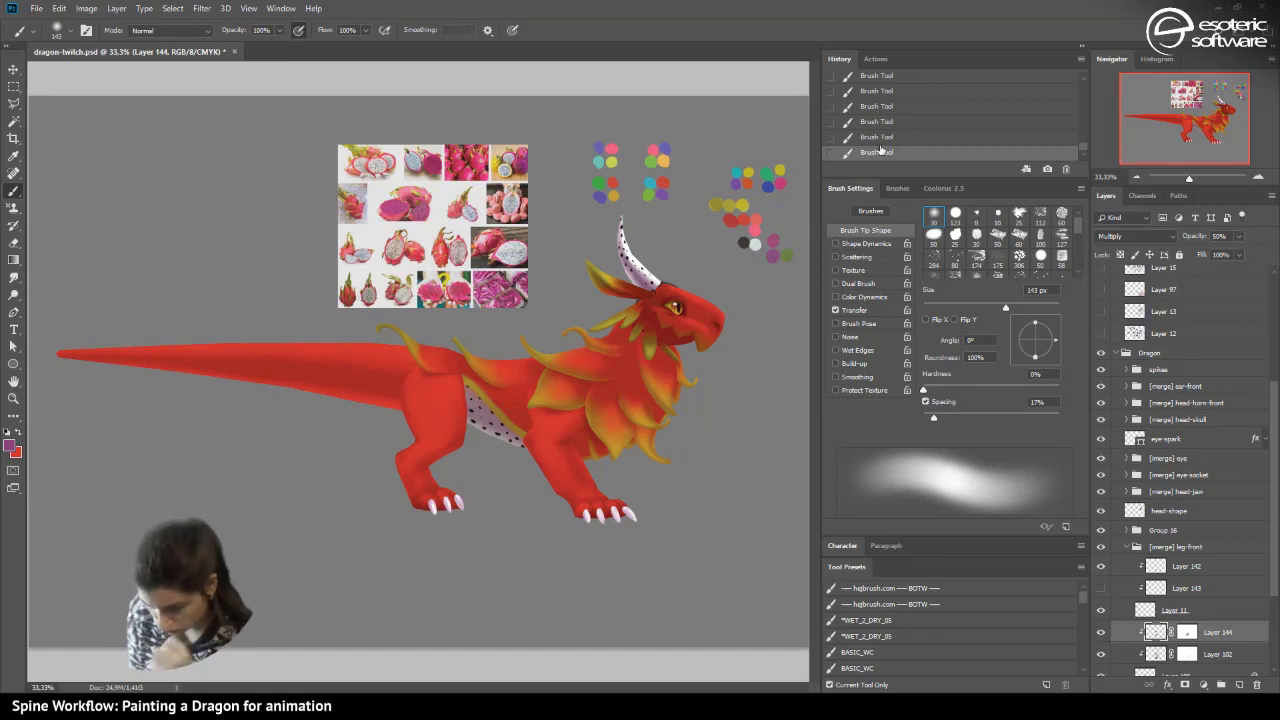
left_click(870, 121)
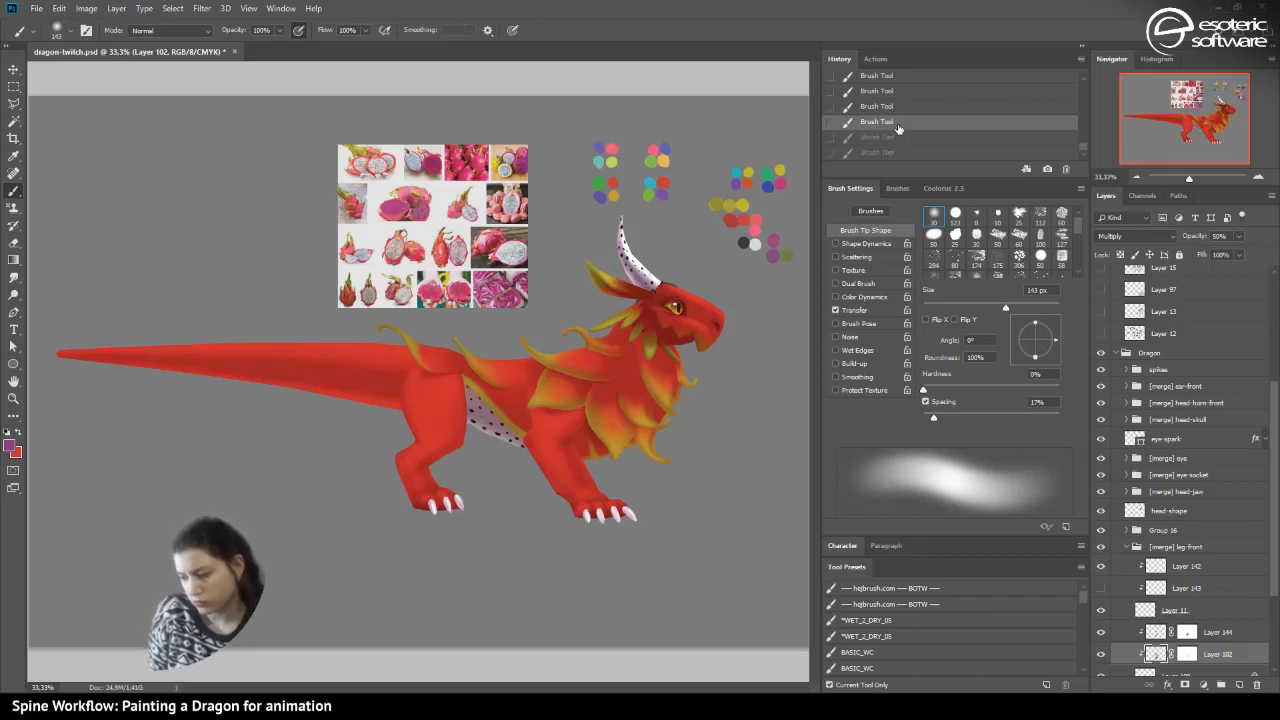
left_click(1100, 654)
left_click(1100, 654)
left_click(1100, 654)
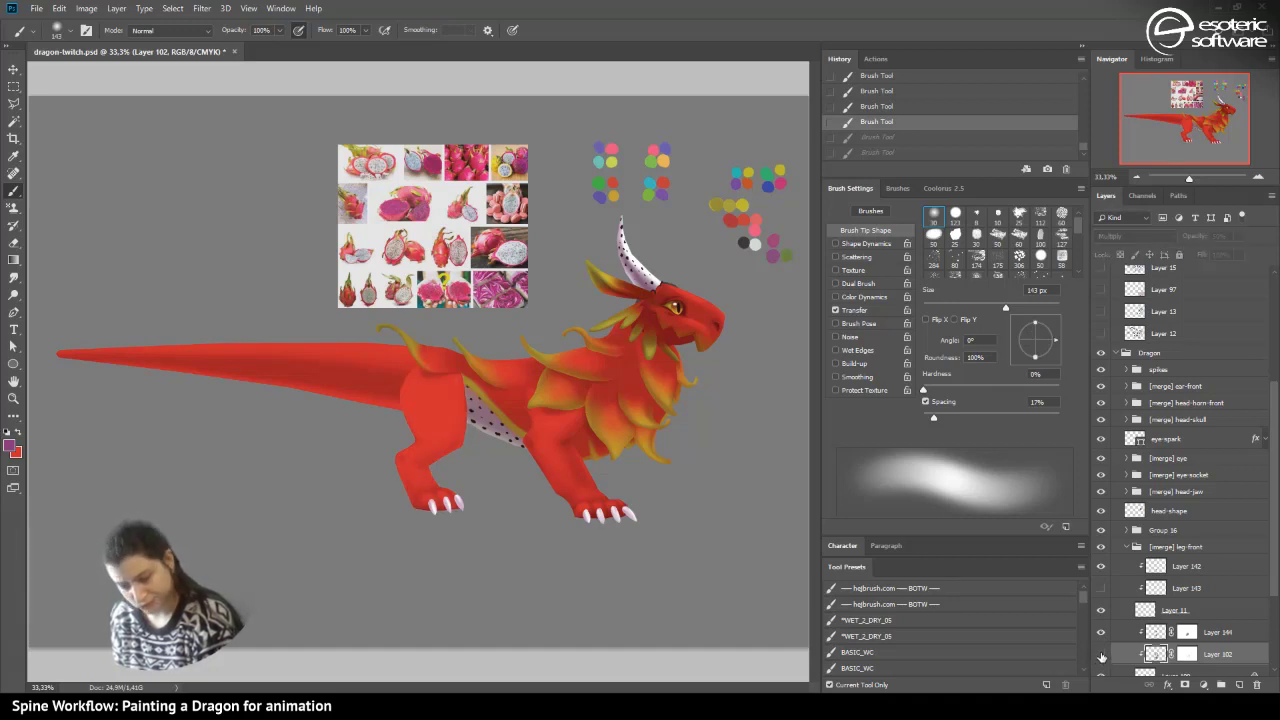
left_click(1100, 654)
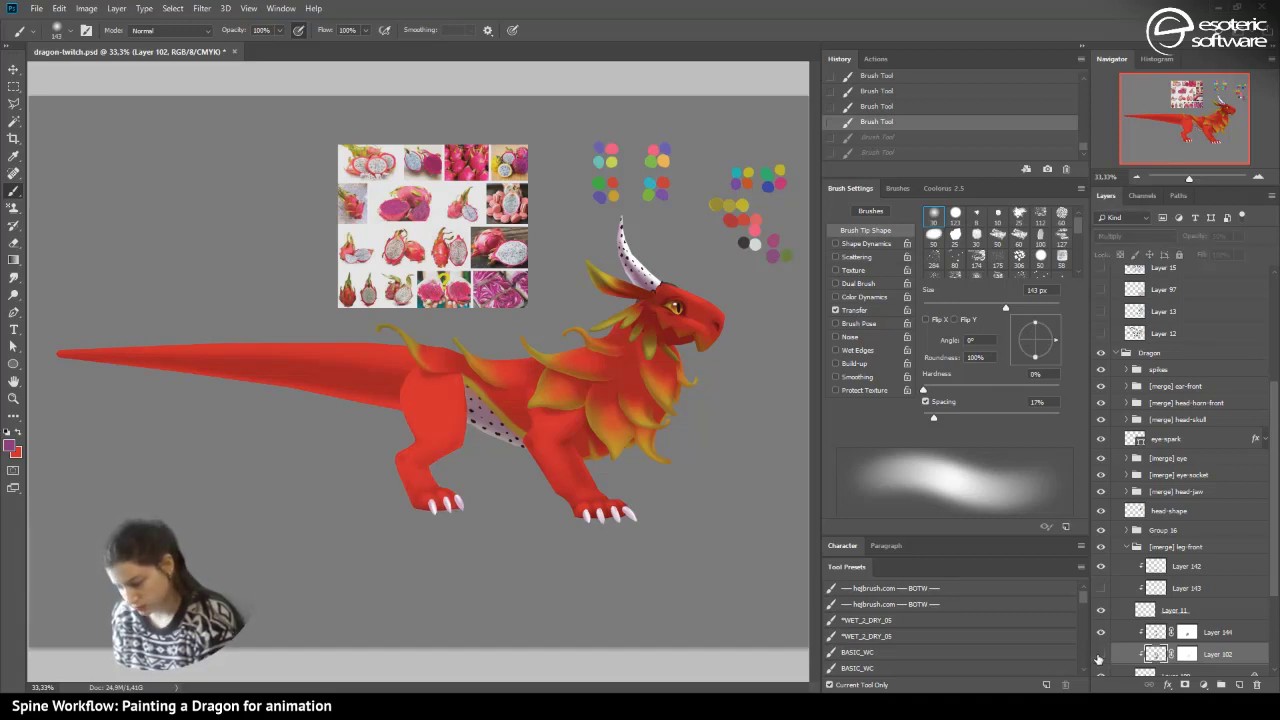
- Paint on Layer 102's mask around the hind foot with a soft brush at 61% opacity, and save the document
left_click(1187, 654)
key("d")
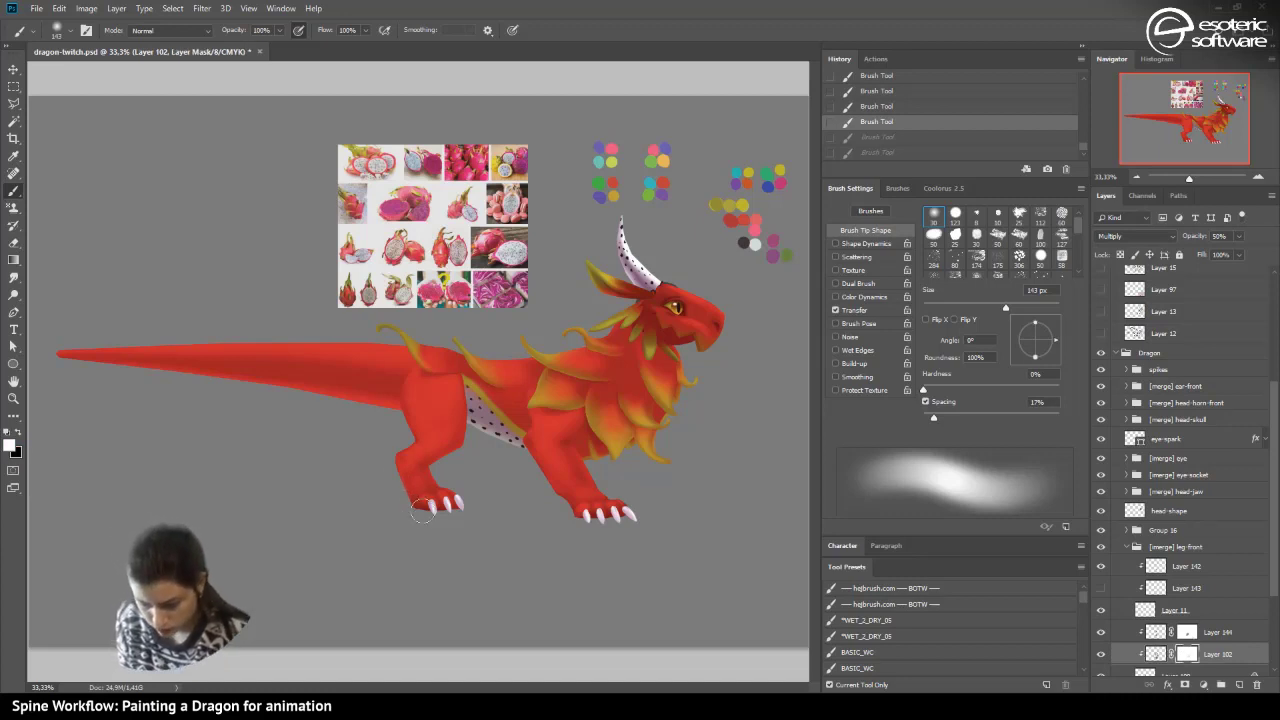
left_click(279, 30)
left_click(255, 45)
mouse_move(427, 522)
left_mouse_down()
mouse_move(380, 426)
mouse_move(366, 436)
left_mouse_up()
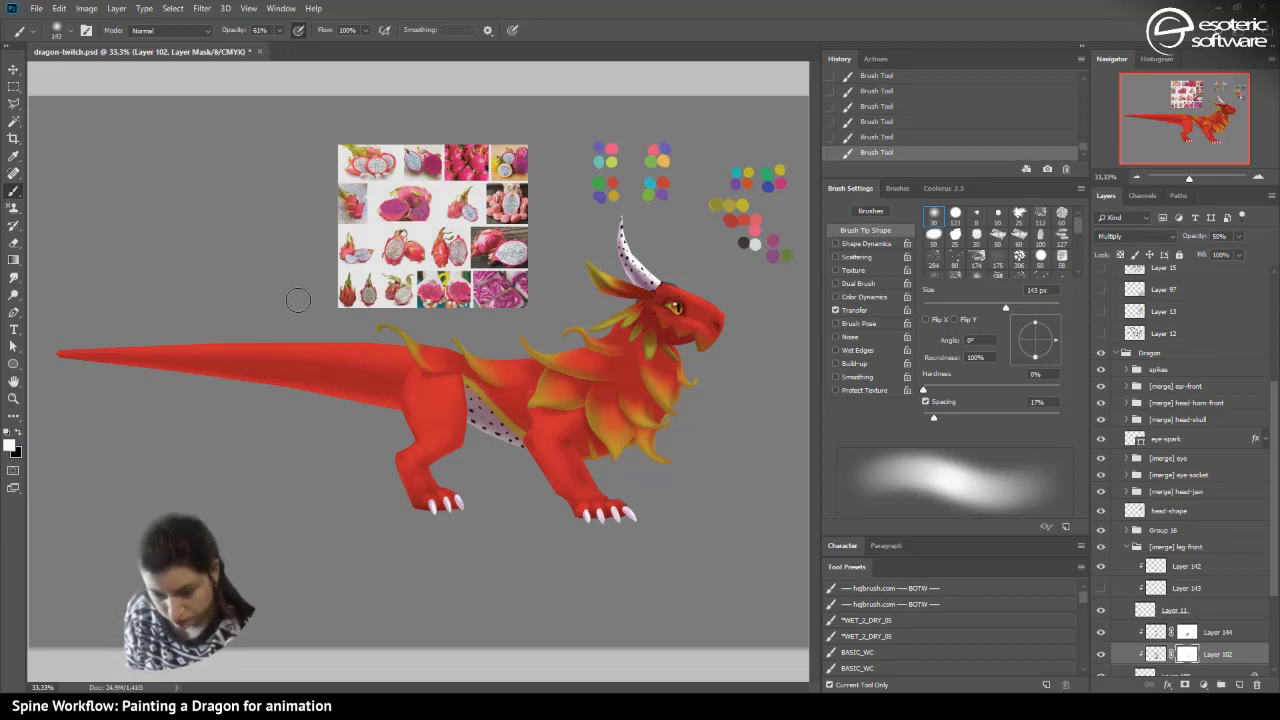
left_click(19, 431)
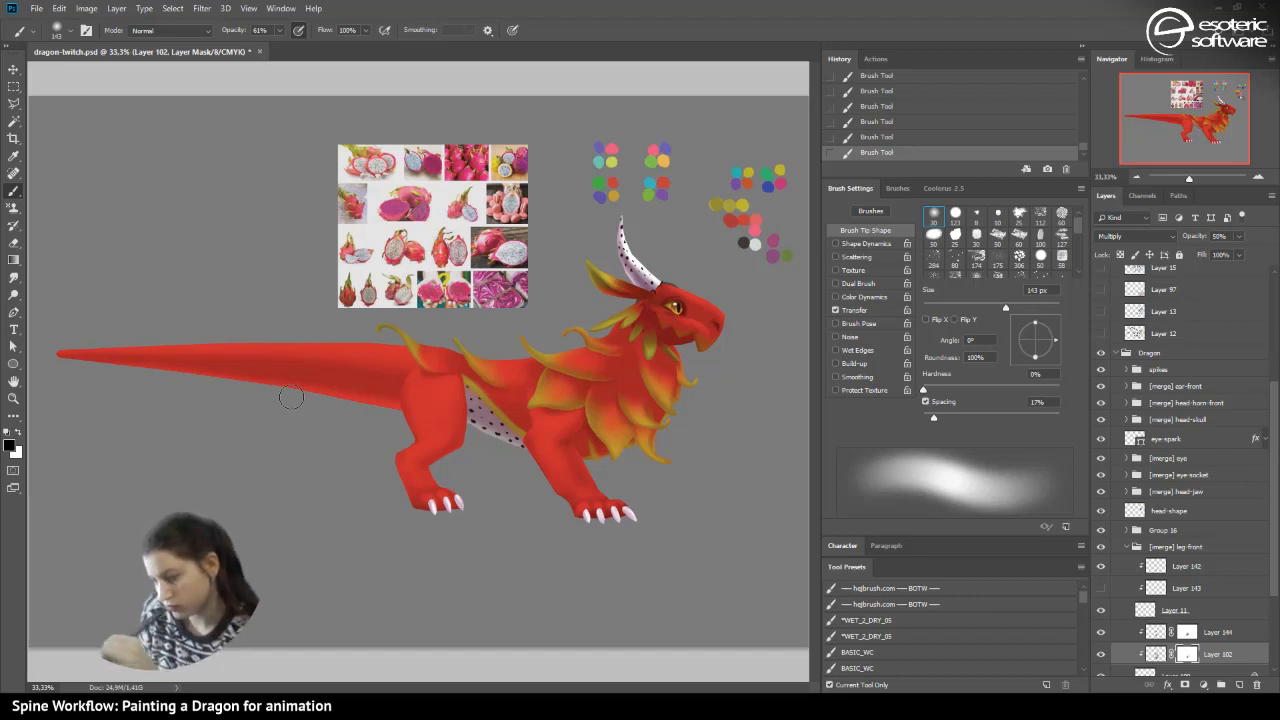
left_click(19, 431)
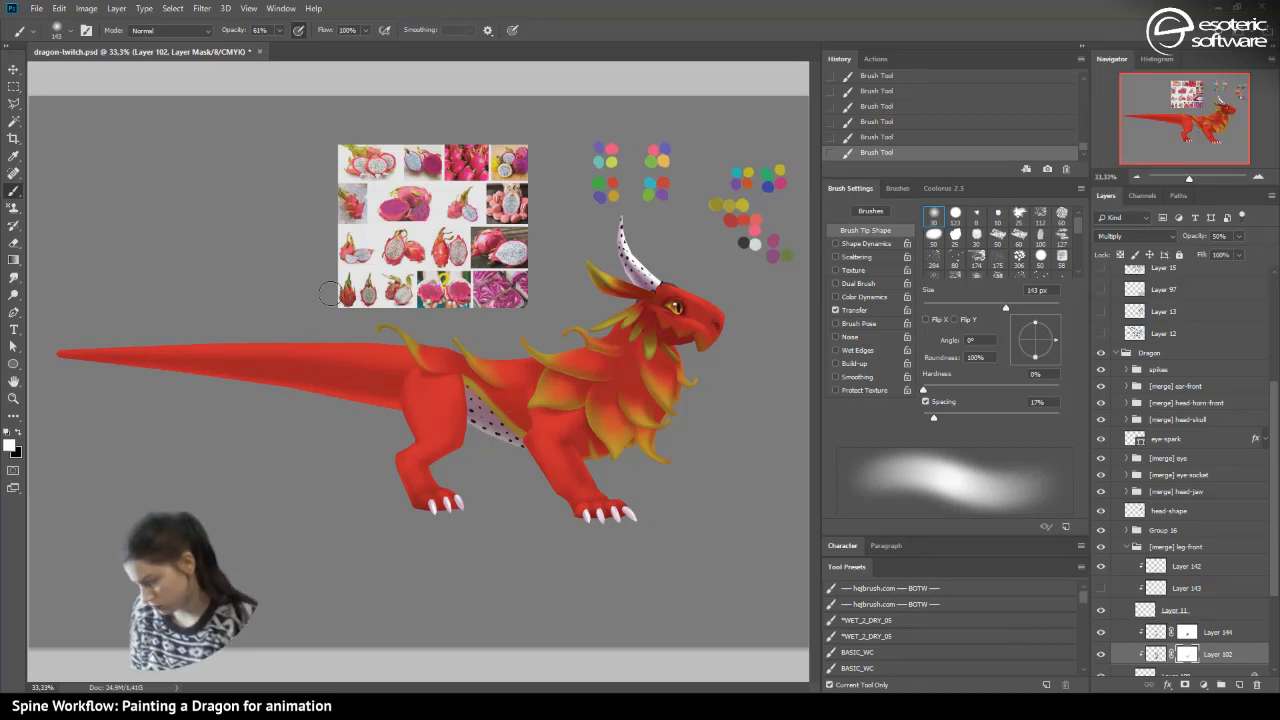
key("alt+bracketright")
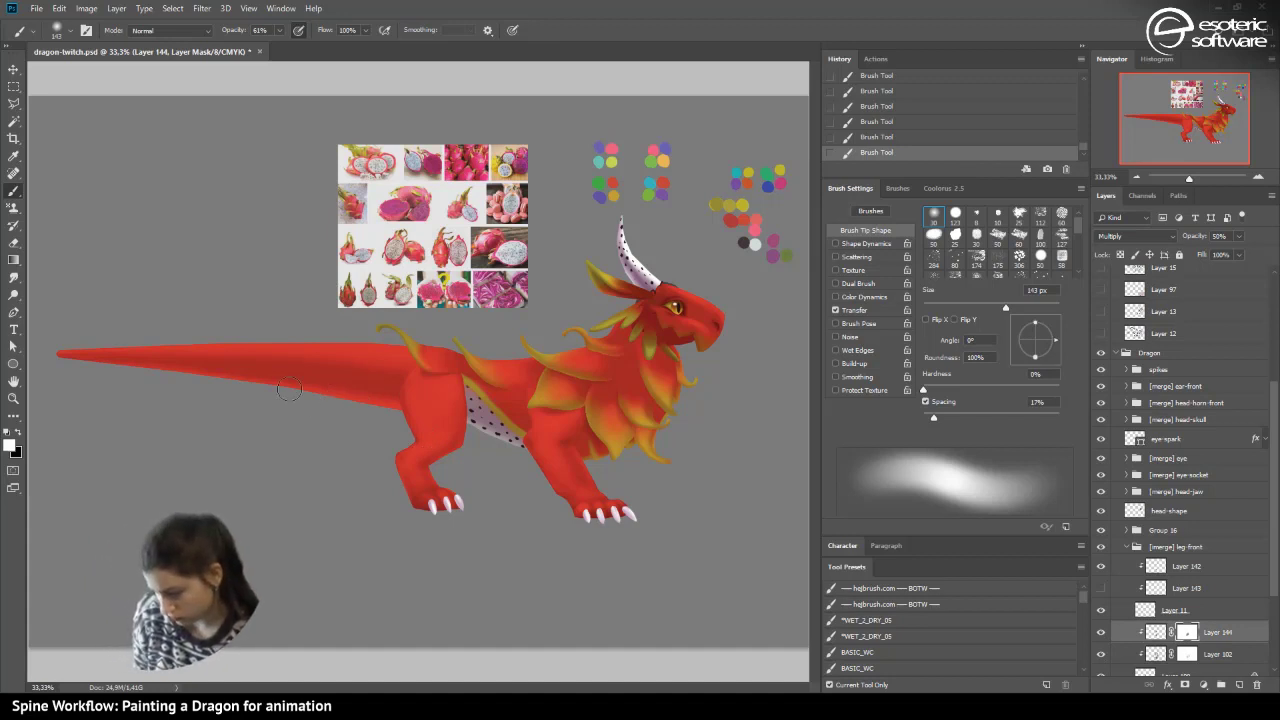
key("ctrl+s")
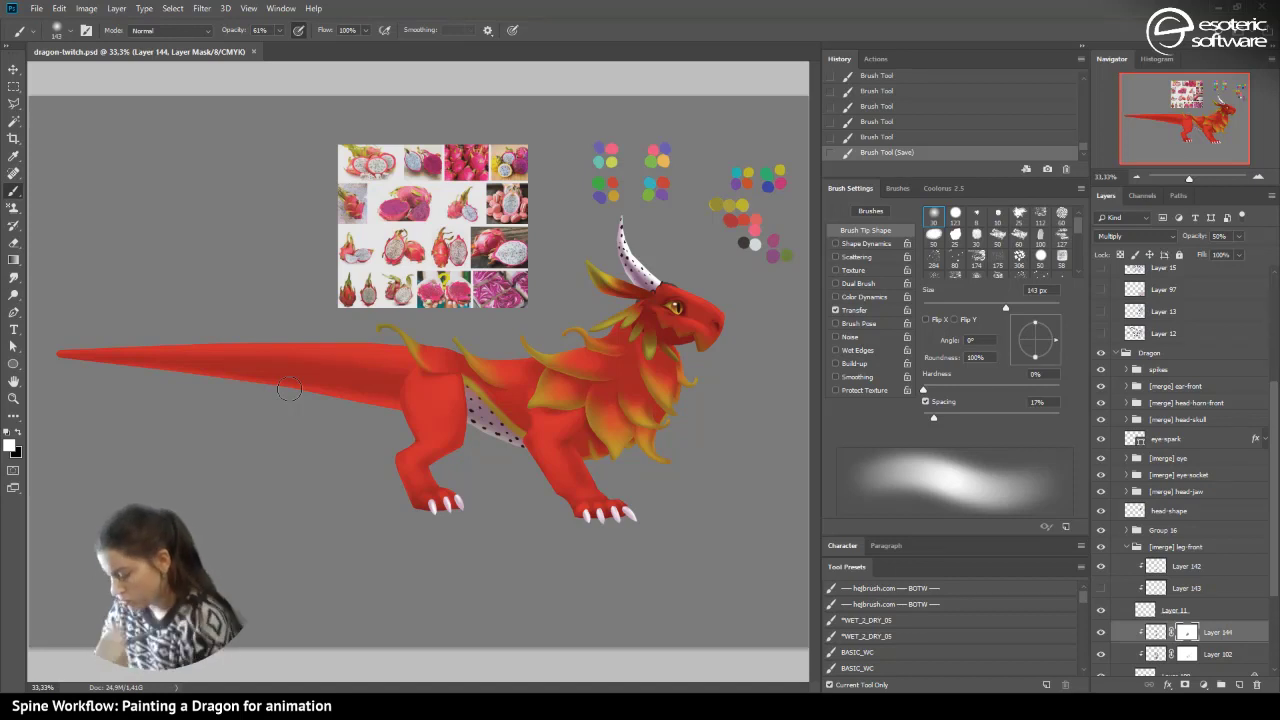
- Collapse the leg-front group and toggle its visibility to compare the dragon with and without the hind leg
left_click(1127, 547)
left_click(1101, 547)
left_click(1101, 547)
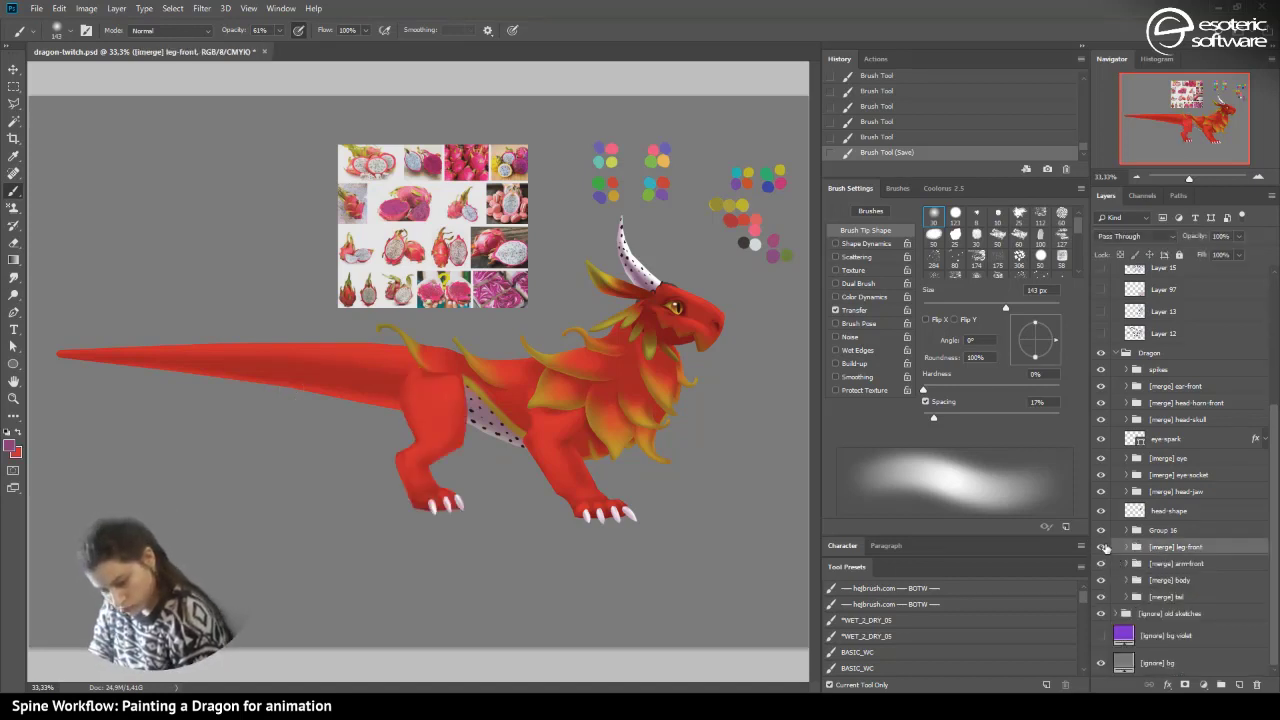
left_click(1102, 548)
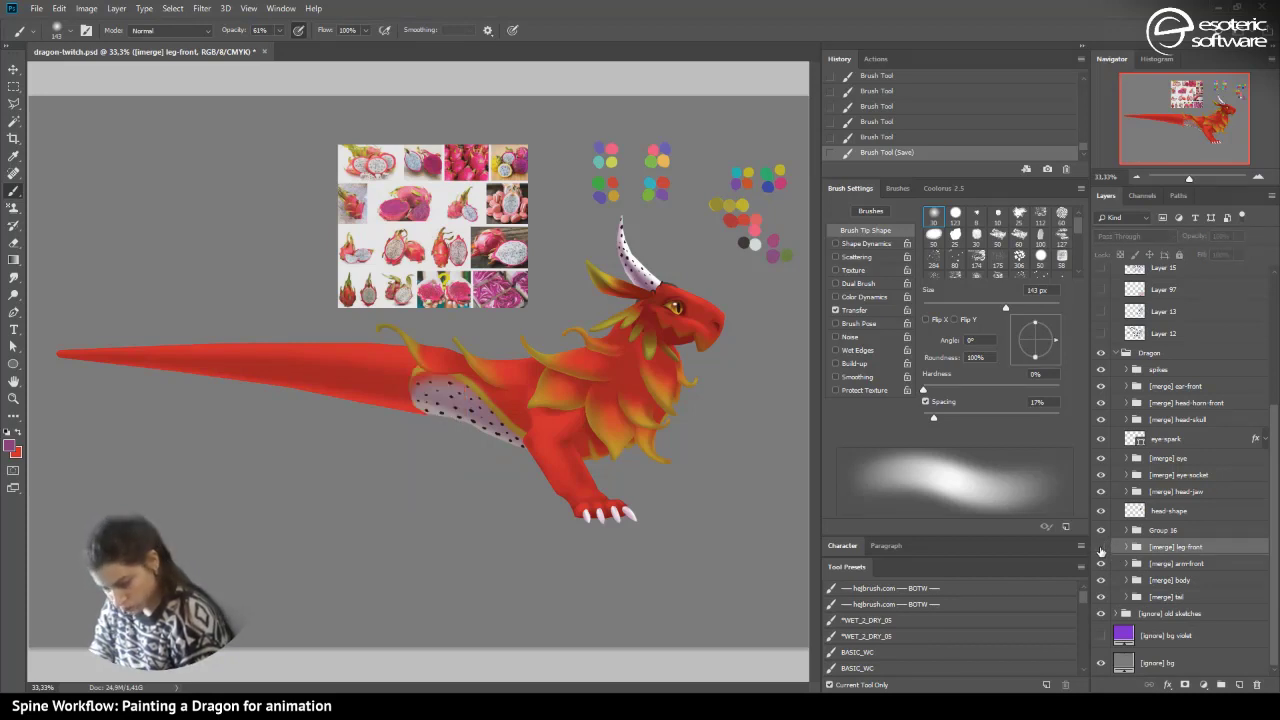
left_click(1102, 548)
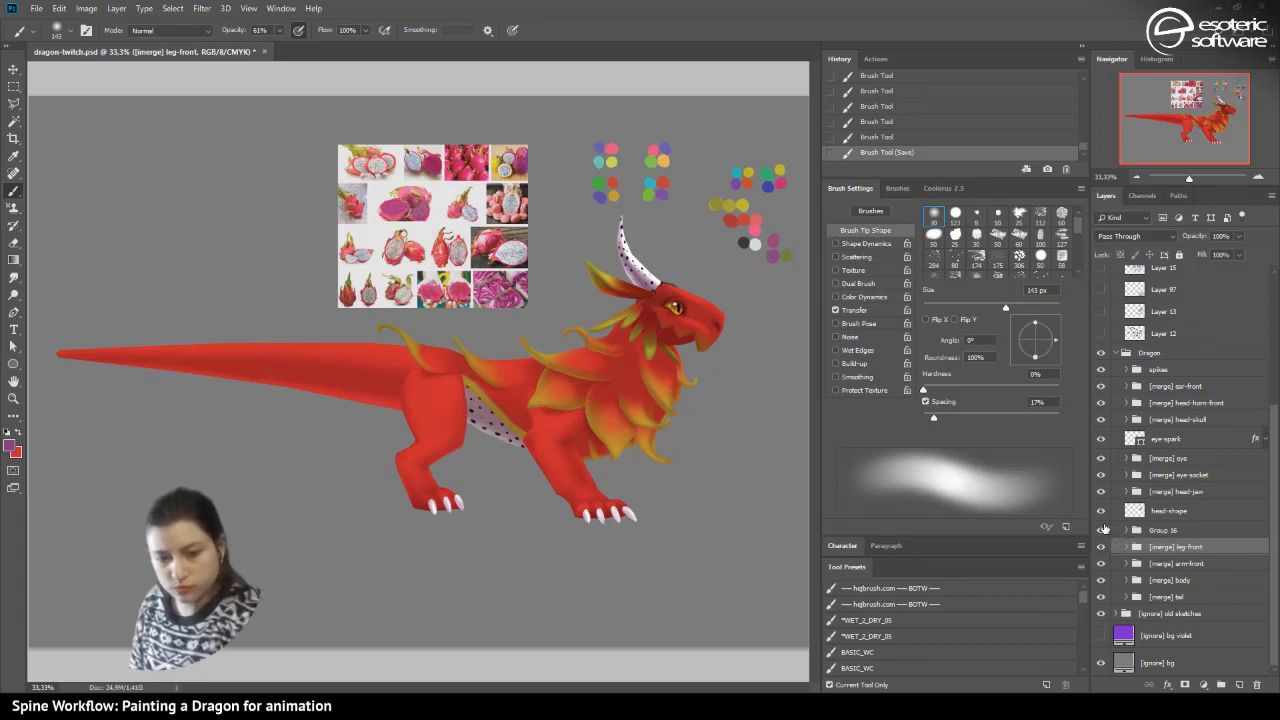
- Try rotating the leg-front group about several pivot points near the hip, and save the document
key("ctrl+t")
left_click_drag(455, 415, 429, 388)
mouse_move(300, 530)
left_mouse_down()
mouse_move(222, 488)
mouse_move(197, 369)
left_mouse_up()
left_click(581, 30)
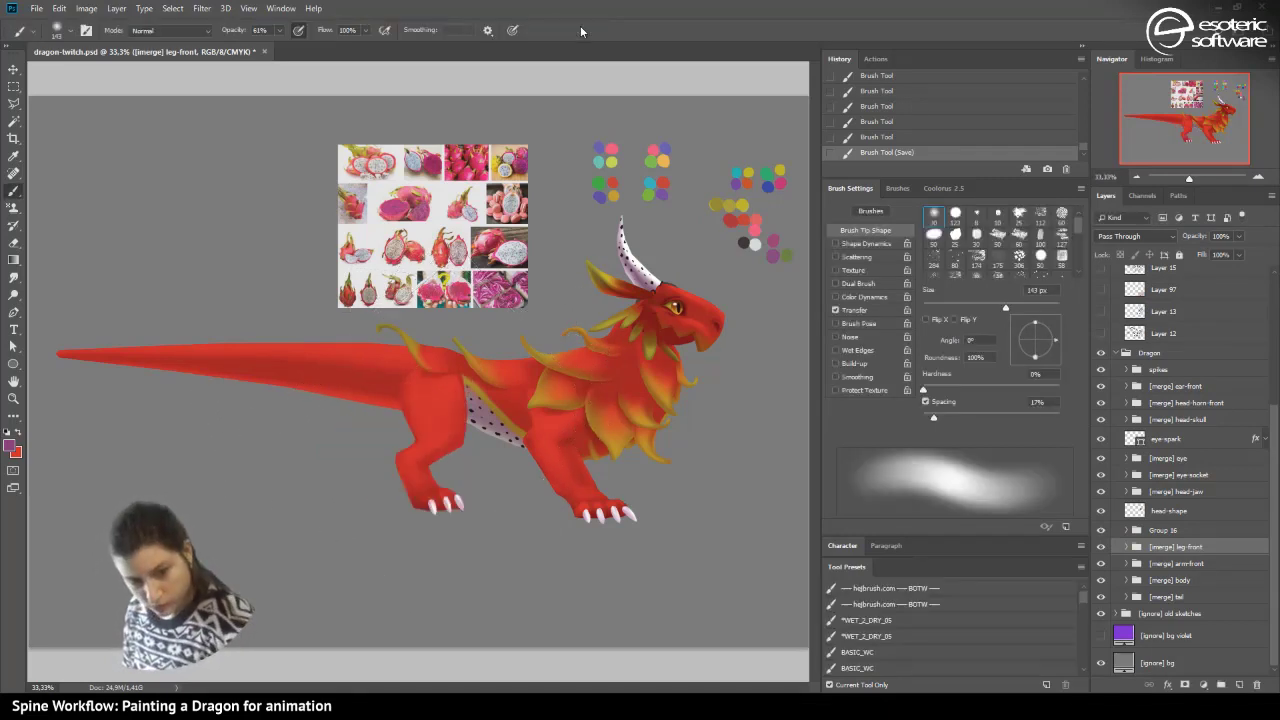
key("ctrl+t")
left_click_drag(461, 393, 420, 375)
key("ctrl+z")
left_click_drag(297, 549, 140, 314)
left_click(582, 30)
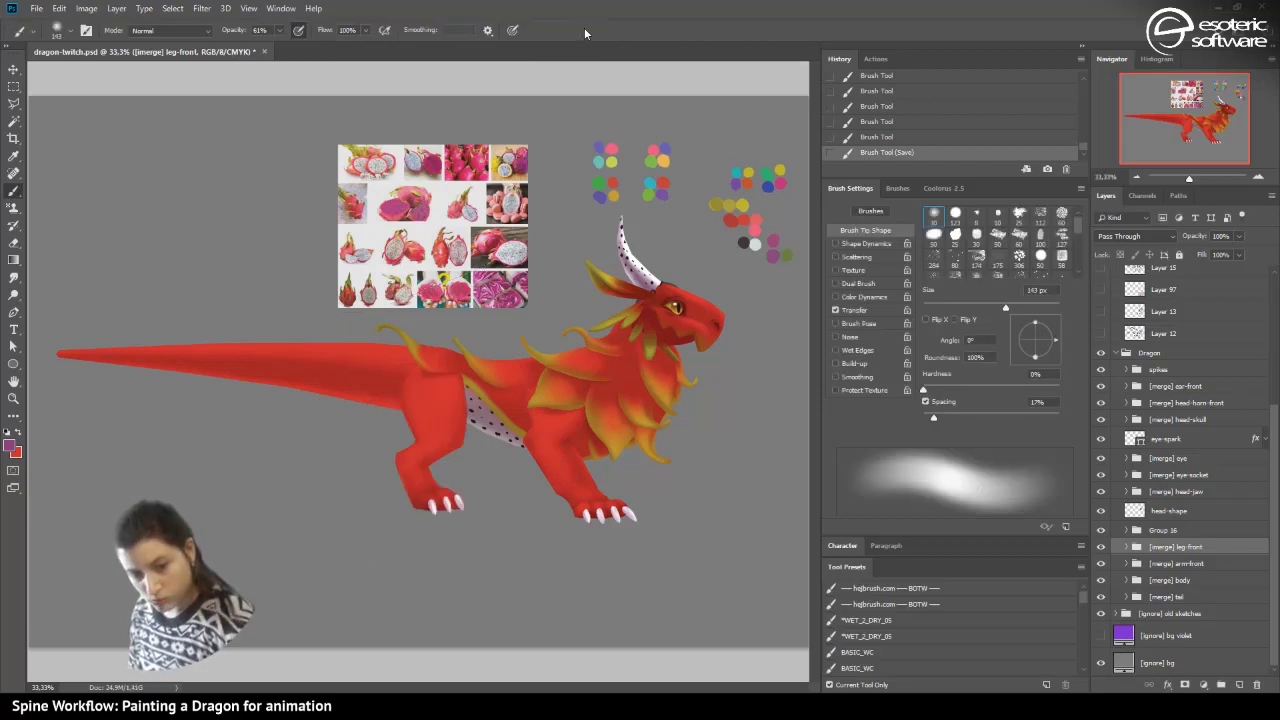
key("ctrl+t")
left_click_drag(456, 418, 441, 365)
left_click_drag(264, 541, 296, 476)
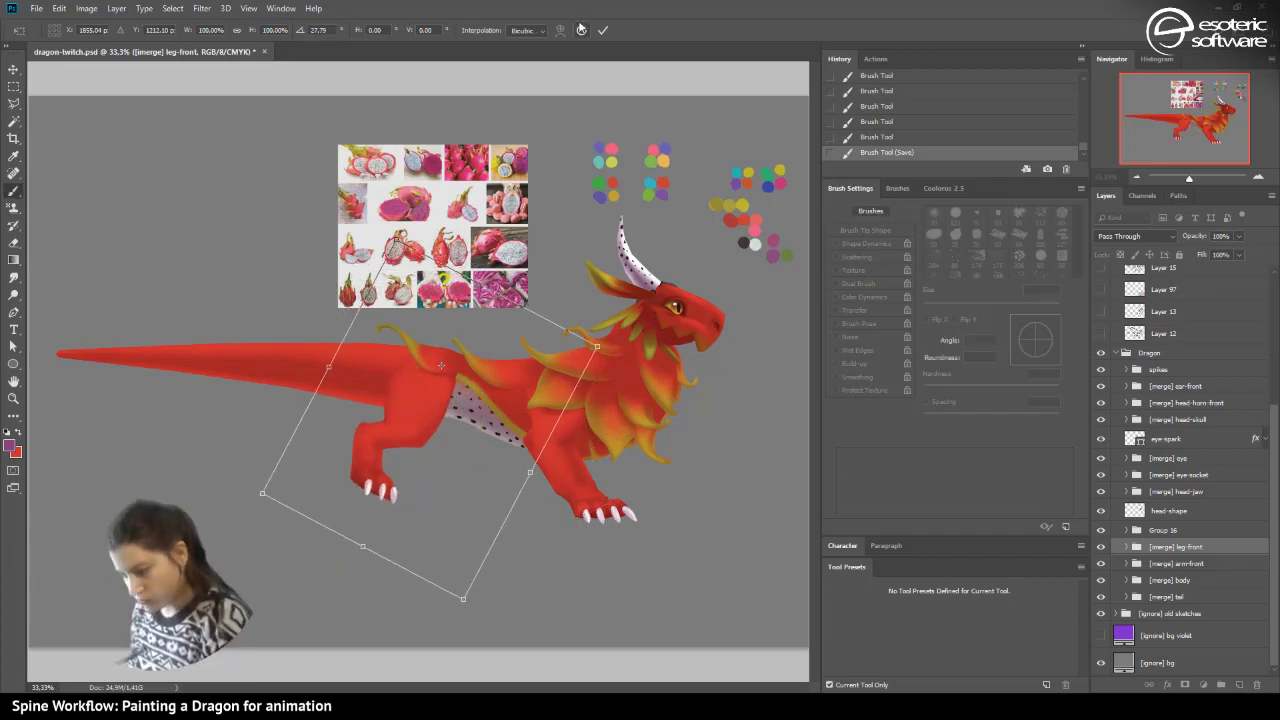
left_click(581, 30)
key("ctrl+s")
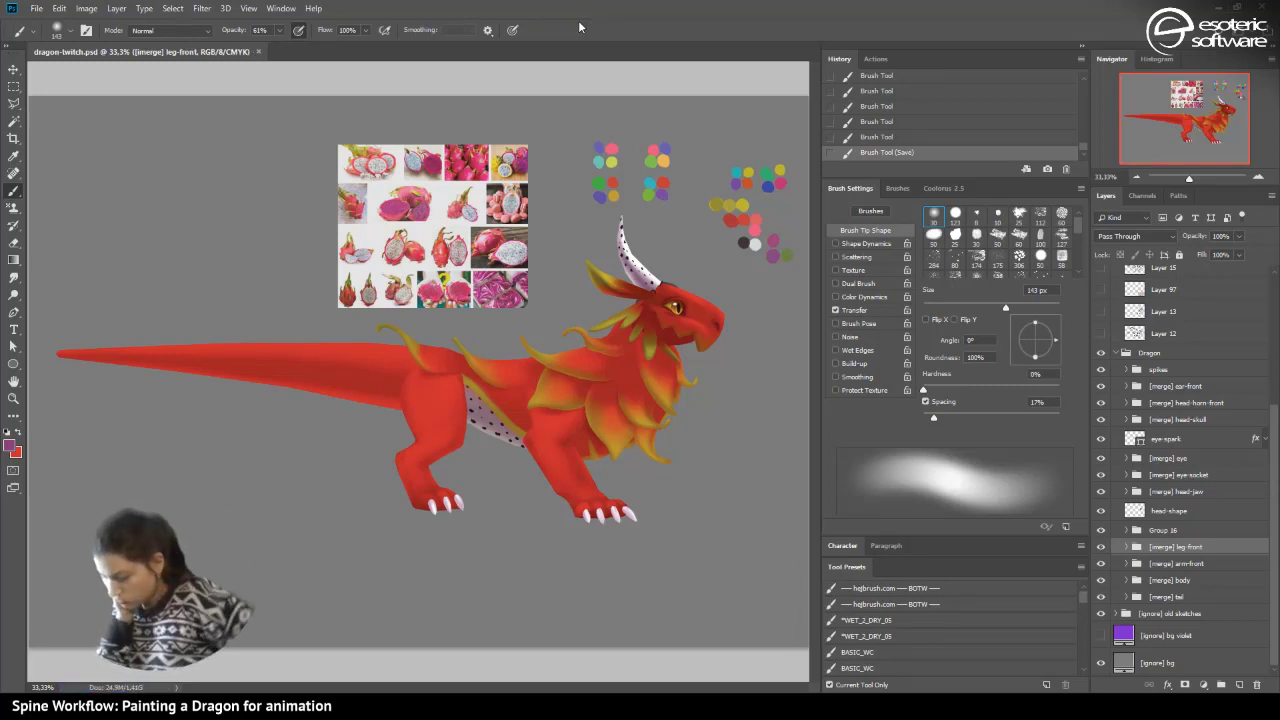
- Duplicate the leg-front and arm-front groups together and move the copies below the tail group
left_click(1152, 566)
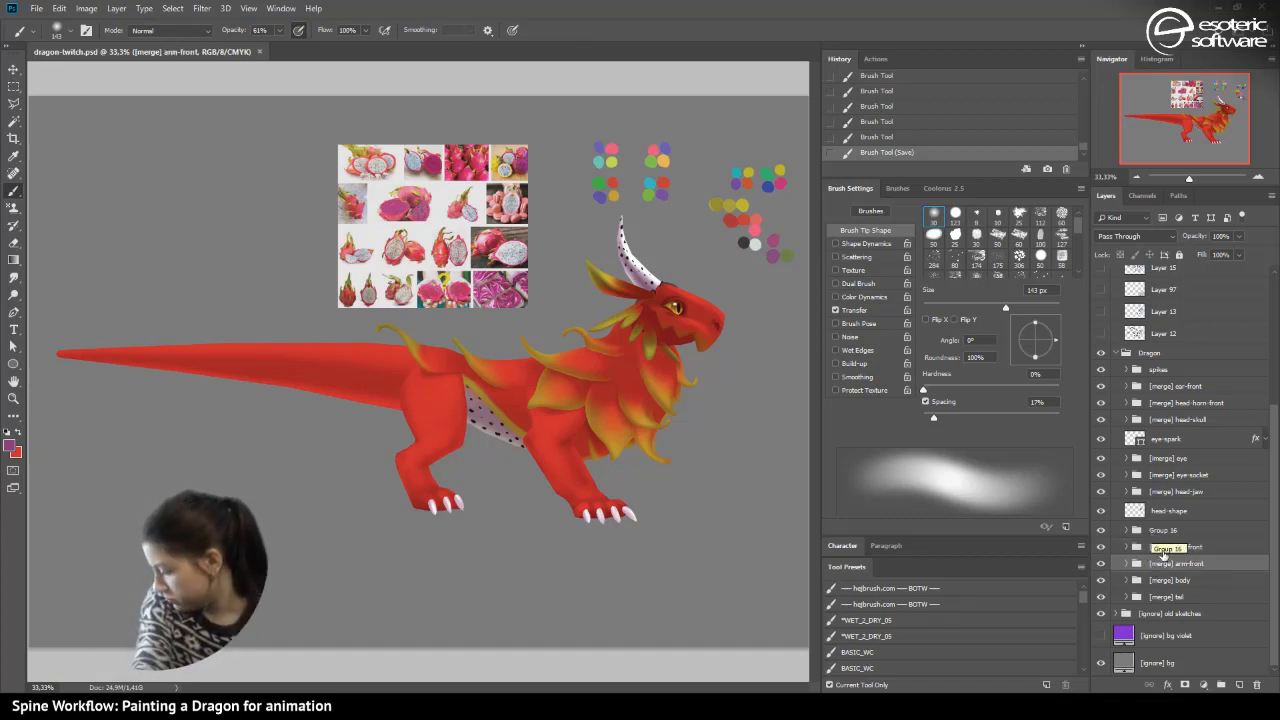
left_click(1165, 549, "shift")
right_click(1165, 549)
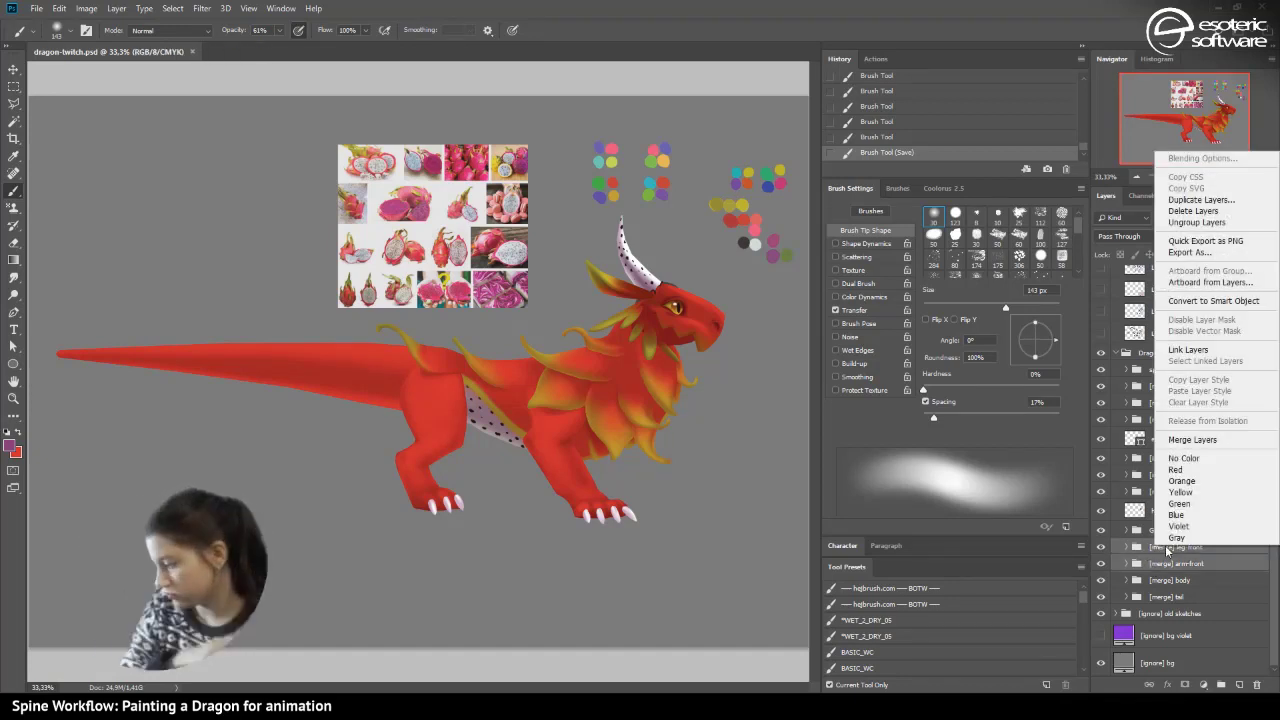
left_click(1187, 195)
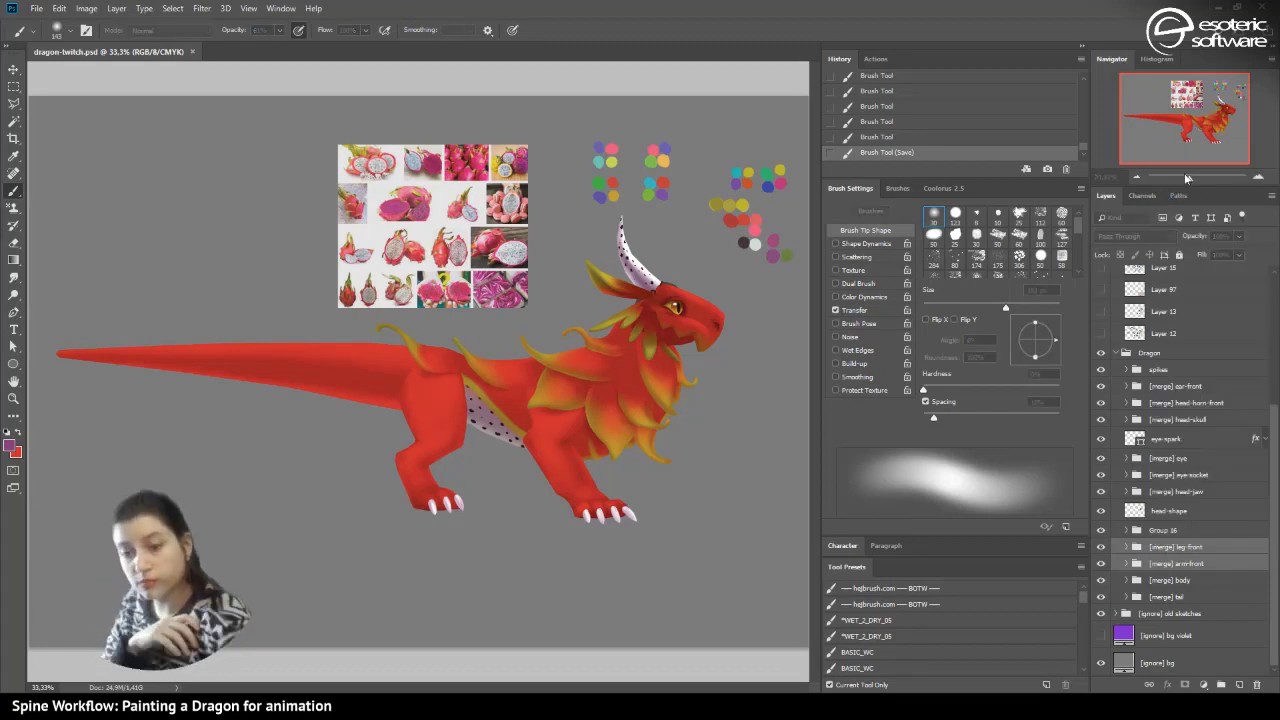
key("Return")
mouse_move(1150, 566)
left_mouse_down()
mouse_move(1134, 637)
mouse_move(1137, 614)
left_mouse_up()
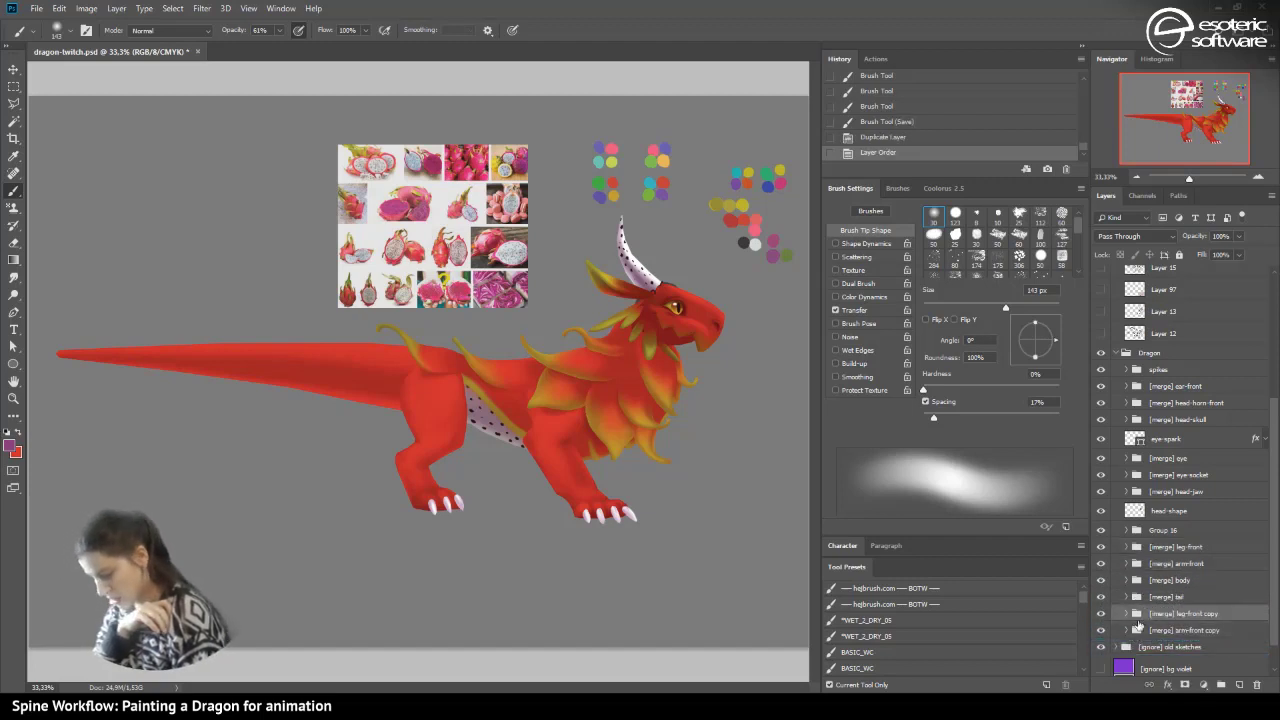
- Shift the leg-front and arm-front copies towards the dragon's head so they stand behind the originals as far-side limbs
left_click(1137, 614)
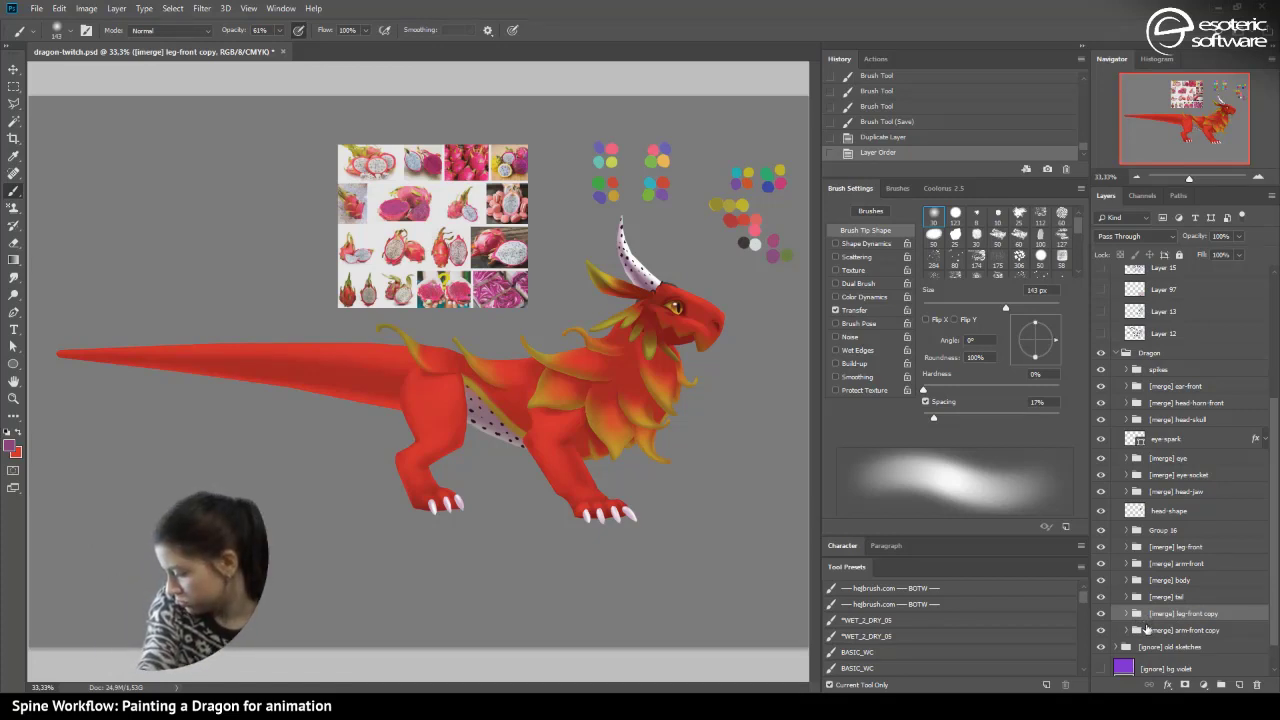
left_click(1150, 631, "shift")
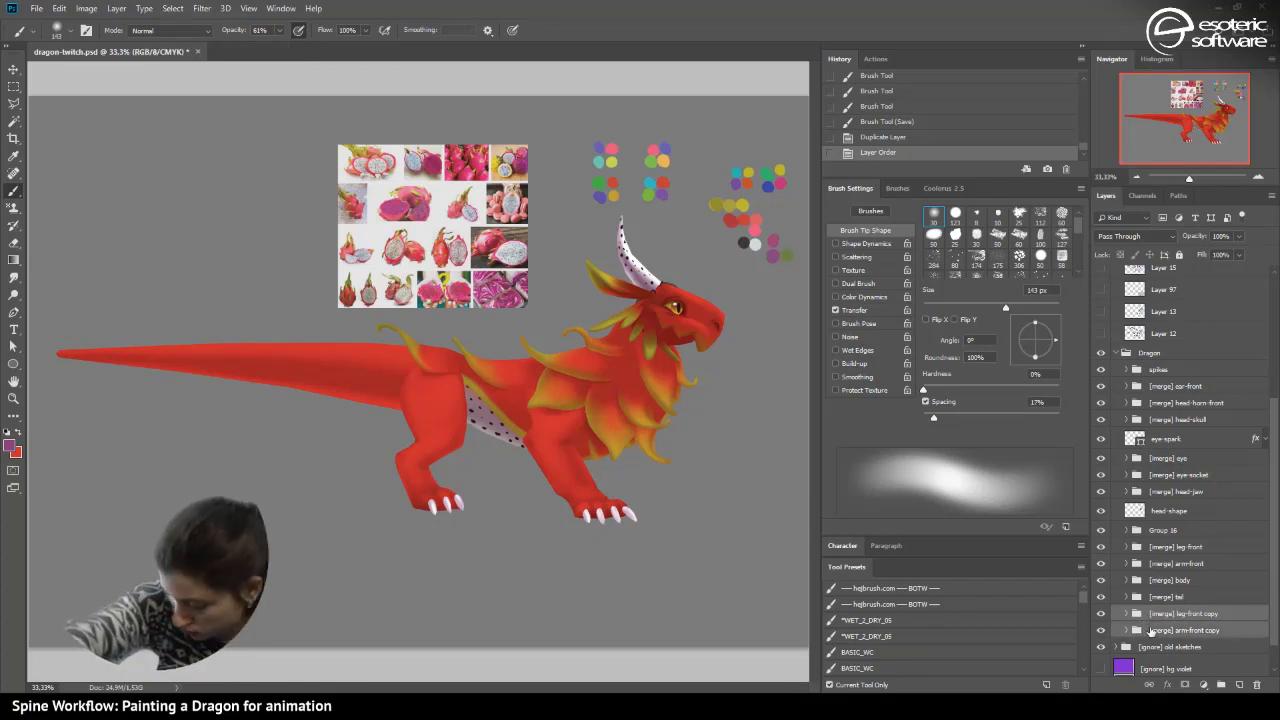
left_click(13, 68)
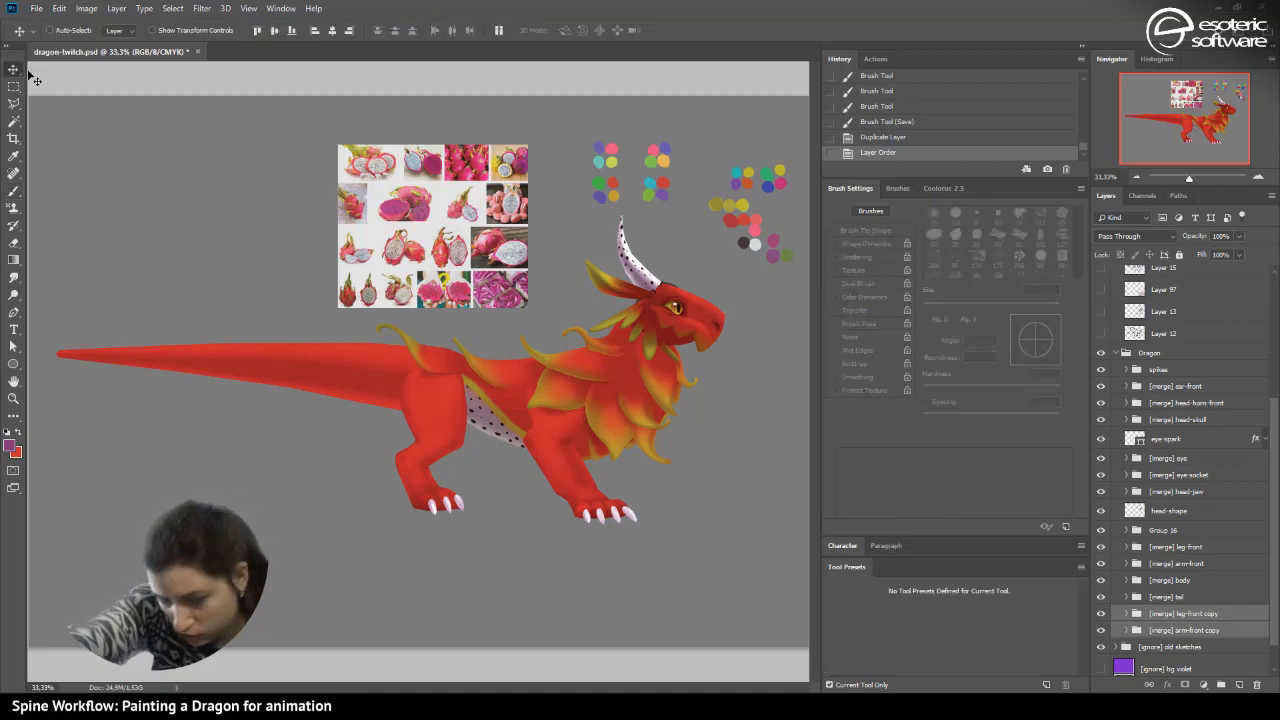
key("shift+Right")
key("shift+Right")
key("shift+Right")
key("shift+Right")
key("shift+Right")
key("shift+Right")
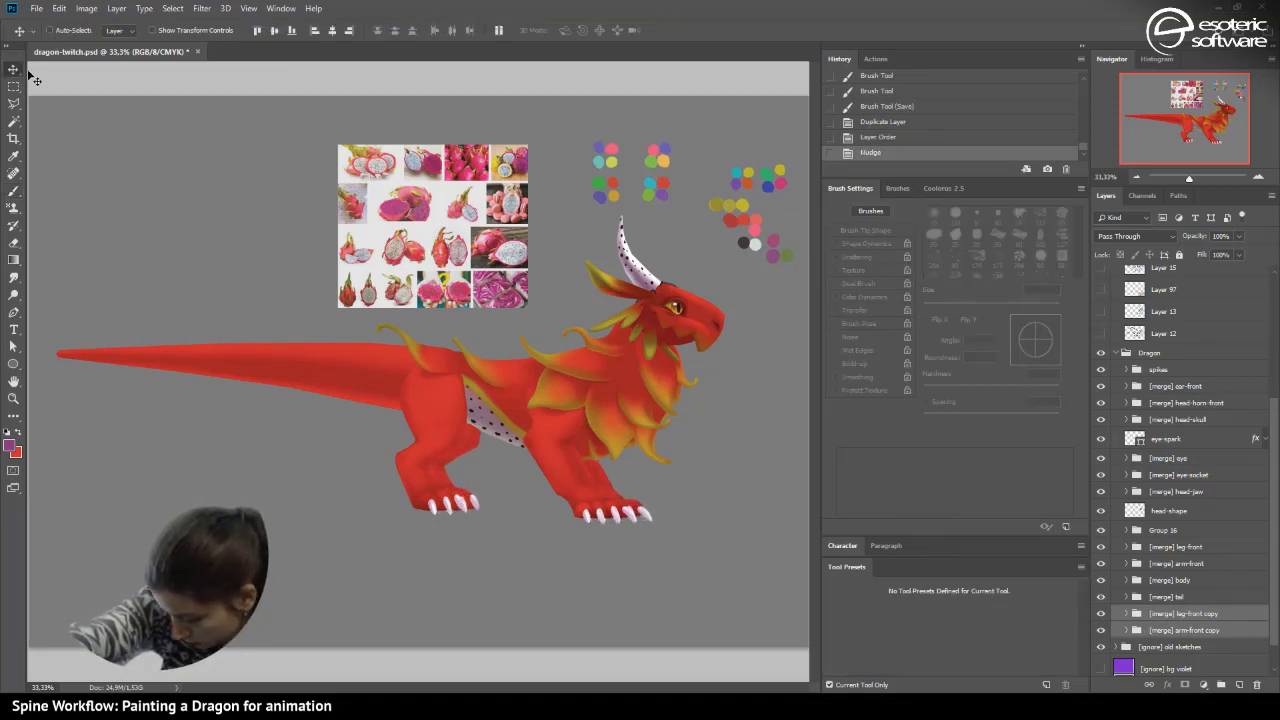
key("shift+Right")
key("shift+Right")
key("shift+Right")
key("shift+Right")
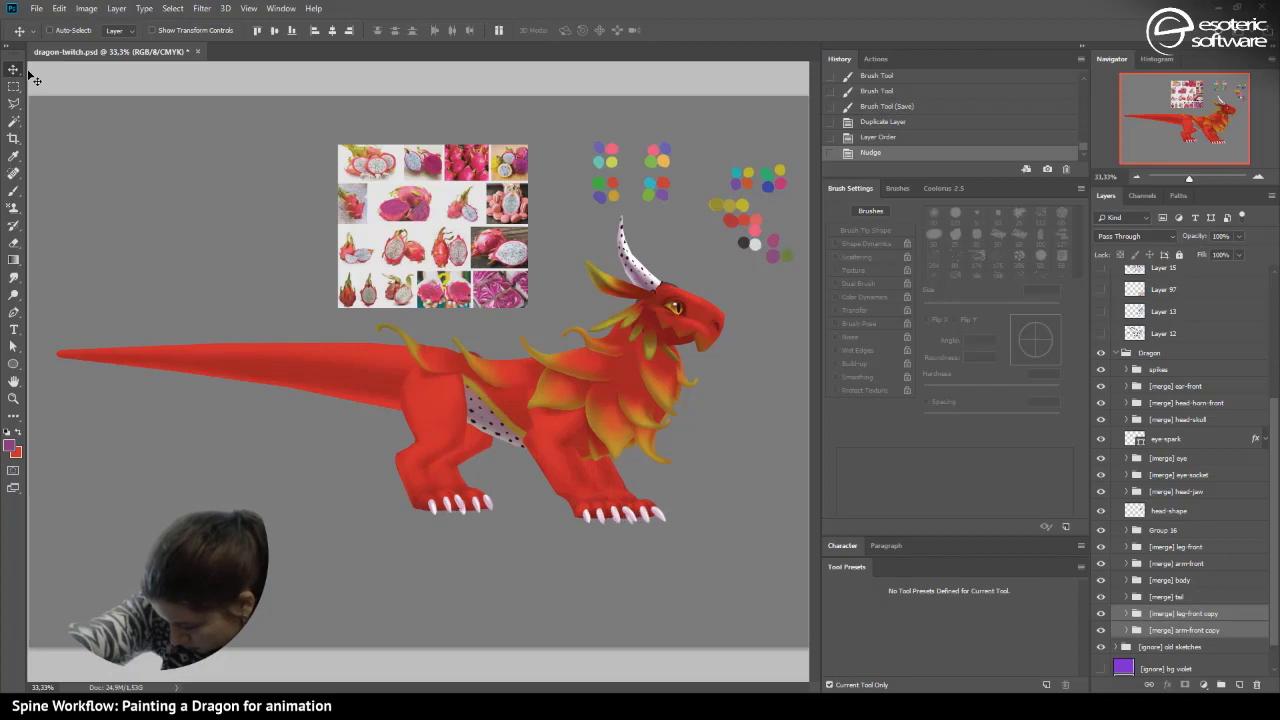
key("shift+Down")
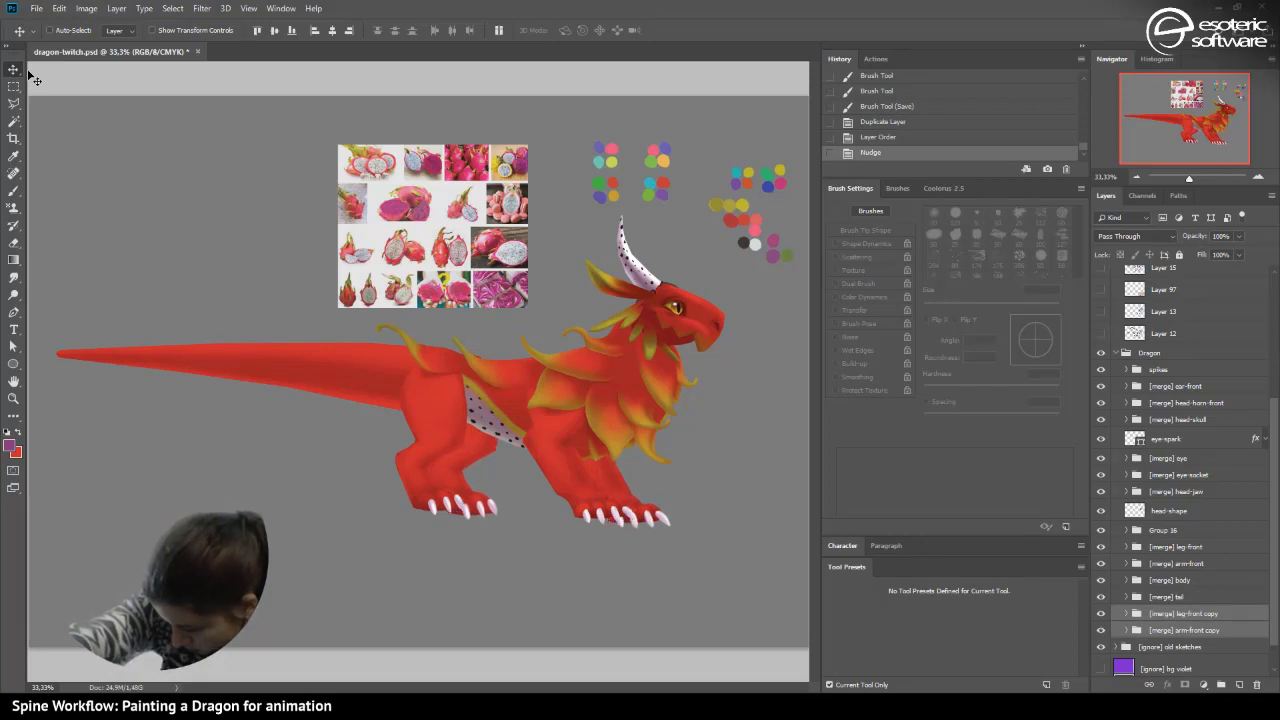
key("shift+Right")
key("shift+Right")
key("shift+Right")
key("shift+Right")
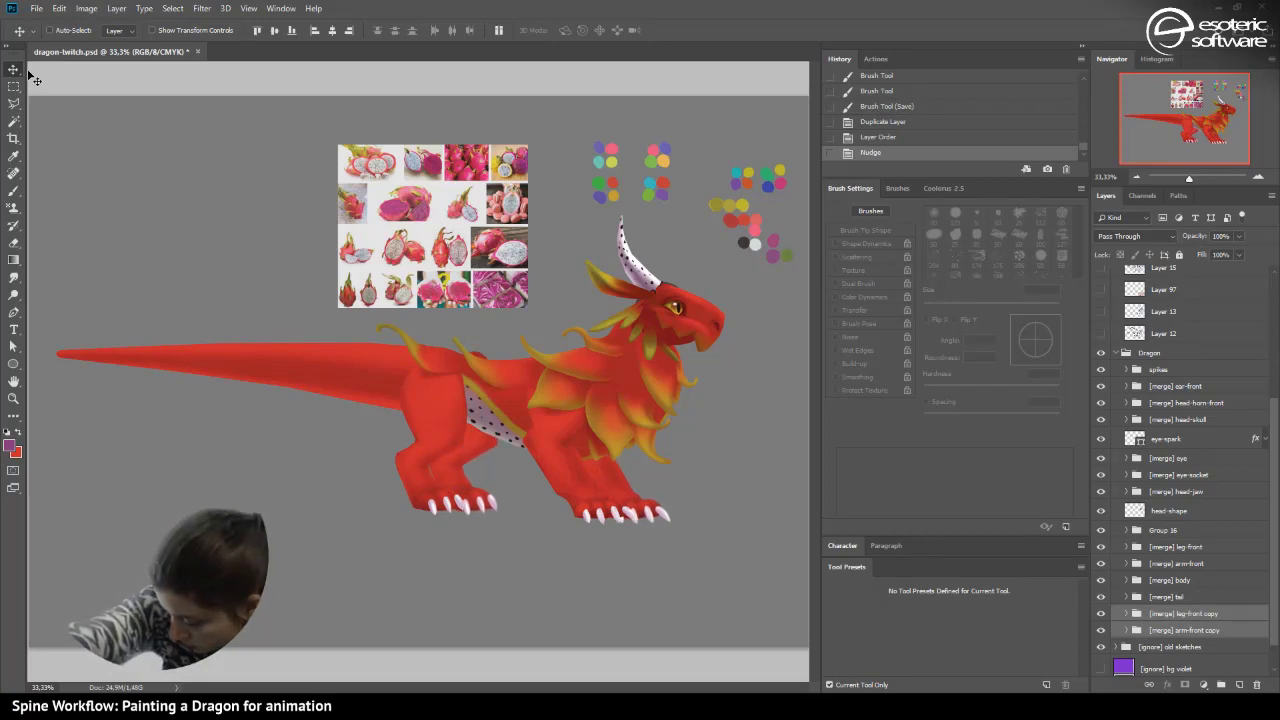
key("shift+Right")
key("shift+Right")
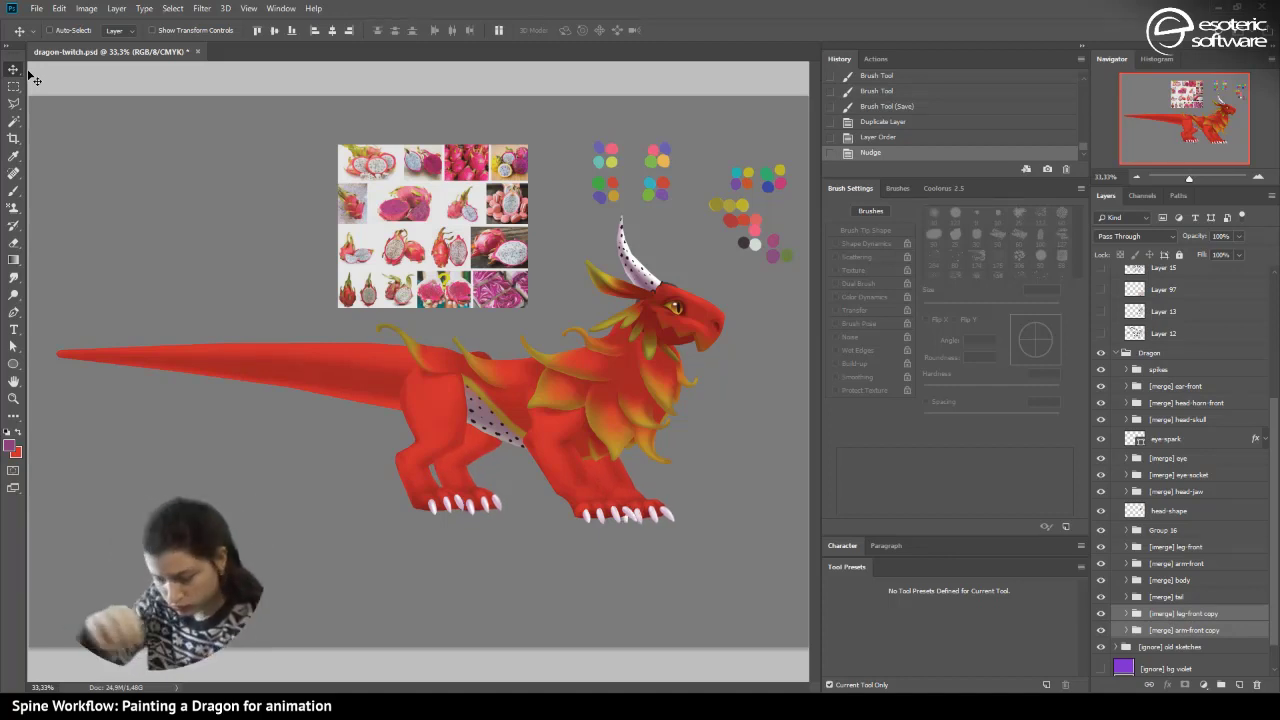
key("shift+Left")
key("shift+Left")
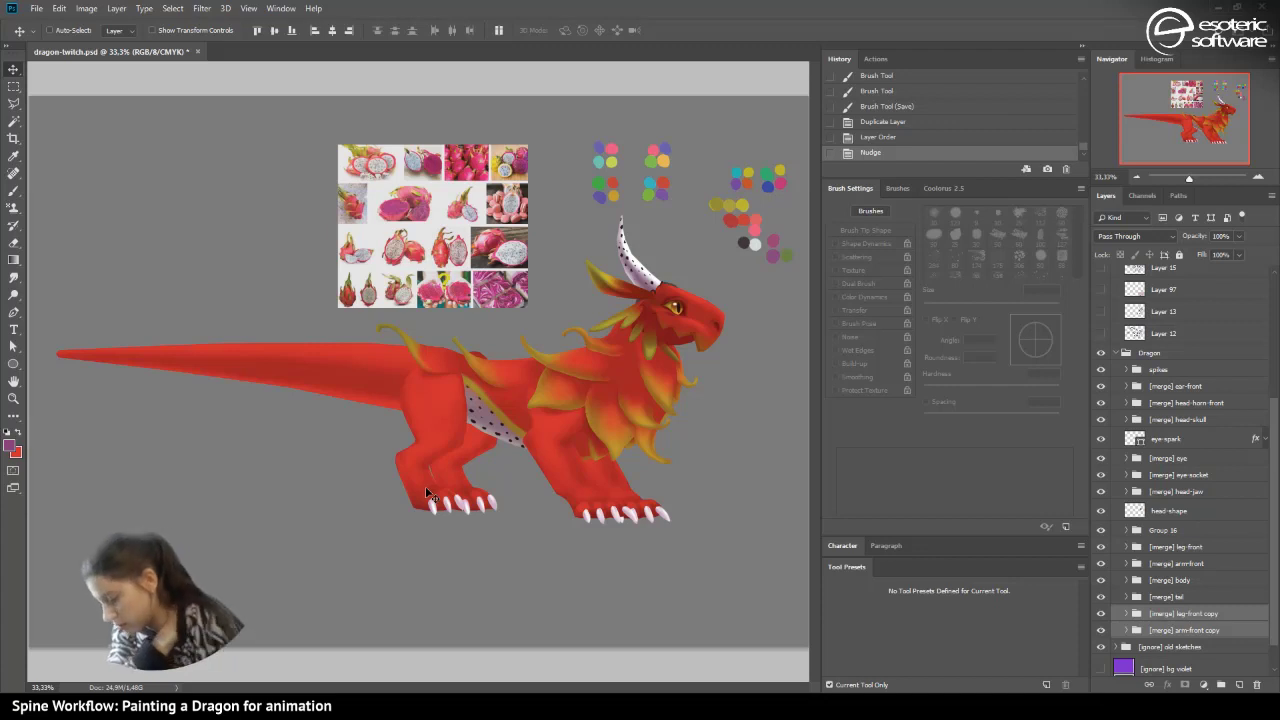
- Inspect the layers inside the leg-front copy, and revert the document to the saved state before the limb duplication
left_click(1126, 613)
left_click(1101, 634)
left_click(1101, 634)
scroll(1273, 505, "down", 1)
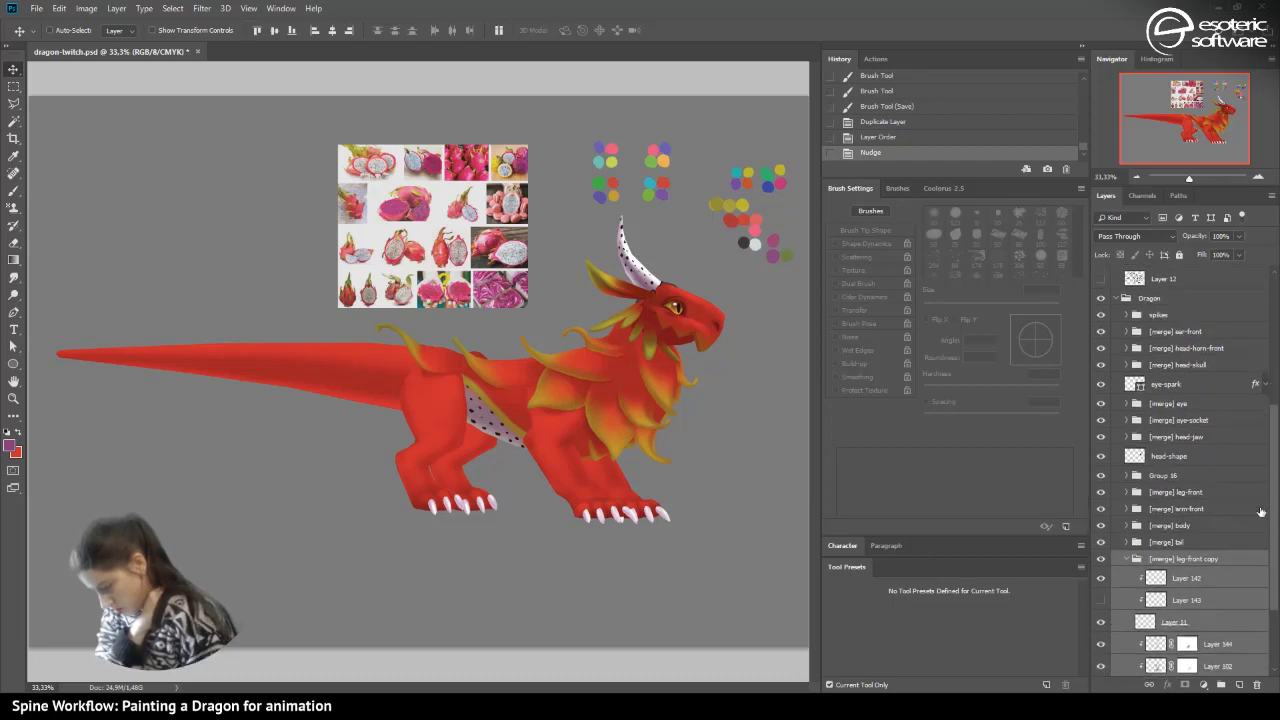
left_click(1145, 622)
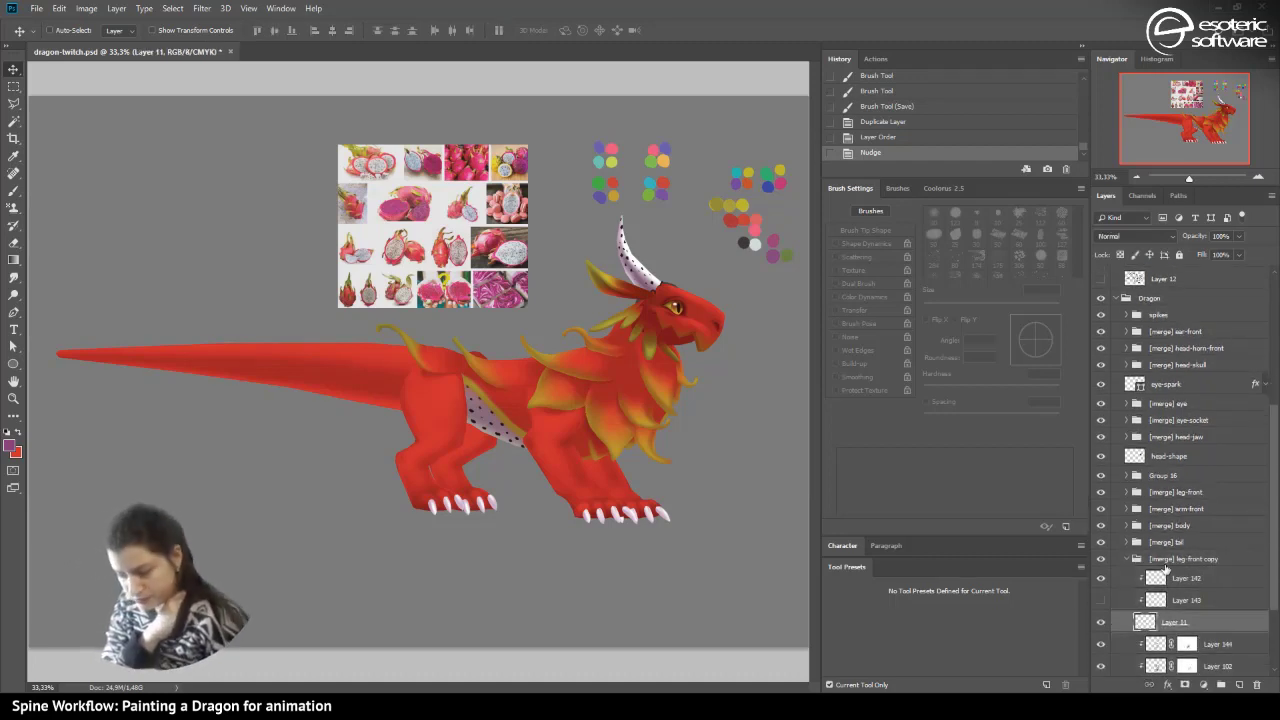
left_click(871, 106)
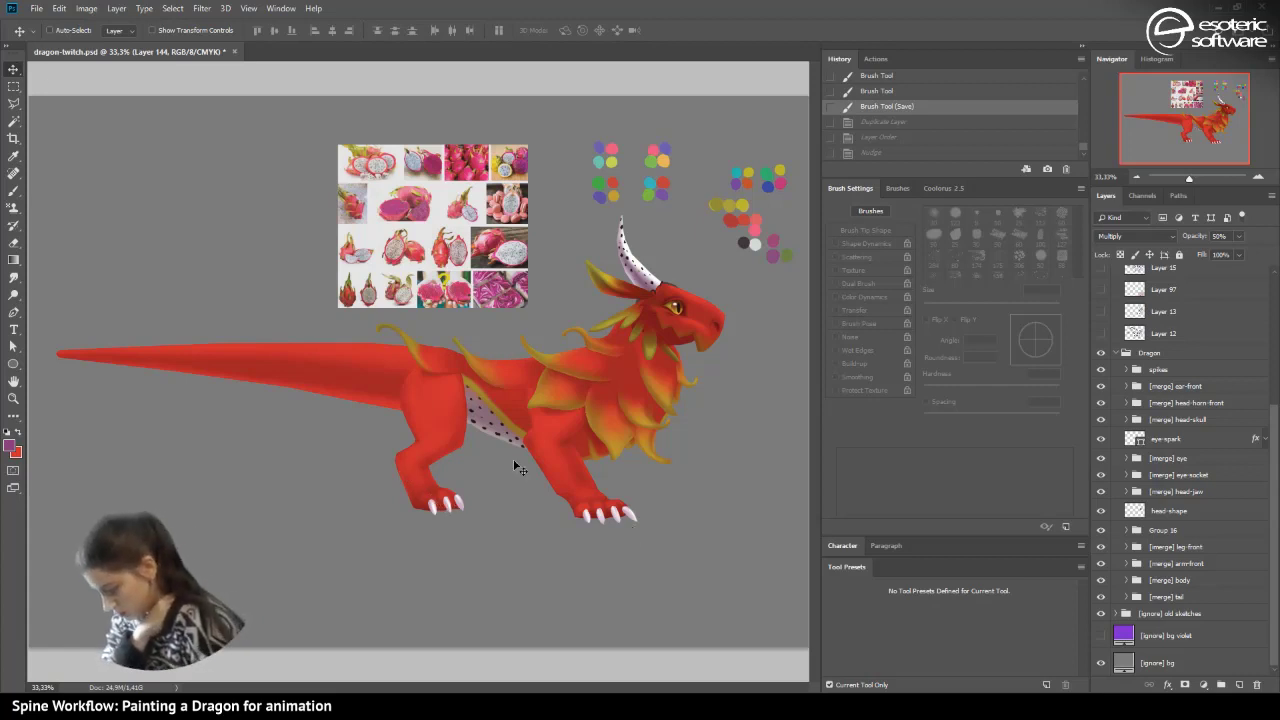
- Group Layer 142, Layer 143 and Layer 11 inside the leg-front group, undoing the surplus outer group
left_click(1127, 547)
left_click(1145, 610)
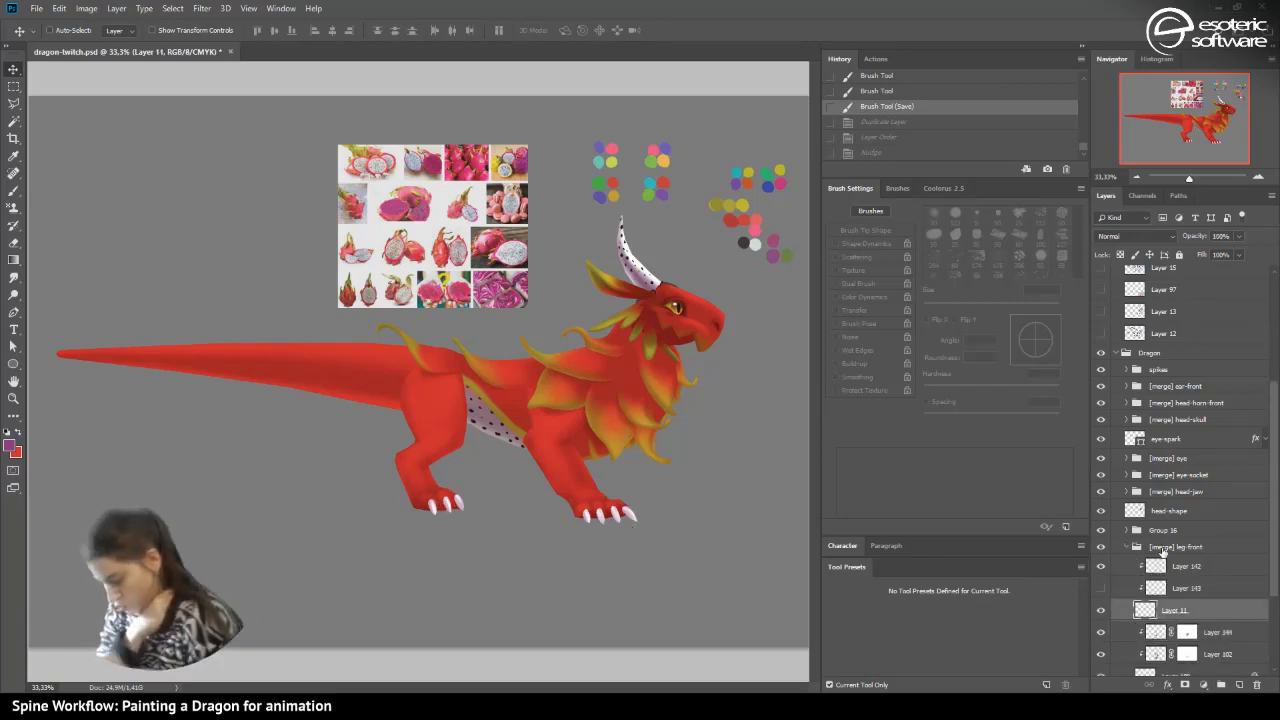
left_click(1162, 565, "shift")
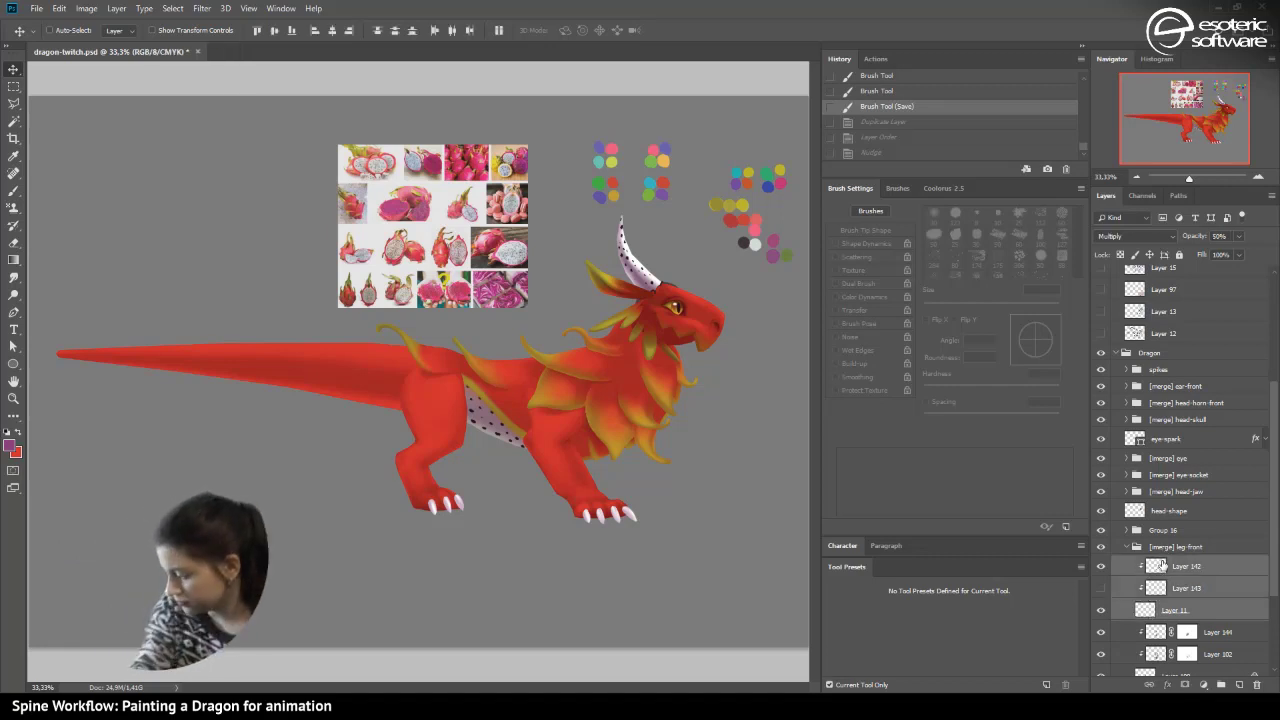
key("ctrl+g")
key("ctrl+g")
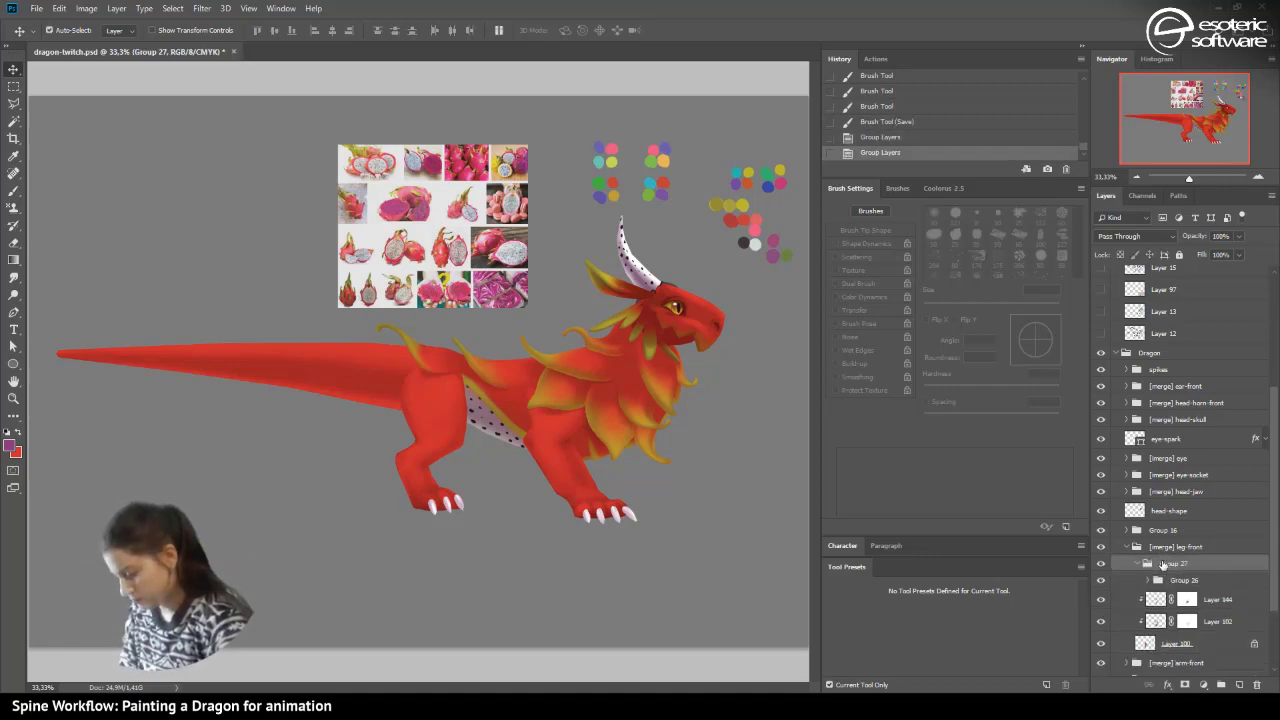
left_click(864, 137)
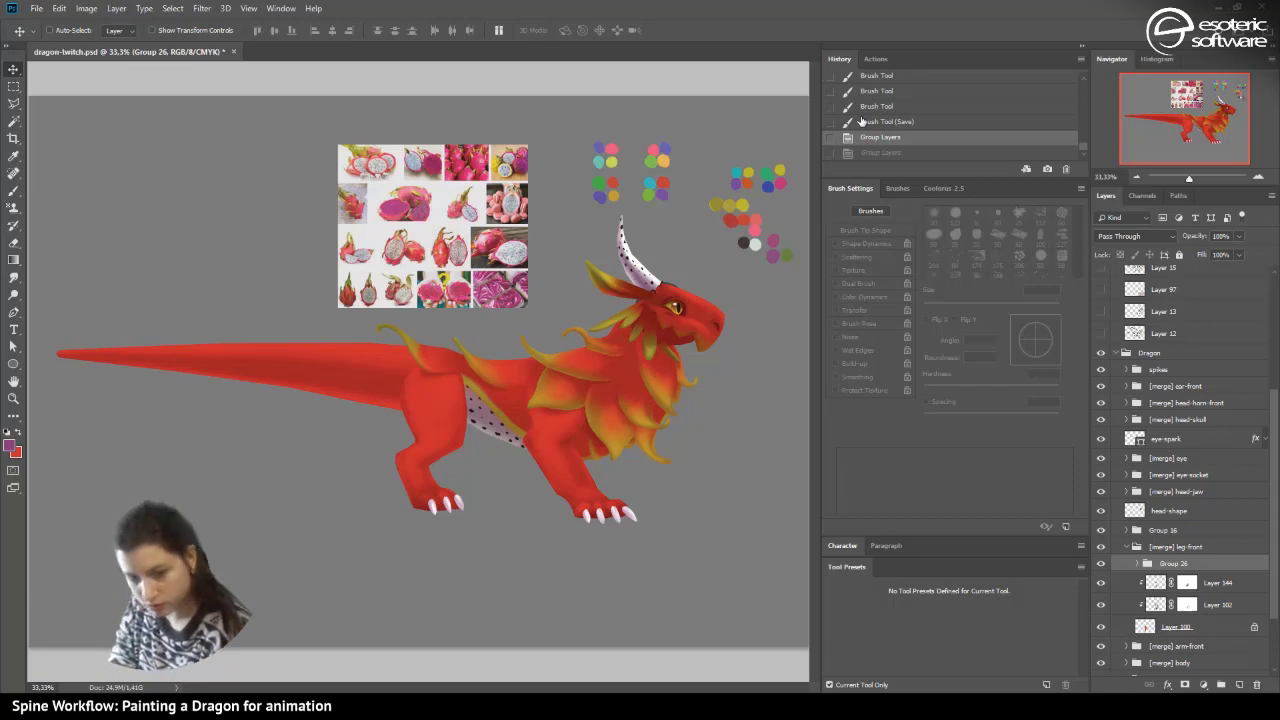
key("ctrl+t")
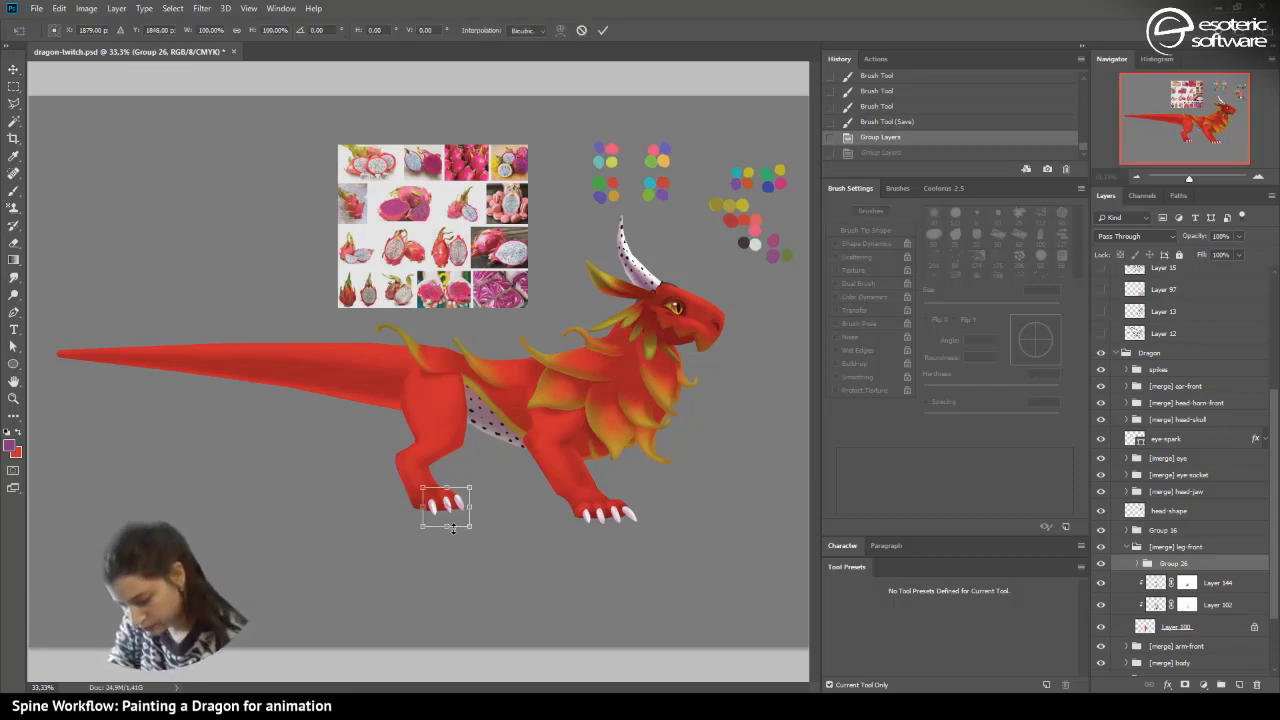
left_click_drag(447, 527, 444, 513)
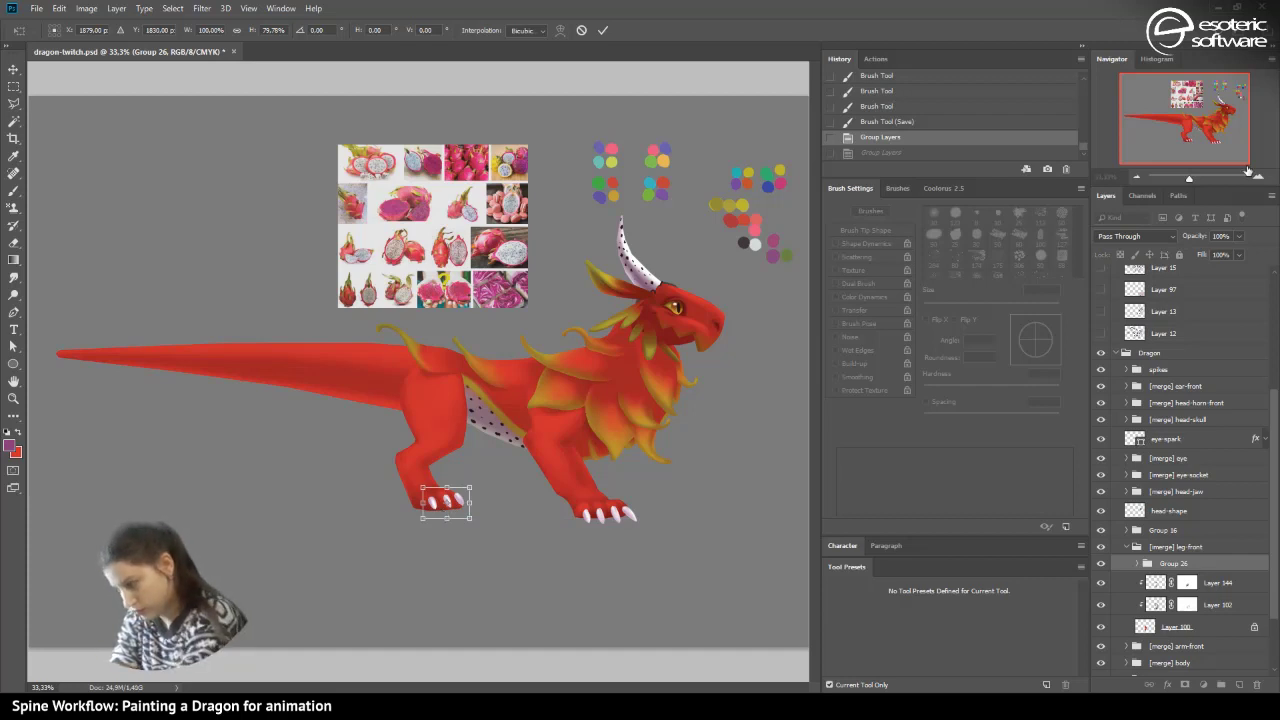
key("ctrl+plus")
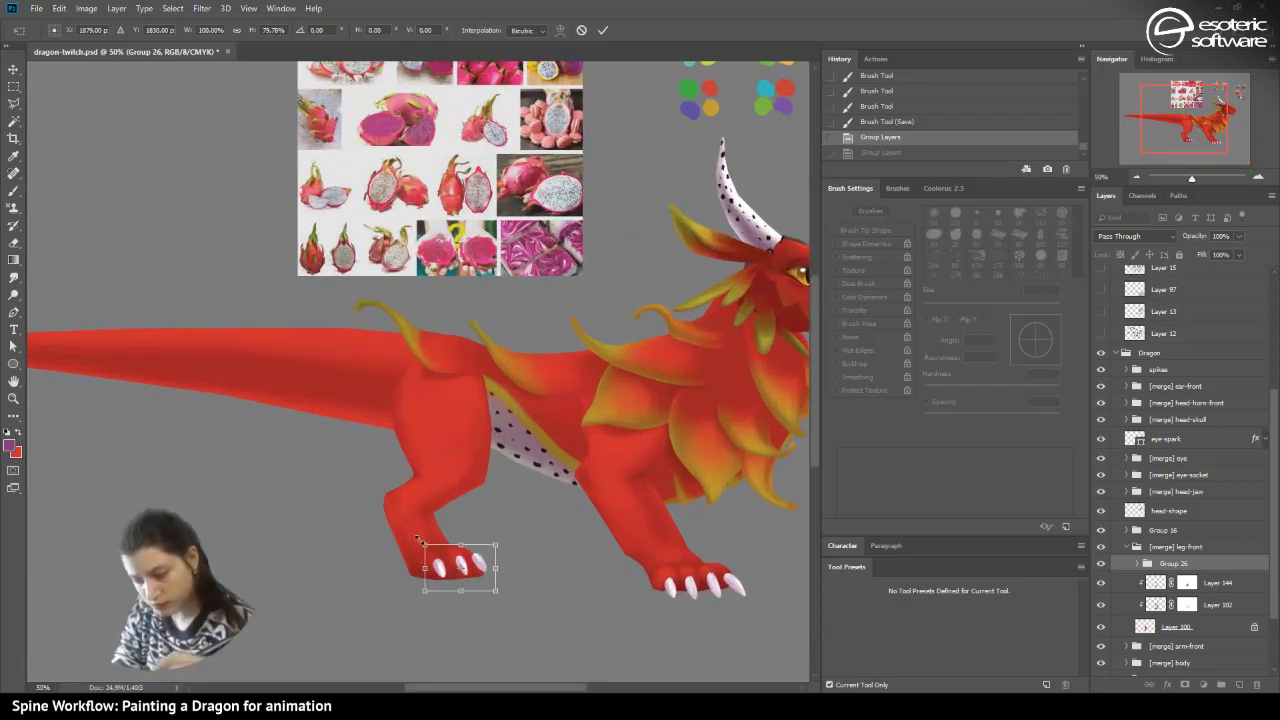
left_click(583, 30)
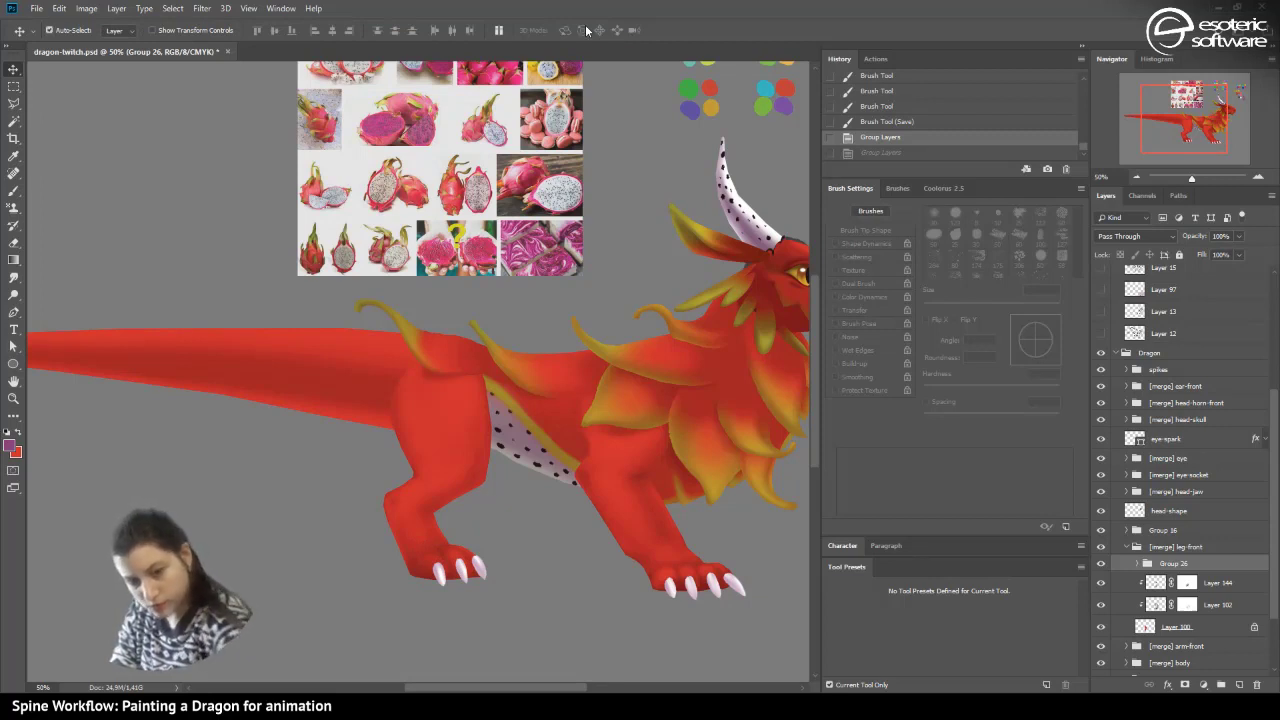
- Free-transform the hind leg's claw group (Group 26), squashing its height to about 90%
key("ctrl+t")
left_click_drag(460, 604, 460, 600)
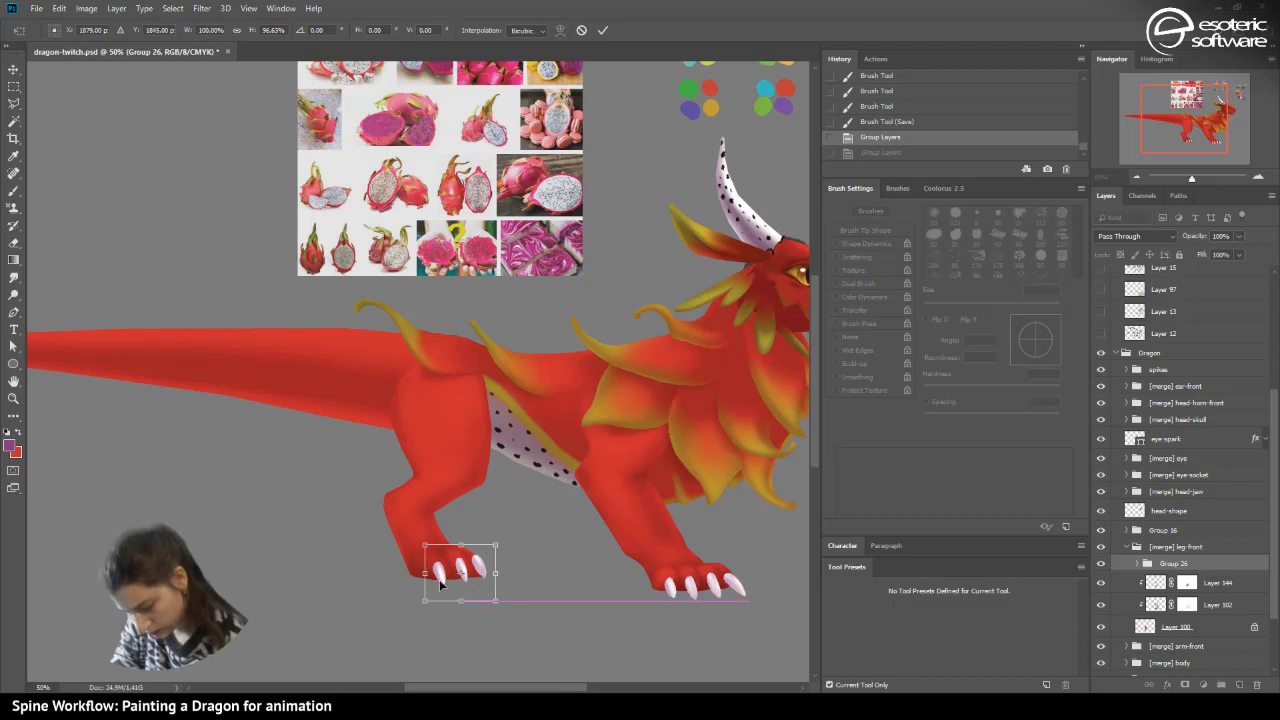
left_click_drag(460, 545, 459, 548)
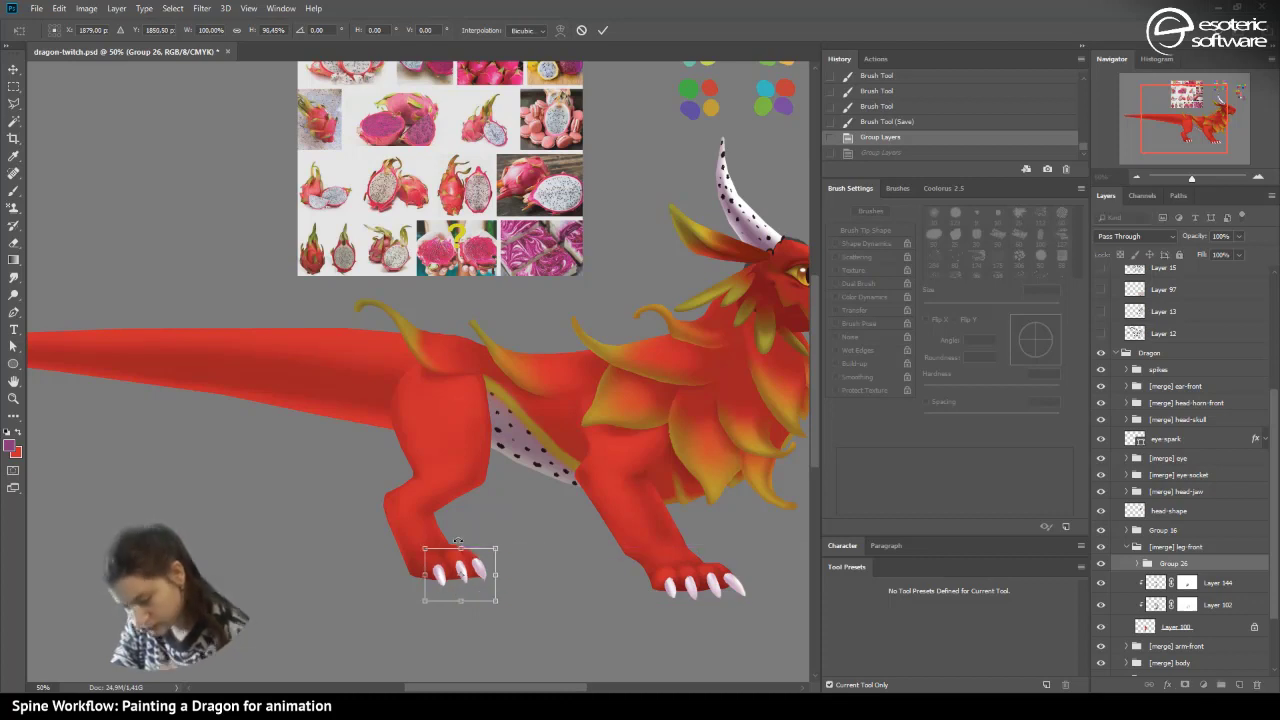
- Nudge the hind-leg claw group vertically to fit the toes and rotate it clockwise by about 5.6°
key("Up")
key("Up")
key("Up")
key("Up")
key("Up")
key("Up")
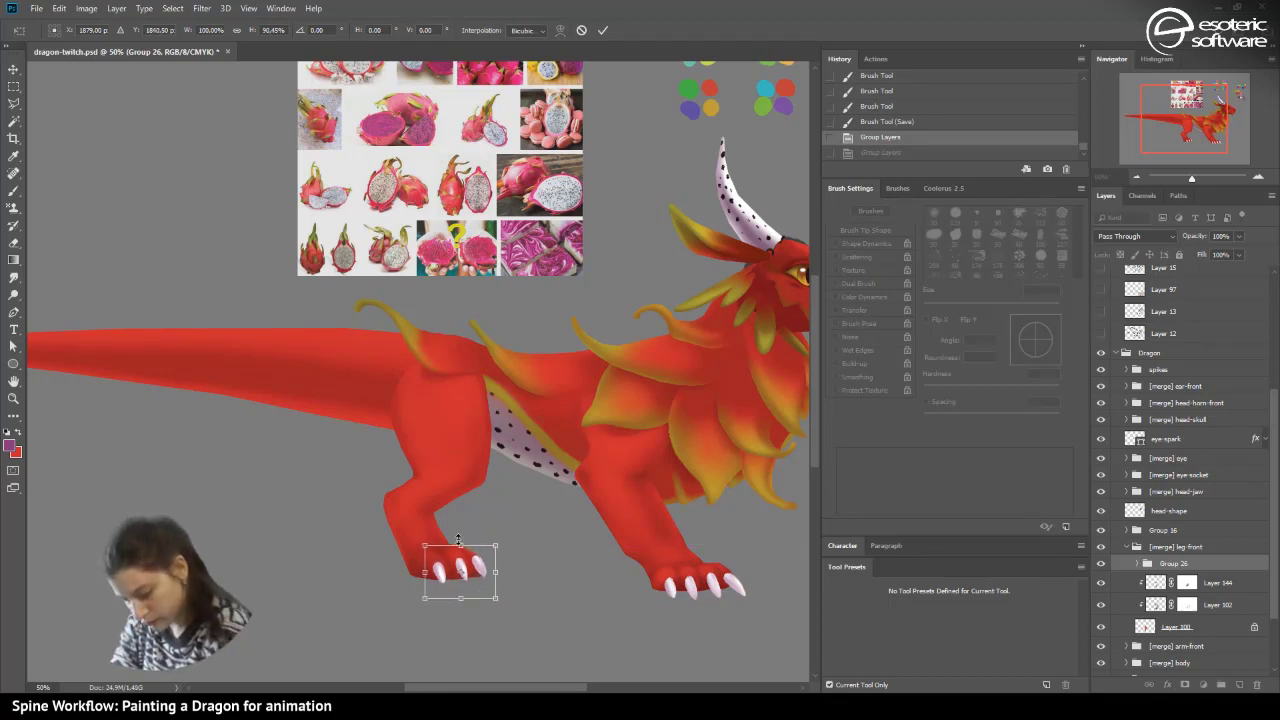
key("Down")
key("Down")
key("Down")
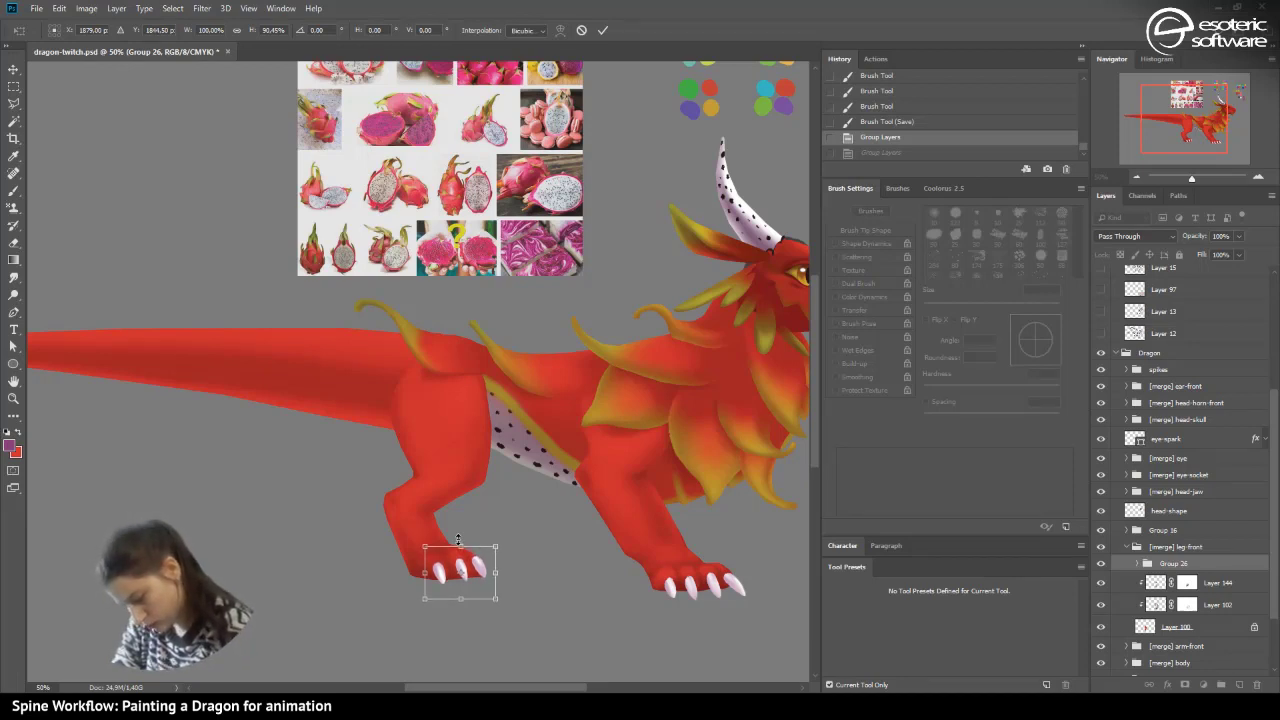
left_click_drag(415, 601, 396, 627)
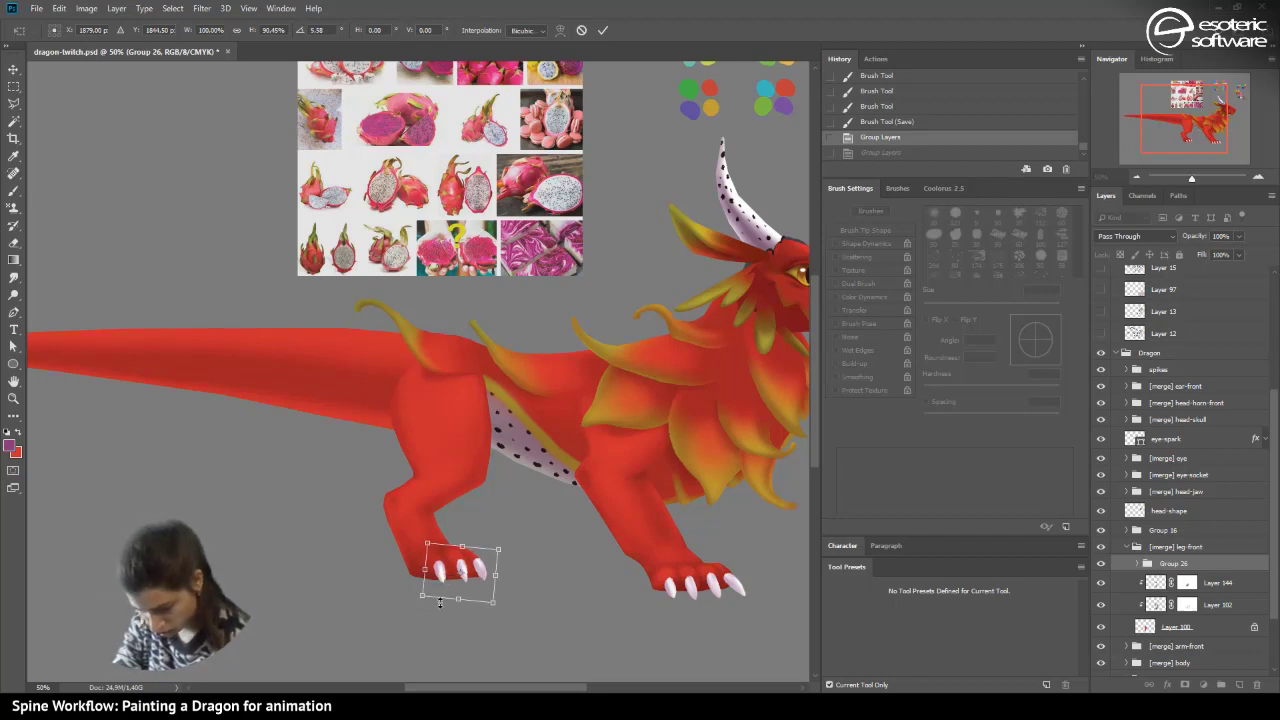
left_click(603, 30)
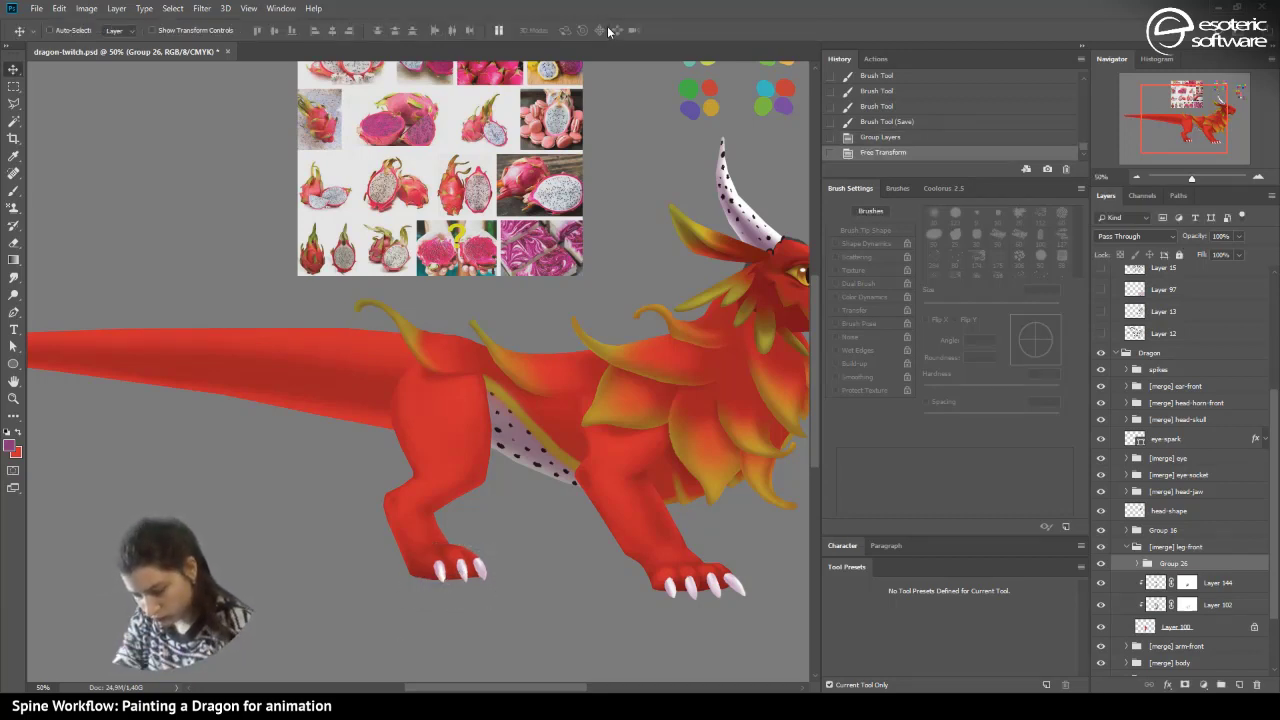
- Stretch the hind-leg claw group to about 106% height and nudge it up slightly
key("ctrl+t")
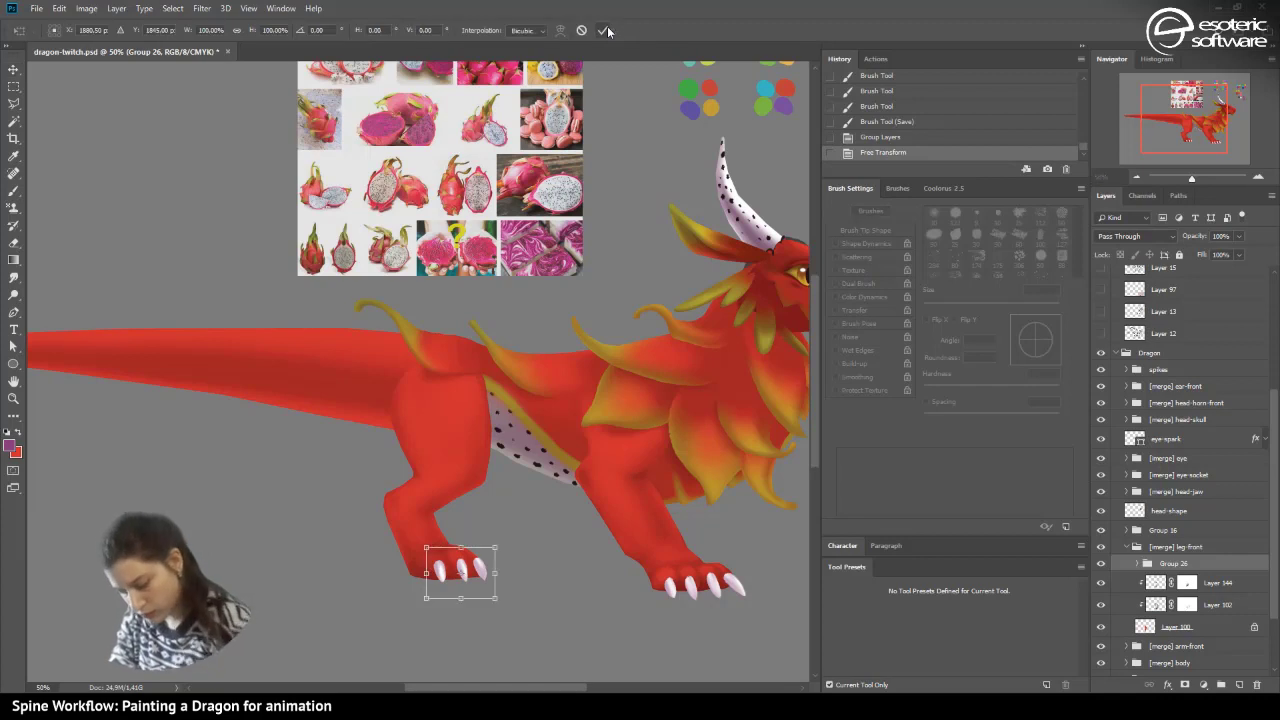
left_click_drag(461, 601, 459, 601)
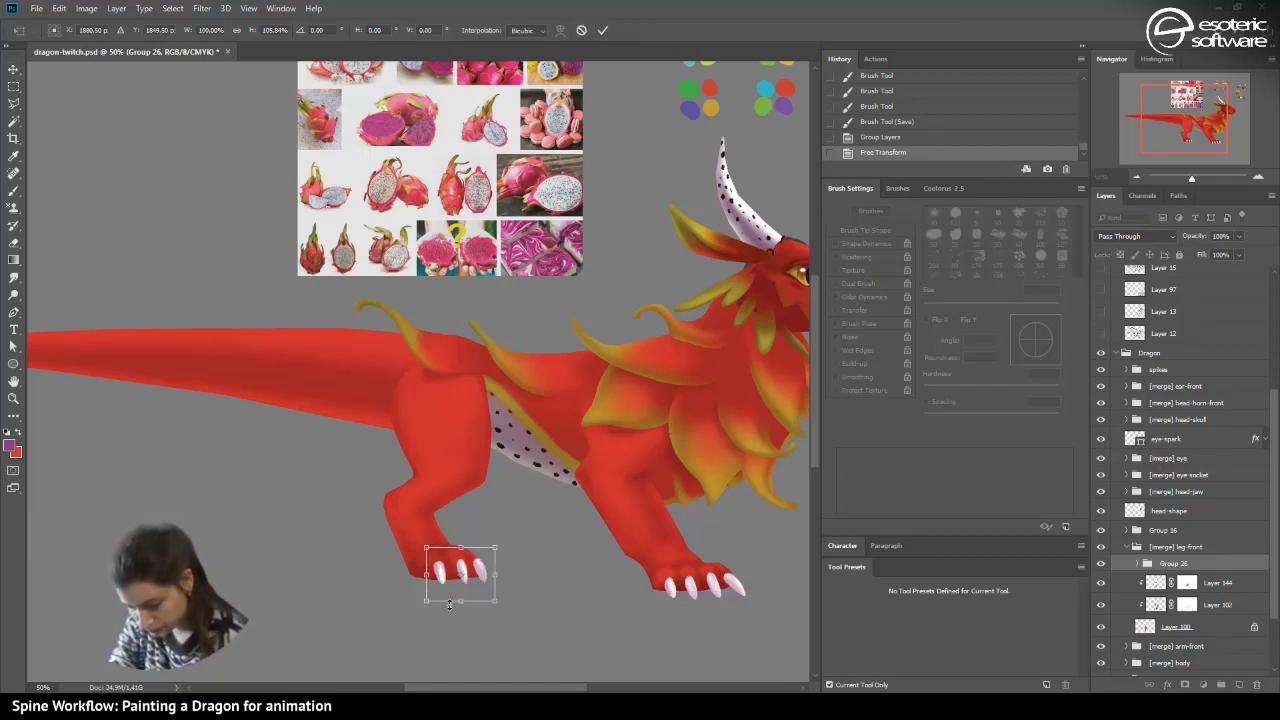
key("Up")
key("Up")
key("Up")
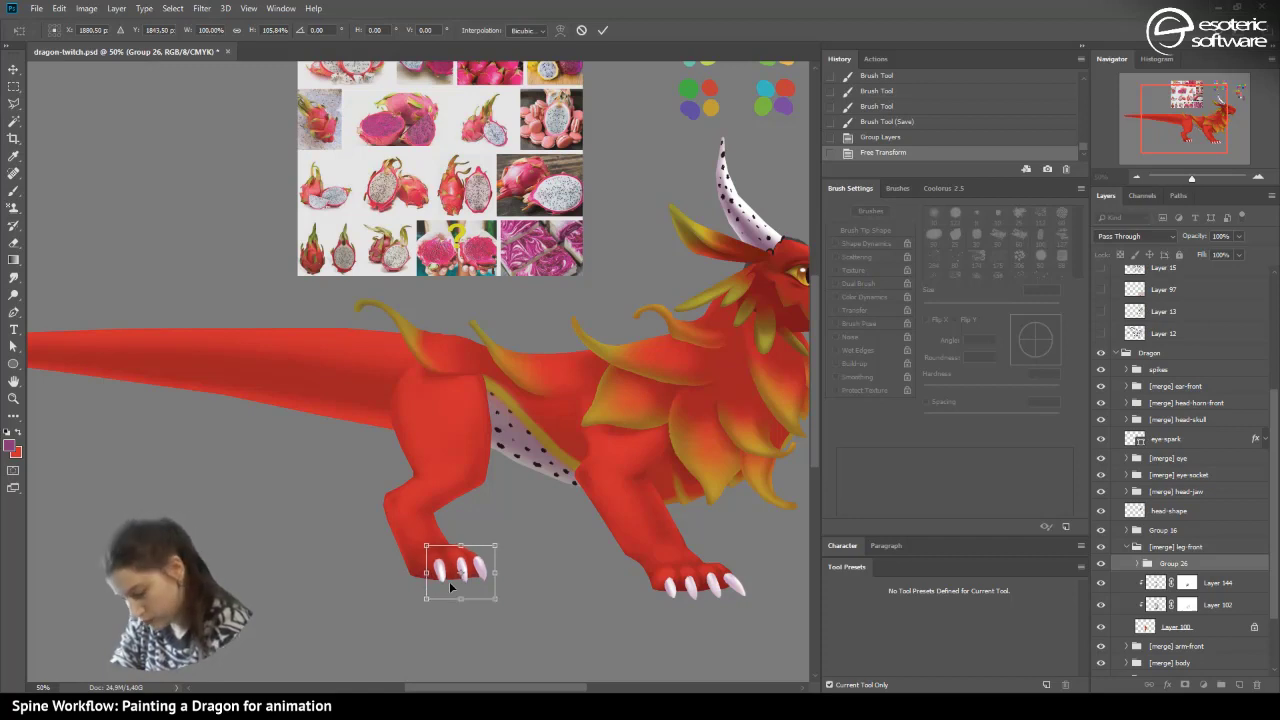
- Nudge the hind-leg claw group a few pixels towards the tail to line it up with the toes
key("Left")
key("Left")
key("Left")
key("Left")
key("Left")
key("Left")
key("Left")
key("Left")
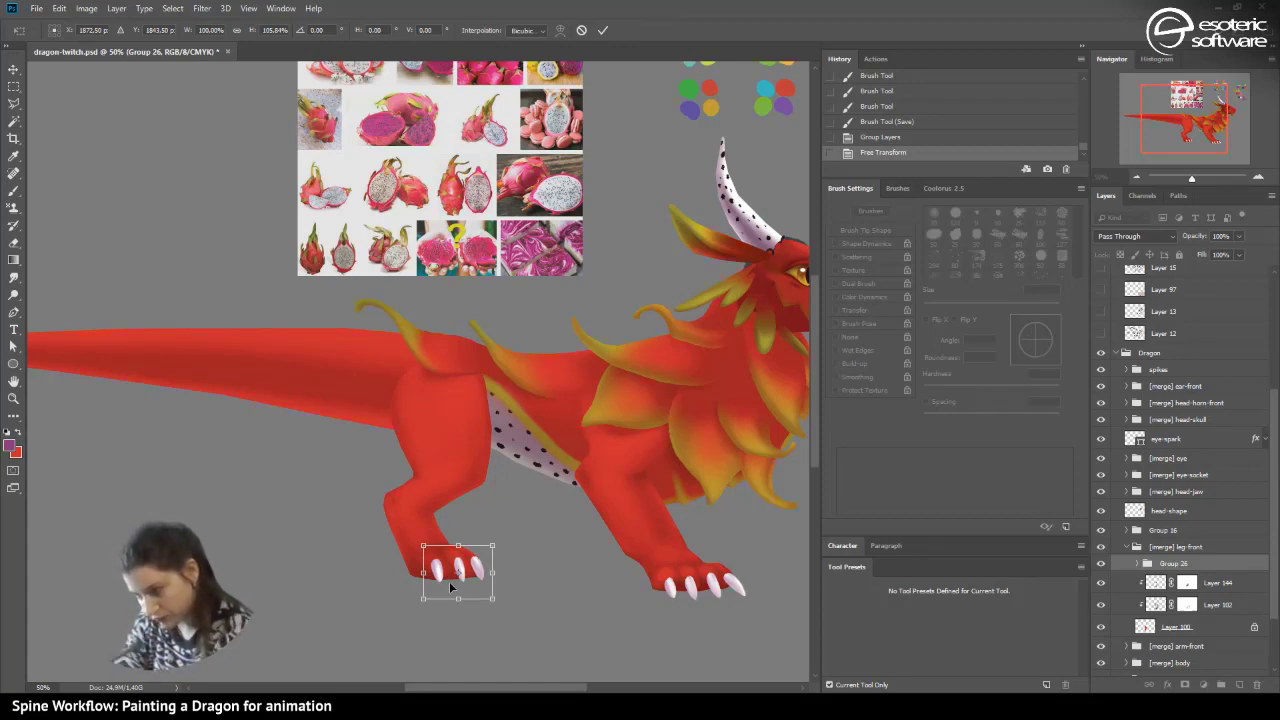
left_click(603, 30)
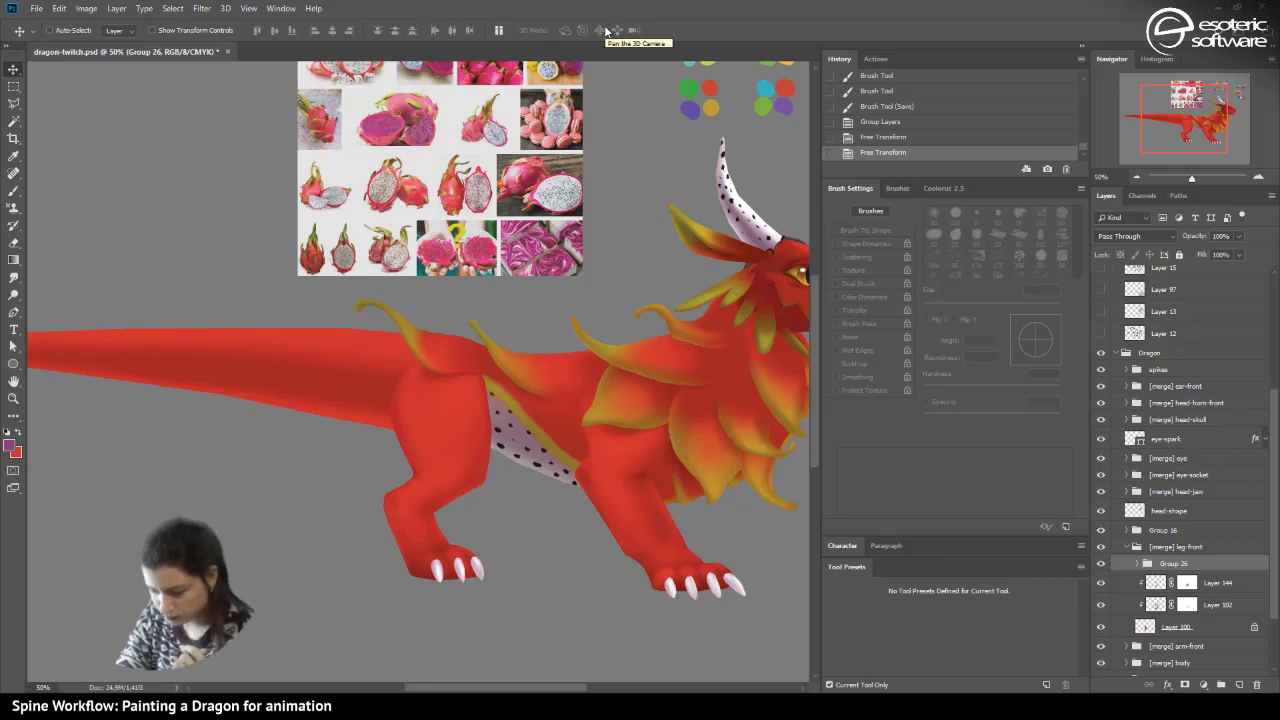
key("Left")
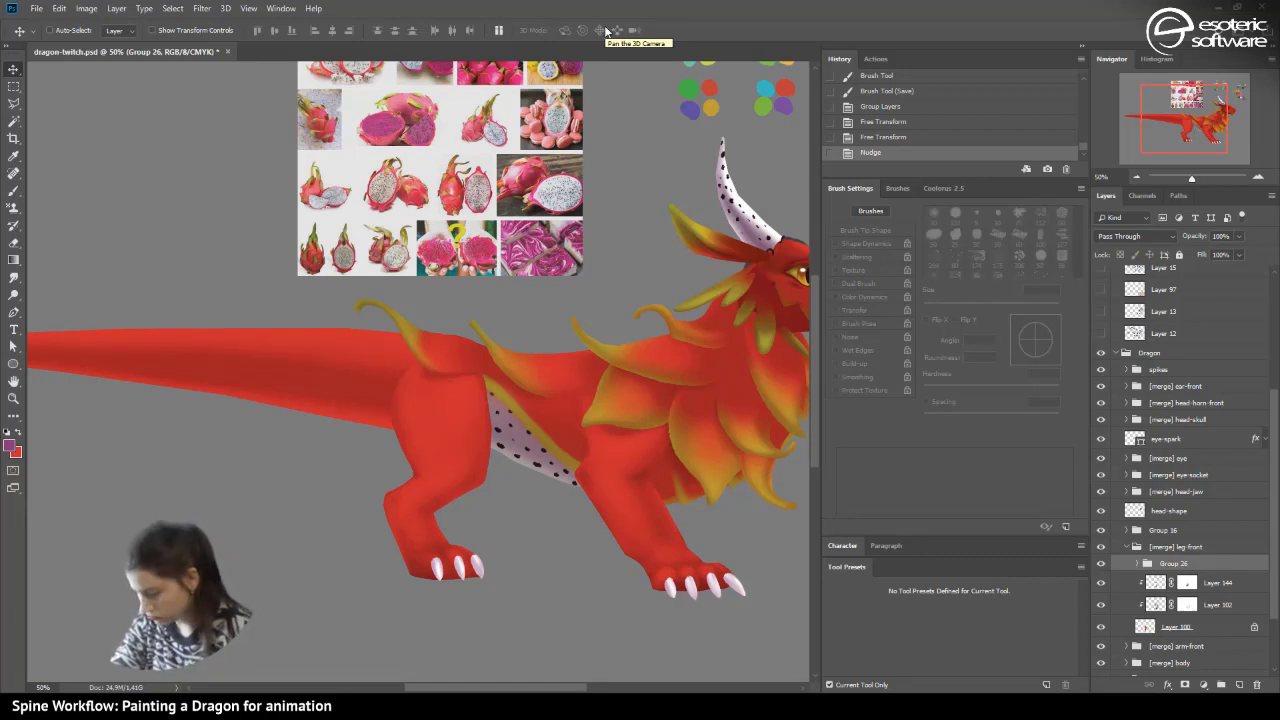
- Move the arm-front group above leg-front and group its Layer 141, Layer 139 and Layer 136
left_click(1126, 547)
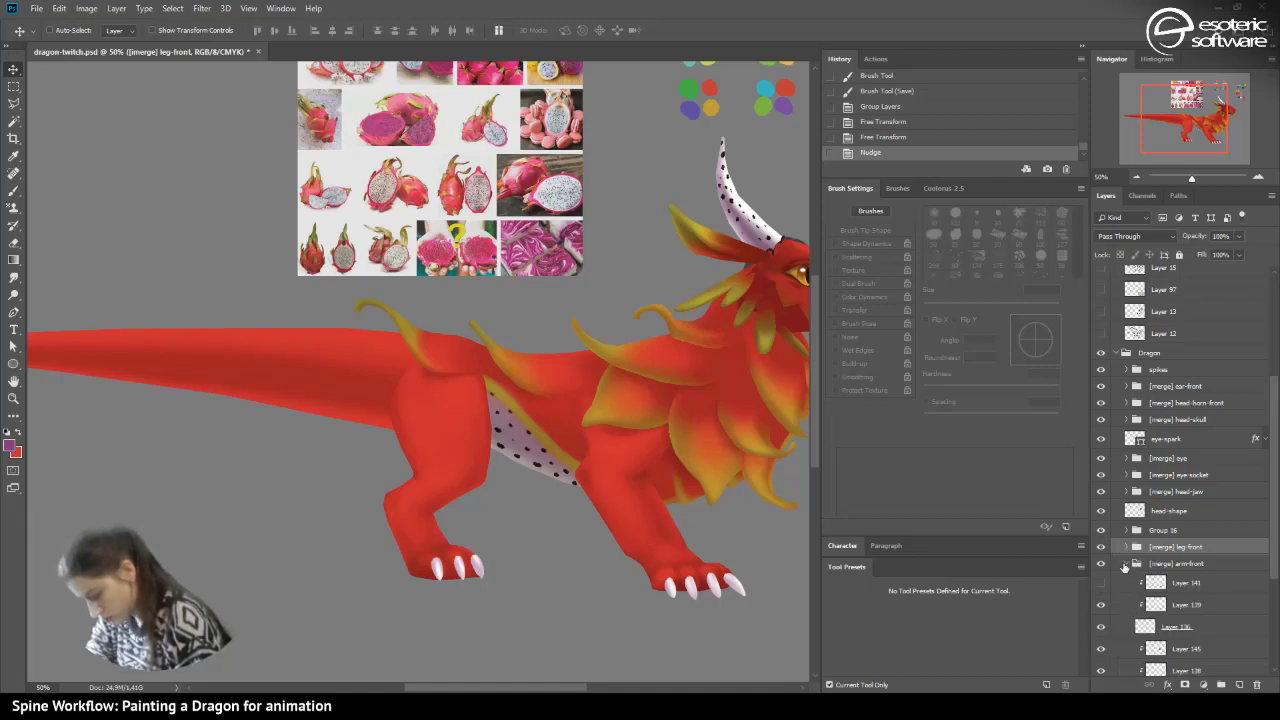
left_click_drag(1127, 565, 1129, 540)
left_click(1127, 548)
left_click(1155, 609)
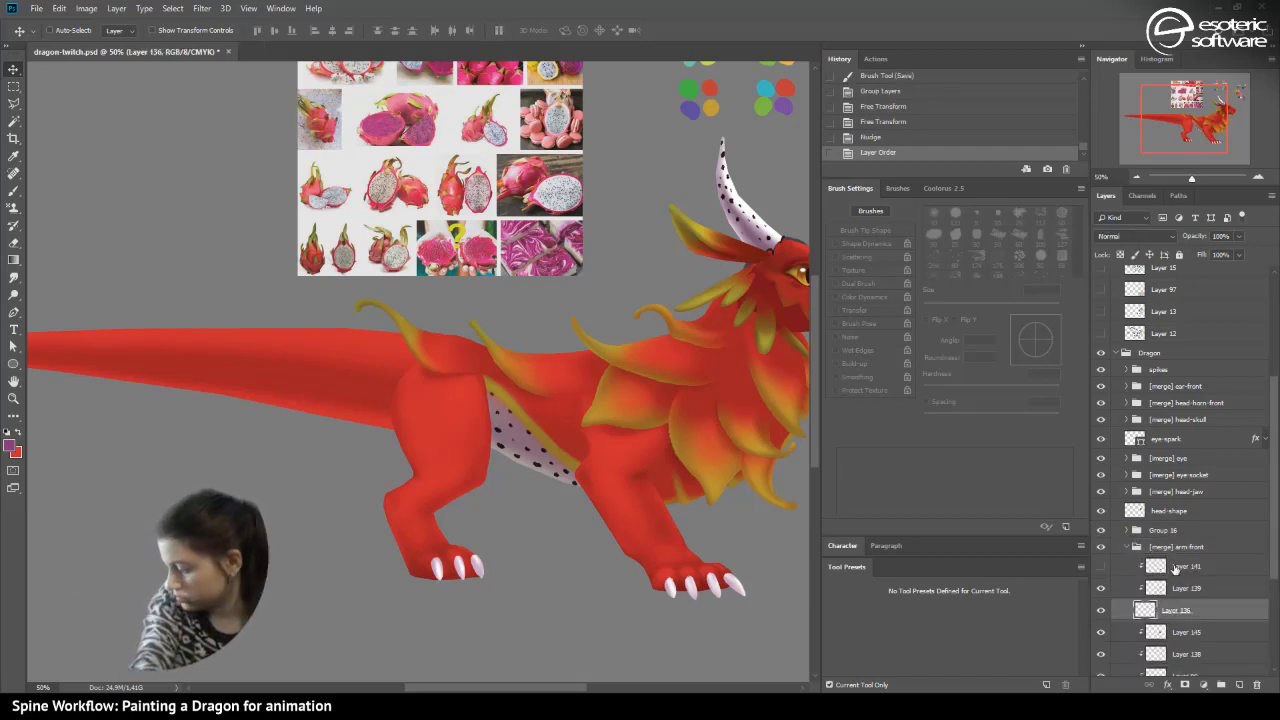
left_click(1176, 567, "shift")
key("ctrl+g")
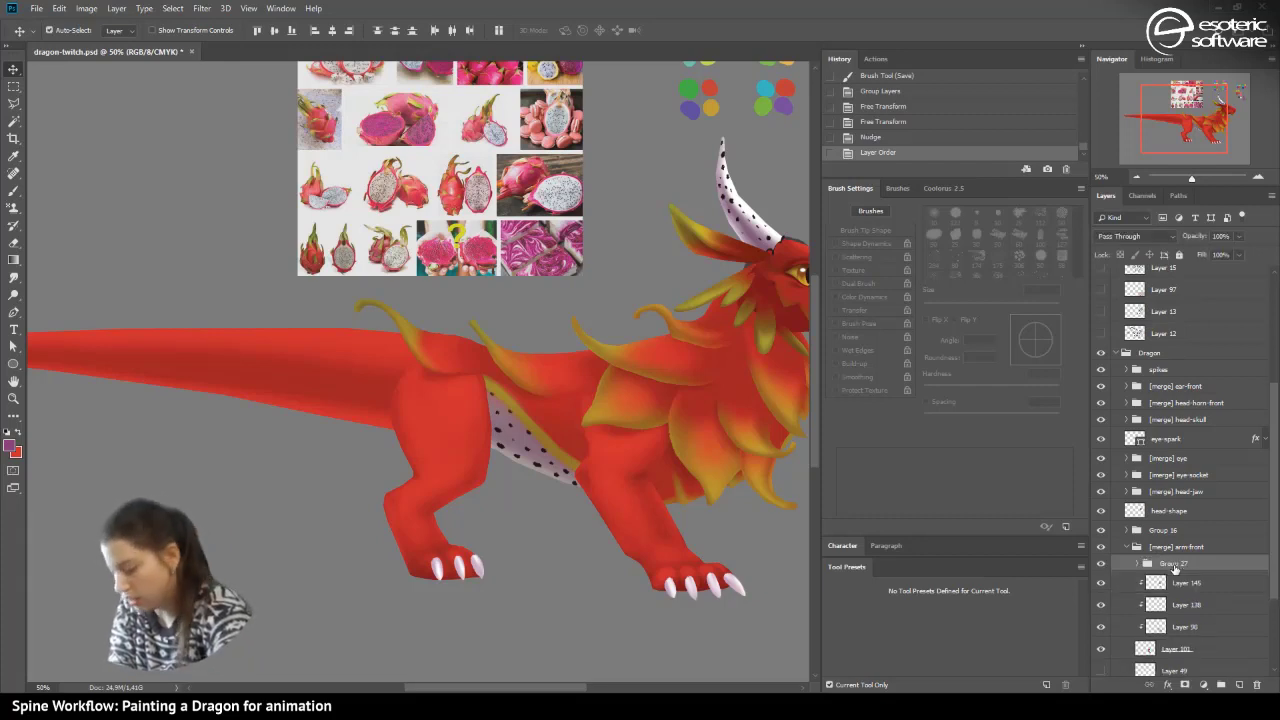
- Squash the front paw's claw group to about 79% height and adjust its perspective to follow the toes
key("ctrl+t")
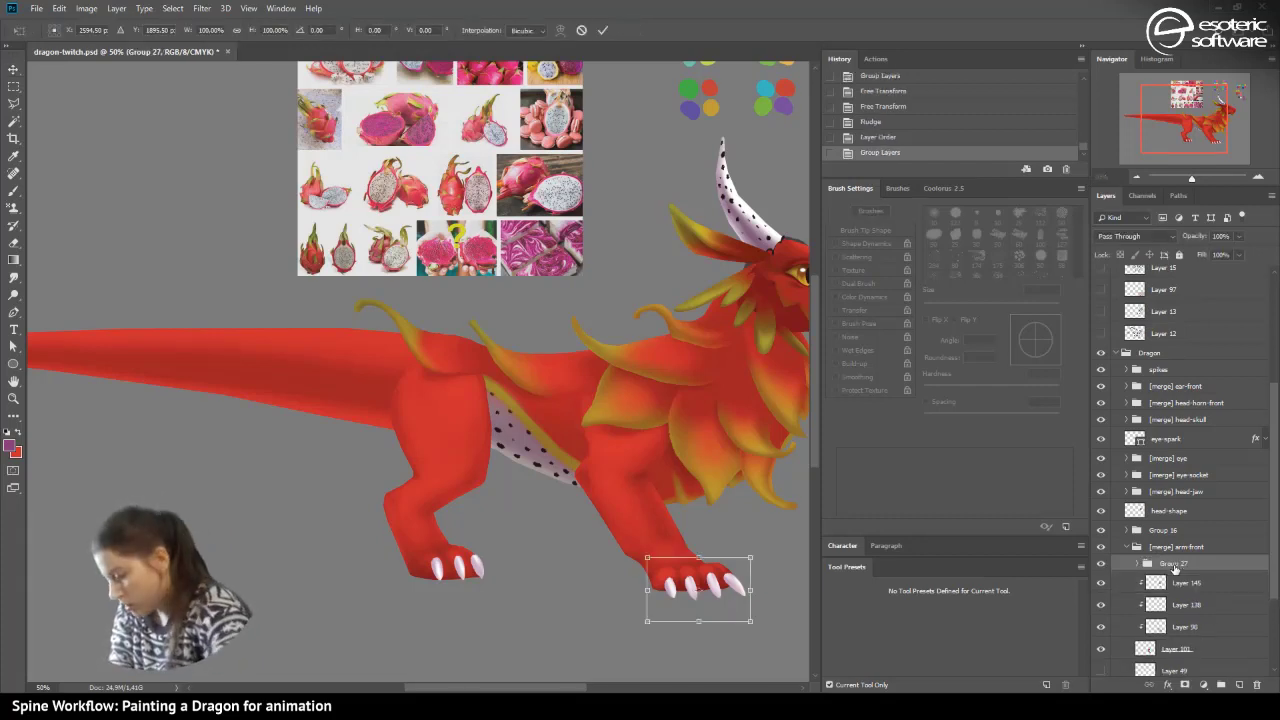
mouse_move(693, 624)
left_mouse_down()
mouse_move(692, 606)
mouse_move(677, 611)
left_mouse_up()
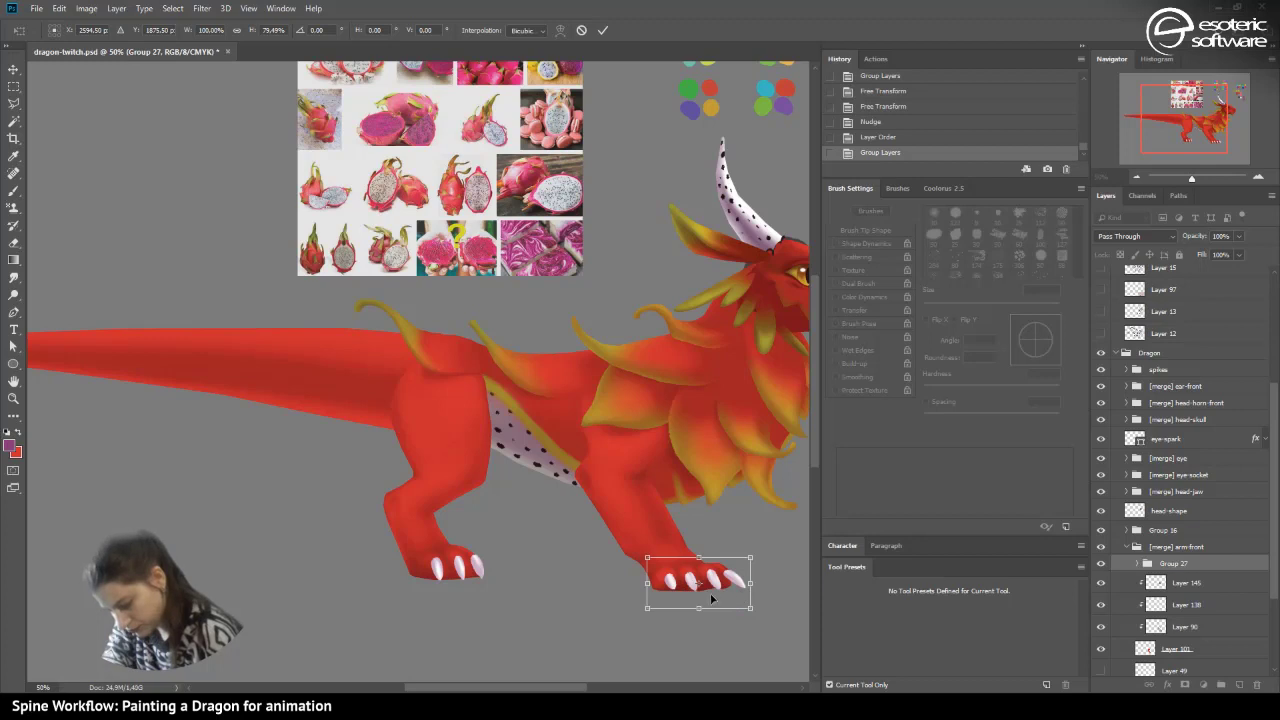
right_click(712, 598)
left_click(770, 478)
left_click_drag(747, 558, 751, 558)
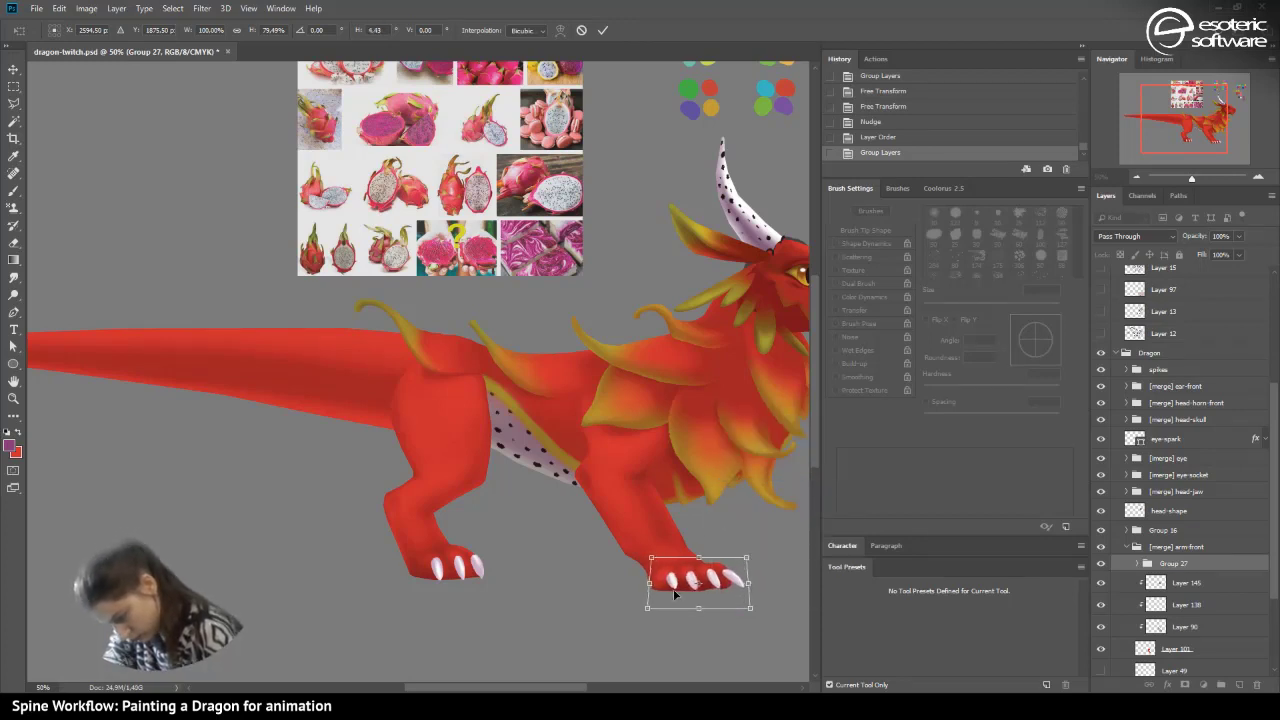
left_click_drag(650, 558, 652, 555)
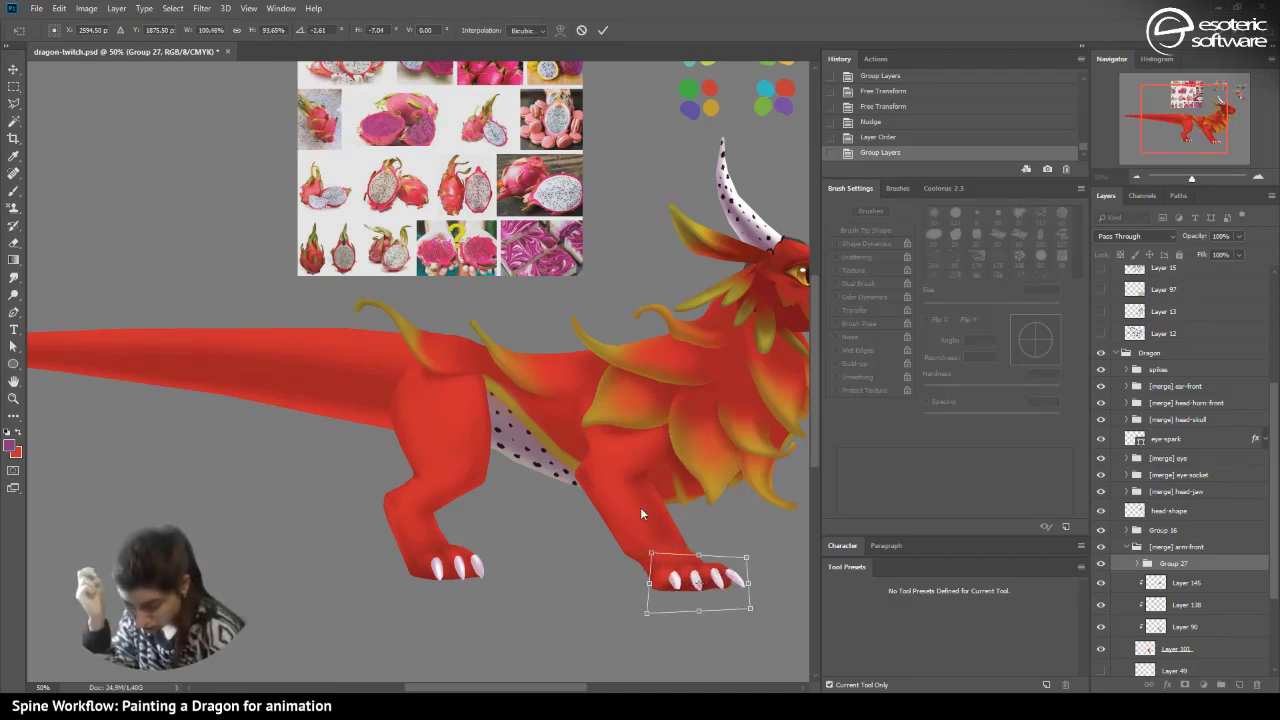
left_click(602, 31)
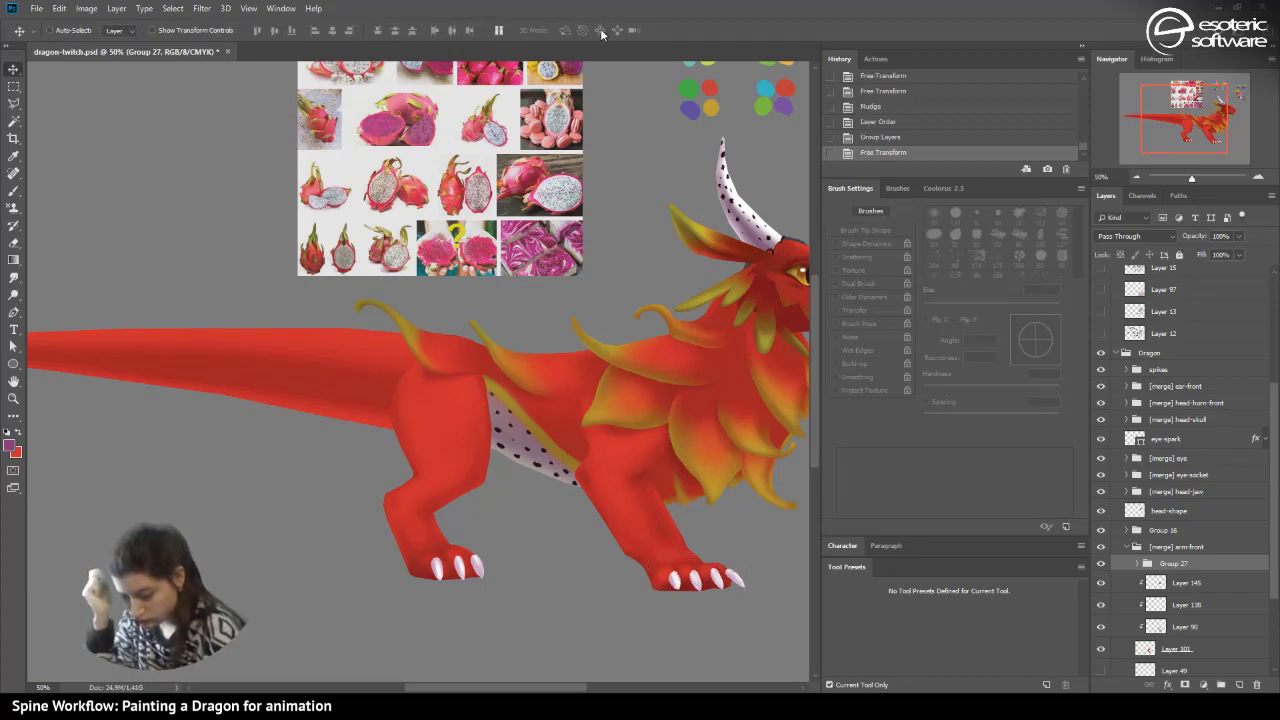
- Narrow and slightly rotate the front paw's claw group, and nudge it up onto the toes
key("ctrl+t")
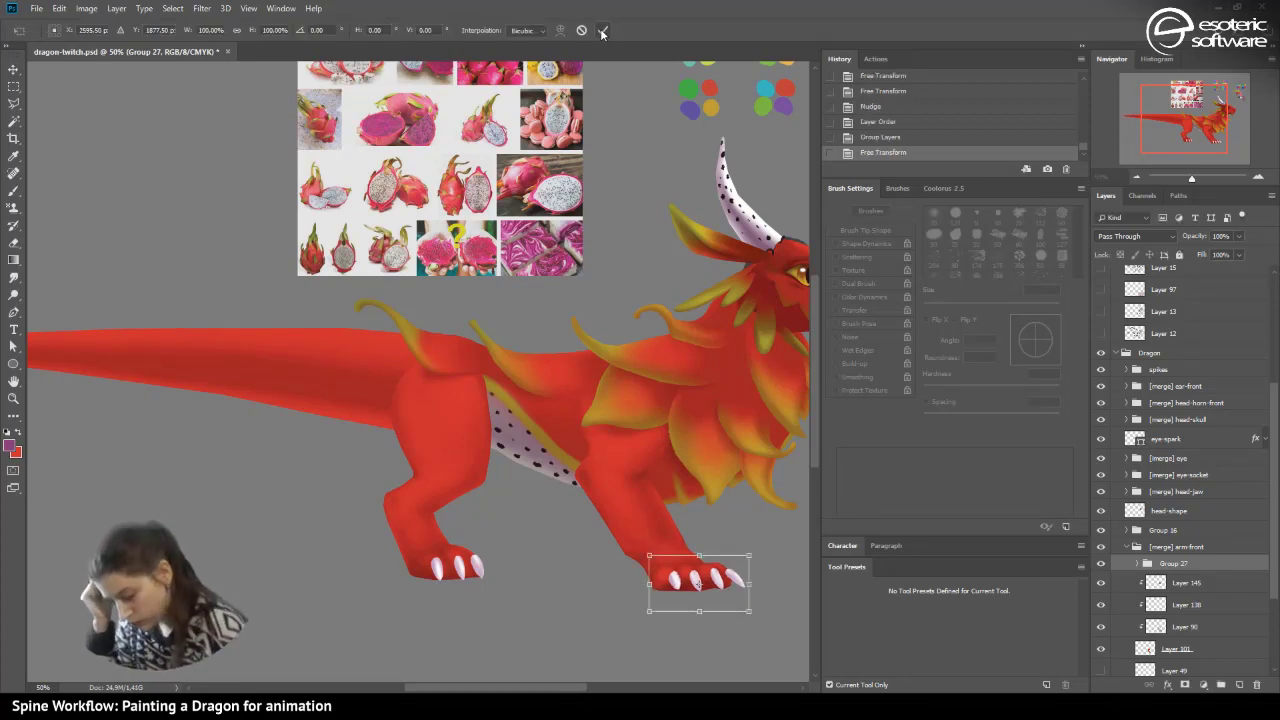
left_click_drag(750, 584, 747, 584)
left_click_drag(649, 611, 690, 600)
left_click_drag(759, 640, 761, 620)
key("Return")
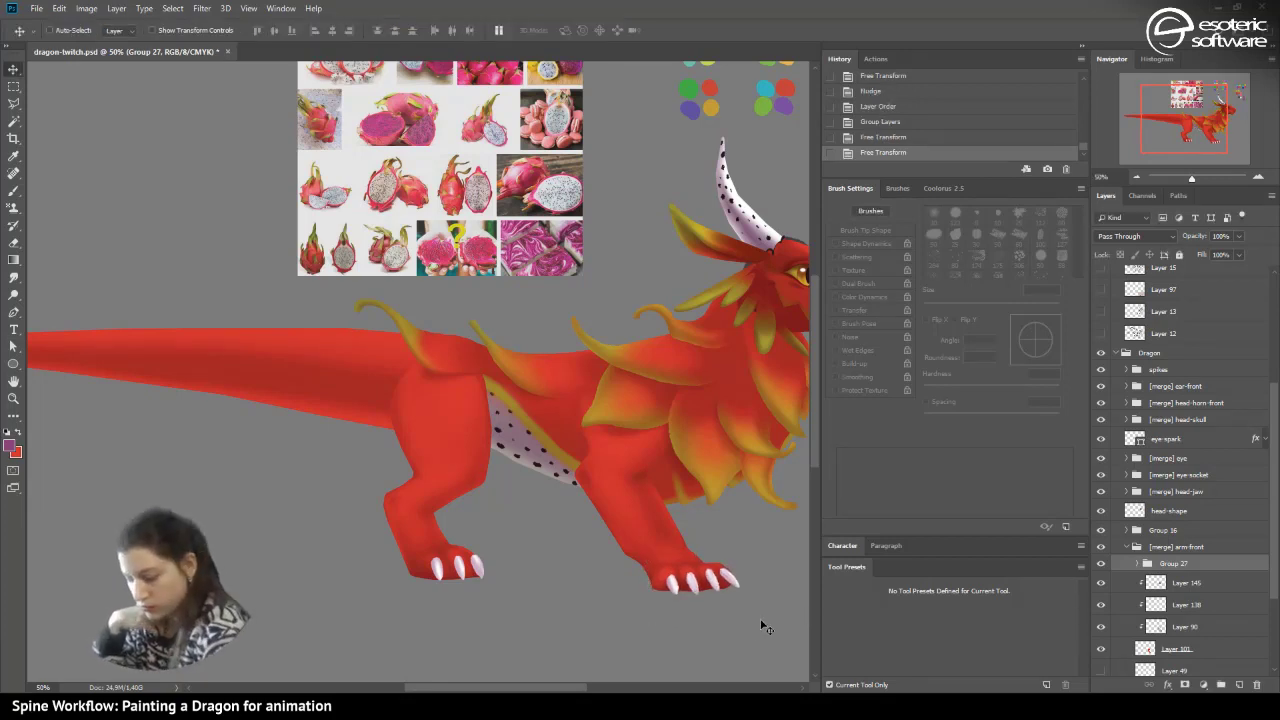
key("Up")
key("Up")
key("Up")
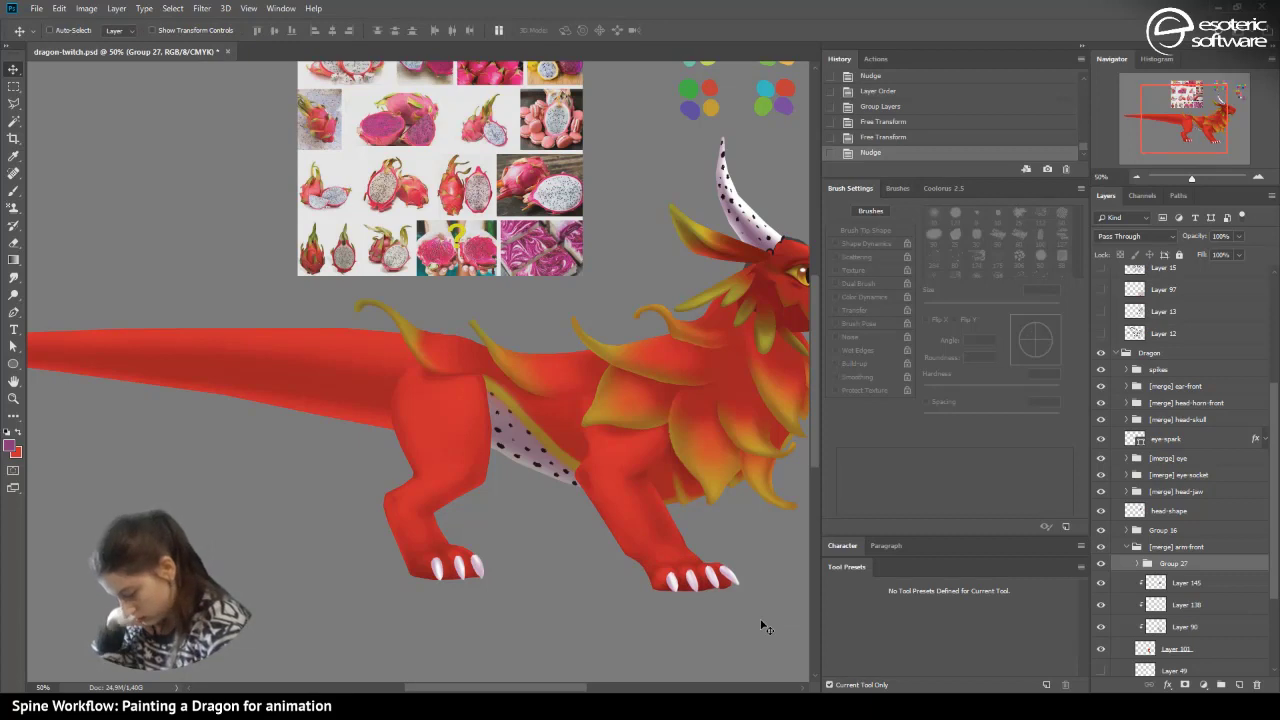
key("Up")
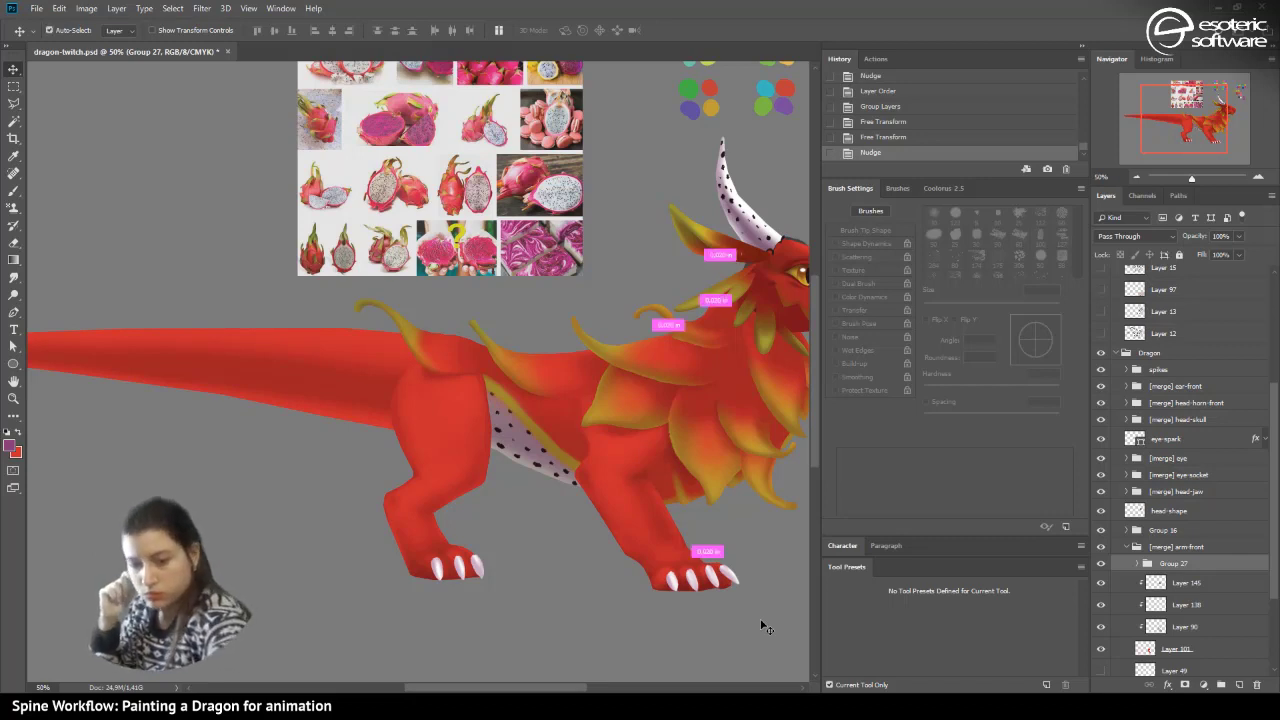
- Skew the front paw's claw group slightly along its vertical sides to match the slope of the toes
key("ctrl+t")
right_click(714, 607)
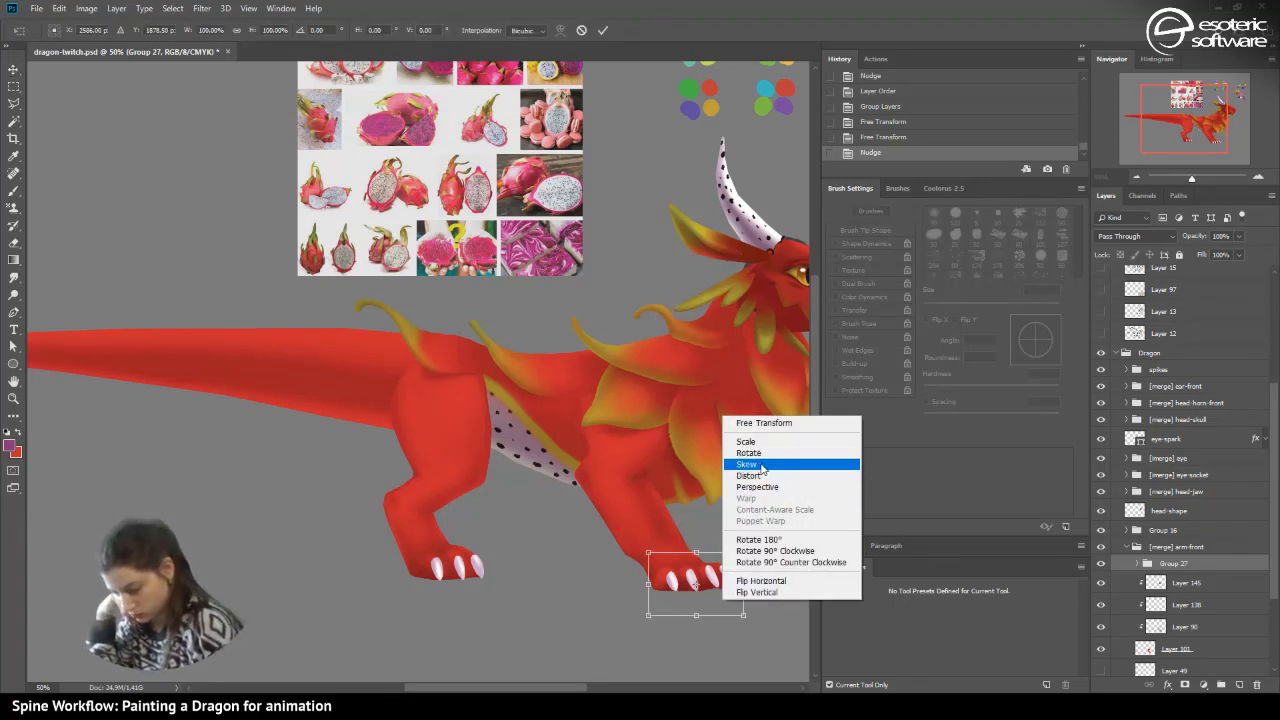
left_click(745, 465)
left_click_drag(743, 588, 743, 588)
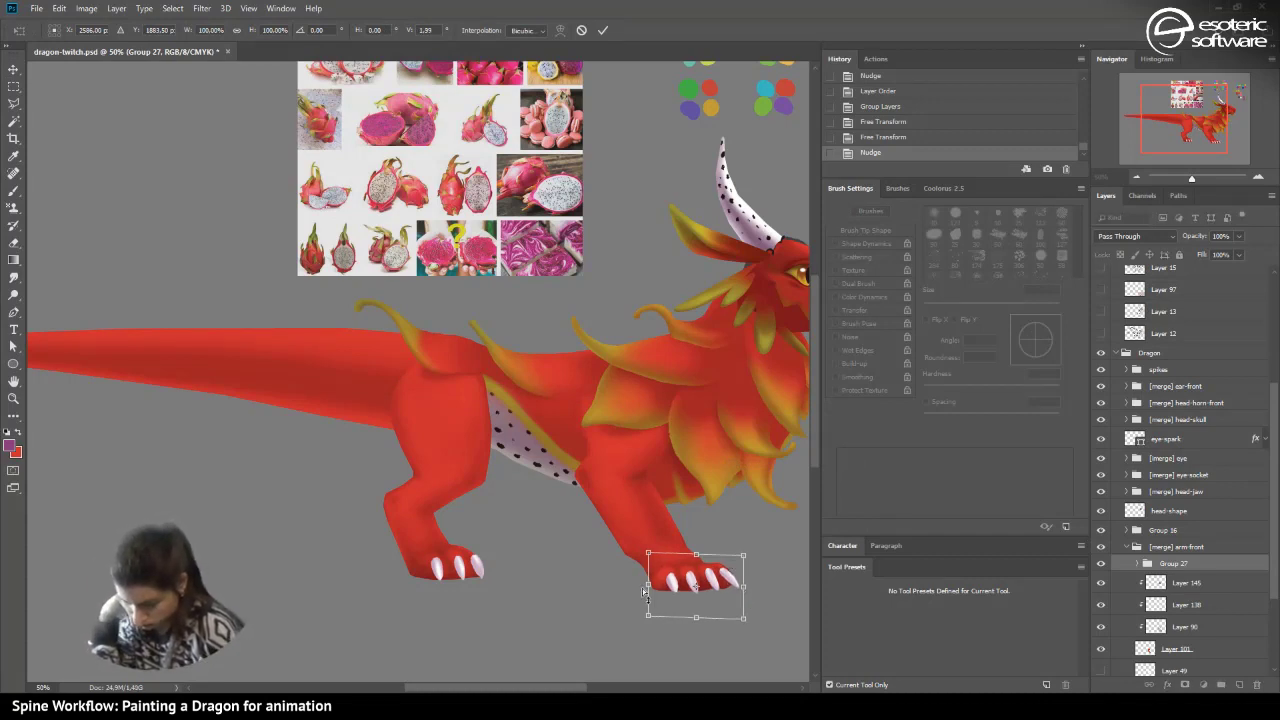
left_click_drag(643, 592, 644, 565)
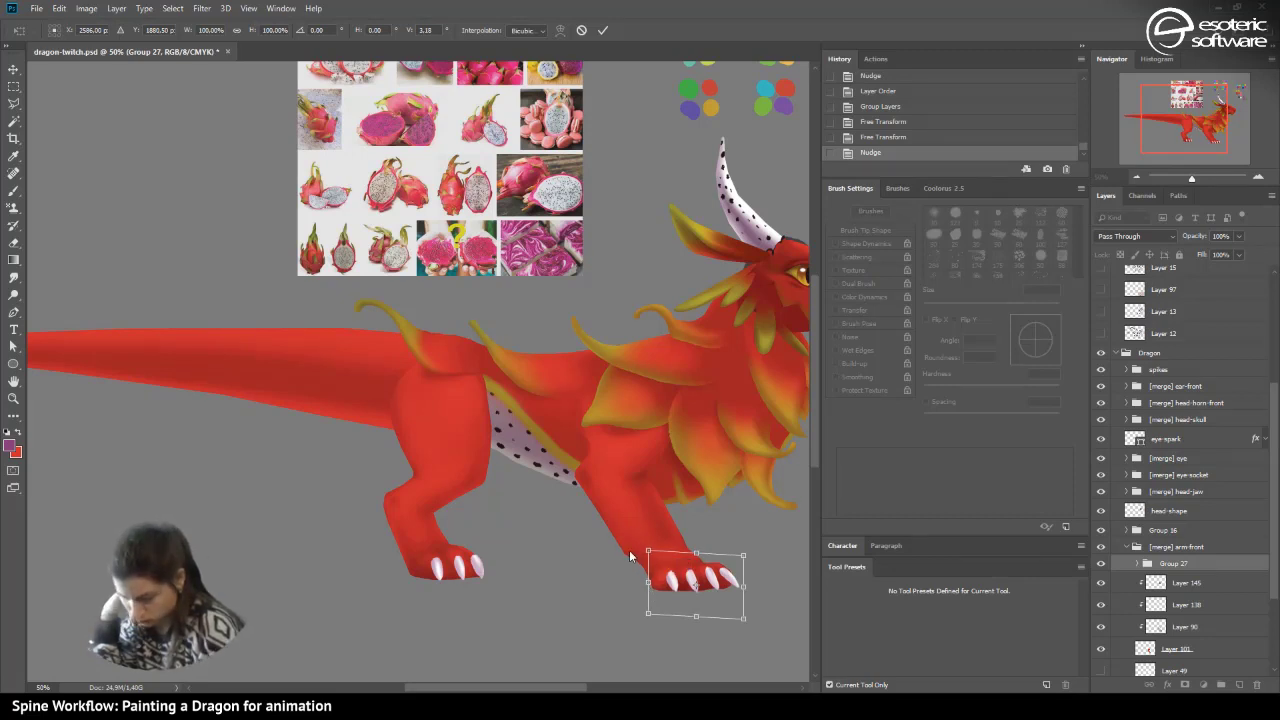
left_click(603, 30)
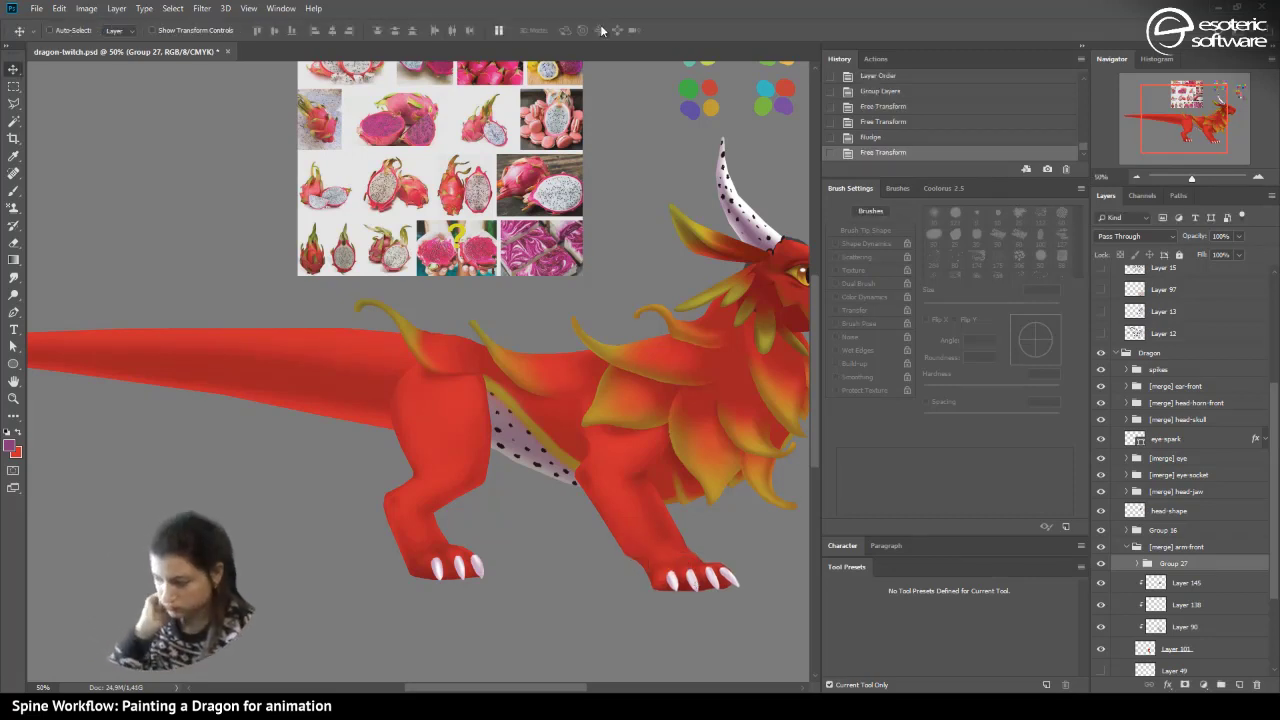
- Compare the front paw's claws with the earlier Nudge history state and return to the latest Free Transform state
scroll(1044, 114, "up", 1)
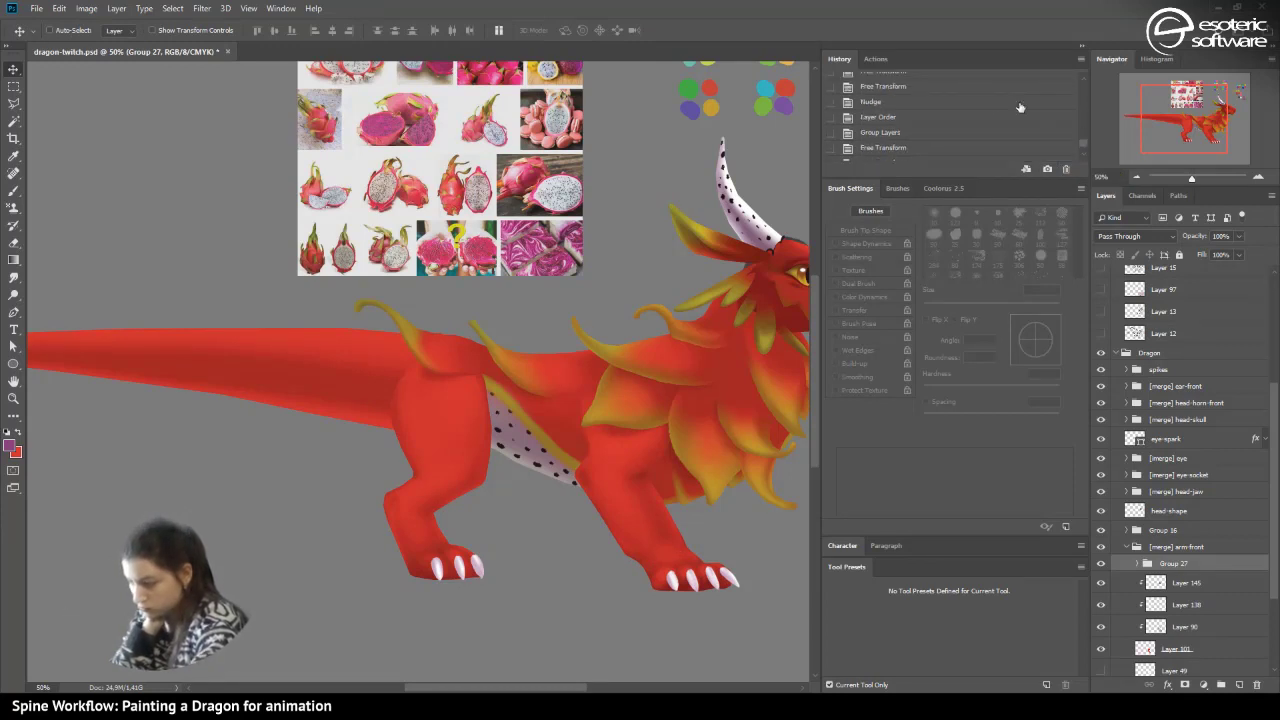
left_click(893, 102)
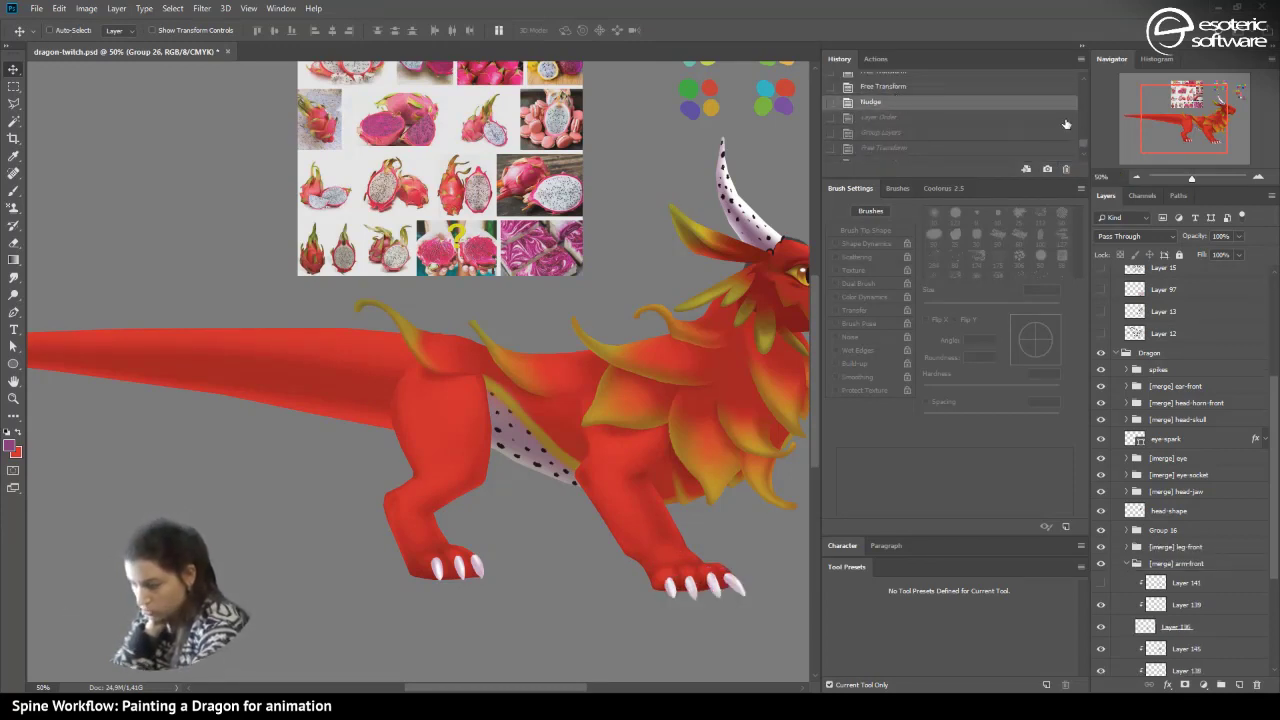
scroll(1082, 141, "down", 1)
left_click(887, 152)
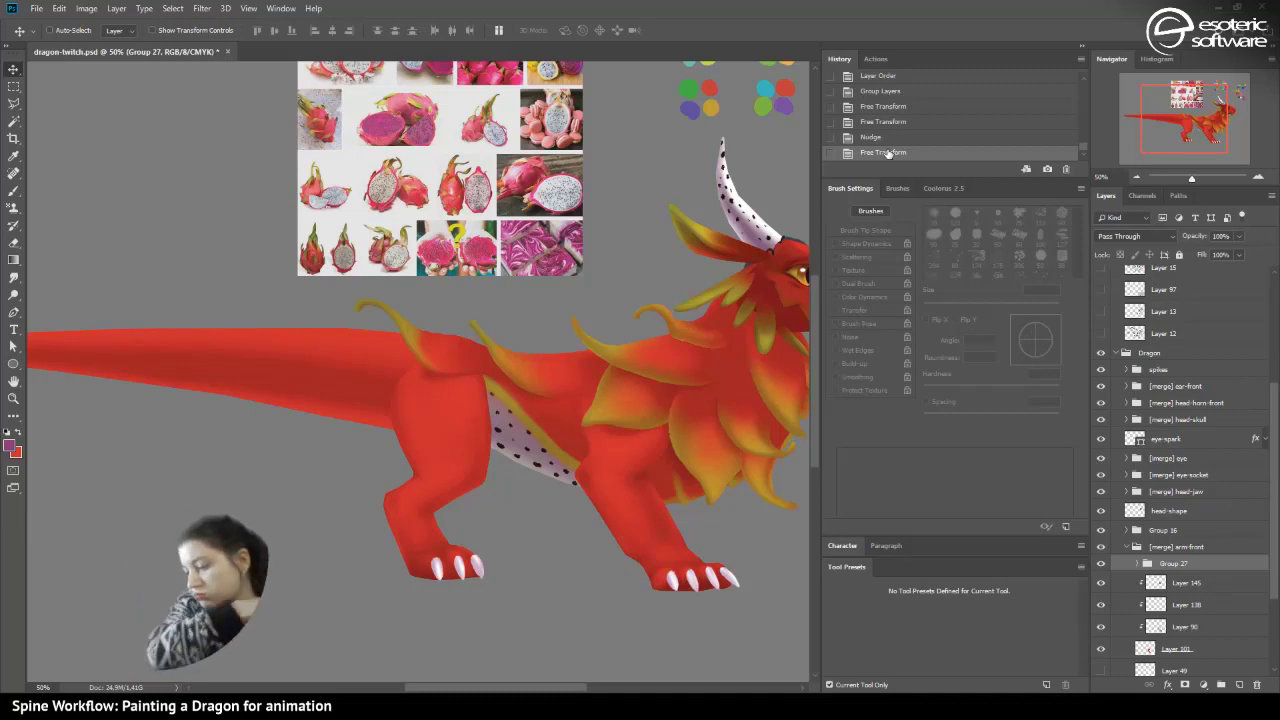
- Try tinting the front paw with a yellow-green radial gradient on a new layer clipped to the arm's base, and revert to the last Free Transform
left_click(1135, 178)
left_click(1135, 178)
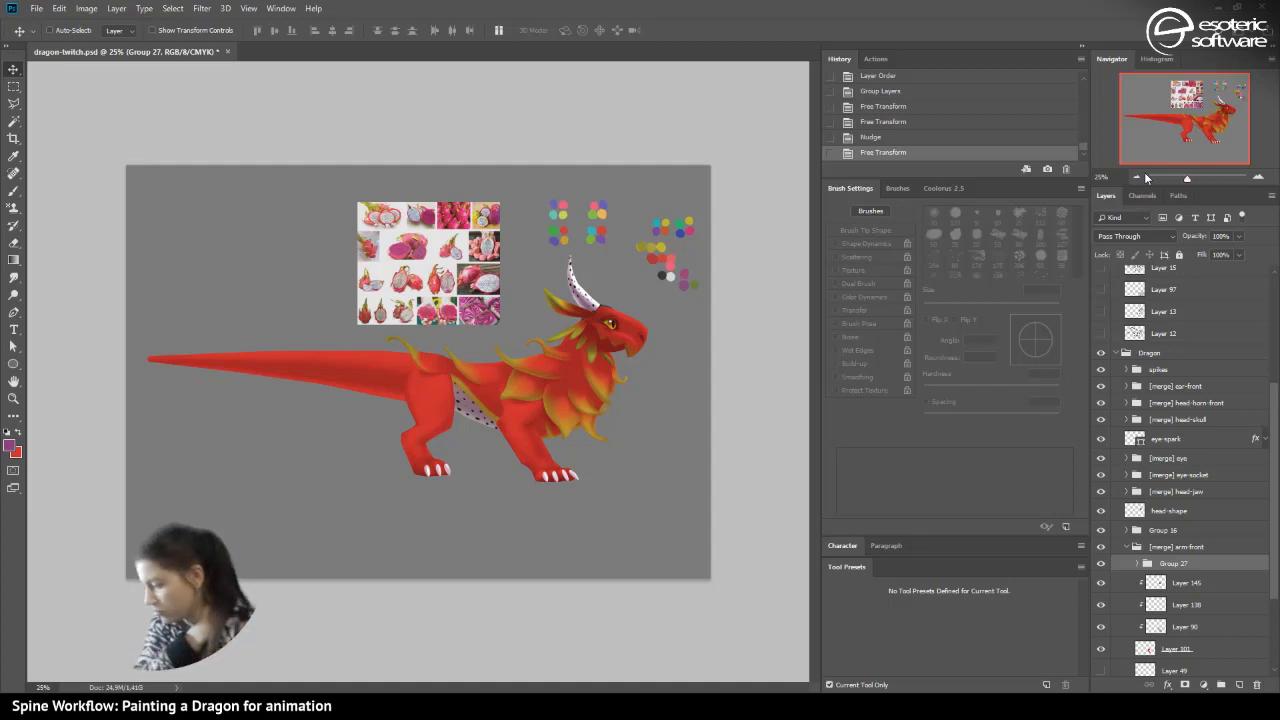
left_click(1165, 628)
left_click(1178, 588)
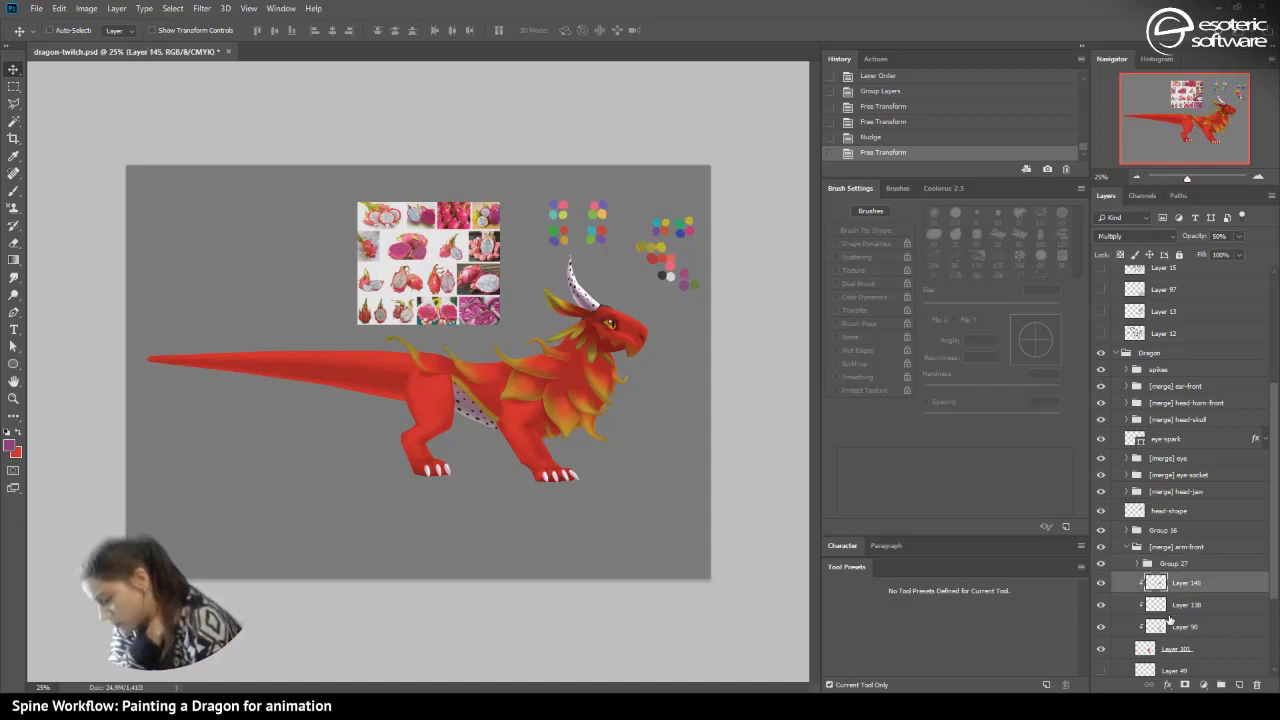
left_click(1164, 652)
left_click(1239, 686)
left_click(1257, 174)
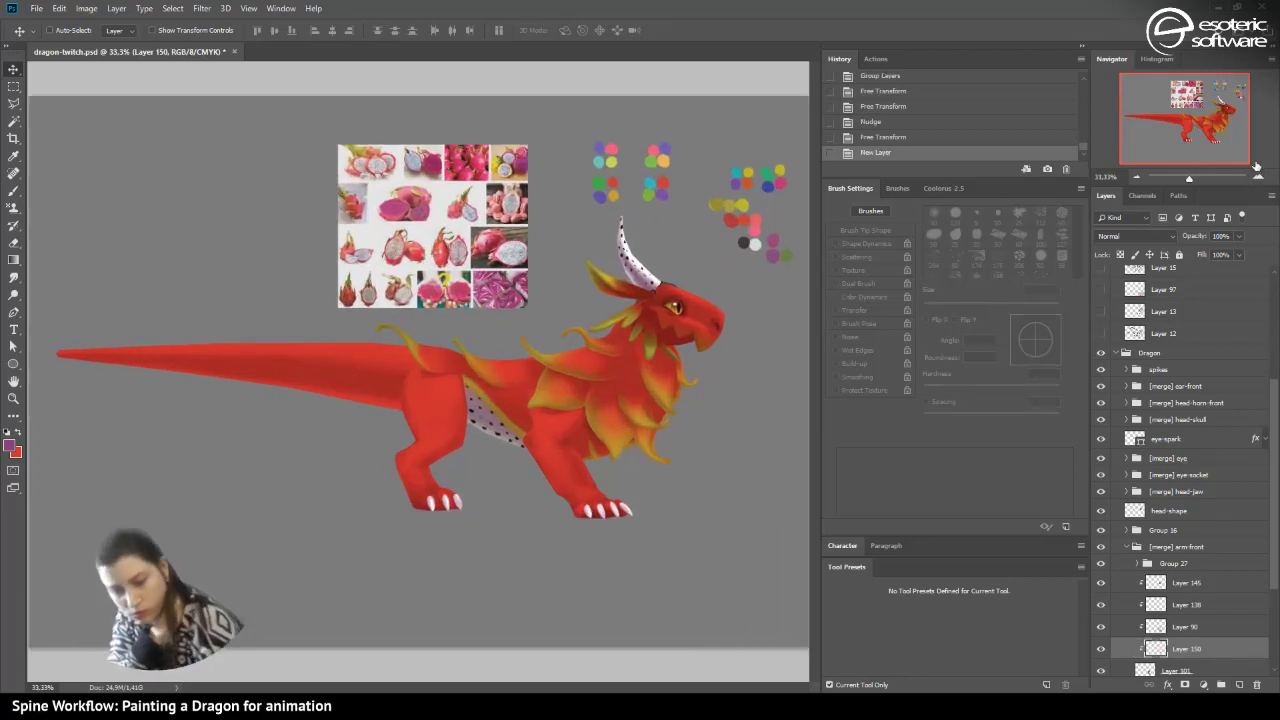
left_click(13, 259)
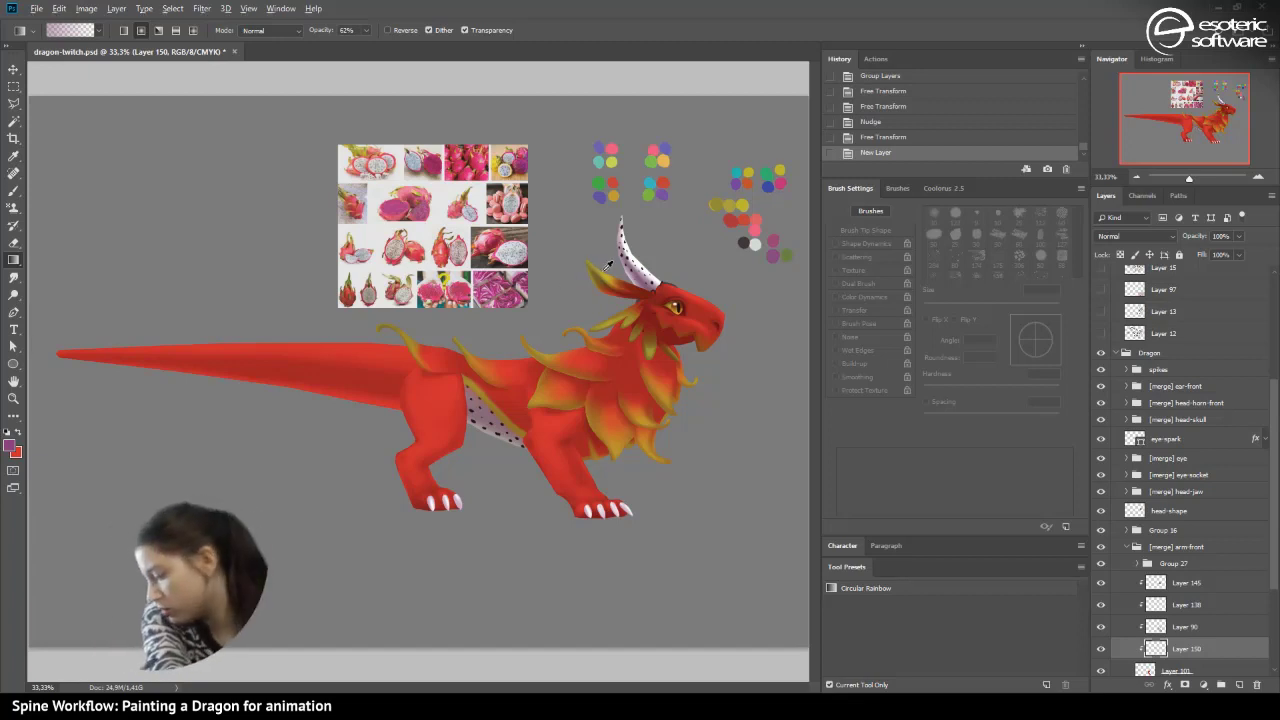
left_click(610, 318, "alt")
left_click_drag(600, 502, 602, 524)
left_click(878, 137)
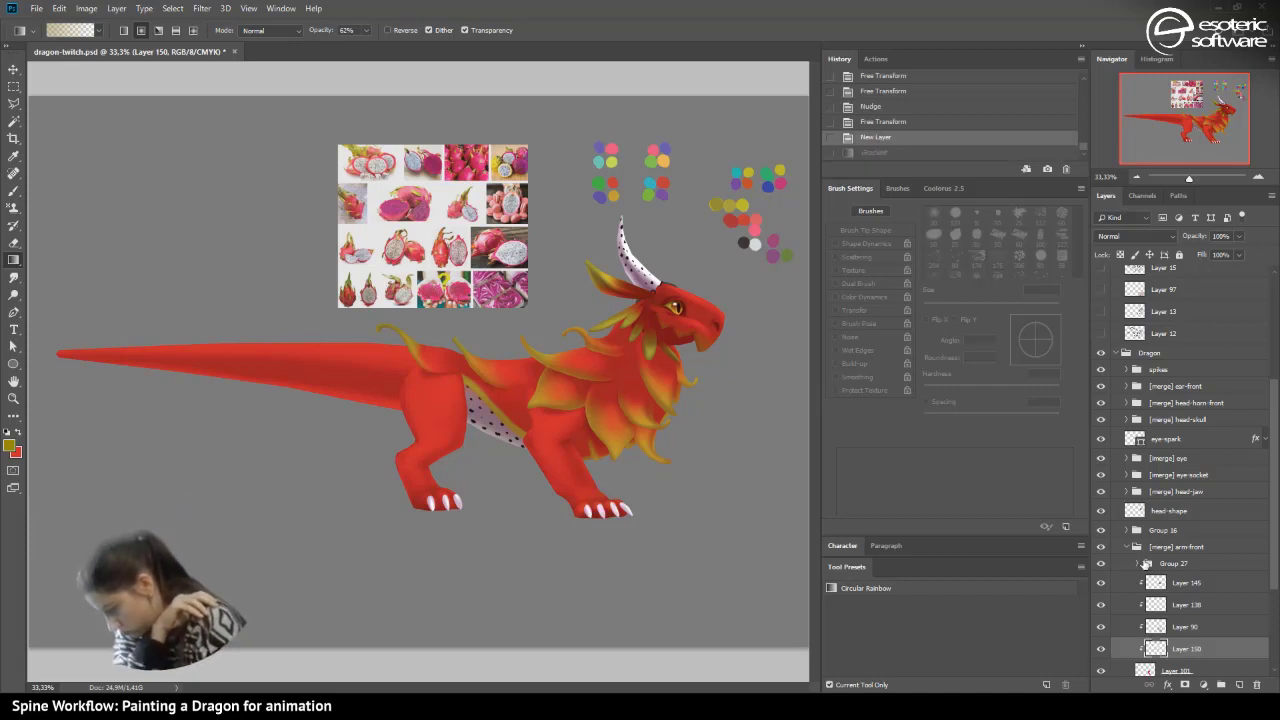
key("ctrl+alt+z")
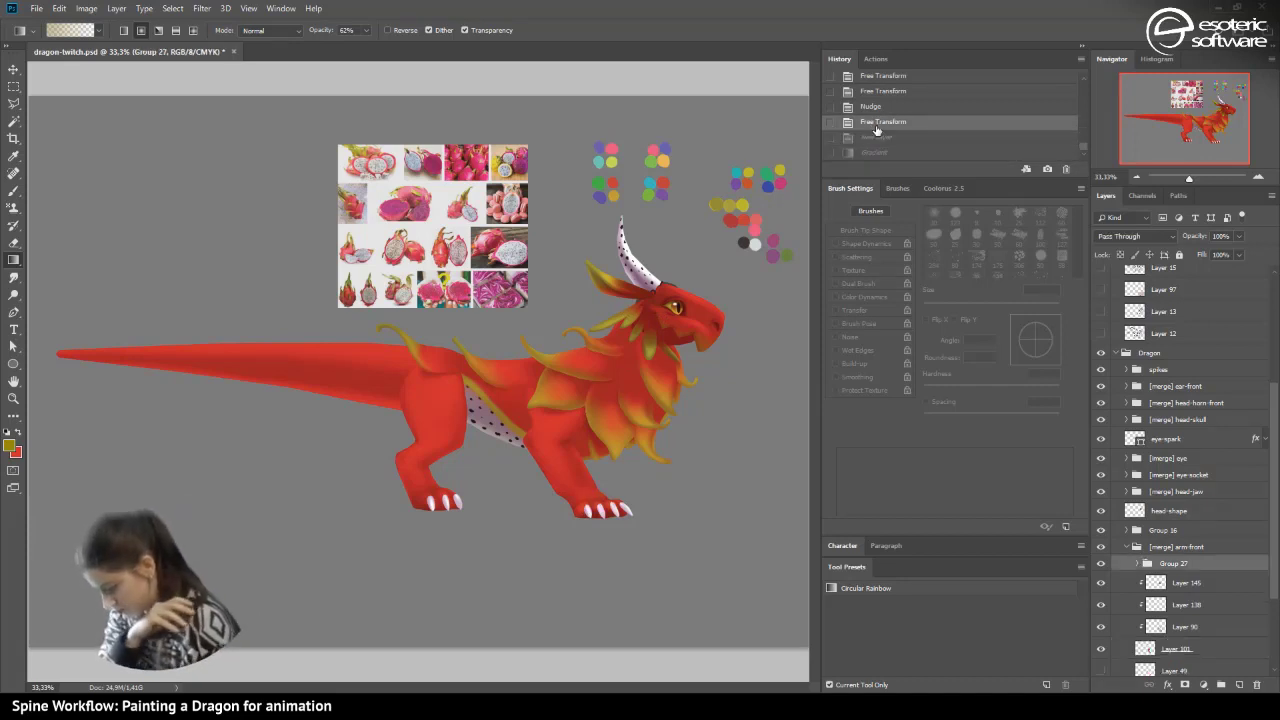
- Add a clipped layer directly above the base claw layer in the front arm's Group 27 and tint the claw bases with olive-yellow radial gradients
left_click(1131, 546)
left_click(1127, 548)
left_click(1127, 548)
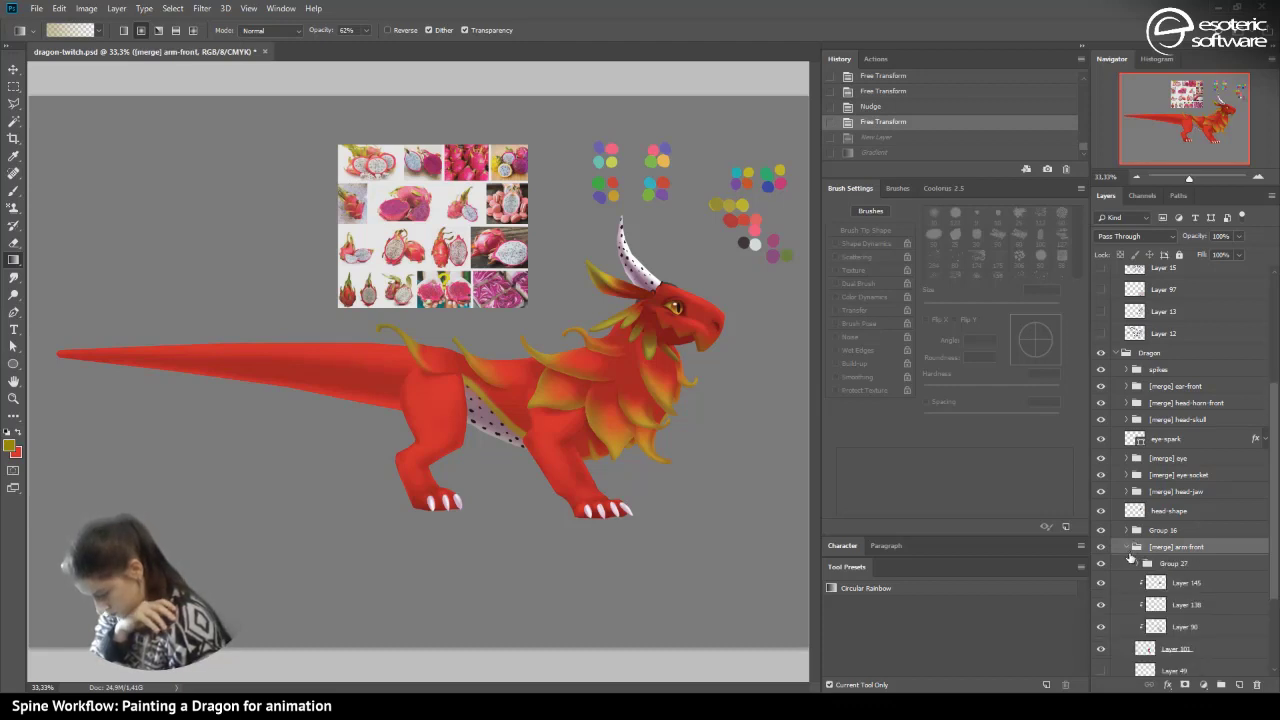
left_click(1137, 564)
left_click(1176, 584)
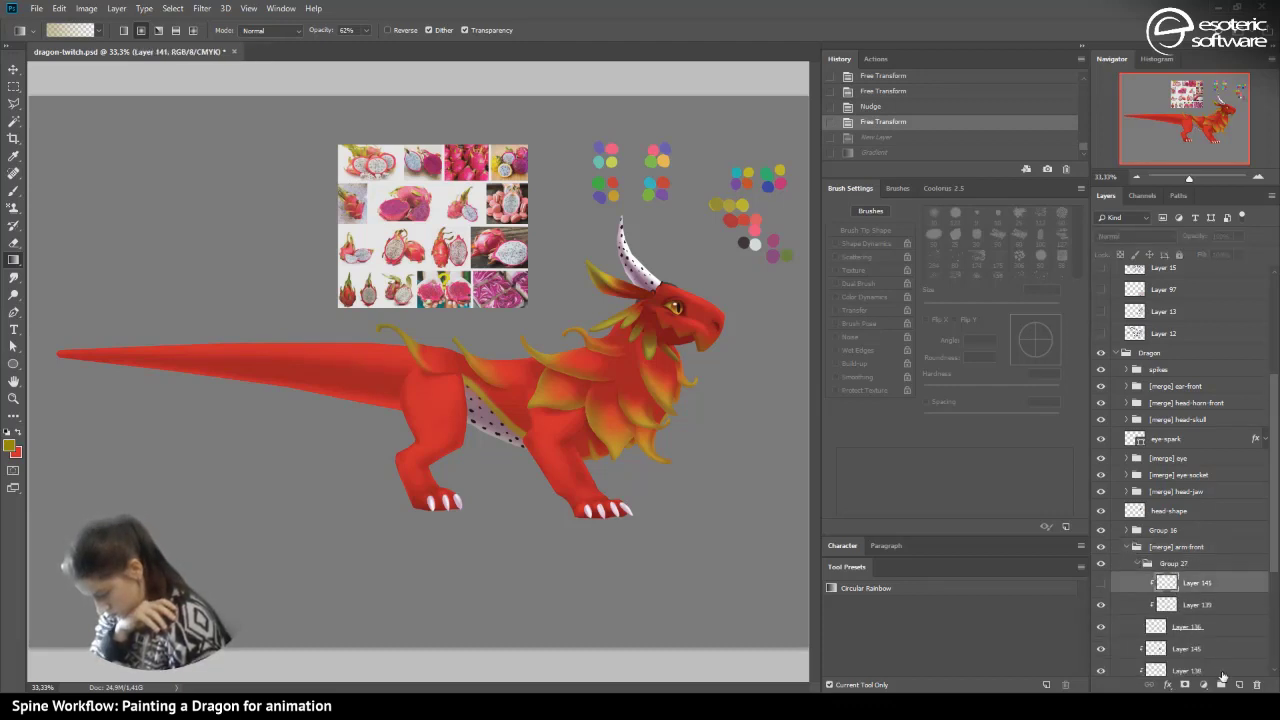
left_click(1239, 684)
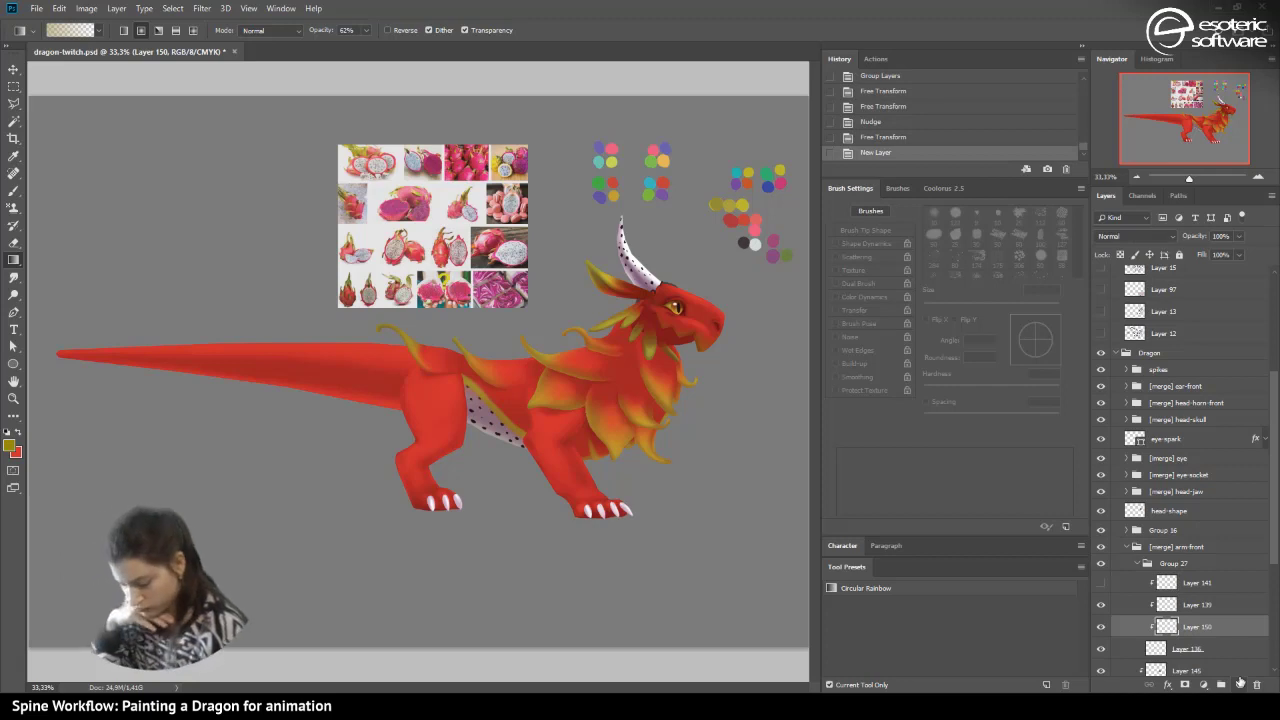
left_click_drag(591, 510, 597, 589)
left_click_drag(596, 506, 628, 550)
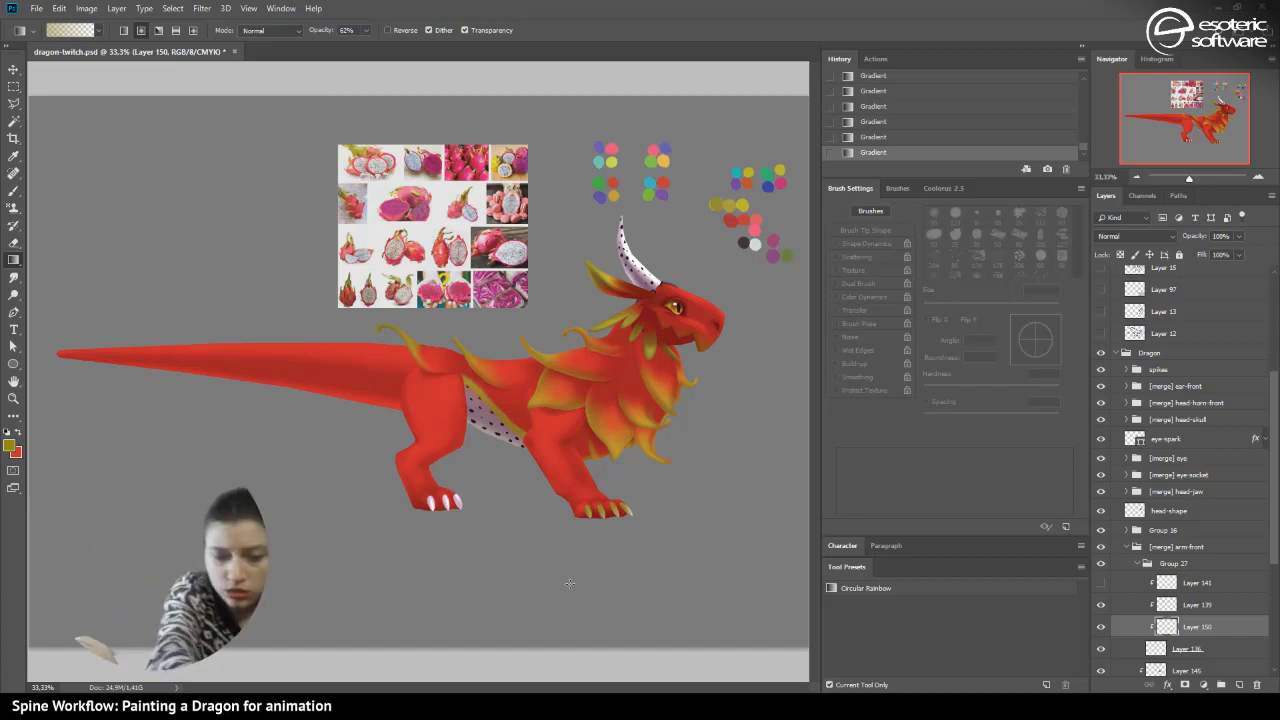
- Warm the front paw's claws with gradients in the palette's orange-yellow and the ear's golden yellow, and collapse the arm-front group
left_click(667, 156, "alt")
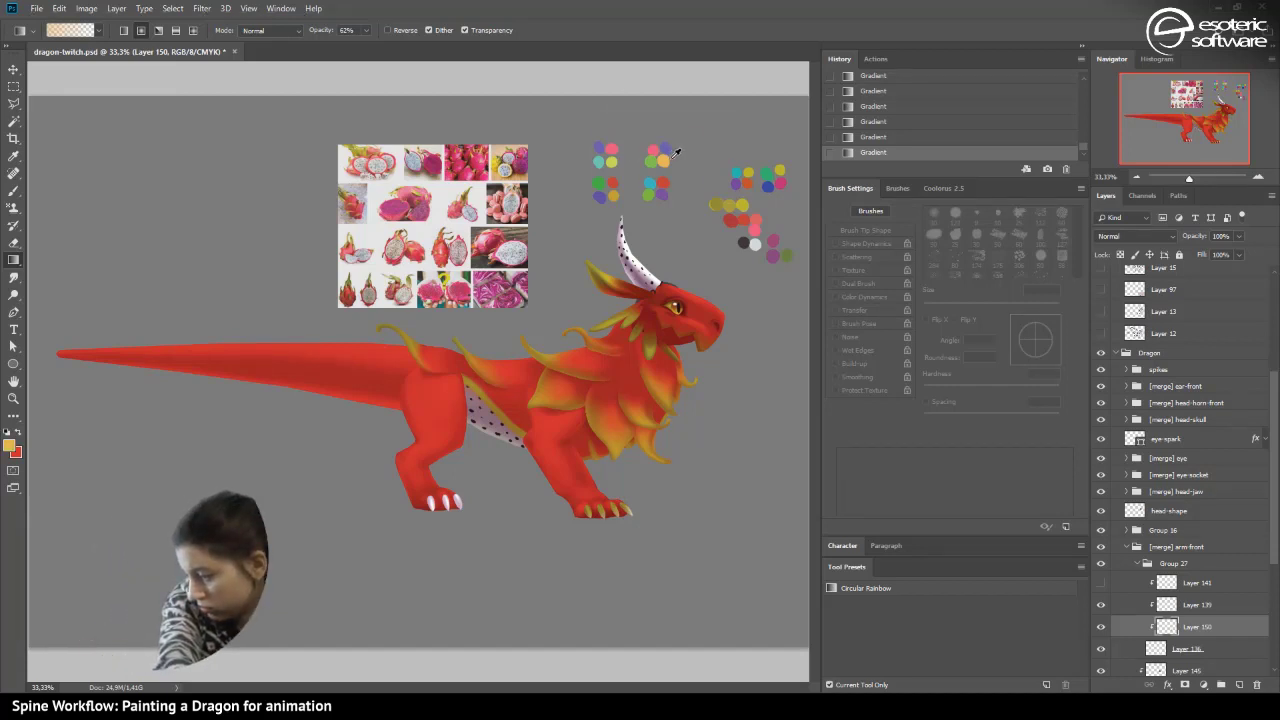
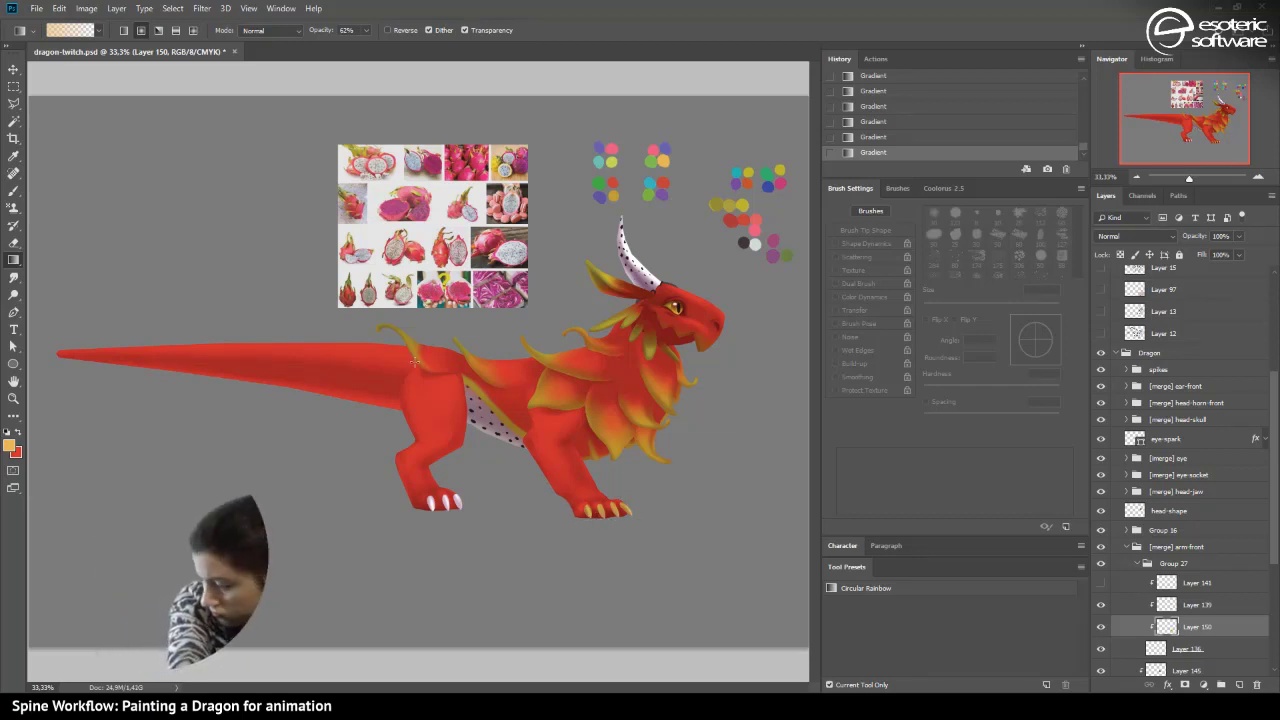
left_click(606, 266, "alt")
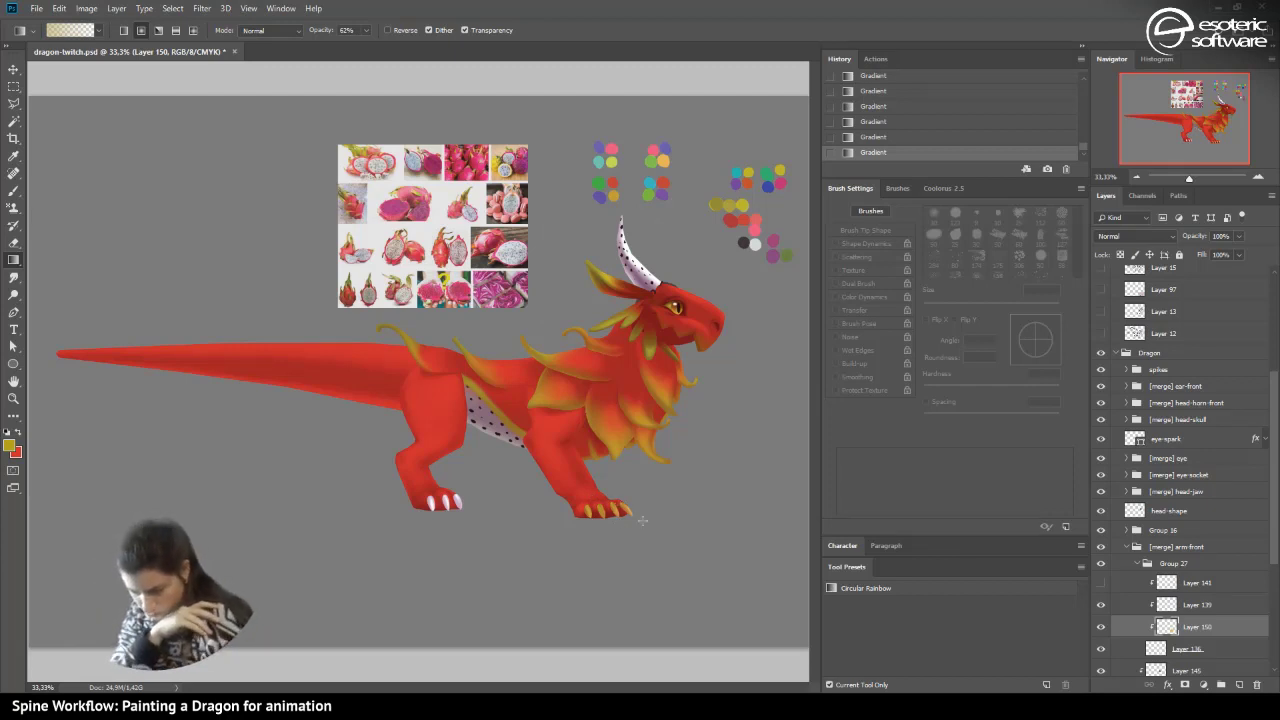
left_click(1140, 564)
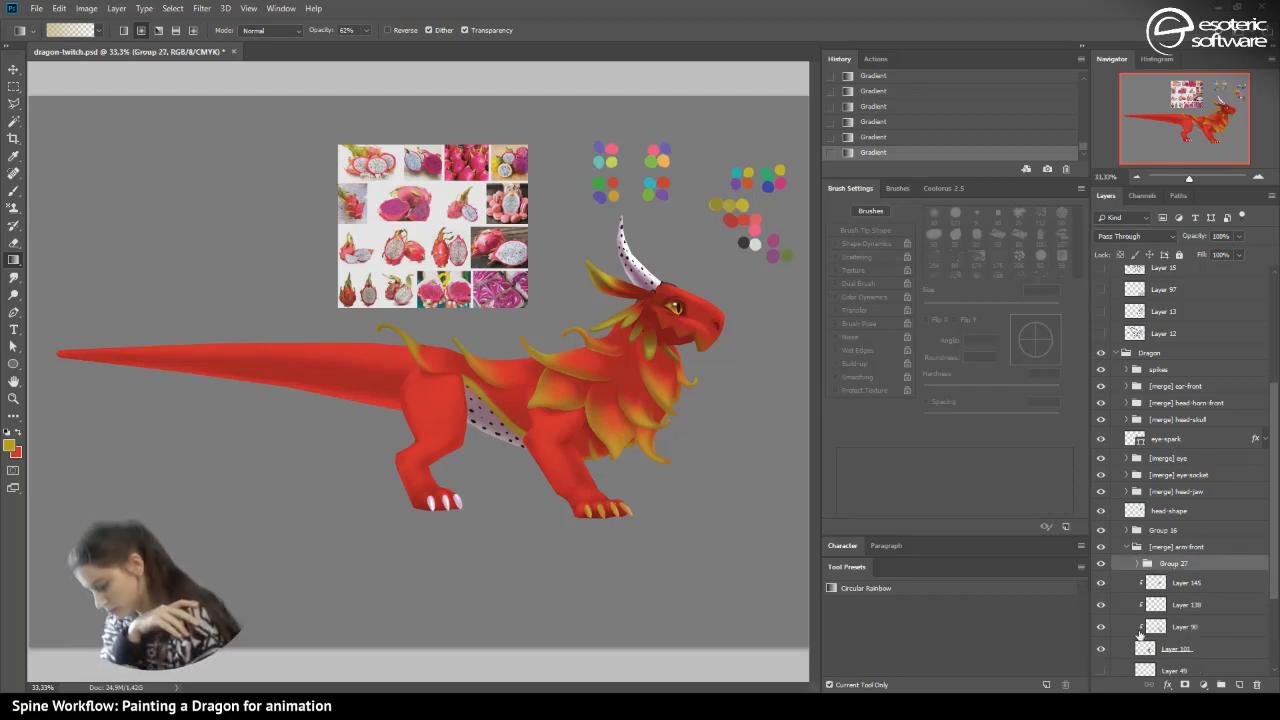
left_click(1135, 548)
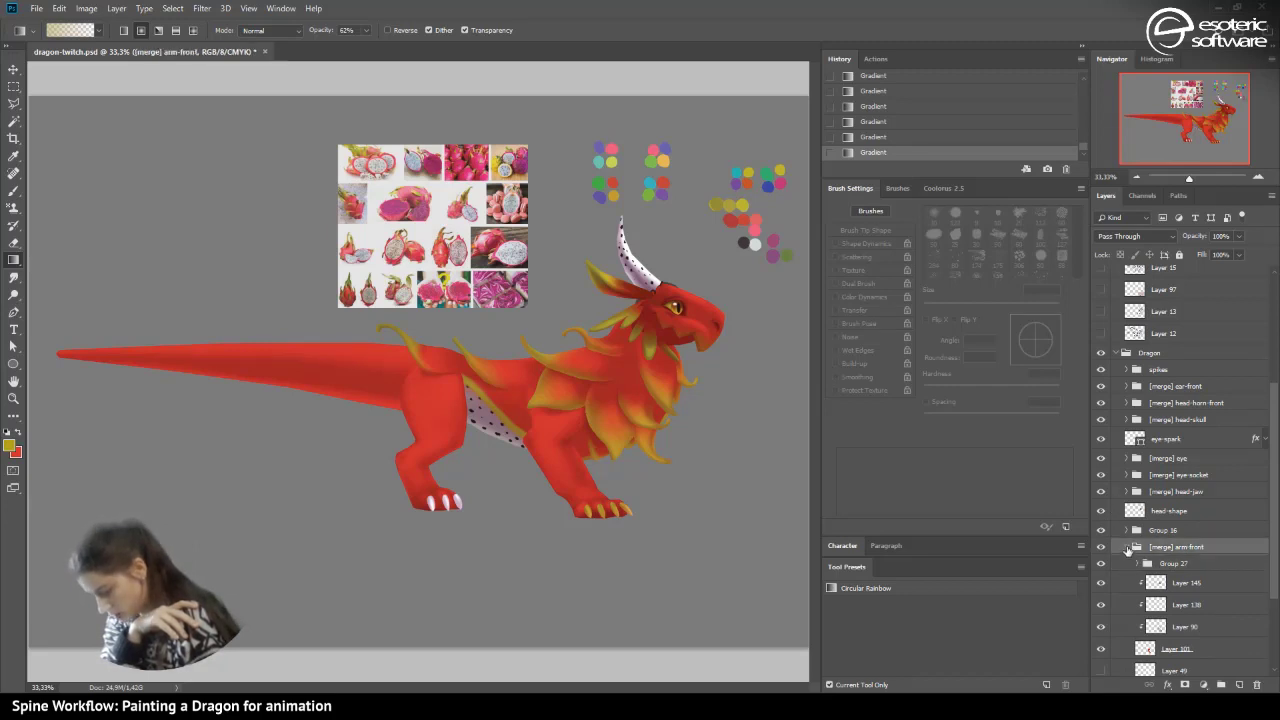
left_click(1127, 547)
- Add a clipped layer directly above the base claw layer in the front hind leg's Group 26 and start tinting the claws golden yellow
left_click(1127, 564)
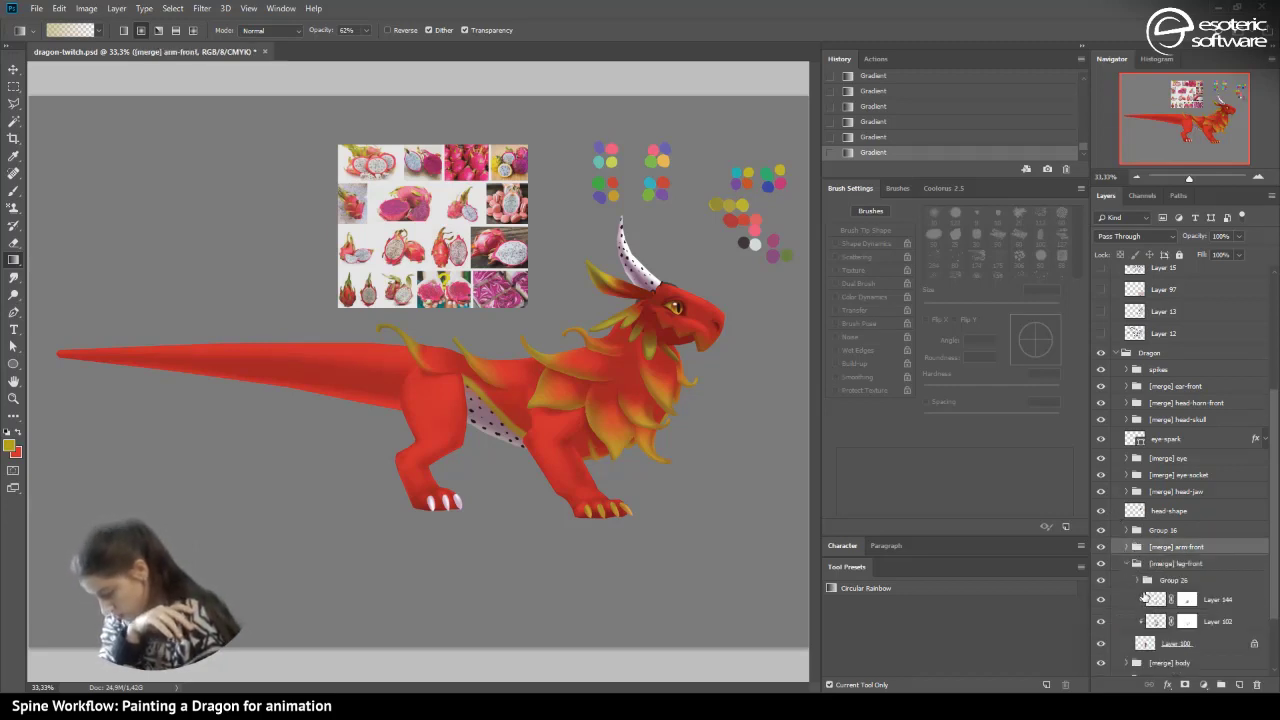
left_click(1173, 625)
left_click(1239, 684)
left_click_drag(1166, 644, 1166, 648)
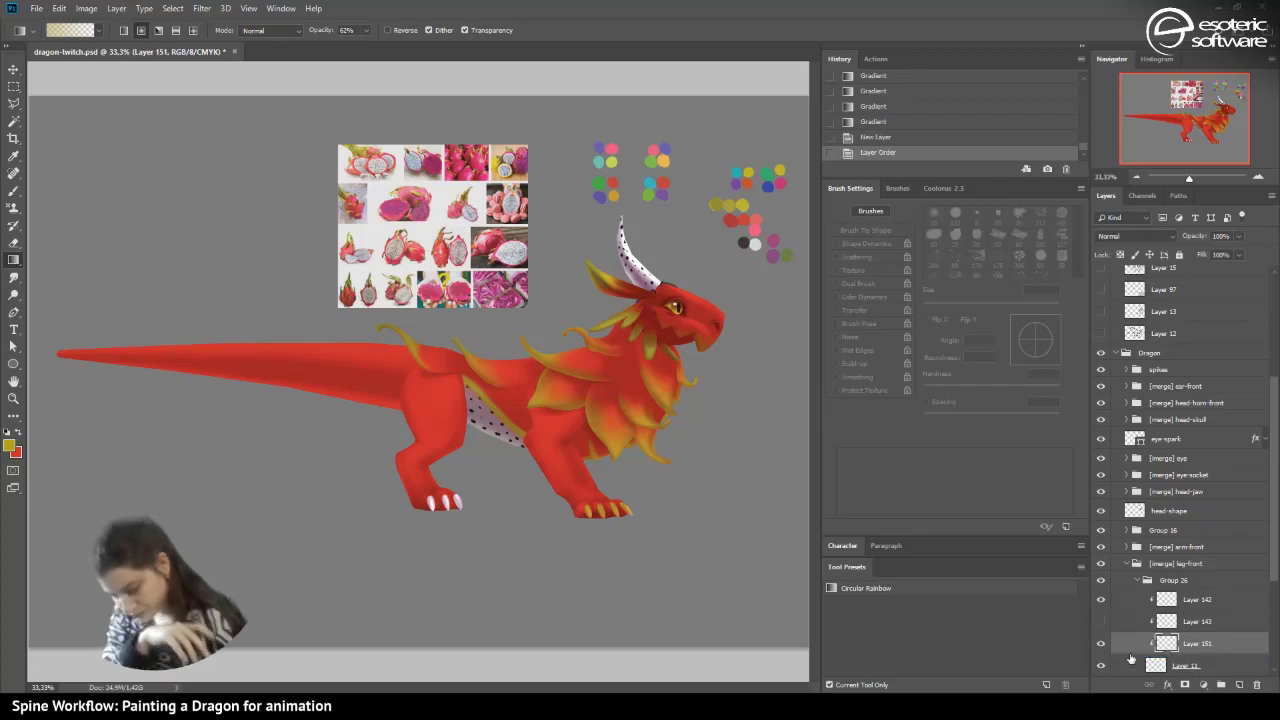
left_click_drag(424, 503, 420, 485)
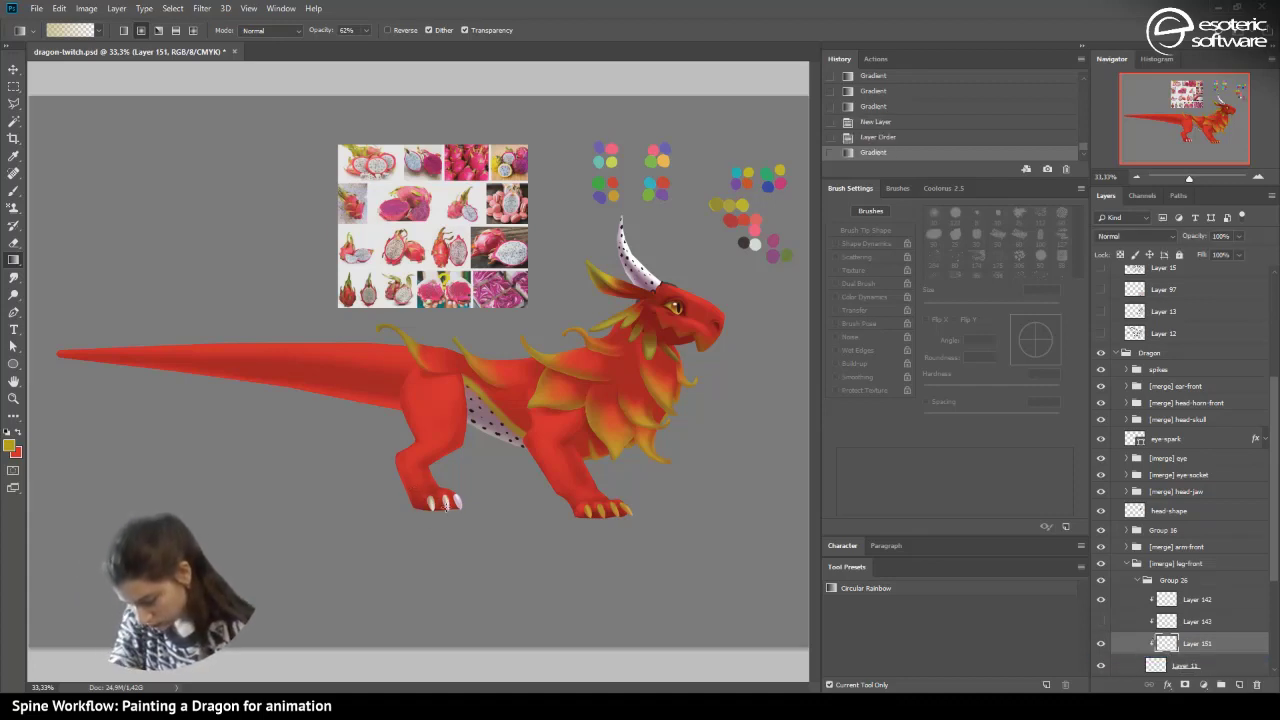
- Build up the hind claws' tint with orange-yellow and #B1A71E gradients, collapse the leg-front group and save the document
left_click(943, 188)
left_click_drag(448, 510, 440, 494)
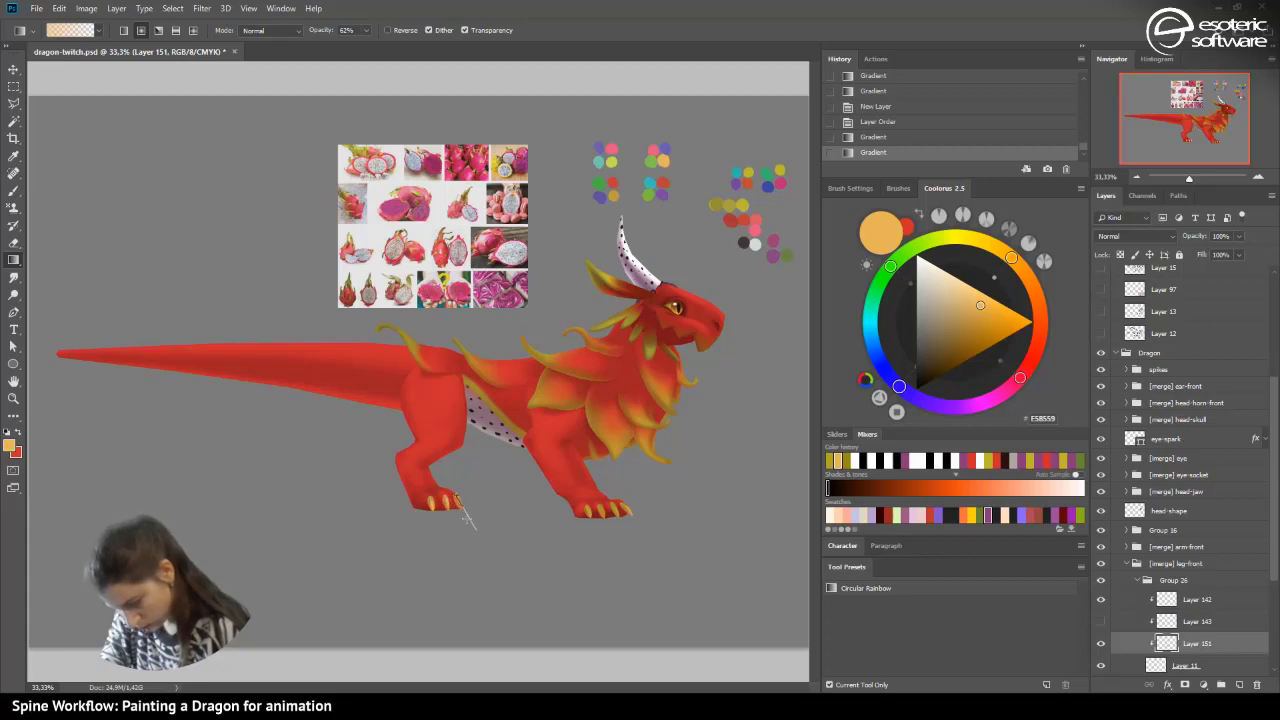
left_click_drag(460, 505, 432, 498)
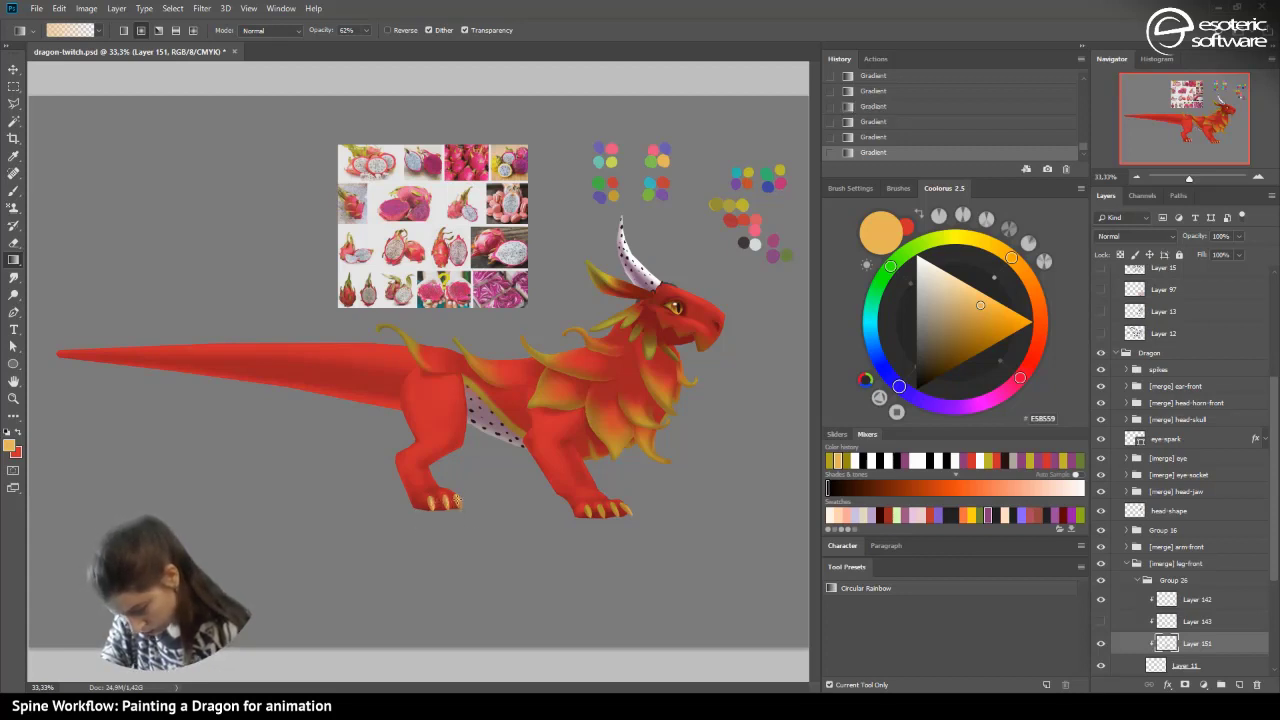
left_click(829, 460)
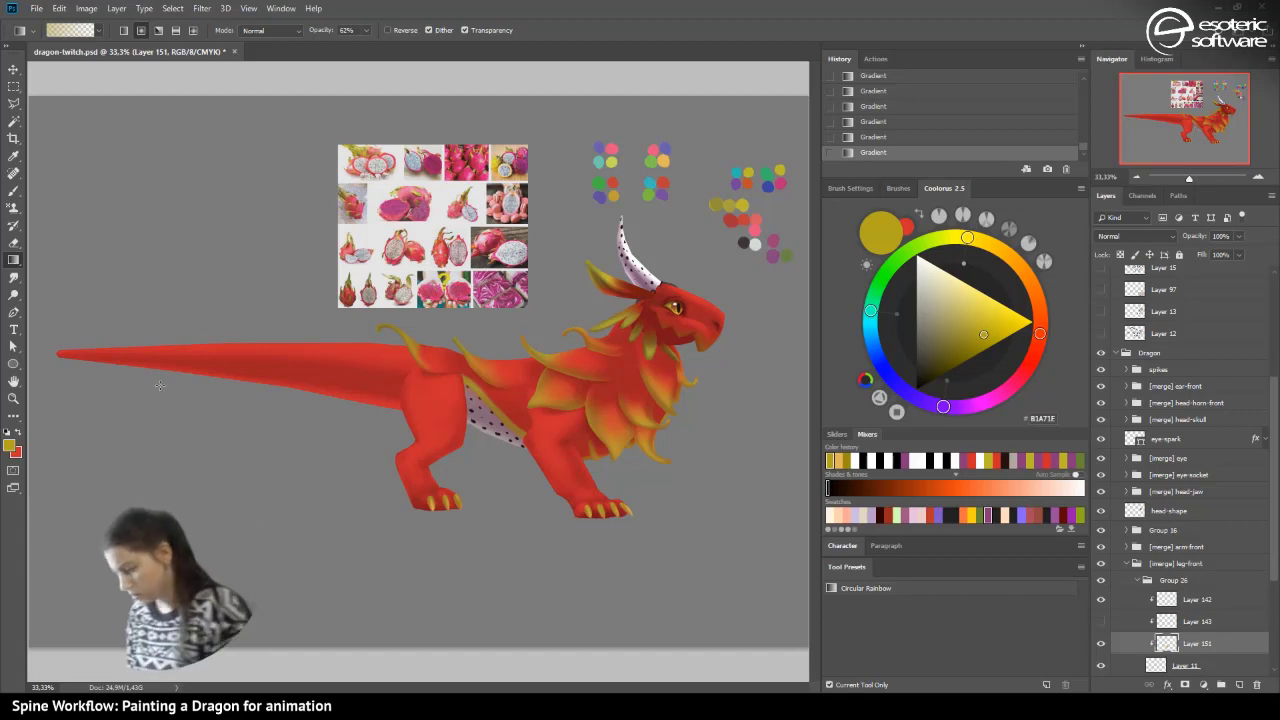
left_click(1133, 566)
left_click(1128, 564)
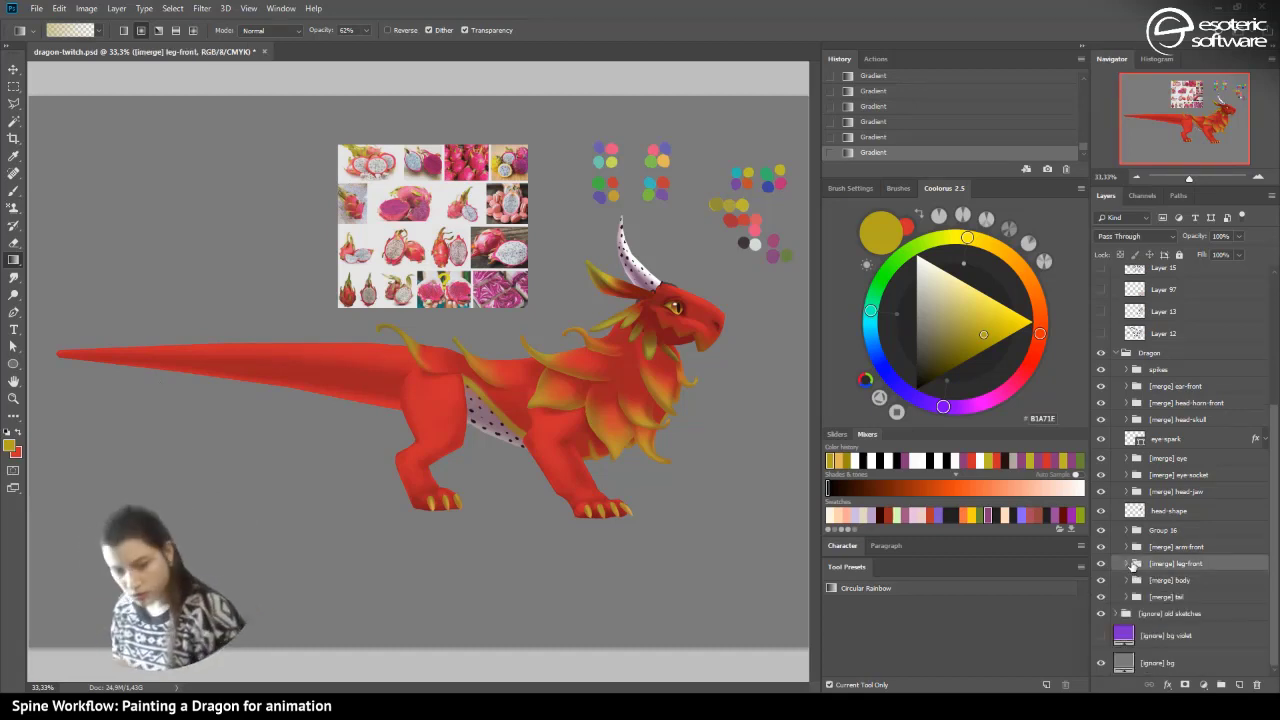
key("ctrl+s")
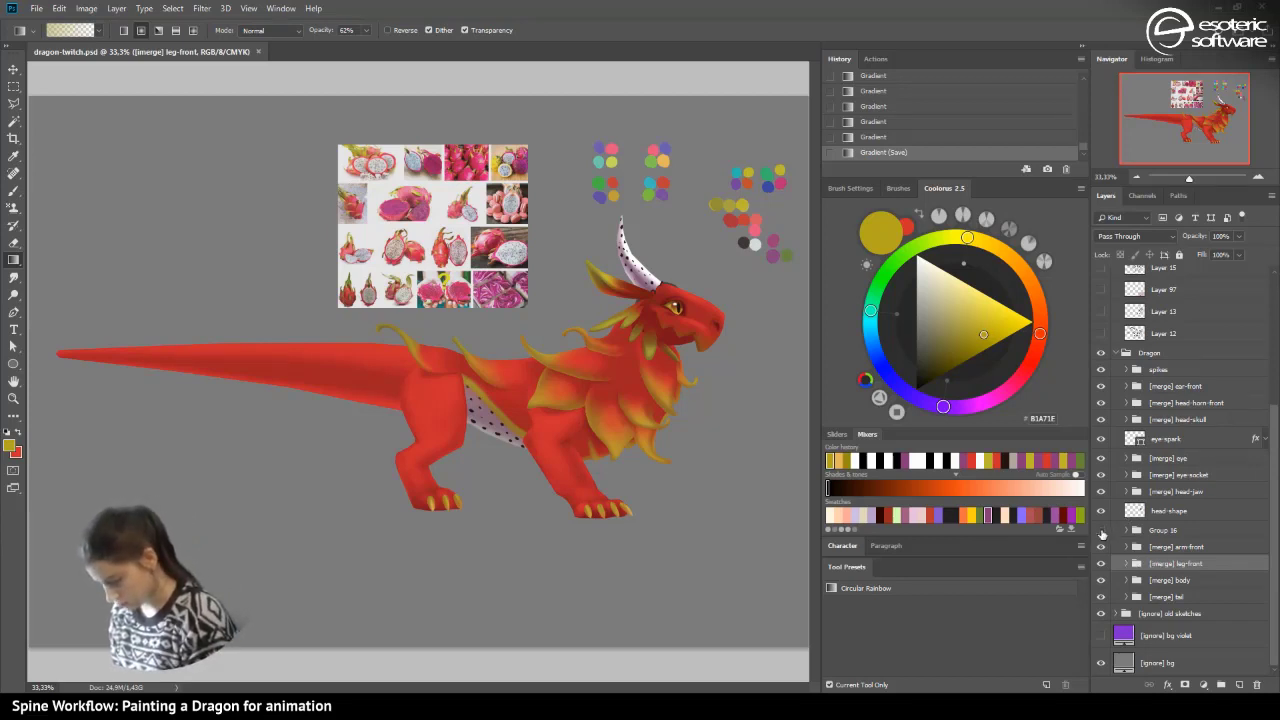
- Inspect the body with the leaf-mane Group 16 hidden, and show the group again
left_click(1101, 531)
left_click(1102, 531)
left_click(1103, 531)
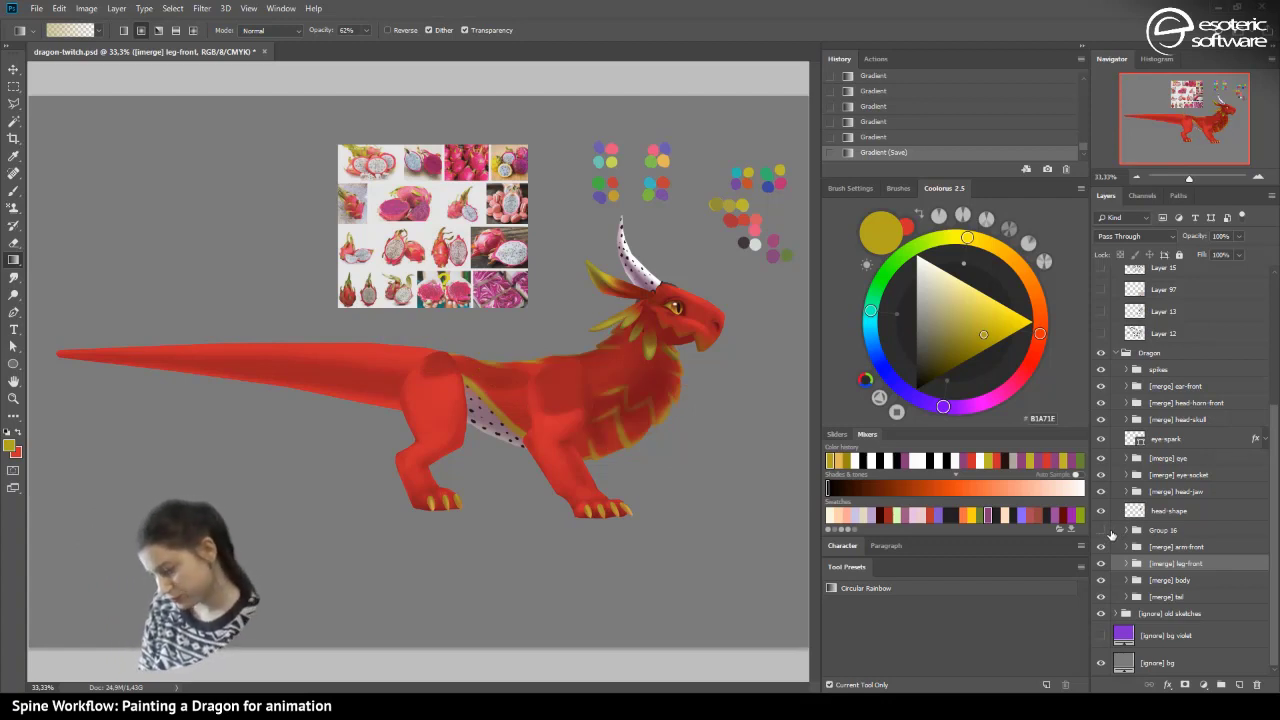
left_click(1101, 531)
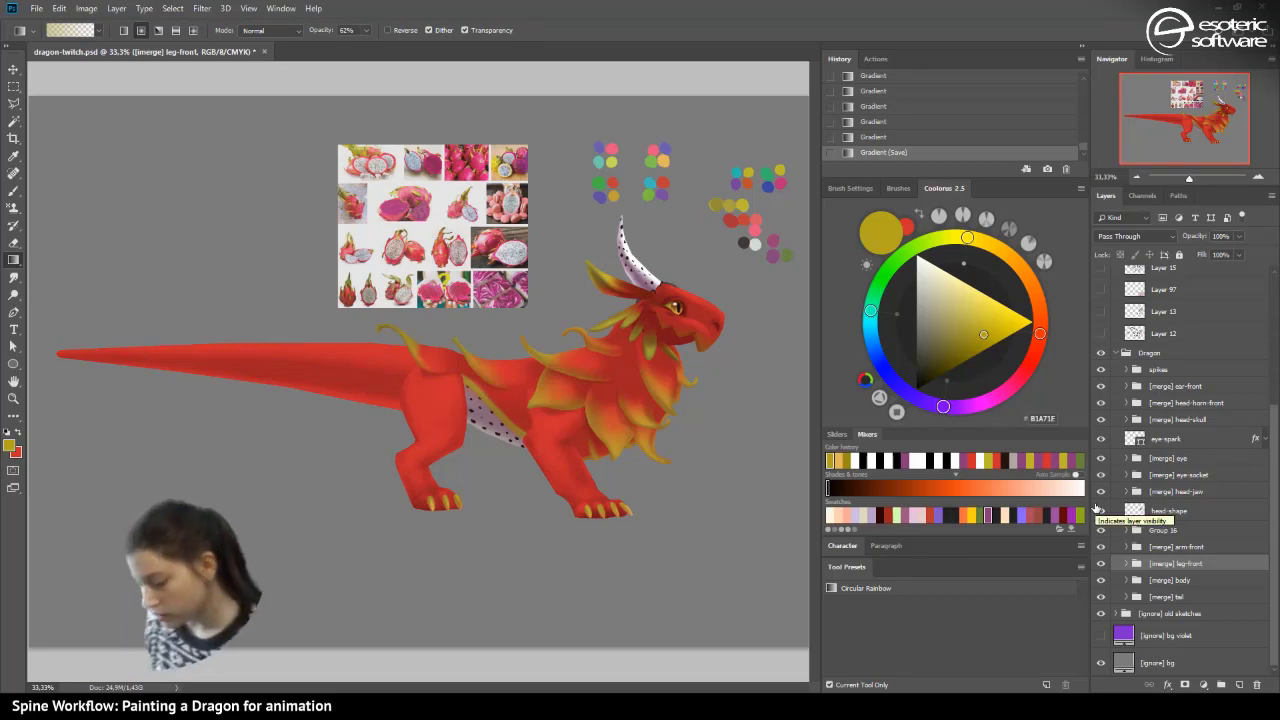
- Duplicate the arm-front and leg-front groups and move both copies below the tail group
left_click(1158, 547)
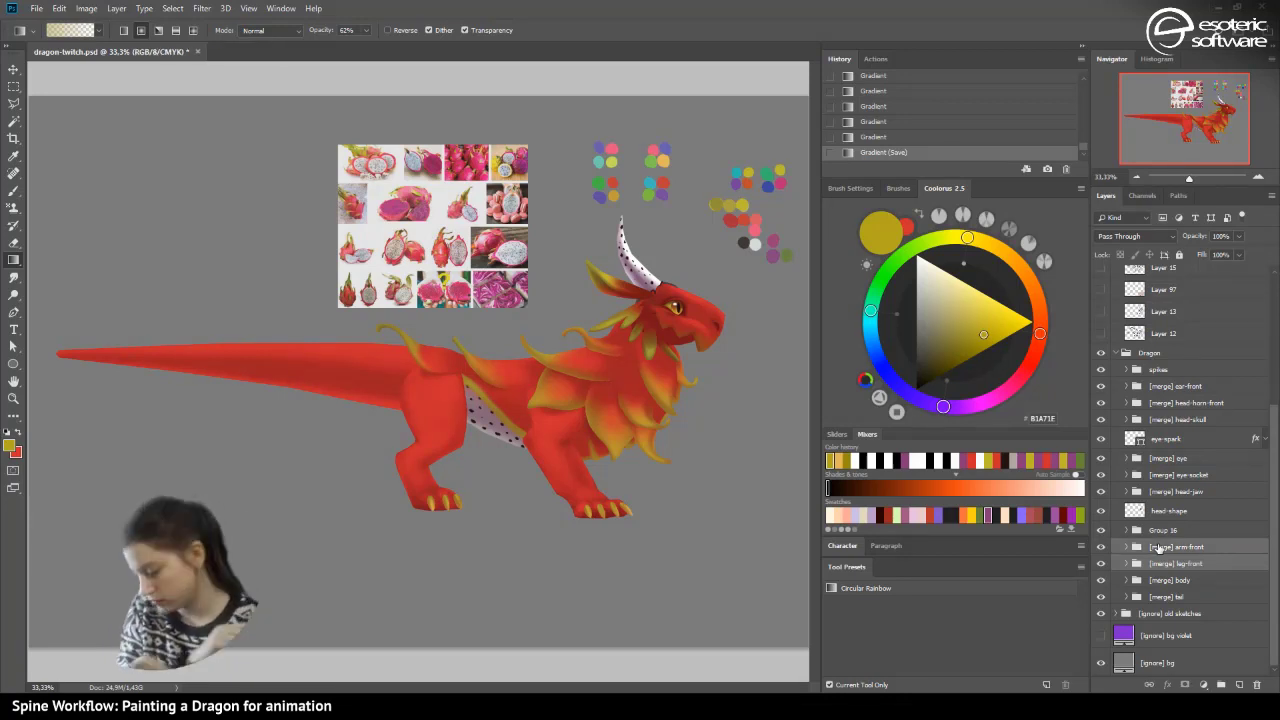
right_click(1188, 554)
left_click(1190, 203)
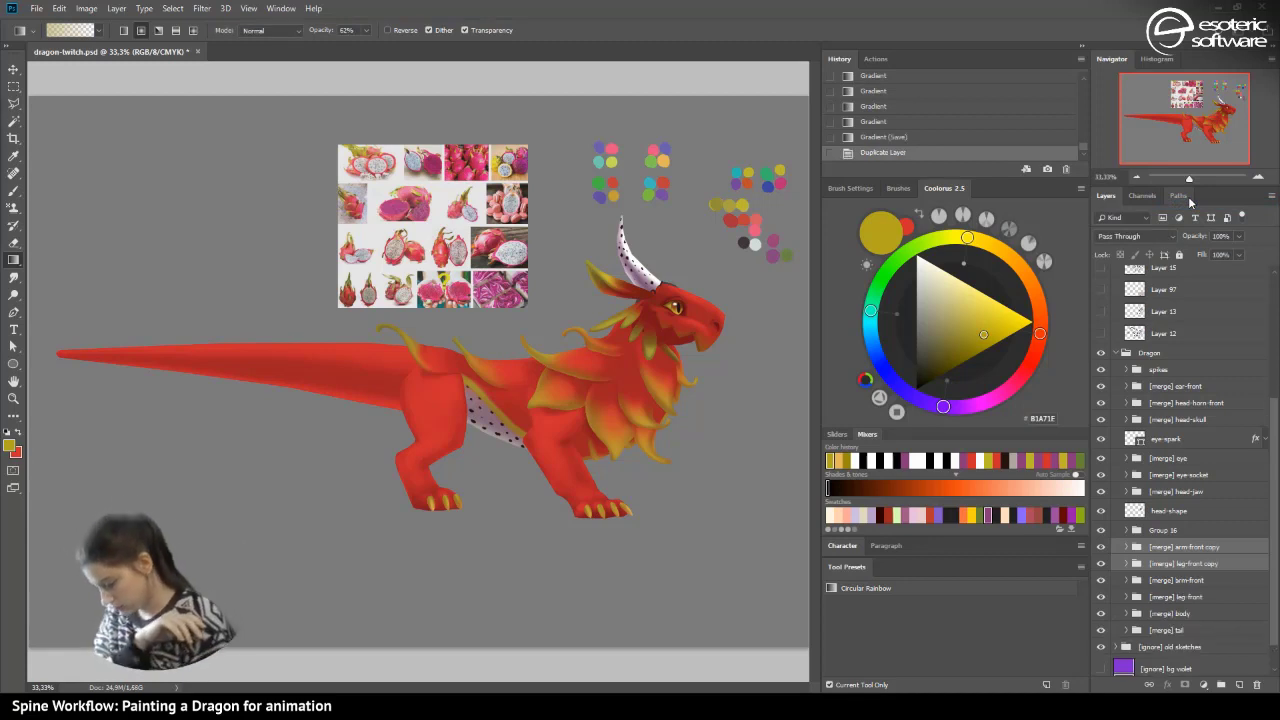
left_click_drag(1145, 560, 1151, 624)
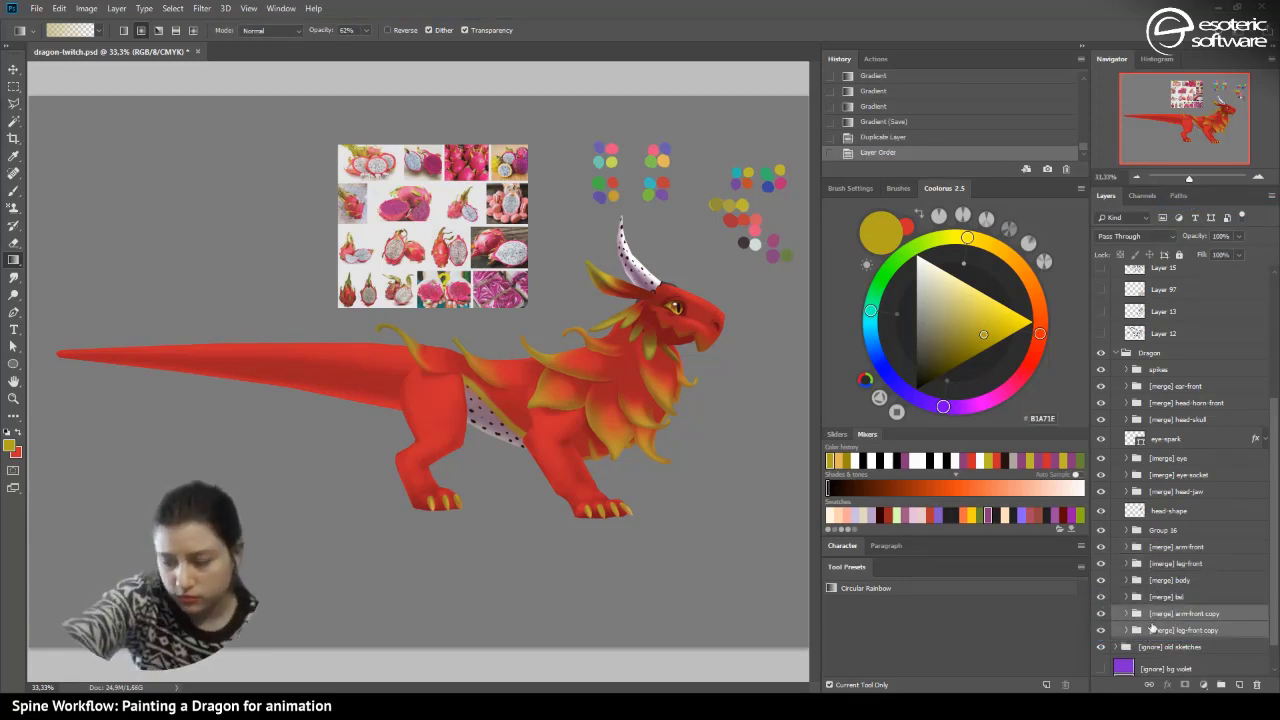
- Nudge the duplicated arm and leg groups toward the head so they show behind the front-side limbs
left_click(15, 70)
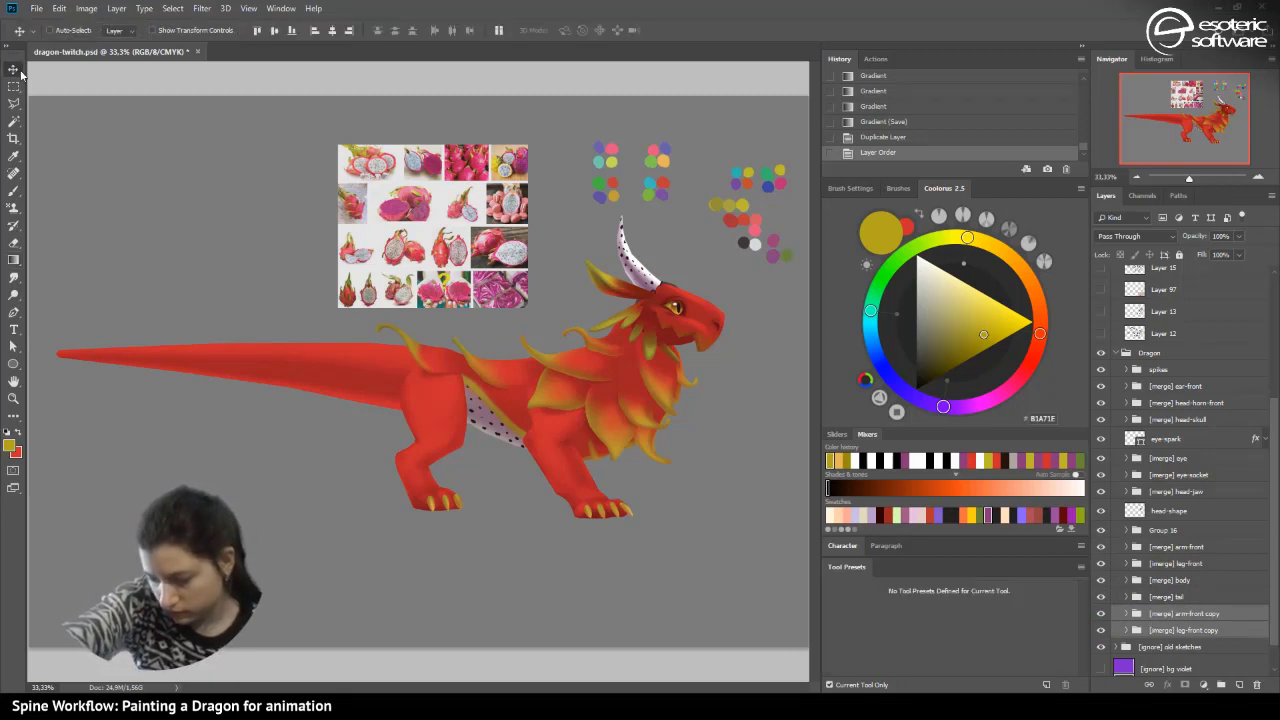
key("shift+Right")
key("shift+Right")
key("shift+Right")
key("shift+Right")
key("shift+Right")
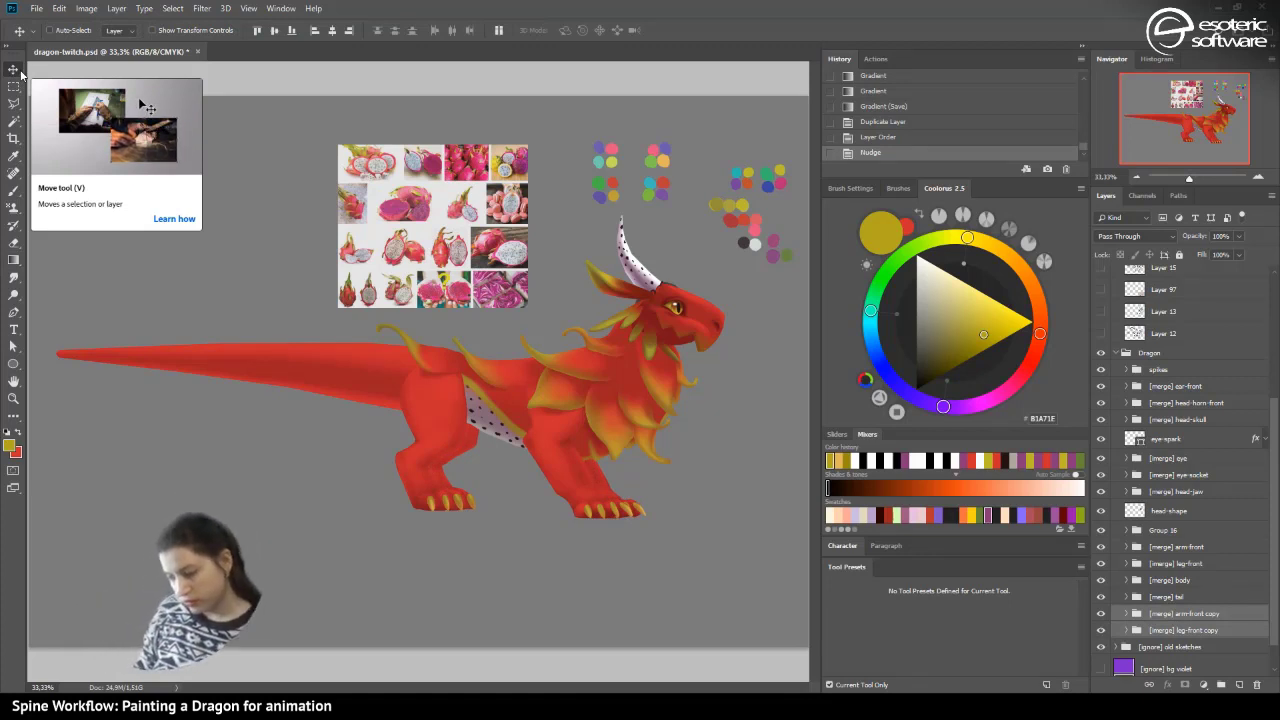
- Check how the limb copies overlap the body by toggling the visibility of the arm-front group and Group 16
left_click(1165, 597)
left_click(1101, 547)
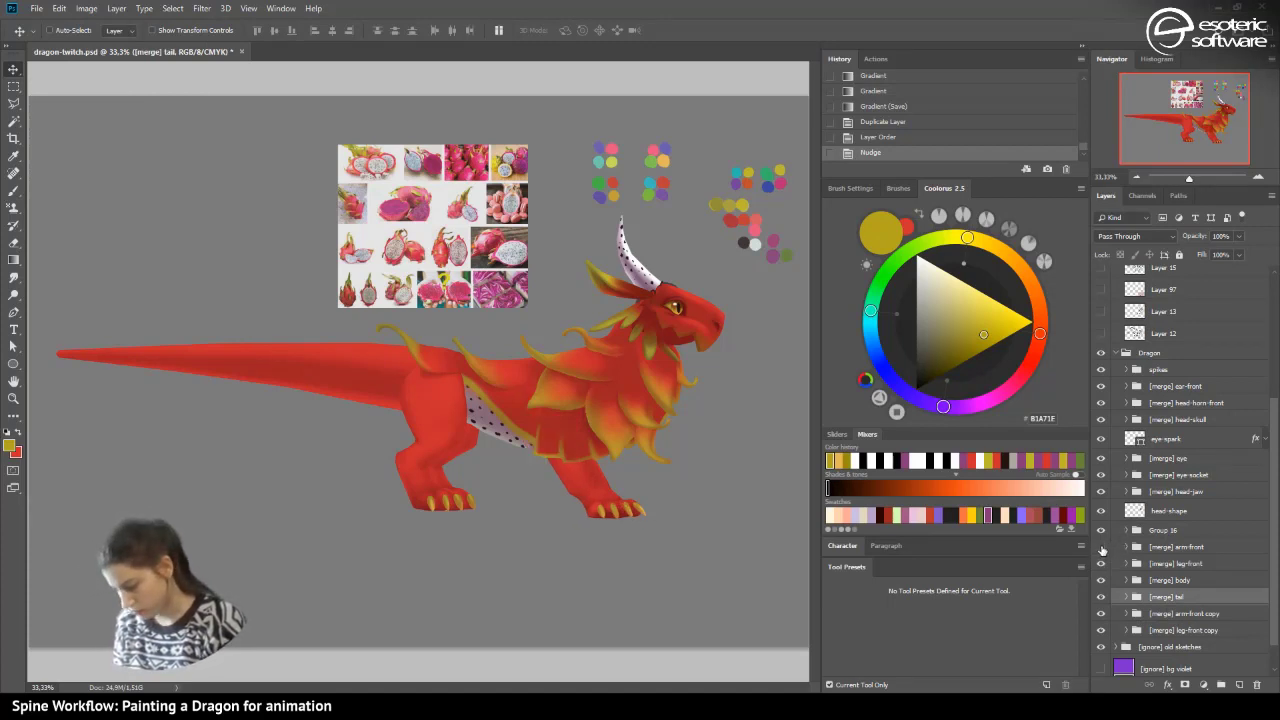
left_click(1101, 547)
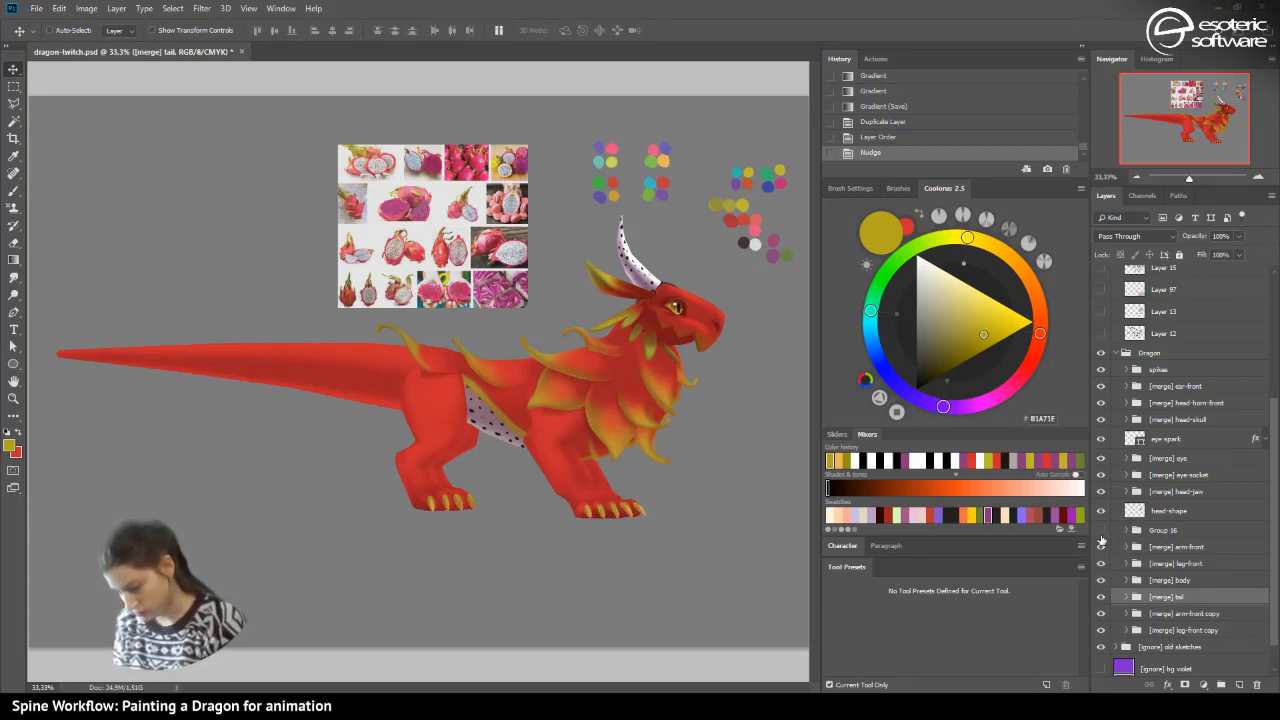
left_click(1101, 540)
left_click(1101, 543)
left_click(1101, 547)
left_click(1101, 546)
- Hide the leg-front and arm-front groups so only the duplicated far-side limbs are visible
left_click(1101, 565)
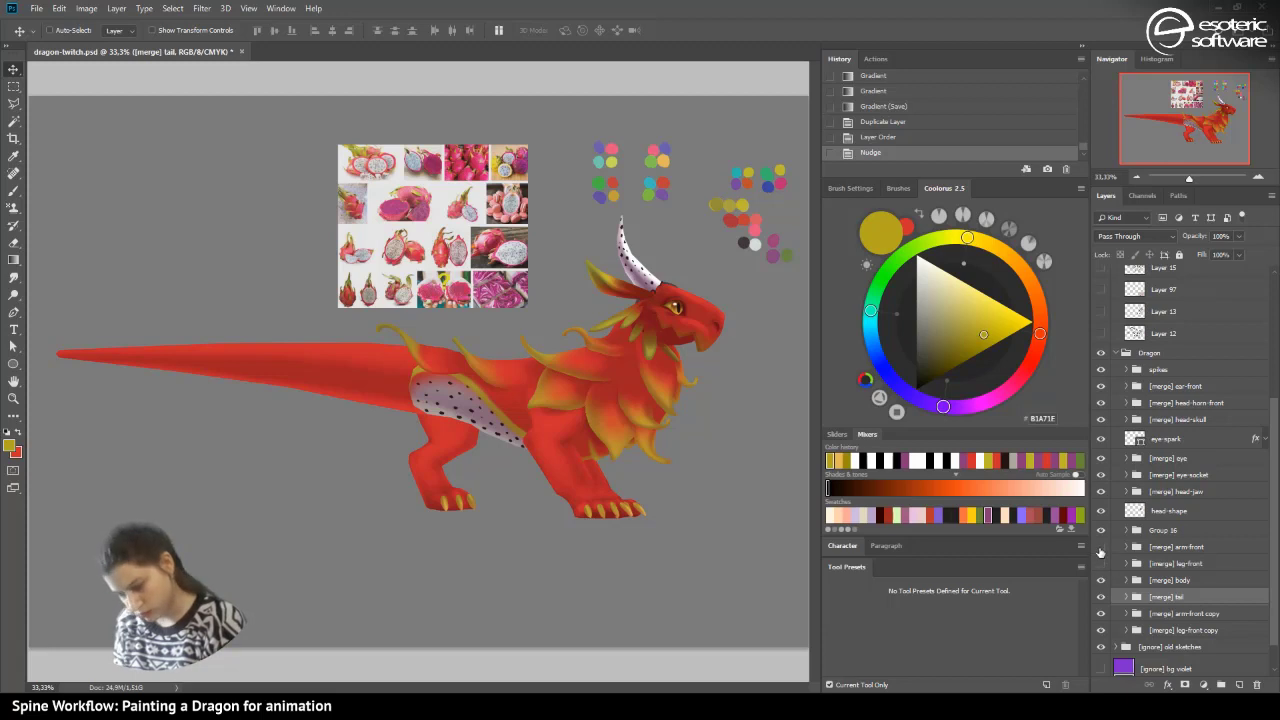
left_click(1101, 547)
left_click(1101, 547)
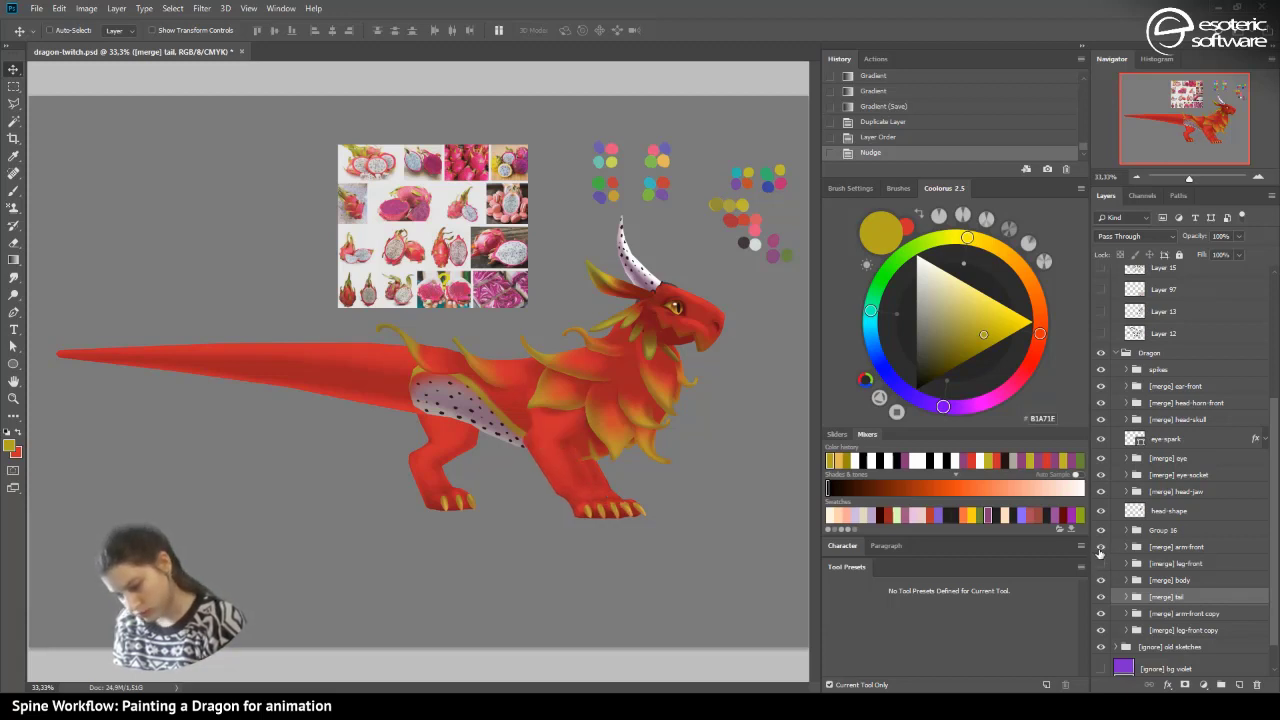
left_click(1101, 547)
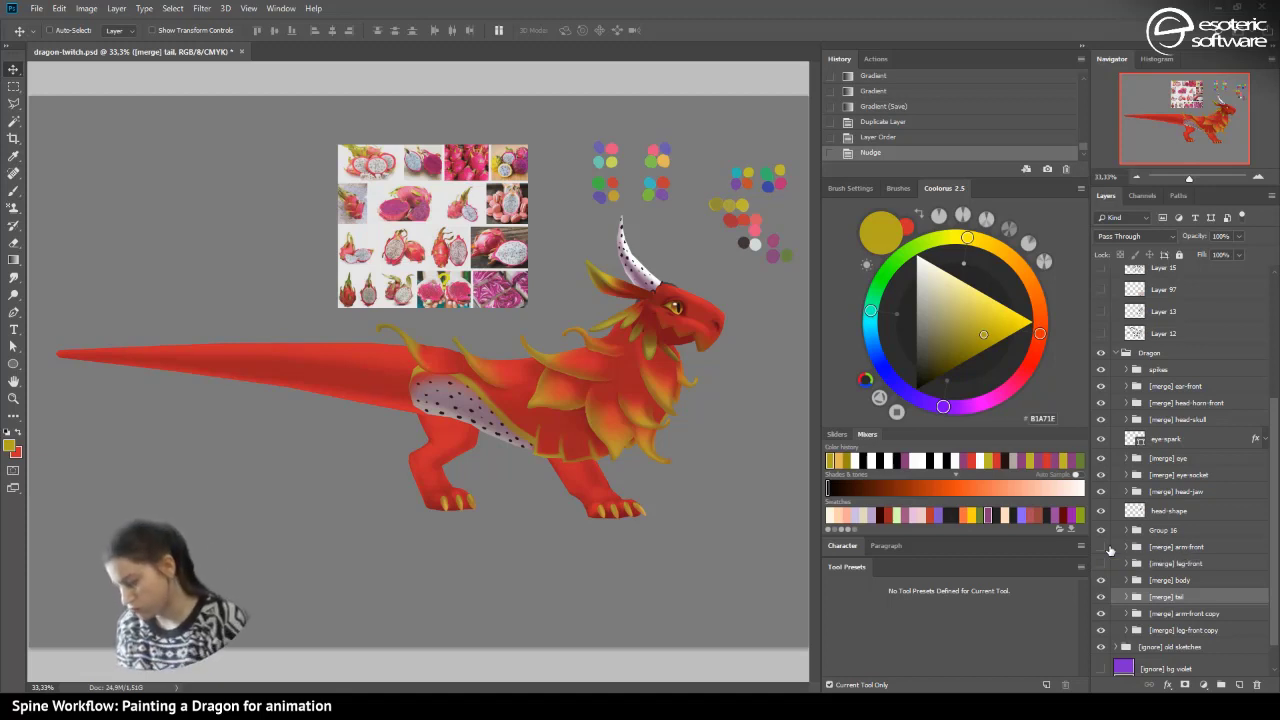
- Compare the far-side and front-side hind legs by toggling the visibility of the leg-front group and its copy
left_click(1101, 564)
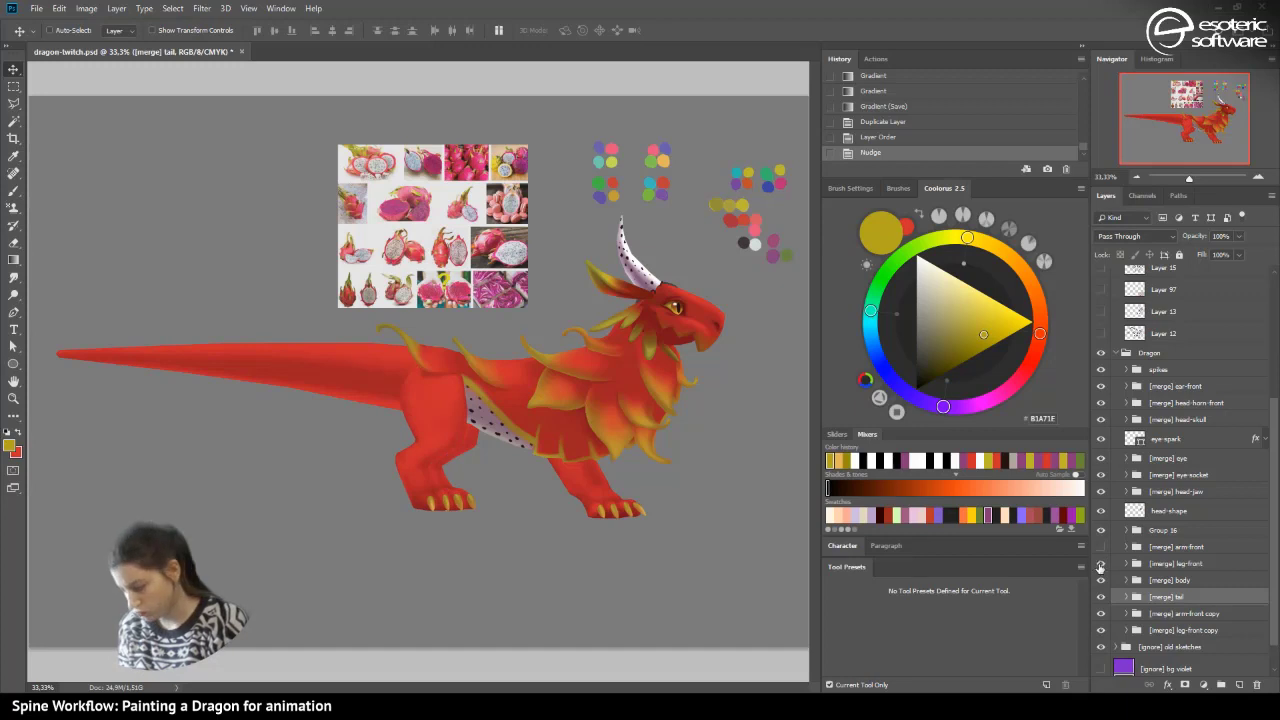
left_click(1101, 564)
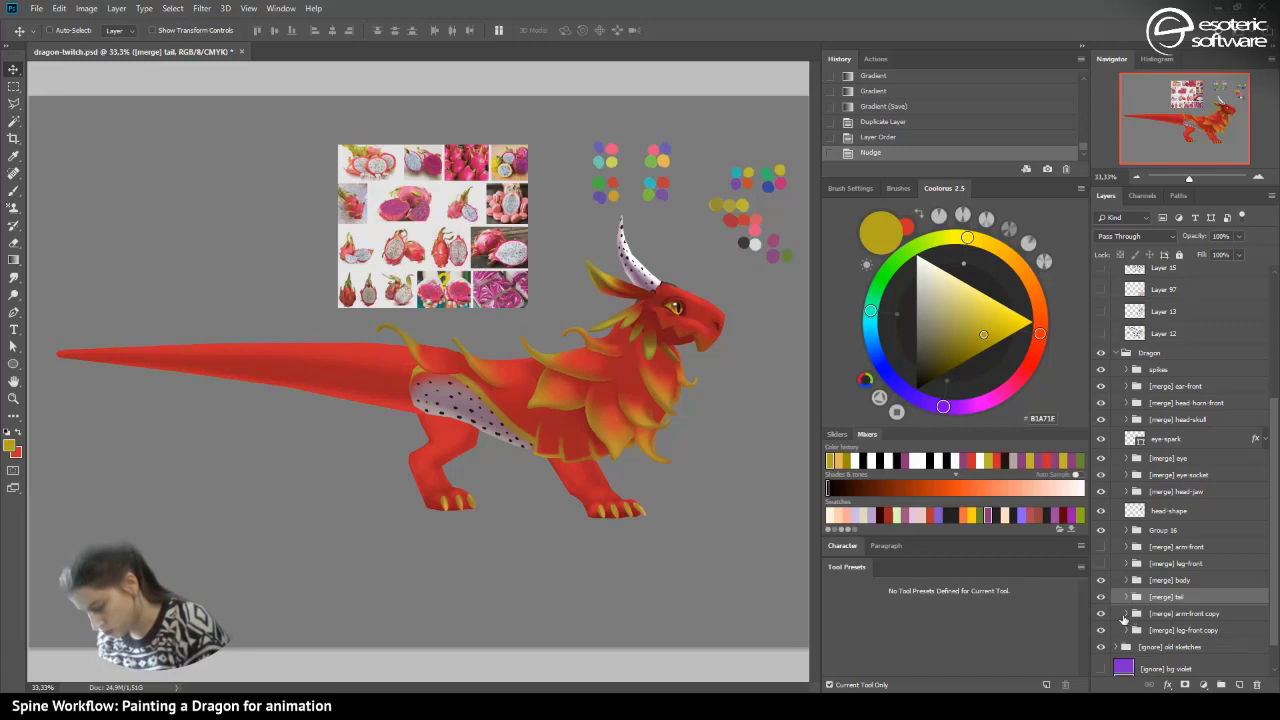
left_click(1101, 626)
left_click(1101, 626)
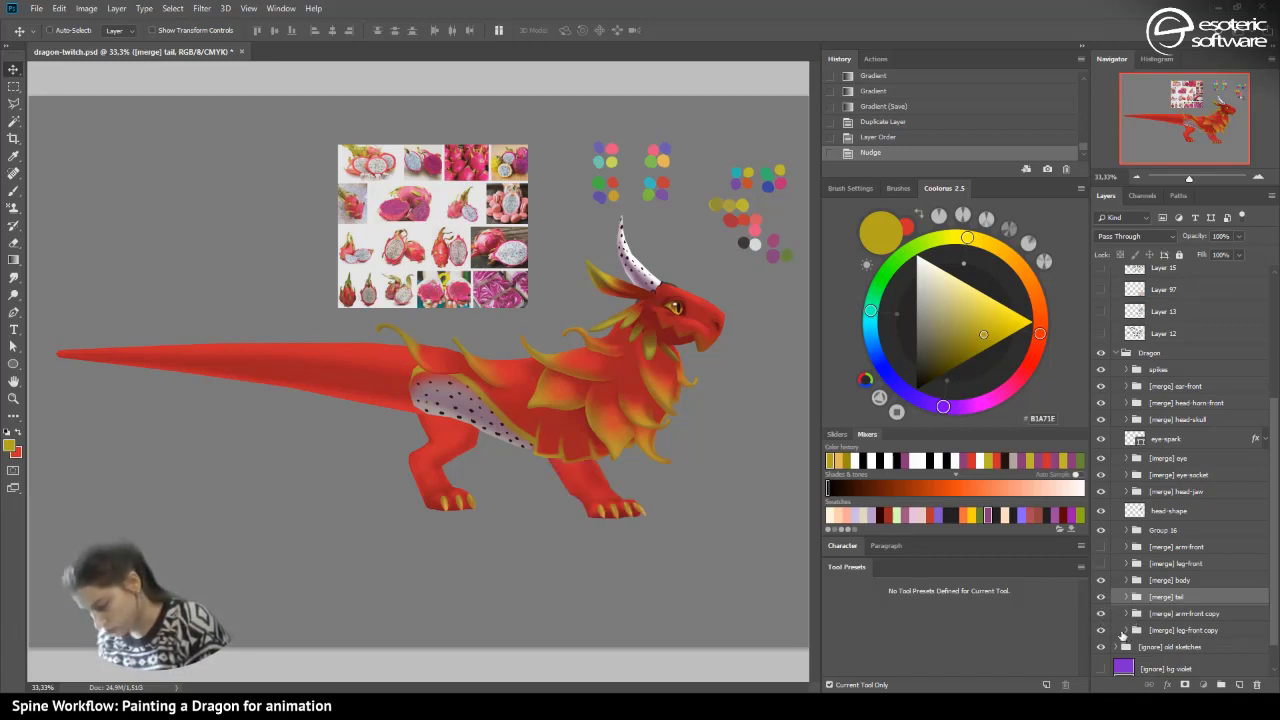
- Examine the layers inside the leg-front copy group, toggling Layer 142 to check what it contributes to the leg
left_click(1125, 630)
scroll(1160, 620, "down", 2)
left_click(1166, 590)
left_click(1100, 589)
left_click(1100, 589)
left_click(1100, 589)
left_click(1100, 589)
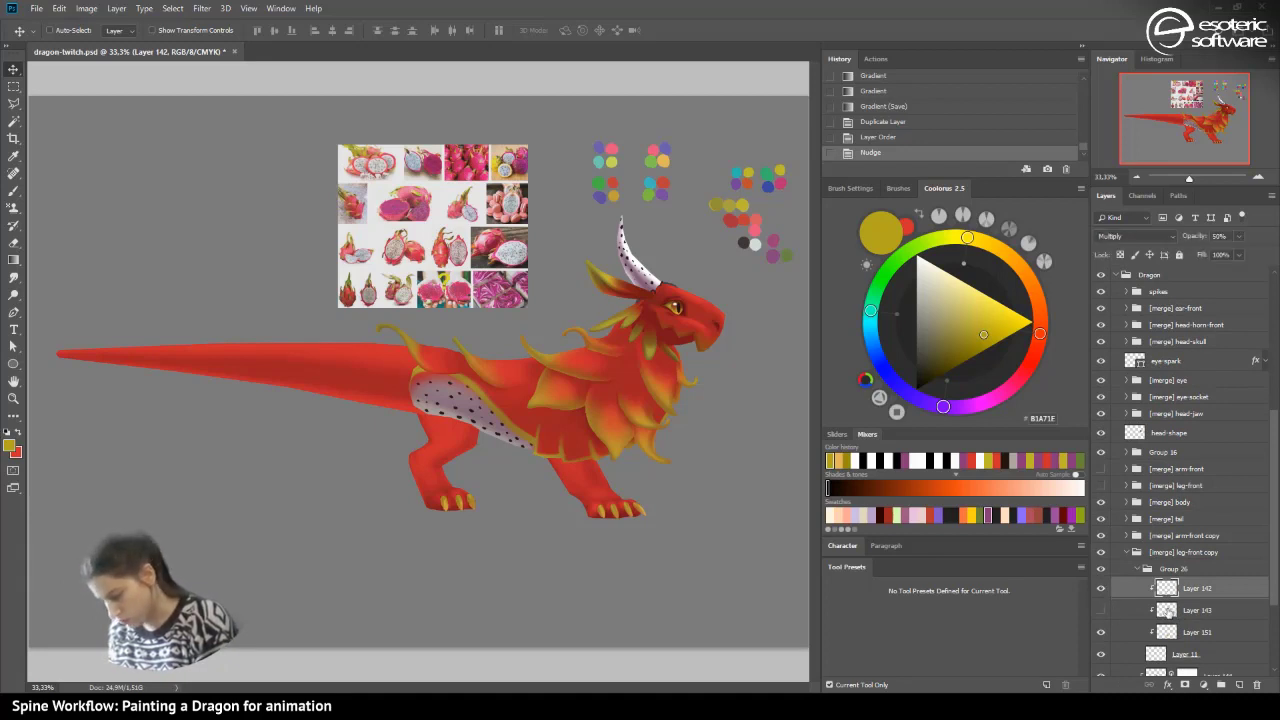
scroll(1267, 500, "down", 2)
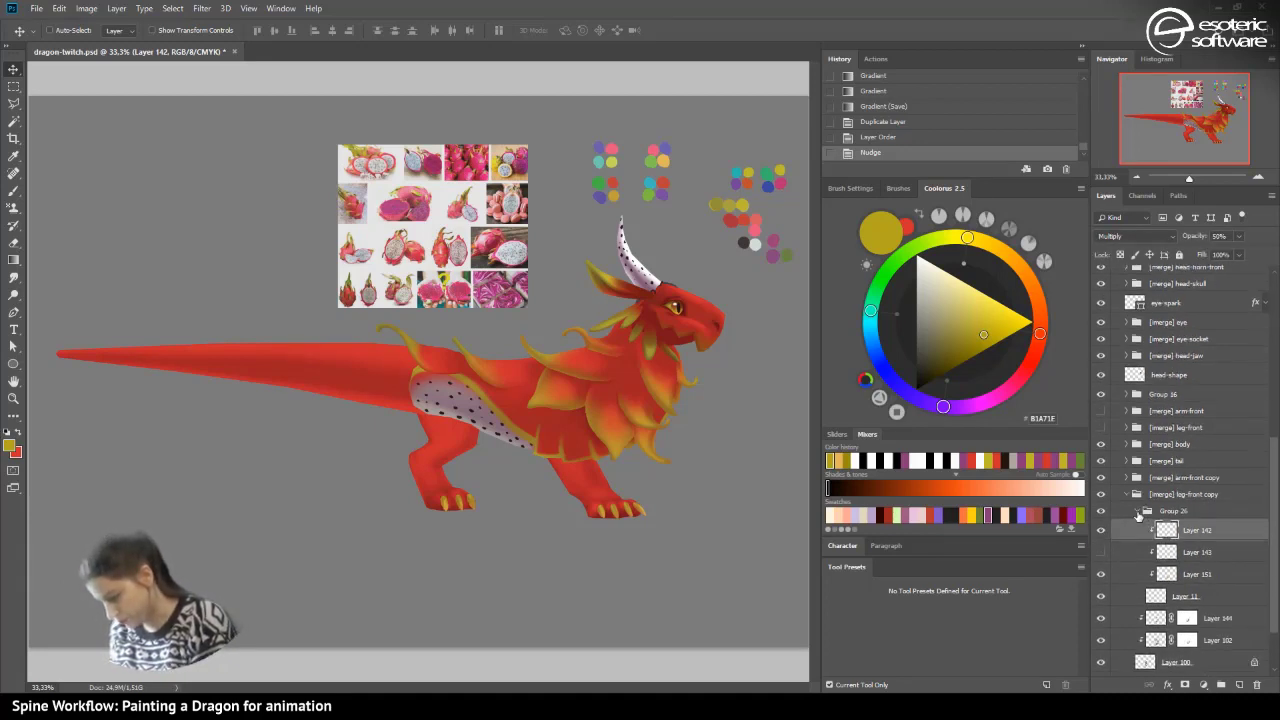
- Add a clipped Multiply layer at 50% opacity above Layer 144 in the leg-front copy group
left_click(1147, 511)
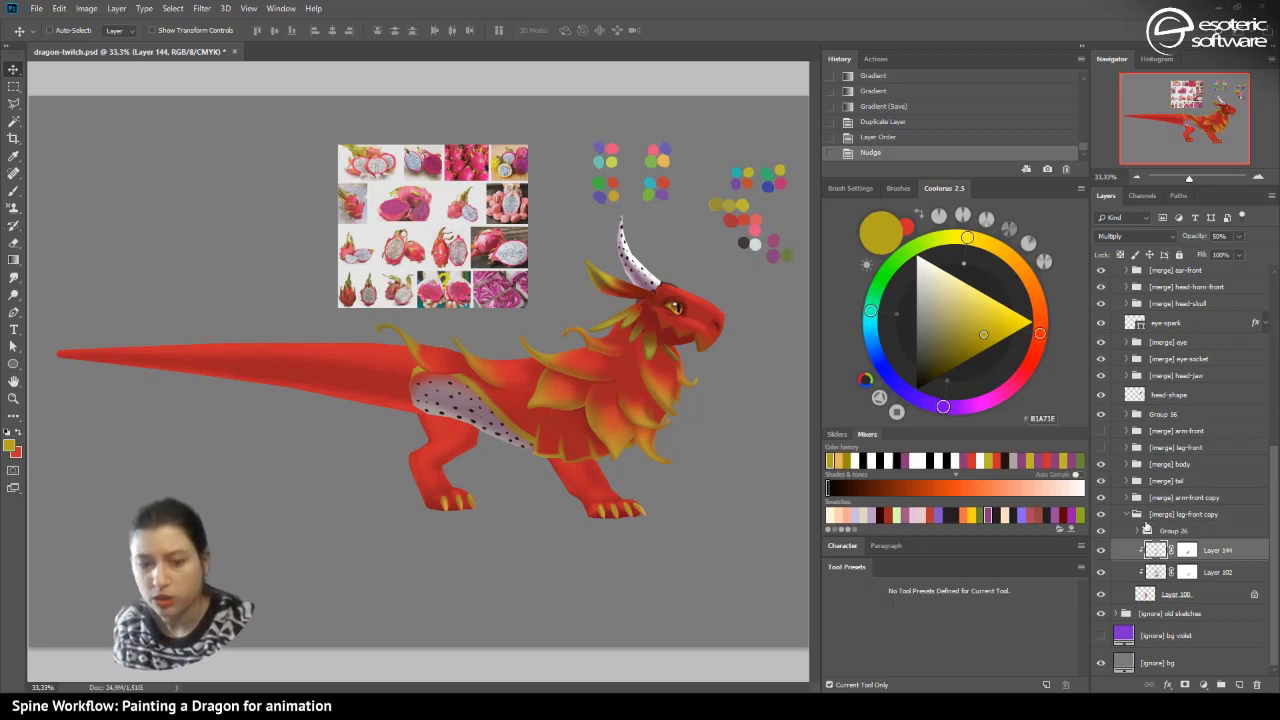
key("F2")
- Brush purple 87387A shading over the upper far-side hind leg, hiding the body and tail groups to reach the whole thigh
left_click(14, 190)
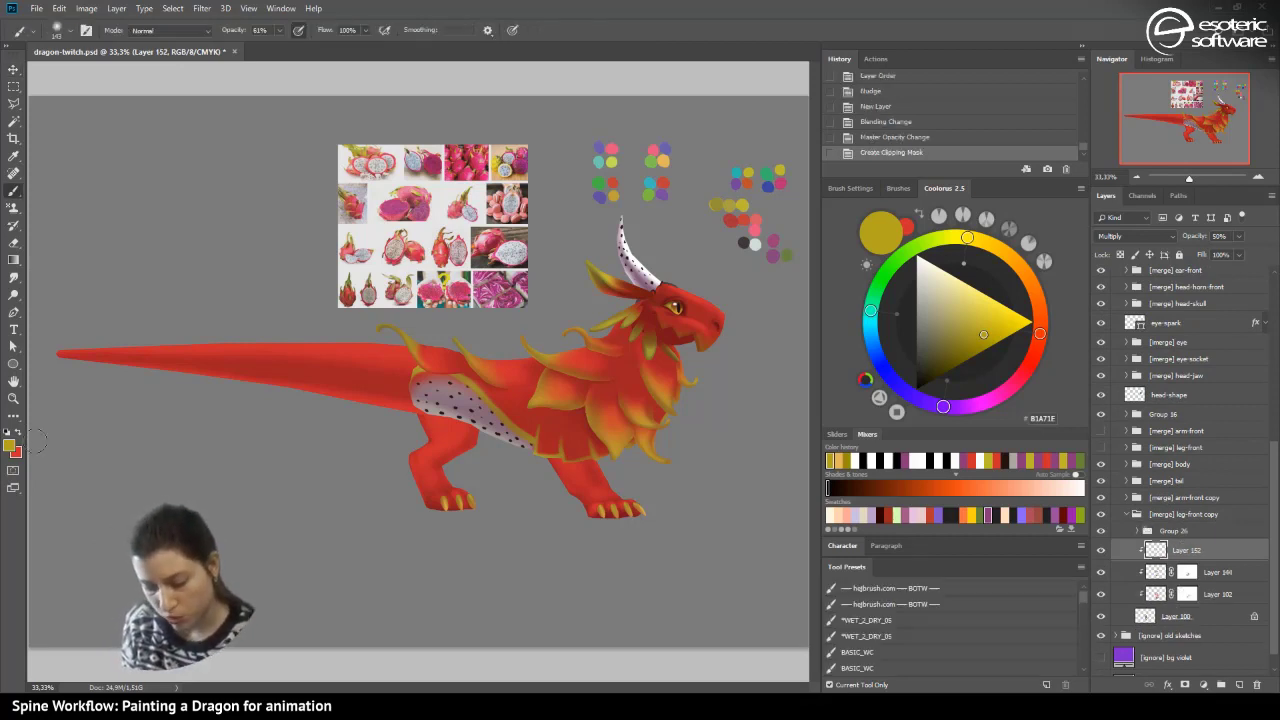
left_click(987, 513)
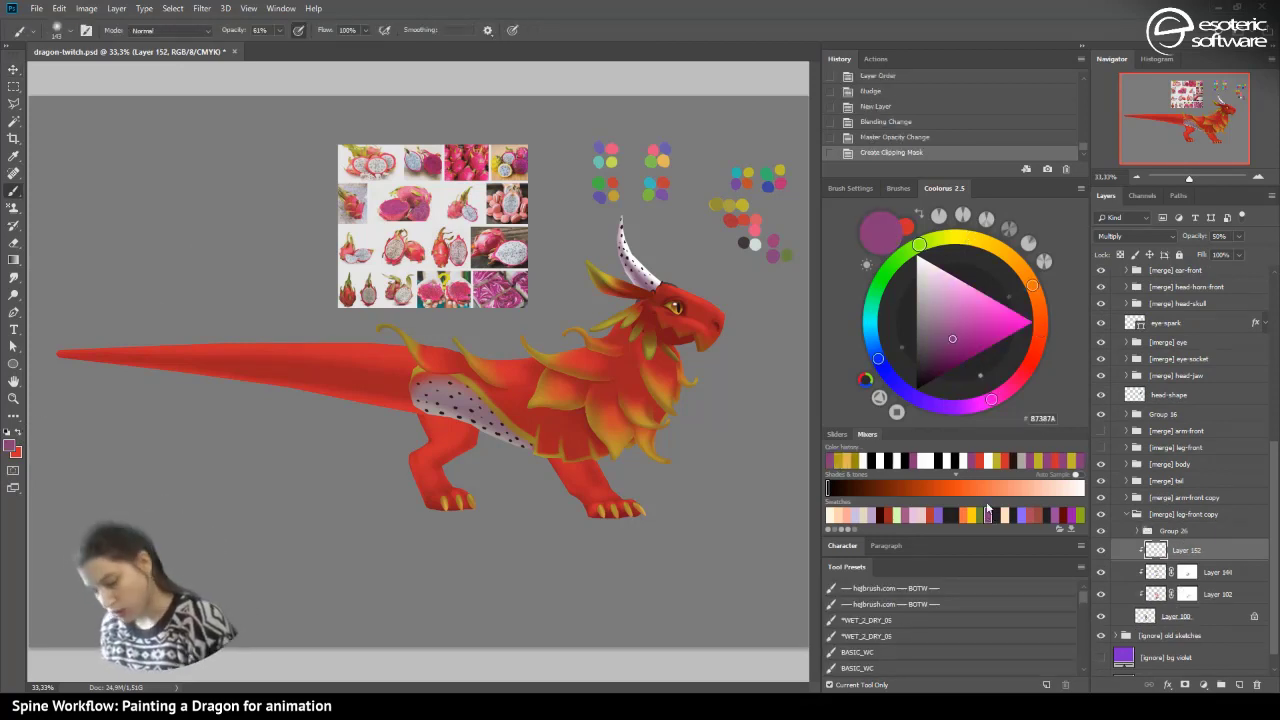
left_click_drag(428, 447, 432, 436)
left_click_drag(430, 440, 436, 420)
mouse_move(436, 420)
left_mouse_down()
mouse_move(443, 409)
mouse_move(441, 459)
left_mouse_up()
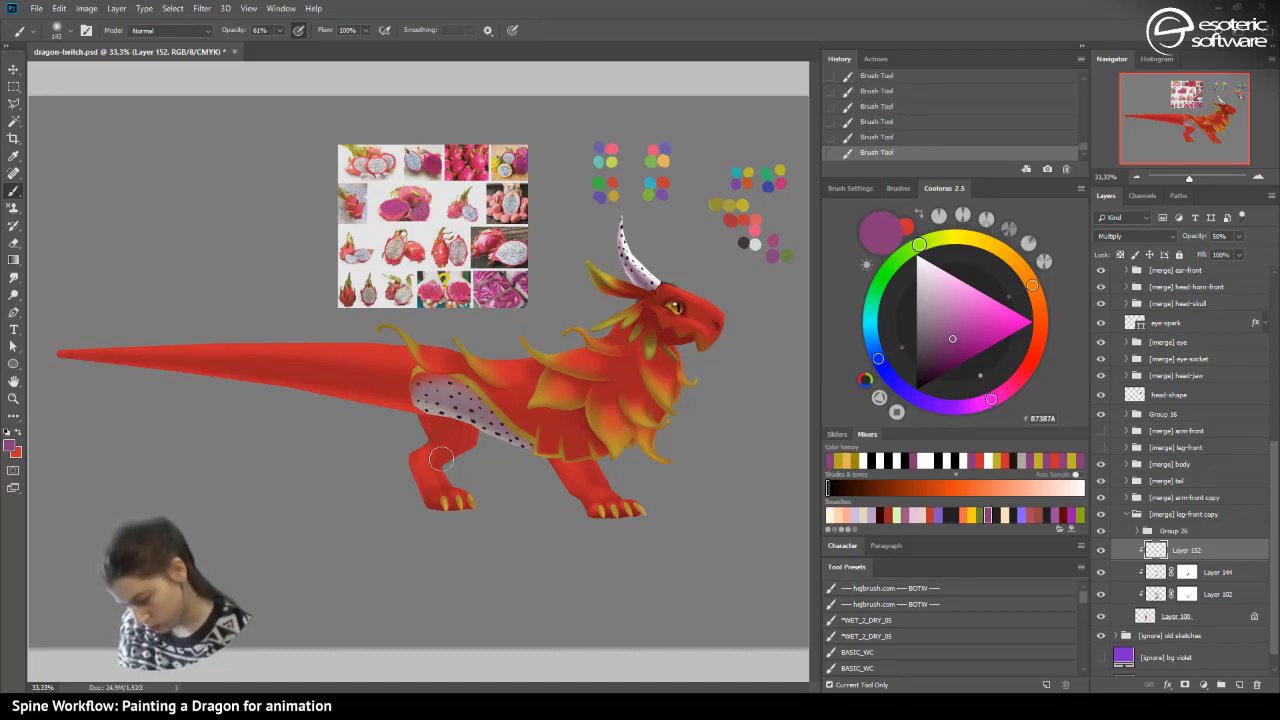
left_click(1101, 464)
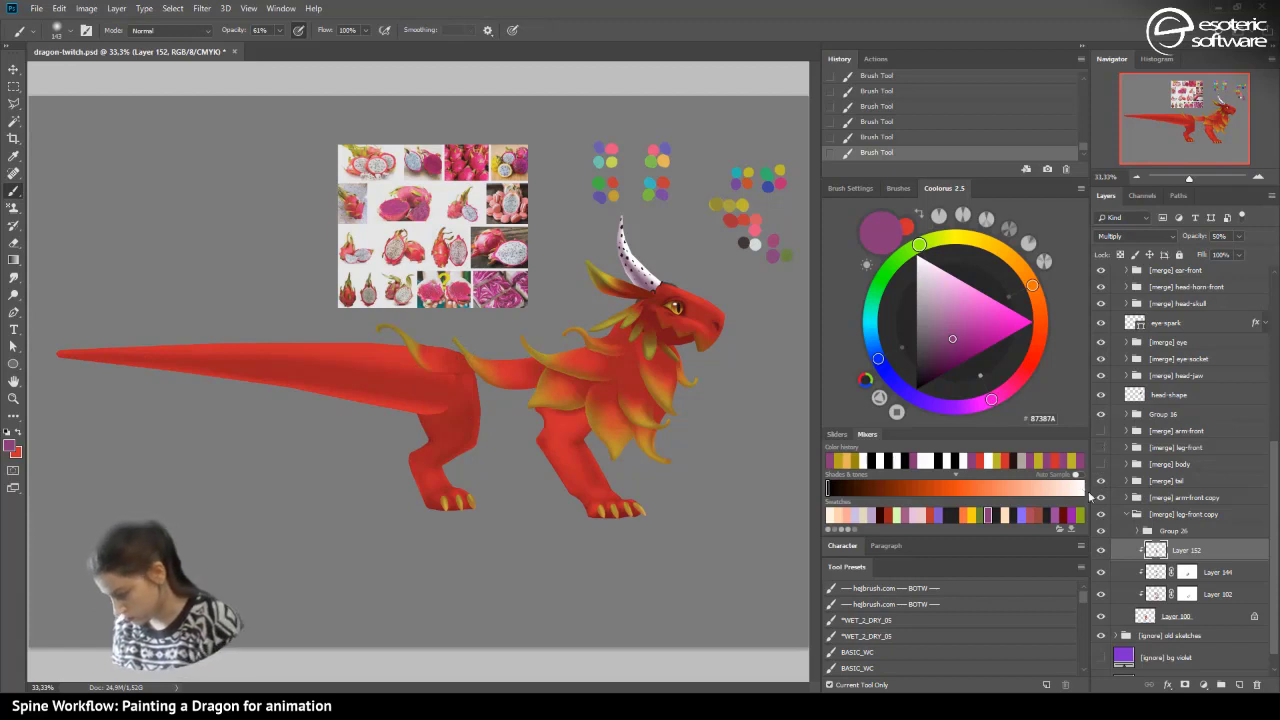
left_click(1101, 481)
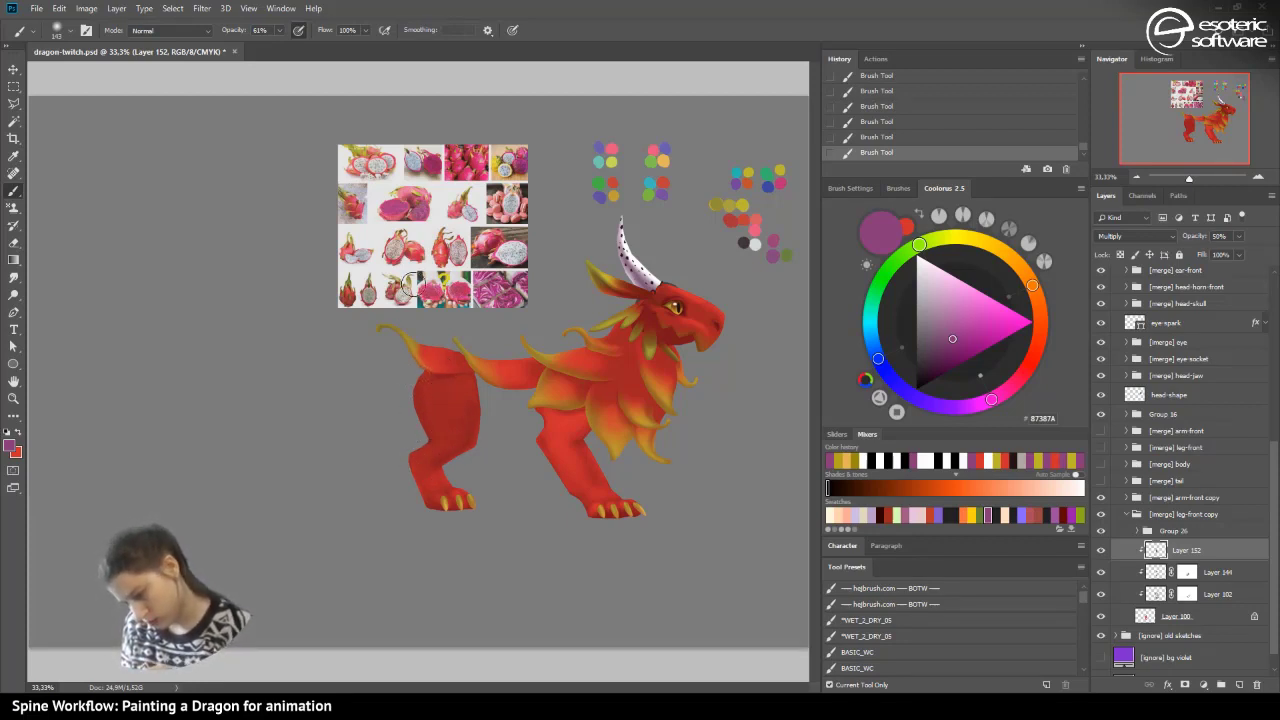
key("e")
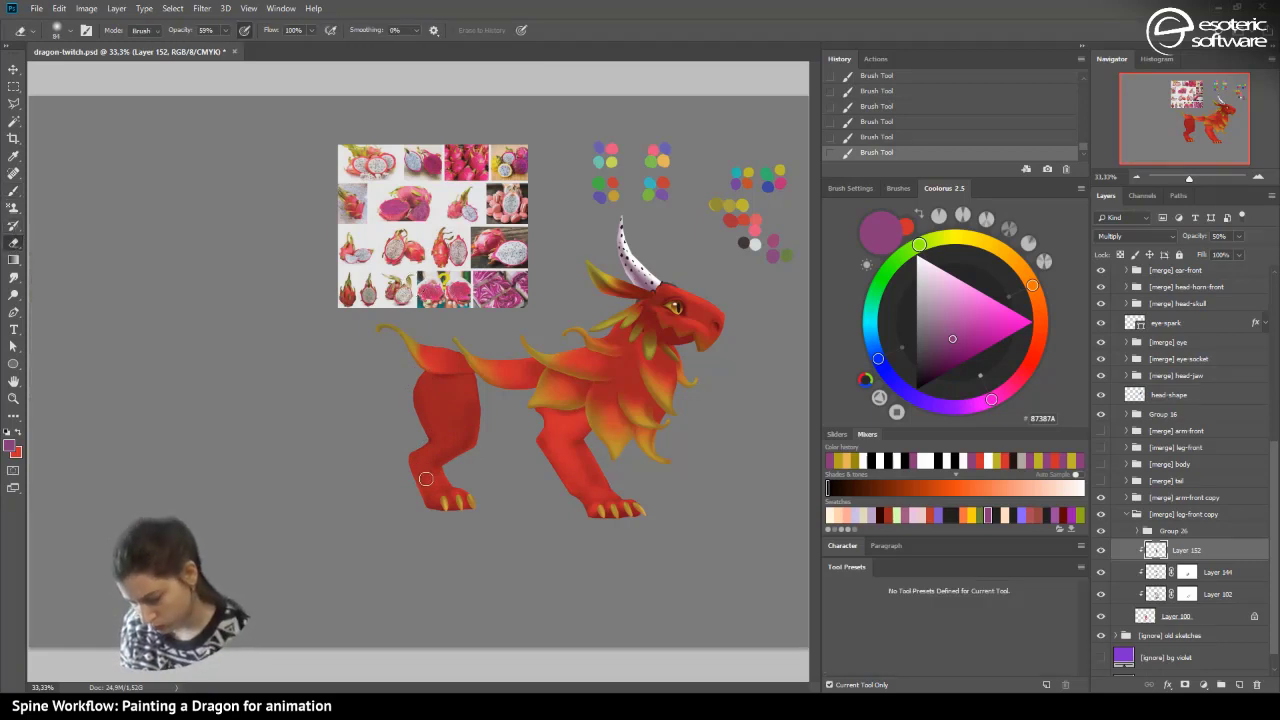
mouse_move(436, 440)
left_mouse_down()
mouse_move(415, 468)
mouse_move(433, 410)
mouse_move(437, 440)
mouse_move(398, 372)
left_mouse_up()
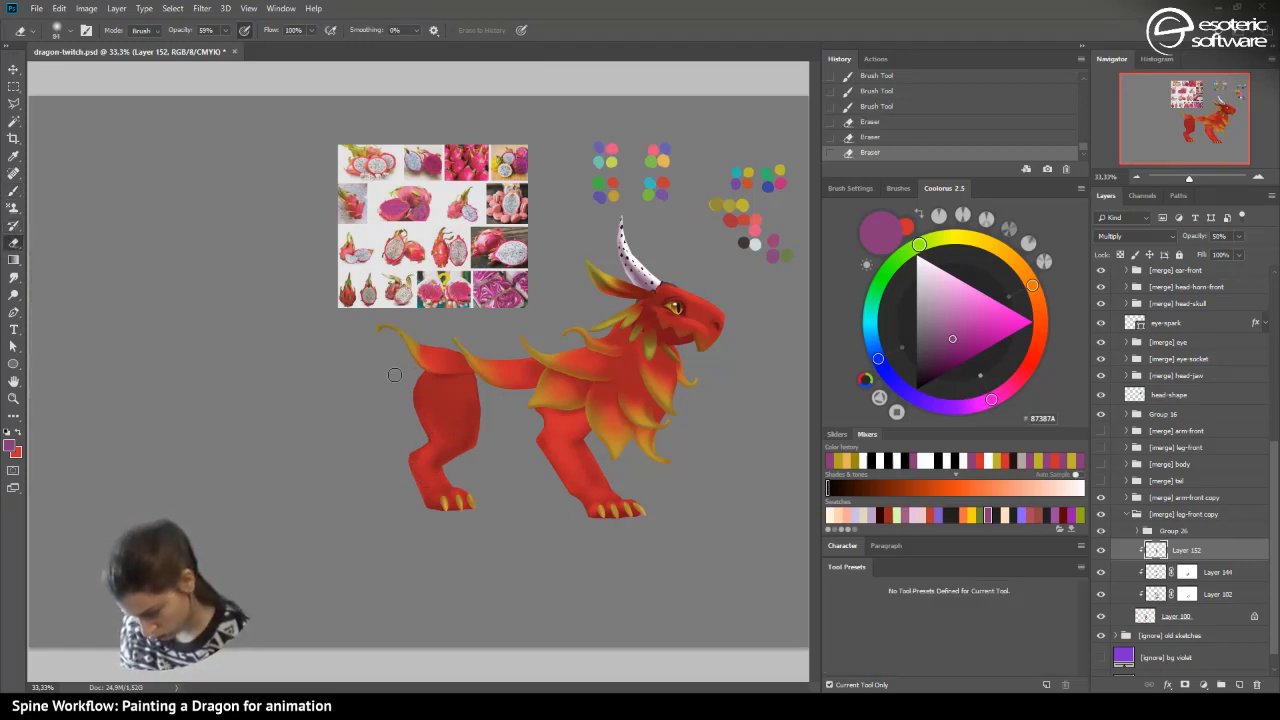
left_click(856, 106)
- Add a layer mask to Layer 152 and fade the purple shading toward the foot with black-to-transparent linear gradients
left_click(13, 259)
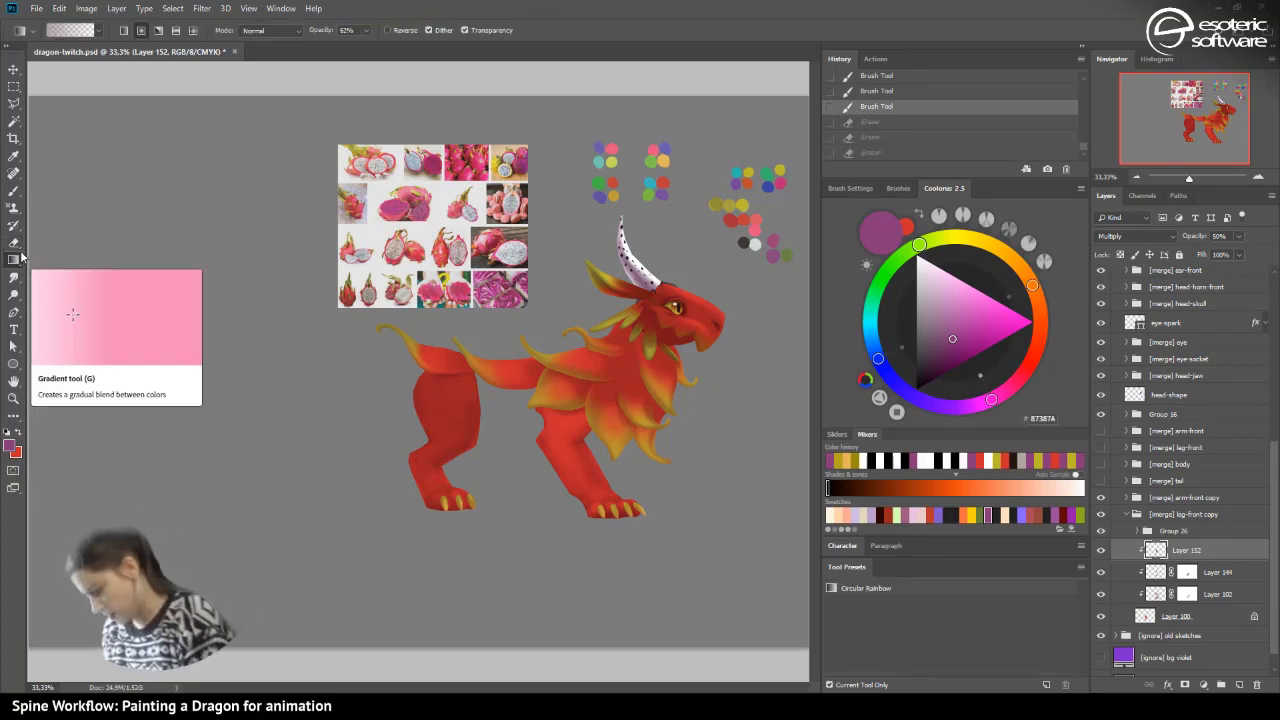
left_click(1186, 685)
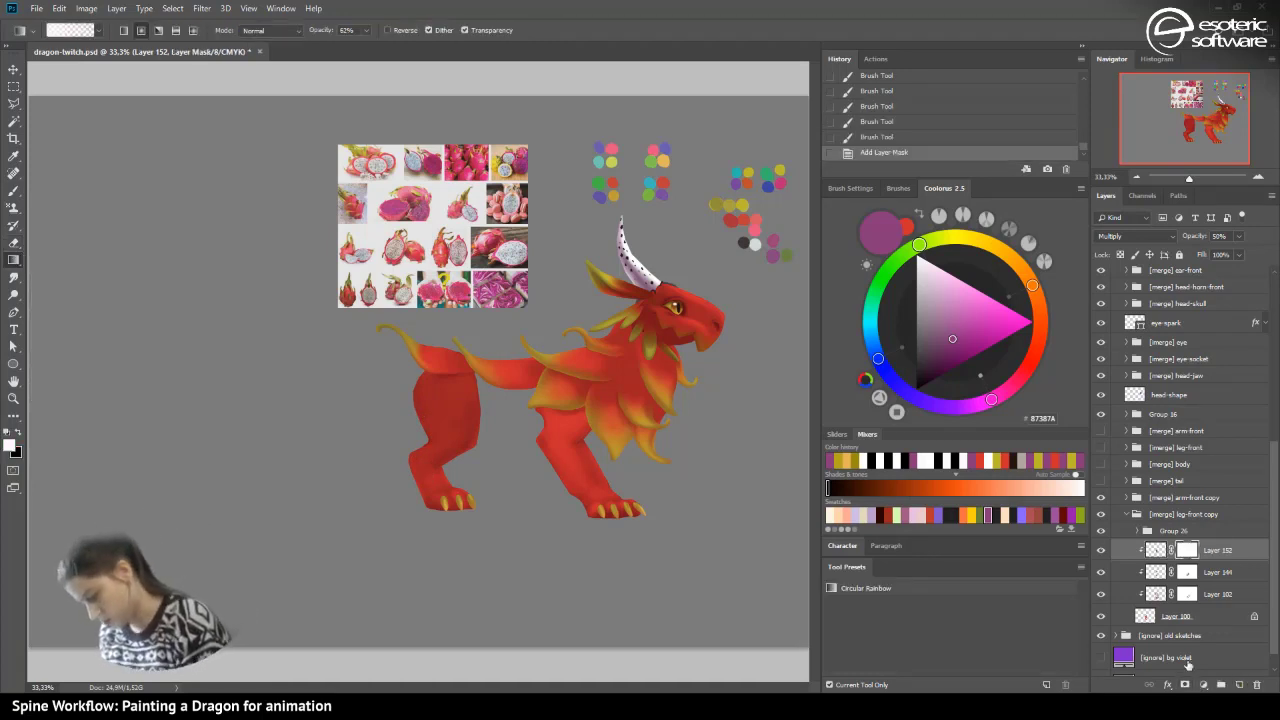
left_click(19, 434)
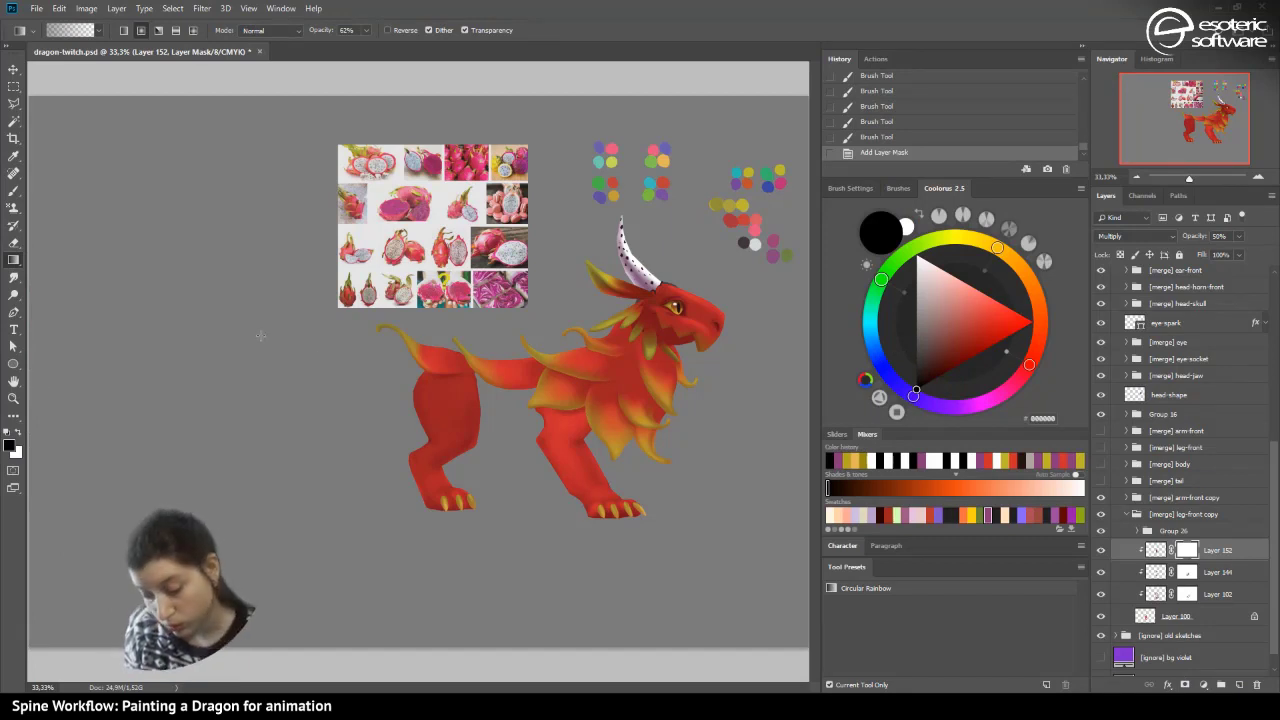
left_click(122, 32)
left_click_drag(442, 467, 440, 385)
left_click_drag(415, 486, 425, 420)
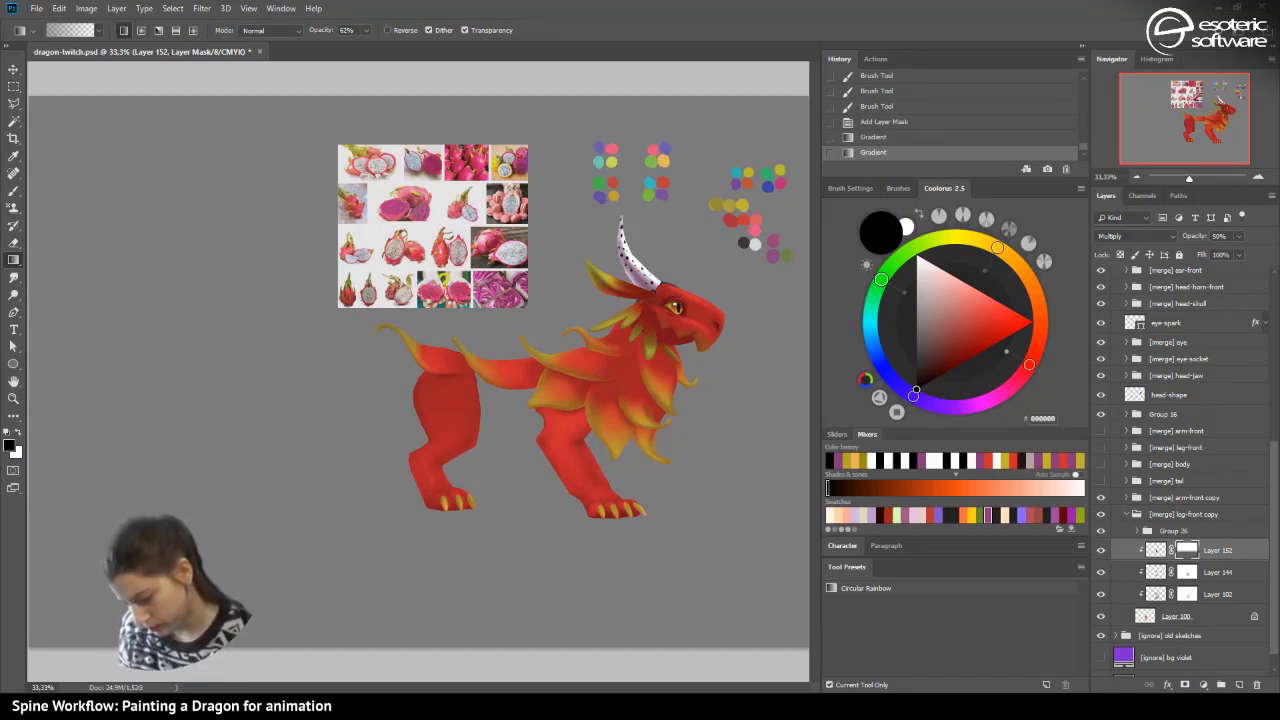
- Apply the layer mask on Layer 152 and compare the leg with and without its shading
right_click(1202, 551)
right_click(1187, 553)
left_click(1176, 594)
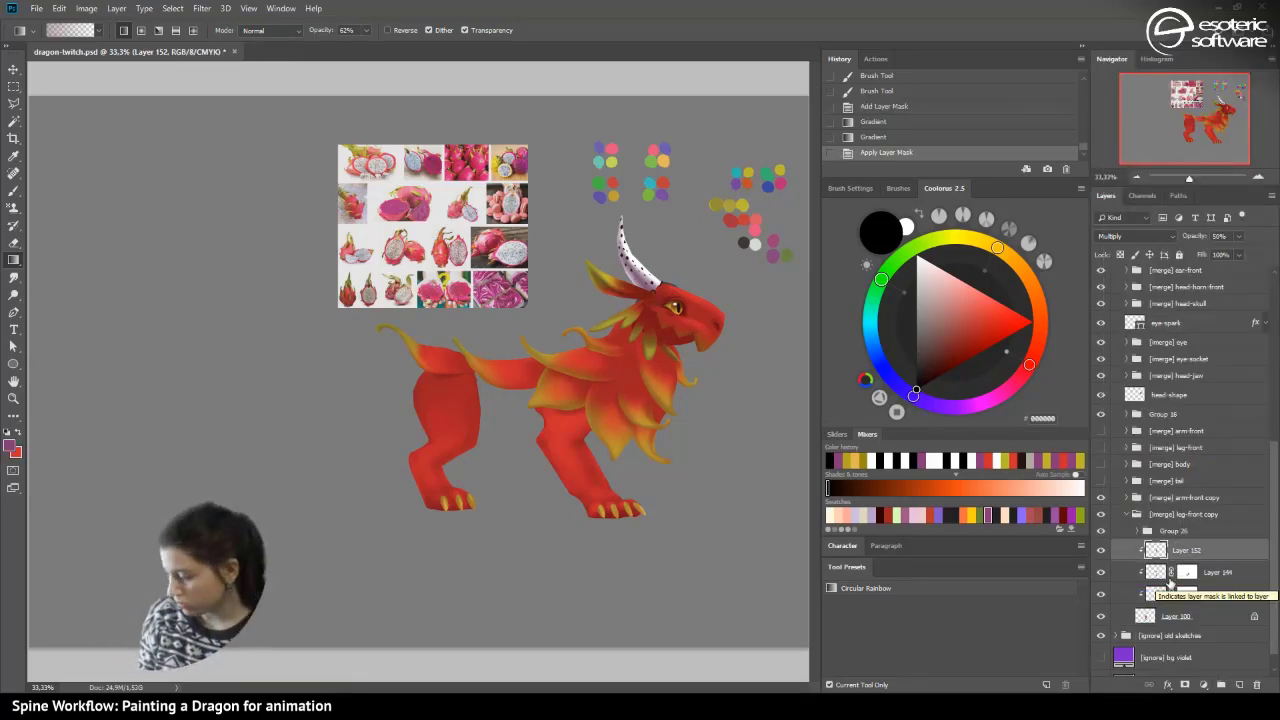
left_click(1100, 550)
left_click(1100, 550)
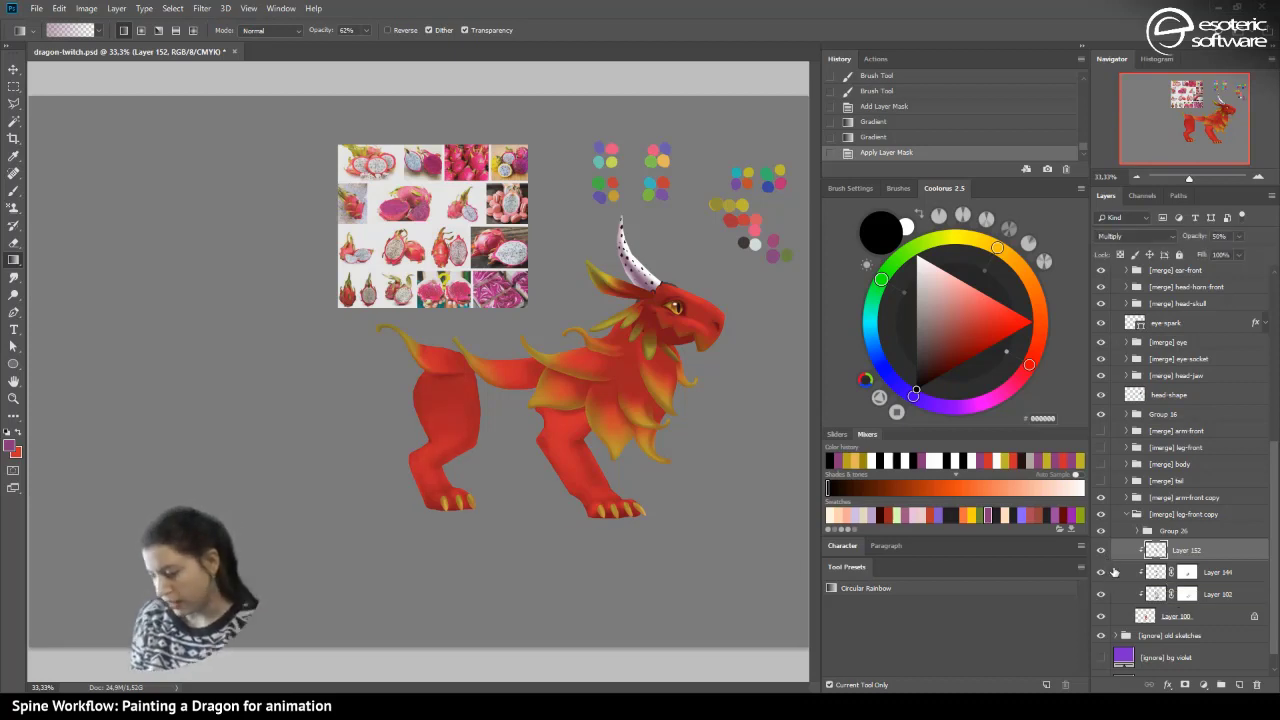
- Add a new layer clipped directly above Layer 100 in the leg-front copy group
left_click(1150, 617)
left_click(1101, 596)
left_click(1239, 685)
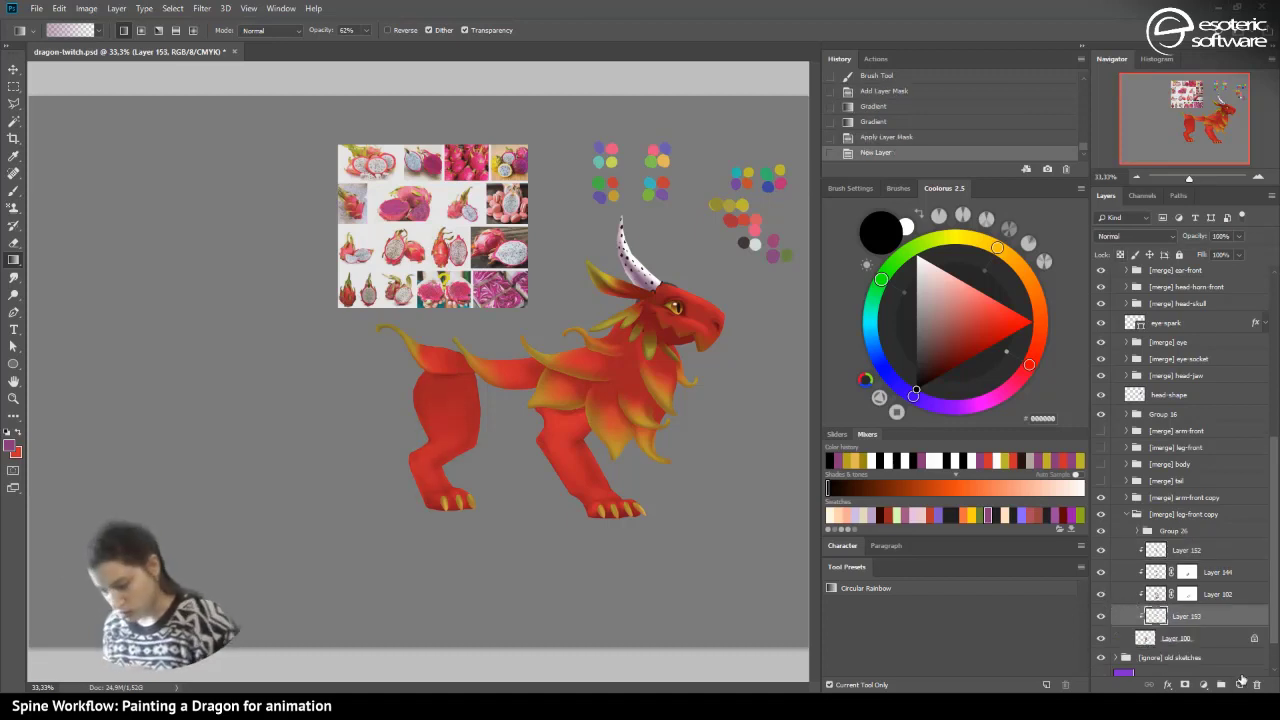
- Show the body group and brush pale grey over the far-side leg just below the spotted belly, with the layer at 100% opacity
left_click(1100, 464)
left_click(1126, 464)
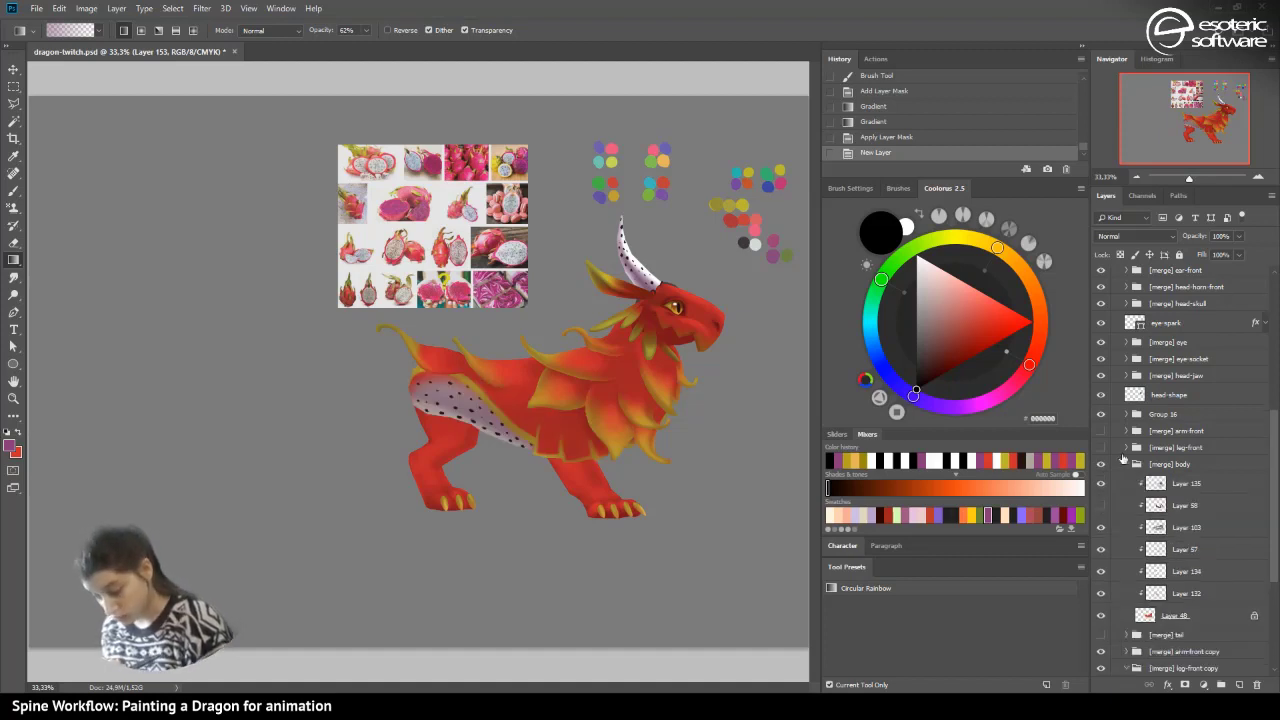
left_click(1033, 457)
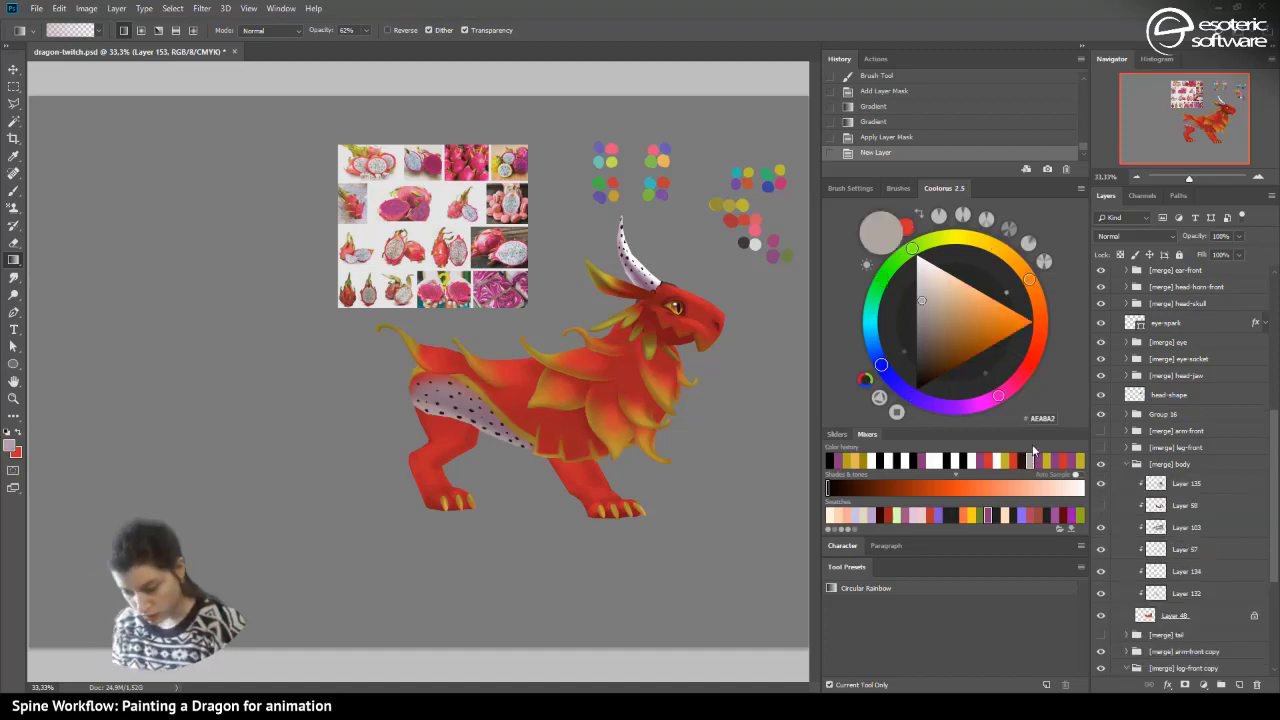
left_click(1126, 464)
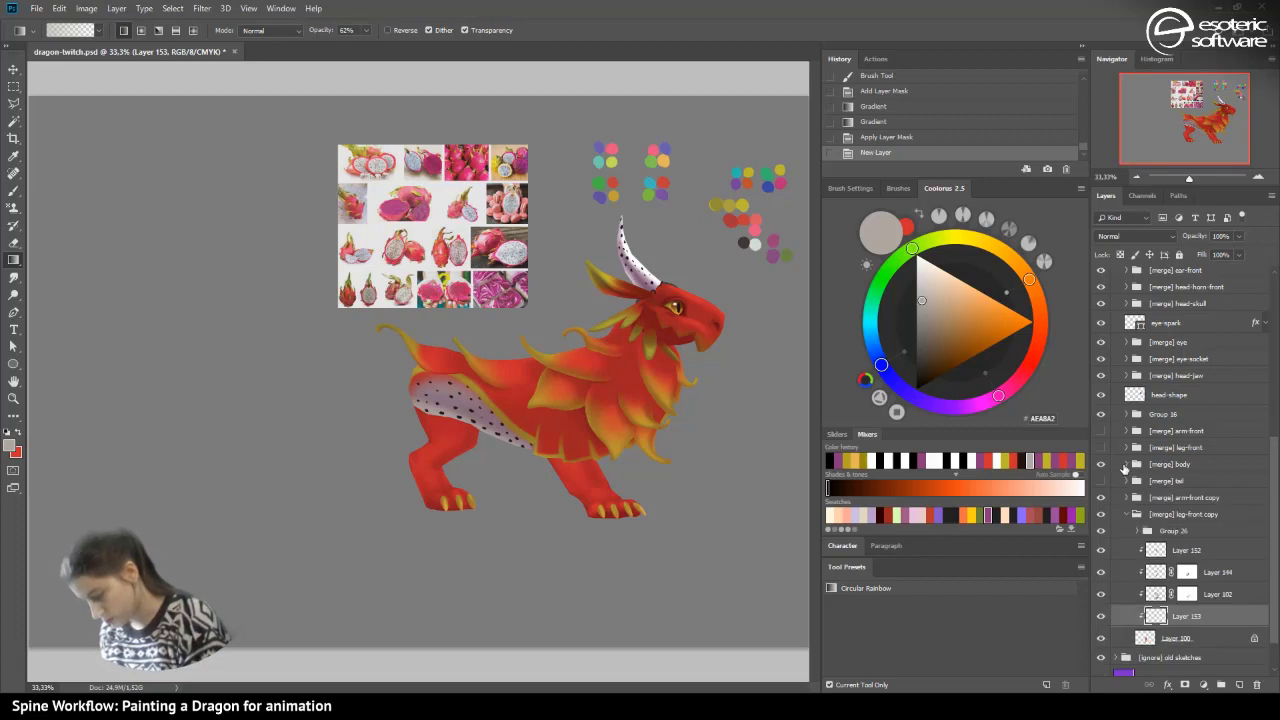
key("b")
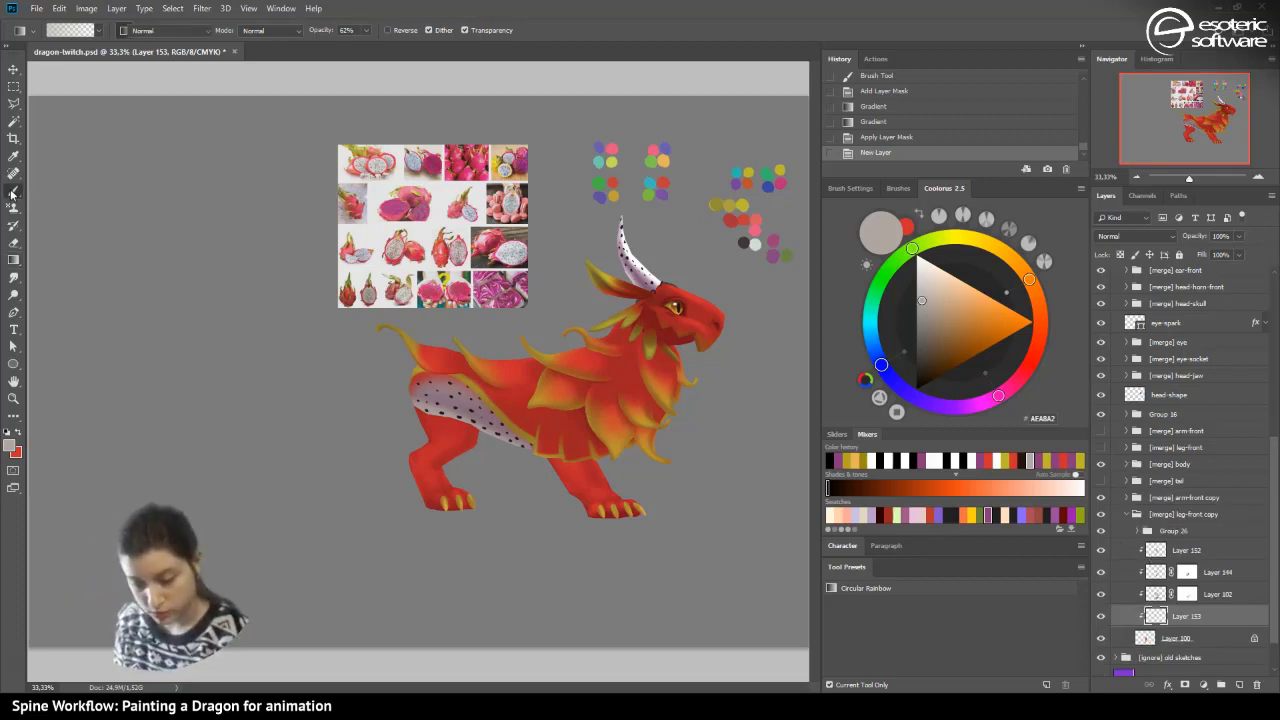
mouse_move(460, 419)
left_mouse_down()
mouse_move(443, 447)
mouse_move(423, 394)
mouse_move(446, 438)
left_mouse_up()
mouse_move(432, 414)
left_mouse_down()
mouse_move(439, 450)
mouse_move(447, 438)
left_mouse_up()
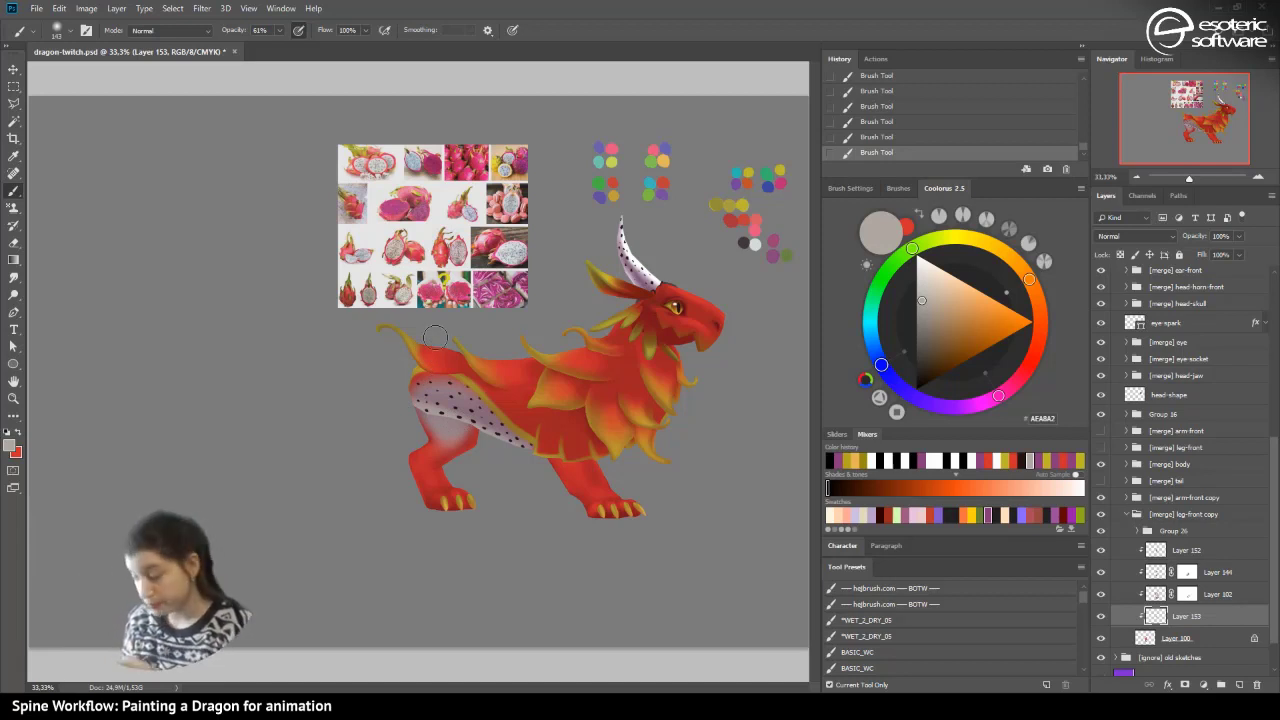
left_click(1238, 236)
left_click_drag(1228, 250, 1277, 247)
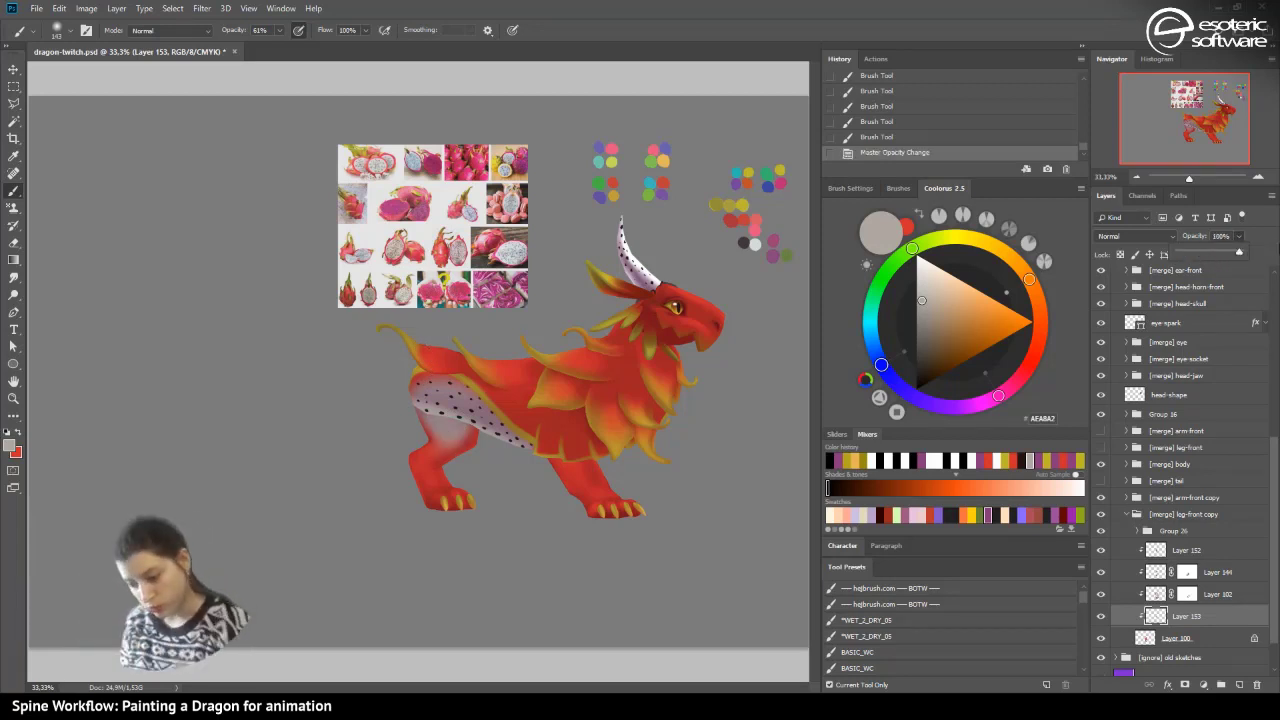
- Enlarge the Eraser's brush tip to about 149 px
left_click(14, 243)
left_click(60, 30)
left_click_drag(114, 74, 126, 74)
left_click(415, 441)
mouse_move(415, 441)
left_mouse_down()
mouse_move(449, 458)
mouse_move(405, 408)
left_mouse_up()
mouse_move(466, 455)
left_mouse_down()
mouse_move(441, 472)
mouse_move(453, 402)
mouse_move(467, 437)
mouse_move(454, 452)
mouse_move(455, 421)
mouse_move(454, 437)
mouse_move(420, 398)
left_mouse_up()
left_click(15, 192)
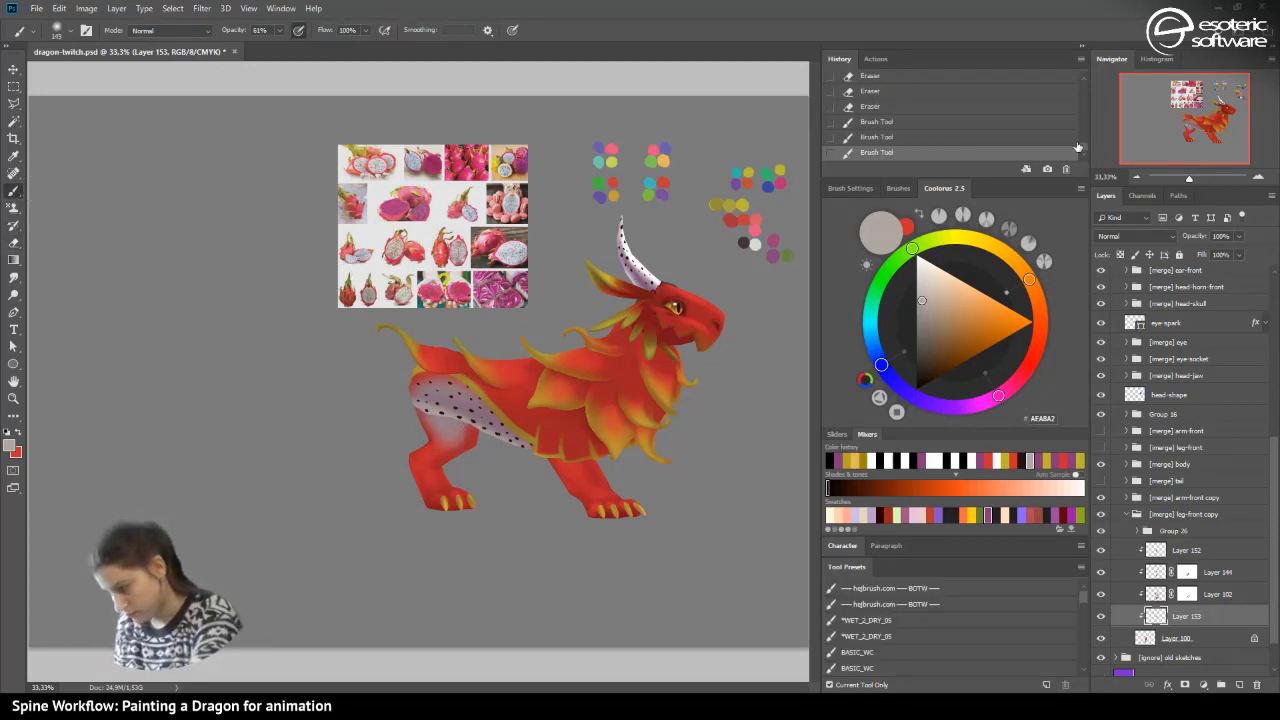
scroll(1078, 137, "up", 2)
left_click(893, 79)
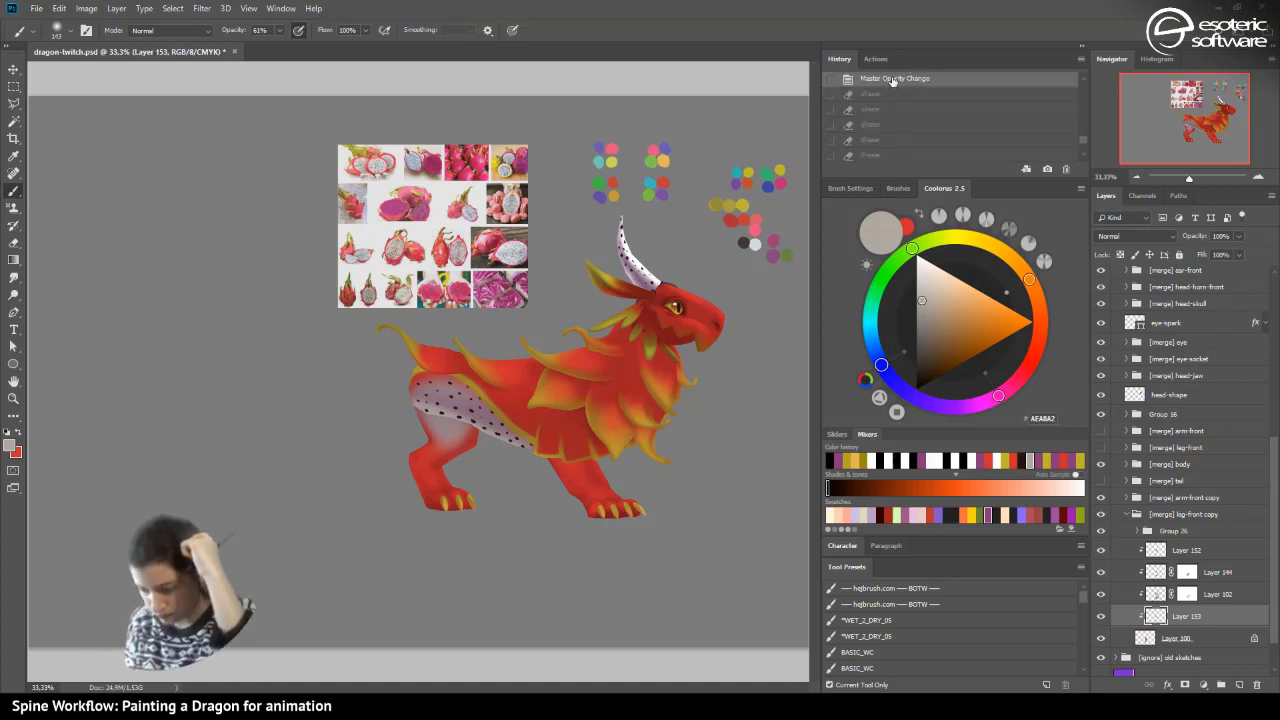
left_click_drag(432, 433, 418, 428)
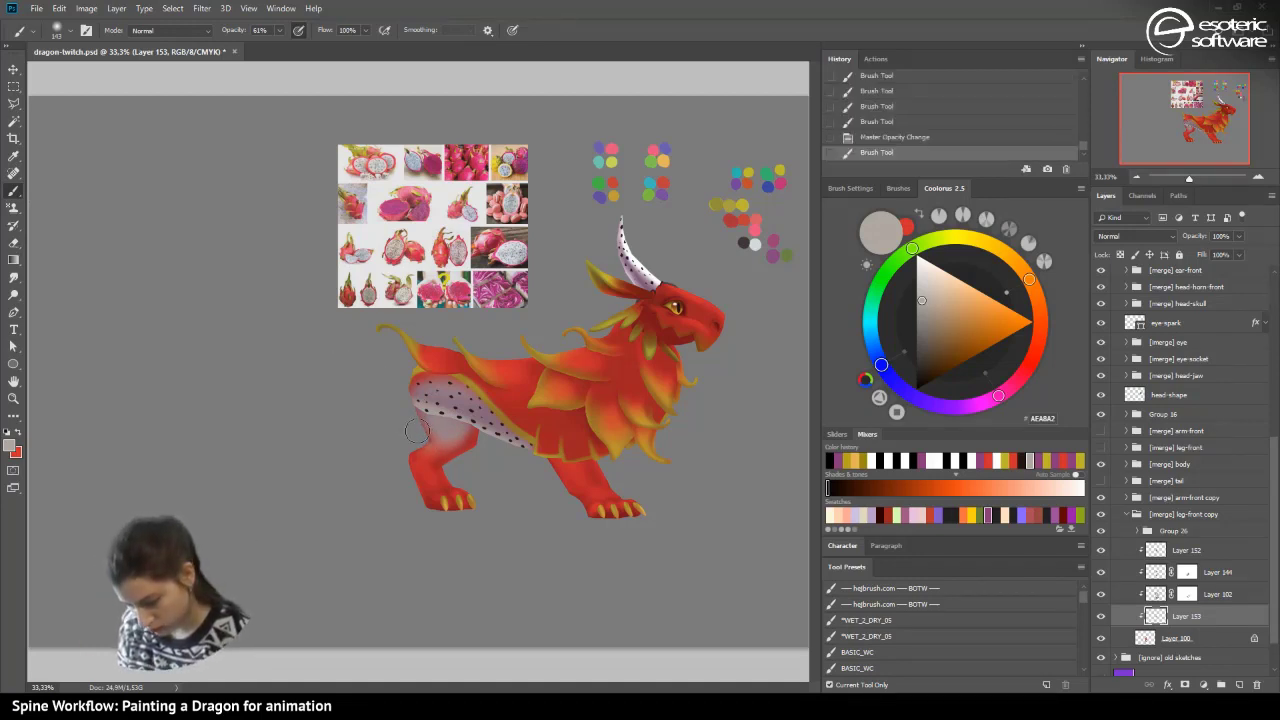
left_click(855, 137)
- Erase the pale grey along the rear edge of the far-side leg to soften its transition into red
left_click(13, 243)
mouse_move(415, 440)
left_mouse_down()
mouse_move(384, 388)
mouse_move(418, 439)
left_mouse_up()
mouse_move(383, 380)
left_mouse_down()
mouse_move(408, 435)
mouse_move(425, 440)
left_mouse_up()
left_click_drag(400, 410, 440, 445)
mouse_move(378, 392)
left_mouse_down()
mouse_move(491, 444)
mouse_move(424, 420)
left_mouse_up()
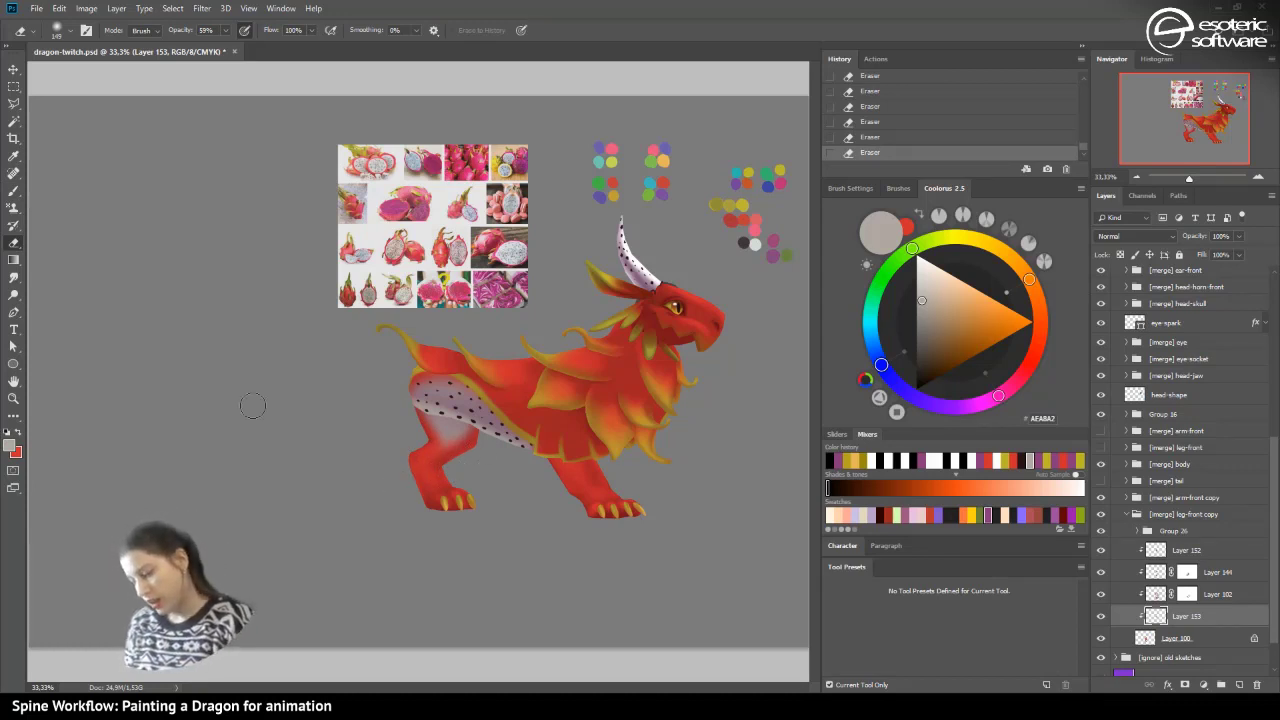
- Check the shading of Layer 152, add a new layer clipped above it, and ready the Brush tool
left_click(1115, 550)
left_click(1101, 550)
left_click(1101, 550)
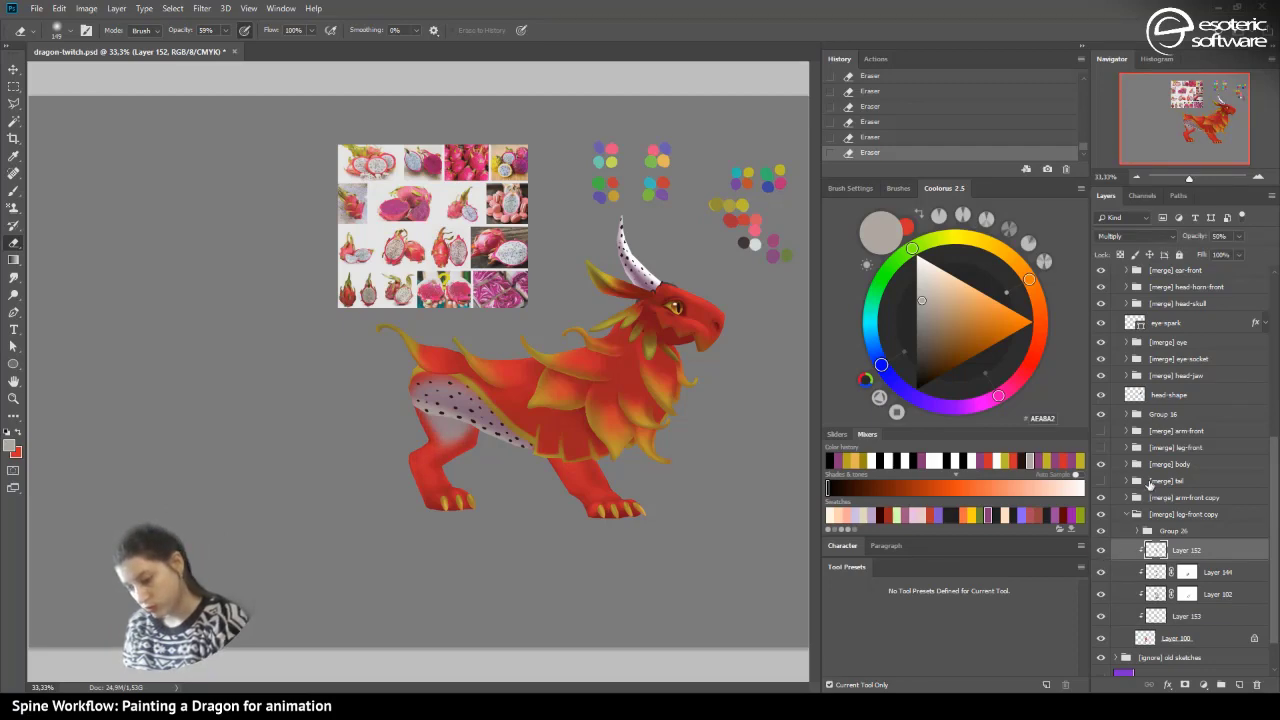
left_click(1239, 684)
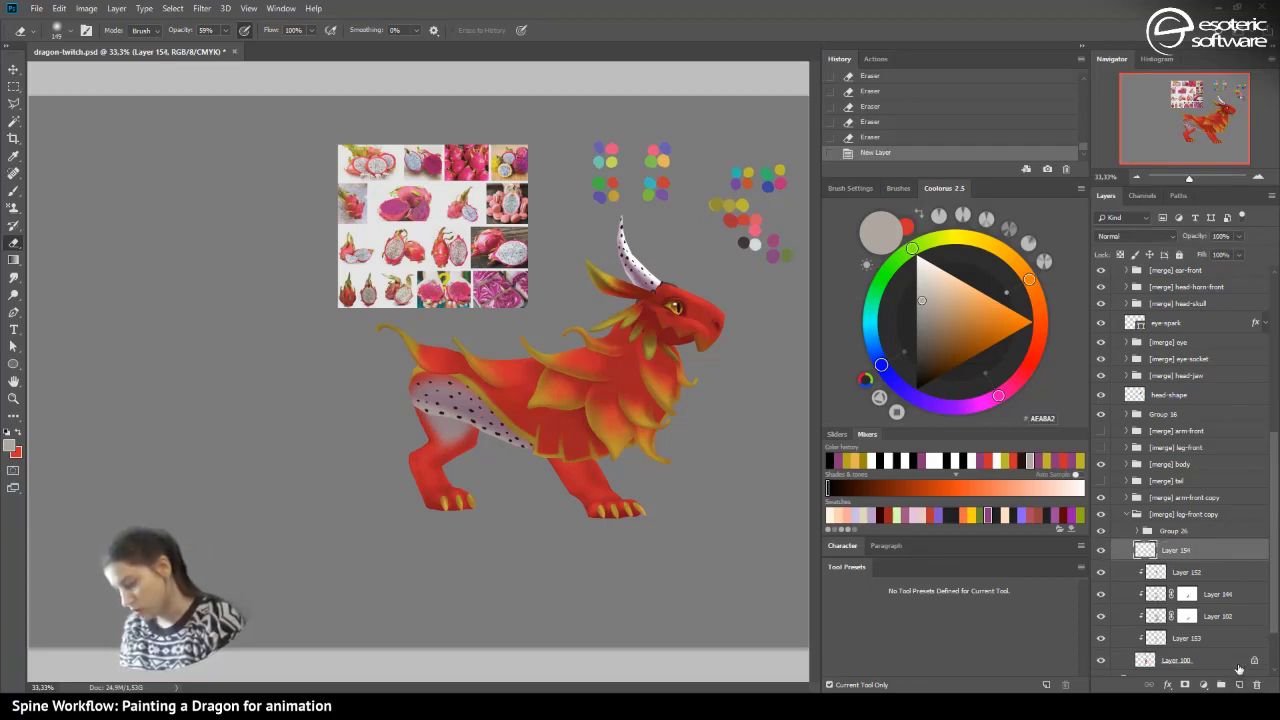
right_click(1180, 552)
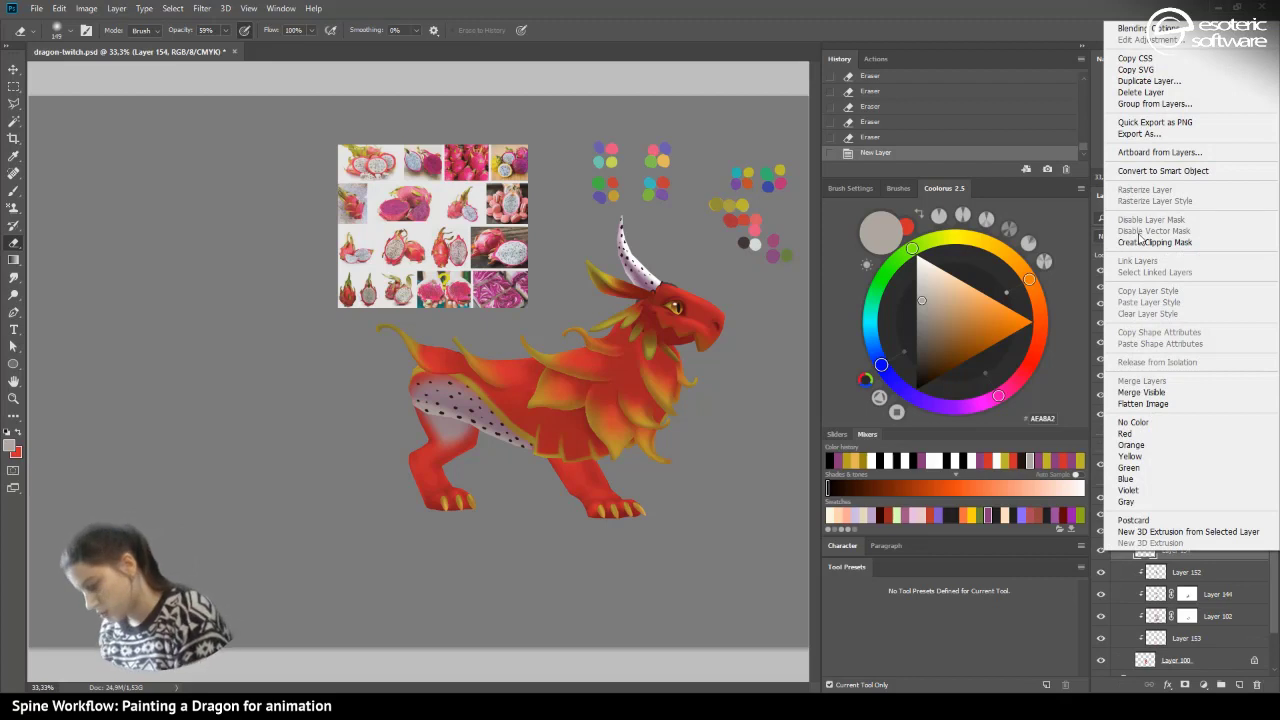
left_click(1139, 240)
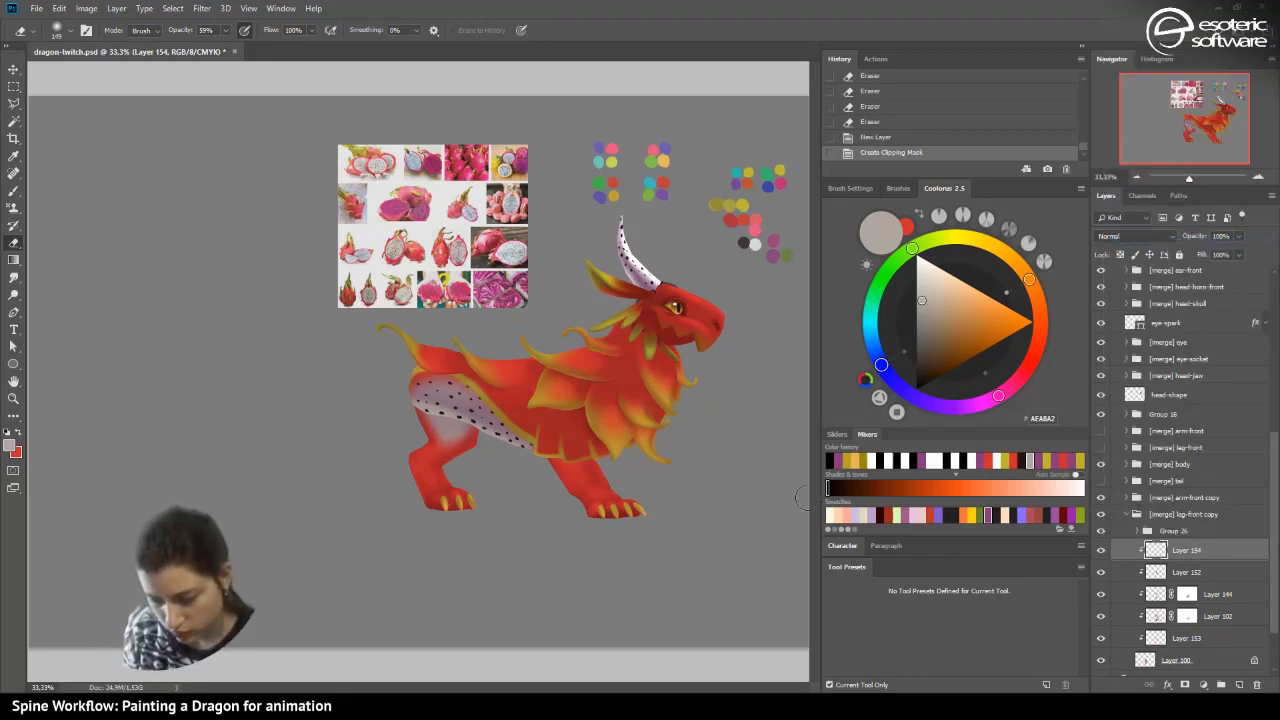
left_click(15, 191)
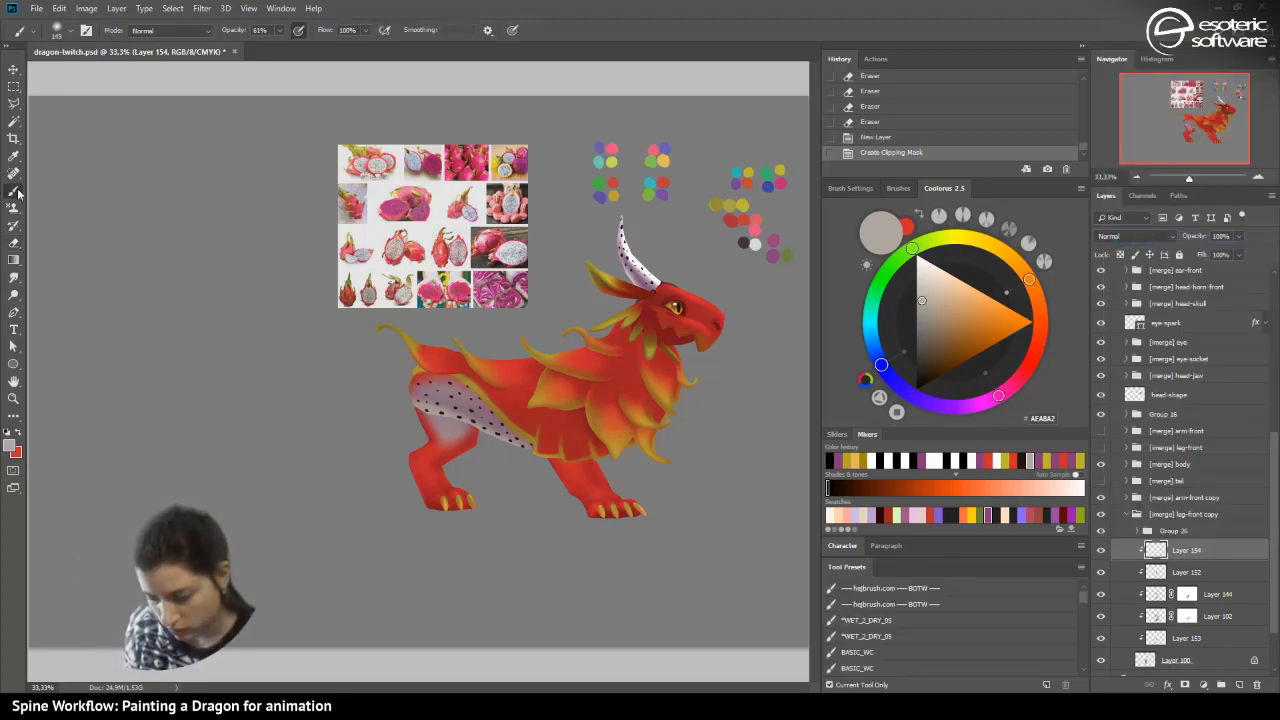
- Choose black with the BASIC_WC brush preset, test one spot on the far-side leg below the belly, and revert it
left_click(857, 652)
right_click(452, 398)
left_click(545, 425)
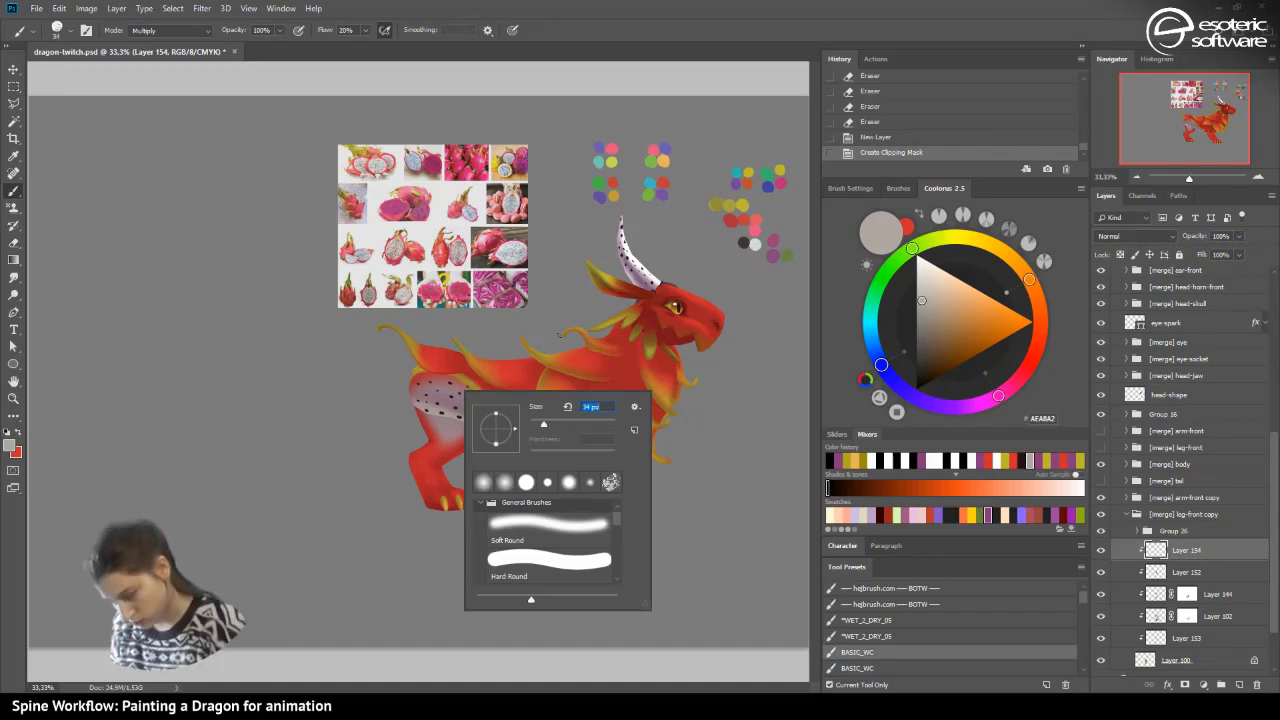
left_click(1258, 177)
left_click(1259, 176)
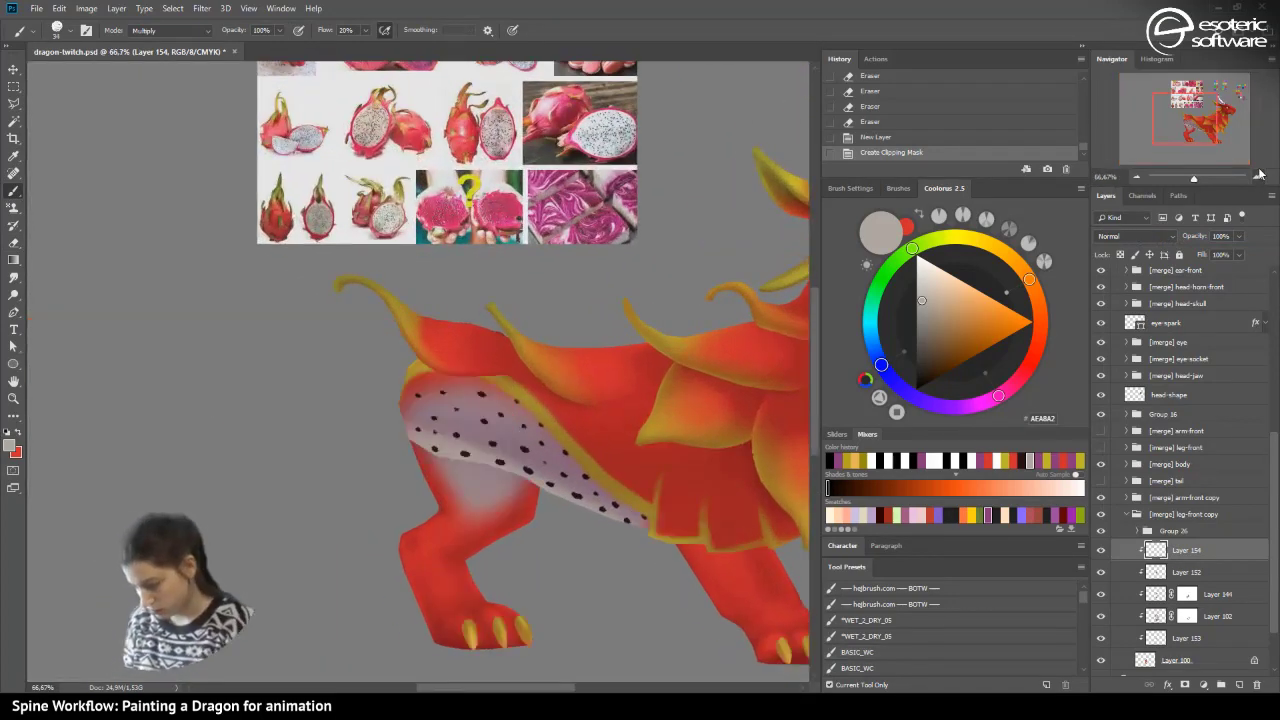
left_click(882, 461)
left_click(474, 486)
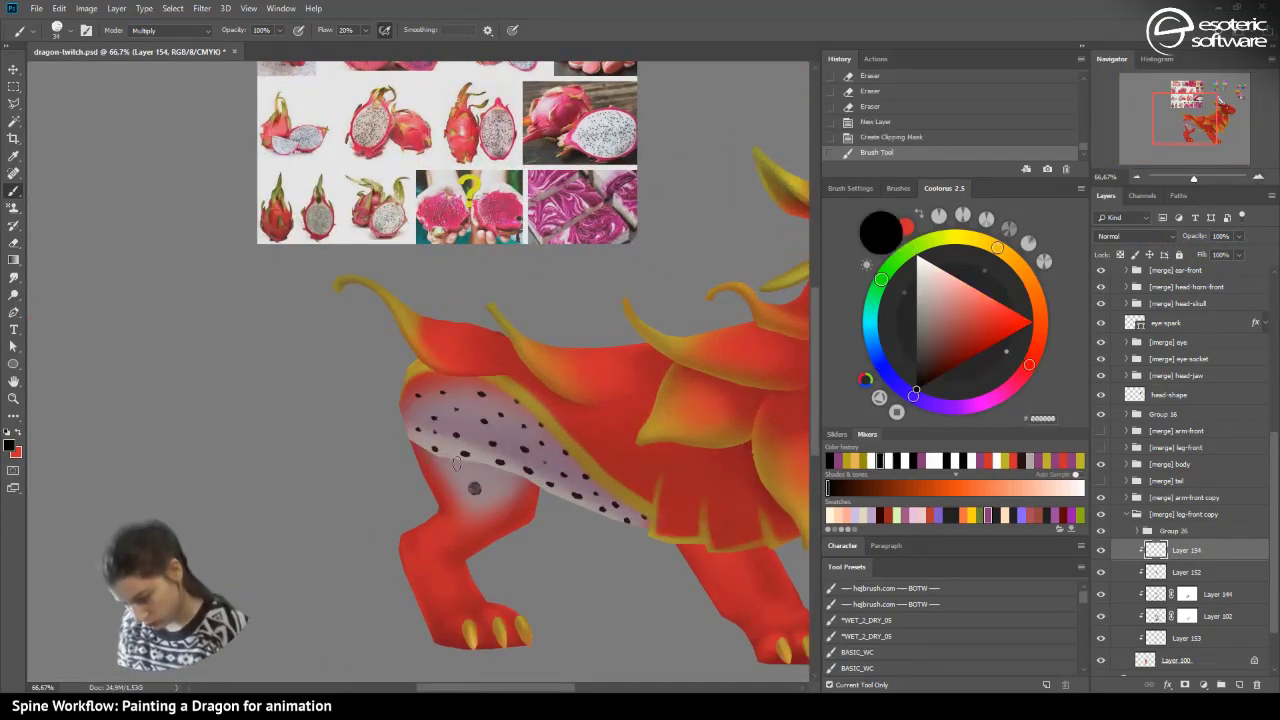
left_click(857, 139)
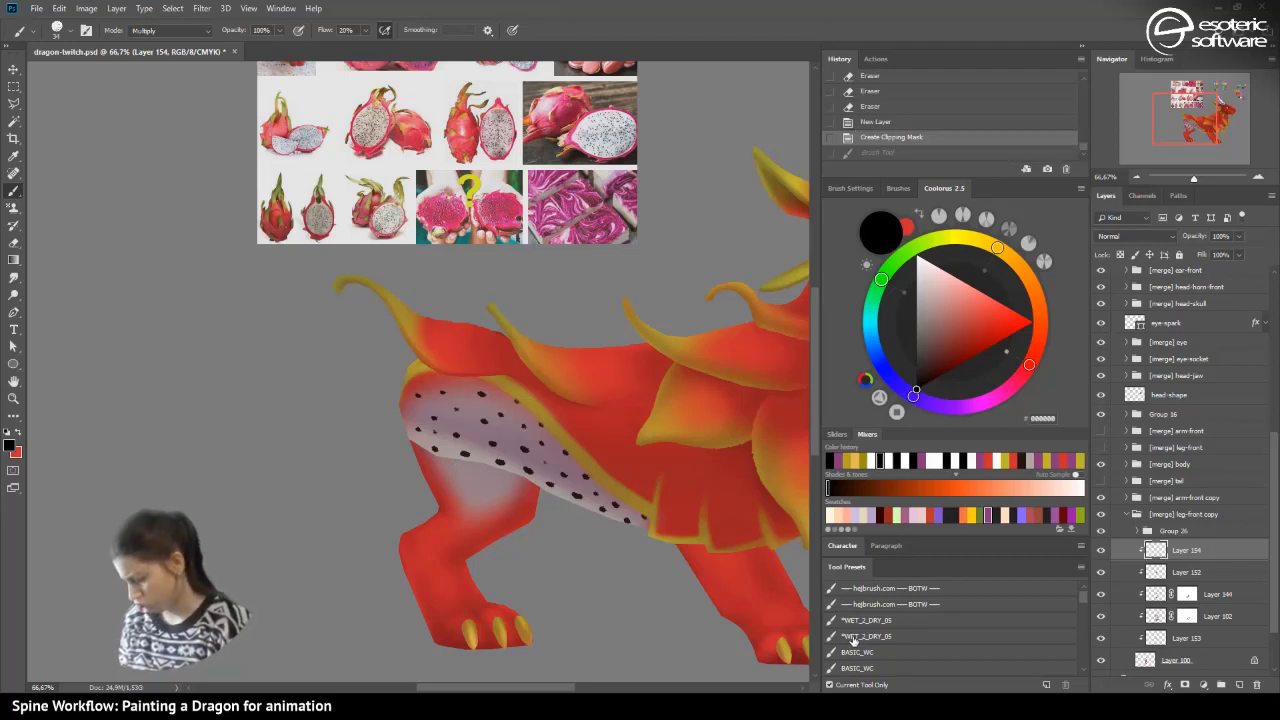
- Load the chalk brush preset and adjust its tip size for painting small seed spots
left_click(1083, 672)
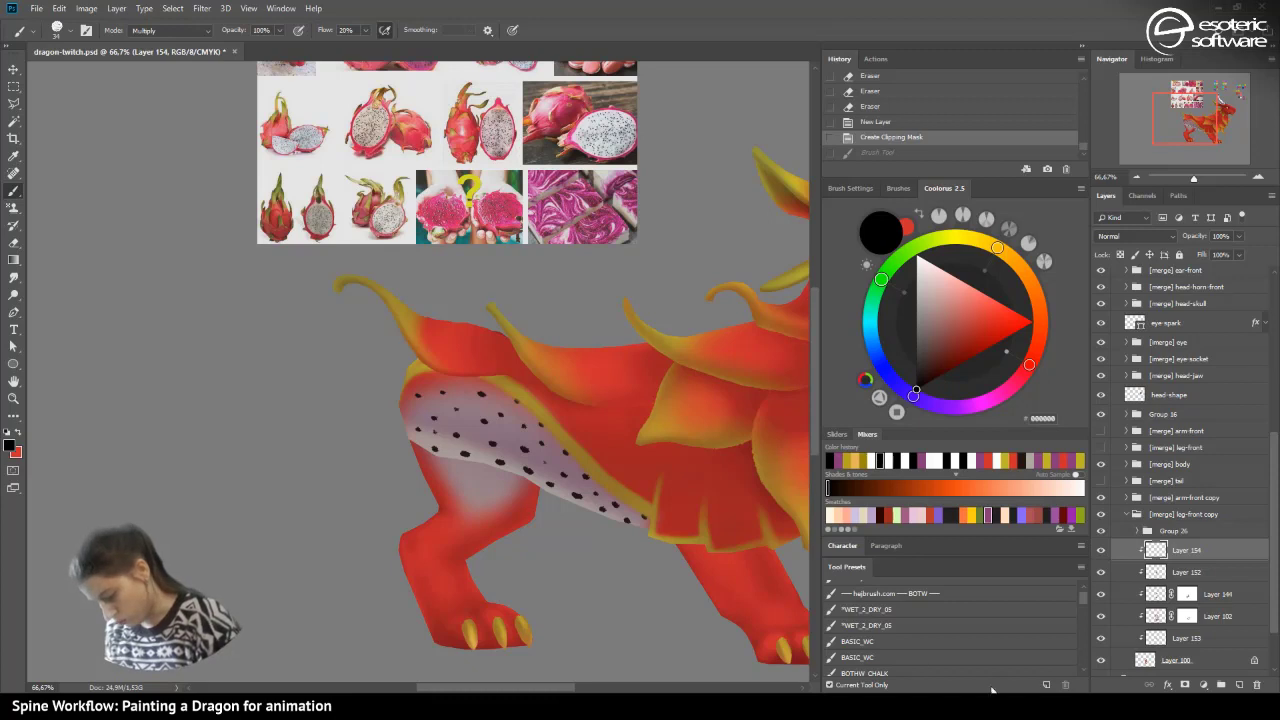
left_click(880, 668)
right_click(307, 397)
left_click(386, 430)
left_click(554, 25)
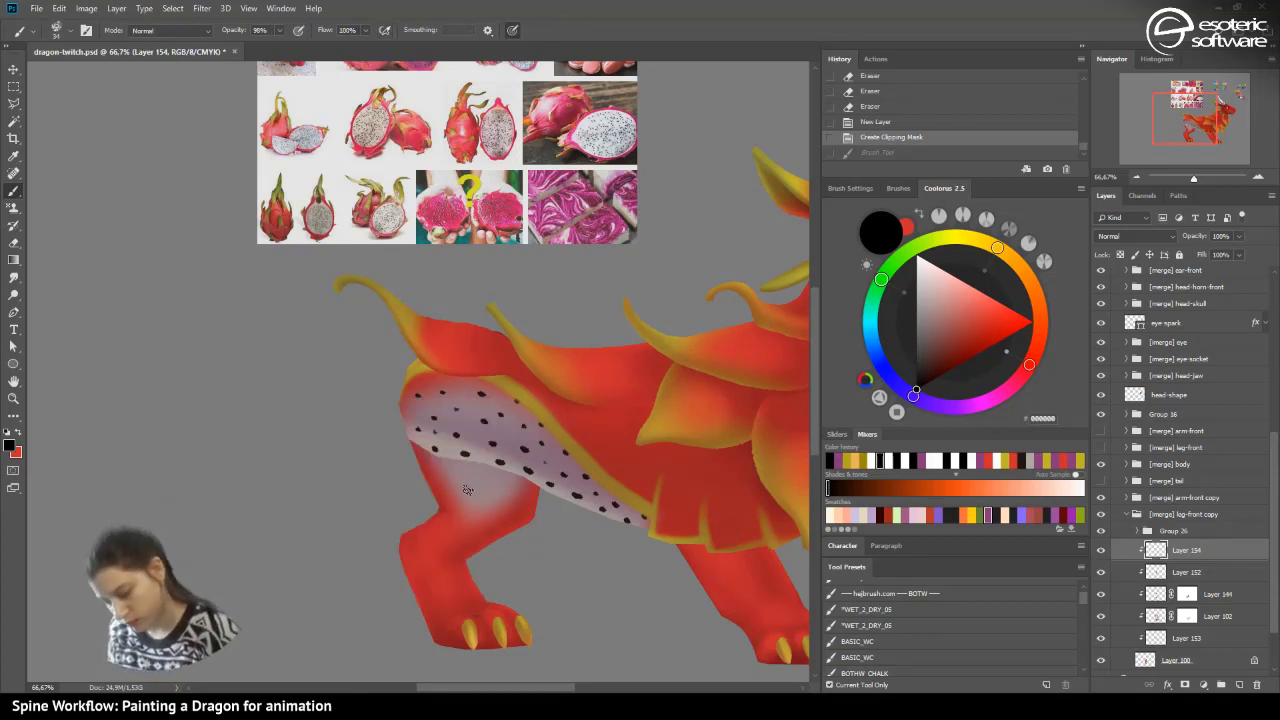
- Try black seed spots on the far-side leg's pale area just below the belly, then undo them
left_click(467, 488)
left_click(450, 471)
left_click(468, 465)
left_click(500, 478)
left_click(861, 92)
left_click(469, 485)
left_click(466, 466)
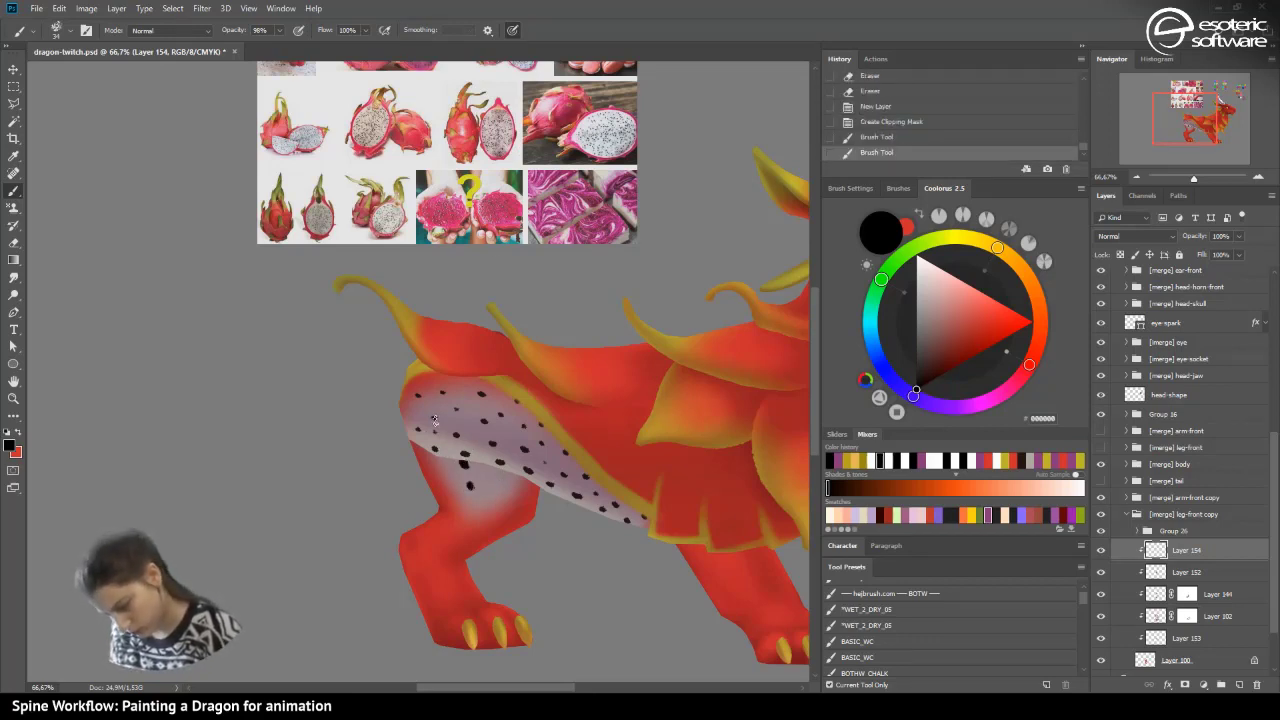
key("ctrl+z")
key("ctrl+z")
- Paint four black seed spots on the far-side leg's pale area below the belly and undo the extra fifth one
left_click(466, 472)
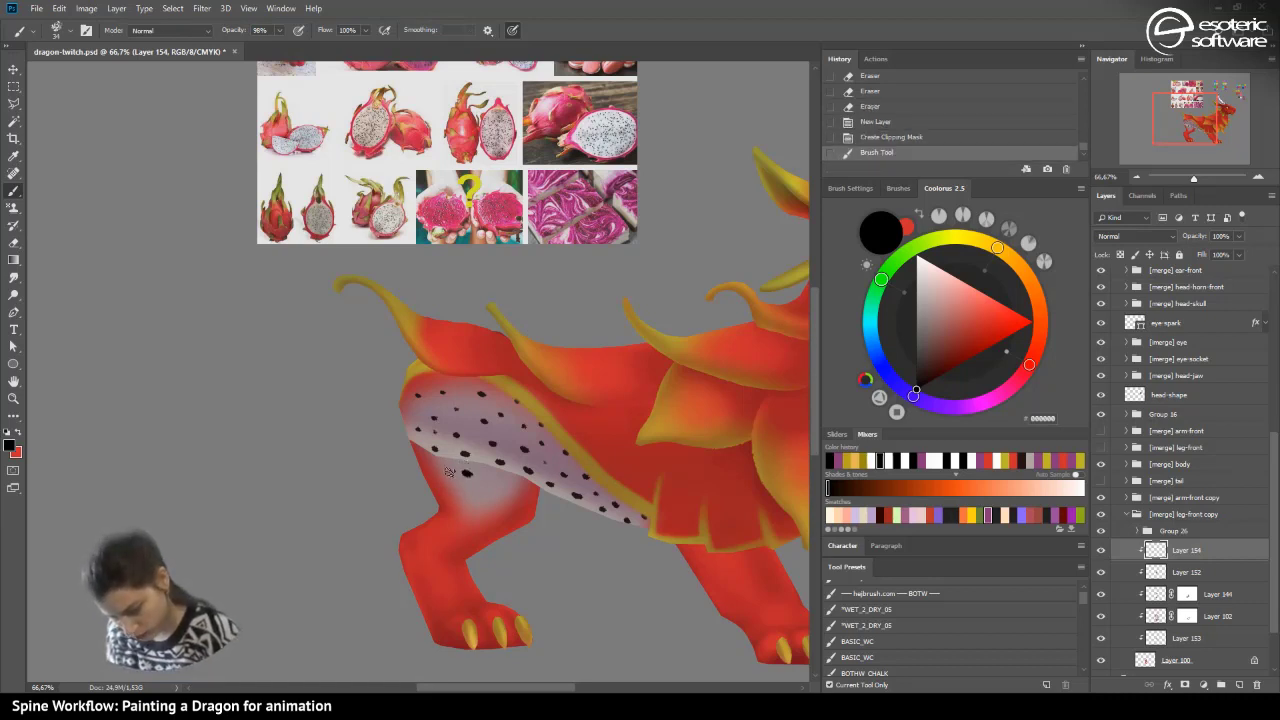
left_click(469, 497)
left_click(493, 486)
left_click(503, 468)
left_click(437, 464)
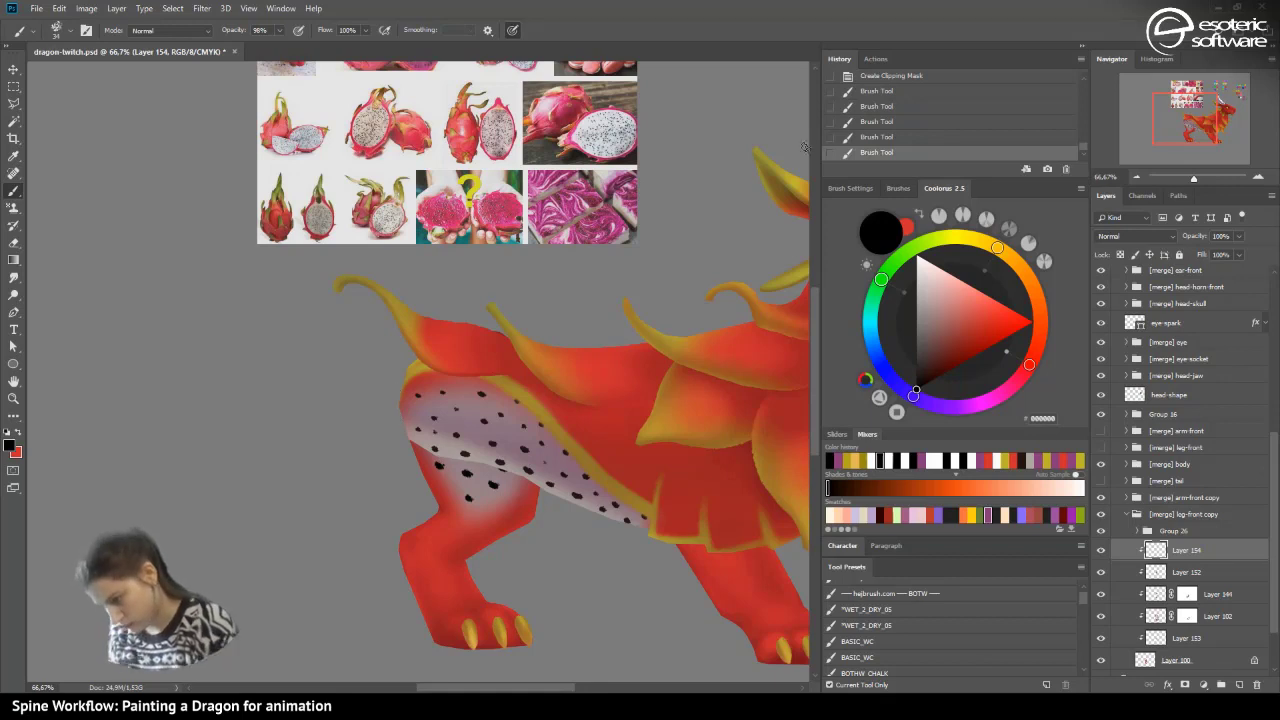
key("ctrl+z")
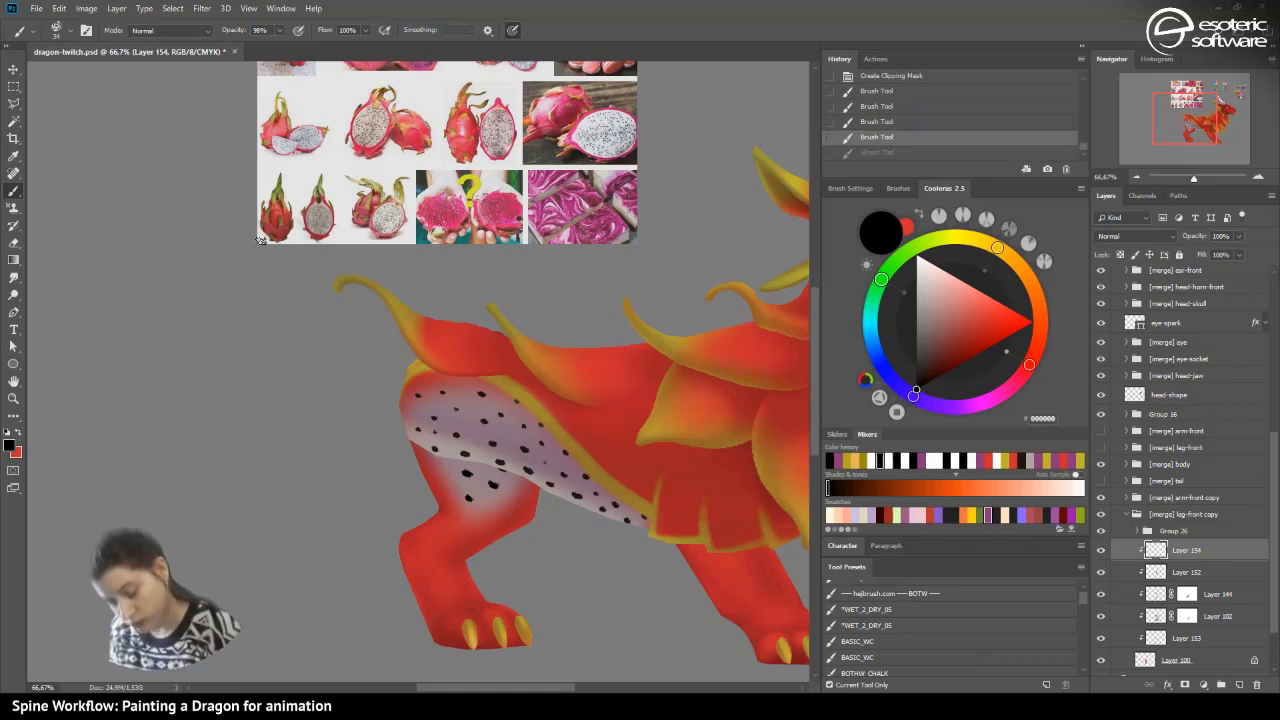
- Adjust the brush tip, hide the body group, and paint smaller black spots up the far-side leg's pale thigh
right_click(314, 295)
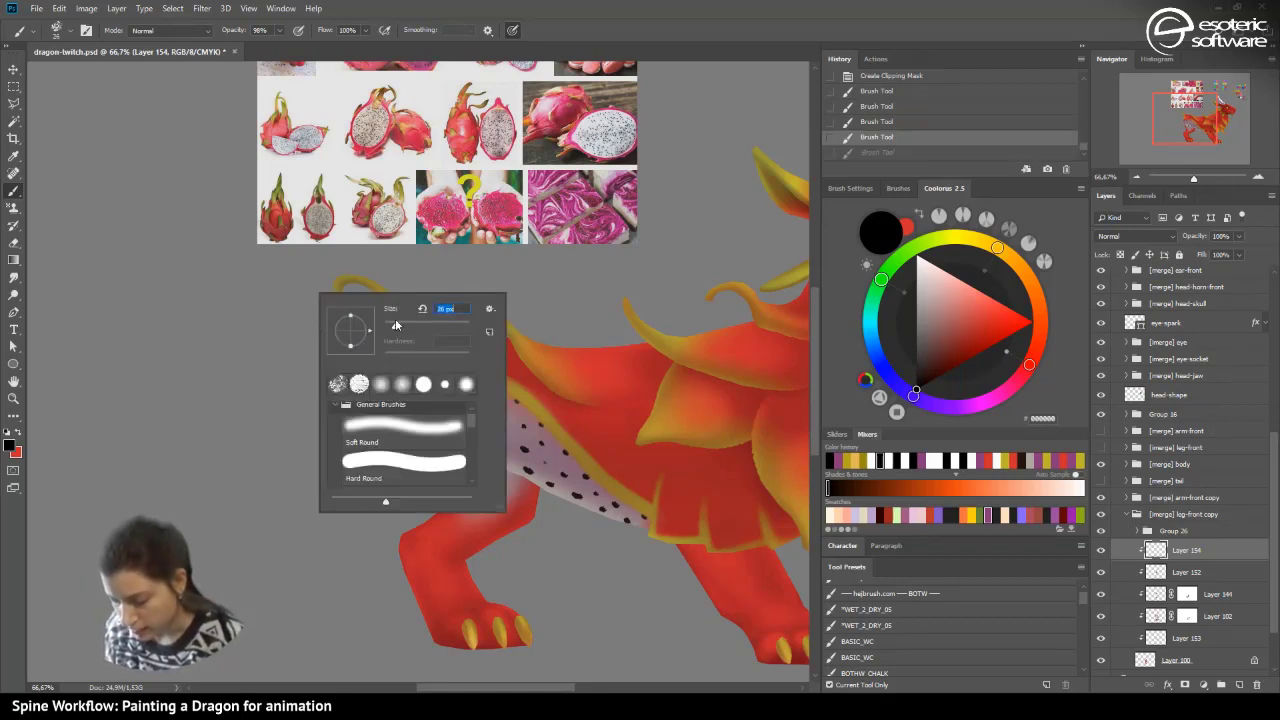
key("Return")
left_click(1100, 464)
left_click(1101, 464)
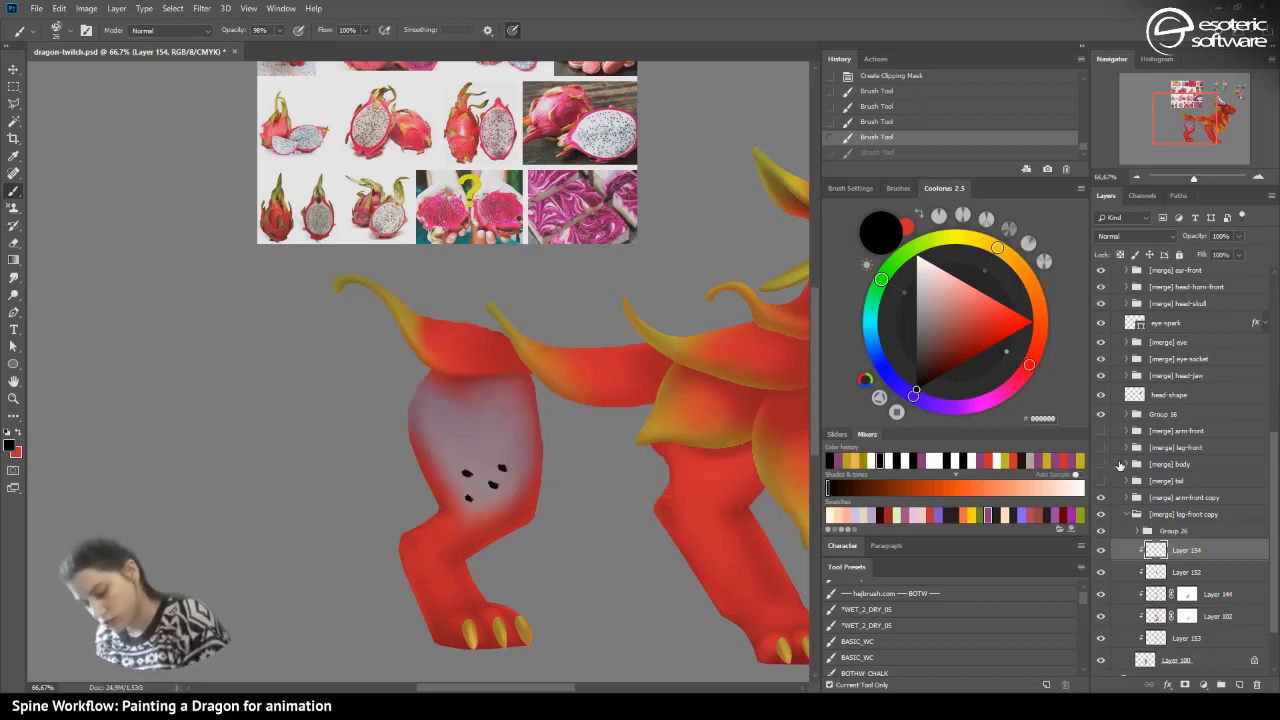
left_click(445, 458)
left_click(472, 436)
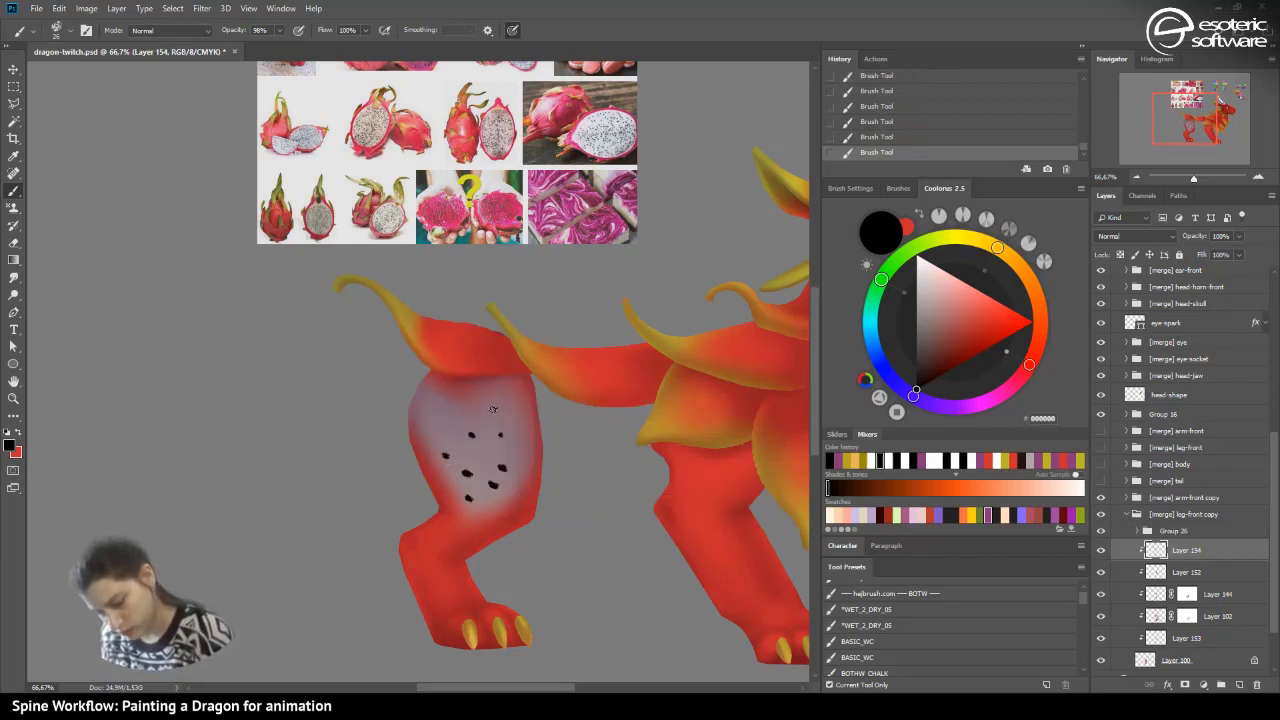
left_click(485, 454)
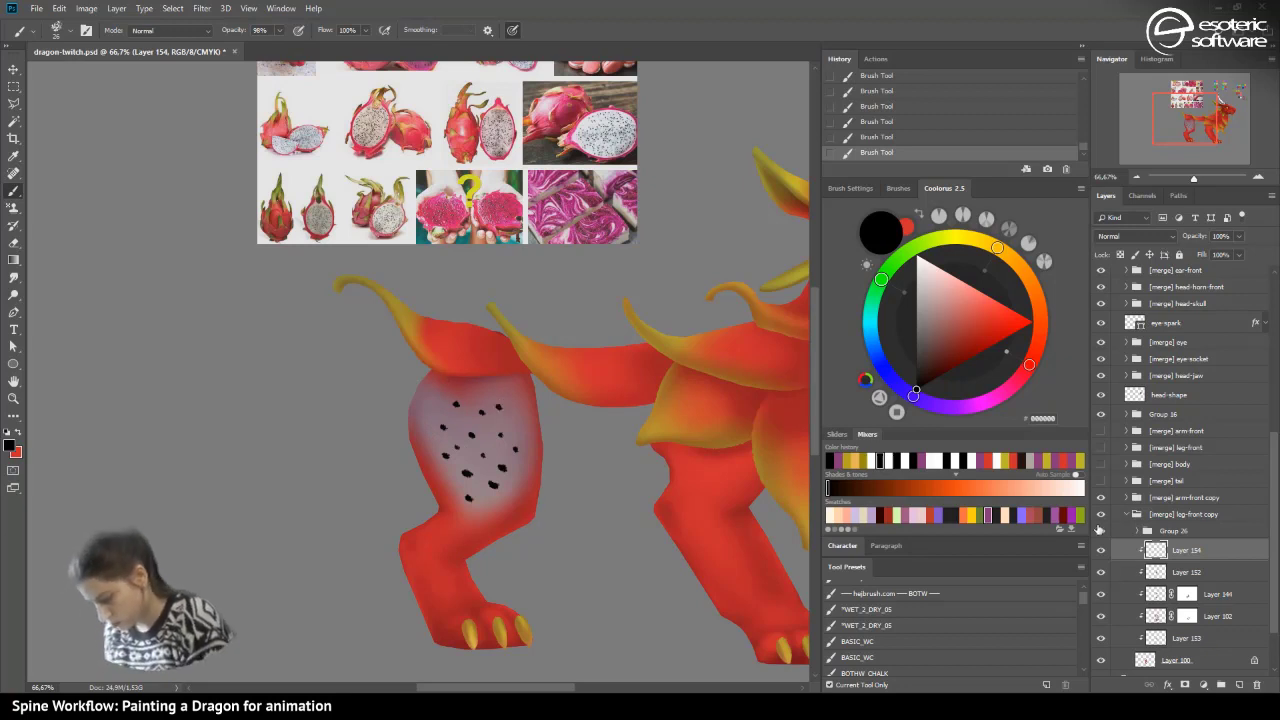
- Toggle the tail and body groups to compare the leg's spots with the belly, leaving only the body shown
left_click(1102, 481)
left_click(1102, 481)
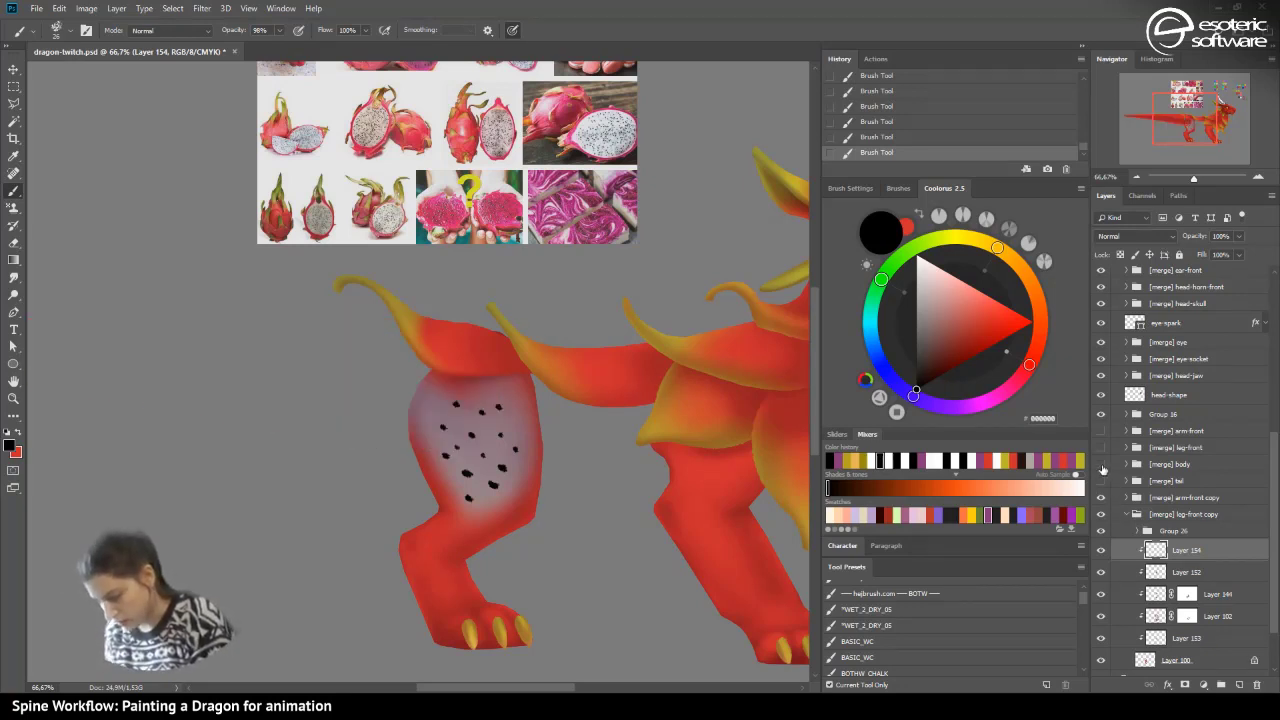
left_click(1102, 464)
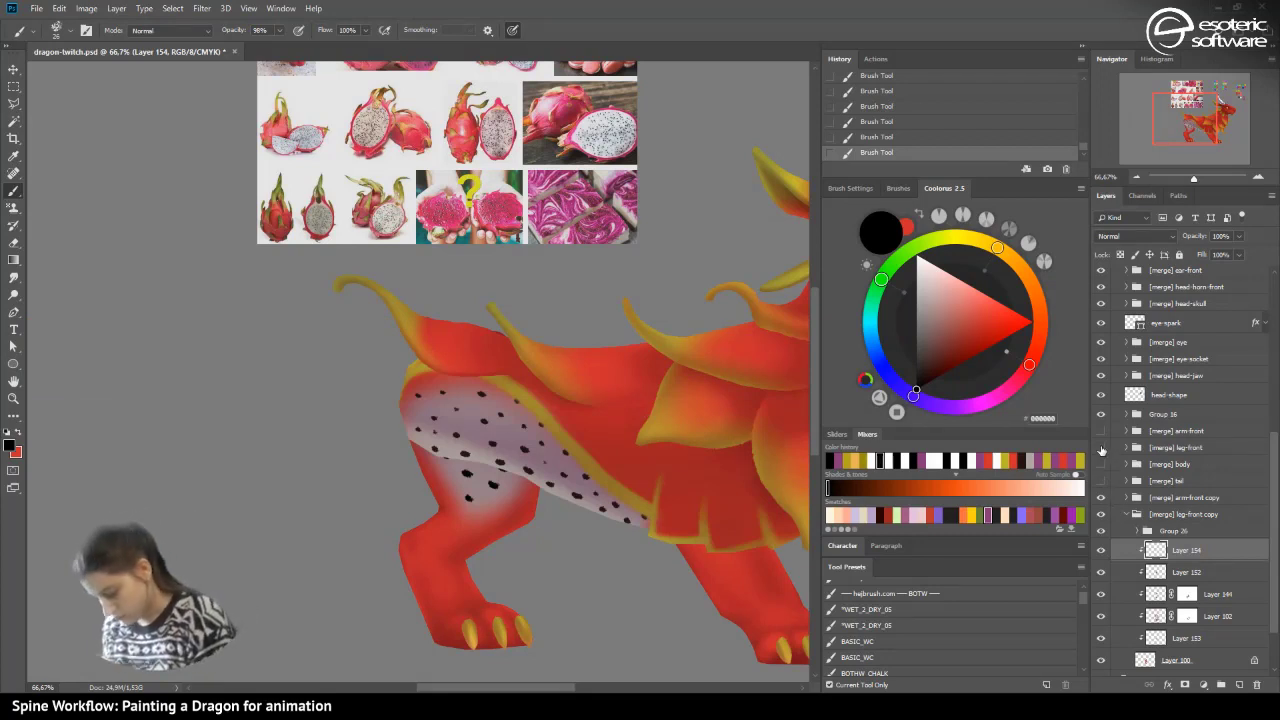
left_click(1102, 450)
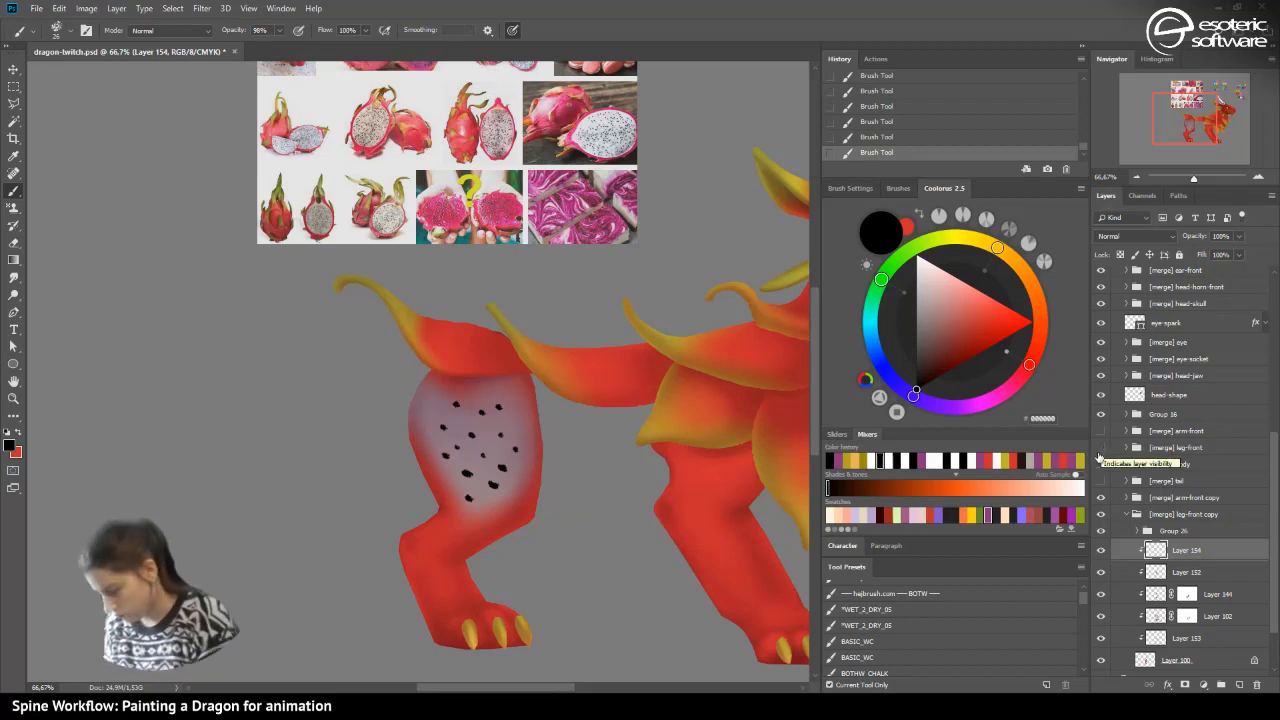
left_click(1101, 460)
- Erase the black leg spots that meet the belly's lower edge, using a small Eraser tip at 100% opacity
left_click(13, 242)
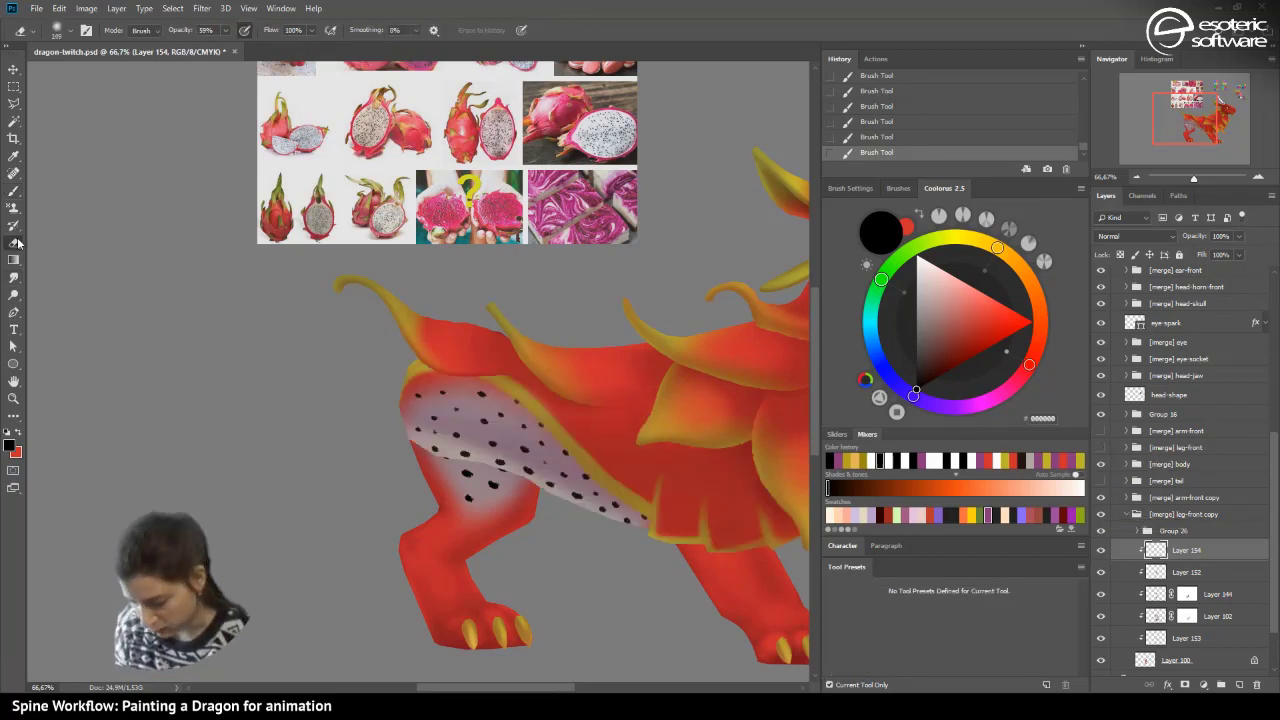
left_click(56, 31)
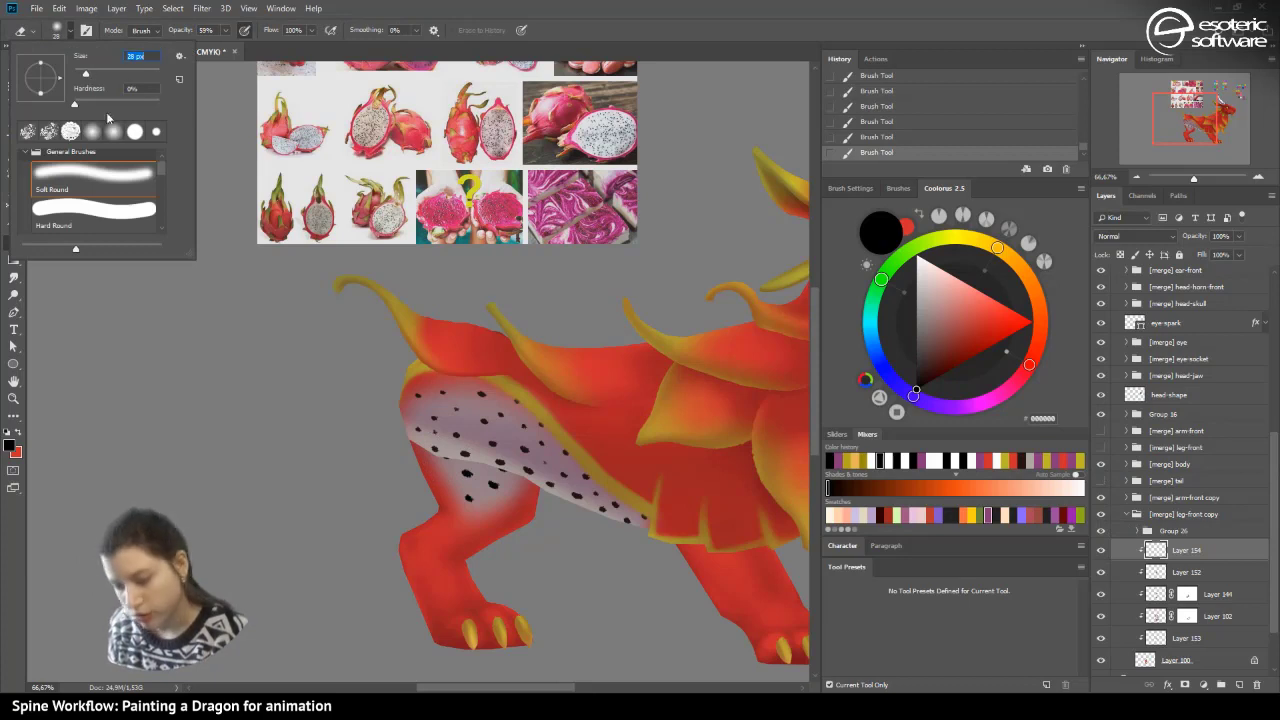
left_click(446, 456)
left_click(449, 460)
left_click(448, 461)
left_click(448, 460)
left_click(244, 32)
left_click(225, 30)
left_click_drag(227, 45, 310, 67)
left_click(437, 455)
left_click(505, 465)
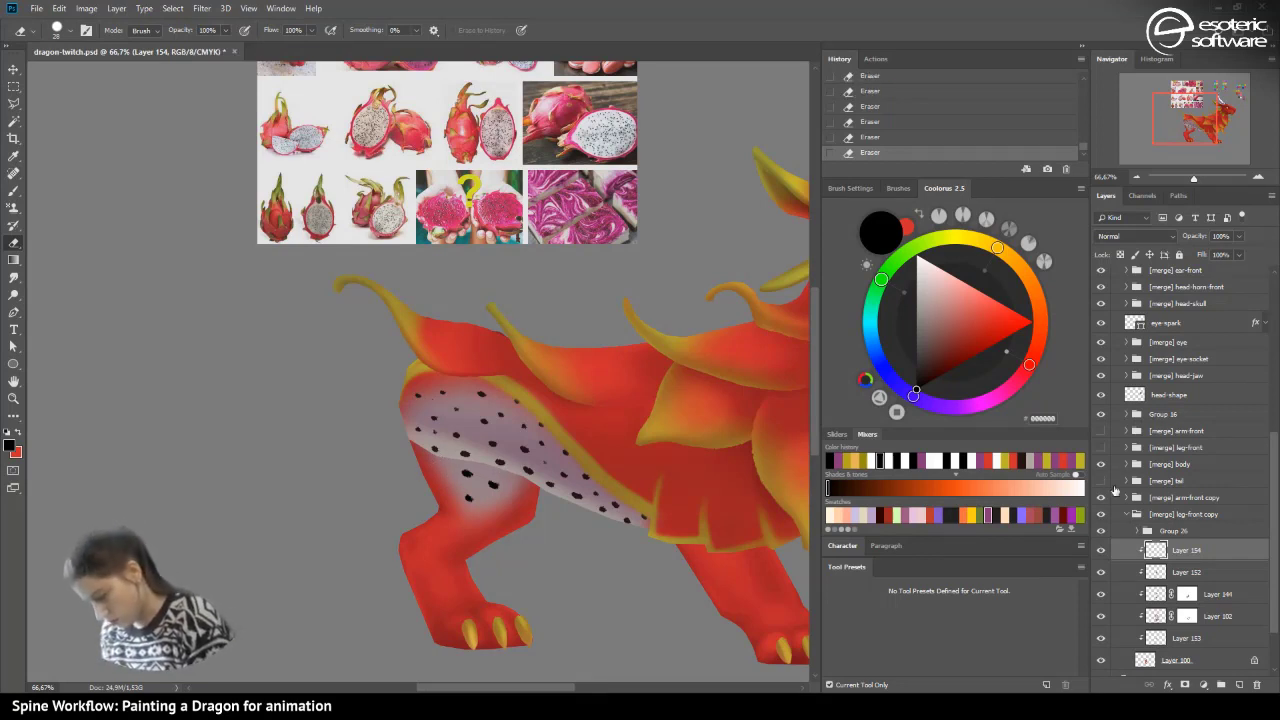
- Reduce the brush tip and paint a small black spot on the far-side leg just below the belly's rear edge
key("b")
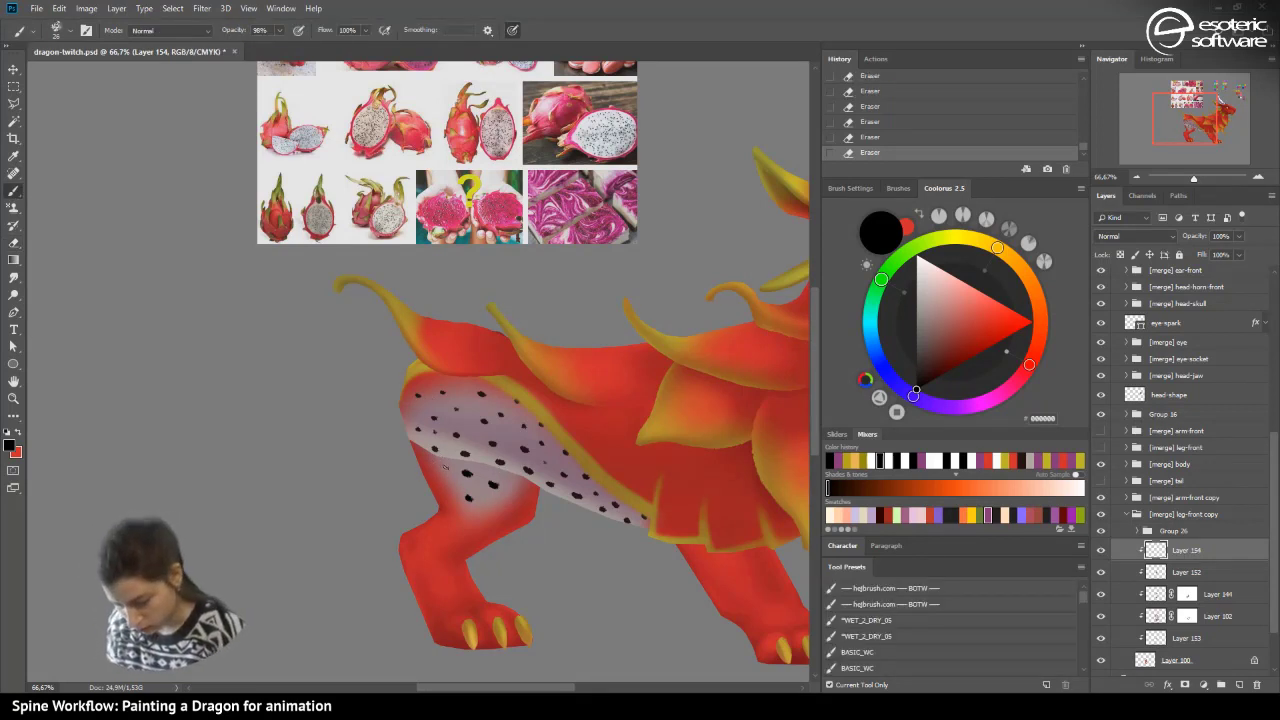
left_click(446, 462)
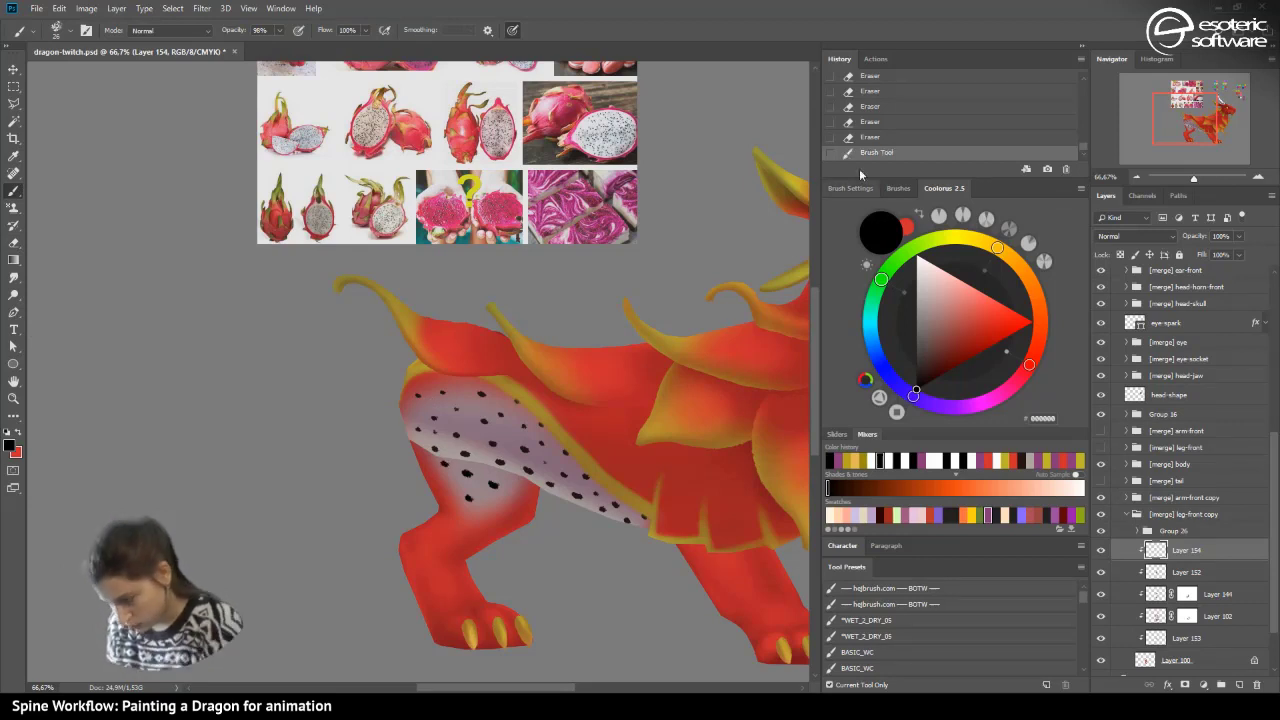
left_click(850, 137)
right_click(286, 455)
left_click_drag(358, 490, 362, 490)
left_click(423, 19)
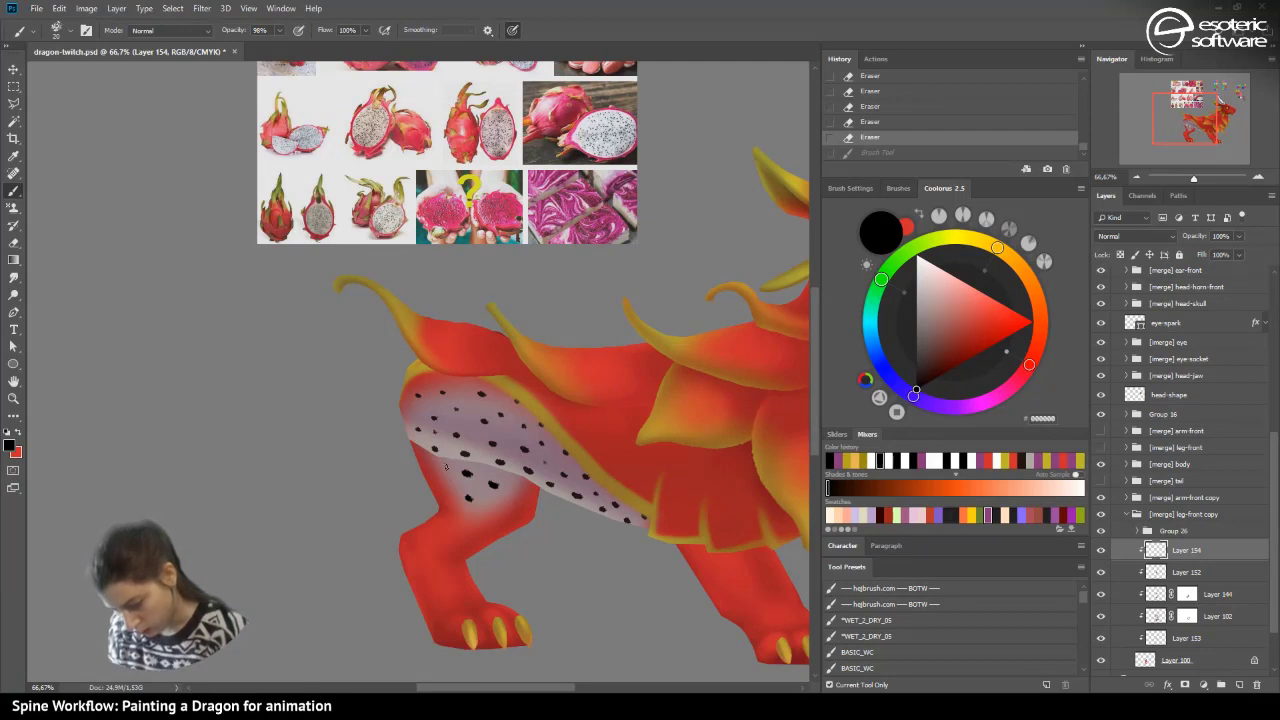
left_click(445, 467)
- Paint more small black spots among the larger ones on the leg's pale area, hiding the body group for the thigh
left_click(492, 482)
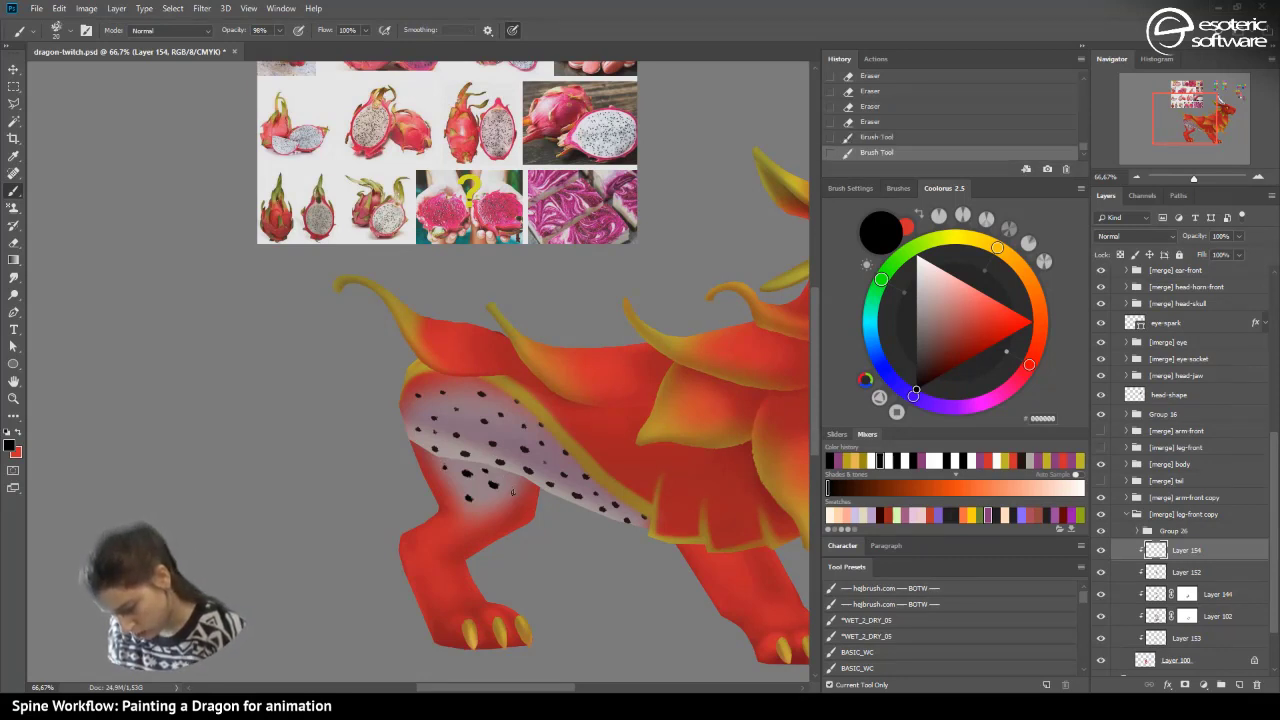
left_click(860, 121)
left_click(491, 486)
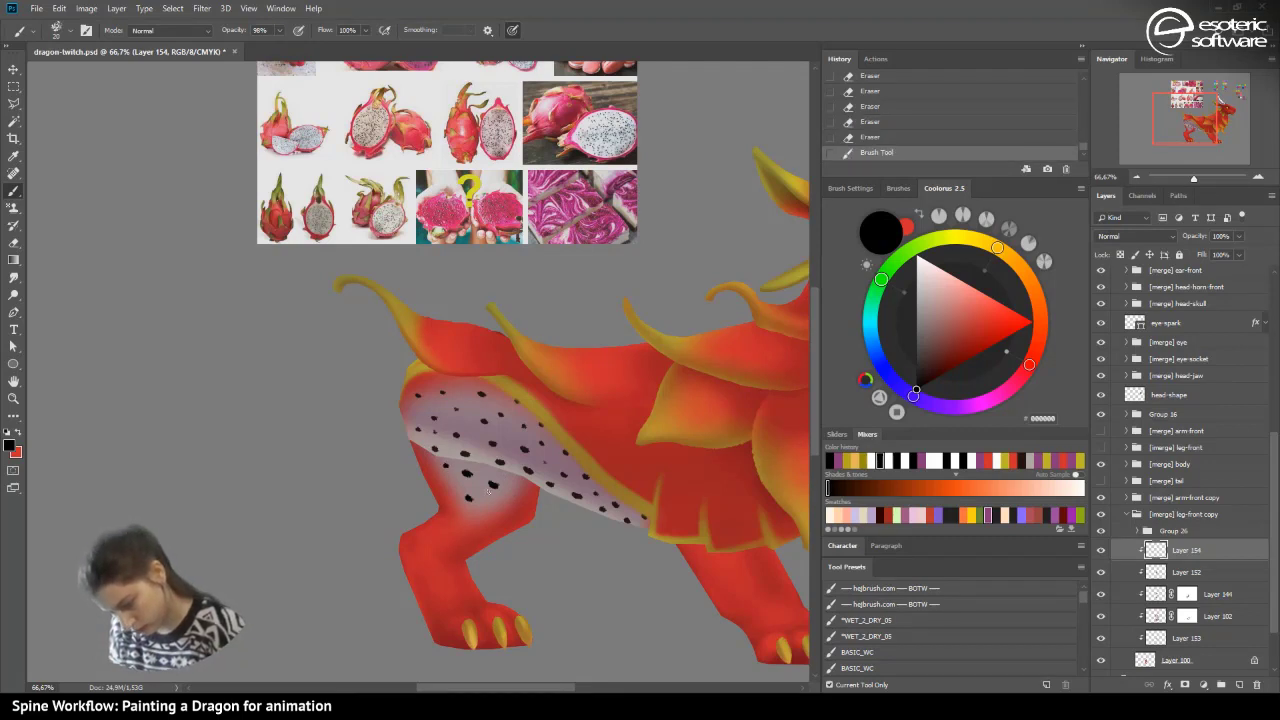
left_click(466, 471)
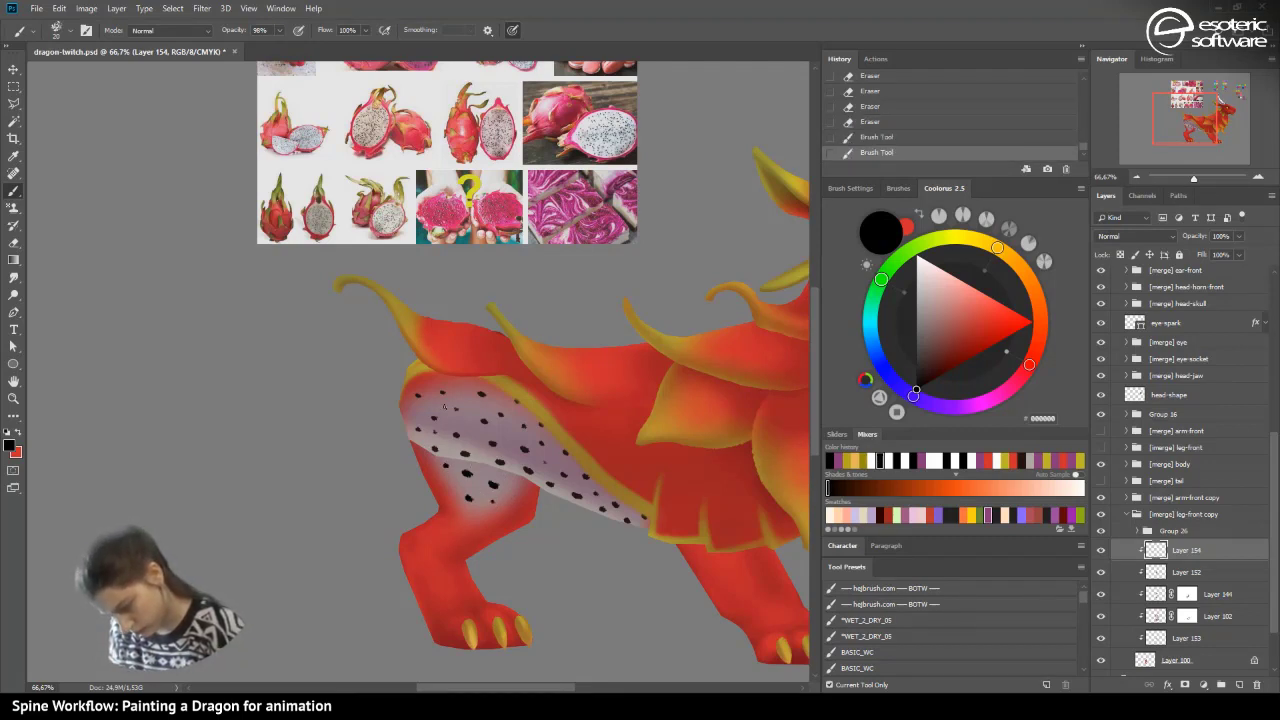
left_click(516, 480)
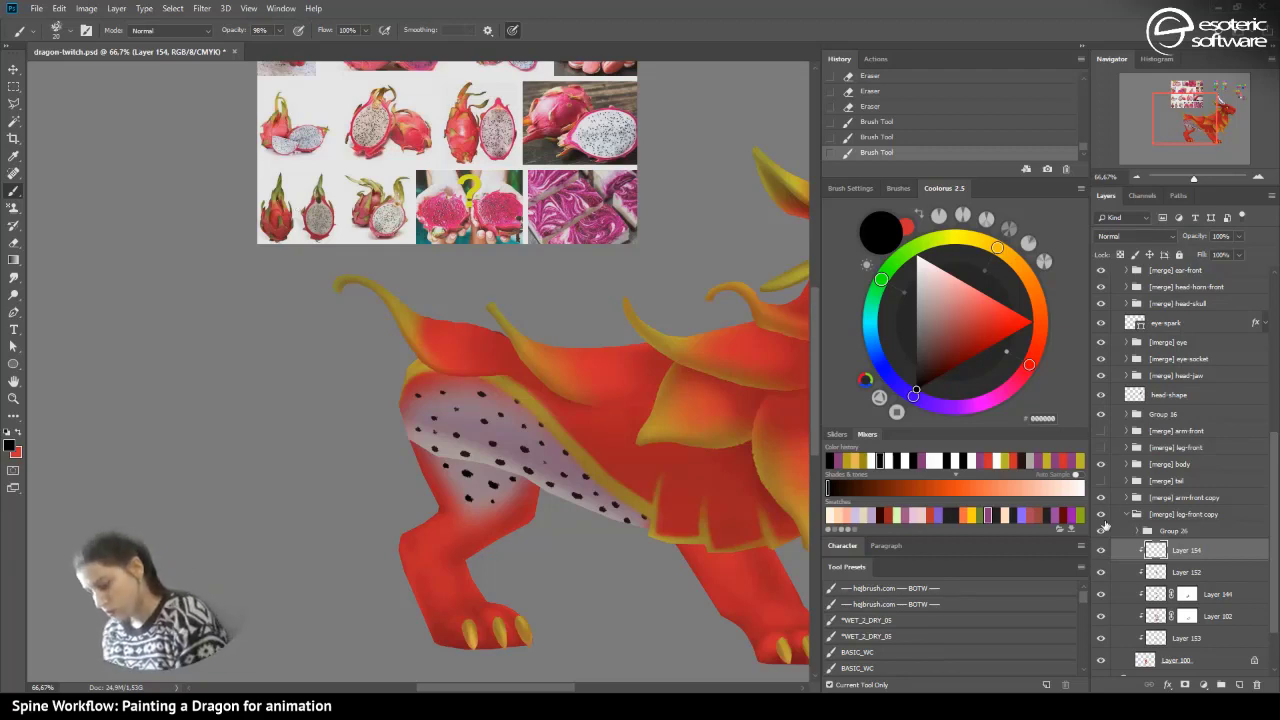
left_click(1101, 465)
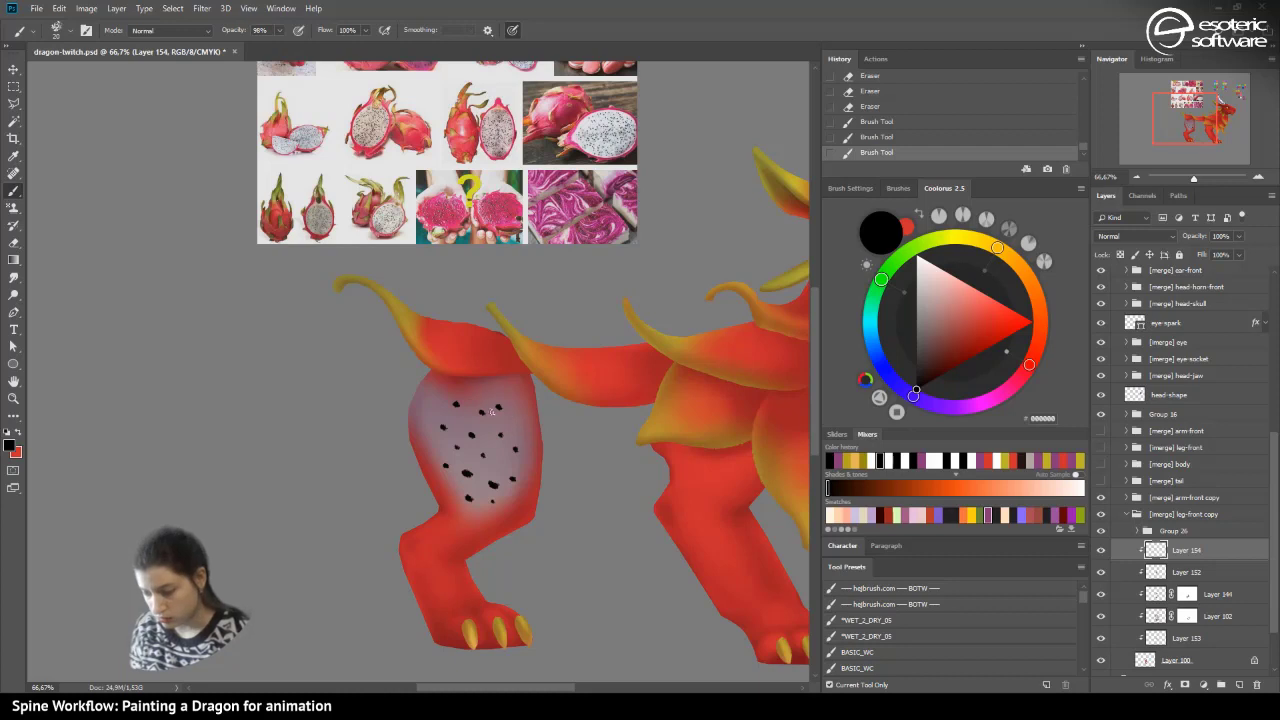
left_click(501, 434)
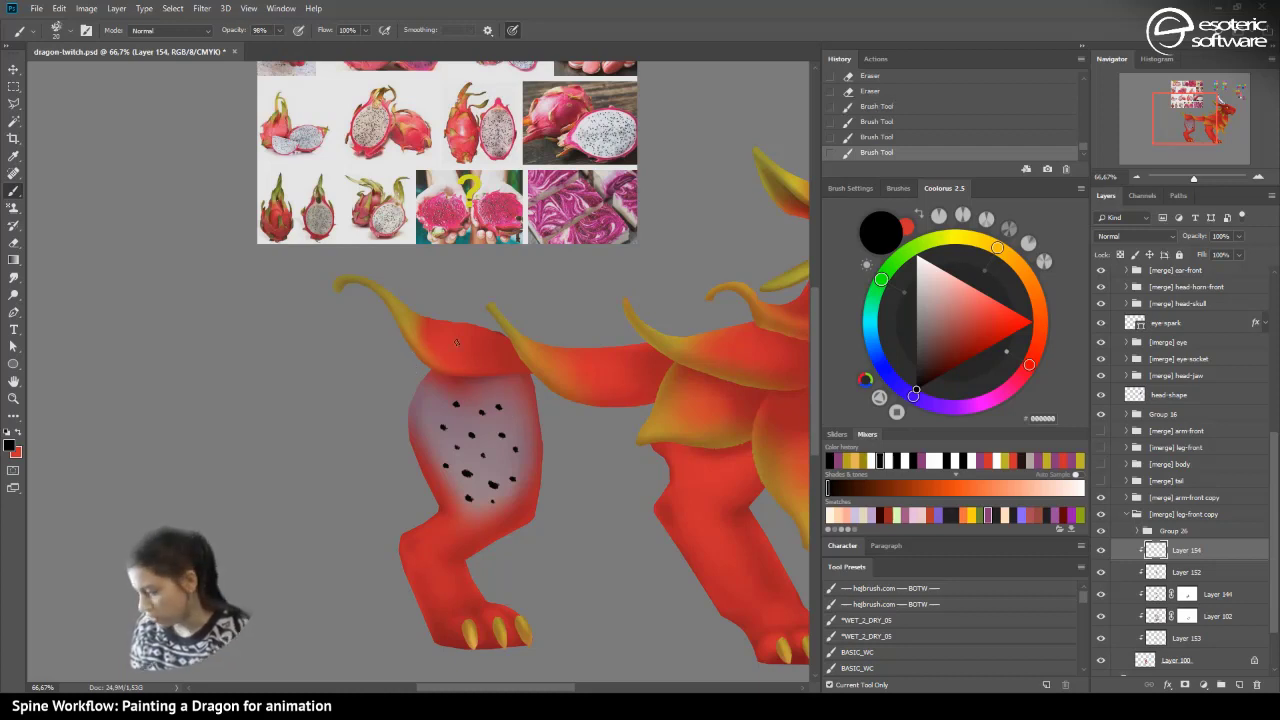
- Show the tail, body and leg-front groups and view the whole dragon
left_click(1101, 481)
left_click(1101, 464)
left_click(1101, 447)
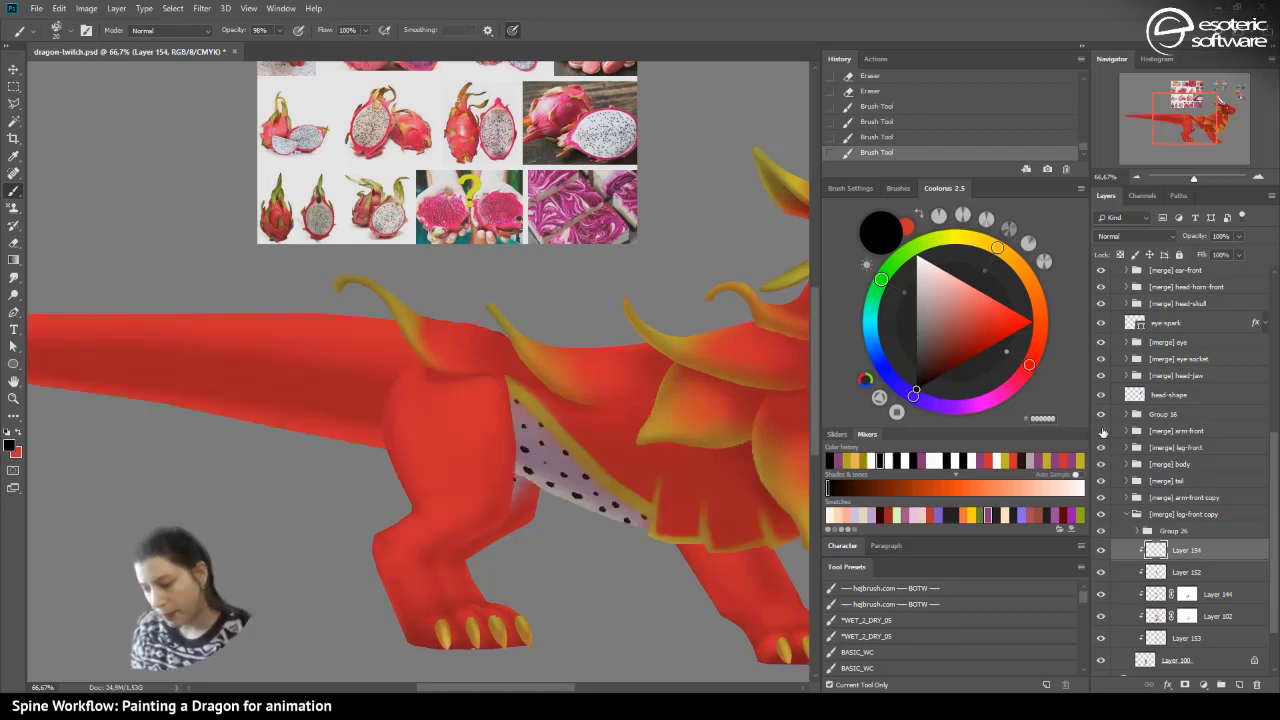
left_click(1138, 178)
left_click(1138, 178)
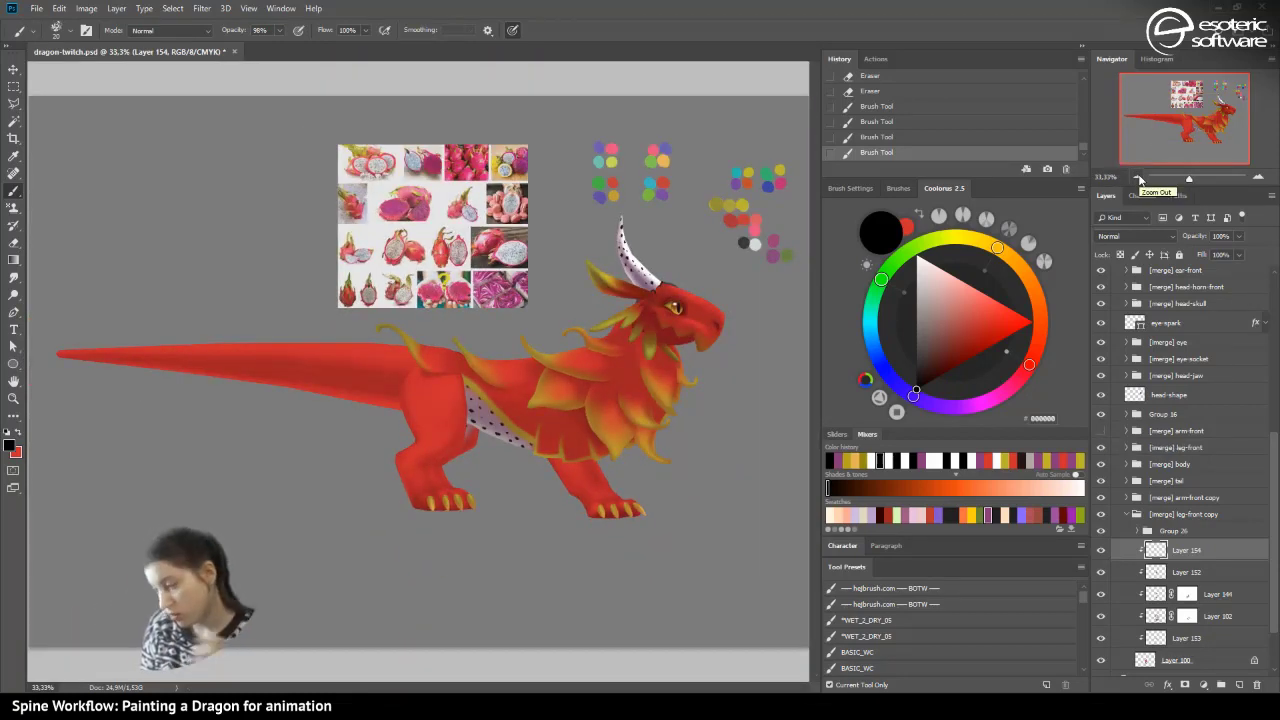
- Set Layer 152's opacity to 100% and check the far-side leg by briefly hiding the leg-front group
left_click(1155, 572)
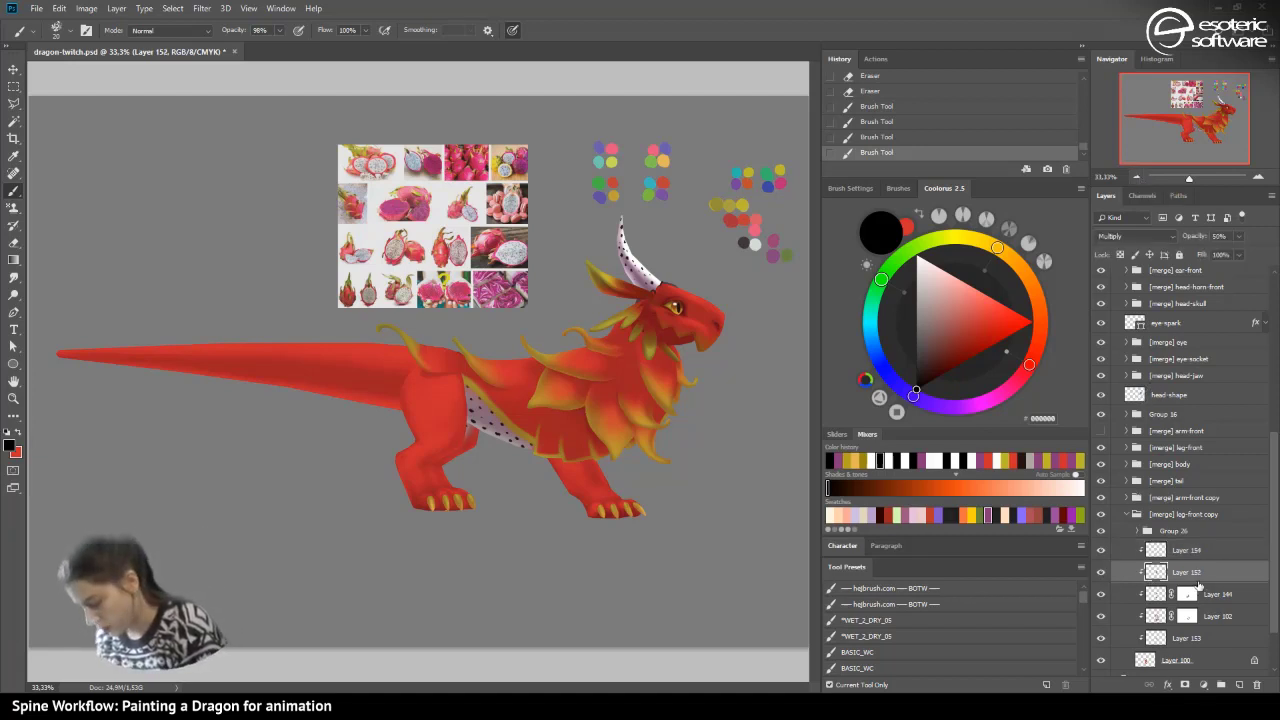
left_click_drag(1238, 236, 1272, 256)
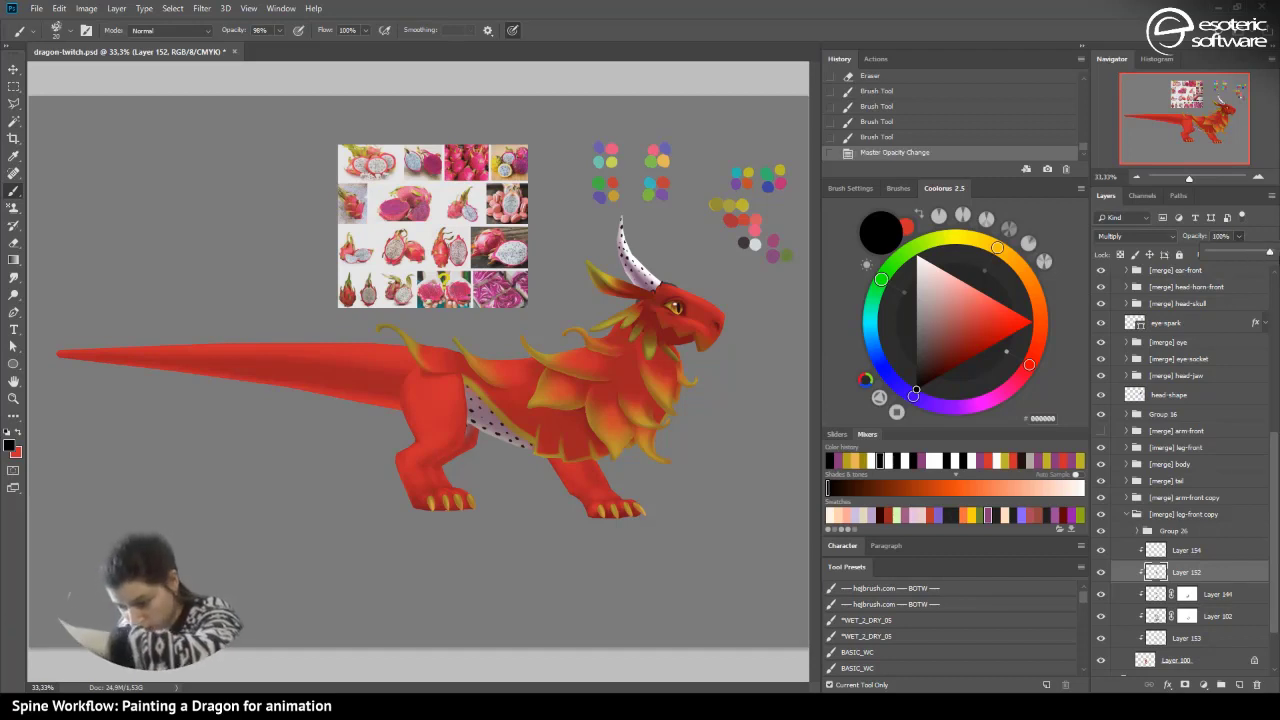
left_click(1106, 452)
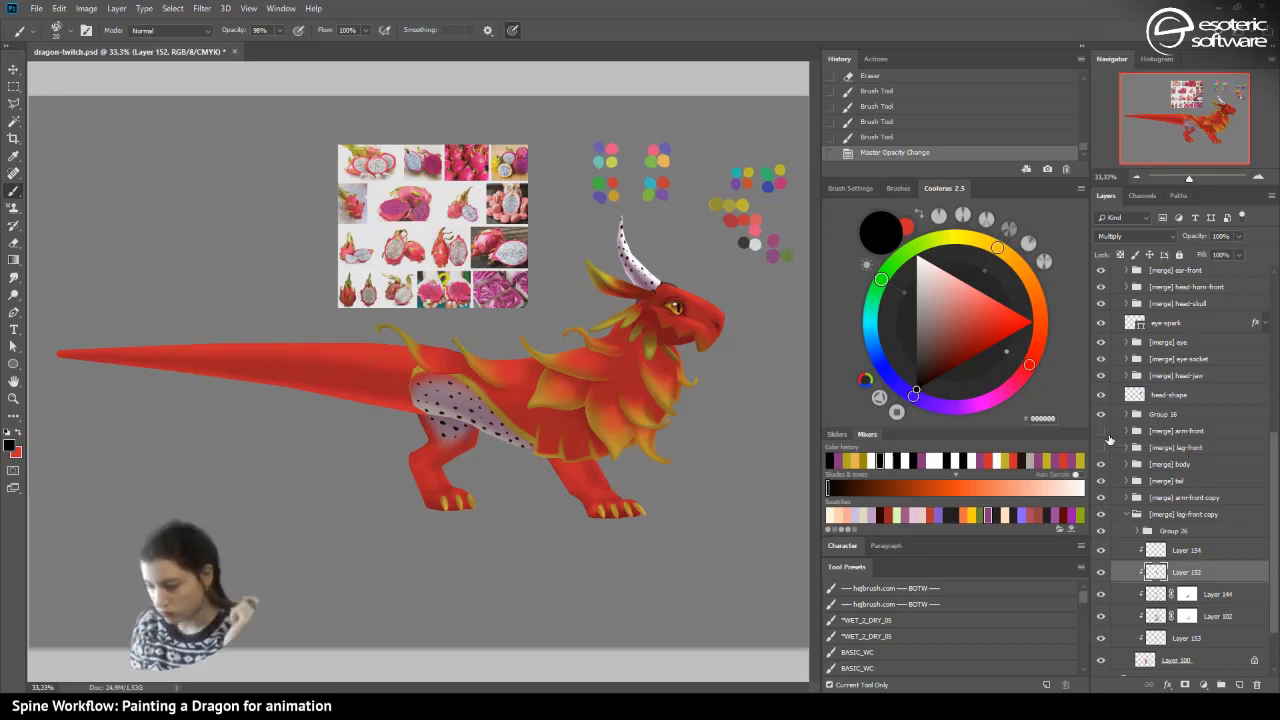
left_click(1101, 447)
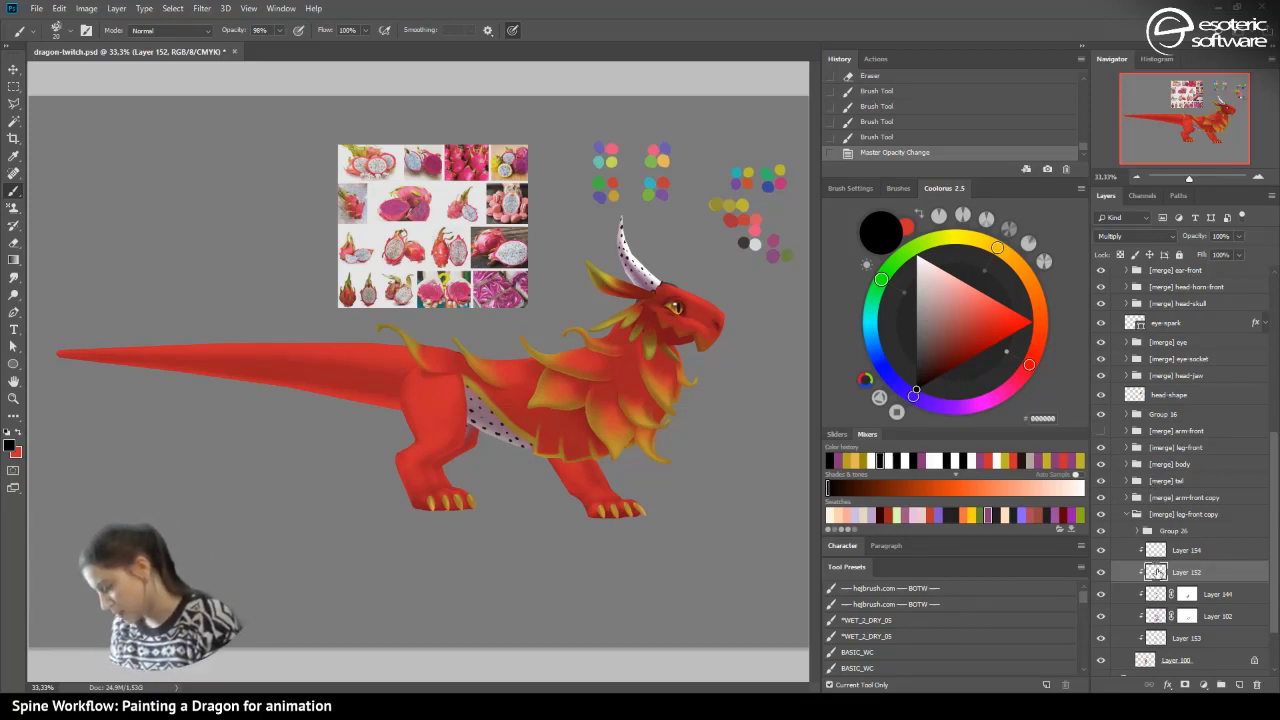
- Try a black gradient on Layer 154, revert it, and draw a purple (87387A) gradient across the far-side leg instead
left_click(1101, 572)
left_click(1101, 572)
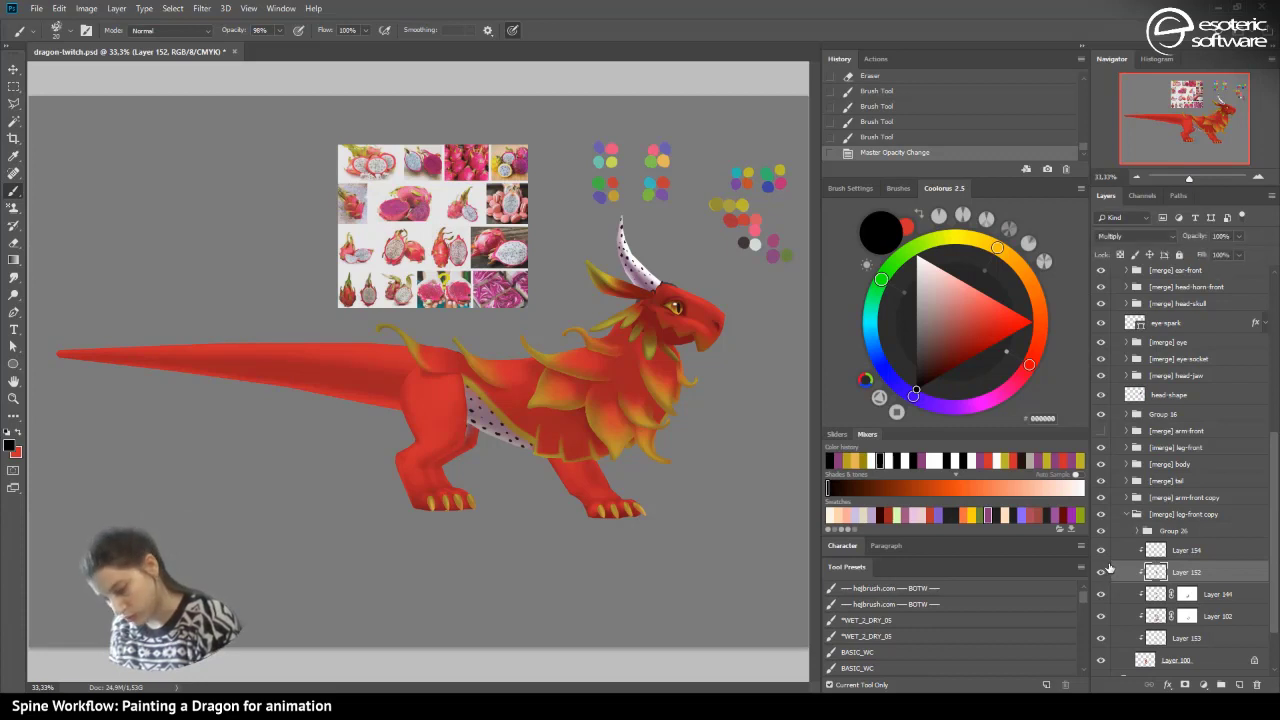
left_click(1160, 552)
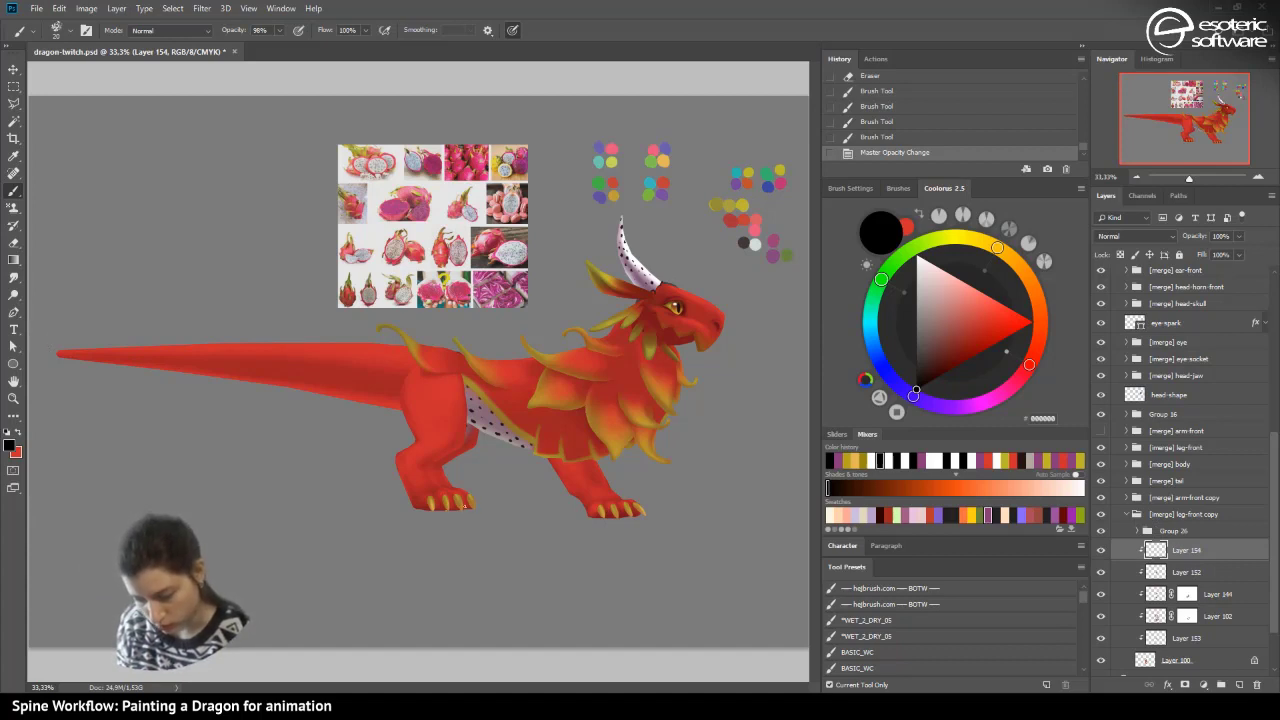
left_click(16, 257)
left_click_drag(442, 482, 482, 462)
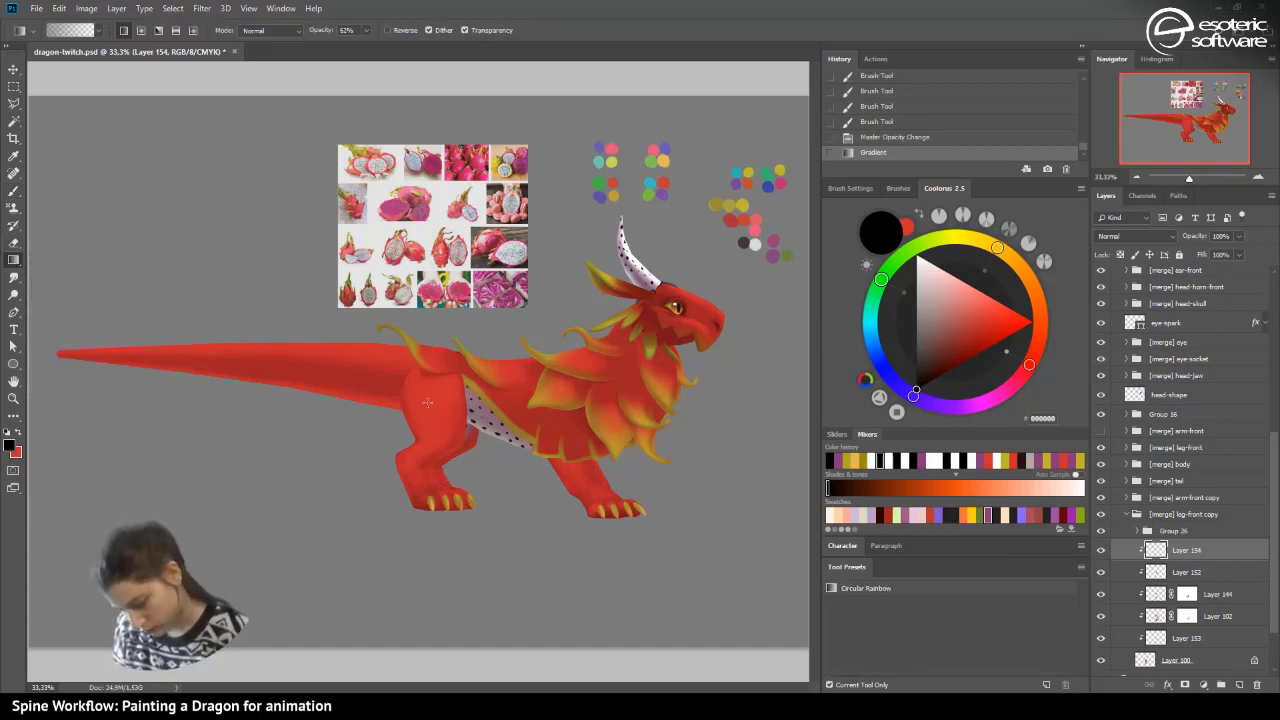
left_click(848, 137)
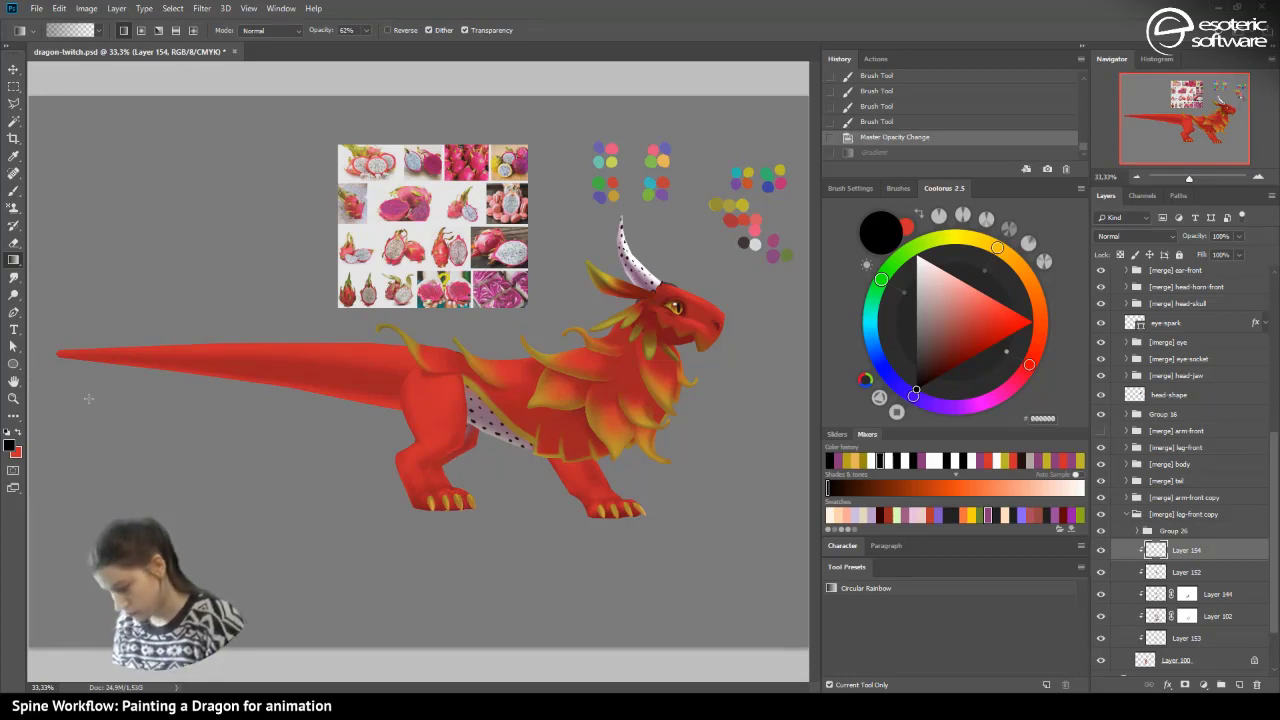
left_click(840, 462)
left_click_drag(432, 480, 515, 402)
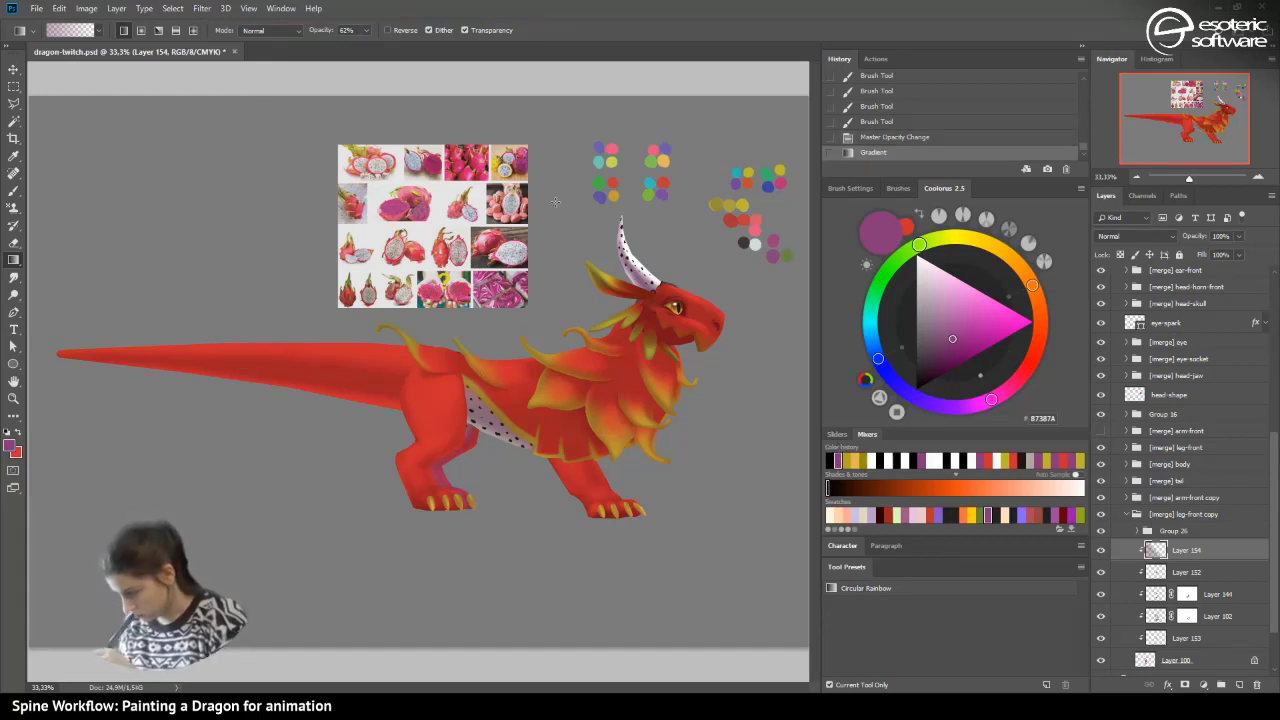
- Set Layer 154 to Multiply at 47% opacity and hide the leg-front group
left_click(1138, 235)
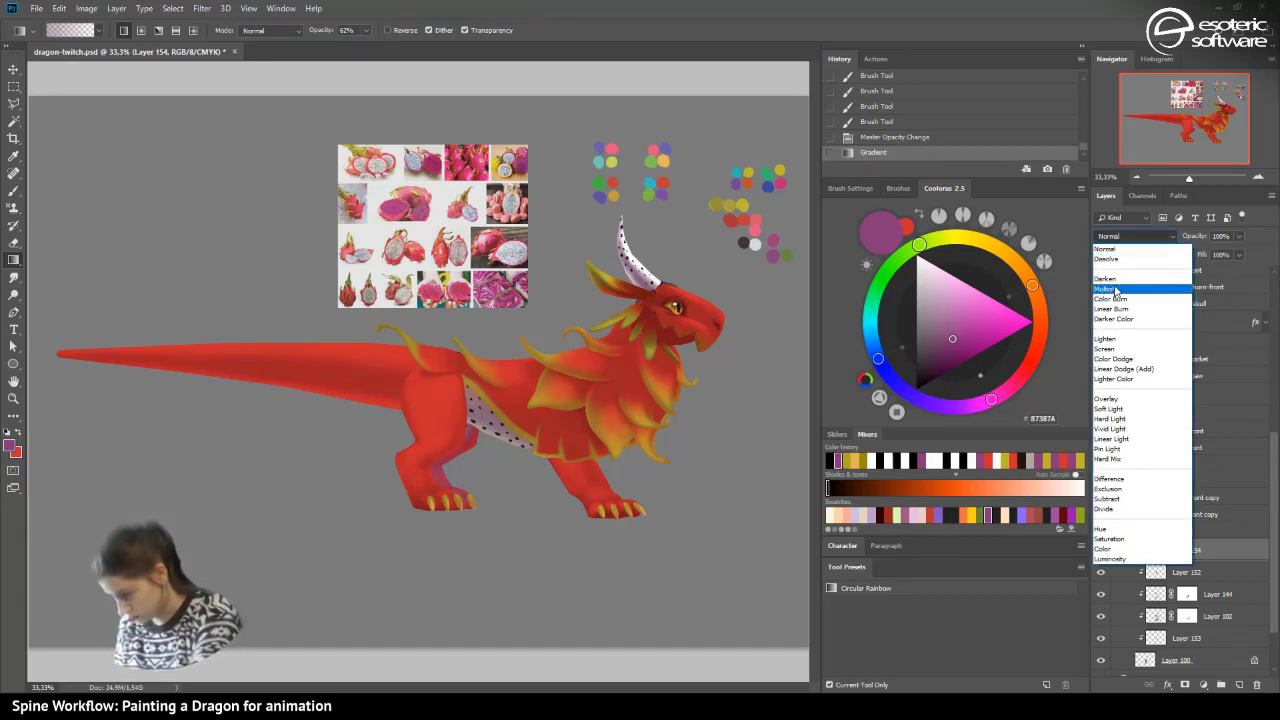
left_click(1130, 280)
left_click(1238, 237)
left_click_drag(1205, 255, 1204, 254)
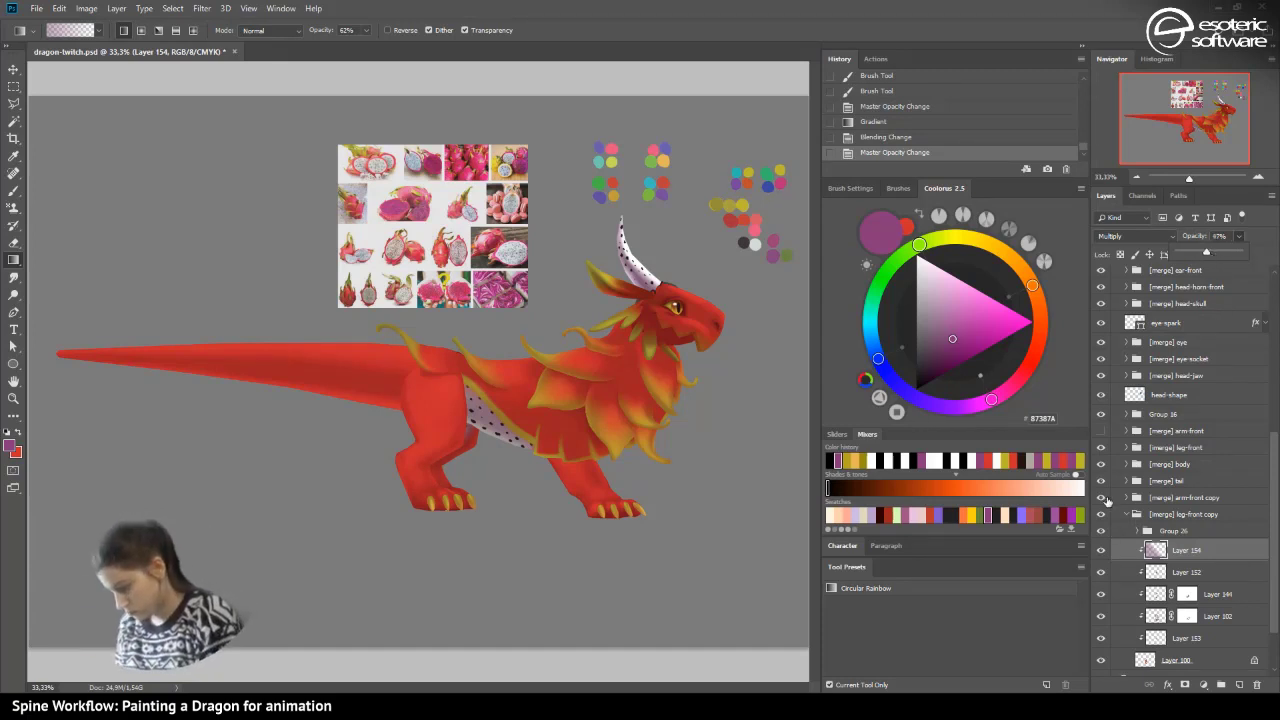
left_click(1101, 430)
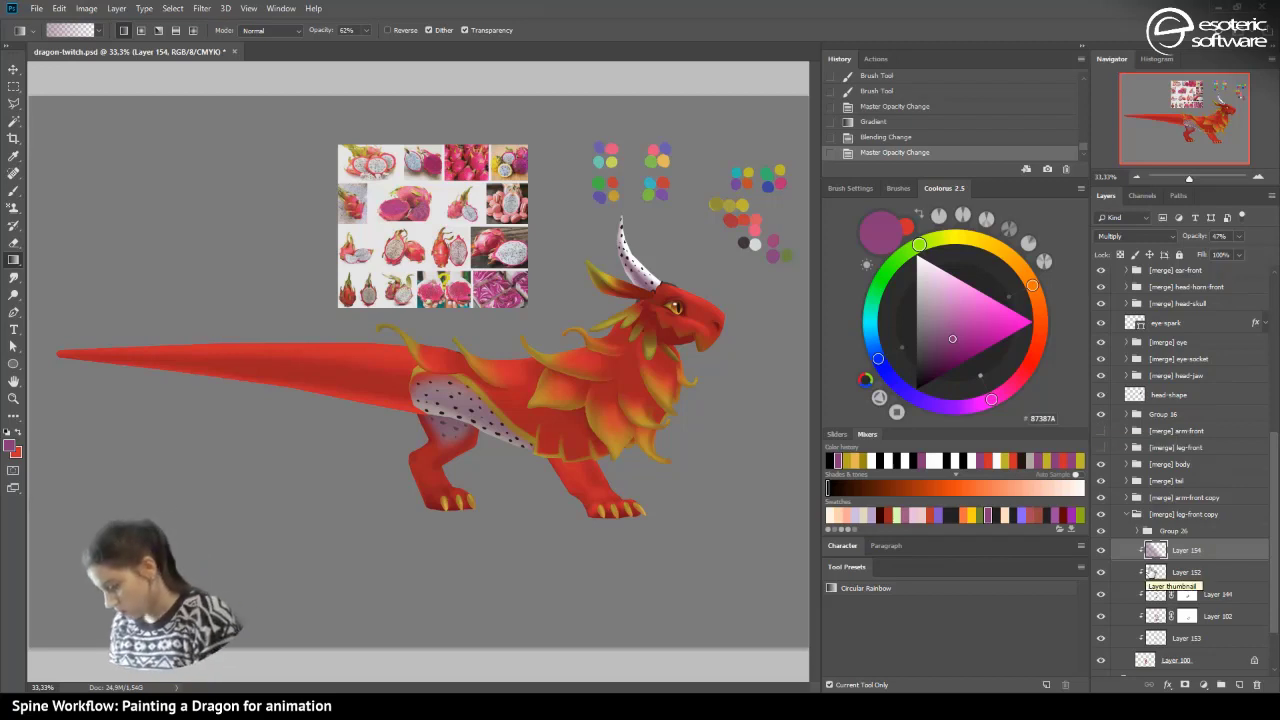
- Clear Layer 154's gradient everywhere outside a rectangular selection around the far-side leg, and deselect
left_click(14, 86)
left_click_drag(362, 320, 551, 557)
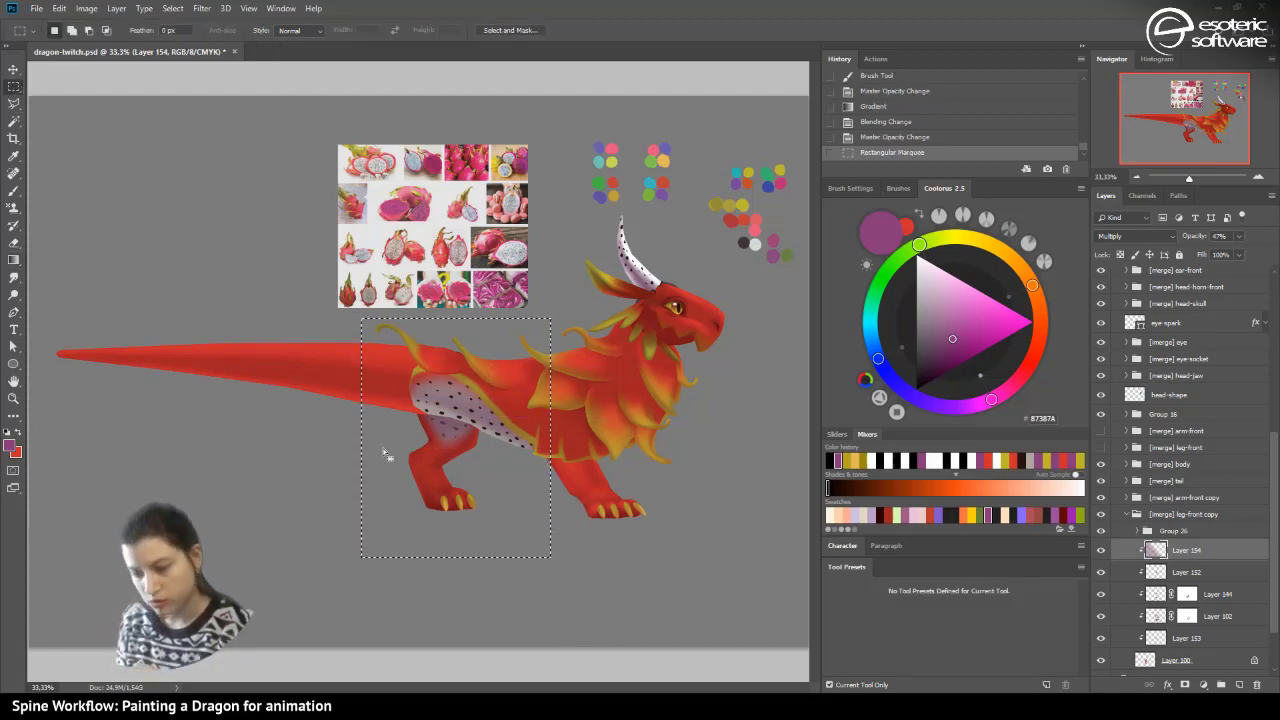
left_click(201, 9)
mouse_move(86, 10)
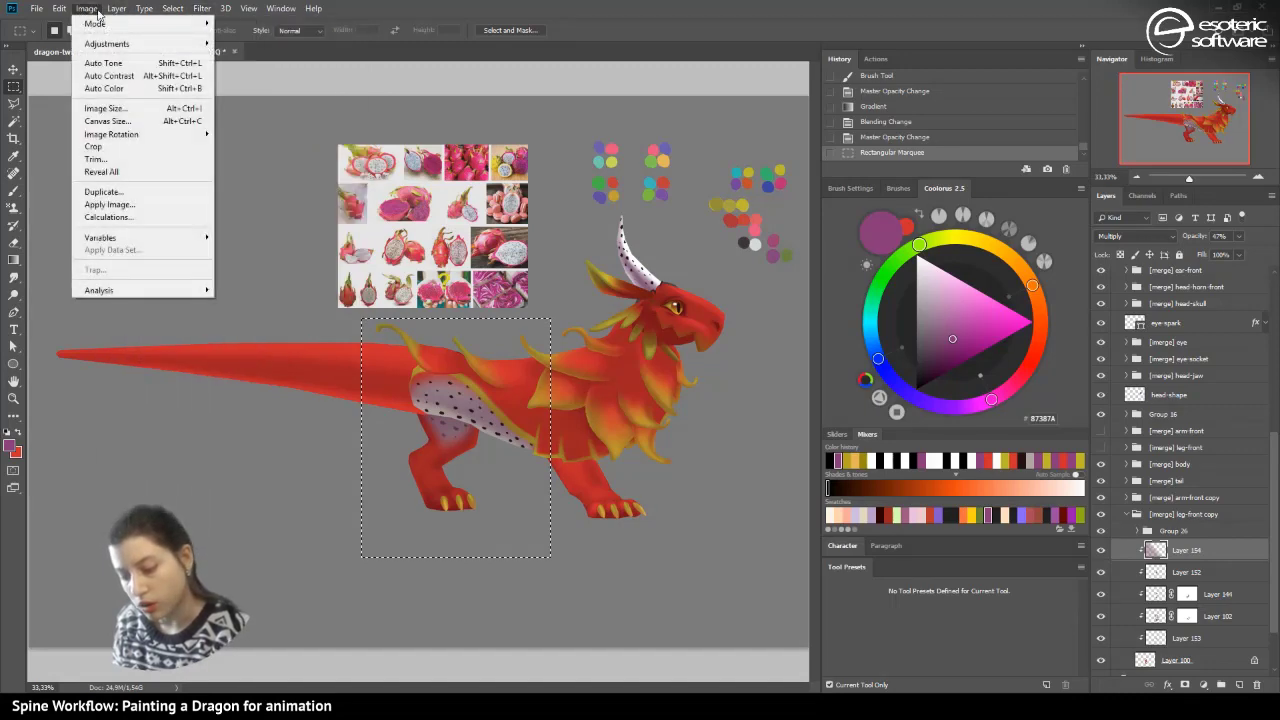
mouse_move(144, 8)
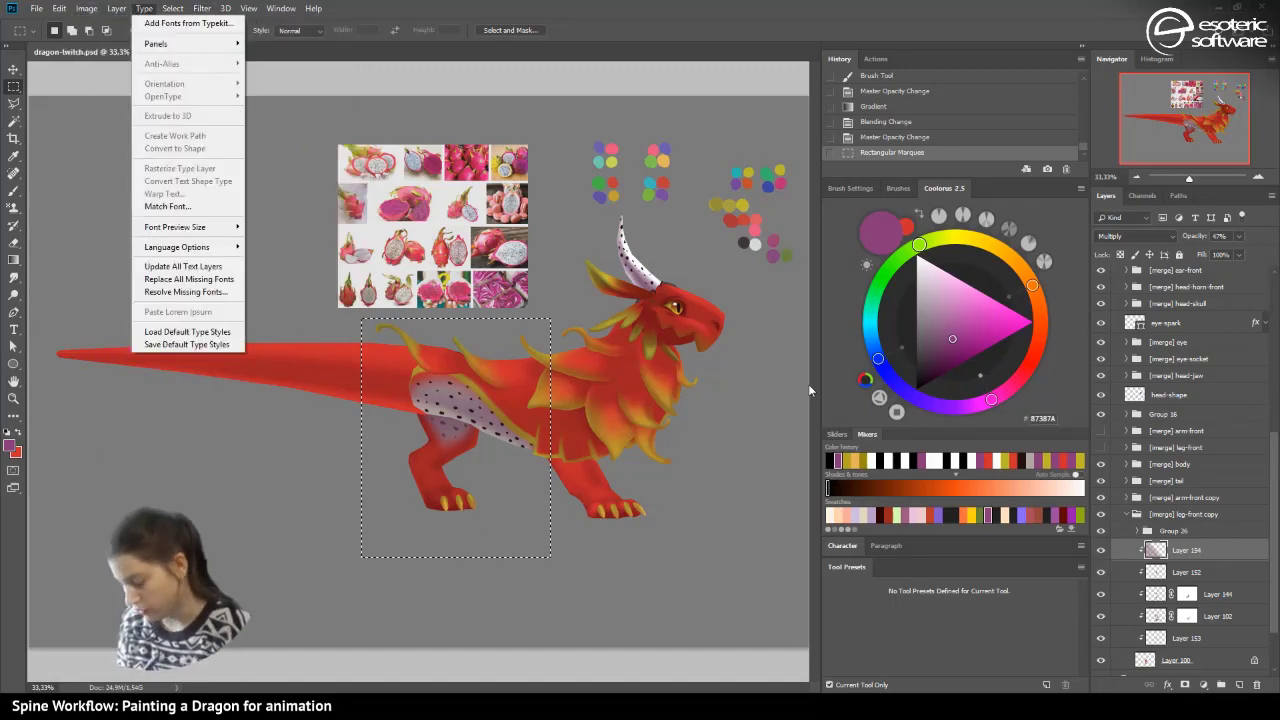
mouse_move(201, 8)
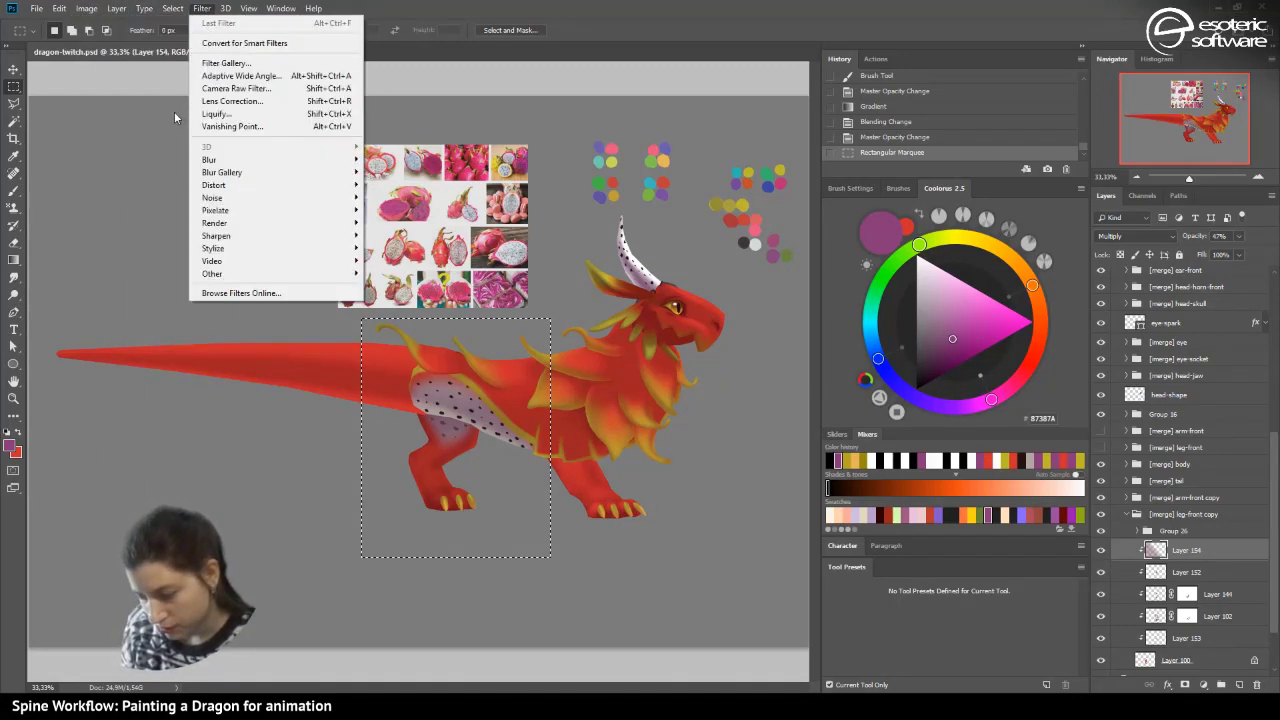
mouse_move(250, 160)
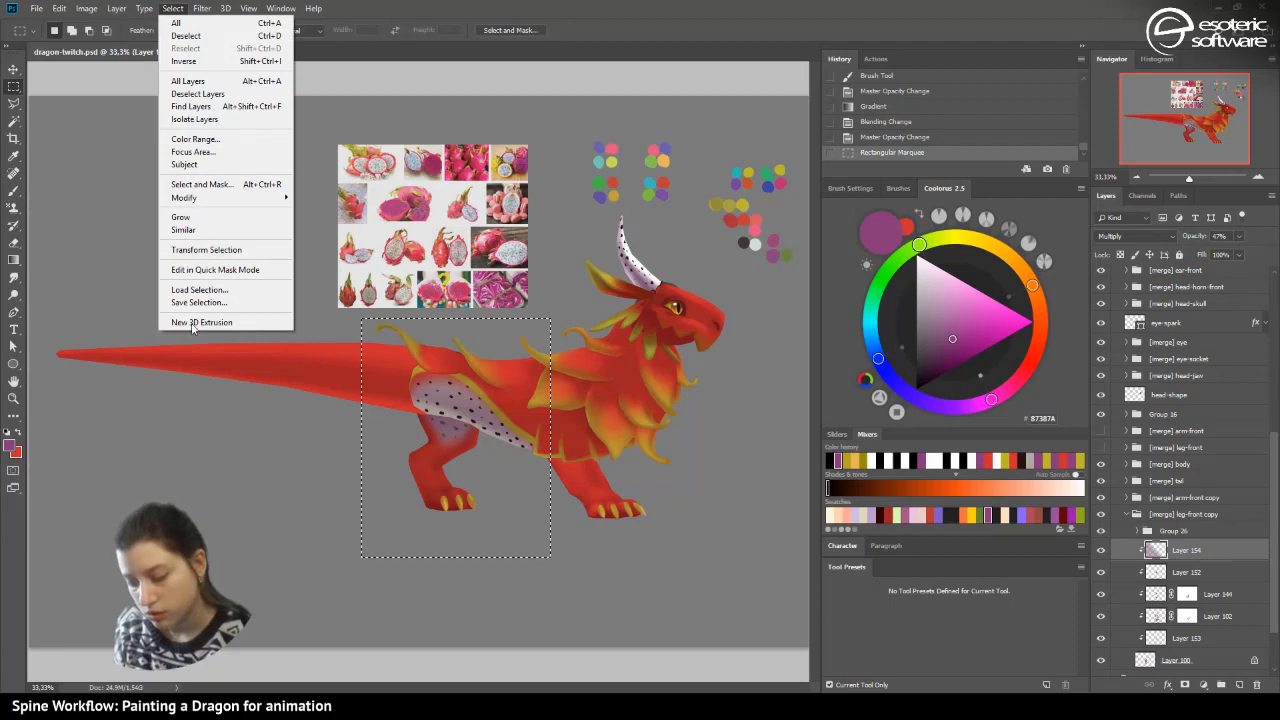
left_click(184, 61)
key("Delete")
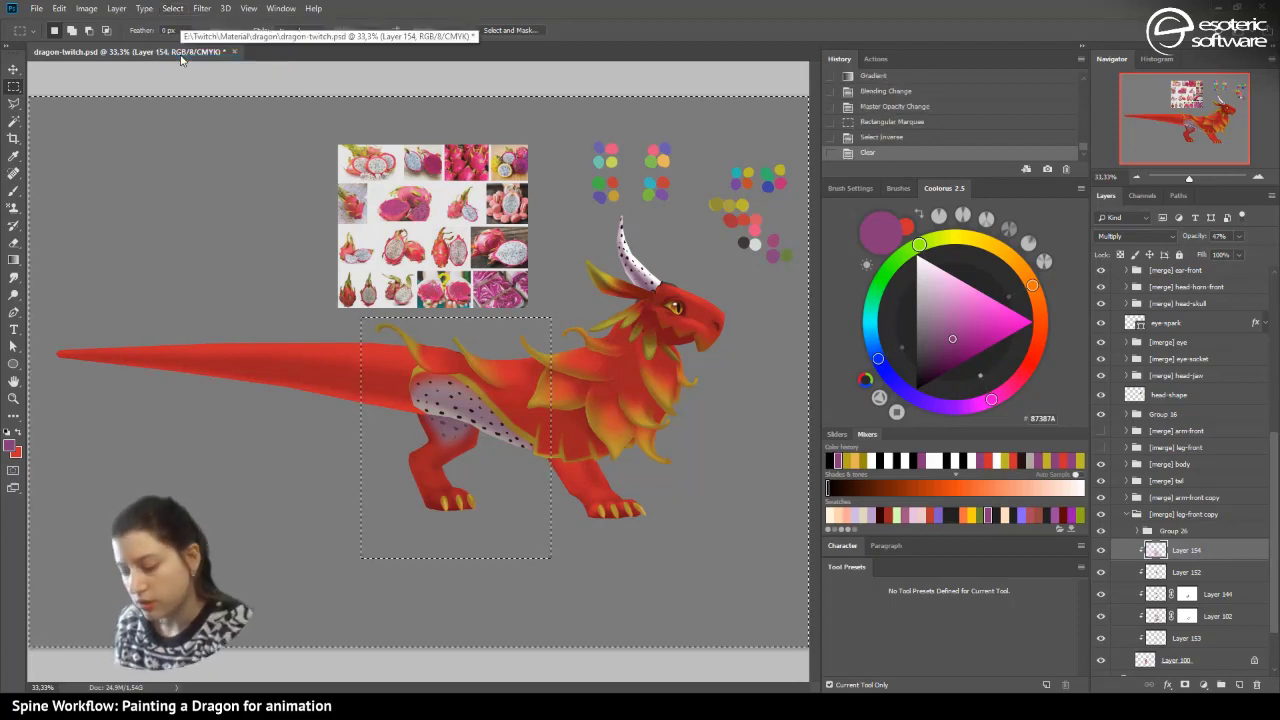
key("ctrl+d")
- Merge Layer 154 down into Layer 152 and check the merged shading by toggling its visibility
key("ctrl+e")
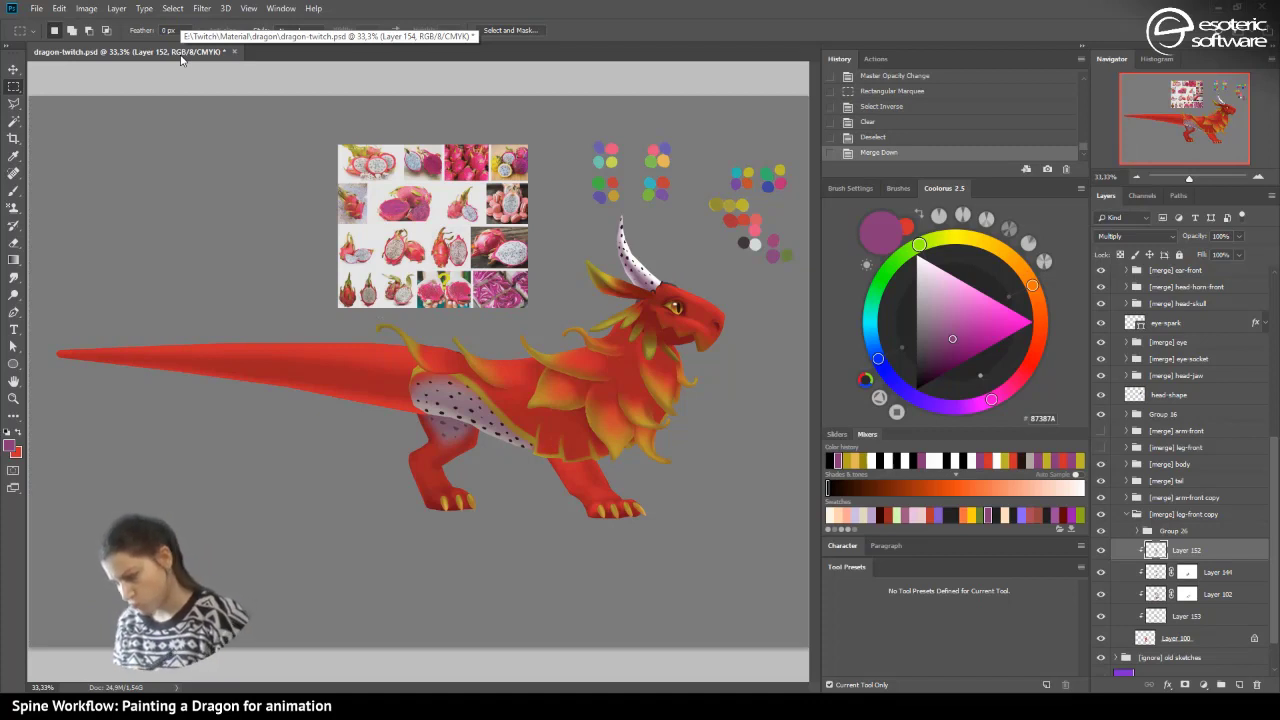
left_click(1102, 551)
left_click(1102, 551)
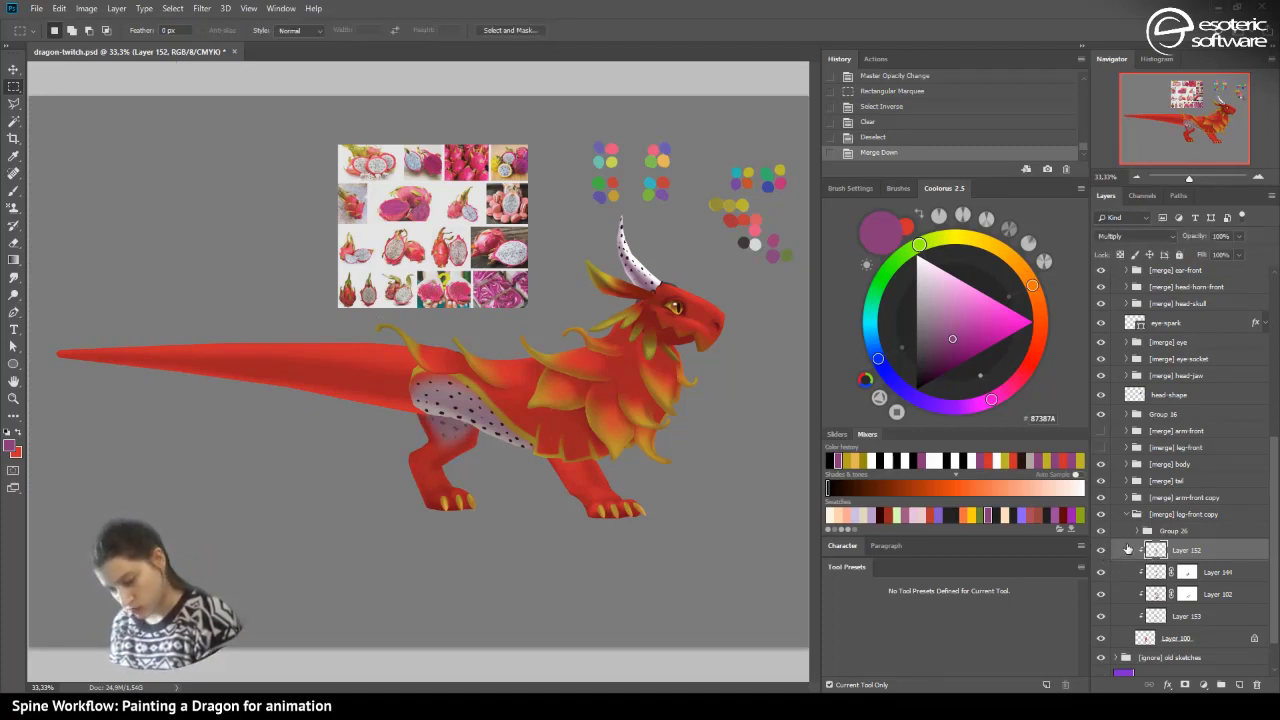
- Try repainting the faded spots on the far-side leg in black, and revert to the state just after the merge
left_click(1257, 176)
left_click(1257, 176)
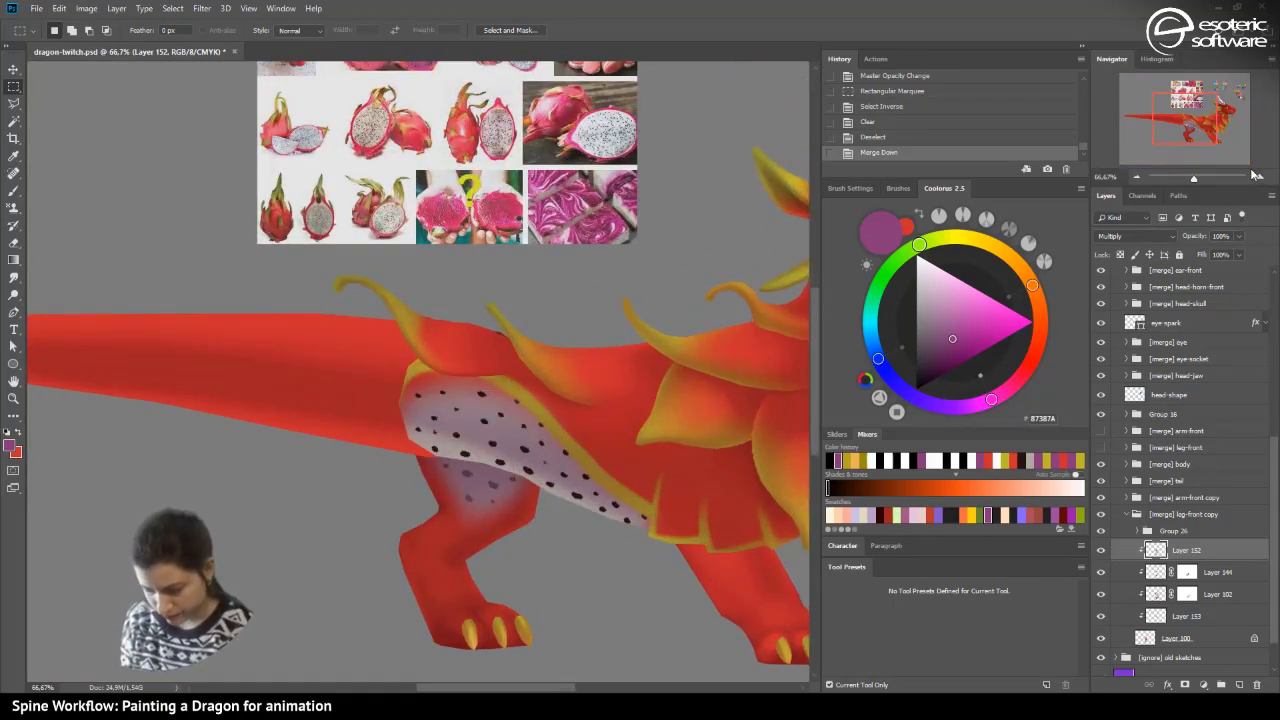
left_click(14, 191)
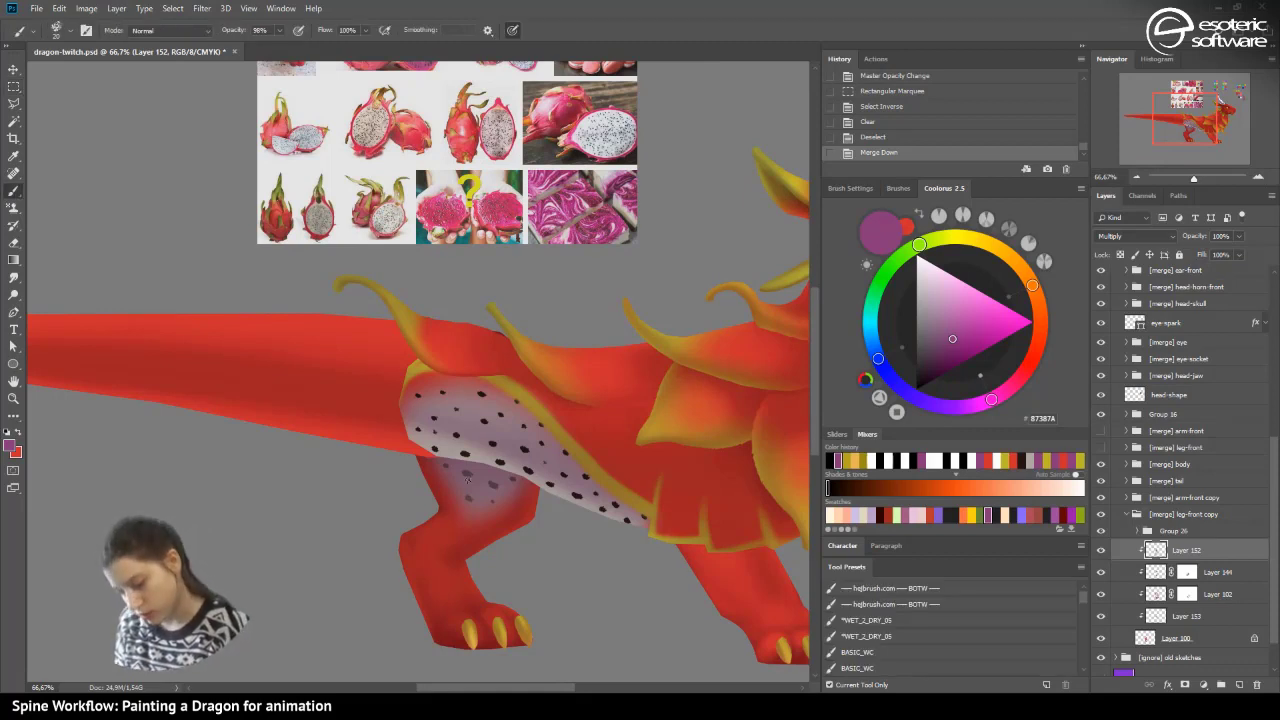
left_click(455, 461)
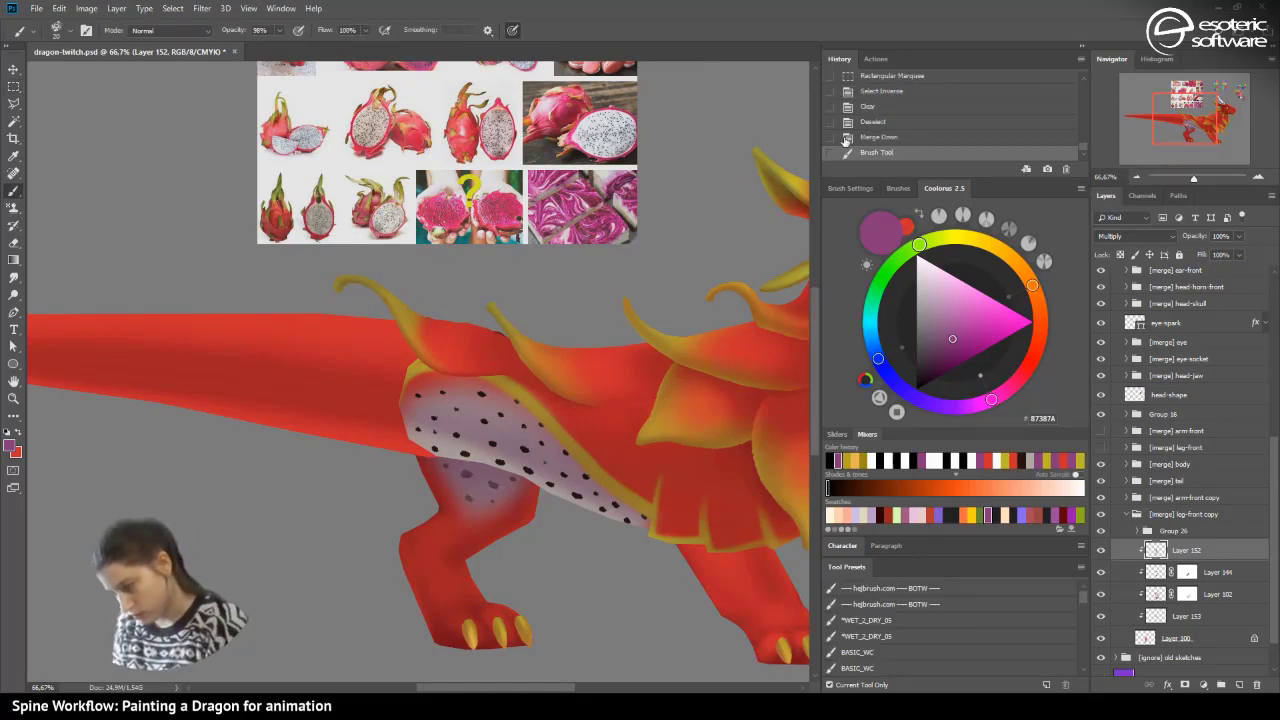
key("ctrl+z")
left_click(829, 459)
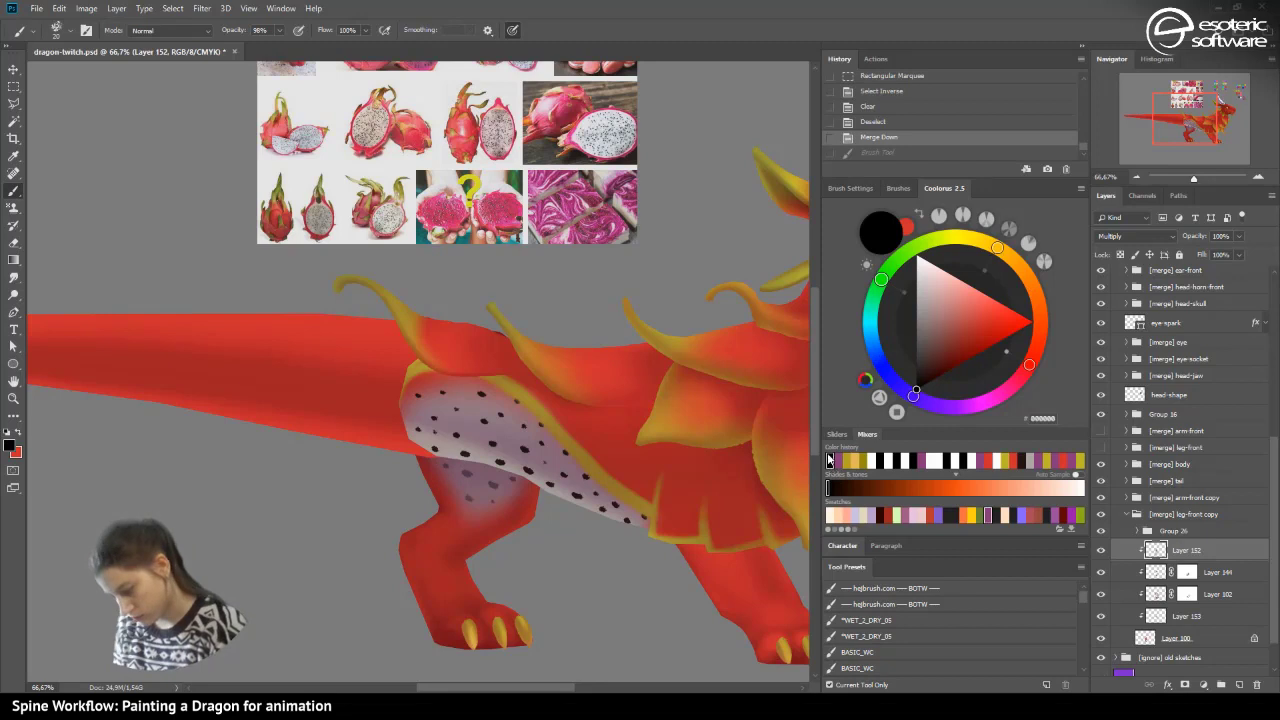
left_click(466, 472)
left_click(492, 485)
left_click(464, 456)
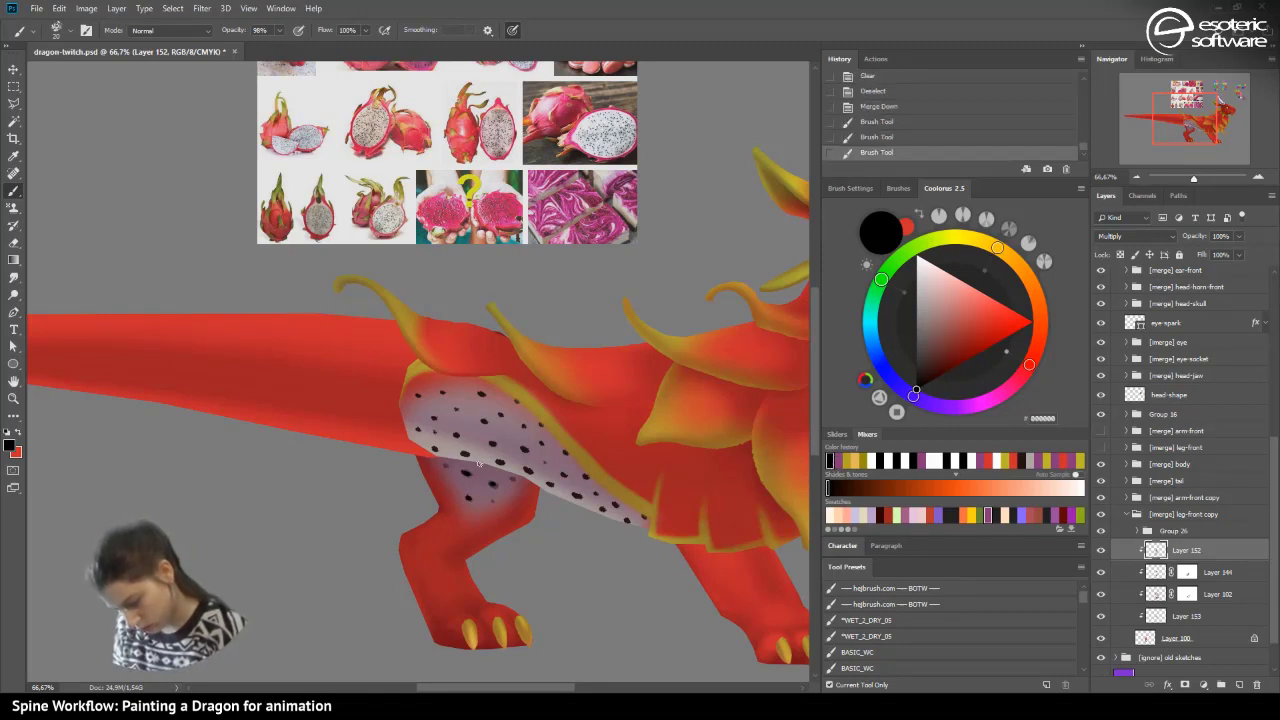
left_click(513, 481)
left_click(381, 415)
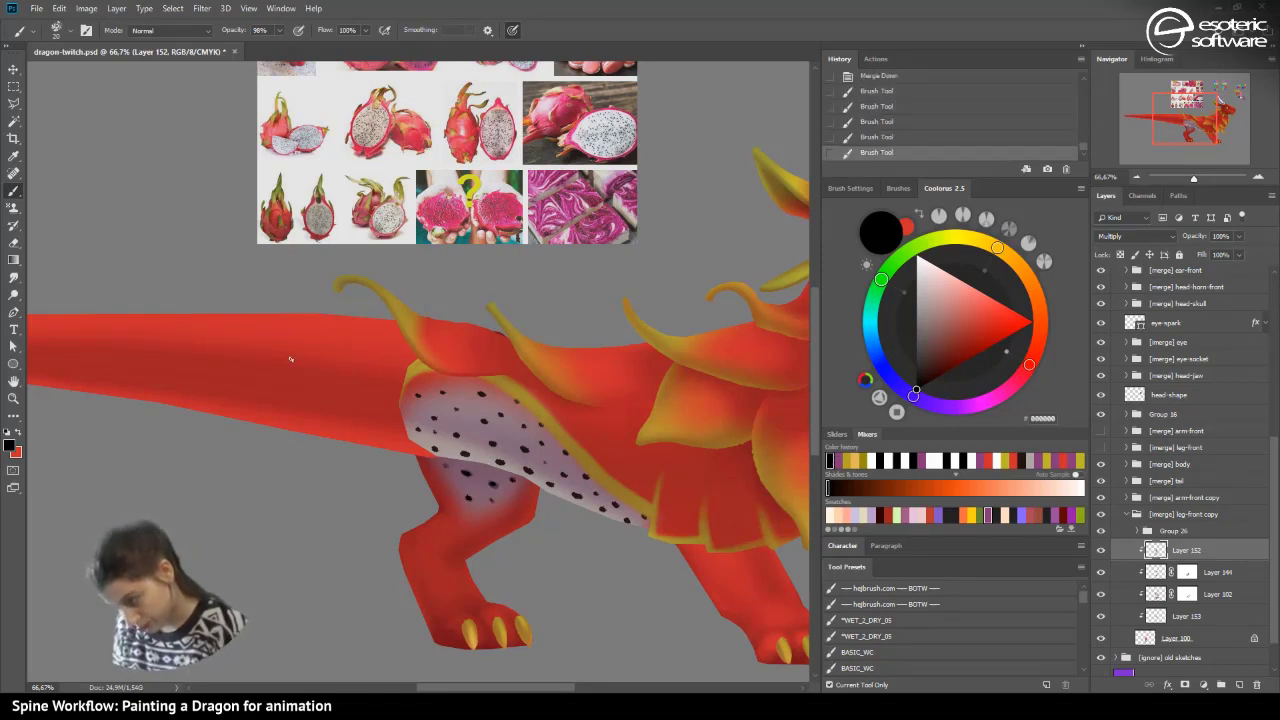
left_click(860, 77)
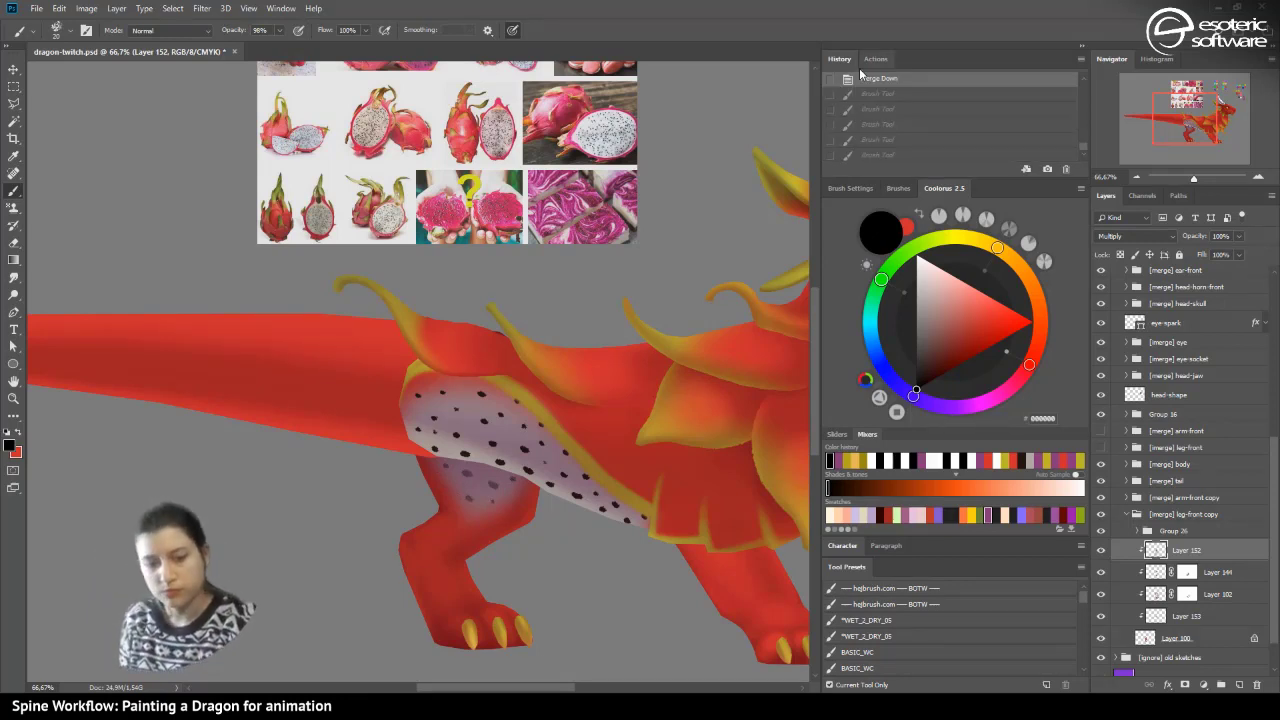
- Copy Layer 152's merged content, revert to the state before the gradient, and paste the copy as a new layer above Layer 152
key("ctrl+a")
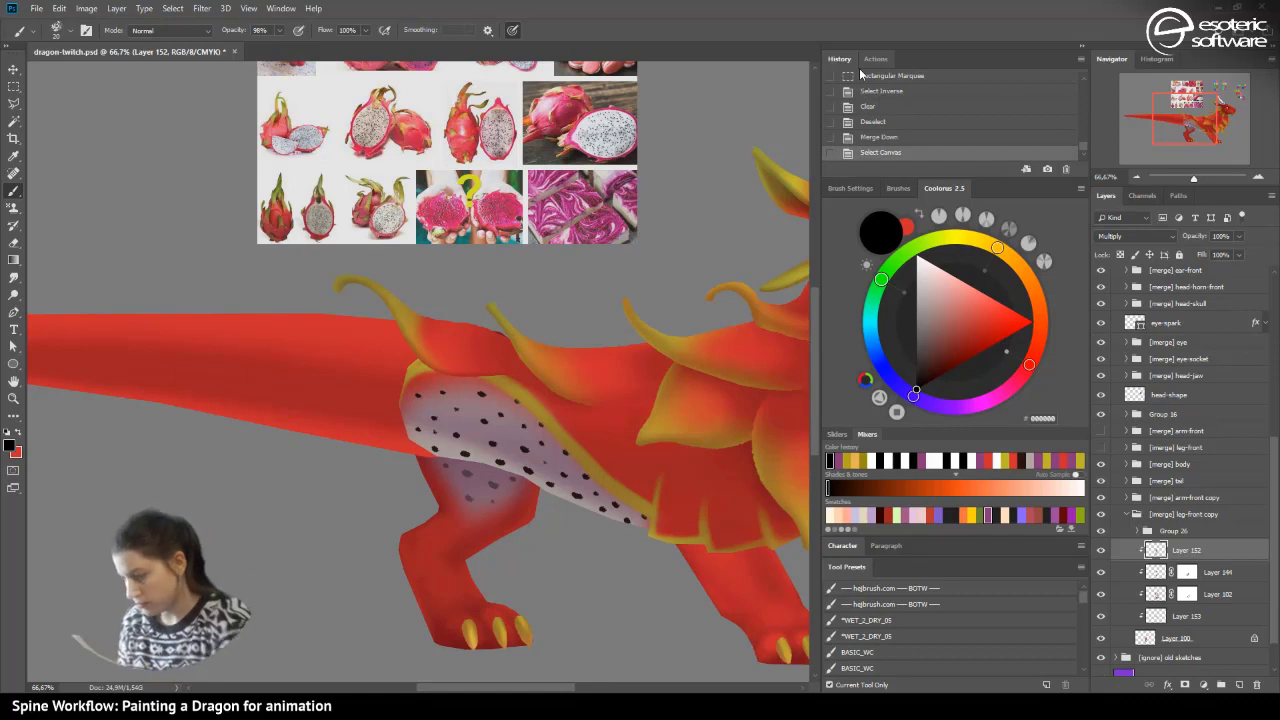
left_click_drag(1082, 146, 1076, 130)
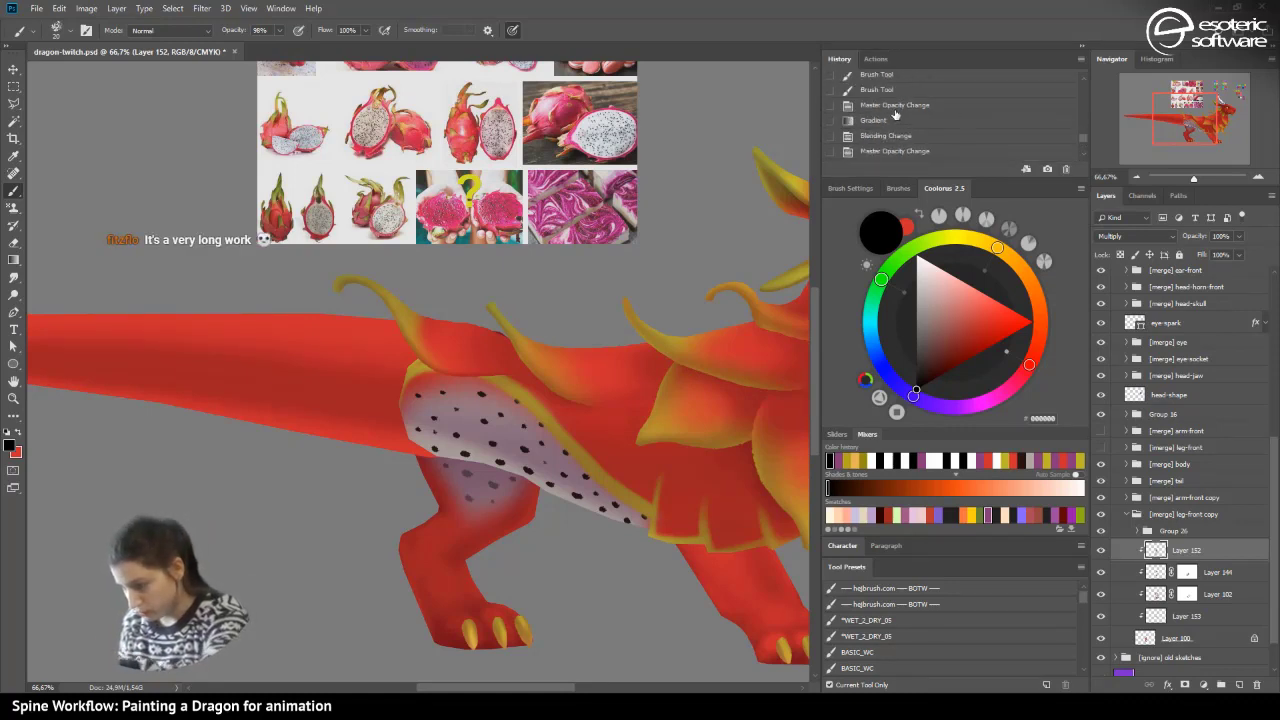
left_click(905, 105)
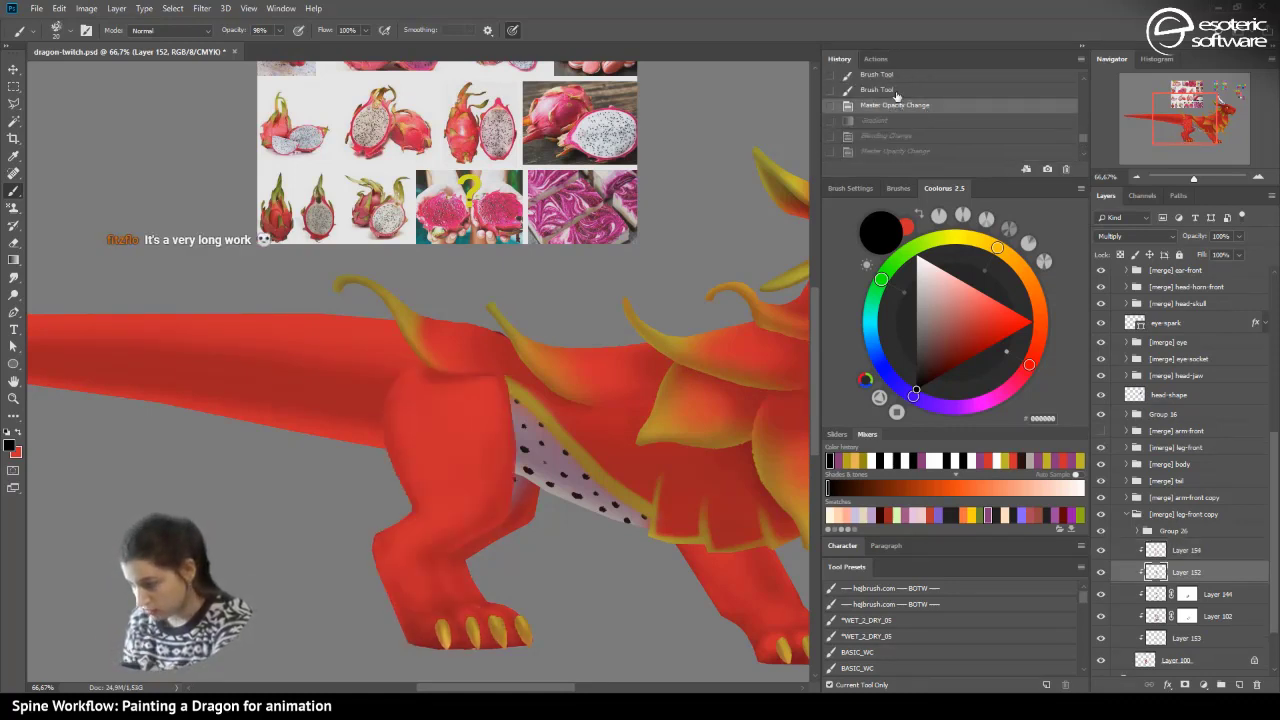
mouse_move(1080, 137)
left_mouse_down()
mouse_move(1071, 122)
mouse_move(1086, 137)
left_mouse_up()
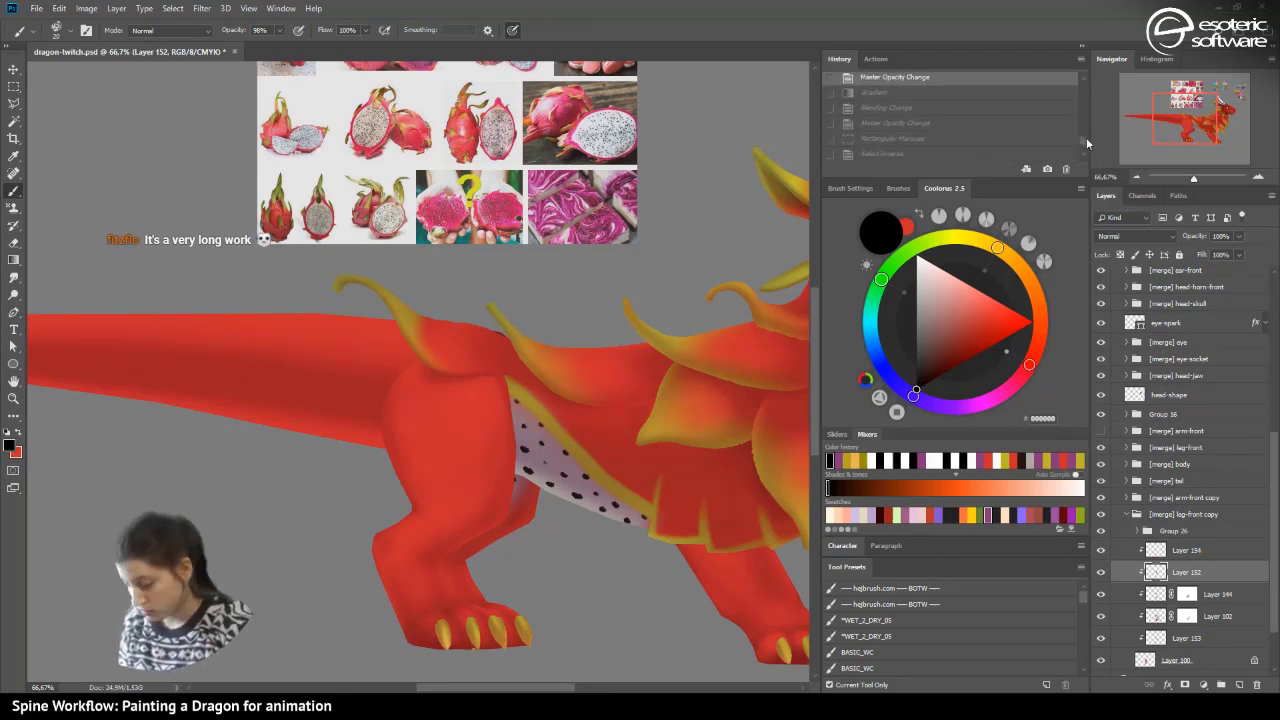
key("ctrl+v")
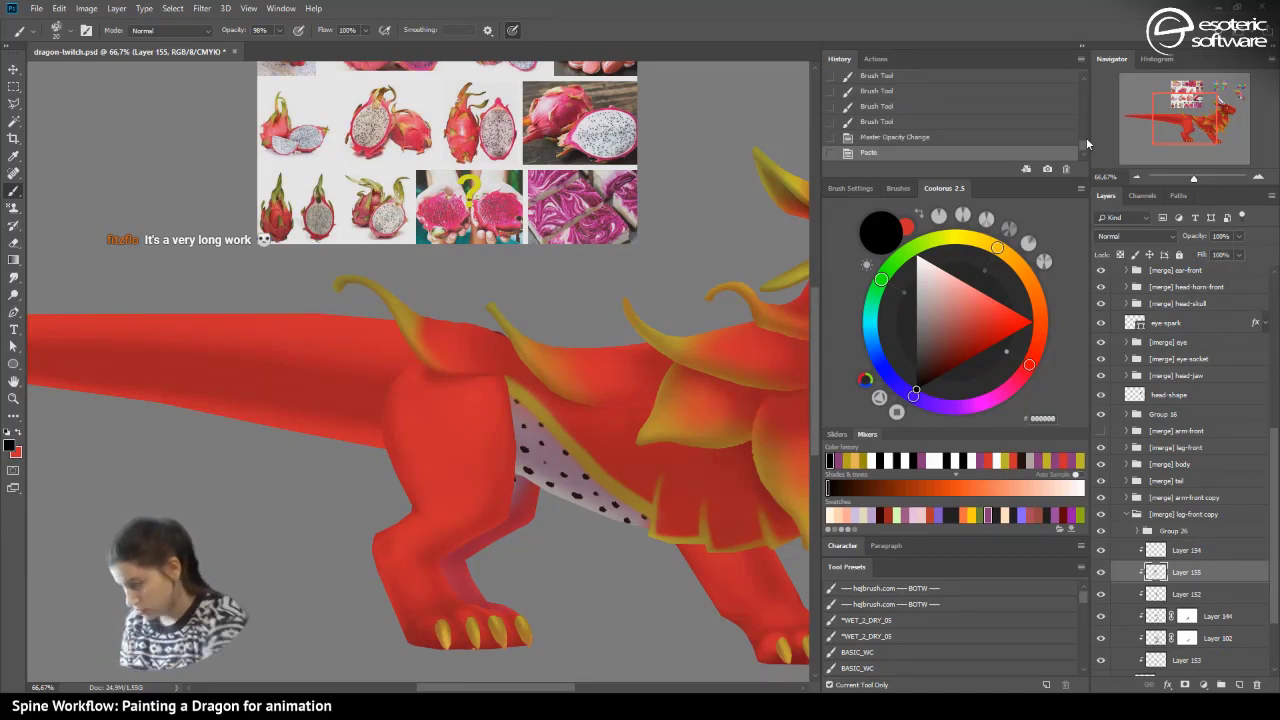
- Set the pasted layer to Multiply blending at 50% opacity
left_click(1130, 236)
left_click(1134, 282)
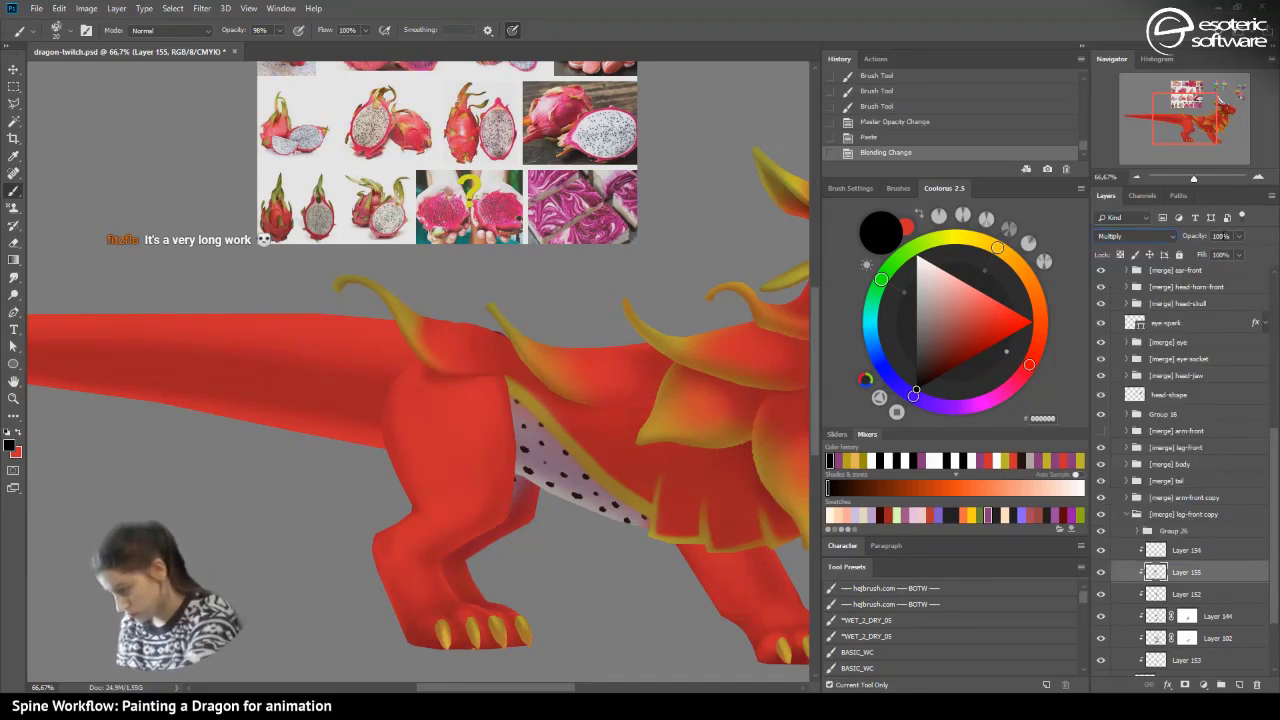
left_click(1224, 235)
type("50")
key("Return")
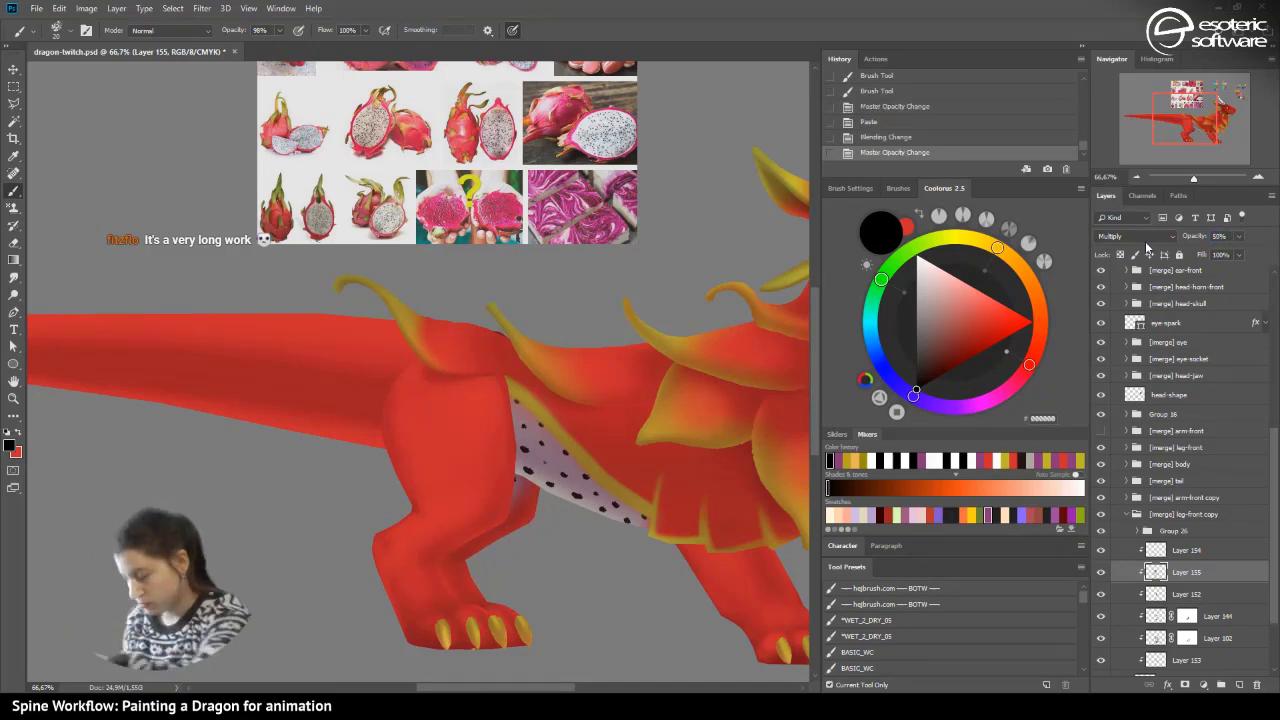
- Hide the leg-front group and raise the pasted layer's opacity to 83%
key("ctrl+minus")
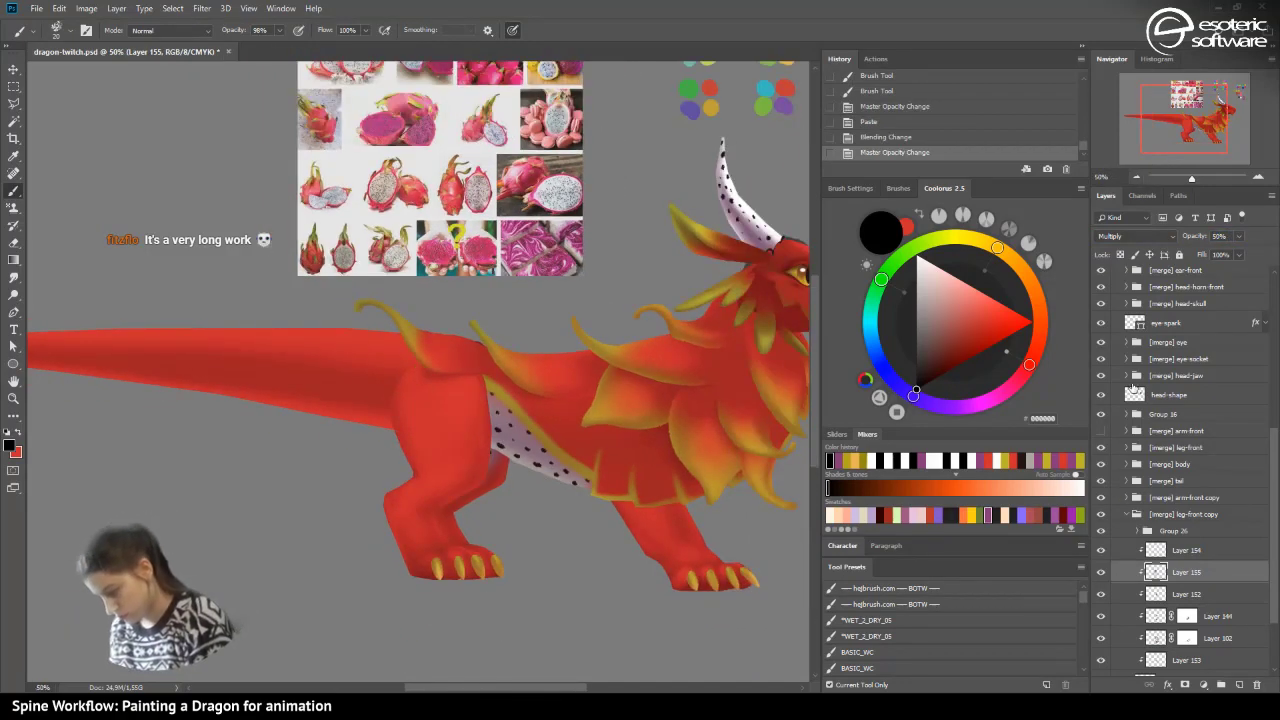
left_click(1102, 430)
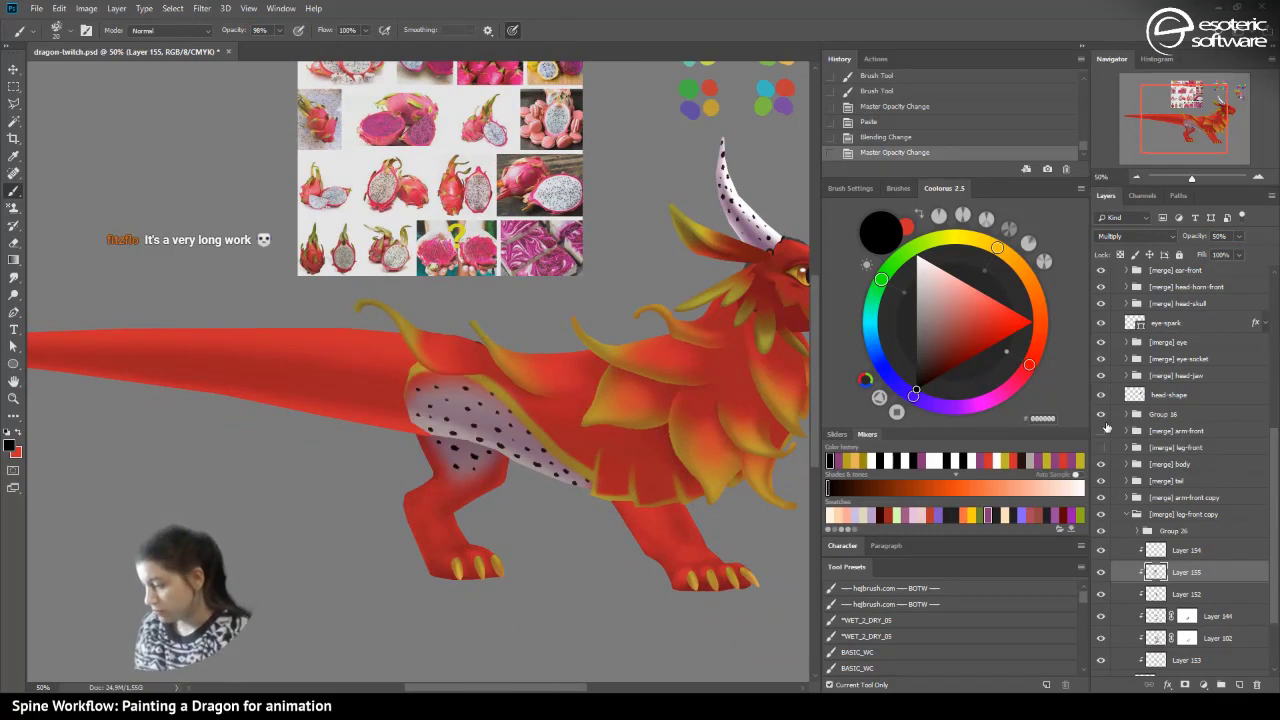
left_click_drag(1236, 242, 1252, 250)
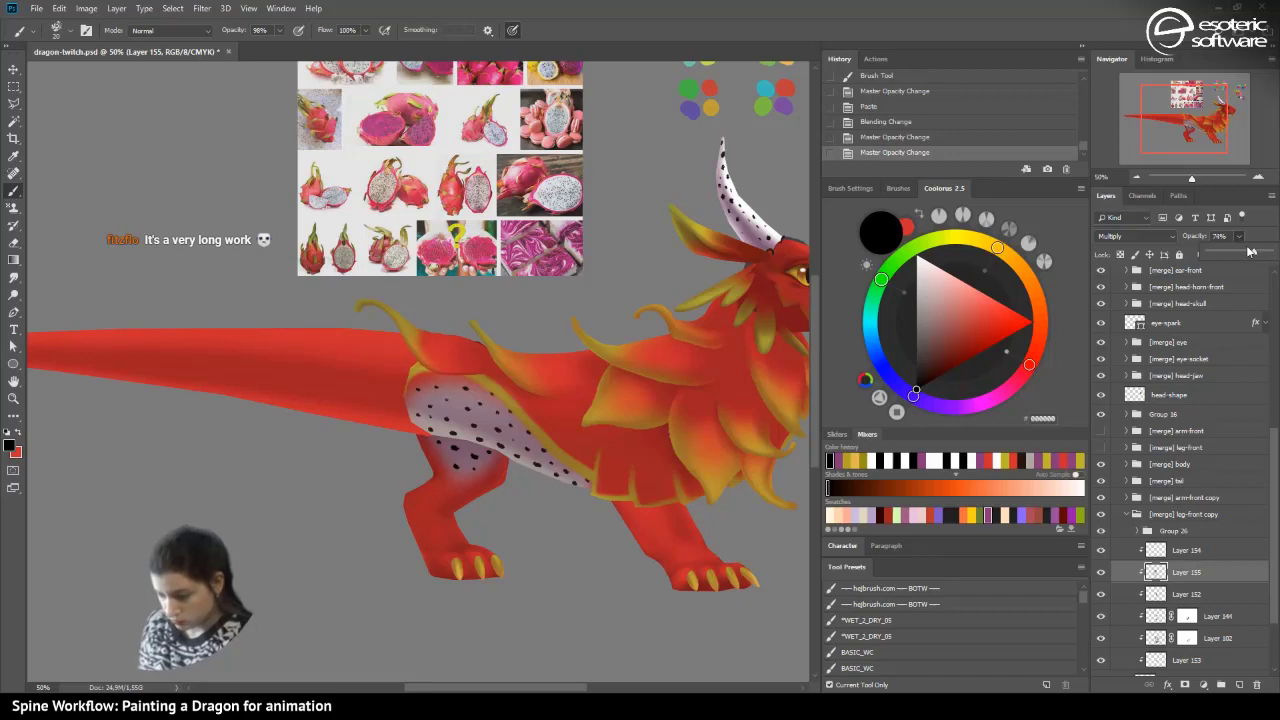
left_click_drag(1250, 248, 1256, 258)
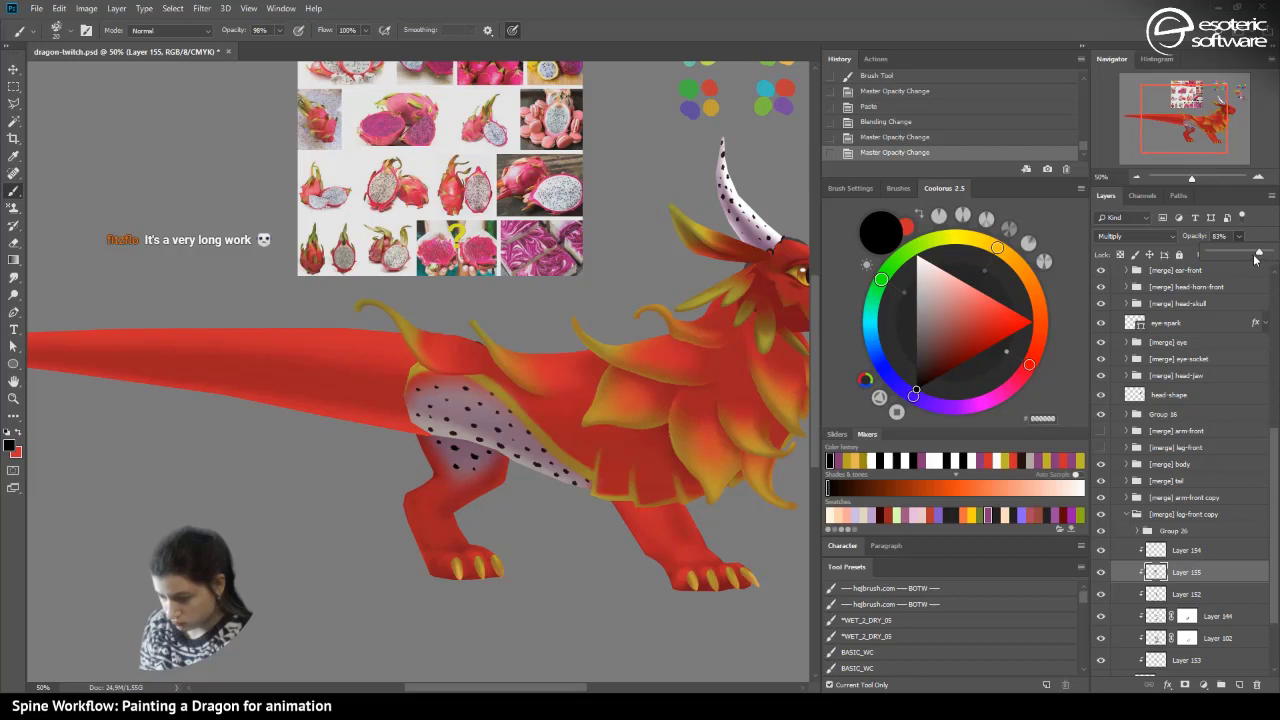
- Move the pasted shading layer downward over the far-side leg
key("v")
left_click_drag(431, 522, 488, 626)
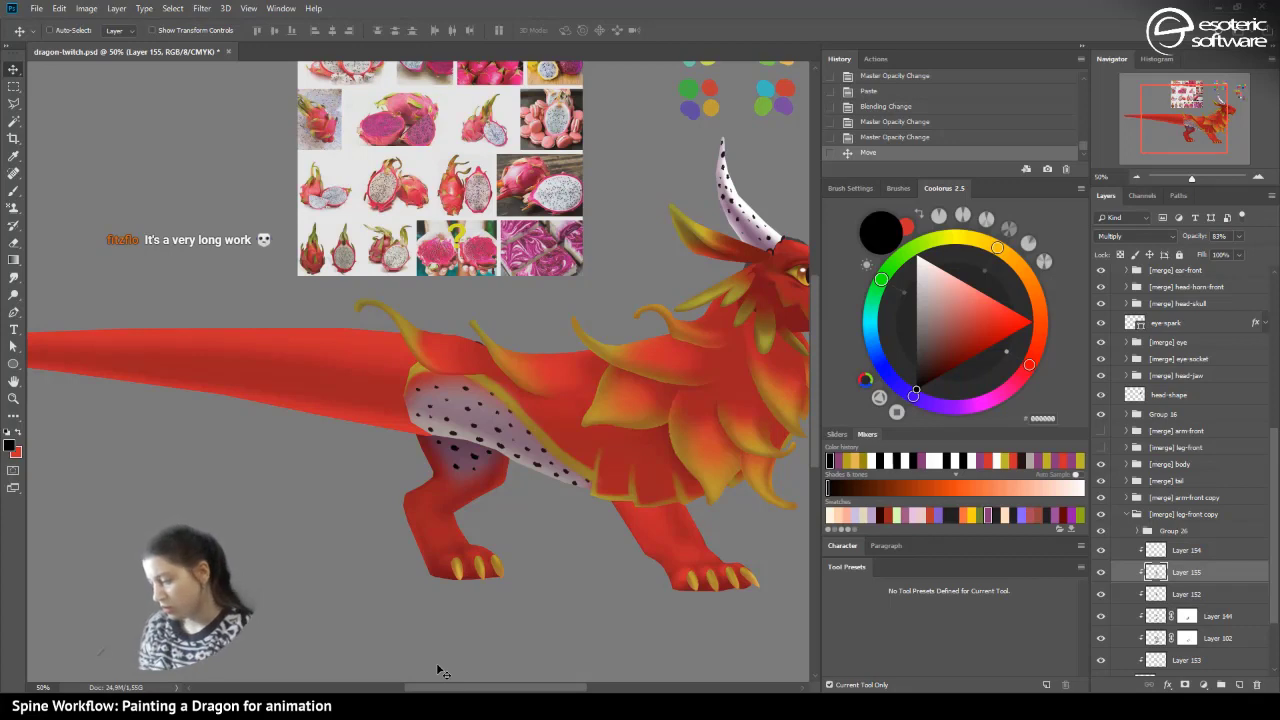
- Show the leg-front group and set the opacity of the Multiply shading layer, Layer 155, to 90%
left_click(1238, 236)
left_click_drag(1243, 254, 1220, 255)
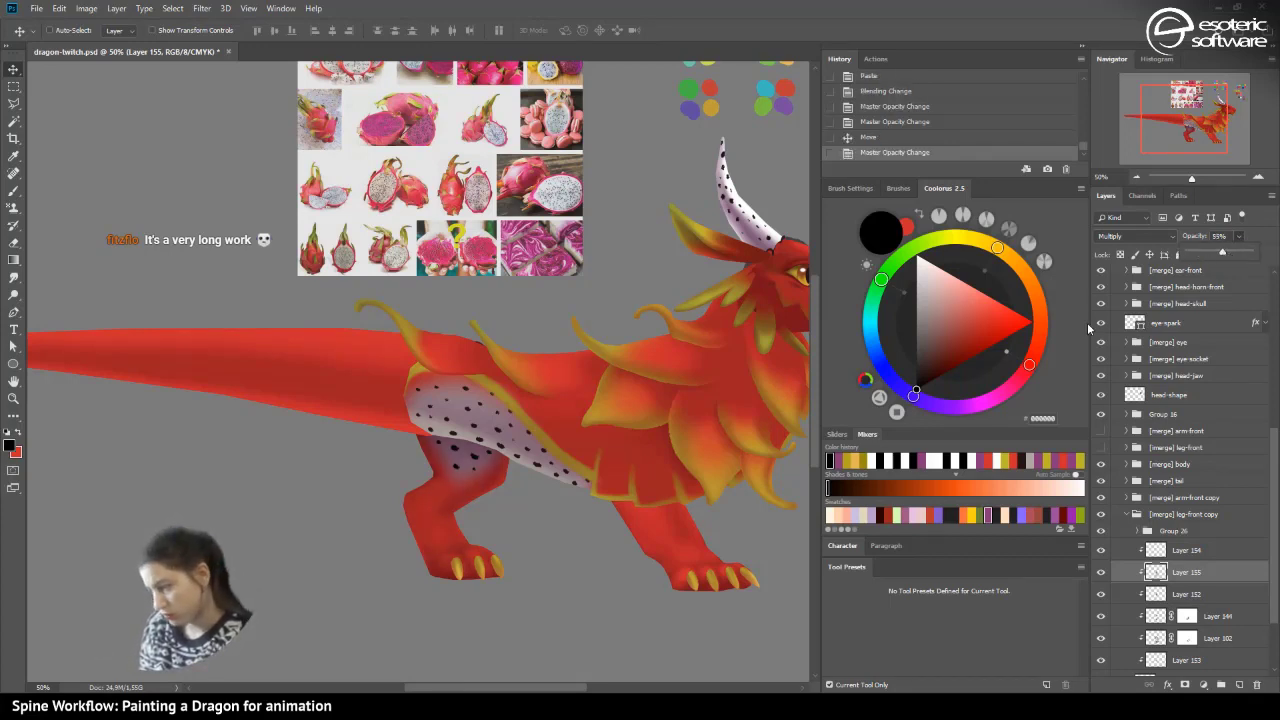
left_click(1101, 430)
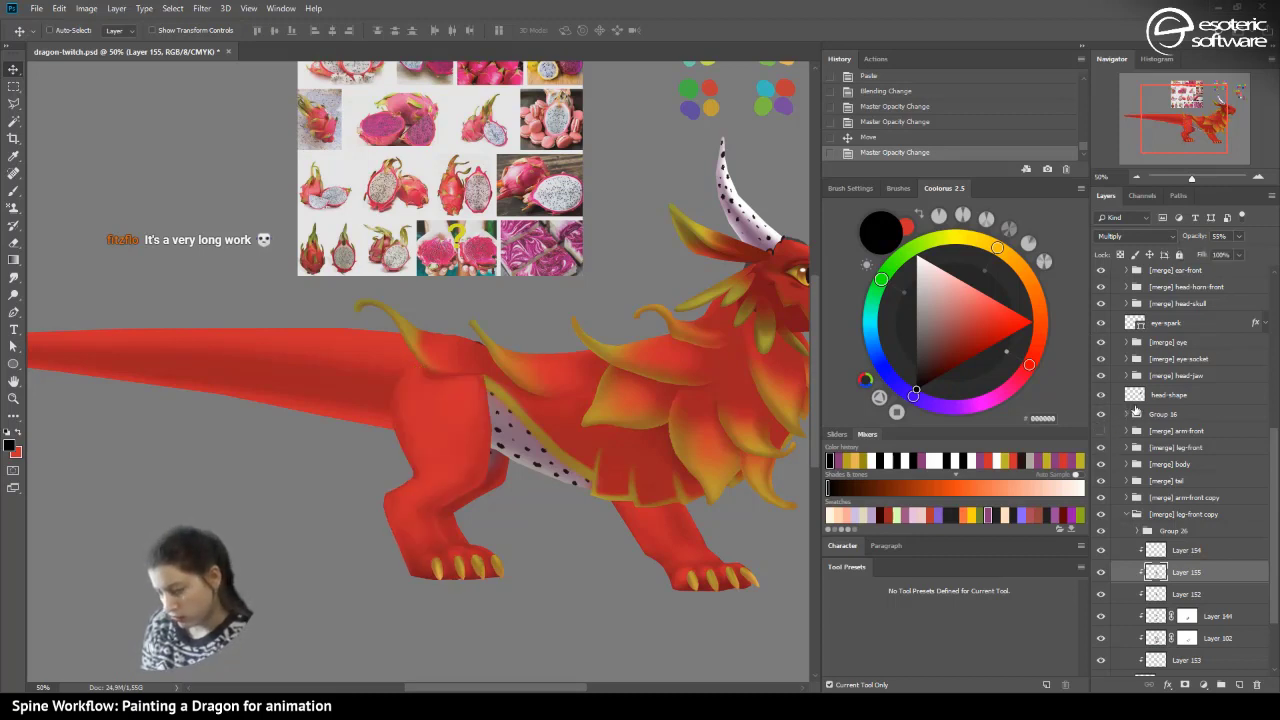
mouse_move(1240, 237)
left_mouse_down()
mouse_move(1224, 255)
mouse_move(1252, 254)
mouse_move(1233, 256)
mouse_move(1236, 246)
left_mouse_up()
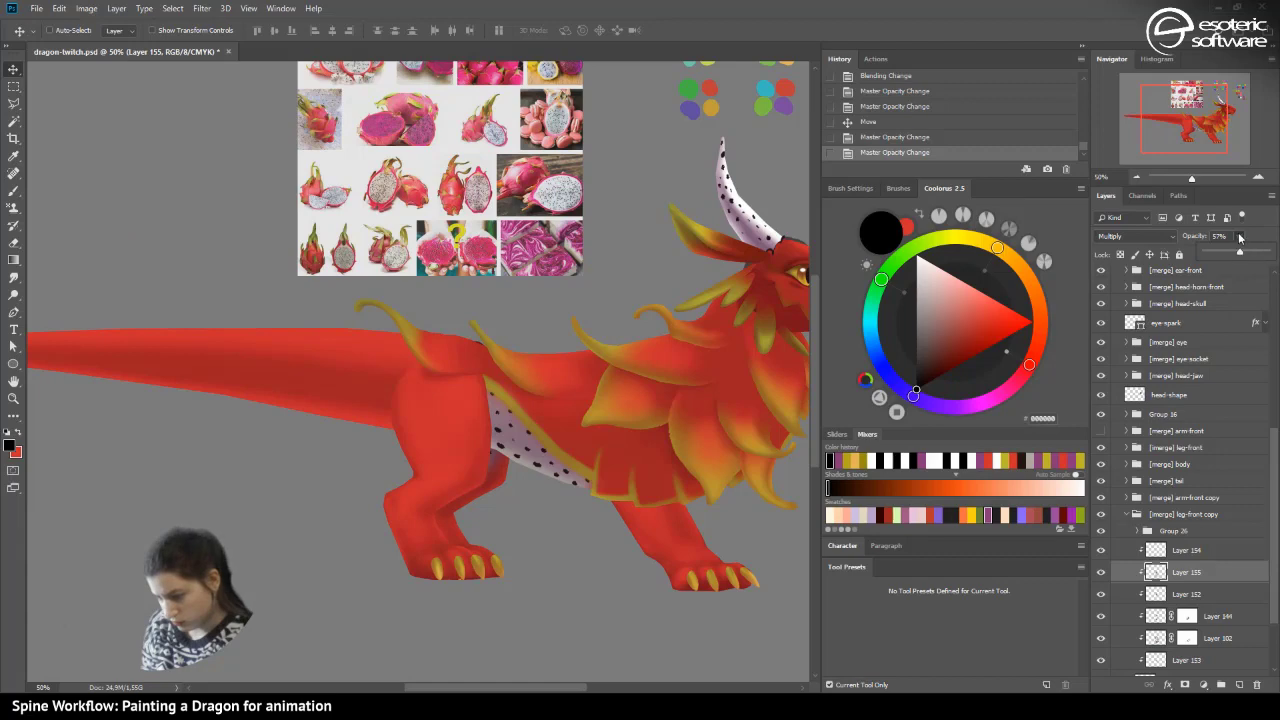
left_click(1137, 177)
left_click(1137, 177)
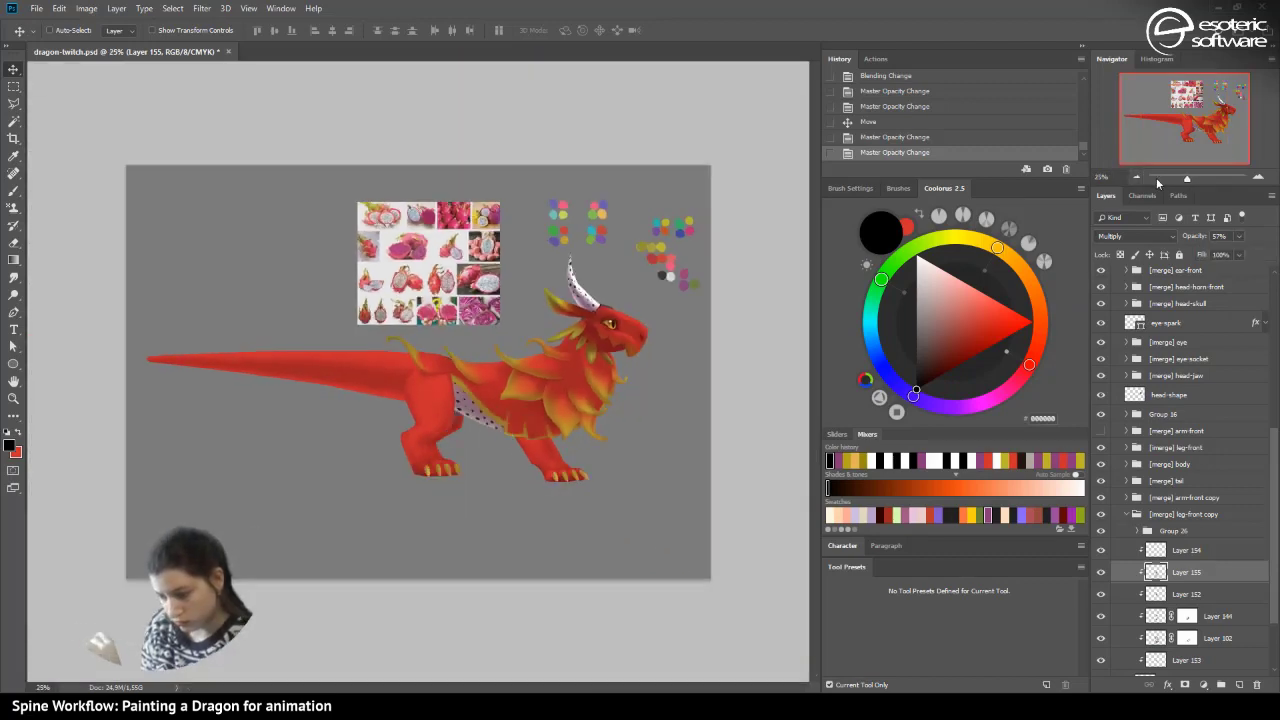
left_click(1239, 237)
left_click_drag(1244, 252, 1264, 251)
left_click(1258, 177)
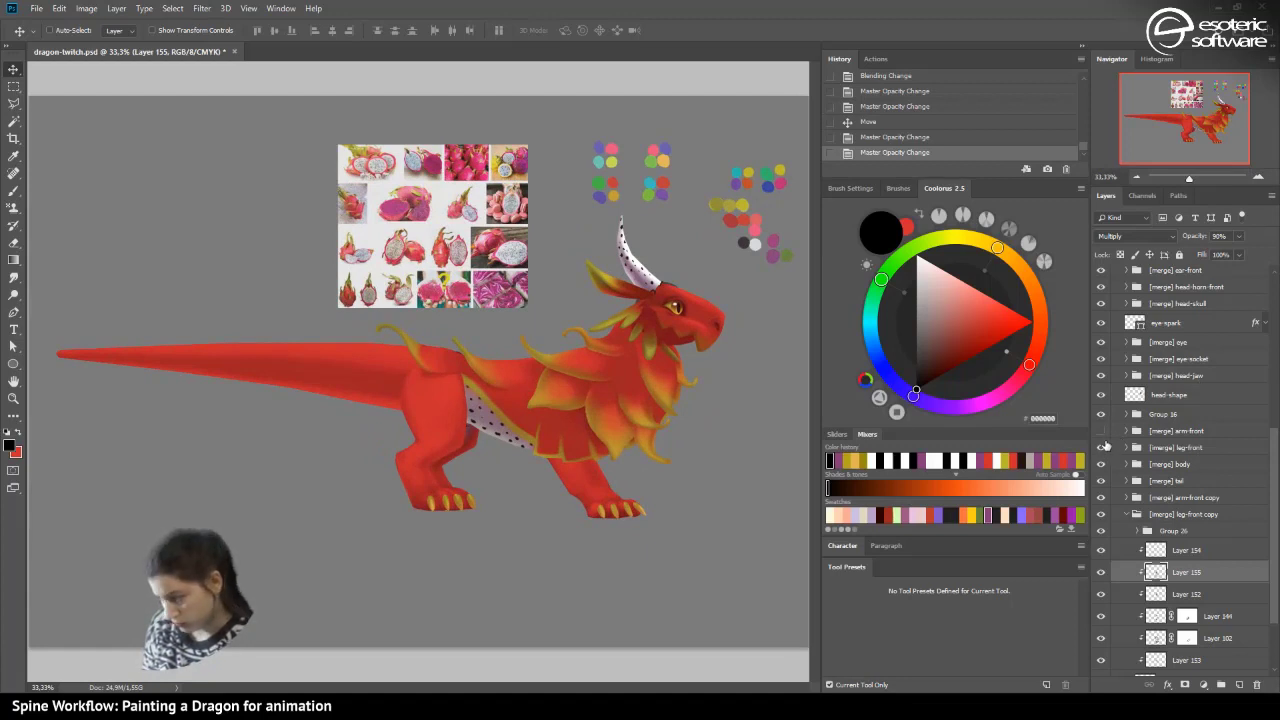
- Hide the leg-front group and add a layer mask to Layer 155
left_click(1104, 447)
left_click(1101, 571)
left_click(1101, 570)
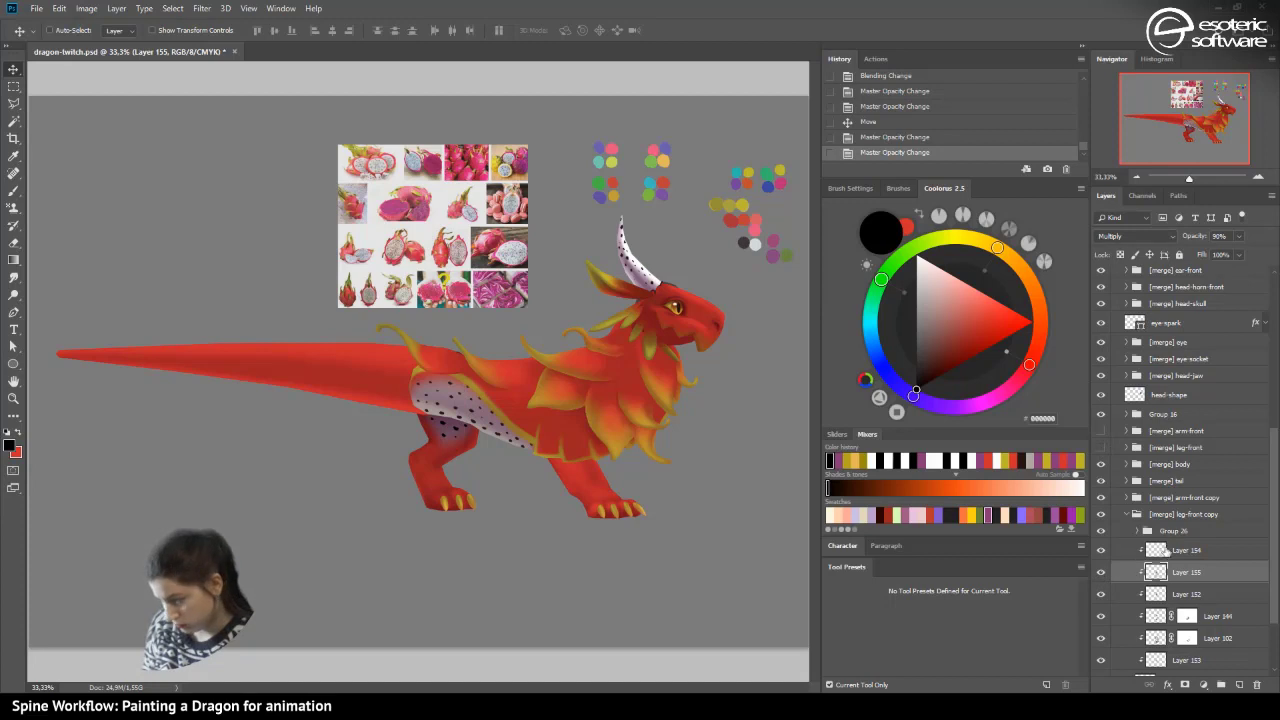
left_click(14, 259)
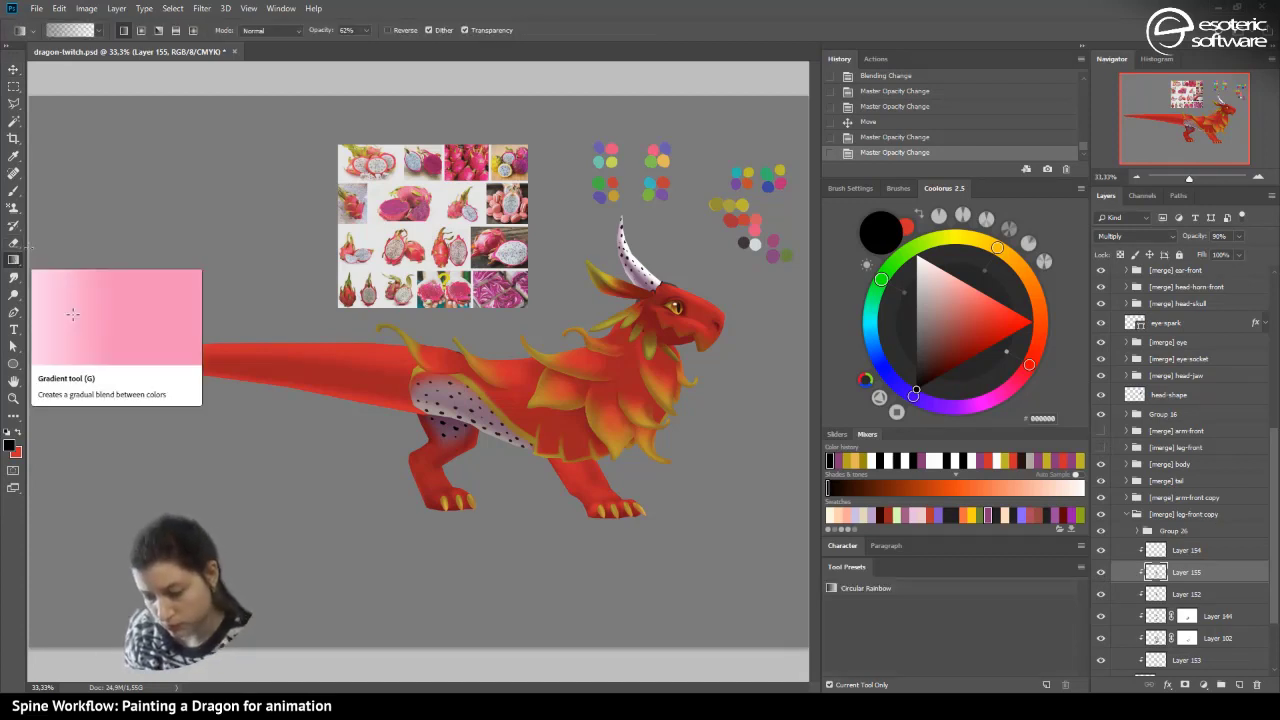
left_click(1182, 684)
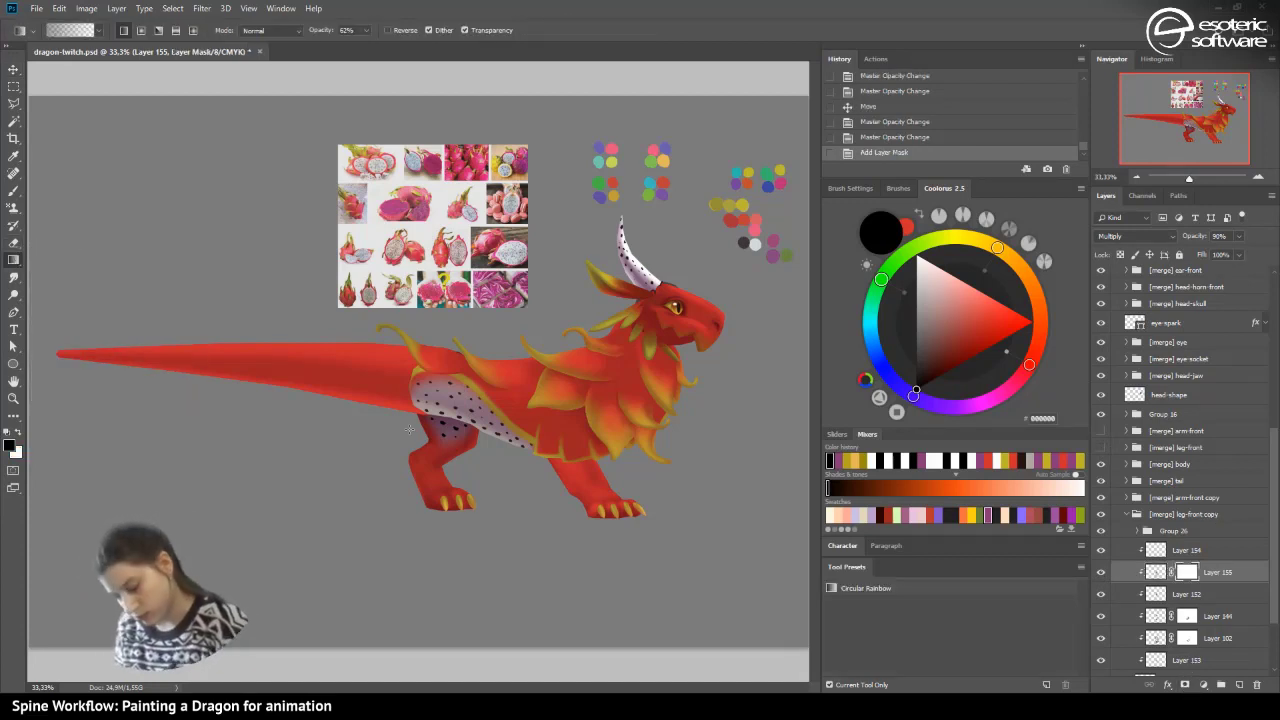
- Compare the far-side leg with and without Layers 152 and 155, and set Layer 152's opacity to 37%
left_click(1101, 594)
left_click(1101, 594)
left_click(1101, 594)
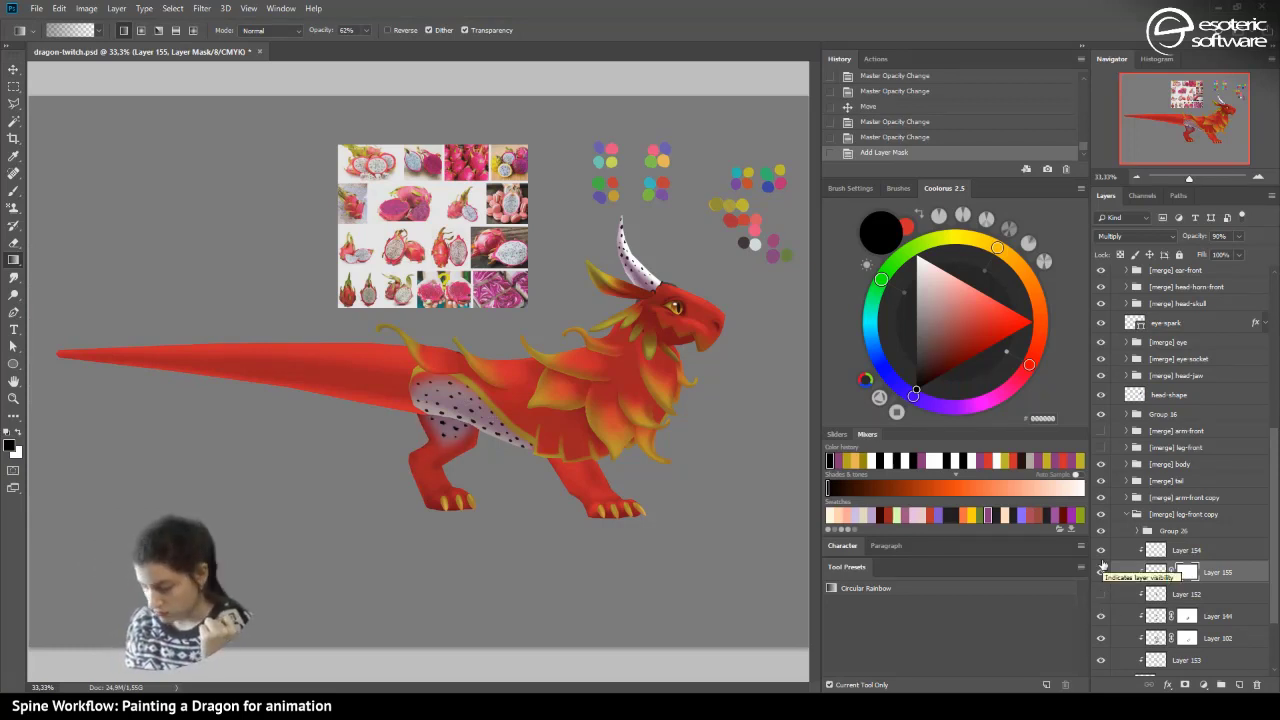
left_click(1101, 571)
left_click(1160, 596)
left_click(1239, 237)
left_click_drag(1239, 250, 1199, 252)
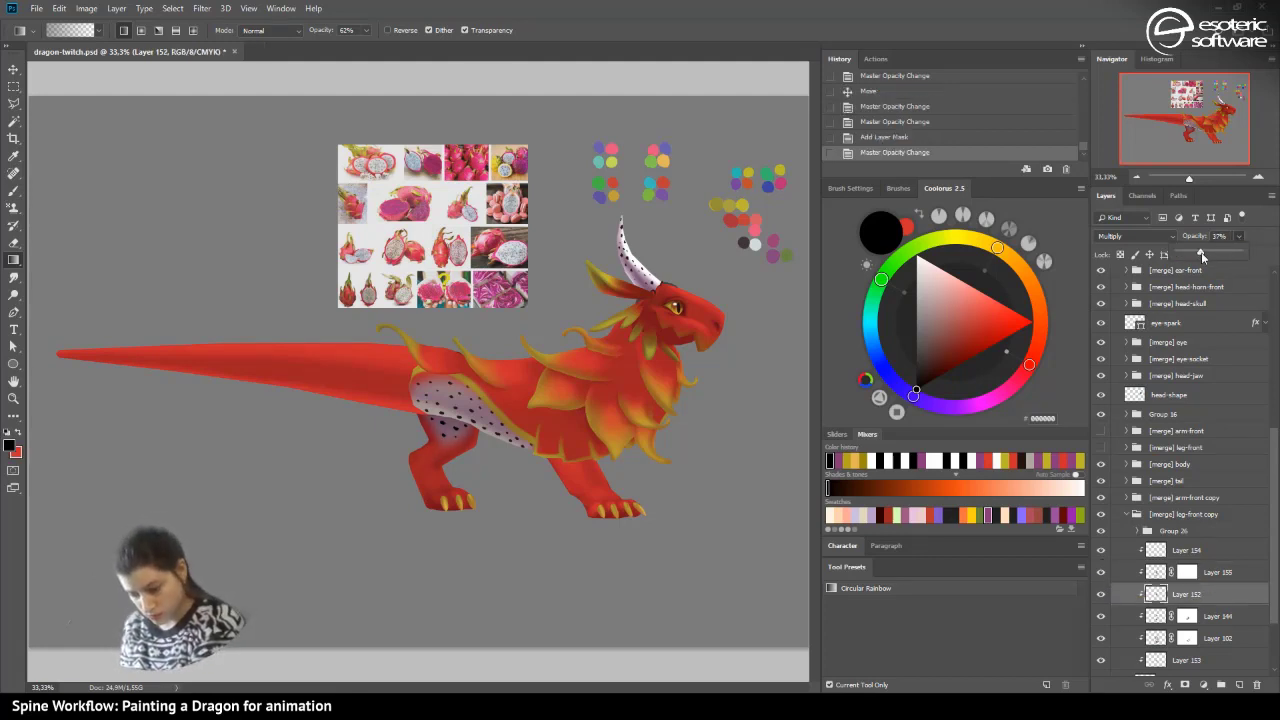
- Show the leg-front group again and save the document
left_click(1102, 446)
left_click(1103, 446)
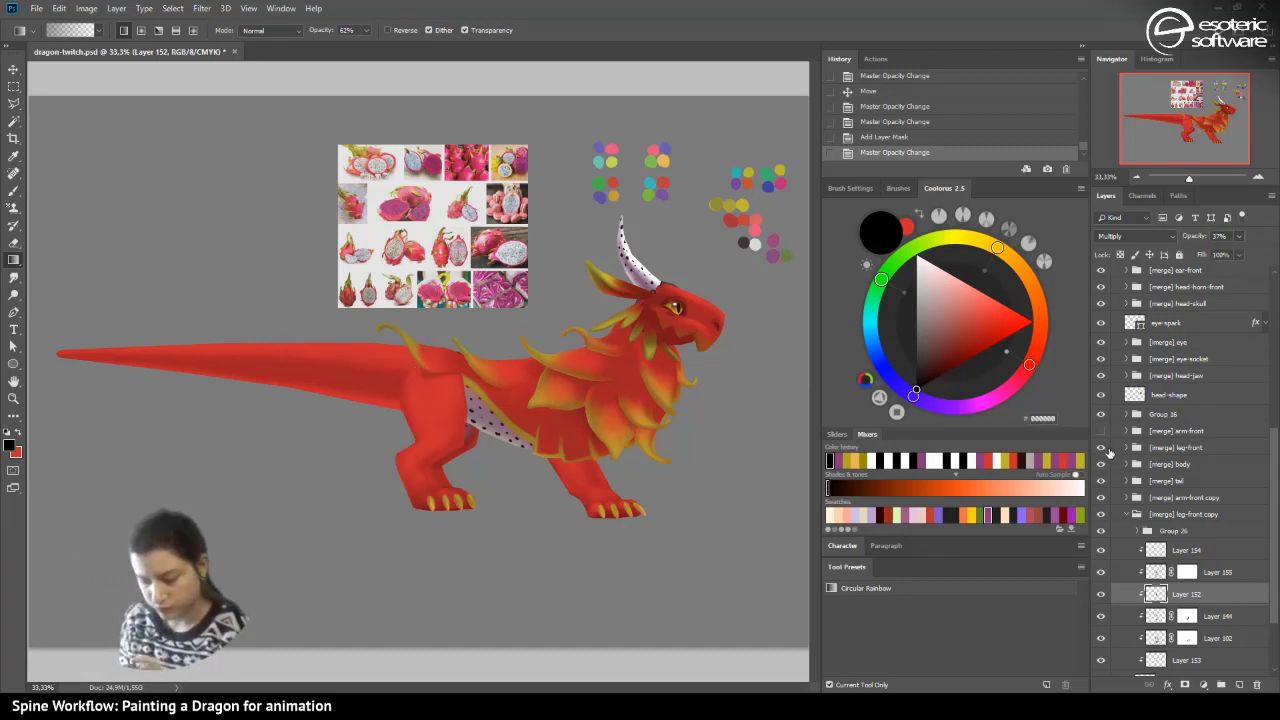
key("ctrl+s")
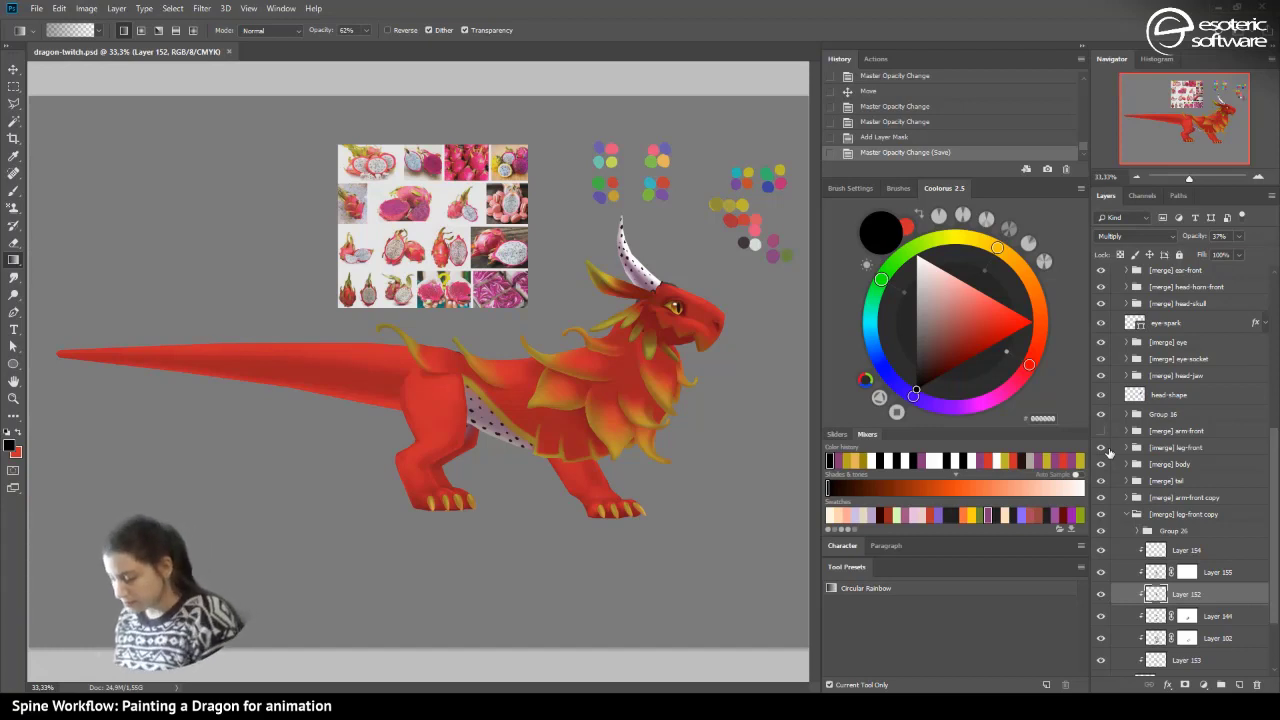
- Collapse the "[merge] leg-front copy" group and rename it "[merge] leg-back"
left_click(1126, 514)
double_click(1191, 599)
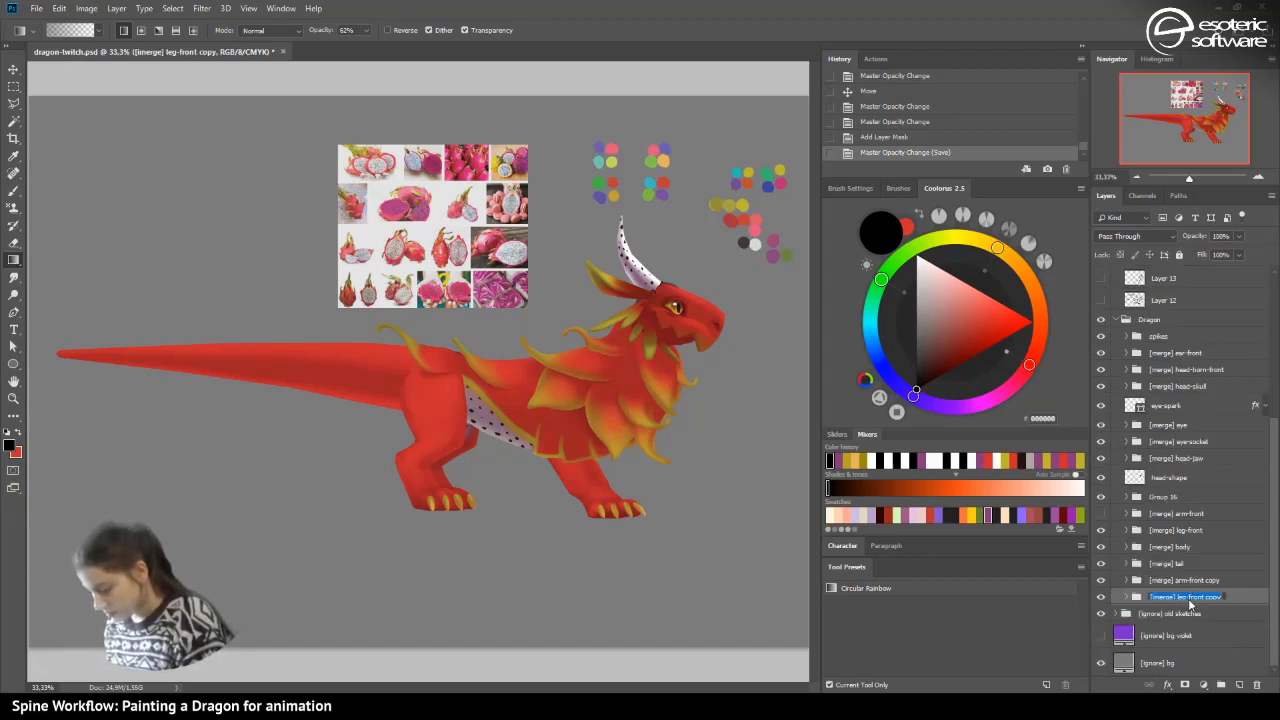
left_click(1201, 605)
double_click(1189, 599)
left_click_drag(1189, 597, 1251, 608)
type("f")
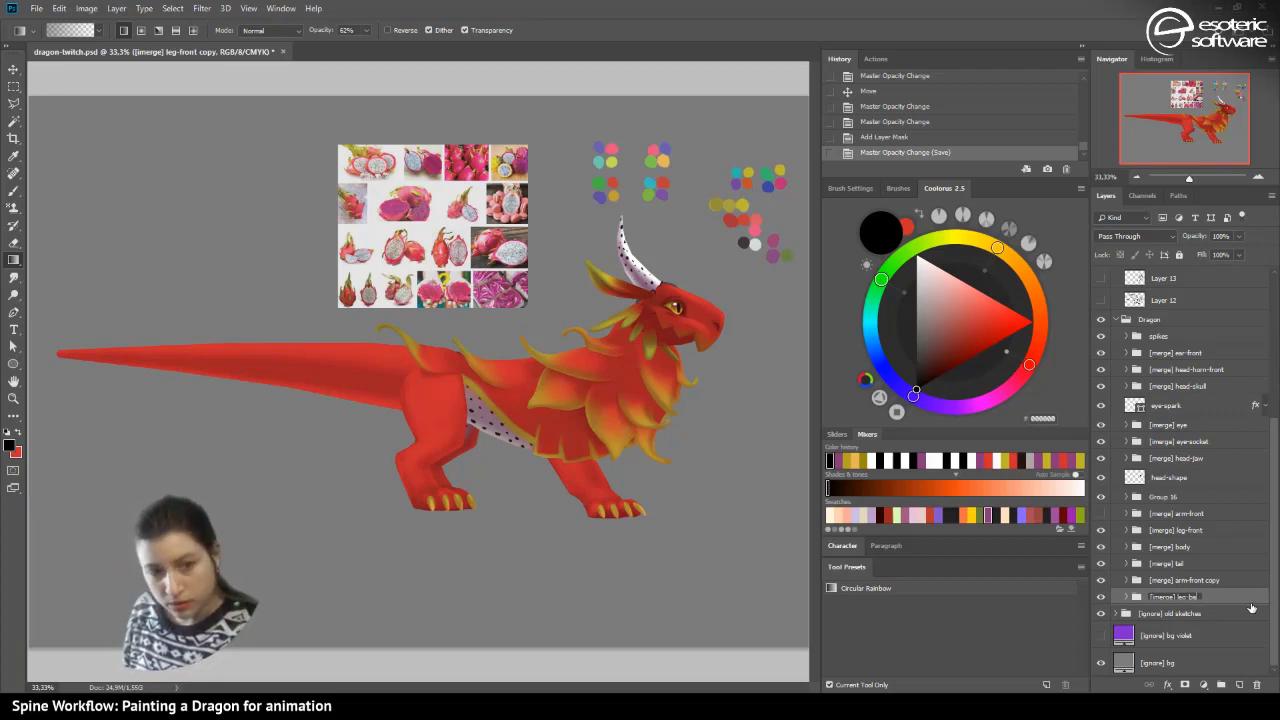
type("ack")
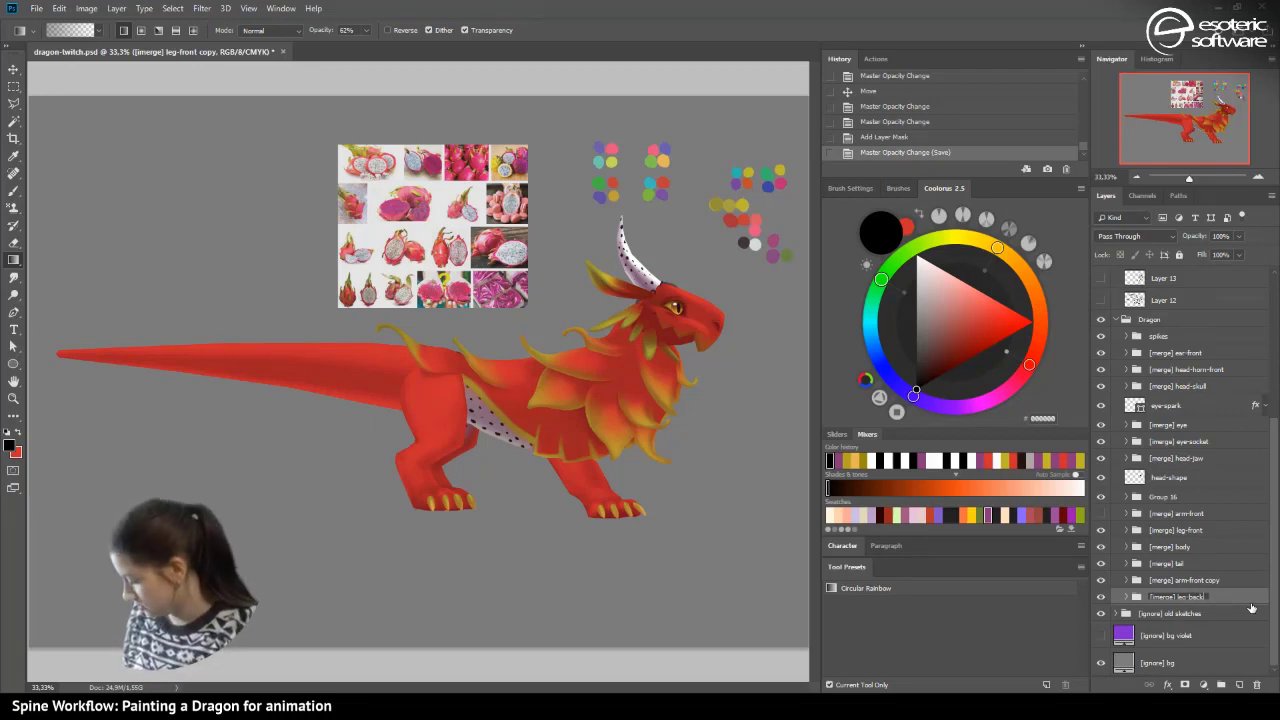
key("Return")
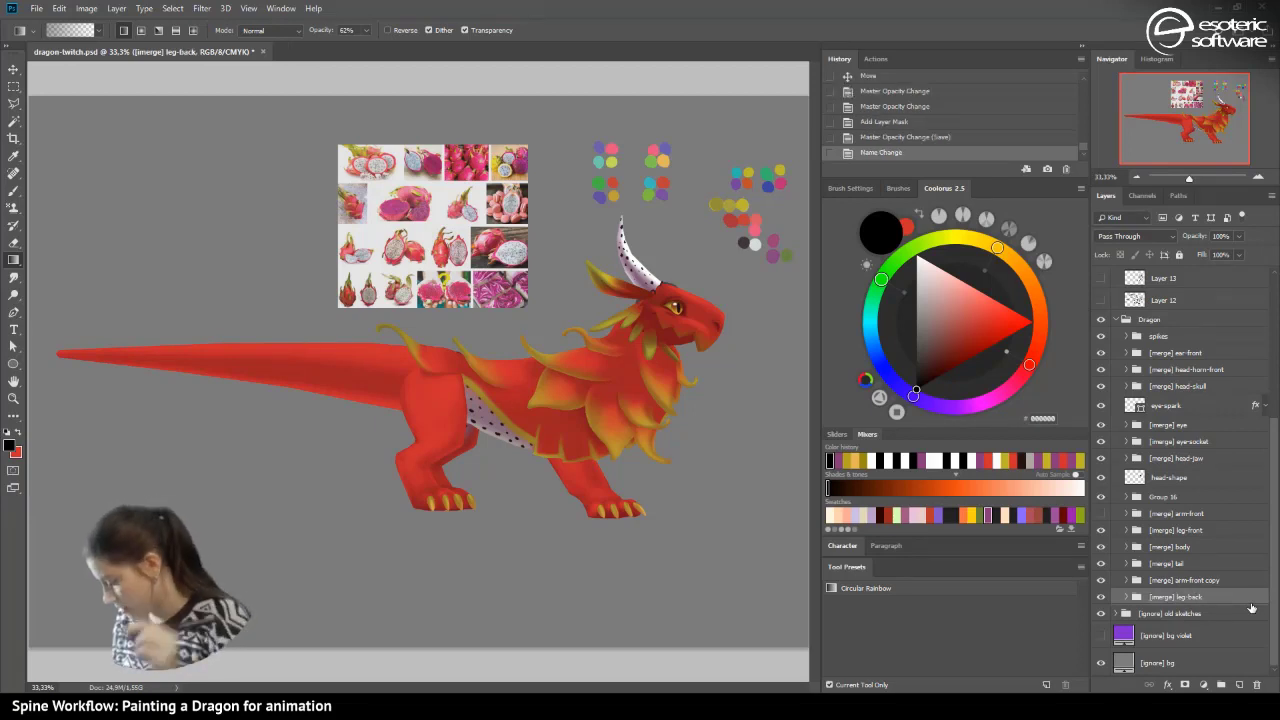
- Rename the "[merge] arm-front copy" group "[merge] arm-back" and save the document
double_click(1193, 580)
left_click_drag(1190, 580, 1272, 613)
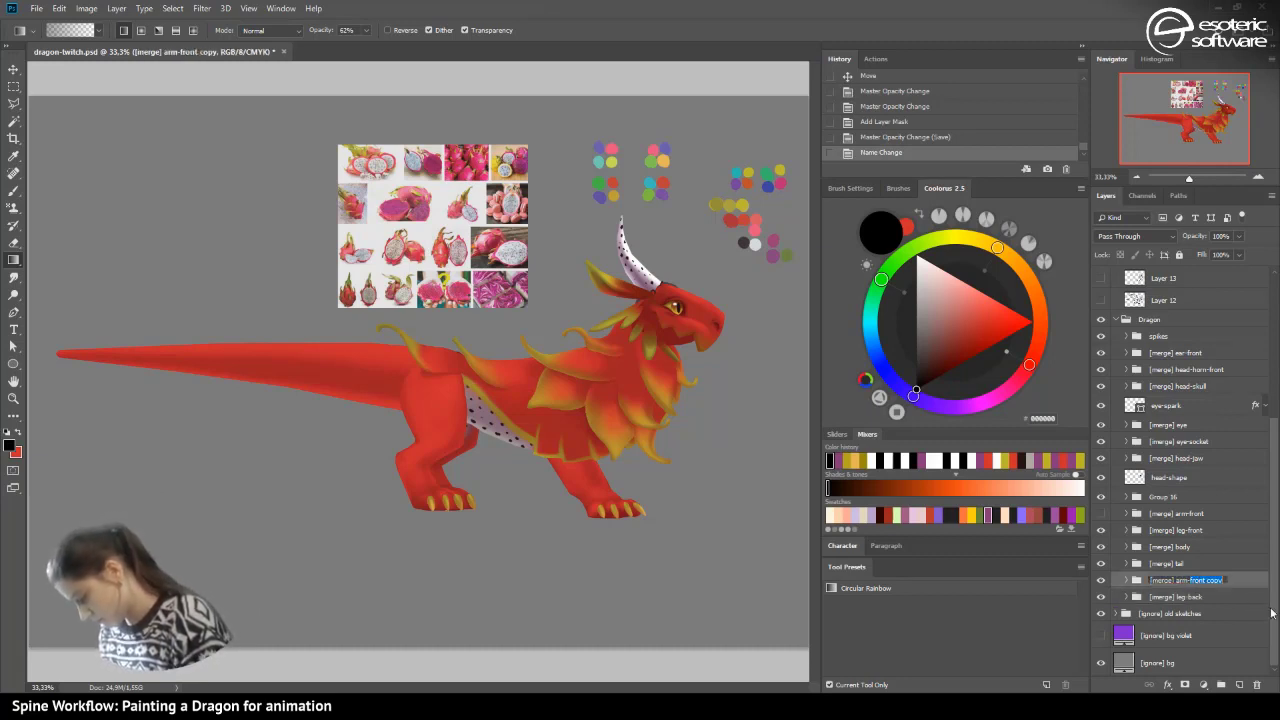
type("back")
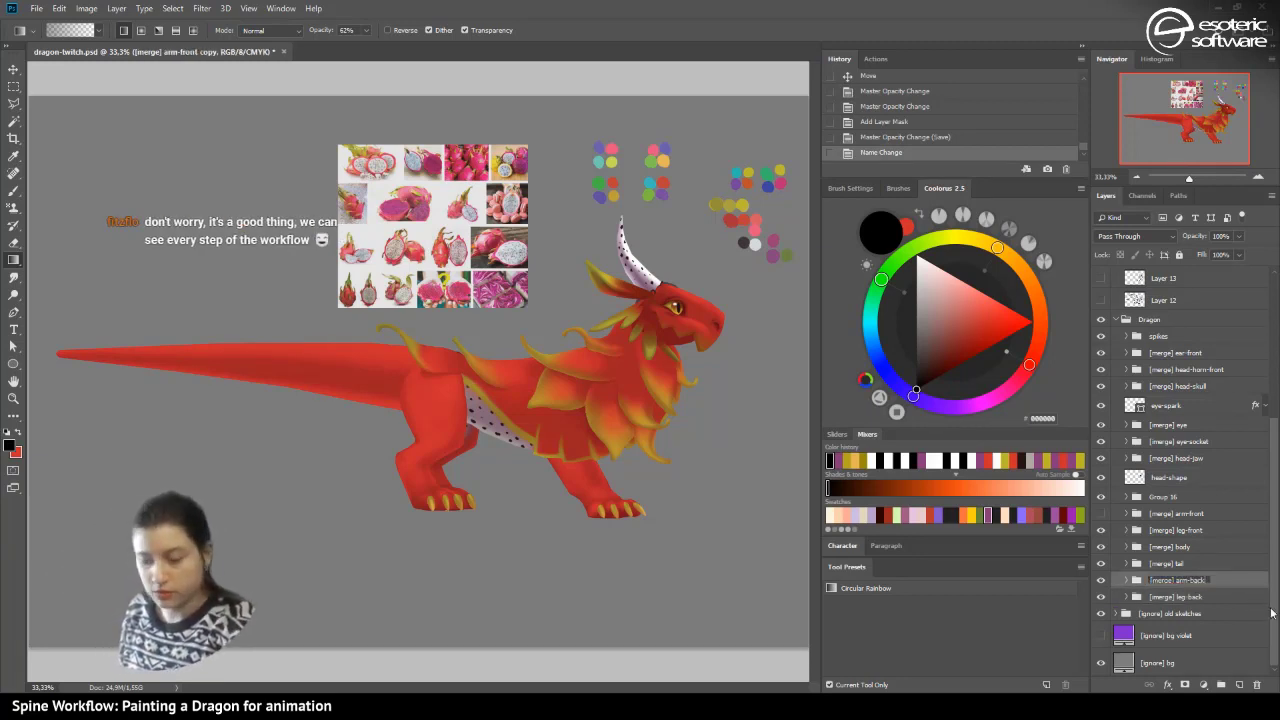
key("Return")
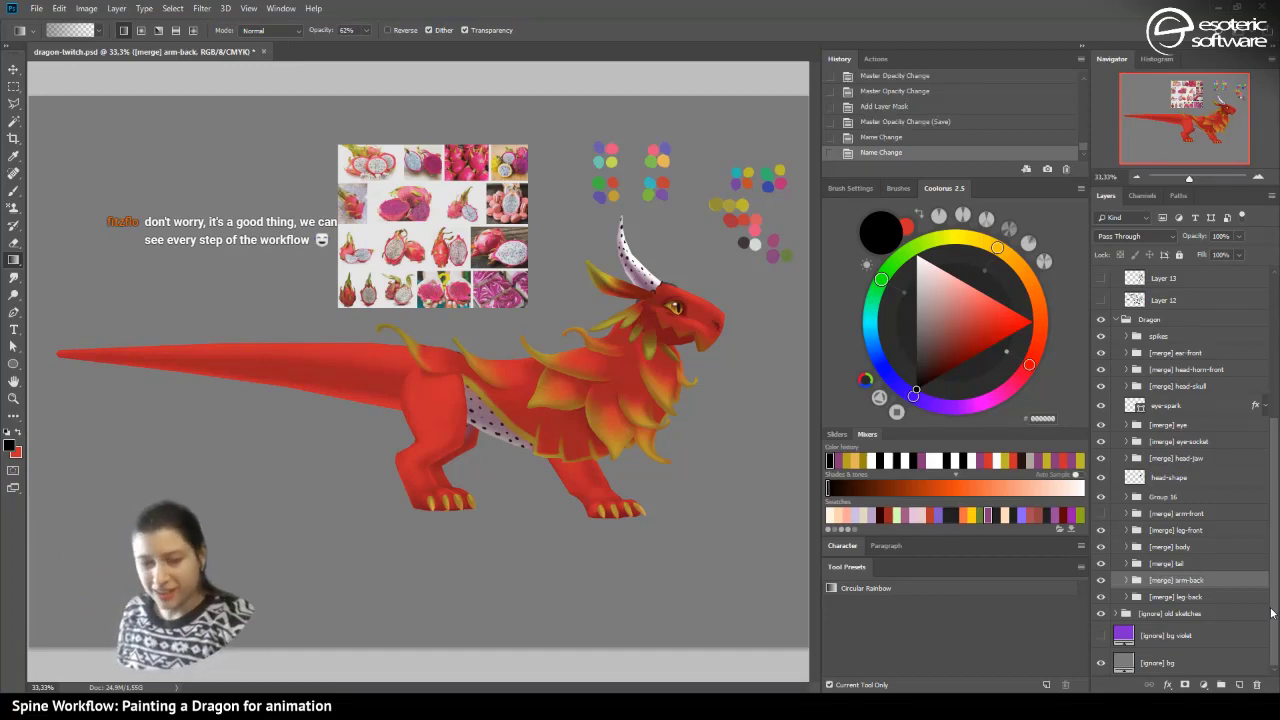
key("ctrl+s")
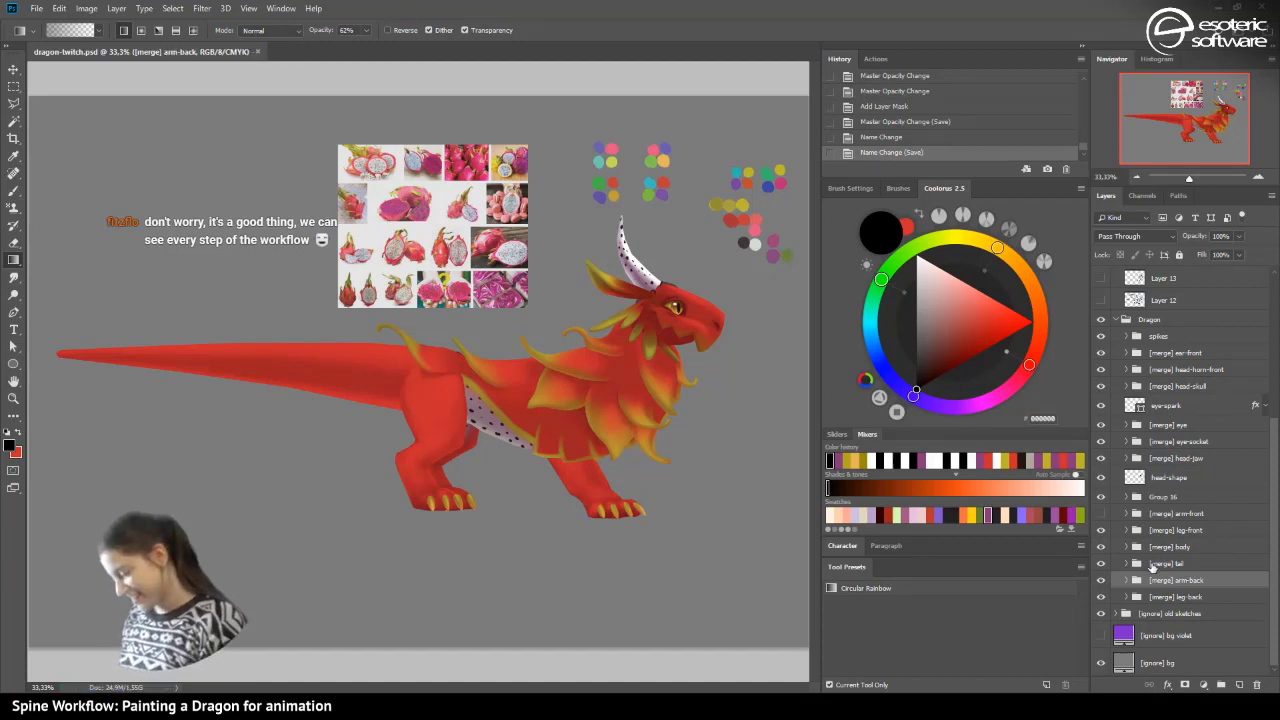
- Examine the front arm, neck leaves, back arm, tail shading and back leg by toggling the visibility of their groups and layers
left_click(1152, 565)
left_click(1101, 514)
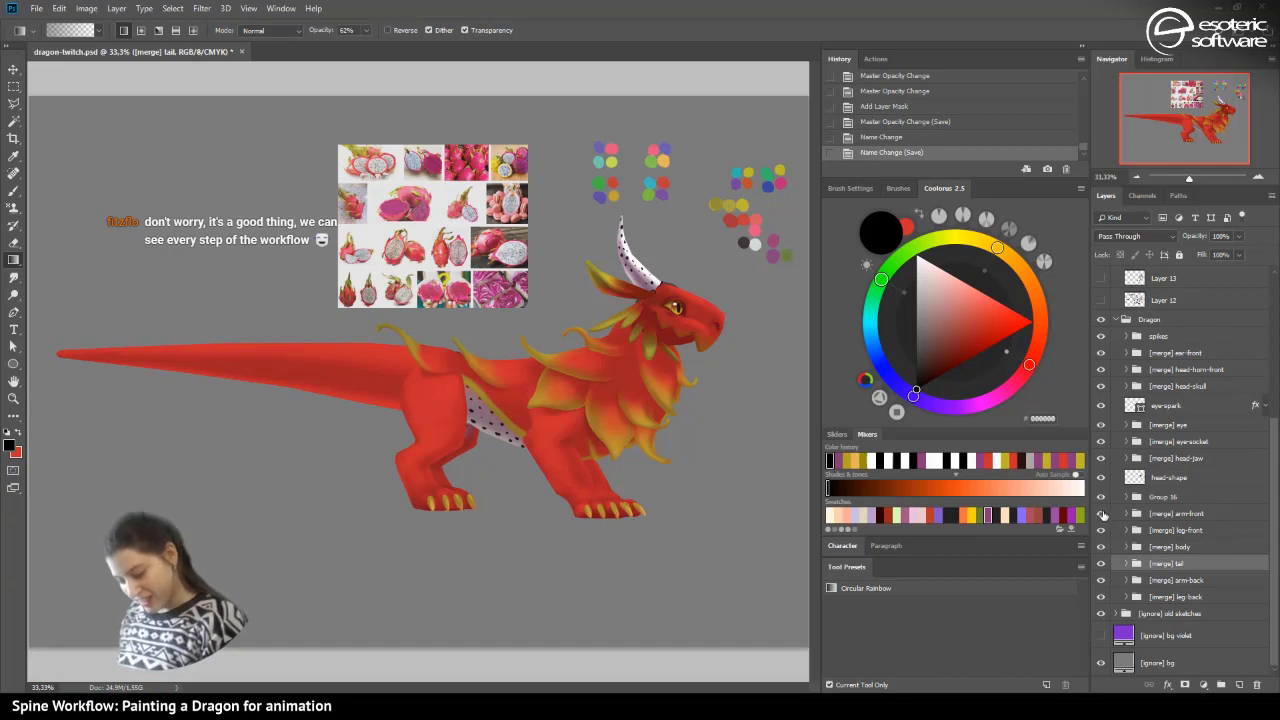
left_click(1102, 514)
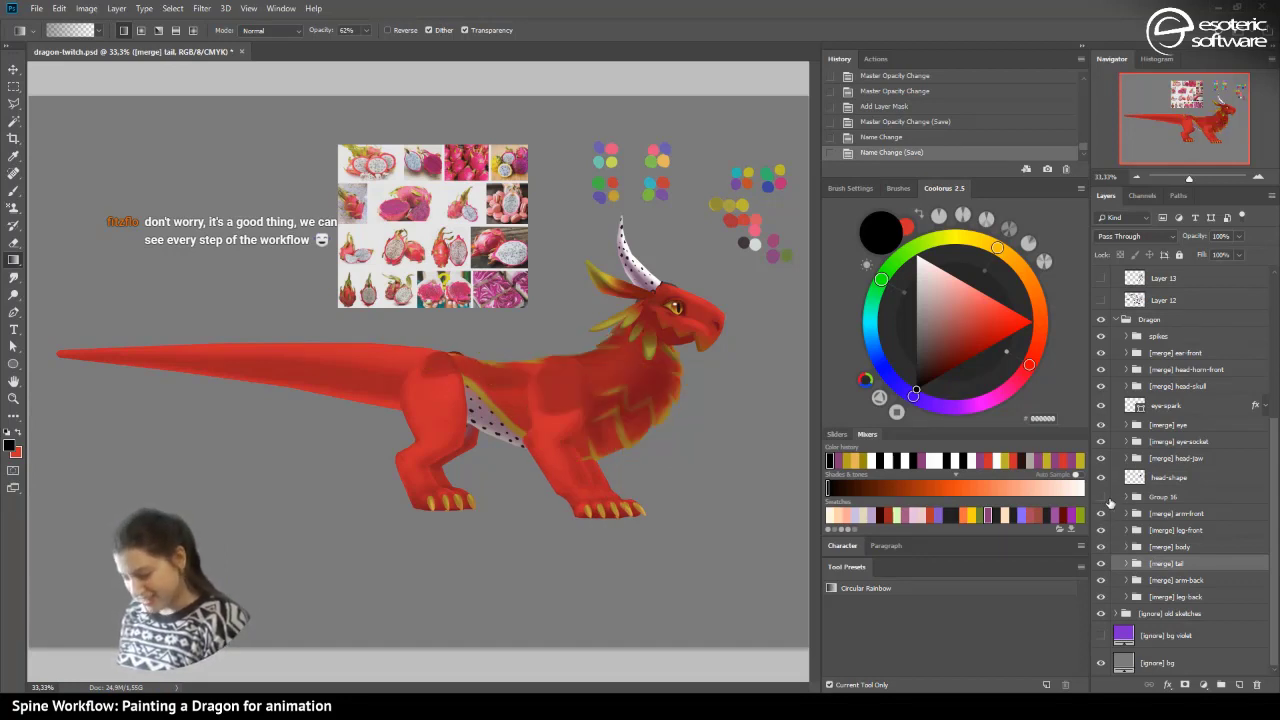
left_click(1103, 515)
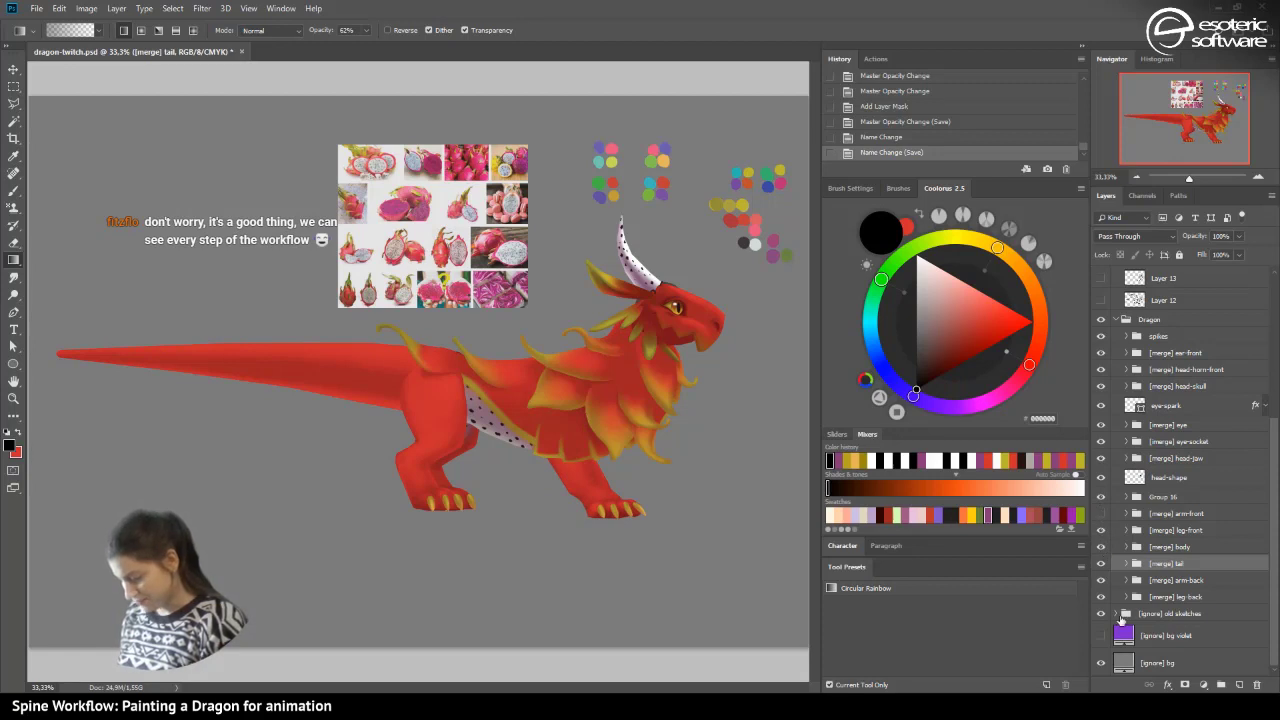
left_click(1103, 581)
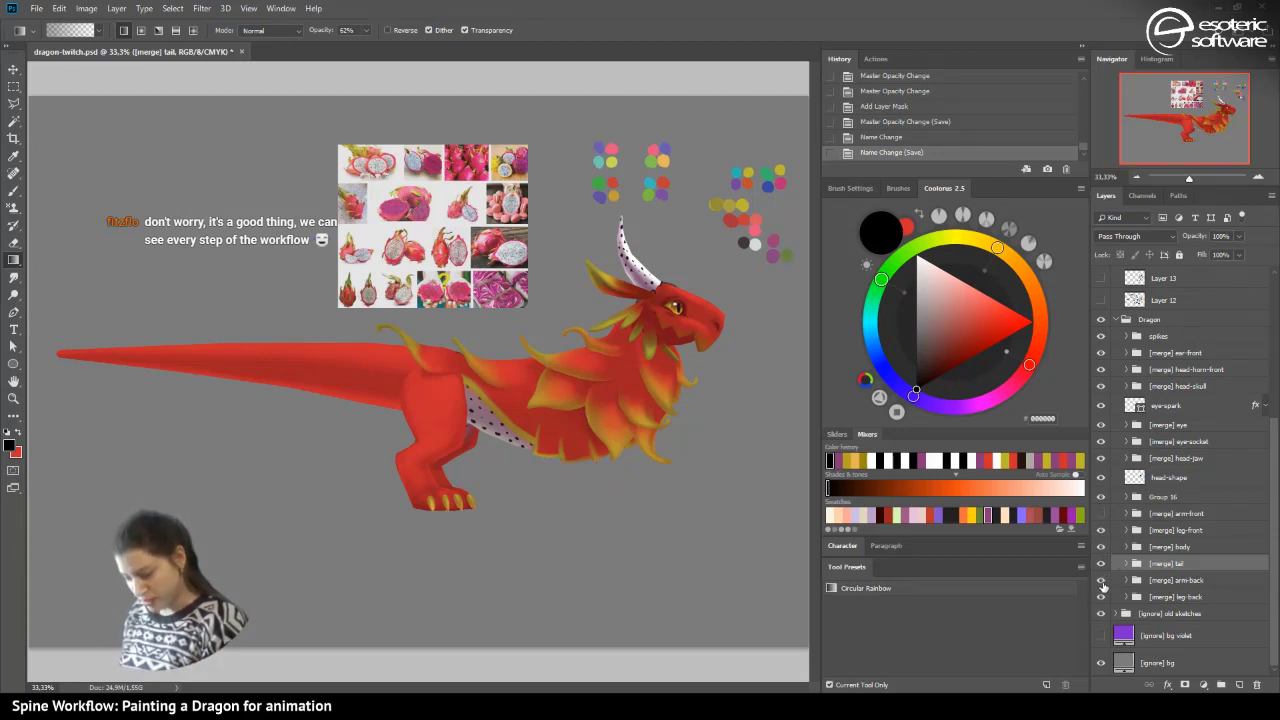
left_click(1103, 581)
left_click(1125, 564)
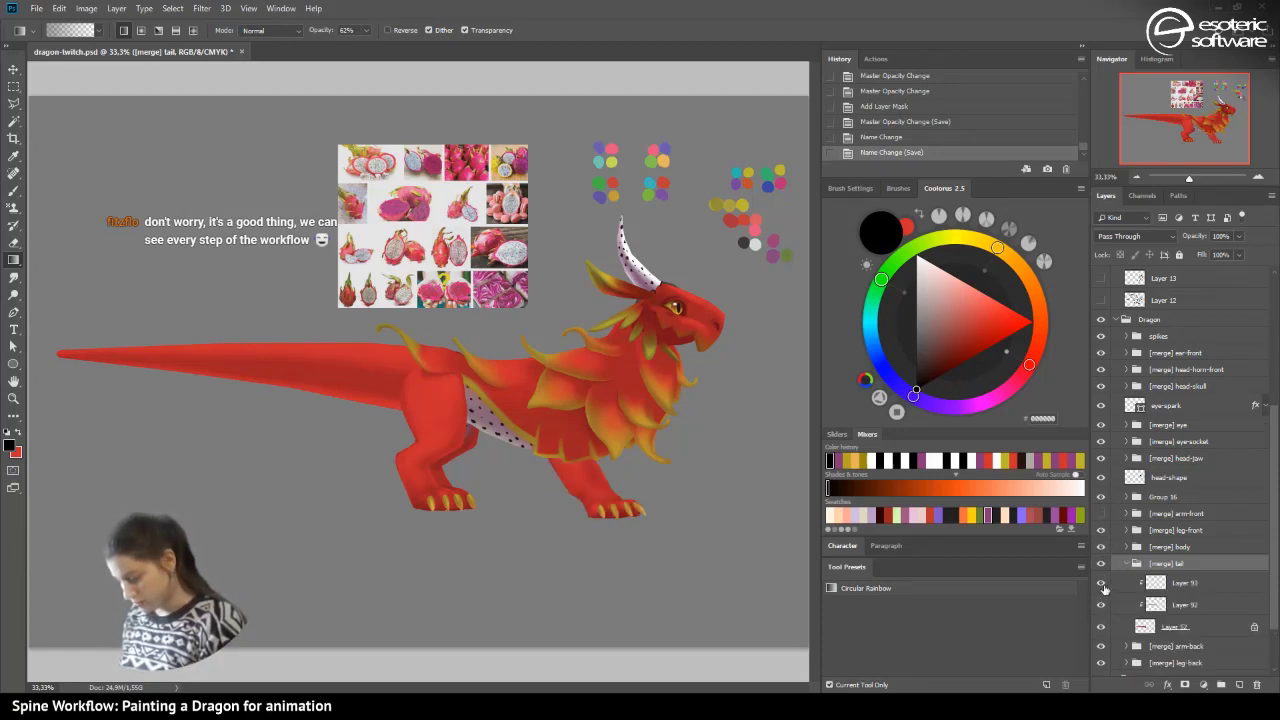
left_click(1102, 605)
left_click(1102, 605)
left_click(1125, 564)
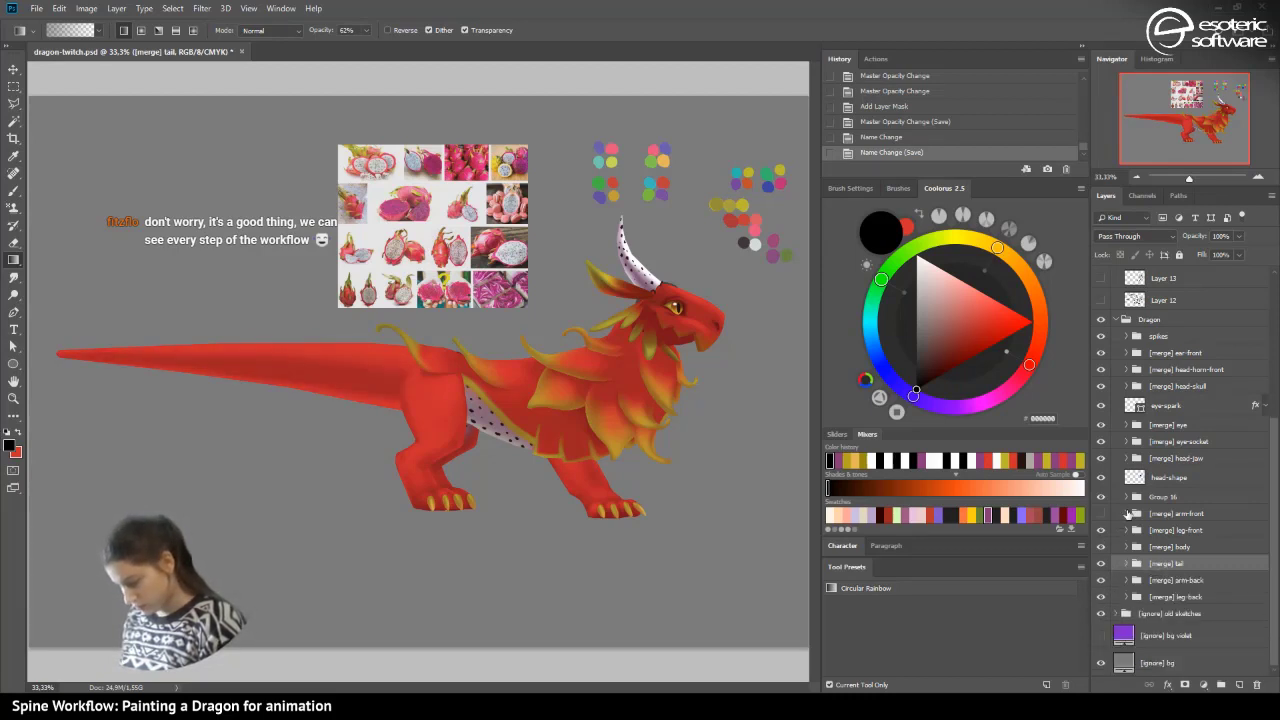
left_click(1101, 596)
left_click(1101, 596)
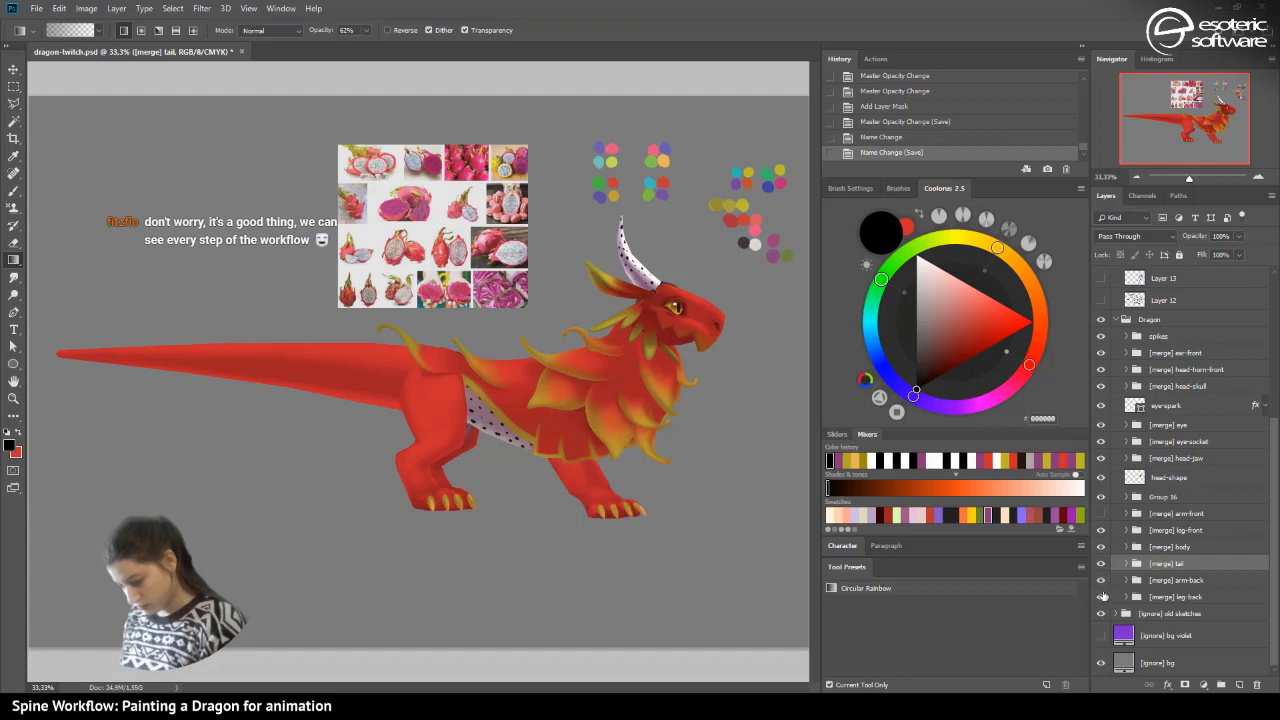
- Expand the arm-back group and move the claw group, Group 27, beneath Layer 101
left_click(1125, 581)
left_click(1101, 597)
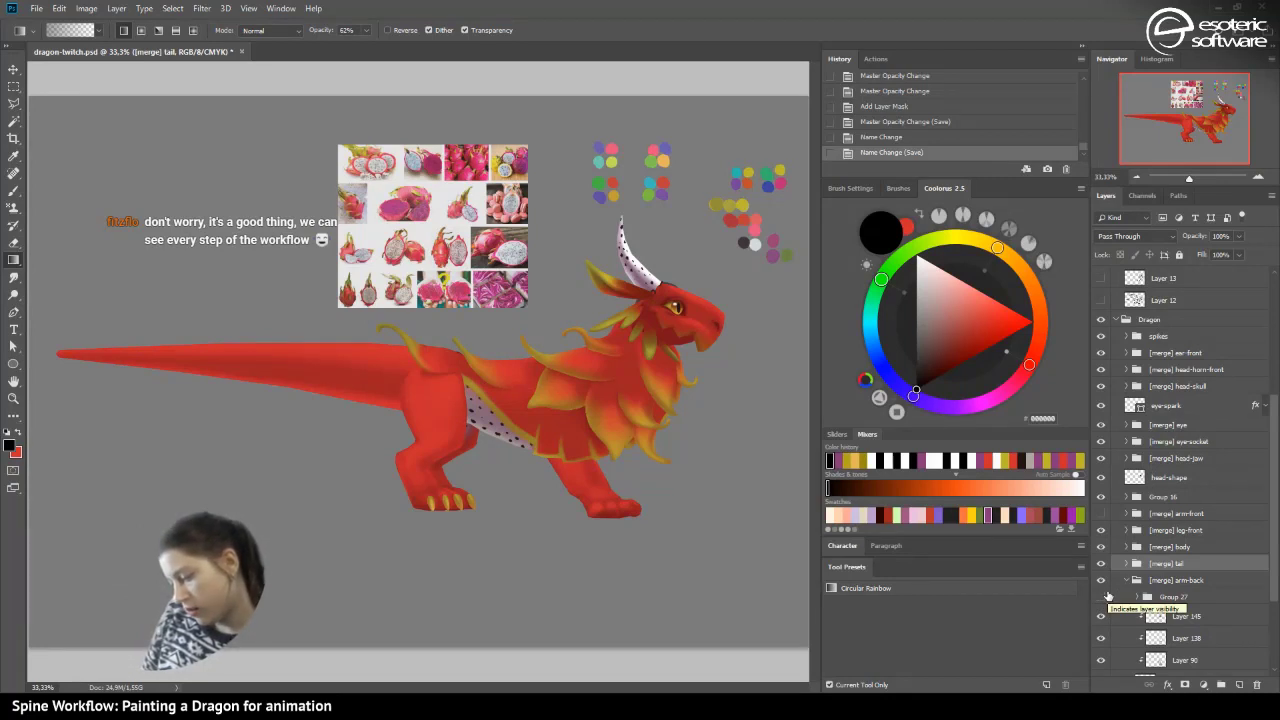
left_click(1104, 596)
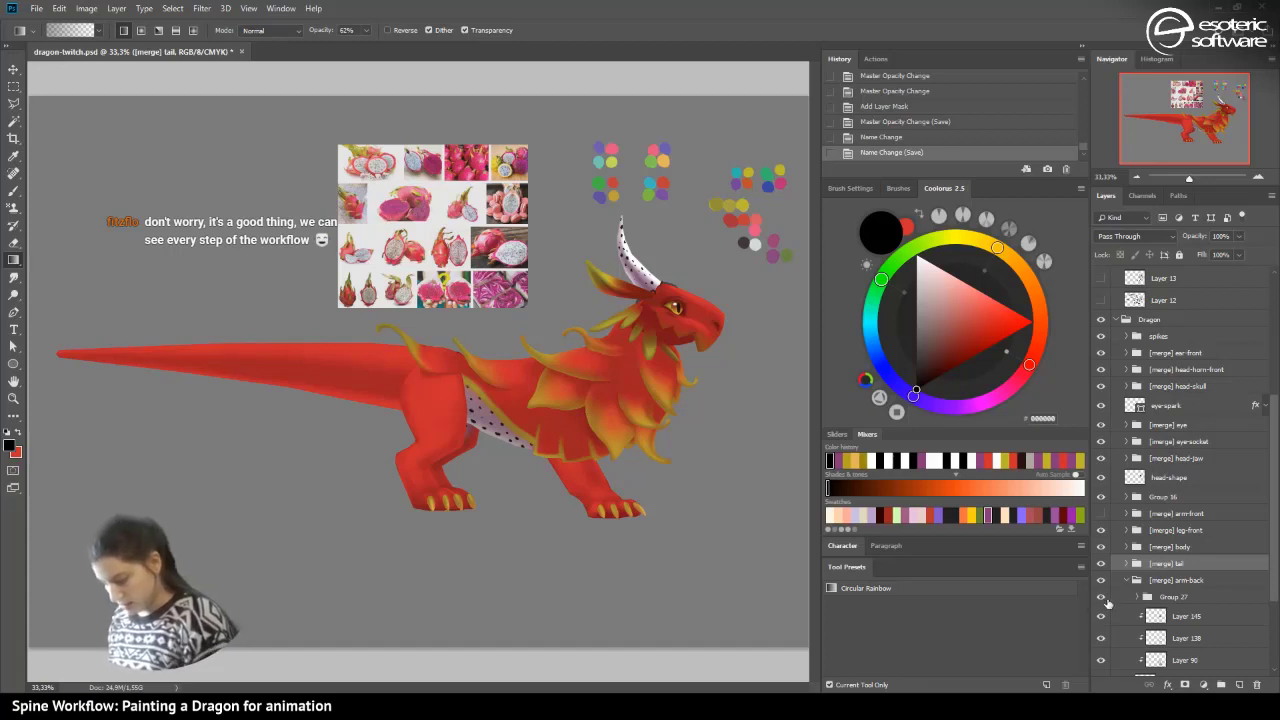
left_click(1152, 597)
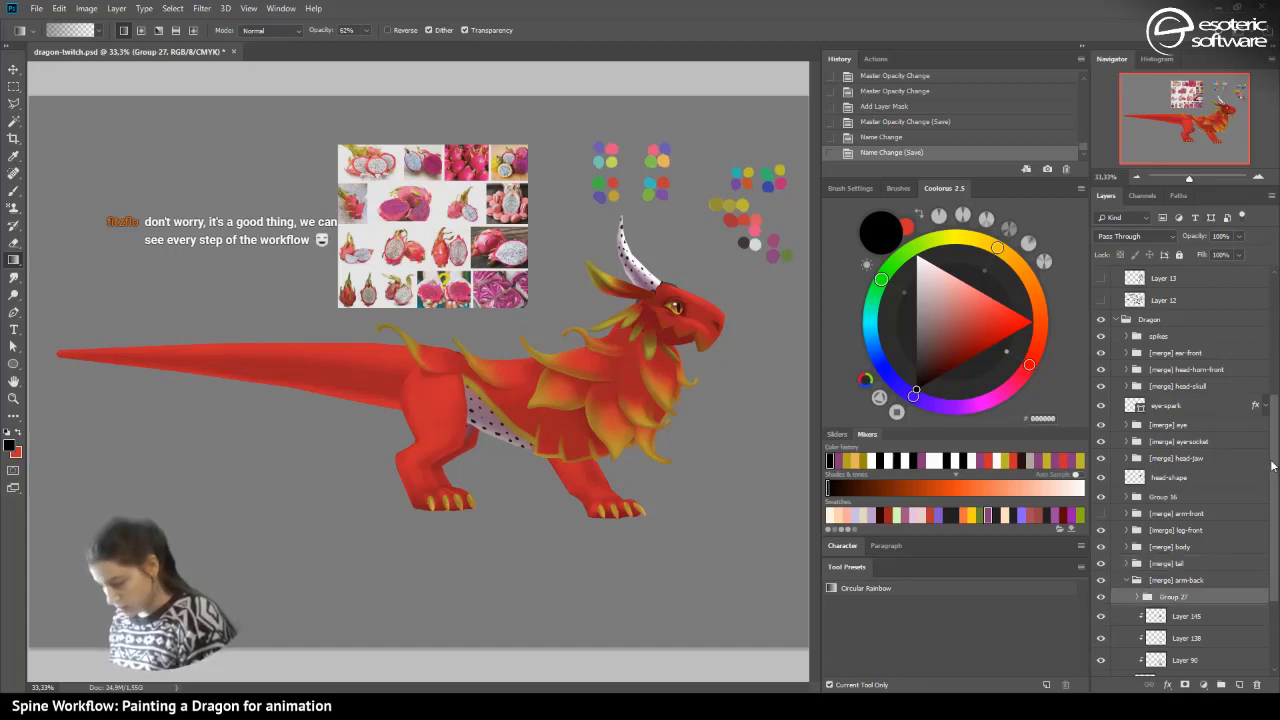
left_click_drag(1275, 467, 1272, 502)
left_click_drag(1155, 513, 1147, 590)
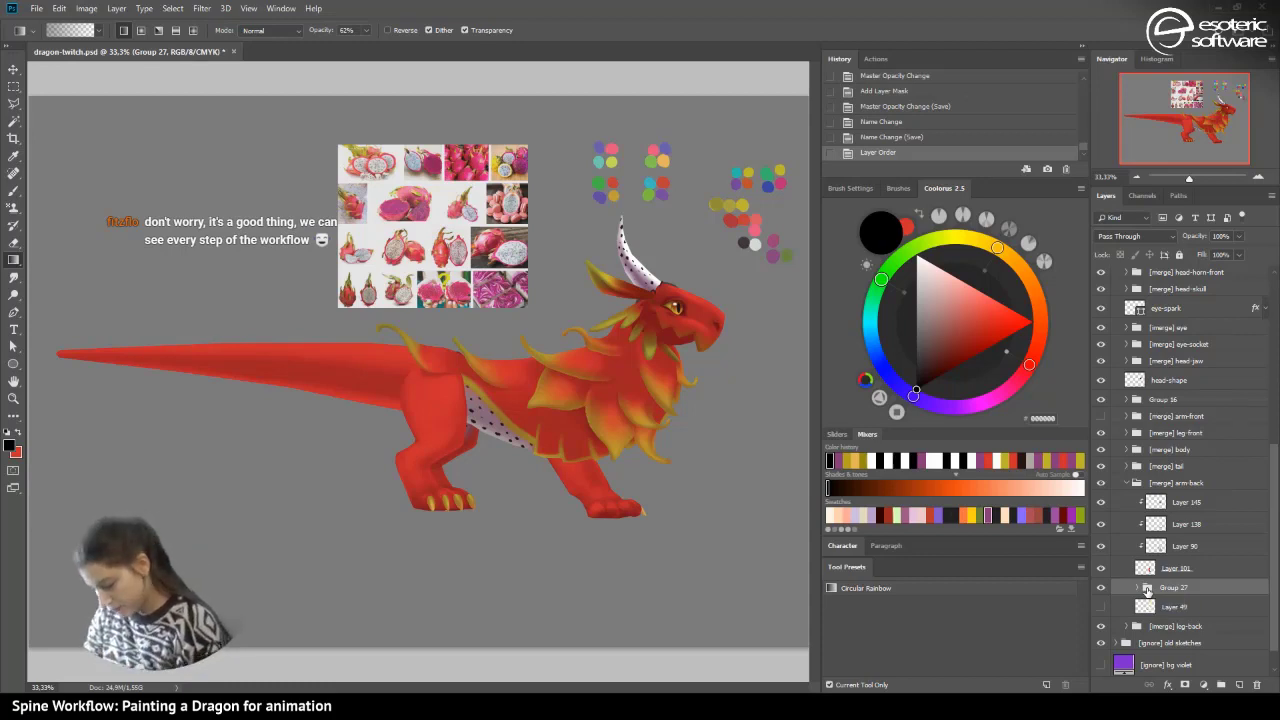
- Duplicate Group 27 and move the copy to the top of the arm-back group
right_click(1158, 588)
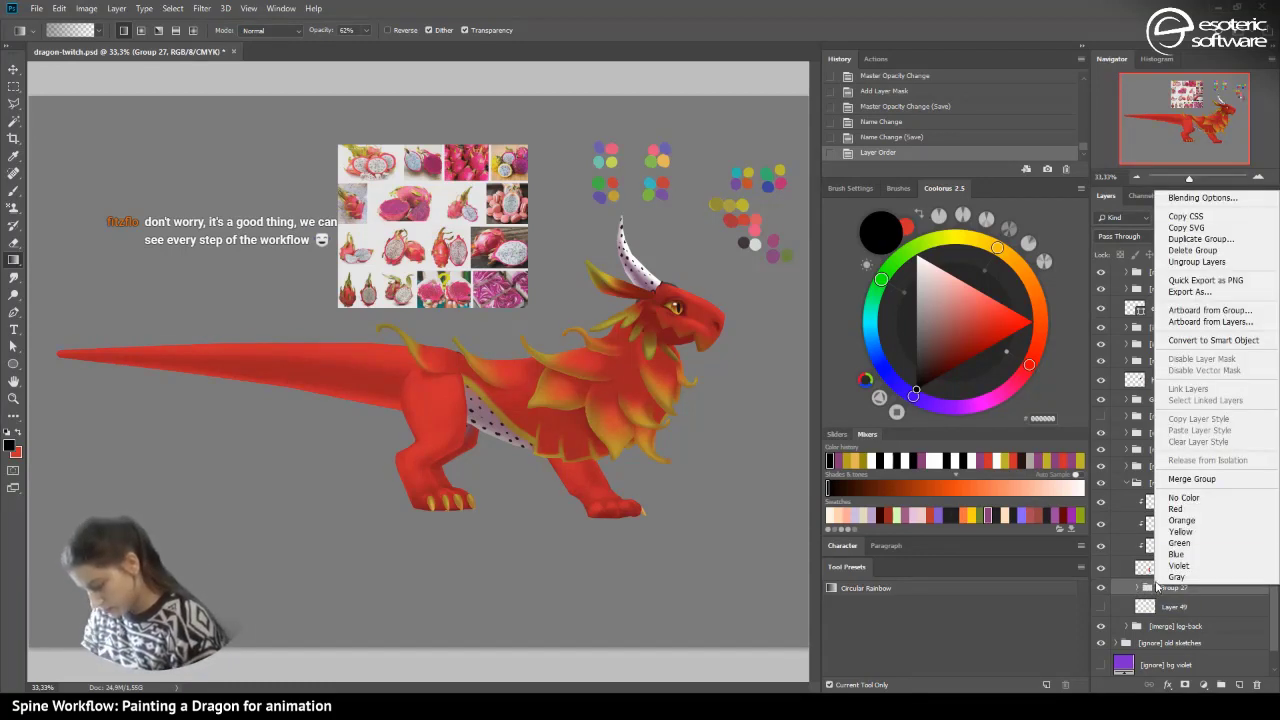
left_click(1148, 589)
right_click(1165, 590)
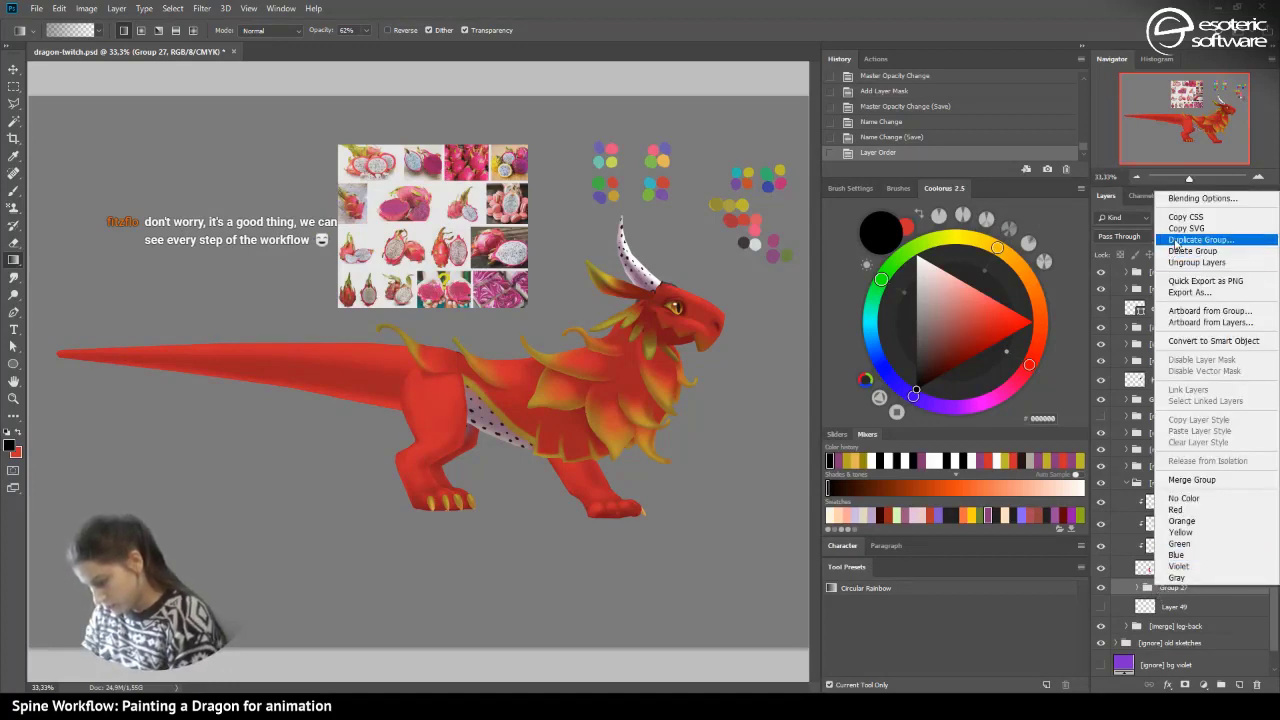
left_click(1170, 240)
key("Return")
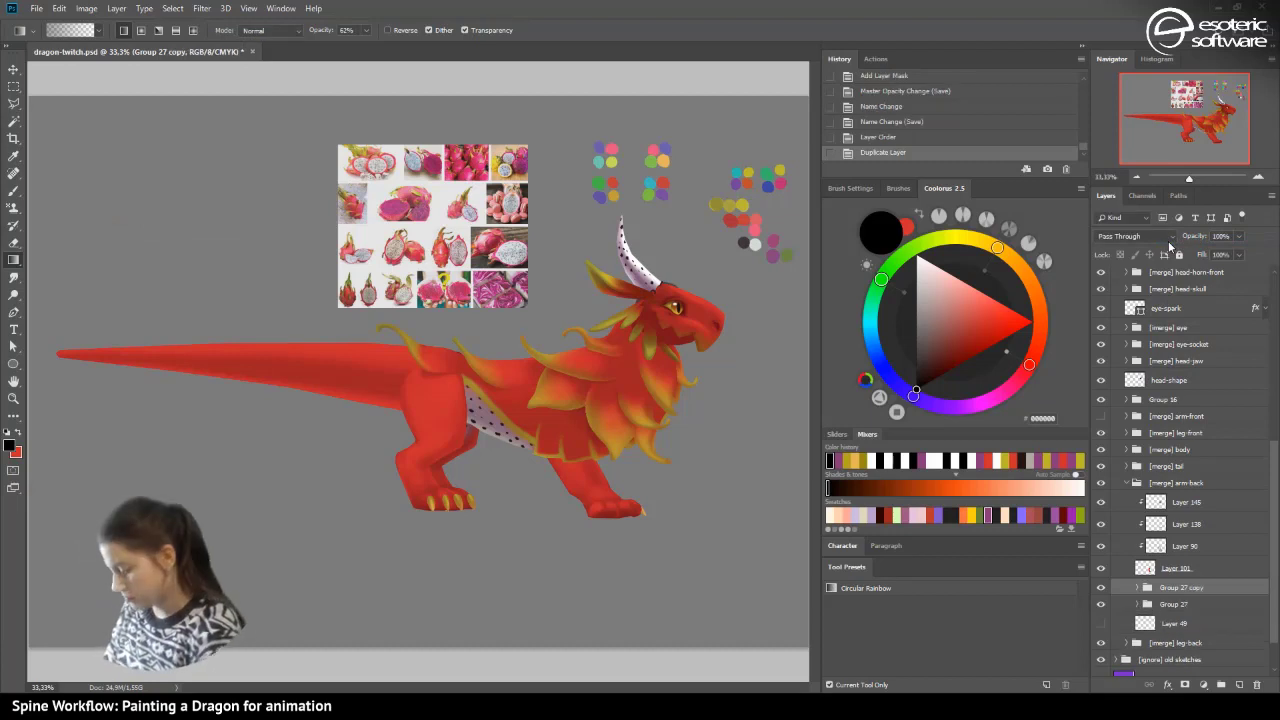
left_click_drag(1163, 592, 1140, 498)
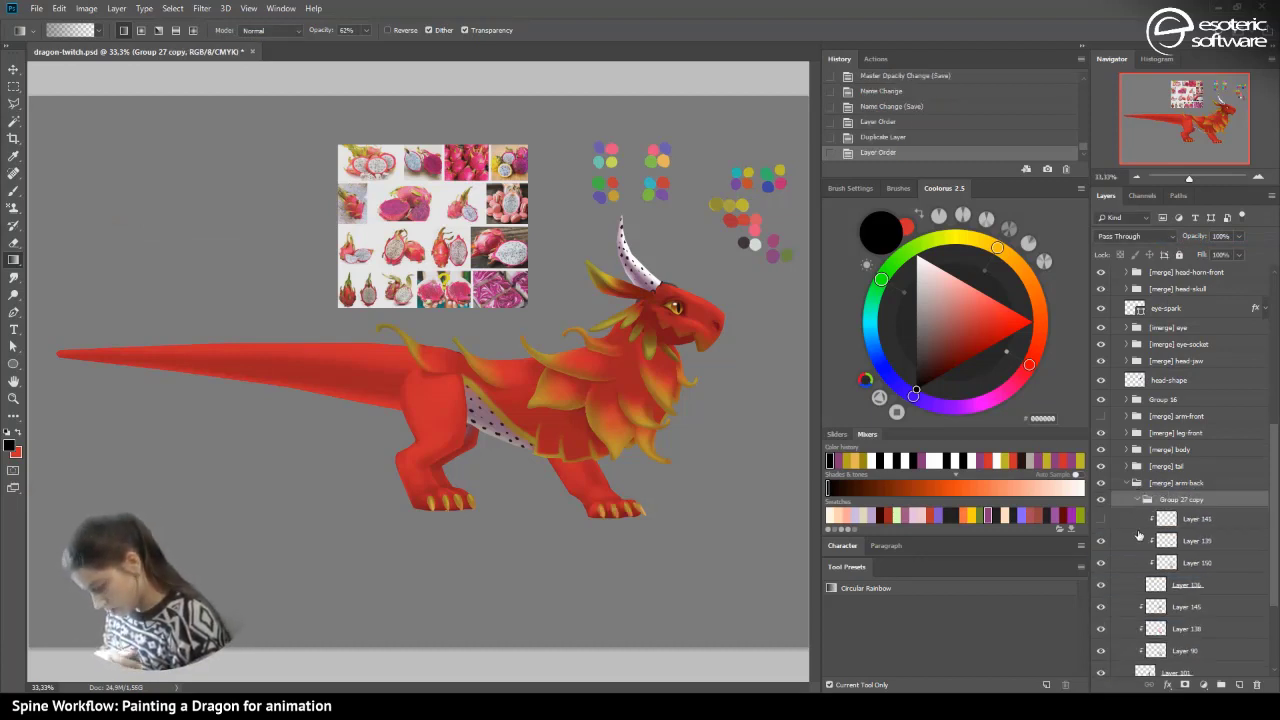
- Add a layer mask to Layer 136 in Group 27 copy and paint out the two rearmost claws of the back arm's paw
left_click(1165, 584)
left_click(1258, 177)
left_click(1258, 177)
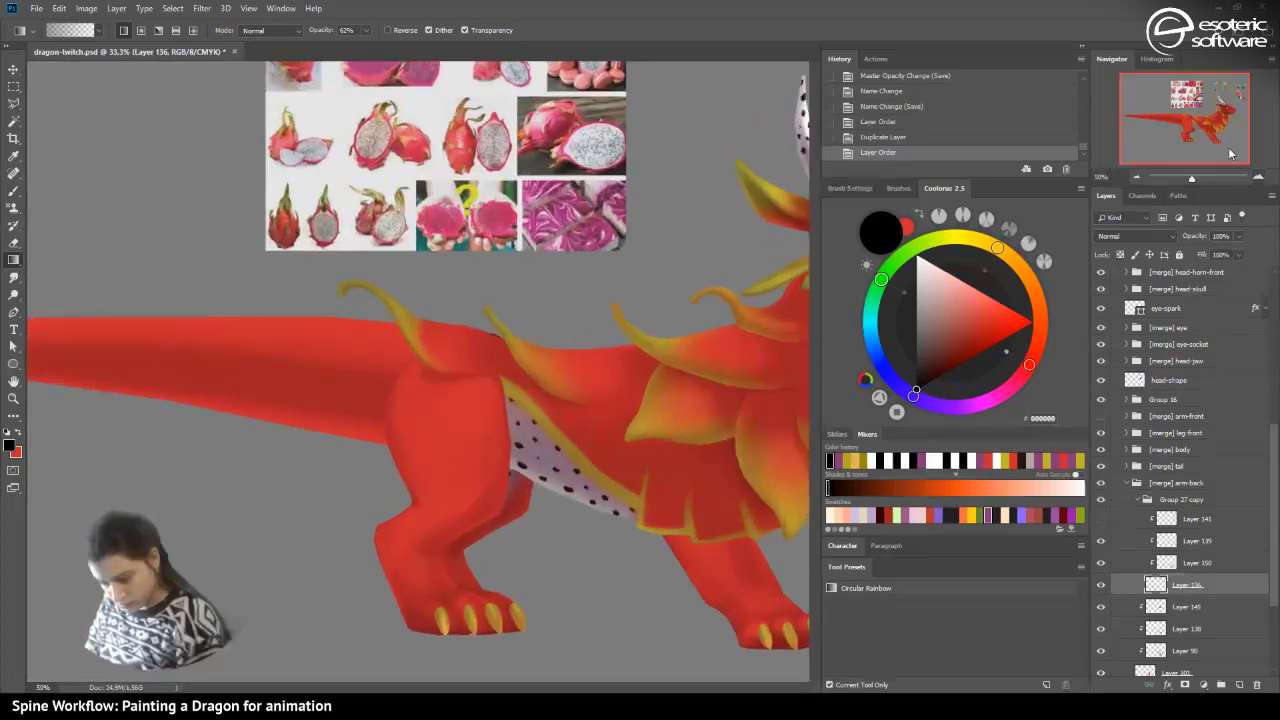
left_click_drag(1172, 114, 1201, 116)
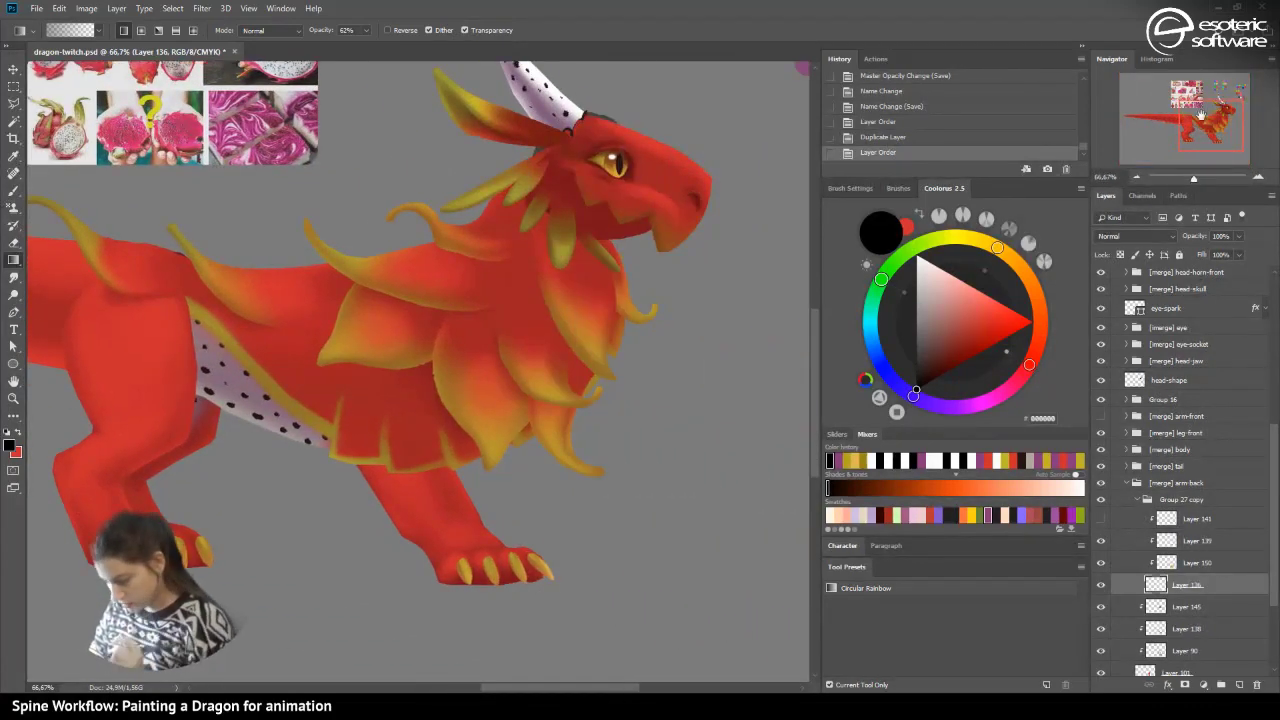
left_click(1185, 685)
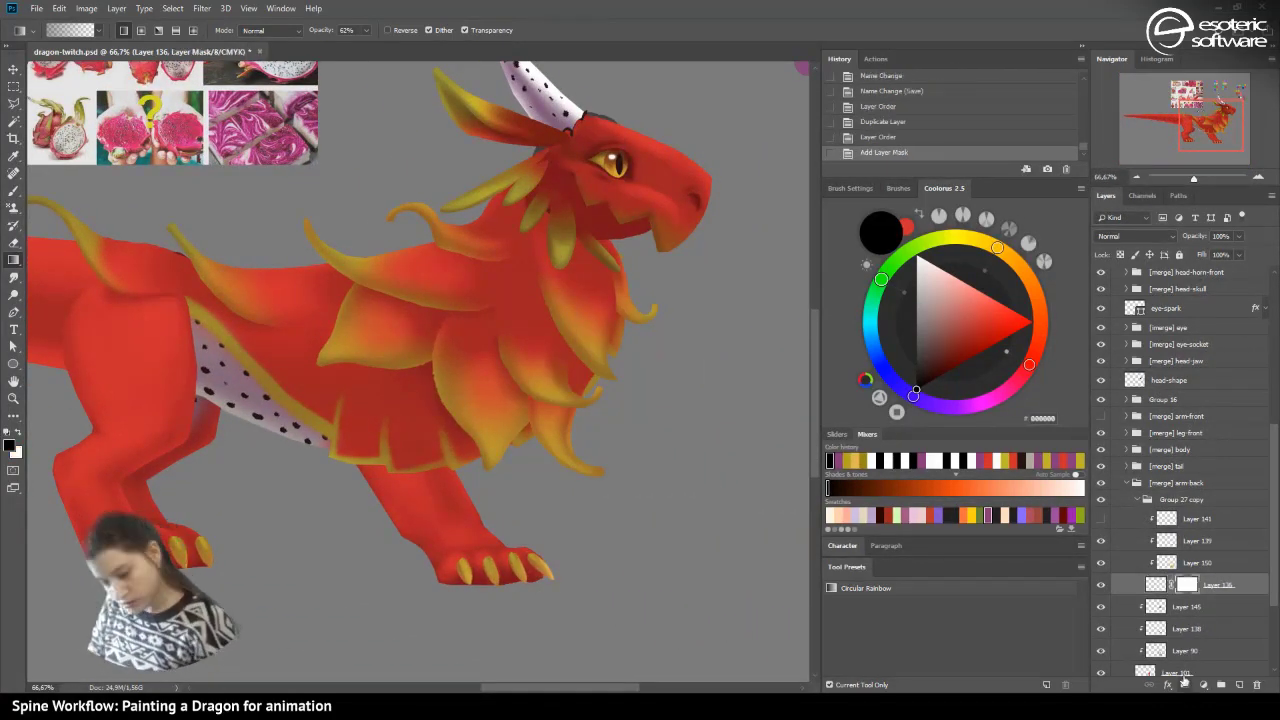
left_click(27, 191)
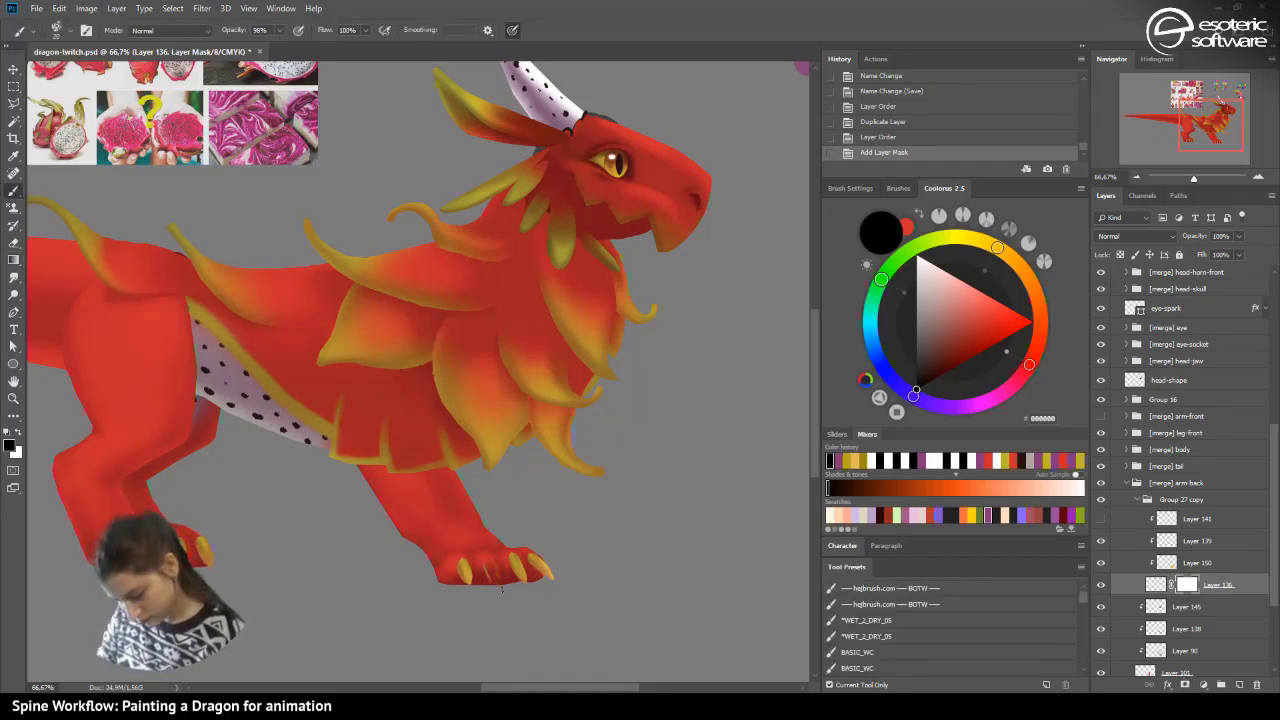
left_click_drag(465, 565, 453, 566)
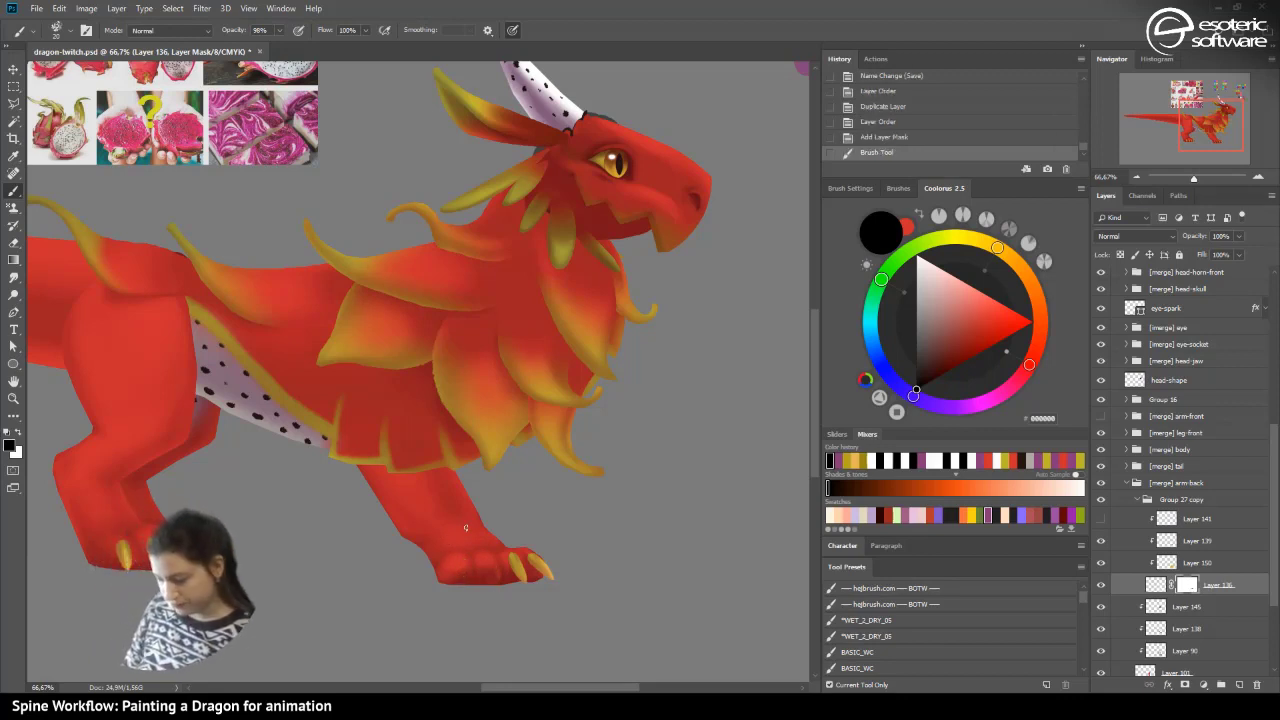
left_click(430, 576)
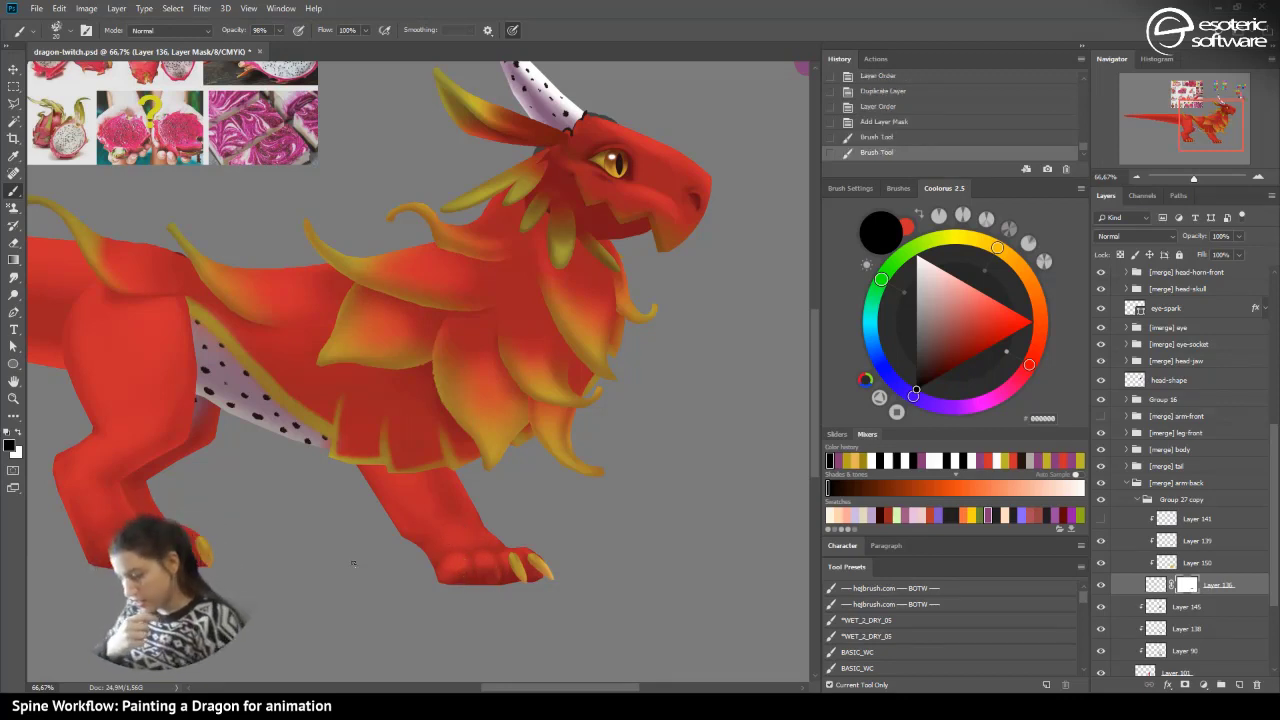
- Check the arm-back shading layers' visibility and try to erase the toe shading on Layer 138
left_click(1101, 630)
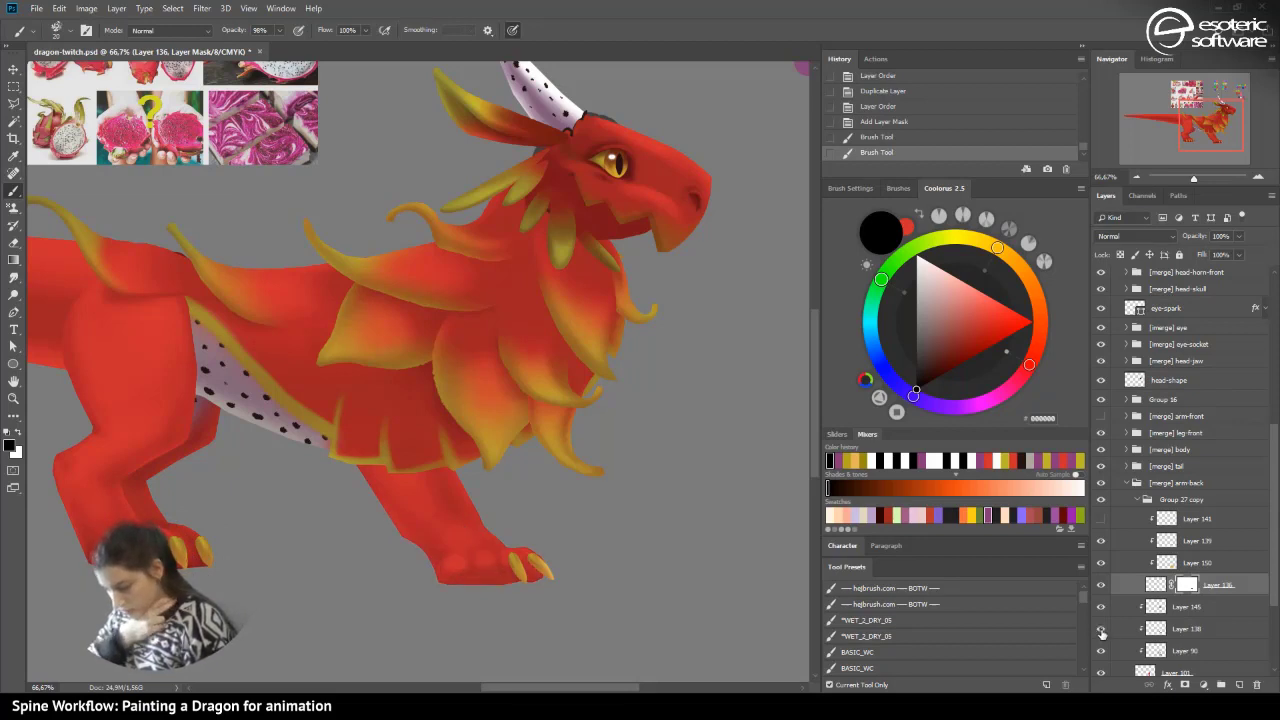
left_click(1138, 499)
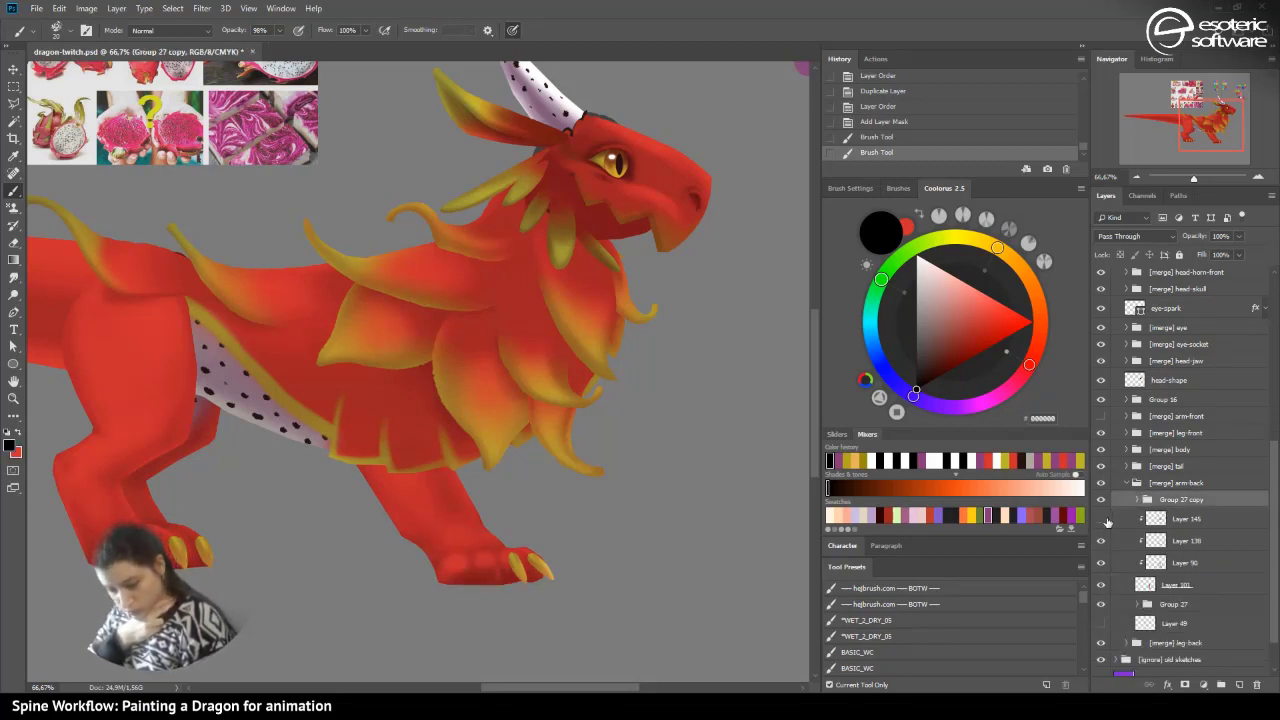
left_click(1101, 541)
left_click(1101, 541)
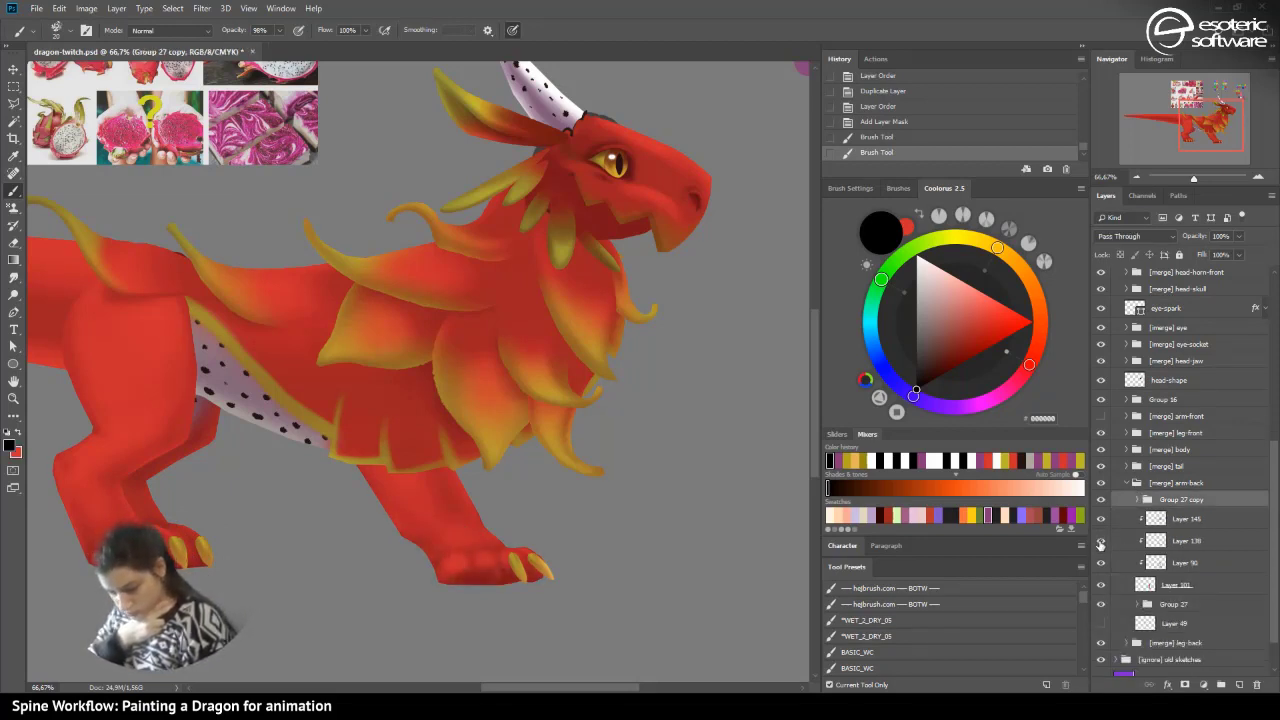
left_click(1158, 541)
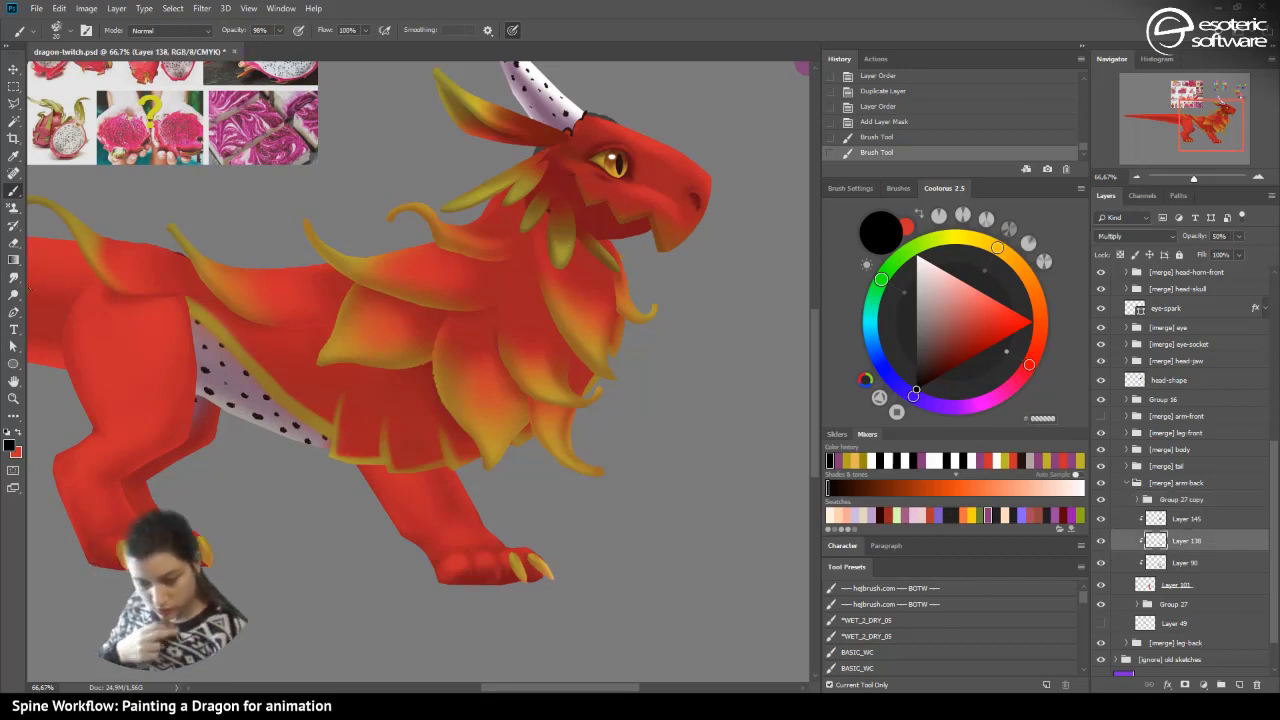
left_click(13, 243)
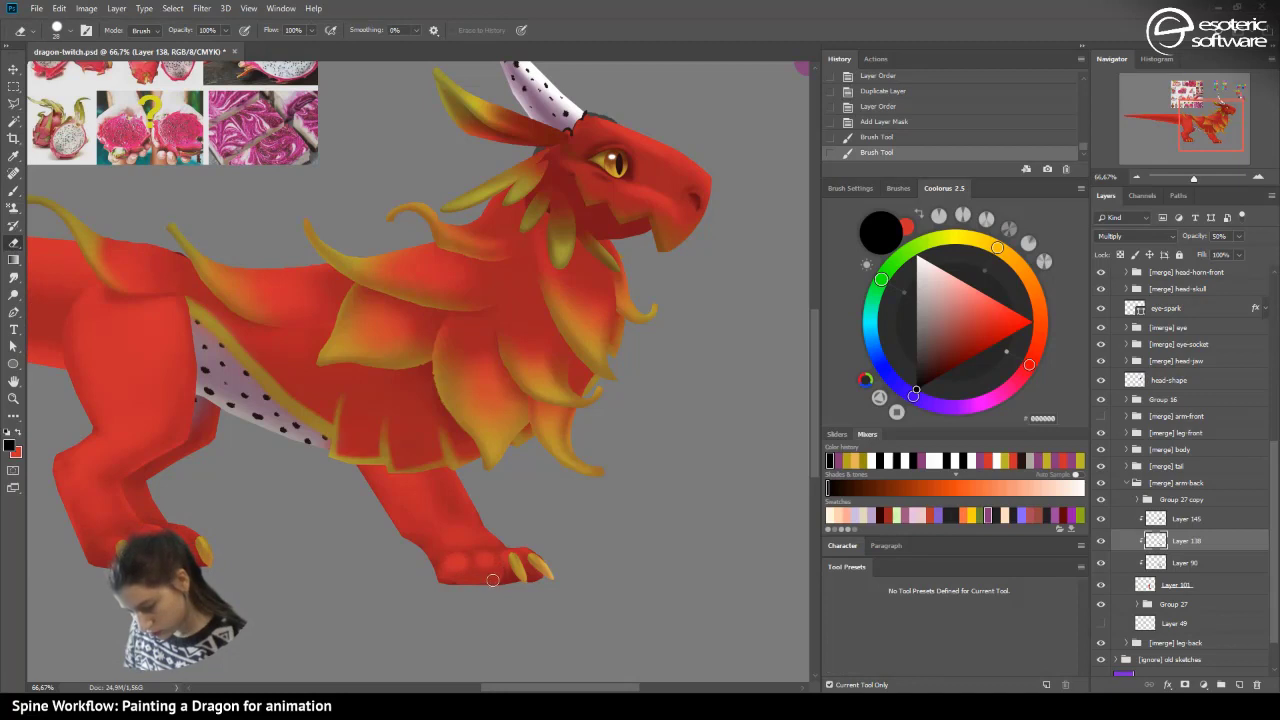
left_click_drag(458, 529, 451, 517)
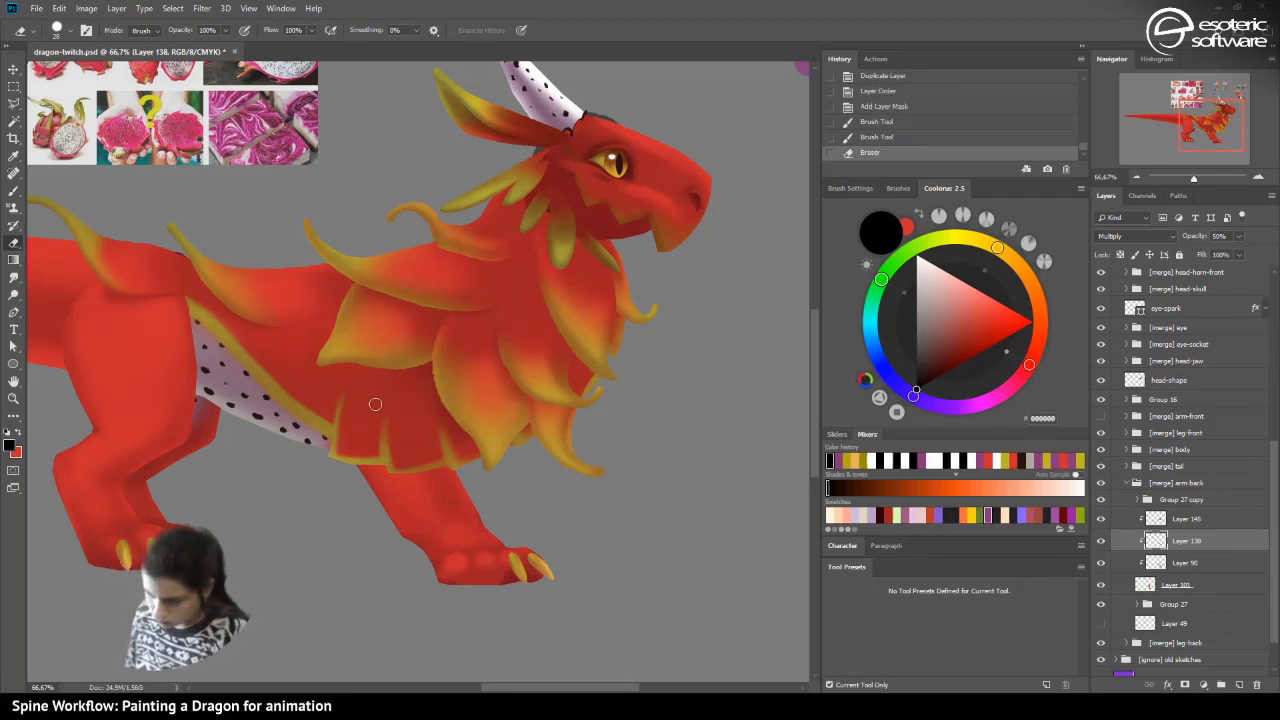
- Undo the last erasure on Layer 138 and soften the eraser to 0% hardness
key("ctrl+z")
left_click(70, 31)
left_click_drag(87, 73, 74, 105)
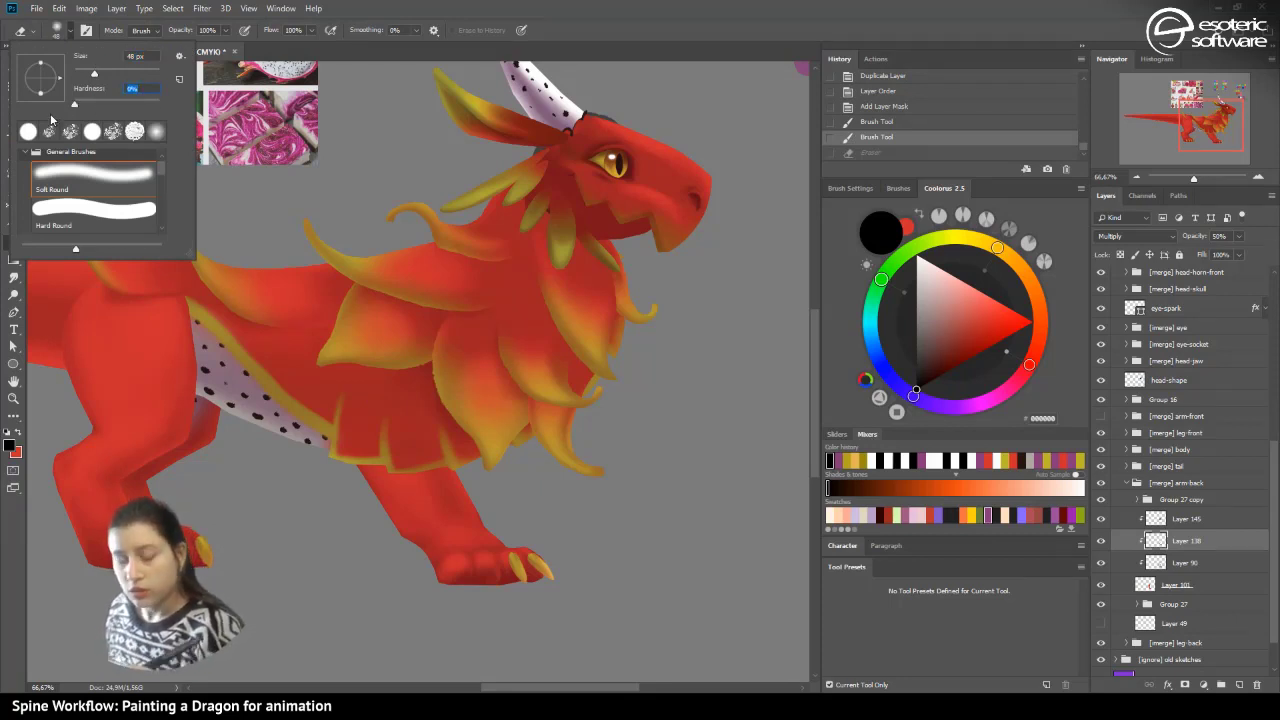
- Try erasing the back paw's toe shading with the soft eraser, rolling the history back to the last brush stroke
left_click(463, 572)
left_click_drag(458, 572, 478, 572)
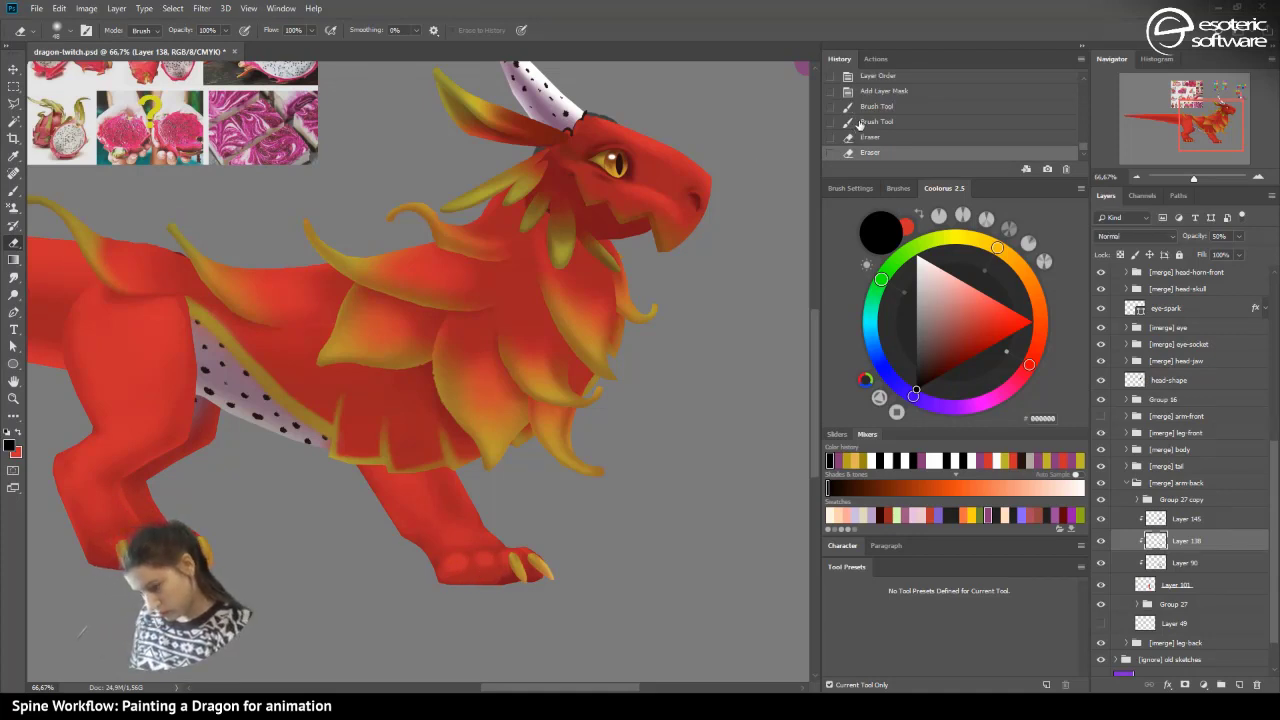
left_click(860, 123)
mouse_move(459, 568)
left_mouse_down()
mouse_move(500, 560)
mouse_move(460, 562)
mouse_move(510, 571)
mouse_move(488, 572)
left_mouse_up()
left_click(864, 112)
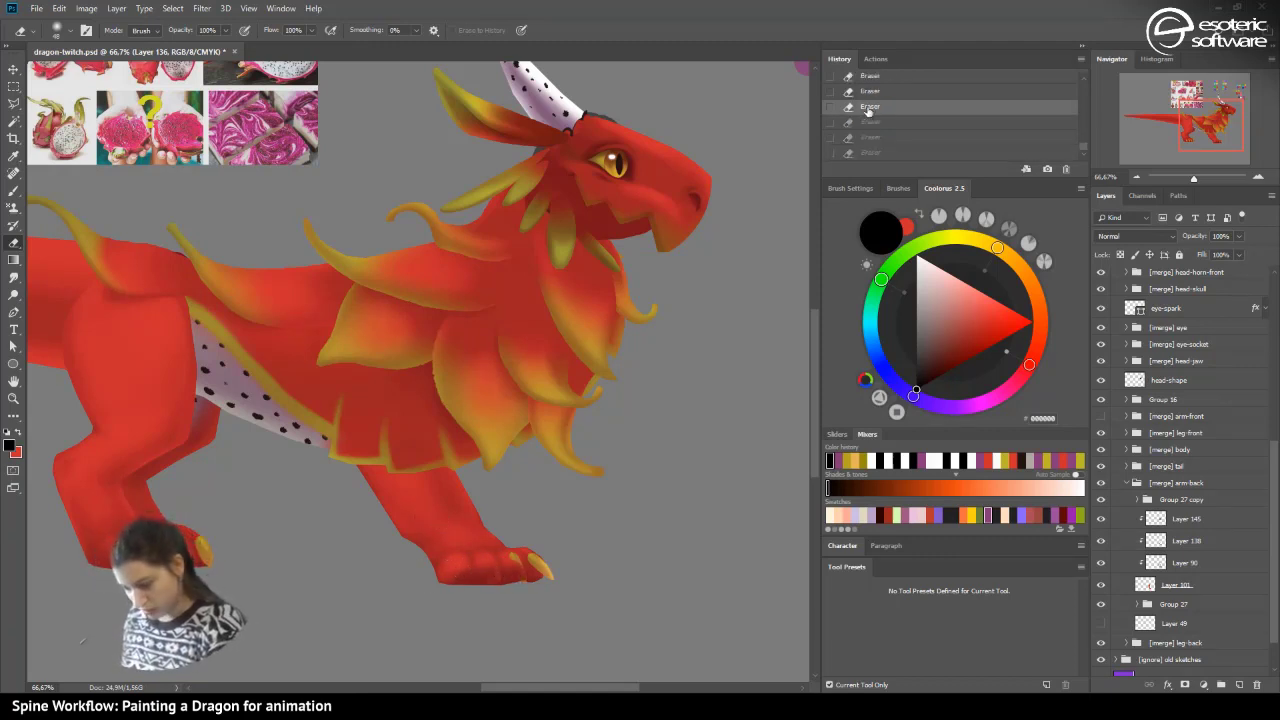
left_click(860, 77)
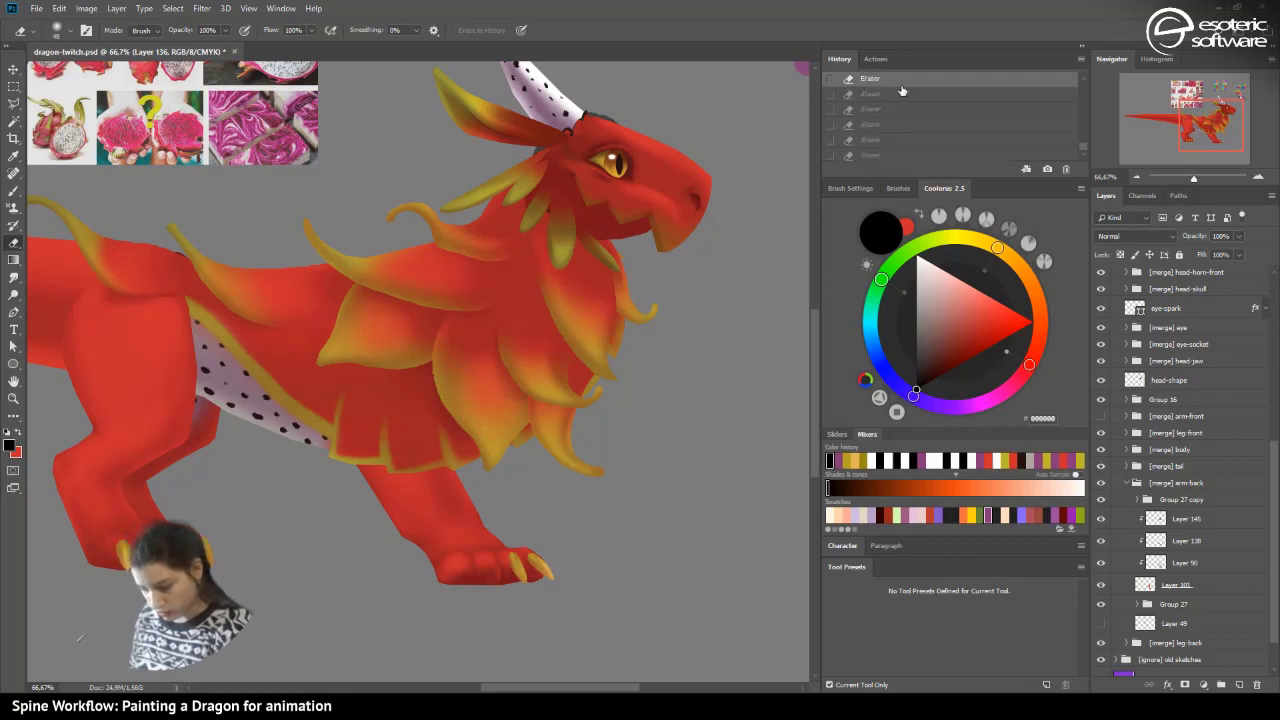
left_click(1083, 78)
left_click(892, 85)
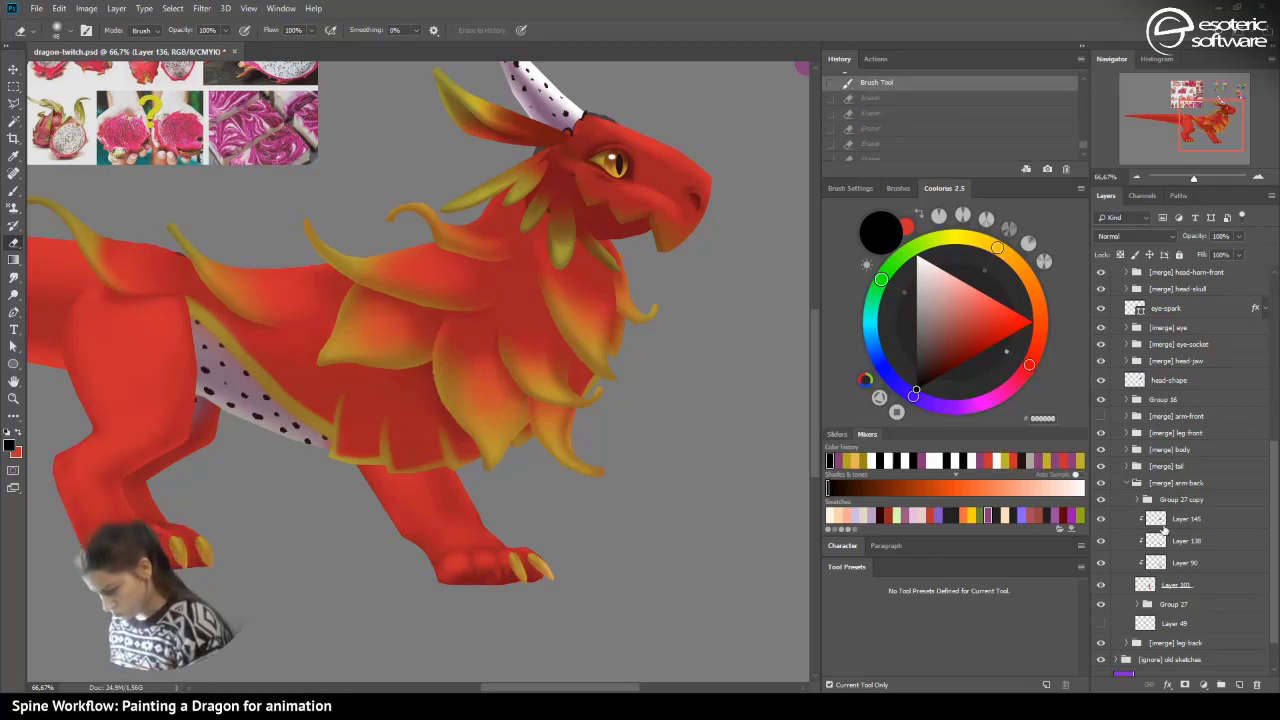
- Erase the toe shading of the back arm's paw on Layer 90, lowering the eraser opacity to 58%
left_click(1155, 565)
left_click(1103, 565)
left_click(1103, 565)
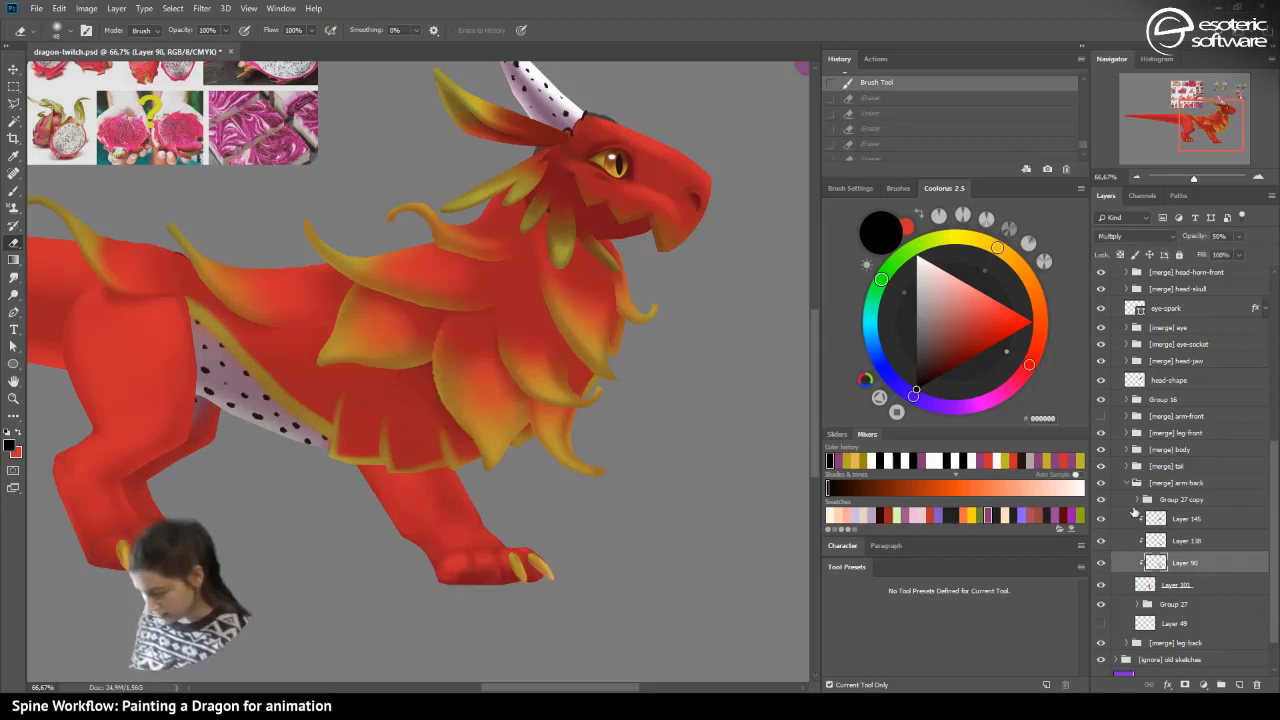
mouse_move(462, 552)
left_mouse_down()
mouse_move(502, 566)
mouse_move(464, 568)
mouse_move(515, 563)
mouse_move(448, 571)
mouse_move(479, 548)
mouse_move(486, 563)
mouse_move(437, 554)
left_mouse_up()
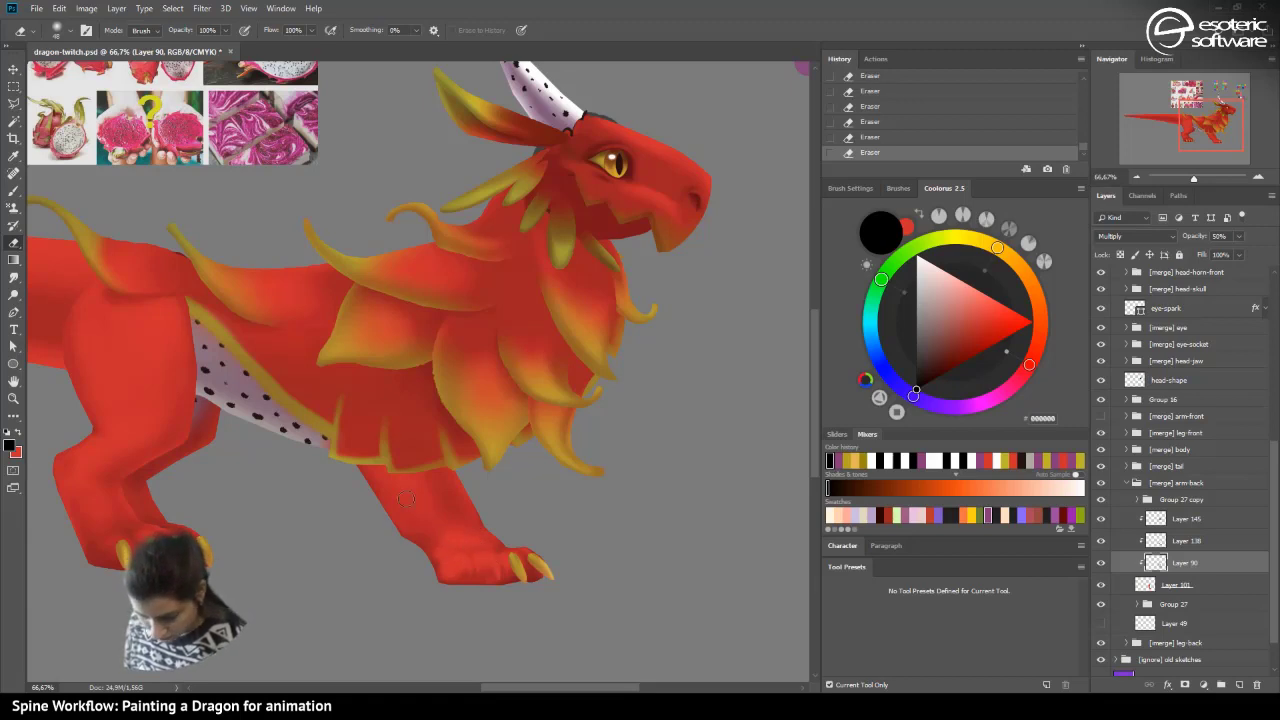
left_click(866, 94)
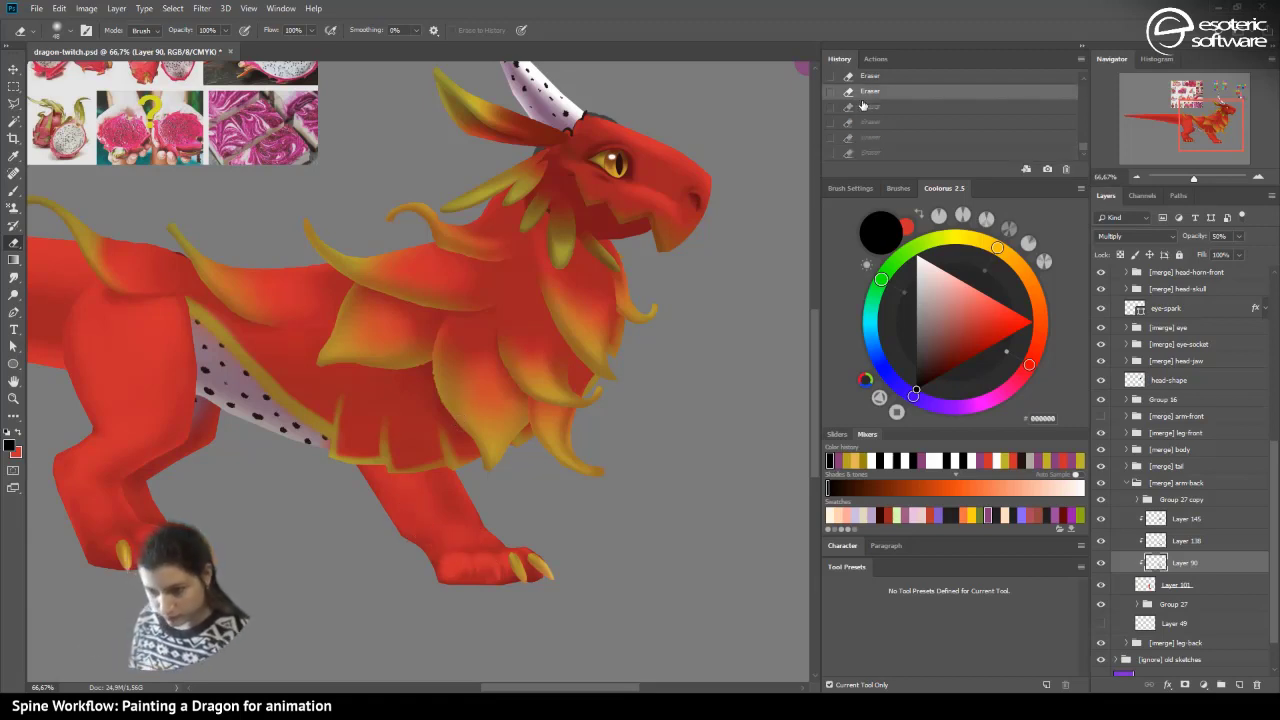
left_click_drag(227, 31, 201, 41)
key("ctrl+z")
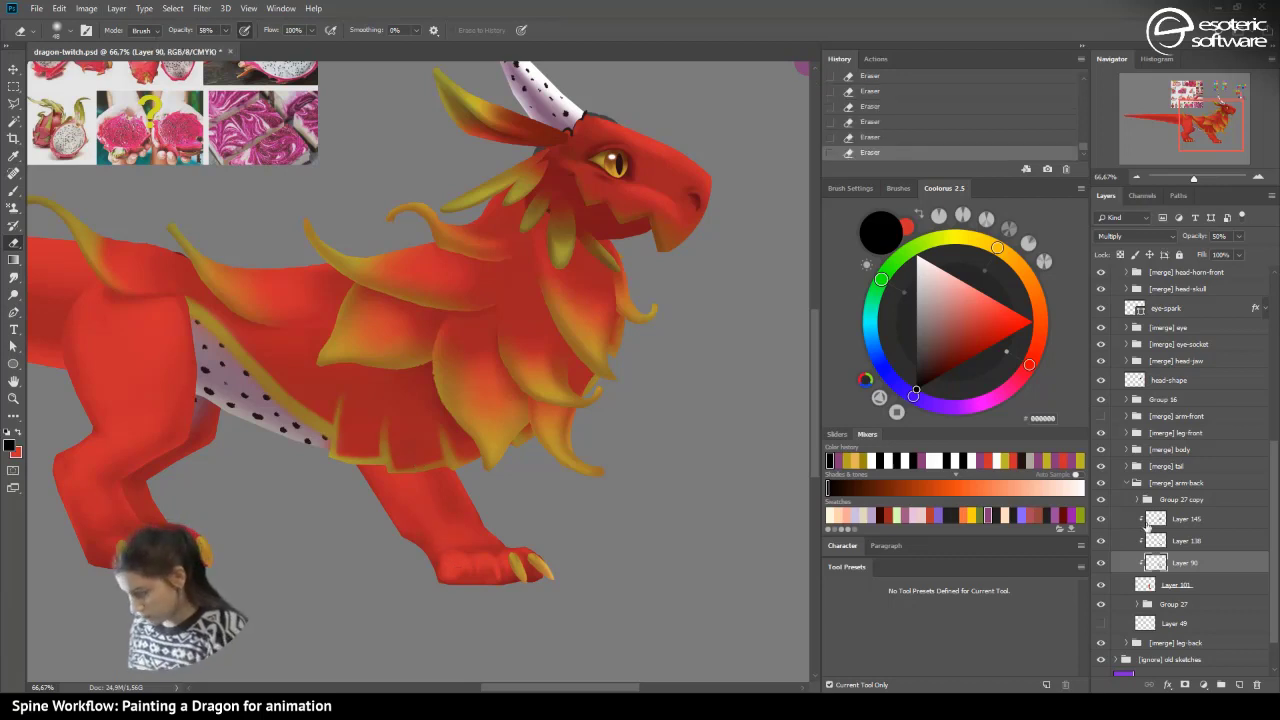
- Erase the remaining toe shading on Layer 138 and compare Layers 138 and 90 by toggling their visibility
left_click(1164, 542)
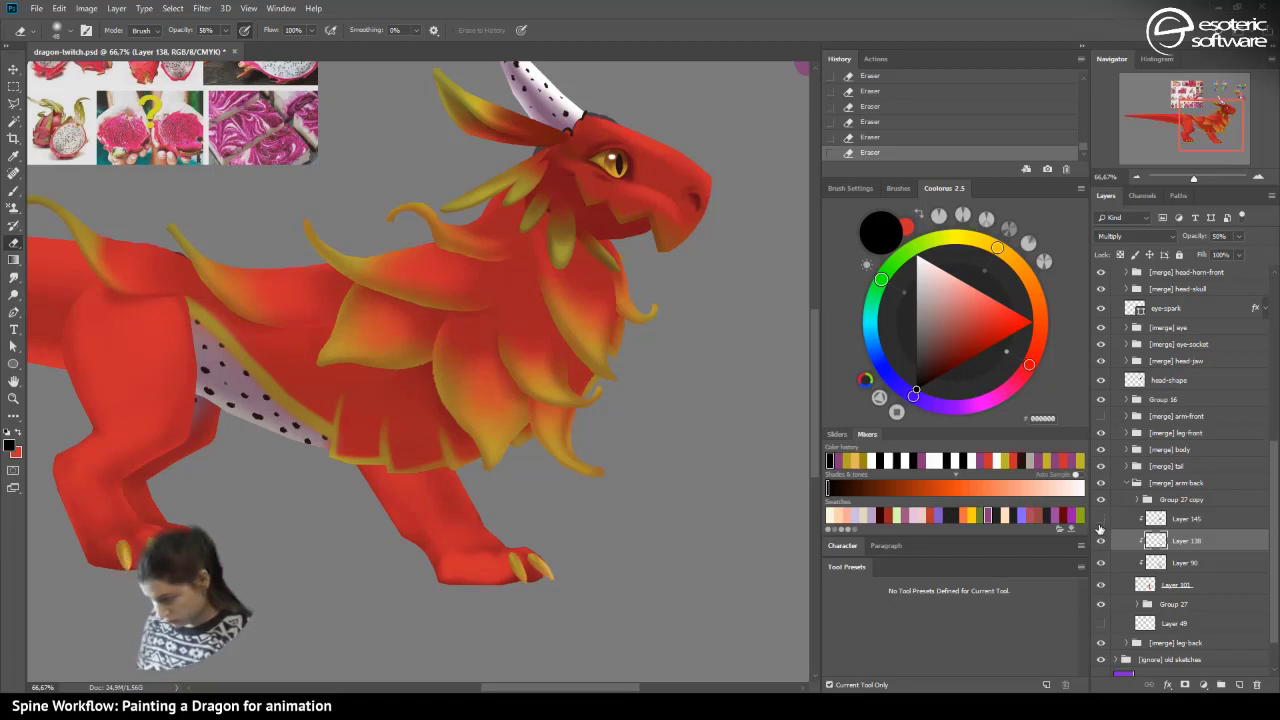
left_click(1101, 542)
left_click(1101, 542)
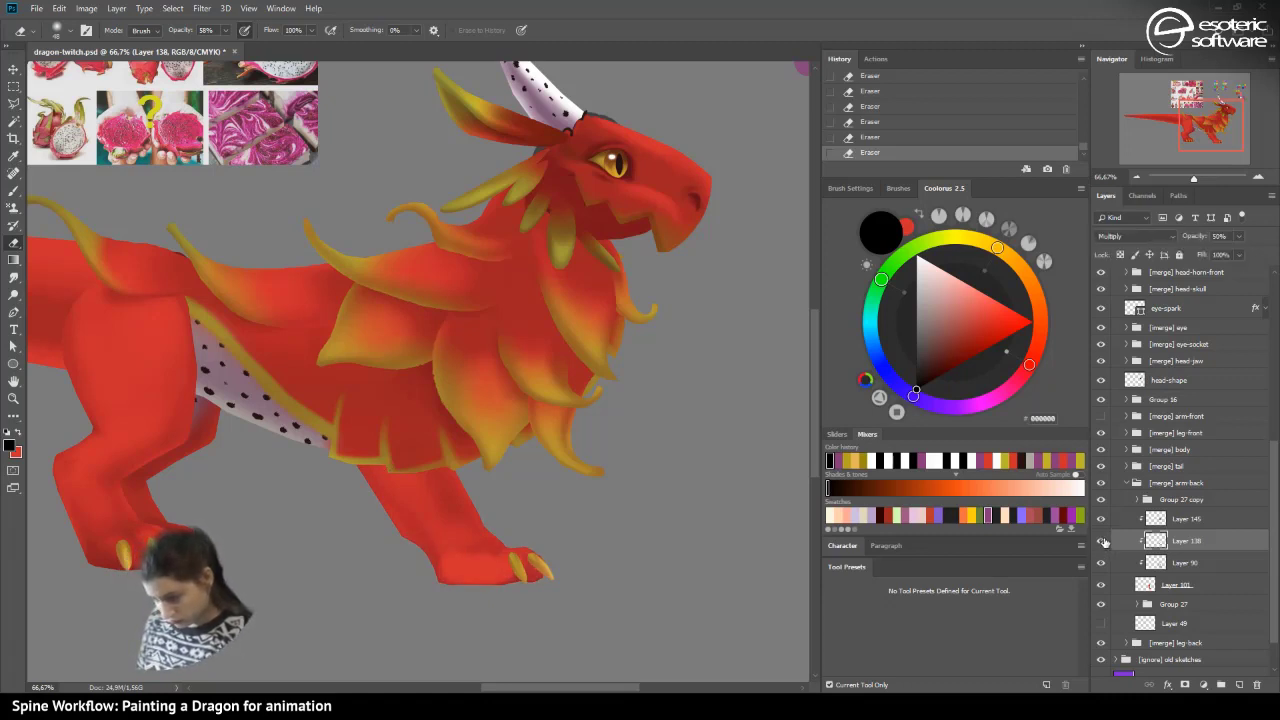
left_click(1102, 564)
left_click(1102, 564)
left_click(1155, 563)
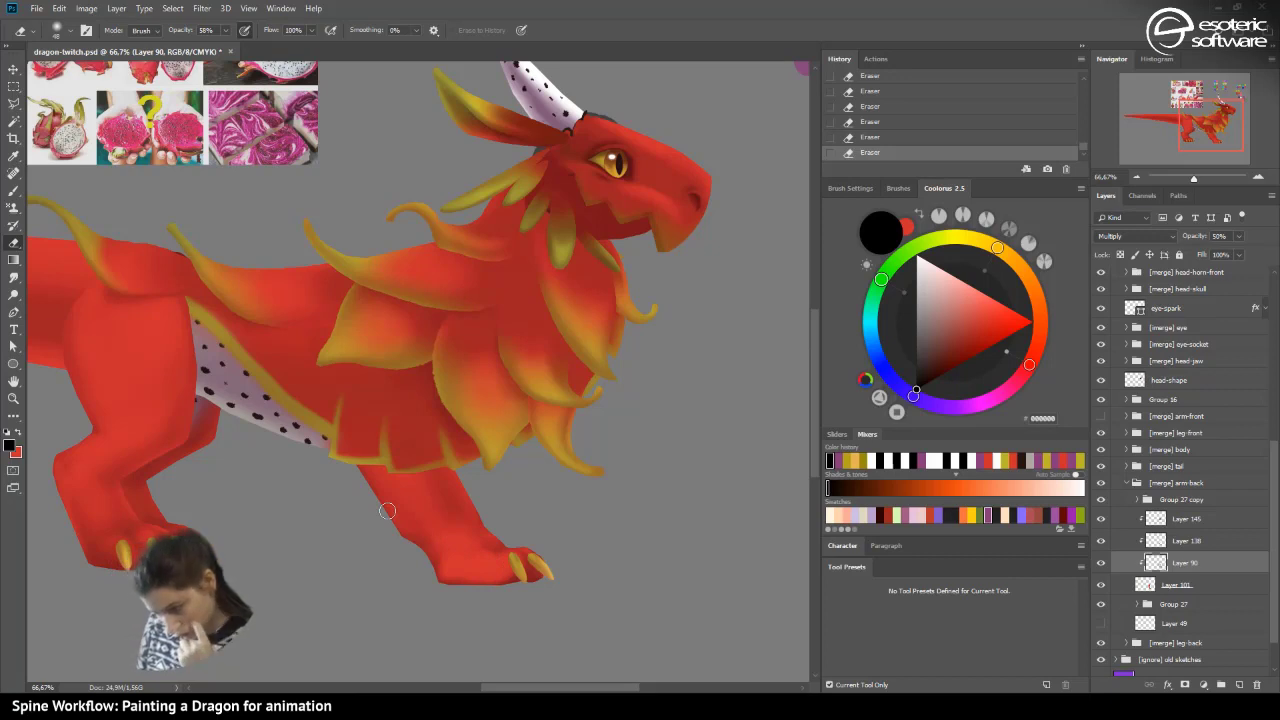
- Lower the brush opacity to 66% and paint a dark shade along the underside of the back arm's paw on Layer 138
left_click(1168, 540)
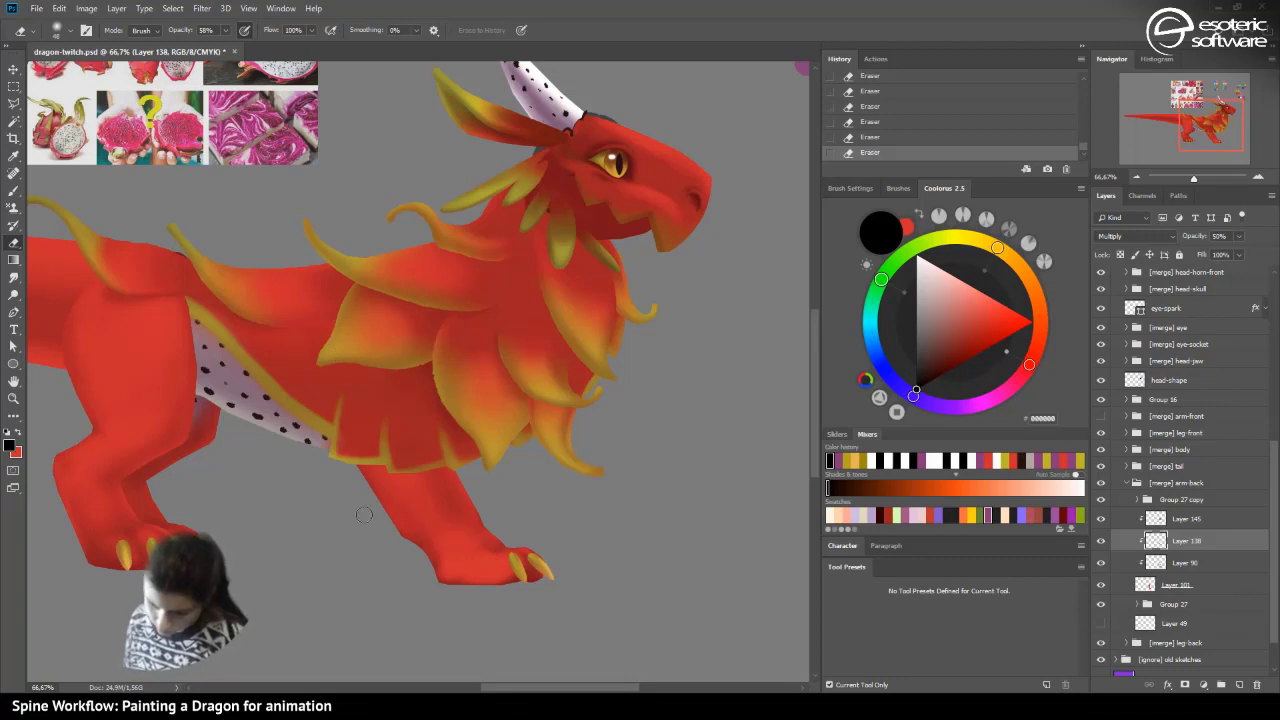
key("b")
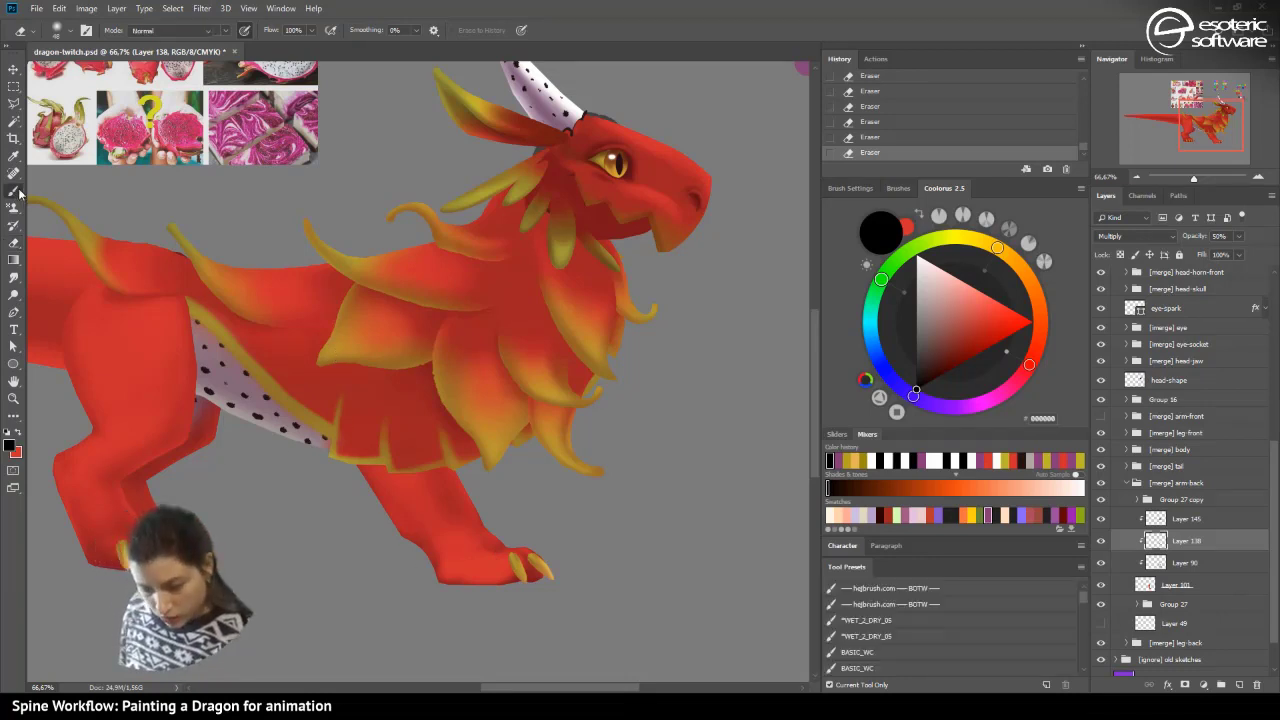
left_click_drag(500, 587, 475, 579)
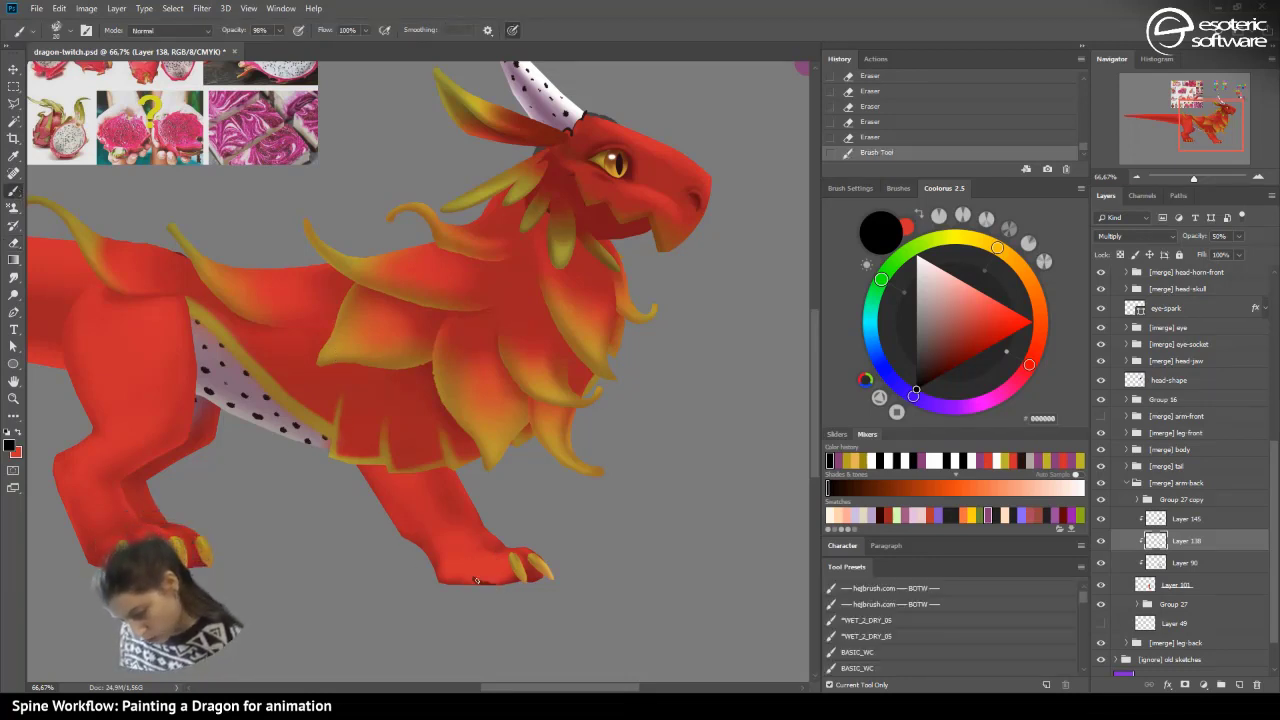
key("ctrl+z")
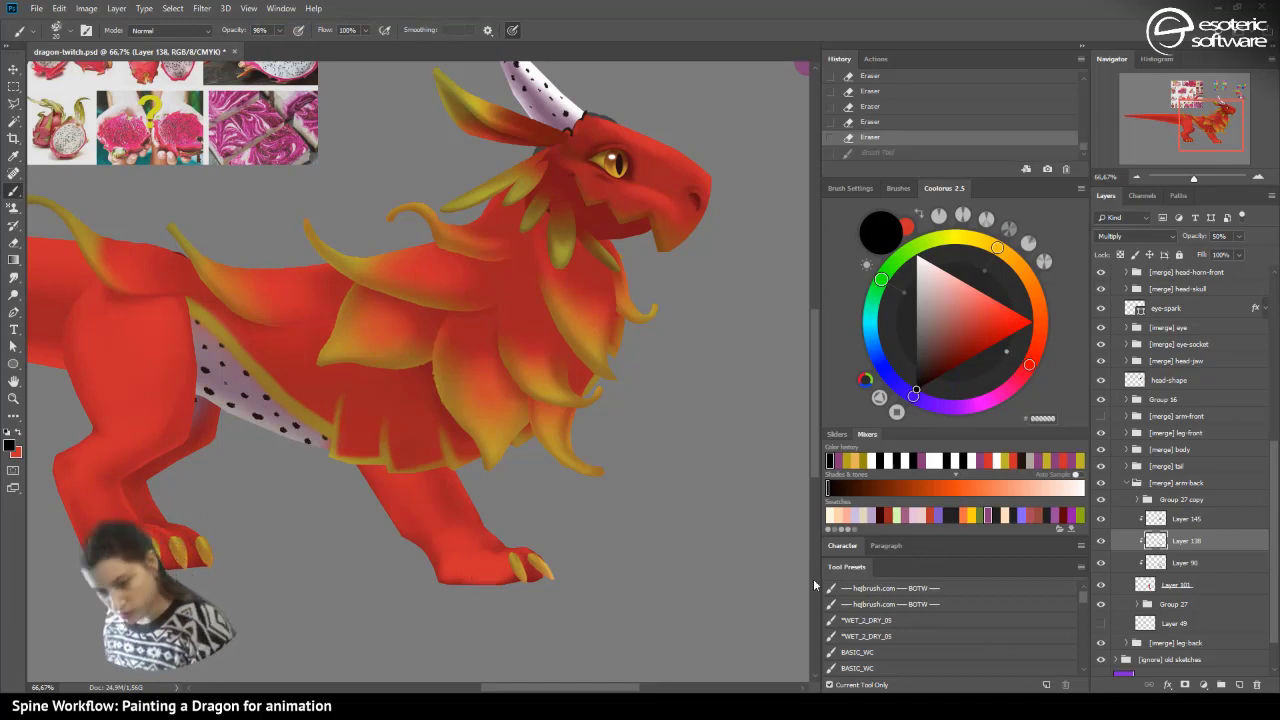
left_click(61, 31)
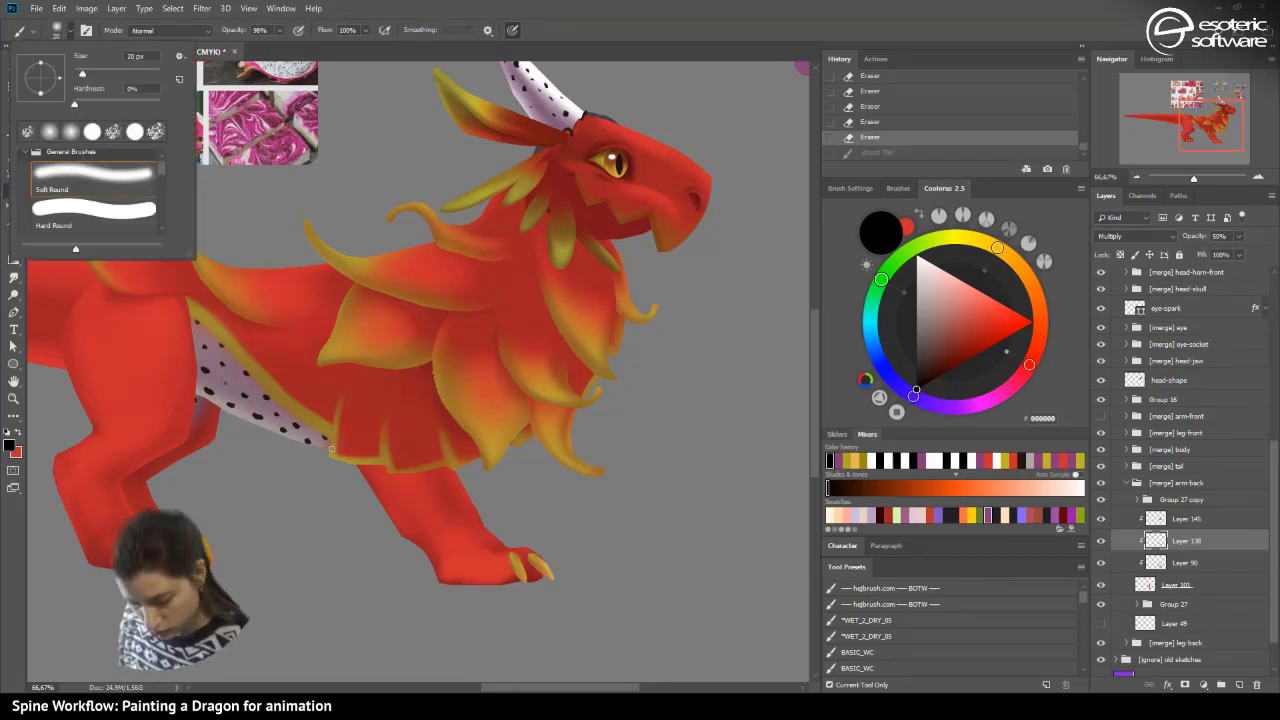
left_click_drag(276, 43, 257, 50)
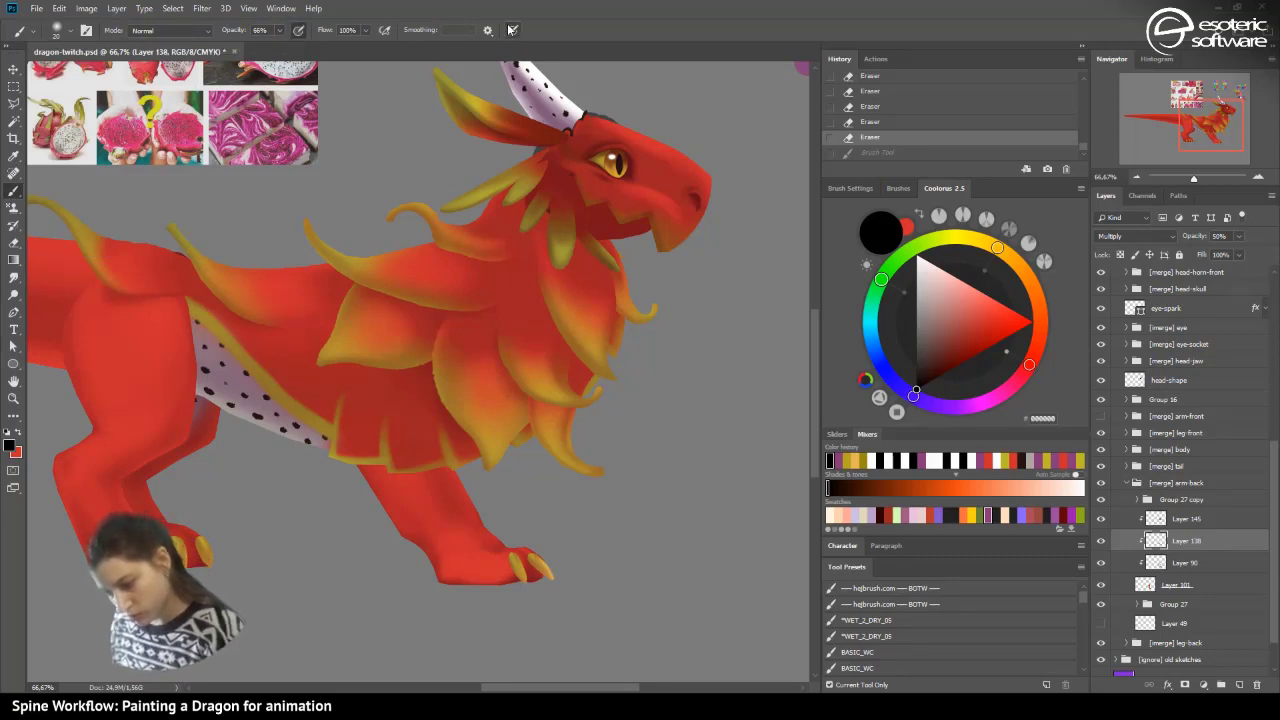
left_click_drag(502, 582, 482, 582)
- Enlarge the brush to 26 px, roll back the previous strokes and repaint the shading along the paw's underside
left_click(850, 188)
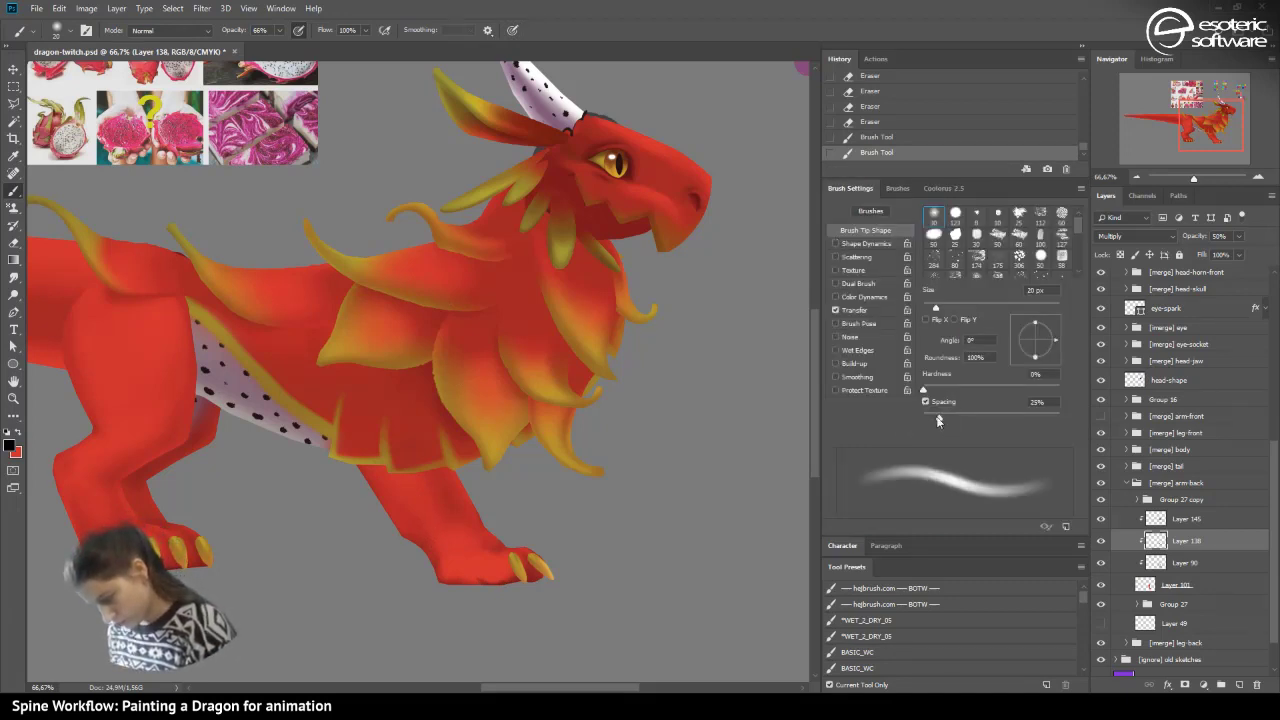
left_click_drag(936, 308, 943, 307)
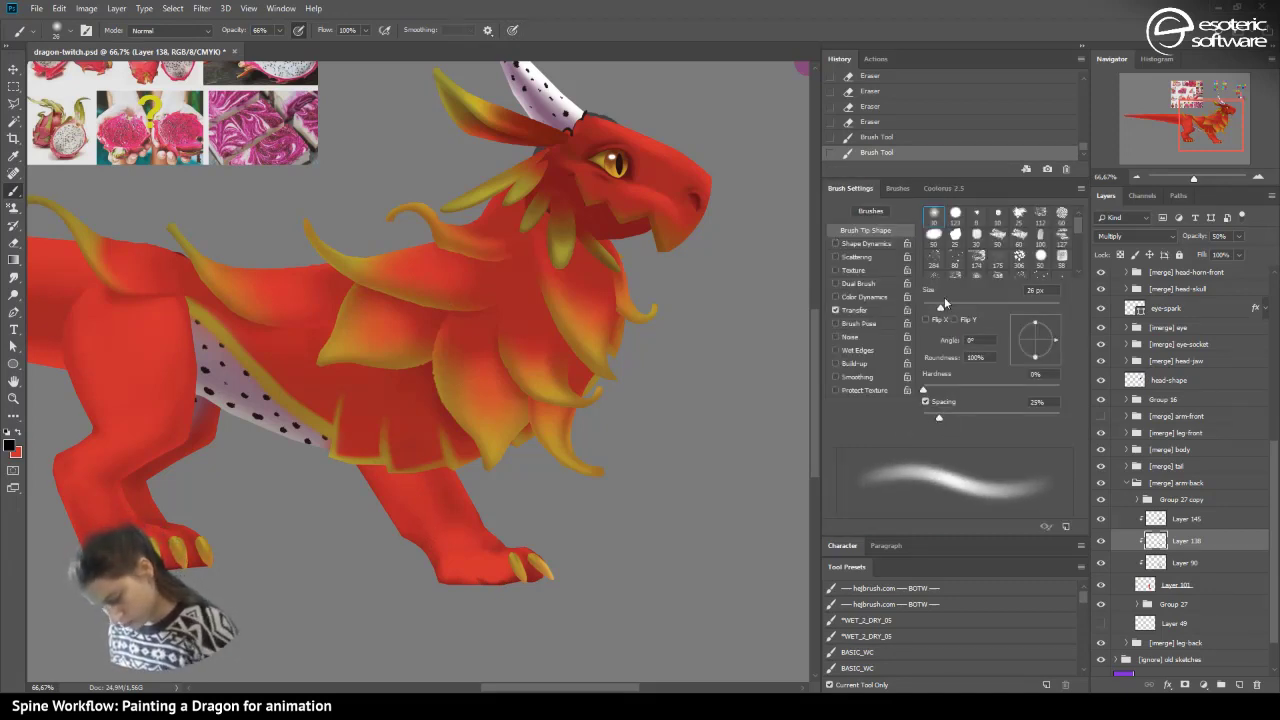
left_click(855, 122)
mouse_move(516, 582)
left_mouse_down()
mouse_move(473, 575)
mouse_move(503, 579)
left_mouse_up()
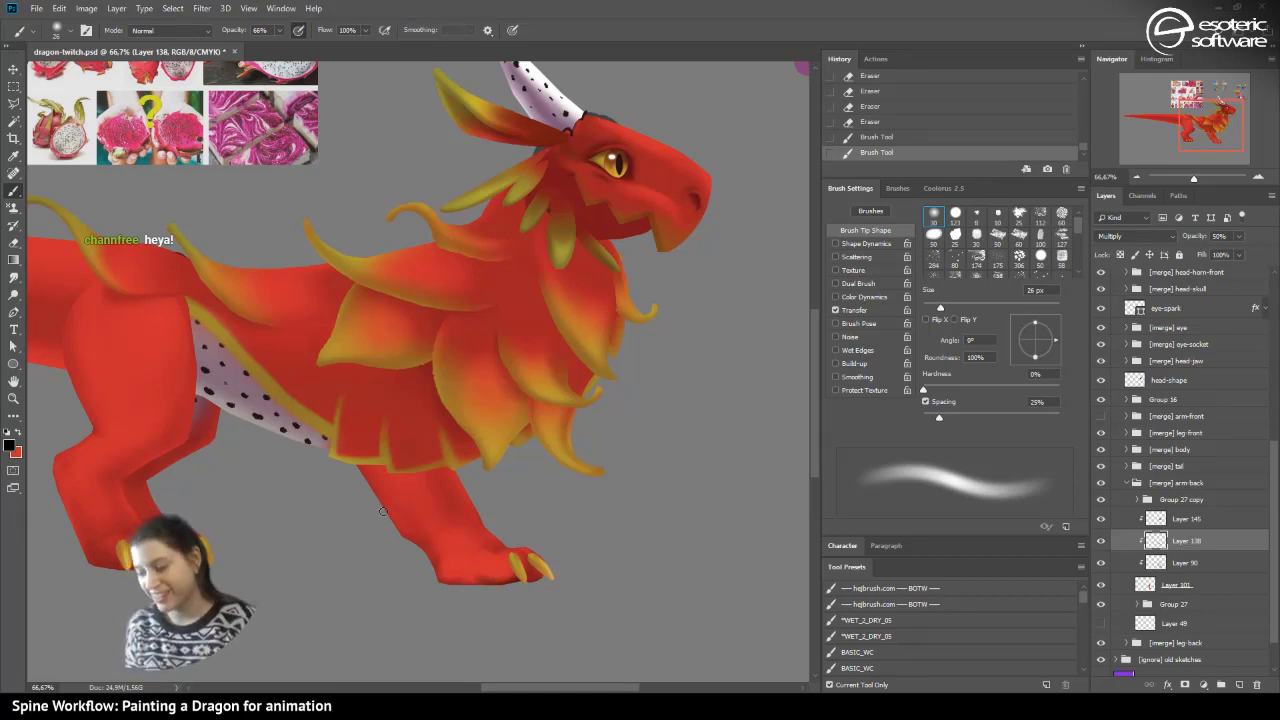
left_click(1137, 178)
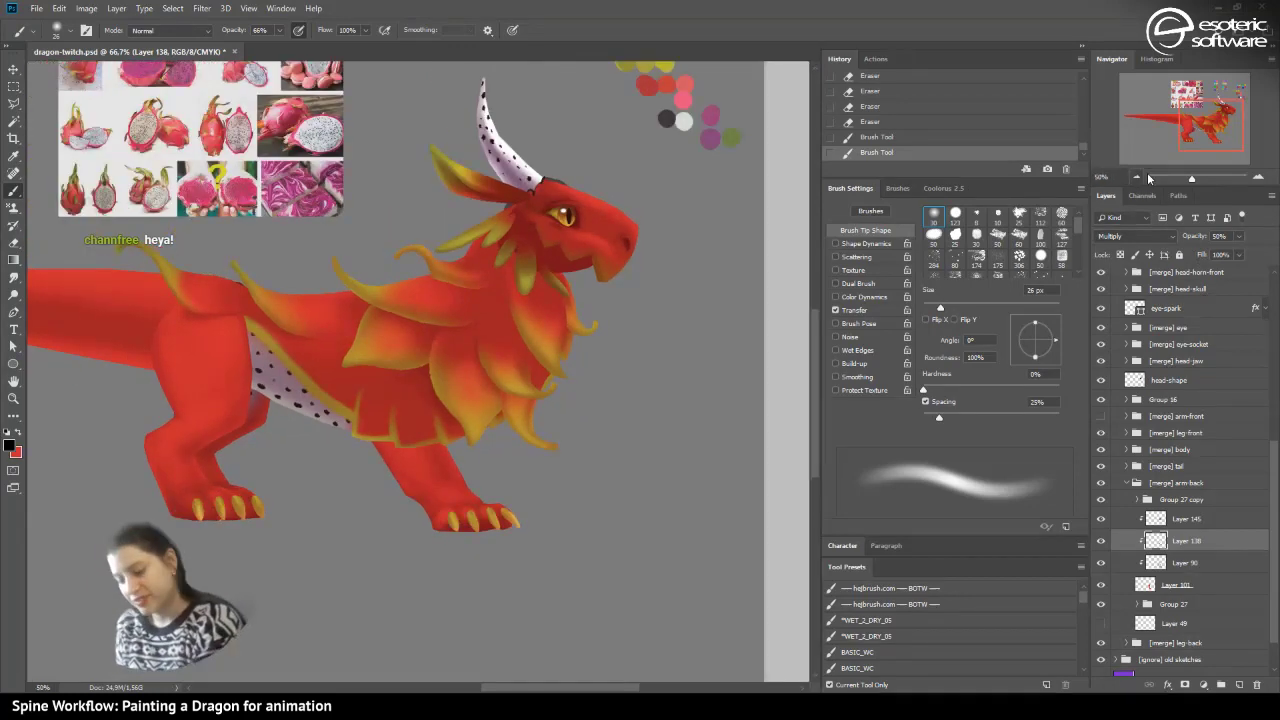
left_click(1137, 178)
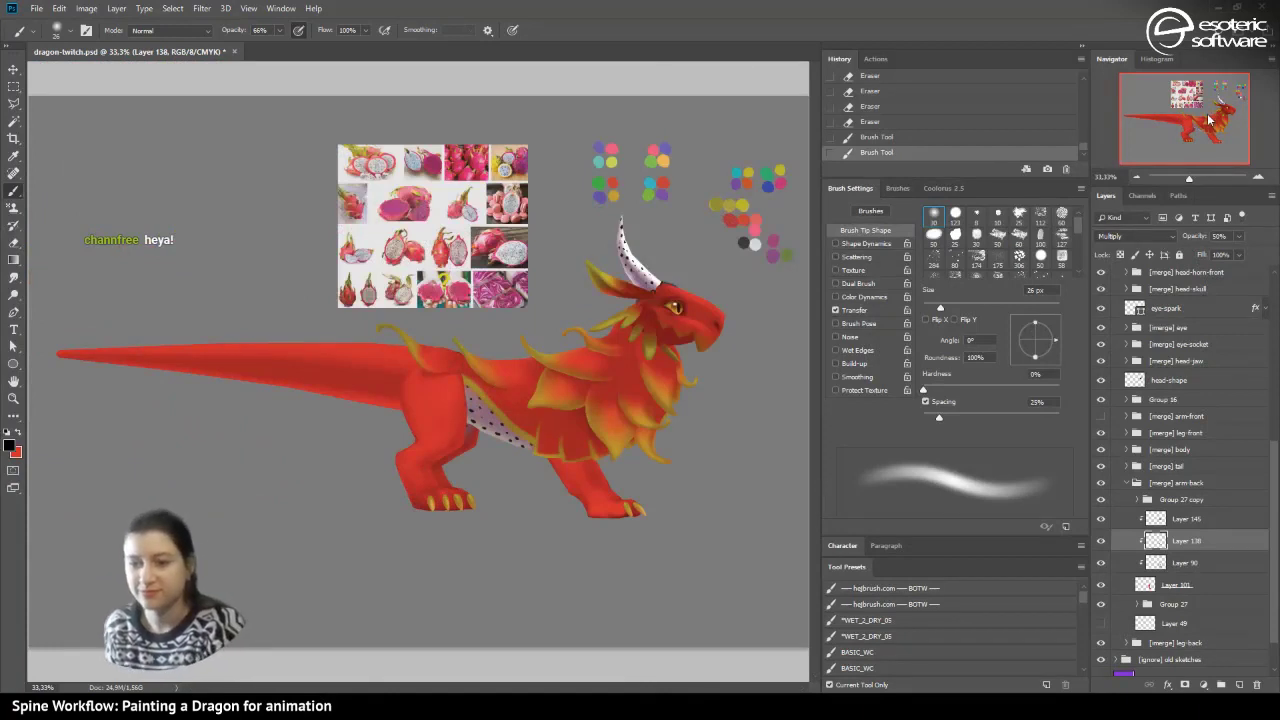
- Undo the last dark shading strokes along the underside of the back arm's paw
left_click(1258, 177)
left_click(1258, 177)
left_click(1210, 119)
left_click_drag(1210, 119, 1211, 119)
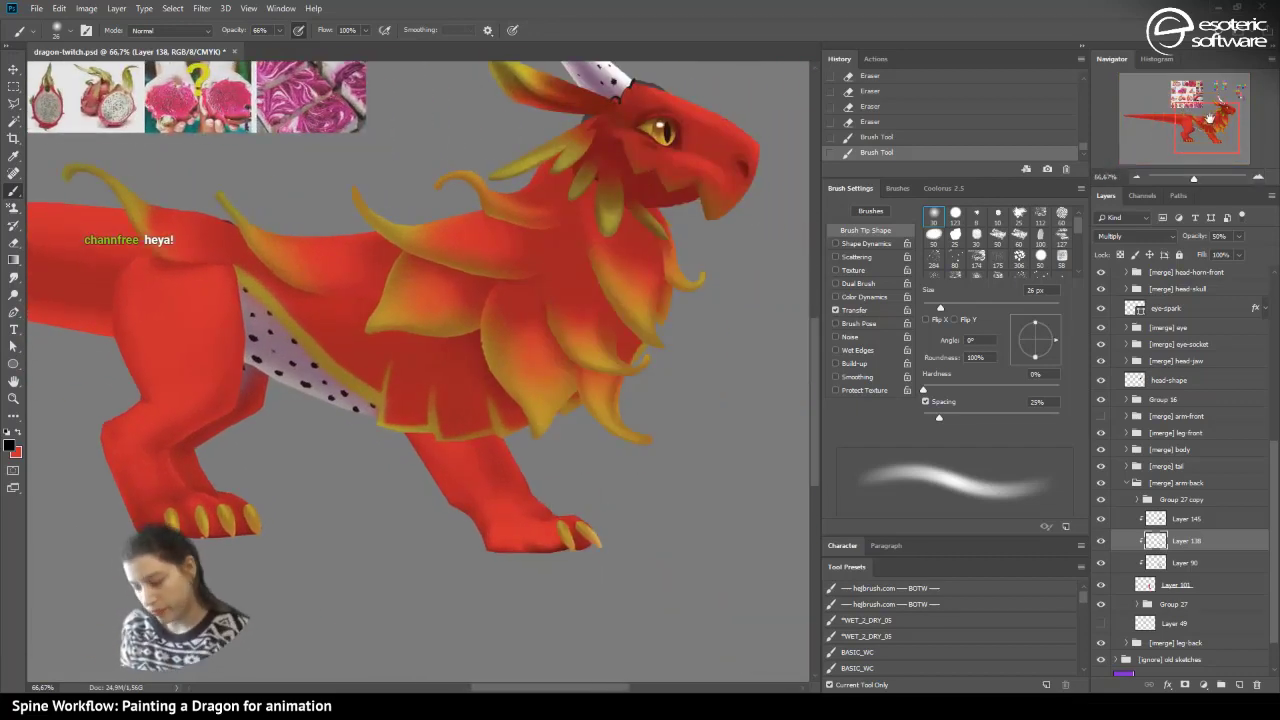
left_click(868, 124)
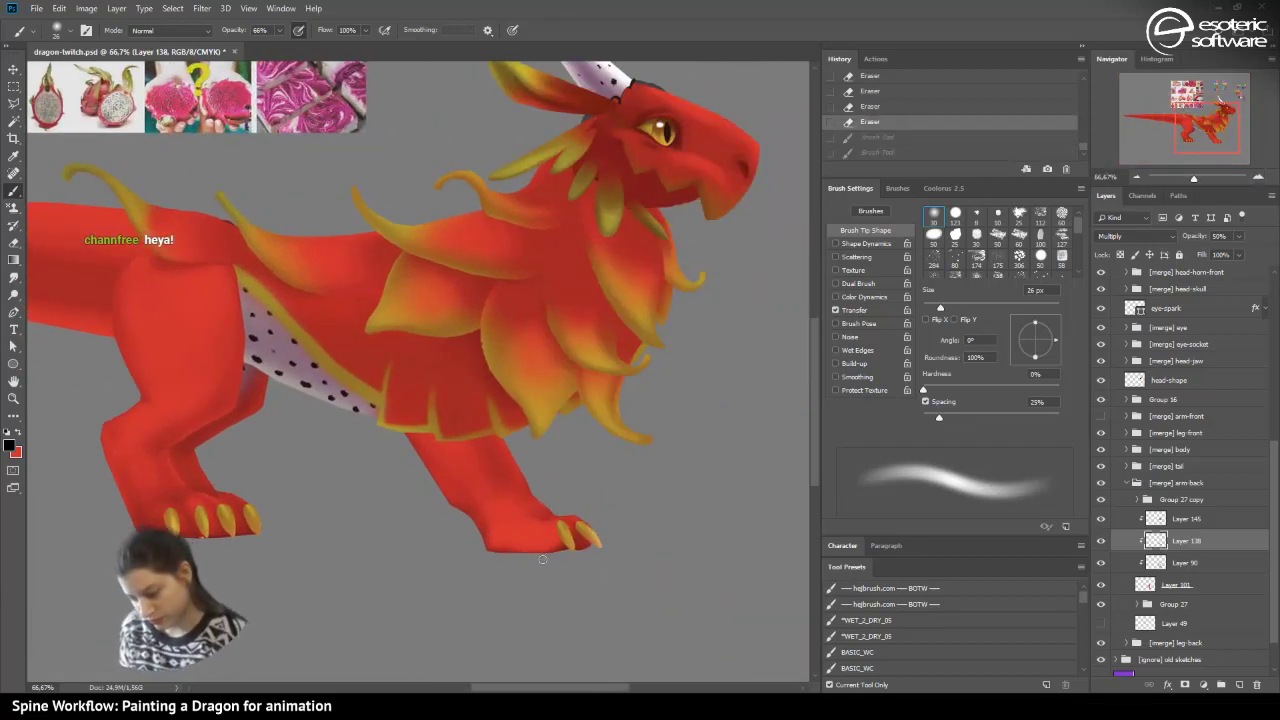
- Try a black shade along the back paw's underside on Layer 138, then roll the strokes back to the last eraser state
left_click(519, 553)
left_click_drag(536, 547, 504, 549)
left_click_drag(517, 547, 496, 548)
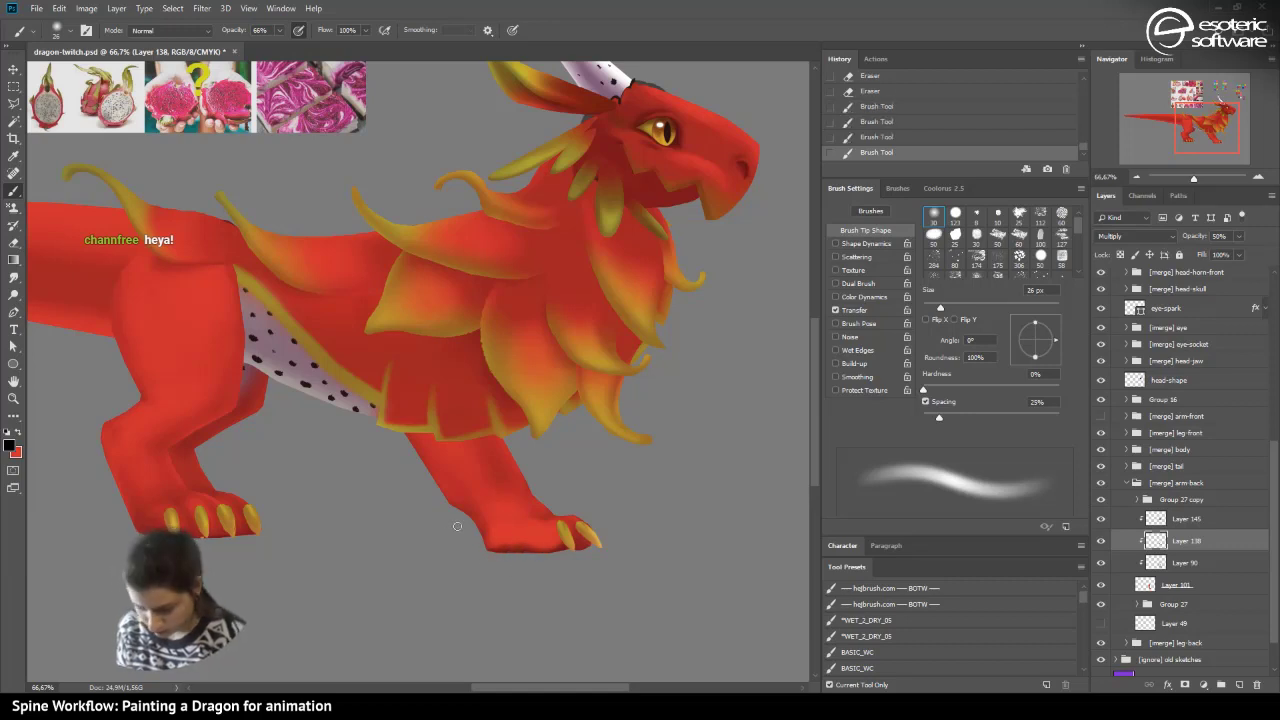
left_click(490, 549)
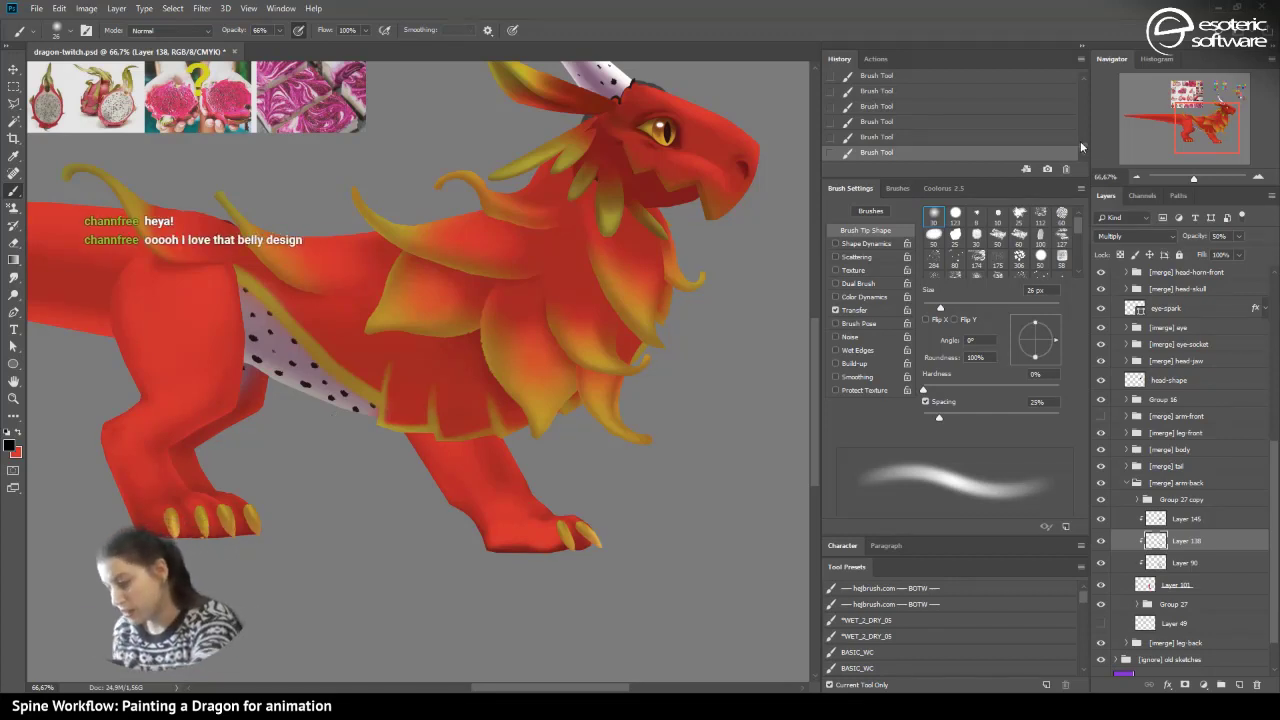
scroll(1080, 135, "up", 3)
left_click(992, 142)
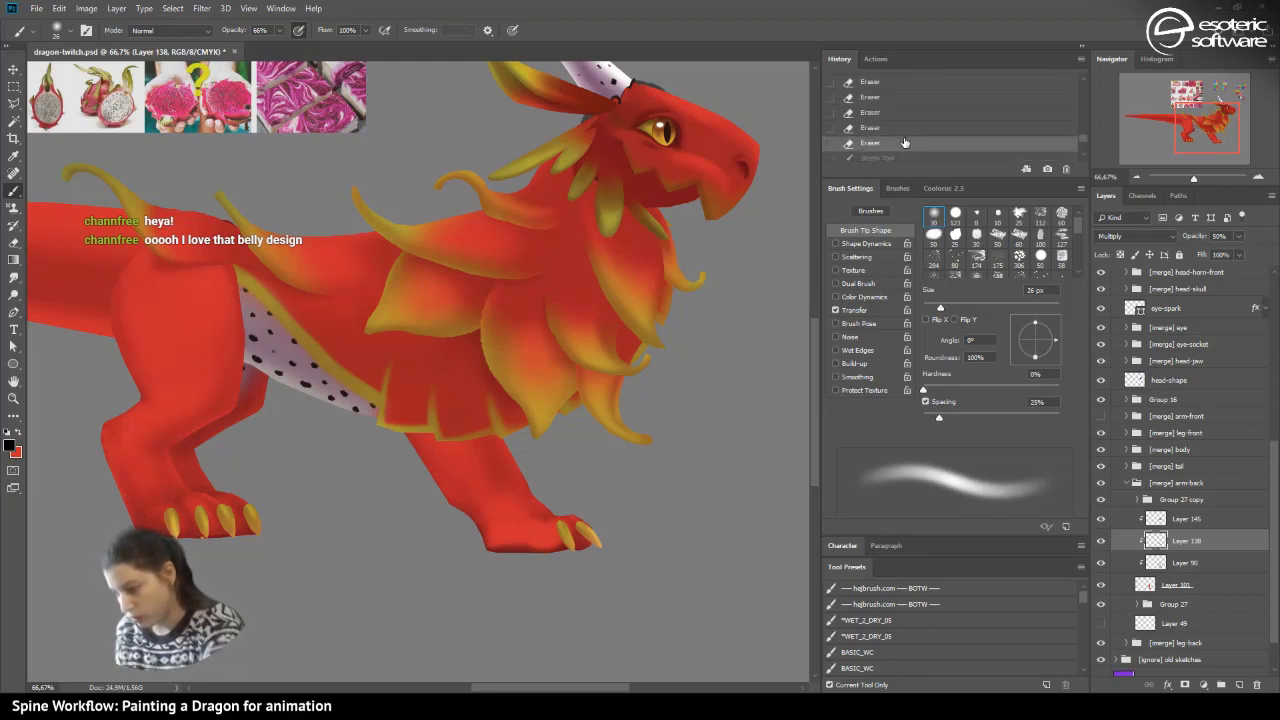
- Choose the purple 87387A, enlarge the brush to 40 px and repaint the shading along the back paw's underside on Layer 138
left_click(944, 188)
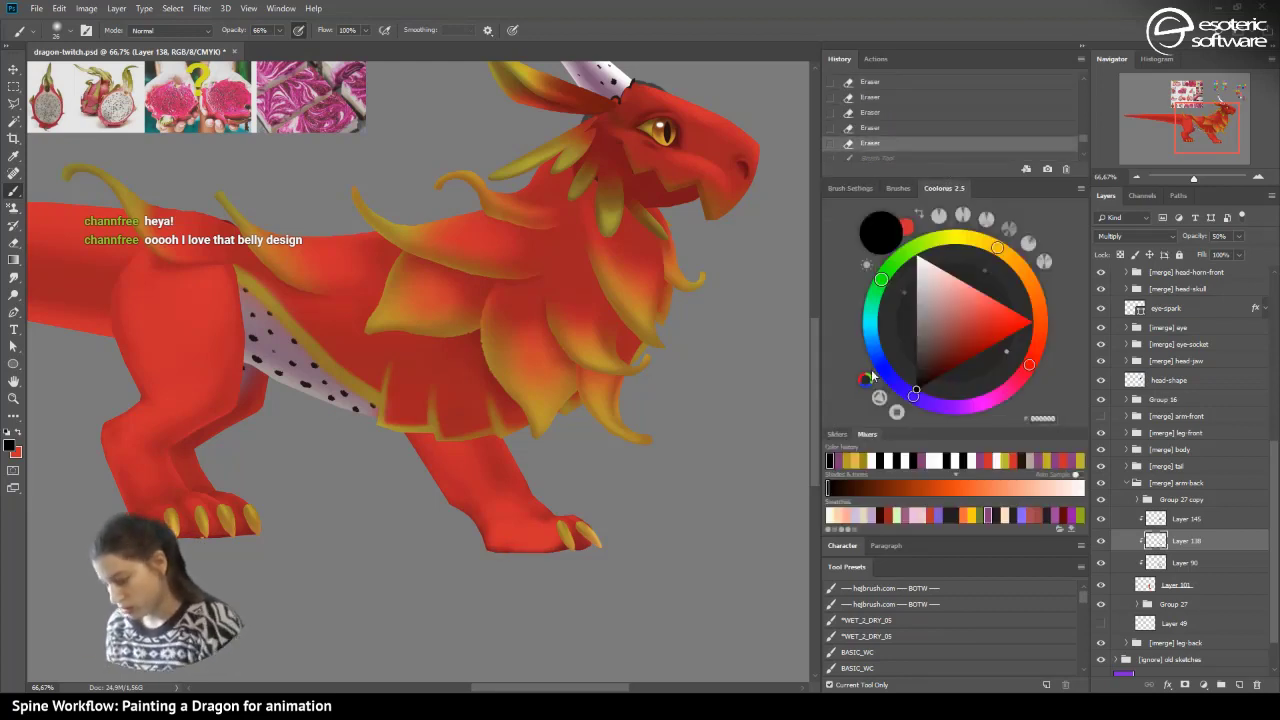
left_click(988, 514)
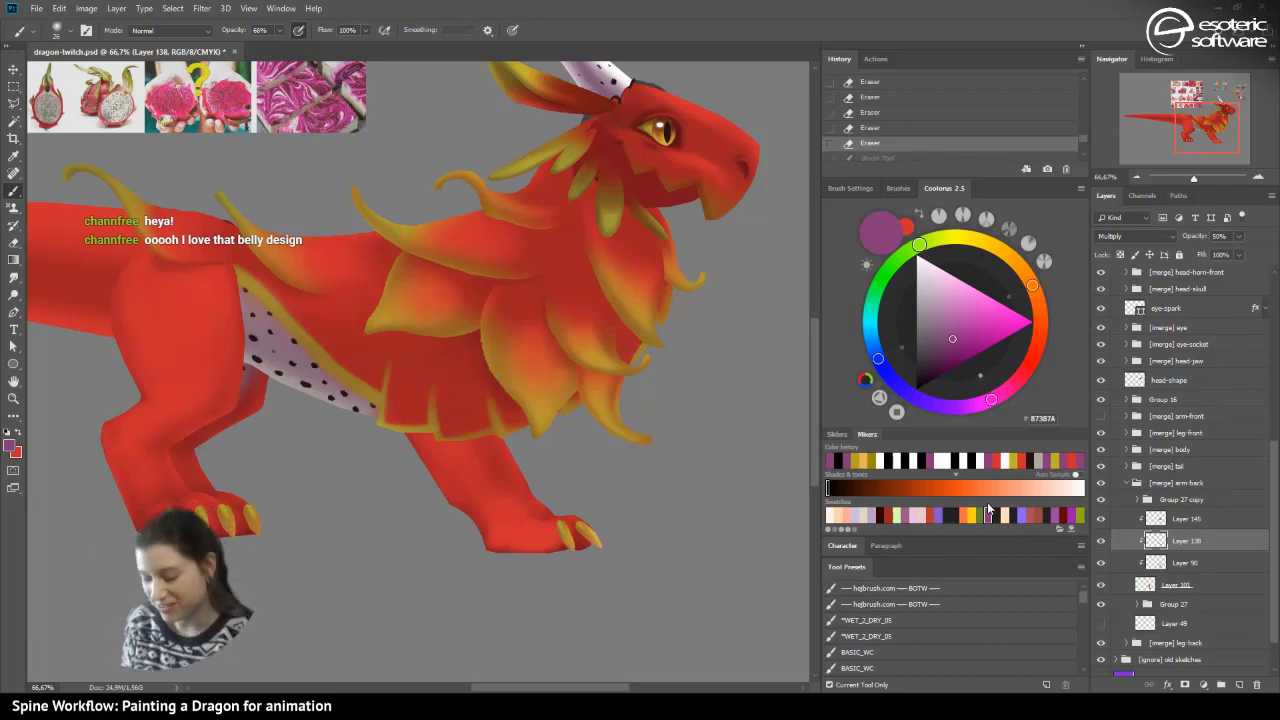
left_click_drag(1196, 102, 1212, 129)
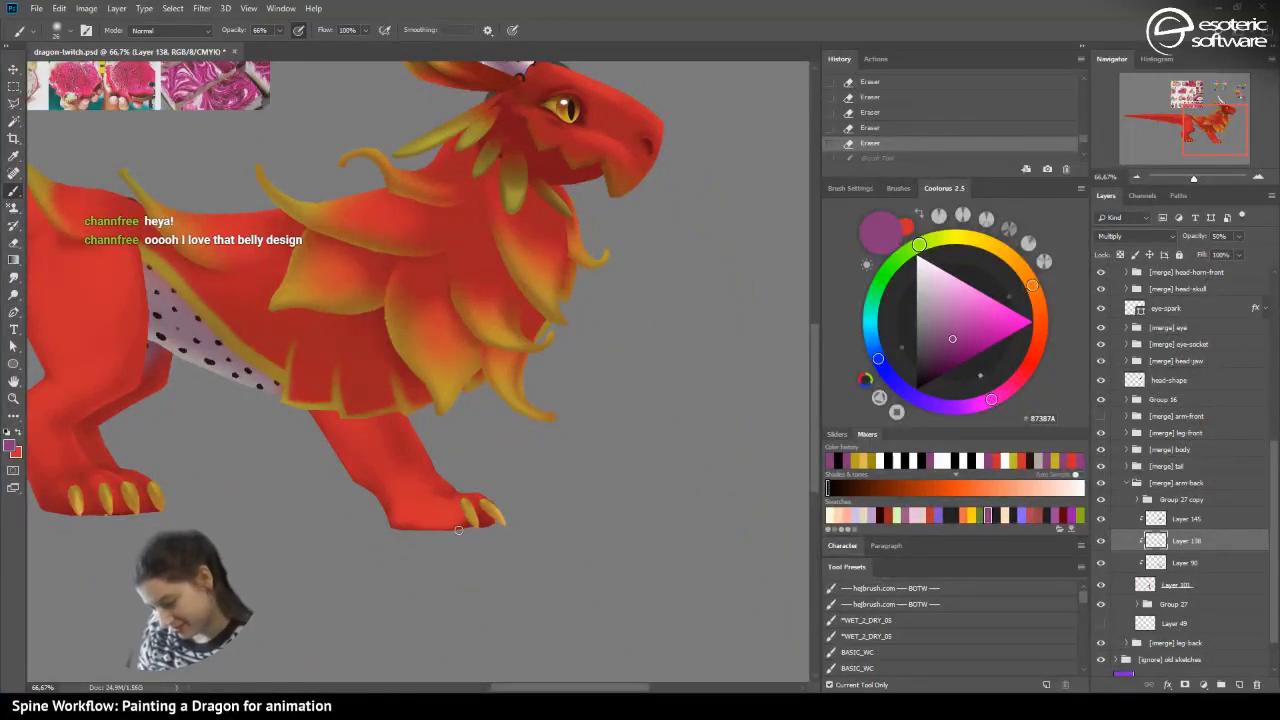
left_click_drag(458, 530, 418, 526)
left_click(860, 138)
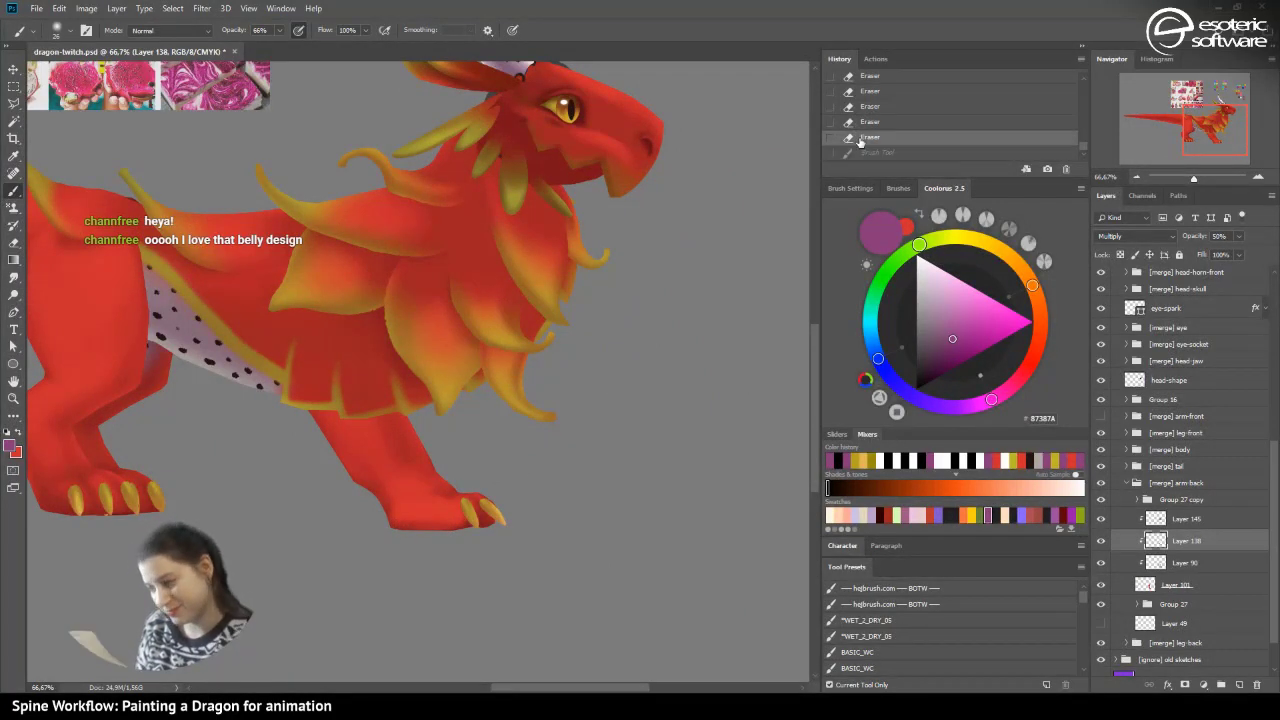
left_click(57, 32)
mouse_move(440, 528)
left_mouse_down()
mouse_move(380, 530)
mouse_move(456, 531)
mouse_move(380, 531)
mouse_move(436, 533)
mouse_move(402, 534)
mouse_move(428, 482)
mouse_move(399, 532)
mouse_move(469, 507)
mouse_move(428, 514)
left_mouse_up()
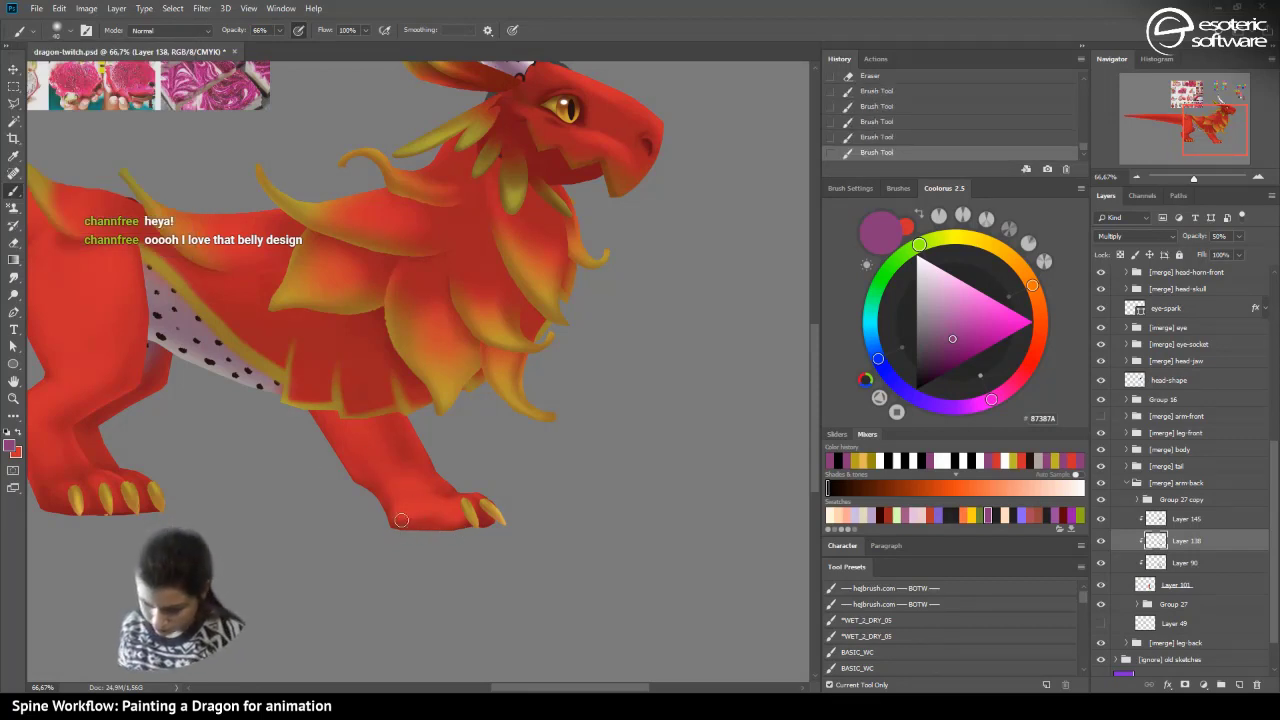
left_click(440, 528)
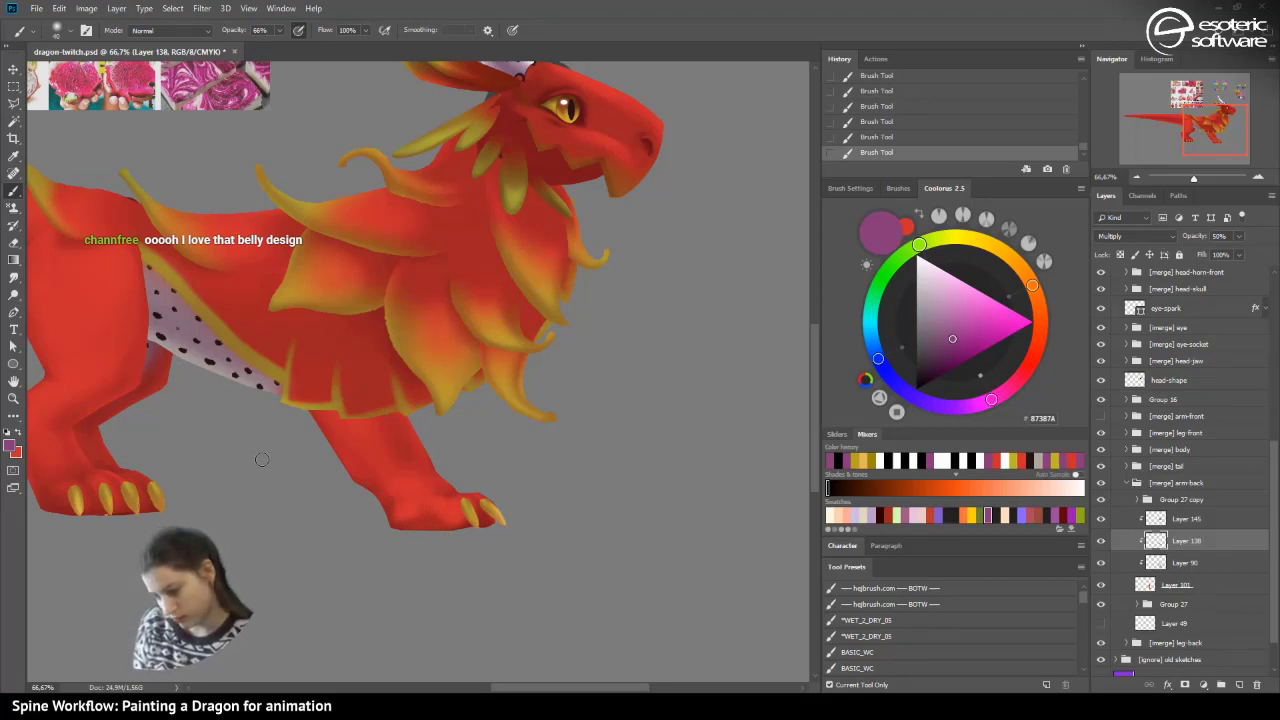
- Collapse the [ignore] sketches group, show the [merge] arm-front group and save the document
scroll(1099, 435, "up", 5)
scroll(1272, 330, "up", 2)
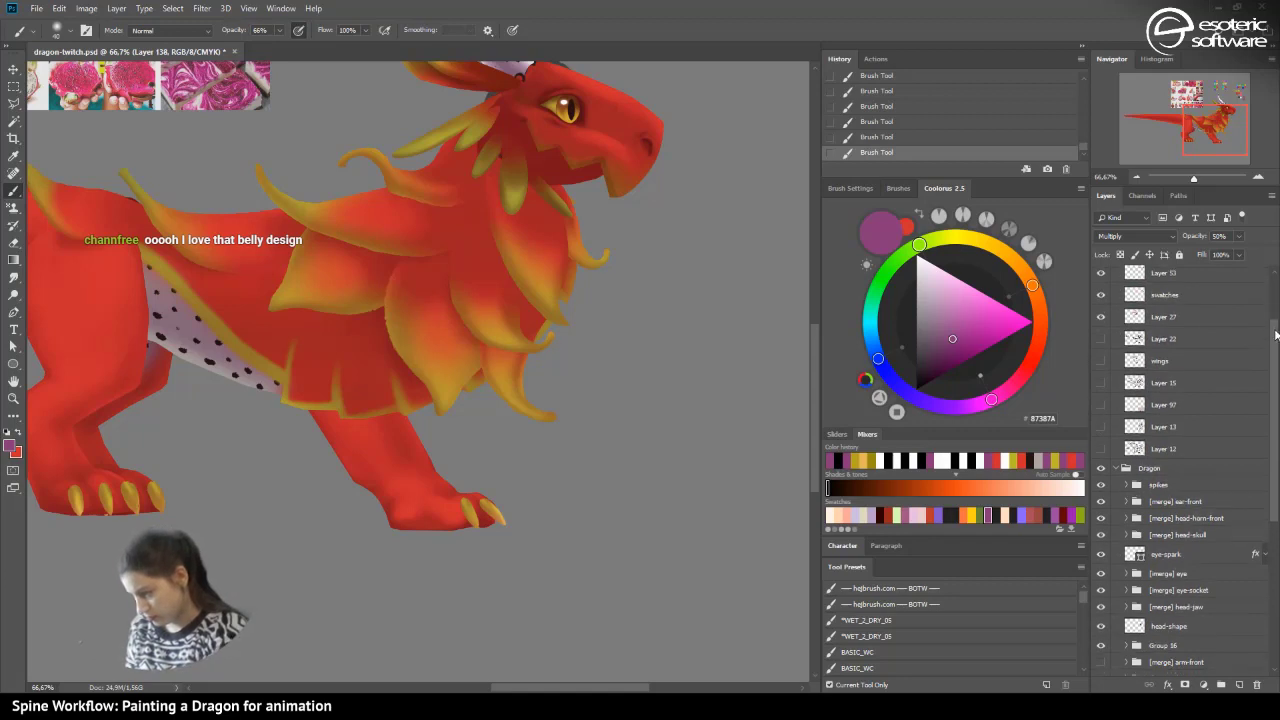
left_click(1116, 297)
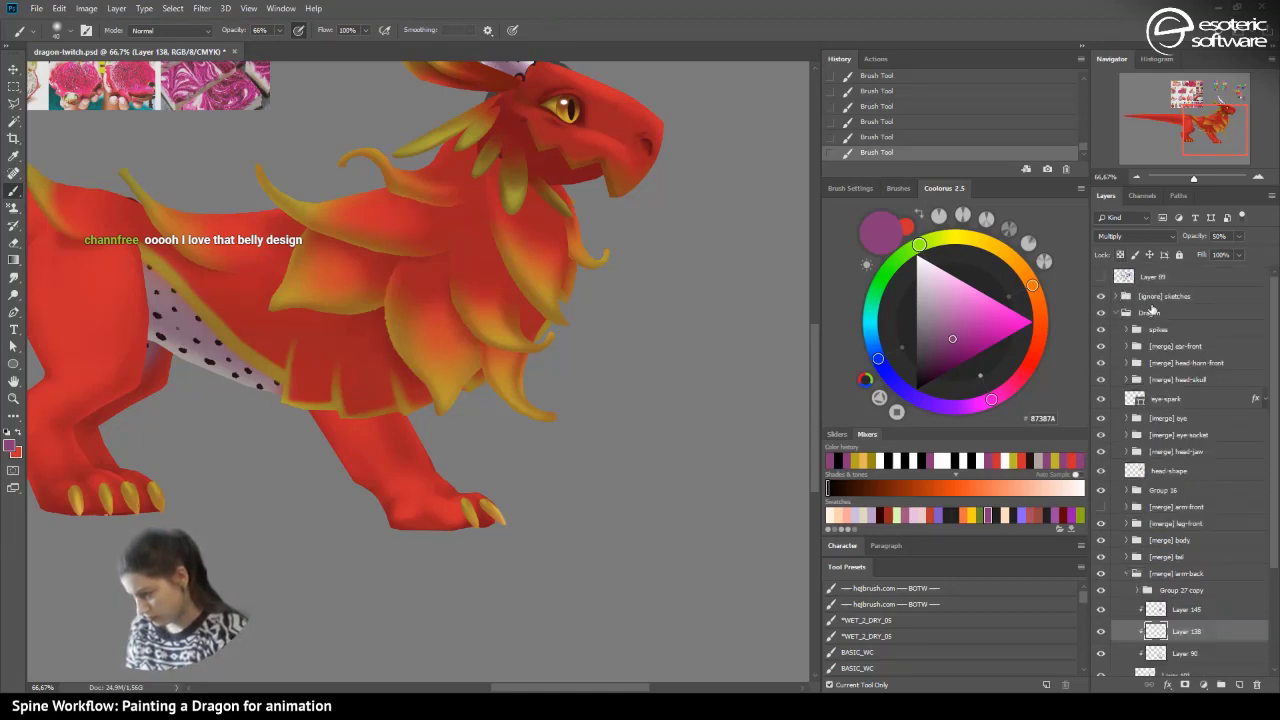
left_click(1101, 507)
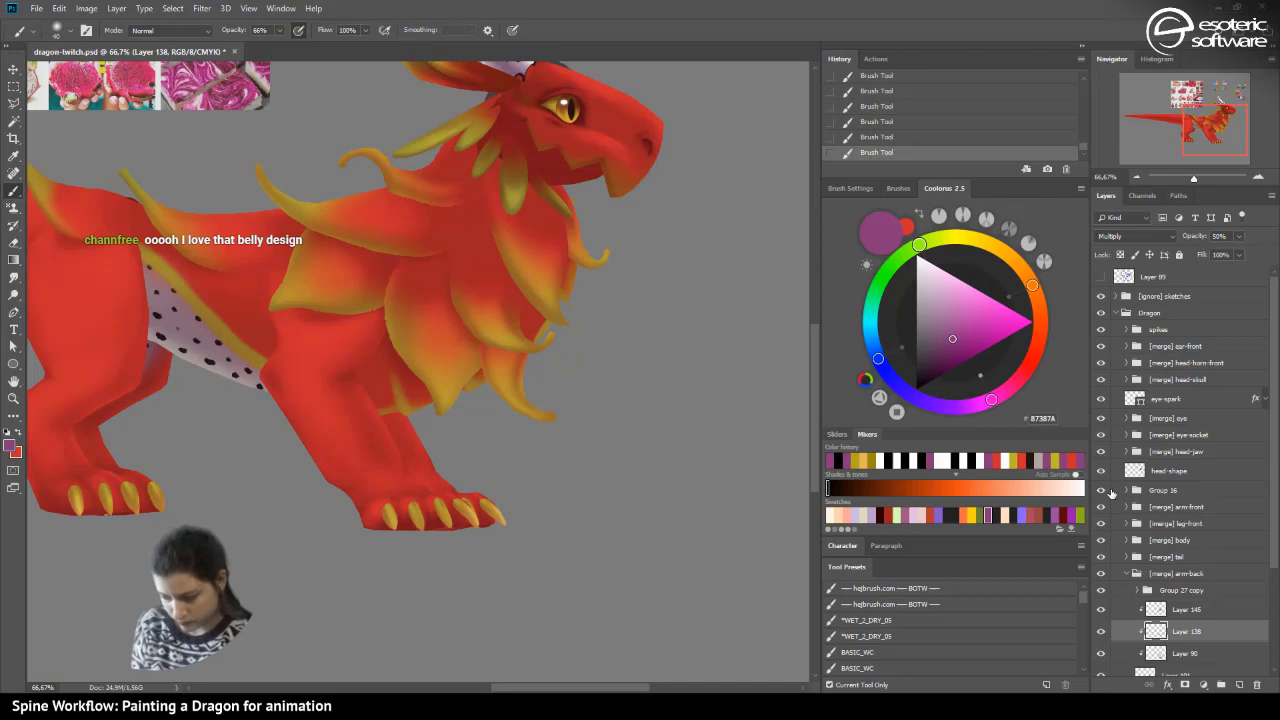
left_click(1136, 177)
left_click(1136, 177)
left_click(1136, 177)
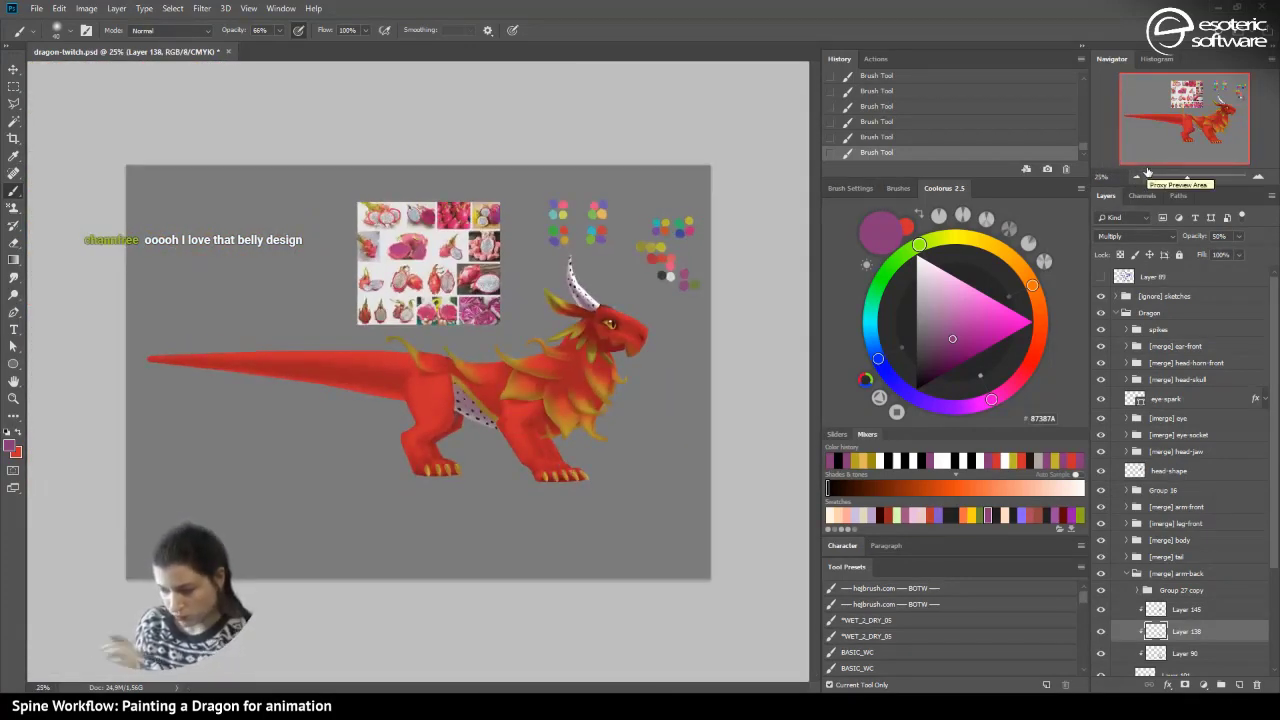
key("ctrl+s")
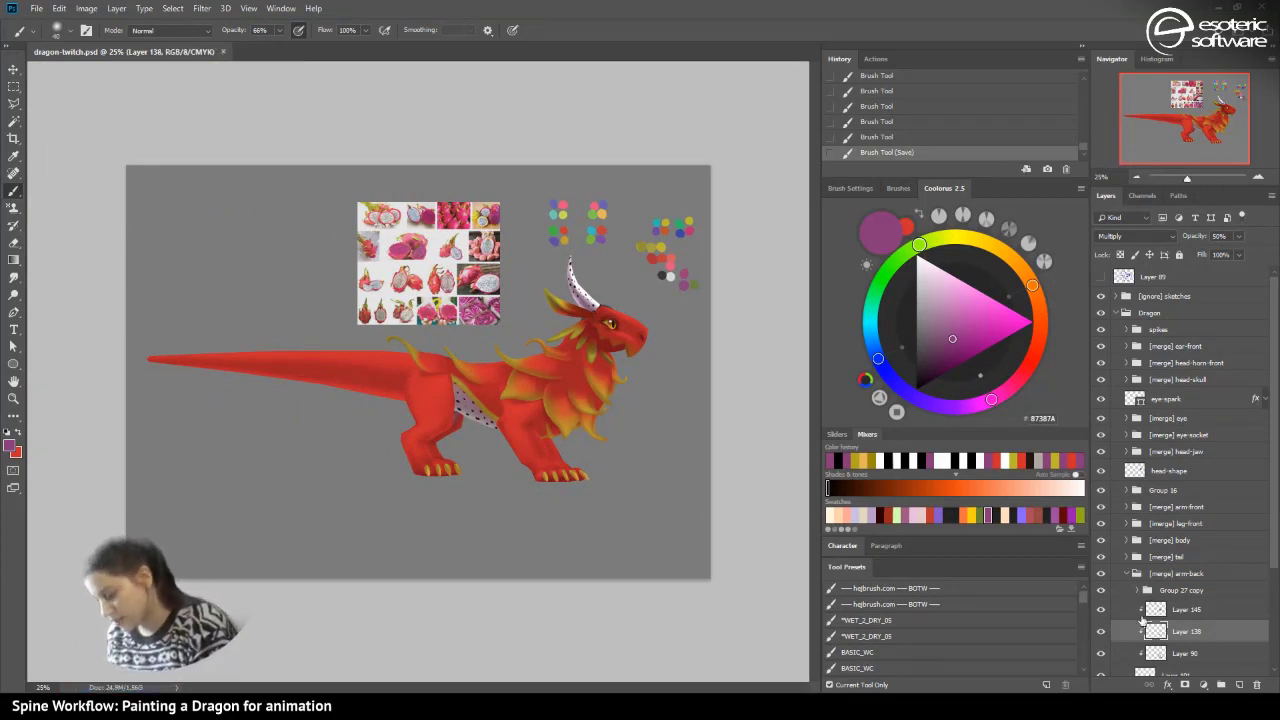
- Add a new clipped layer above Layer 145 with Multiply blending and 50% opacity
left_click(1141, 608)
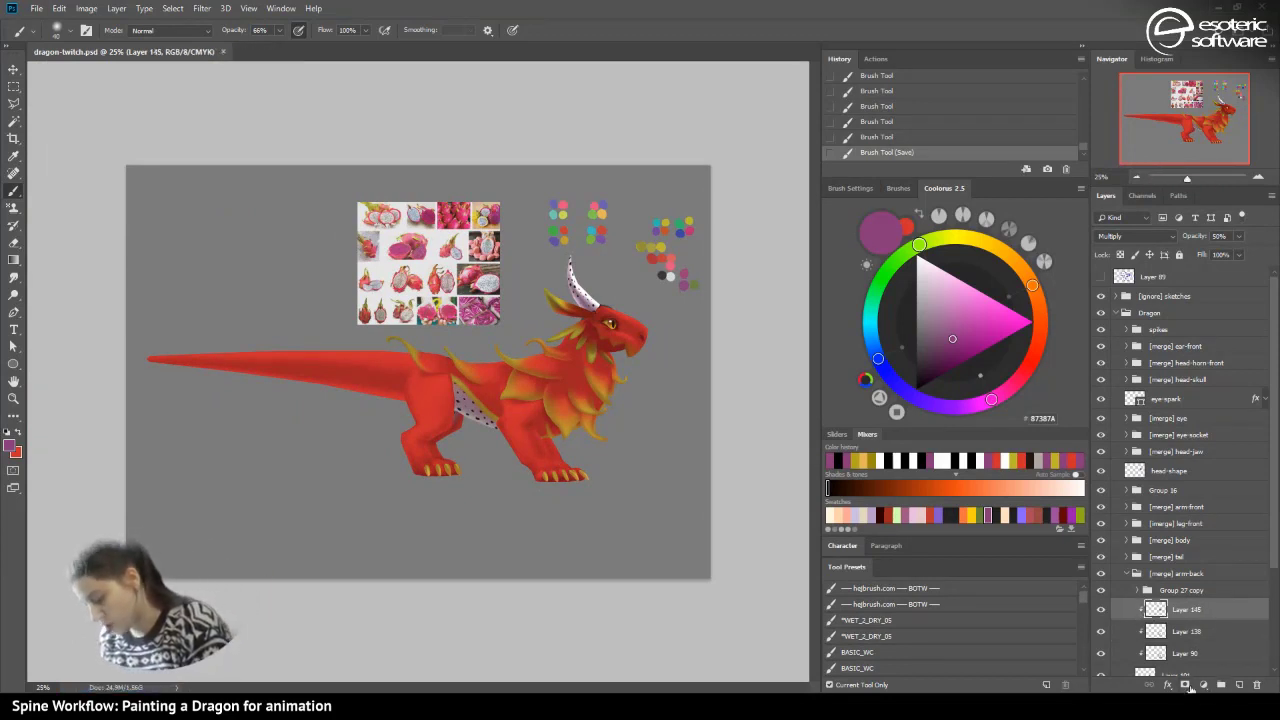
key("F5")
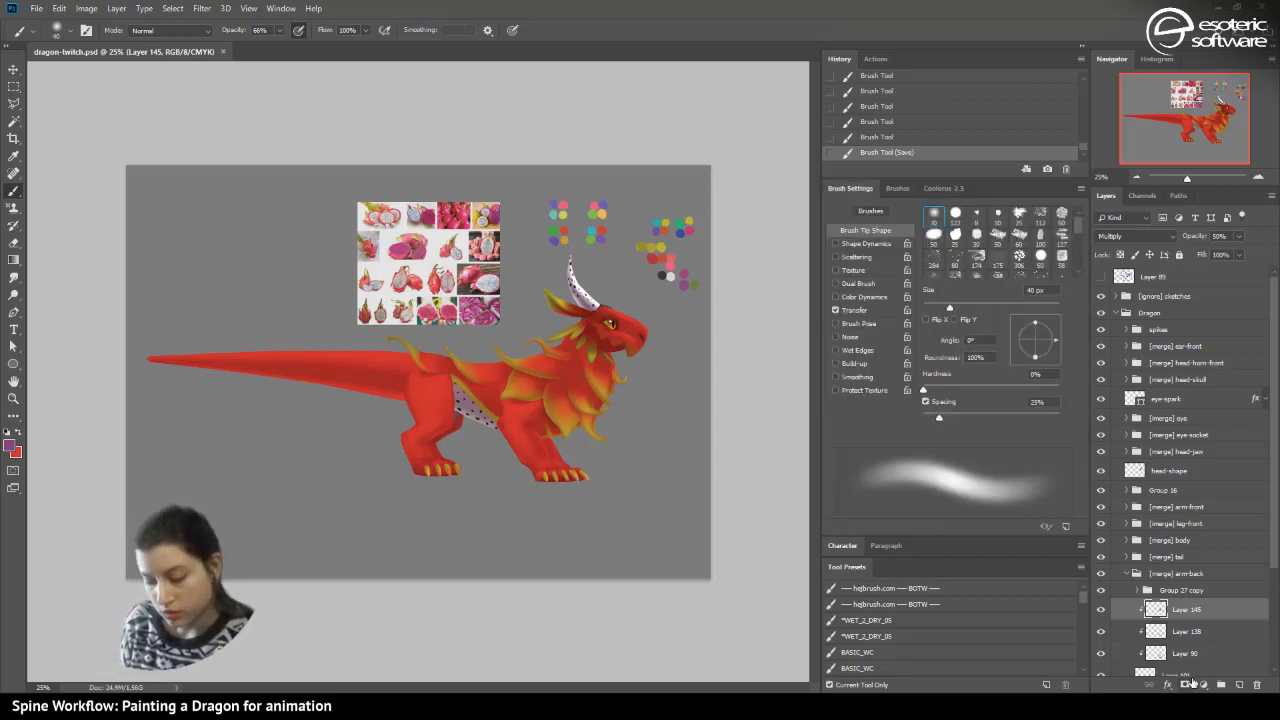
key("F2")
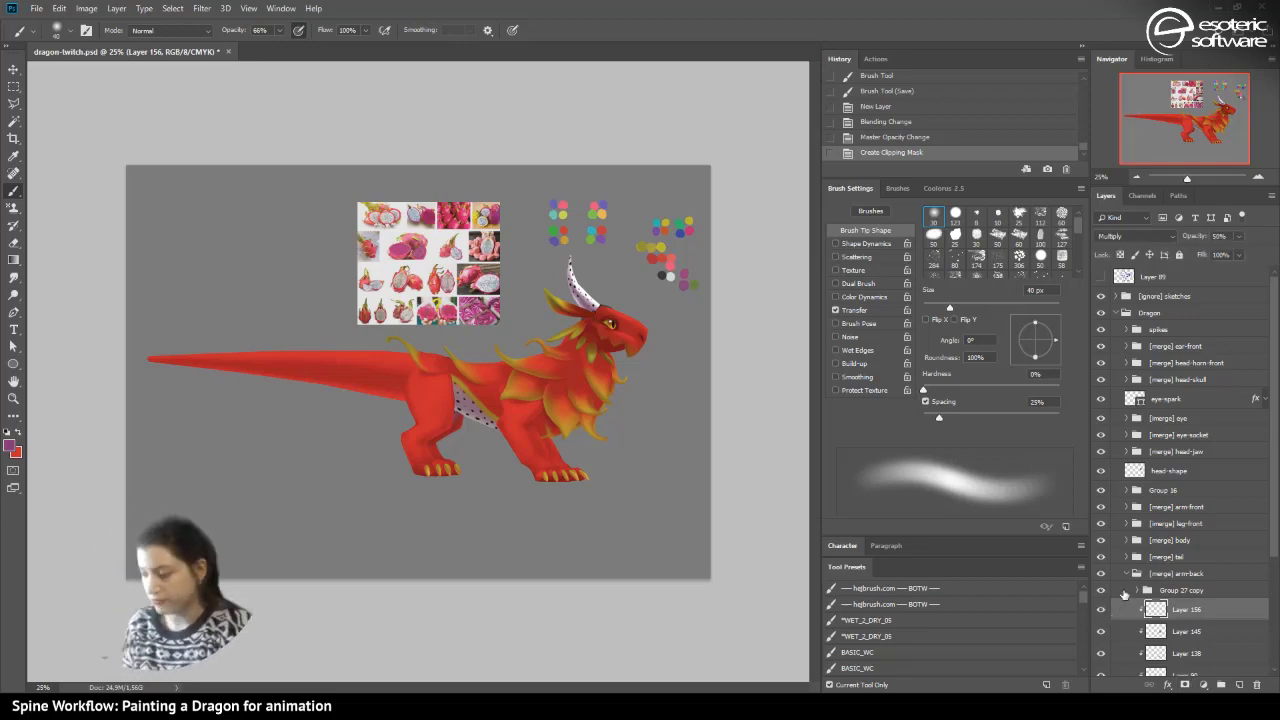
- Shade the back arm on the new layer with purple radial gradients at 62% opacity
left_click(944, 188)
left_click(1259, 176)
left_click(1259, 176)
key("g")
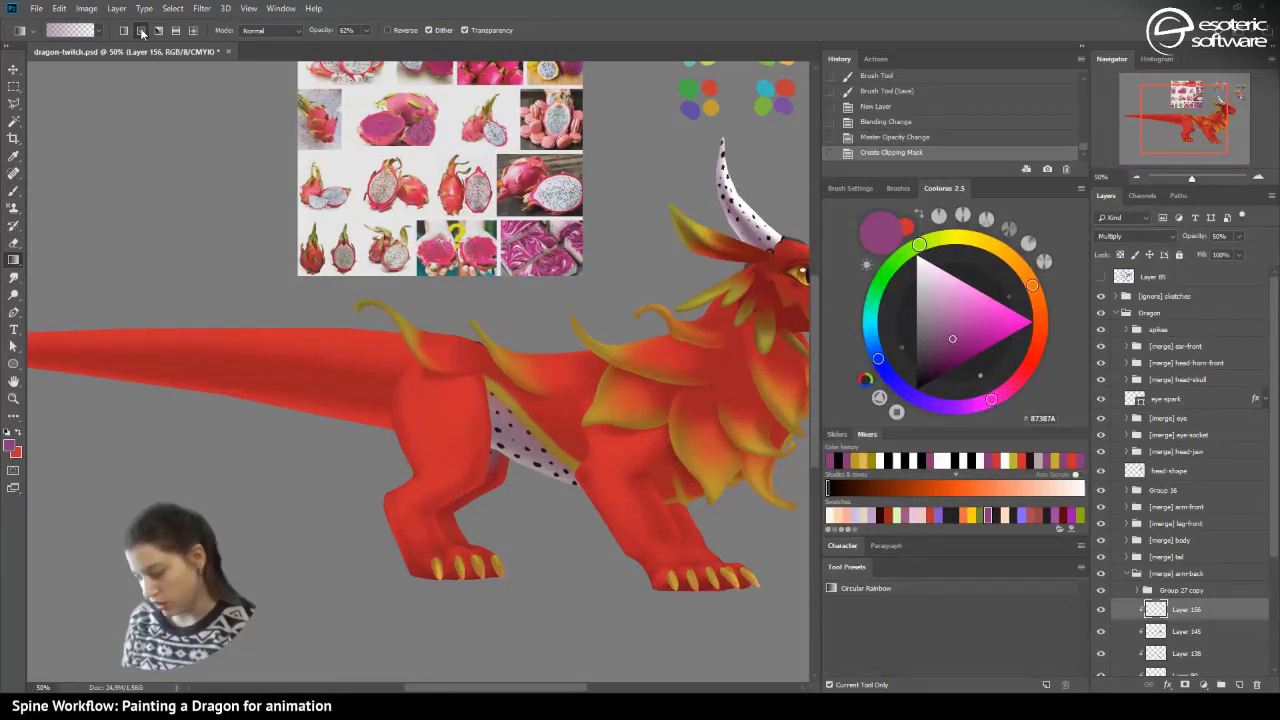
left_click_drag(660, 455, 700, 565)
left_click_drag(650, 522, 612, 436)
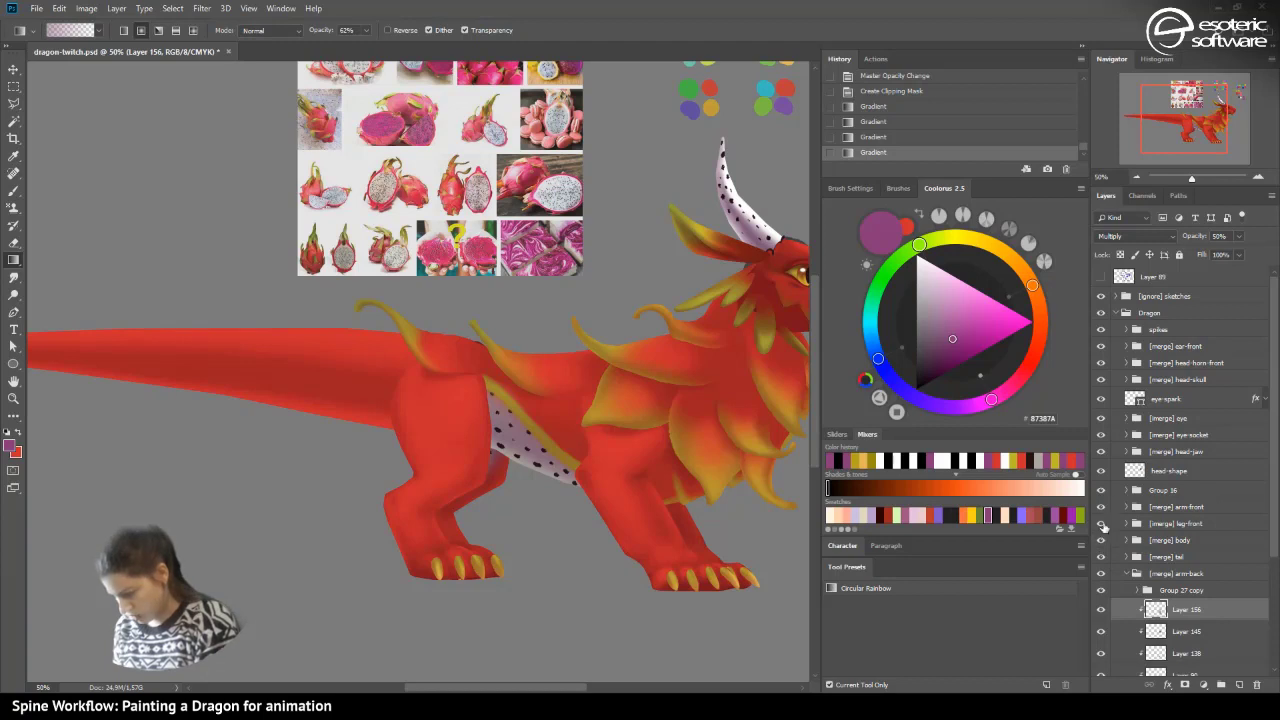
- Add more gradient shading to the back arm with the [merge] arm-front group hidden, undo the last gradient and show the group again
left_click(1100, 508)
left_click_drag(704, 592, 524, 482)
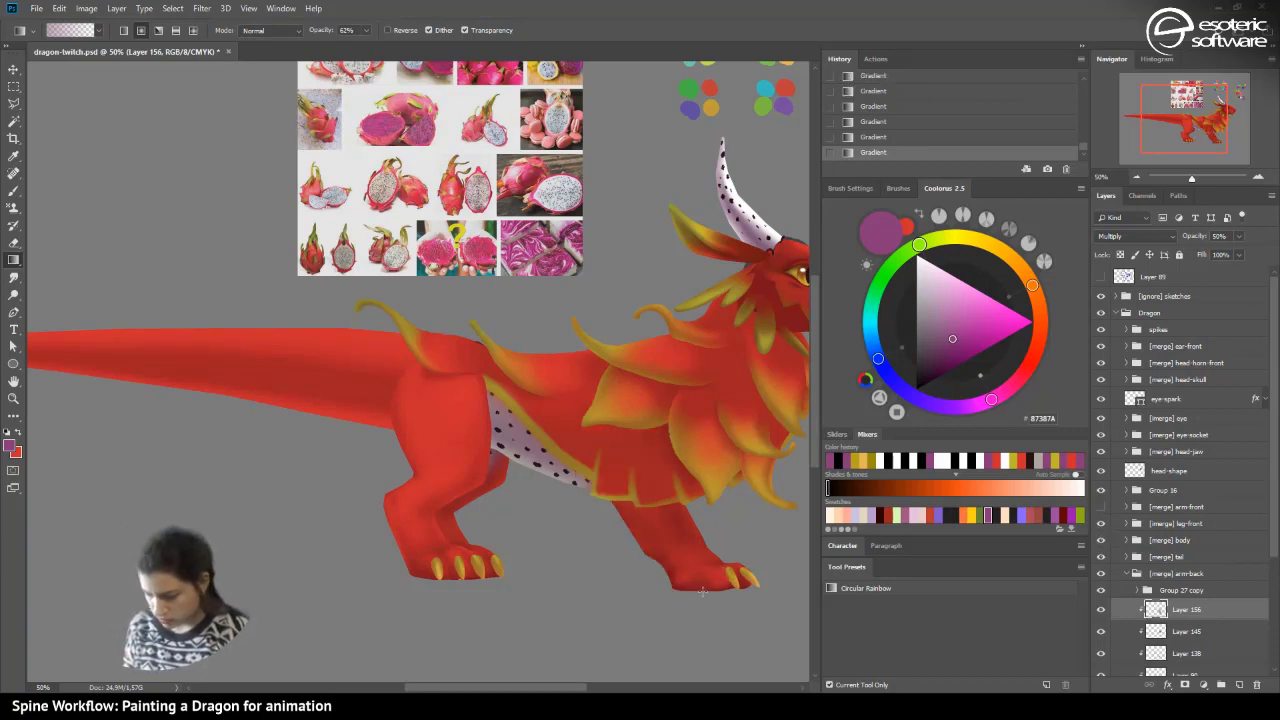
left_click(860, 137)
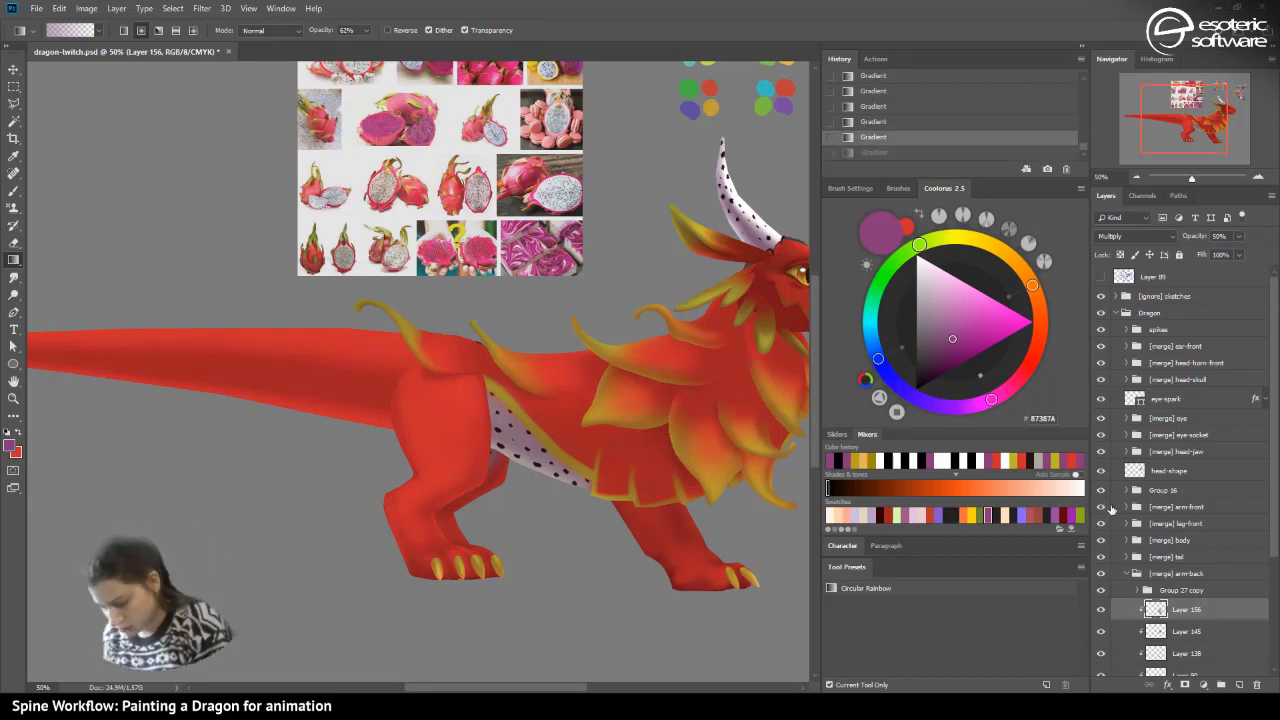
left_click(1101, 507)
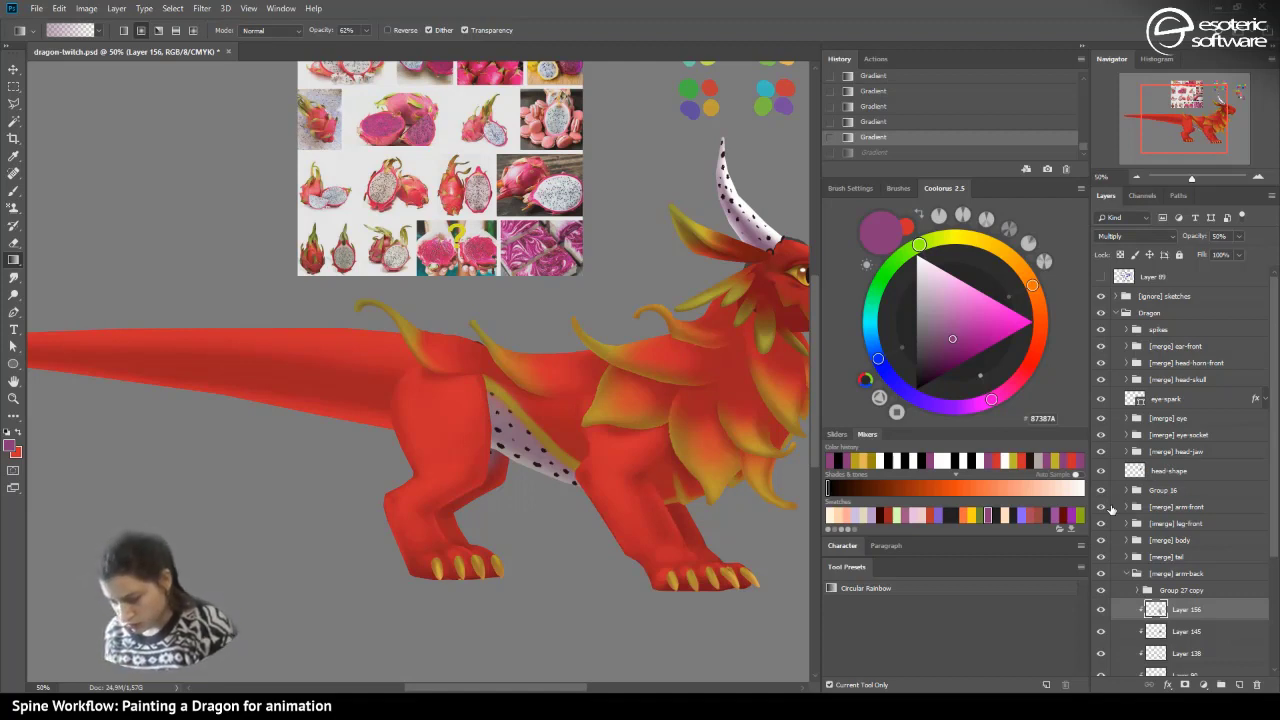
- Set the gradient shading layer's opacity to 66% and save the document
left_click(1238, 236)
mouse_move(1248, 254)
left_mouse_down()
mouse_move(1257, 266)
mouse_move(1246, 261)
left_mouse_up()
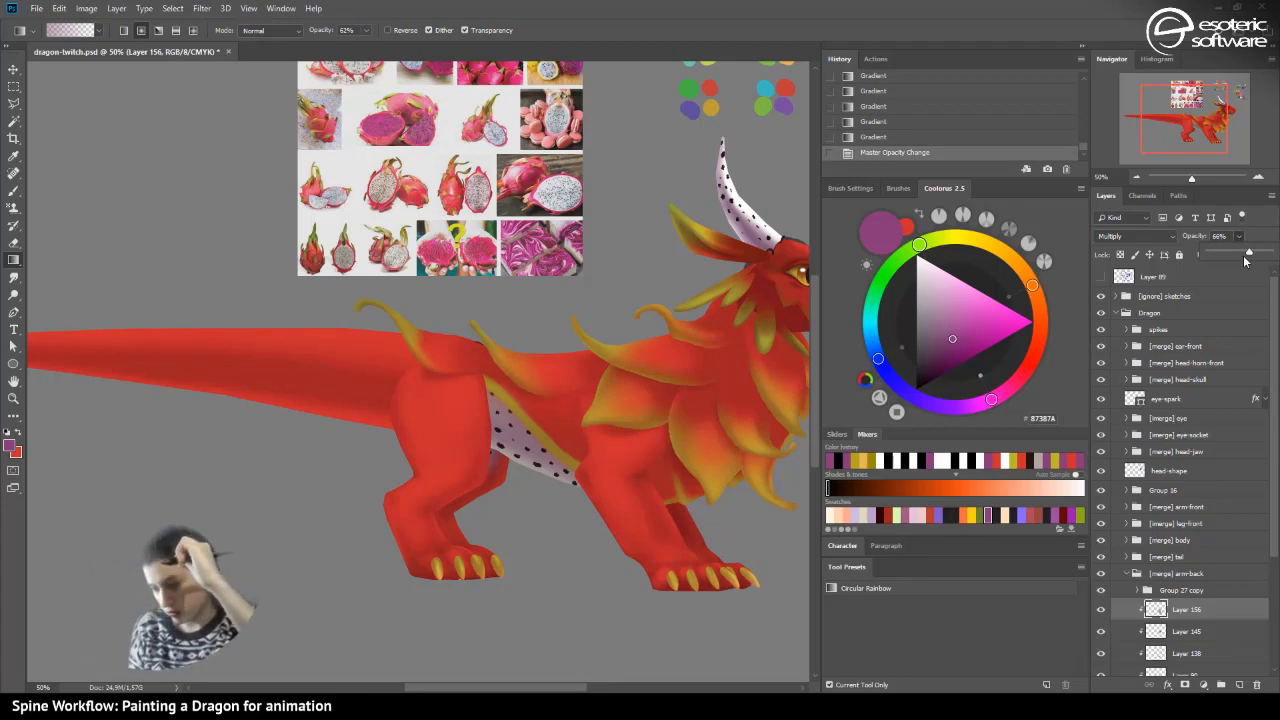
left_click(1137, 176)
left_click(1137, 176)
key("ctrl+s")
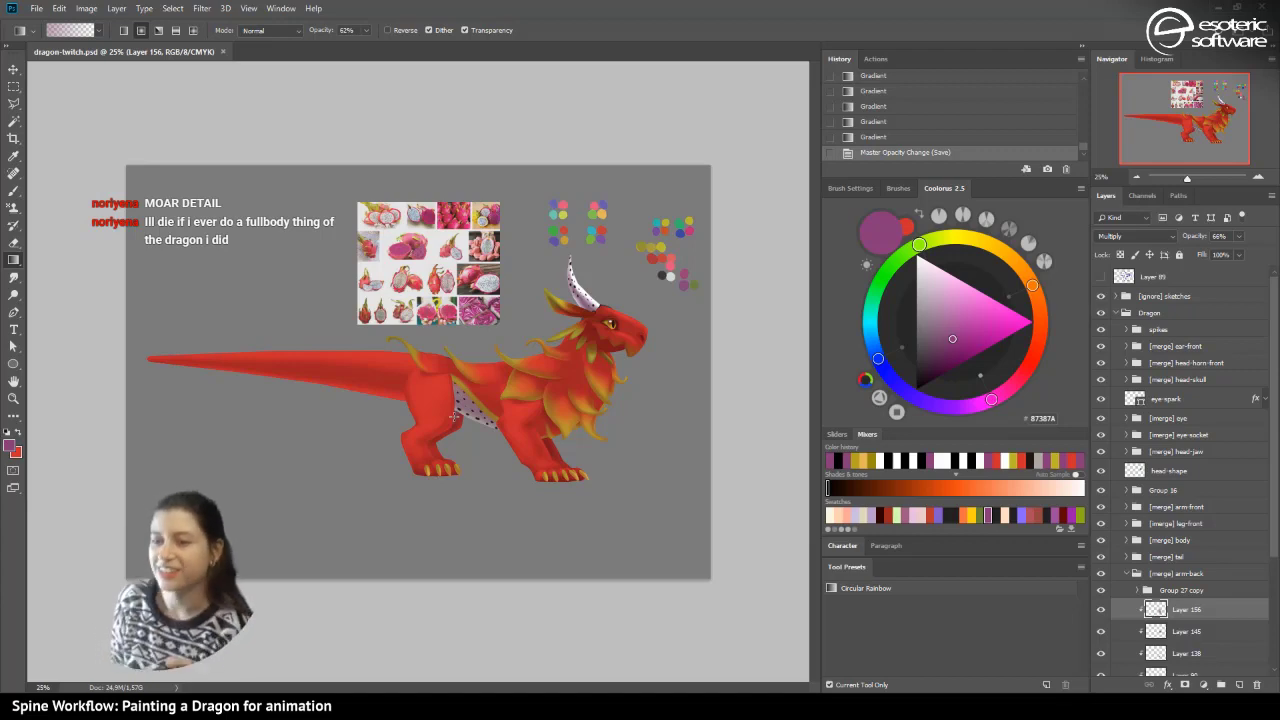
left_click(1256, 176)
left_click(1256, 176)
left_click_drag(1165, 112, 1177, 128)
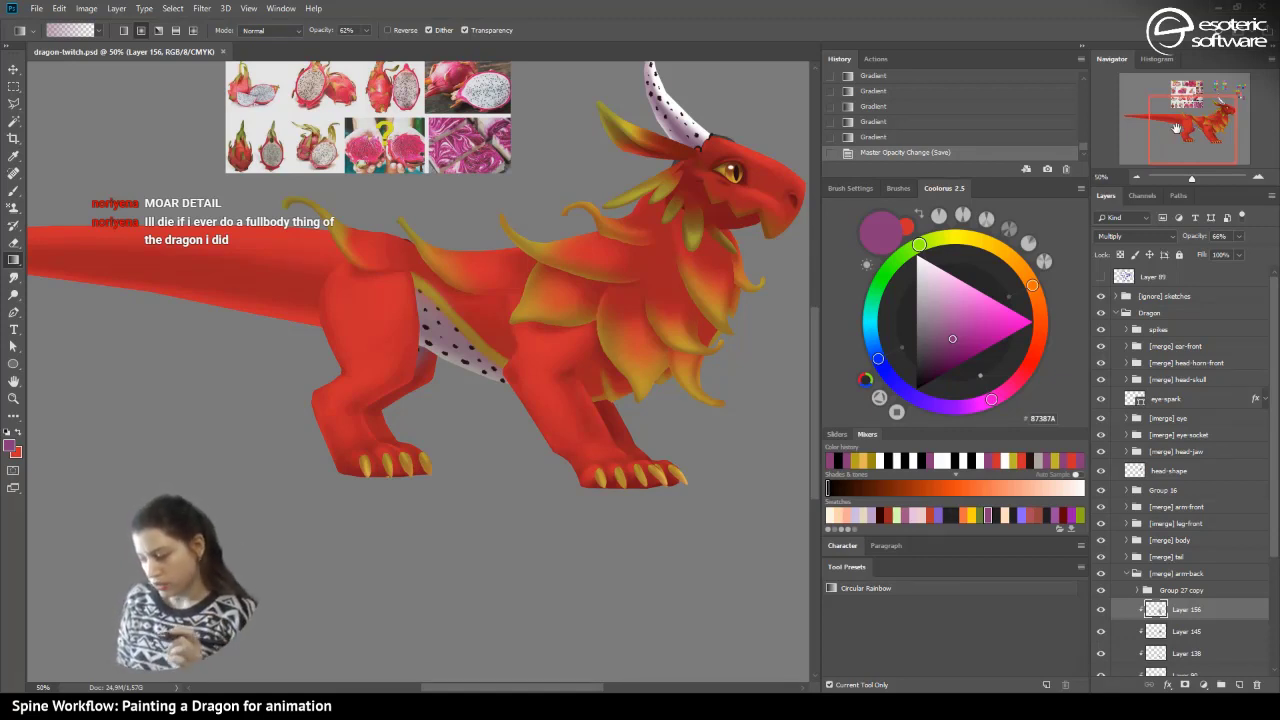
left_click_drag(1176, 127, 1135, 133)
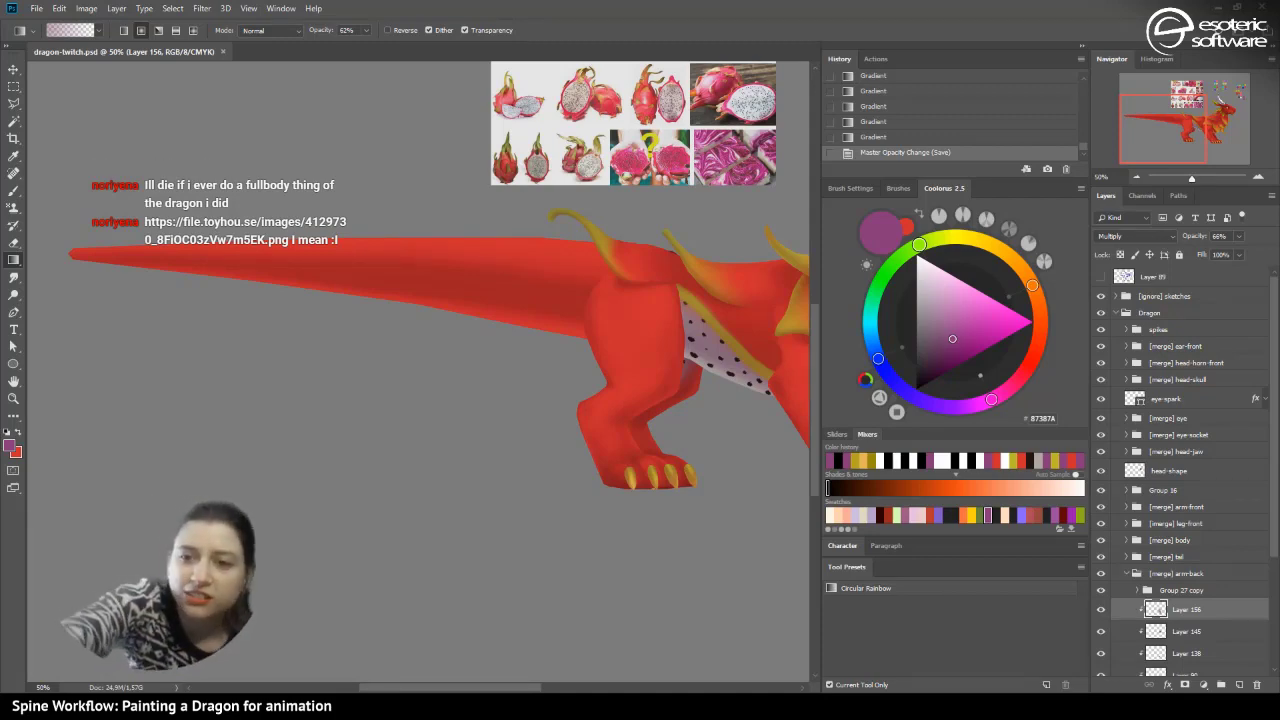
- Switch to the browser, view the toxic dragon image at full size in a widened window, and minimize the browser
key("alt+Tab")
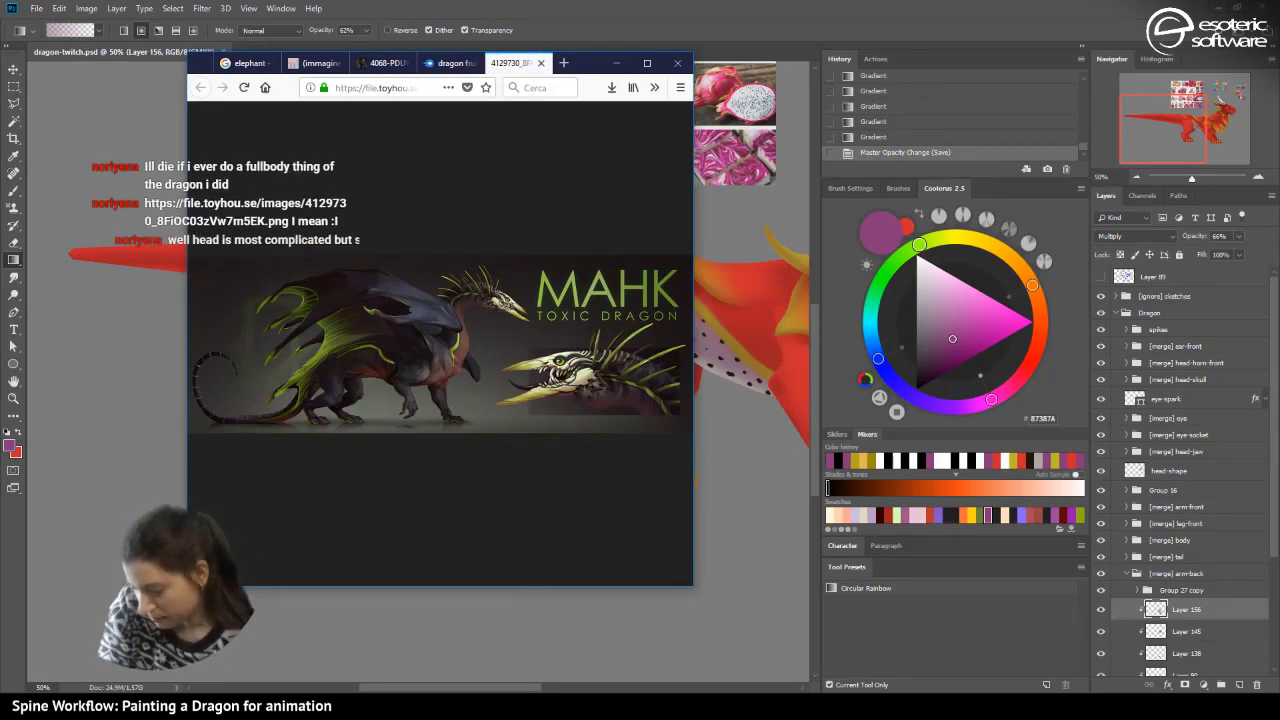
left_click(447, 362)
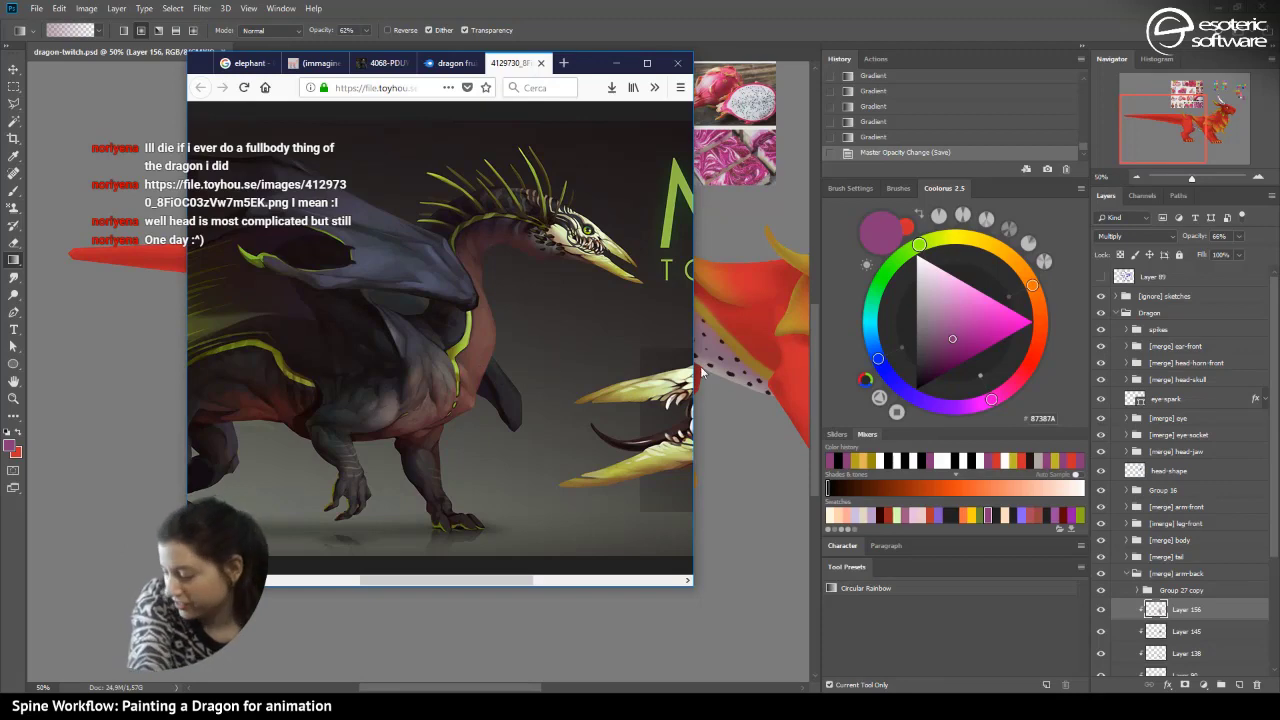
left_click_drag(693, 372, 1258, 521)
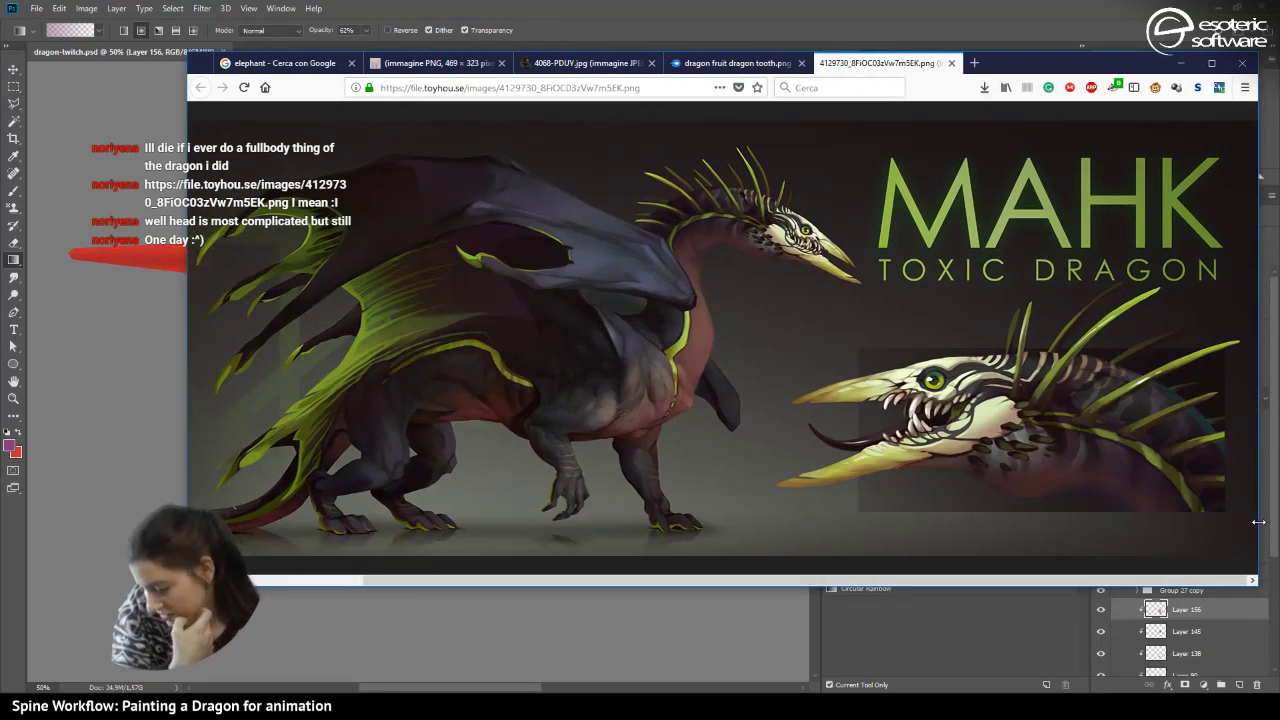
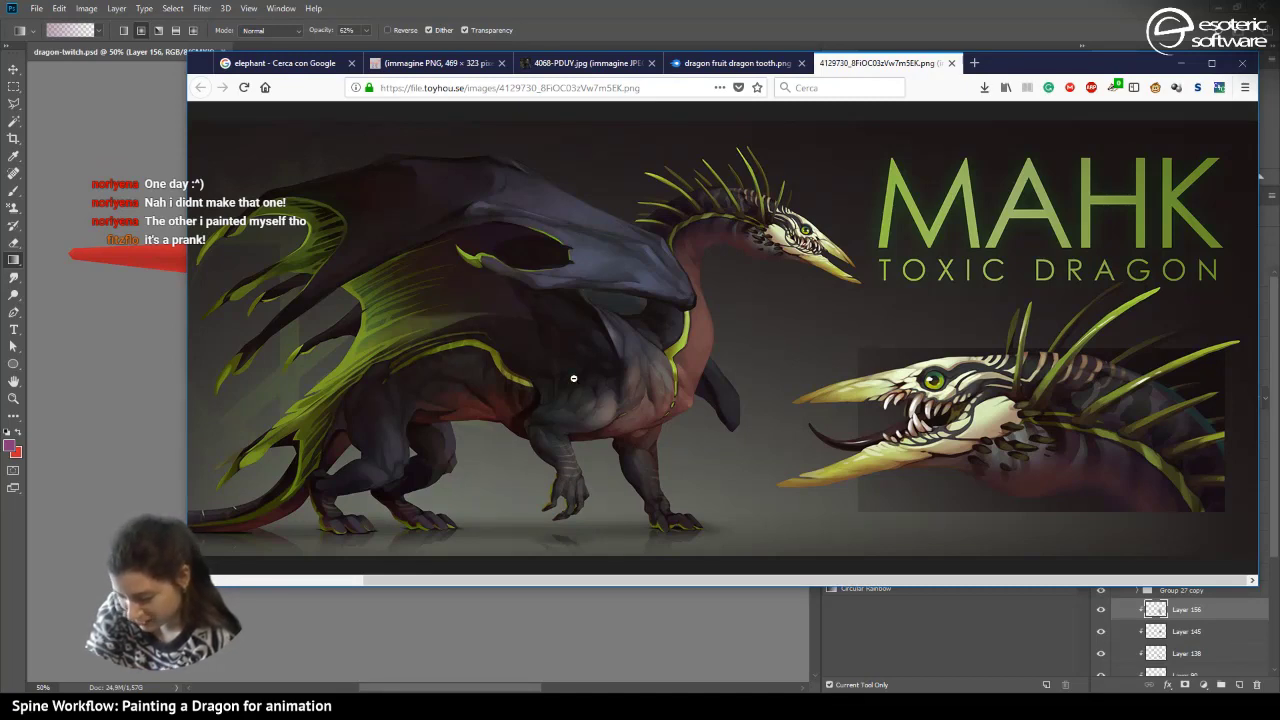
left_click(1180, 62)
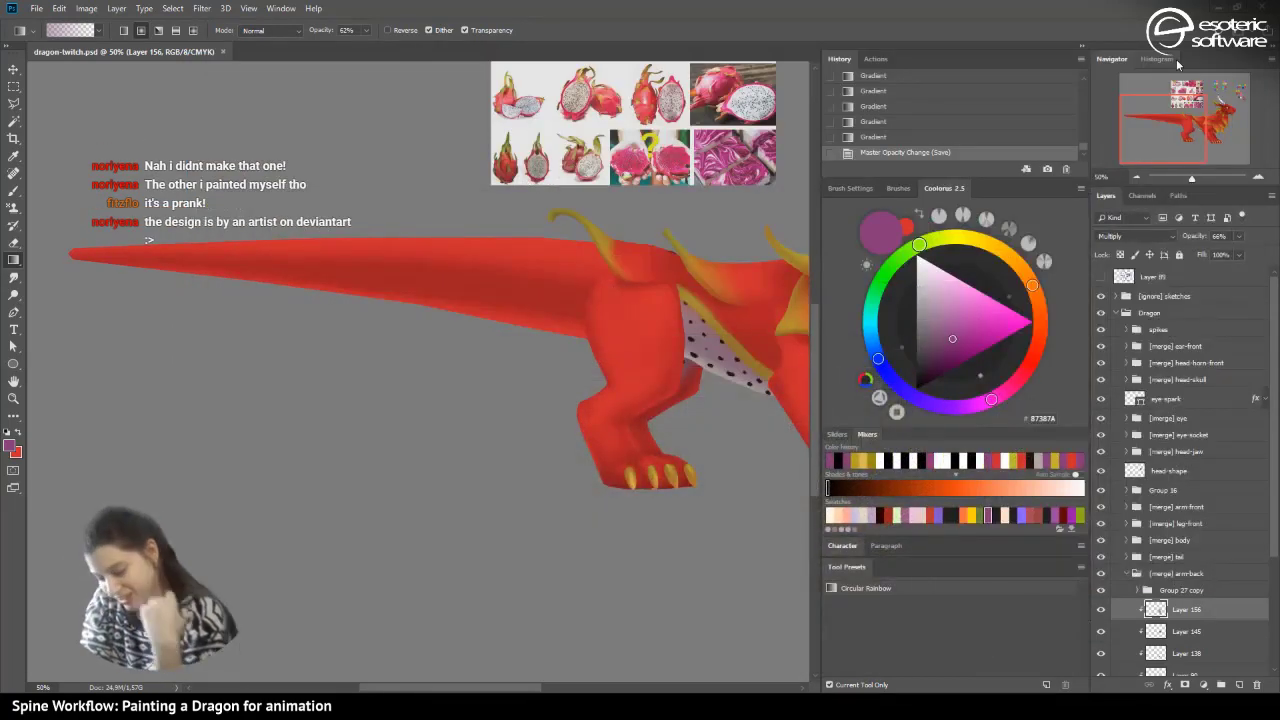
left_click_drag(1168, 120, 1205, 128)
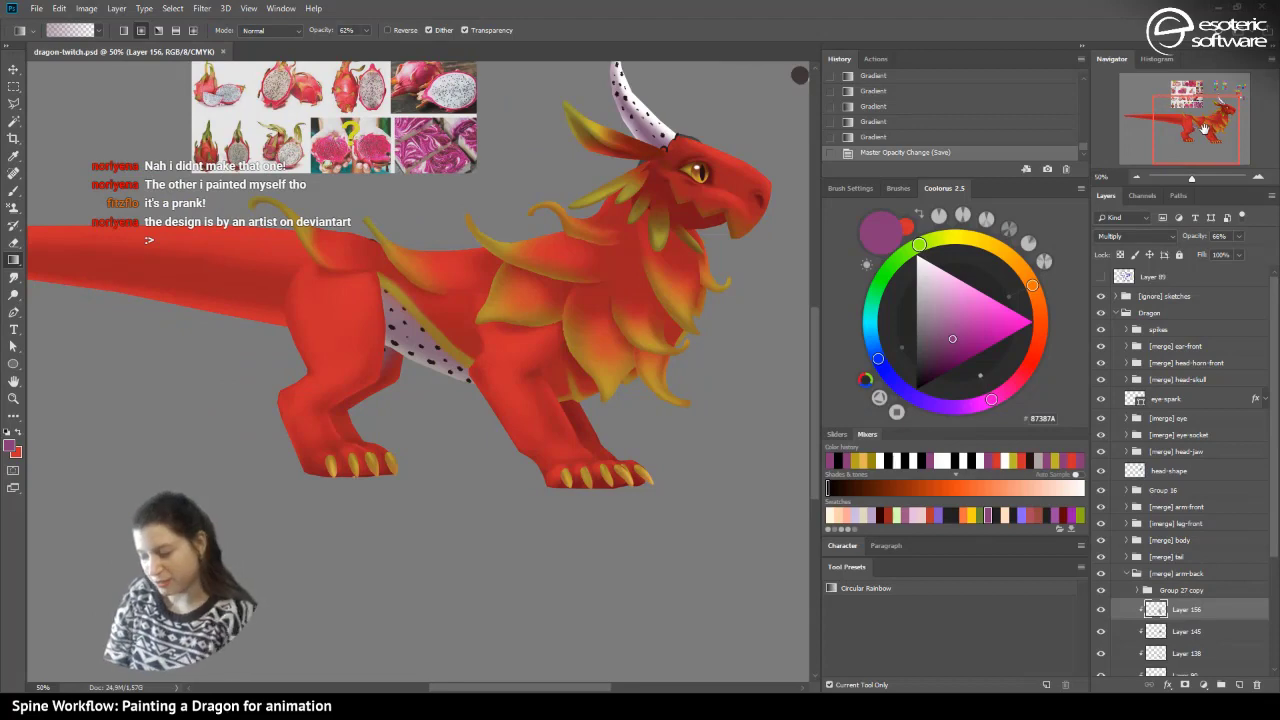
key("ctrl+minus")
key("ctrl+minus")
key("ctrl+minus")
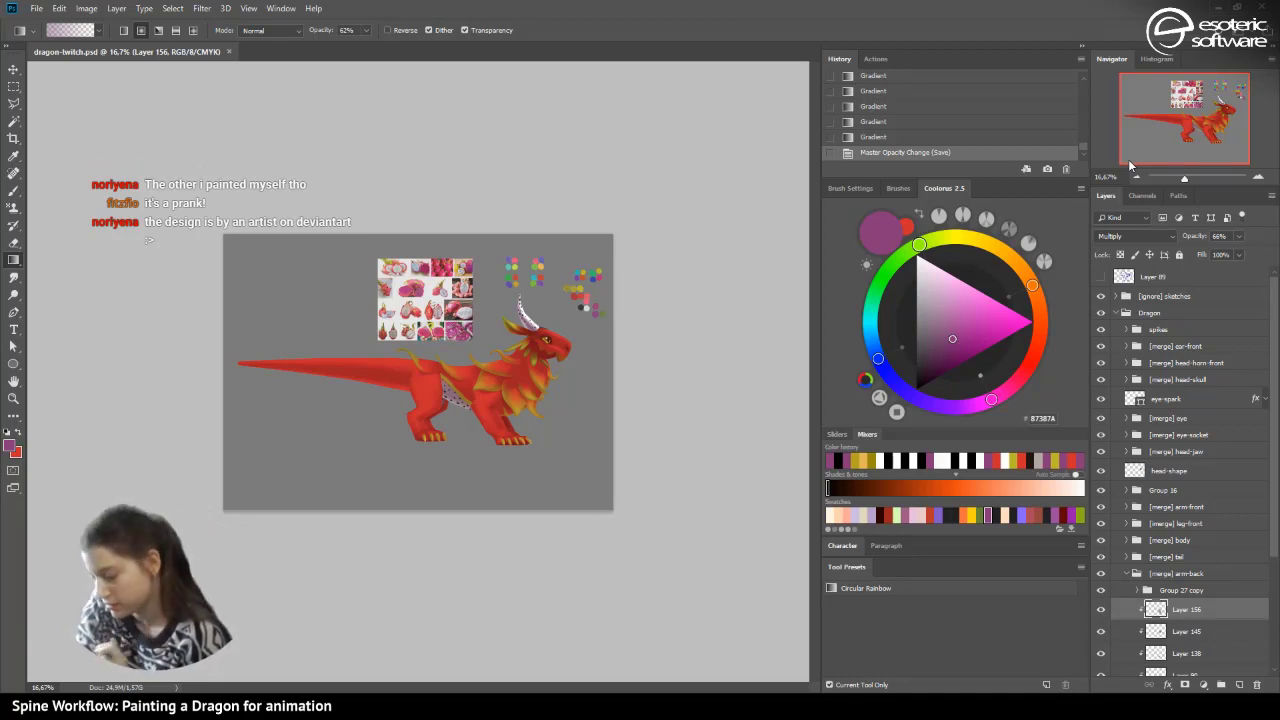
- Add a new layer above Layer 93 in the [merge] tail group and choose olive yellow (#B1A71E) from the recent colors
left_click(1258, 177)
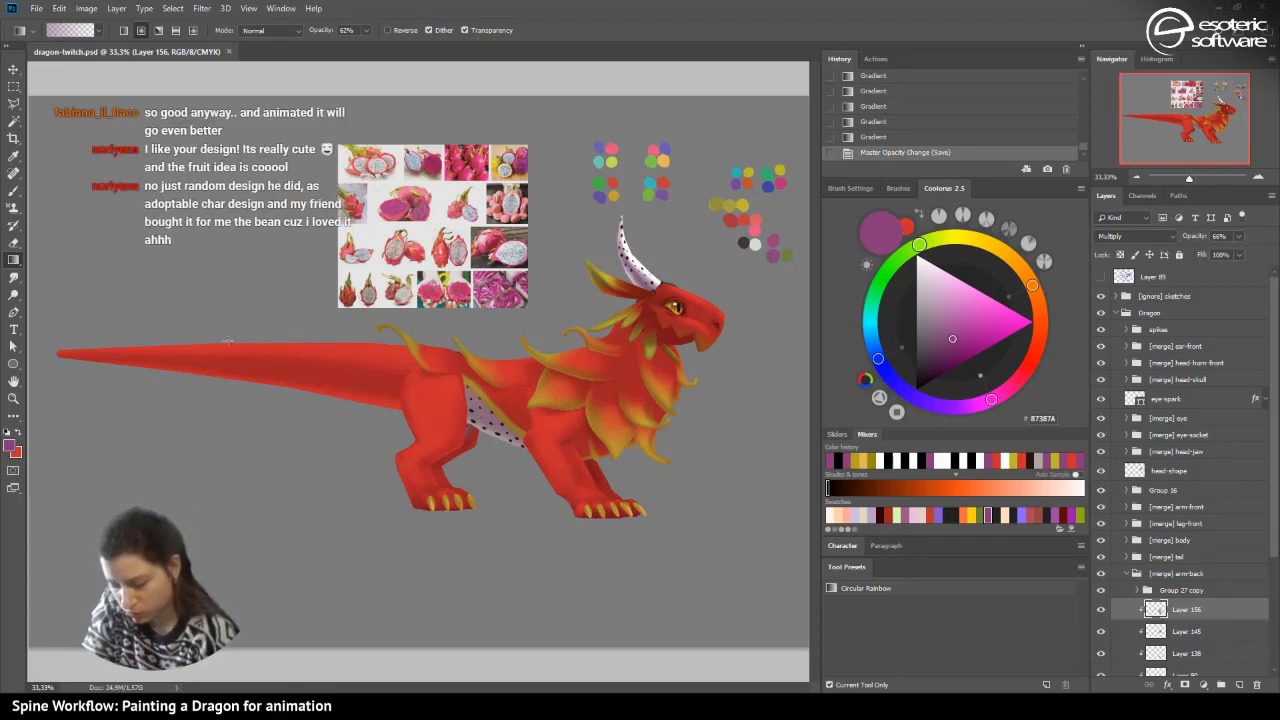
left_click(1127, 574)
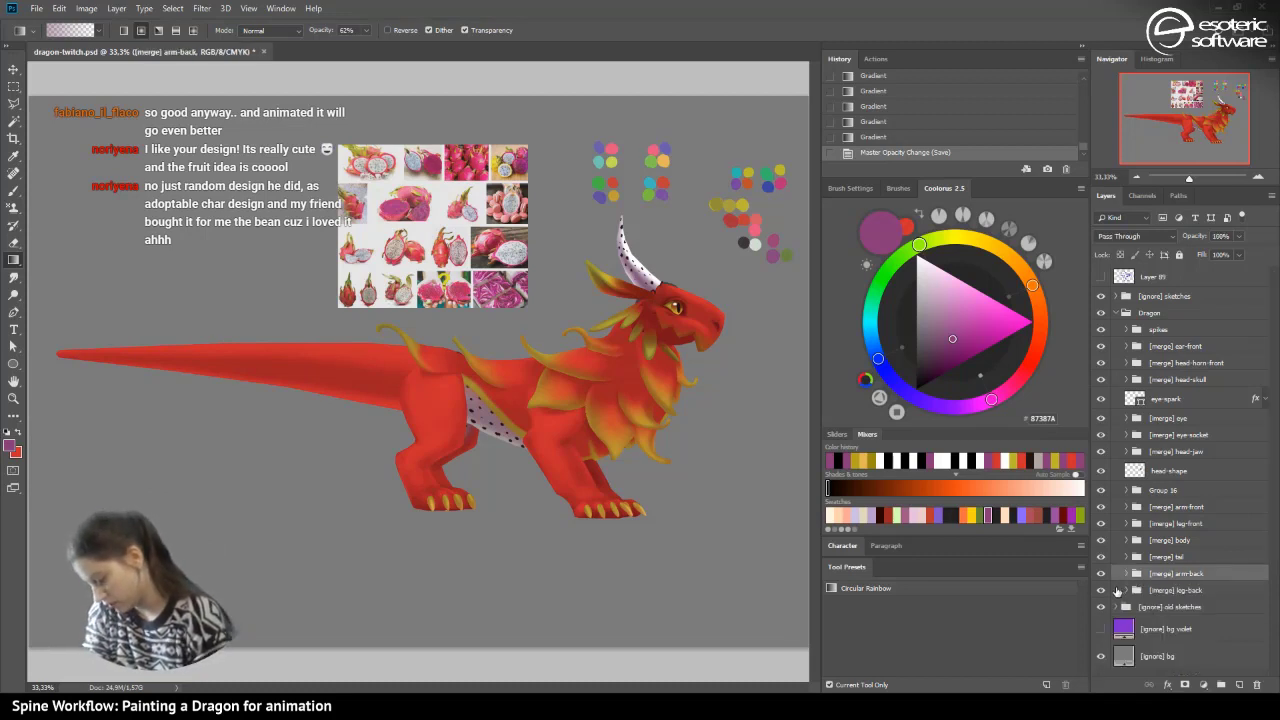
left_click(1128, 558)
left_click(1156, 575)
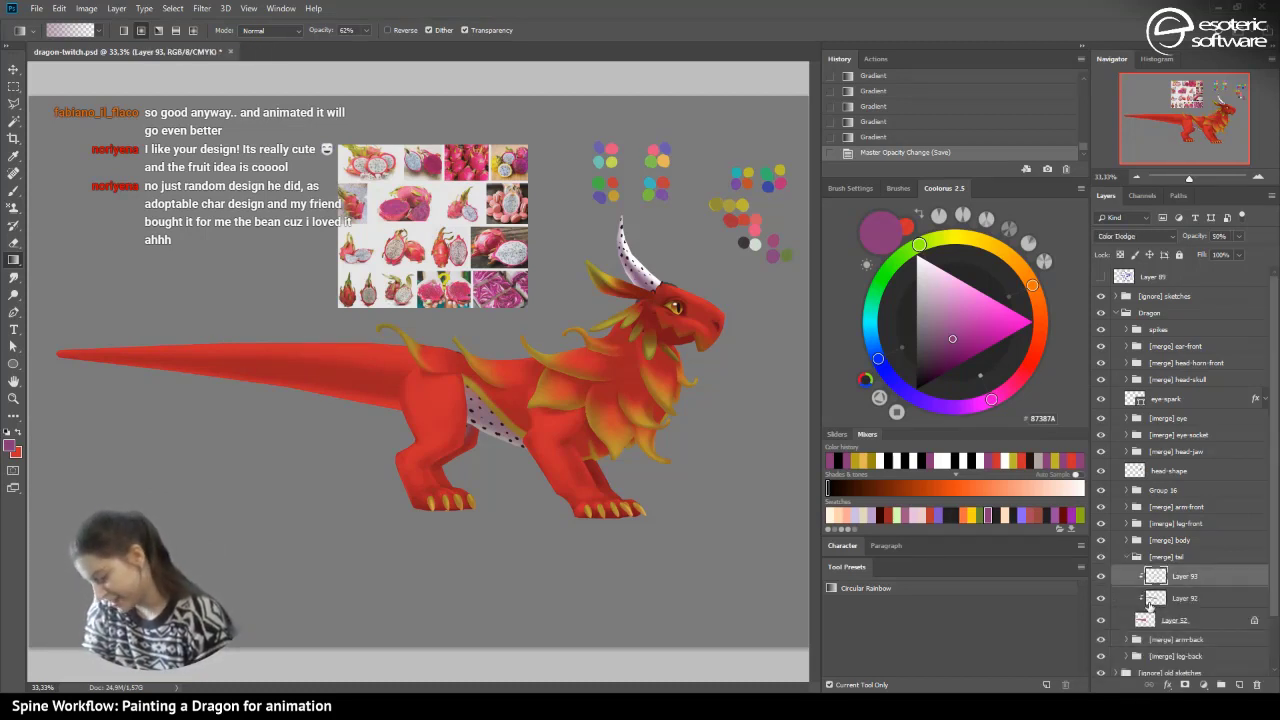
left_click(1100, 598)
left_click(1100, 598)
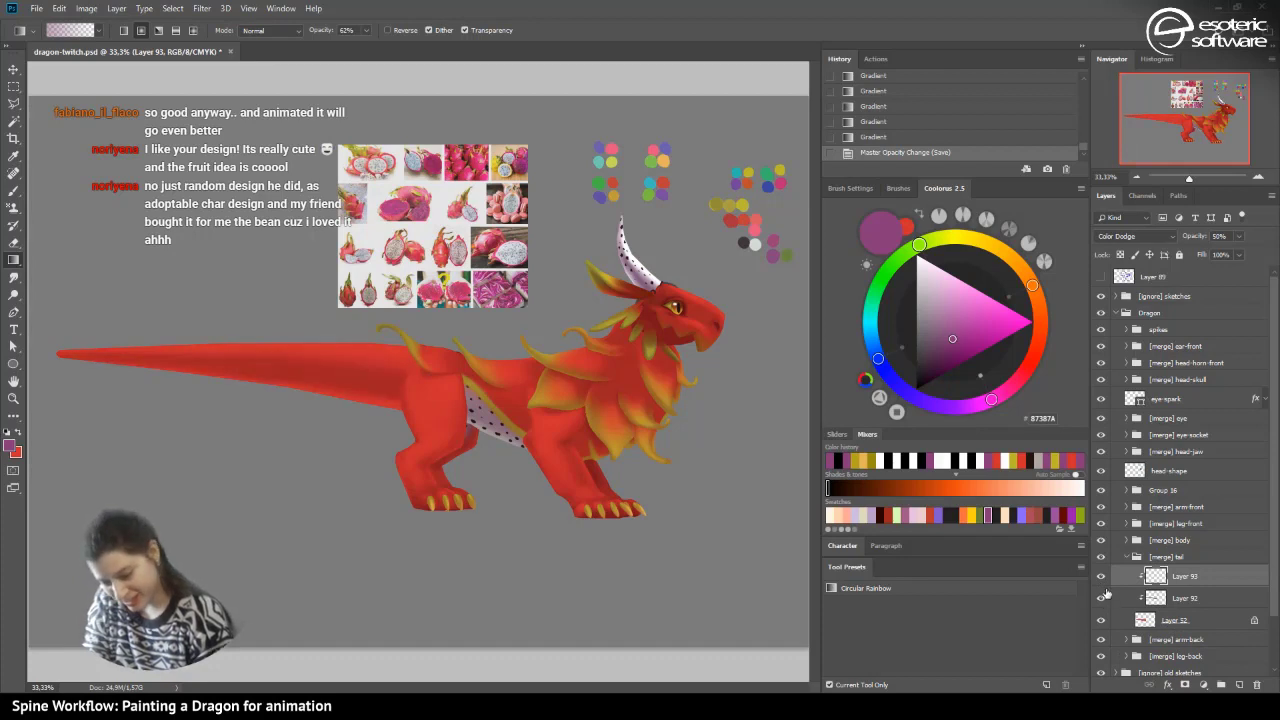
left_click(1239, 683)
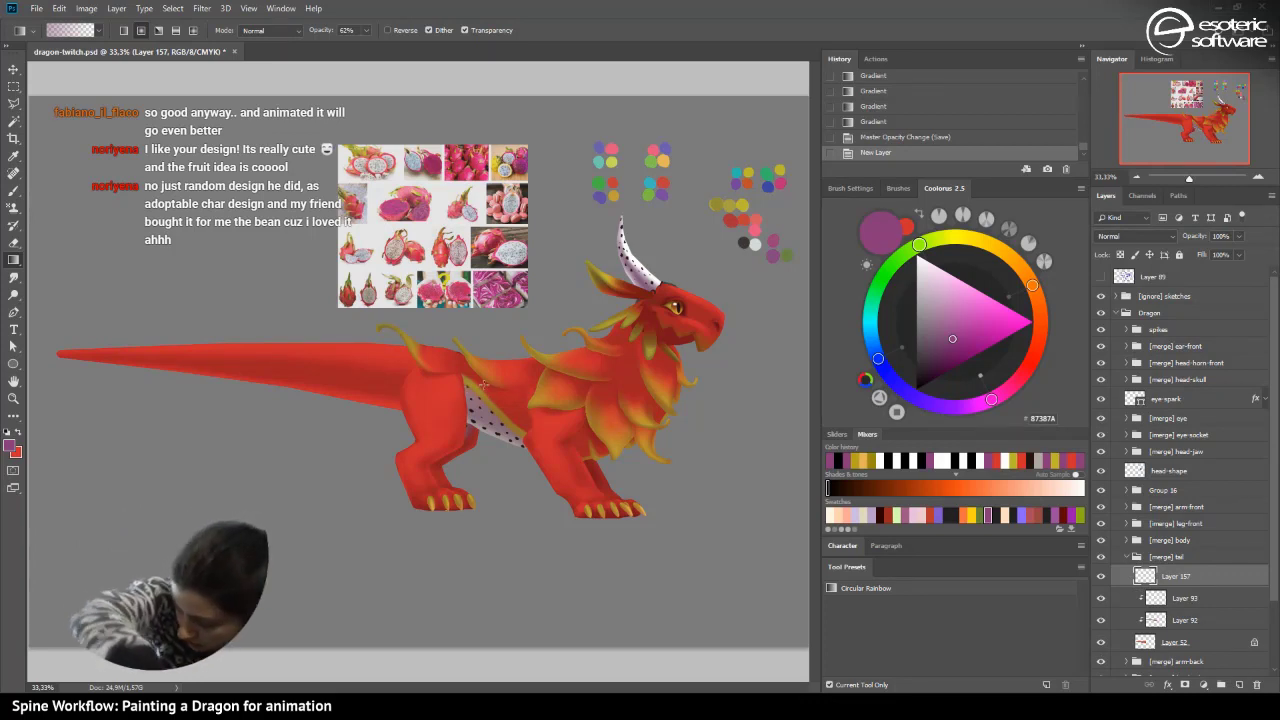
left_click(855, 461)
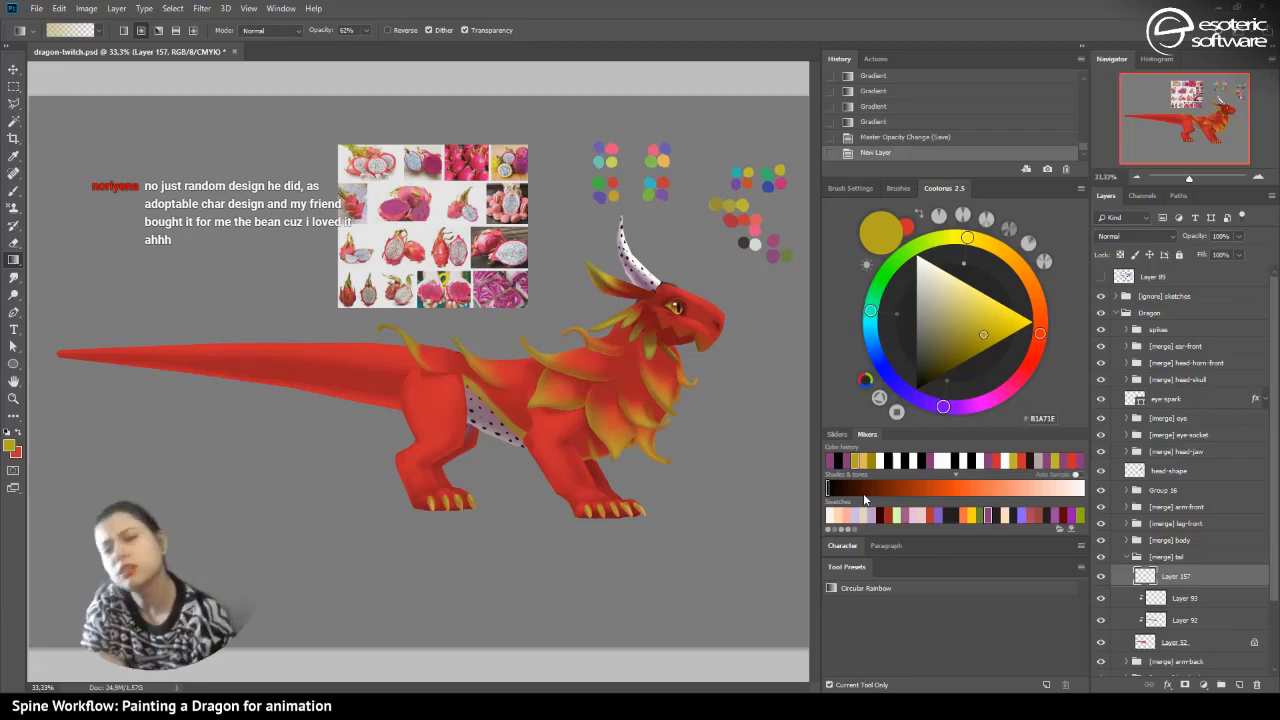
- Try a yellow radial gradient over the base of the tail on the new layer and undo it
scroll(372, 370, "up", 2)
left_click_drag(414, 345, 260, 303)
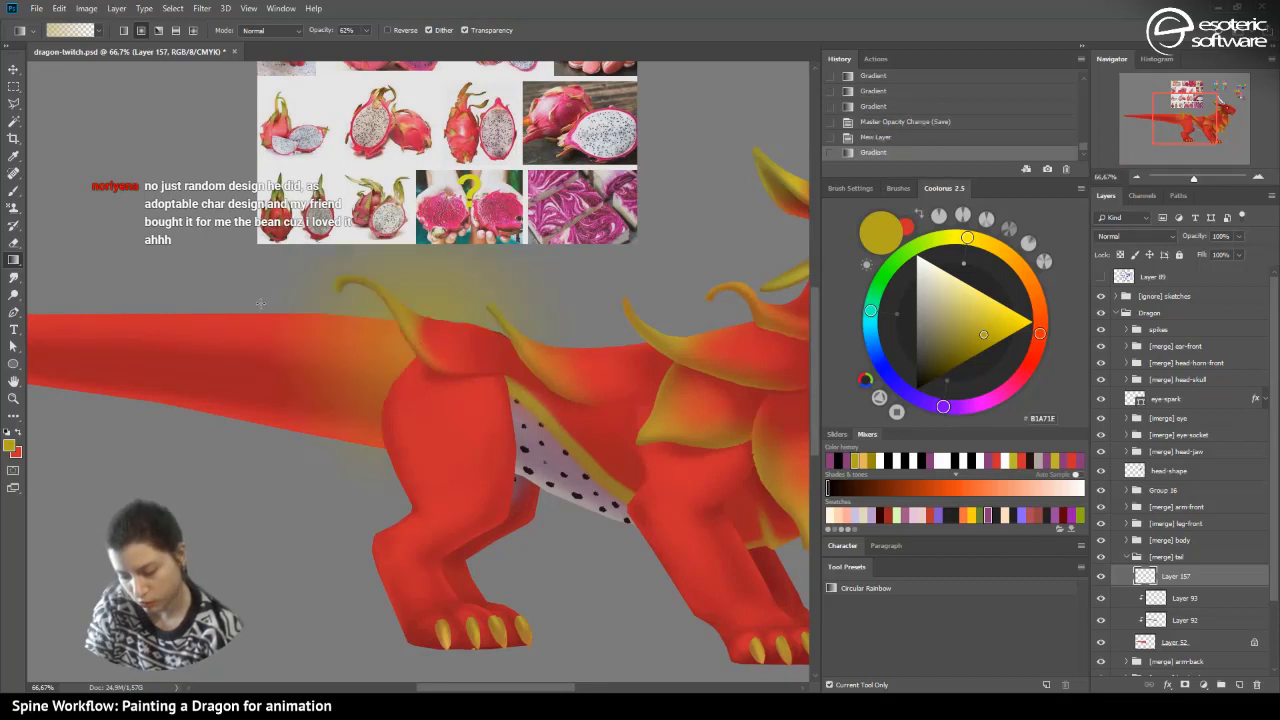
left_click(860, 137)
- Clip the new layer to the tail and tint the tail tip yellow with several radial gradients at 62% opacity
left_click_drag(511, 678, 398, 676)
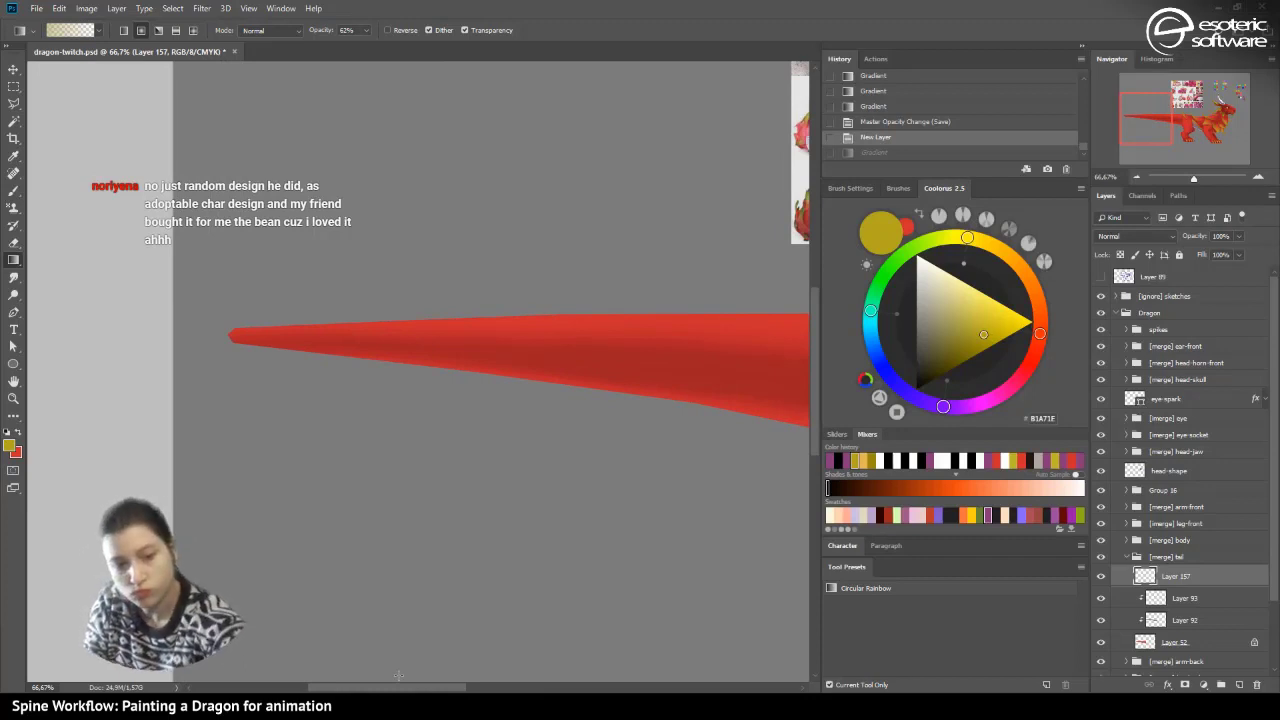
key("ctrl+alt+g")
left_click_drag(238, 334, 644, 376)
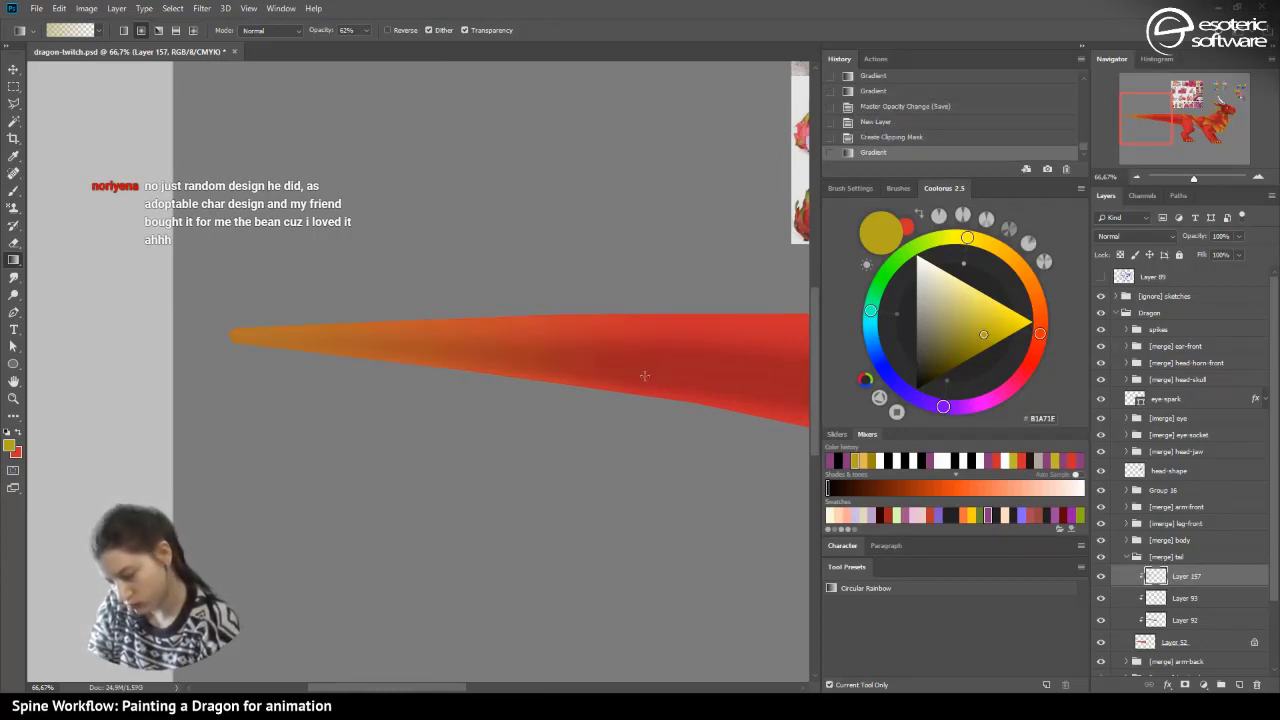
left_click(1136, 177)
left_click_drag(1132, 133, 1160, 108)
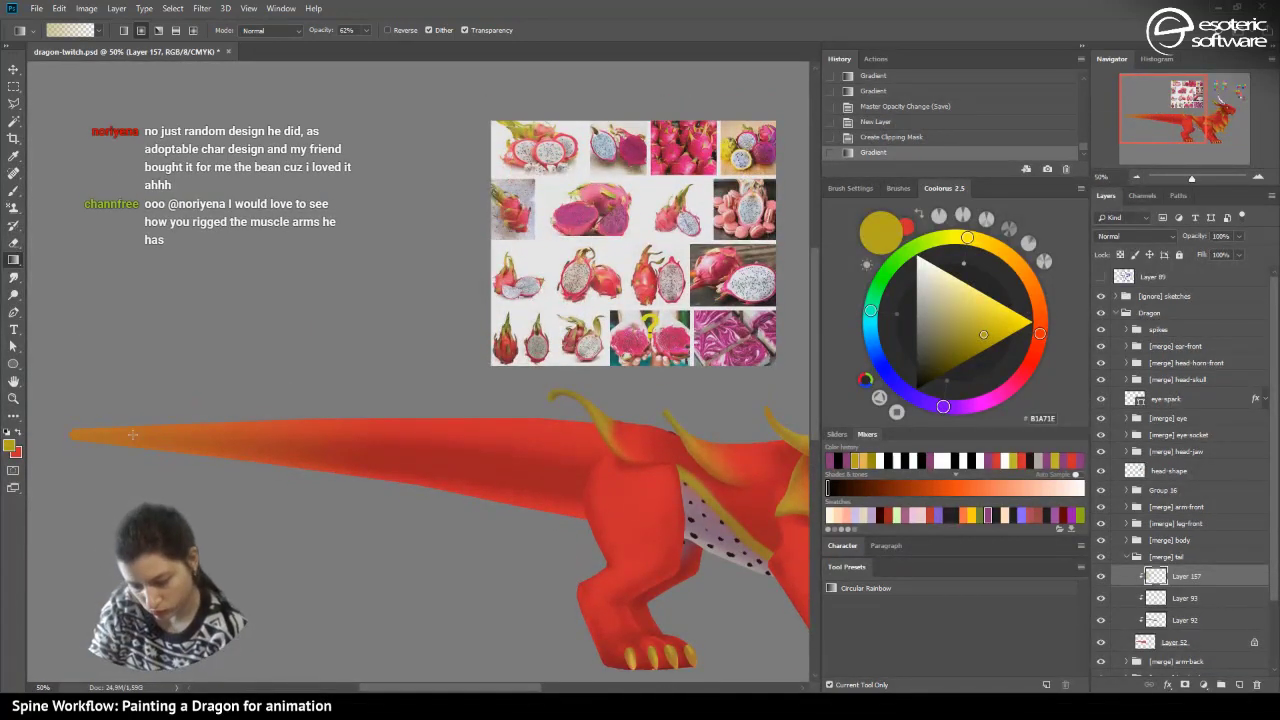
left_click_drag(112, 436, 294, 440)
left_click_drag(152, 432, 78, 436)
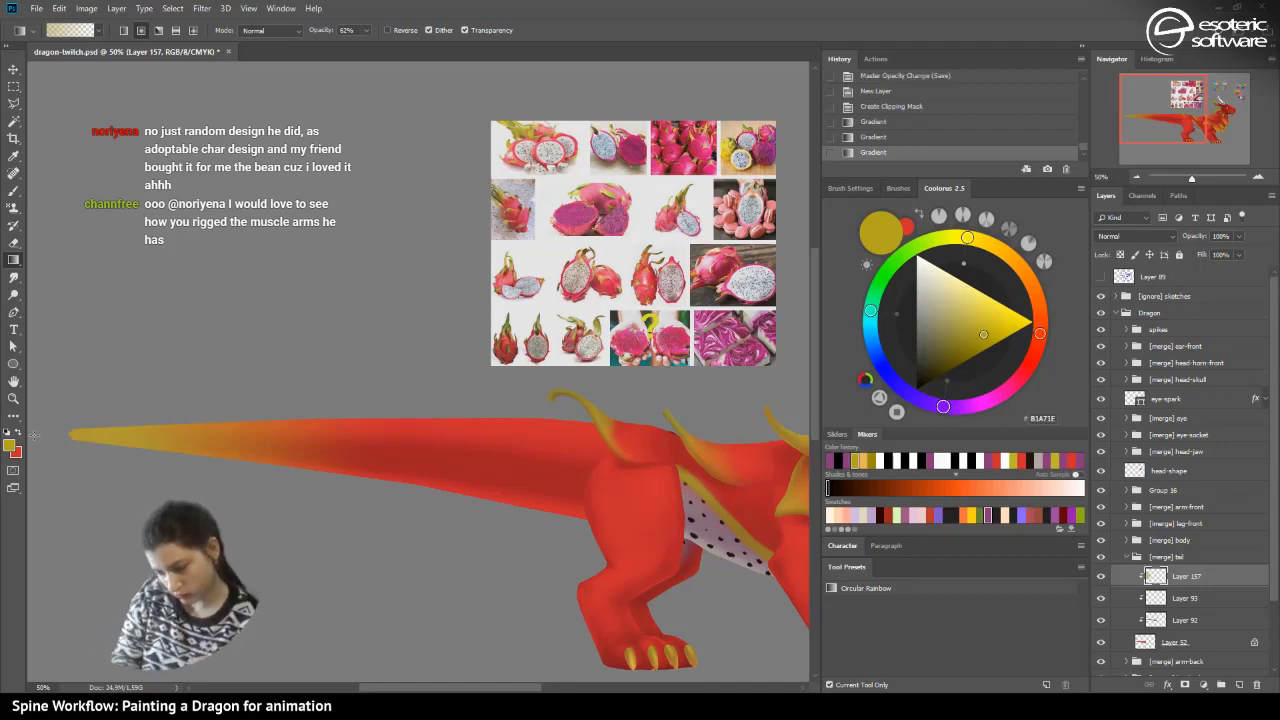
left_click(1133, 175)
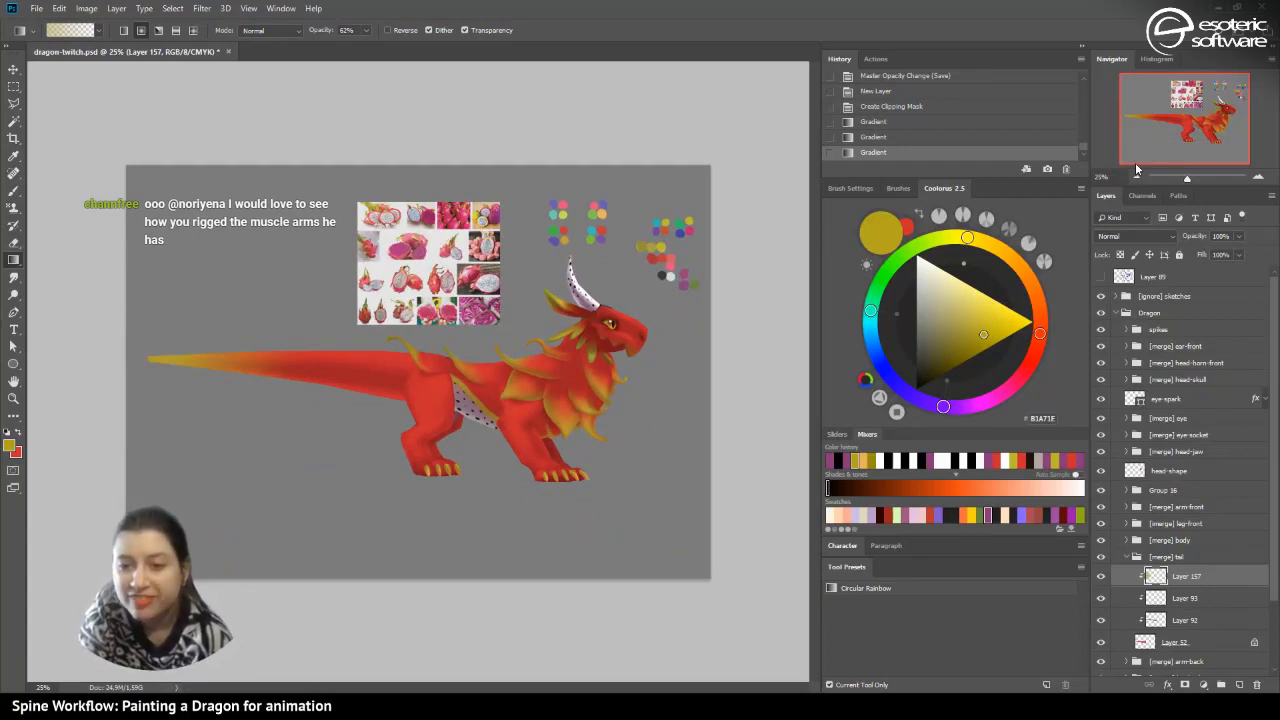
- Move the yellow gradient layer below Layer 93 and toggle its visibility to compare the tail with and without it
left_click_drag(1160, 577, 1150, 598)
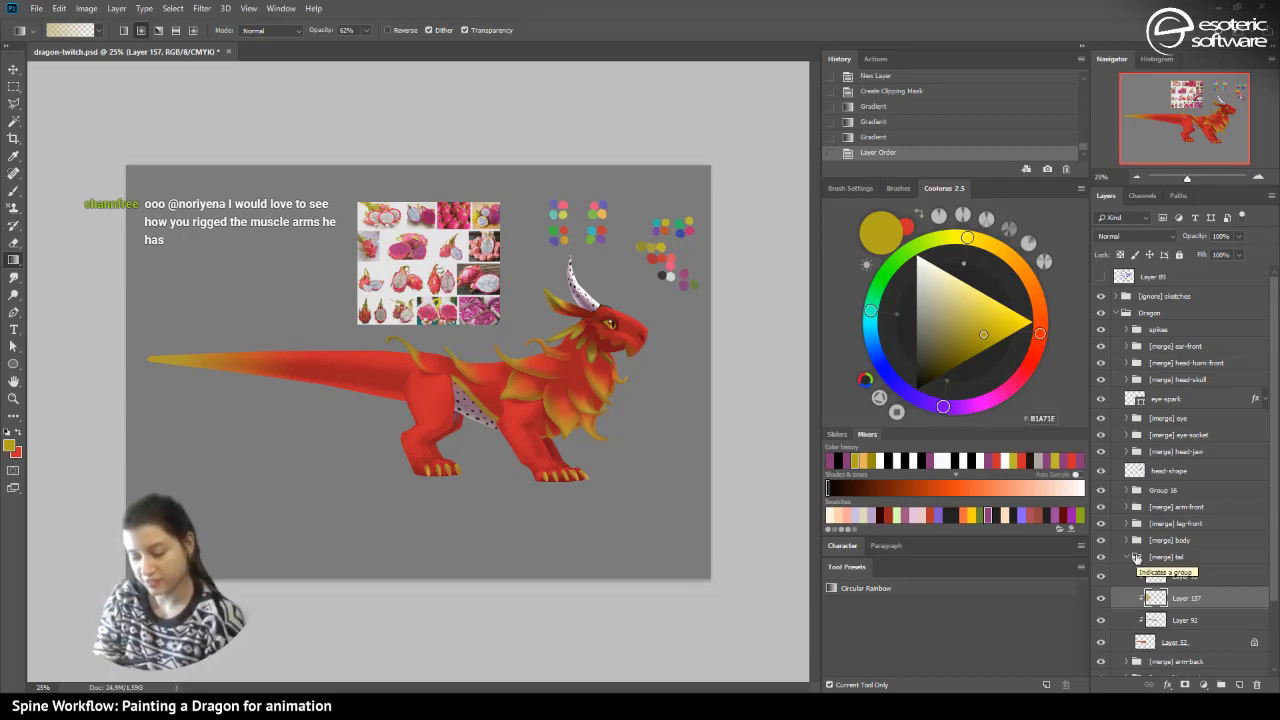
left_click(1101, 604)
left_click(1101, 604)
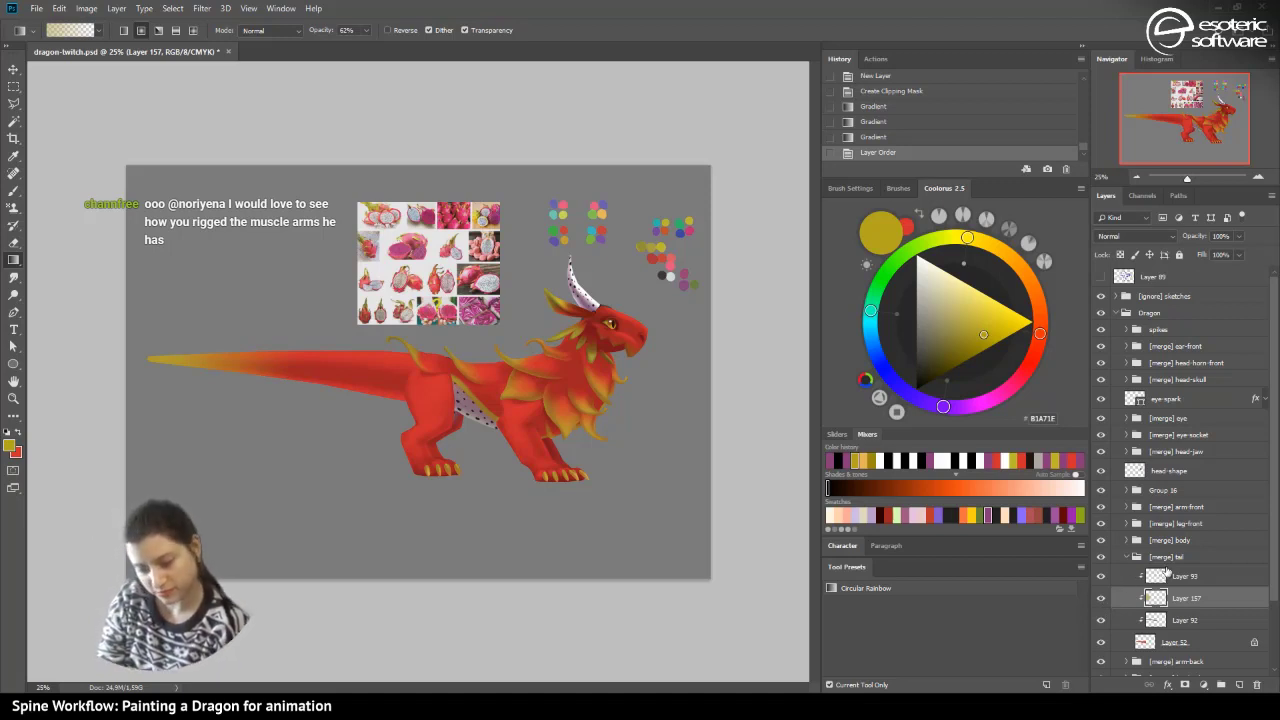
- Try yellow brush strokes across the tail near its tip and undo them
key("b")
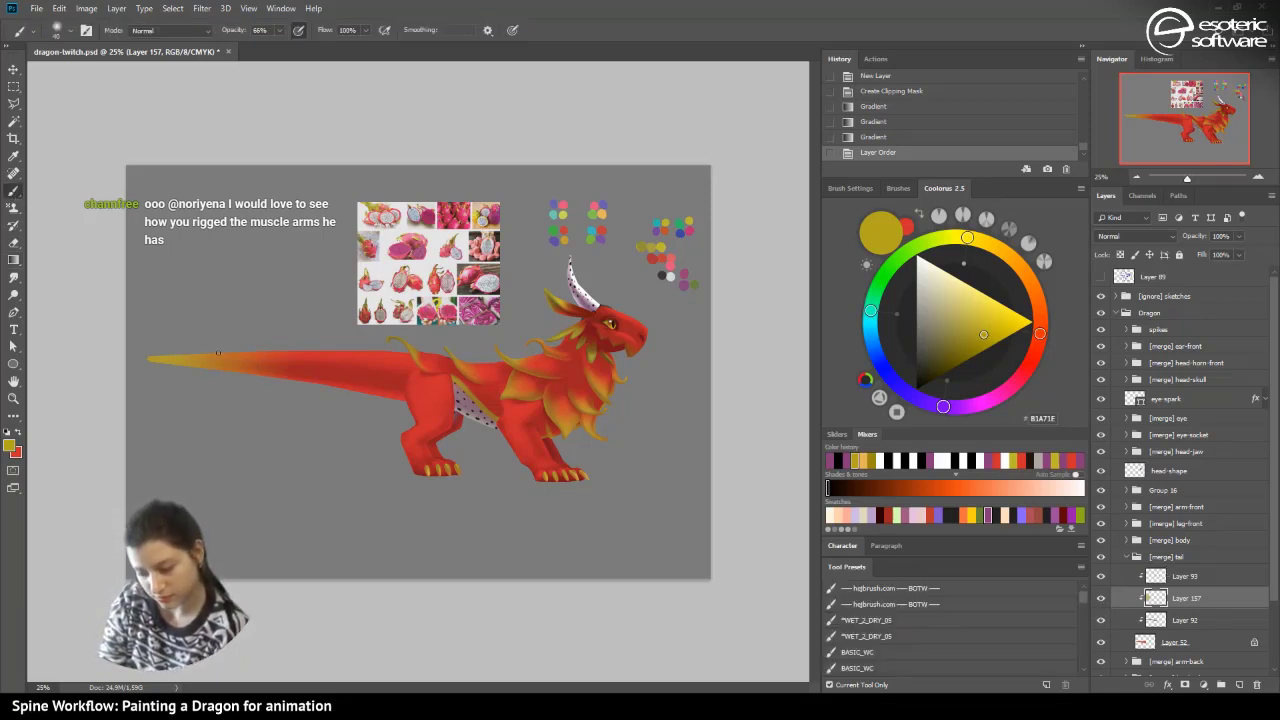
left_click(1258, 177)
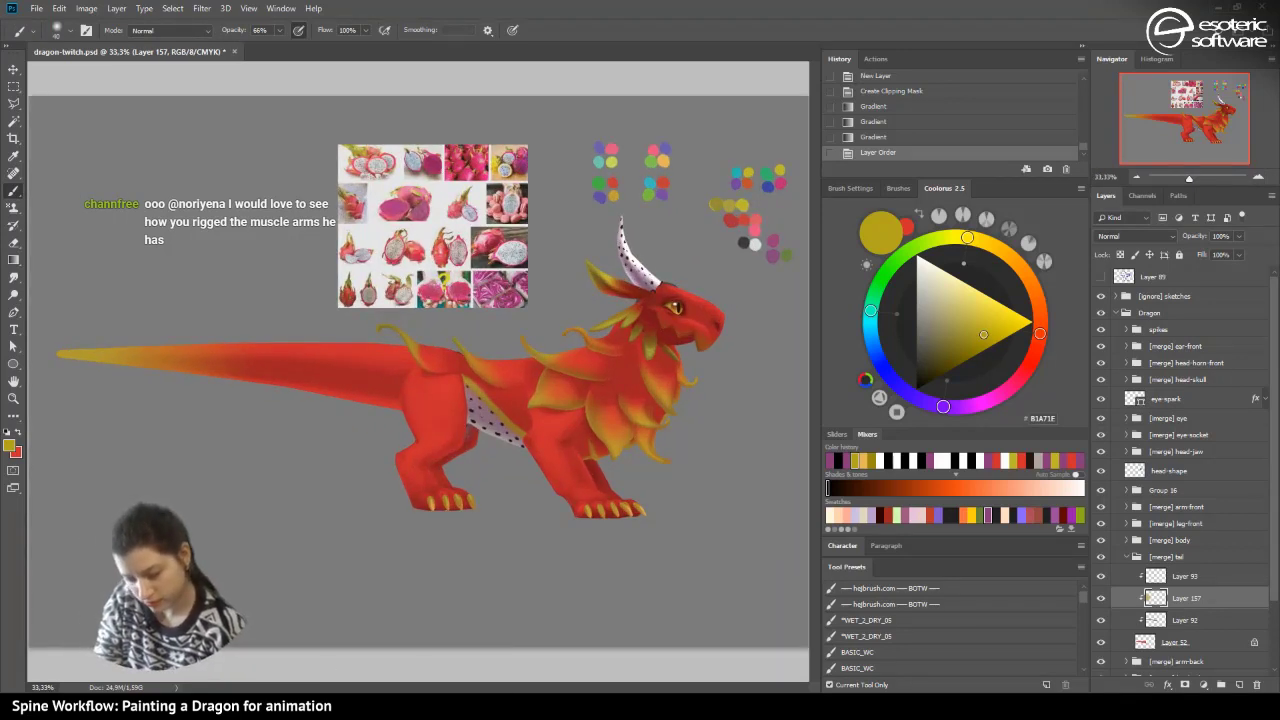
mouse_move(224, 369)
left_mouse_down()
mouse_move(192, 340)
mouse_move(229, 368)
left_mouse_up()
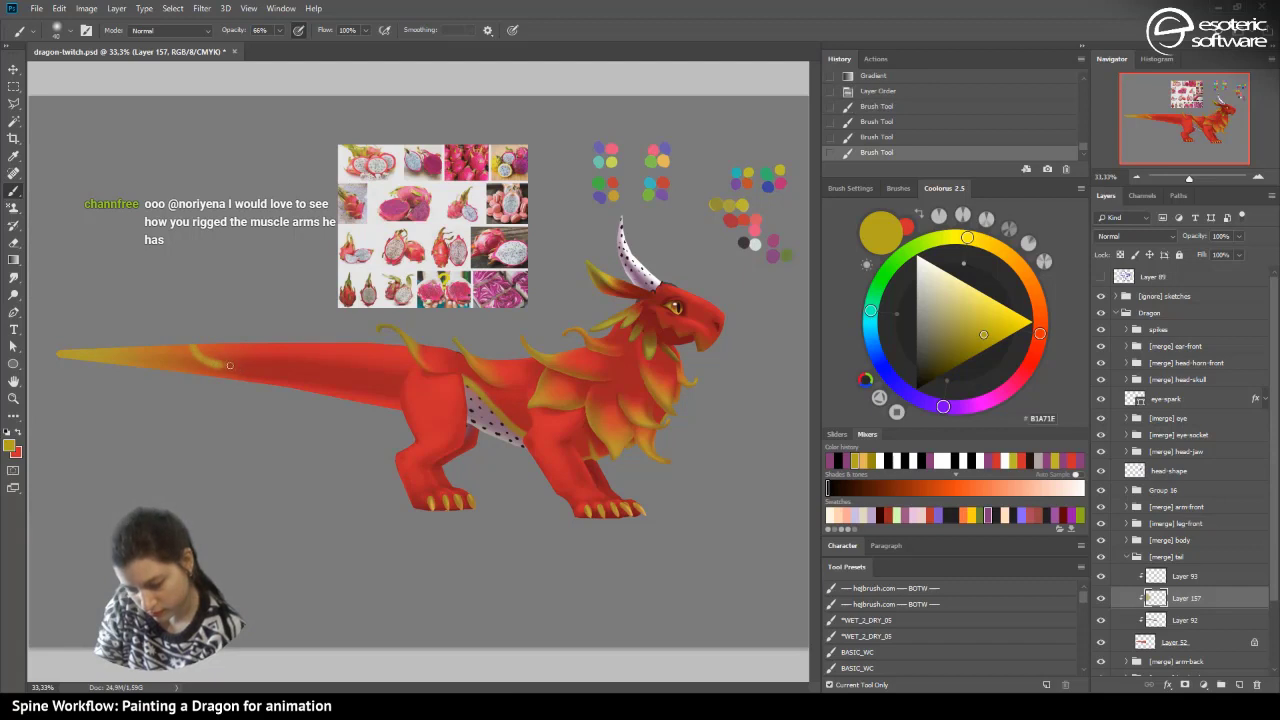
key("ctrl+alt+z")
key("ctrl+alt+z")
key("ctrl+alt+z")
key("ctrl+alt+z")
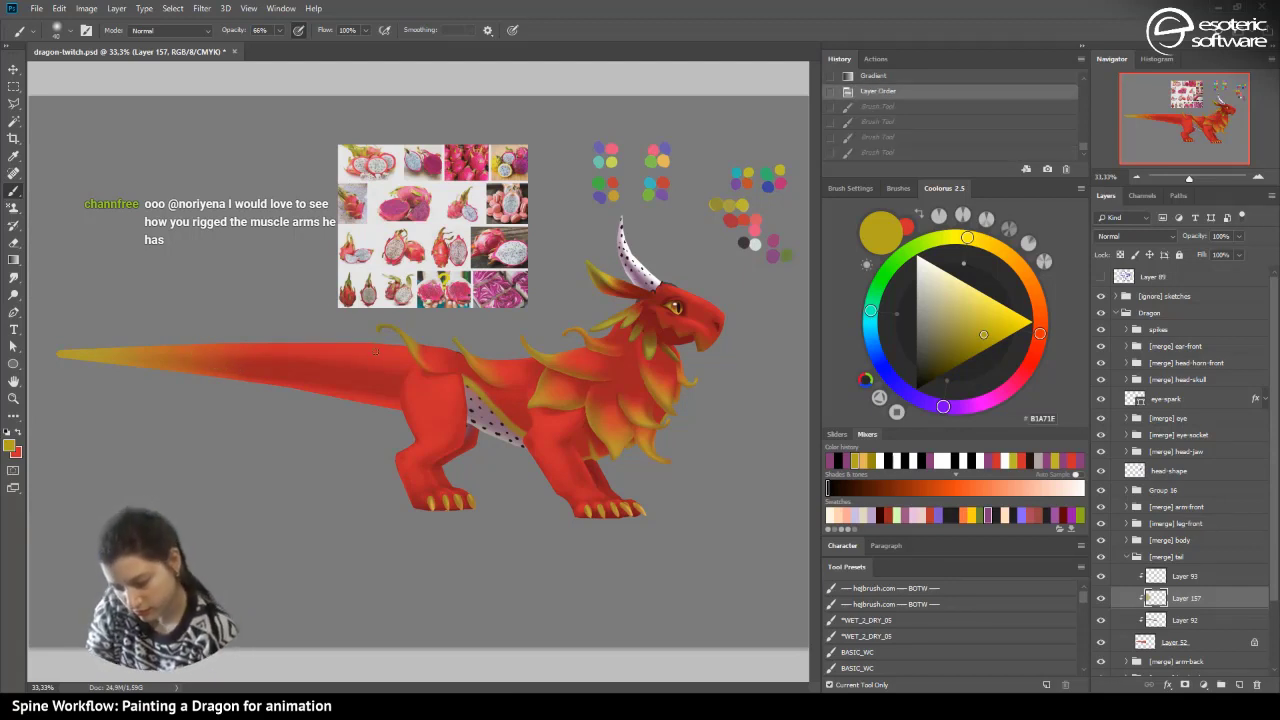
- Paint branching yellow veins along the tail from its base towards the tip with the Brush at 66% opacity
mouse_move(349, 340)
left_mouse_down()
mouse_move(390, 374)
mouse_move(410, 366)
left_mouse_up()
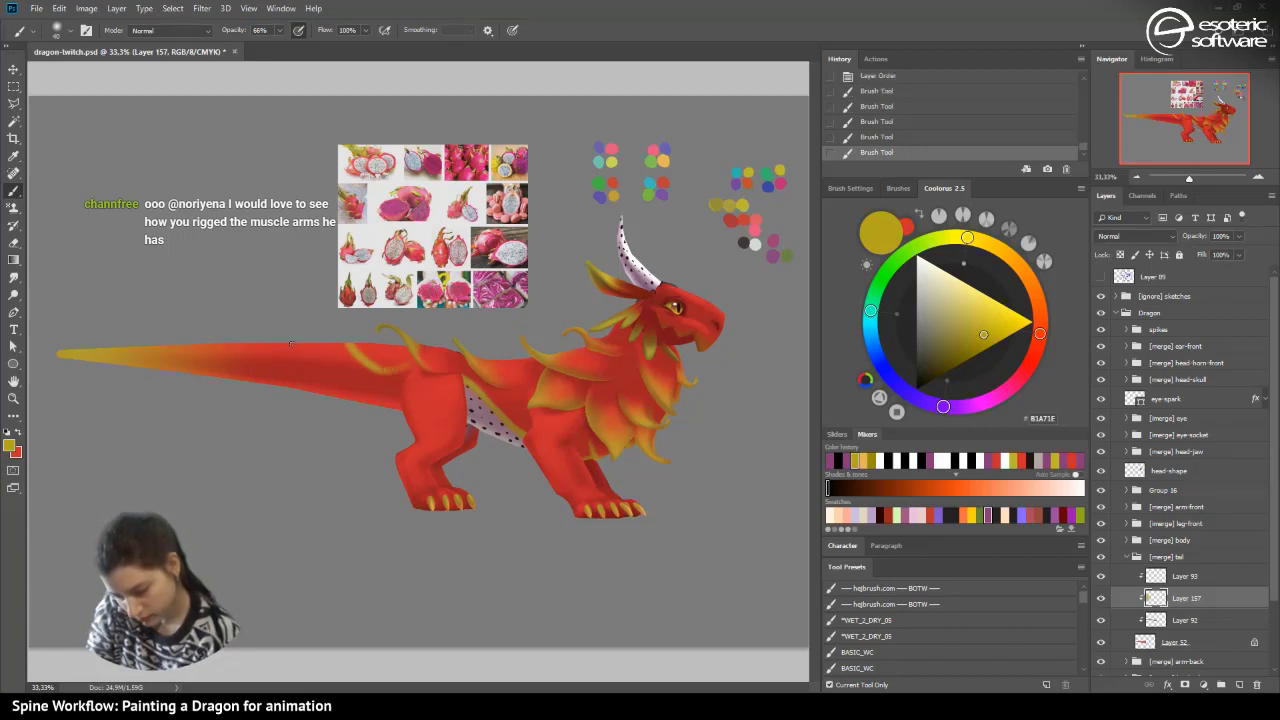
left_click_drag(288, 348, 338, 370)
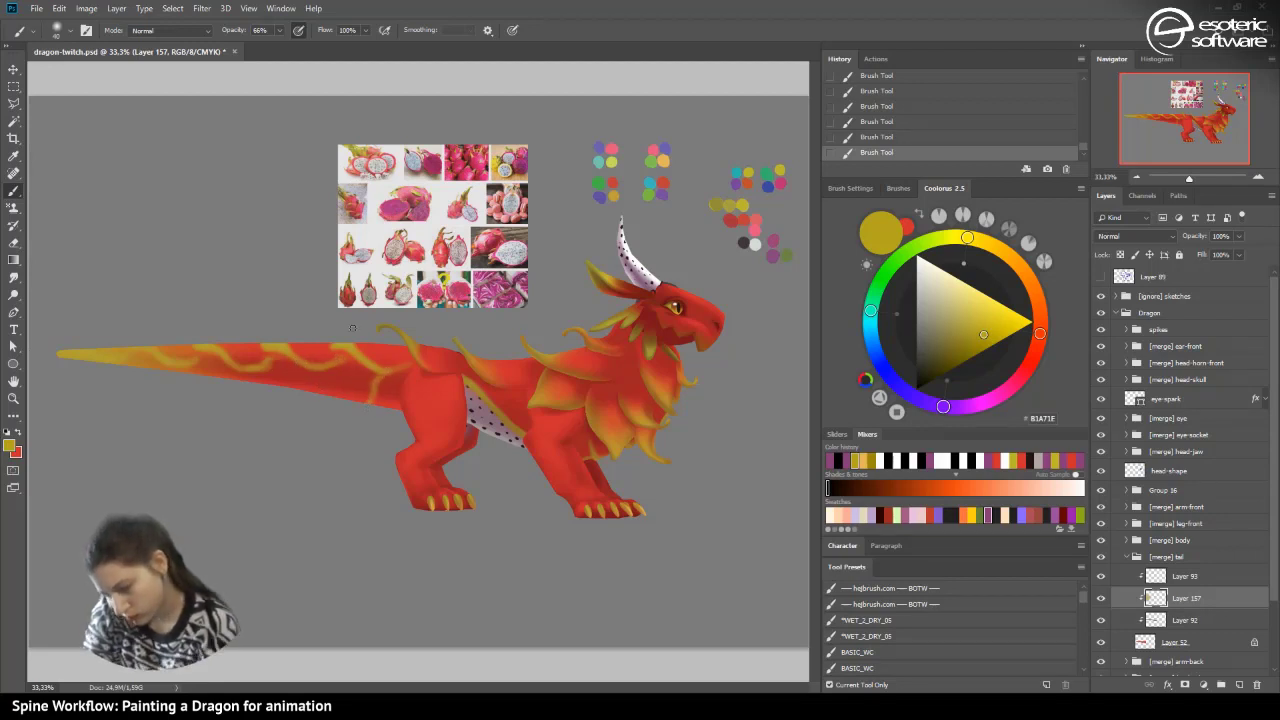
left_click(873, 110)
left_click_drag(376, 378, 348, 397)
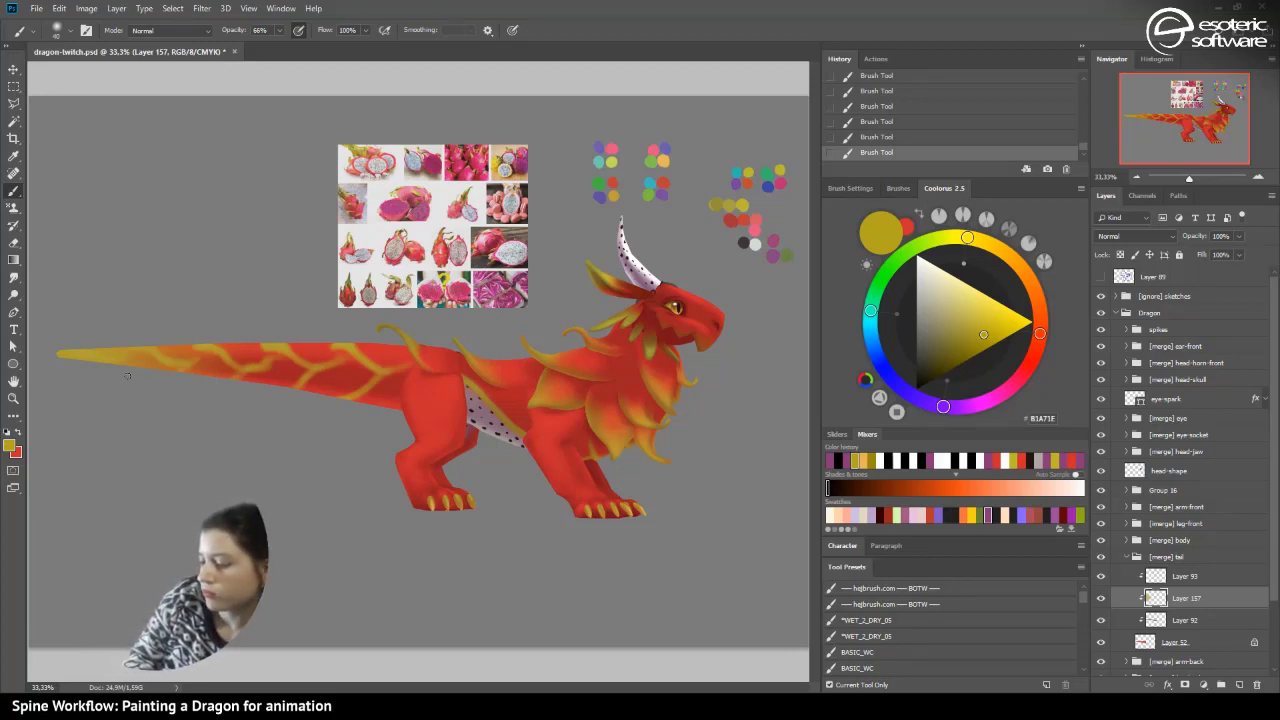
left_click(1256, 177)
left_click_drag(318, 401, 579, 401)
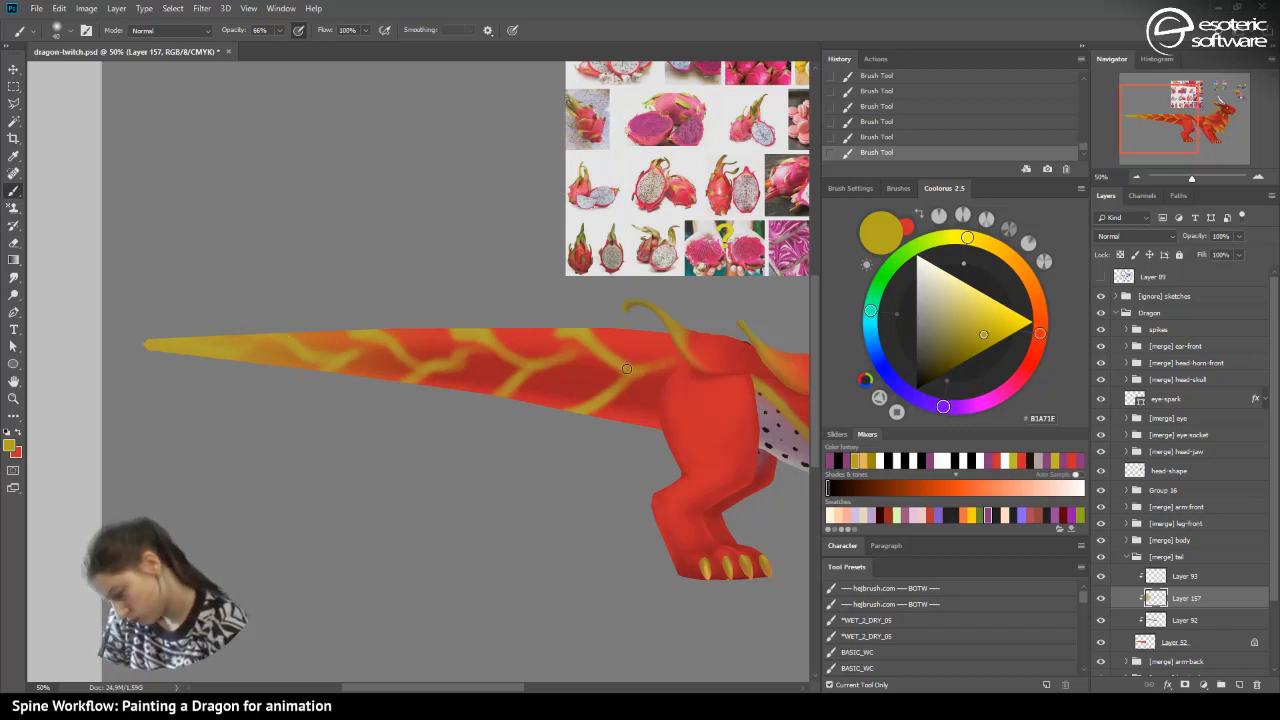
- Thin and sharpen the yellow tail veins with the Eraser, clear the yellow between those near the tip, and undo the excess erasing at the tip
key("e")
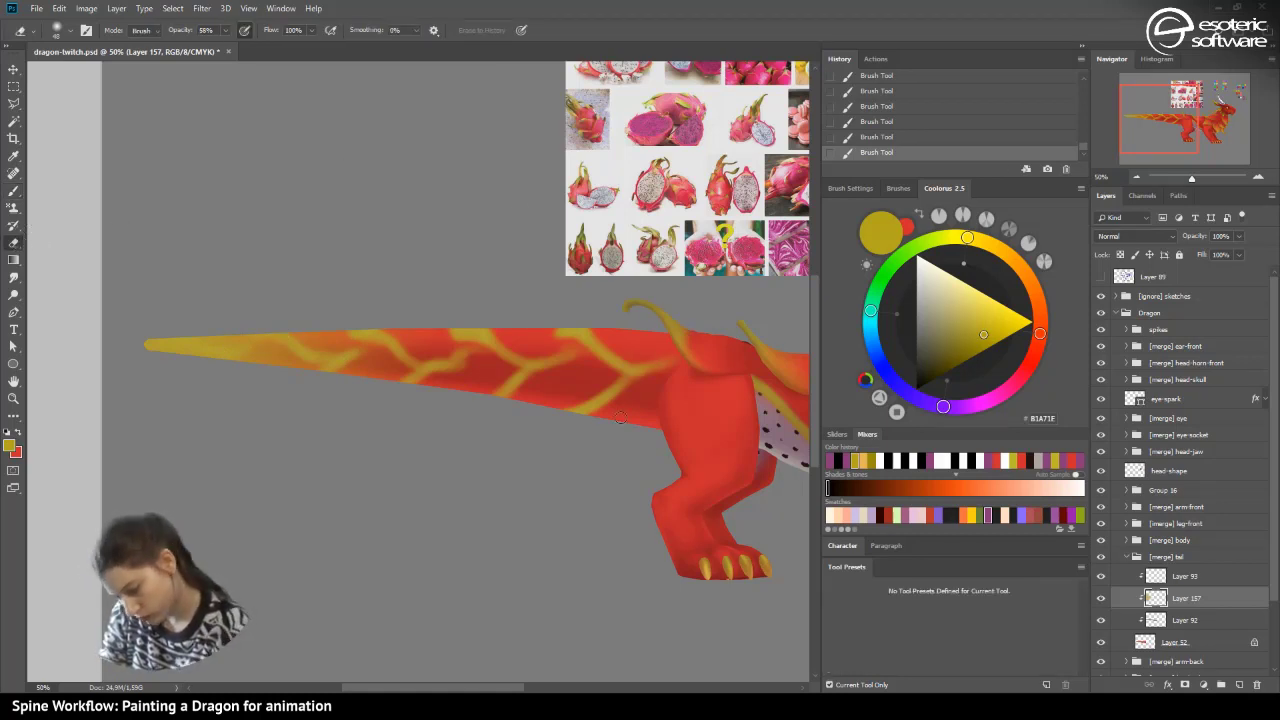
mouse_move(572, 405)
left_mouse_down()
mouse_move(606, 382)
mouse_move(585, 398)
mouse_move(597, 388)
left_mouse_up()
mouse_move(600, 386)
left_mouse_down()
mouse_move(632, 374)
mouse_move(595, 393)
mouse_move(637, 385)
mouse_move(585, 420)
left_mouse_up()
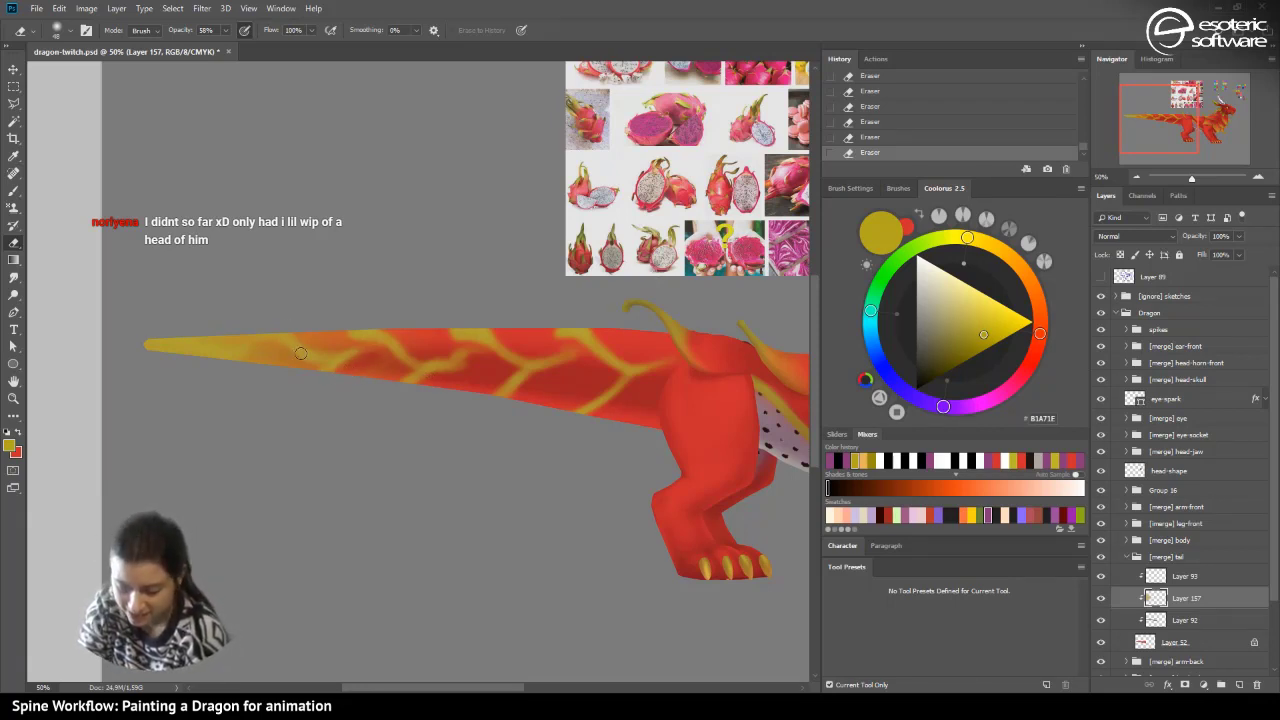
mouse_move(275, 345)
left_mouse_down()
mouse_move(289, 361)
mouse_move(257, 351)
mouse_move(216, 364)
mouse_move(295, 367)
mouse_move(277, 351)
mouse_move(305, 362)
left_mouse_up()
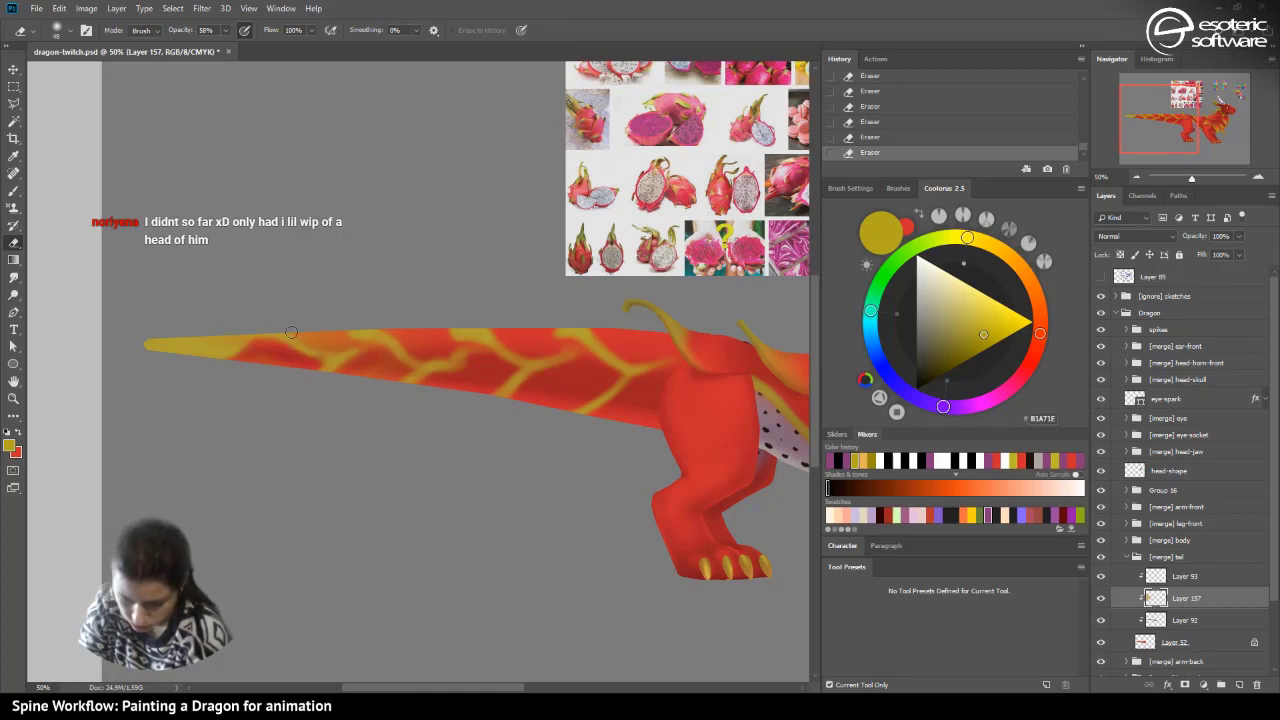
mouse_move(331, 346)
left_mouse_down()
mouse_move(290, 316)
mouse_move(342, 339)
left_mouse_up()
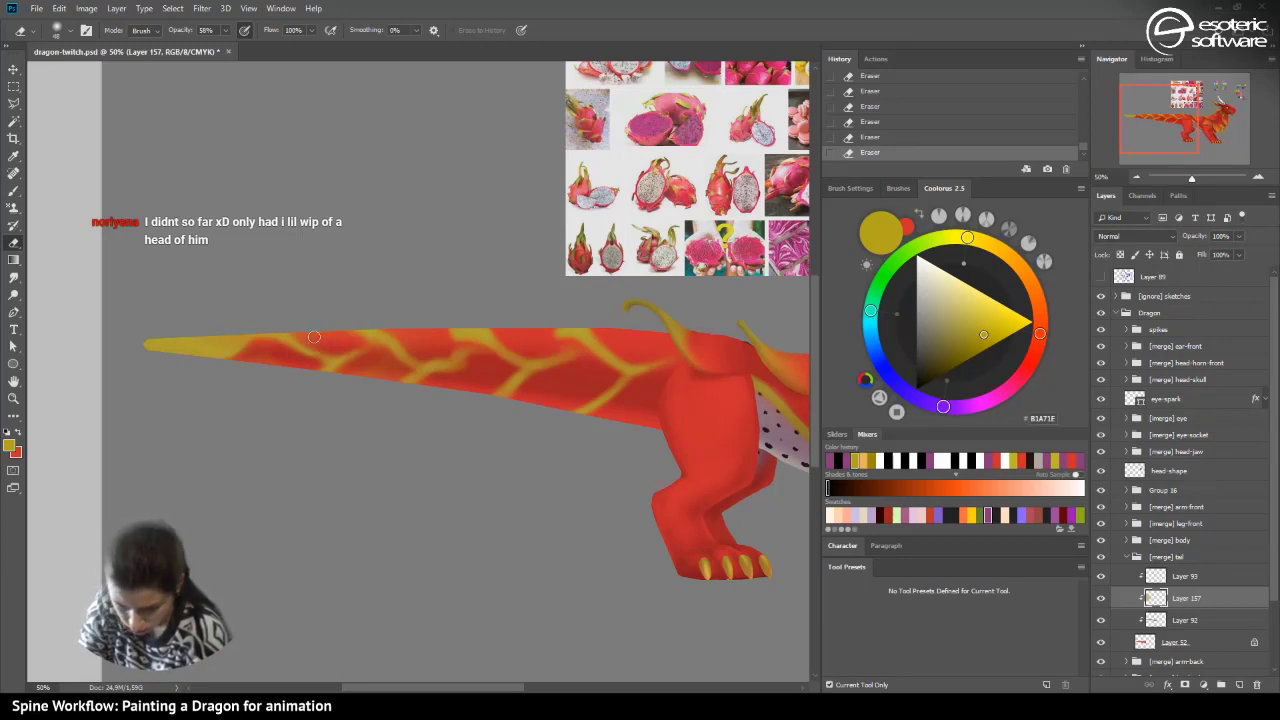
mouse_move(229, 342)
left_mouse_down()
mouse_move(192, 347)
mouse_move(214, 335)
mouse_move(163, 303)
mouse_move(176, 346)
left_mouse_up()
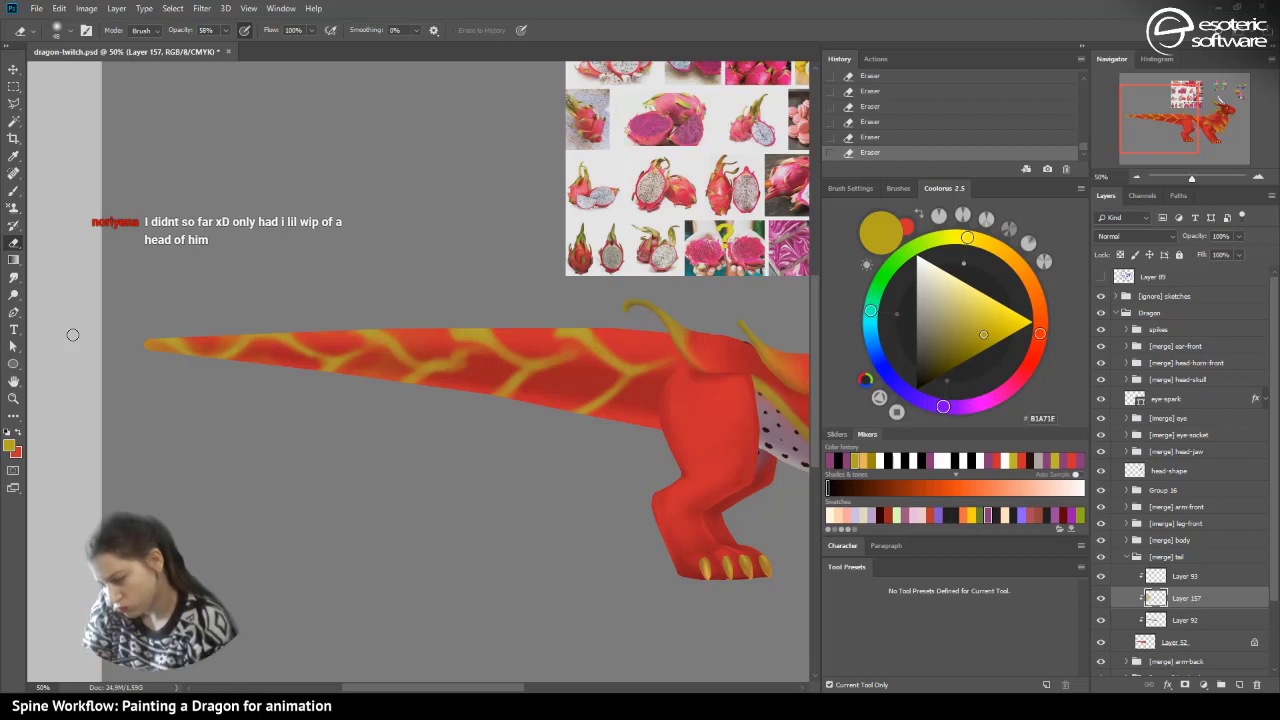
left_click(875, 136)
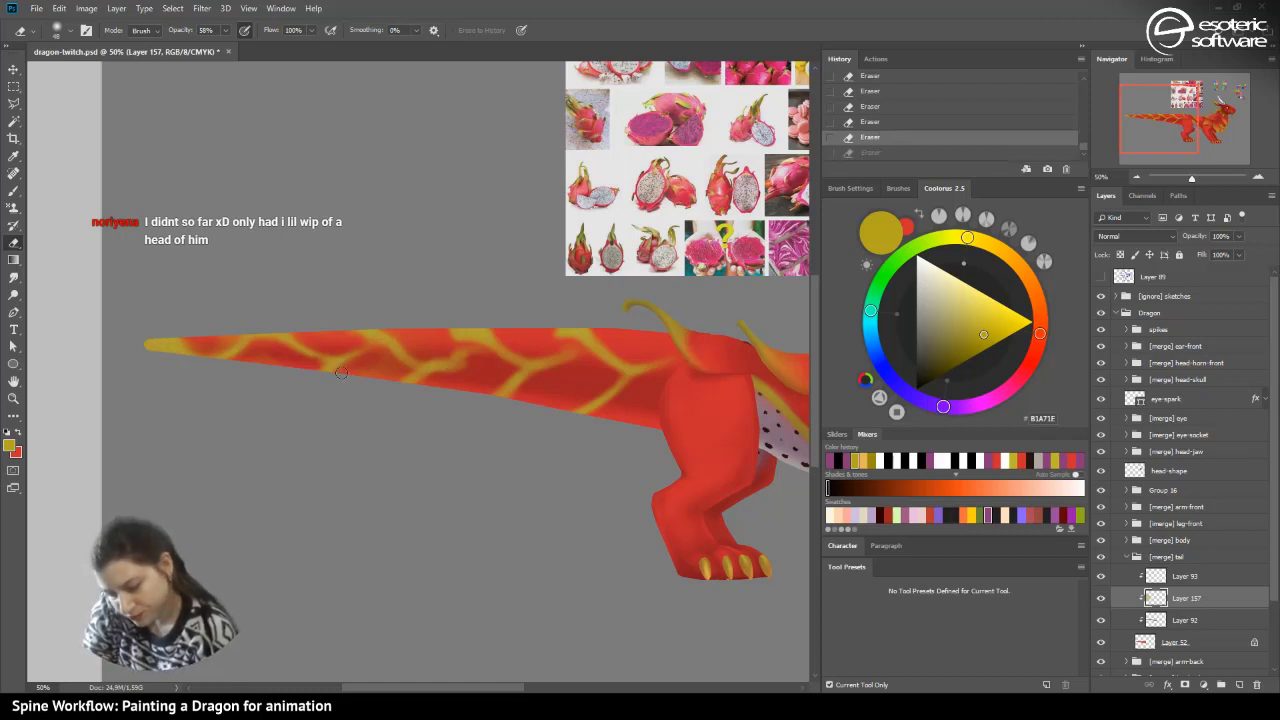
left_click_drag(352, 363, 363, 384)
- Try the vein layer below Layer 92, return it above that layer, and erase along the edges of the mid-tail veins
left_click_drag(1155, 598, 1157, 622)
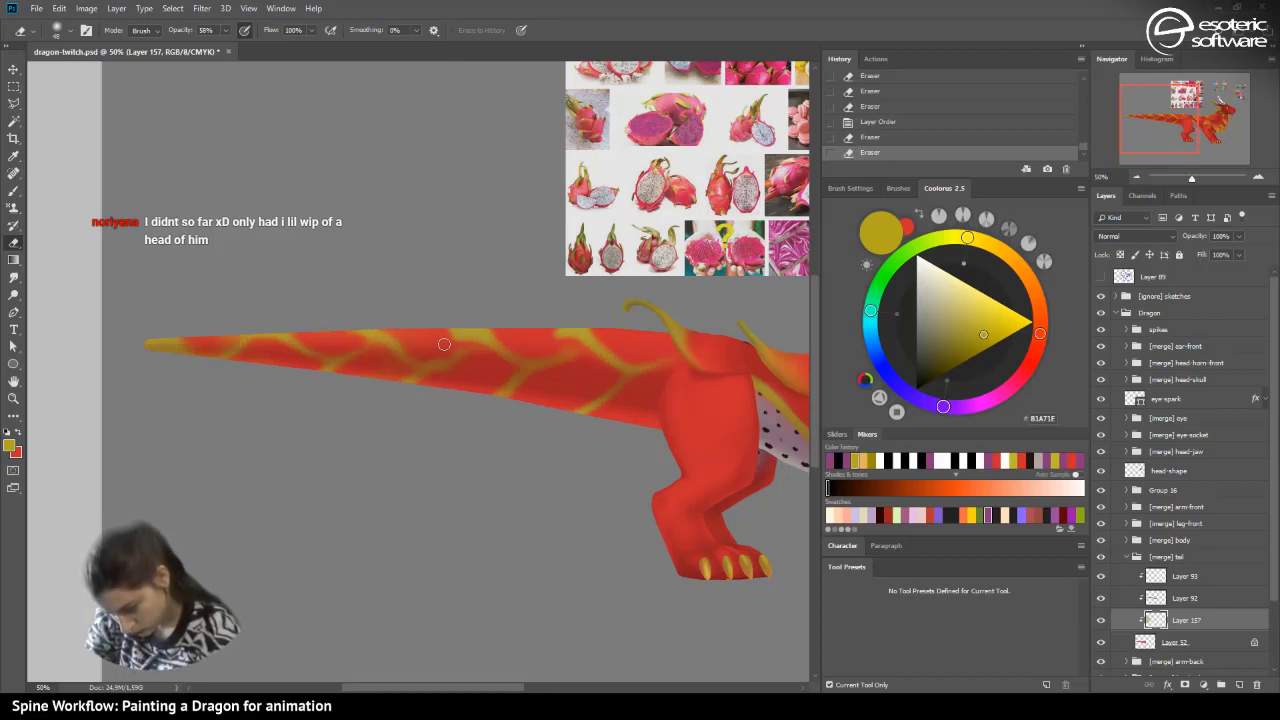
left_click_drag(1170, 624, 1156, 596)
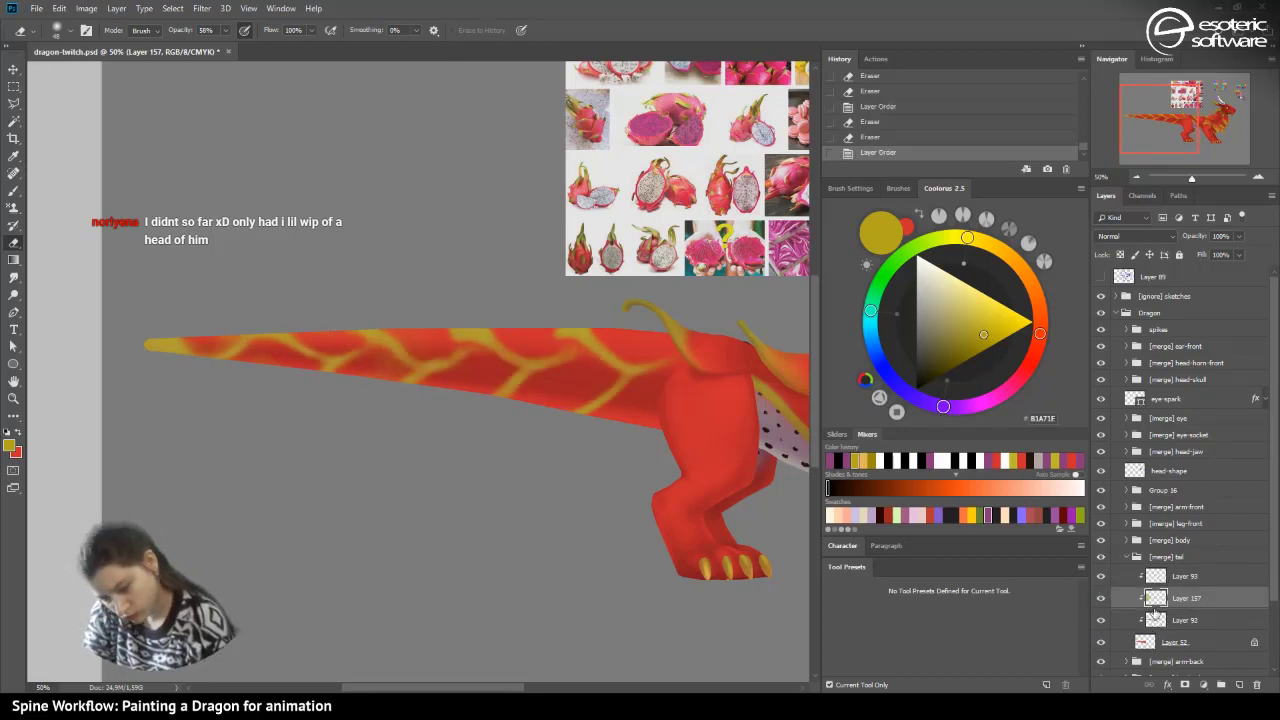
left_click_drag(449, 353, 457, 349)
left_click_drag(430, 357, 457, 350)
left_click_drag(435, 376, 475, 362)
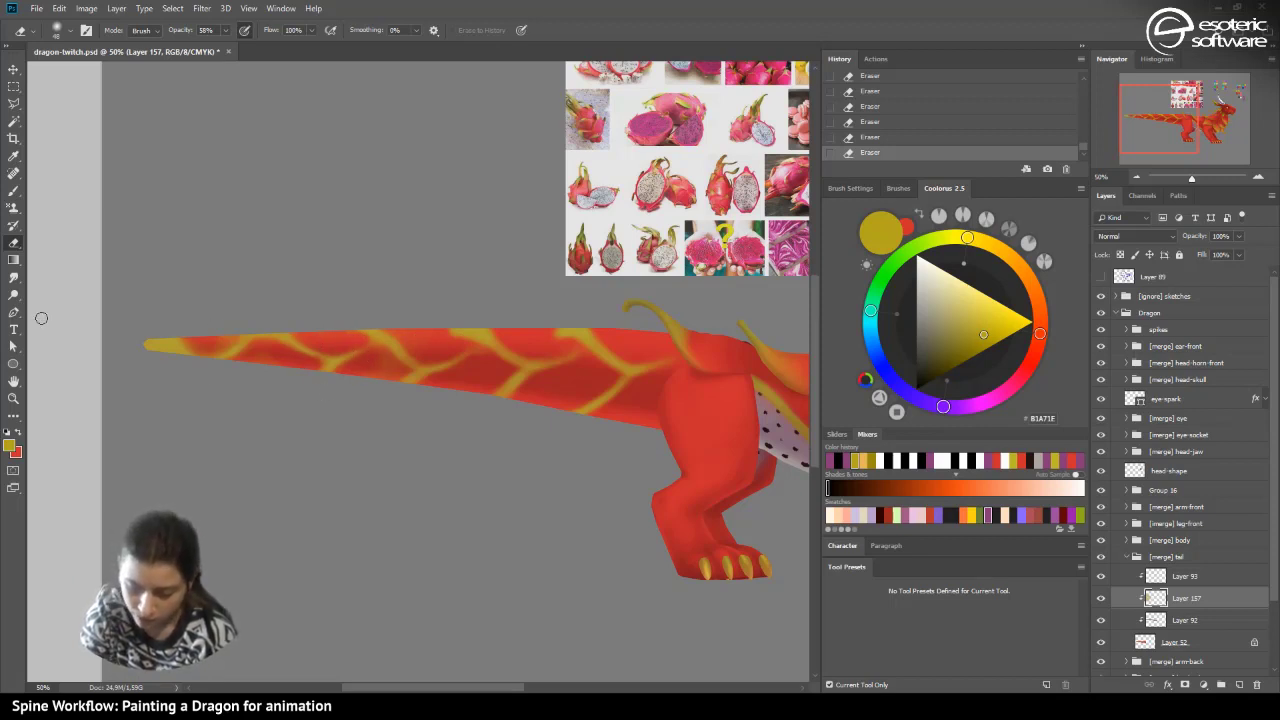
- Reinforce the yellow veins in the outer half of the tail with more Brush strokes
left_click_drag(500, 690, 520, 690)
key("b")
left_click_drag(204, 336, 250, 357)
mouse_move(206, 337)
left_mouse_down()
mouse_move(247, 363)
mouse_move(241, 374)
mouse_move(285, 346)
mouse_move(247, 358)
mouse_move(295, 344)
mouse_move(310, 356)
mouse_move(252, 362)
mouse_move(288, 350)
left_mouse_up()
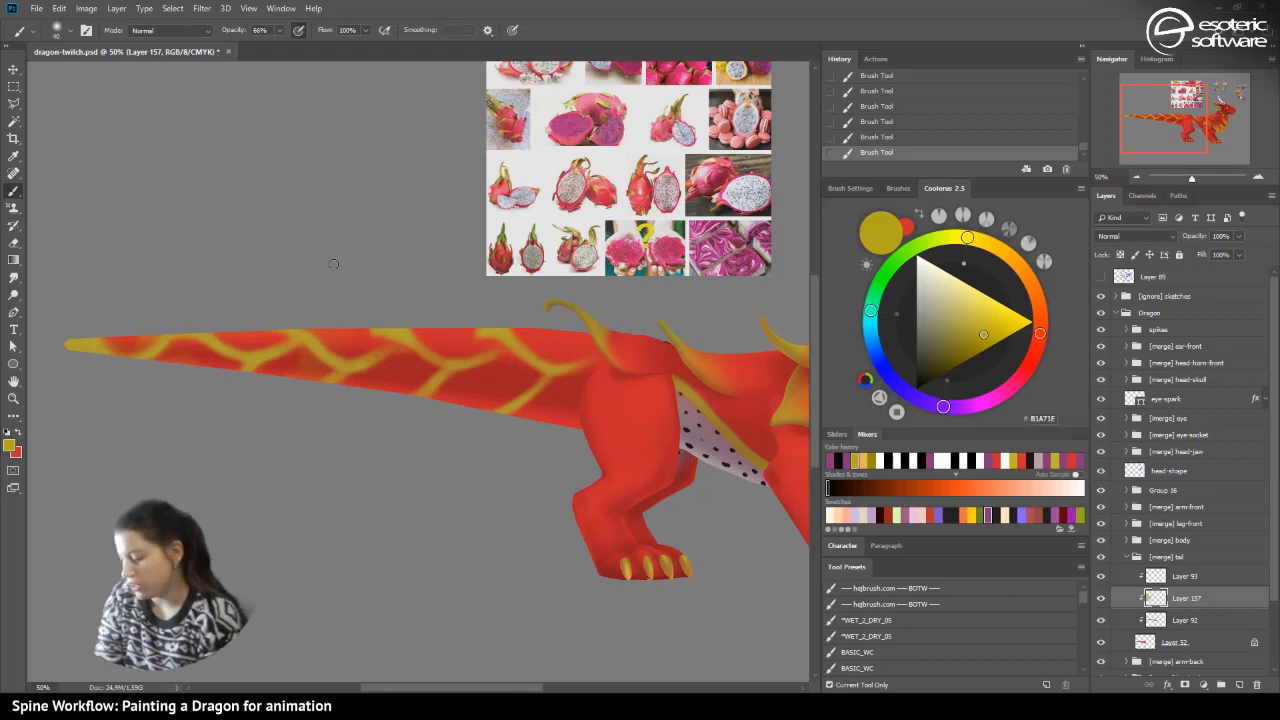
- Add a new layer above Layer 93 in the [merge] tail group
left_click(1160, 577)
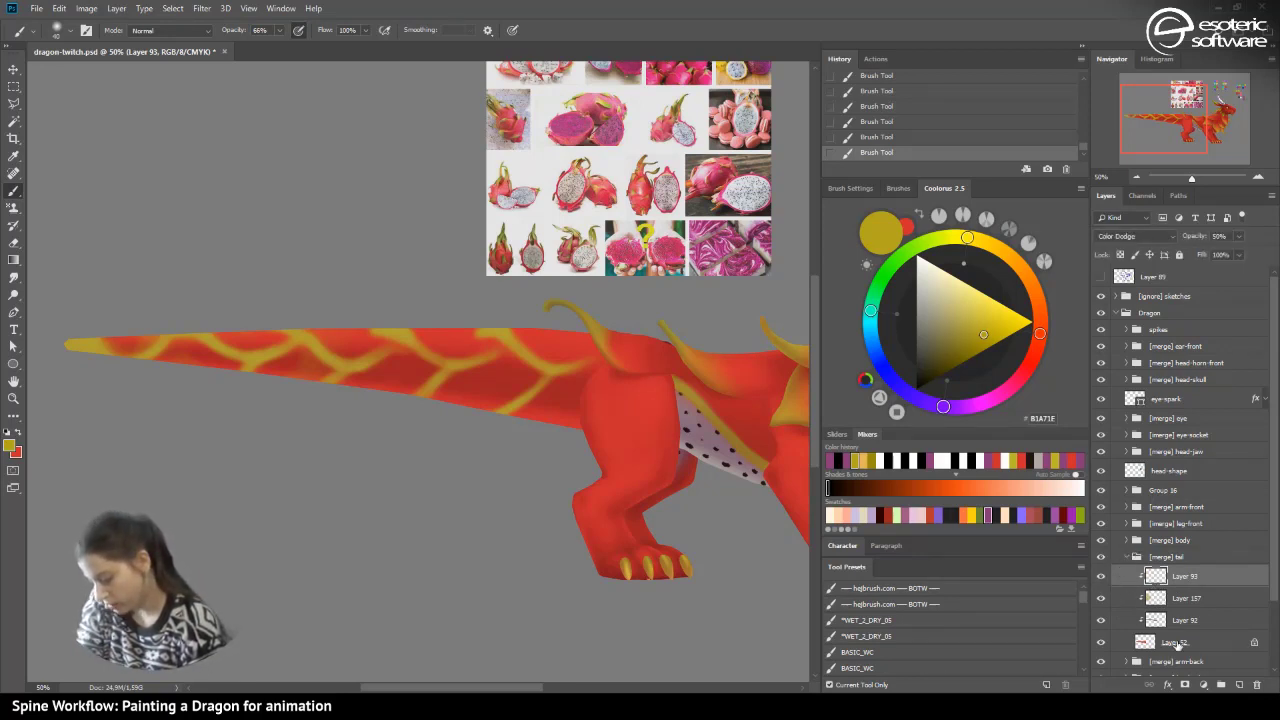
mouse_move(1162, 129)
left_mouse_down()
mouse_move(1182, 112)
mouse_move(1163, 124)
left_mouse_up()
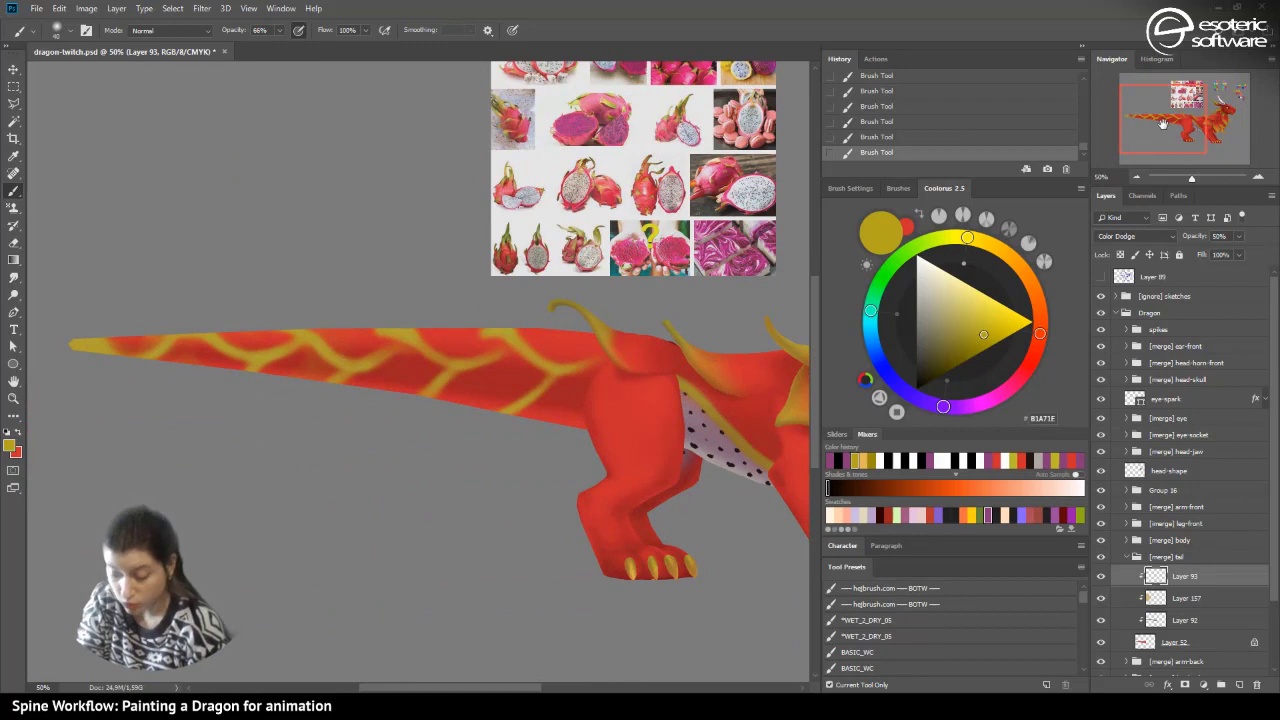
mouse_move(1163, 124)
left_mouse_down()
mouse_move(1182, 116)
mouse_move(1167, 114)
left_mouse_up()
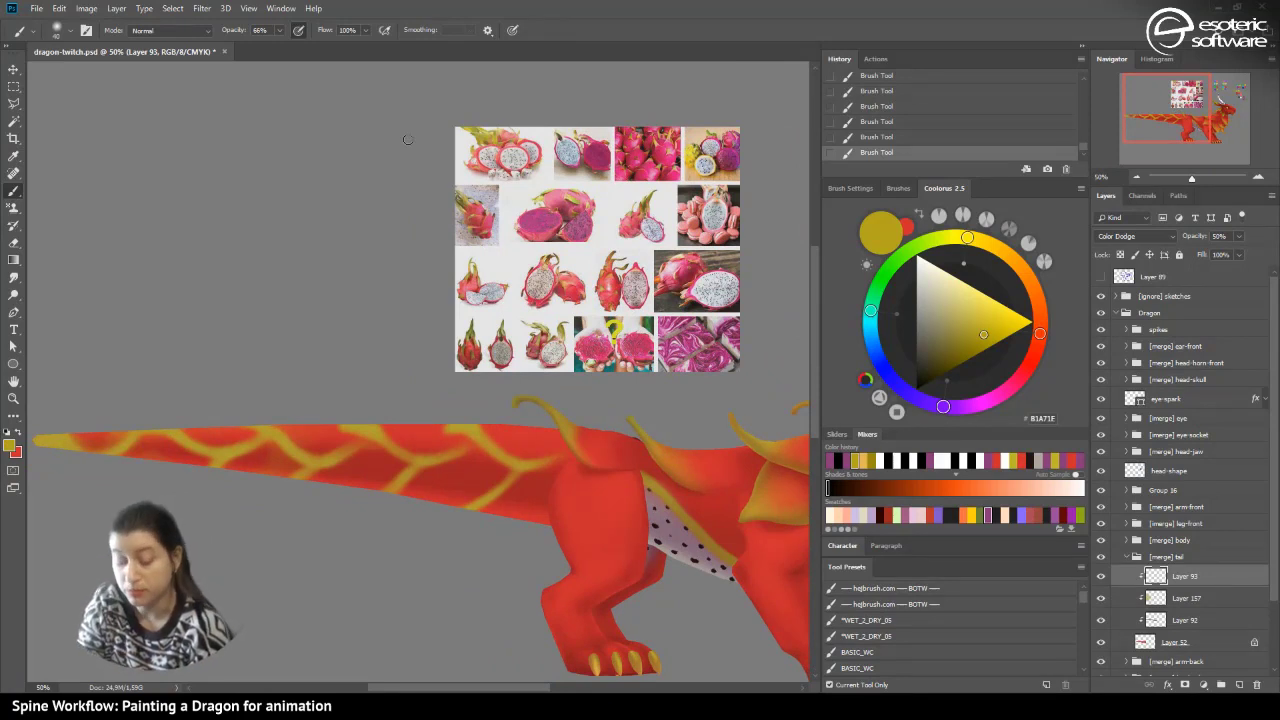
left_click_drag(478, 689, 454, 681)
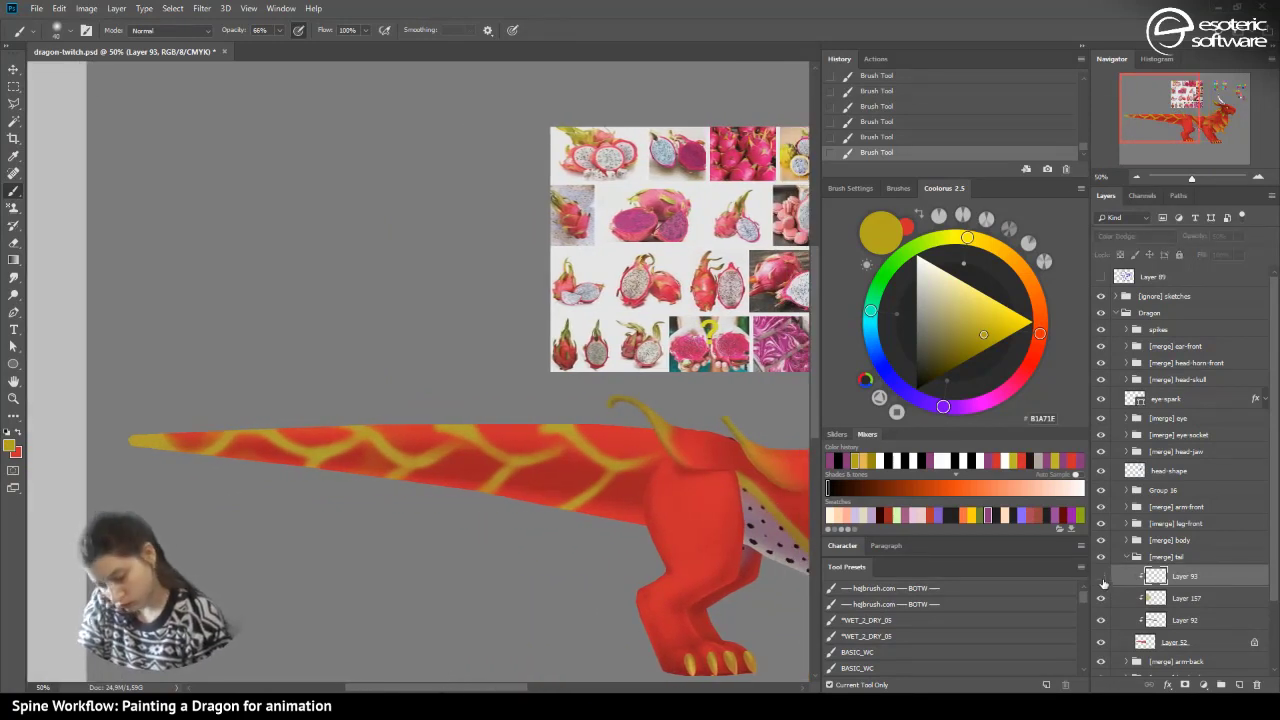
left_click(1240, 685)
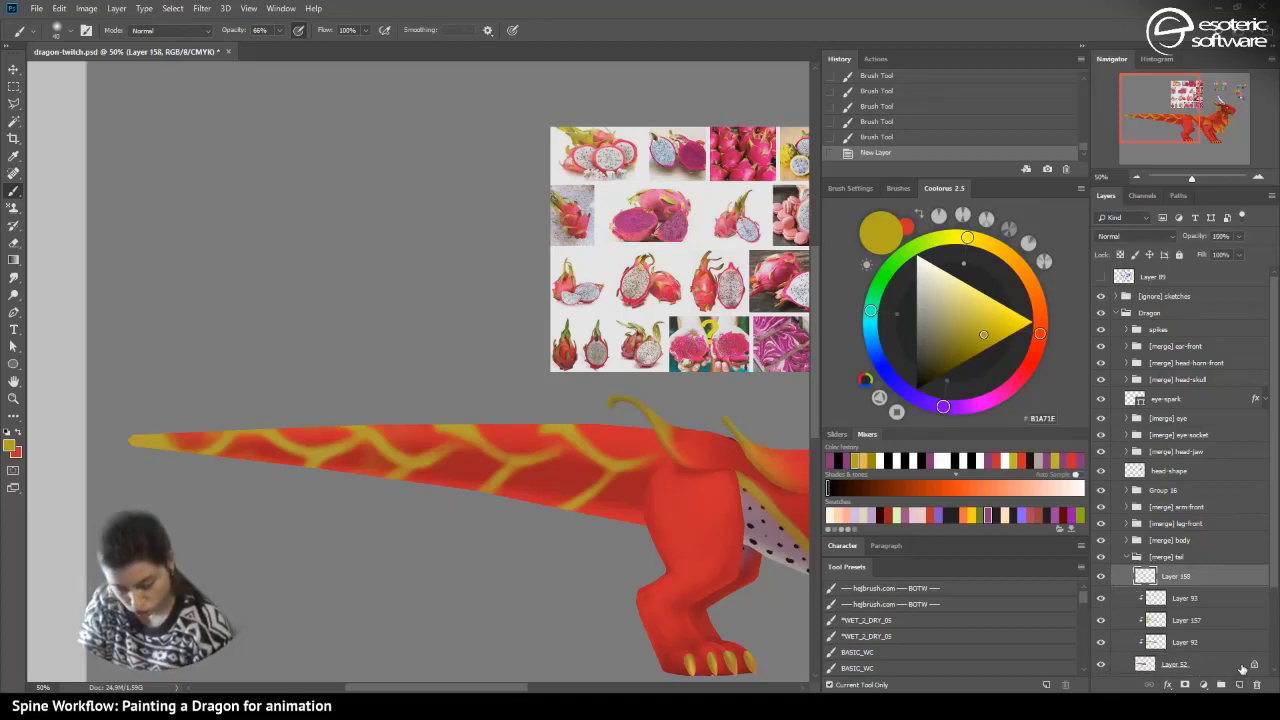
left_click(152, 439)
left_click(153, 438)
left_click(153, 439)
left_click(153, 439)
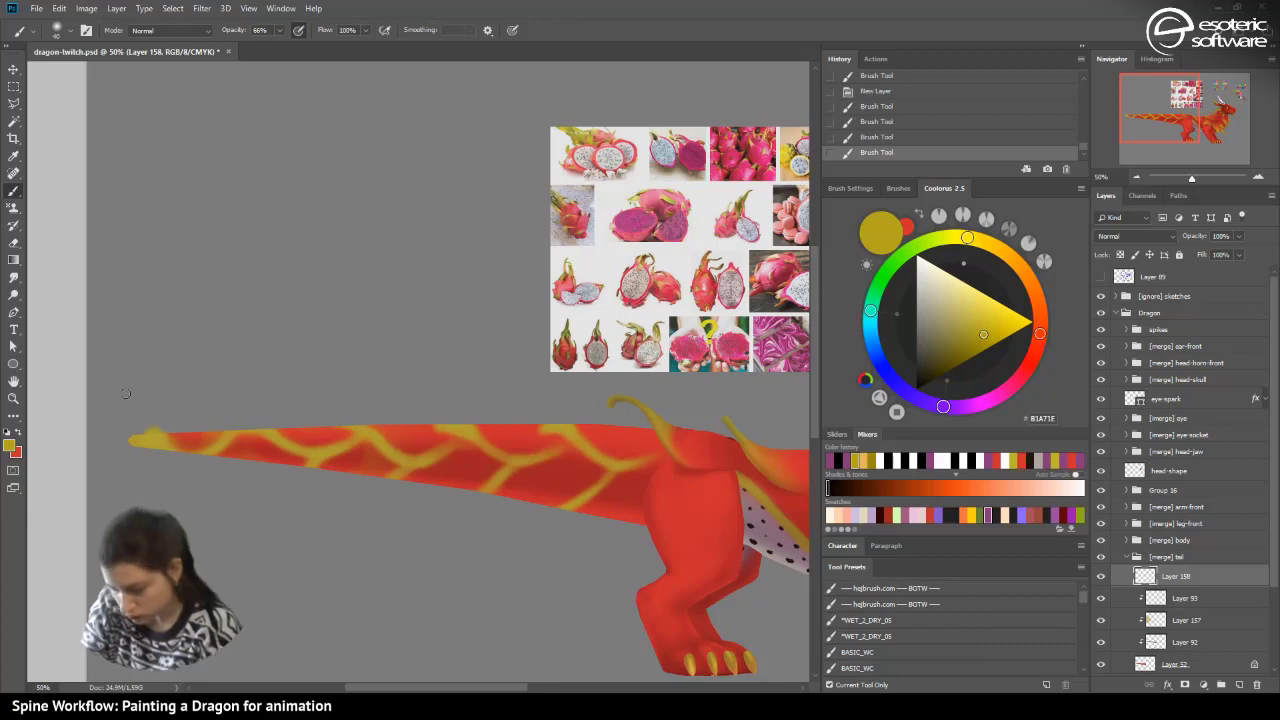
left_click(846, 91)
- Harden the Brush edge, reduce its size to 15 px, and paint a yellow bump and curved rim along the underside near the tail tip
left_click(54, 30)
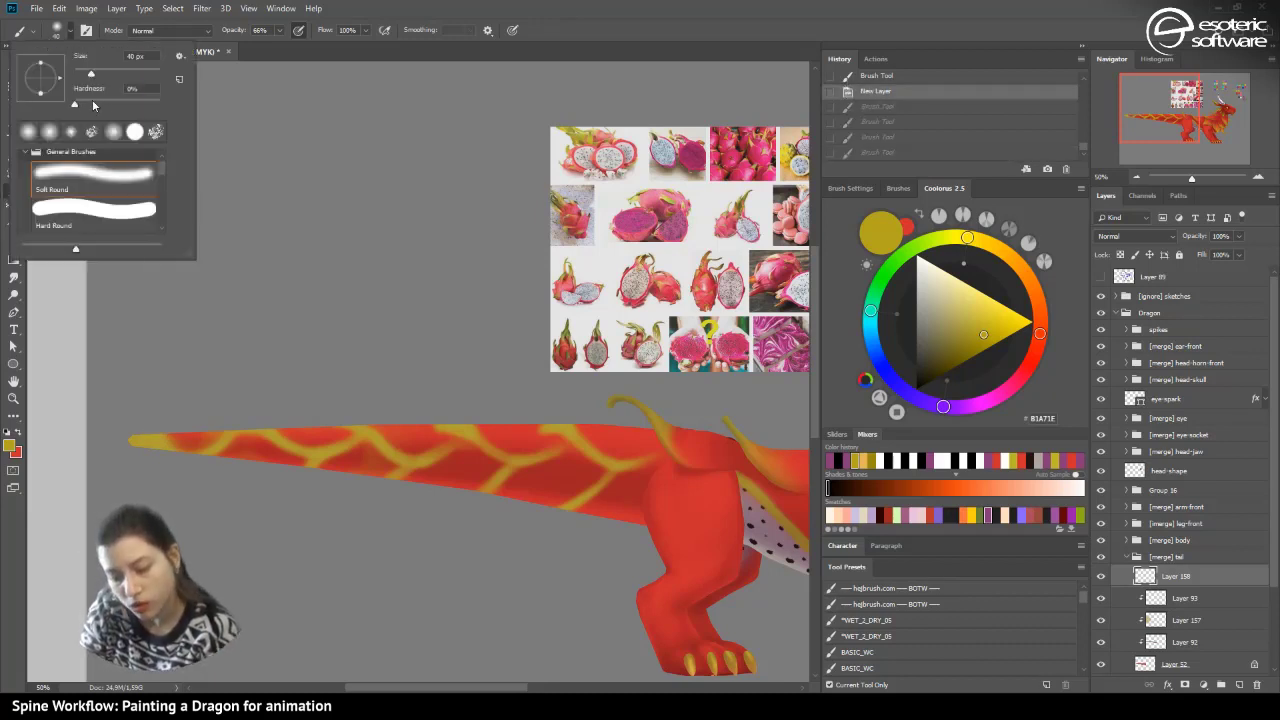
left_click_drag(130, 103, 82, 73)
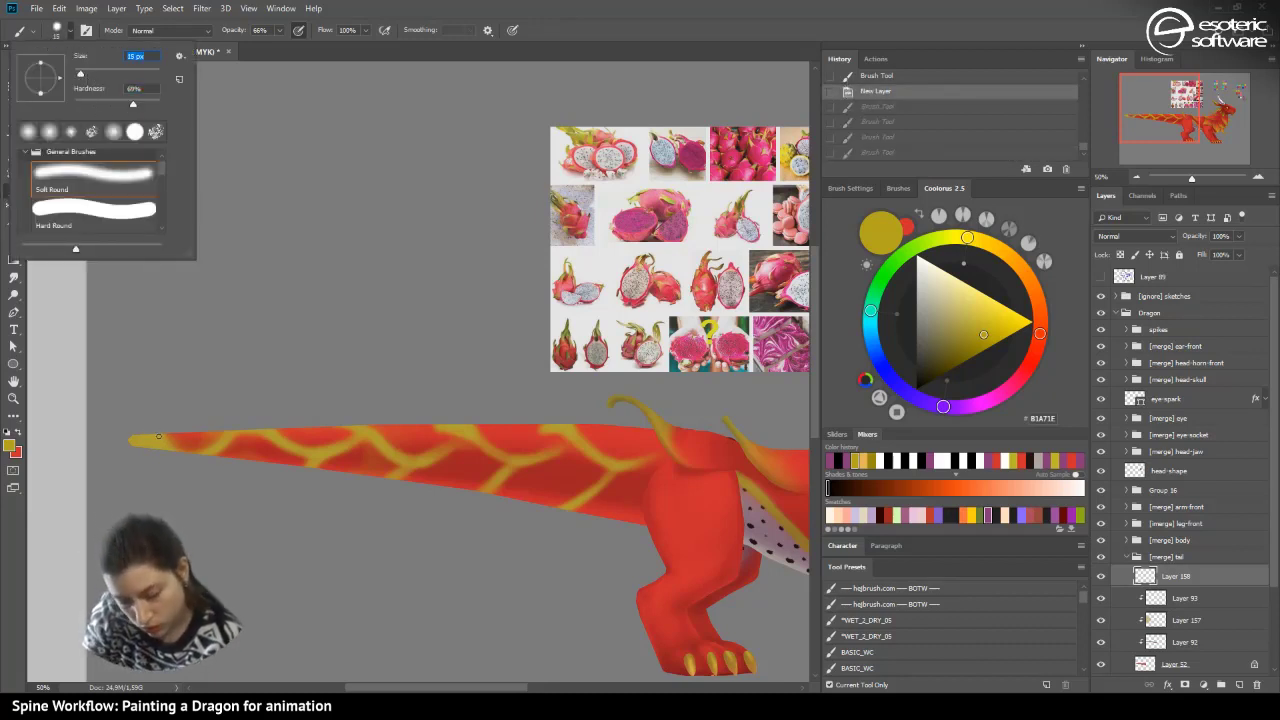
left_click(160, 439)
left_click(160, 439)
left_click(162, 440)
left_click(164, 442)
left_click(168, 445)
left_click_drag(169, 446, 202, 451)
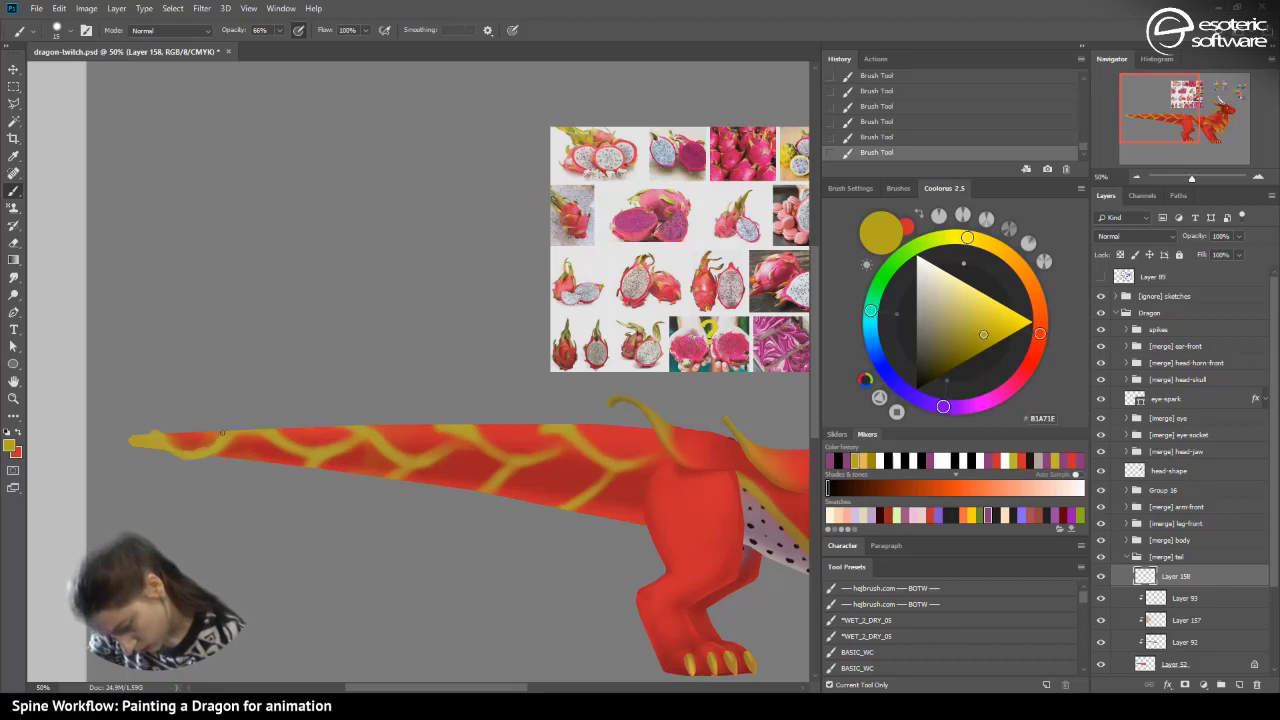
- Soften the new yellow rim where it meets the first tail vein with the Eraser at 58% opacity
left_click(13, 244)
left_click(185, 451)
left_click(195, 452)
left_click(210, 430)
left_click(202, 440)
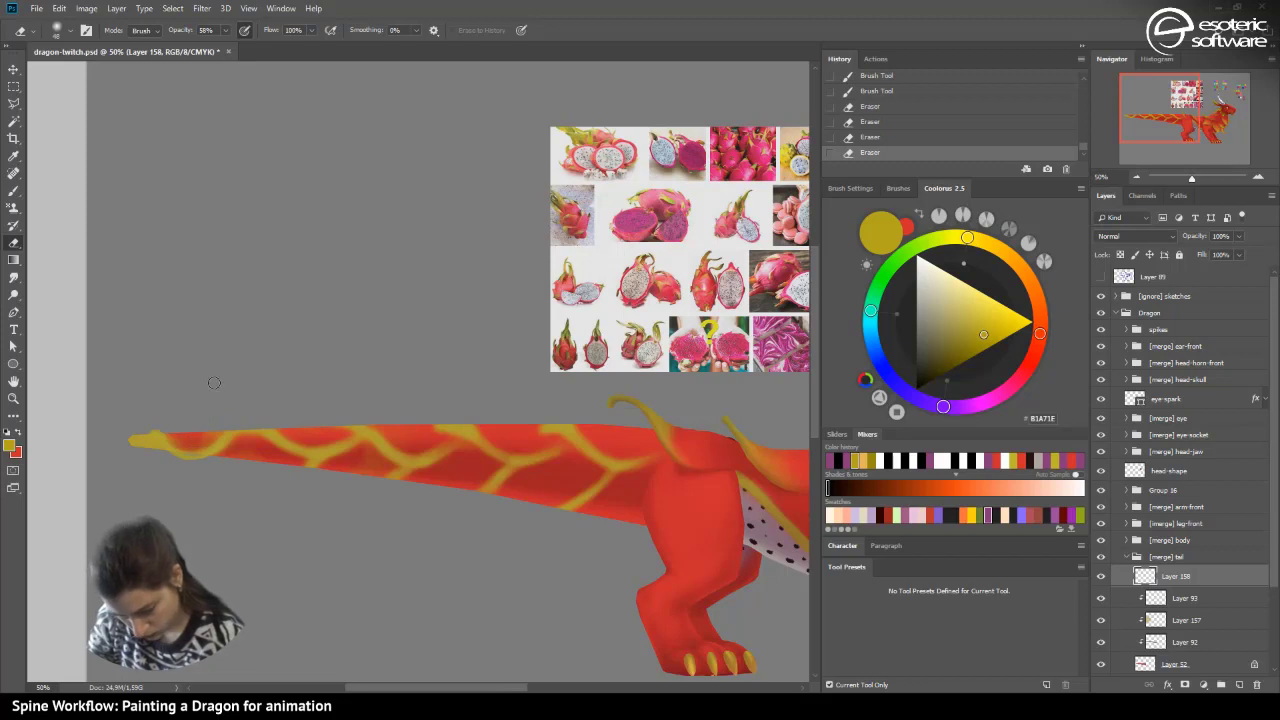
- Reinforce the yellow rim under the tail with the Brush and extend the tail tip outward into a thin, slightly upturned point
left_click(13, 191)
left_click(200, 452)
left_click(195, 453)
left_click(190, 454)
left_click(186, 455)
left_click(181, 456)
left_click(177, 457)
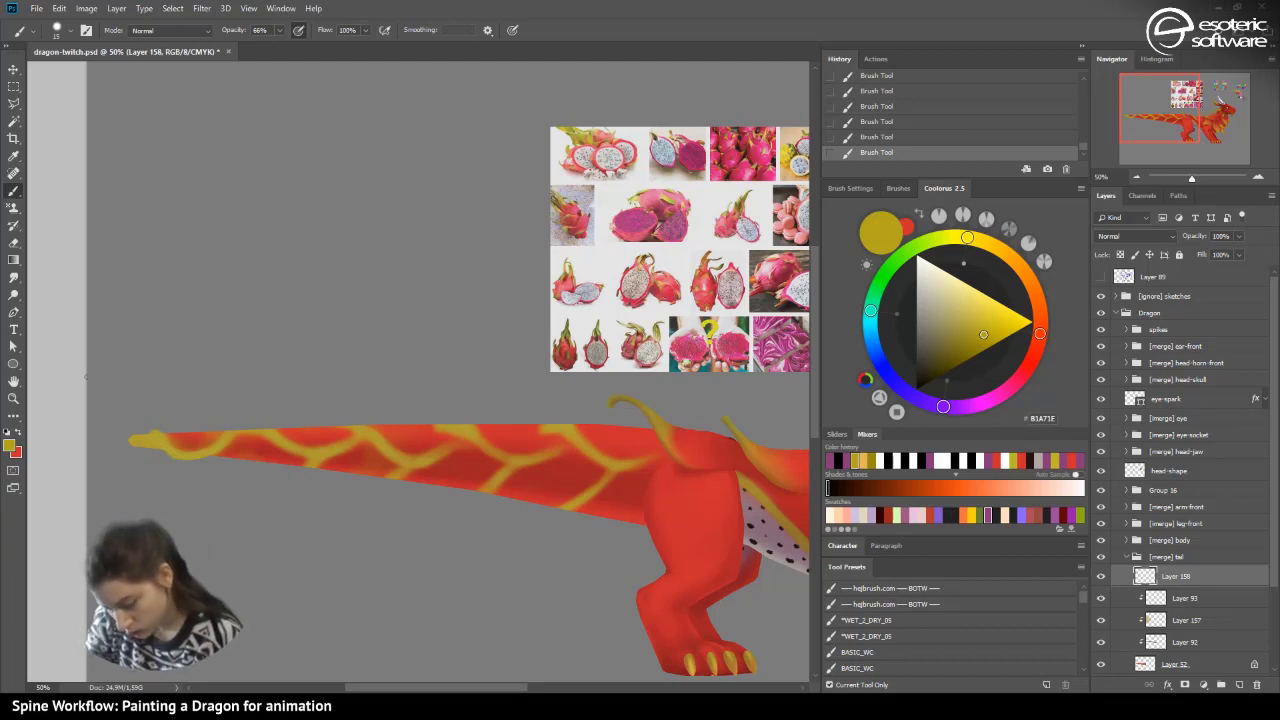
mouse_move(132, 442)
left_mouse_down()
mouse_move(119, 441)
mouse_move(133, 441)
left_mouse_up()
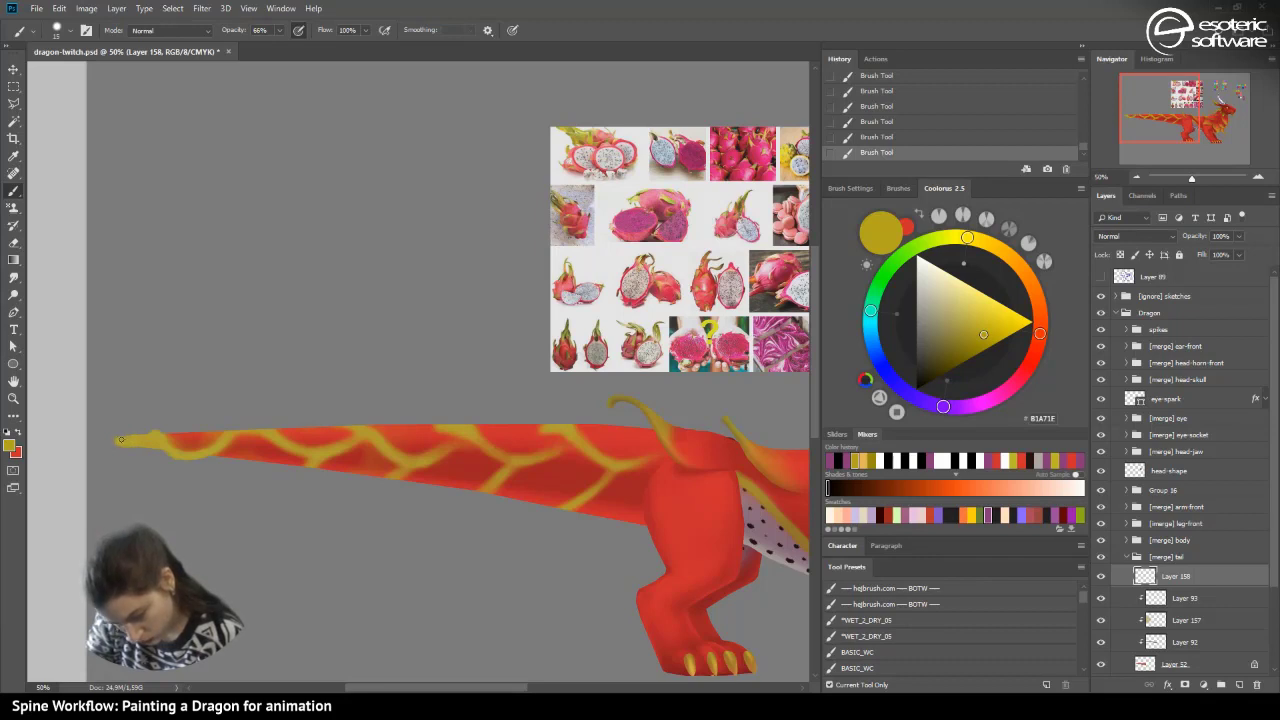
left_click_drag(115, 440, 142, 437)
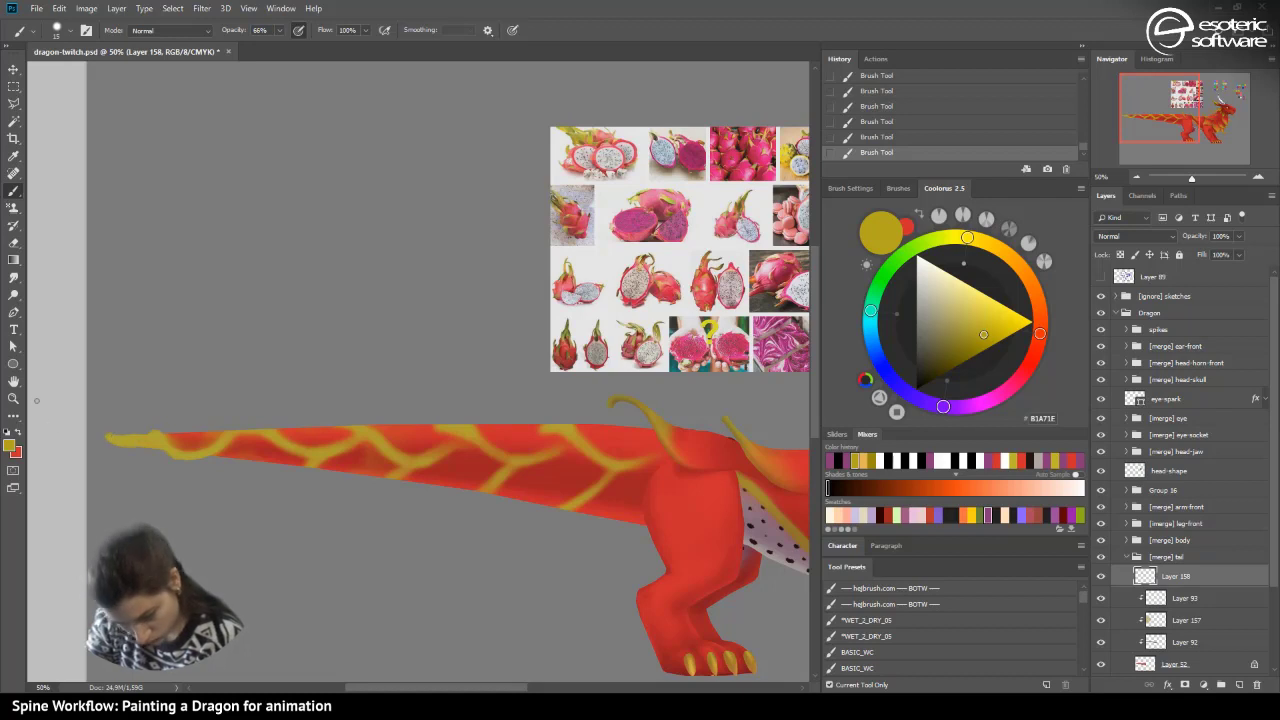
- Clean up the shape of the yellow tail tip with the Eraser and repaint it with the Brush
left_click(13, 243)
left_click_drag(117, 455, 140, 453)
left_click_drag(117, 455, 137, 454)
mouse_move(47, 433)
left_mouse_down()
mouse_move(88, 420)
mouse_move(132, 439)
left_mouse_up()
left_click(14, 191)
left_click_drag(133, 440, 138, 437)
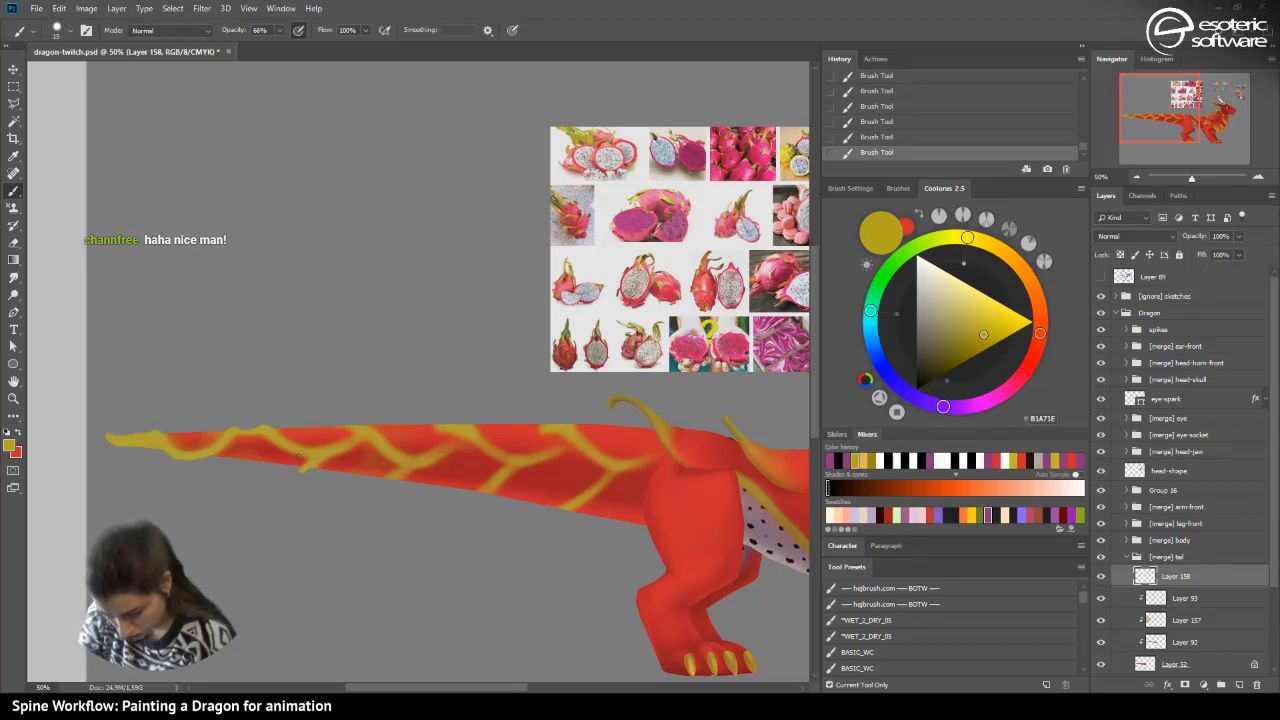
- Erase the excess yellow paint along the lower edge of the tail near the first vein from the tip
key("e")
left_click_drag(312, 476, 298, 480)
mouse_move(303, 477)
left_mouse_down()
mouse_move(293, 480)
mouse_move(308, 476)
left_mouse_up()
left_click_drag(327, 470, 279, 457)
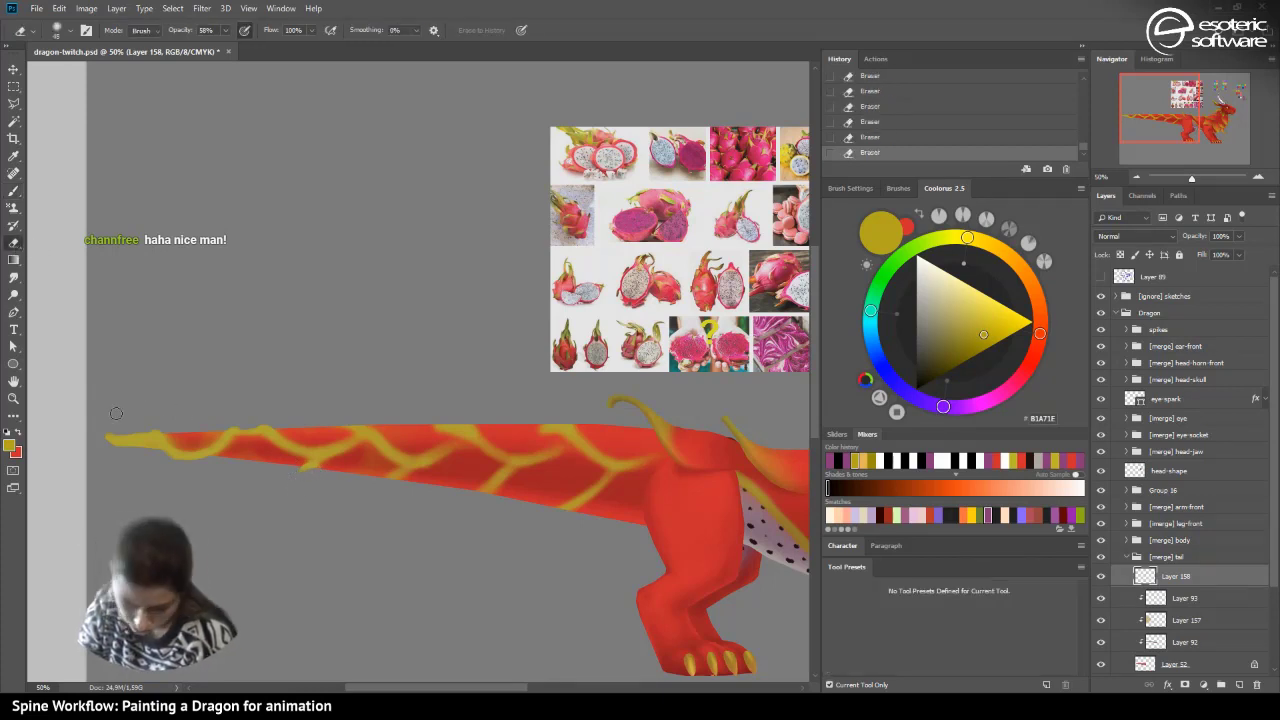
- Brush the ends of the yellow veins slightly beyond the tail's upper and lower edges
key("b")
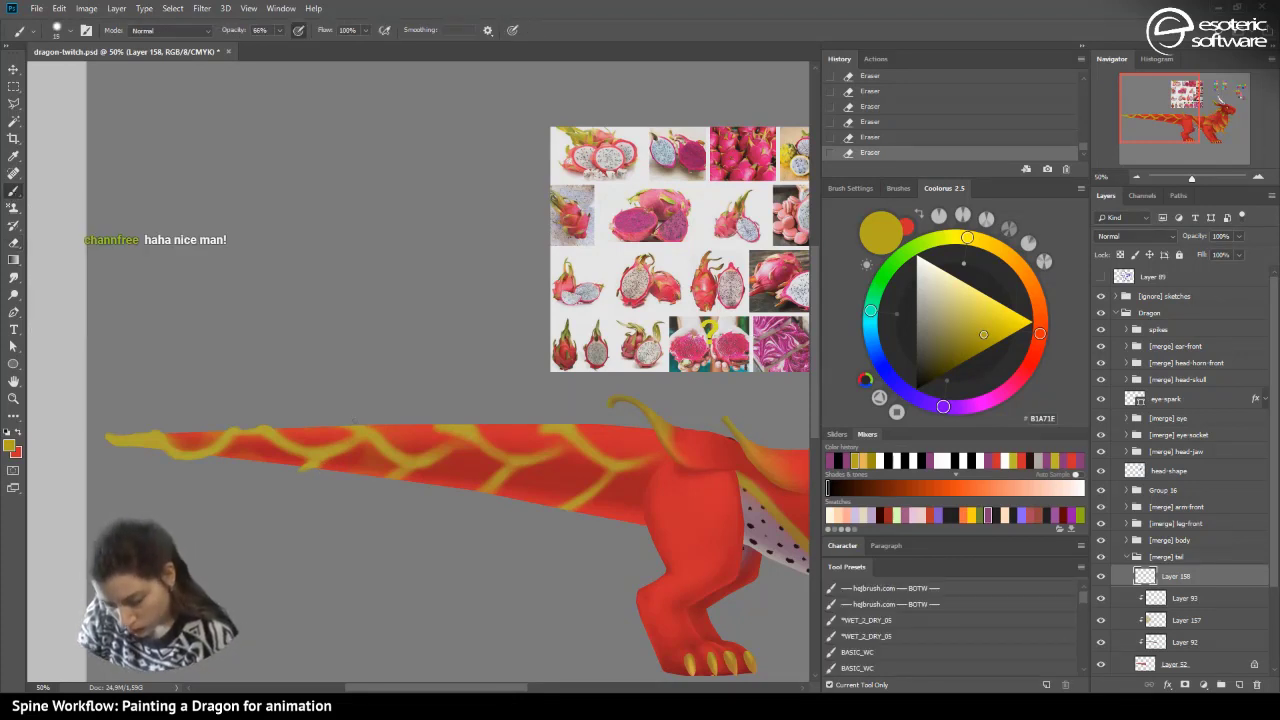
left_click_drag(352, 428, 357, 430)
left_click_drag(350, 427, 355, 429)
left_click_drag(348, 426, 352, 428)
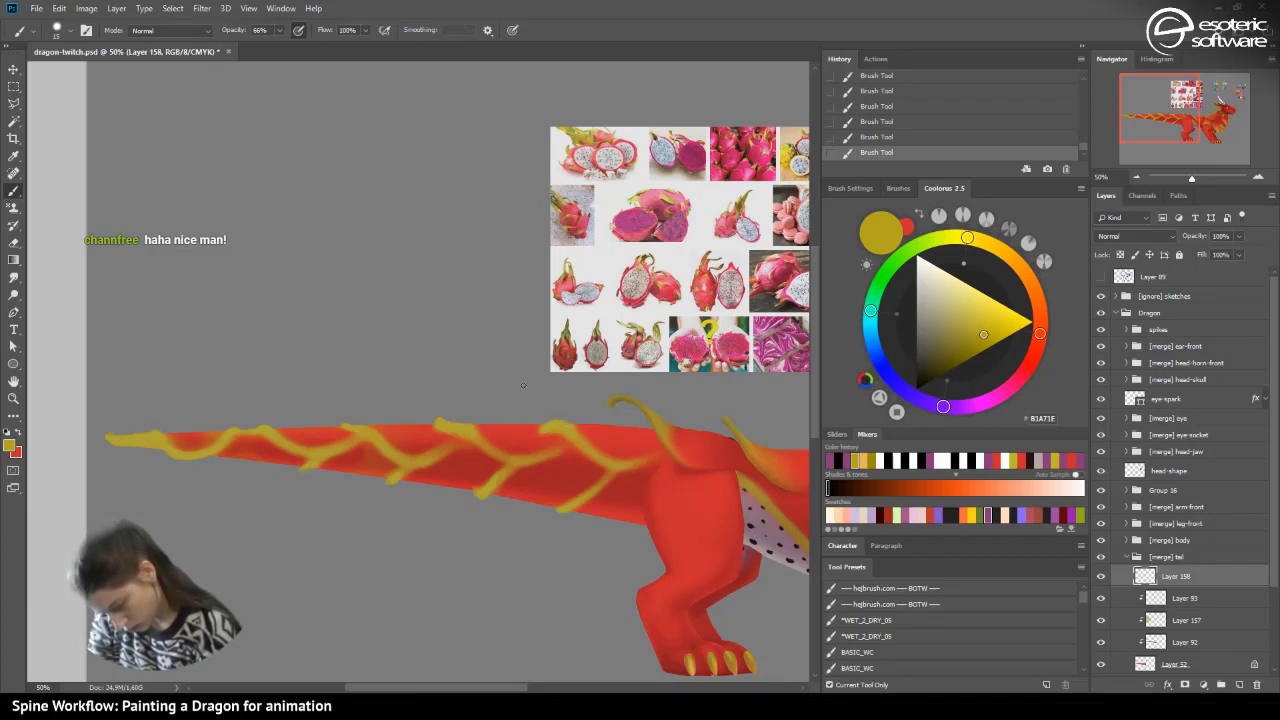
- Undo the last eraser stroke and set the Eraser to a size of 177 px with 100% hardness
key("ctrl+minus")
key("ctrl+minus")
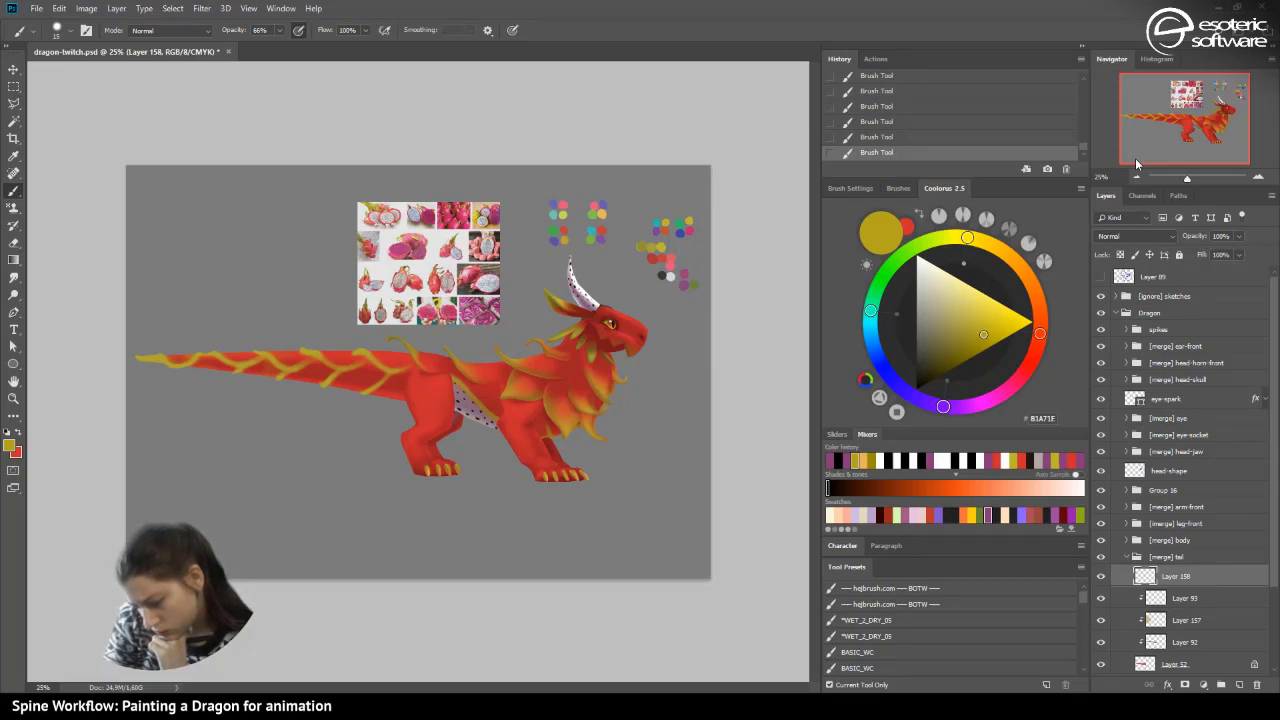
left_click(1258, 175)
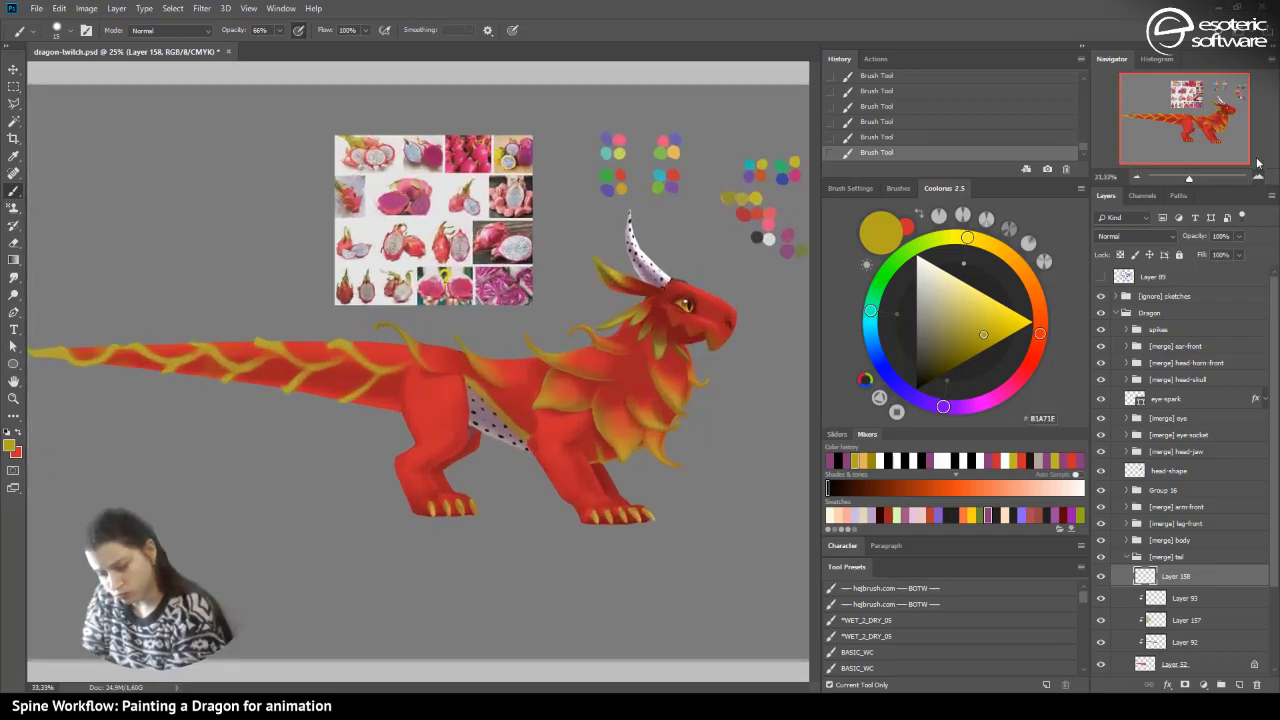
left_click(1258, 175)
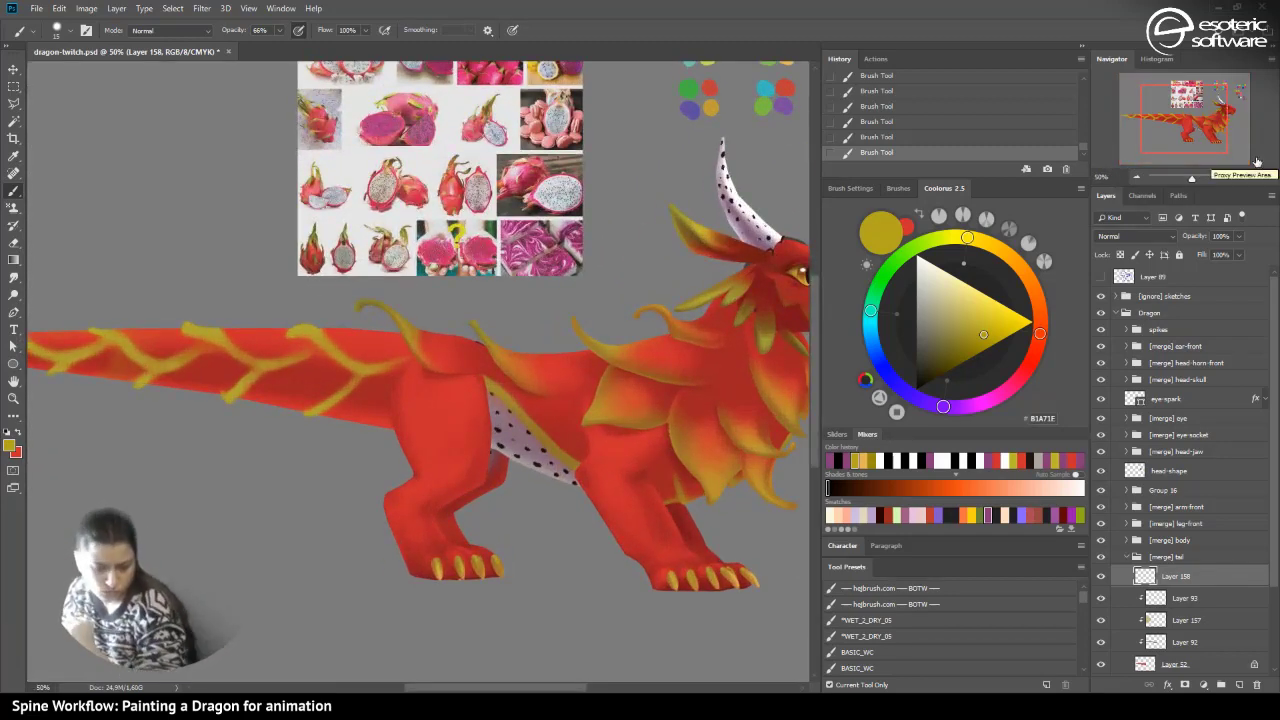
left_click(14, 243)
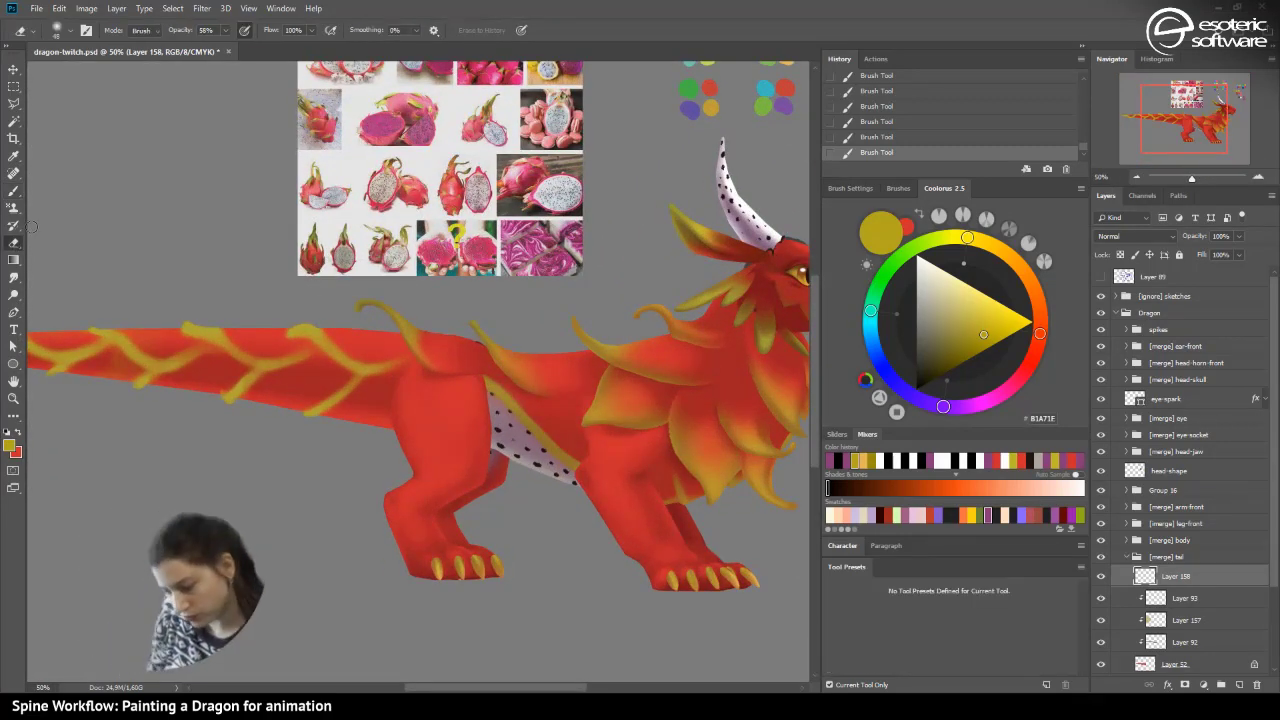
left_click(862, 137)
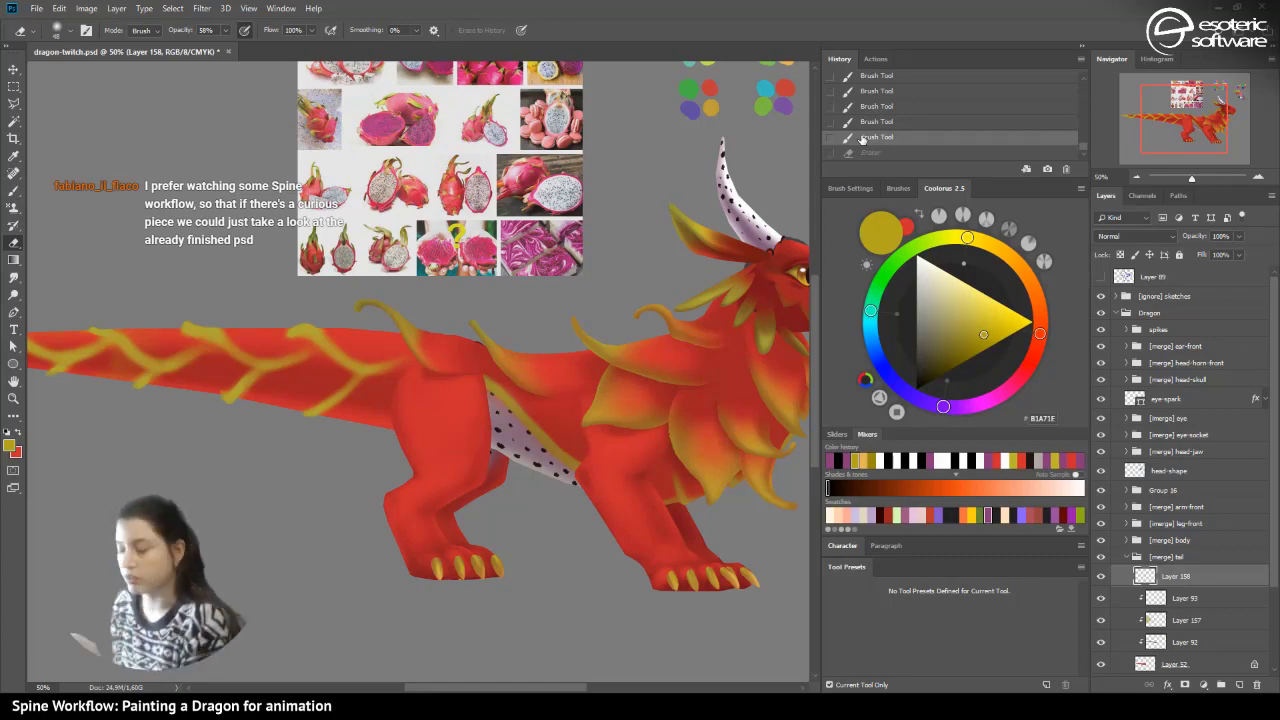
left_click(1257, 175)
left_click_drag(1187, 113, 1157, 131)
left_click(60, 31)
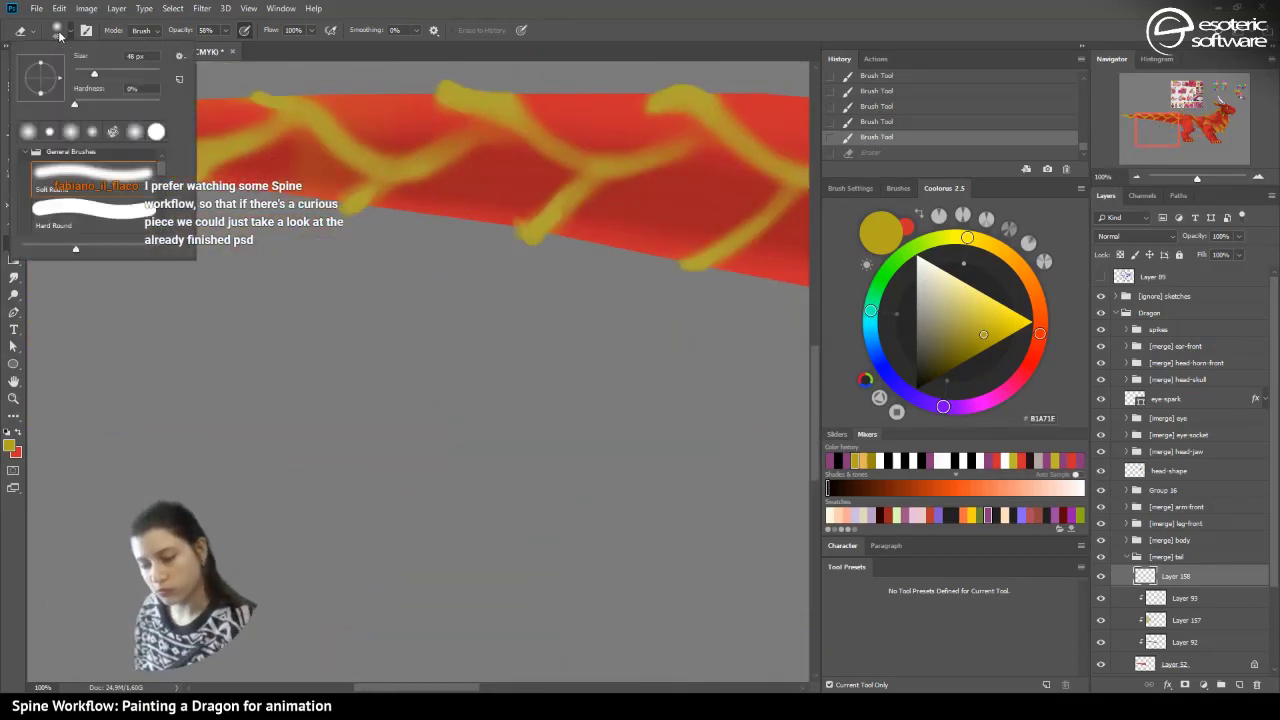
left_click_drag(75, 104, 190, 102)
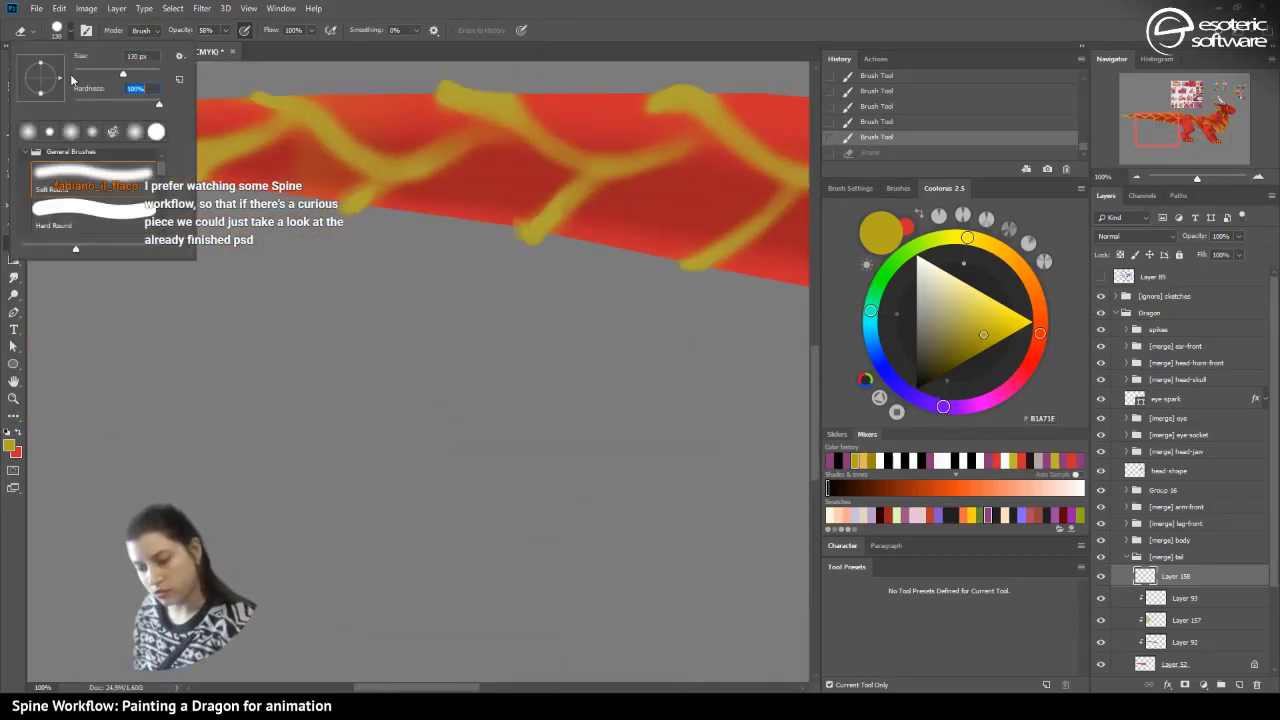
left_click_drag(89, 78, 133, 76)
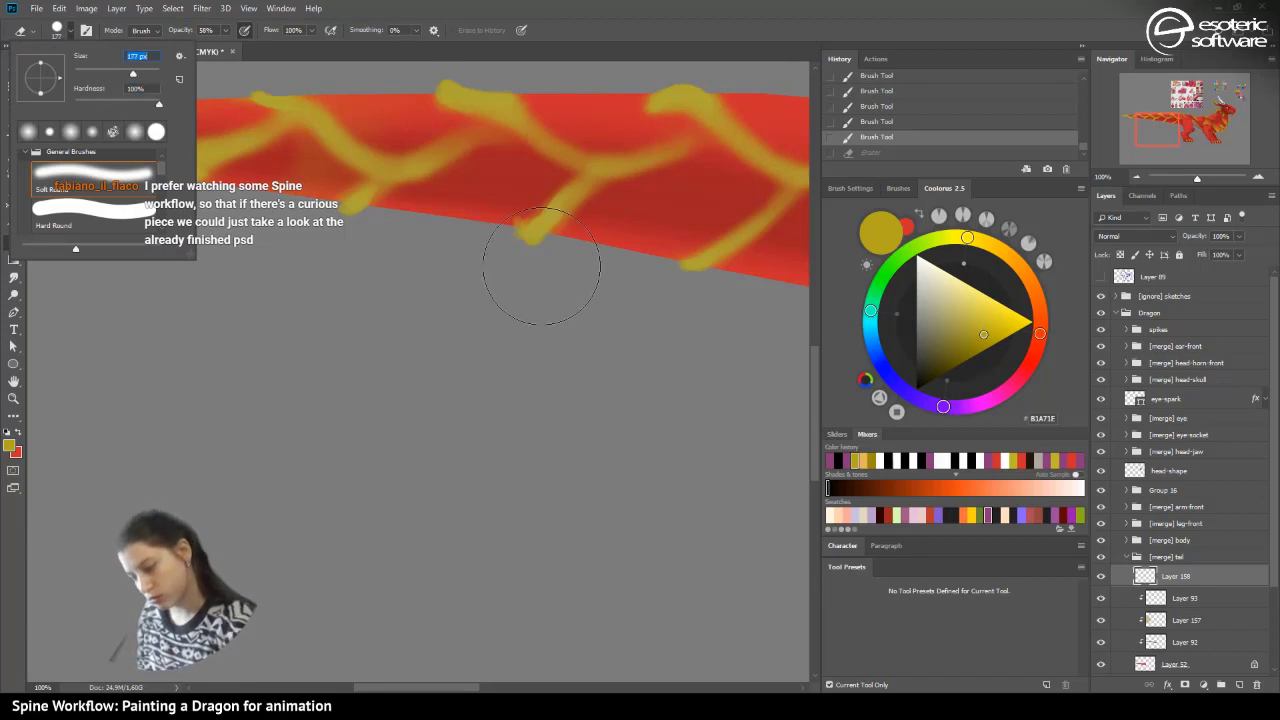
- Trim the yellow vein ends along the tail's lower edge with a small hard eraser, comparing strokes with undo and redo
mouse_move(541, 261)
left_mouse_down()
mouse_move(557, 246)
mouse_move(503, 250)
mouse_move(523, 247)
left_mouse_up()
mouse_move(530, 245)
left_mouse_down()
mouse_move(557, 240)
mouse_move(509, 246)
mouse_move(524, 234)
left_mouse_up()
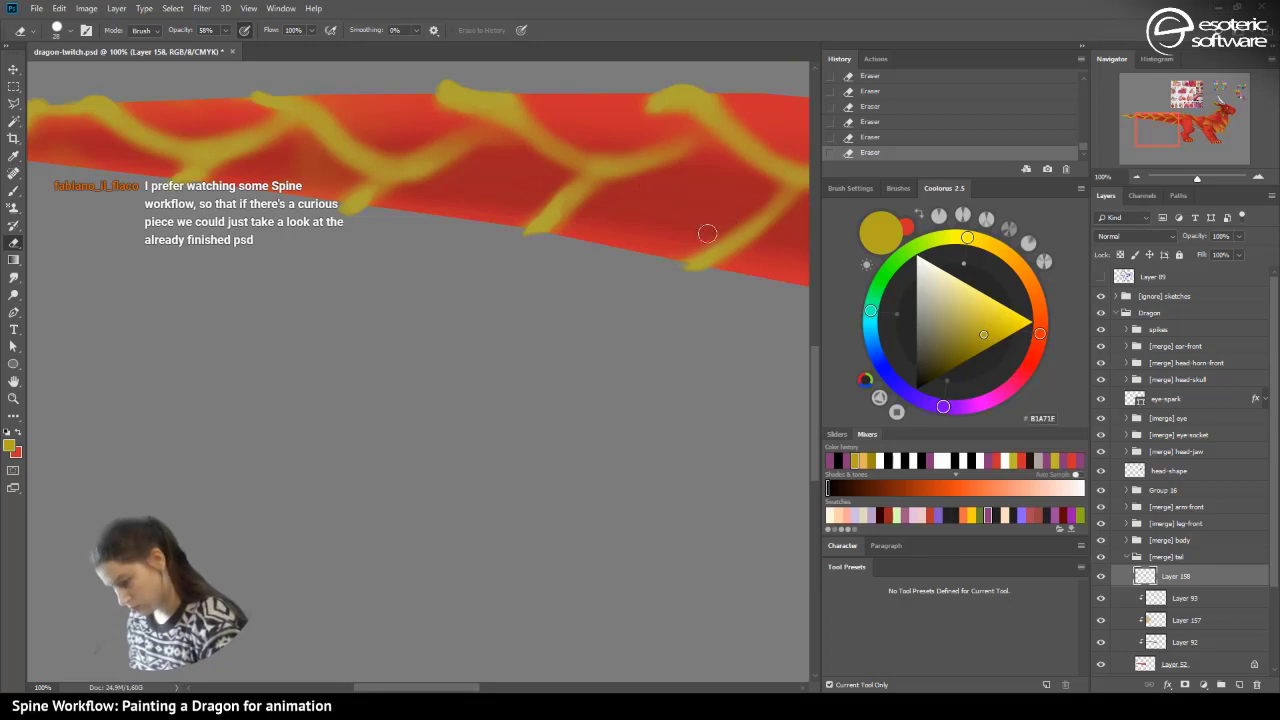
key("ctrl+z")
key("ctrl+z")
key("ctrl+shift+z")
key("ctrl+shift+z")
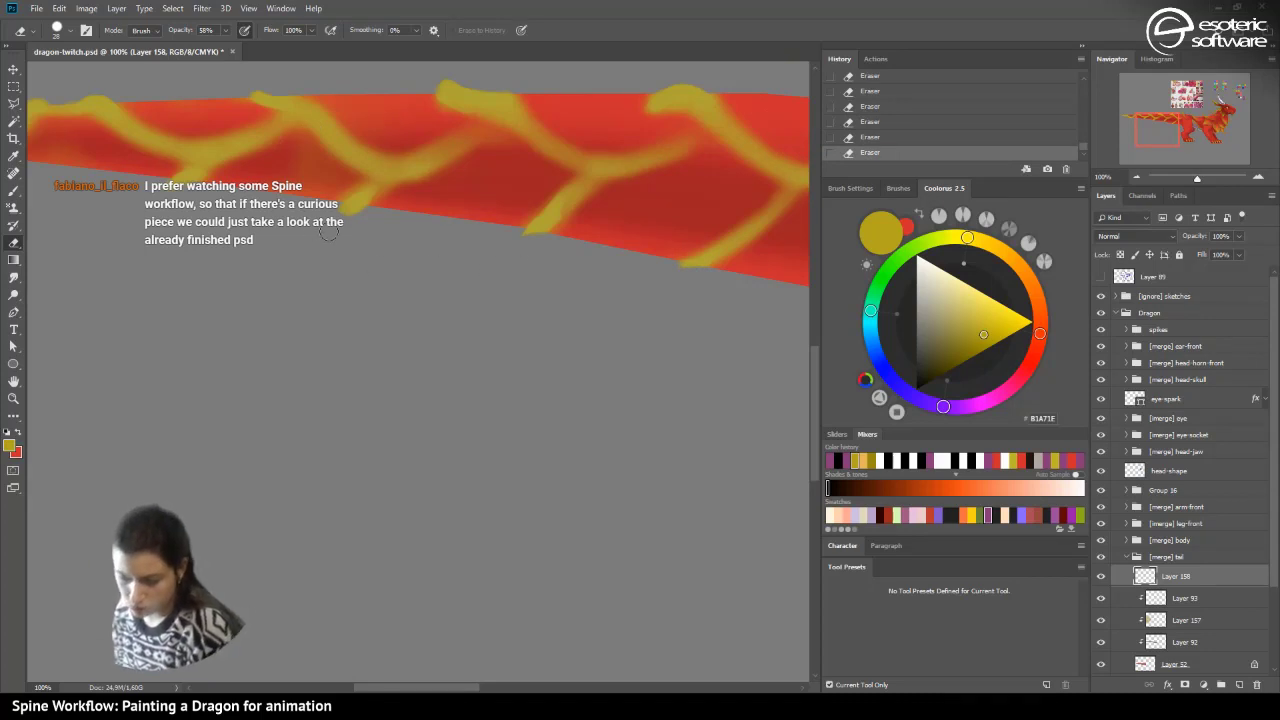
left_click(855, 138)
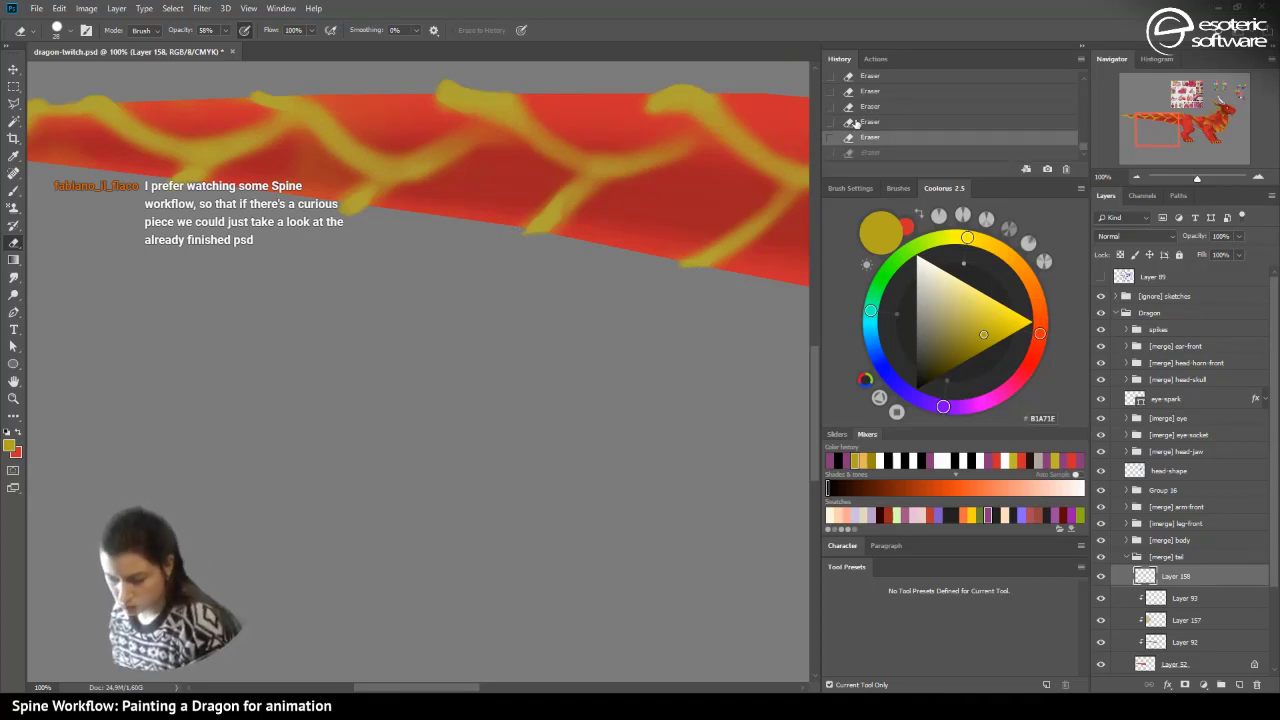
key("ctrl+shift+z")
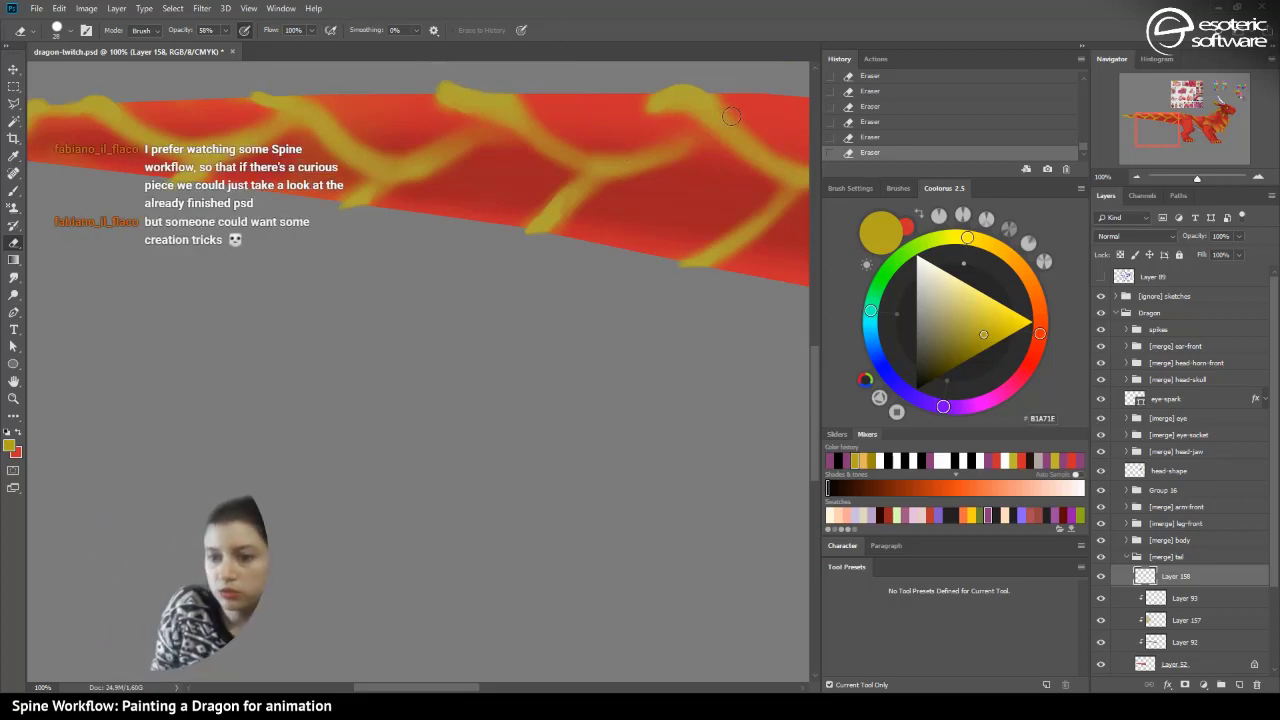
- Refine the yellow vein ends on the tail's upper edge with the Eraser, stepping back unwanted strokes
left_click(864, 139)
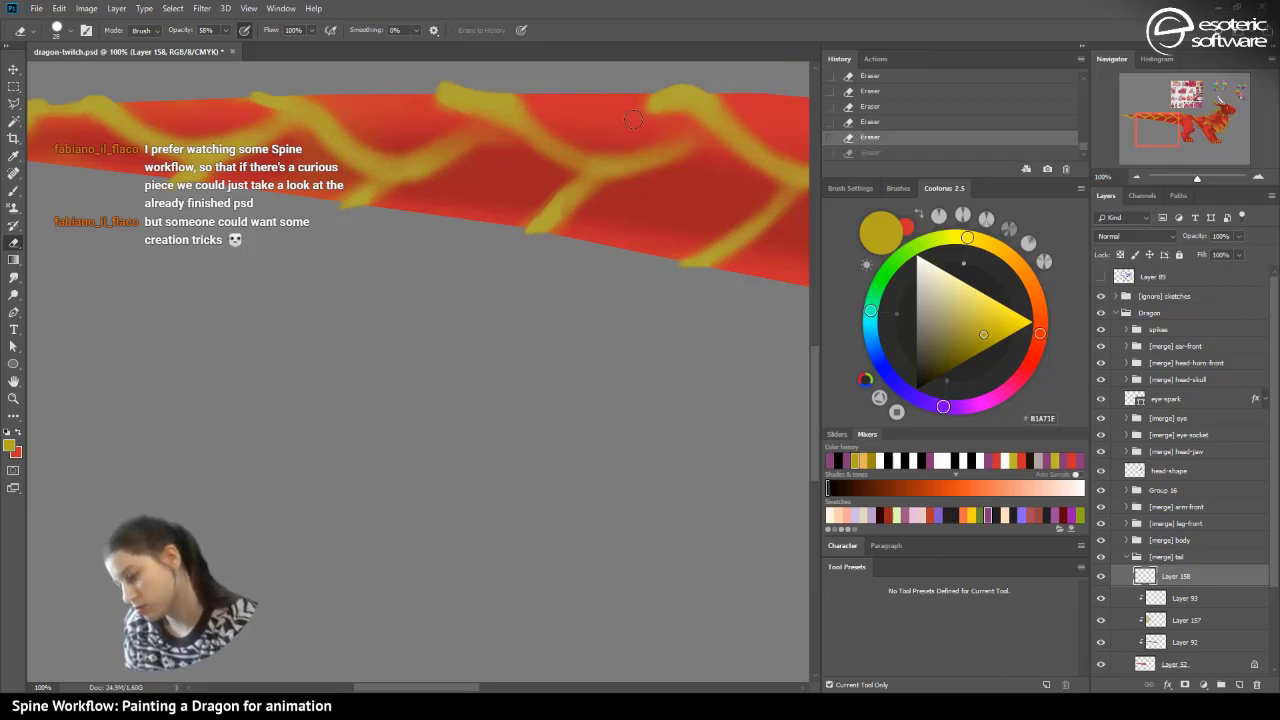
key("ctrl+z")
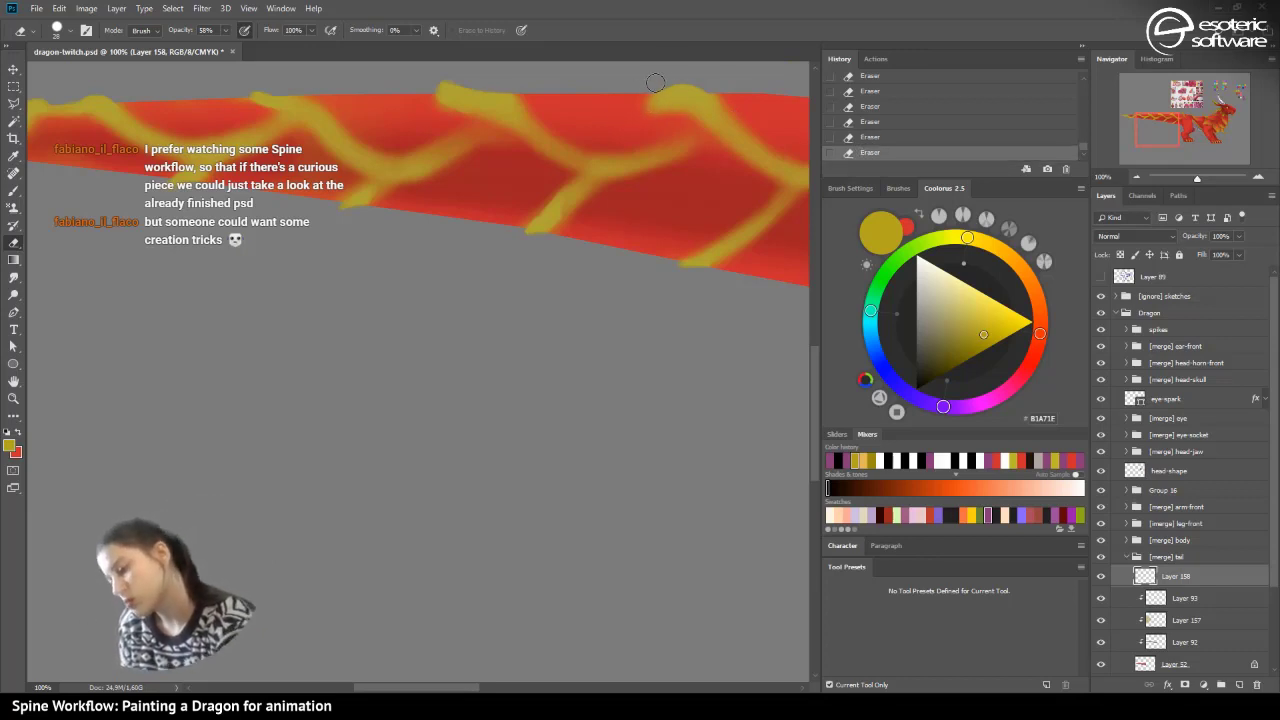
left_click(852, 139)
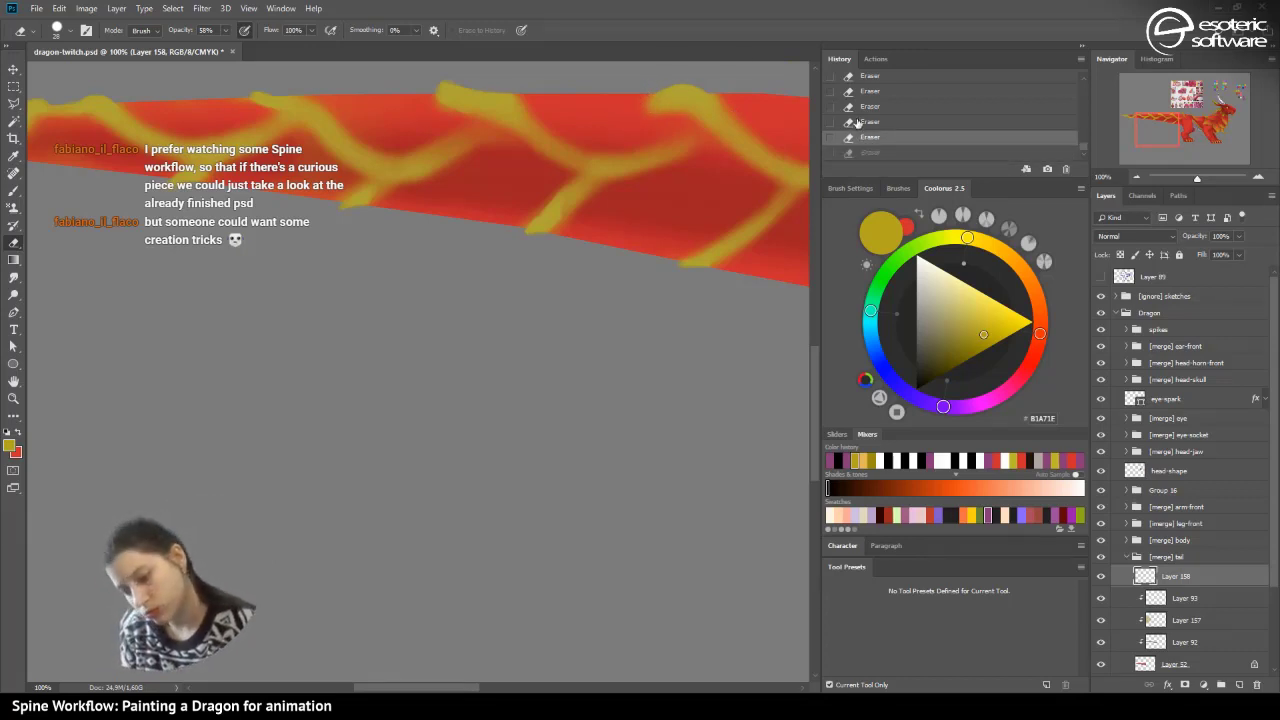
left_click(855, 152)
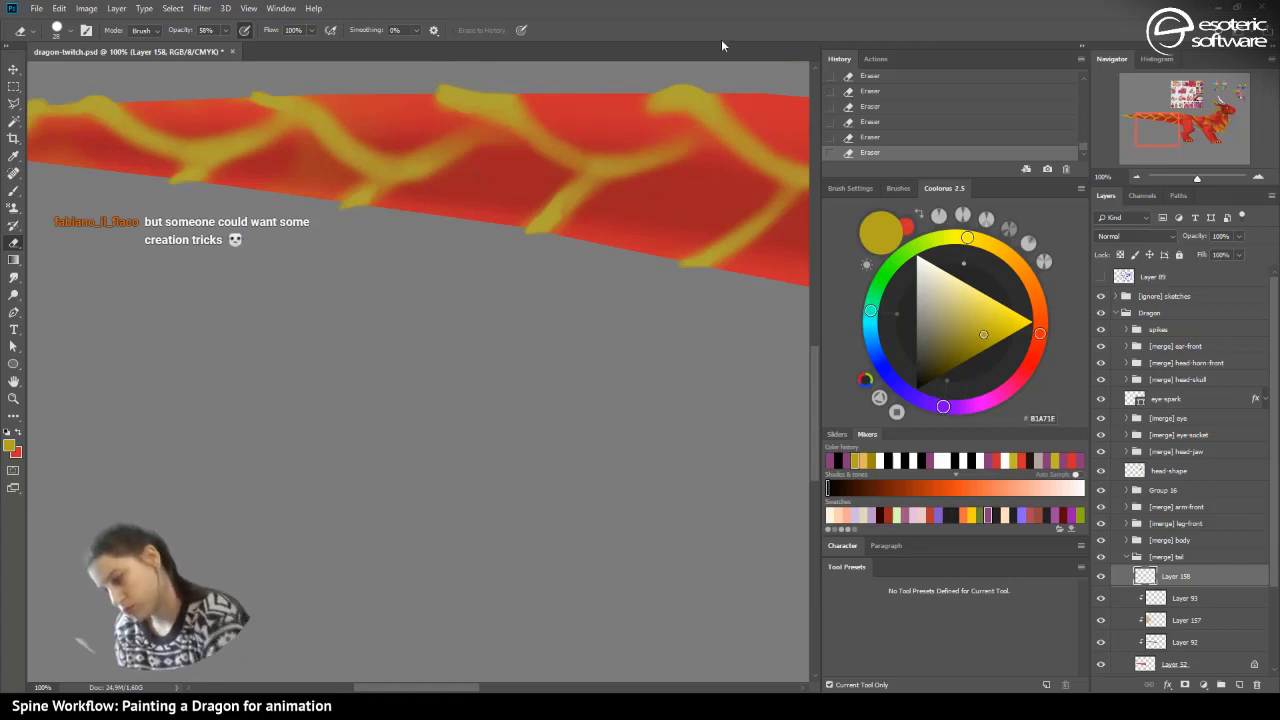
- Try different stacking orders for Layer 93, Layer 157 and Layer 92 in the tail group, and restore the original order
left_click_drag(419, 690, 390, 690)
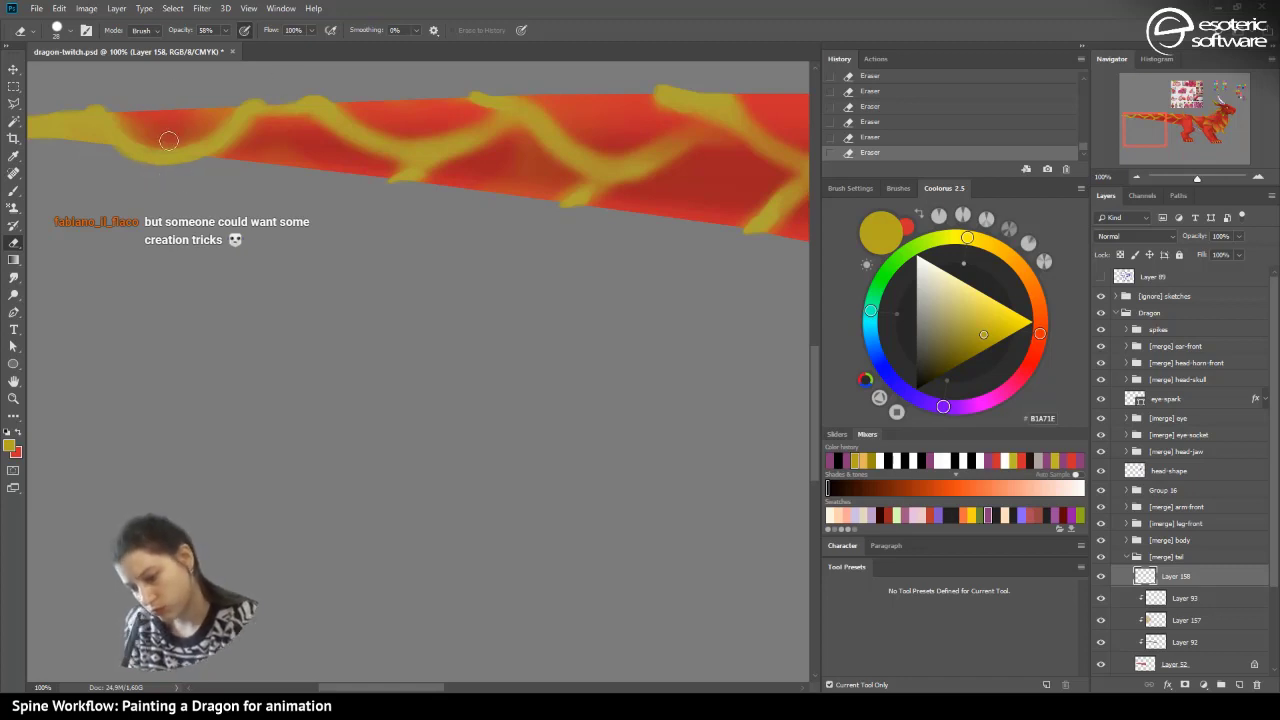
left_click(1139, 177)
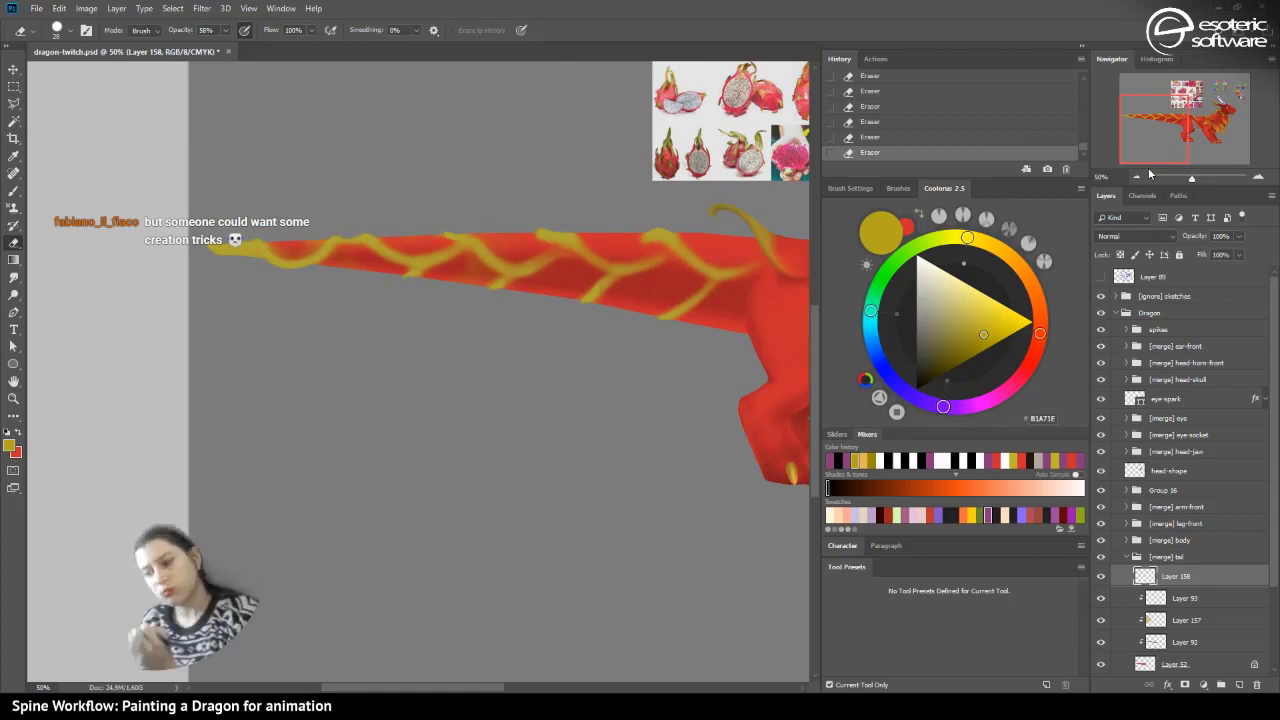
left_click(1140, 176)
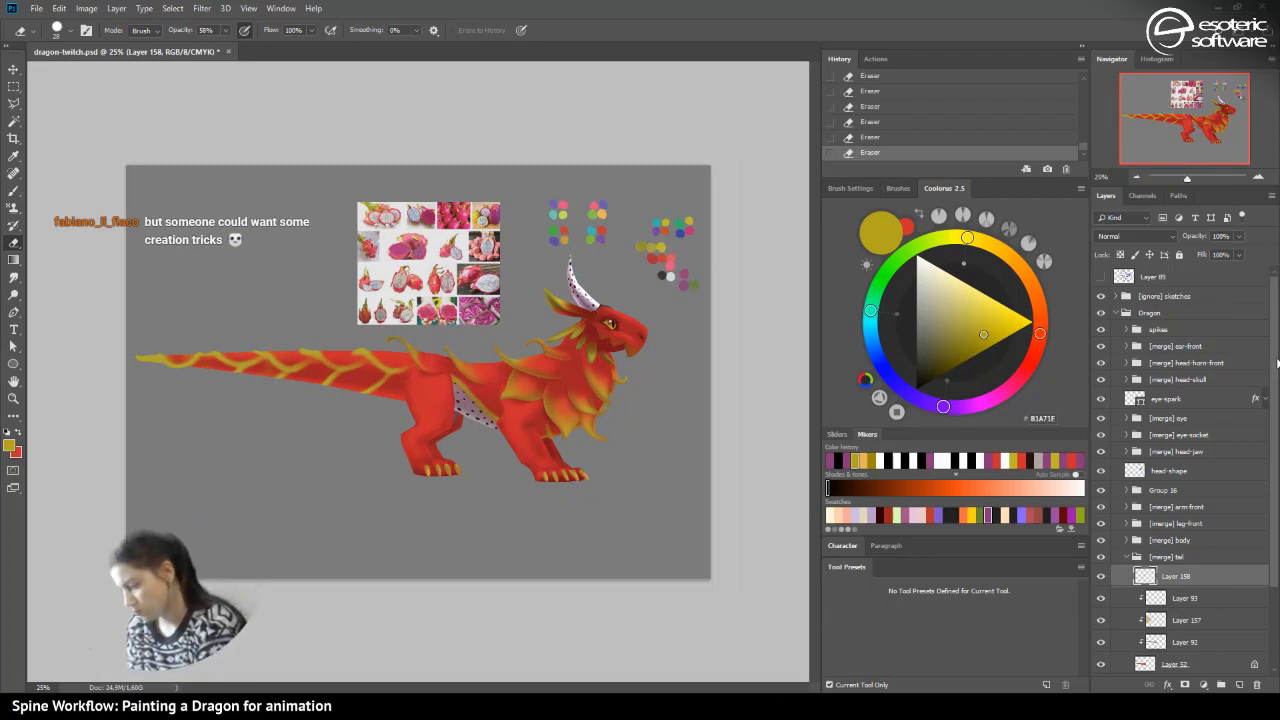
scroll(1160, 560, "down", 2)
left_click(1157, 555)
left_click_drag(1157, 555, 1157, 598)
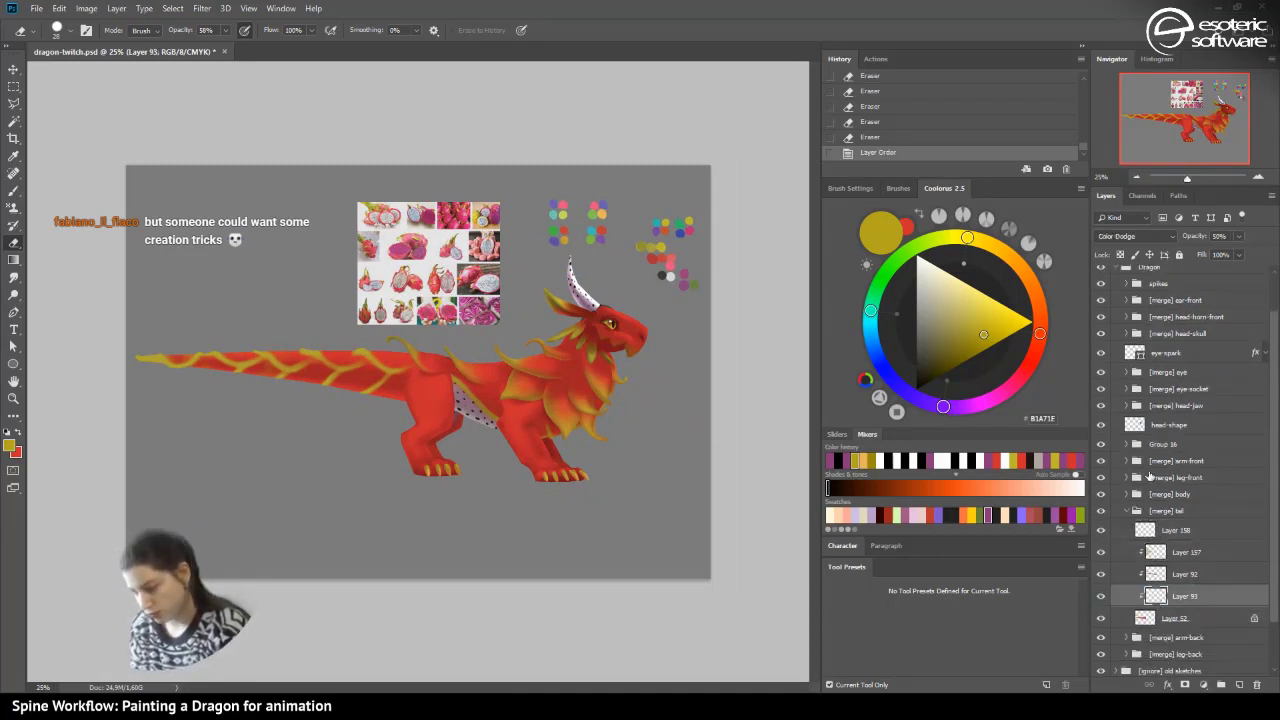
left_click(1100, 600)
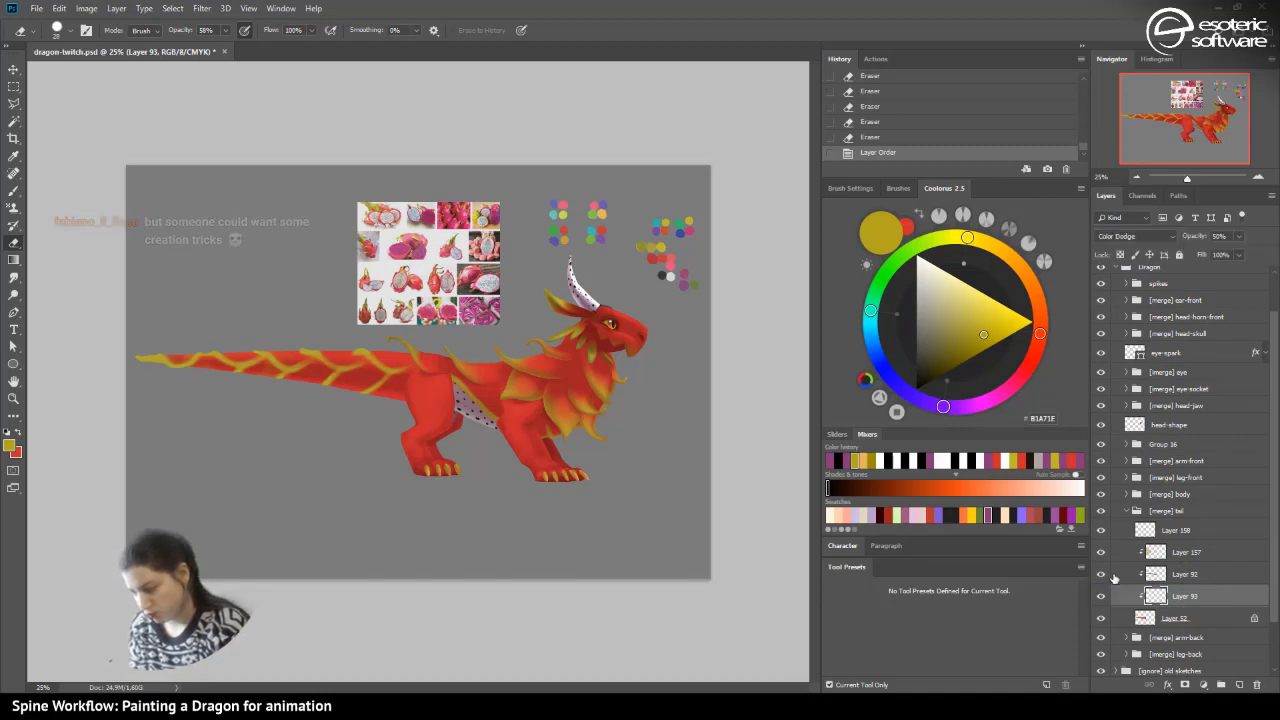
left_click_drag(1157, 552, 1157, 598)
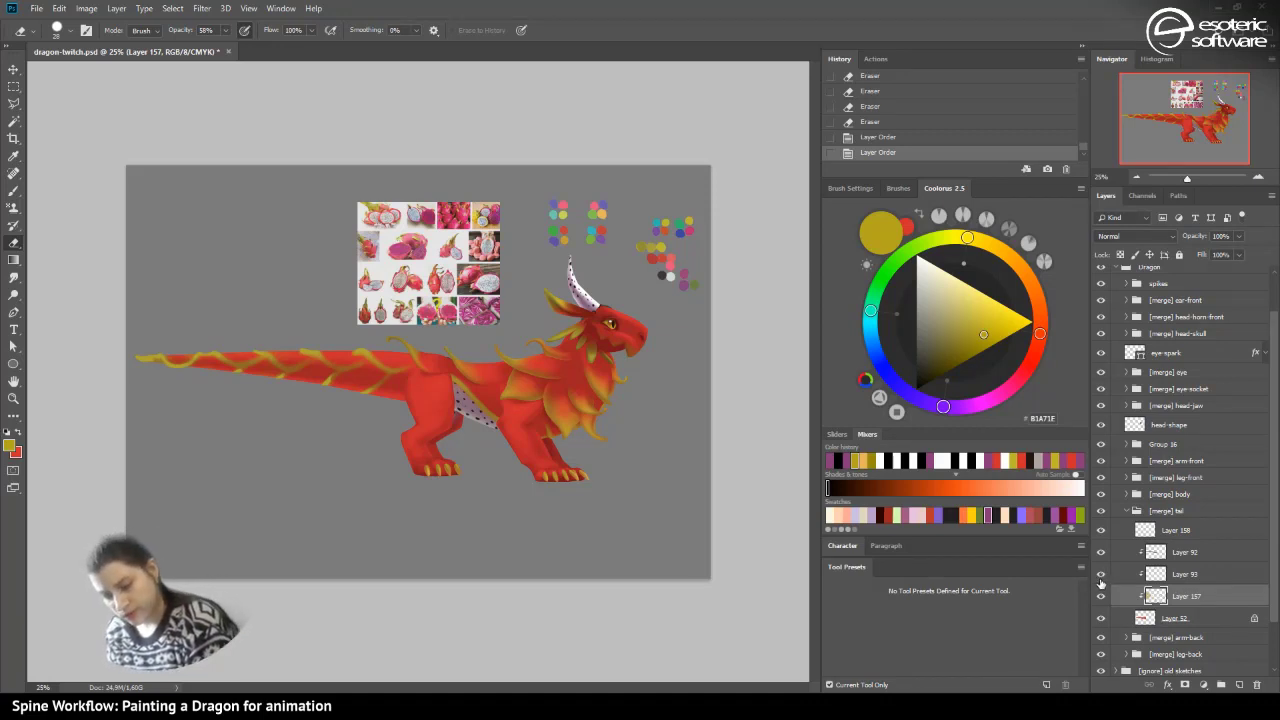
left_click_drag(1155, 596, 1139, 545)
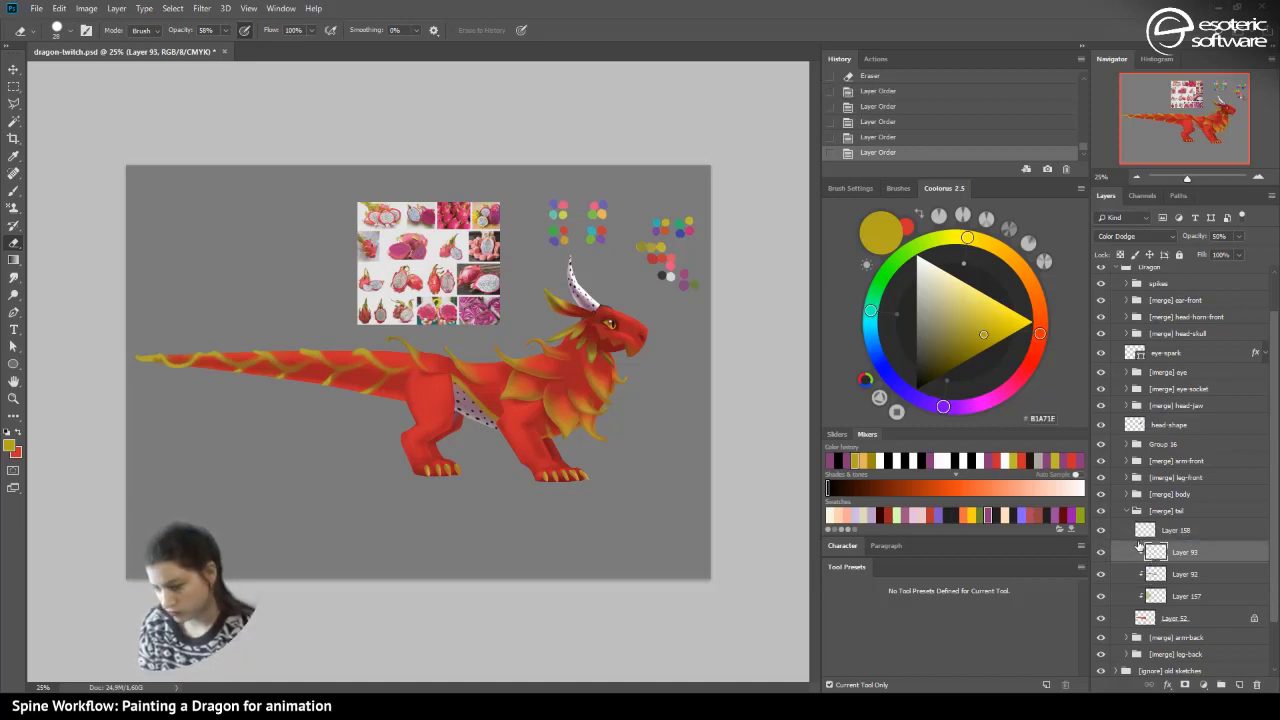
left_click(866, 80)
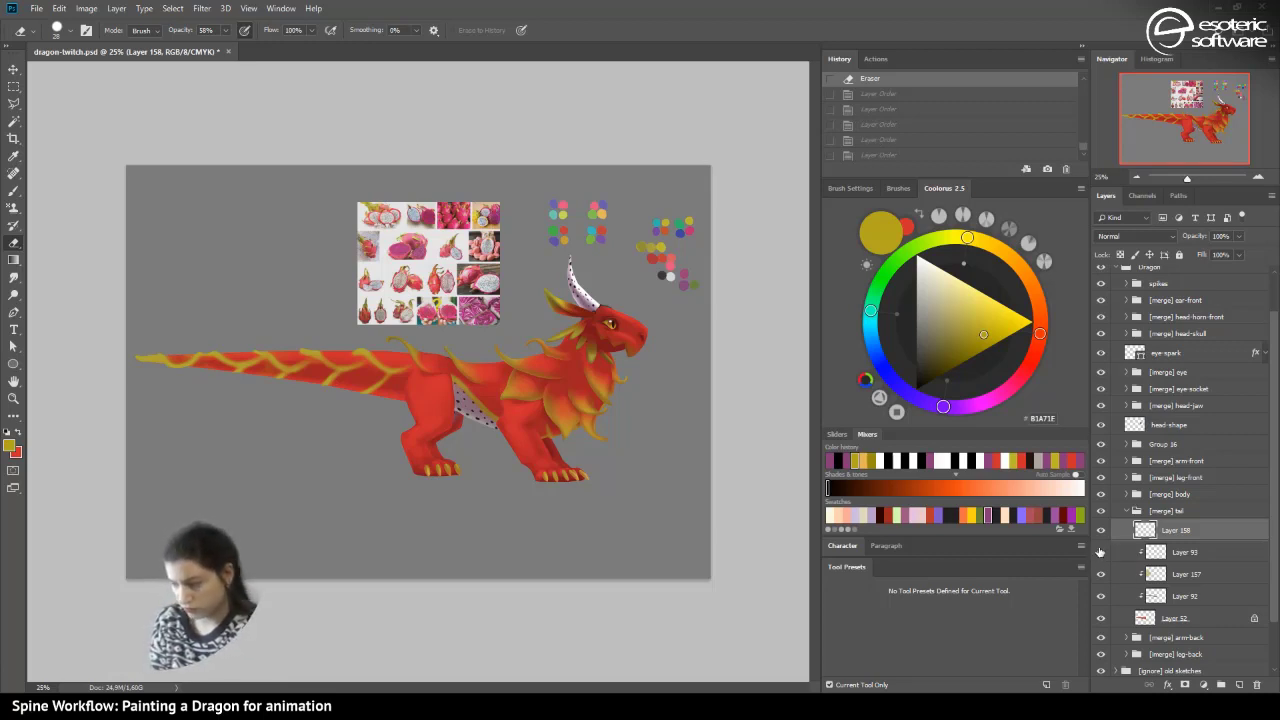
- Check the contents of Layer 93 by loading them as a selection, and delete the layer from the tail group
left_click(1184, 545)
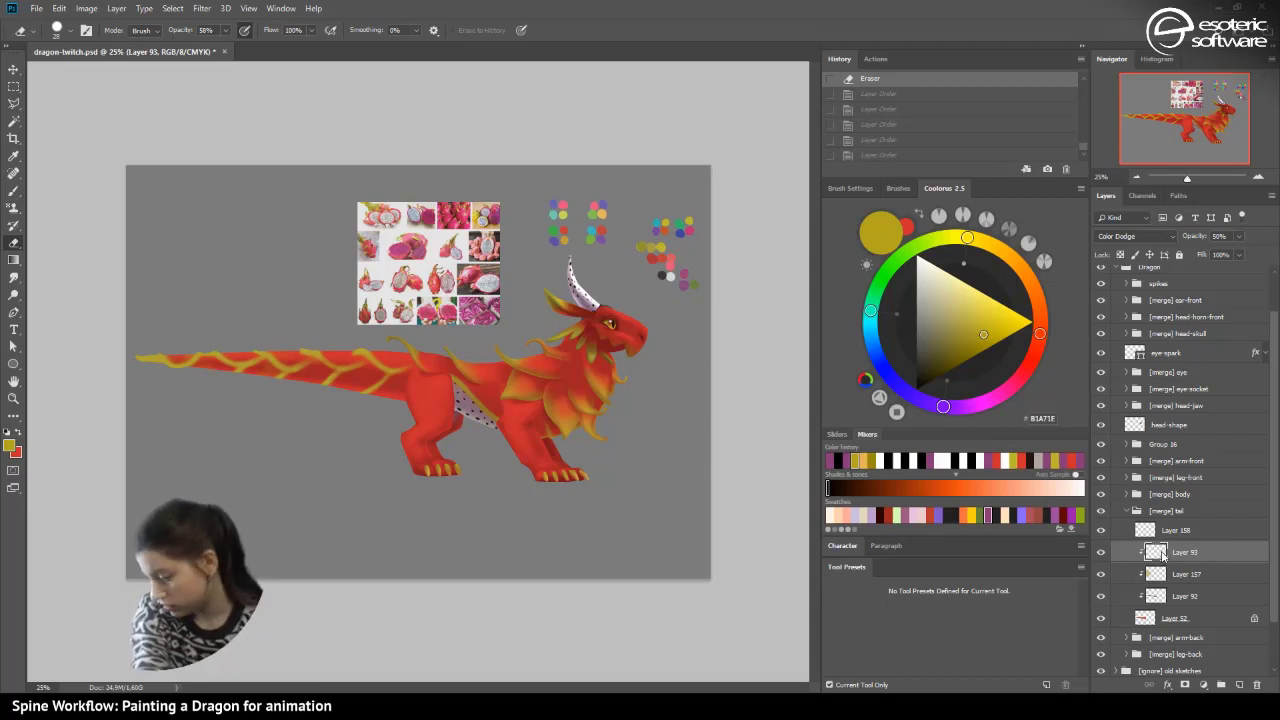
left_click(1158, 553, "ctrl")
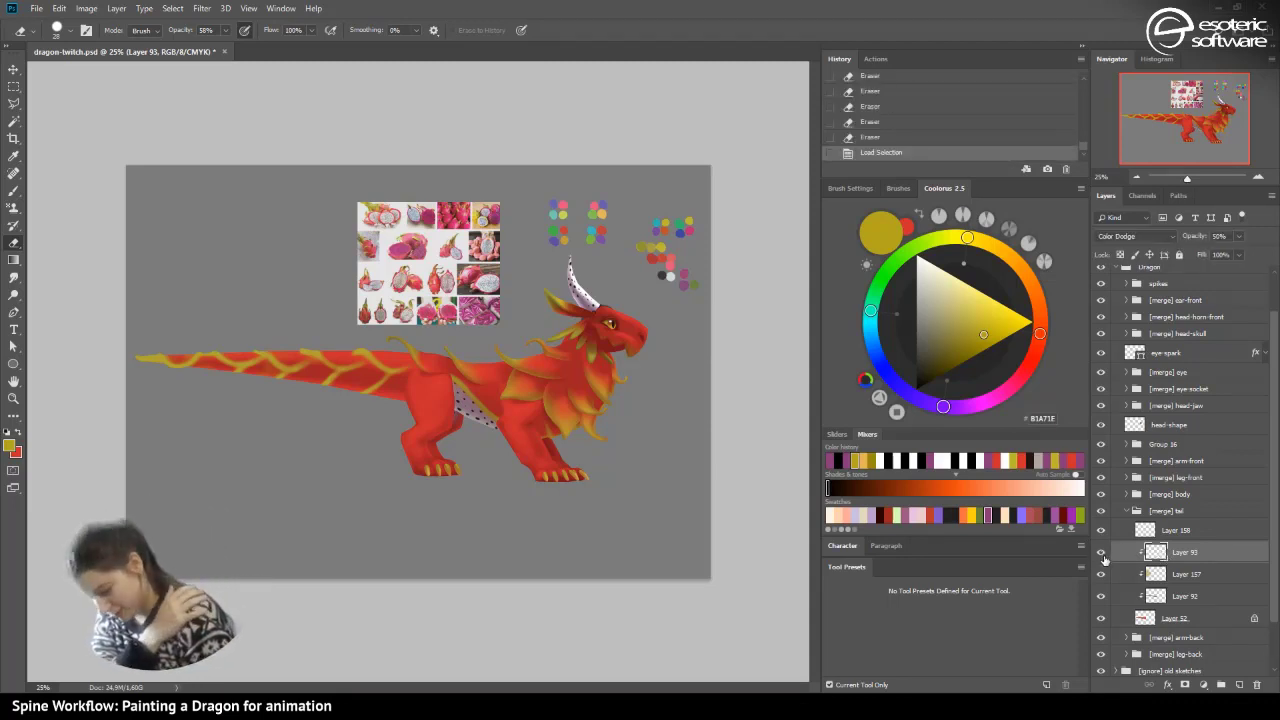
left_click(1102, 577)
left_click(1101, 575)
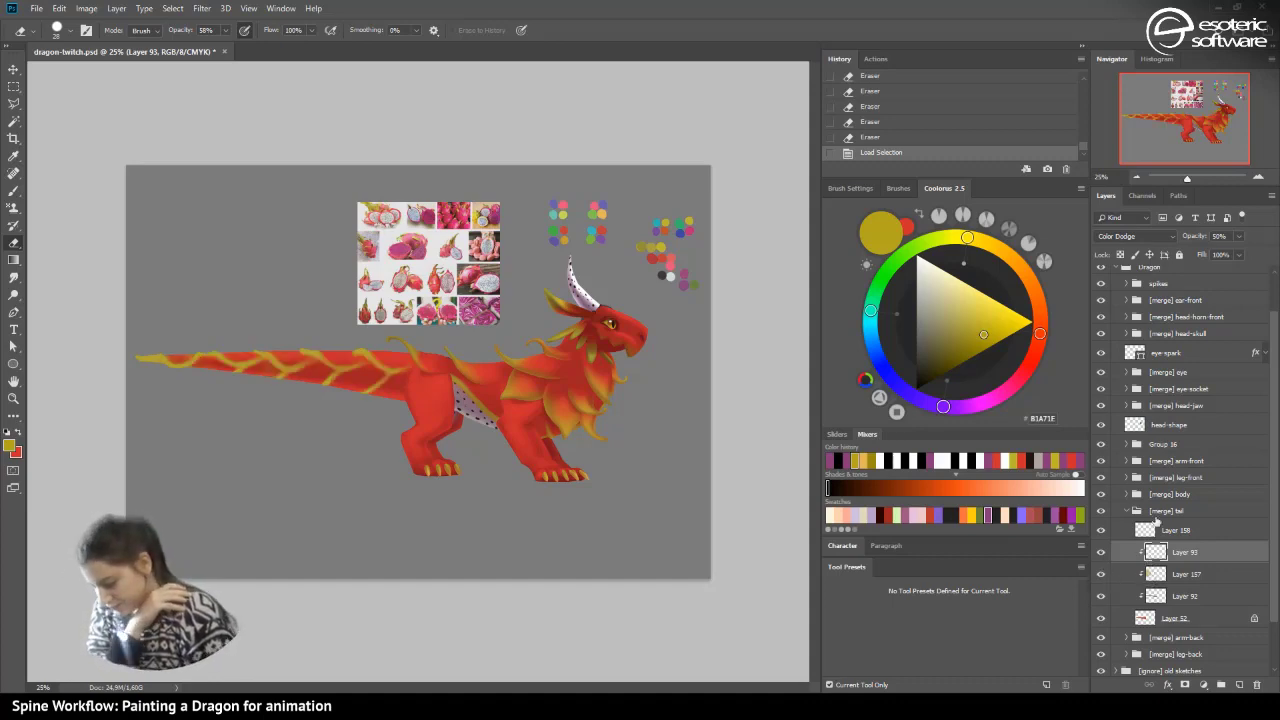
left_click(1257, 176)
left_click(1257, 176)
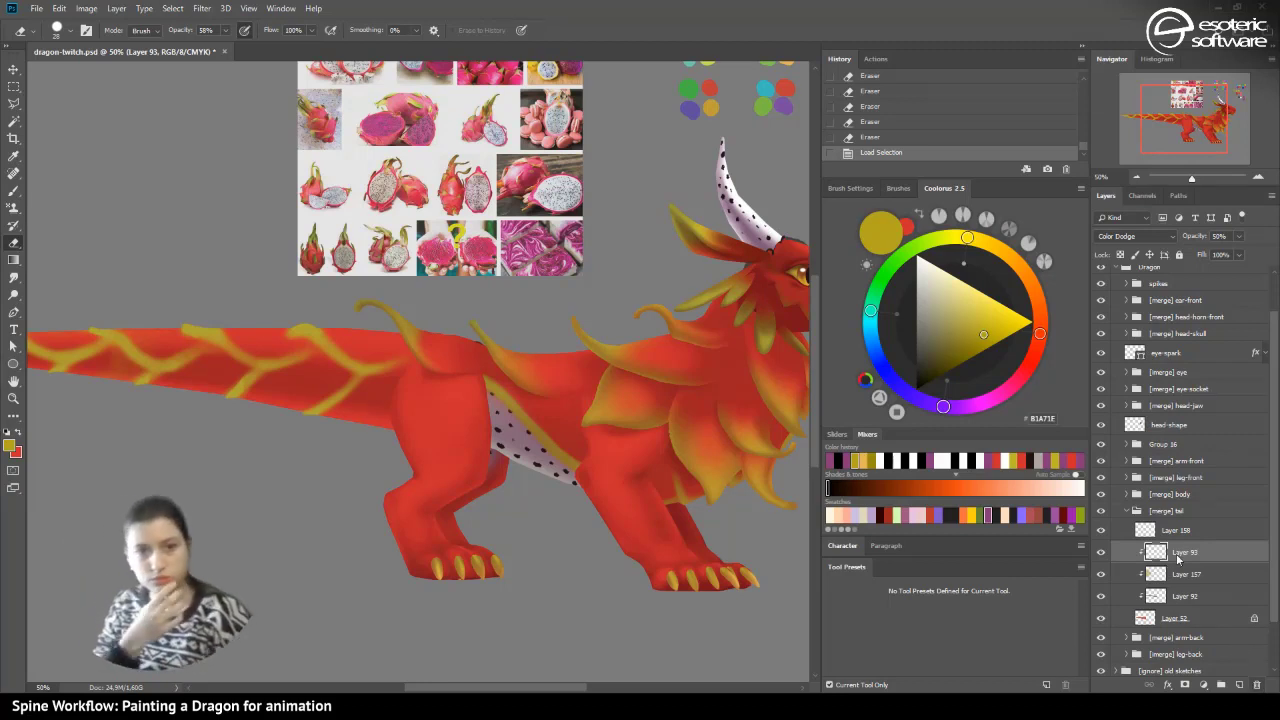
key("Delete")
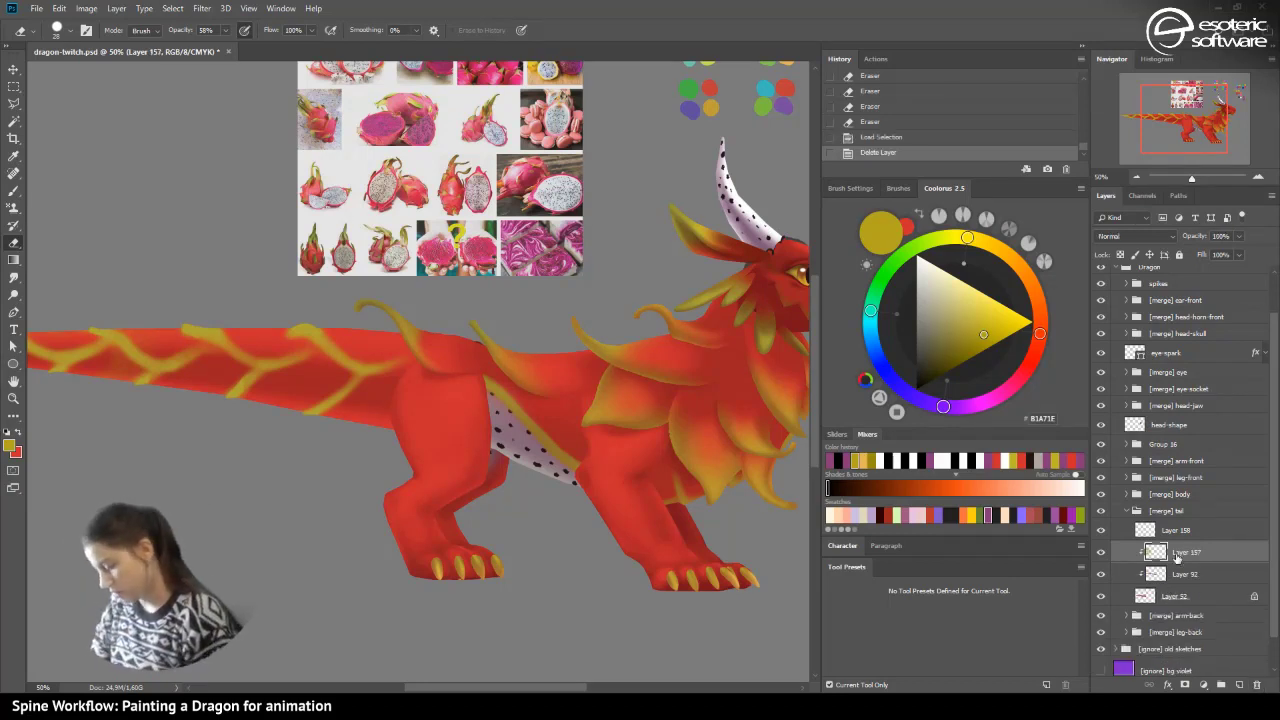
- Add a new clipped layer above Layer 157 in Multiply mode with reduced opacity, and activate the Brush
key("F2")
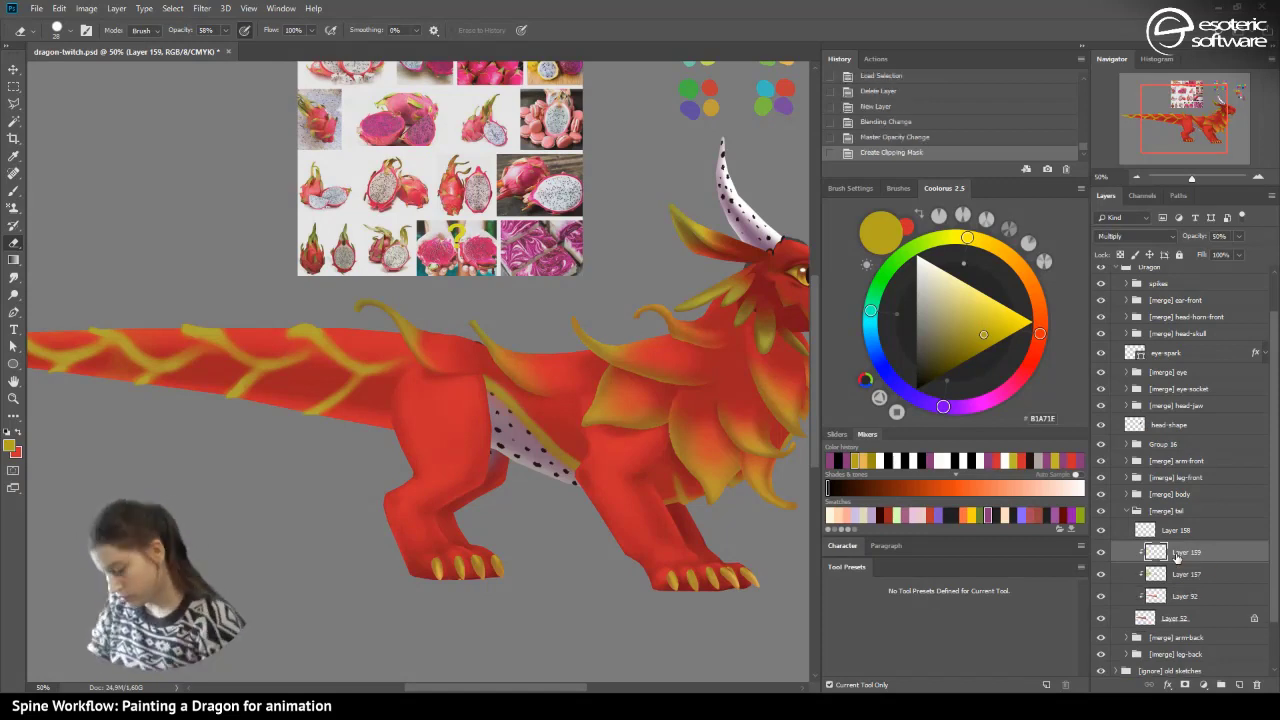
key("b")
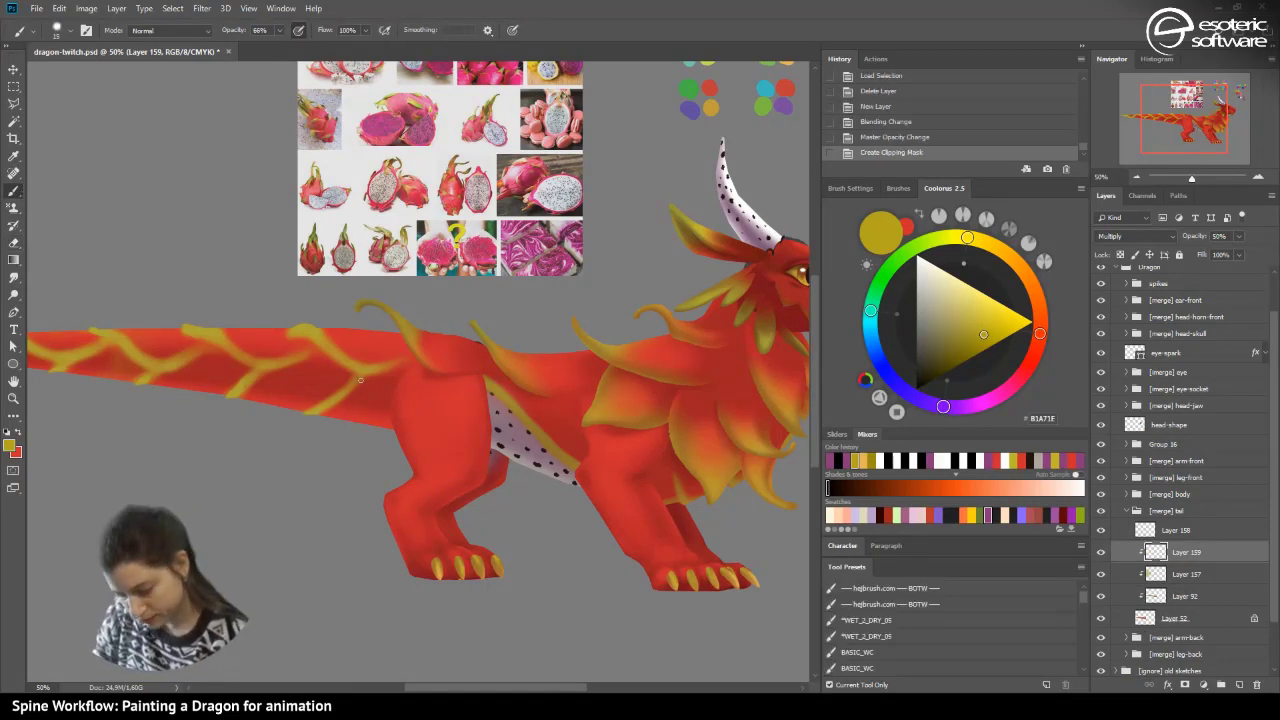
- Try a shading stroke beside the tail's veins, step back to the clipping mask state, and save the document
left_click(324, 360)
left_click(861, 136)
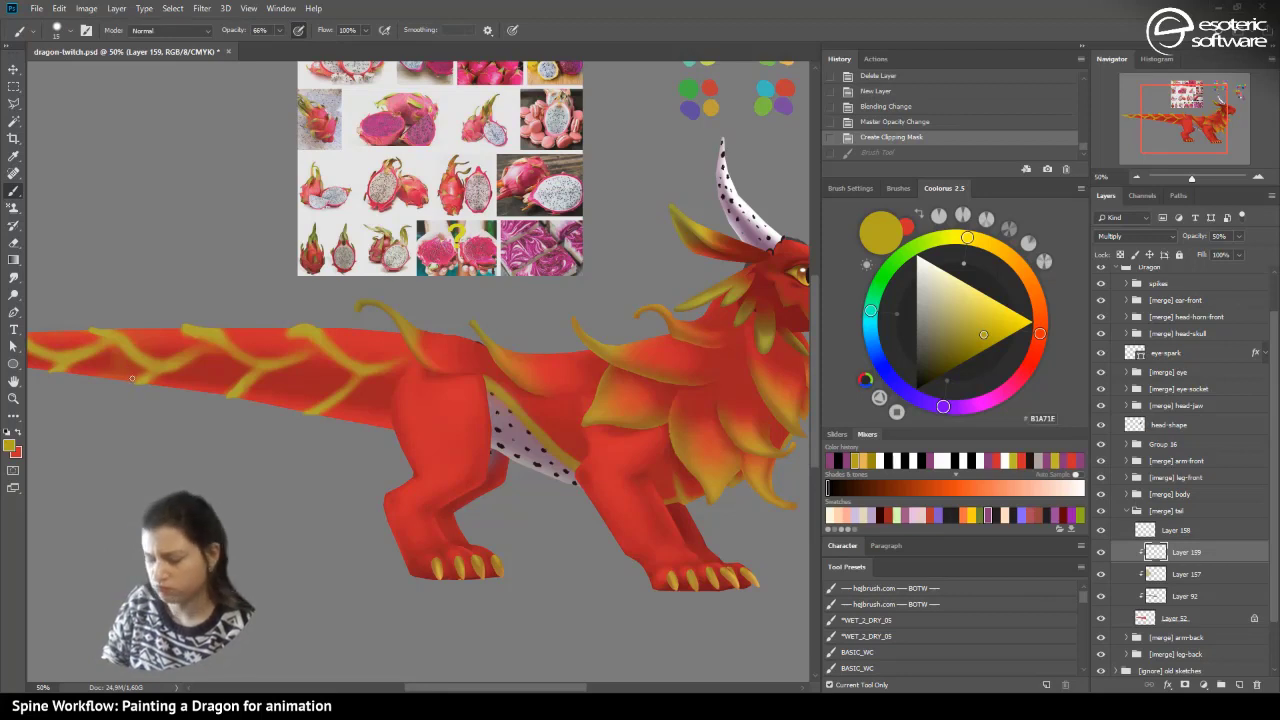
key("ctrl+s")
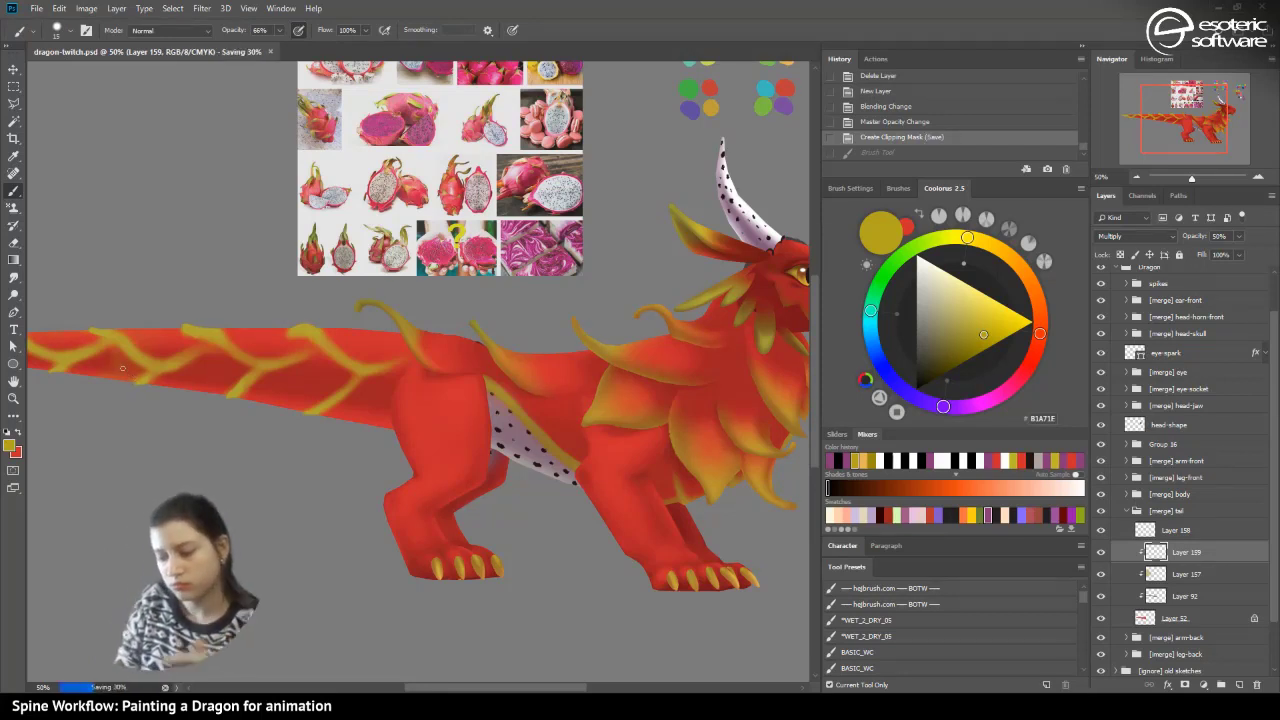
left_click(173, 8)
mouse_move(86, 8)
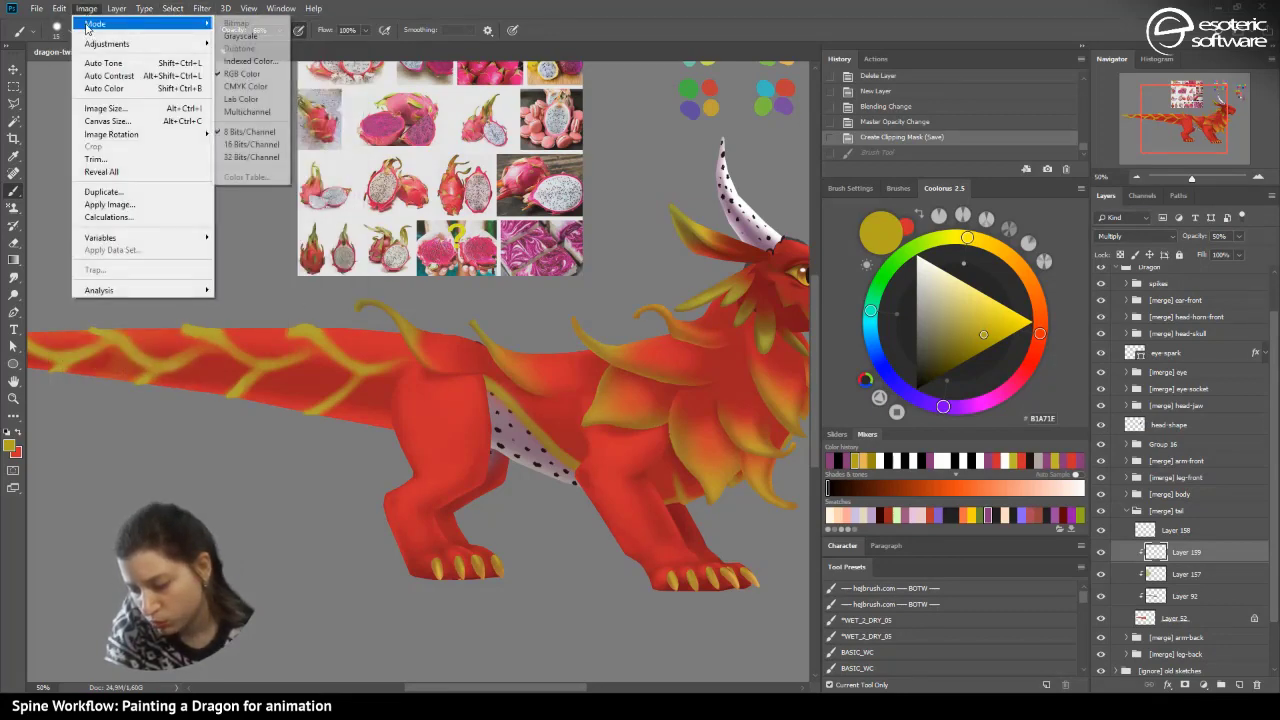
left_click(86, 9)
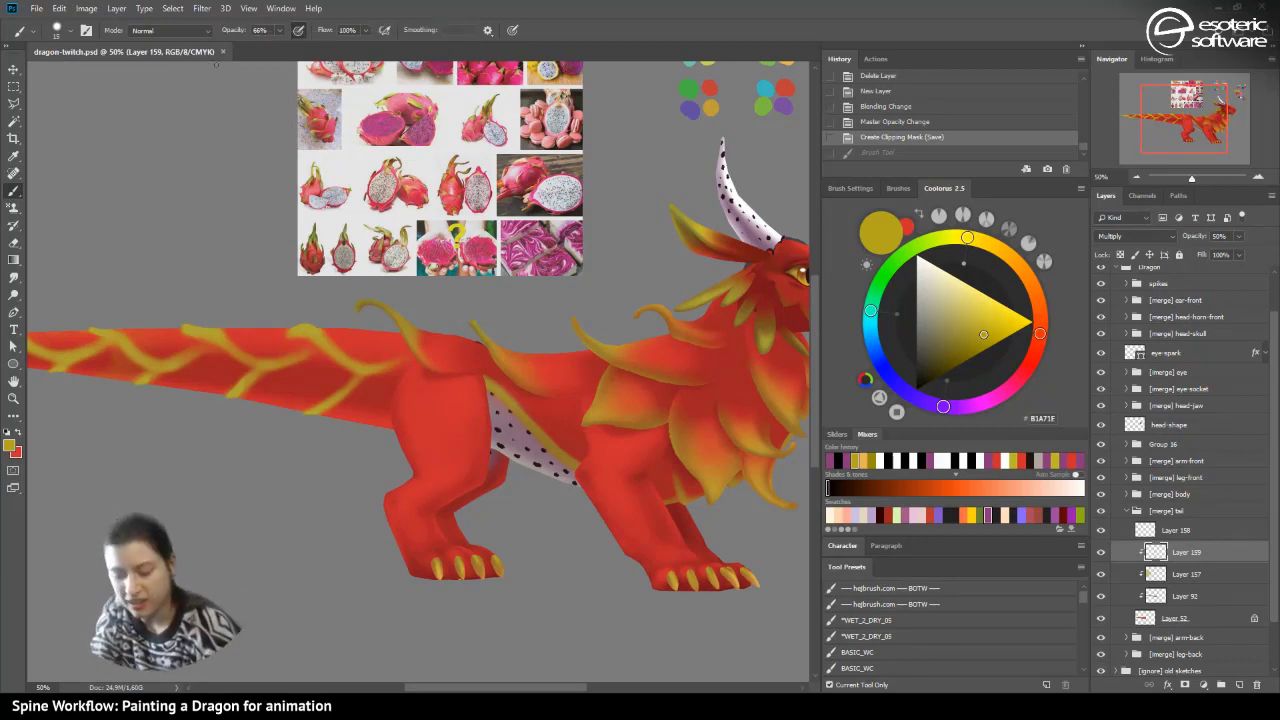
- Paint soft Multiply shading on Layer 159 beside the yellow veins near the tail's base, using 66% brush opacity
key("ctrl+shift+z")
key("ctrl+shift+z")
key("ctrl+shift+z")
key("ctrl+shift+z")
key("ctrl+shift+z")
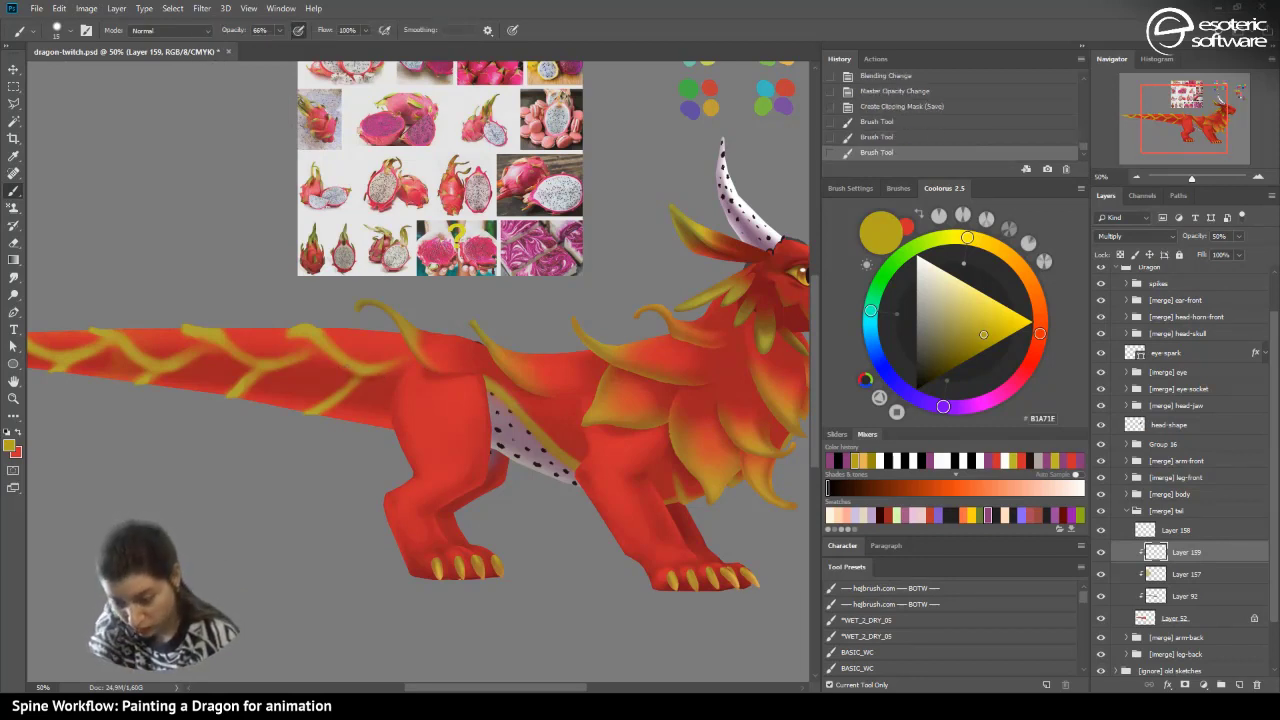
left_click_drag(348, 371, 327, 355)
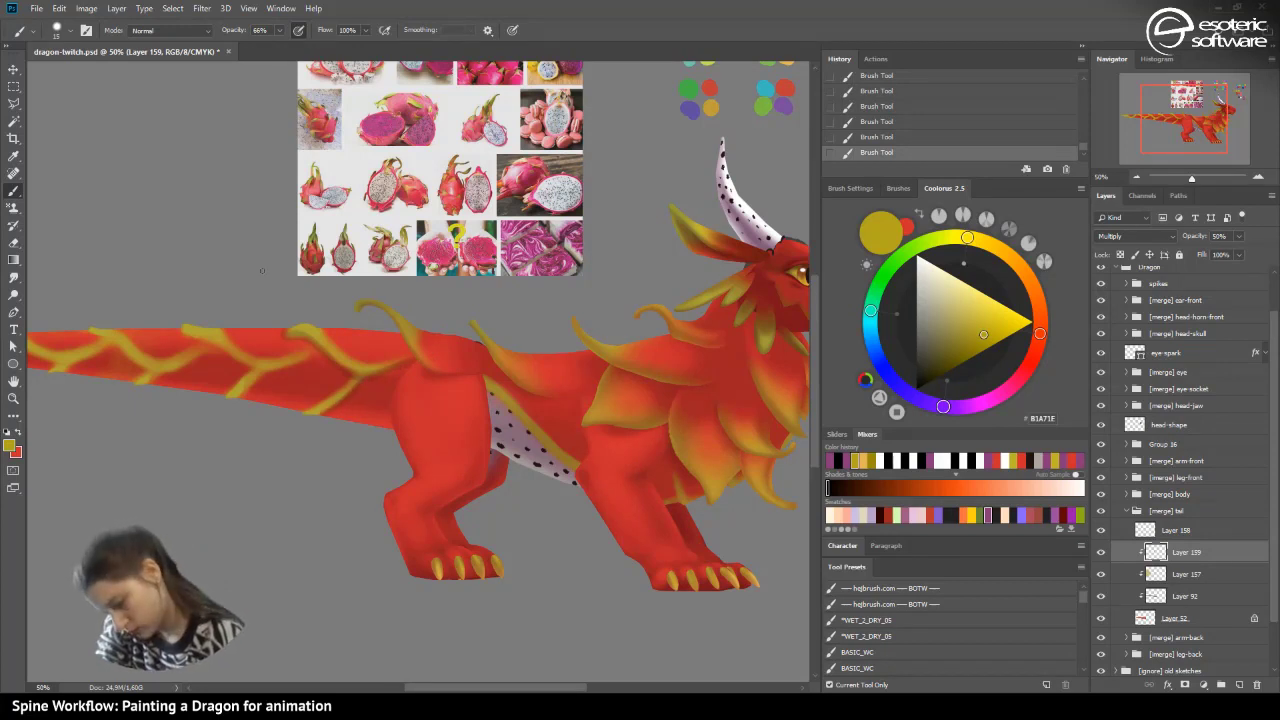
- Step back the last two shading strokes and continue darkening the red areas around the tail's veins
left_click(866, 92)
left_click_drag(1079, 141, 1080, 135)
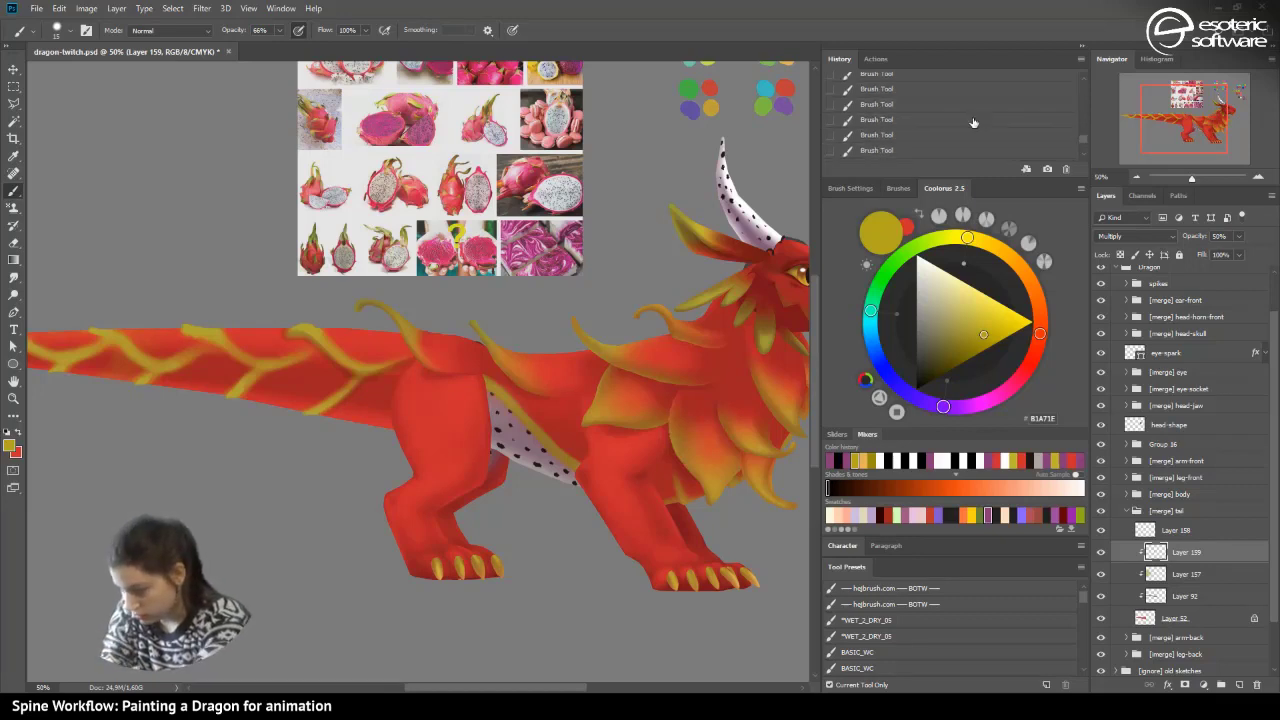
left_click(887, 124)
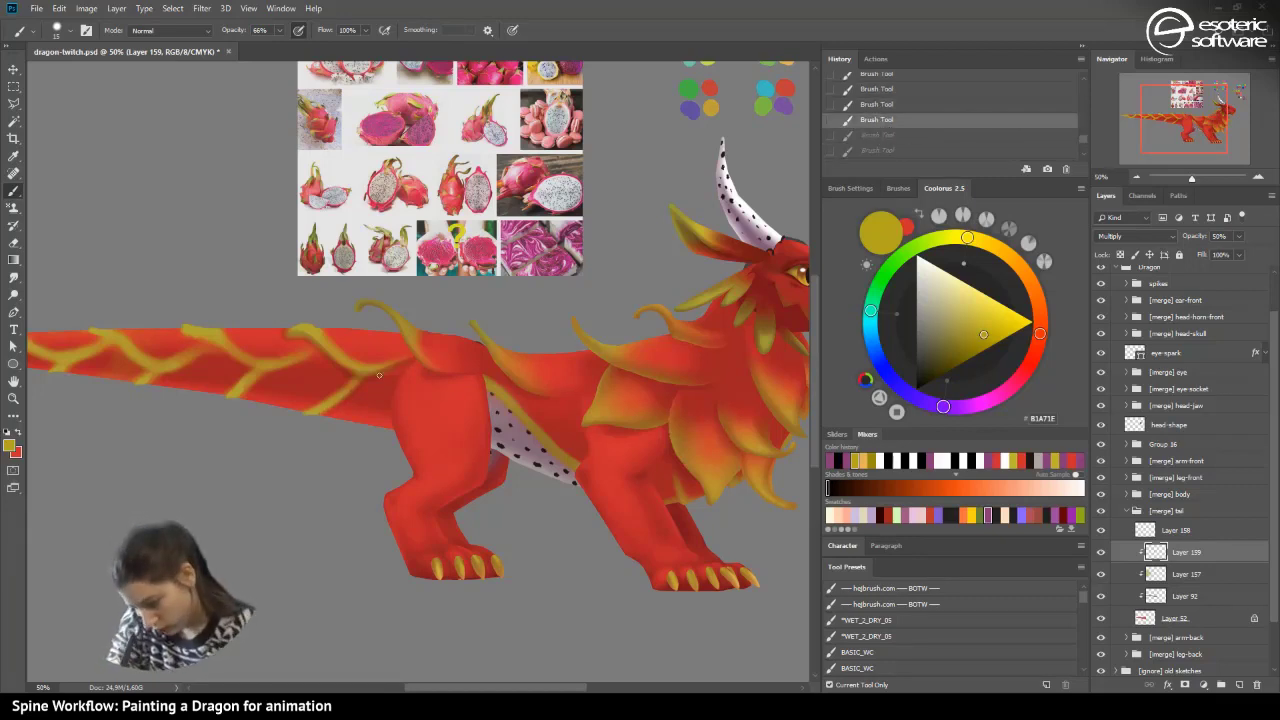
key("ctrl+shift+z")
key("ctrl+shift+z")
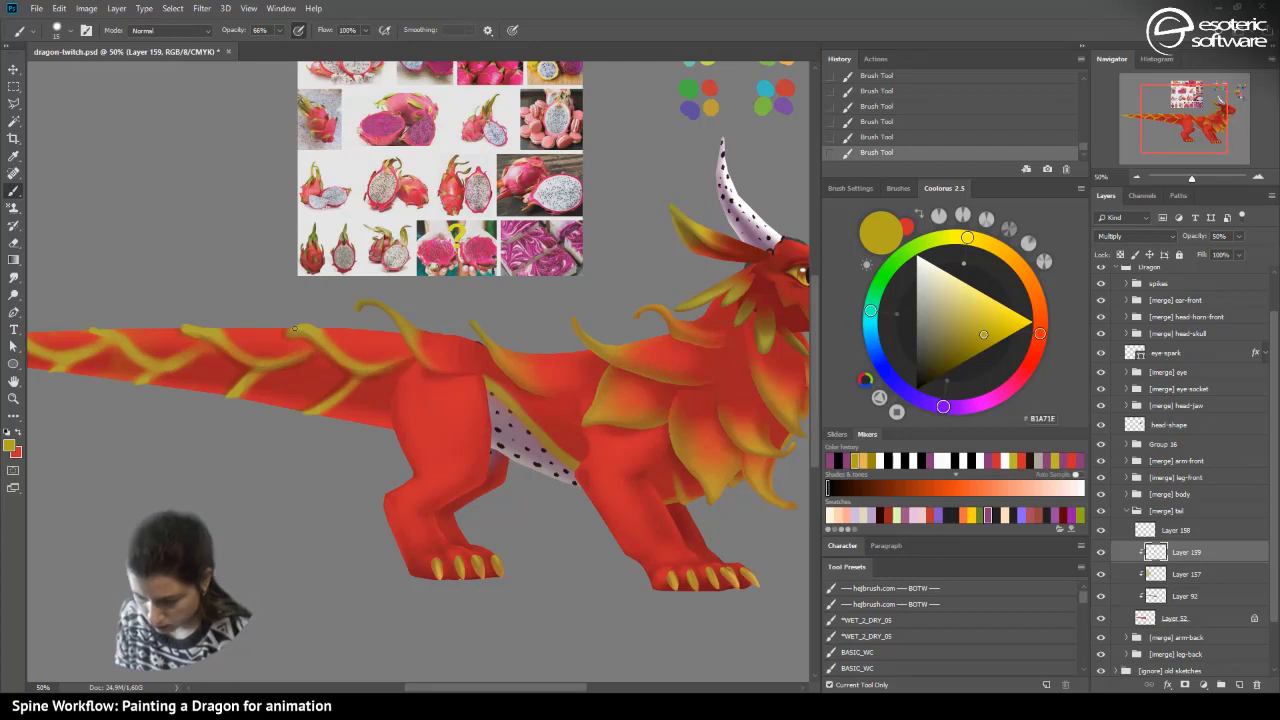
- Shade beside the veins toward the tail's tip with a 15 px Soft Round brush at 100% opacity
left_click_drag(415, 683, 372, 682)
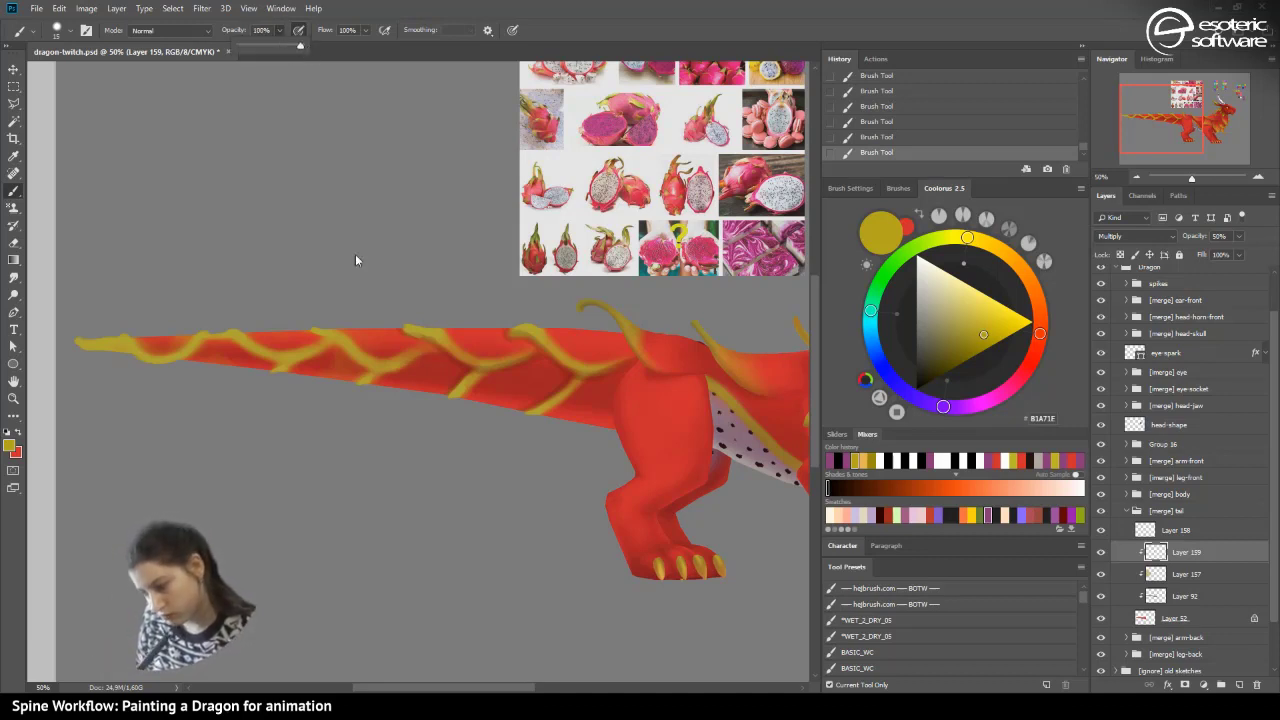
left_click(62, 31)
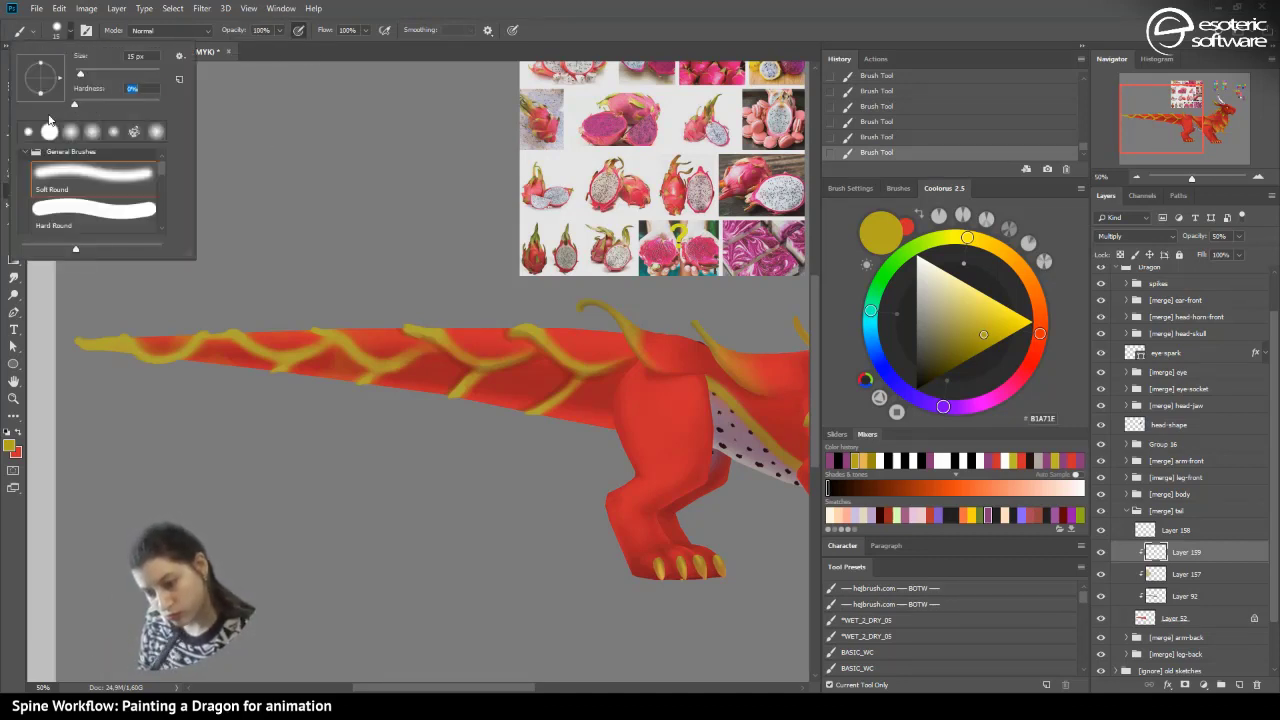
left_click_drag(92, 73, 80, 73)
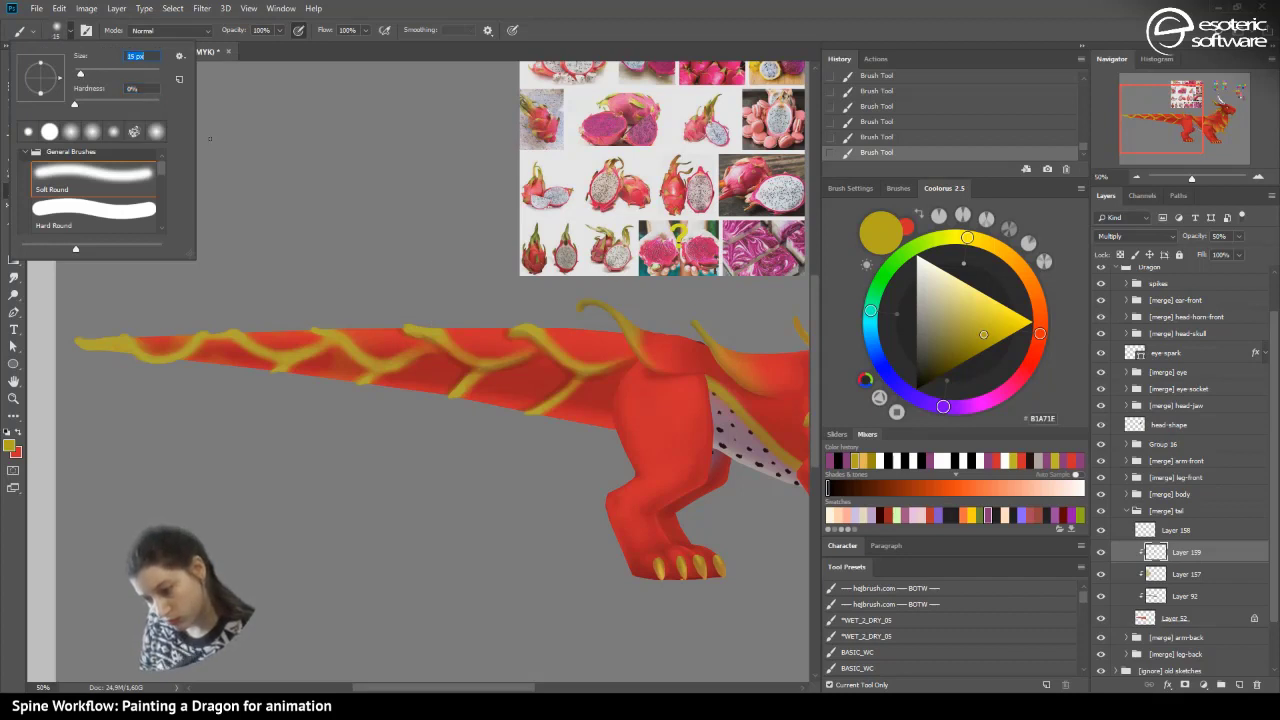
left_click(319, 354)
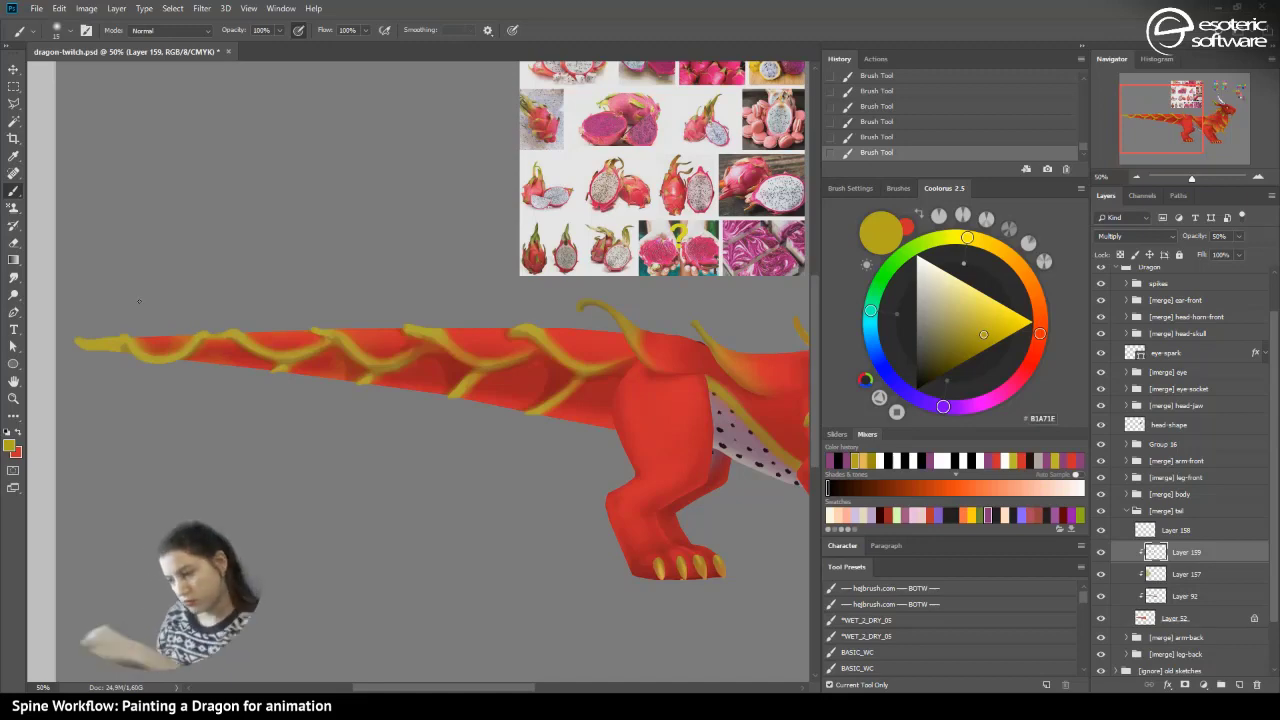
- Try softening the shading near the tail's base with the Eraser, and step back the eraser strokes
left_click(1135, 177)
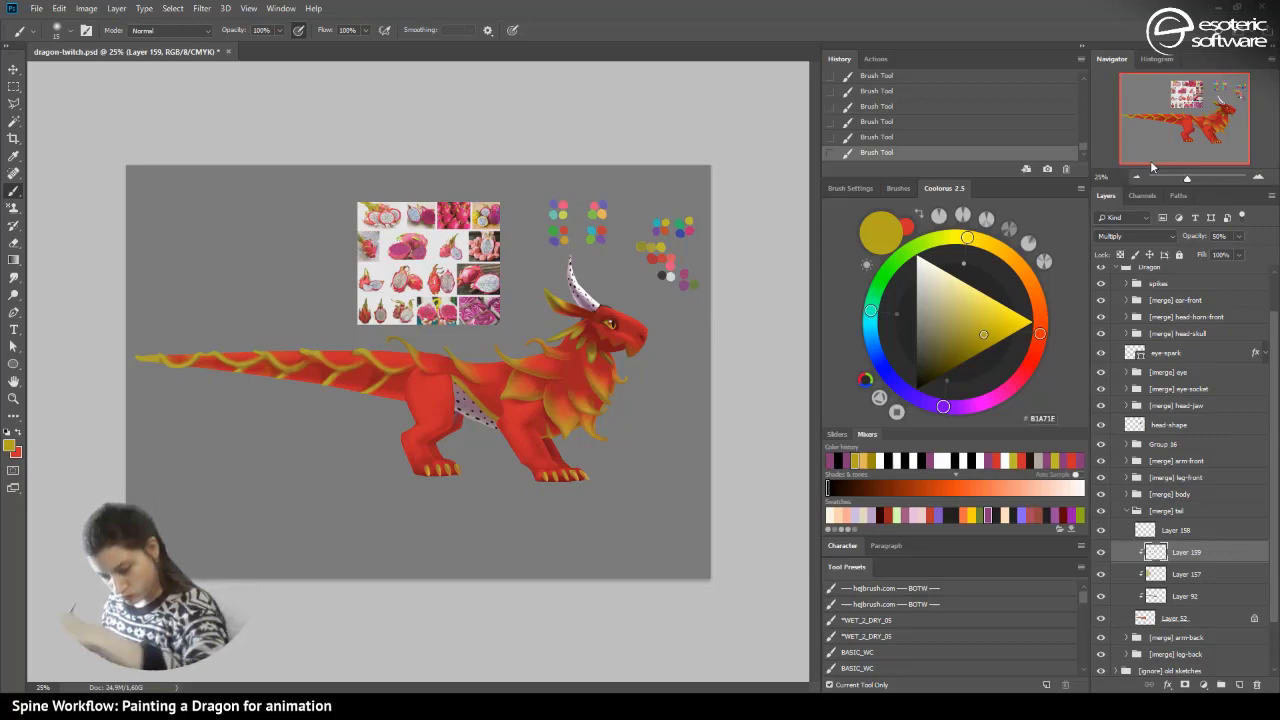
left_click(1256, 177)
left_click(1256, 177)
left_click(1256, 177)
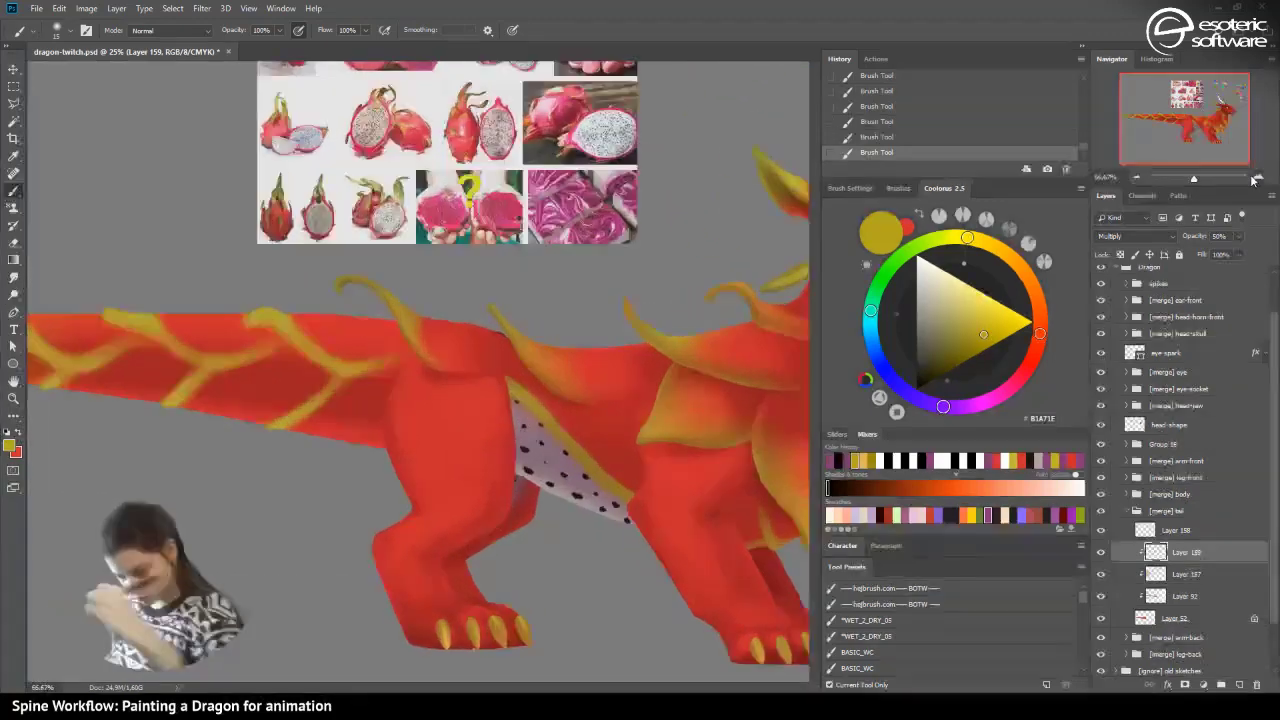
key("e")
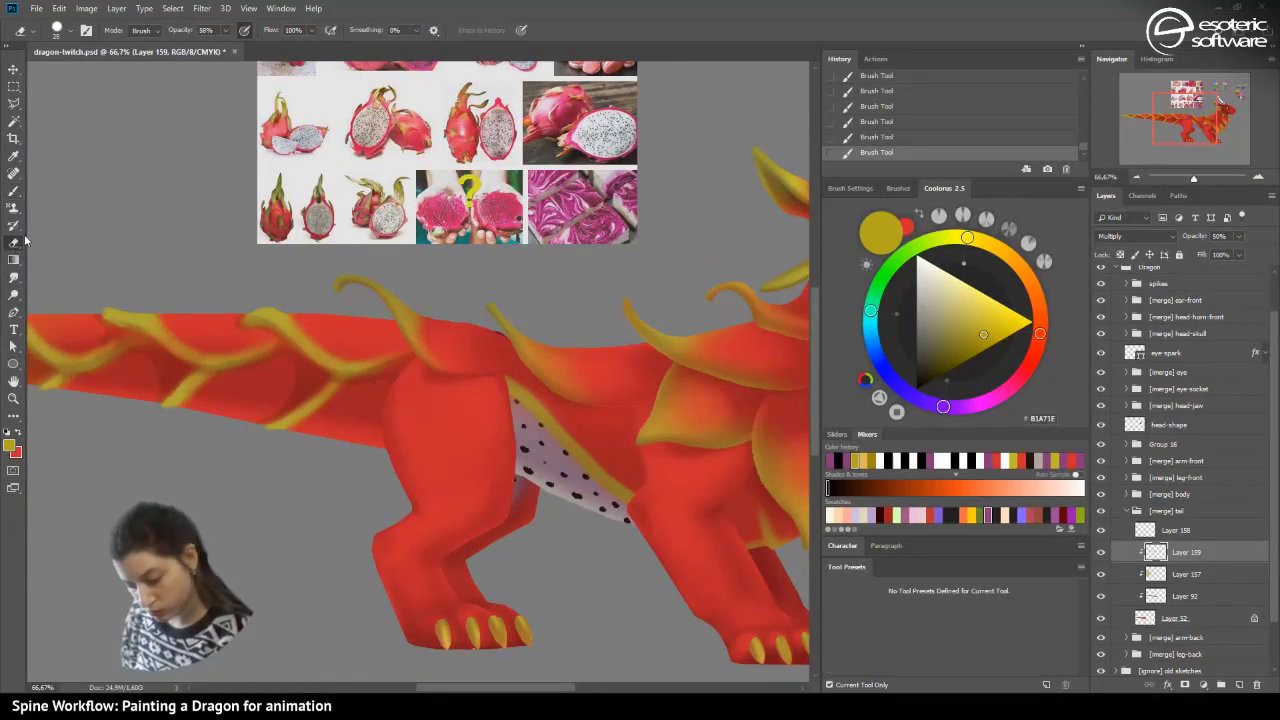
left_click_drag(387, 383, 379, 381)
left_click(379, 381)
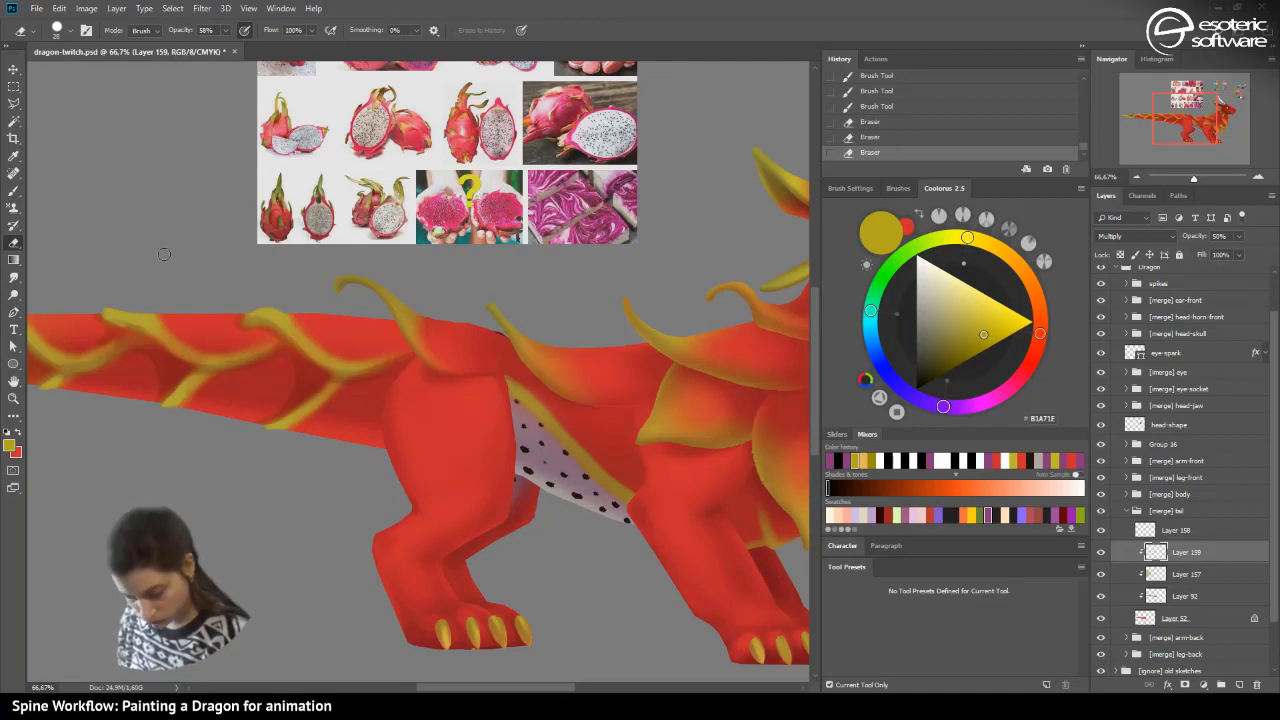
left_click(872, 106)
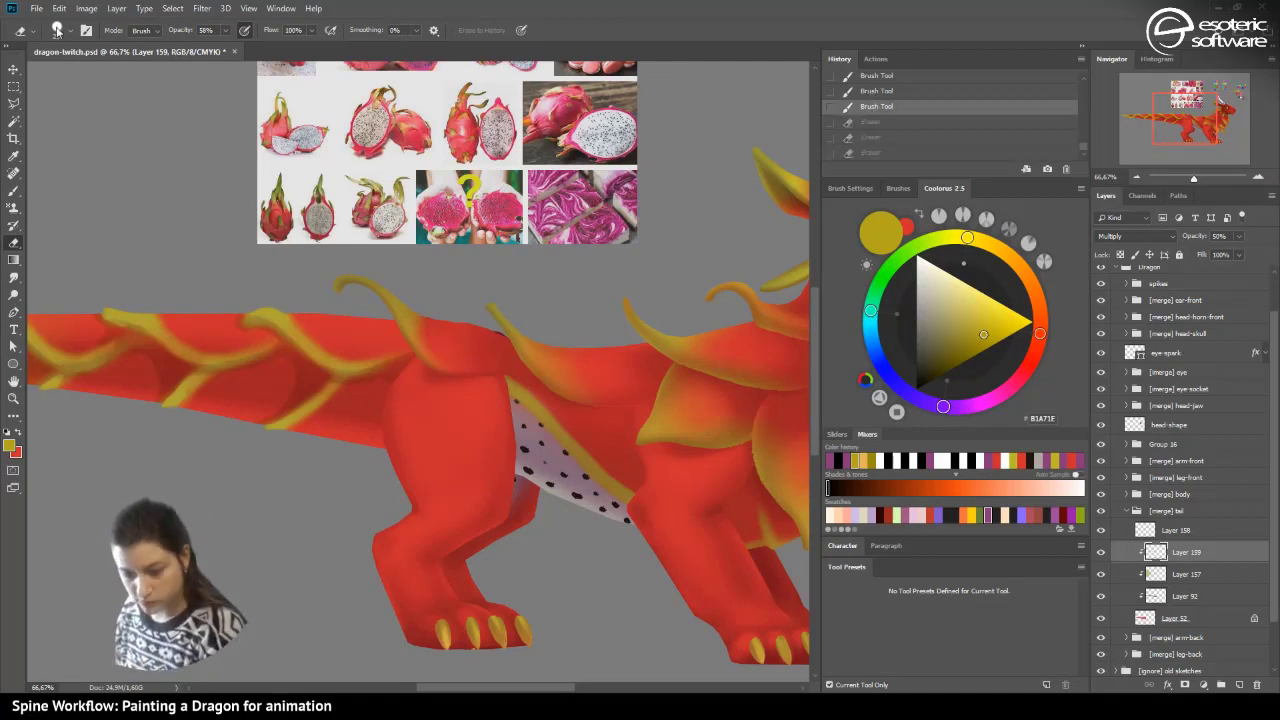
left_click(57, 31)
left_click(57, 31)
- Paint broader shading around the veins near the hind leg with an 81 px soft brush at 54% opacity
left_click(14, 191)
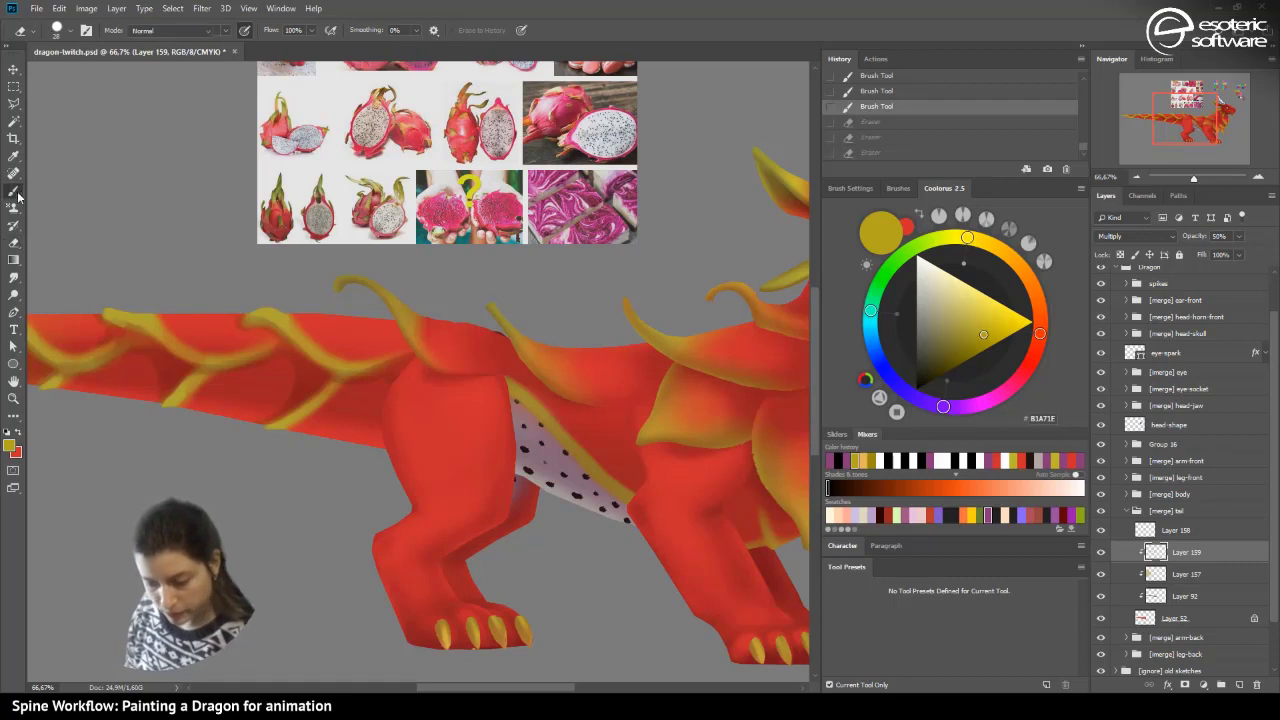
left_click(57, 31)
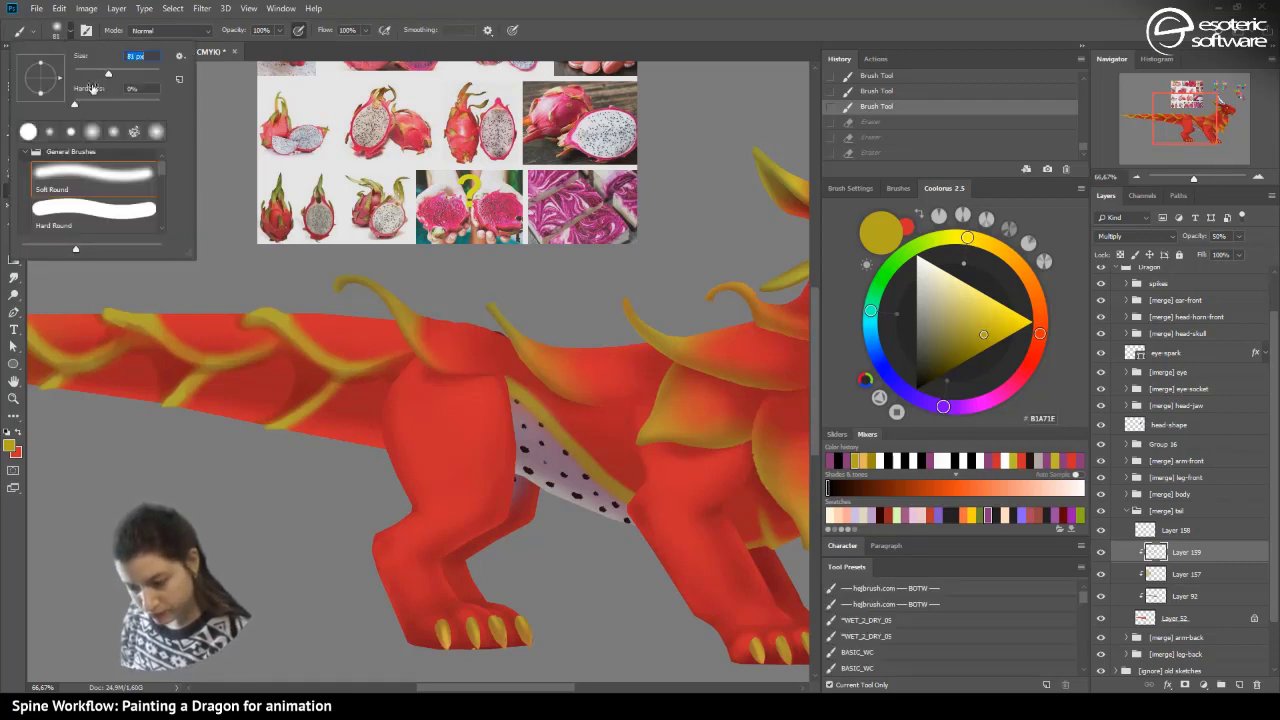
left_click(280, 31)
left_click(253, 47)
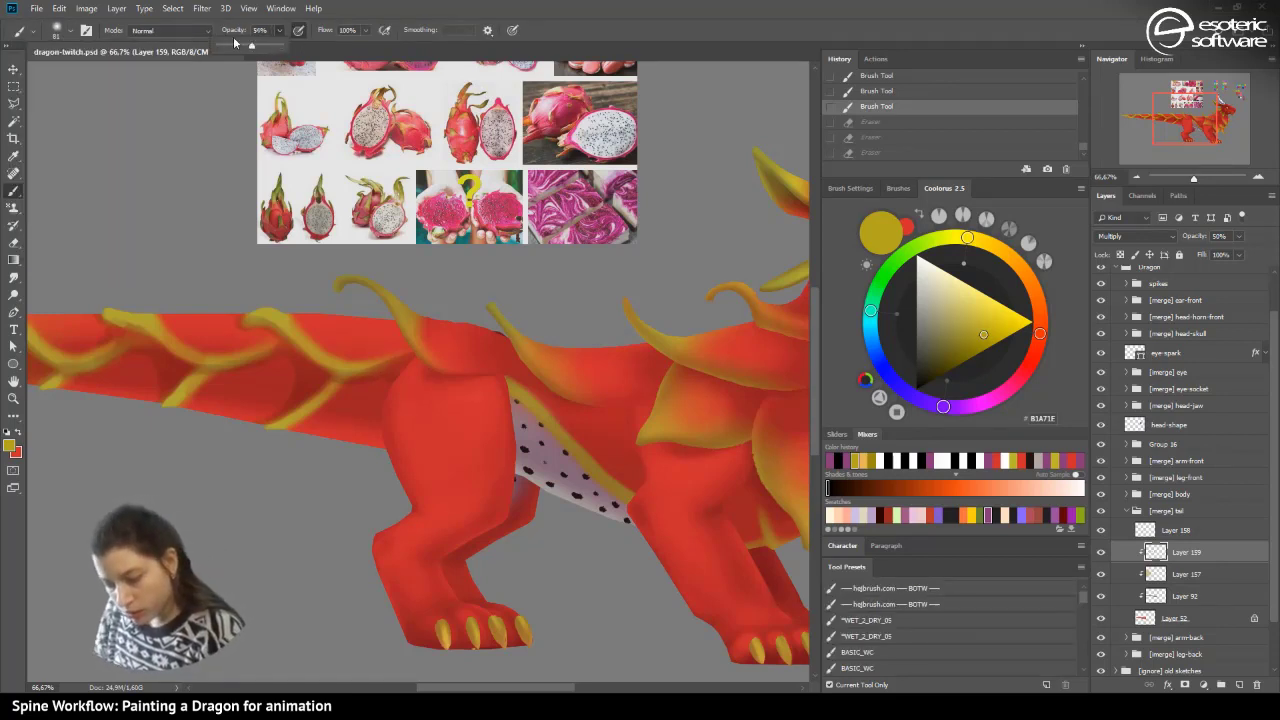
left_click(368, 380)
left_click_drag(380, 390, 383, 387)
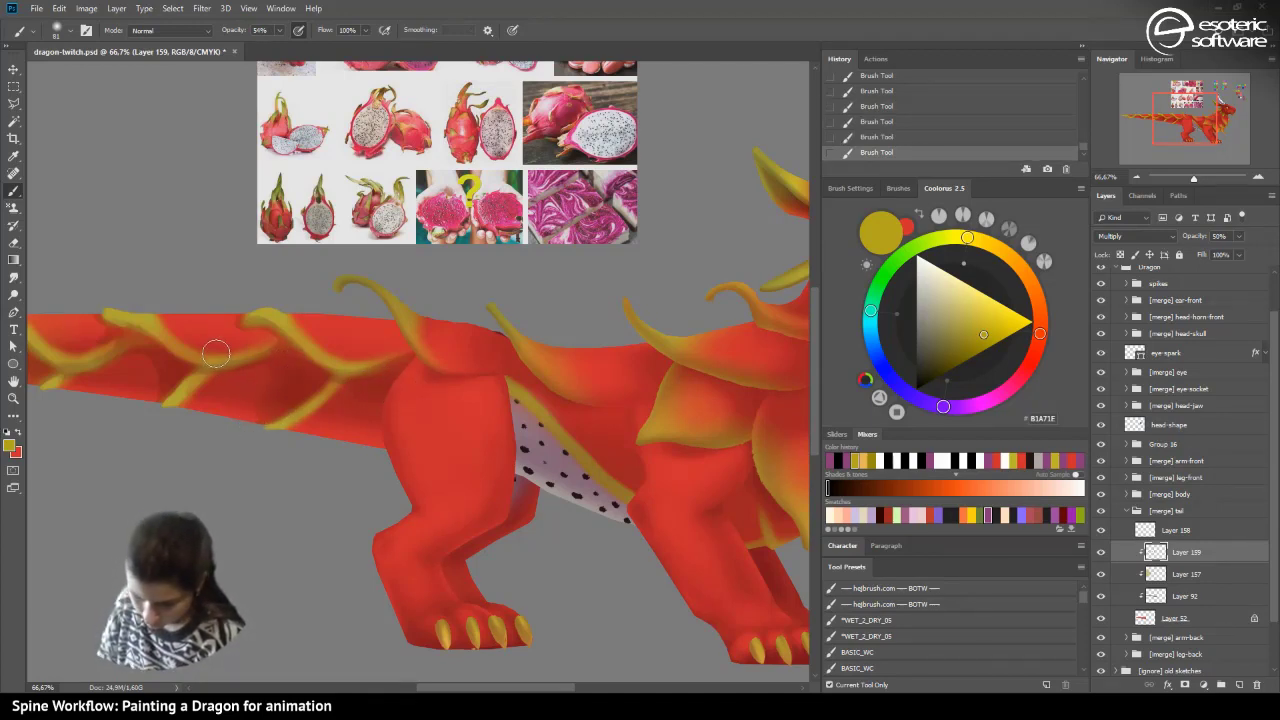
- Reduce the soft brush to 45 px and deepen the shading between the veins from mid-tail toward the tip
left_click_drag(557, 690, 519, 690)
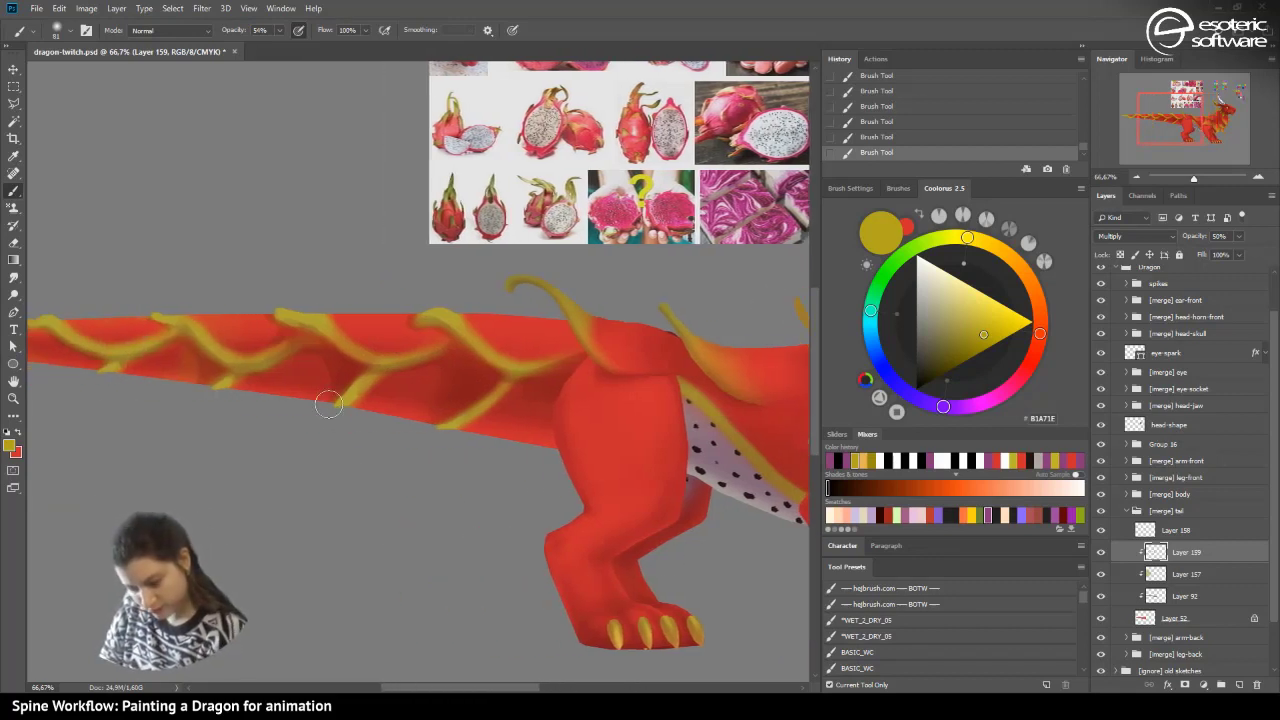
left_click(58, 32)
left_click(92, 73)
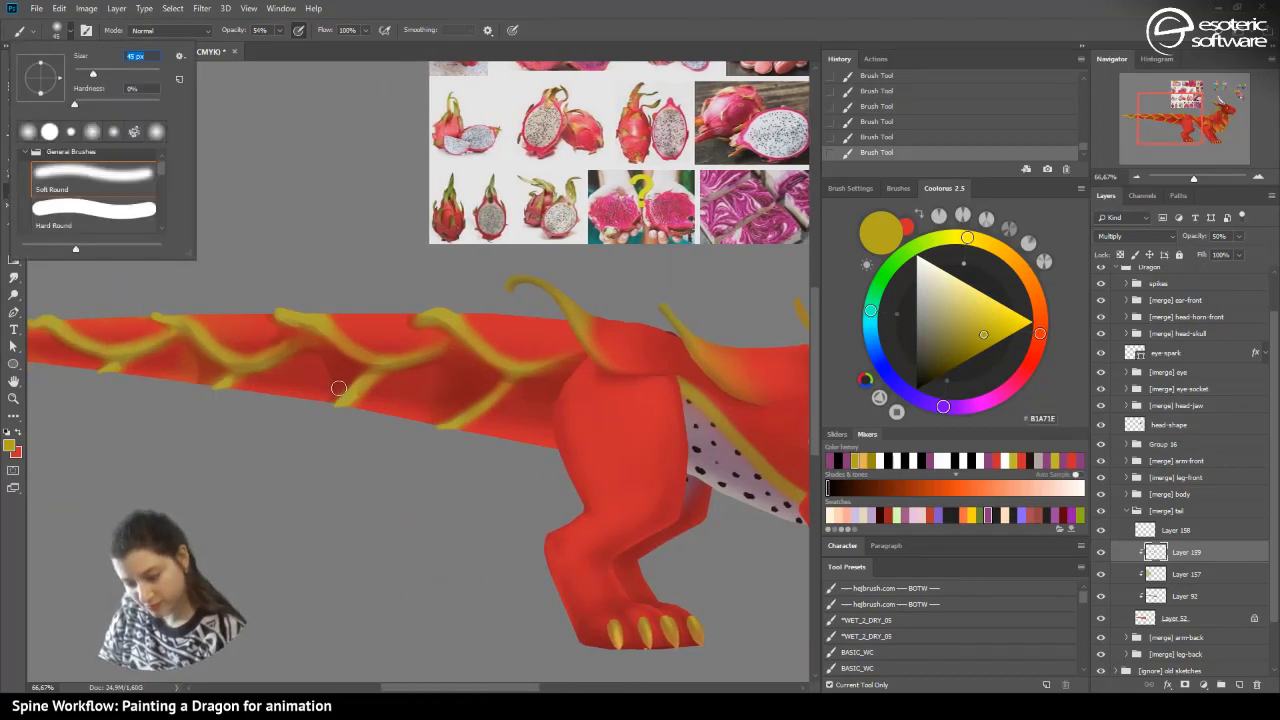
key("Return")
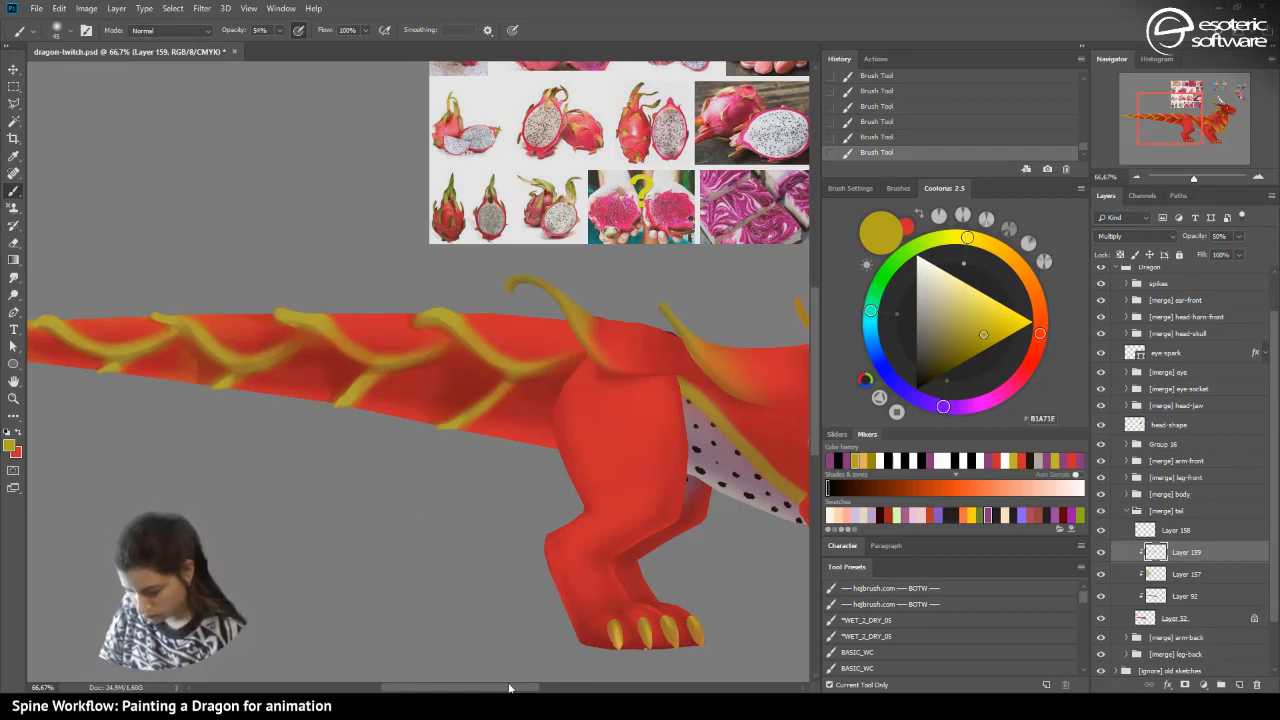
scroll(420, 560, "left", 4)
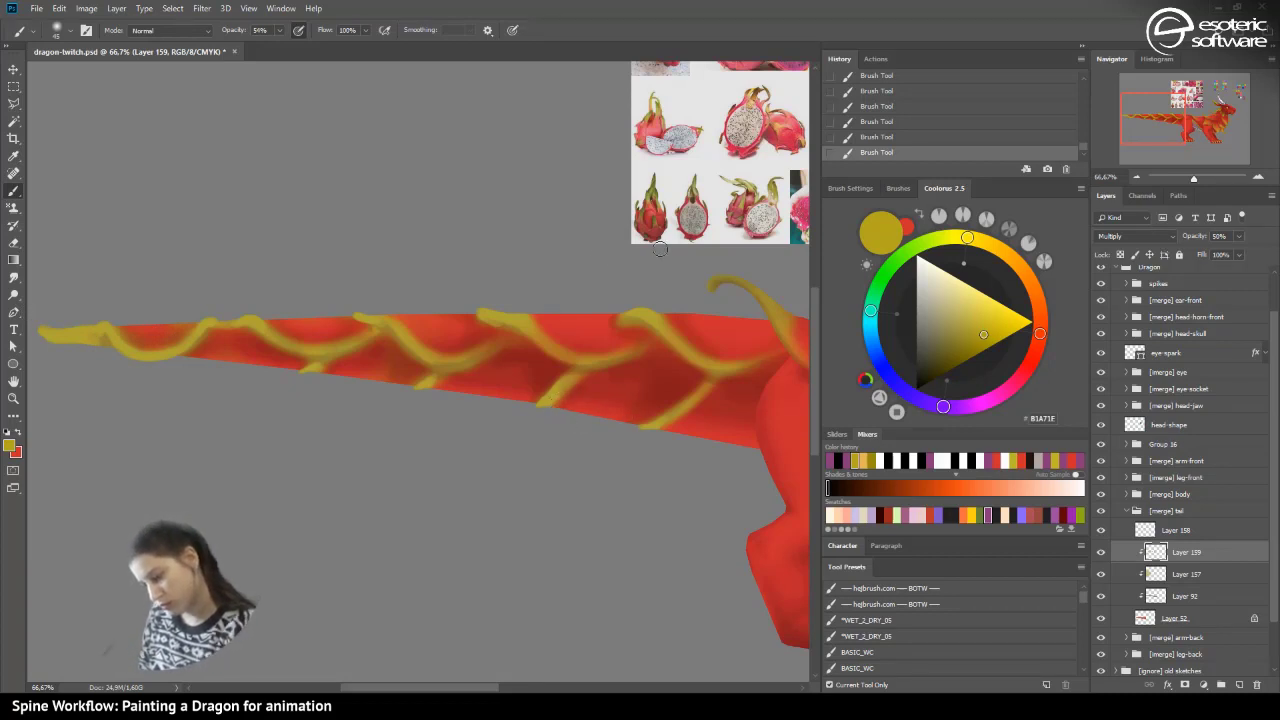
right_click(758, 358)
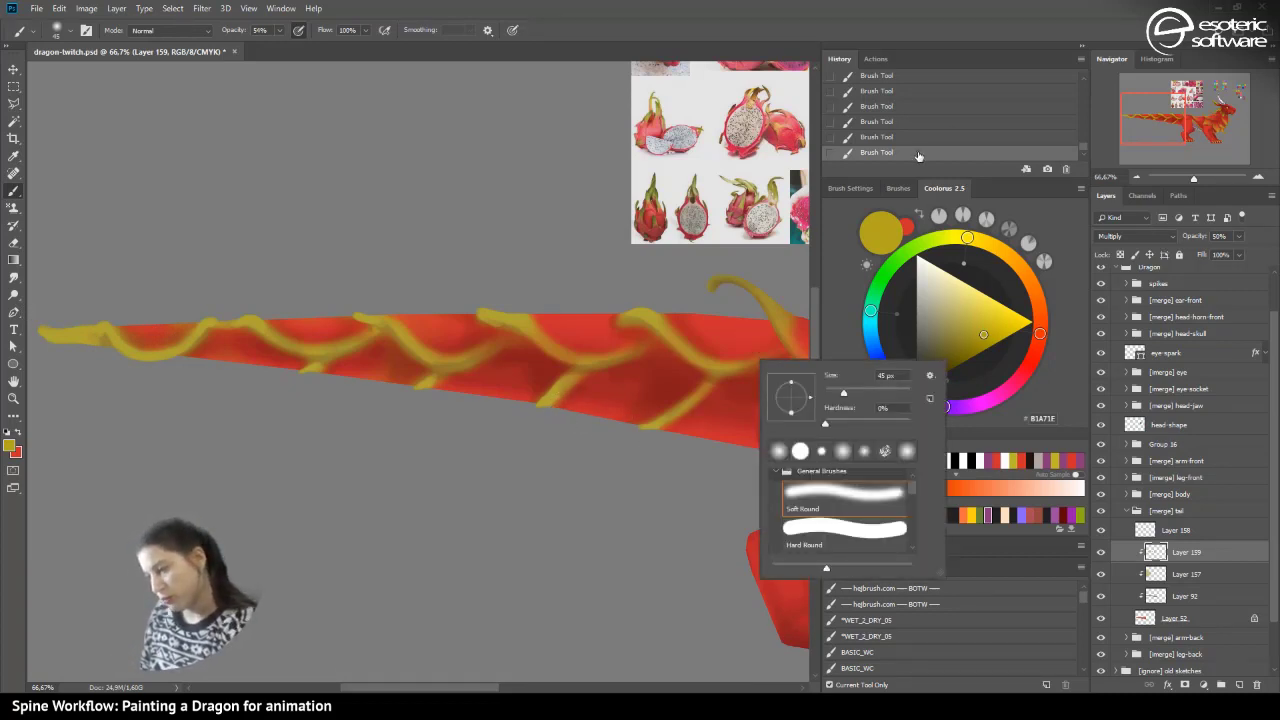
key("Escape")
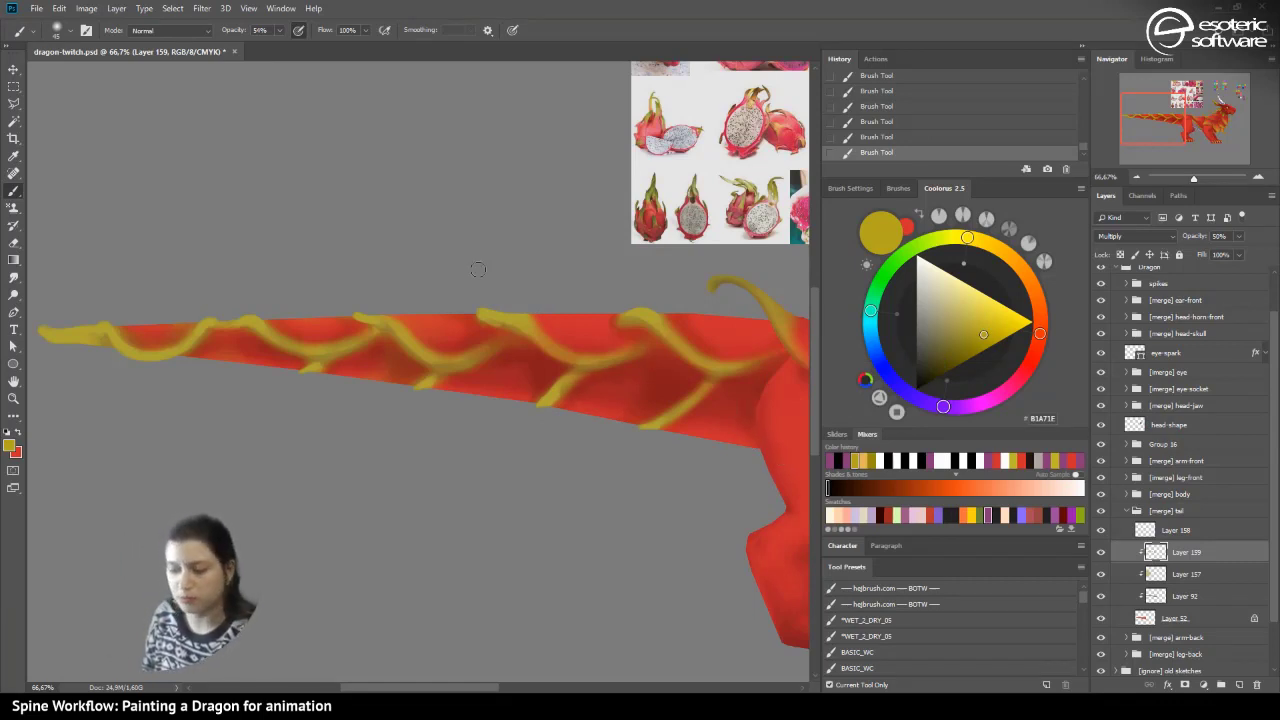
- Erase excess shading around the veins' lower ends, stepping back the last eraser stroke, and save the document
key("e")
left_click_drag(566, 389, 545, 403)
left_click_drag(568, 385, 529, 428)
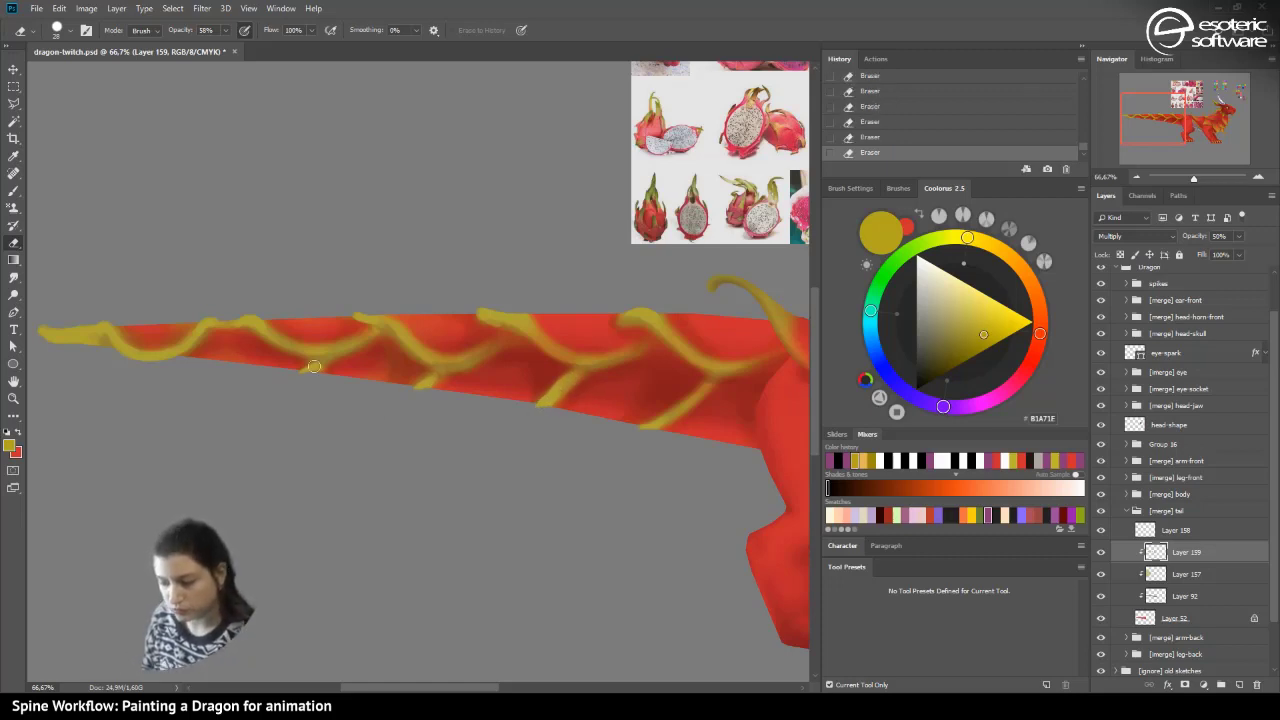
left_click(848, 138)
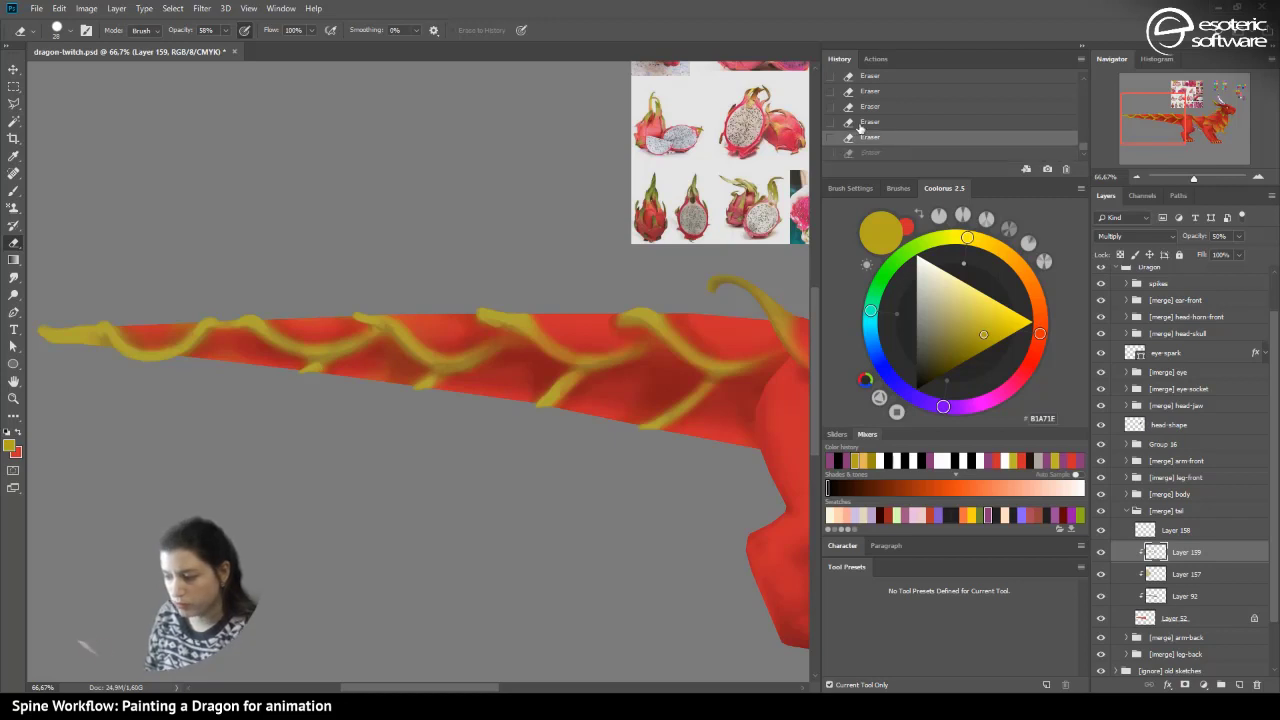
left_click(1139, 176)
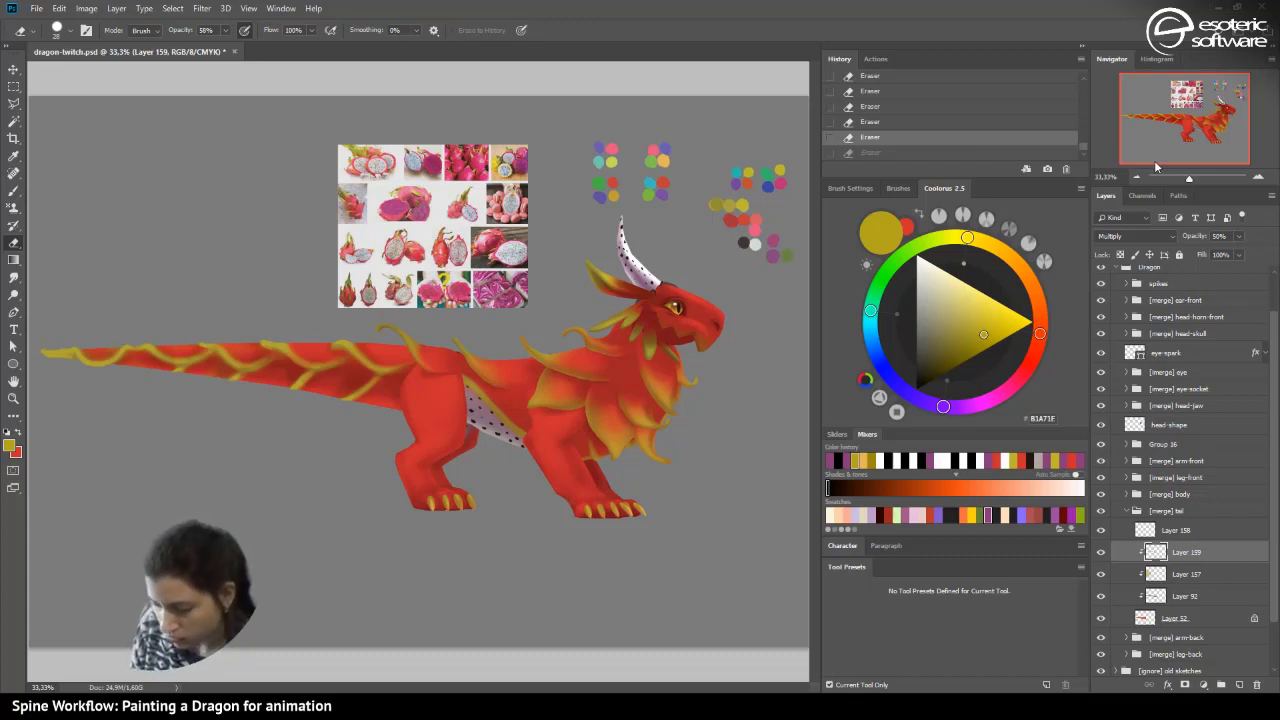
key("ctrl+s")
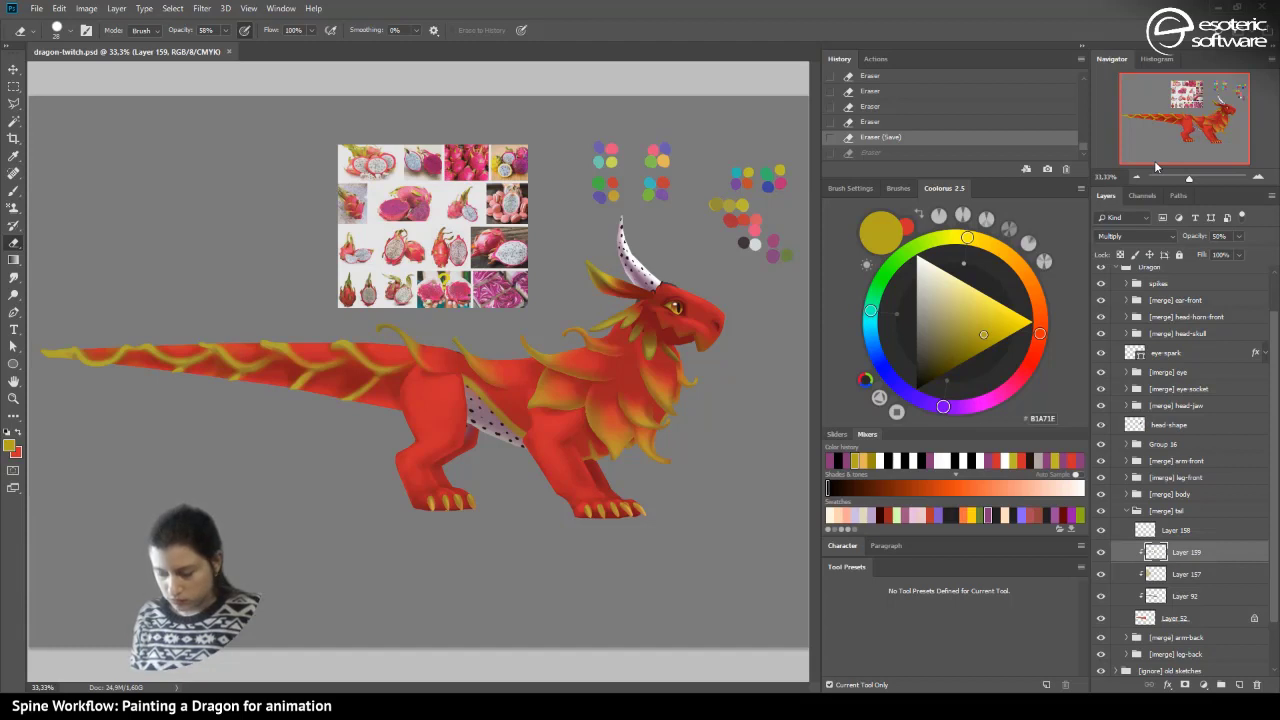
- Soften the shading around the lower ends of the tail veins with a 196 px soft round eraser at 0% hardness
left_click(1101, 551)
left_click(1101, 551)
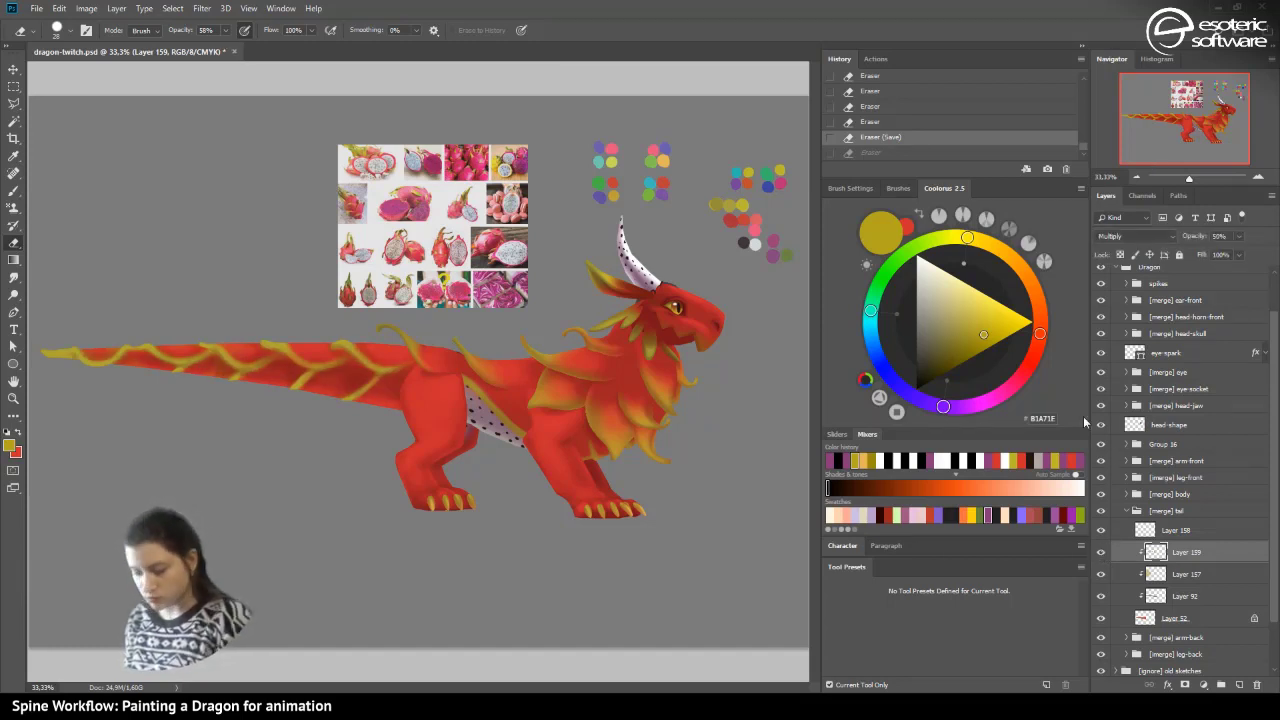
left_click(63, 31)
left_click(120, 73)
left_click_drag(107, 102, 74, 101)
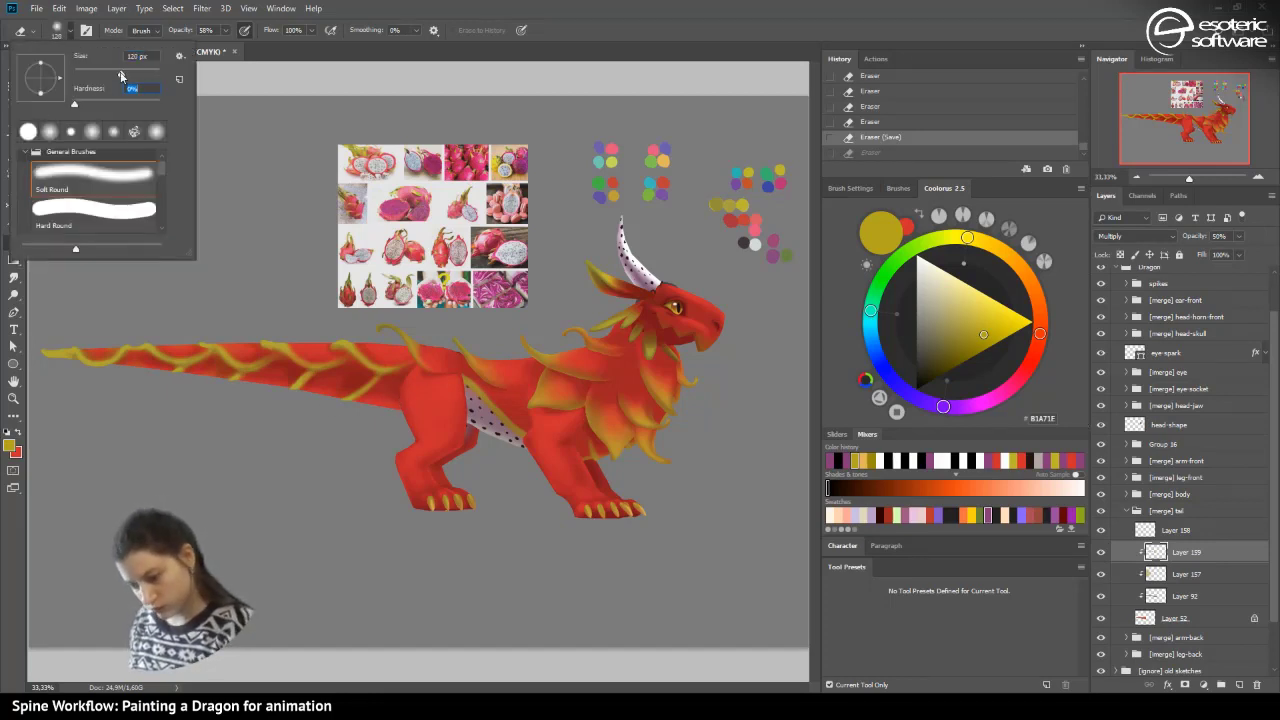
key("Return")
key("ctrl+plus")
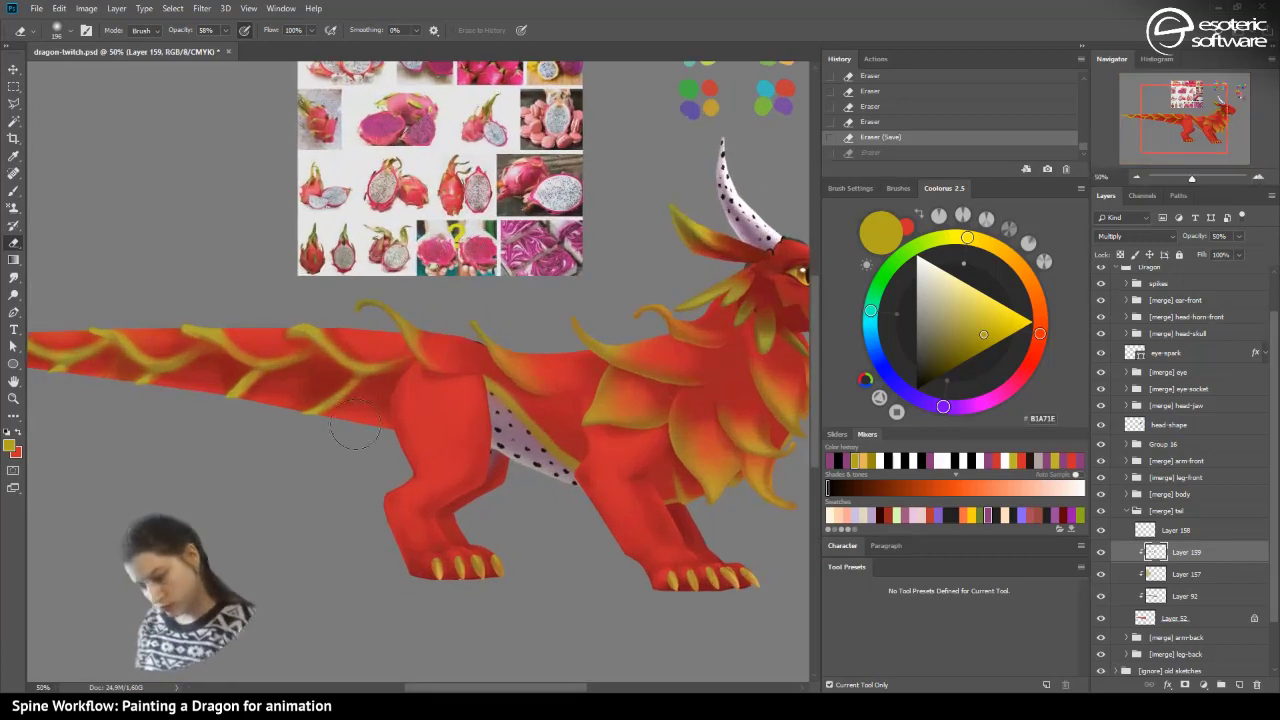
mouse_move(373, 409)
left_mouse_down()
mouse_move(379, 395)
mouse_move(350, 415)
left_mouse_up()
left_click_drag(262, 425, 317, 377)
left_click(205, 376)
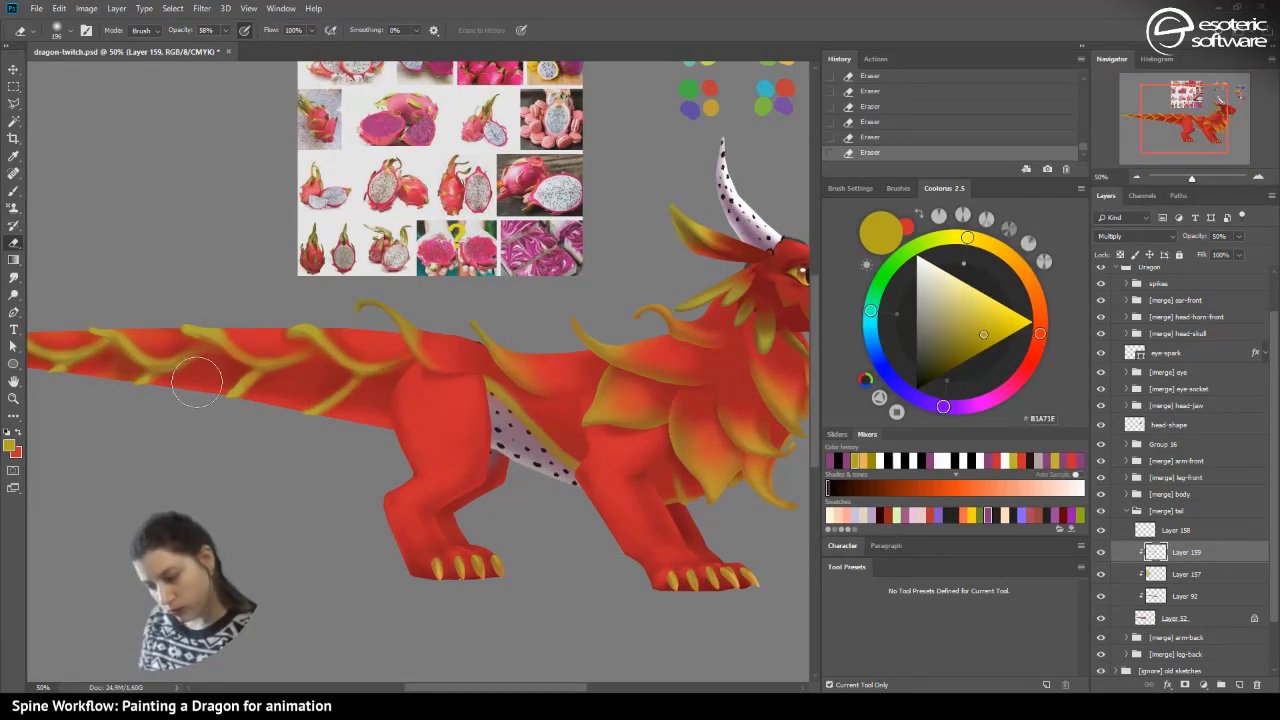
- Compare the whole tail with and without the yellow vein layer, Layer 157, and save the document
scroll(458, 635, "left", 2)
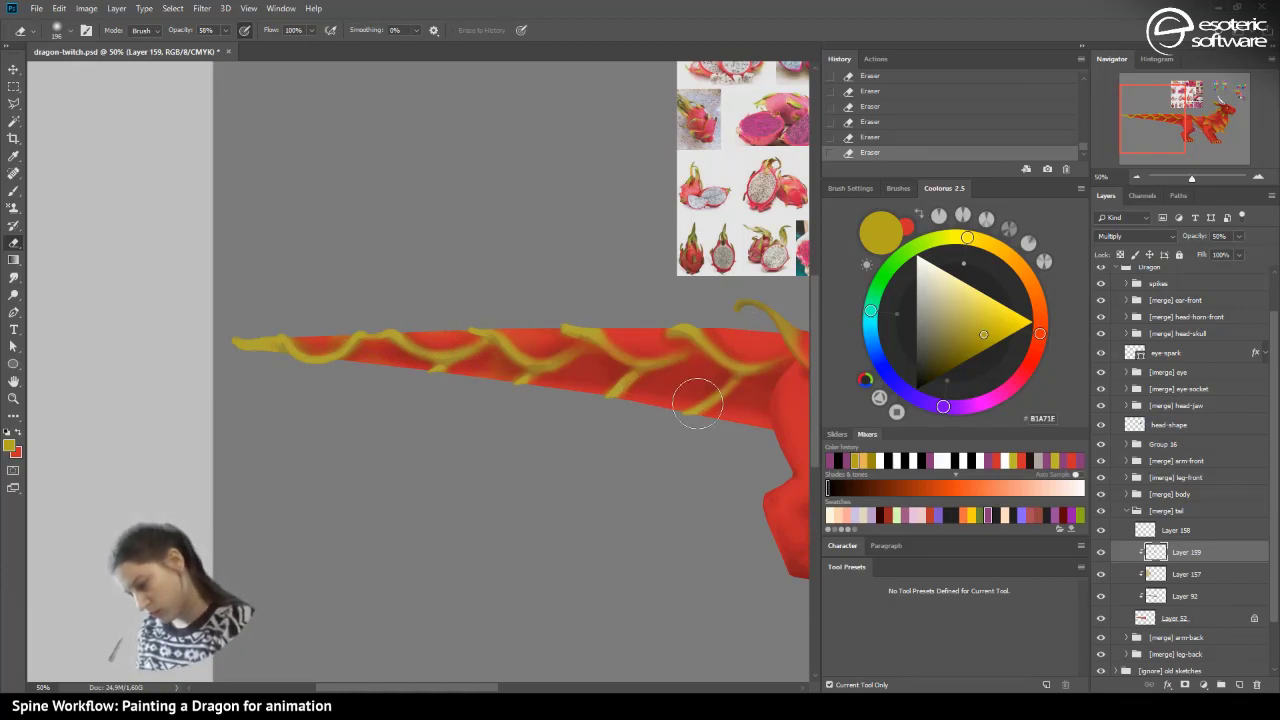
left_click_drag(520, 690, 521, 688)
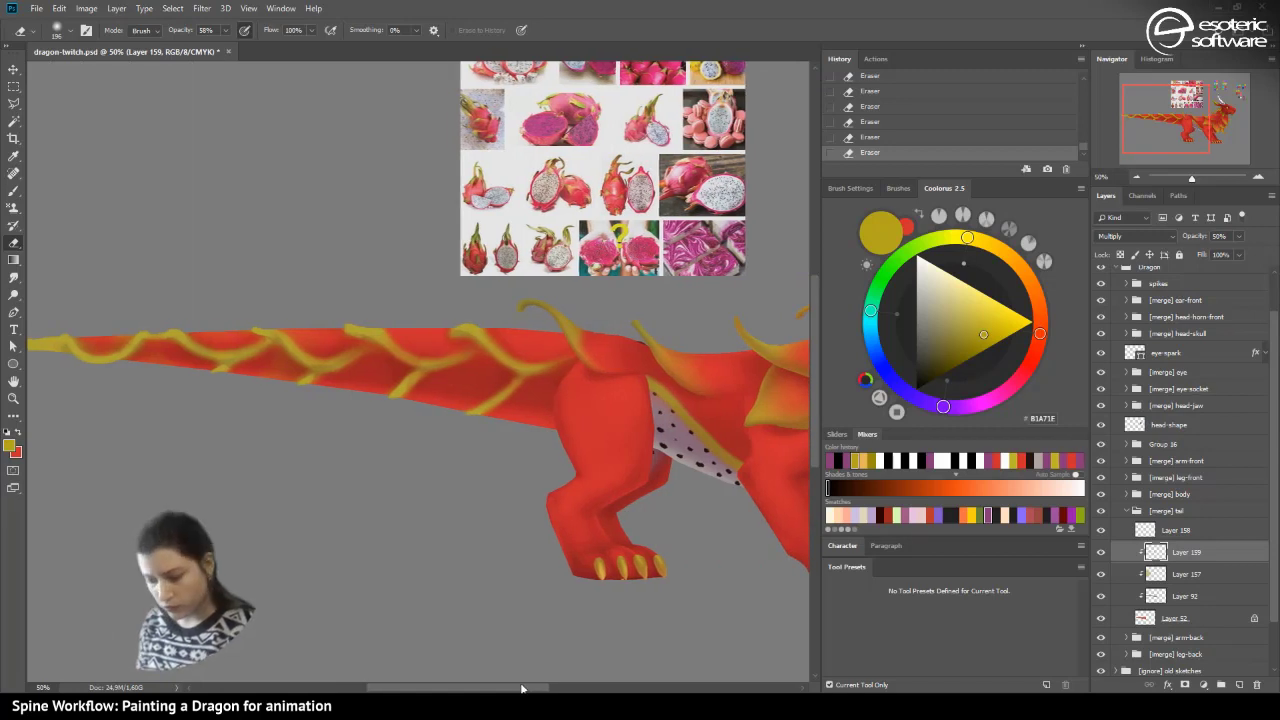
left_click(1101, 574)
left_click(1101, 574)
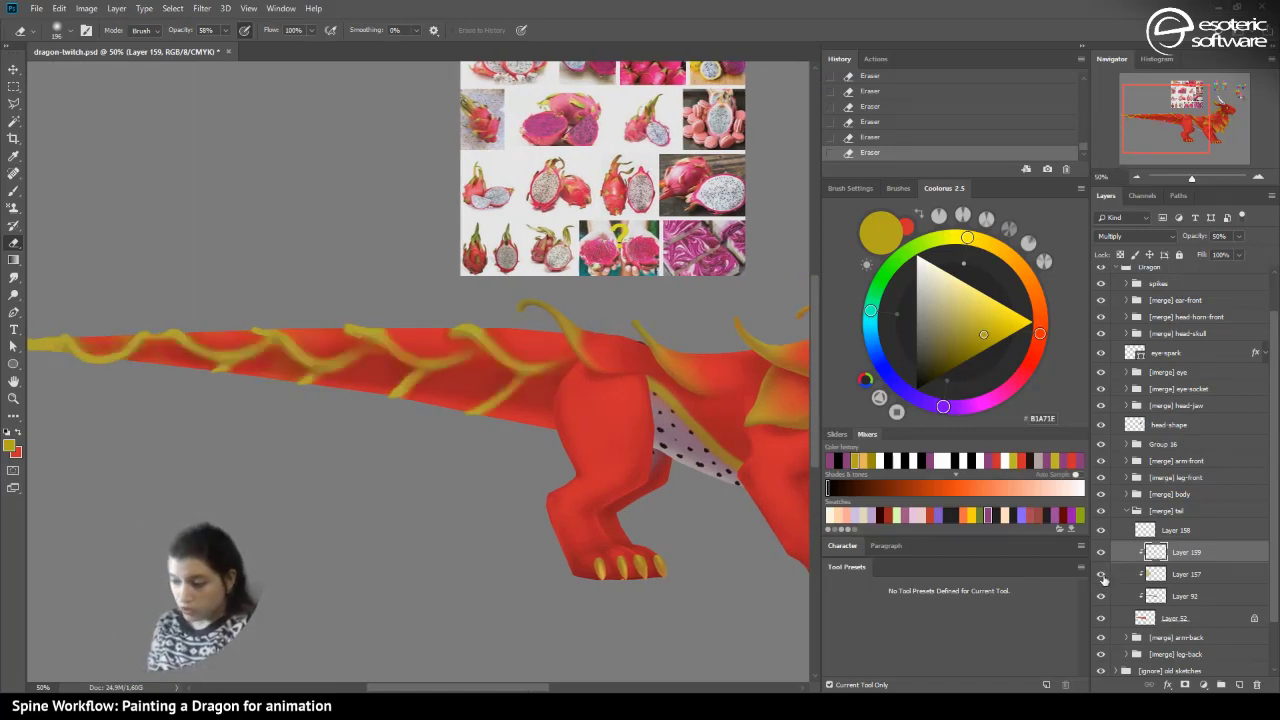
left_click(1102, 576)
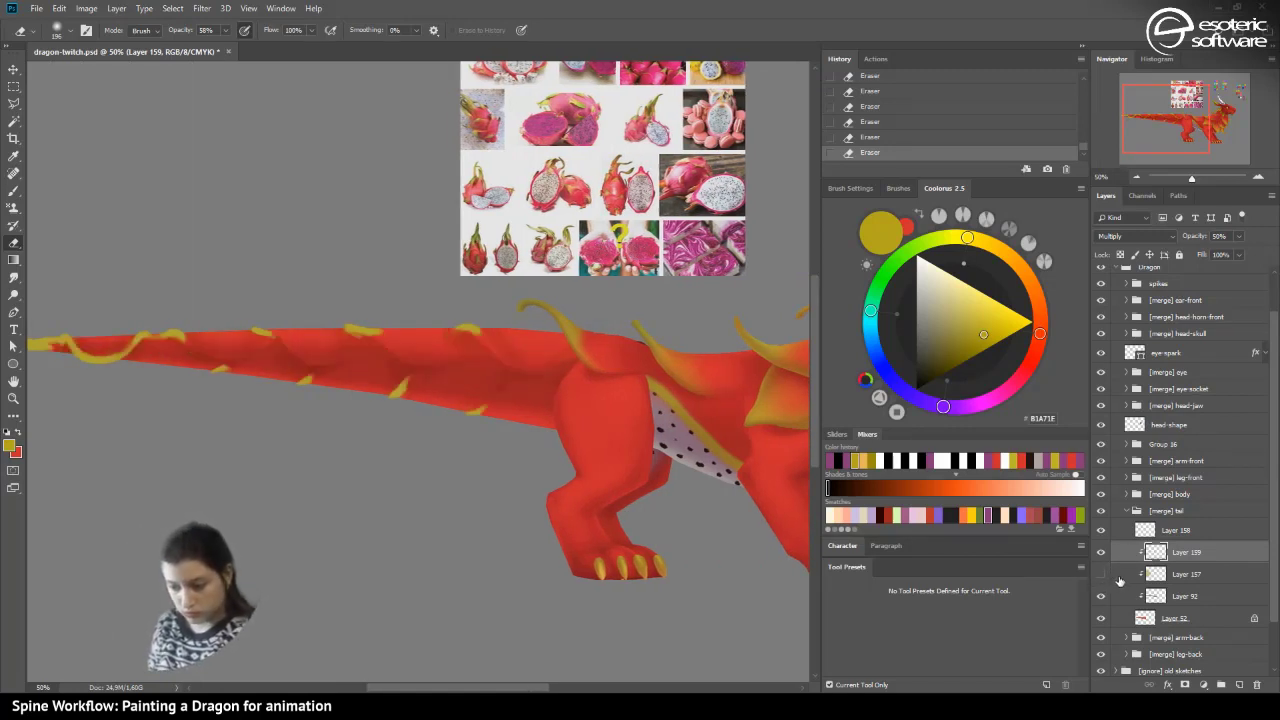
left_click(1101, 574)
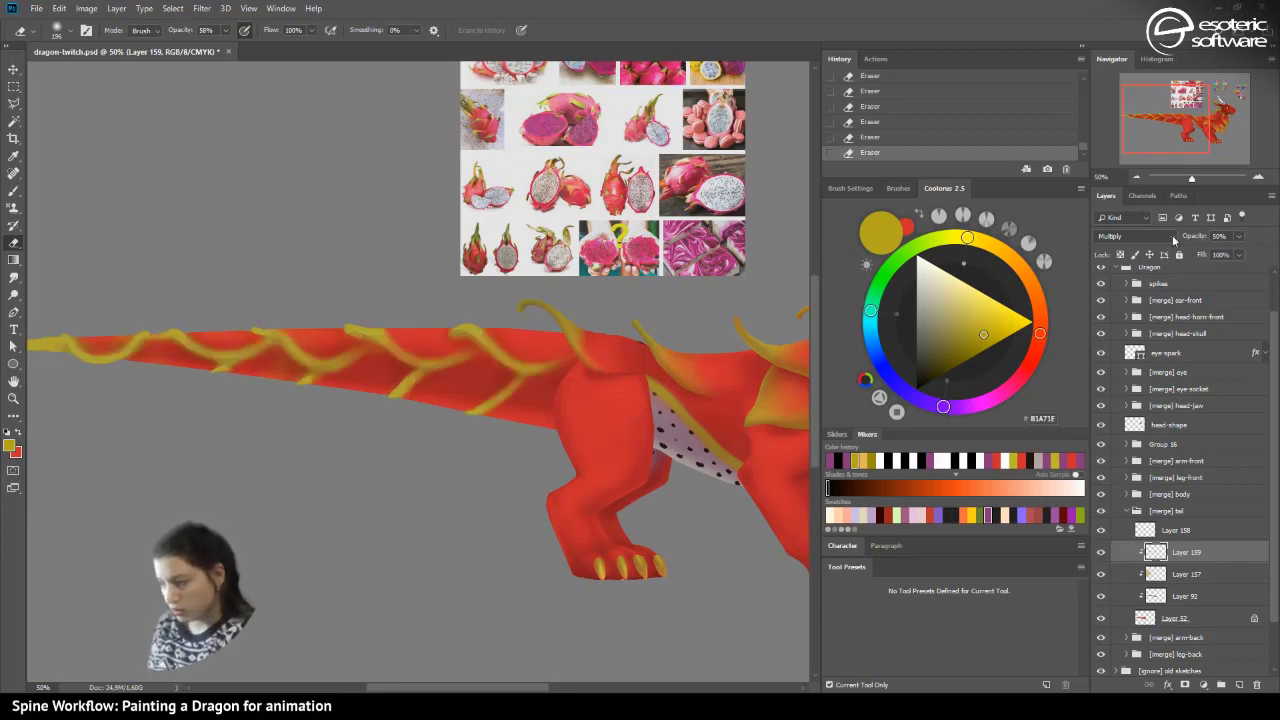
left_click(1136, 172)
left_click(1136, 172)
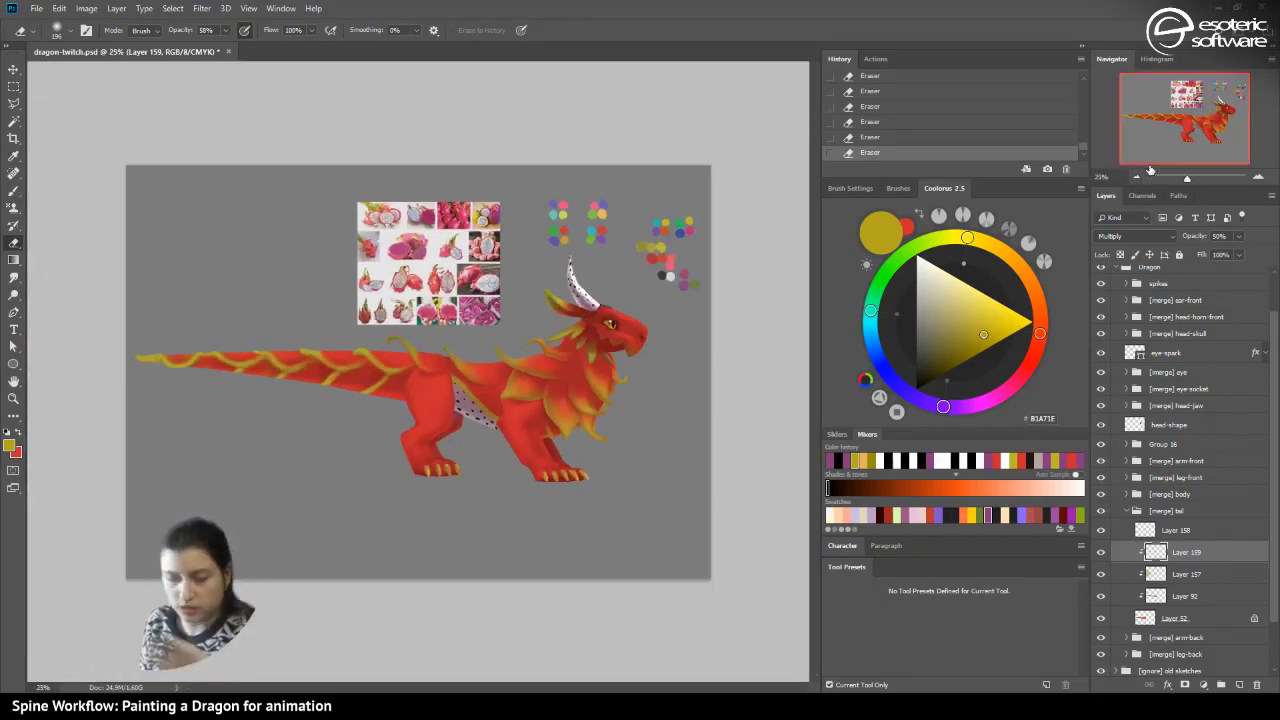
key("ctrl+s")
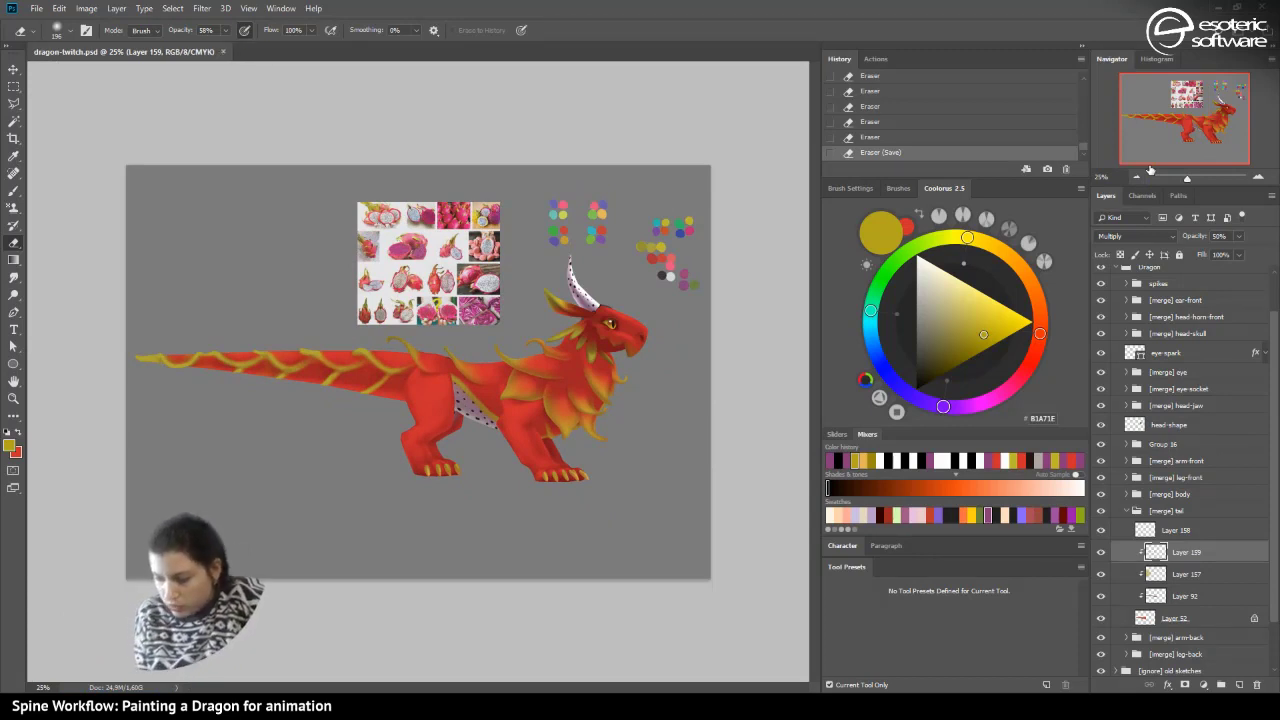
- With Auto-Select enabled, move the dragon-fruit photo collage from above the dragon to the empty area below the tail, and save
key("v")
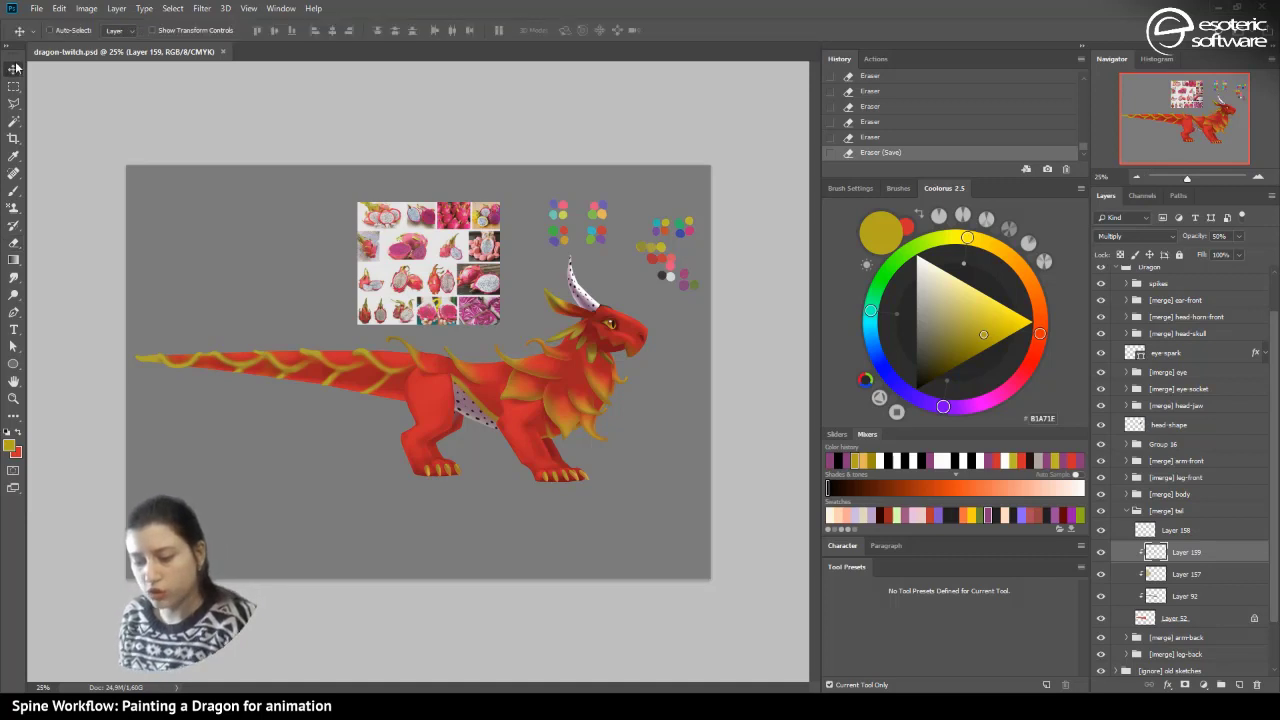
mouse_move(365, 257)
left_mouse_down()
mouse_move(108, 254)
mouse_move(345, 542)
mouse_move(169, 290)
mouse_move(419, 453)
left_mouse_up()
key("ctrl+z")
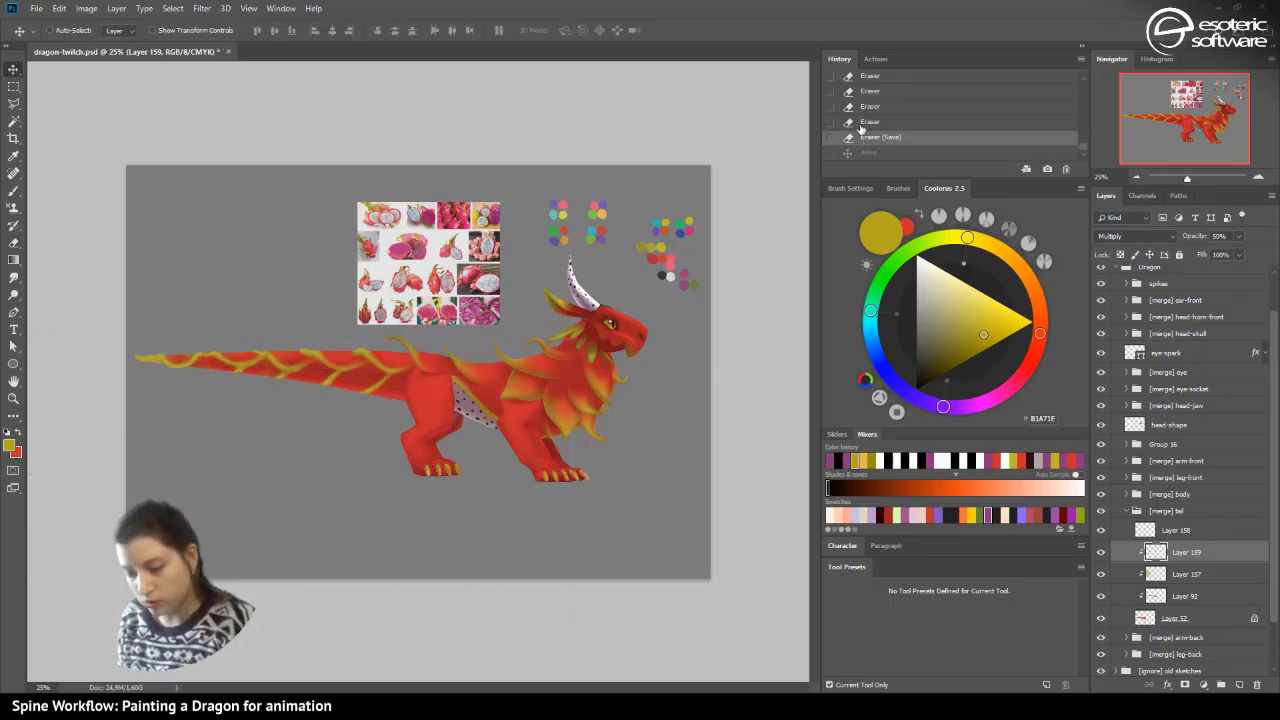
left_click(50, 30)
left_click_drag(414, 255, 240, 470)
key("ctrl+s")
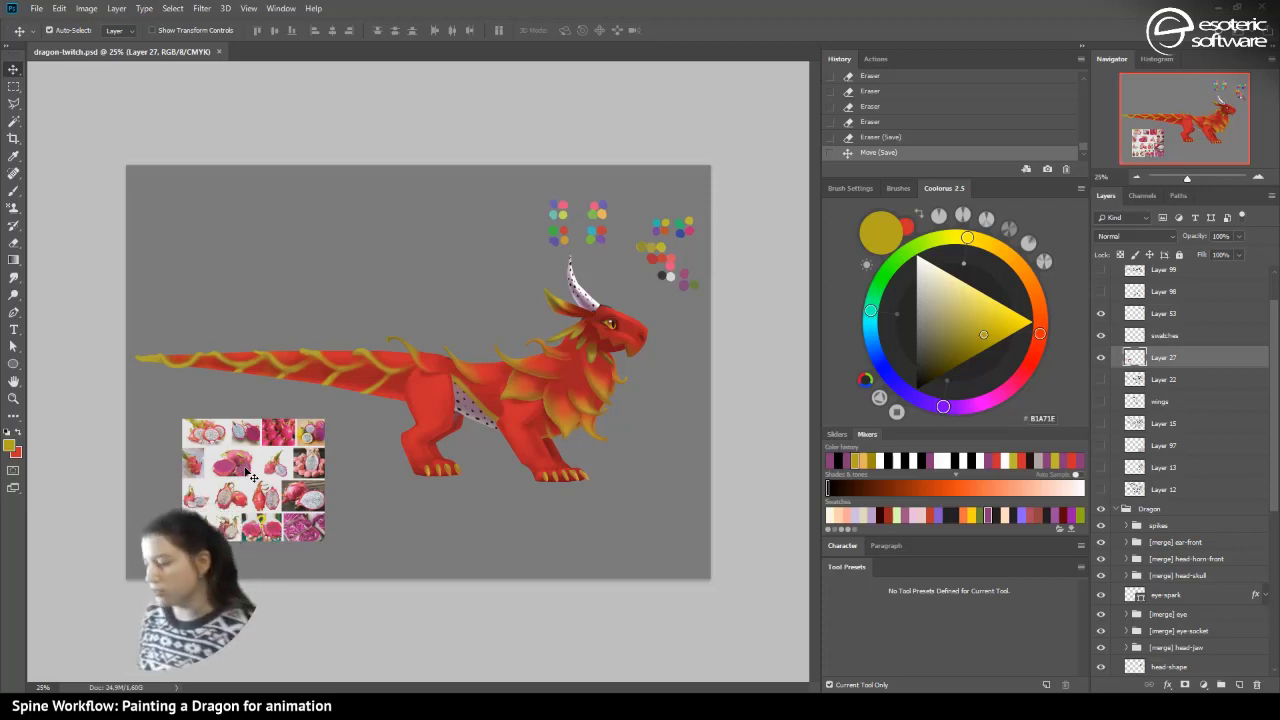
- Examine the hidden sketches in the [ignore] sketches group one at a time over the painted dragon, from Layer 99 down to Layer 97
scroll(1150, 340, "up", 2)
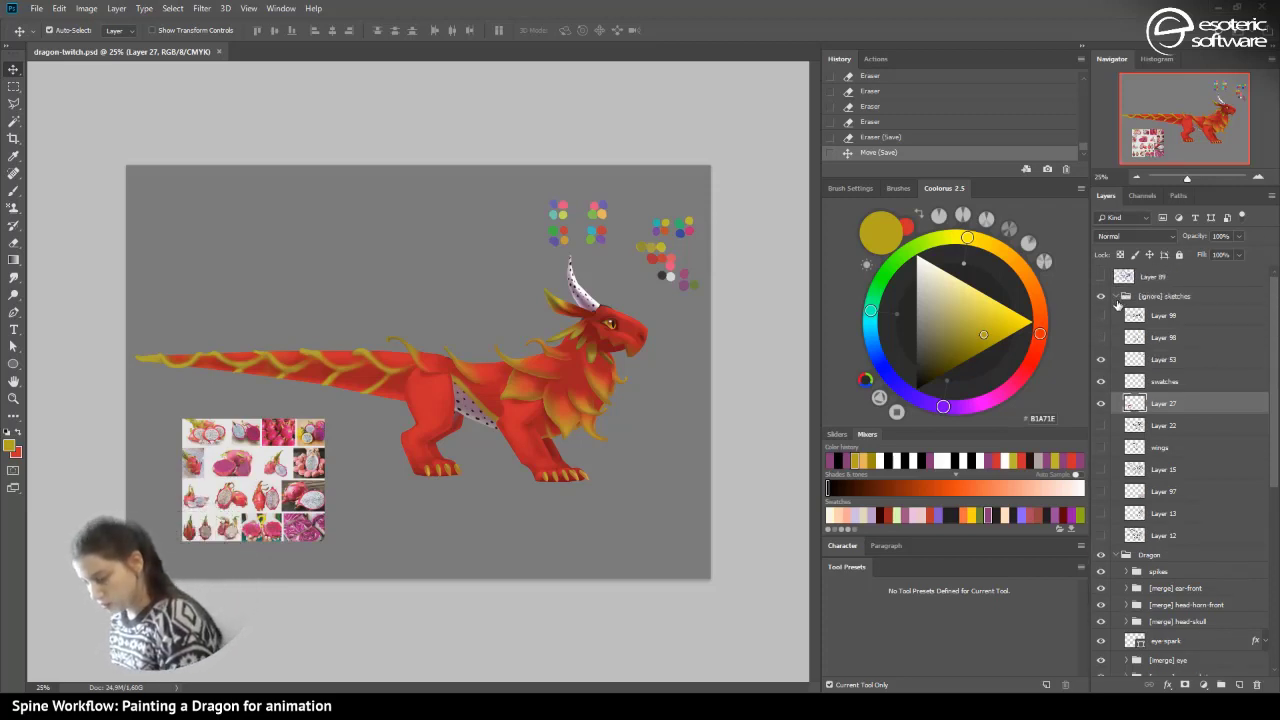
left_click(1102, 316)
left_click(1102, 316)
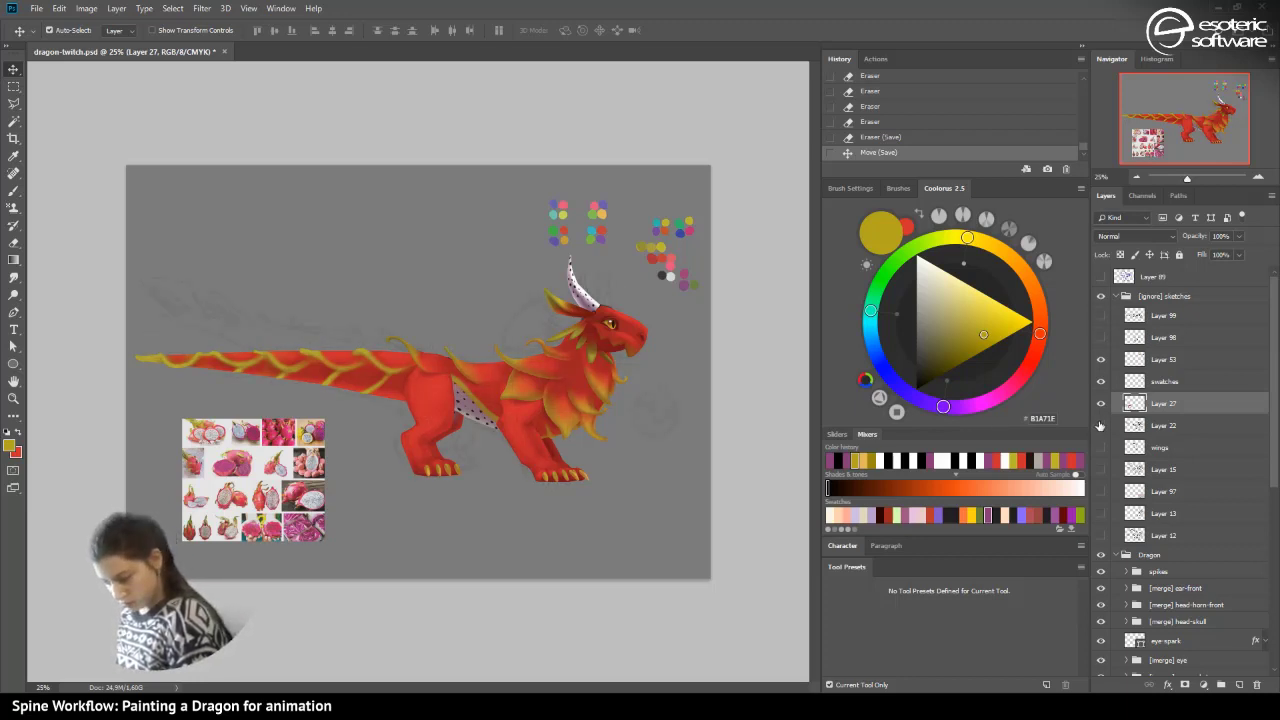
left_click(1101, 446)
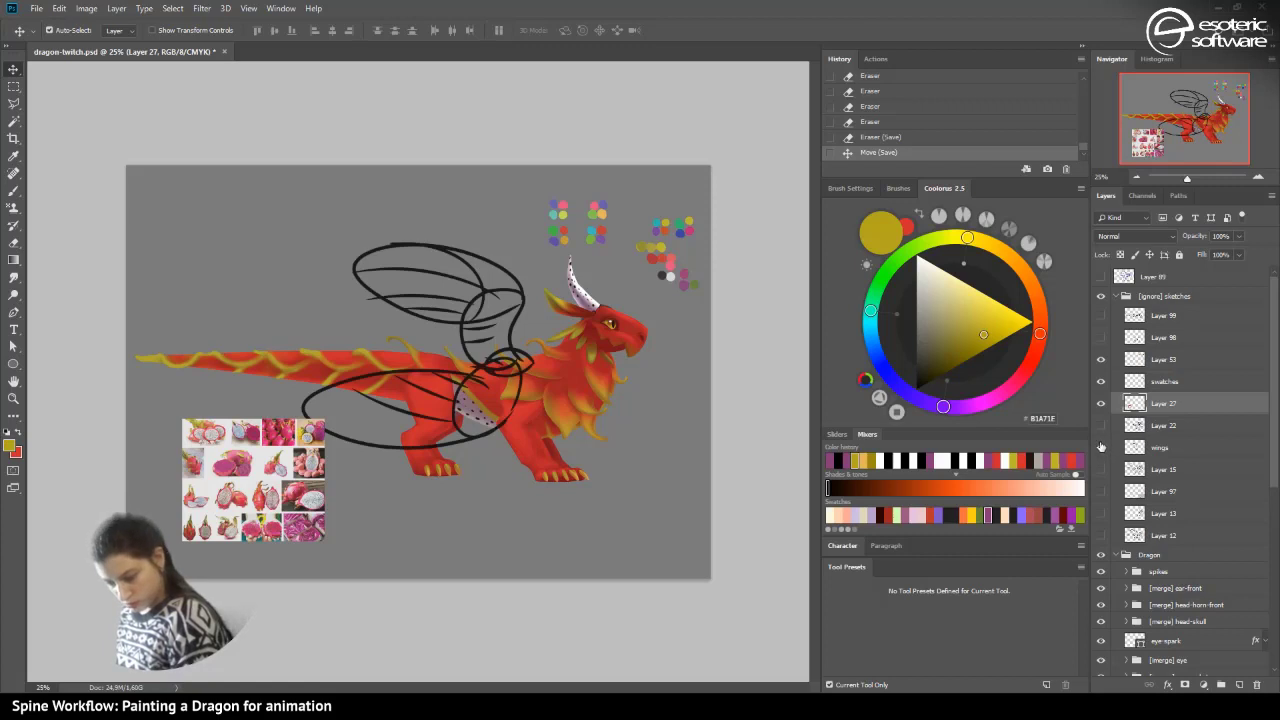
left_click(1101, 469)
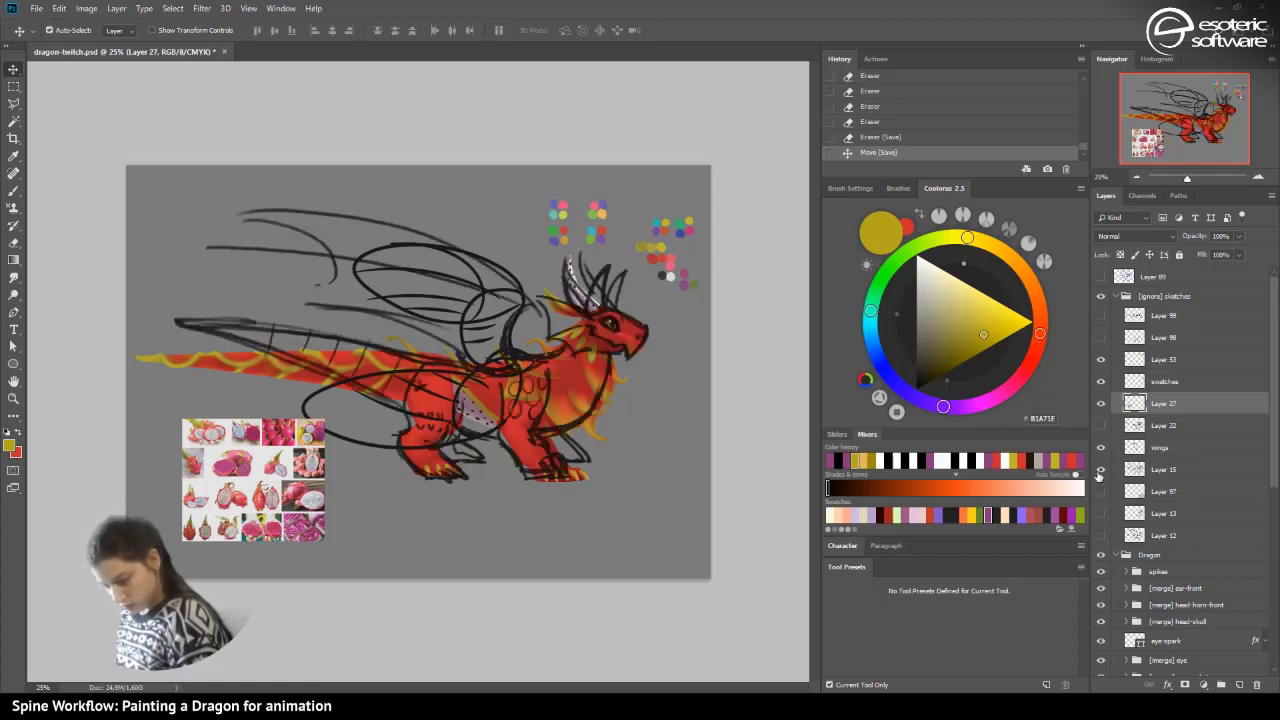
left_click(1104, 444)
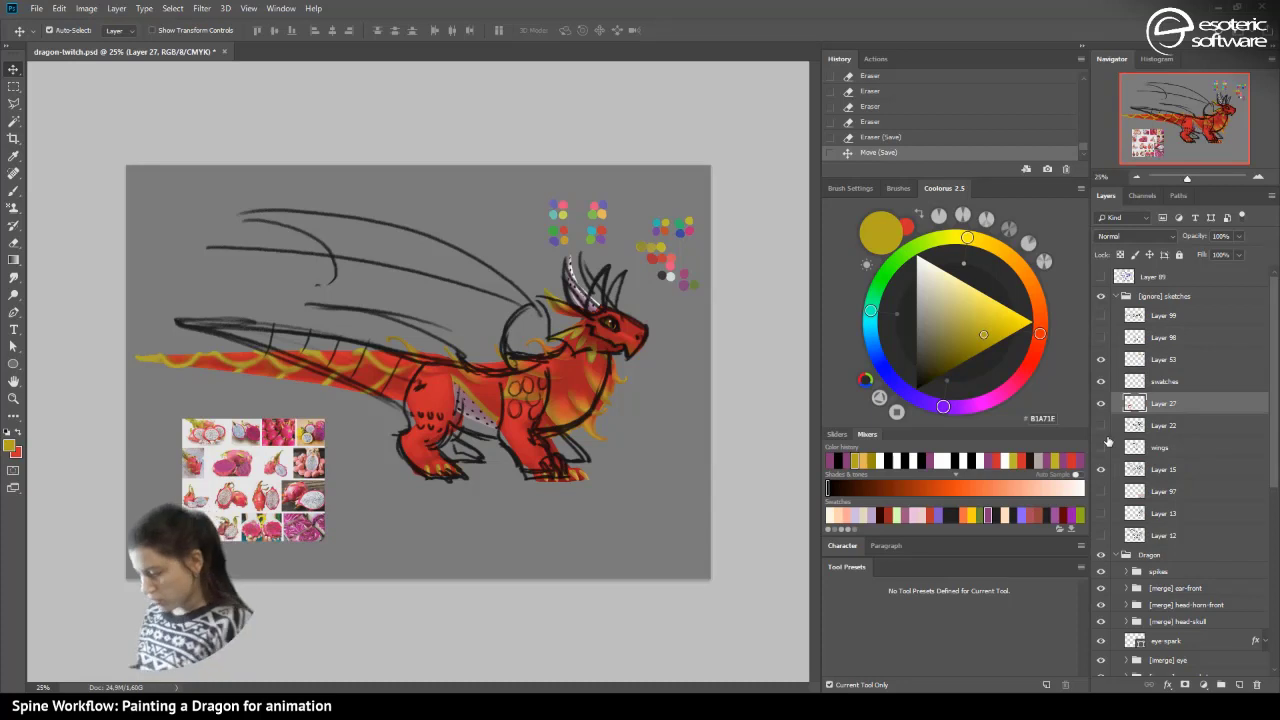
left_click(1101, 469)
left_click(1101, 491)
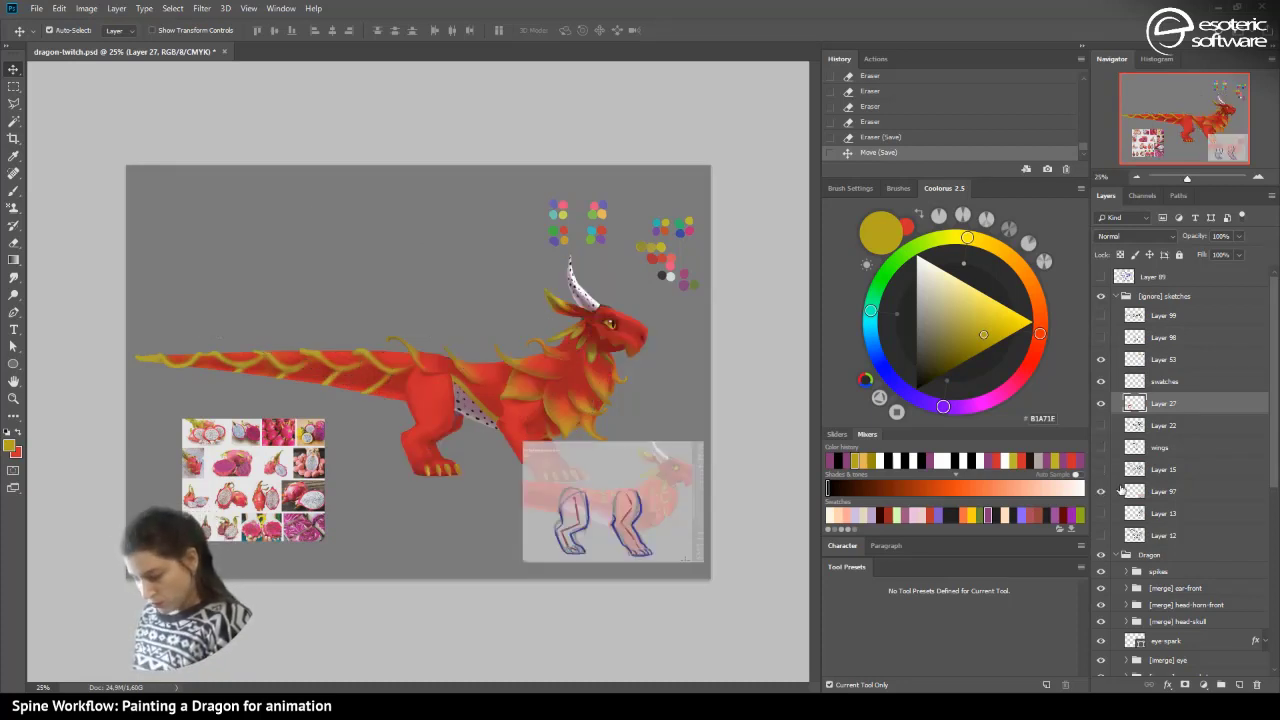
left_click(1101, 491)
- Show the old head and chest sketch on Layer 13 and delete that layer
left_click(1101, 513)
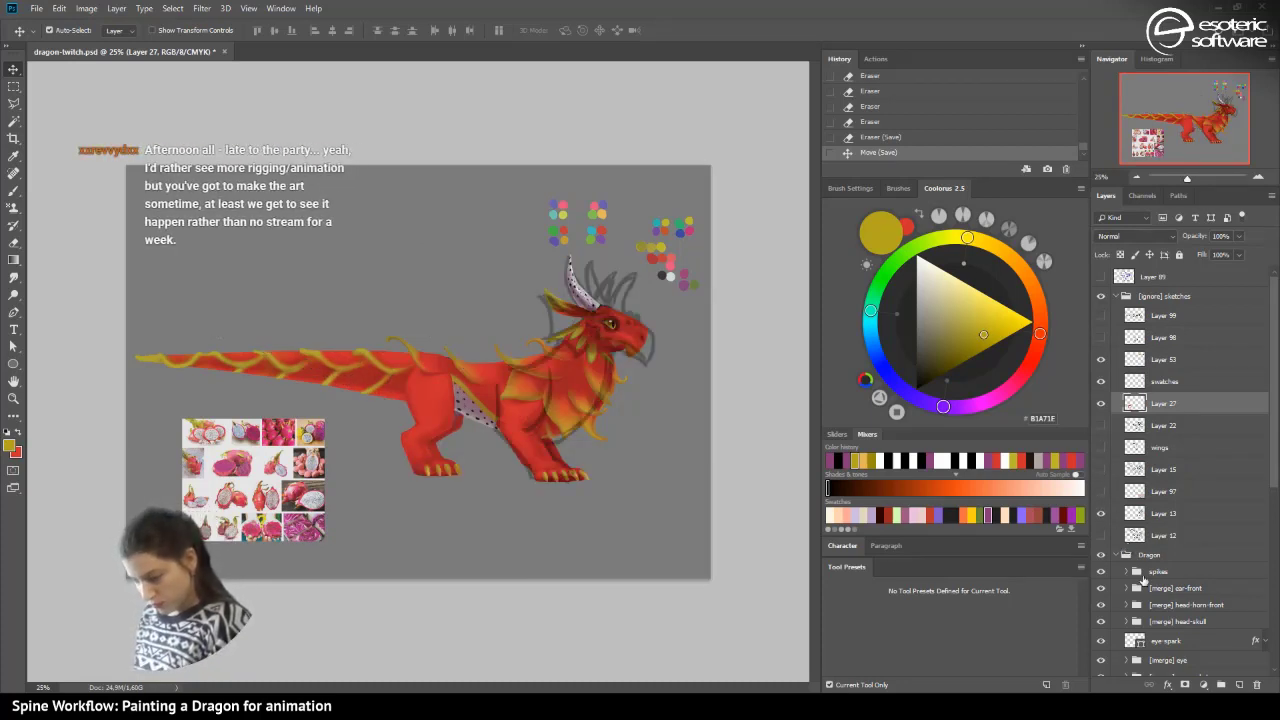
left_click(1149, 512)
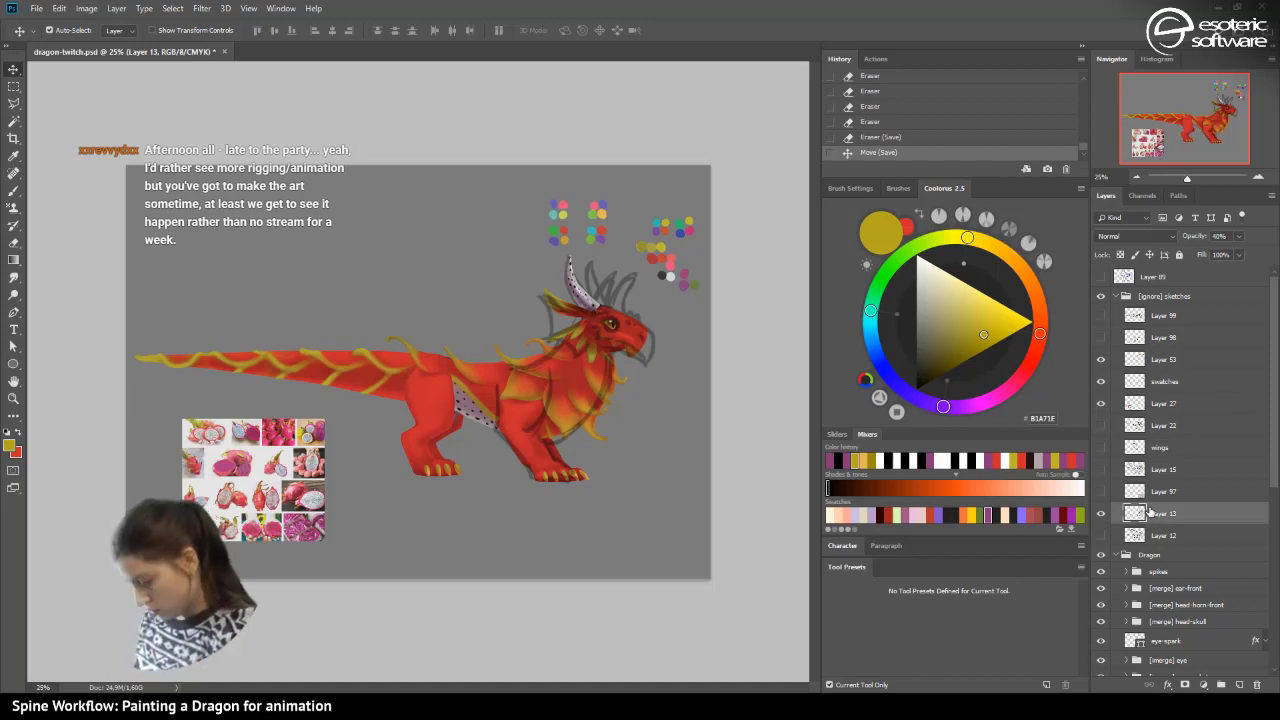
key("Delete")
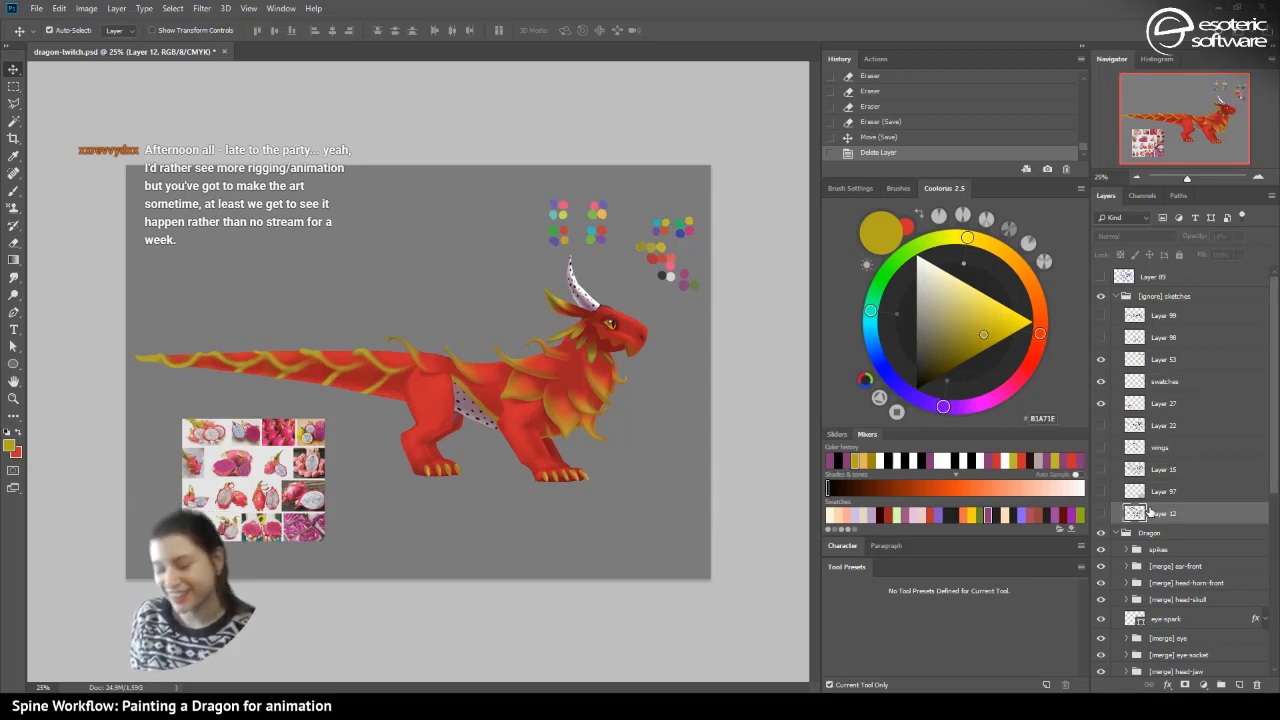
- Compare the remaining sketches over the dragon's back, hide the wings layer, and leave the faint wing sketch on Layer 12 visible
left_click(1101, 513)
left_click(1101, 513)
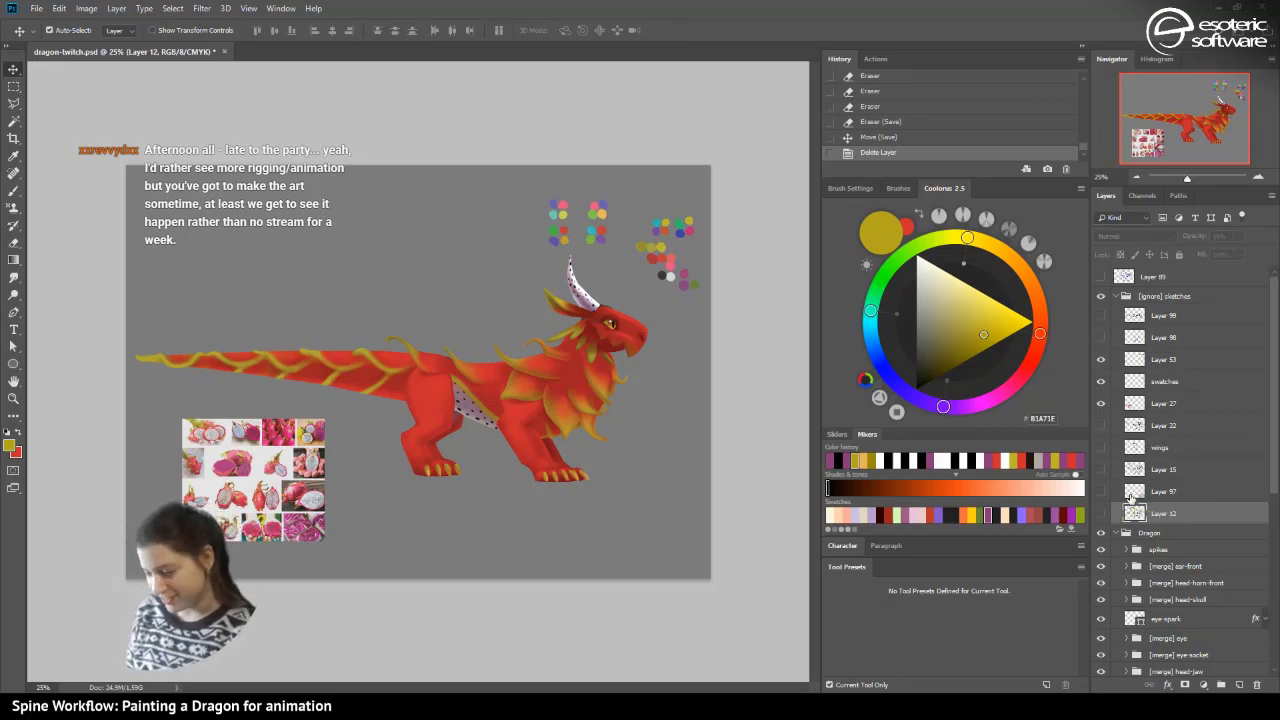
left_click(1257, 176)
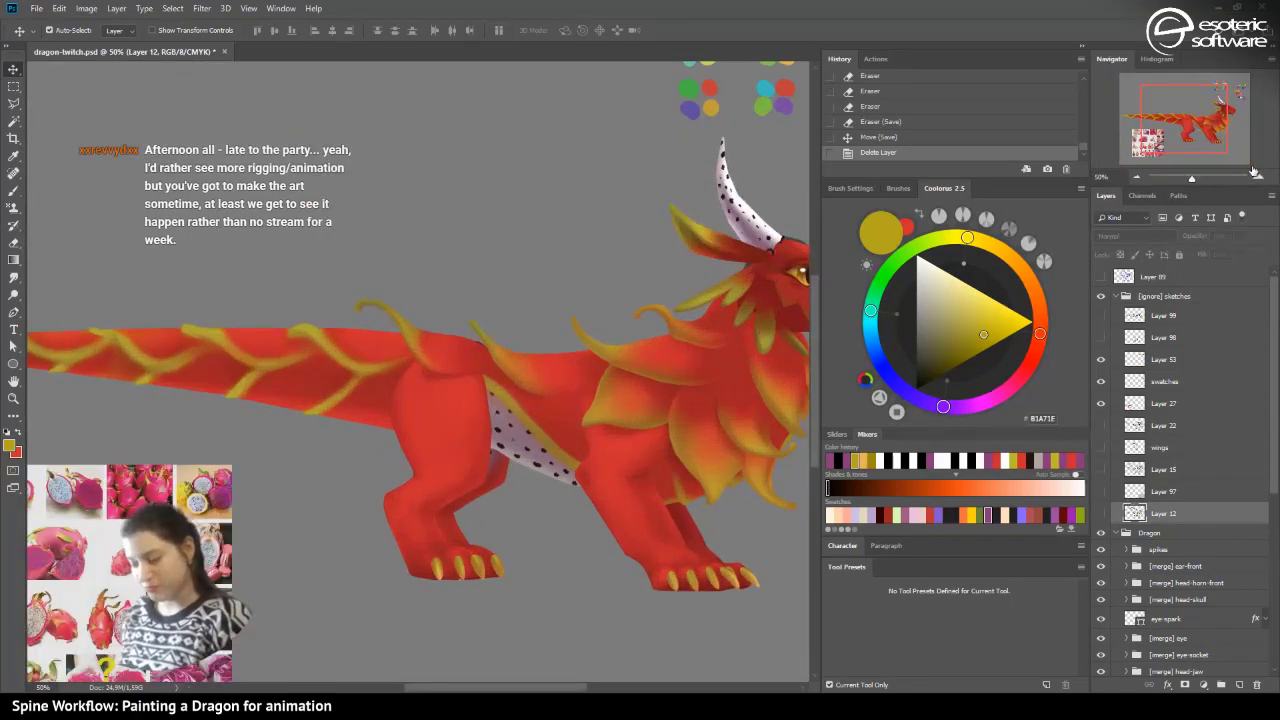
mouse_move(1193, 106)
left_mouse_down()
mouse_move(1204, 108)
mouse_move(1179, 99)
left_mouse_up()
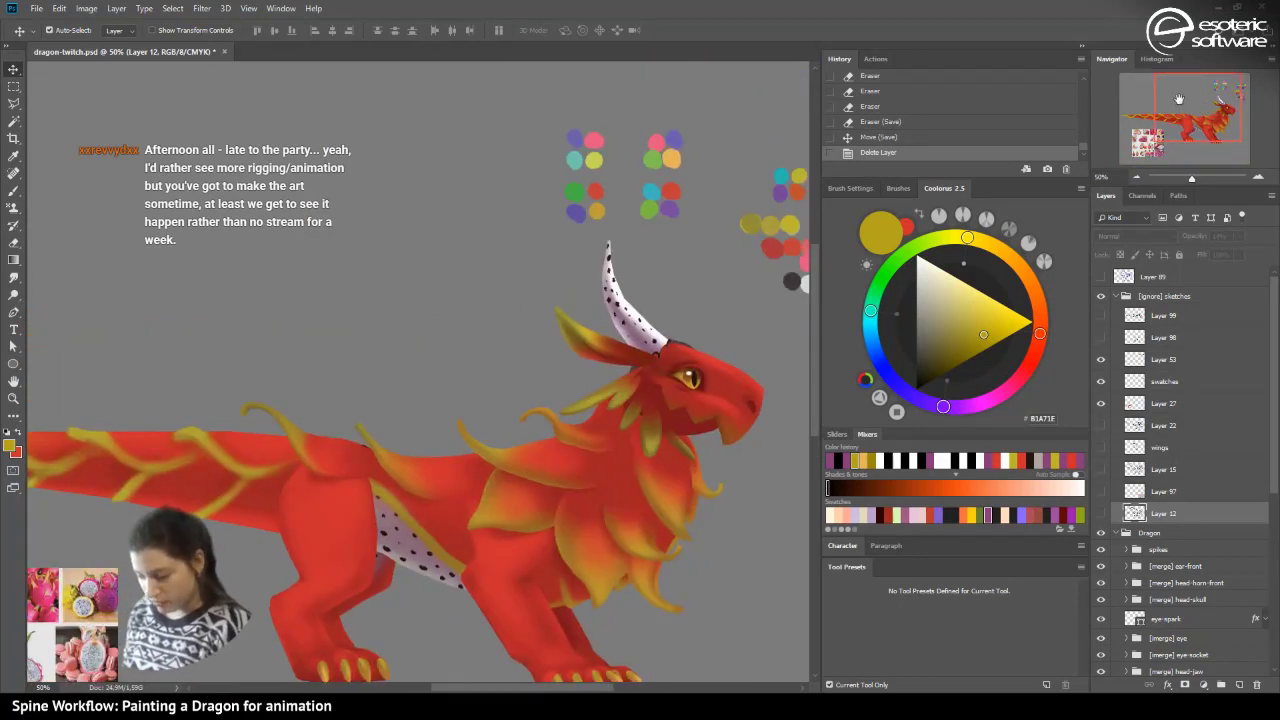
scroll(814, 303, "up", 2)
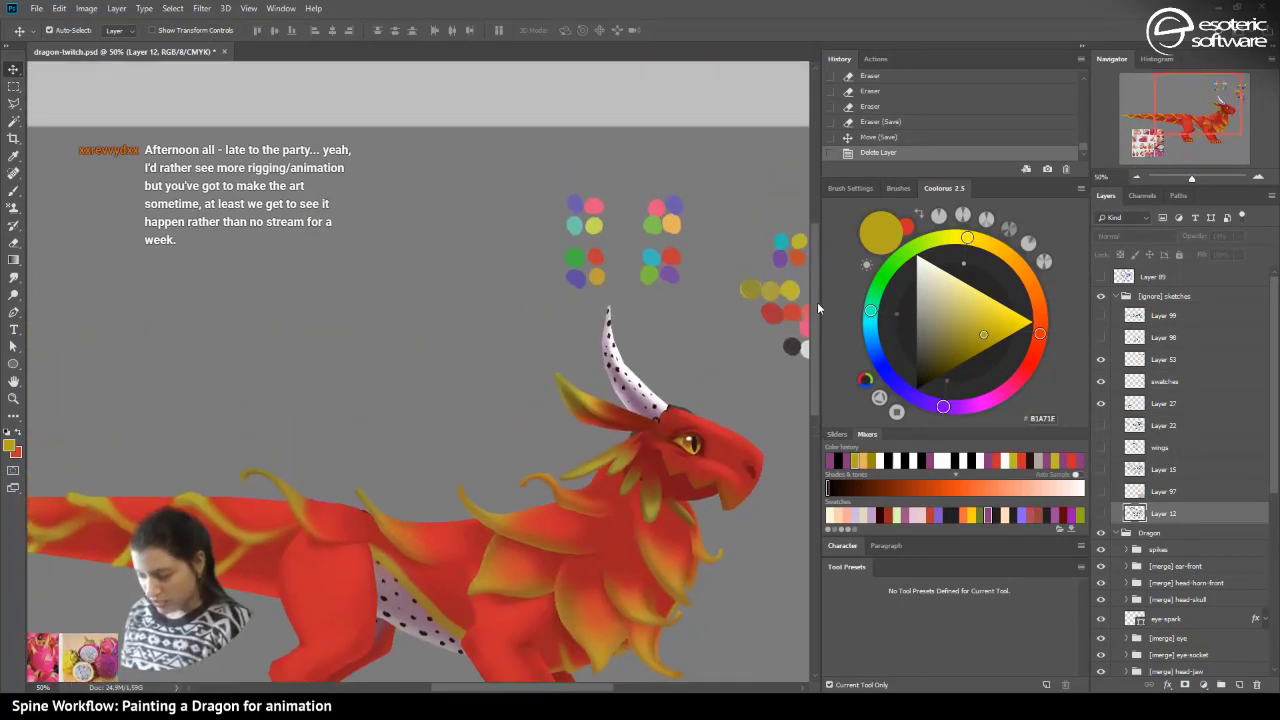
left_click_drag(1178, 105, 1180, 116)
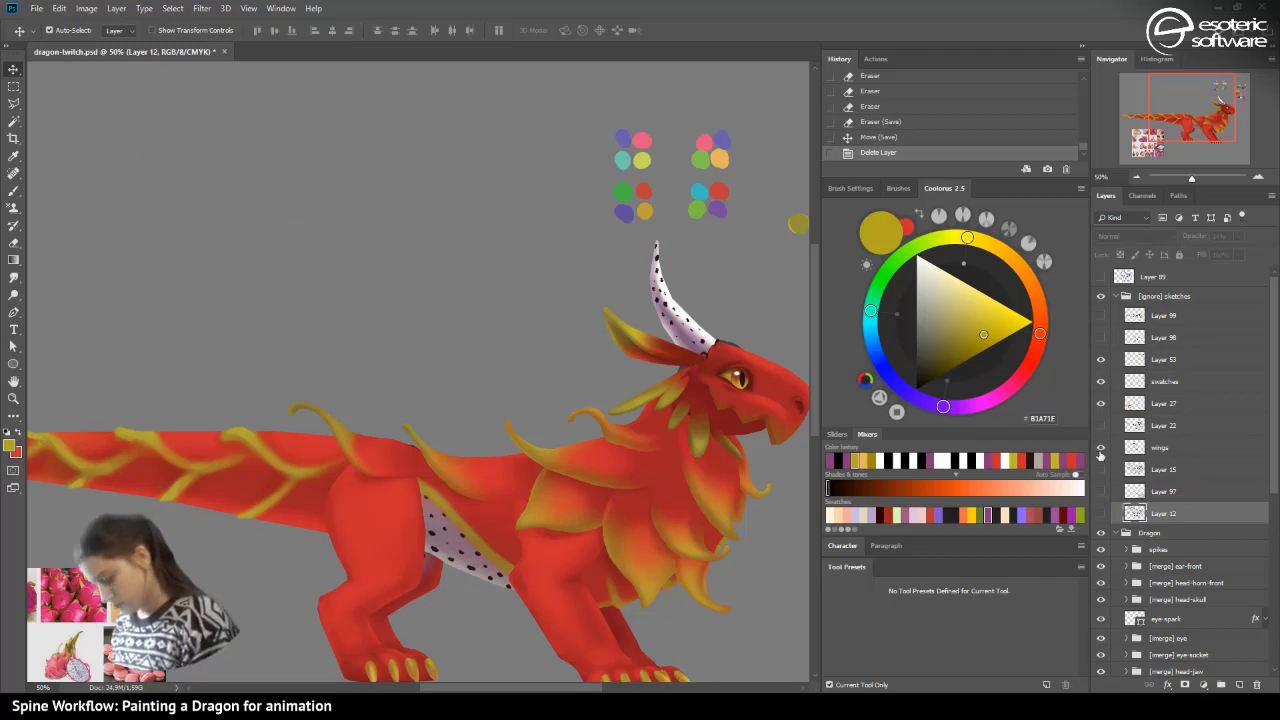
left_click(1101, 447)
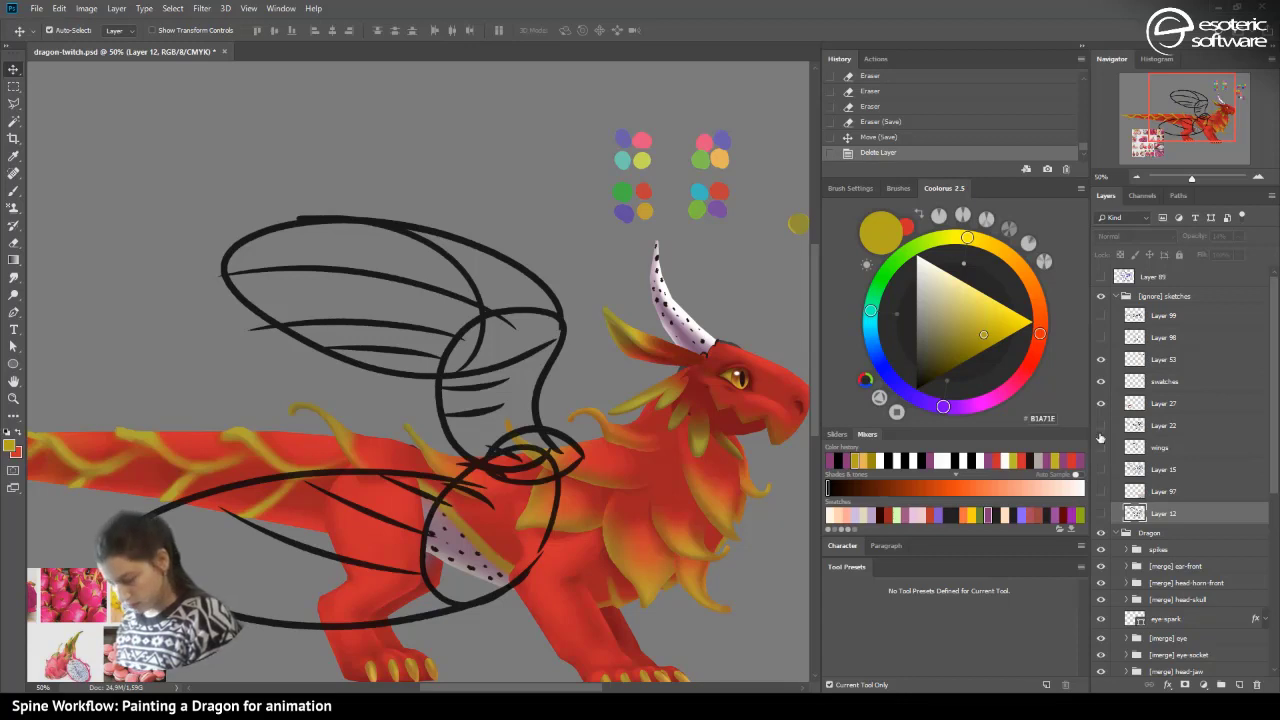
left_click(1101, 447)
left_click(1100, 317)
left_click(1101, 339)
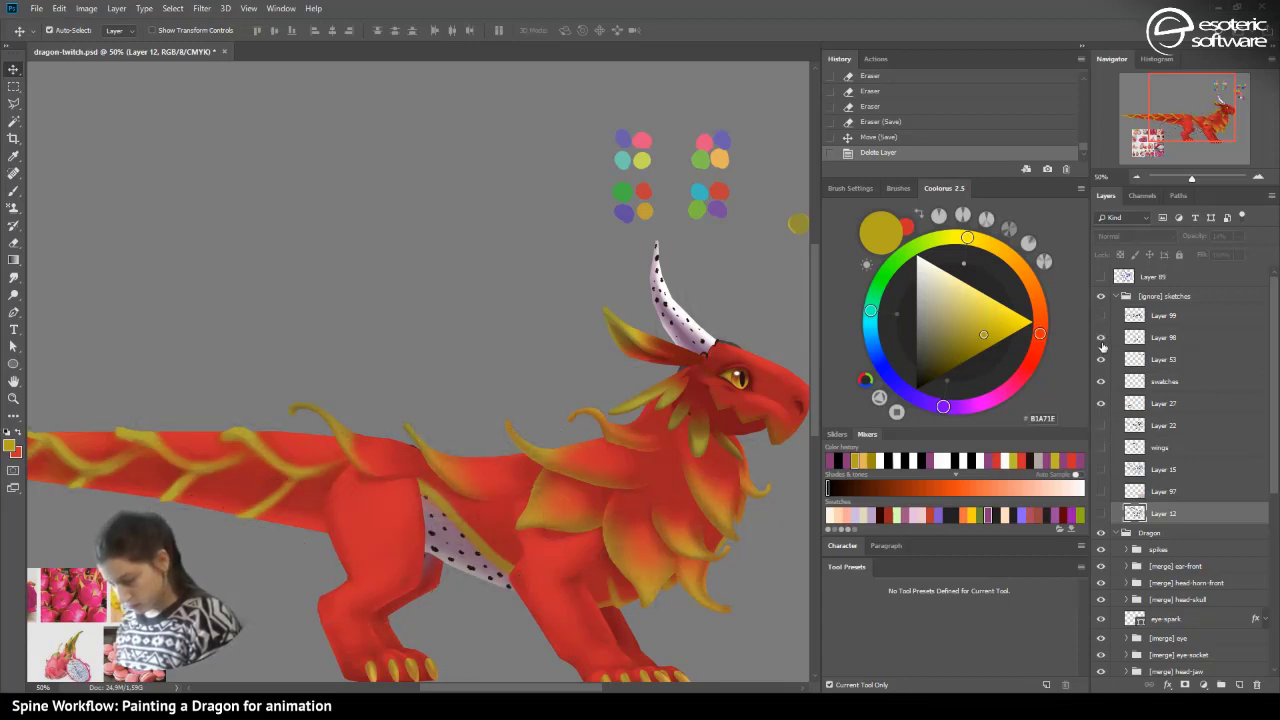
left_click(1101, 339)
left_click(1101, 514)
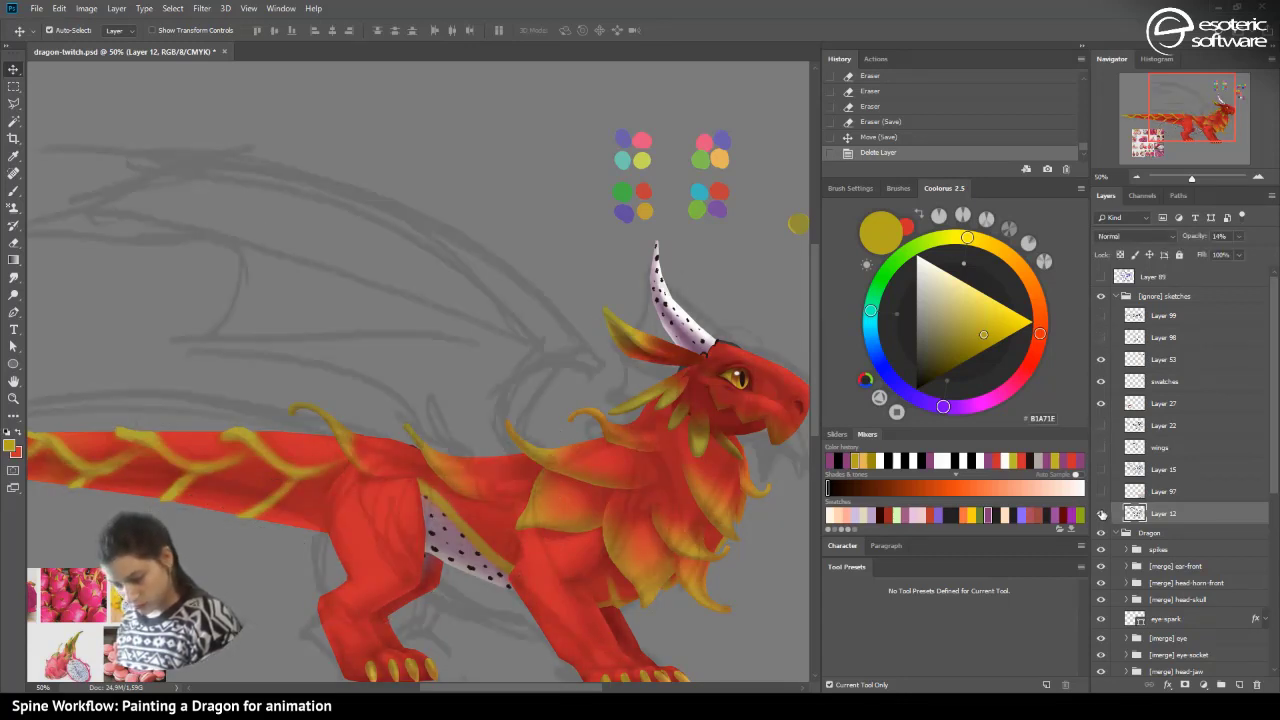
left_click(1135, 176)
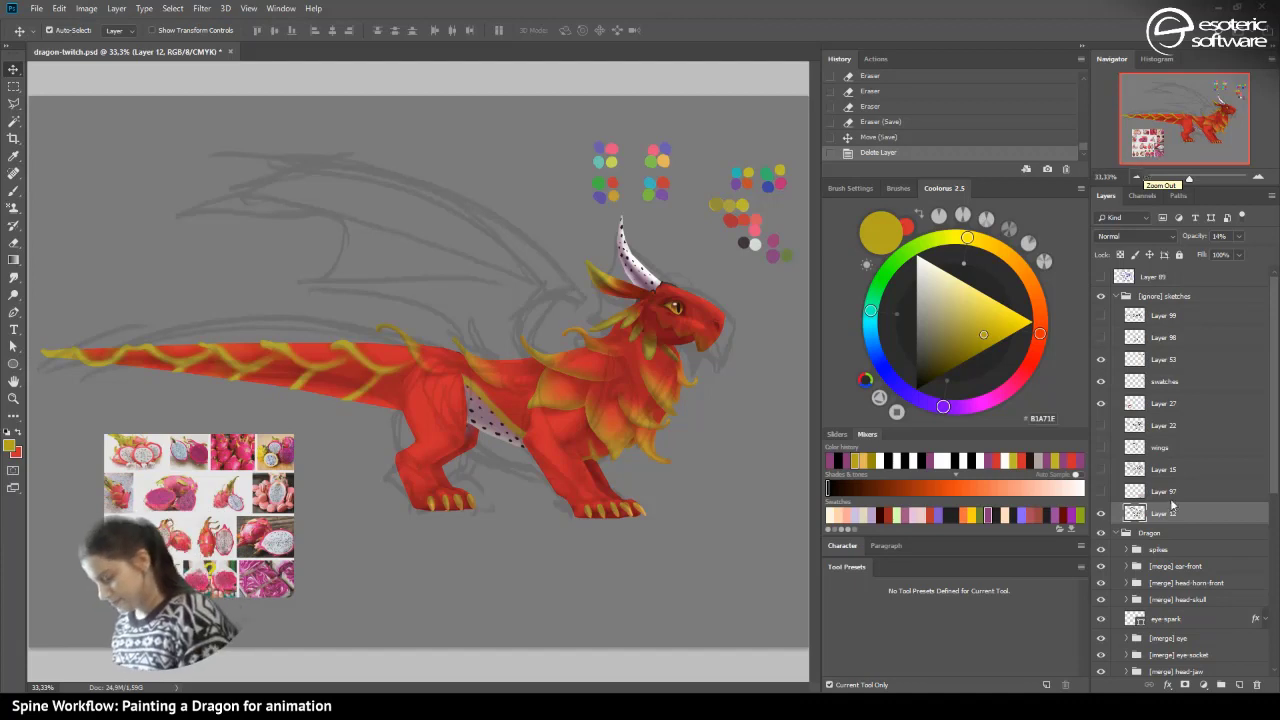
- Add a new layer above the Layer 12 sketch, try a black brush stroke at the wing's base, and step the stroke back
left_click(1240, 684)
left_click(14, 191)
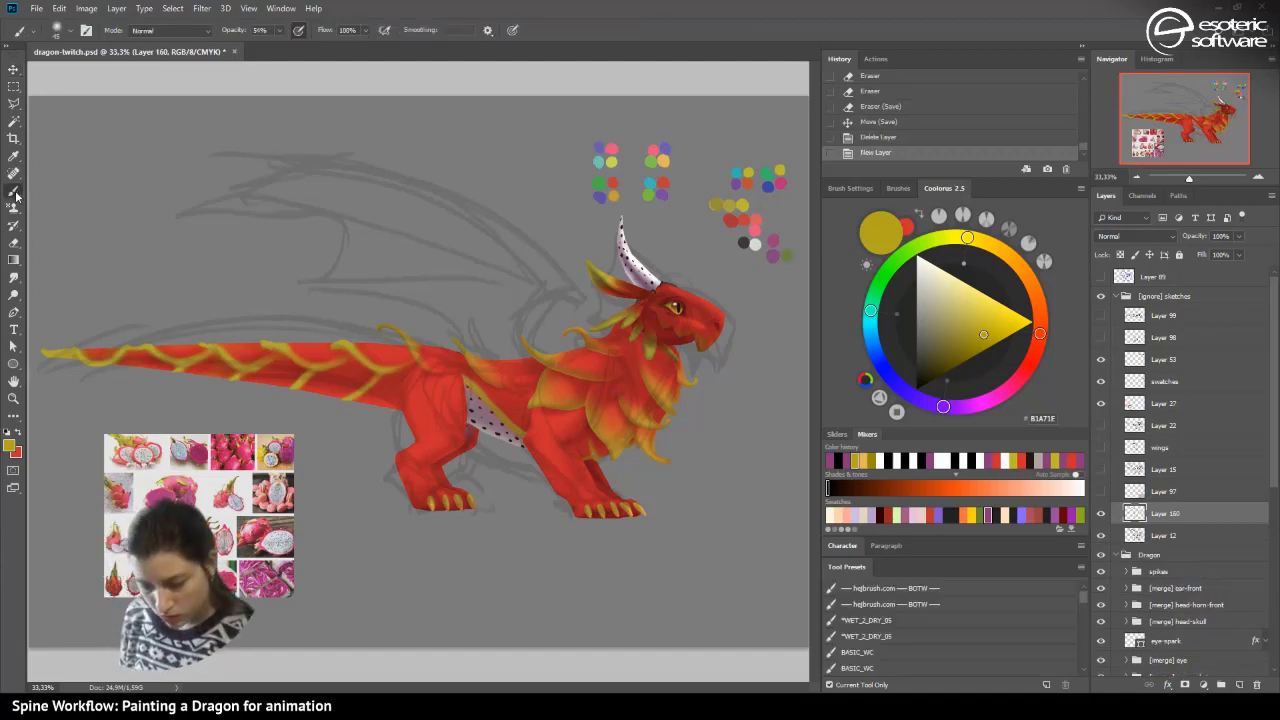
left_click(838, 460)
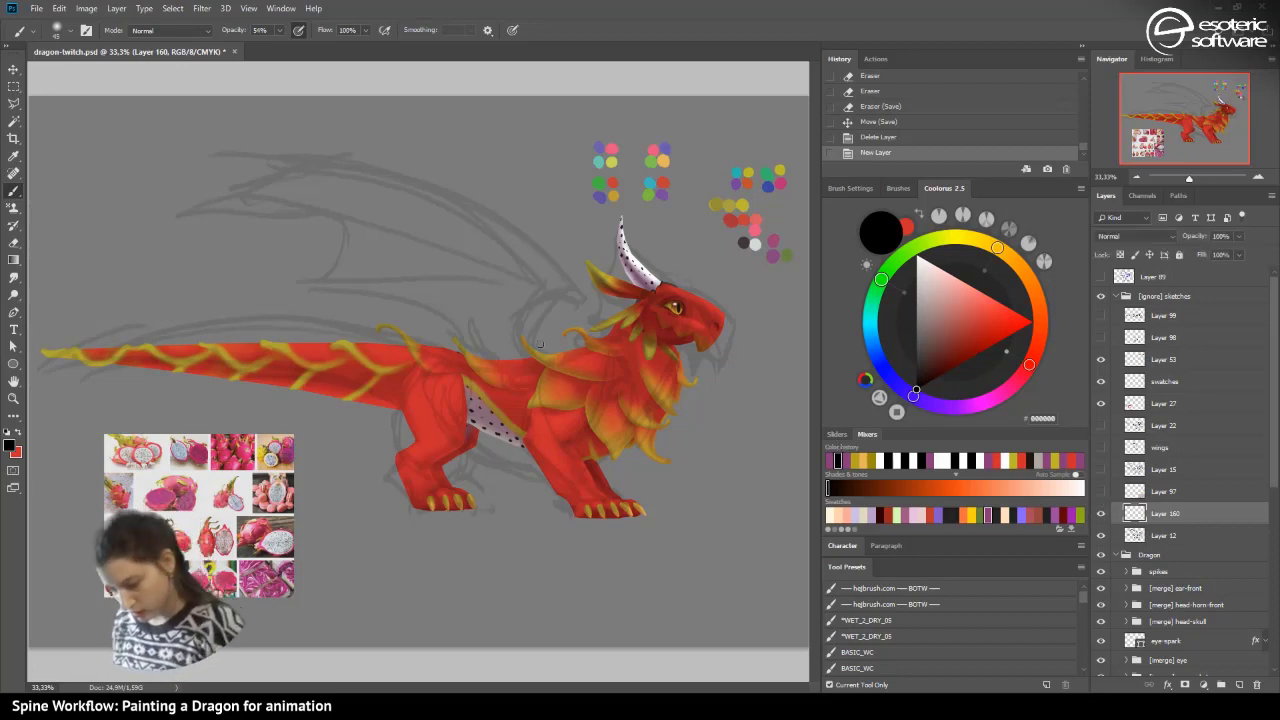
mouse_move(547, 357)
left_mouse_down()
mouse_move(524, 322)
mouse_move(555, 294)
left_mouse_up()
left_click(853, 138)
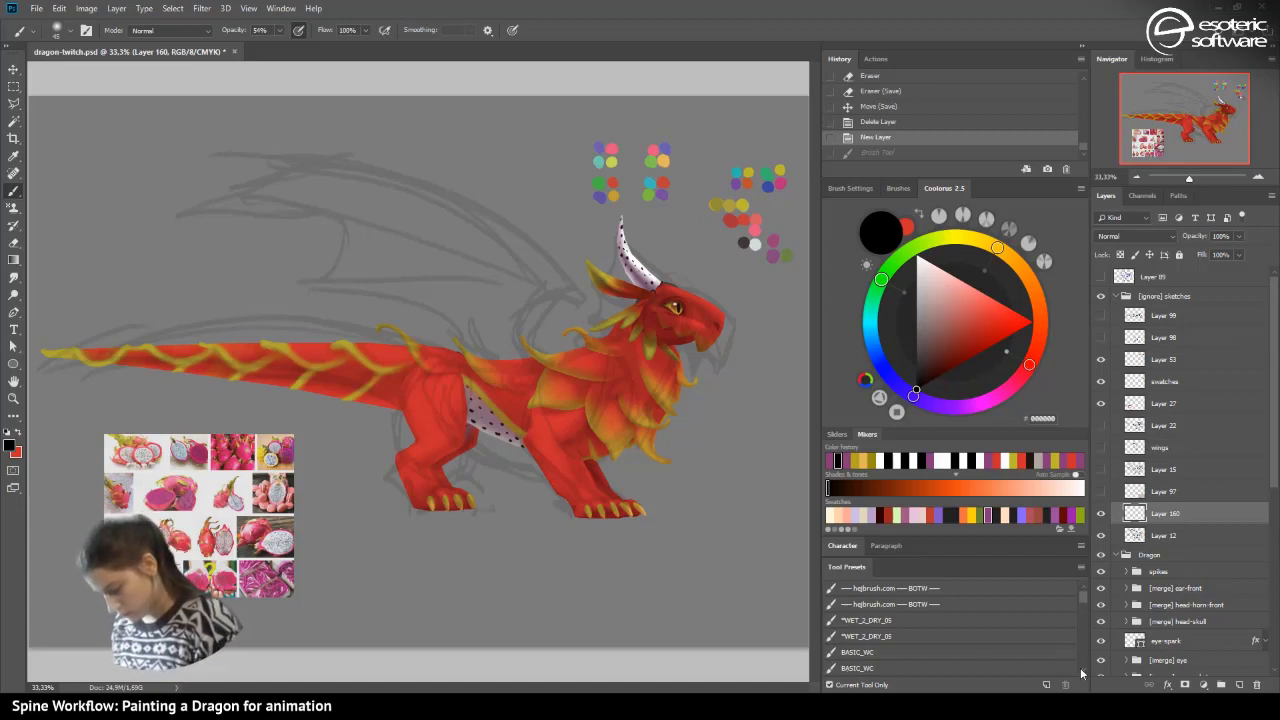
- Switch to the BOTHW_CHALK brush with a smaller tip and test a curved black stroke at the wing's base, stepping the test strokes back
scroll(1075, 660, "down", 1)
left_click(850, 673)
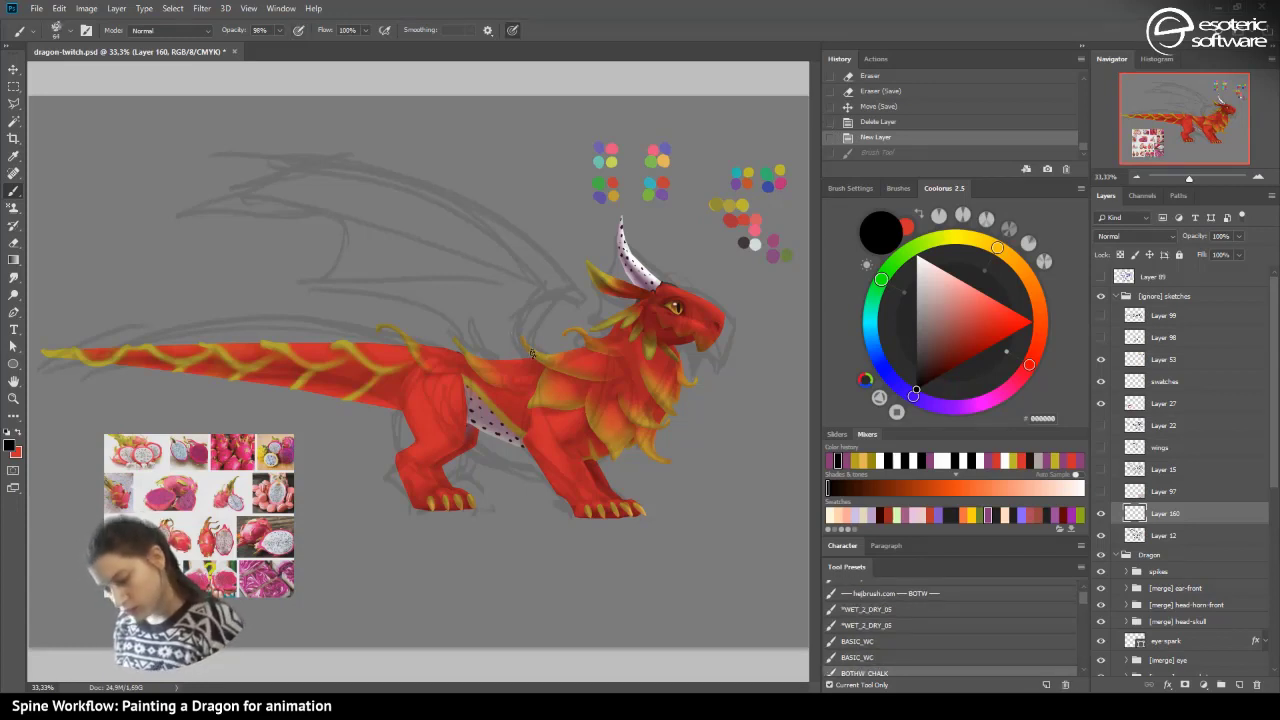
left_click_drag(524, 345, 558, 284)
key("ctrl+z")
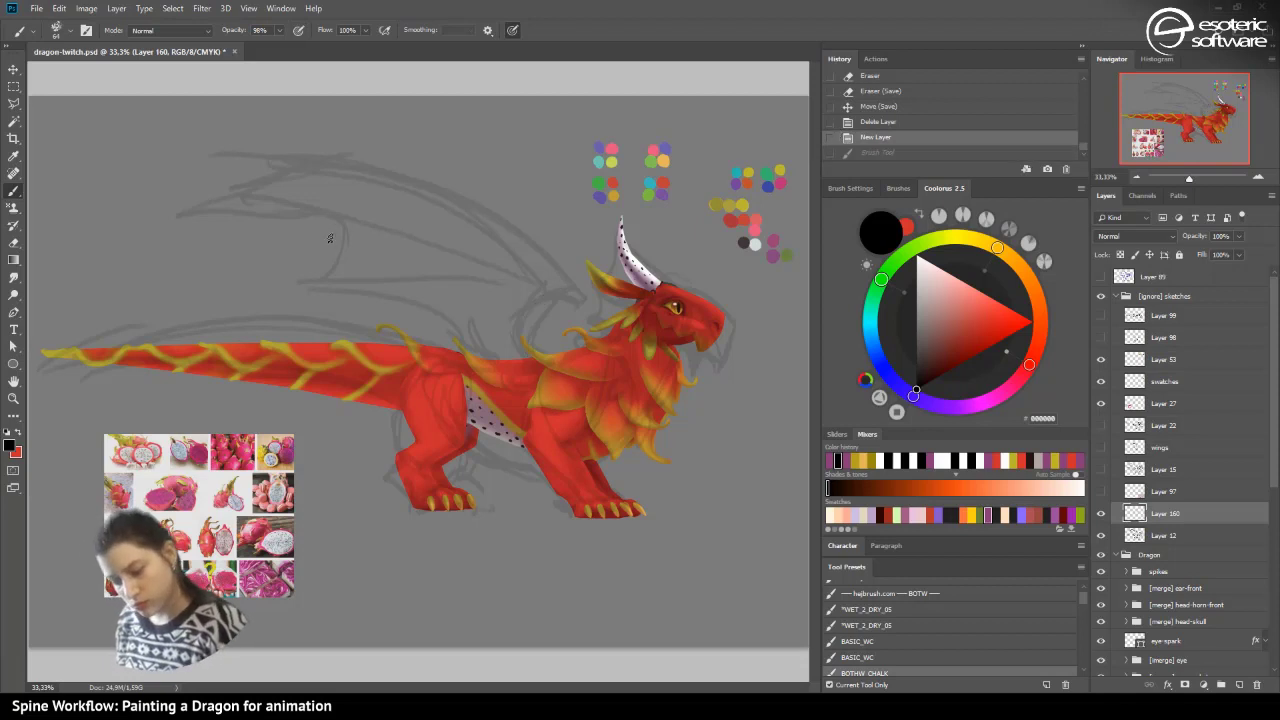
right_click(346, 253)
left_click(418, 269)
left_click(572, 31)
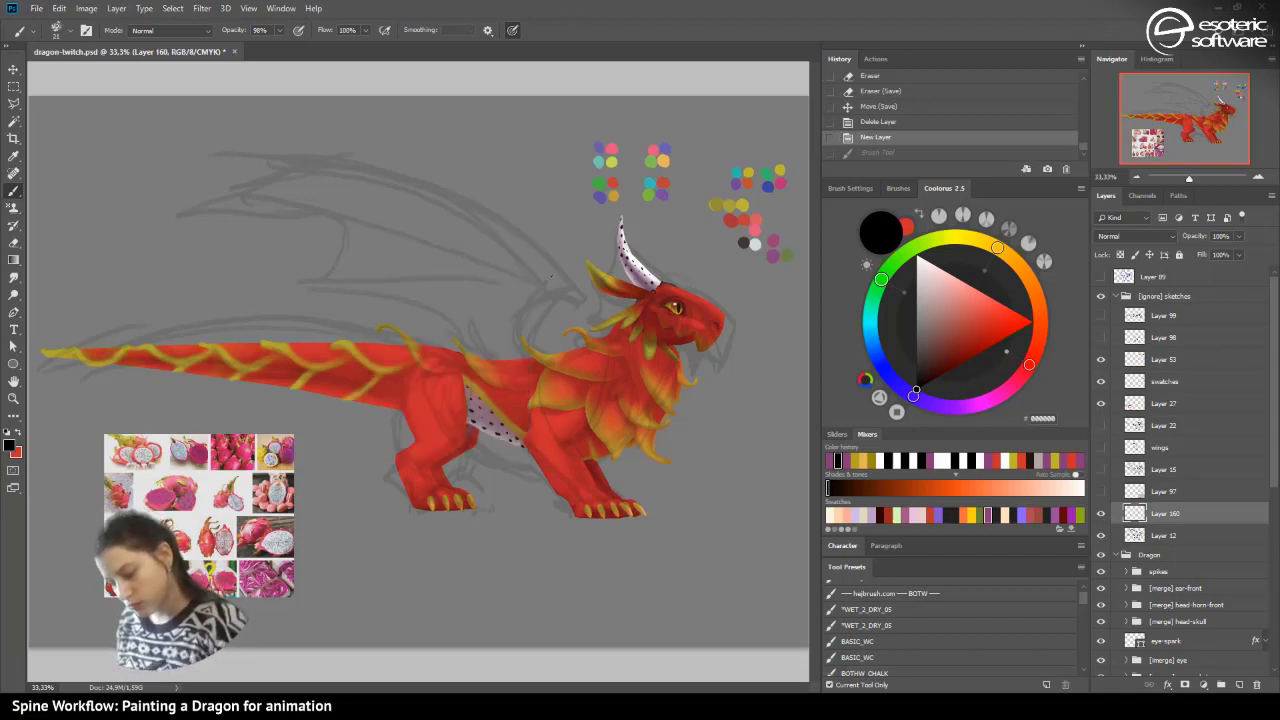
mouse_move(544, 358)
left_mouse_down()
mouse_move(524, 338)
mouse_move(560, 292)
mouse_move(522, 335)
mouse_move(545, 360)
left_mouse_up()
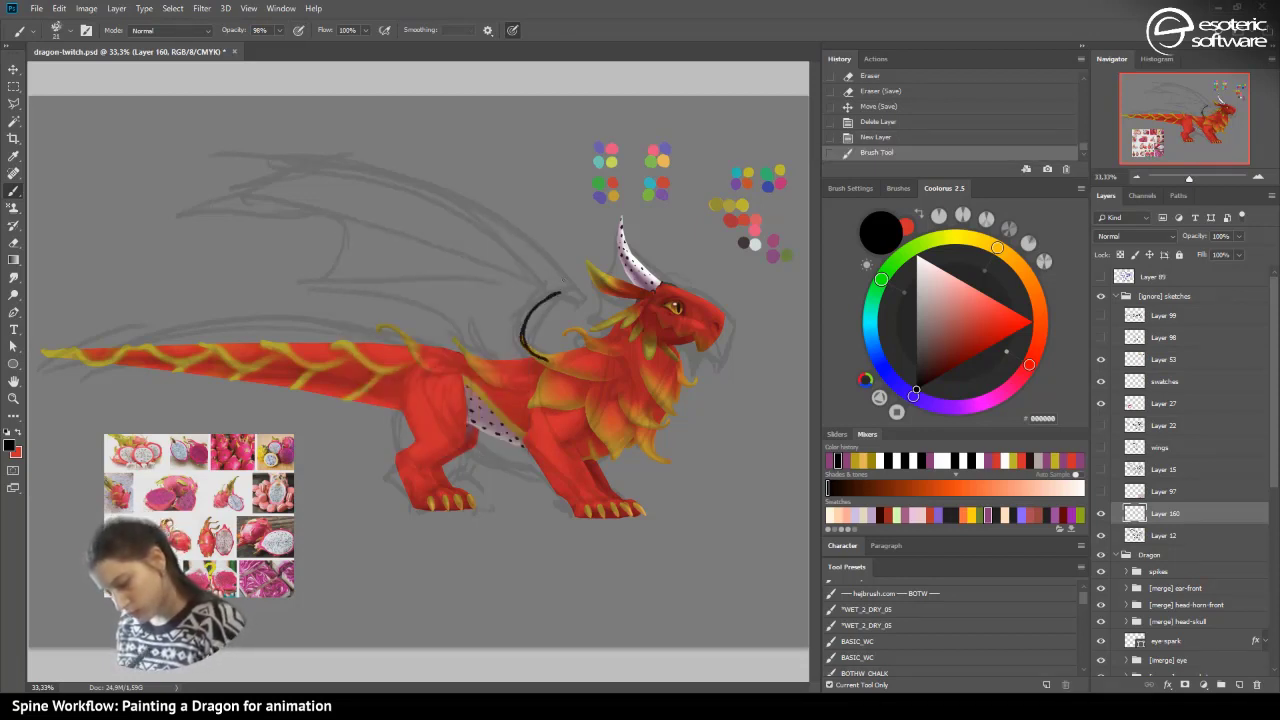
left_click(851, 140)
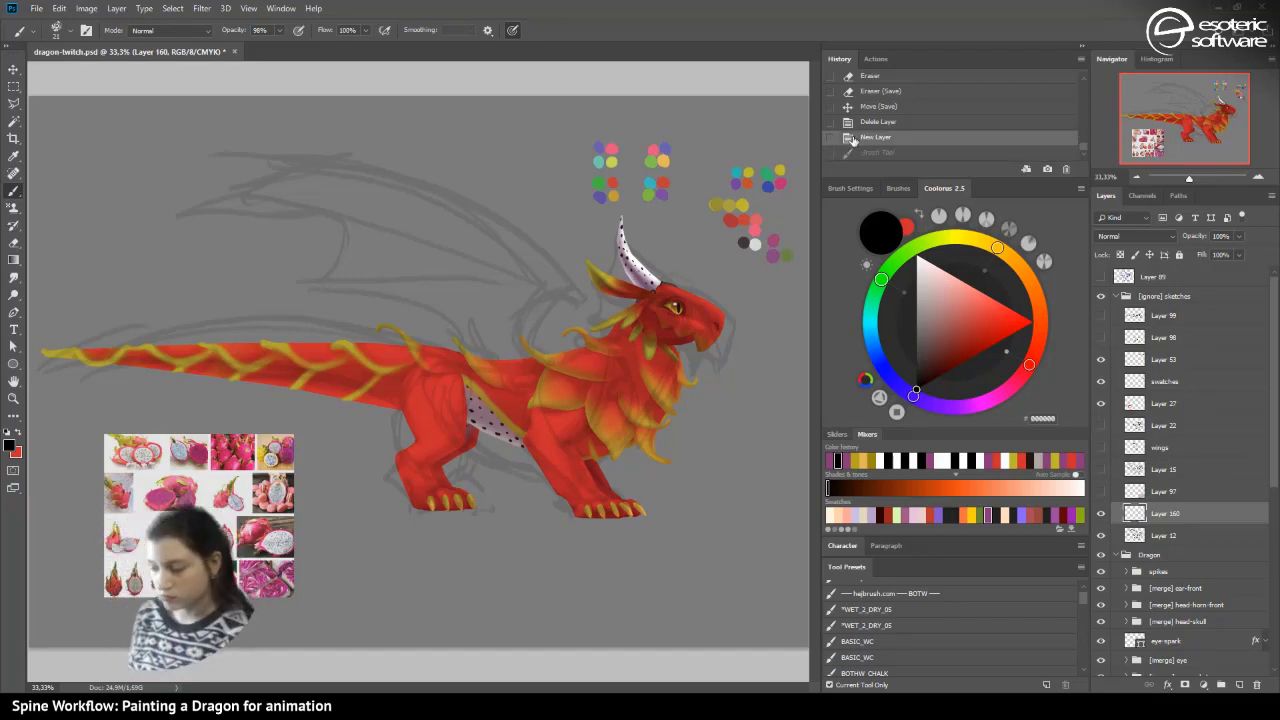
- Try sketching the wing's attachment and scalloped trailing edge in black on Layer 160, comparing it with the sketch on the wings layer
left_click_drag(550, 356, 513, 350)
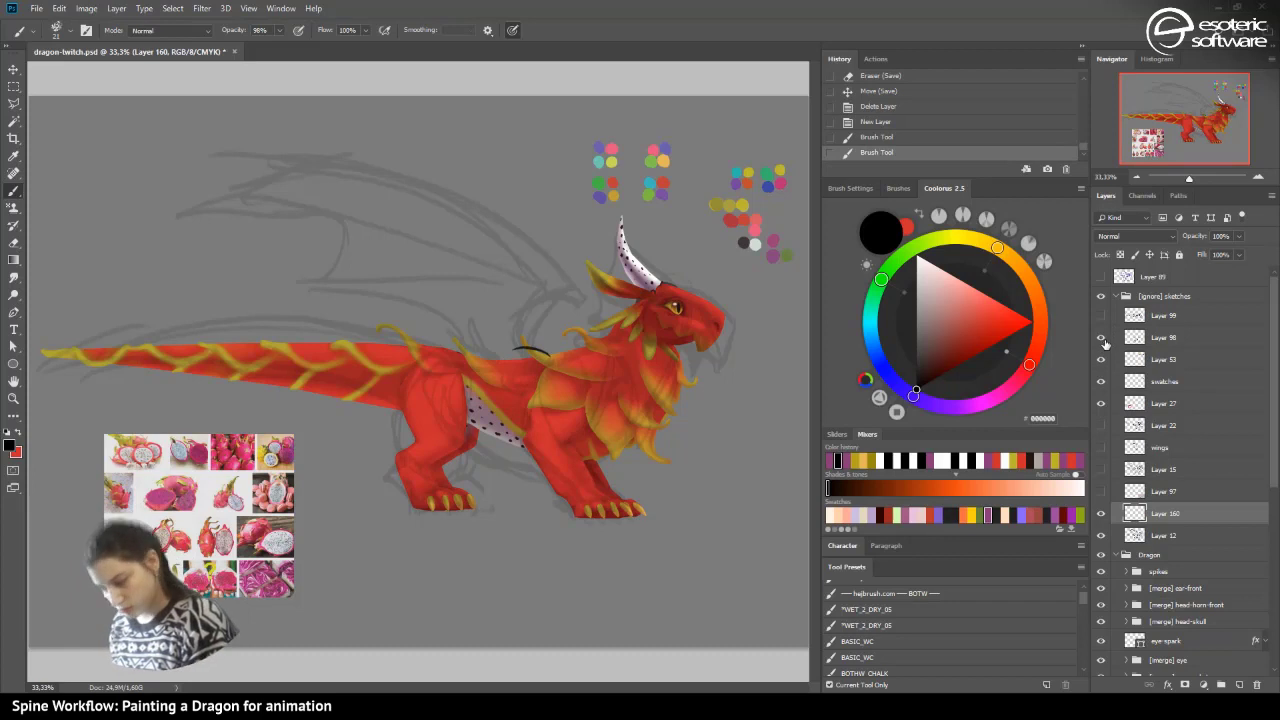
left_click(1102, 448)
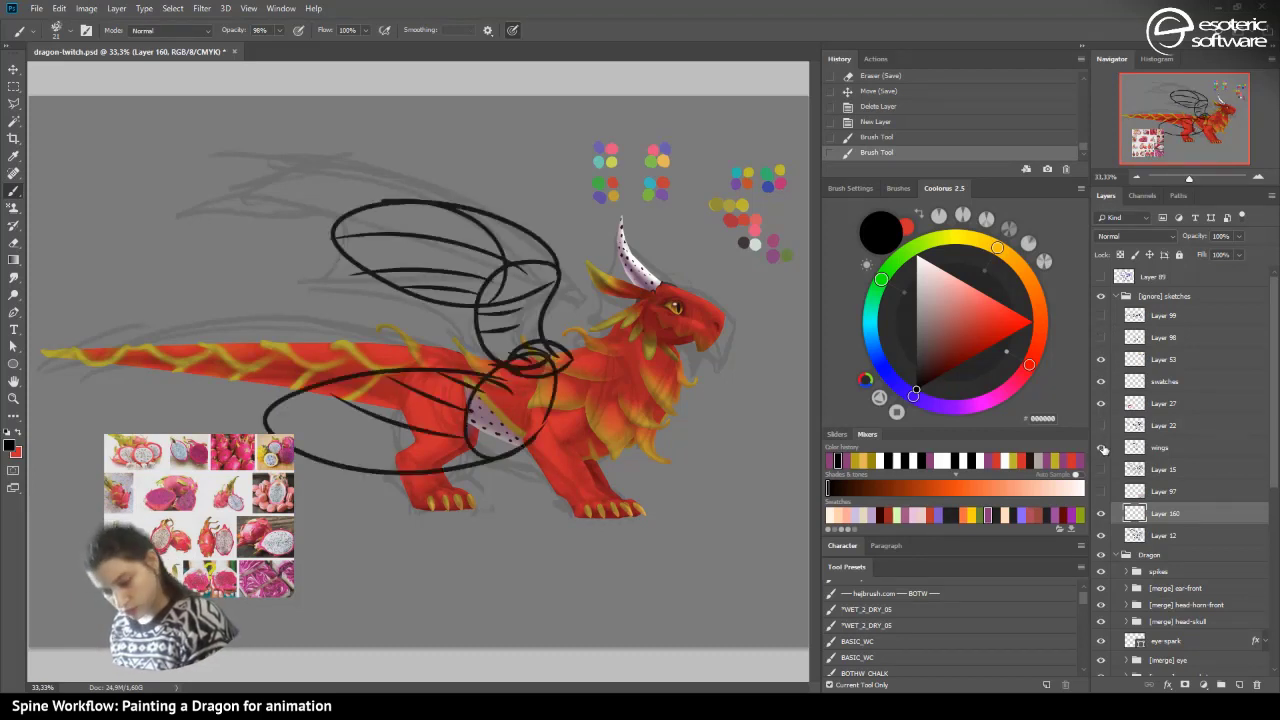
left_click(1102, 448)
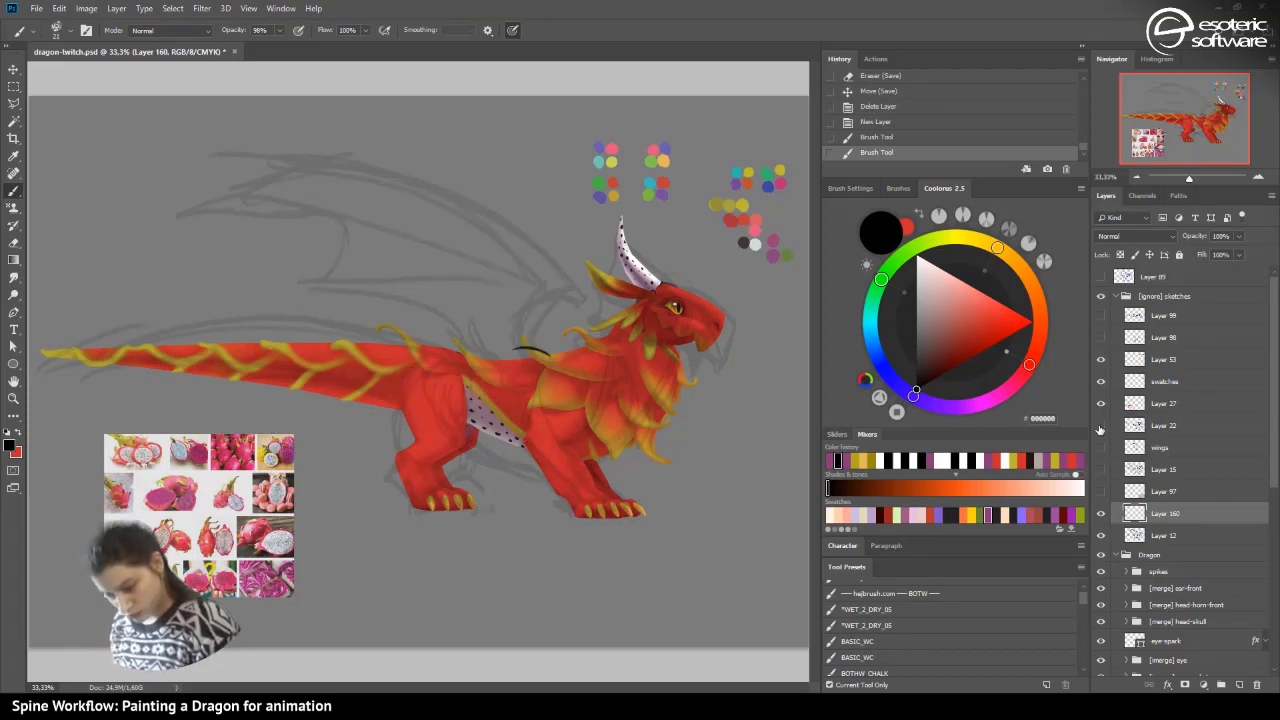
left_click_drag(512, 352, 540, 354)
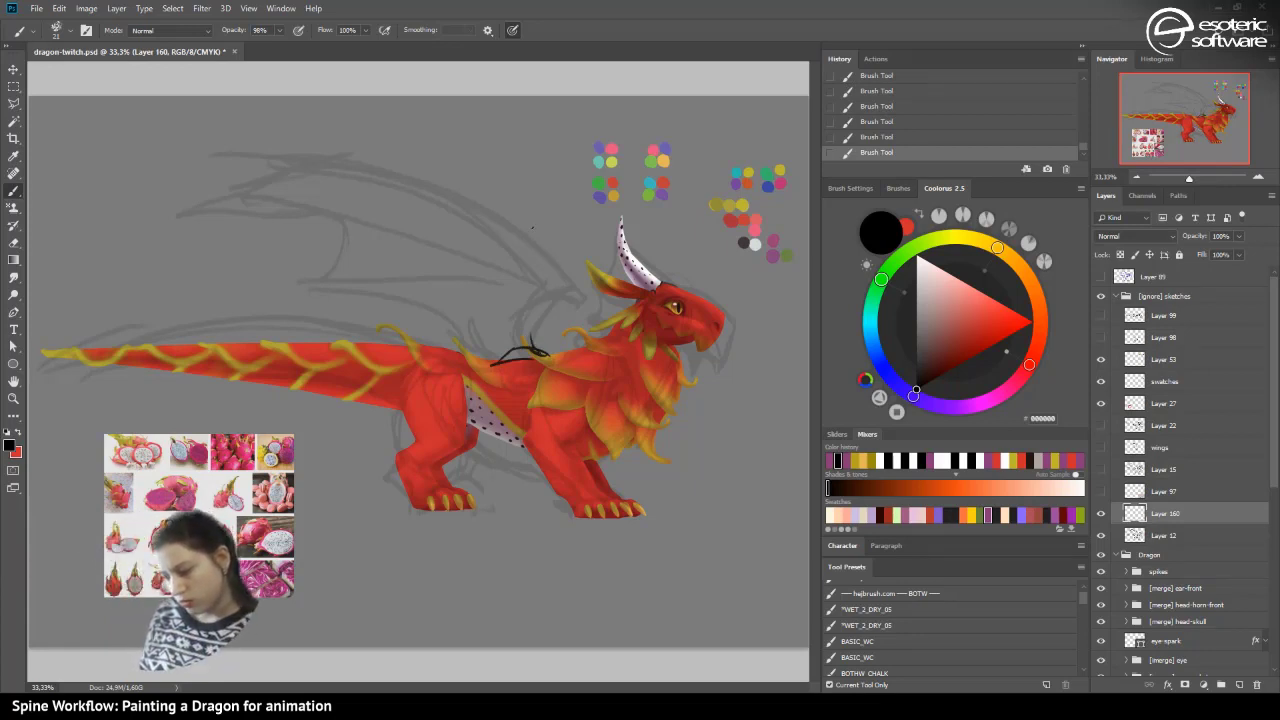
left_click_drag(492, 361, 447, 342)
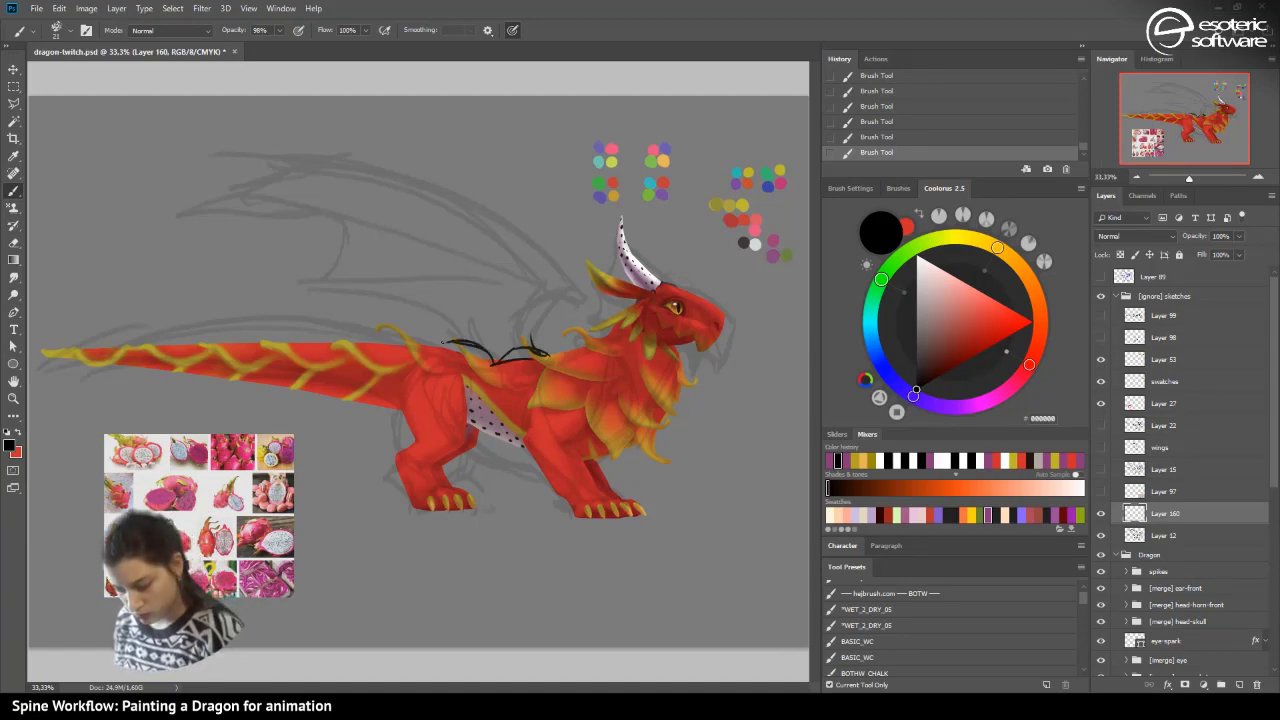
mouse_move(444, 338)
left_mouse_down()
mouse_move(357, 287)
mouse_move(310, 286)
mouse_move(296, 254)
mouse_move(316, 259)
mouse_move(311, 281)
mouse_move(338, 250)
mouse_move(302, 198)
left_mouse_up()
left_click_drag(214, 185, 322, 209)
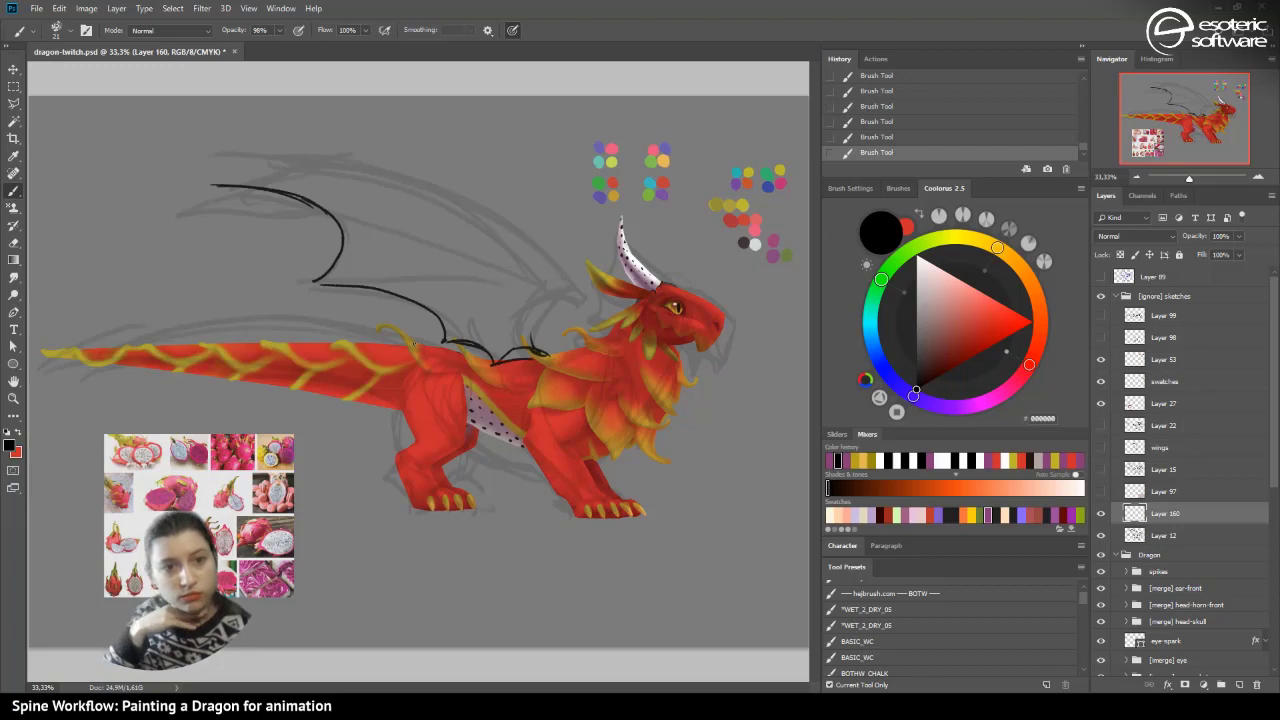
- Move the dragon-fruit photo collage further into the canvas's lower-left corner, and return to the brush on Layer 160
key("v")
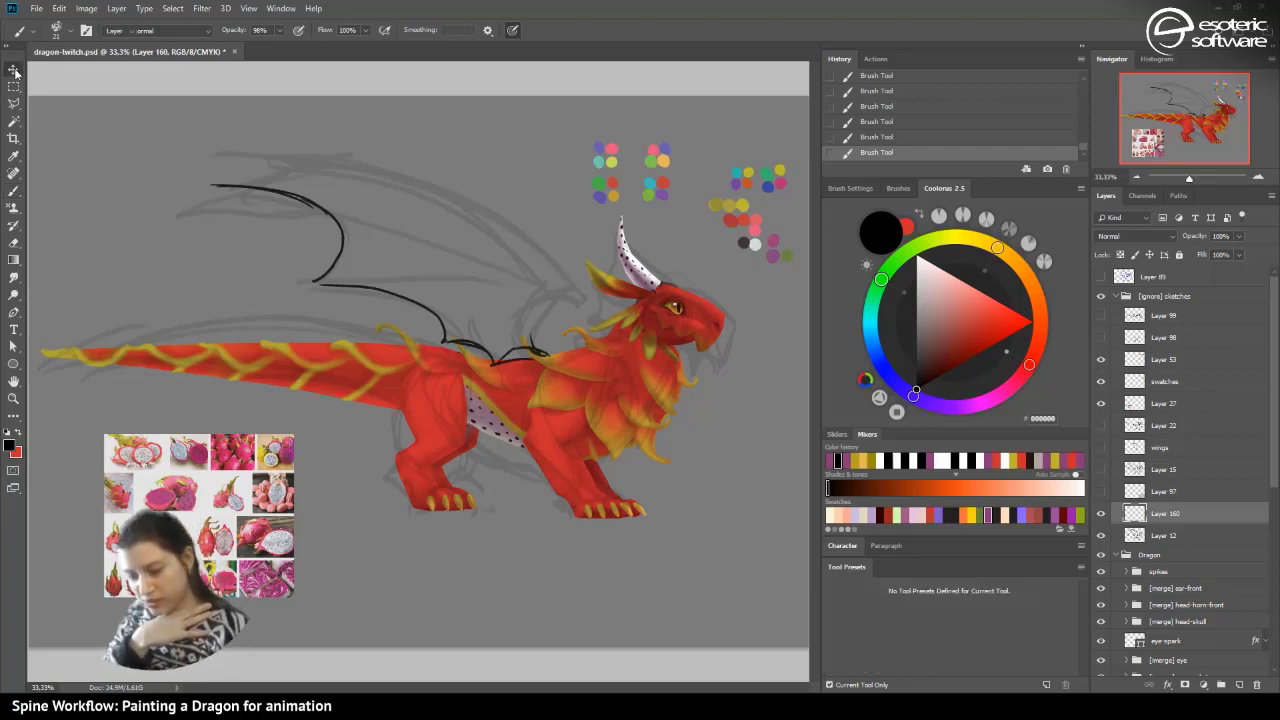
mouse_move(240, 455)
left_mouse_down()
mouse_move(220, 465)
mouse_move(208, 511)
mouse_move(210, 495)
left_mouse_up()
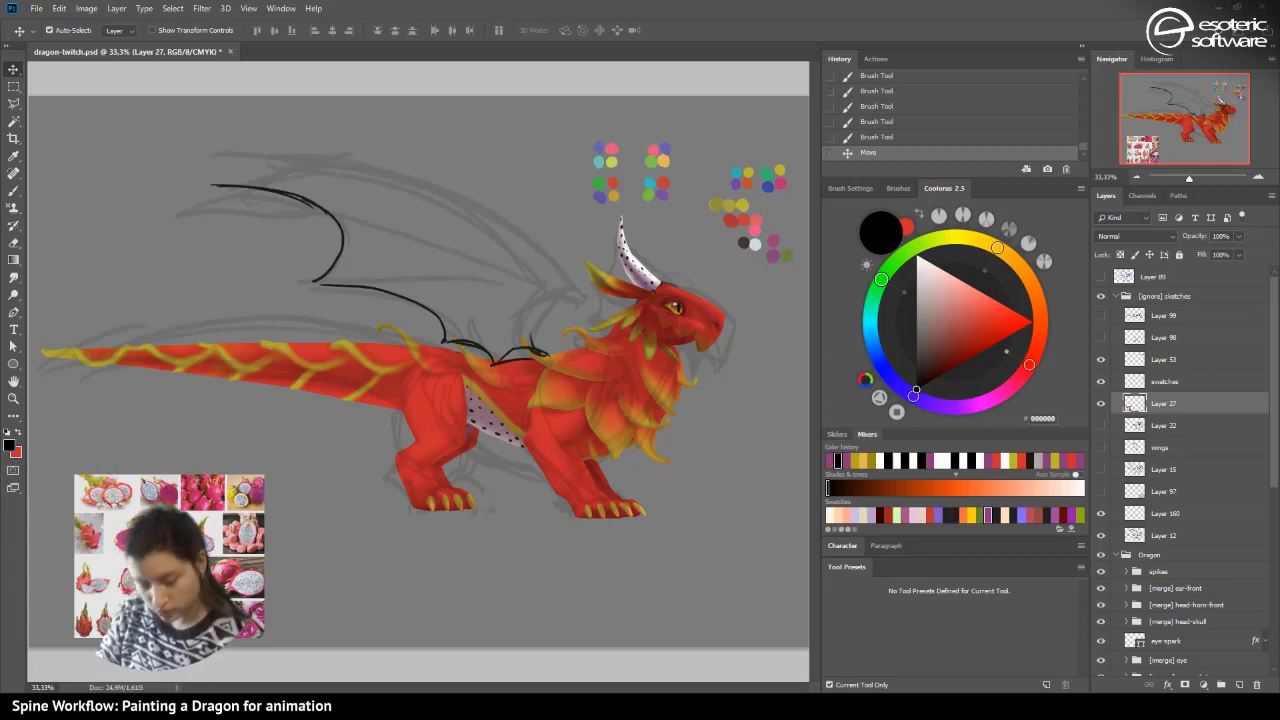
left_click_drag(126, 528, 126, 536)
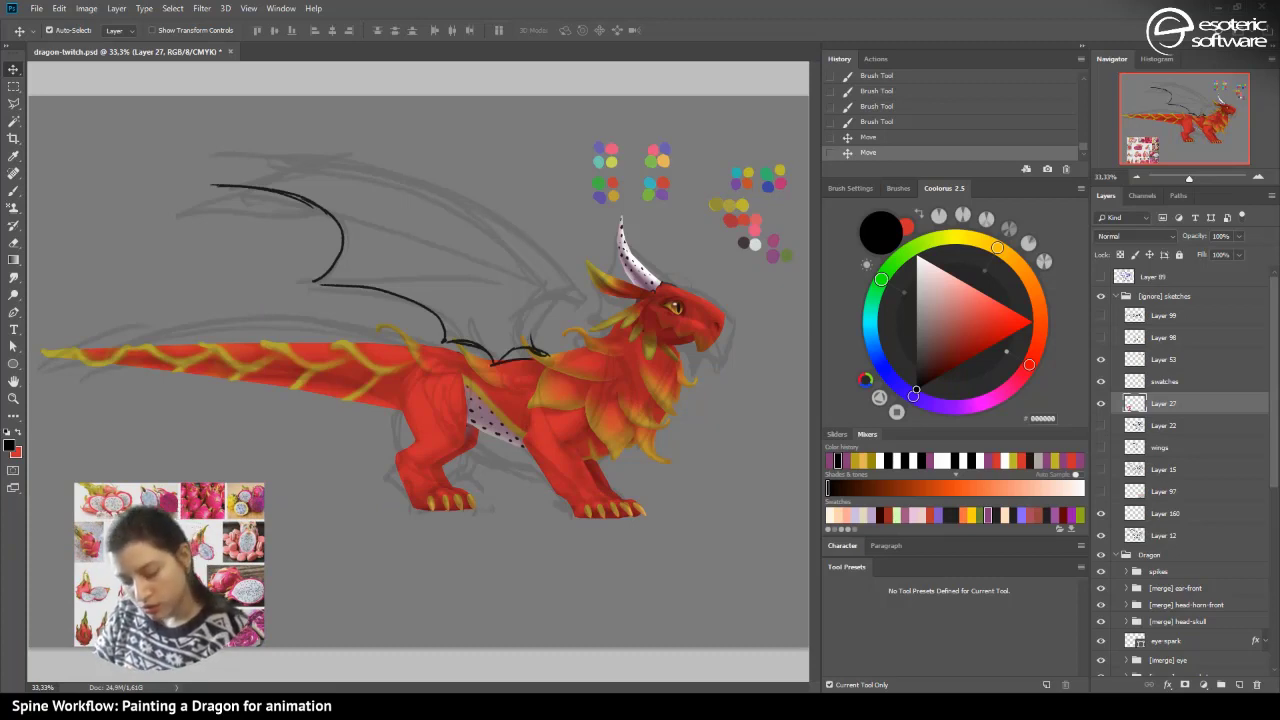
left_click(14, 189)
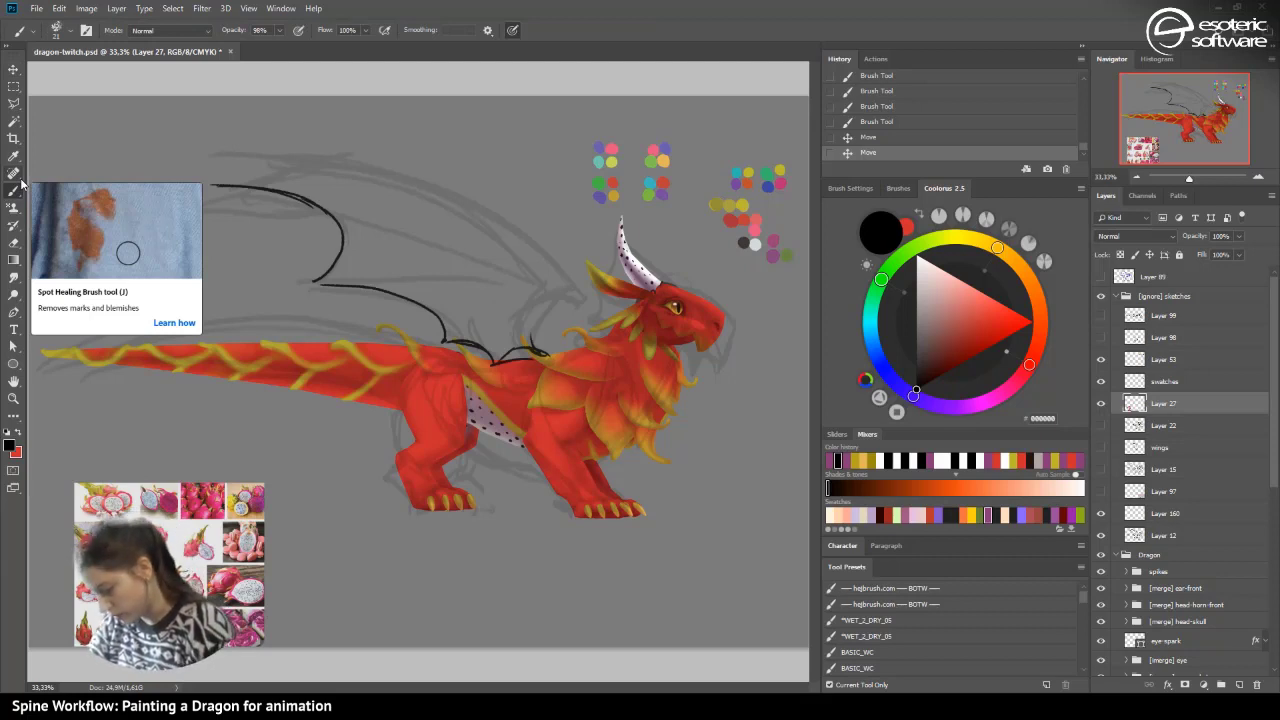
left_click(1138, 512)
left_click(1102, 511)
left_click(1102, 511)
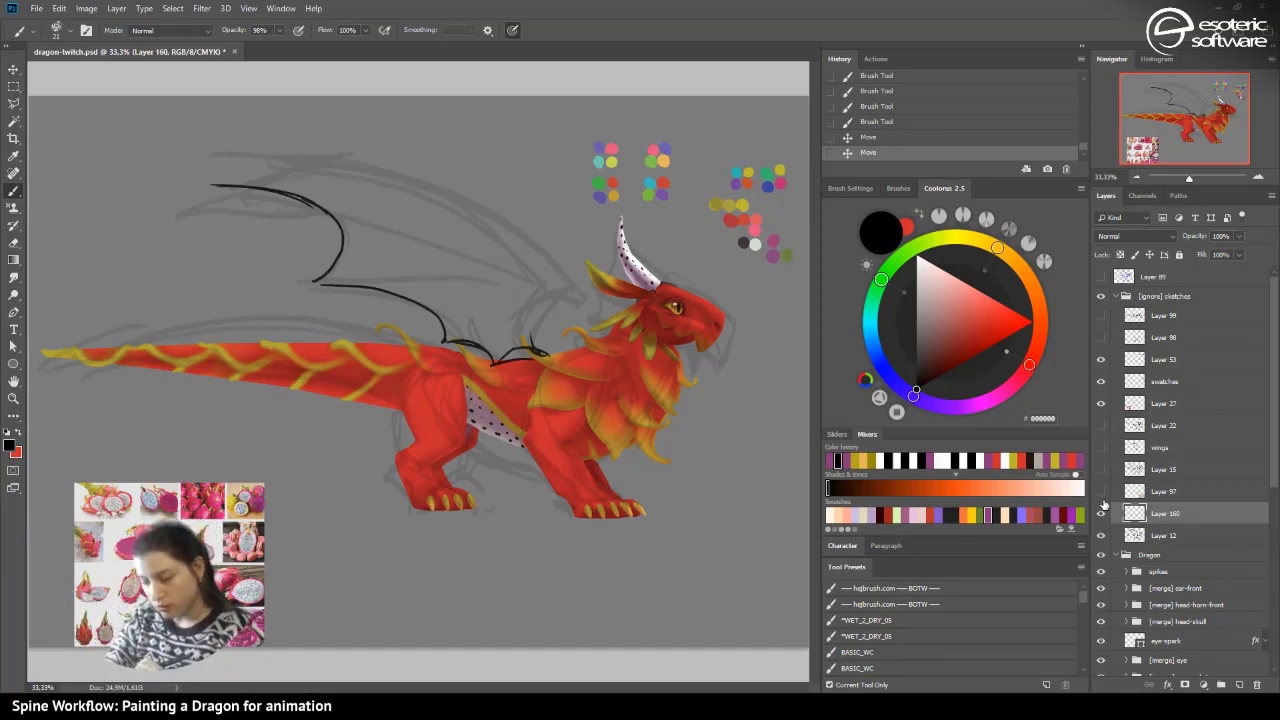
- Examine the sketches on Layer 1 and Layer 14 in the [ignore] old sketches group over the painted dragon
left_click_drag(1275, 302, 1267, 415)
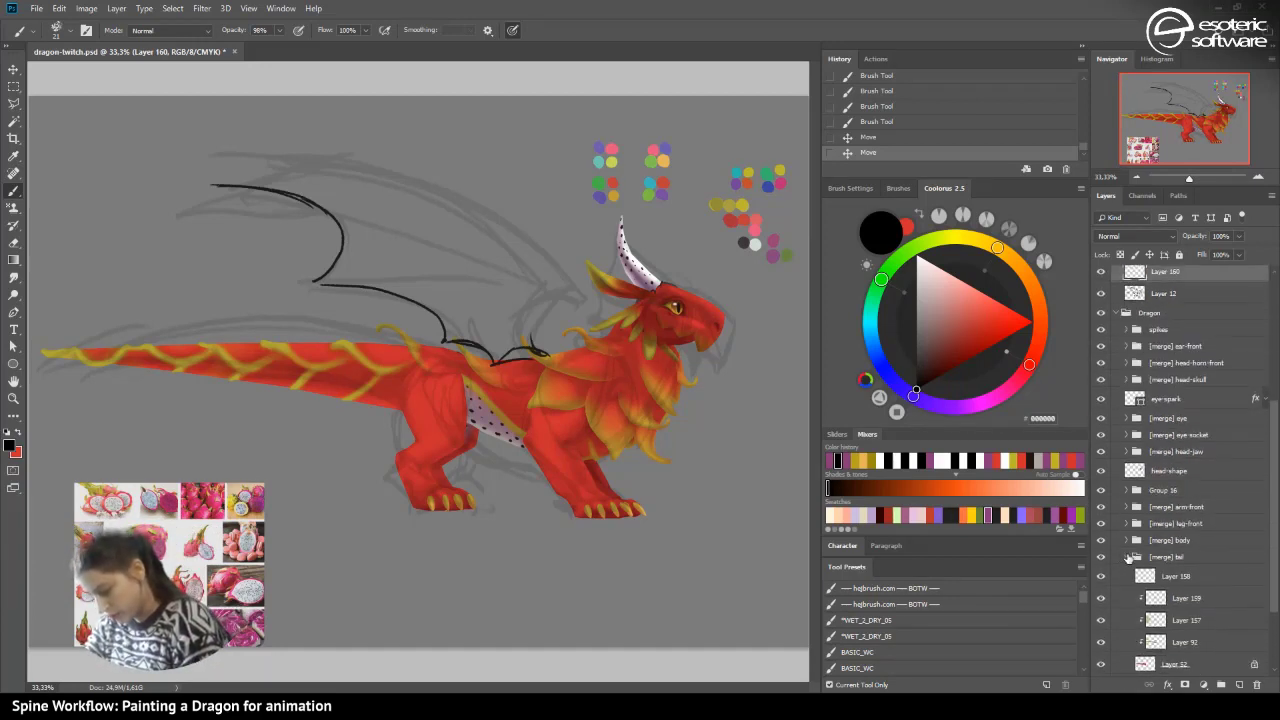
left_click(1126, 557)
left_click(1117, 614)
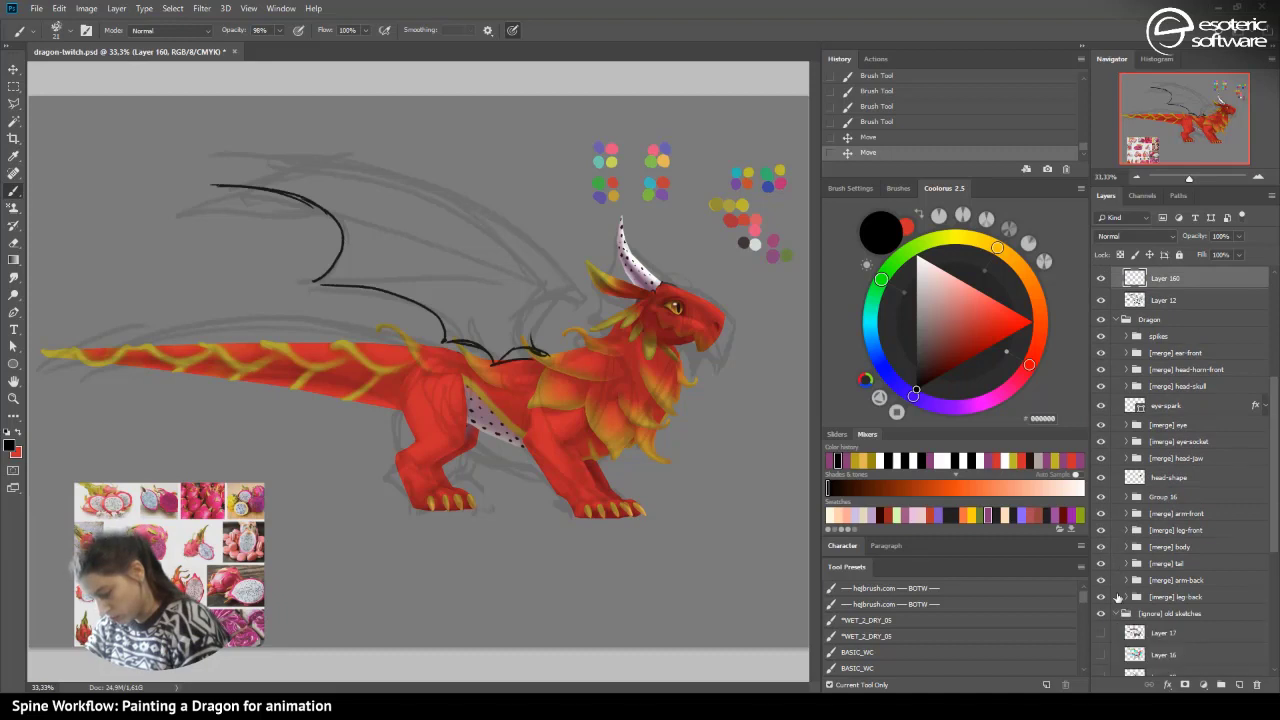
left_click_drag(1271, 455, 1264, 514)
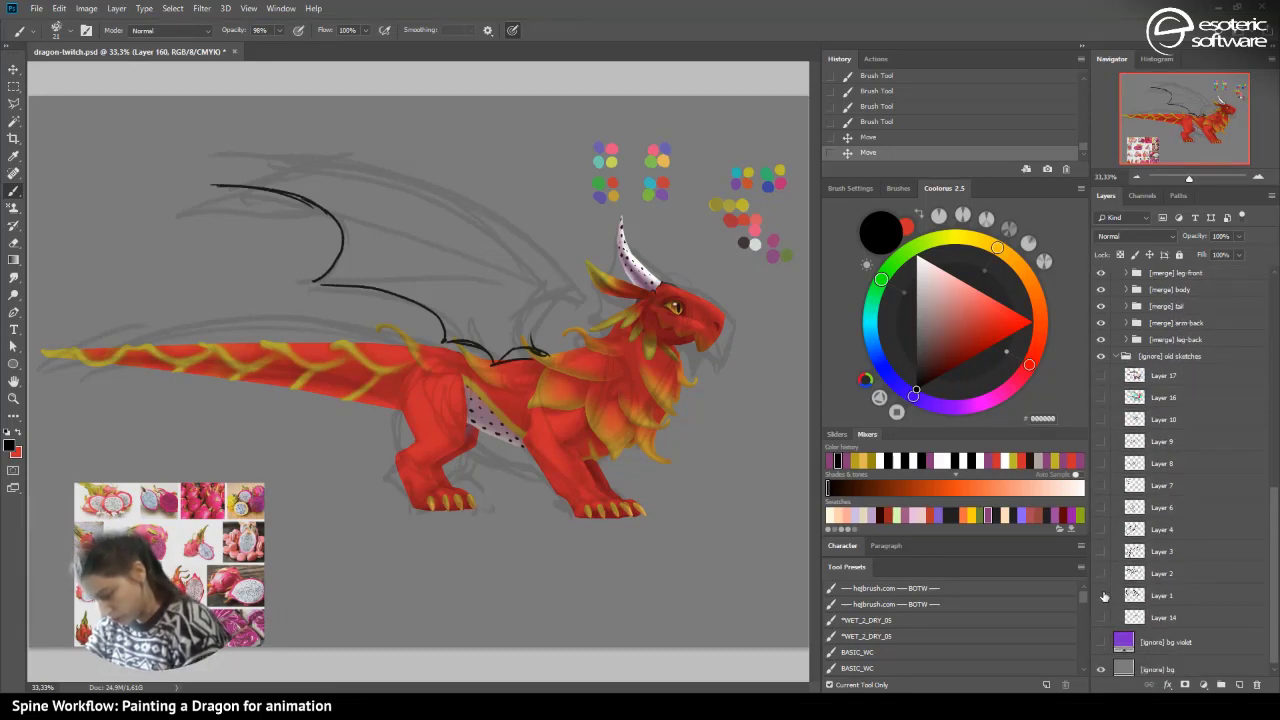
left_click(1101, 596)
left_click(1101, 596)
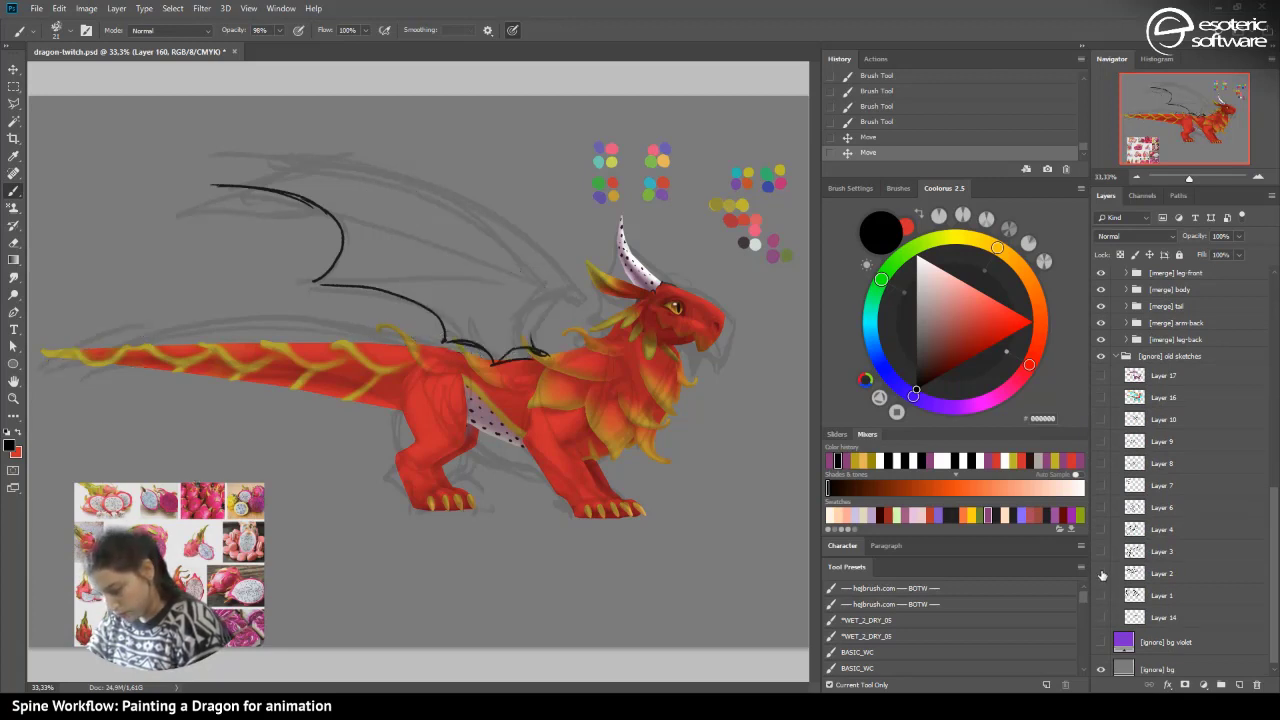
left_click(1101, 618)
left_click(1101, 618)
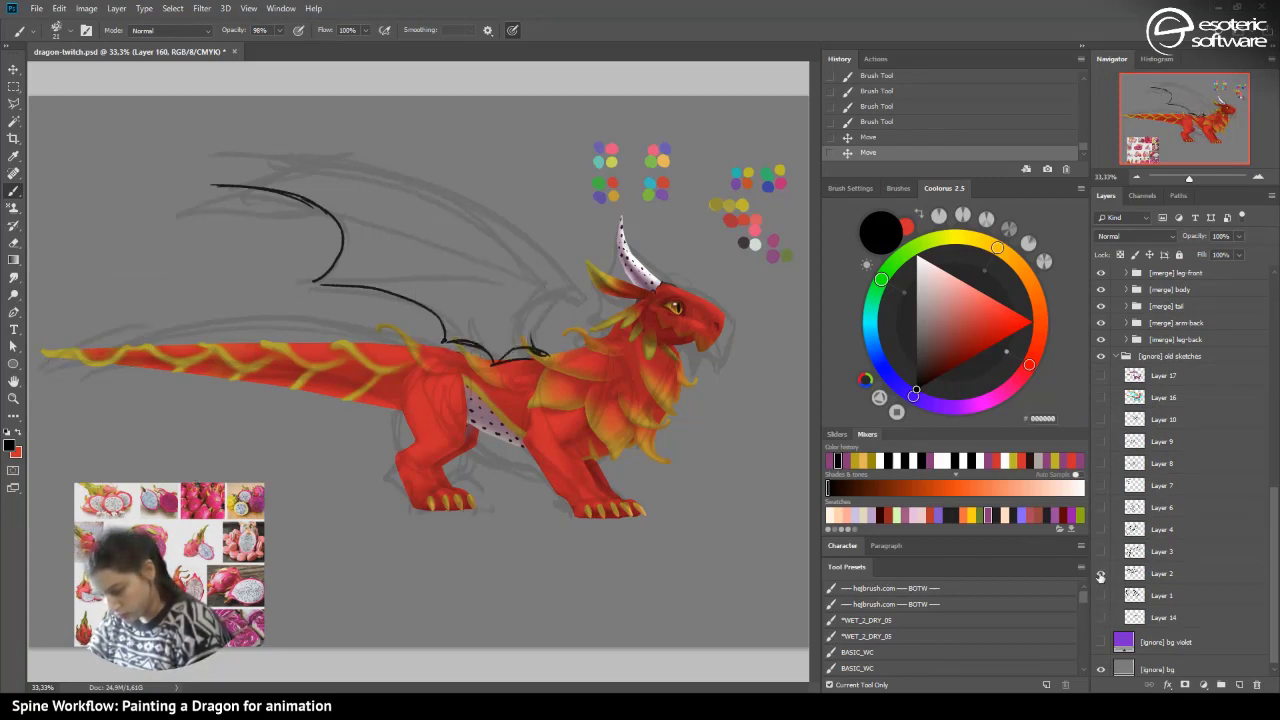
- Check the old sketches on Layers 2, 3, 4 and 6 one at a time, and leave the wing anatomy reference on Layer 7 visible
left_click(1101, 574)
left_click(1101, 569)
left_click(1101, 552)
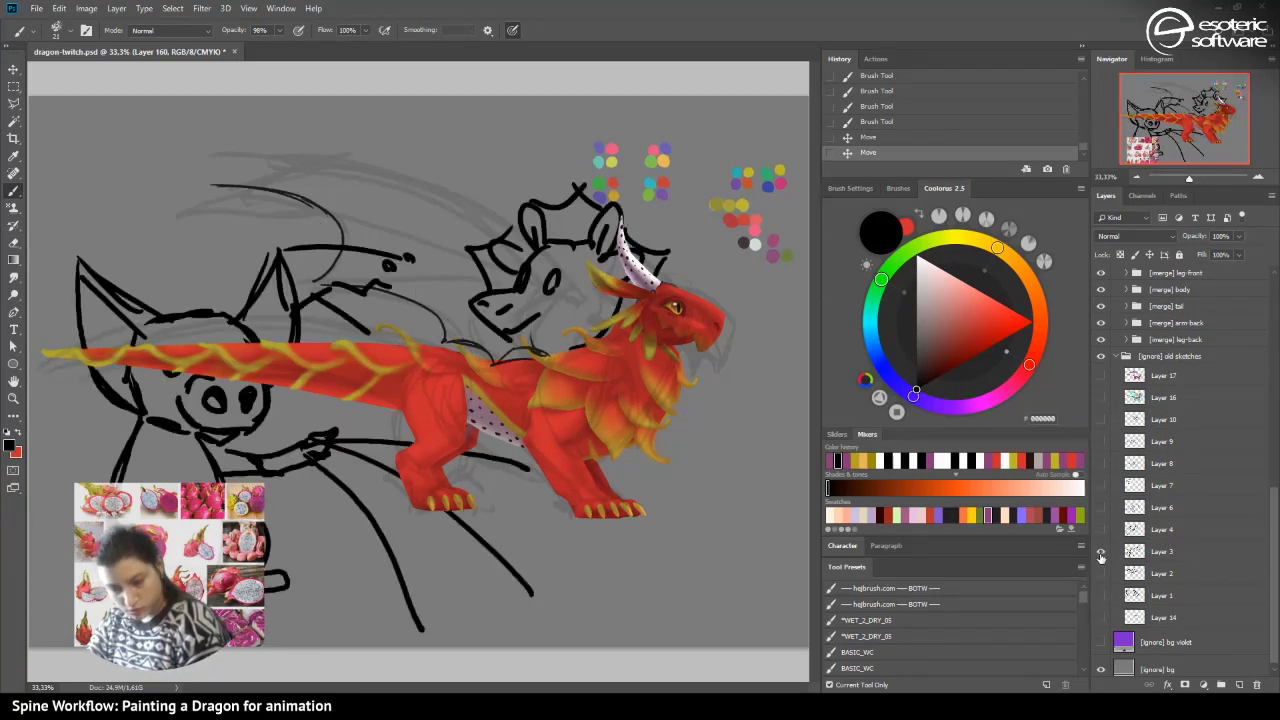
left_click(1101, 551)
left_click(1101, 530)
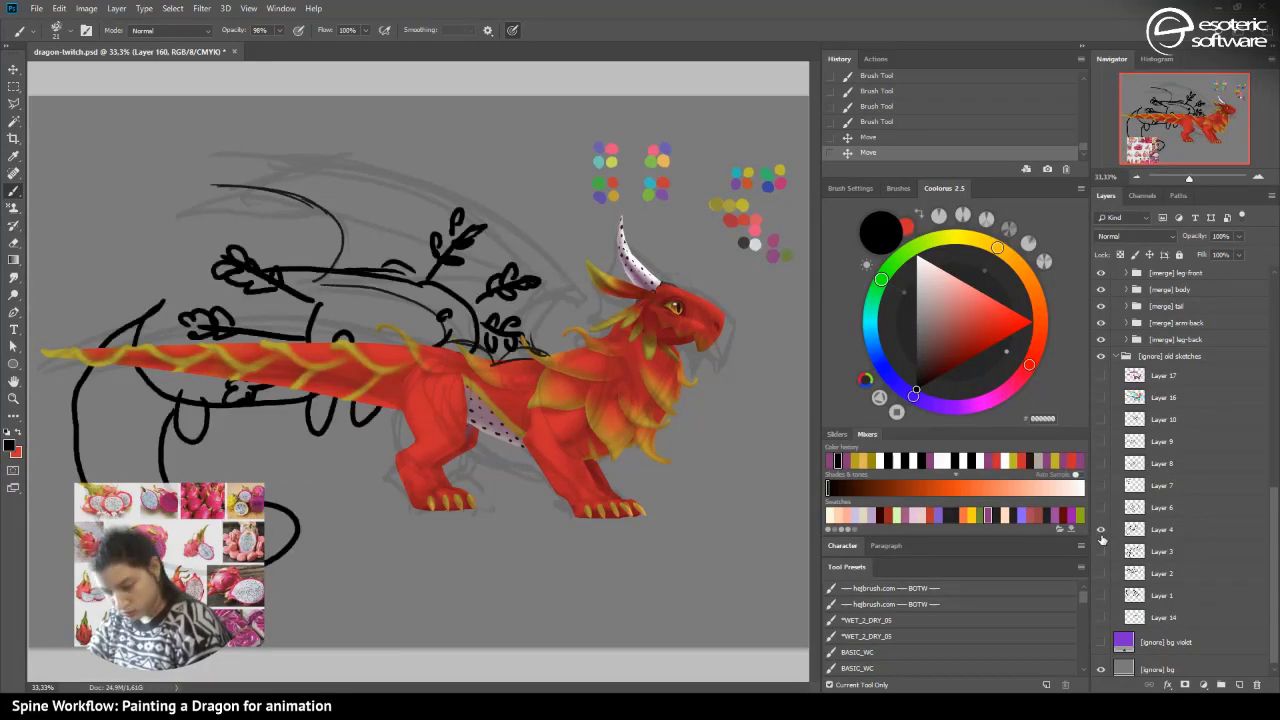
left_click(1101, 530)
left_click(1101, 508)
left_click(1101, 508)
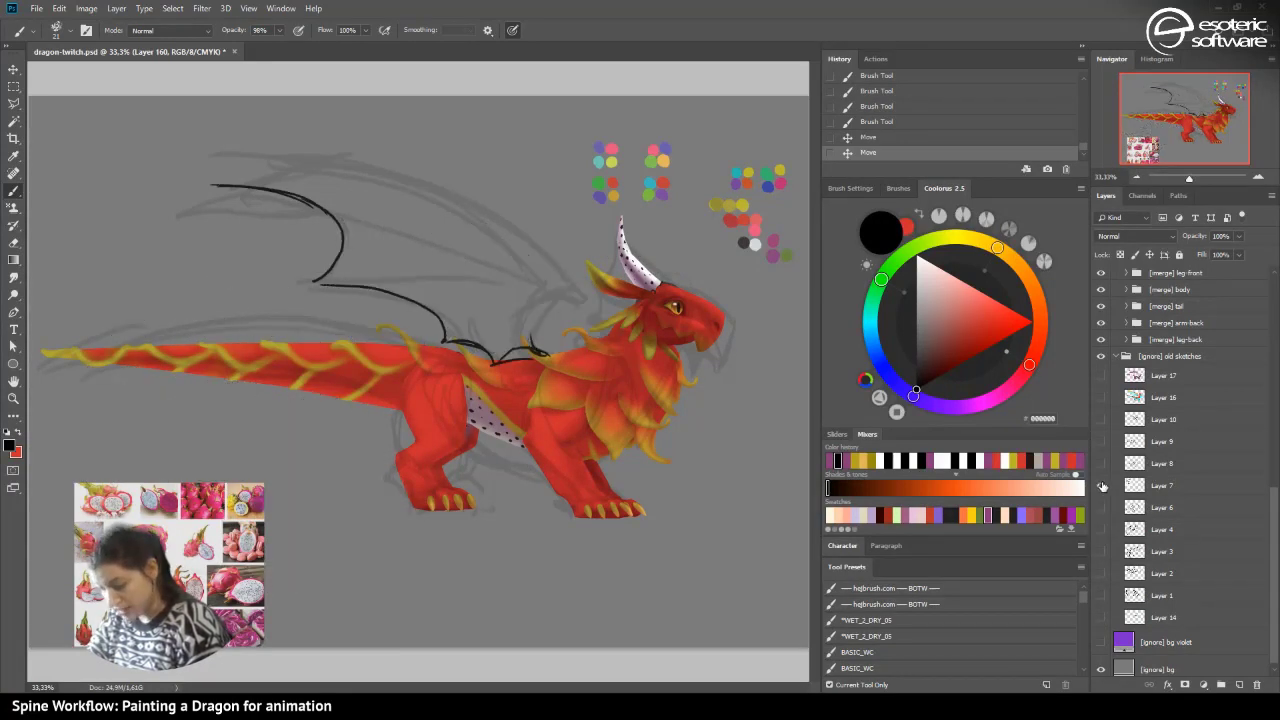
left_click(1101, 486)
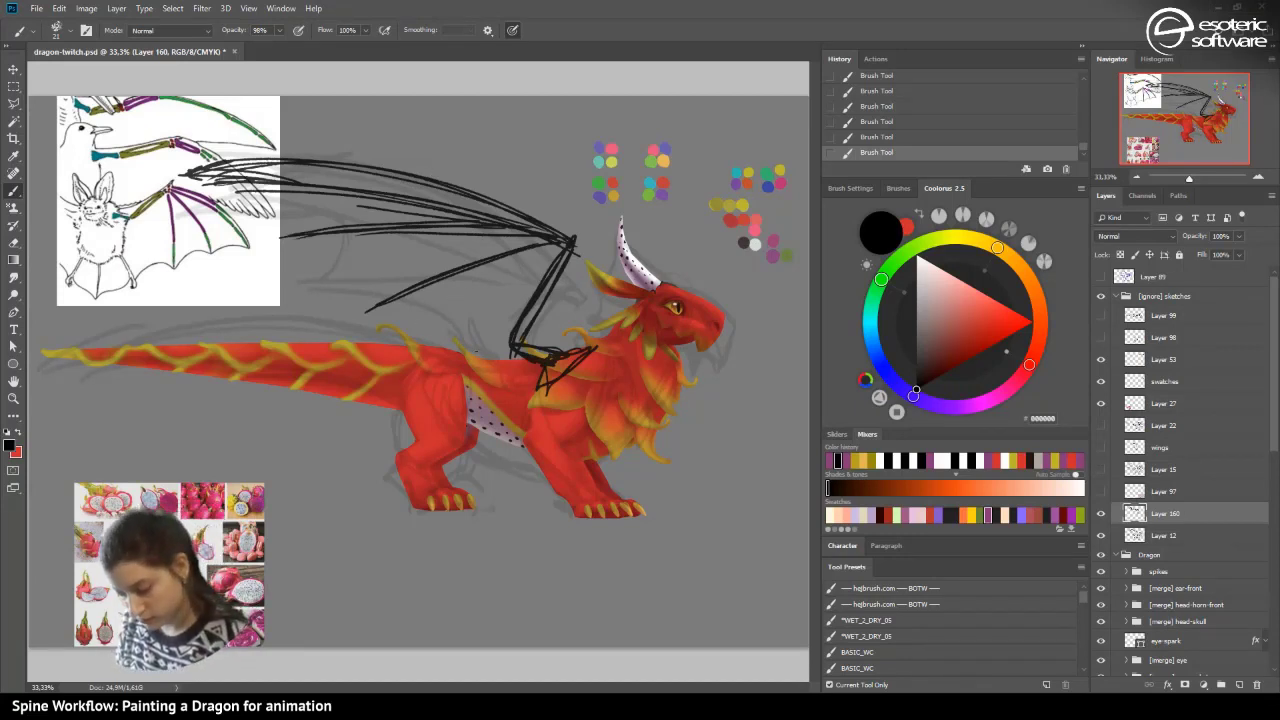
- Sketch the membrane's curved trailing edges between the tips of the wing's finger bones in black on Layer 160
mouse_move(358, 311)
left_mouse_down()
mouse_move(264, 249)
mouse_move(194, 178)
left_mouse_up()
left_click_drag(256, 250, 186, 181)
left_click_drag(264, 258, 186, 178)
left_click_drag(260, 254, 222, 186)
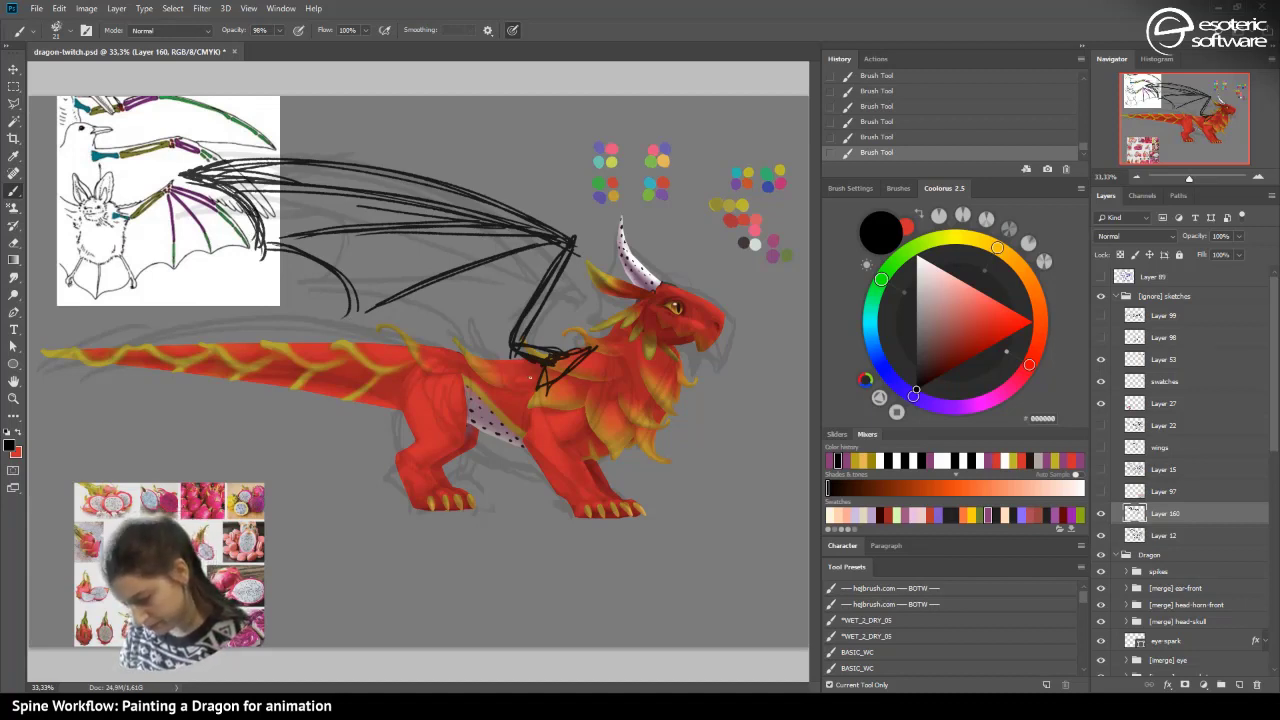
- Sketch the membrane's lower edge from the shoulder along the dragon's back to the tip of the lowest finger bone
left_click_drag(542, 373, 488, 375)
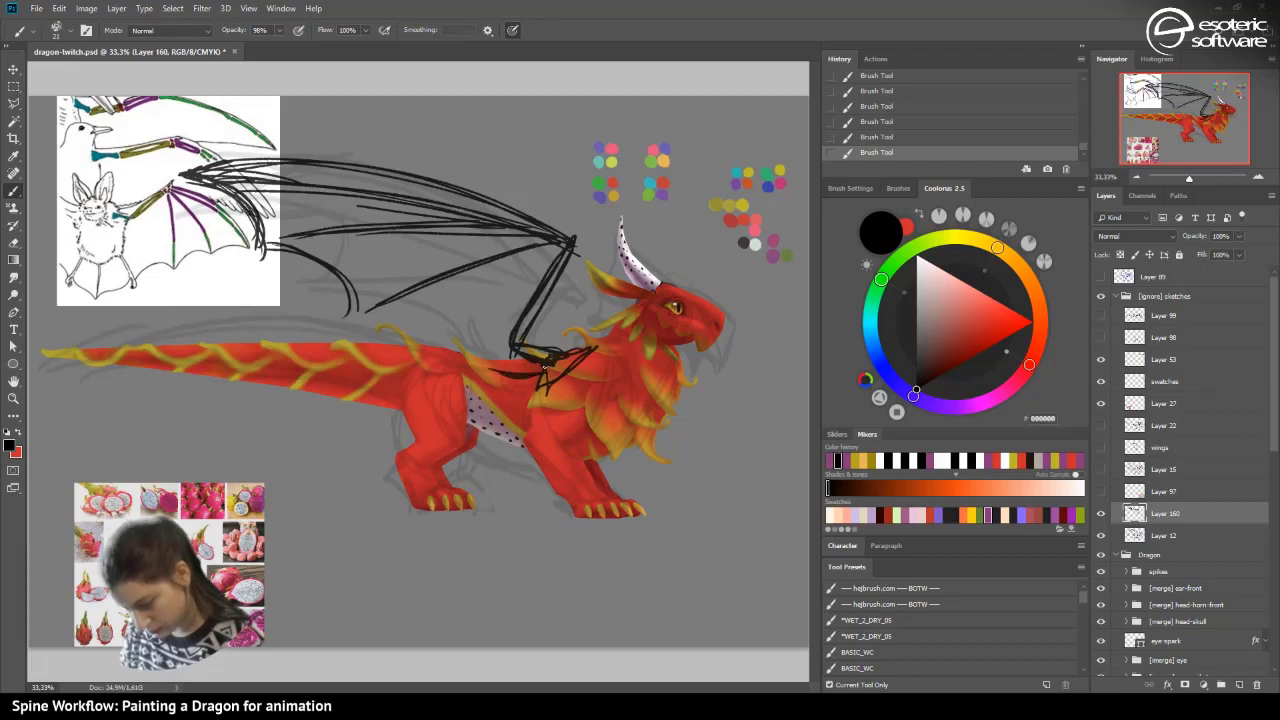
mouse_move(566, 358)
left_mouse_down()
mouse_move(470, 370)
mouse_move(358, 318)
left_mouse_up()
mouse_move(462, 352)
left_mouse_down()
mouse_move(358, 318)
mouse_move(434, 334)
left_mouse_up()
left_click_drag(489, 370, 466, 350)
mouse_move(466, 354)
left_mouse_down()
mouse_move(528, 359)
mouse_move(474, 368)
mouse_move(356, 317)
left_mouse_up()
left_click_drag(426, 336, 338, 313)
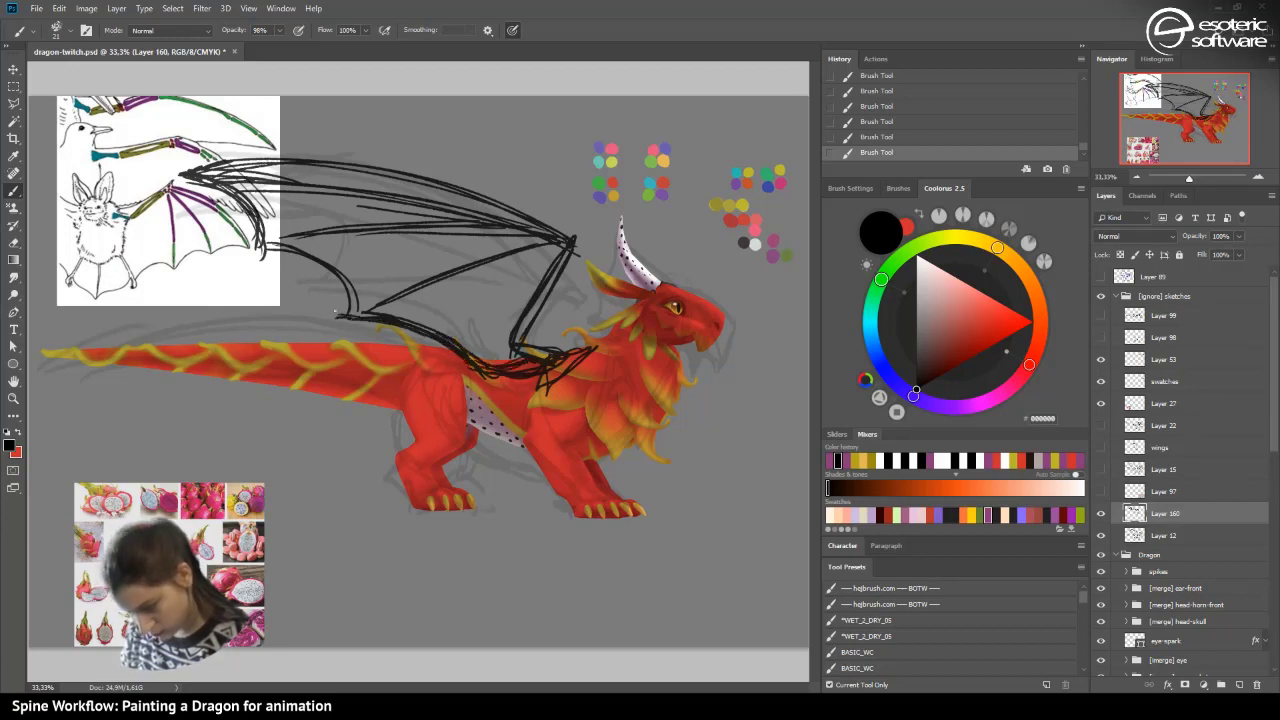
- Extend the wing's outer tip, and thicken the arm bones between the shoulder and the wrist with repeated black strokes
left_click_drag(250, 205, 162, 164)
mouse_move(258, 163)
left_mouse_down()
mouse_move(144, 176)
mouse_move(182, 170)
left_mouse_up()
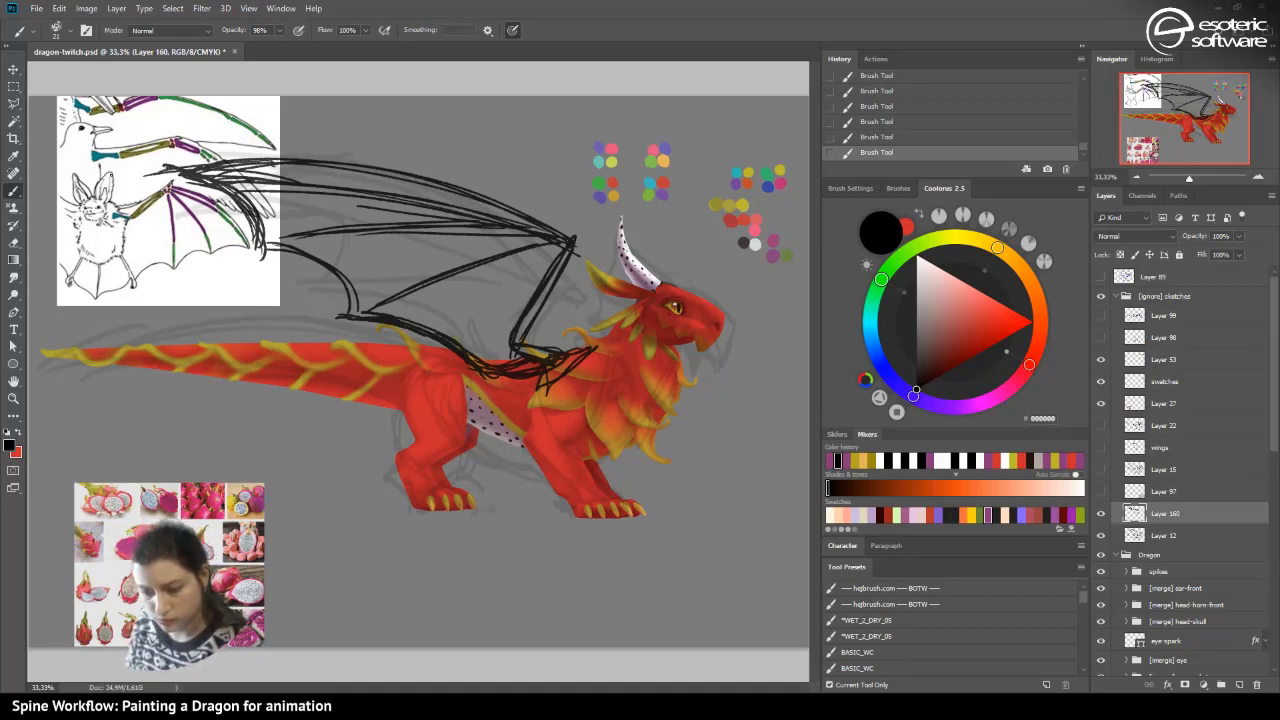
left_click_drag(560, 260, 537, 346)
left_click_drag(541, 294, 558, 349)
left_click_drag(556, 270, 536, 345)
left_click_drag(558, 248, 532, 347)
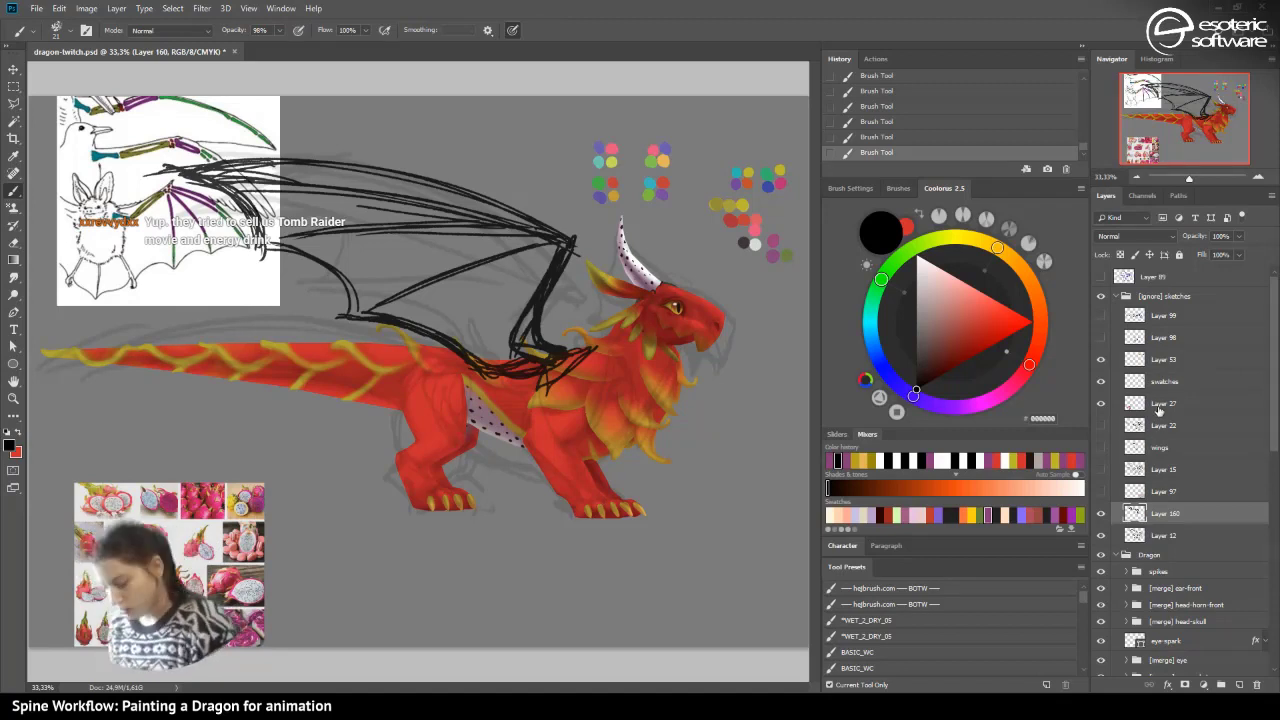
- Move the wing anatomy reference on Layer 7 partly off the canvas's left edge, away from the wing sketch
left_click_drag(1273, 352, 1260, 581)
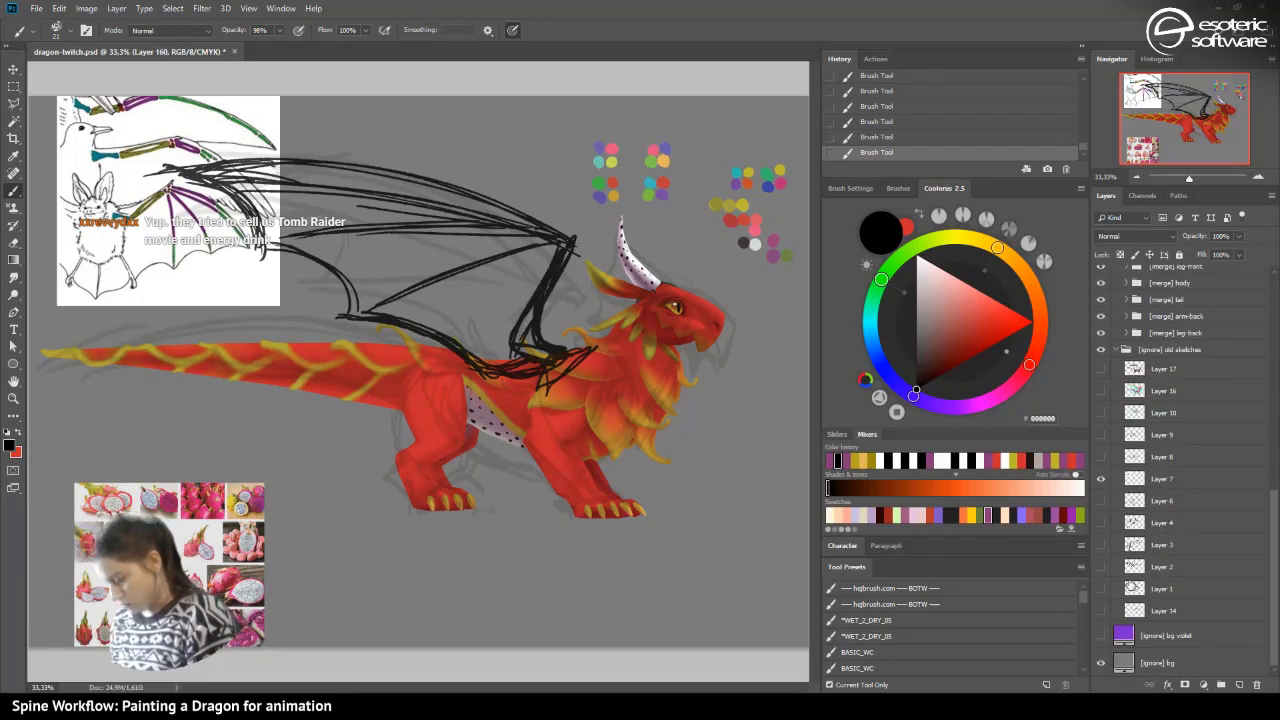
left_click(1165, 478)
key("v")
mouse_move(145, 285)
left_mouse_down()
mouse_move(74, 278)
mouse_move(90, 270)
left_mouse_up()
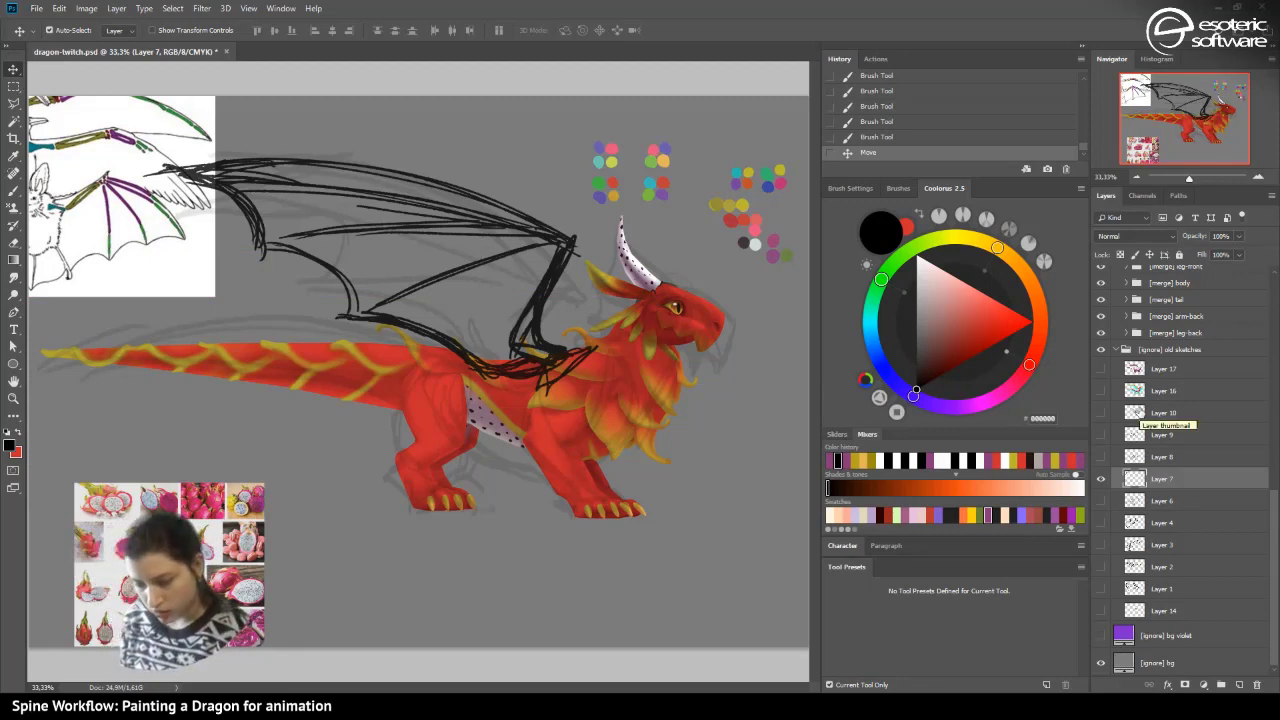
- Check the wing sketch on Layer 160 by toggling its visibility, and lower that layer's opacity to 34%
left_click_drag(1270, 503, 1270, 290)
left_click(1121, 516)
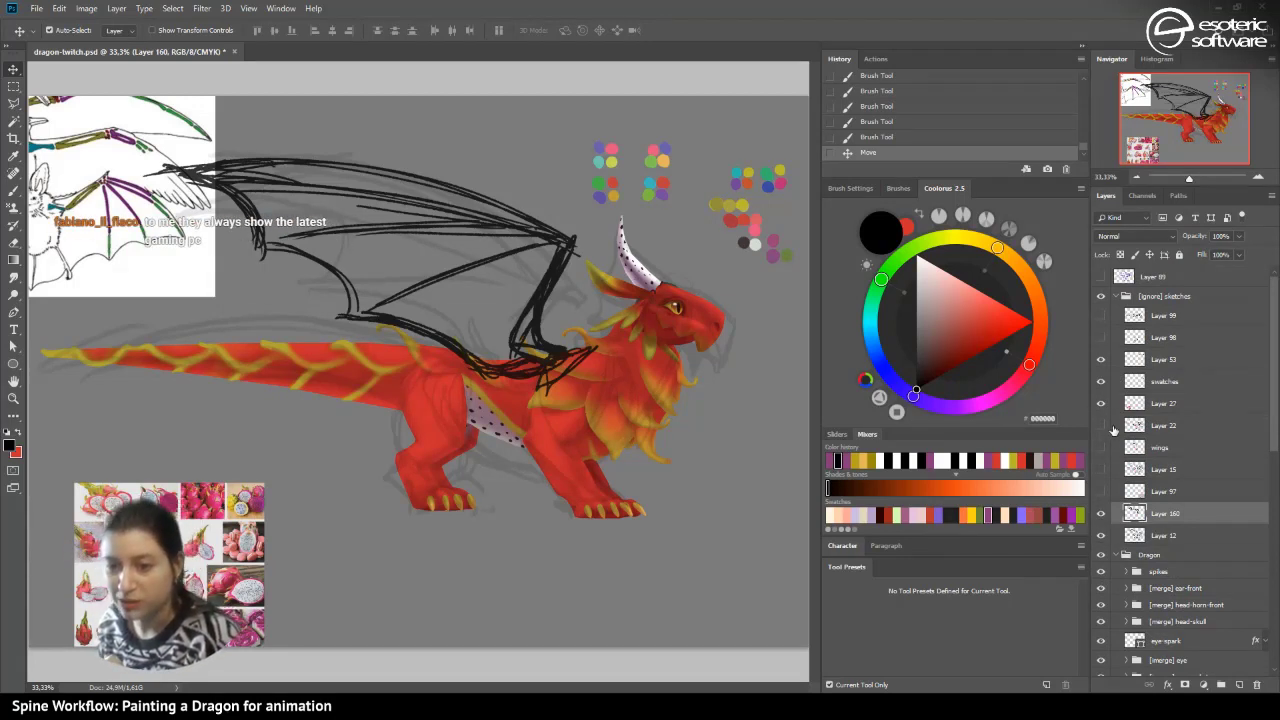
left_click(1101, 514)
left_click(1101, 514)
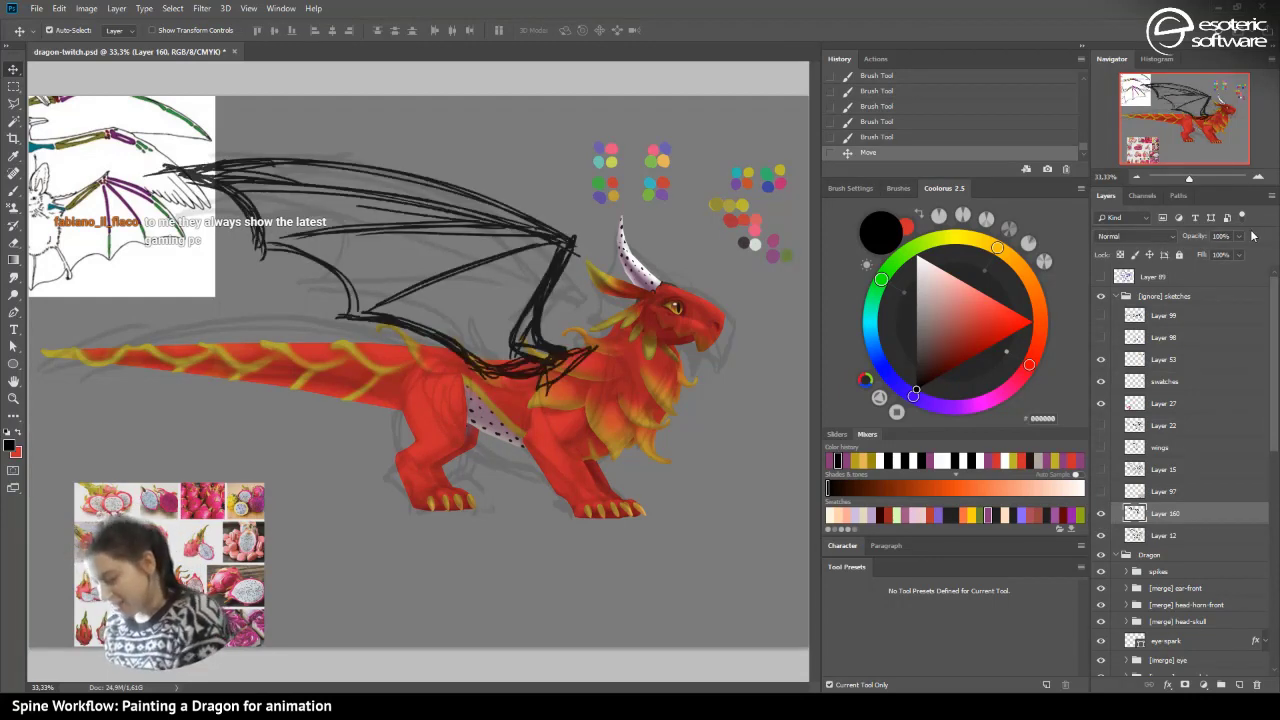
left_click(1238, 236)
left_click_drag(1199, 251, 1196, 248)
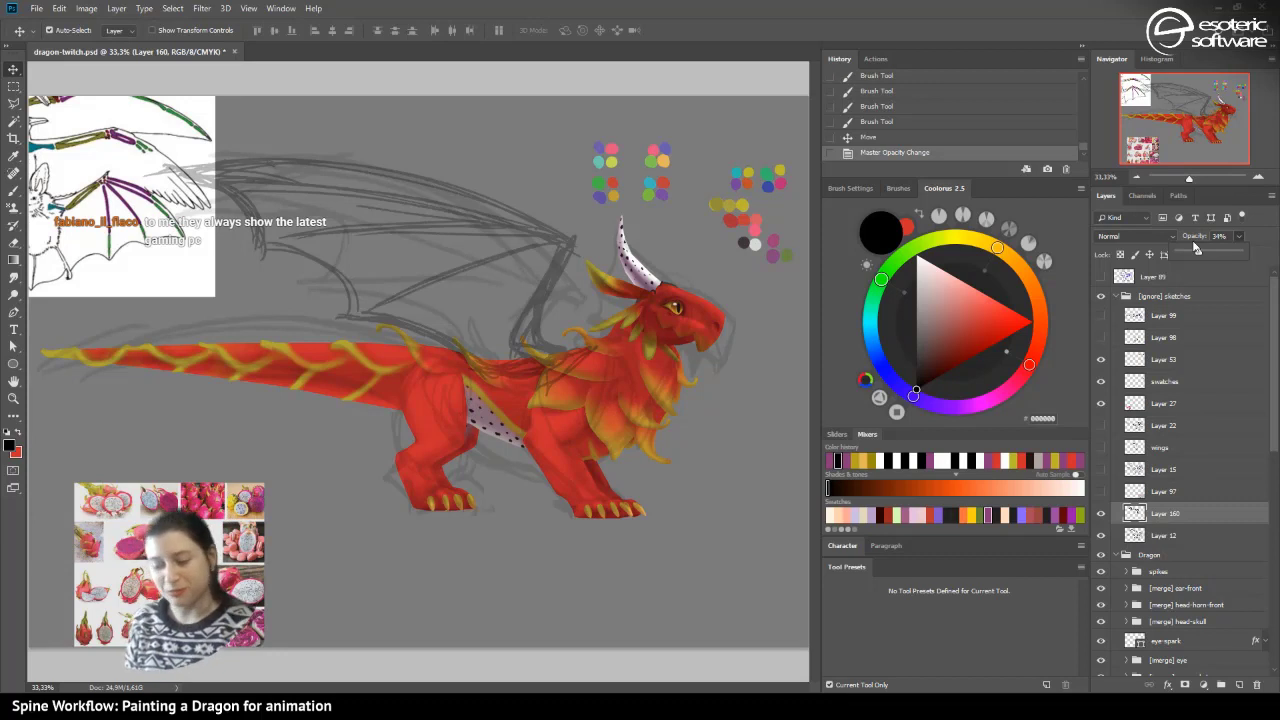
- Start a Pen path in the [ignore] sketches group, tracing the wing arm from the shoulder up to the wrist
left_click(17, 189)
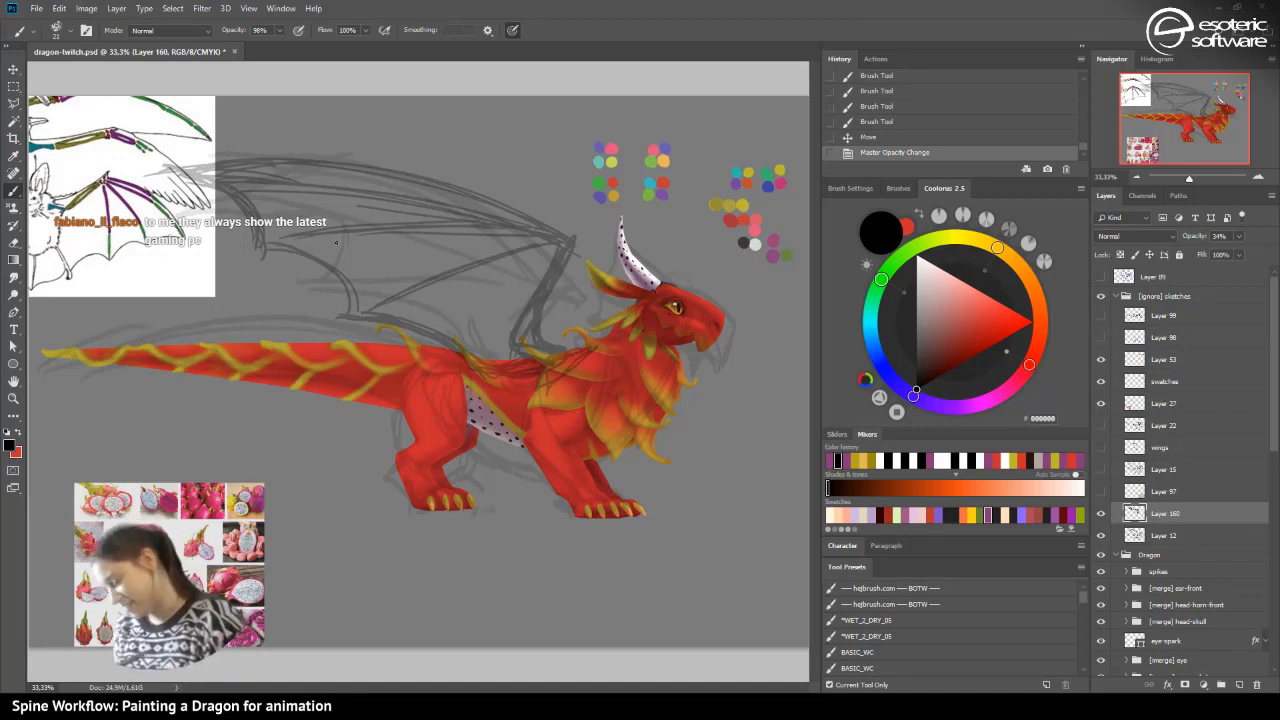
left_click(1137, 302)
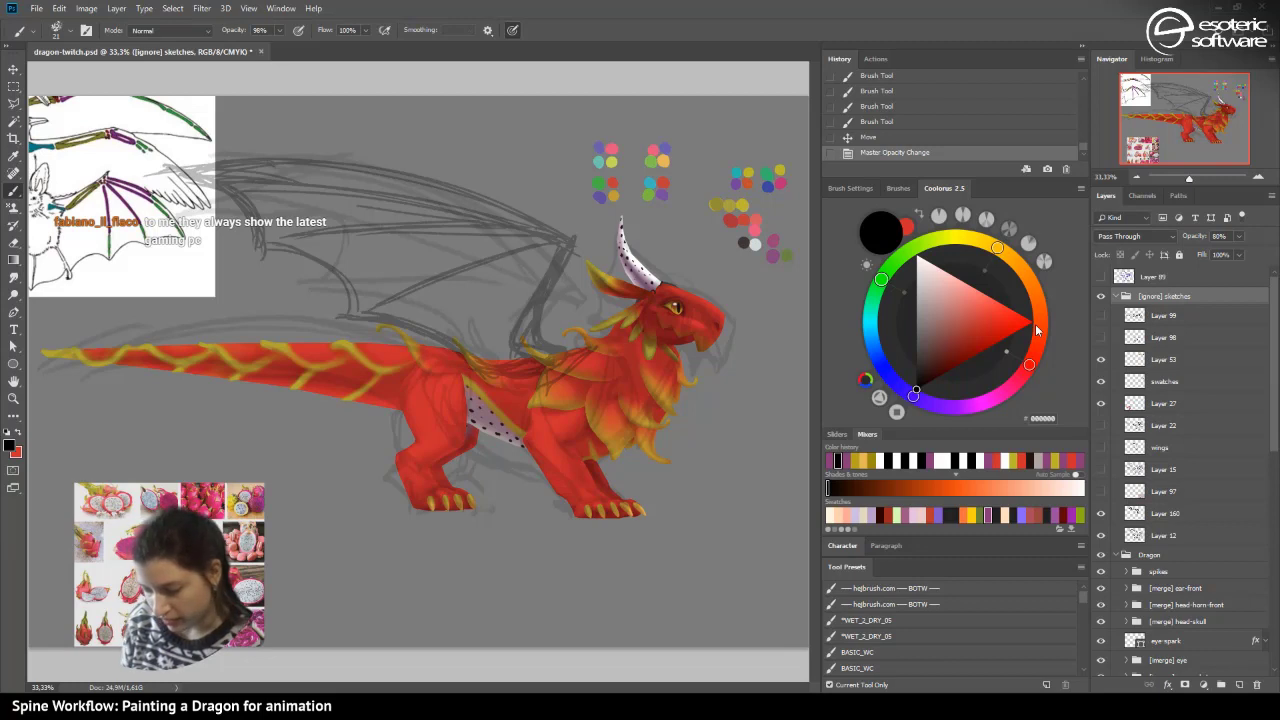
left_click(13, 312)
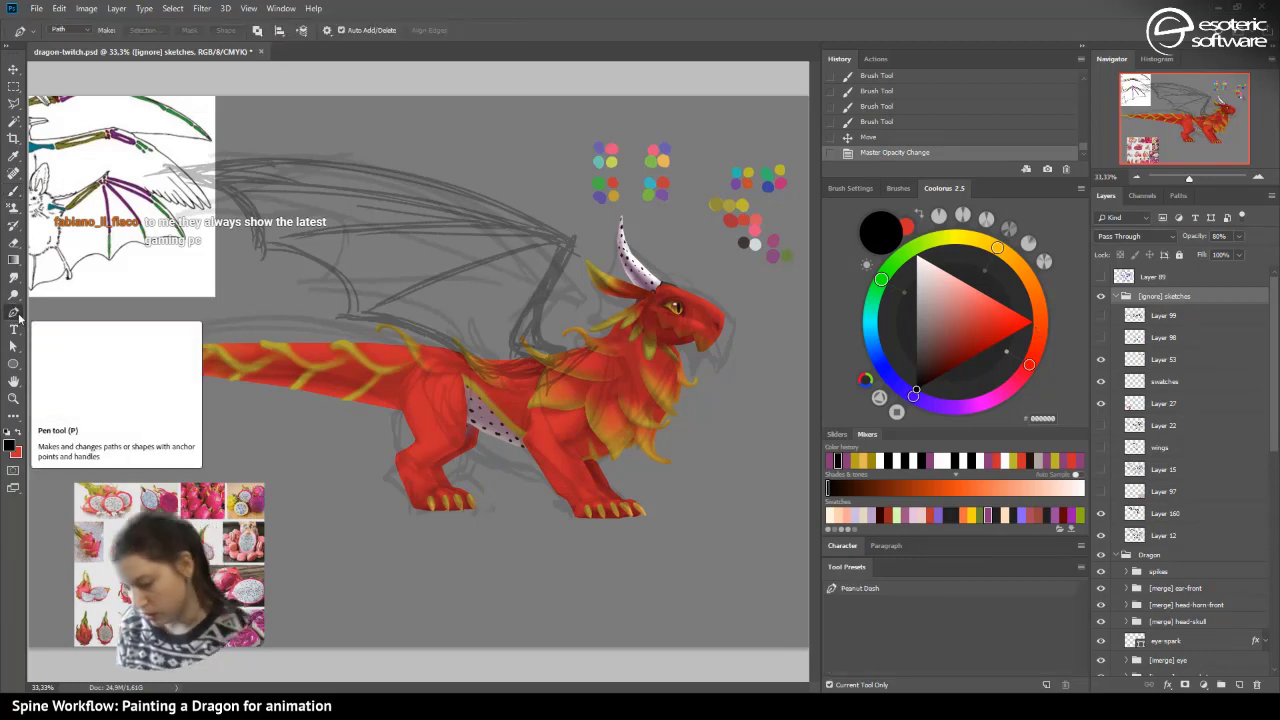
left_click(566, 354)
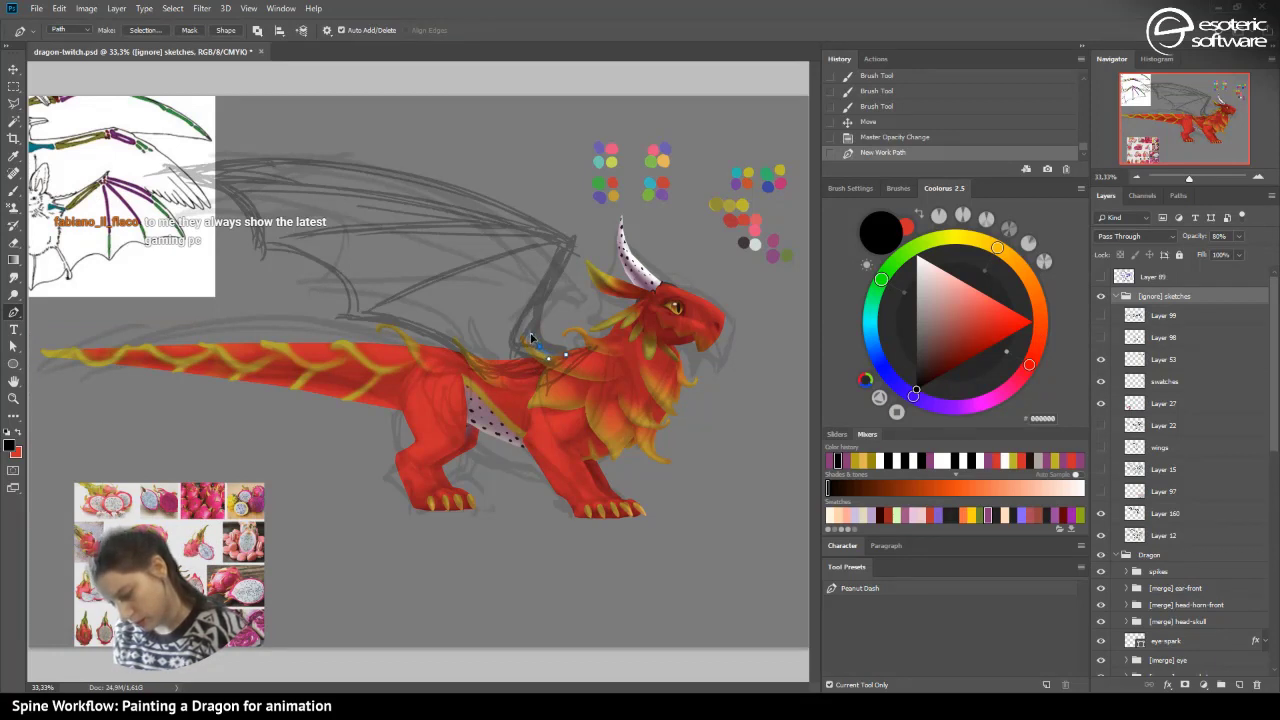
left_click(530, 334)
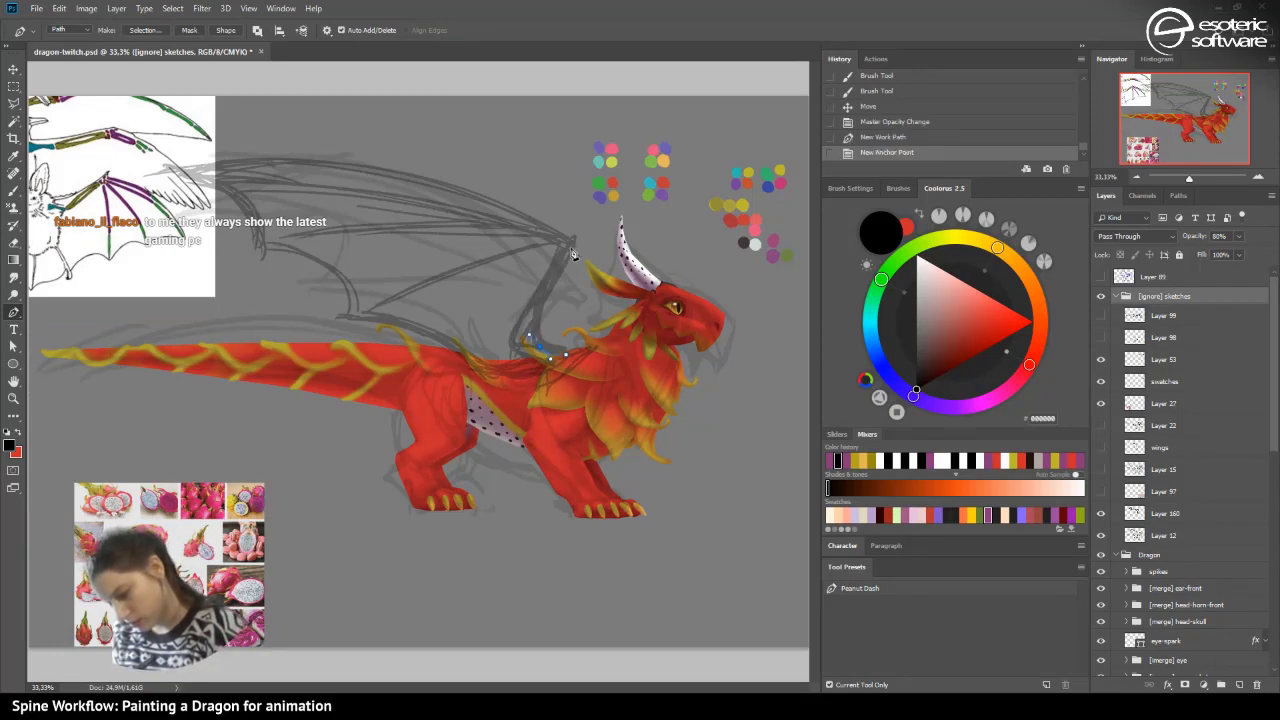
left_click(568, 242)
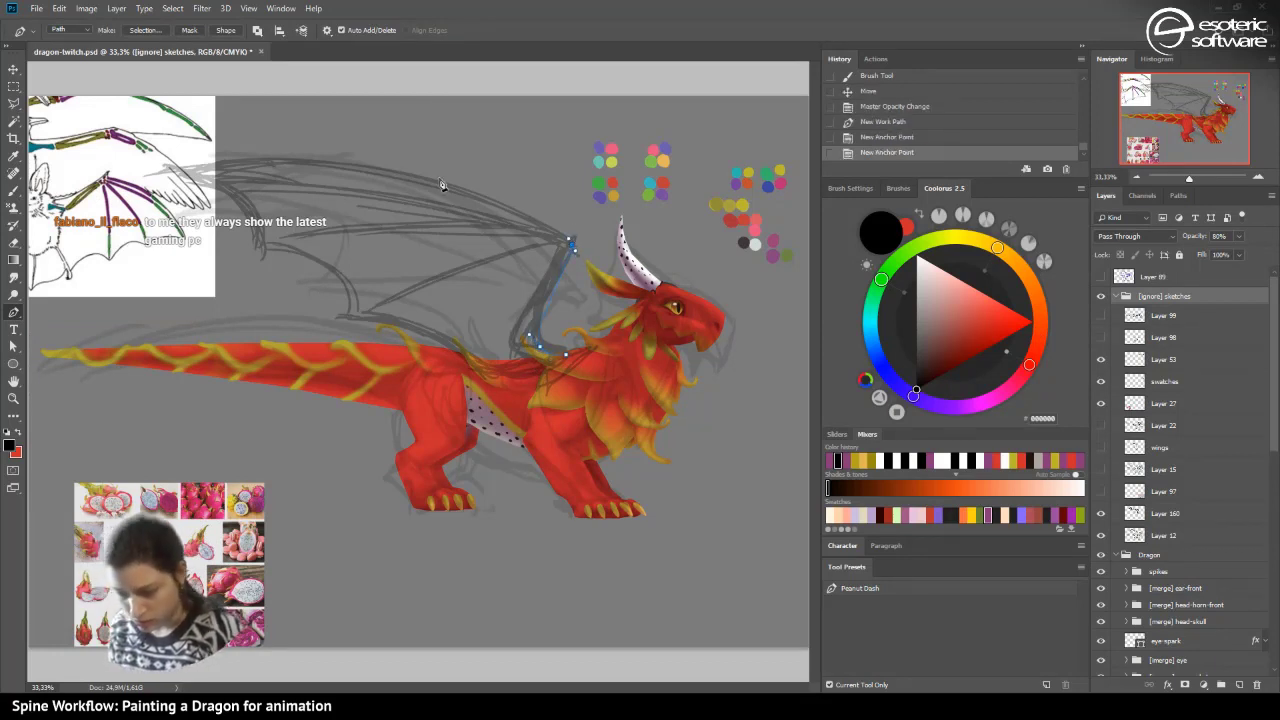
- Continue the path around the wing tip and scalloped membrane back to the shoulder, and turn the closed outline into a black filled shape
left_click_drag(175, 173, 78, 198)
left_click(181, 177)
left_click_drag(256, 216, 257, 217)
left_click_drag(333, 268, 470, 357)
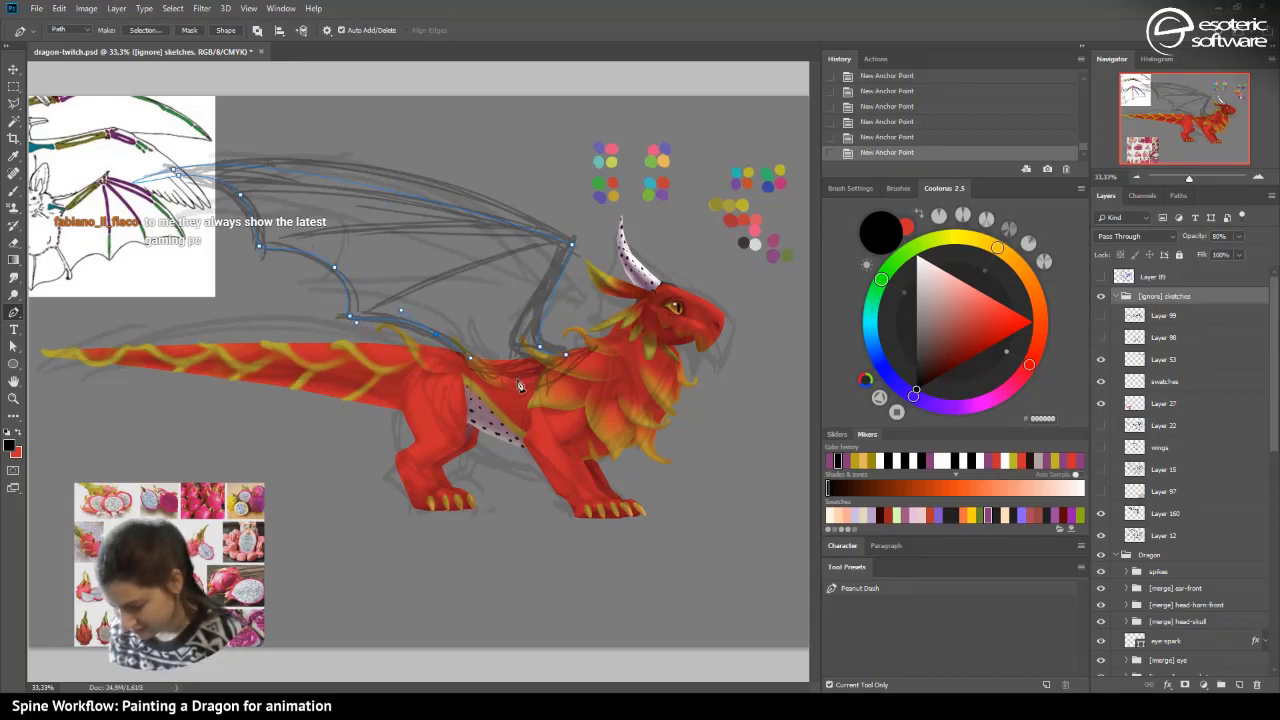
left_click(571, 358)
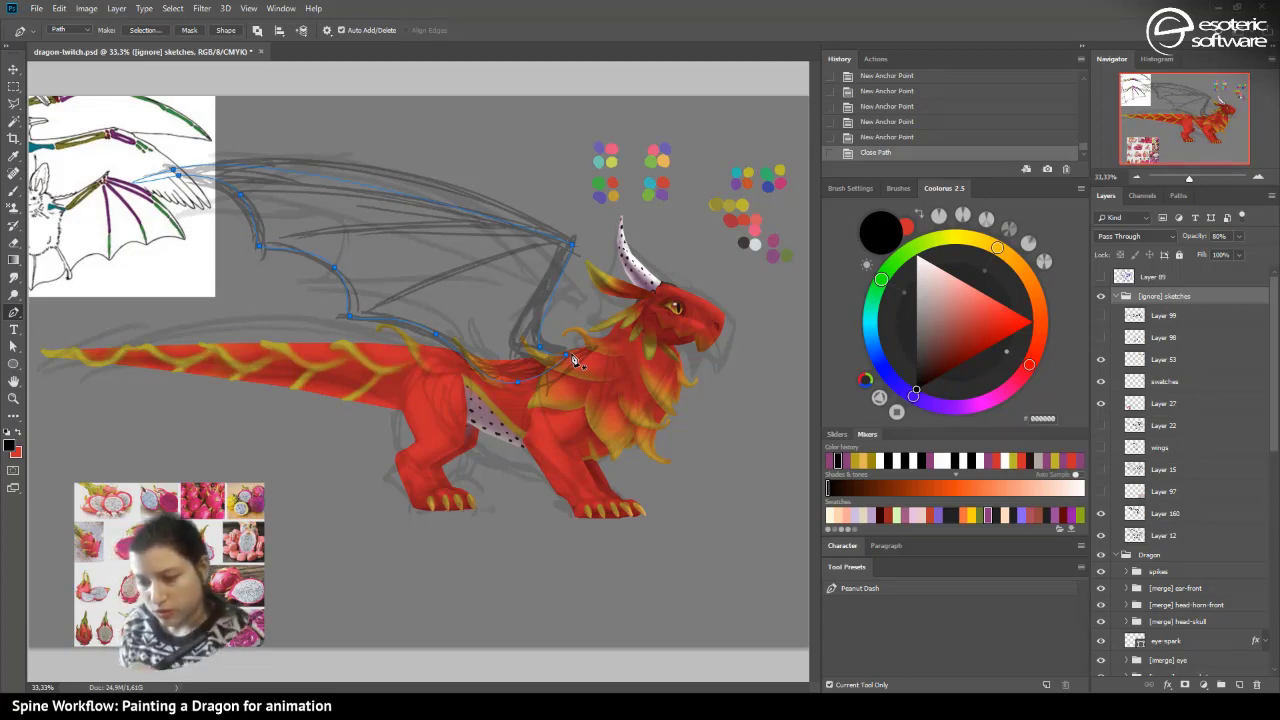
left_click(224, 31)
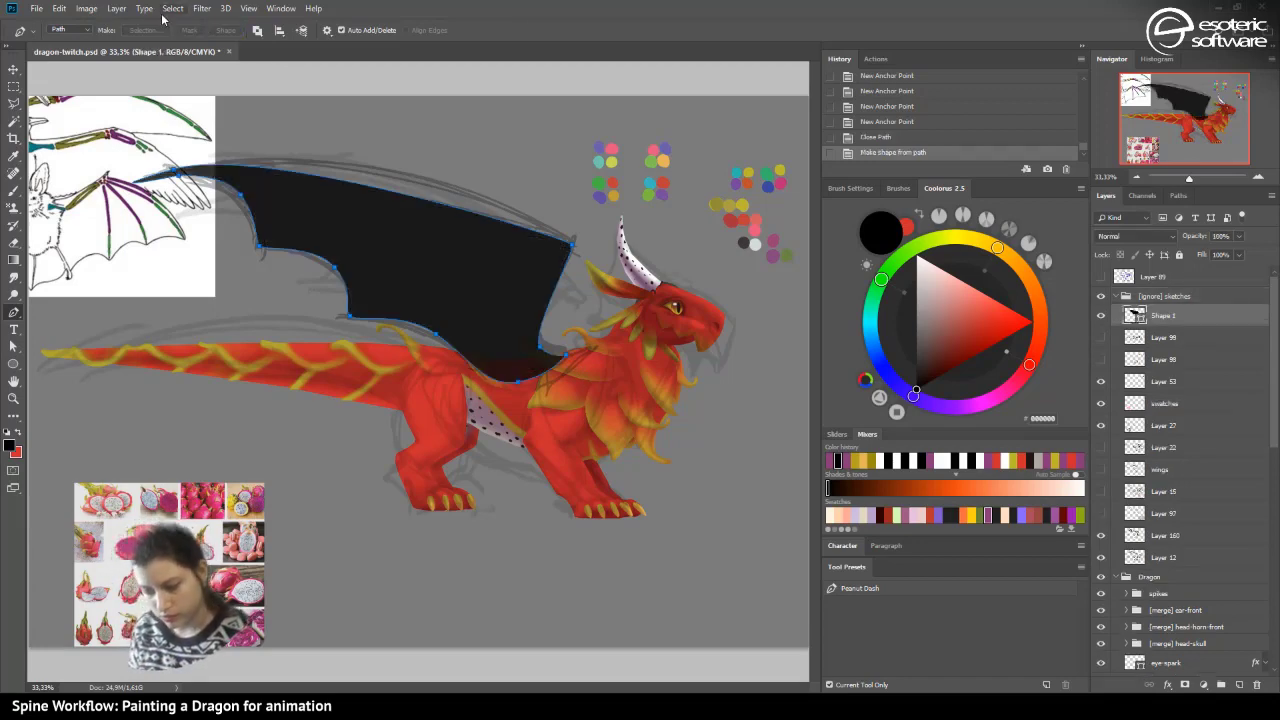
- Adjust the anchor points and curve handles of the membrane scallop between the two lower finger tips with Path Selection tools
left_click(13, 345)
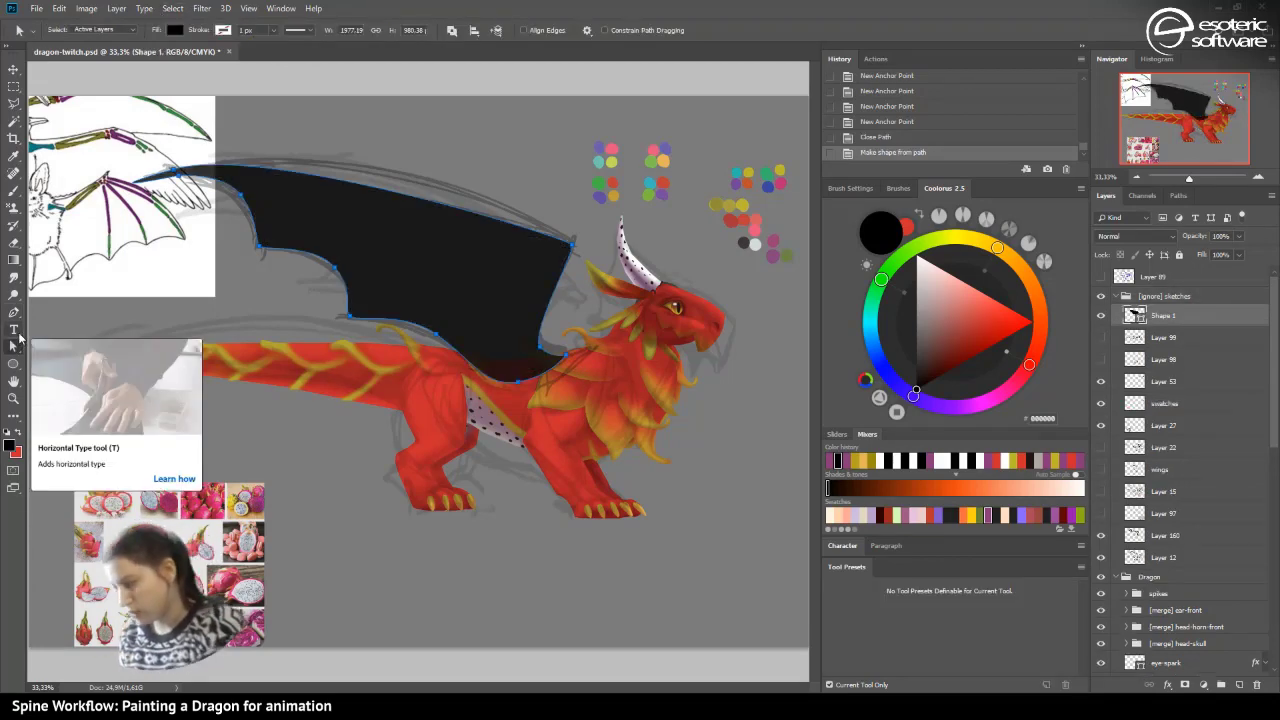
left_click(1258, 178)
left_click_drag(1149, 108, 1132, 92)
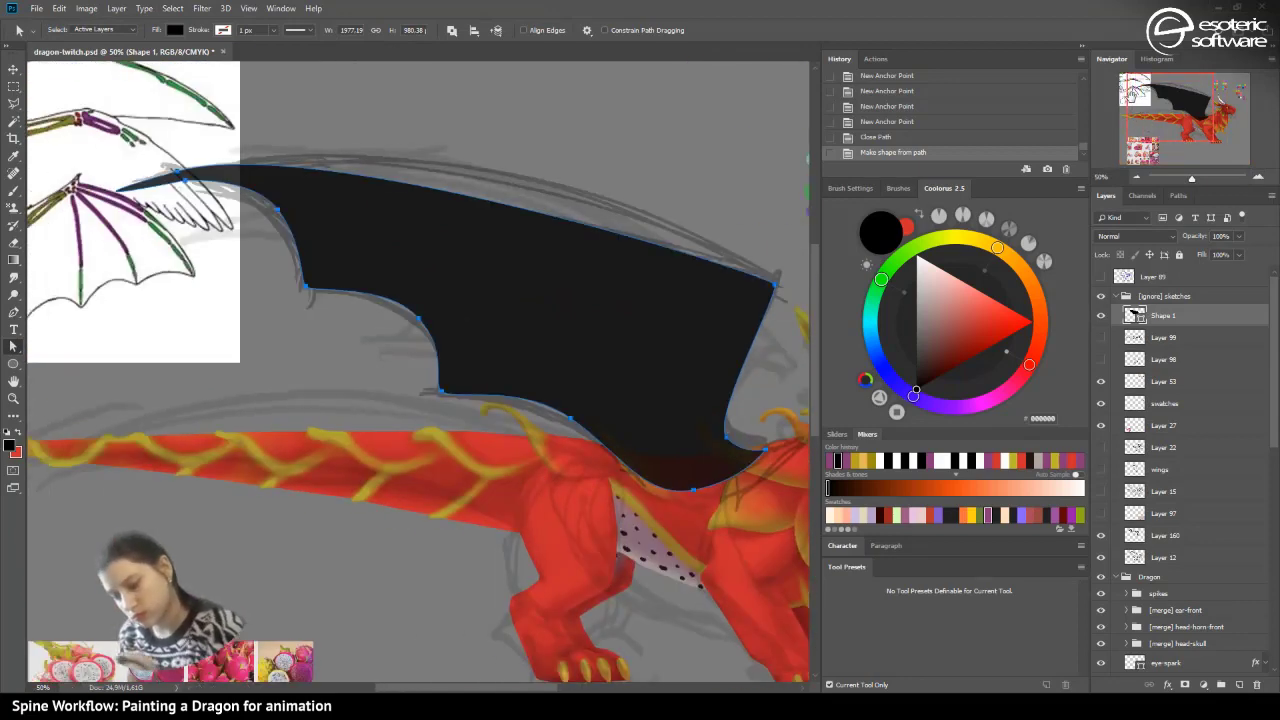
left_click_drag(298, 289, 305, 287)
left_click(418, 318)
mouse_move(383, 280)
left_mouse_down()
mouse_move(345, 264)
mouse_move(384, 285)
mouse_move(363, 272)
left_mouse_up()
left_click(414, 314)
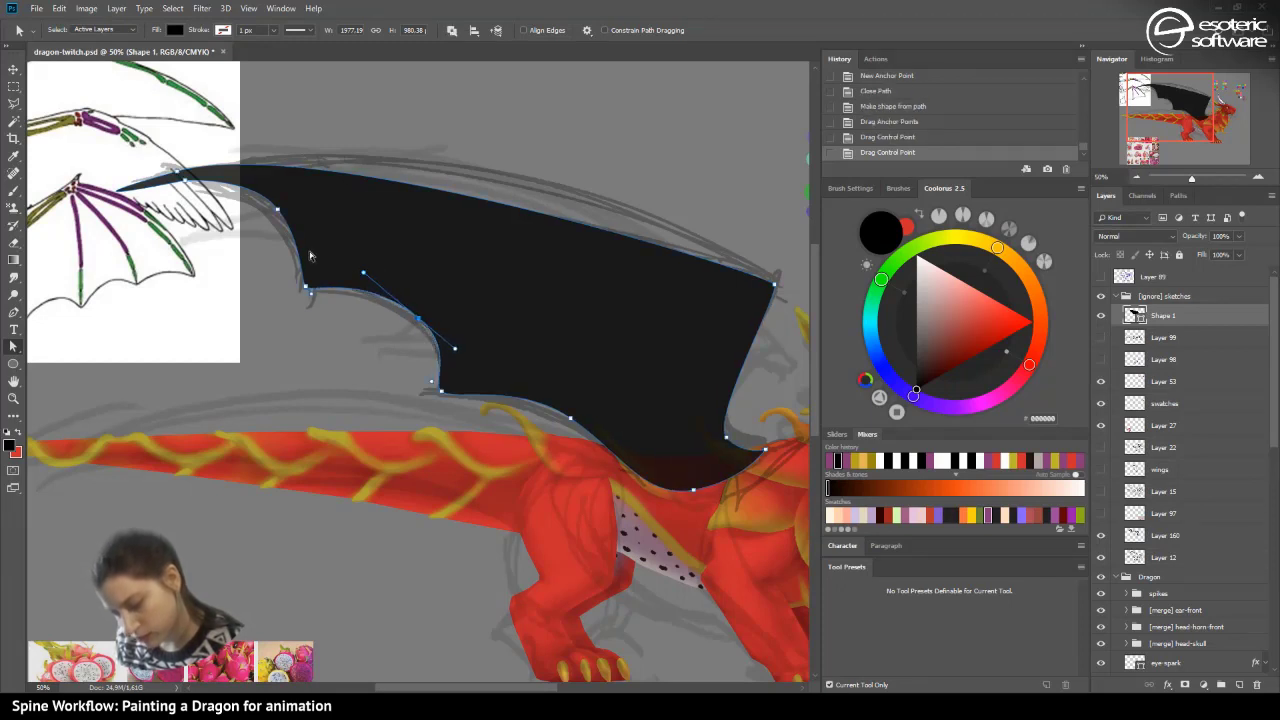
left_click_drag(455, 349, 443, 339)
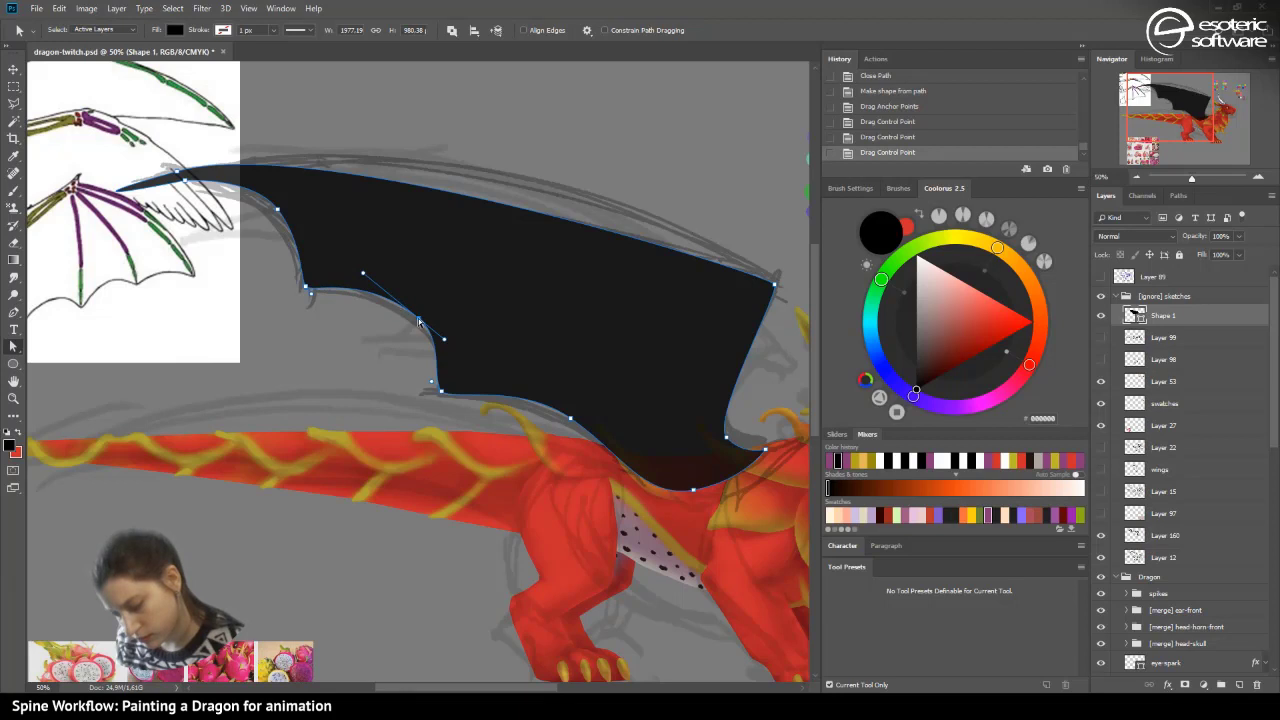
- Delete the middle anchor point of the scallop between the lower finger tips and bend the edge into one smooth inward arc
left_click(13, 312)
left_click(418, 318)
left_click(13, 347)
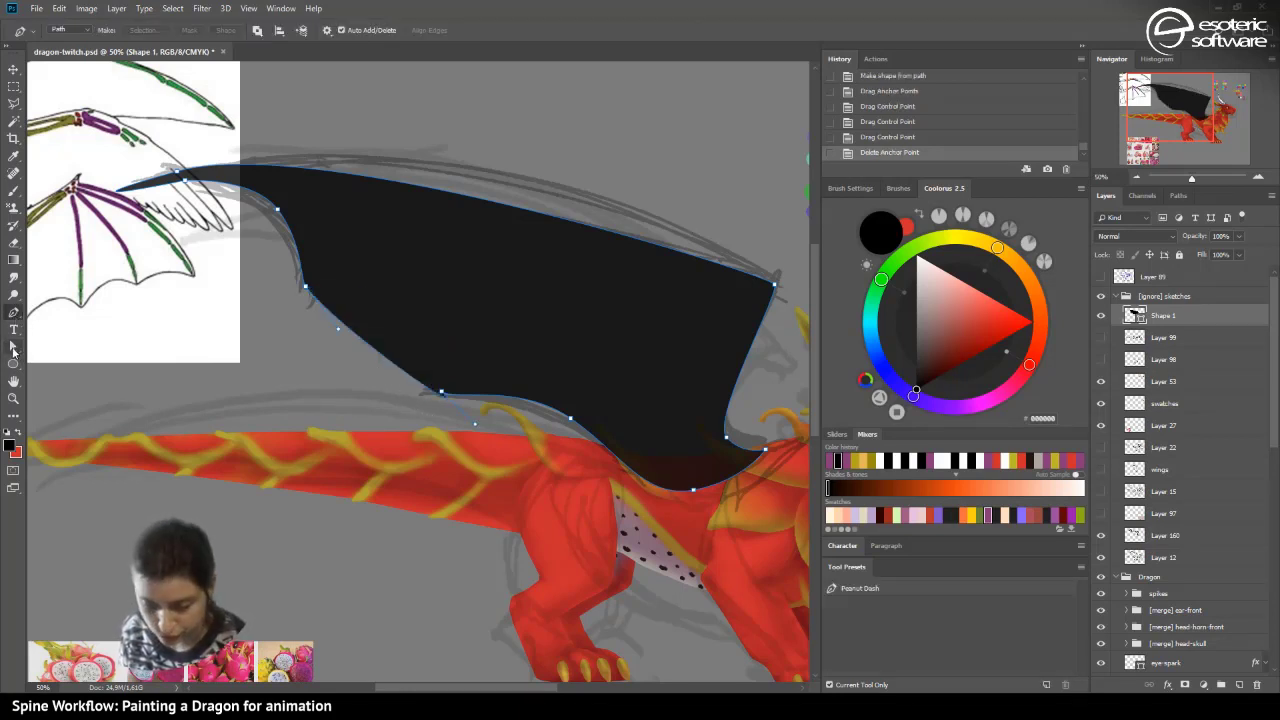
left_click_drag(338, 328, 369, 286)
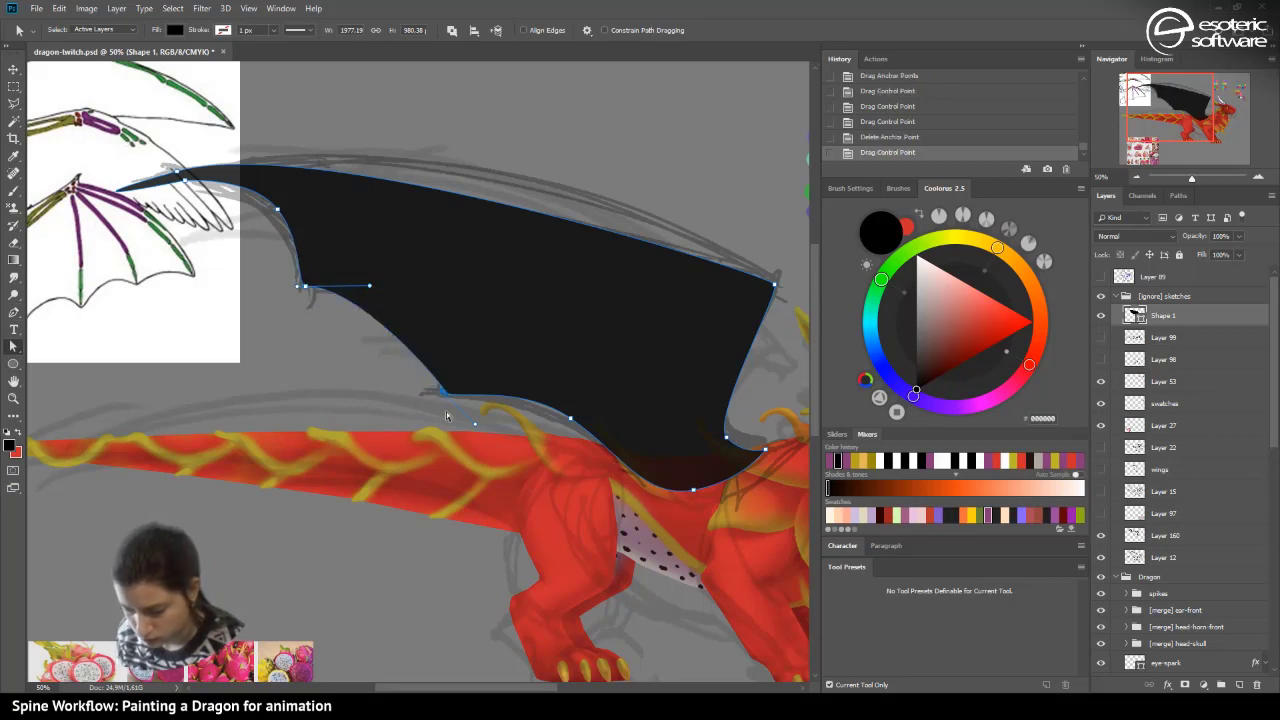
left_click_drag(440, 390, 416, 300)
- Refine the outermost scallop and wing tip, and bow the wing's upper edge outward to follow the sketch
left_click(278, 212)
left_click_drag(280, 224, 185, 182)
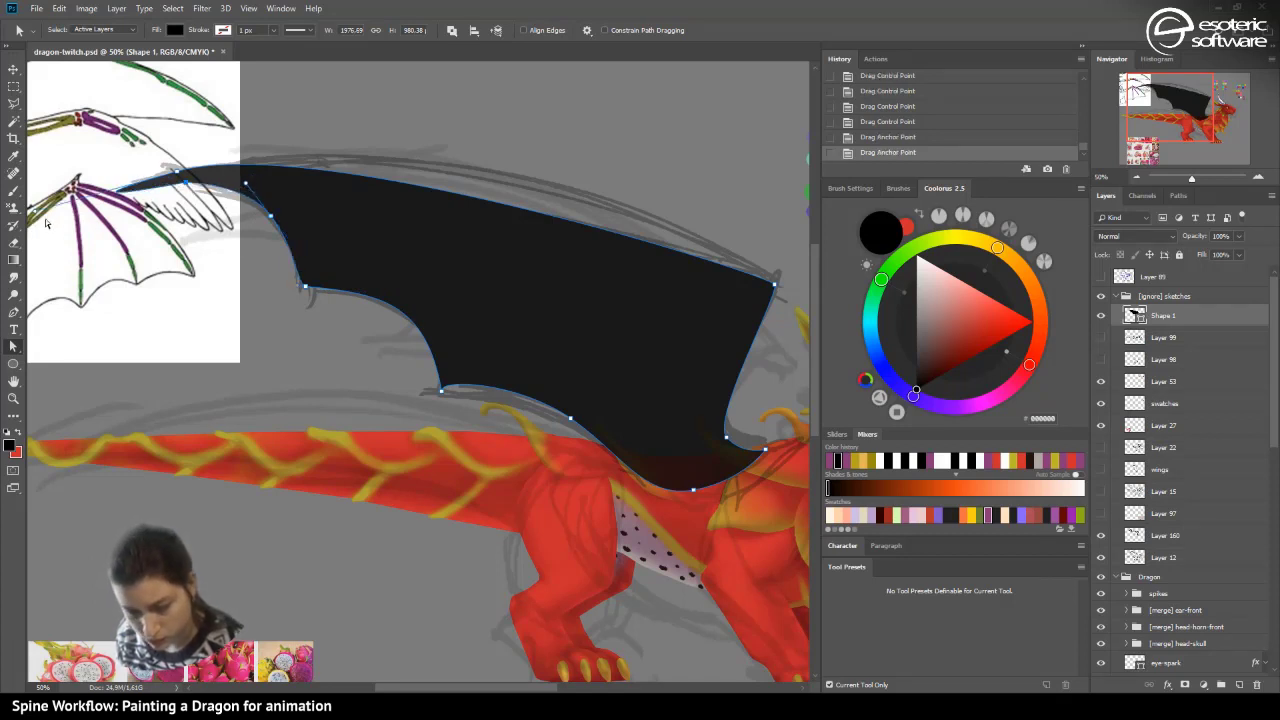
left_click_drag(36, 213, 145, 172)
left_click_drag(329, 128, 564, 118)
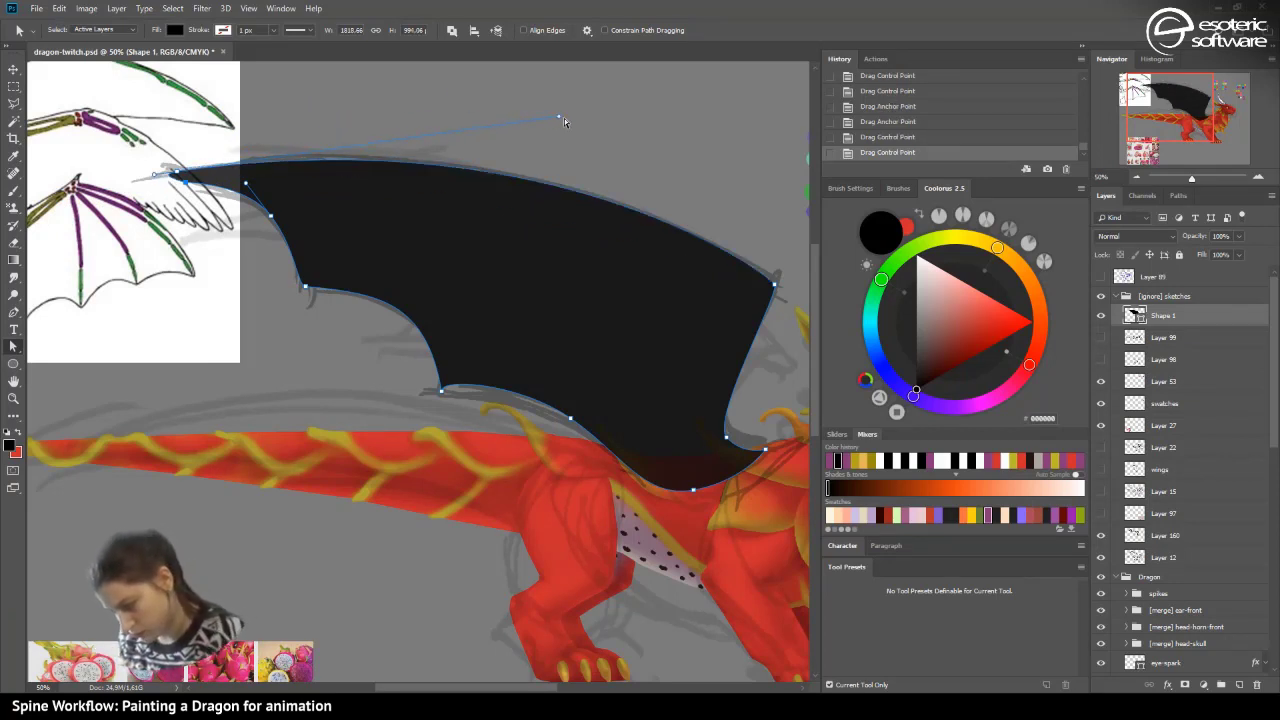
- Reposition the wrist corner and the anchor at the base of the arm, matching the wing's front edge to the sketch
left_click_drag(768, 290, 774, 271)
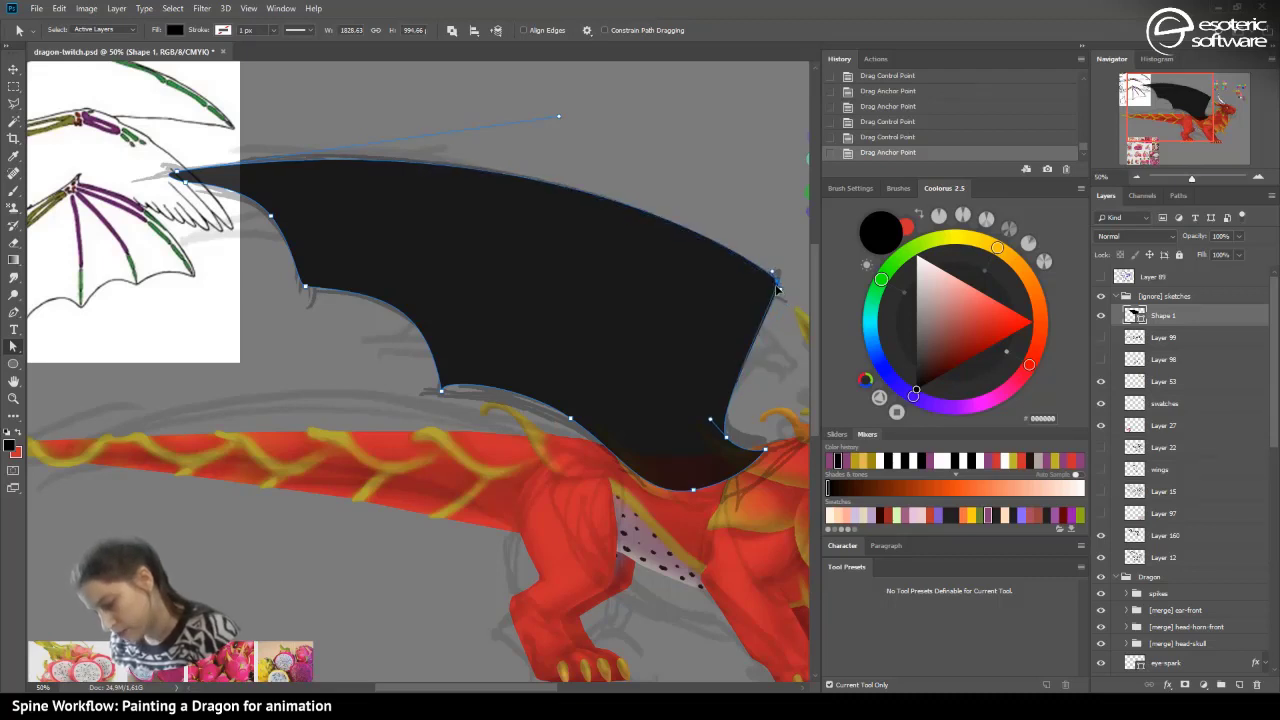
mouse_move(728, 442)
left_mouse_down()
mouse_move(720, 450)
mouse_move(729, 431)
left_mouse_up()
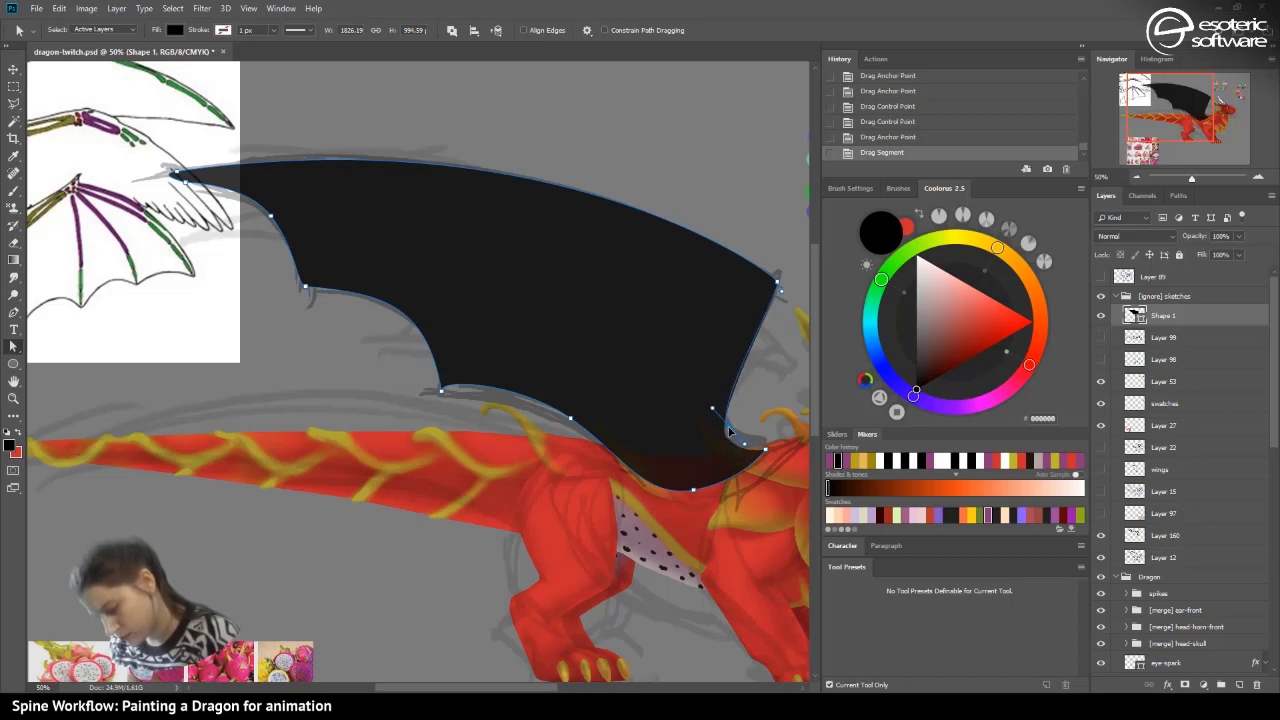
left_click(699, 385)
left_click(722, 435)
left_click_drag(710, 407, 730, 425)
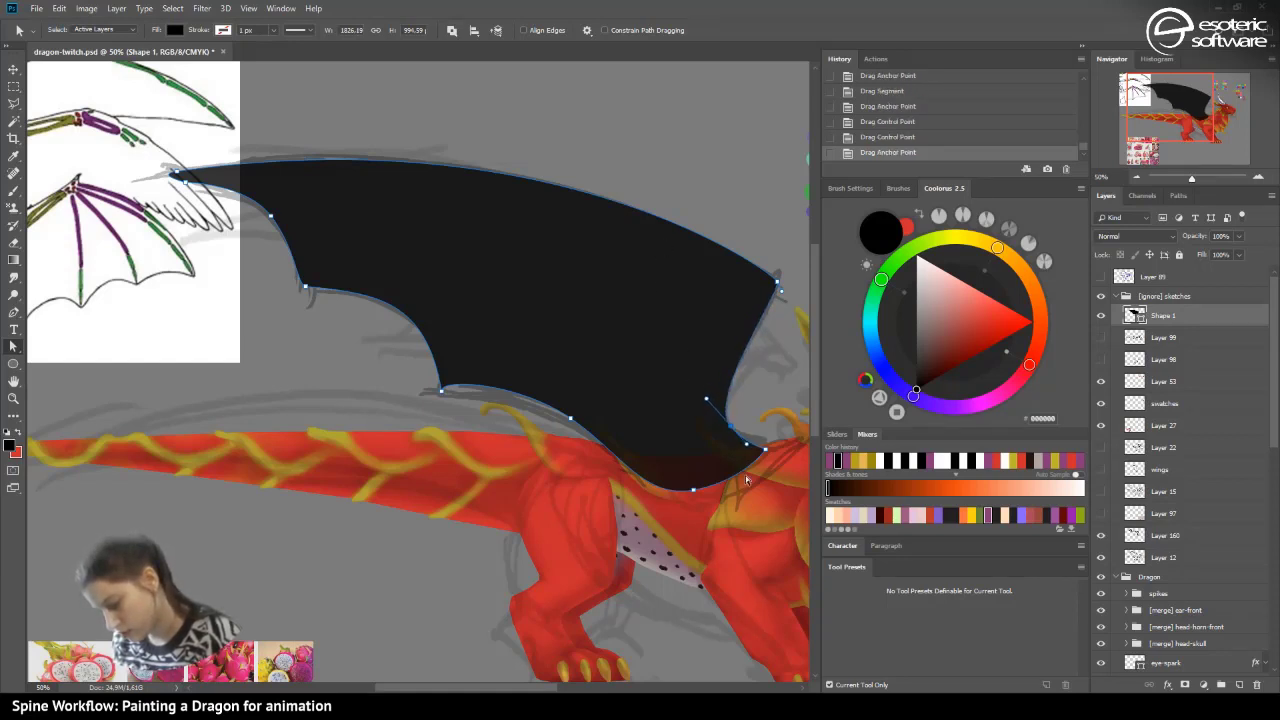
- Raise the wing's lower anchor on the dragon's back and reshape the curves meeting at the lowest finger tip
left_click_drag(692, 490, 701, 476)
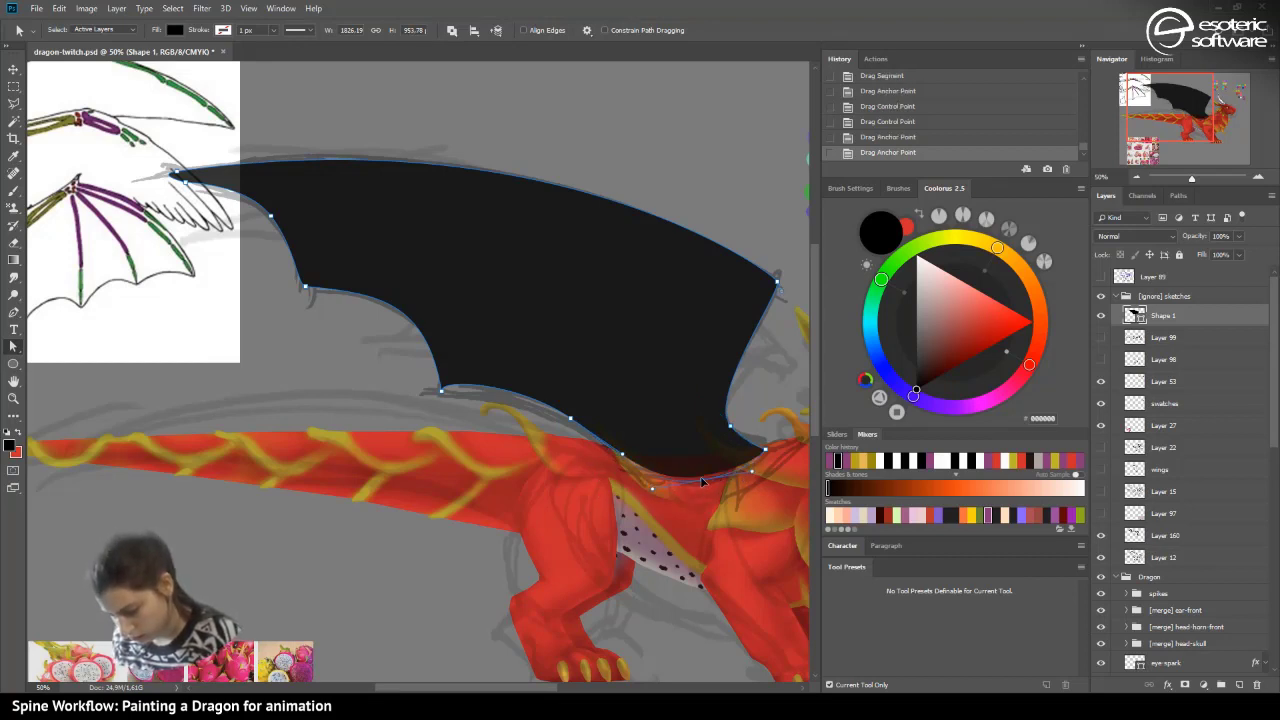
left_click(442, 391)
left_click_drag(520, 385, 530, 385)
left_click_drag(439, 388, 436, 377)
left_click_drag(423, 301, 421, 300)
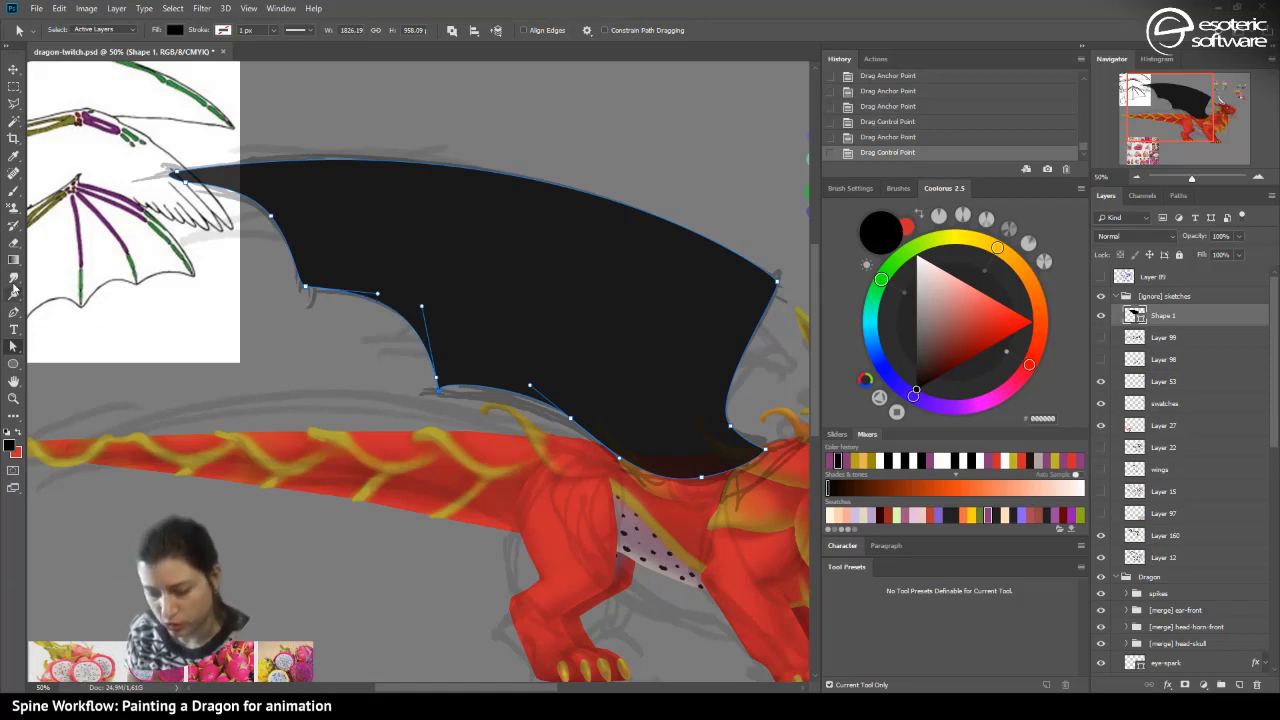
- Add an anchor point beside the lowest finger tip and smooth the membrane curve running from it to the back
left_click(14, 313)
left_click(463, 390)
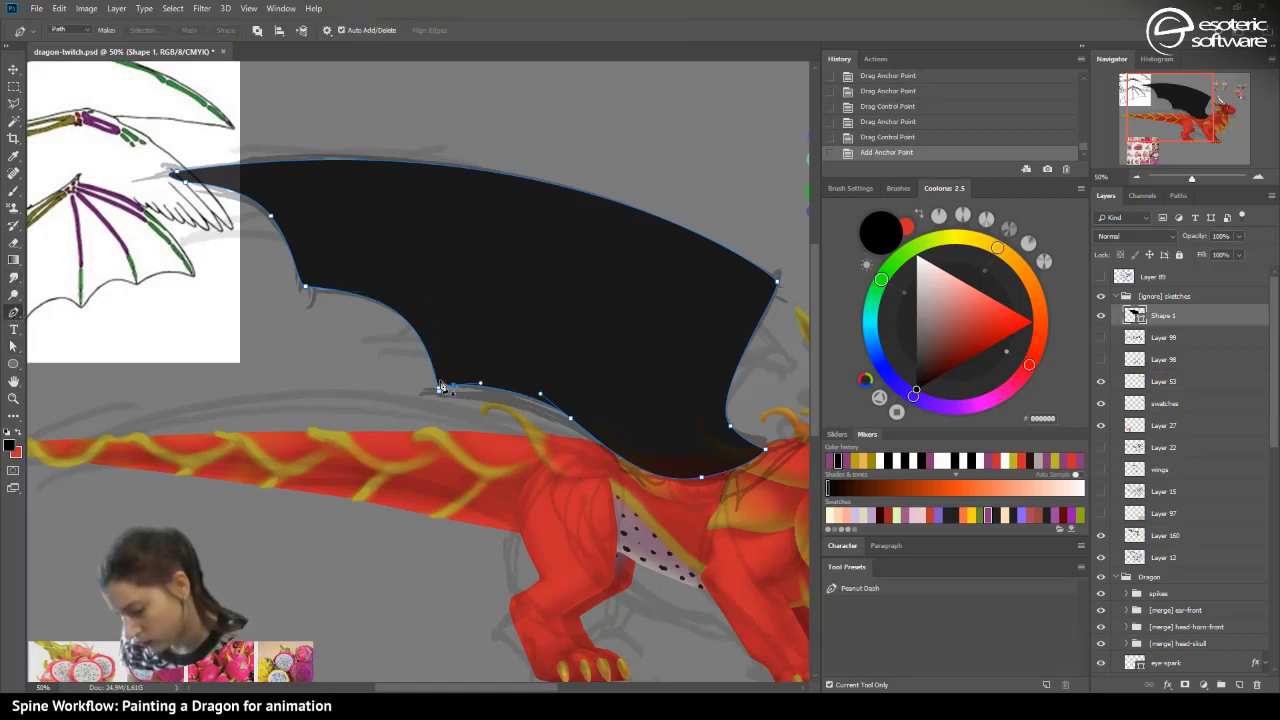
left_click(20, 348)
left_click_drag(455, 389, 484, 383)
mouse_move(570, 424)
left_mouse_down()
mouse_move(588, 438)
mouse_move(580, 426)
left_mouse_up()
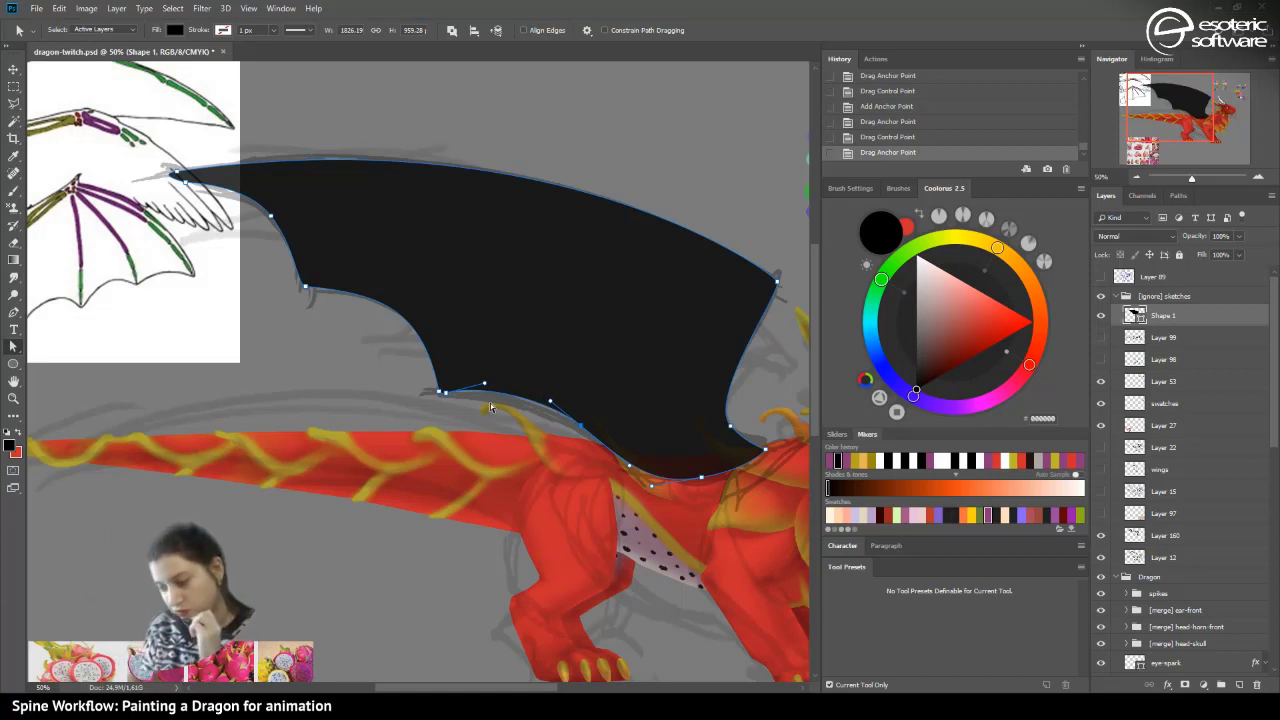
- Fine-tune the curve handle at the wrist corner of the wing shape and deselect the path
left_click(362, 339)
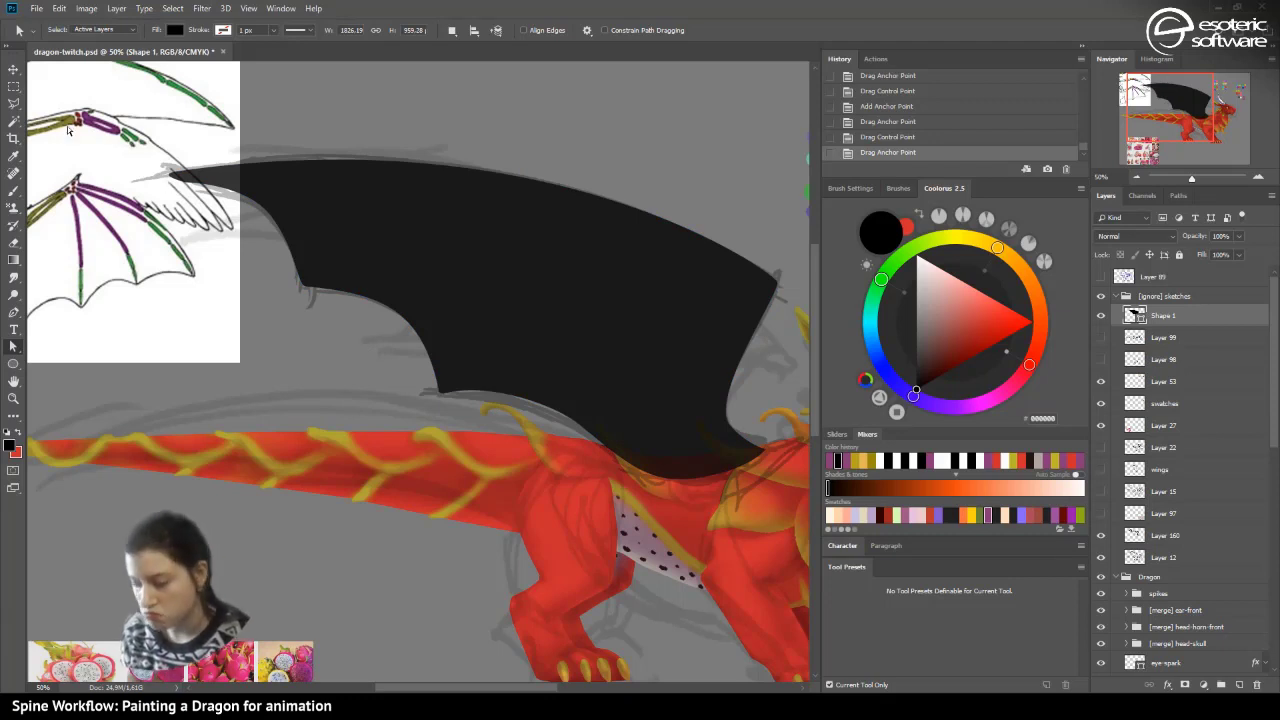
left_click(766, 308)
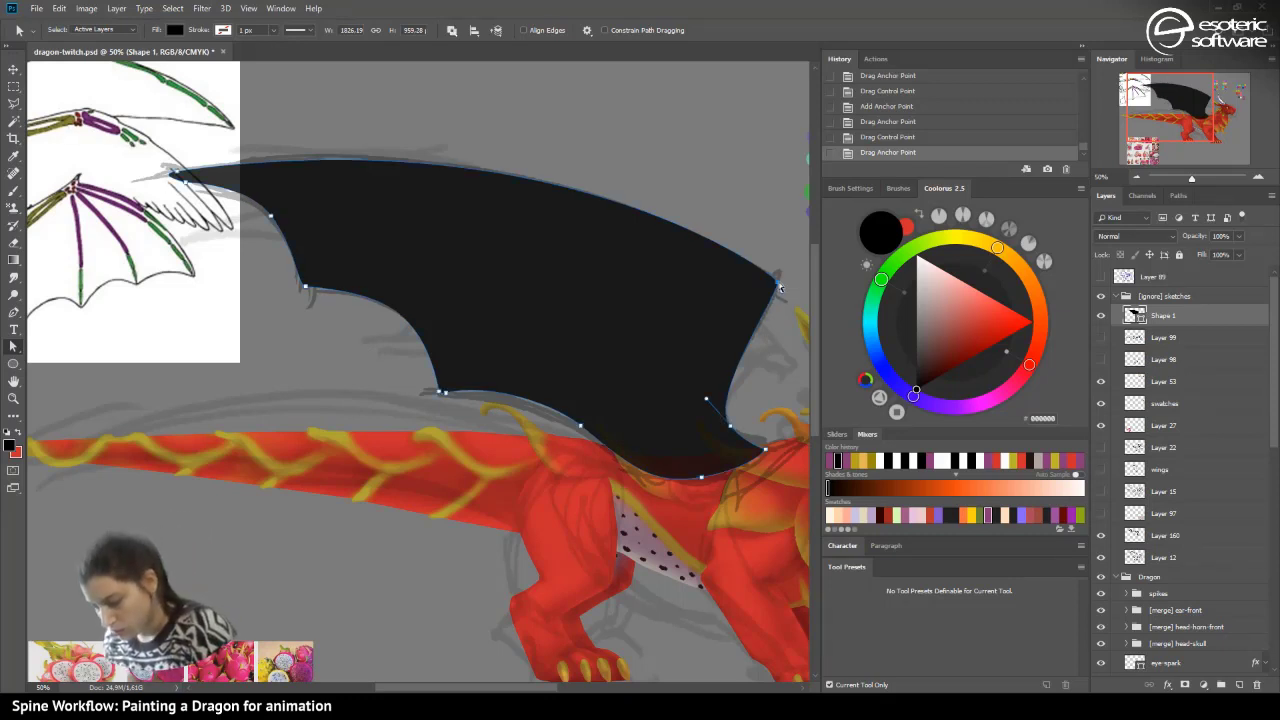
left_click_drag(784, 310, 783, 305)
left_click(750, 211)
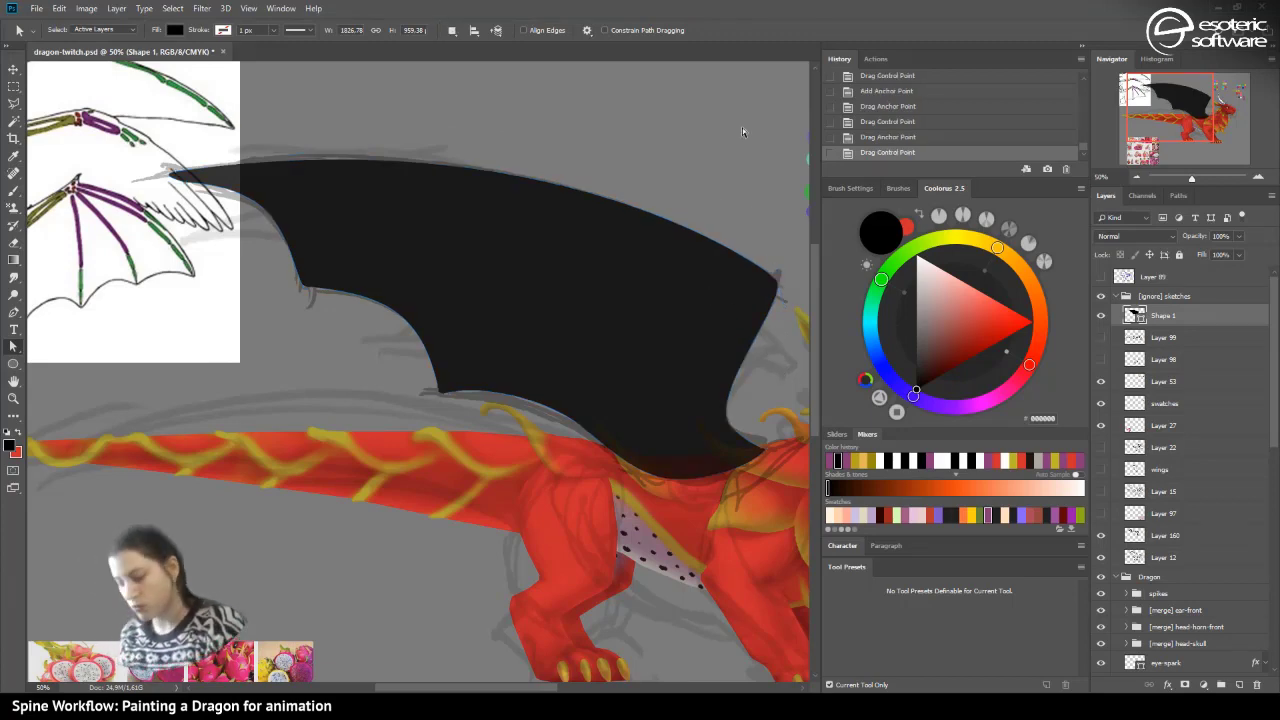
- Collapse the Dragon and [ignore] old sketches groups in the layer stack
left_click(1138, 177)
left_click(1138, 177)
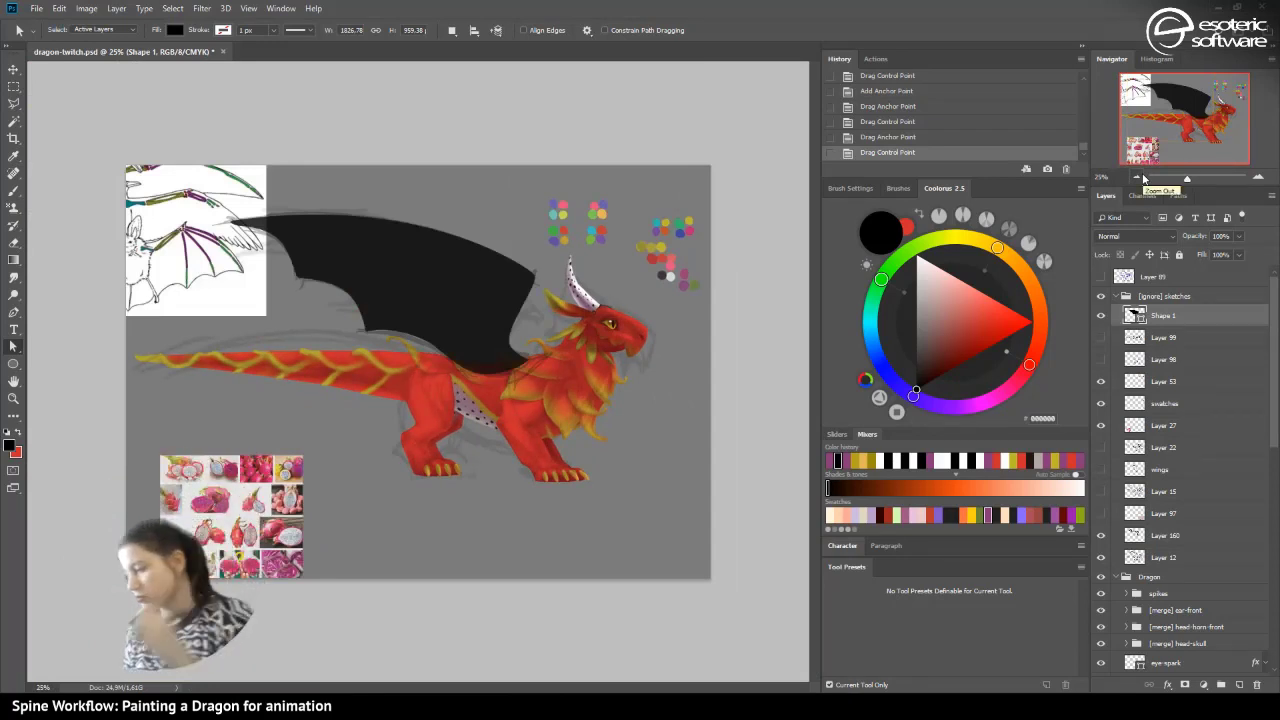
scroll(1180, 537, "down", 1)
scroll(1180, 480, "down", 5)
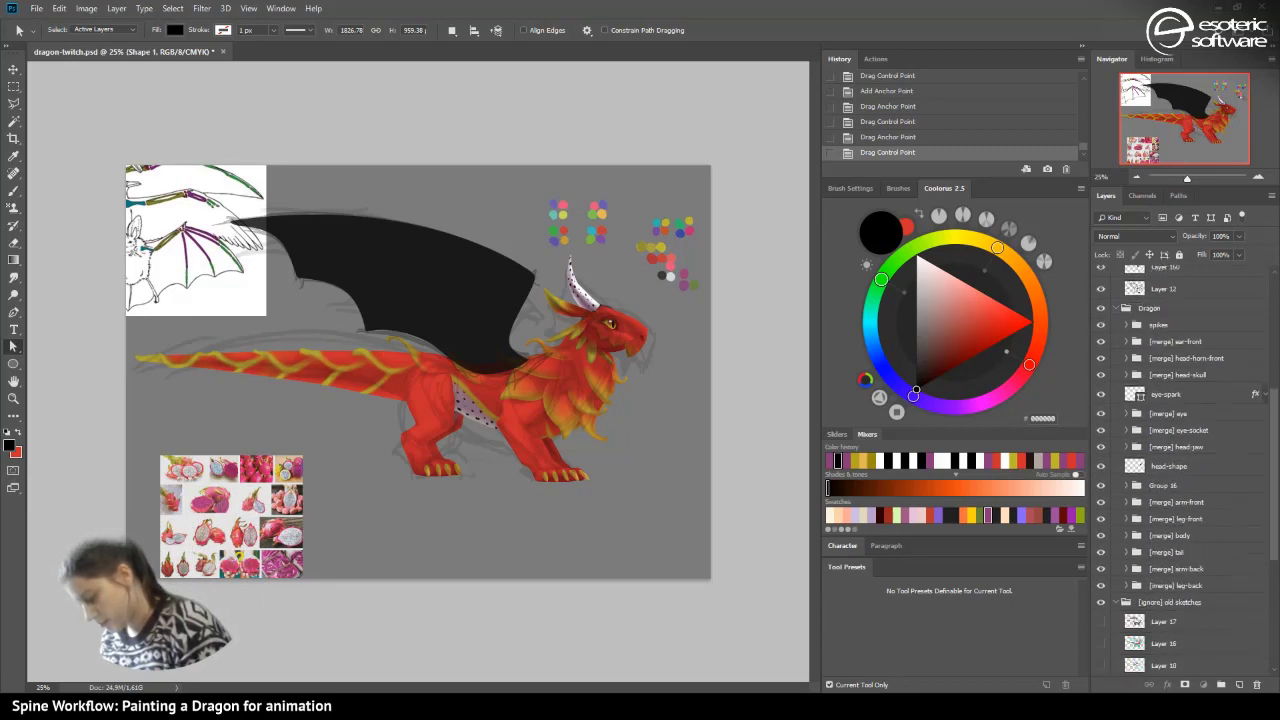
scroll(1168, 420, "down", 5)
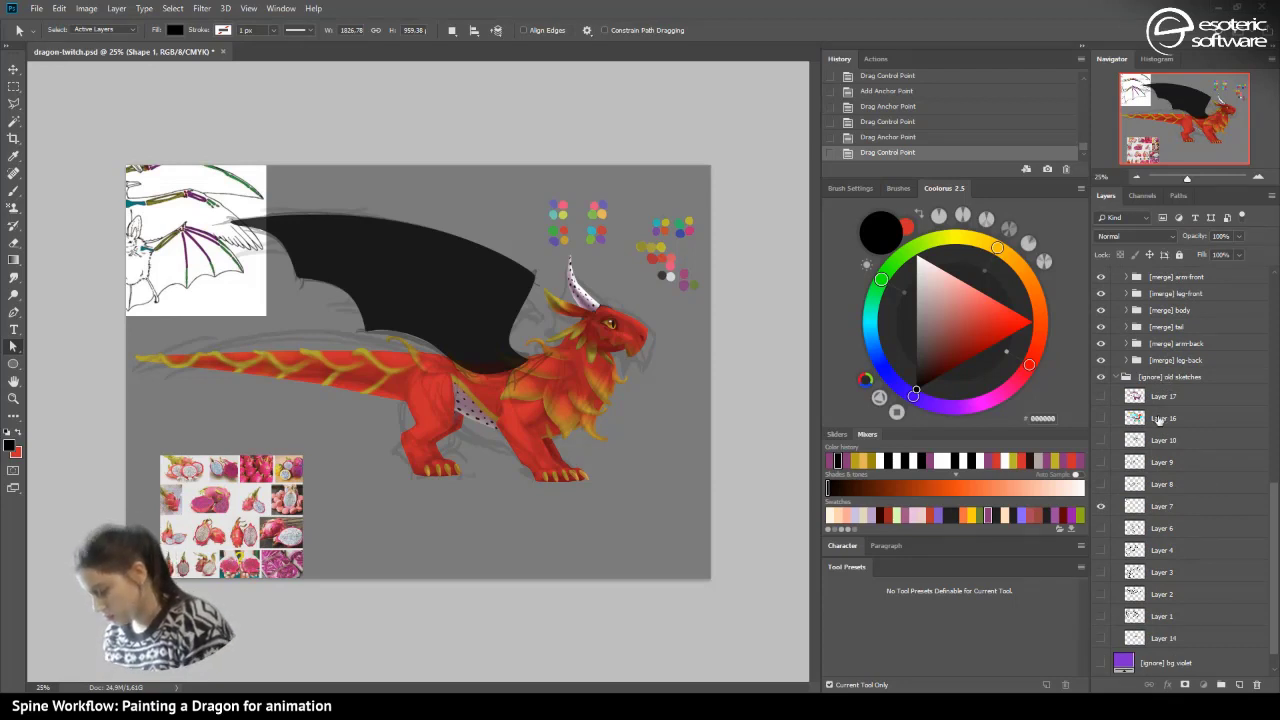
left_click(1150, 378)
left_click_drag(1271, 508, 1250, 266)
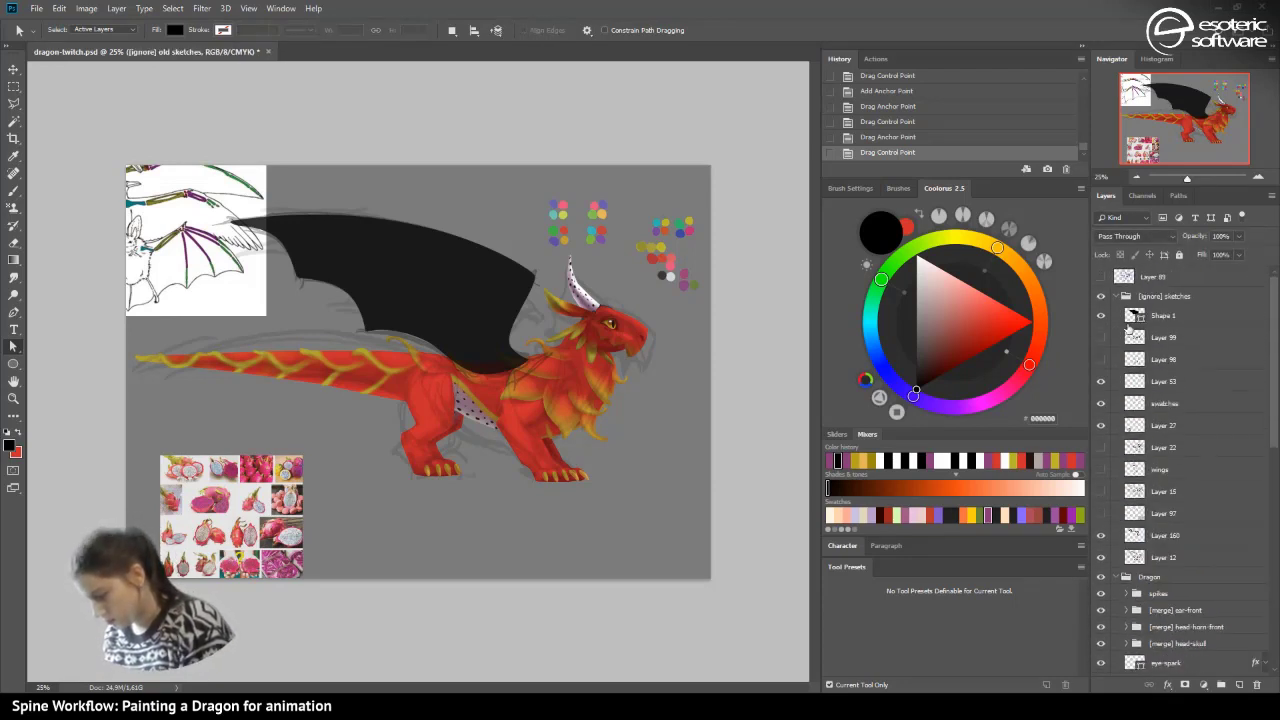
left_click(1126, 577)
left_click(1117, 594)
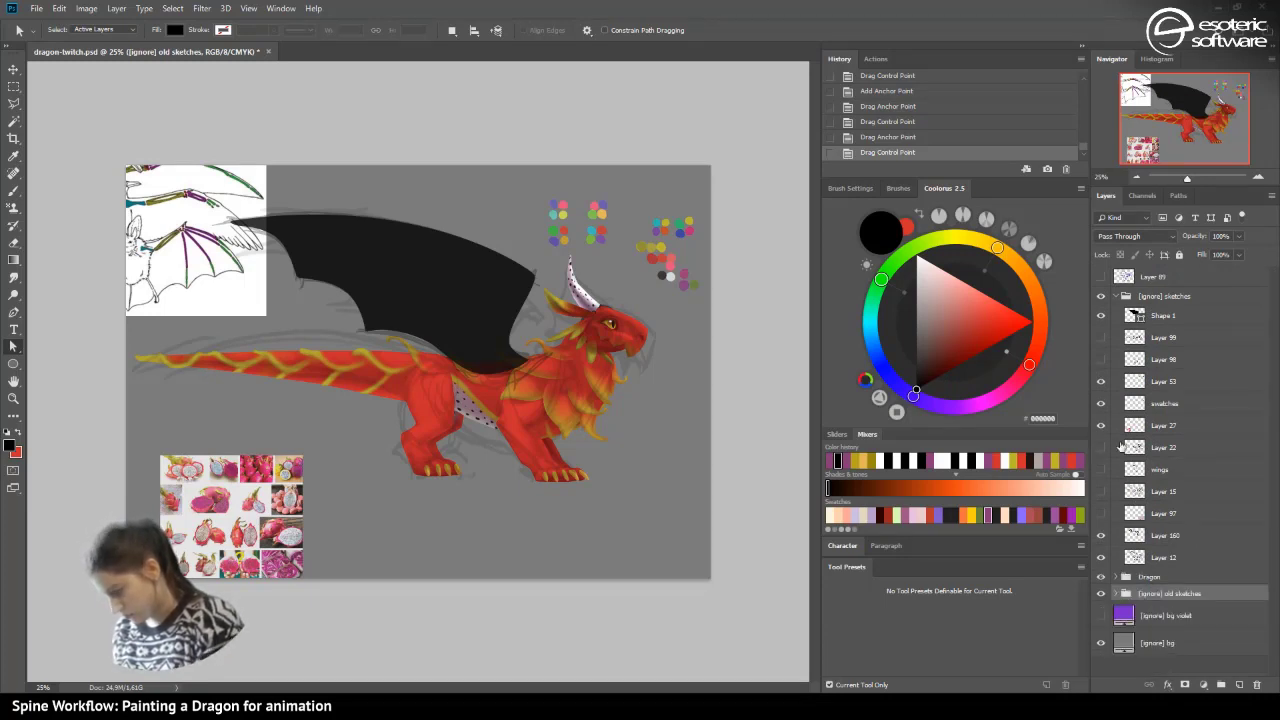
- Move Shape 1 directly beneath the Dragon group, hide and collapse the [ignore] sketches group, and select Shape 1
left_click_drag(1170, 318, 1135, 586)
left_click(1122, 297)
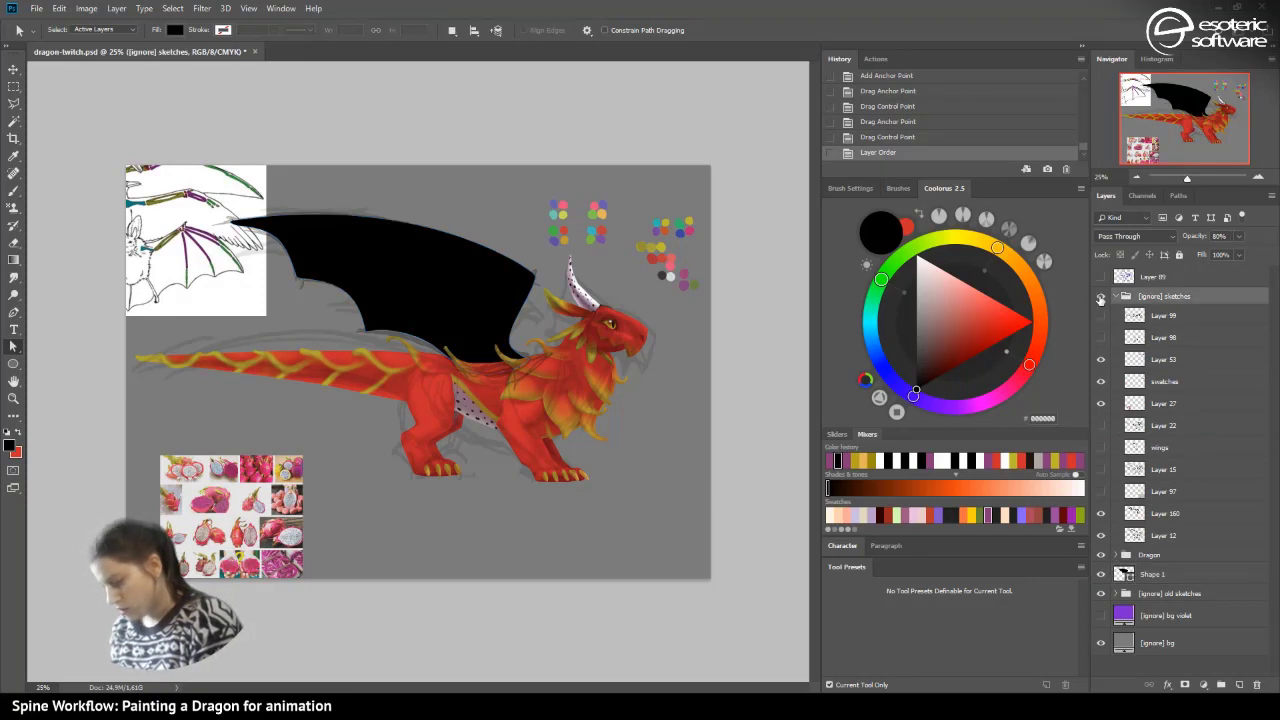
left_click(1100, 298)
left_click(1125, 297)
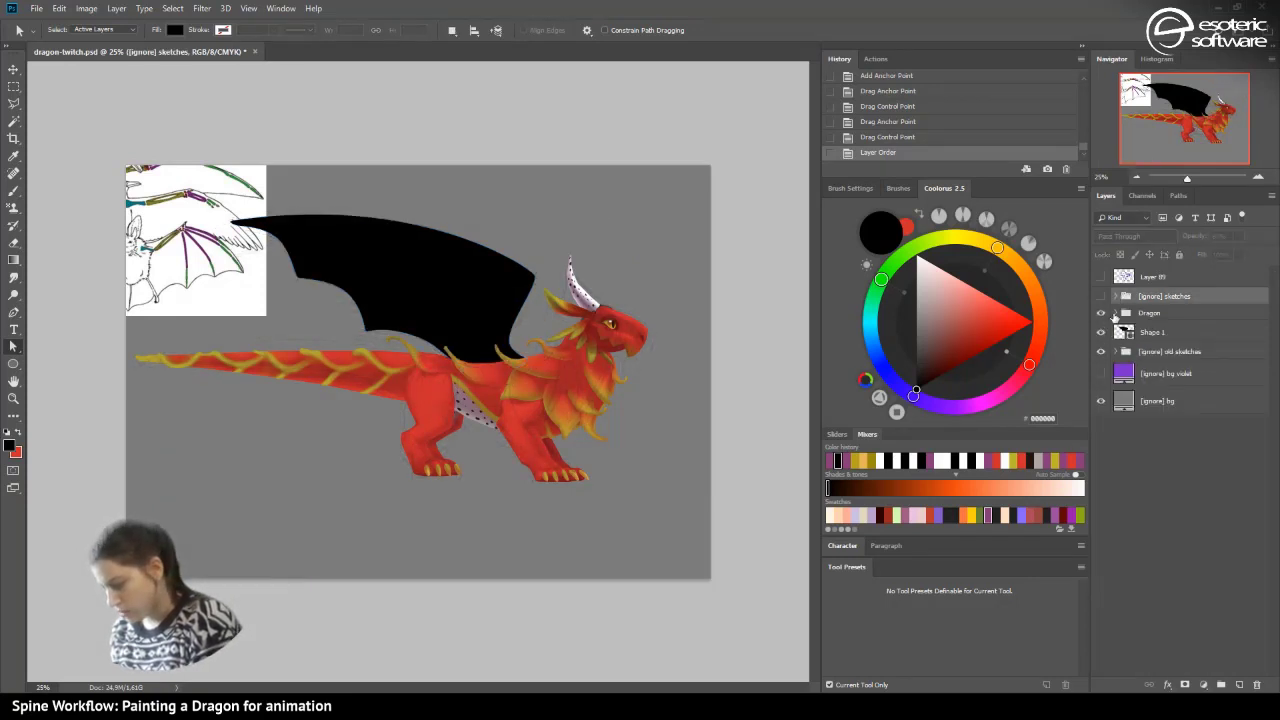
left_click(1121, 333)
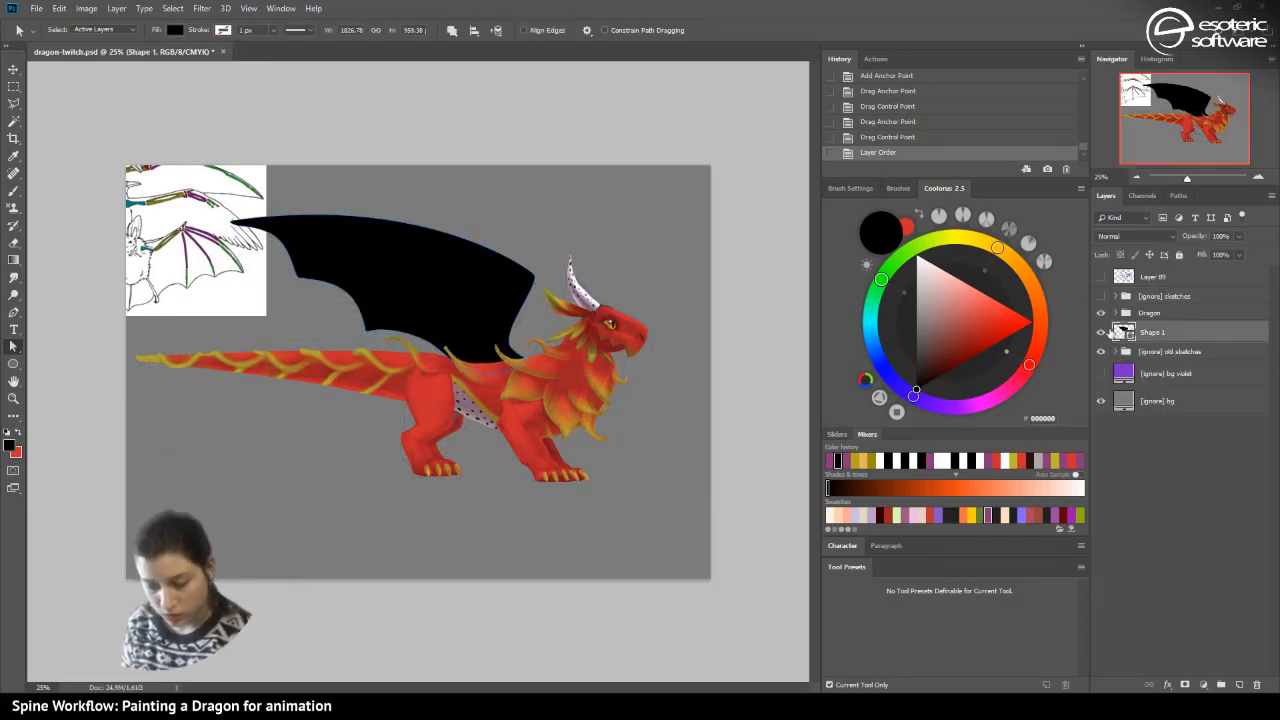
- Fill the wing's Shape 1 with the dragon's red, #CE2D2F, from the recently used colors
left_click(19, 434)
left_click(830, 462)
left_click(837, 463)
left_click(830, 462)
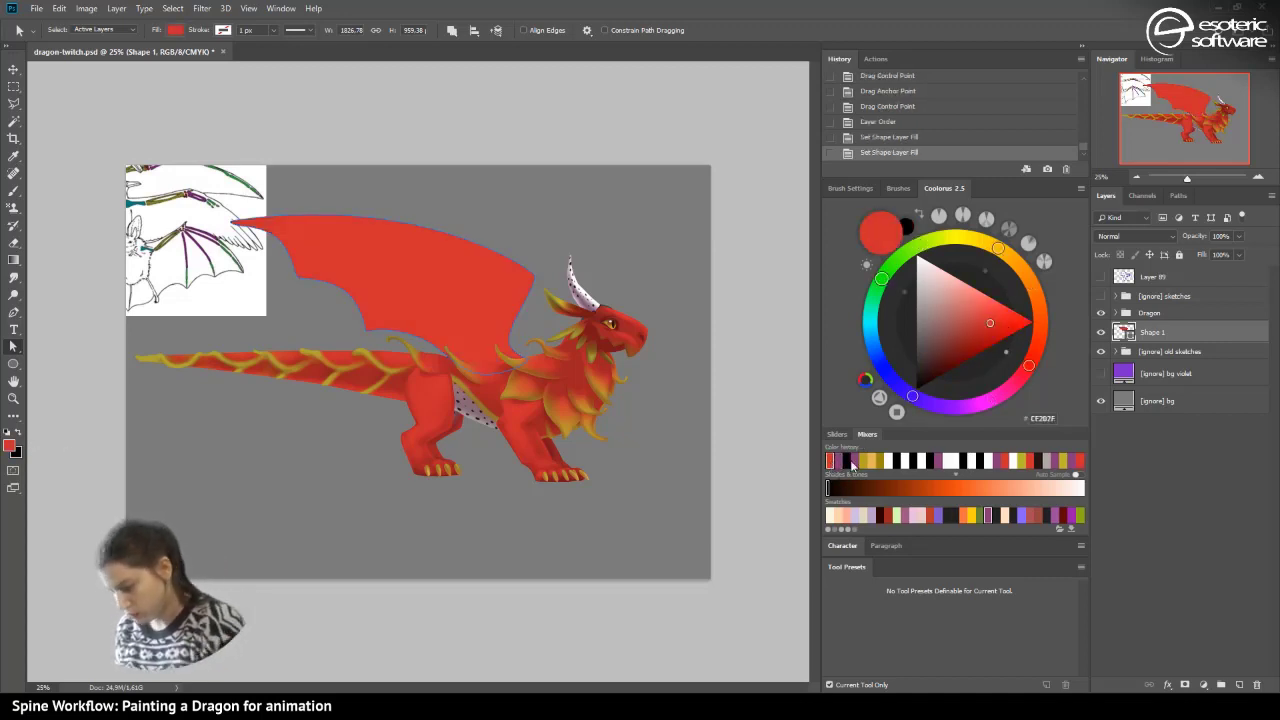
- Move Shape 1 into the Dragon group directly below [merge] leg-back and put it in a group of its own
left_click(1116, 313)
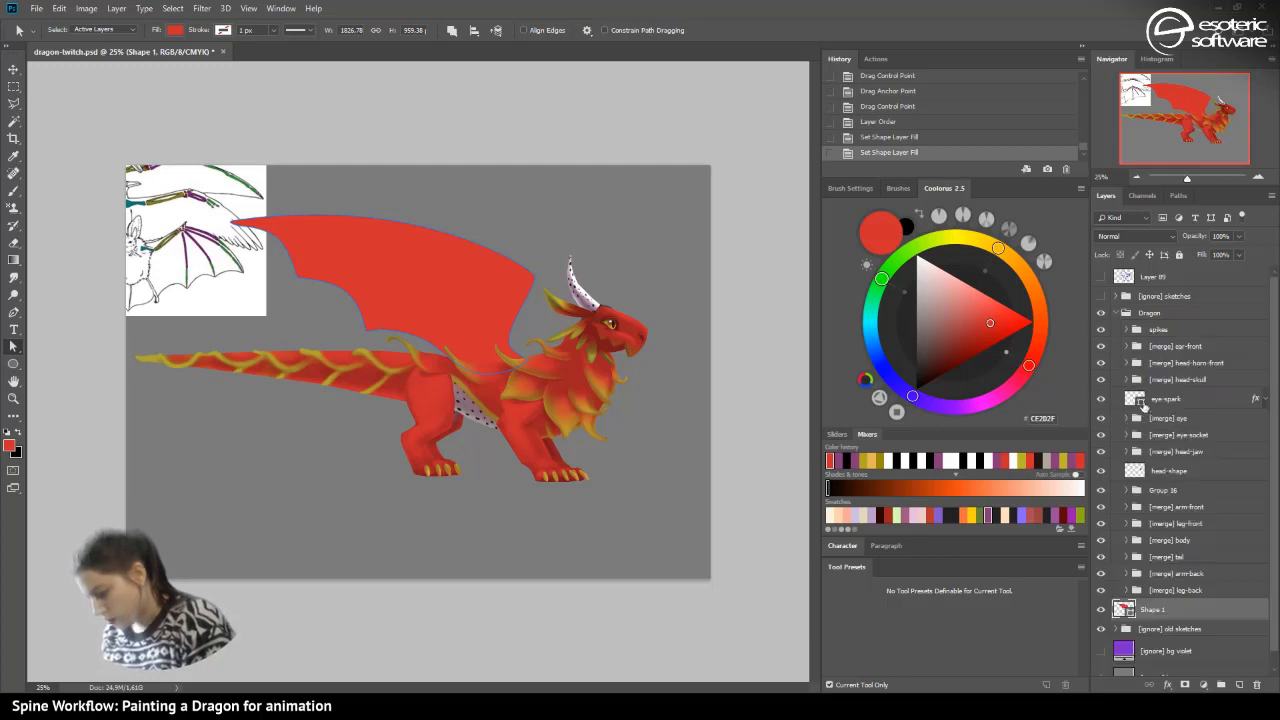
left_click_drag(1132, 612, 1124, 598)
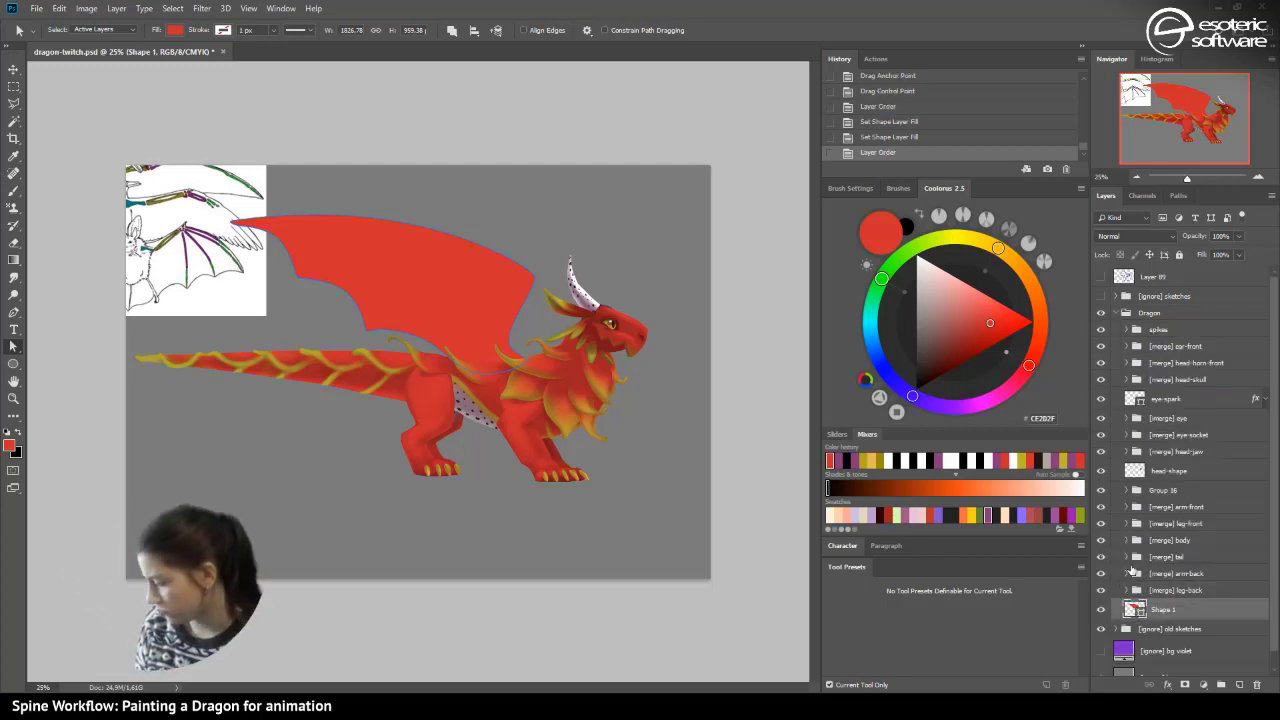
key("ctrl+g")
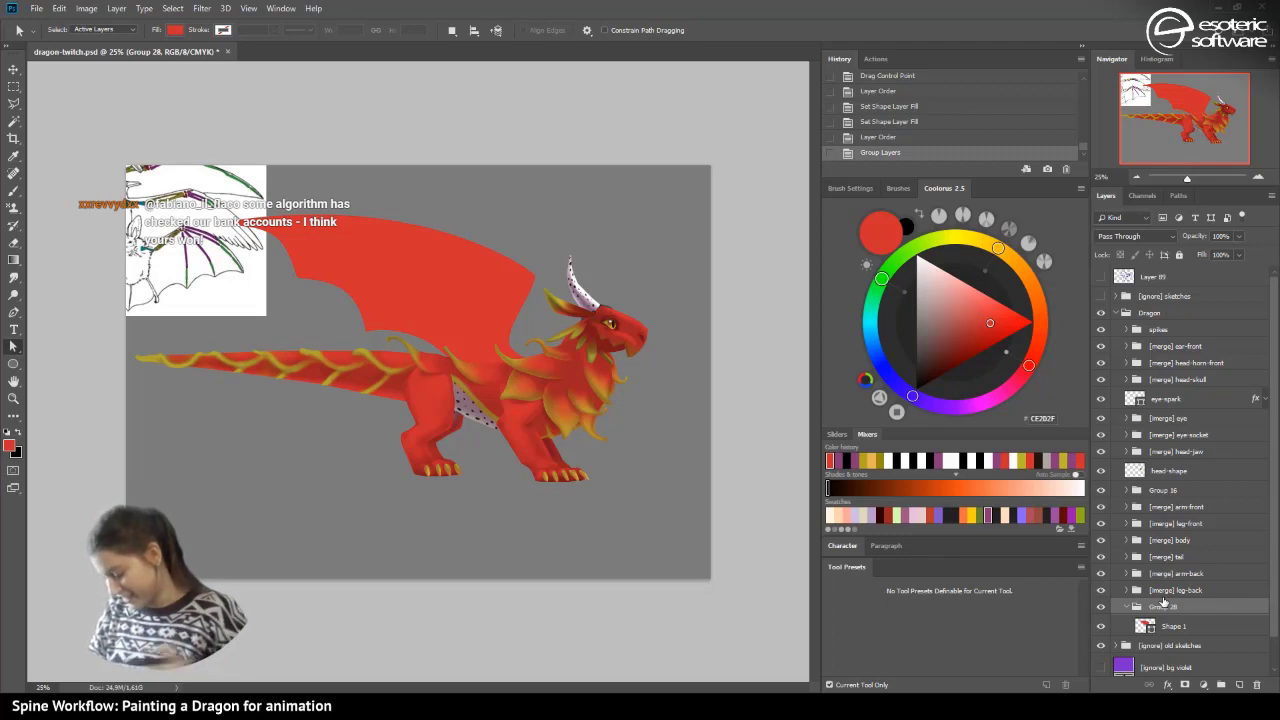
- Rename the wing's new group as [merge] wing-up-front and save the document
double_click(1160, 604)
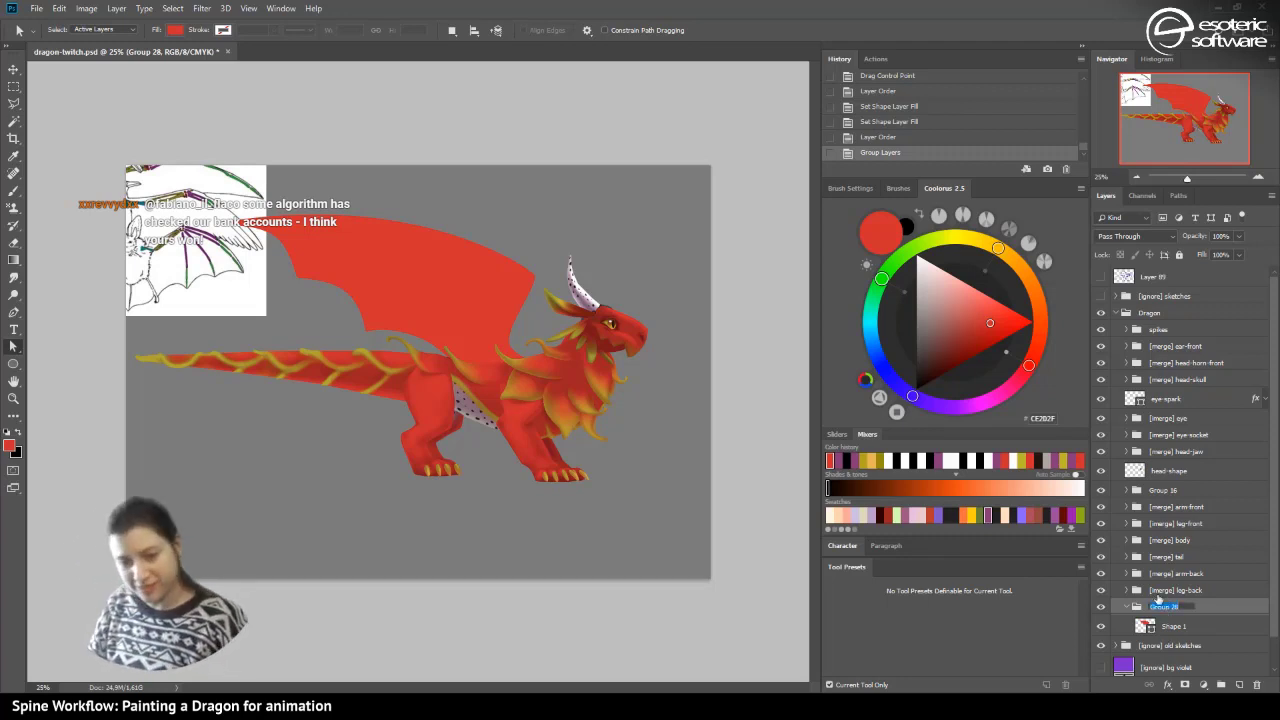
type("[")
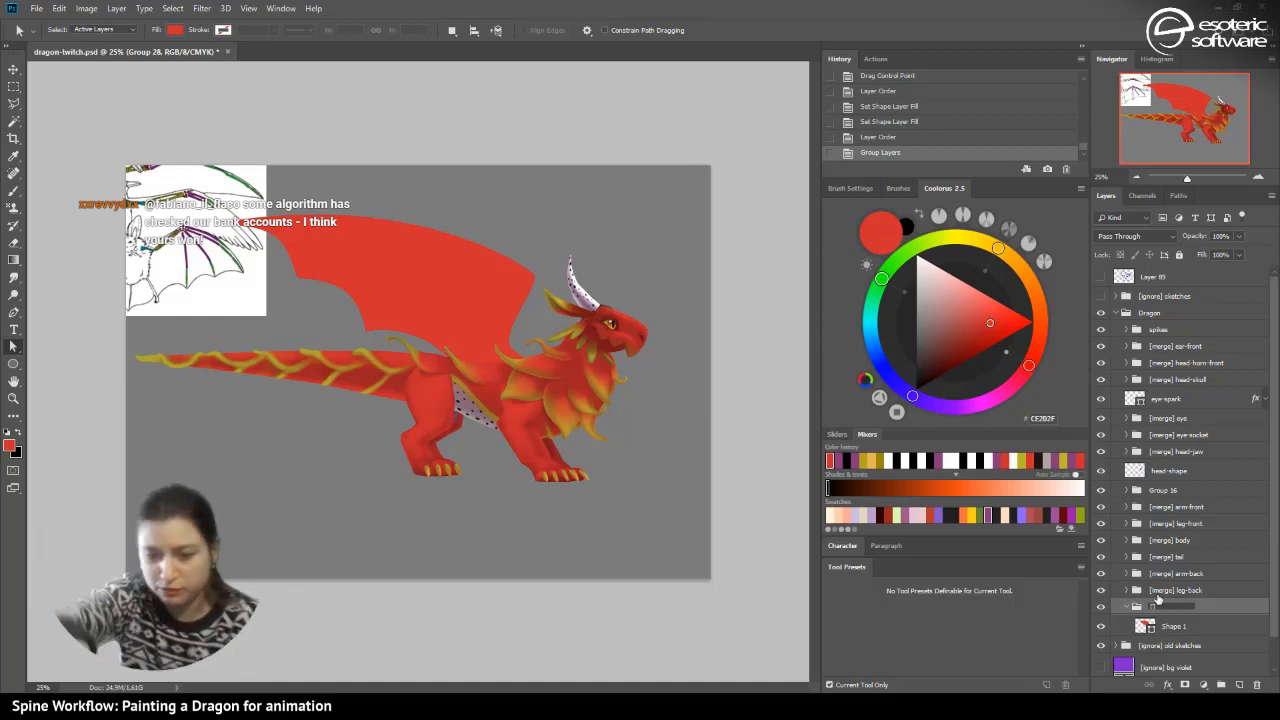
type("merge")
key("ctrl+a")
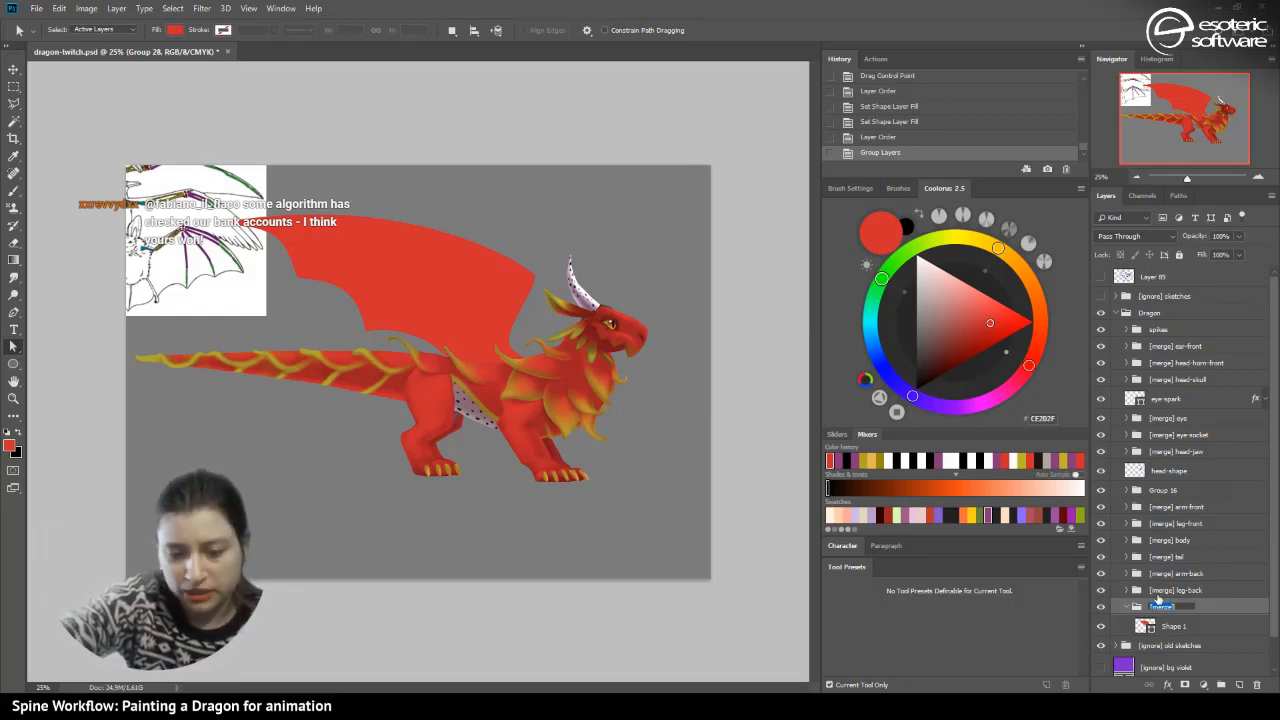
key("Right")
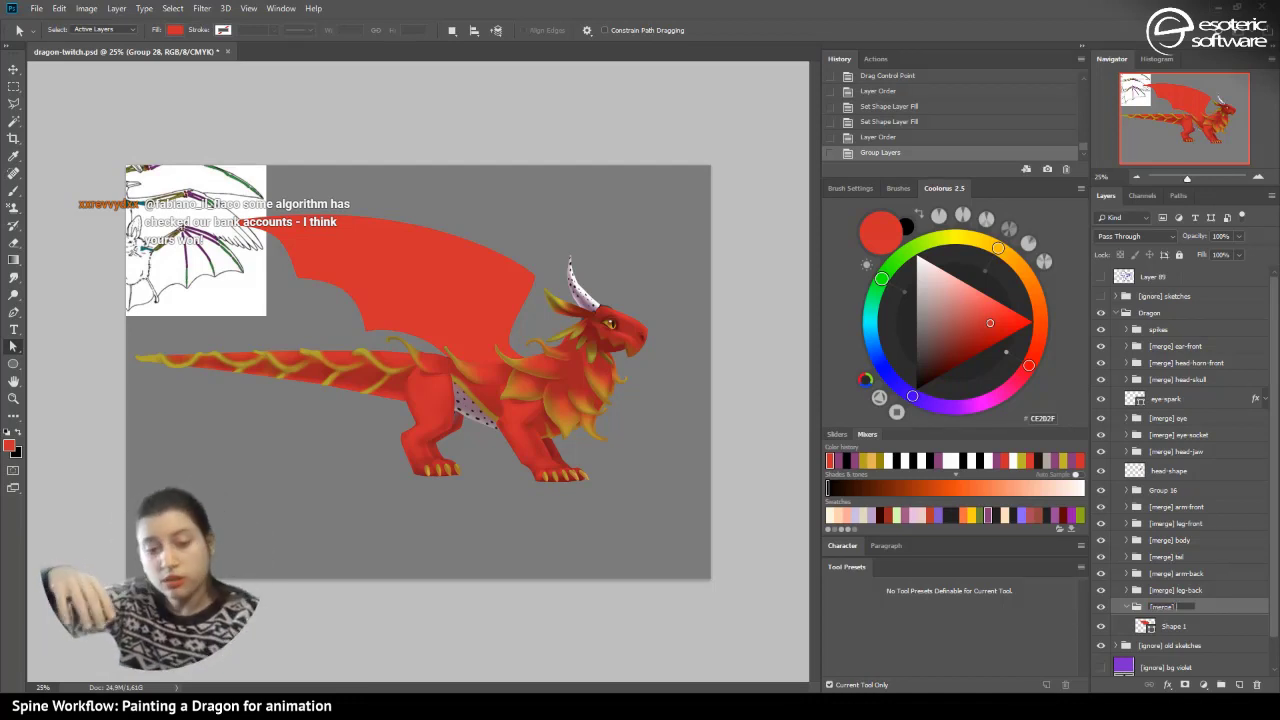
type("wing-up-front")
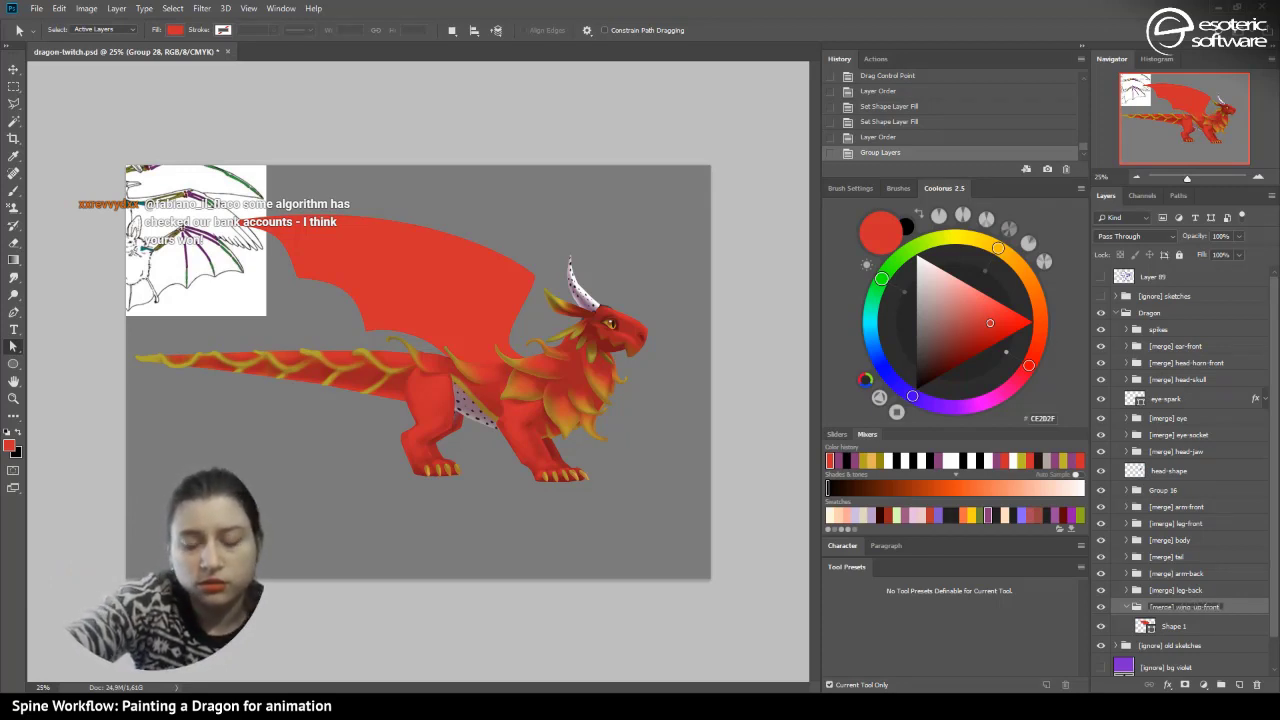
key("Return")
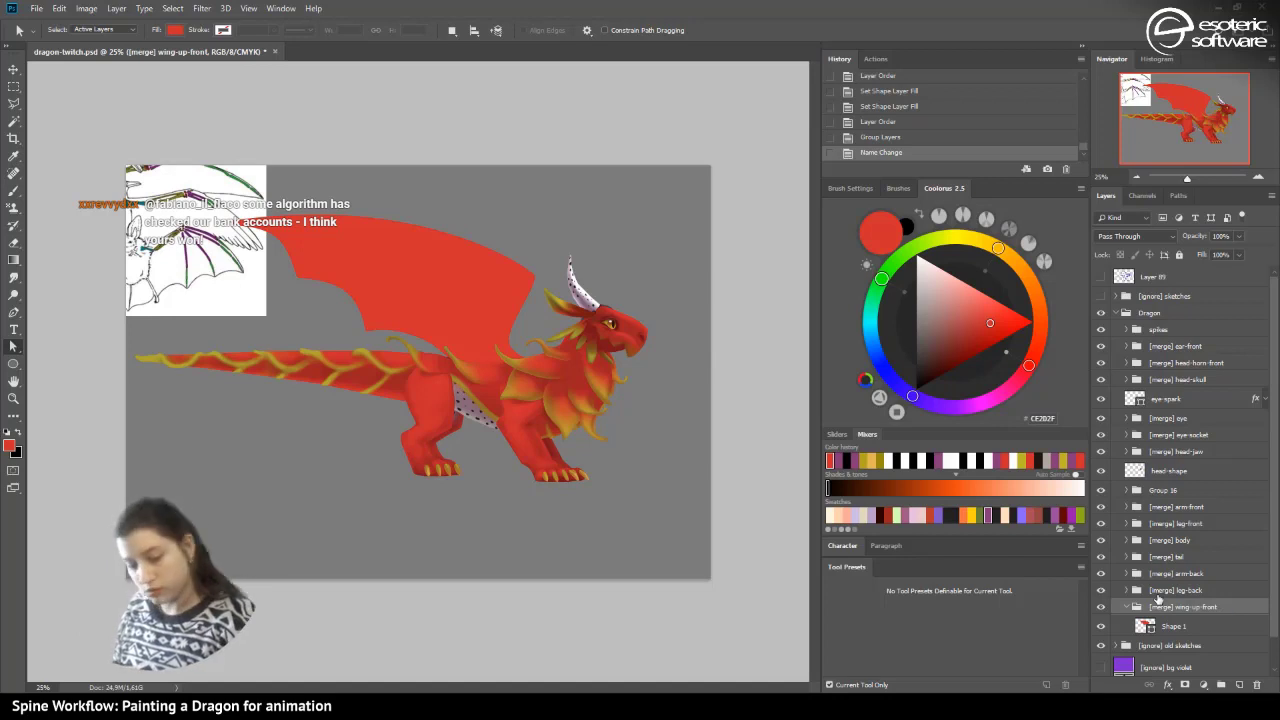
key("ctrl+s")
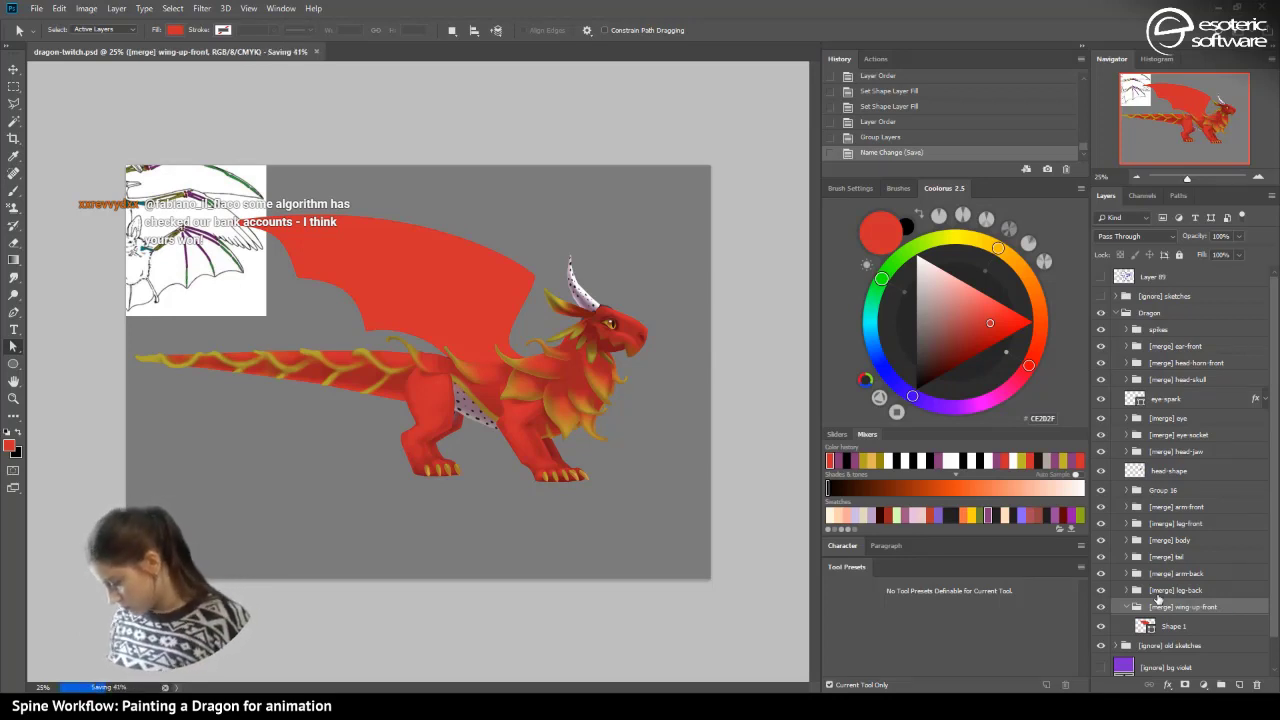
- Filter the layers by the misspelled name imerge and correct the eye group's name to [merge] eye
left_click(1115, 218)
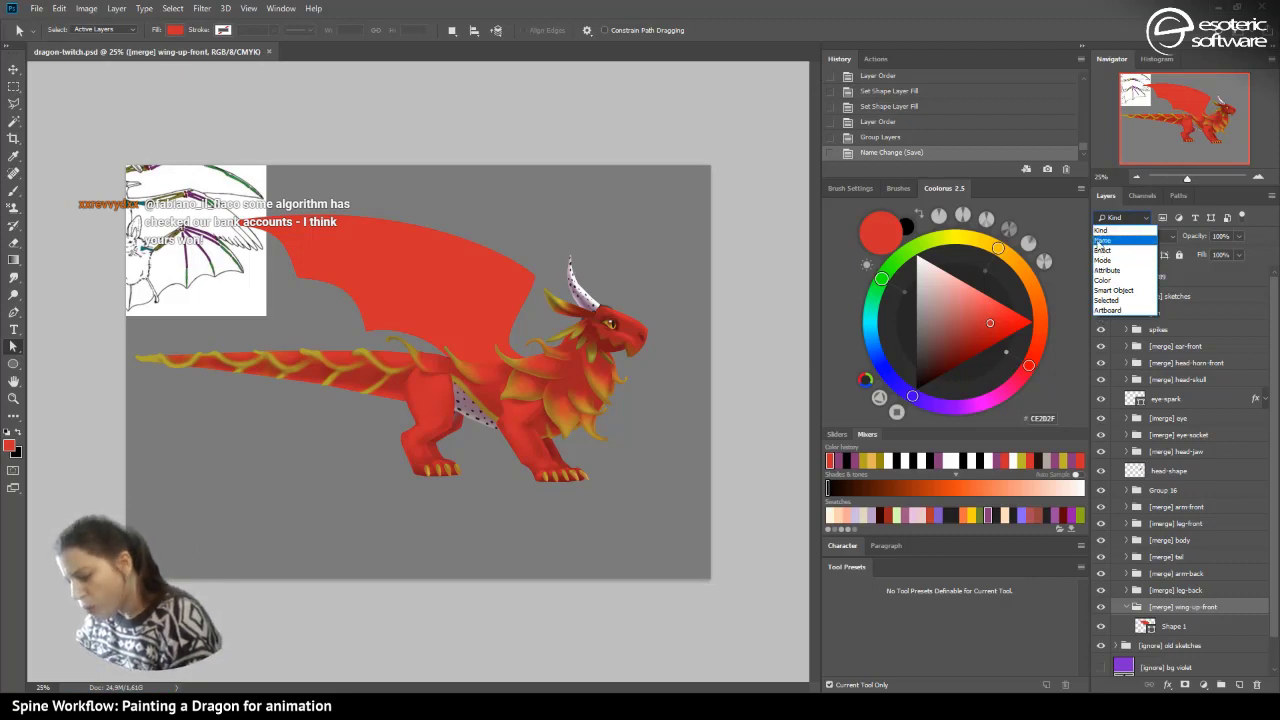
left_click(1101, 240)
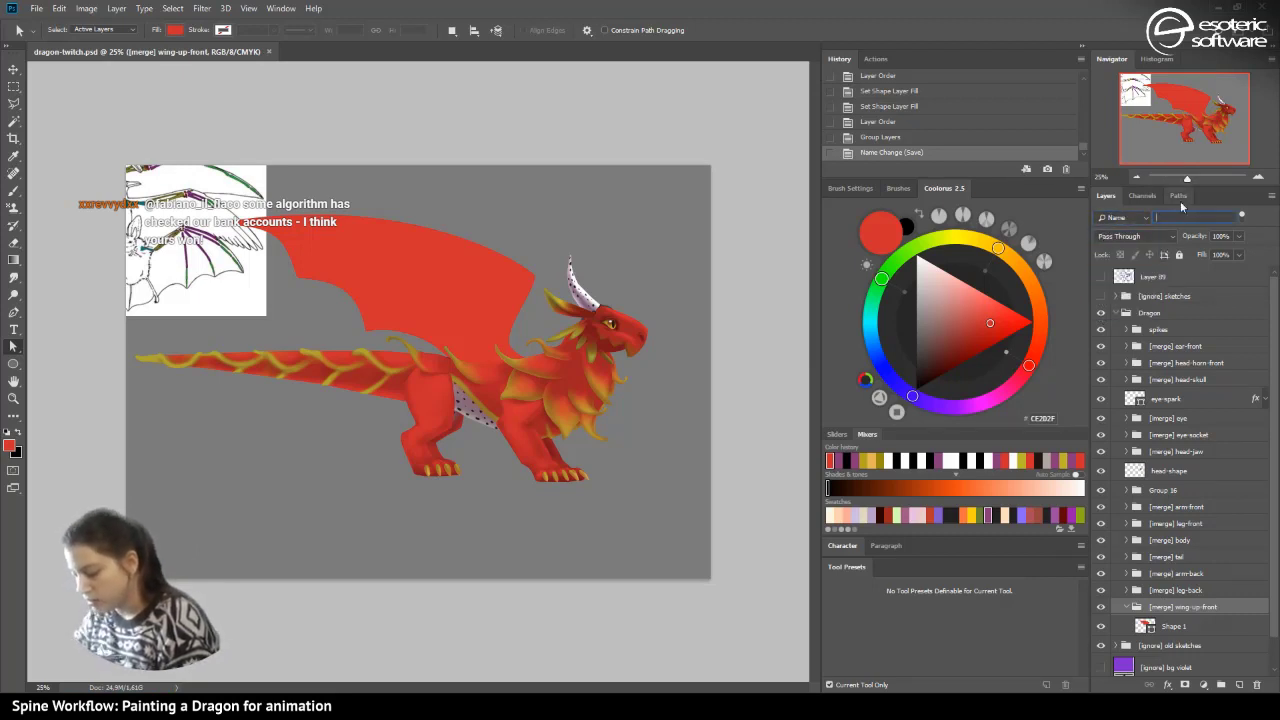
type("[merge]")
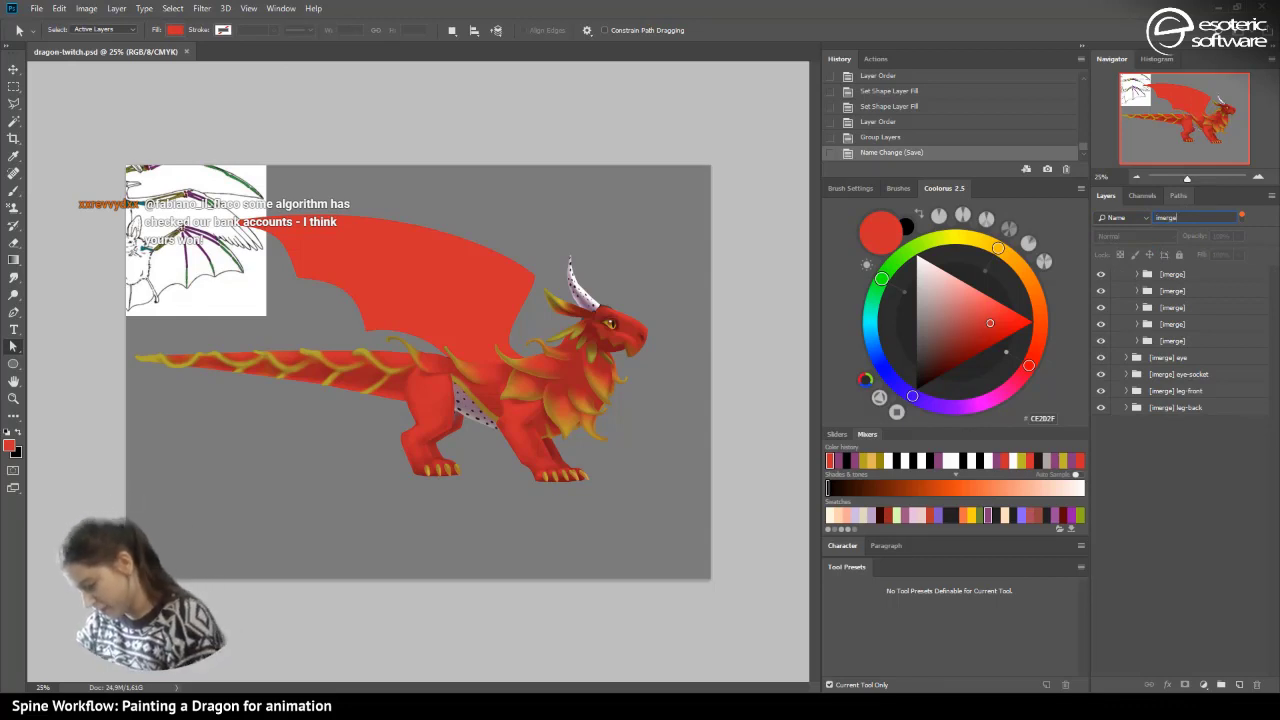
left_click(1160, 358)
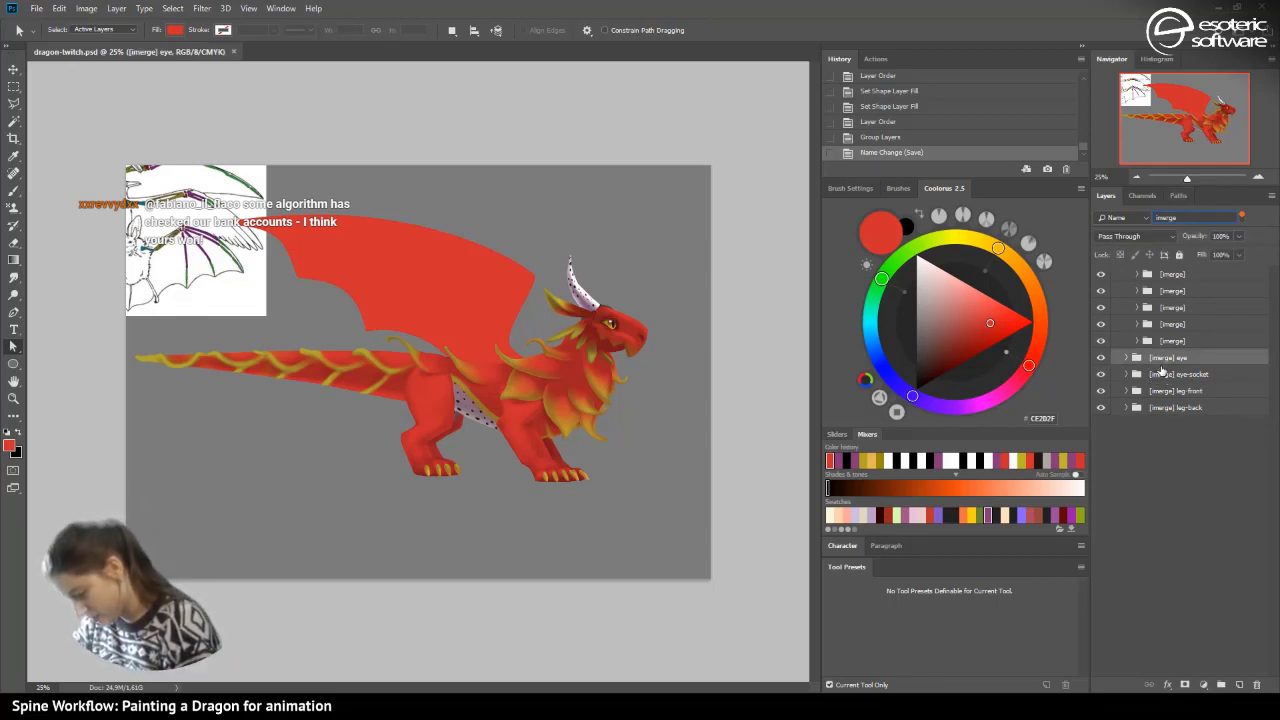
double_click(1160, 358)
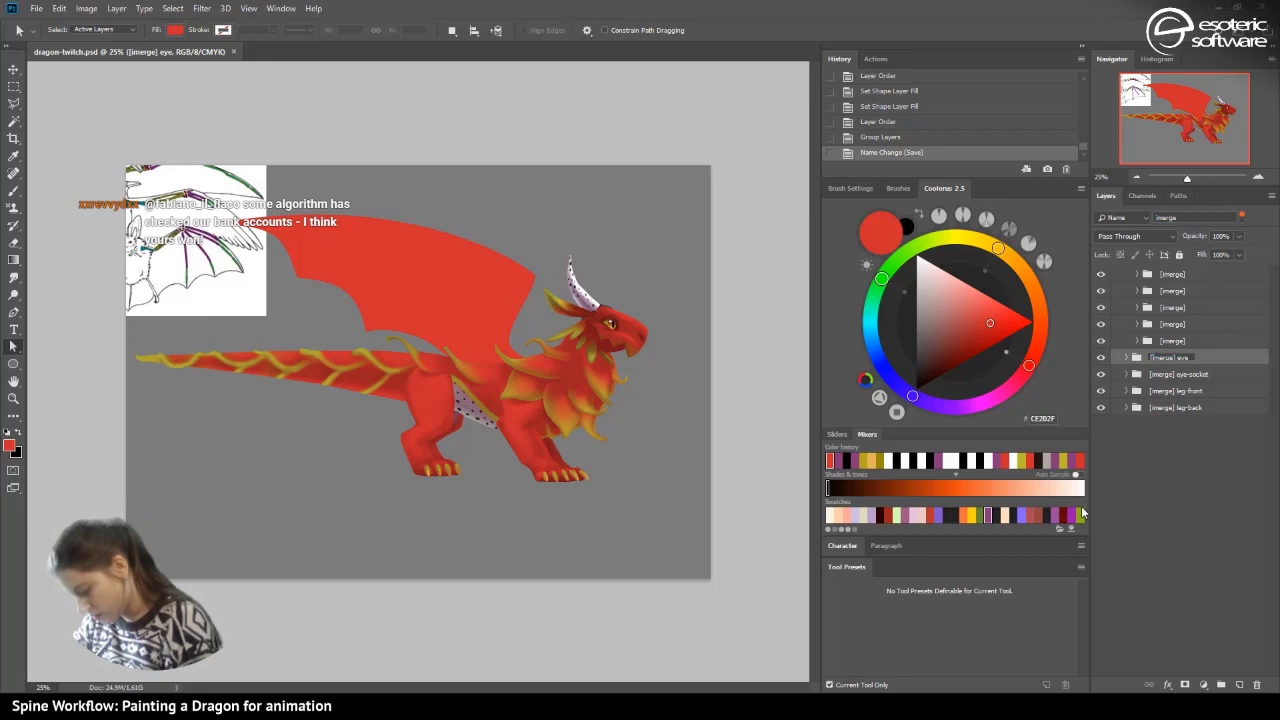
key("BackSpace")
key("Return")
- Correct the misspelled prefixes so the groups are named [merge] eye-socket, [merge] leg-front and [merge] leg-back
double_click(1165, 358)
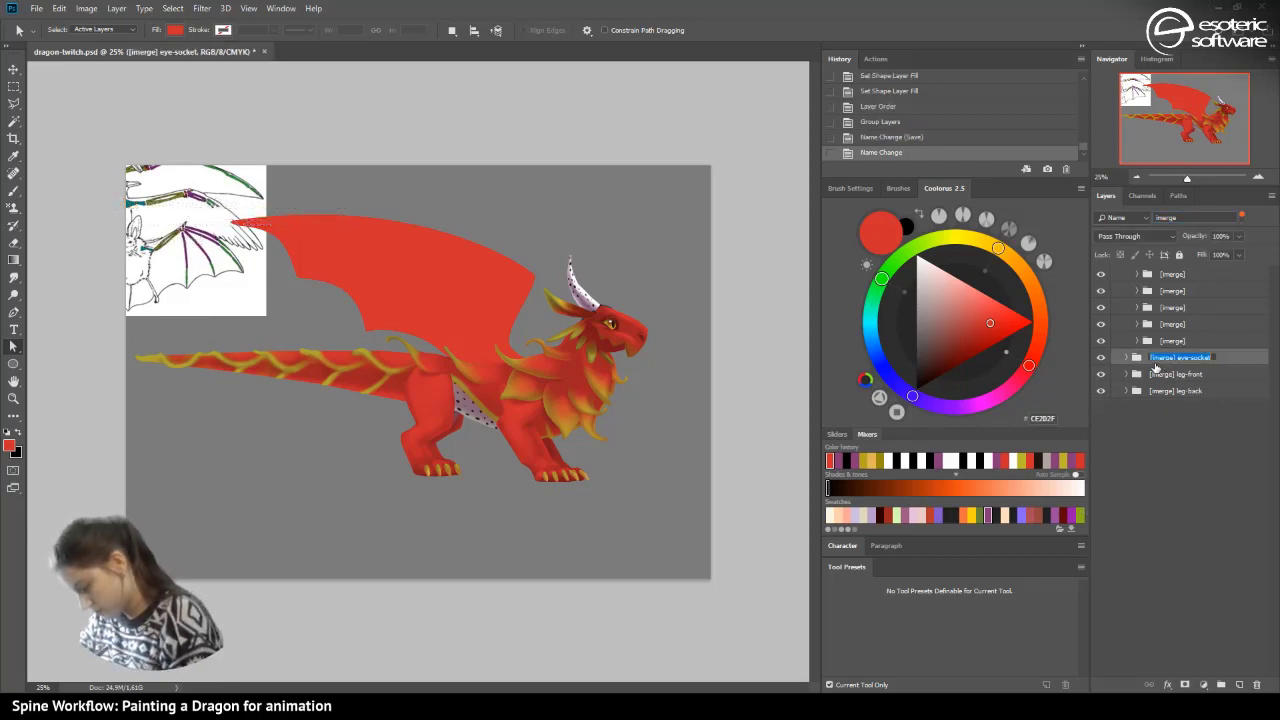
type("eye-socket")
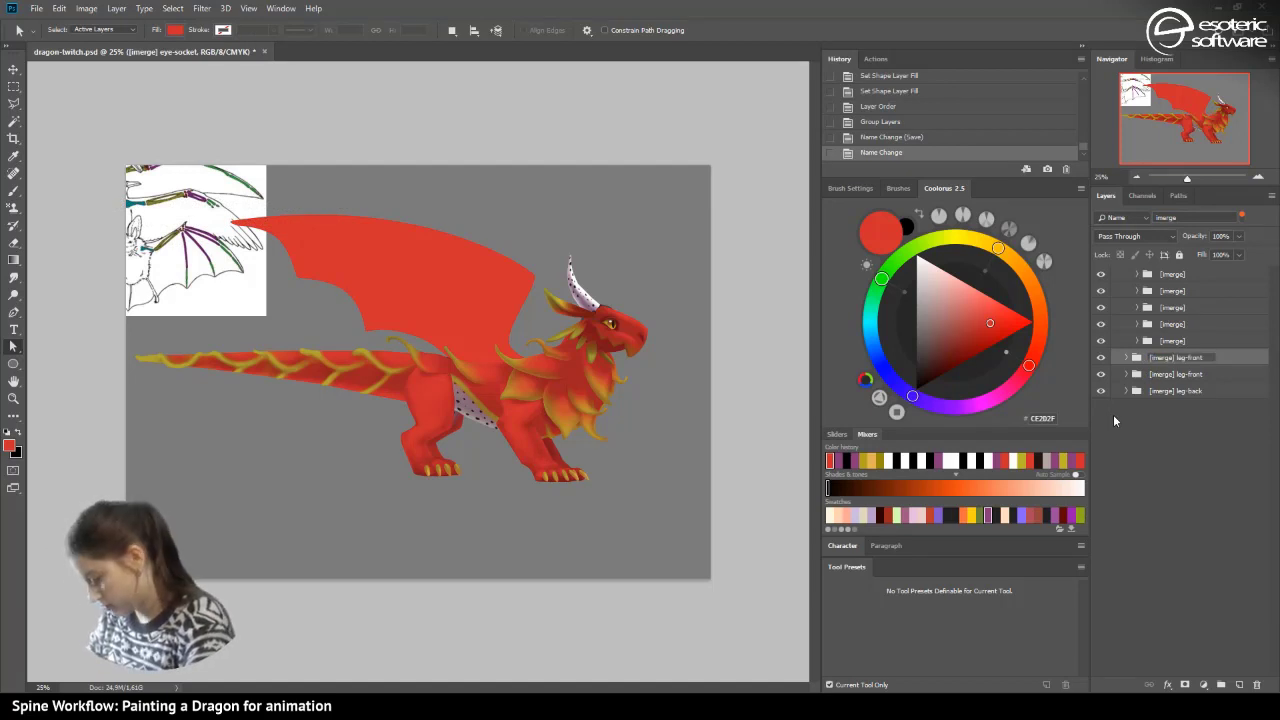
key("Return")
double_click(1159, 362)
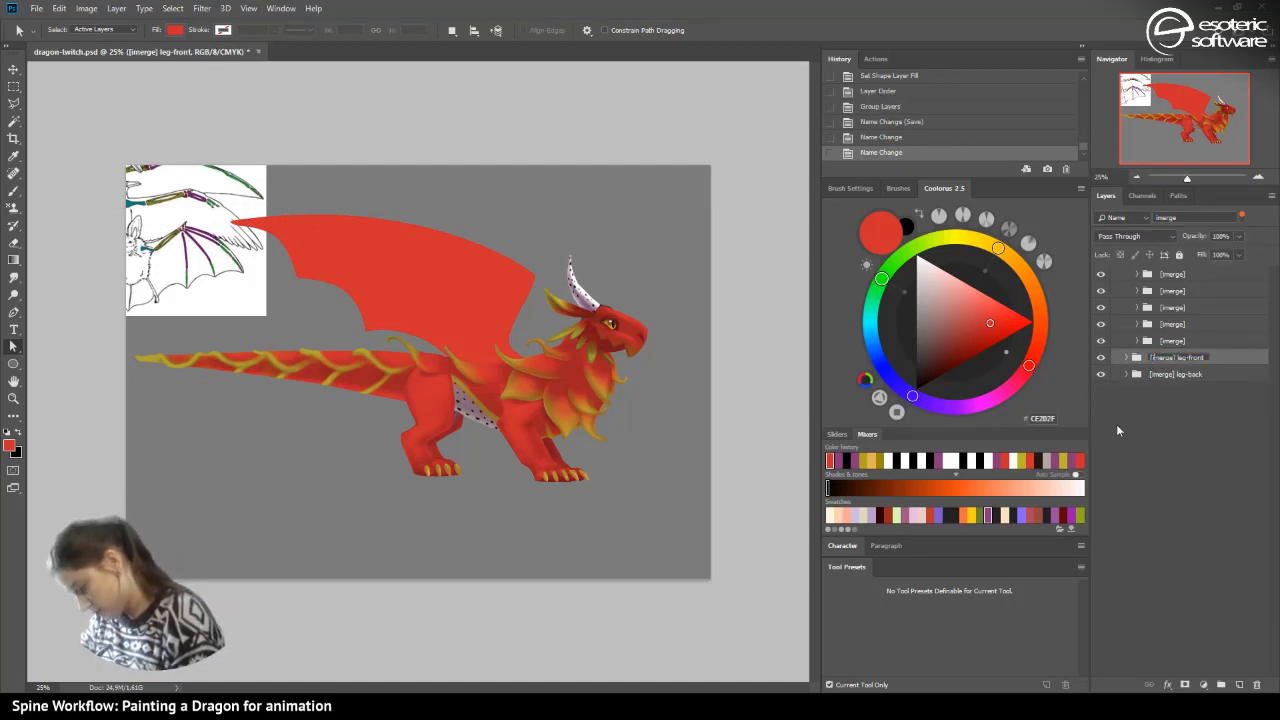
type("leg-front")
key("Return")
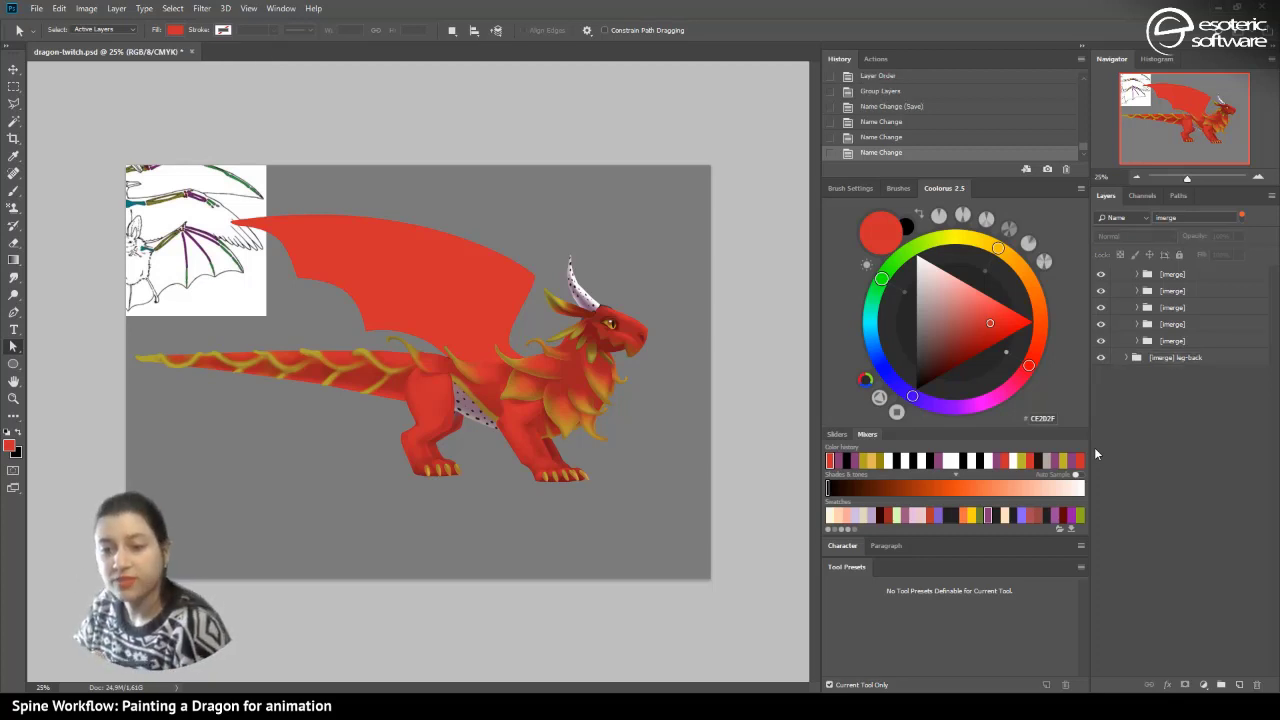
double_click(1172, 359)
type("leg-back")
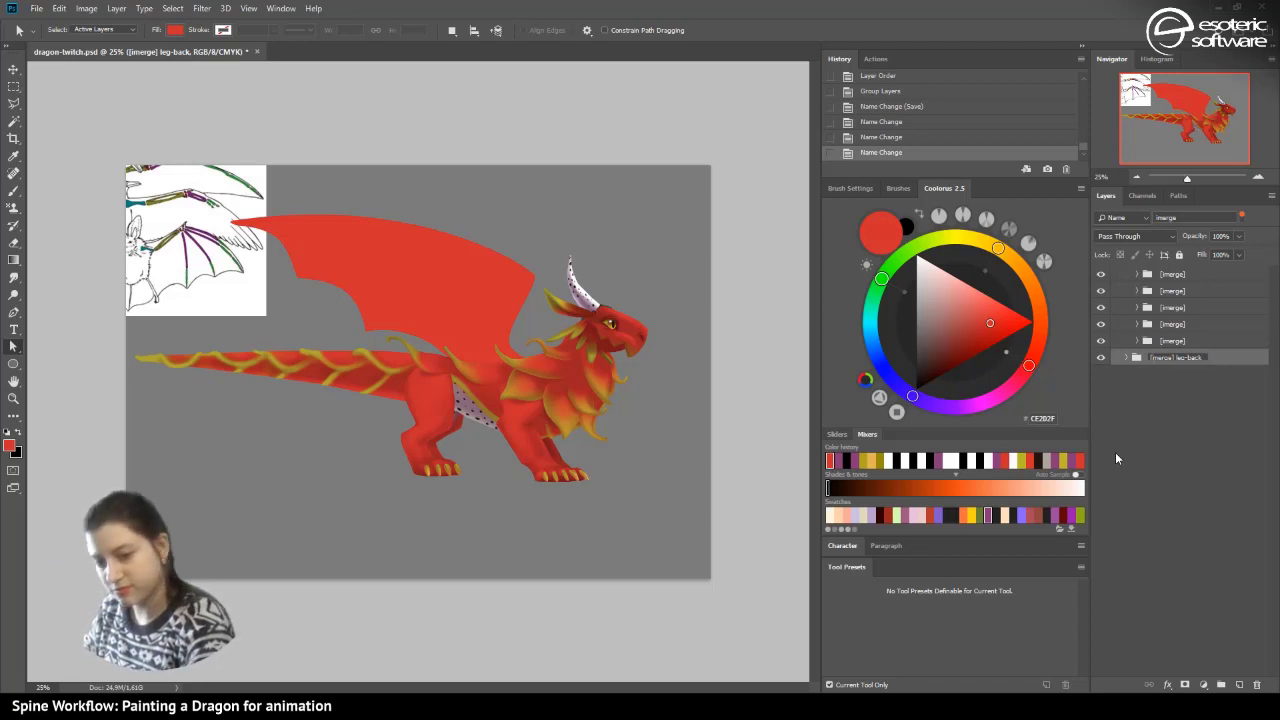
key("Return")
- Correct the names of the five nested [imerge] groups to [merge], working from the lowest one up
double_click(1168, 342)
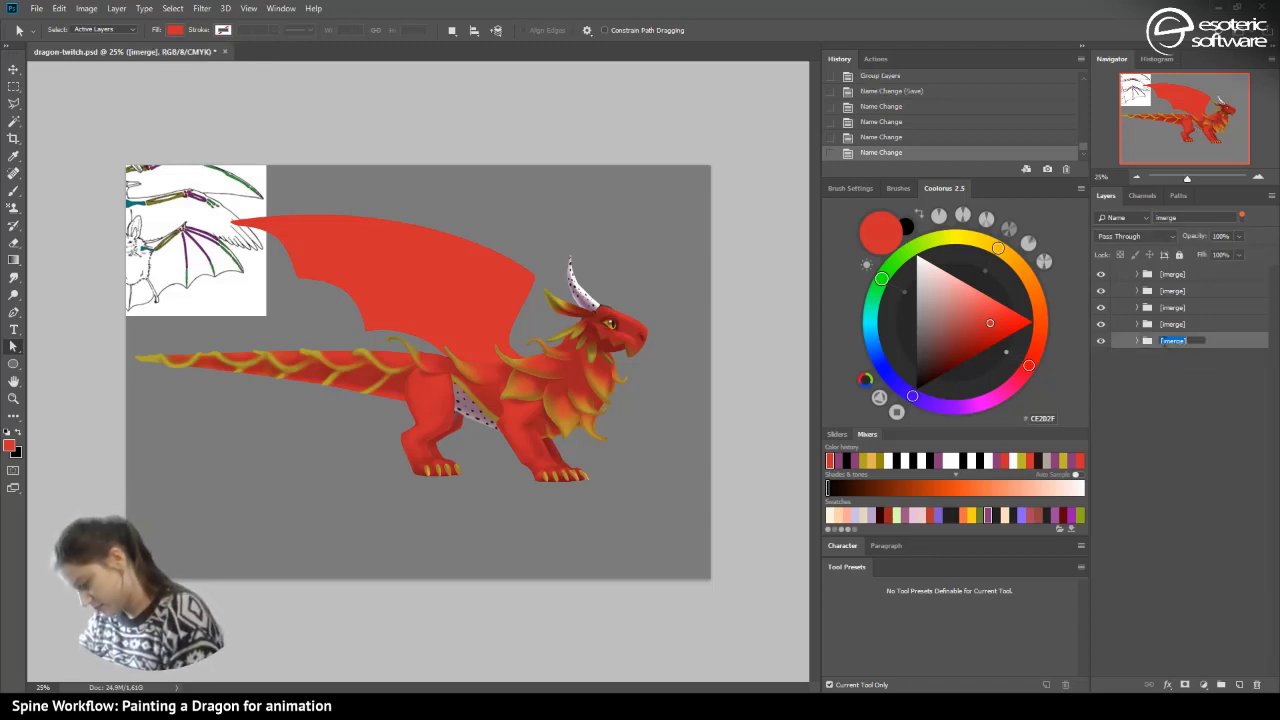
key("Delete")
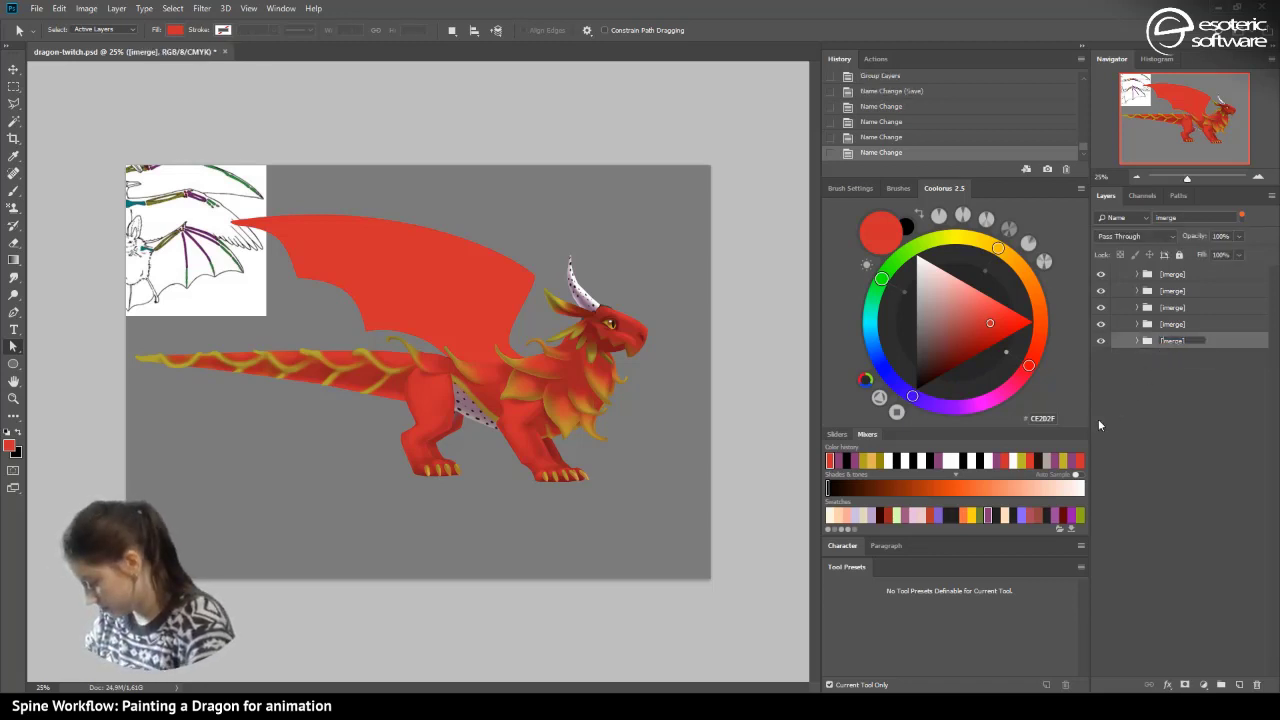
key("Return")
double_click(1167, 324)
left_click(1164, 325)
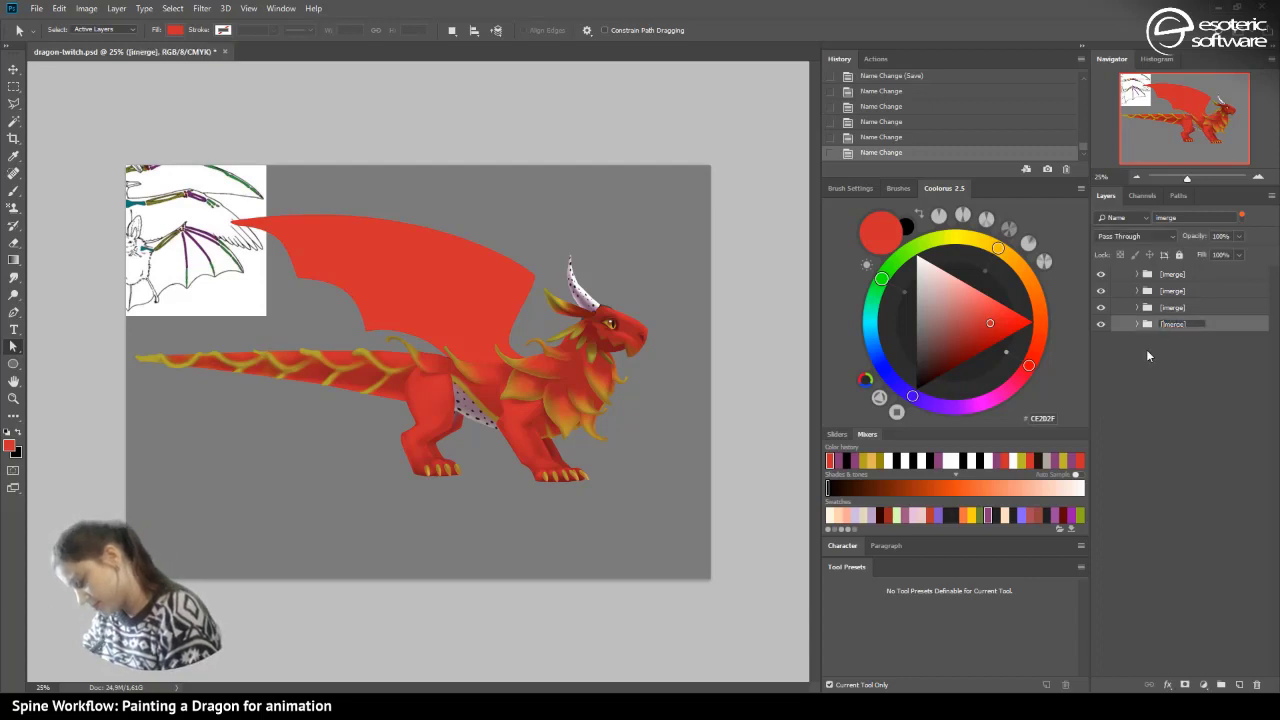
key("Delete")
key("Return")
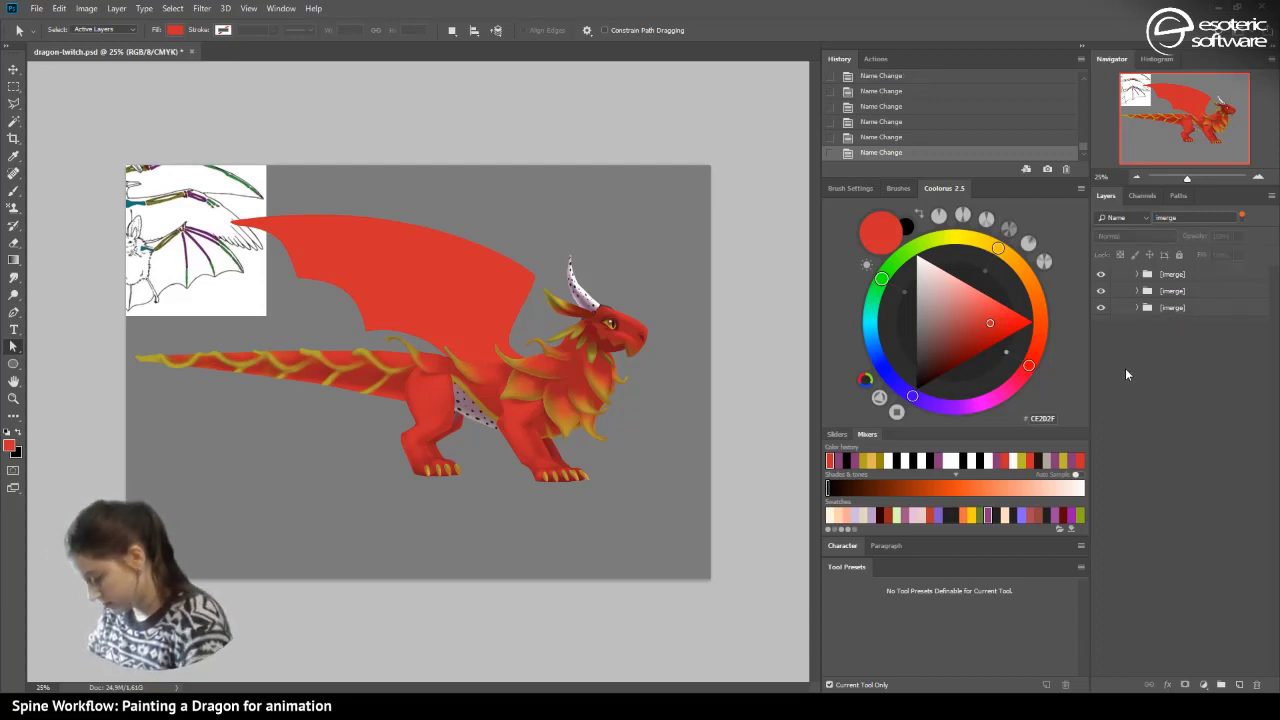
double_click(1170, 308)
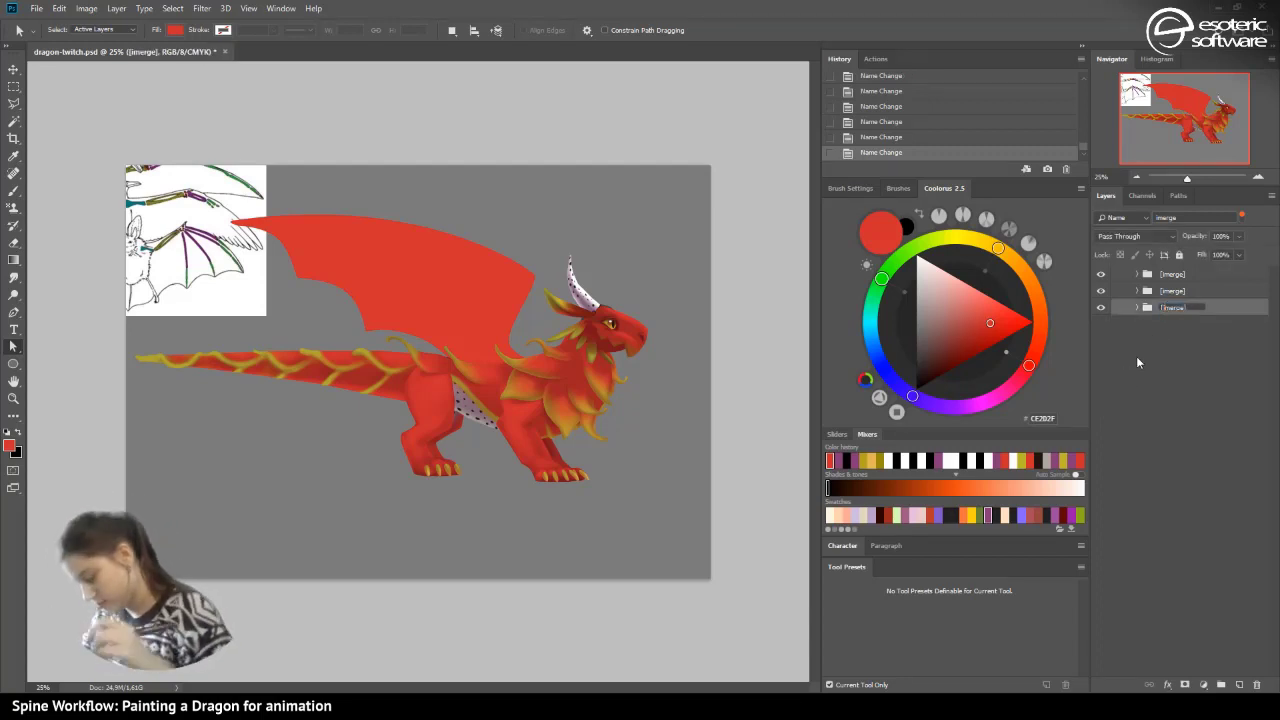
key("Delete")
key("Return")
double_click(1172, 291)
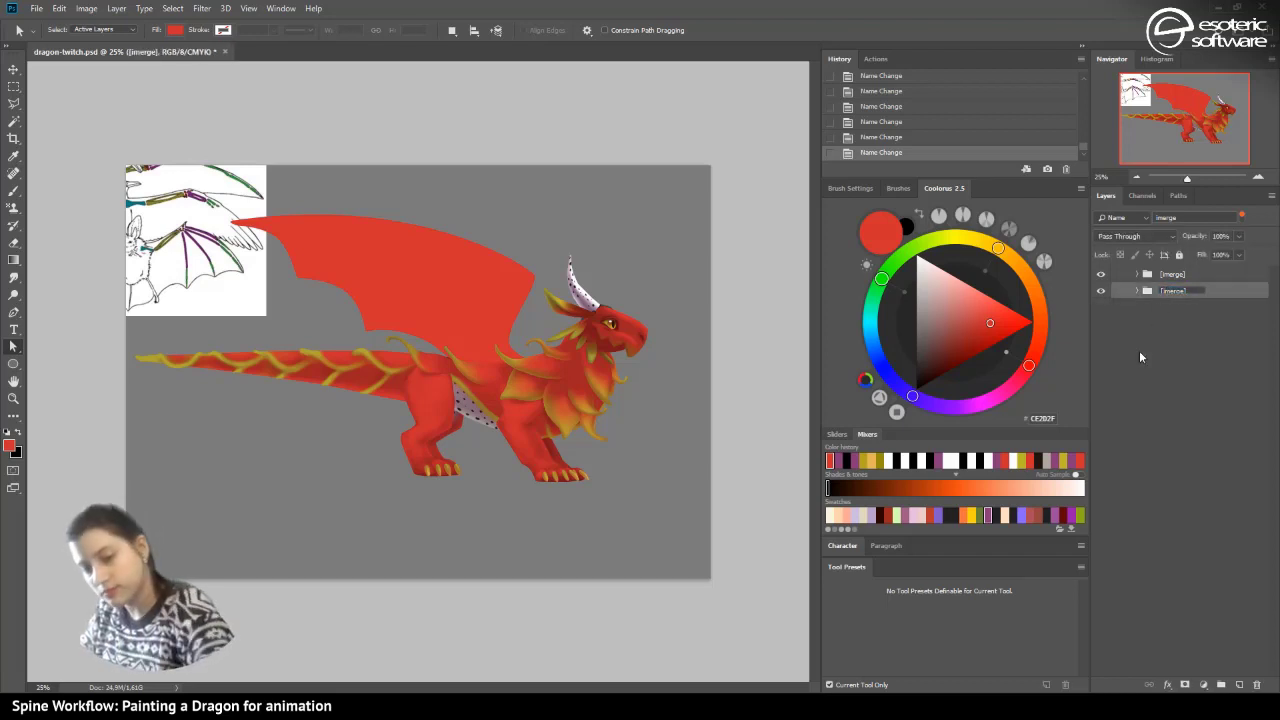
key("Return")
double_click(1170, 274)
left_click(1166, 276)
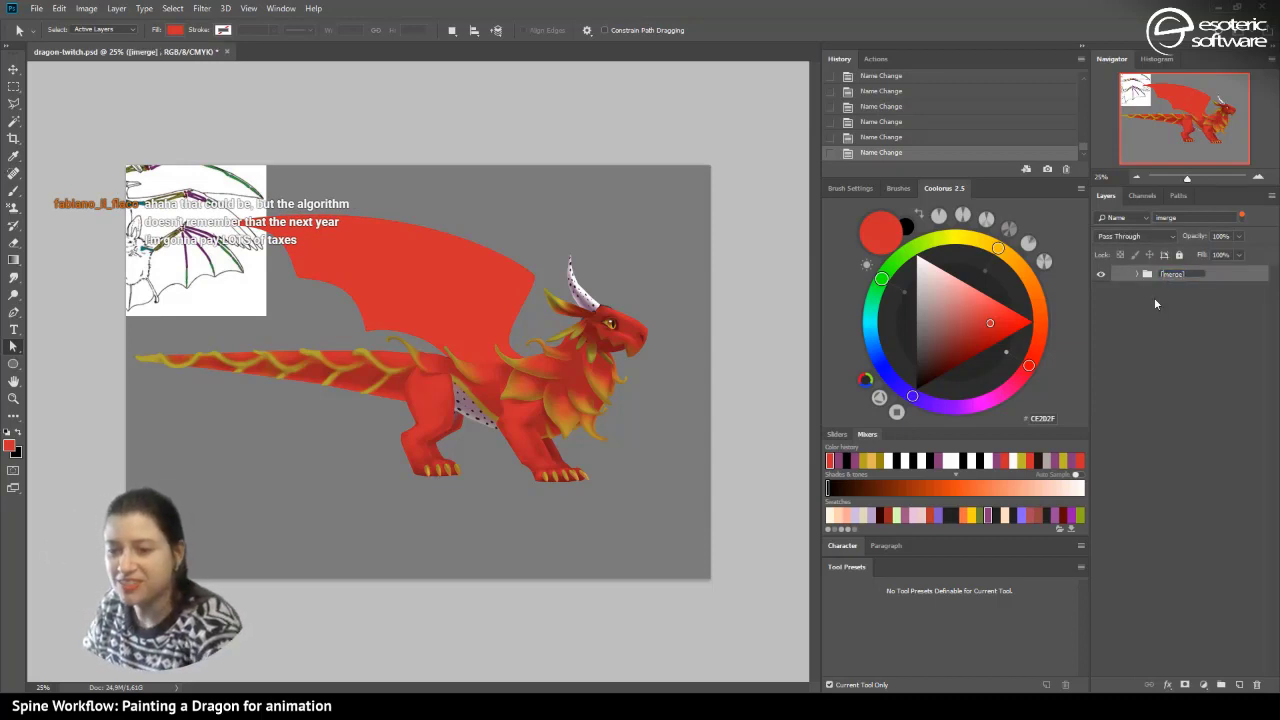
key("Return")
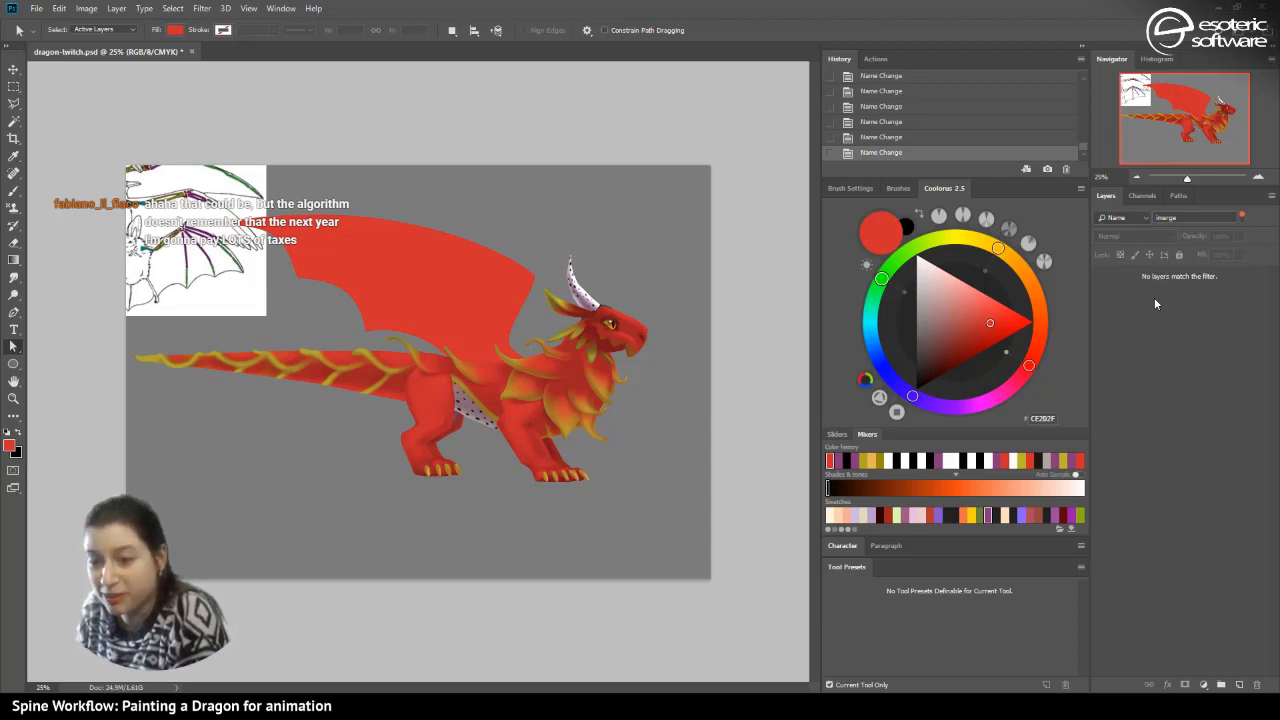
- Turn off the layer name filter and save the document
left_click(1241, 216)
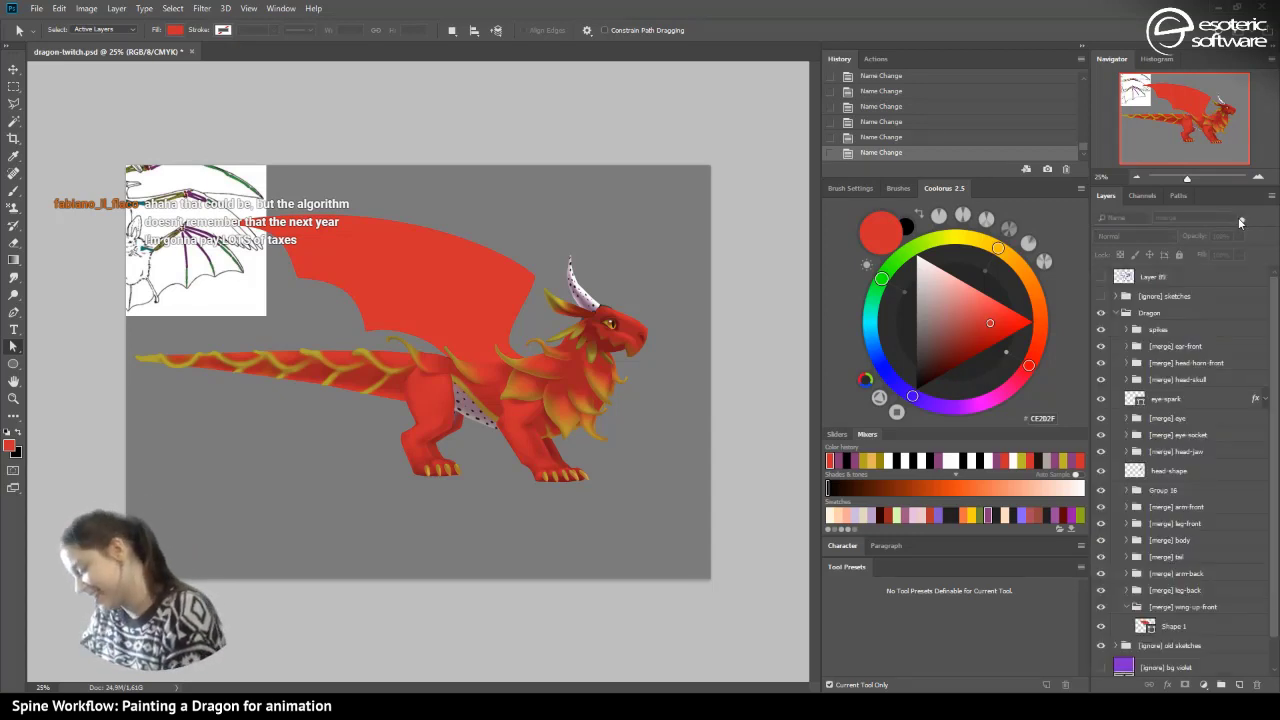
key("ctrl+s")
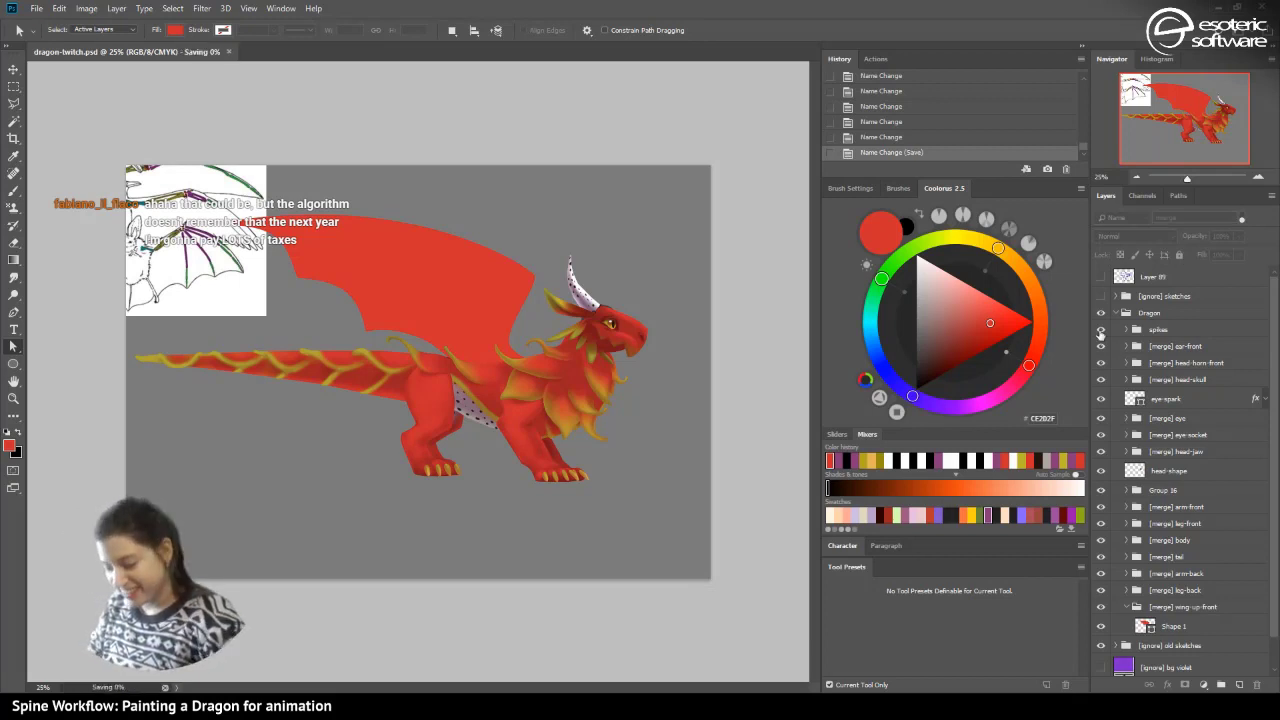
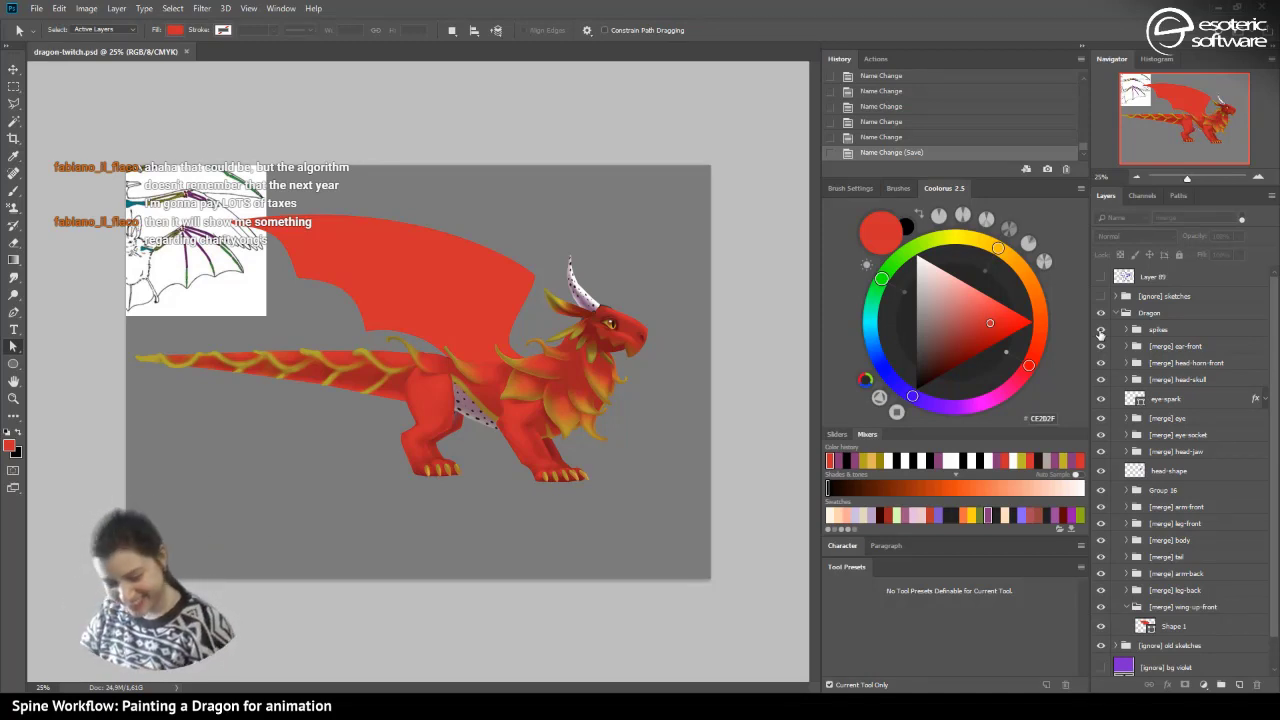
- Add a new layer above Shape 1 in the [merge] wing-up-front group and clip it to the wing shape
key("v")
left_click(411, 252)
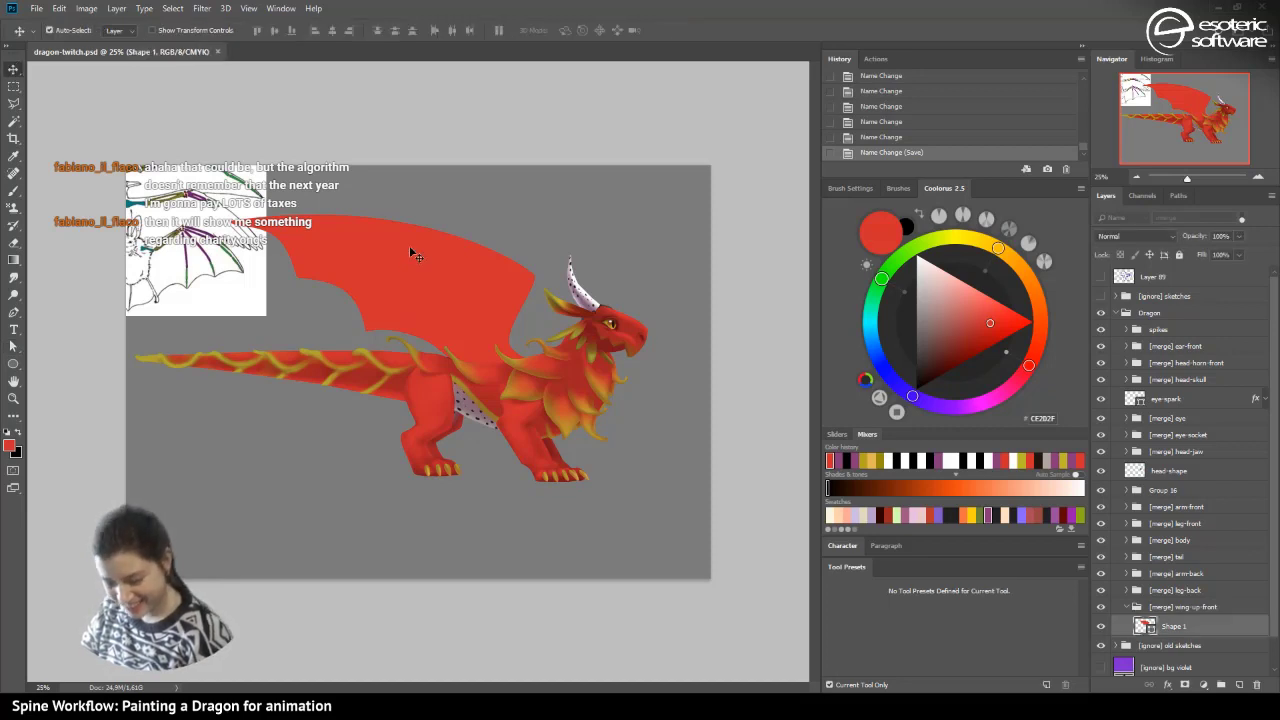
left_click(1240, 685)
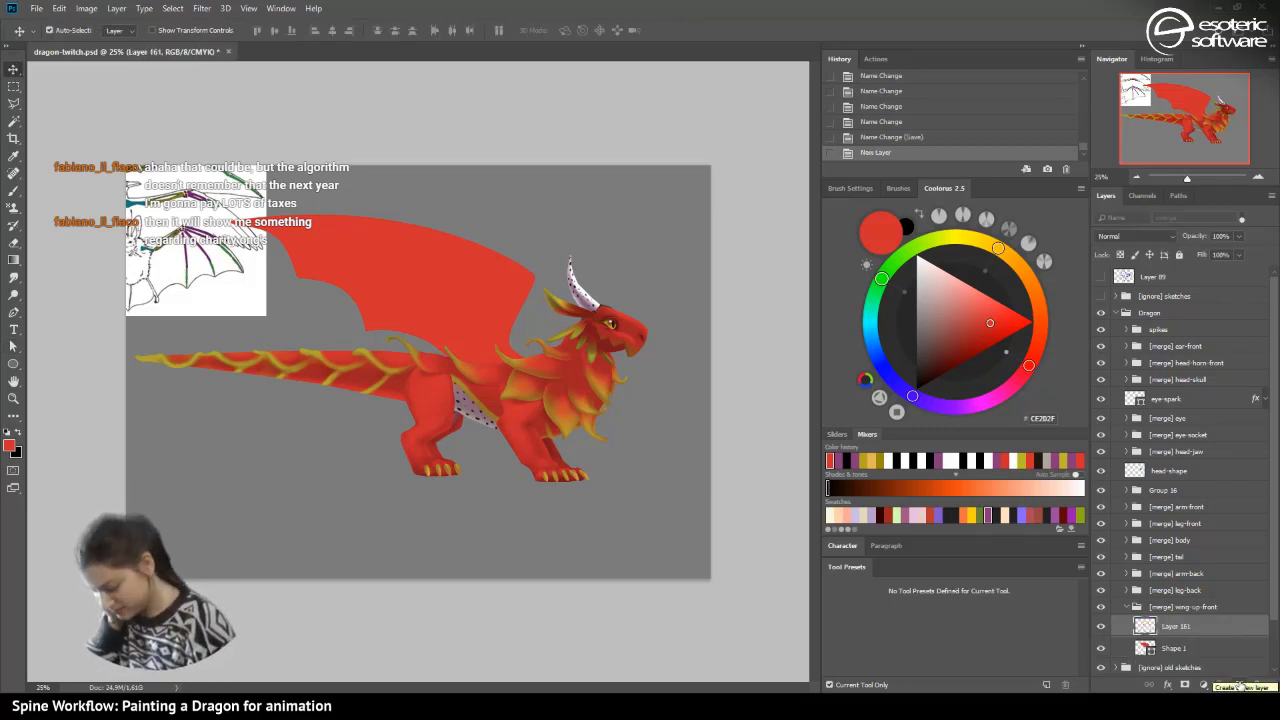
right_click(1180, 628)
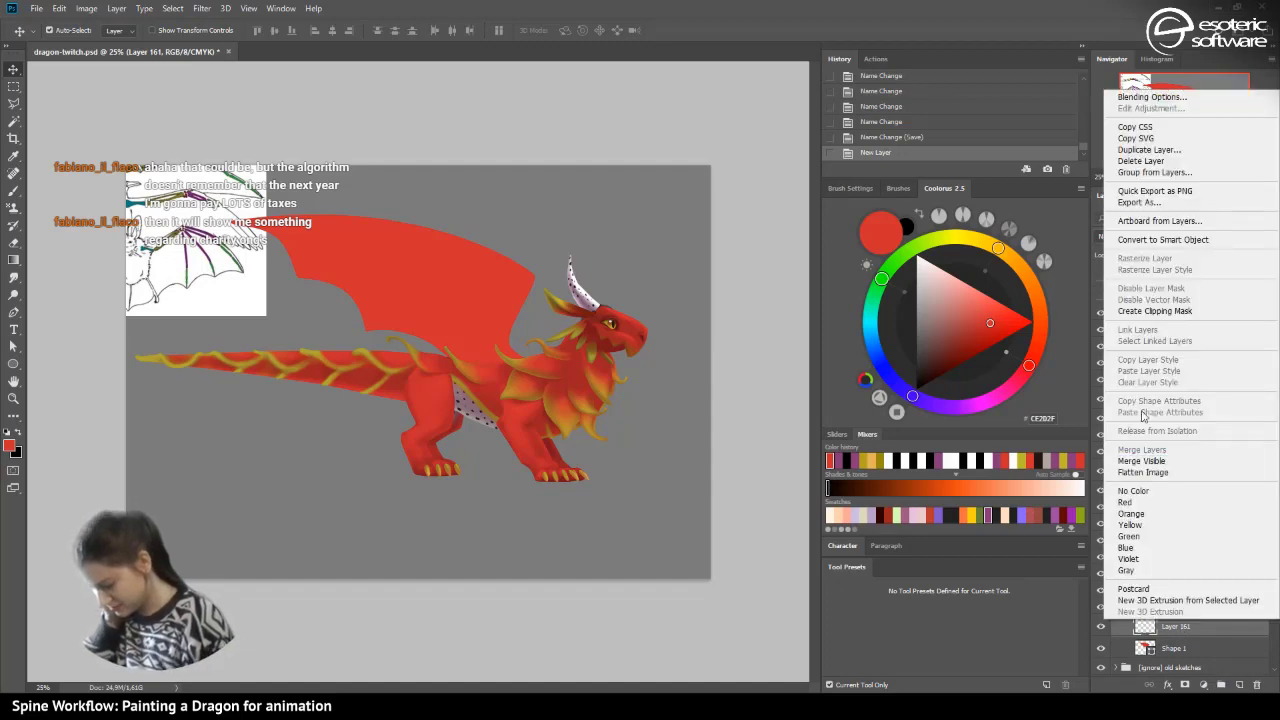
left_click(1124, 310)
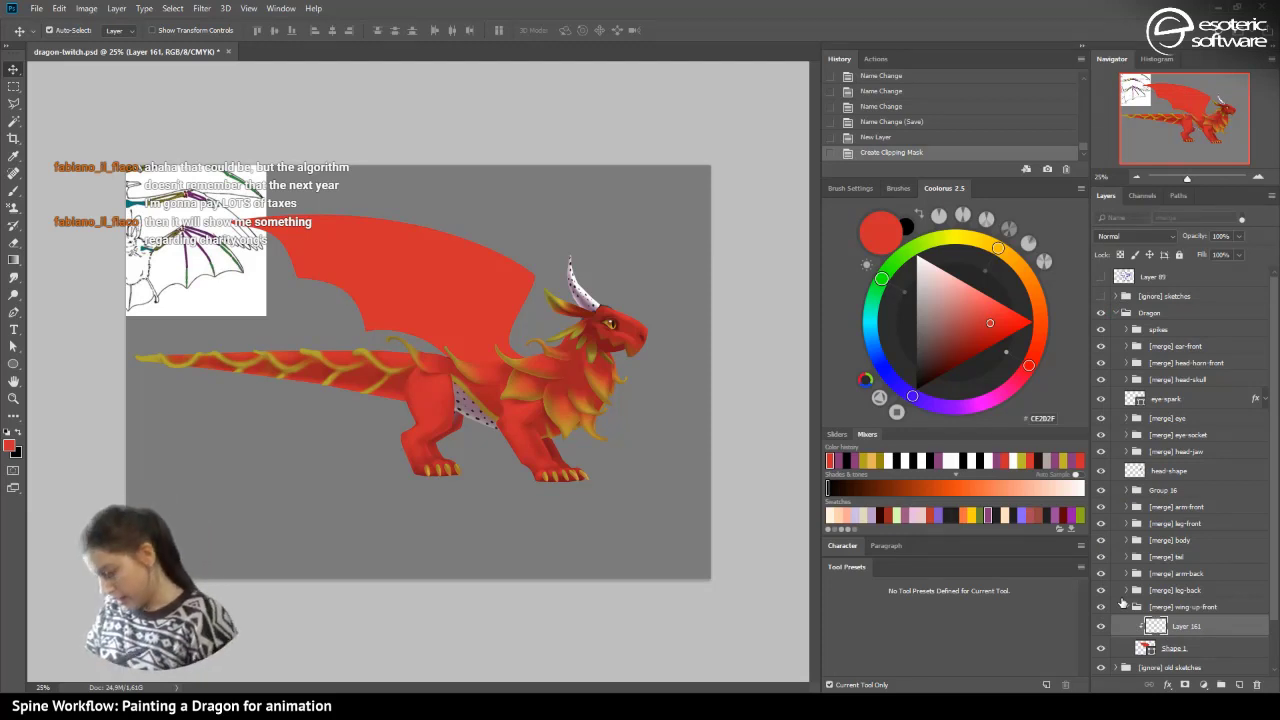
- Show the [ignore] sketches group with Layer 12 hidden and Layer 160 left visible as the wing's guide
left_click(1101, 296)
left_click(1116, 297)
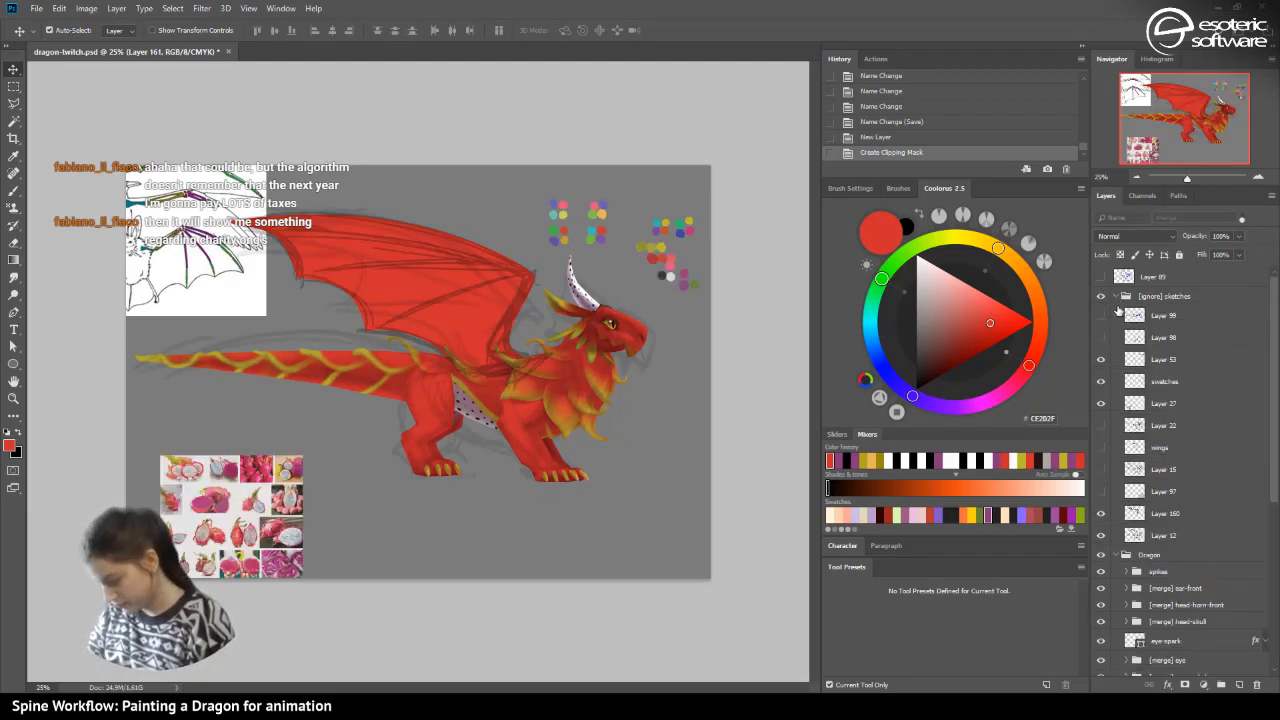
left_click(1101, 381)
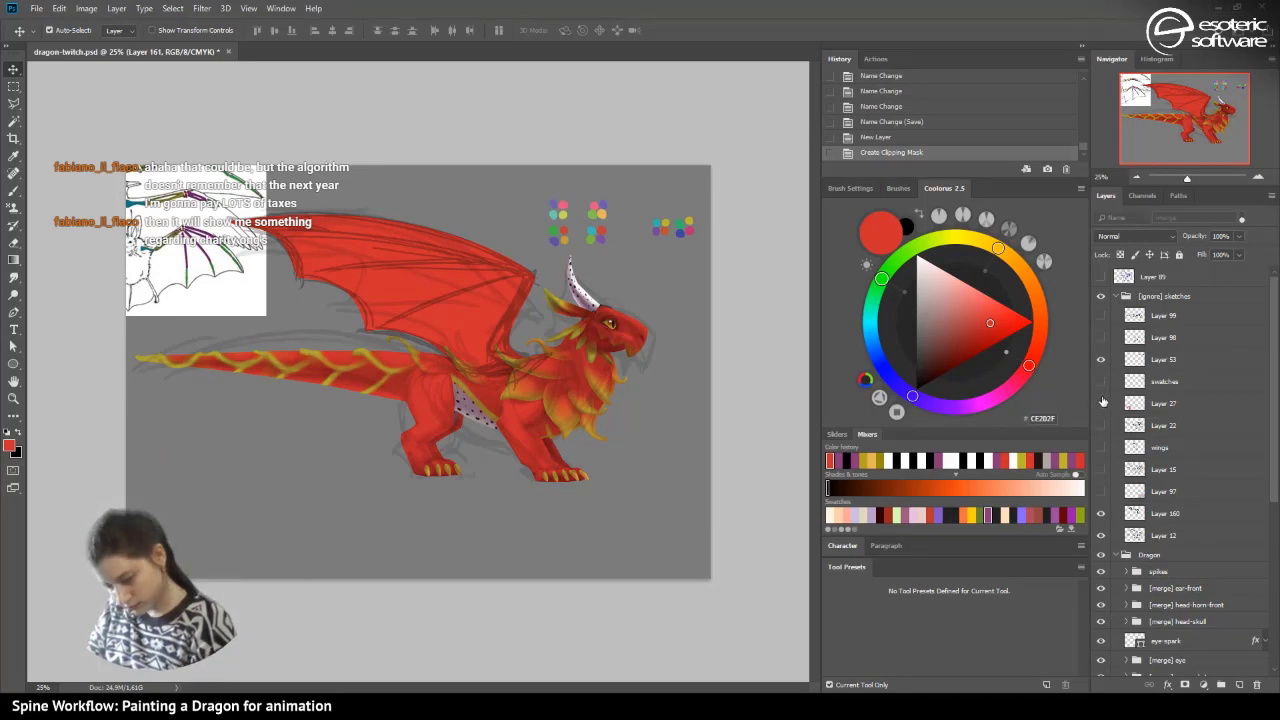
left_click_drag(1101, 381, 1101, 403)
left_click(1101, 514)
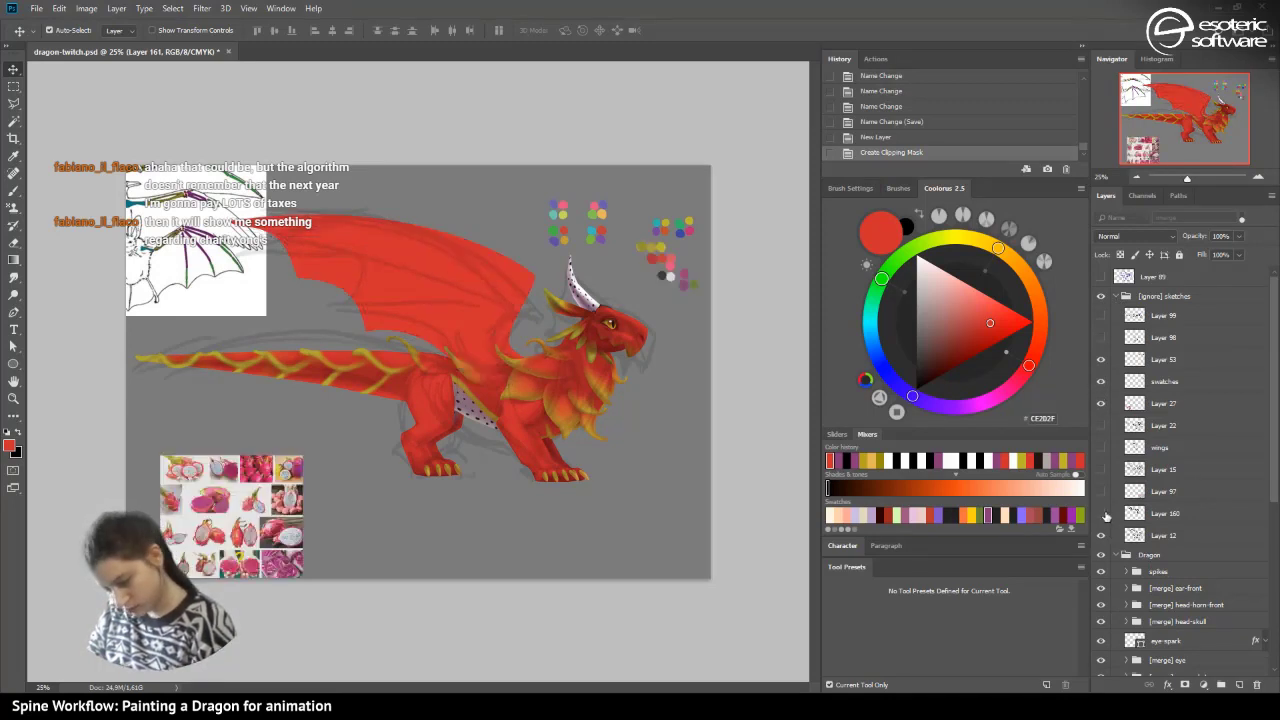
left_click(1101, 514)
left_click(1101, 535)
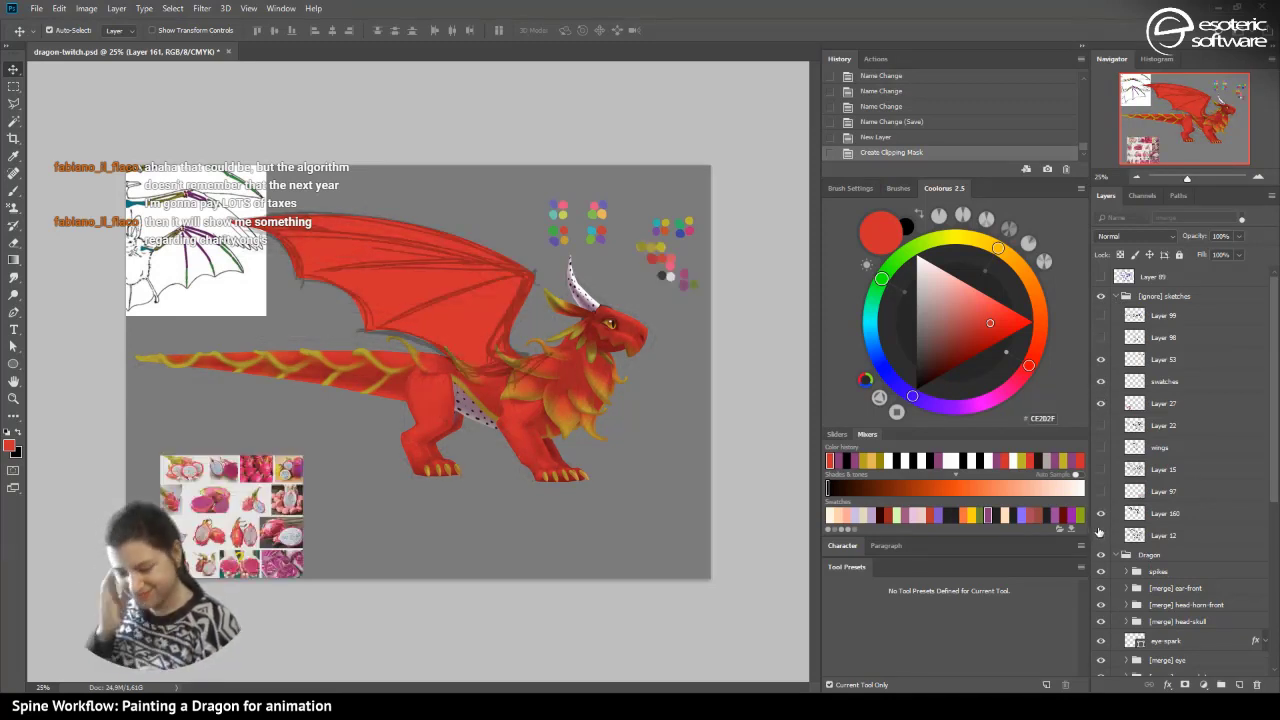
left_click(1124, 297)
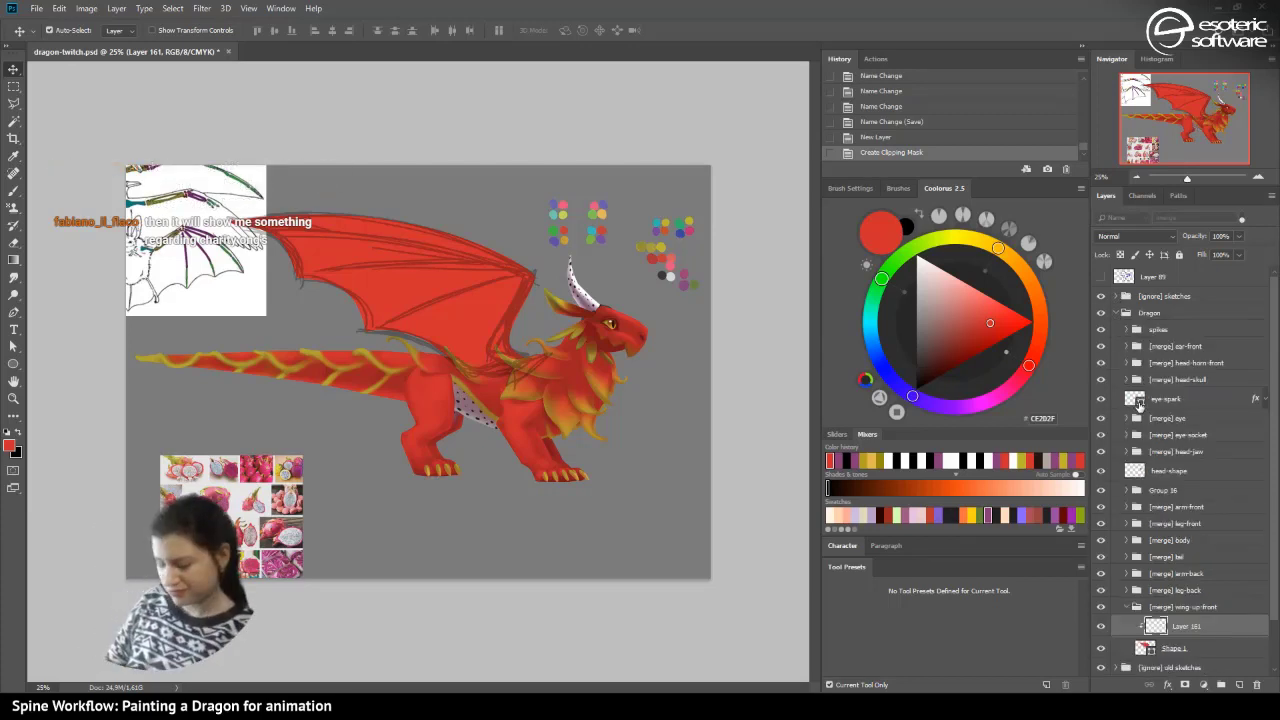
- Add a clipped Multiply layer at 50% opacity above the empty clipped layer in the wing group
left_click(1140, 649)
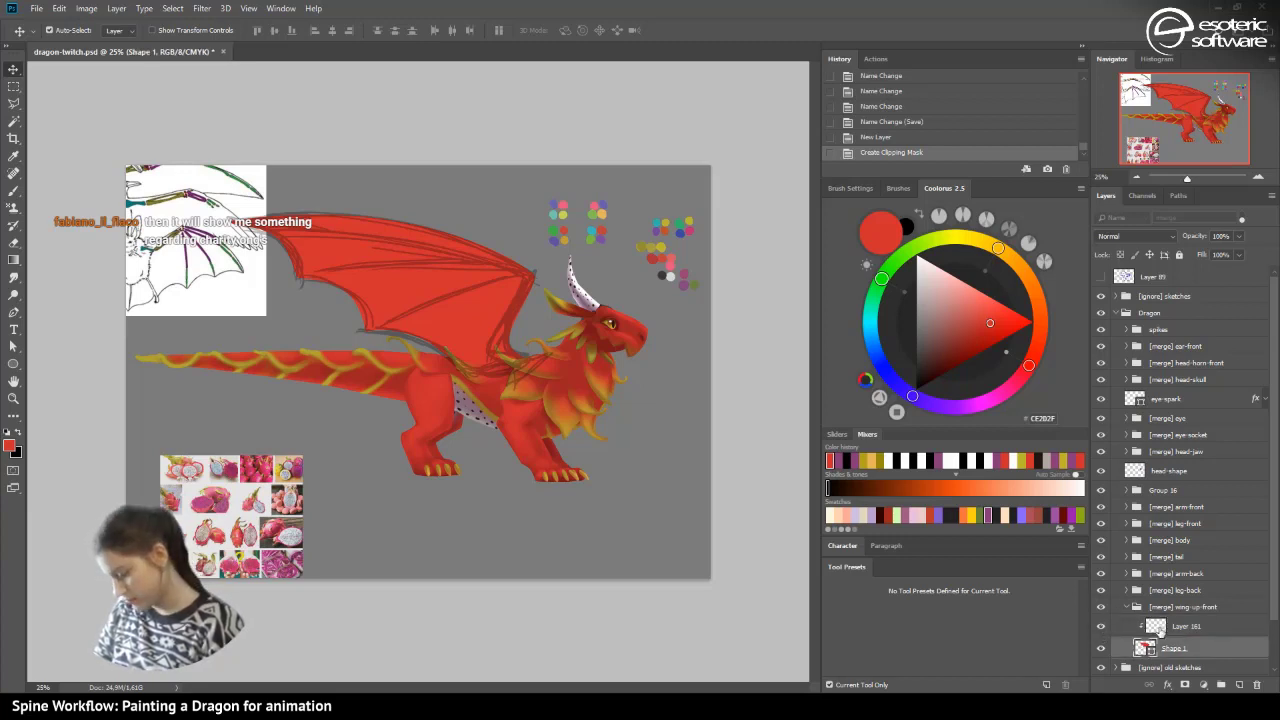
left_click(1162, 621)
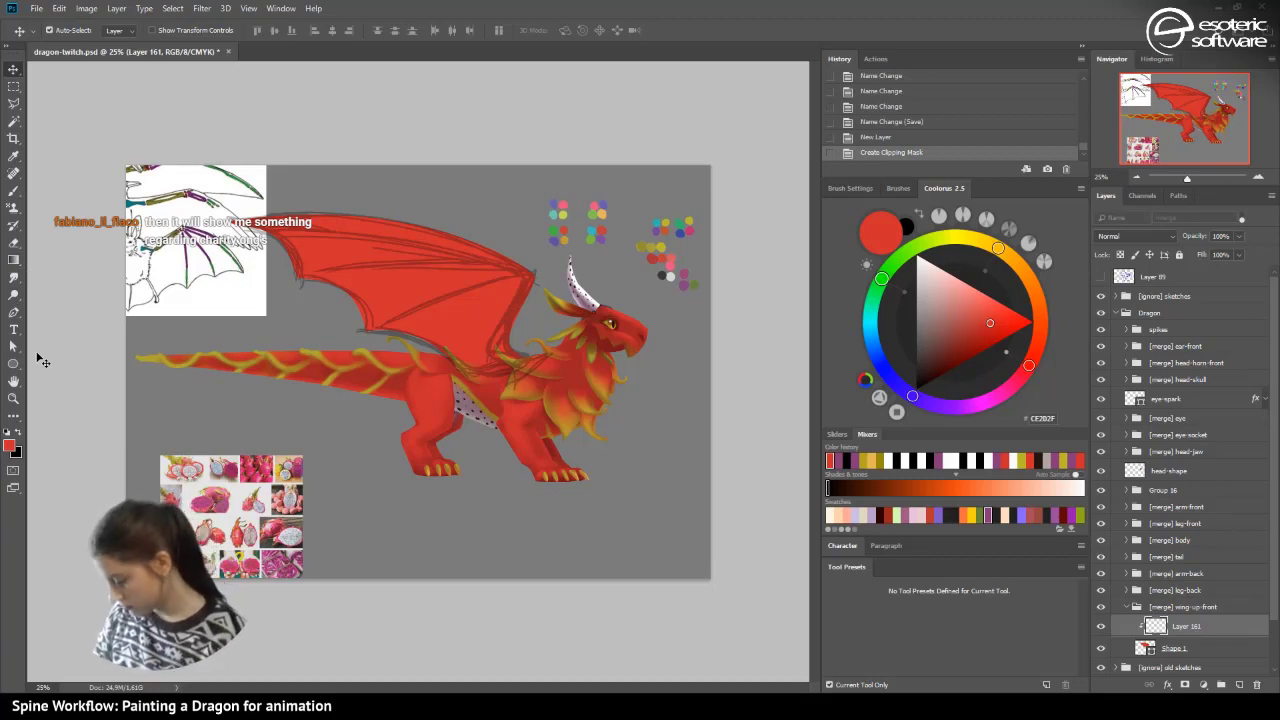
key("F3")
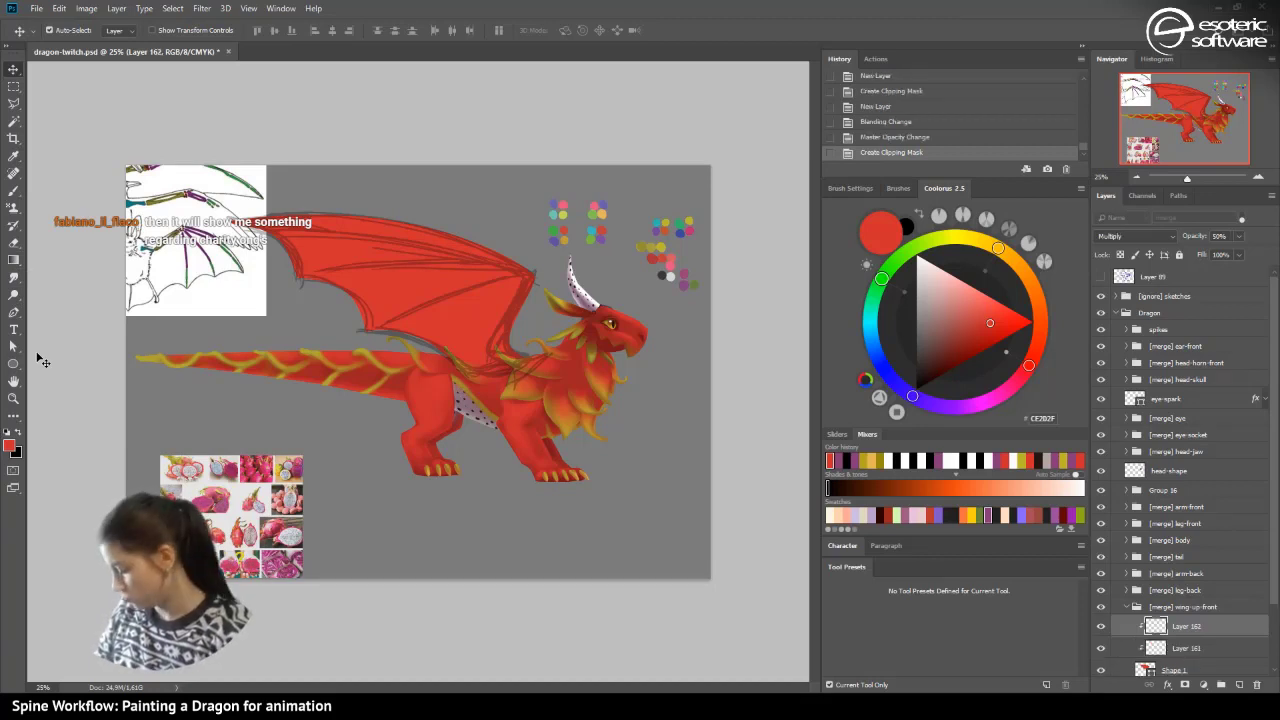
- Paint purple shadows along the wing's arm and finger bones with an 84 px brush, following the sketch lines
key("b")
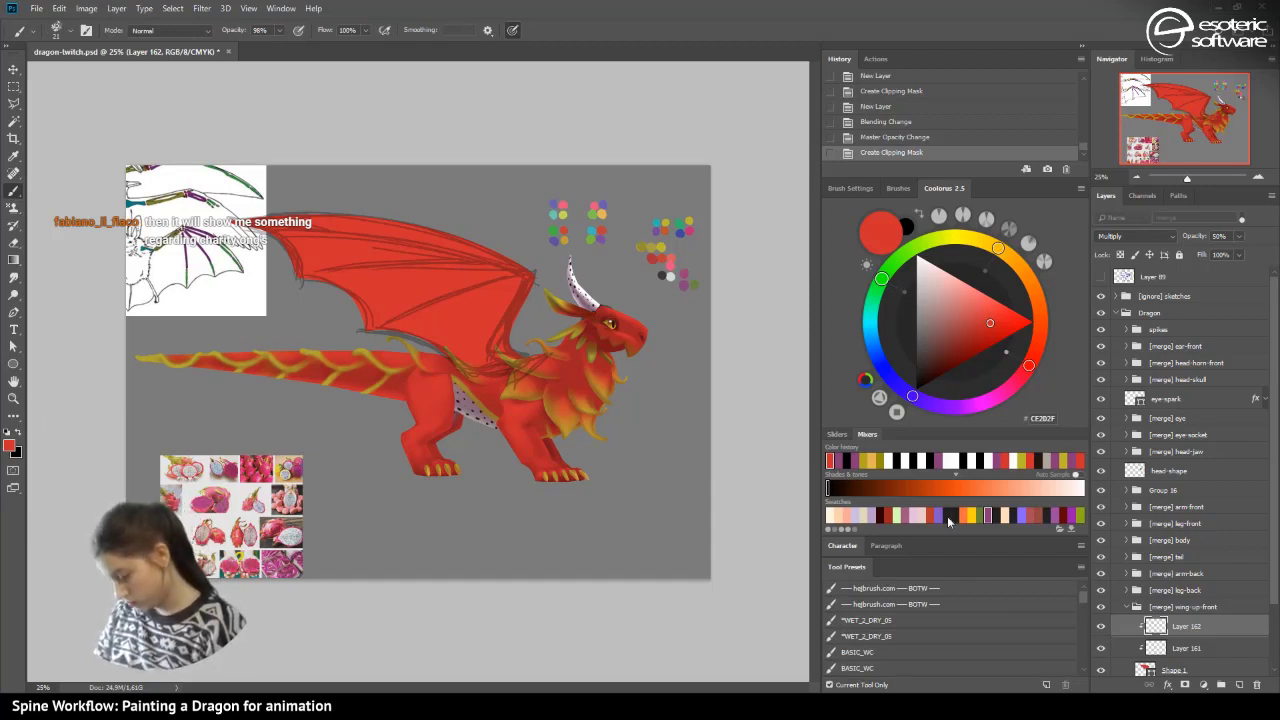
left_click(840, 463)
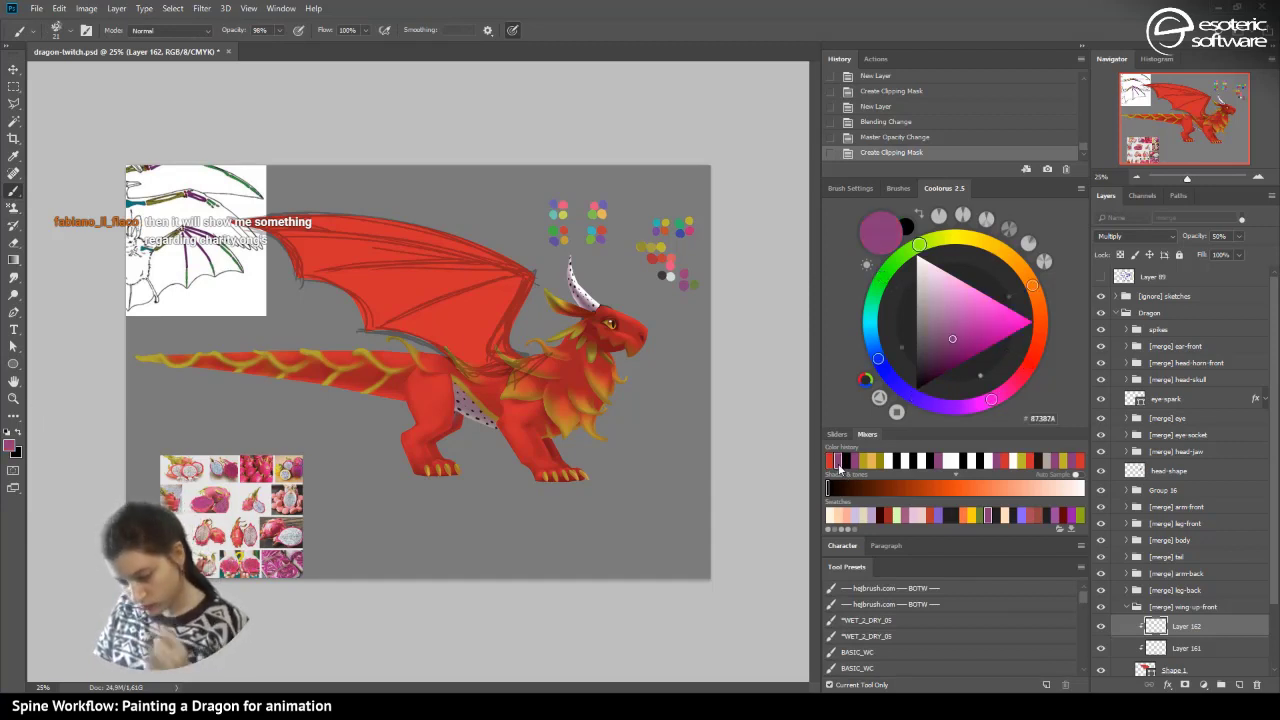
left_click(58, 30)
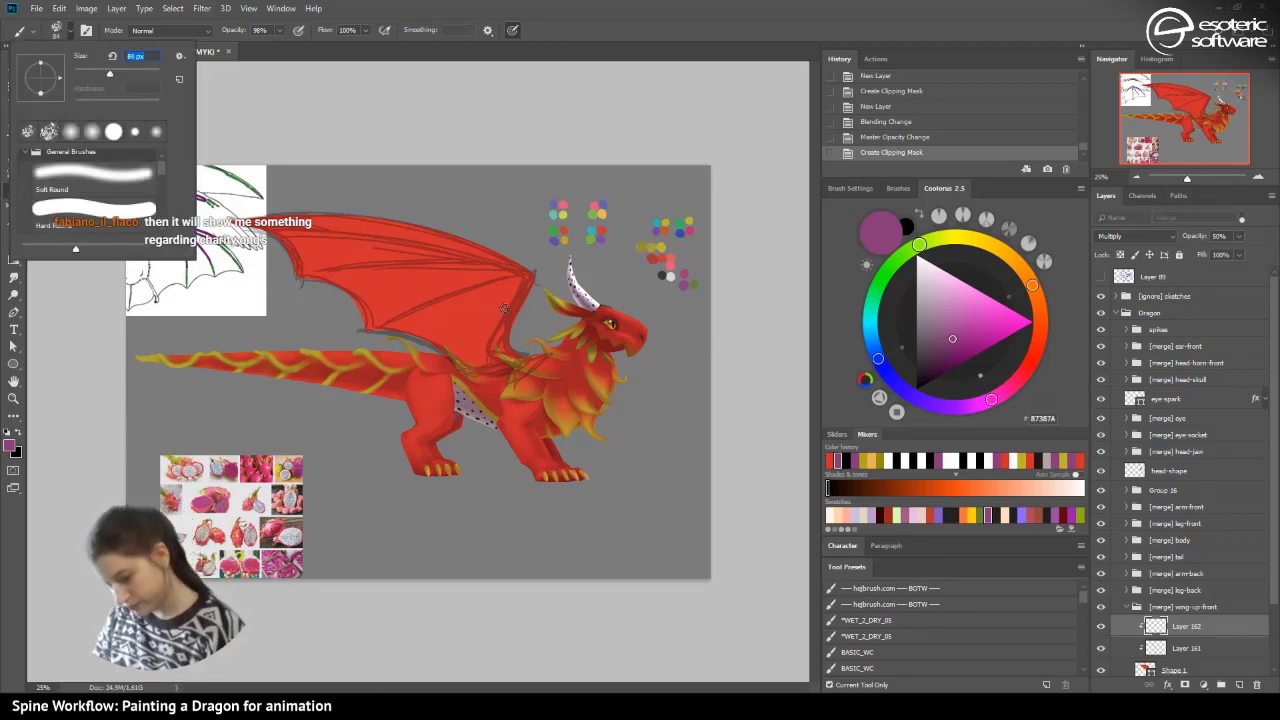
left_click(70, 131)
mouse_move(518, 285)
left_mouse_down()
mouse_move(499, 364)
mouse_move(490, 295)
mouse_move(398, 324)
left_mouse_up()
left_click_drag(478, 291, 380, 326)
left_click_drag(486, 256, 294, 276)
left_click_drag(480, 254, 243, 227)
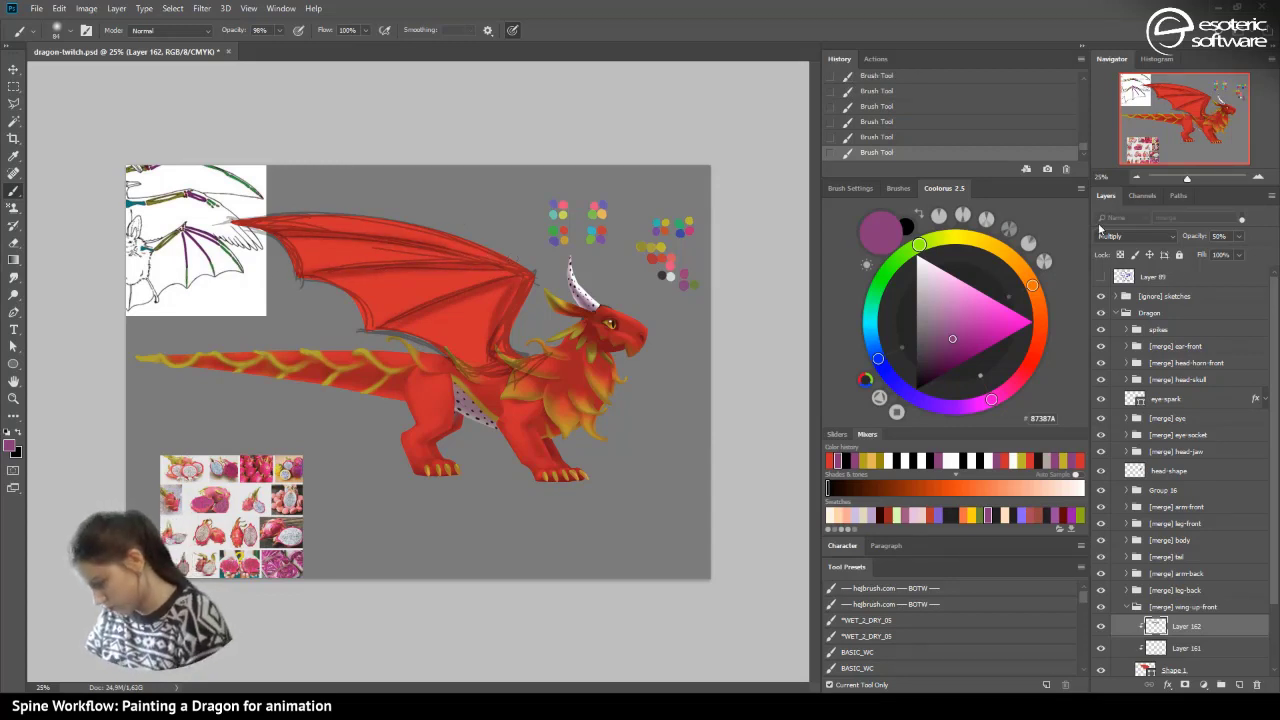
- Hide the sketches group and broaden the purple shadows across the wing's membrane folds with a soft 177 px brush
left_click(1101, 296)
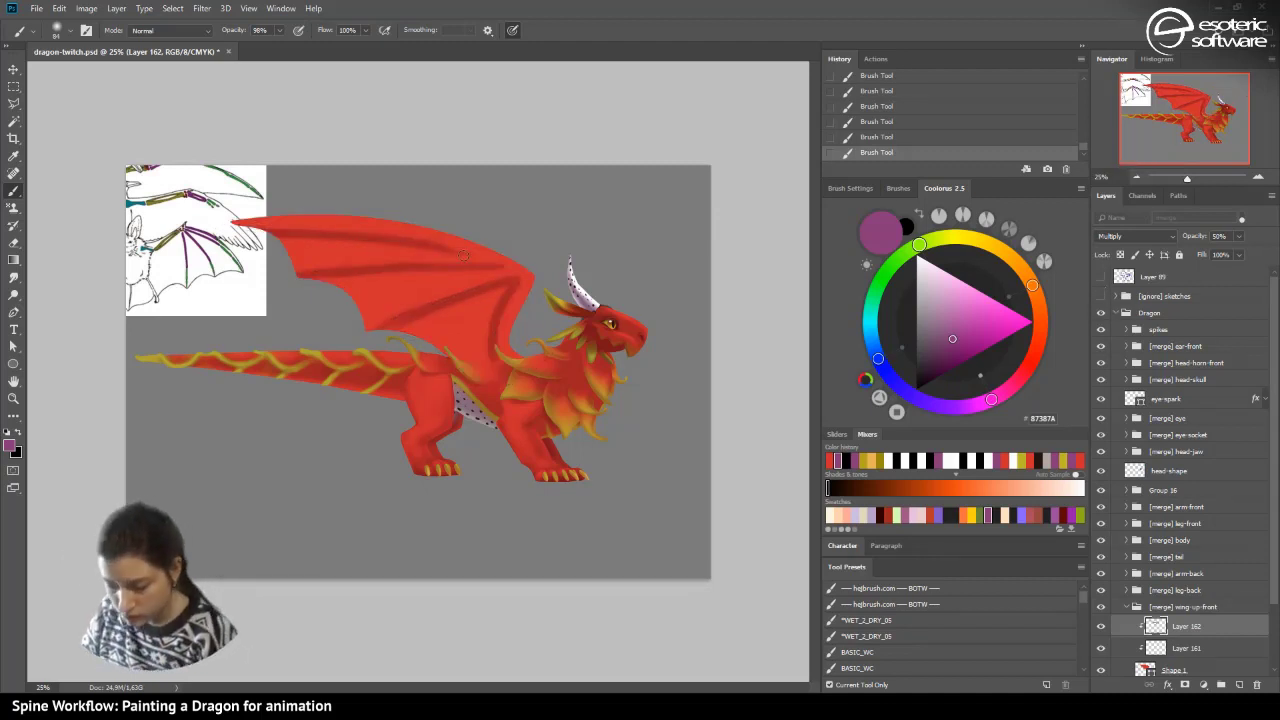
left_click_drag(436, 254, 216, 235)
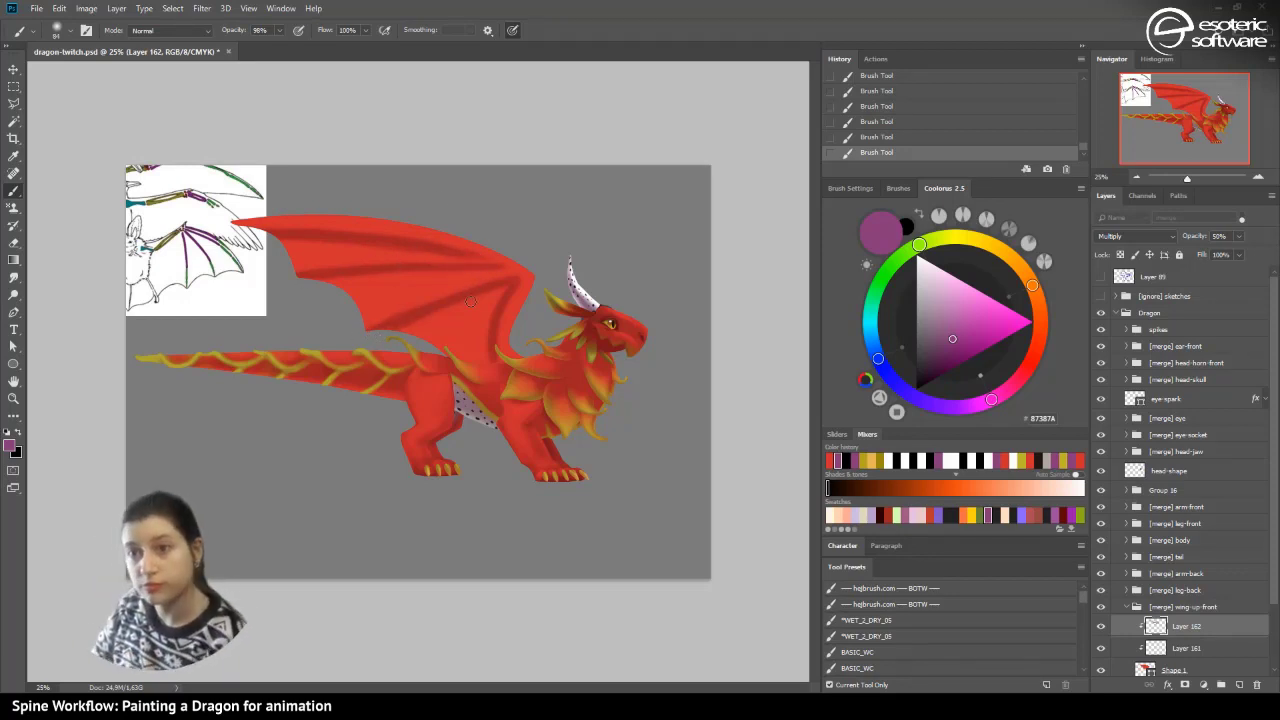
left_click(62, 30)
left_click_drag(121, 74, 133, 73)
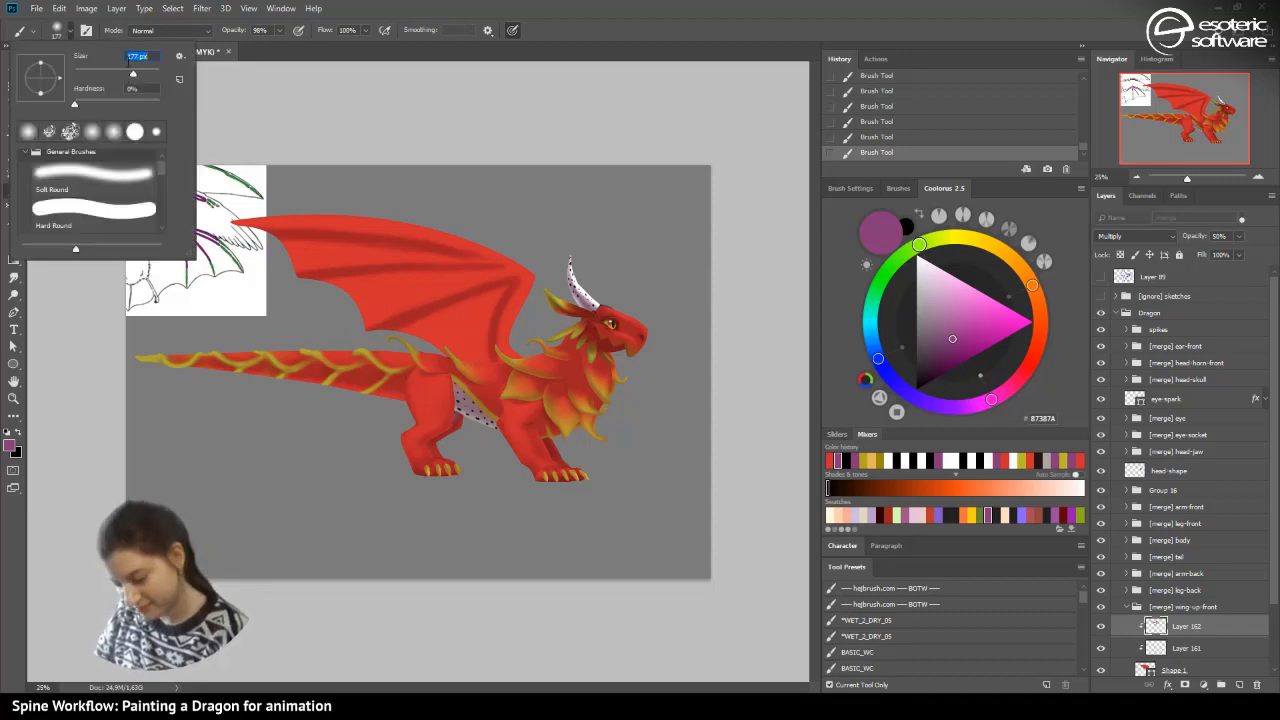
left_click_drag(497, 286, 457, 297)
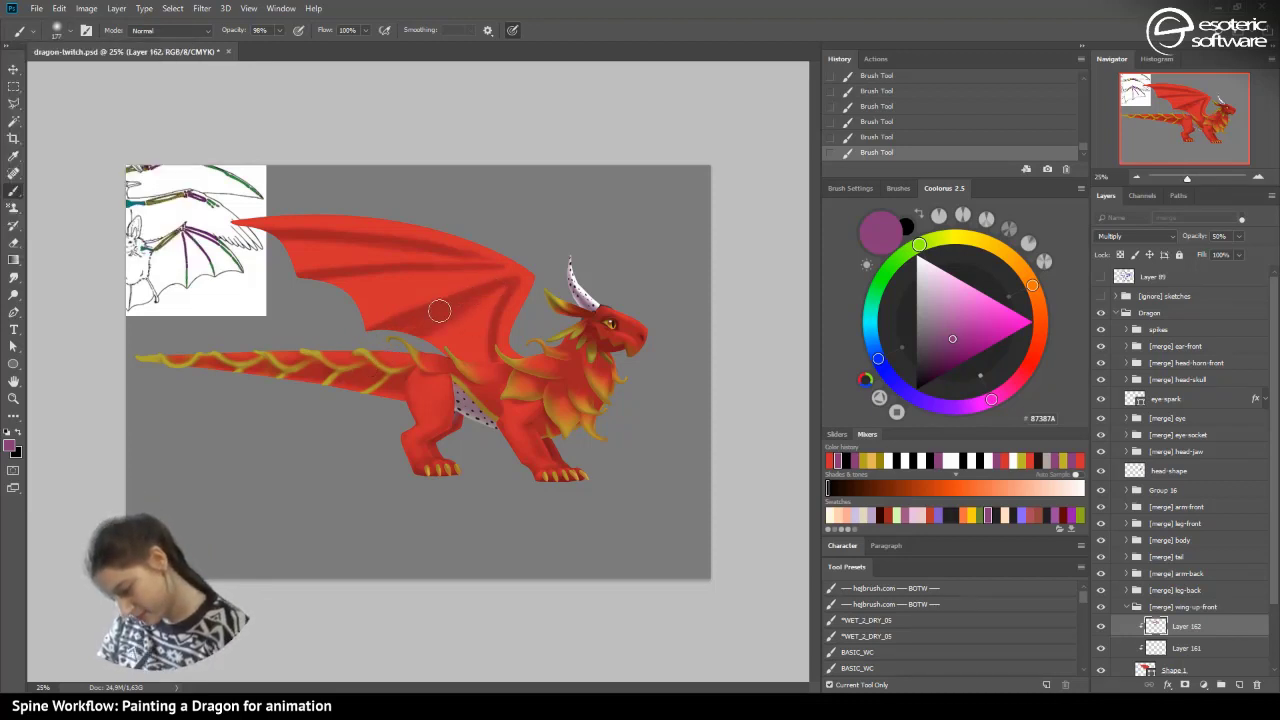
left_click_drag(463, 266, 312, 310)
left_click_drag(421, 269, 288, 303)
left_click_drag(419, 245, 226, 251)
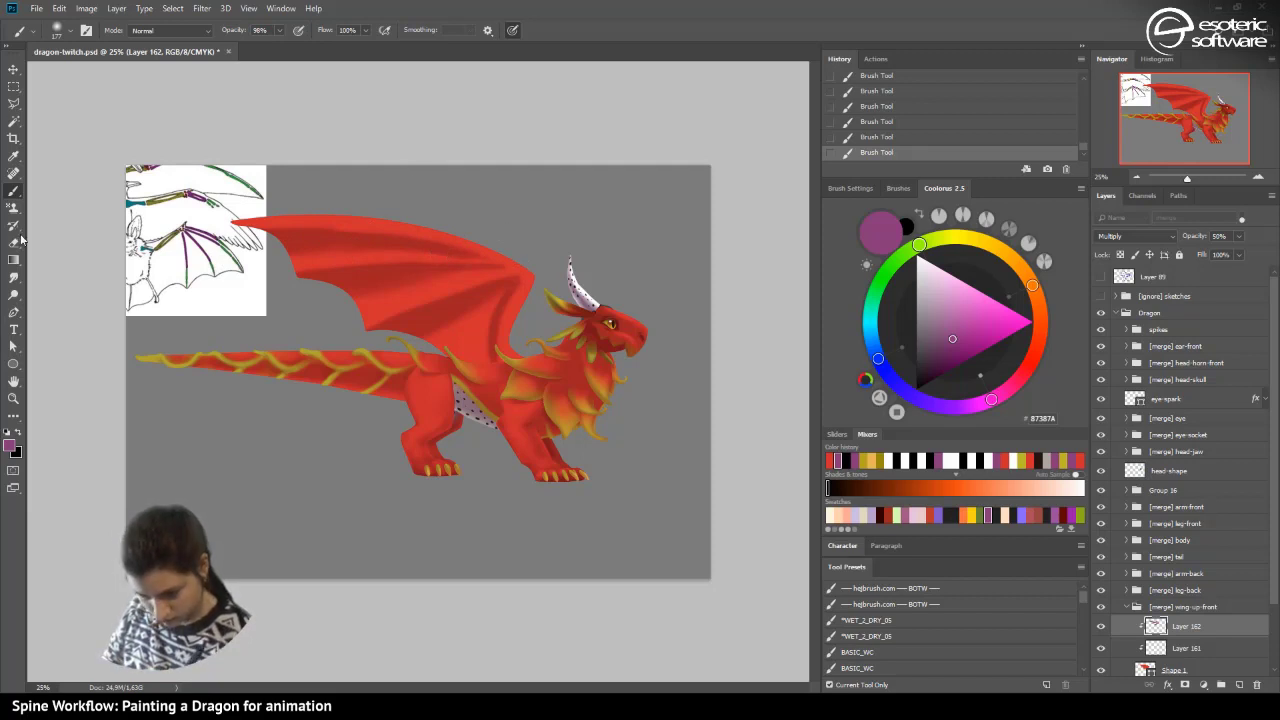
- Erase excess purple shading around the wing's wrist joint, where the finger bones meet
key("e")
left_click(441, 270)
left_click_drag(519, 258, 478, 264)
left_click_drag(523, 251, 478, 262)
left_click_drag(510, 251, 474, 264)
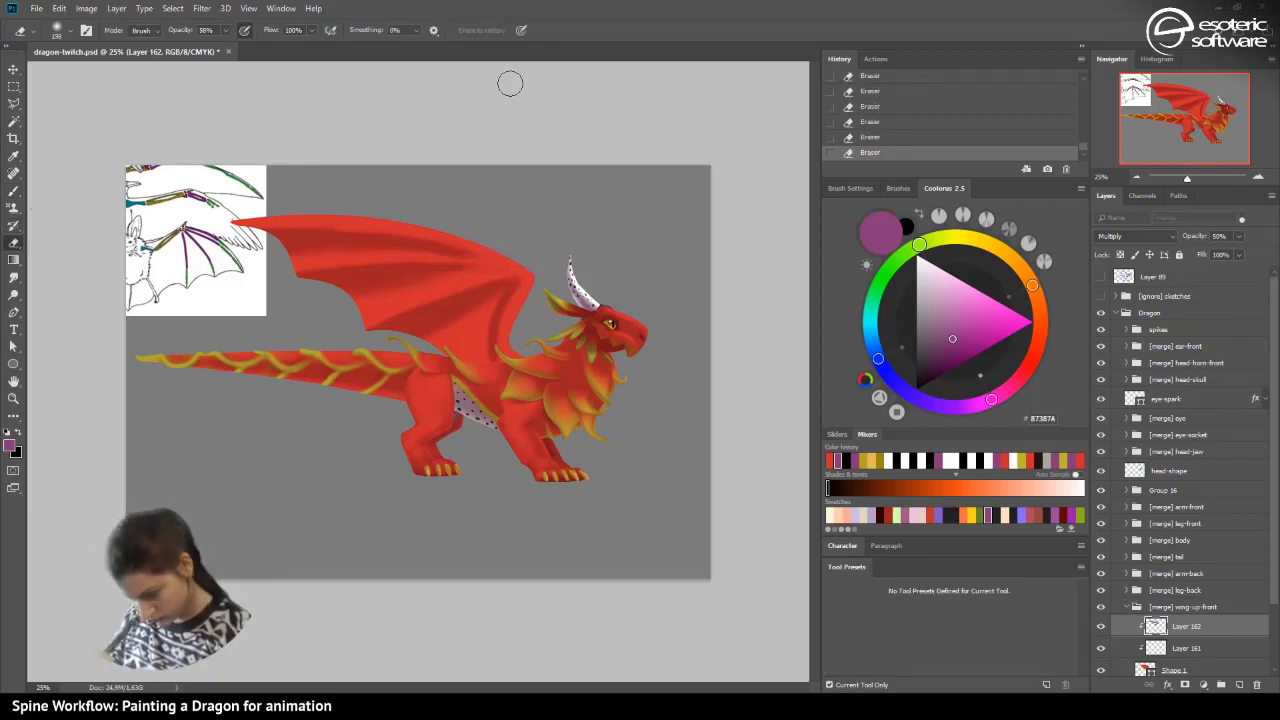
- Paint more purple shading along the wing's upper folds towards the tip, stepping back the last stroke
left_click(15, 192)
left_click_drag(452, 254, 240, 254)
left_click_drag(404, 246, 166, 236)
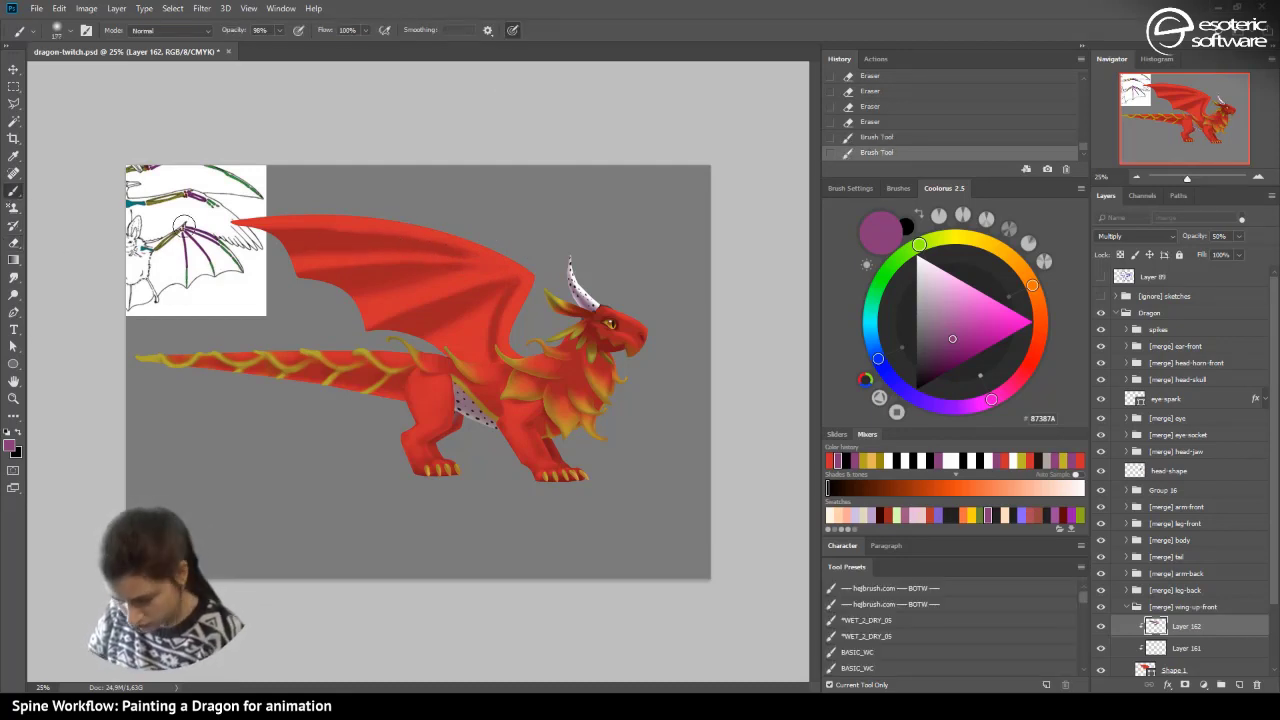
mouse_move(324, 294)
left_mouse_down()
mouse_move(532, 267)
mouse_move(348, 305)
left_mouse_up()
key("ctrl+z")
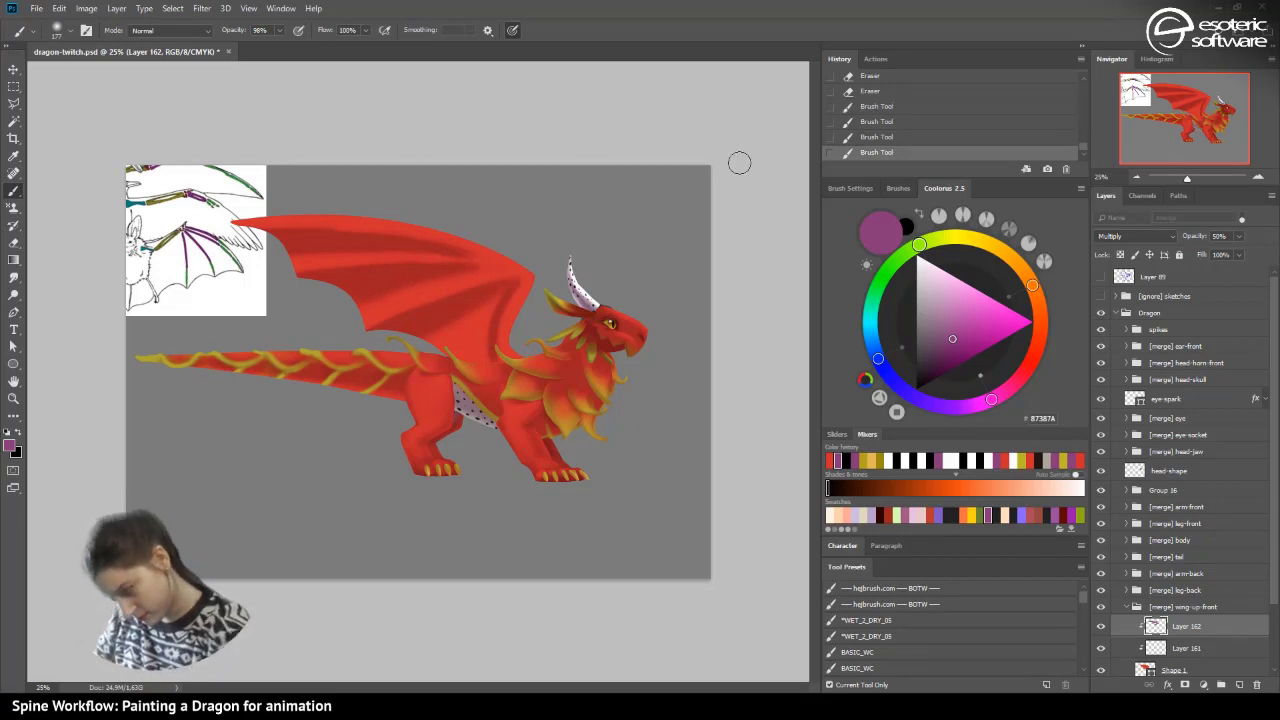
left_click(862, 136)
- Shade the outer wing membrane softly with a 338 px brush at 30% opacity
left_click(53, 30)
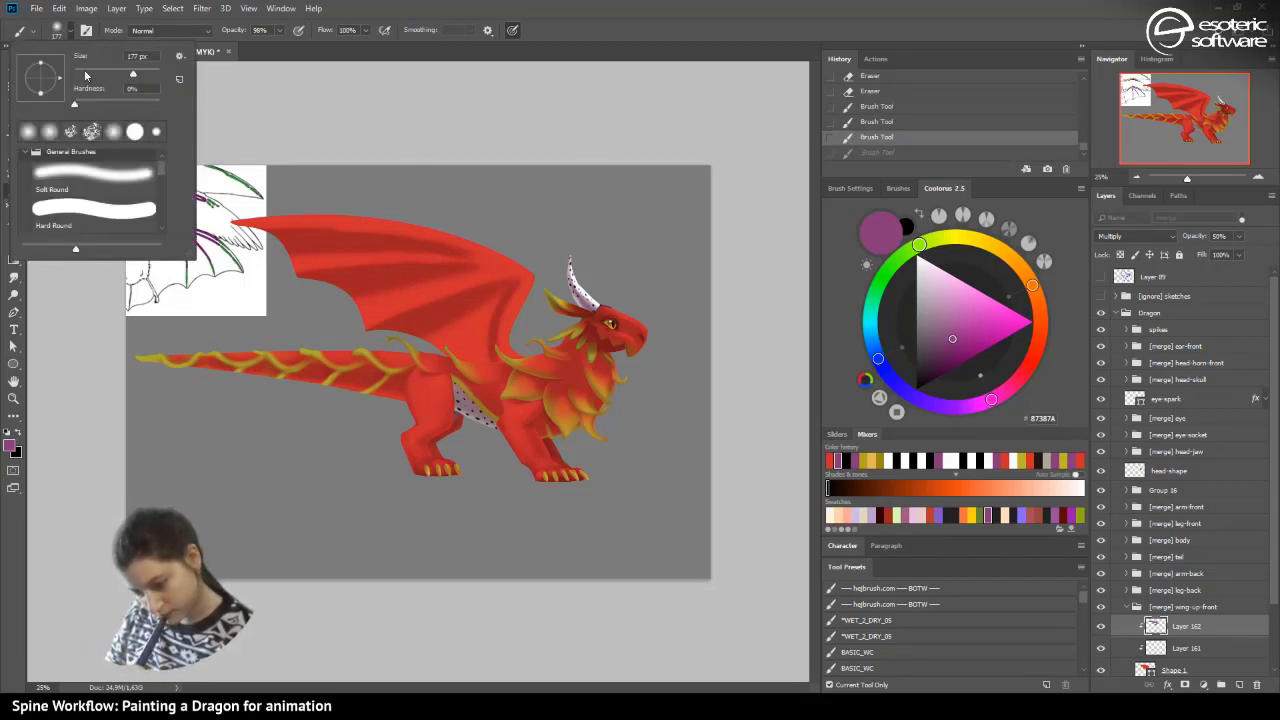
left_click(144, 73)
left_click(279, 34)
left_click(279, 31)
left_click(240, 49)
left_click(294, 34)
mouse_move(337, 303)
left_mouse_down()
mouse_move(406, 282)
mouse_move(332, 311)
mouse_move(484, 255)
mouse_move(304, 248)
left_mouse_up()
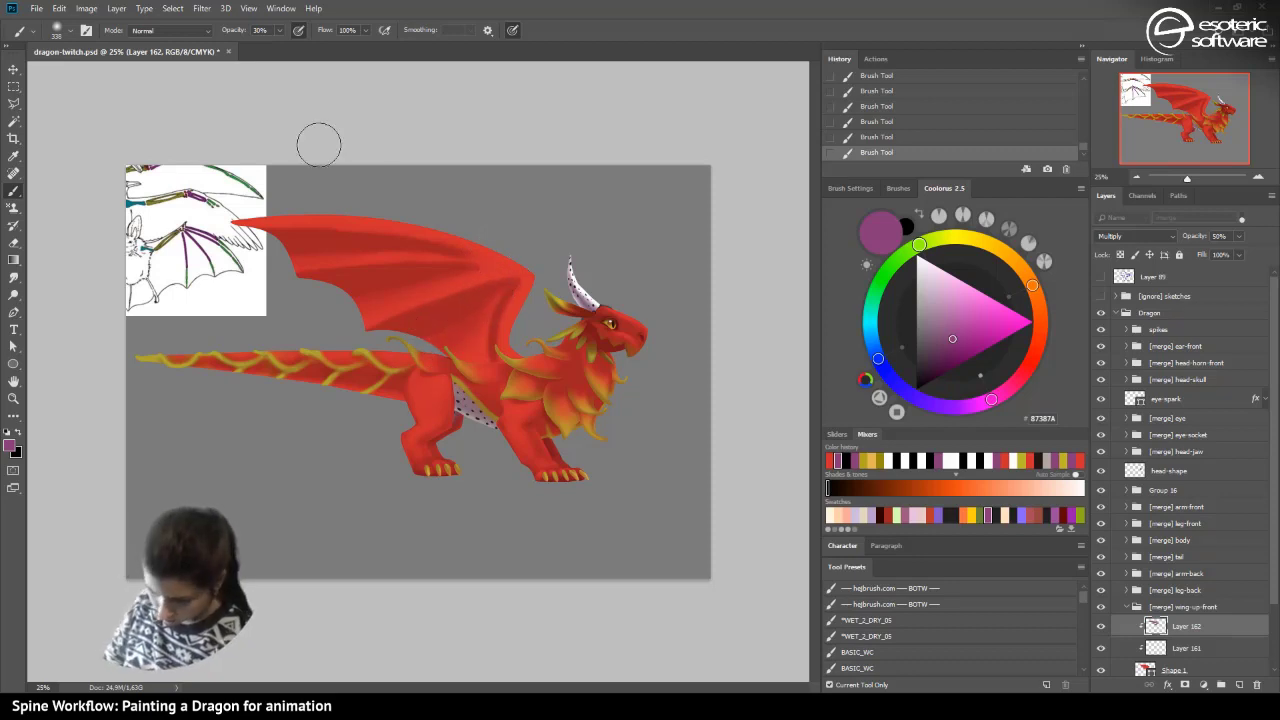
- Reduce the brush to 136 px and deepen the shading on the membrane beside the wing's arm
left_click(54, 32)
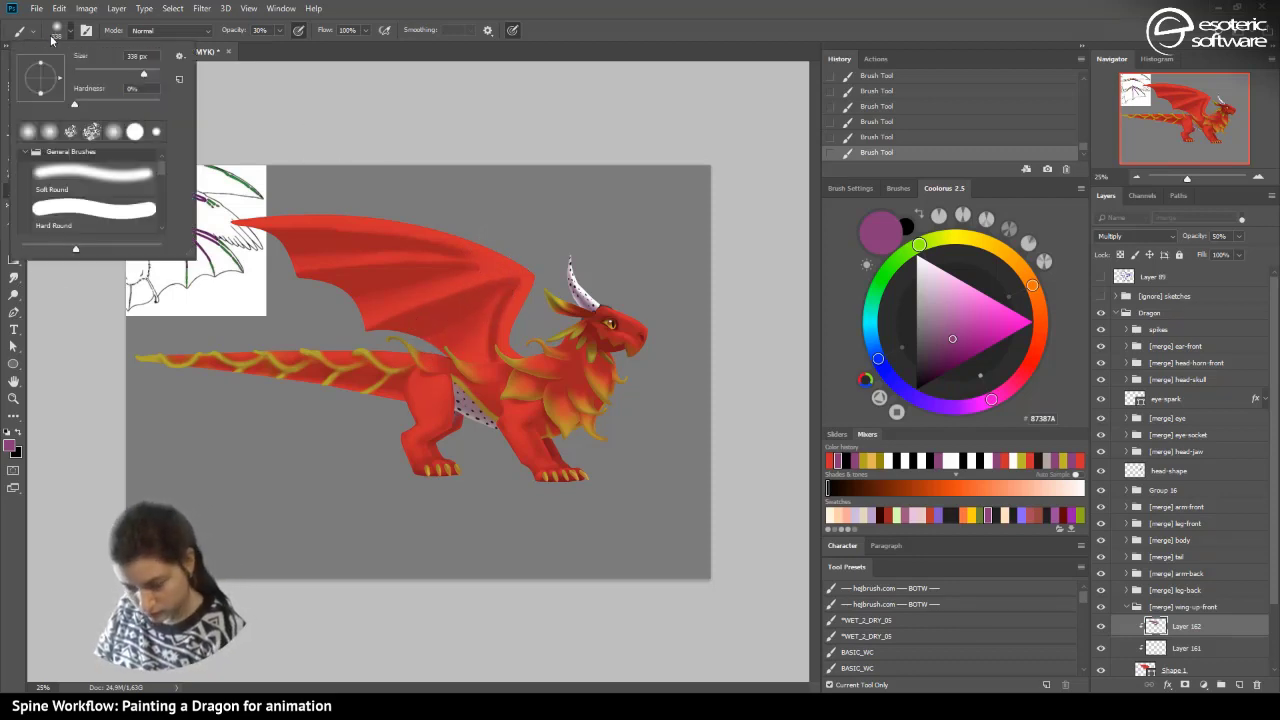
left_click(124, 74)
left_click(498, 290)
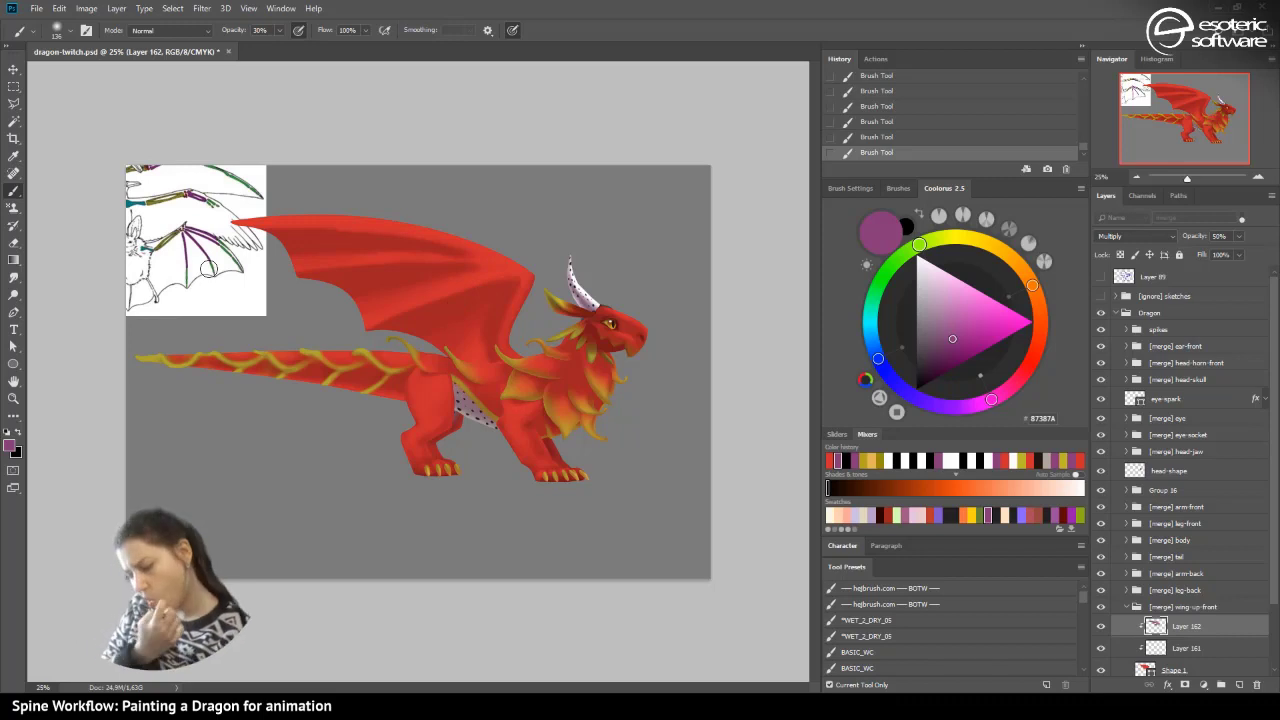
- Erase parts of the purple shading across the inner and middle wing membrane to lighten the areas between folds
left_click(13, 243)
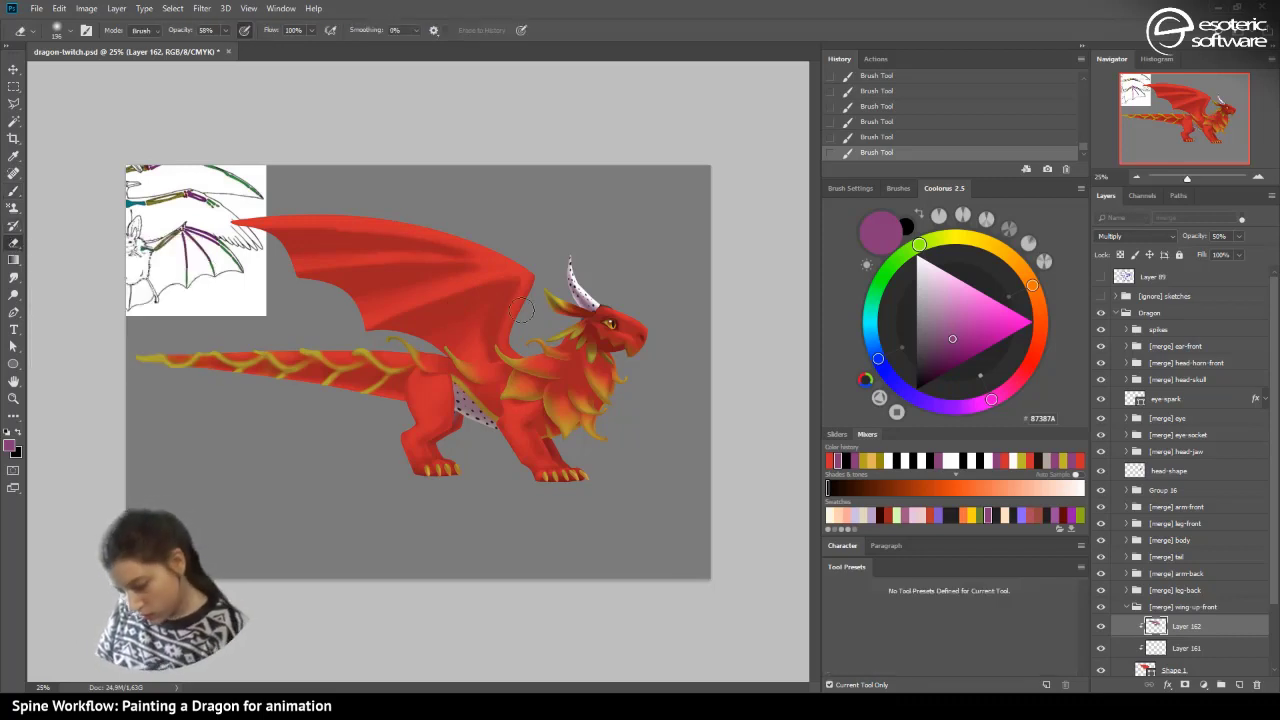
mouse_move(485, 332)
left_mouse_down()
mouse_move(464, 349)
mouse_move(408, 208)
left_mouse_up()
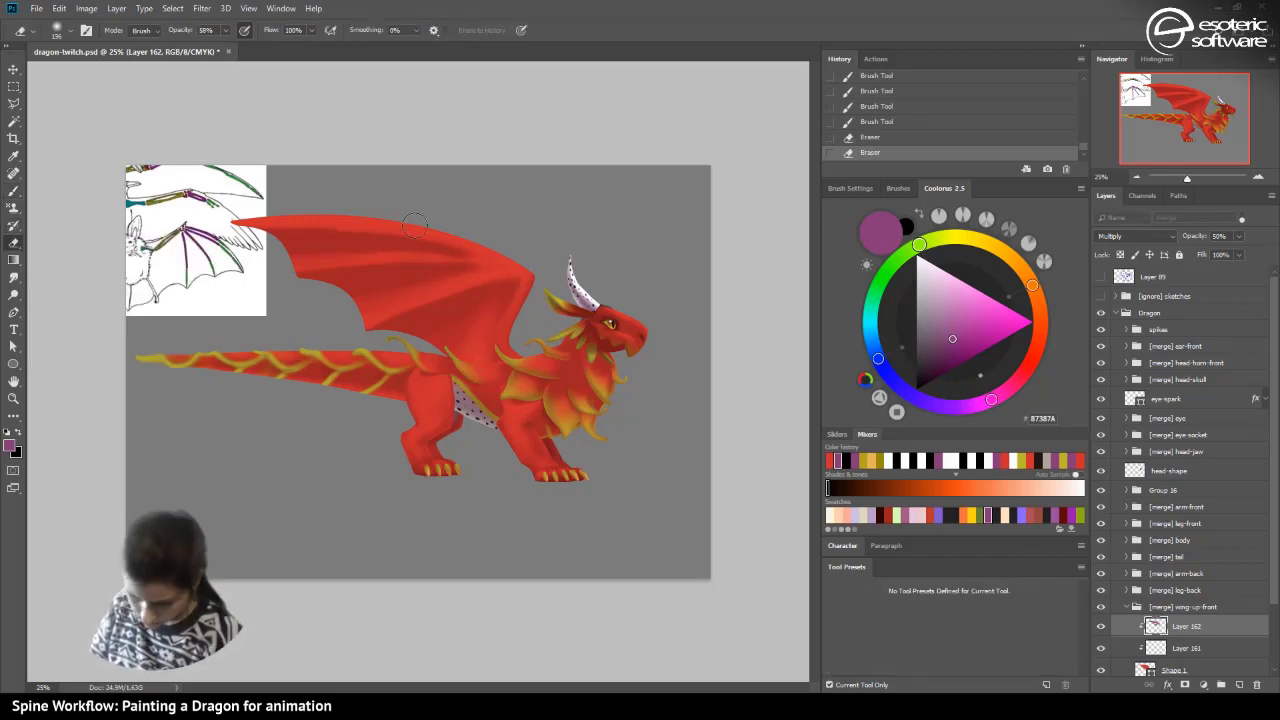
mouse_move(461, 346)
left_mouse_down()
mouse_move(466, 268)
mouse_move(446, 190)
left_mouse_up()
left_click_drag(473, 277, 430, 291)
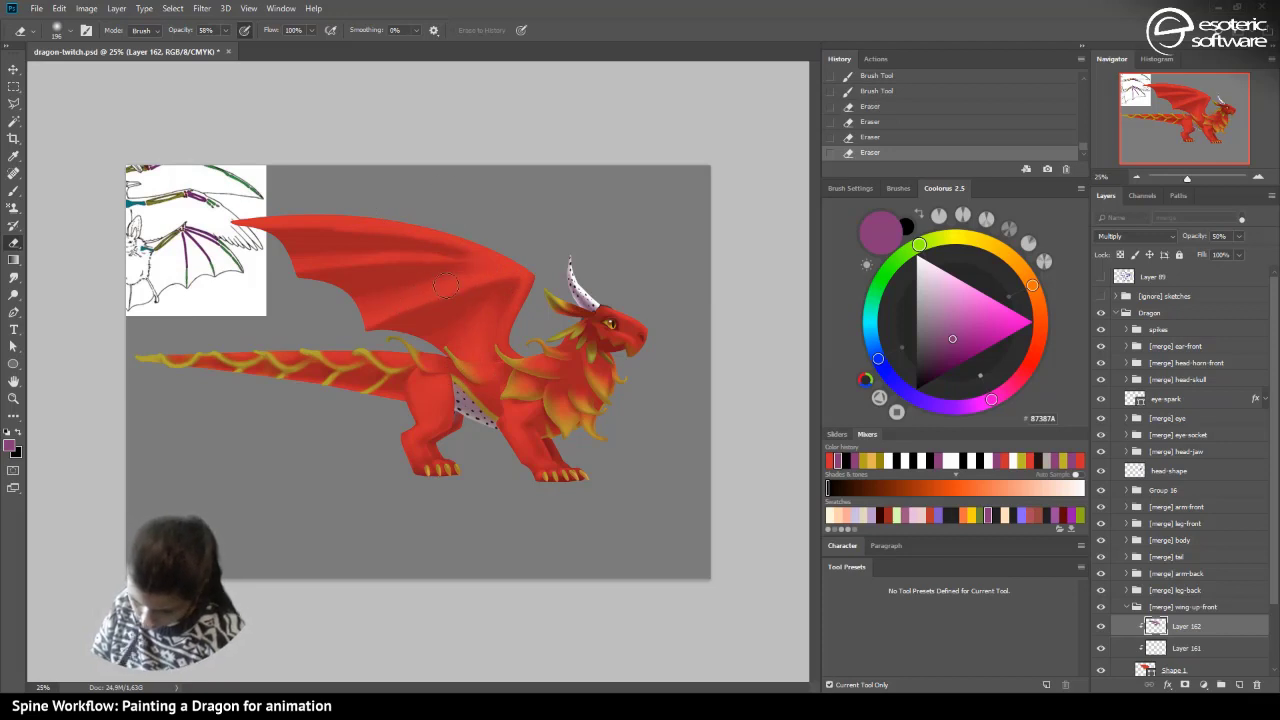
mouse_move(350, 313)
left_mouse_down()
mouse_move(415, 233)
mouse_move(380, 215)
left_mouse_up()
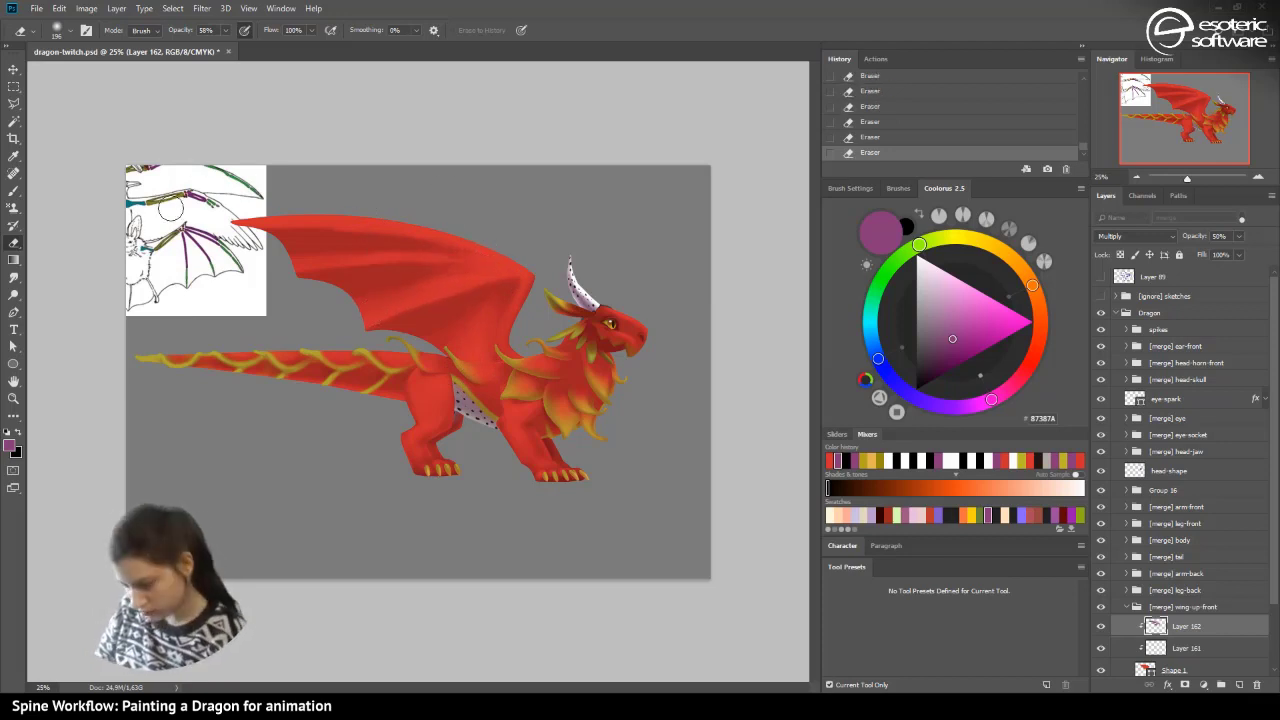
- Refine the wing shading with a 78 px eraser, stepping back and forward in the history to compare the last erasure
left_click(57, 32)
left_click(107, 71)
key("Return")
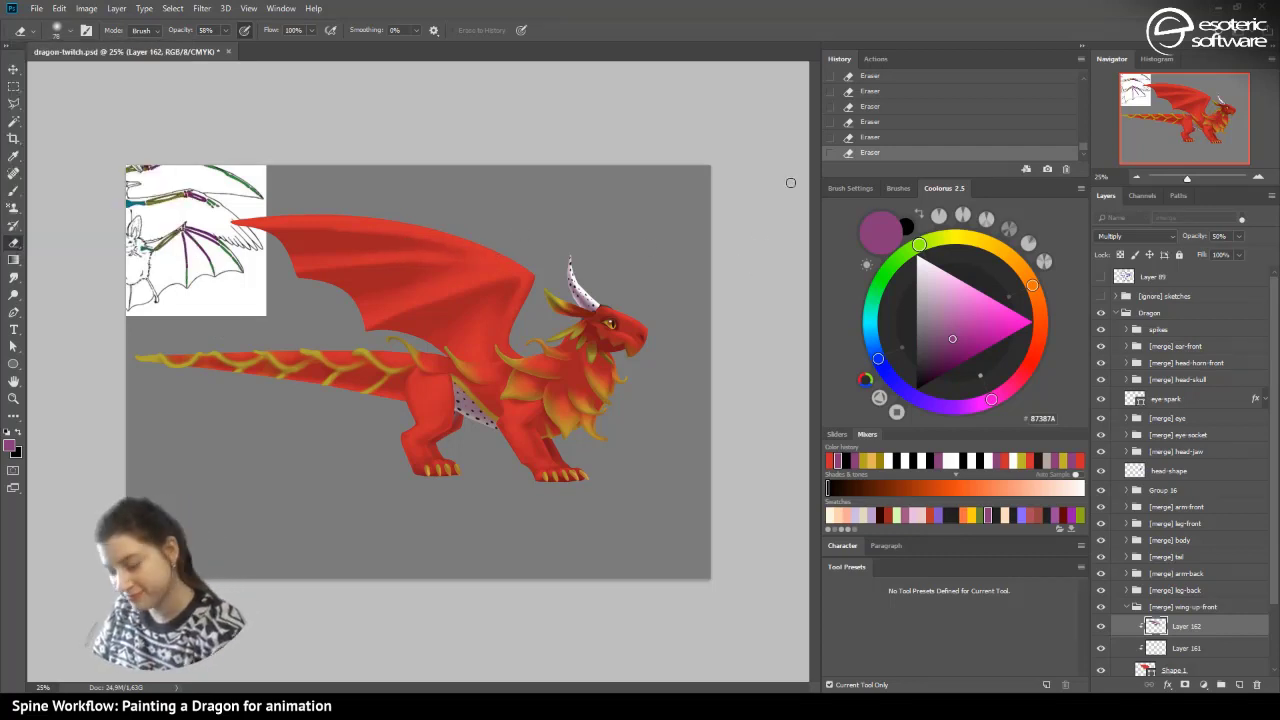
left_click(868, 137)
key("ctrl+shift+z")
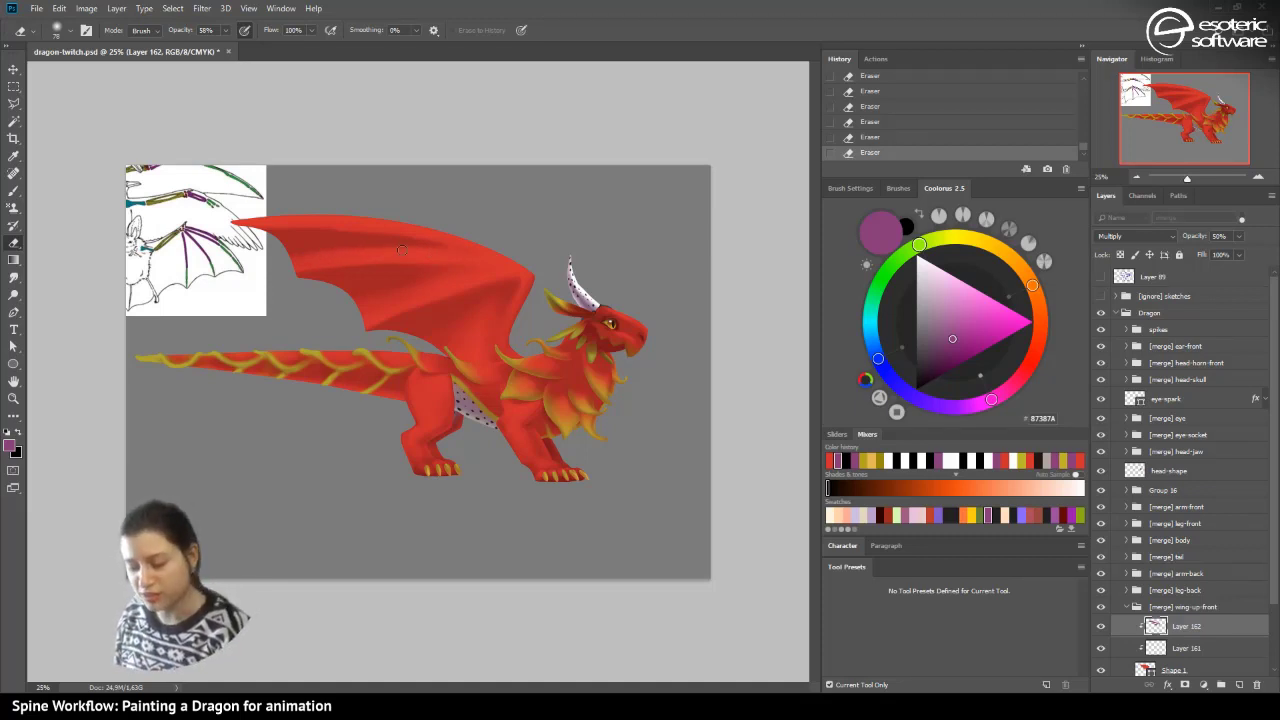
- Enlarge the eraser to 139 px and step back and forward in the history to compare the last erasure
left_click(68, 31)
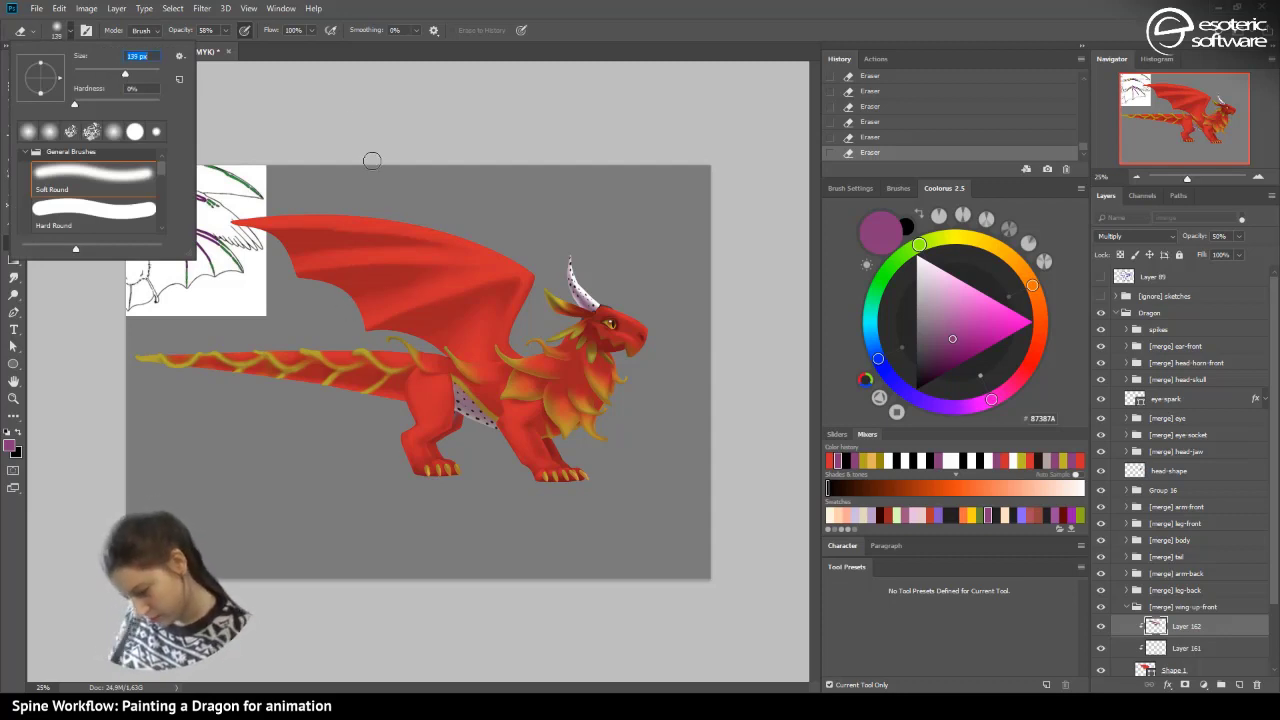
key("Return")
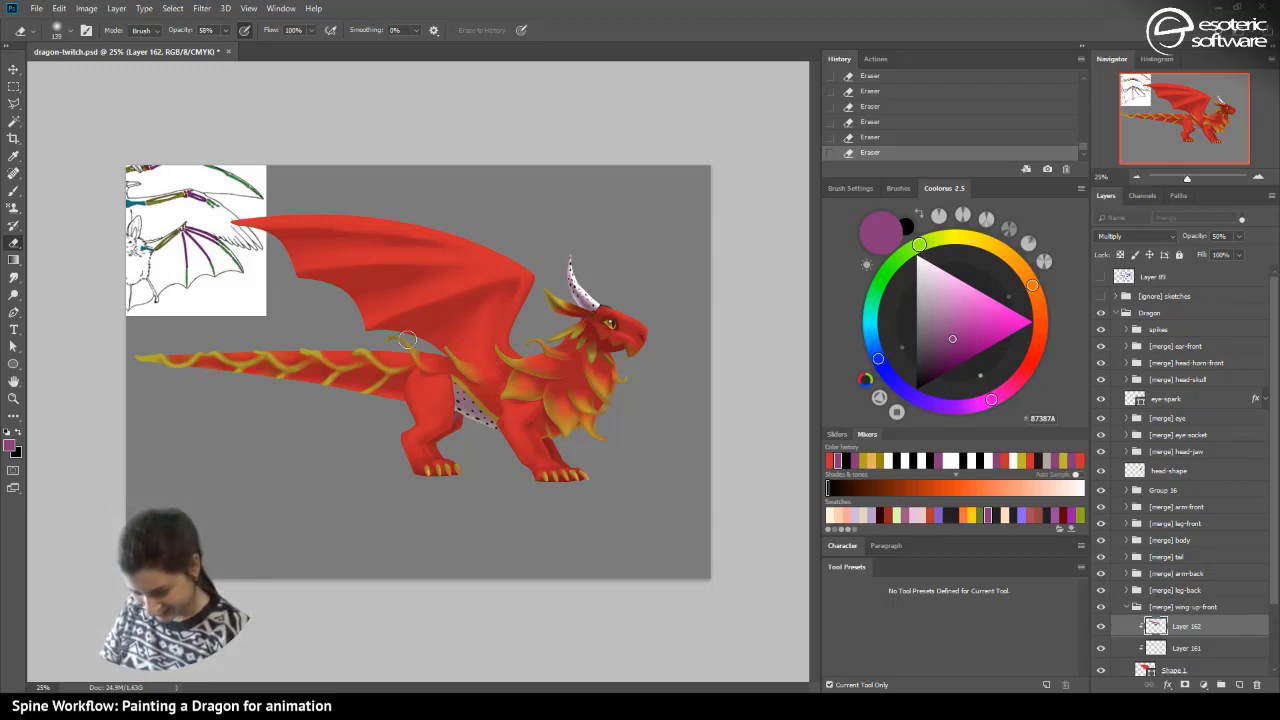
key("ctrl+z")
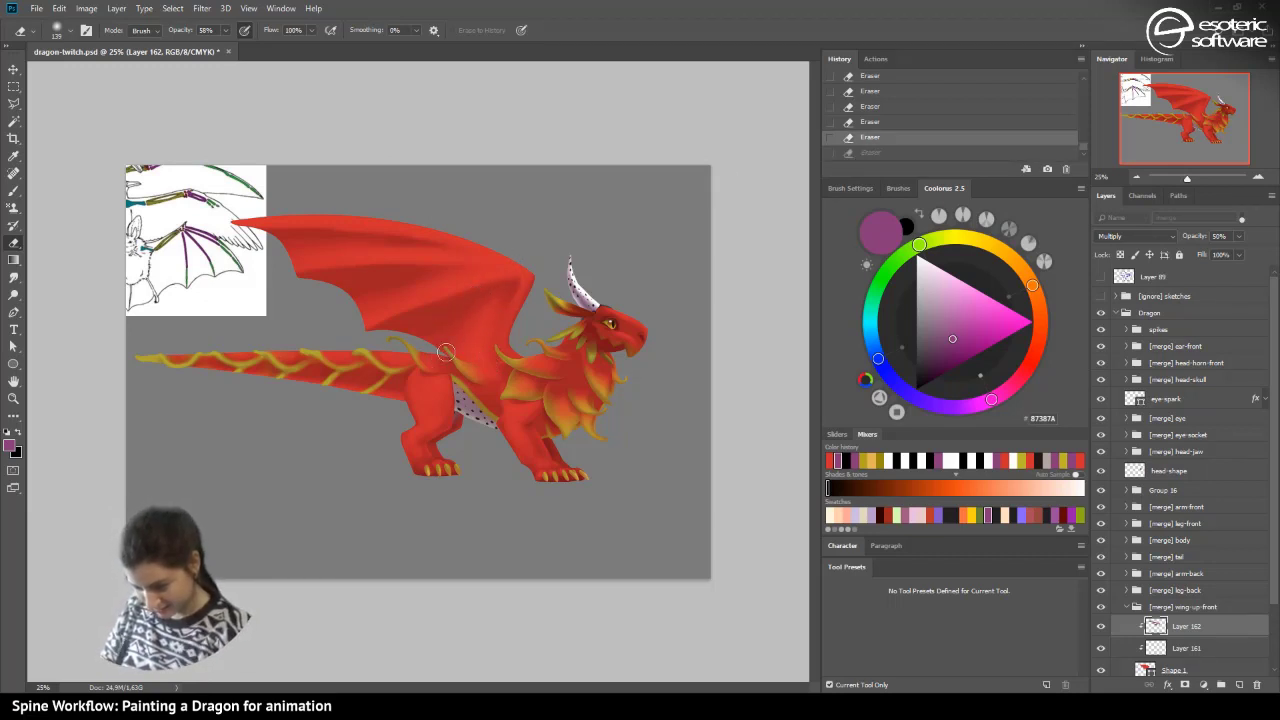
key("ctrl+z")
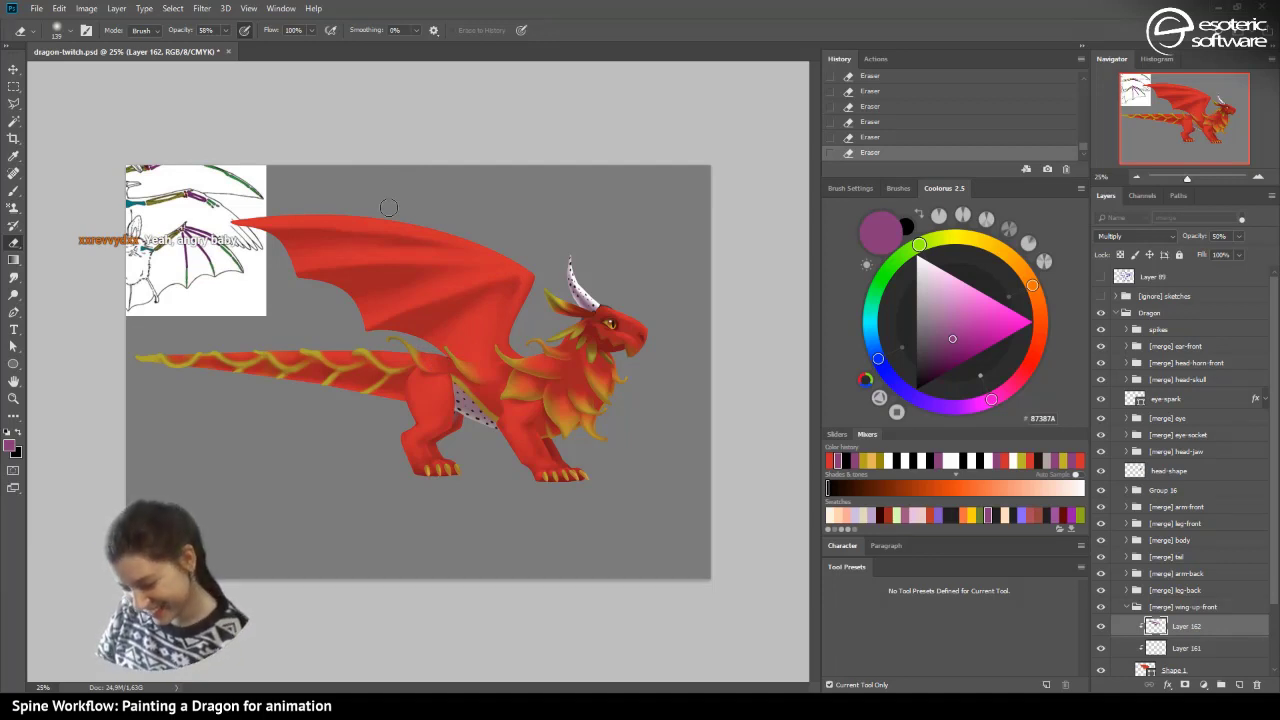
- Deepen the purple shading across the upper wing membrane with the 136 px brush at 30% opacity, replacing the last stroke with a new one
key("b")
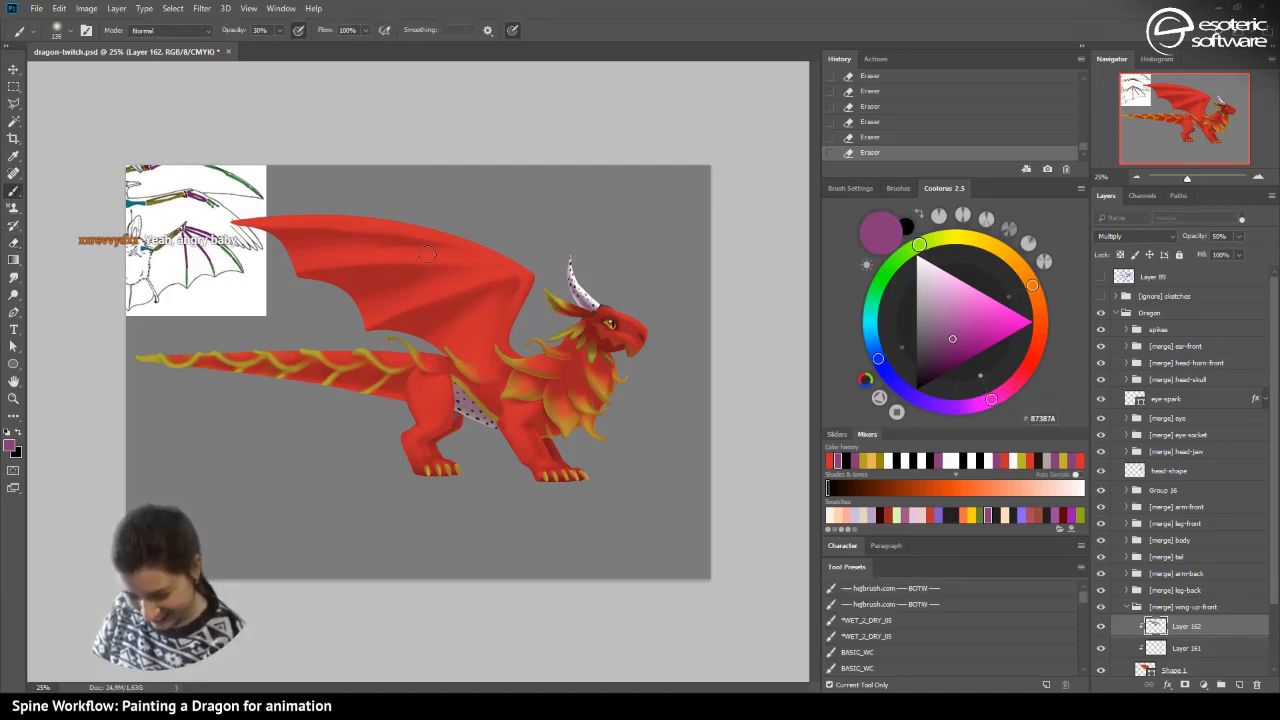
mouse_move(410, 248)
left_mouse_down()
mouse_move(290, 237)
mouse_move(346, 234)
mouse_move(282, 242)
left_mouse_up()
left_click(356, 246)
left_click(258, 206)
left_click(434, 238)
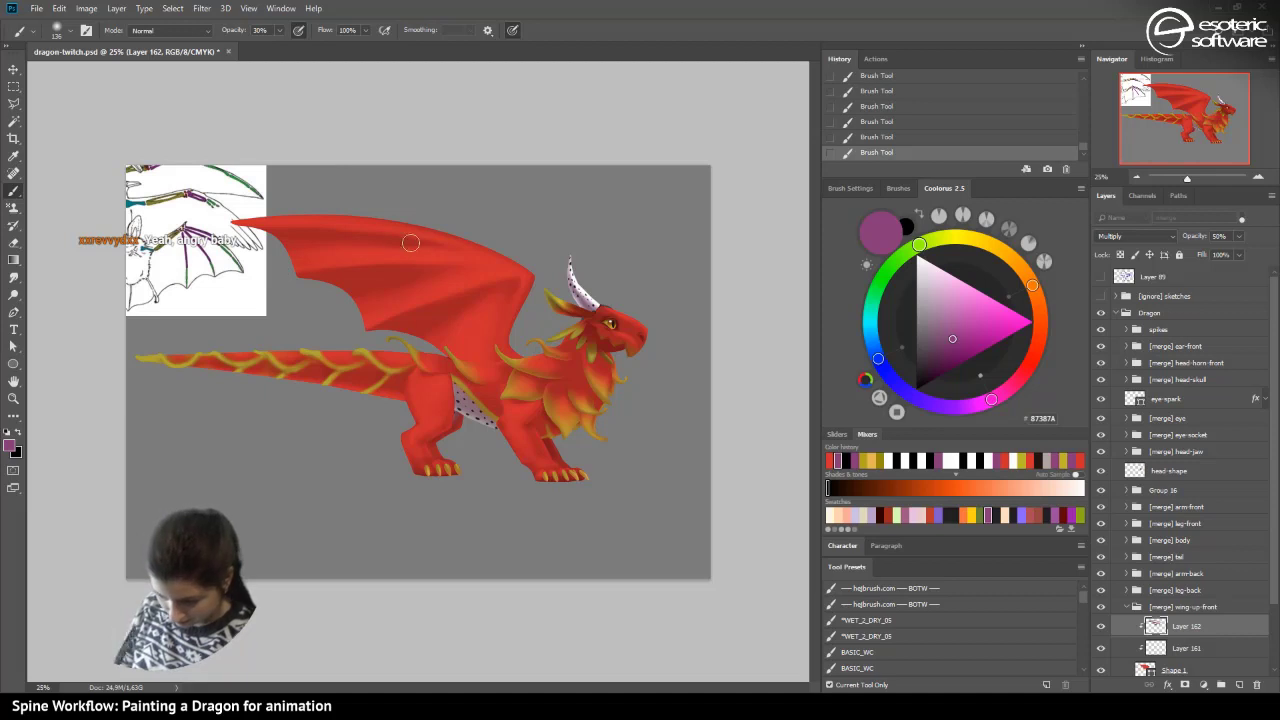
left_click(857, 140)
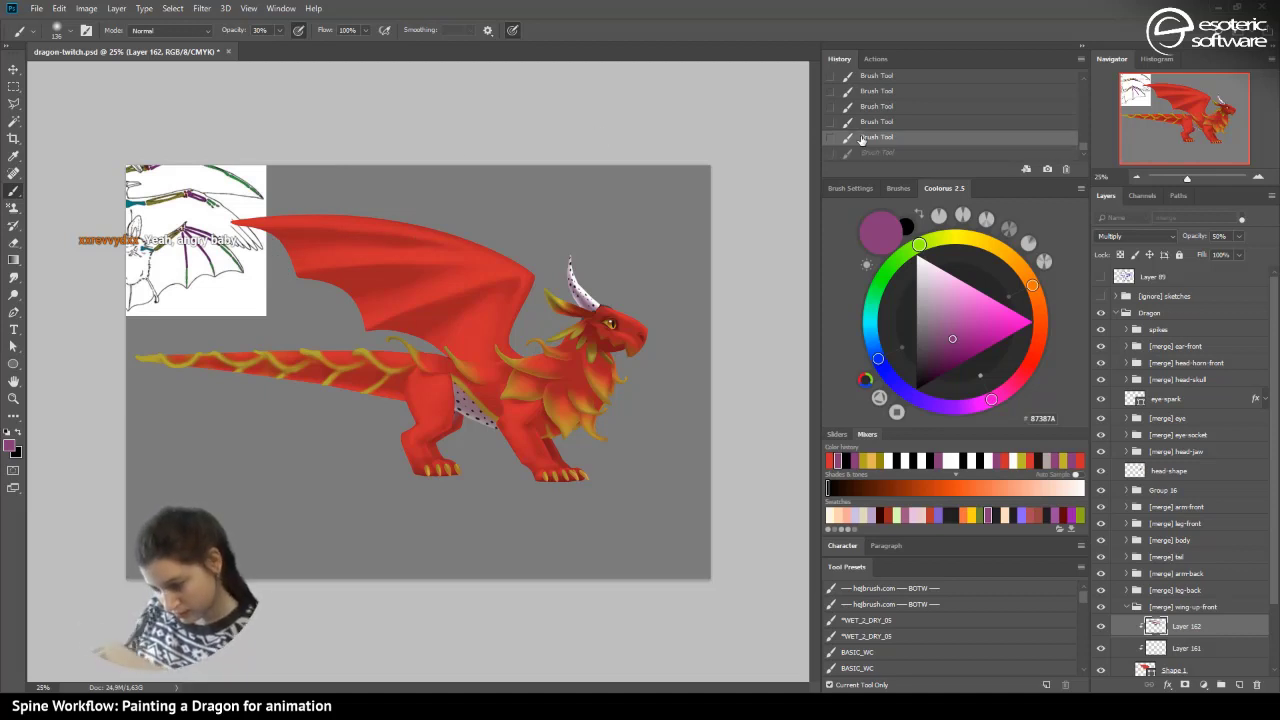
left_click_drag(280, 256, 404, 242)
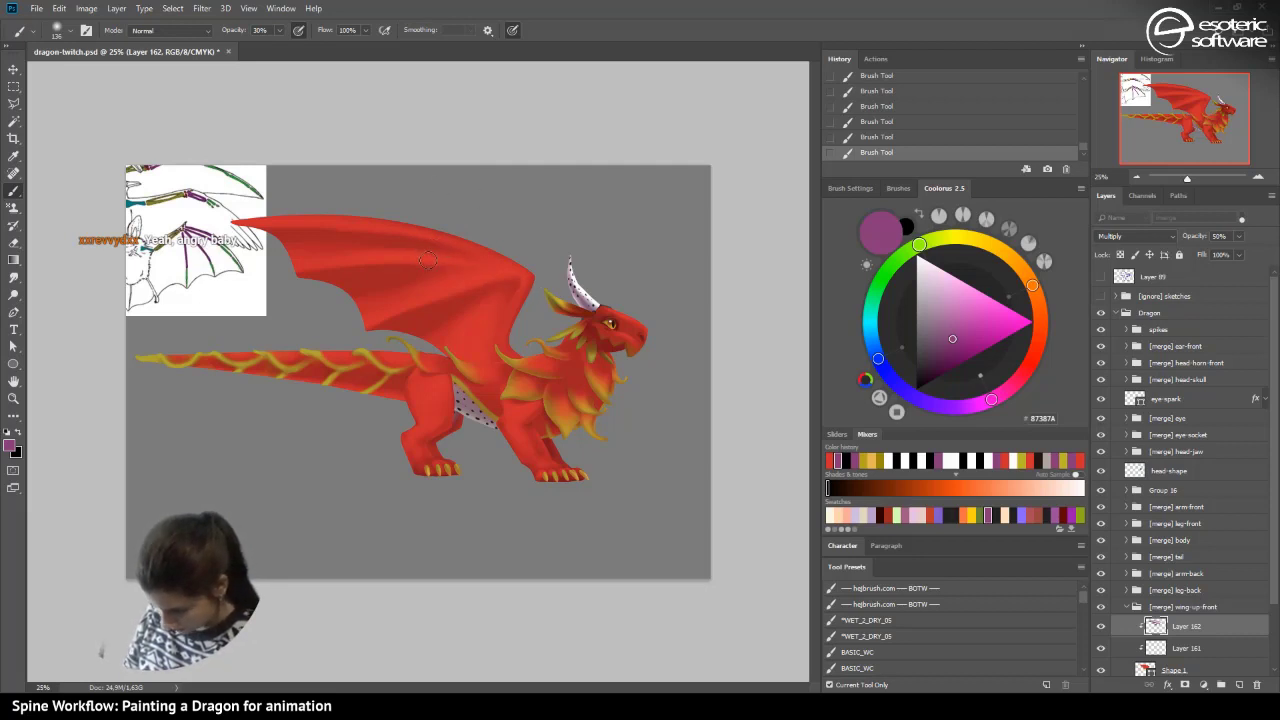
key("ctrl+z")
key("ctrl+z")
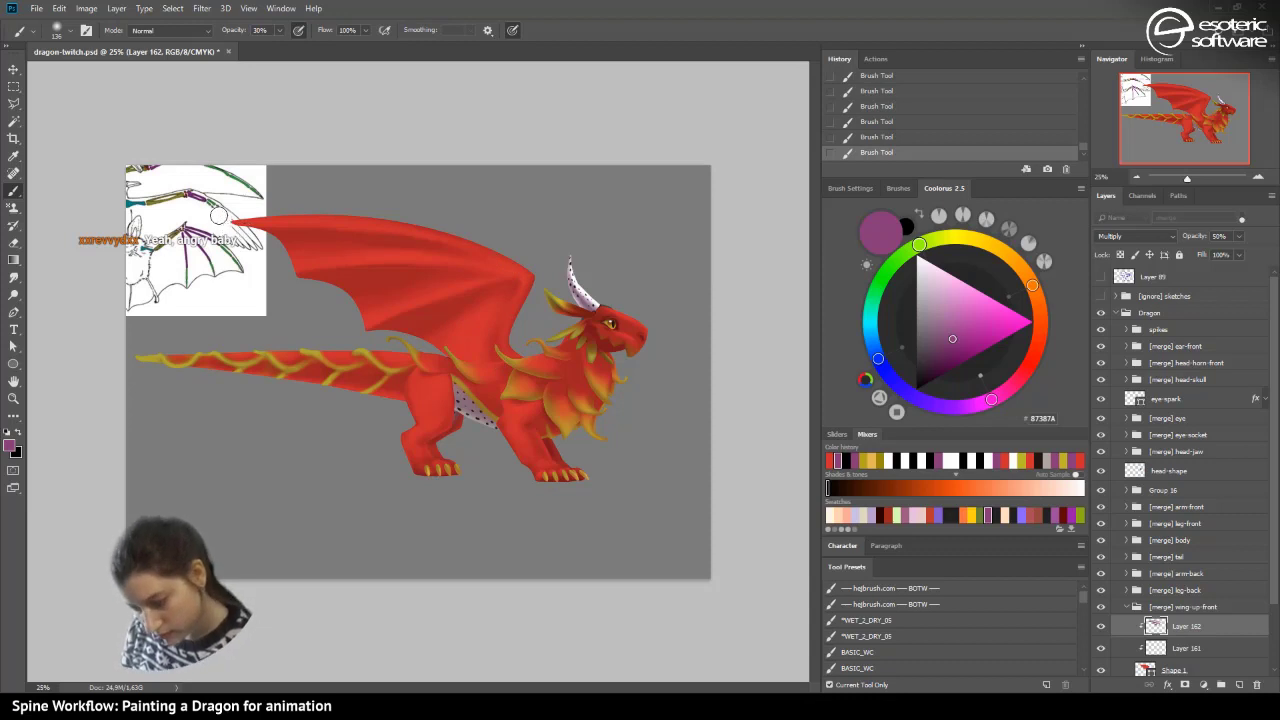
- Hide the [ignore] old sketches group containing the wing reference drawings
scroll(1272, 448, "down", 3)
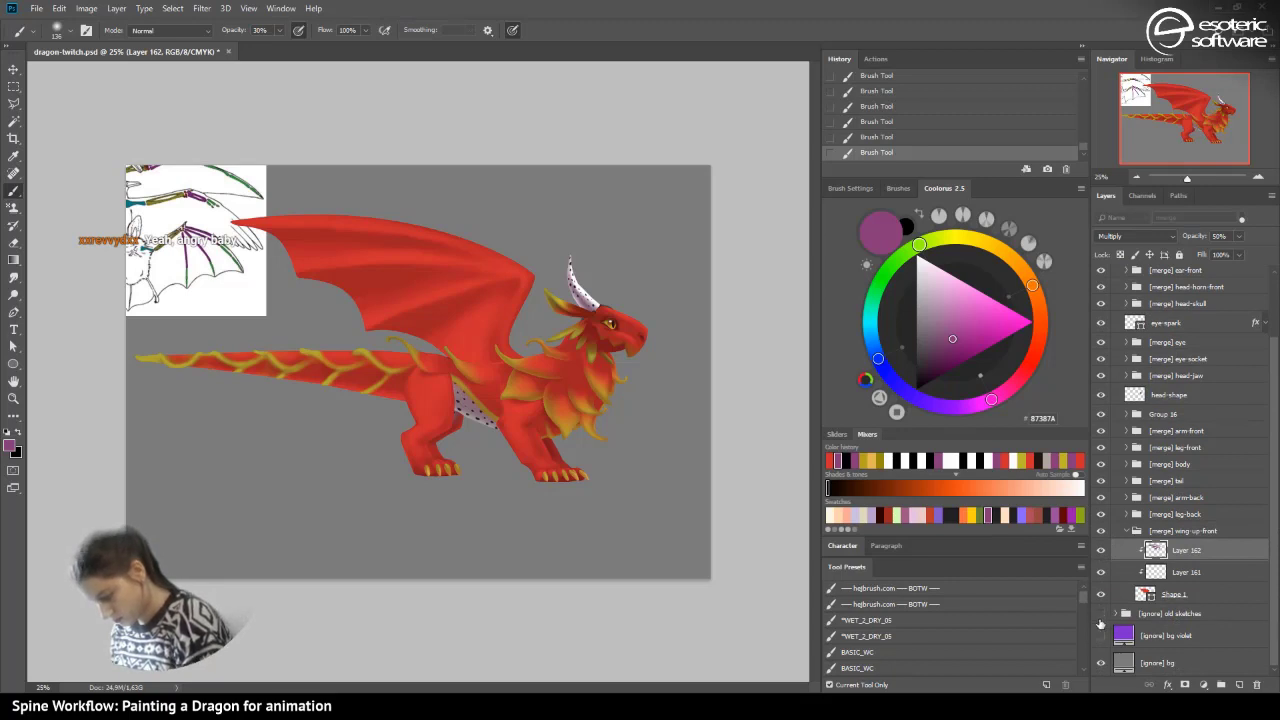
left_click(1103, 597)
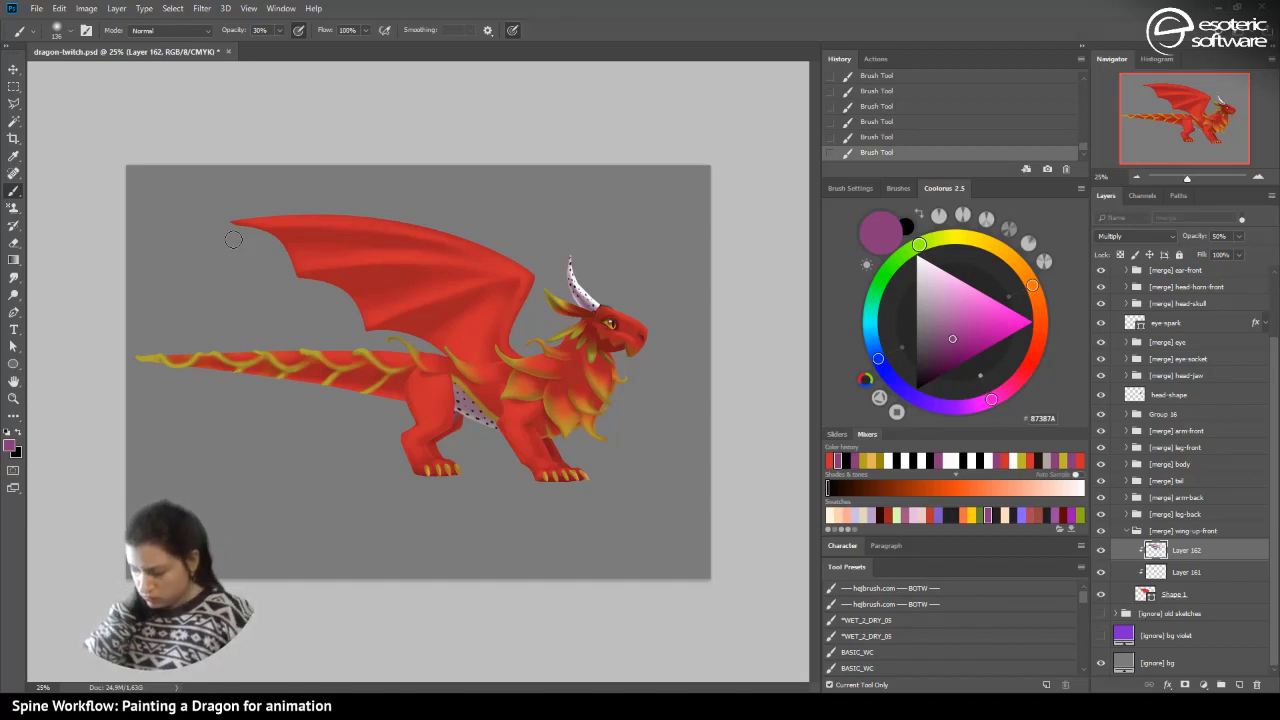
left_click(1165, 531)
key("v")
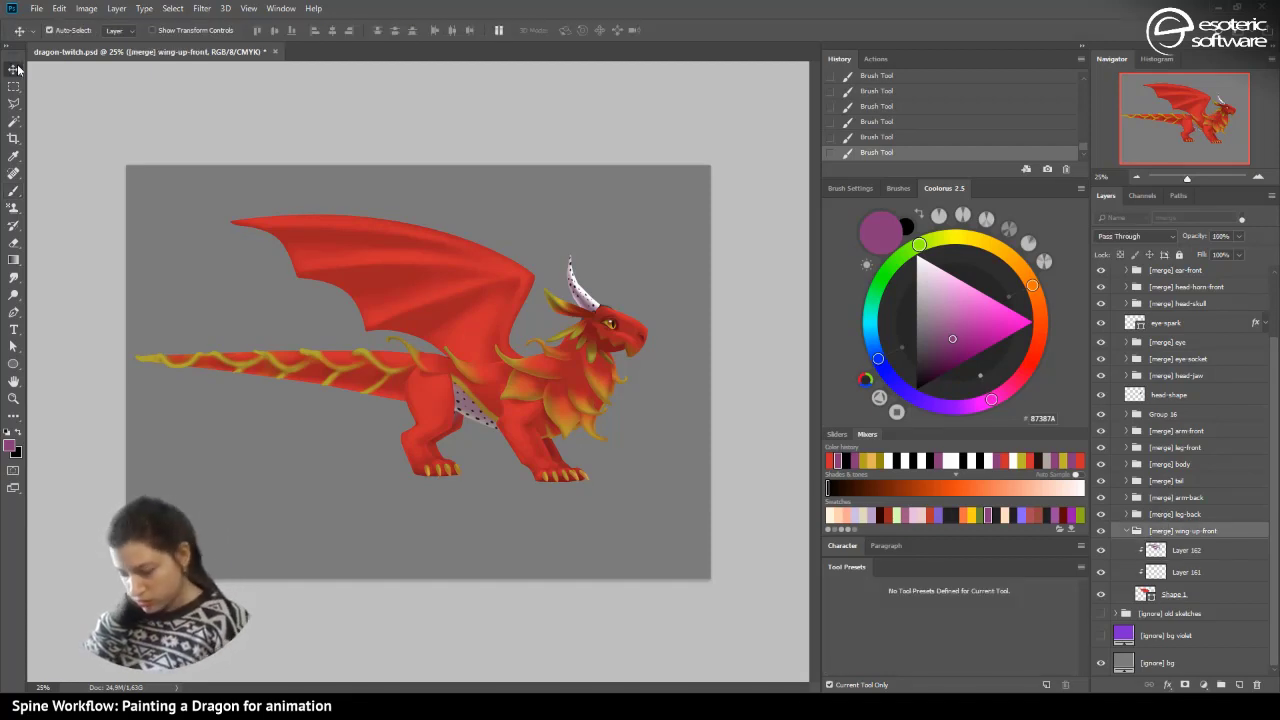
left_click_drag(430, 300, 426, 272)
key("ctrl+z")
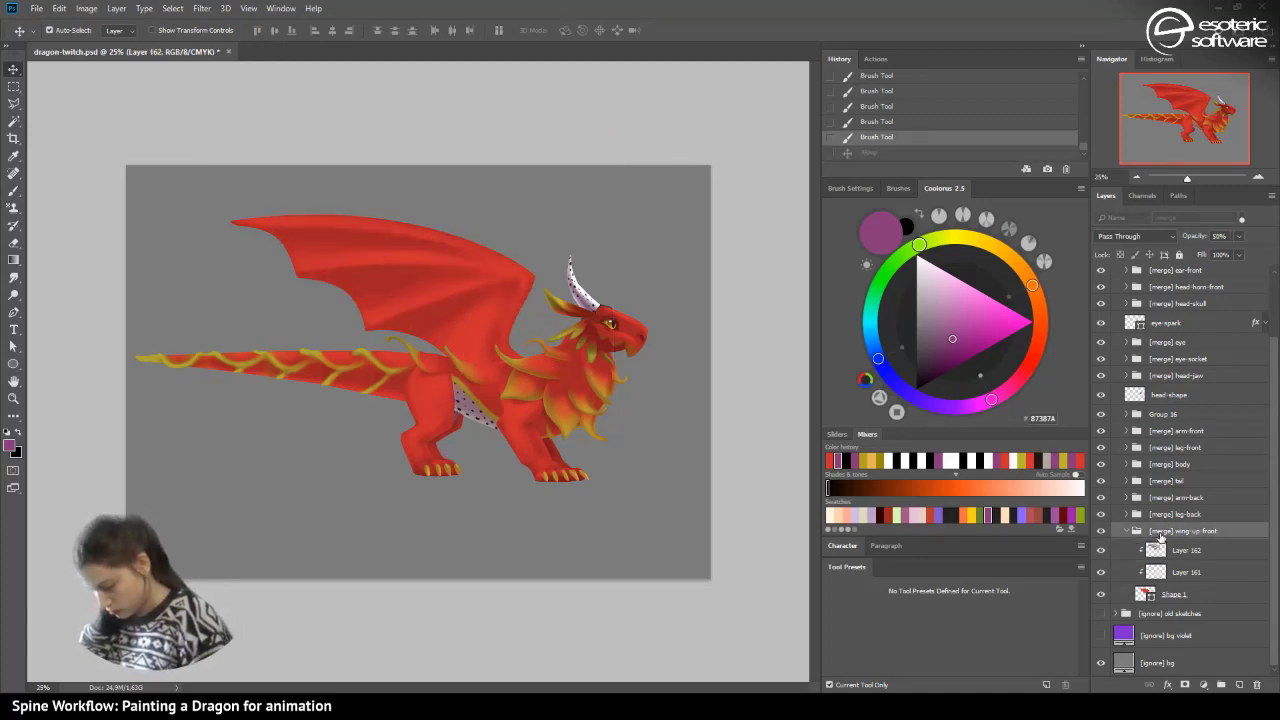
left_click_drag(455, 340, 443, 300)
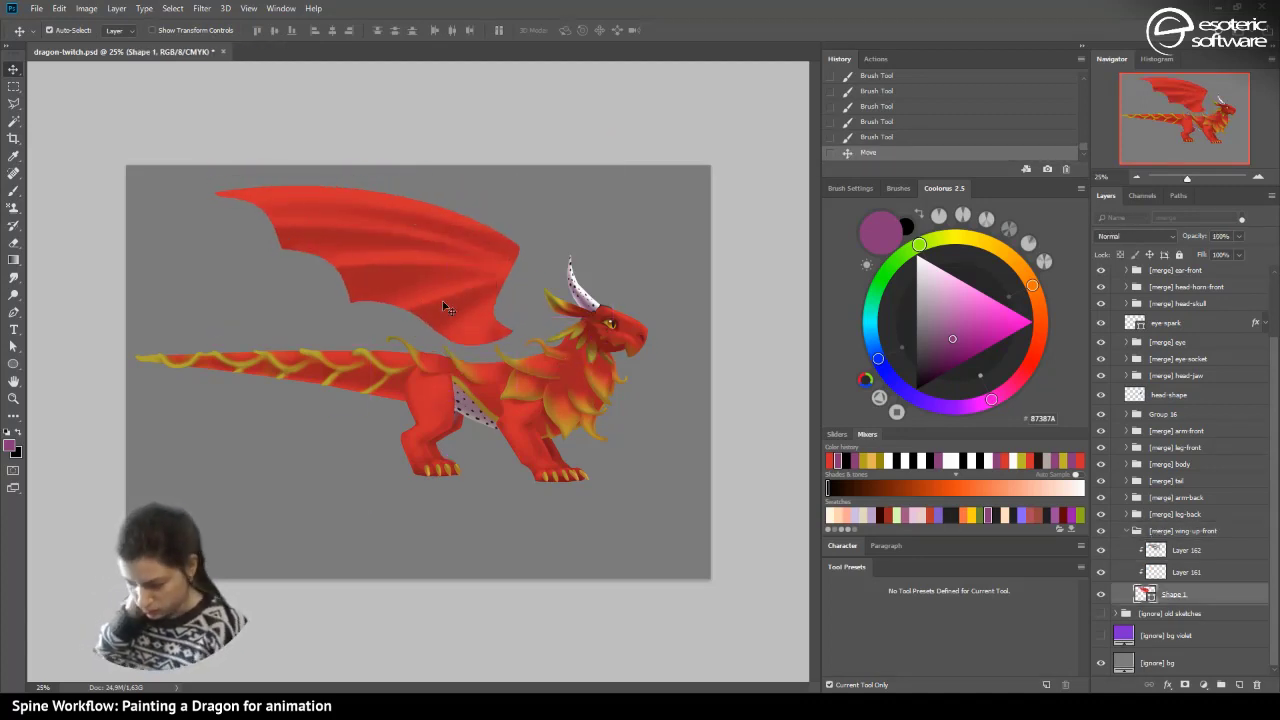
left_click(859, 139)
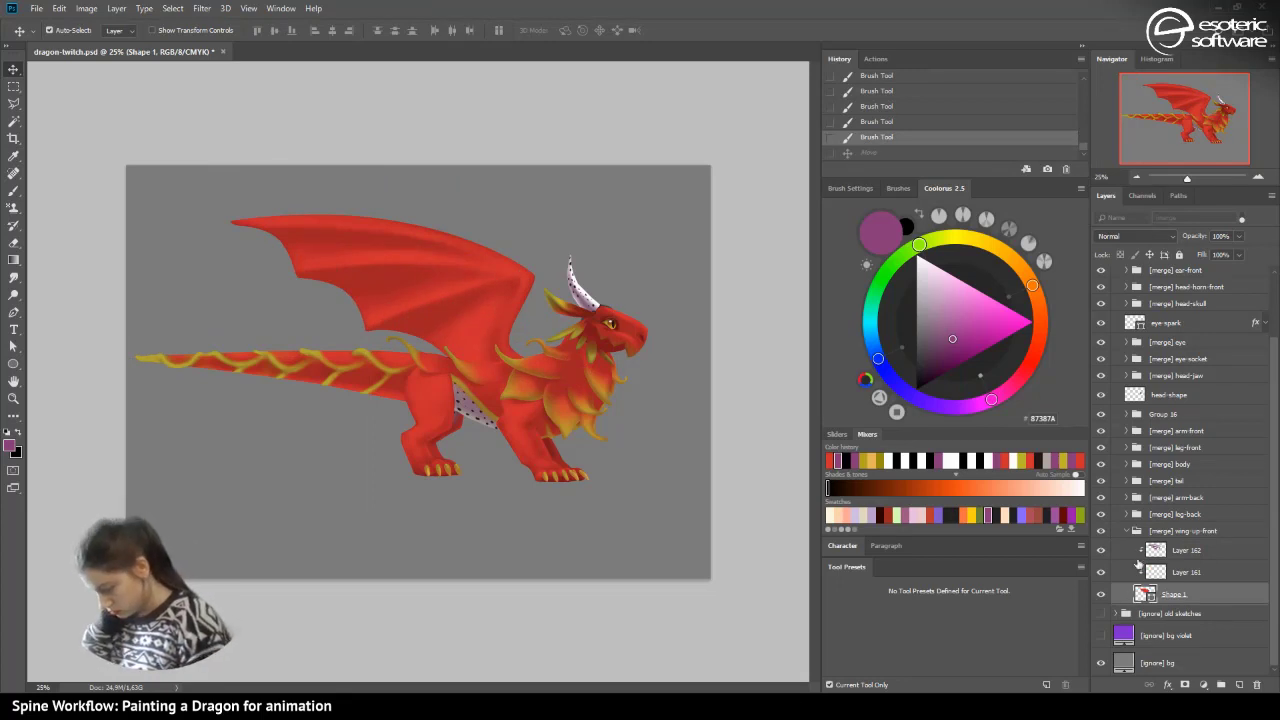
- Turn off Auto-Select, test-move the whole [merge] wing-up-front group off the body, and save the document with that move undone
left_click(1155, 531)
left_click(50, 31)
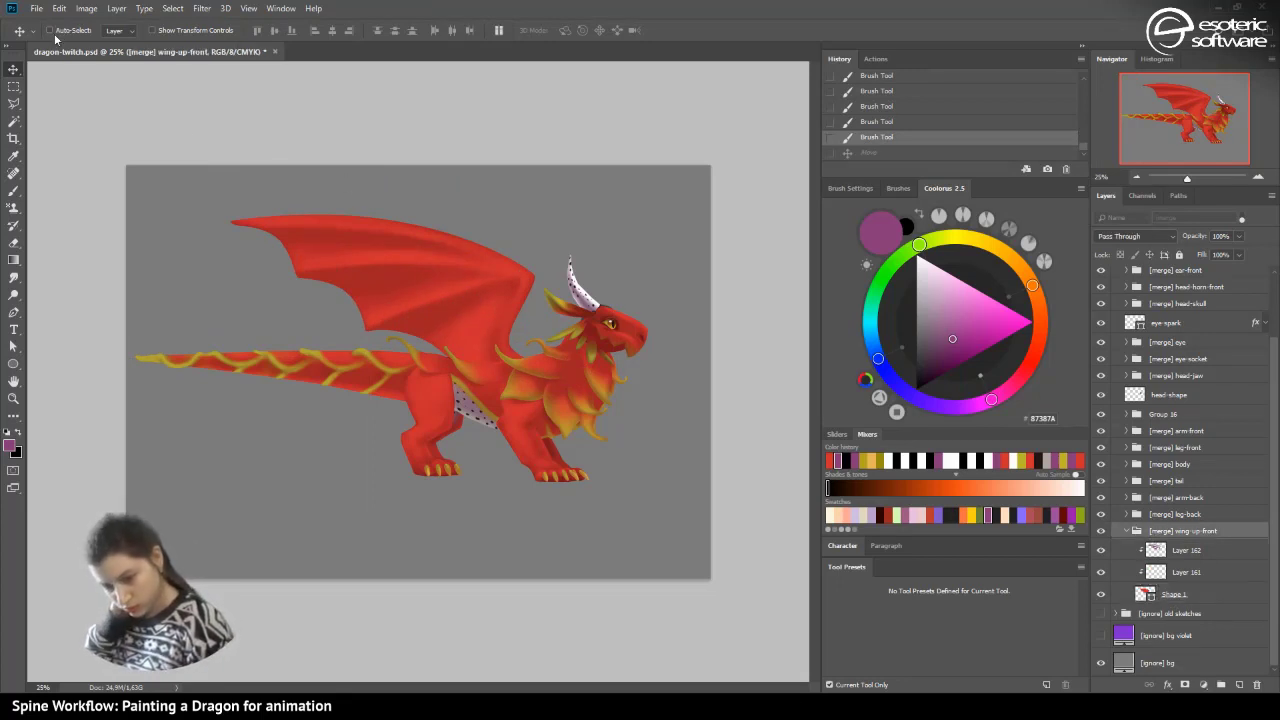
left_click_drag(395, 280, 373, 229)
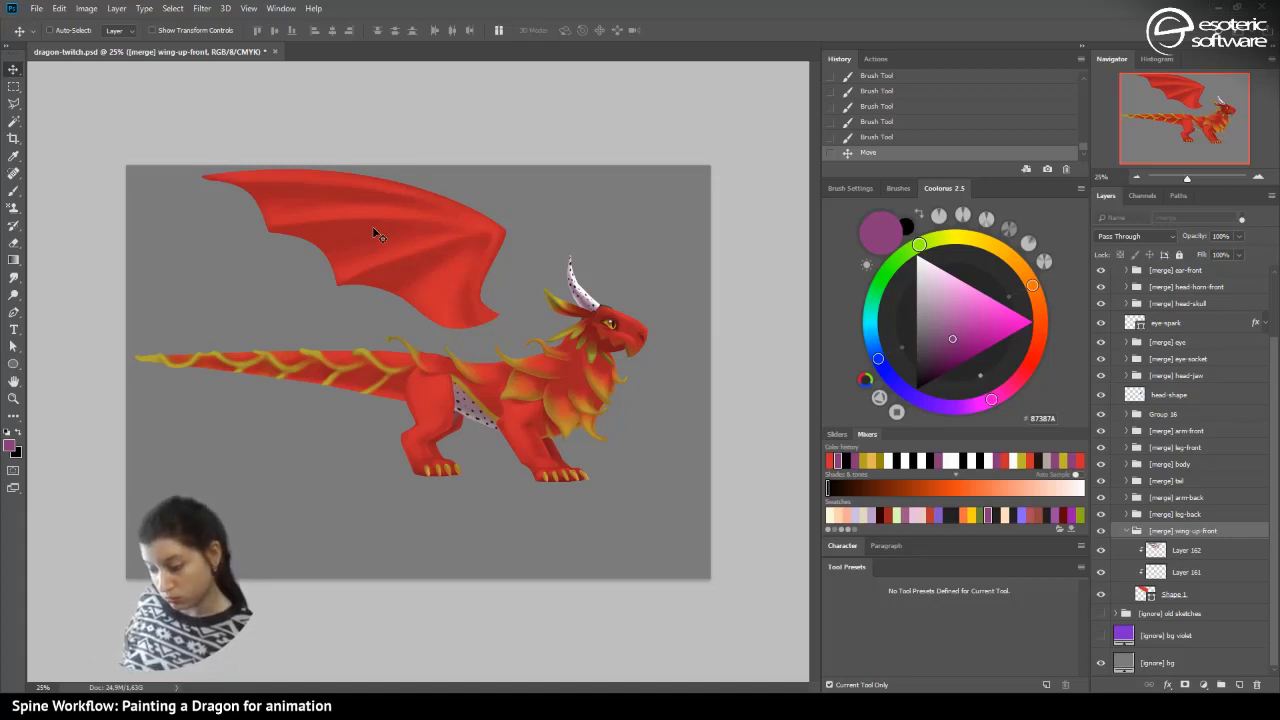
left_click(849, 135)
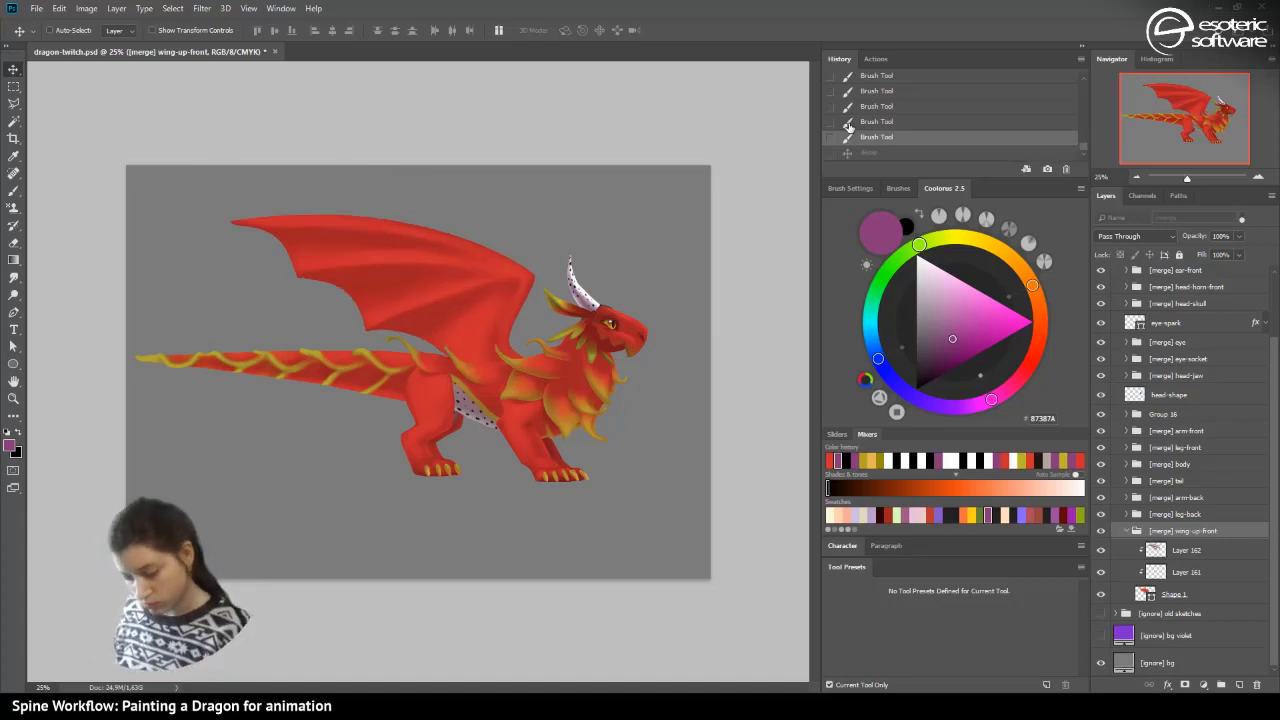
key("ctrl+s")
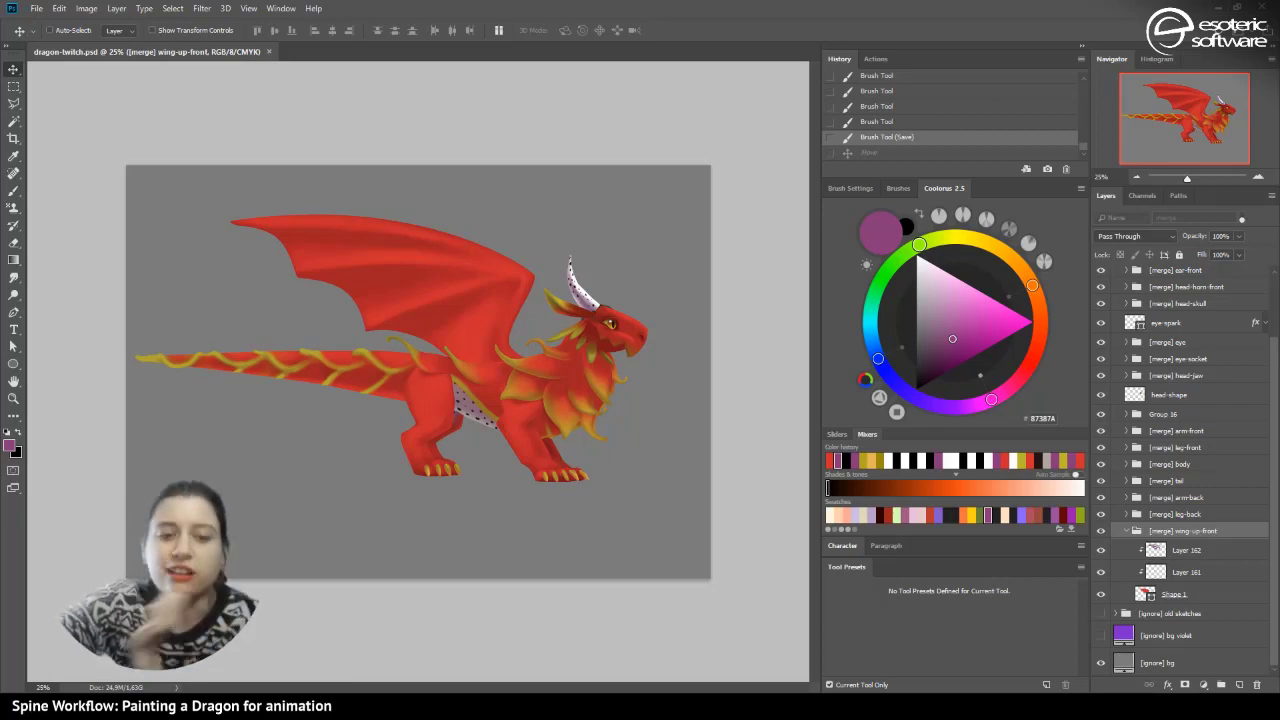
- Switch to the Firefox browser and search Google Images for "bat"
key("alt+Tab")
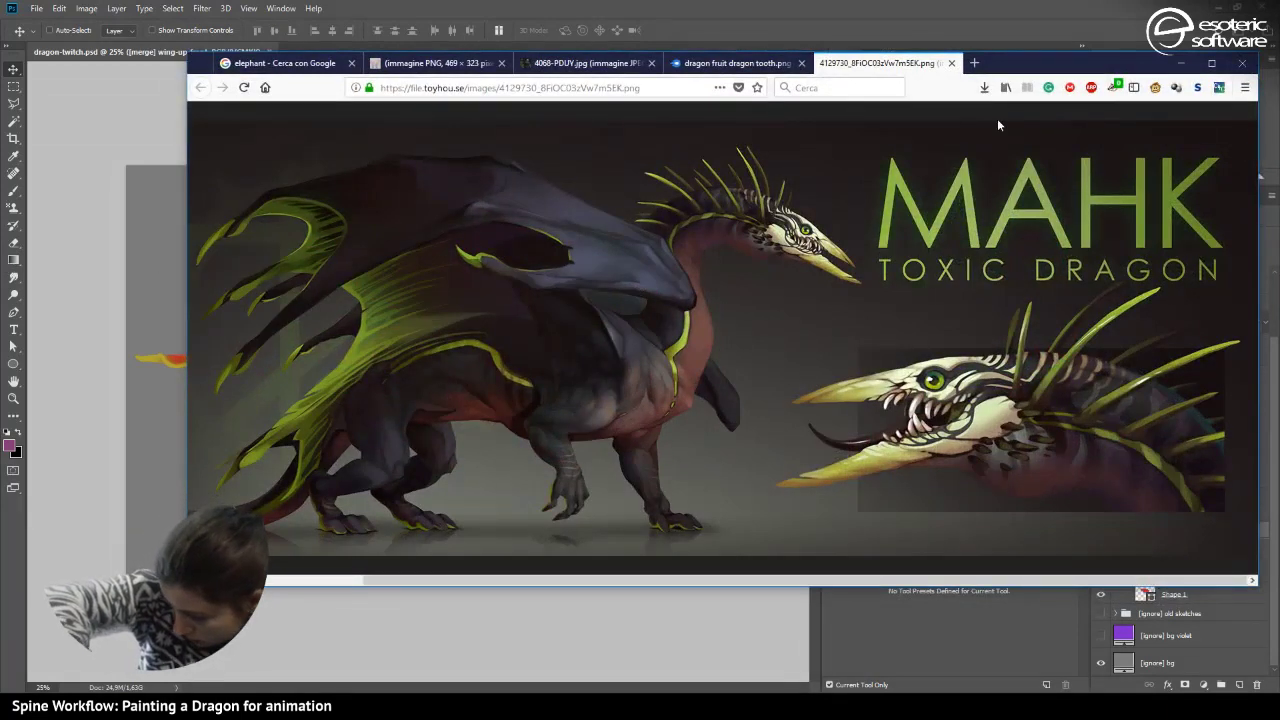
left_click(612, 88)
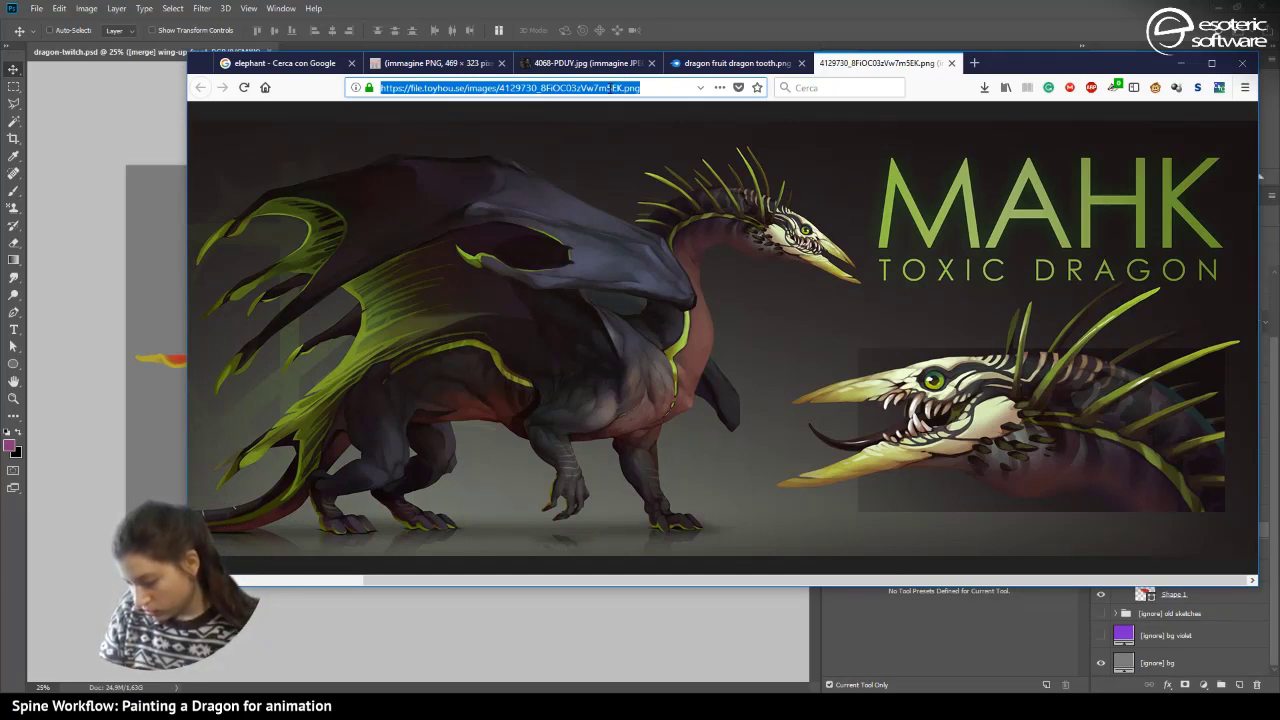
type("gimm")
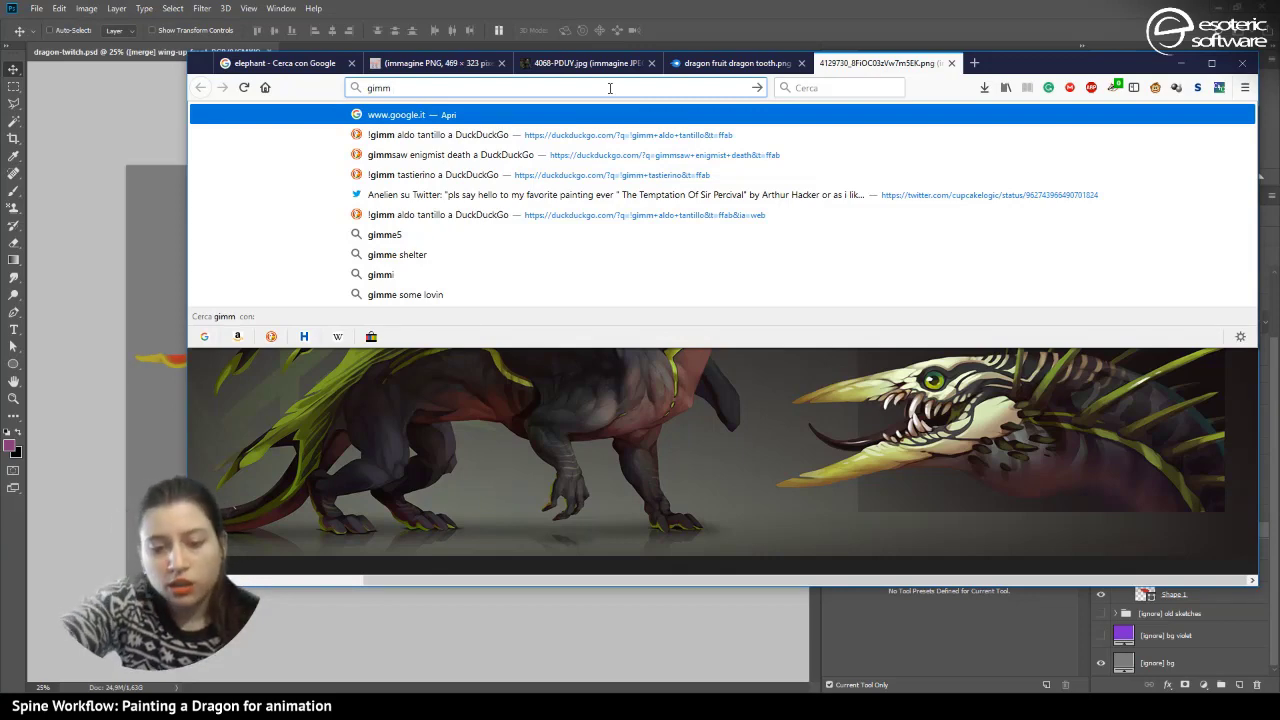
type("bat")
key("Return")
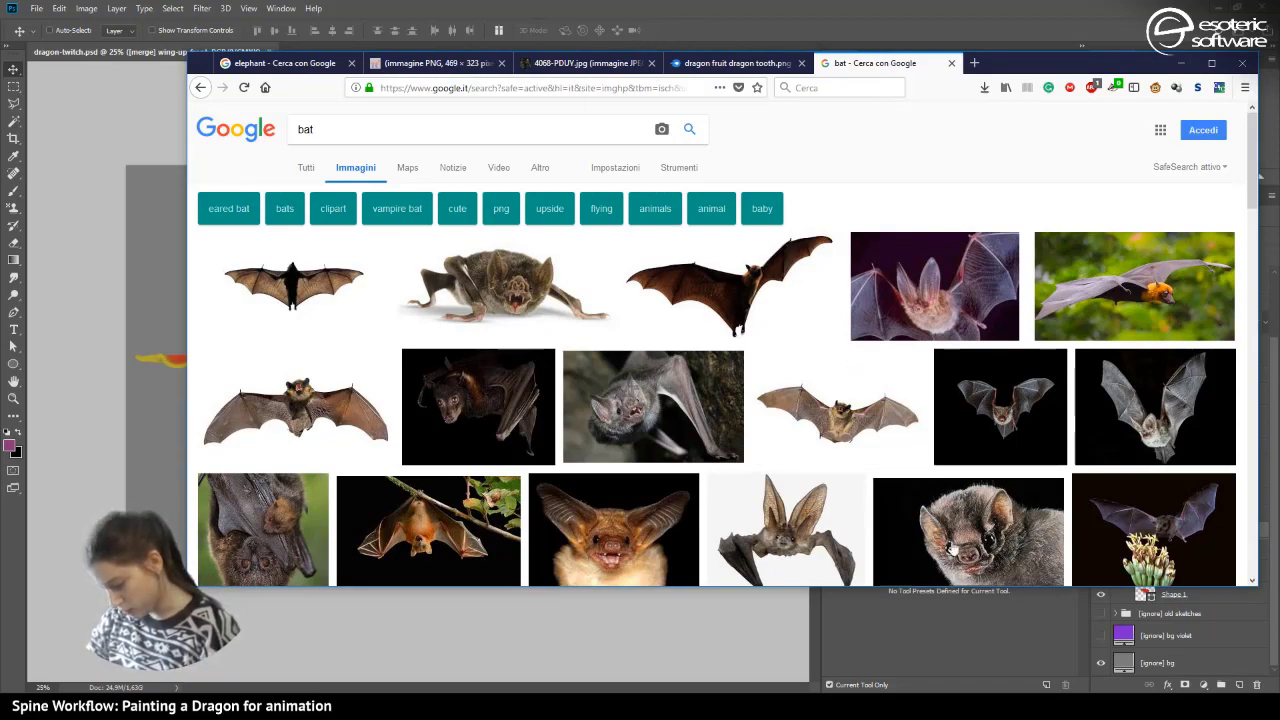
- Browse the bat image results for references of wing membranes and finger bones
scroll(1252, 176, "down", 3)
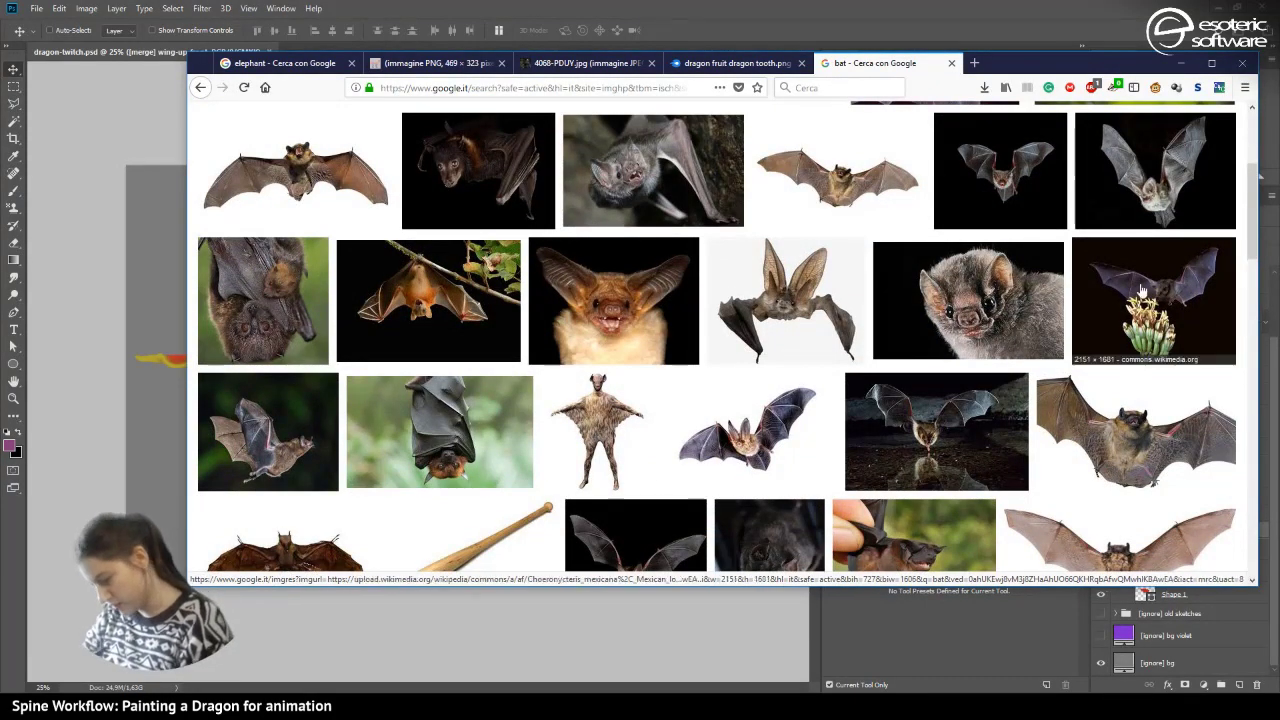
scroll(1247, 251, "down", 3)
left_click_drag(1247, 251, 1249, 258)
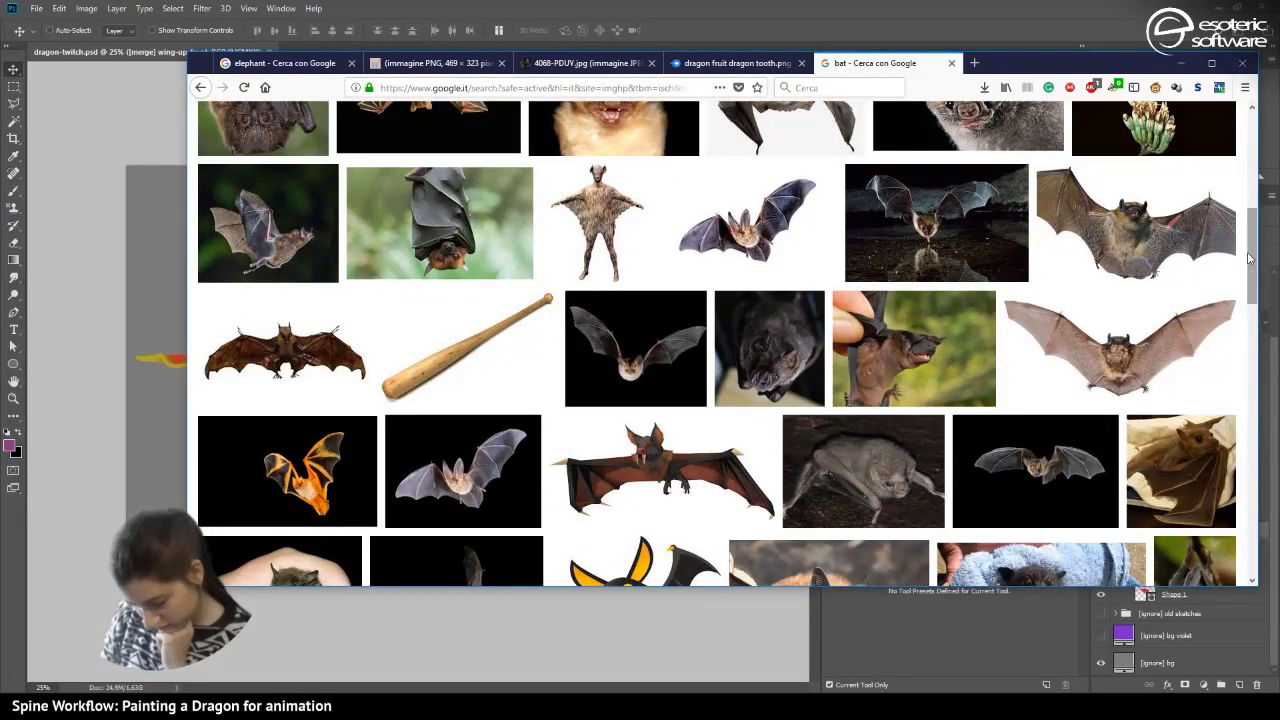
left_click_drag(1248, 259, 1256, 297)
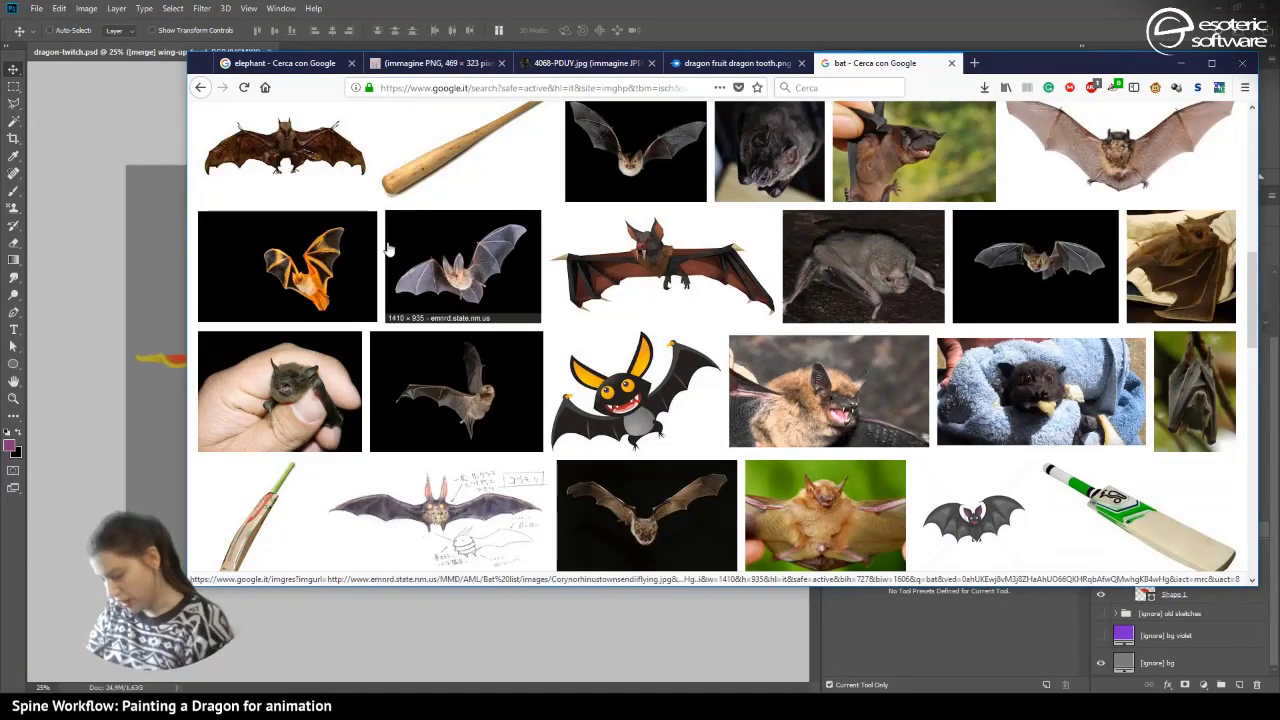
left_click_drag(1251, 268, 1242, 365)
scroll(655, 408, "up", 8)
scroll(655, 408, "down", 8)
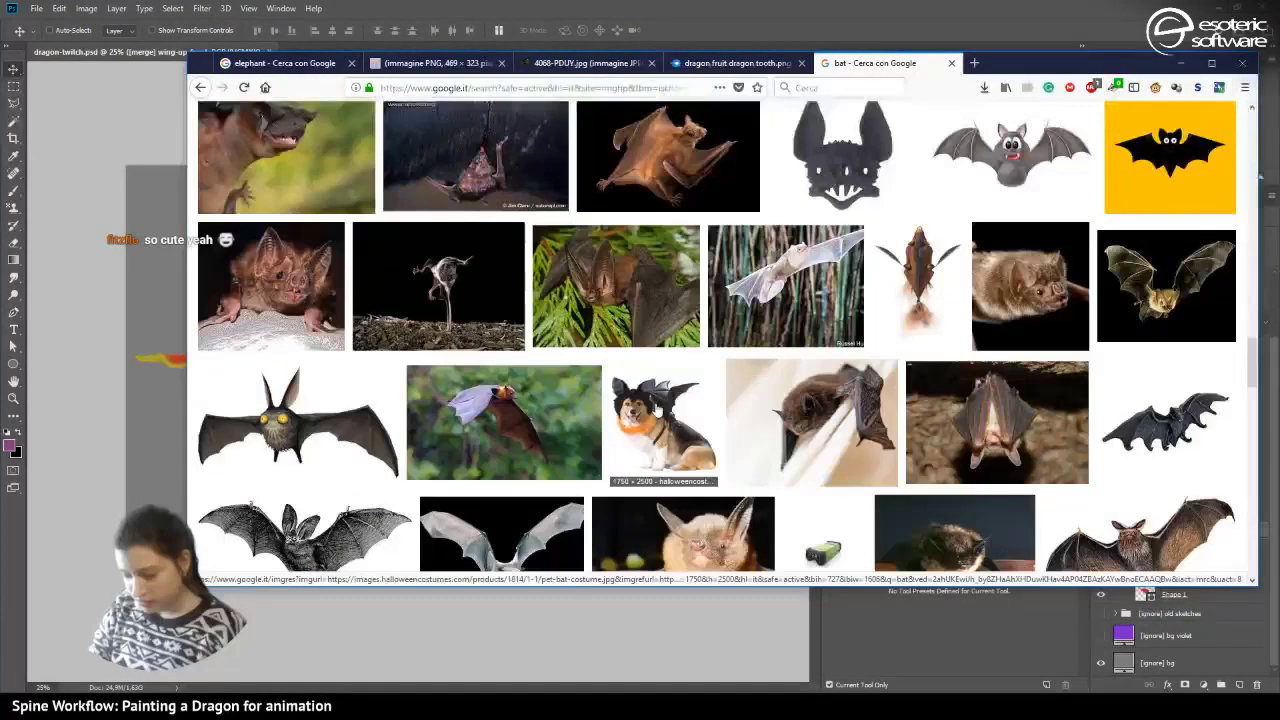
- Preview the bat-costume dog, the Majora's Mask Bad Bat artwork and the spread-winged bat photo, and return to Photoshop
left_click(658, 410)
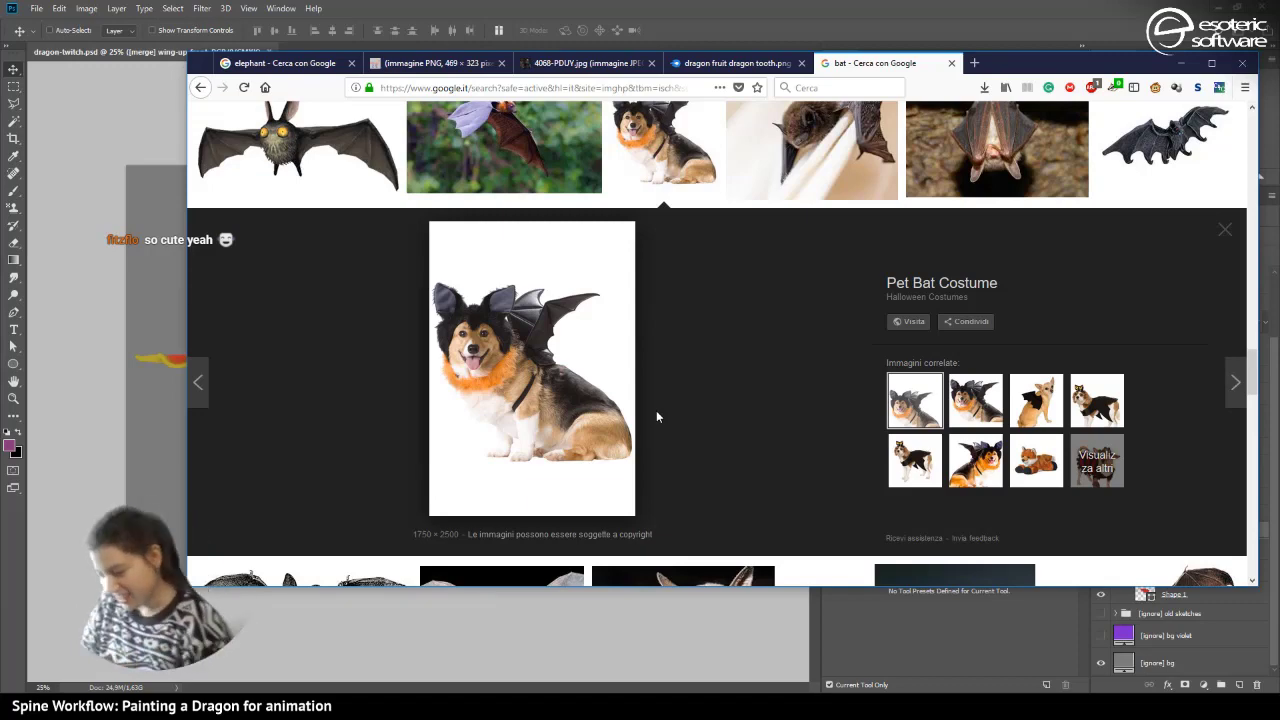
left_click(1227, 236)
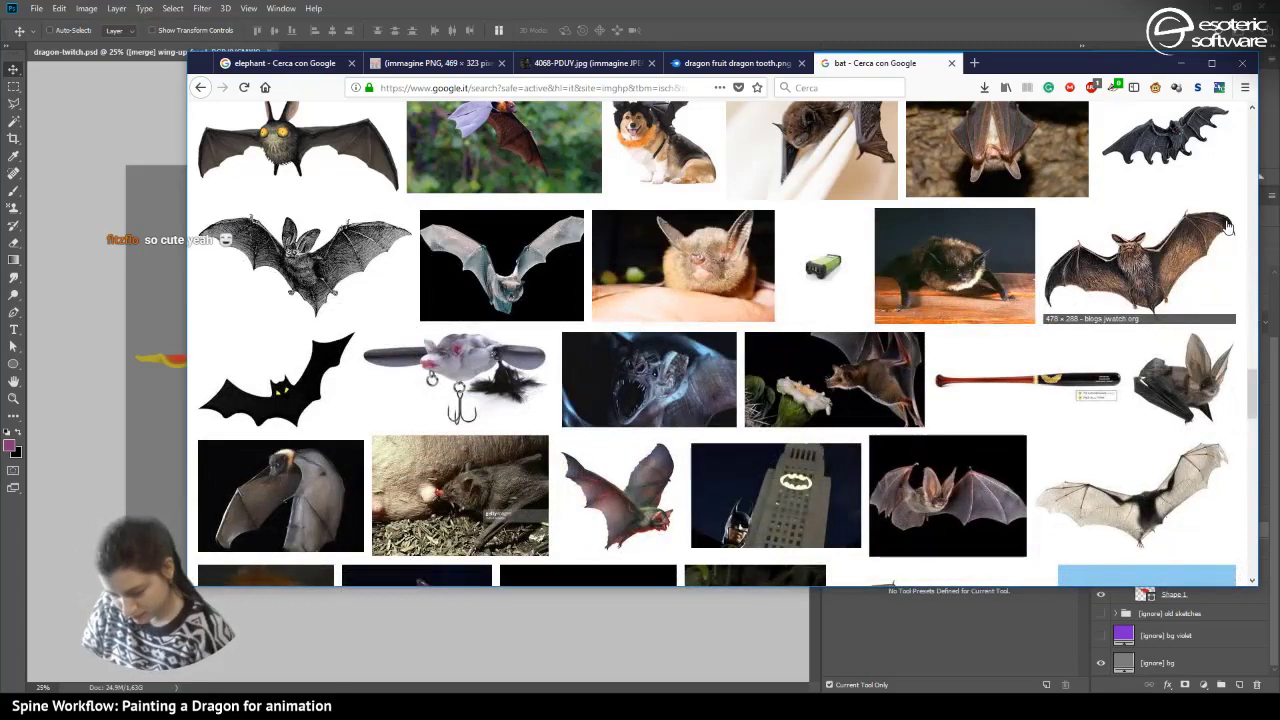
left_click(617, 495)
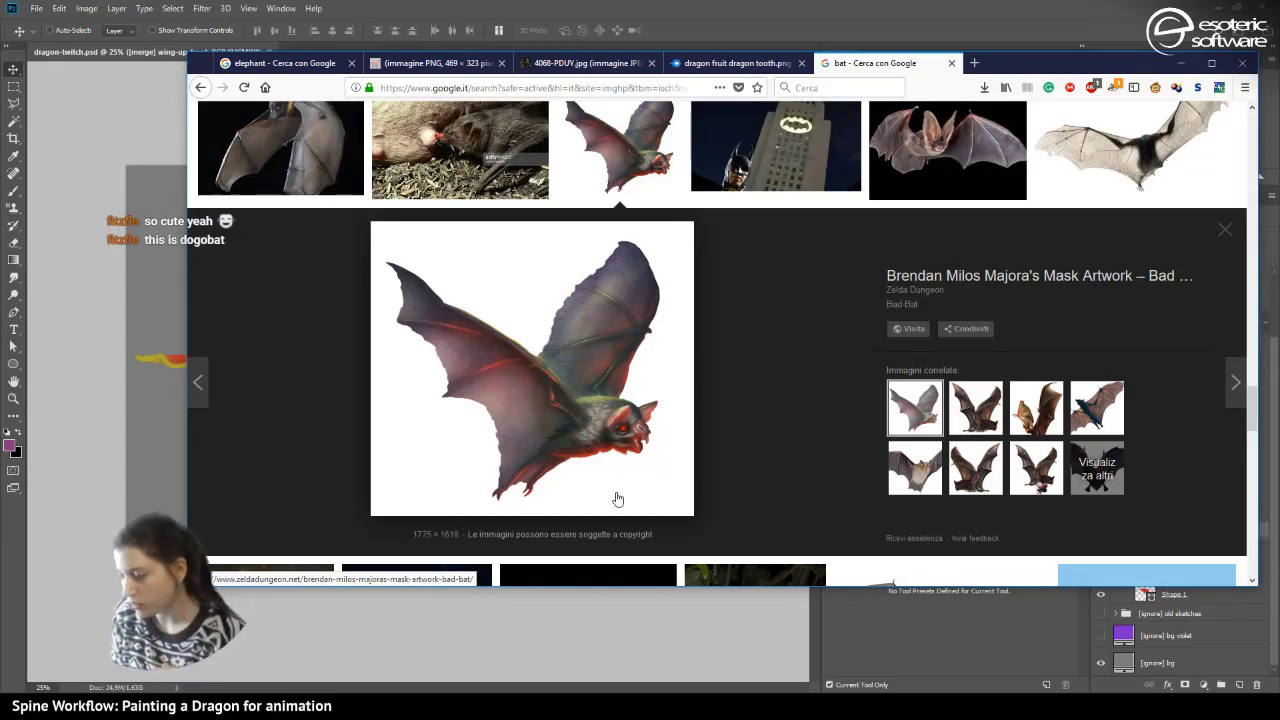
left_click(913, 148)
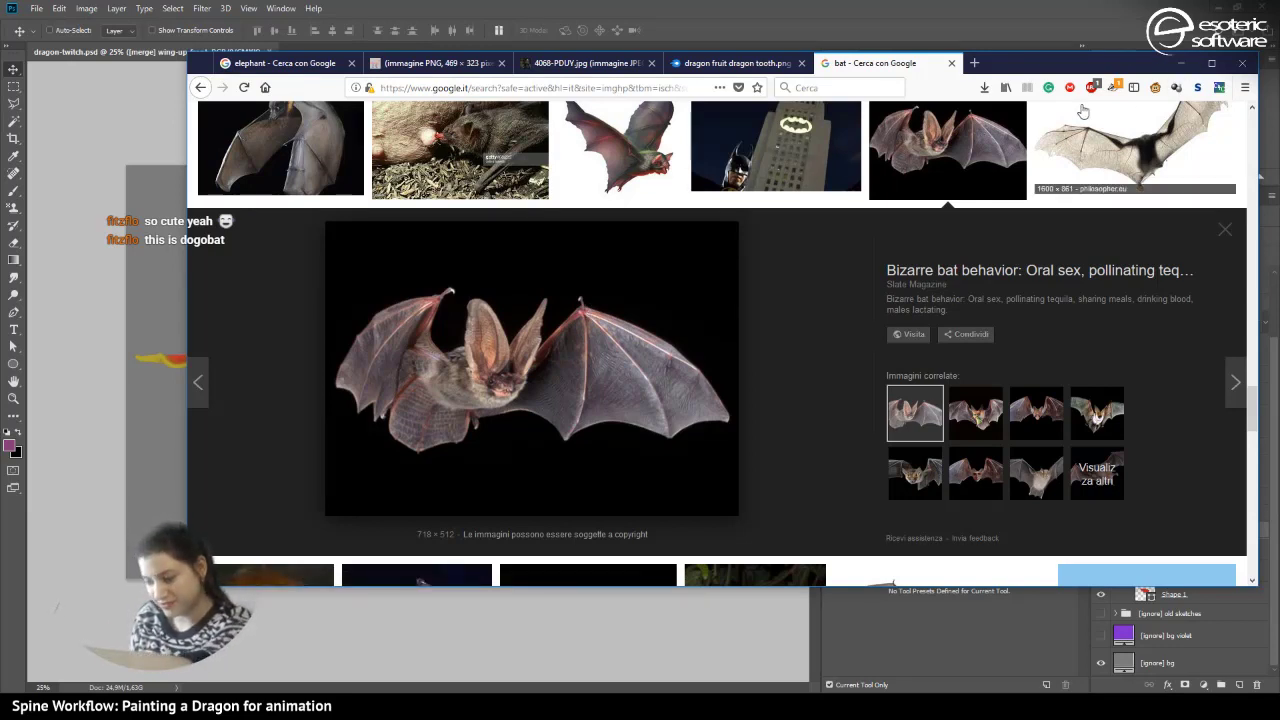
left_click(1182, 63)
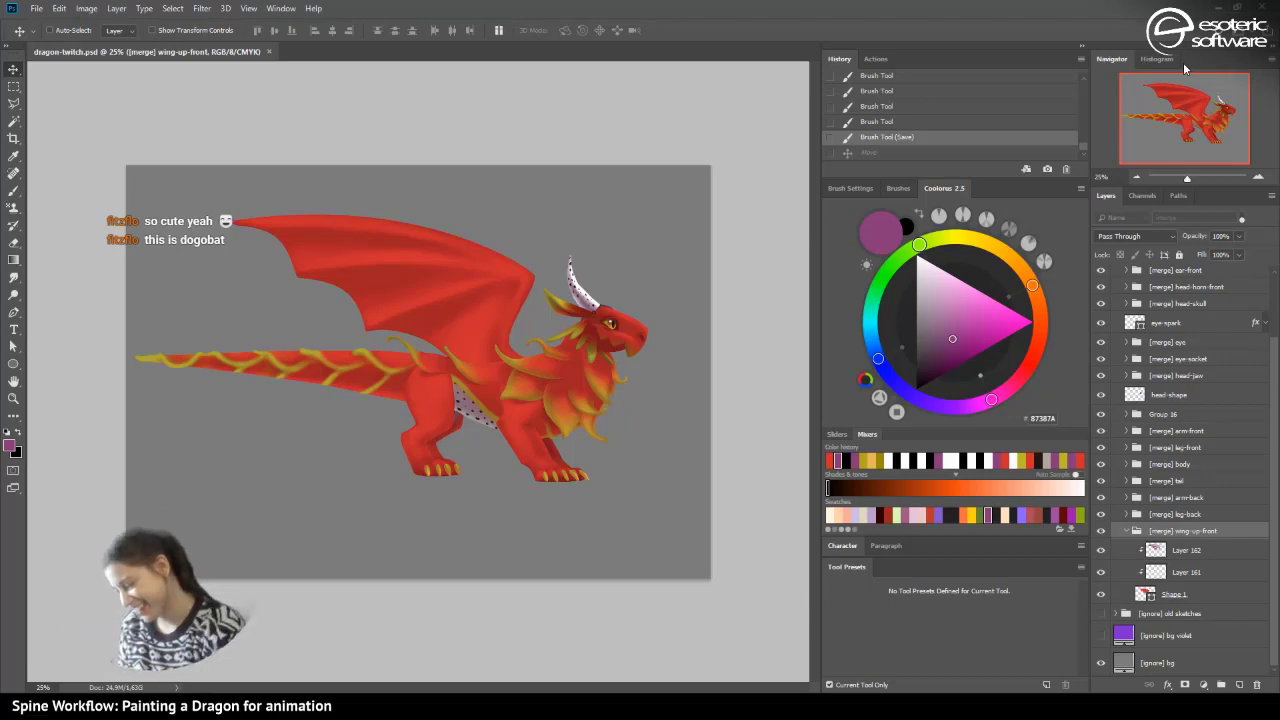
left_click(1160, 555)
left_click(1239, 685)
right_click(1172, 562)
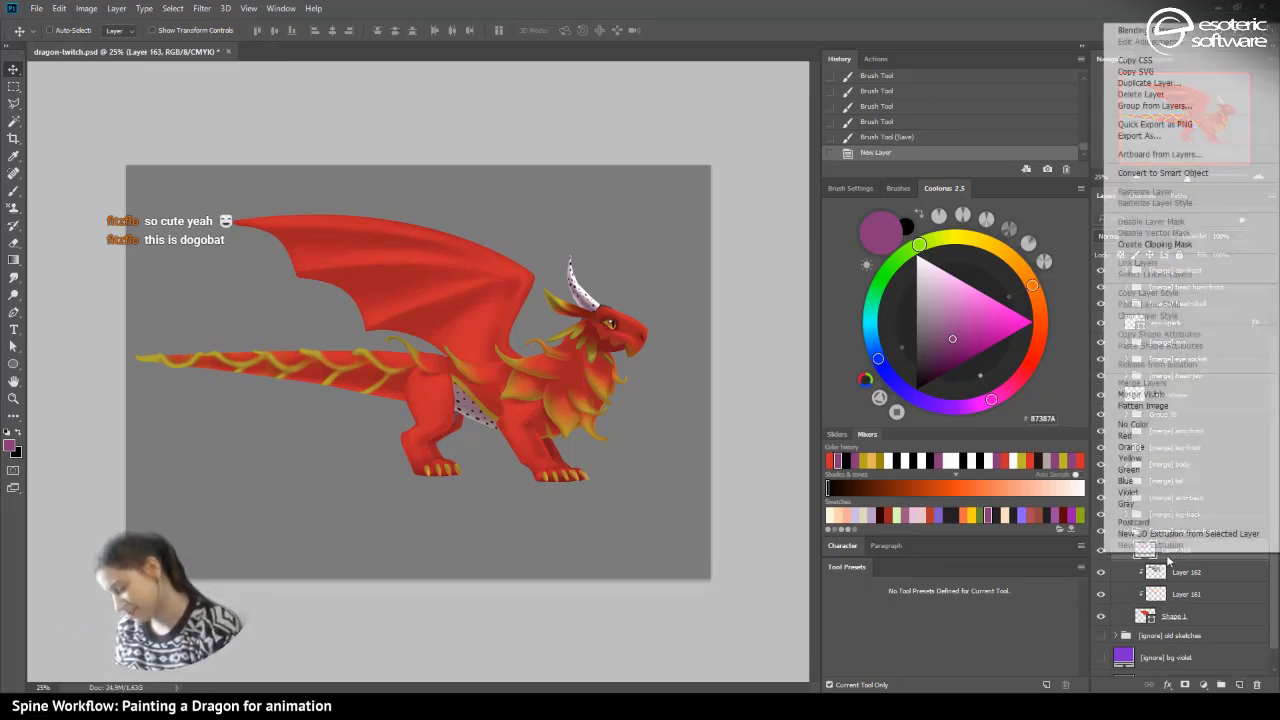
left_click(1112, 248)
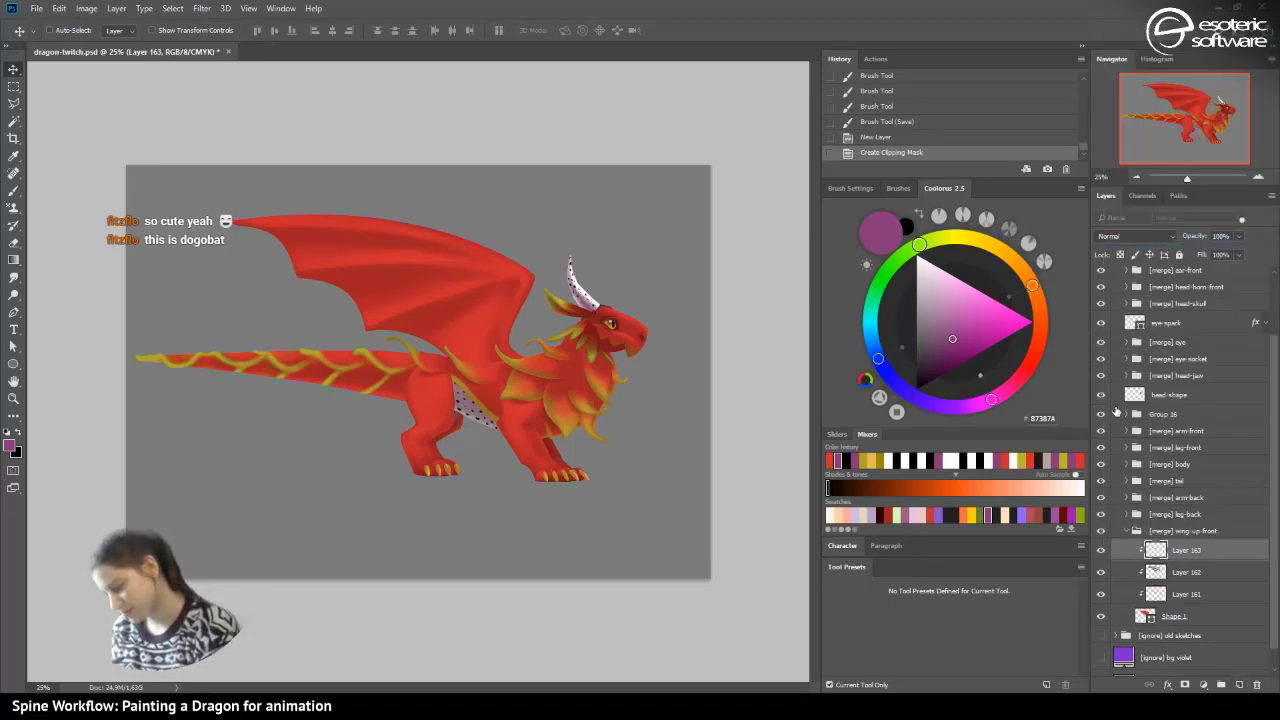
left_click(870, 118)
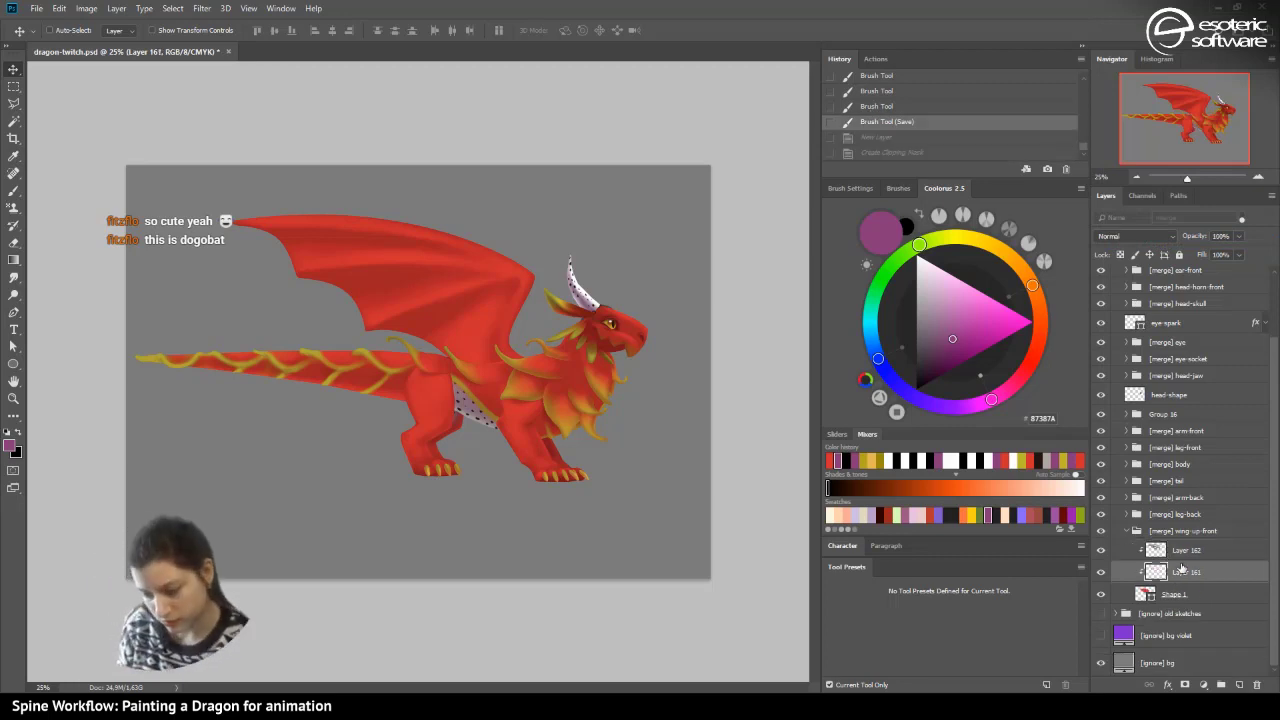
- Try brightening the wing by setting Layer 161 to Color Dodge at 62% opacity and painting olive-green highlights along the bones
left_click(20, 190)
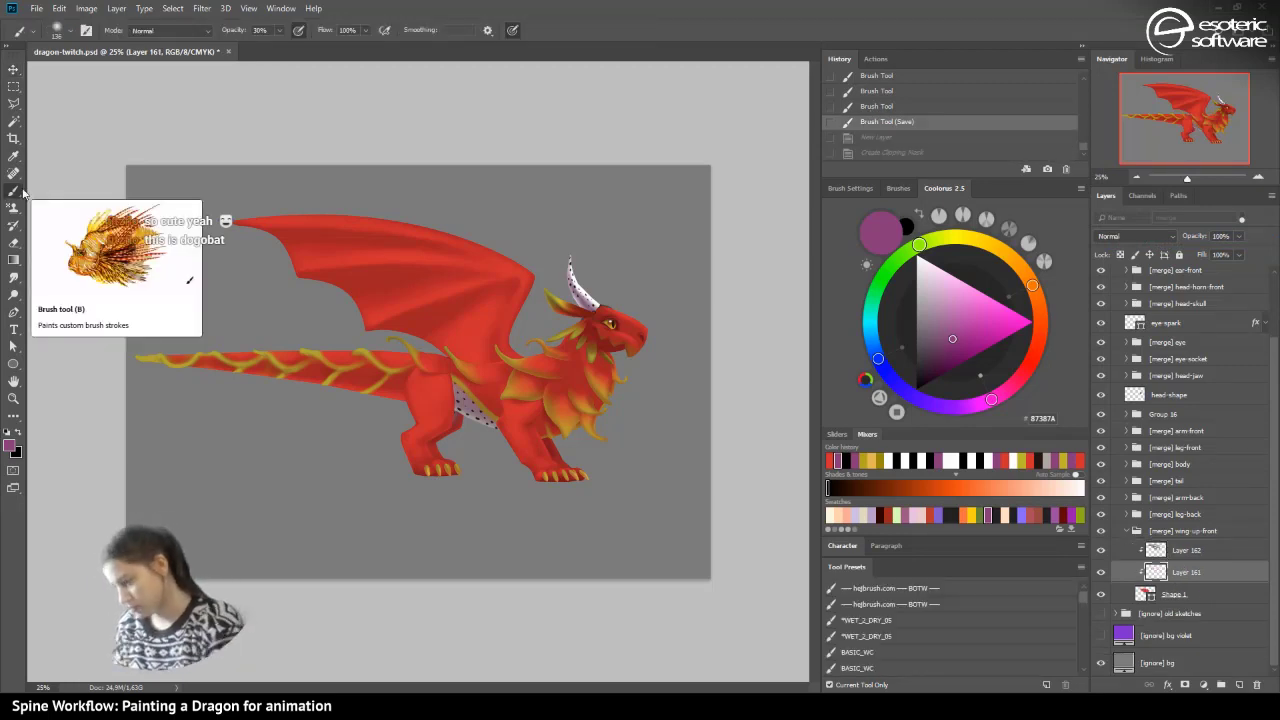
left_click(1135, 236)
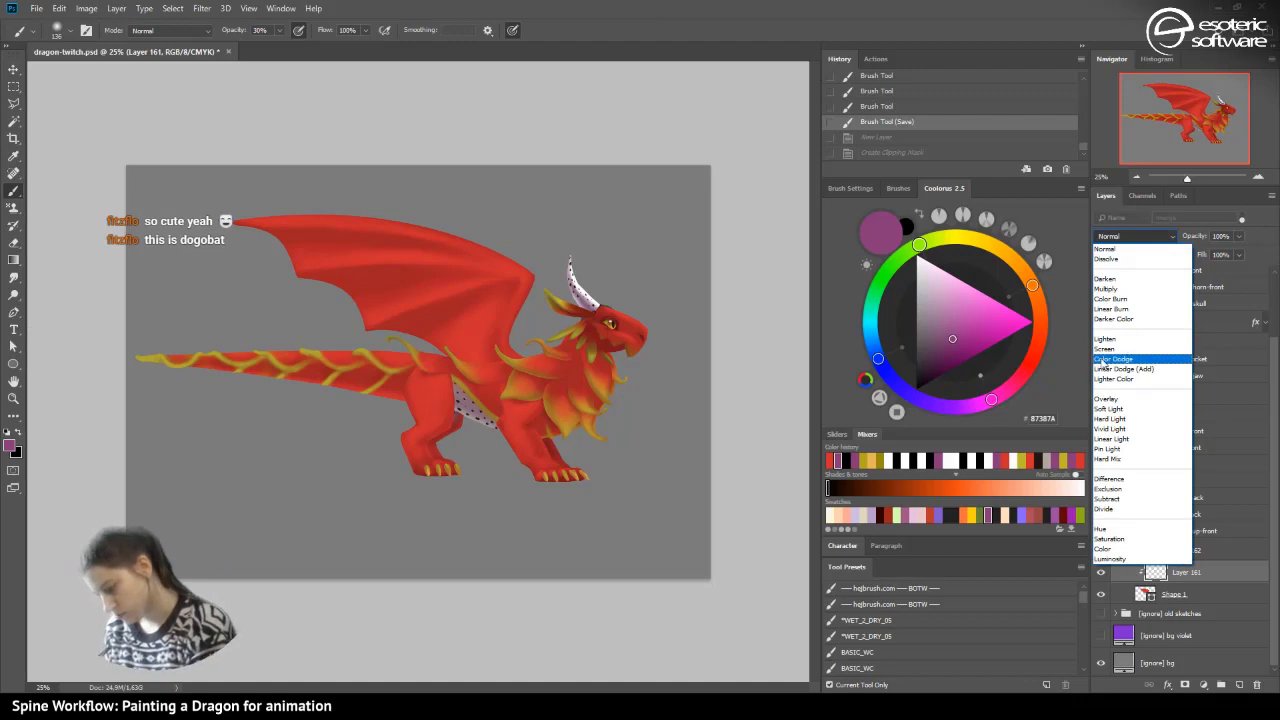
left_click(1110, 359)
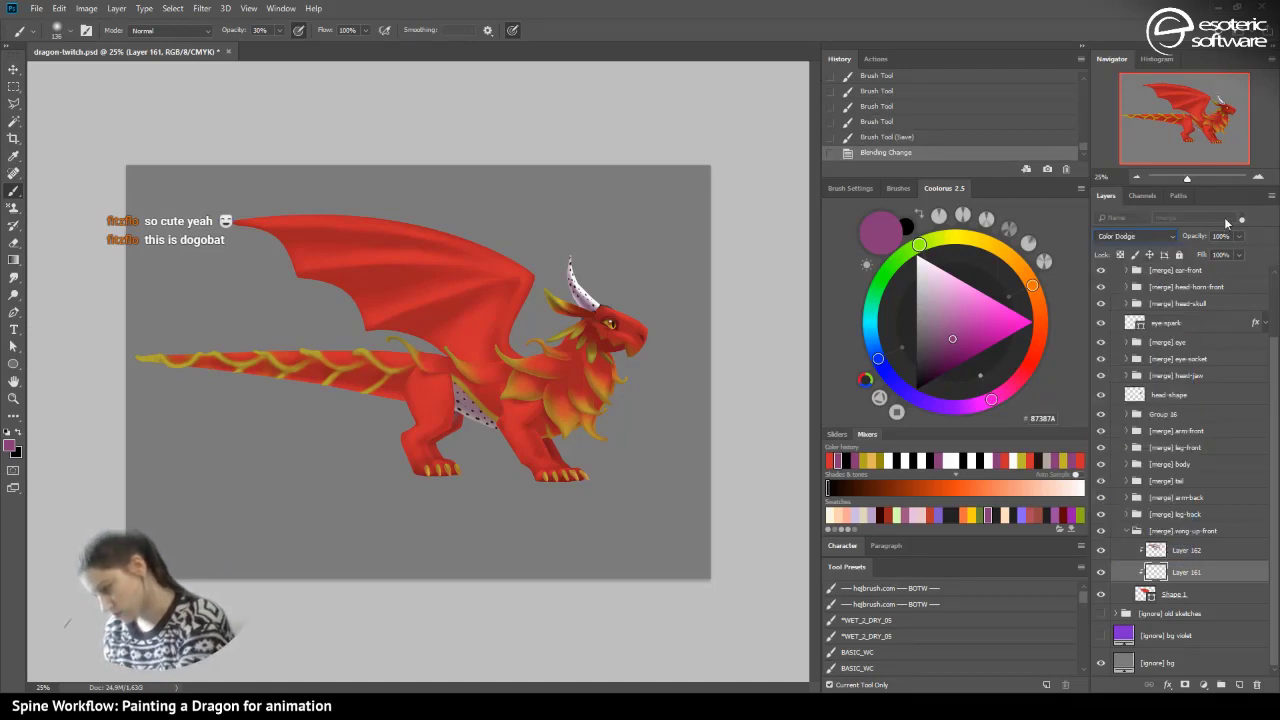
left_click_drag(1238, 236, 1222, 252)
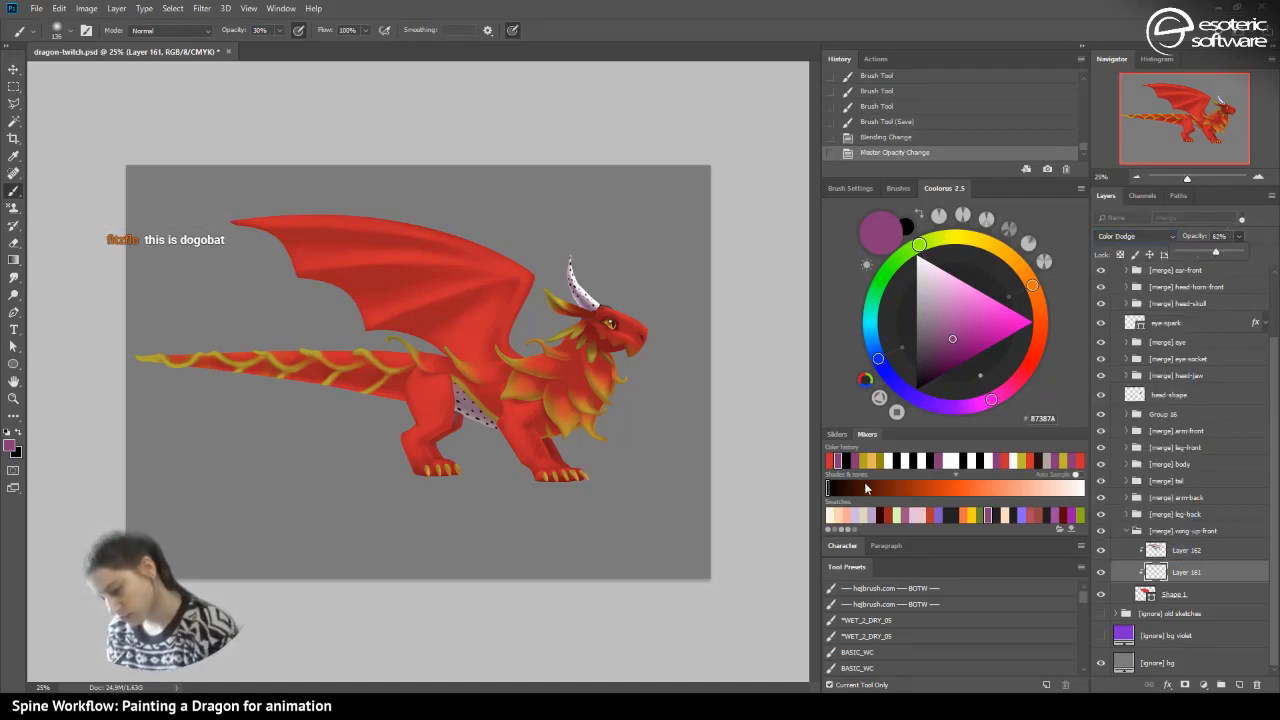
left_click(980, 515)
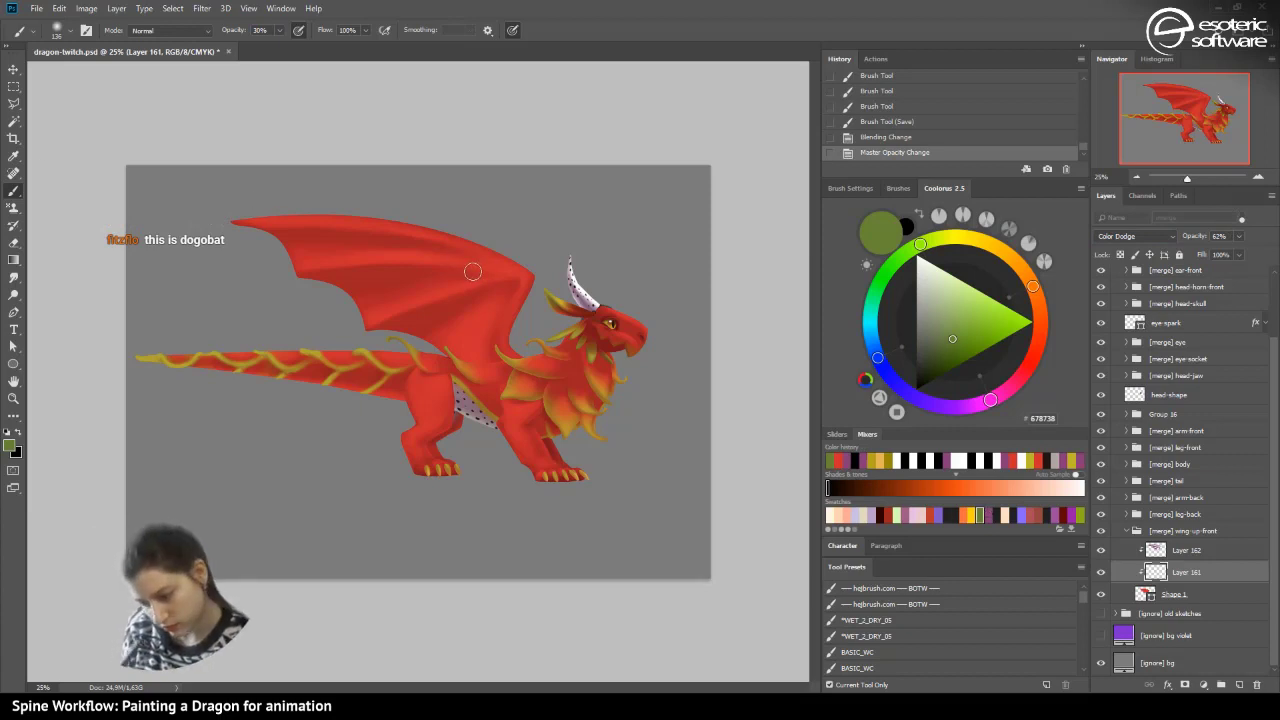
left_click_drag(511, 277, 372, 328)
left_click_drag(468, 288, 390, 320)
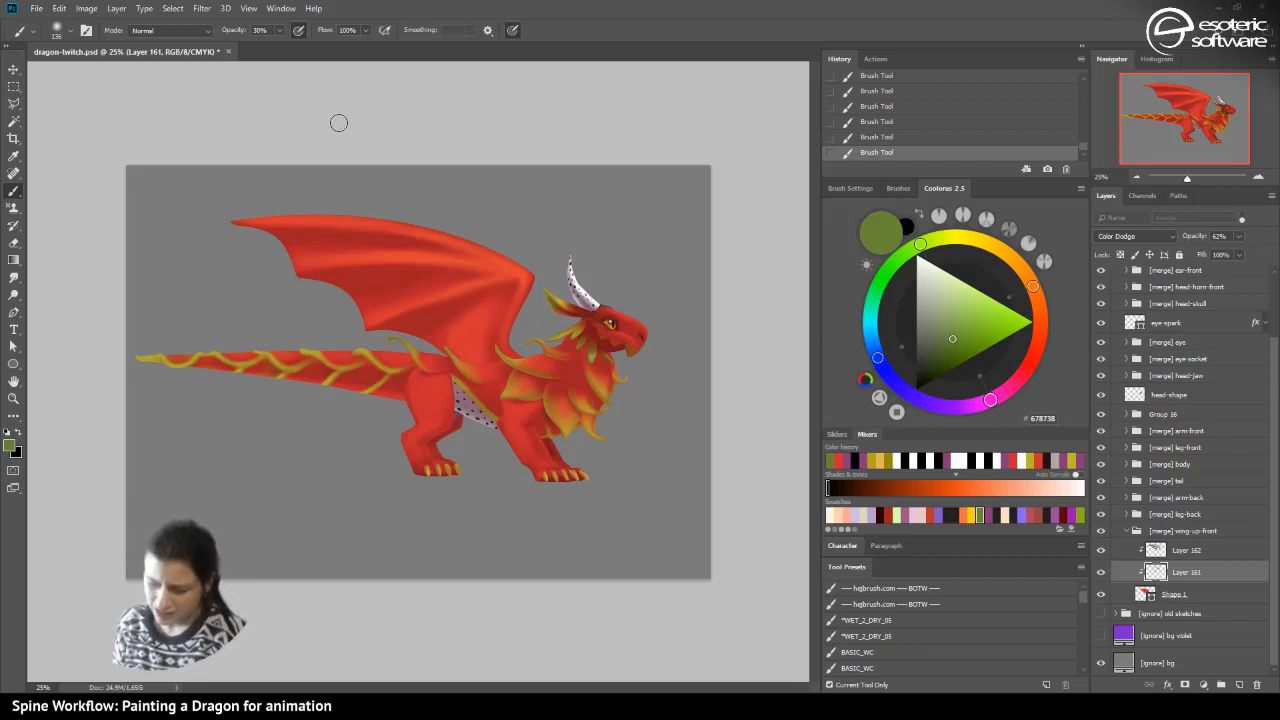
- Replace Layer 161 with a new empty clipped layer above Shape 1 and pick the mustard yellow B1A71E as painting colour
left_click_drag(1217, 574, 1239, 685)
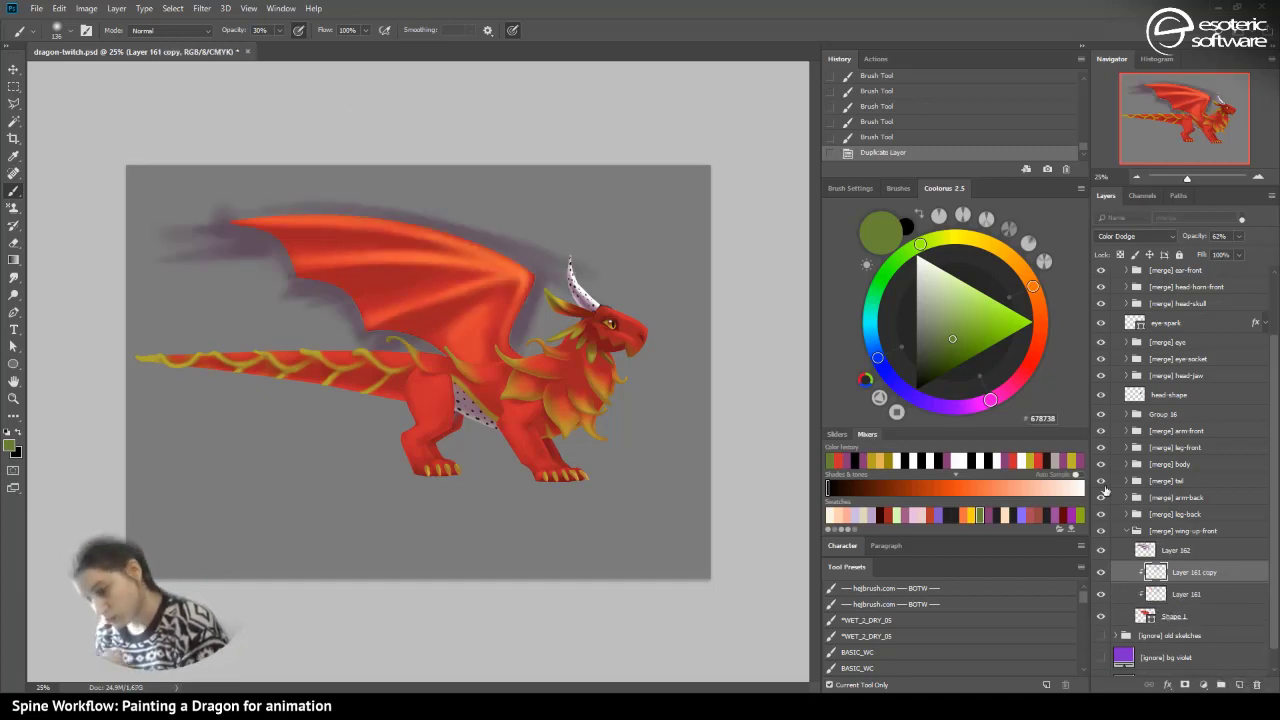
key("ctrl+z")
left_click_drag(1219, 576, 1257, 685)
left_click(1239, 685)
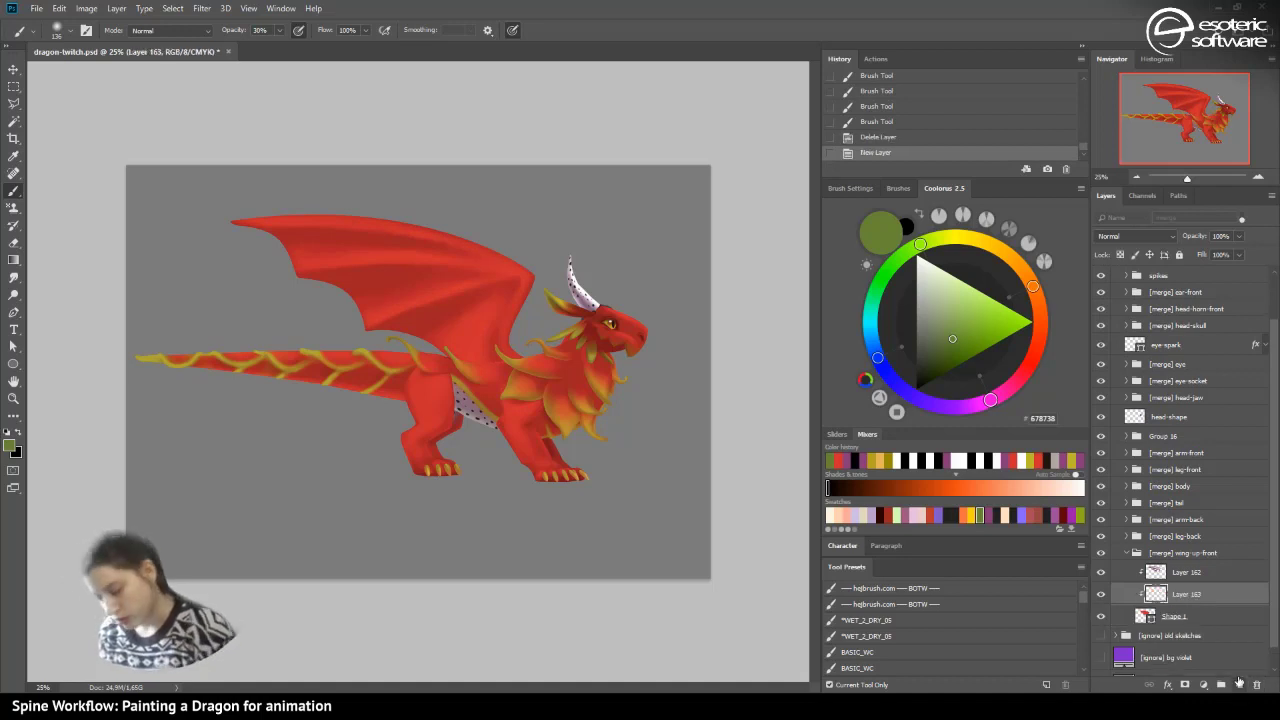
left_click(873, 460)
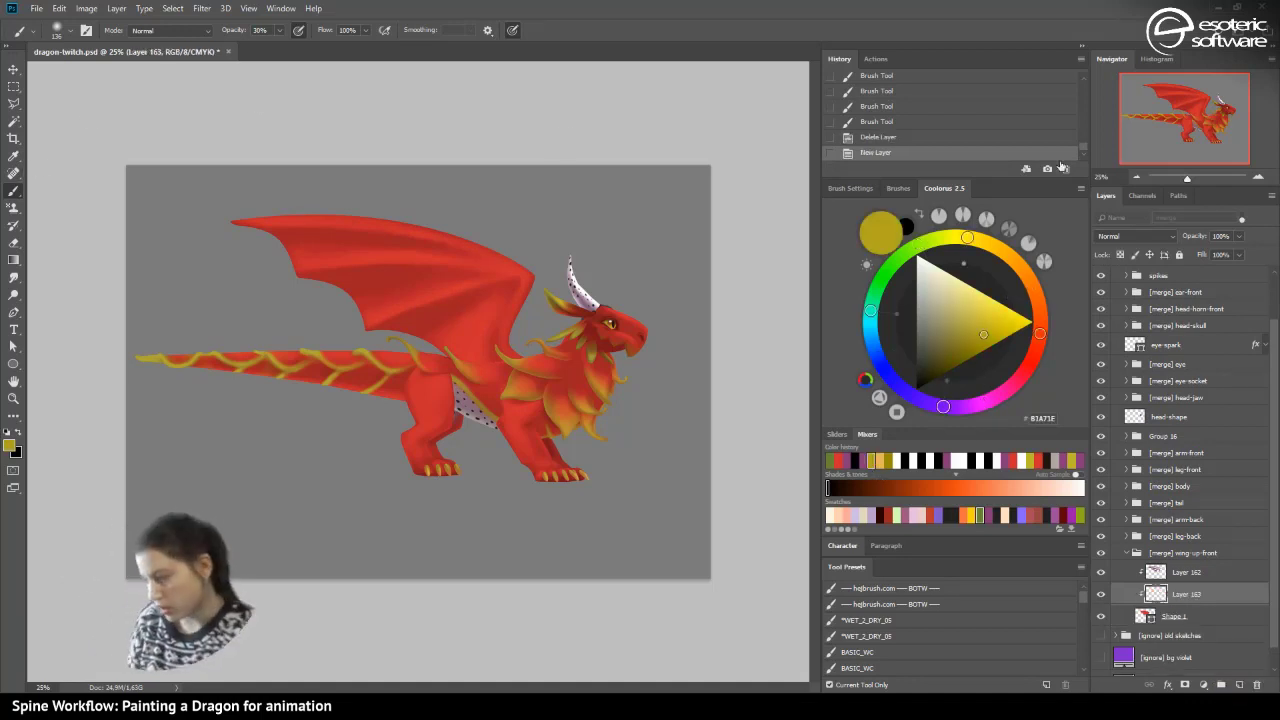
- Set Lazy Nezumi Pro to the "smoothing - massive" preset, collapse its options, and move its window clear of the dragon
left_click(1257, 181)
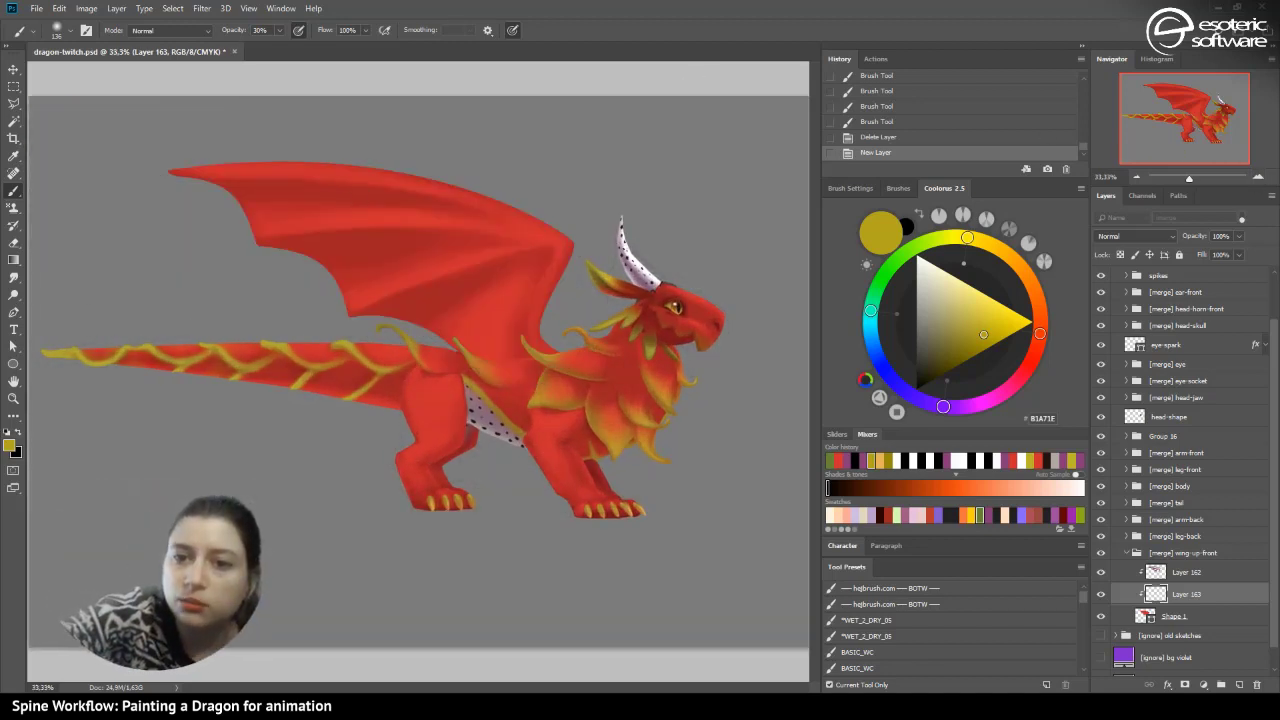
left_click_drag(0, 640, 104, 427)
left_click(135, 468)
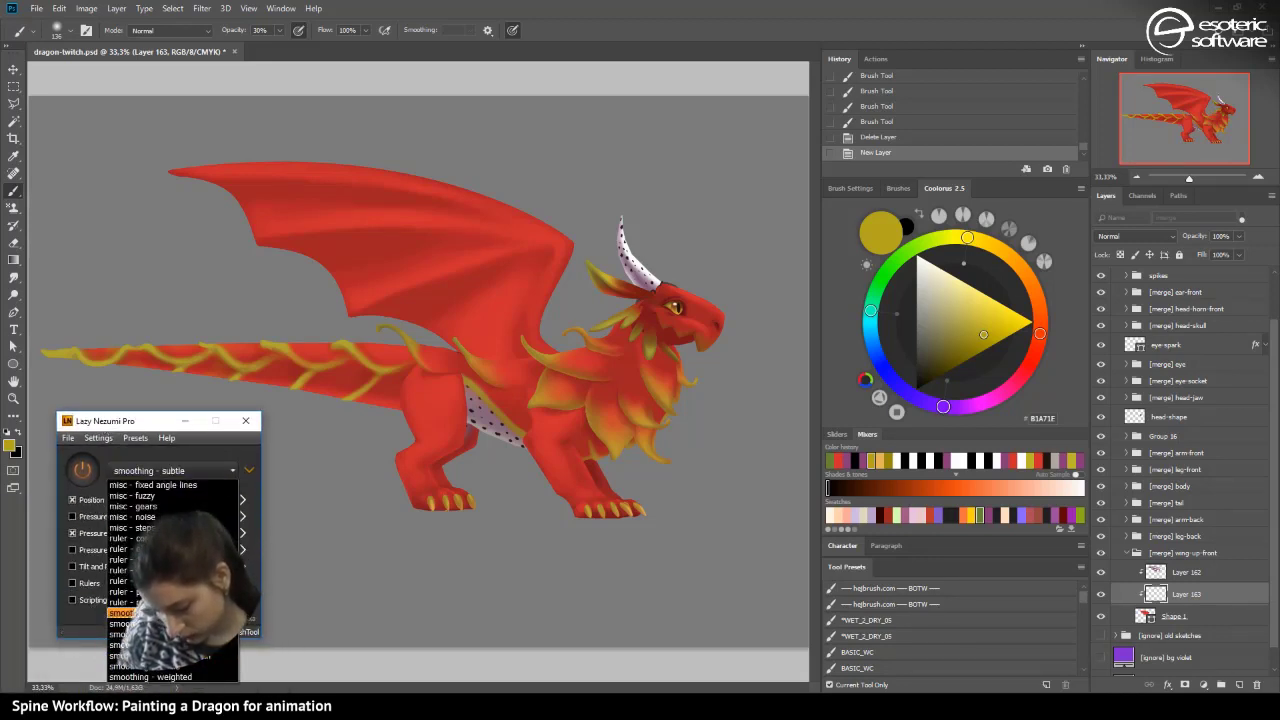
left_click(120, 623)
left_click(249, 469)
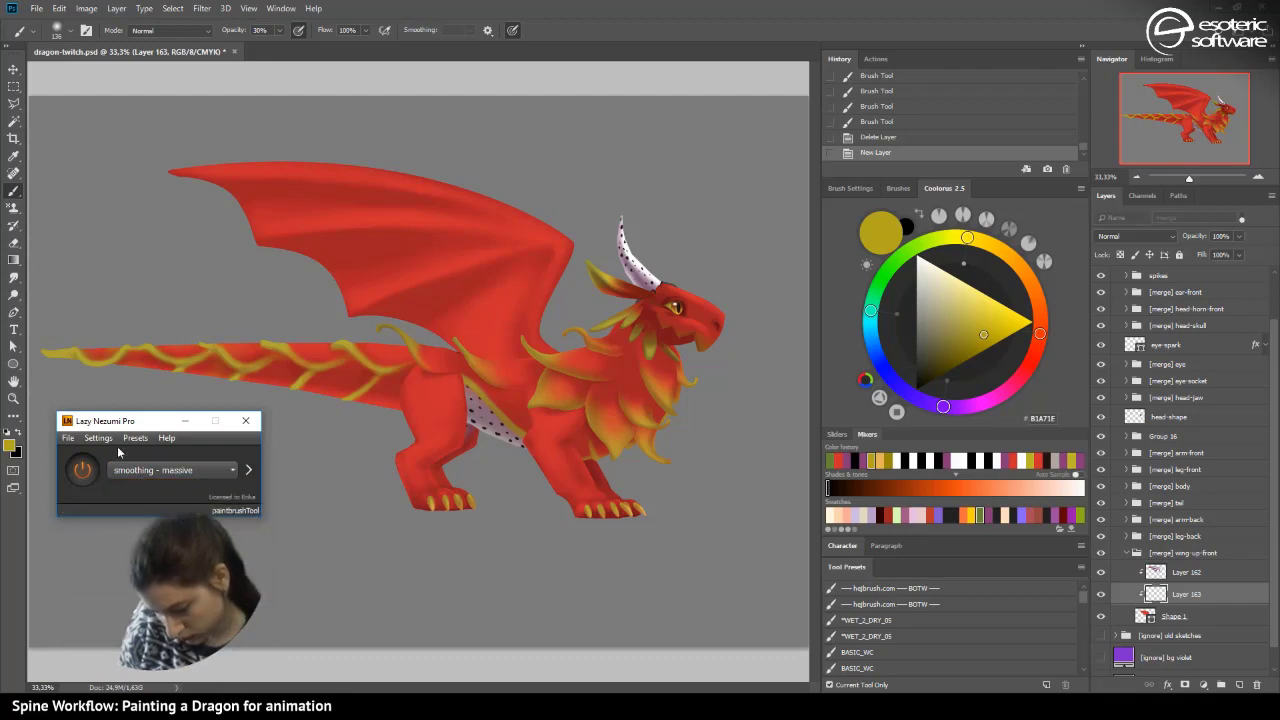
left_click_drag(130, 416, 104, 489)
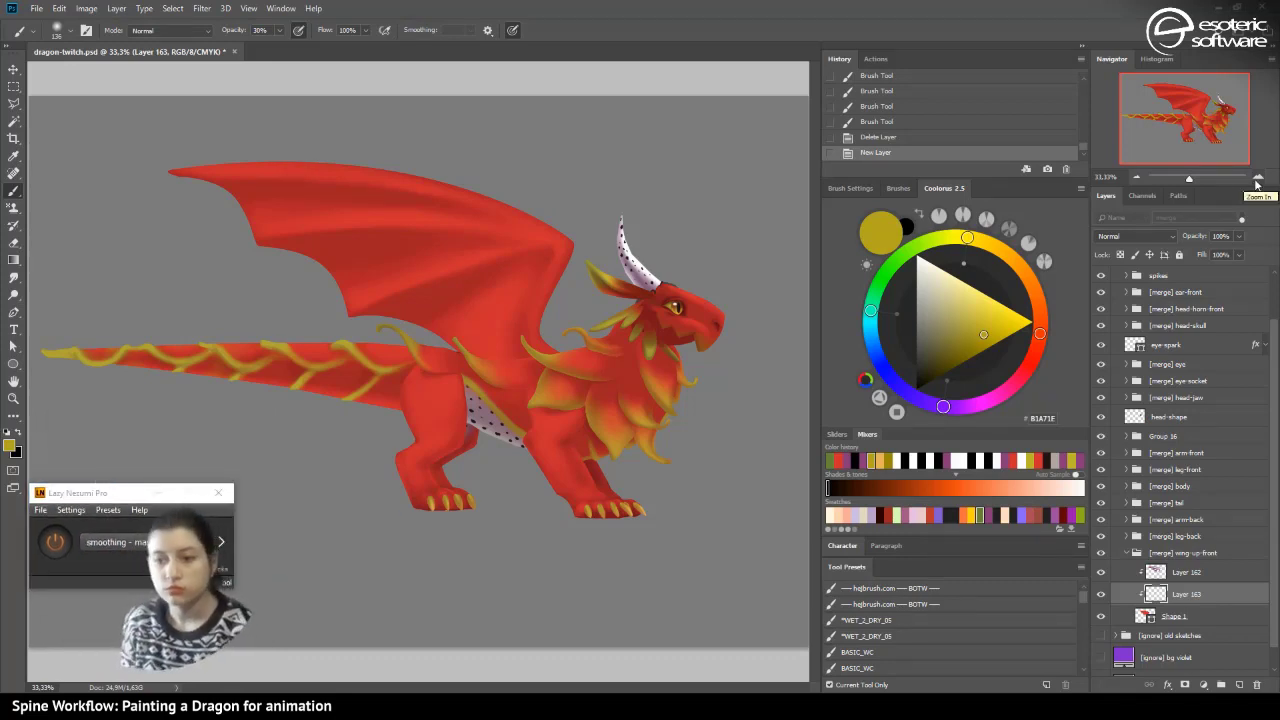
- Undo the faint yellow test stroke on the wing and set the brush to 25 px, 48% hardness and 100% opacity
mouse_move(540, 241)
left_mouse_down()
mouse_move(393, 300)
mouse_move(493, 246)
left_mouse_up()
key("ctrl+z")
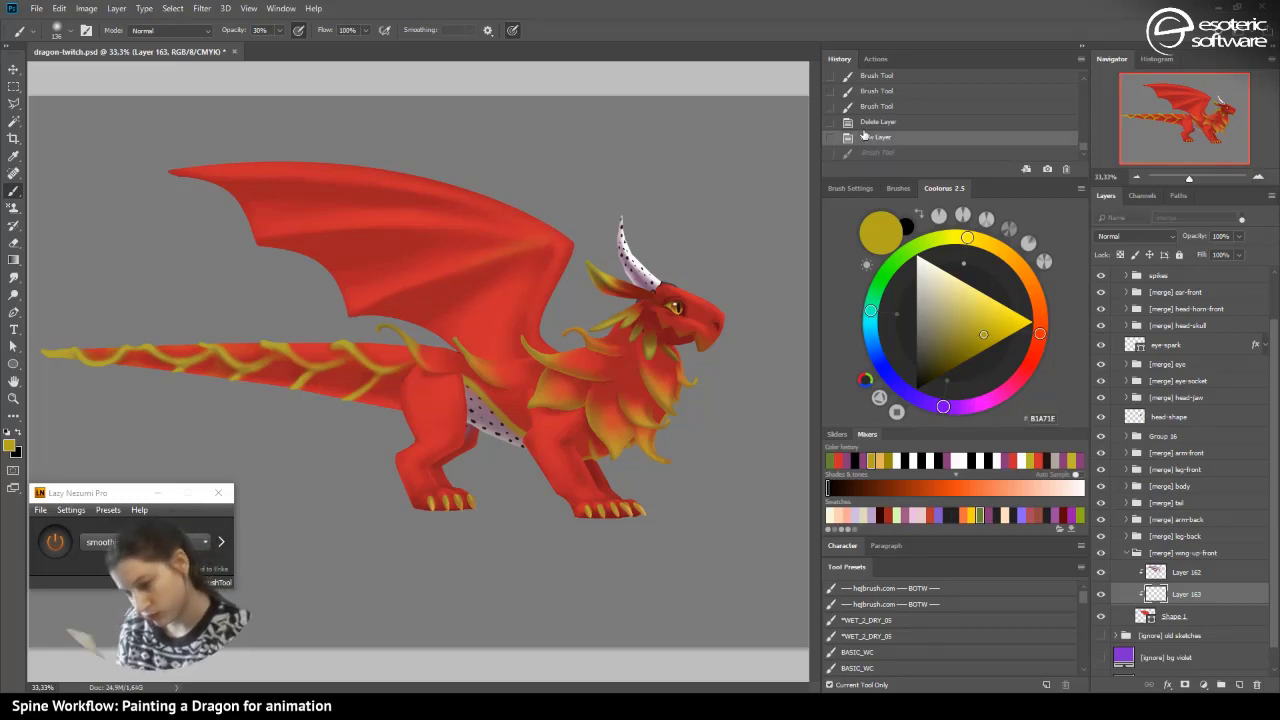
left_click(57, 30)
left_click(126, 103)
left_click(84, 73)
left_click(113, 104)
left_click(279, 31)
left_click(279, 31)
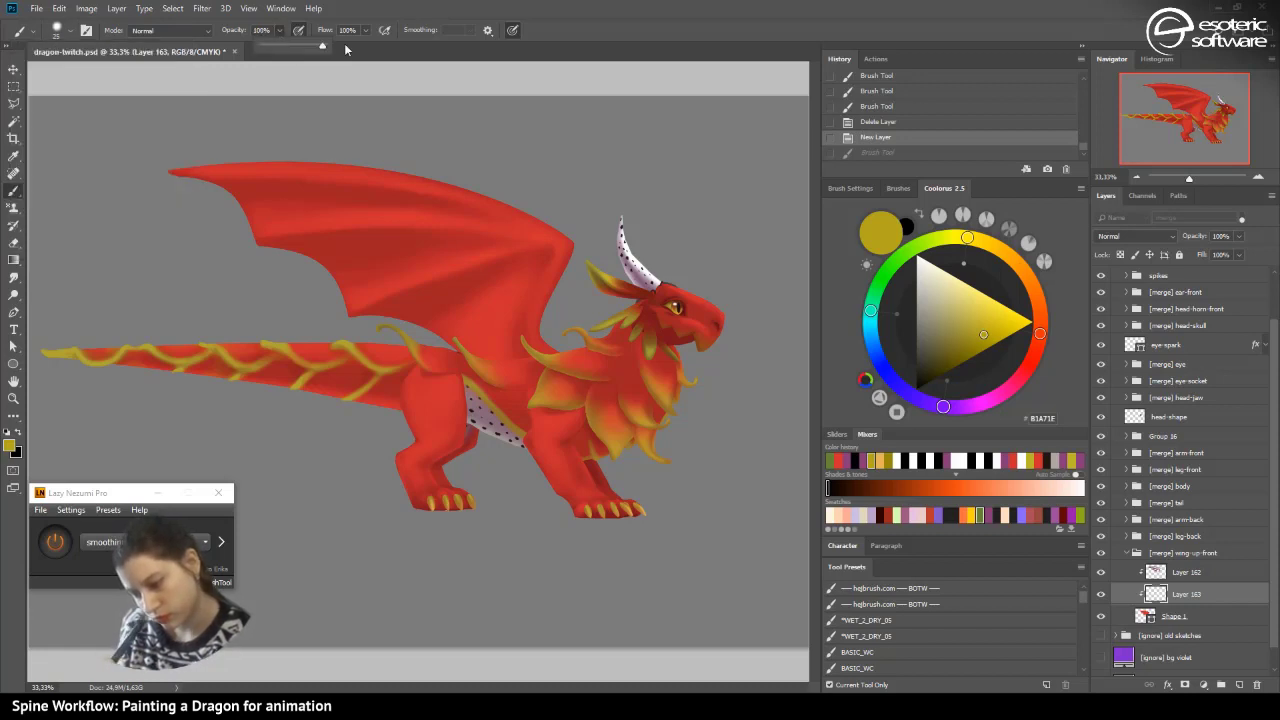
- Turn off pressure-controlled brush size and Shape Dynamics, testing and undoing yellow strokes along the wing's lower finger bone
left_click_drag(550, 238, 438, 274)
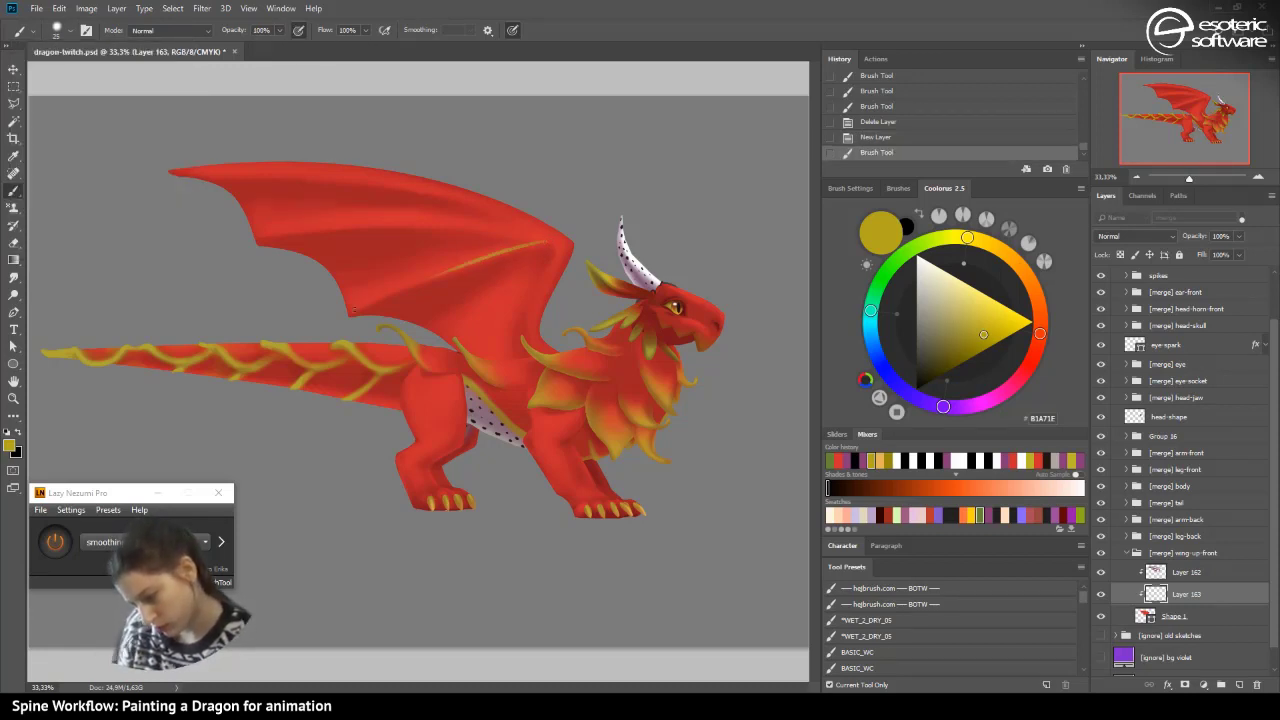
left_click(843, 136)
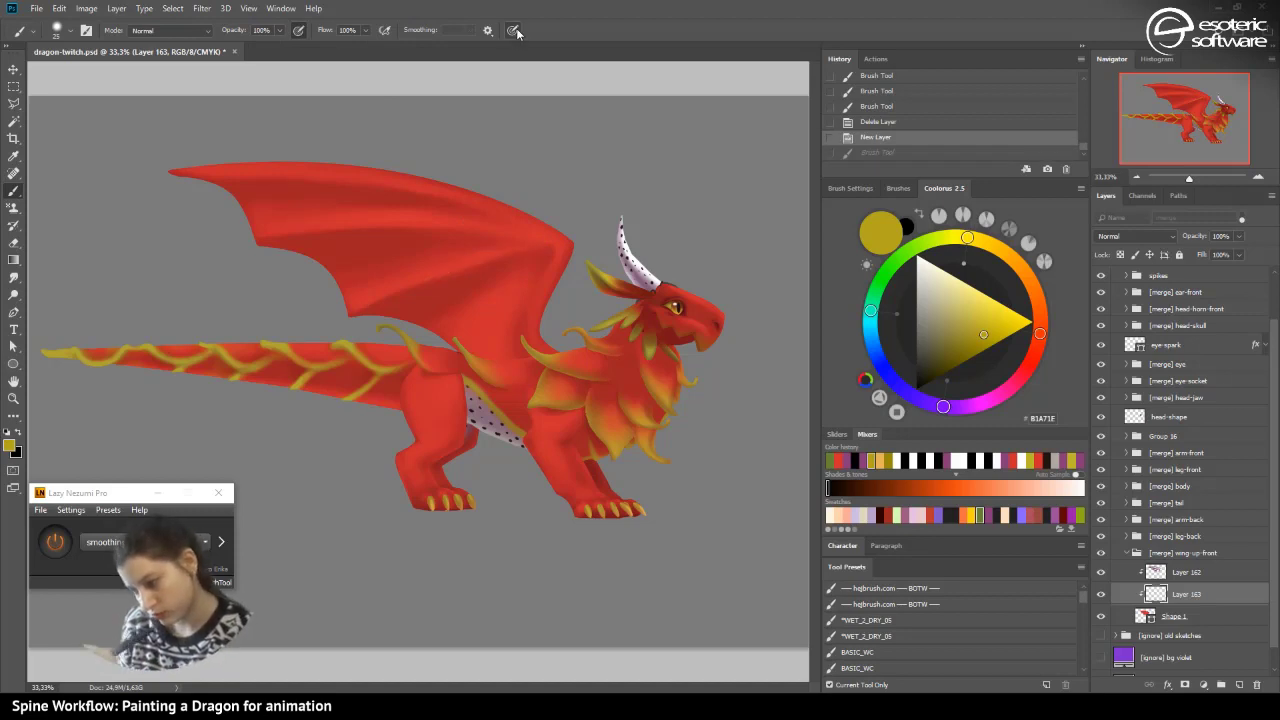
left_click_drag(547, 238, 438, 274)
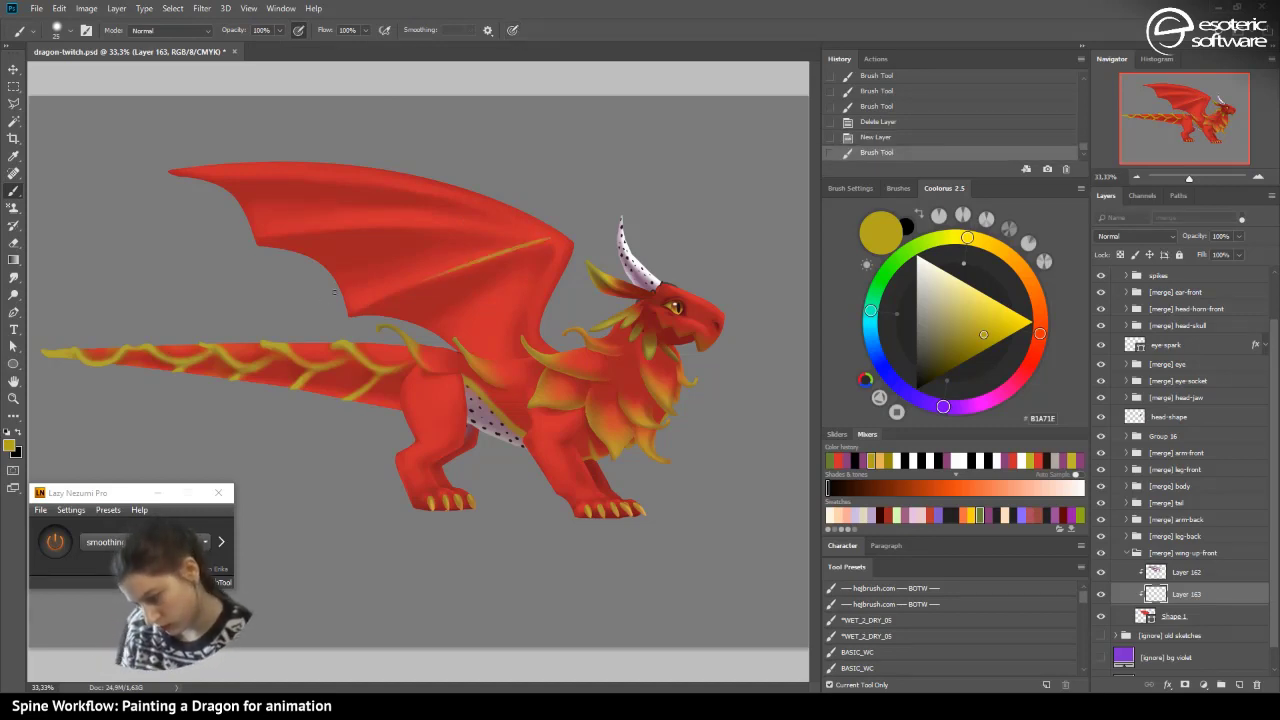
left_click(849, 138)
left_click(848, 189)
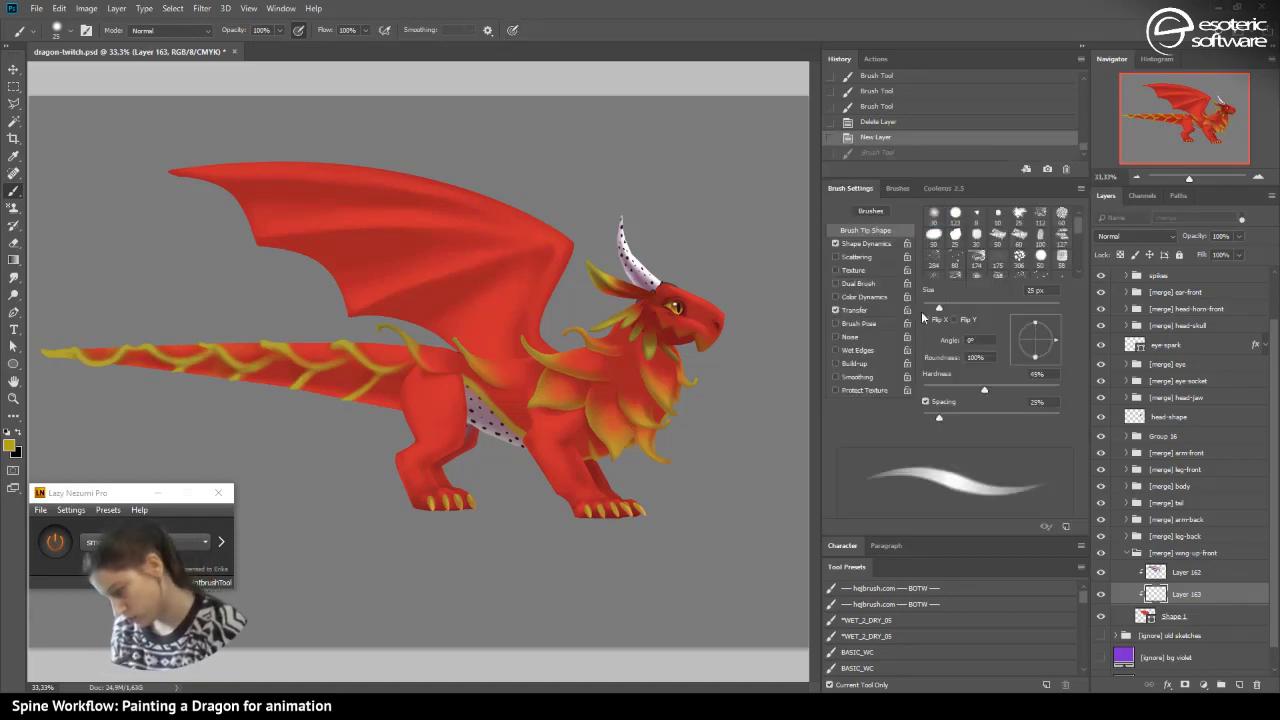
left_click(835, 243)
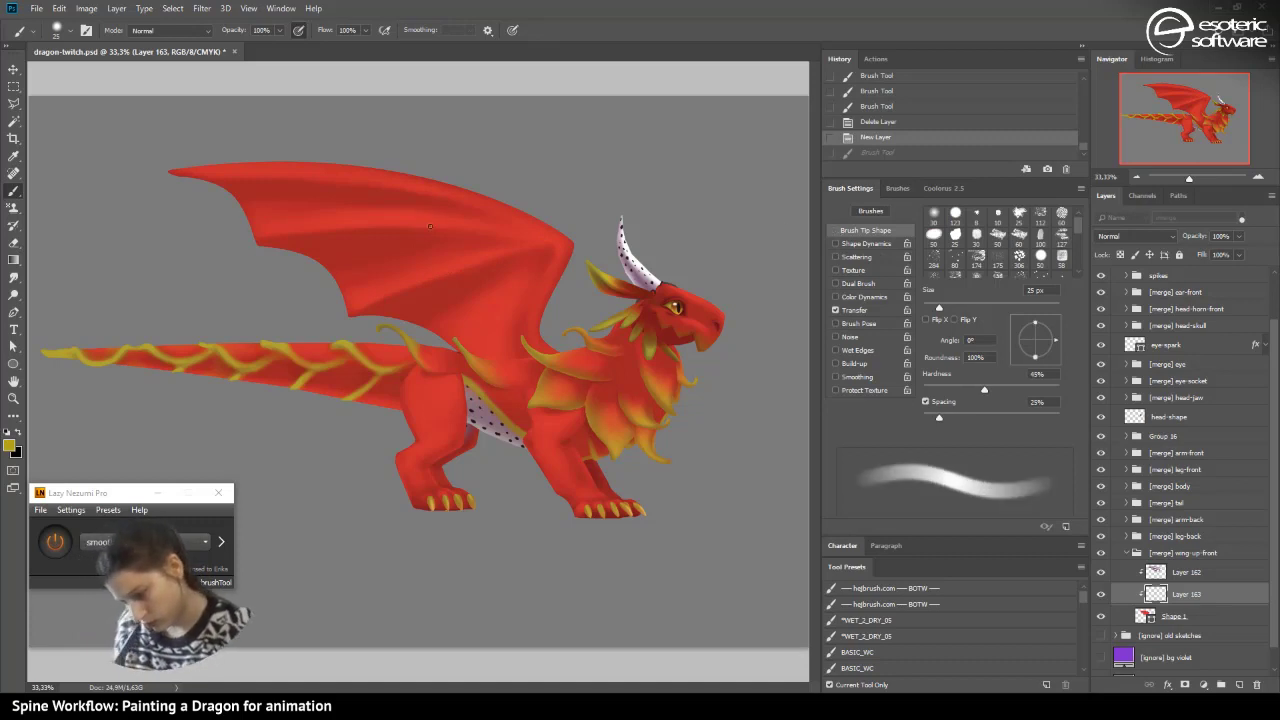
left_click_drag(557, 236, 436, 271)
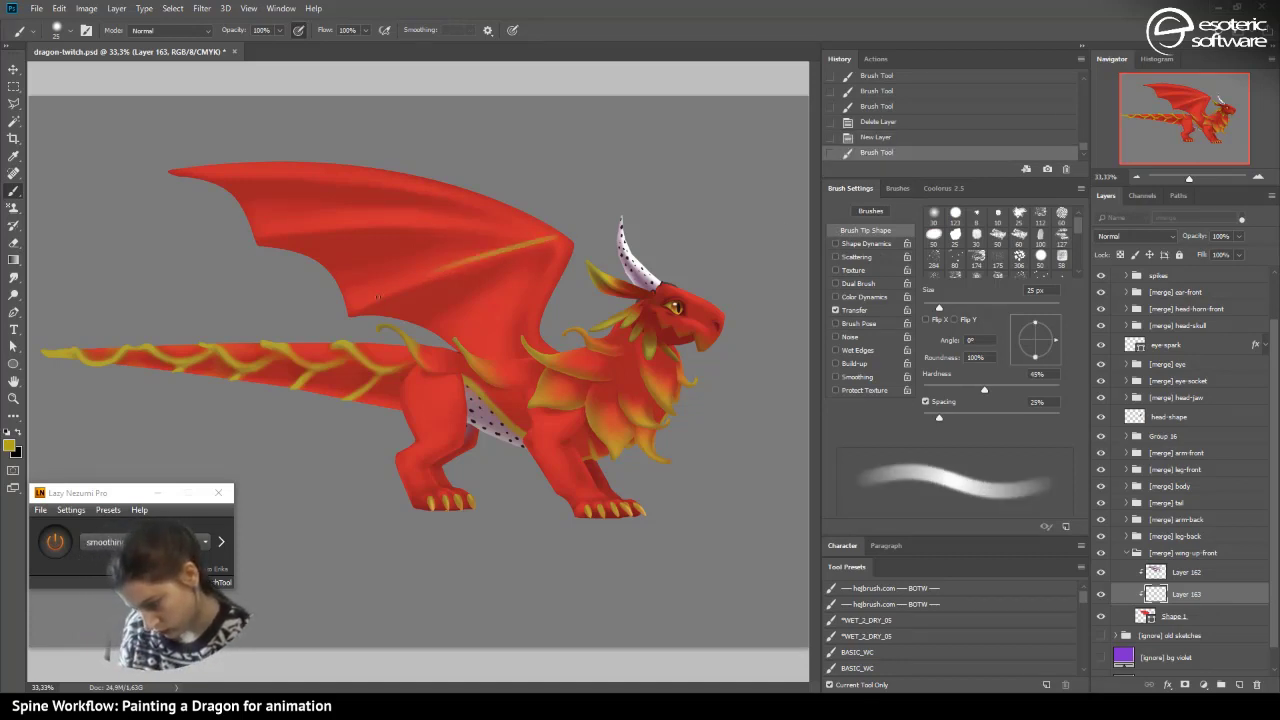
left_click(874, 138)
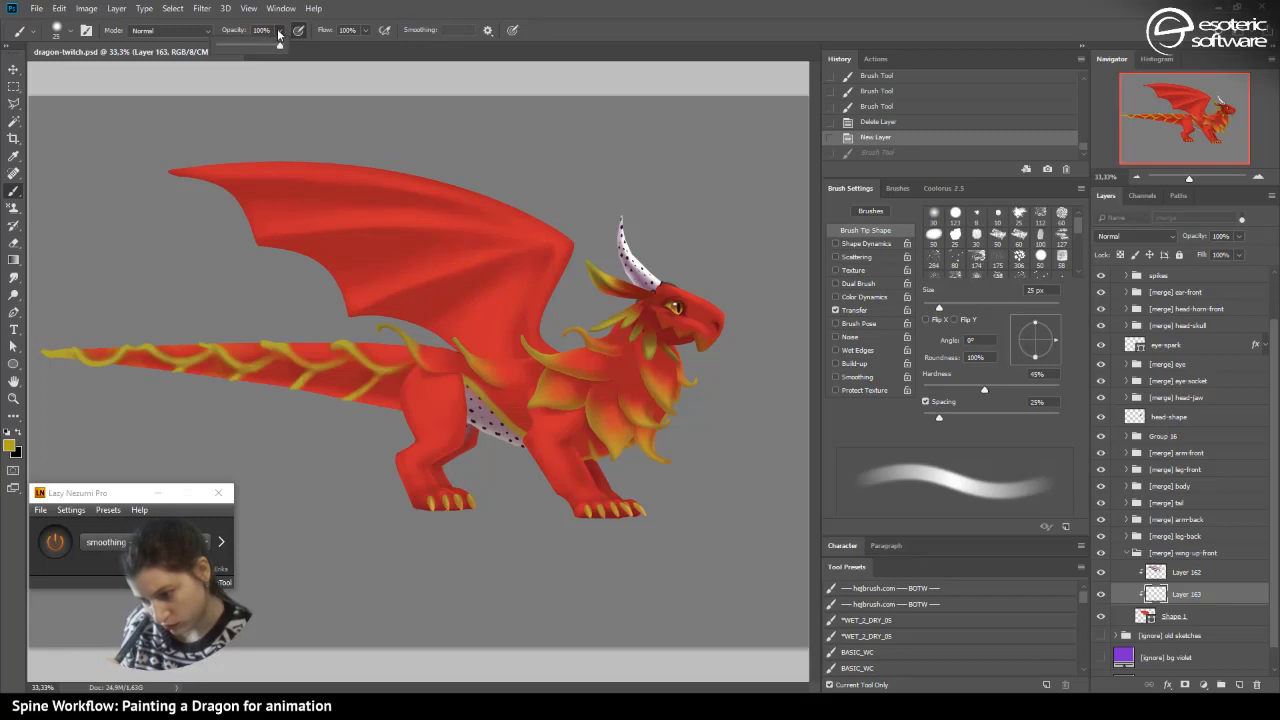
- Set the brush to 40 px with 0% hardness, then test and undo a stroke along the lower finger bone
left_click(57, 30)
left_click_drag(88, 88, 93, 73)
key("Return")
left_click_drag(556, 240, 444, 270)
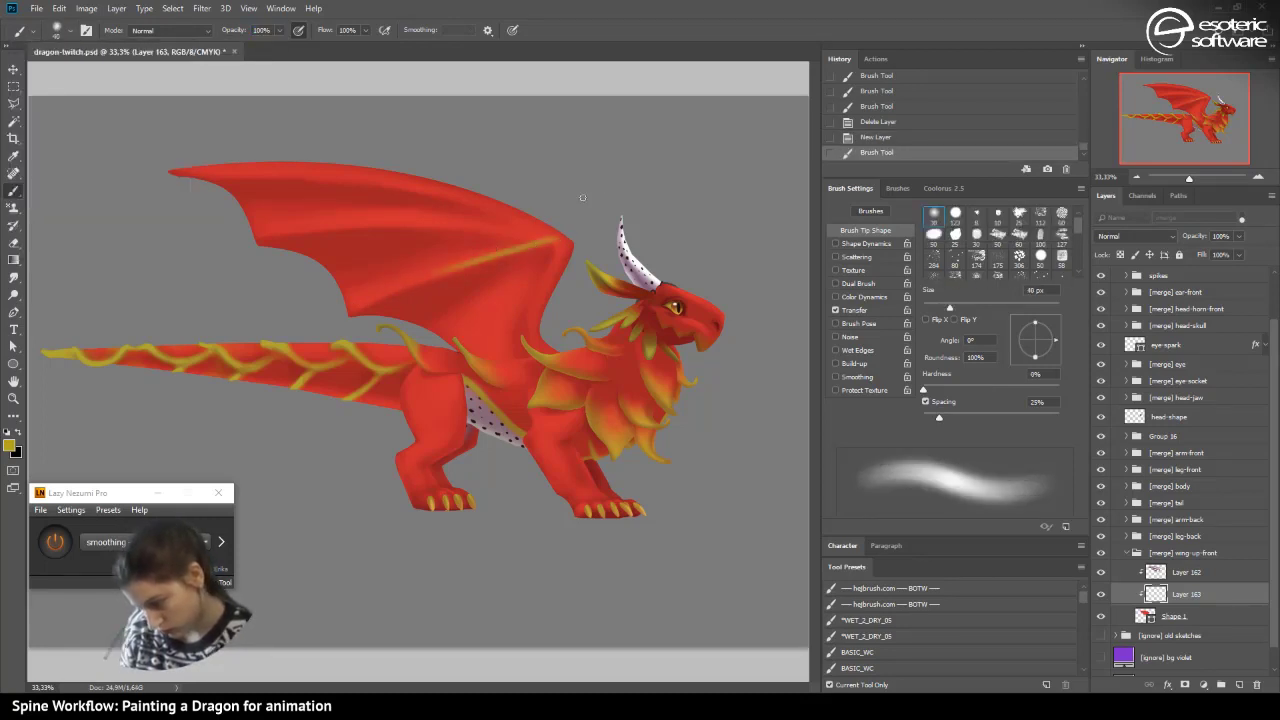
key("ctrl+z")
- Try yellow strokes along the wing's lower finger and arm, check the flying fox photo in Firefox, and undo the strokes in Photoshop
left_click_drag(537, 243, 375, 302)
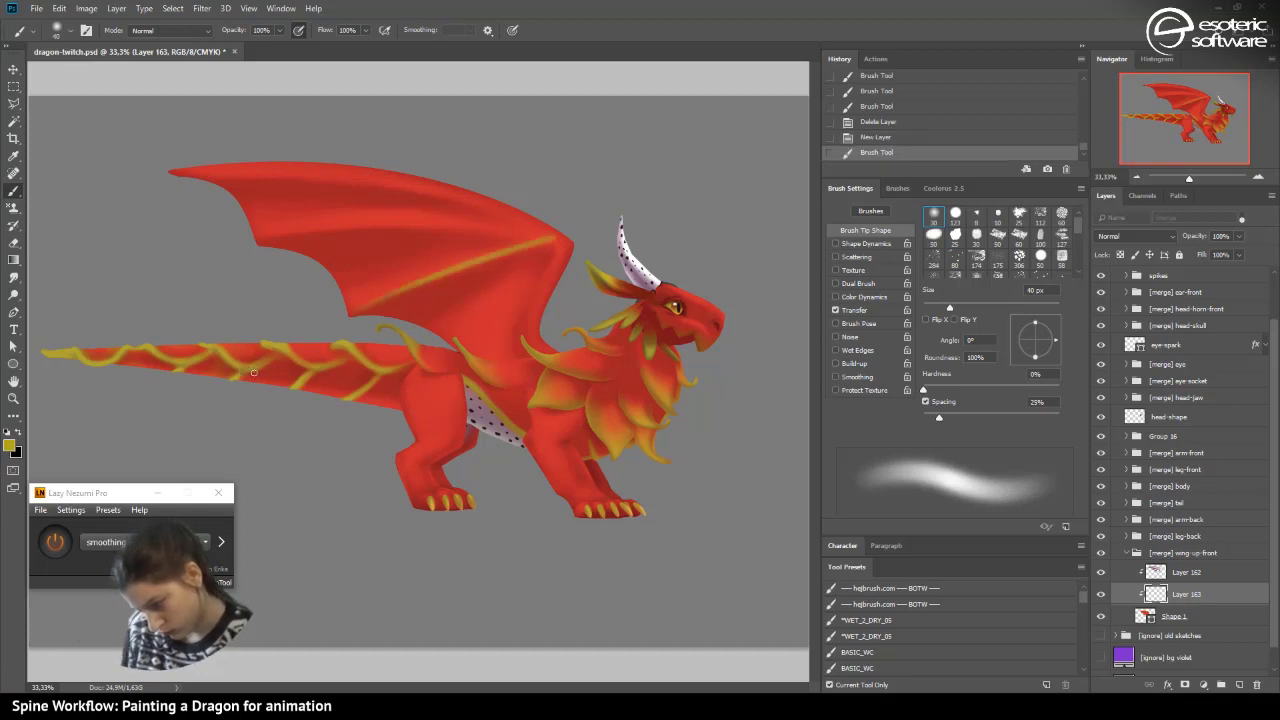
left_click_drag(555, 238, 539, 350)
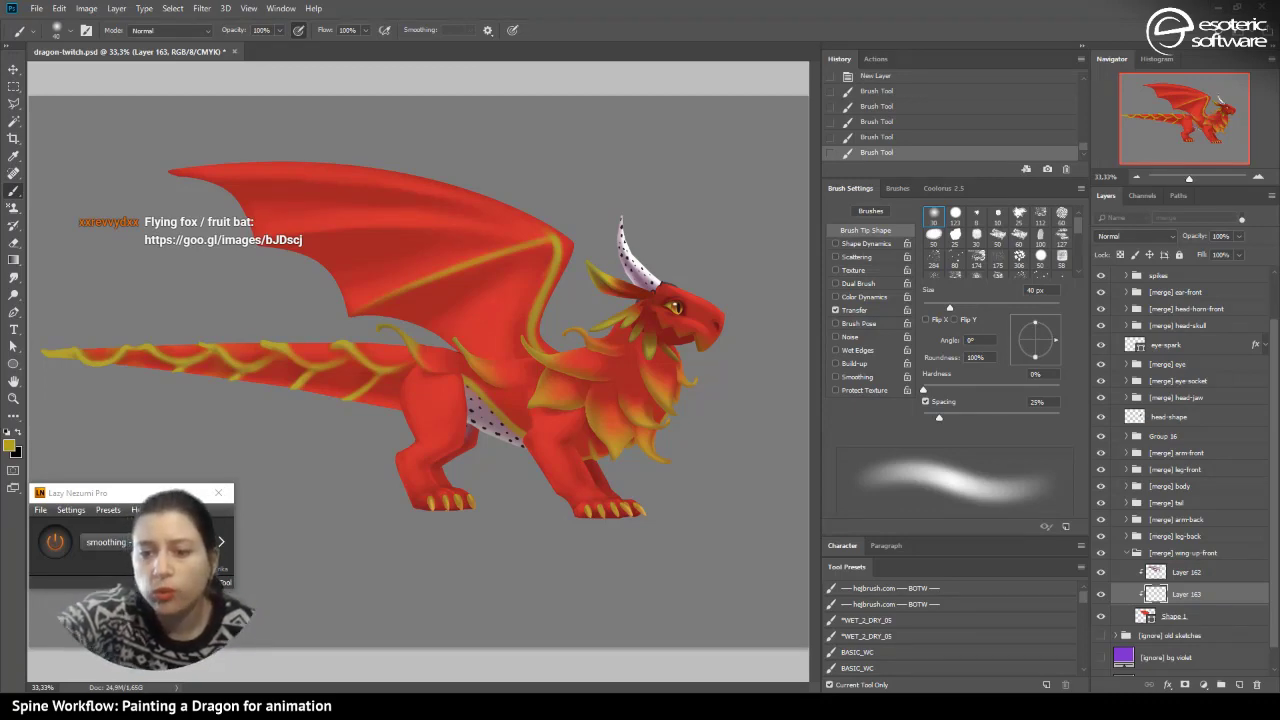
key("alt+Tab")
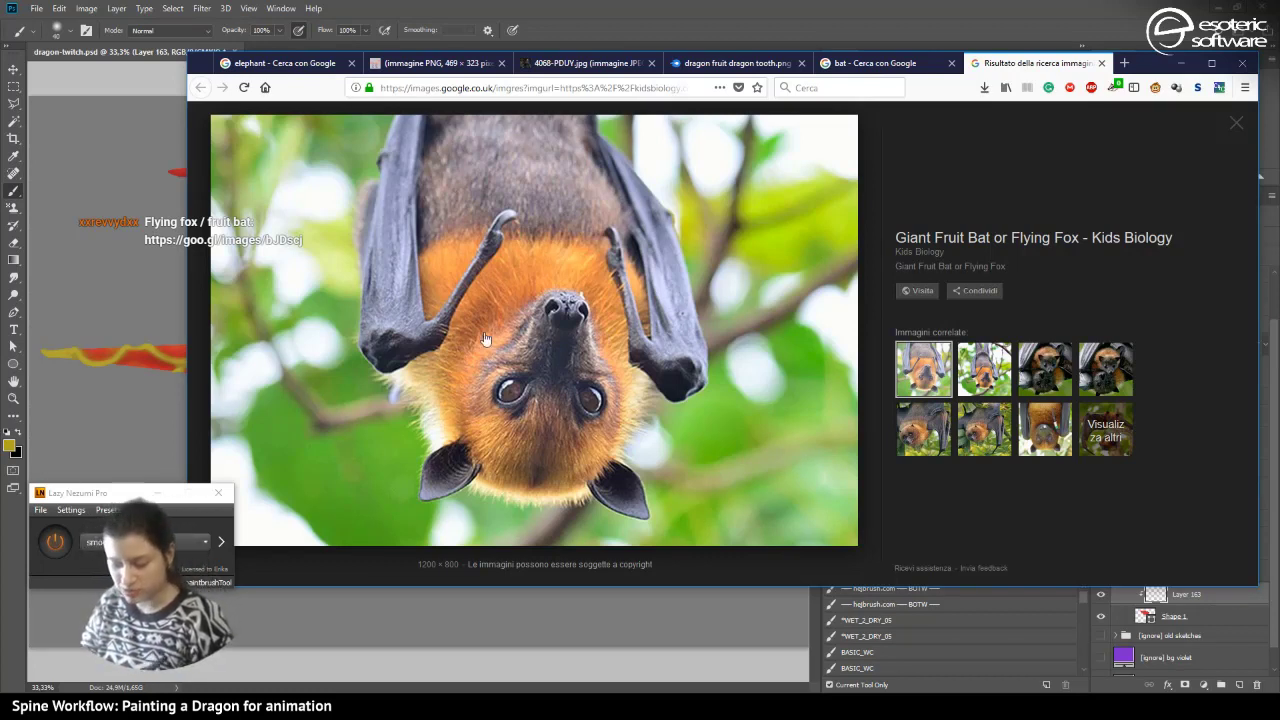
left_click(1178, 62)
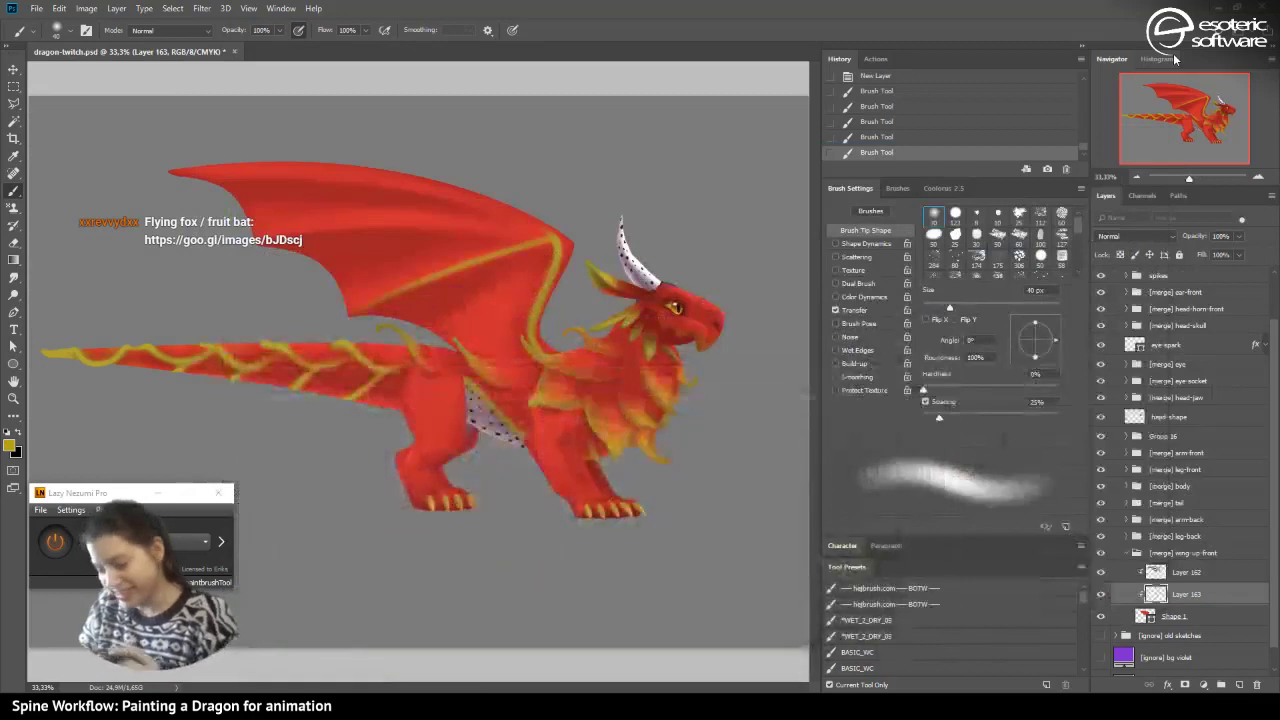
left_click(860, 78)
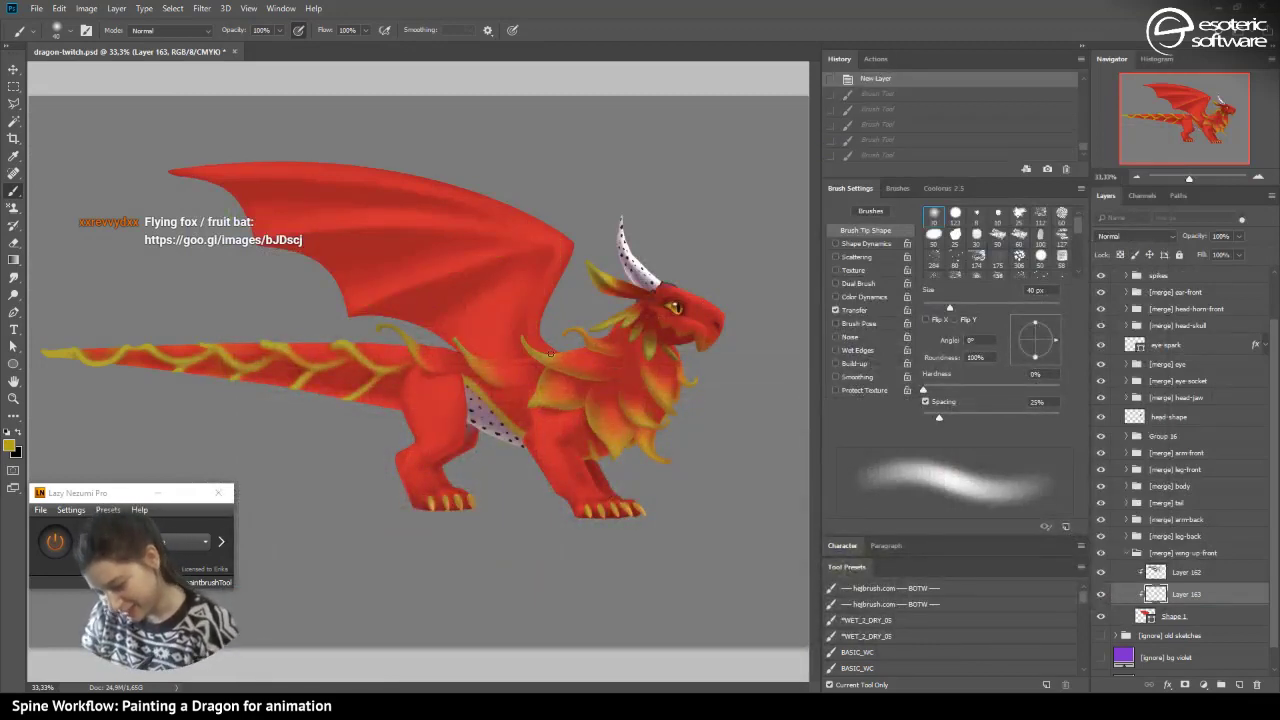
- Enlarge the brush to 73 px and paint soft yellow along the wing arm's front edge and around the wrist joint
left_click(53, 35)
left_click(108, 69)
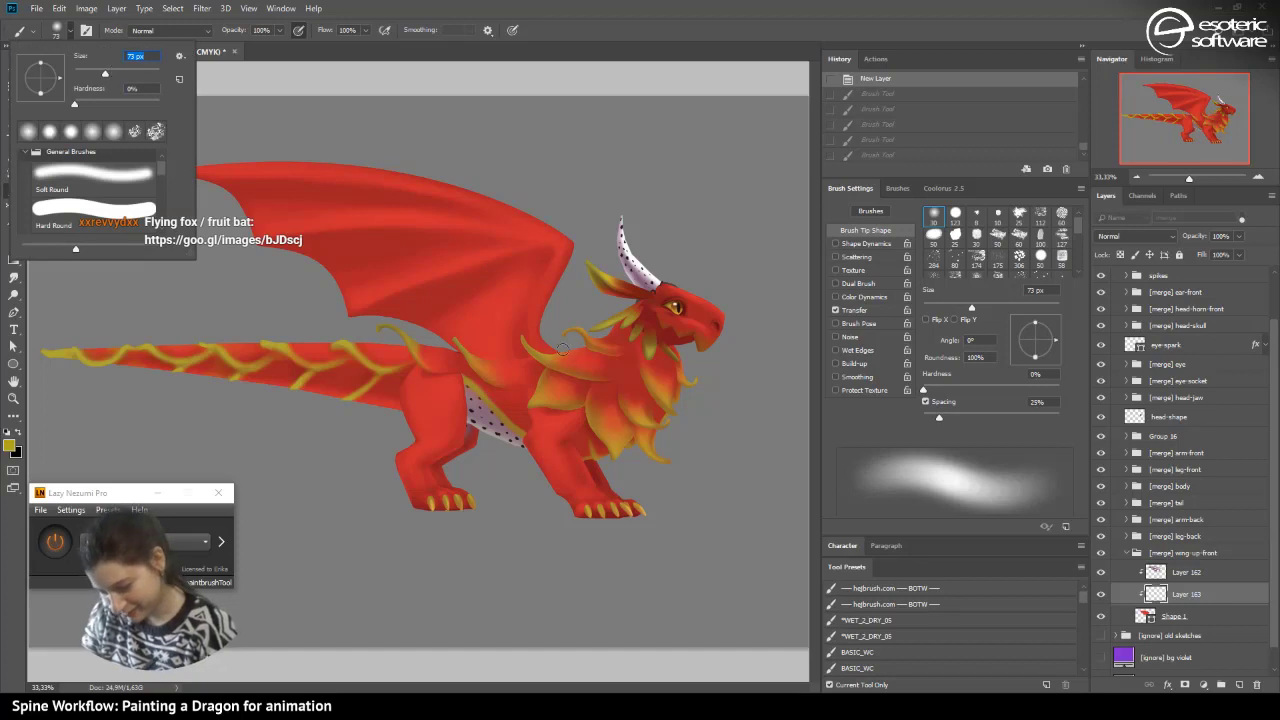
key("Return")
left_click_drag(546, 296, 538, 330)
mouse_move(539, 336)
left_mouse_down()
mouse_move(557, 275)
mouse_move(541, 347)
mouse_move(535, 331)
mouse_move(585, 222)
mouse_move(539, 328)
mouse_move(566, 250)
left_mouse_up()
left_click_drag(546, 303, 560, 238)
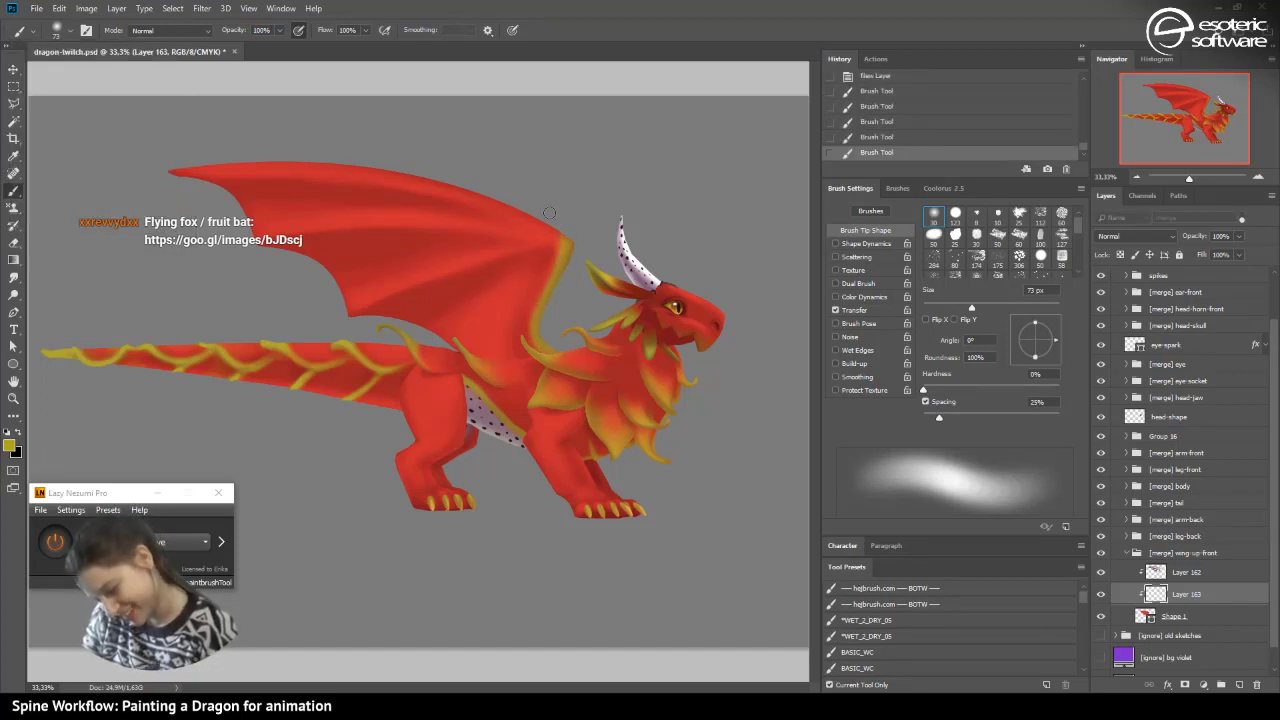
left_click_drag(500, 206, 555, 244)
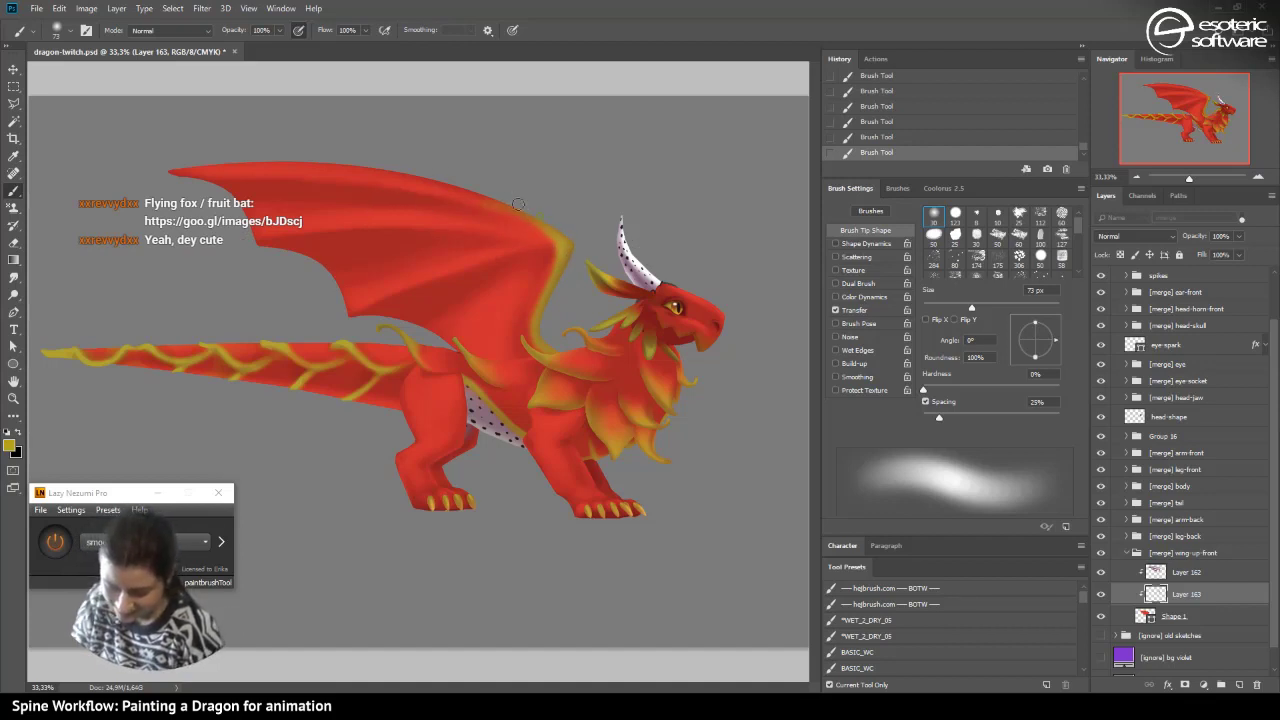
- Paint a soft yellow stroke along the wing's top edge out to the tip, undoing and repeating it to compare versions
left_click_drag(352, 172, 400, 186)
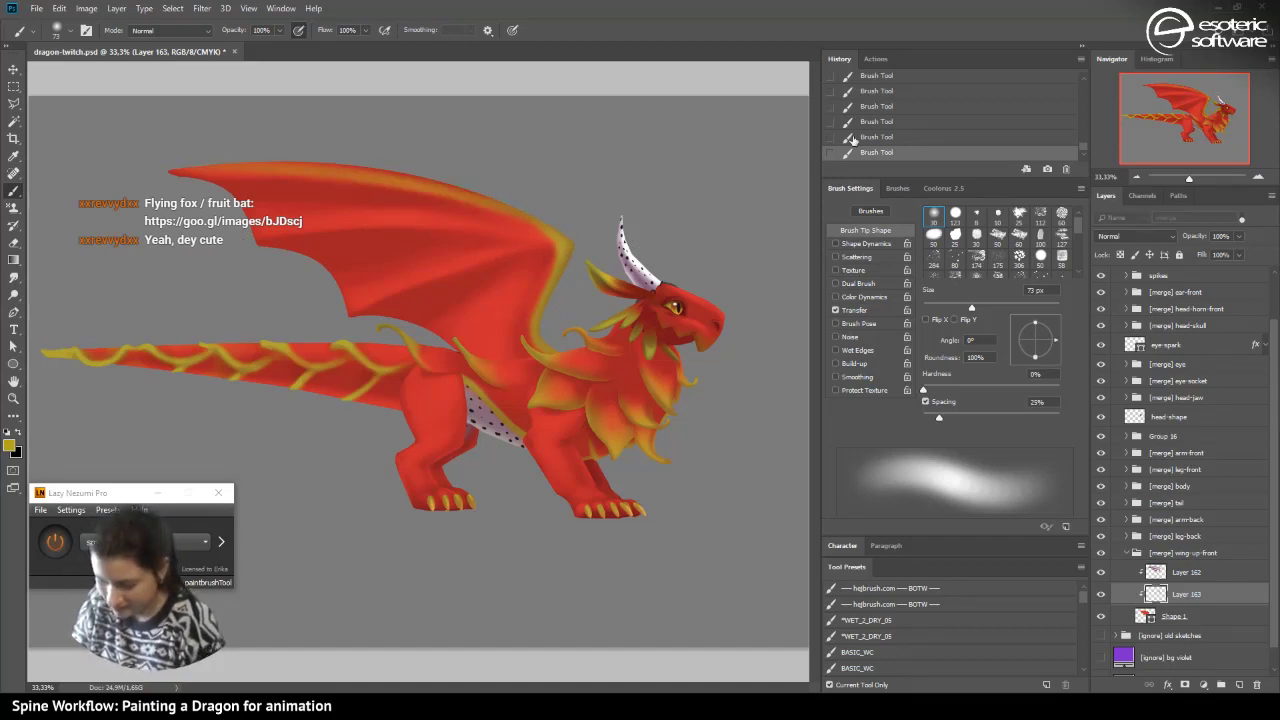
key("ctrl+z")
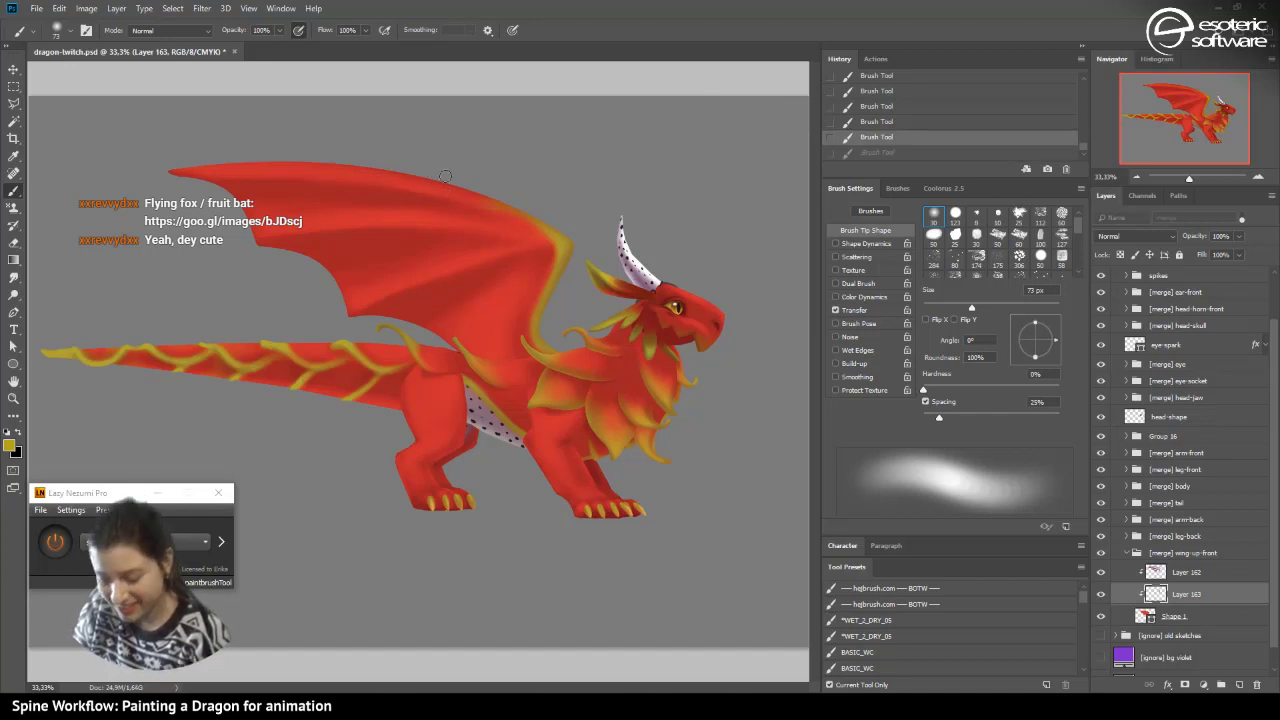
mouse_move(510, 200)
left_mouse_down()
mouse_move(168, 167)
mouse_move(412, 182)
left_mouse_up()
left_click(859, 136)
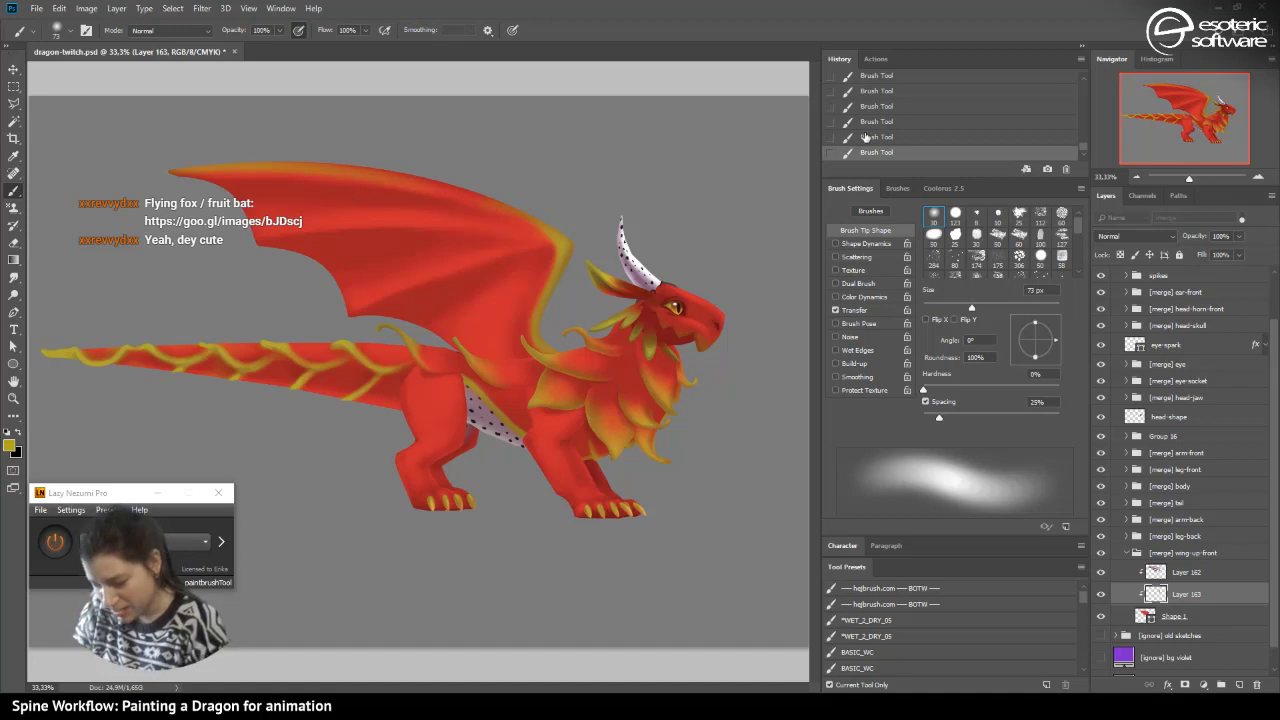
key("ctrl+z")
key("ctrl+z")
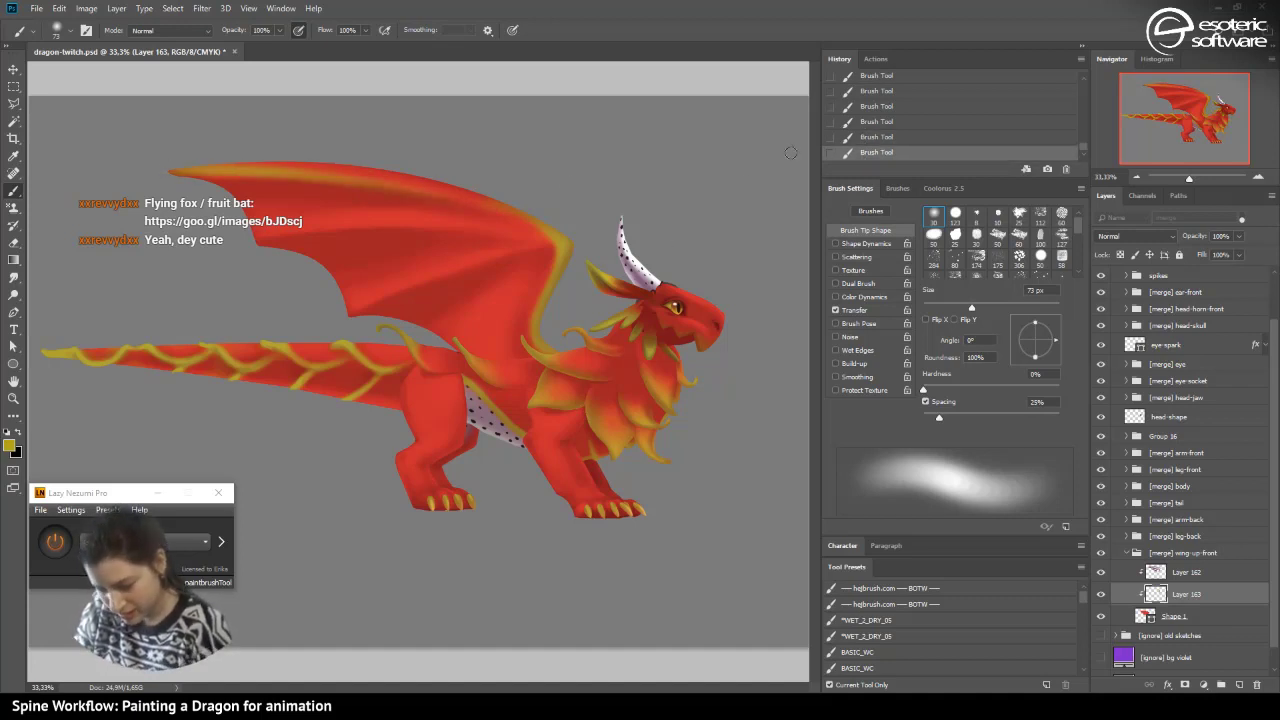
- Paint soft yellow strokes along the wing's lower finger bone from the wrist to the membrane edge, stepping back through attempts to compare them
key("ctrl+z")
key("ctrl+z")
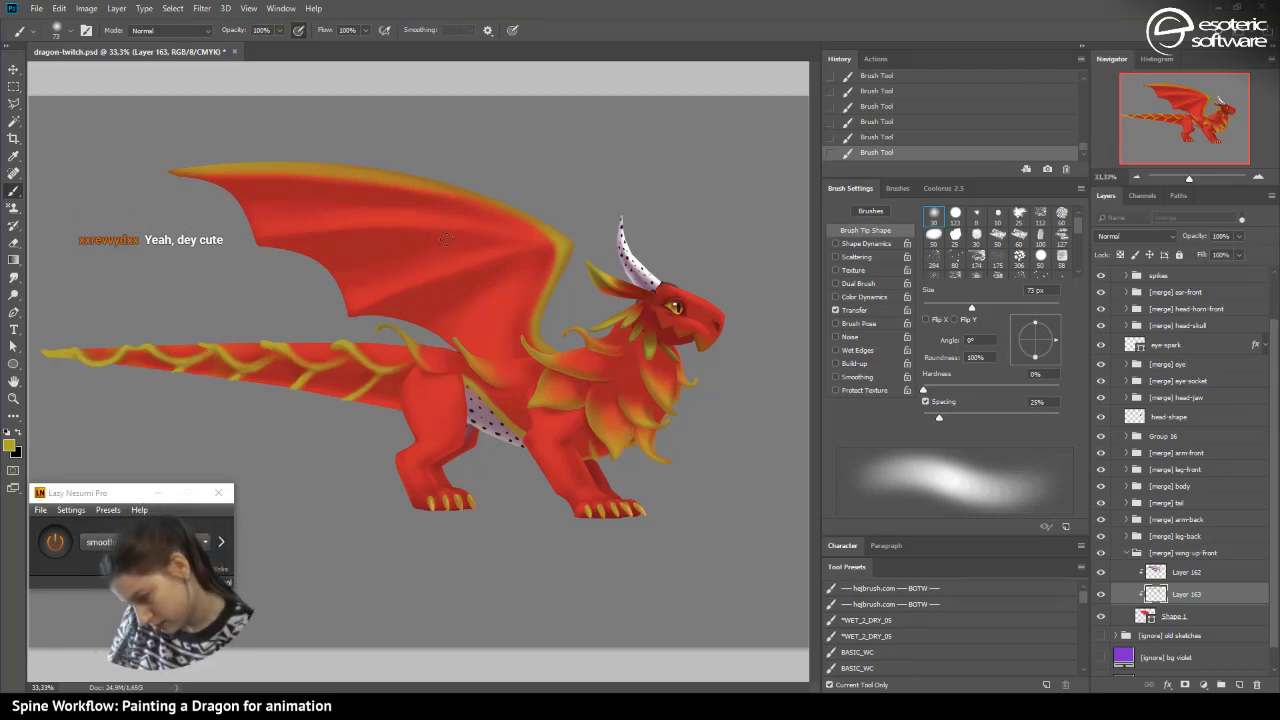
left_click(855, 141)
left_click_drag(338, 318, 541, 244)
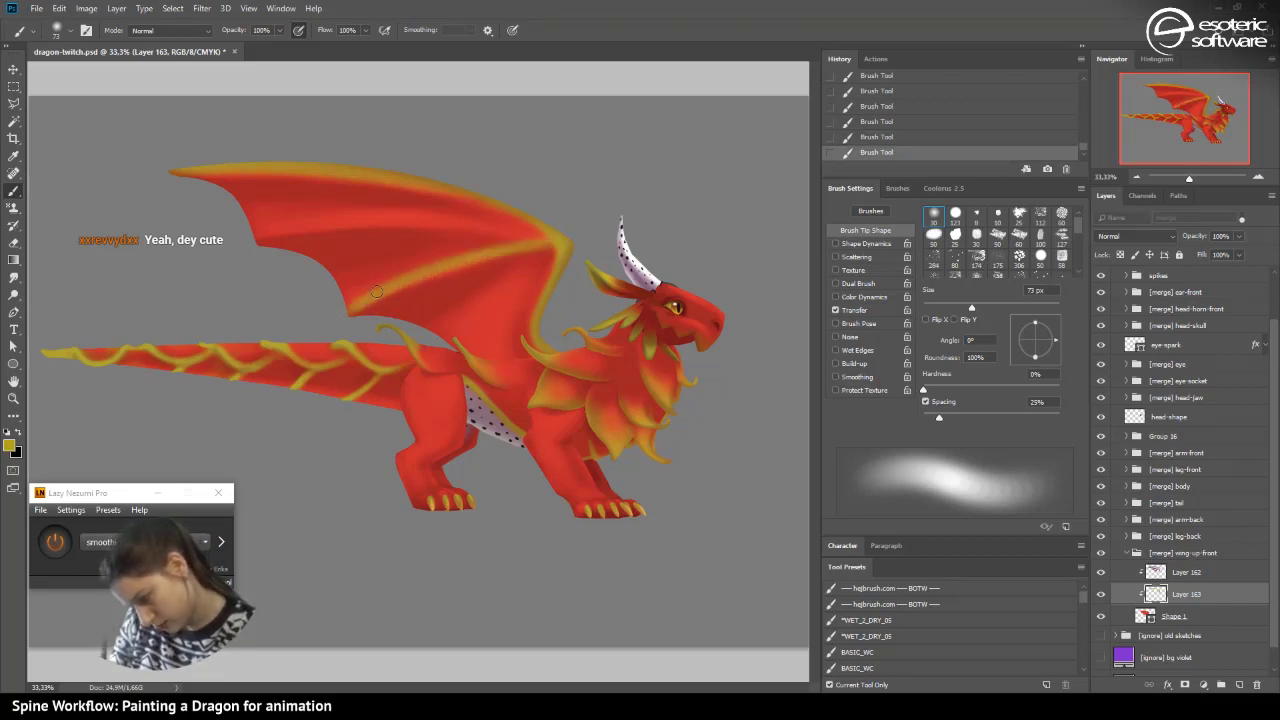
left_click(842, 137)
left_click(845, 121)
mouse_move(545, 249)
left_mouse_down()
mouse_move(560, 245)
mouse_move(415, 278)
left_mouse_up()
mouse_move(552, 236)
left_mouse_down()
mouse_move(455, 256)
mouse_move(350, 308)
mouse_move(513, 240)
mouse_move(350, 306)
left_mouse_up()
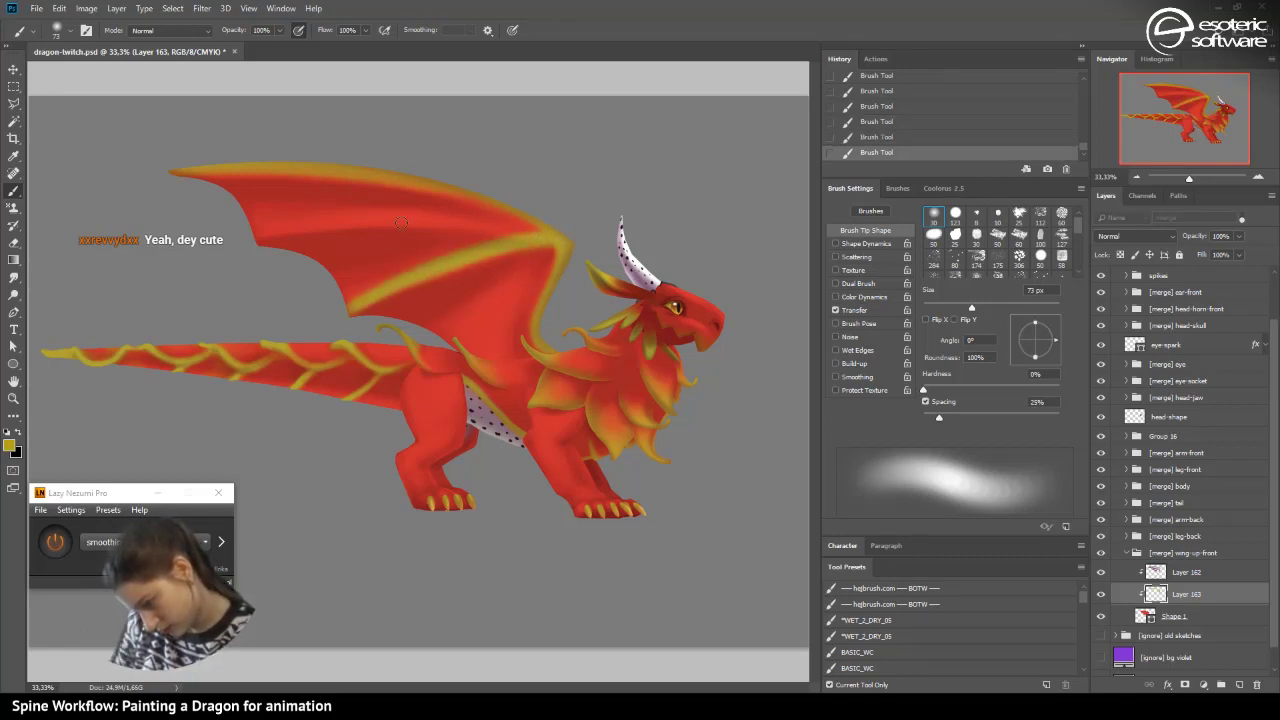
left_click(852, 121)
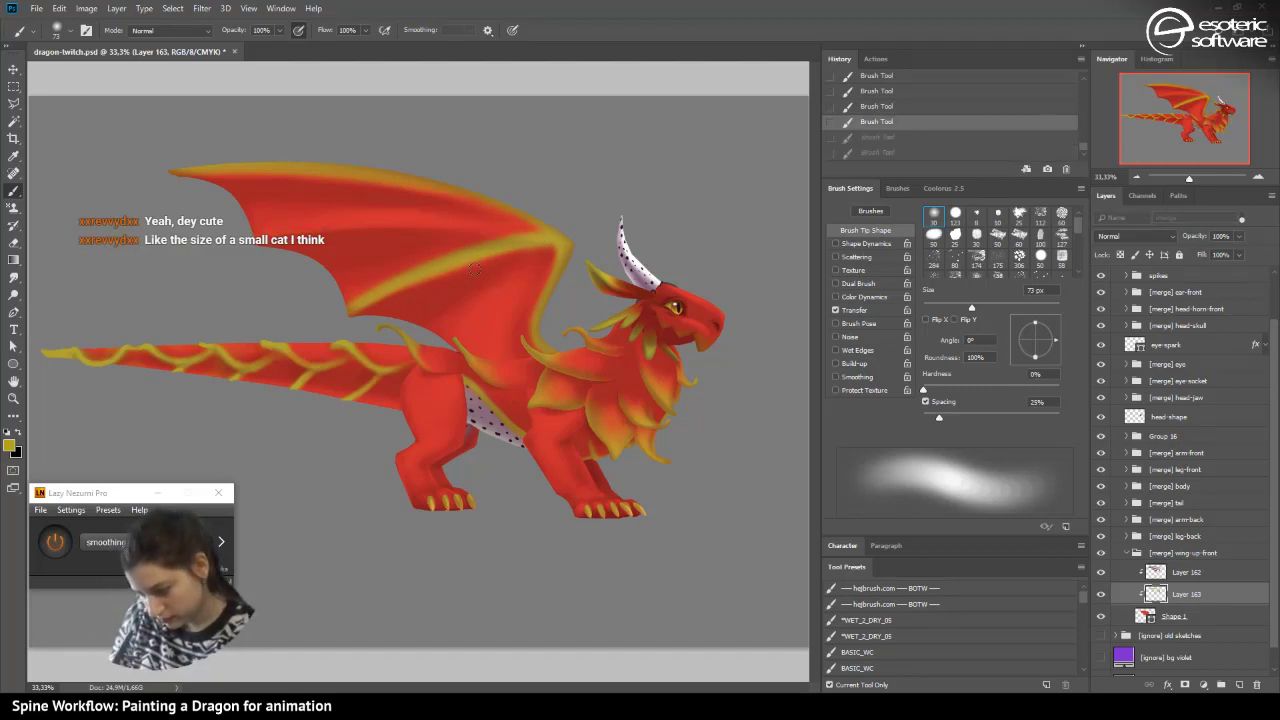
key("ctrl+z")
- Thin the yellow on the lower finger bone with a soft eraser, first at 139 px and then at 58 px
key("e")
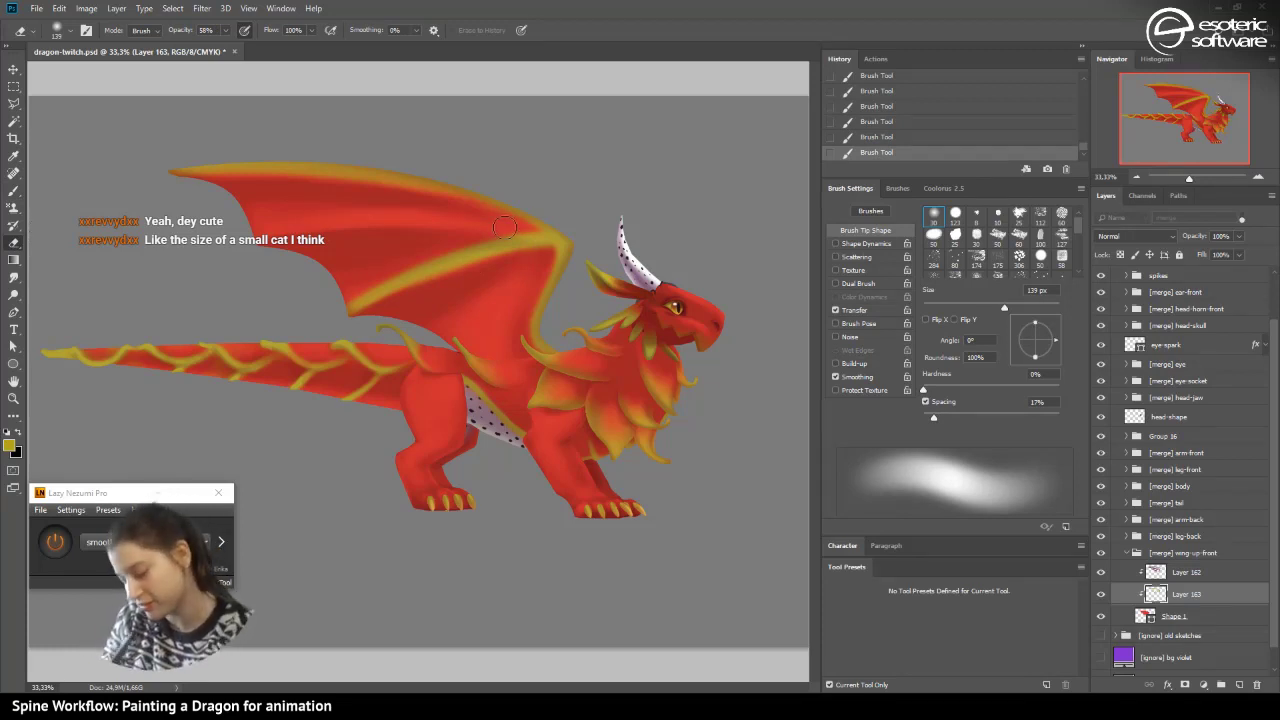
left_click_drag(505, 239, 281, 304)
left_click_drag(469, 245, 311, 329)
left_click_drag(398, 268, 368, 285)
left_click_drag(431, 252, 370, 277)
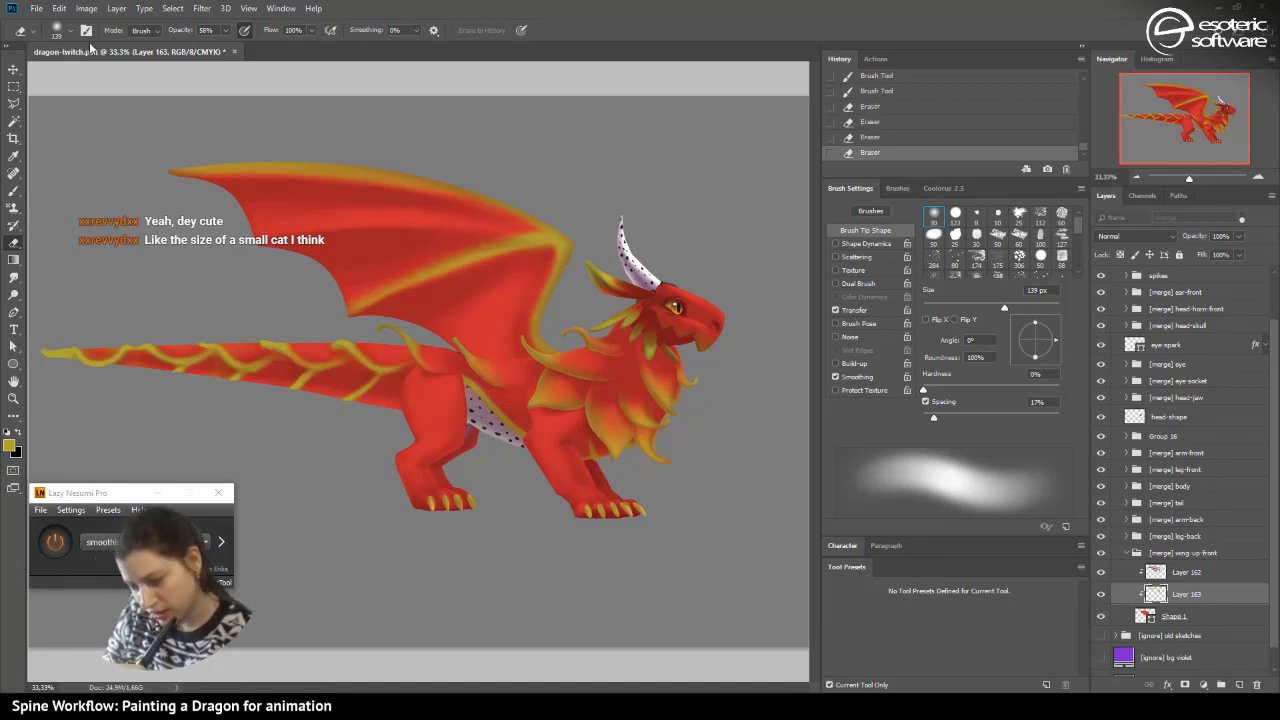
left_click(54, 31)
left_click(98, 73)
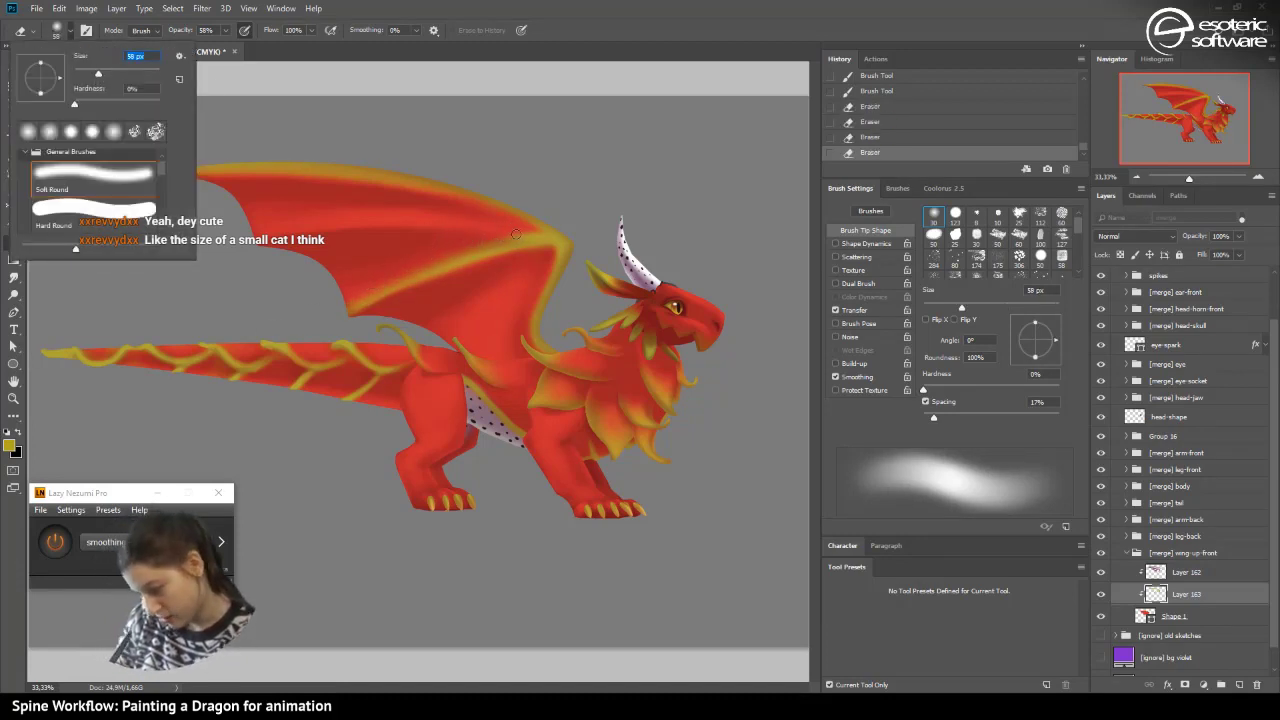
left_click_drag(522, 235, 390, 282)
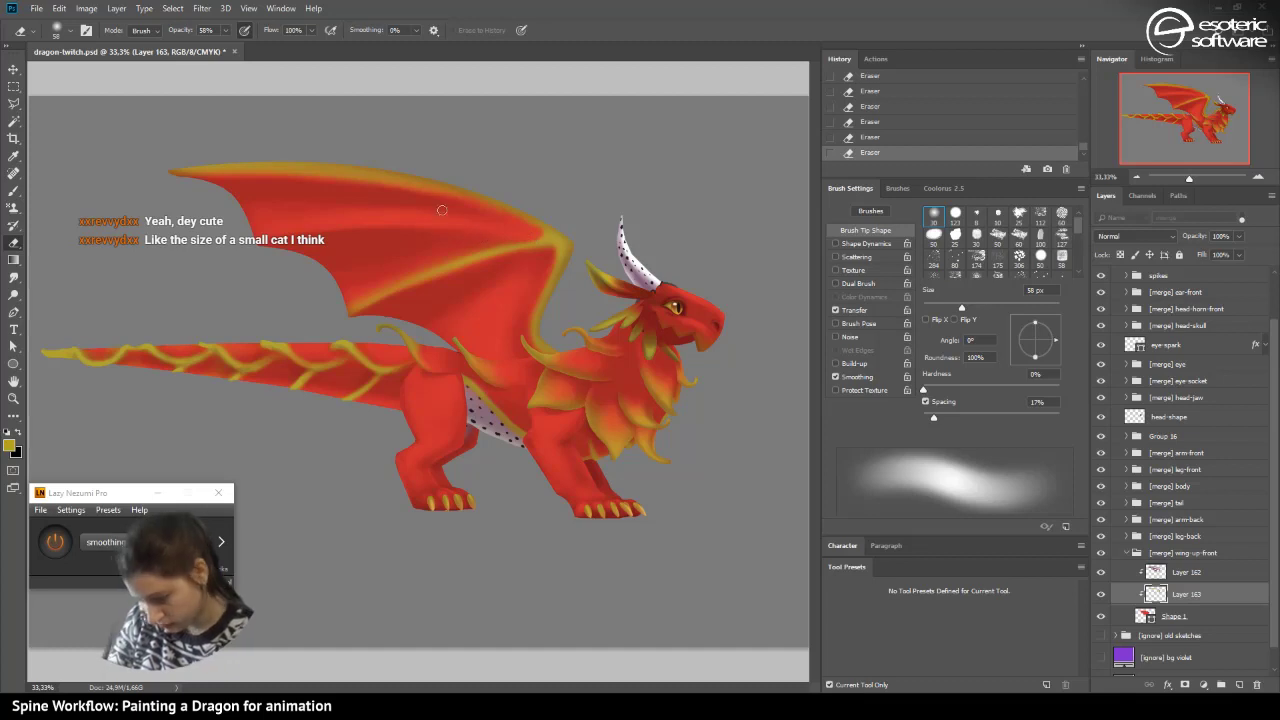
- Try 73 px yellow brush strokes along the wing's middle finger bone, then revert them
left_click(13, 190)
mouse_move(543, 236)
left_mouse_down()
mouse_move(490, 252)
mouse_move(542, 226)
left_mouse_up()
left_click(857, 140)
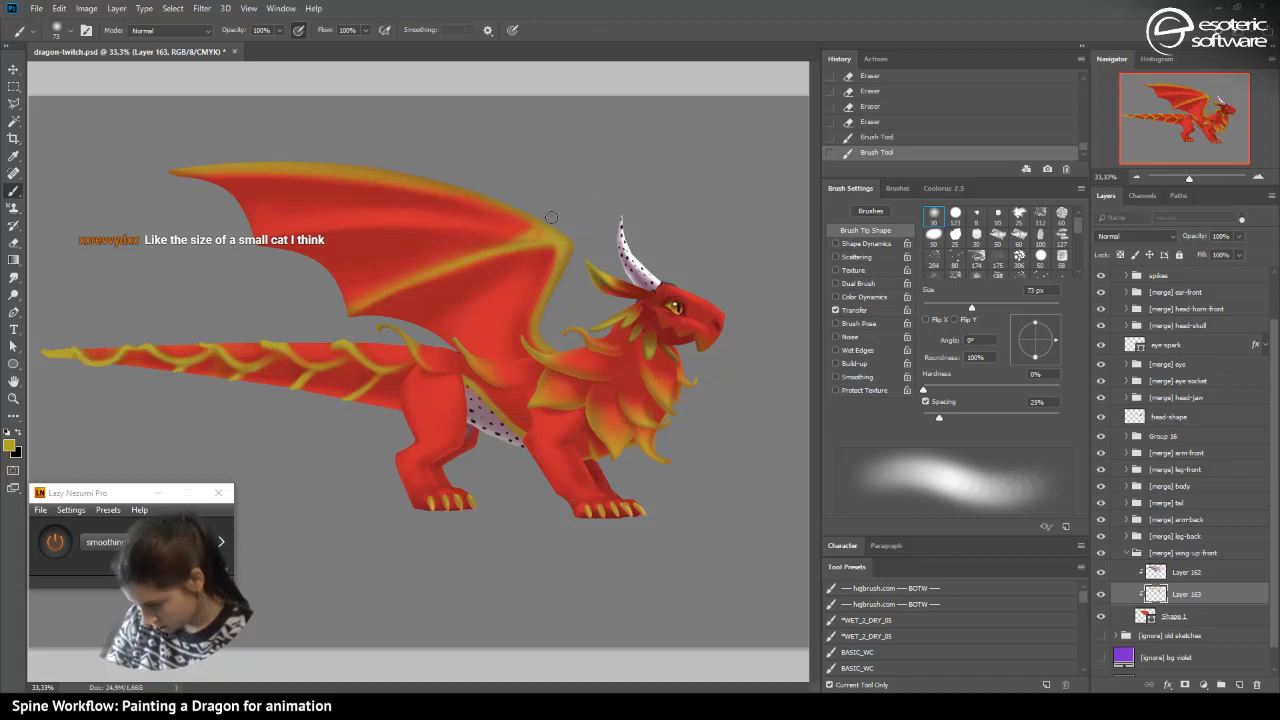
left_click(870, 122)
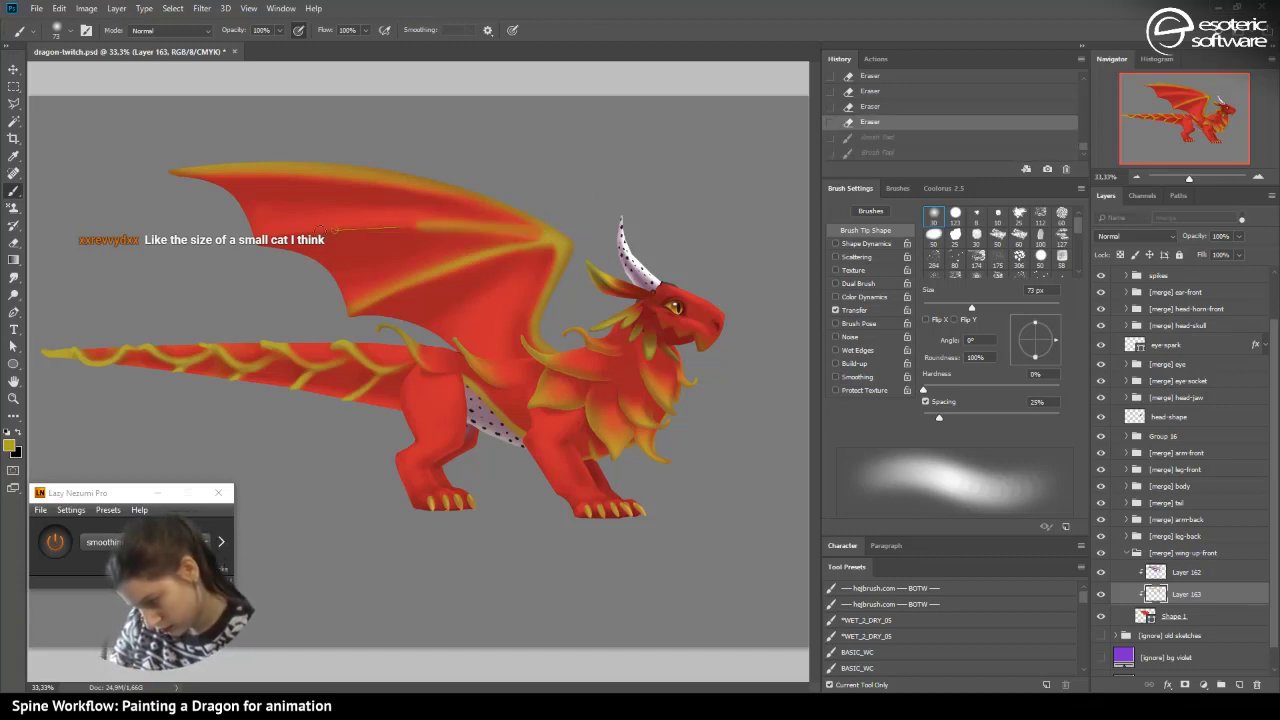
left_click_drag(349, 228, 266, 231)
left_click(852, 137)
- Reduce the brush to 47 px and paint yellow along the middle finger bone from the wrist to the membrane edge
right_click(166, 101)
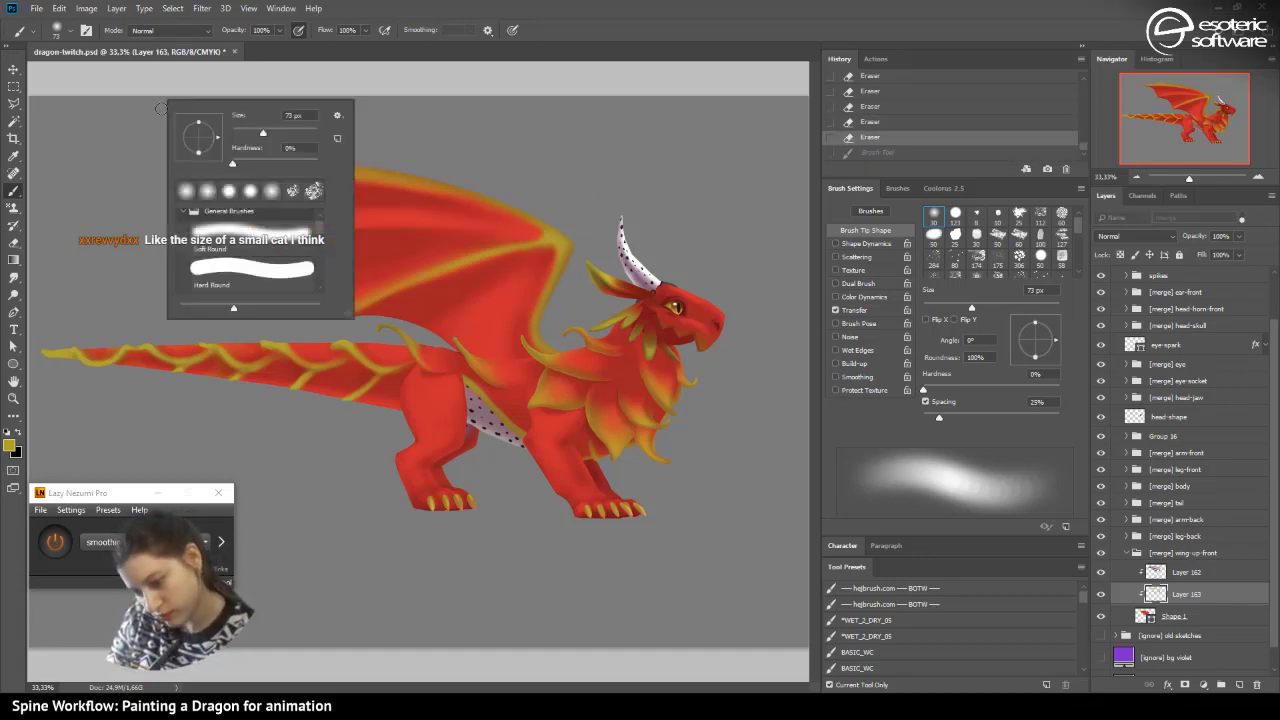
left_click_drag(243, 130, 251, 132)
key("Return")
left_click(535, 233)
mouse_move(548, 234)
left_mouse_down()
mouse_move(348, 222)
mouse_move(240, 240)
mouse_move(430, 220)
left_mouse_up()
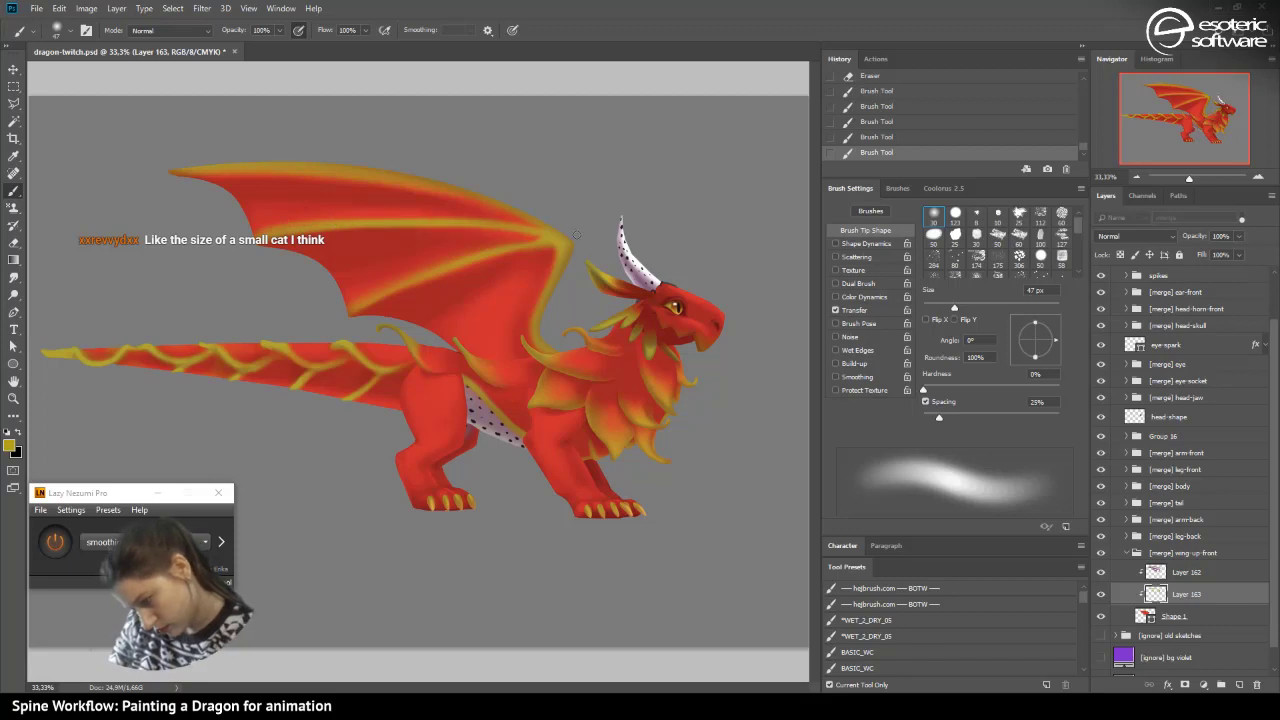
left_click_drag(547, 235, 483, 223)
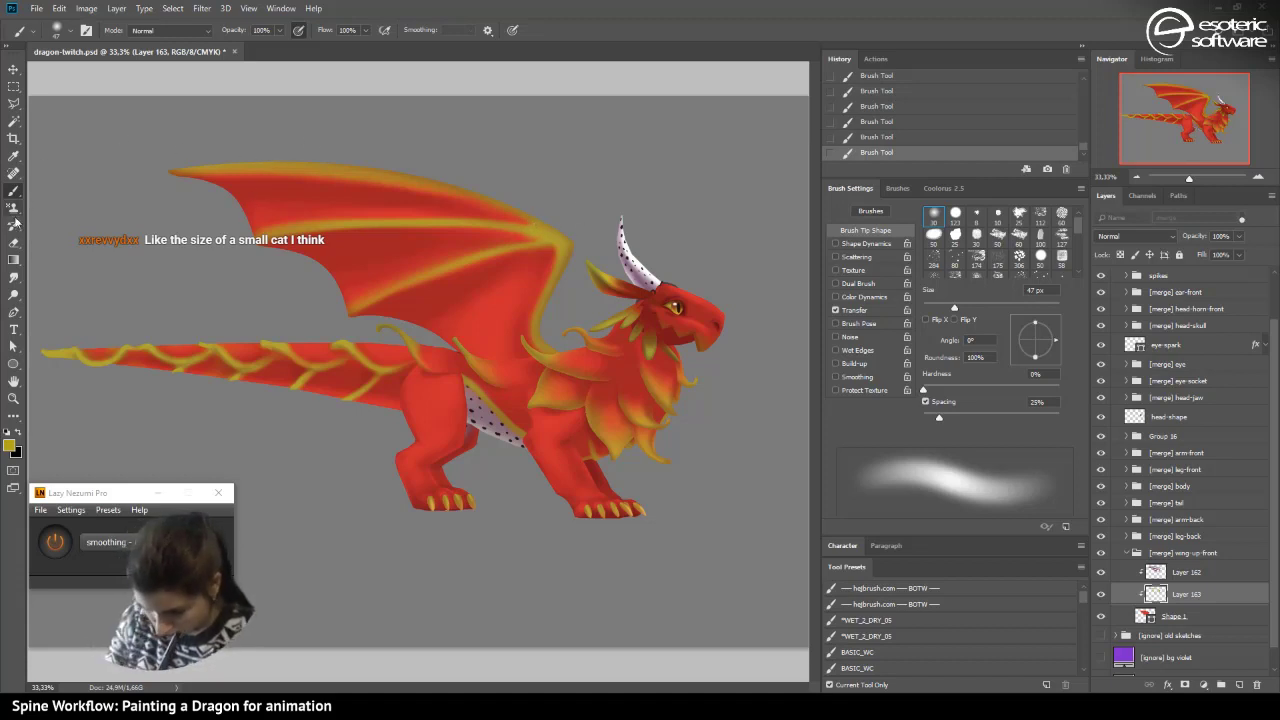
- Soften and thin the edges of the yellow middle finger bone with the 58 px eraser, reverting unwanted eraser strokes
left_click(13, 243)
mouse_move(514, 226)
left_mouse_down()
mouse_move(246, 232)
mouse_move(347, 214)
left_mouse_up()
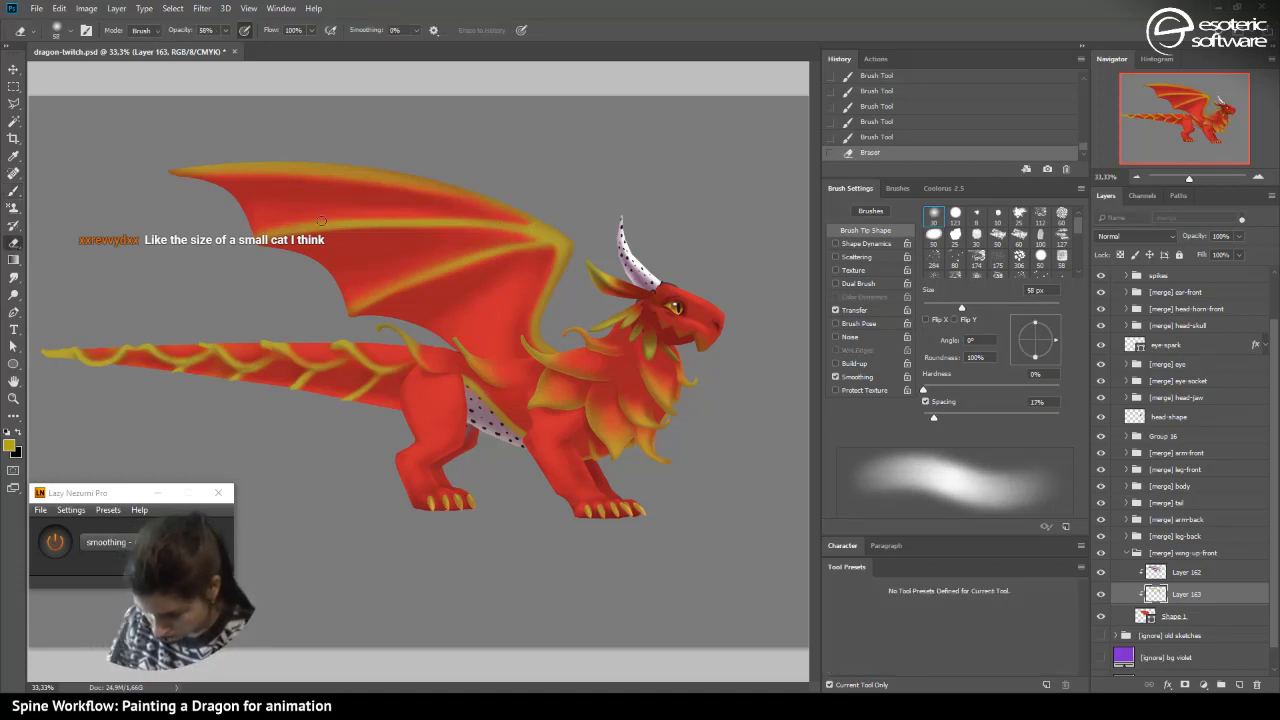
mouse_move(270, 223)
left_mouse_down()
mouse_move(369, 211)
mouse_move(245, 233)
mouse_move(437, 213)
mouse_move(343, 214)
left_mouse_up()
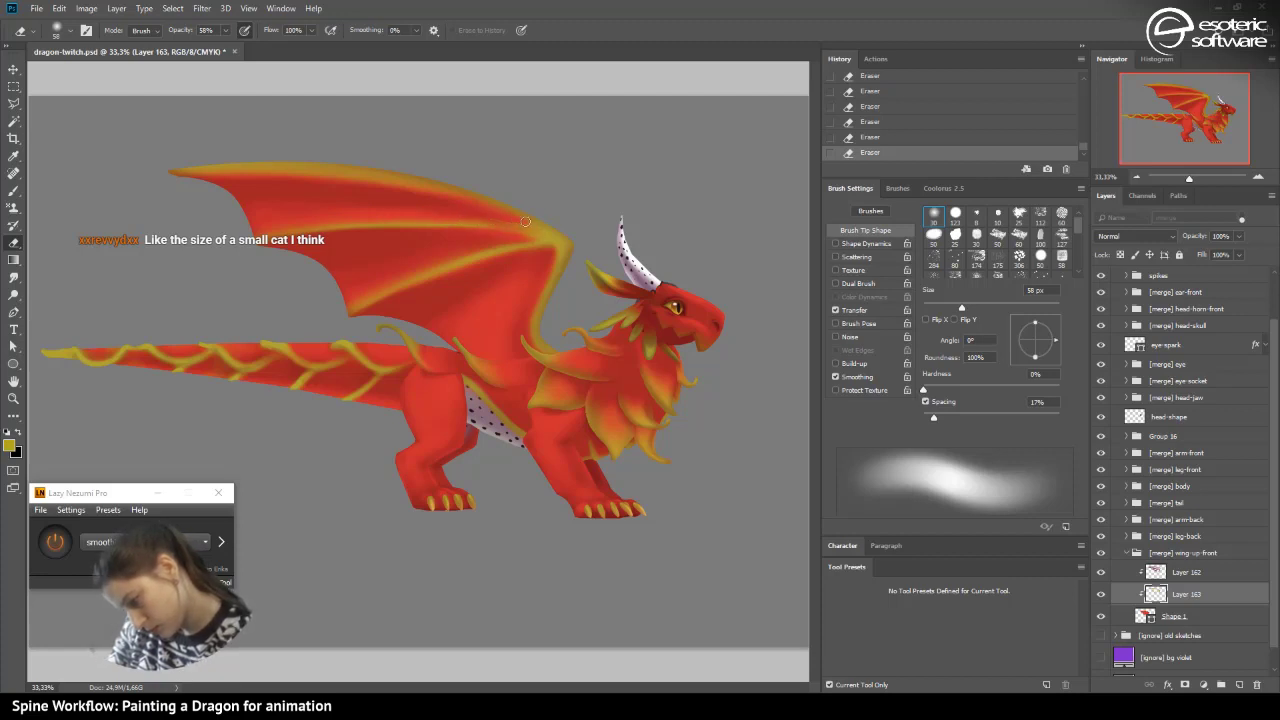
left_click(877, 122)
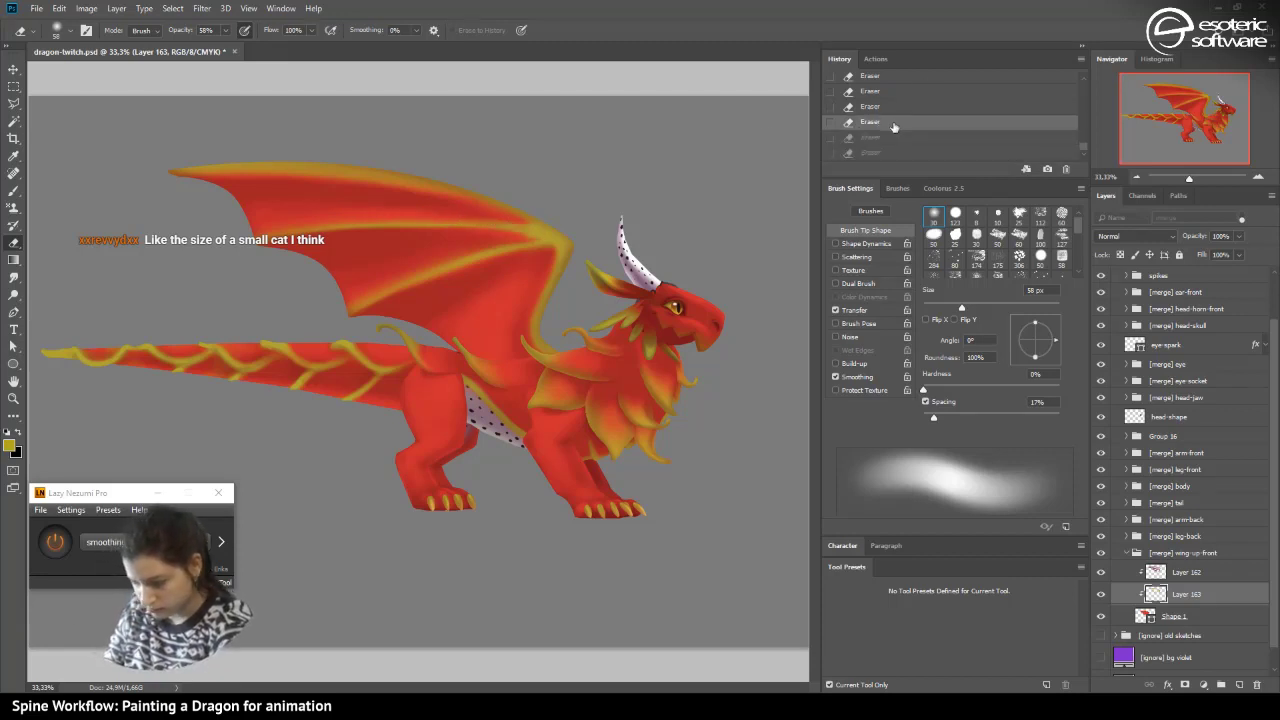
left_click_drag(476, 219, 506, 216)
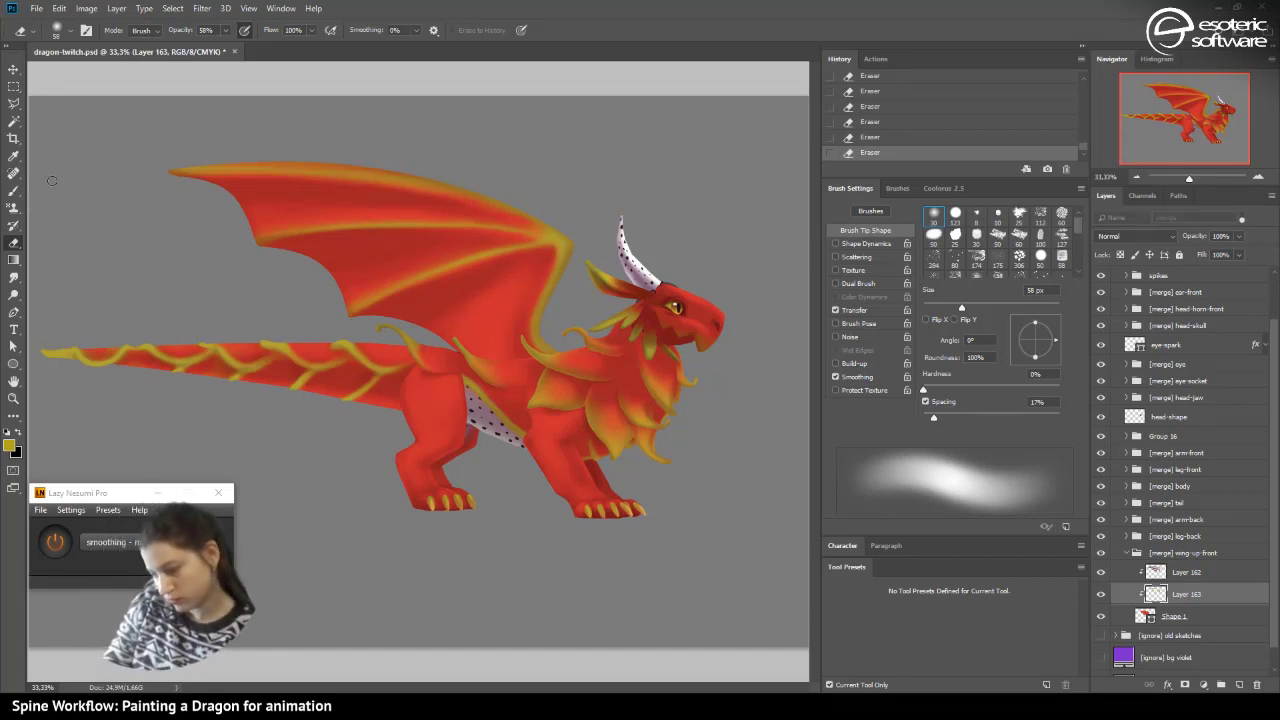
left_click(851, 136)
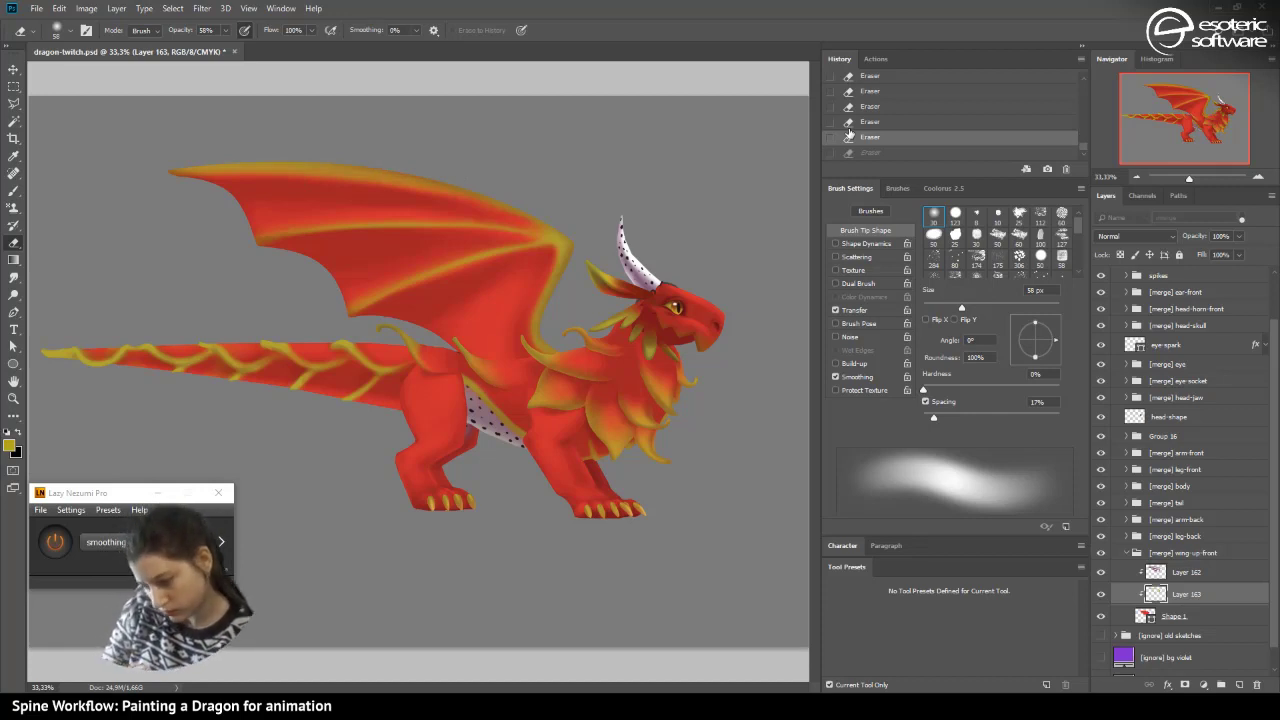
- Enable pen pressure for brush size and repaint yellow from the wrist along the middle finger and the wing's top edge
left_click(14, 191)
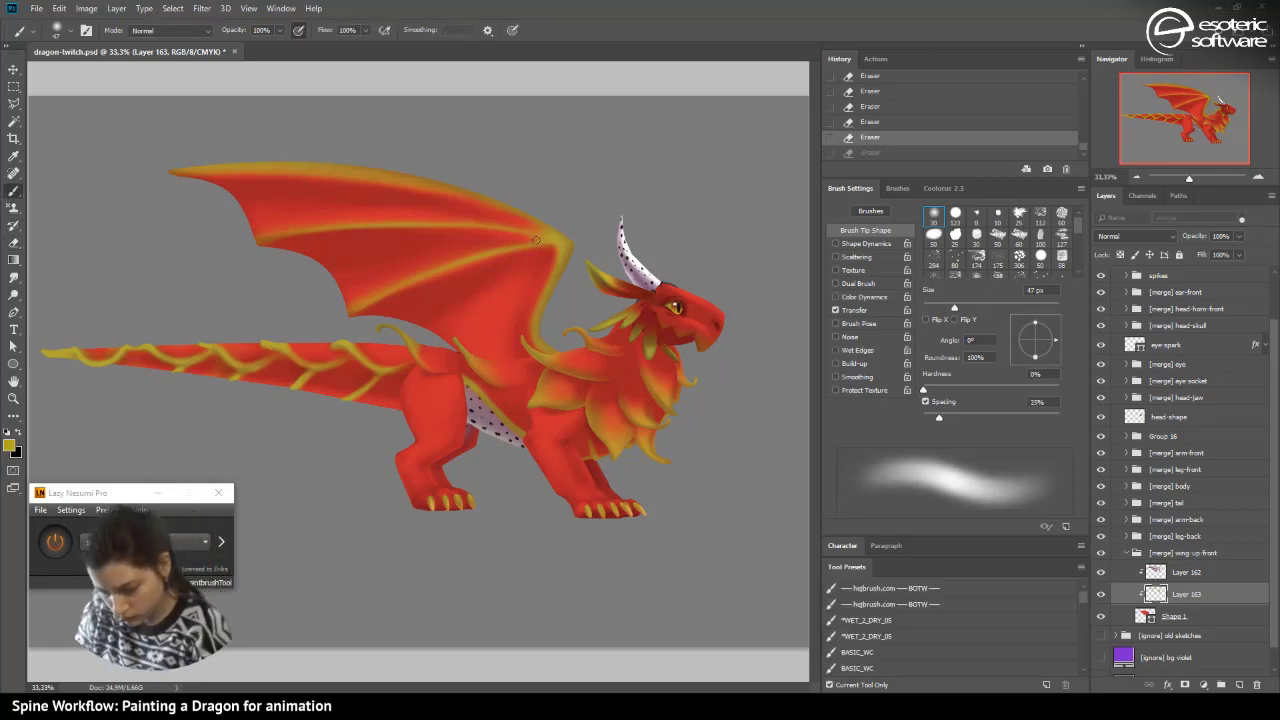
left_click_drag(557, 241, 494, 232)
key("ctrl+z")
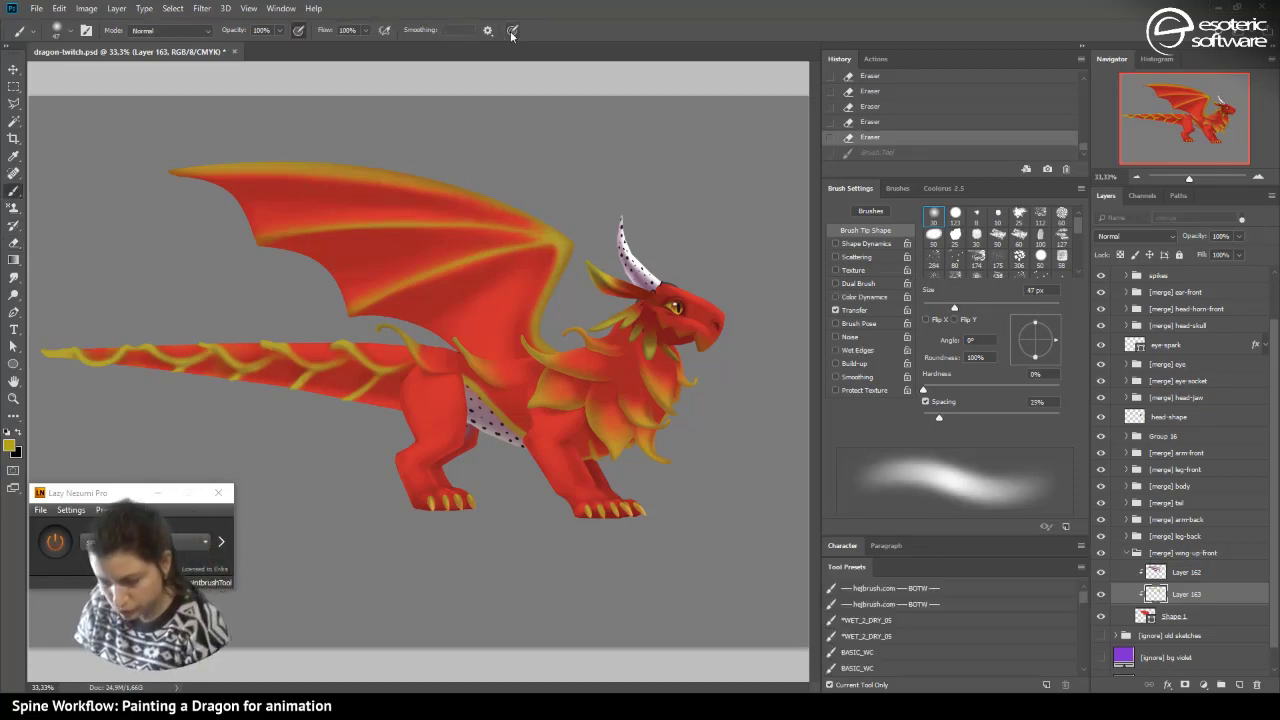
left_click(512, 30)
left_click_drag(545, 237, 343, 211)
left_click_drag(562, 237, 441, 221)
mouse_move(557, 241)
left_mouse_down()
mouse_move(353, 159)
mouse_move(564, 235)
mouse_move(464, 175)
mouse_move(555, 238)
mouse_move(354, 157)
mouse_move(490, 193)
mouse_move(555, 232)
mouse_move(255, 147)
left_mouse_up()
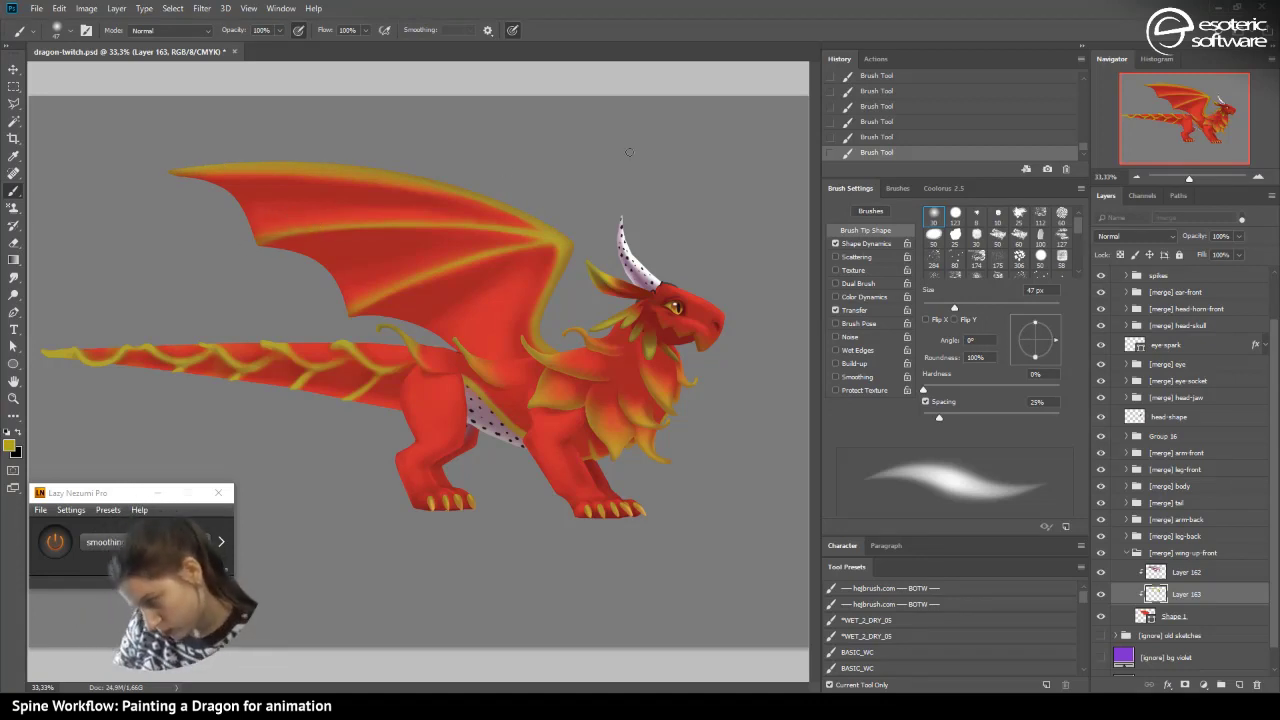
key("ctrl+z")
key("ctrl+z")
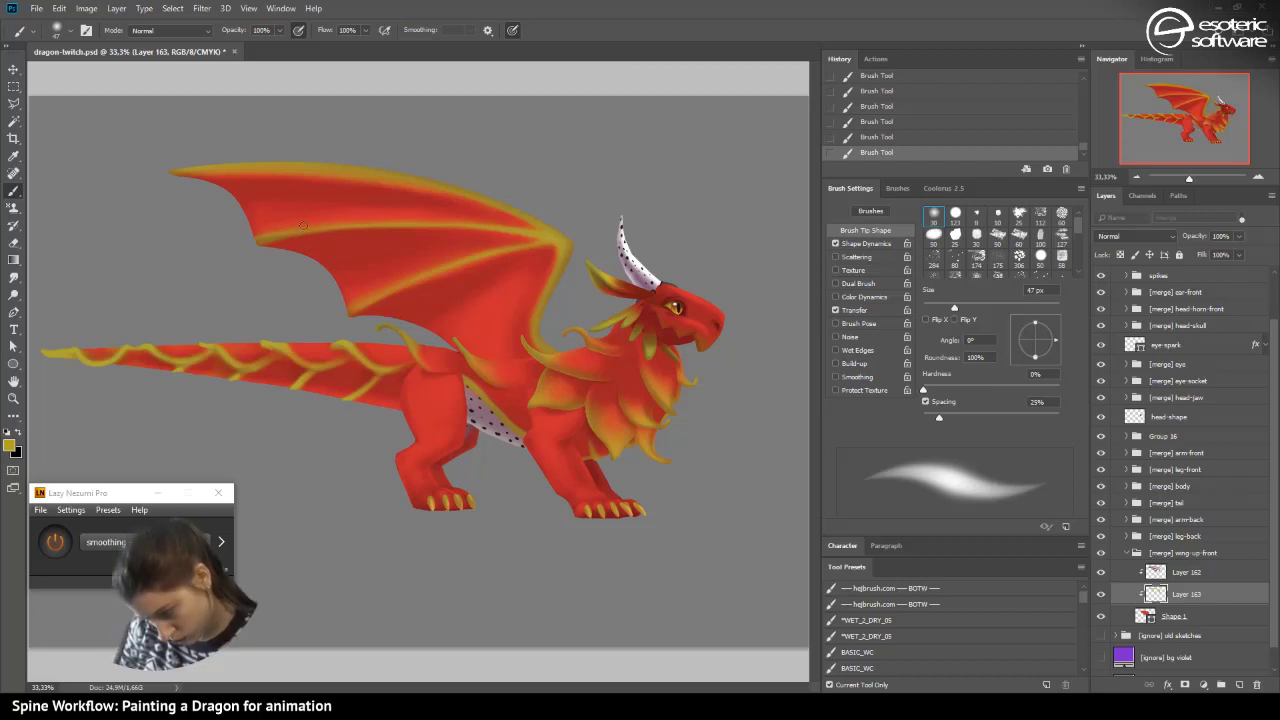
- Taper the outer end of the yellow middle finger bone with the eraser, undoing the first attempt
key("e")
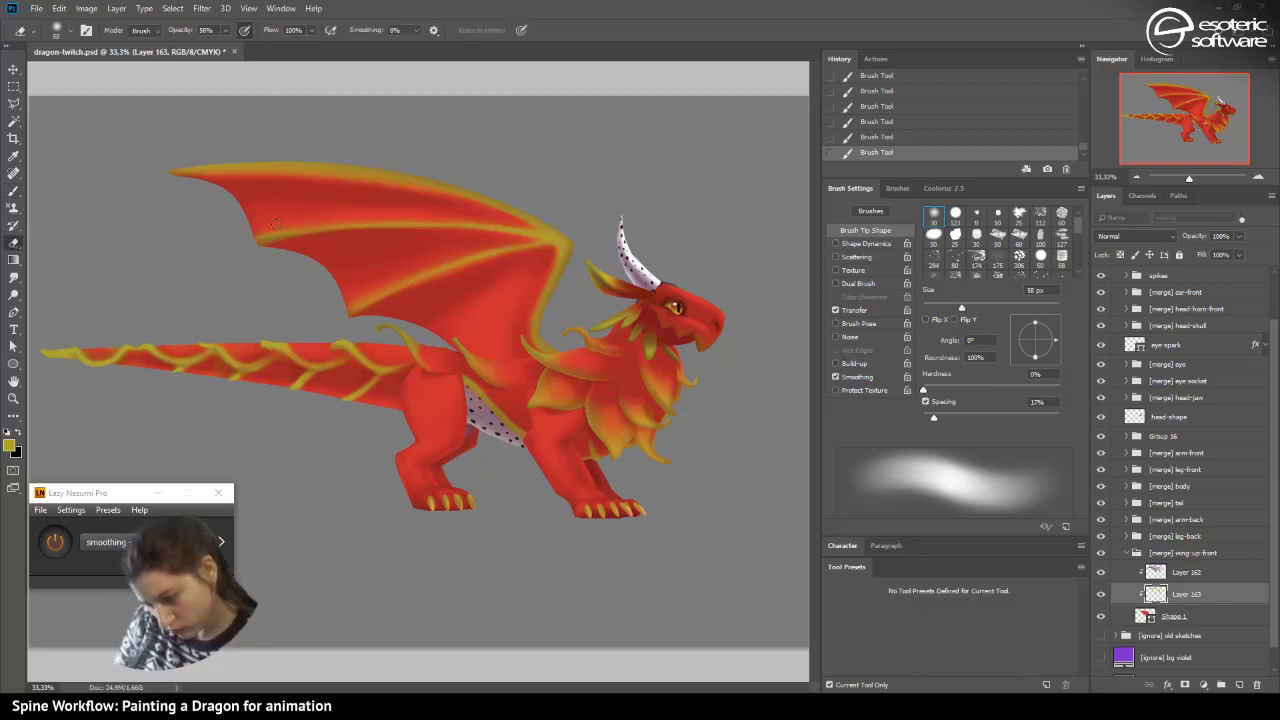
left_click_drag(233, 245, 285, 235)
key("ctrl+z")
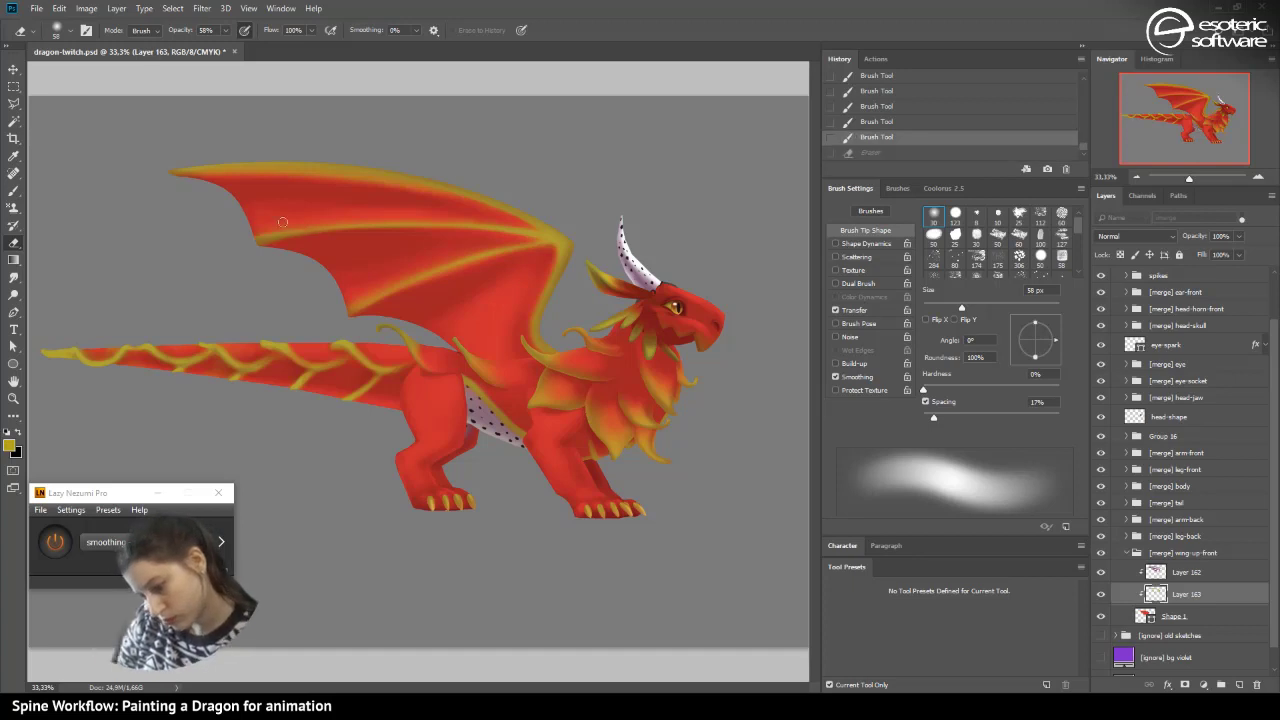
key("ctrl+z")
left_click(843, 137)
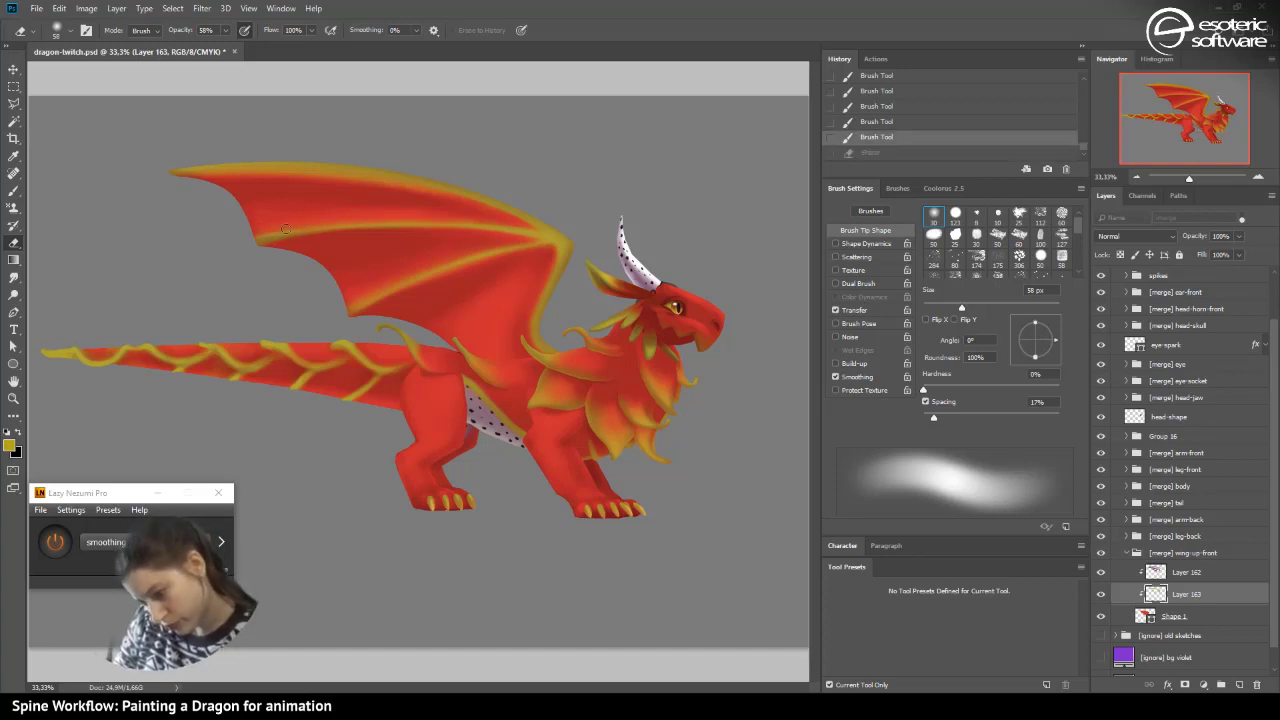
mouse_move(317, 221)
left_mouse_down()
mouse_move(259, 228)
mouse_move(320, 217)
mouse_move(257, 232)
mouse_move(349, 209)
mouse_move(251, 235)
mouse_move(352, 211)
mouse_move(267, 232)
left_mouse_up()
left_click(253, 230)
left_click(251, 233)
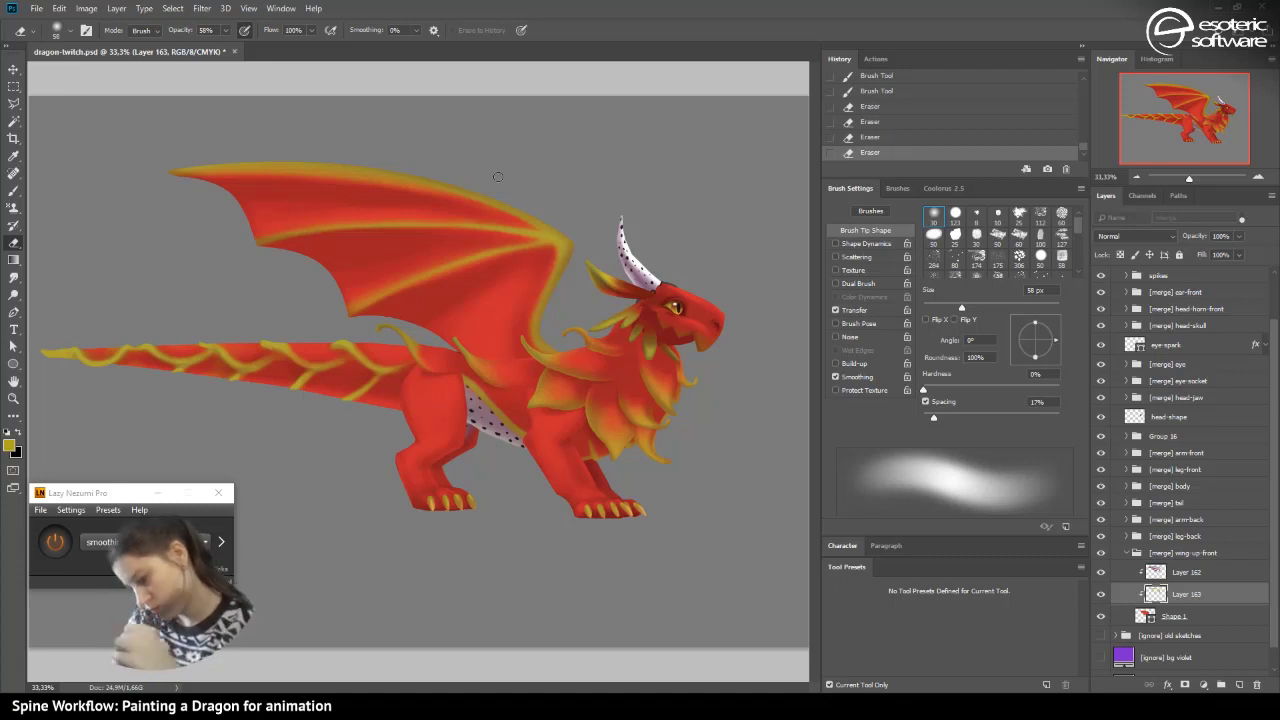
- Build up yellow at the wrist joint where the finger bones meet with short 47 px brush strokes
key("b")
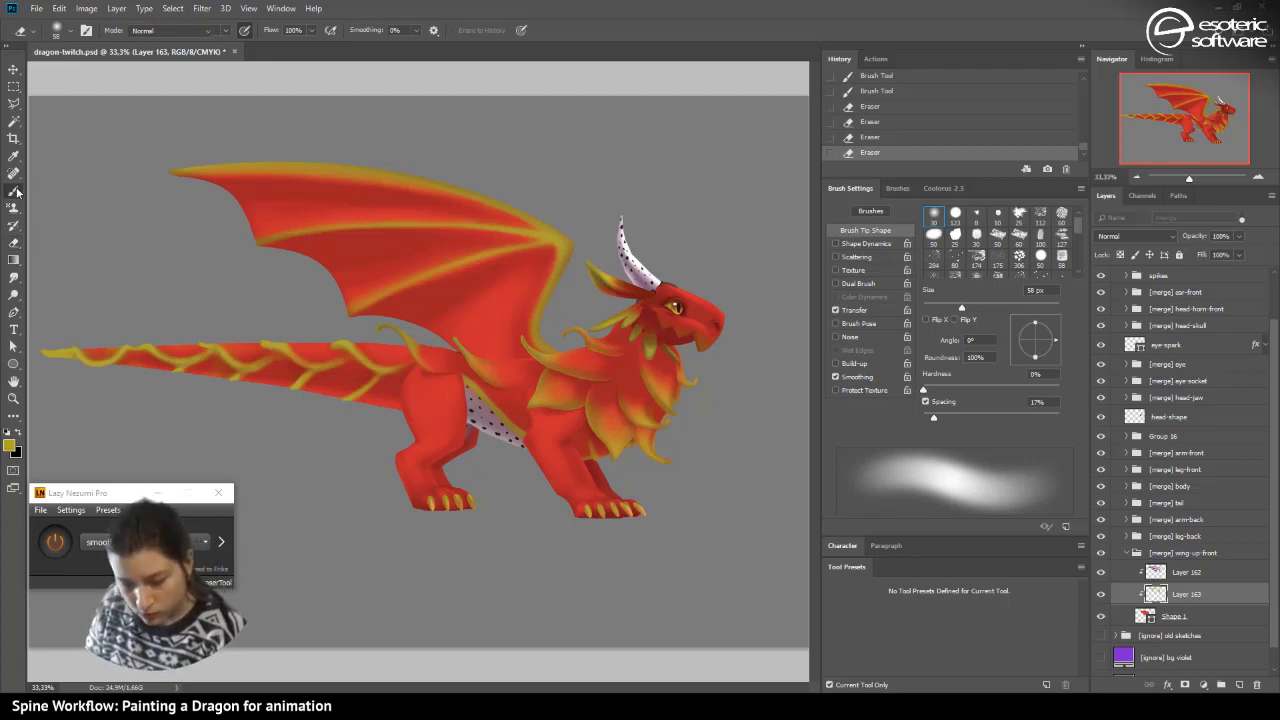
left_click(548, 246)
left_click(544, 242)
left_click(538, 243)
left_click(554, 243)
left_click(550, 245)
left_click(551, 245)
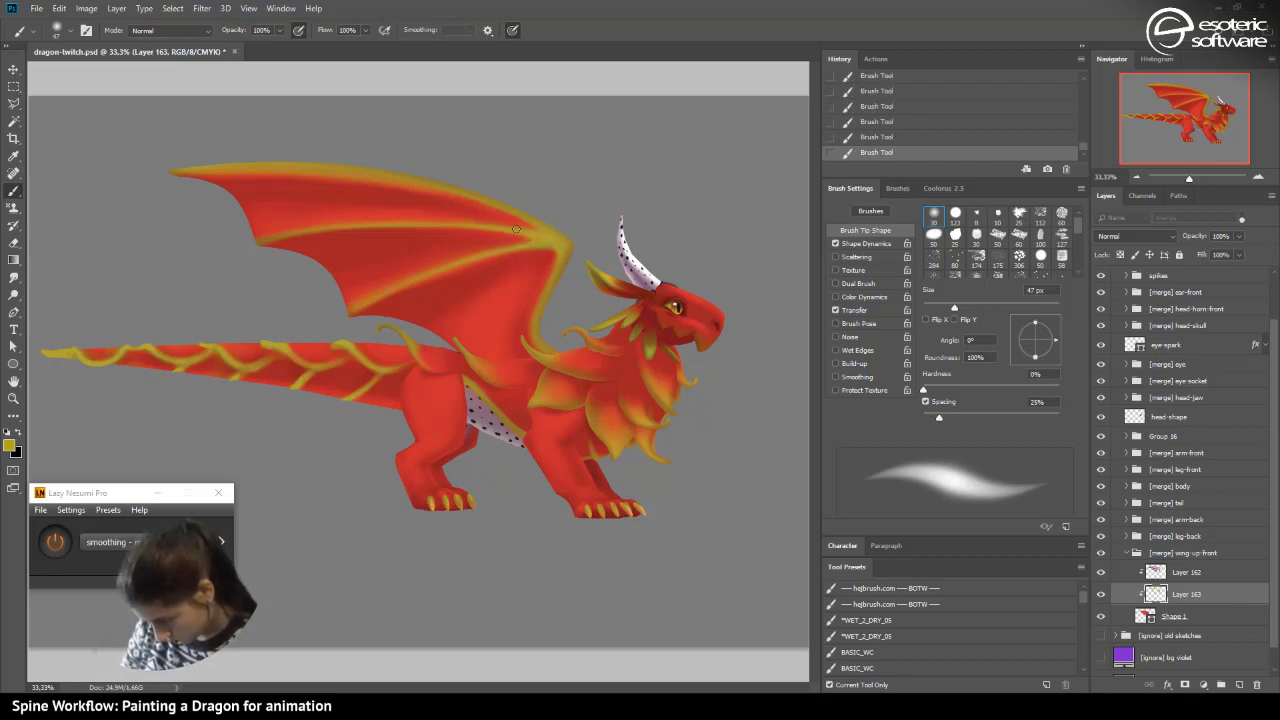
left_click(862, 124)
left_click_drag(555, 242, 512, 228)
- Erase excess yellow below the wrist joint and along the lower finger's underside, reverting and redoing the last strokes
key("e")
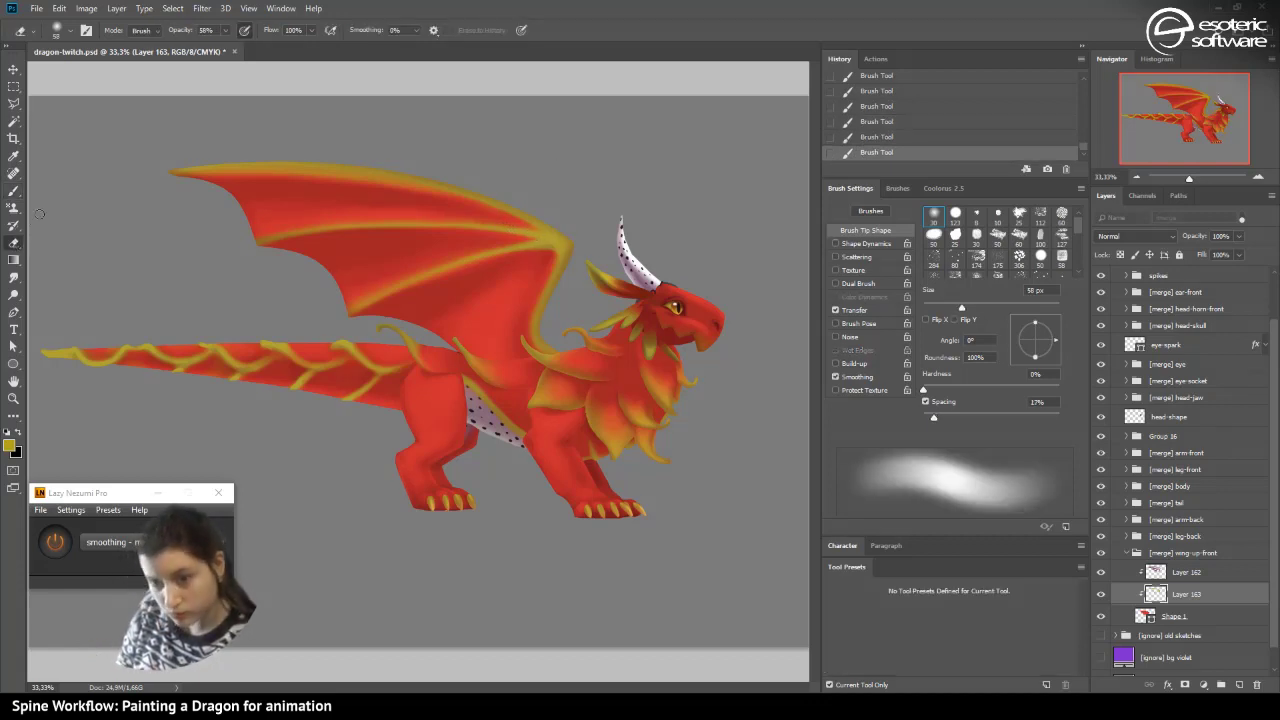
left_click_drag(536, 262, 552, 252)
left_click_drag(473, 290, 472, 294)
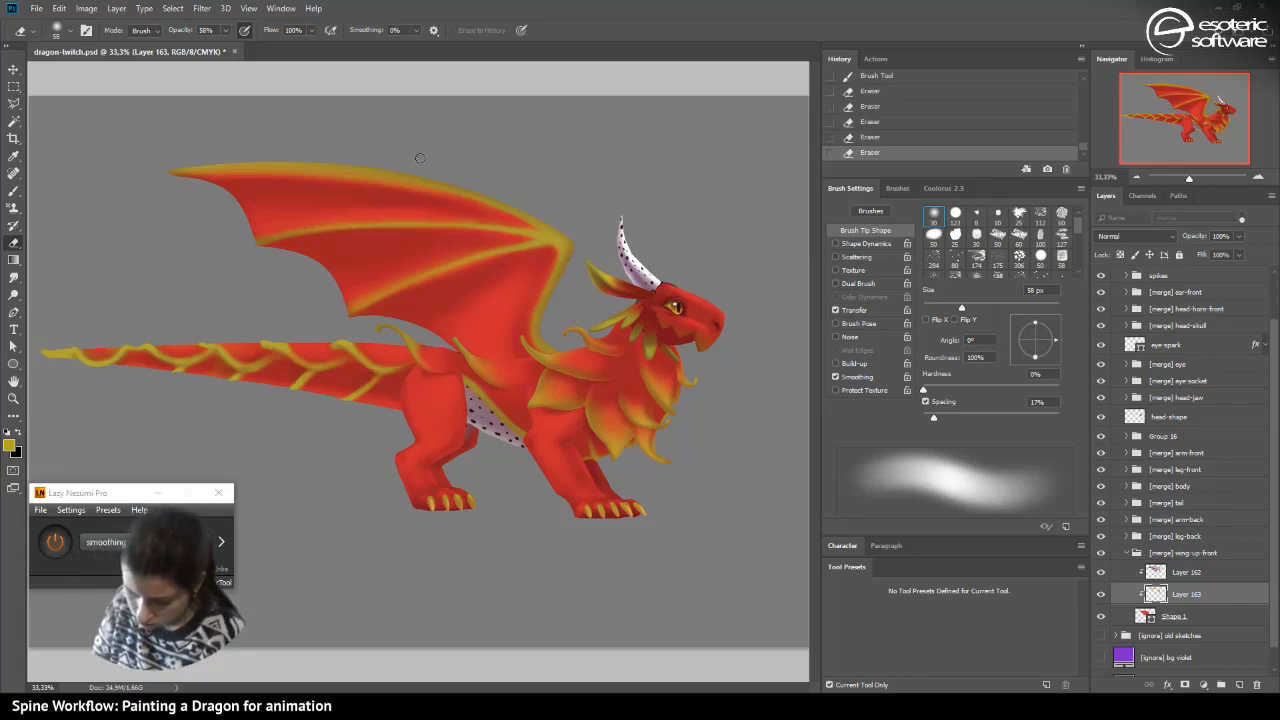
left_click_drag(548, 261, 522, 288)
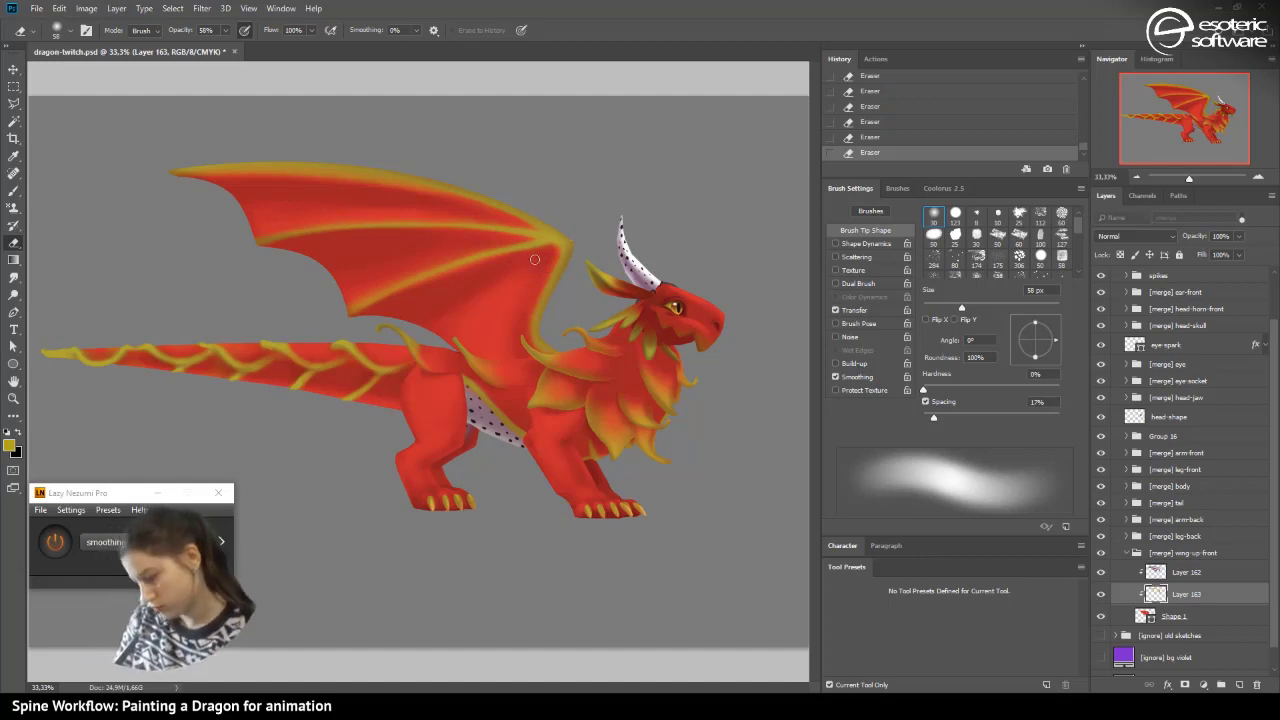
left_click(848, 138)
left_click(848, 122)
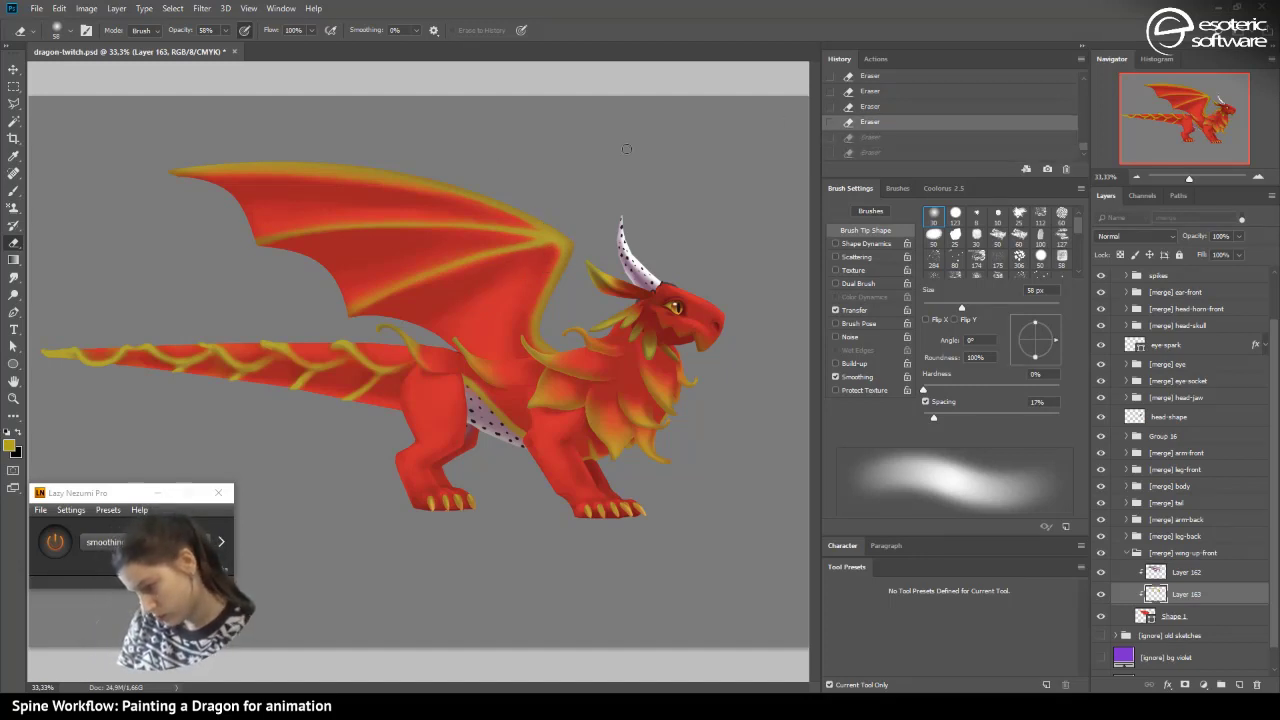
left_click_drag(530, 247, 461, 278)
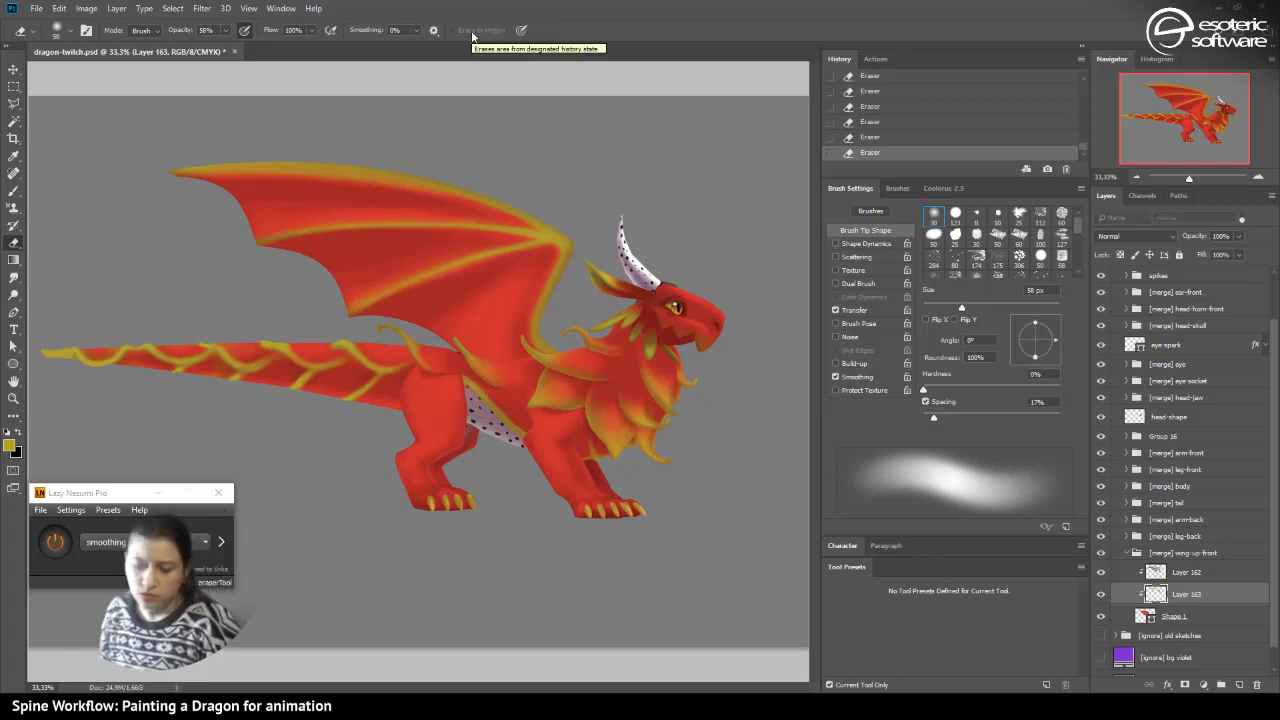
- Brush more yellow along the wing's upper edge and at its outer tip, and save the document
left_click(13, 190)
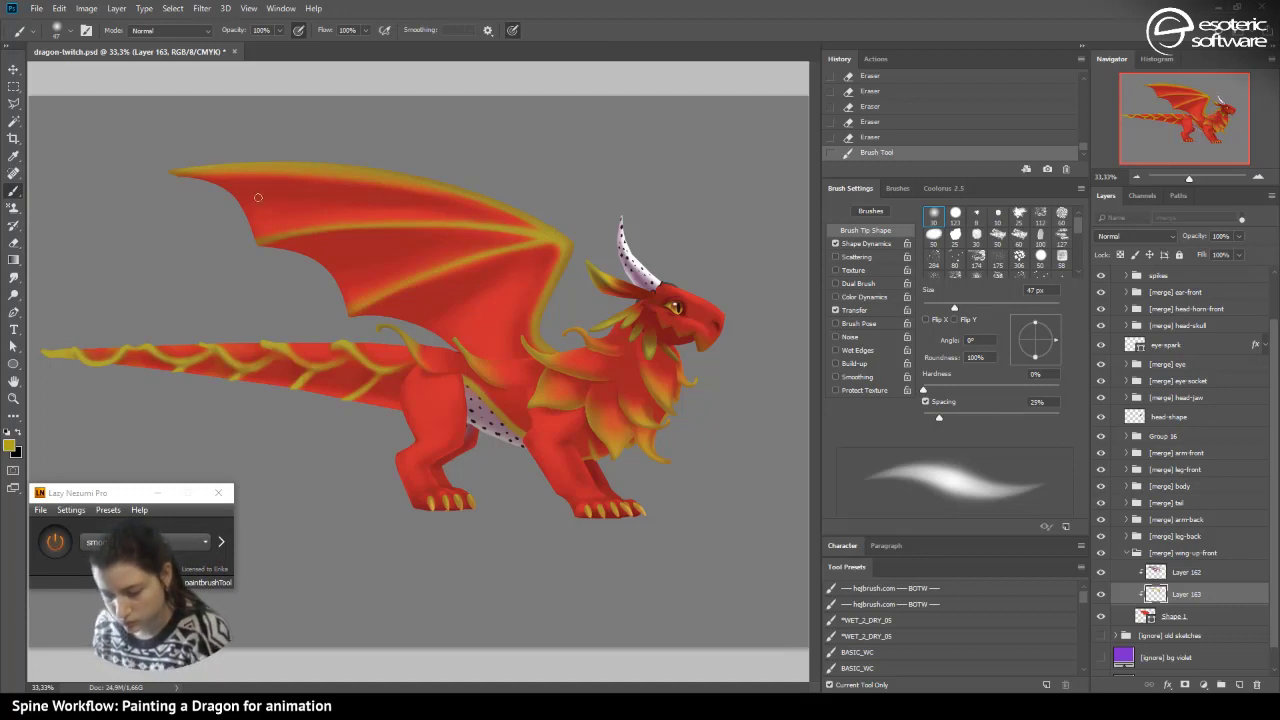
left_click_drag(537, 227, 360, 150)
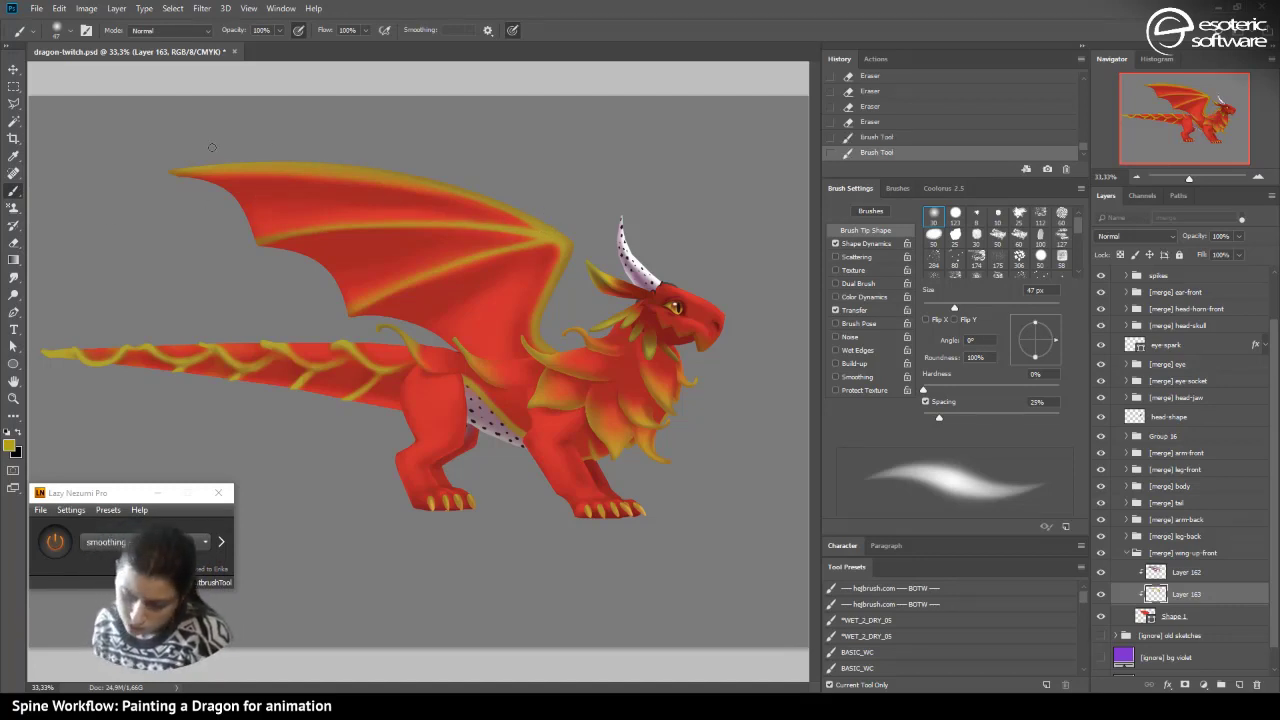
left_click_drag(173, 173, 143, 185)
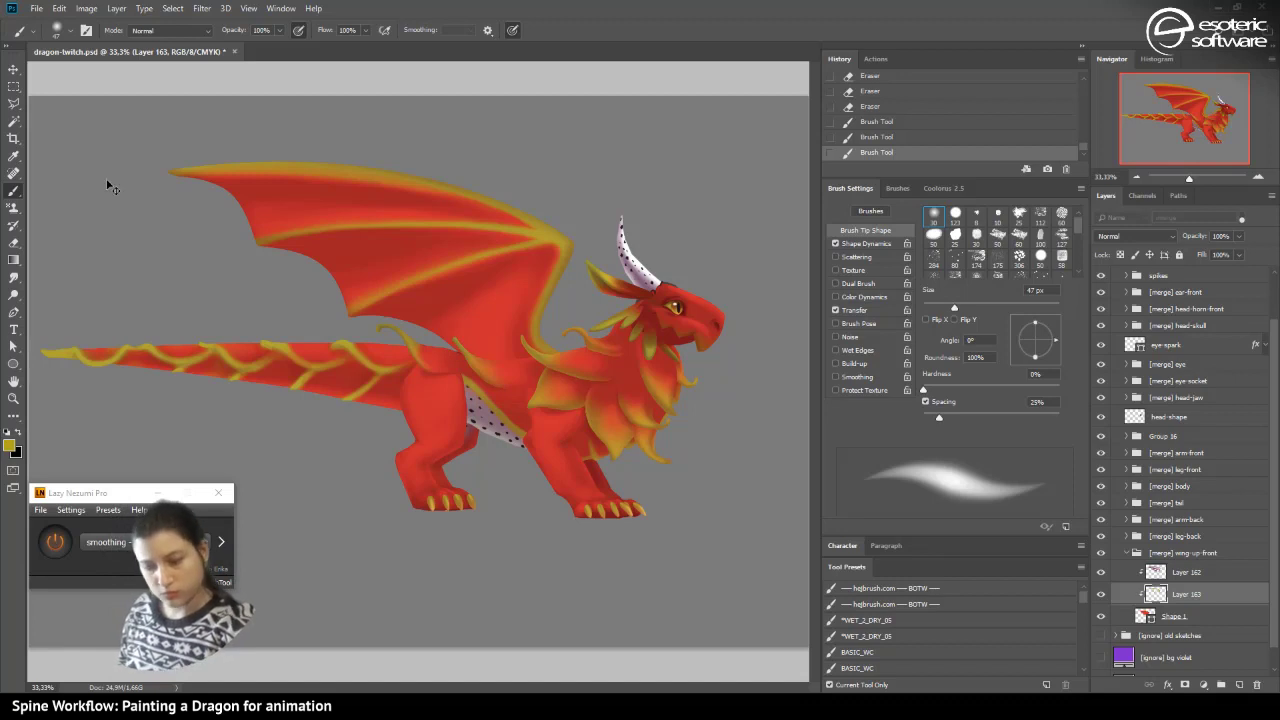
key("ctrl+s")
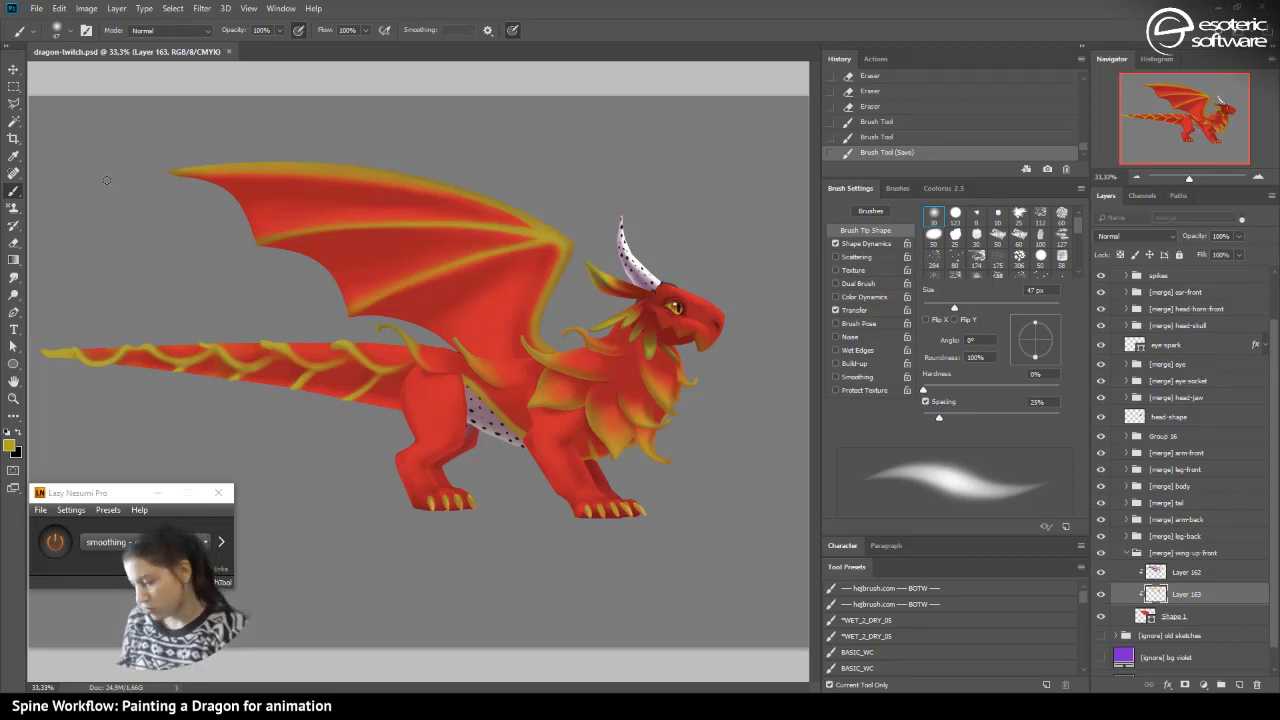
- Collapse the [merge] wing-up-front group and duplicate it within the Dragon group
left_click(1126, 553)
right_click(1178, 603)
left_click(1187, 233)
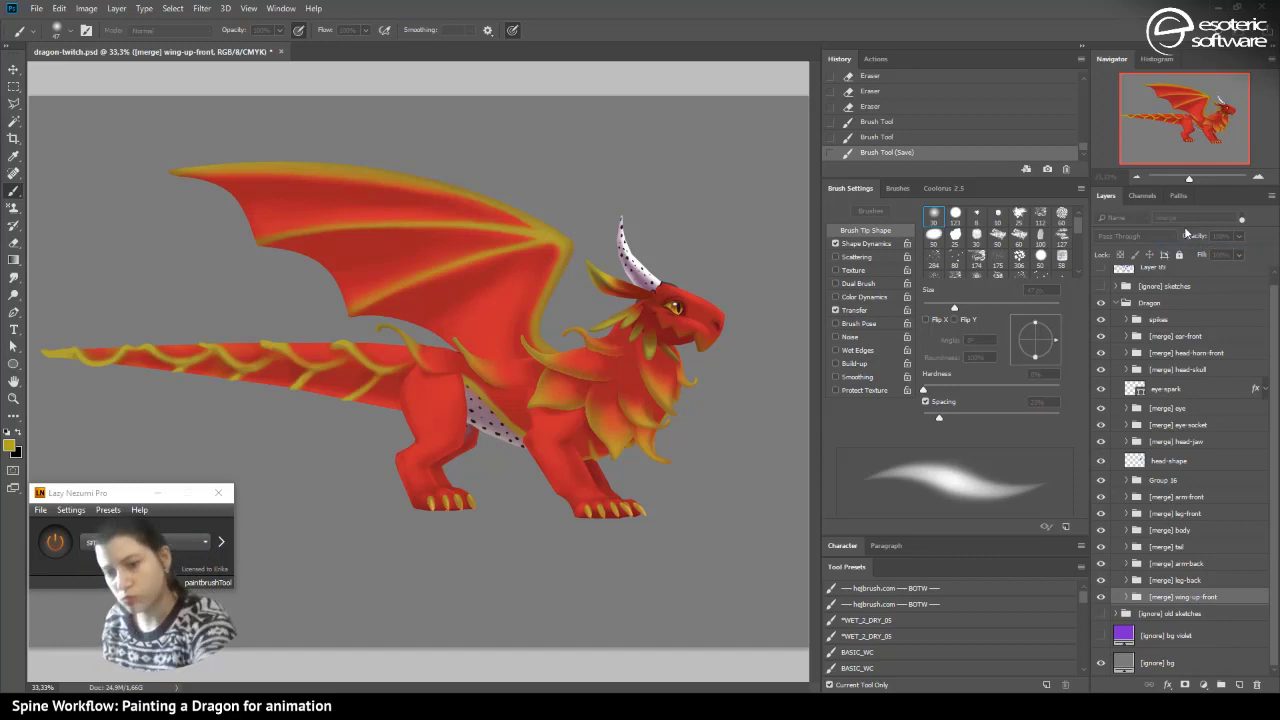
key("Return")
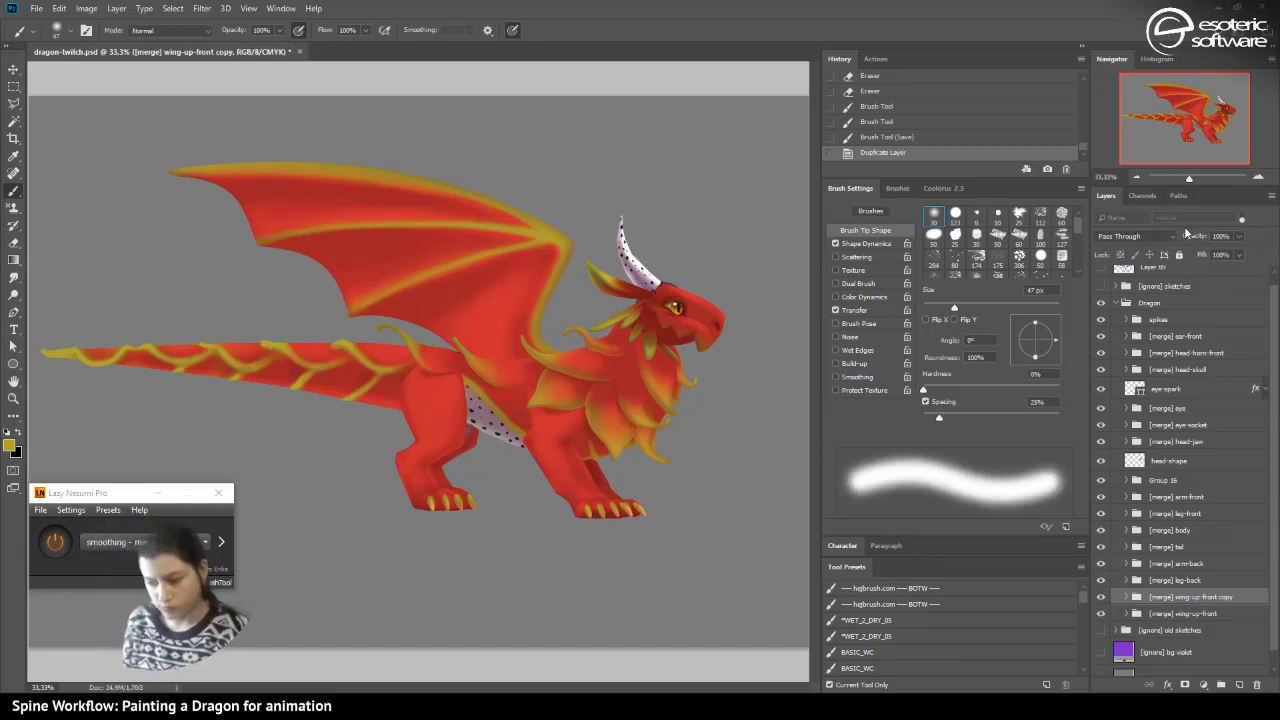
- Free-transform the wing copy around a pivot at the shoulder, squashing its height to about 90% and offsetting it towards the head
left_click(19, 67)
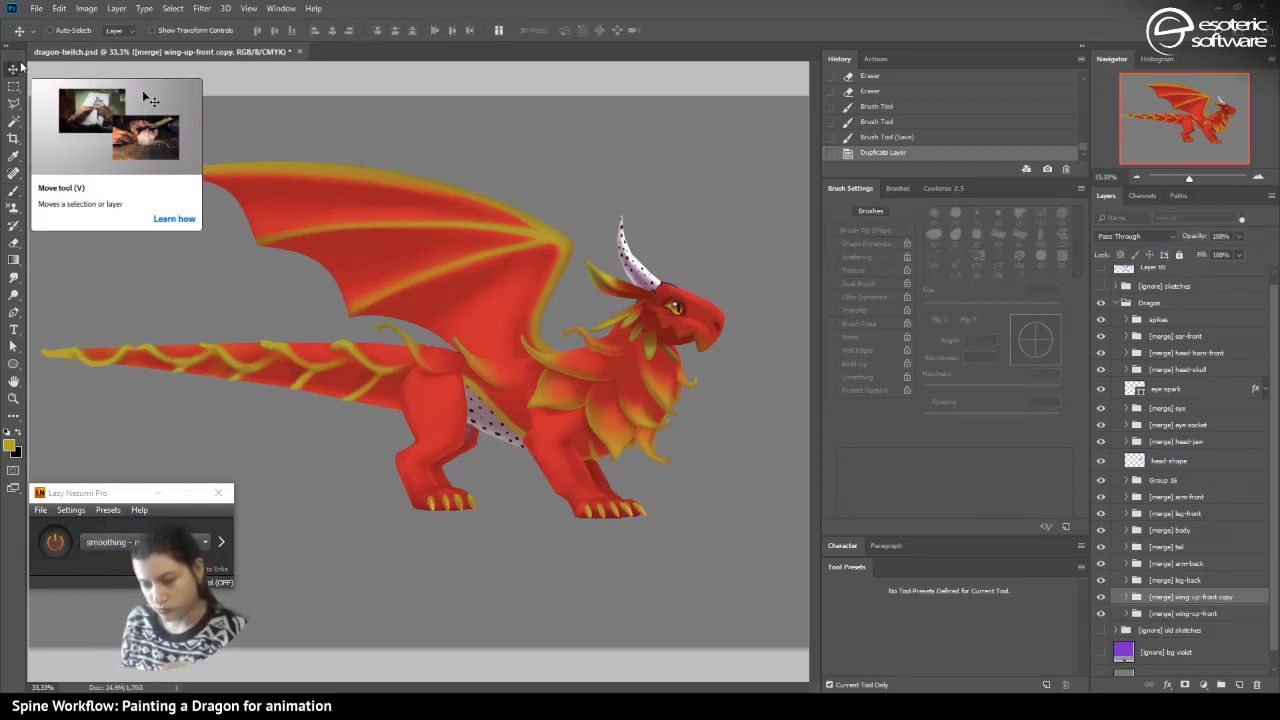
key("ctrl+t")
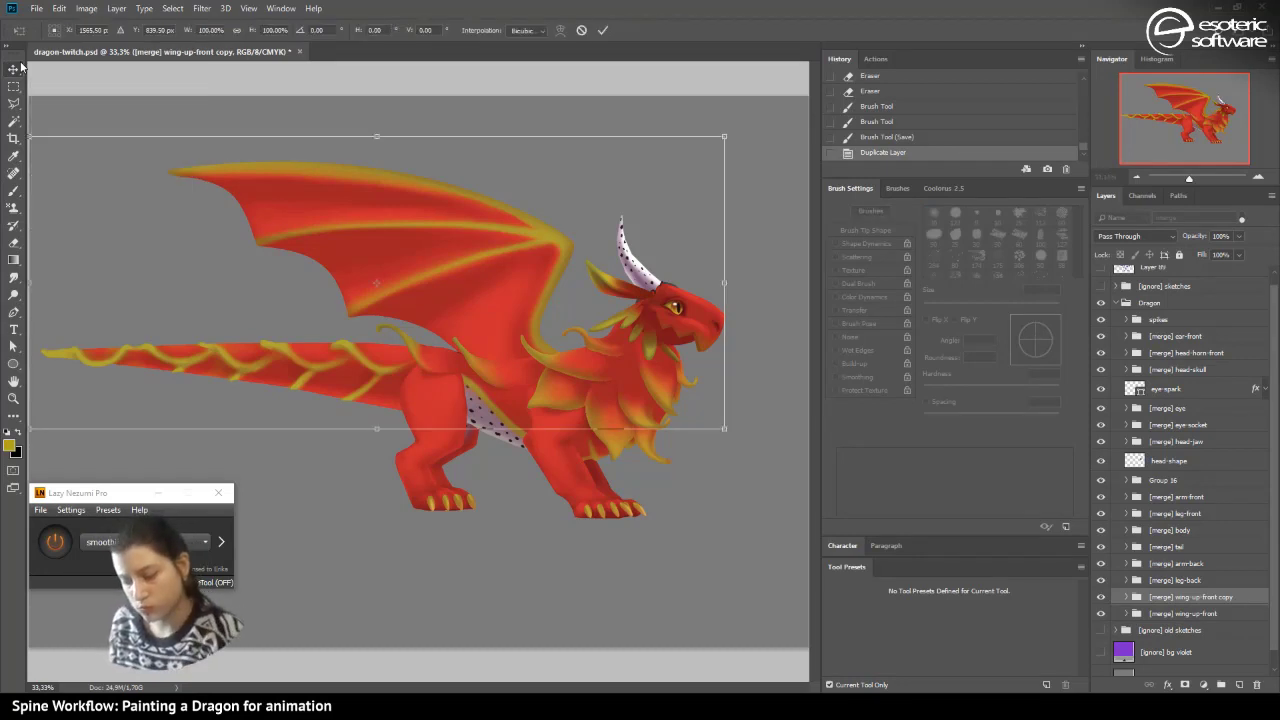
left_click_drag(377, 283, 572, 368)
mouse_move(748, 460)
left_mouse_down()
mouse_move(712, 530)
mouse_move(739, 467)
mouse_move(736, 426)
mouse_move(744, 443)
left_mouse_up()
left_click_drag(366, 147, 373, 165)
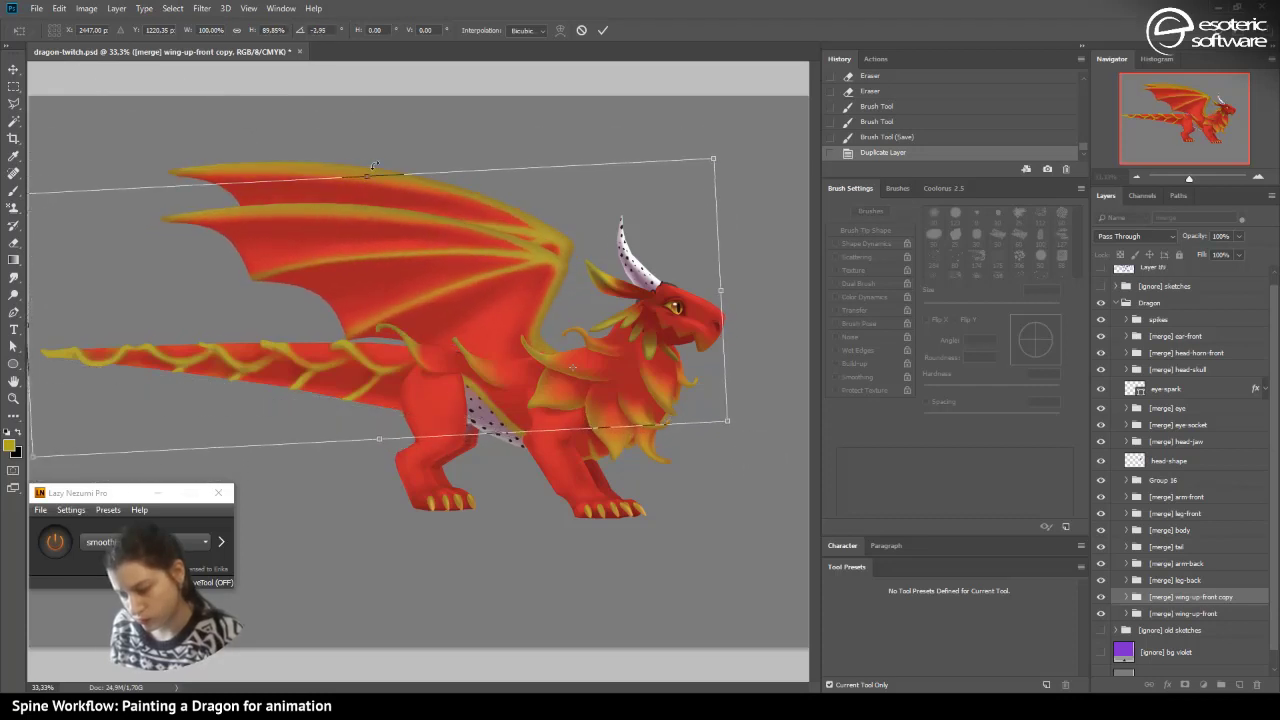
left_click_drag(377, 266, 427, 242)
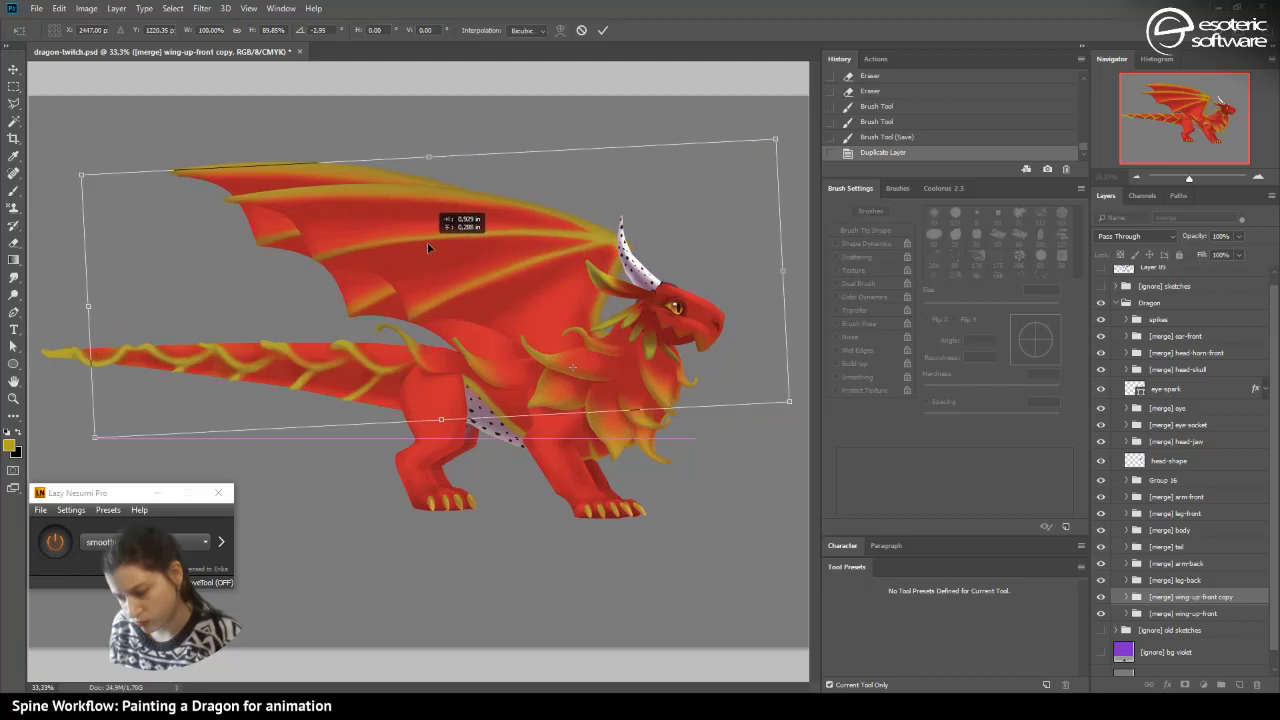
left_click_drag(68, 285, 77, 254)
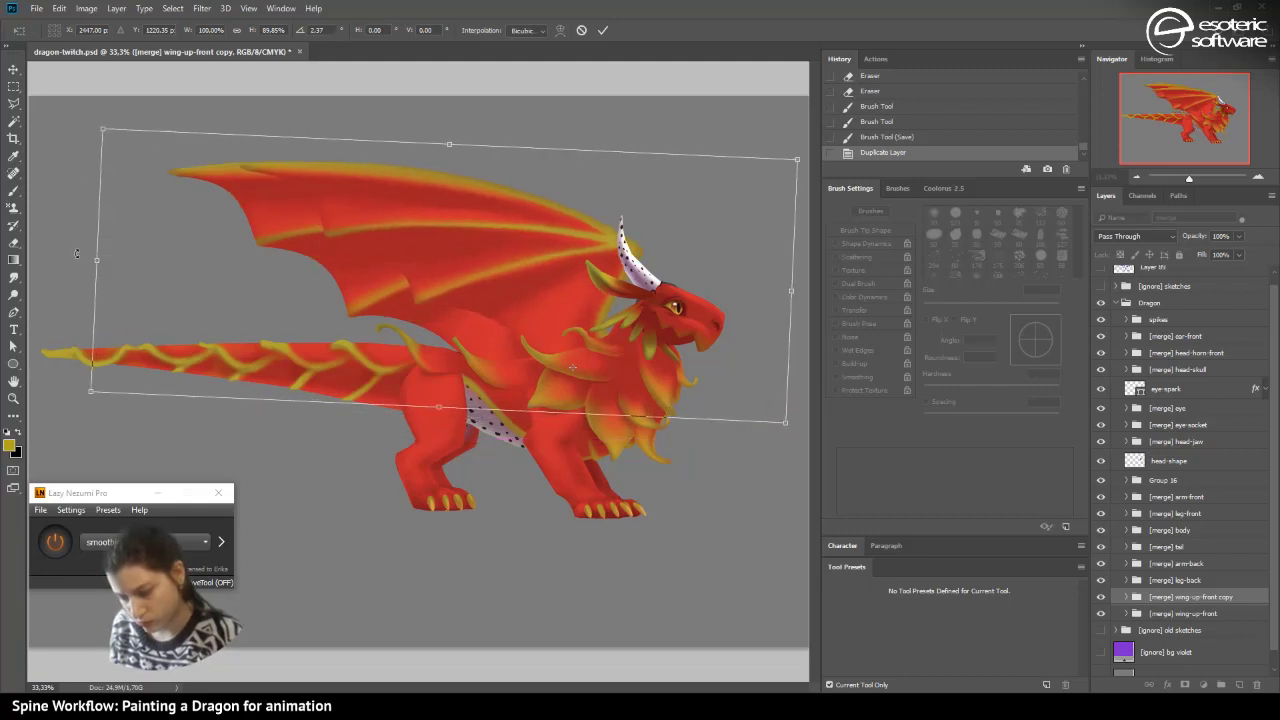
- Fine-tune the wing copy's position with a rotation of about -0.8° and order its group beneath the original wing-up-front group
left_click_drag(181, 468, 159, 454)
mouse_move(413, 317)
left_mouse_down()
mouse_move(386, 332)
mouse_move(396, 329)
left_mouse_up()
left_click_drag(48, 321, 110, 360)
left_click_drag(443, 293, 441, 300)
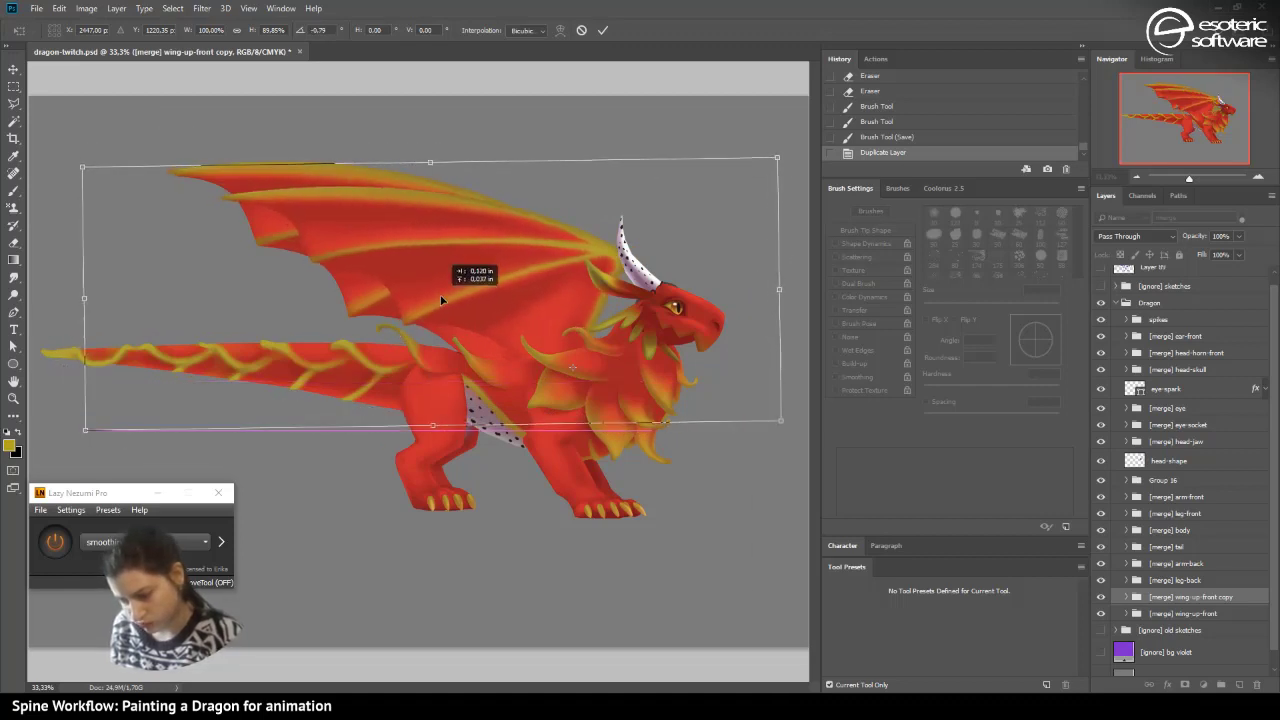
left_click(603, 30)
mouse_move(1140, 598)
left_mouse_down()
mouse_move(1141, 626)
mouse_move(1147, 612)
left_mouse_up()
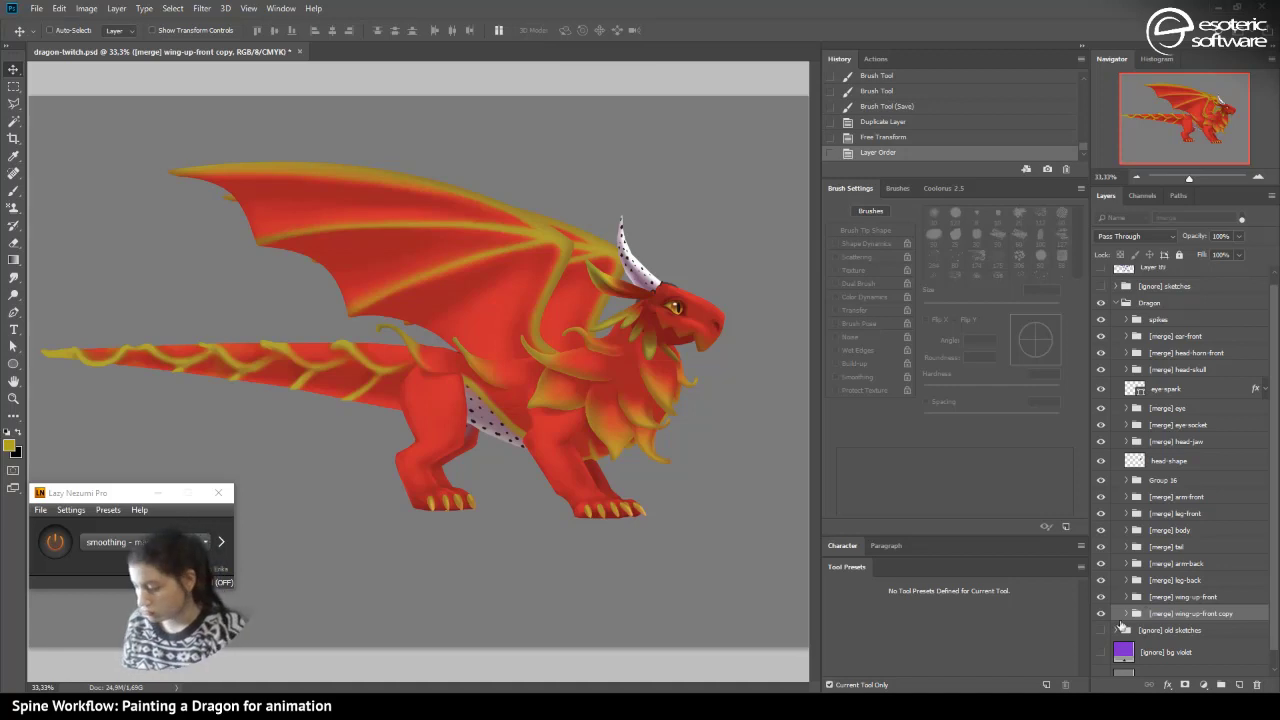
- Lower the opacity of Layer 163 in the wing-up-front copy group to 39% and save the document
left_click(1125, 613)
scroll(1277, 372, "down", 3)
scroll(1155, 575, "down", 2)
left_click(1165, 583)
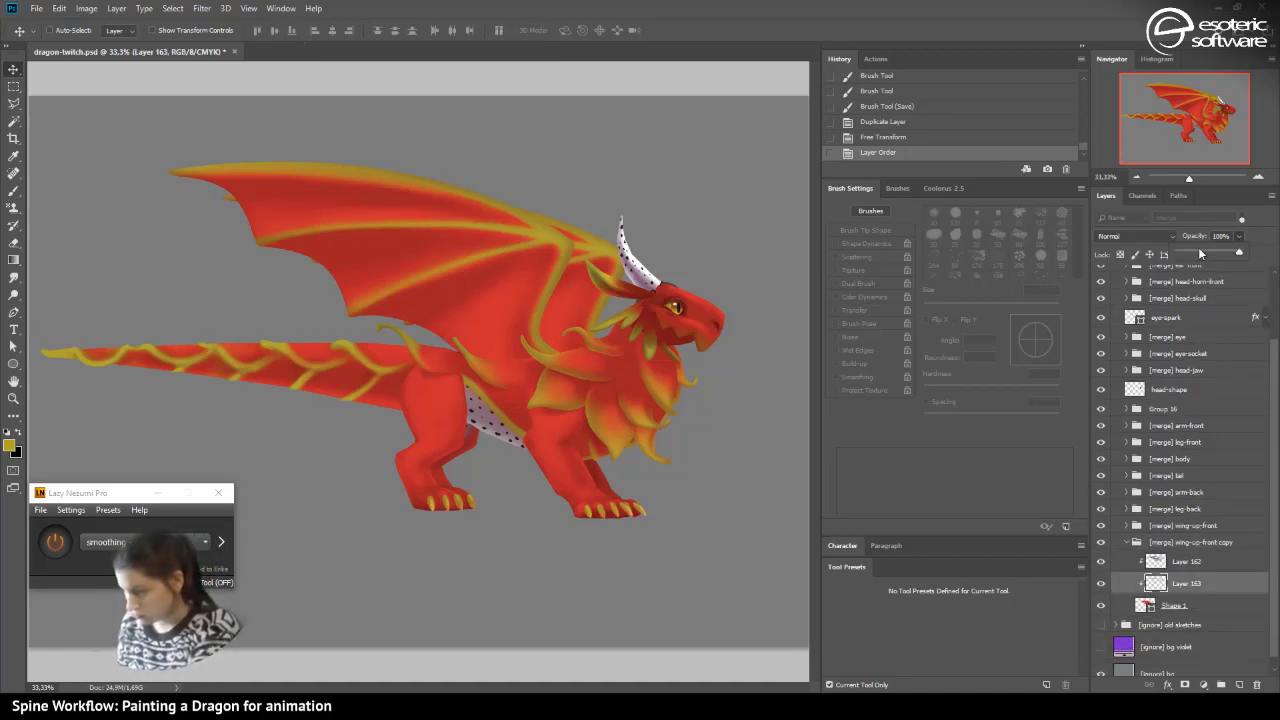
left_click(1199, 252)
left_click_drag(1213, 252, 1208, 258)
left_click(1198, 252)
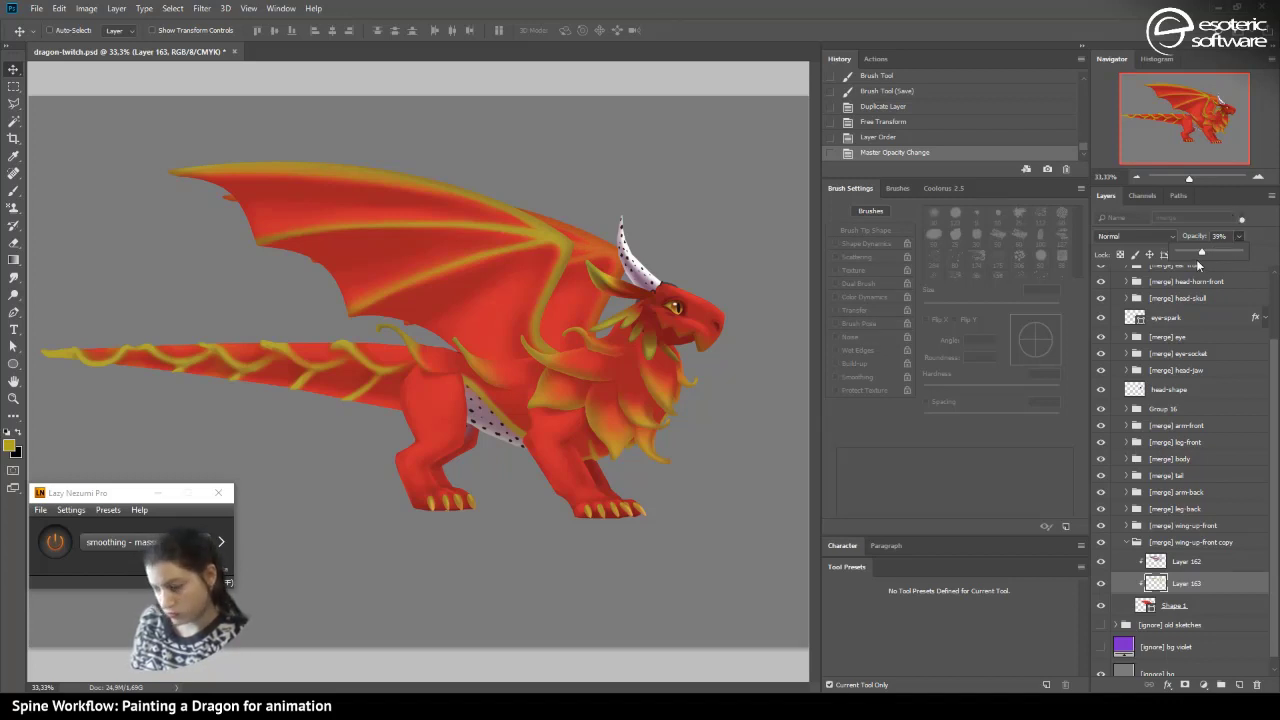
left_click(1126, 198)
key("ctrl+s")
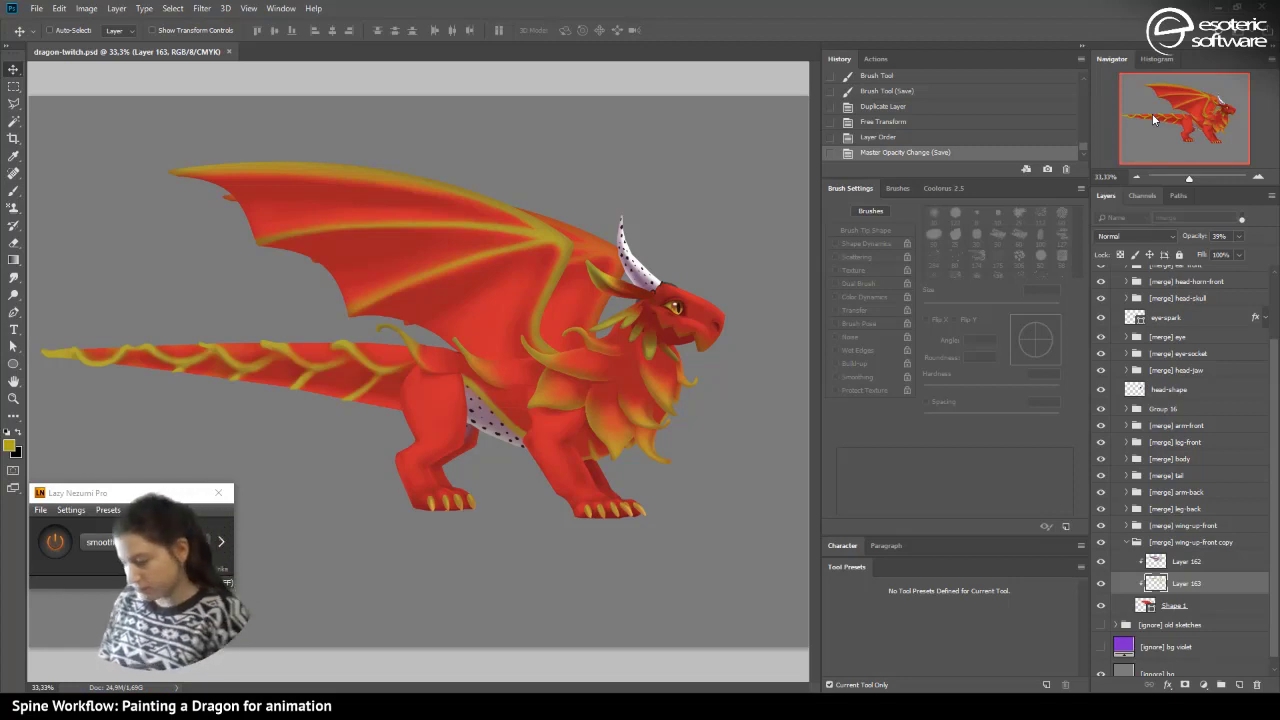
left_click(1135, 177)
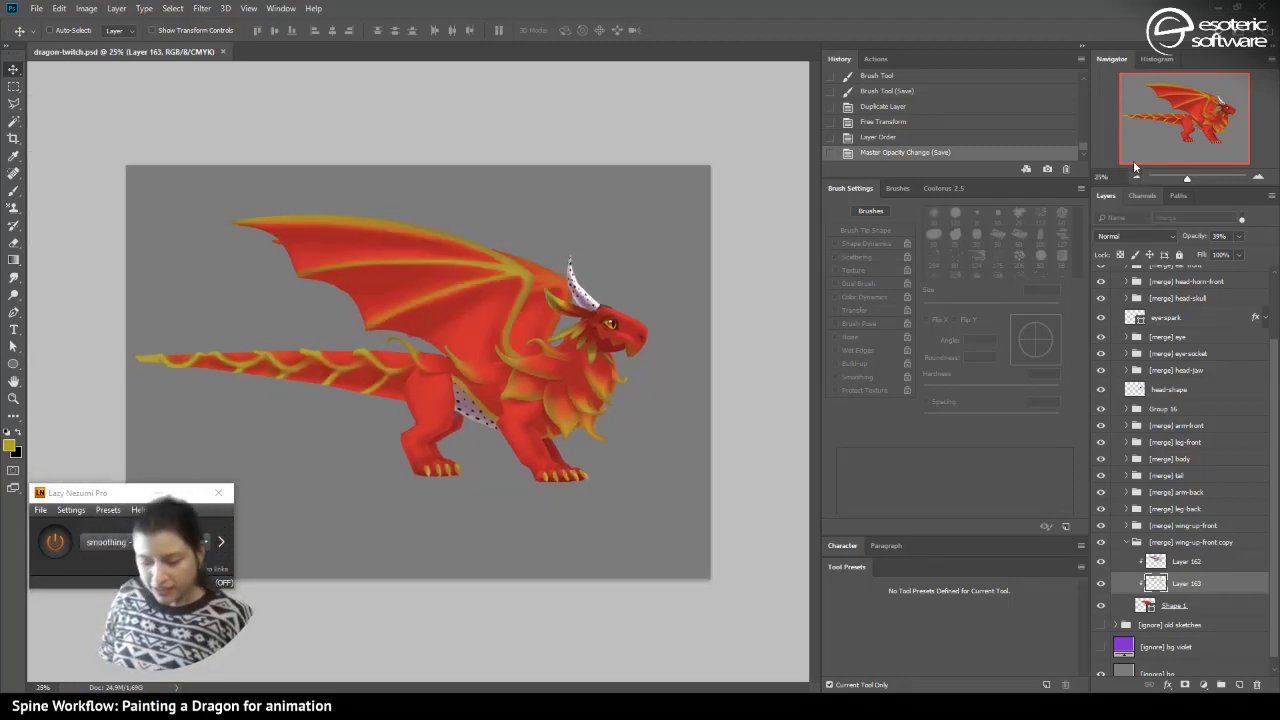